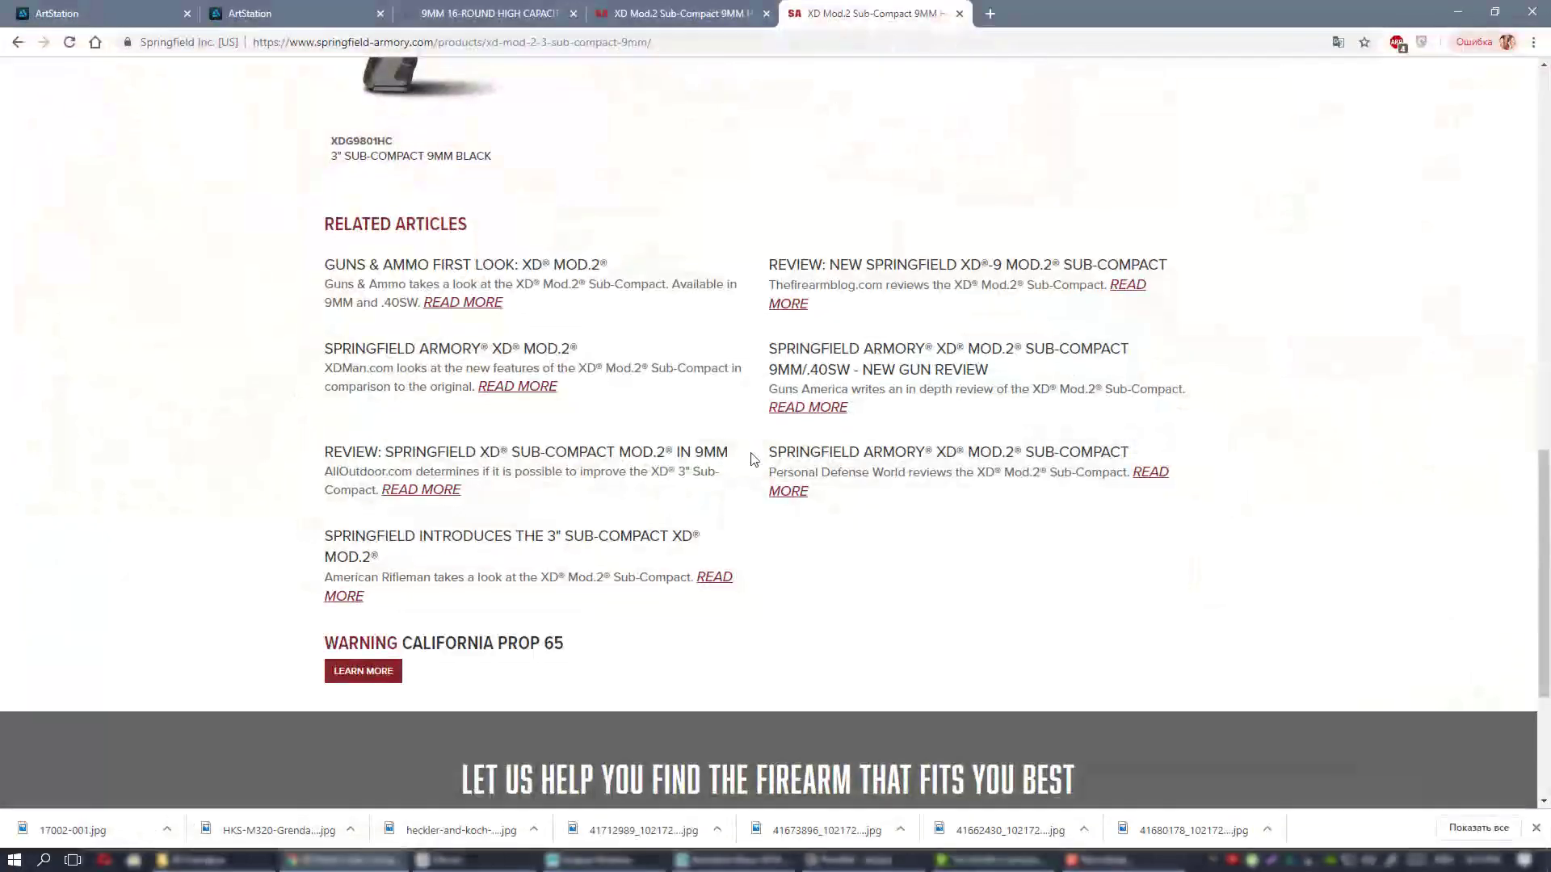
- Examine the pistol photo and specifications on the XD Mod.2 3" Sub-Compact Model 9mm product page
scroll(726, 443, "up", 15)
mouse_move(739, 470)
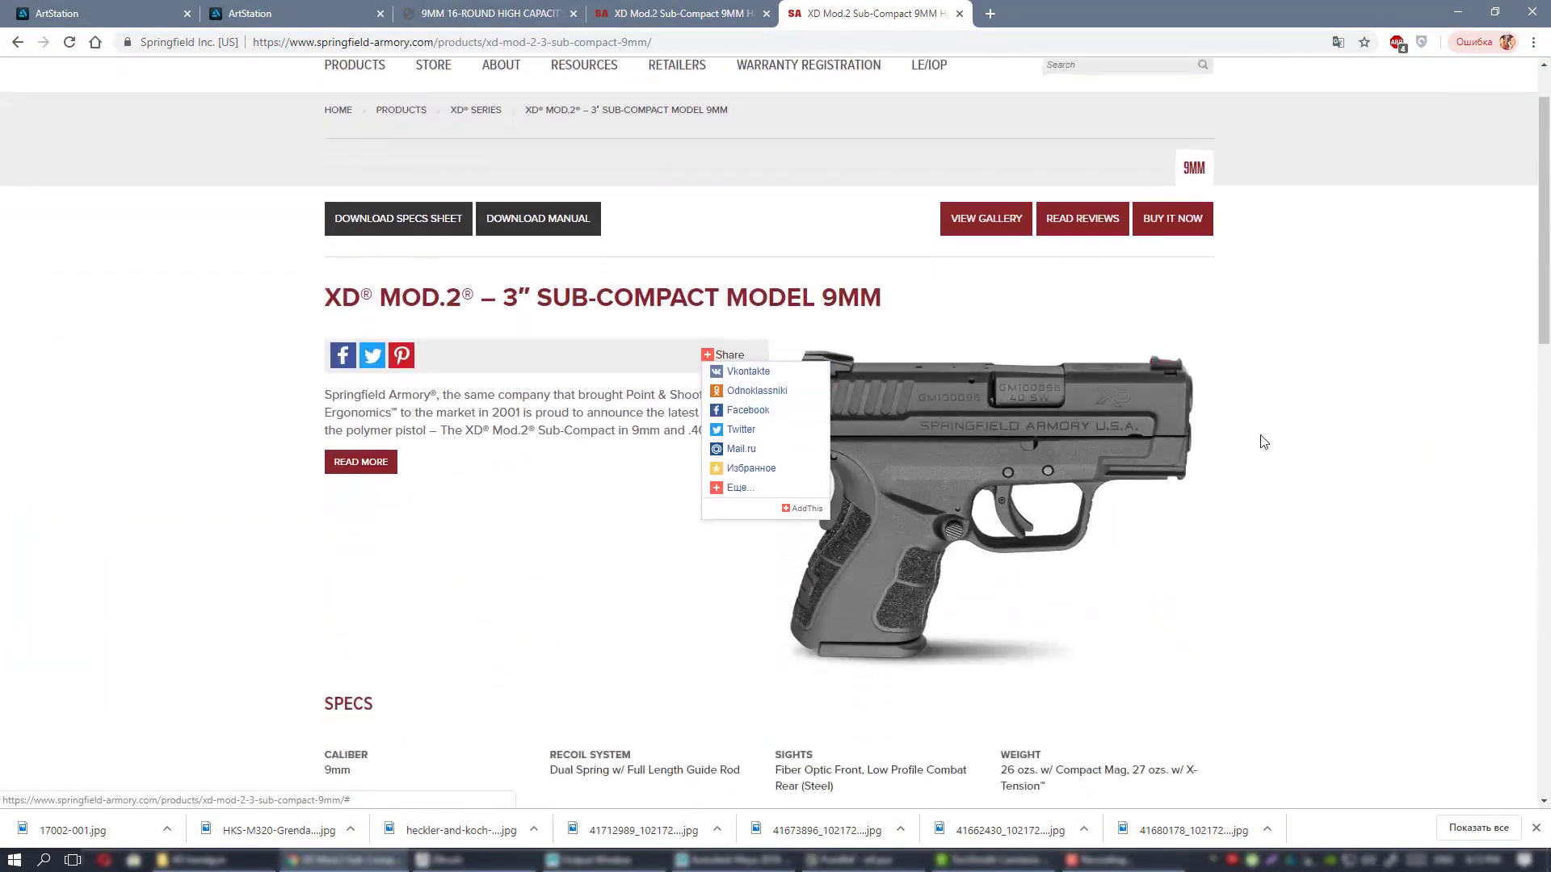
scroll(1299, 474, "down", 1)
scroll(1298, 475, "up", 1)
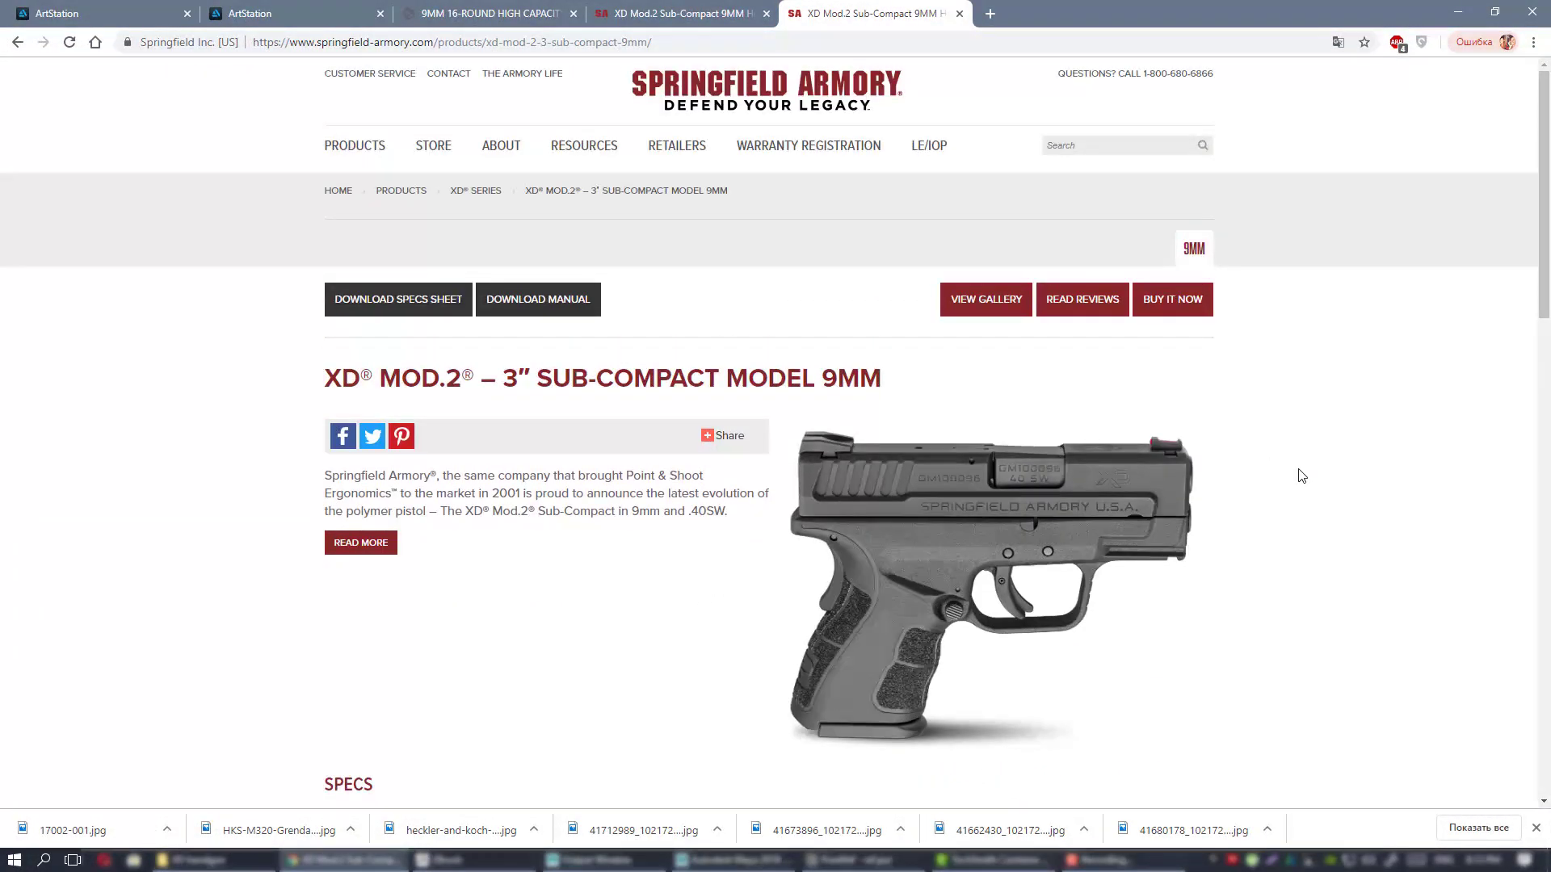
scroll(1298, 476, "down", 1)
scroll(1299, 476, "up", 1)
scroll(1260, 407, "down", 1)
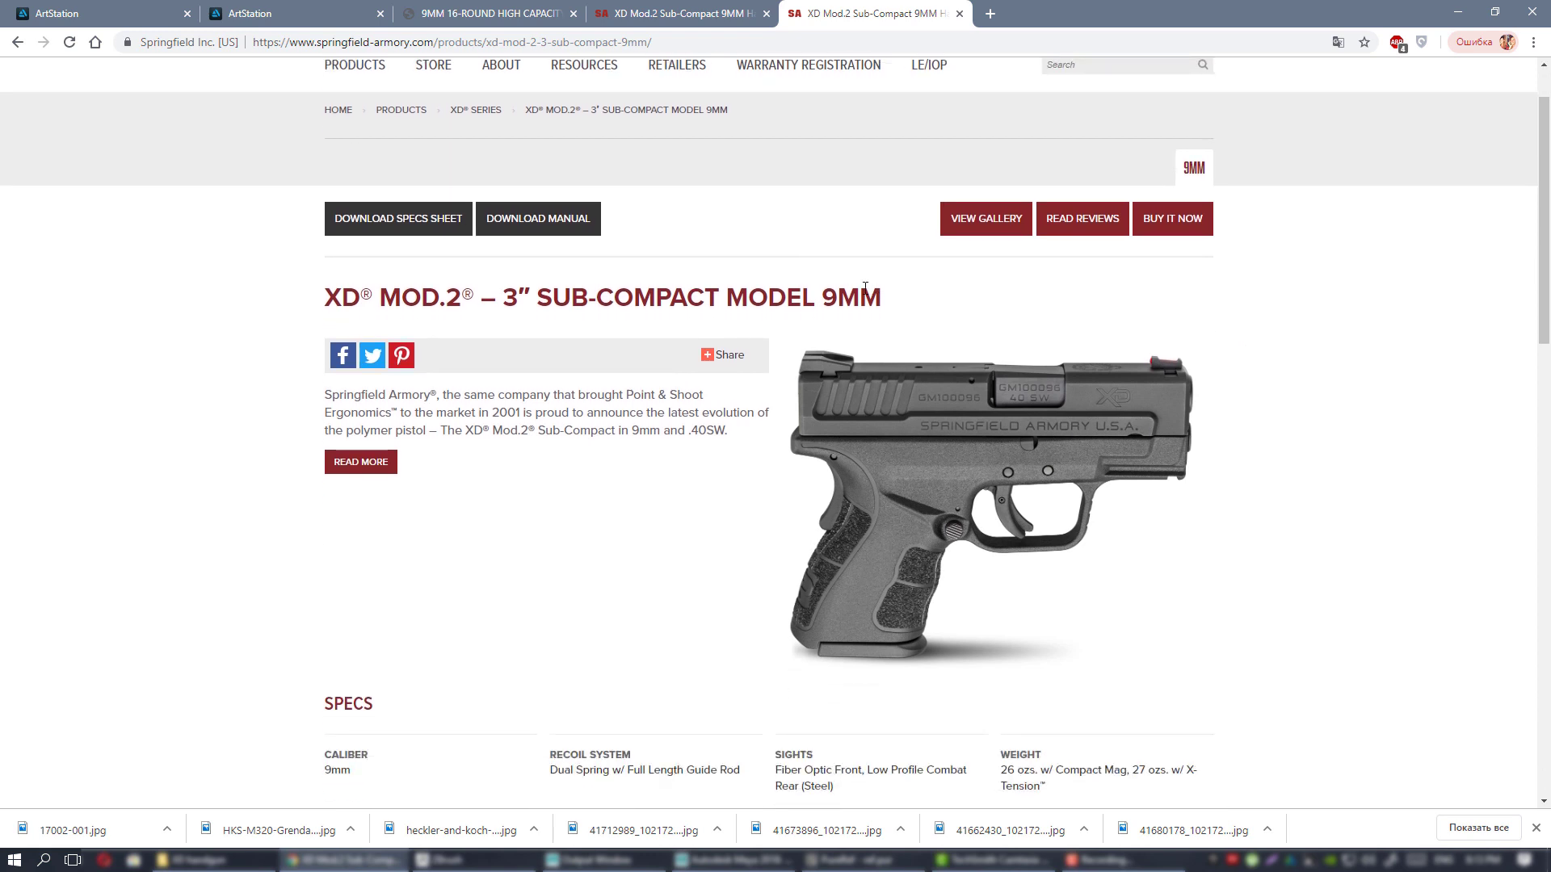
scroll(1290, 363, "down", 1)
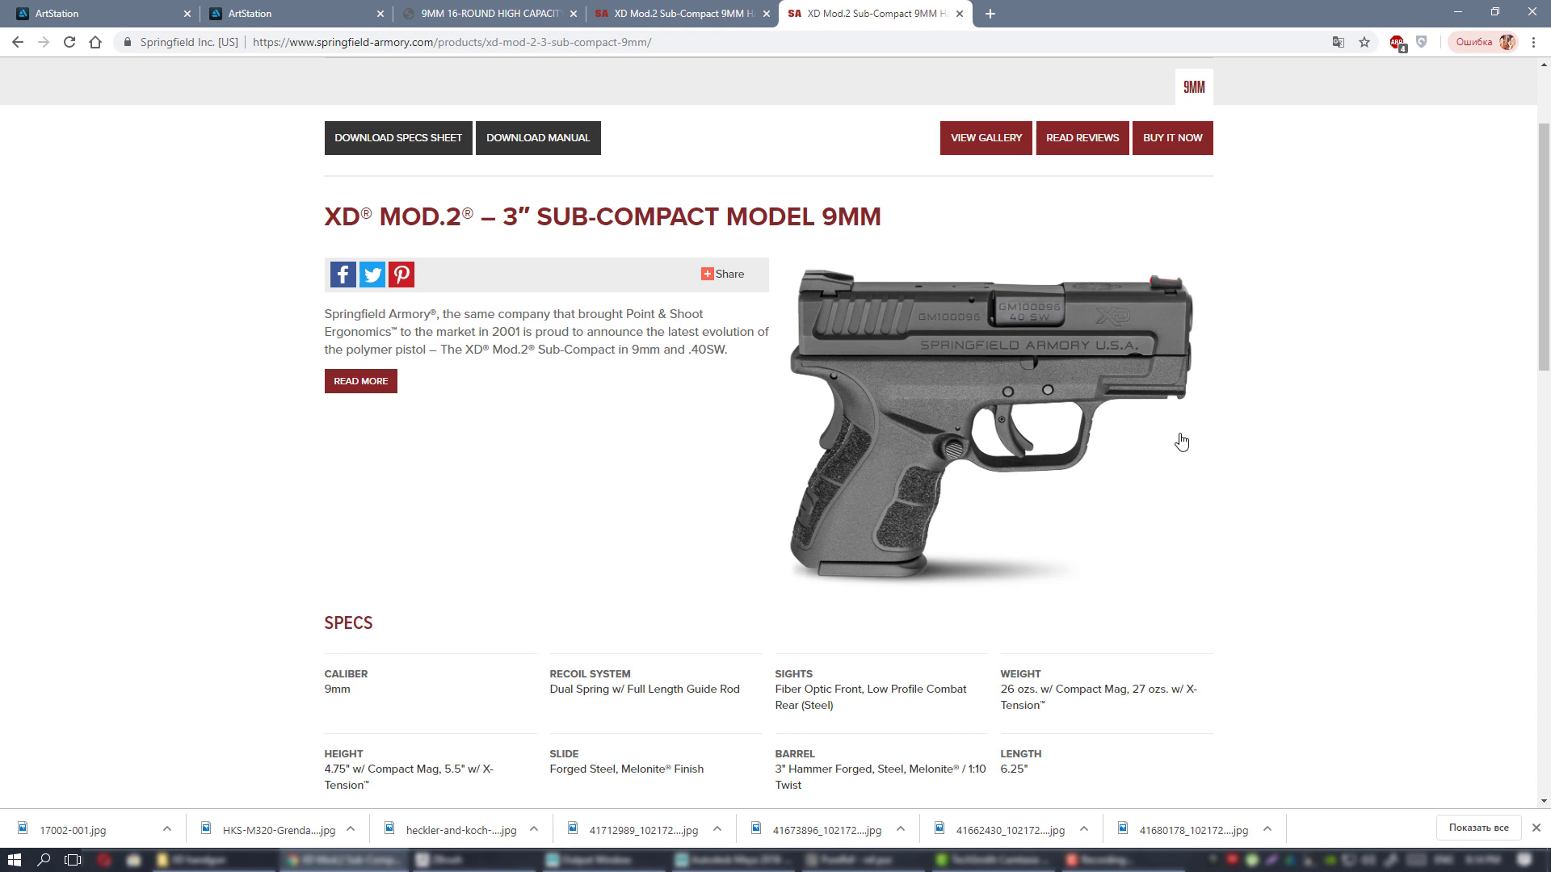
scroll(1211, 438, "up", 2)
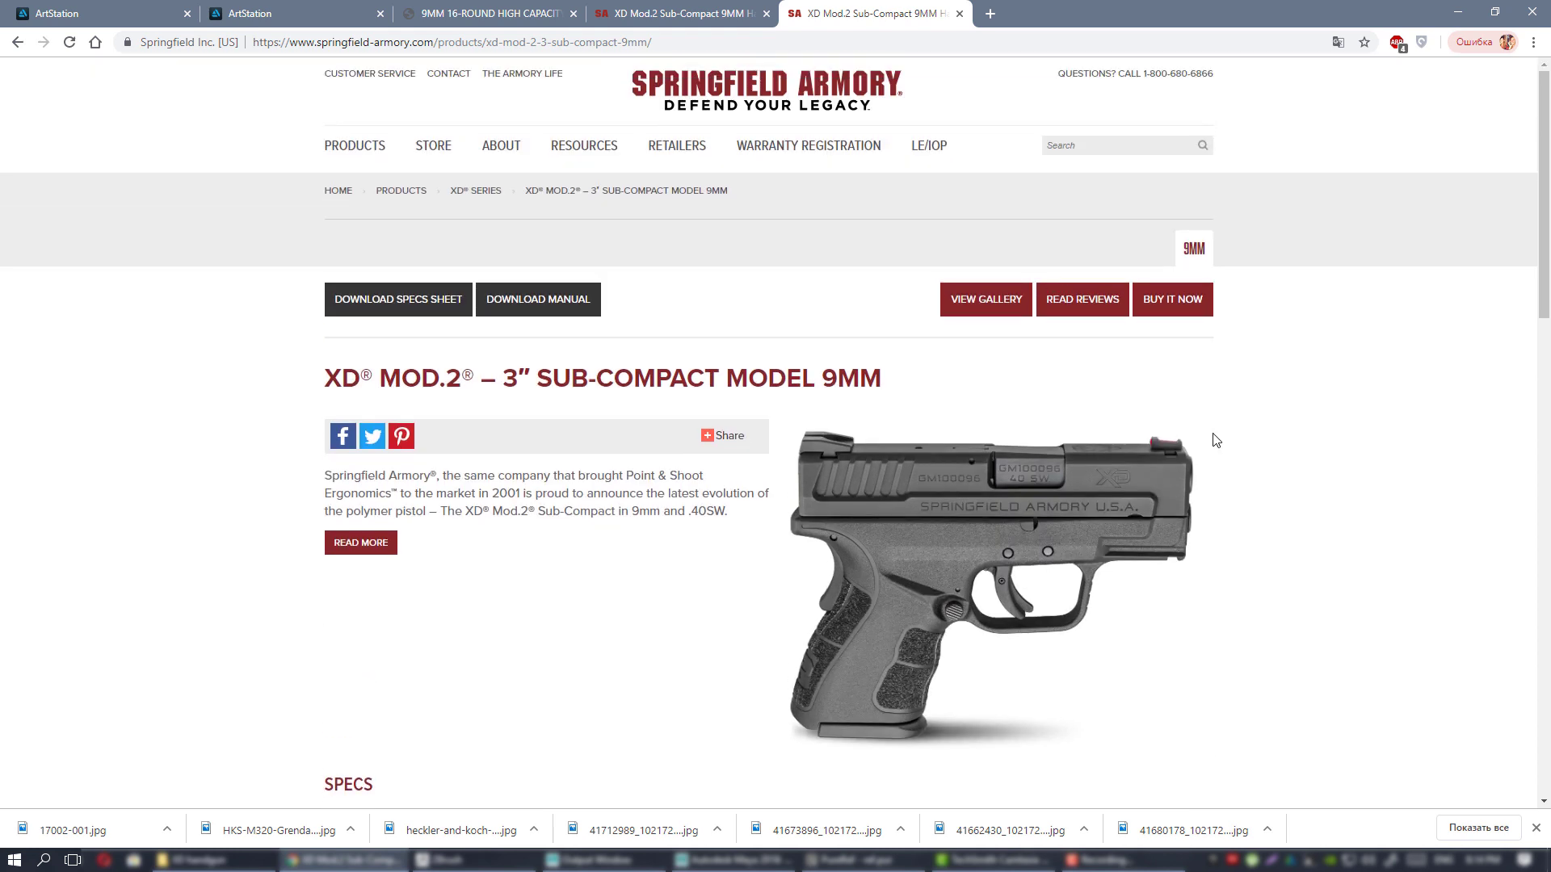
scroll(1213, 442, "down", 2)
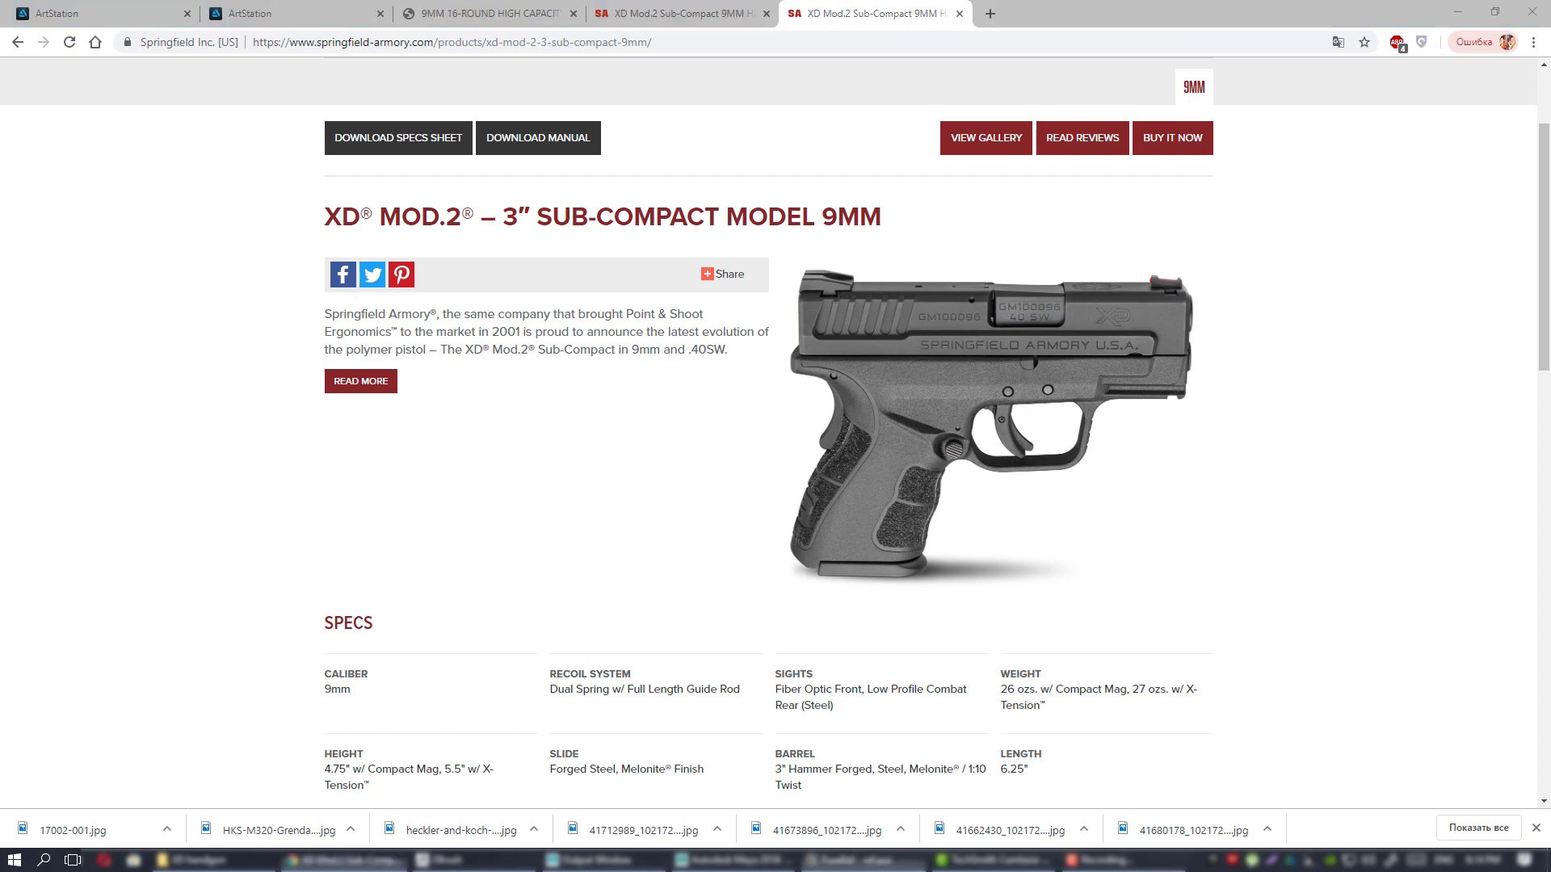
- Bring the PureRef board over the browser and survey its collection of pistol reference images
right_click_drag(1549, 445, 813, 461)
scroll(826, 454, "down", 3)
scroll(902, 436, "down", 5)
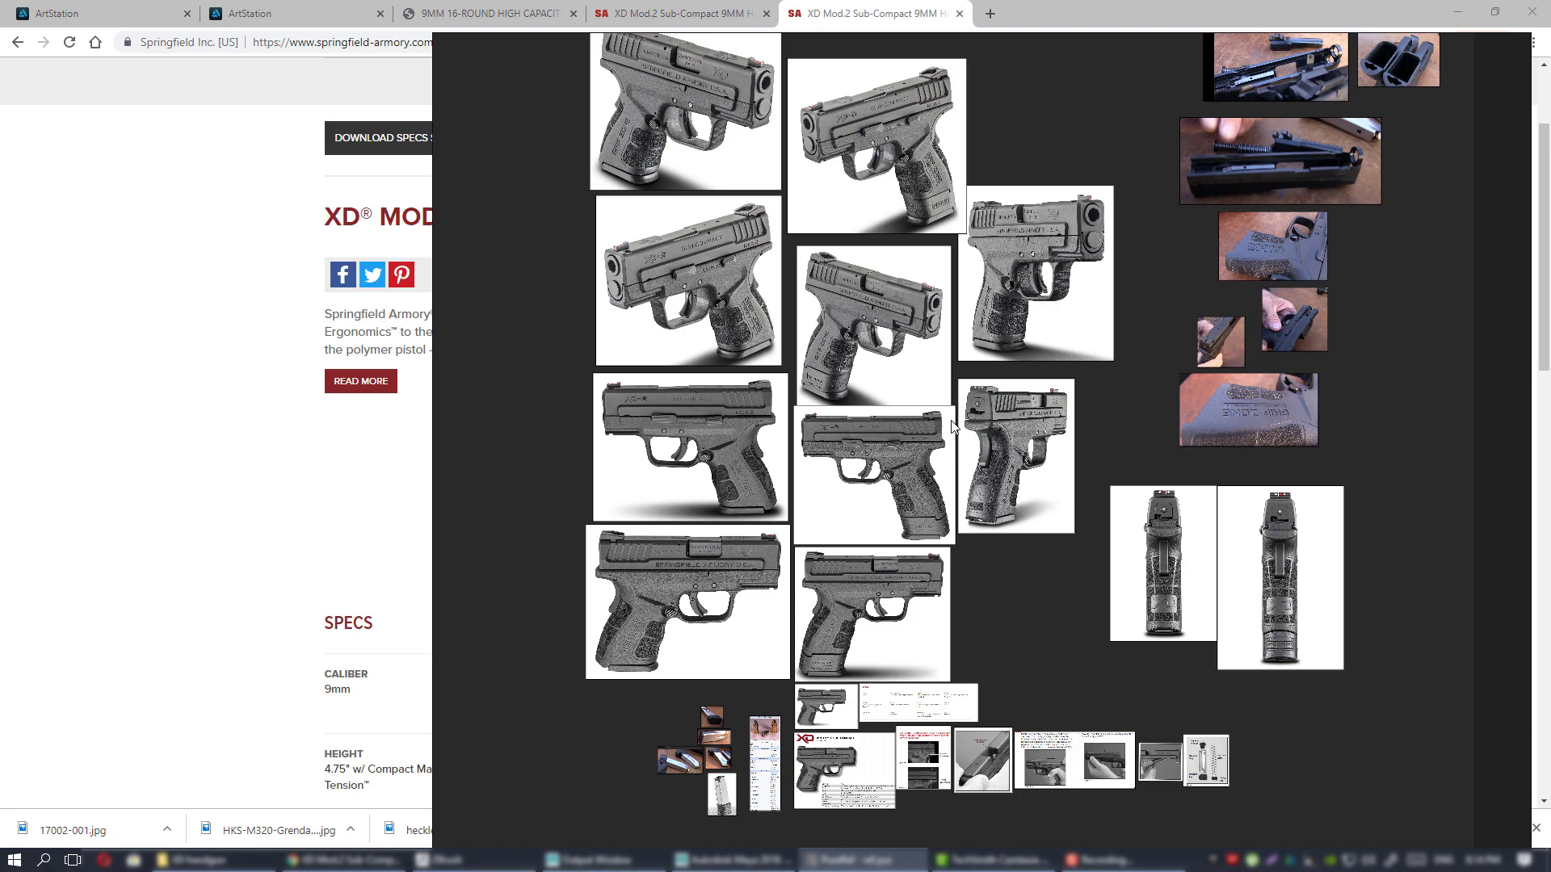
right_click_drag(955, 420, 899, 412)
scroll(819, 365, "up", 4)
scroll(820, 377, "up", 4)
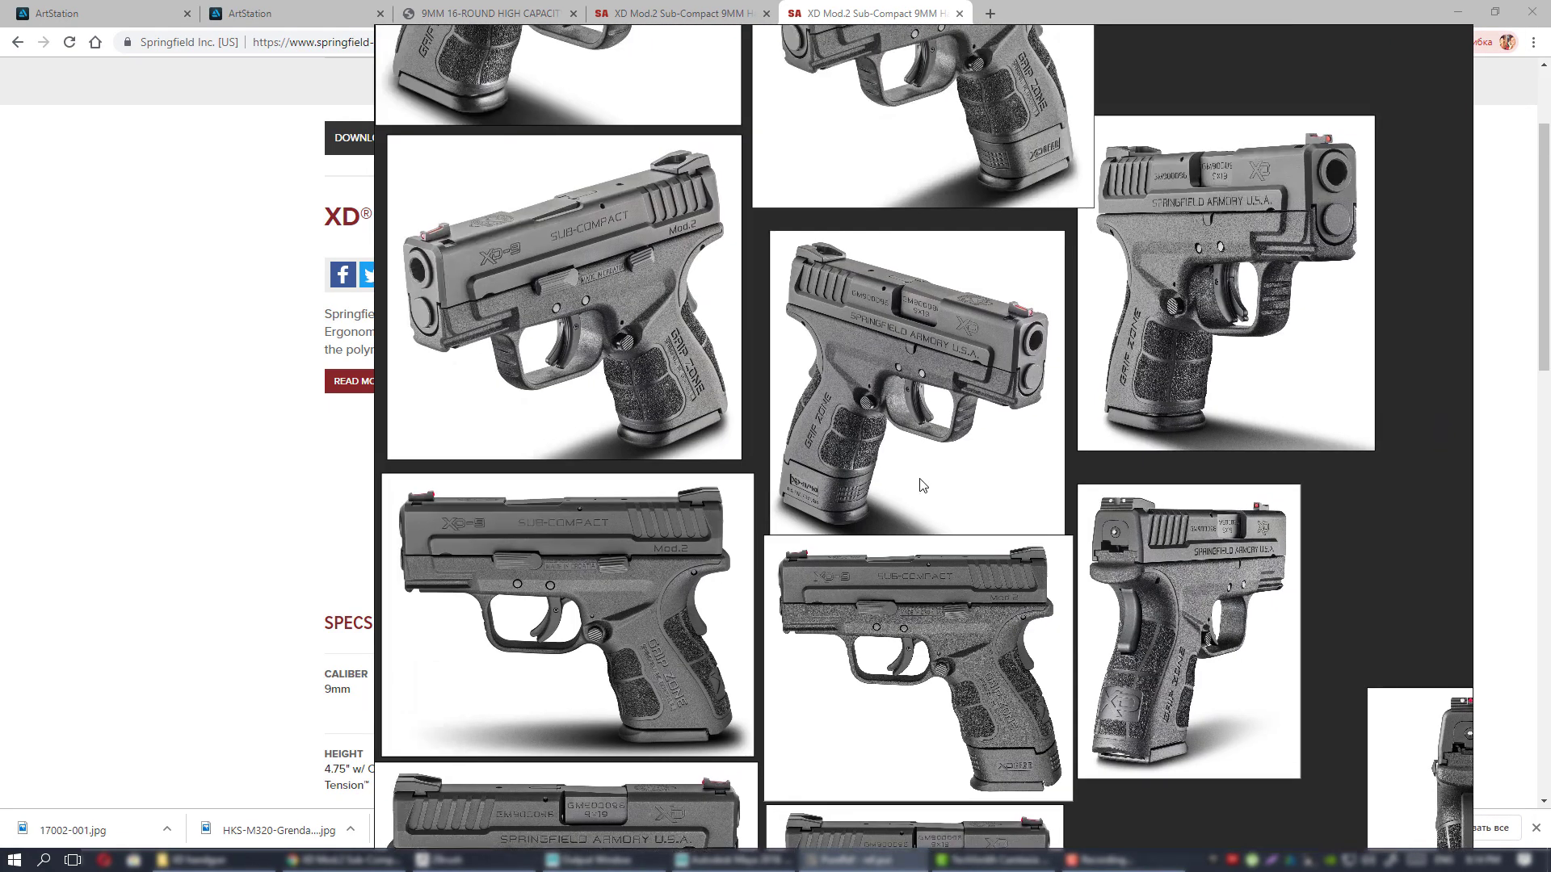
- Examine the three-quarter pistol references up close, focusing on the slide, engravings and grip of the XD-9/40 image
scroll(969, 511, "up", 2)
right_click_drag(986, 507, 790, 448)
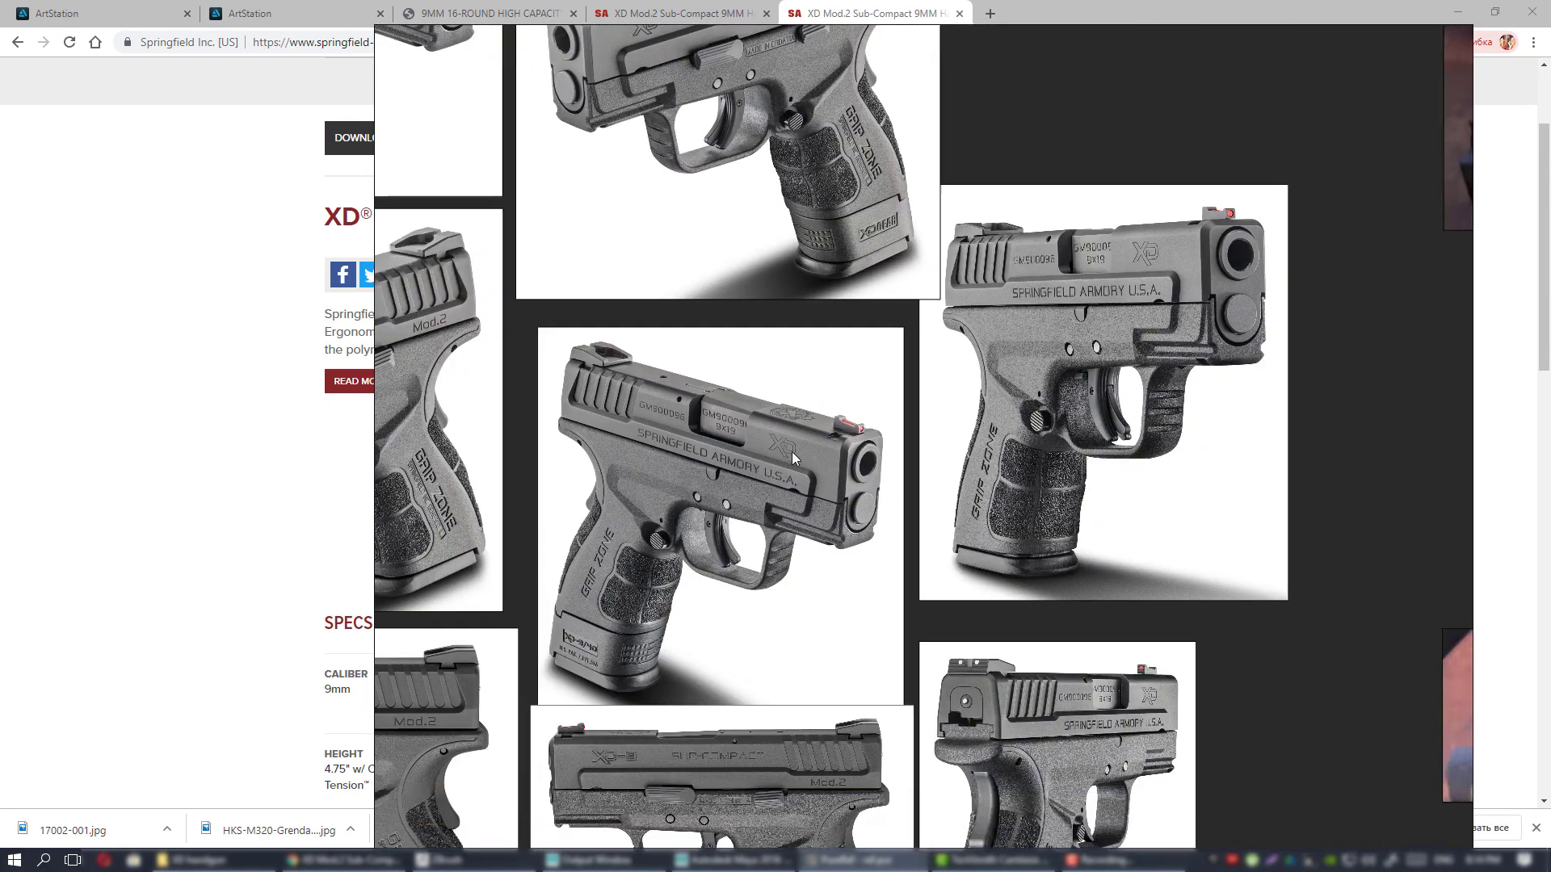
right_click_drag(740, 266, 1070, 533)
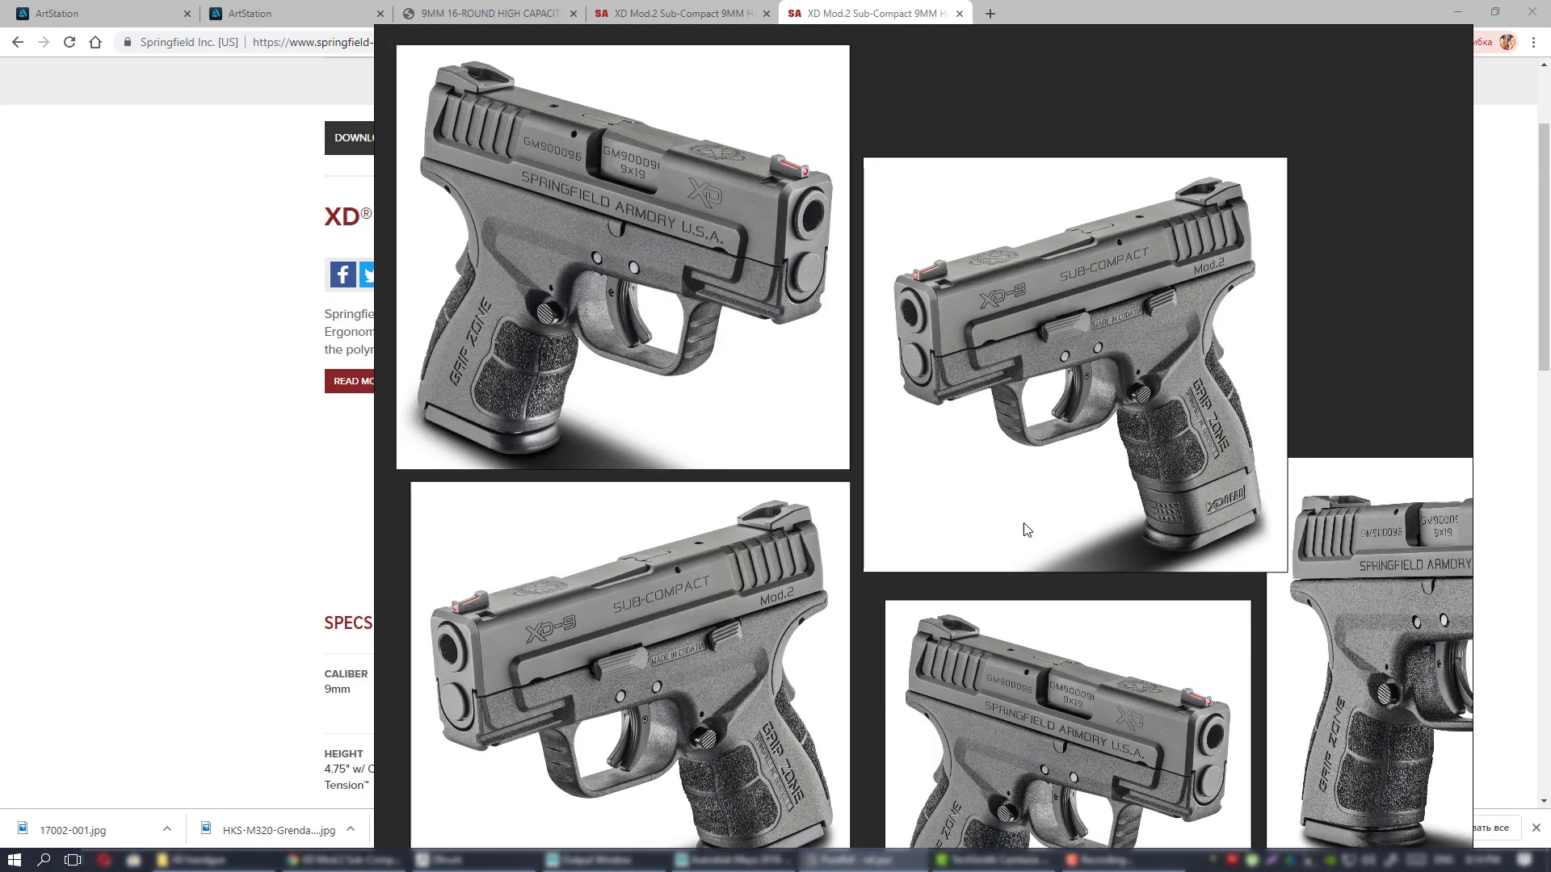
scroll(1021, 526, "up", 3)
right_click_drag(945, 415, 1008, 286)
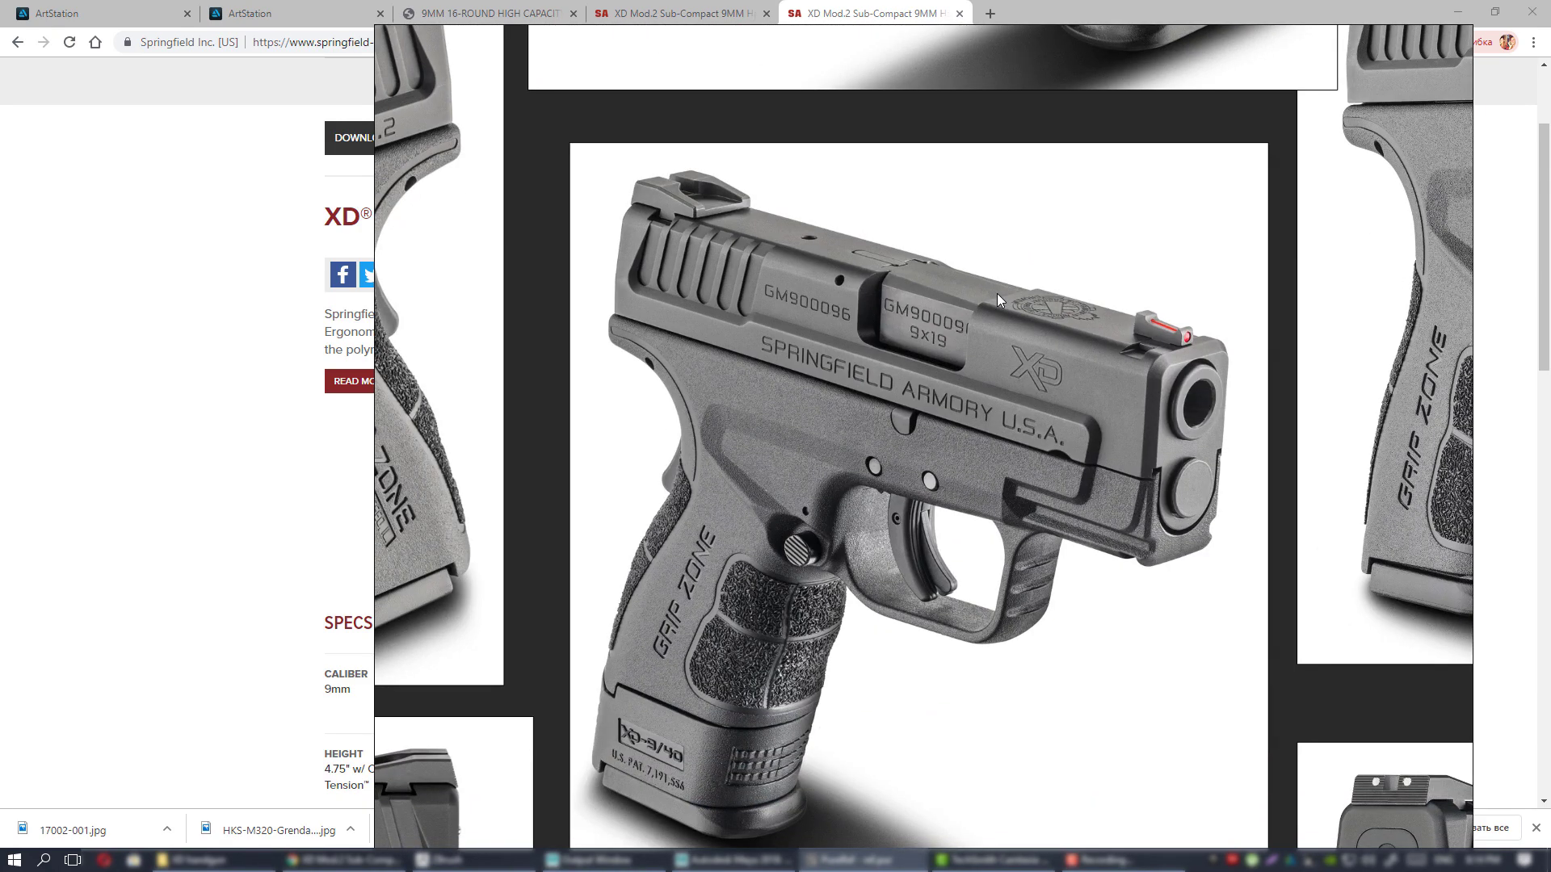
scroll(971, 331, "down", 3)
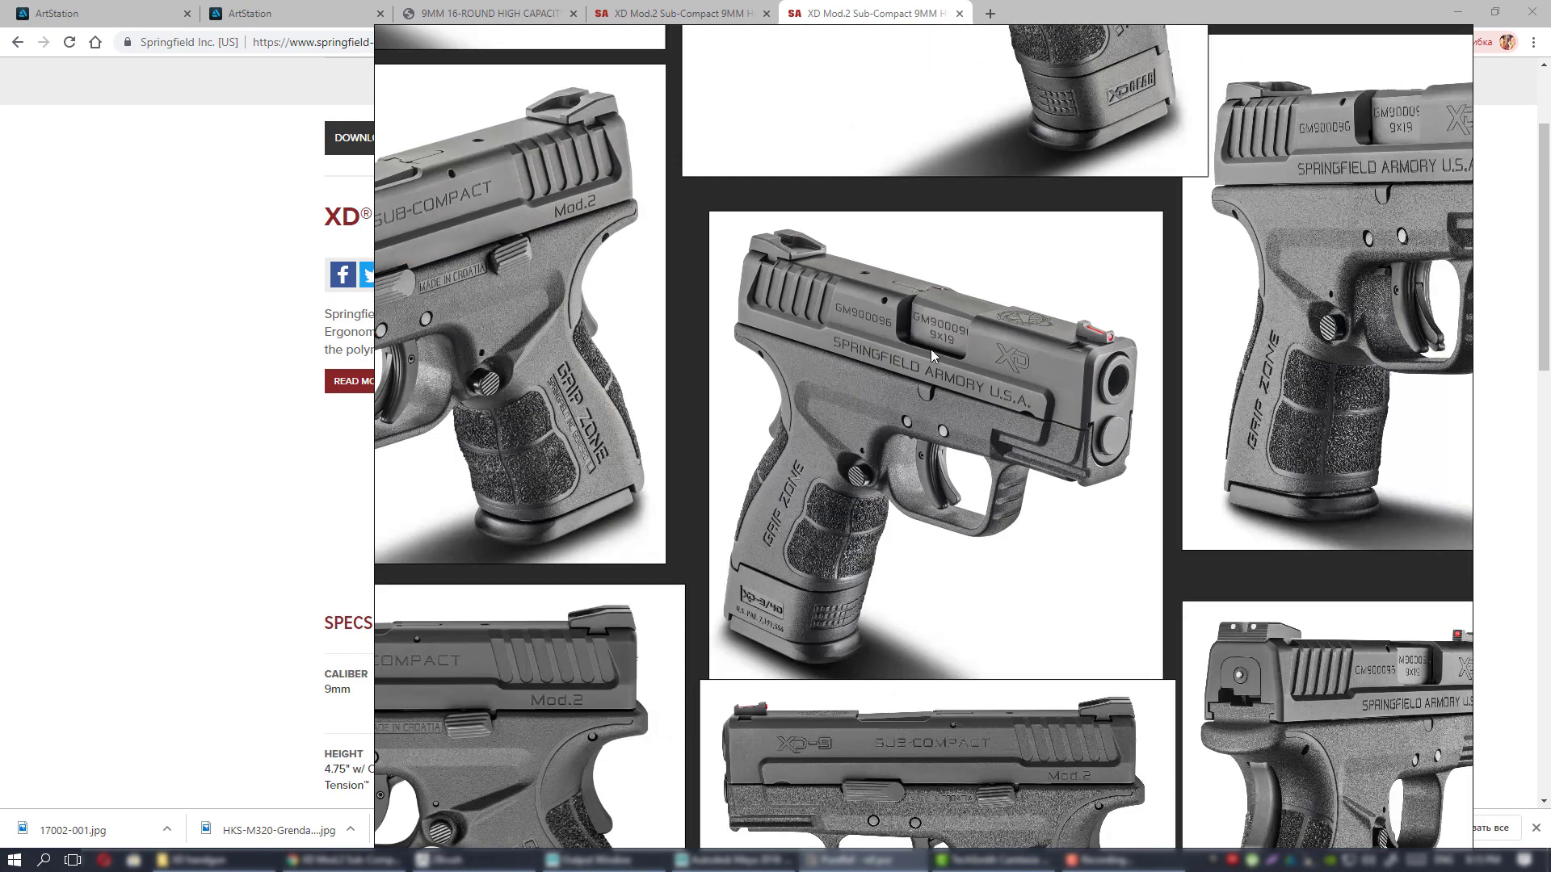
right_click_drag(930, 349, 897, 299)
right_click_drag(1022, 308, 914, 380)
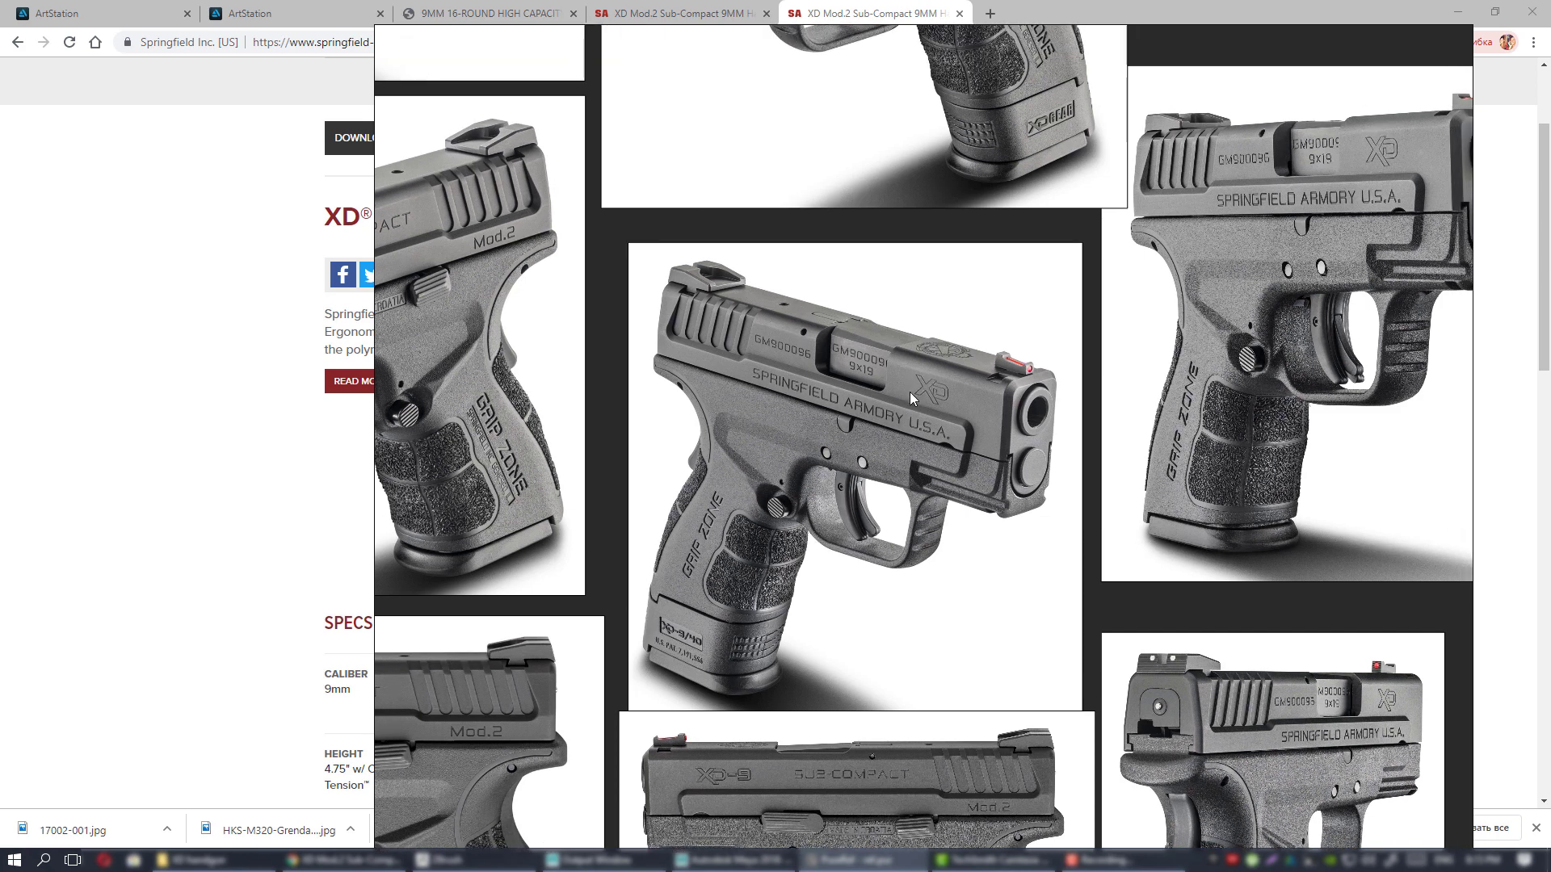
right_click_drag(820, 409, 995, 399)
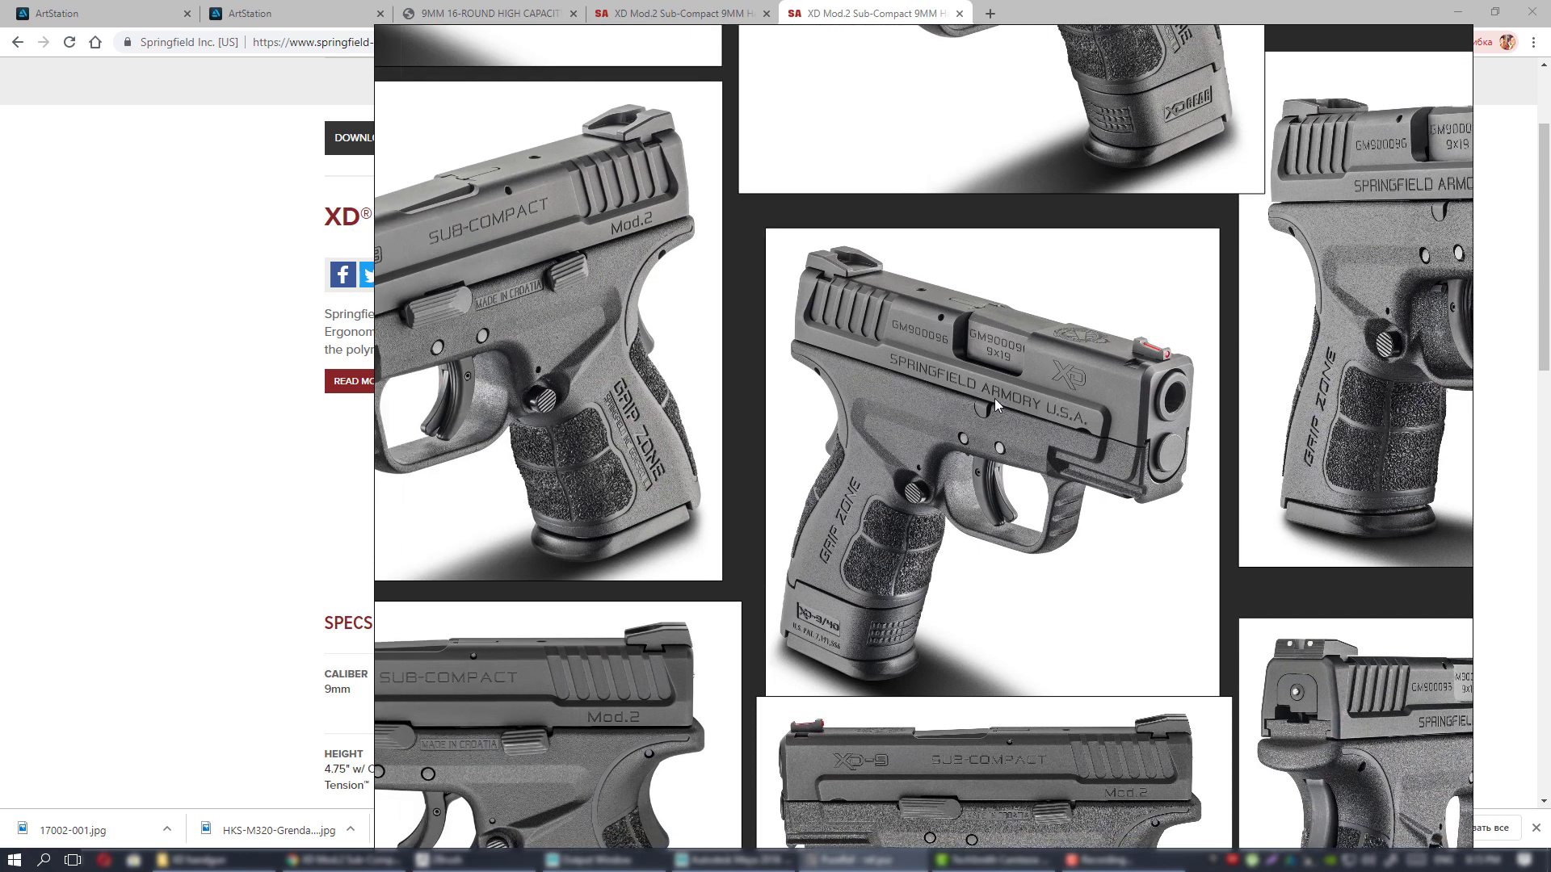
- Compare the left-side and right-side three-quarter pistol references, inspecting the frame, trigger guard and textured grip
middle_click_drag(995, 399, 862, 436)
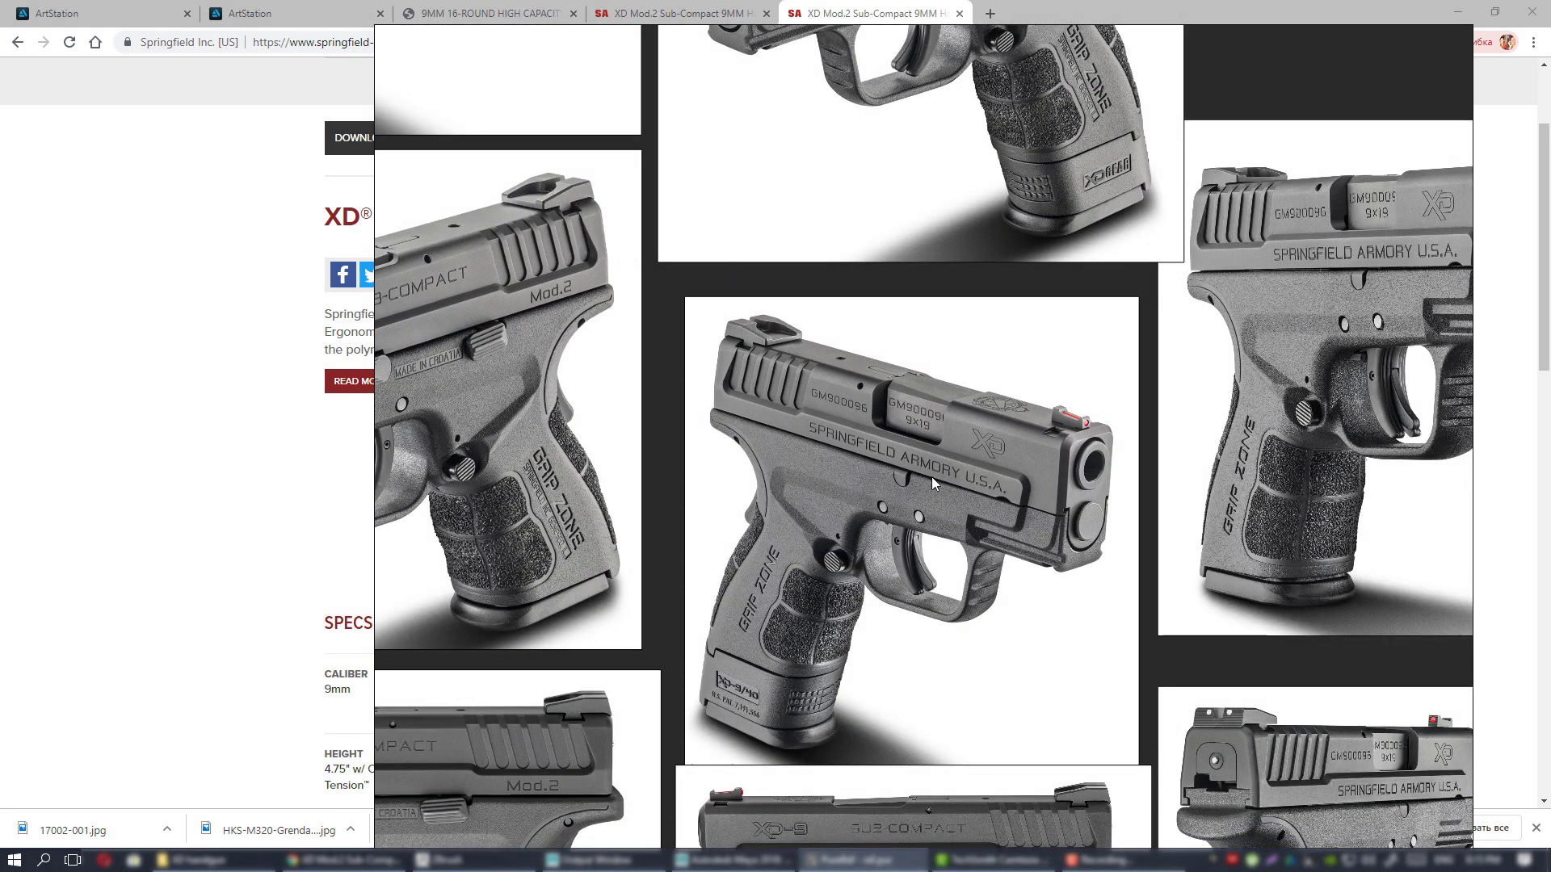
middle_click_drag(932, 476, 1204, 408)
scroll(1002, 451, "up", 1)
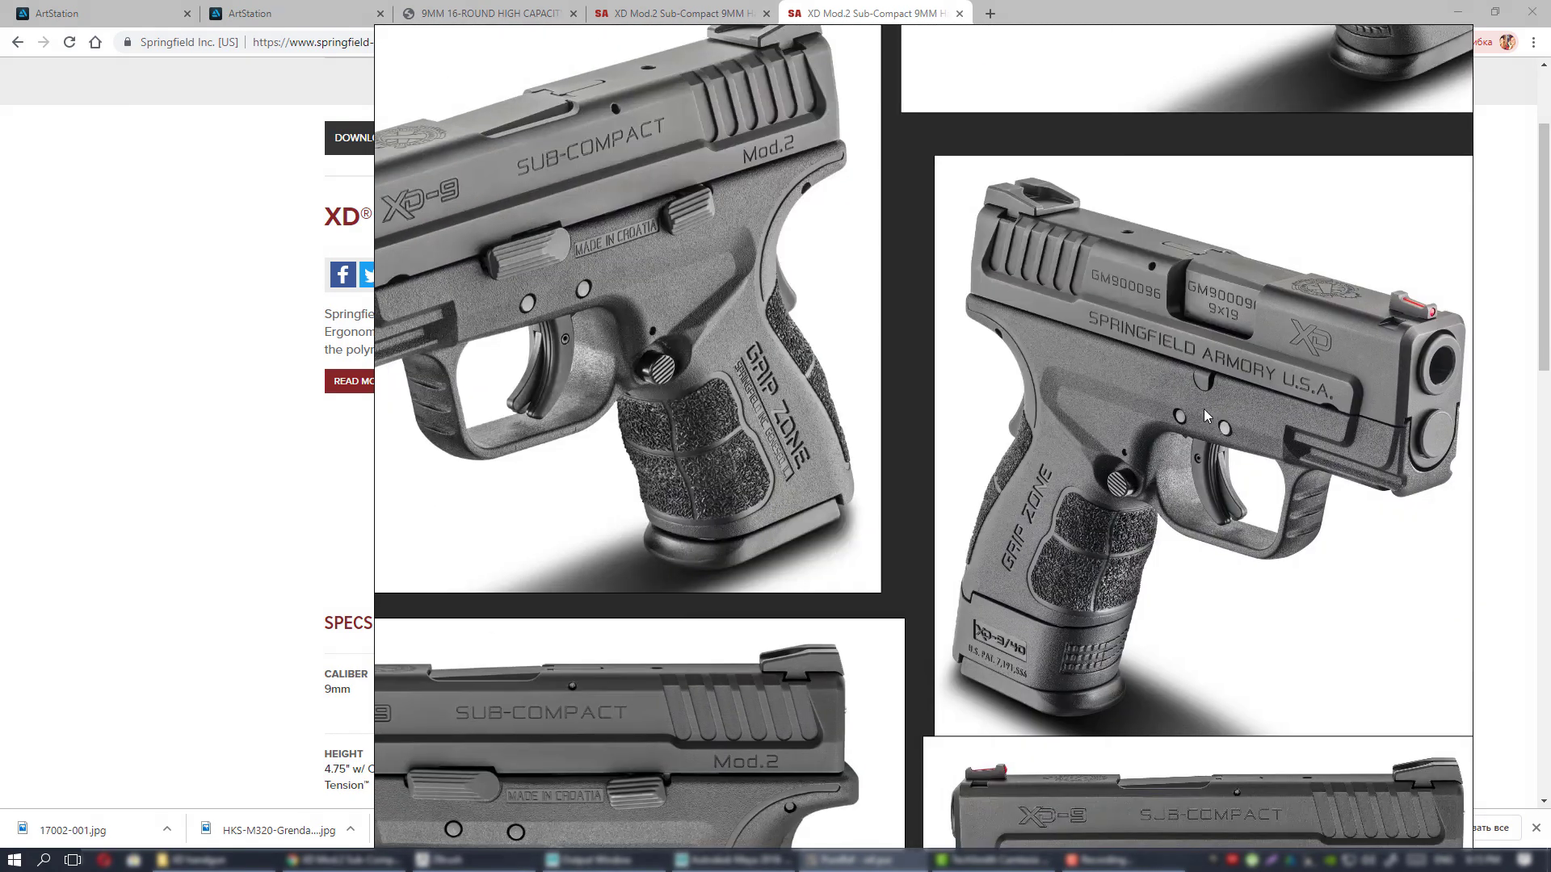
middle_click_drag(764, 391, 844, 493)
scroll(943, 487, "down", 1)
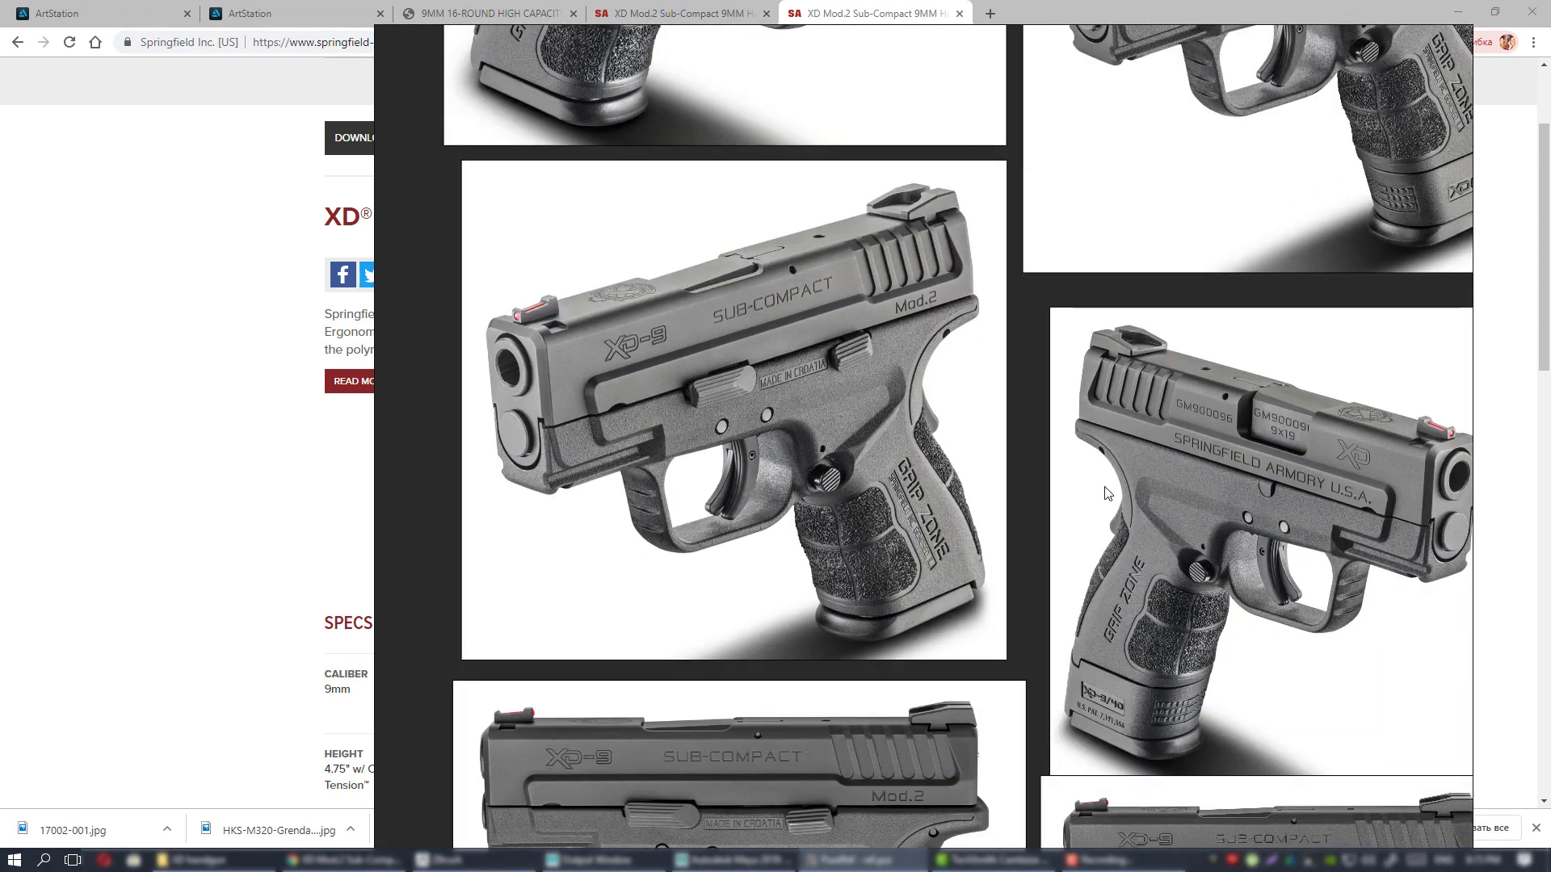
middle_click_drag(1115, 489, 782, 484)
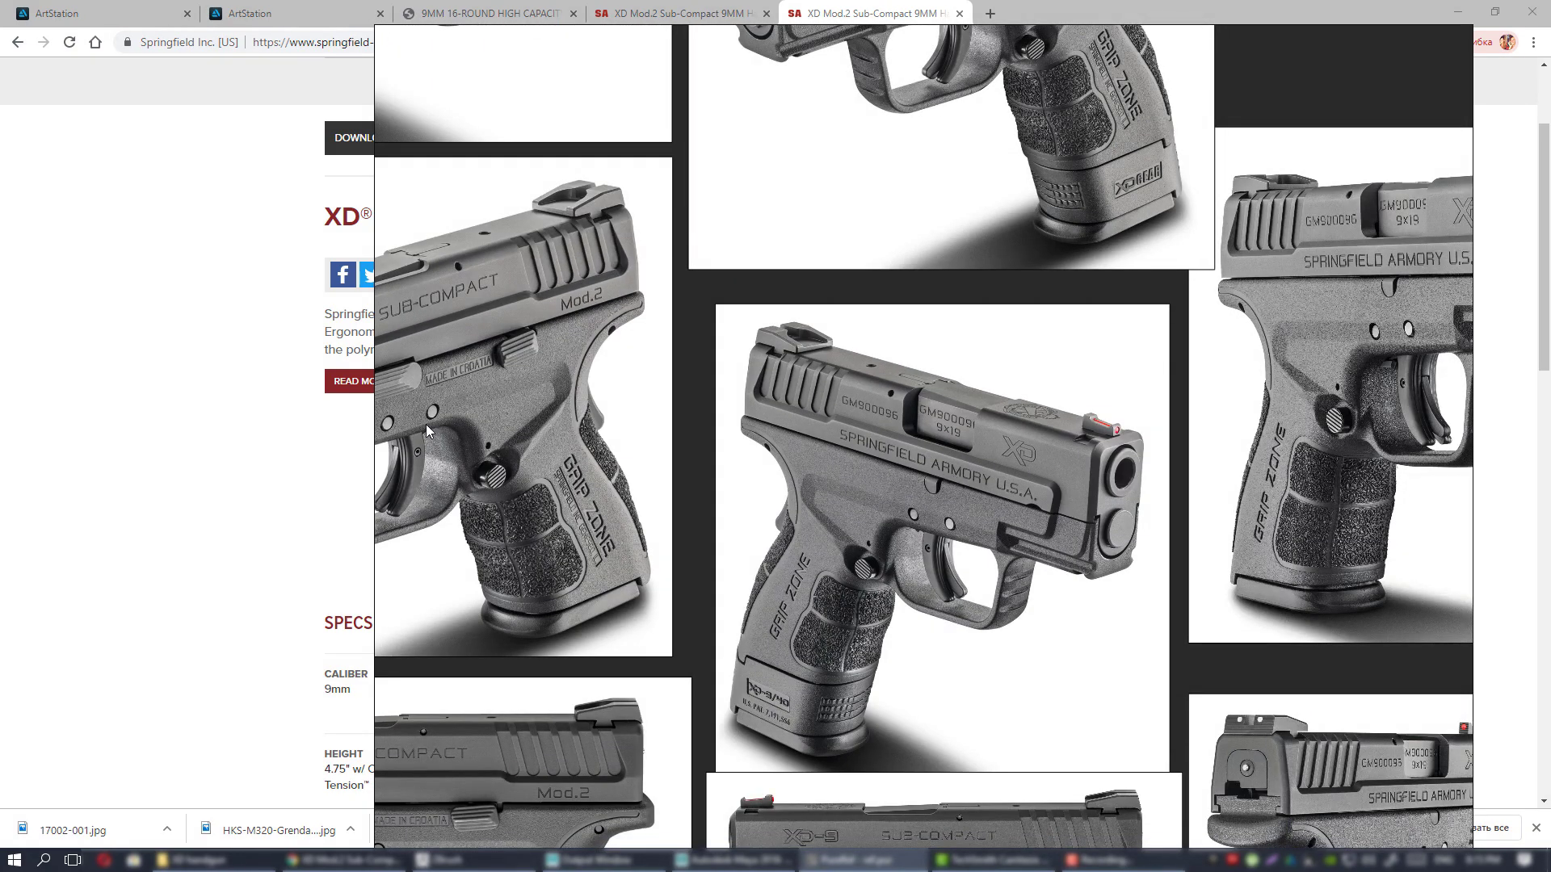
middle_click_drag(895, 415, 831, 418)
scroll(851, 395, "down", 2)
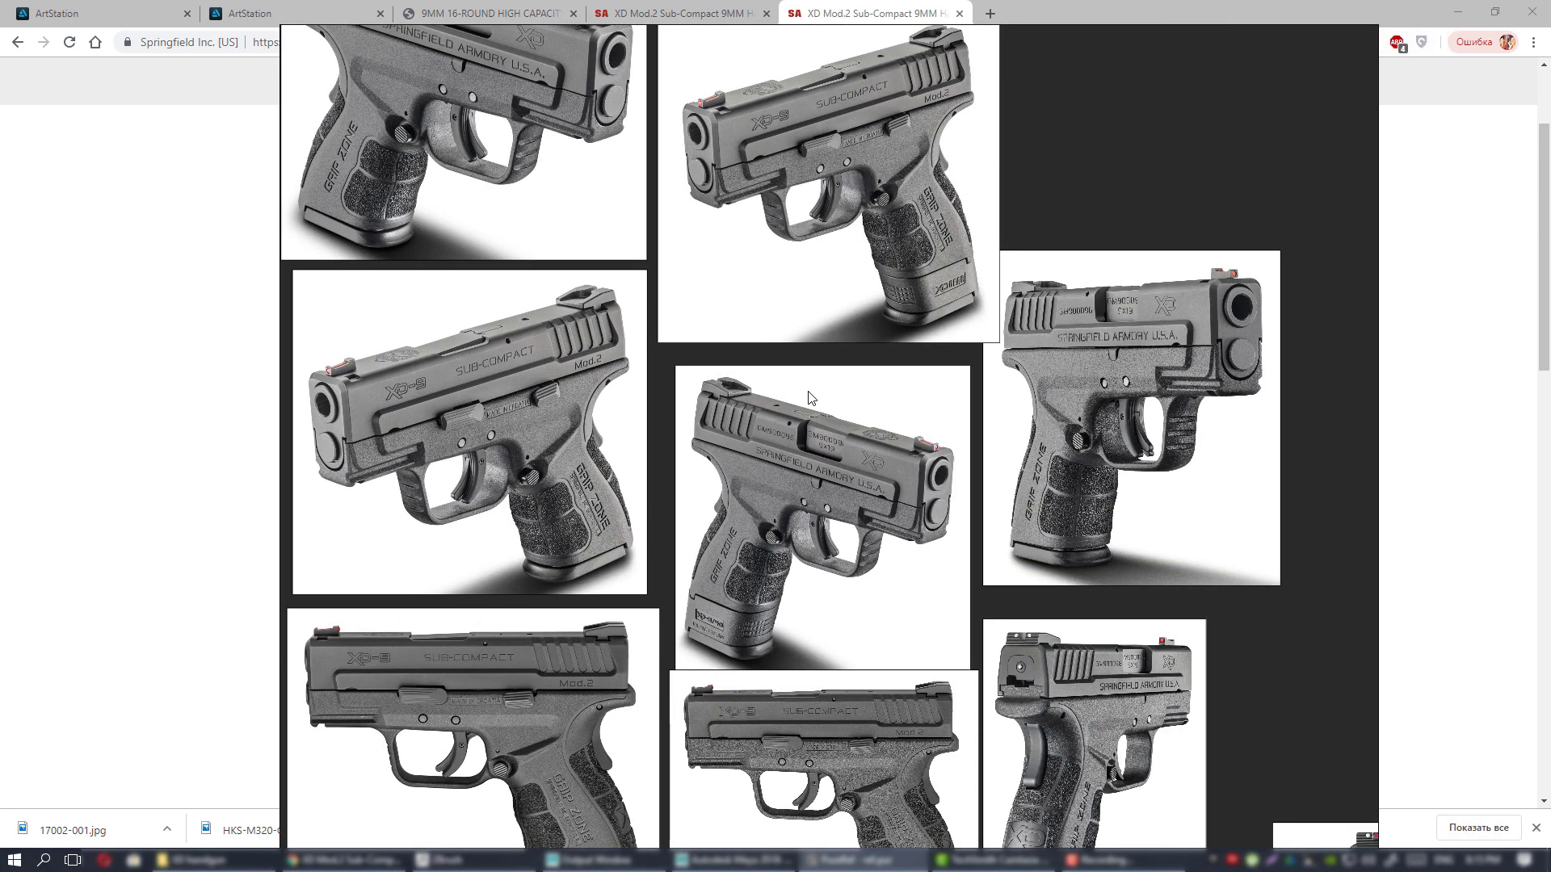
scroll(842, 401, "up", 2)
middle_click_drag(854, 409, 856, 295)
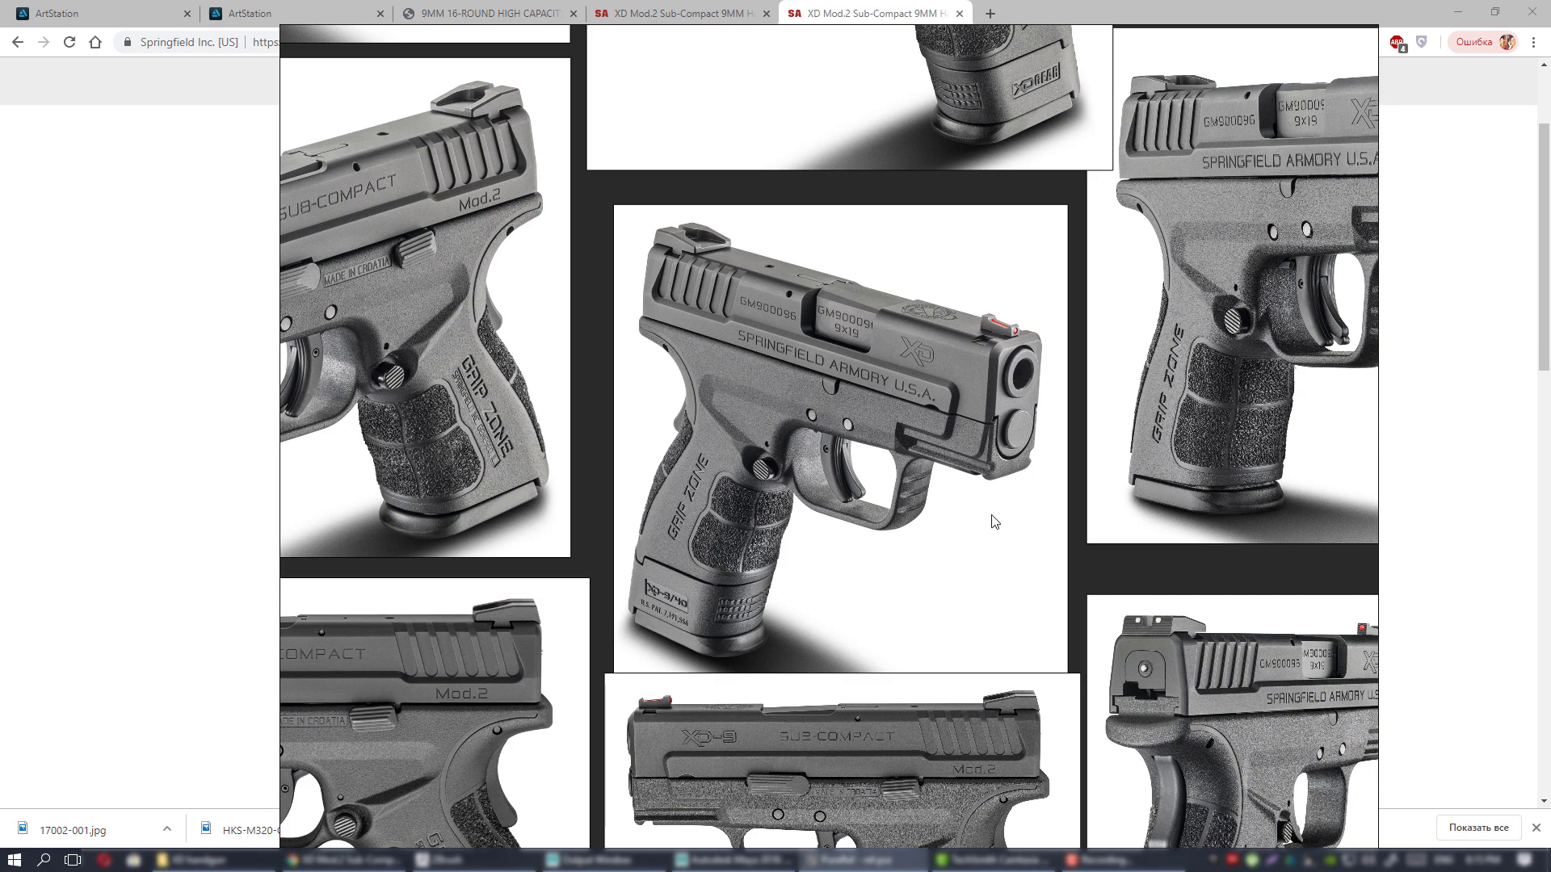
scroll(808, 492, "up", 2)
scroll(799, 503, "up", 1)
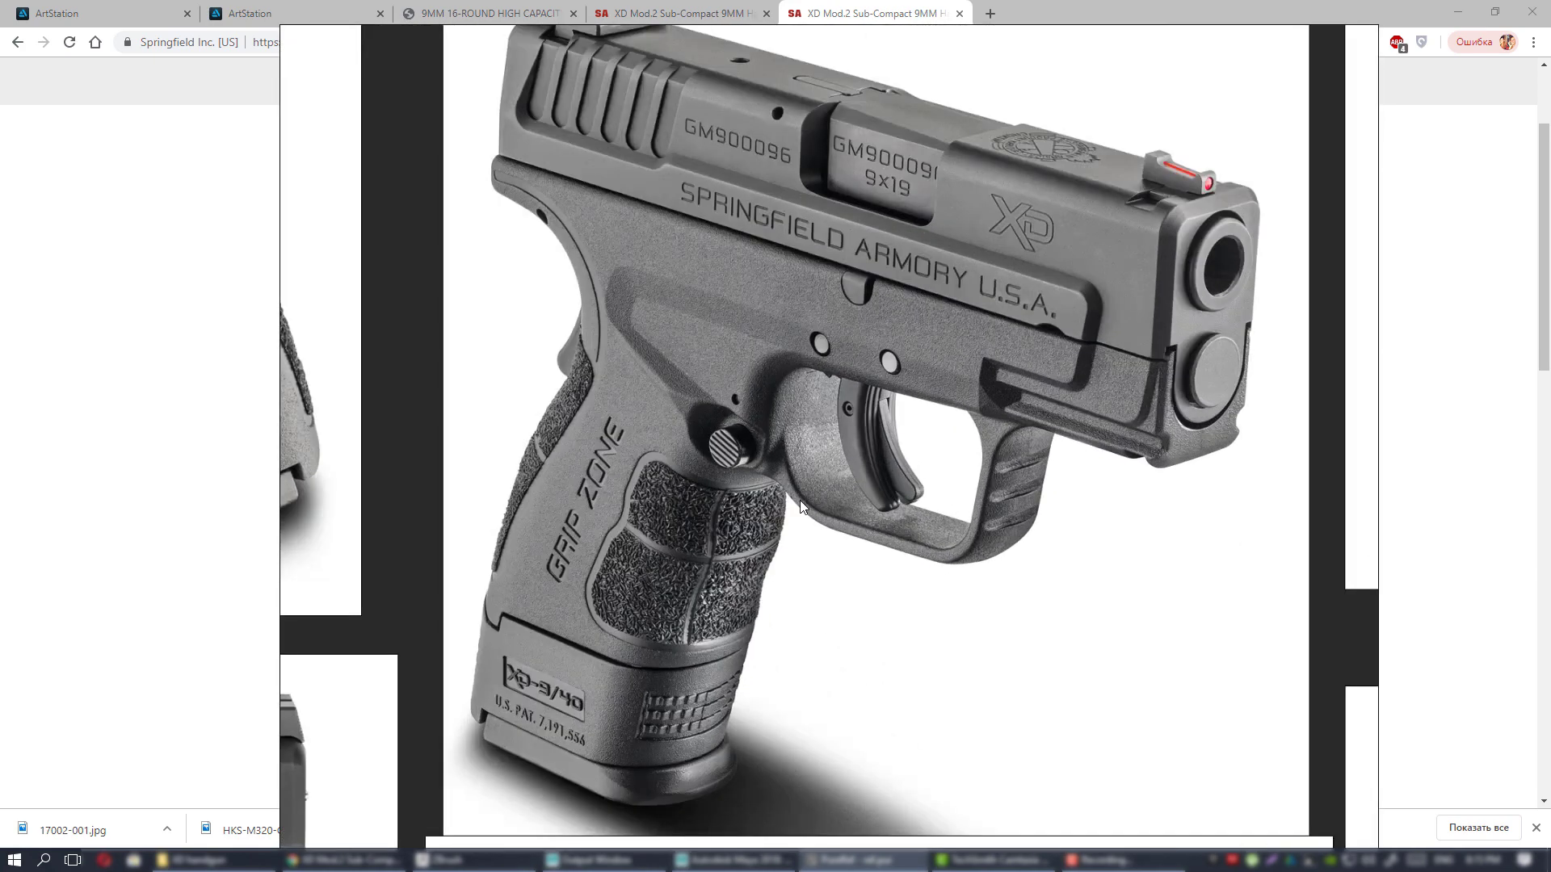
scroll(804, 505, "down", 1)
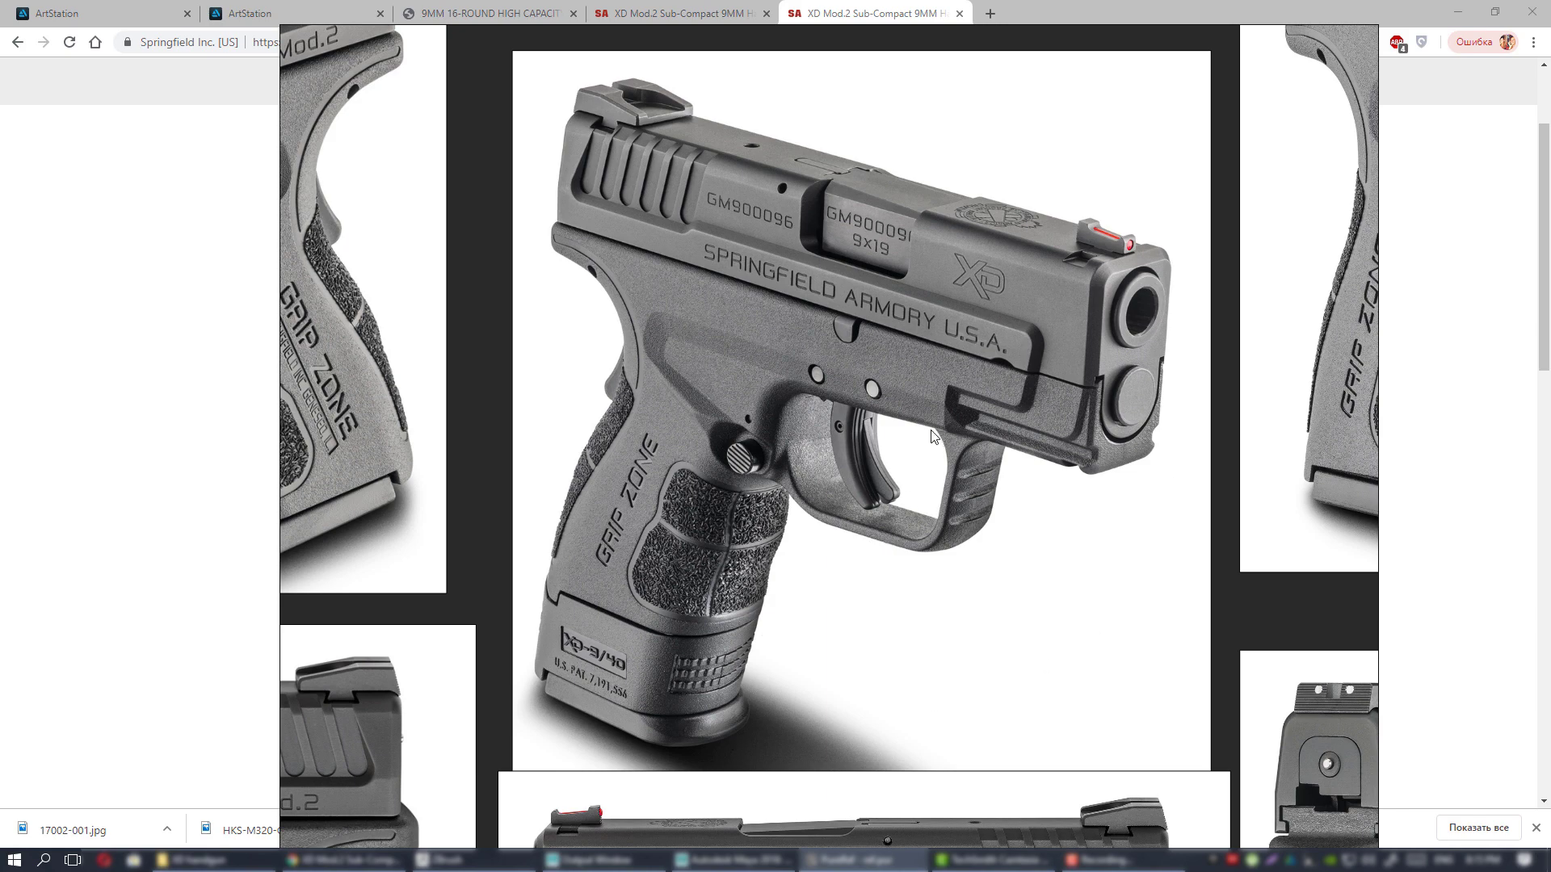
- Study the Sub-Compact Mod.2 left-side references with short and extended magazines, along with the surrounding pistol views
middle_click_drag(920, 412, 890, 477)
scroll(889, 471, "down", 3)
middle_click_drag(786, 405, 1118, 461)
middle_click_drag(807, 436, 799, 445)
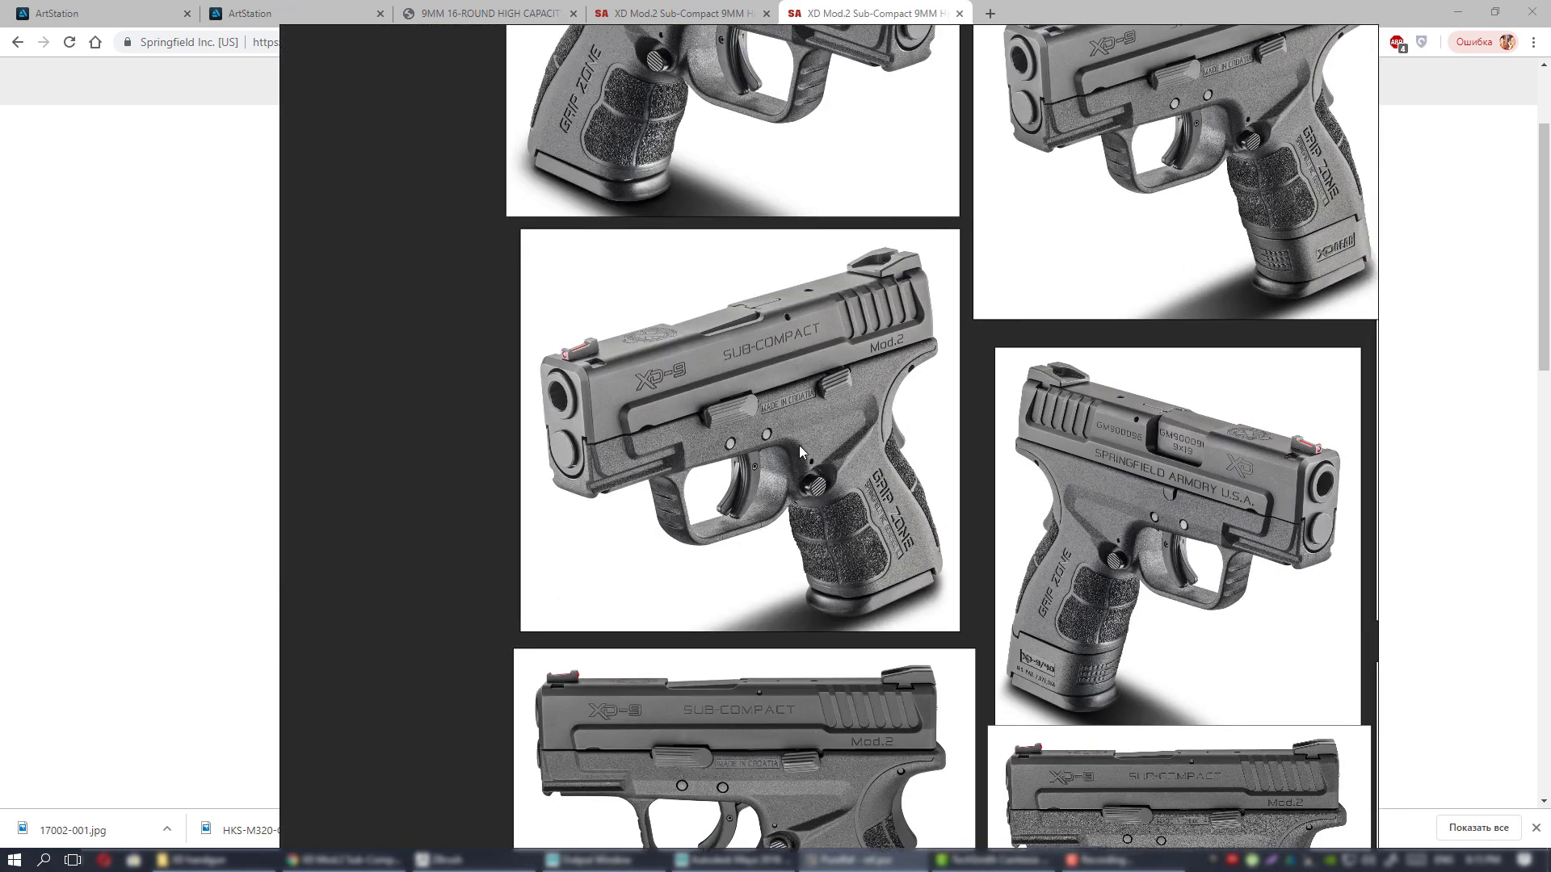
scroll(798, 444, "up", 2)
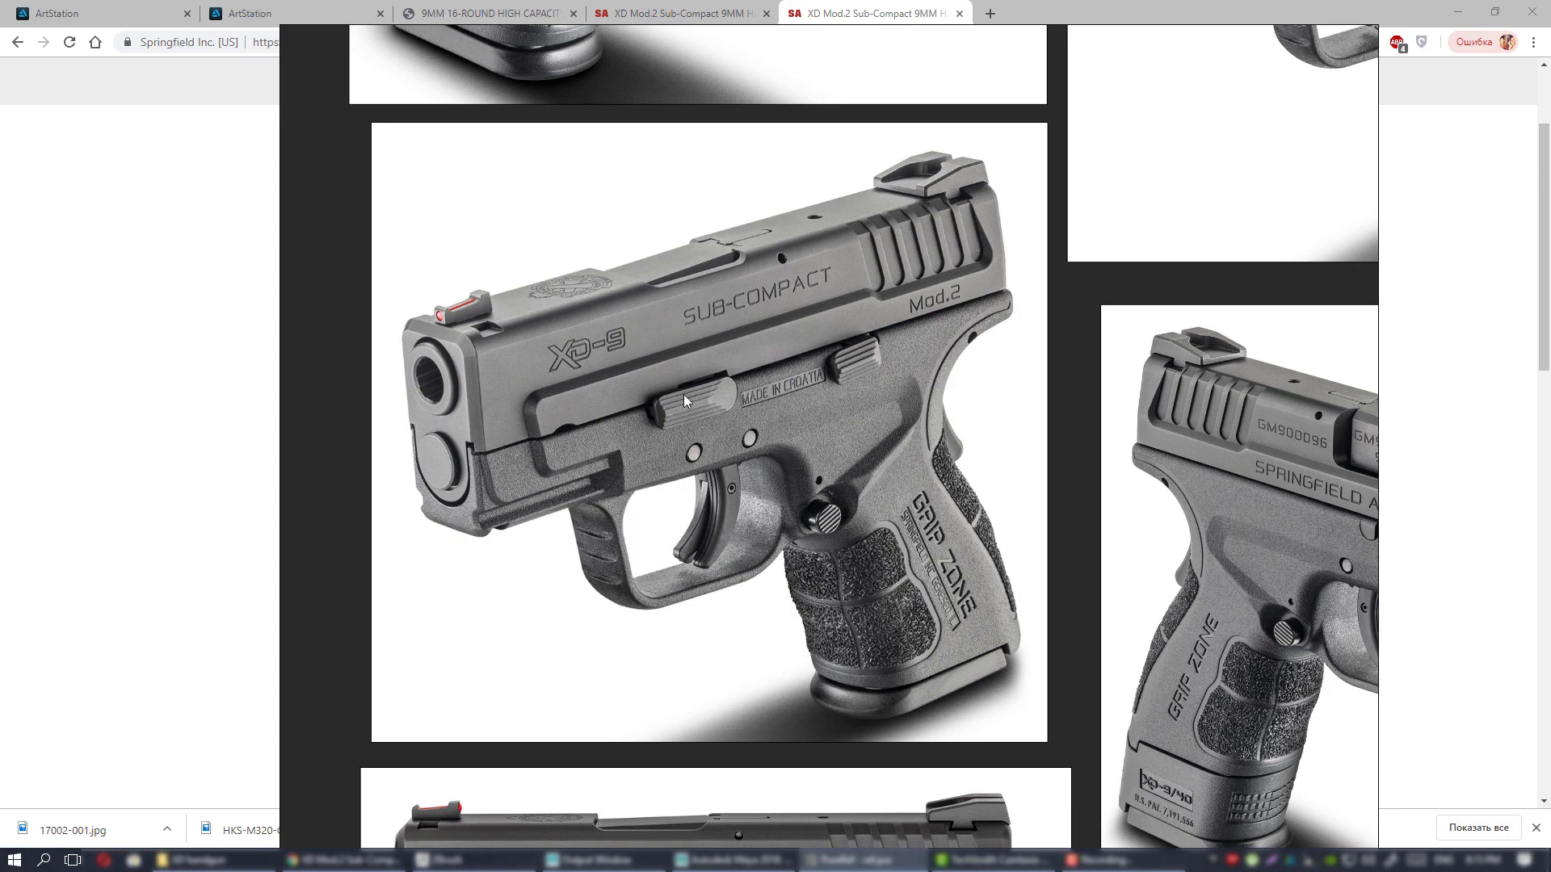
scroll(875, 531, "down", 3)
middle_click_drag(1127, 276, 832, 437)
scroll(904, 437, "up", 2)
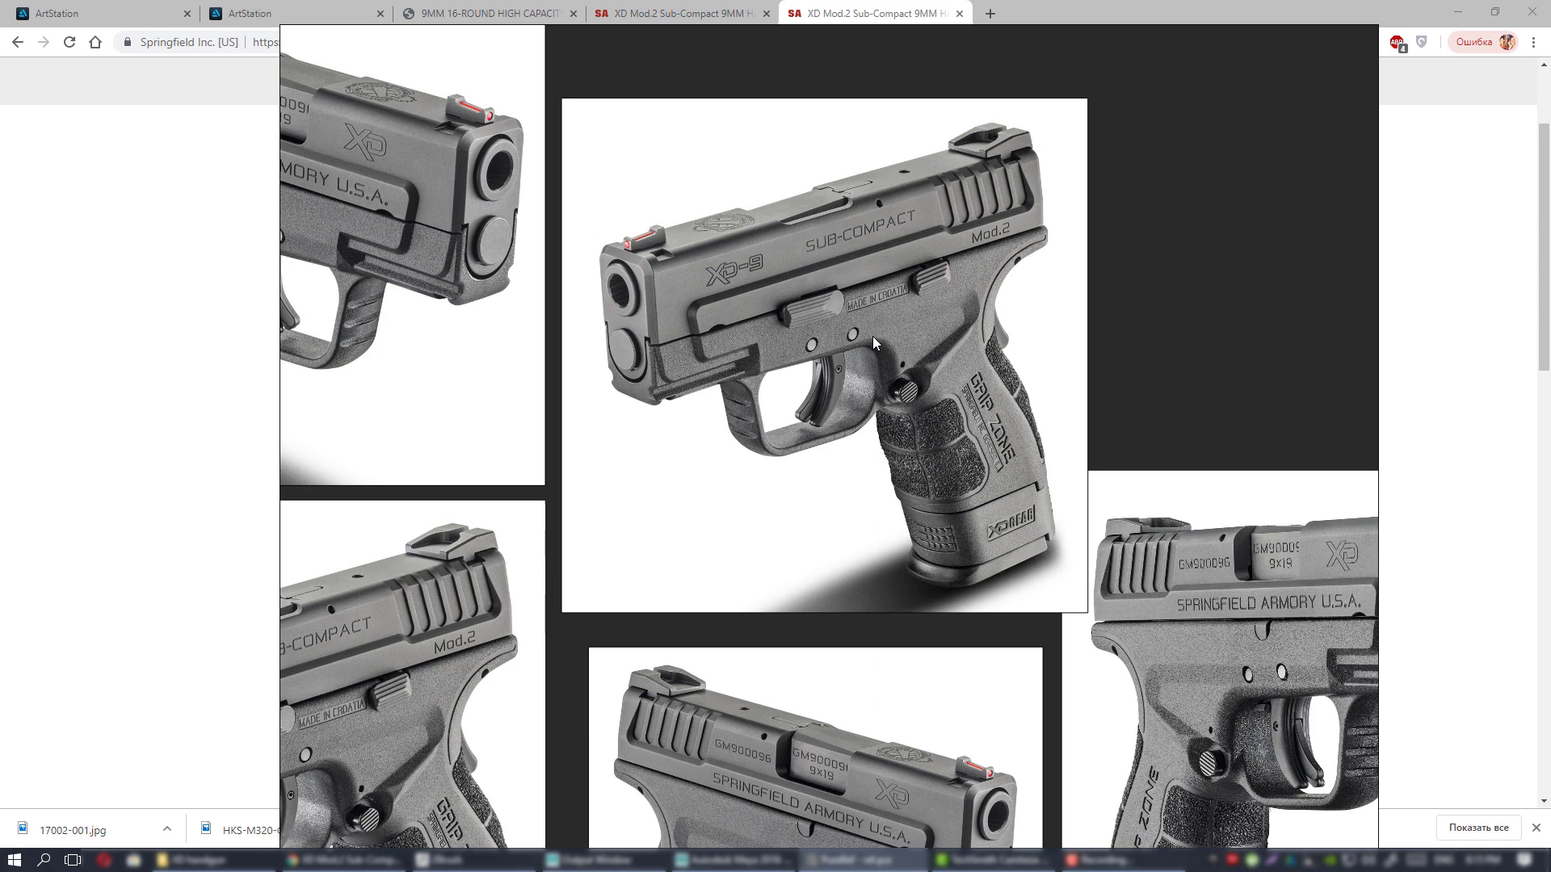
scroll(984, 403, "down", 3)
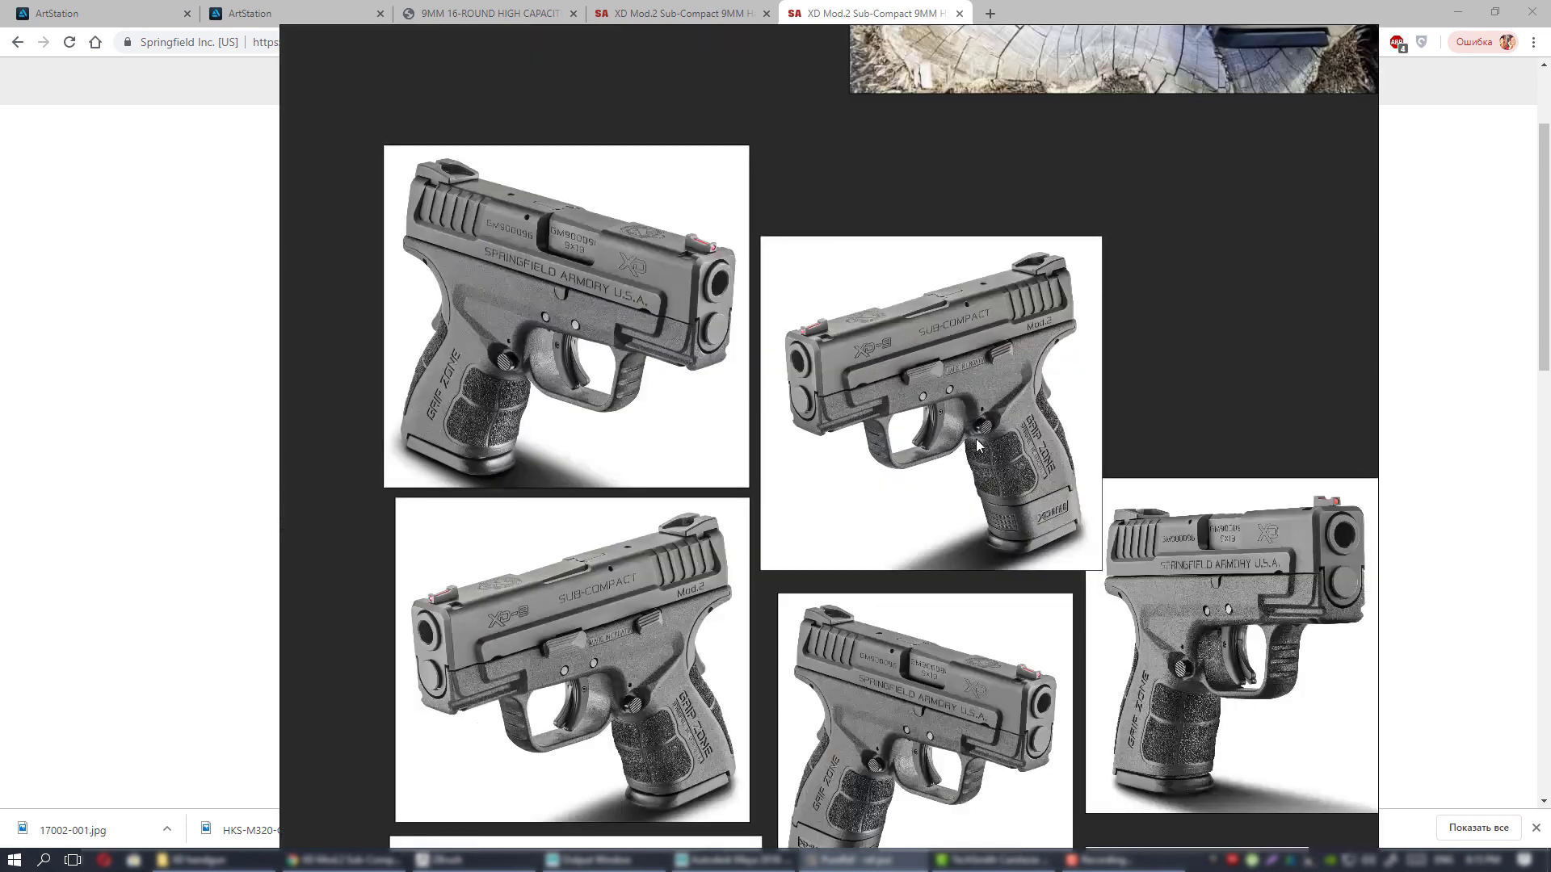
scroll(976, 419, "down", 2)
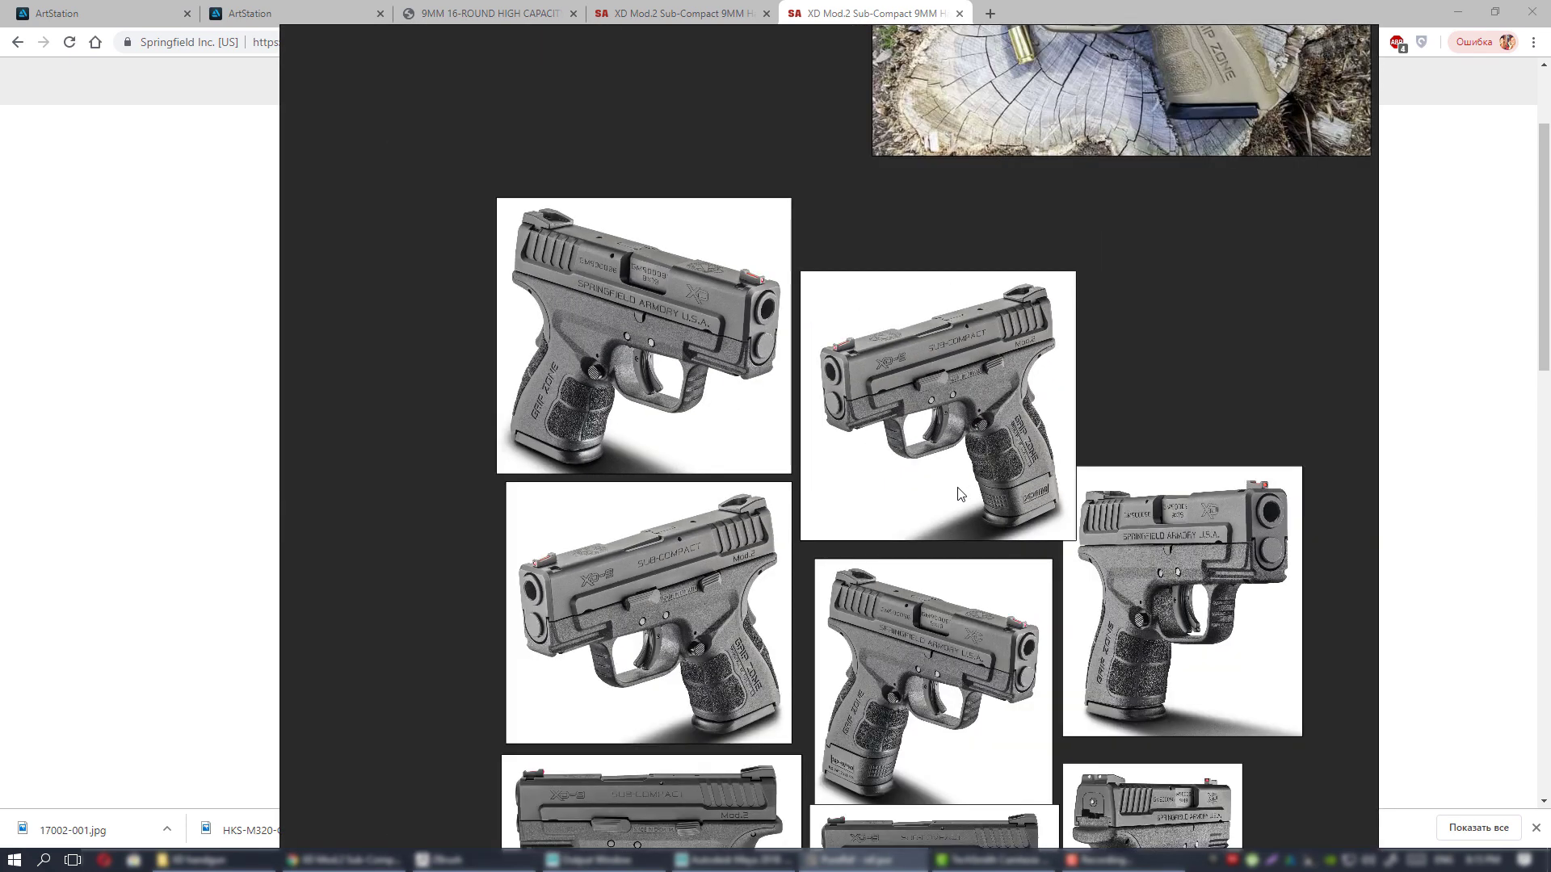
middle_click_drag(960, 492, 842, 289)
middle_click_drag(998, 449, 1025, 436)
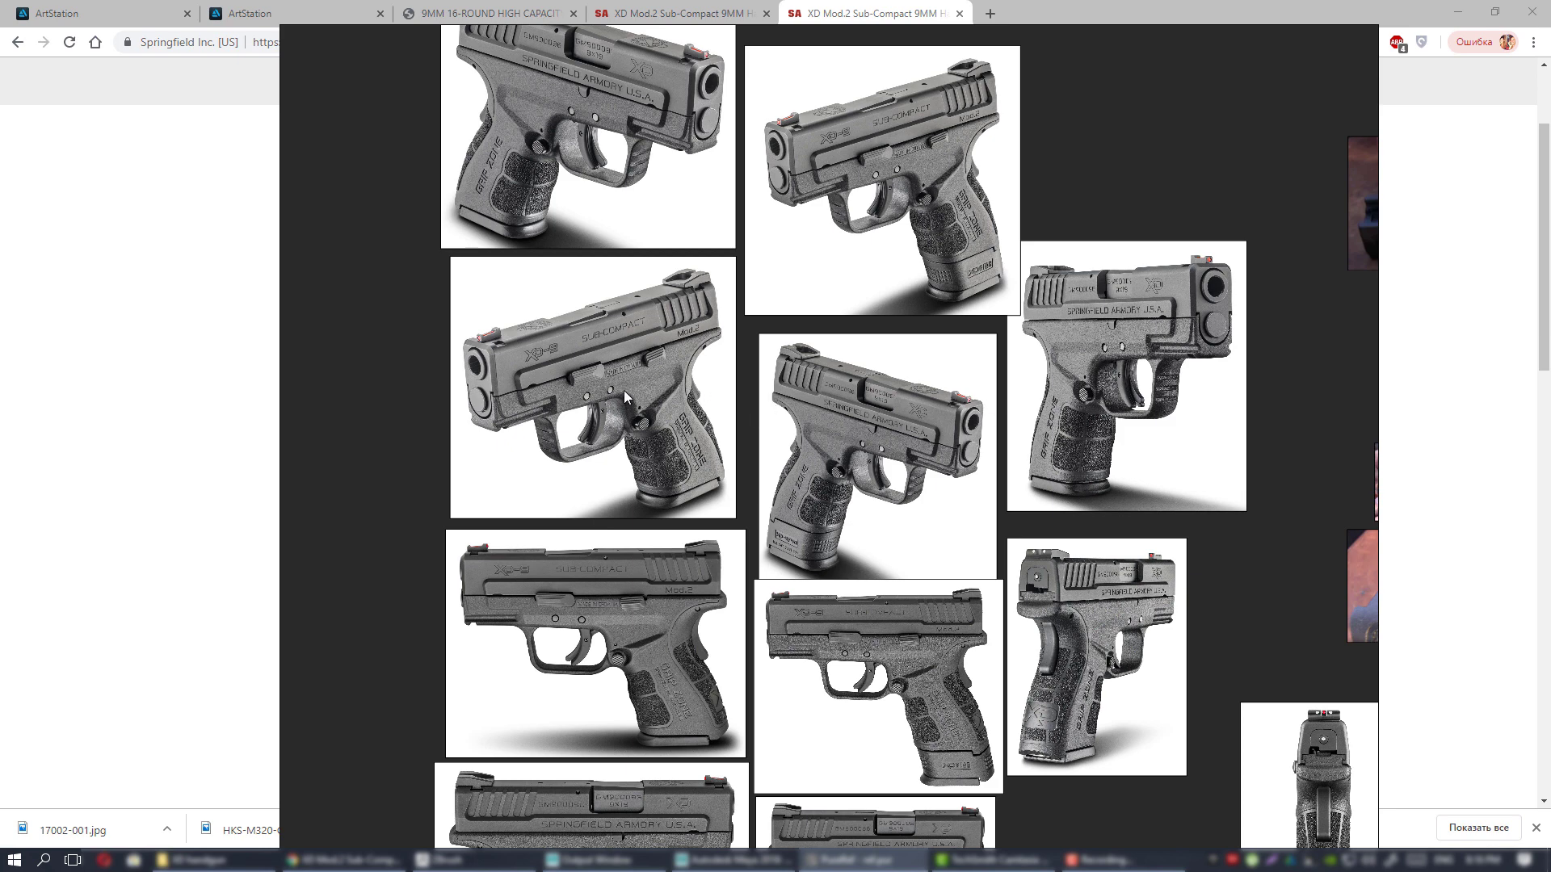
- Move the reference board off this screen and minimize the browser to reach the desktop
right_click_drag(615, 391, 1549, 389)
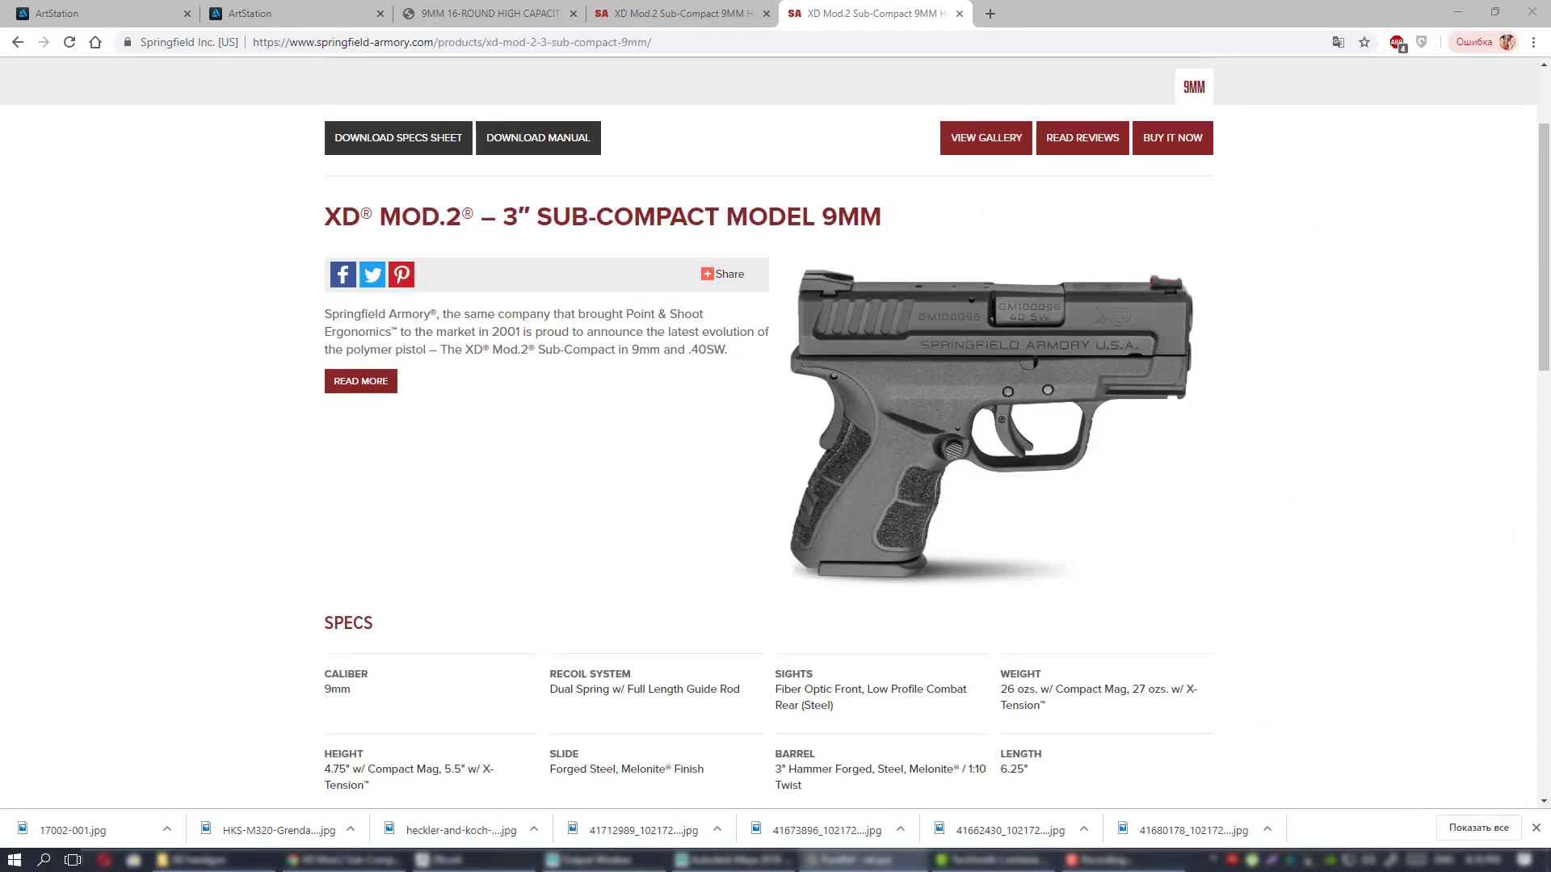
left_click(1457, 12)
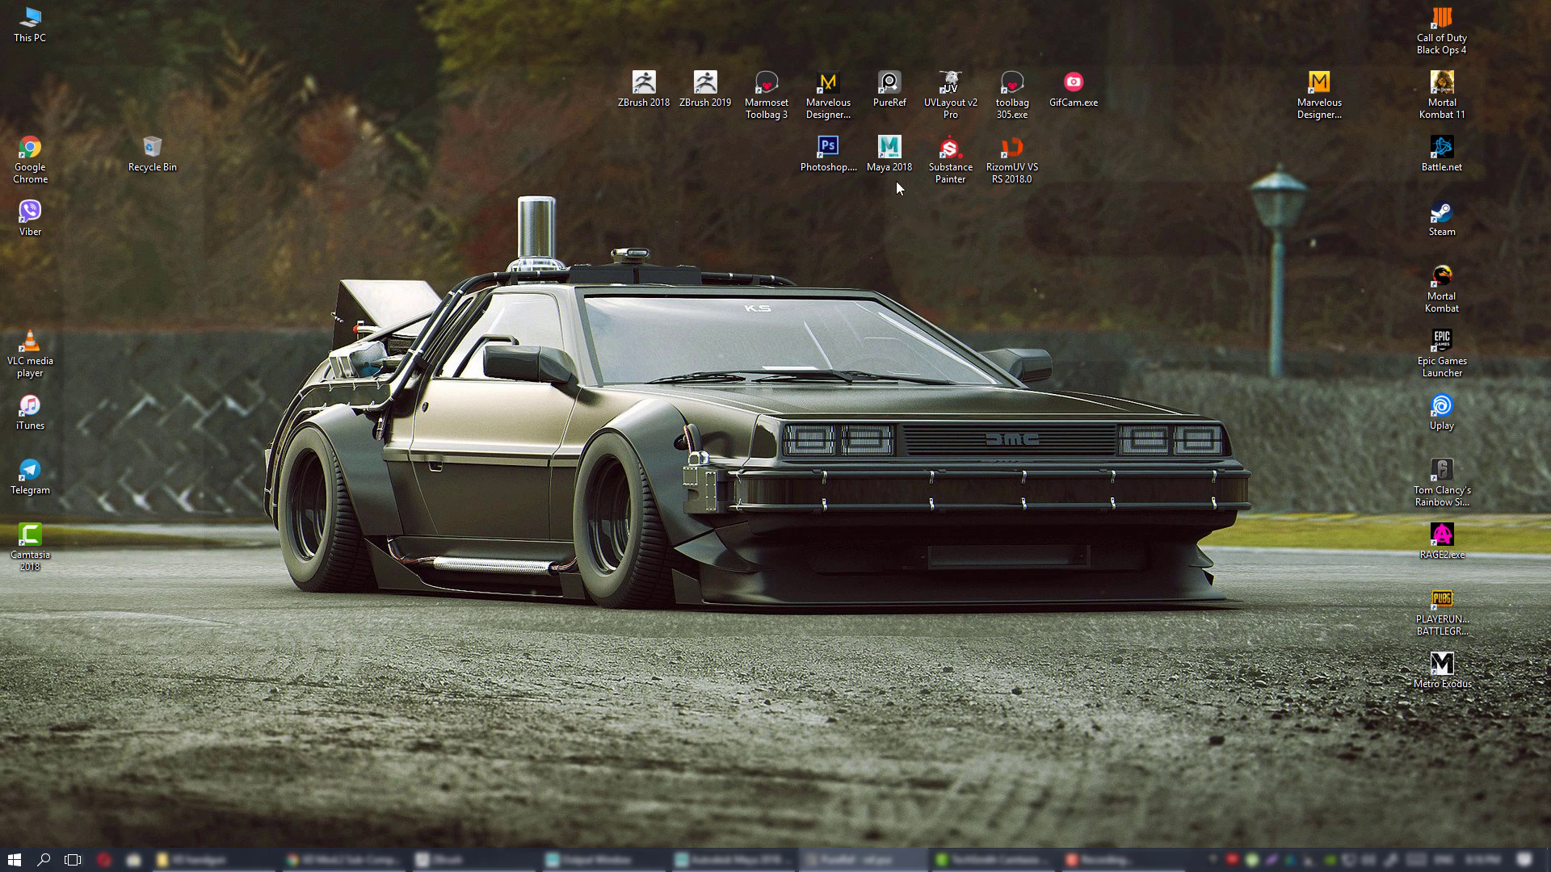
- Point out the Maya 2018, ZBrush 2019, UVLayout v2 Pro and RizomUV VS RS 2018.0 shortcuts on the desktop
left_click(890, 157)
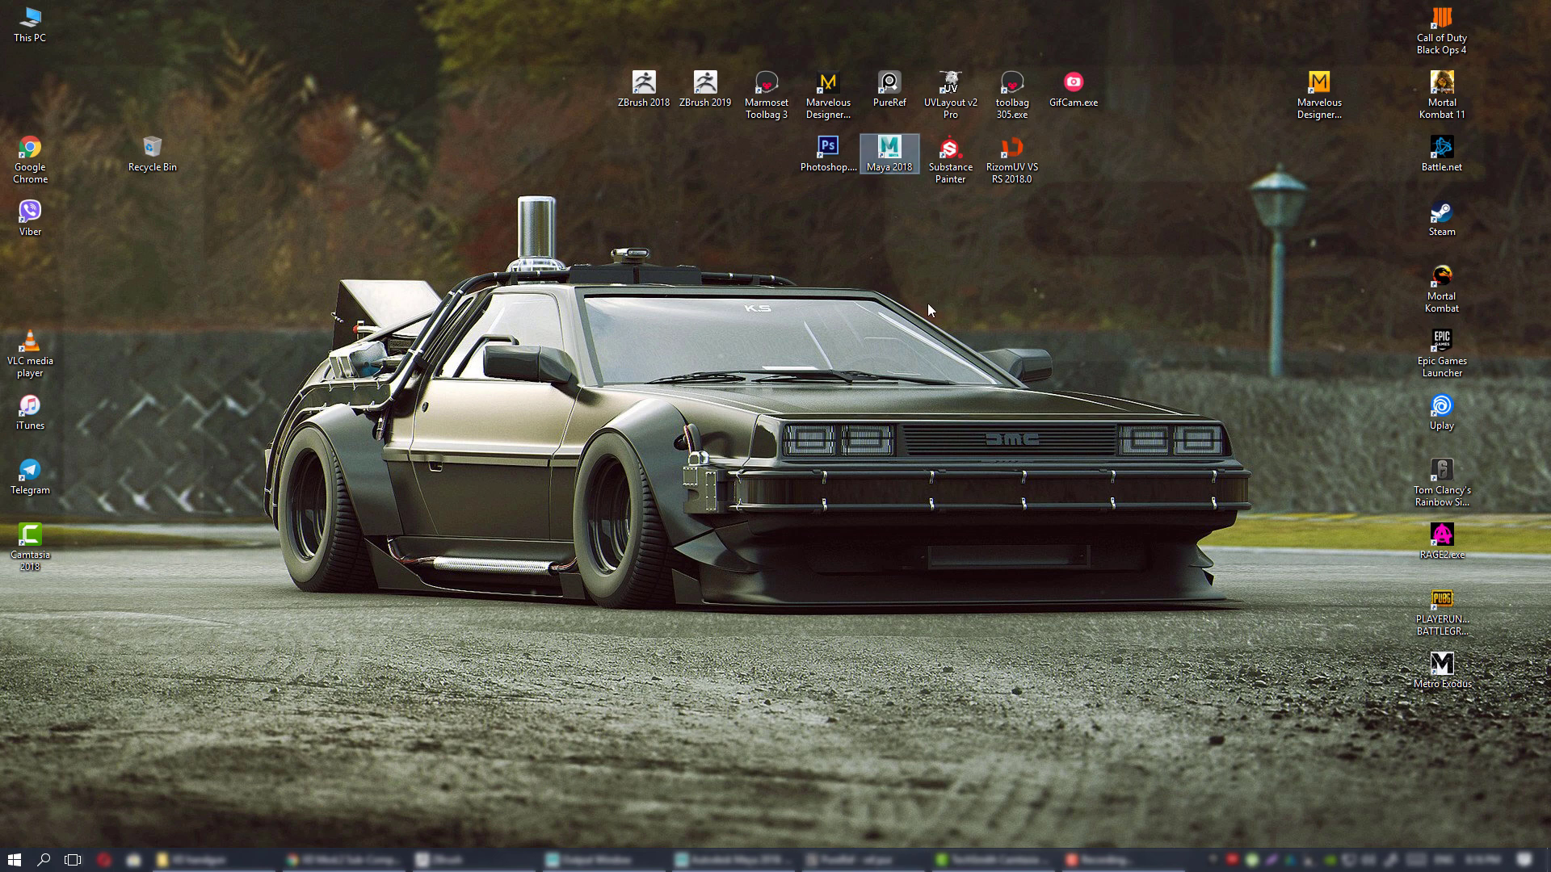
left_click(705, 88)
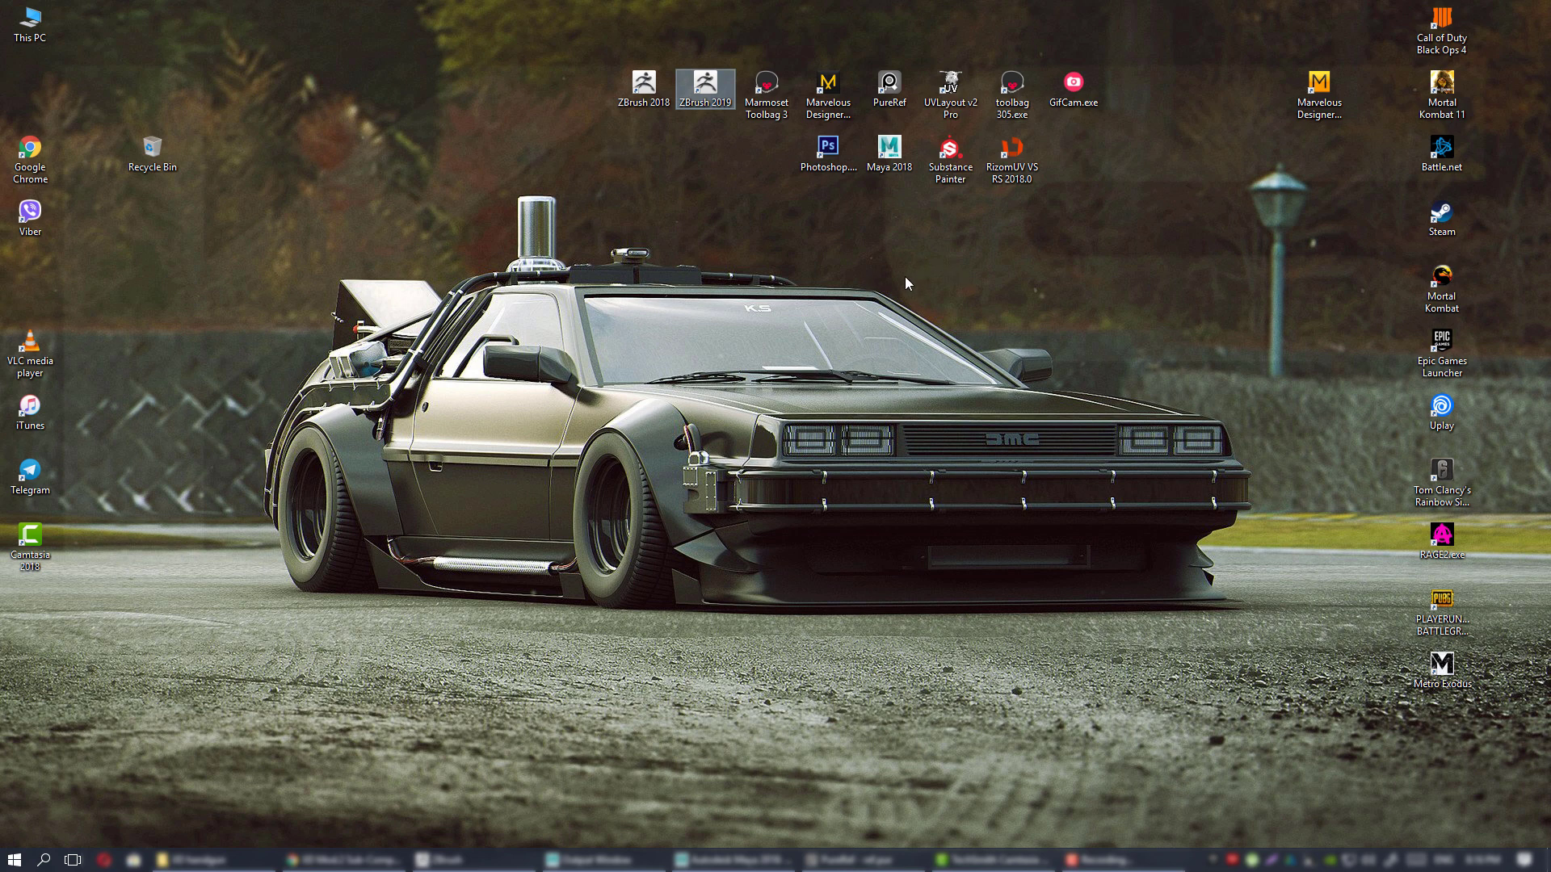
left_click(891, 162)
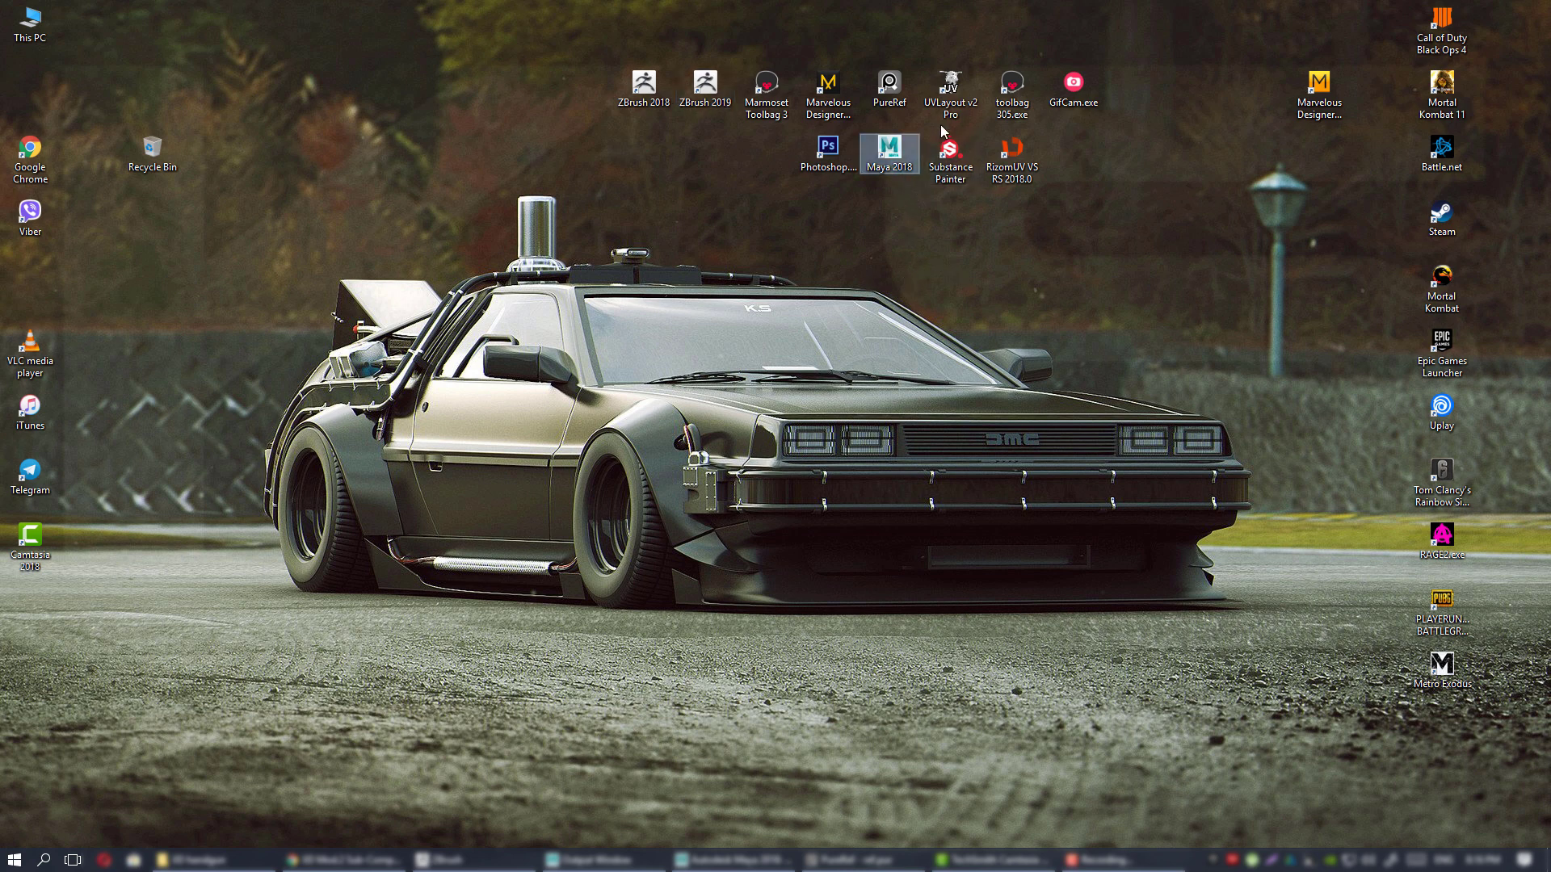
left_click(952, 101)
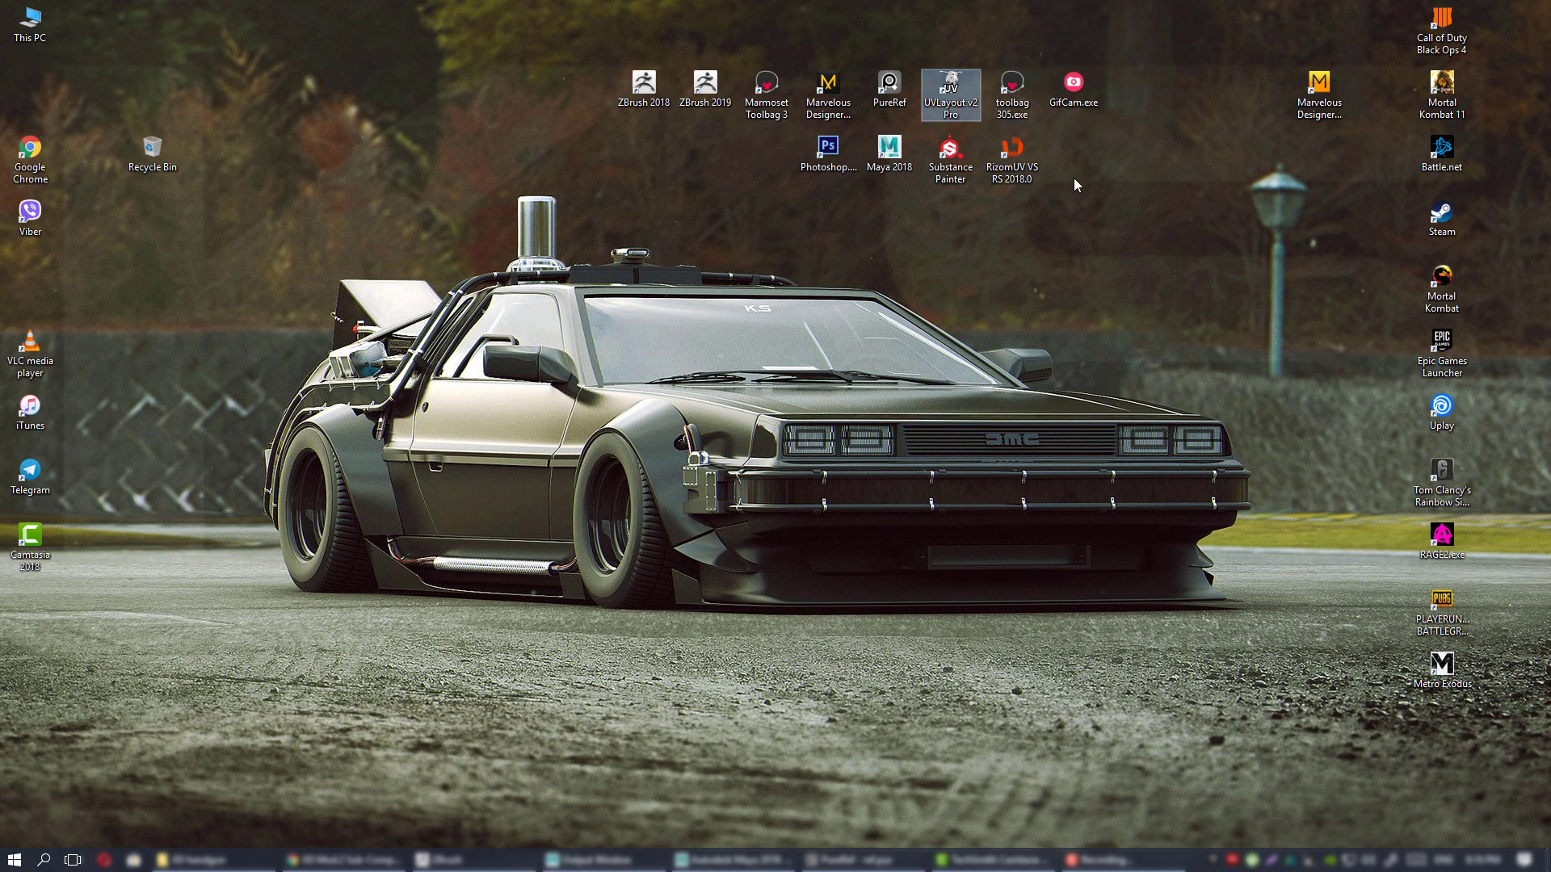
left_click(1036, 181)
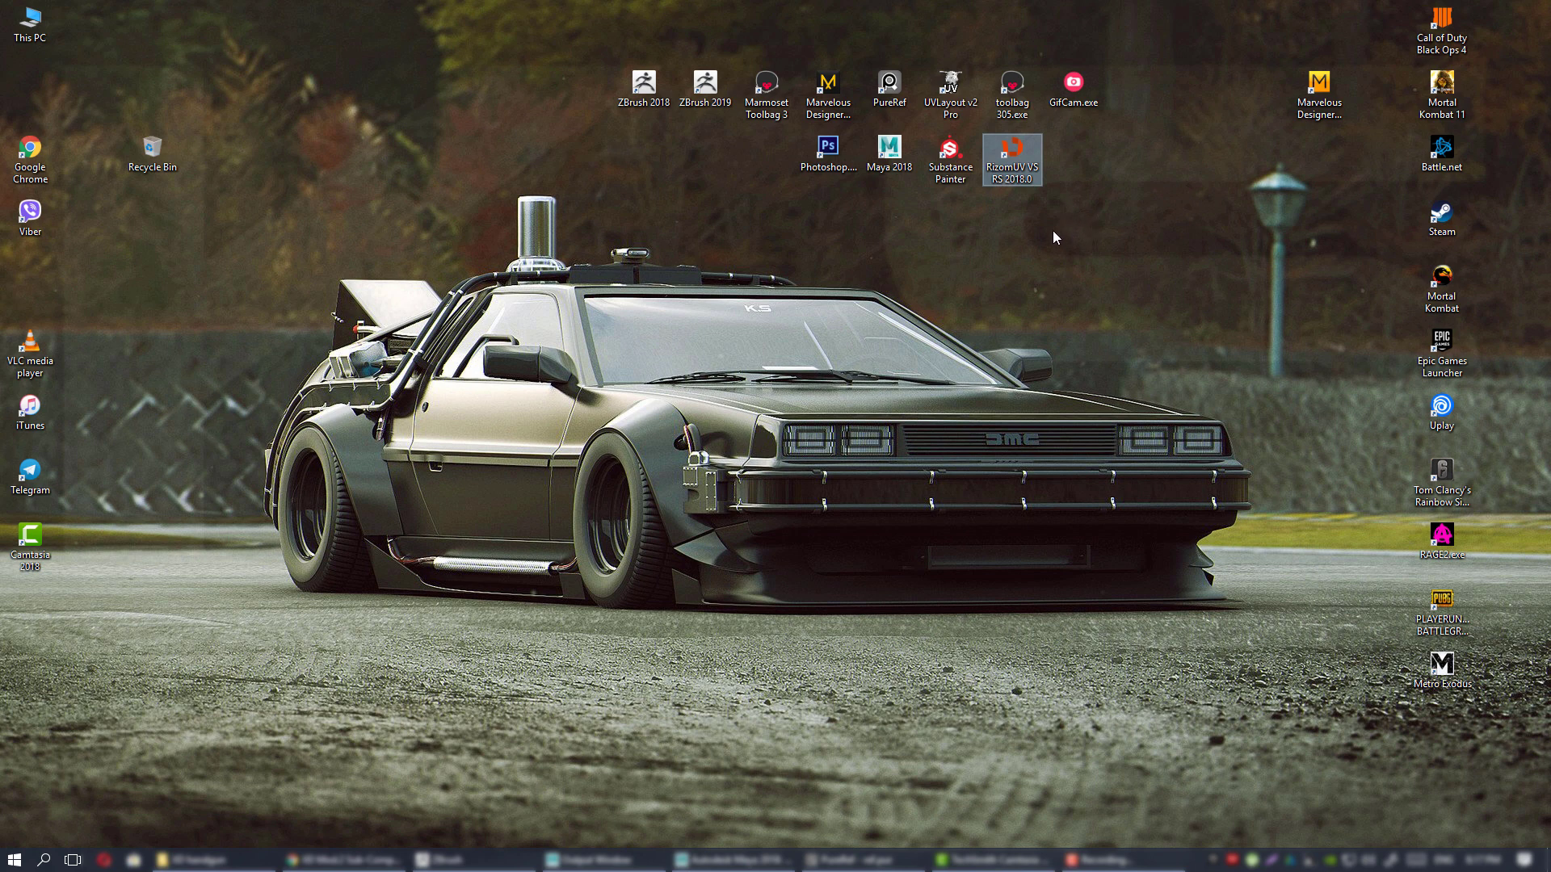
- Point out the Substance Painter shortcut, bring the reference board back on screen, and look over its pistol views and disassembly photos
left_click(949, 155)
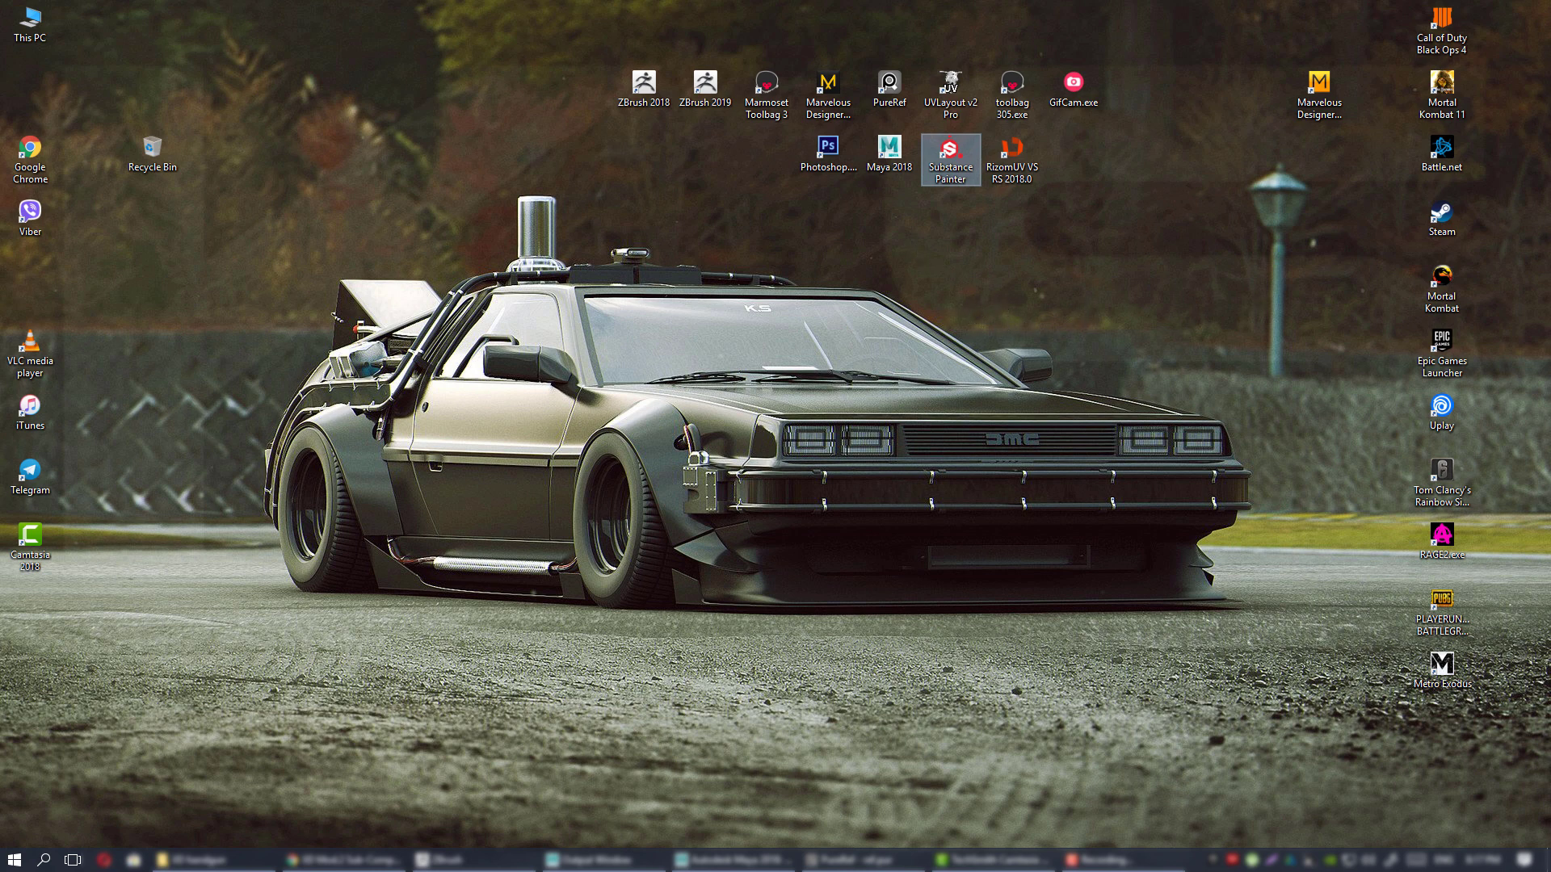
right_click_drag(1550, 395, 679, 397)
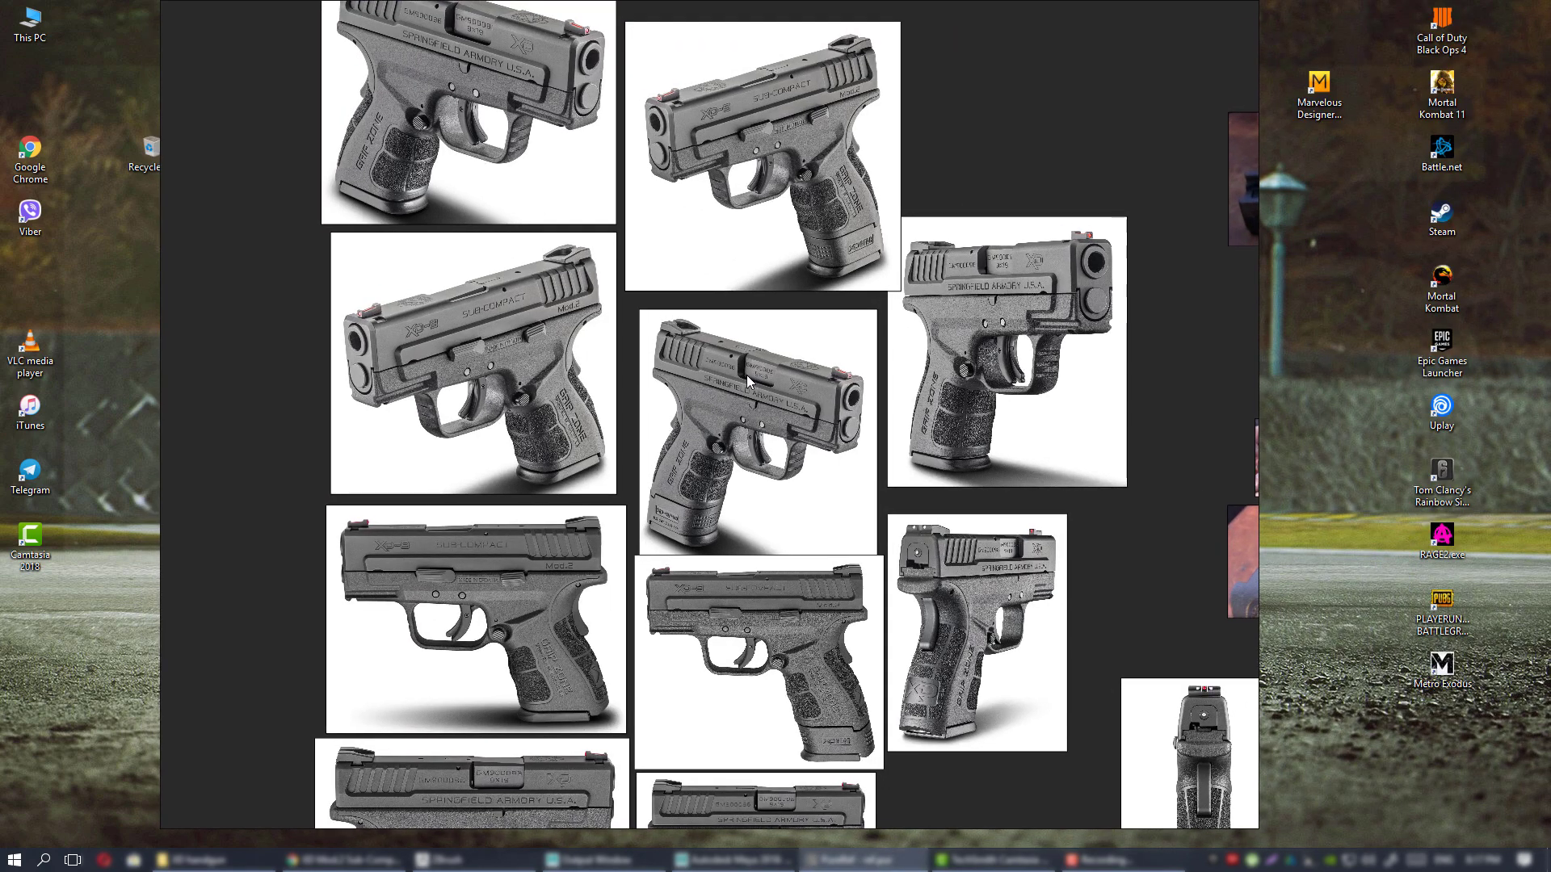
scroll(739, 337, "down", 3)
middle_click_drag(906, 288, 845, 332)
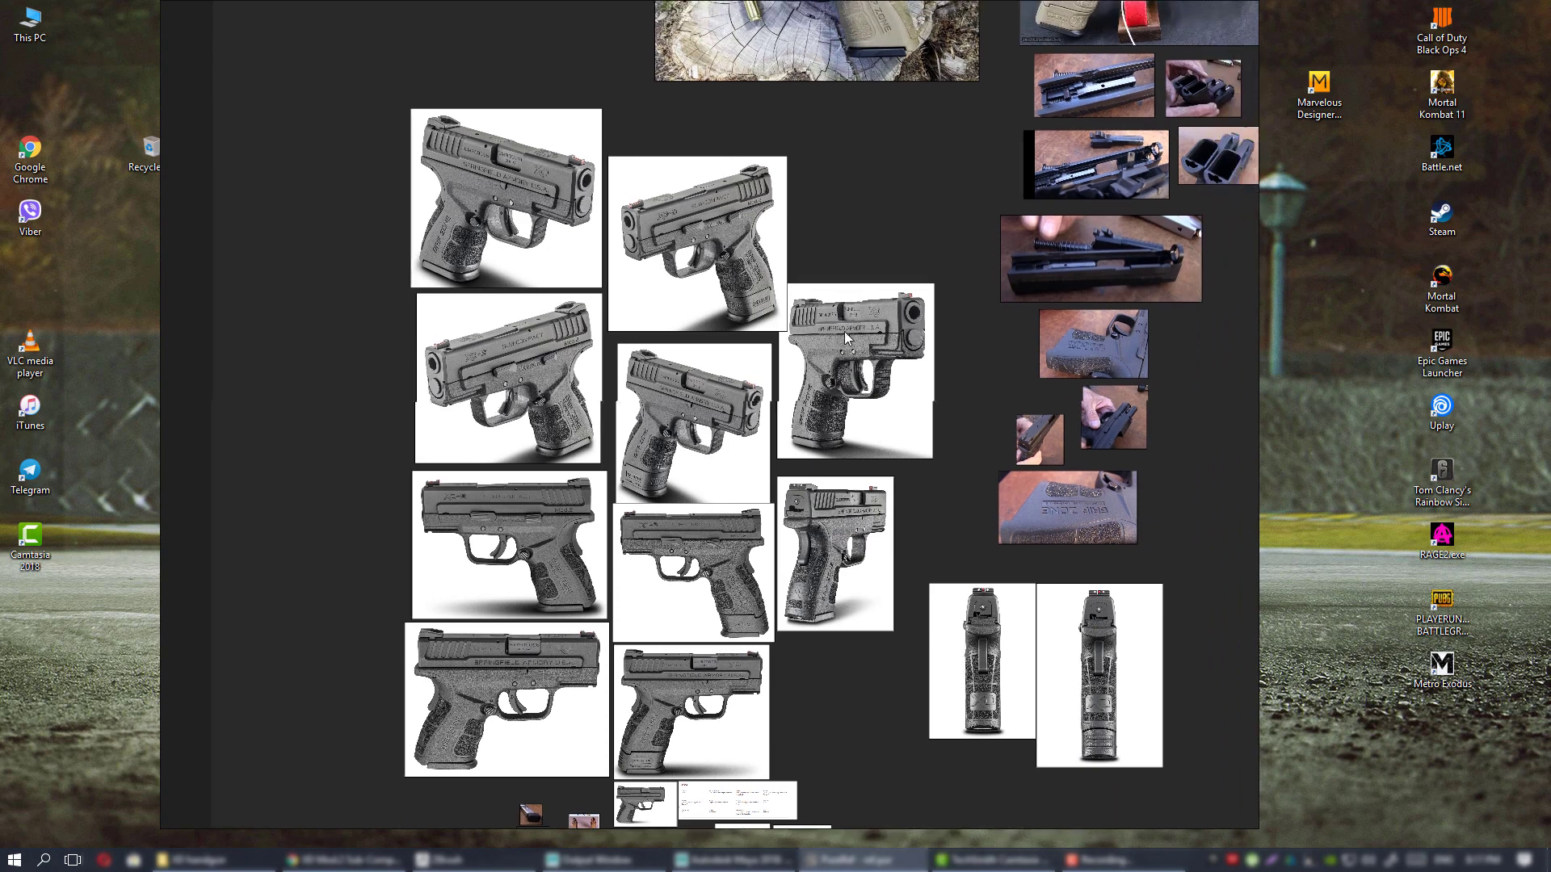
middle_click_drag(868, 276, 788, 384)
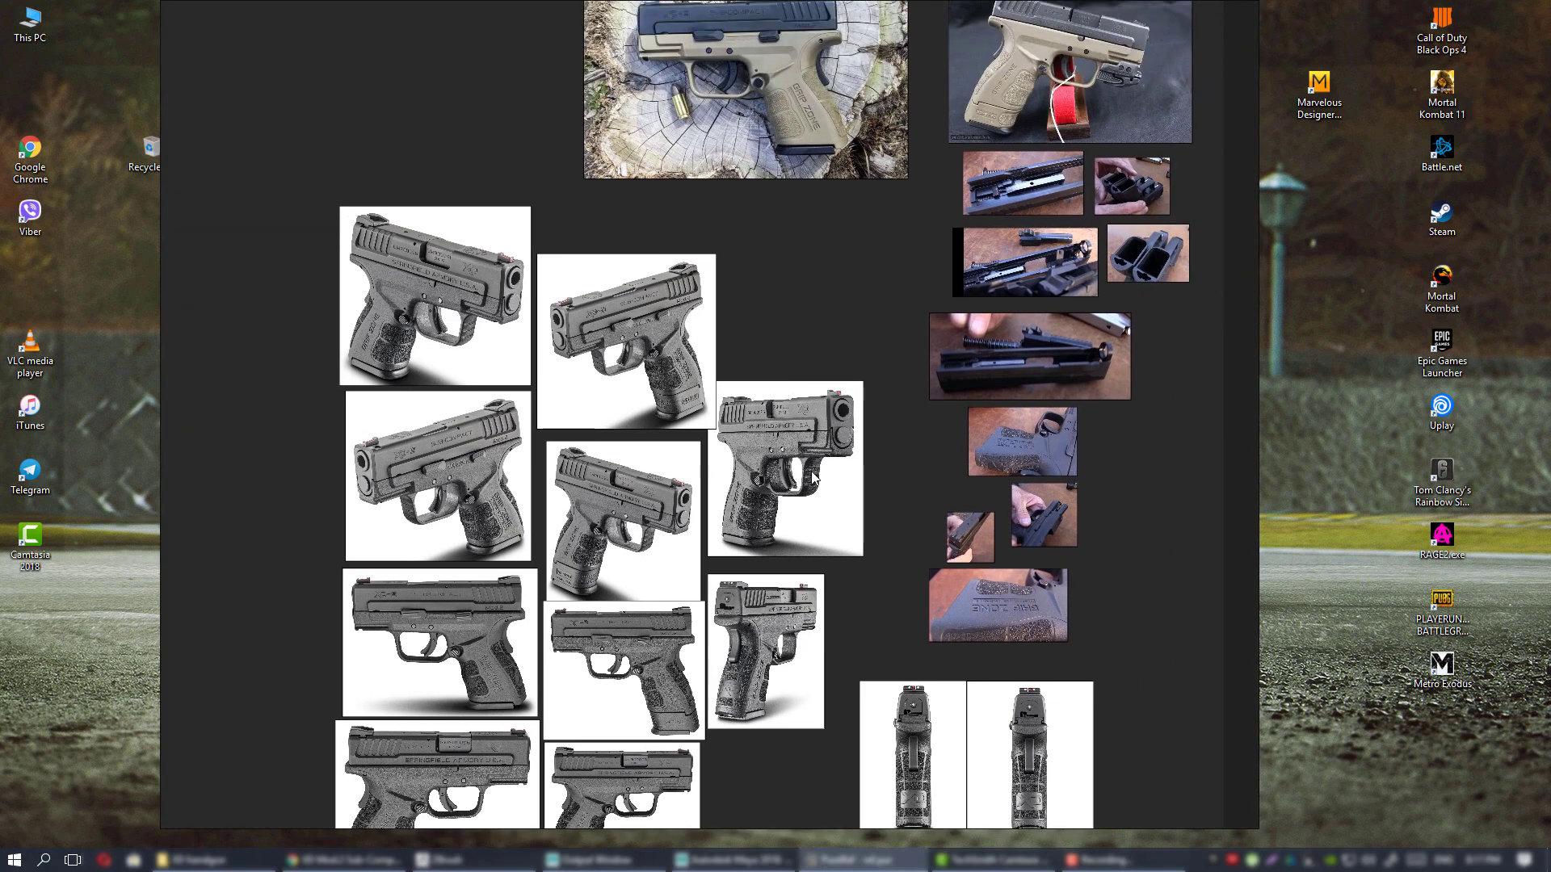
middle_click_drag(808, 500, 860, 209)
scroll(829, 284, "down", 3)
middle_click_drag(830, 285, 835, 395)
scroll(816, 340, "up", 3)
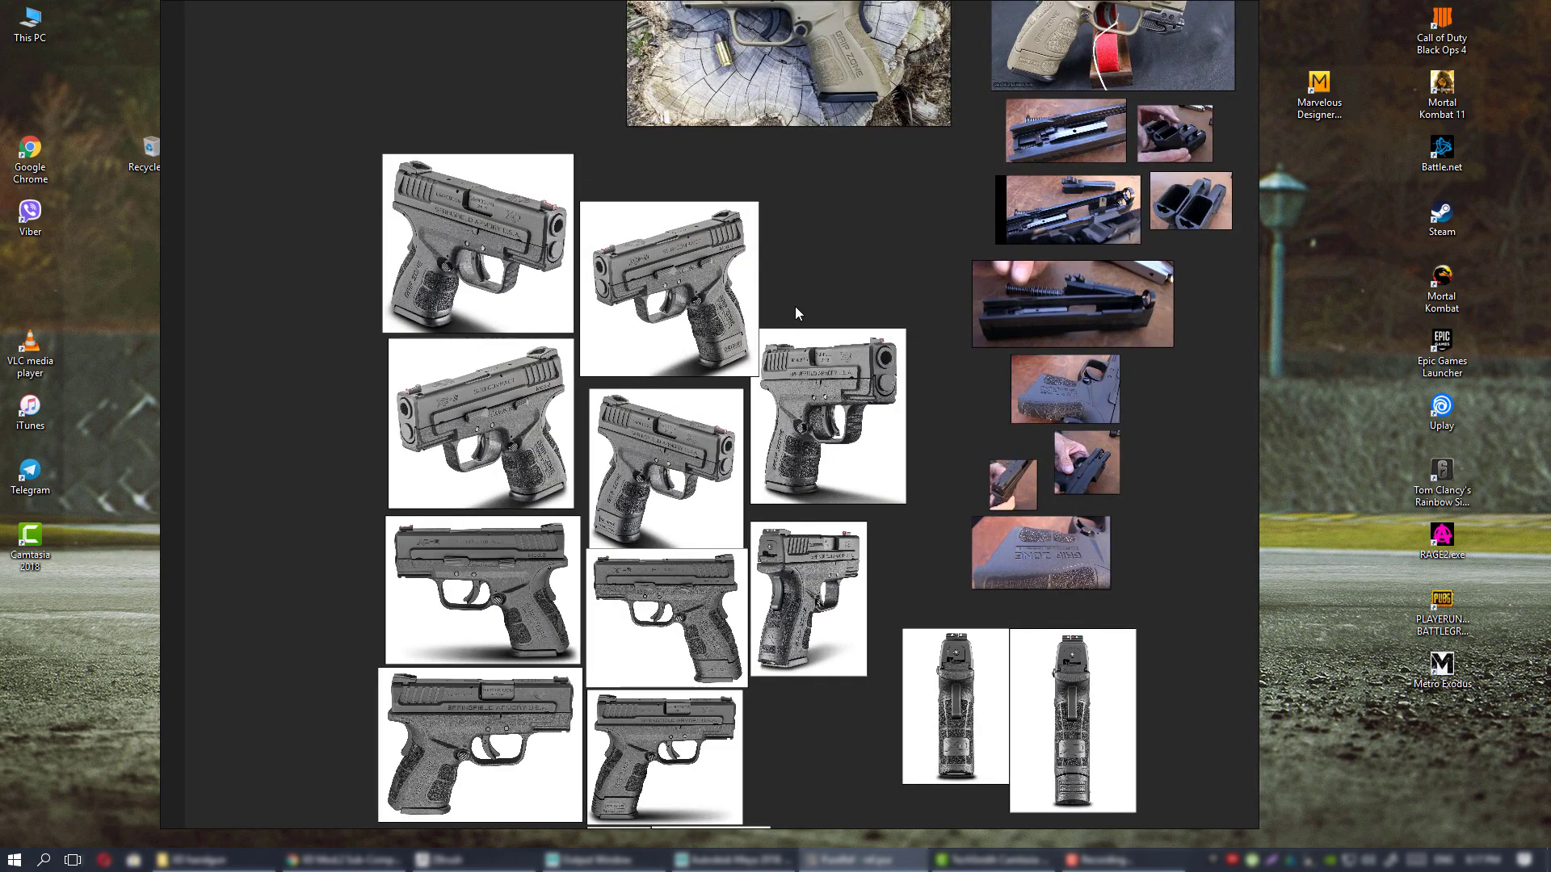
scroll(794, 307, "up", 1)
middle_click_drag(777, 253, 821, 458)
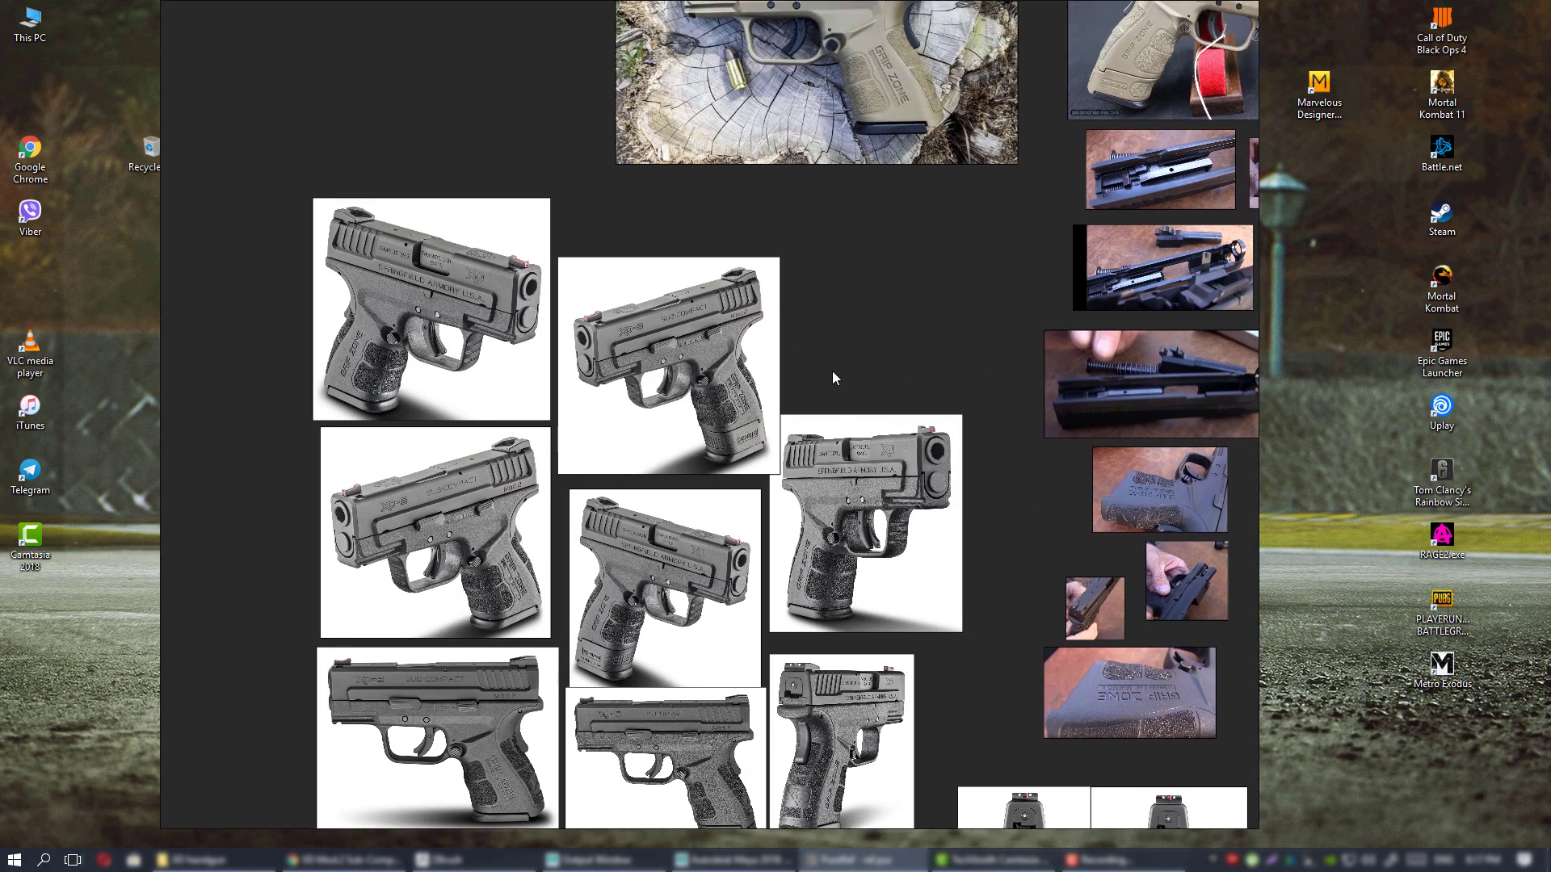
- Move the reference board aside to point out the PureRef shortcut on the desktop, and bring the board back
right_click_drag(832, 371, 1549, 348)
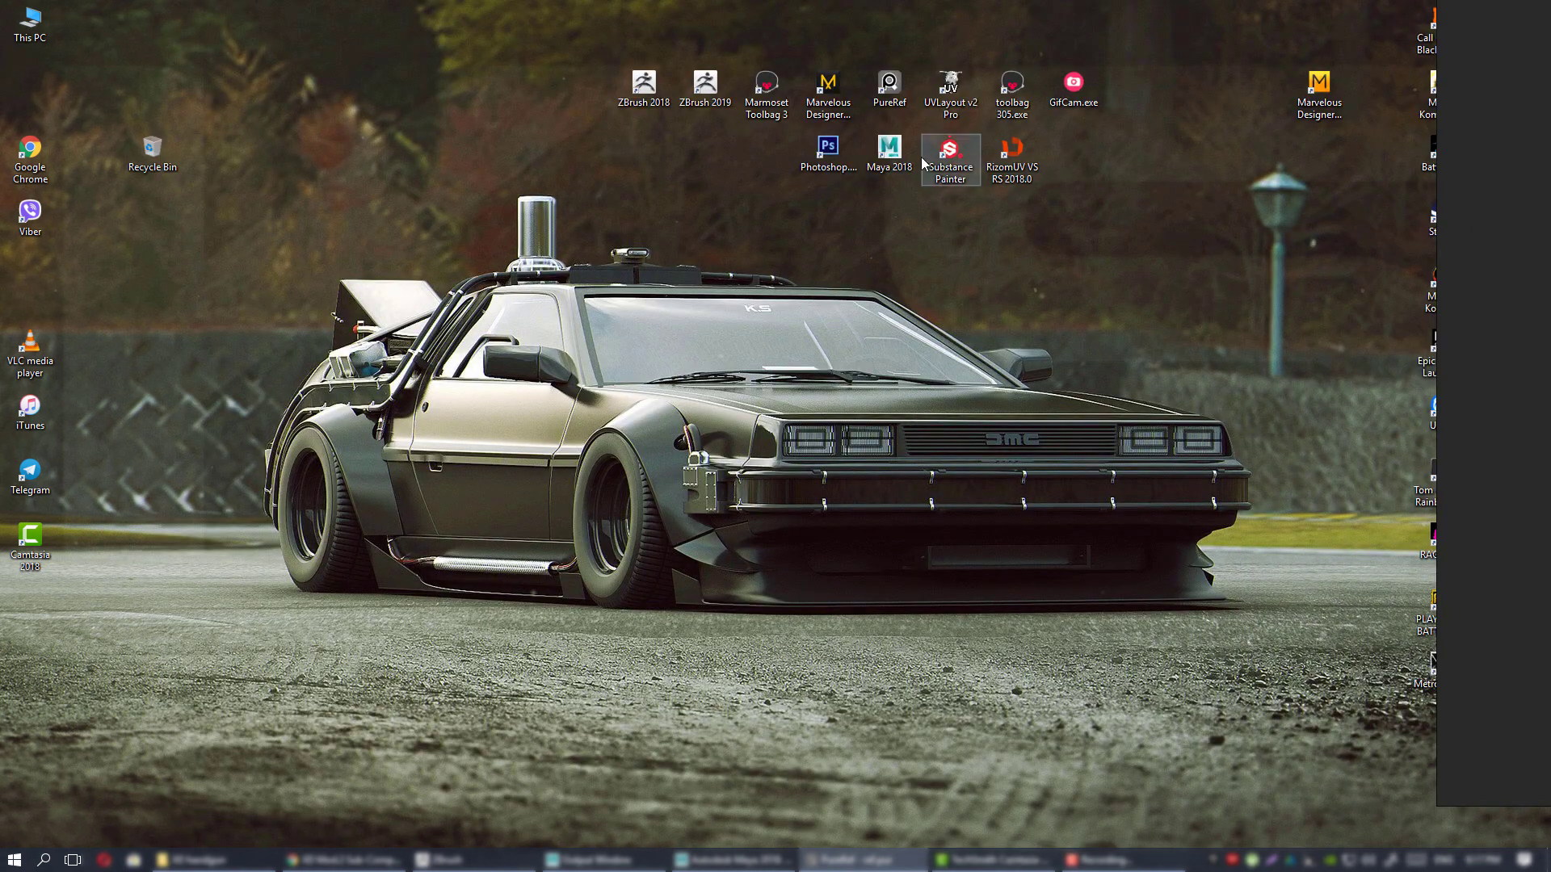
left_click(889, 87)
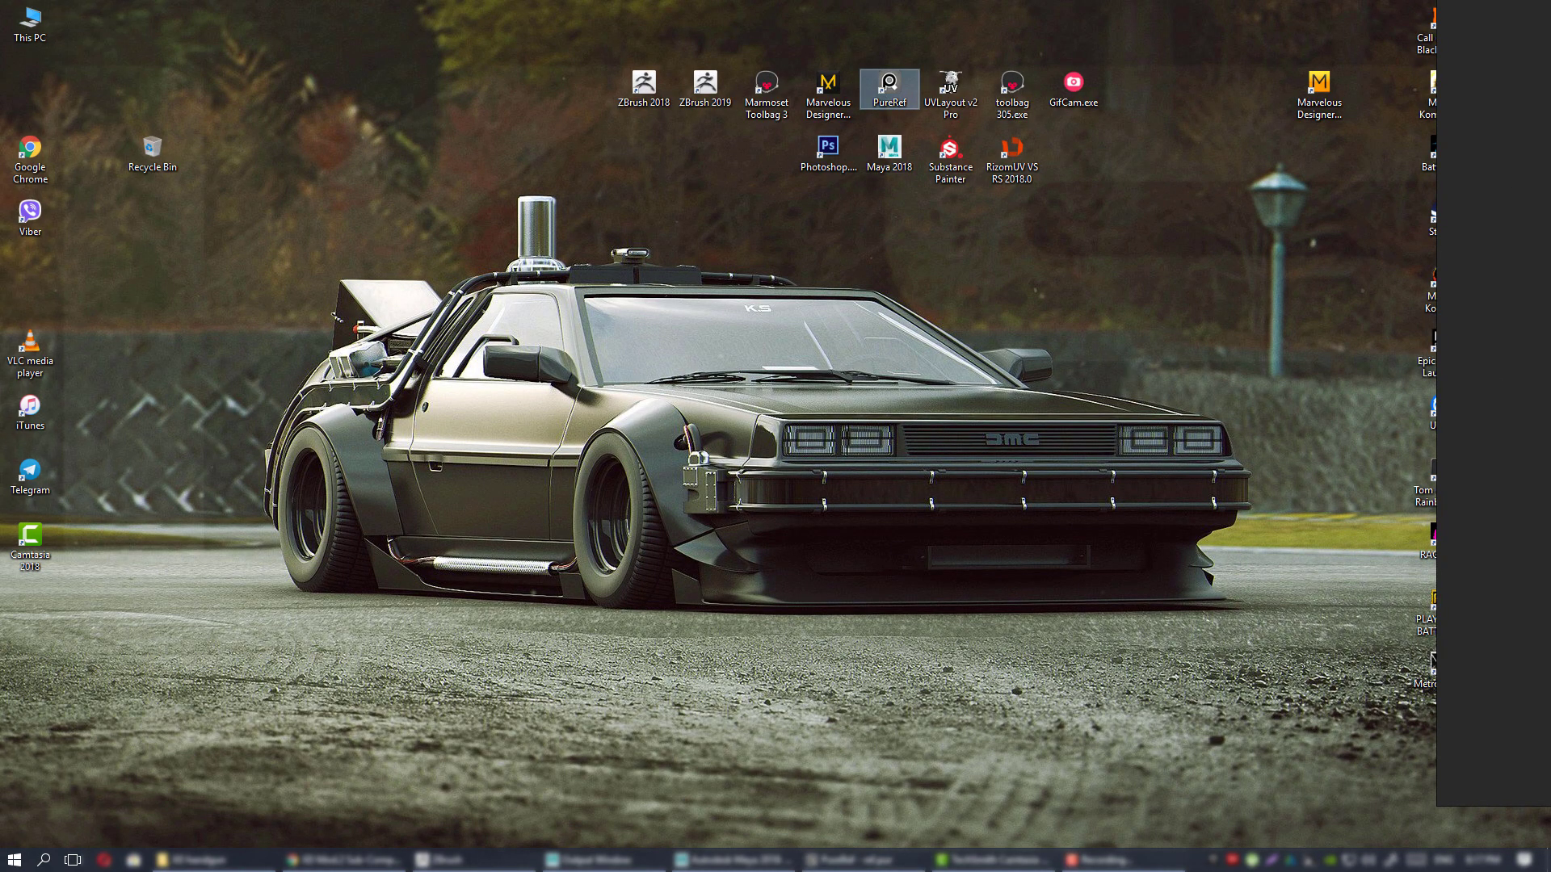
right_click_drag(1550, 379, 874, 379)
- Survey the complete reference board, from the tan pistol photos and disassembly details to the small diagrams
scroll(874, 379, "down", 2)
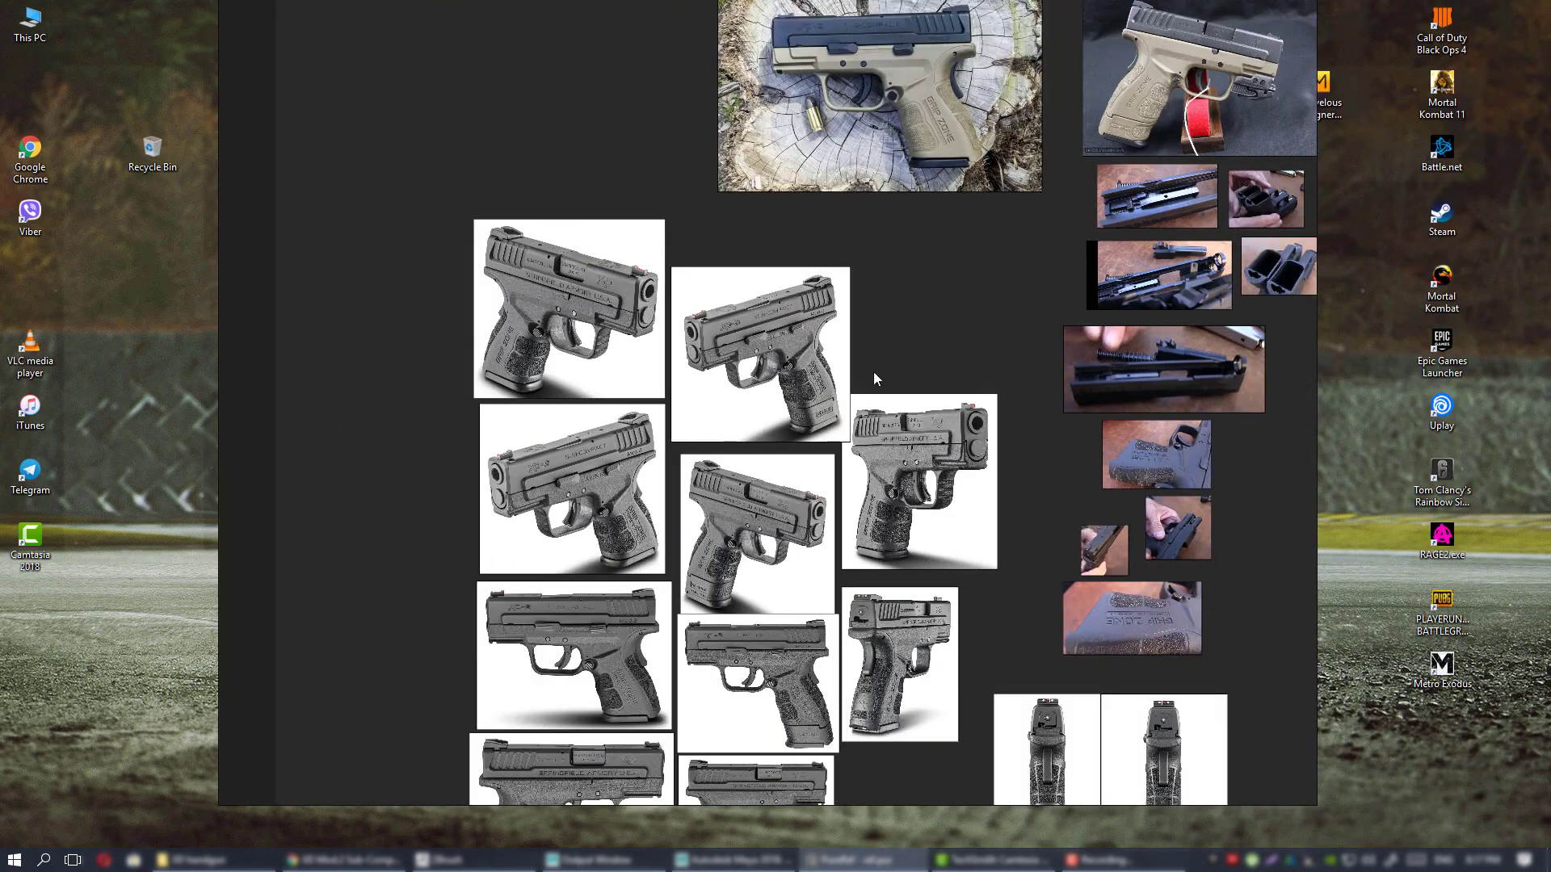
scroll(874, 379, "down", 2)
scroll(948, 523, "down", 3)
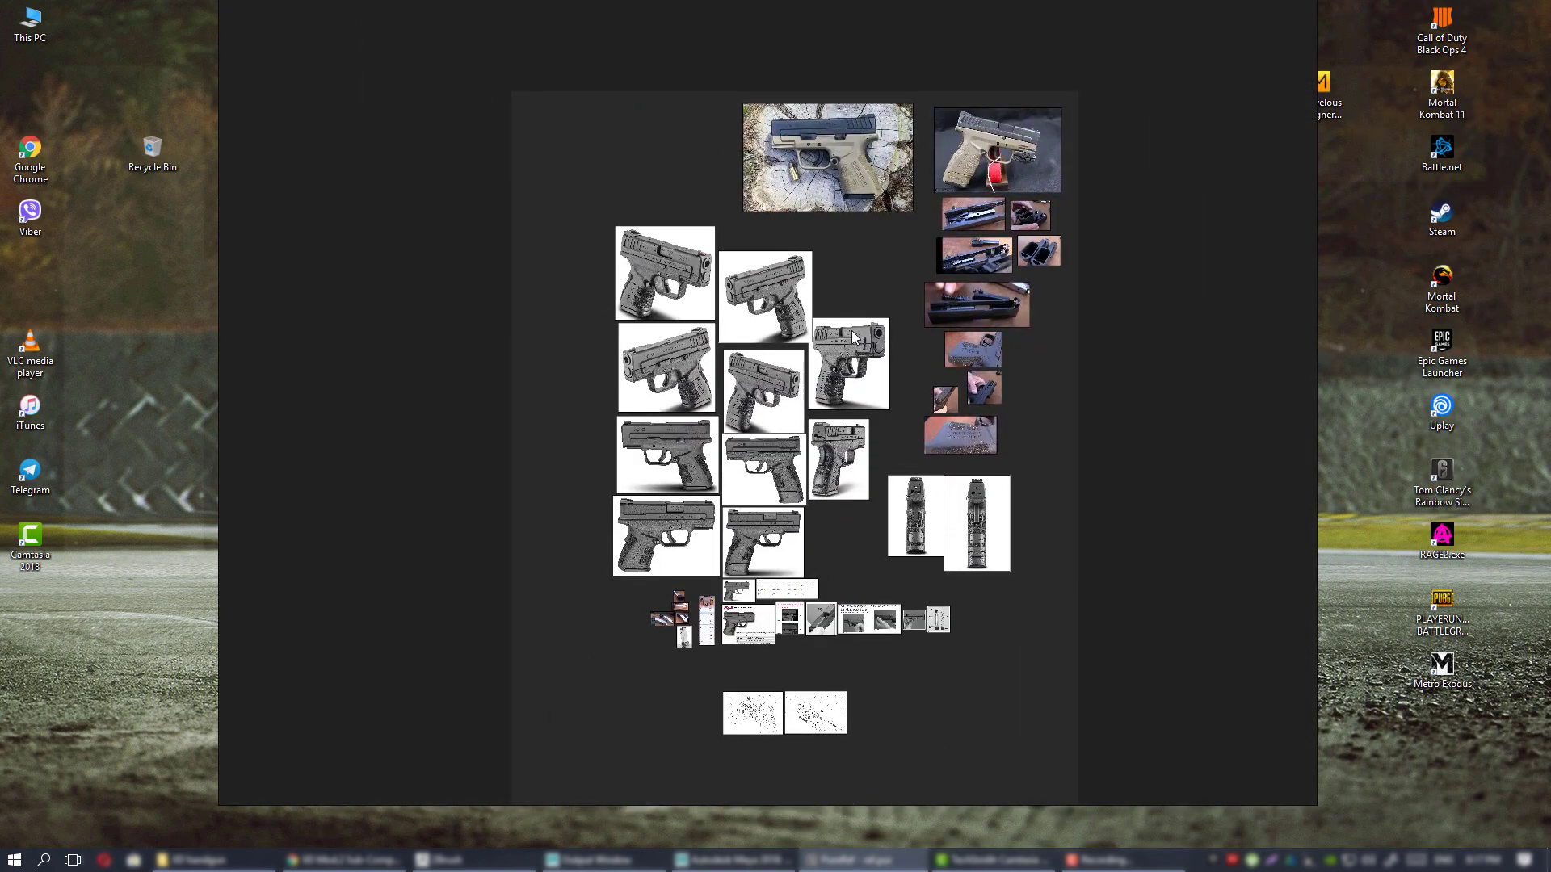
scroll(824, 335, "up", 3)
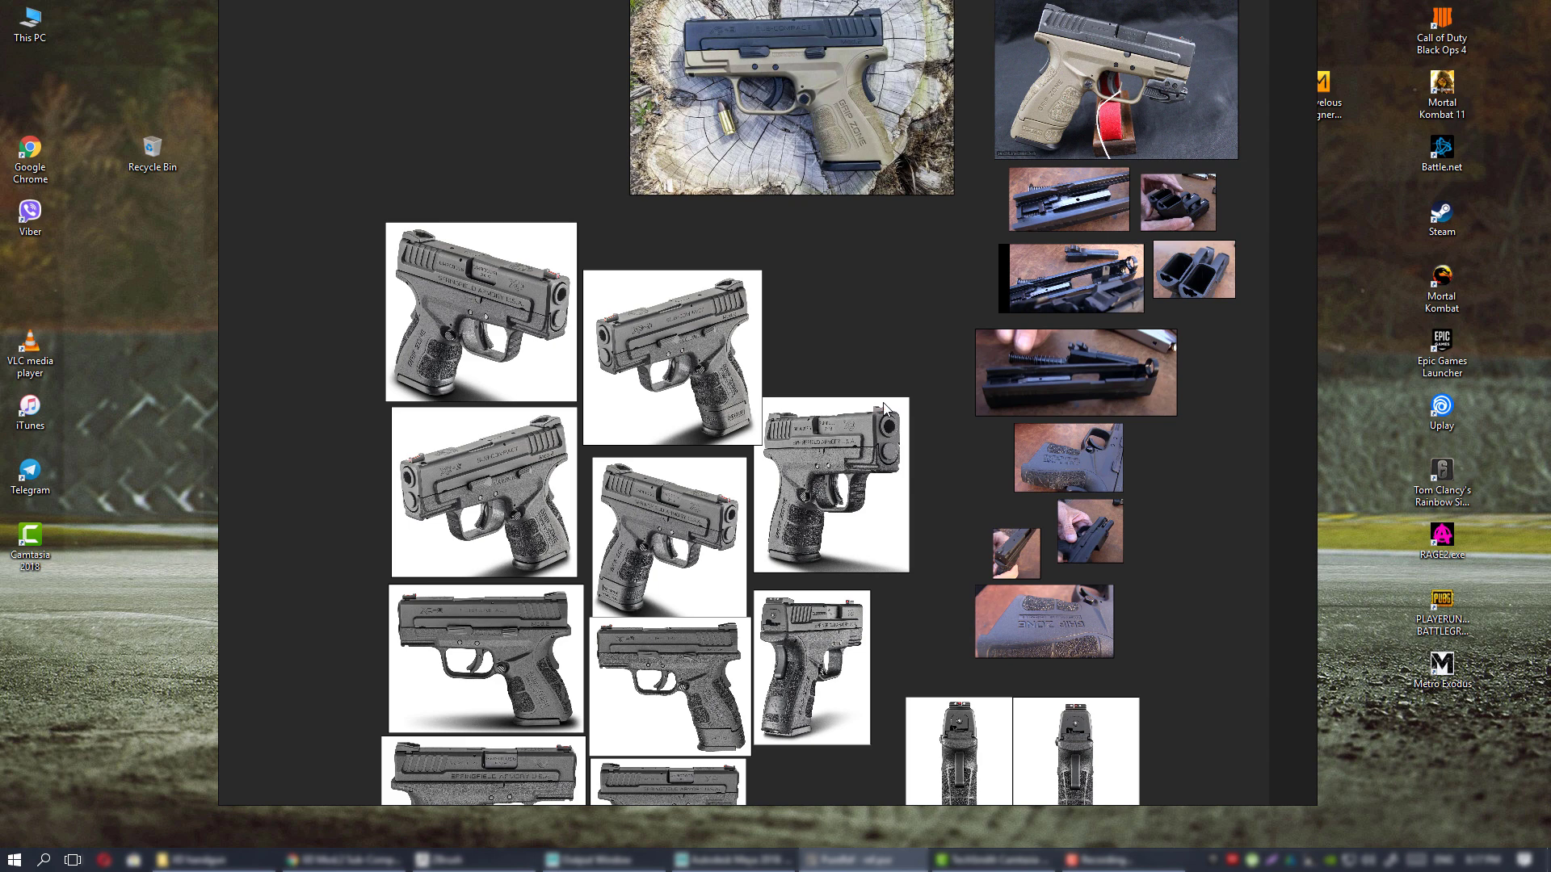
scroll(763, 379, "down", 3)
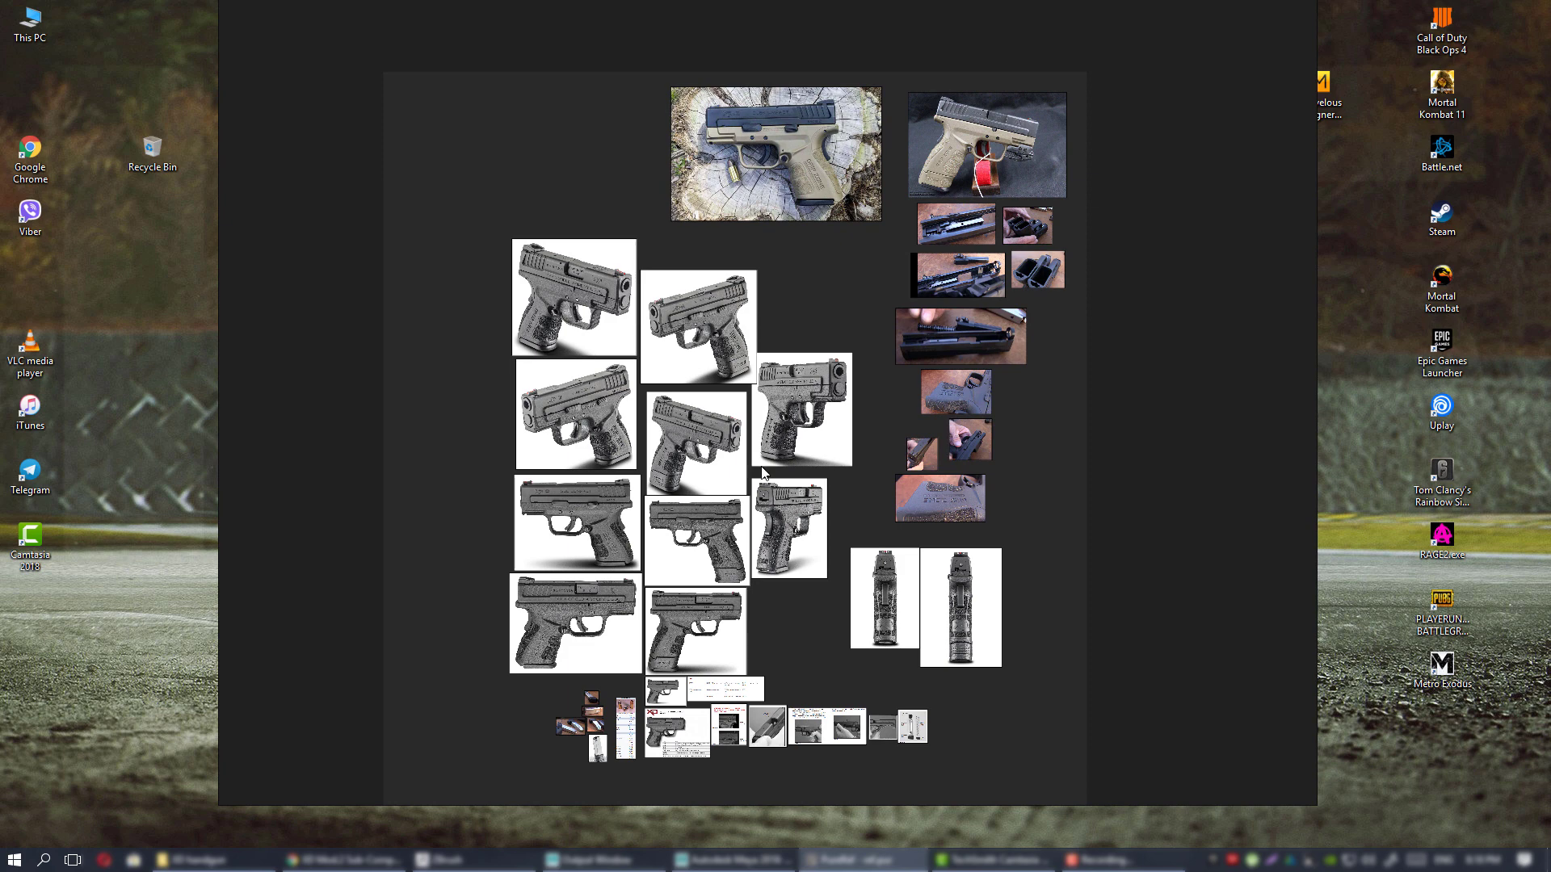
middle_click_drag(762, 466, 779, 350)
middle_click_drag(896, 385, 896, 458)
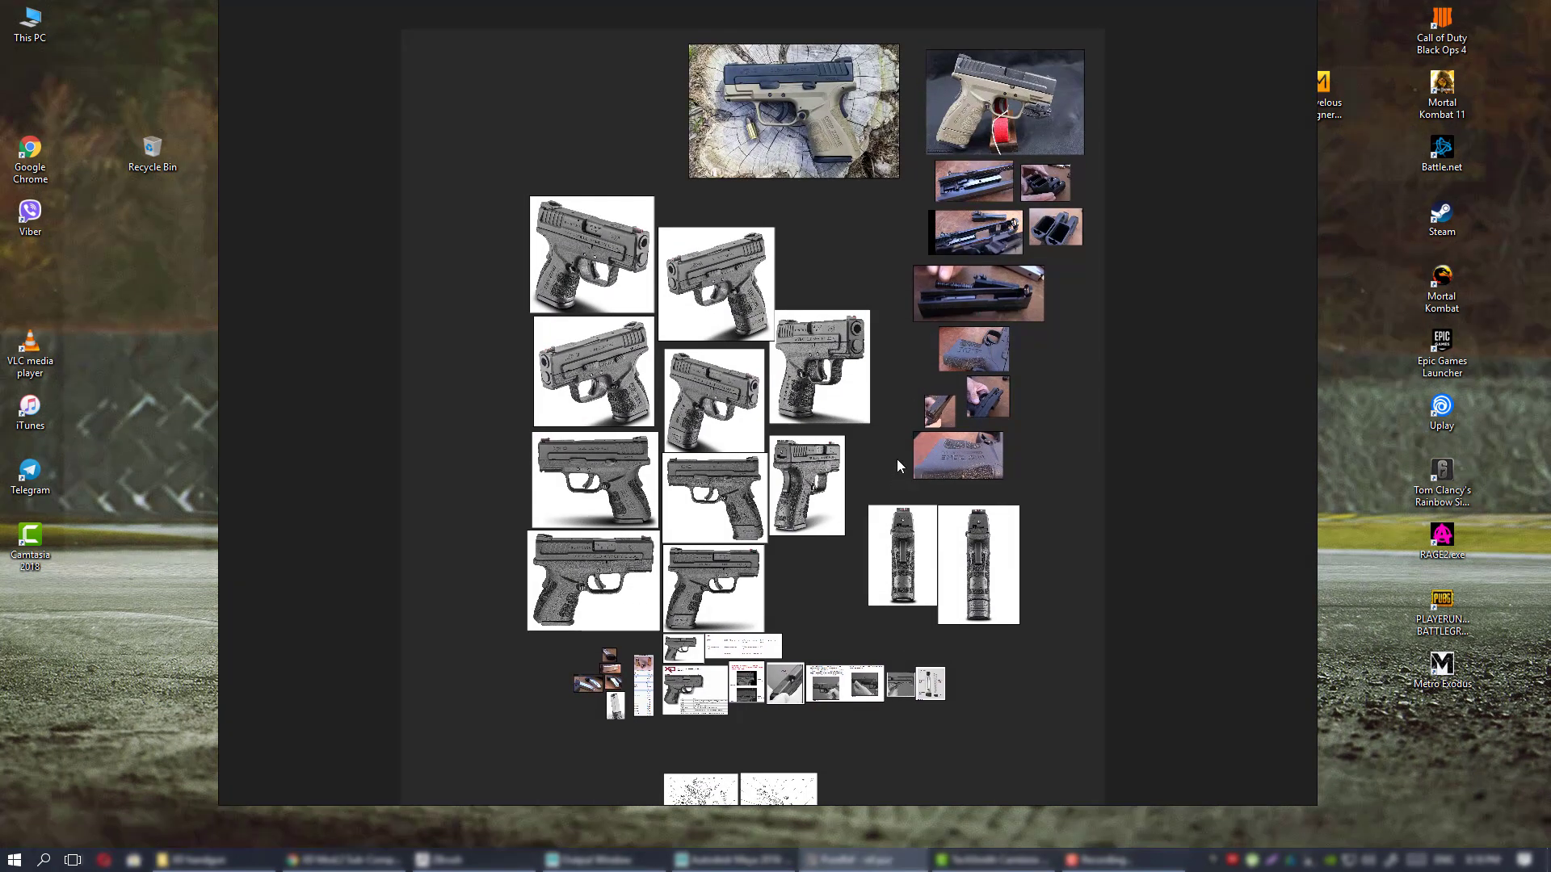
- Compare the black pistol's side and three-quarter views with the rear views, grip close-ups and specification images
scroll(890, 419, "up", 2)
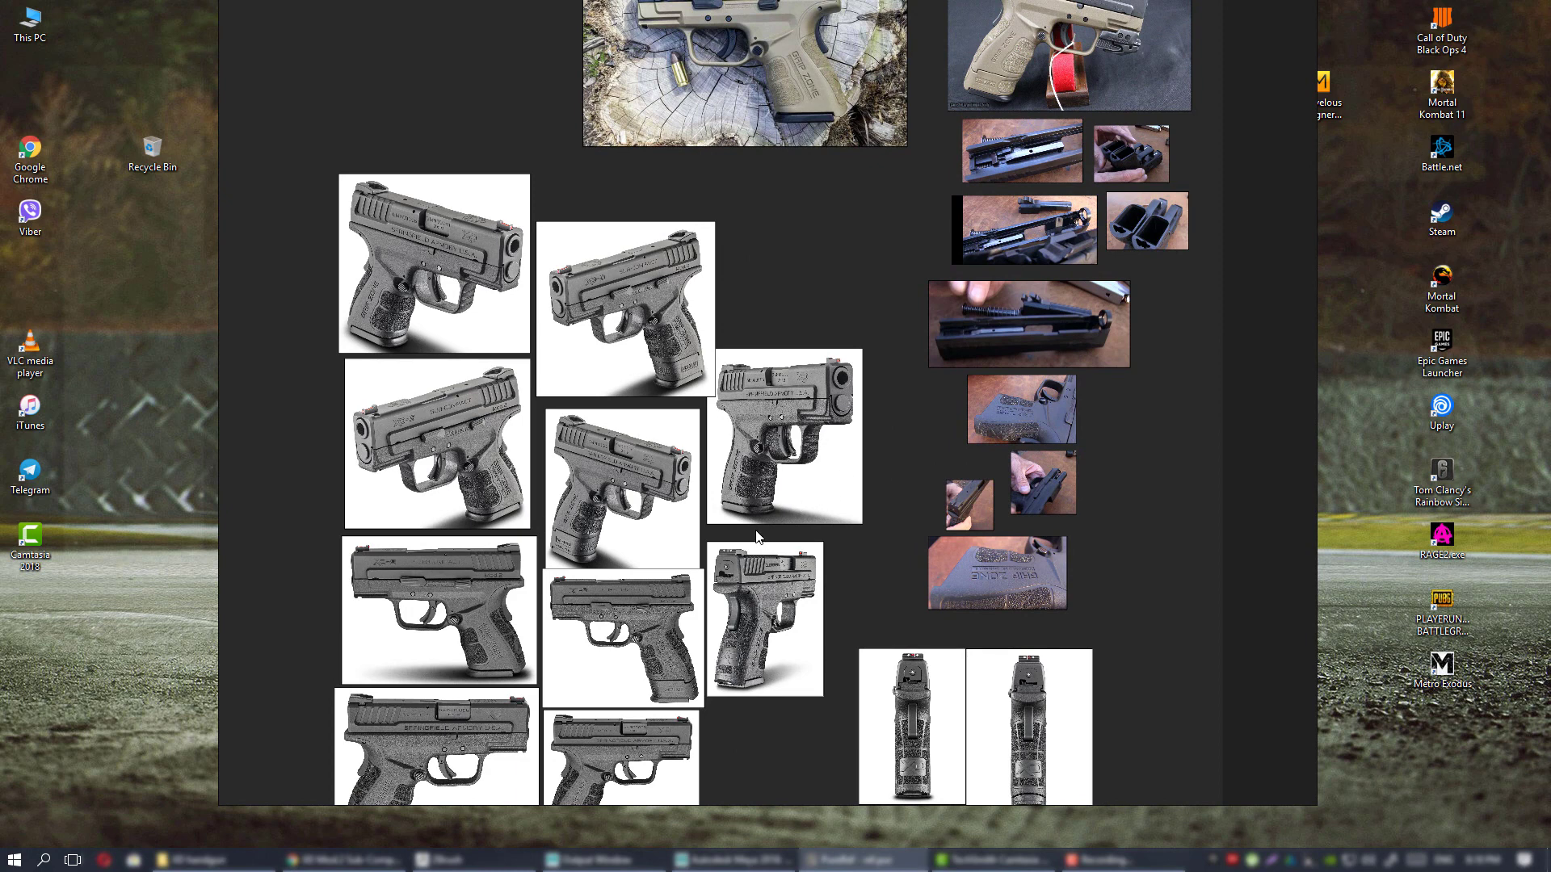
middle_click_drag(756, 531, 772, 400)
middle_click_drag(829, 501, 849, 368)
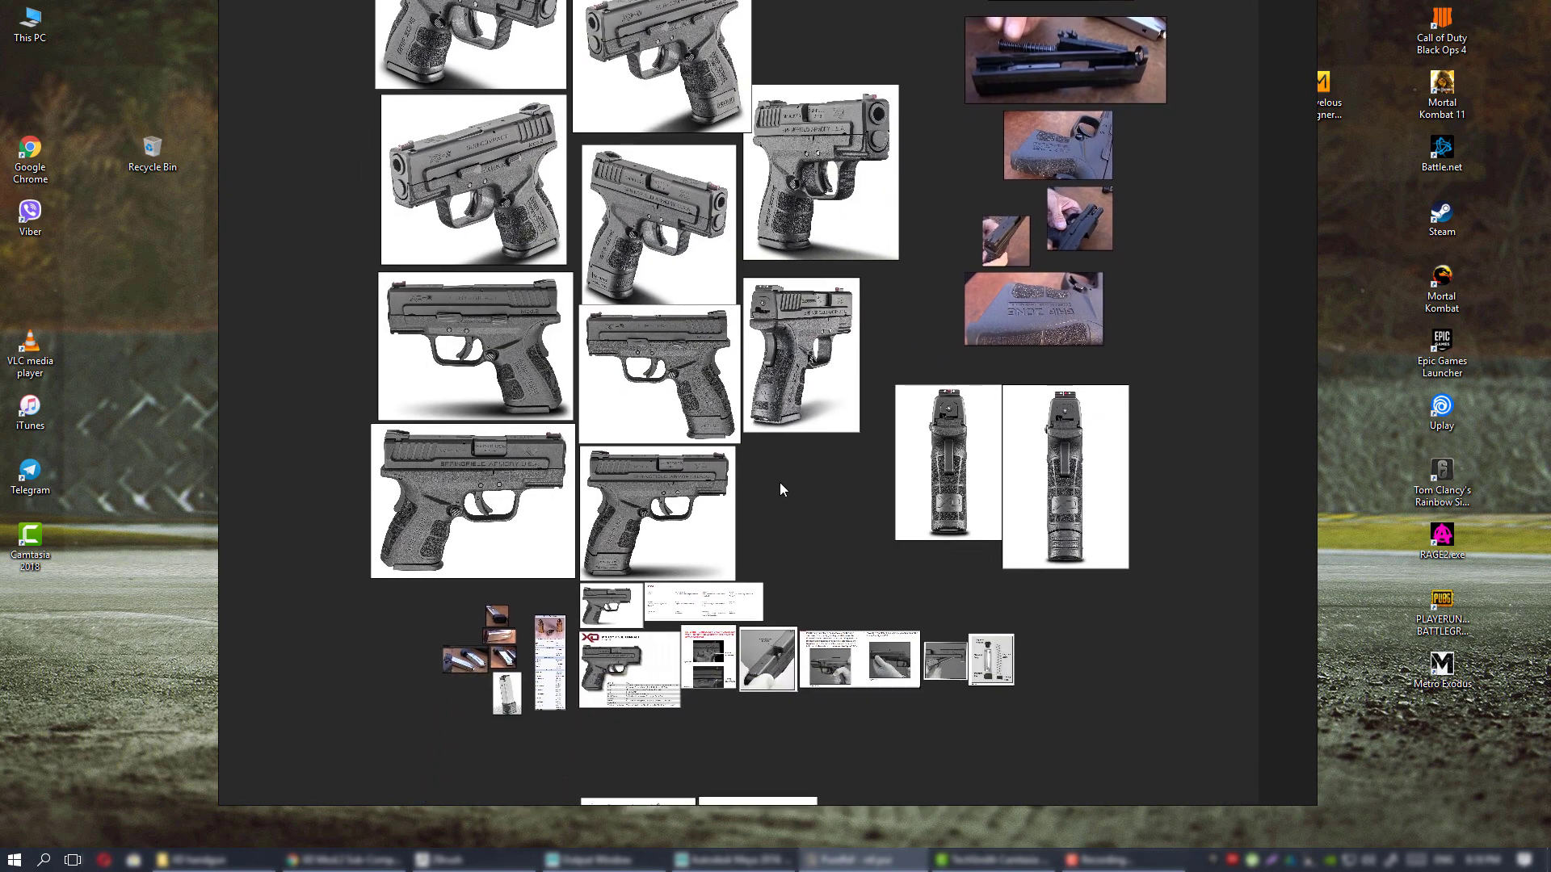
middle_click_drag(749, 360, 840, 626)
scroll(768, 481, "down", 3)
middle_click_drag(842, 522, 729, 456)
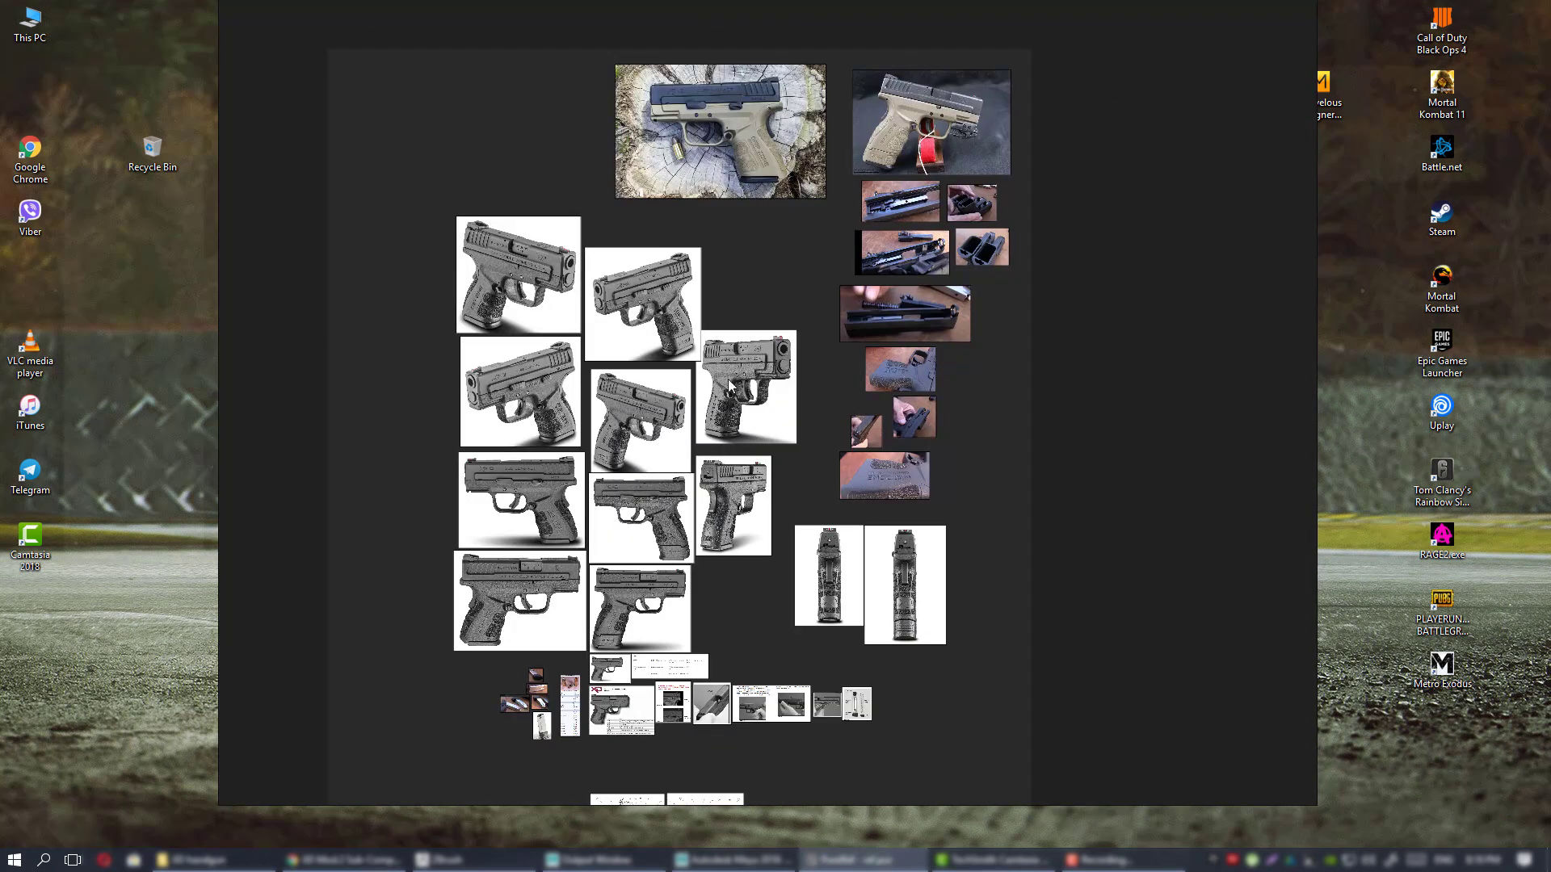
middle_click_drag(729, 386, 734, 463)
scroll(759, 433, "up", 3)
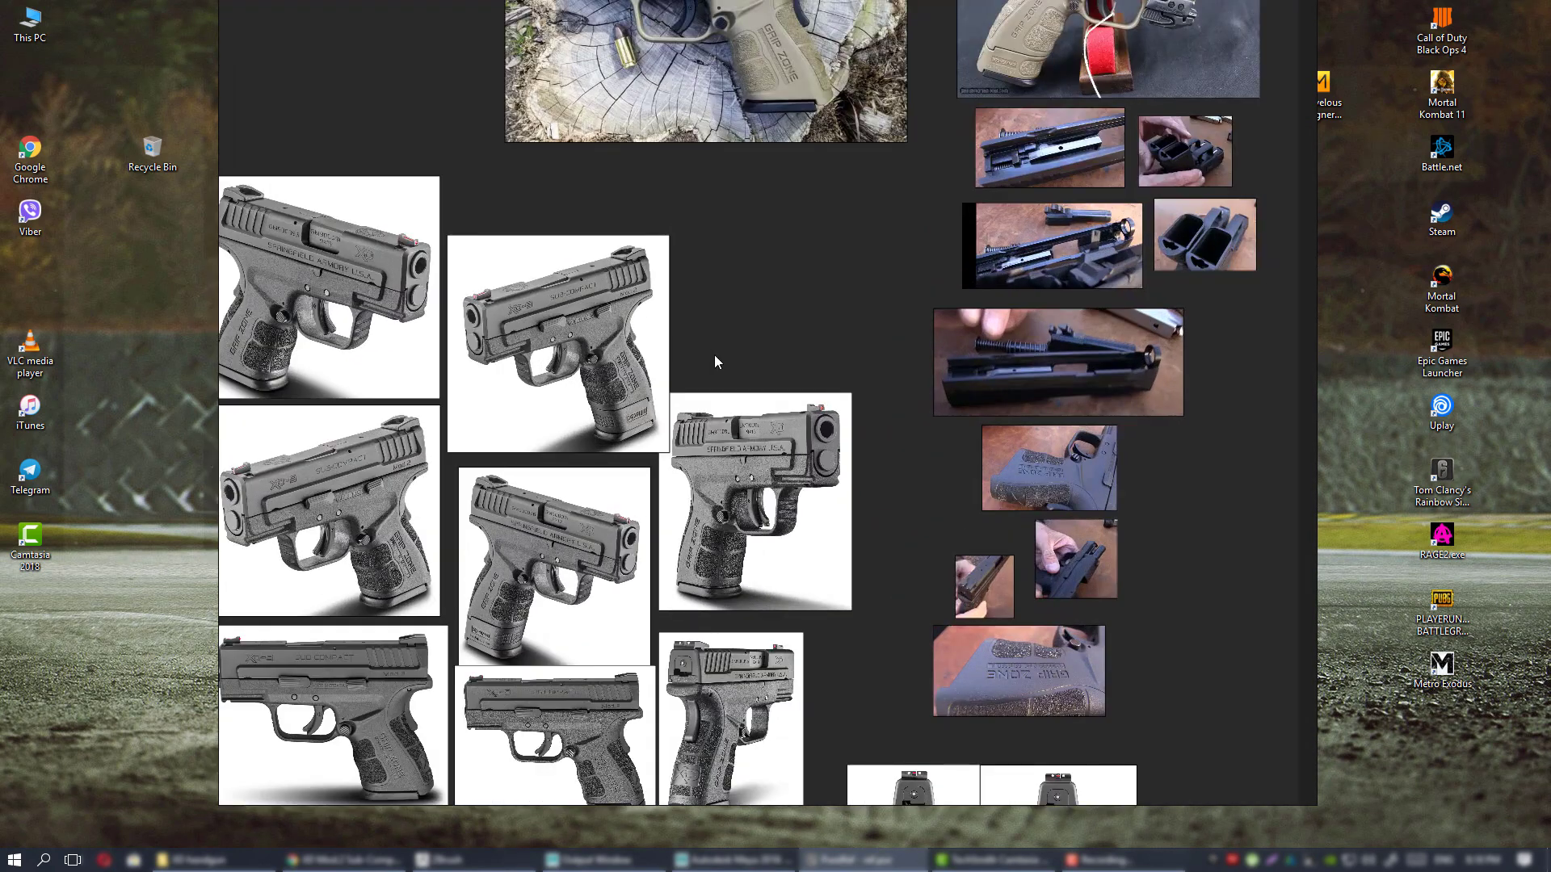
middle_click_drag(571, 354, 763, 432)
- Try enlarging the front three-quarter pistol reference on the board, and undo the changes
mouse_move(779, 438)
left_mouse_down()
mouse_move(804, 412)
mouse_move(781, 433)
left_mouse_up()
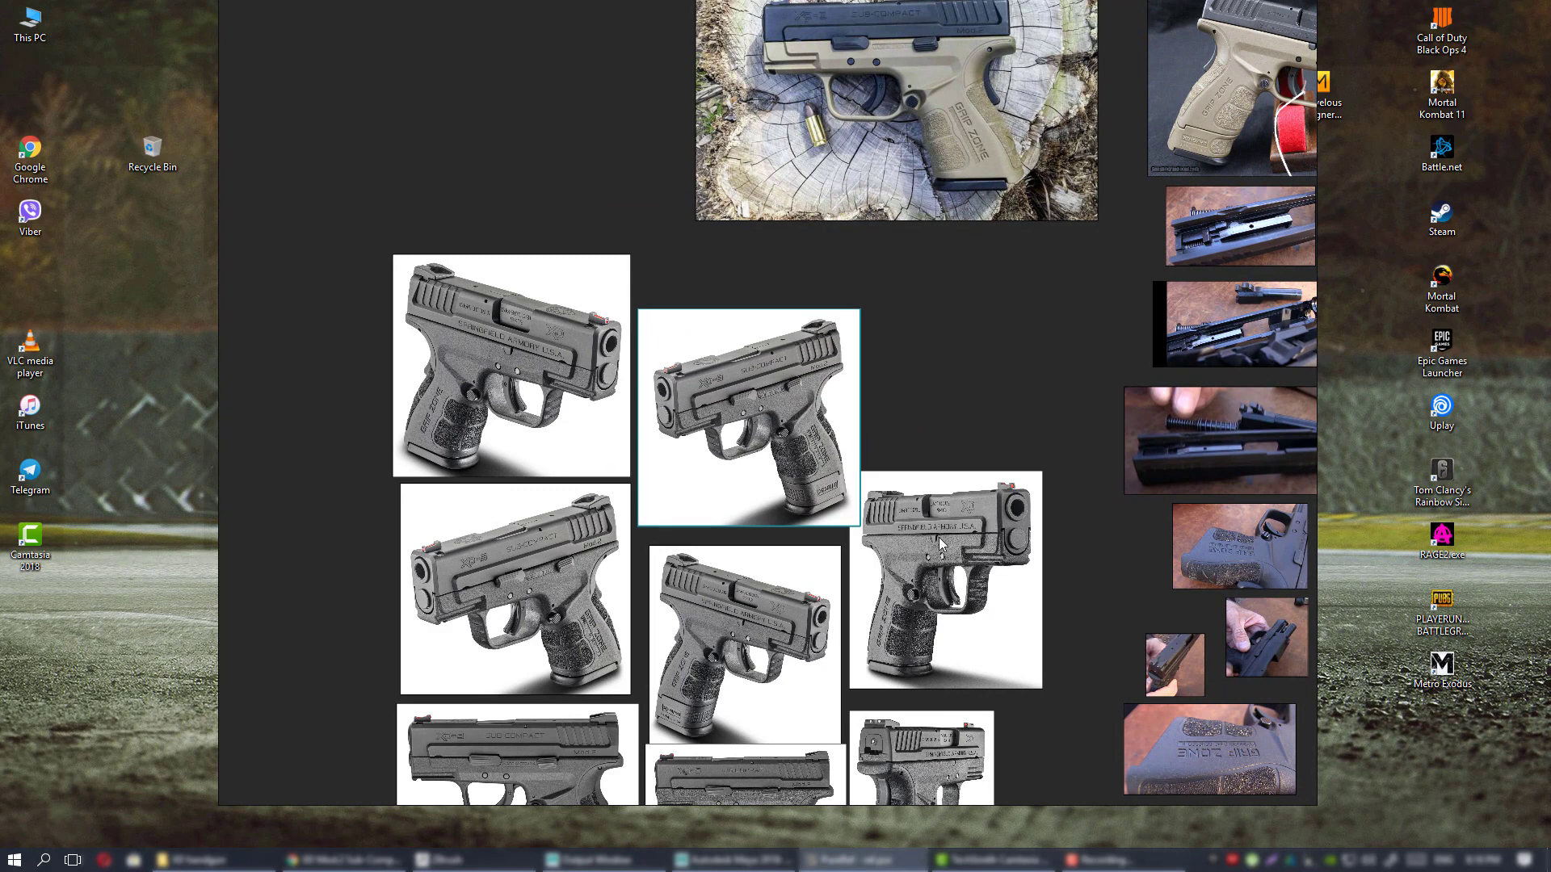
left_click_drag(959, 542, 1003, 543)
left_click_drag(1003, 543, 1053, 534, "ctrl+alt")
left_click_drag(1053, 534, 1041, 527, "ctrl")
key("ctrl+z")
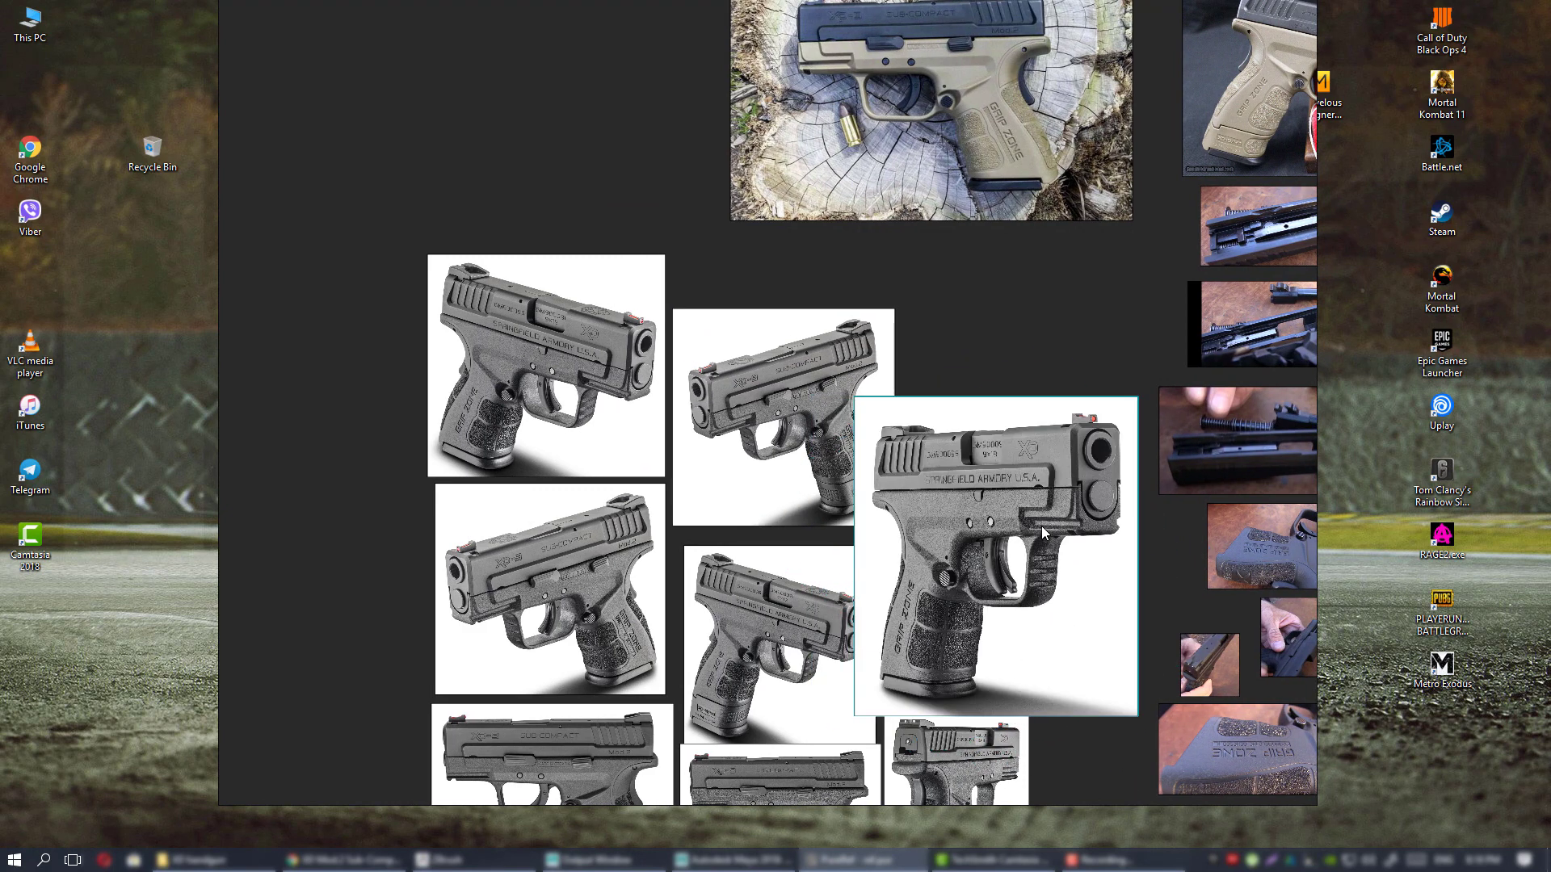
key("ctrl+z")
key("ctrl+z")
- Nudge the front three-quarter pistol reference slightly downward among the neighbouring images
middle_click_drag(1018, 517, 862, 468)
scroll(775, 506, "down", 3)
left_click_drag(813, 482, 814, 497)
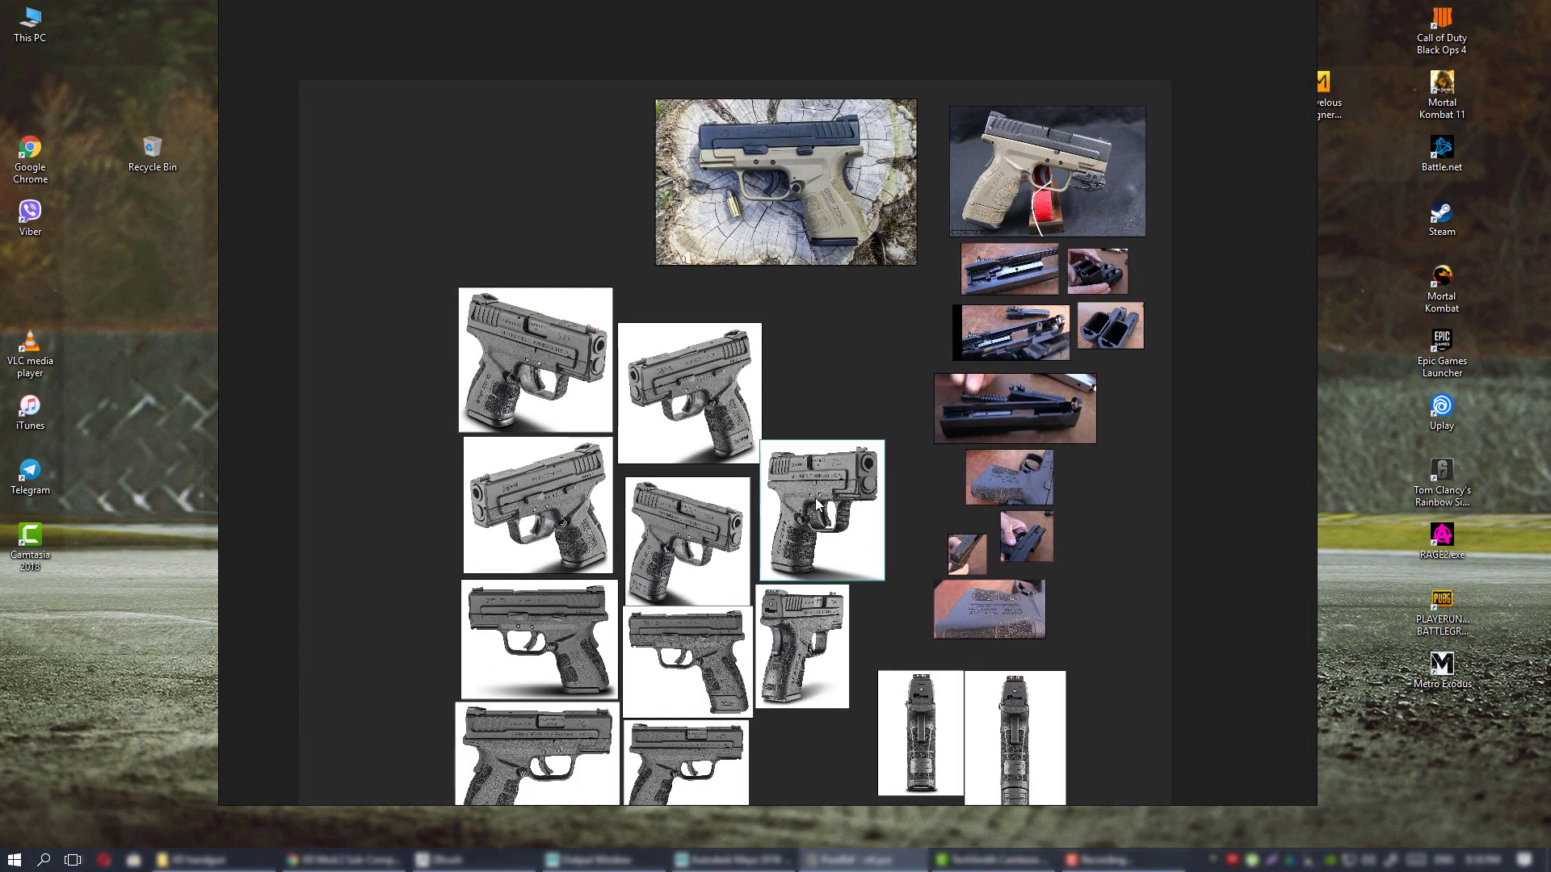
middle_click_drag(841, 395, 829, 364)
middle_click_drag(863, 438, 795, 414)
scroll(795, 413, "down", 2)
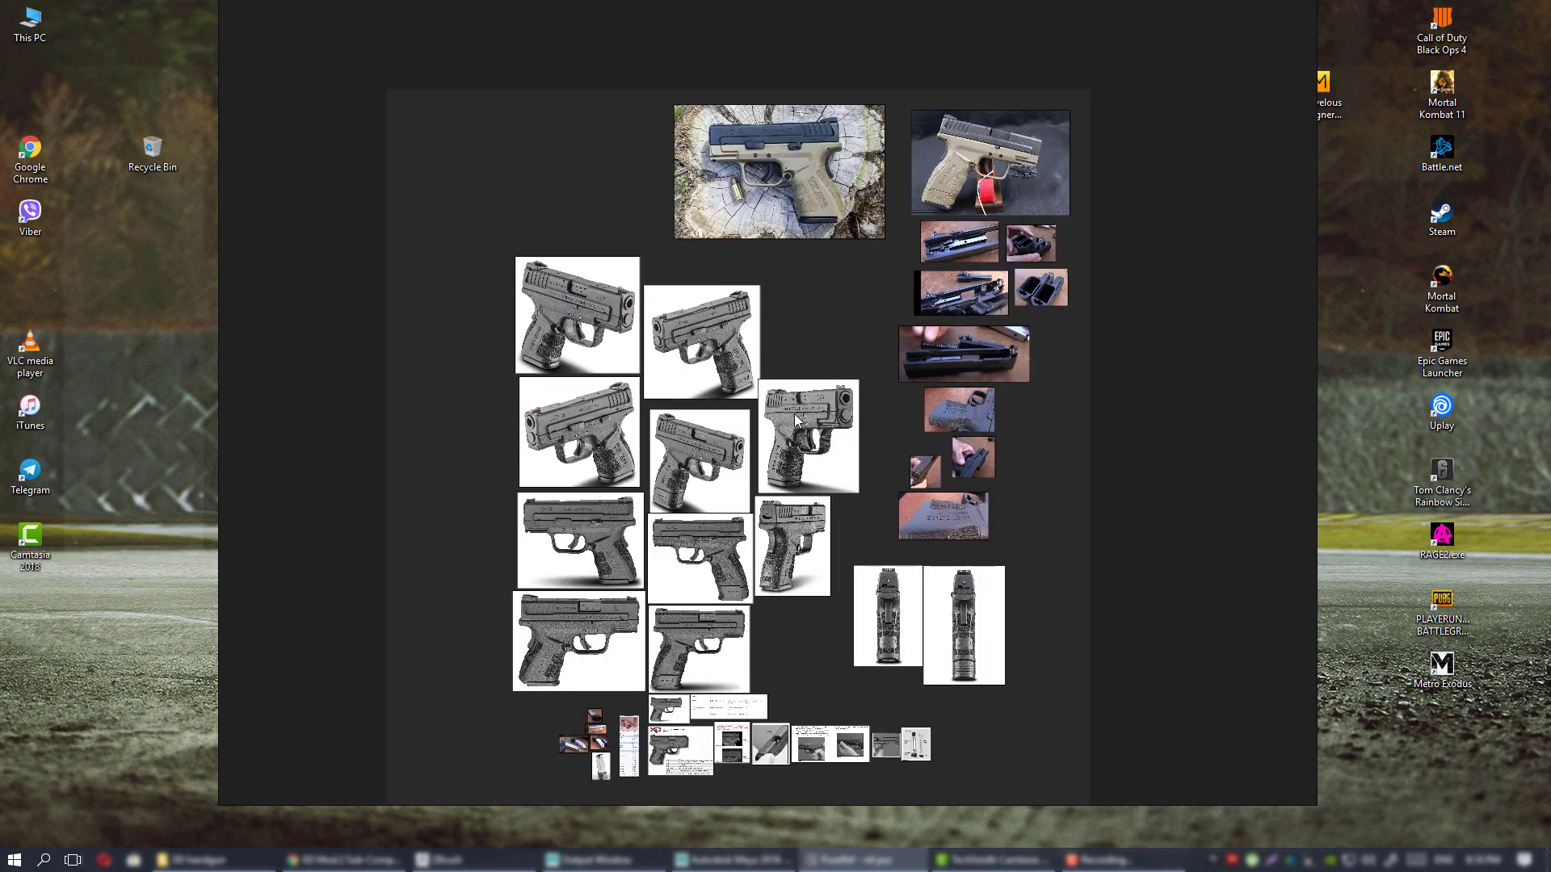
- Examine the pistol's side and rear views, along with the manual excerpts and exploded parts diagrams below them
scroll(794, 420, "up", 3)
middle_click_drag(802, 478, 822, 337)
middle_click_drag(935, 612, 847, 398)
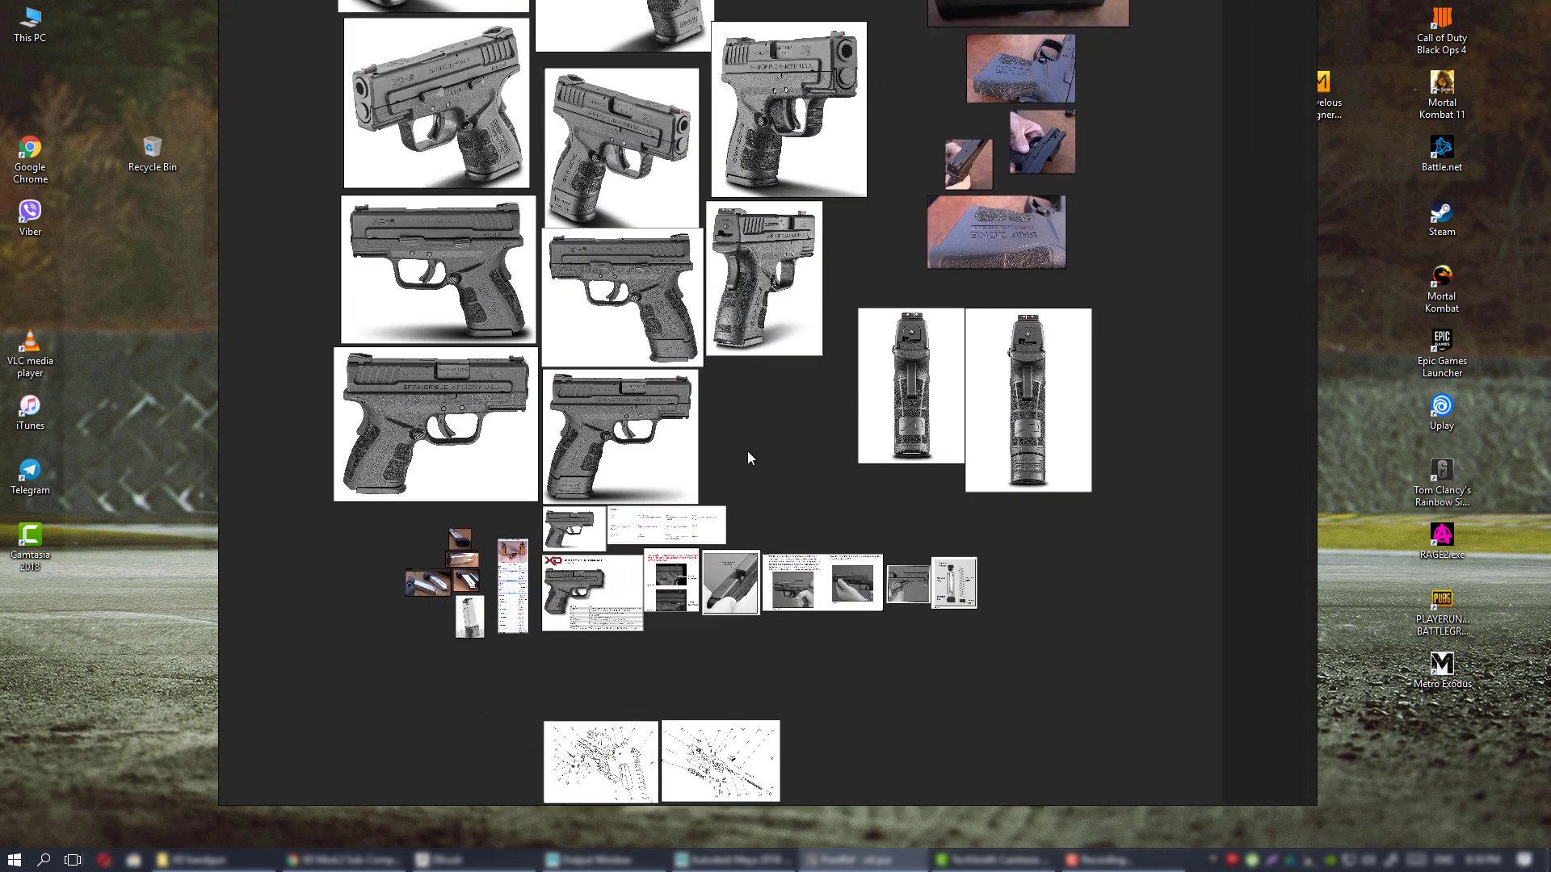
middle_click_drag(713, 488, 933, 404)
scroll(934, 404, "up", 2)
middle_click_drag(883, 340, 706, 505)
middle_click_drag(809, 258, 809, 375)
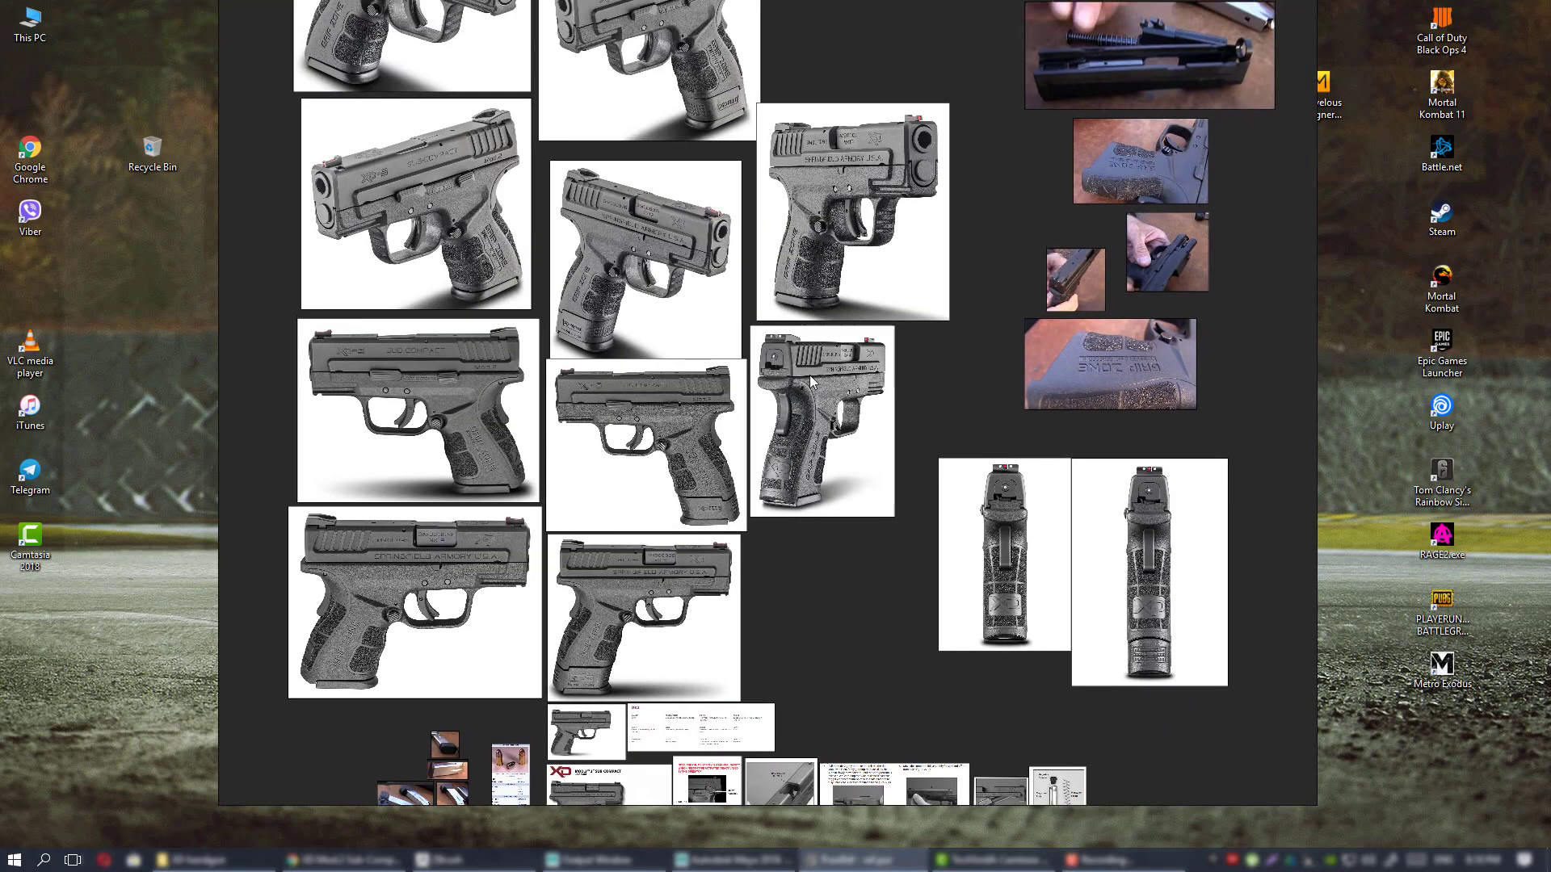
- Inspect the upper three-quarter pistol views alongside the slide disassembly and grip texture photos
left_click_drag(937, 346, 932, 378)
middle_click_drag(906, 380, 868, 429)
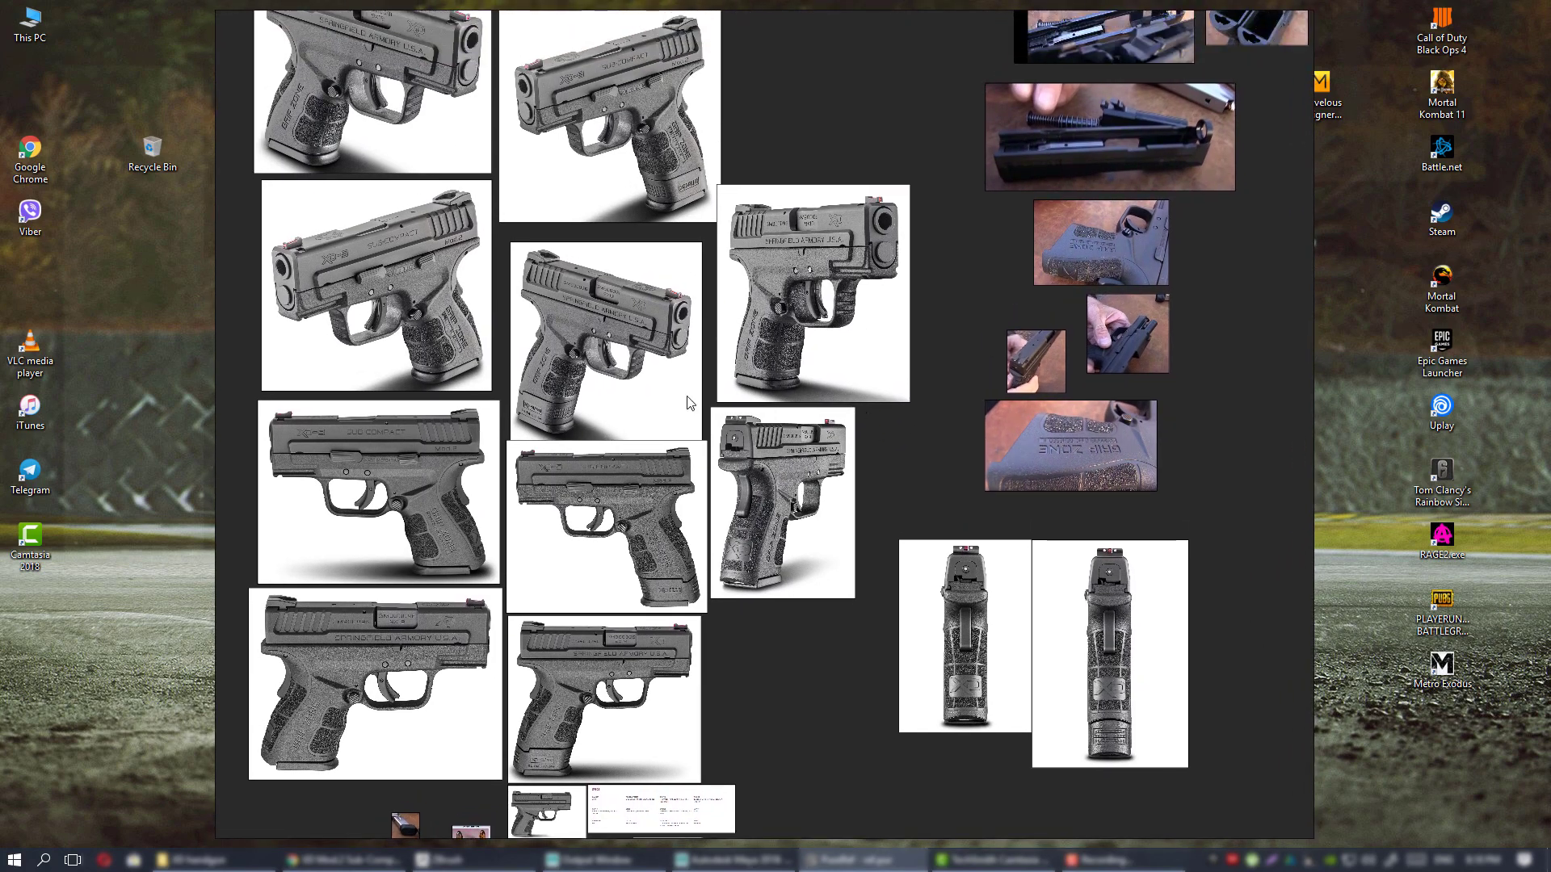
middle_click_drag(625, 350, 796, 451)
middle_click_drag(675, 289, 707, 438)
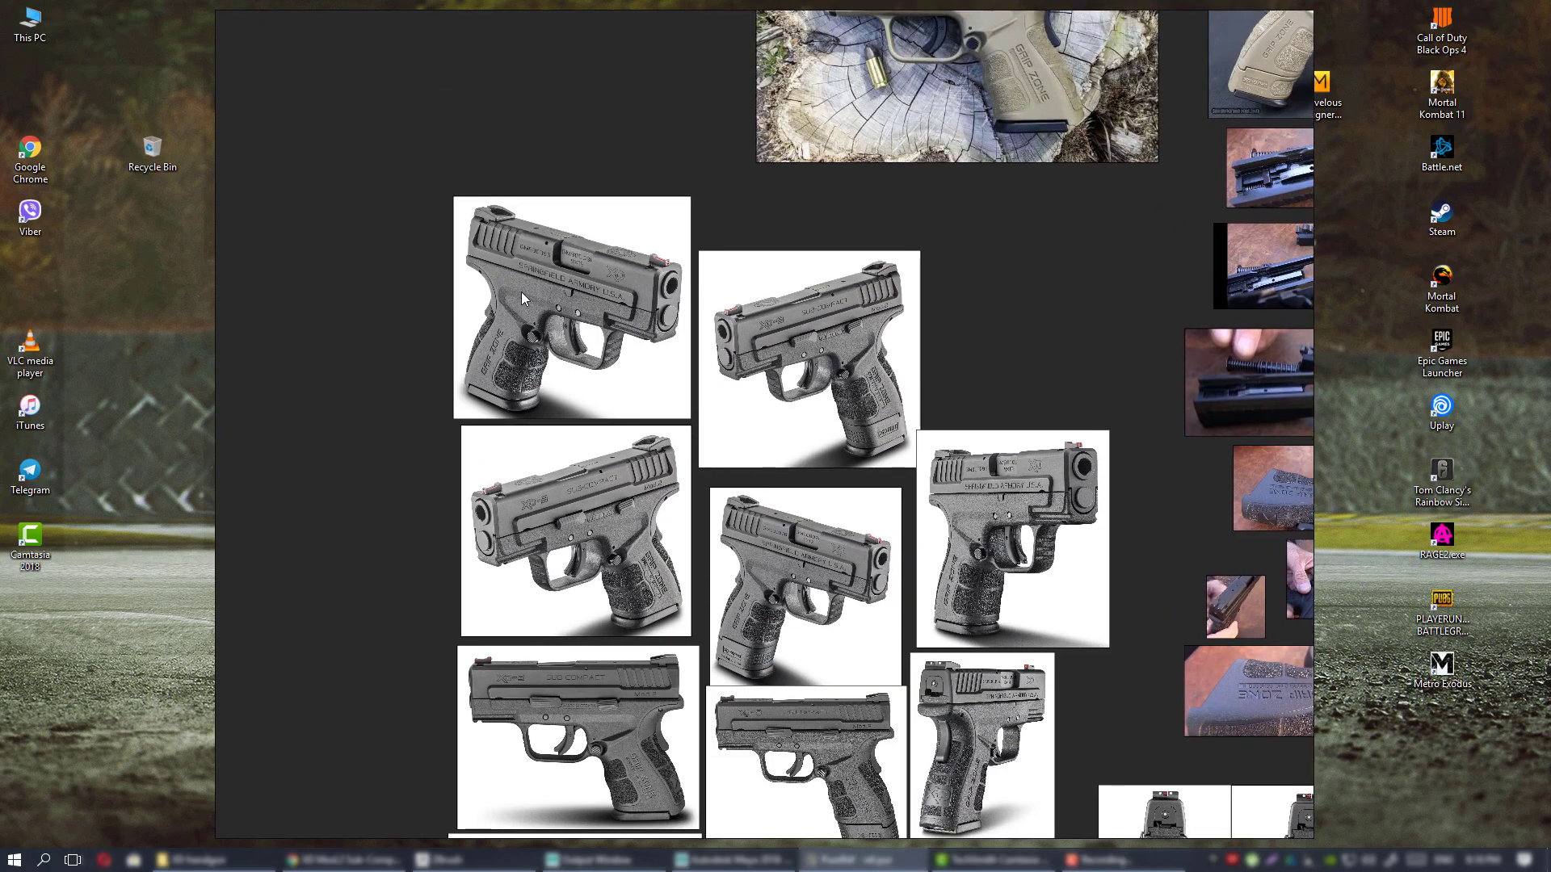
middle_click_drag(825, 449, 705, 431)
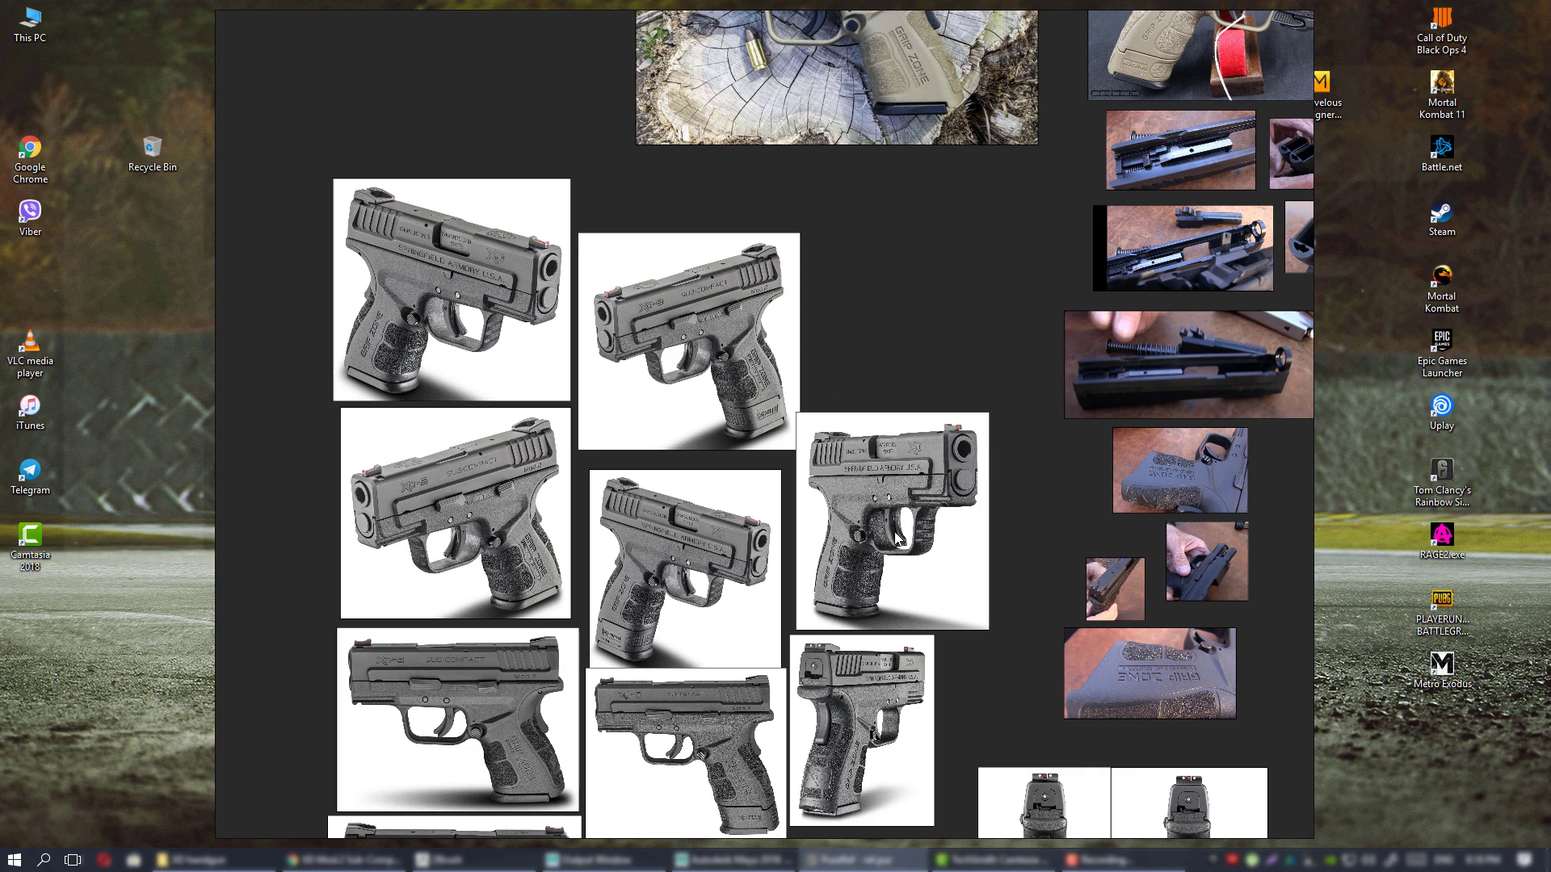
- Switch to Chrome and read the specs and options of the Springfield XD Mod.2 3" Sub-Compact Model 9mm
left_click(376, 860)
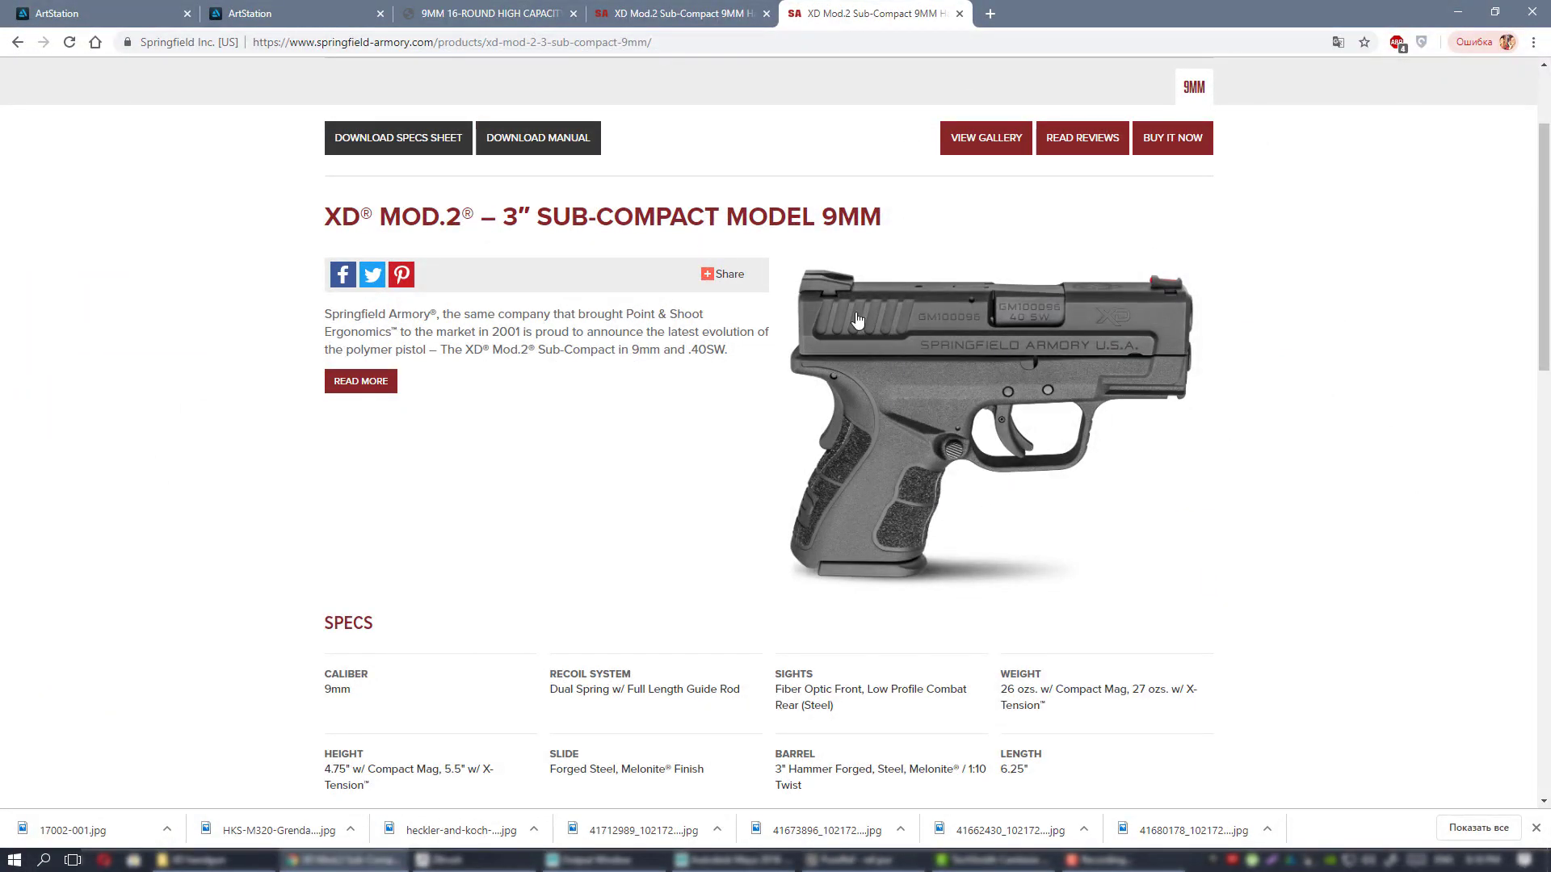
scroll(856, 319, "up", 2)
scroll(1314, 410, "down", 5)
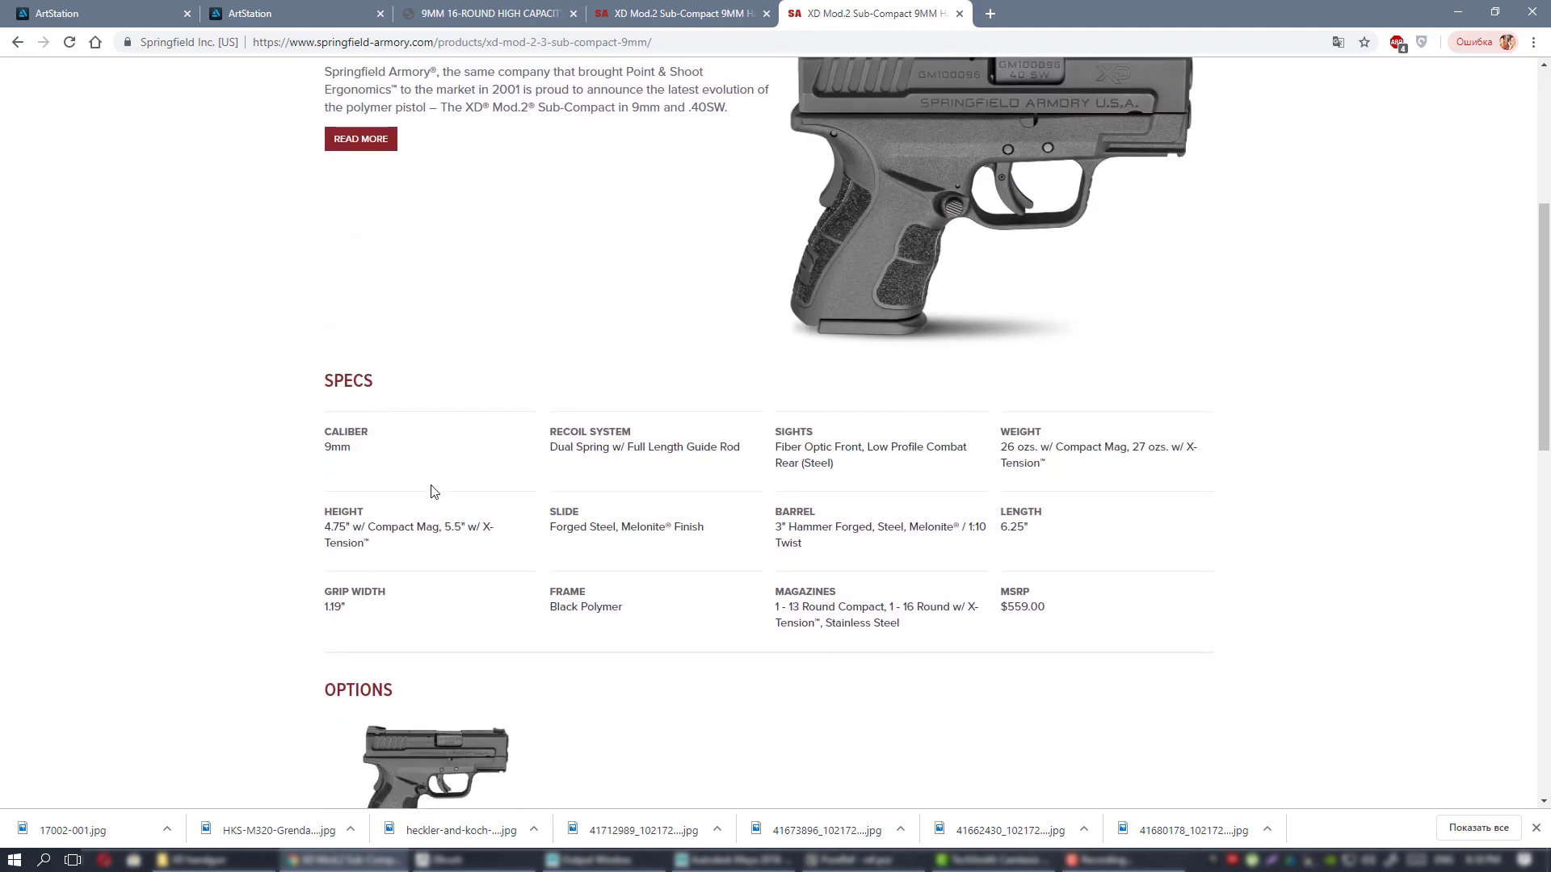
scroll(929, 549, "down", 4)
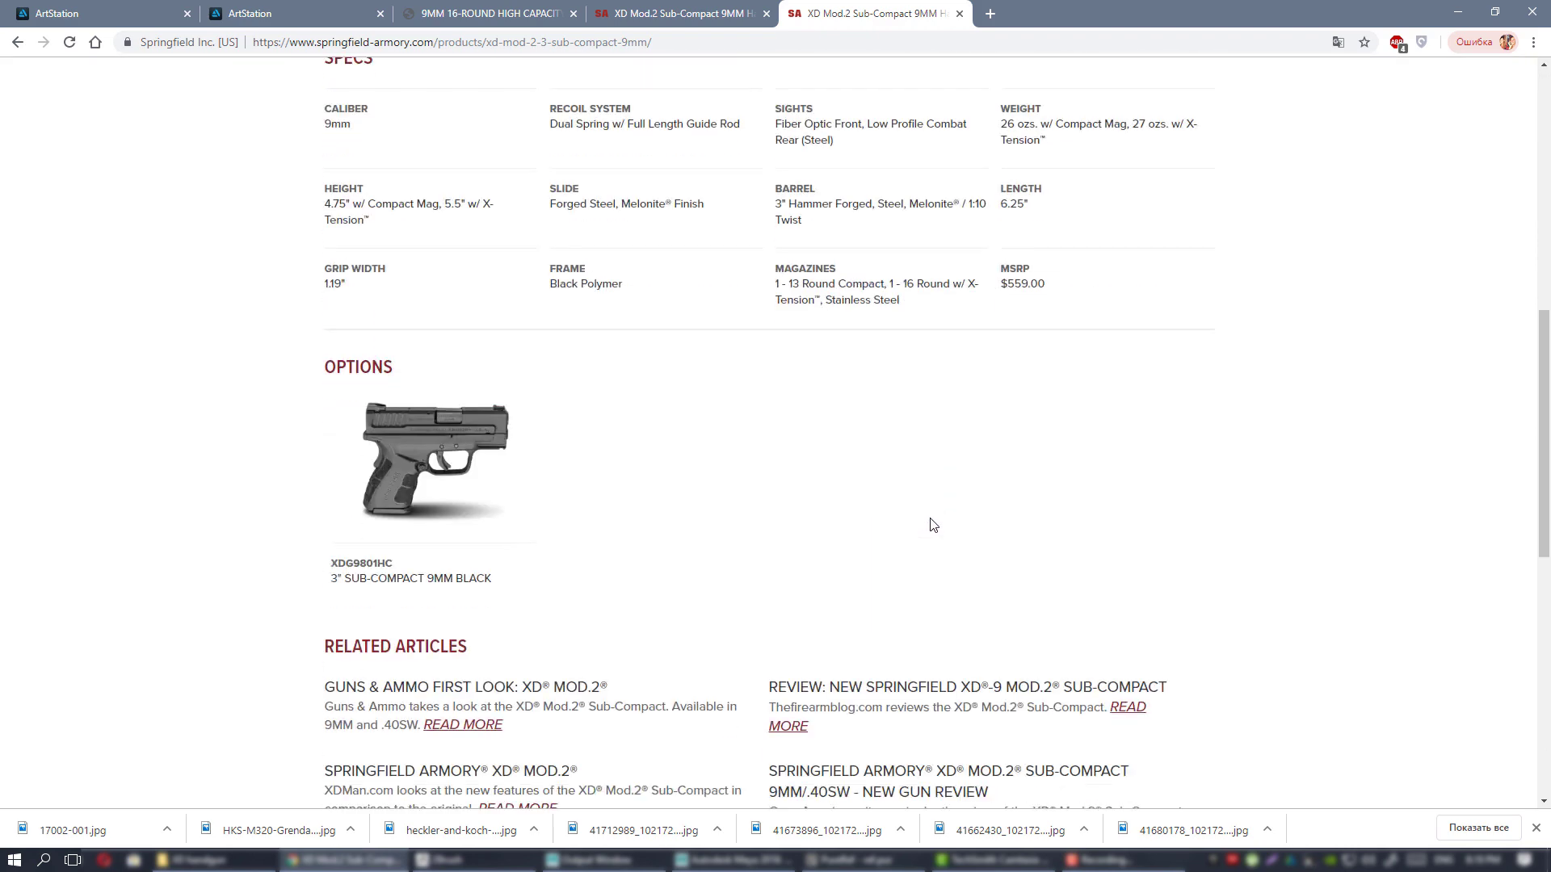
scroll(937, 529, "up", 8)
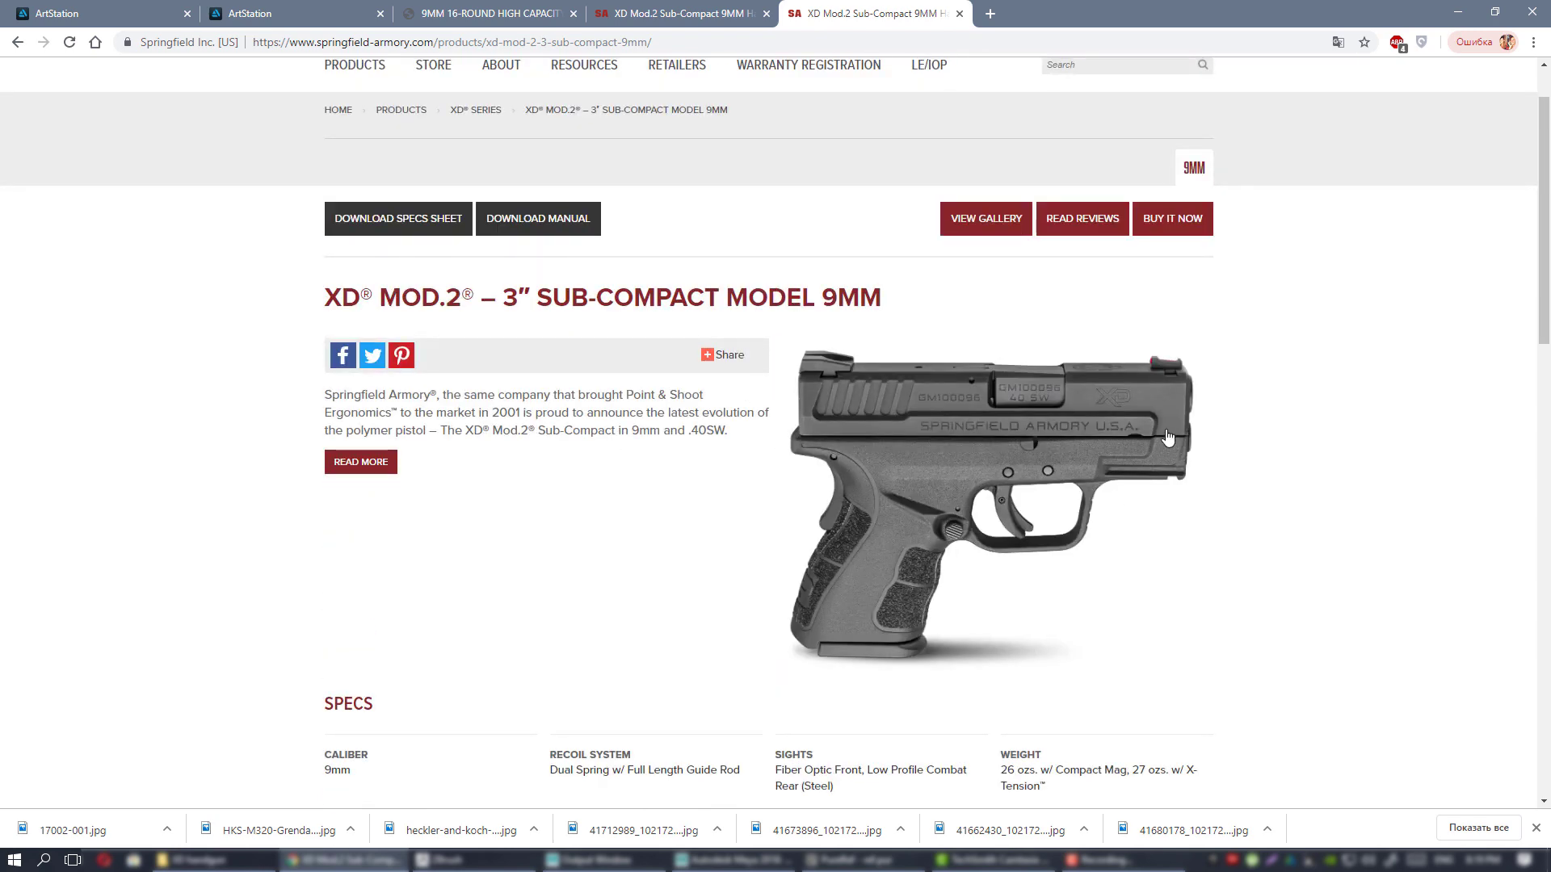
- Browse the product gallery's rear and front three-quarter pistol images, and close the gallery
left_click(986, 226)
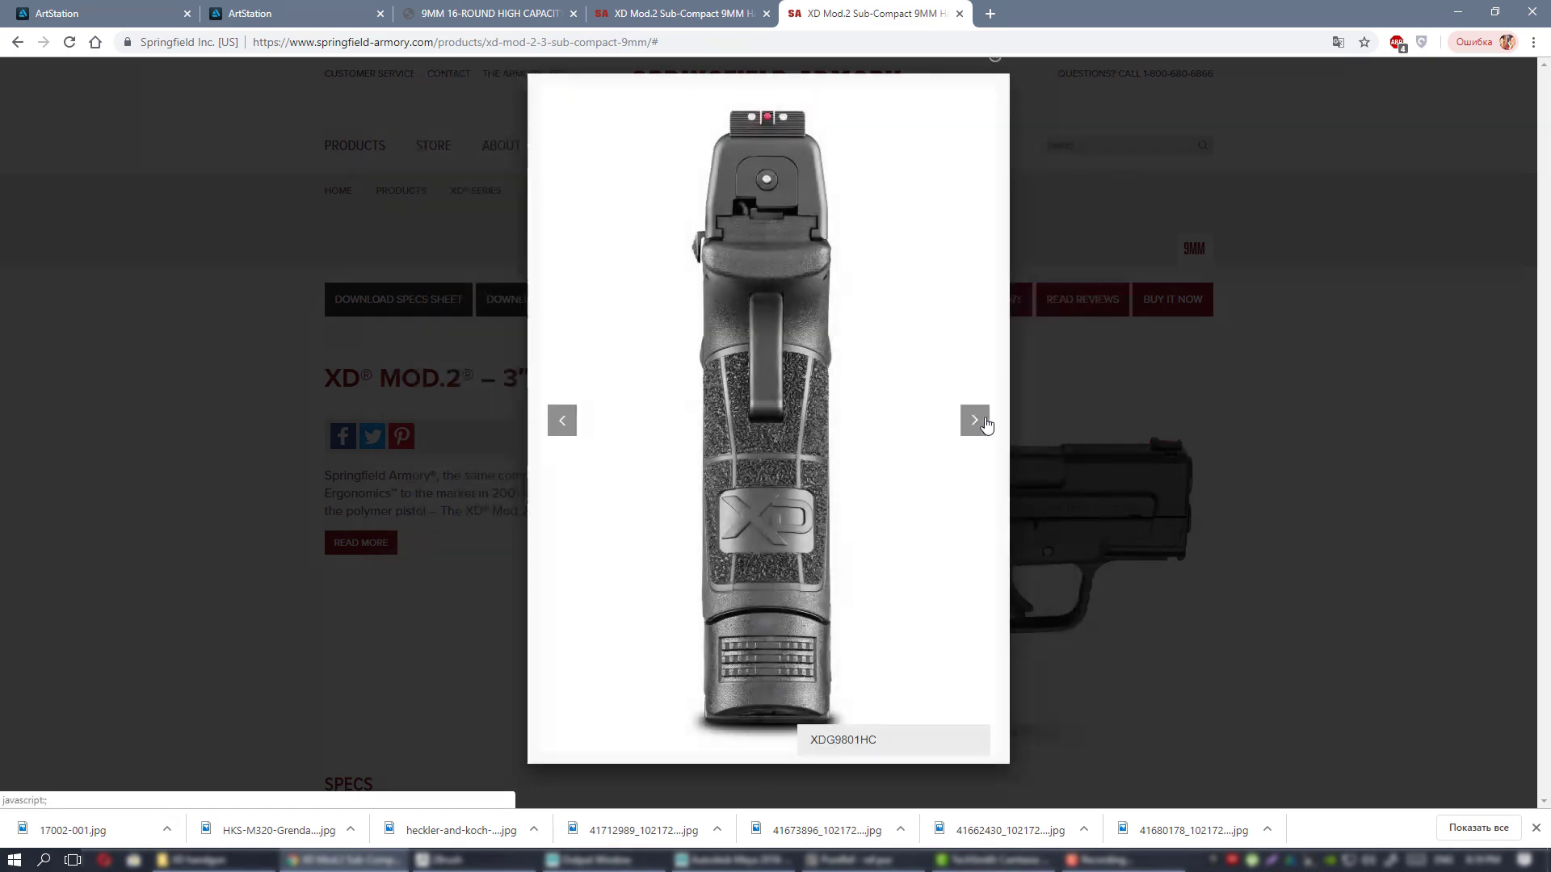
left_click(975, 420)
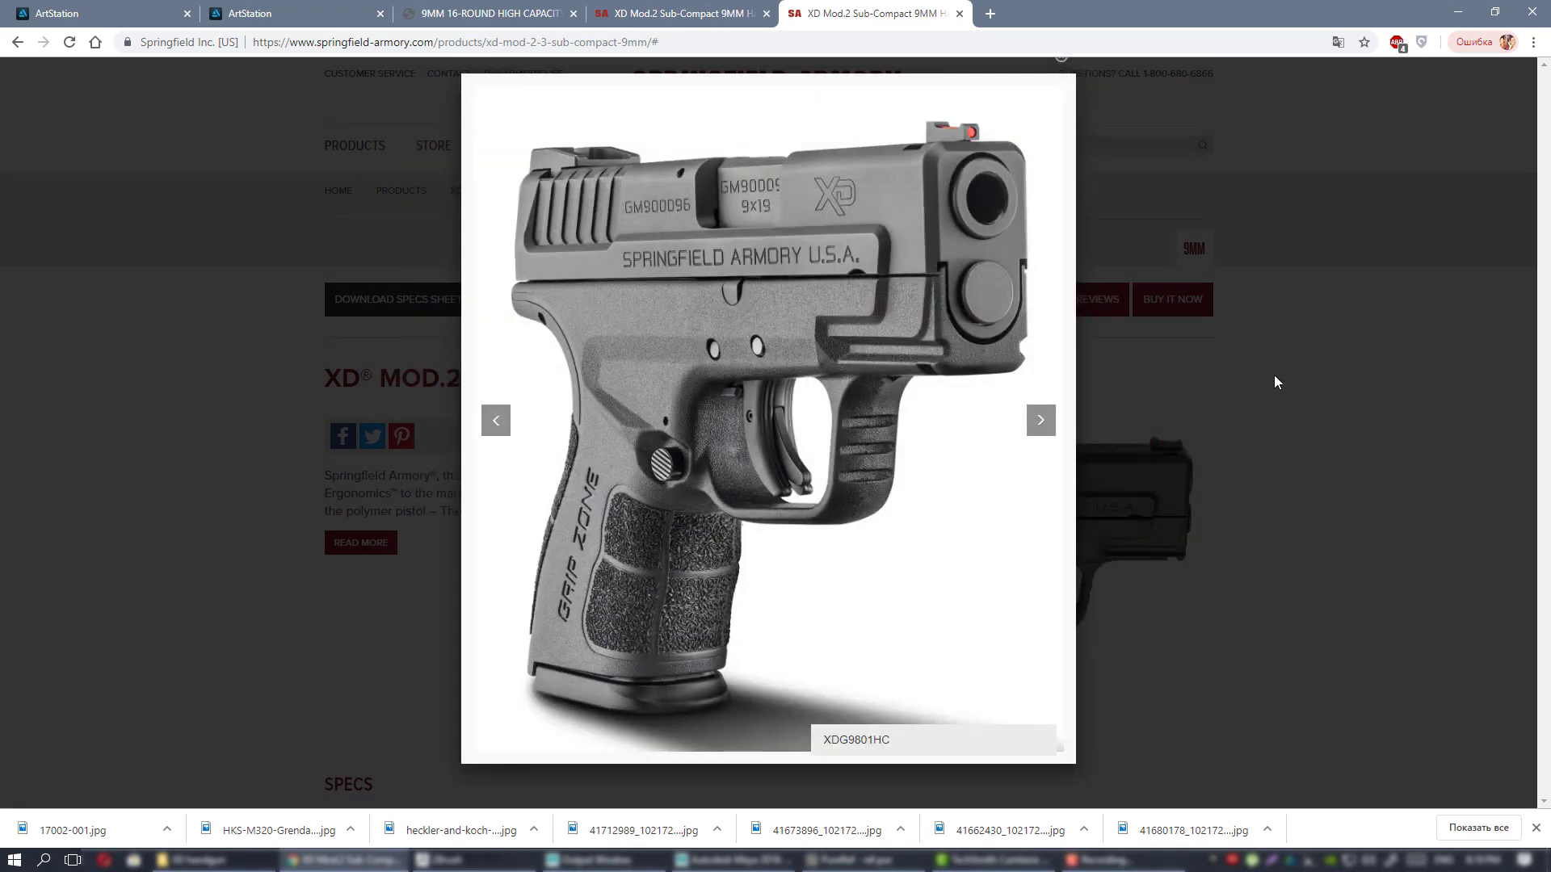
left_click(1273, 331)
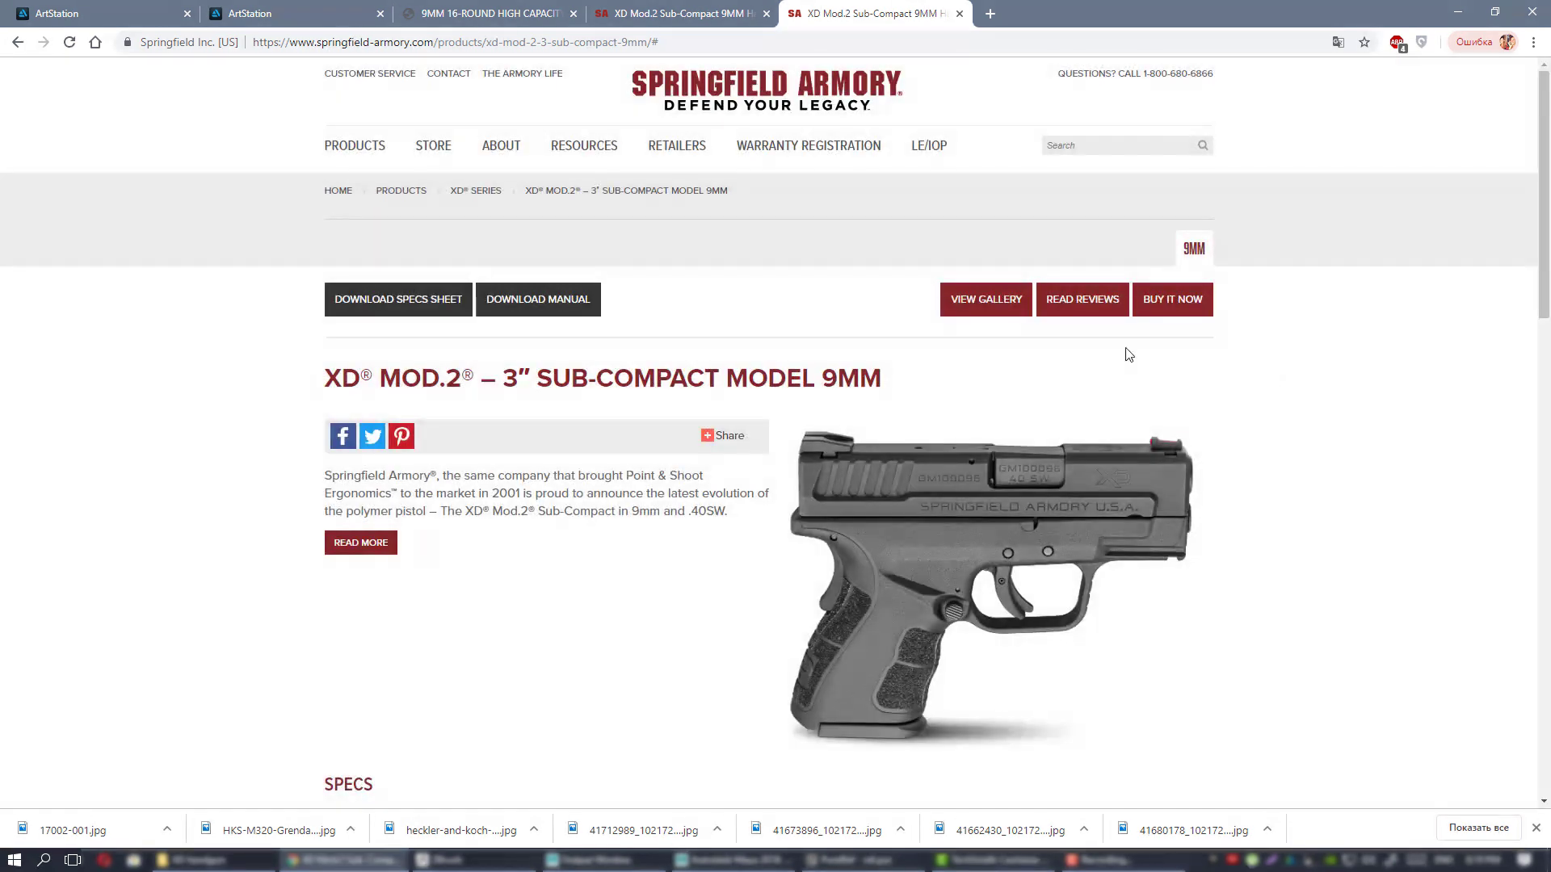
- Look over the product page again, from the Specs section back to the main pistol photo
scroll(1127, 355, "down", 5)
scroll(1130, 359, "up", 3)
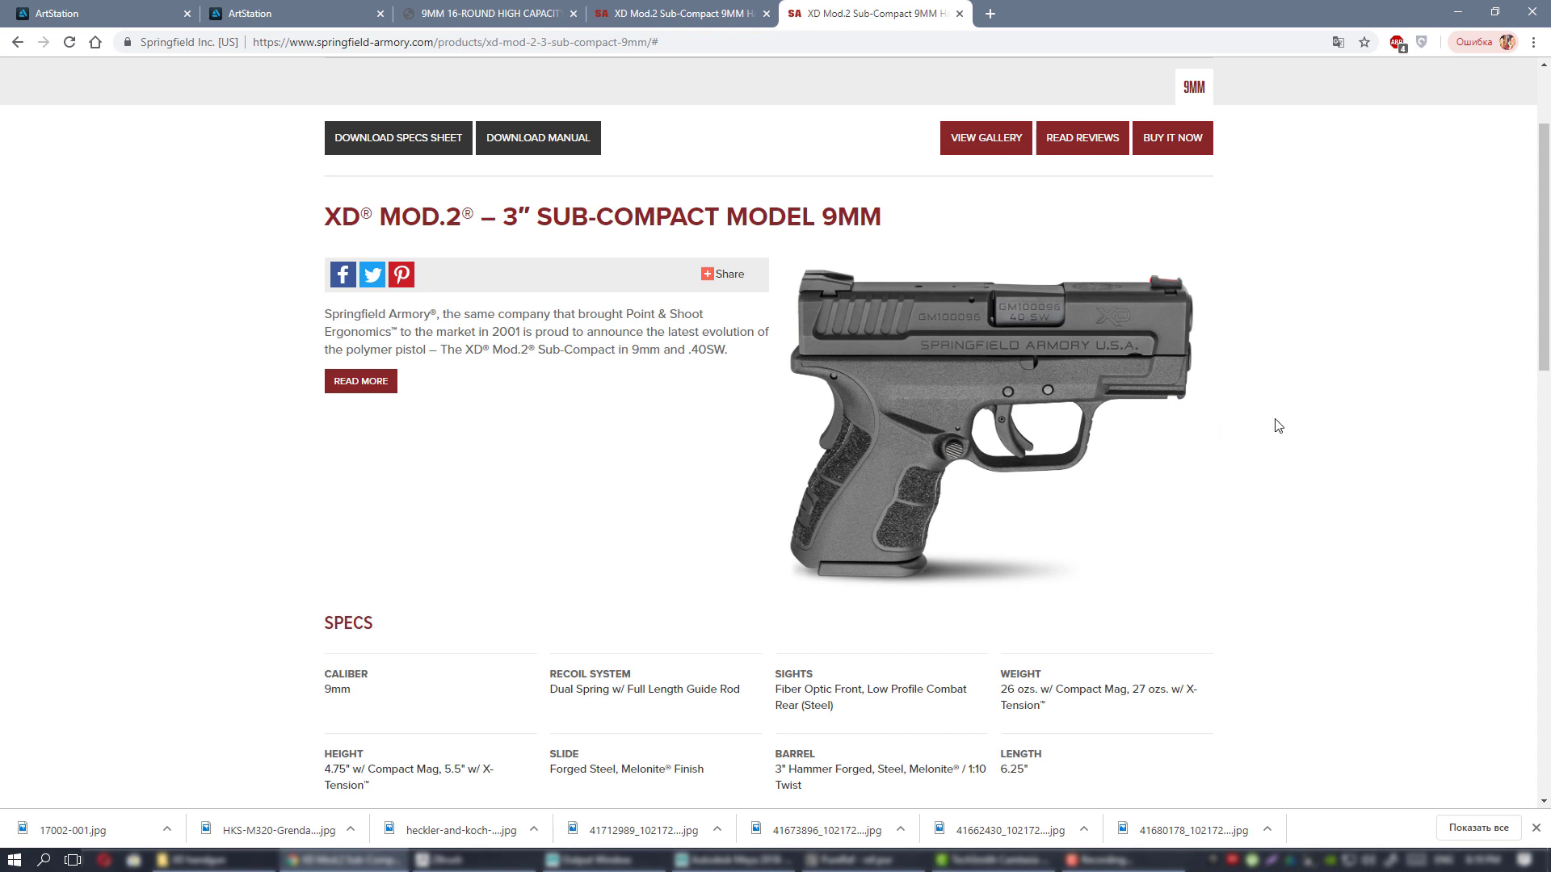
scroll(1225, 402, "up", 2)
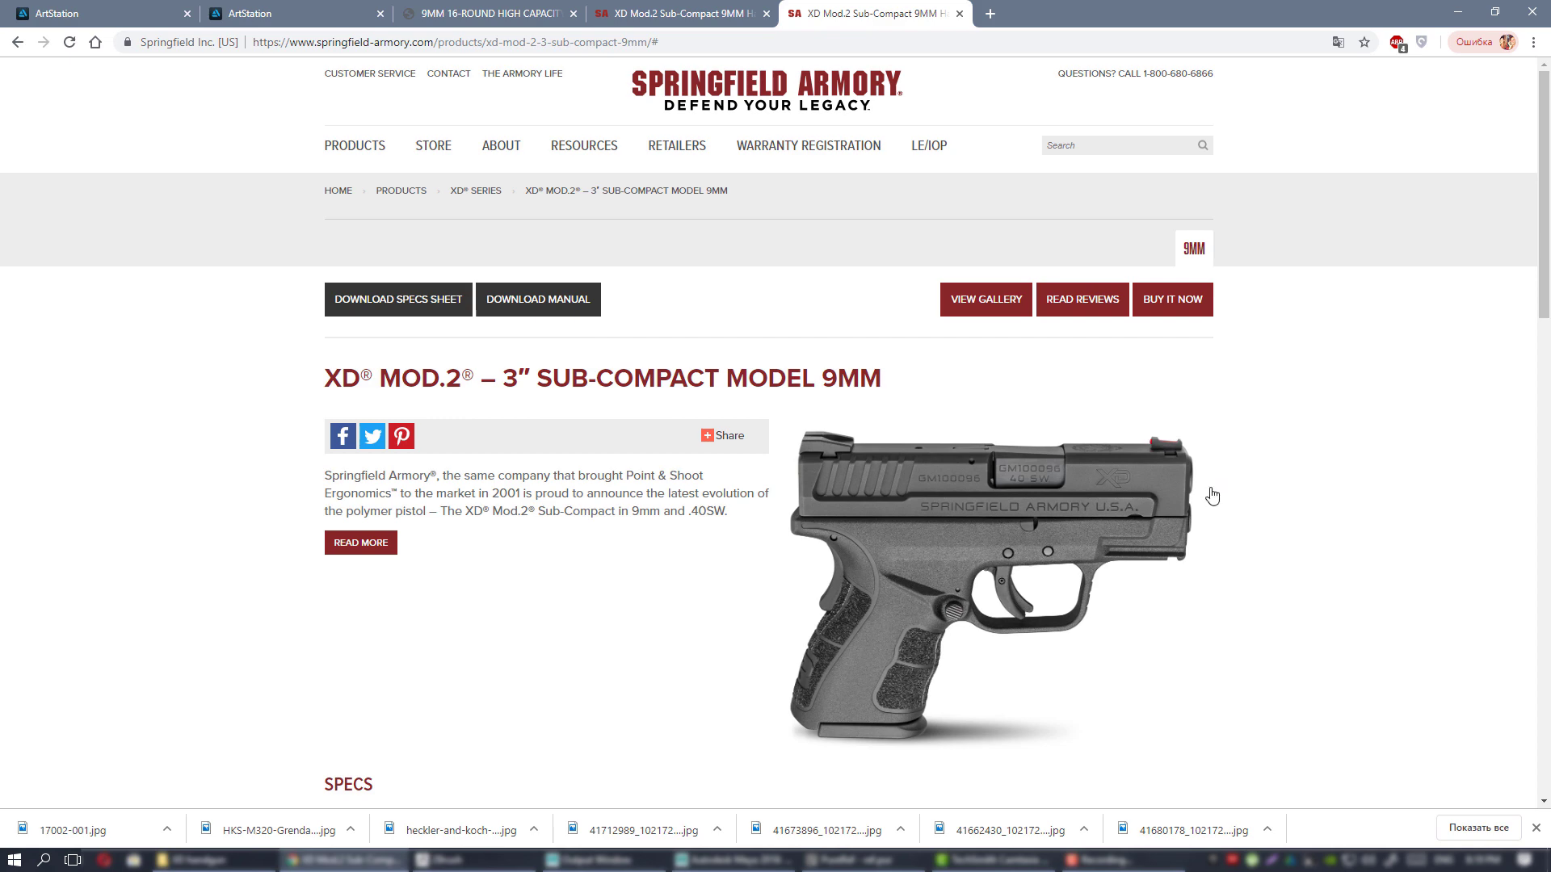
- Switch to PureRef and examine the large photo of the tan-framed pistol with the Crimson Trace rail attachment
left_click(844, 860)
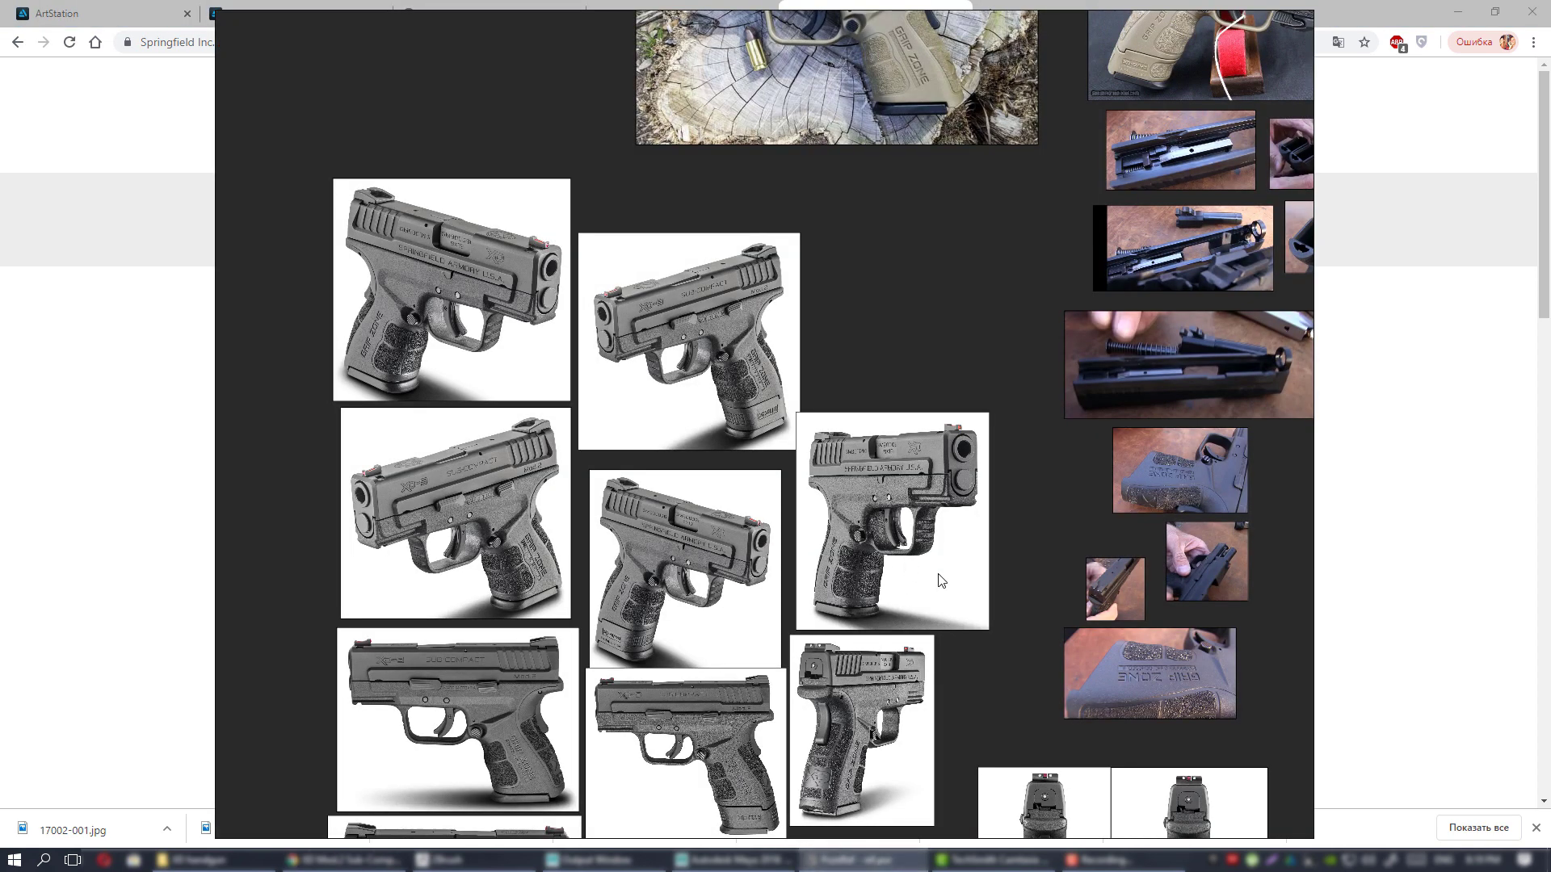
middle_click_drag(980, 525, 956, 554)
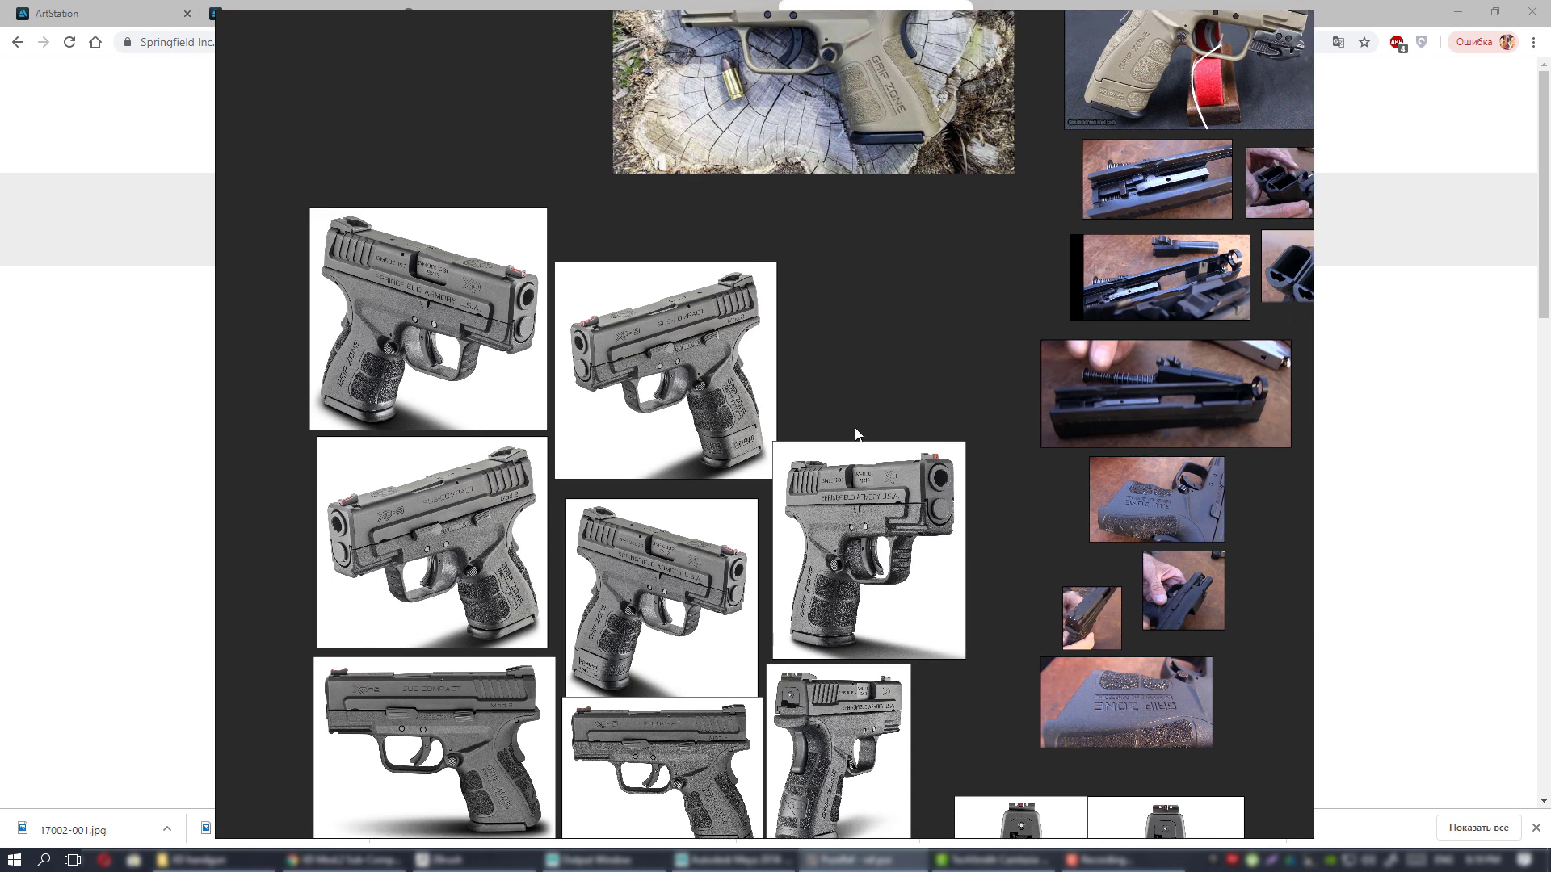
middle_click_drag(861, 405, 831, 434)
middle_click_drag(888, 336, 779, 443)
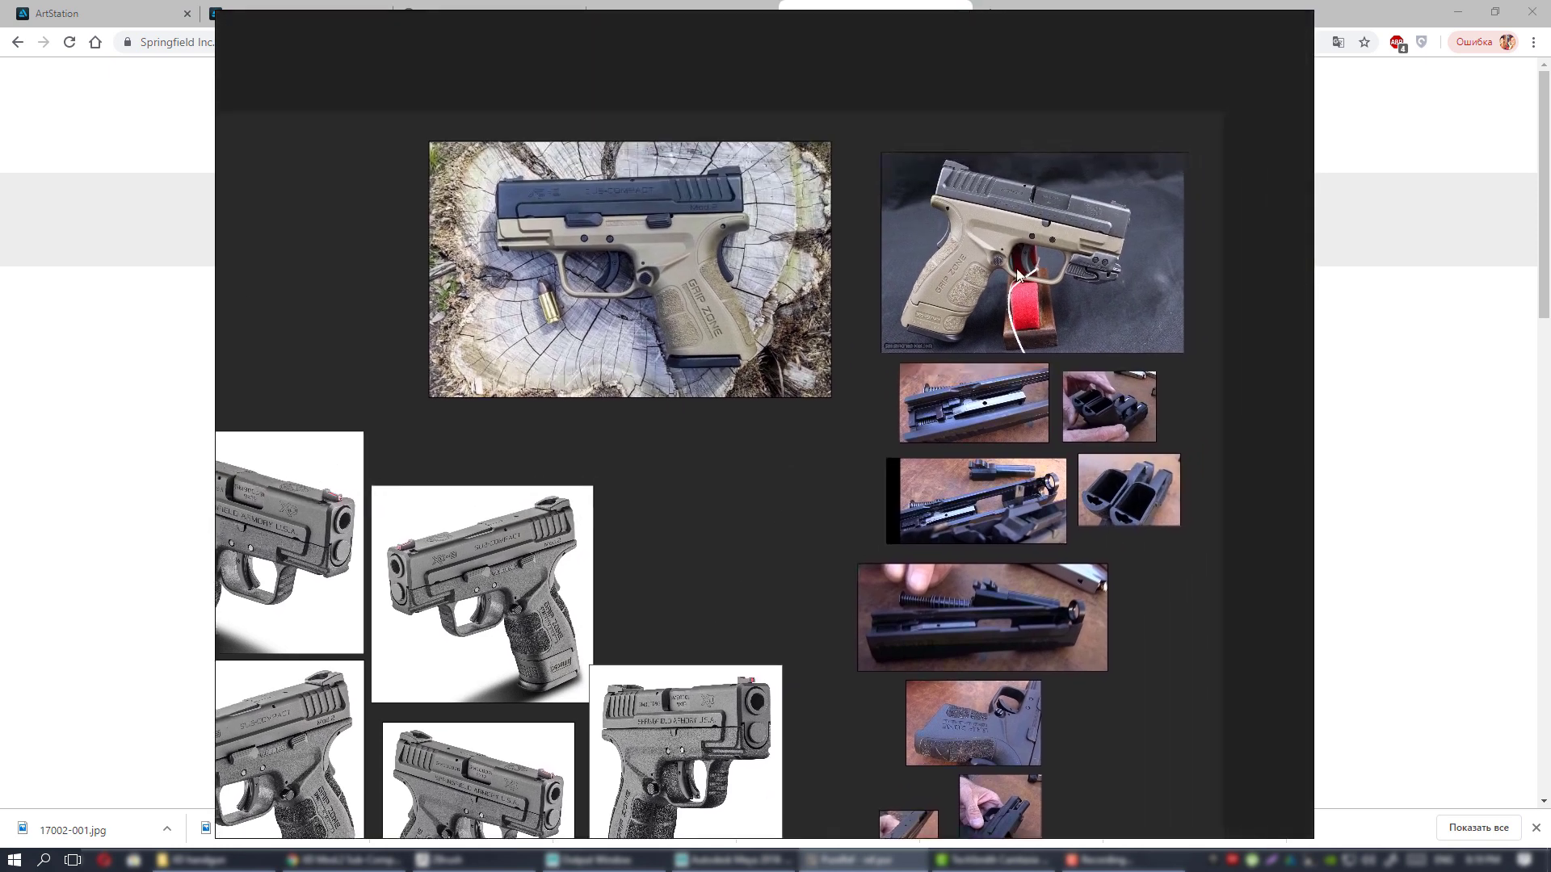
scroll(1061, 210, "up", 6)
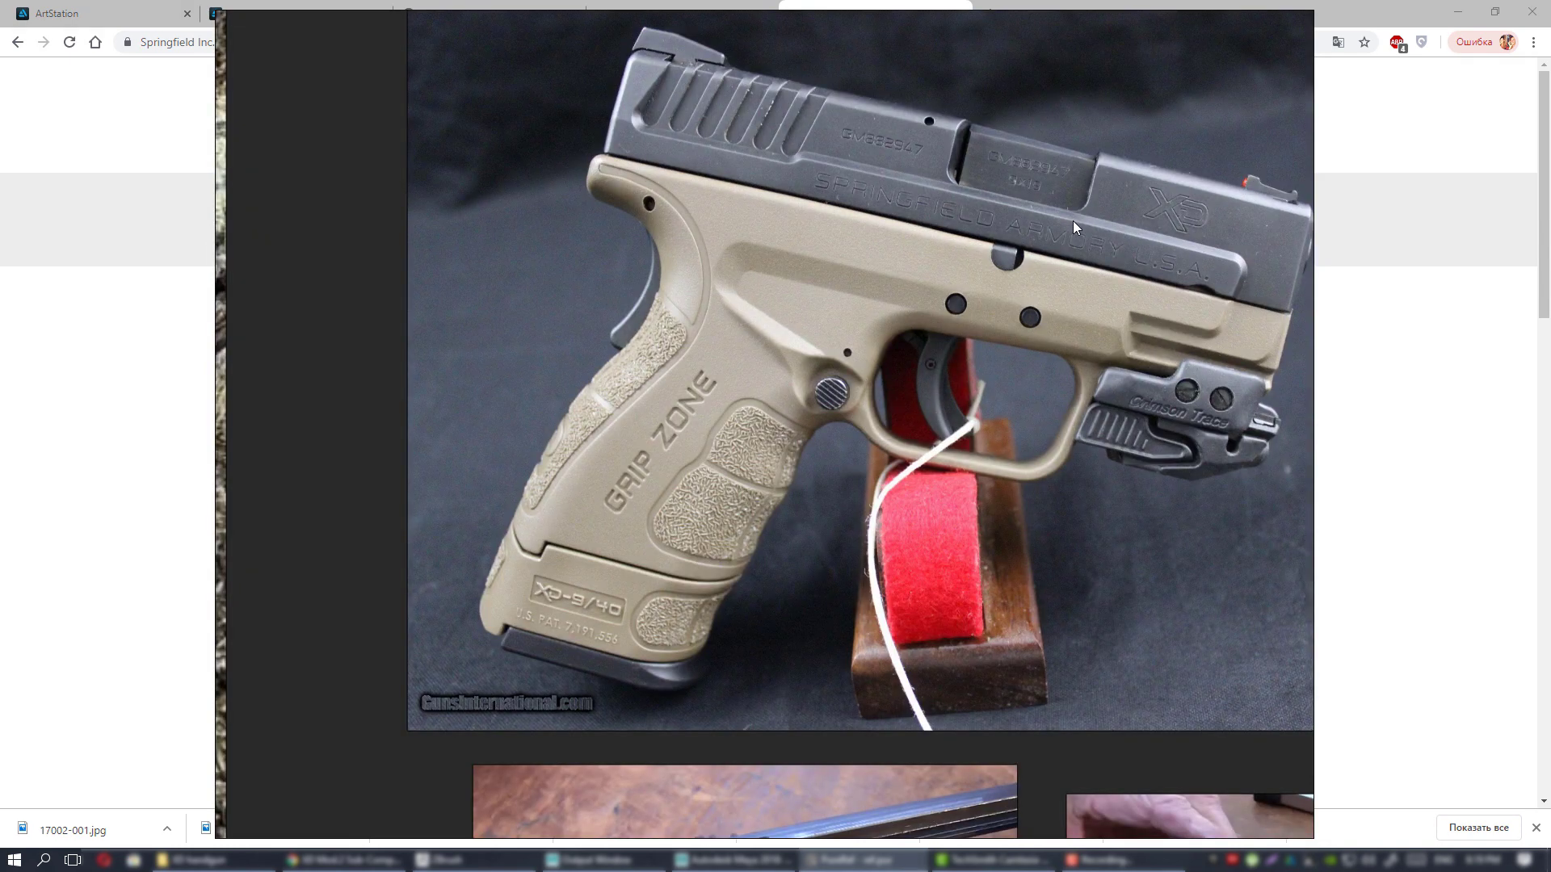
middle_click_drag(1073, 220, 999, 246)
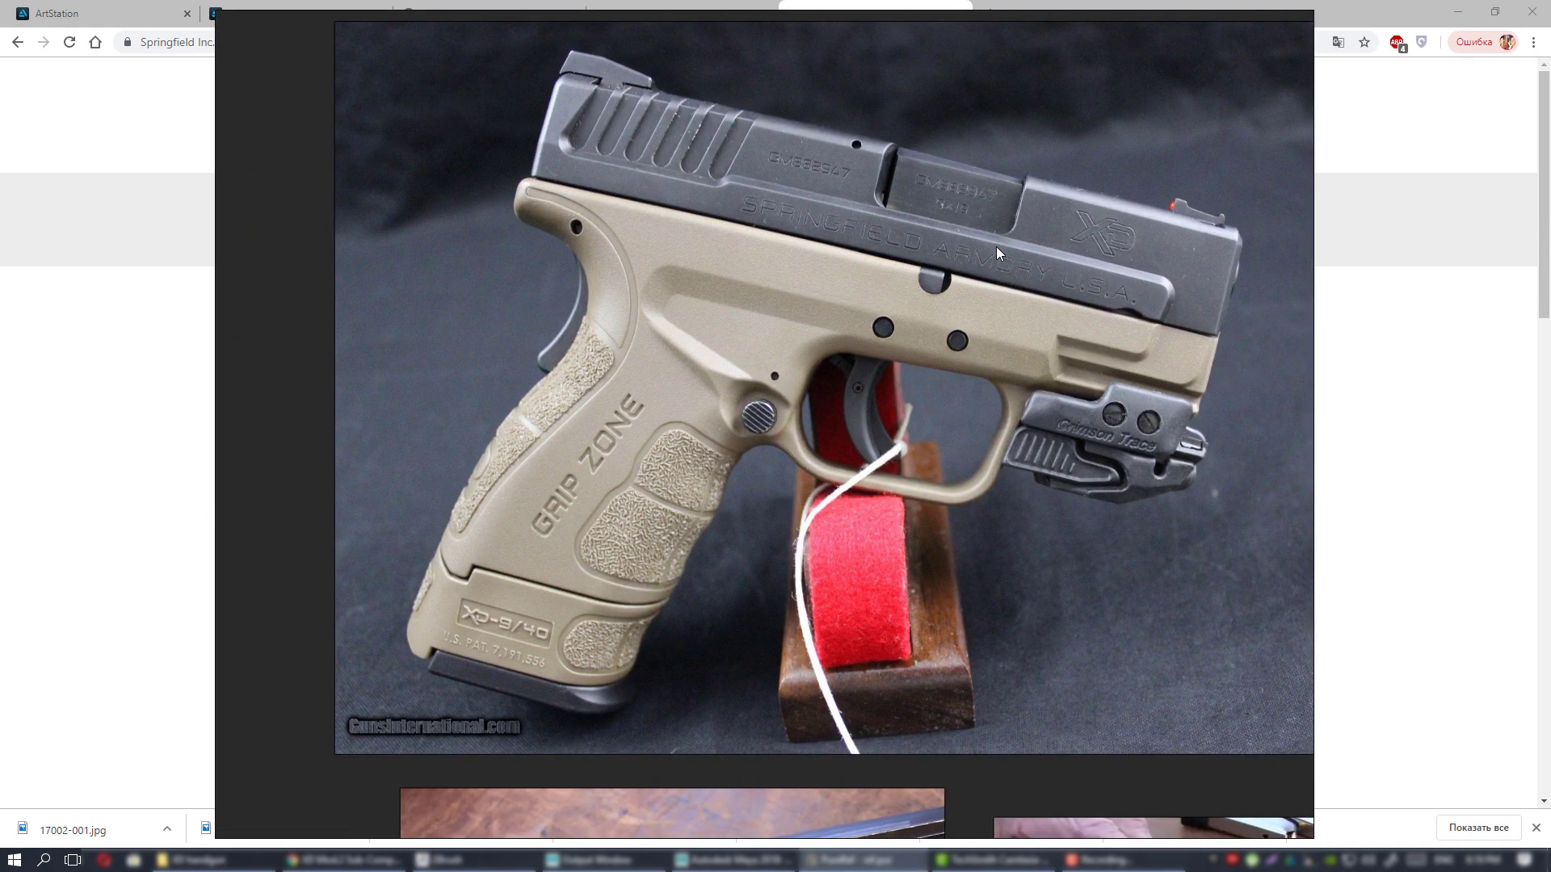
middle_click_drag(753, 281, 752, 347)
middle_click_drag(1024, 405, 999, 411)
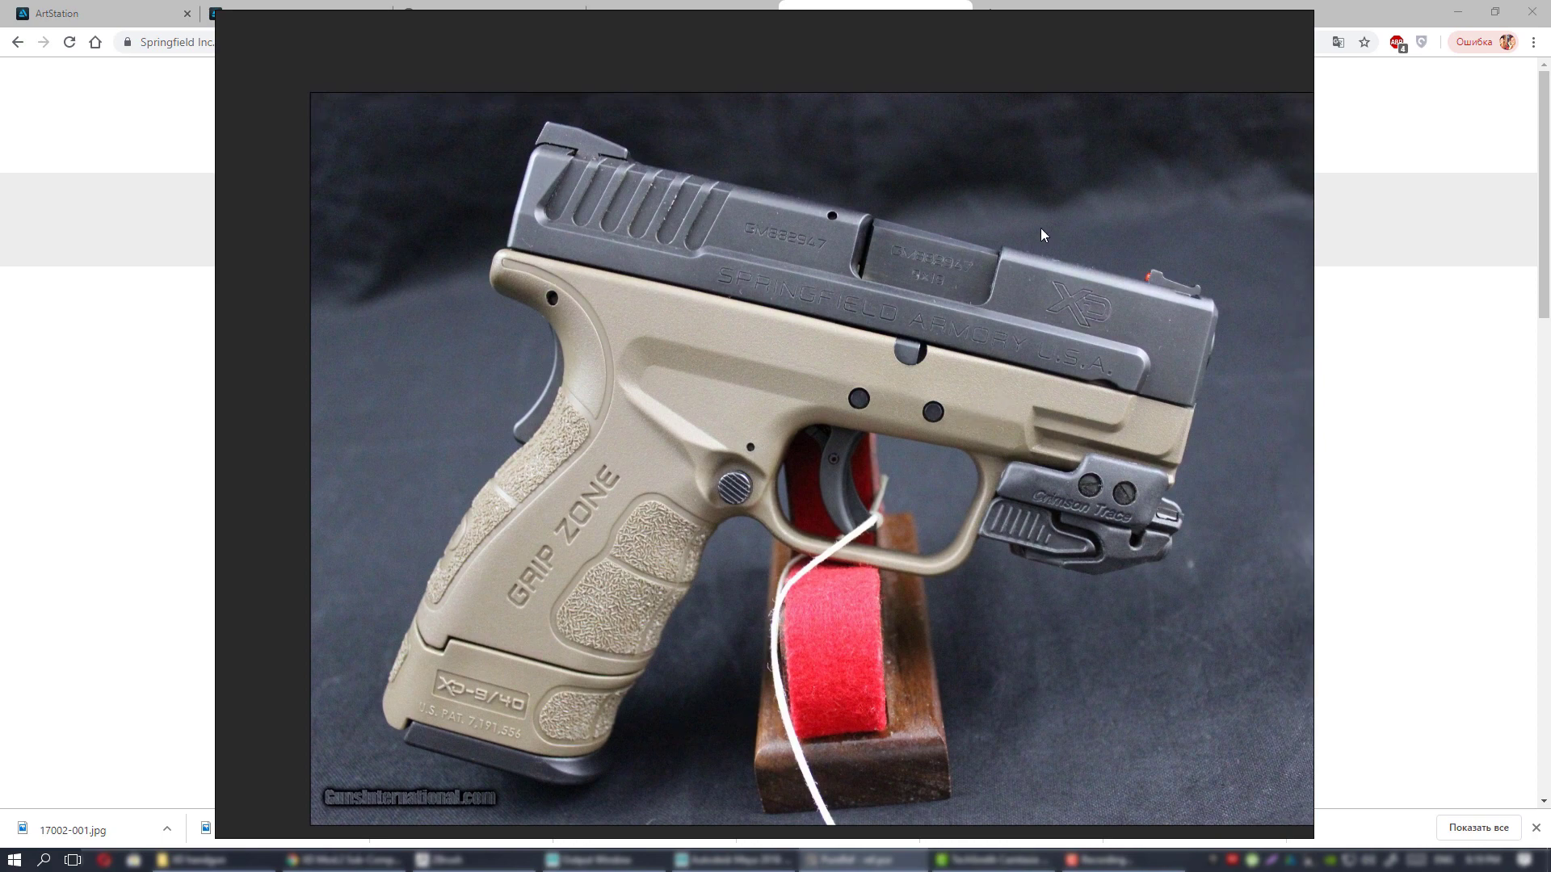
- Inspect the tan pistol's slide engravings and grip texture up close, and return to the overview of the reference photos
scroll(913, 379, "down", 3)
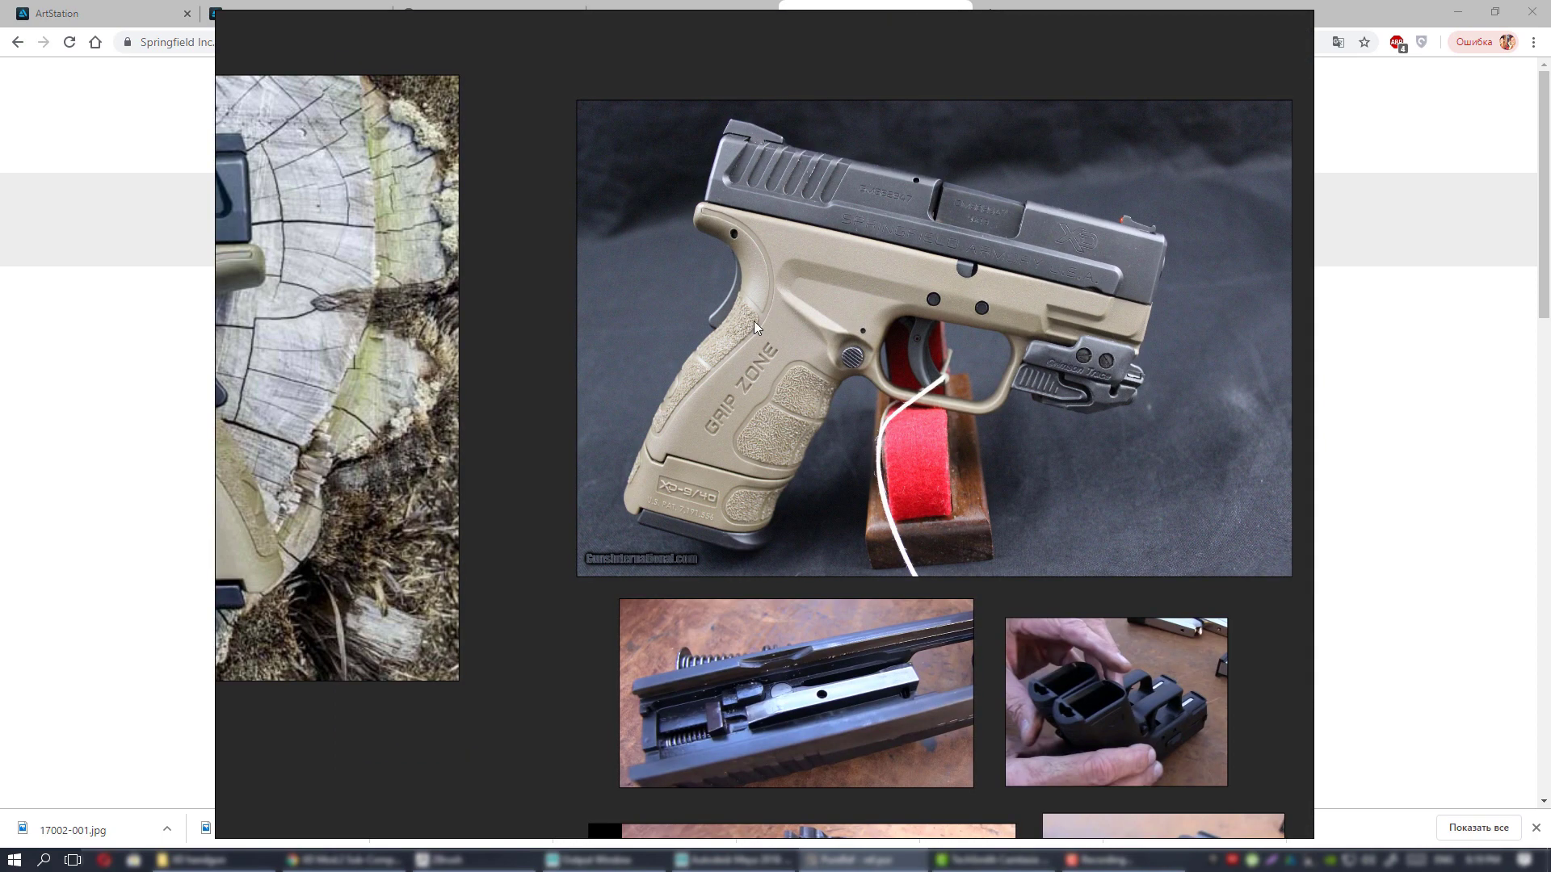
scroll(749, 285, "up", 4)
middle_click_drag(789, 237, 542, 274)
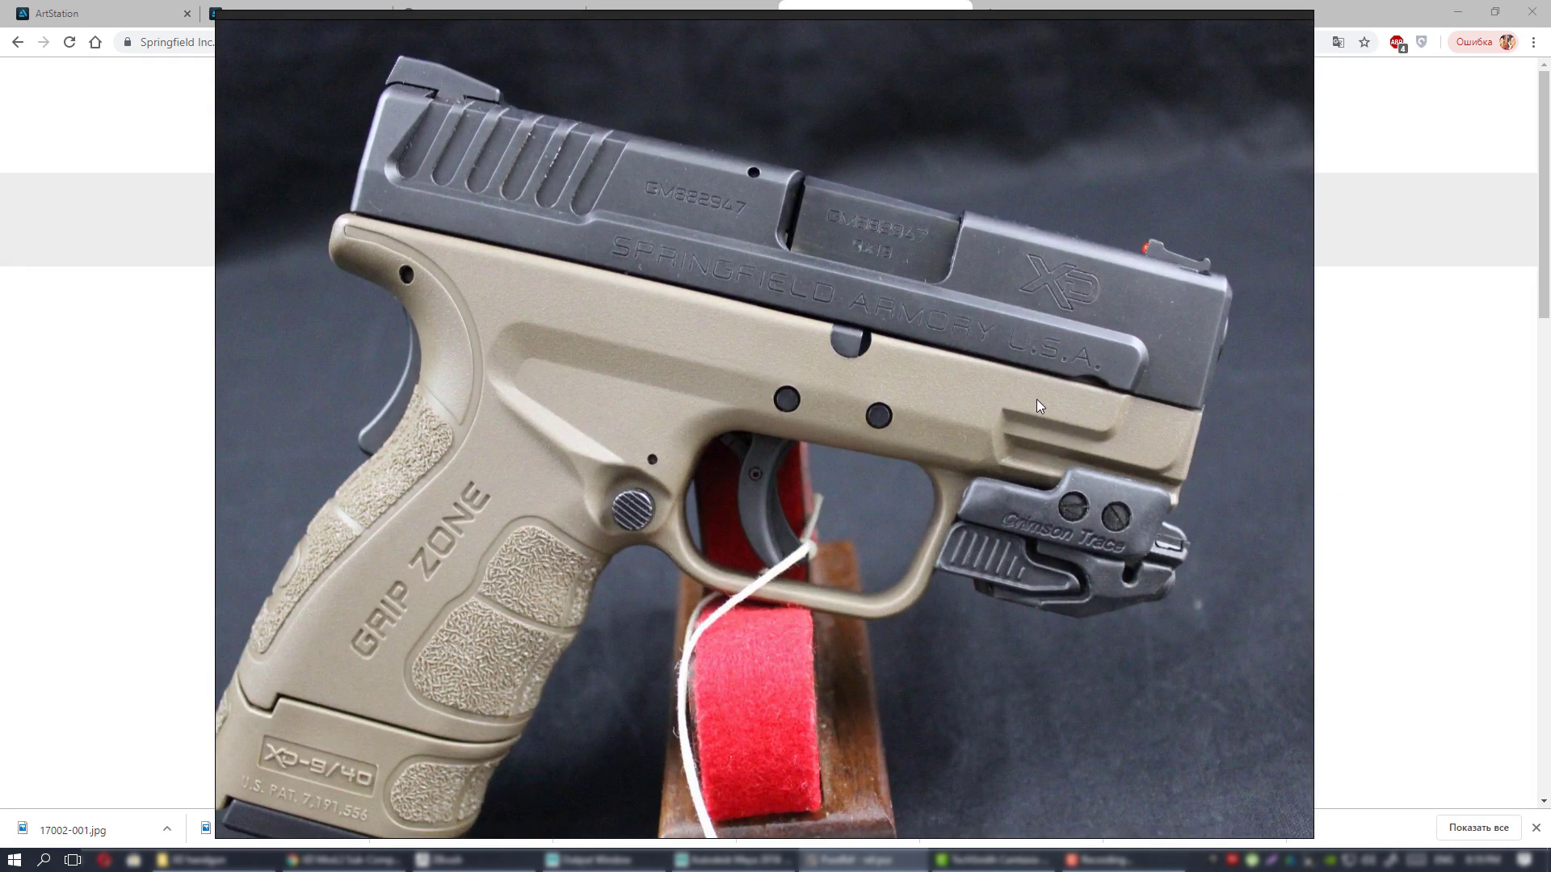
scroll(819, 400, "down", 5)
middle_click_drag(783, 407, 900, 308)
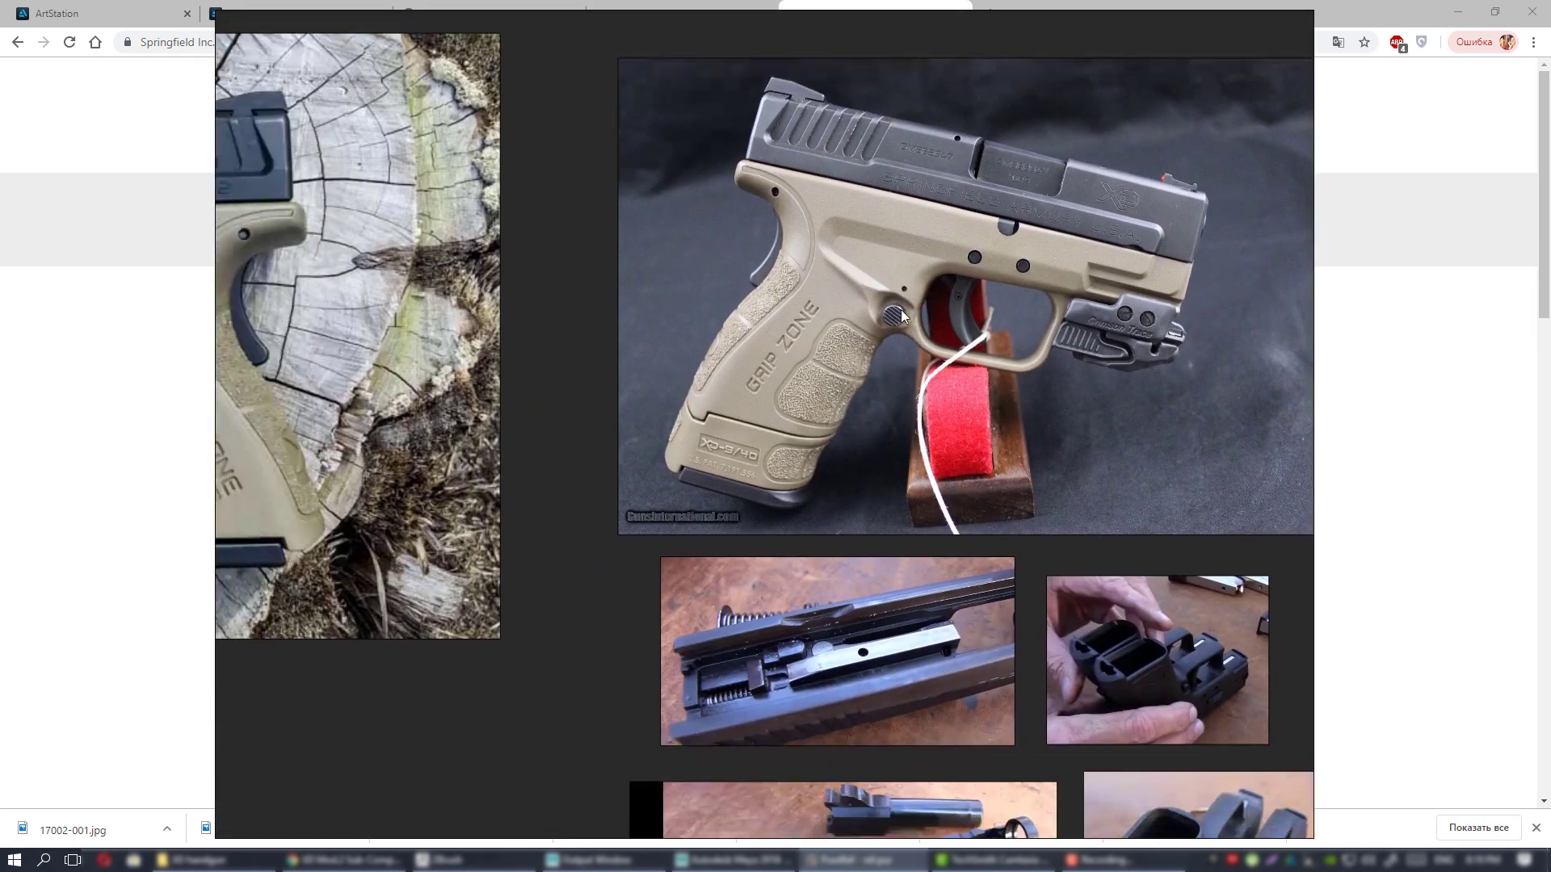
scroll(850, 338, "down", 4)
middle_click_drag(681, 402, 854, 260)
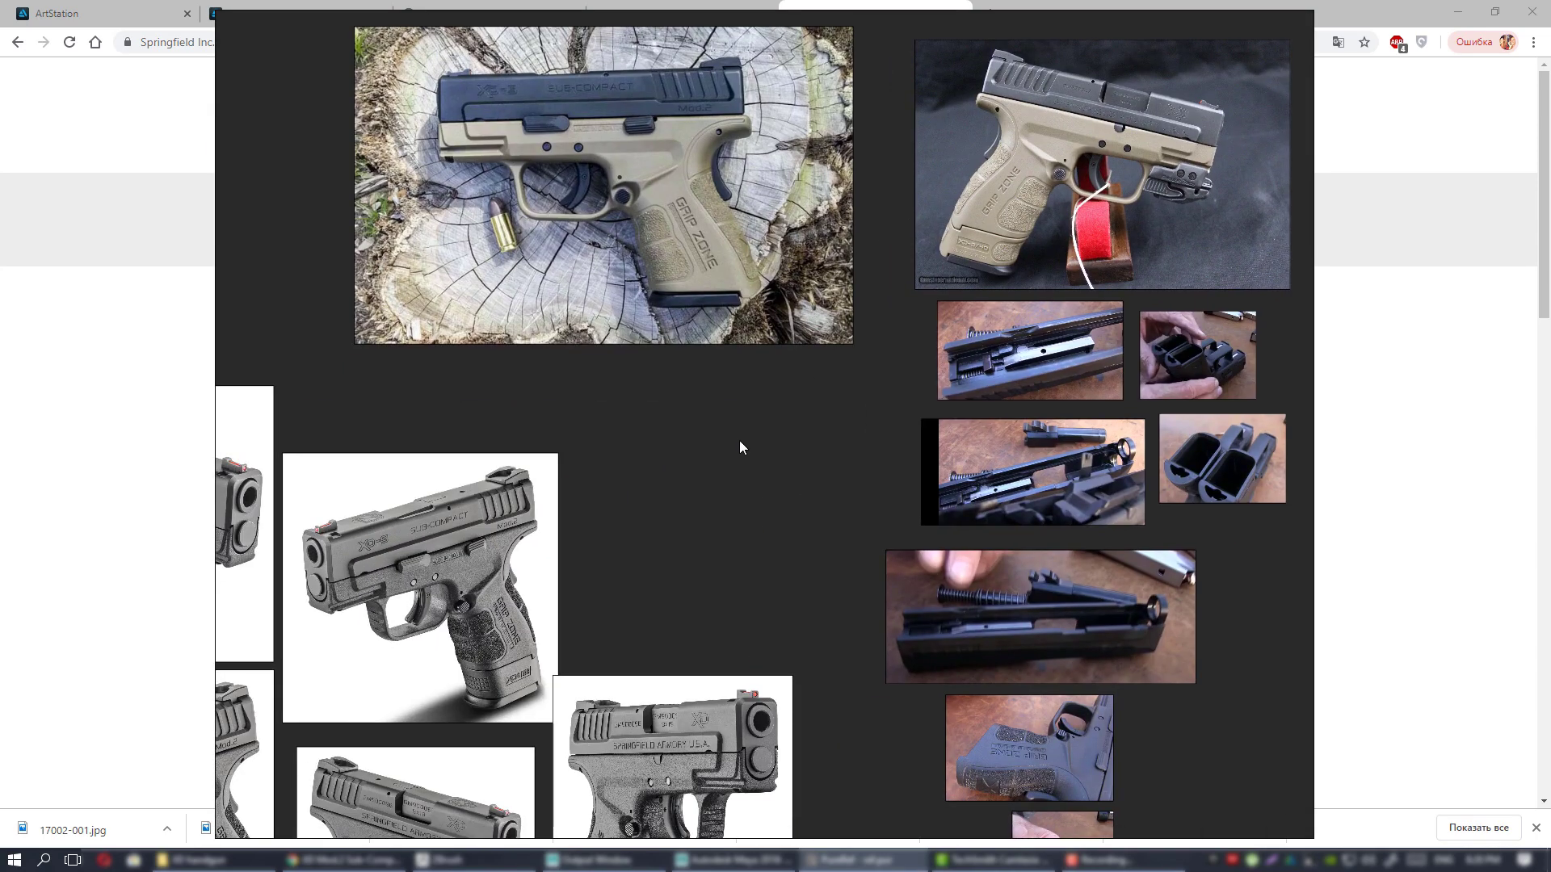
middle_click_drag(740, 441, 869, 336)
scroll(818, 352, "down", 2)
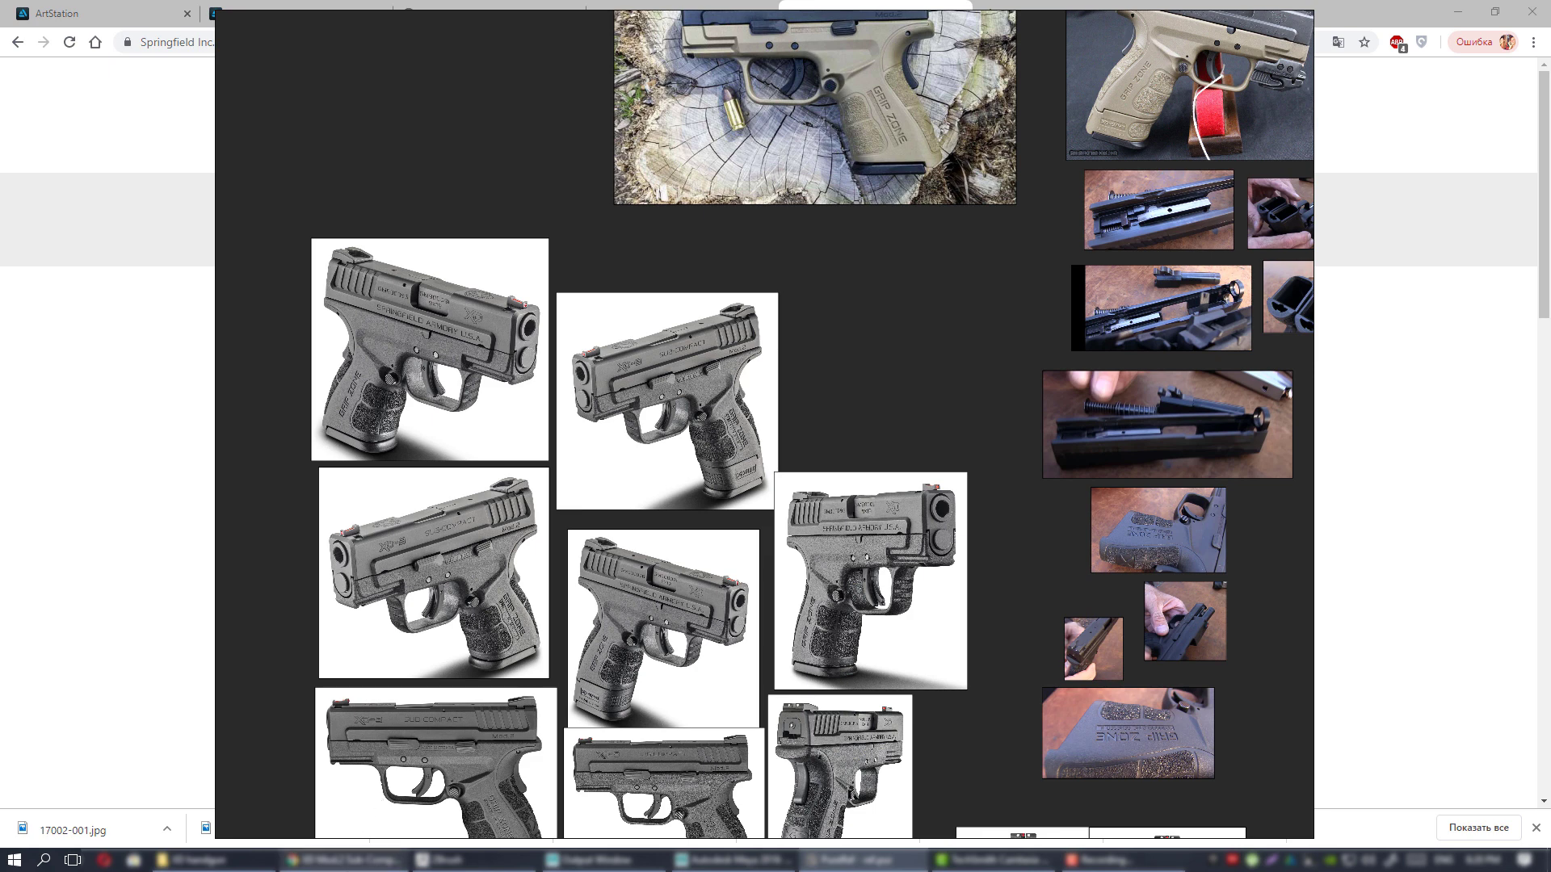
- Switch to Chrome and open the Forgotten Weapons YouTube channel's videos page in a new tab
left_click(347, 860)
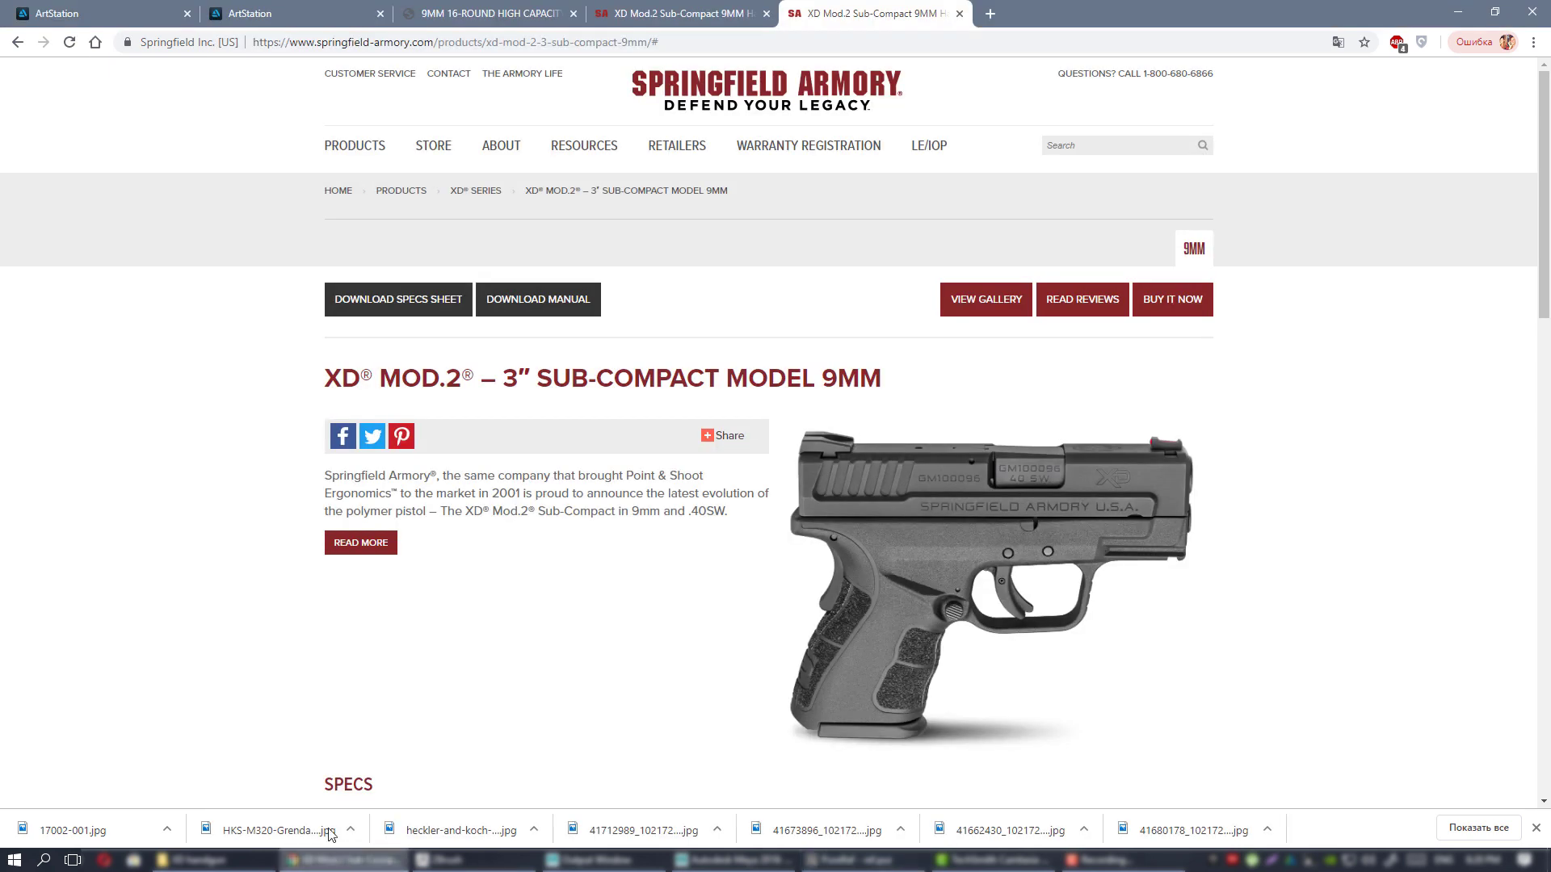
left_click(995, 13)
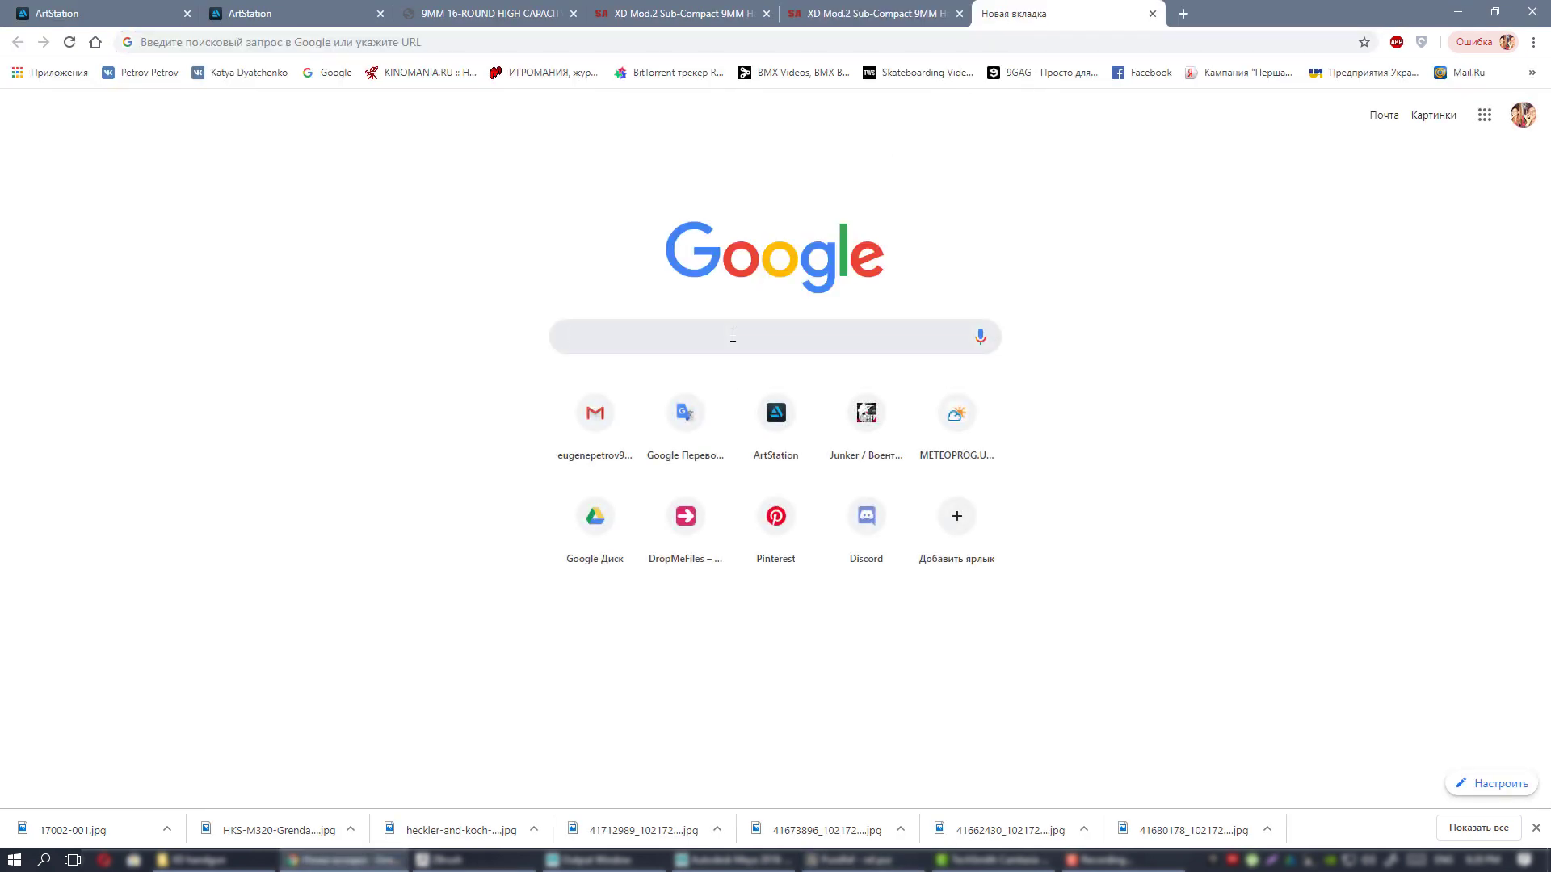
type("for")
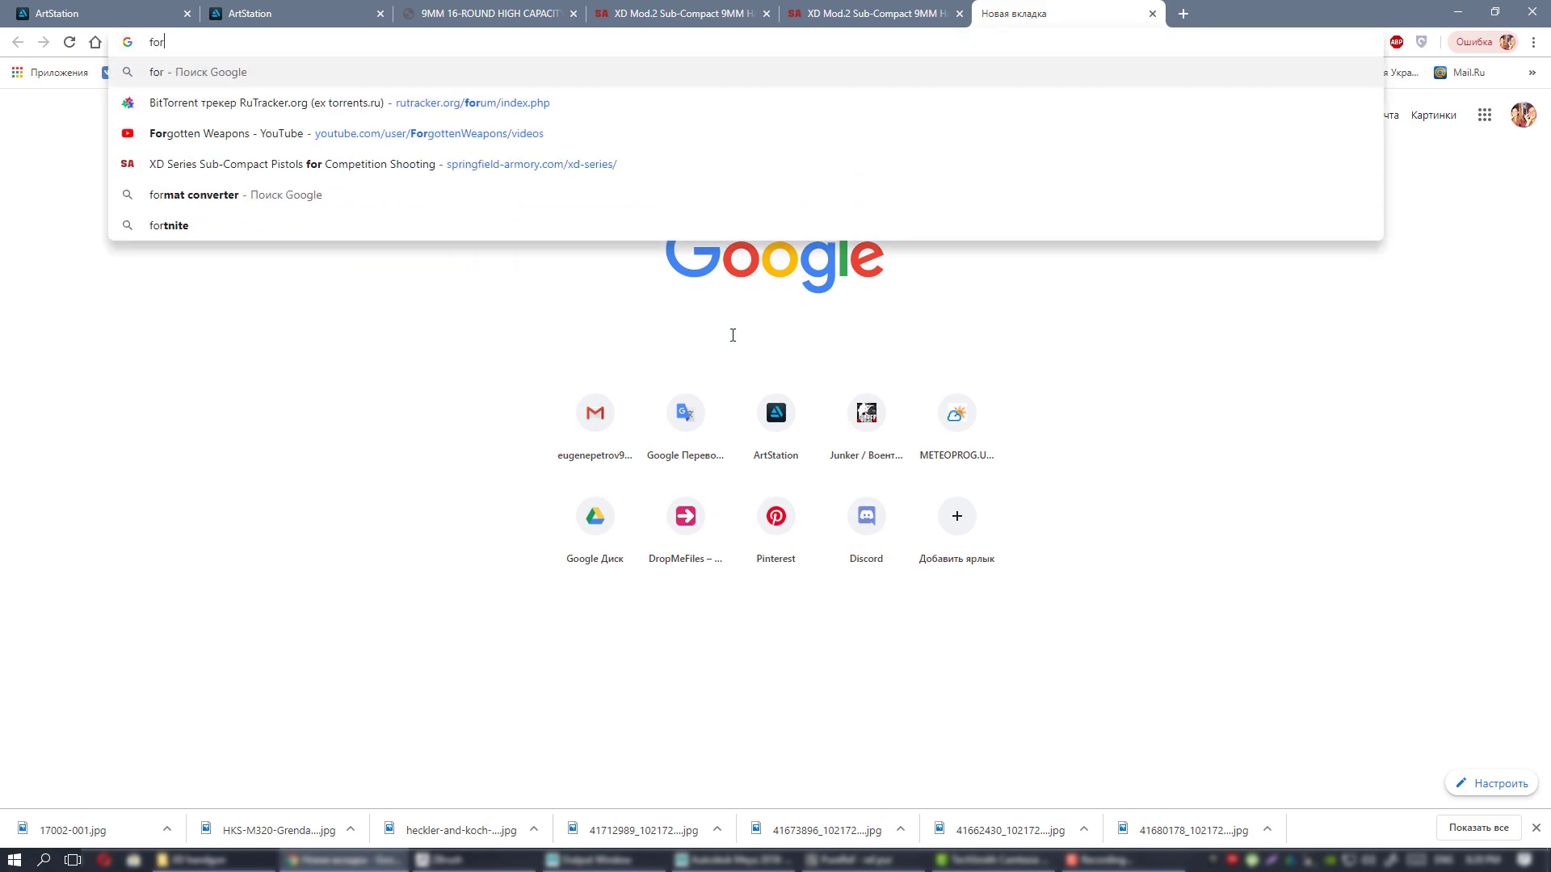
key("Down")
key("Down")
key("Return")
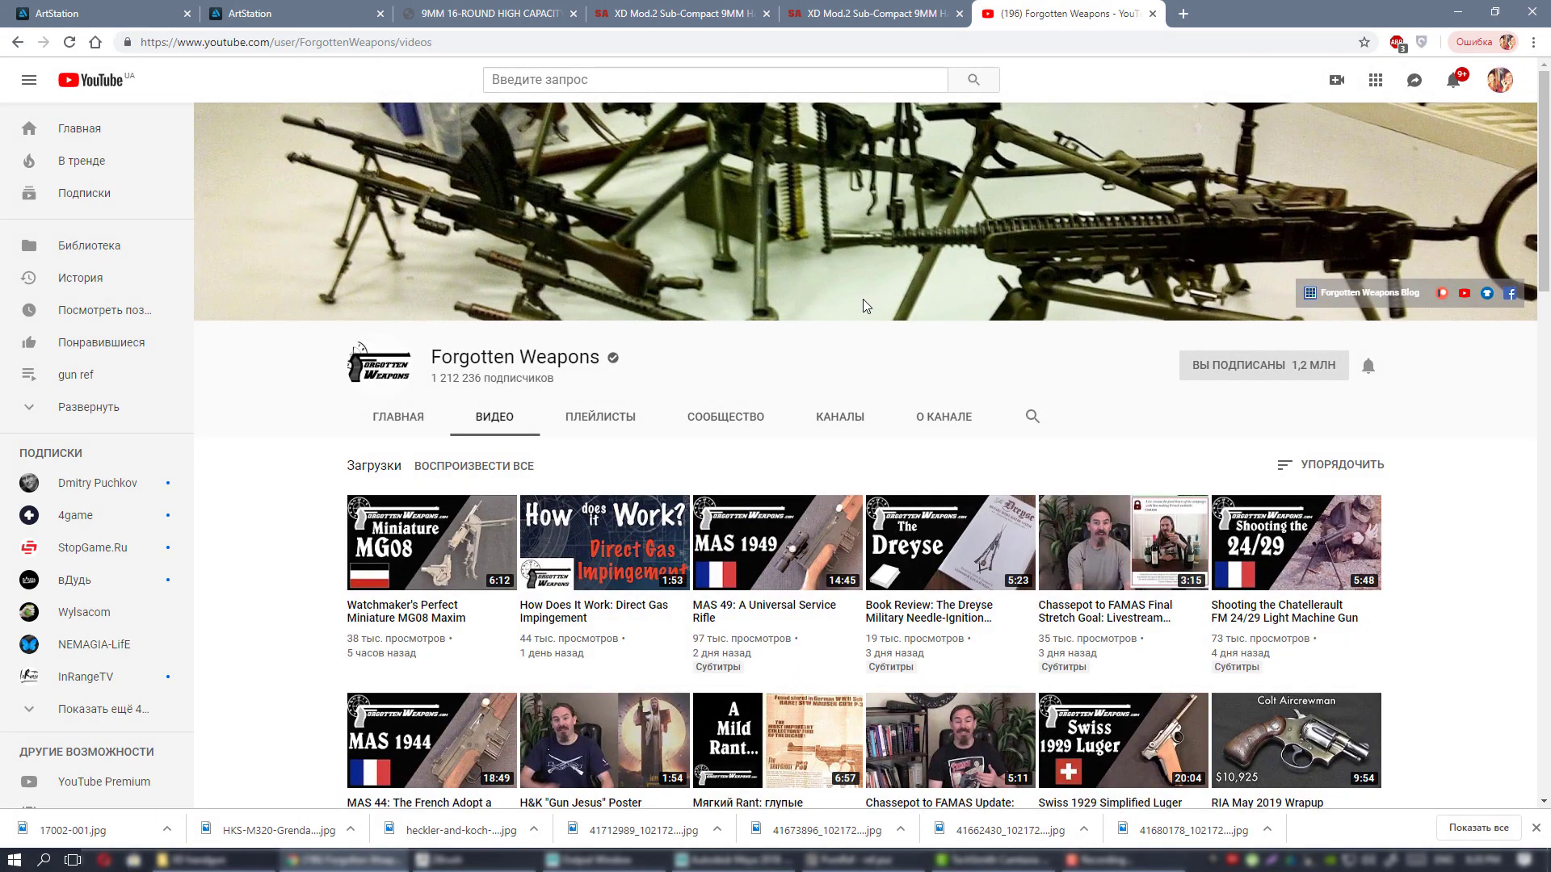
- Browse the Forgotten Weapons channel's uploaded videos for firearm reference material
scroll(862, 299, "down", 6)
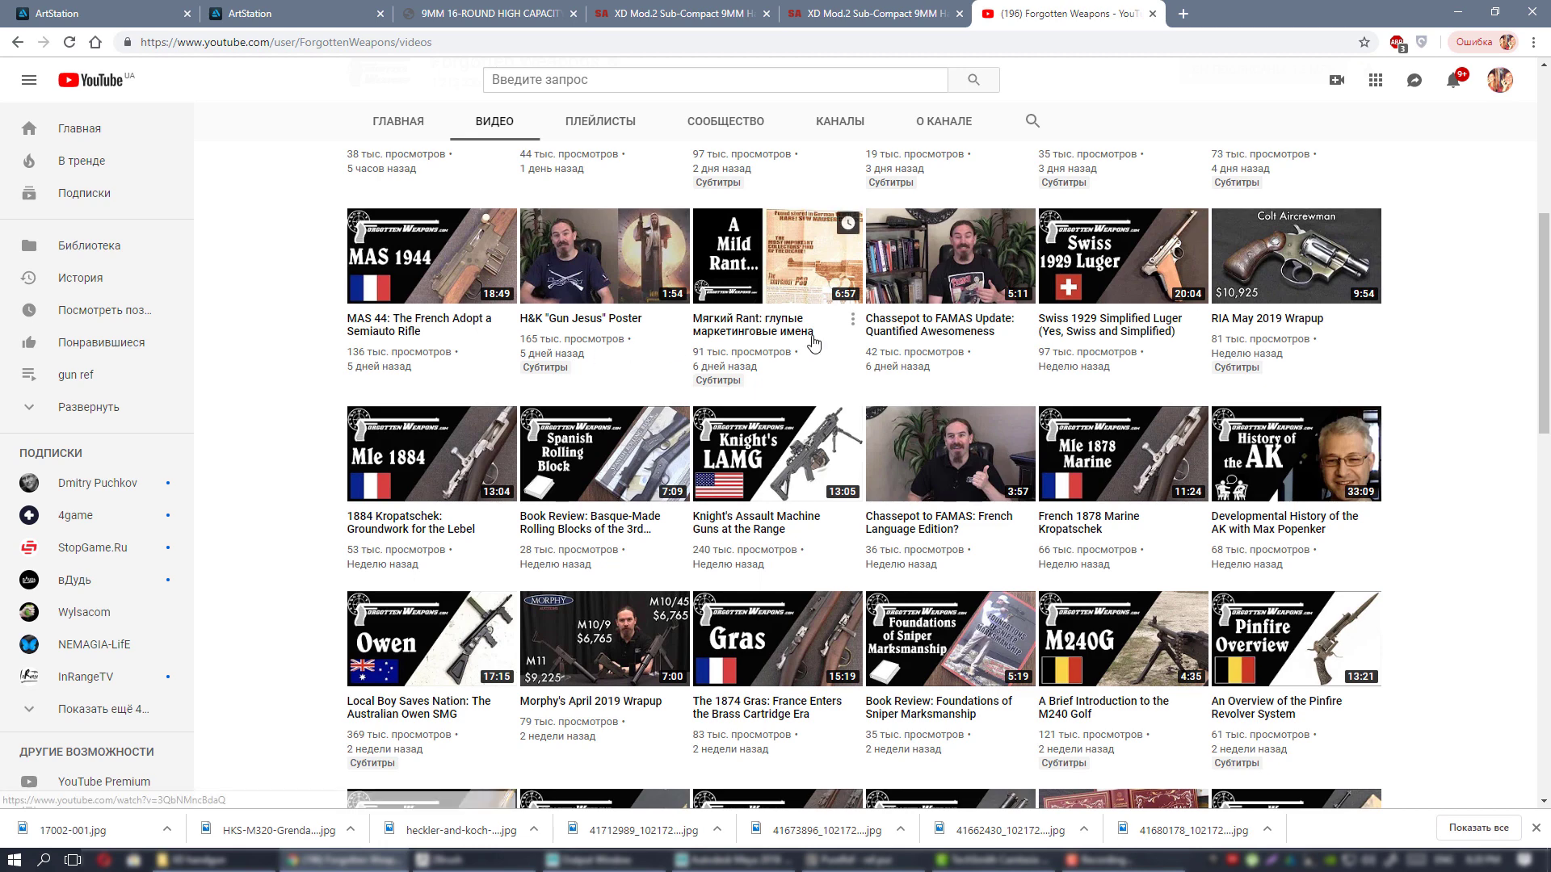
scroll(816, 346, "down", 3)
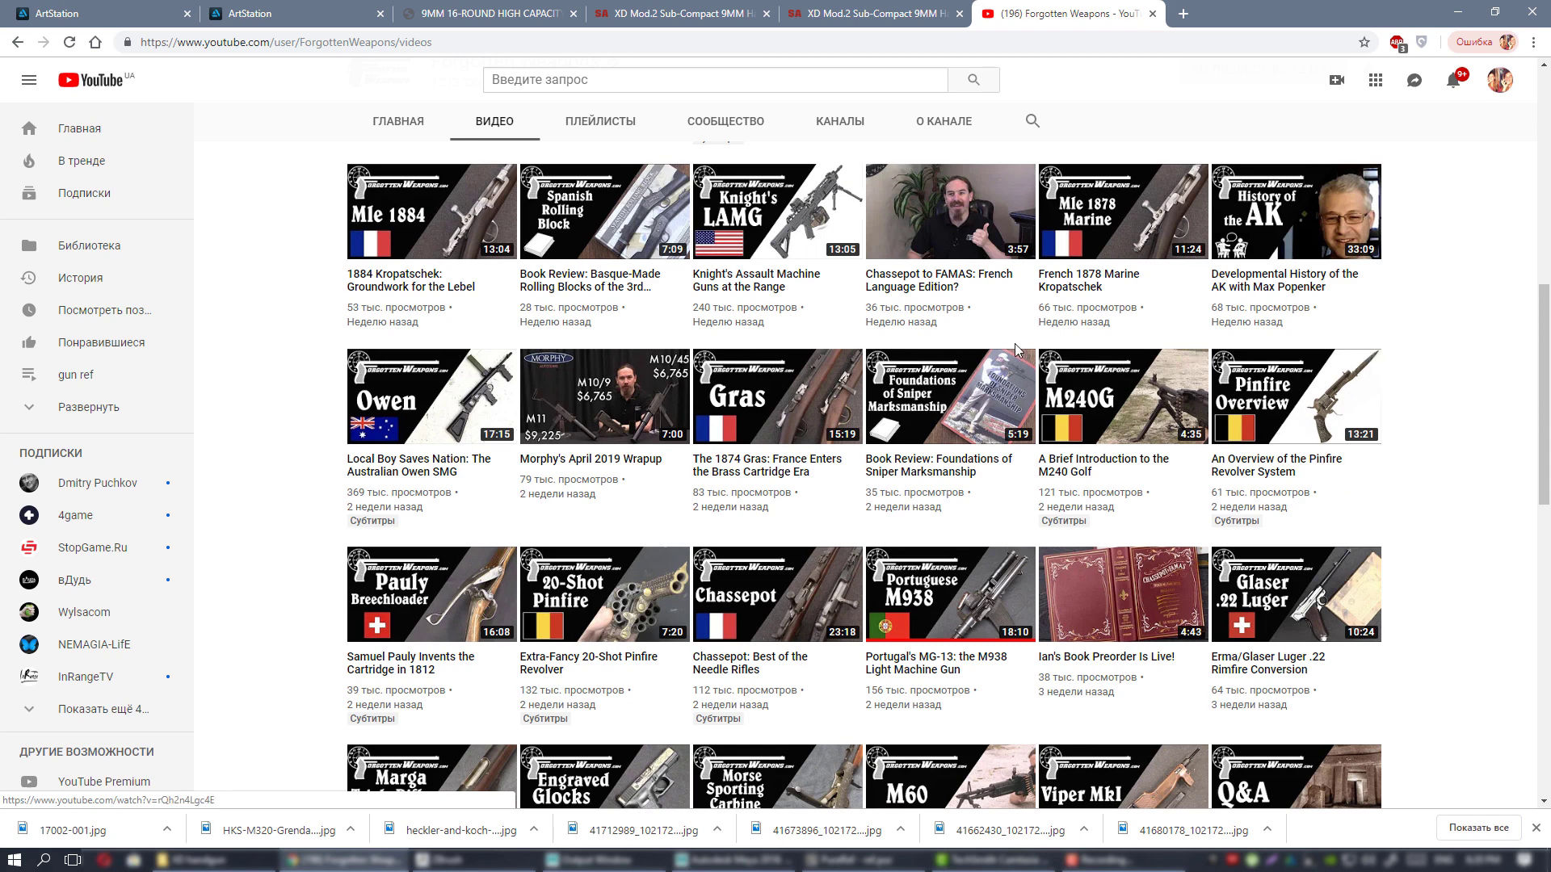
scroll(933, 327, "down", 3)
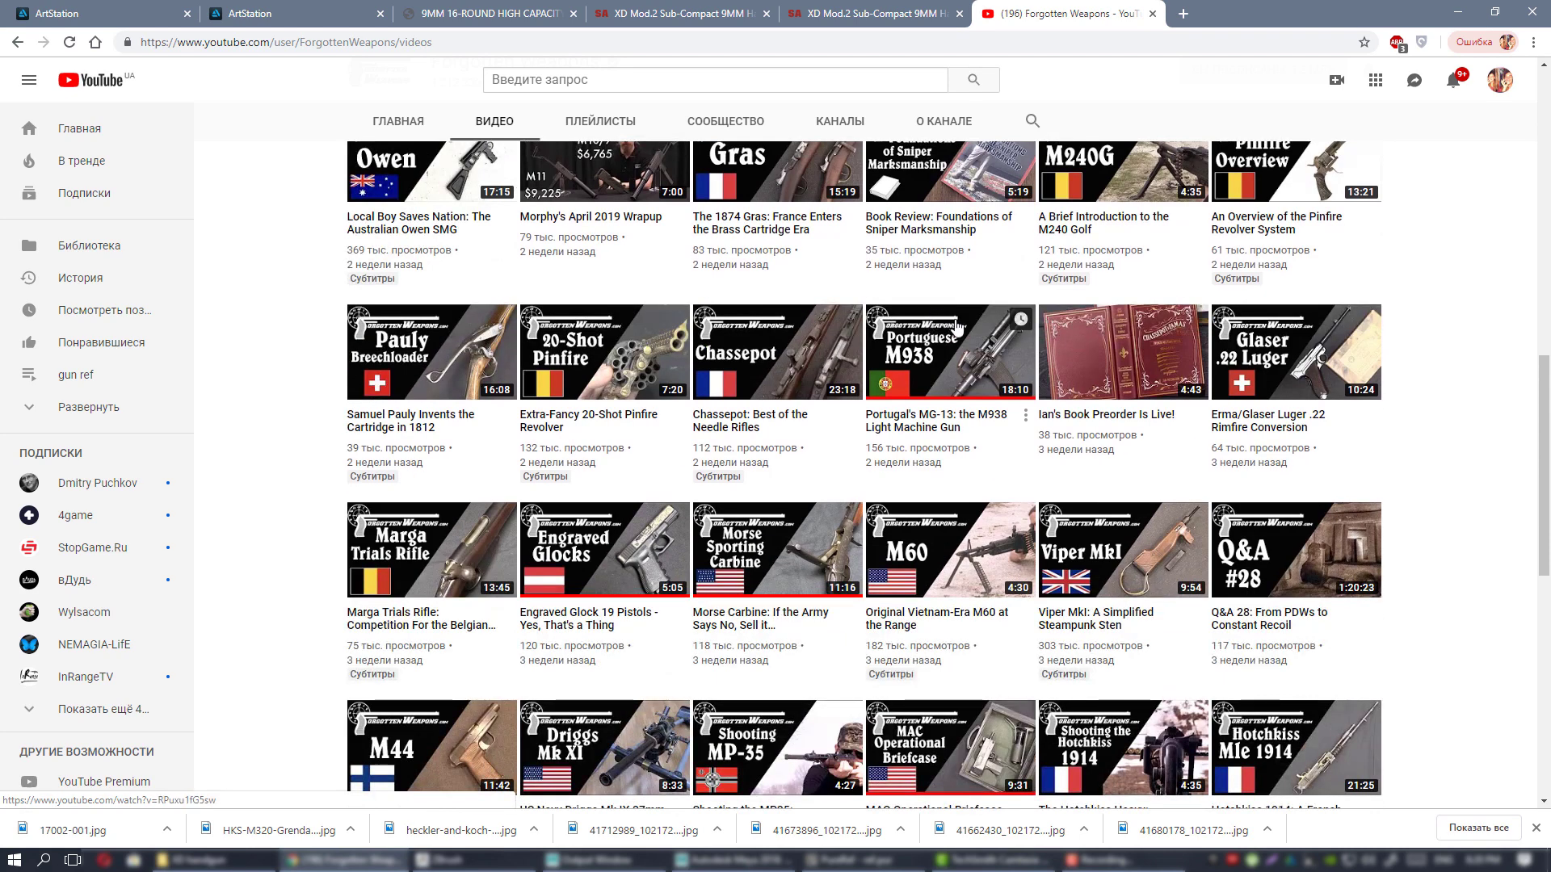
scroll(963, 330, "down", 2)
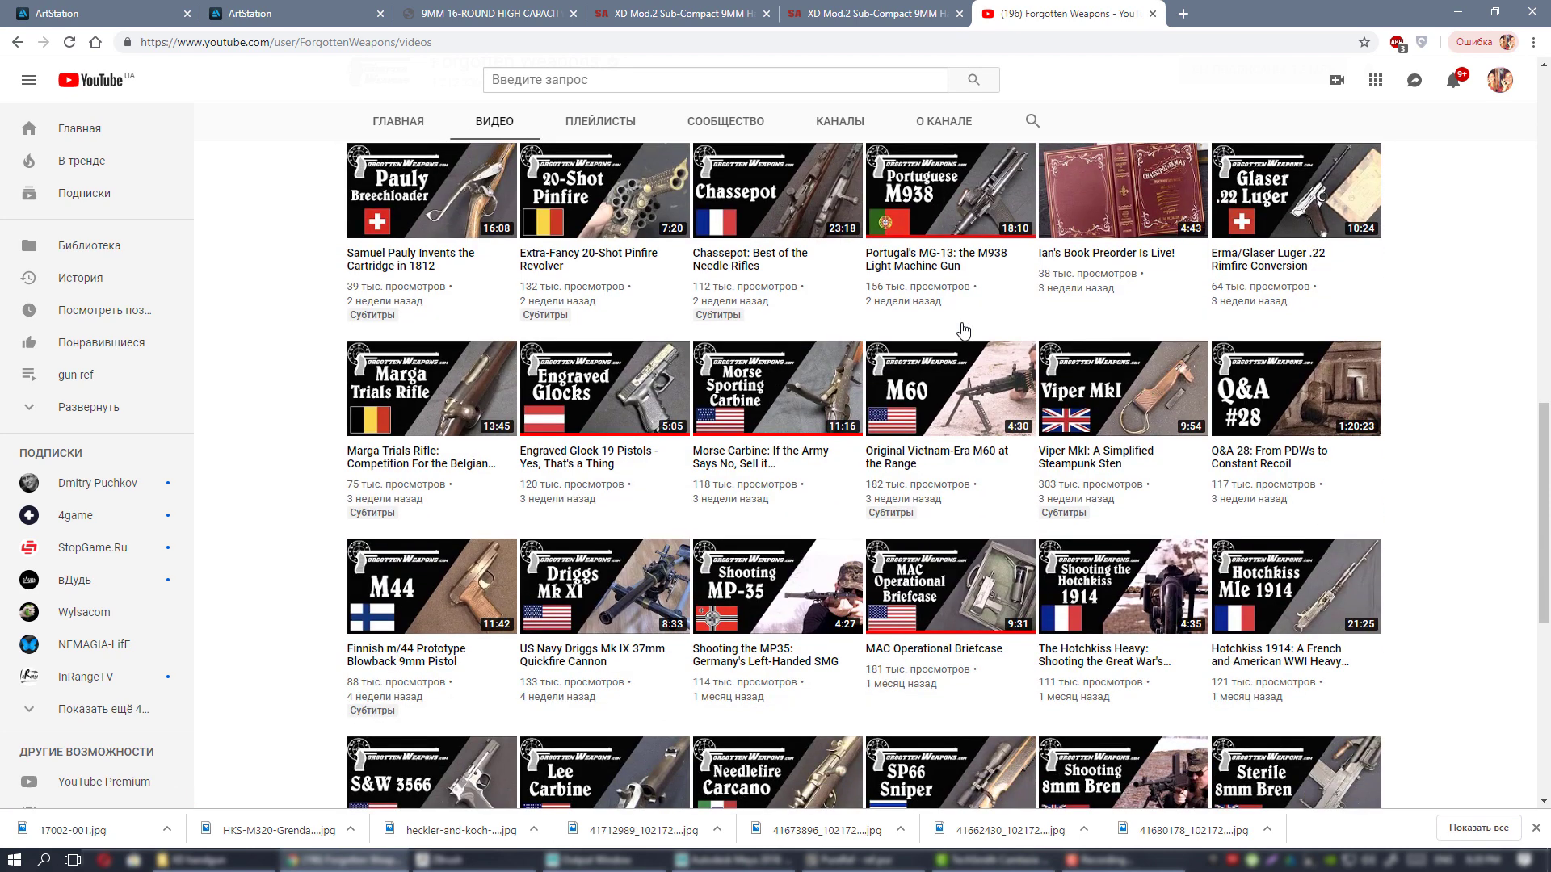
scroll(1039, 413, "down", 3)
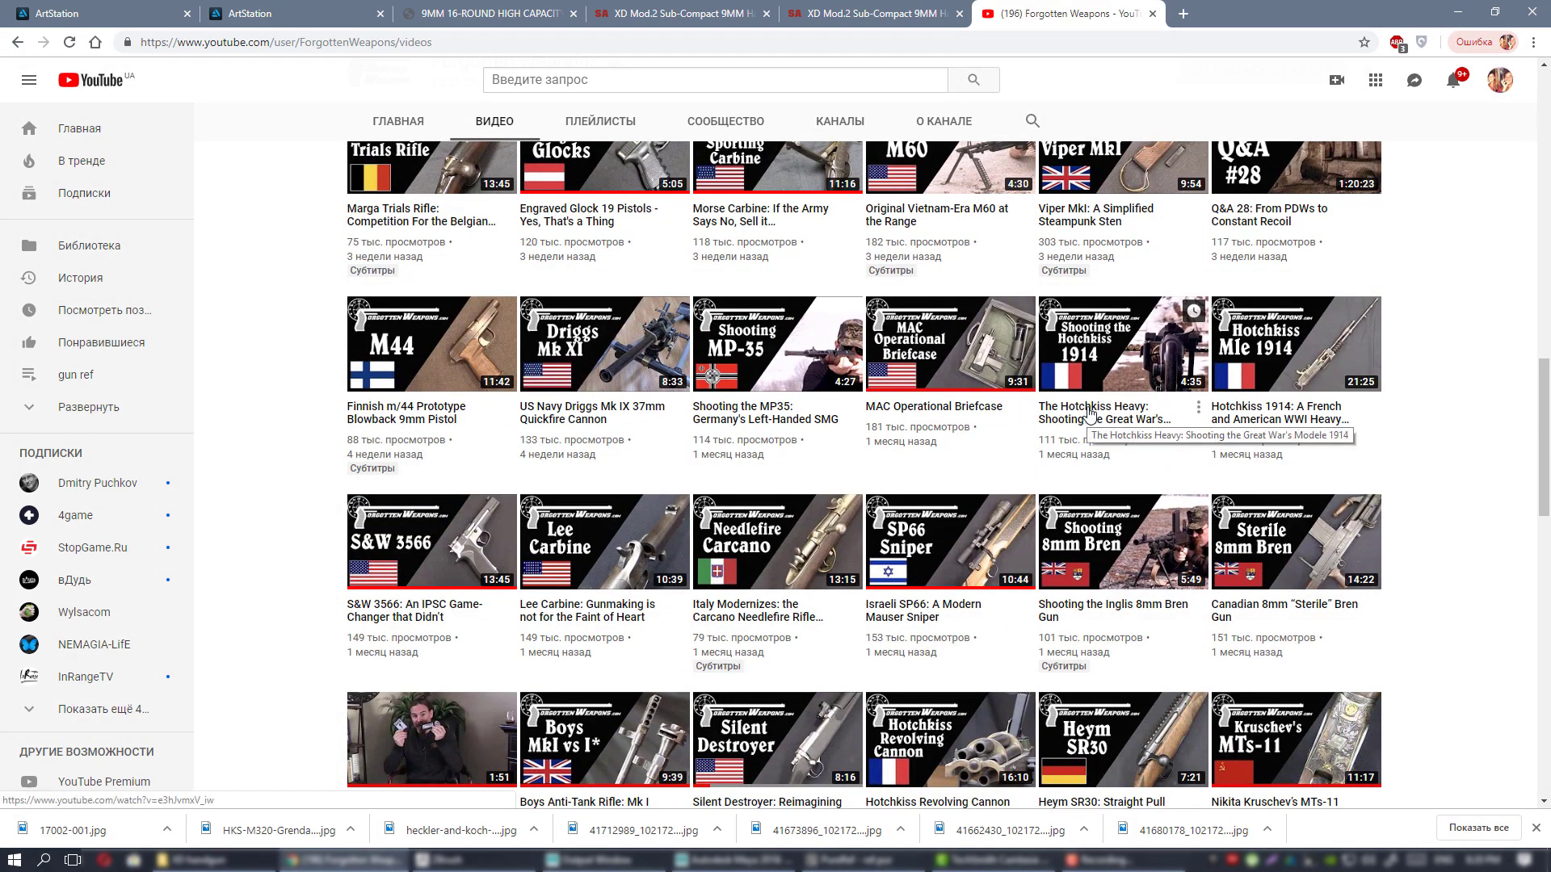
scroll(1135, 428, "up", 3)
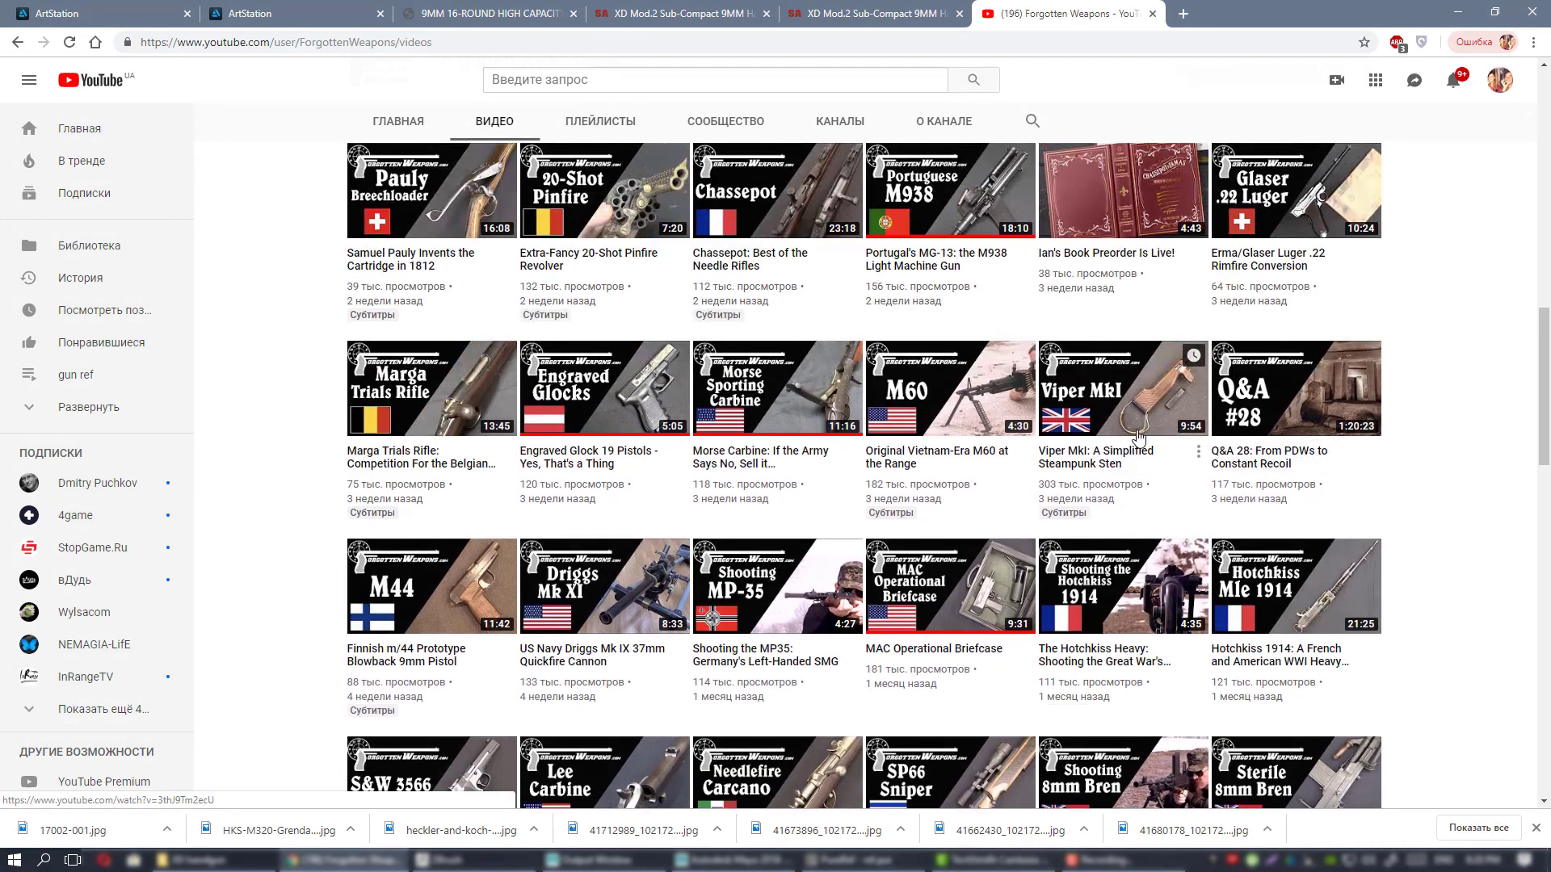
scroll(1129, 444, "up", 3)
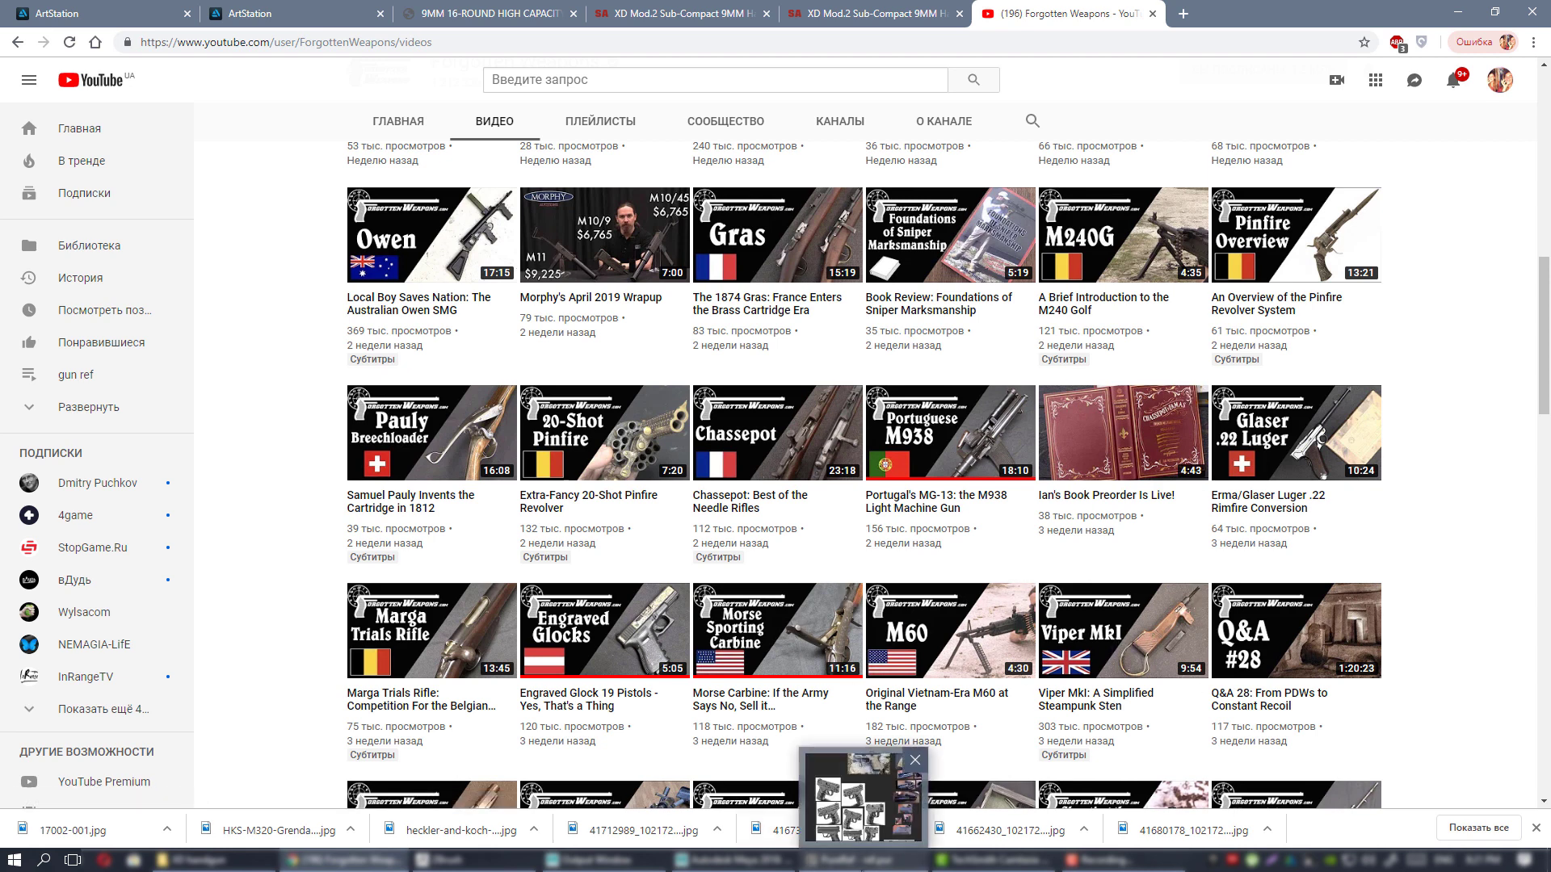
- Switch back to PureRef and look over the grey pistol's three-quarter views on white backgrounds
left_click(861, 859)
middle_click_drag(801, 372, 539, 366)
scroll(643, 359, "down", 3)
middle_click_drag(642, 359, 864, 329)
scroll(797, 429, "up", 2)
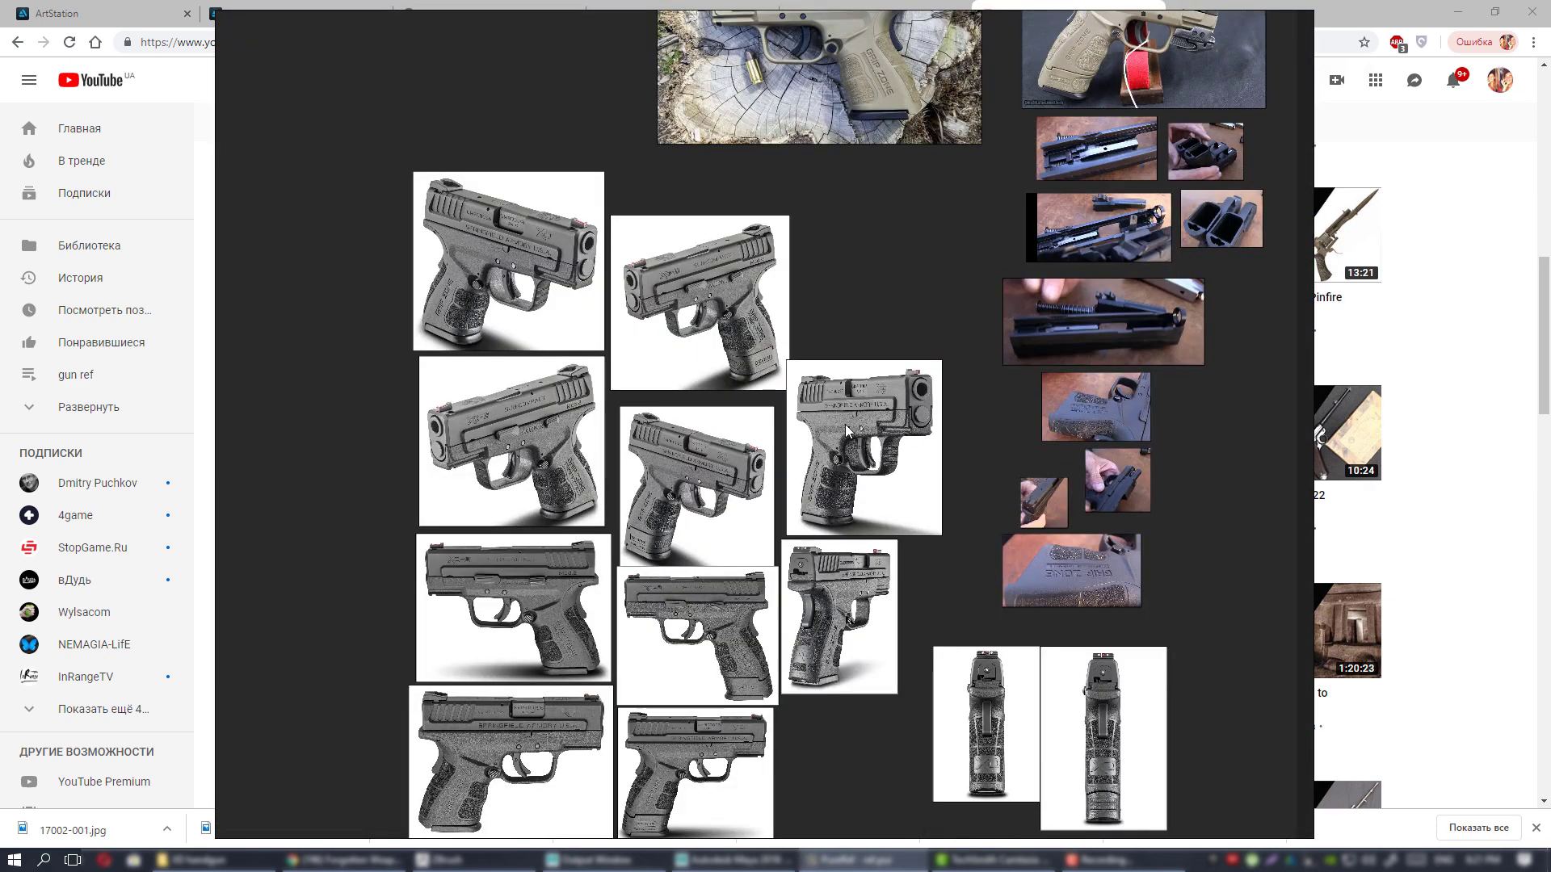
scroll(796, 440, "up", 4)
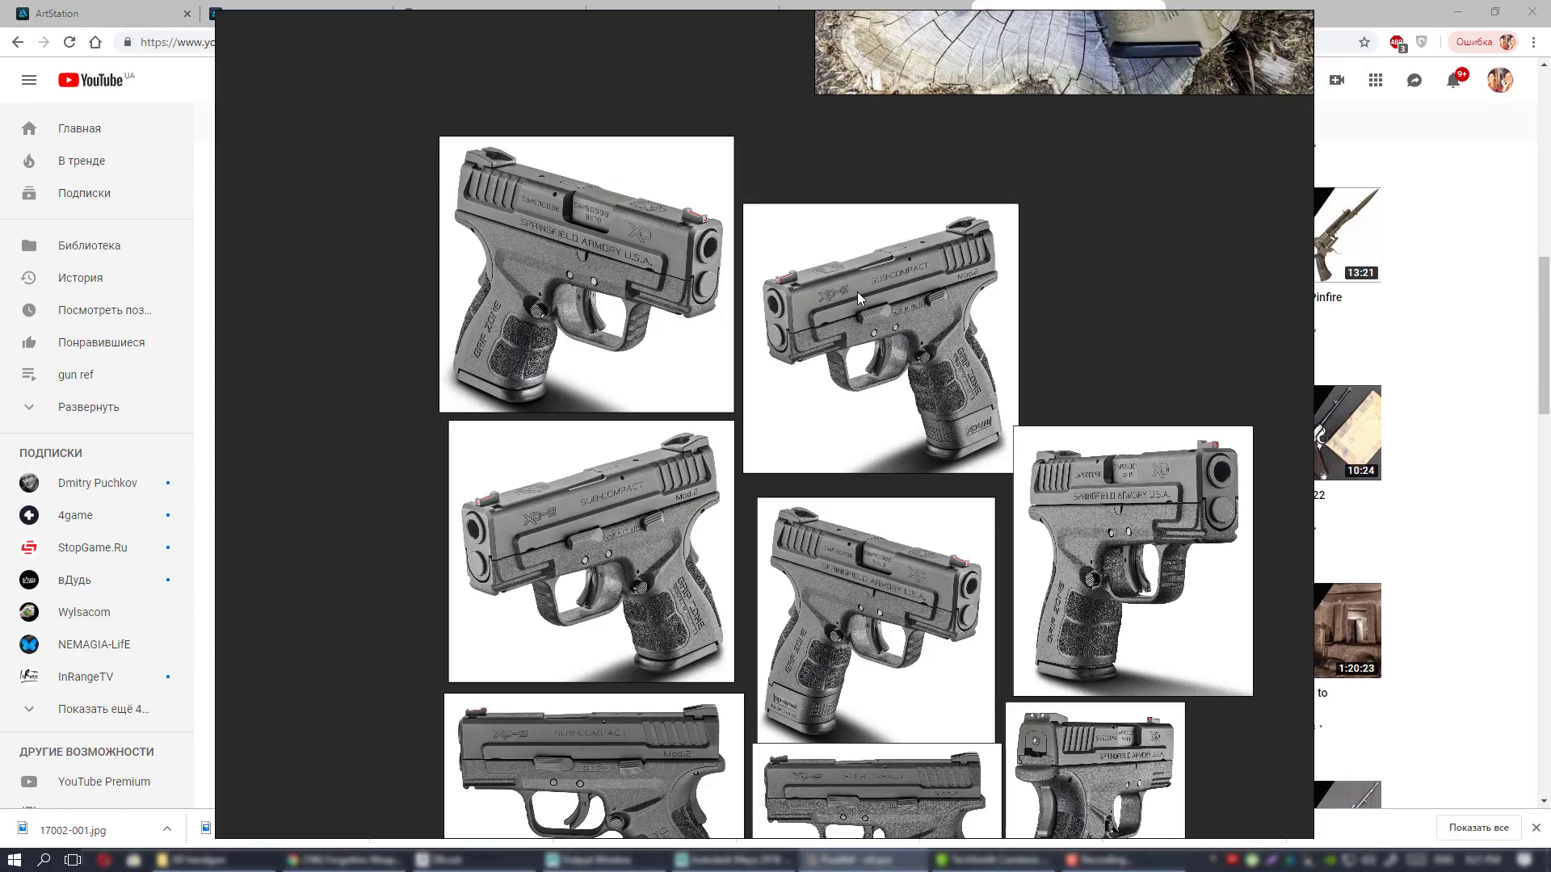
middle_click_drag(923, 327, 735, 328)
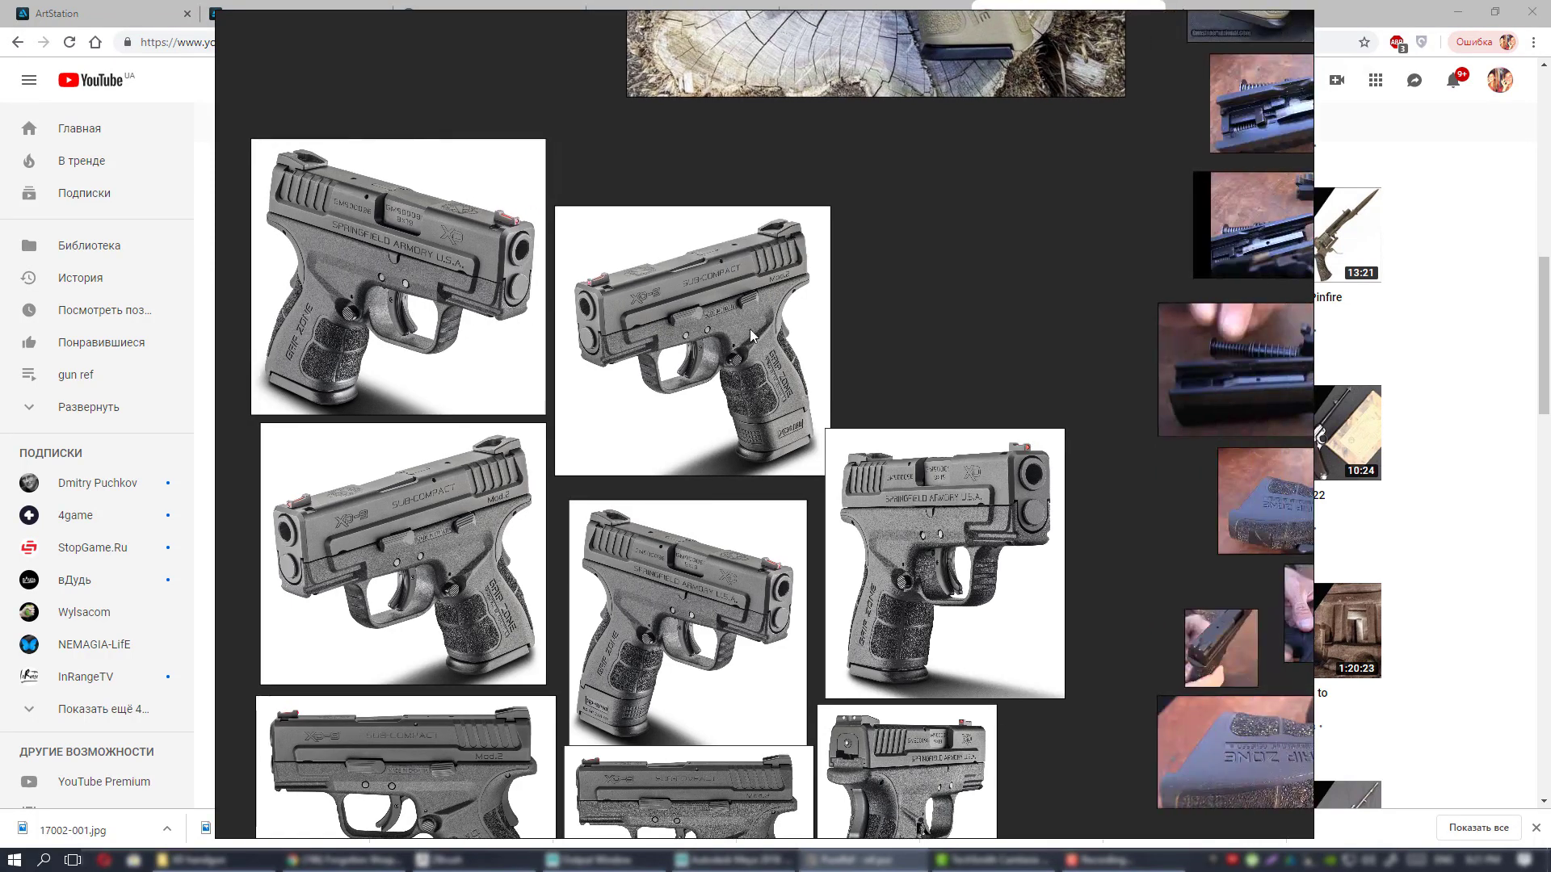
- Look over the two tan-framed pistol photos and the slide and magazine photos beside them
scroll(864, 331, "down", 3)
scroll(856, 355, "up", 4)
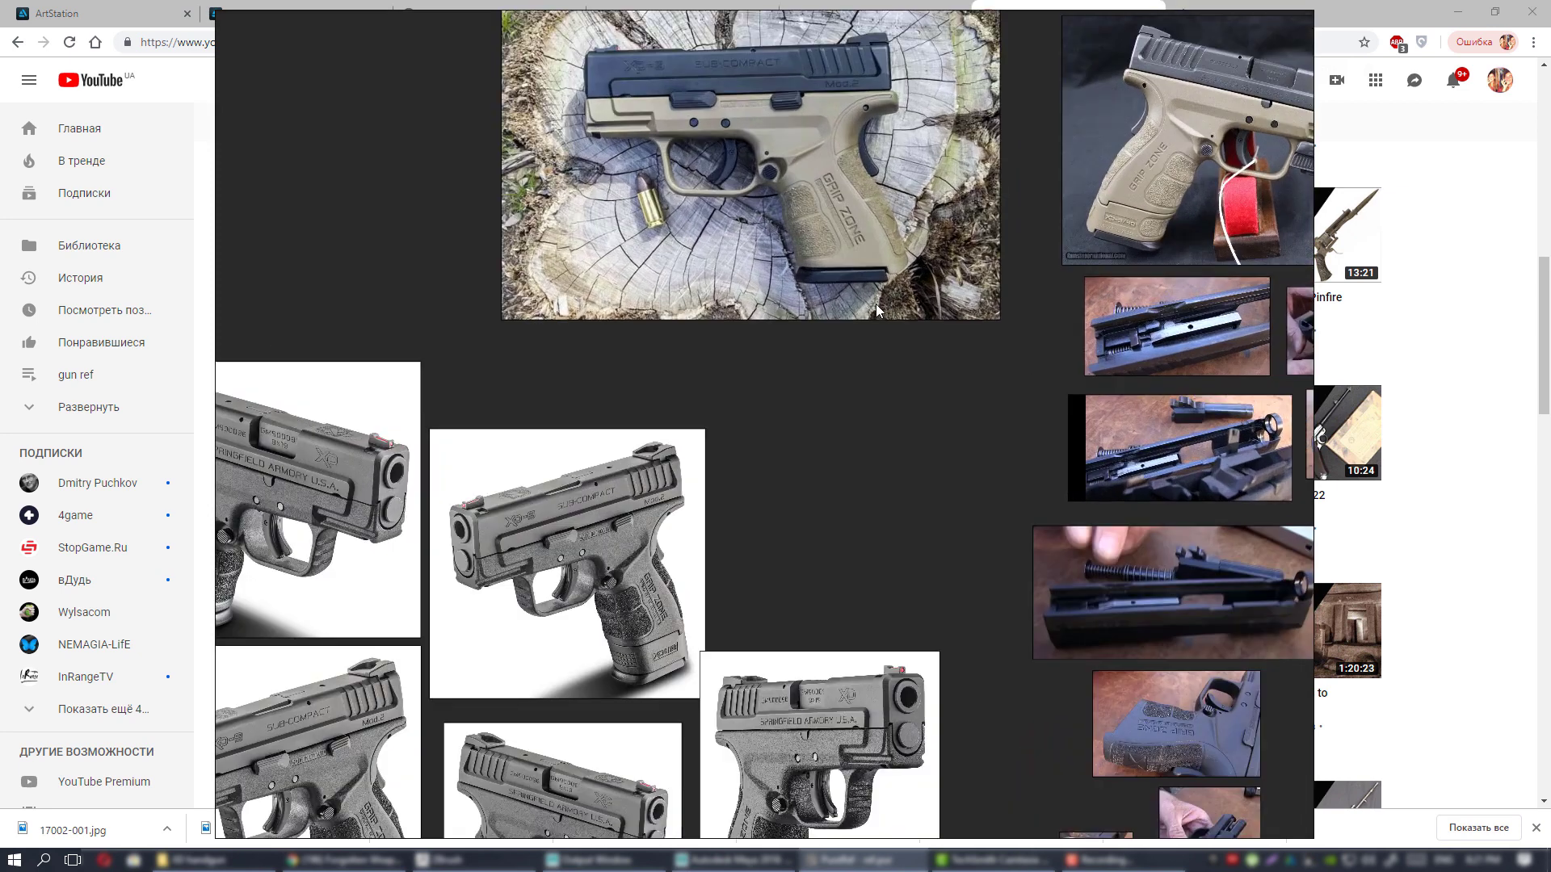
middle_click_drag(875, 303, 777, 361)
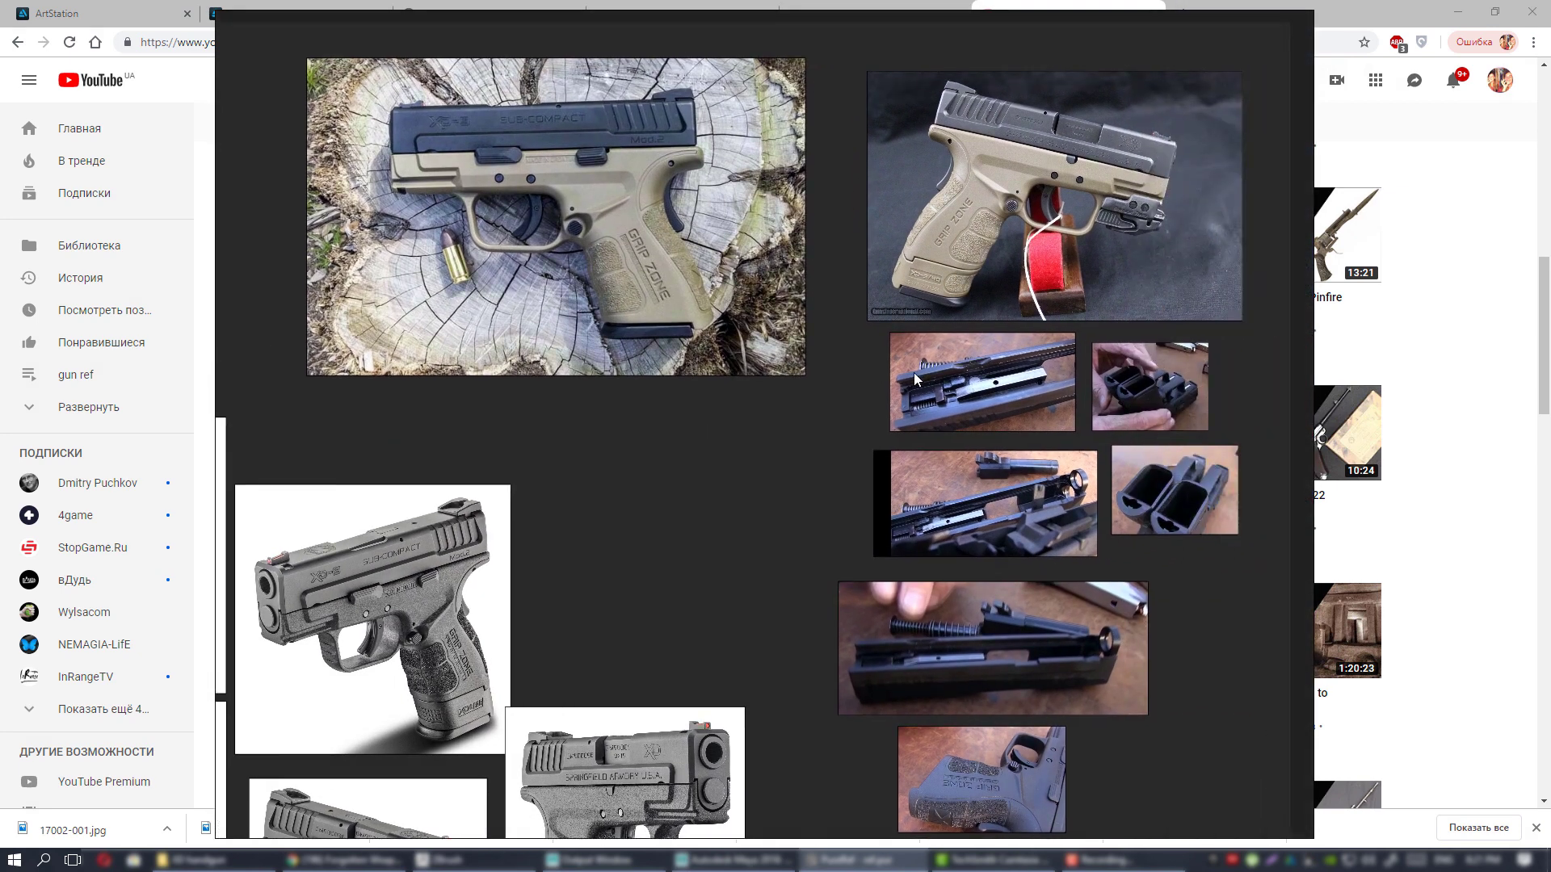
middle_click_drag(913, 372, 807, 379)
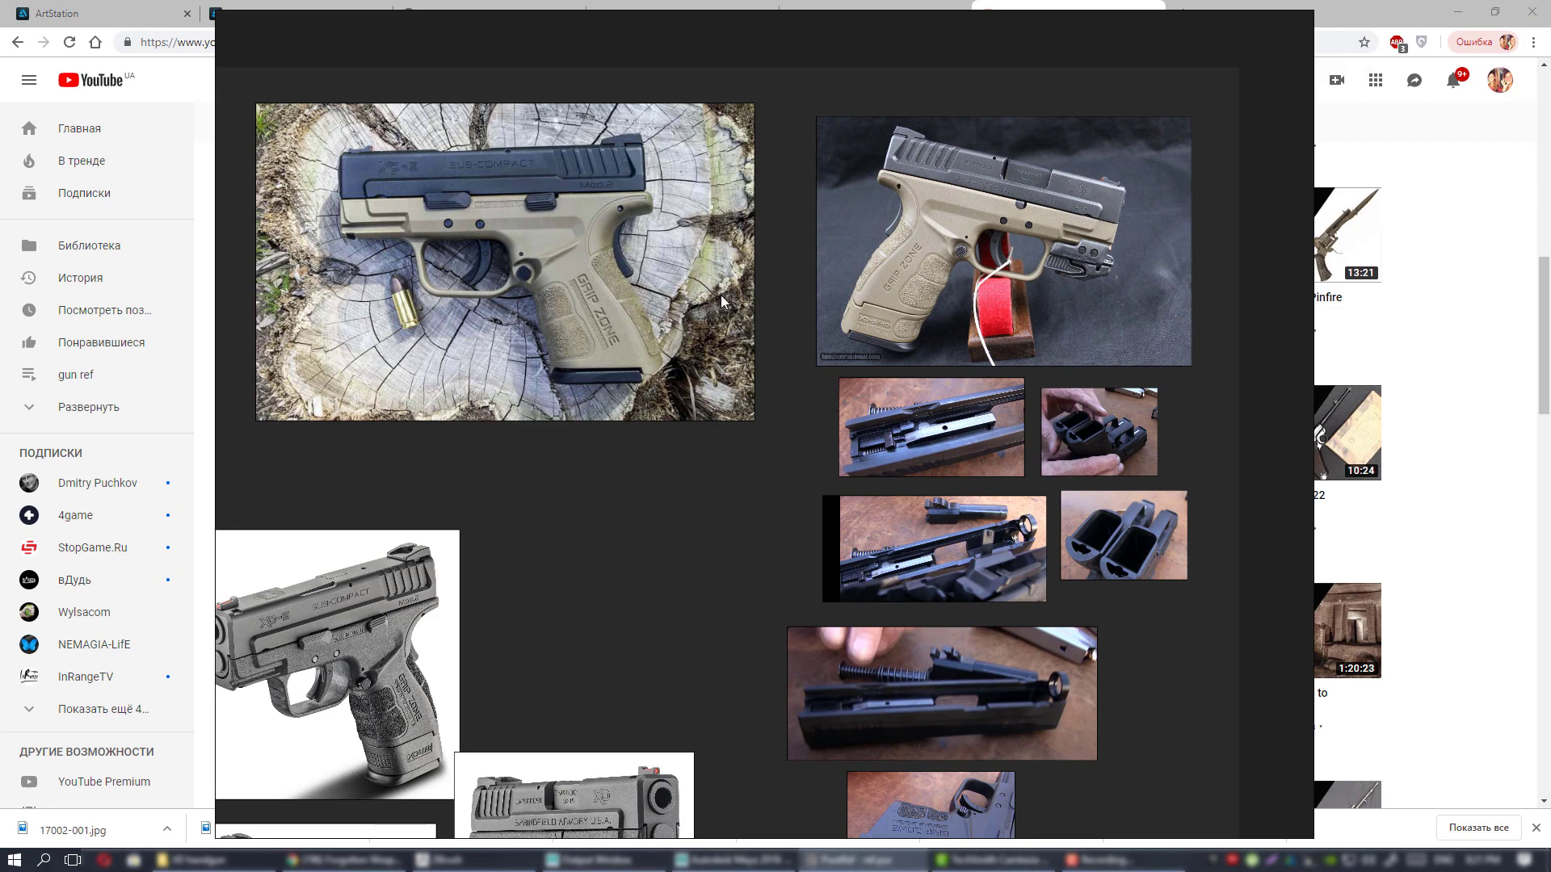
middle_click_drag(768, 414, 843, 271)
middle_click_drag(816, 415, 1029, 66)
- Review the rear views and the slide disassembly and grip texture close-ups on the reference board
scroll(848, 362, "down", 1)
middle_click_drag(825, 300, 652, 215)
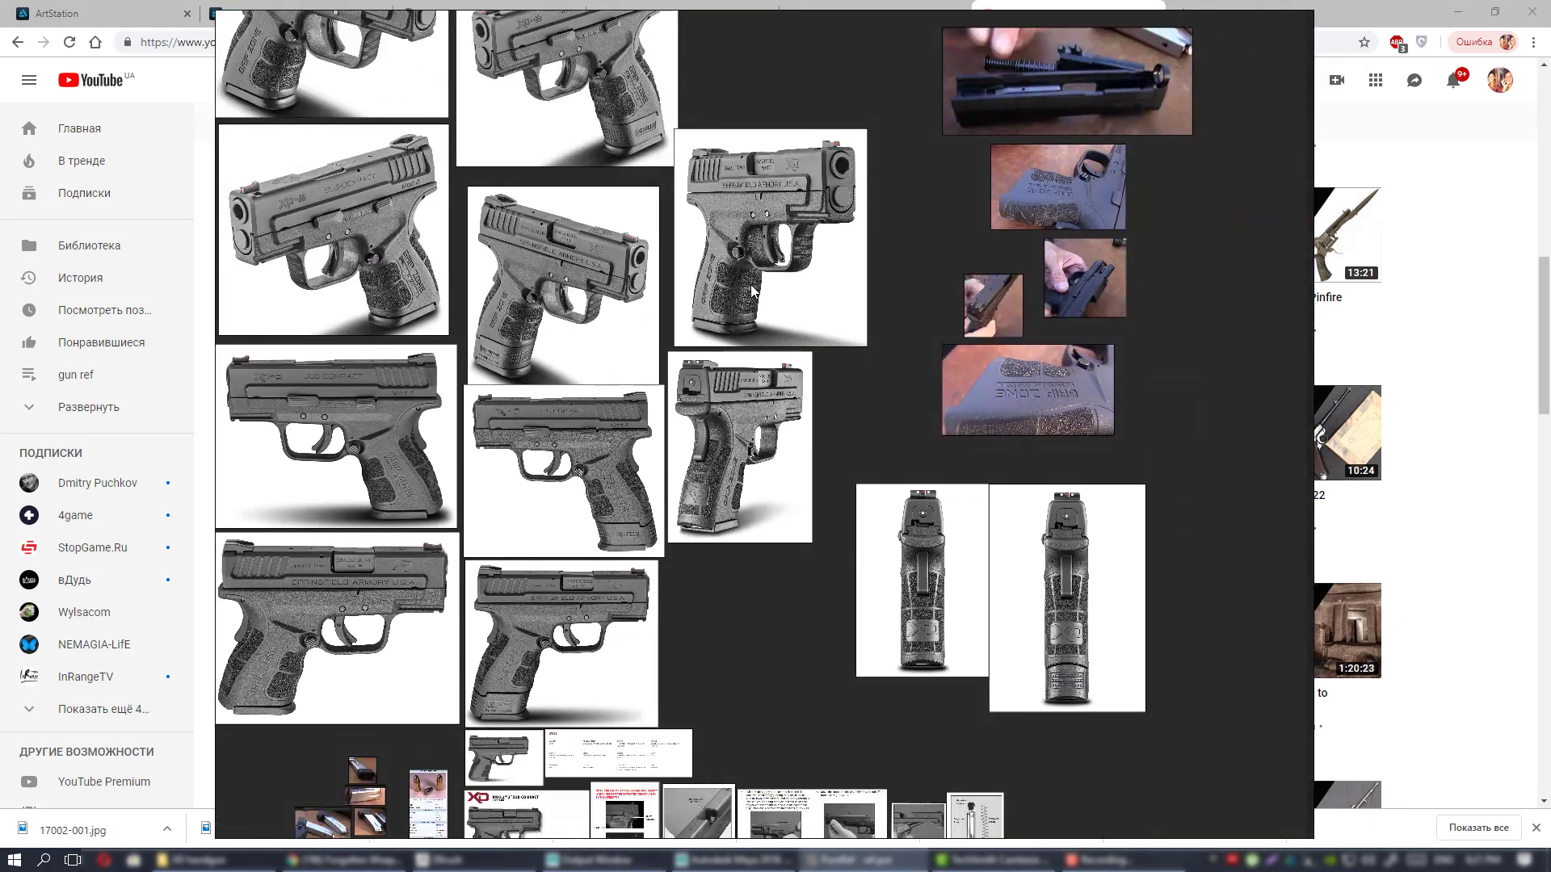
middle_click_drag(749, 284, 950, 196)
scroll(926, 417, "up", 1)
middle_click_drag(1041, 173, 829, 426)
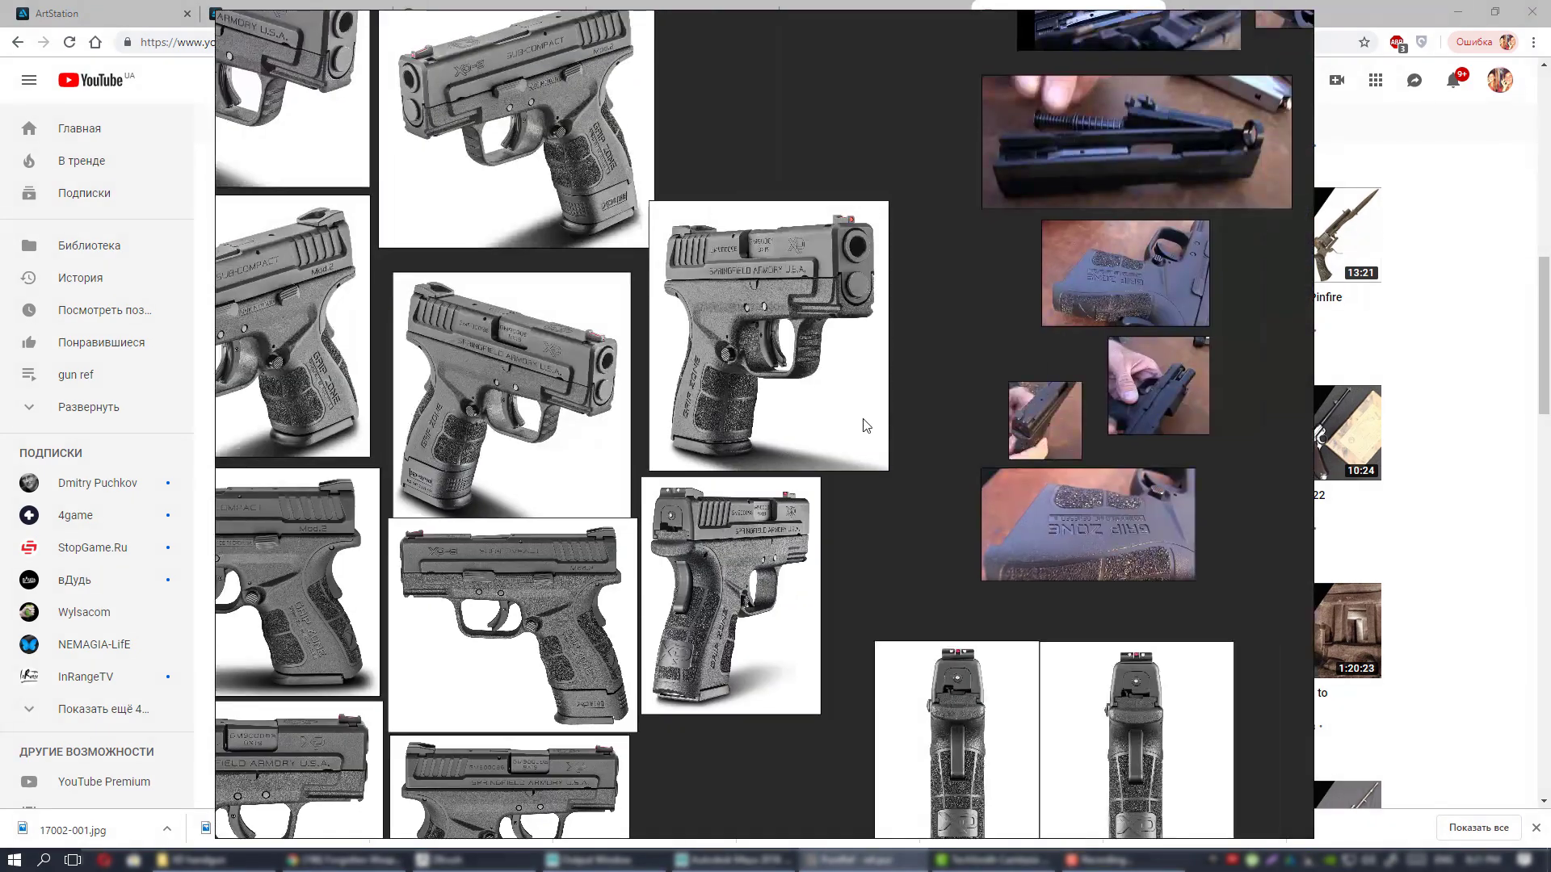
middle_click_drag(876, 364, 819, 468)
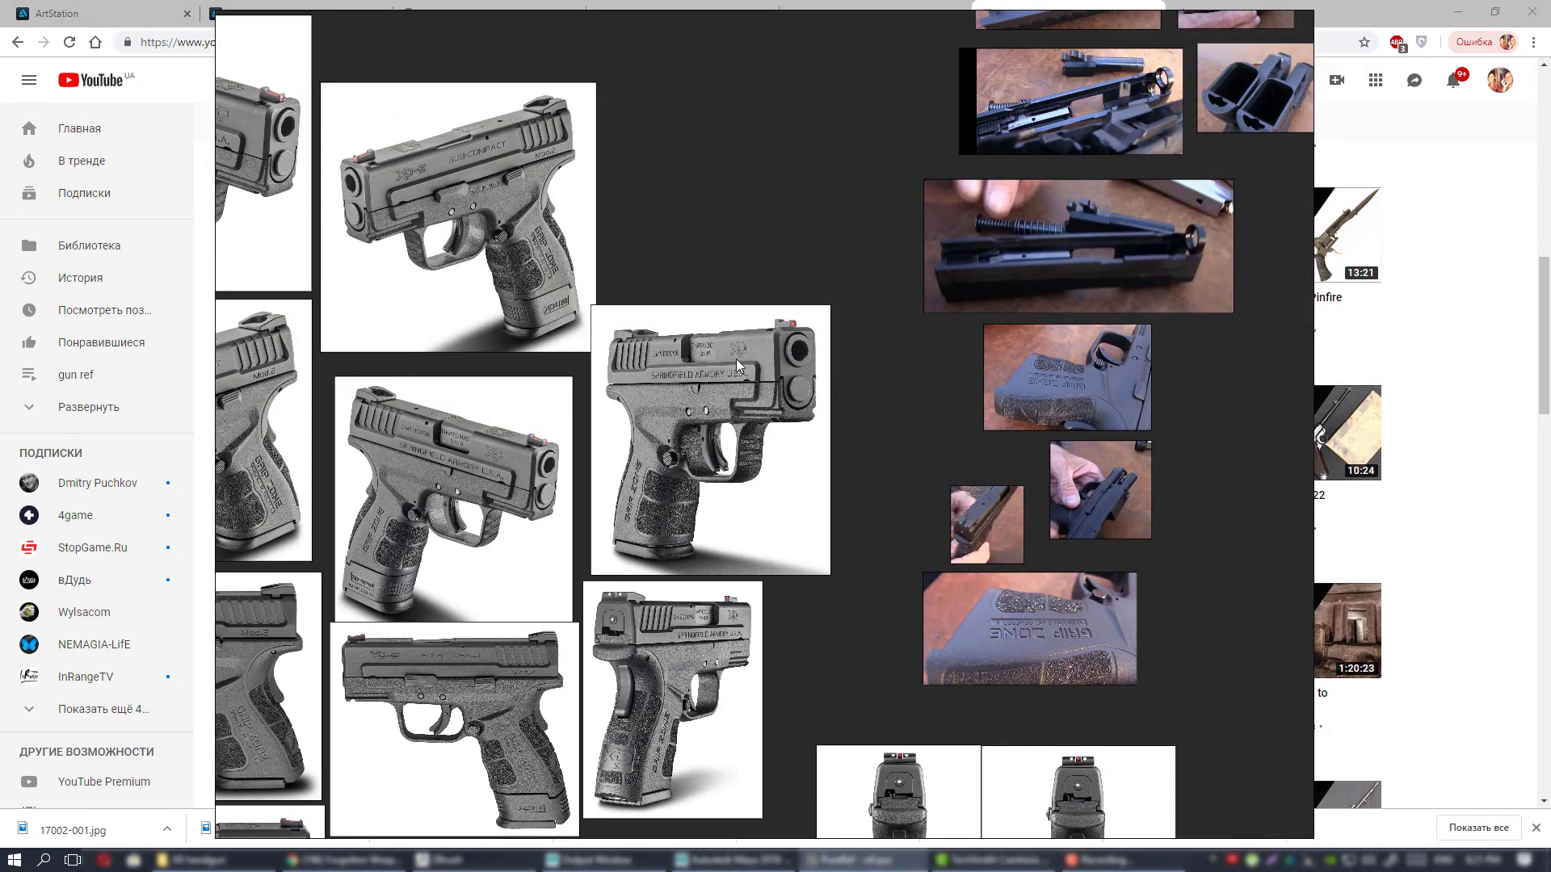
- Compare the grey pistol's side profiles with its three-quarter views across the reference board
middle_click_drag(887, 318, 1060, 302)
middle_click_drag(806, 372, 971, 269)
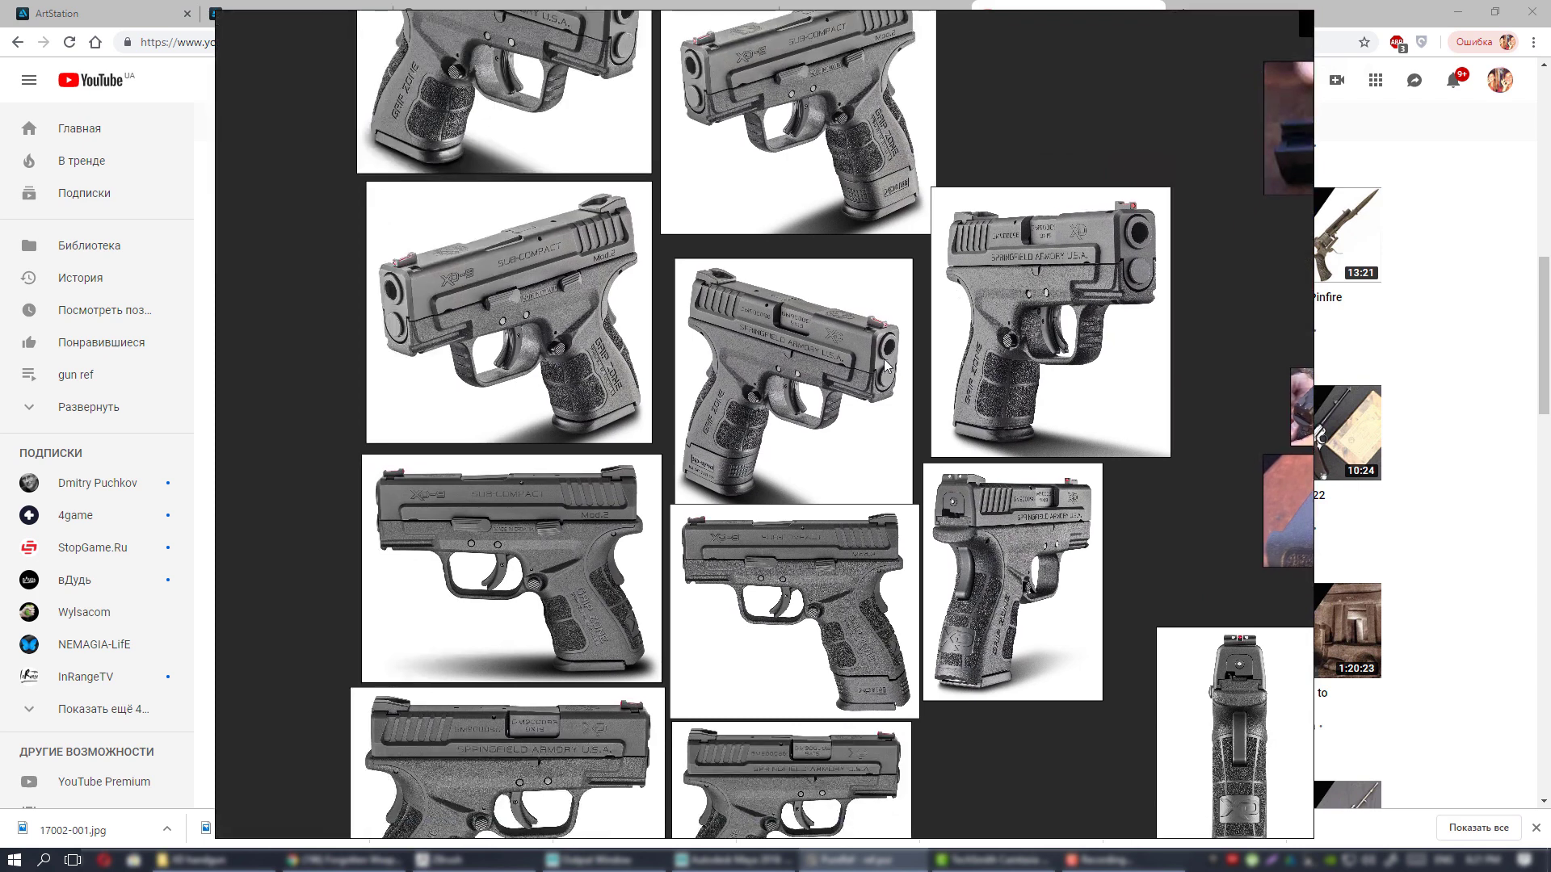
middle_click_drag(989, 387, 895, 306)
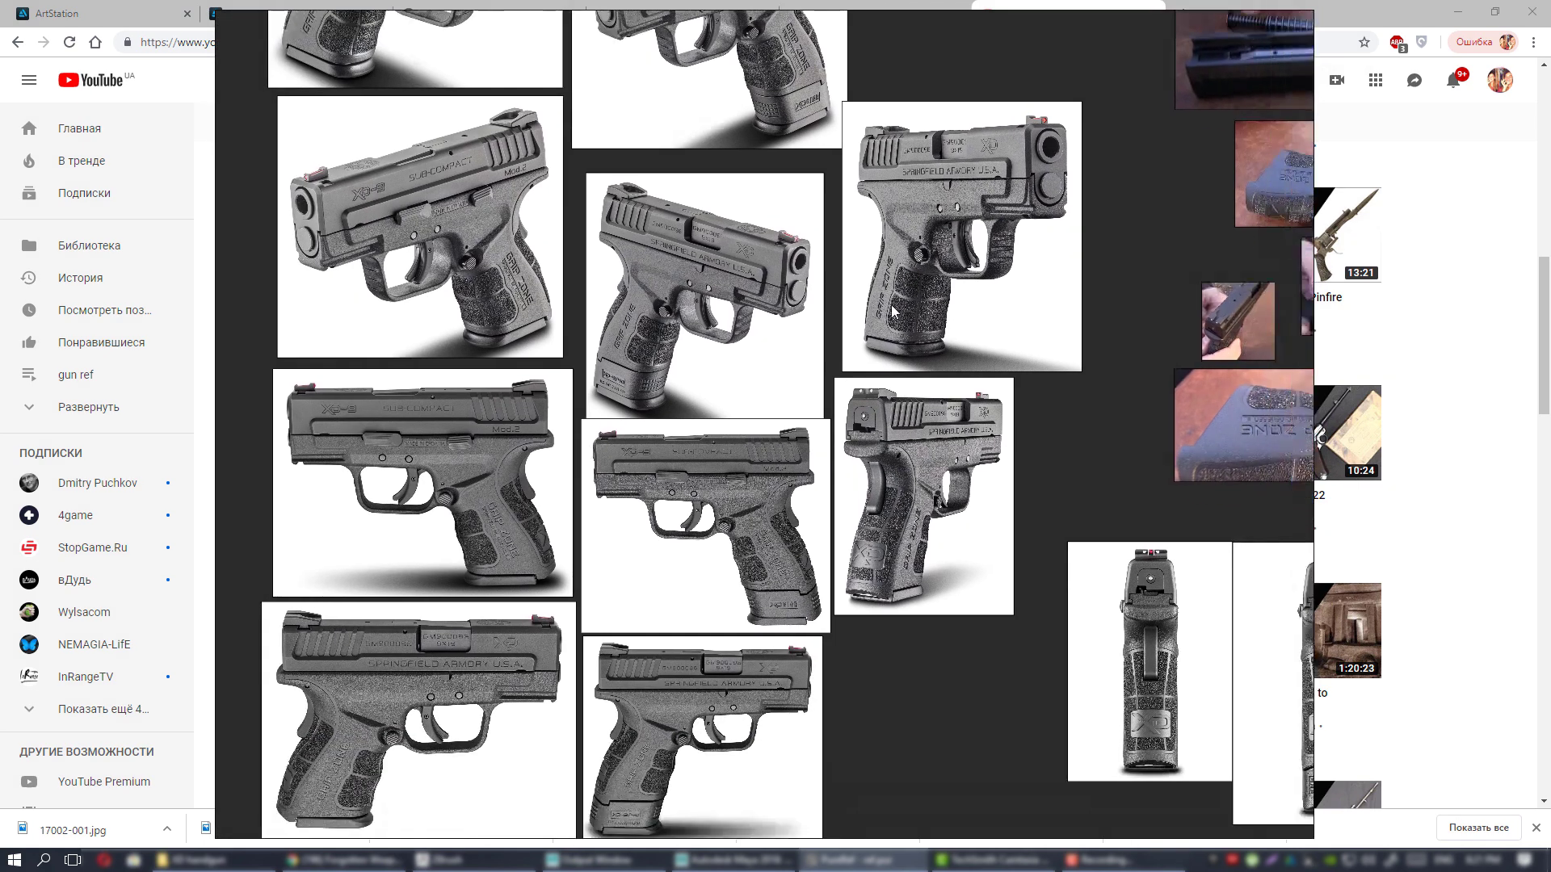
scroll(932, 428, "down", 3)
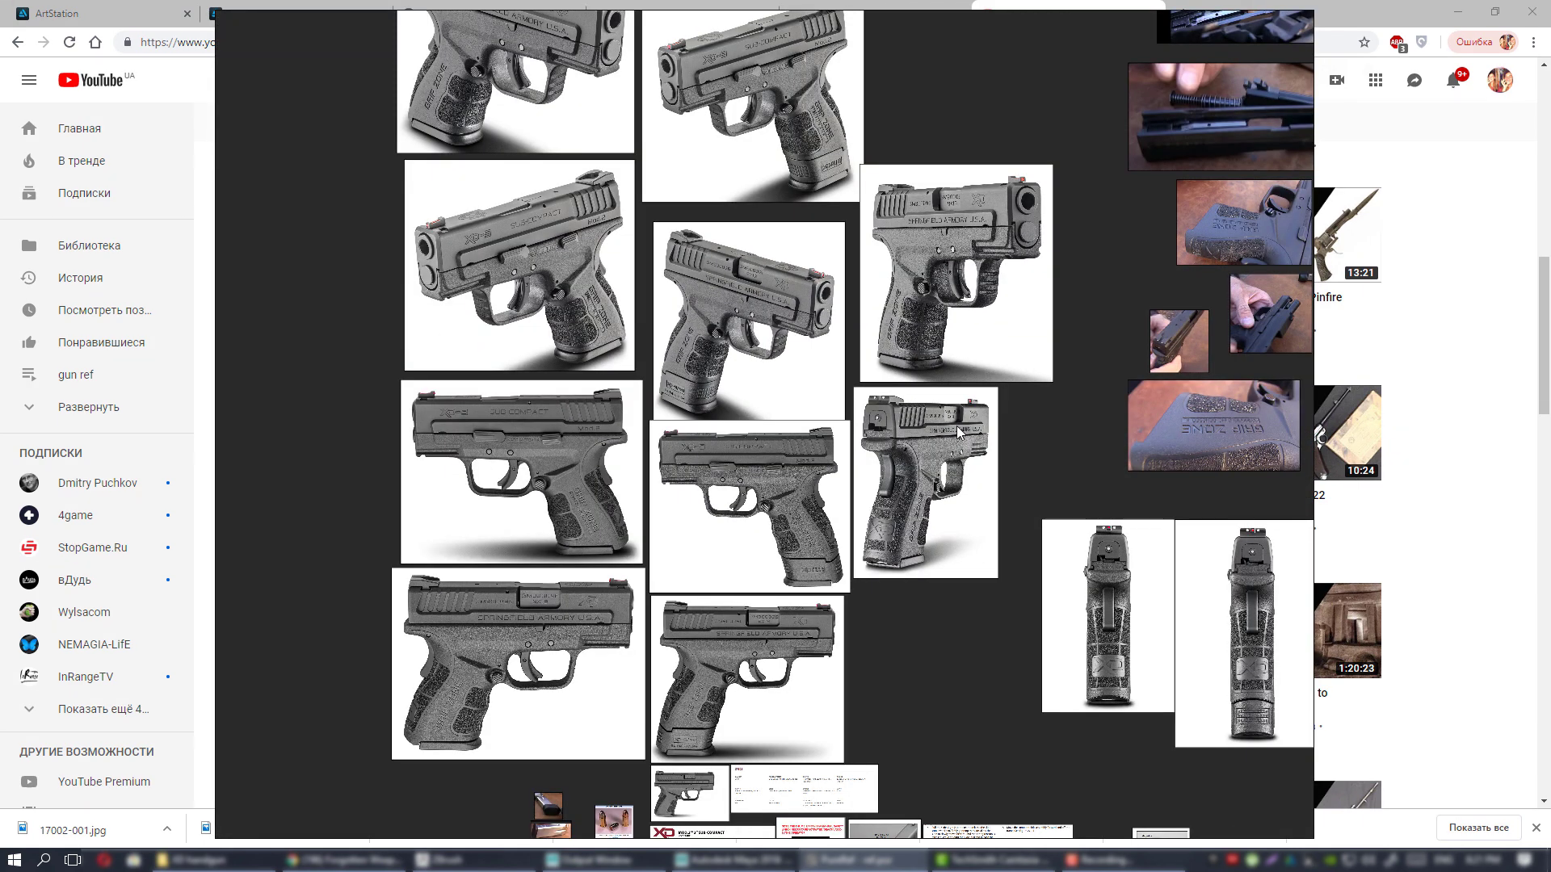
middle_click_drag(898, 373, 984, 533)
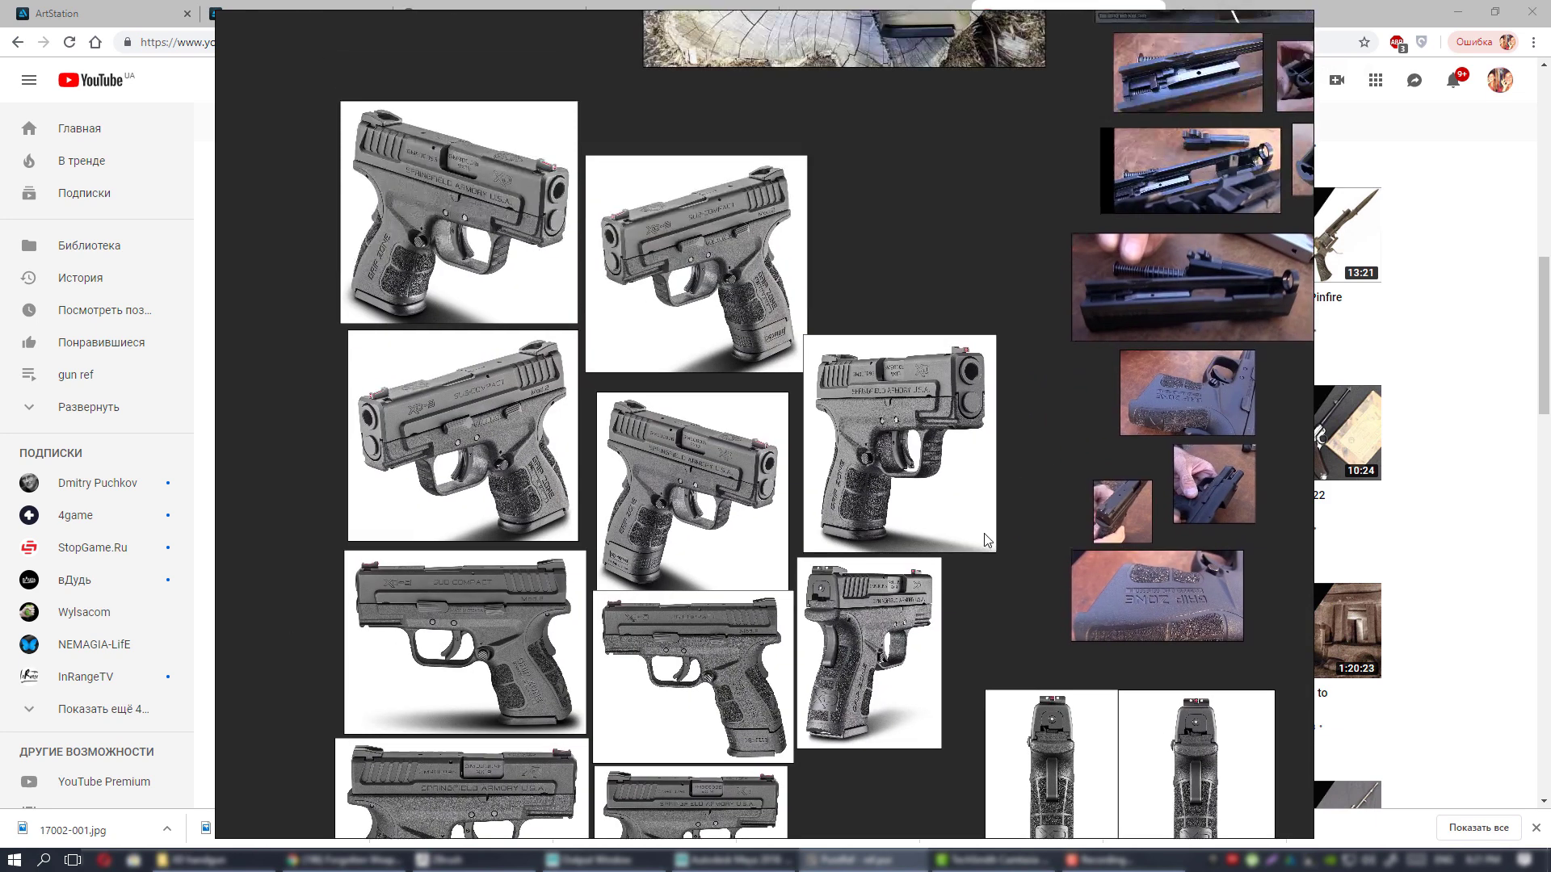
- Look over the grey pistol's three-quarter views together with the neighbouring slide and grip photos on the reference board
middle_click_drag(941, 355, 855, 508)
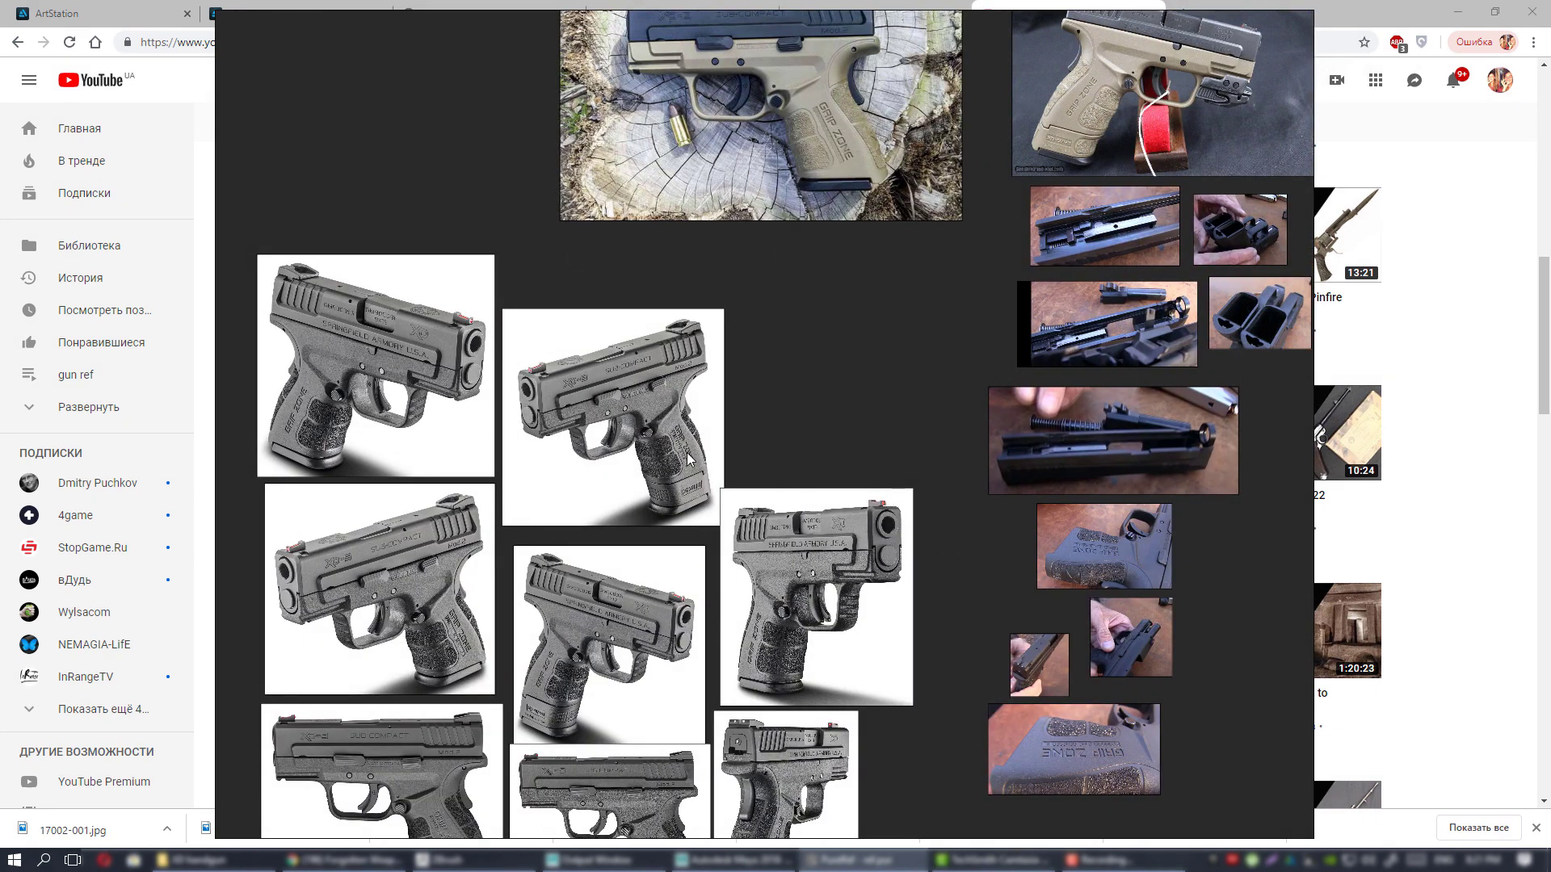
middle_click_drag(756, 470, 866, 401)
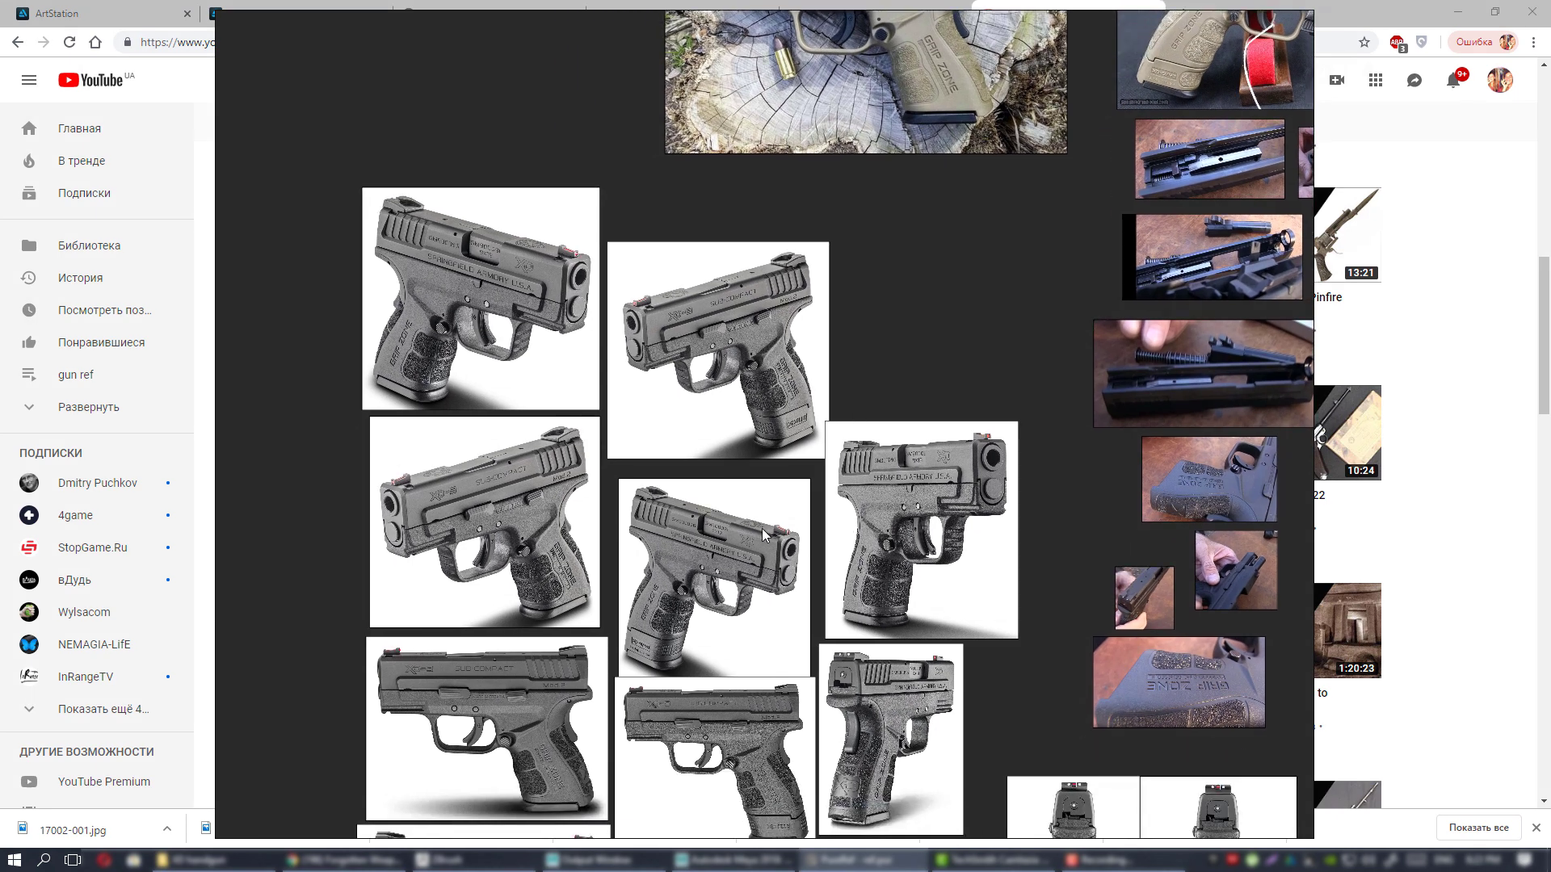
middle_click_drag(762, 528, 781, 479)
middle_click_drag(975, 582, 895, 551)
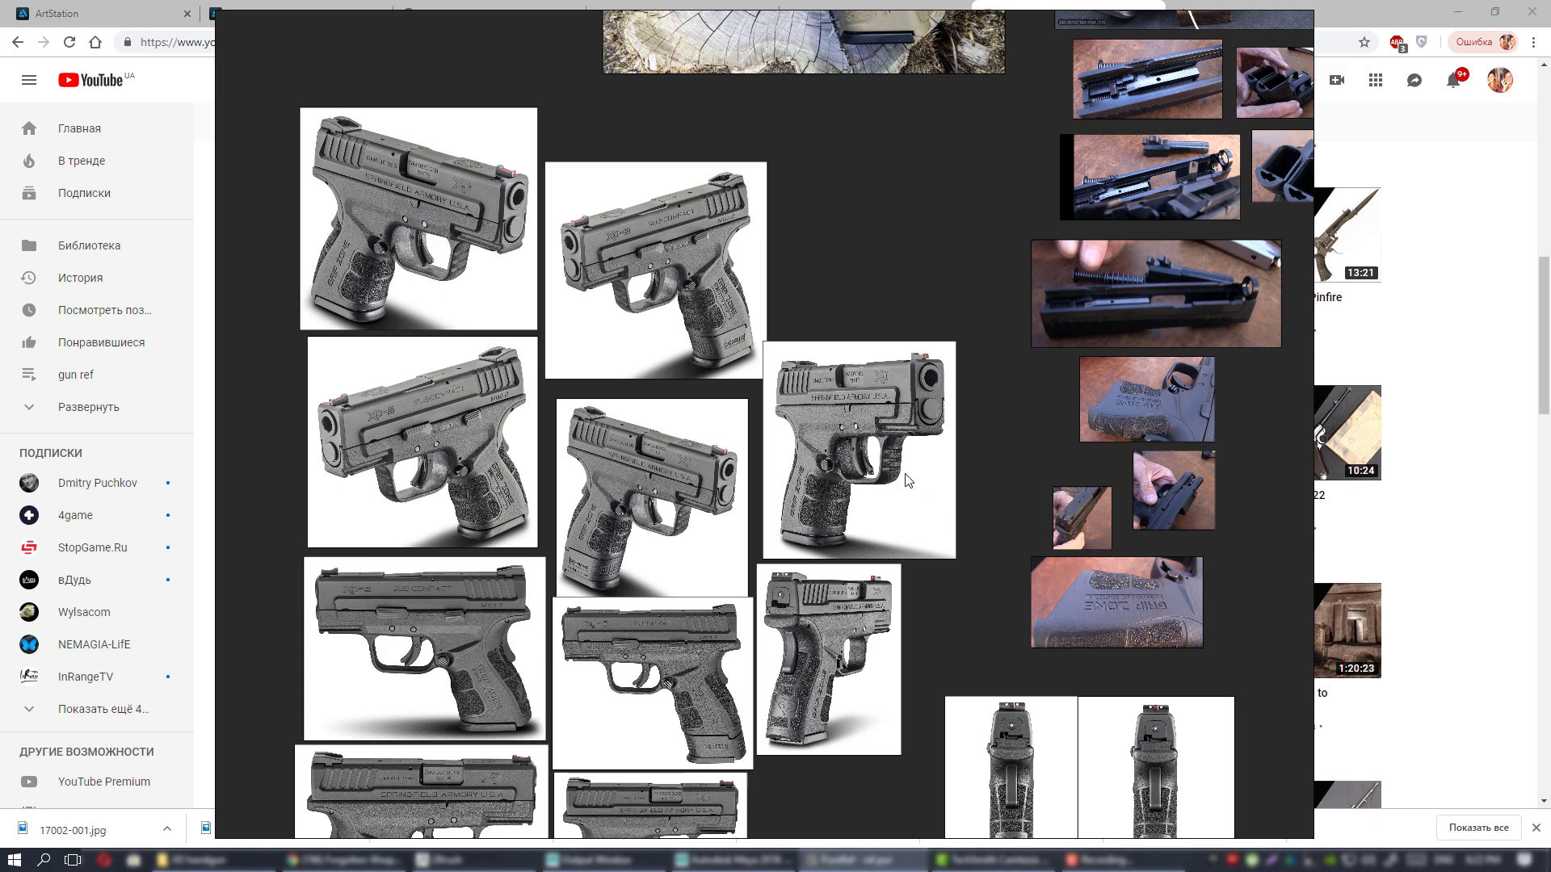
scroll(908, 481, "up", 3)
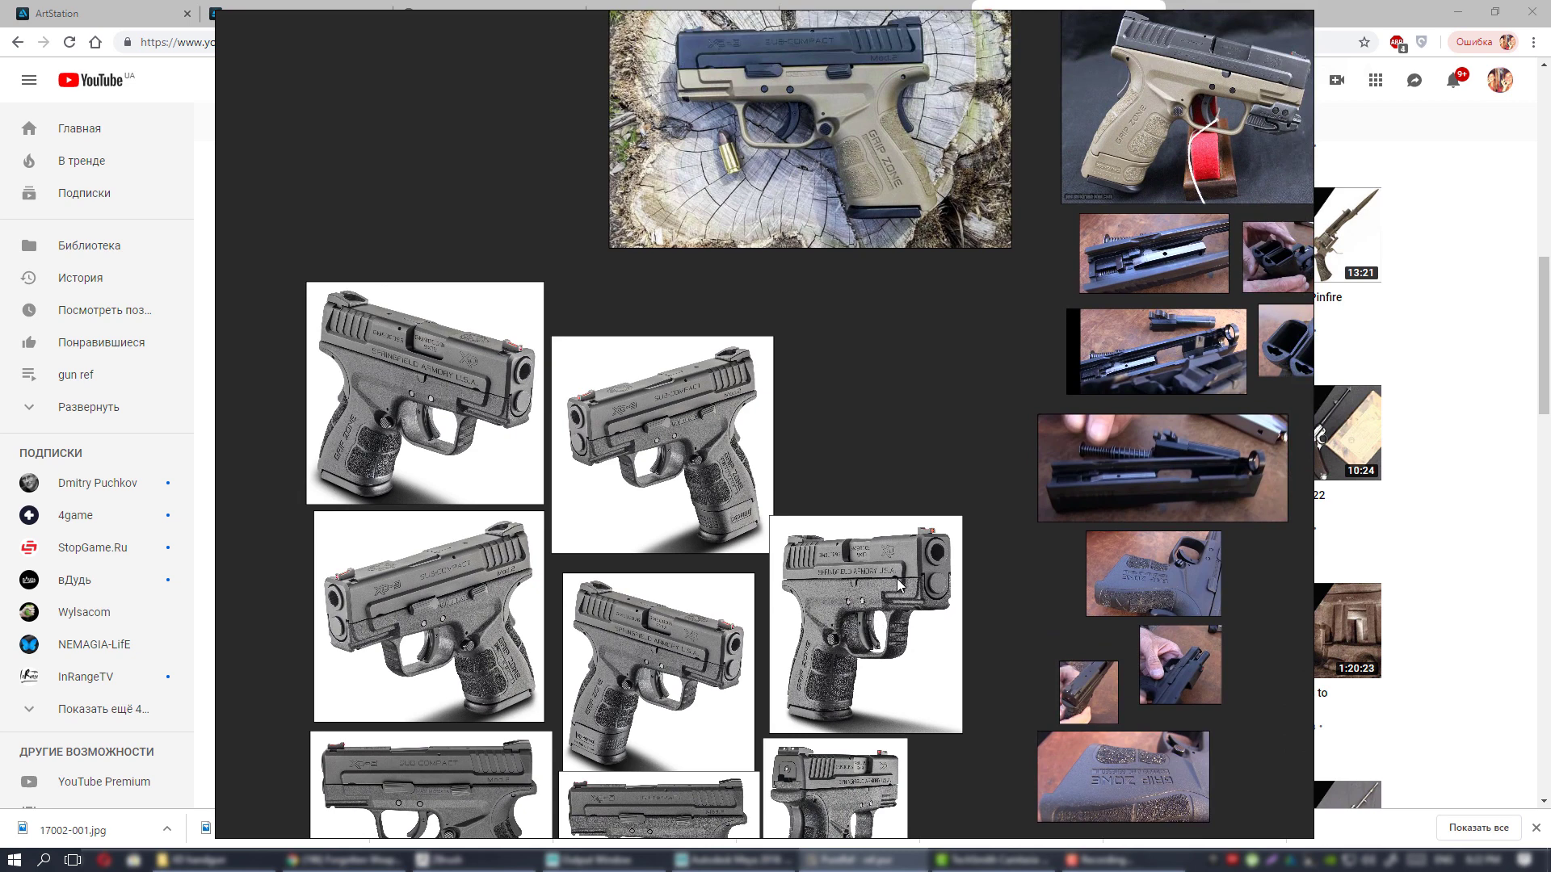
scroll(913, 517, "up", 2)
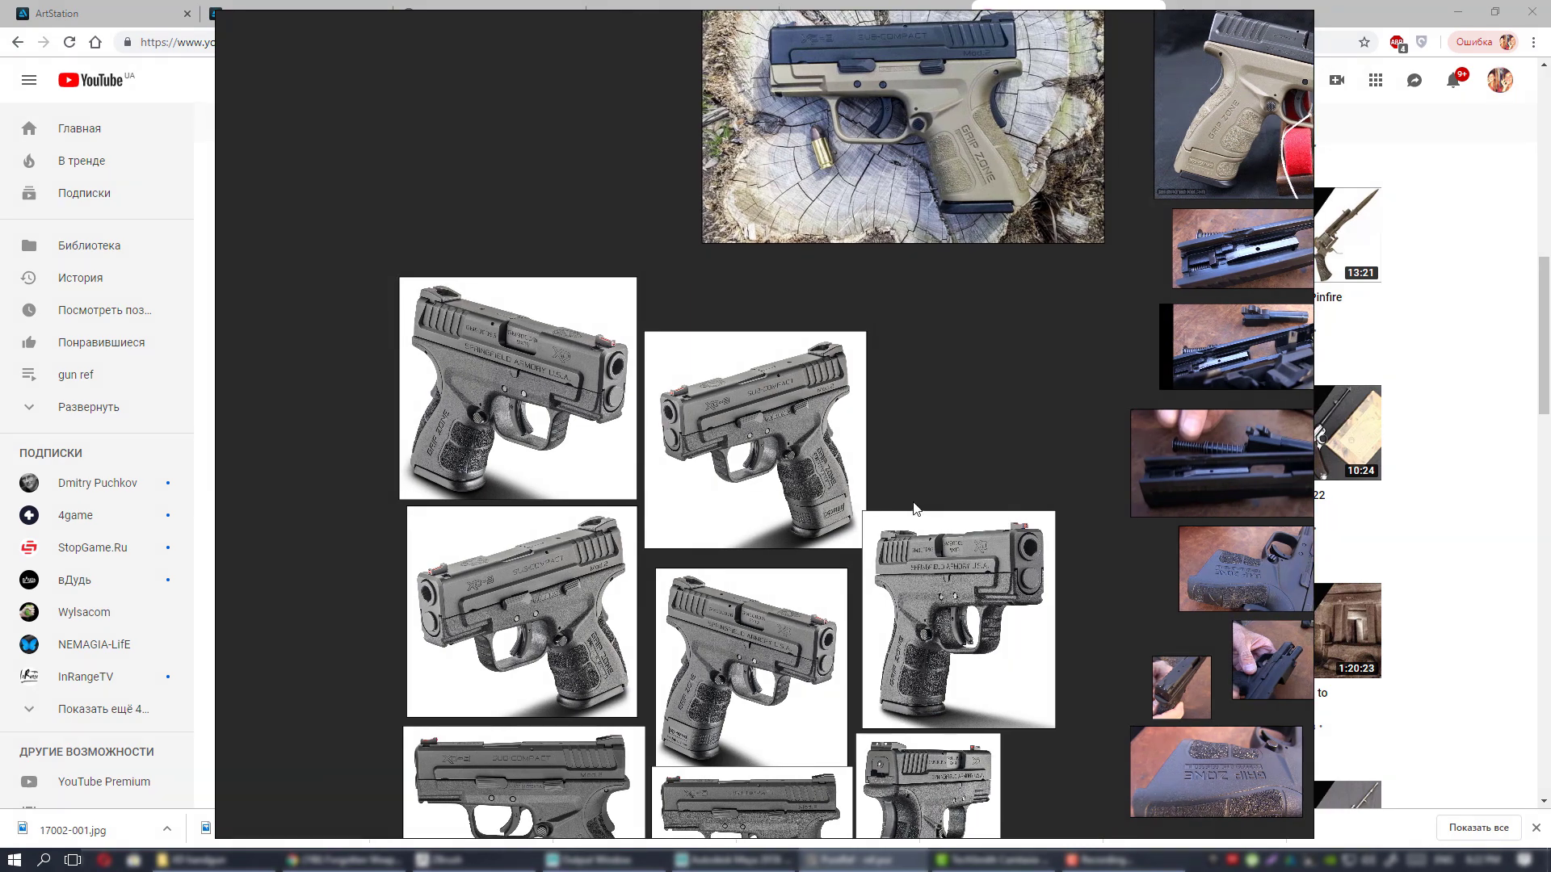
- Examine the tan-framed pistol photos and the slide disassembly and magazine shots beneath them
middle_click_drag(979, 548, 762, 660)
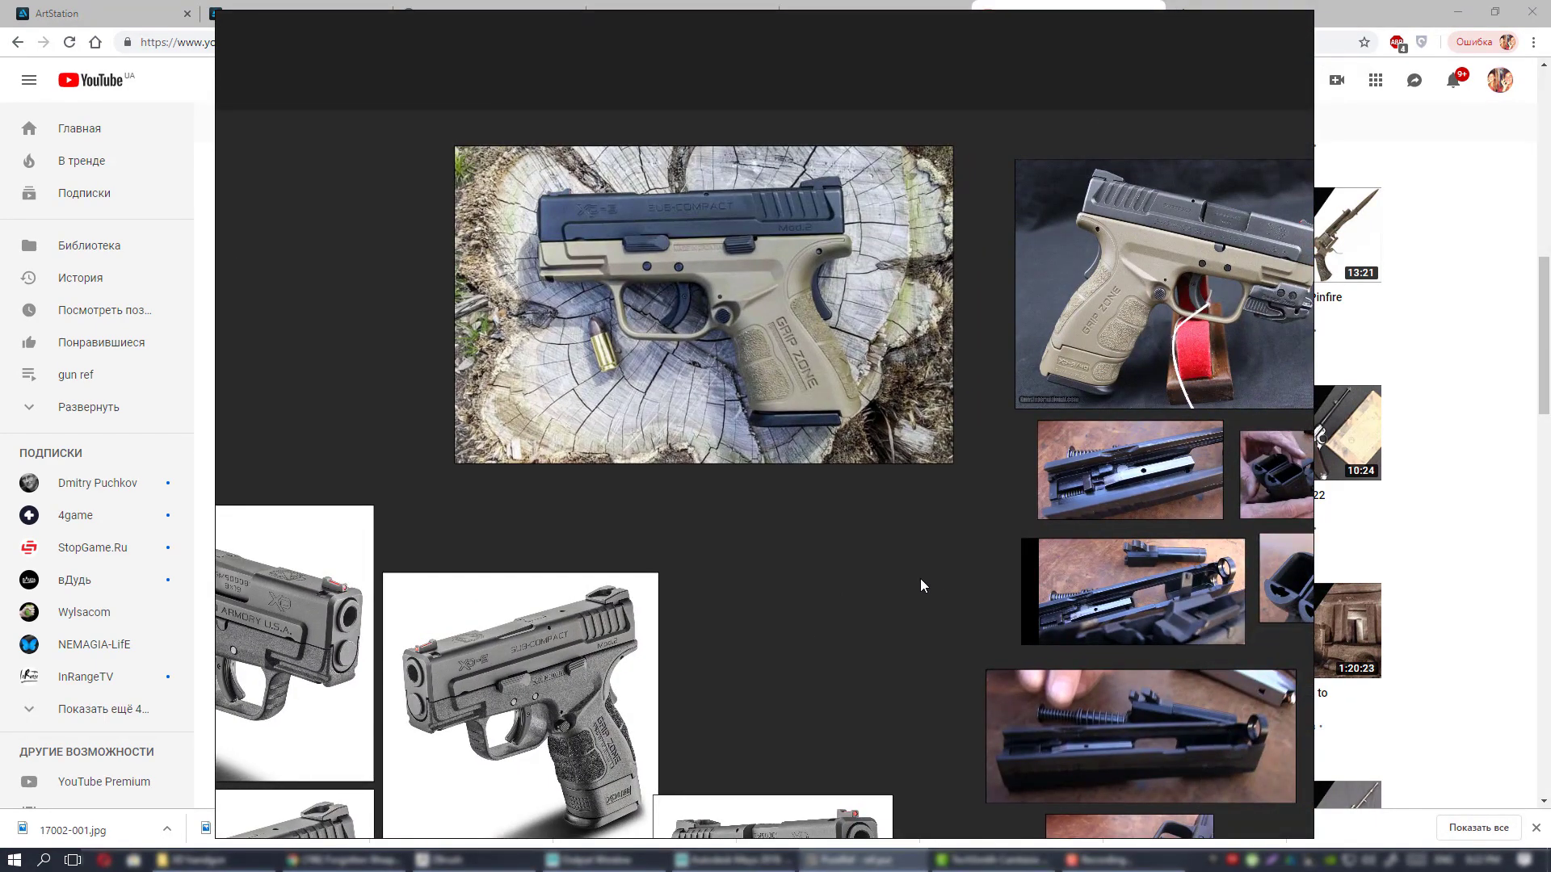
middle_click_drag(885, 588, 567, 438)
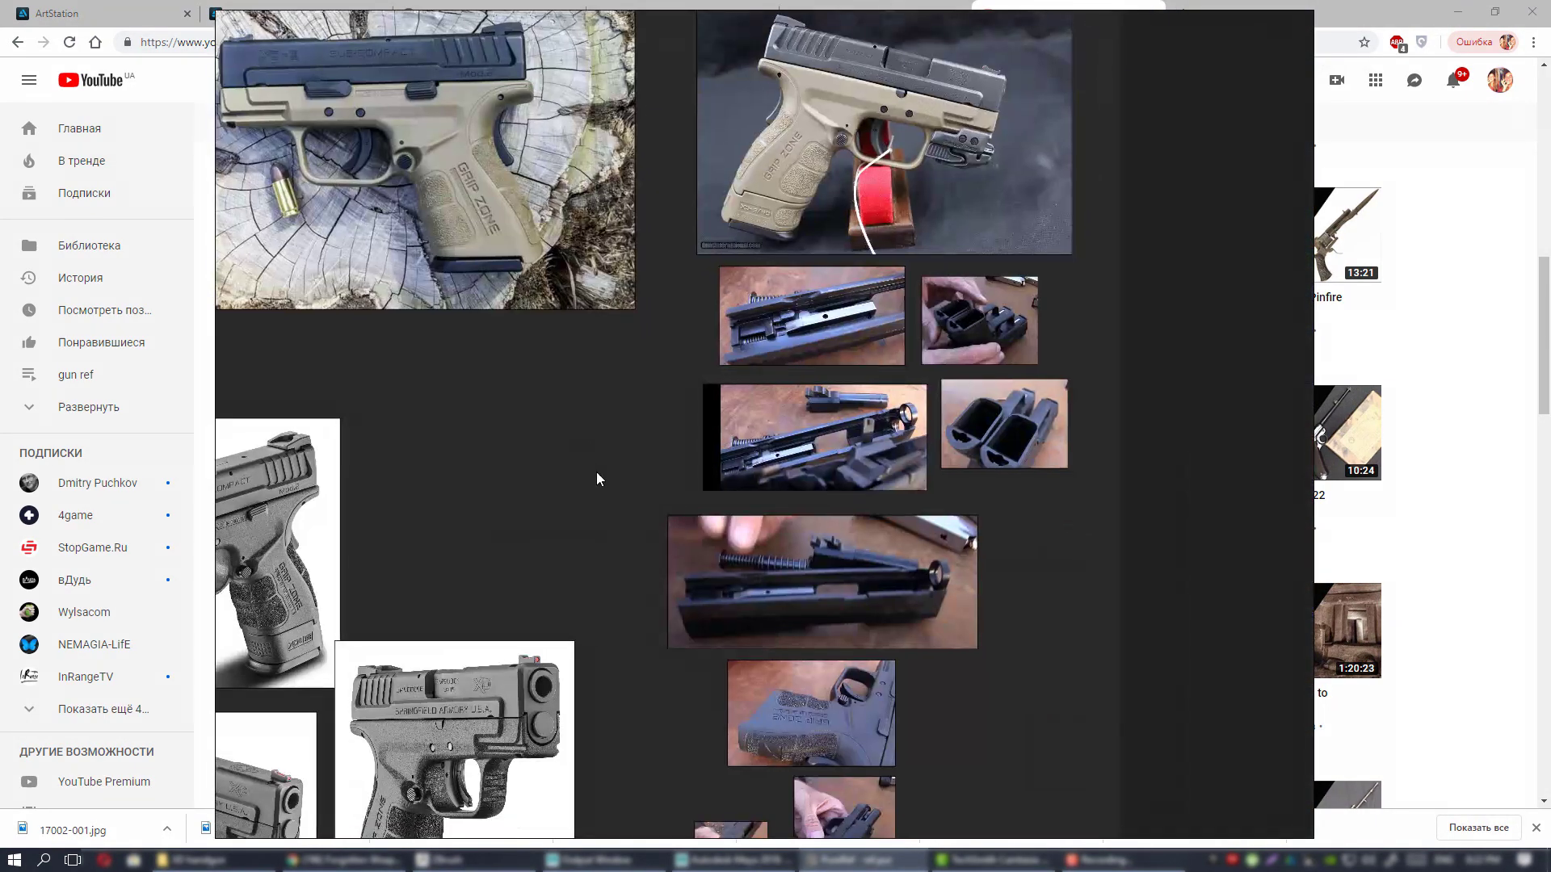
middle_click_drag(671, 452, 803, 262)
middle_click_drag(710, 395, 962, 244)
scroll(851, 341, "down", 2)
middle_click_drag(850, 341, 913, 73)
middle_click_drag(908, 179, 892, 419)
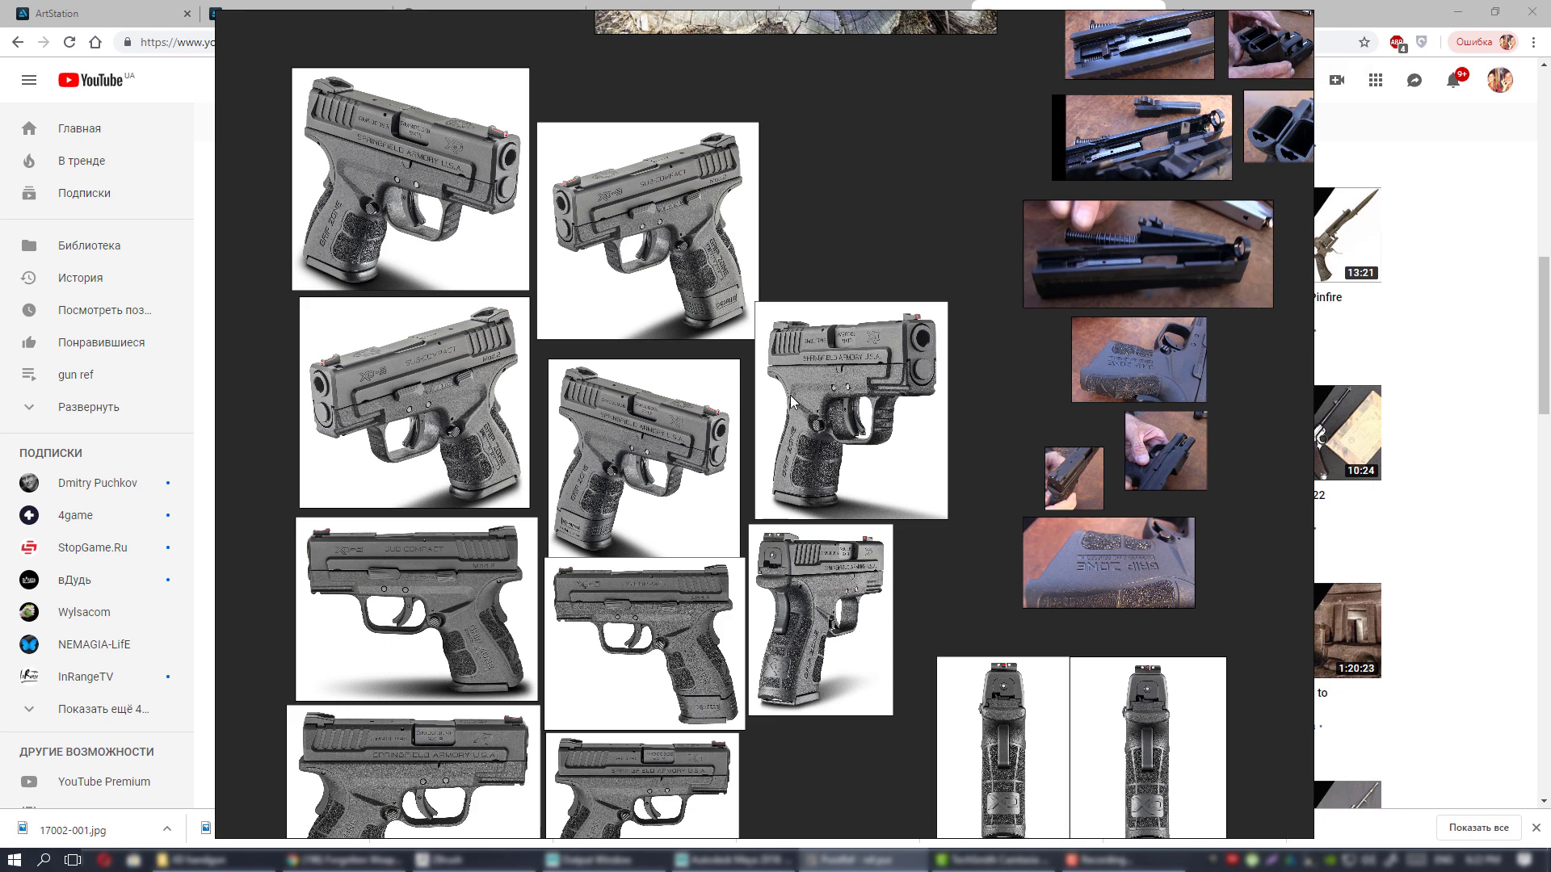
- Review the grey pistol's side profiles, rear views and three-quarter views, including the version with the extended magazine
middle_click_drag(791, 401, 882, 260)
middle_click_drag(898, 346, 935, 279)
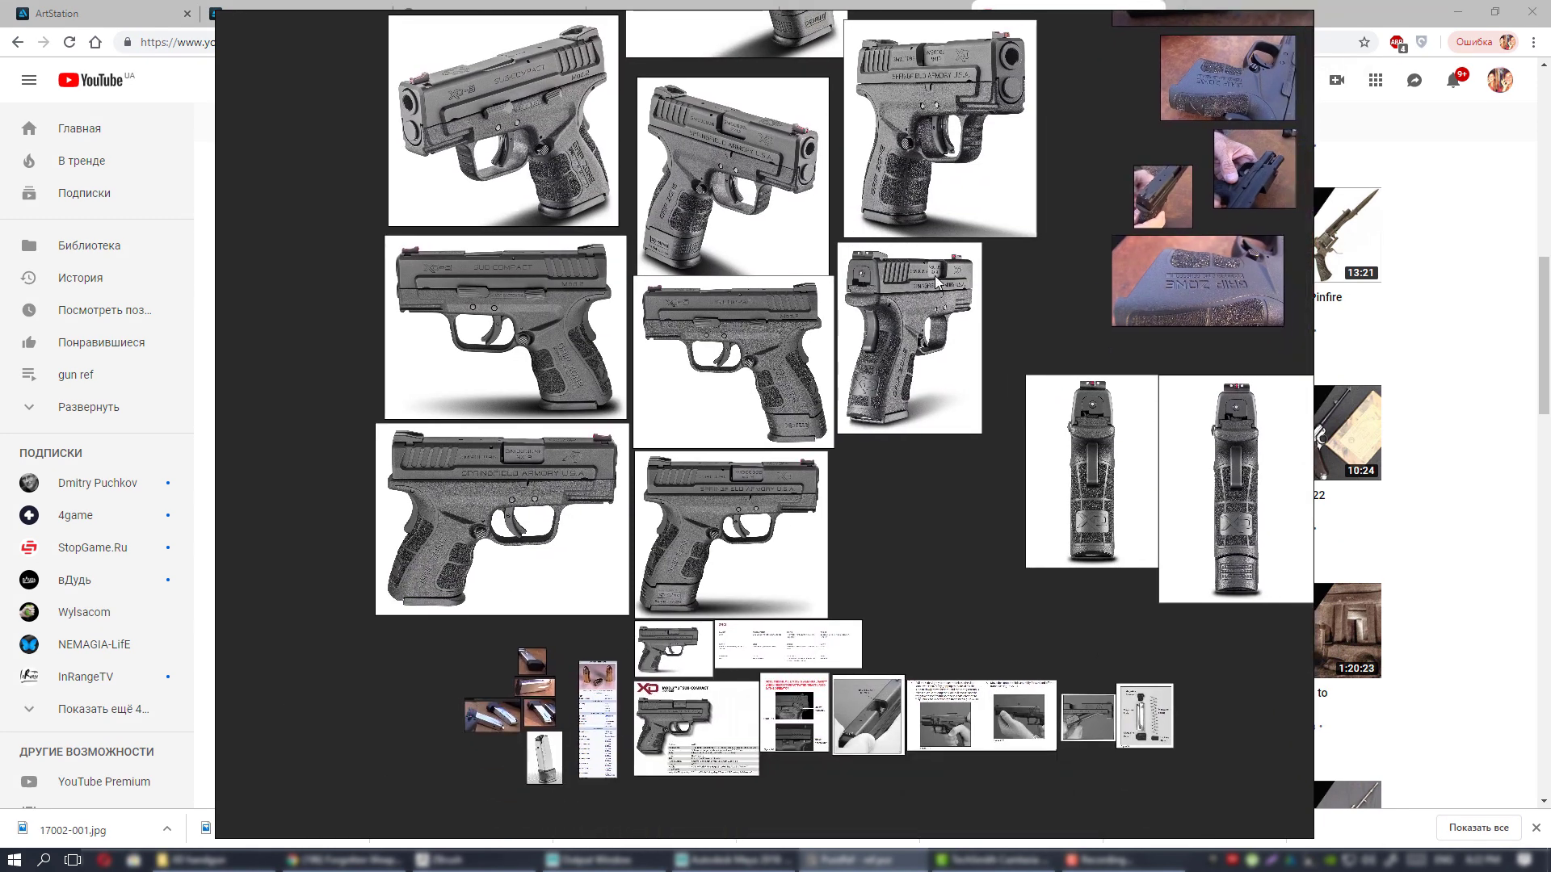
scroll(911, 292, "up", 2)
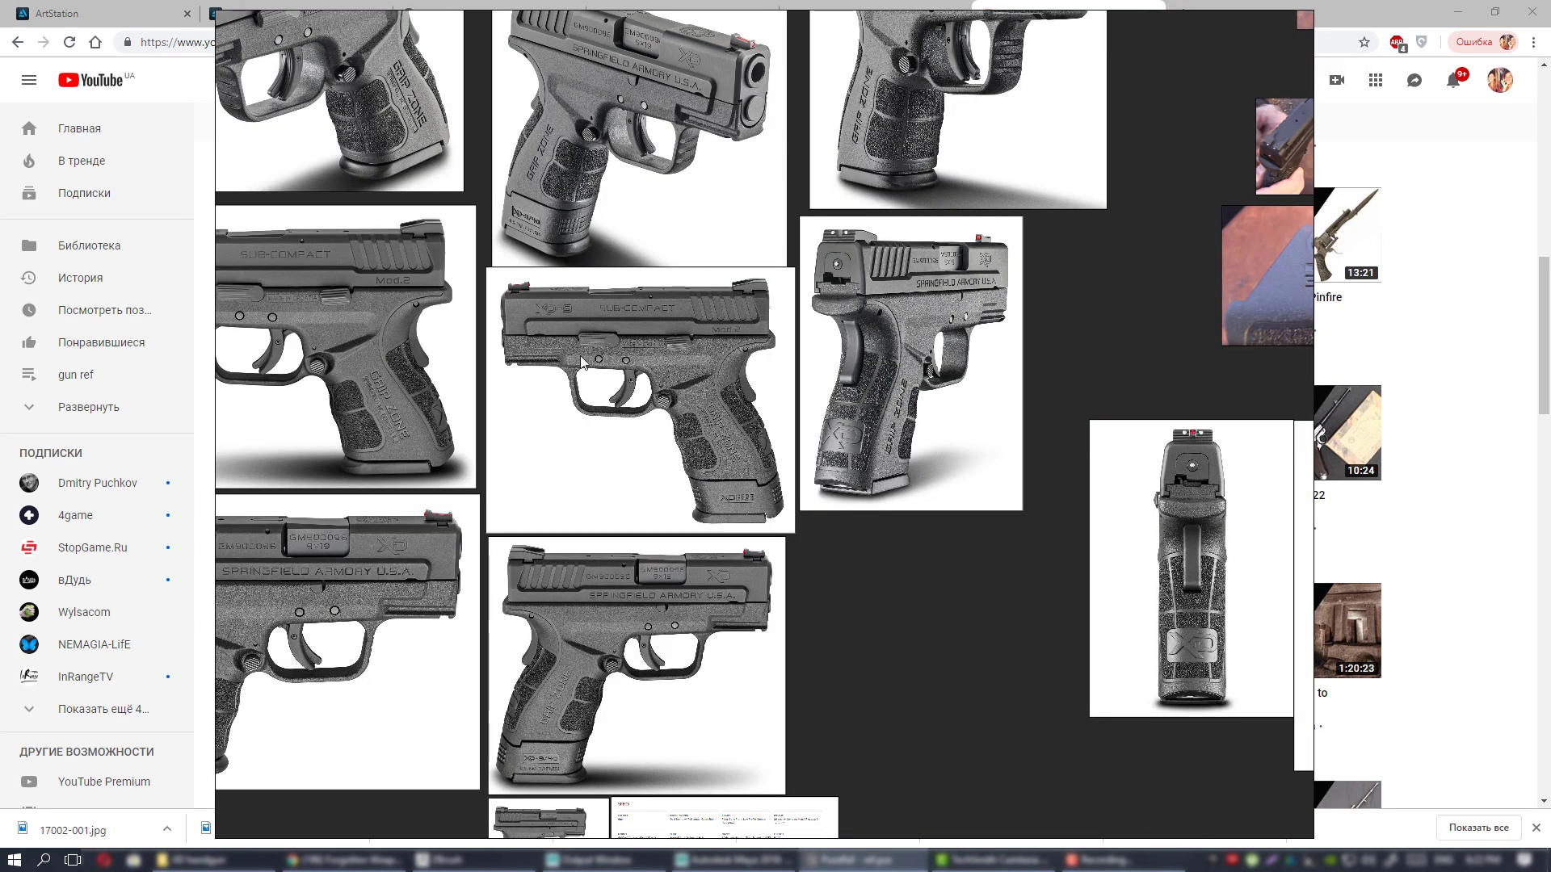
middle_click_drag(741, 400, 1018, 295)
middle_click_drag(888, 347, 835, 269)
scroll(947, 241, "down", 1)
middle_click_drag(946, 241, 884, 417)
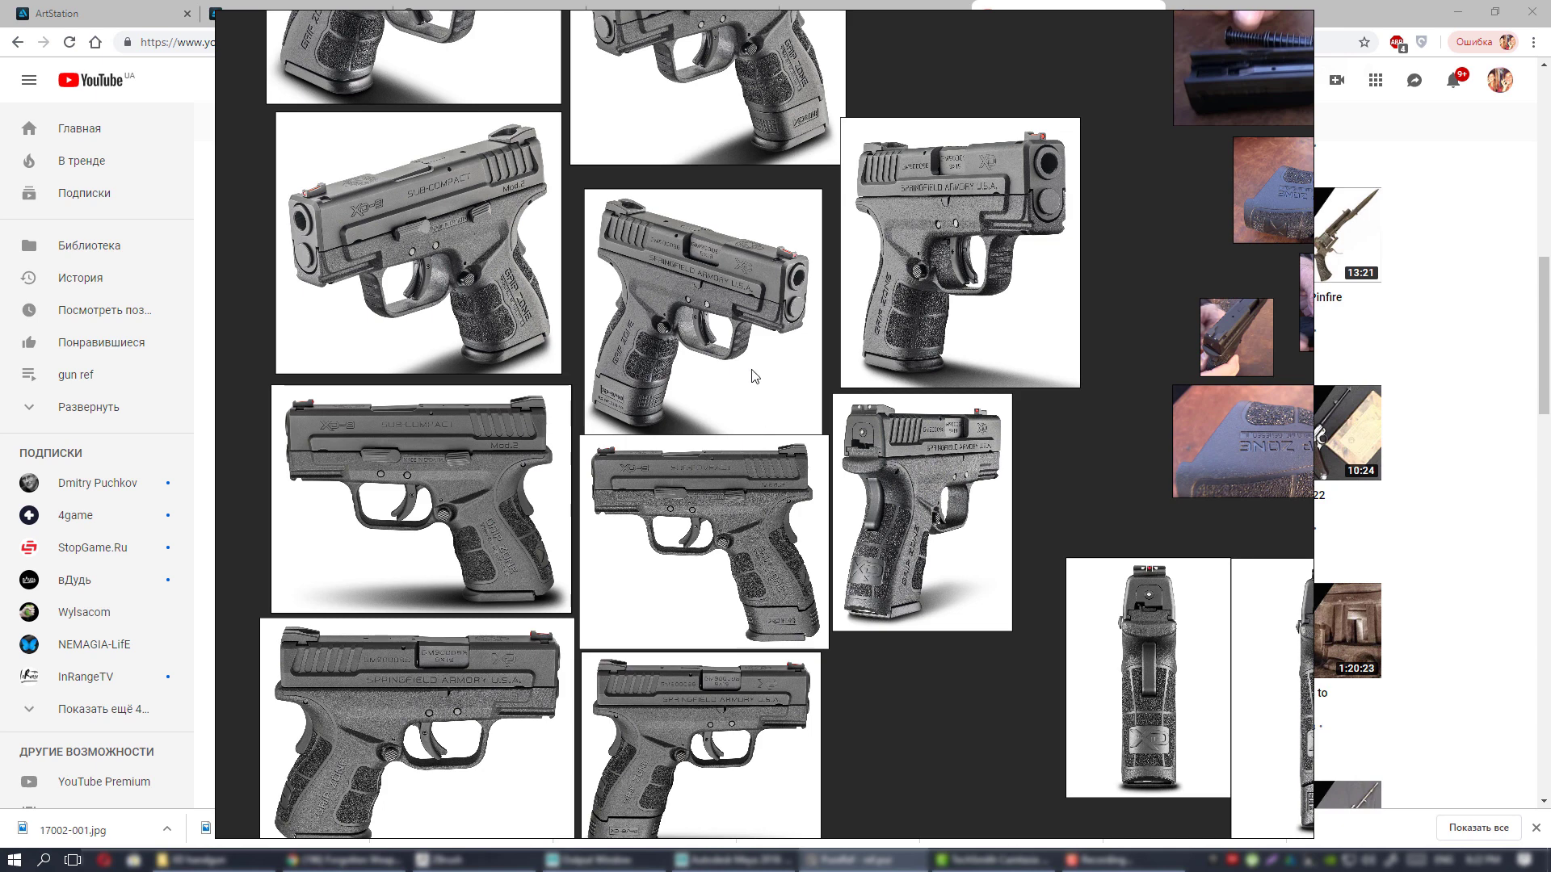
middle_click_drag(754, 367, 782, 468)
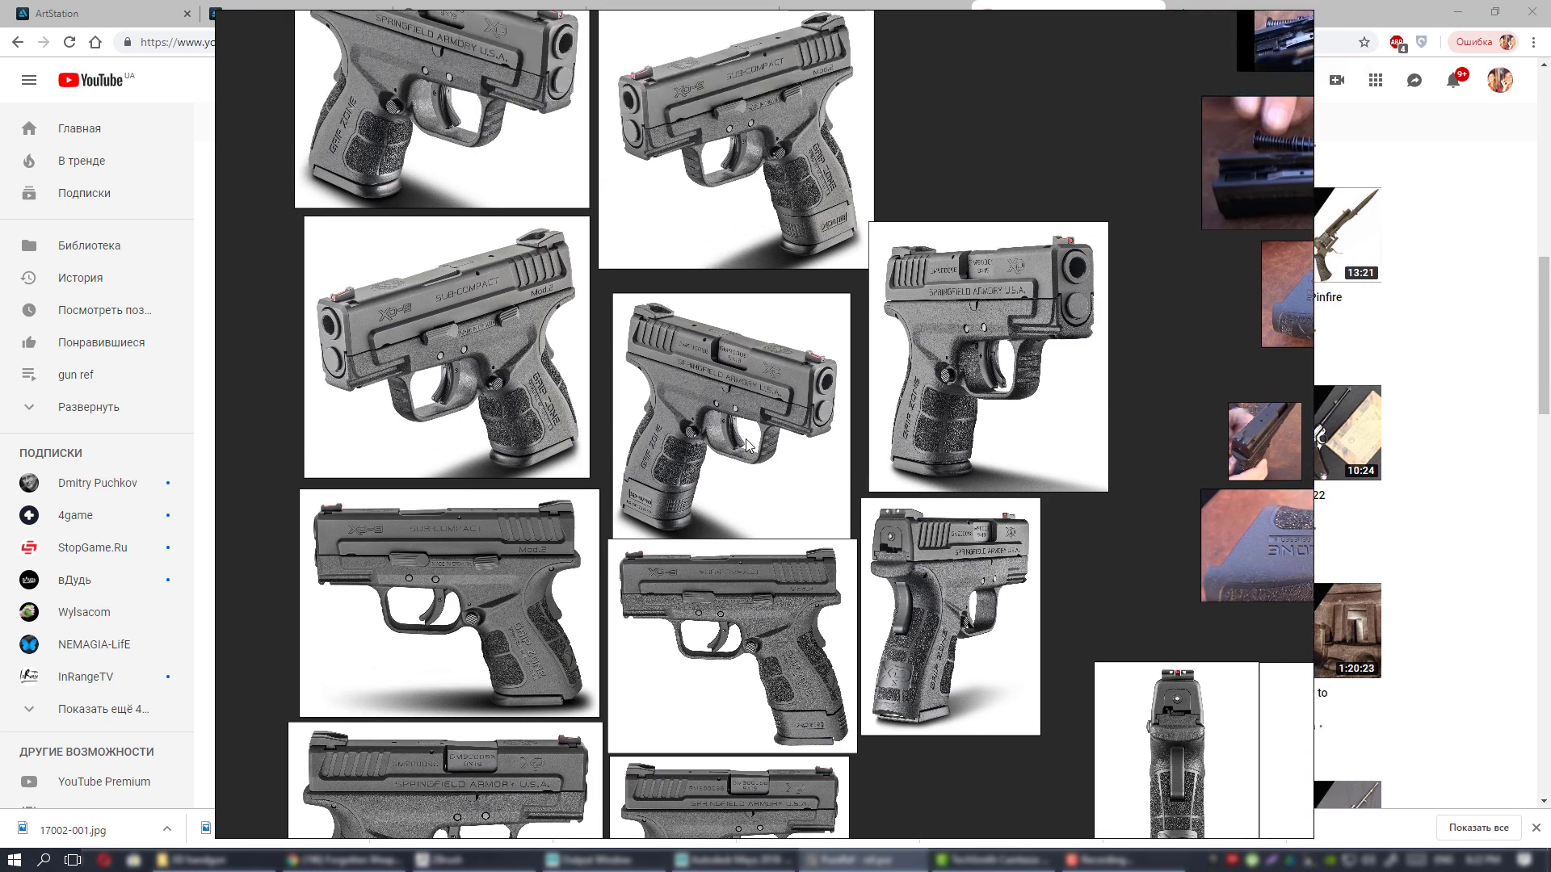
middle_click_drag(918, 523, 897, 269)
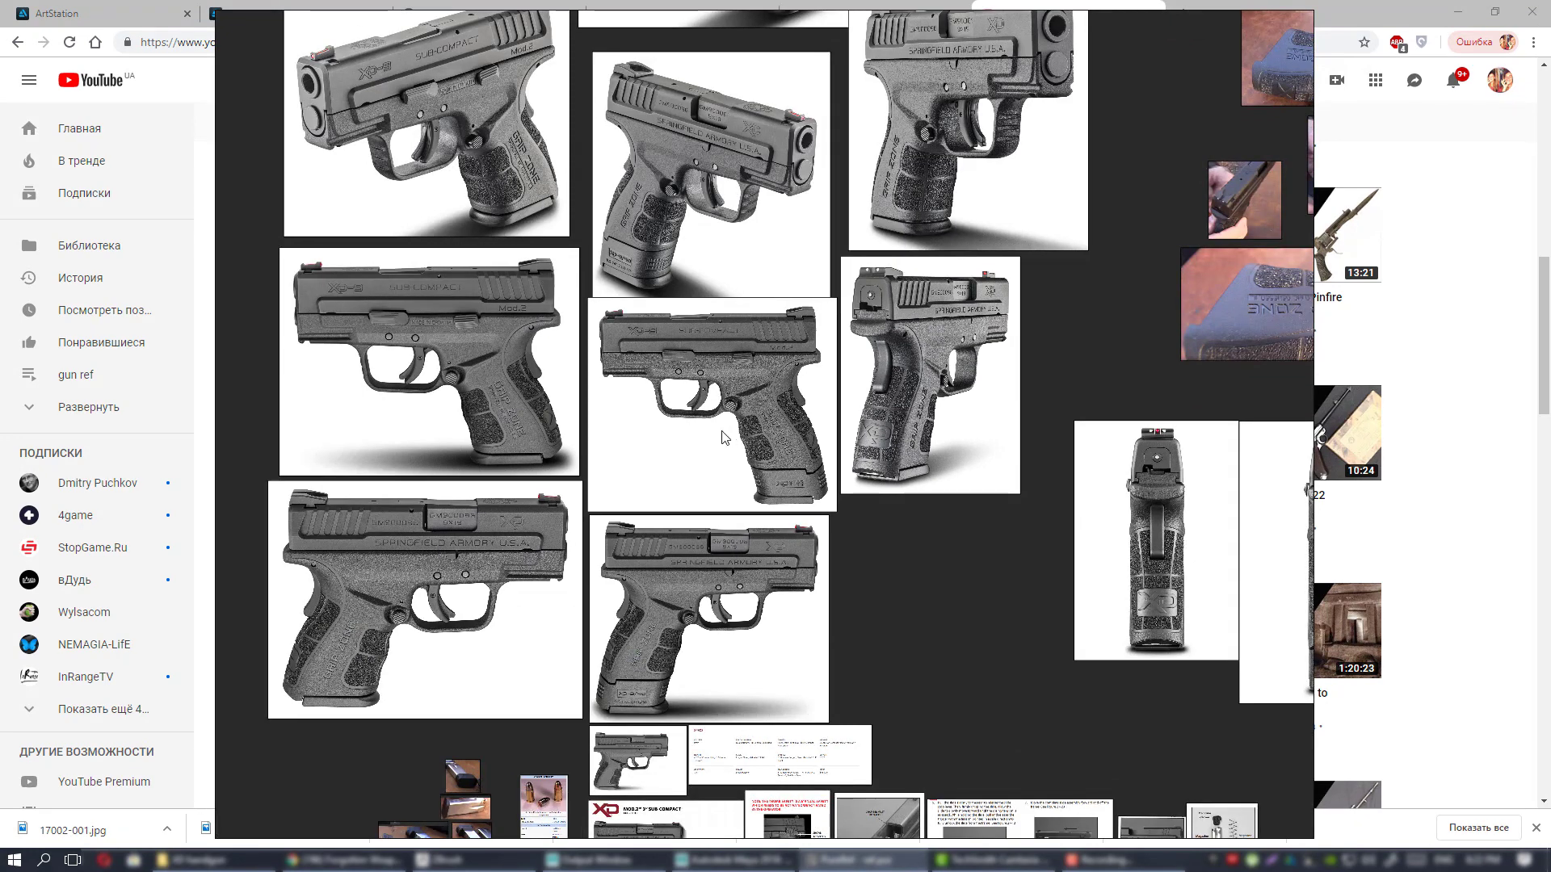
- Minimize the browser behind the reference board and inspect the extended-magazine pistol's left side profile up close
left_click(1458, 13)
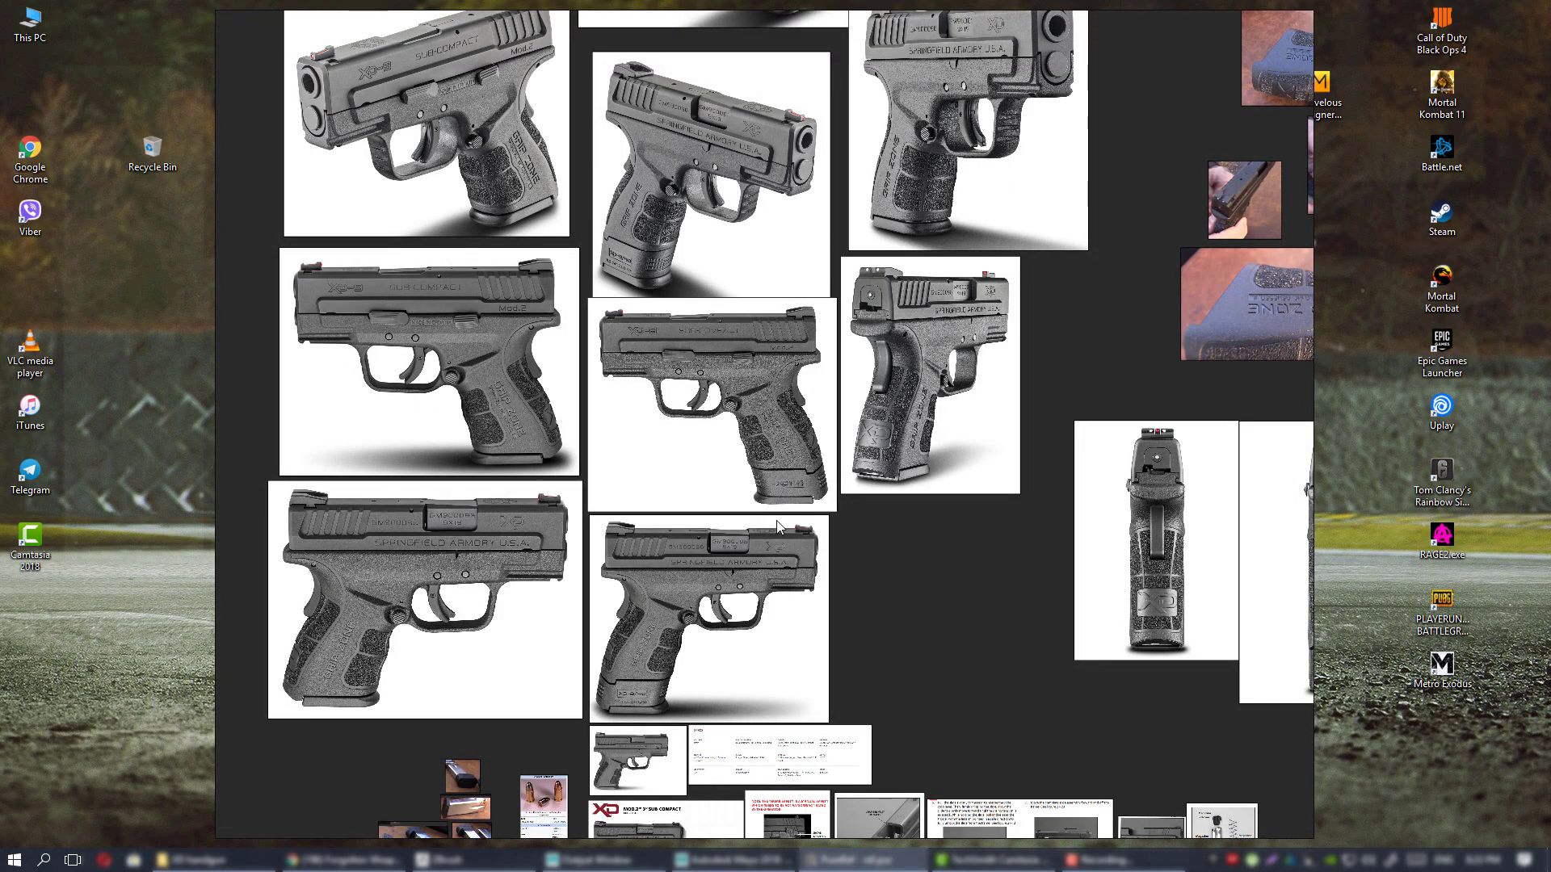
middle_click_drag(747, 511, 848, 509)
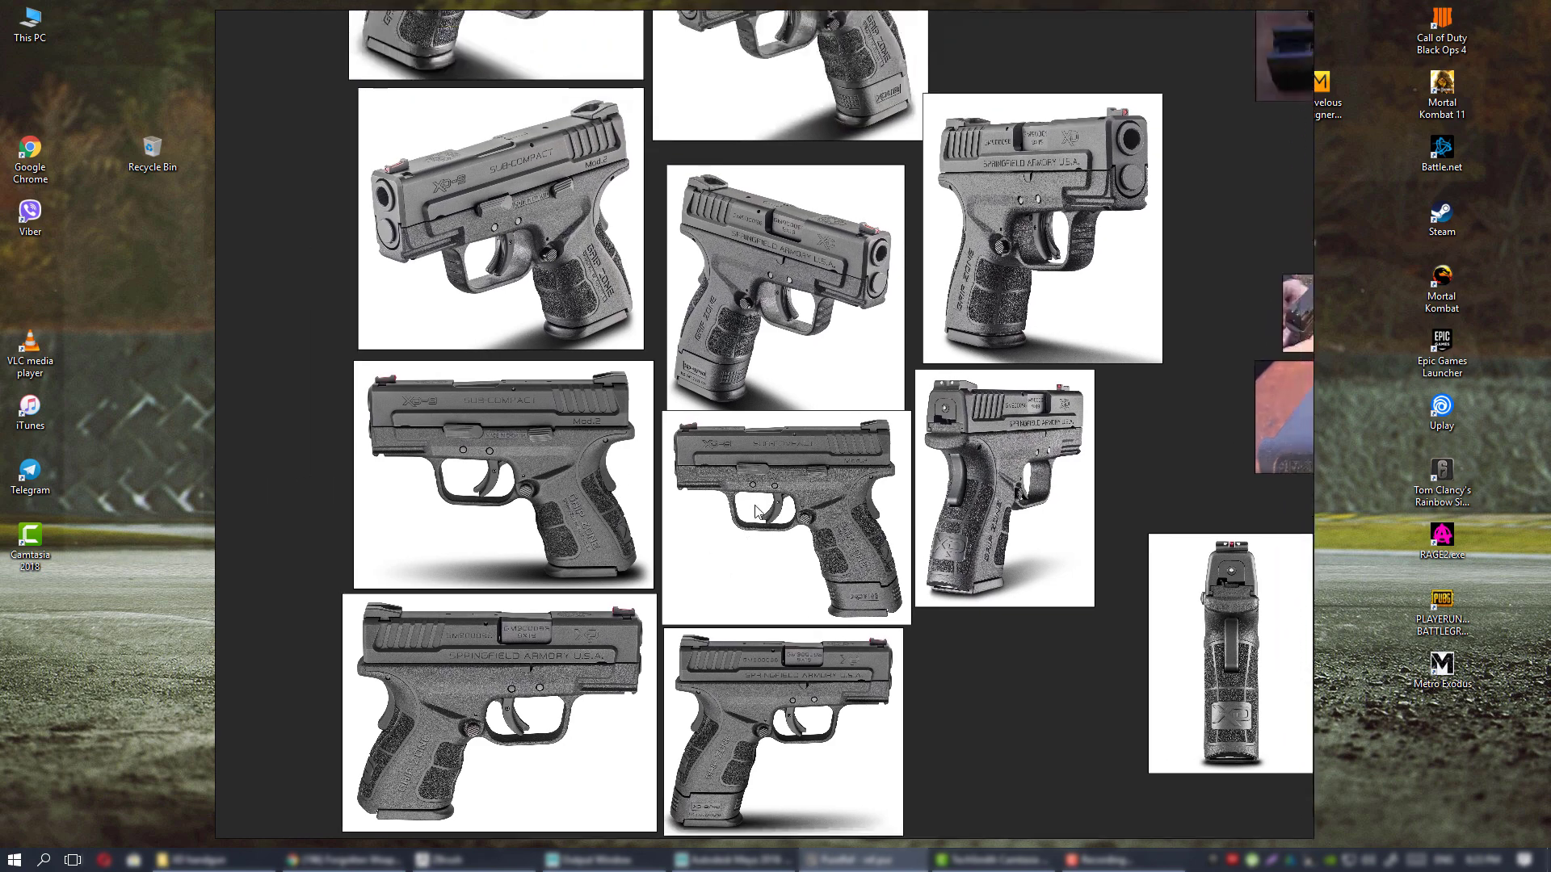
middle_click_drag(780, 437, 759, 512)
scroll(791, 521, "up", 4)
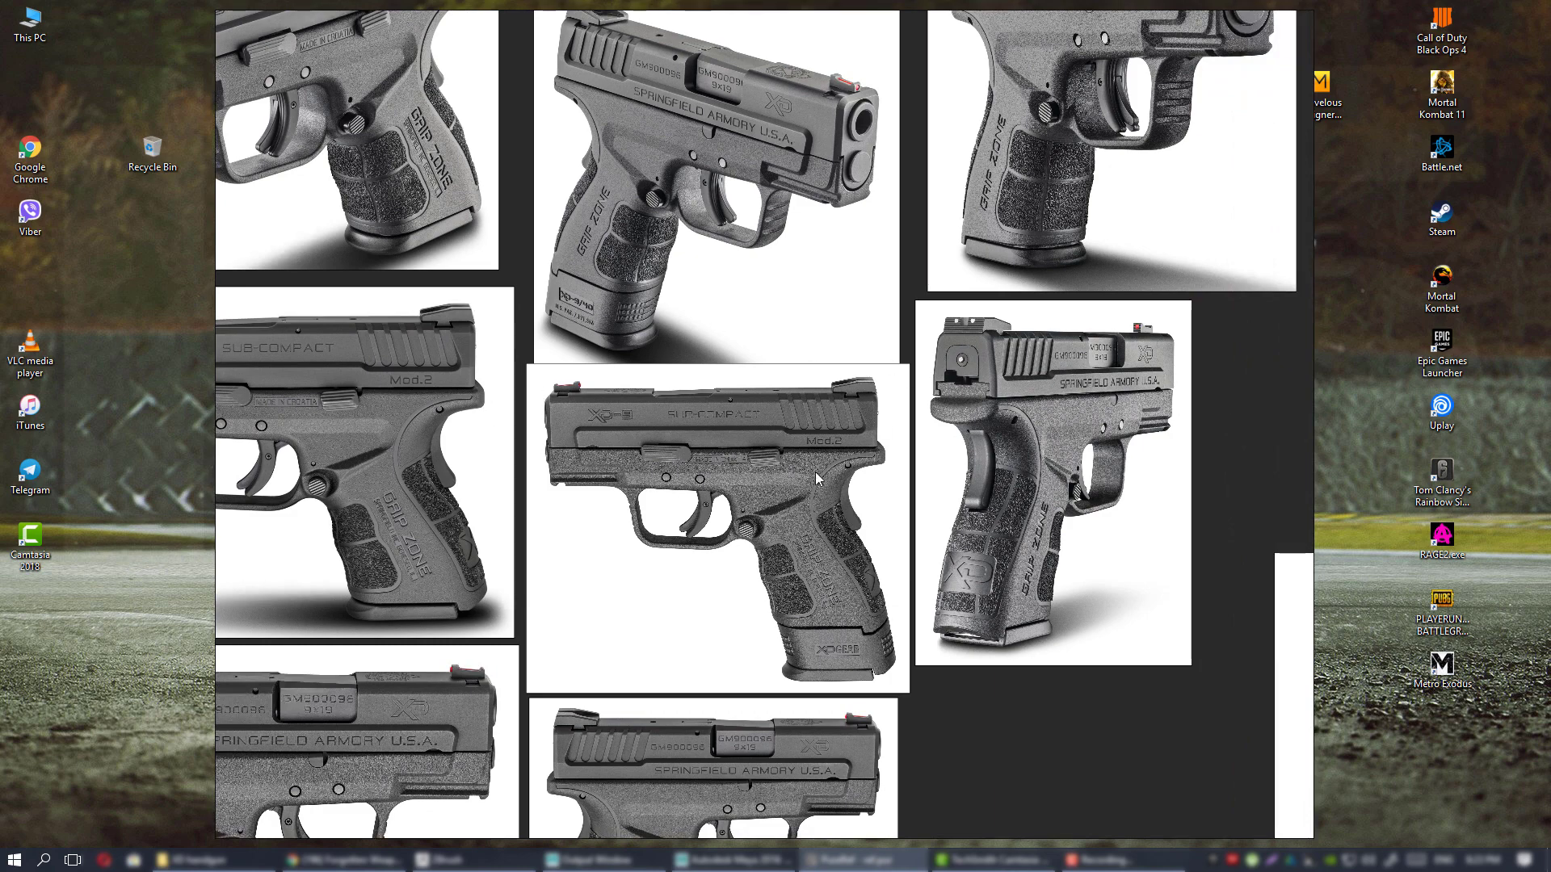
scroll(651, 418, "down", 4)
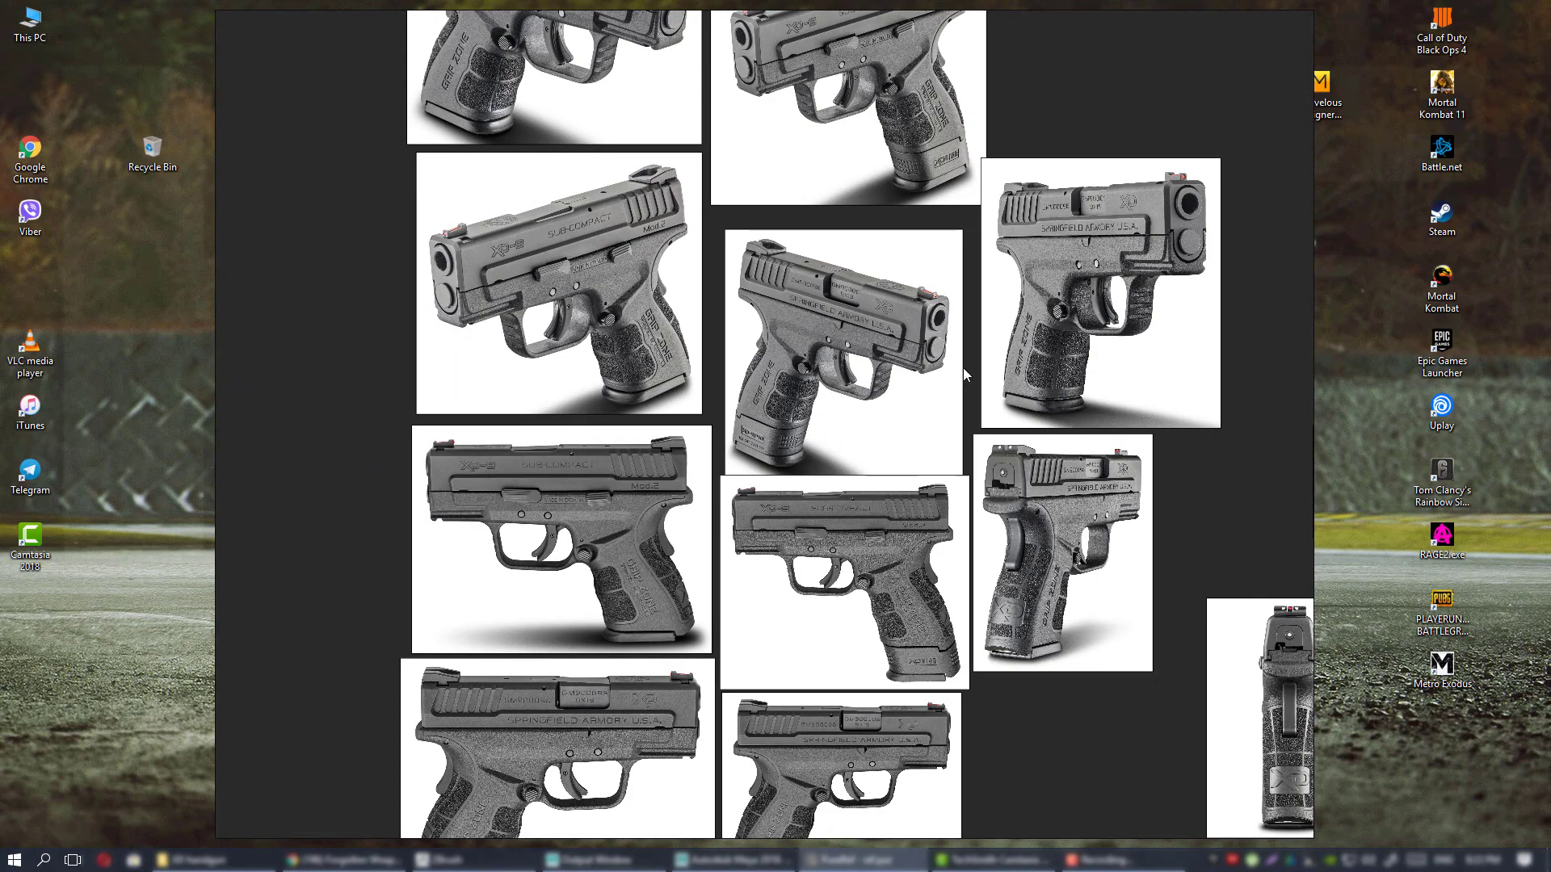
- Compare the compact and extended-magazine side profiles with the surrounding angled views and the manual images below
middle_click_drag(899, 454, 890, 575)
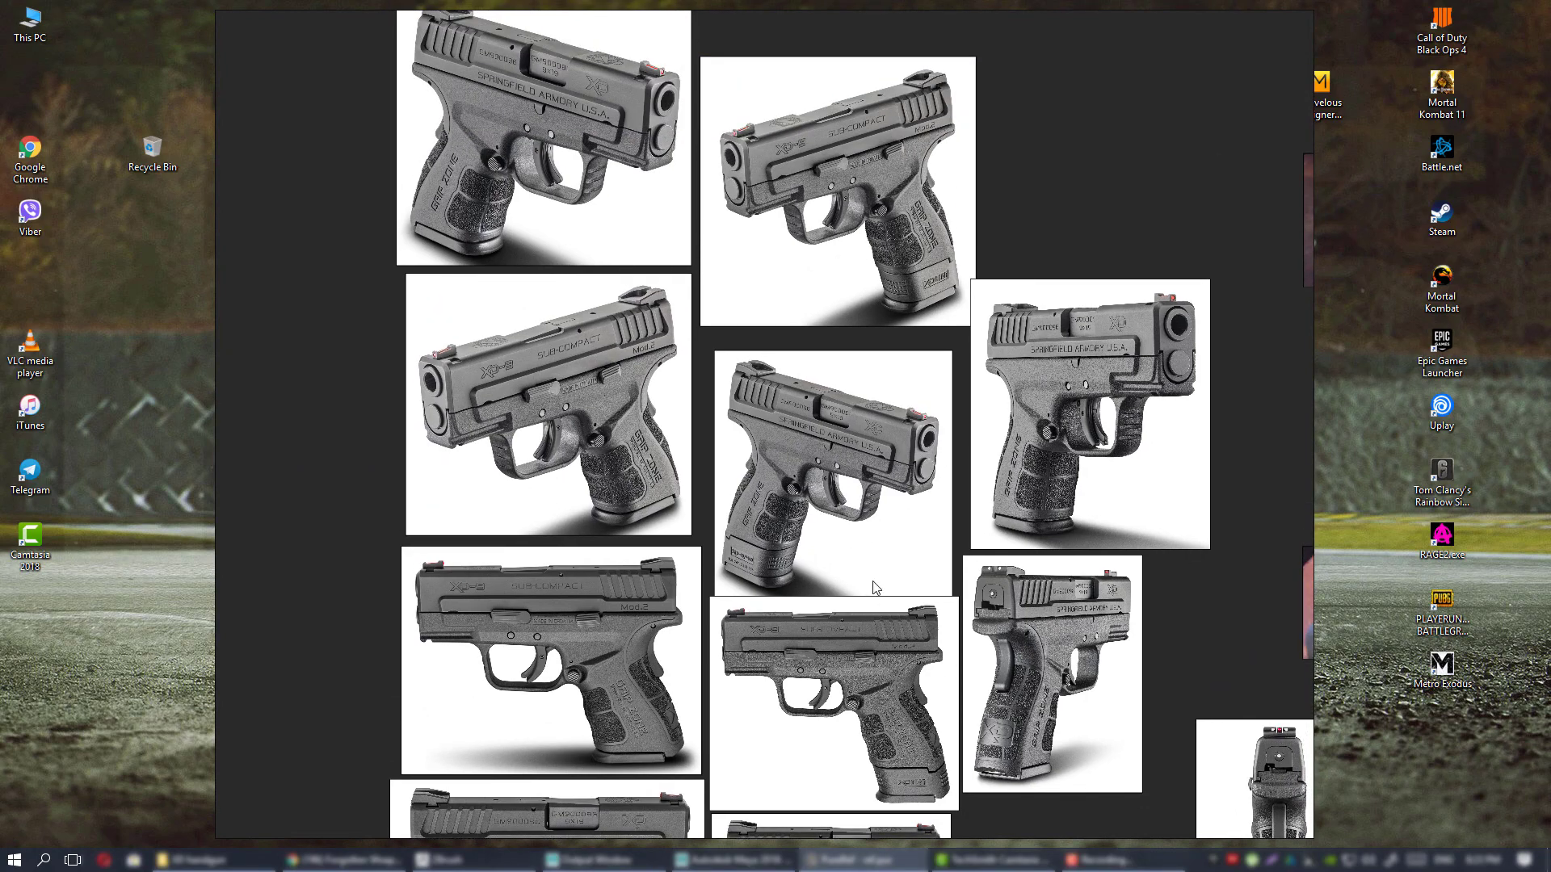
scroll(873, 588, "down", 3)
scroll(782, 388, "up", 4)
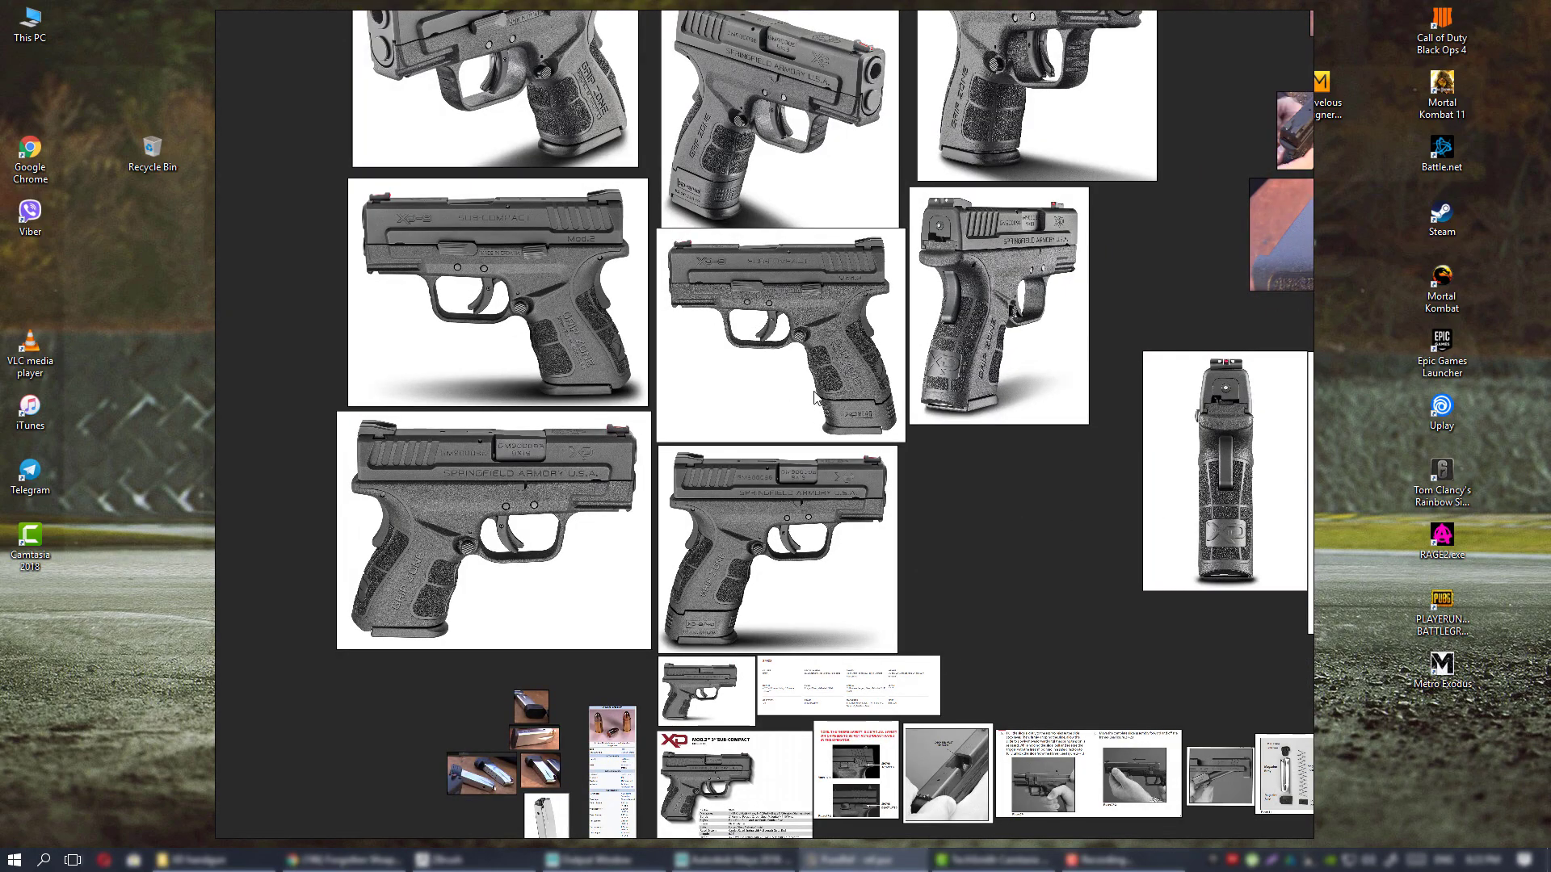
middle_click_drag(783, 447, 793, 402)
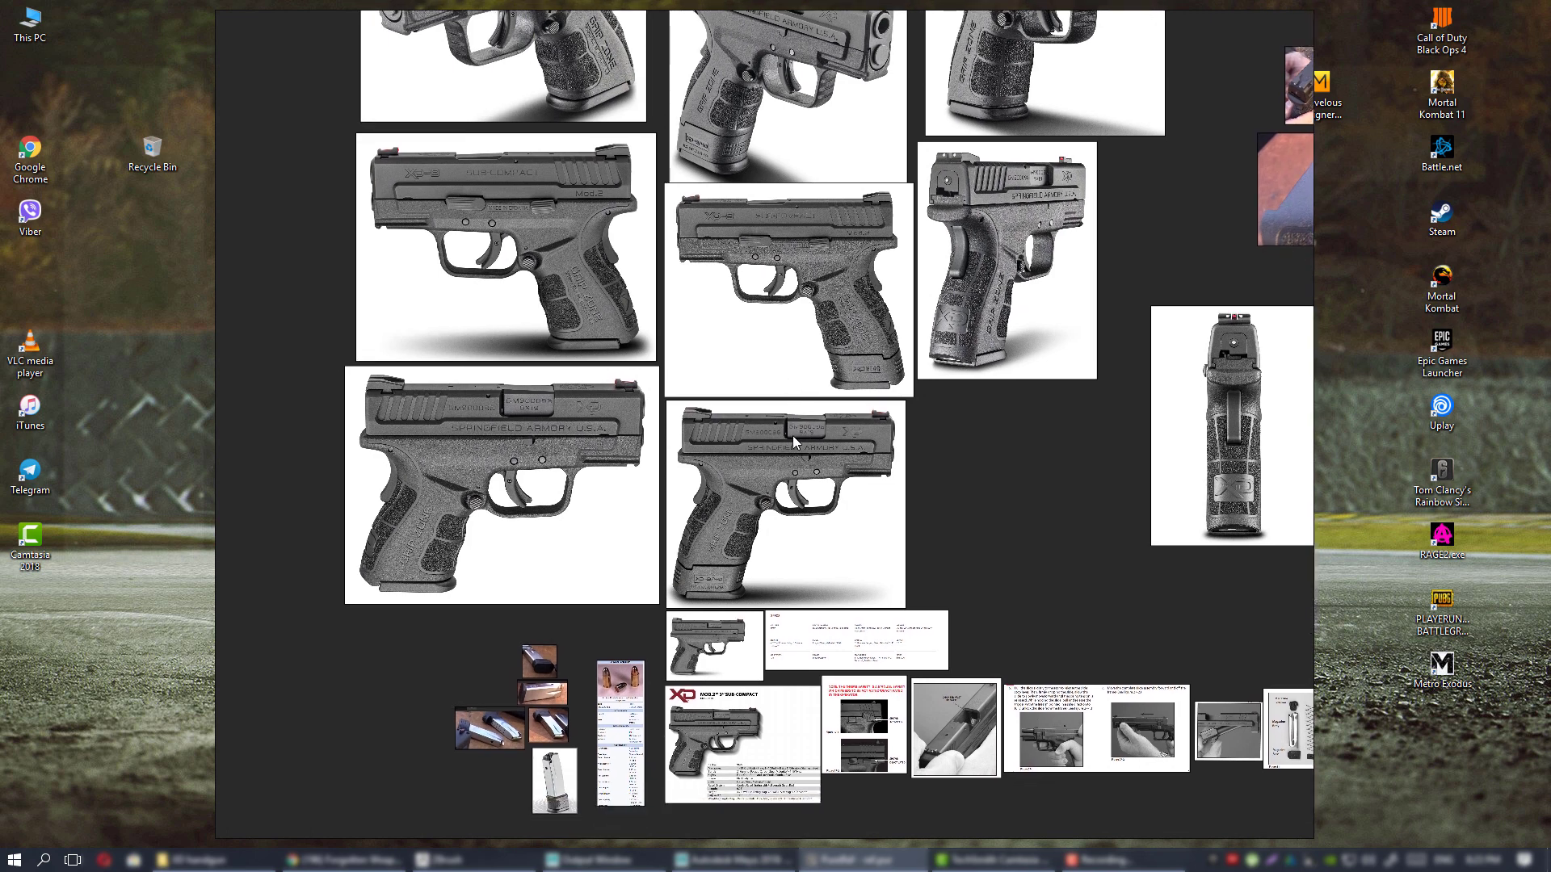
middle_click_drag(885, 493, 891, 568)
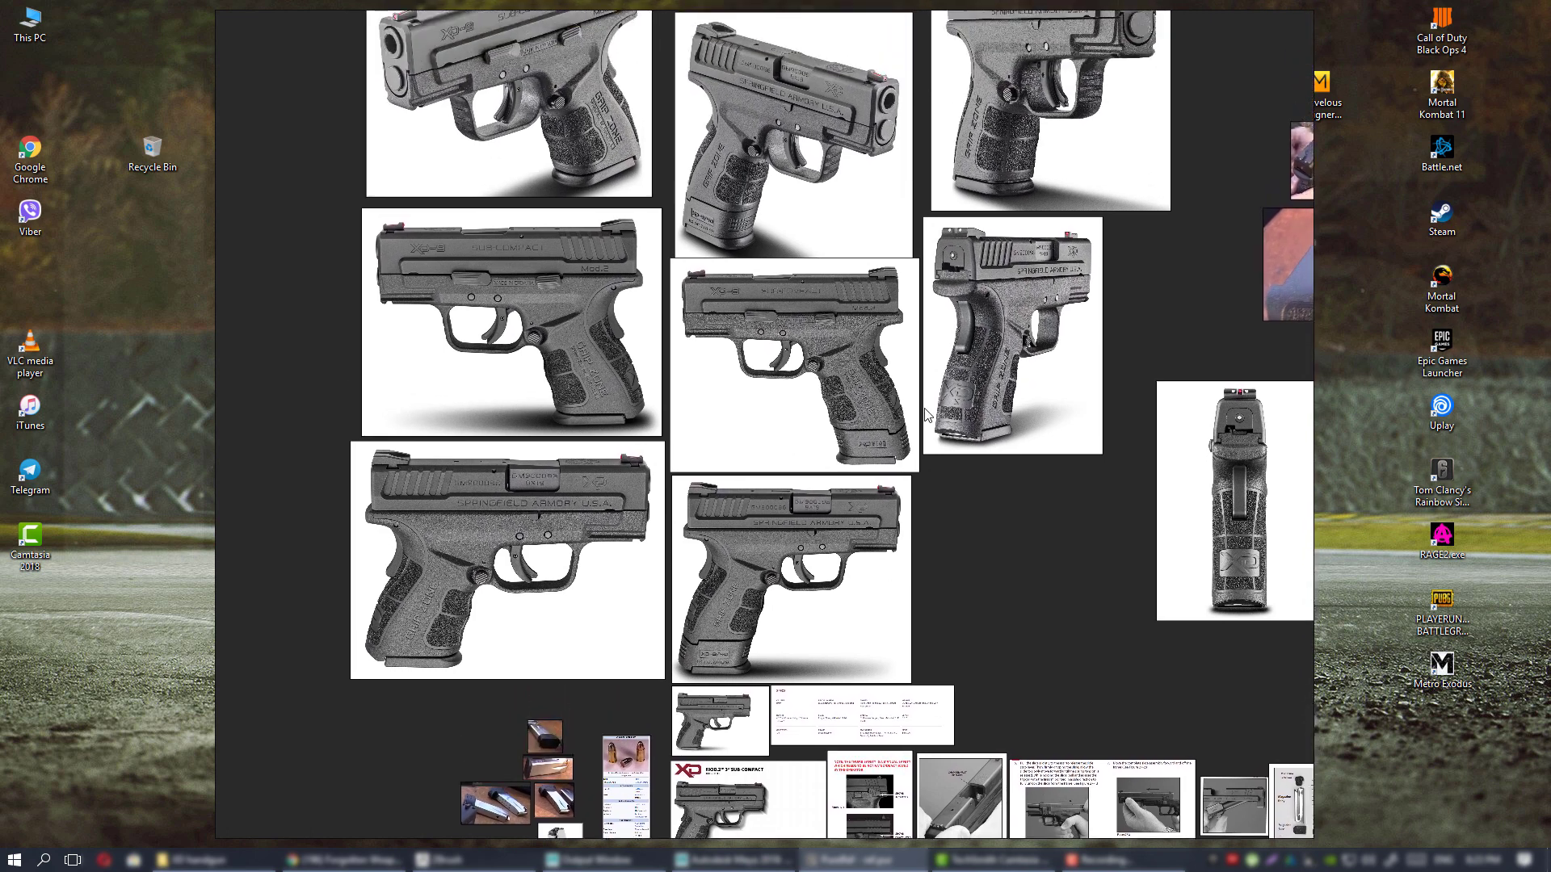
middle_click_drag(923, 408, 908, 462)
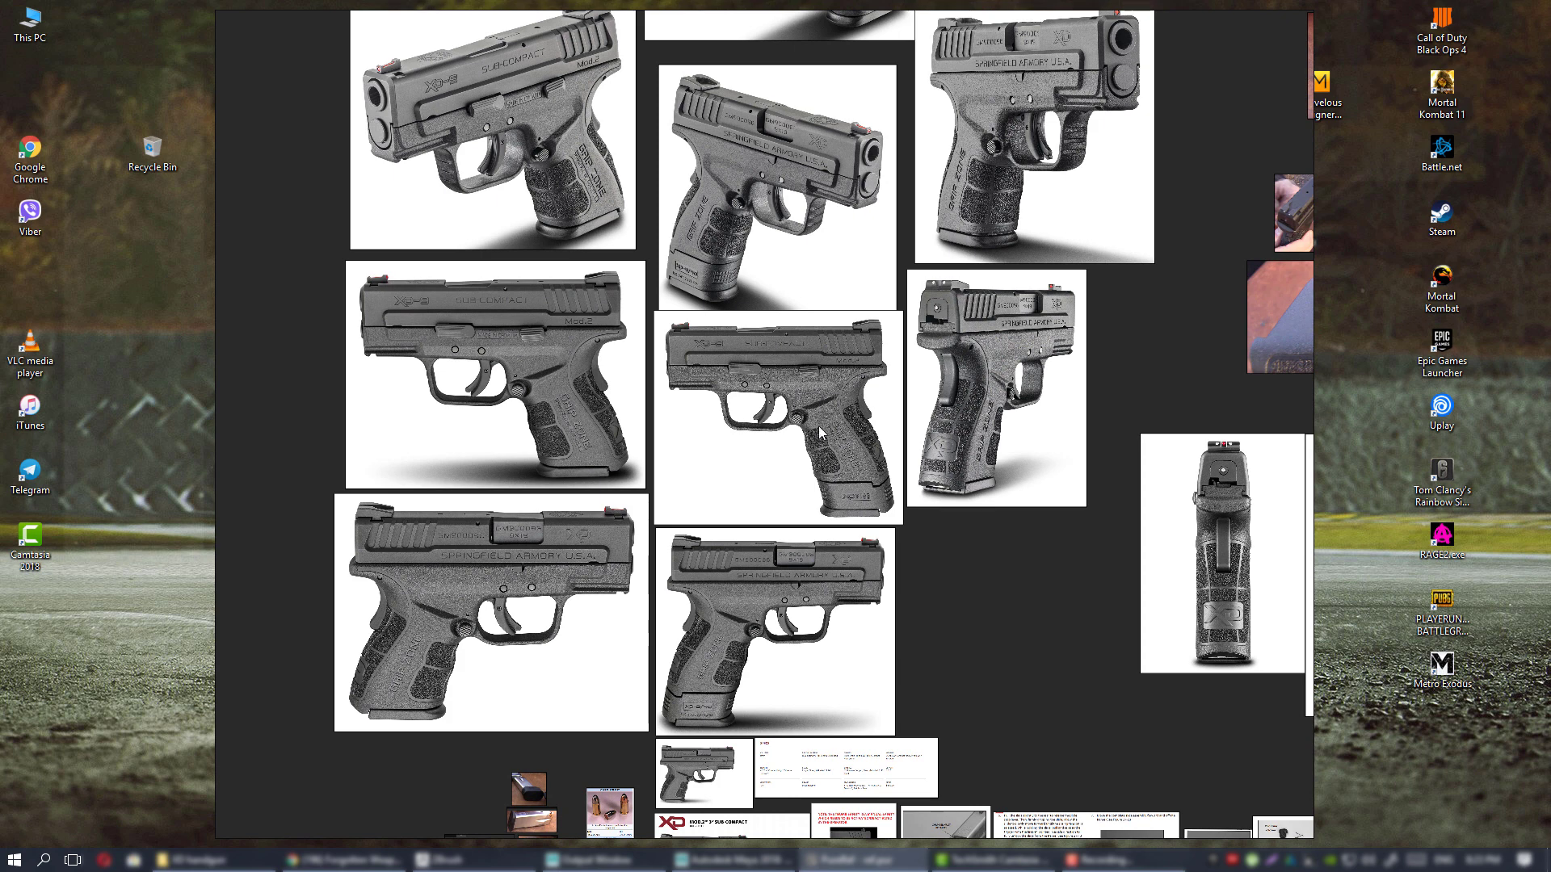
middle_click_drag(783, 477, 813, 409)
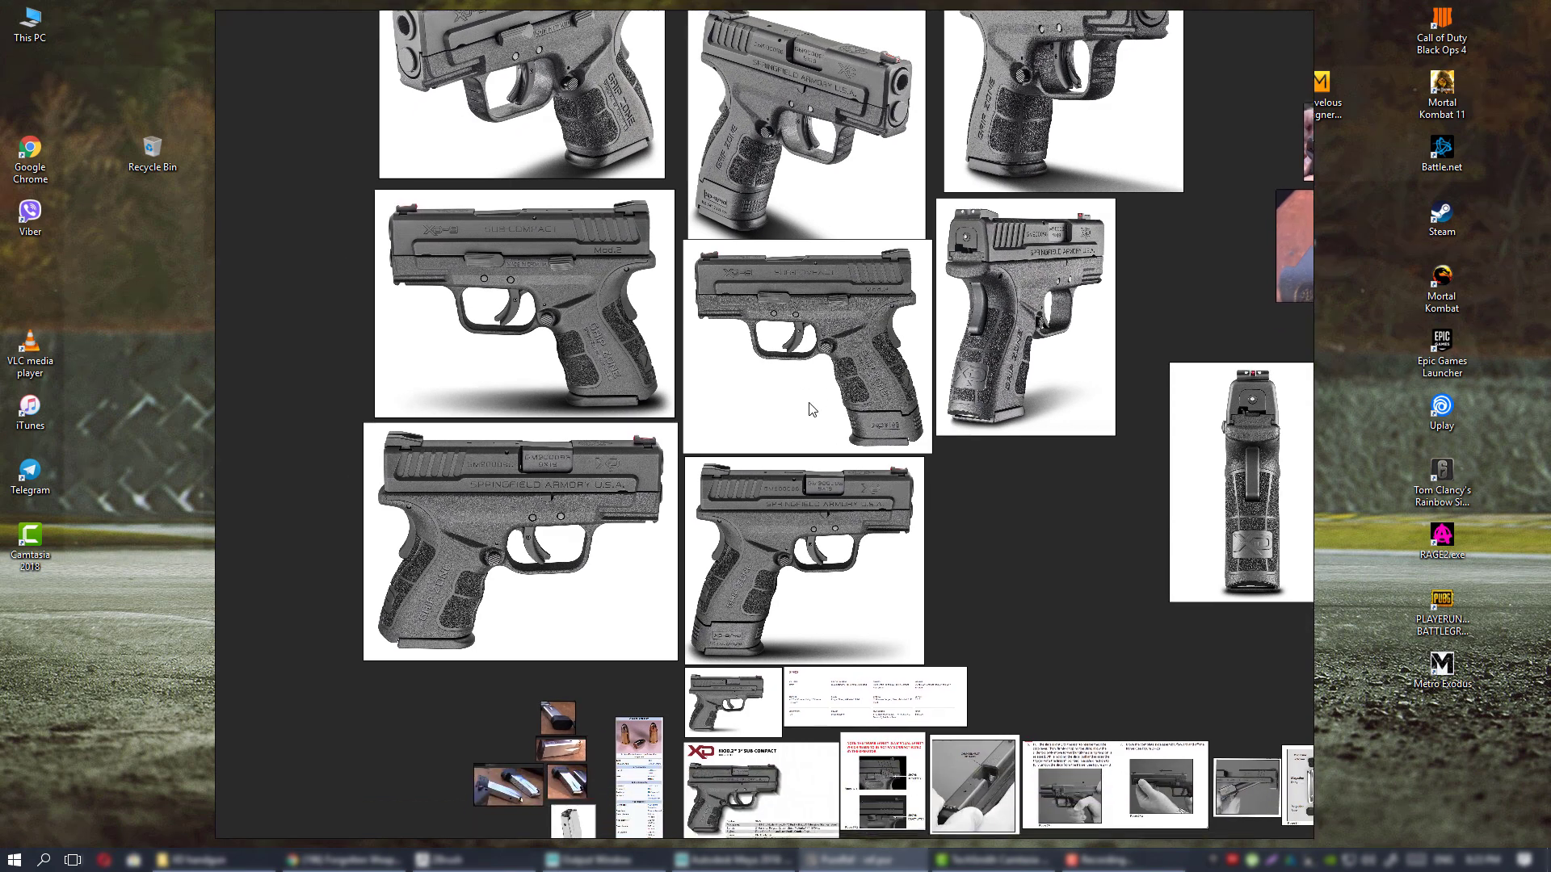
middle_click_drag(801, 486, 802, 535)
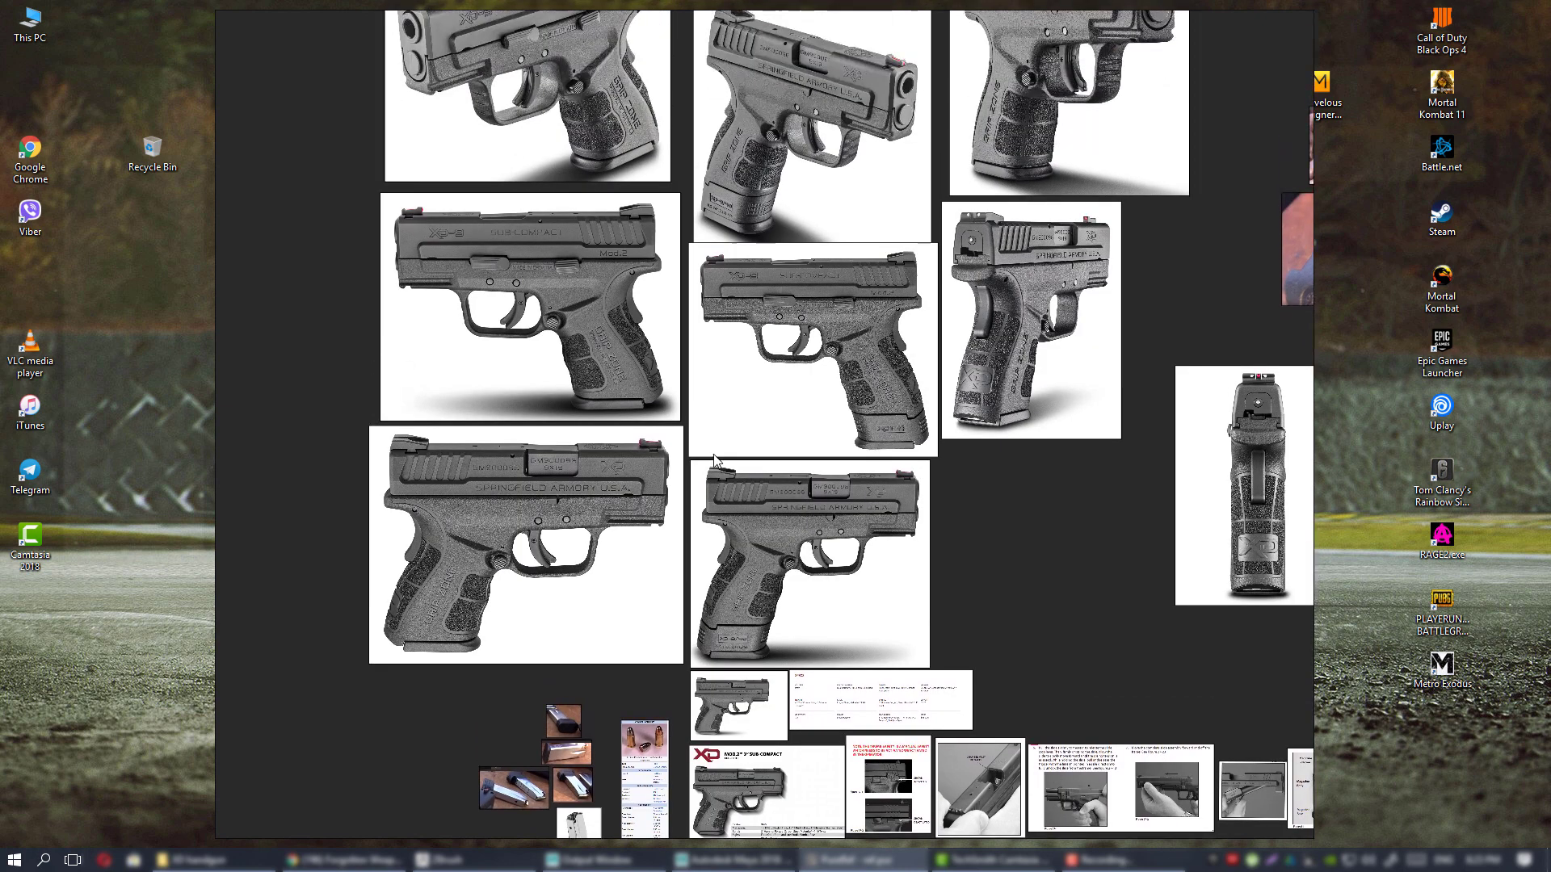
middle_click_drag(822, 458, 803, 547)
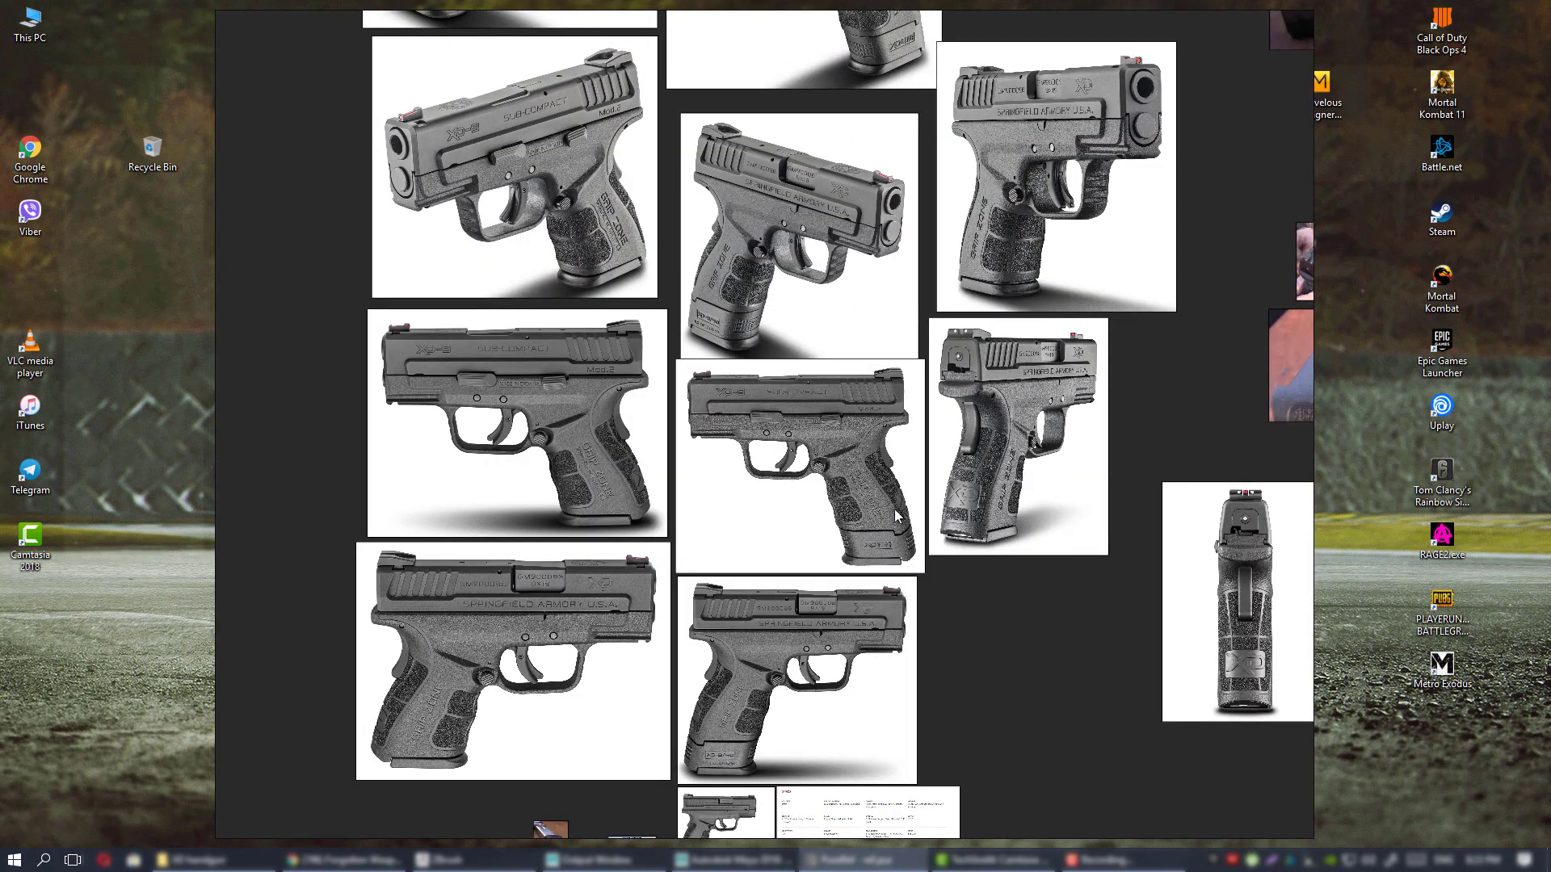
- Examine the slide, frame and grip in the grey pistol's three-quarter views at closer range
middle_click_drag(773, 285, 796, 453)
scroll(796, 453, "up", 2)
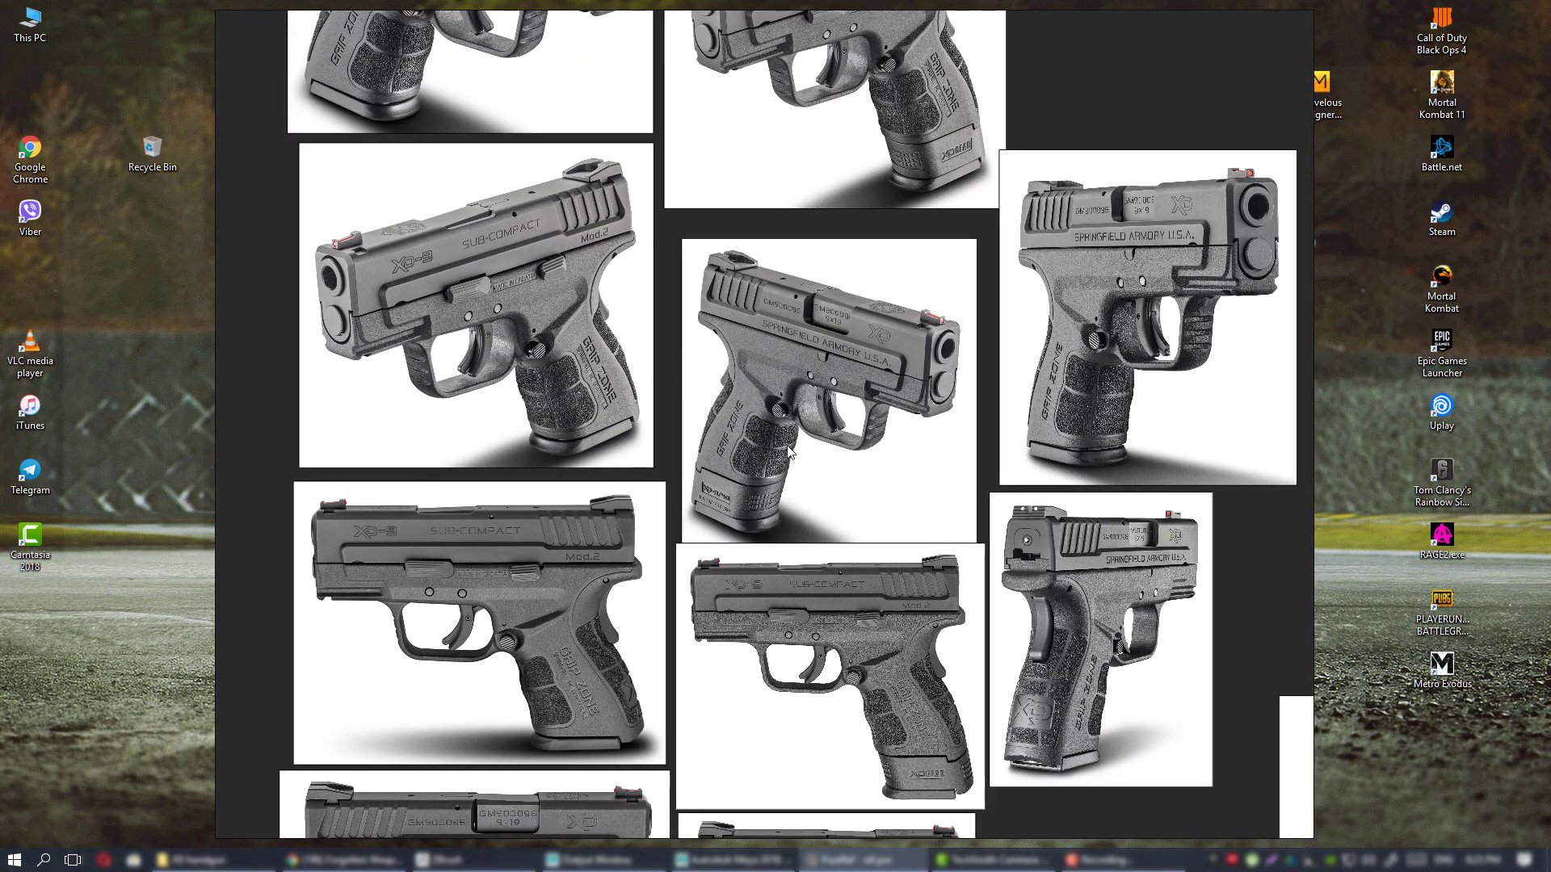
middle_click_drag(856, 455, 854, 613)
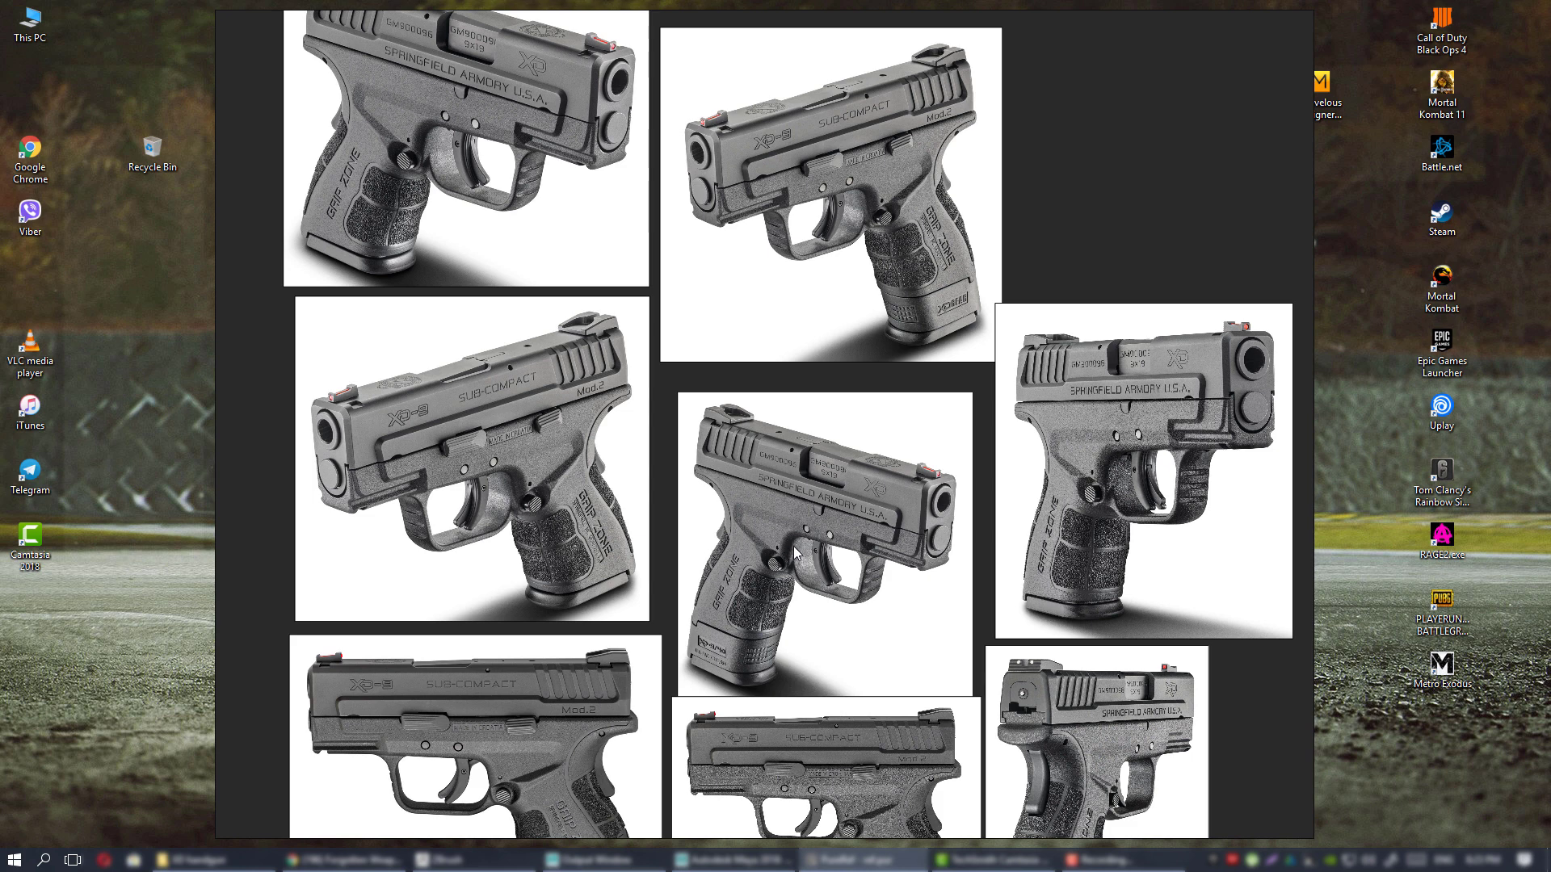
middle_click_drag(780, 560, 821, 500)
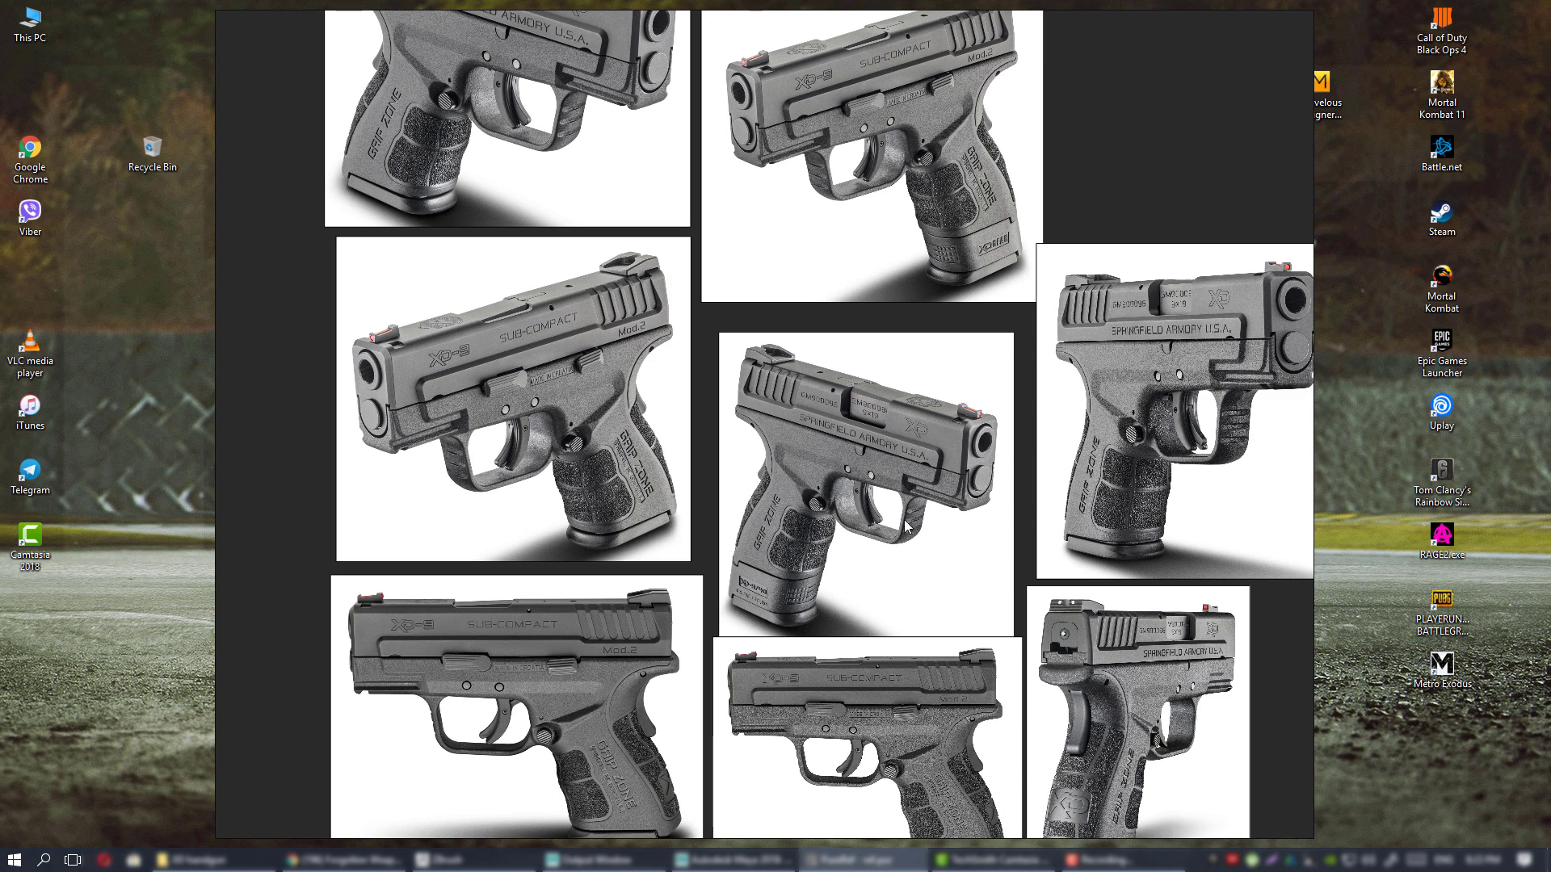
middle_click_drag(906, 527, 874, 534)
scroll(873, 530, "down", 6)
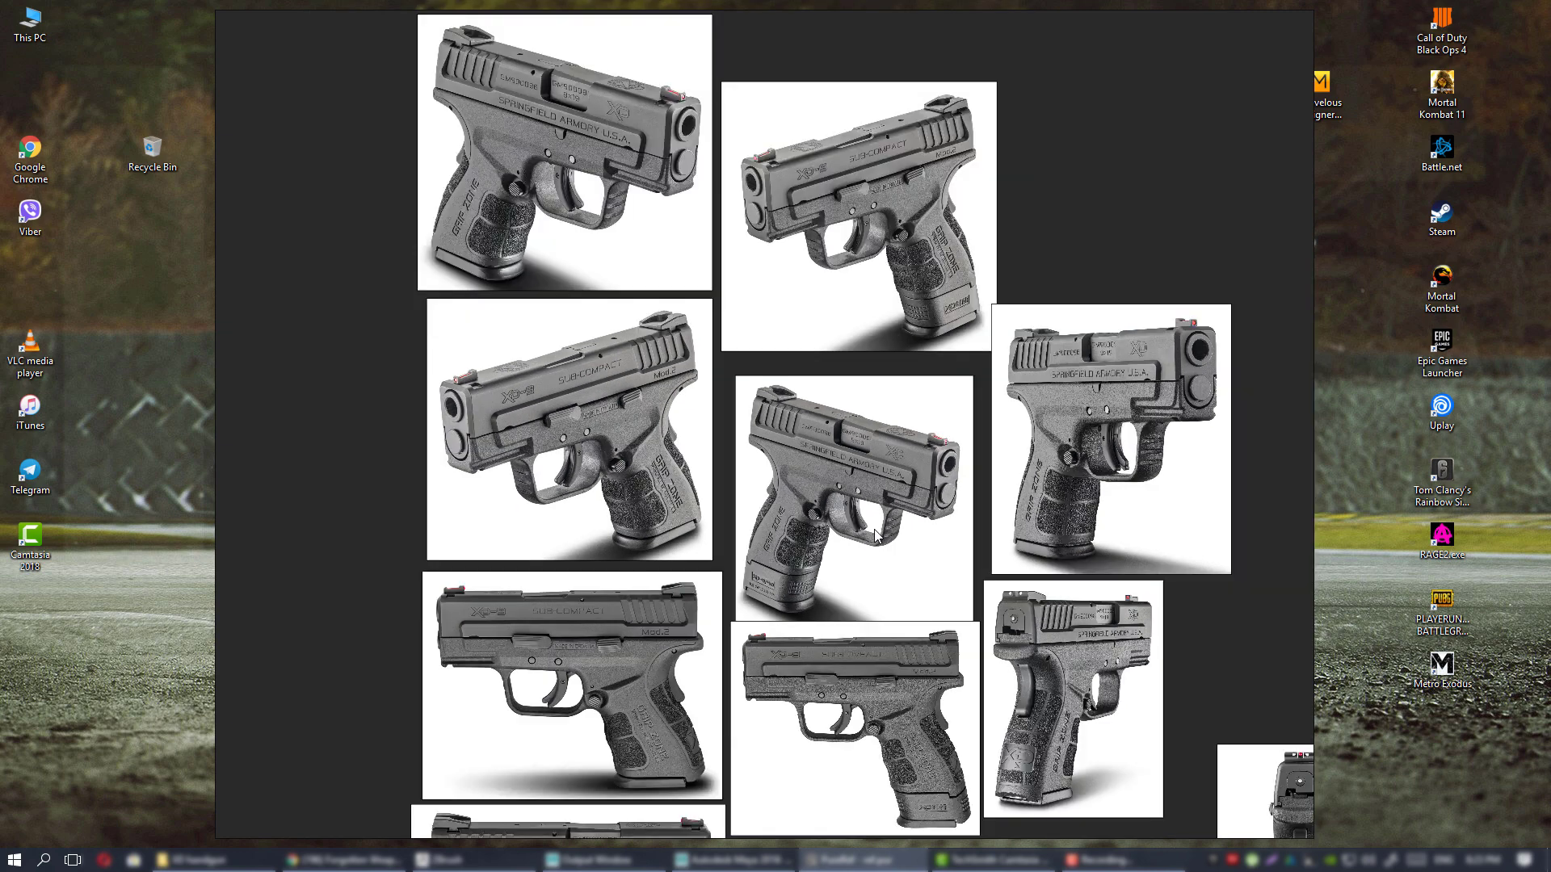
- Read the SPECS sheet covering the pistol's caliber, height, length, grip width and barrel
scroll(843, 521, "up", 8)
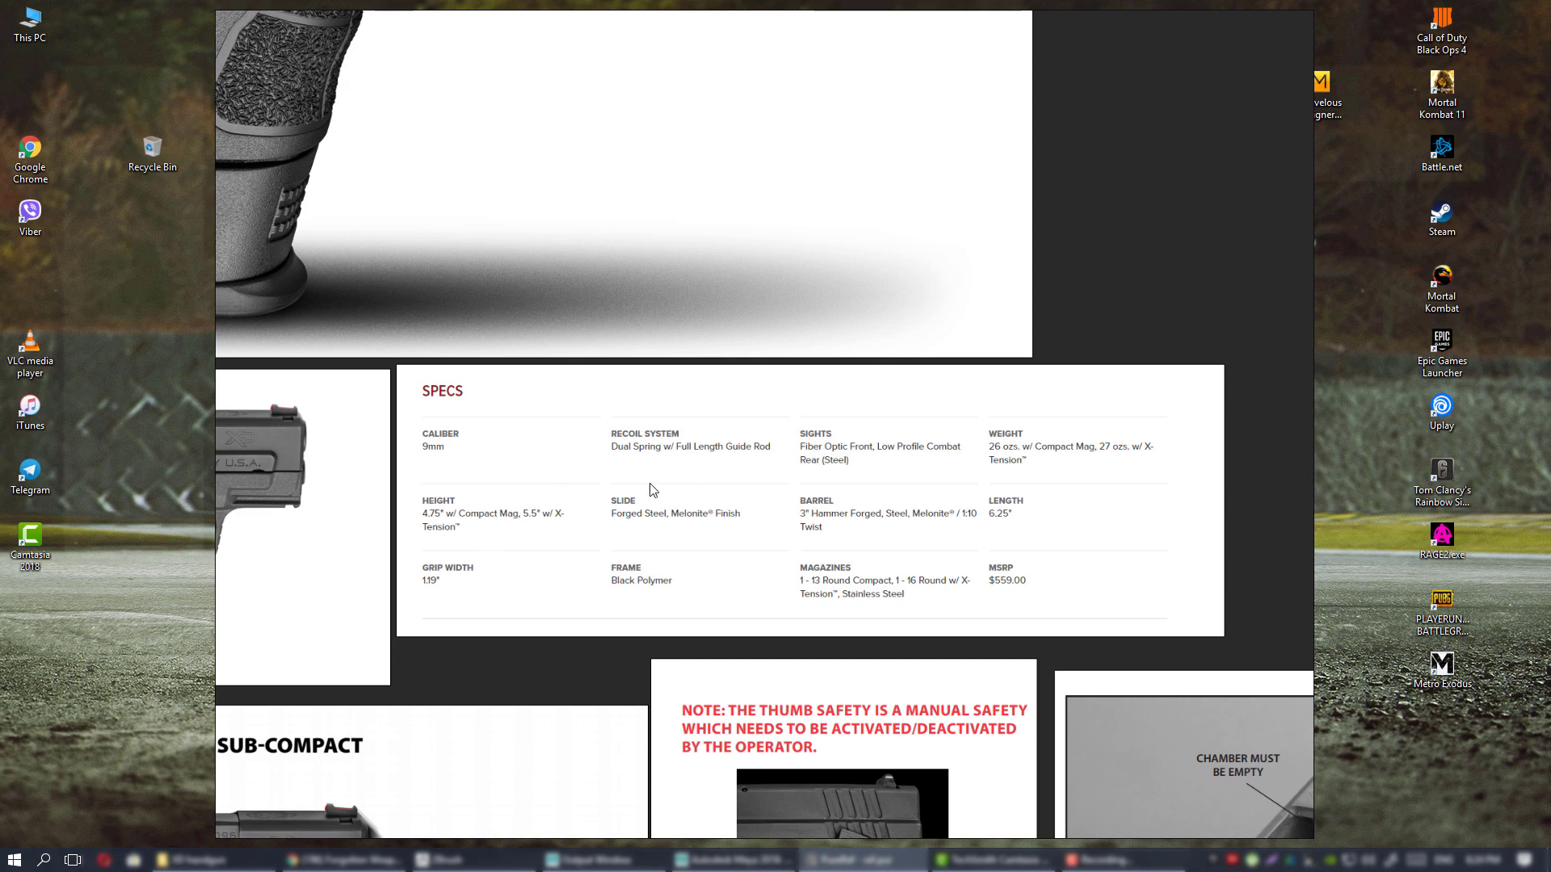
middle_click_drag(502, 411, 749, 494)
scroll(767, 566, "down", 4)
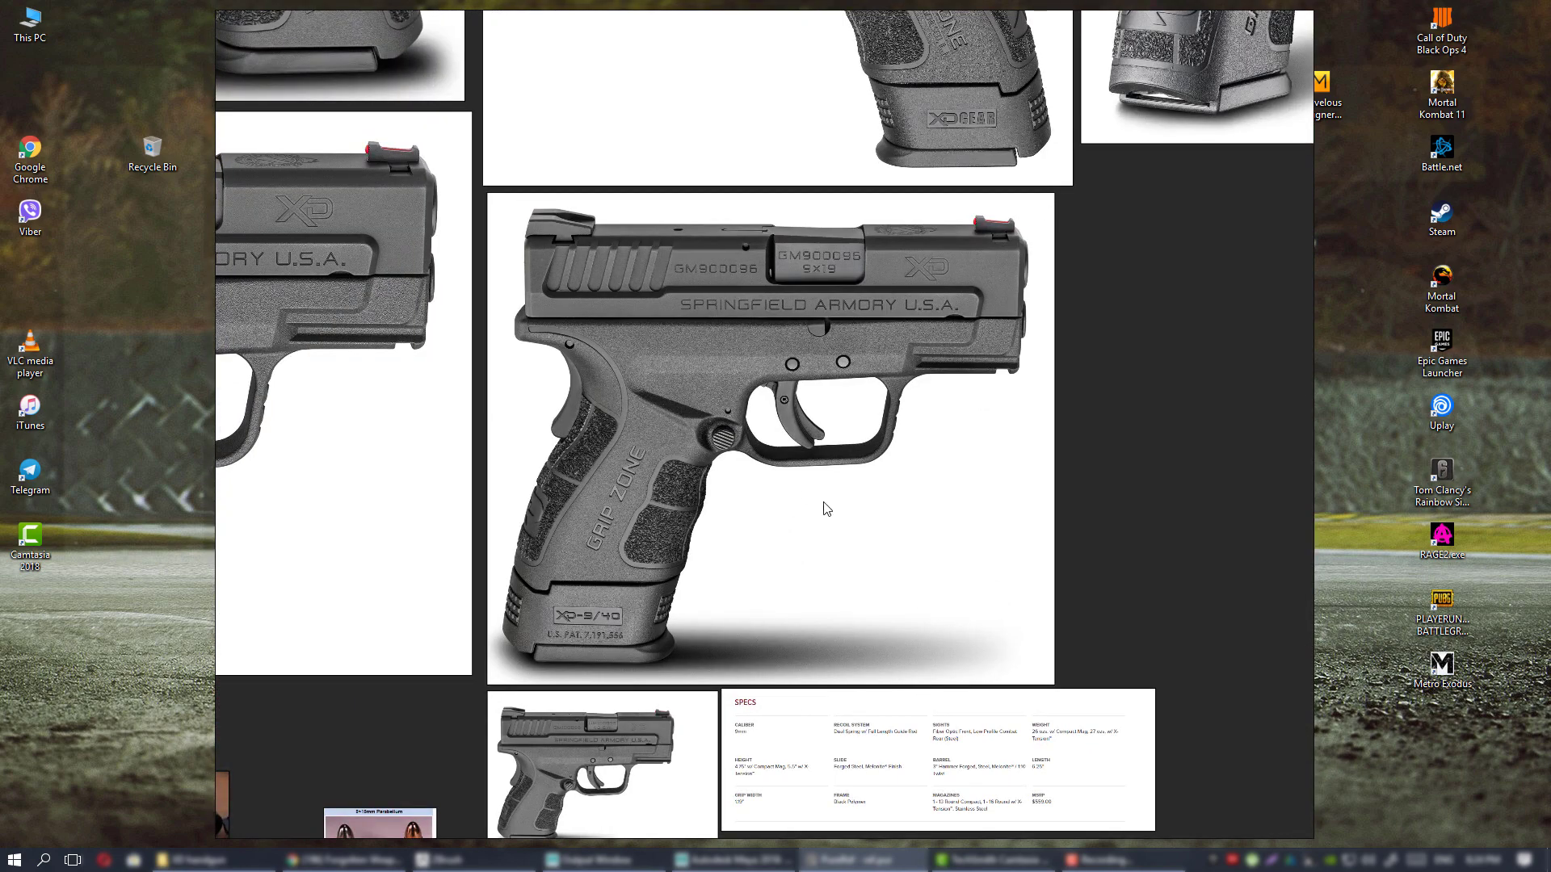
- Inspect the right side profile of the extended-magazine pistol above the SPECS sheet
double_click(824, 509)
scroll(828, 495, "down", 2)
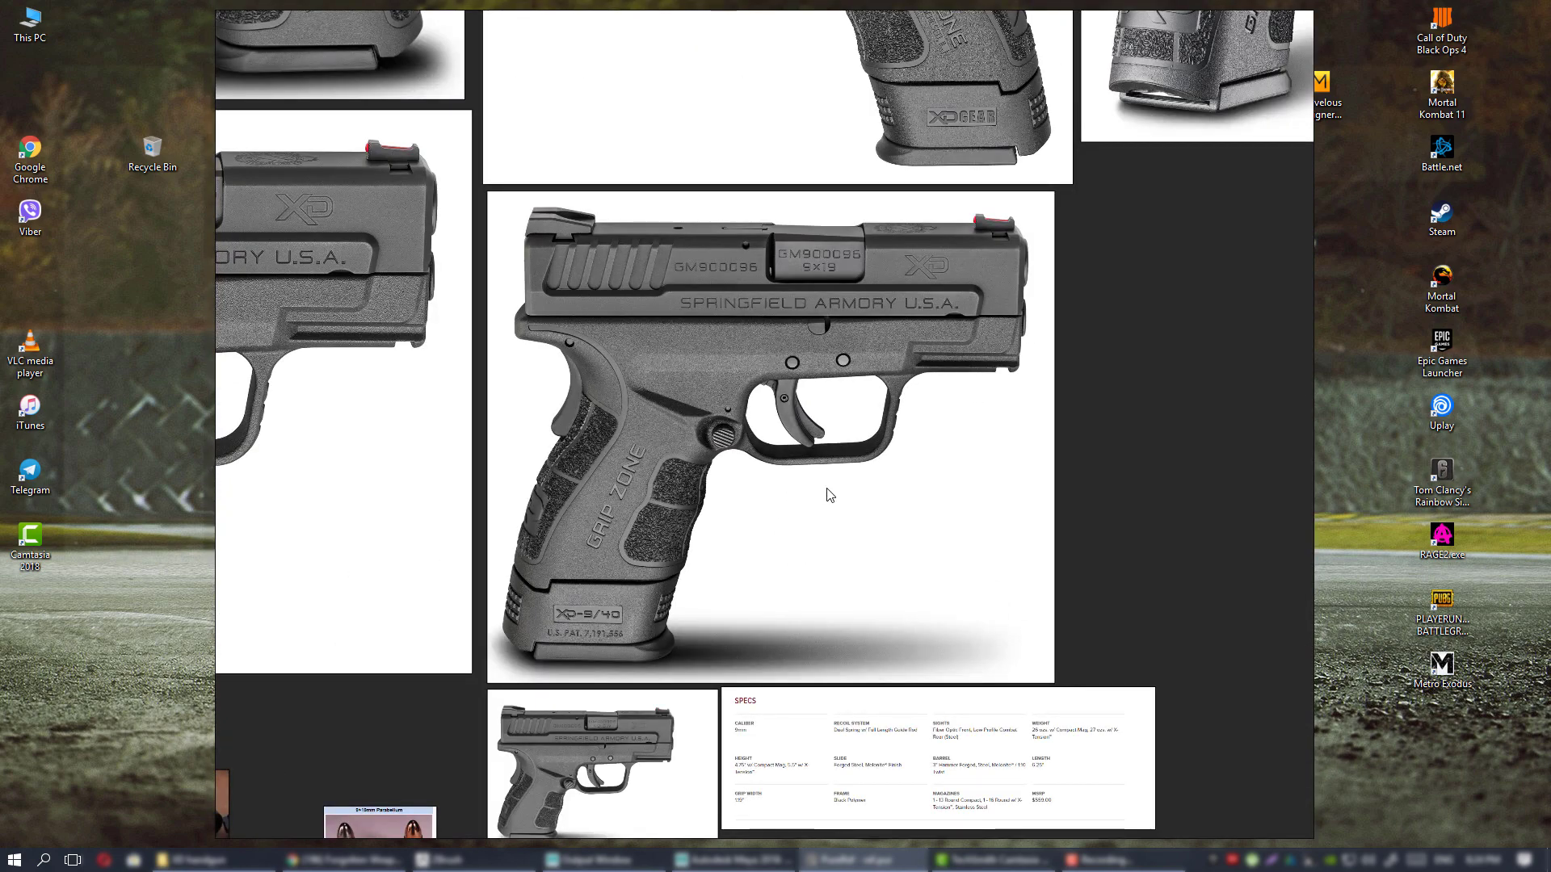
middle_click_drag(711, 445, 755, 488)
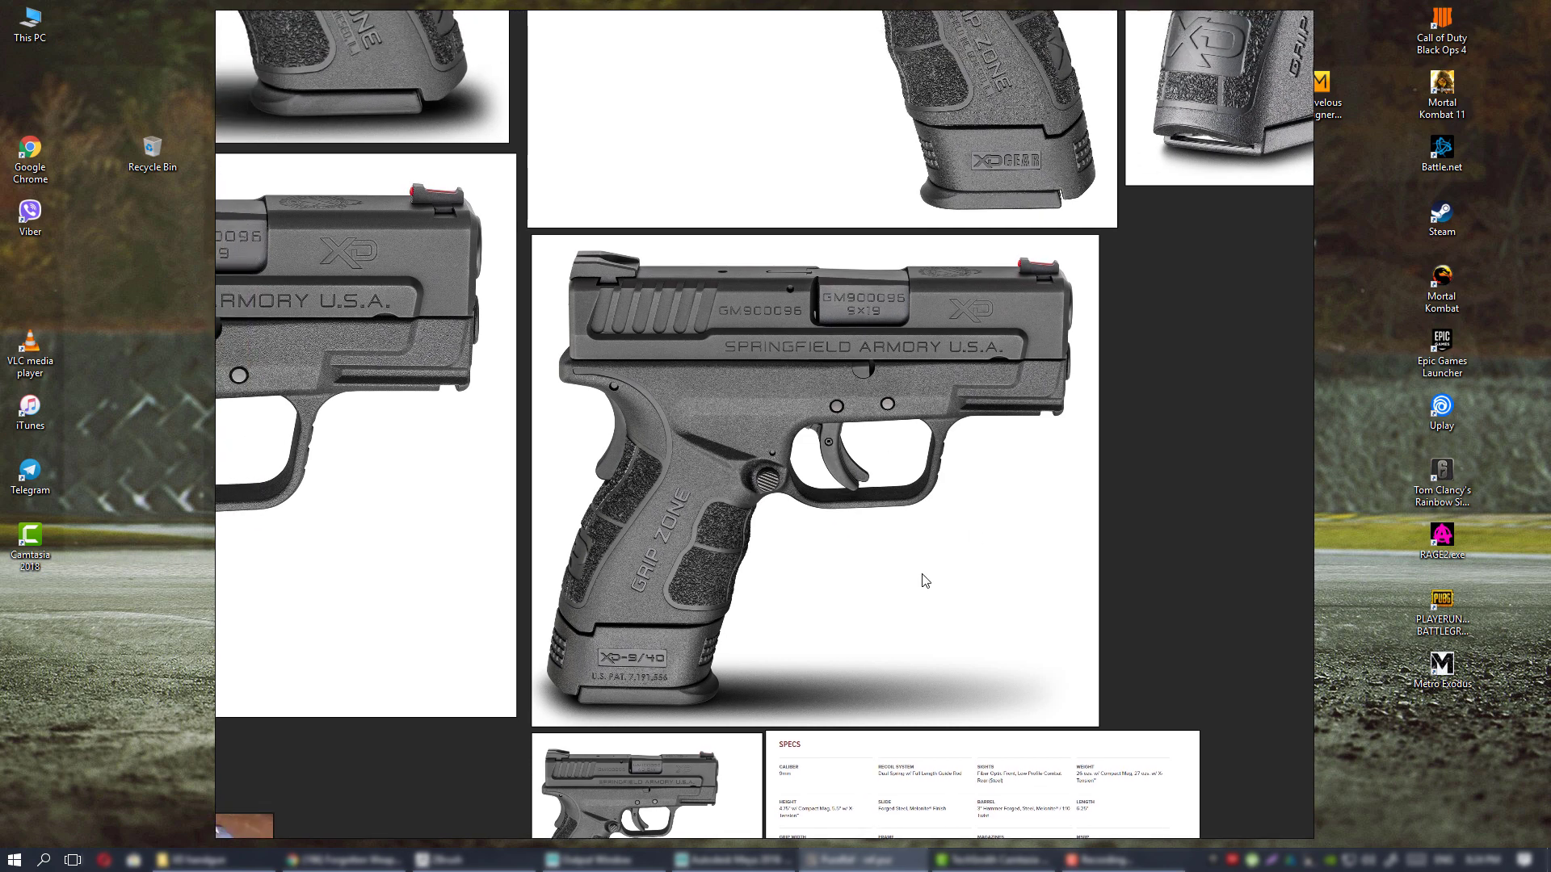
middle_click_drag(852, 535, 840, 483)
scroll(814, 521, "up", 2)
scroll(840, 483, "down", 2)
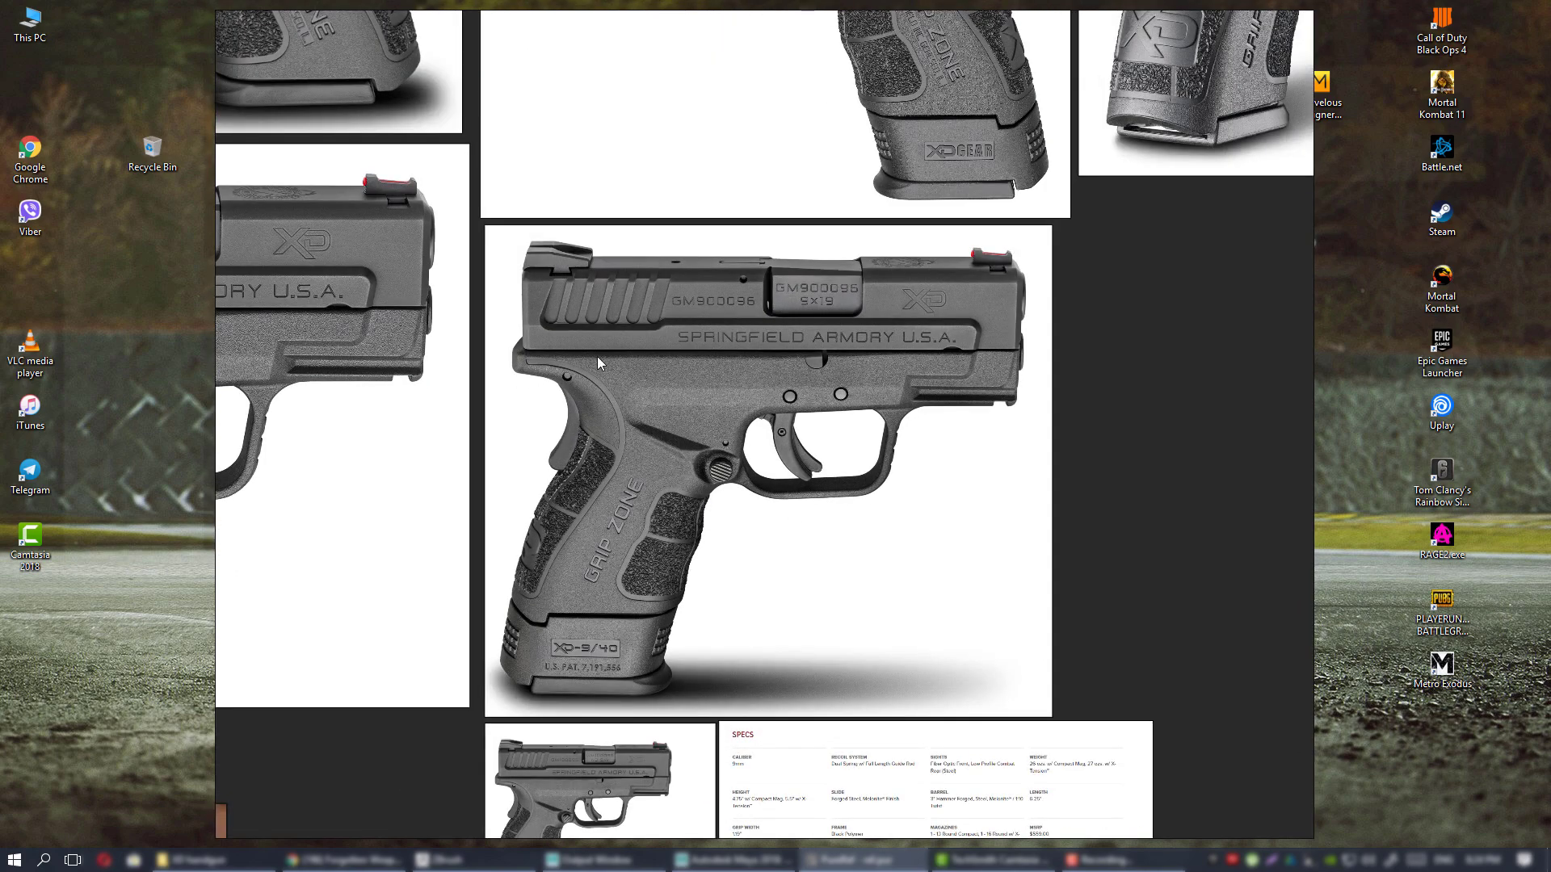
- Inspect the extended-magazine pistol's left side profile alongside the rear three-quarter view
middle_click_drag(548, 284, 777, 565)
scroll(777, 565, "down", 4)
middle_click_drag(904, 509, 688, 614)
scroll(766, 473, "up", 2)
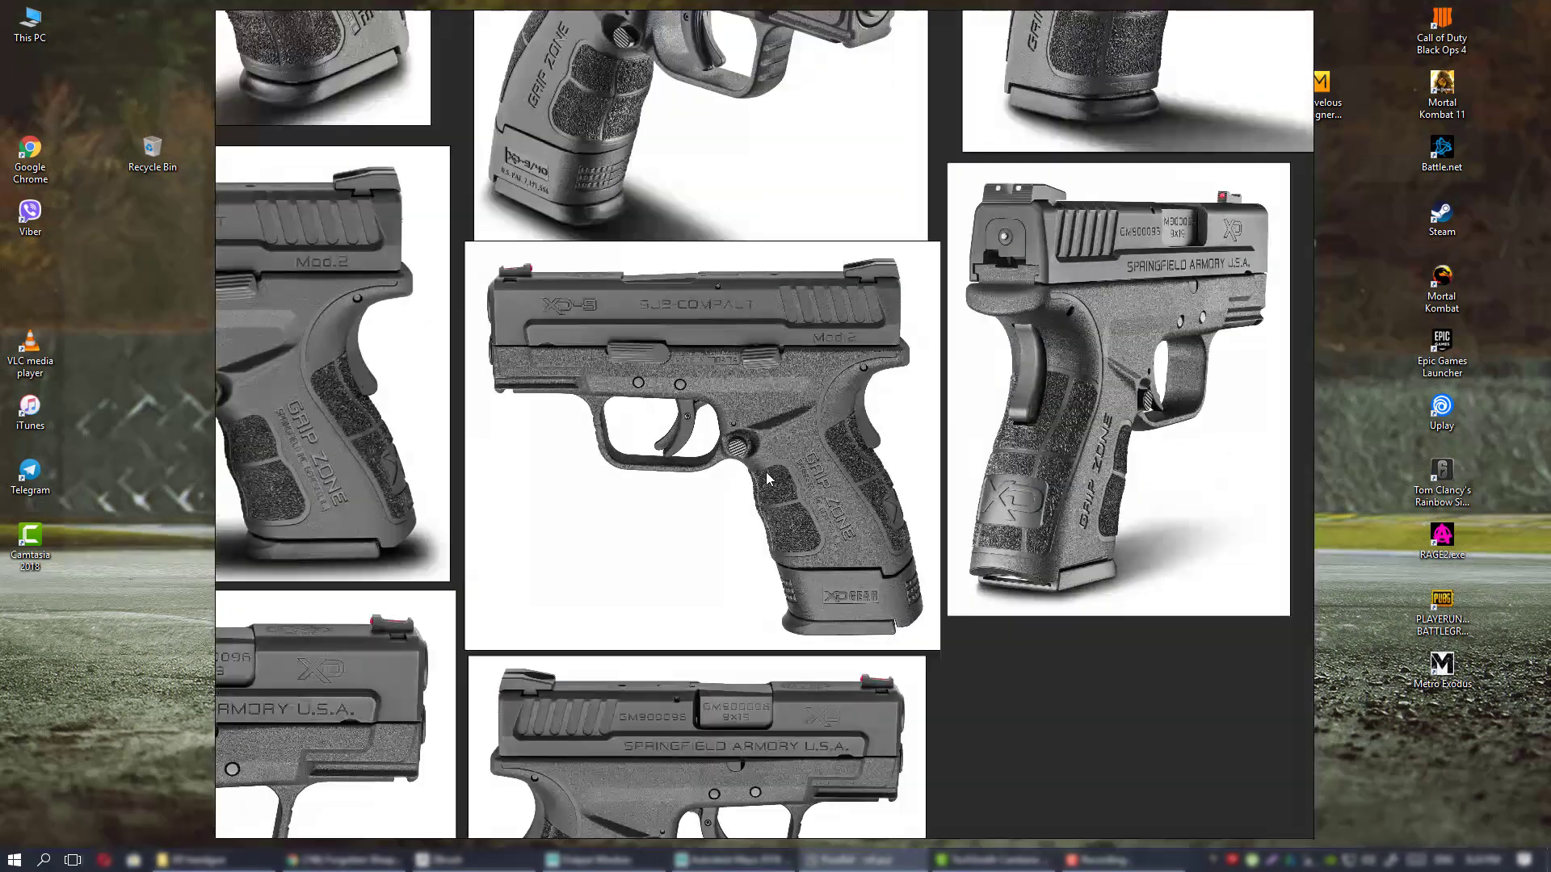
- Compare the left side profiles of the grey pistol with standard and extended magazines, along with its front three-quarter view
middle_click_drag(734, 454, 738, 454)
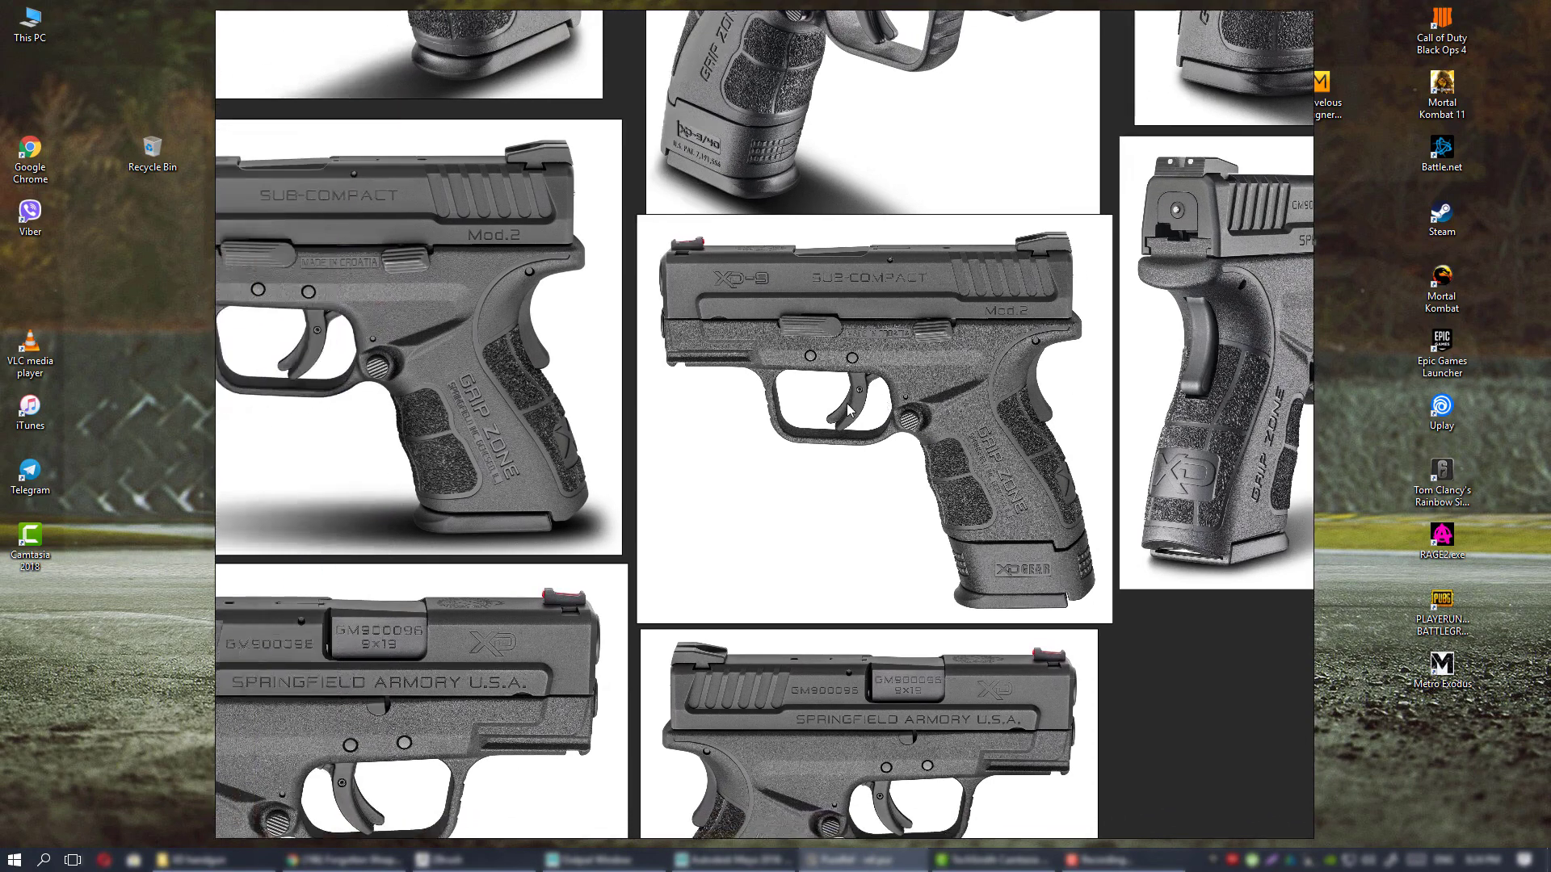
middle_click_drag(688, 436, 856, 503)
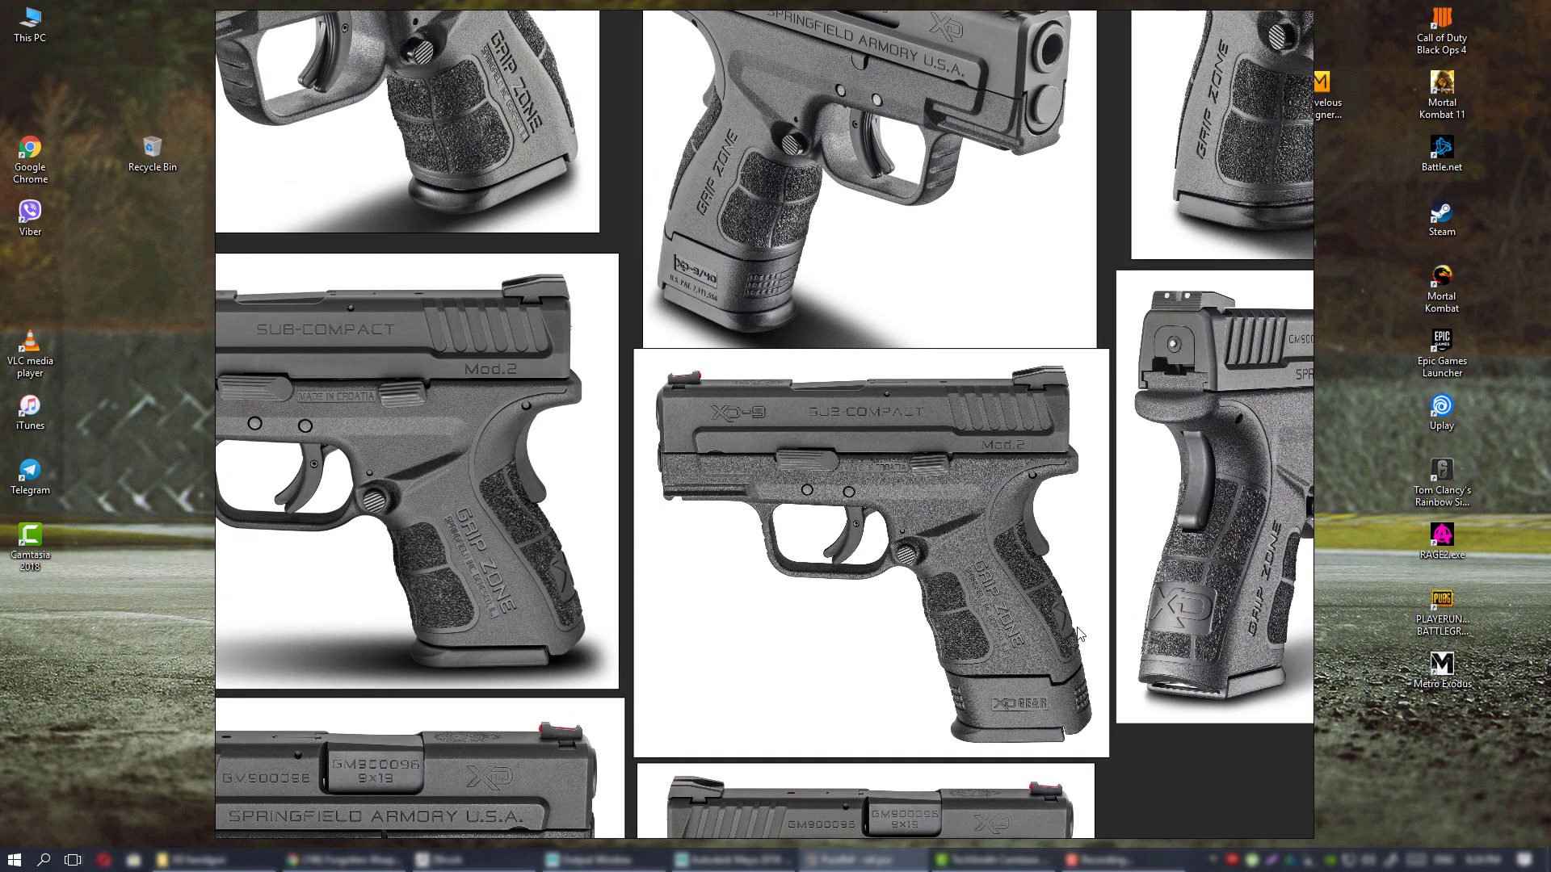
middle_click_drag(558, 389, 877, 421)
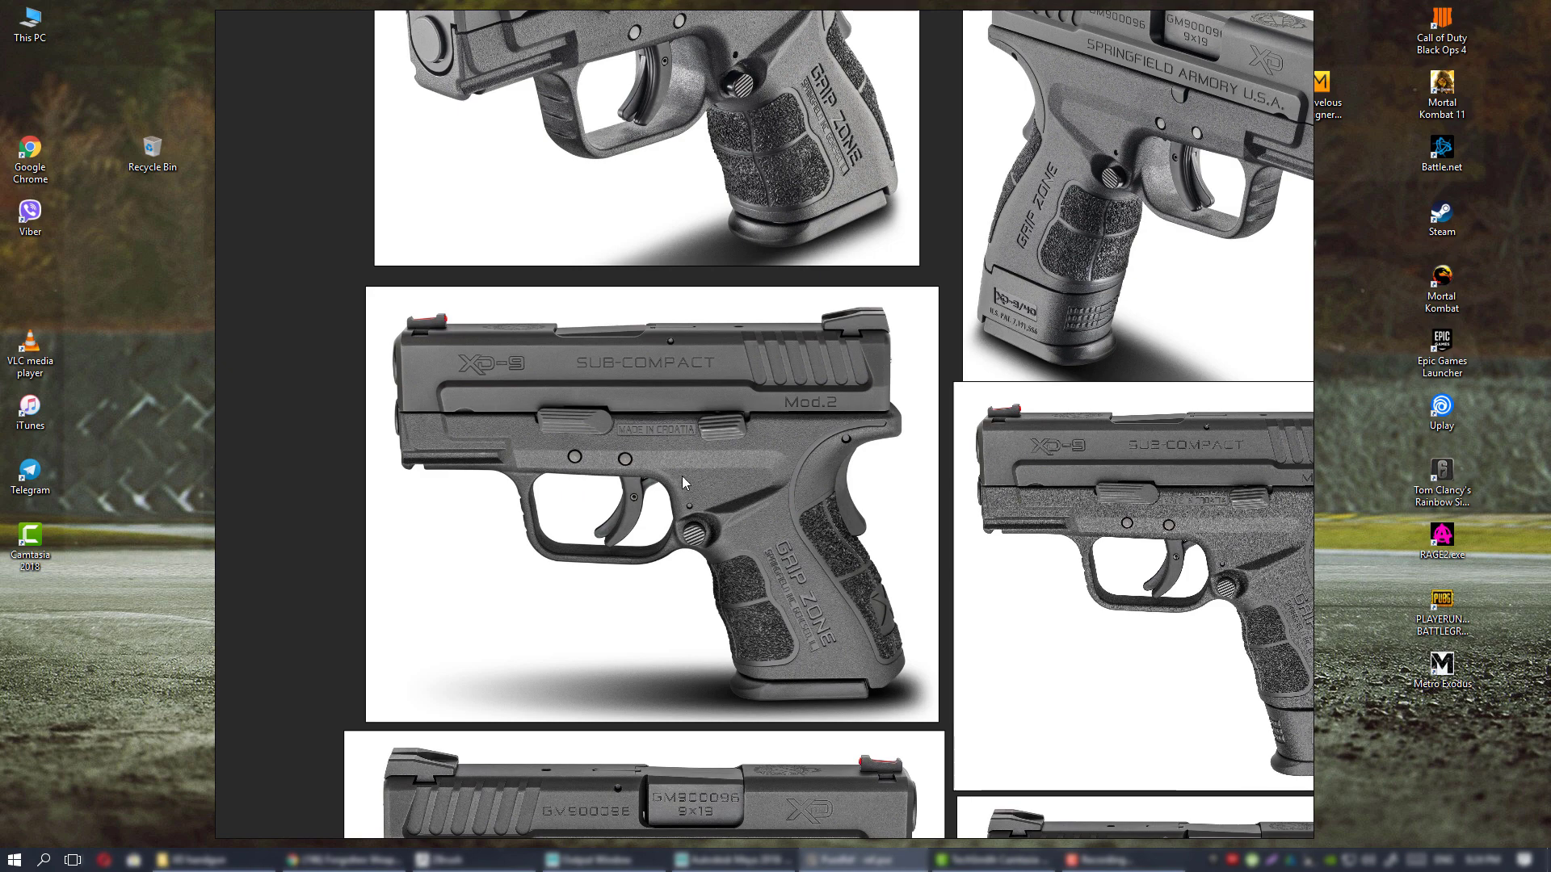
middle_click_drag(755, 449, 714, 737)
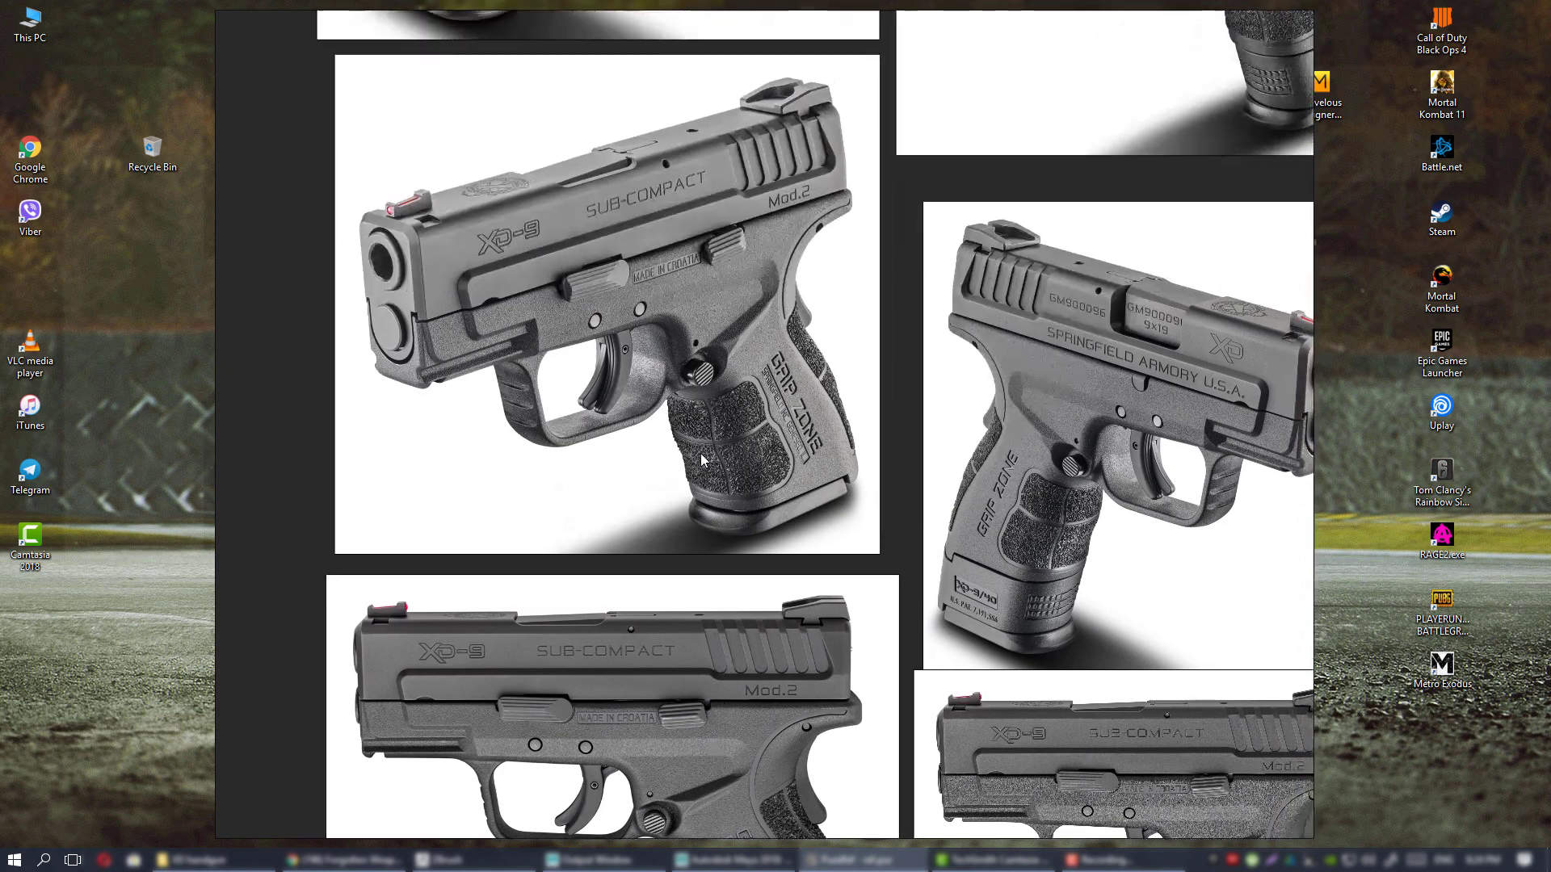
middle_click_drag(814, 478, 445, 212)
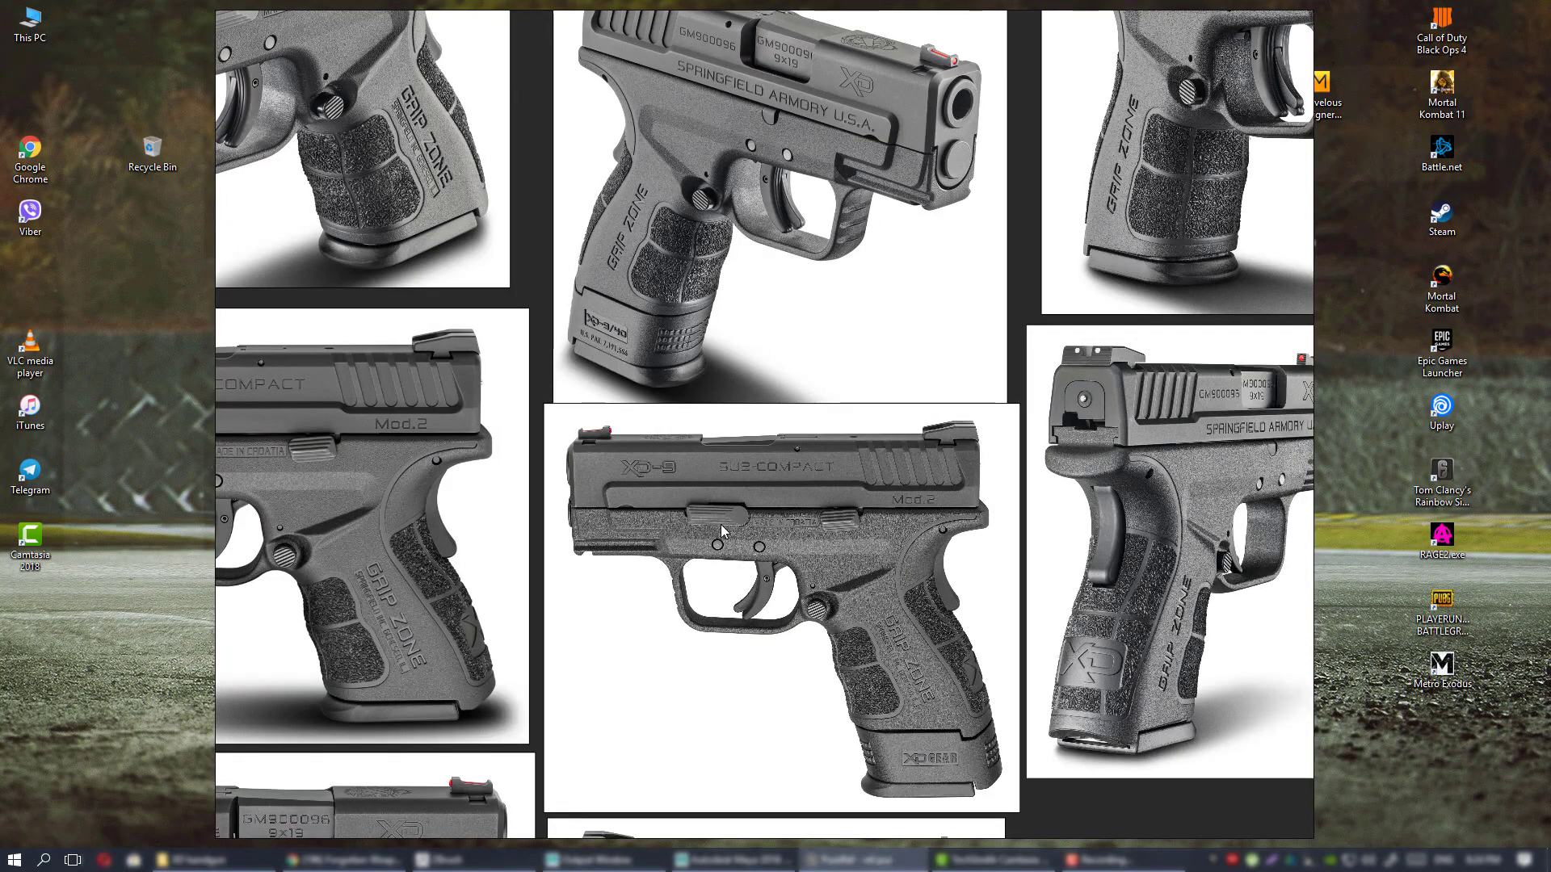
- Examine the slide, frame and grip in the extended-magazine pistol's left side profile at closer range
scroll(720, 525, "up", 2)
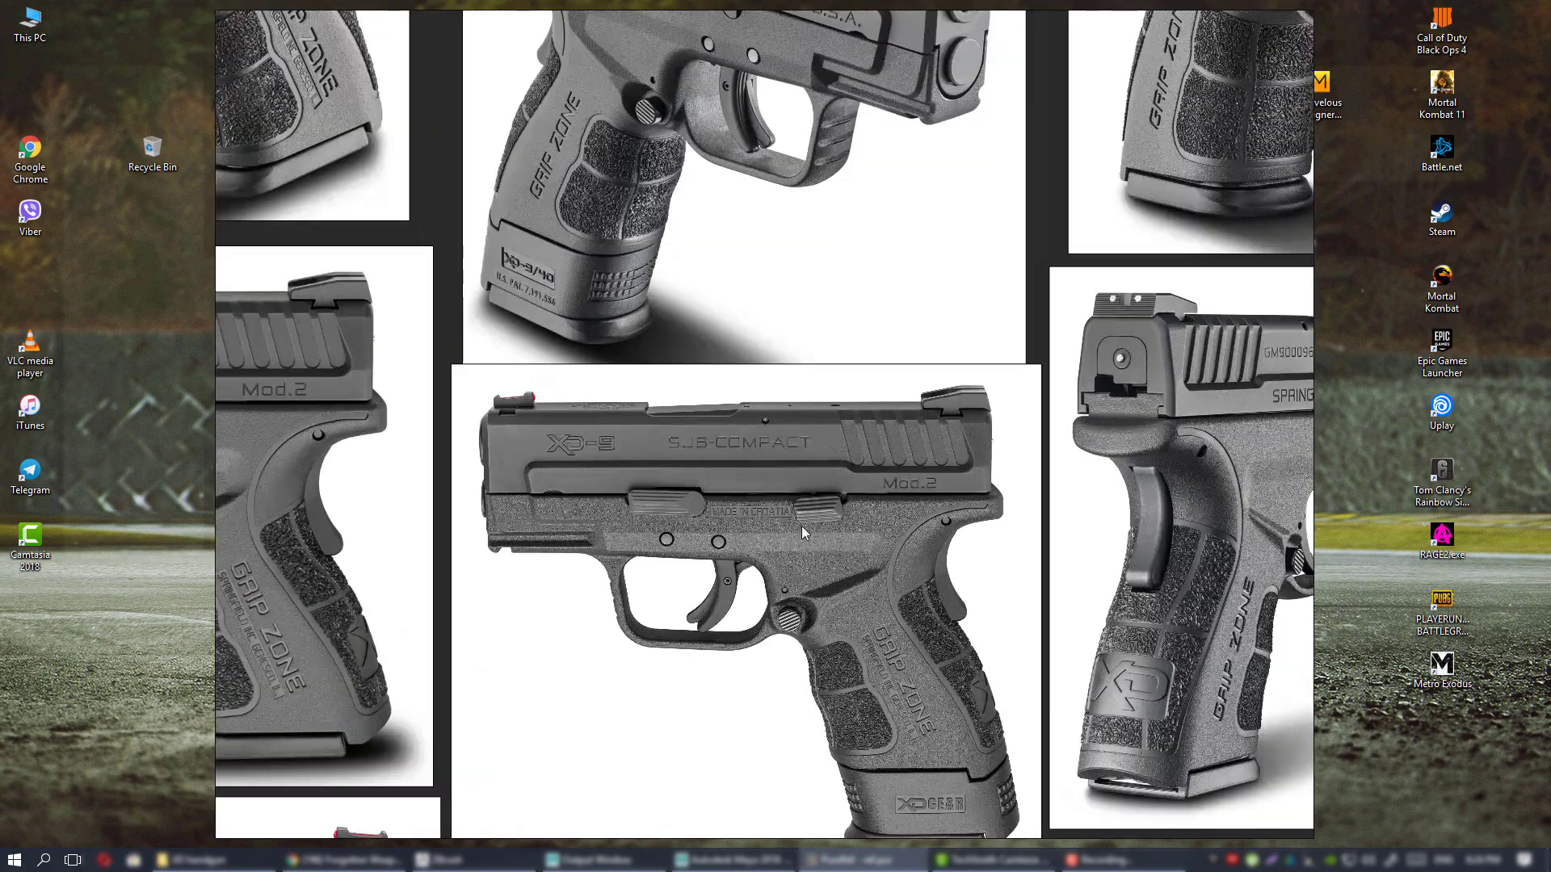
middle_click_drag(802, 526, 743, 404)
scroll(767, 396, "up", 1)
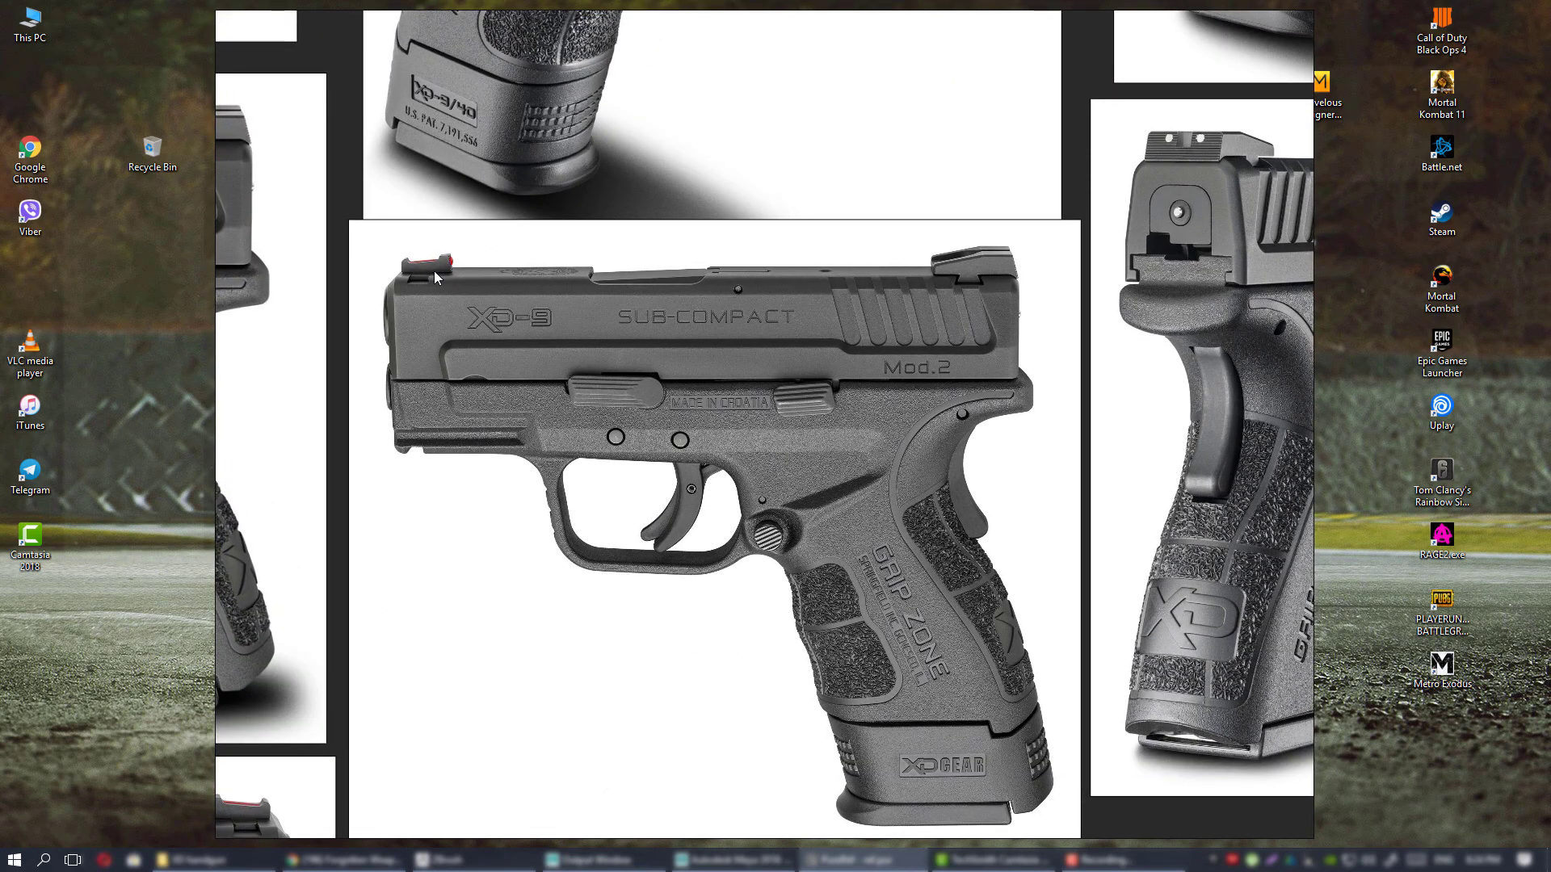
middle_click_drag(515, 375, 580, 350)
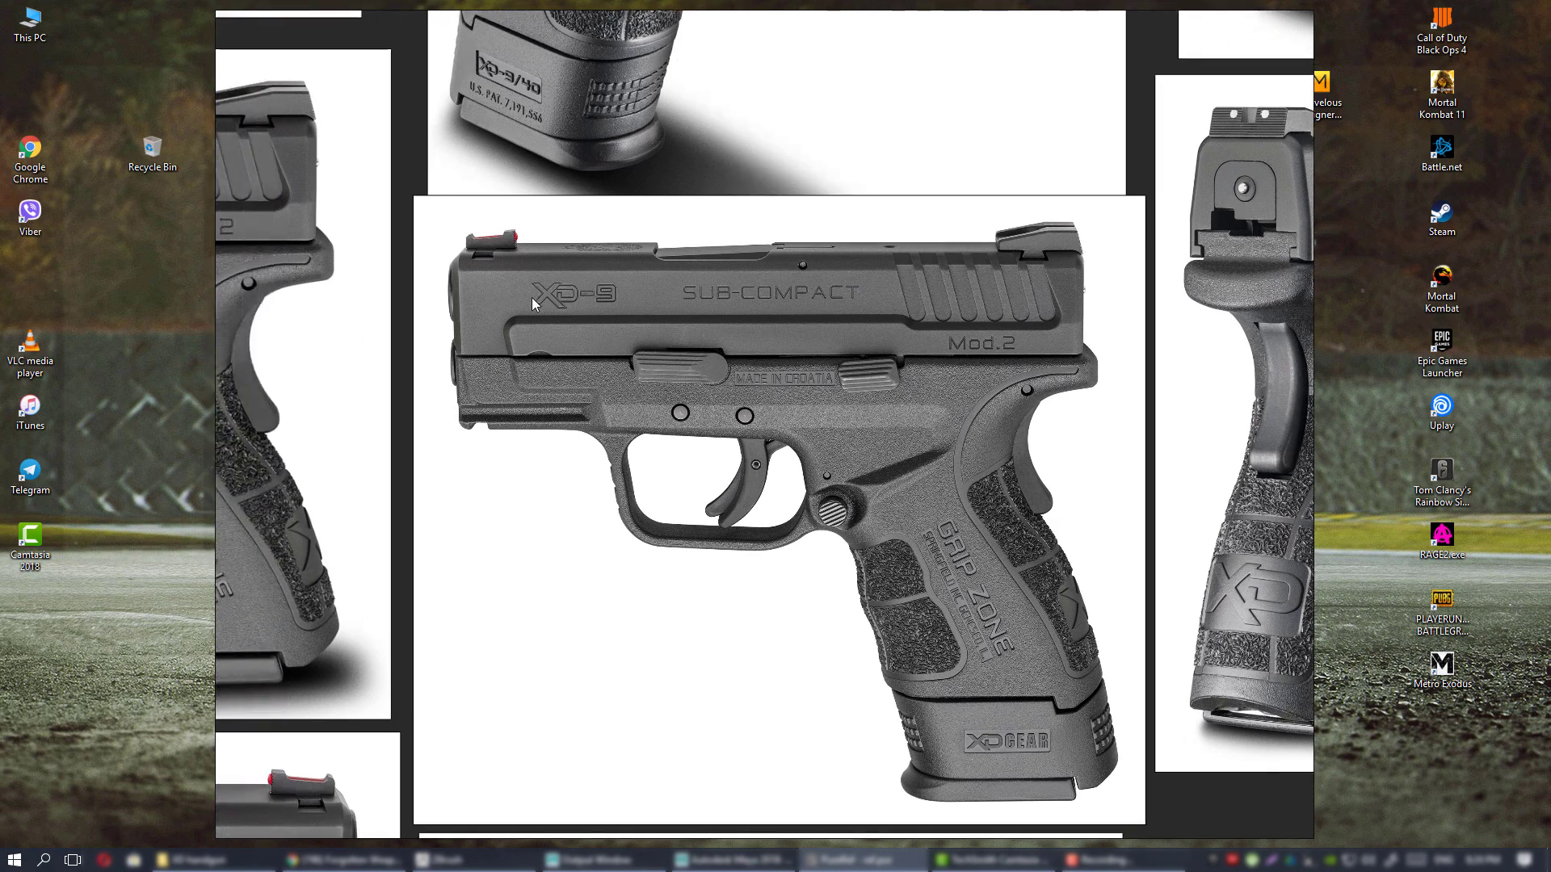
middle_click_drag(532, 298, 623, 313)
scroll(624, 313, "down", 5)
middle_click_drag(716, 394, 605, 457)
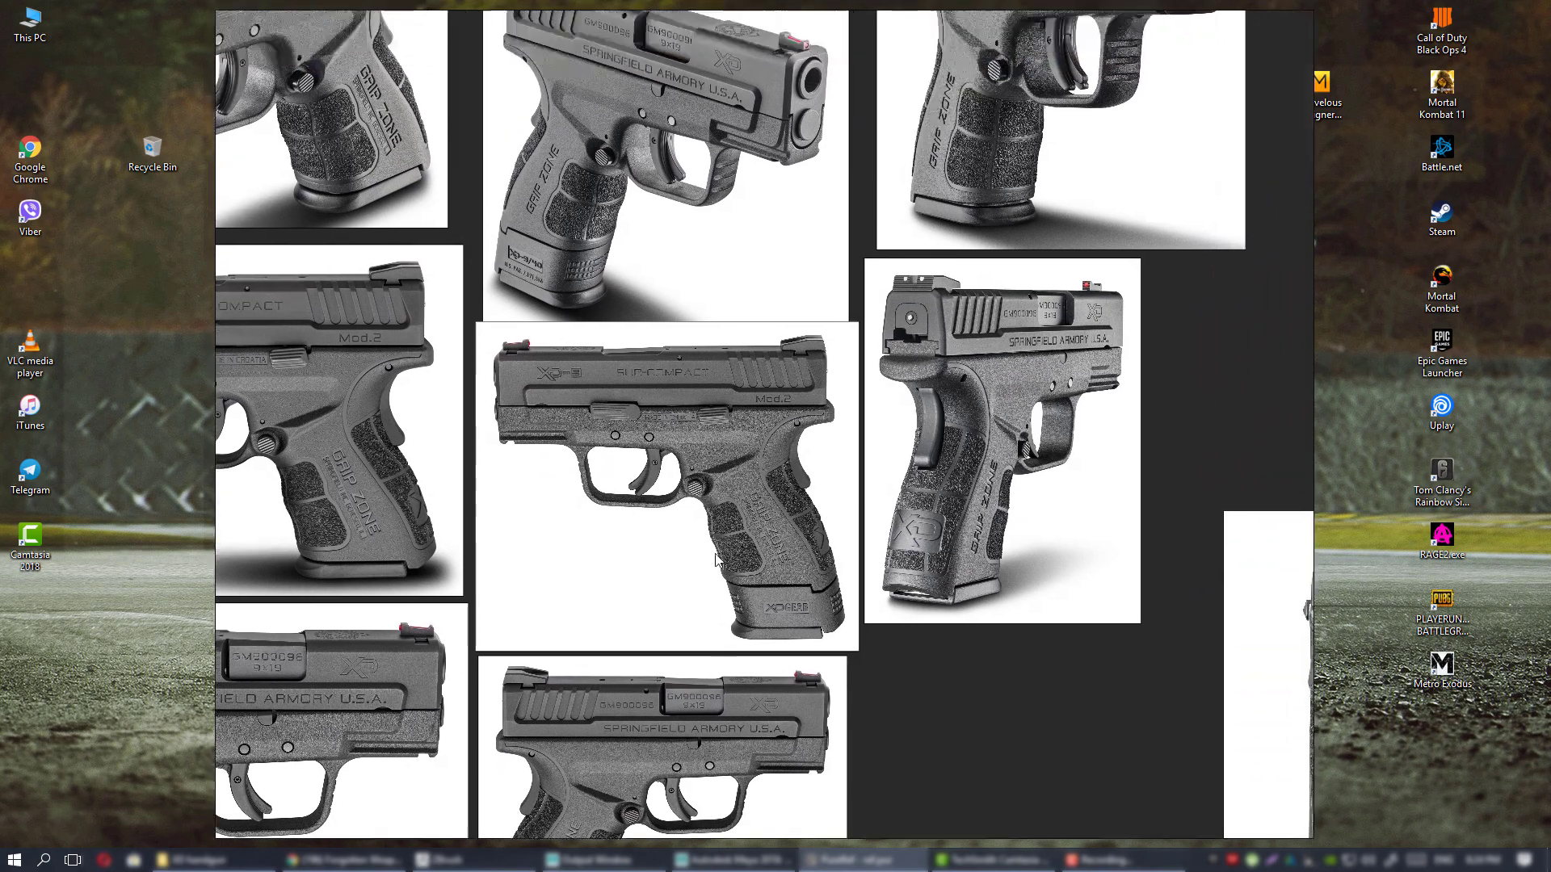
- Inspect the photo of the tan-framed pistol lying on the tree stump at close range
middle_click_drag(636, 146, 744, 524)
scroll(743, 523, "down", 4)
middle_click_drag(970, 235, 889, 470)
middle_click_drag(1009, 503, 725, 563)
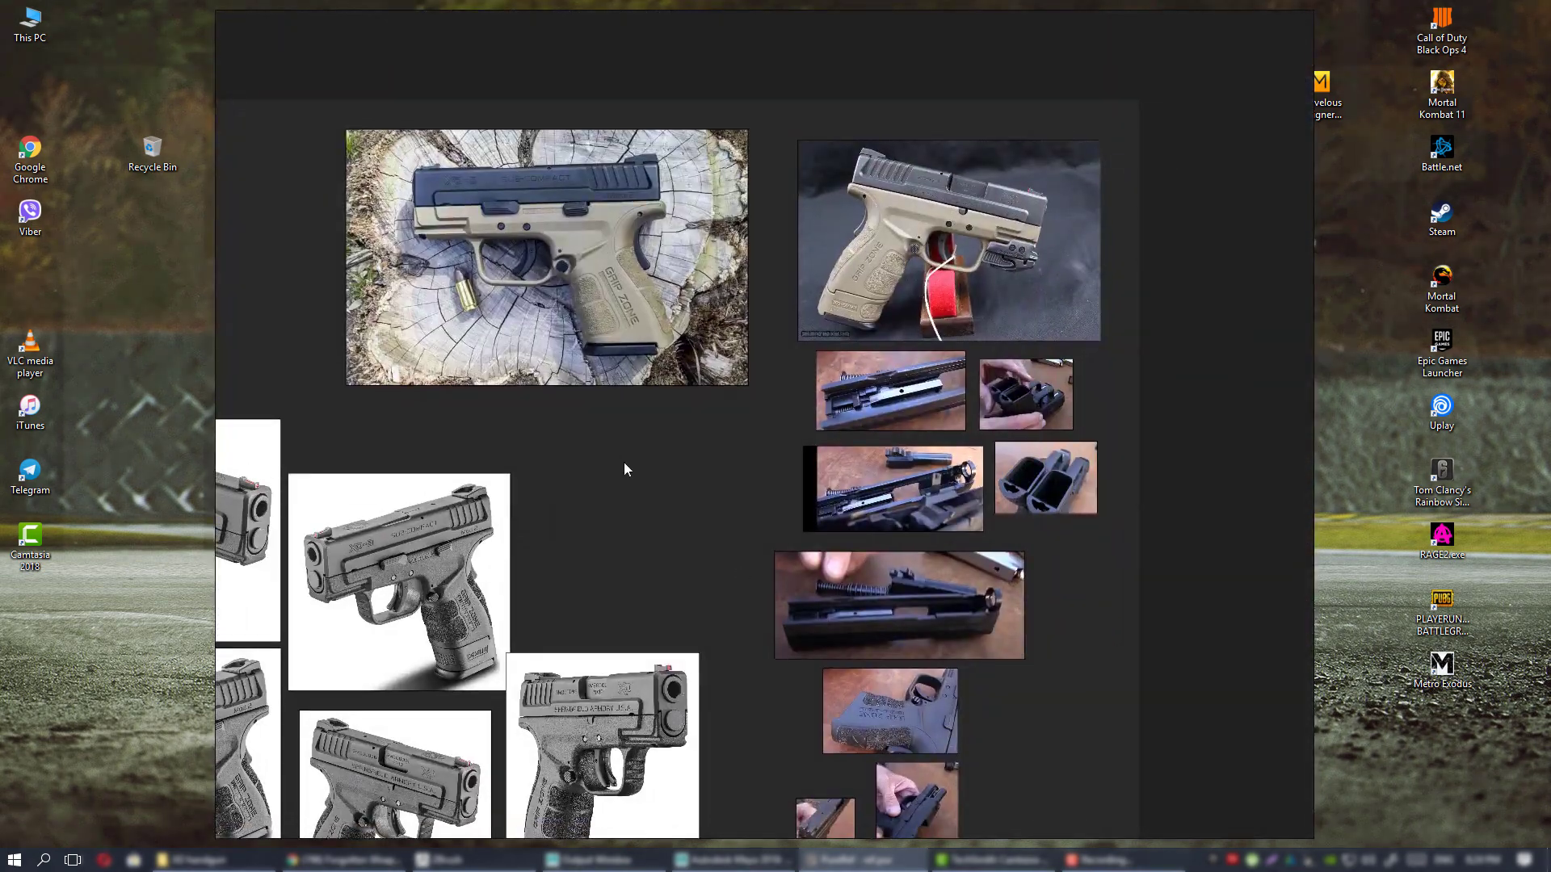
middle_click_drag(483, 143, 585, 284)
scroll(584, 284, "up", 5)
scroll(685, 366, "up", 2)
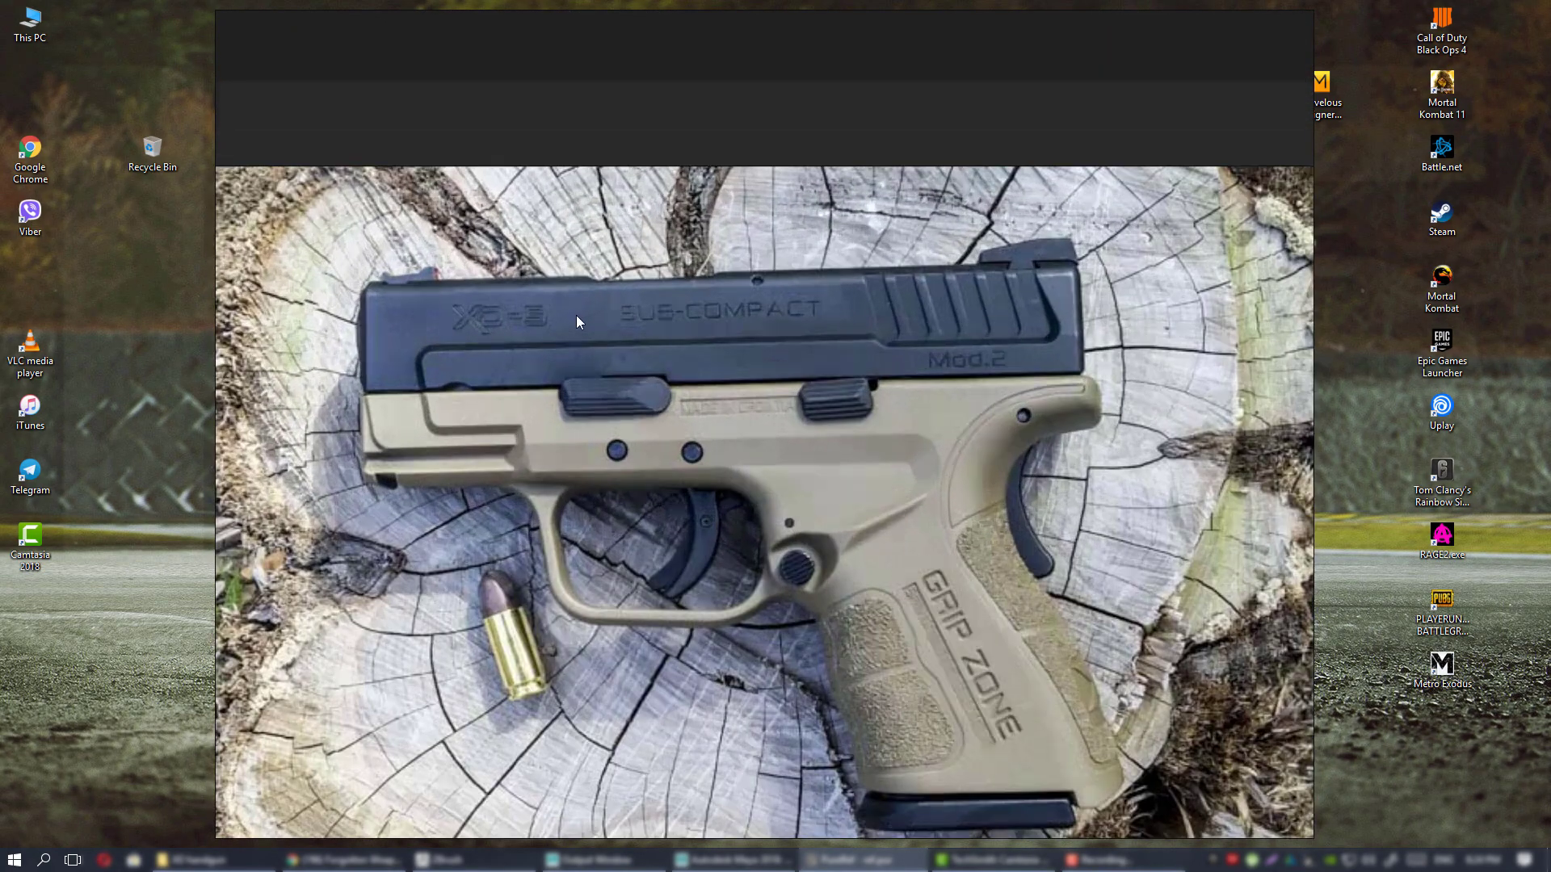
scroll(628, 361, "down", 5)
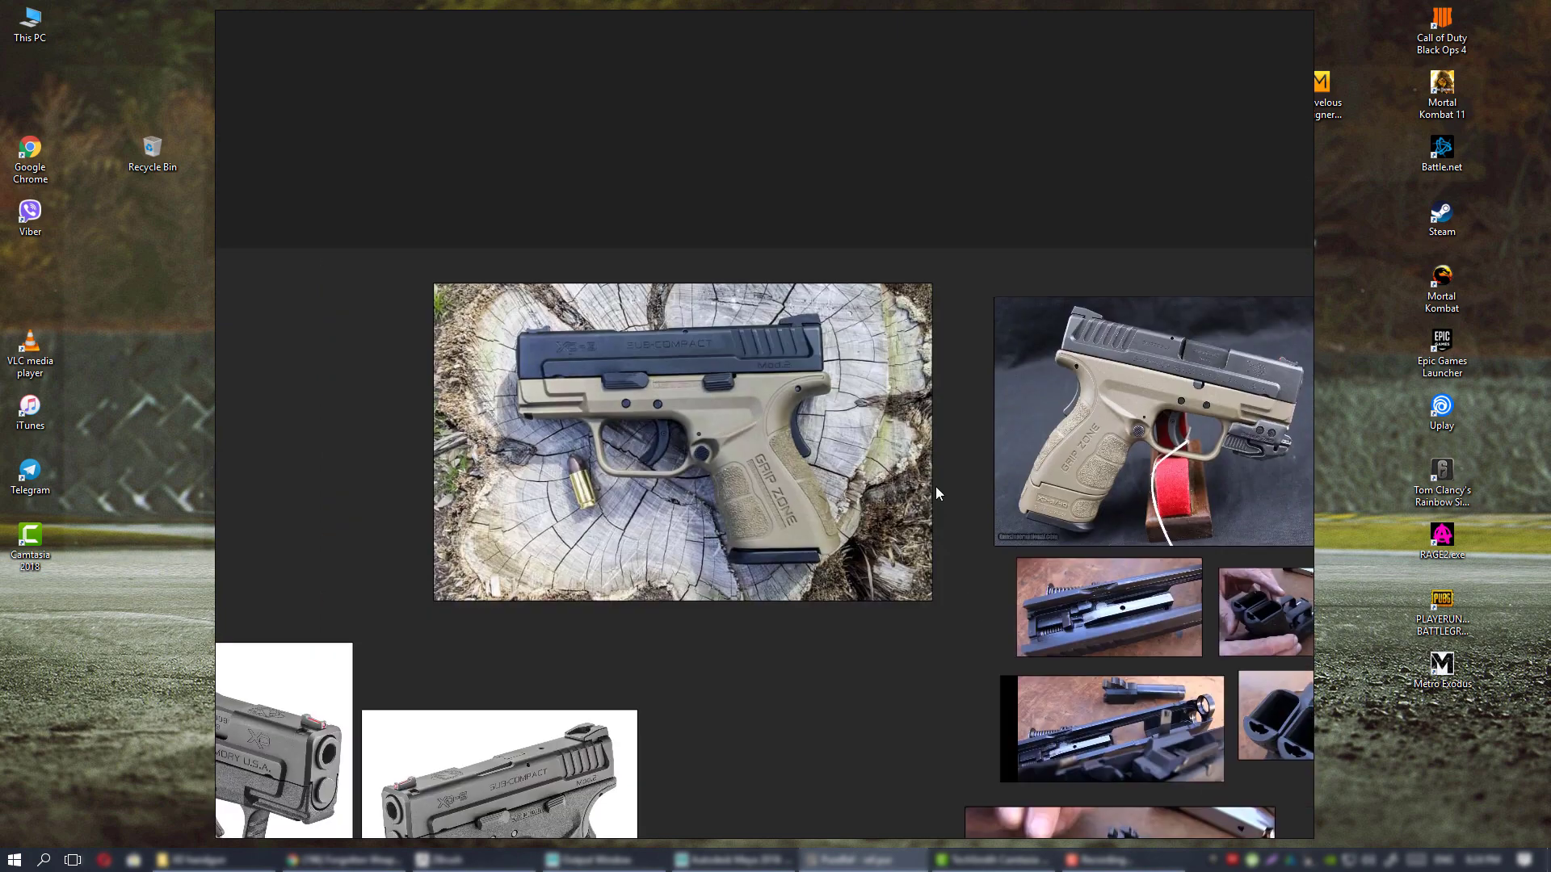
- Survey the grey pistol's side, three-quarter and rear views across the board
middle_click_drag(935, 486, 885, 433)
middle_click_drag(670, 751, 755, 474)
middle_click_drag(756, 683, 880, 481)
middle_click_drag(967, 618, 932, 330)
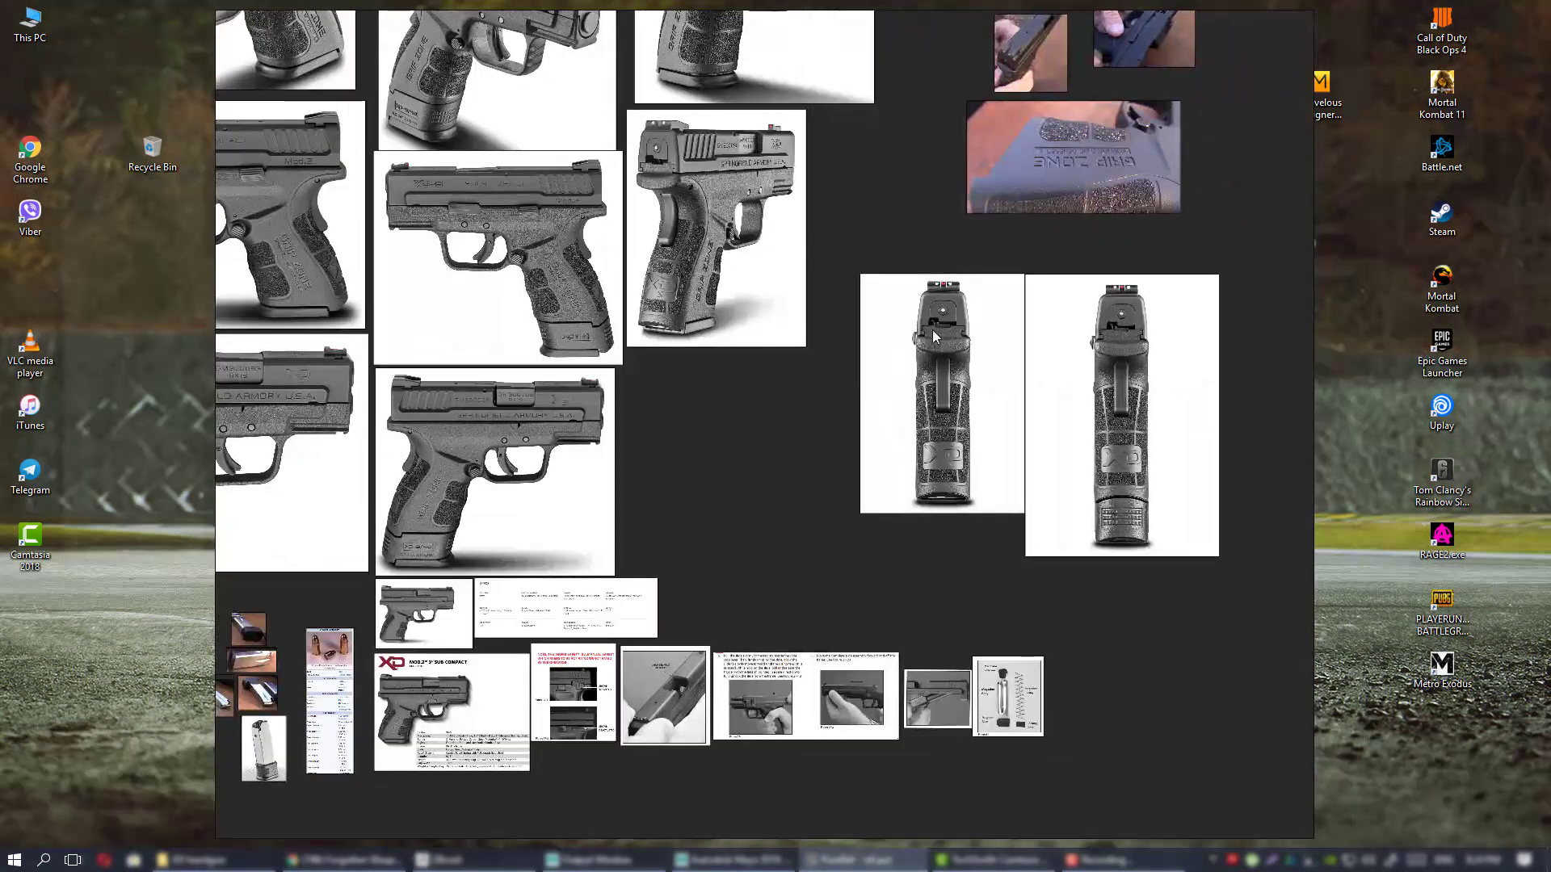
middle_click_drag(482, 475, 664, 332)
middle_click_drag(652, 244, 828, 525)
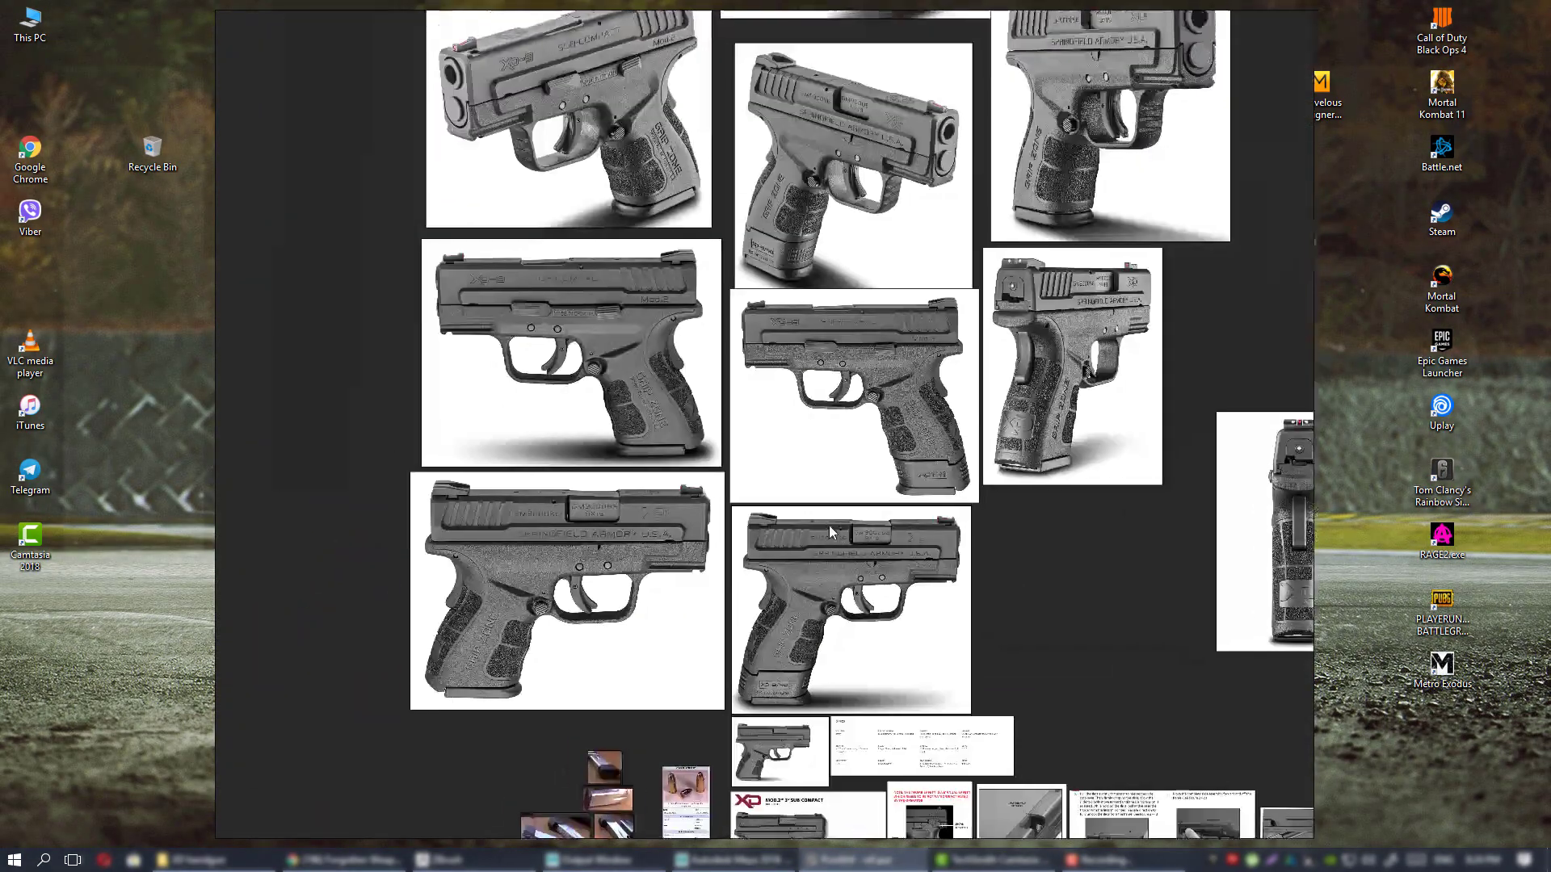
middle_click_drag(829, 315, 819, 548)
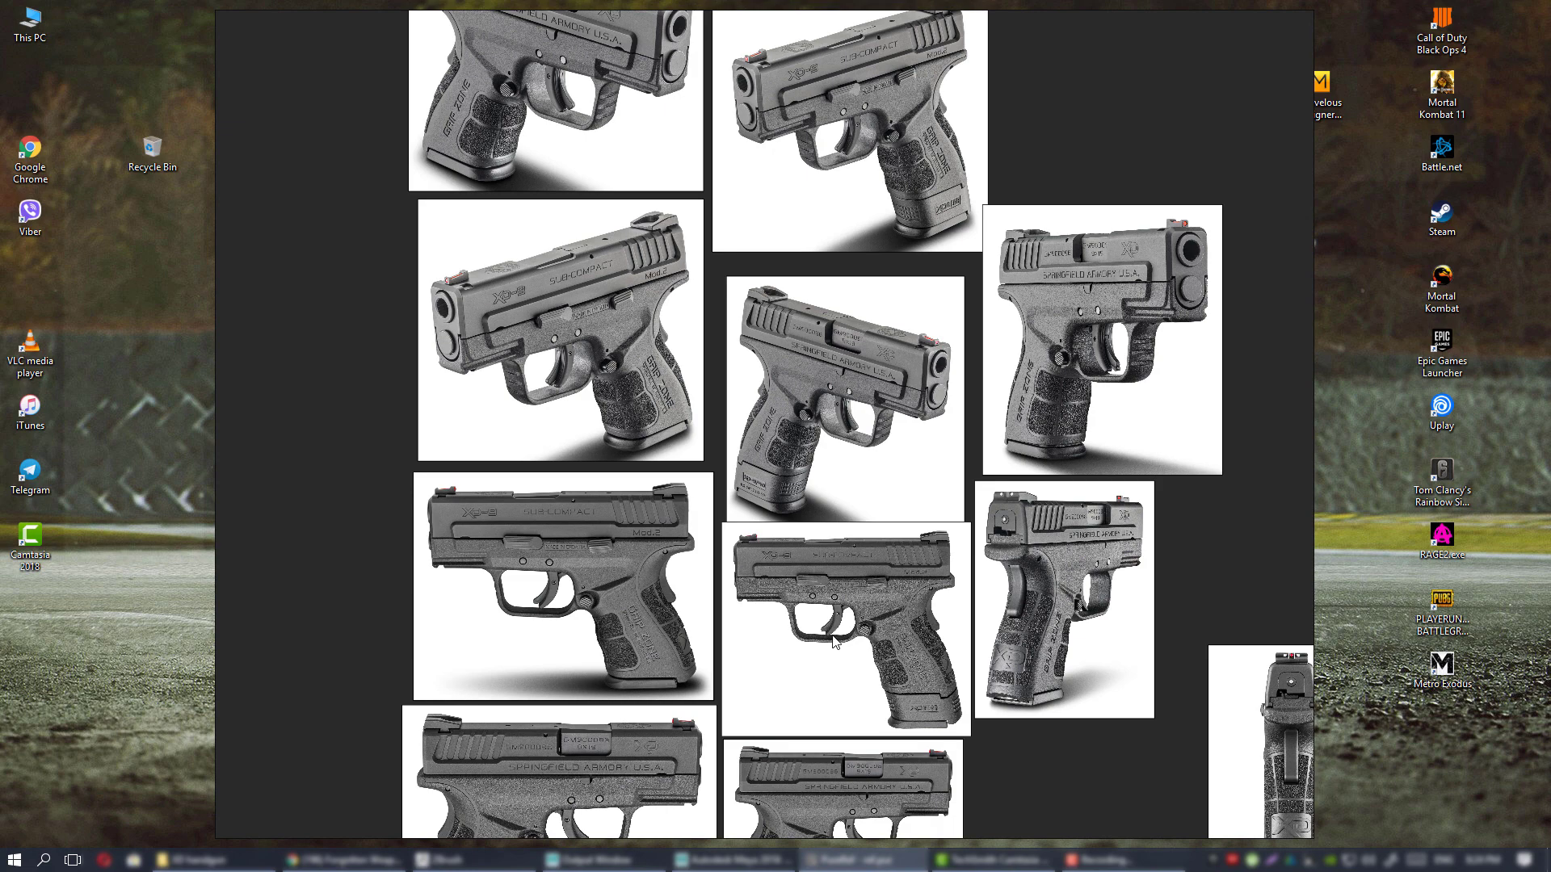
scroll(834, 645, "up", 1)
scroll(796, 723, "down", 2)
middle_click_drag(986, 666, 791, 561)
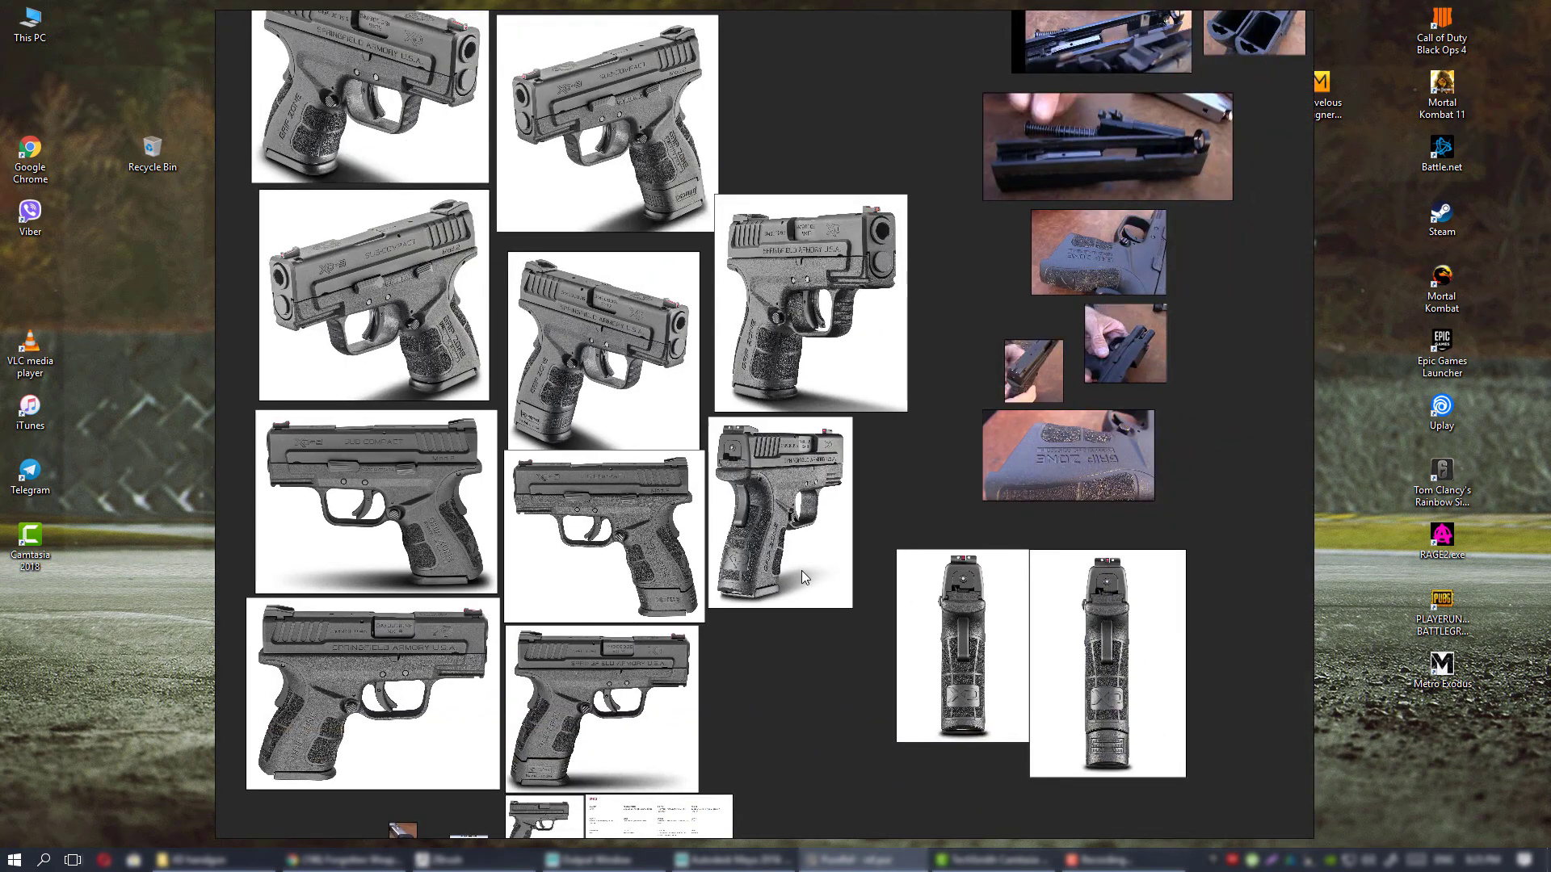
- Look over the lower reference sheets and view the 9×19mm Parabellum cartridge photo up close
middle_click_drag(583, 804, 773, 514)
scroll(773, 517, "up", 4)
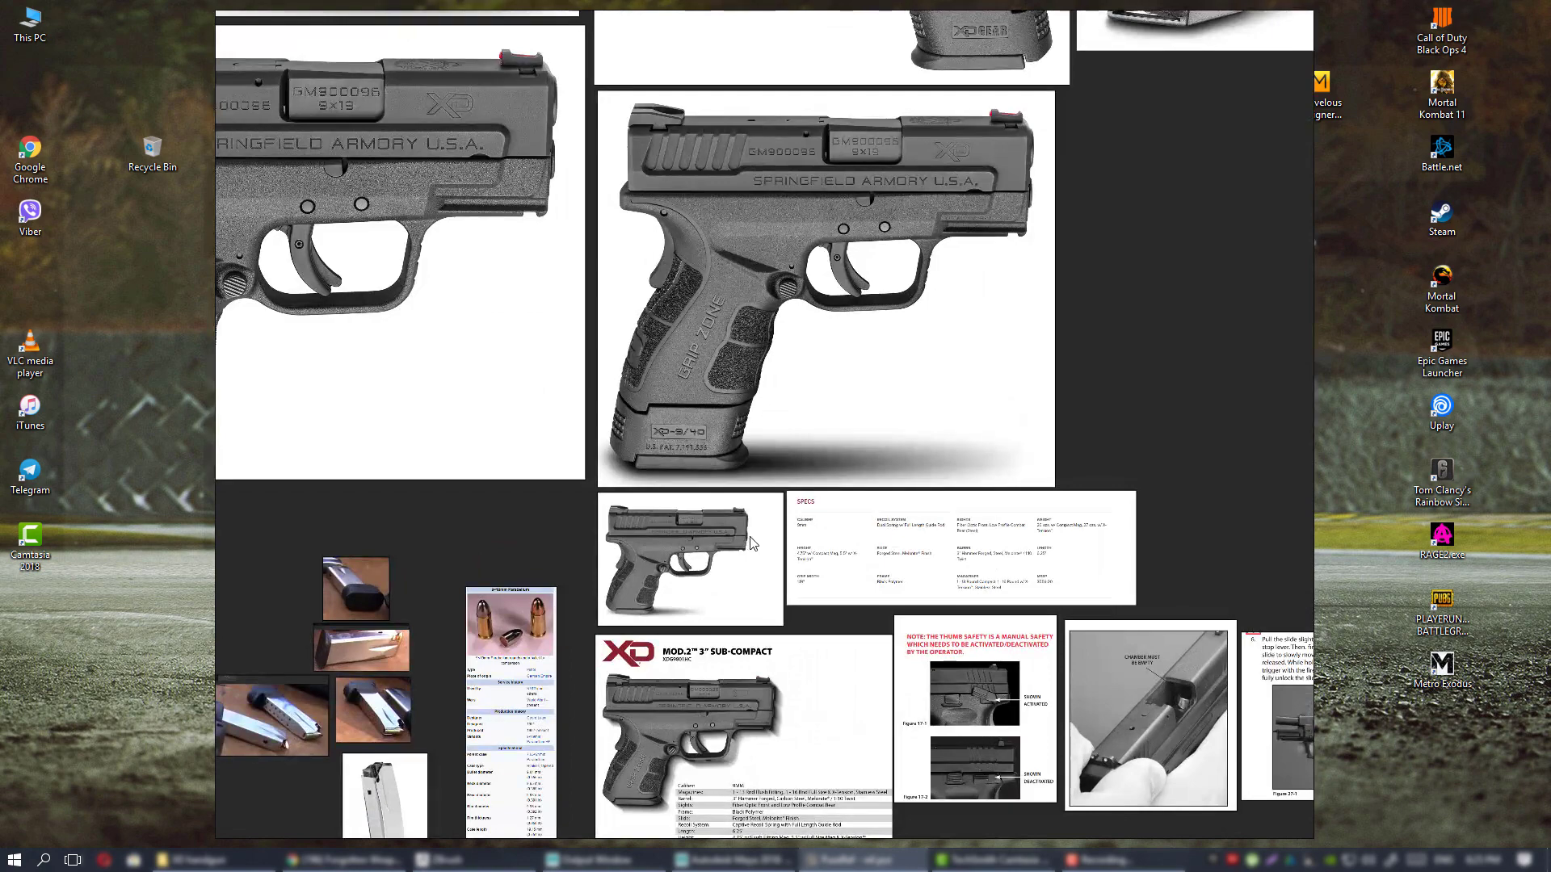
middle_click_drag(723, 560, 969, 354)
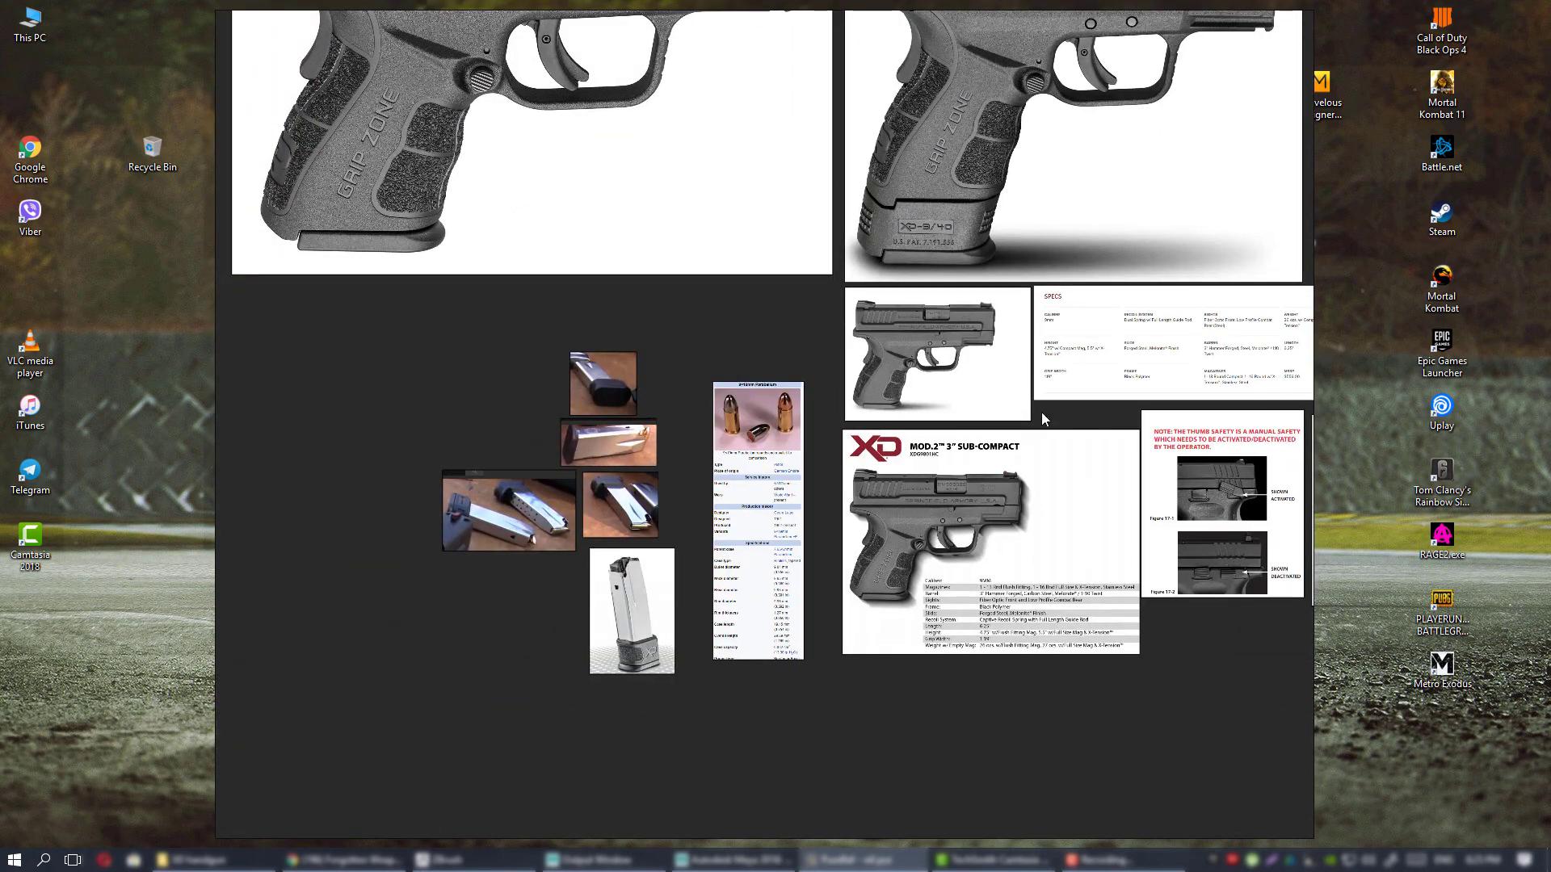
middle_click_drag(1042, 413, 1017, 436)
scroll(731, 483, "up", 6)
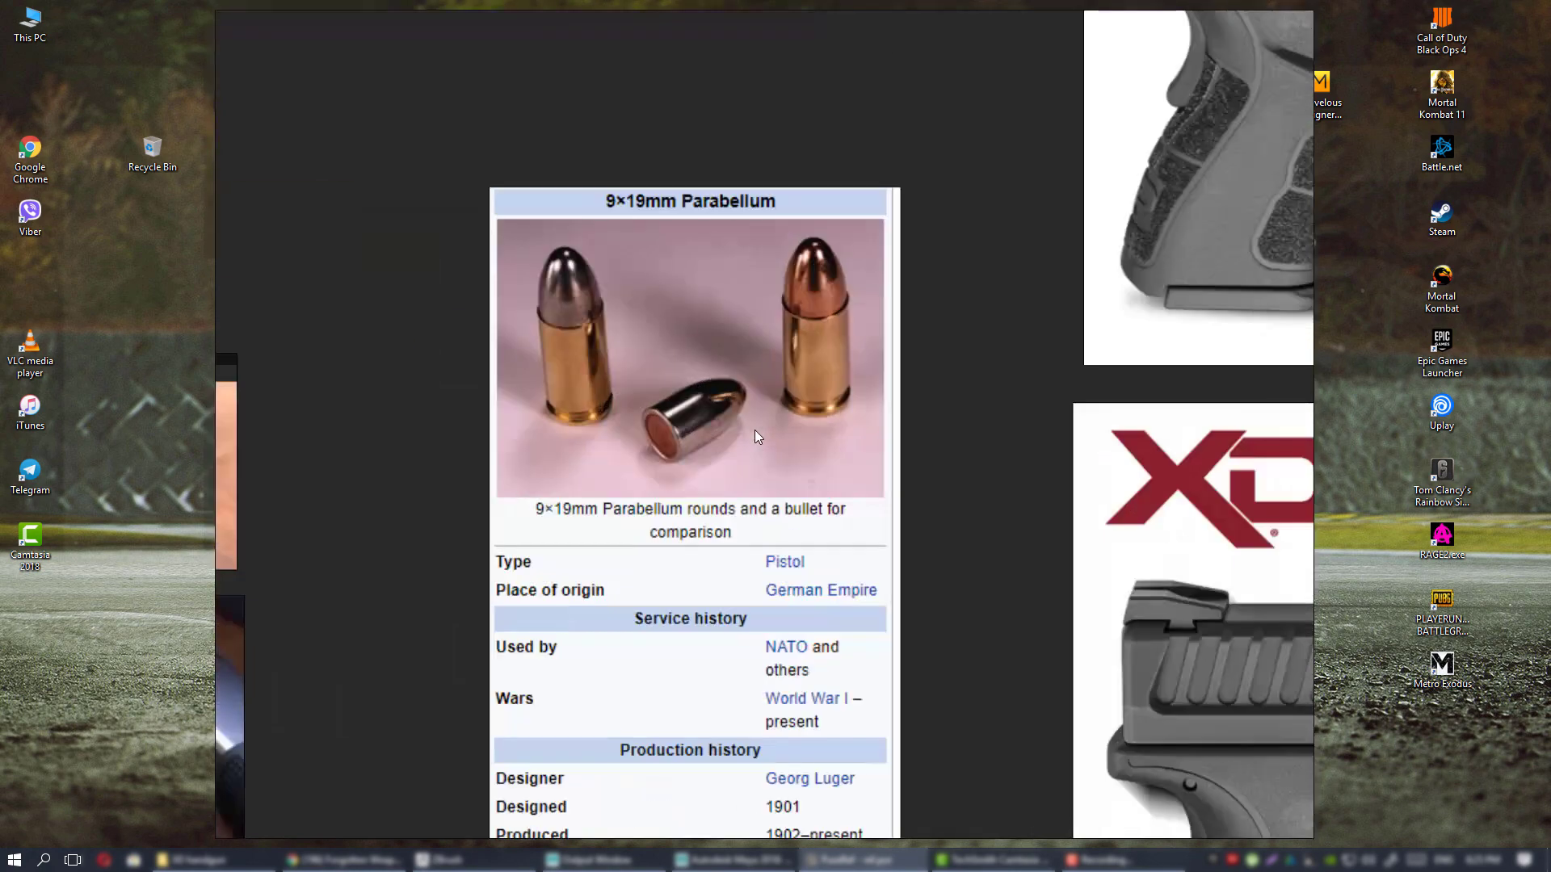
scroll(884, 488, "down", 4)
middle_click_drag(888, 487, 349, 476)
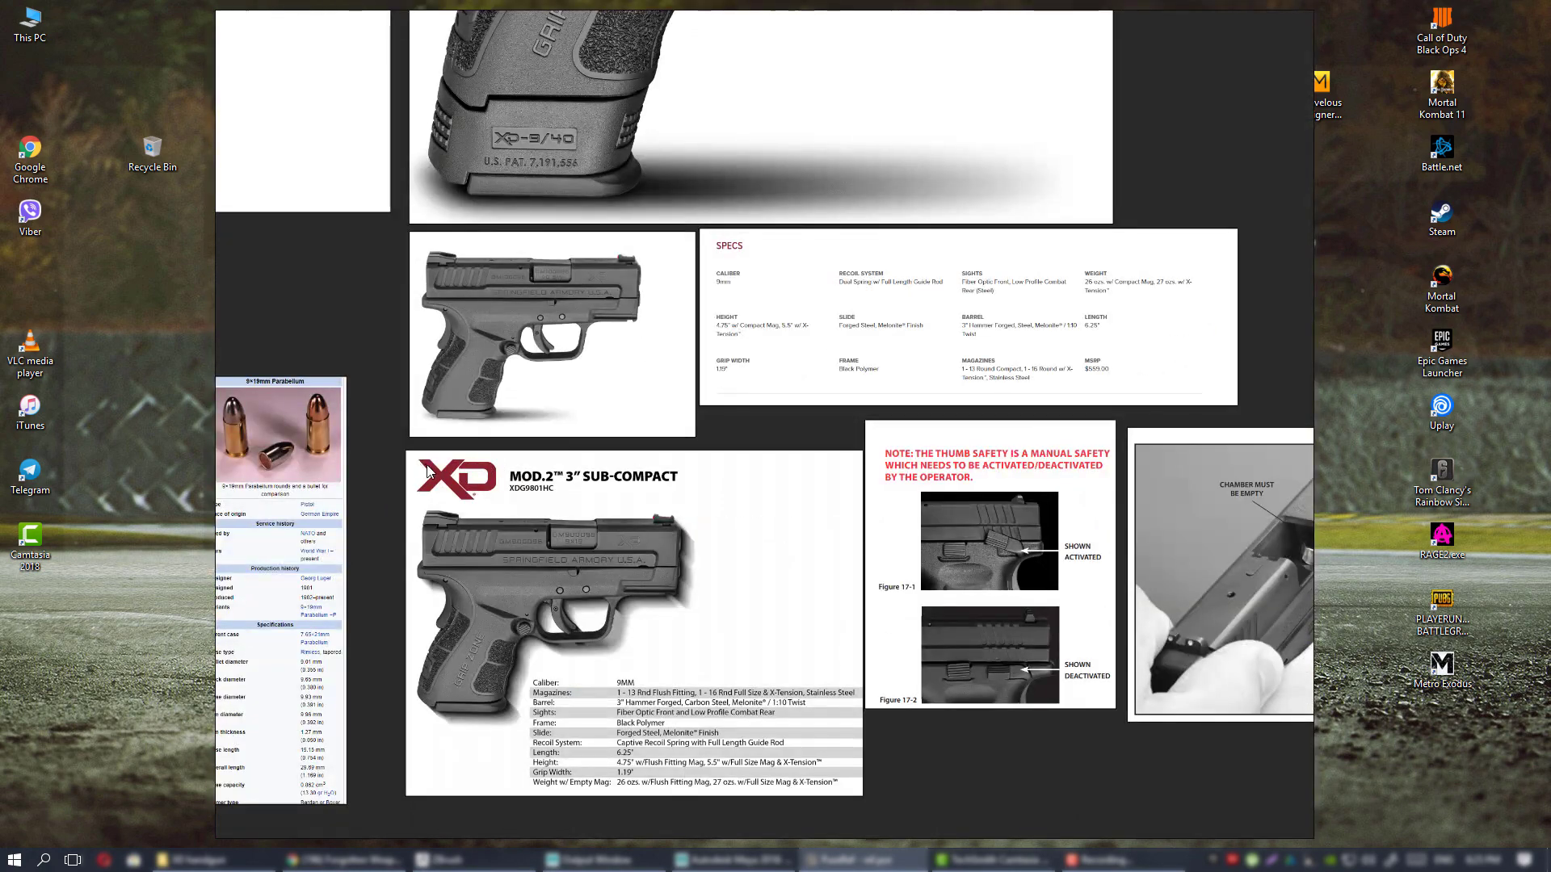
- Examine the XD MOD.2 3" Sub-Compact data sheet alongside the 9×19mm Parabellum cartridge sheet
middle_click_drag(220, 480, 491, 480)
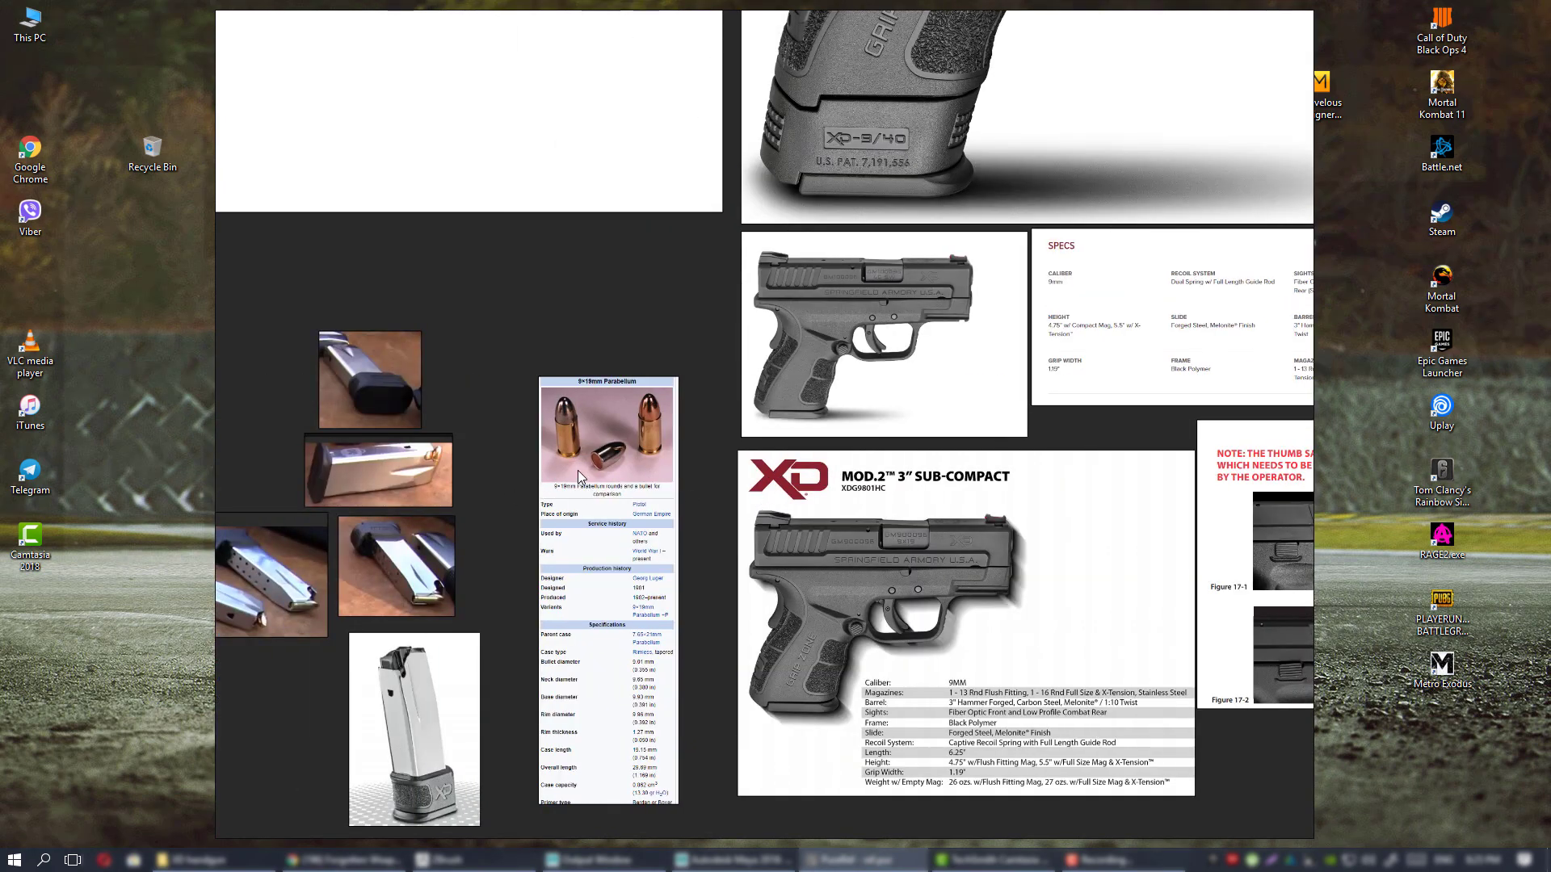
middle_click_drag(787, 507, 549, 462)
scroll(595, 491, "up", 4)
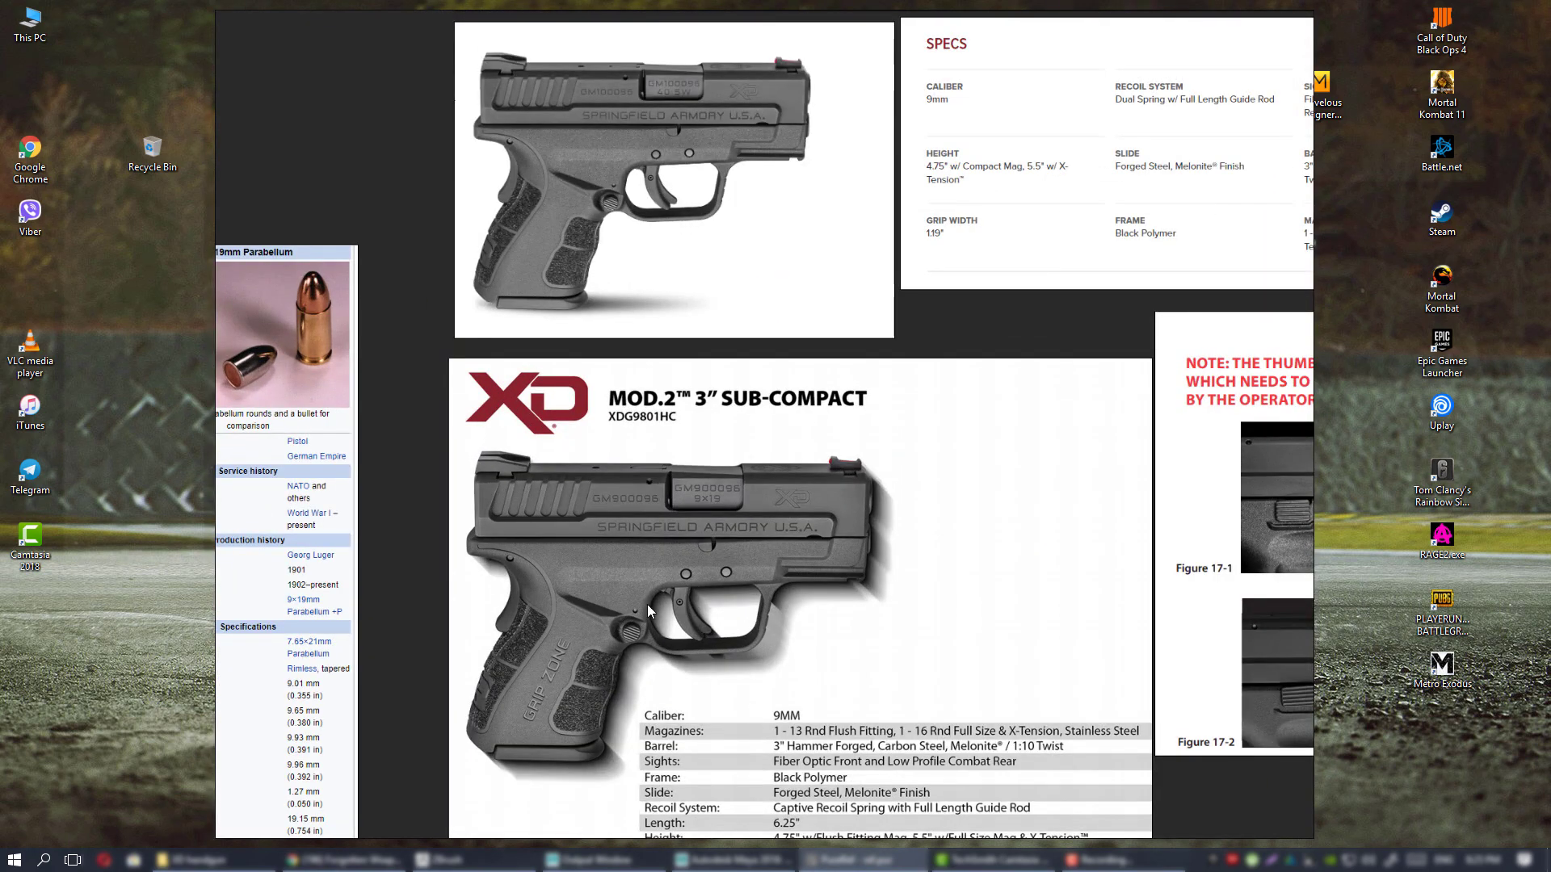
middle_click_drag(678, 551, 1034, 527)
middle_click_drag(812, 432, 879, 477)
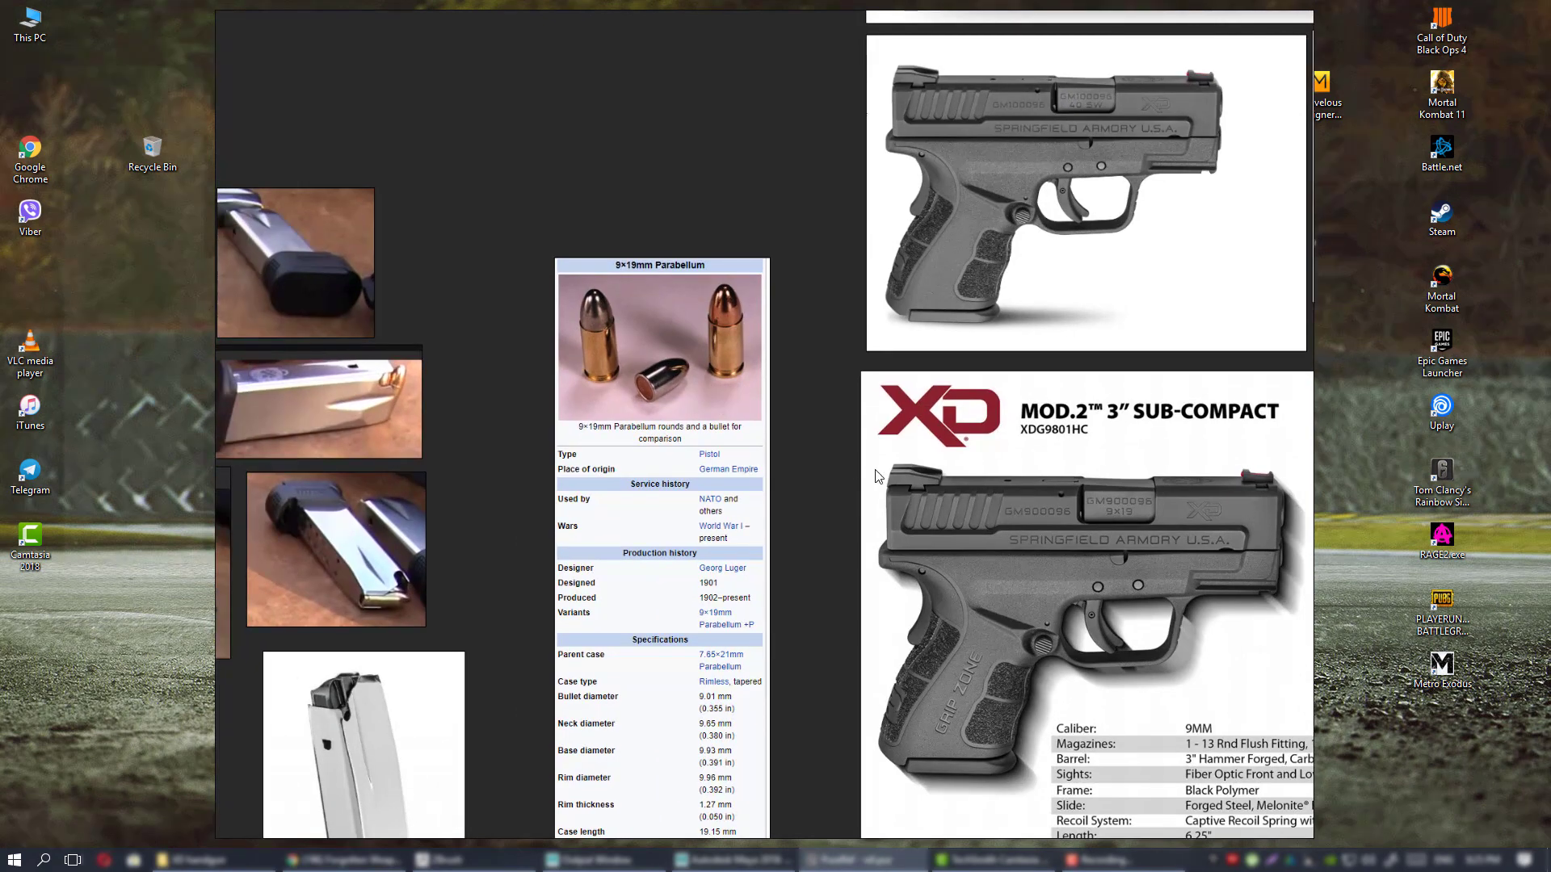
middle_click_drag(1150, 485, 707, 359)
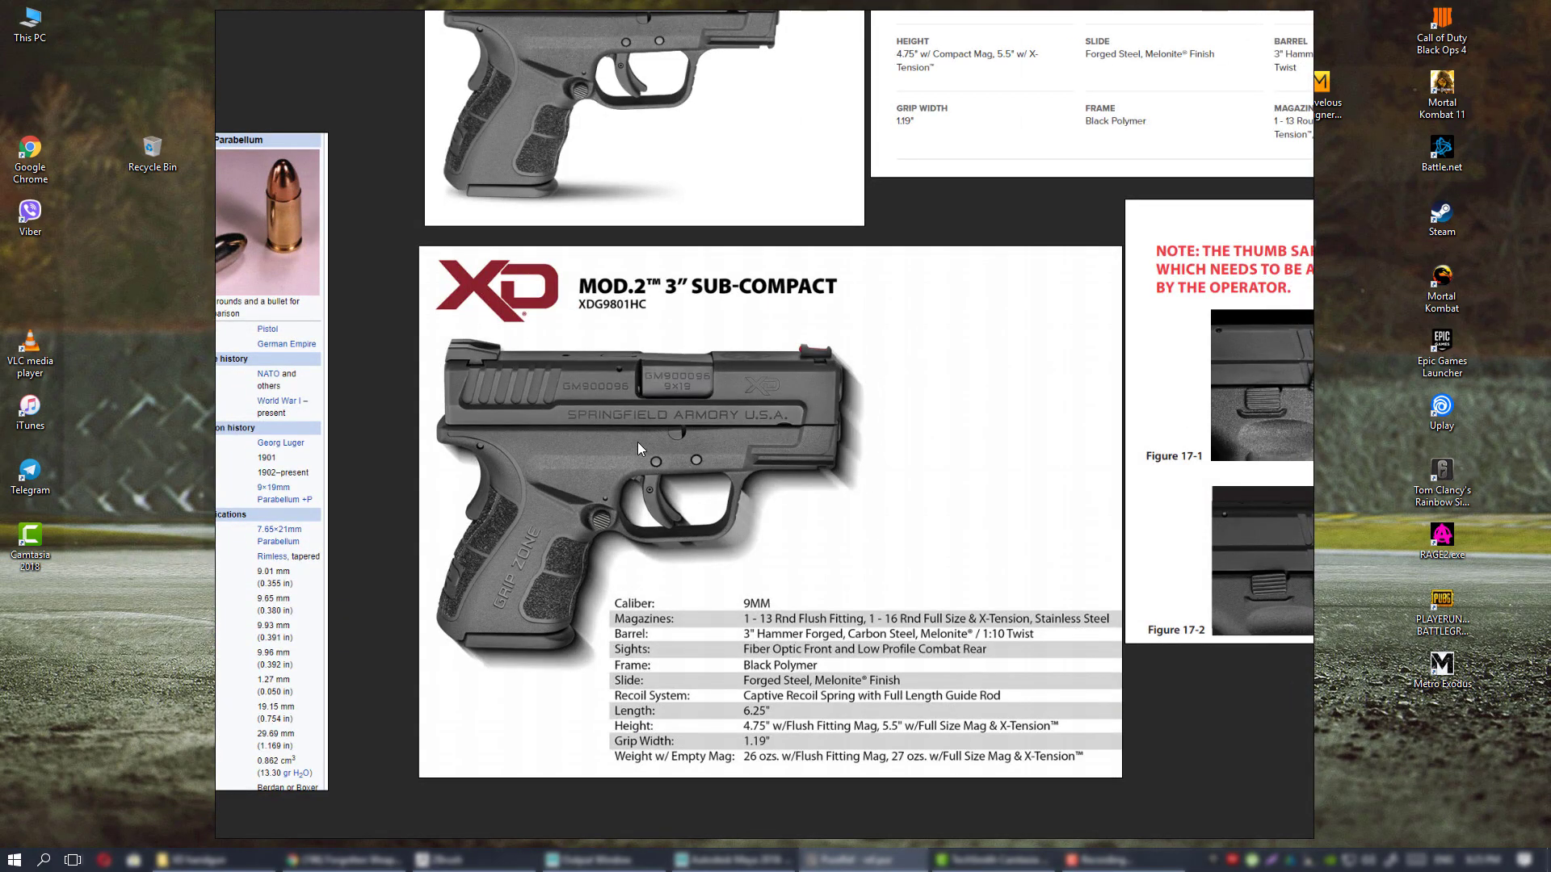
middle_click_drag(457, 432, 972, 440)
middle_click_drag(754, 300, 728, 354)
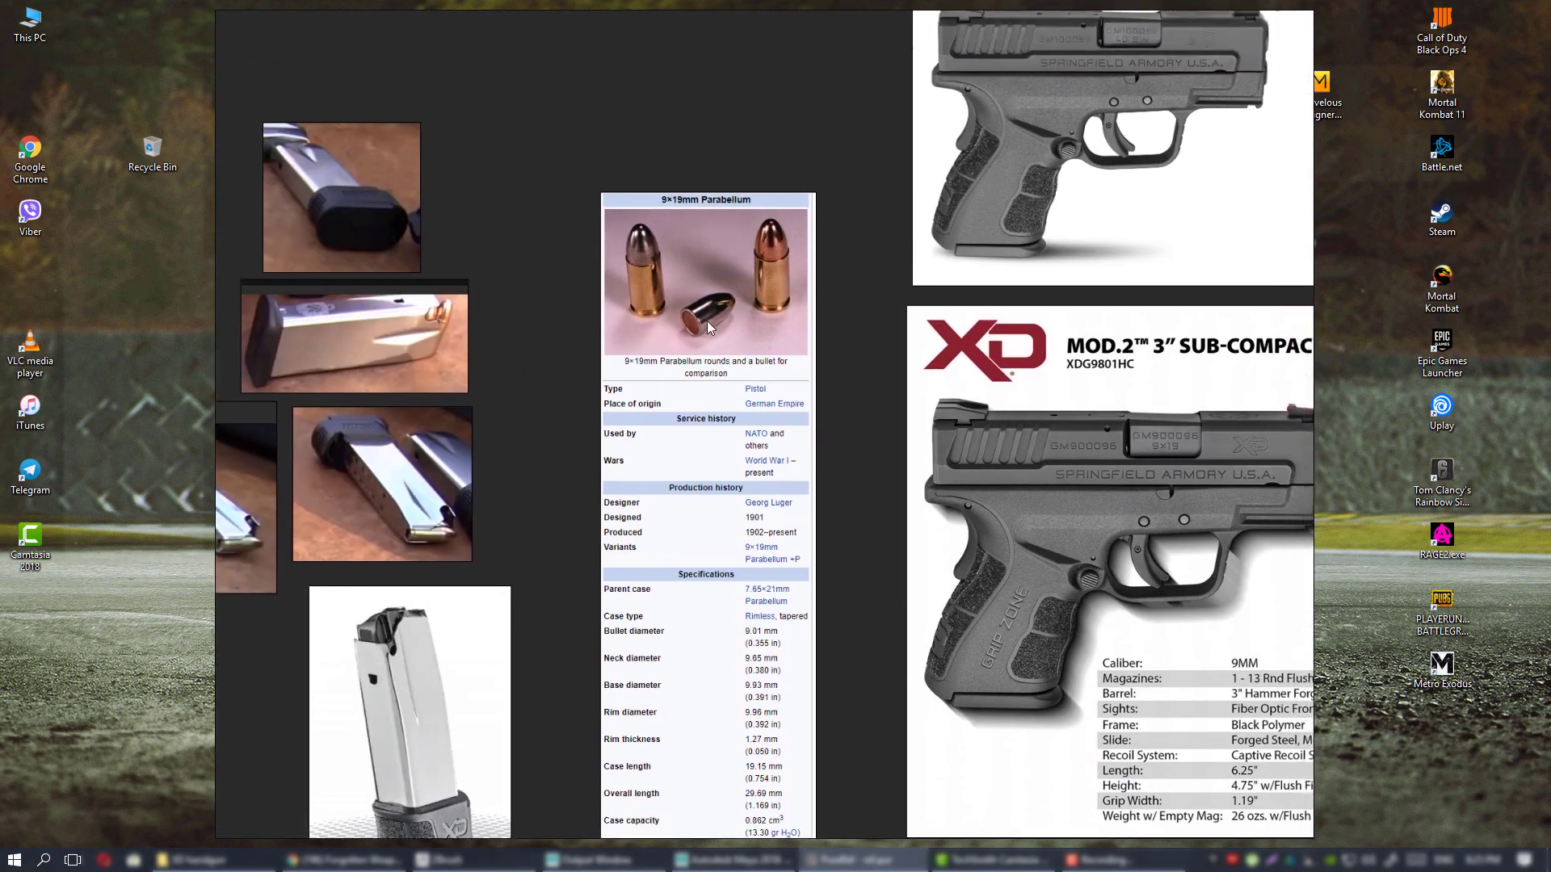
- View the 9×19mm Parabellum sheet together with the neighbouring magazine photos
scroll(706, 322, "up", 2)
scroll(706, 322, "down", 2)
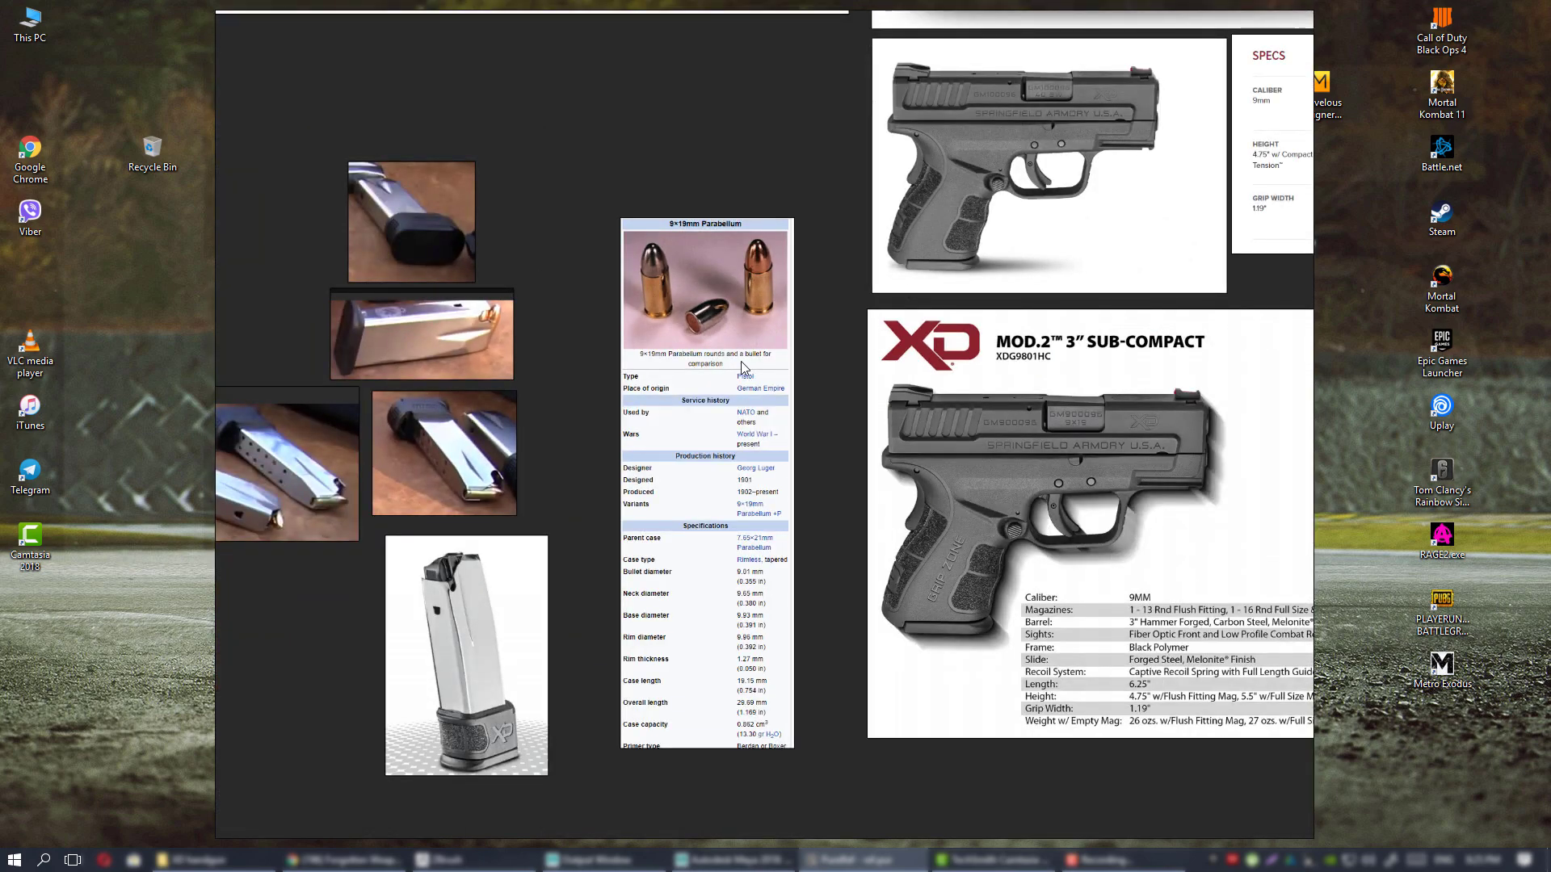
scroll(761, 370, "up", 1)
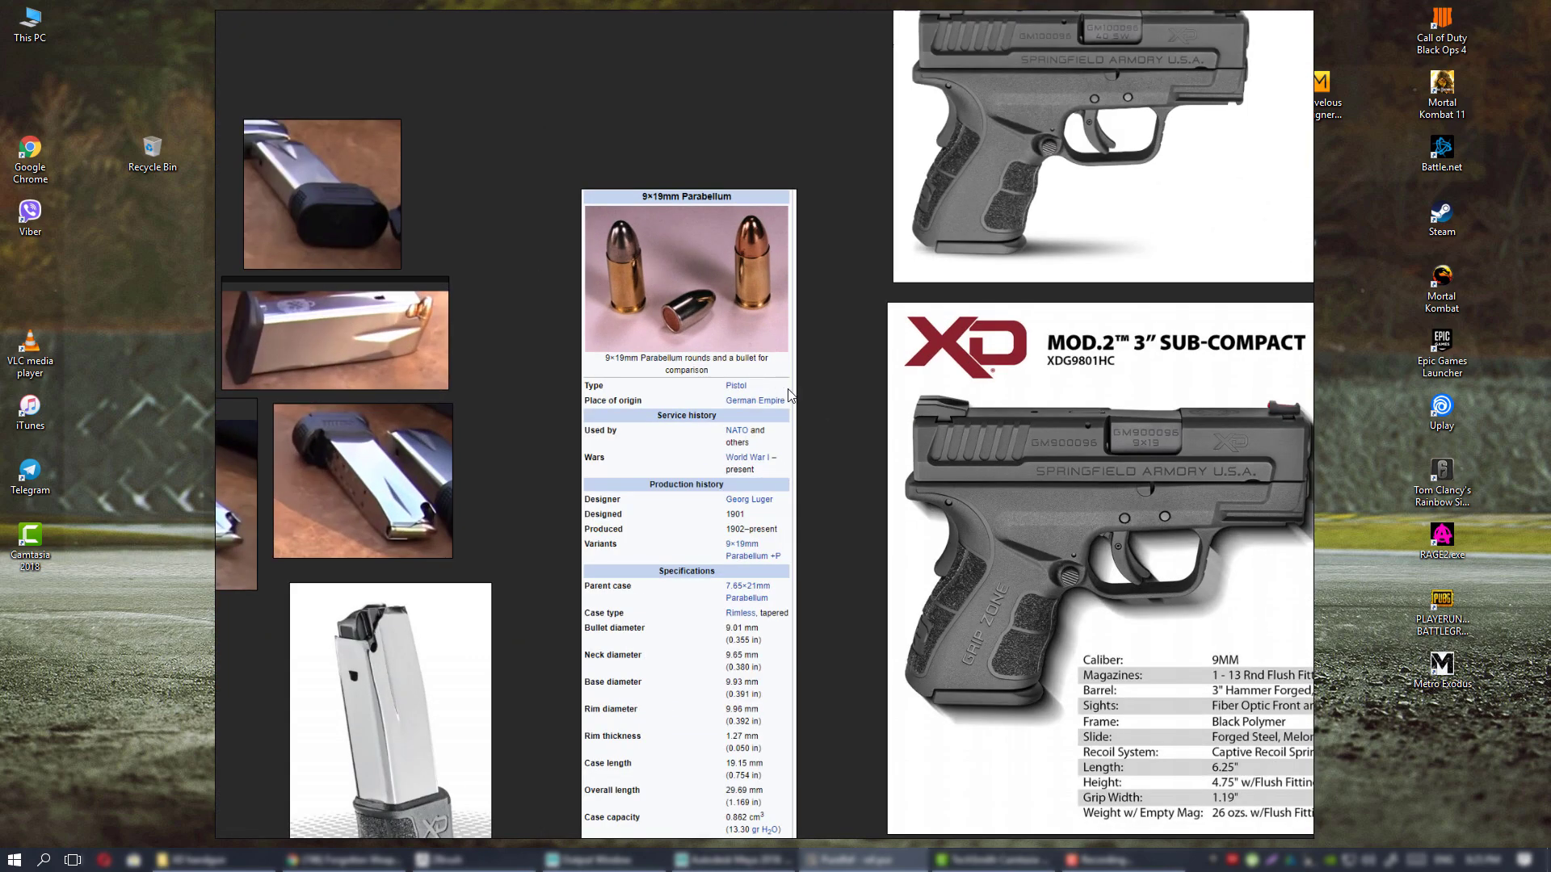
middle_click_drag(789, 388, 935, 391)
scroll(899, 396, "down", 2)
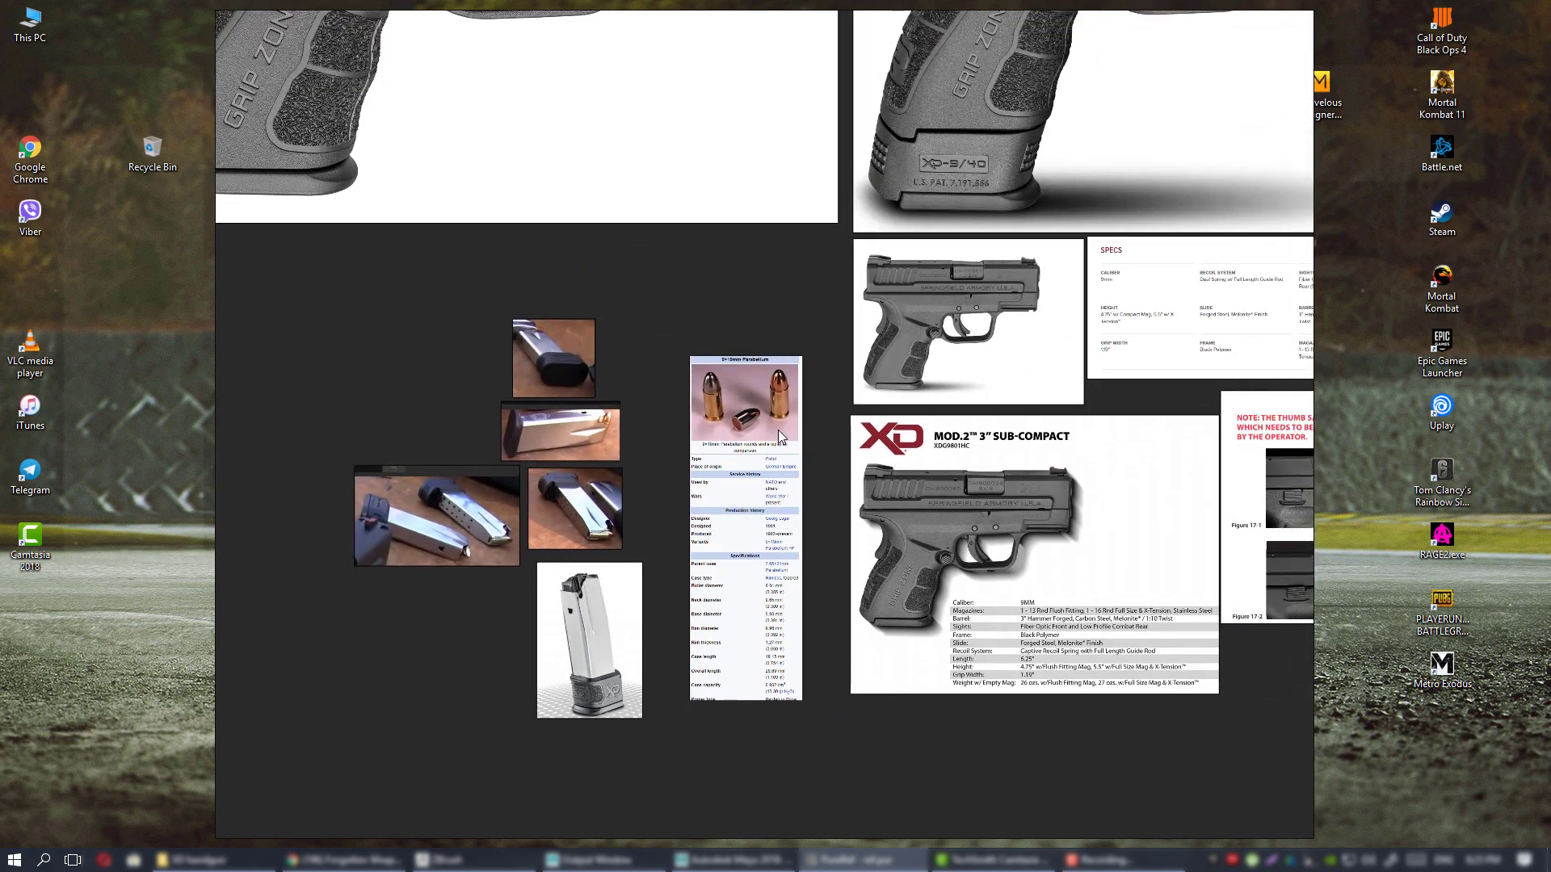
middle_click_drag(818, 429, 711, 504)
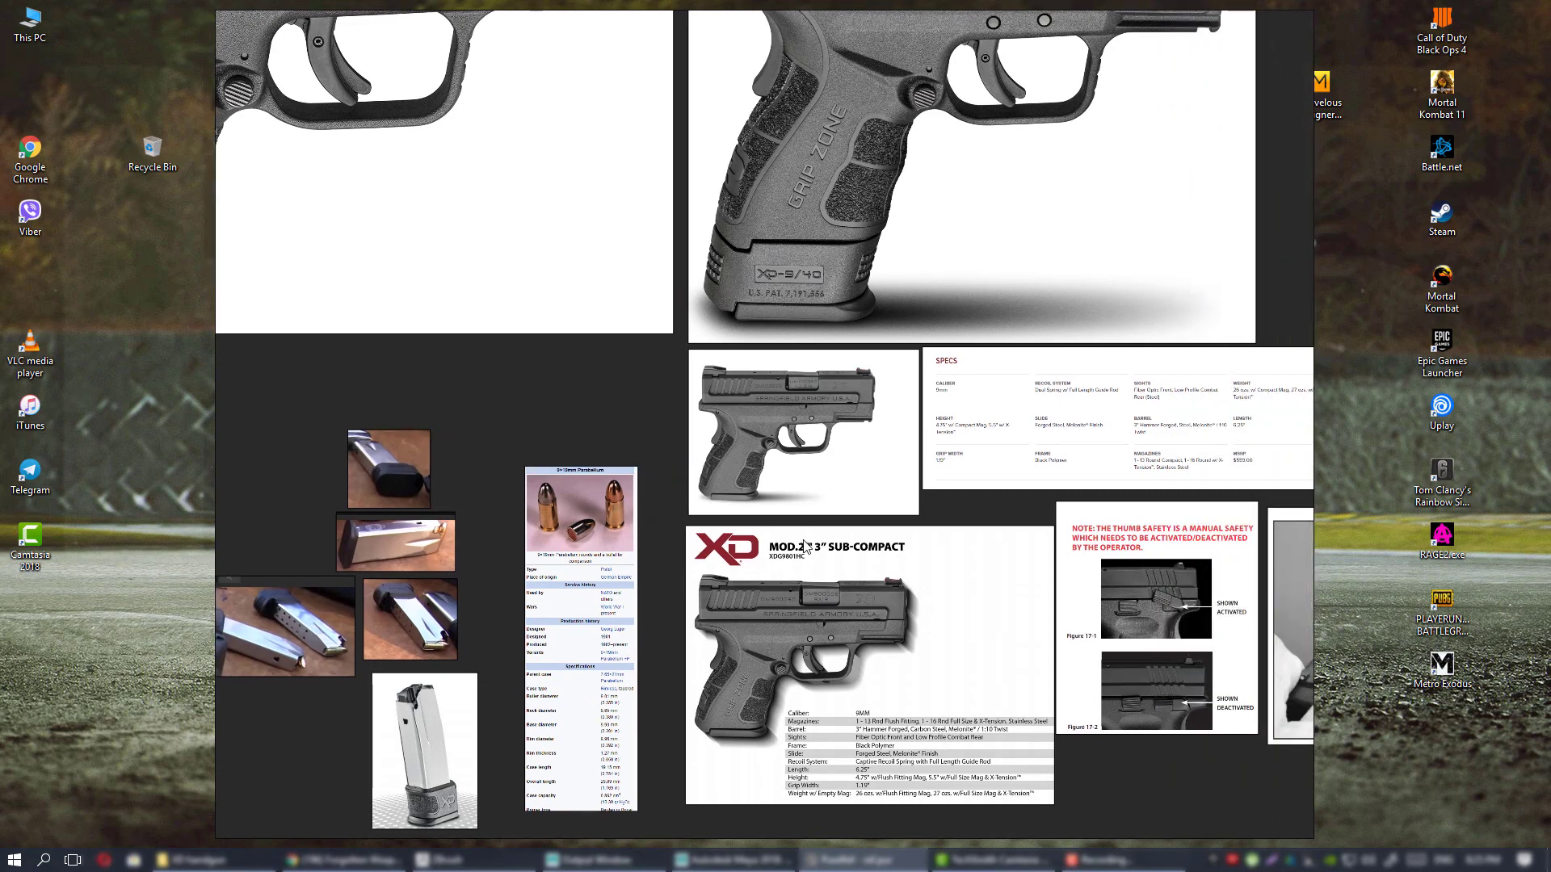
- Read the caliber, barrel, length, height and grip width rows on the XD MOD.2 3" Sub-Compact data sheet
middle_click_drag(804, 542, 802, 468)
scroll(845, 485, "up", 3)
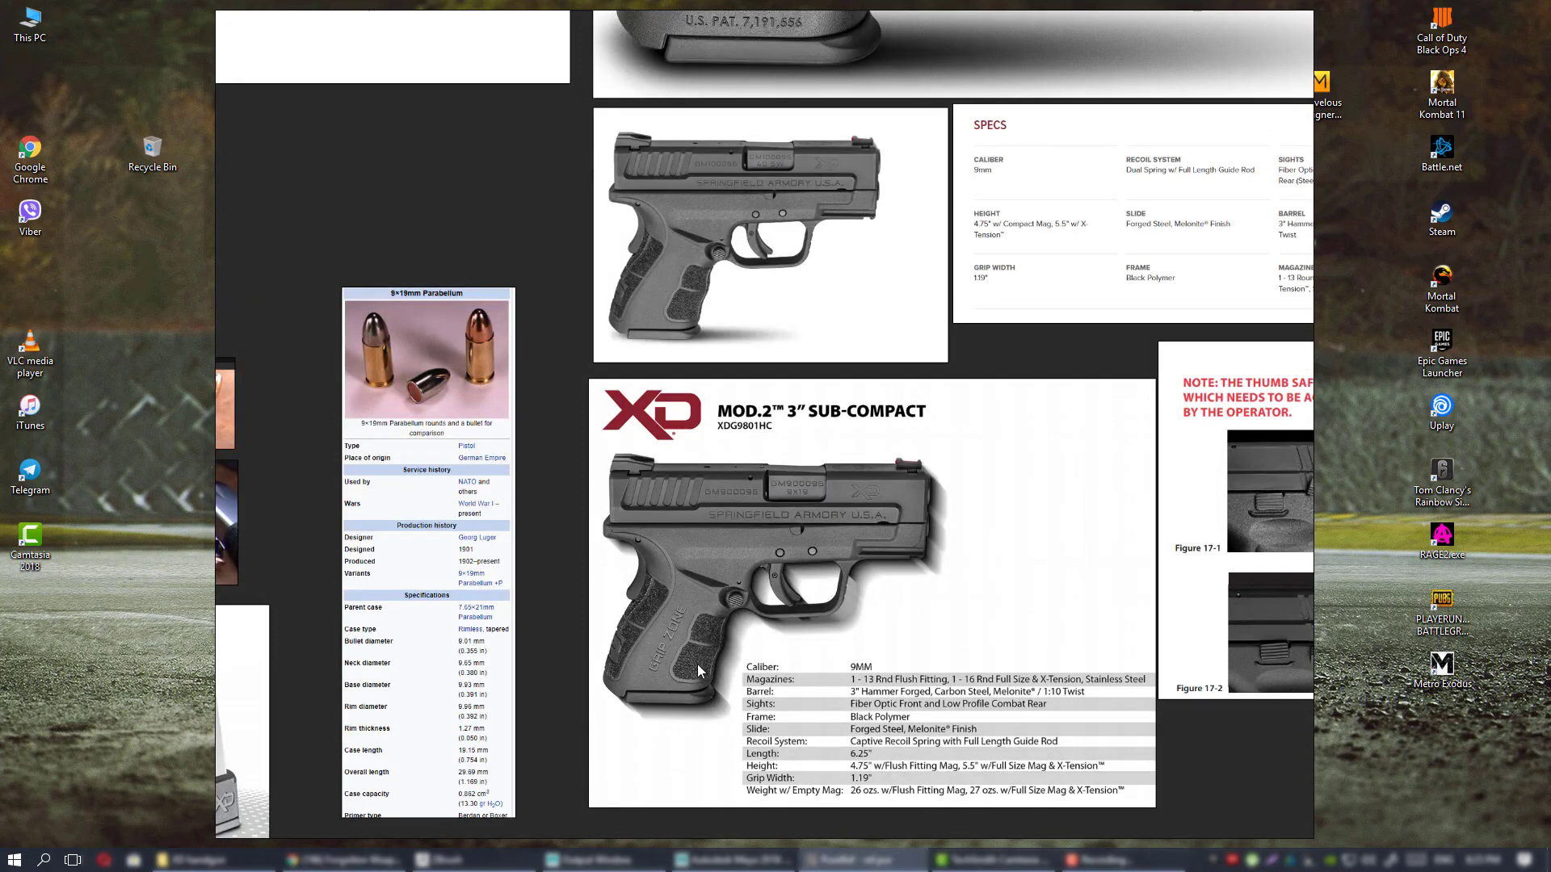
middle_click_drag(698, 669, 753, 546)
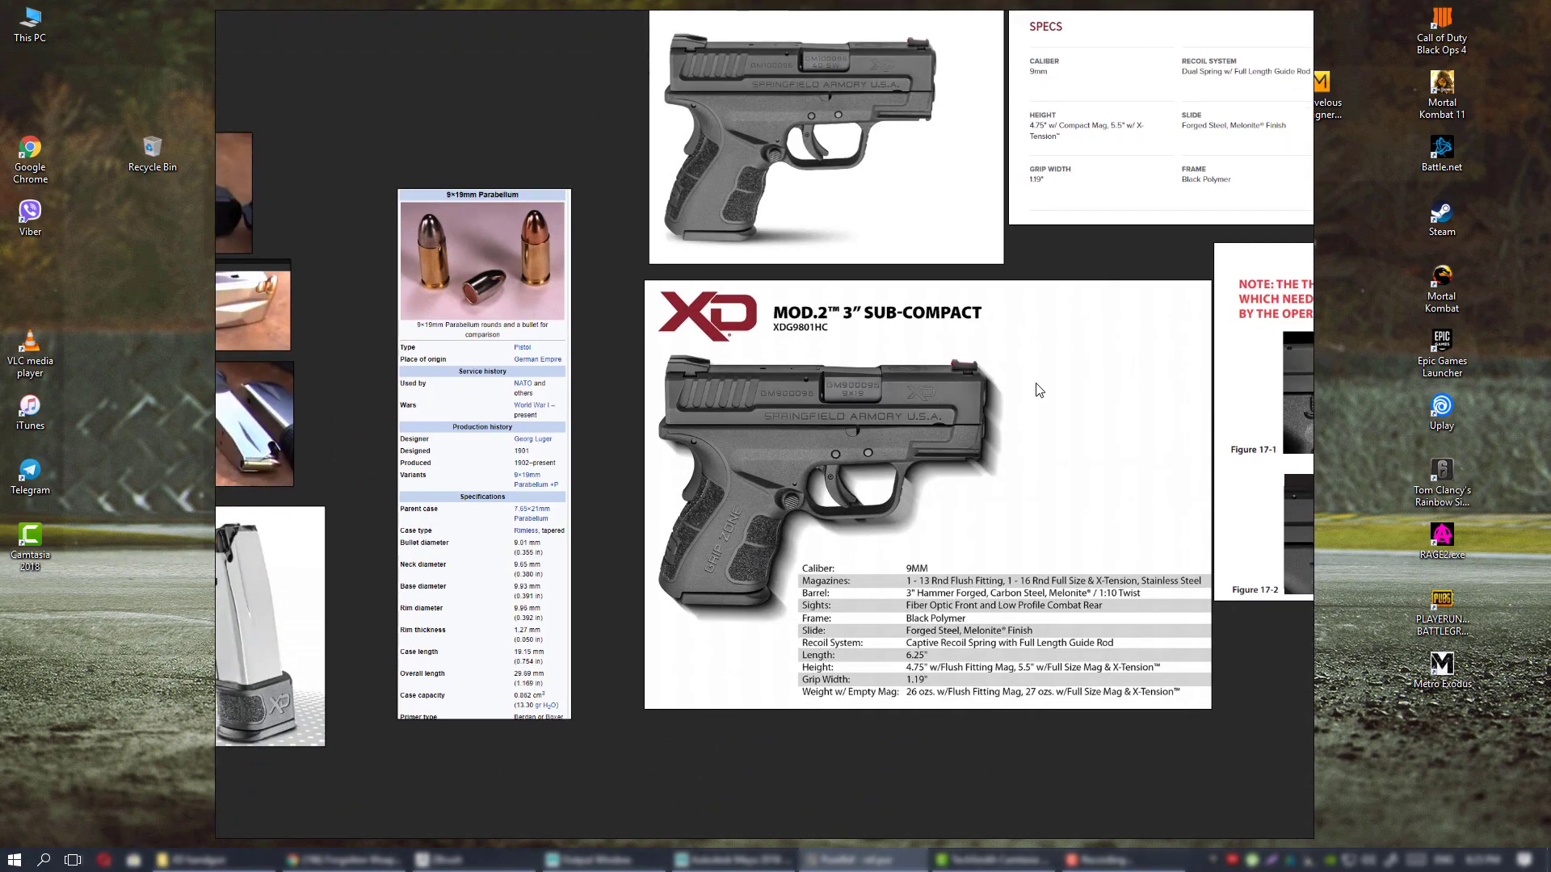
middle_click_drag(939, 437, 928, 449)
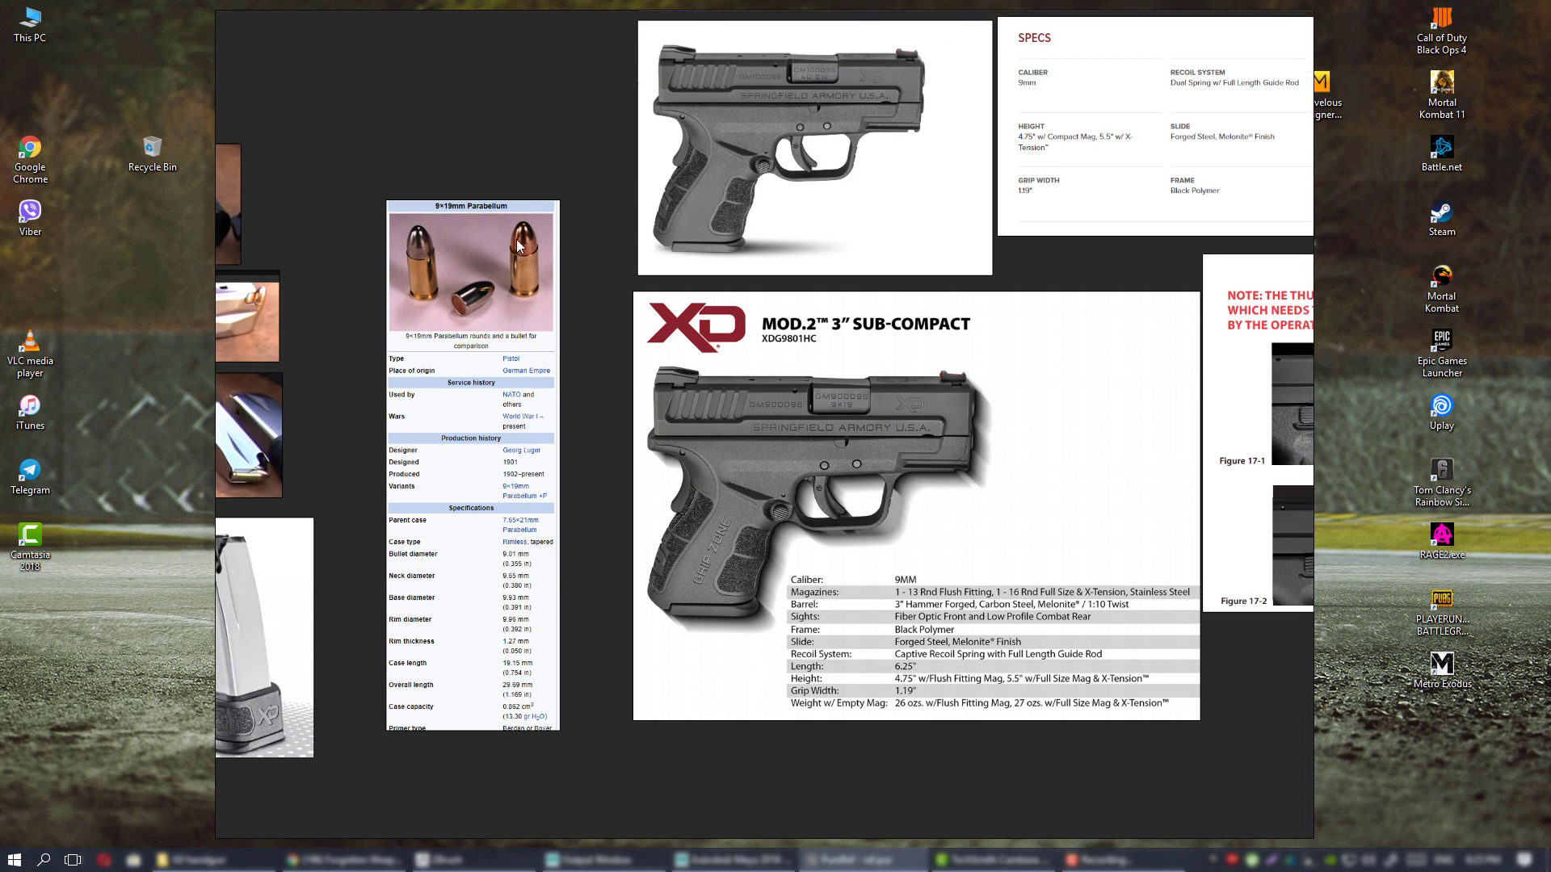
- Read the 9×19mm Parabellum specifications for bullet, neck, base and rim diameters, case length and overall length
scroll(562, 309, "up", 3)
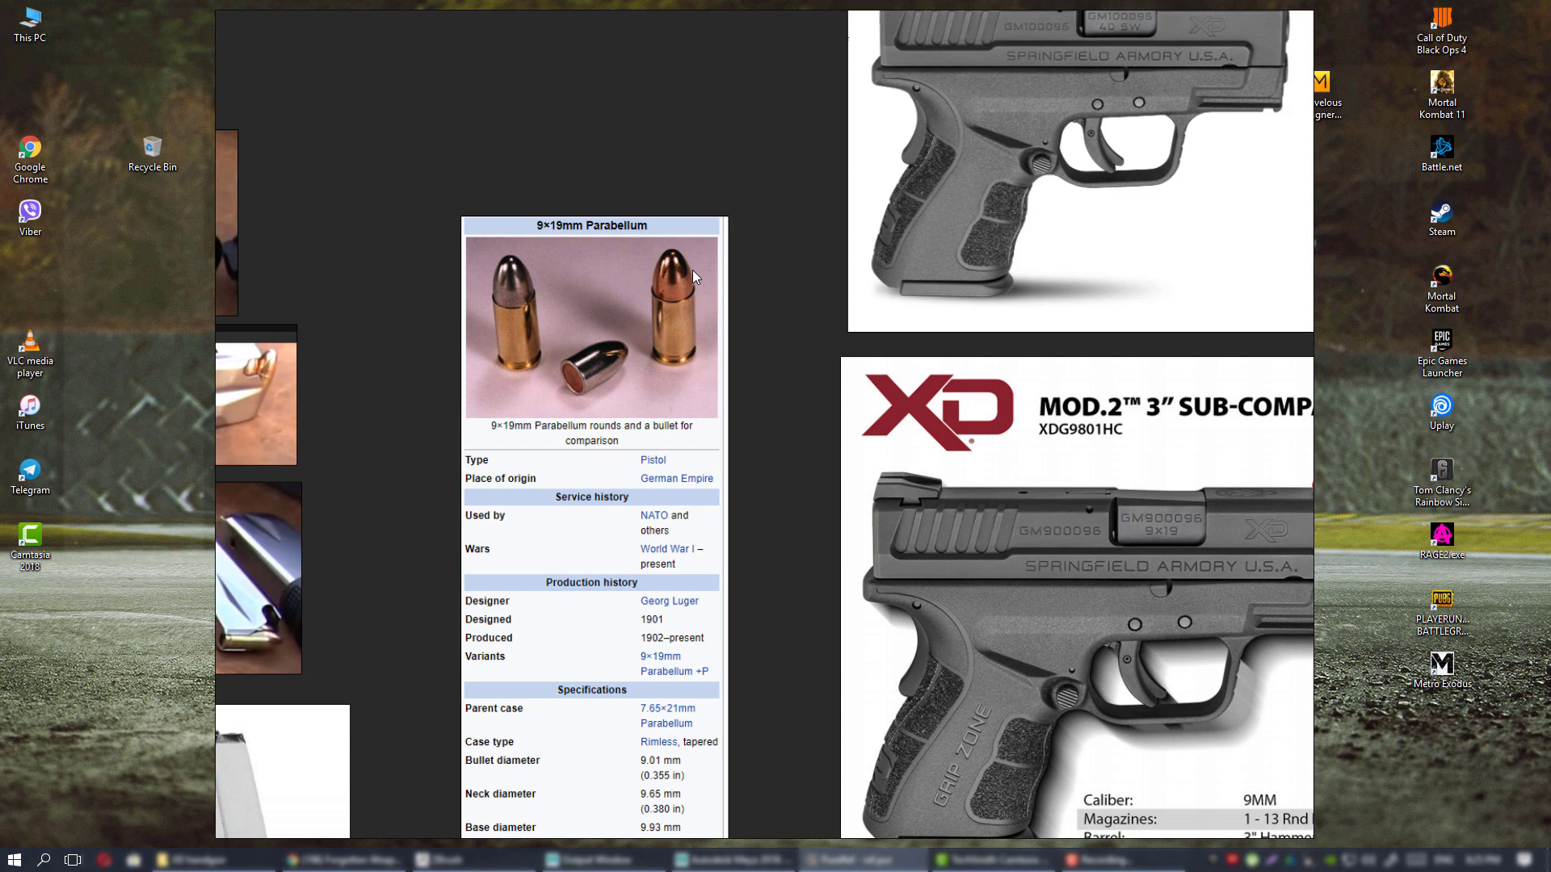
middle_click_drag(679, 528, 737, 346)
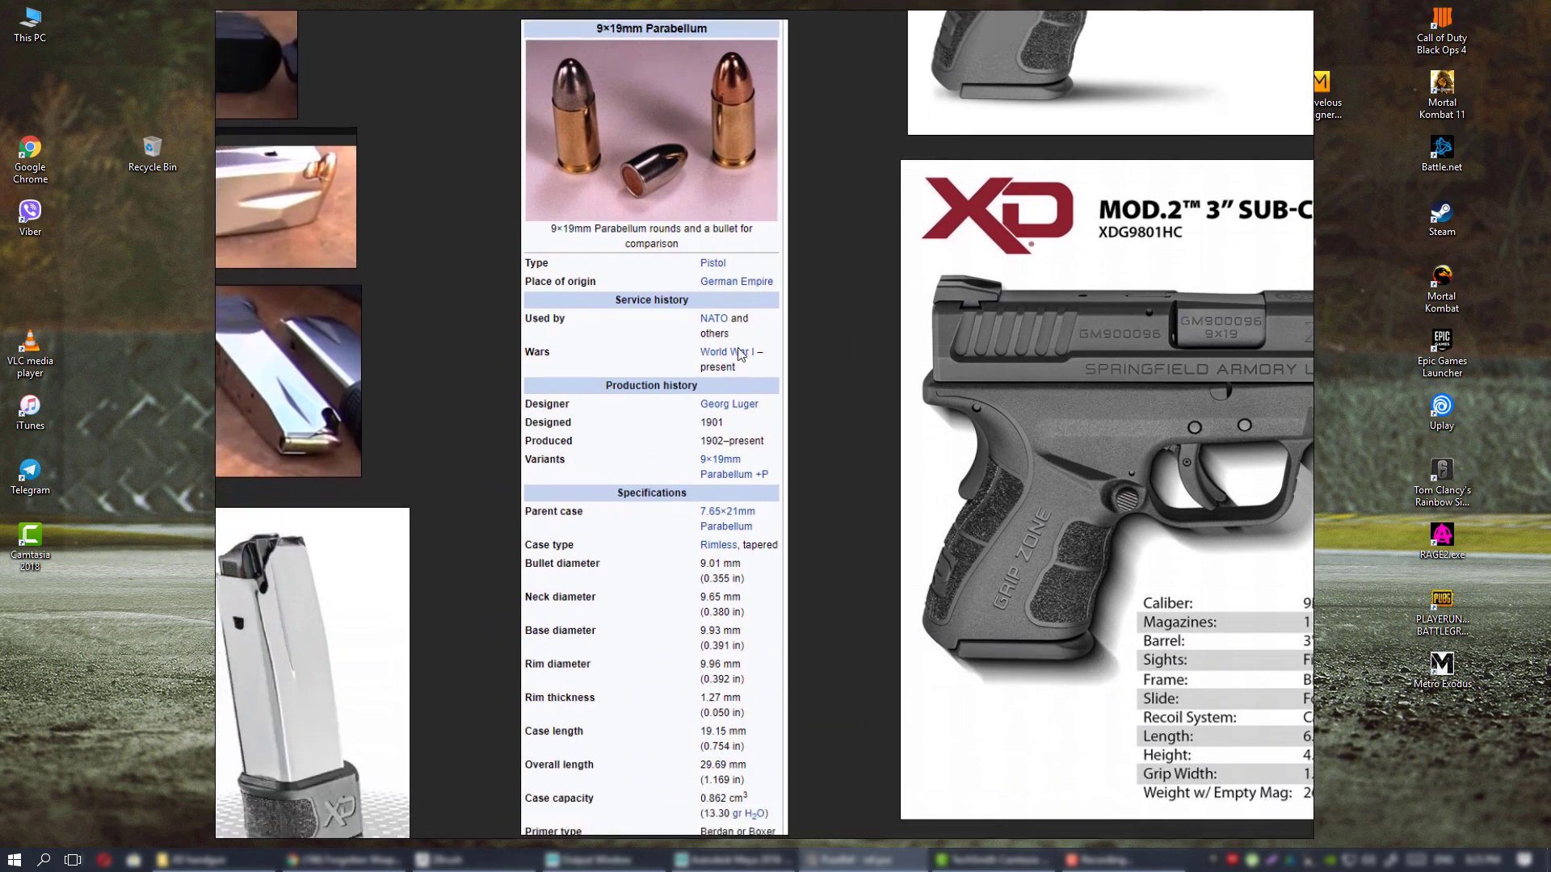
middle_click_drag(668, 128, 695, 293)
middle_click_drag(760, 410, 795, 255)
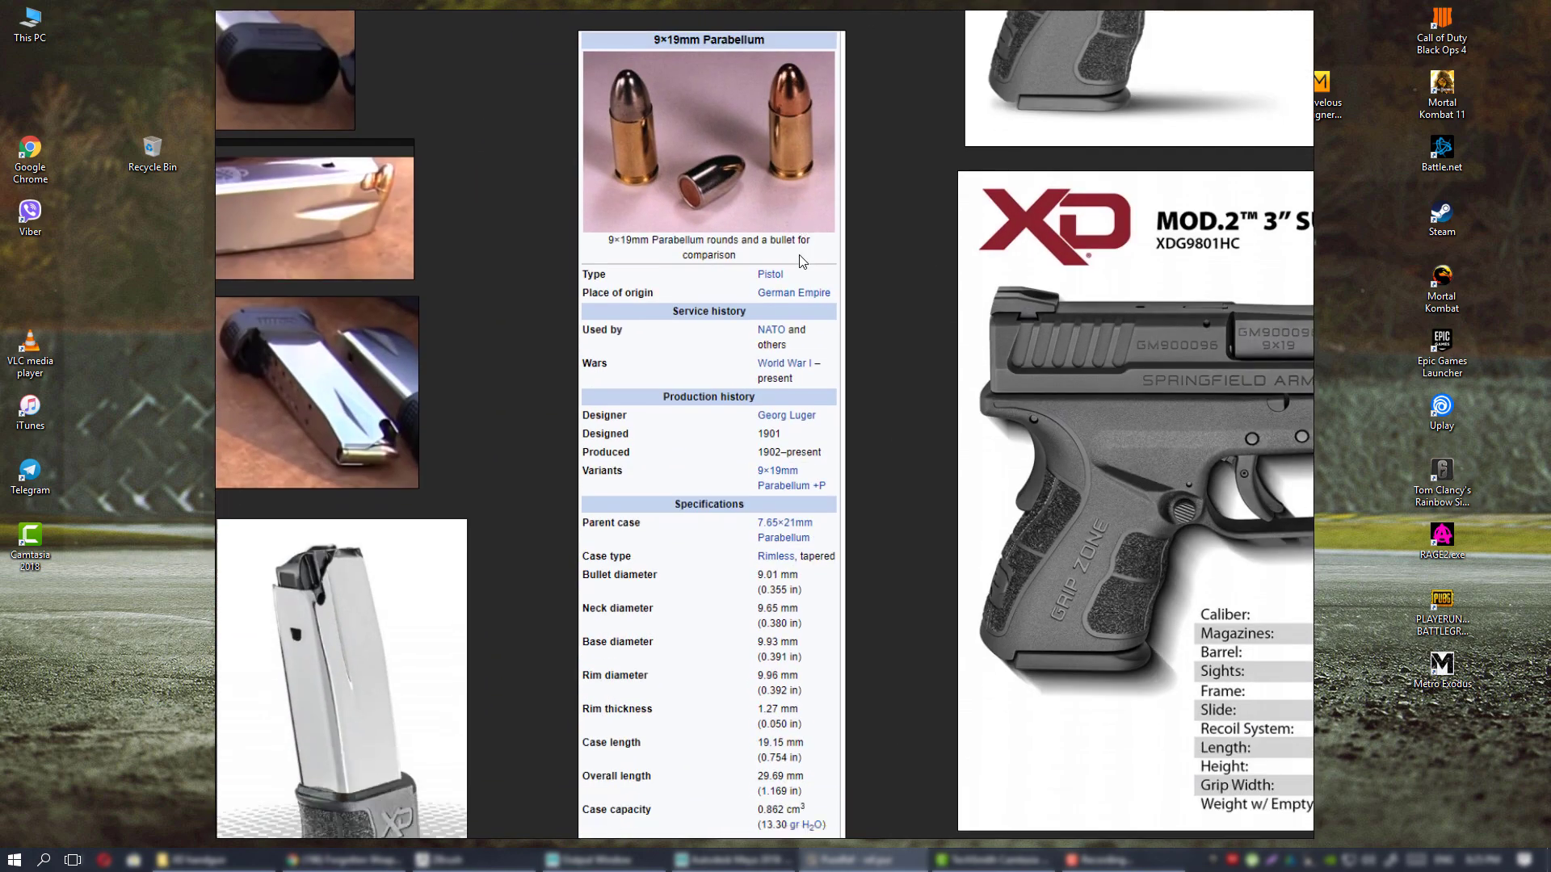
- Read the 9×19mm Parabellum sheet, from the cartridge photo down to the case dimensions and overall length
middle_click_drag(831, 448, 810, 557)
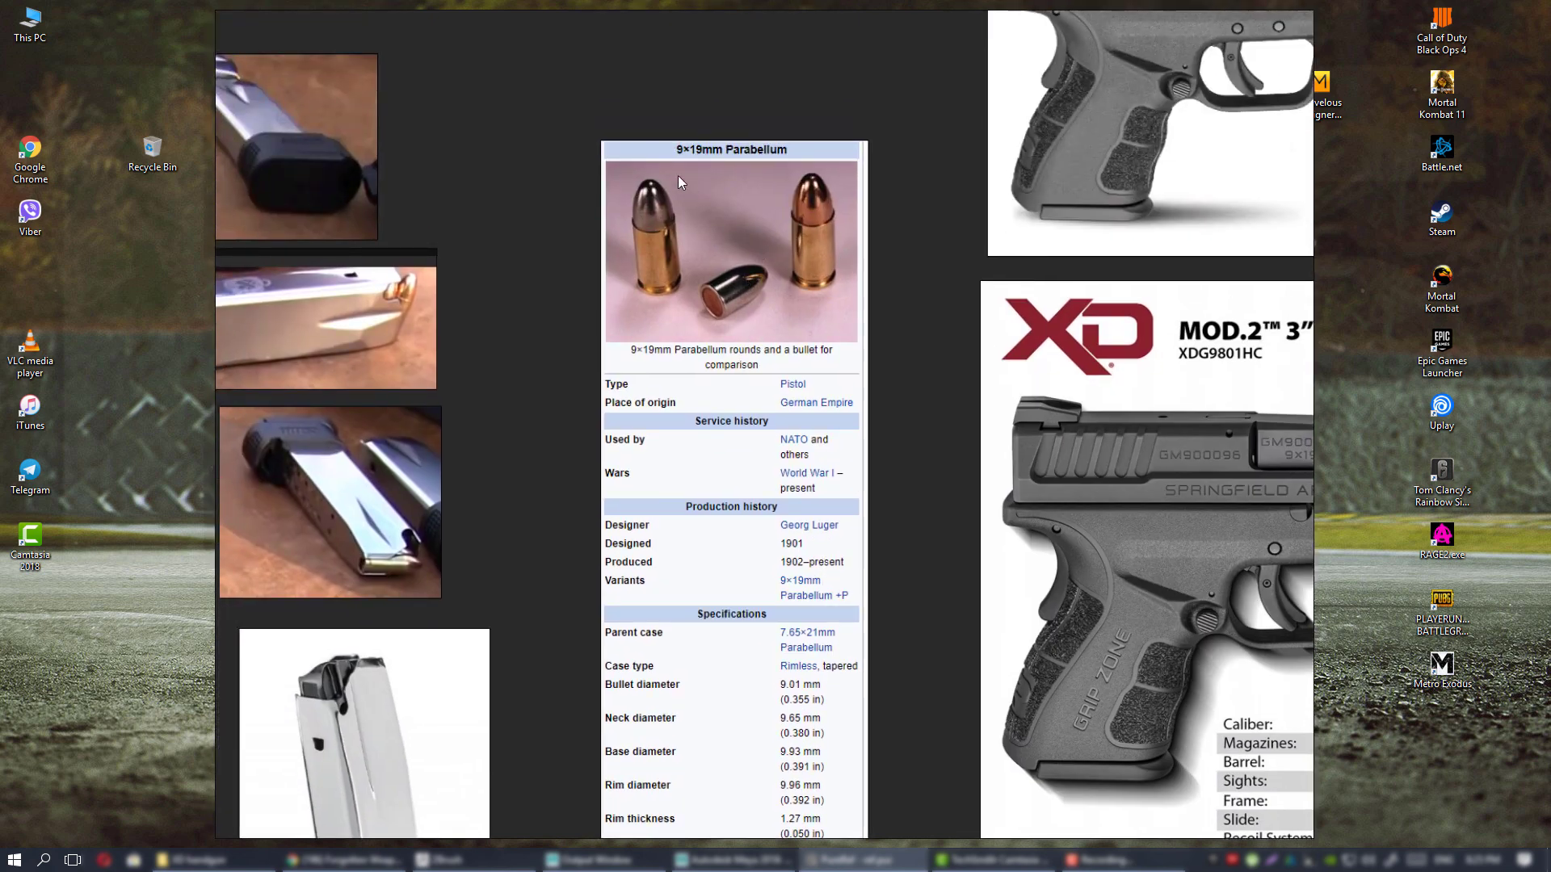
middle_click_drag(751, 371, 713, 198)
middle_click_drag(712, 128, 712, 331)
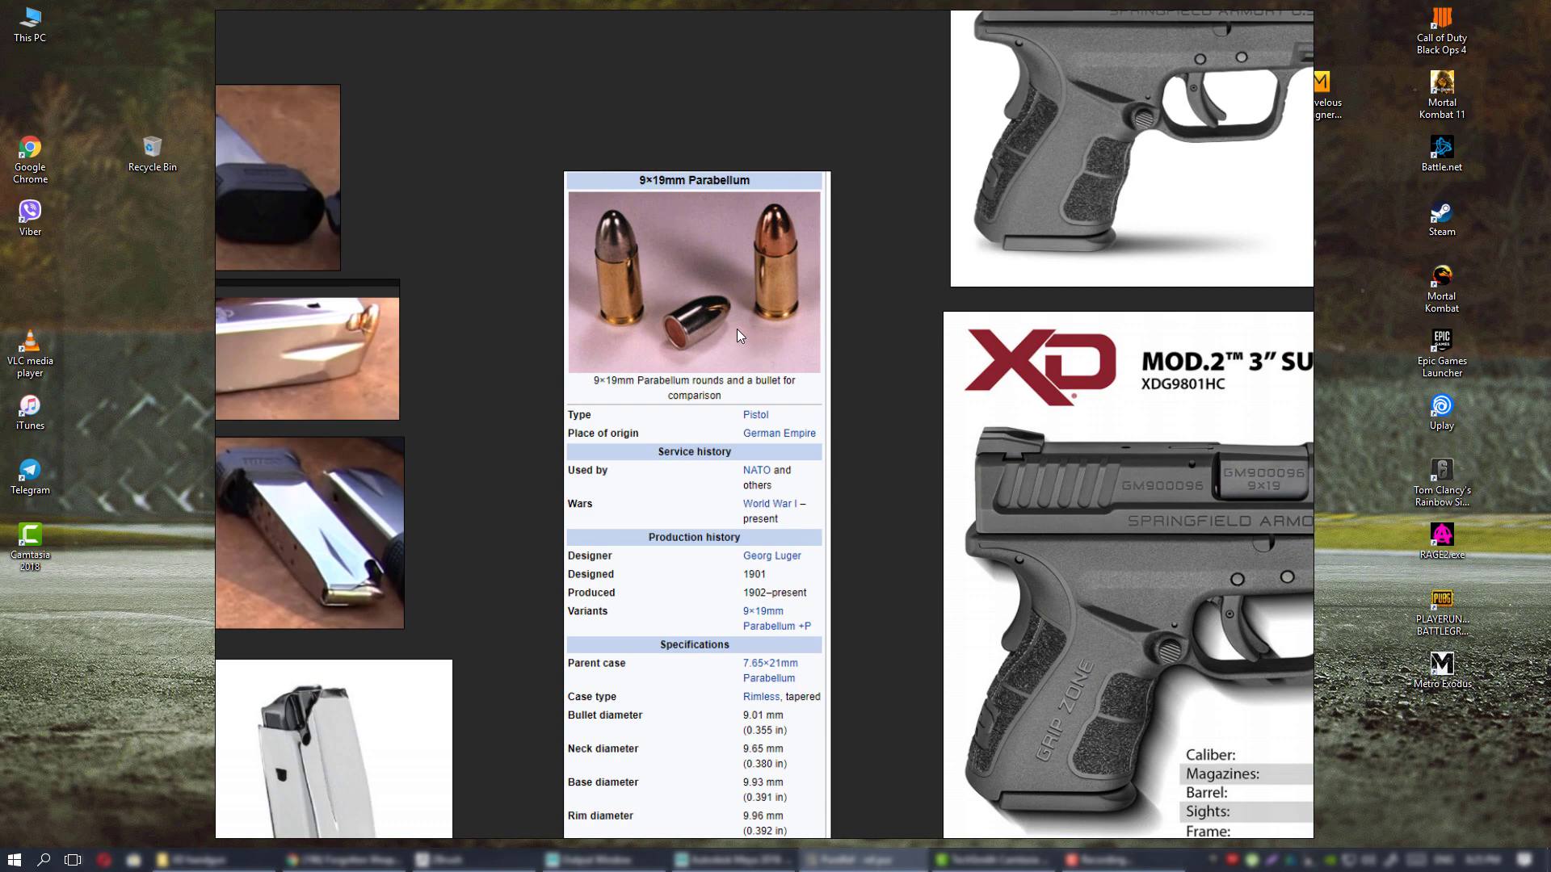
scroll(705, 506, "up", 2)
middle_click_drag(745, 757, 775, 362)
middle_click_drag(721, 263, 714, 332)
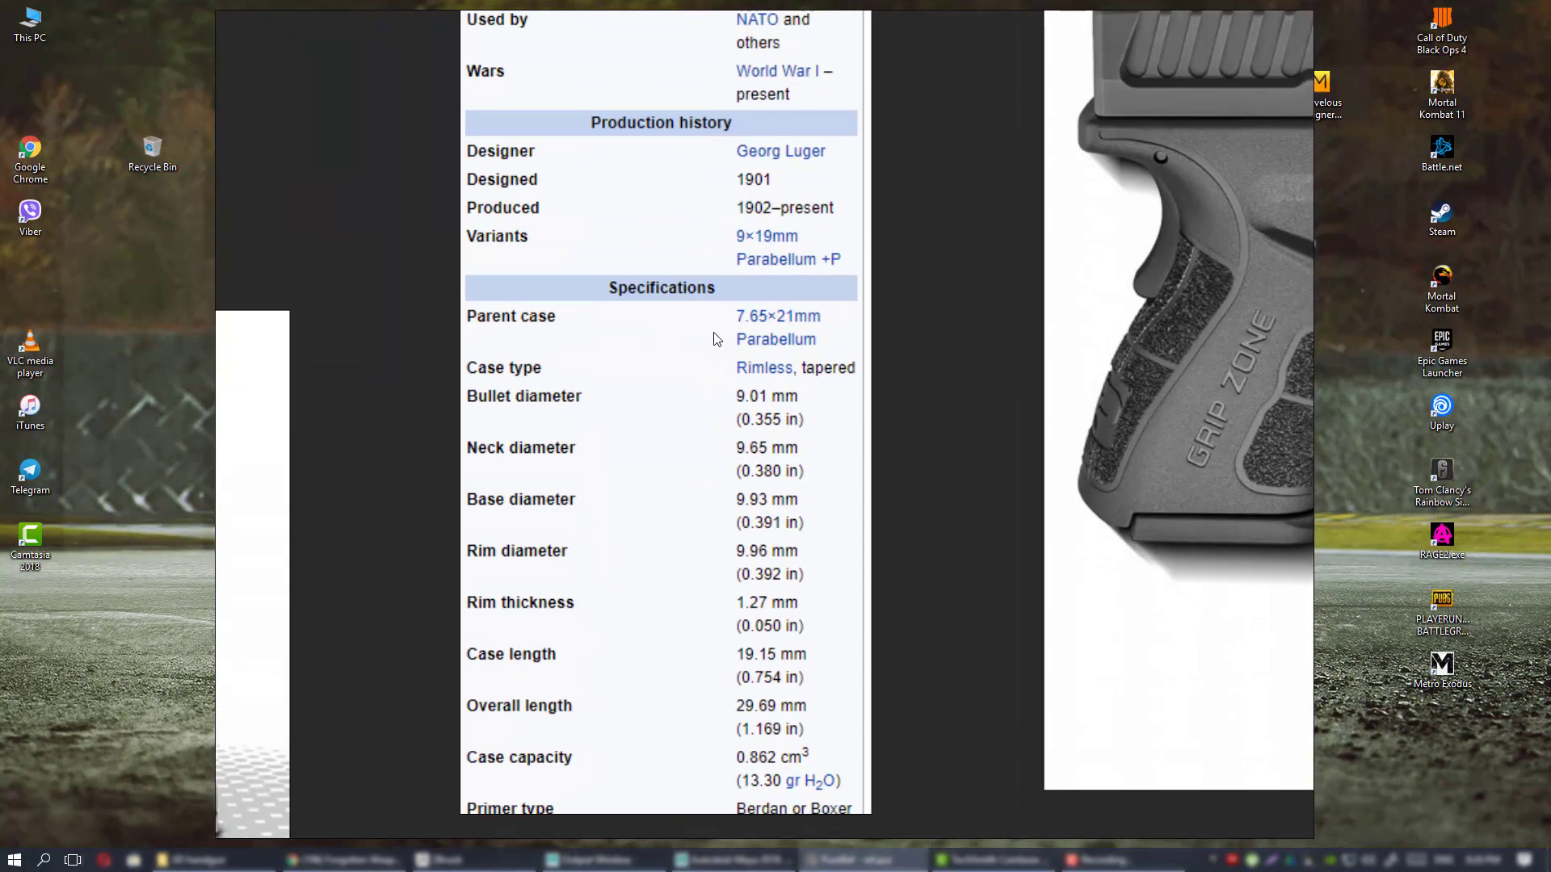
middle_click_drag(737, 478, 764, 447)
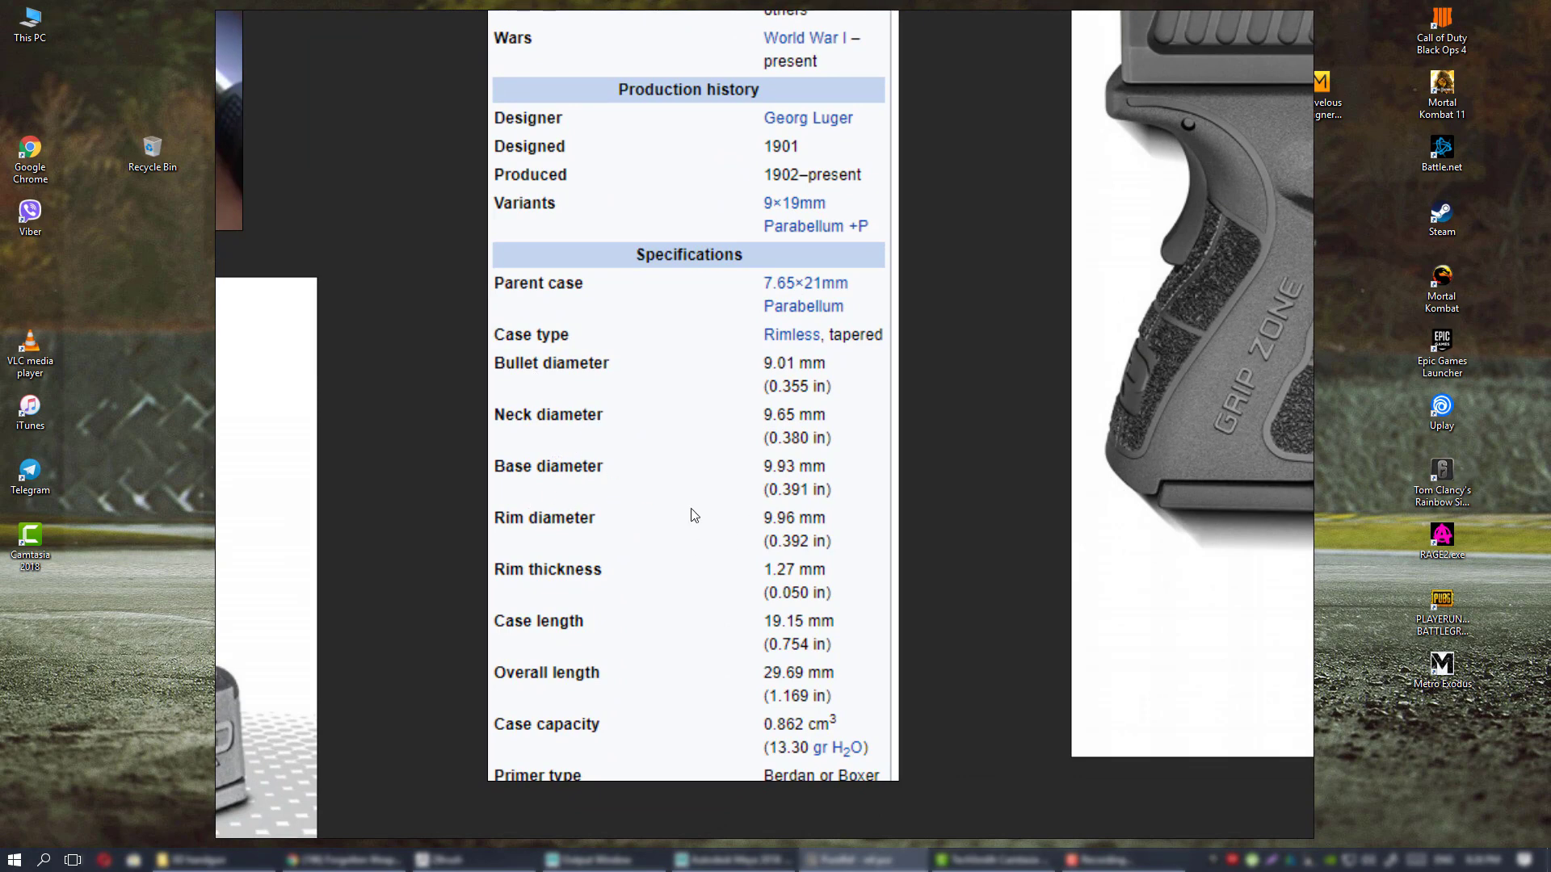
scroll(439, 453, "up", 2)
scroll(785, 380, "down", 5)
middle_click_drag(783, 375, 732, 559)
scroll(761, 327, "up", 3)
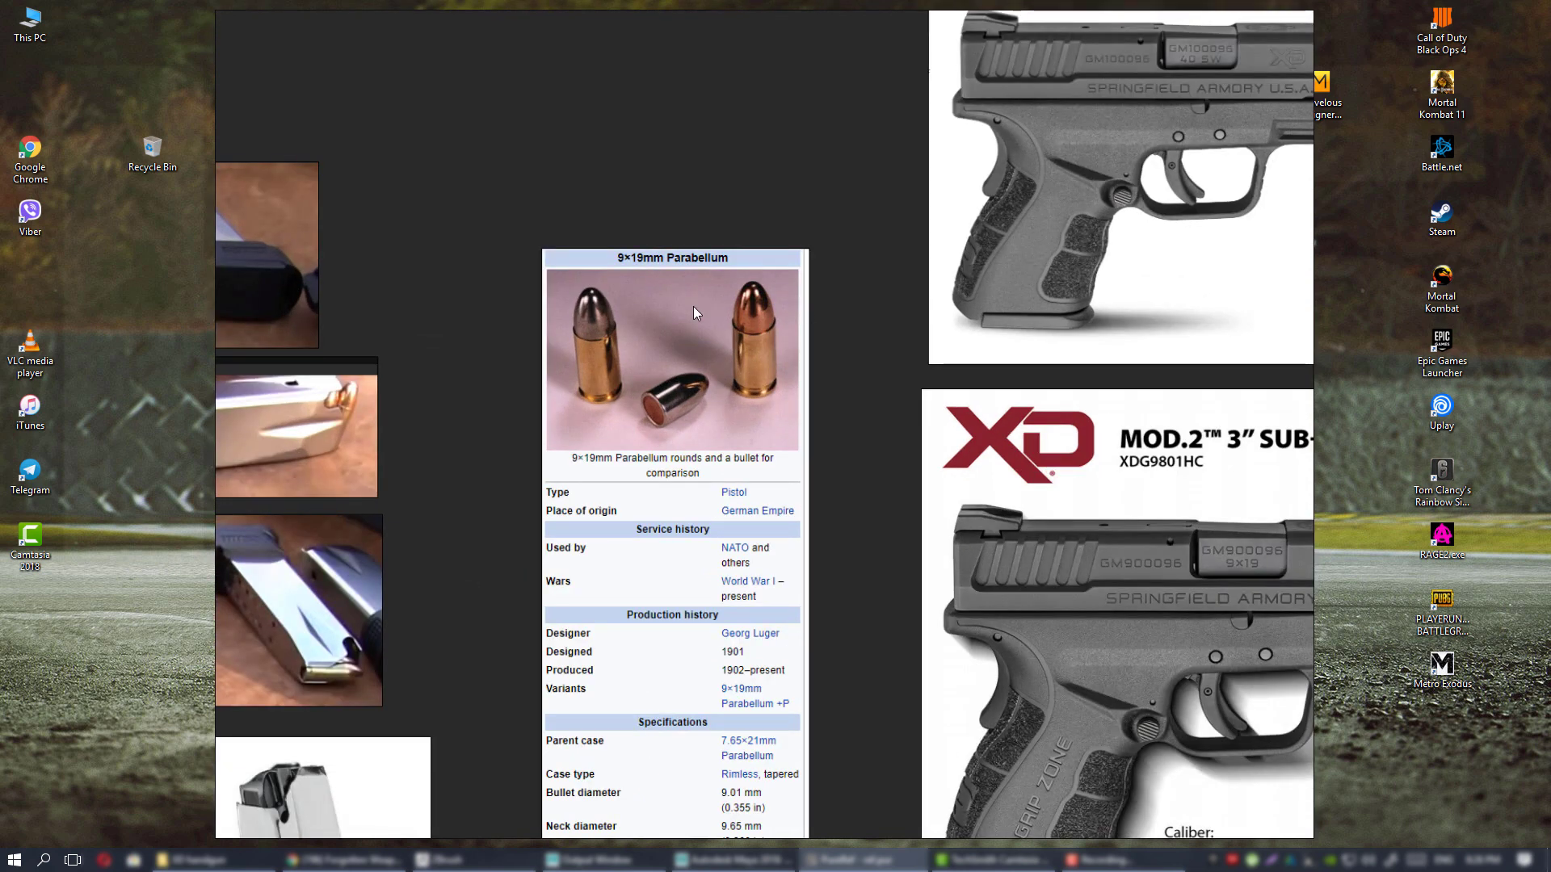
- Compare the 9×19mm Parabellum sheet with the neighbouring XD MOD.2 3" Sub-Compact data sheet and its specification rows
middle_click_drag(788, 378, 771, 386)
middle_click_drag(945, 407, 698, 420)
scroll(698, 421, "down", 2)
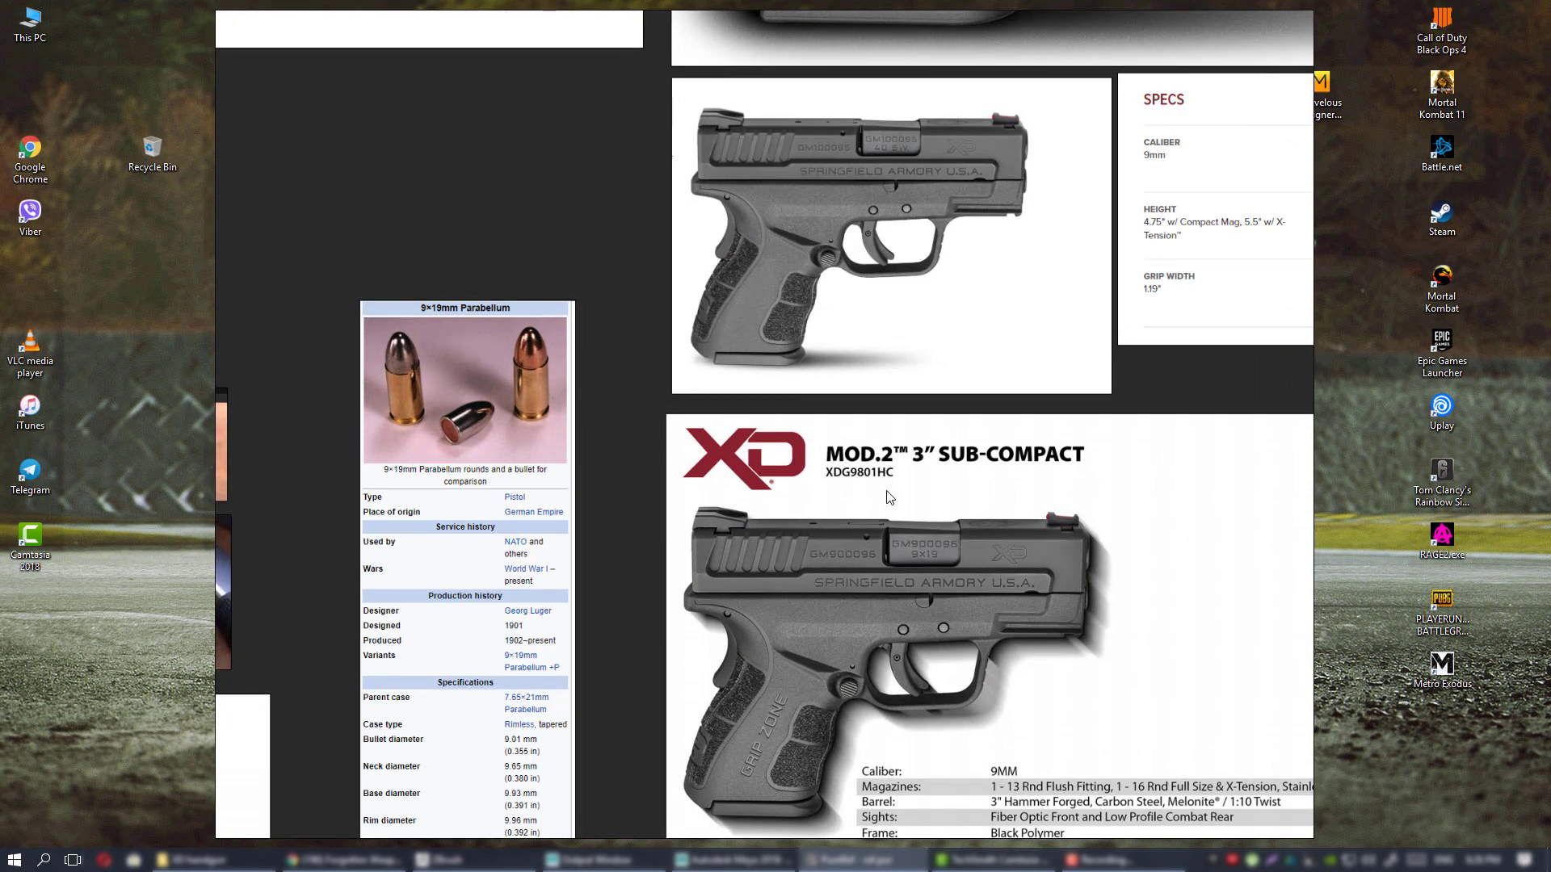
middle_click_drag(888, 494, 757, 459)
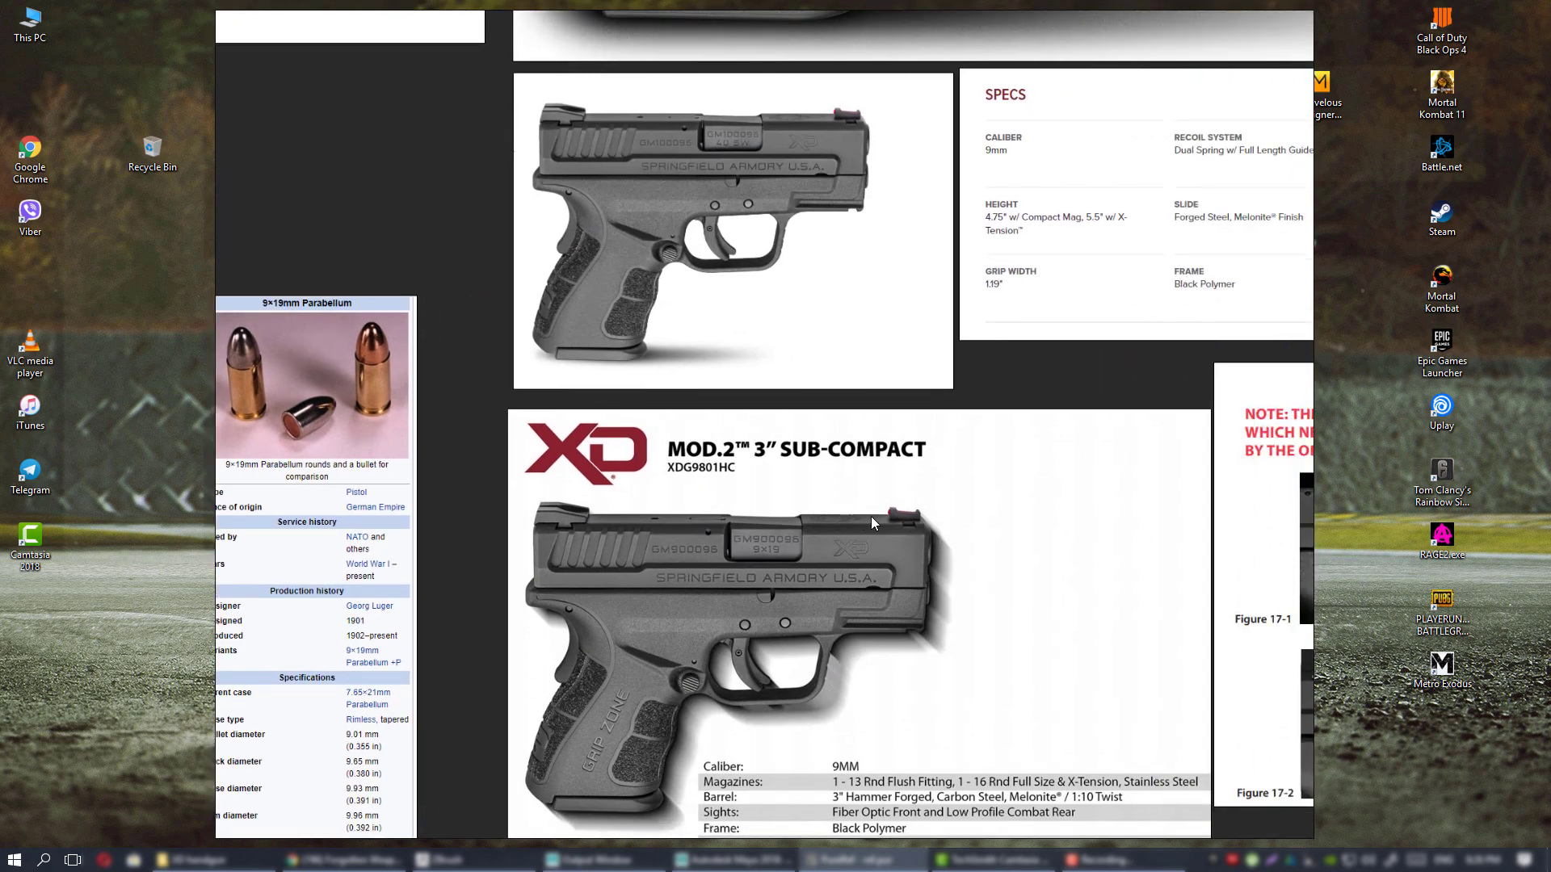
middle_click_drag(903, 550, 945, 475)
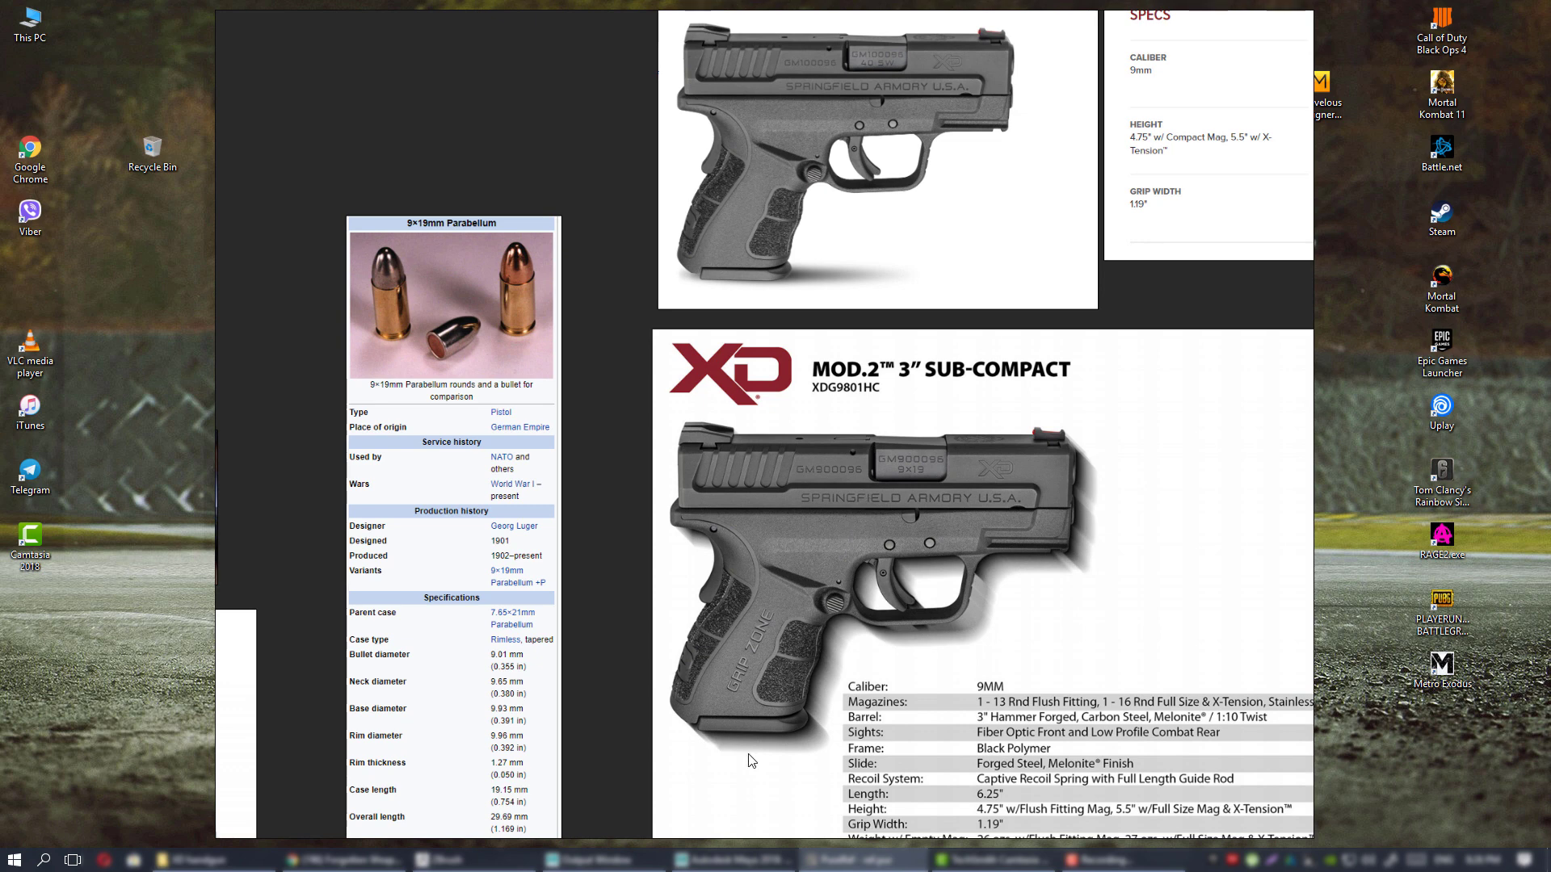
scroll(646, 351, "down", 2)
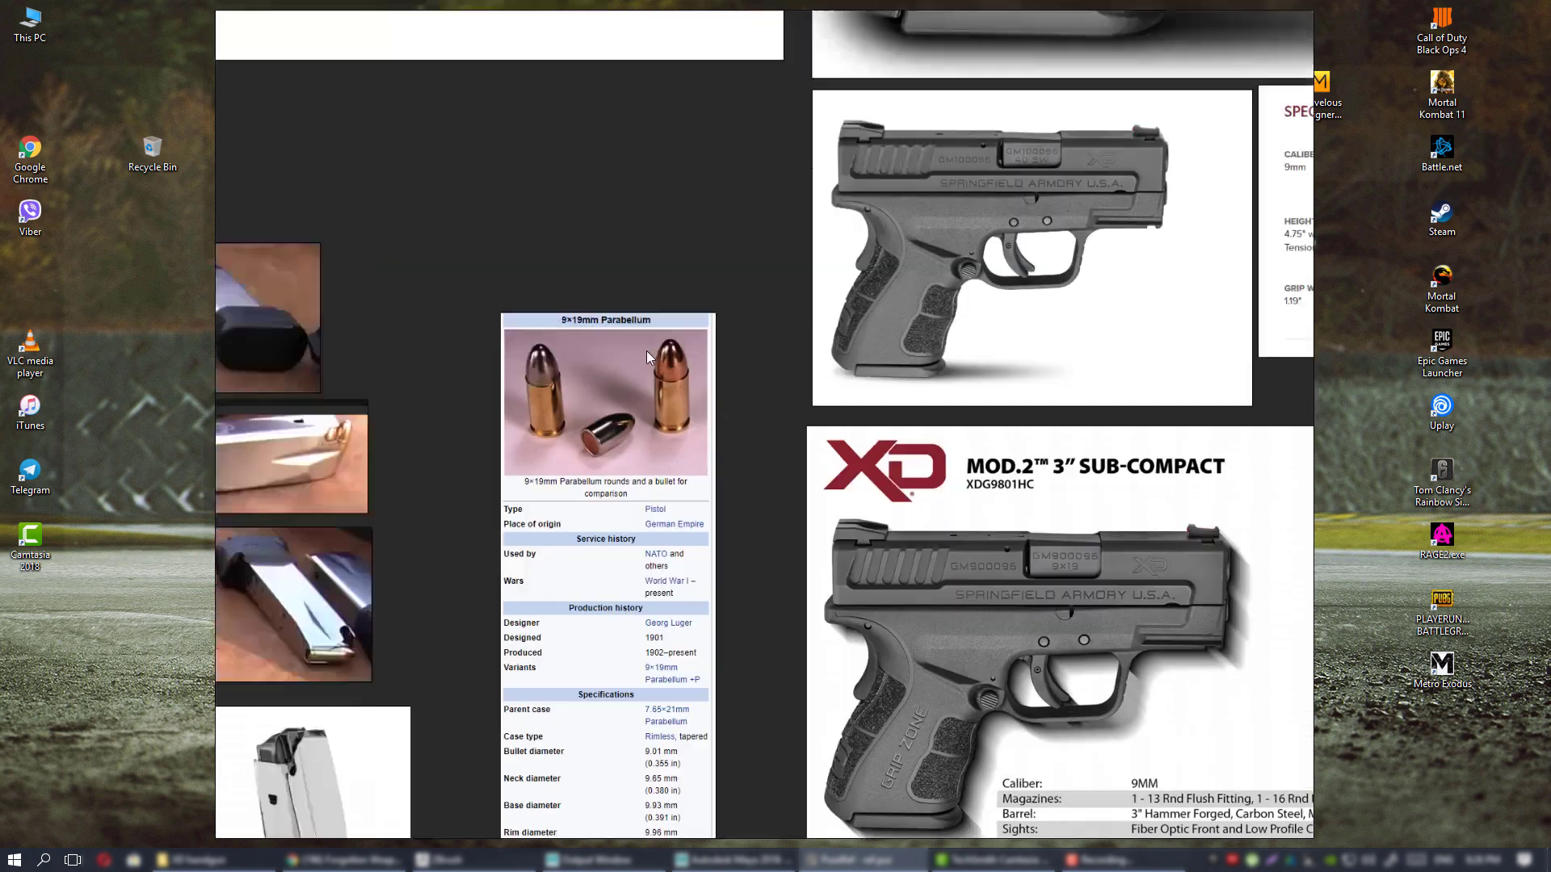
scroll(702, 338, "up", 4)
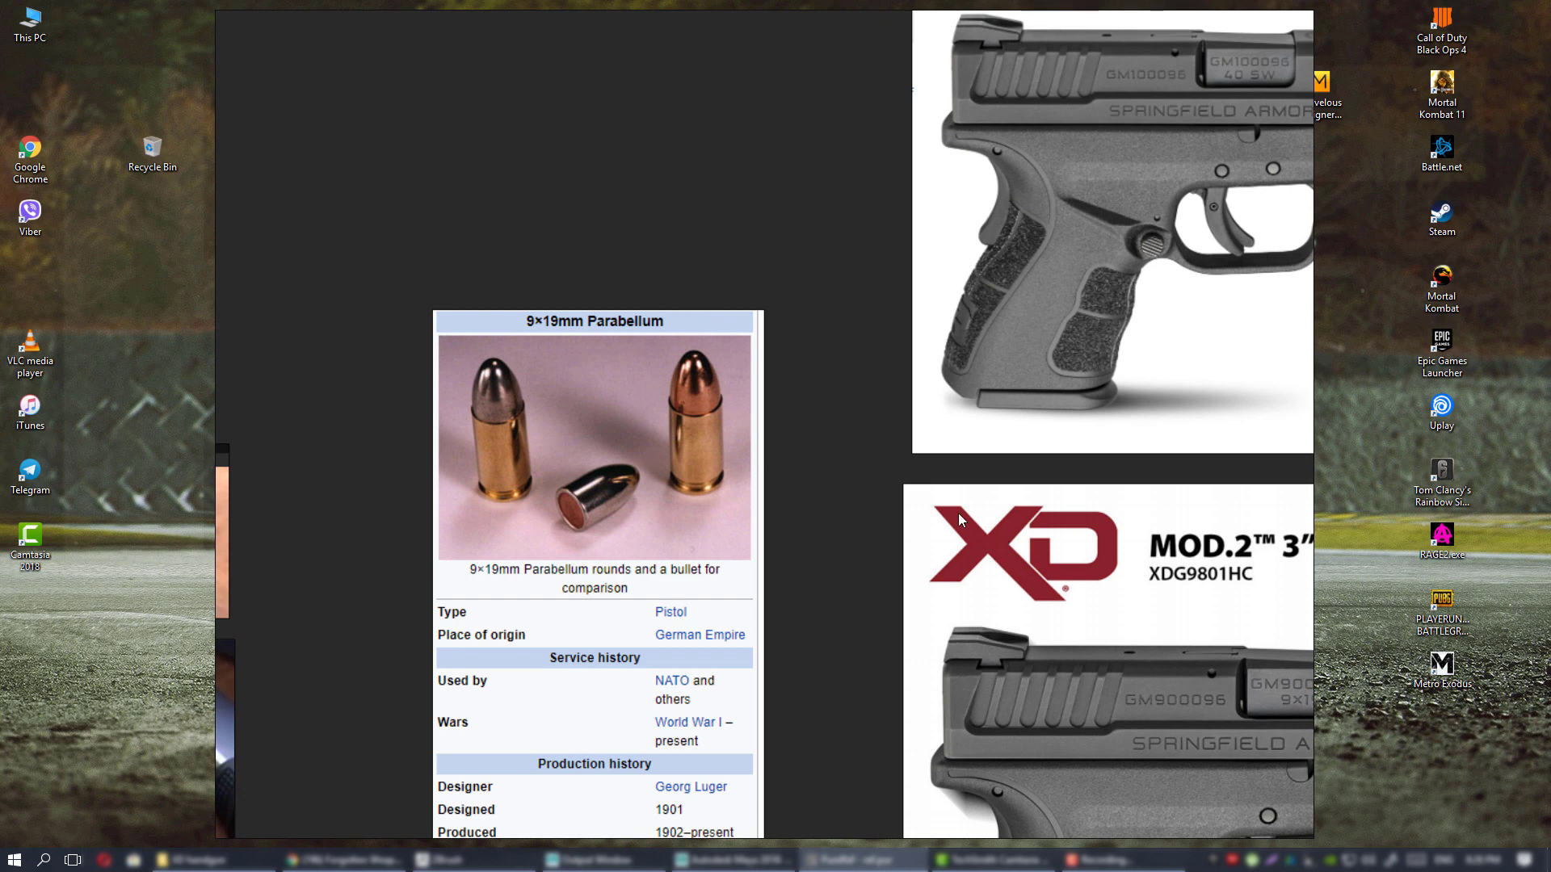
scroll(958, 512, "down", 2)
scroll(853, 419, "up", 1)
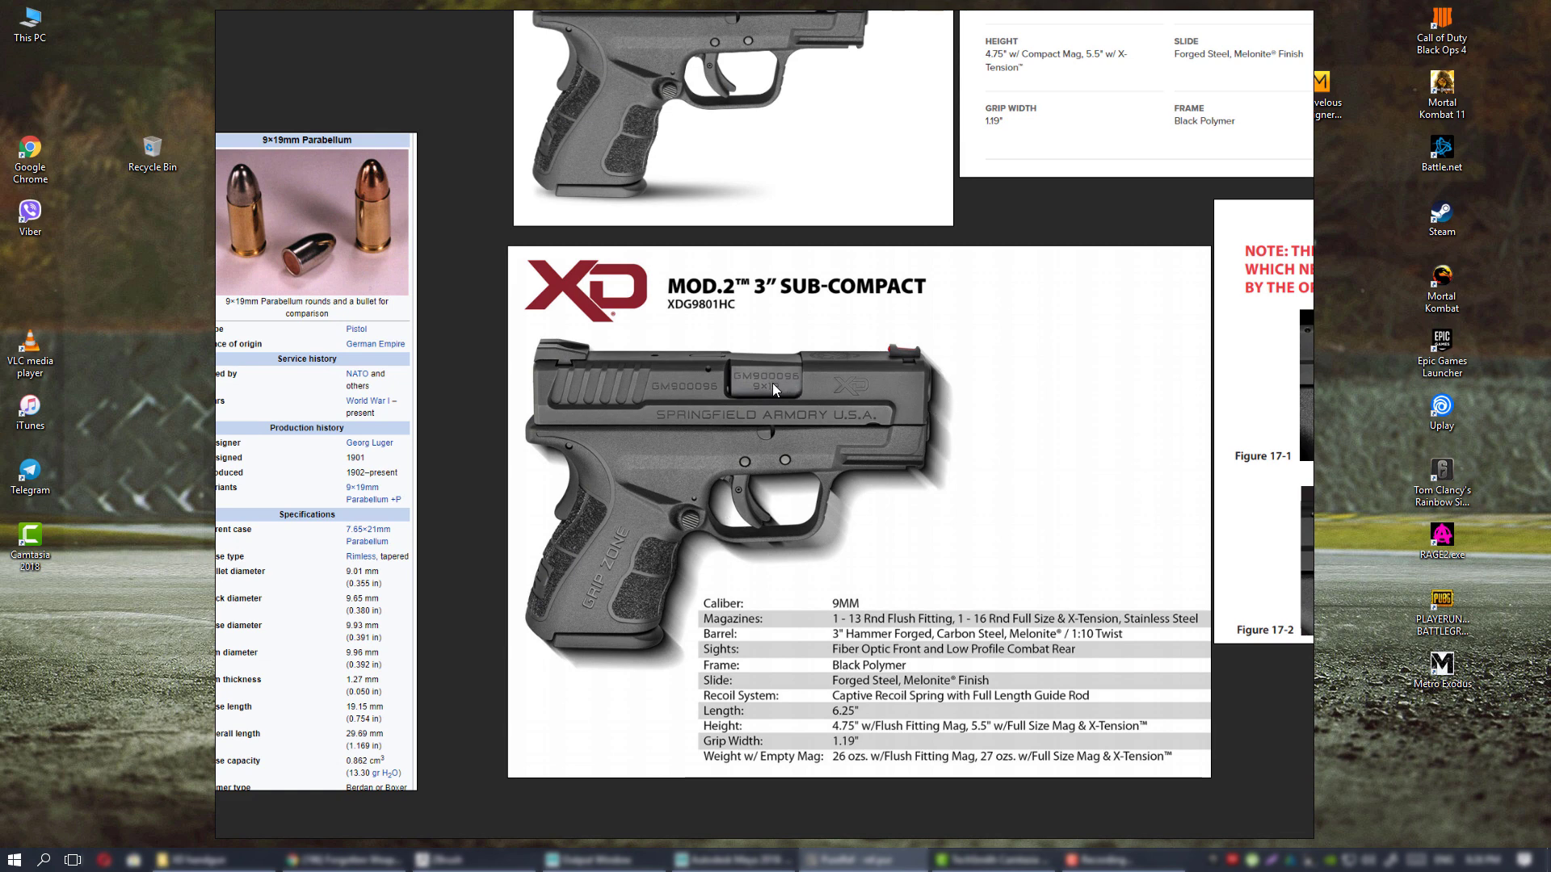
middle_click_drag(647, 439, 675, 443)
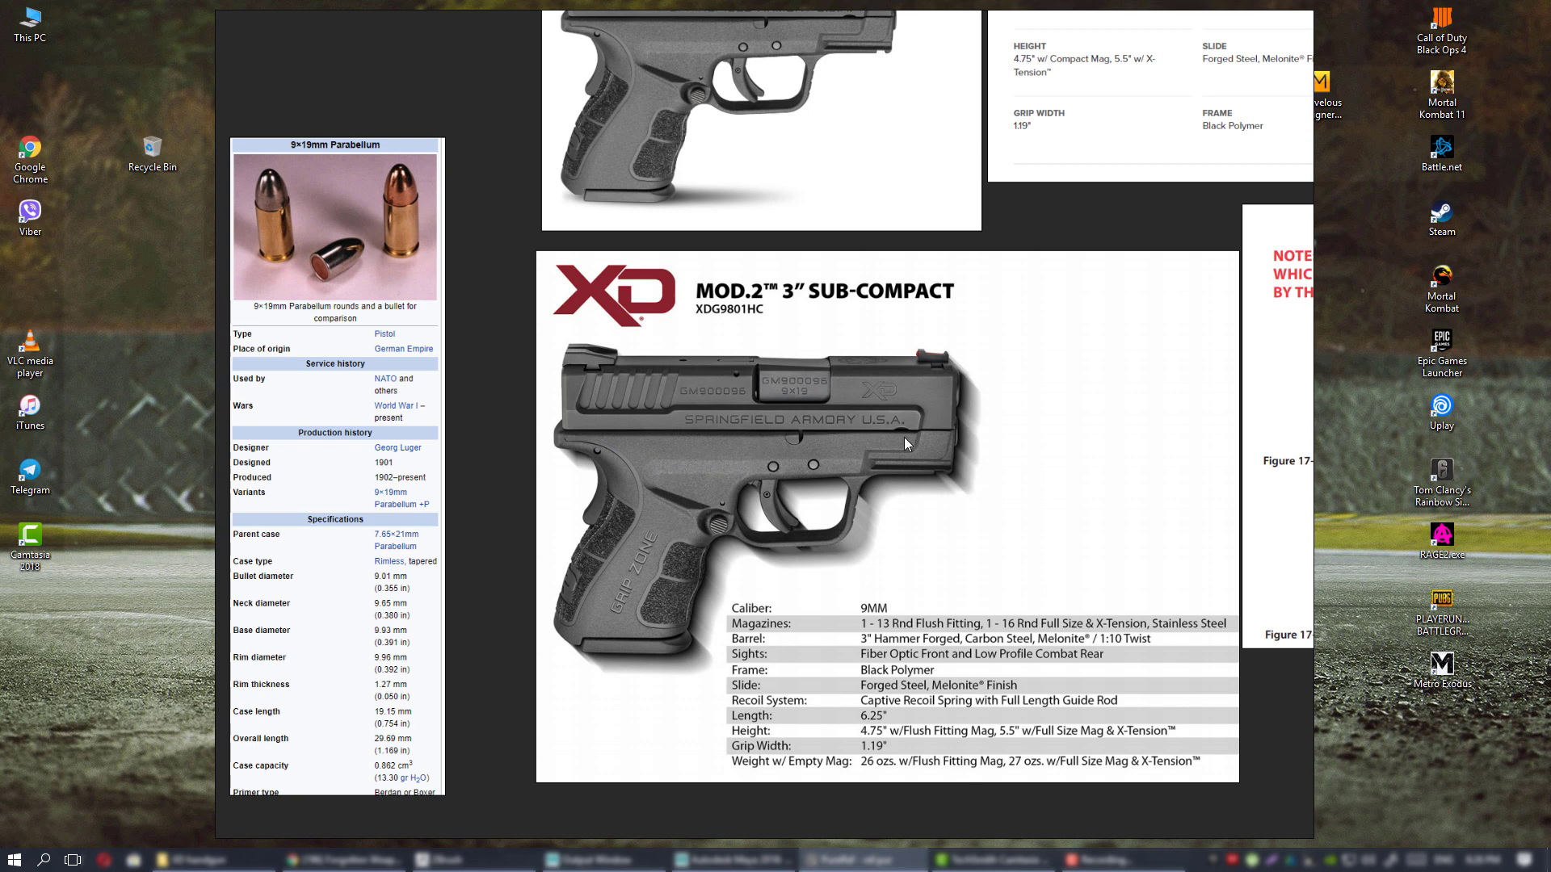
- Survey the board around the data sheet, from the specification and disassembly images up to the large pistol photos
scroll(832, 418, "down", 8)
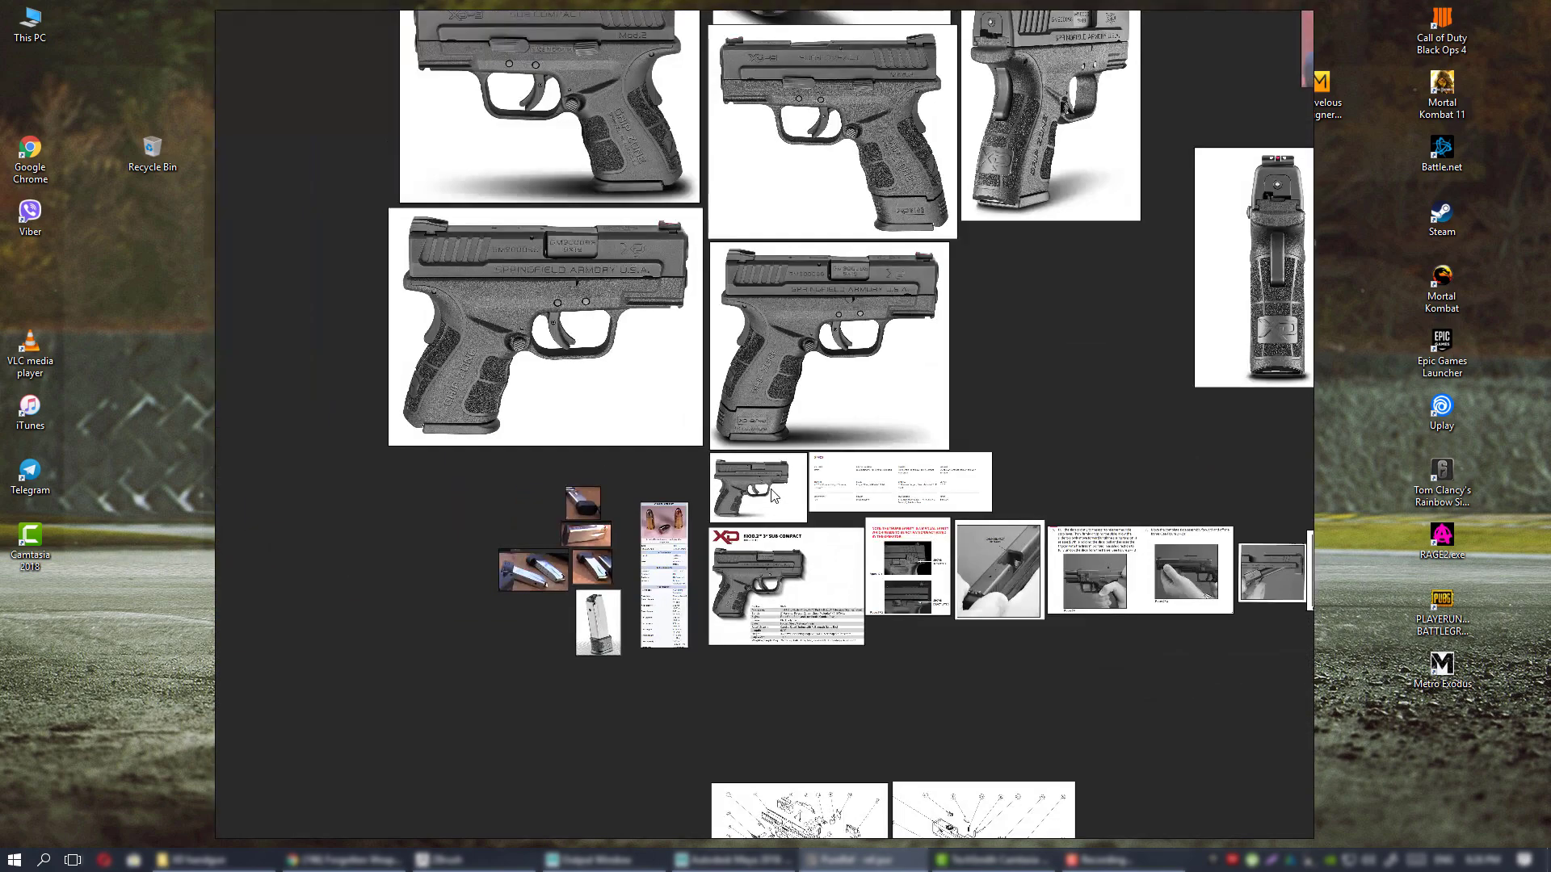
scroll(771, 493, "up", 3)
scroll(840, 489, "down", 1)
middle_click_drag(915, 481, 595, 415)
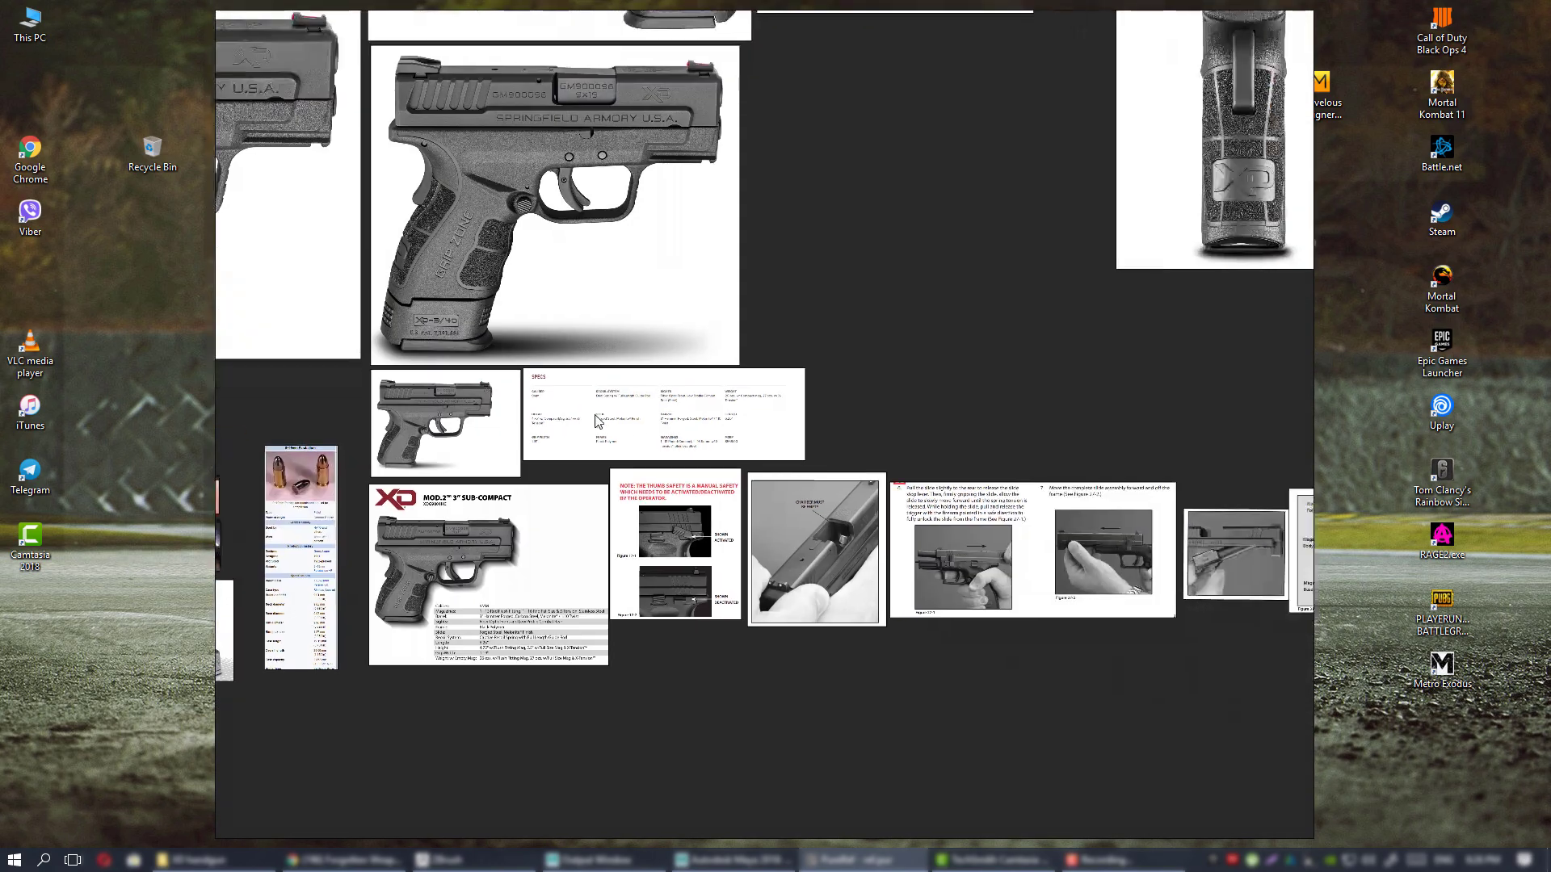
middle_click_drag(785, 428, 692, 714)
middle_click_drag(587, 550, 777, 680)
middle_click_drag(662, 599, 745, 572)
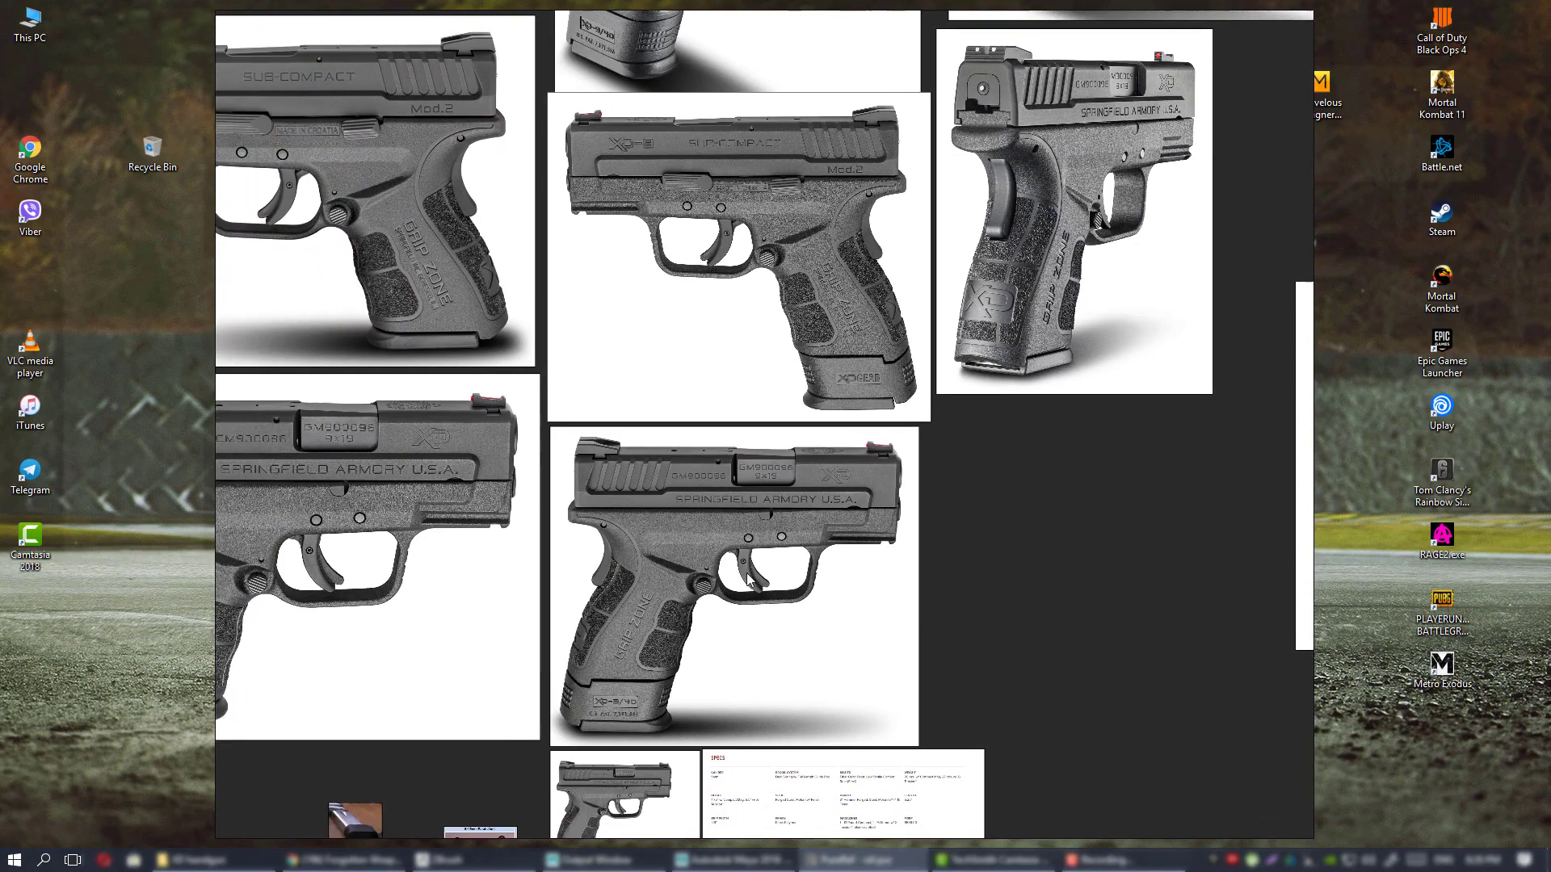
- Examine the side and three-quarter pistol photos, returning to the magazine photos and data sheets below them
middle_click_drag(607, 570, 883, 527)
scroll(854, 530, "down", 3)
scroll(882, 586, "up", 3)
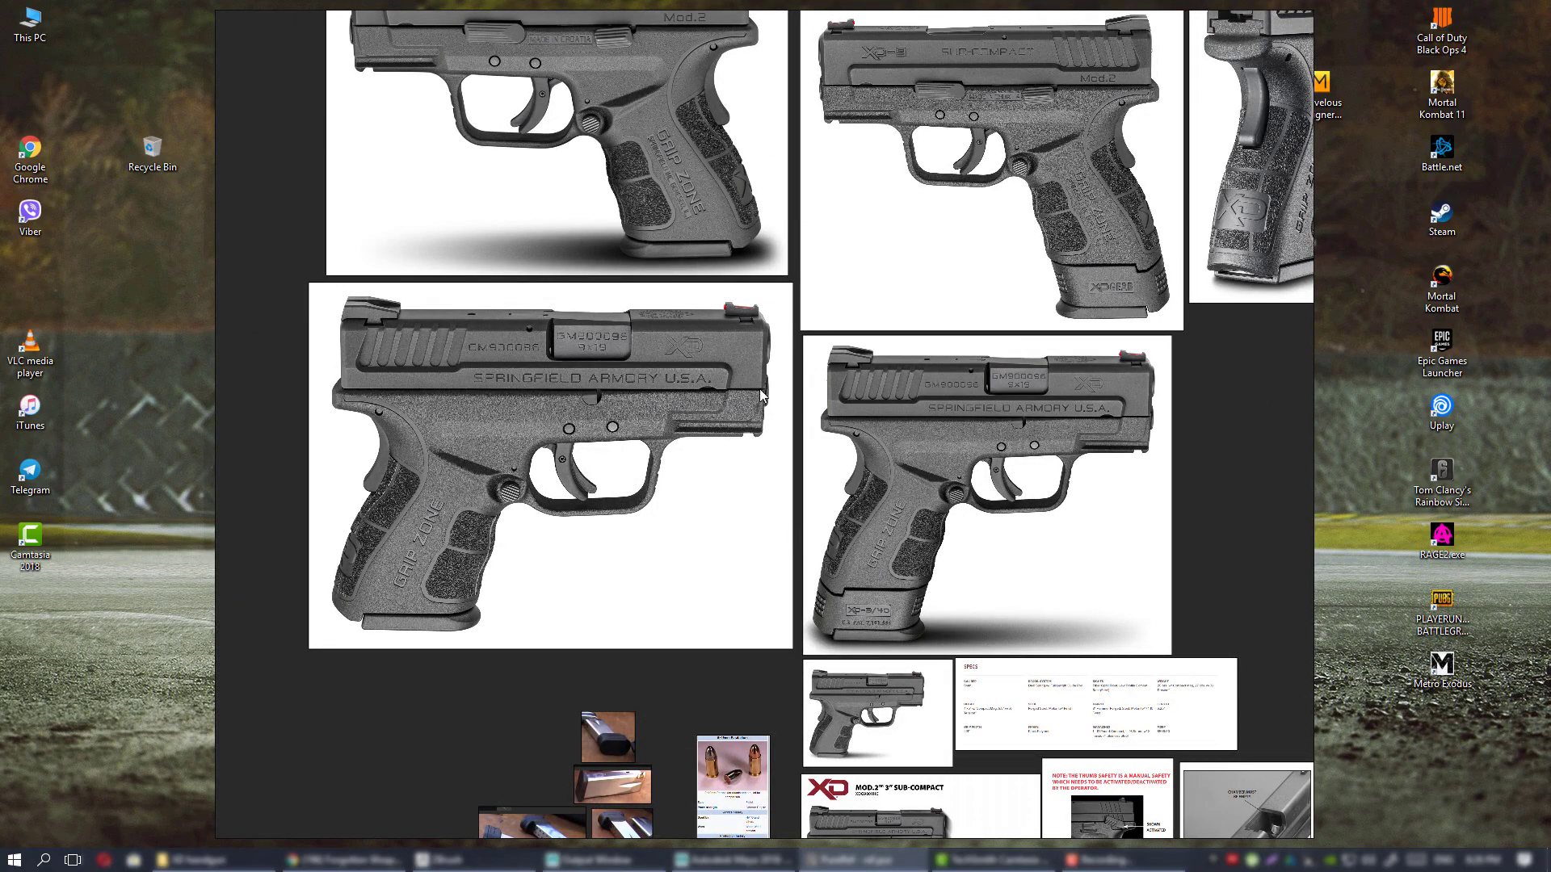
middle_click_drag(759, 390, 775, 640)
middle_click_drag(816, 396, 761, 606)
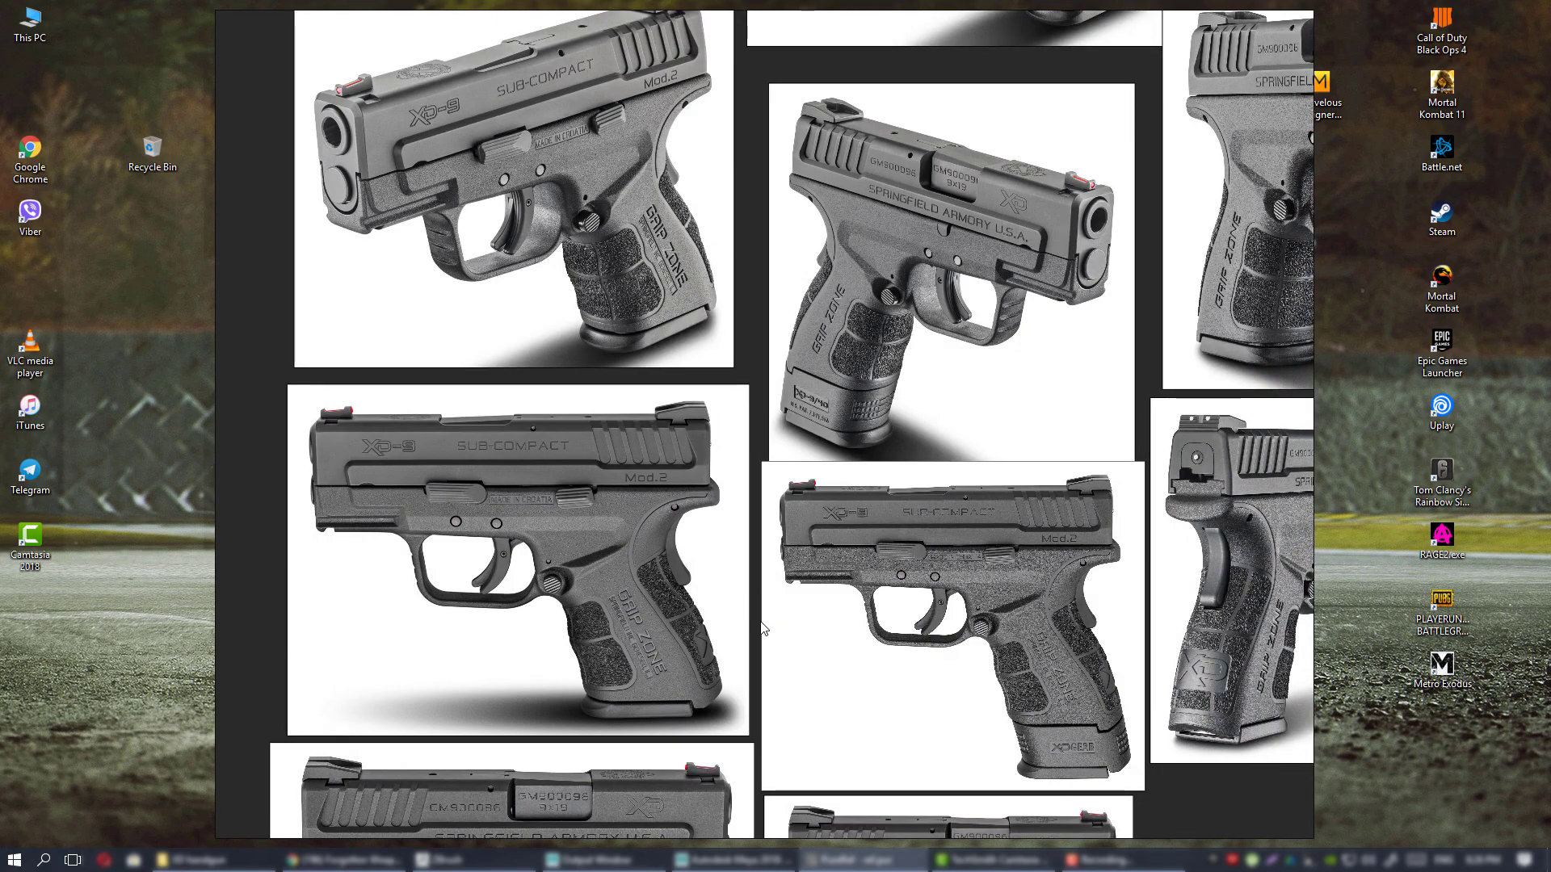
middle_click_drag(796, 683, 775, 425)
middle_click_drag(757, 517, 778, 271)
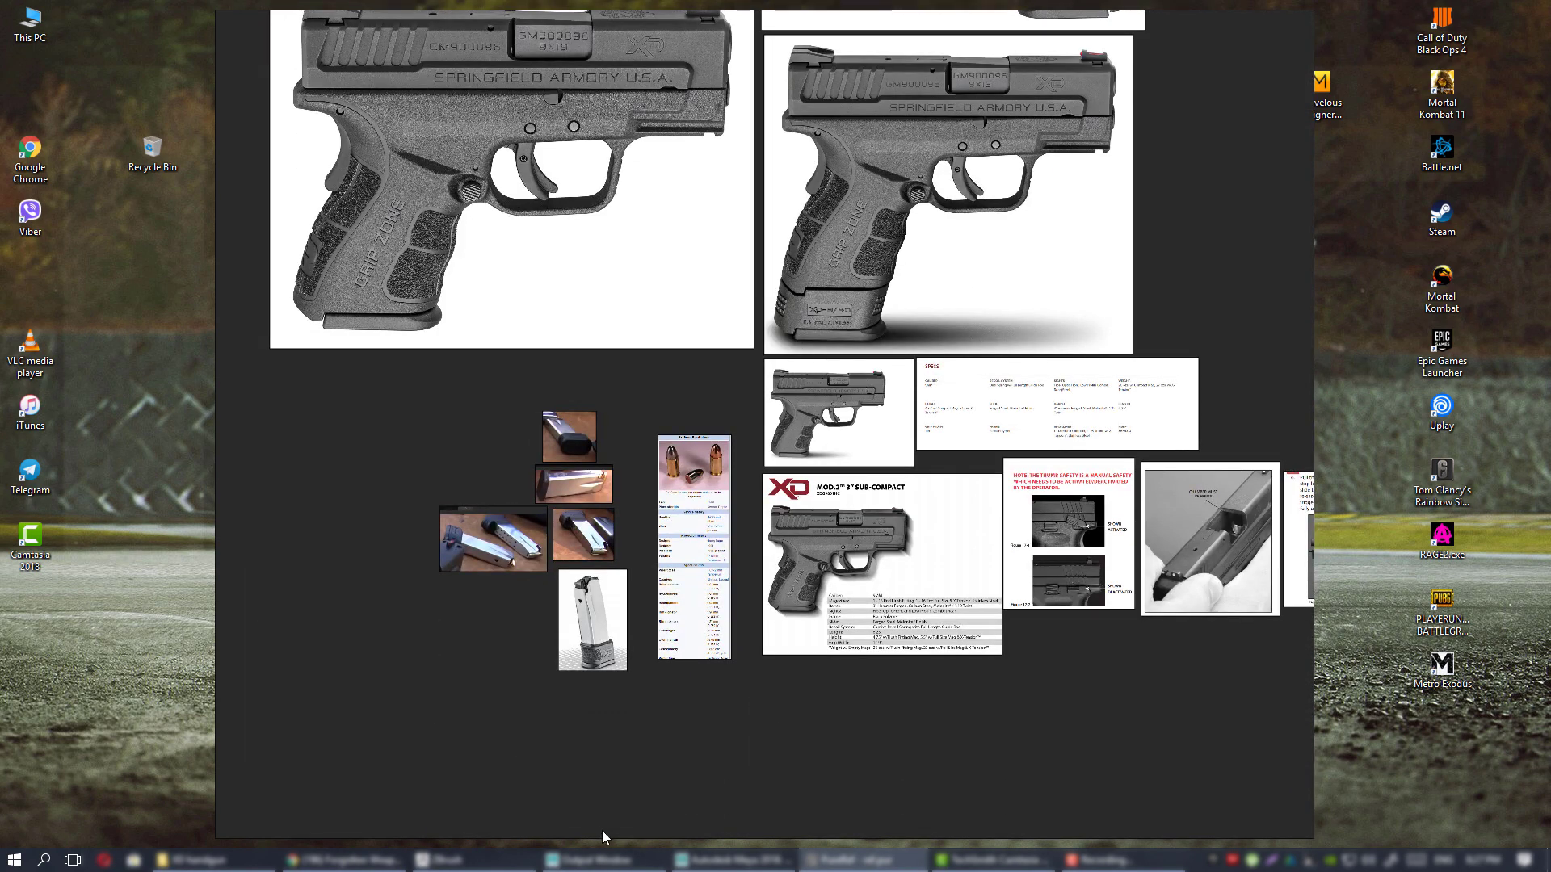
- Switch to Maya, frame the pistol image plane in the perspective view, inspect it at an angle and deselect it
left_click(473, 860)
key("alt+Tab")
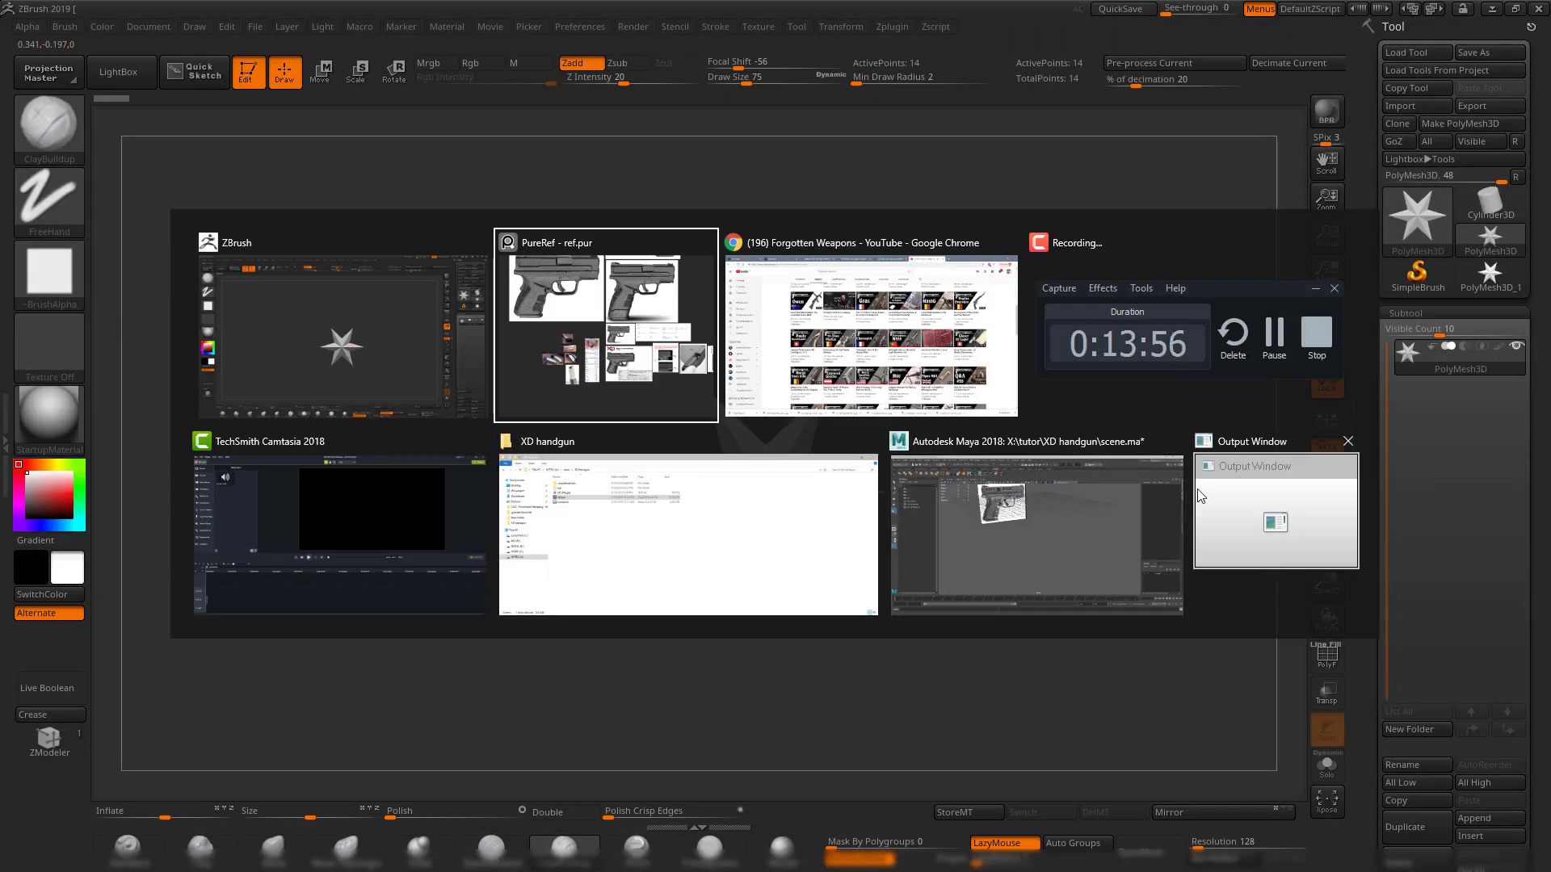
left_click(1131, 493)
left_click_drag(866, 349, 768, 471, "alt")
left_click(767, 471)
key("f")
left_click_drag(1041, 519, 1010, 536, "alt")
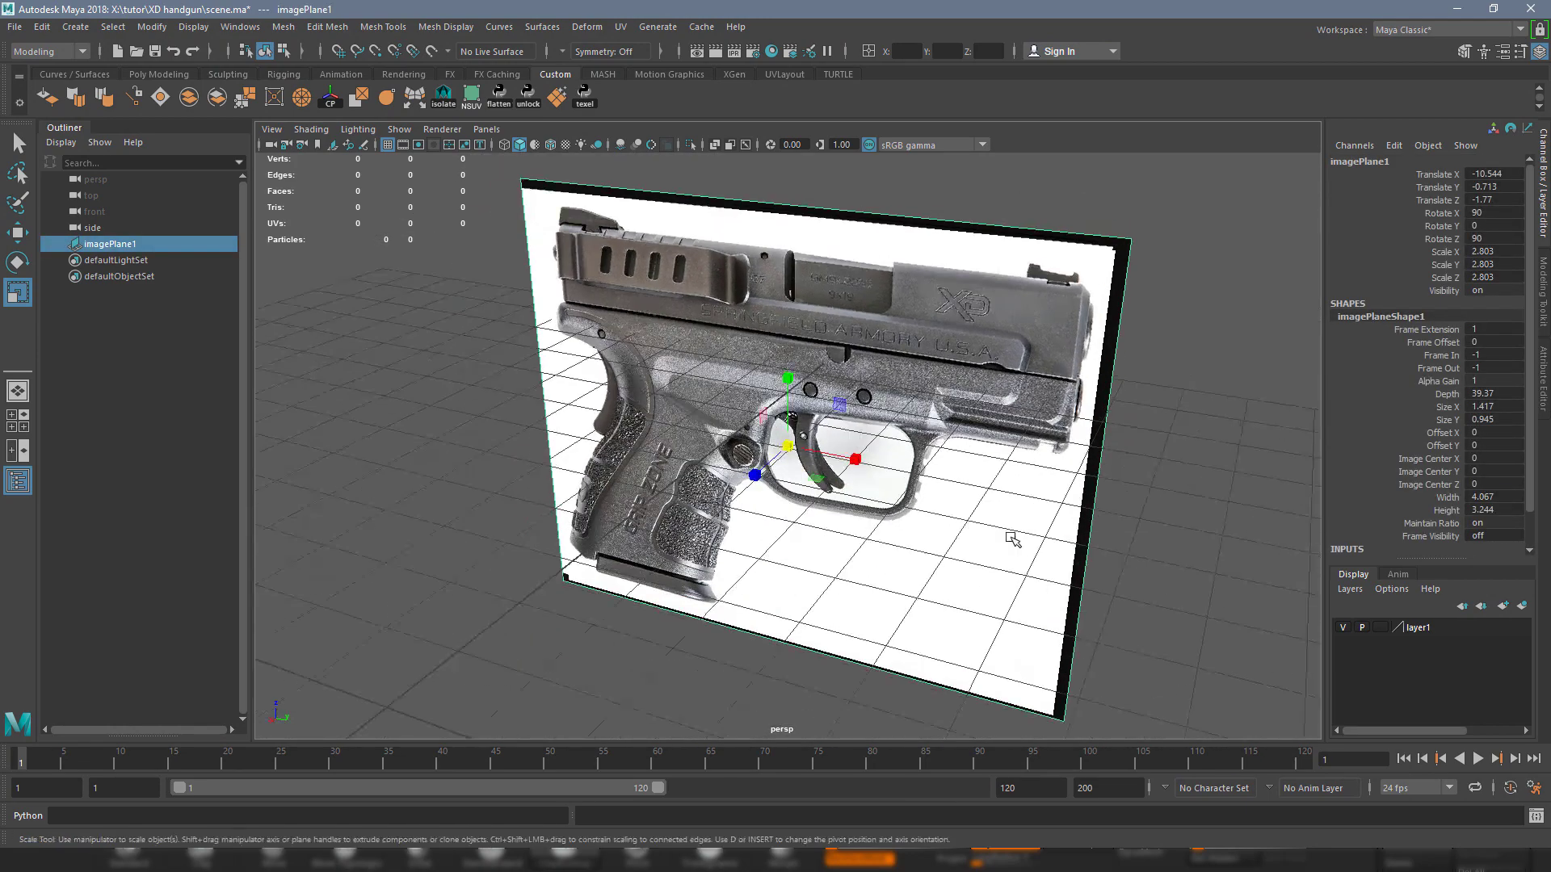
right_click_drag(1011, 536, 892, 450, "alt")
left_click_drag(892, 450, 939, 504, "alt")
left_click(990, 463)
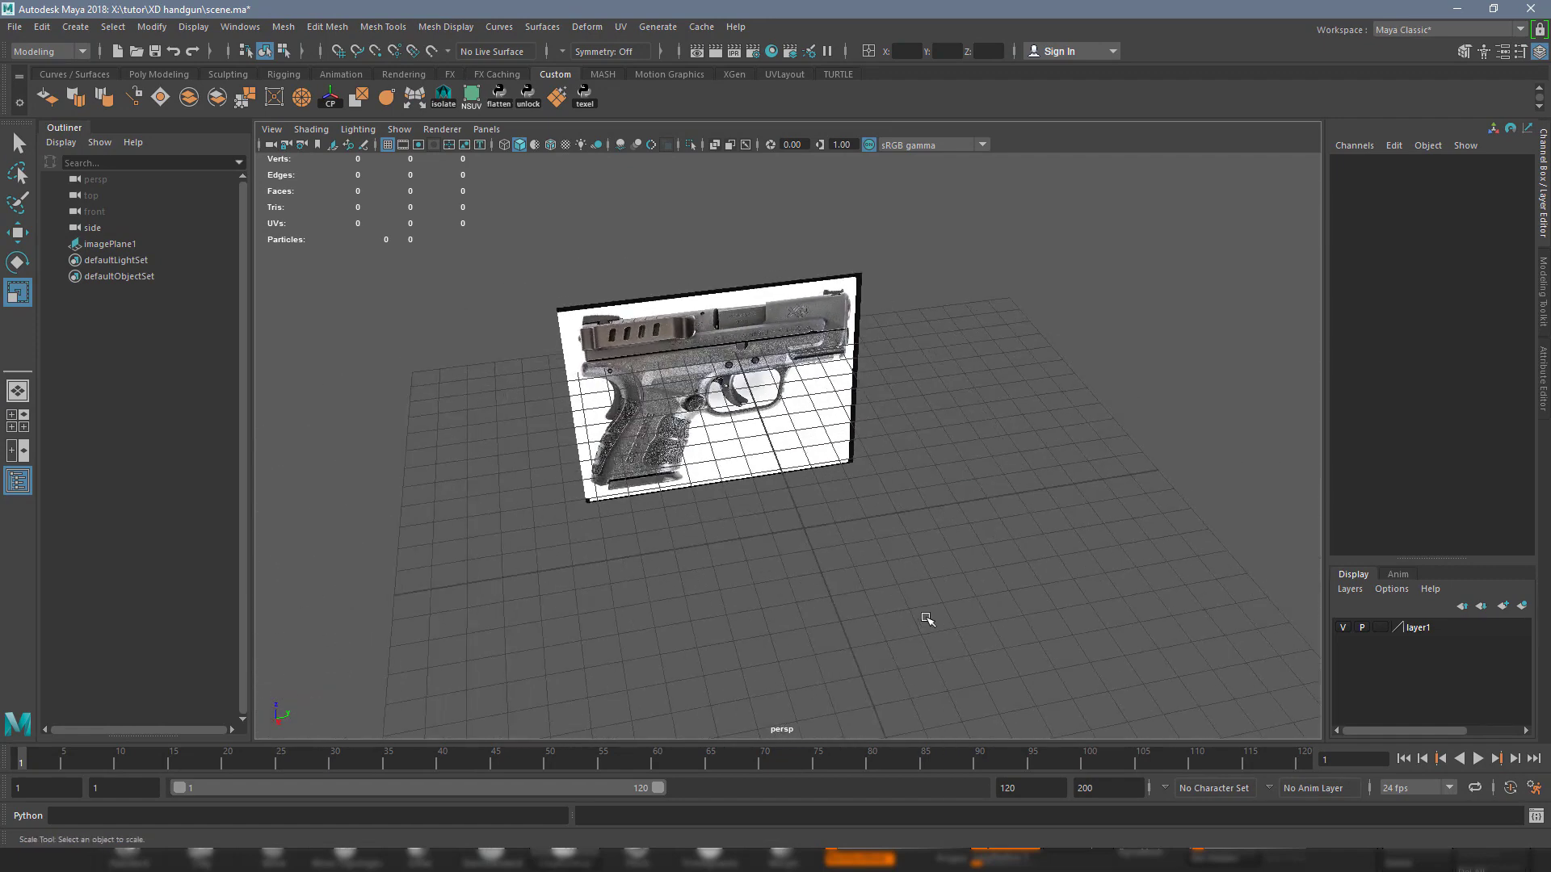
- Minimize the Maya and ZBrush windows and restore Maya
left_click(1456, 8)
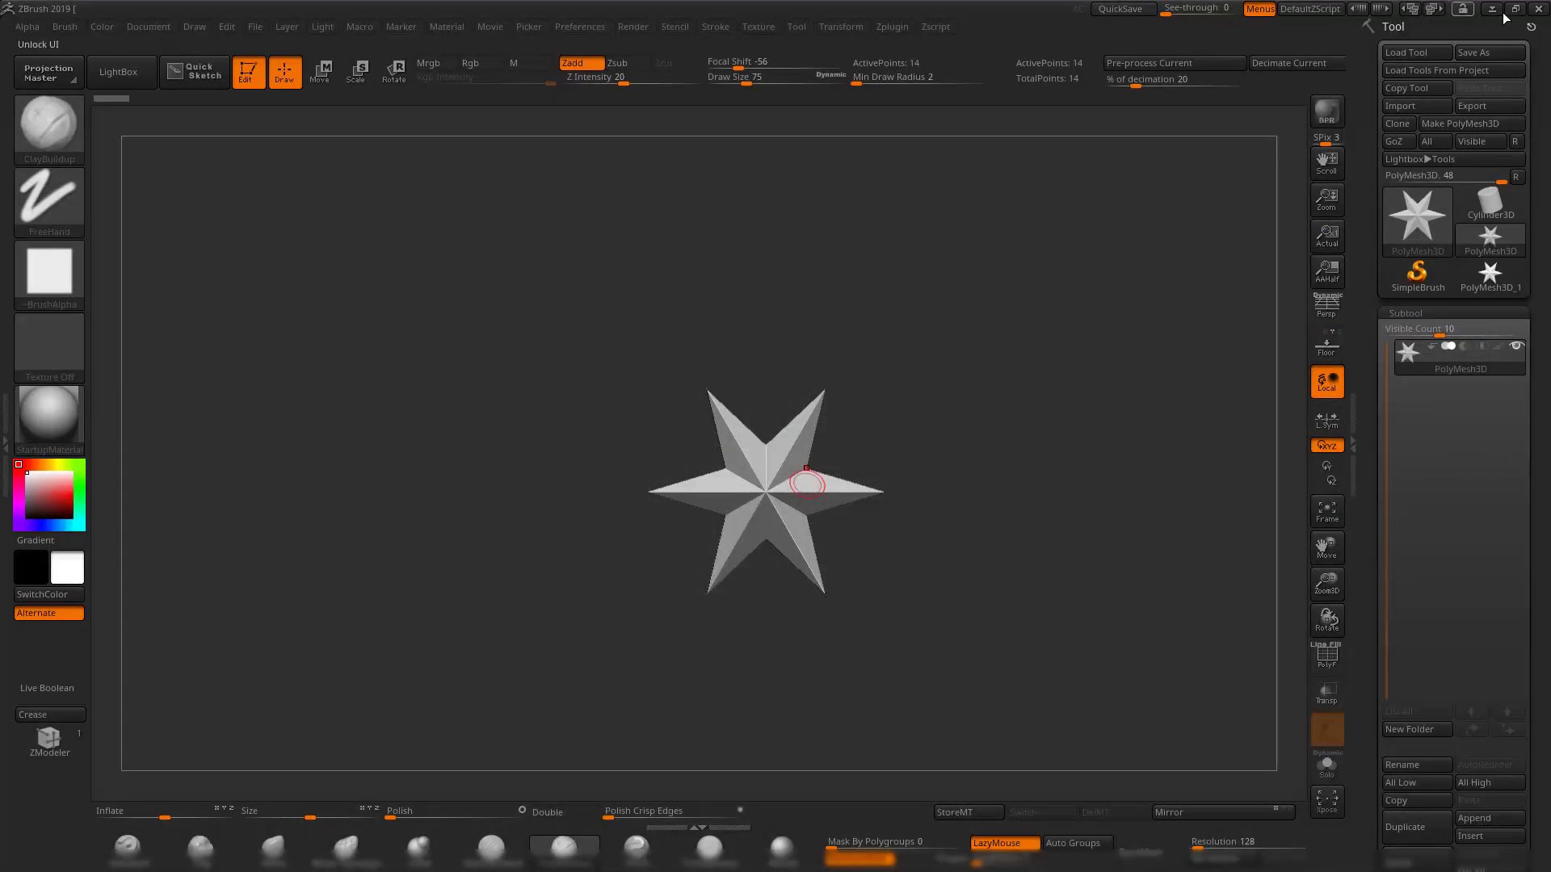
left_click(1491, 9)
left_click(731, 859)
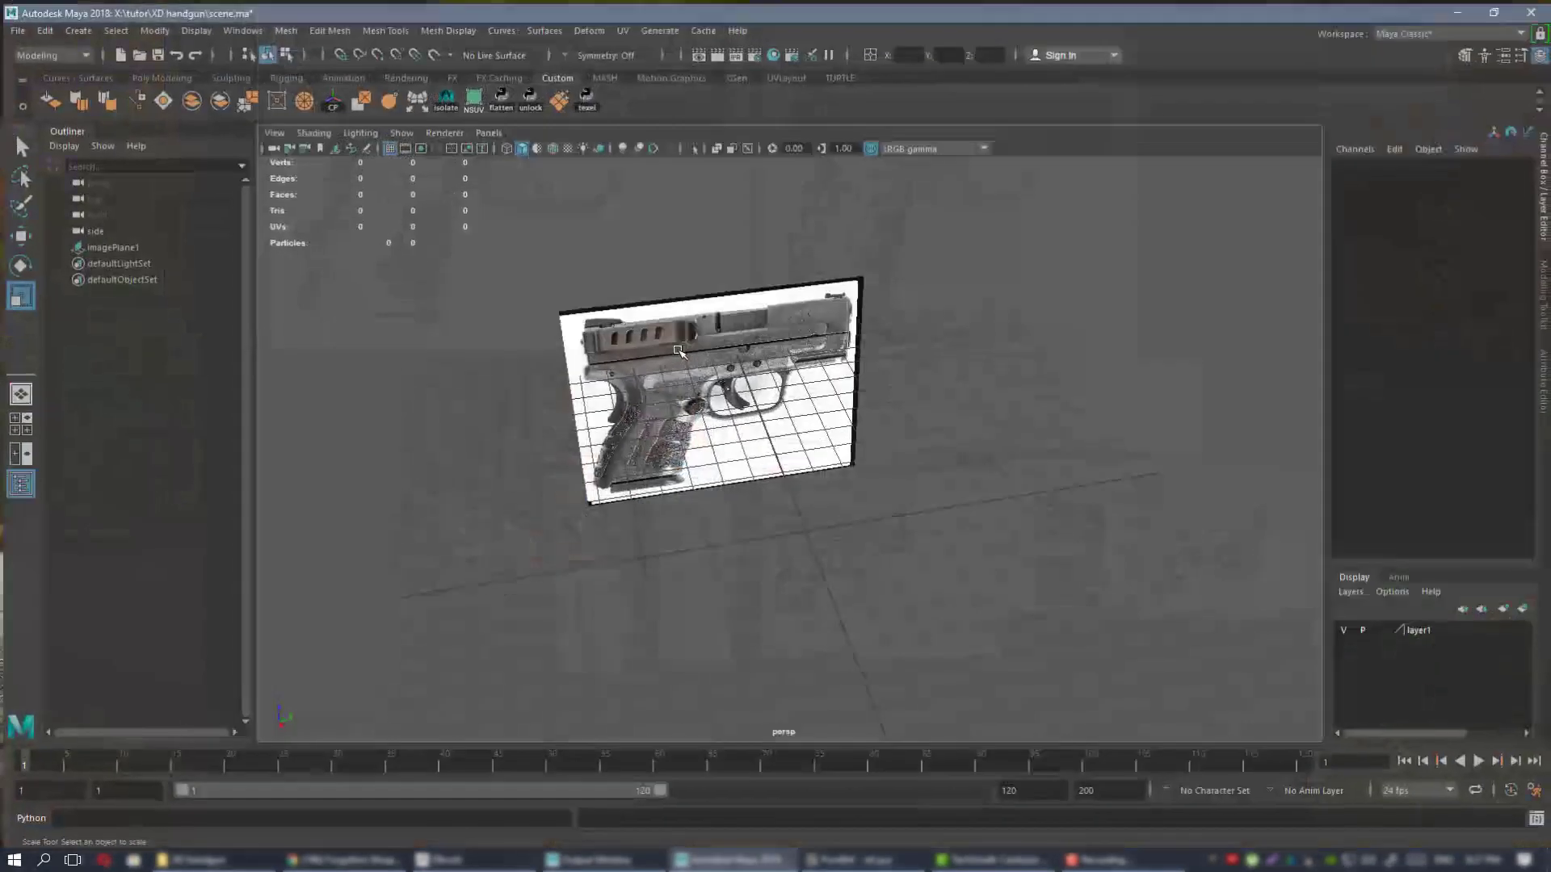
- Select the pistol image plane in the perspective view and activate the Move tool
left_click_drag(807, 420, 658, 396, "alt")
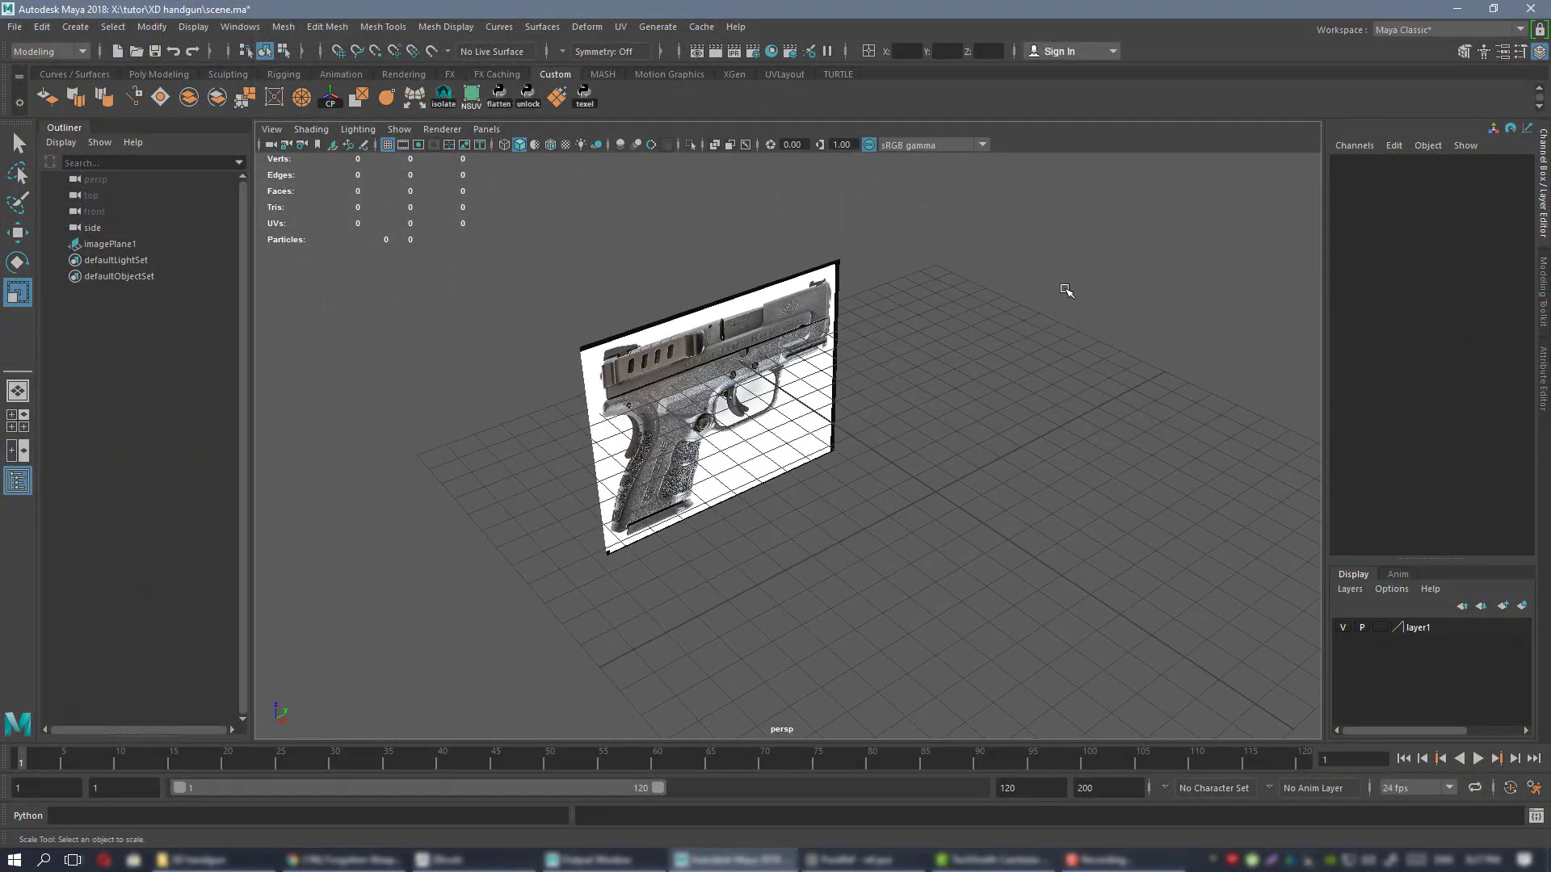
left_click_drag(1066, 291, 792, 415, "alt")
middle_click_drag(858, 409, 850, 435, "alt")
left_click_drag(850, 434, 799, 445, "alt")
left_click(751, 440)
key("w")
left_click_drag(804, 367, 695, 343, "alt")
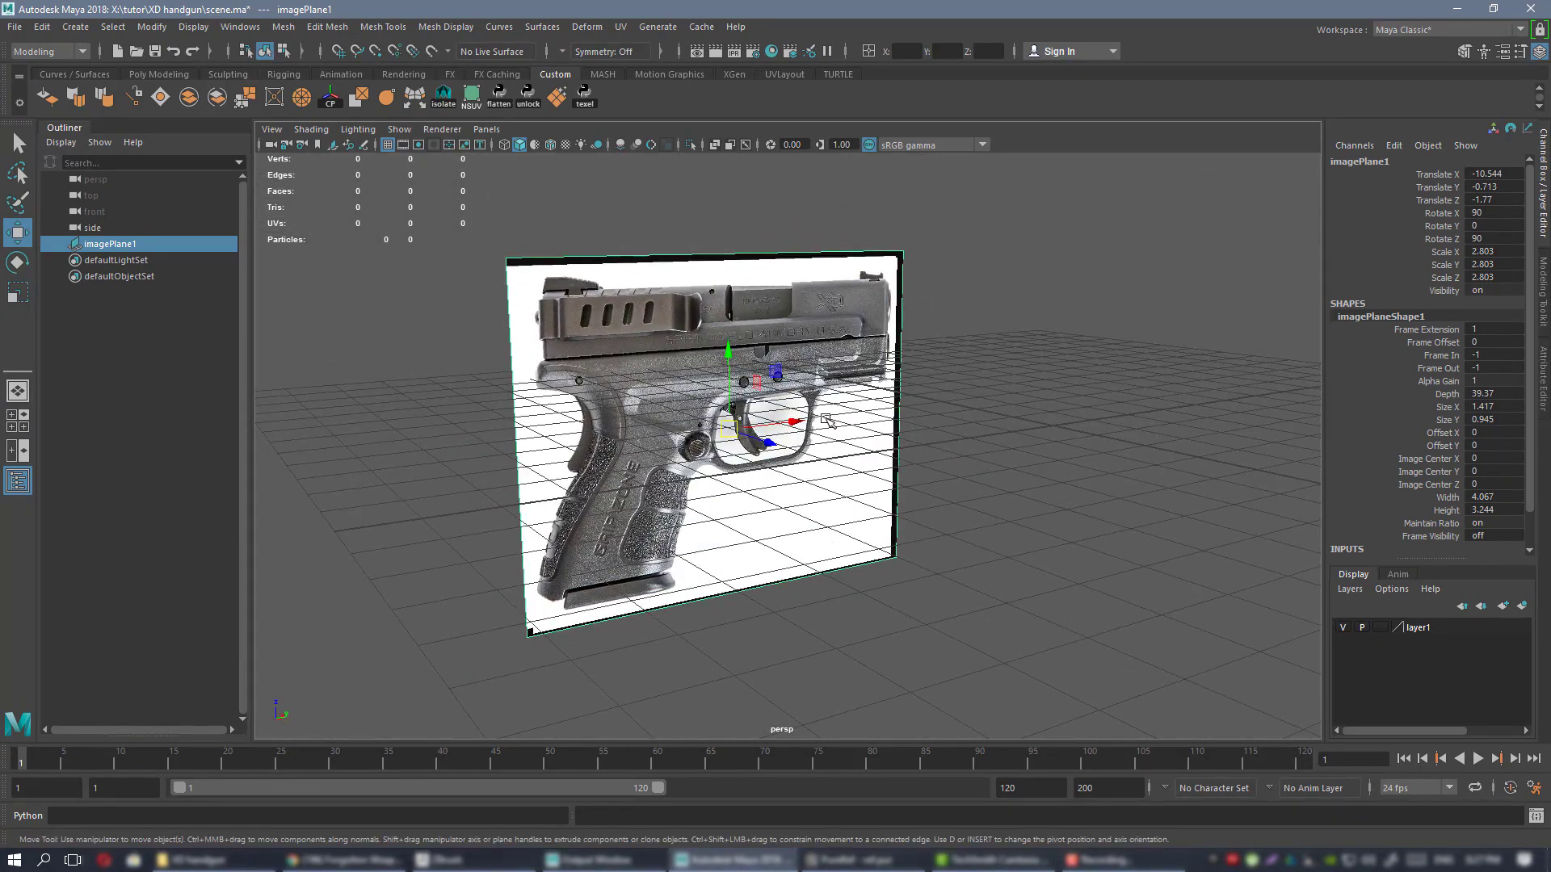
- Inspect the selected pistol image plane against the grid from several angles and distances in the perspective view
left_click_drag(832, 416, 727, 367, "alt")
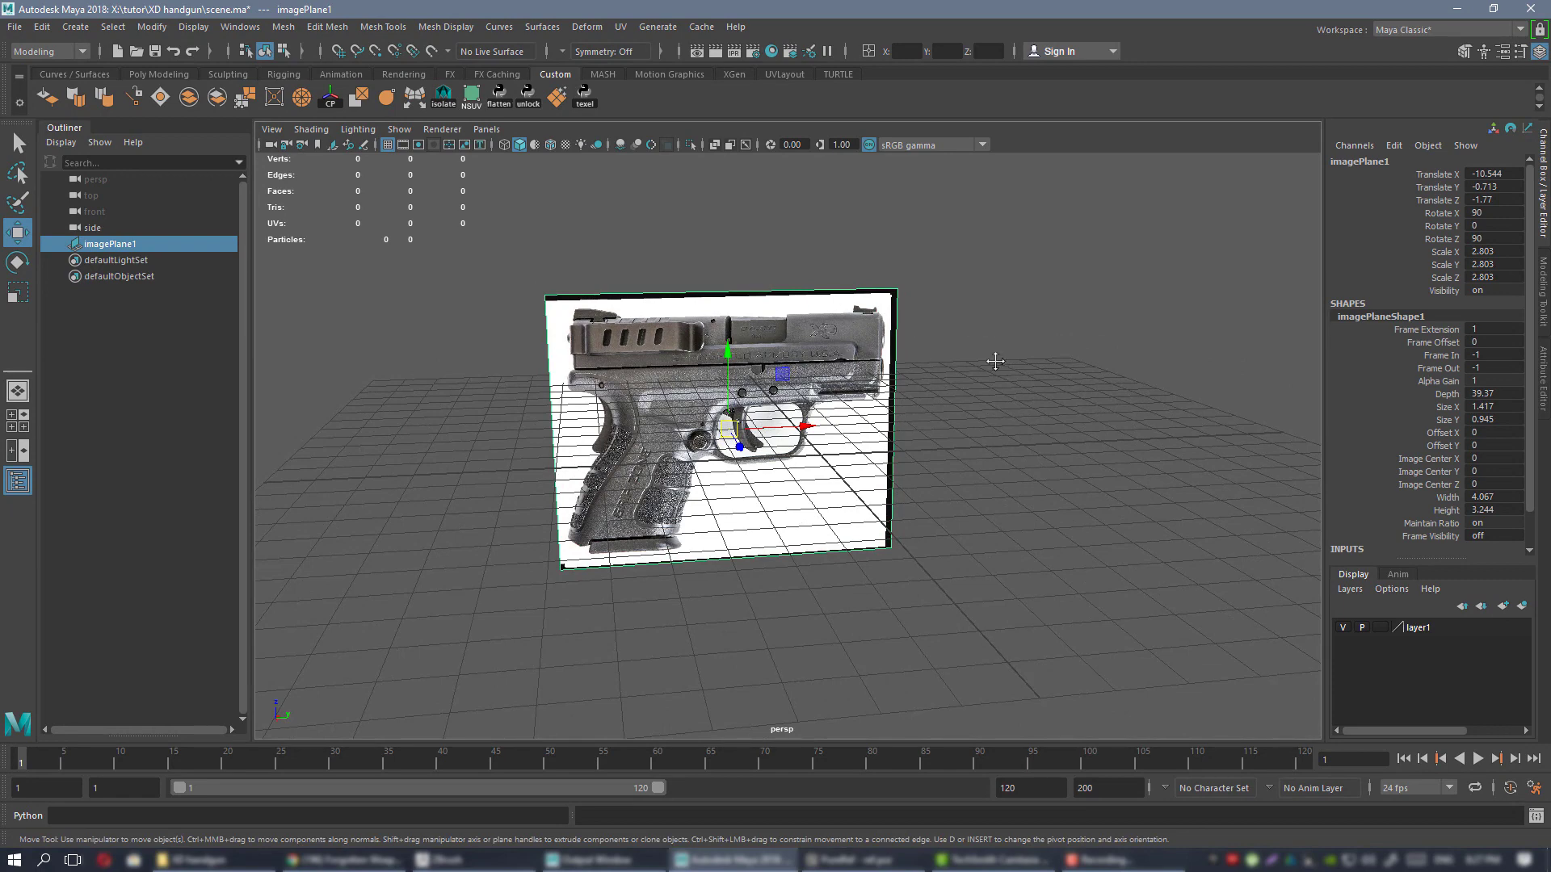
left_click_drag(997, 353, 857, 313, "alt")
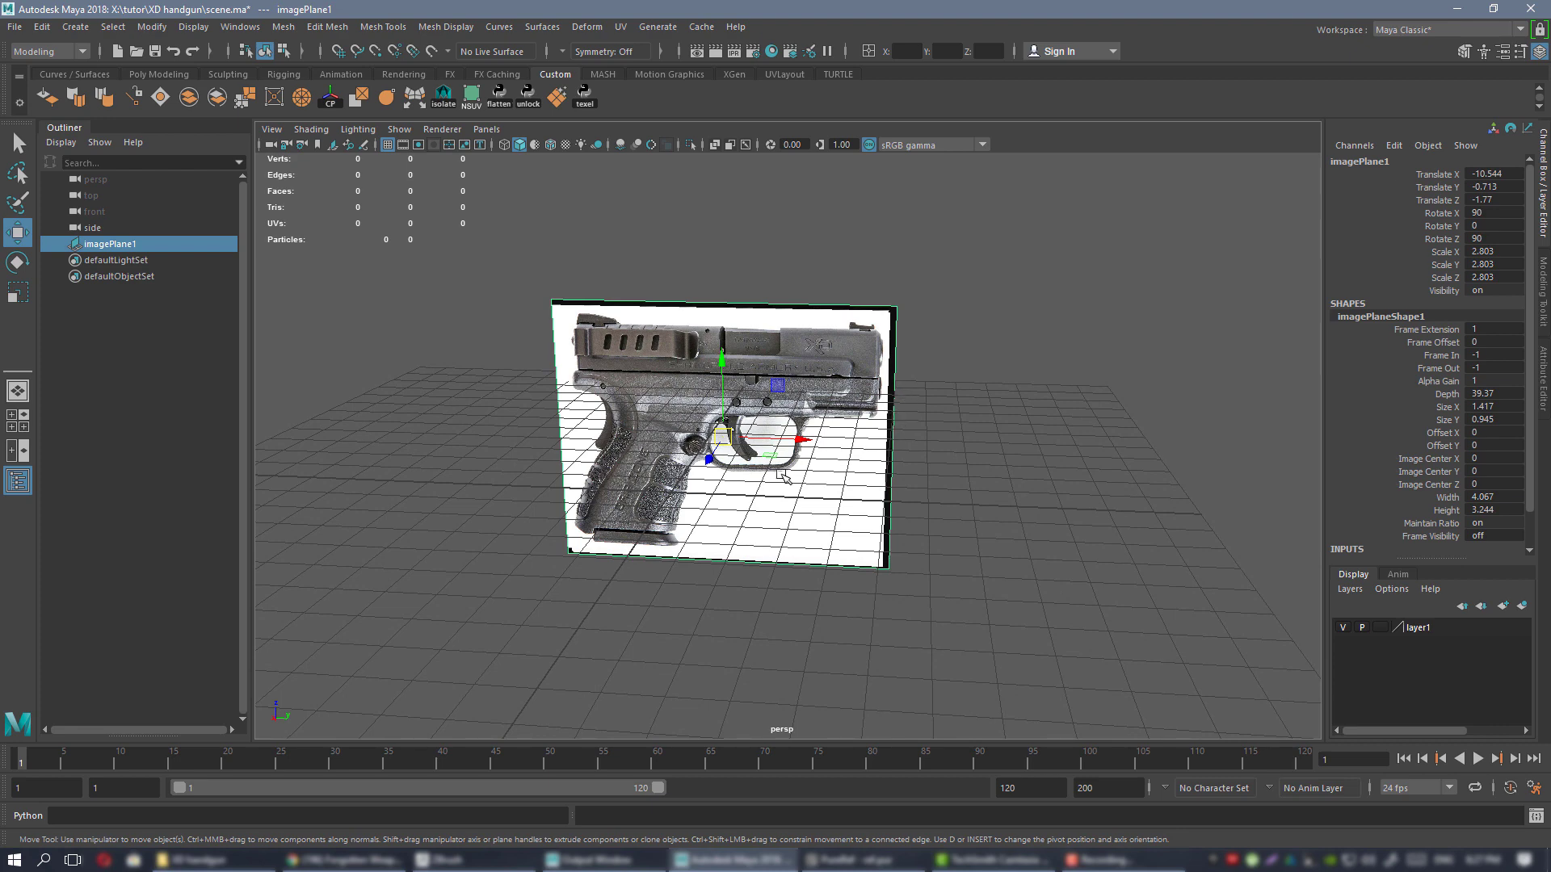
left_click_drag(789, 475, 704, 394, "alt")
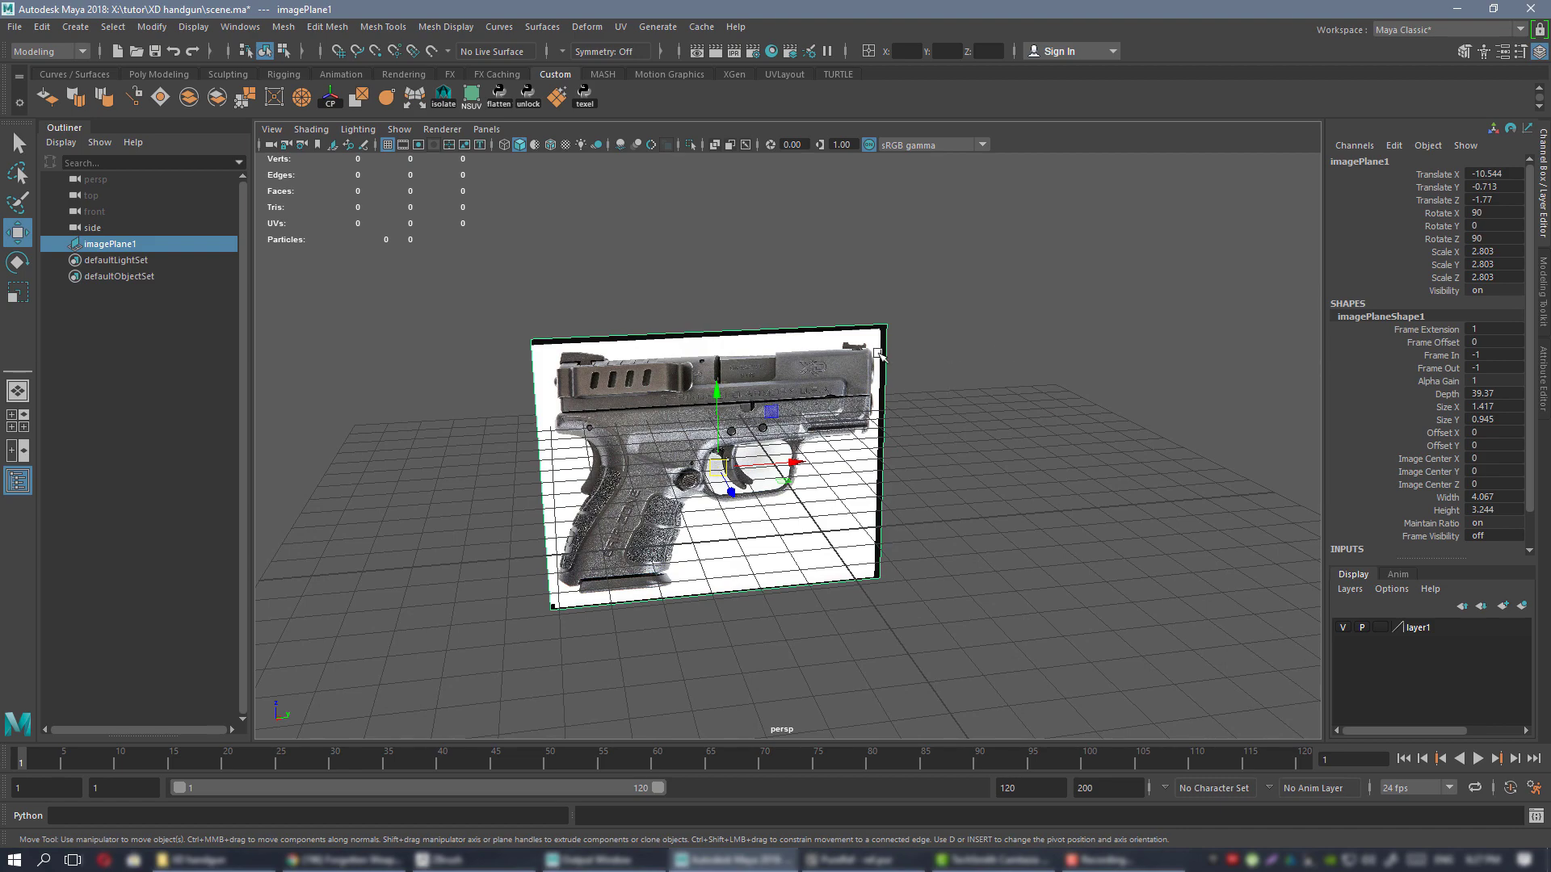
left_click_drag(913, 376, 888, 364, "alt")
right_click_drag(888, 404, 1034, 422, "alt")
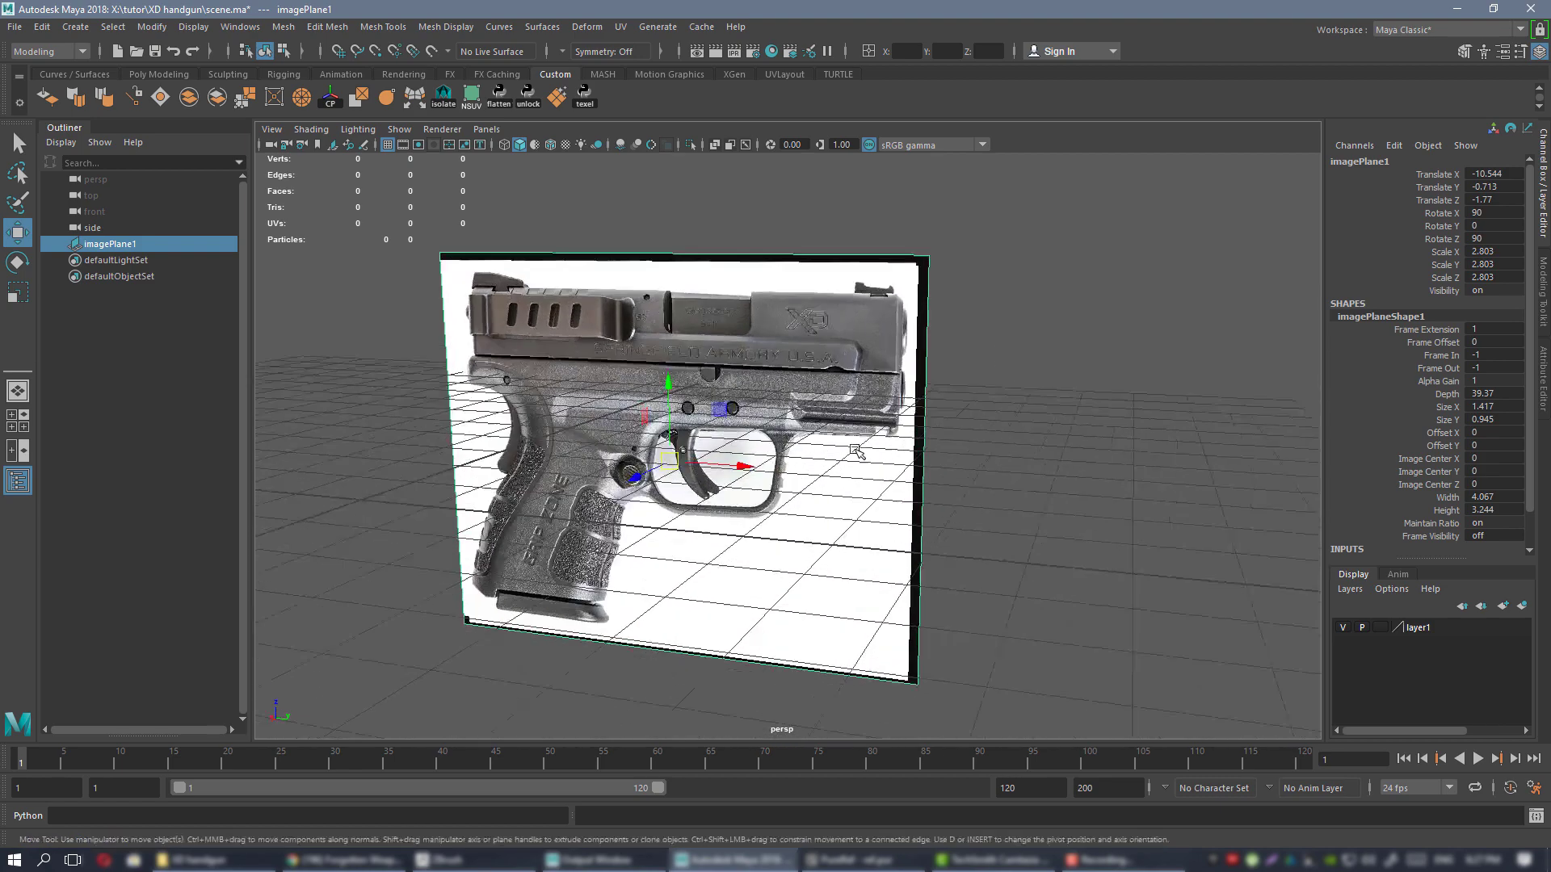
left_click_drag(888, 436, 860, 408, "alt")
middle_click_drag(860, 408, 947, 447, "alt")
mouse_move(804, 363)
left_mouse_down("alt")
mouse_move(790, 388)
mouse_move(816, 391)
mouse_move(799, 394)
left_mouse_up("alt")
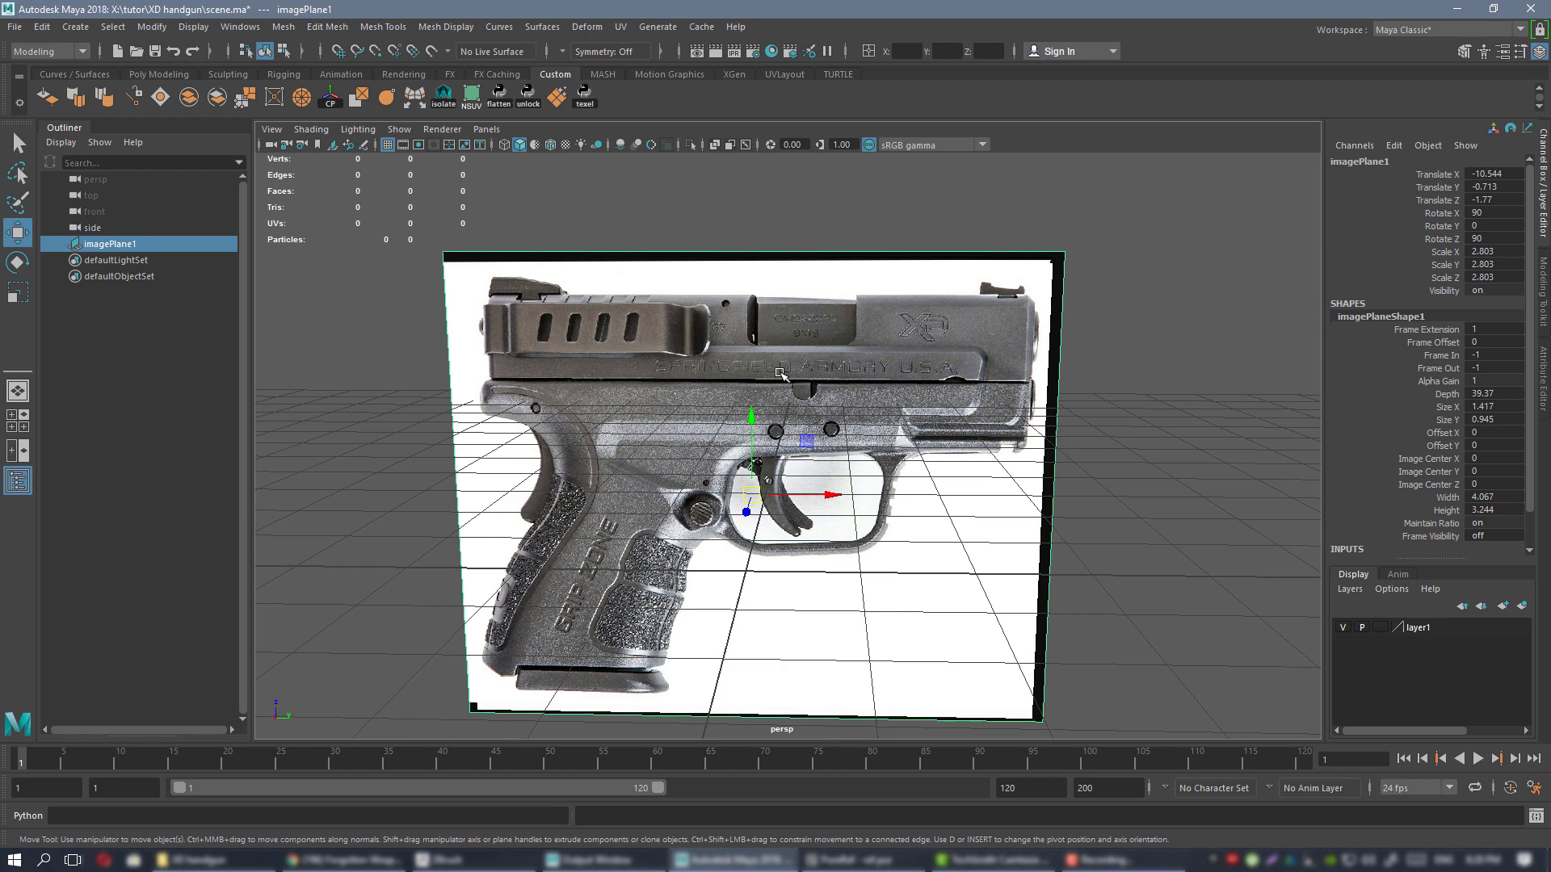
left_click_drag(694, 348, 707, 350, "alt")
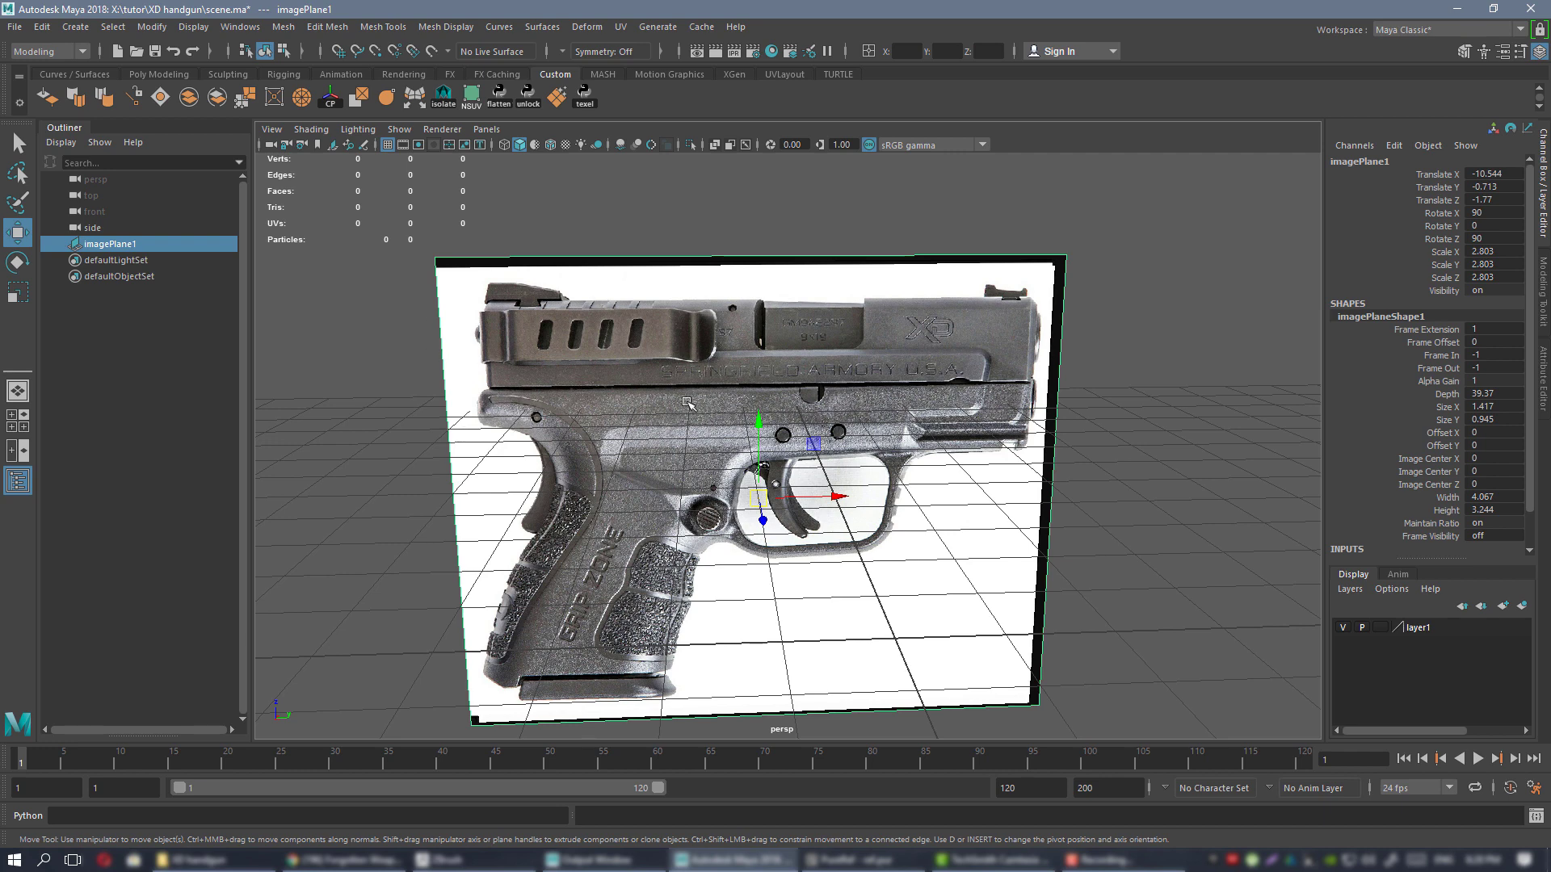
scroll(780, 417, "down", 2)
left_click_drag(781, 417, 778, 417, "alt")
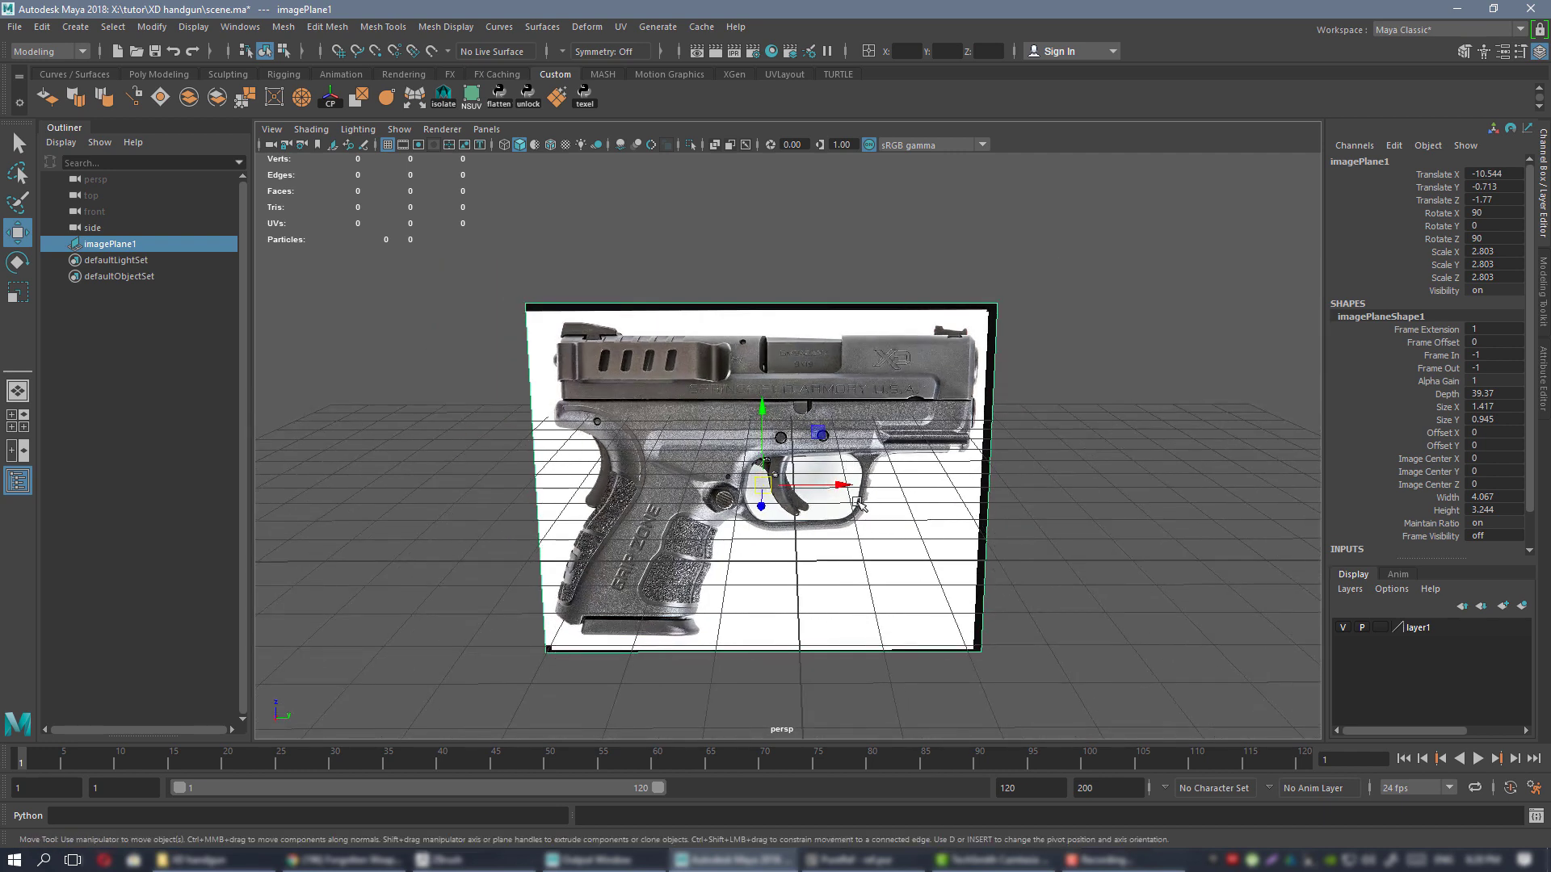
left_click_drag(858, 504, 816, 502, "alt")
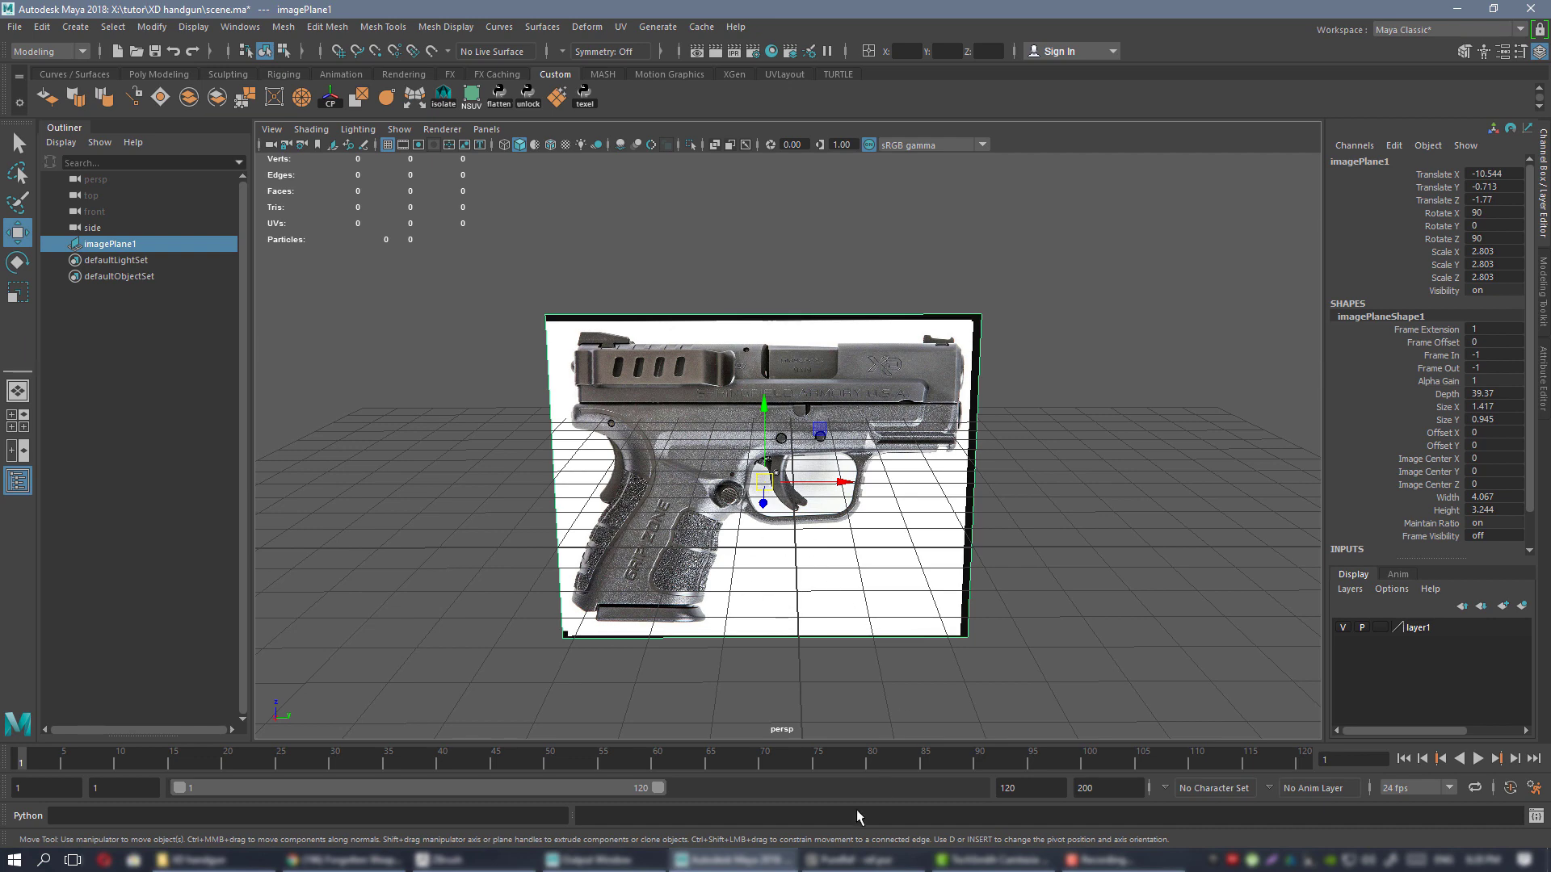
- Switch to PureRef and examine the pistol image on the XD MOD.2 3" Sub-Compact data sheet up close
left_click(858, 861)
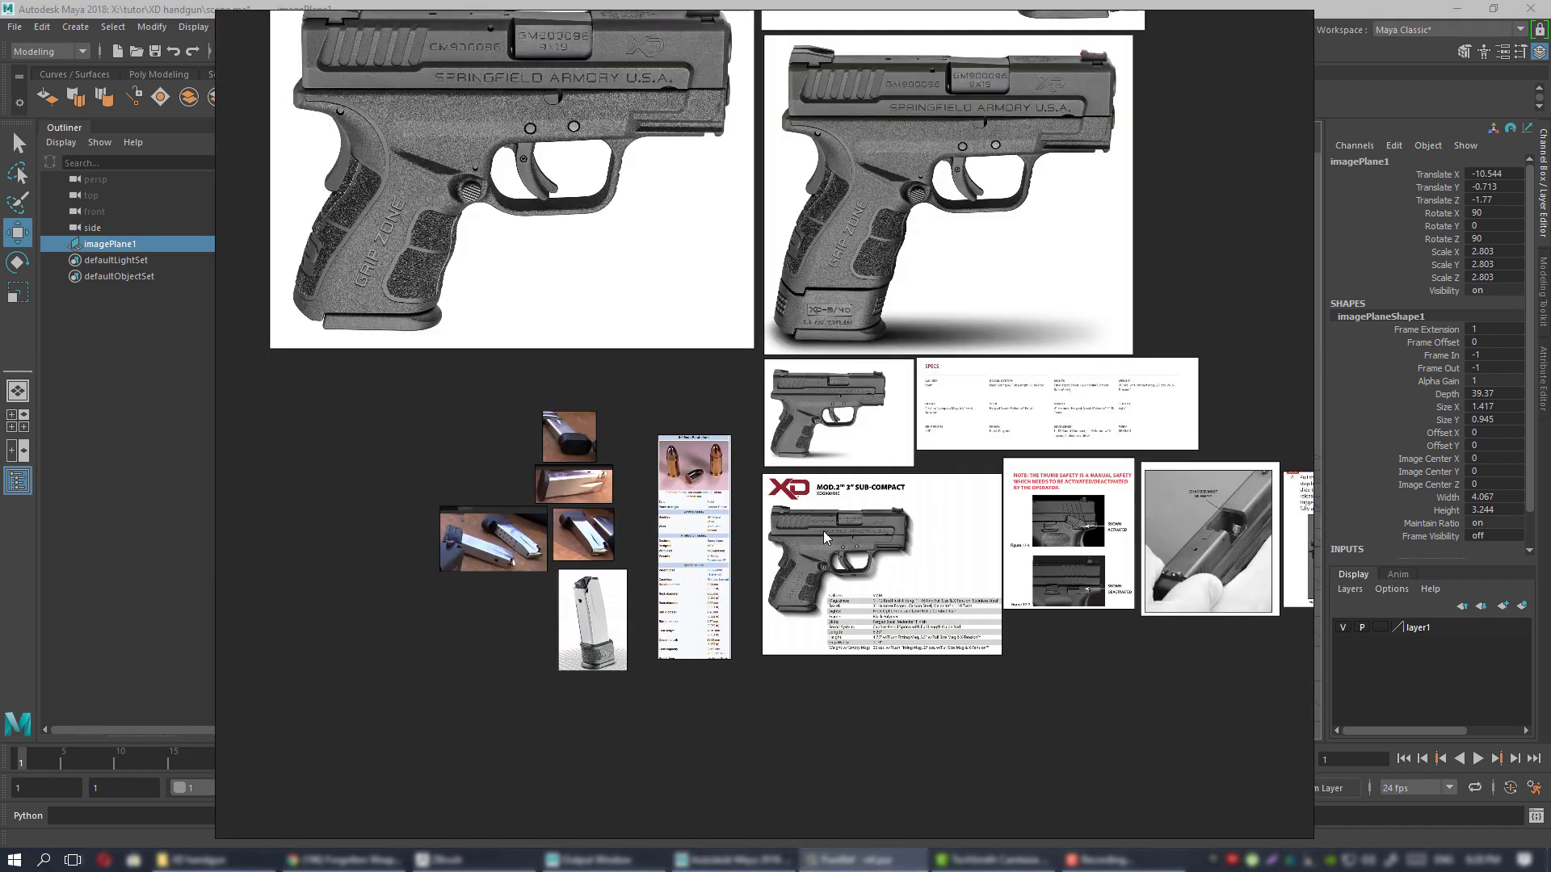
scroll(822, 530, "up", 10)
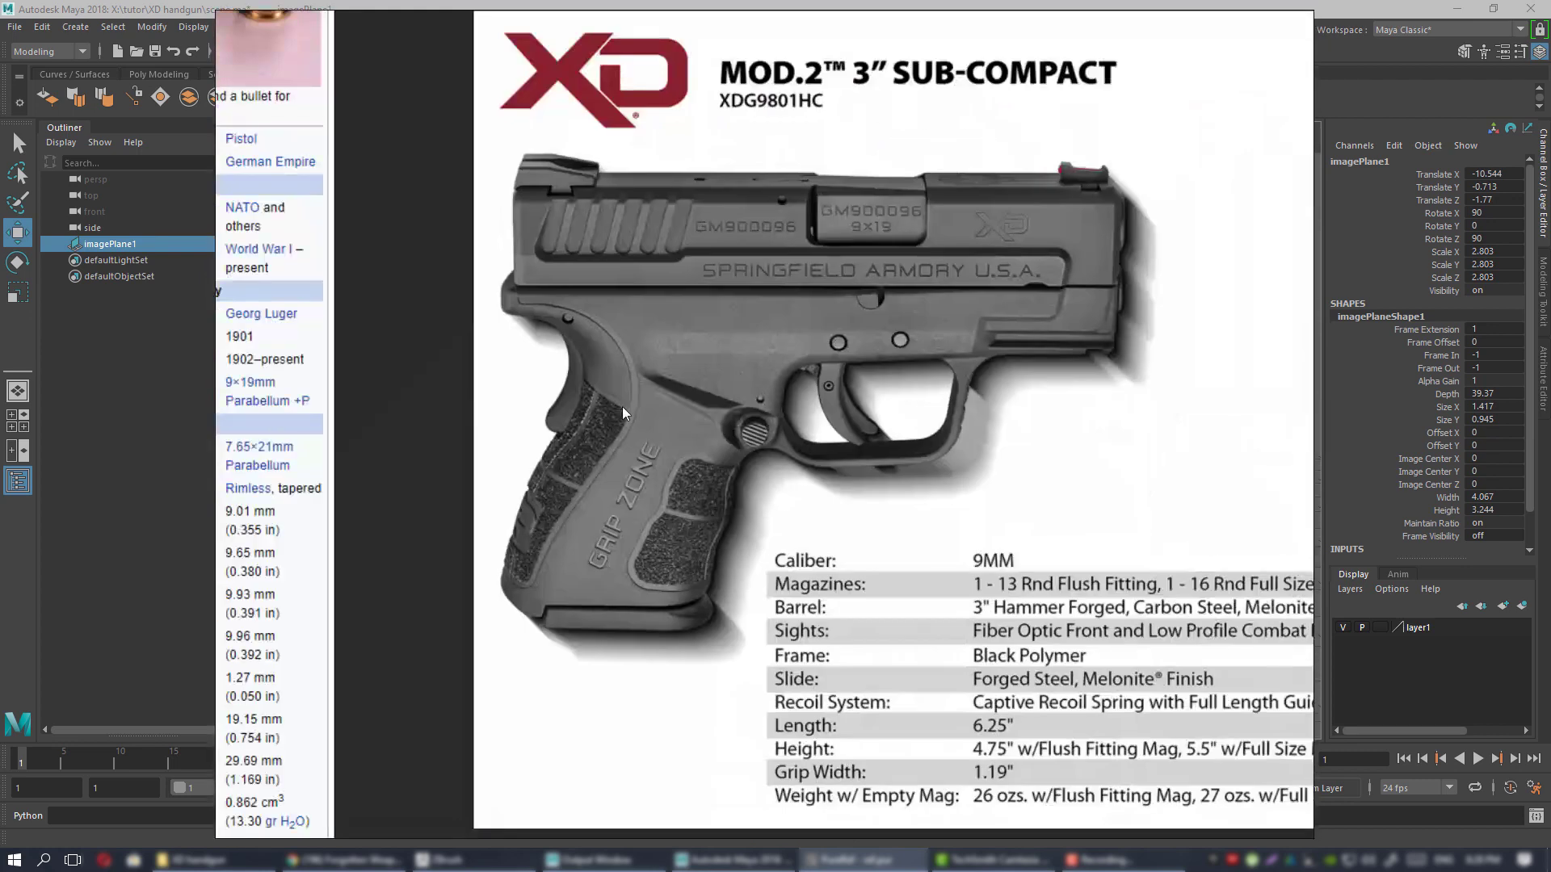
- Examine the pistol's dimensions on the XD MOD.2 data sheet and the 9×19mm Parabellum specification table in PureRef
scroll(622, 405, "down", 5)
scroll(692, 452, "up", 5)
scroll(785, 606, "up", 2)
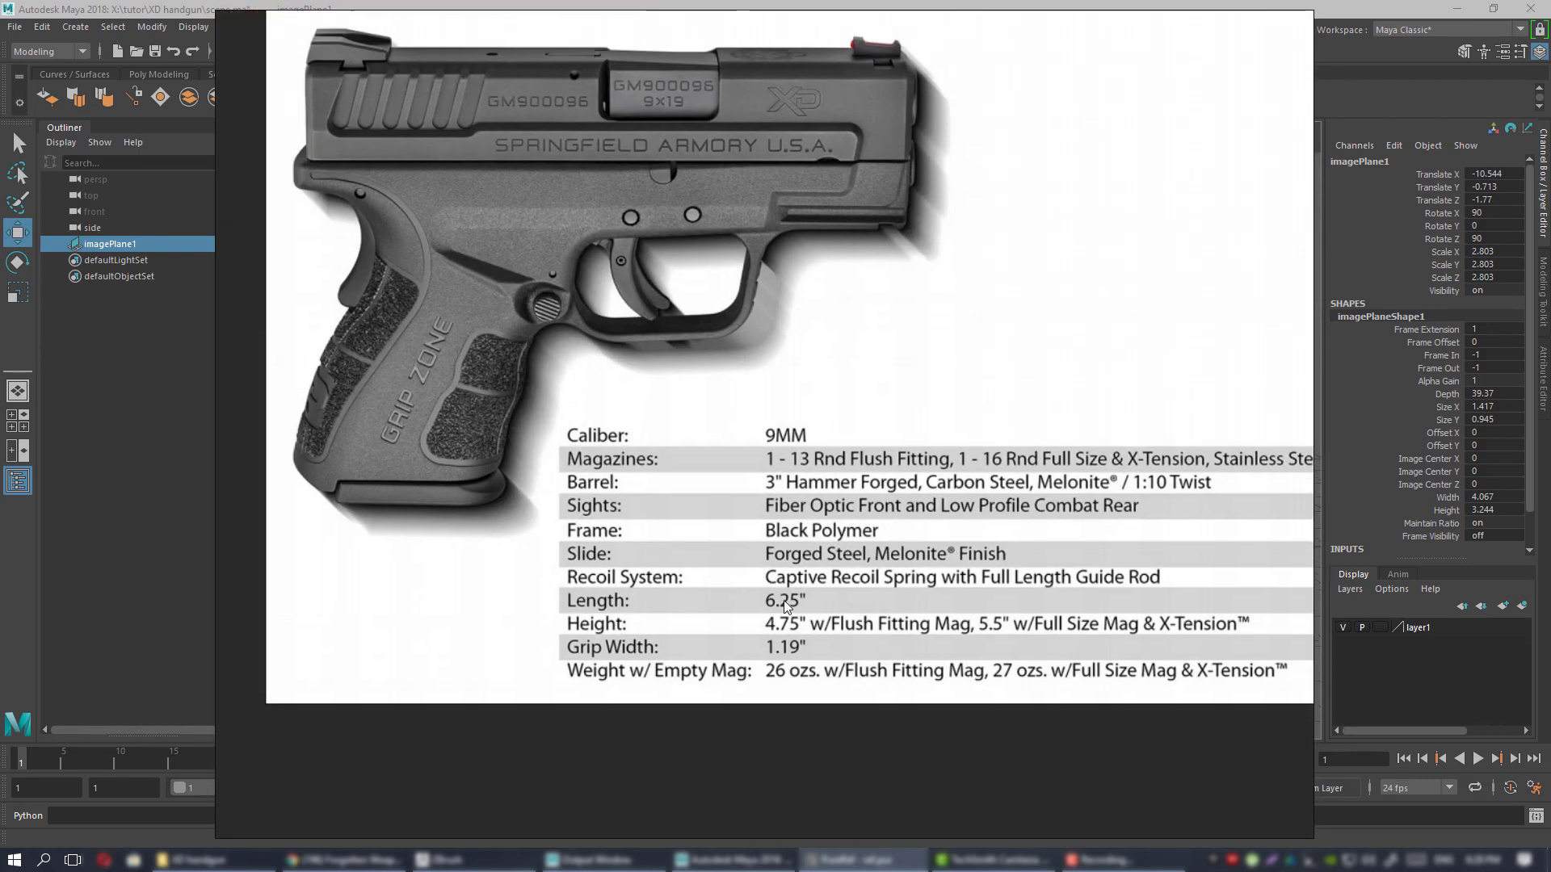
scroll(791, 605, "down", 3)
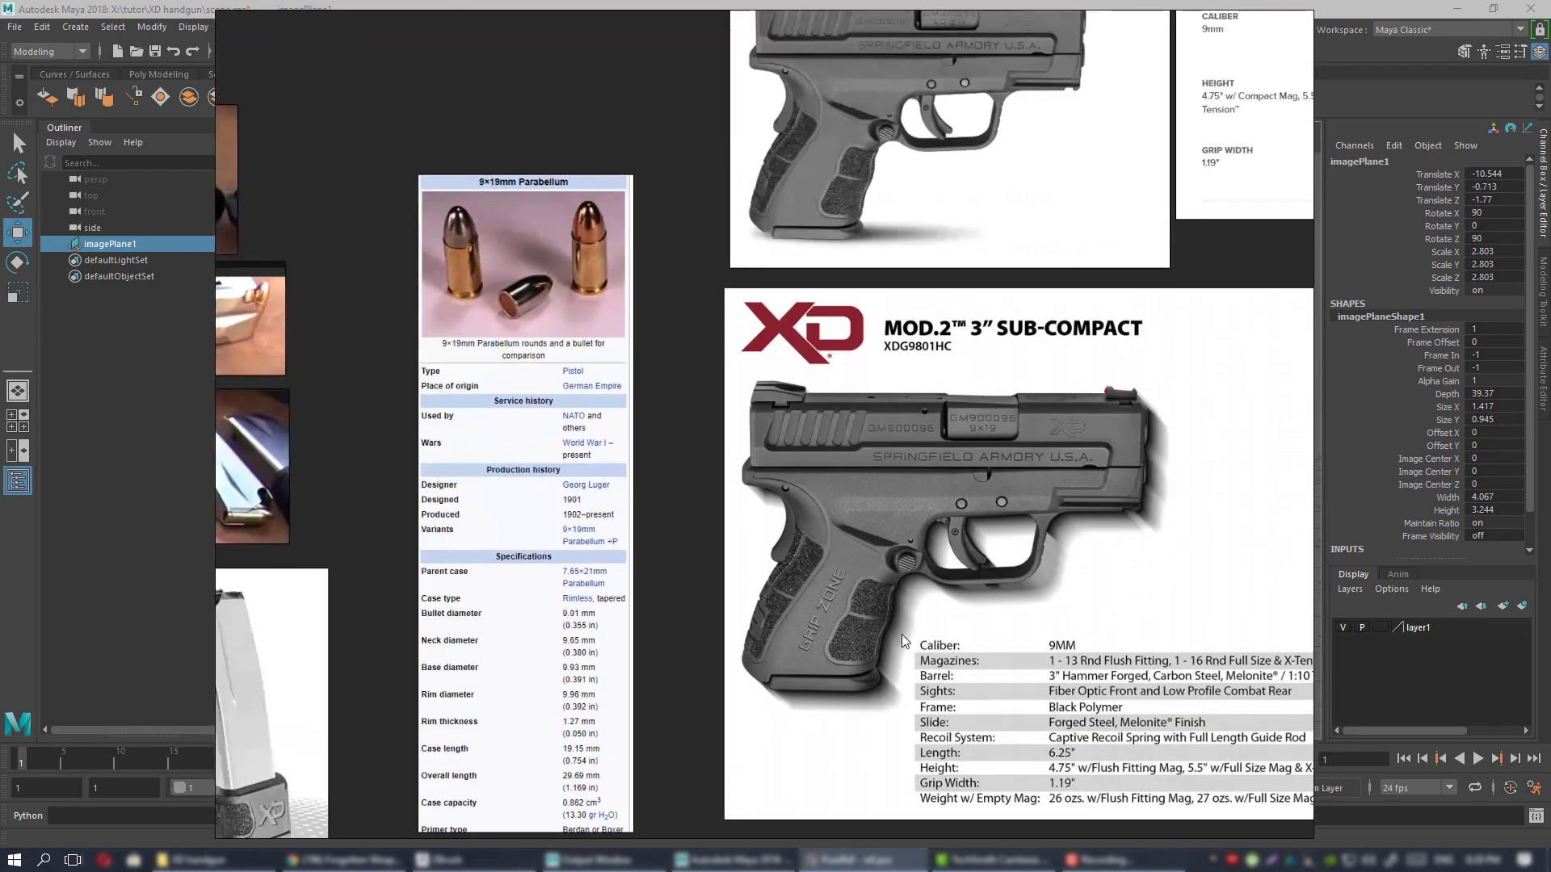
scroll(685, 608, "up", 3)
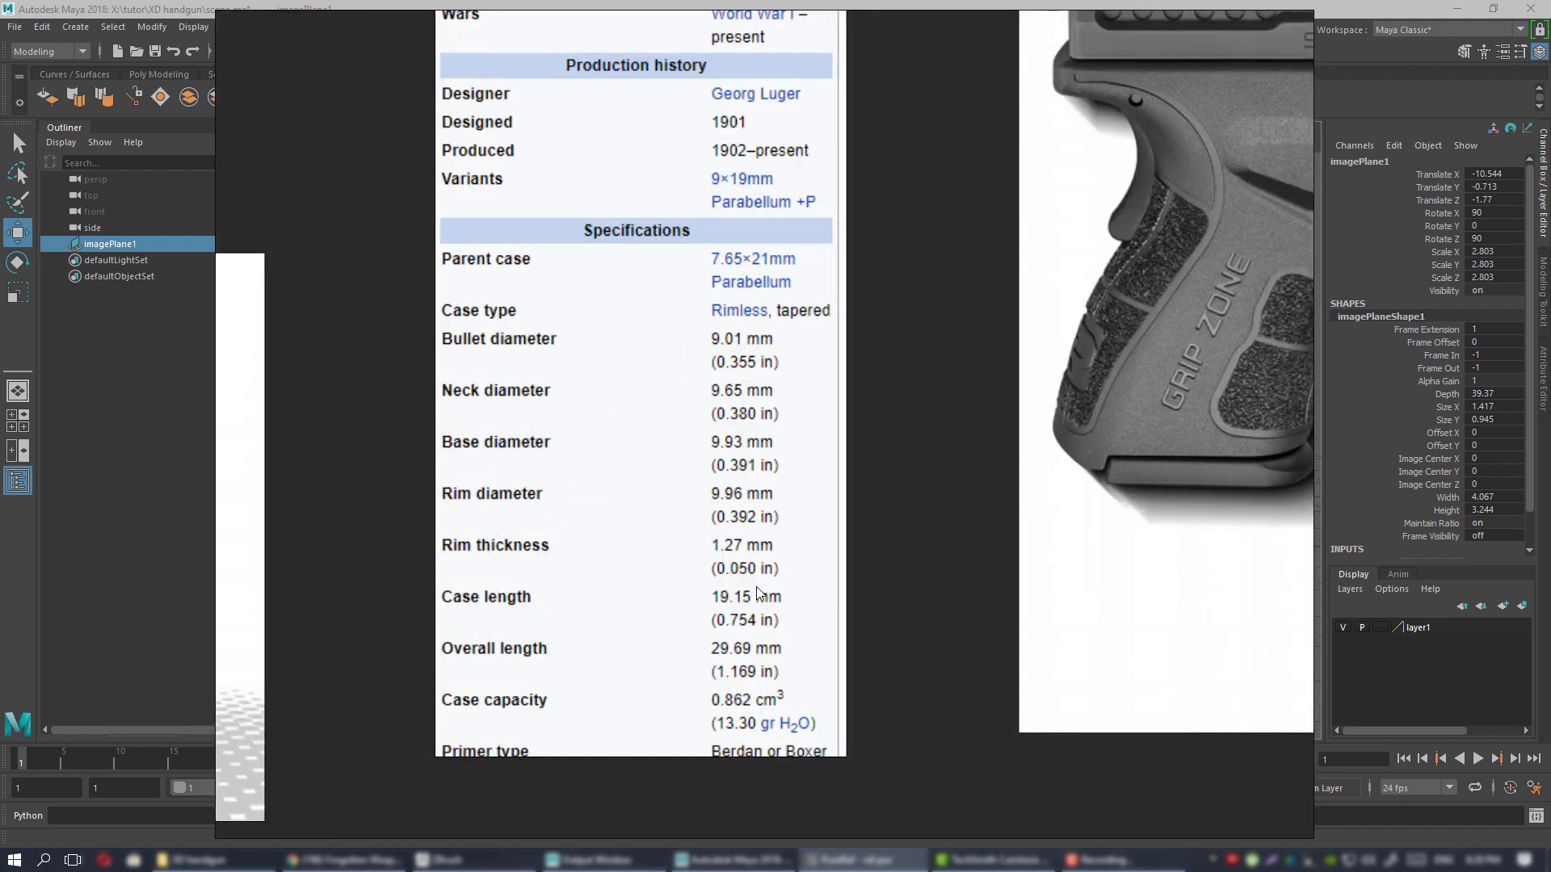
scroll(783, 651, "down", 1)
middle_click_drag(752, 278, 790, 433)
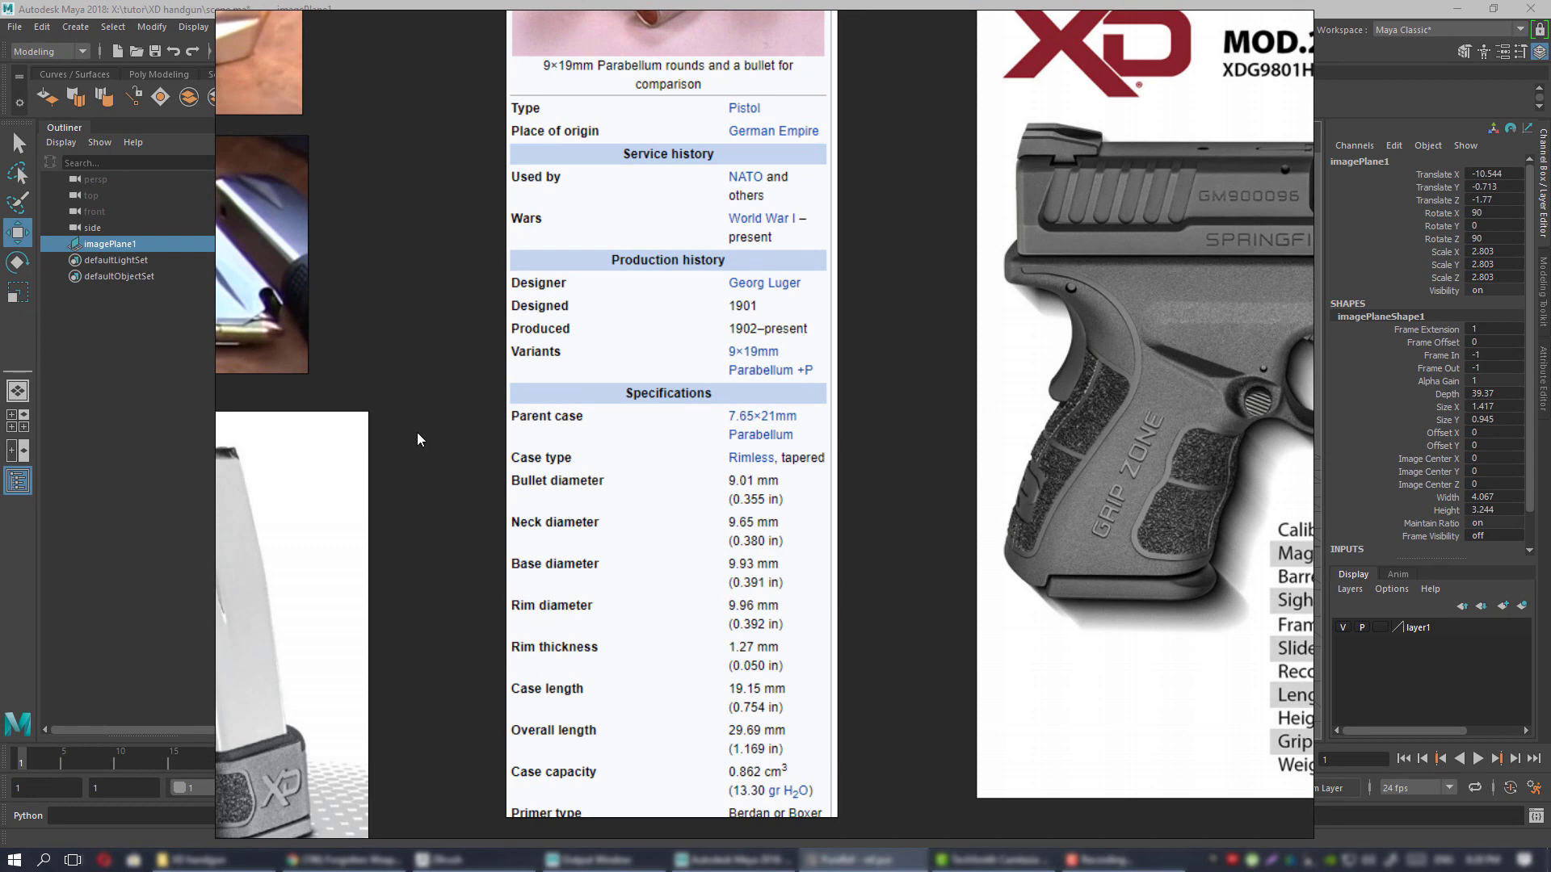
scroll(536, 443, "down", 3)
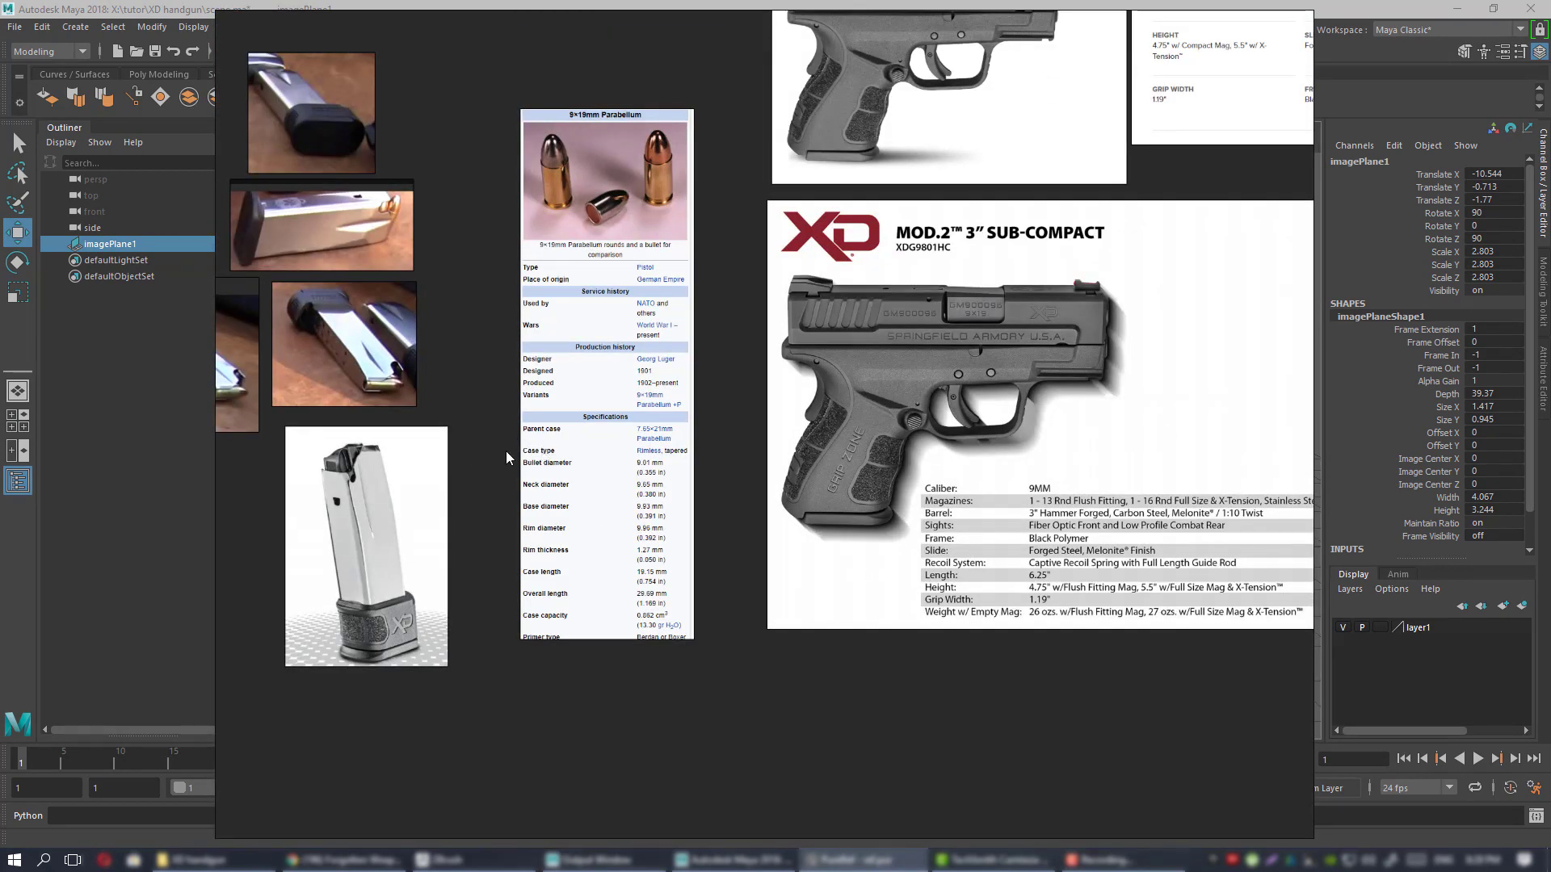
- Return to Maya and deselect the pistol image plane in the perspective view
left_click_drag(486, 445, 1550, 495)
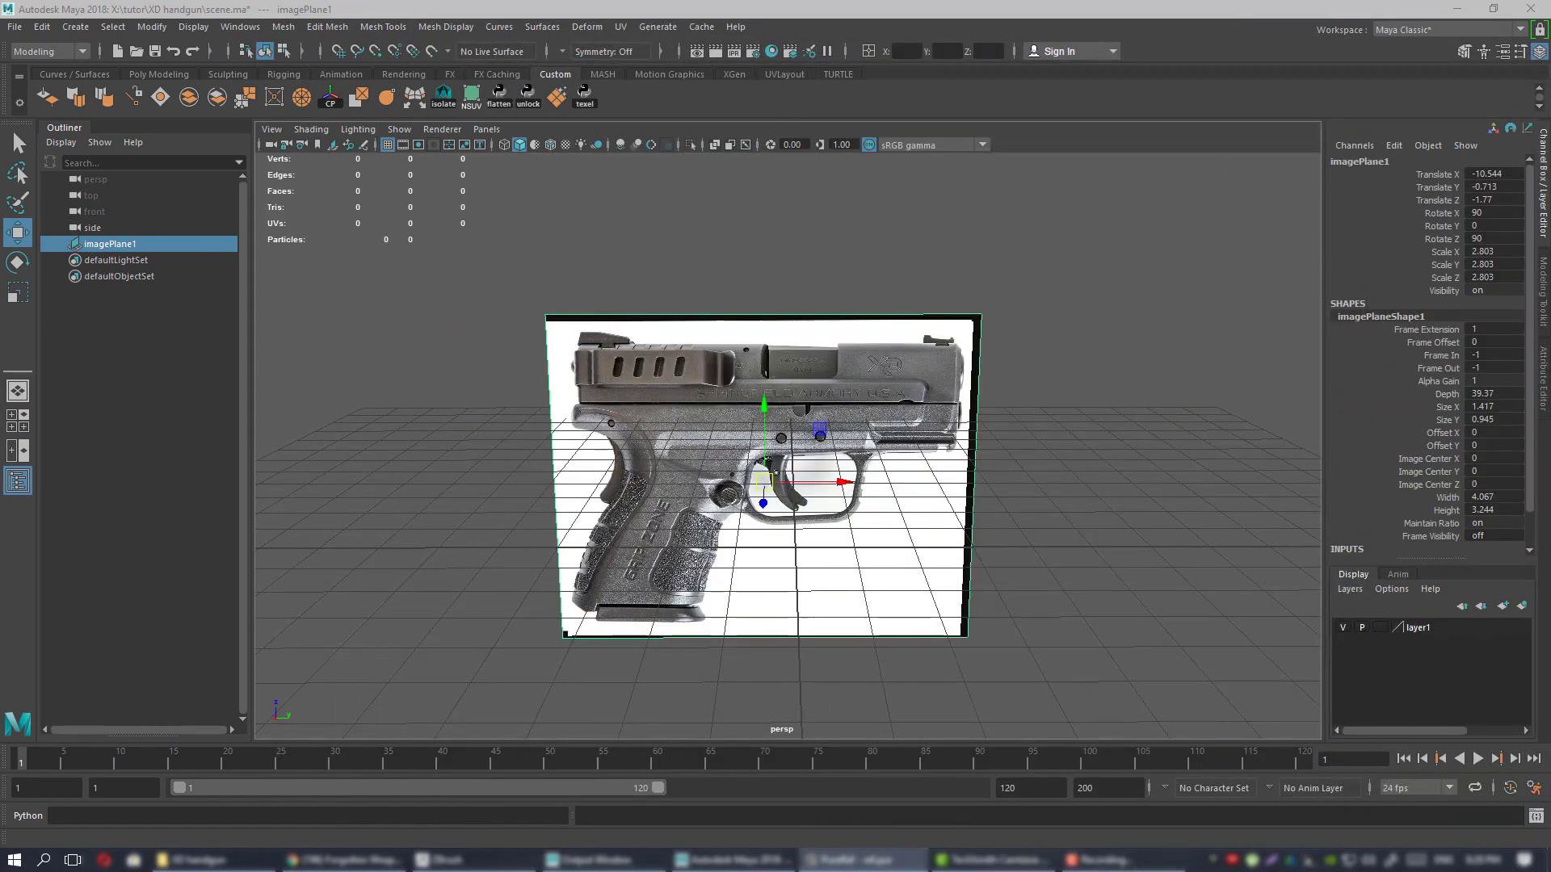
left_click_drag(802, 558, 1173, 640, "alt")
left_click_drag(893, 484, 945, 439, "alt")
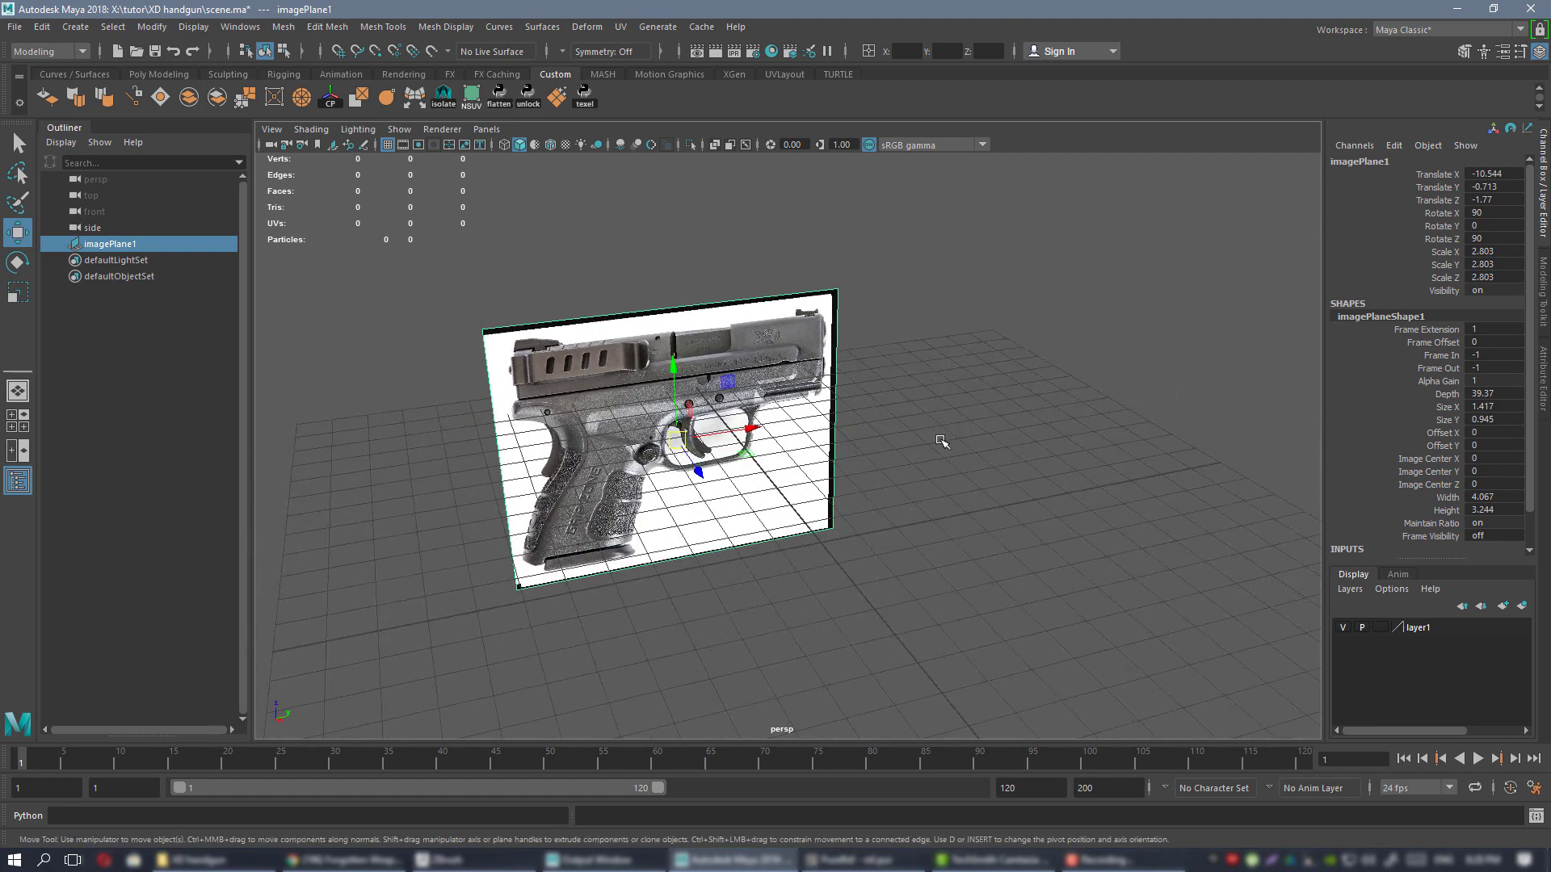
left_click(979, 519)
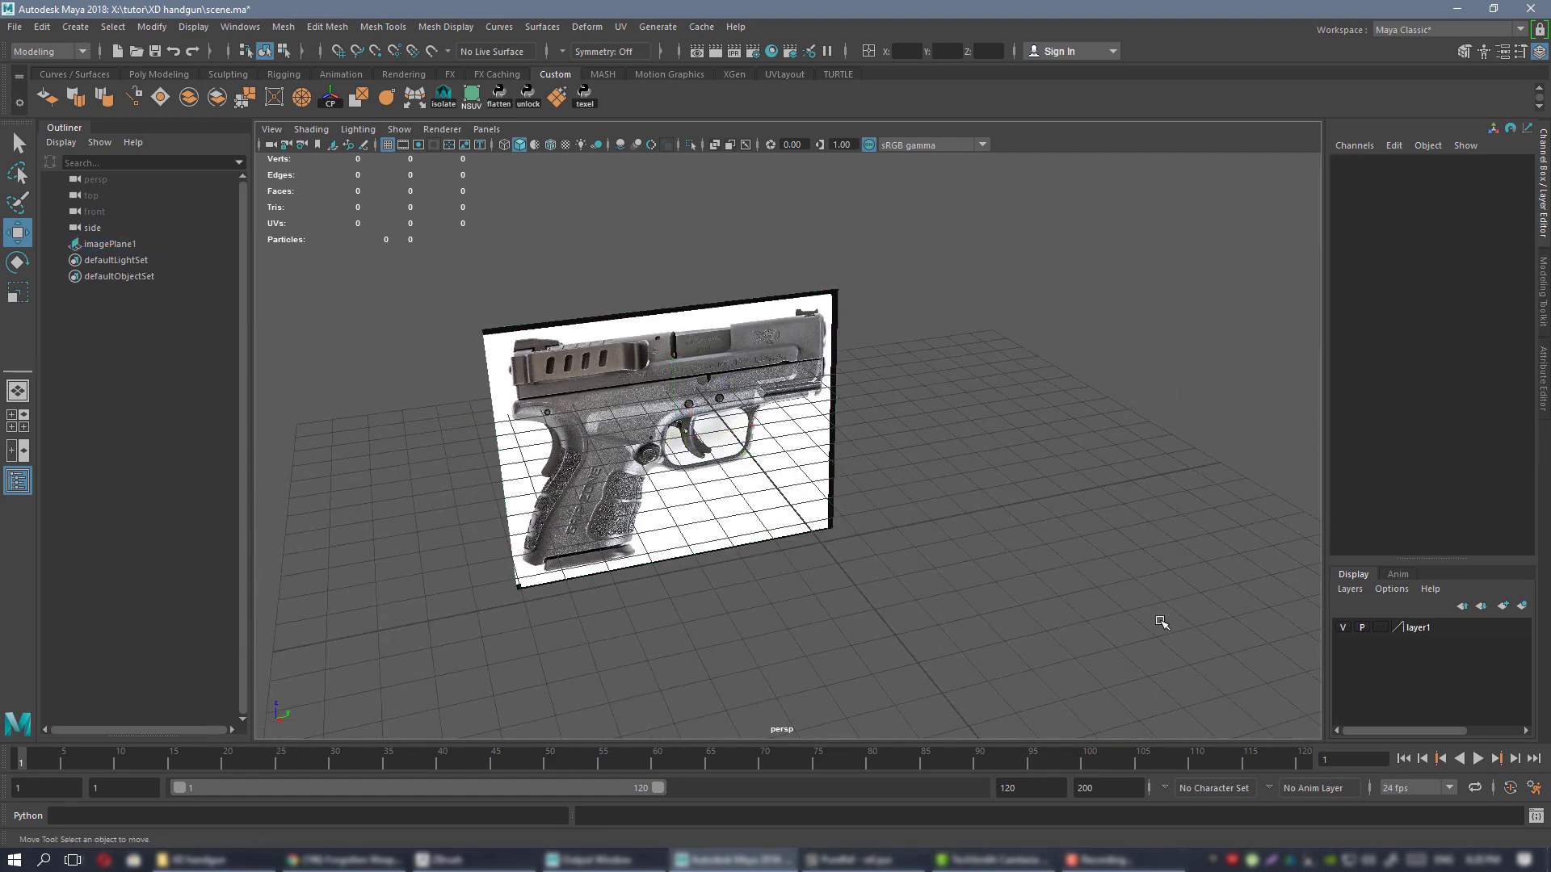
- Review the working units in Maya's general application preferences, keep inch as the linear unit, and save
left_click(1533, 789)
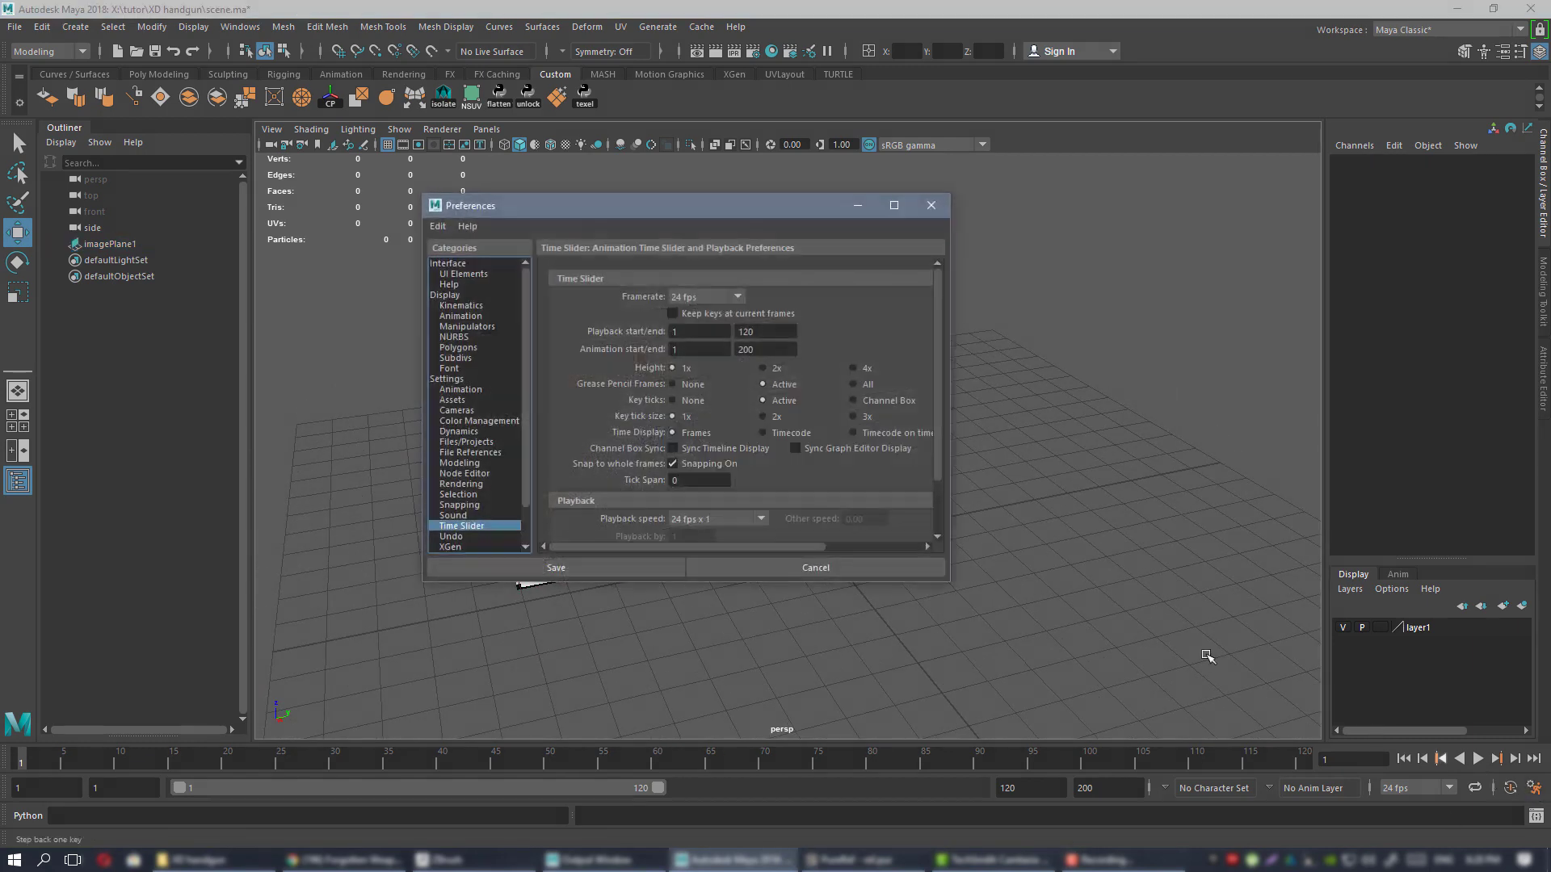
left_click(449, 379)
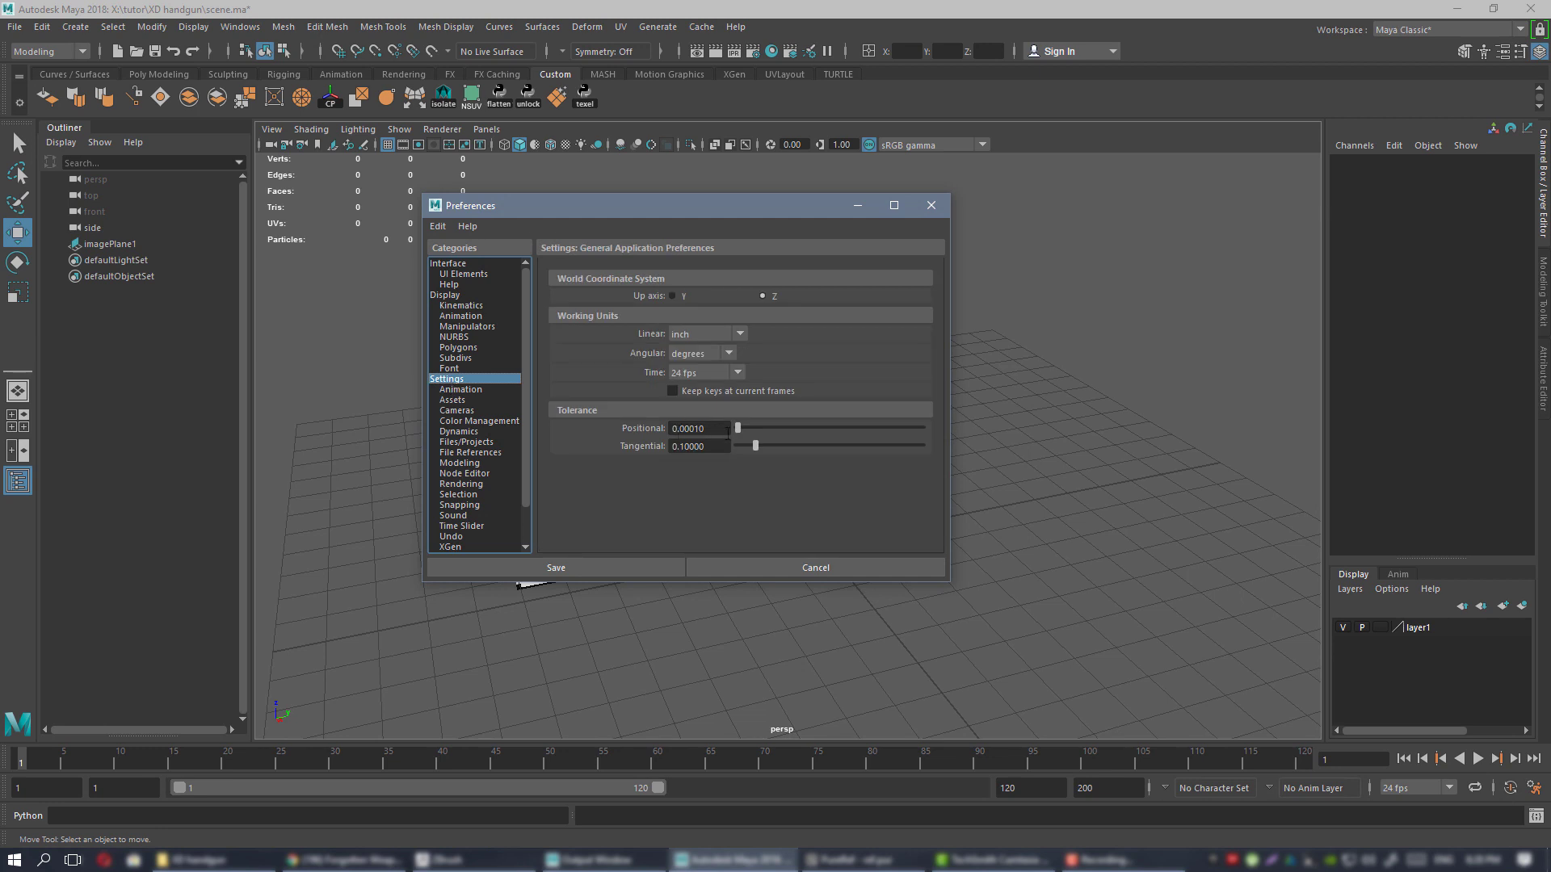
left_click(706, 336)
left_click(706, 336)
left_click(604, 567)
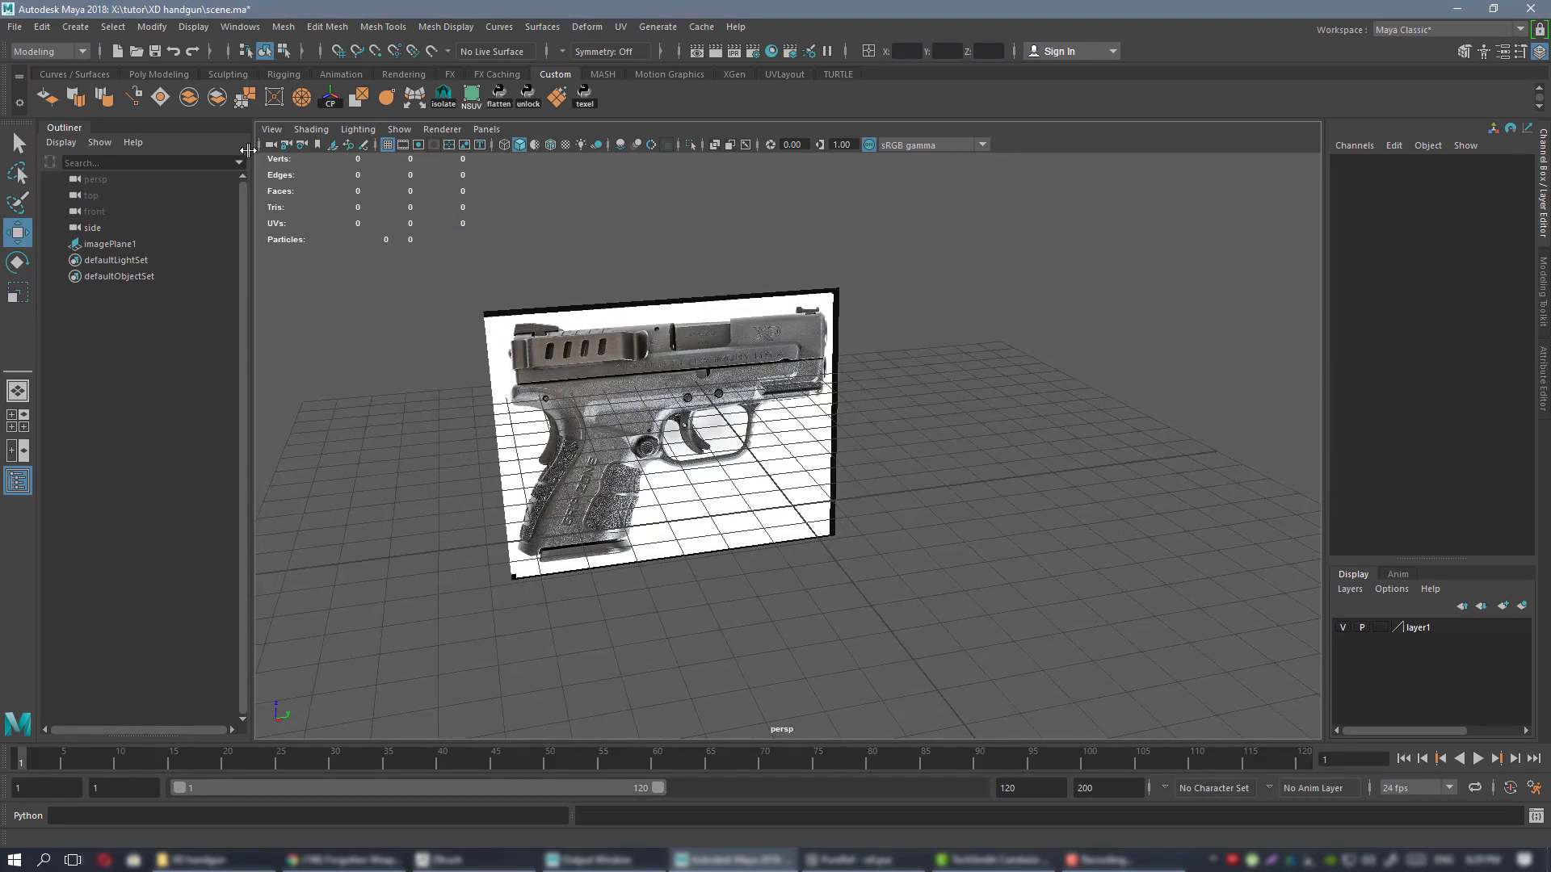
- Create a default polygon cube at the origin, frame it, and expand its creation settings
left_click(158, 73)
left_click(75, 97)
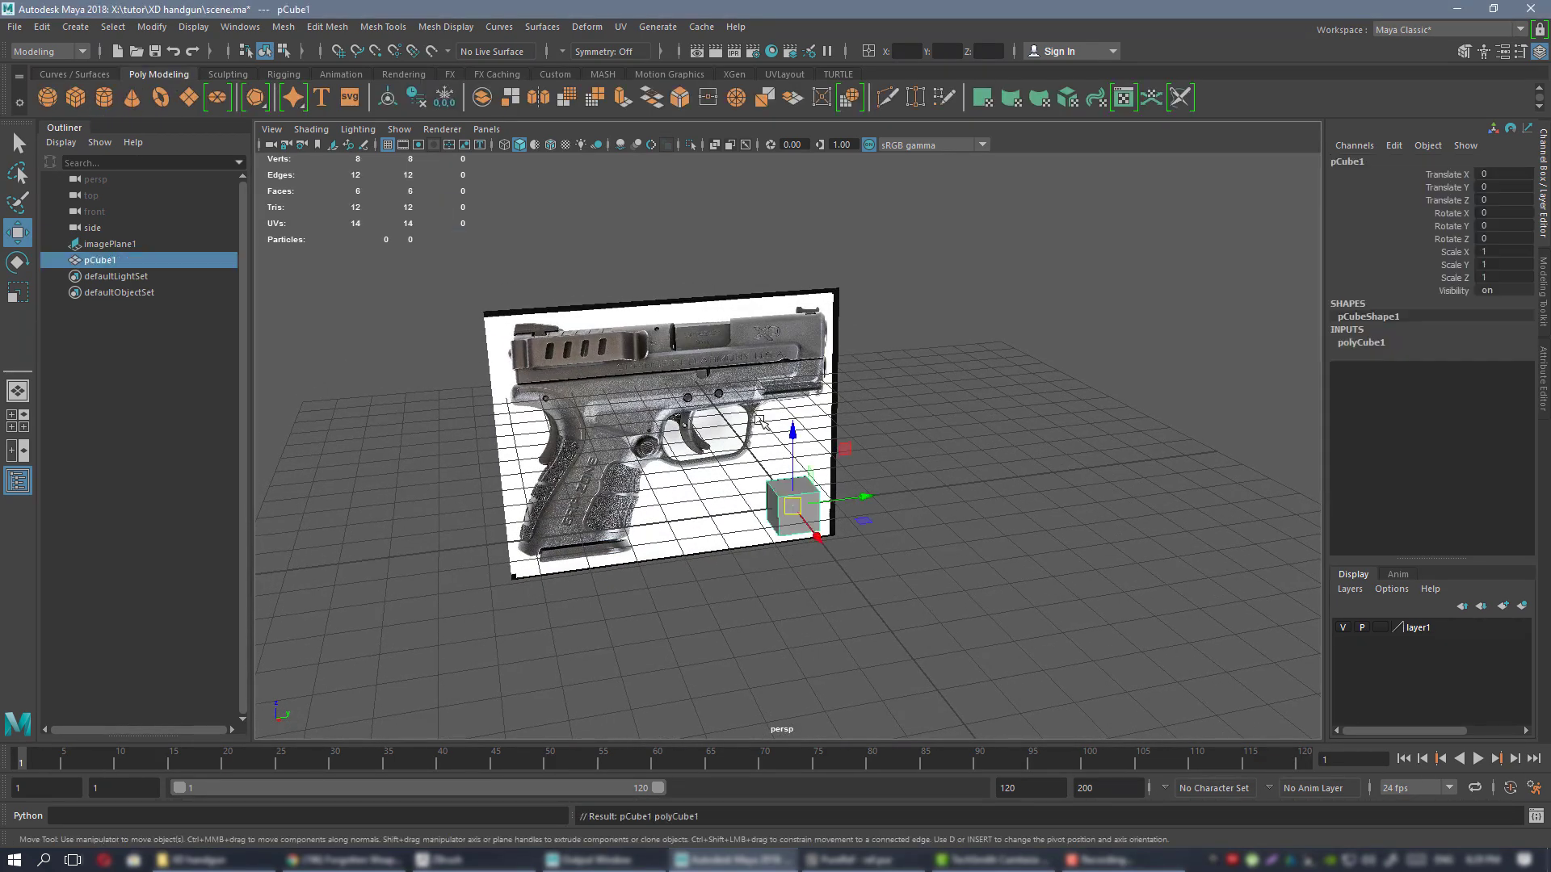
key("f")
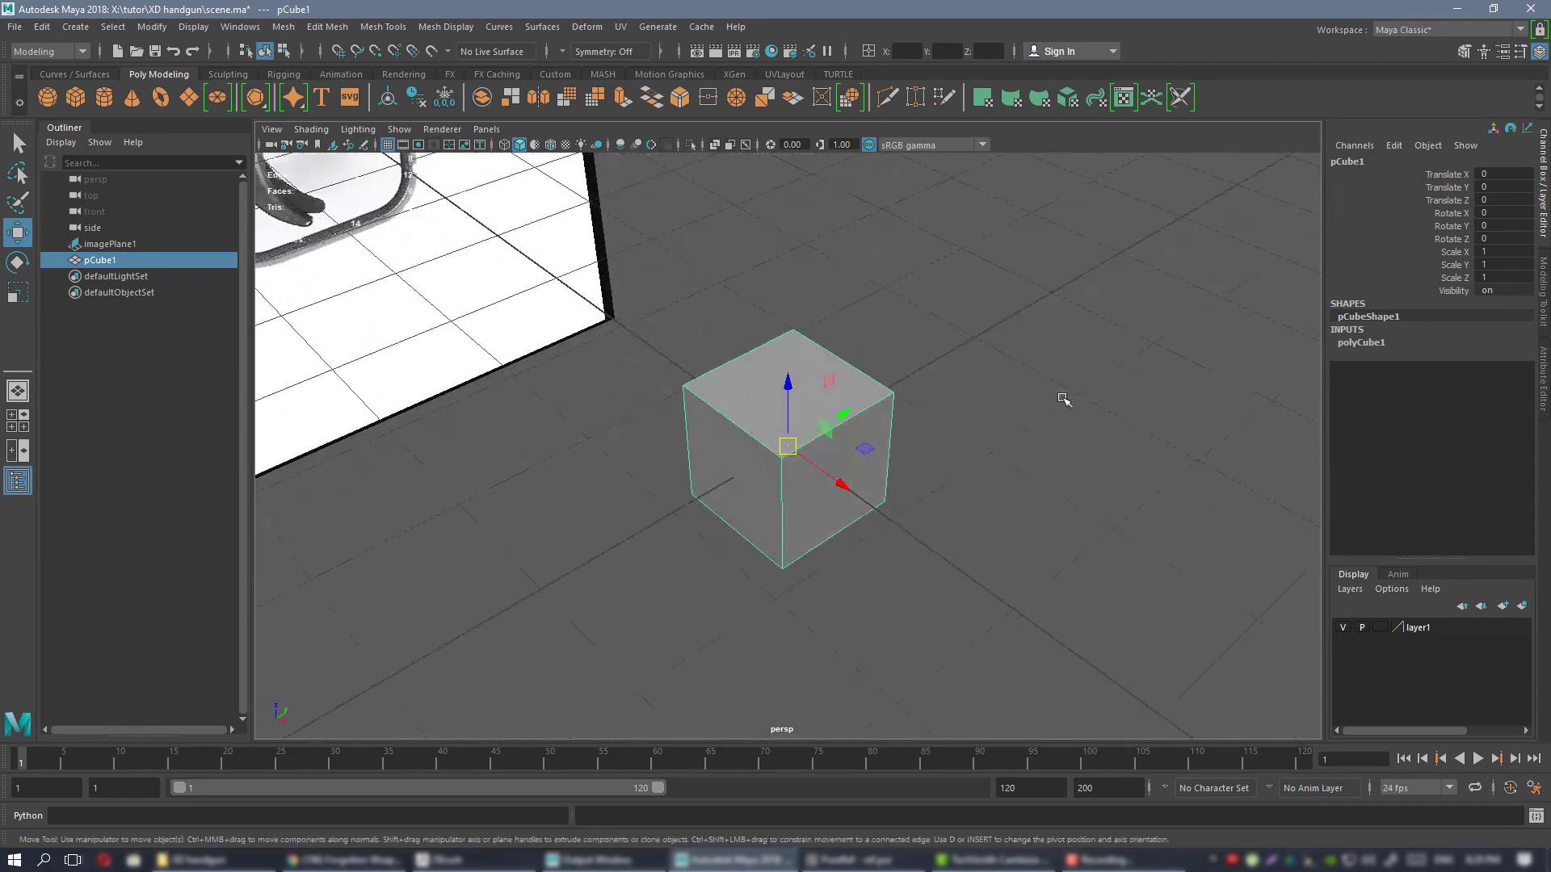
left_click(1360, 346)
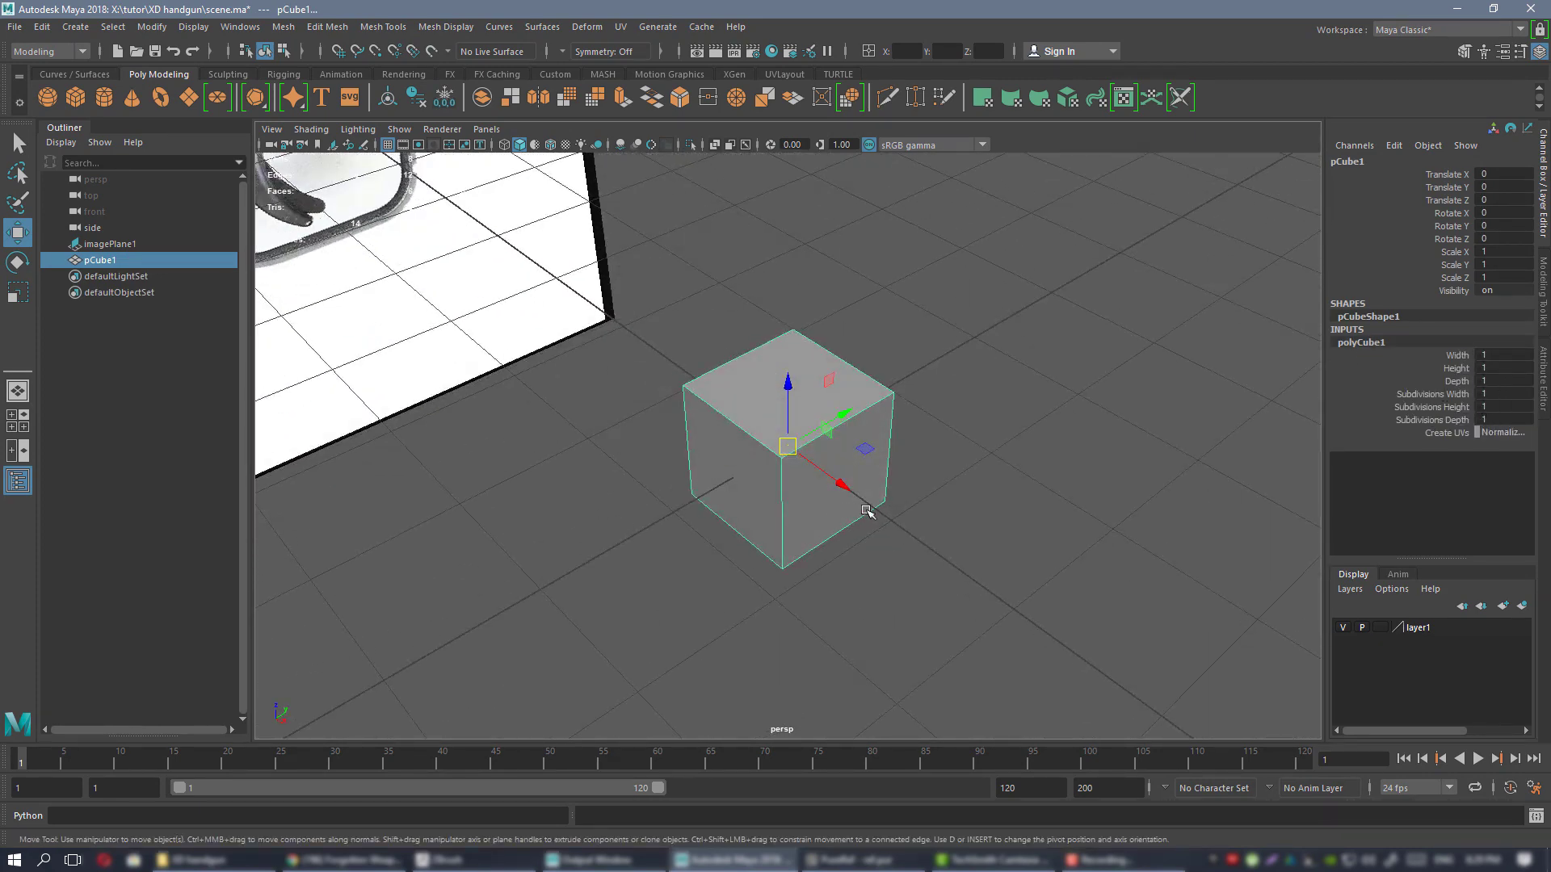
- Examine the cube's size against the grid and the pistol image plane from several angles
left_click_drag(868, 511, 644, 450, "alt")
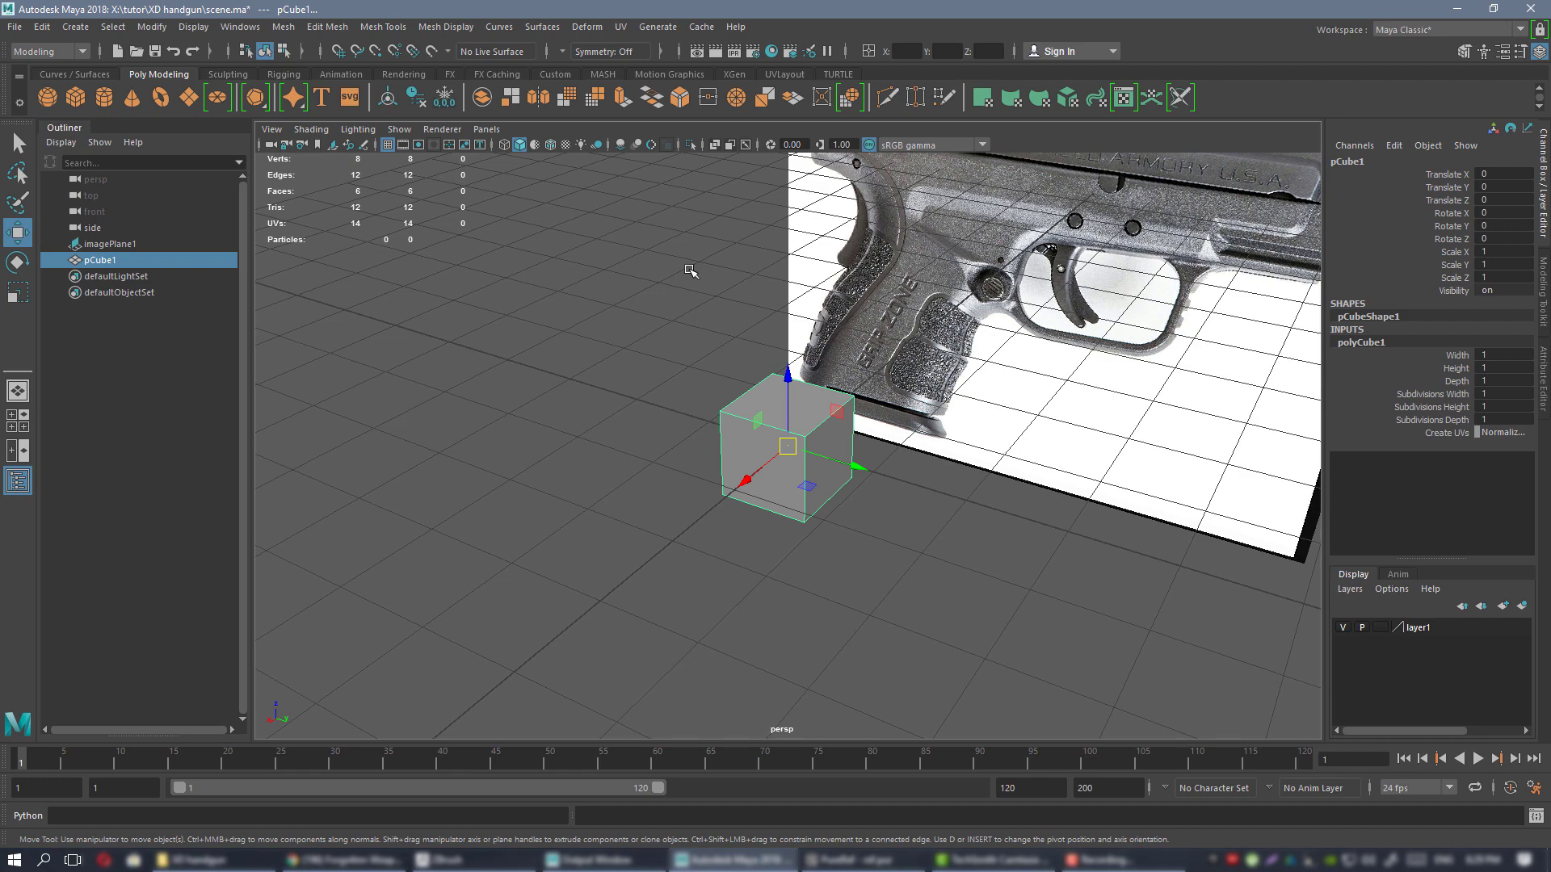
left_click_drag(674, 294, 778, 283, "alt")
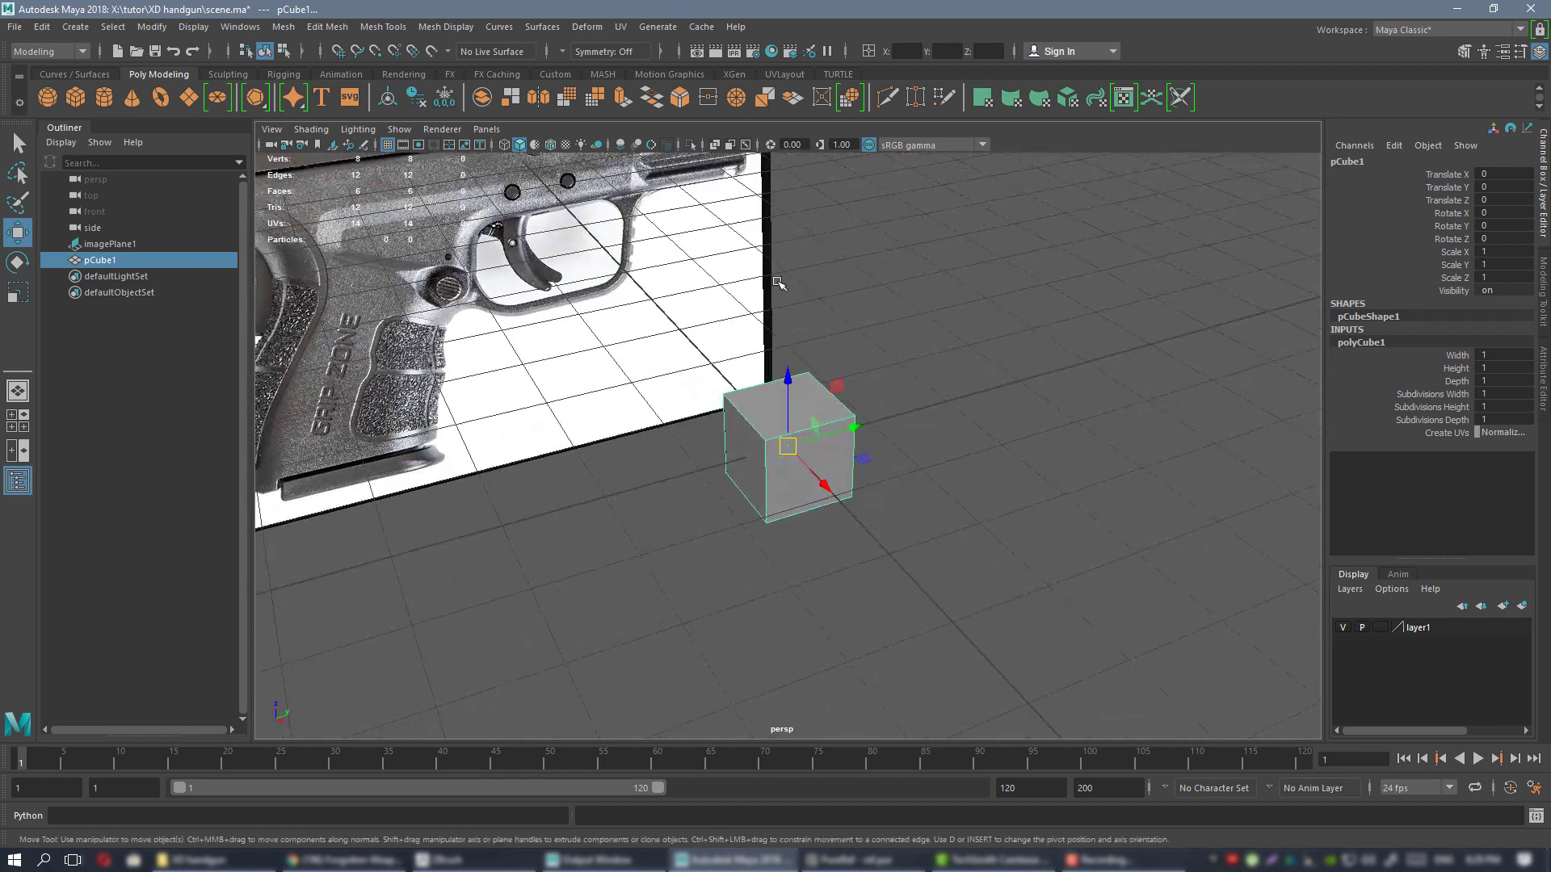
left_click_drag(814, 374, 803, 348, "alt")
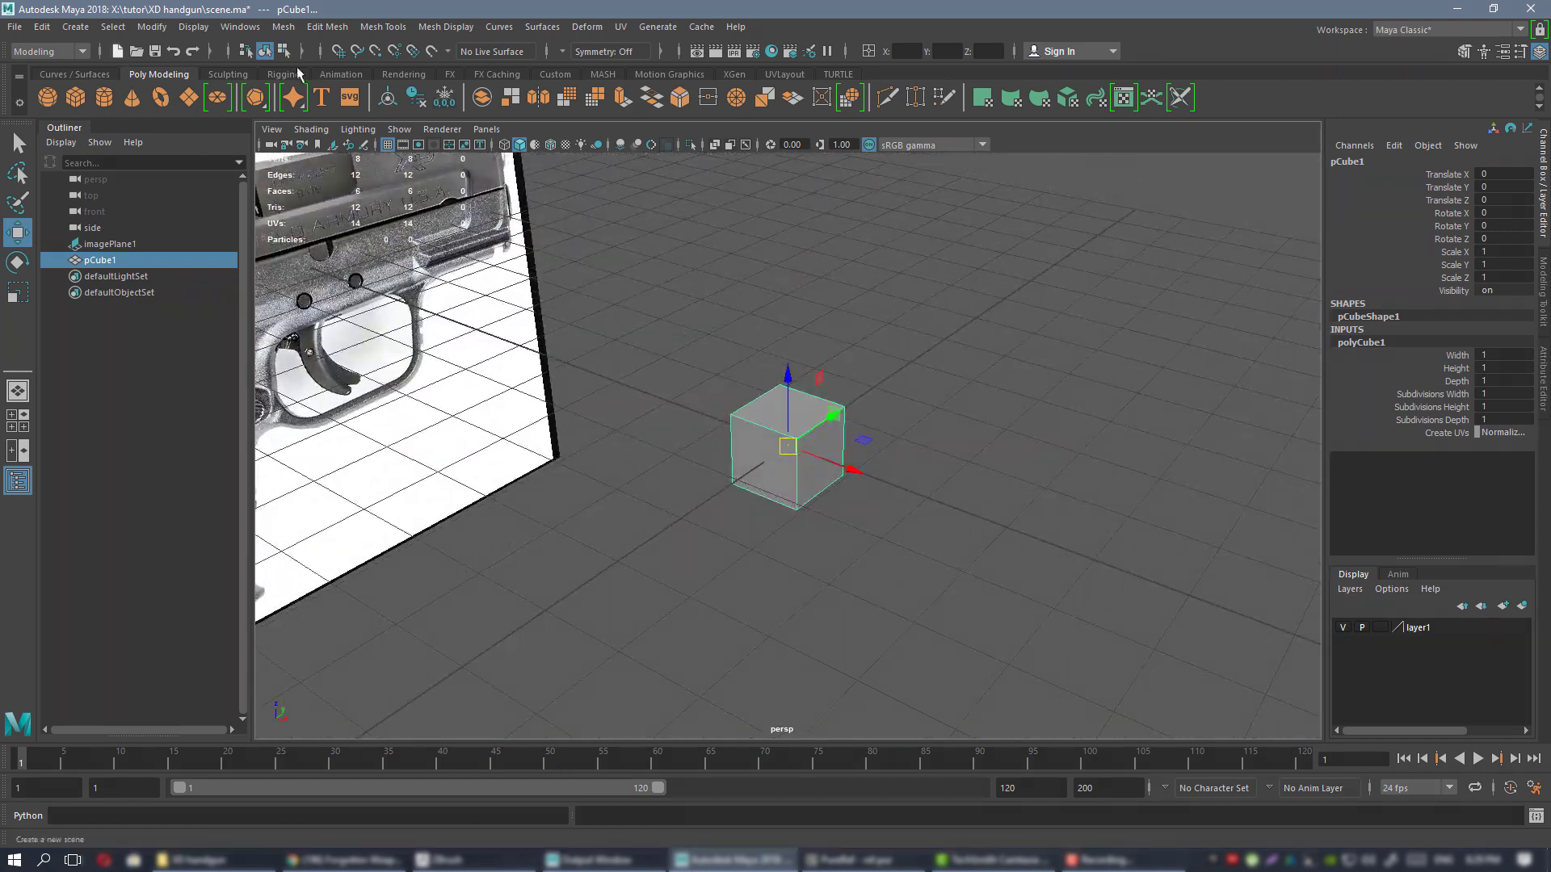
left_click_drag(899, 500, 812, 498, "alt")
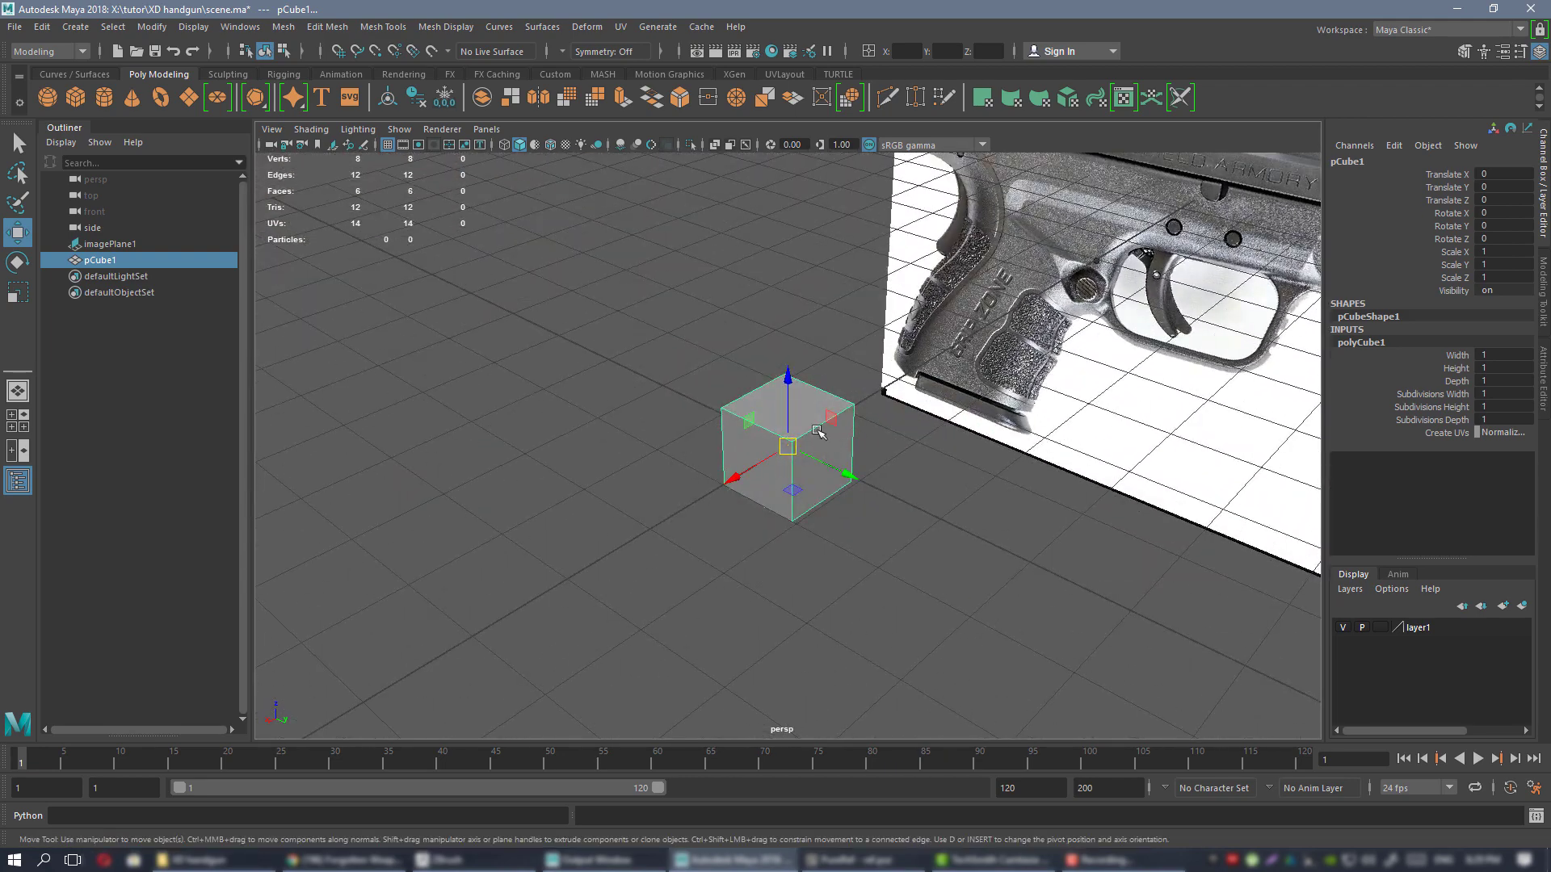
left_click_drag(817, 437, 731, 464, "alt")
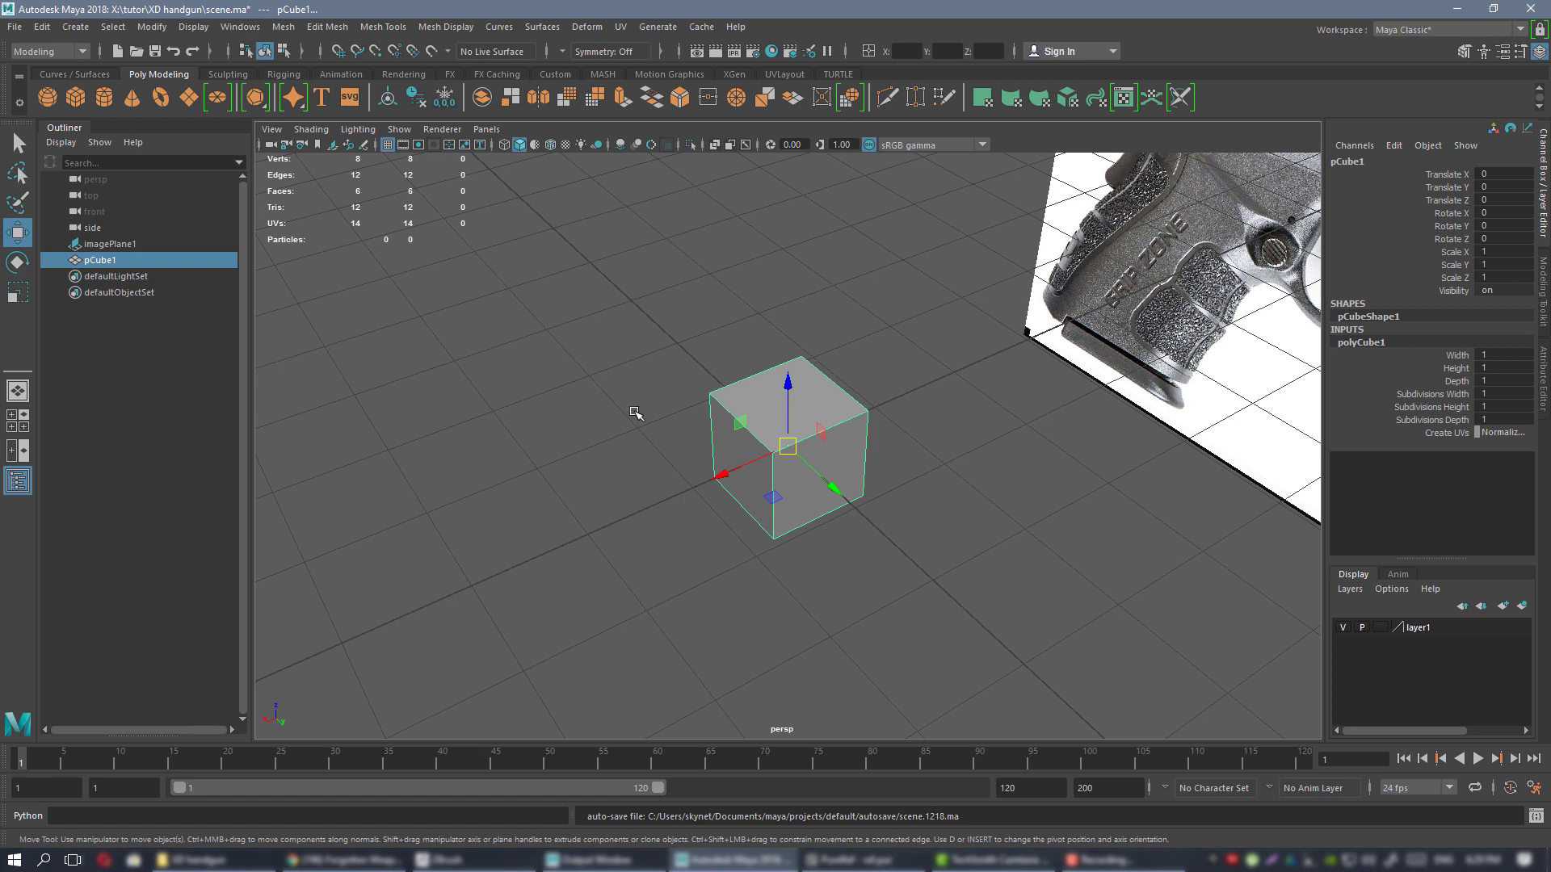
left_click(561, 74)
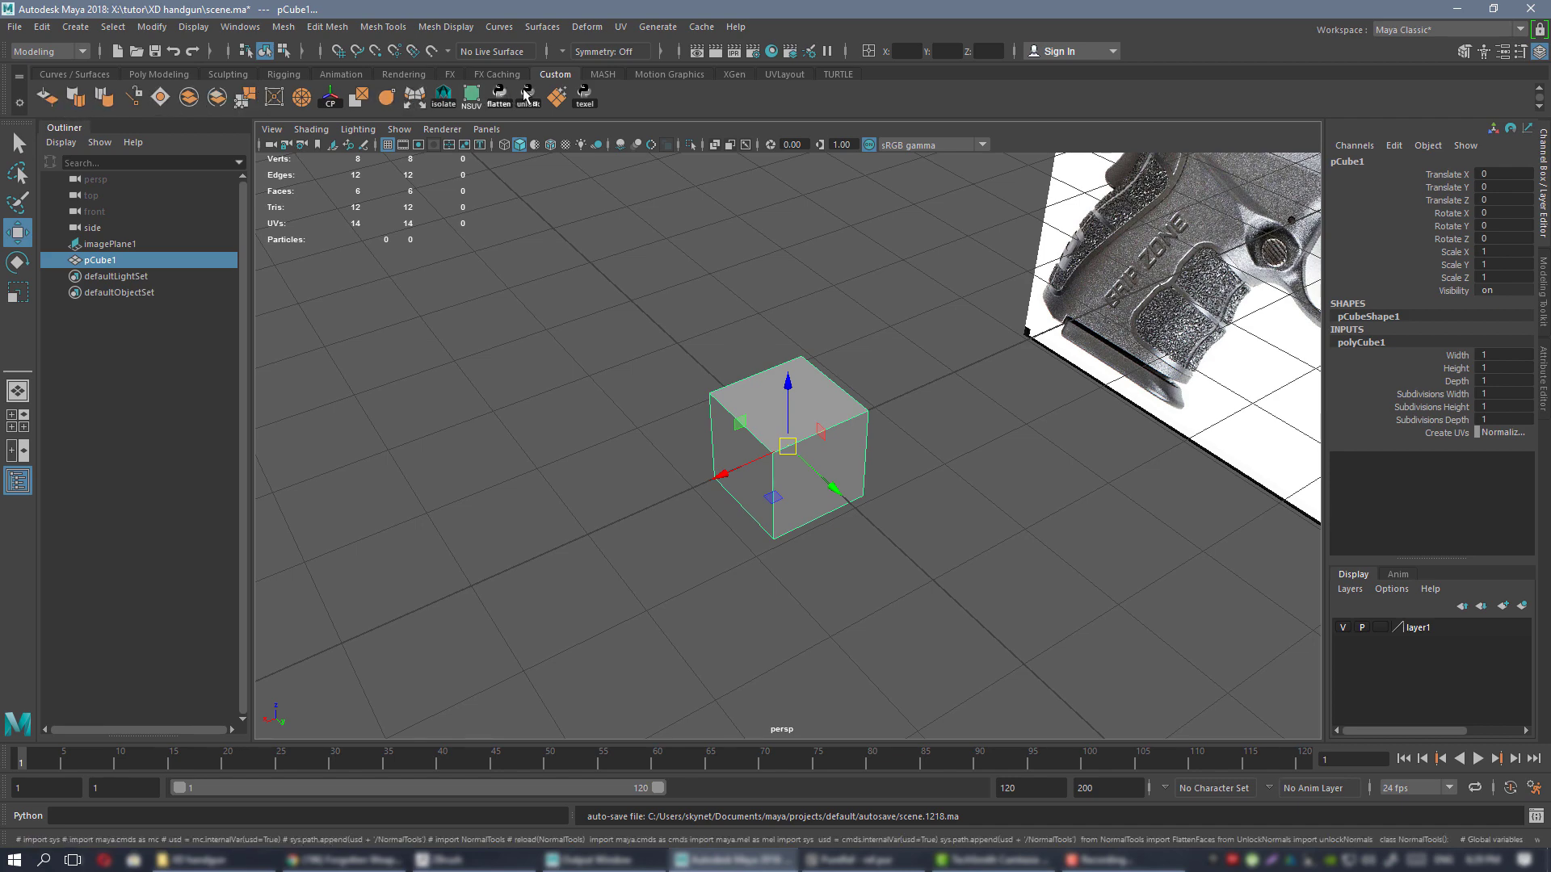
left_click_drag(781, 422, 753, 405, "alt")
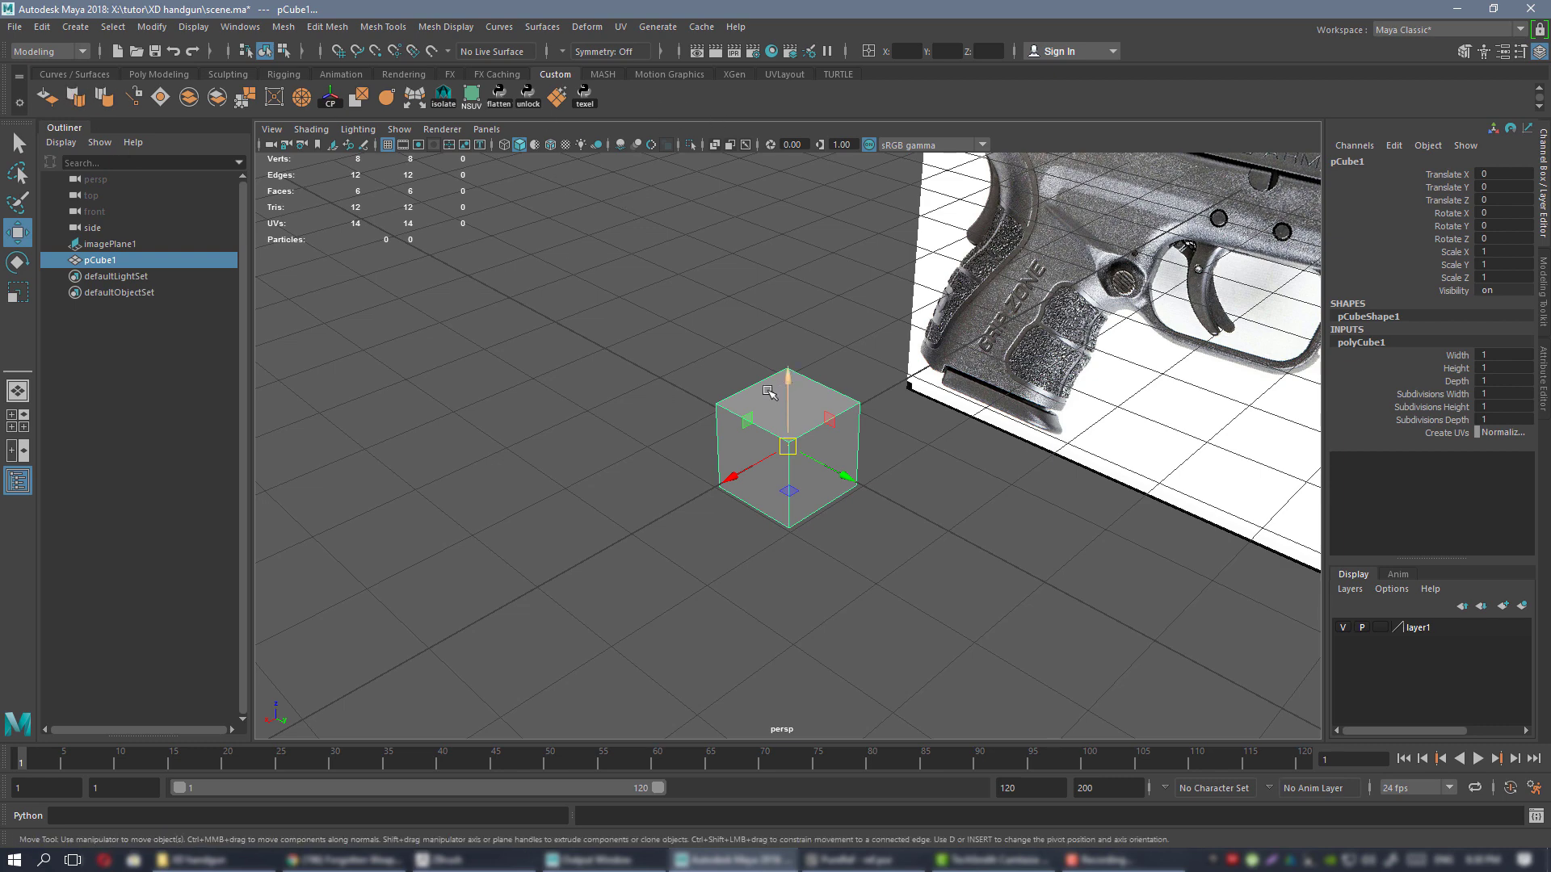
left_click_drag(735, 424, 848, 379, "alt")
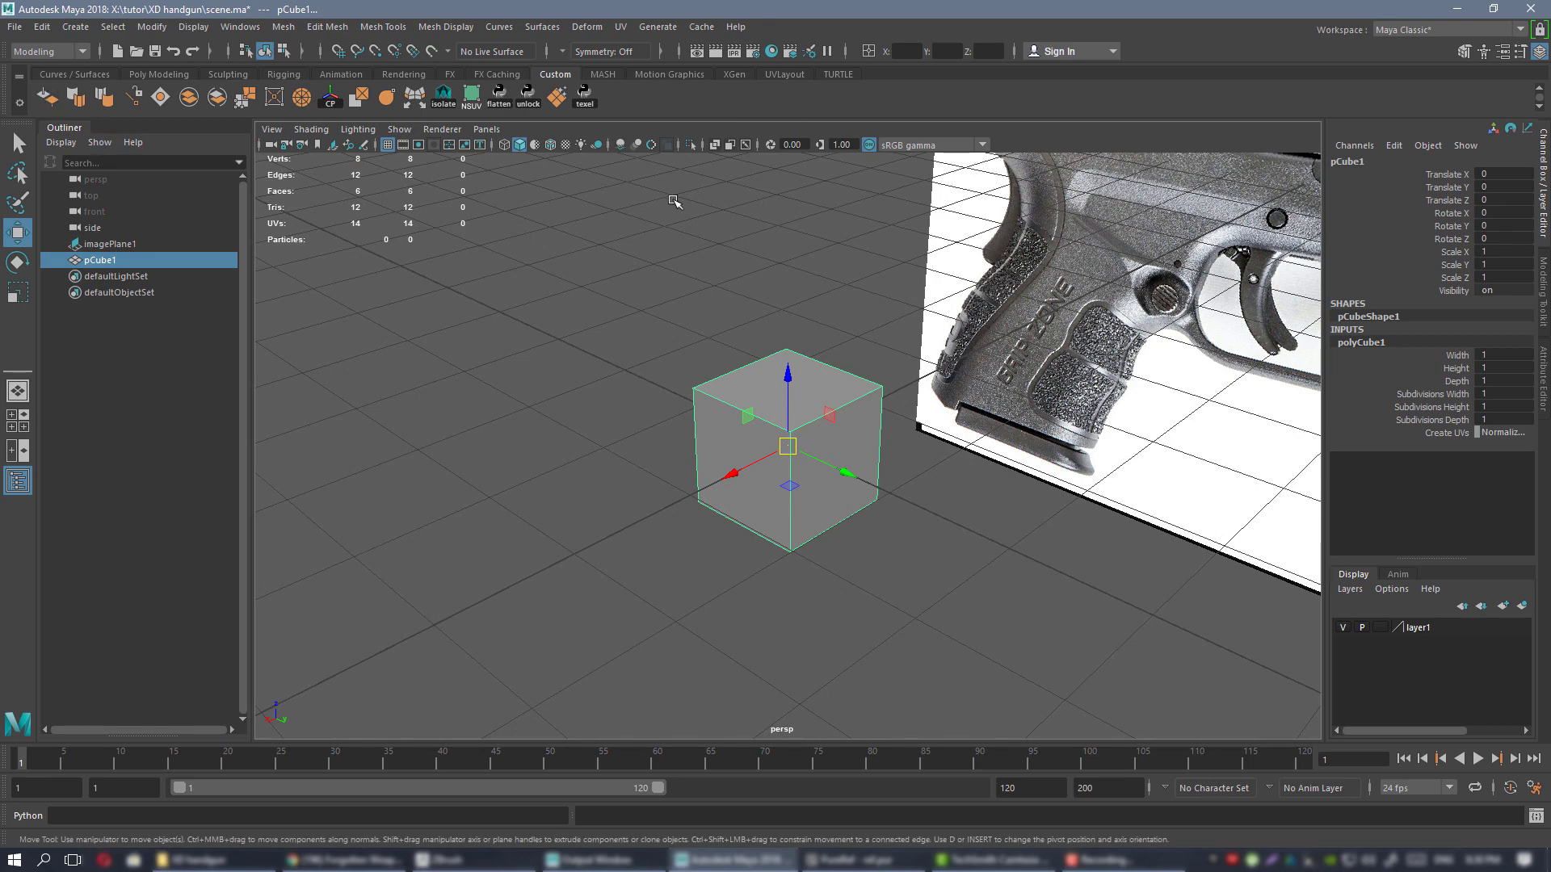
- Delete the cube at the origin
left_click_drag(817, 377, 841, 329, "alt")
scroll(841, 329, "down", 3)
middle_click_drag(841, 328, 763, 346, "alt")
mouse_move(773, 347)
left_mouse_down("alt")
mouse_move(704, 351)
mouse_move(754, 347)
left_mouse_up("alt")
key("Delete")
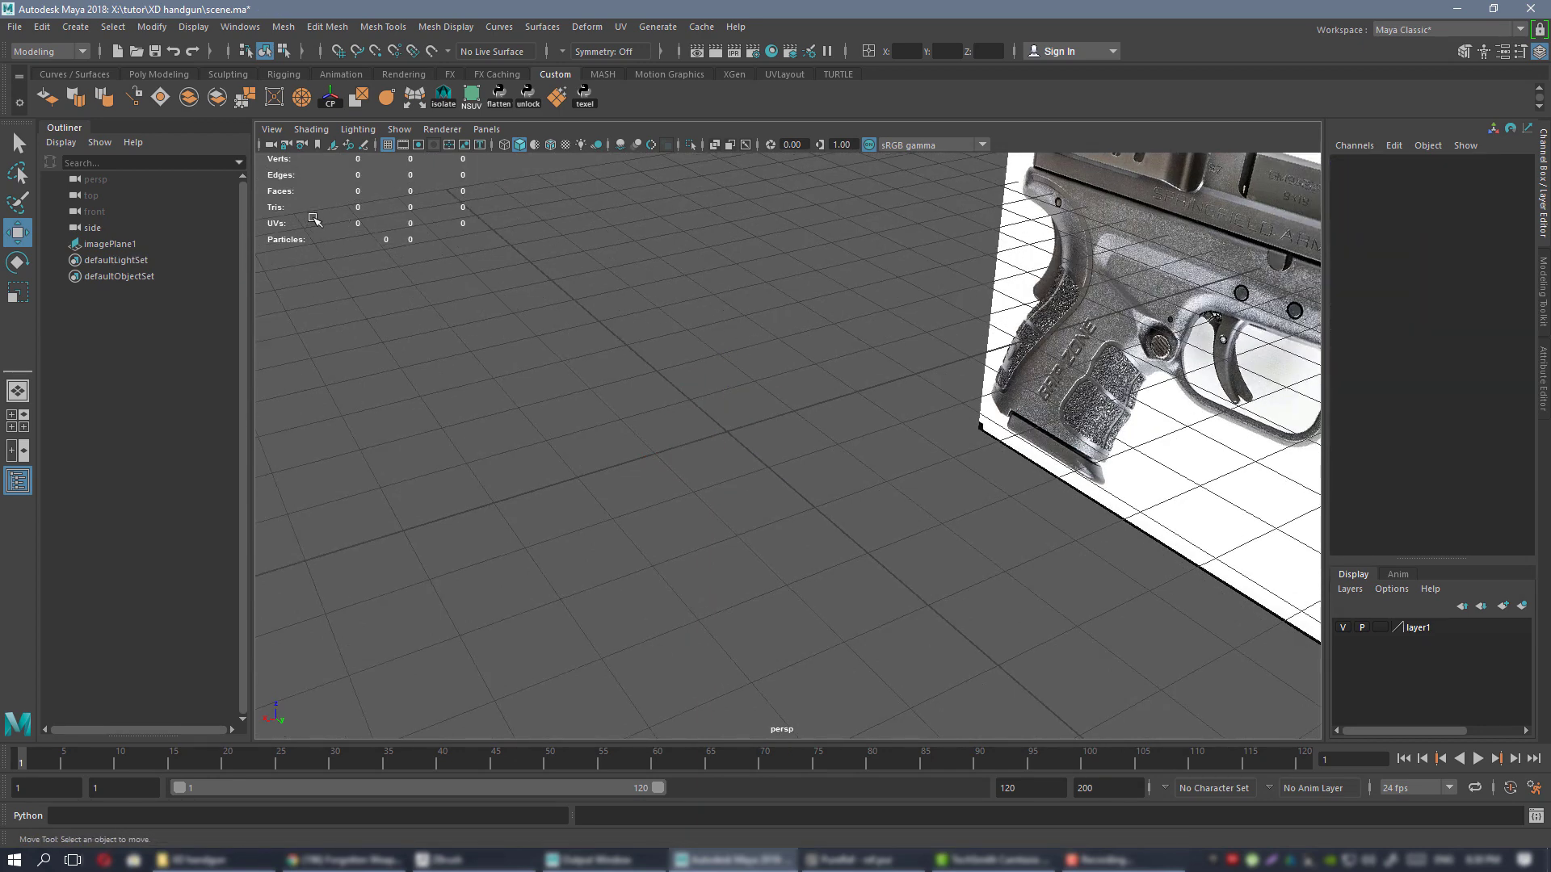
- Create a default polygon cylinder at the origin and frame it in the perspective view
left_click(159, 74)
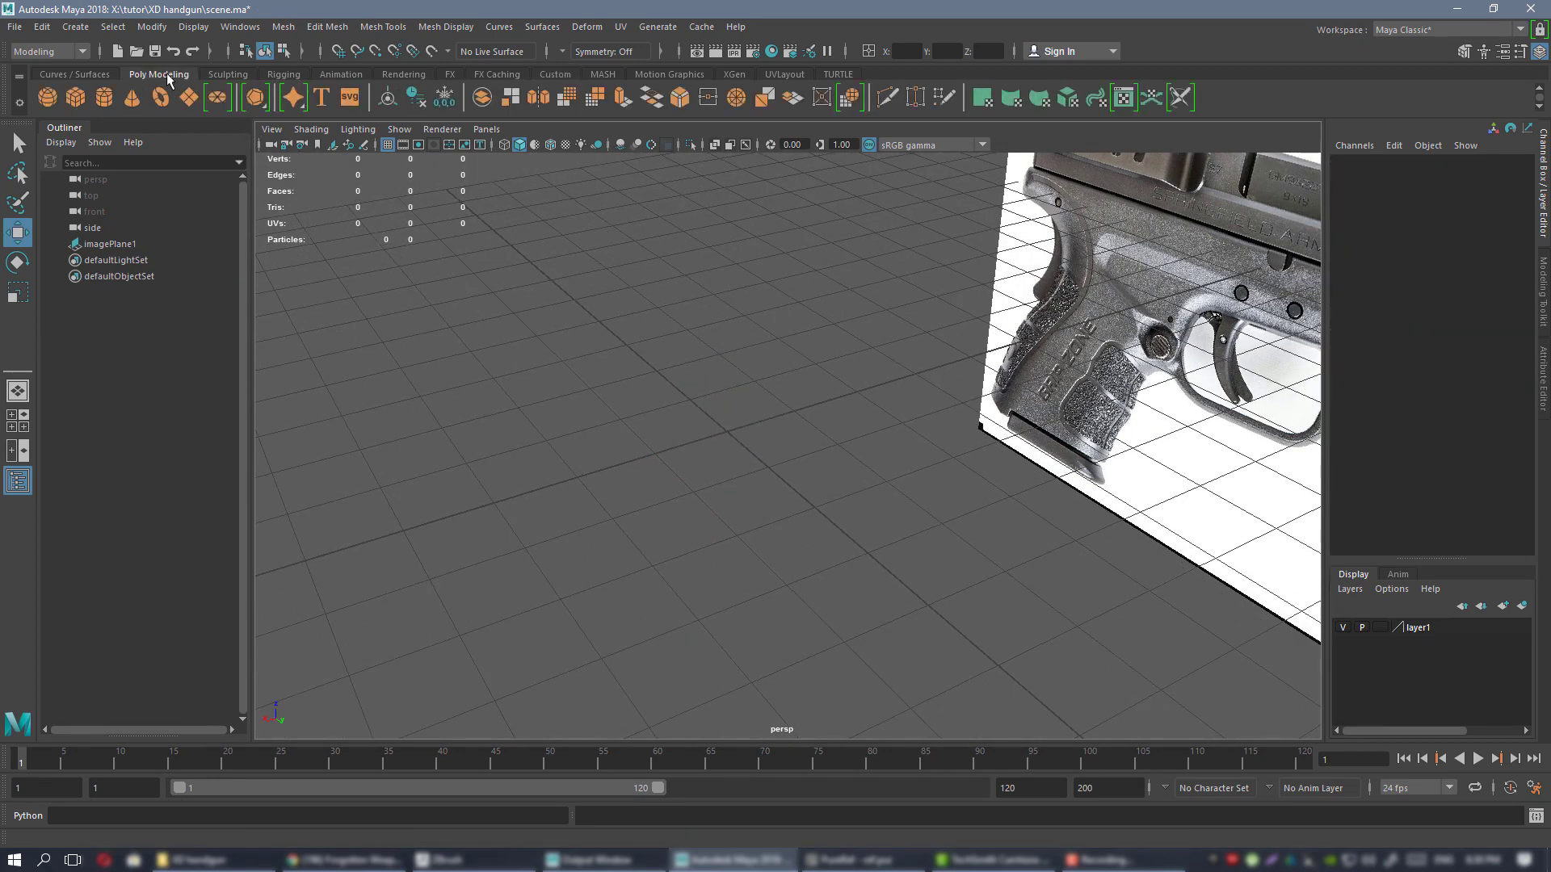
left_click(103, 97)
left_click_drag(927, 401, 885, 365, "alt")
key("f")
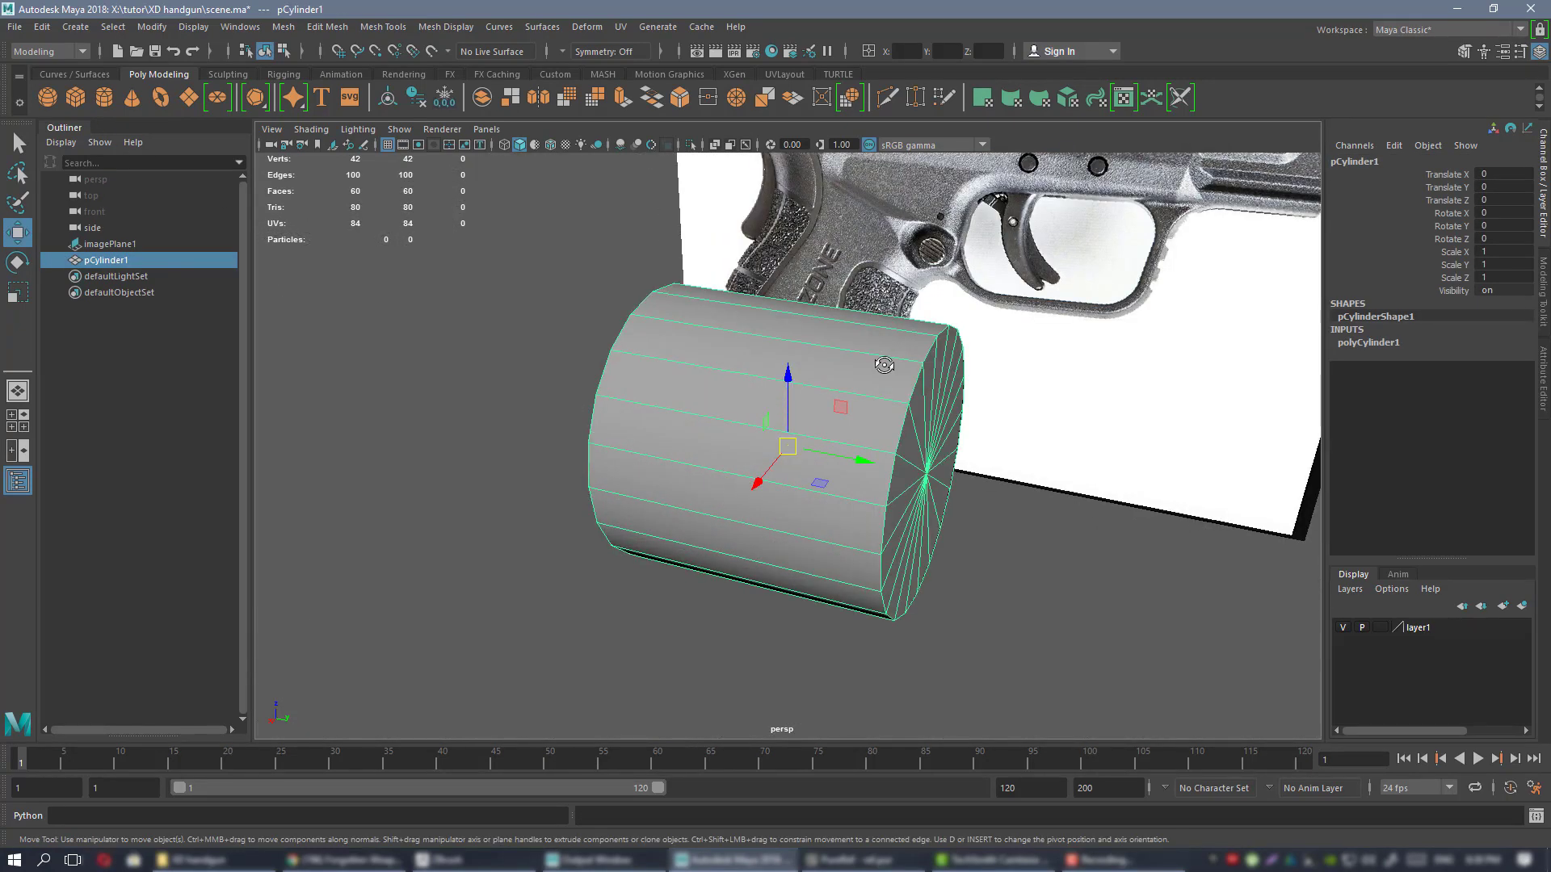
- Examine the cylinder's side faces and end cap from several angles and distances
left_click_drag(949, 424, 848, 411, "alt")
right_click_drag(848, 412, 838, 414, "alt")
mouse_move(810, 370)
left_mouse_down("alt")
mouse_move(883, 409)
mouse_move(936, 380)
mouse_move(799, 380)
left_mouse_up("alt")
right_click_drag(800, 380, 748, 379, "alt")
key("f")
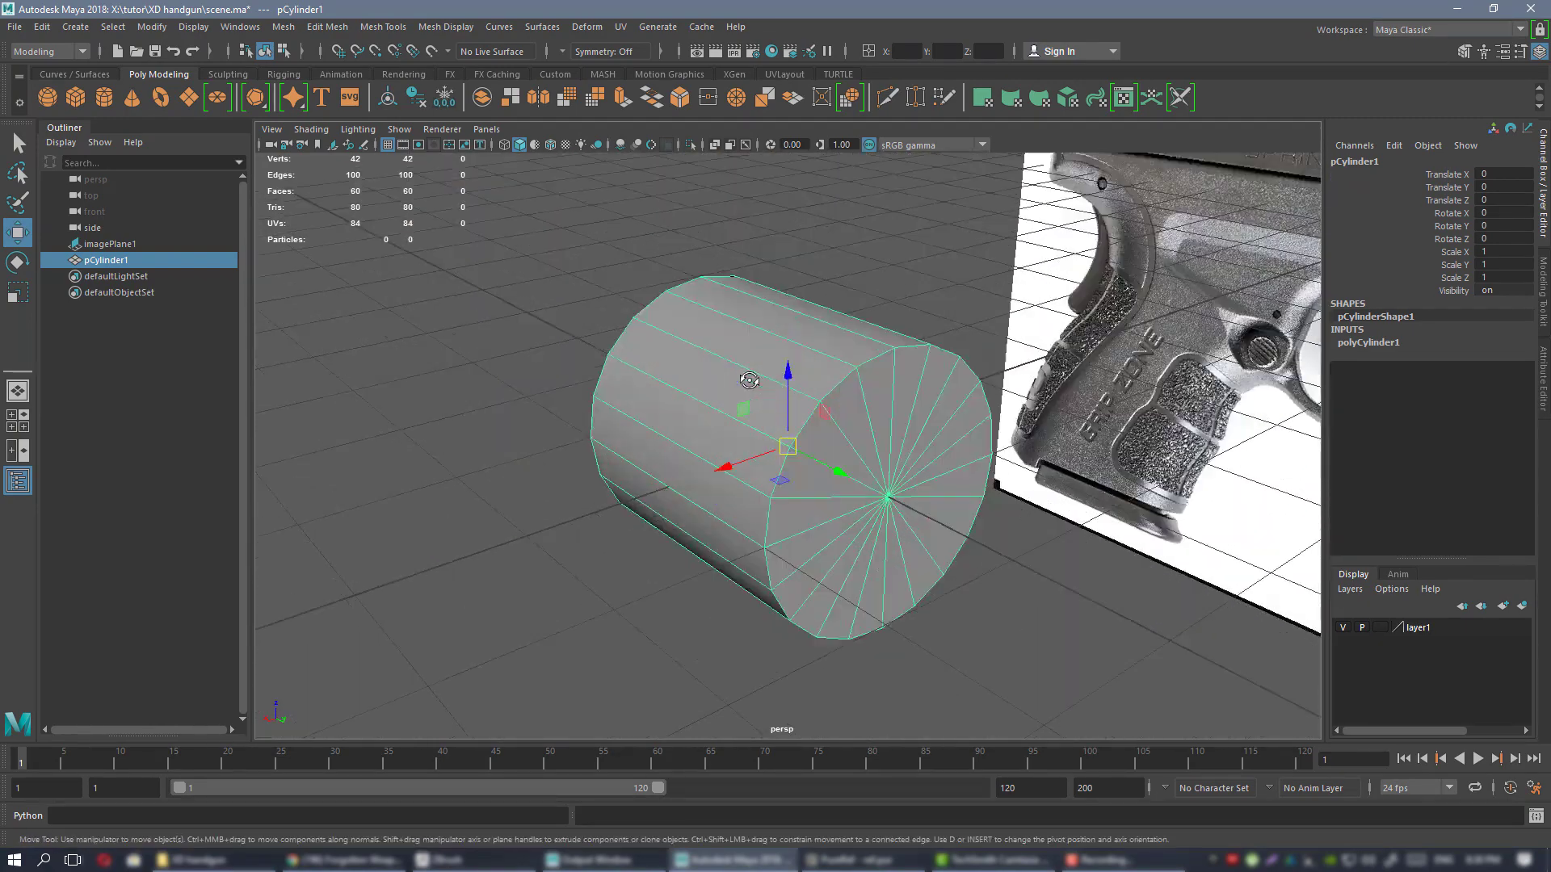
mouse_move(778, 392)
left_mouse_down("alt")
mouse_move(705, 389)
mouse_move(792, 403)
left_mouse_up("alt")
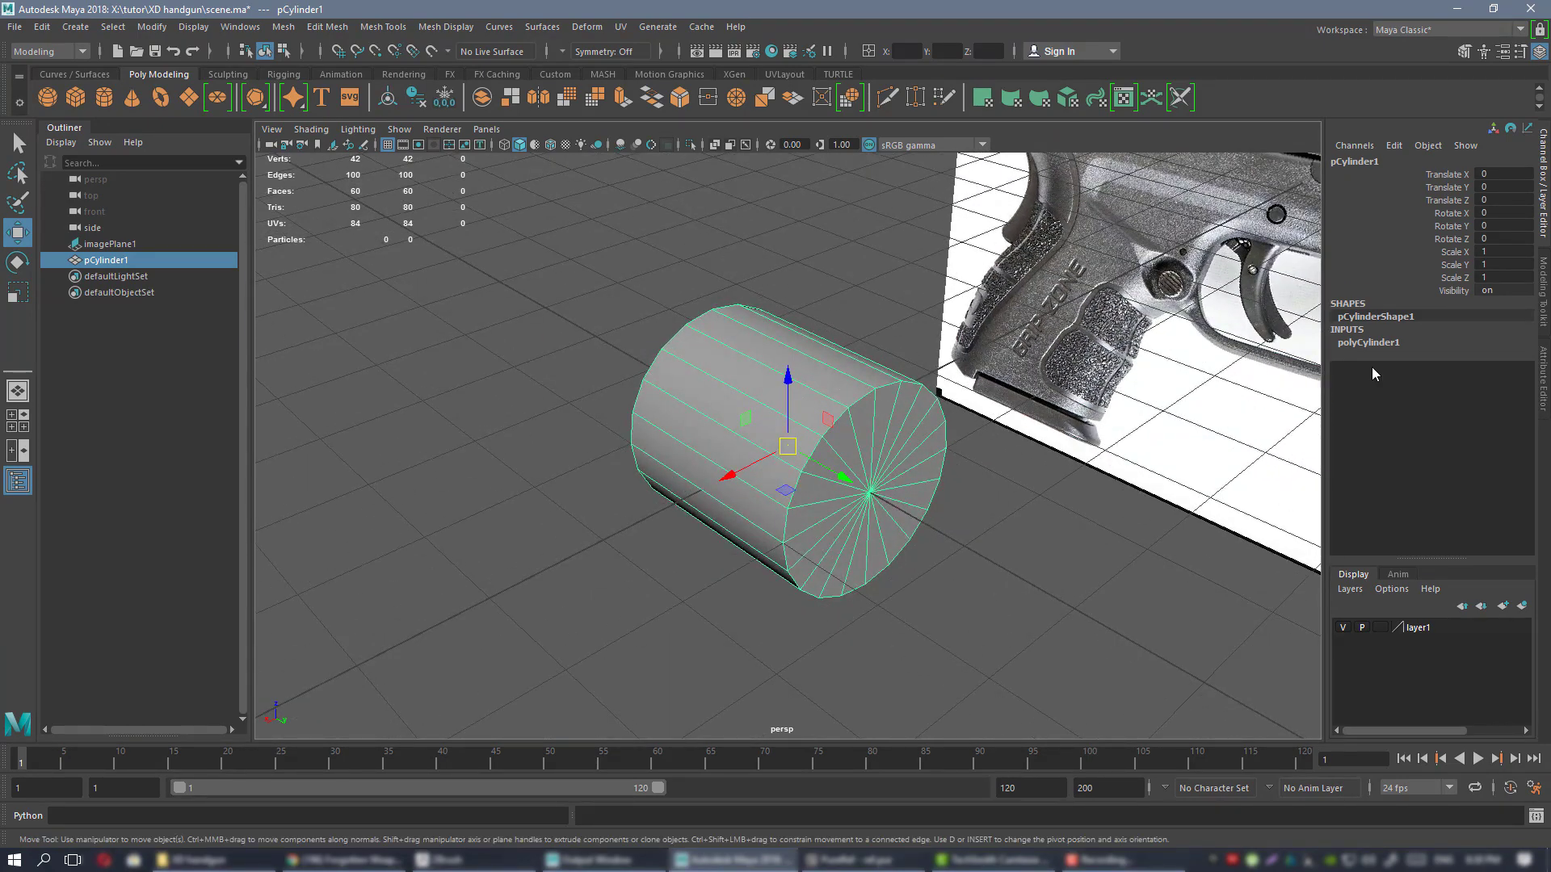
left_click_drag(693, 420, 711, 447, "alt")
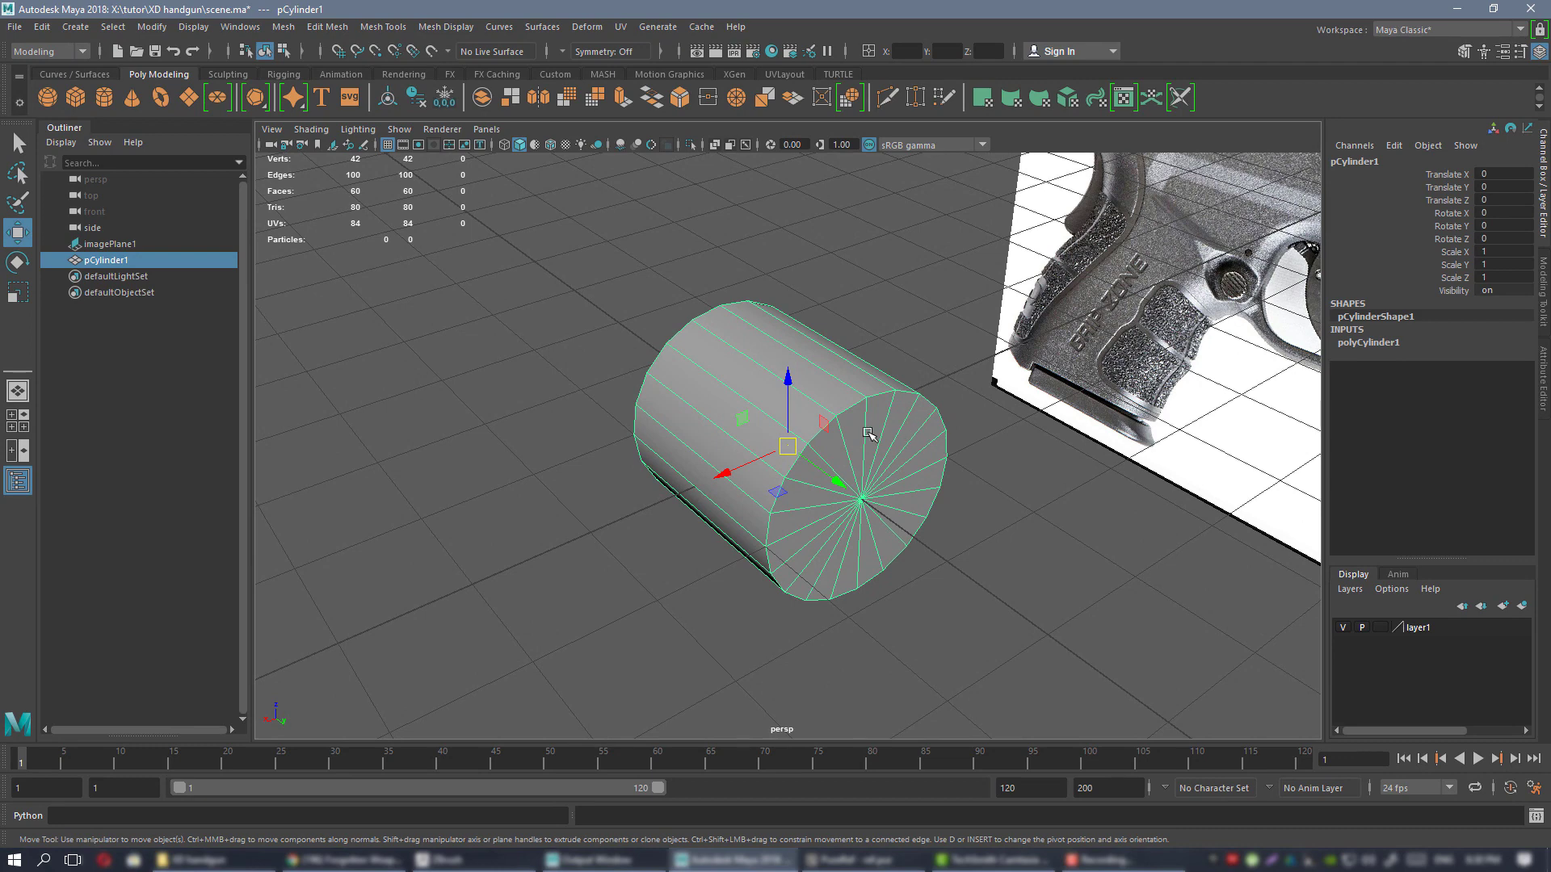
left_click_drag(871, 435, 731, 433, "alt")
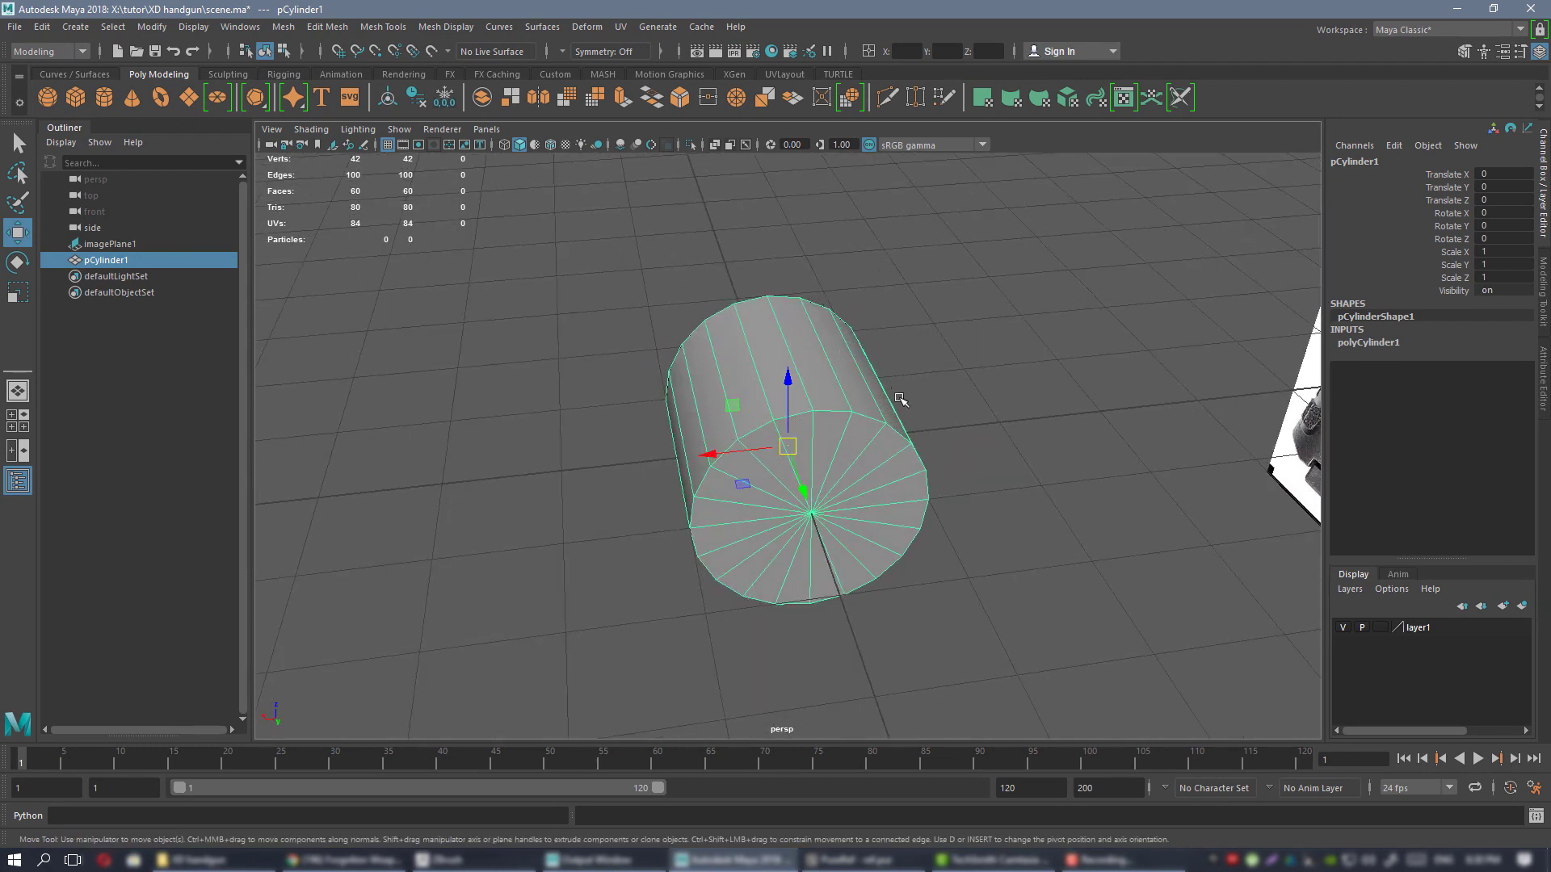
left_click_drag(816, 426, 856, 324, "alt")
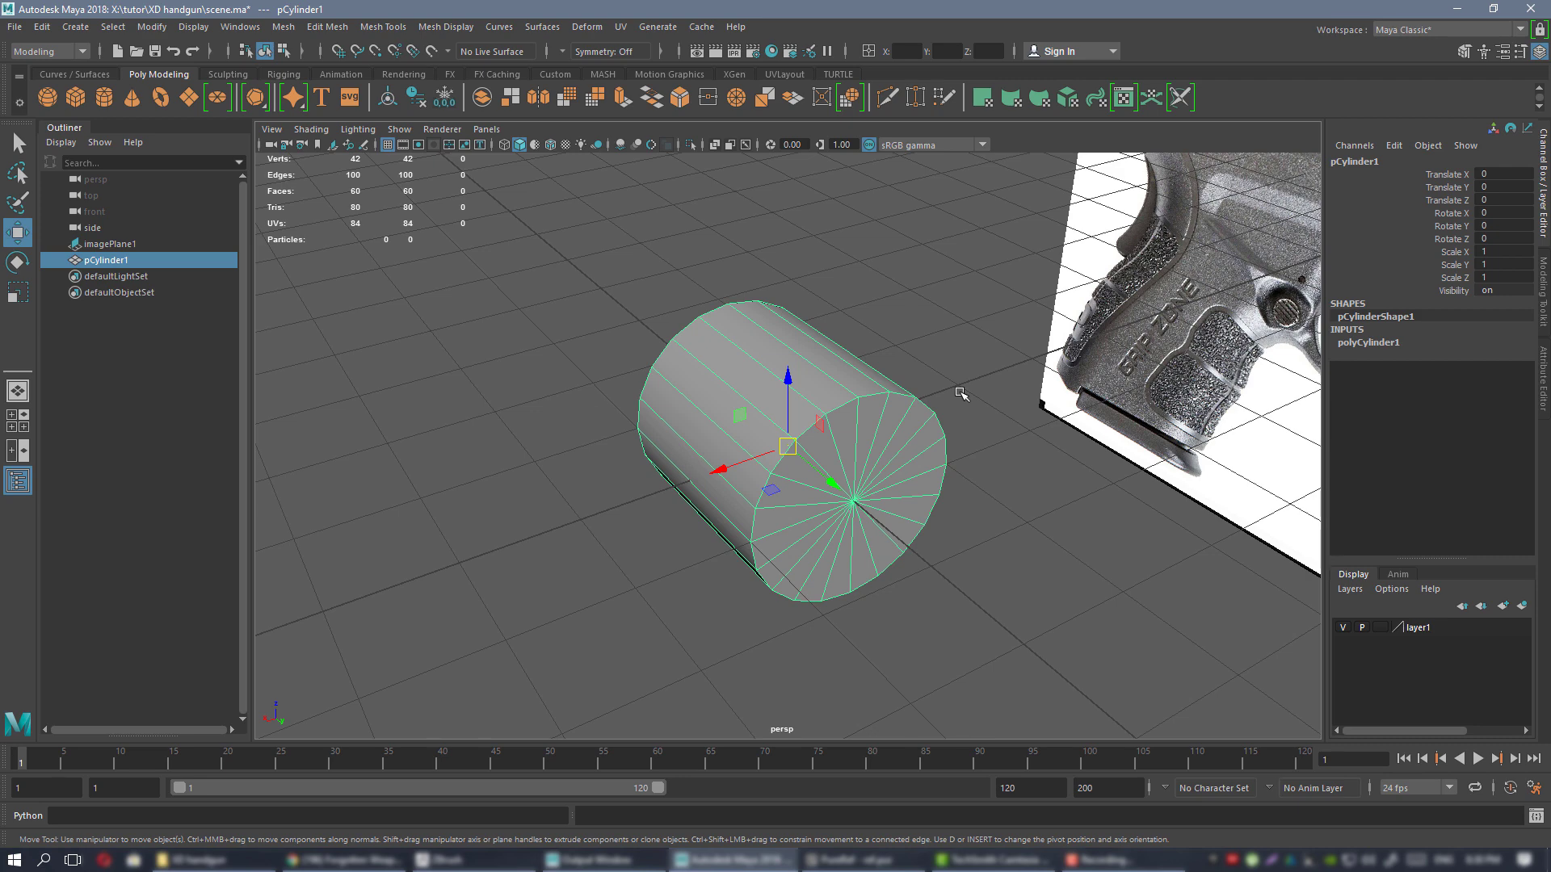
left_click_drag(920, 432, 876, 466, "alt")
- Set the cylinder's axis subdivisions to 32
left_click(1383, 347)
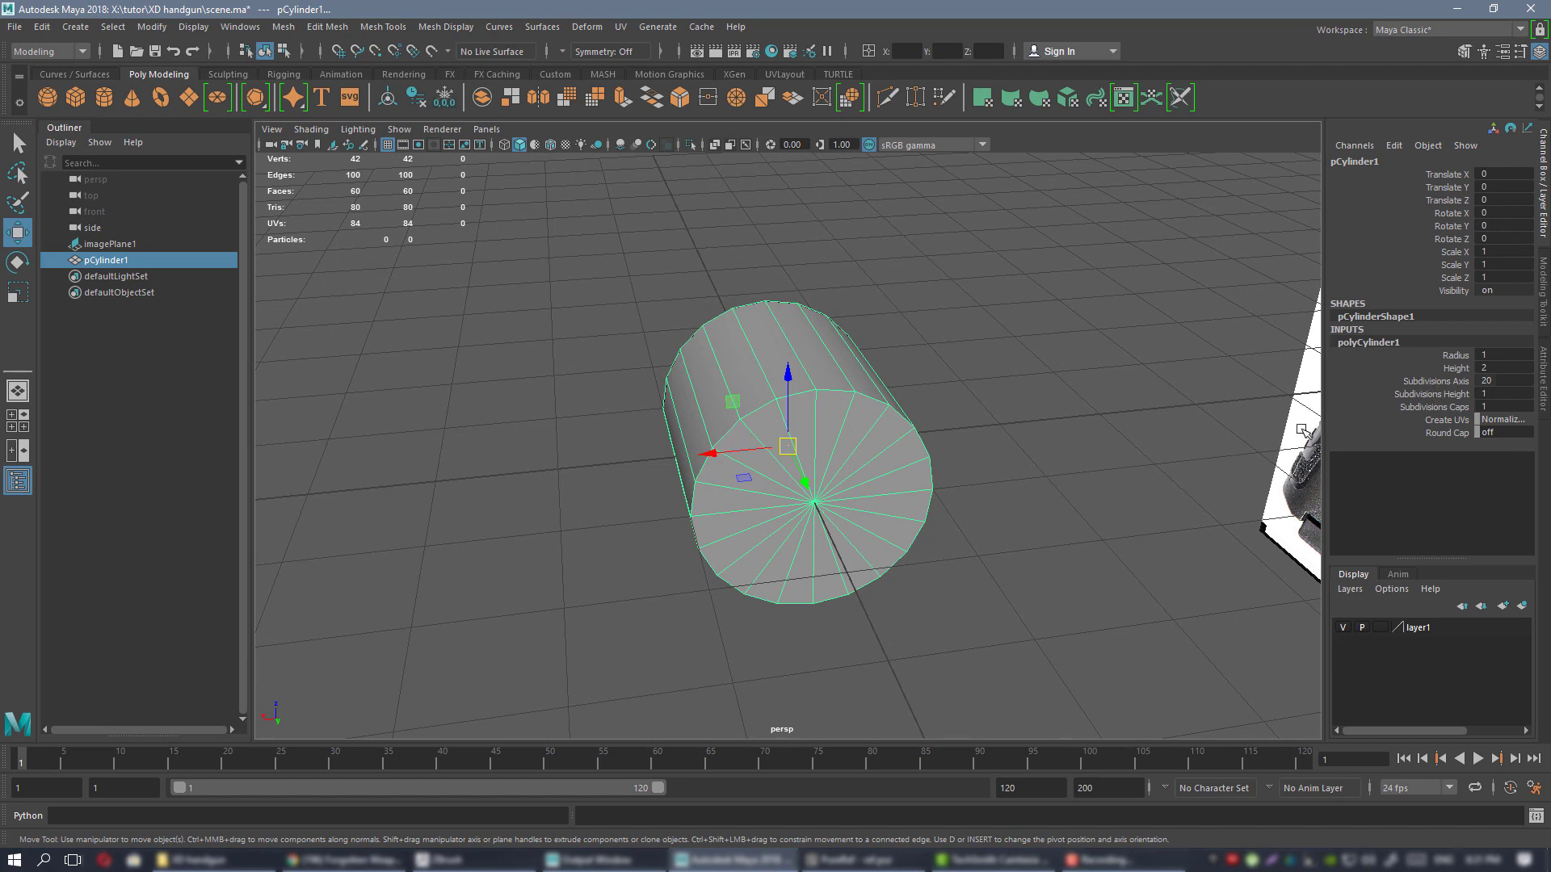
left_click(1443, 382)
middle_click_drag(982, 378, 1073, 378)
left_click_drag(1024, 418, 969, 416, "alt")
key("w")
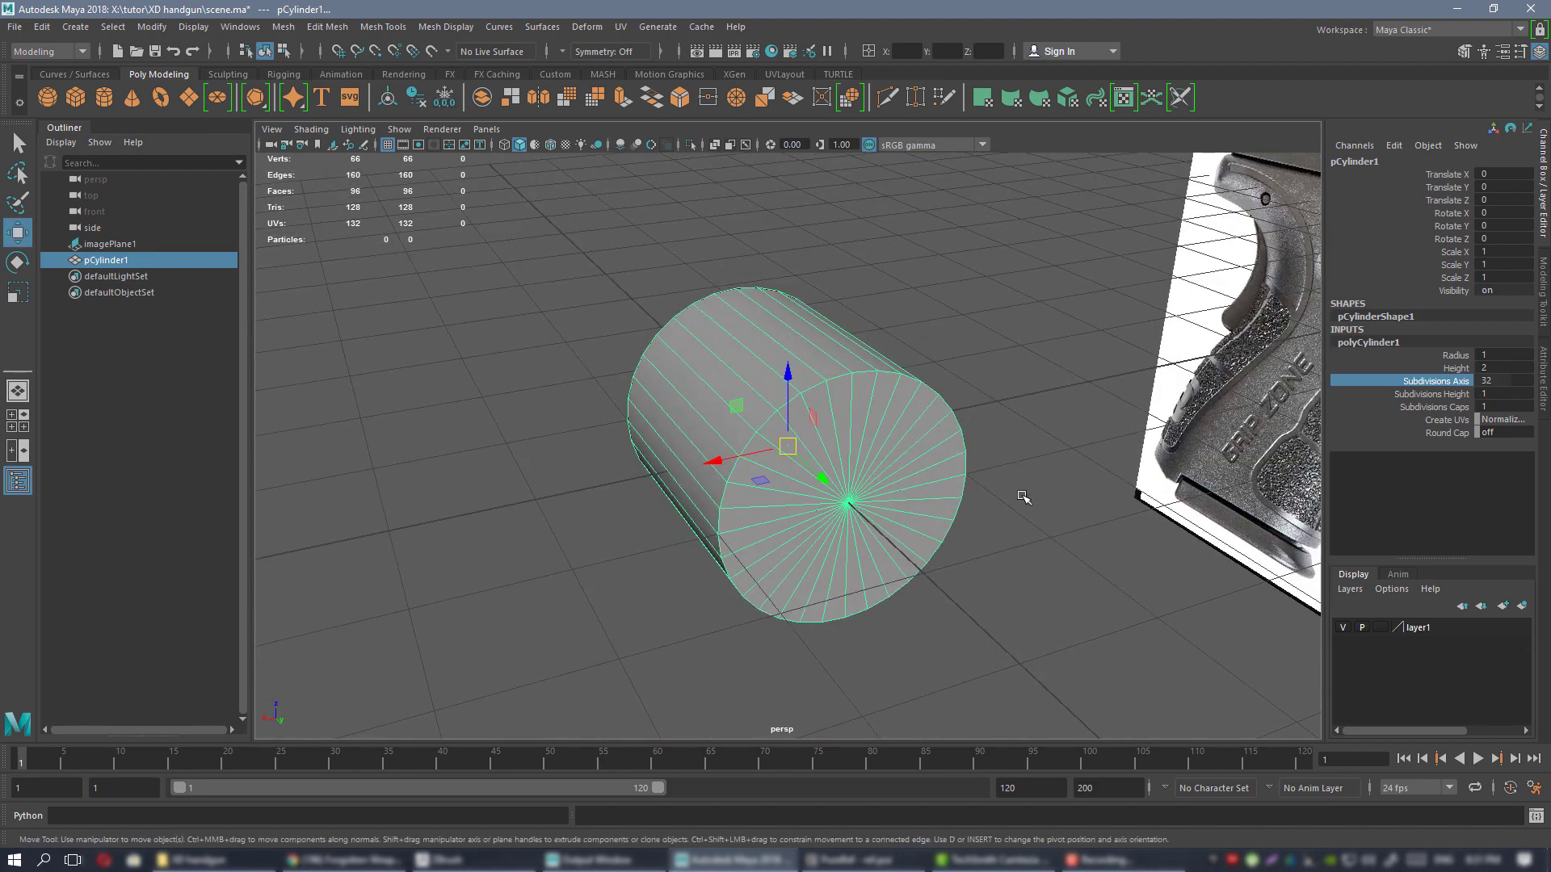
- Inspect the cylinder's end cap and its radial segments head-on in the perspective view
left_click_drag(1020, 495, 884, 381, "alt")
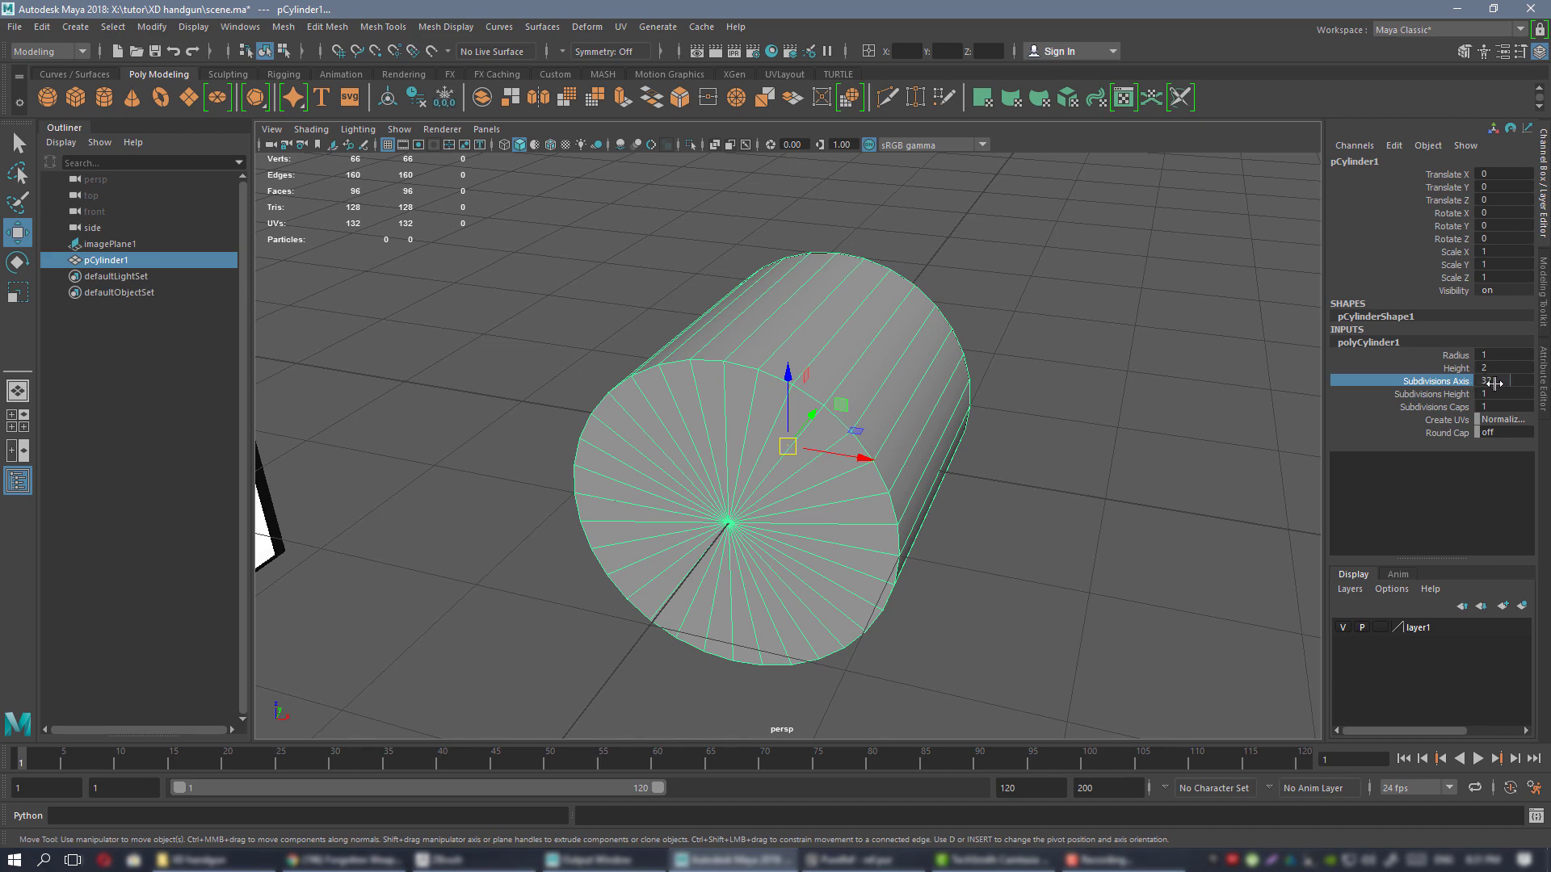
left_click_drag(931, 378, 975, 362, "alt")
scroll(888, 355, "up", 2)
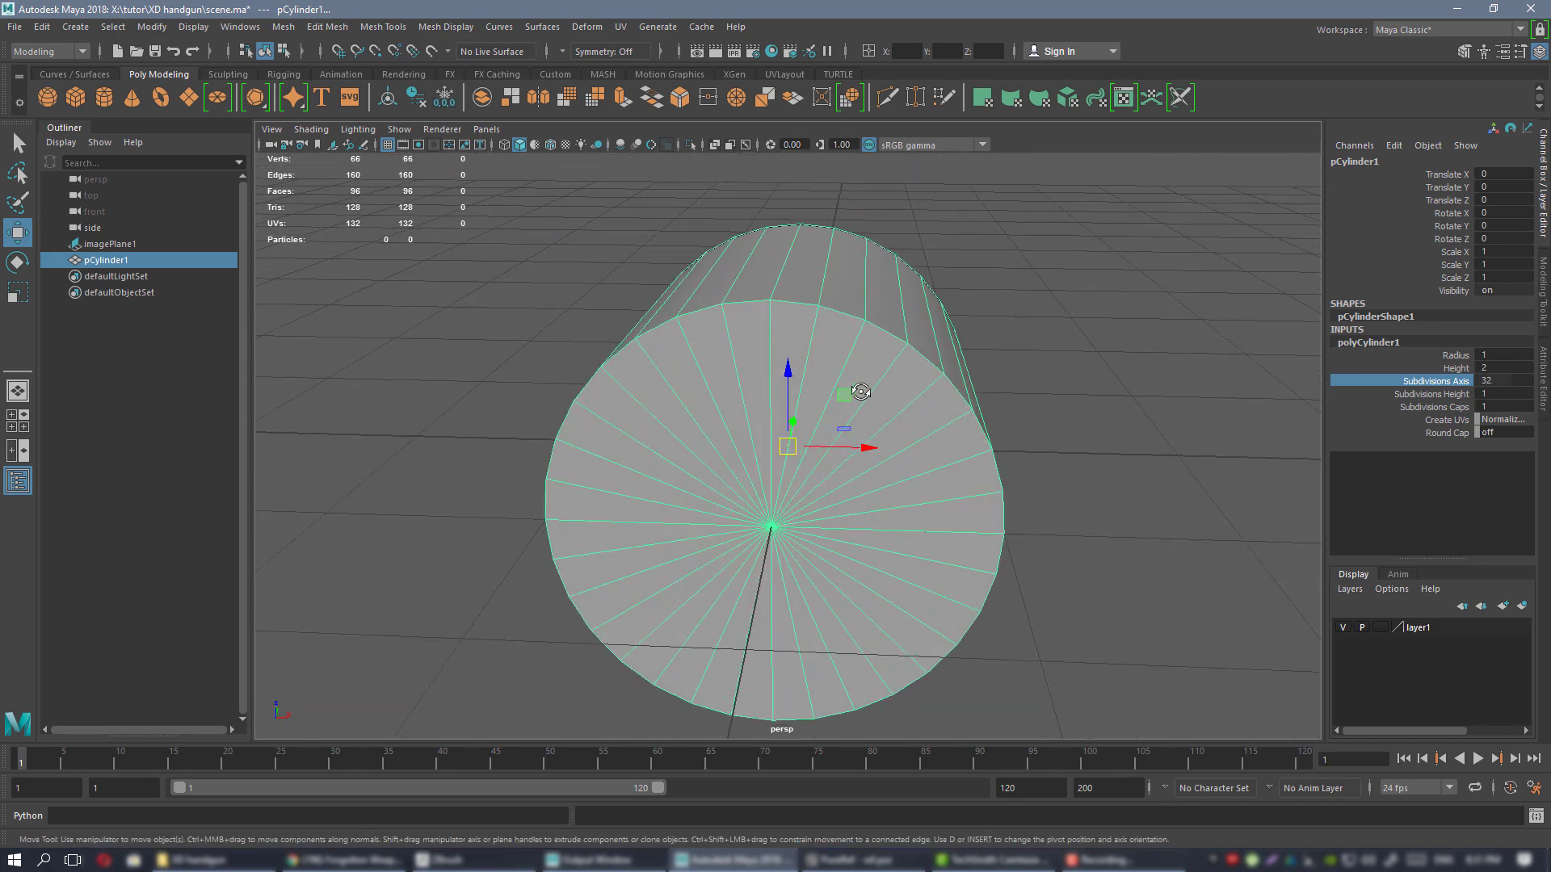
left_click_drag(775, 295, 789, 258, "alt")
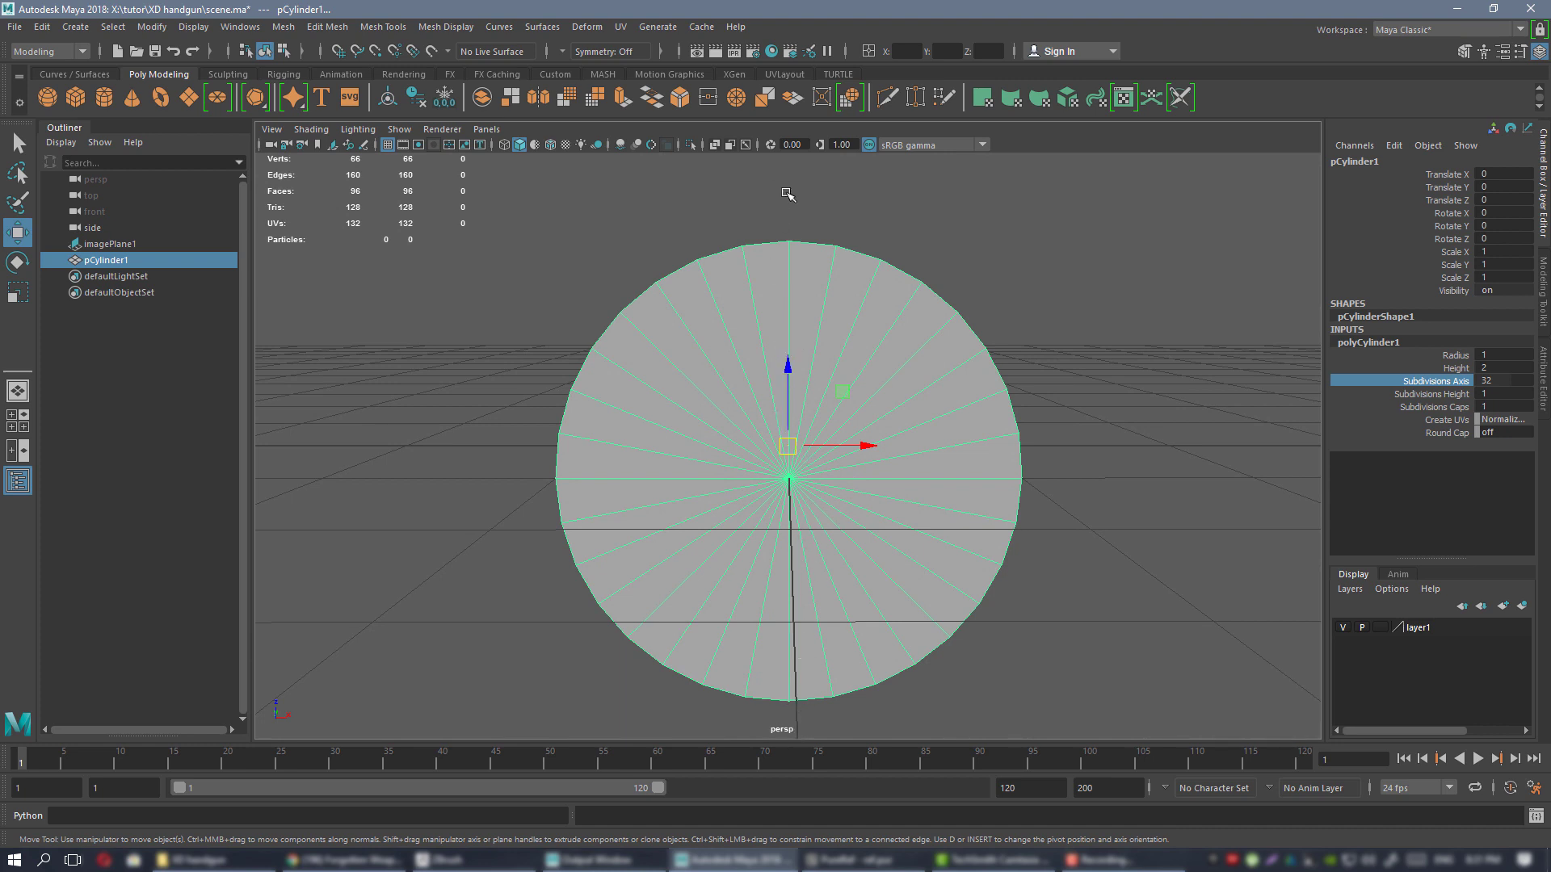
- Select half of the cylinder's faces, inspect the selection from several angles, and return to object mode
left_click_drag(788, 196, 792, 216, "alt")
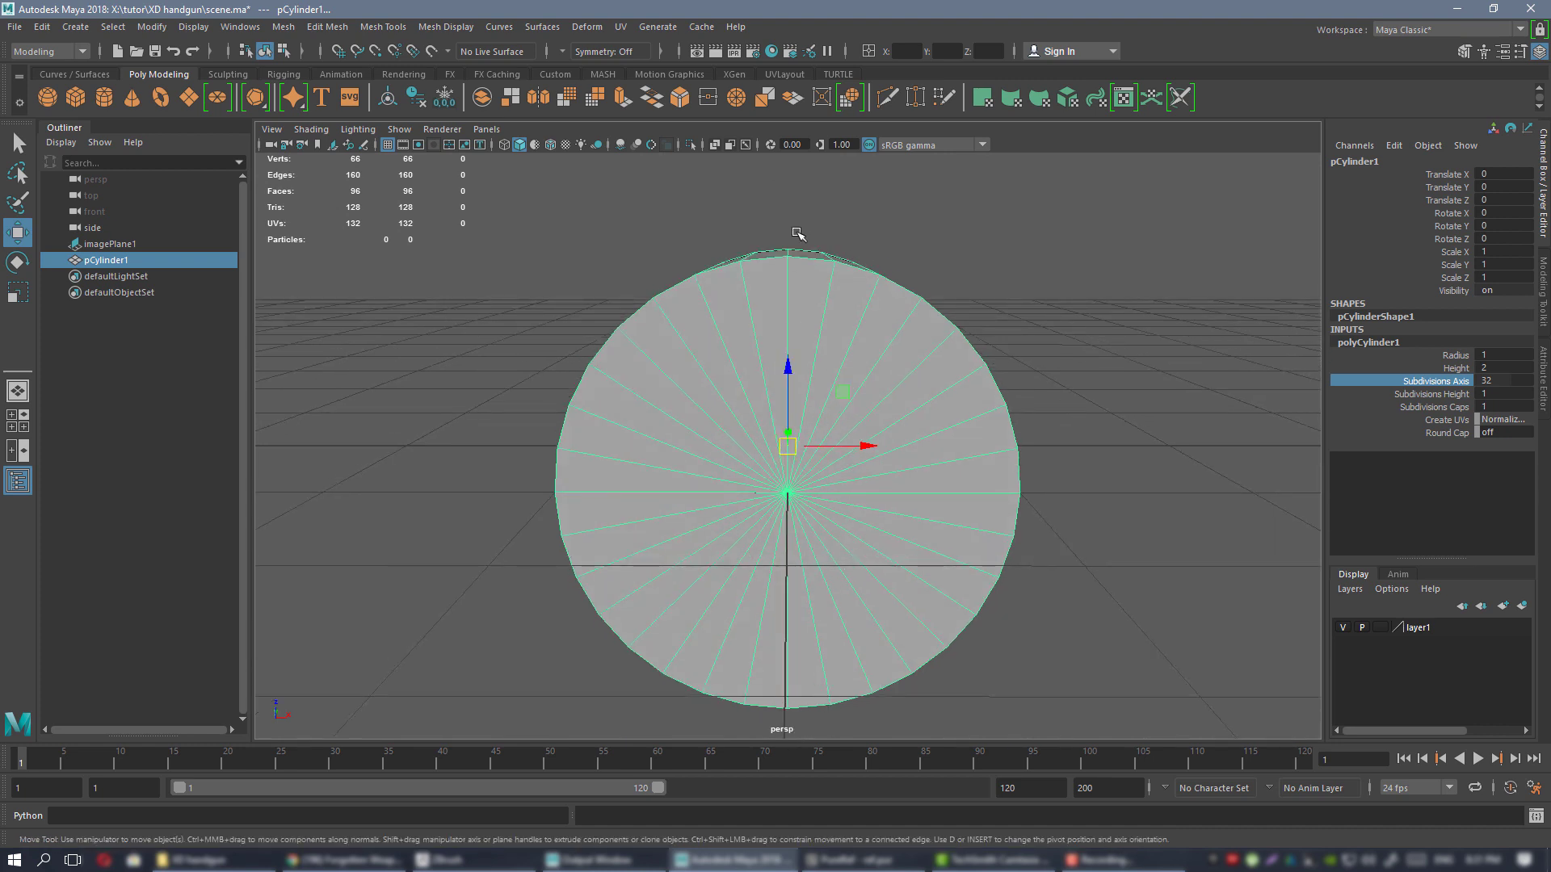
left_click_drag(840, 361, 858, 464, "alt")
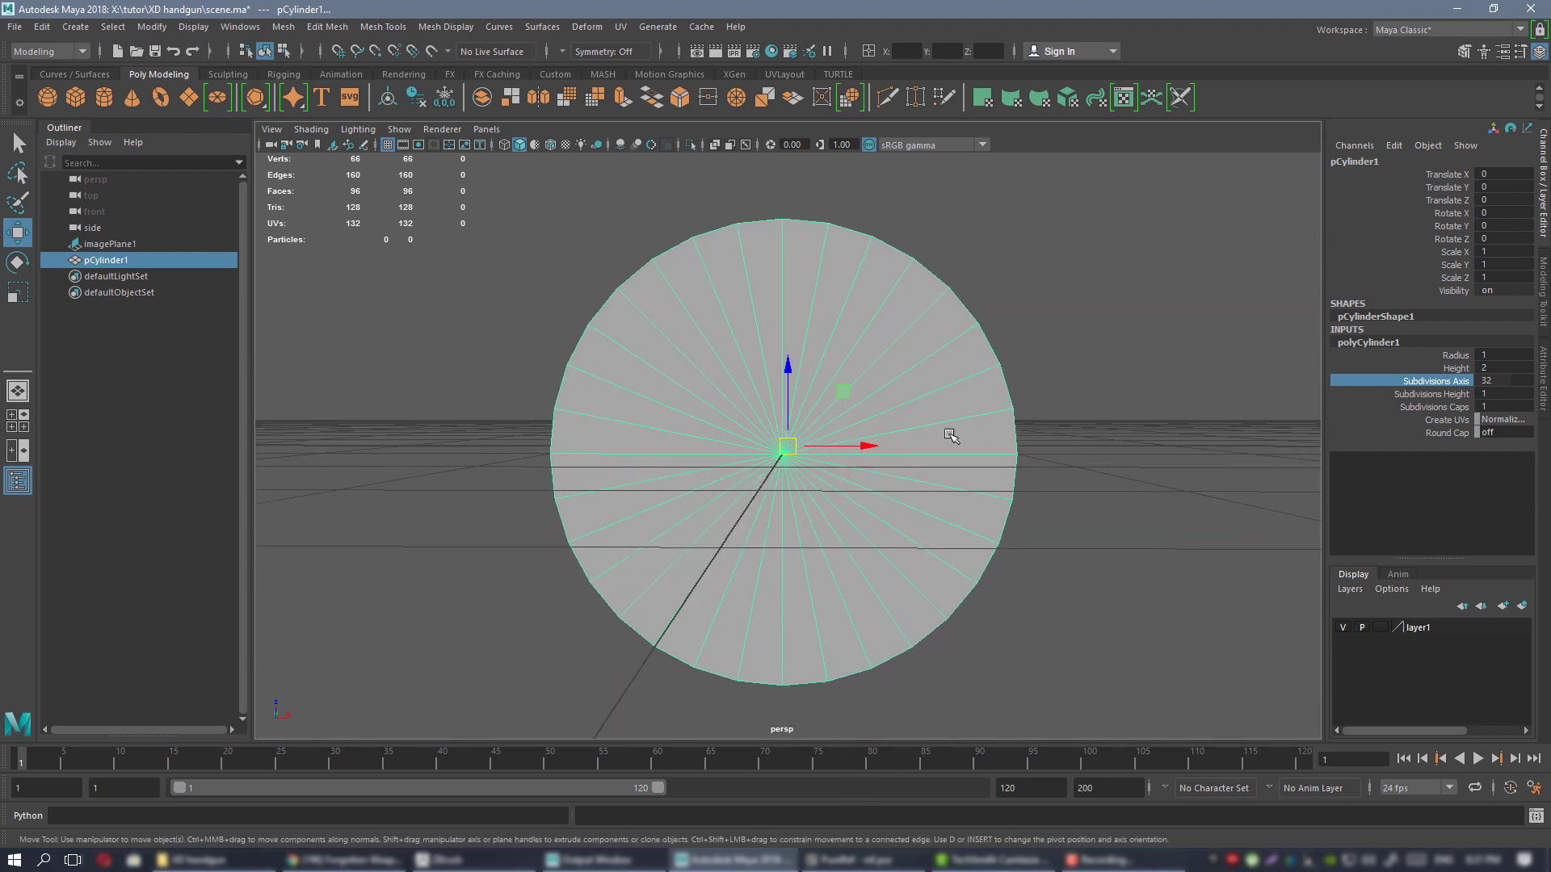
left_click_drag(945, 428, 706, 433, "alt")
left_click_drag(719, 373, 830, 381, "alt")
right_click_drag(829, 321, 829, 363)
left_click_drag(972, 202, 808, 808)
left_click_drag(1025, 506, 896, 512, "alt")
scroll(888, 533, "down", 2)
left_click_drag(824, 403, 783, 394, "alt")
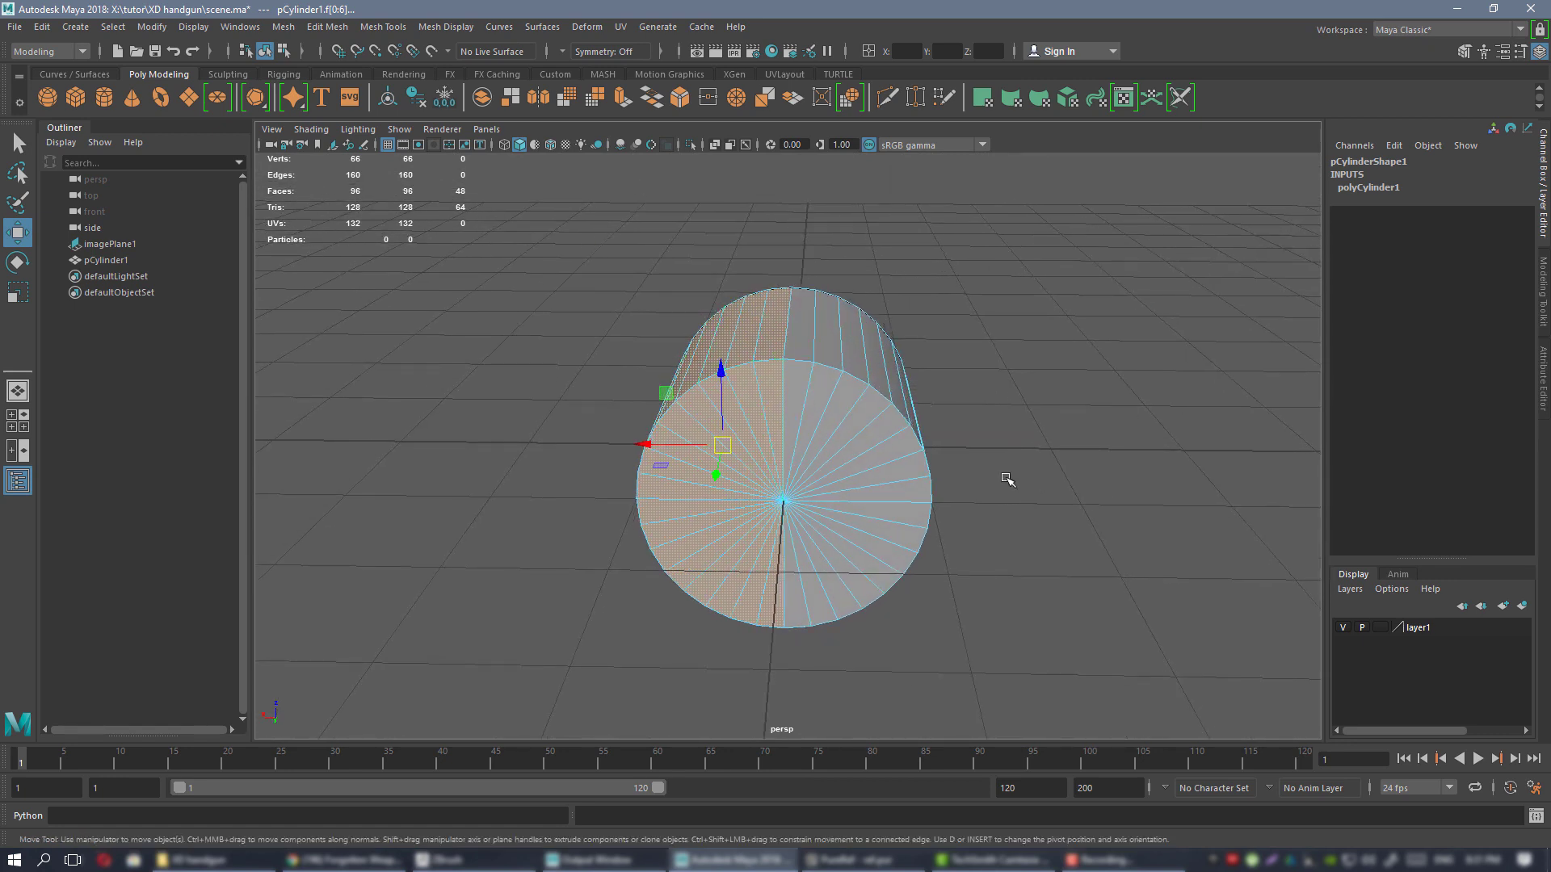
left_click_drag(1006, 480, 845, 357, "alt")
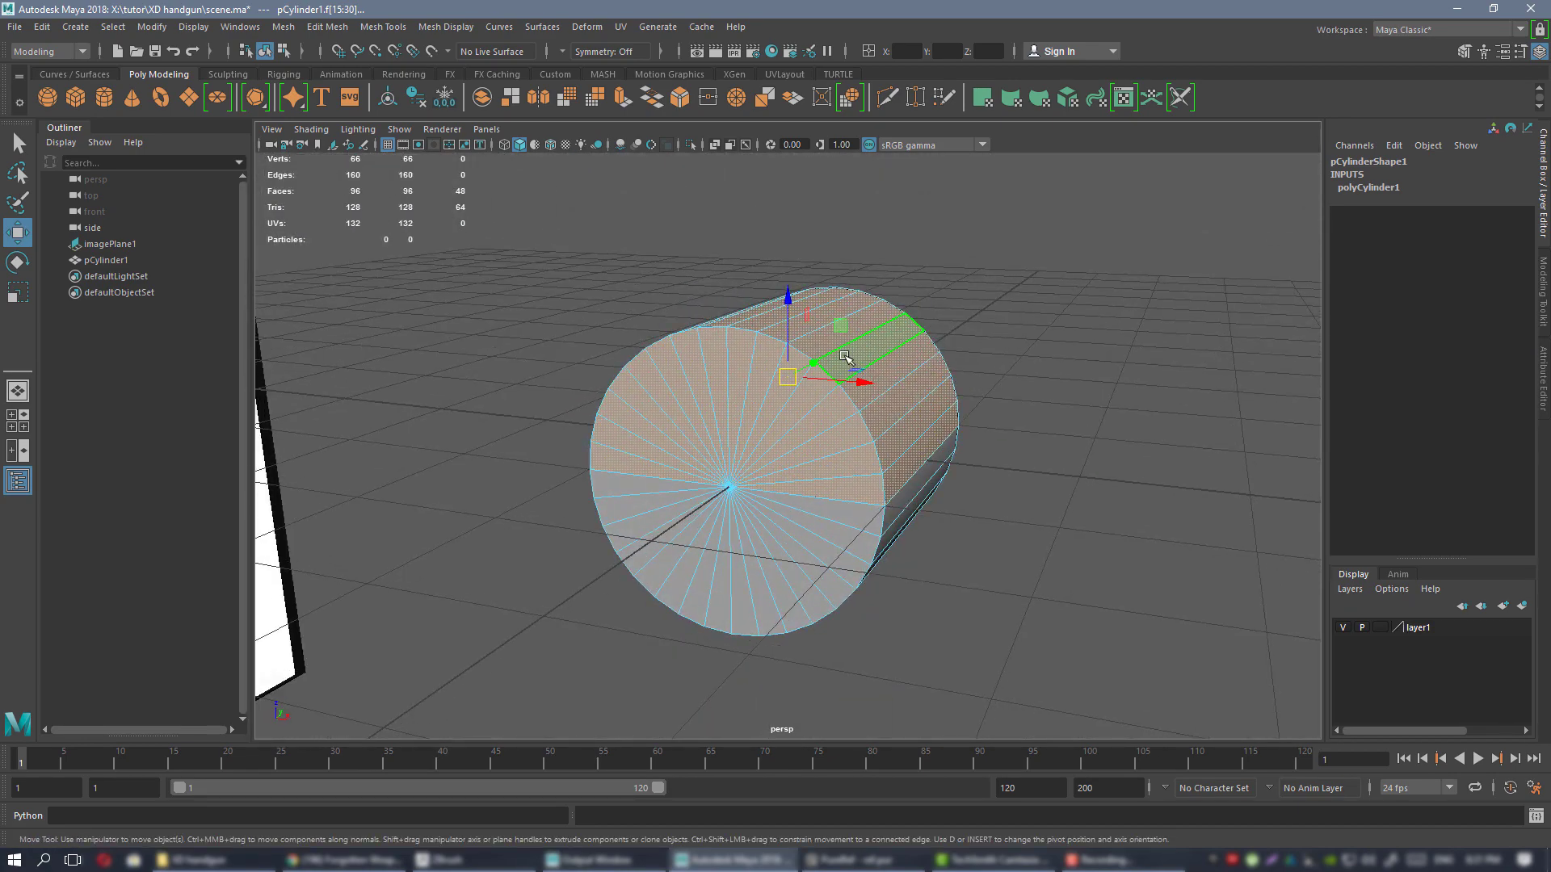
right_click_drag(845, 356, 916, 329)
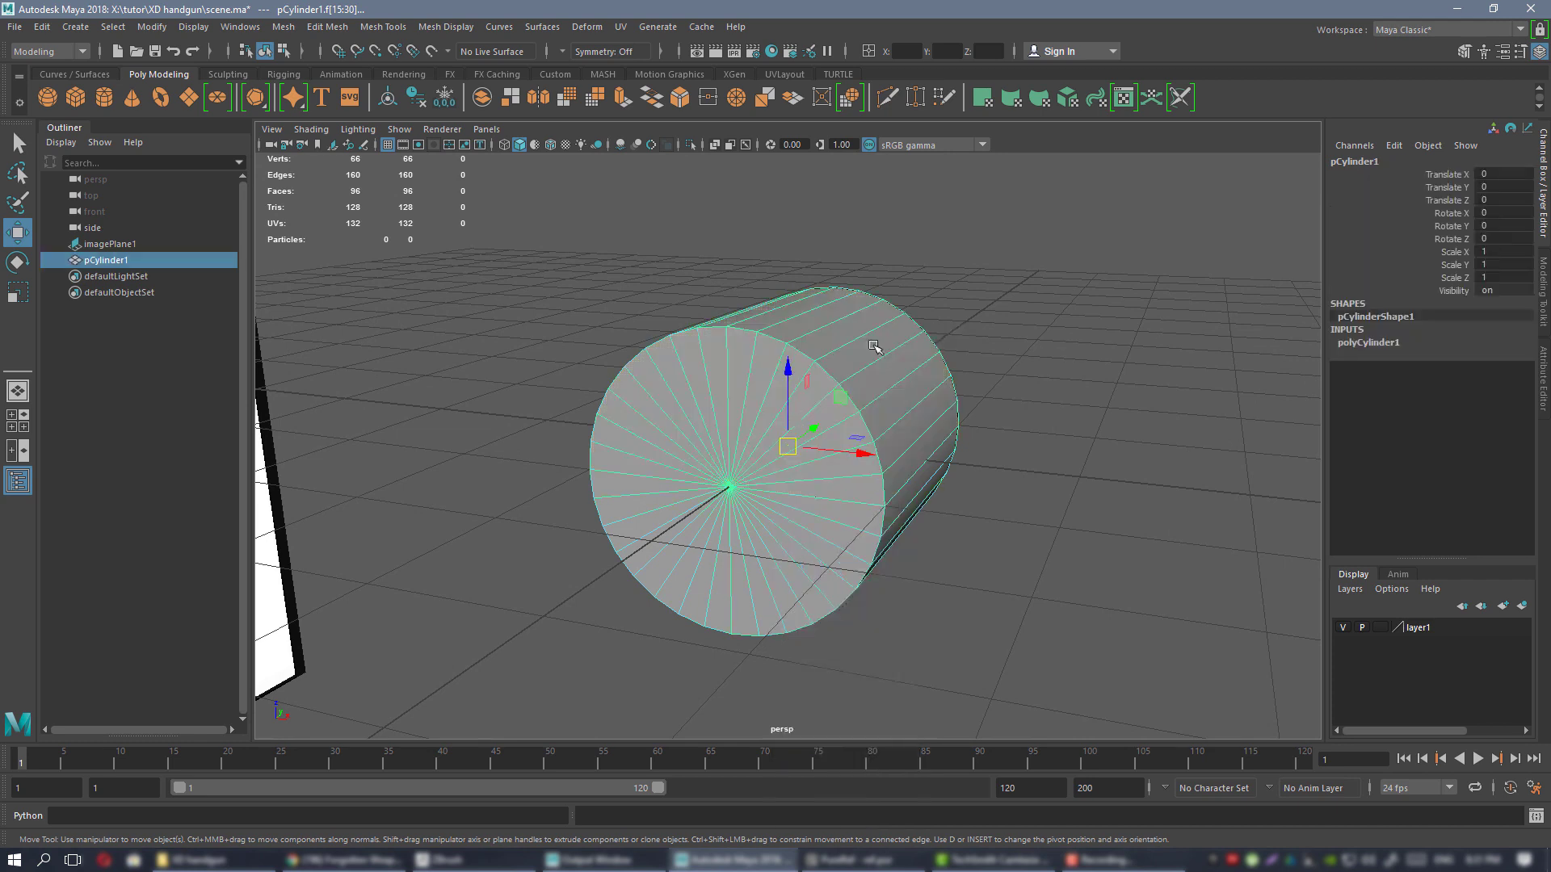
- Show the cylinder's creation settings and frame it in the side view over the pistol reference image
left_click_drag(873, 342, 789, 294, "alt")
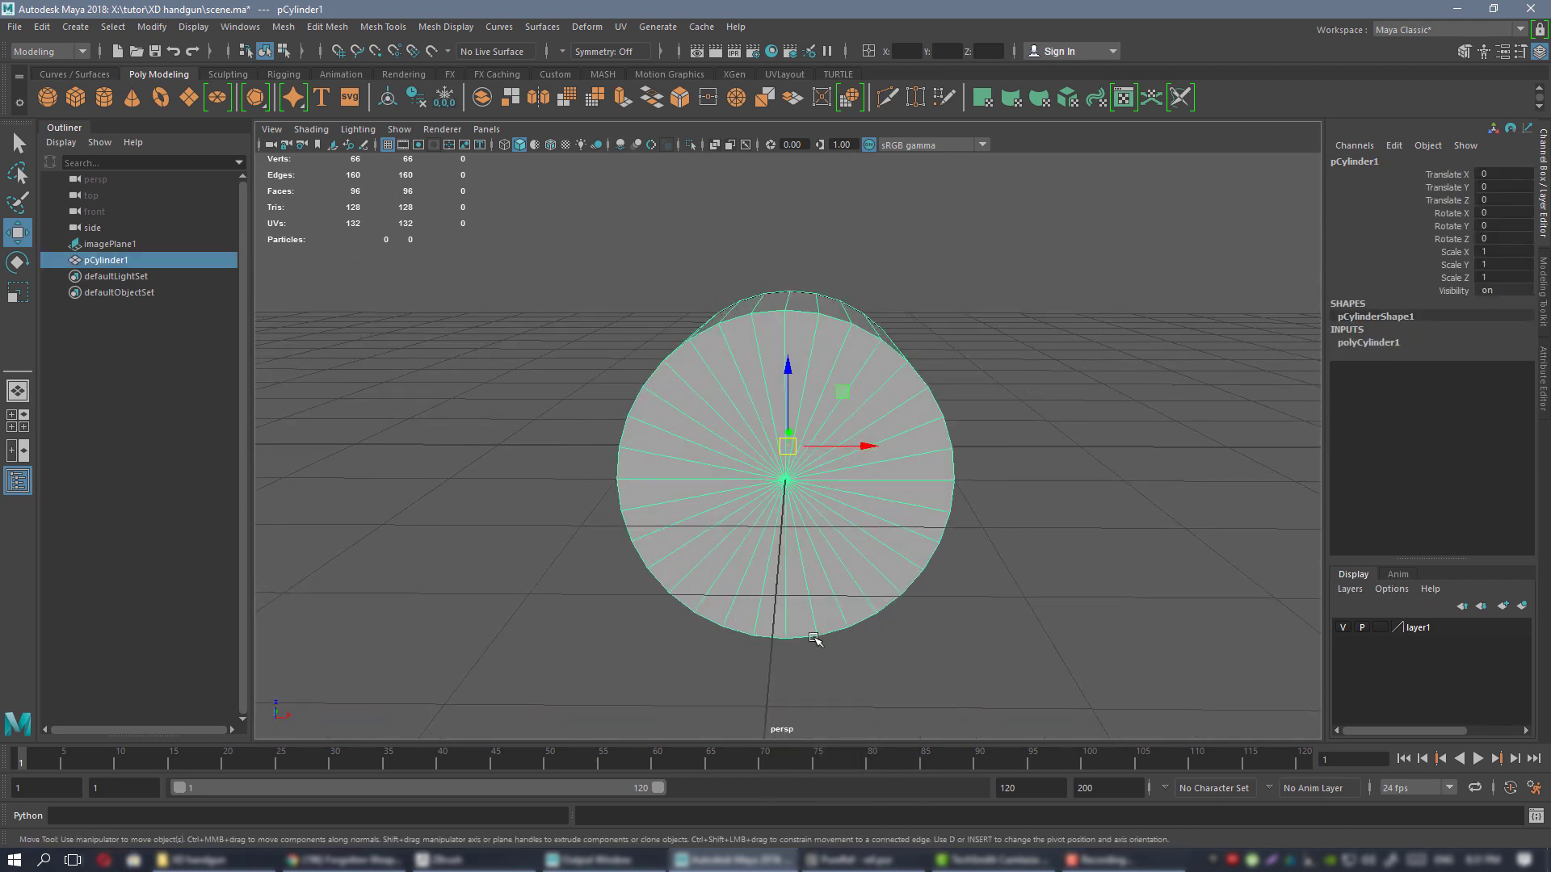
left_click_drag(763, 404, 786, 398, "alt")
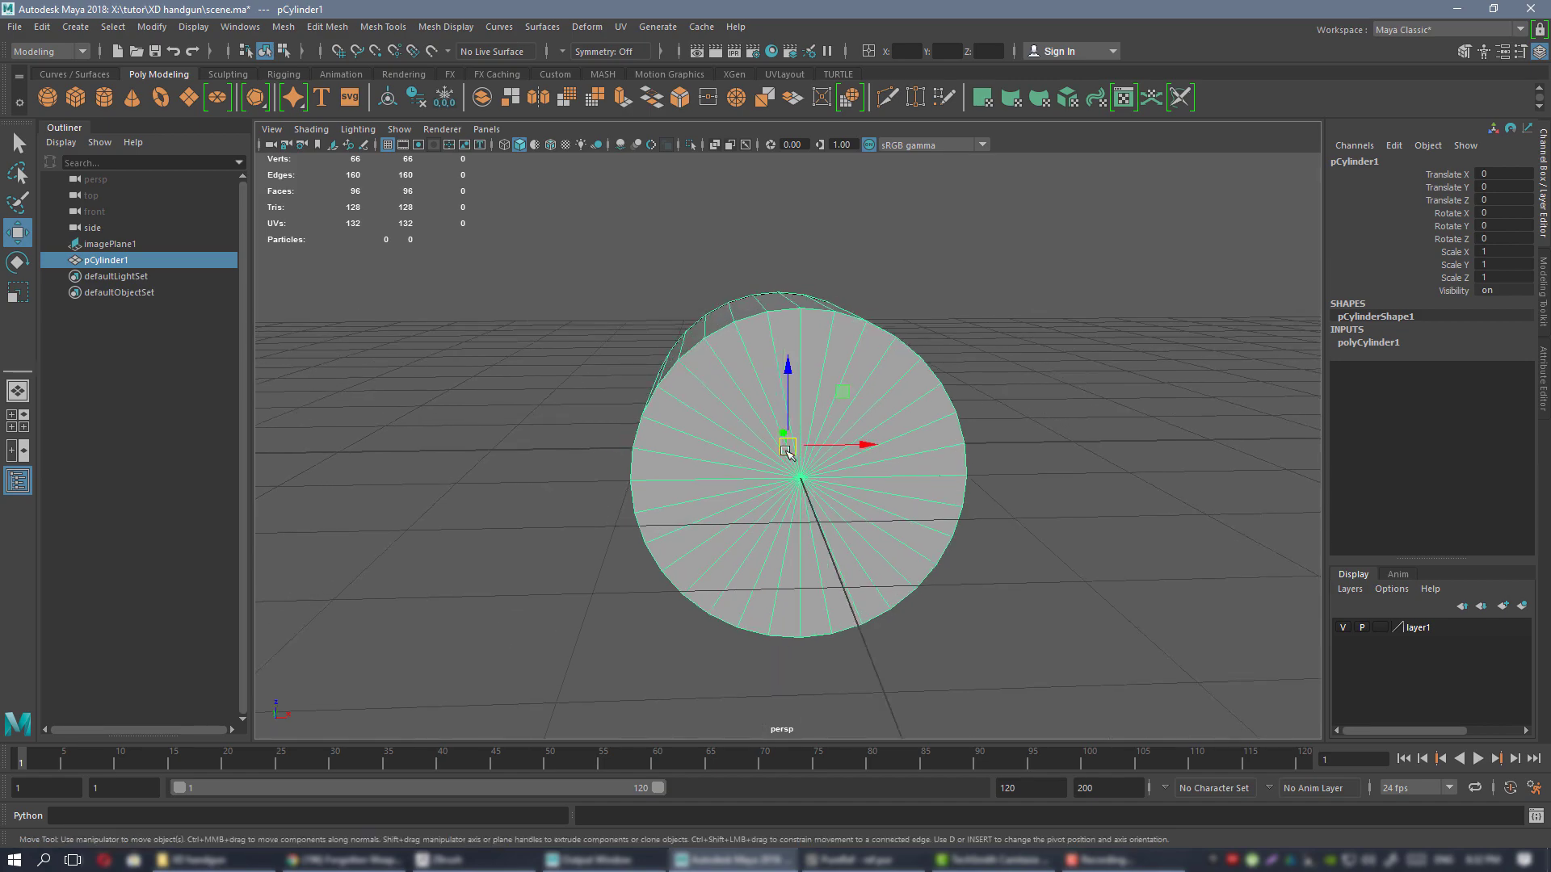
left_click_drag(934, 440, 843, 390, "alt")
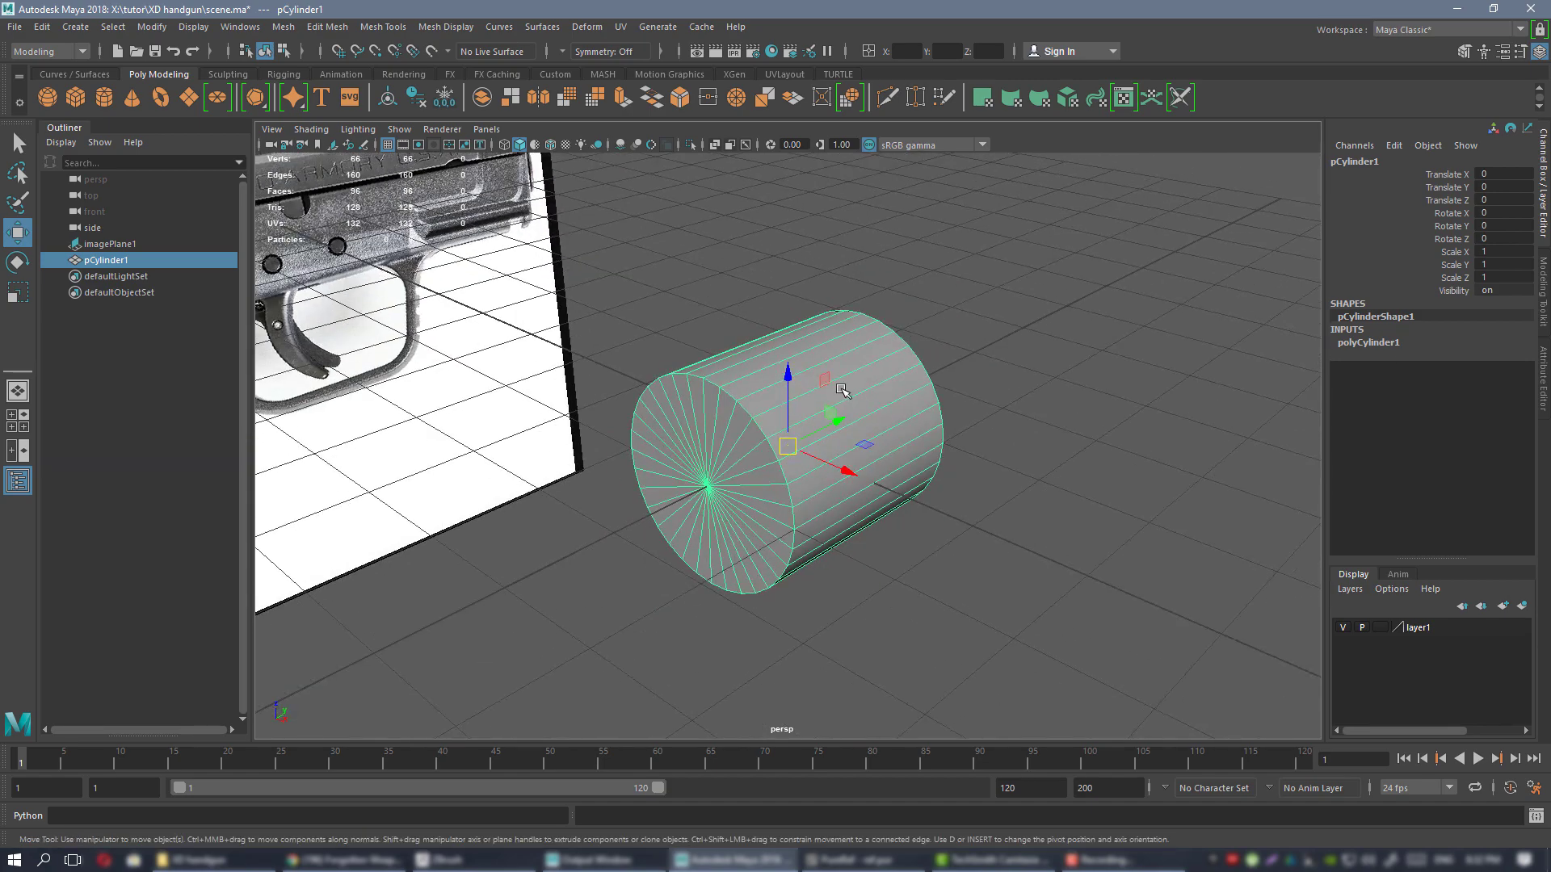
left_click(1390, 346)
left_click_drag(1028, 436, 888, 388, "alt")
key("space")
key("space")
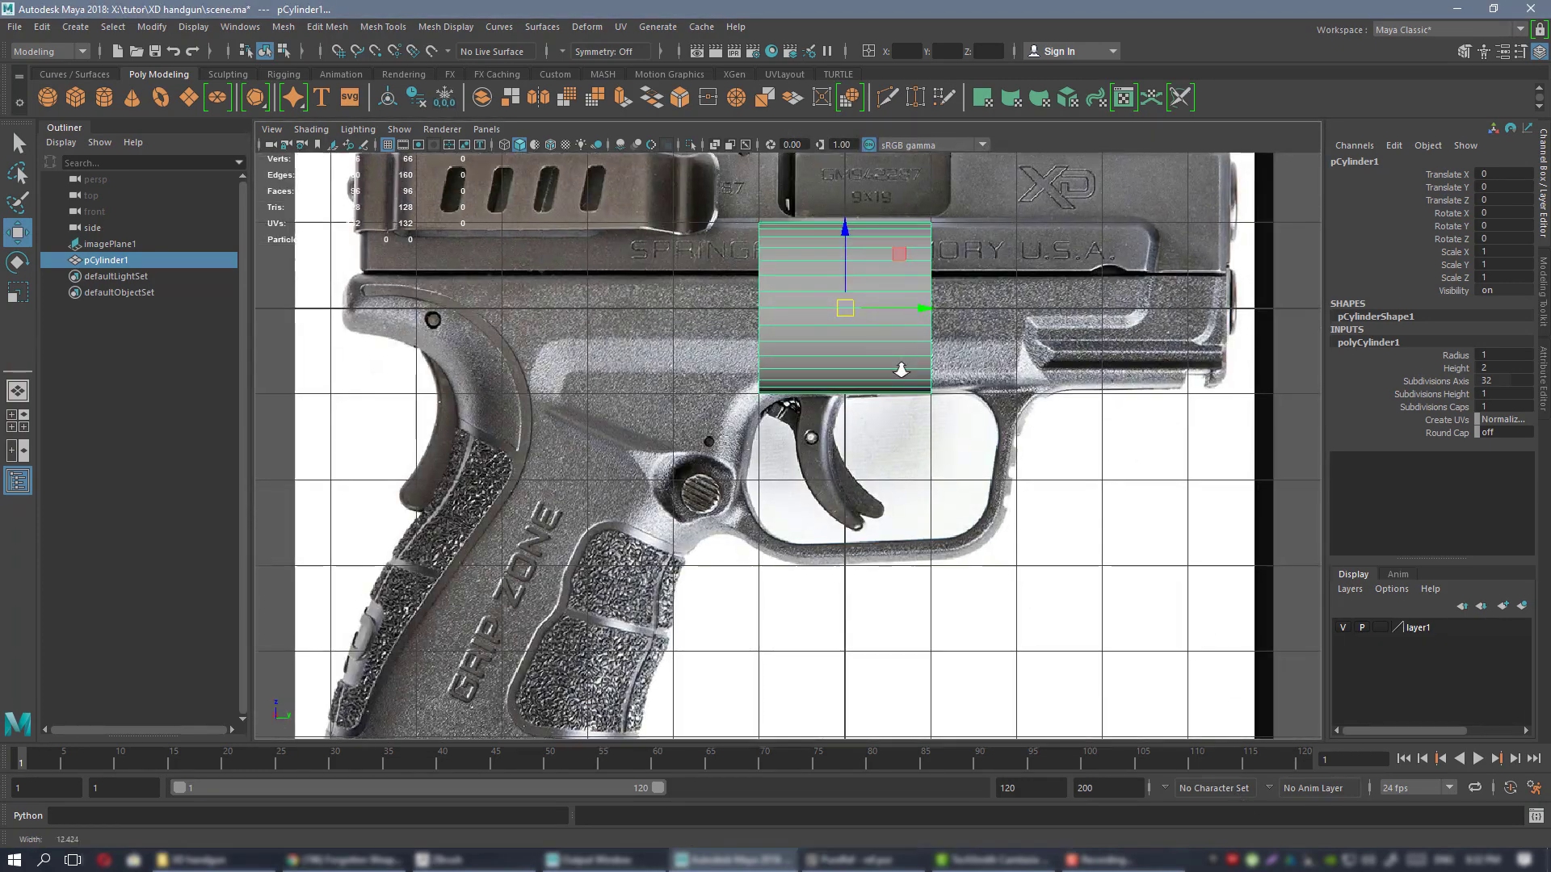
key("f")
- Look up the overall length of the 9×19mm Parabellum in PureRef and set the cylinder's height to 1.169
key("alt+Tab")
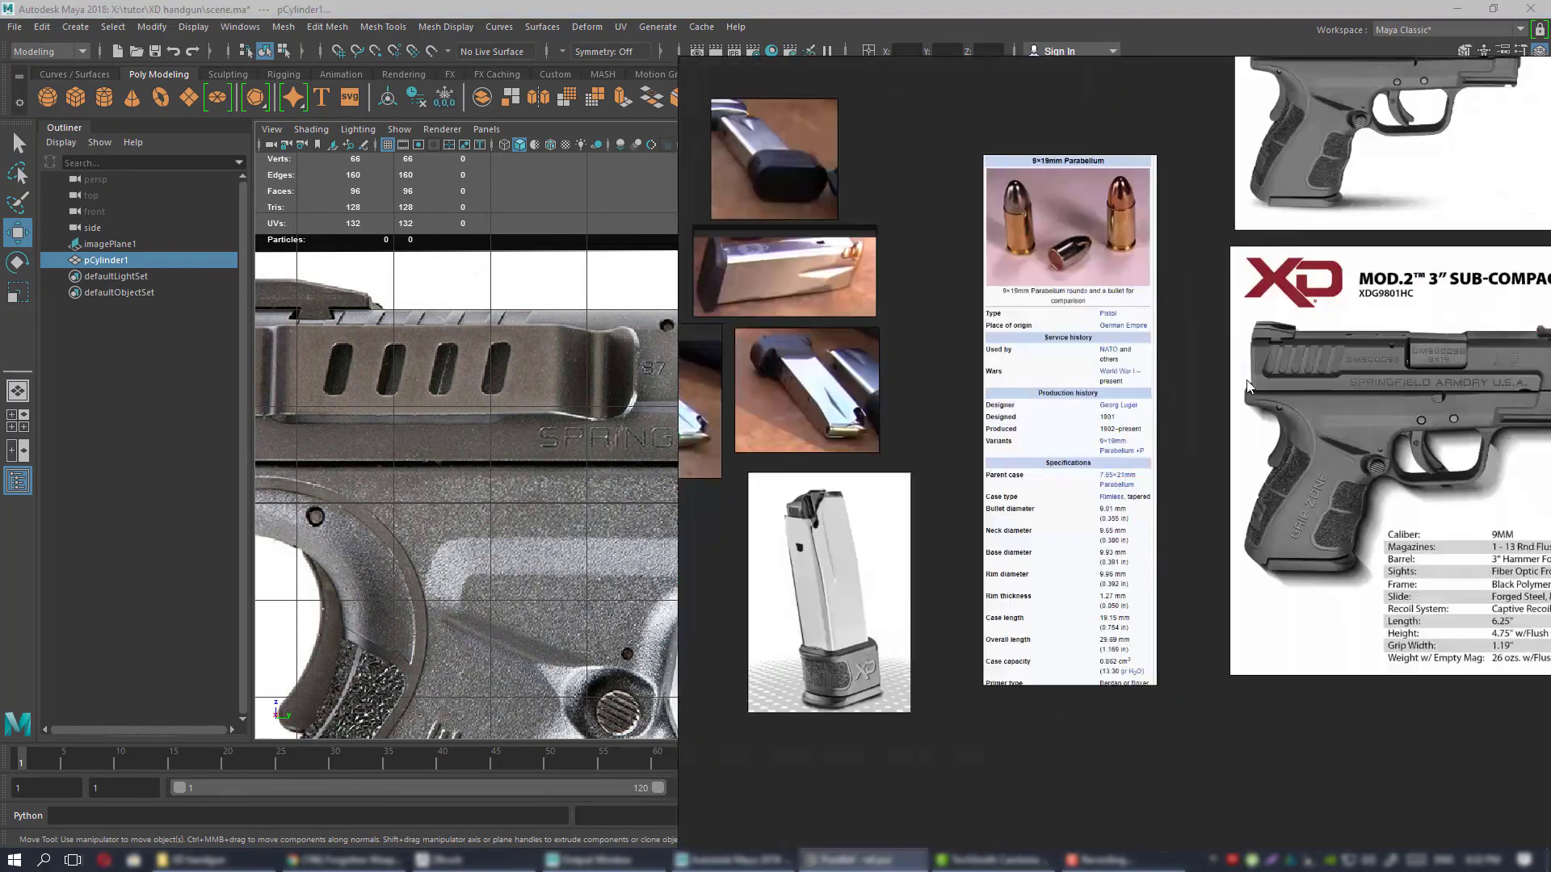
scroll(1107, 513, "up", 5)
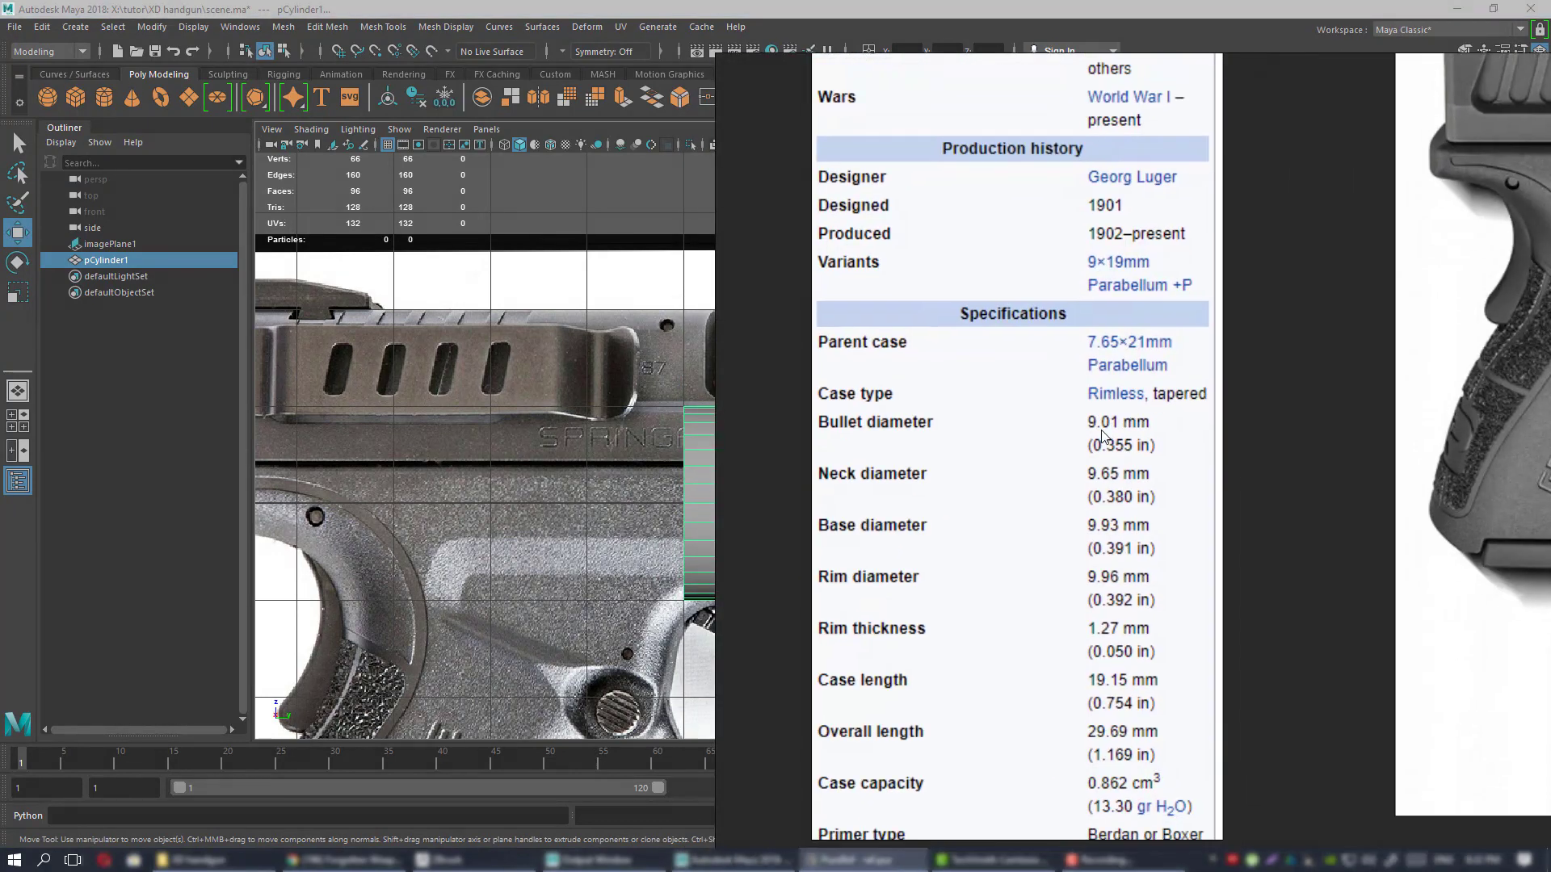
middle_click_drag(1077, 500, 1092, 380)
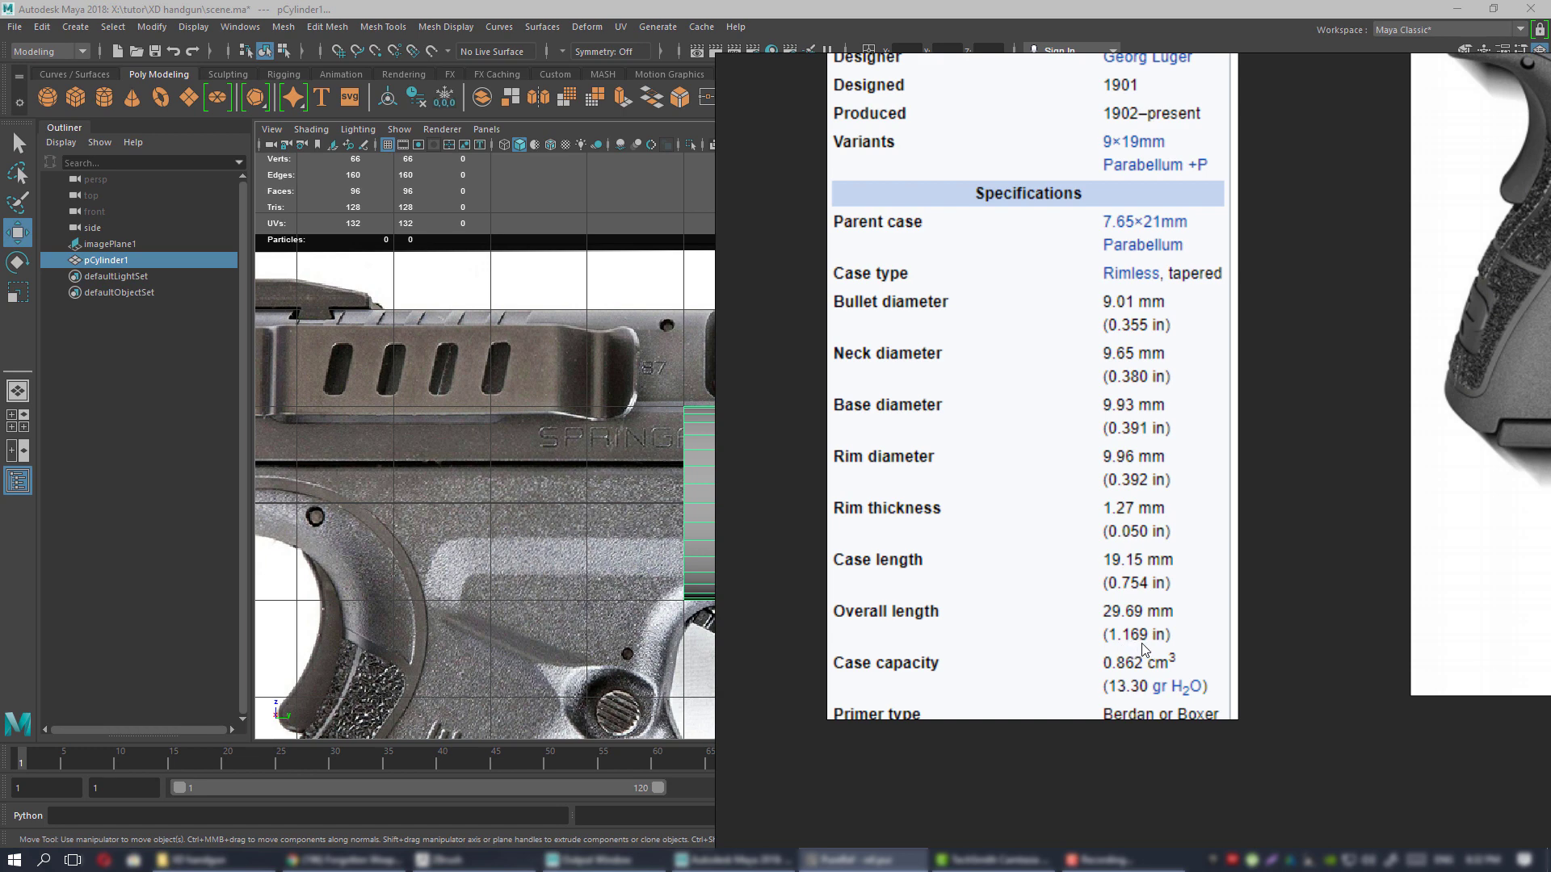
key("alt+Tab")
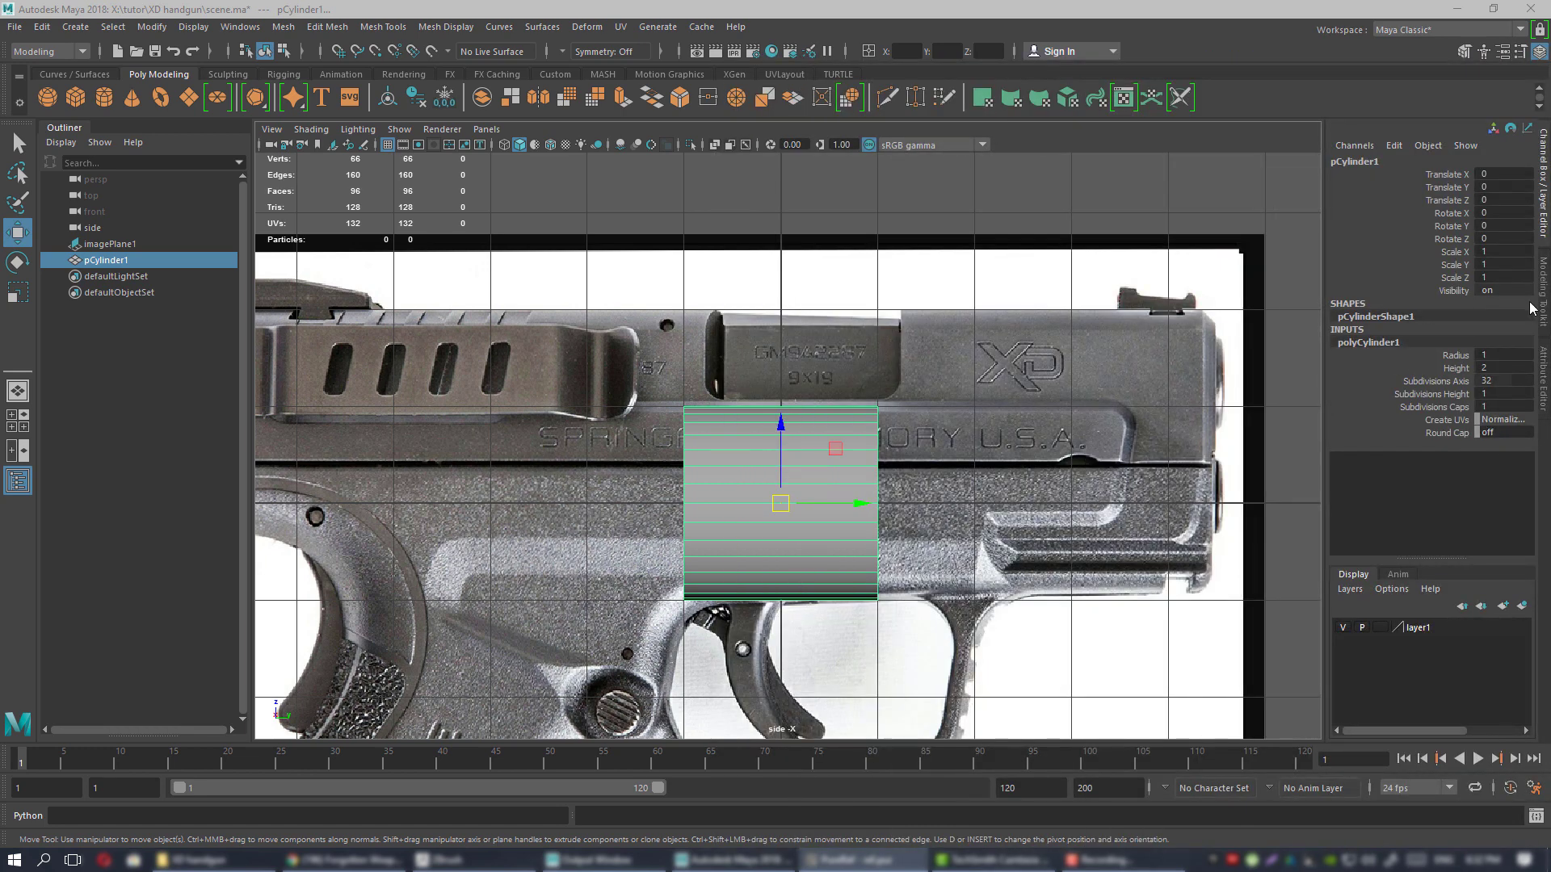
left_click(1519, 365)
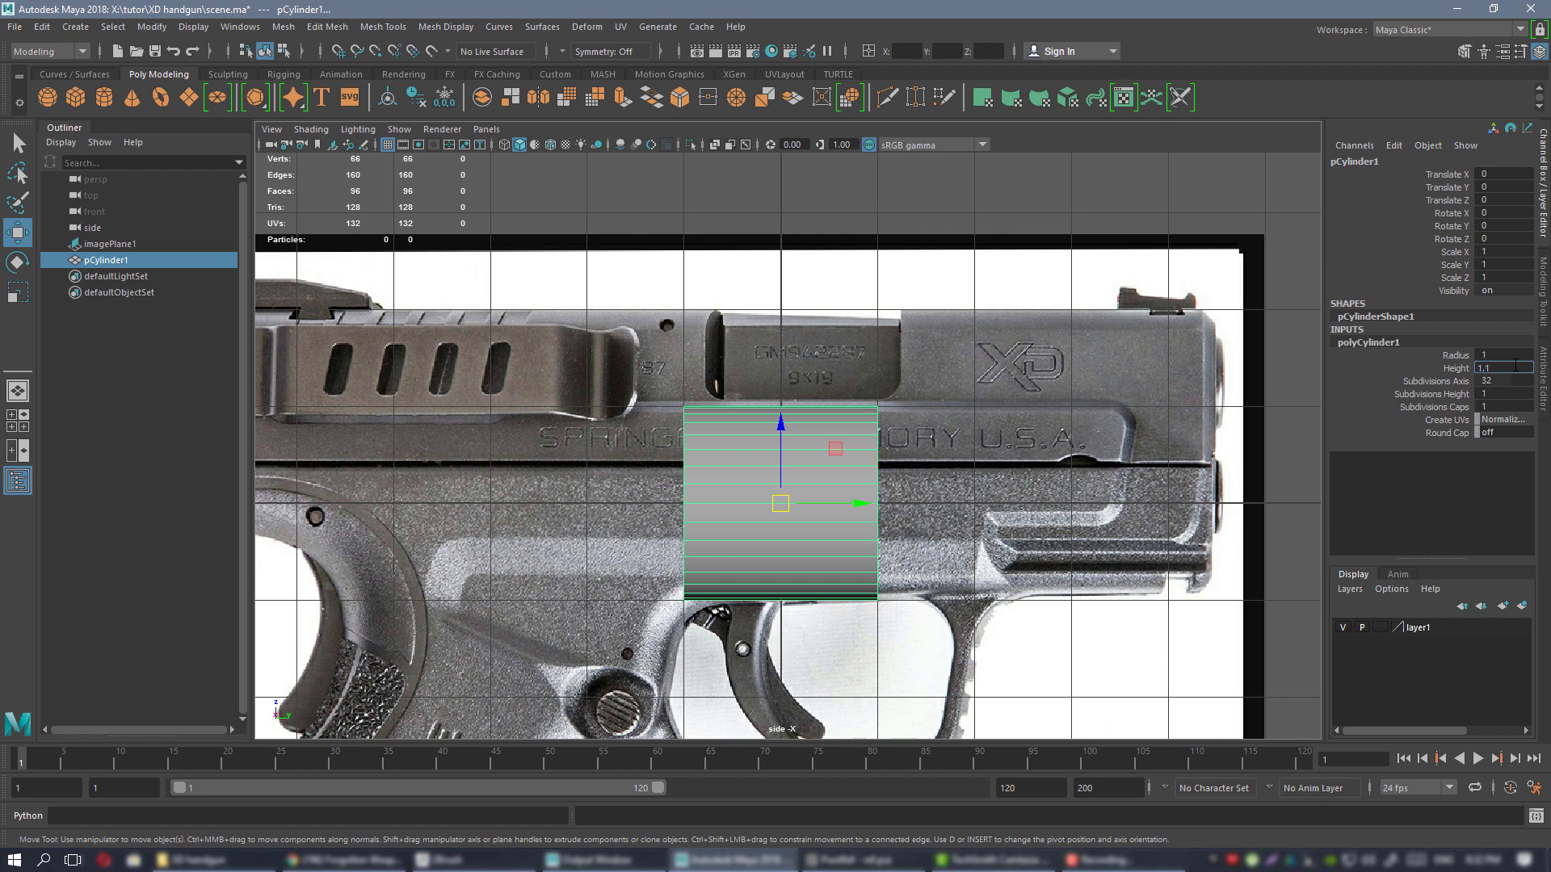
key("Return")
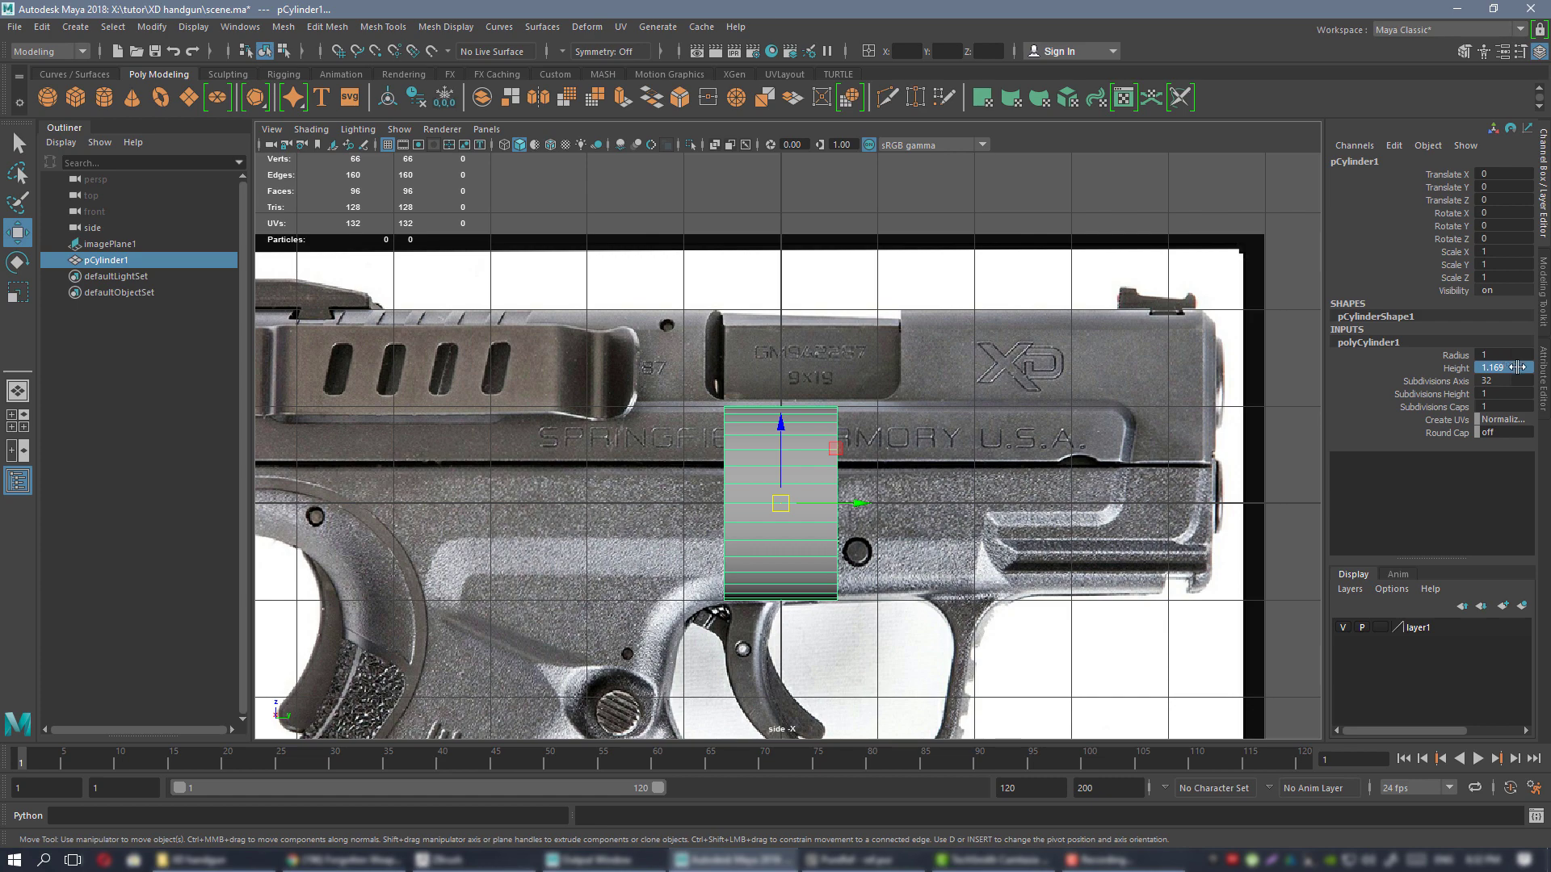
right_click_drag(868, 419, 907, 470, "alt")
middle_click_drag(907, 470, 893, 450, "alt")
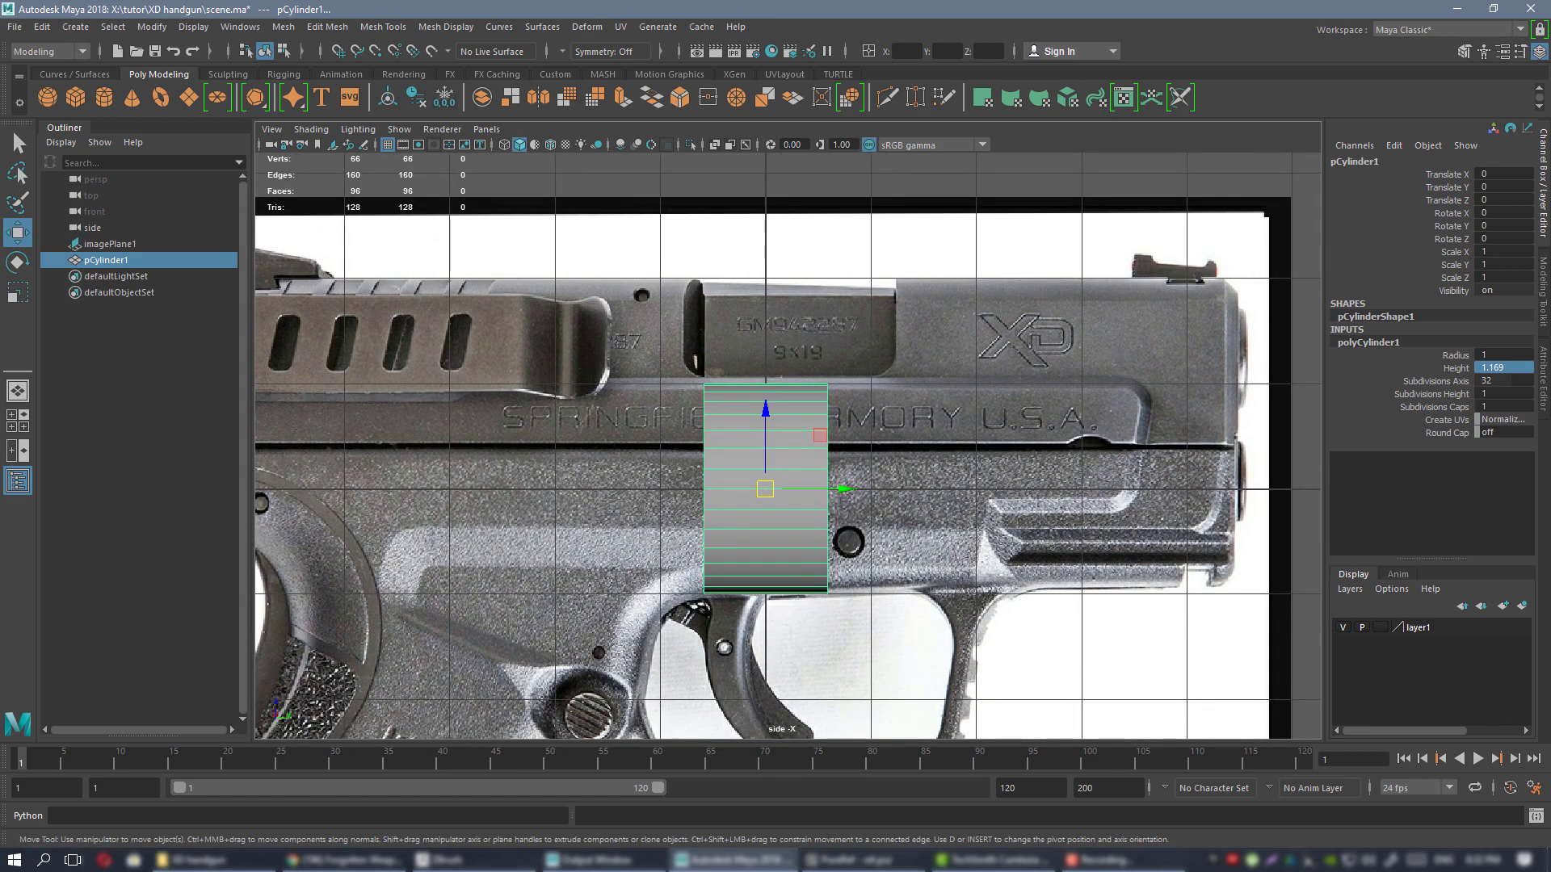
- Examine the 9×19mm Parabellum photo and the case and rim dimensions on the PureRef reference board
right_click_drag(1550, 416, 1290, 449)
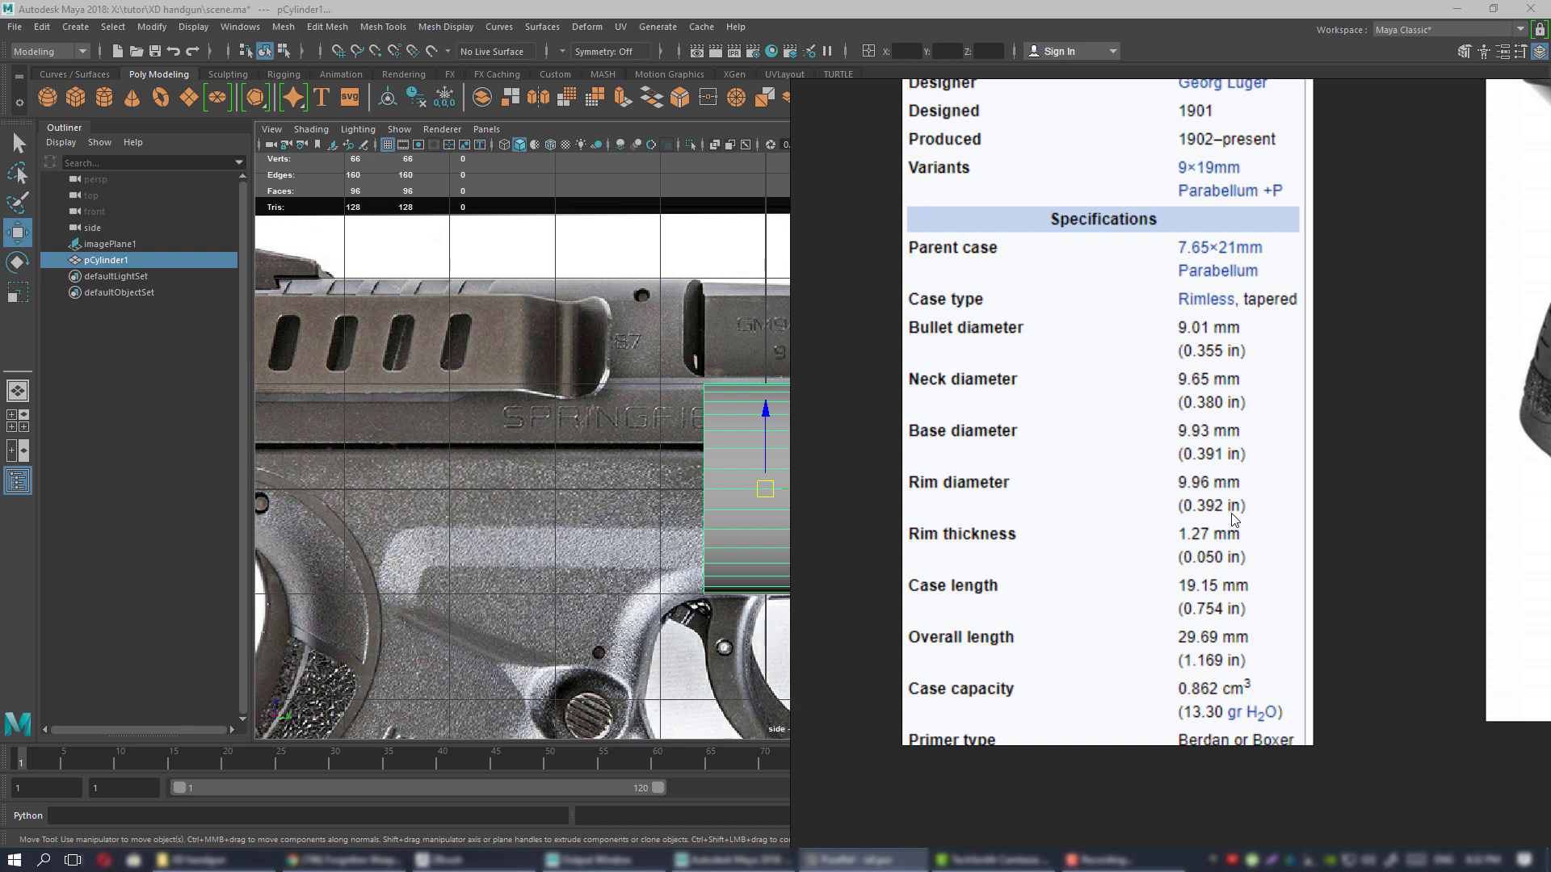
scroll(1231, 477, "up", 10)
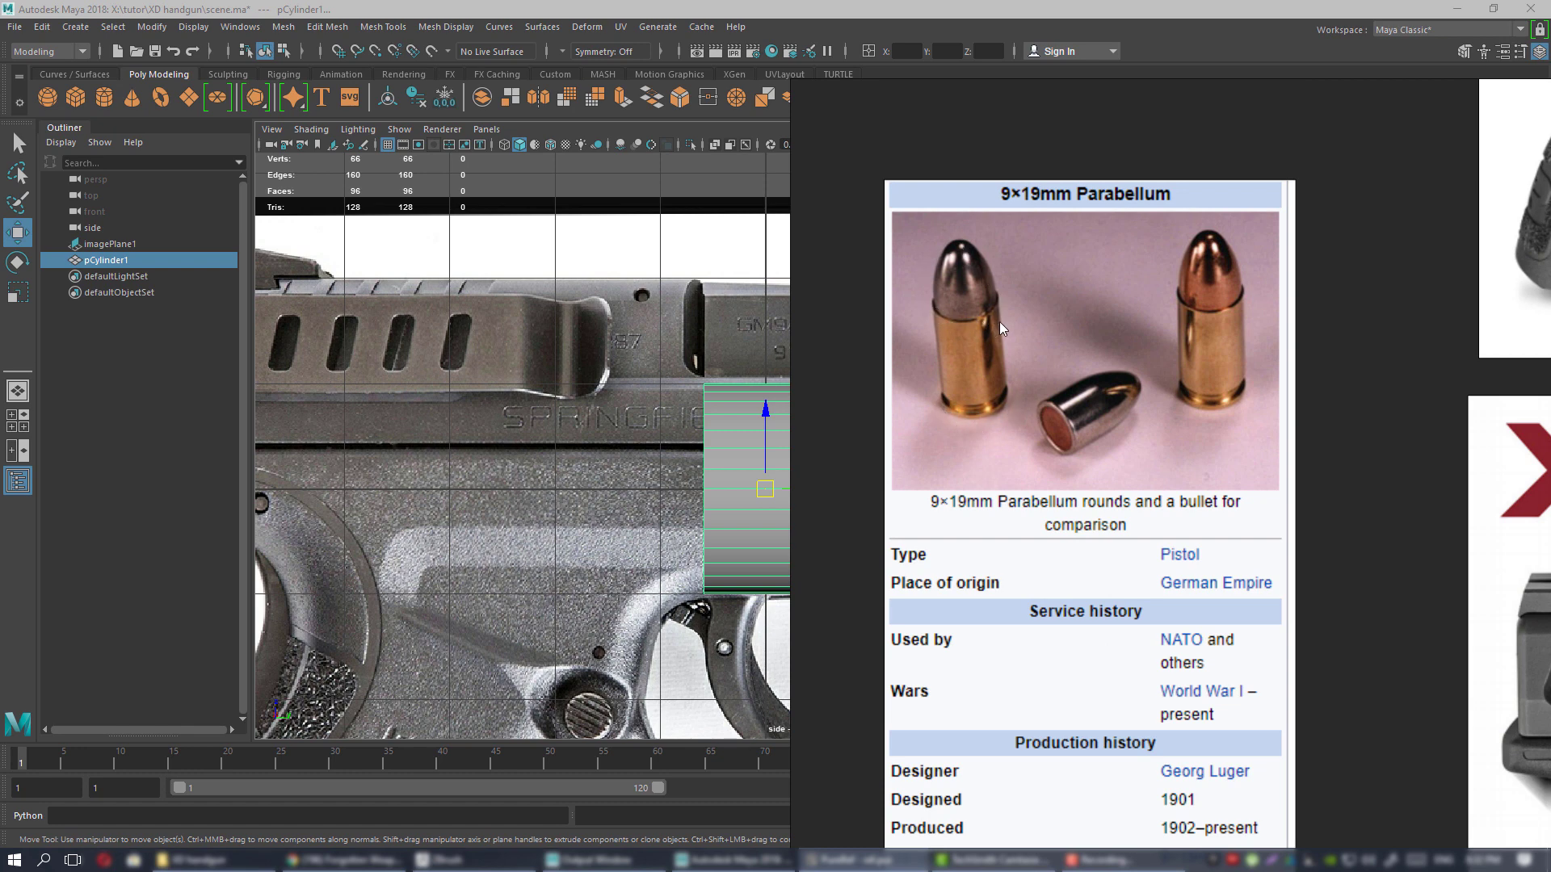
scroll(1031, 378, "down", 3)
middle_click_drag(1046, 840, 1066, 616)
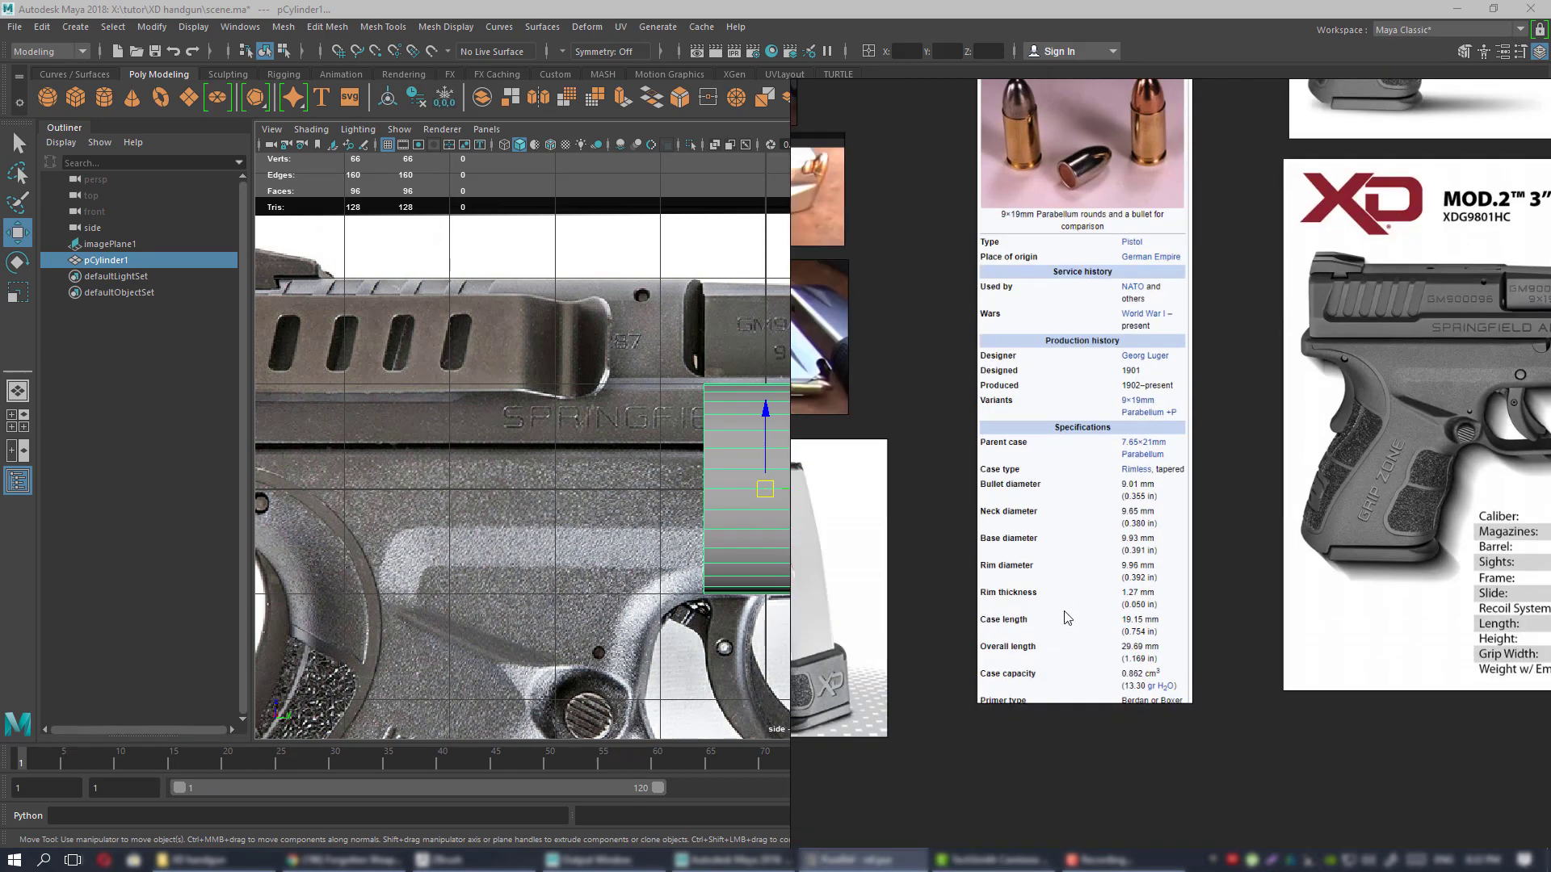
scroll(1070, 597, "up", 4)
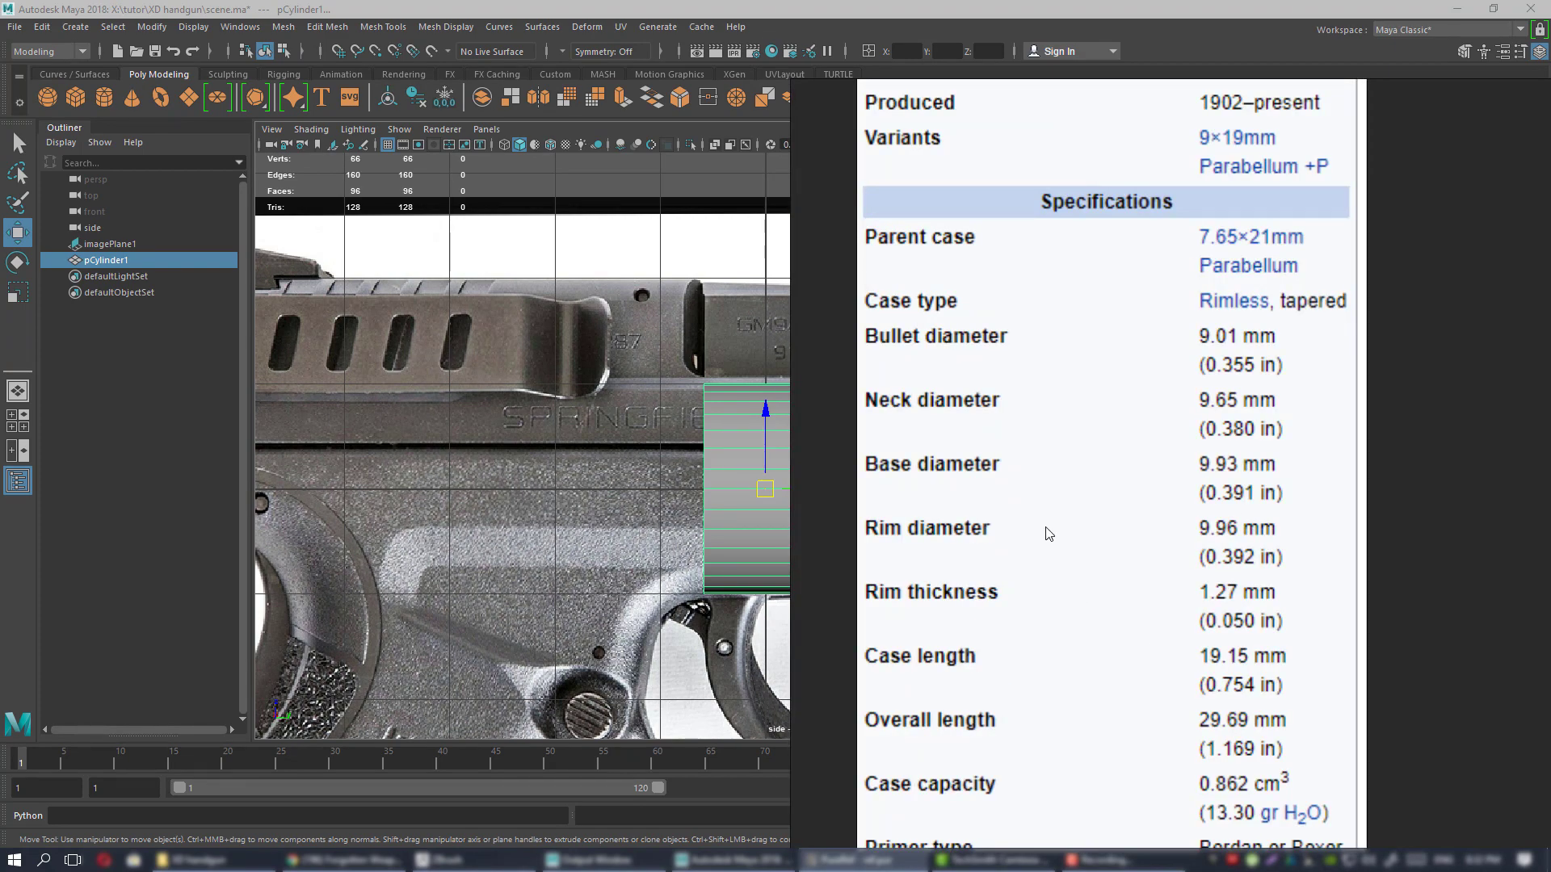
middle_click_drag(1064, 492, 1098, 511)
middle_click_drag(1107, 585, 1068, 580)
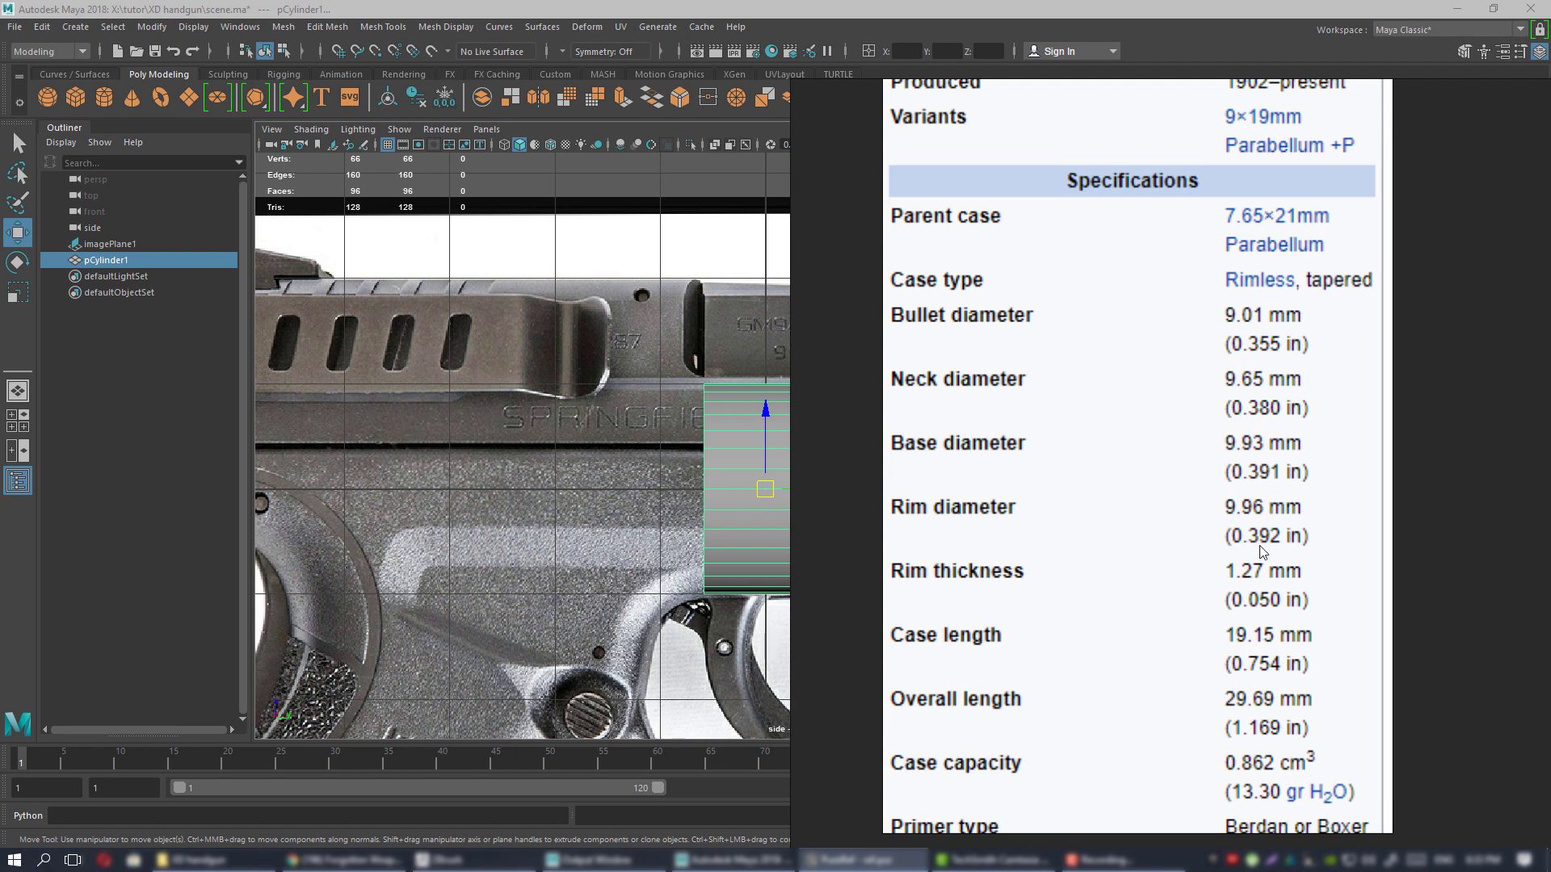
right_click_drag(1065, 524, 1550, 525)
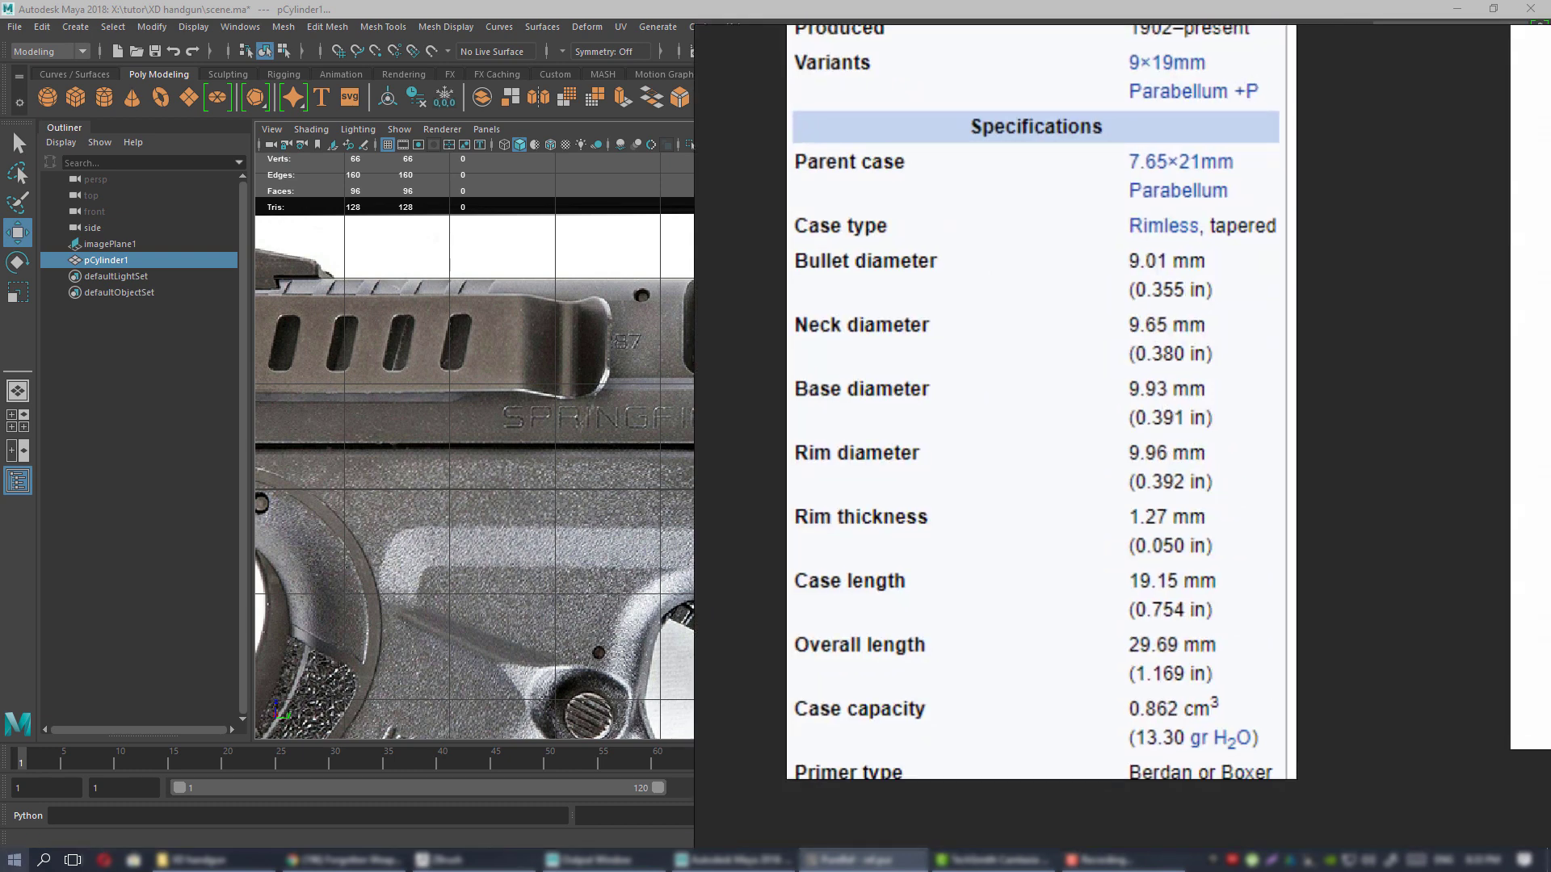
- Open Calculator to halve the 0.392 in rim diameter, and set the cylinder's radius to 0.196 in Maya
left_click(14, 859)
type("ca")
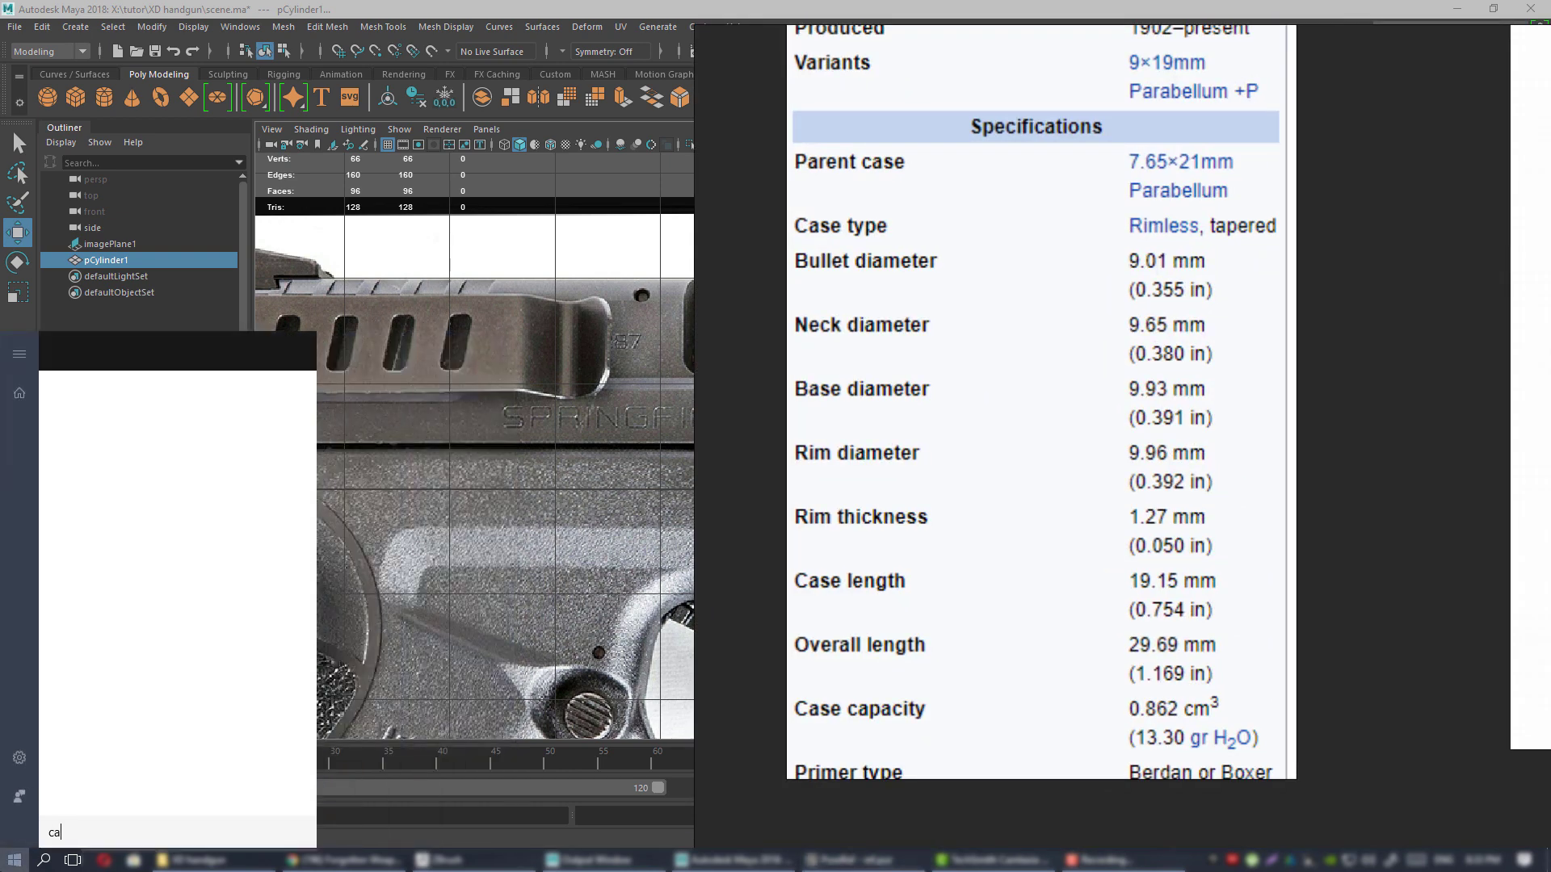
left_click(126, 432)
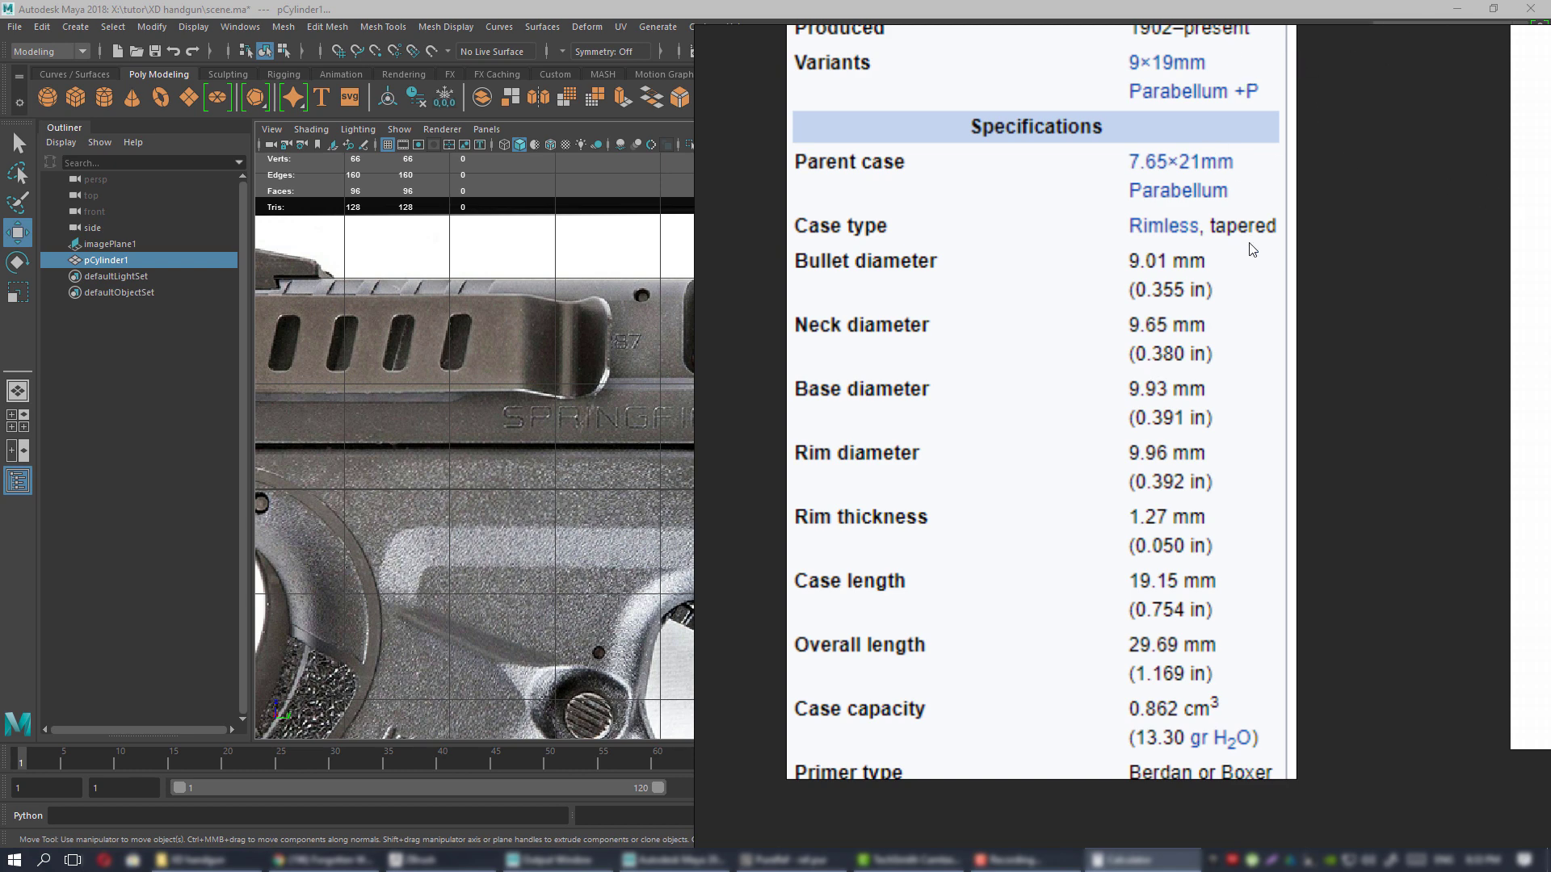
right_click_drag(1249, 243, 1550, 243)
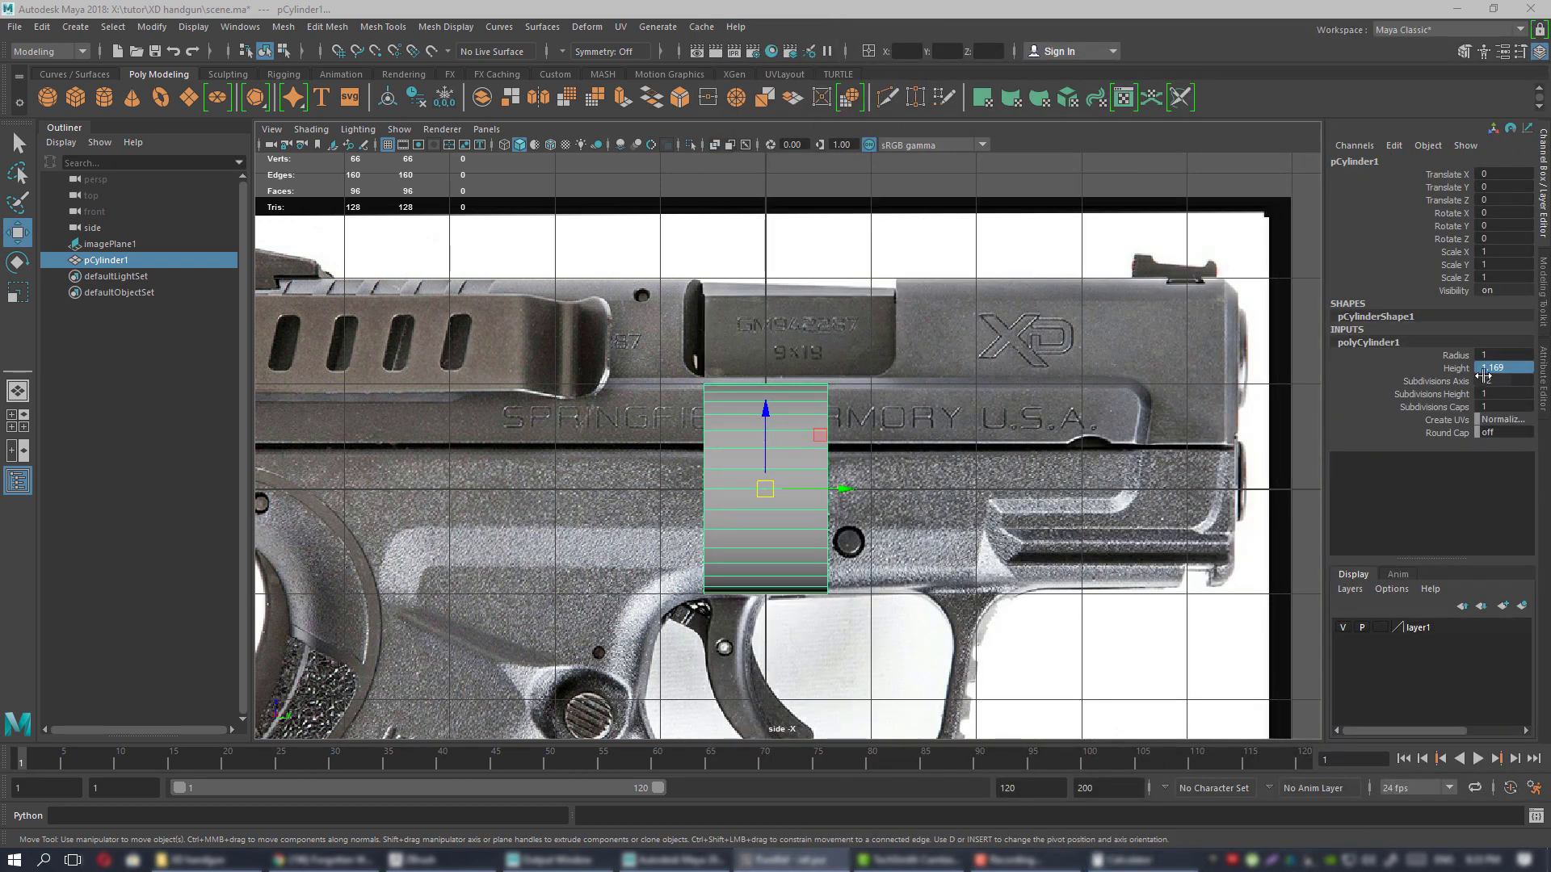
double_click(1507, 354)
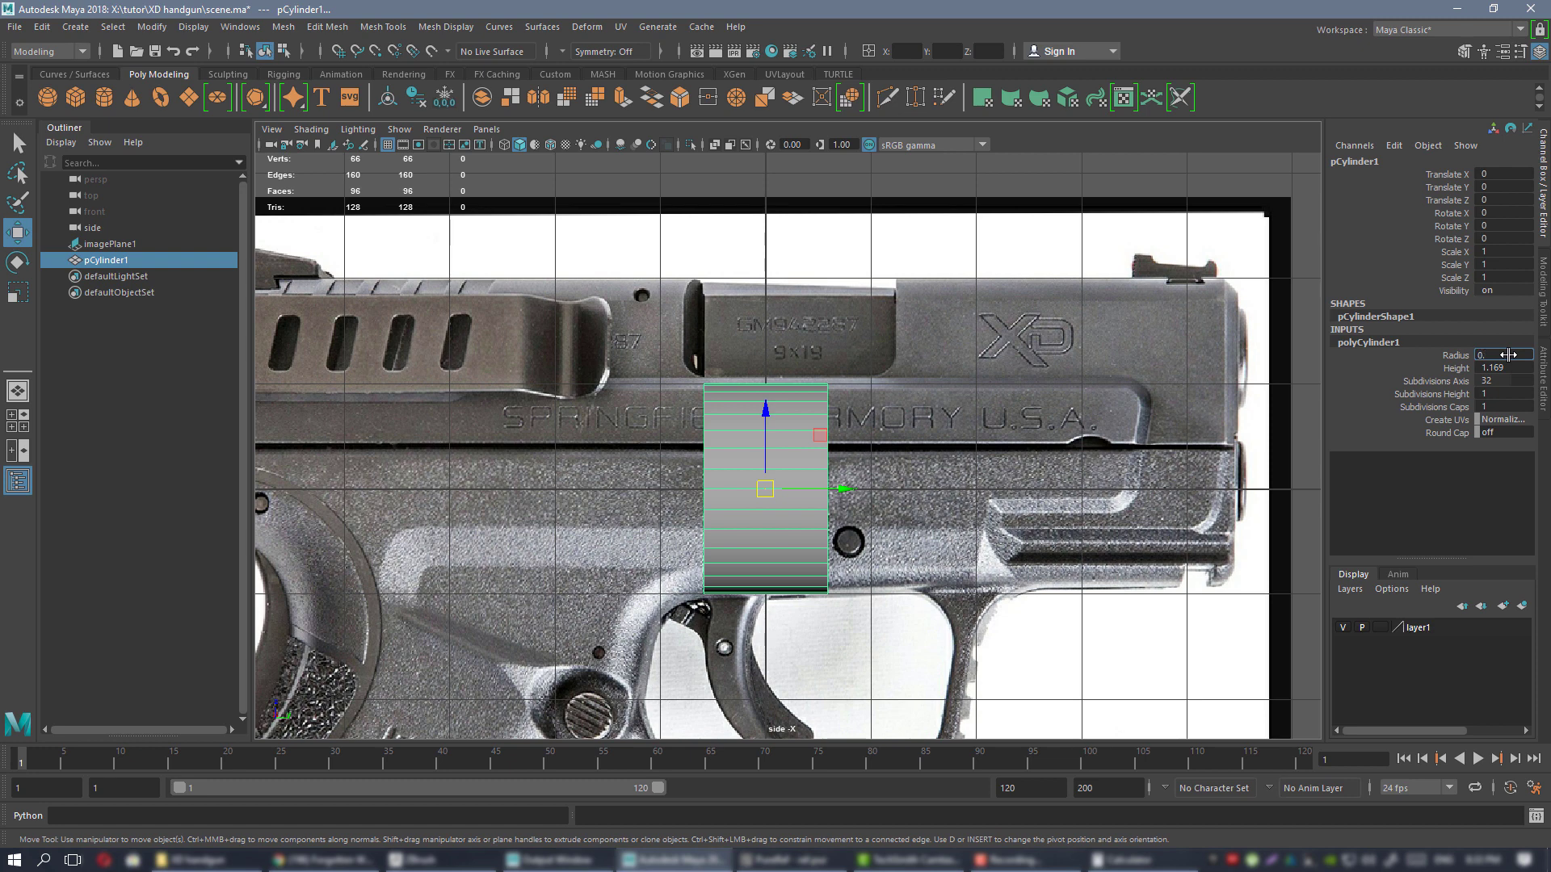
key("Return")
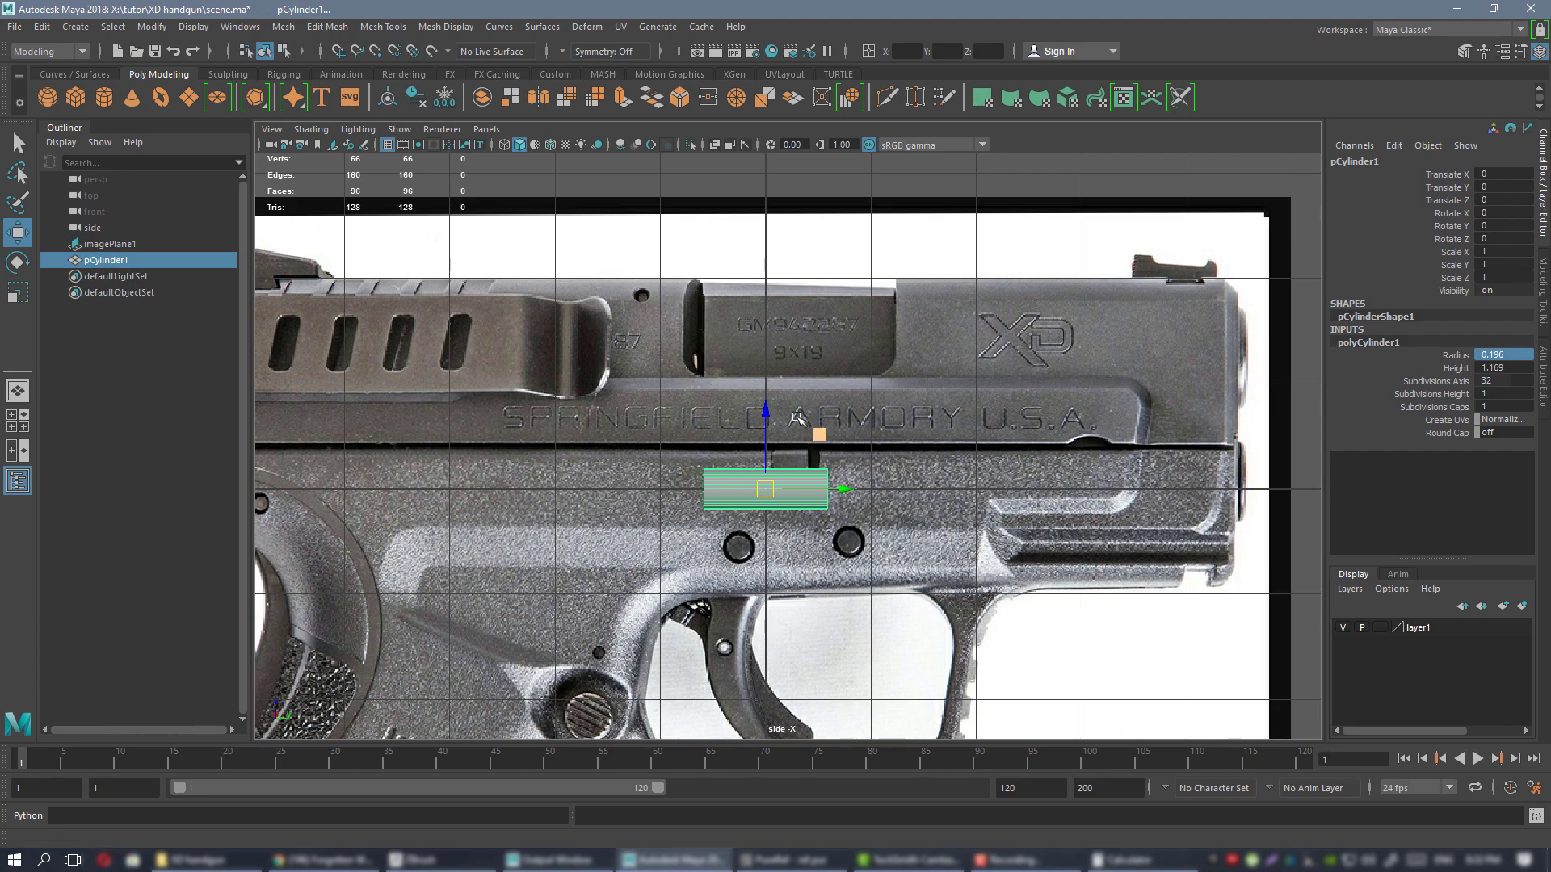
- Compare the cartridge-sized cylinder with the pistol's frame and slide in the side view reference image
scroll(787, 517, "up", 5)
scroll(871, 381, "up", 1)
middle_click_drag(819, 320, 822, 297, "alt")
left_click(753, 335)
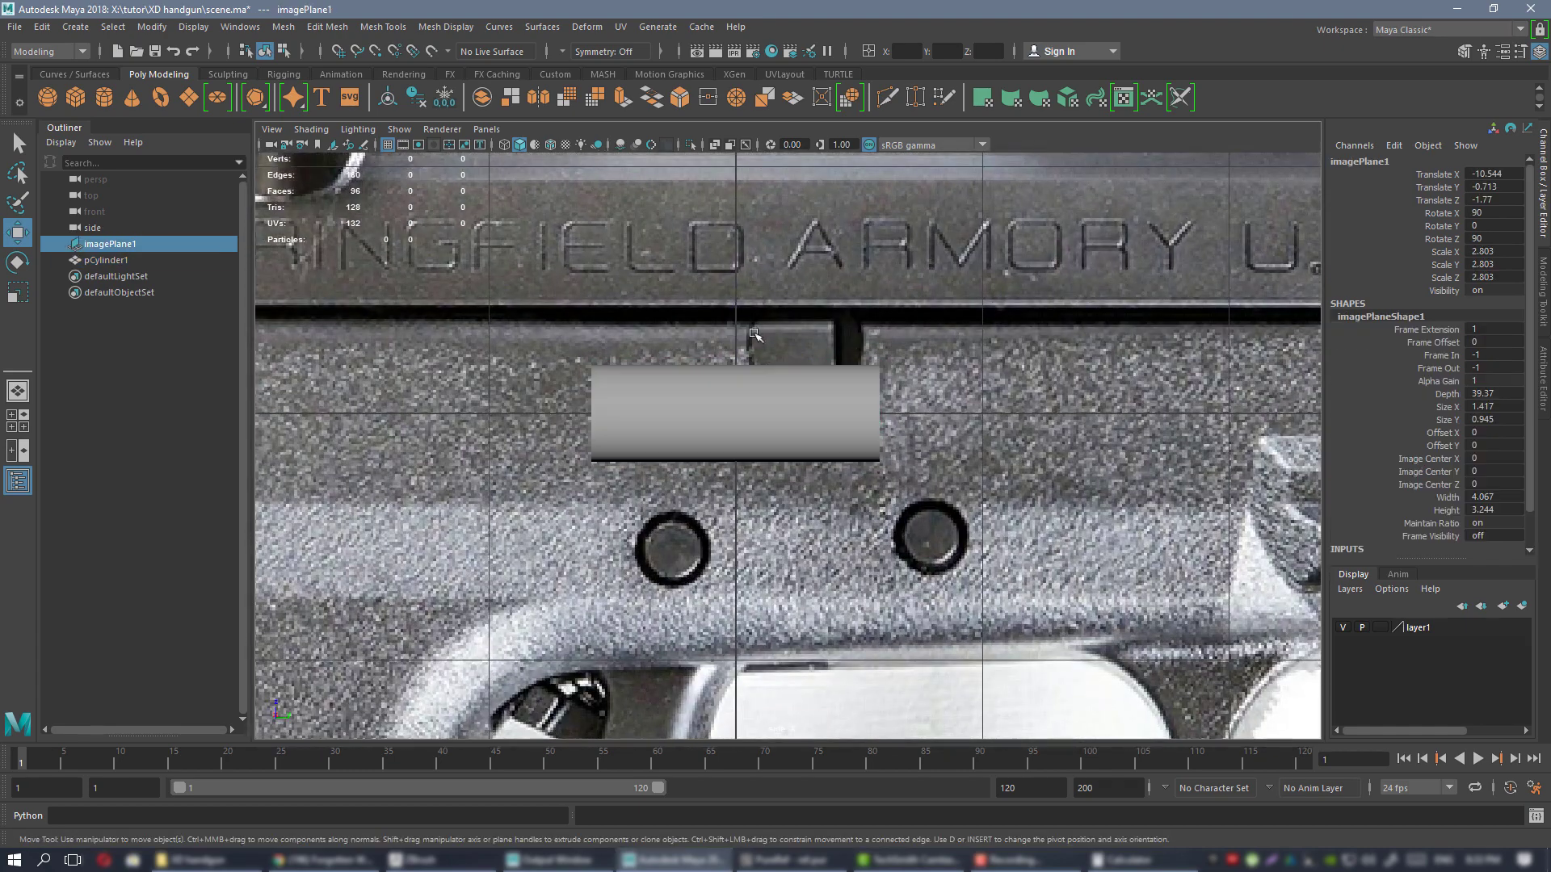
right_click_drag(753, 334, 1128, 703, "alt")
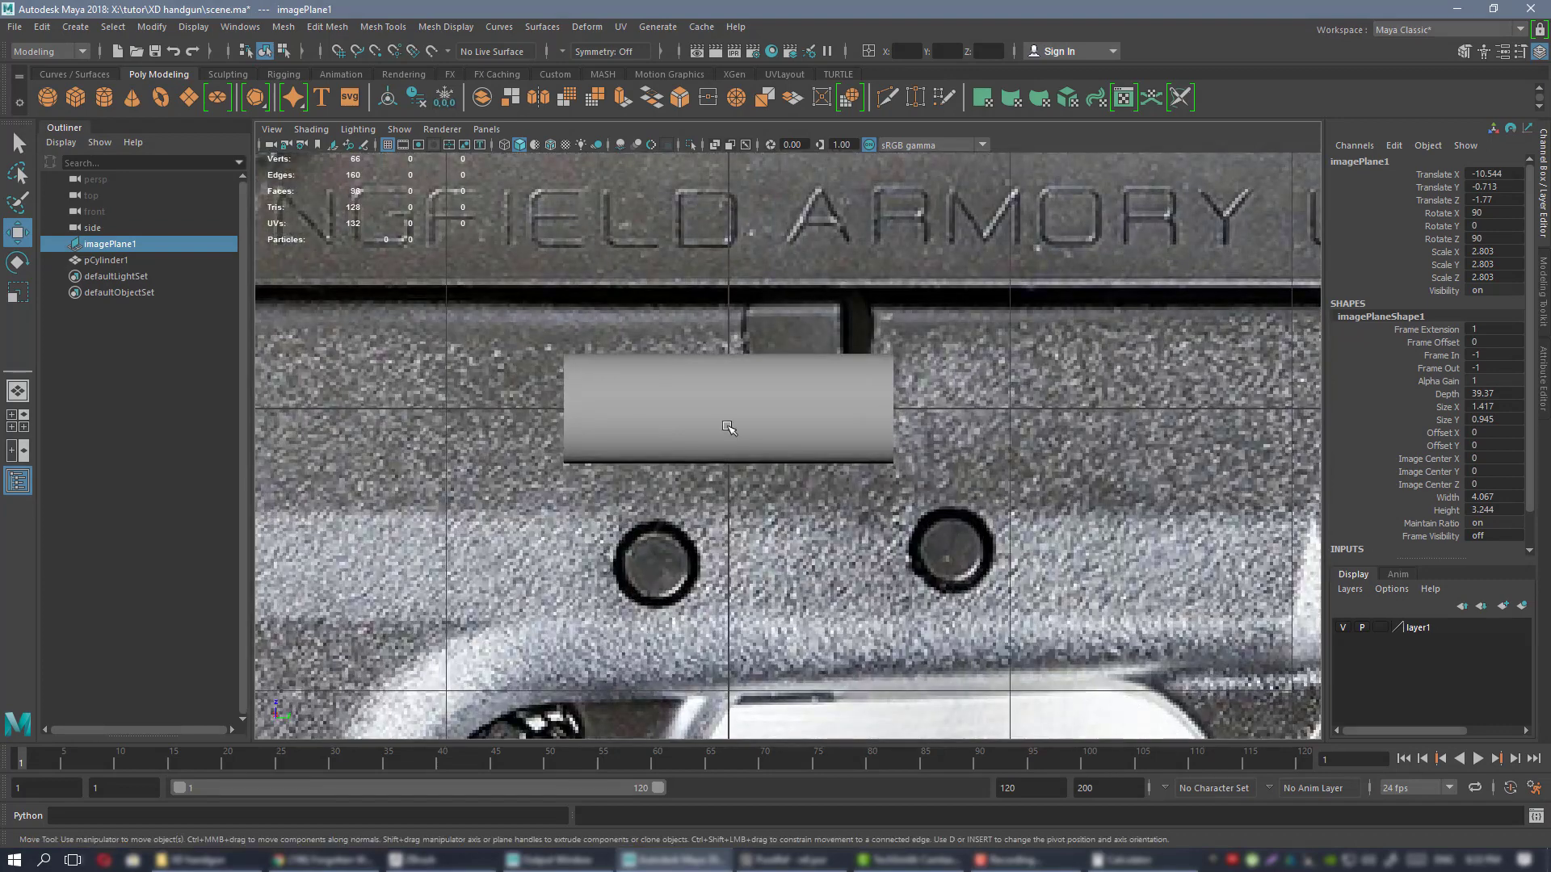
middle_click_drag(769, 402, 796, 402, "alt")
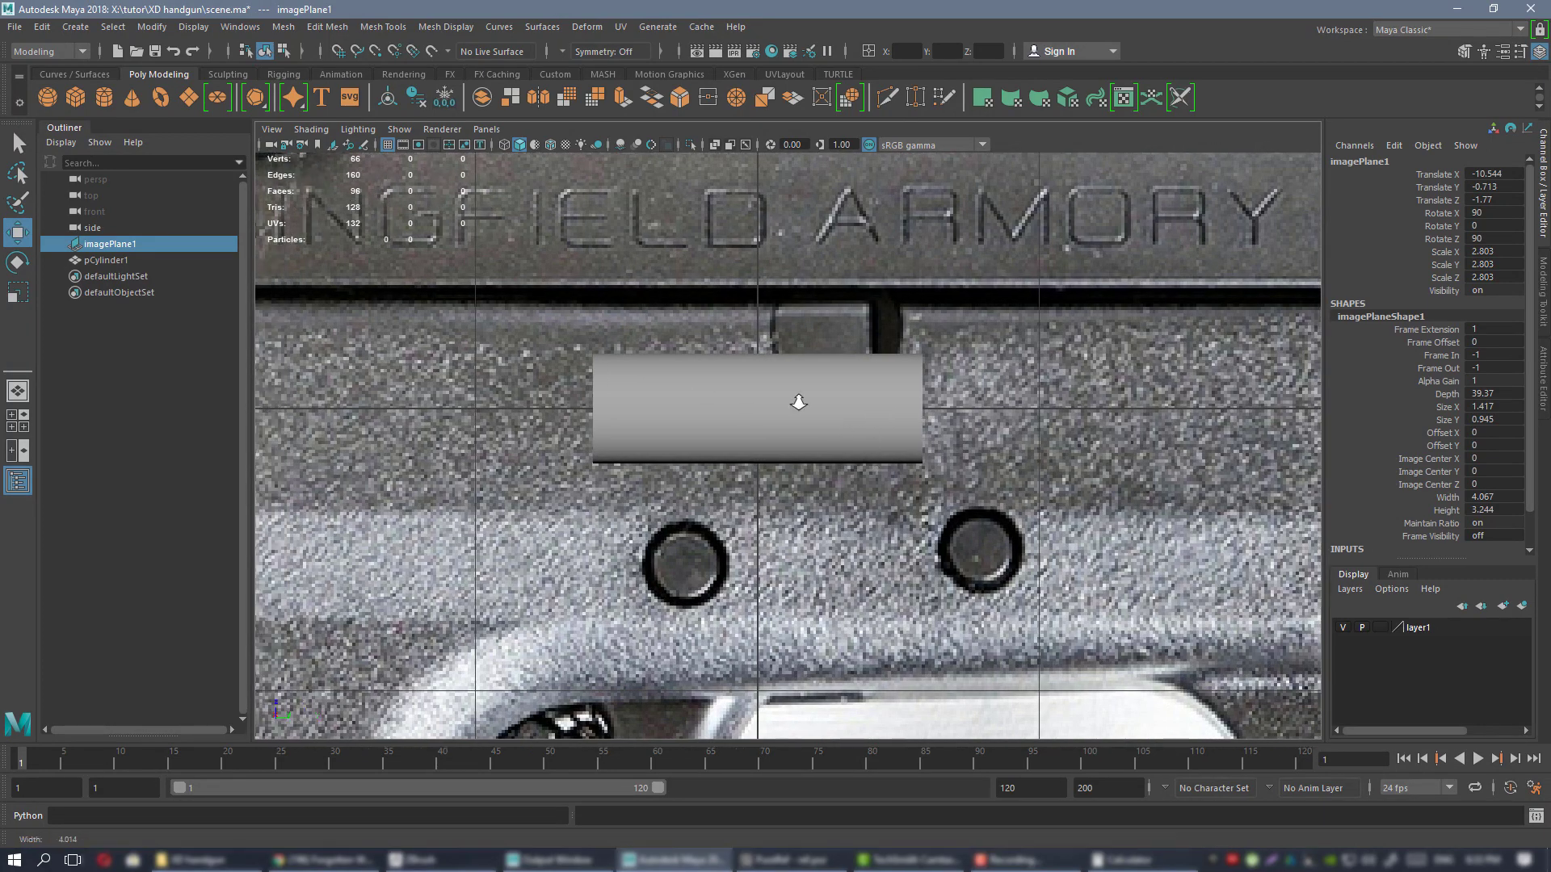
right_click_drag(796, 401, 876, 459, "alt")
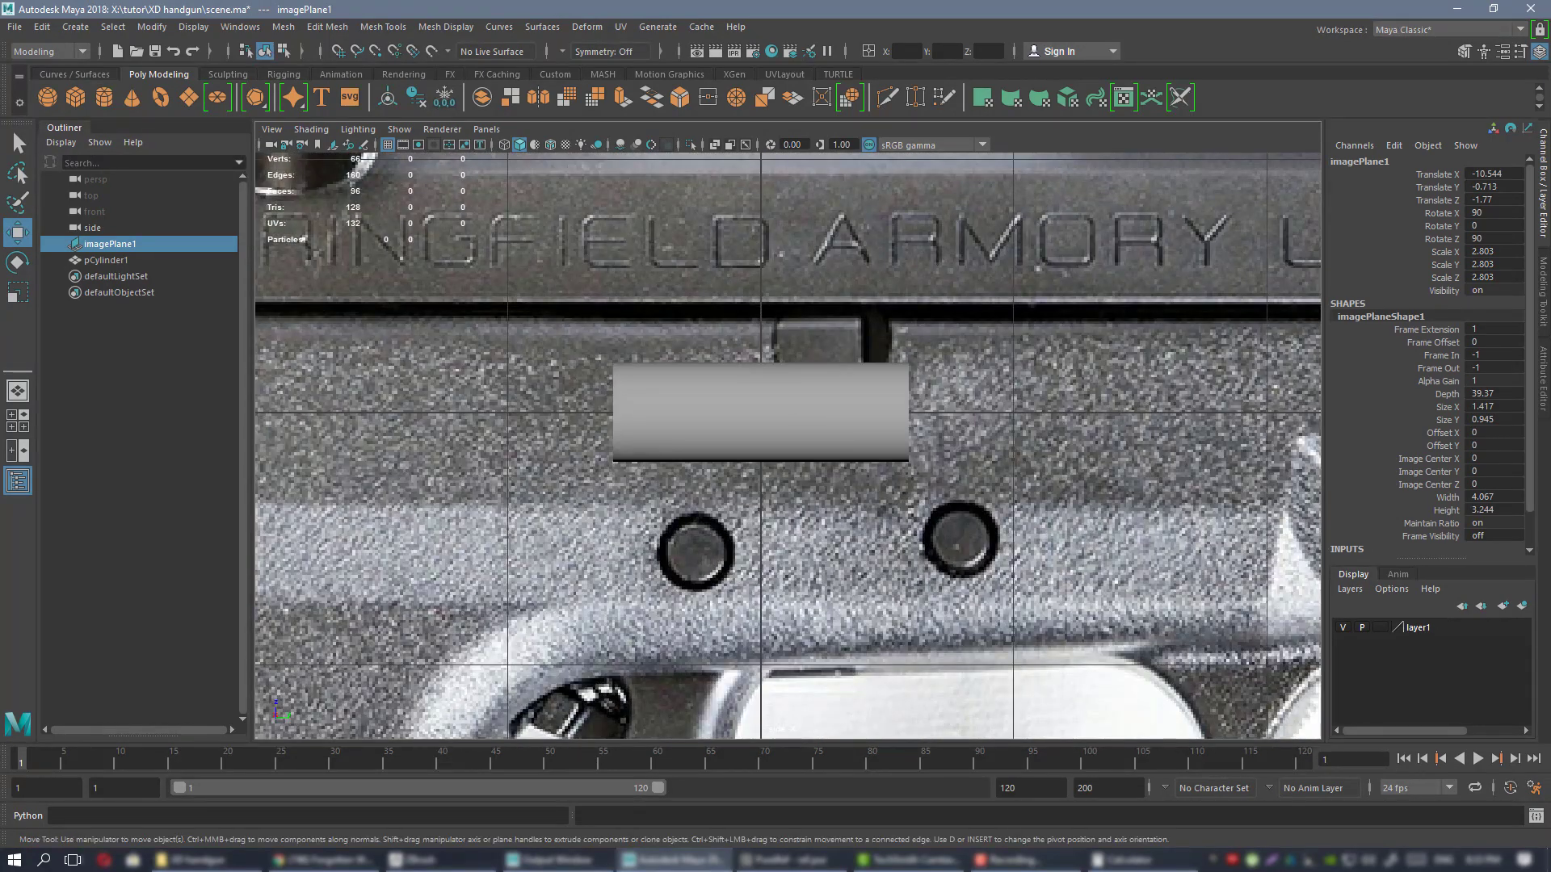
scroll(789, 388, "down", 5)
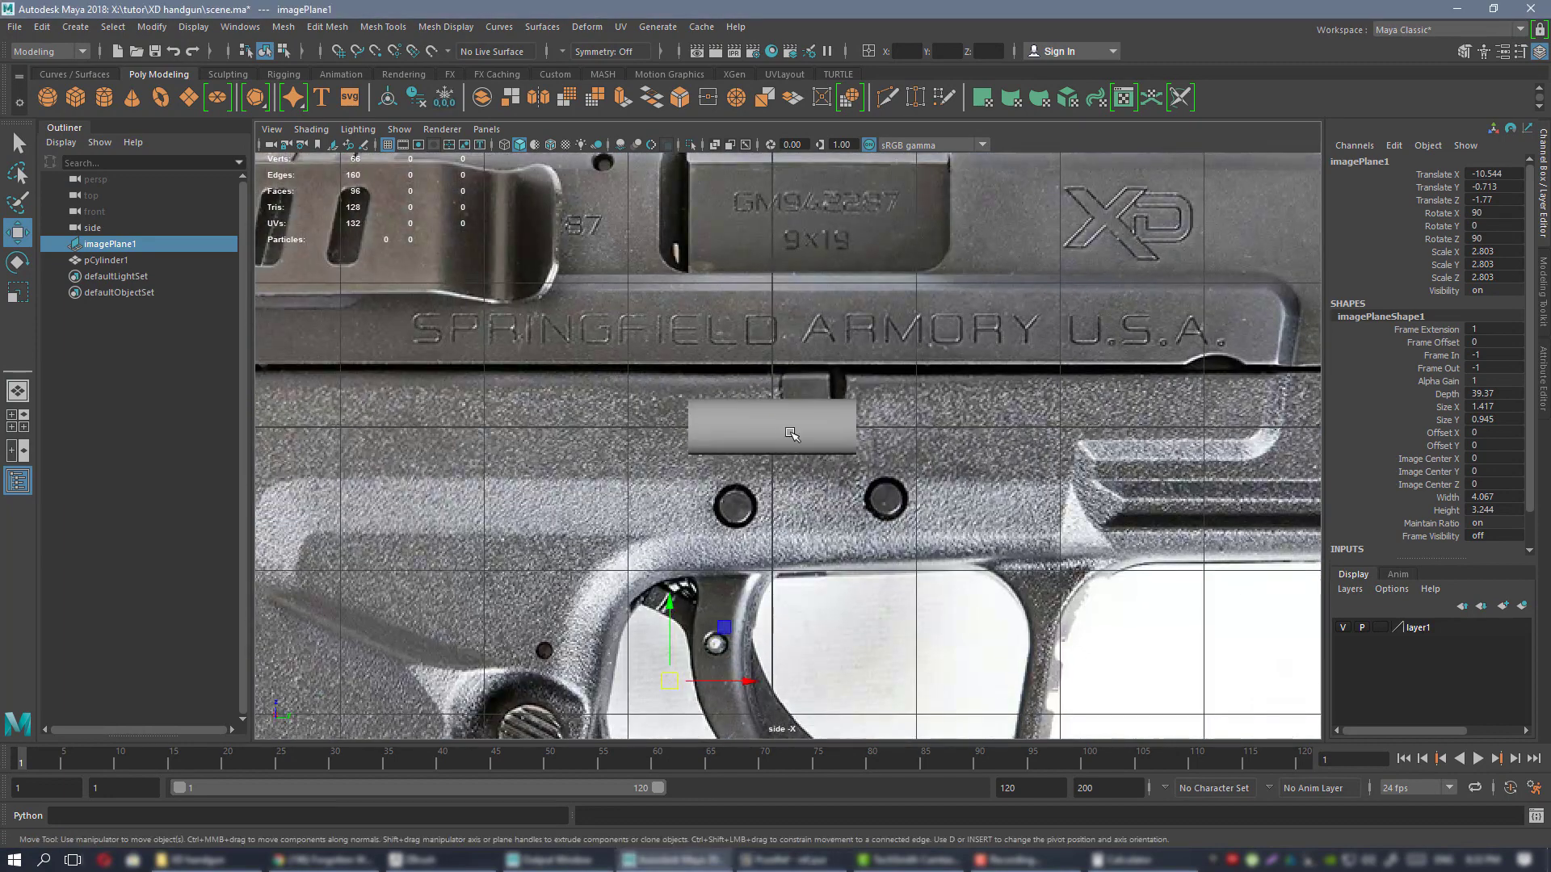
left_click(791, 435)
right_click_drag(843, 352, 758, 326, "alt")
middle_click_drag(599, 400, 699, 384, "alt")
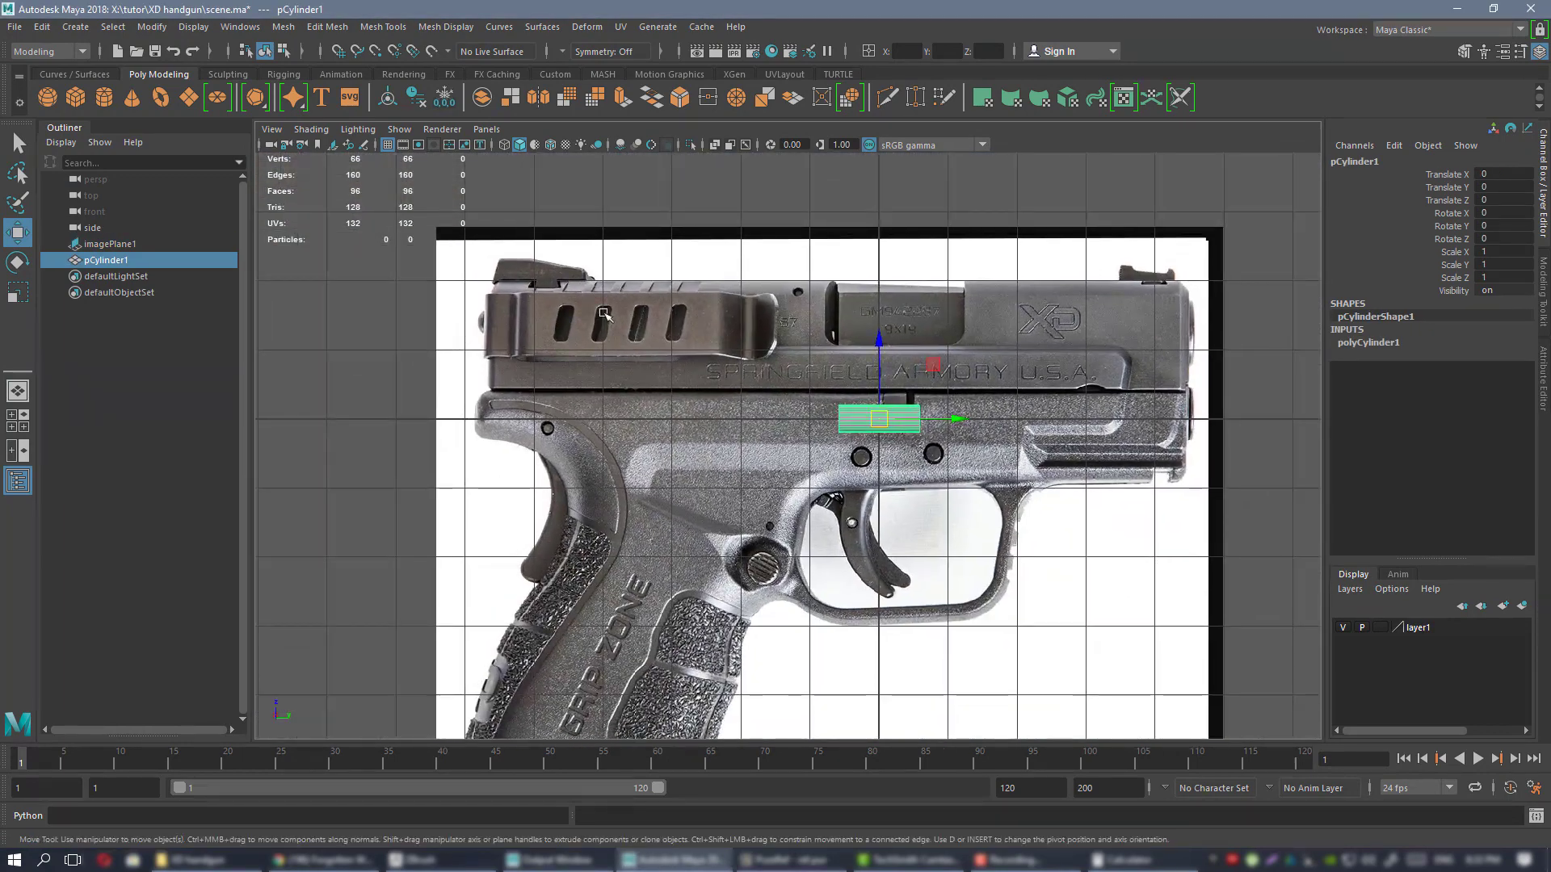
- Select the pistol reference image plane and view it alongside the cylinder in the perspective view
left_click(602, 311)
right_click_drag(898, 365, 872, 360, "alt")
middle_click_drag(894, 381, 949, 379, "alt")
right_click_drag(961, 378, 884, 380, "alt")
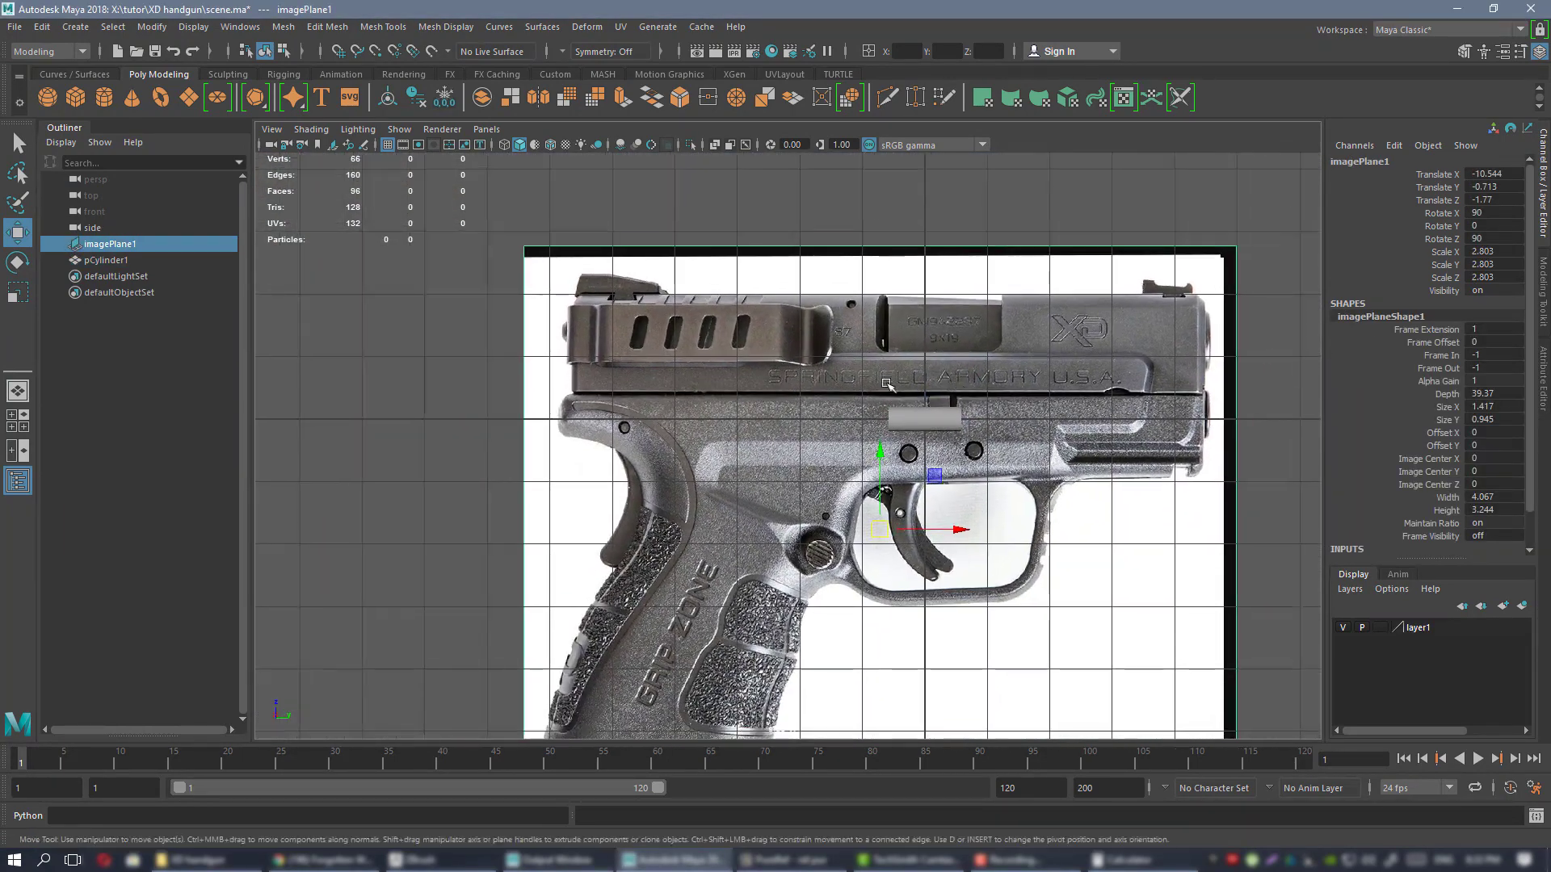
key("space")
key("space")
left_click_drag(1019, 315, 873, 349, "alt")
right_click_drag(873, 349, 633, 332, "alt")
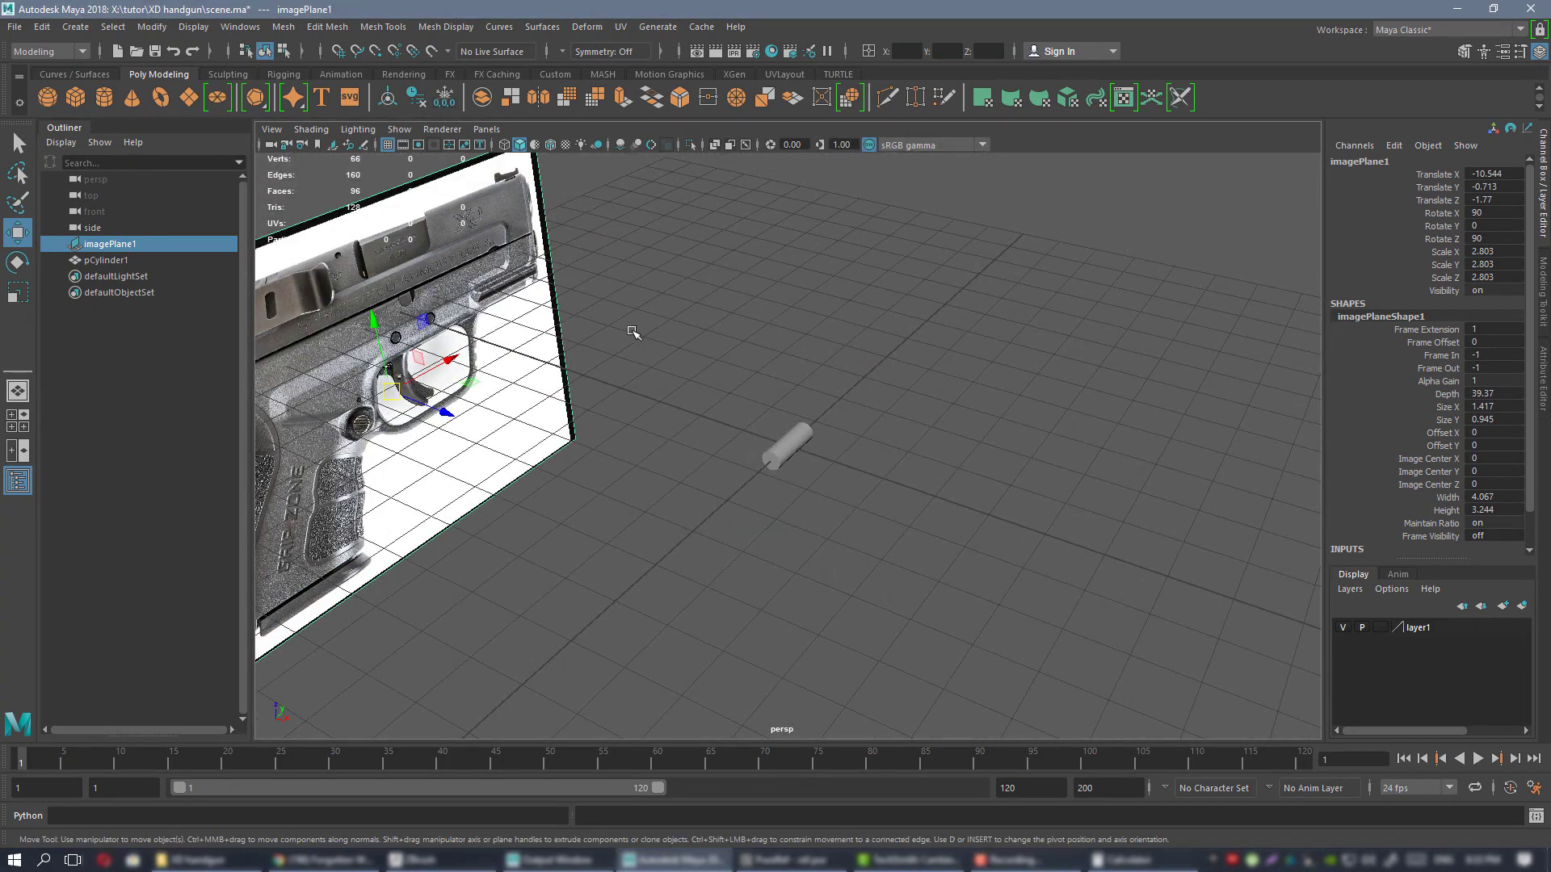
- Compare the pistol reference image plane with the cylinder in the perspective and side views
key("f")
right_click_drag(1082, 452, 983, 444, "alt")
left_click_drag(983, 444, 897, 422, "alt")
middle_click_drag(824, 394, 715, 352, "alt")
mouse_move(823, 372)
left_mouse_down("alt")
mouse_move(795, 373)
mouse_move(859, 377)
mouse_move(804, 386)
left_mouse_up("alt")
right_click_drag(804, 386, 839, 397, "alt")
left_click_drag(795, 378, 840, 462, "alt")
left_click_drag(872, 380, 921, 335, "alt")
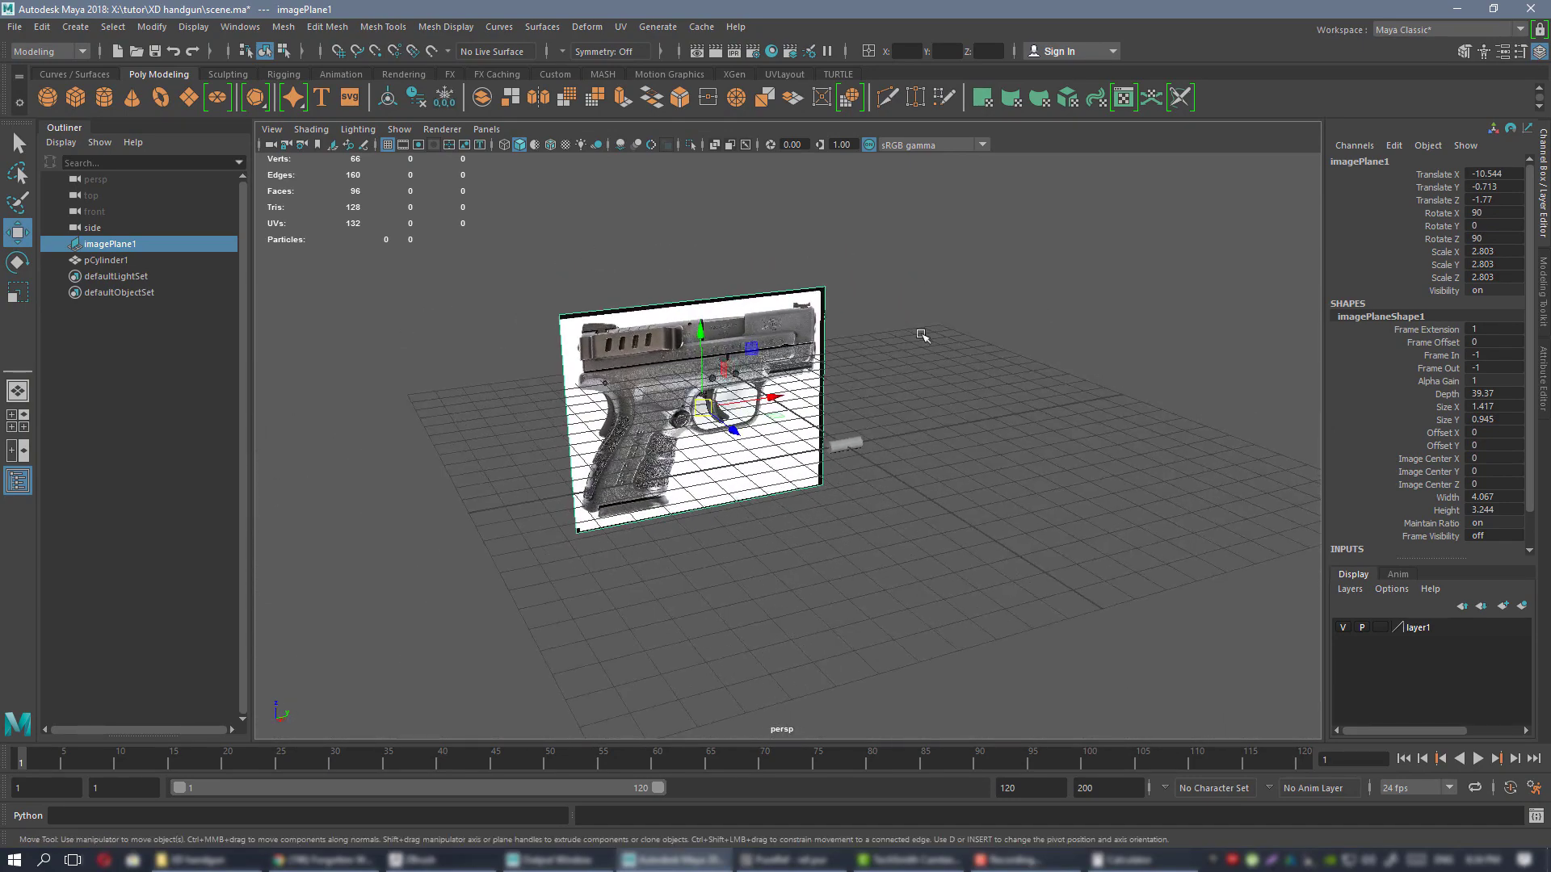
key("space")
key("space")
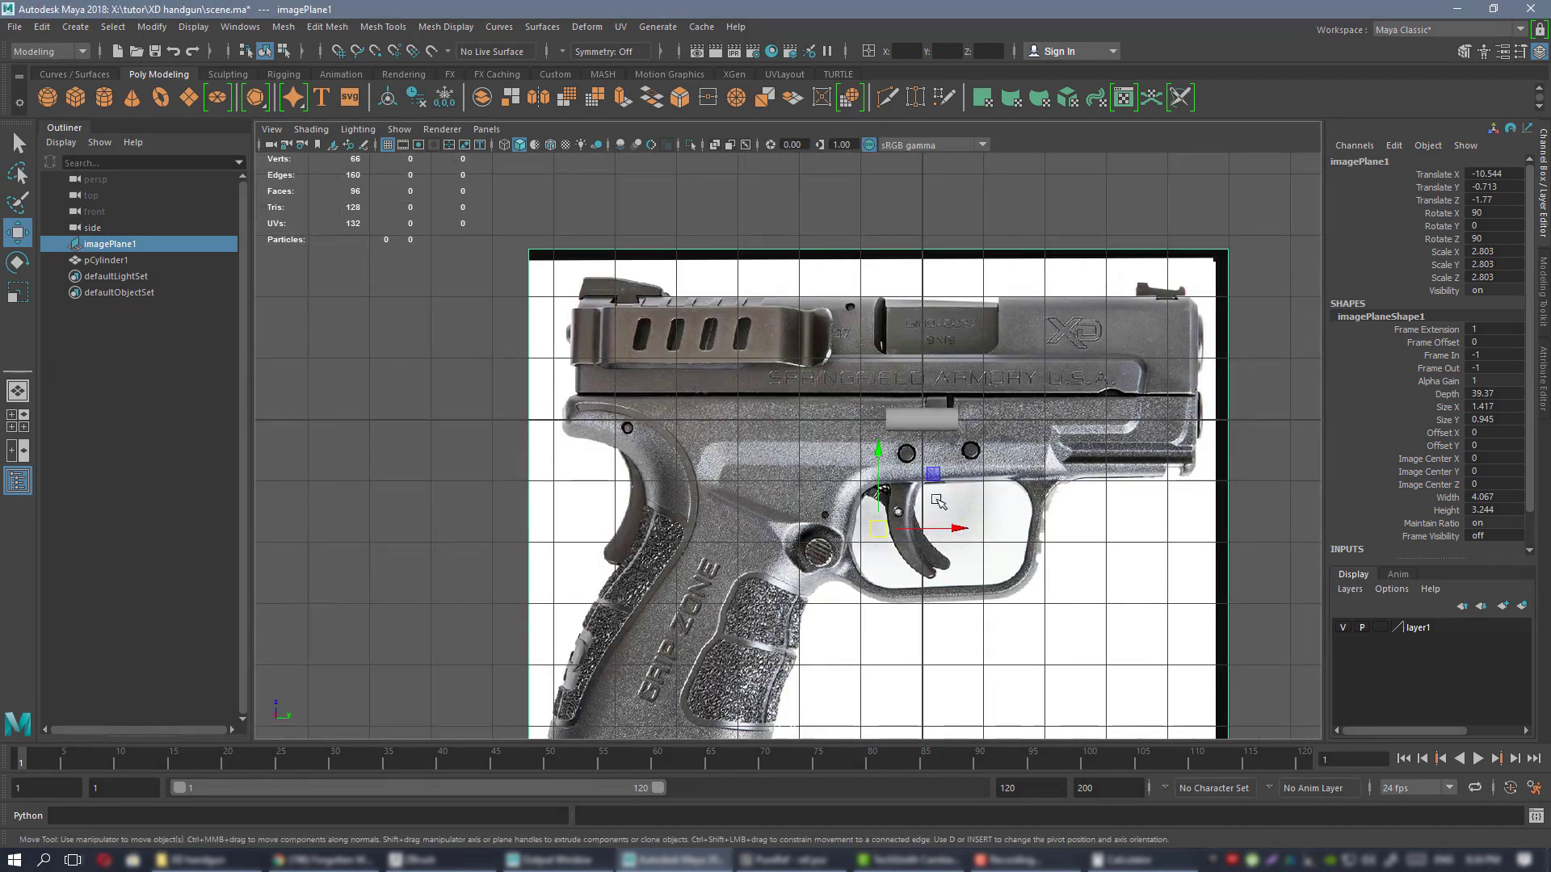
key("space")
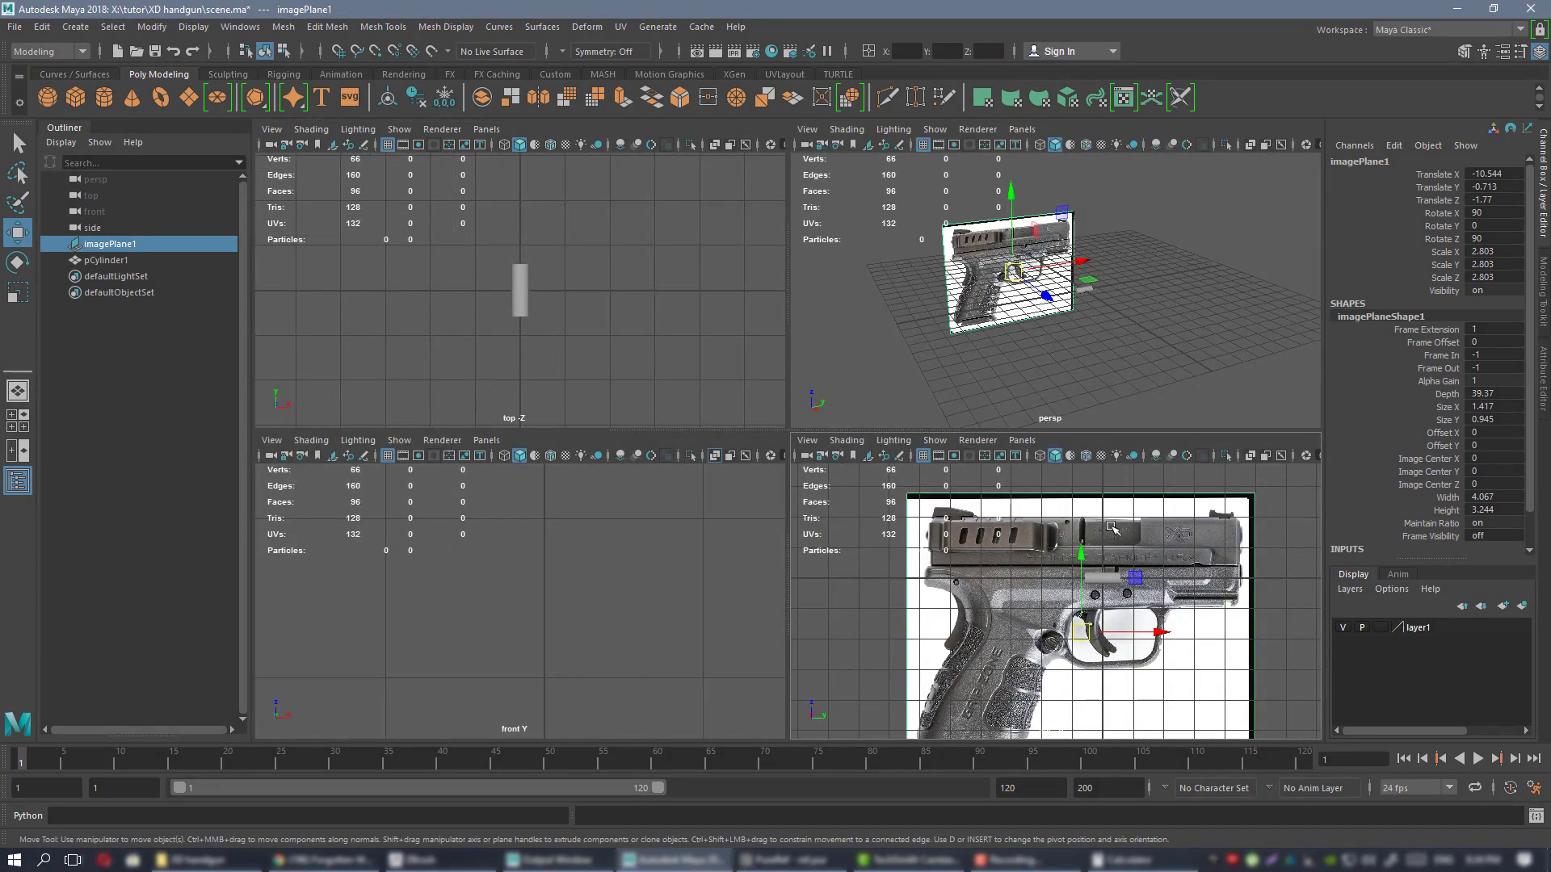
key("space")
scroll(889, 451, "down", 1)
middle_click_drag(888, 451, 849, 441, "alt")
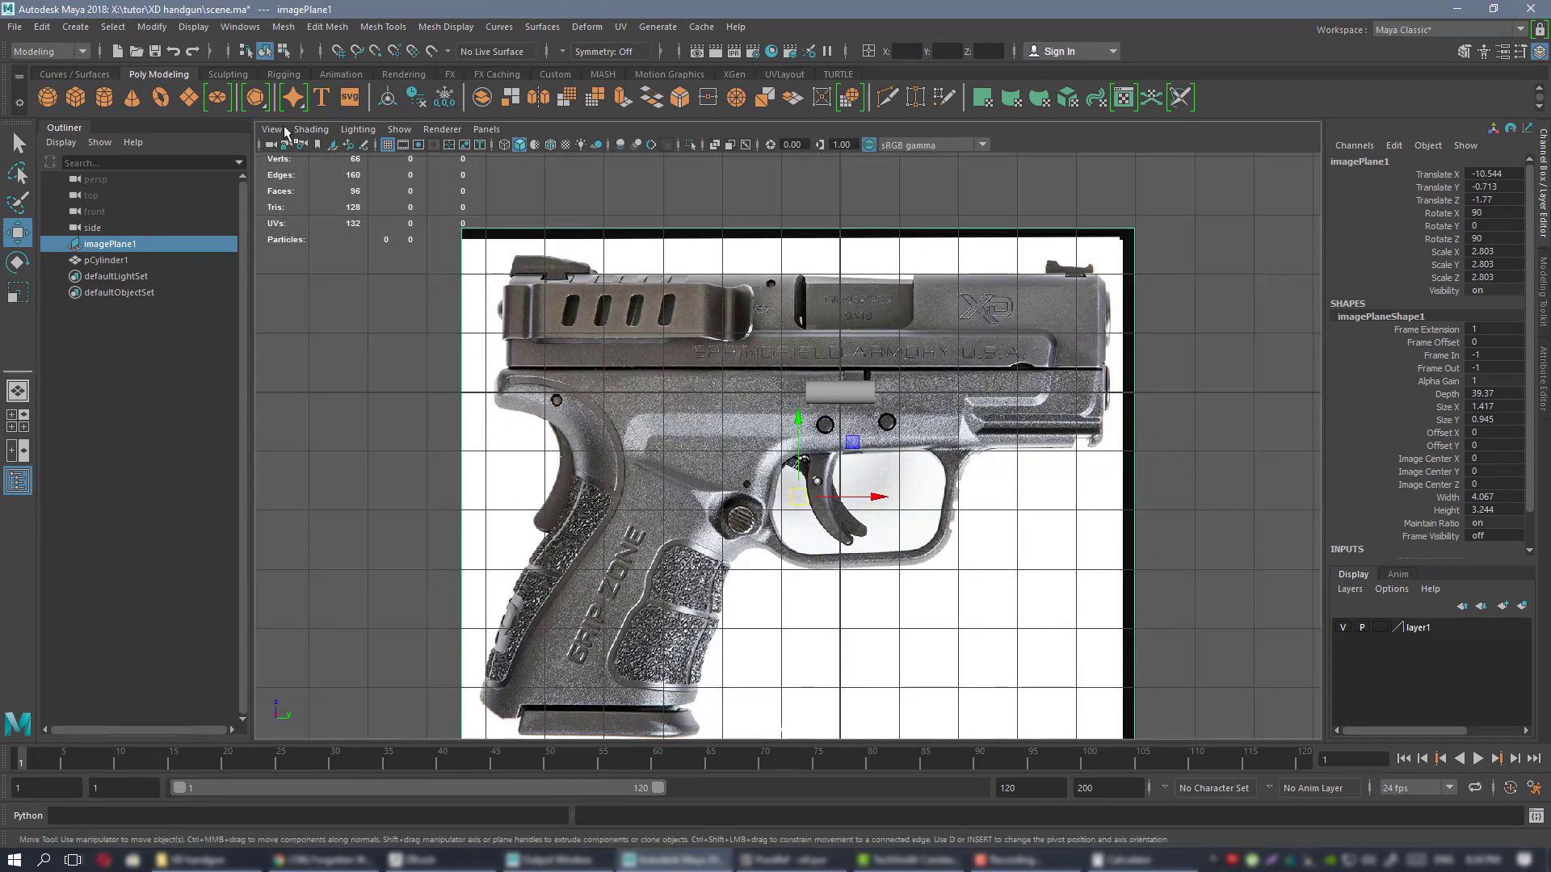
left_click(282, 131)
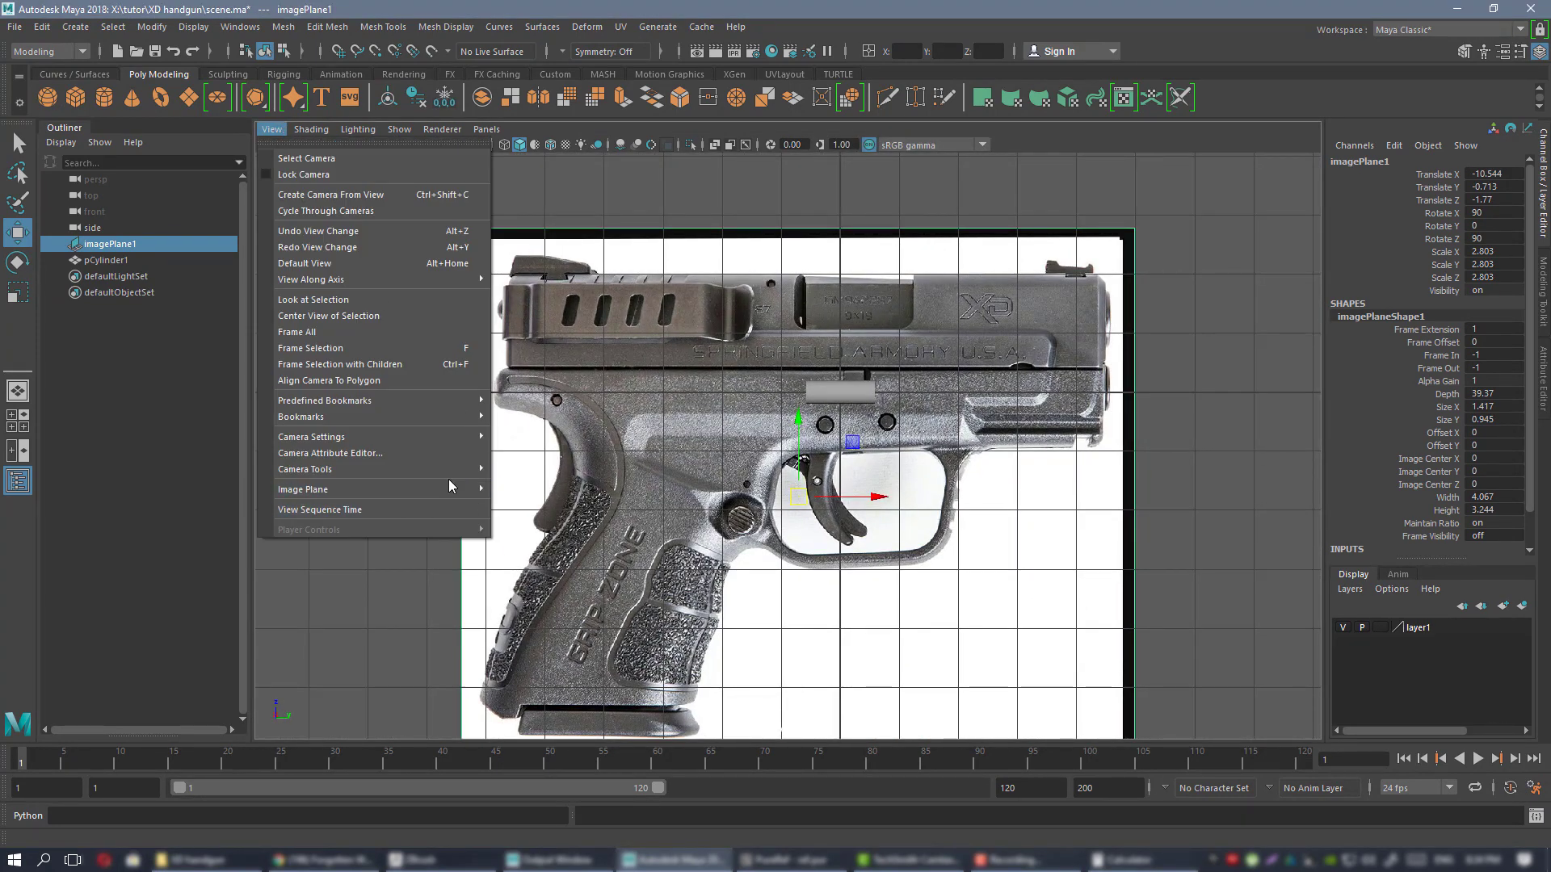
mouse_move(448, 490)
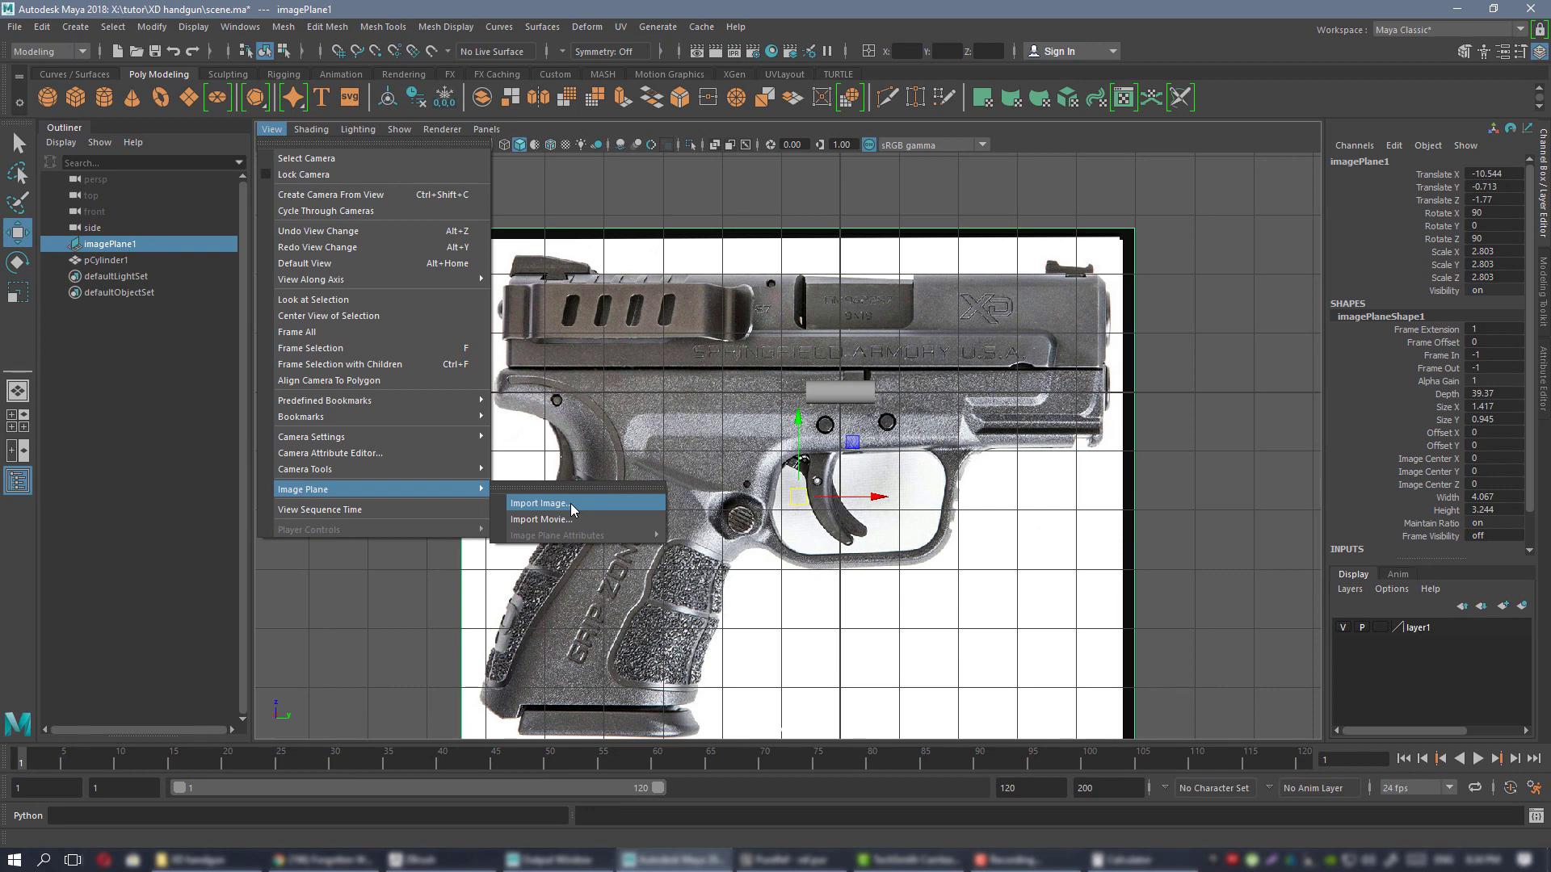
left_click(744, 241)
middle_click_drag(754, 246, 690, 265, "alt")
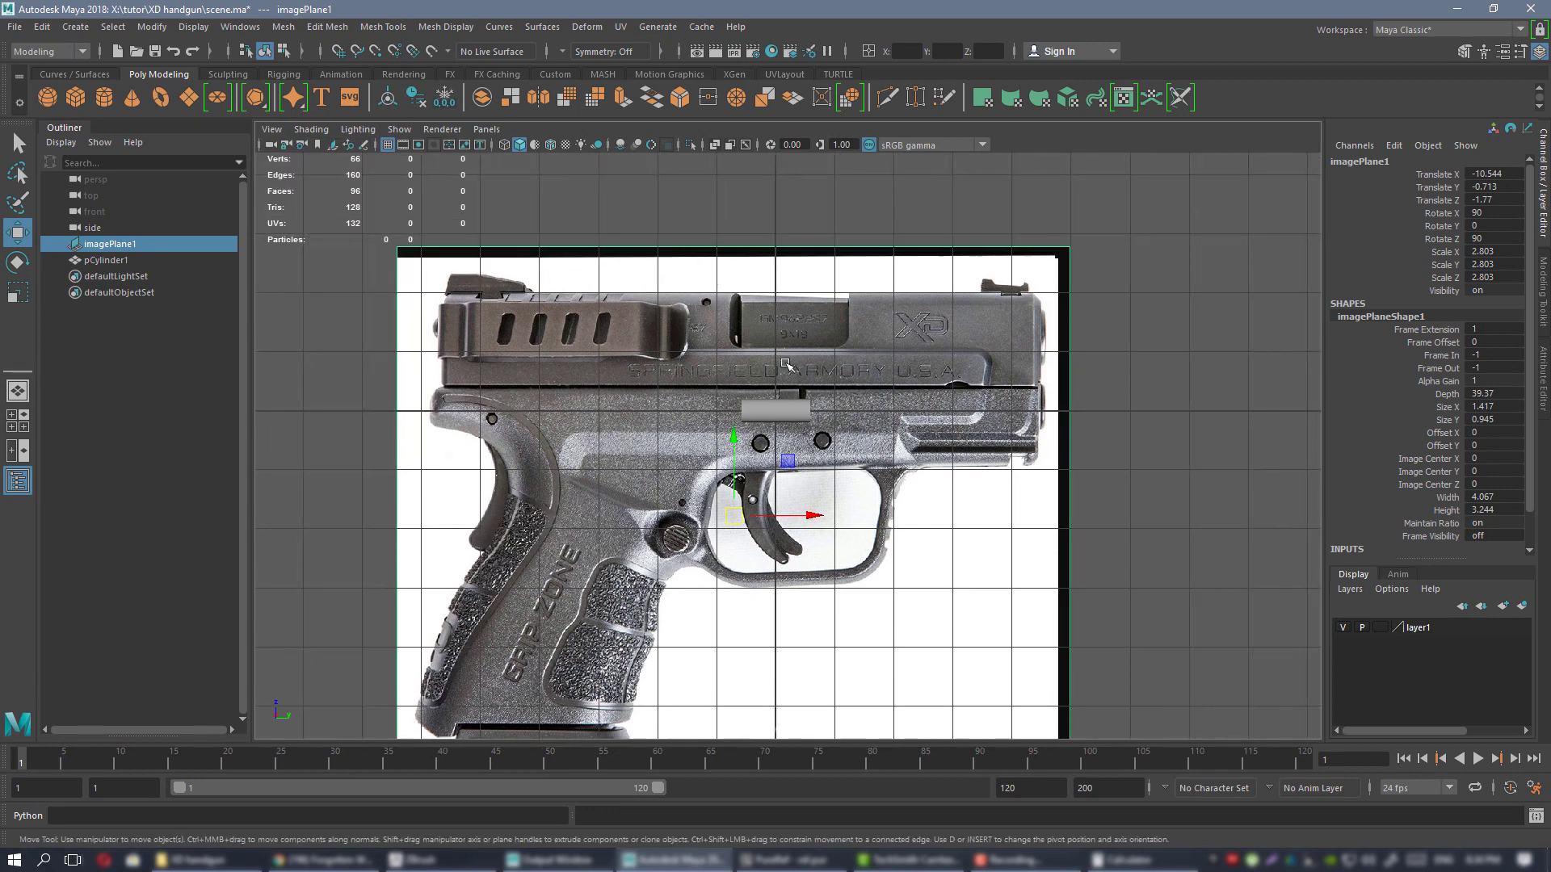
middle_click_drag(707, 443, 693, 389, "alt")
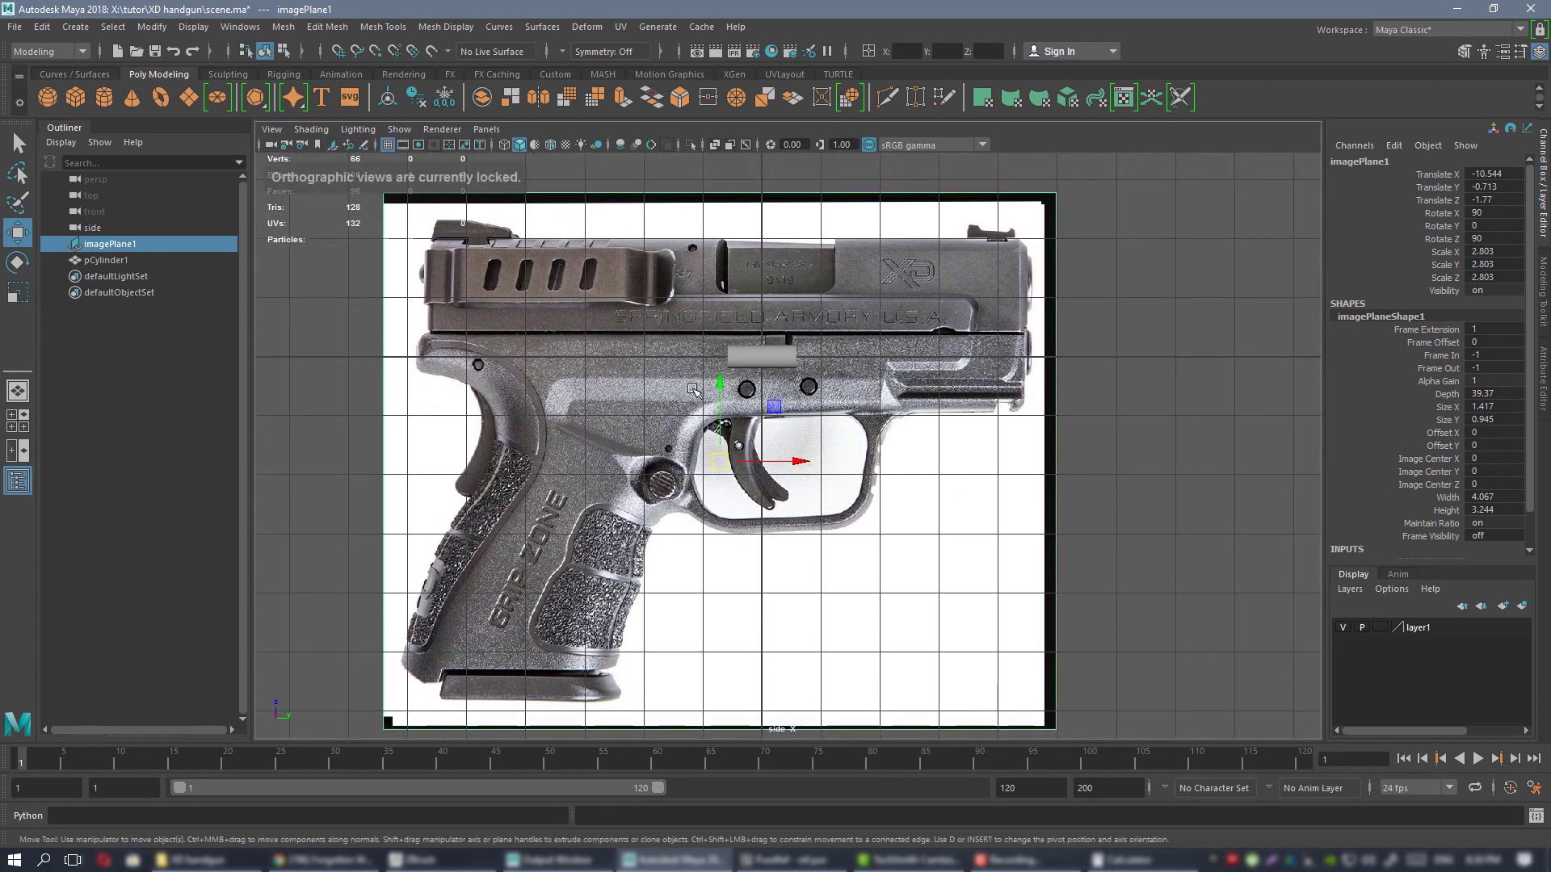
- Toggle layer1's visibility off and on in the perspective view to test hiding the pistol reference image
key("space")
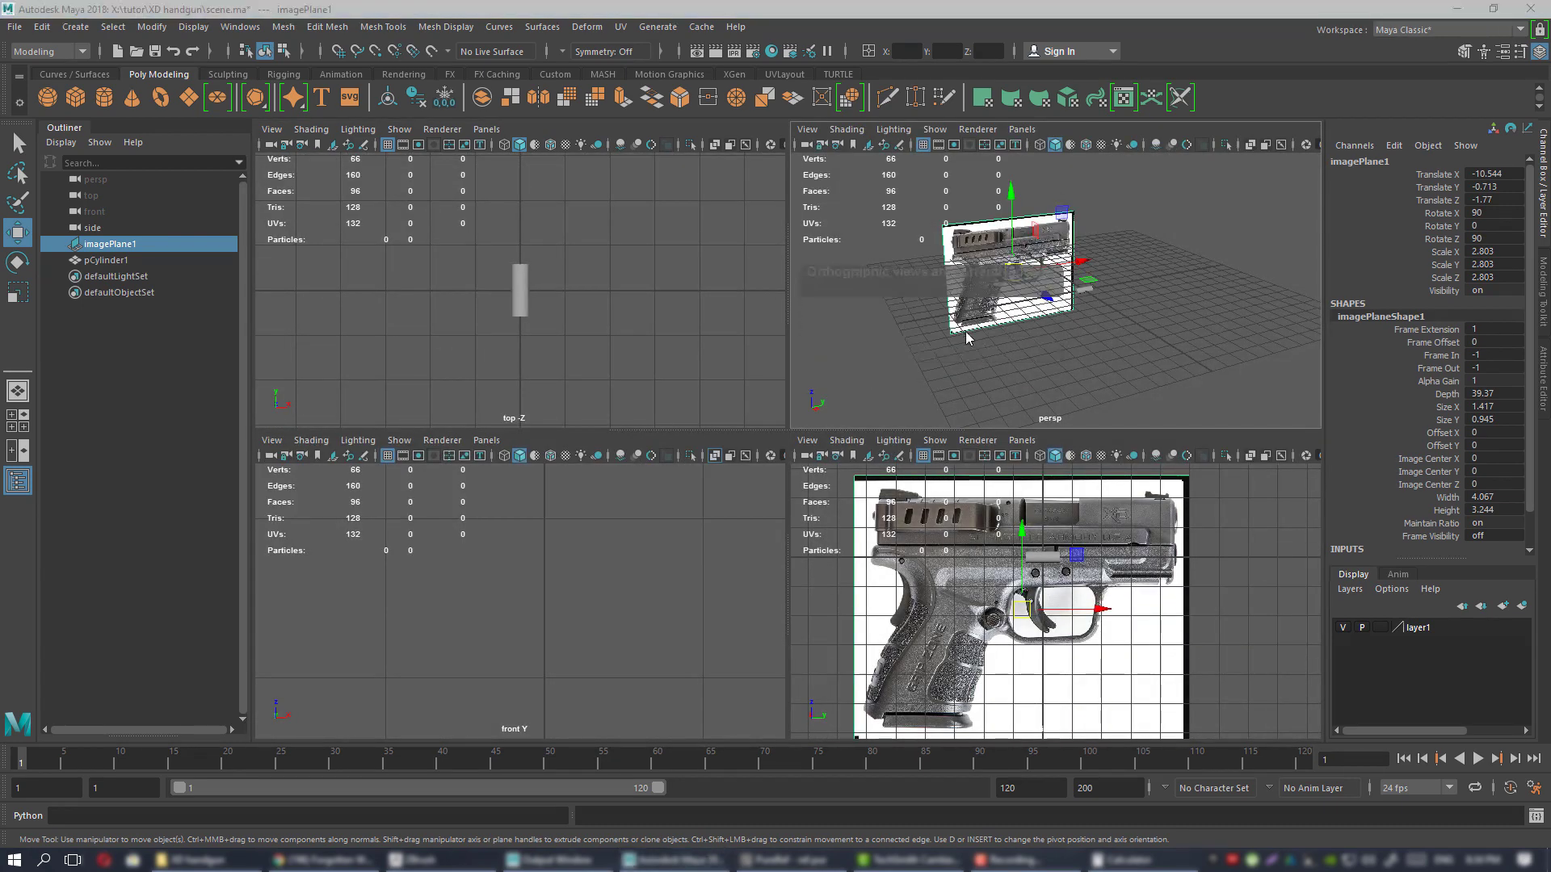
key("space")
left_click_drag(972, 317, 1051, 309, "alt")
left_click(1052, 309)
left_click(885, 260)
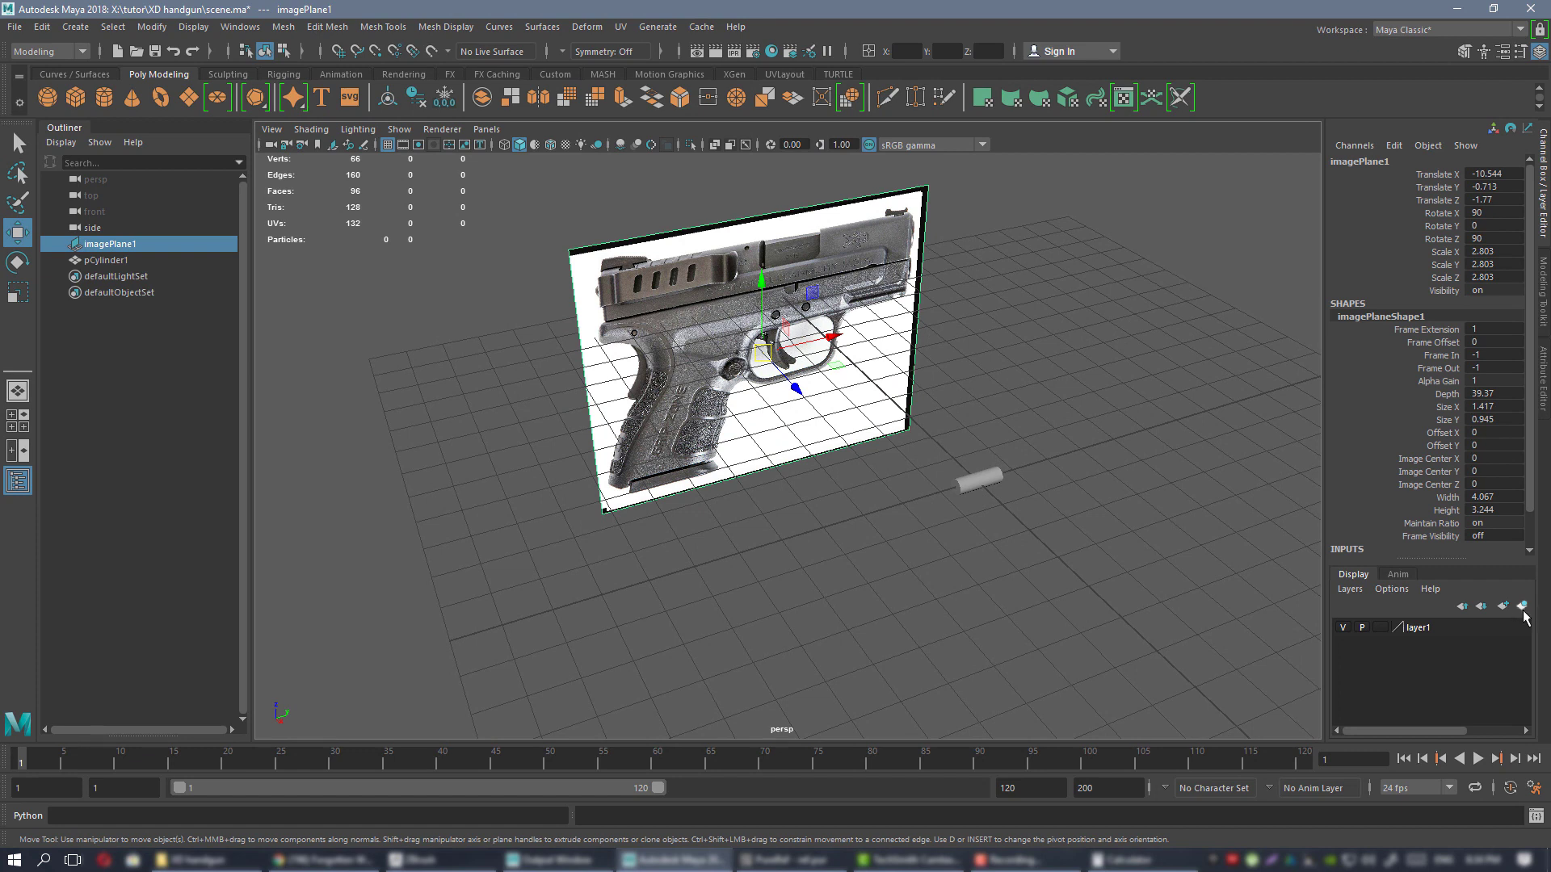
left_click(1420, 628)
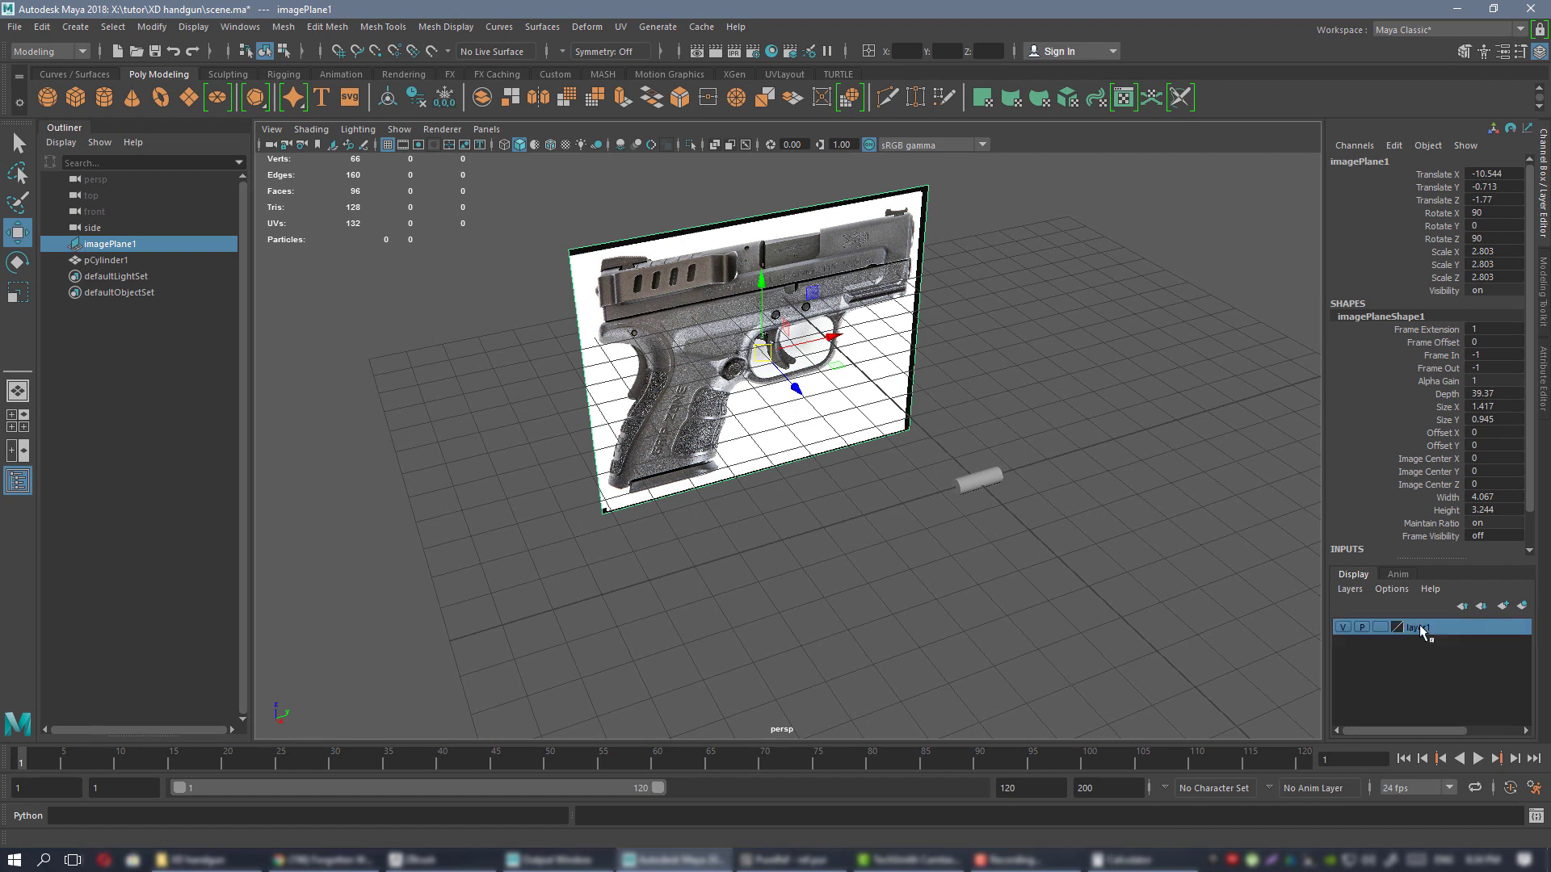
left_click(1343, 628)
left_click(1343, 627)
left_click(1343, 628)
left_click(1343, 628)
left_click(1341, 627)
left_click(1343, 628)
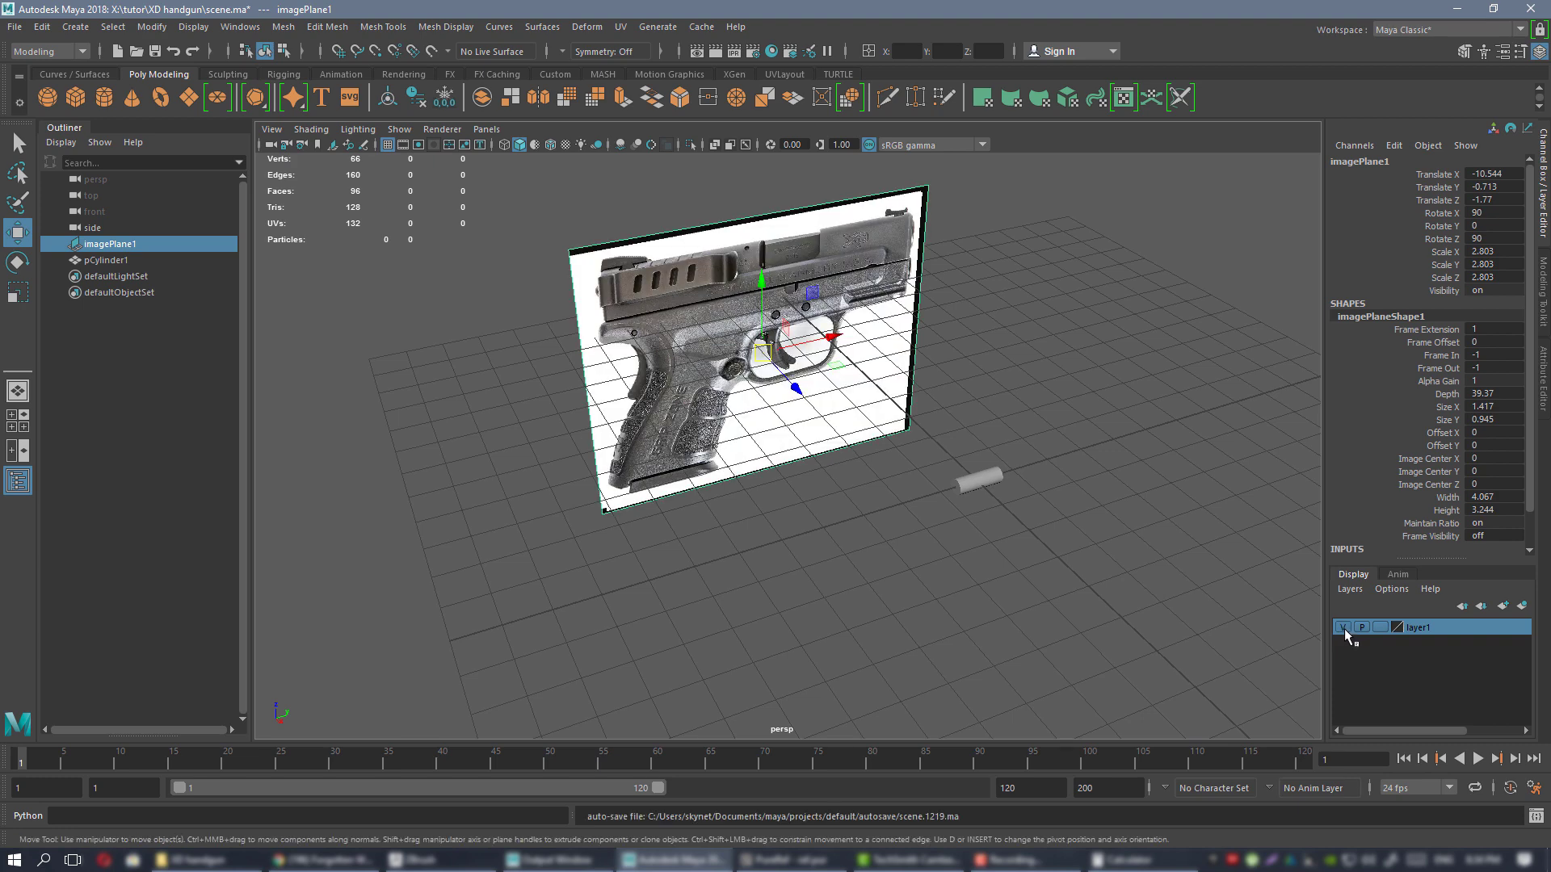
left_click(1342, 627)
left_click(1343, 627)
left_click(1343, 628)
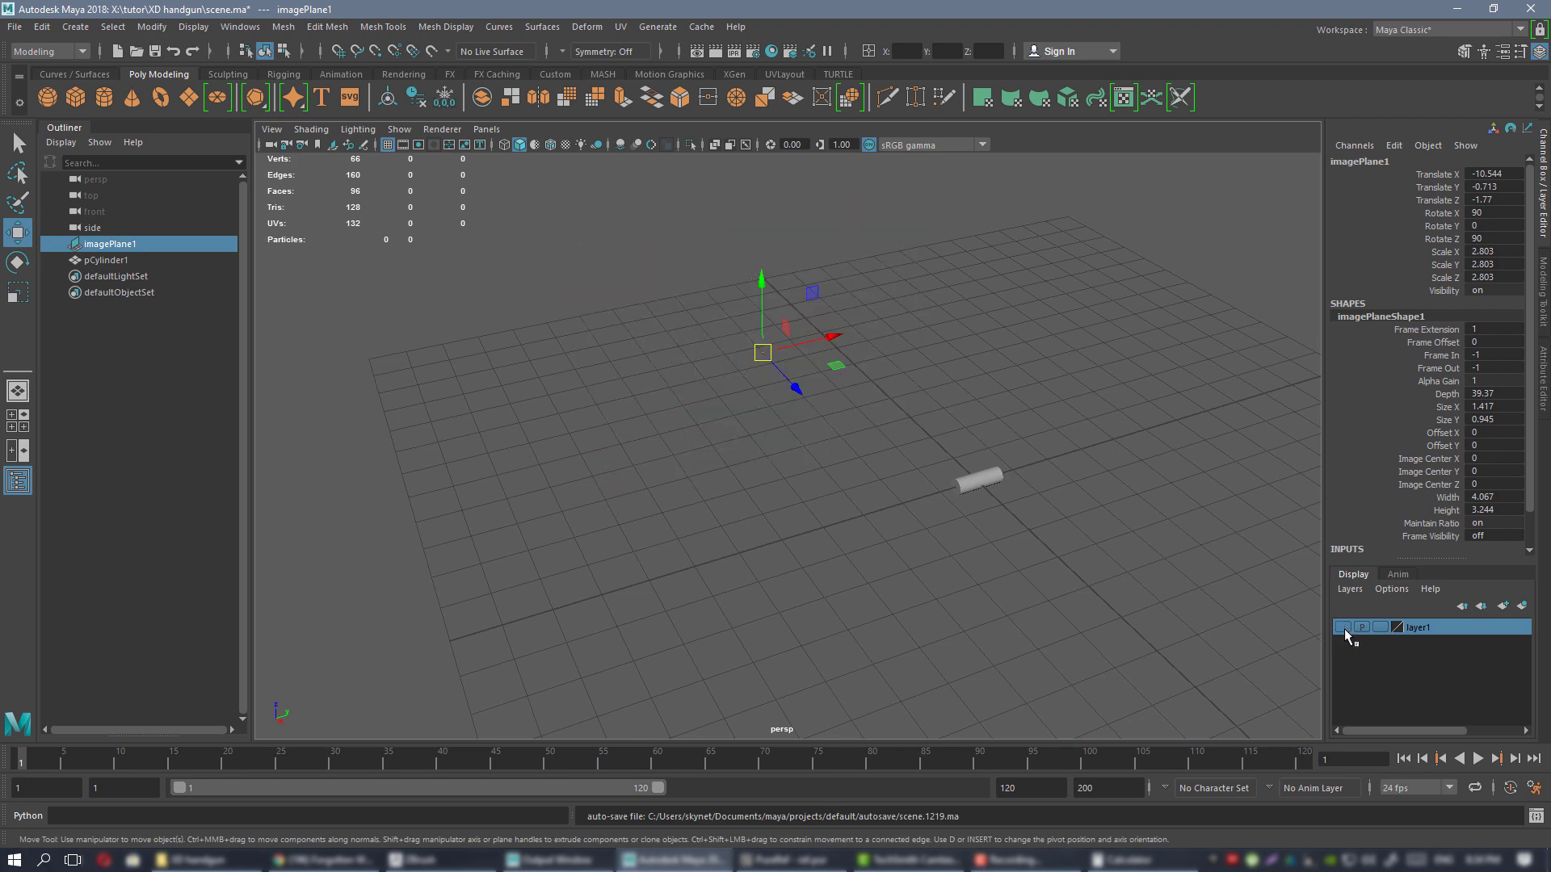
left_click(1343, 627)
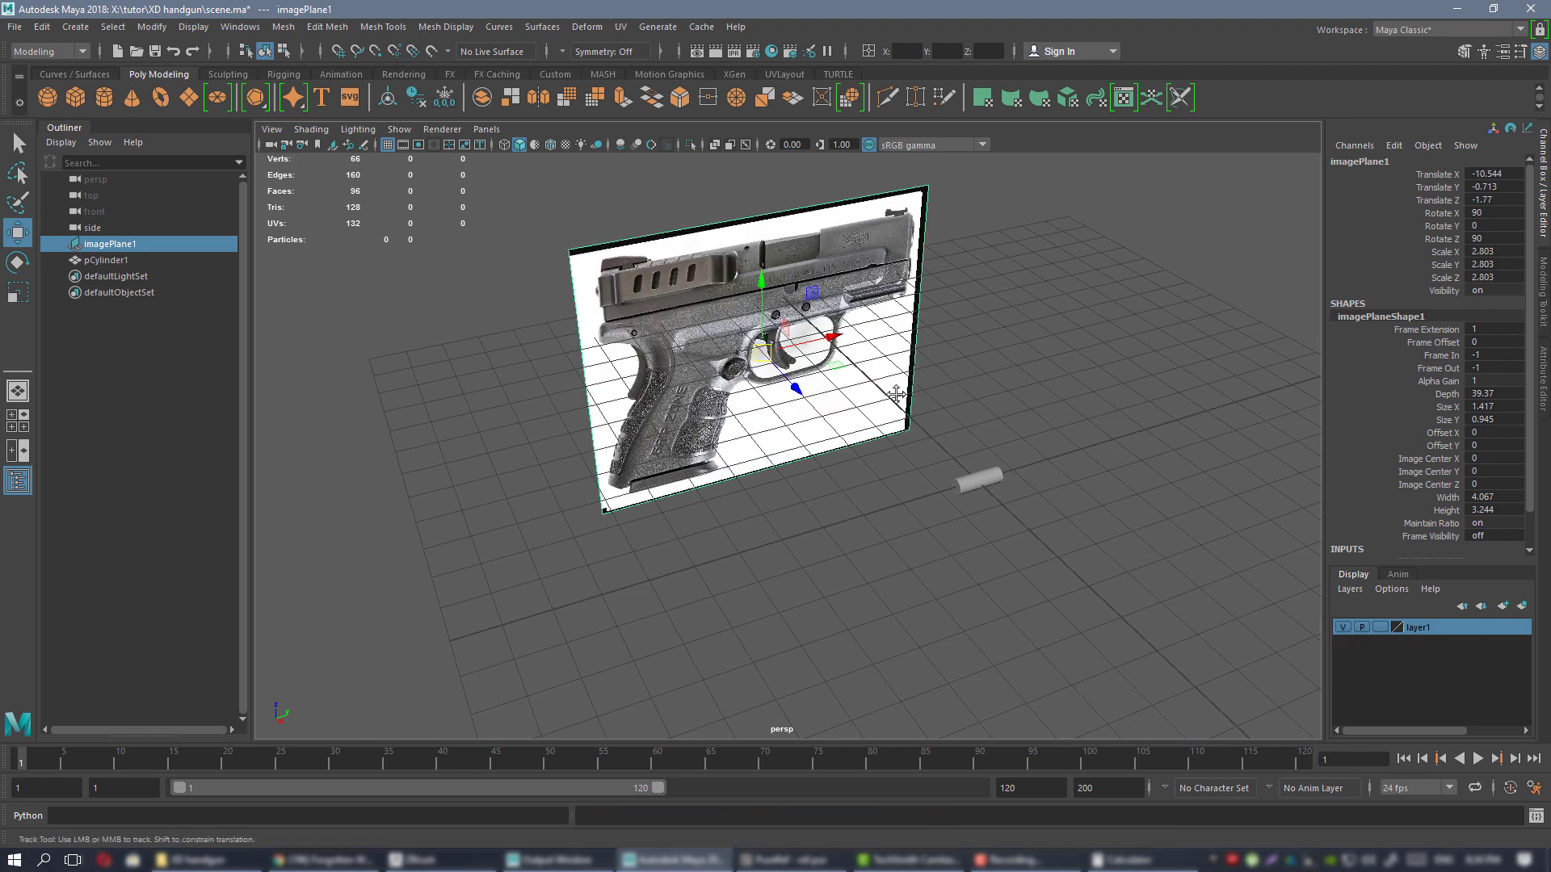
mouse_move(897, 425)
left_mouse_down("alt")
mouse_move(921, 416)
mouse_move(886, 393)
mouse_move(896, 412)
left_mouse_up("alt")
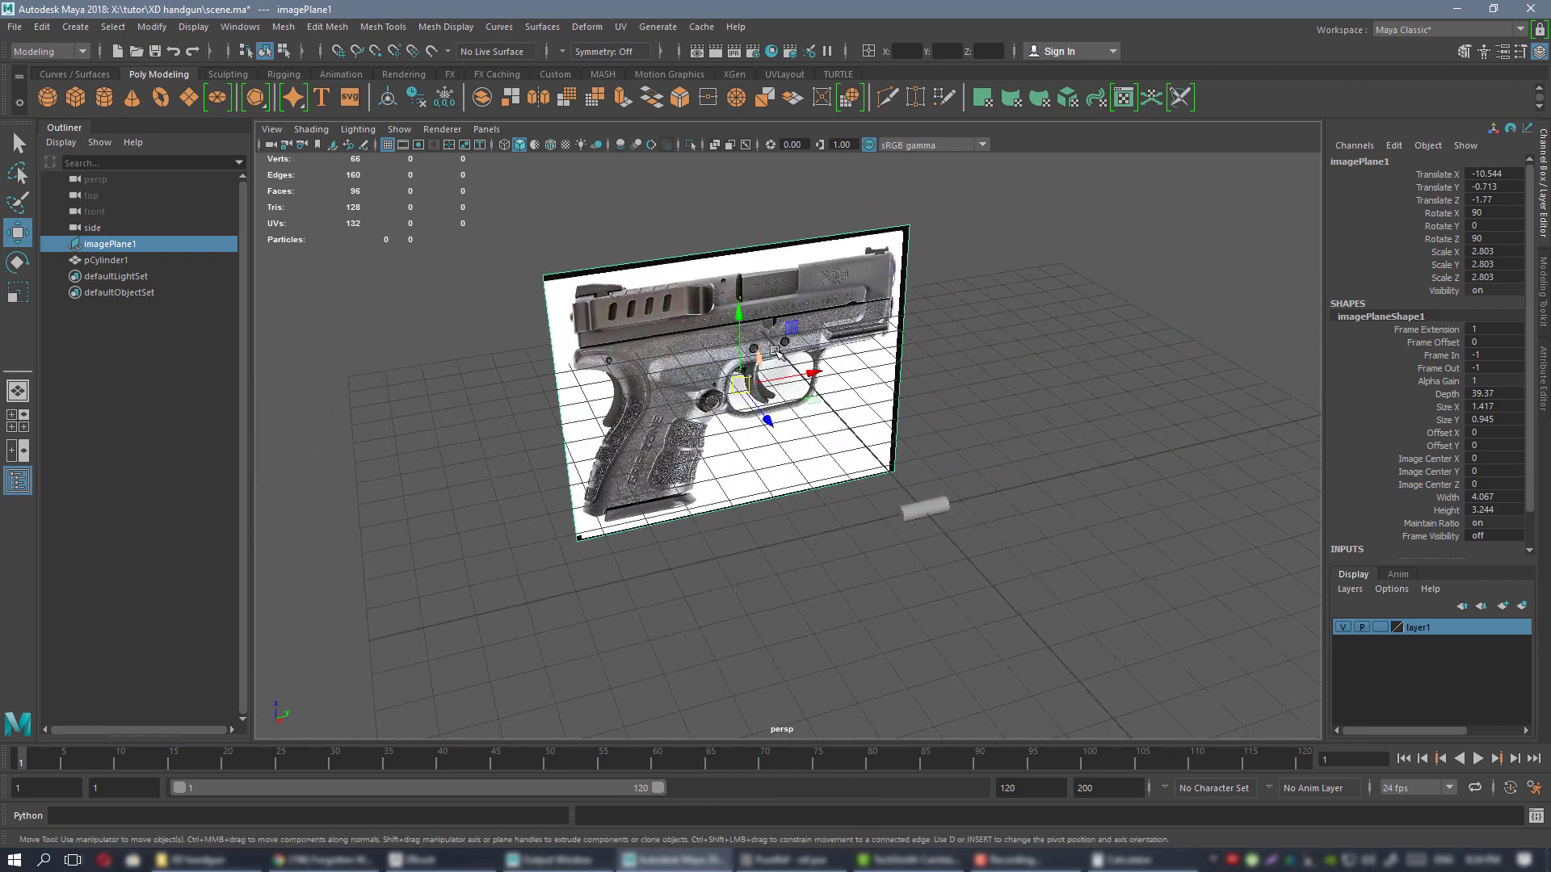
- Switch layer1 to Reference display and try to select the image plane, before restoring the layer's normal display
left_click(1381, 627)
left_click(1381, 627)
left_click(1016, 299)
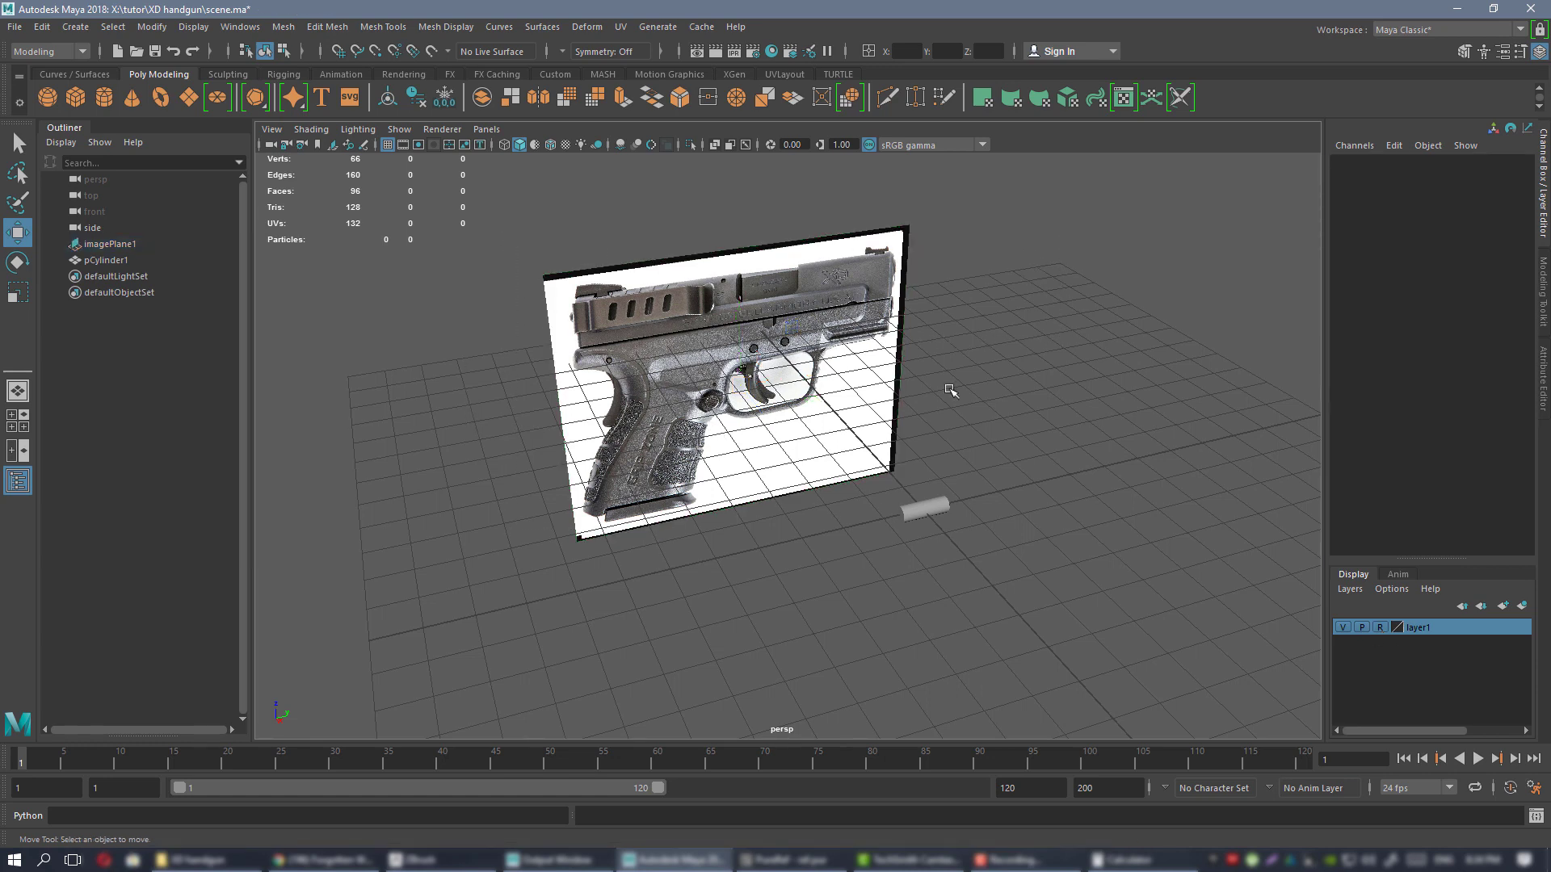
left_click_drag(652, 236, 723, 426)
mouse_move(892, 438)
left_mouse_down("alt")
mouse_move(858, 454)
mouse_move(877, 436)
left_mouse_up("alt")
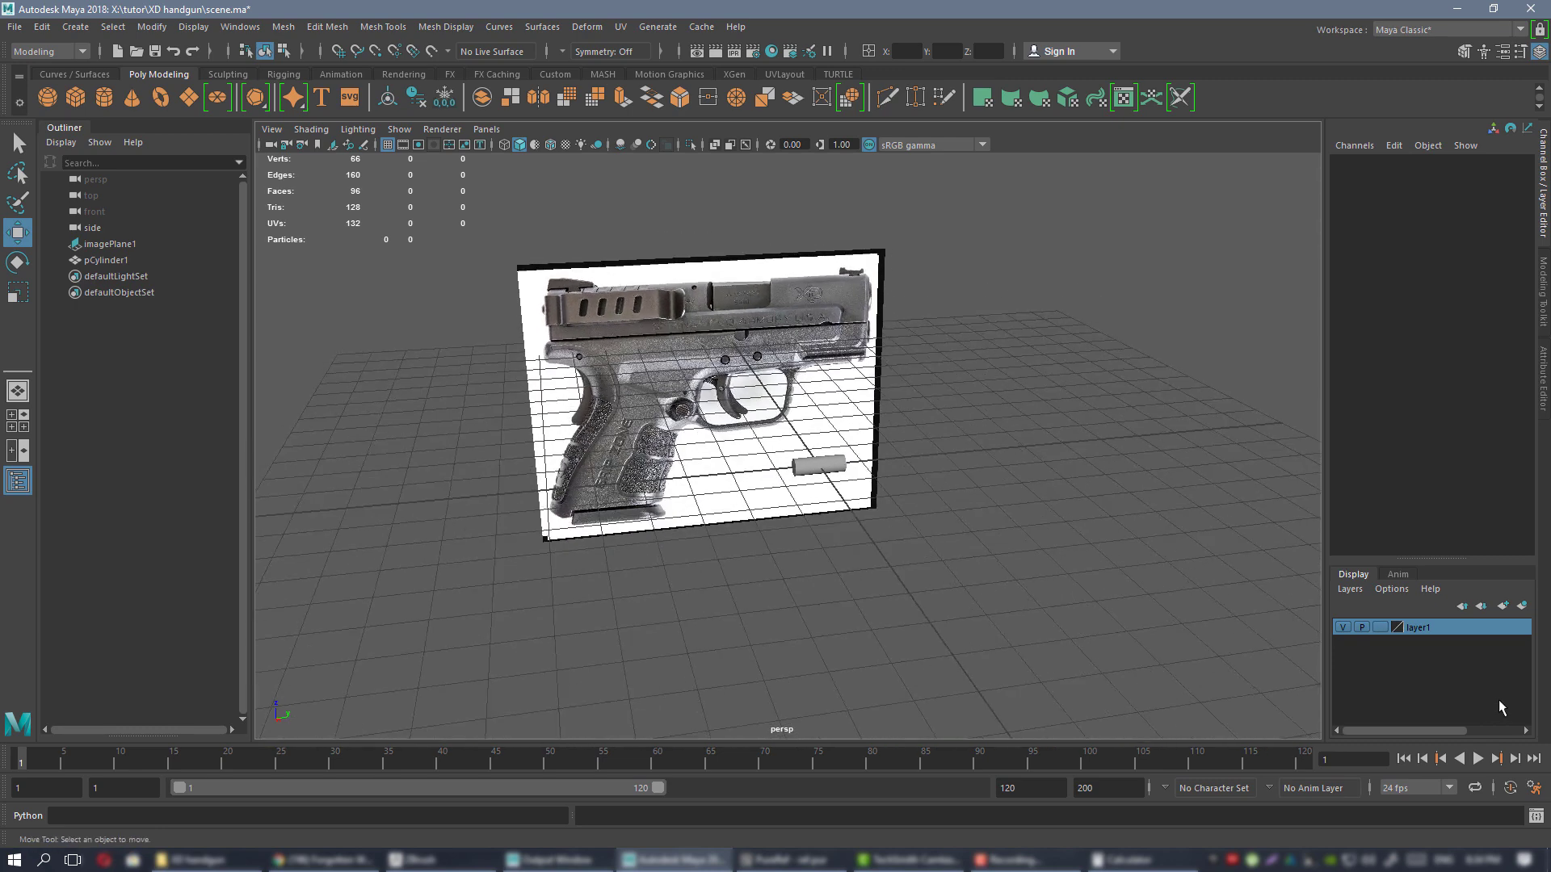
- Examine the cylinder's size against the pistol's ejection port, slide and frame in the side view
middle_click_drag(785, 434, 815, 453, "alt")
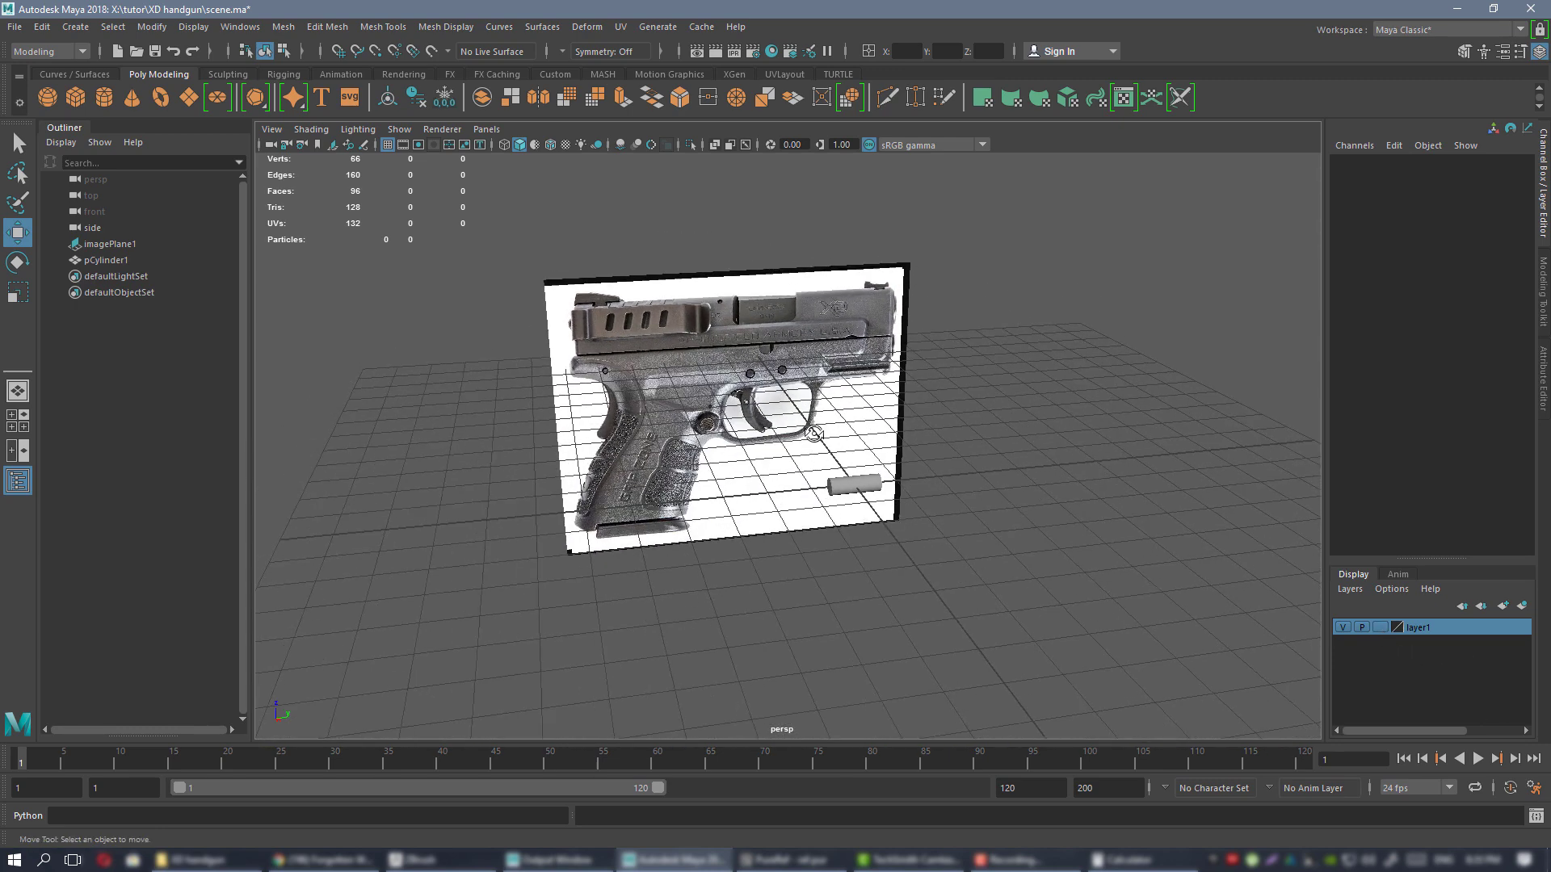
left_click_drag(844, 392, 816, 376, "alt")
key("space")
key("space")
right_click_drag(881, 440, 974, 498, "alt")
left_click(777, 327)
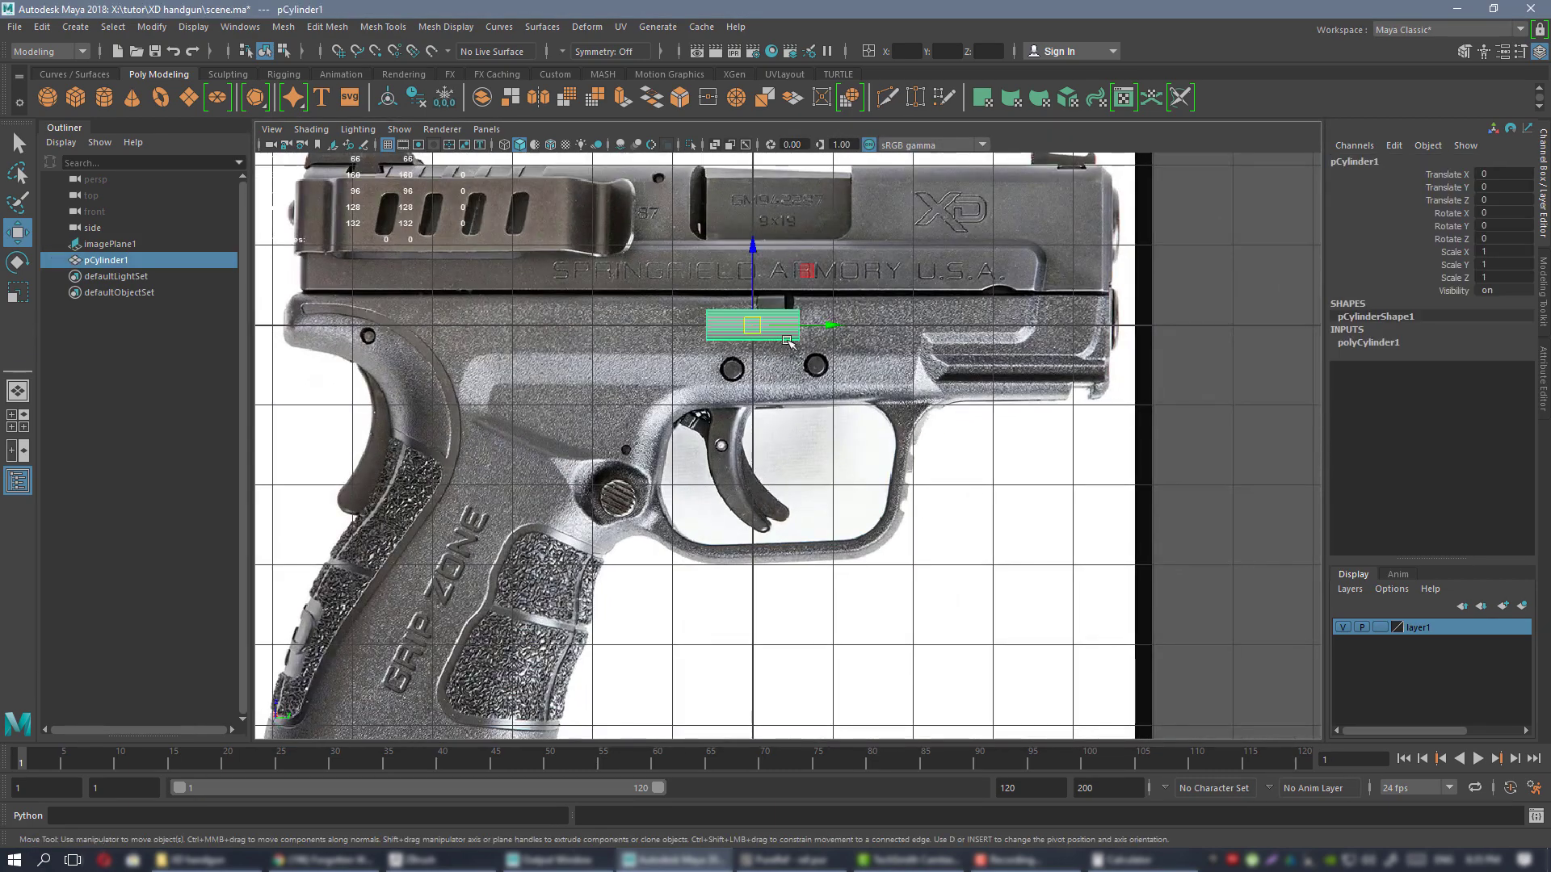
key("f")
right_click_drag(942, 418, 782, 334, "alt")
middle_click_drag(1004, 446, 1030, 375, "alt")
middle_click_drag(934, 268, 935, 341, "alt")
left_click(904, 287)
right_click_drag(945, 384, 913, 367, "alt")
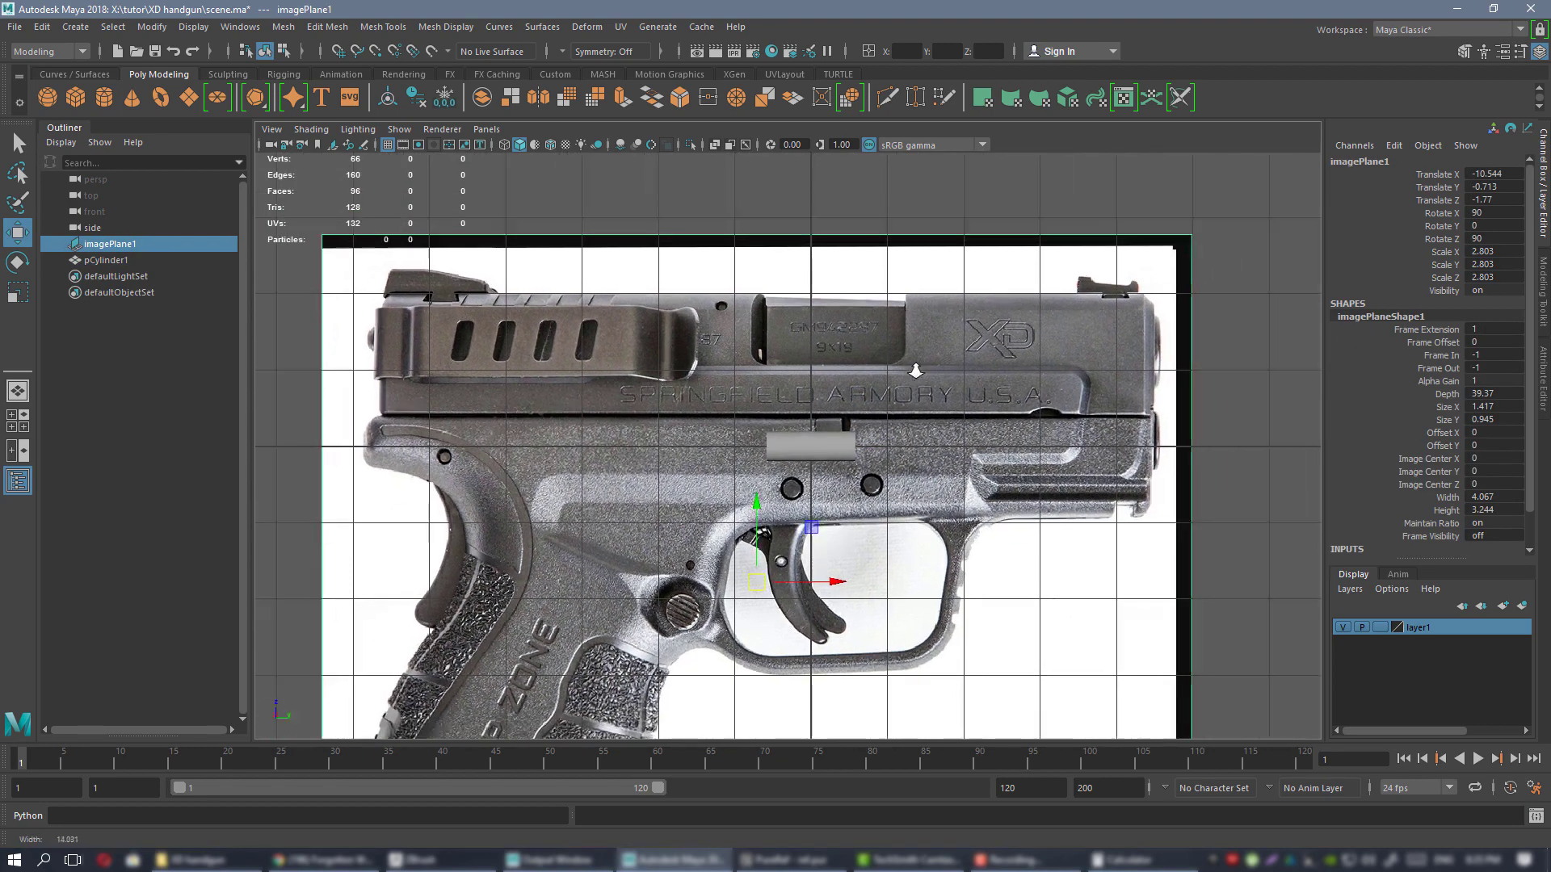
middle_click_drag(942, 389, 953, 303, "alt")
right_click_drag(953, 302, 888, 356, "alt")
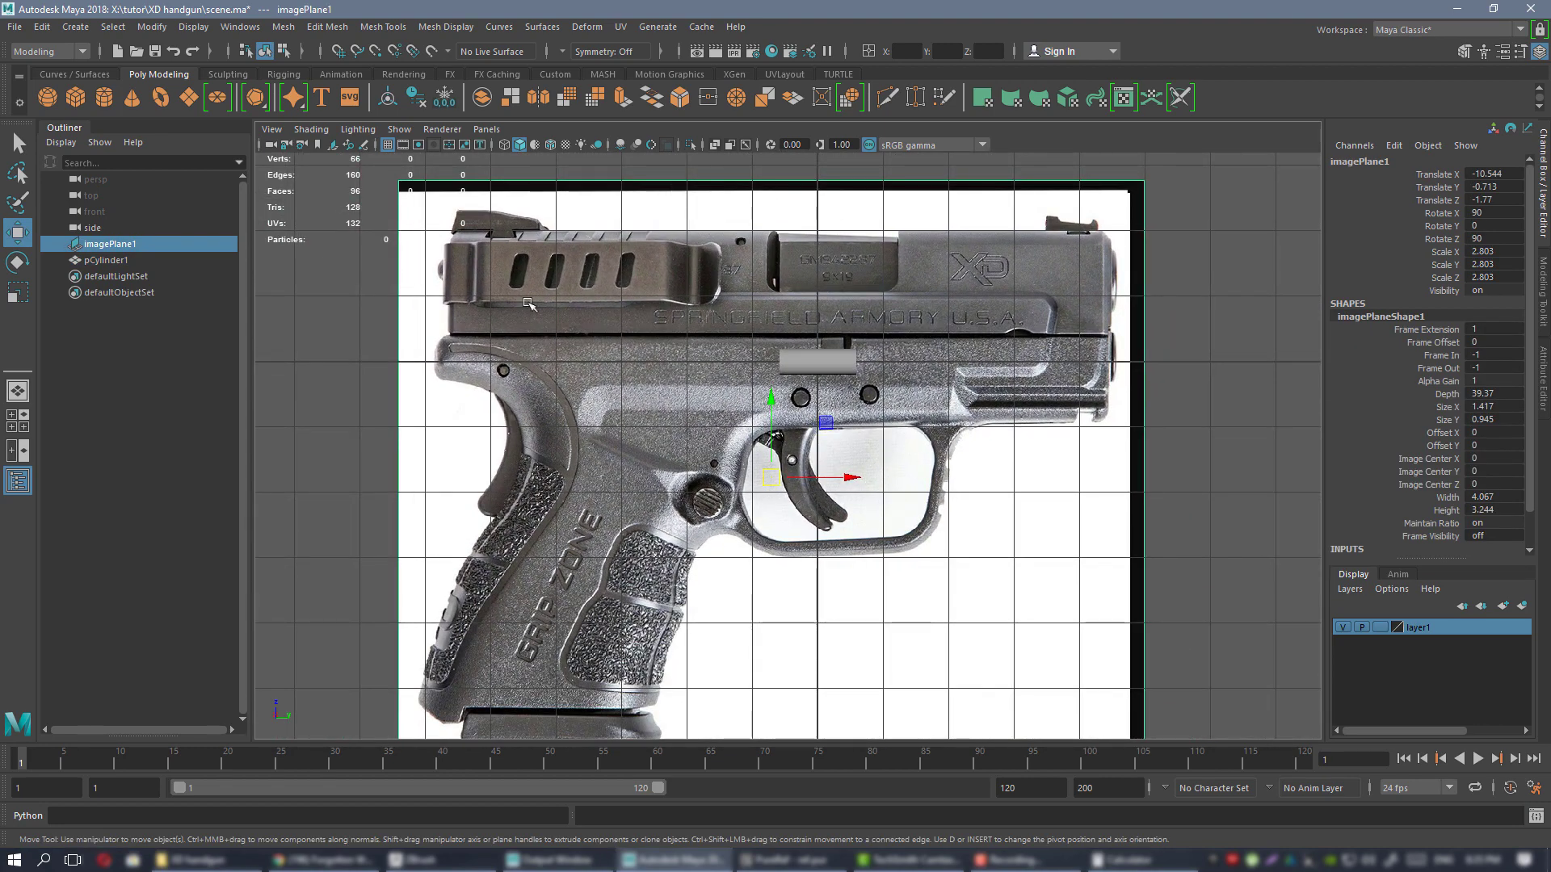
middle_click_drag(881, 353, 818, 417, "alt")
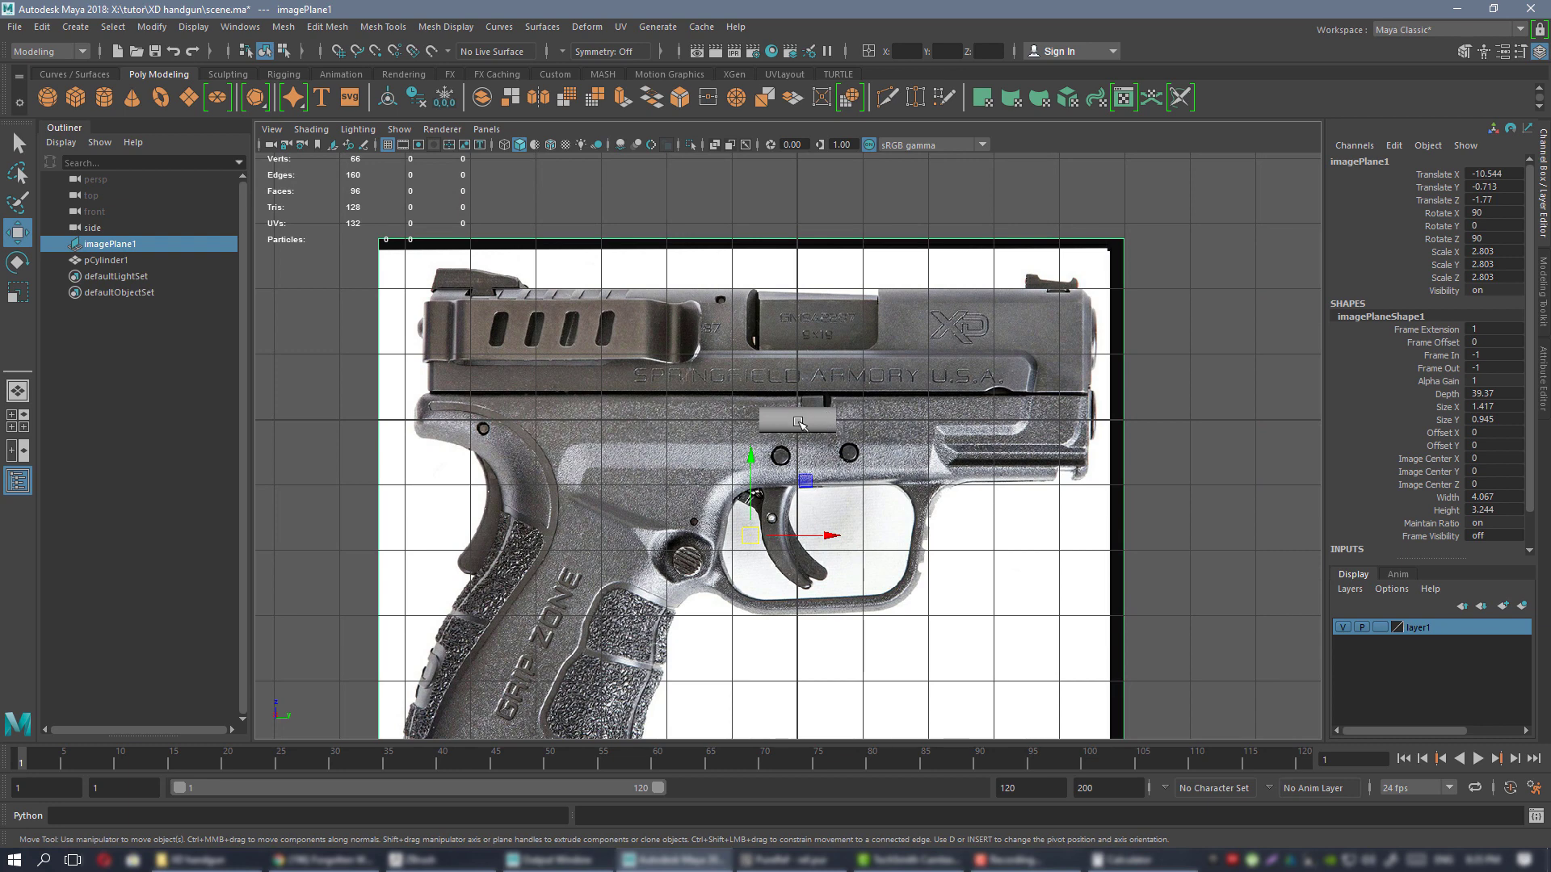
- Hide layer1 with the reference image and frame the cylinder in the side view
left_click(1341, 626)
scroll(1084, 554, "up", 3)
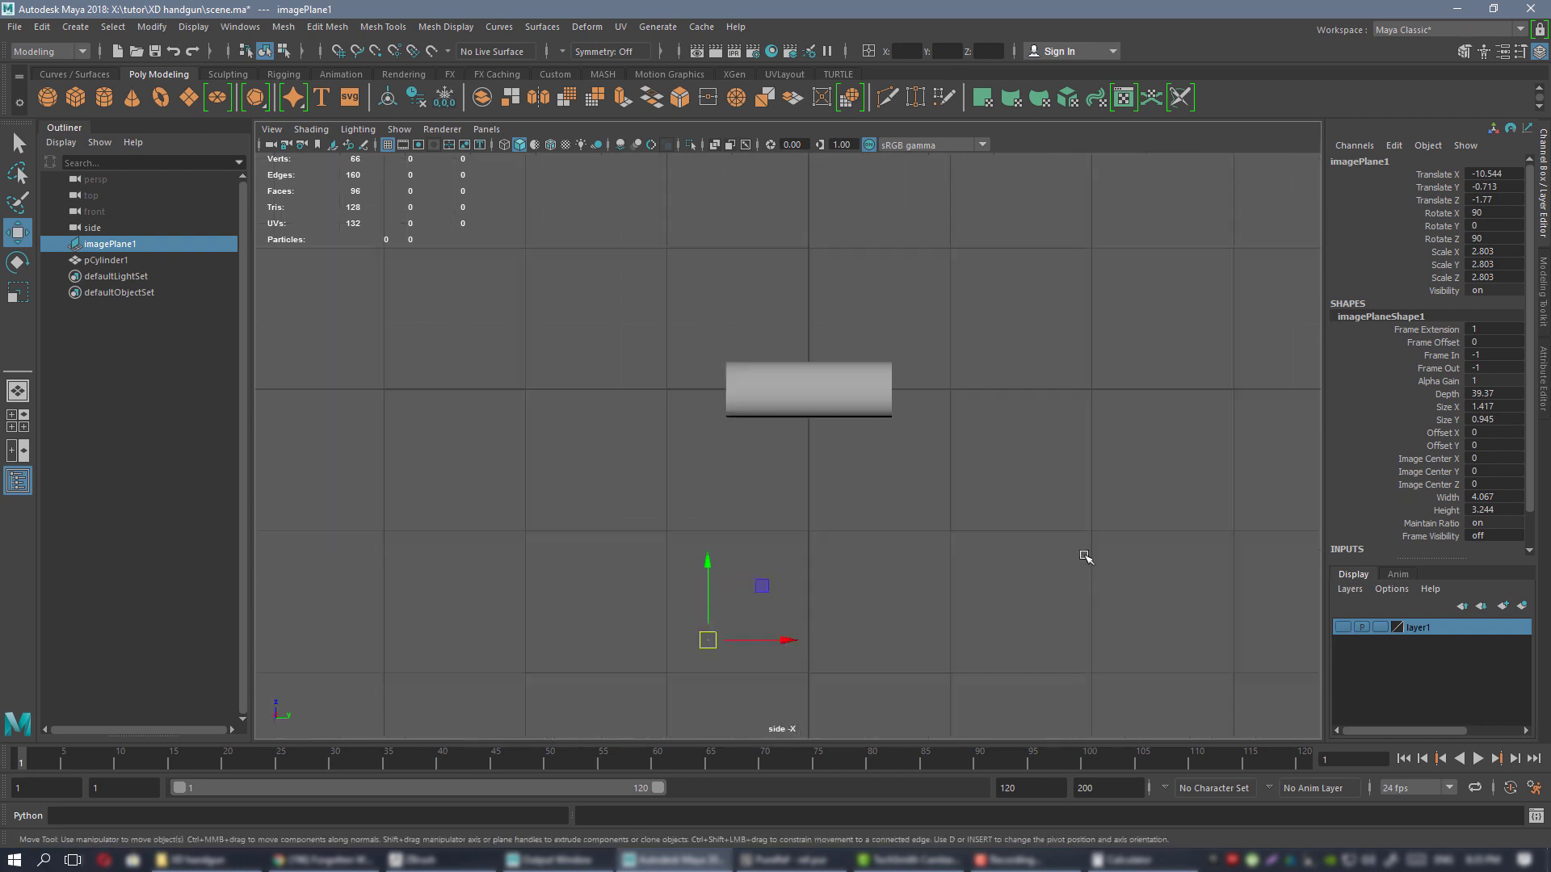
left_click(788, 349)
key("f")
mouse_move(1016, 465)
right_mouse_down("alt")
mouse_move(948, 415)
mouse_move(1024, 469)
right_mouse_up("alt")
middle_click_drag(1040, 491, 1025, 495, "alt")
middle_click_drag(937, 398, 966, 453, "alt")
right_click_drag(986, 461, 1033, 488, "alt")
middle_click_drag(943, 446, 877, 404, "alt")
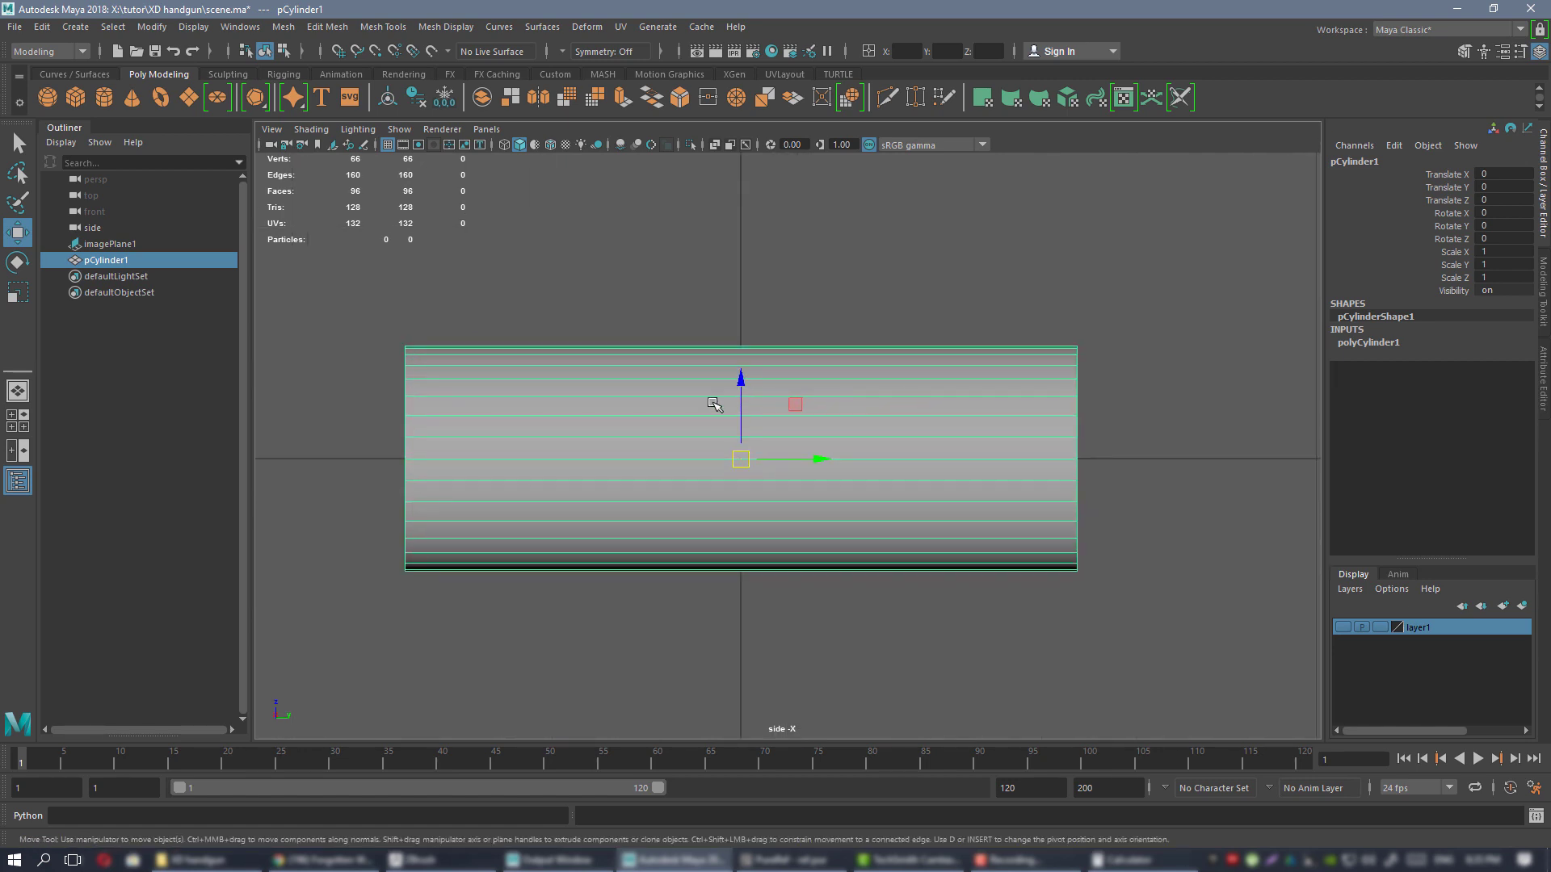
right_click_drag(845, 419, 995, 505, "alt")
middle_click_drag(825, 382, 842, 411, "alt")
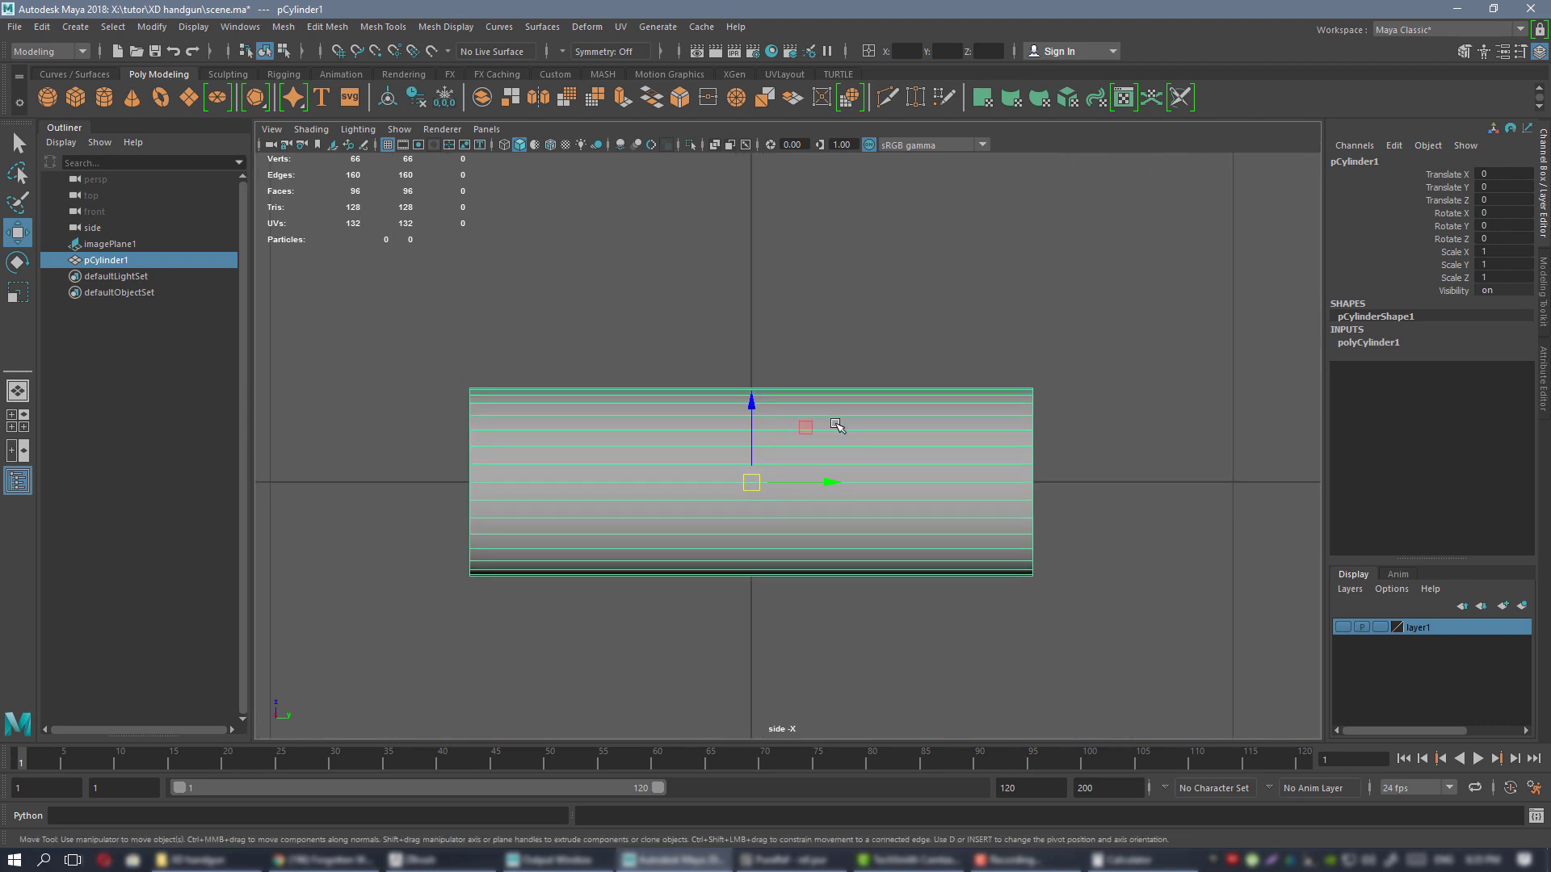
middle_click_drag(836, 425, 831, 423, "alt")
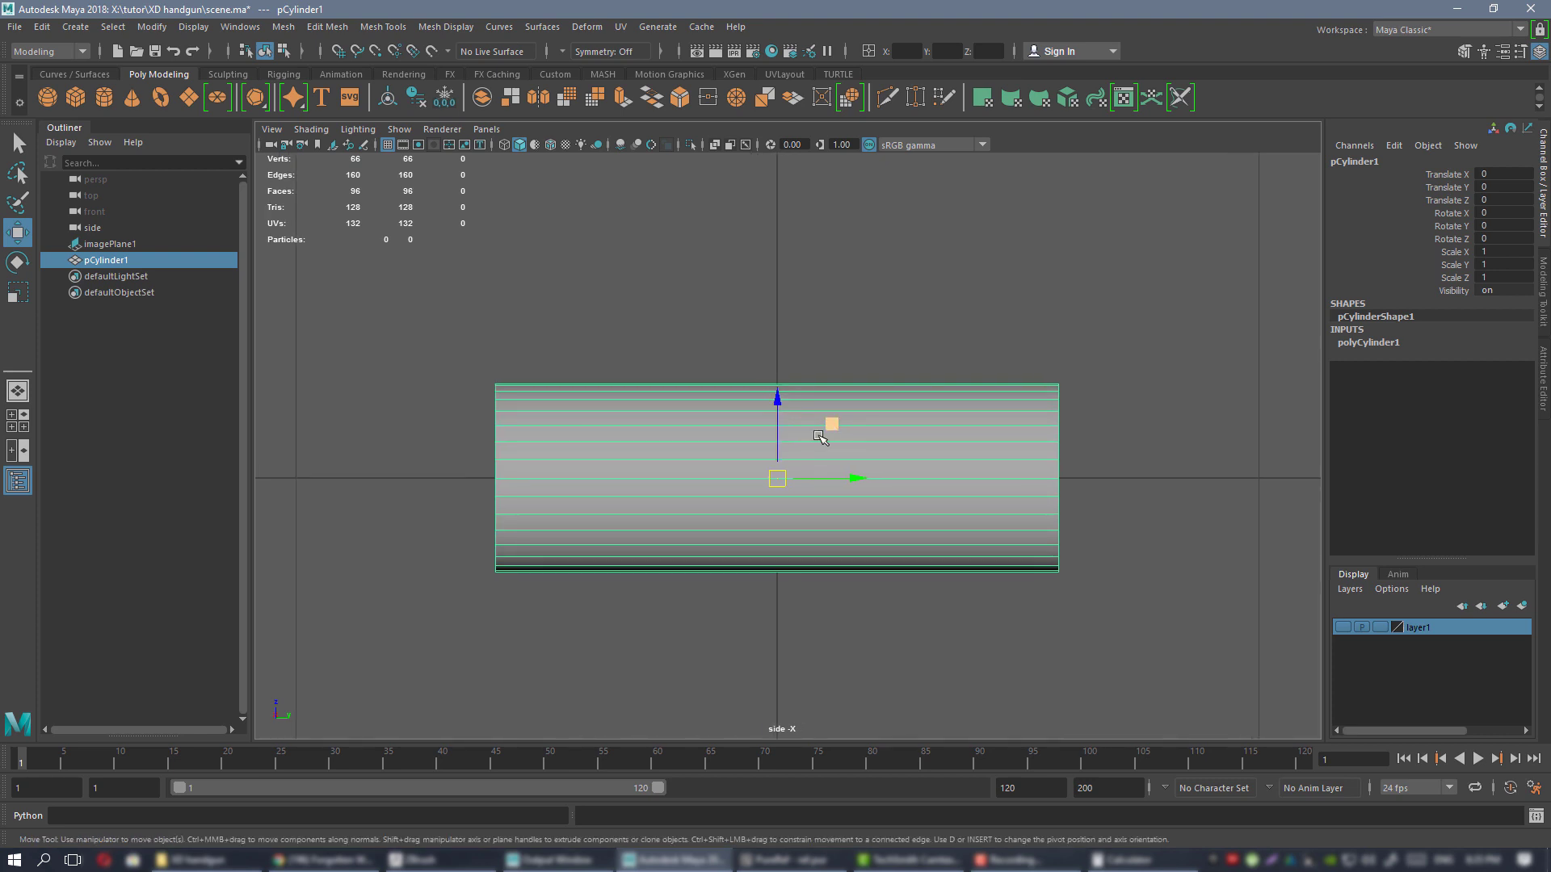
middle_click_drag(983, 409, 903, 425, "alt")
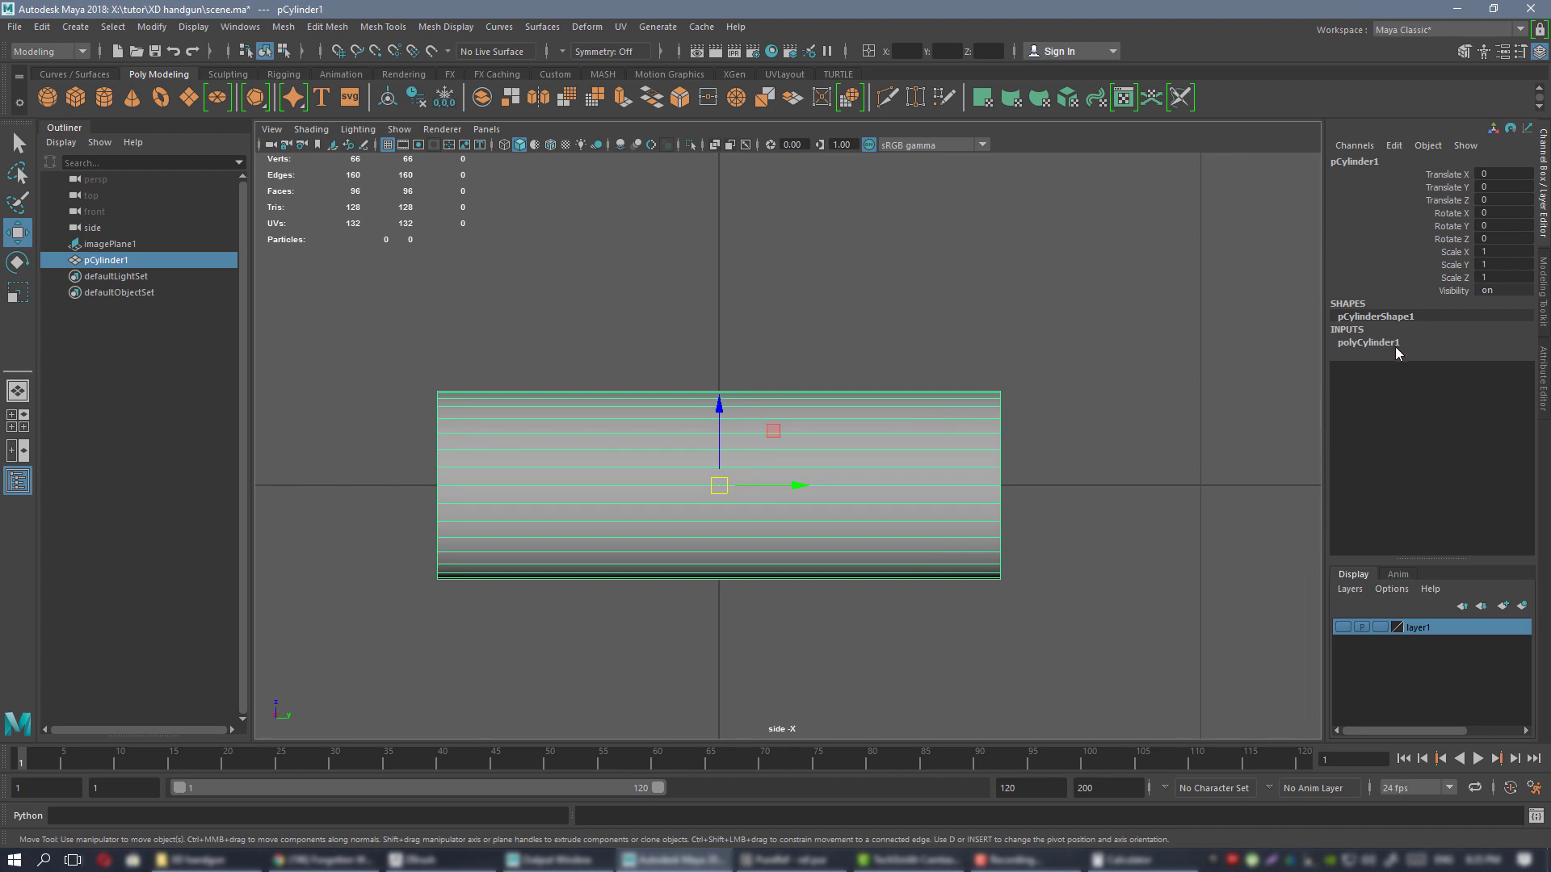
- Review the radius and height in the cylinder's polyCylinder1 construction settings
left_click(1381, 344)
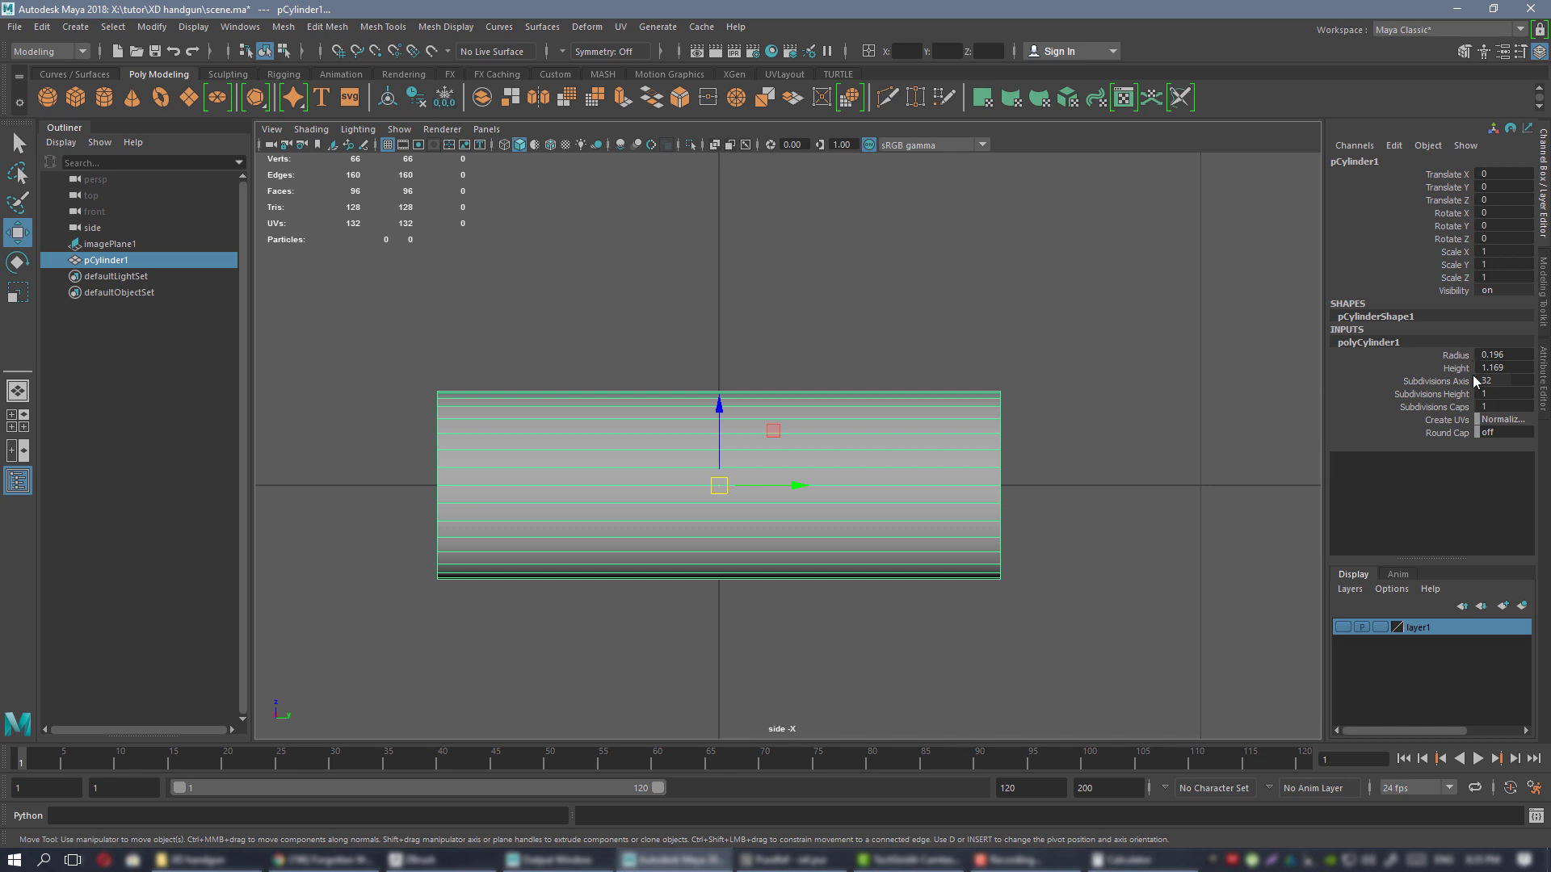
middle_click_drag(824, 342, 863, 342, "alt")
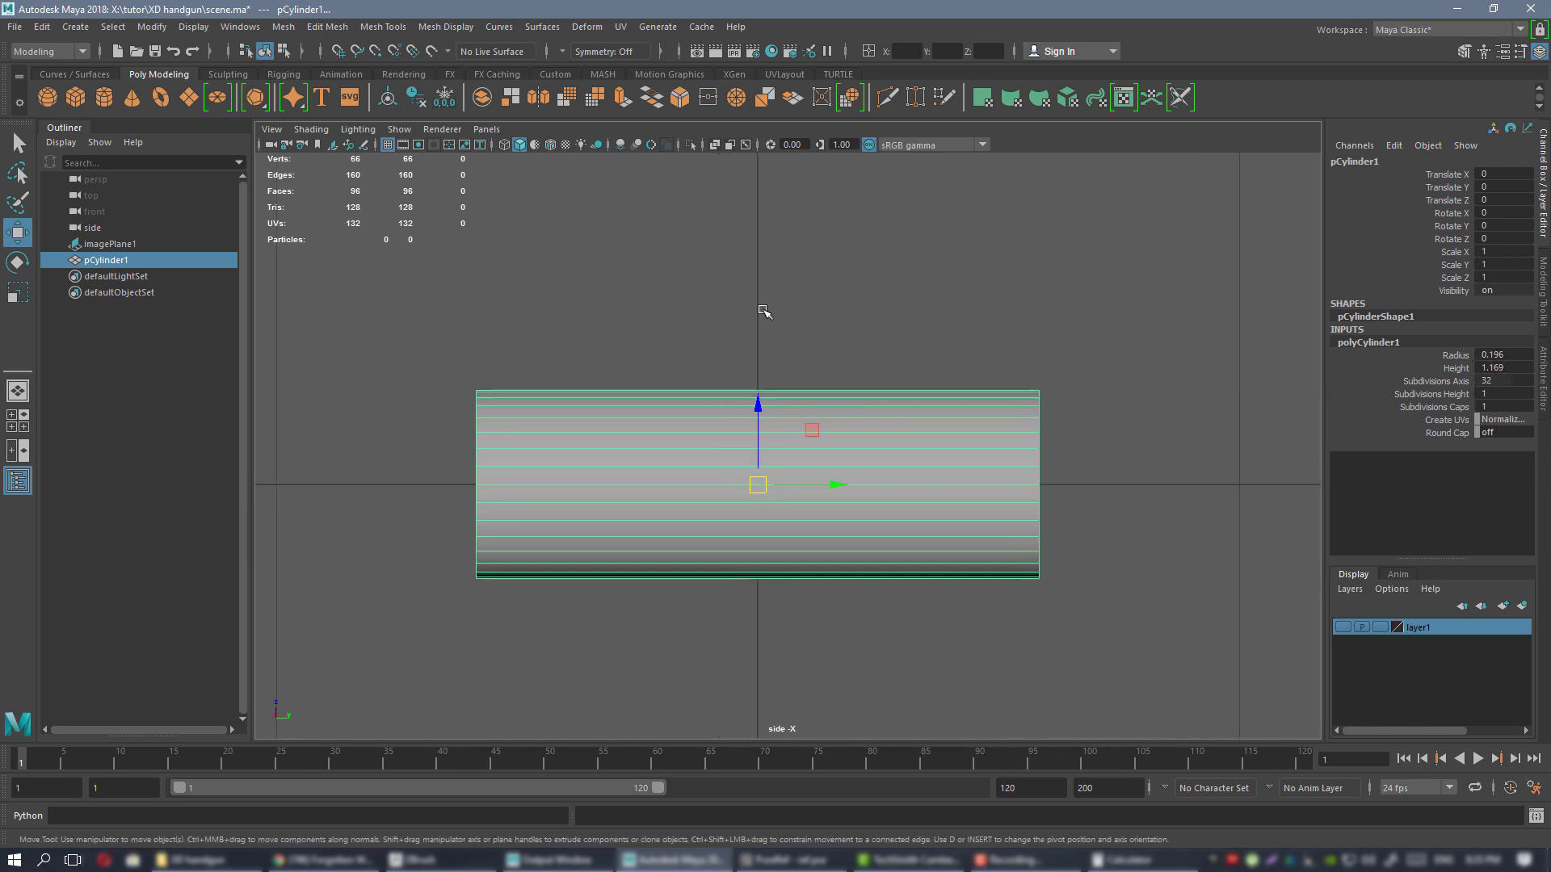
left_click(762, 311)
- Create one copy of the cylinder with Duplicate Special, with Duplicate input graph enabled
left_click(761, 512)
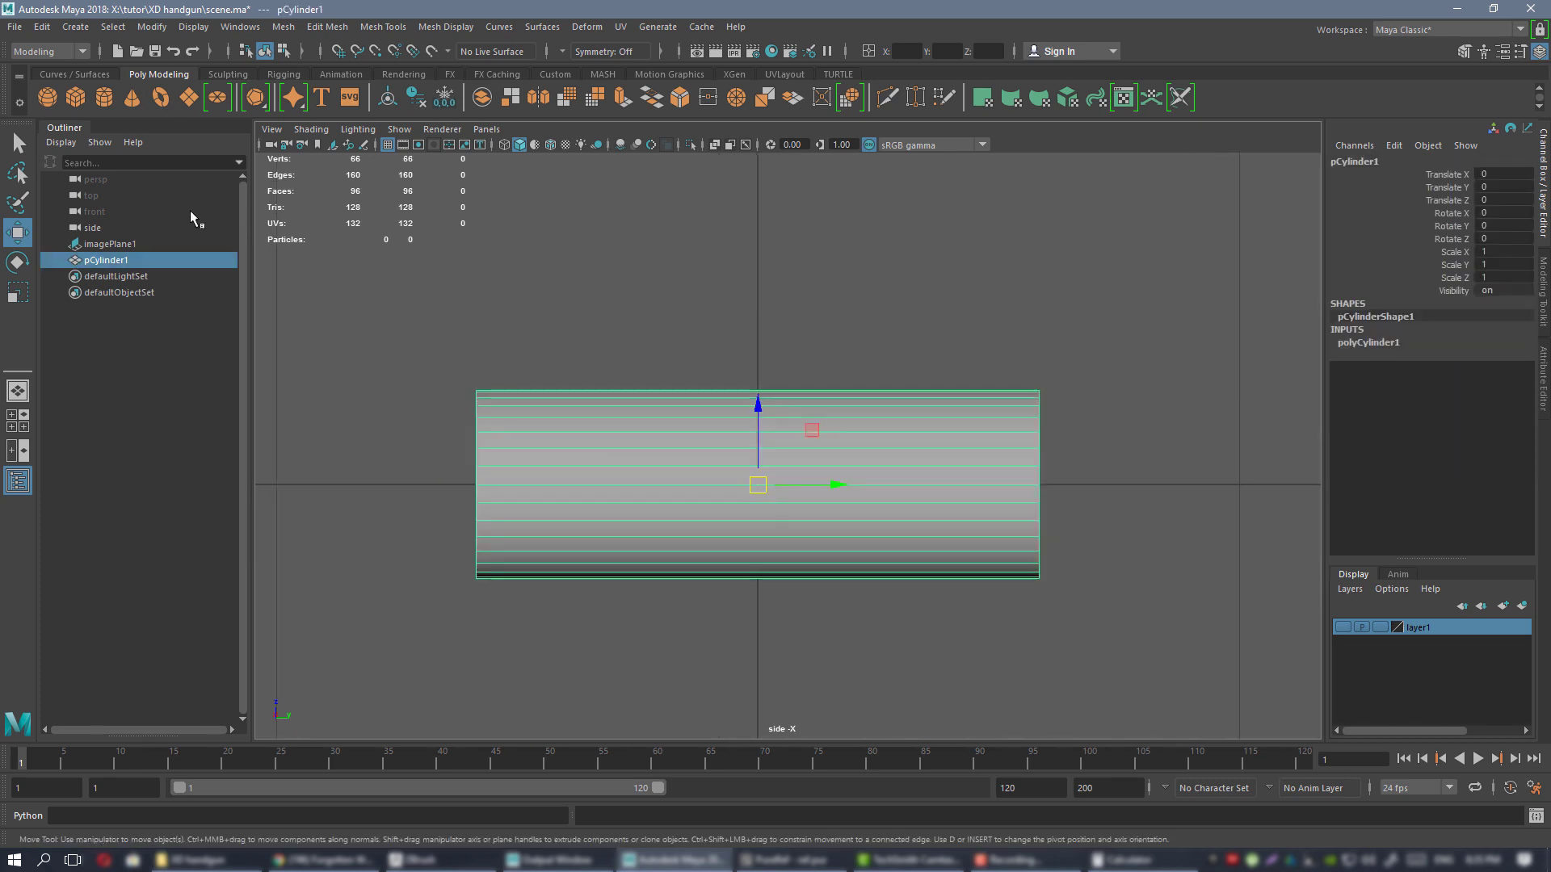
left_click(41, 27)
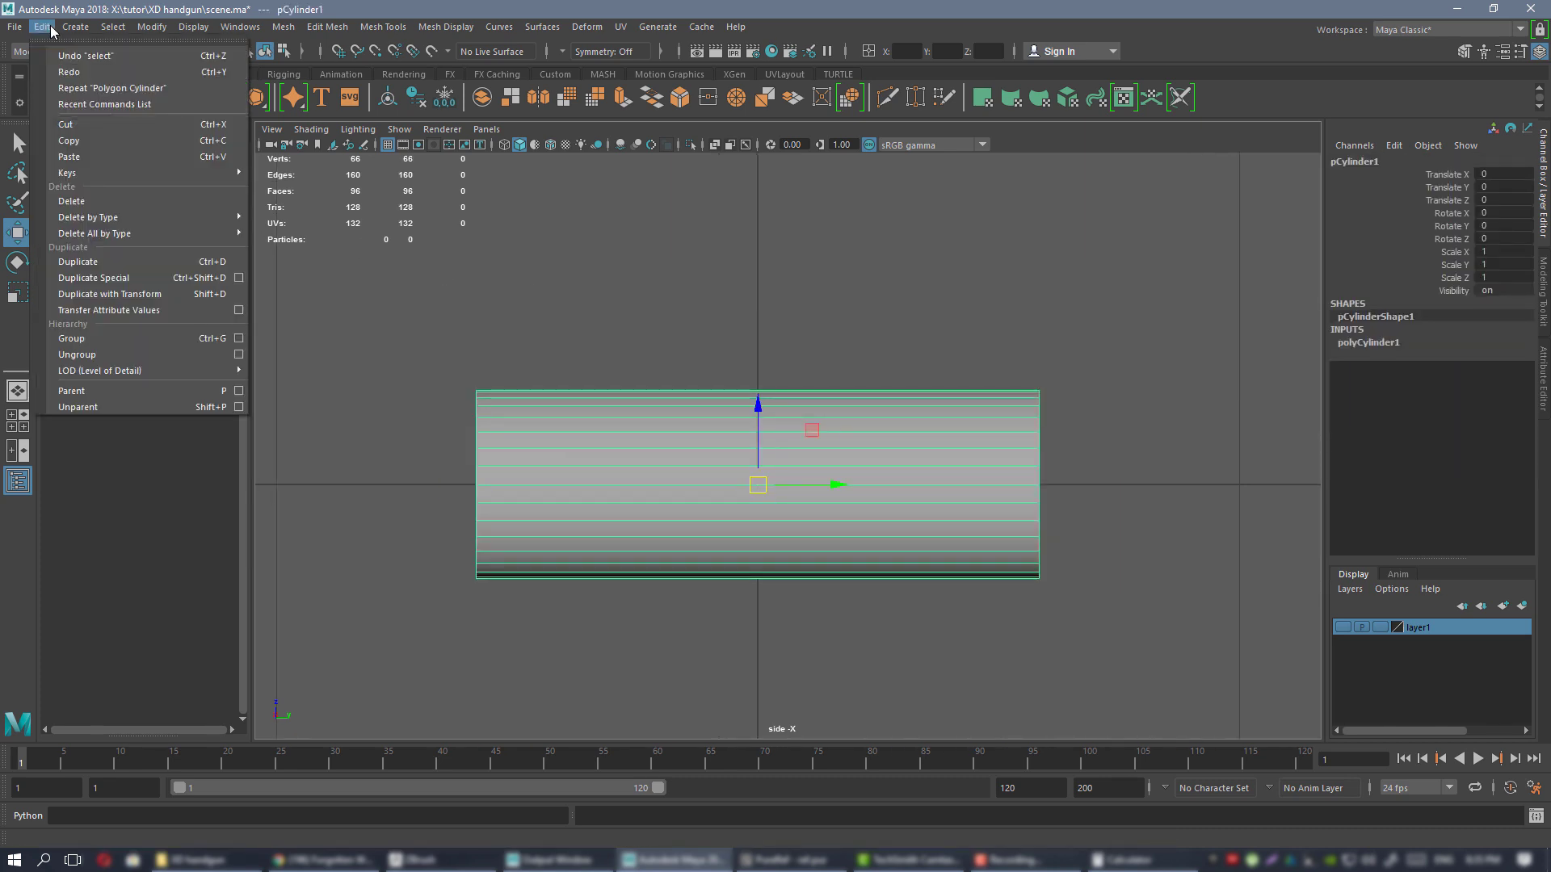
left_click(238, 277)
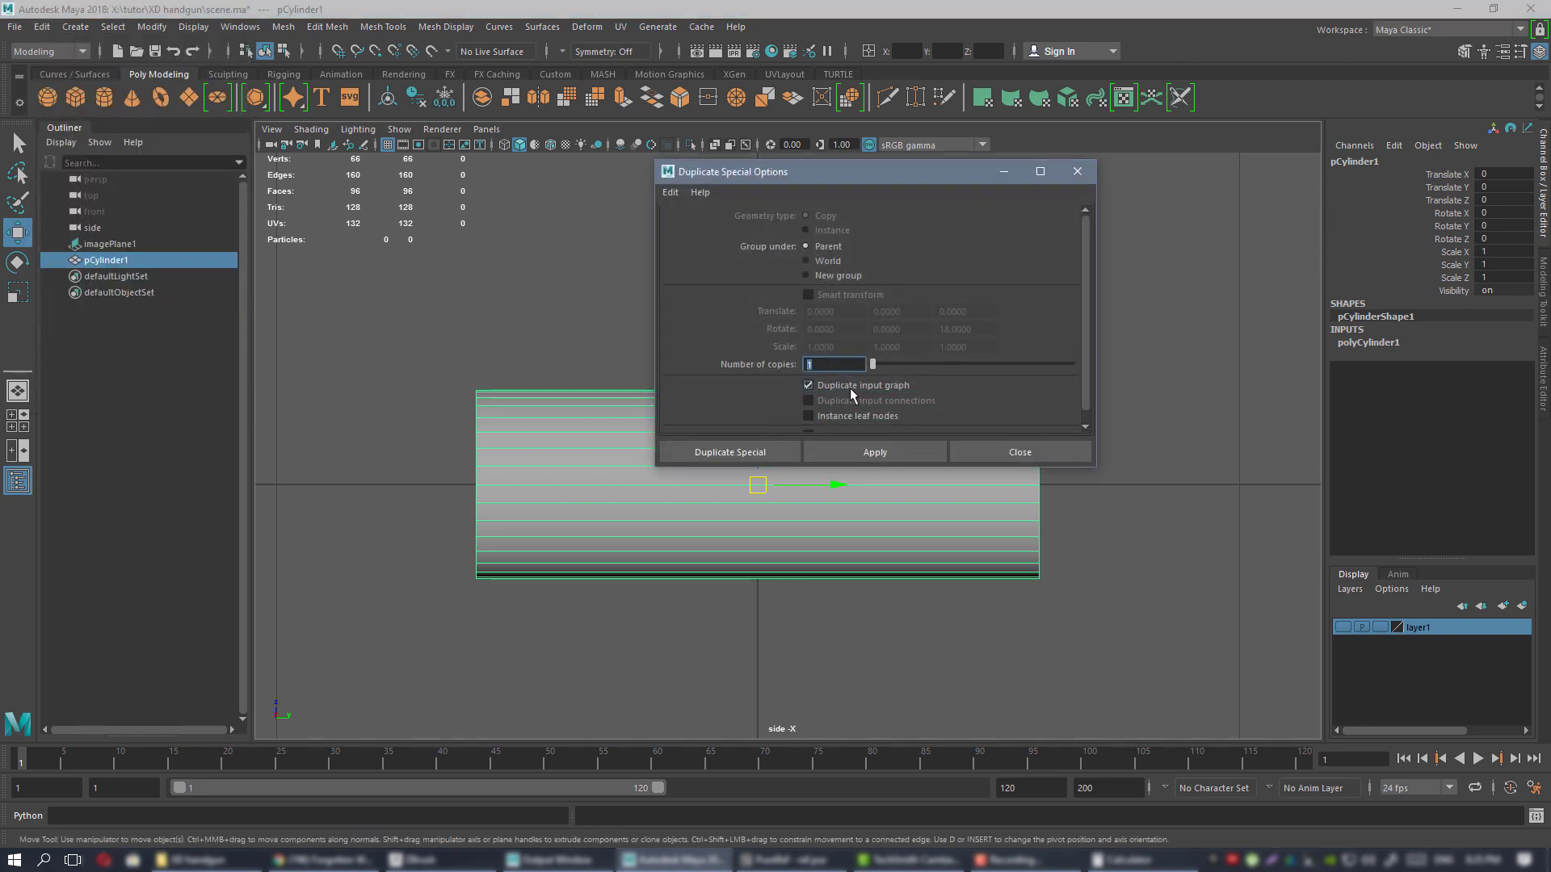
left_click(866, 454)
left_click(1078, 176)
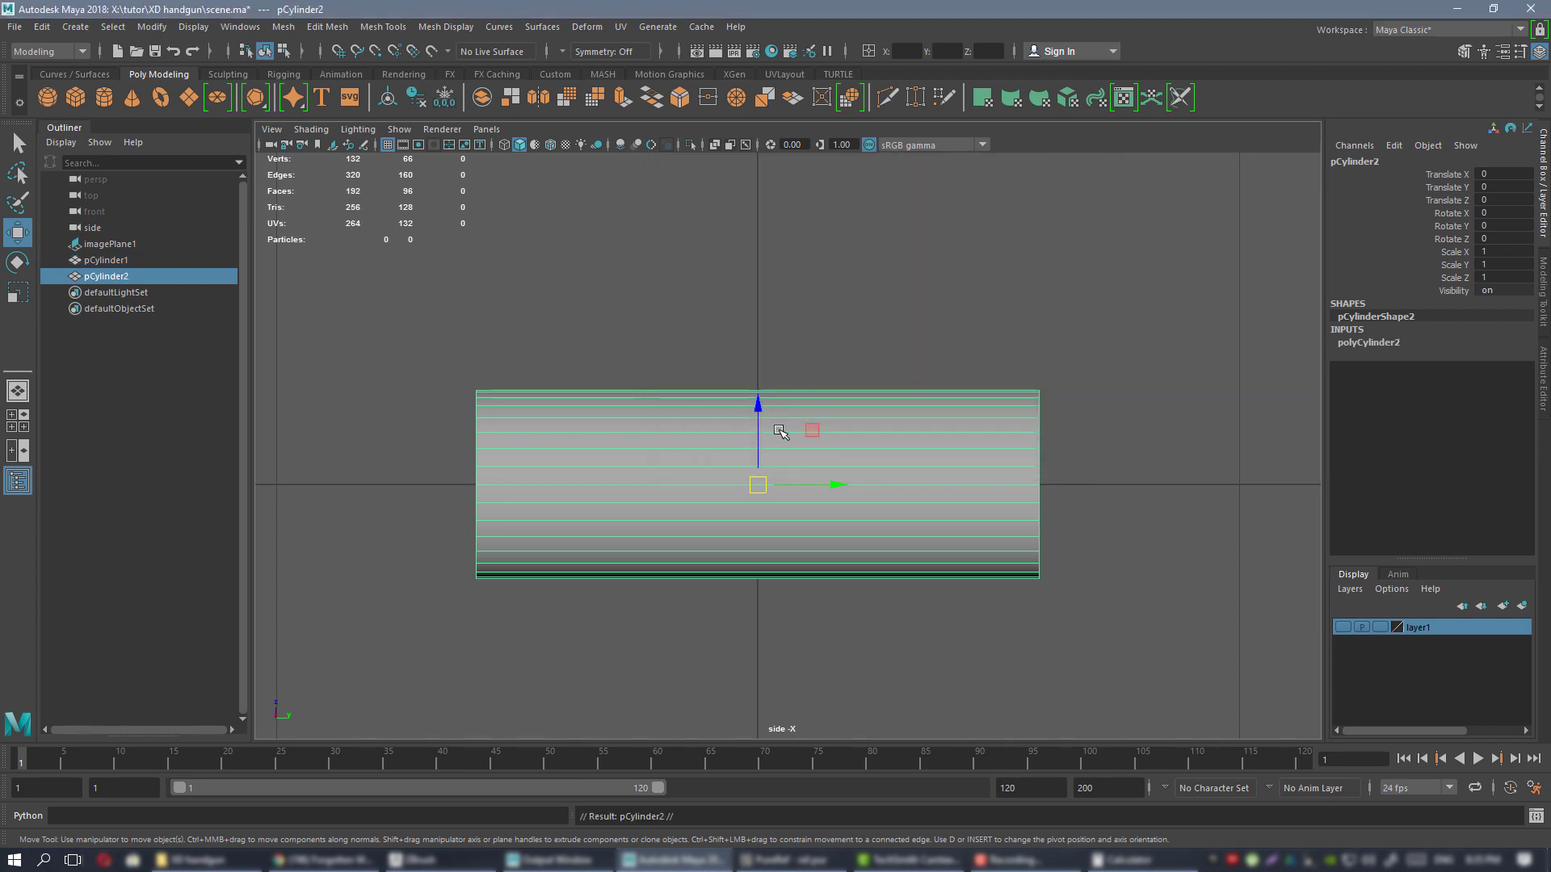
- Move only the duplicate cylinder above the original to Translate Z 0.491 and open its polyCylinder2 construction settings
left_click_drag(750, 423, 740, 242)
key("ctrl+z")
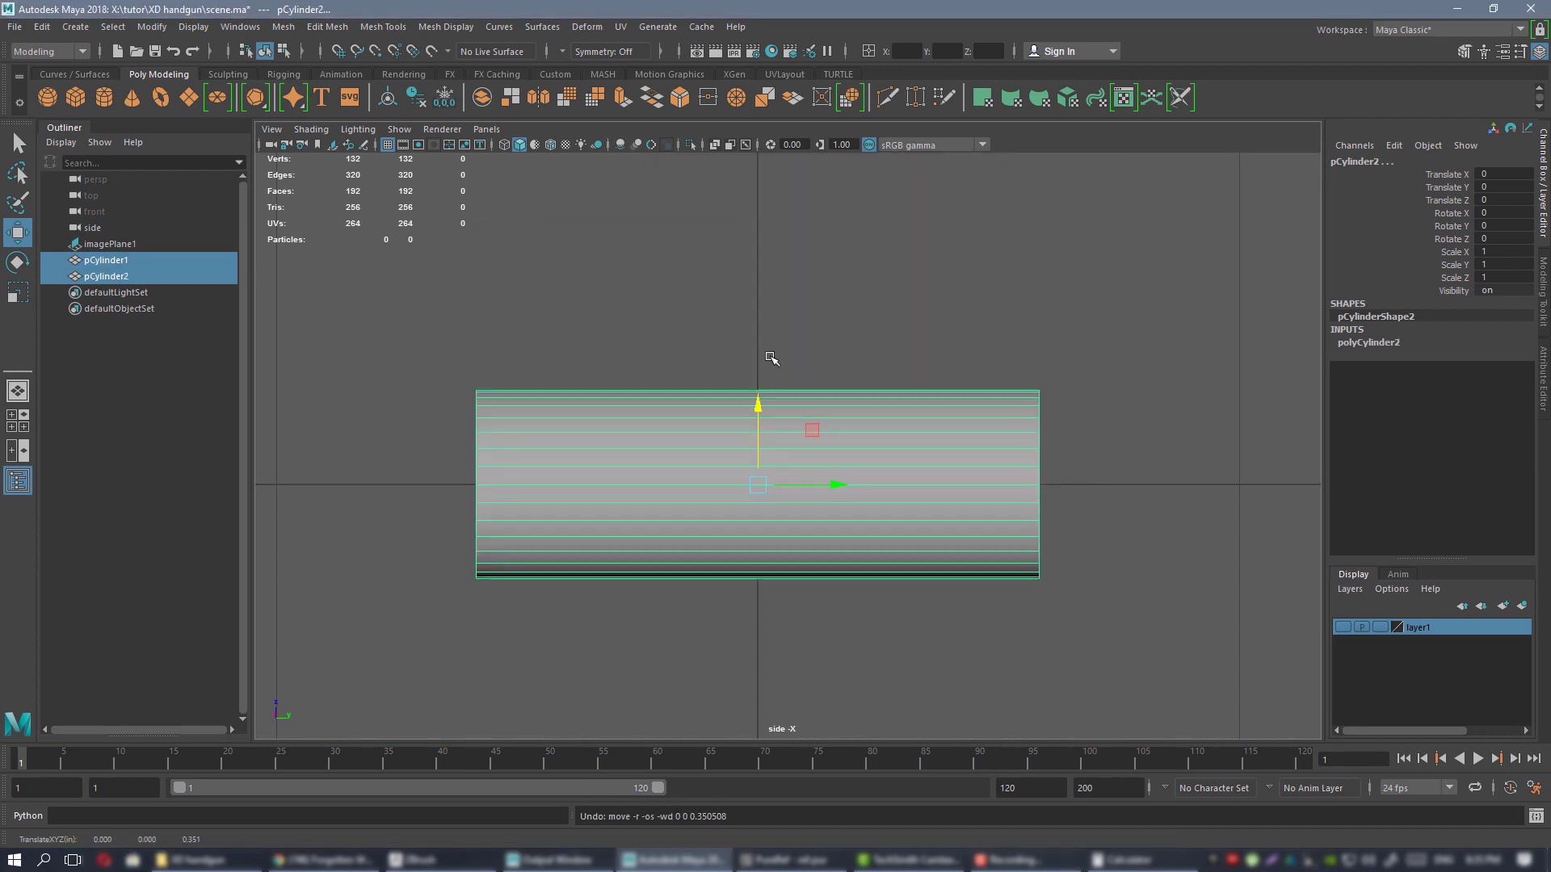
left_click(769, 360)
left_click(758, 409)
left_click_drag(758, 409, 763, 185)
middle_click_drag(1066, 308, 991, 414, "alt")
left_click(1422, 344)
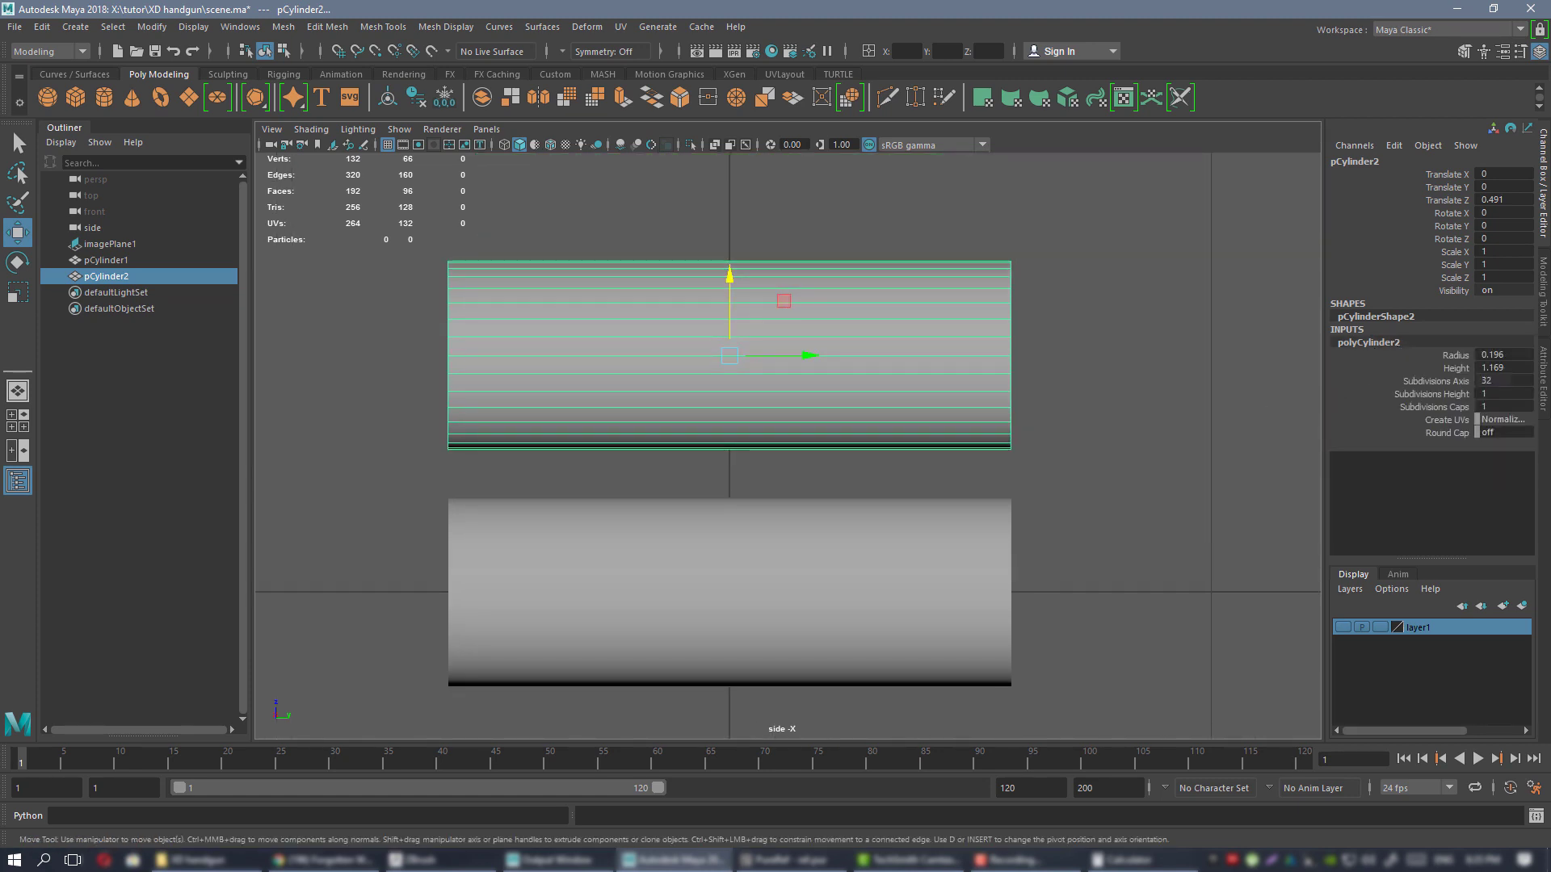
- Check the reference dimensions in PureRef and set the upper cylinder's height to 0.754 in its construction settings
key("alt+Tab")
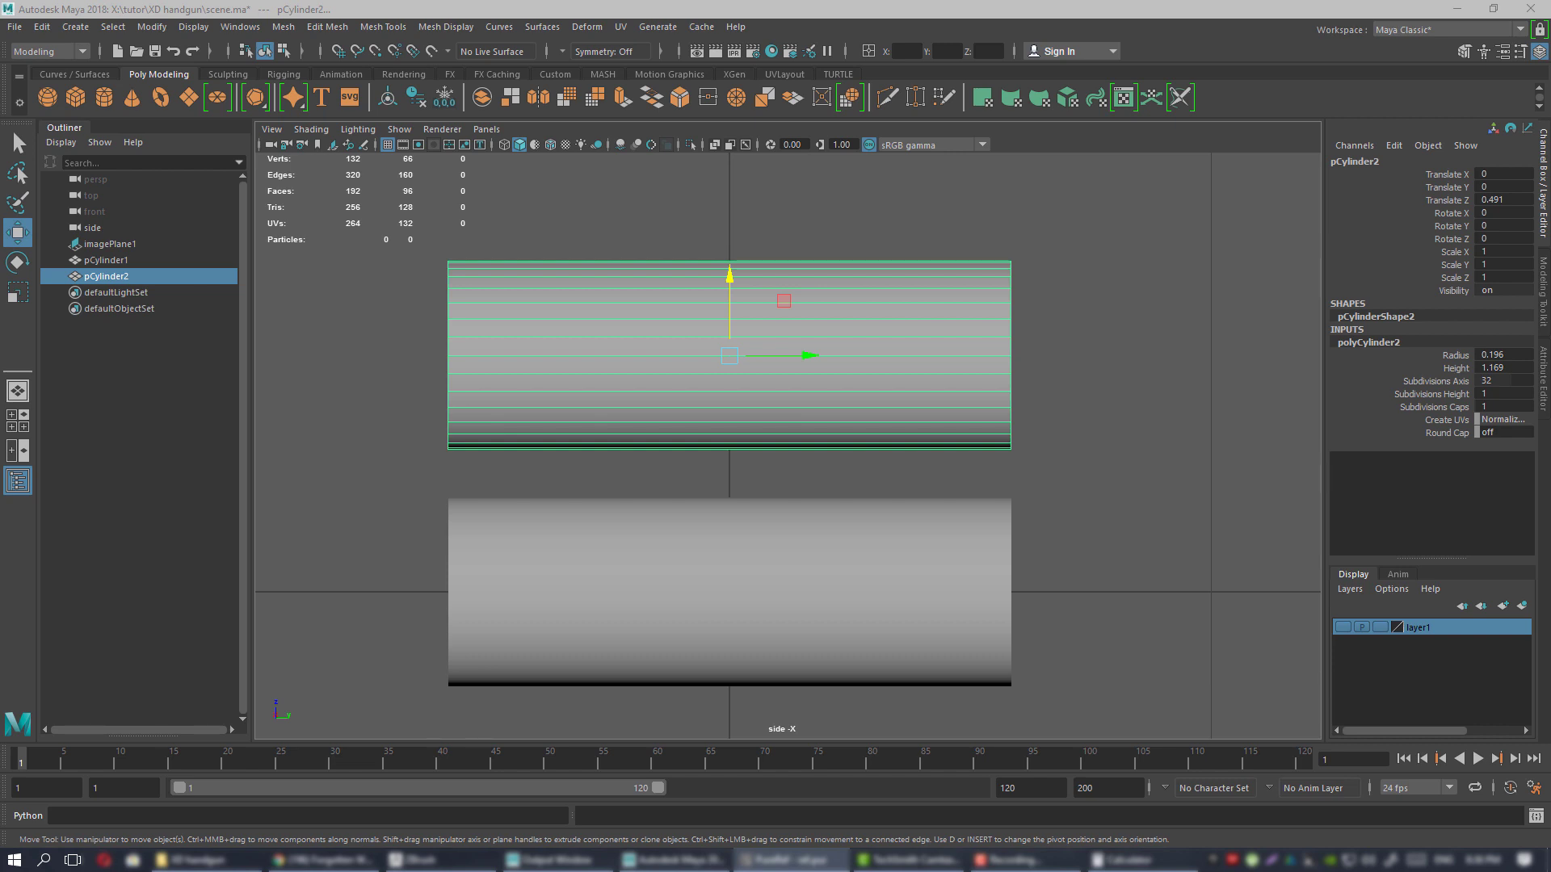
left_click(1502, 368)
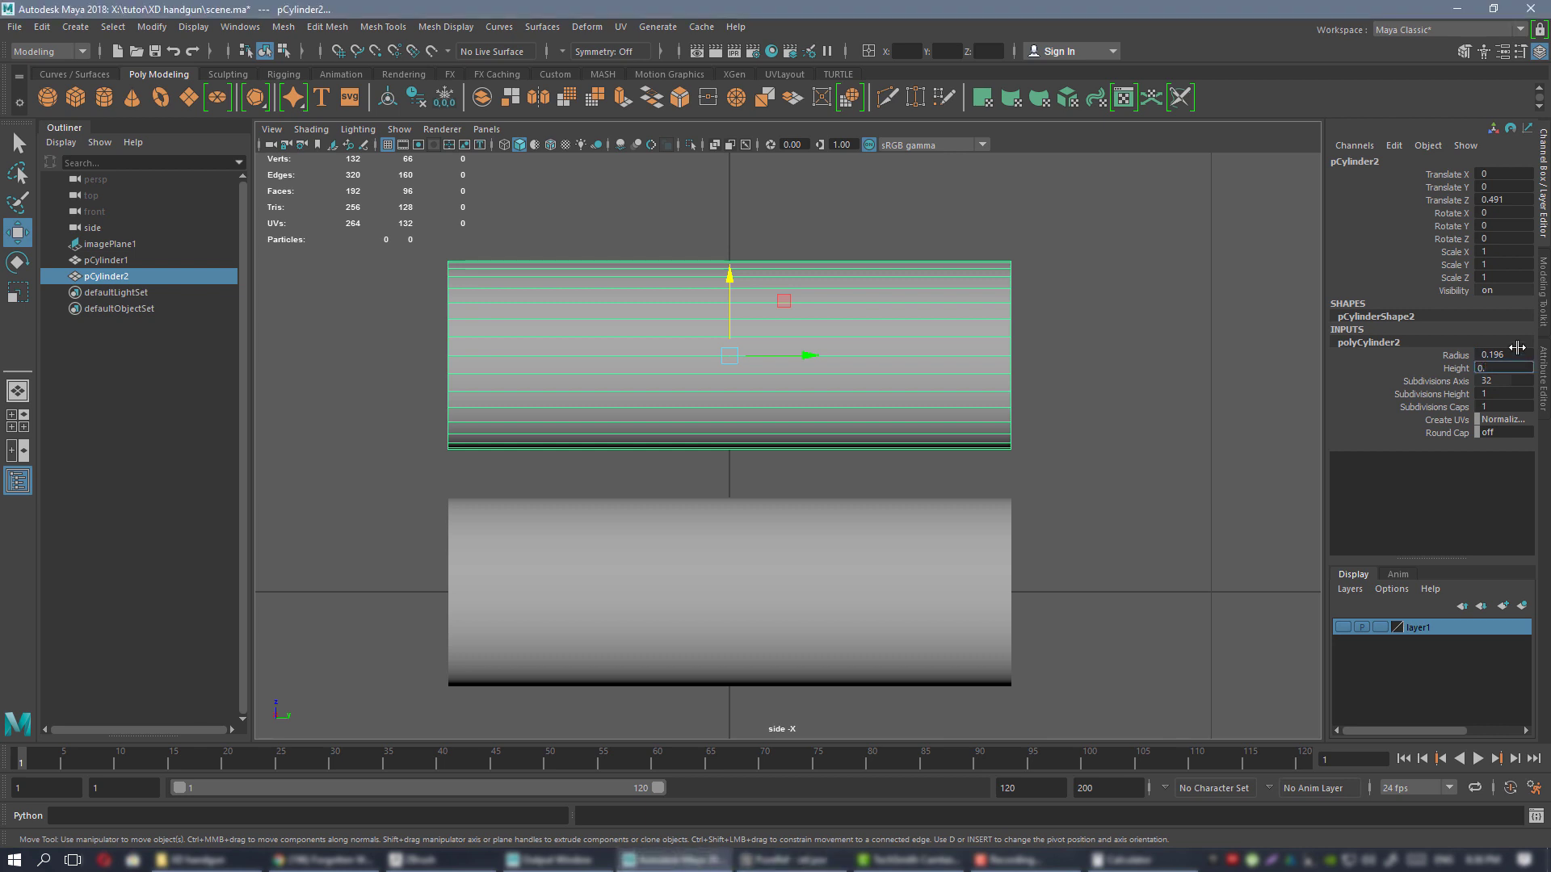
key("Return")
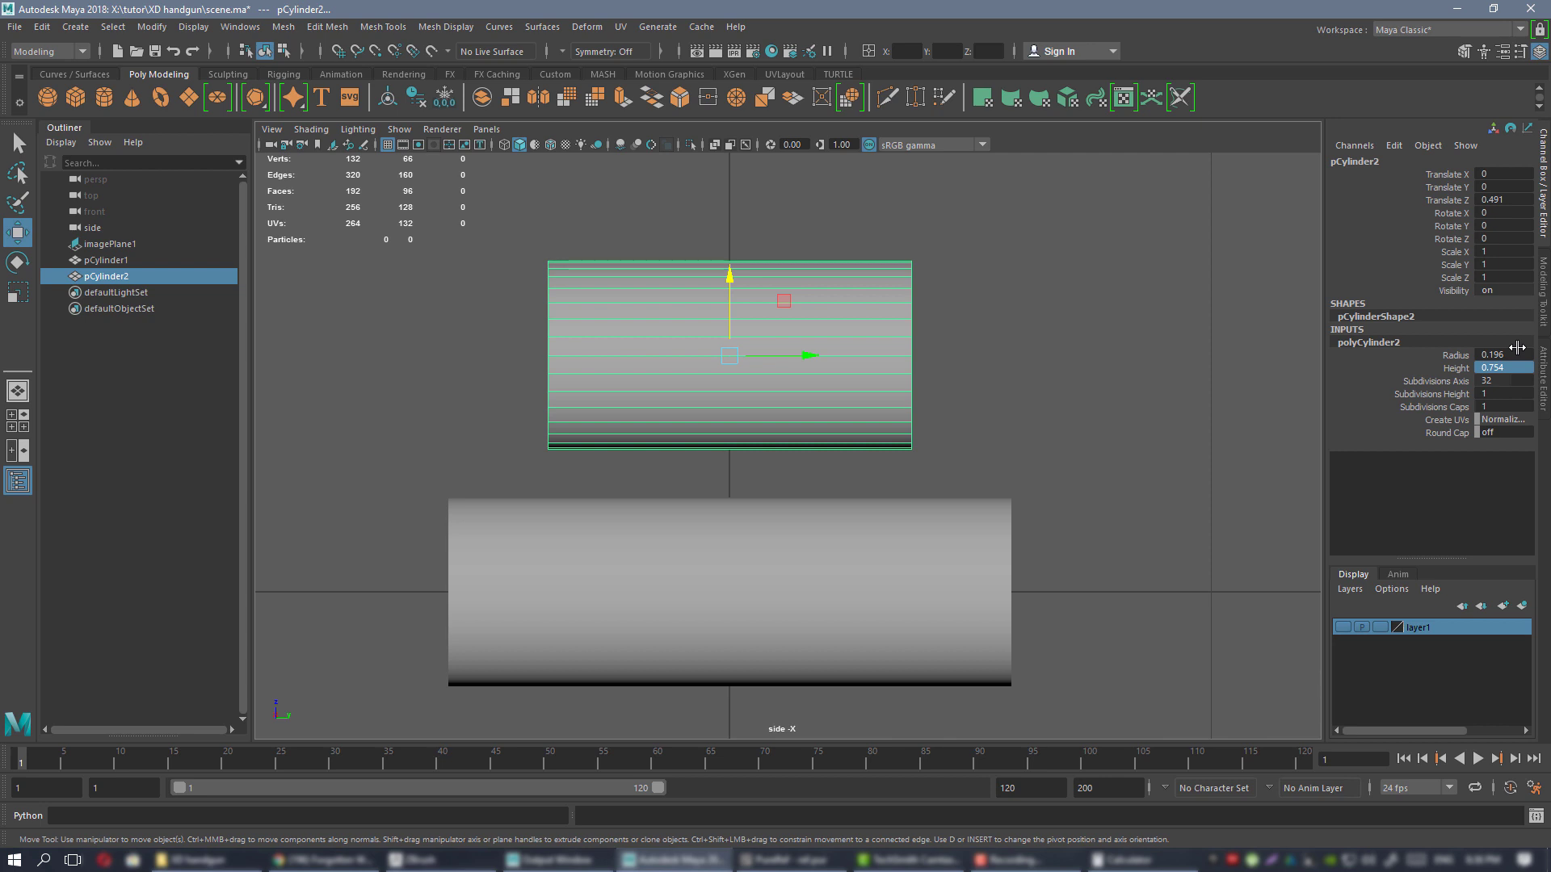
- Move the shortened cylinder down to just above the original and line up their left ends in the side view
scroll(767, 339, "up", 1)
left_click_drag(783, 329, 614, 346)
middle_click_drag(635, 339, 677, 276, "alt")
left_click_drag(717, 329, 722, 328)
middle_click_drag(859, 385, 837, 350, "alt")
- Select the full-length lower cylinder and frame the area around the upper cylinder's right end
left_click(867, 510)
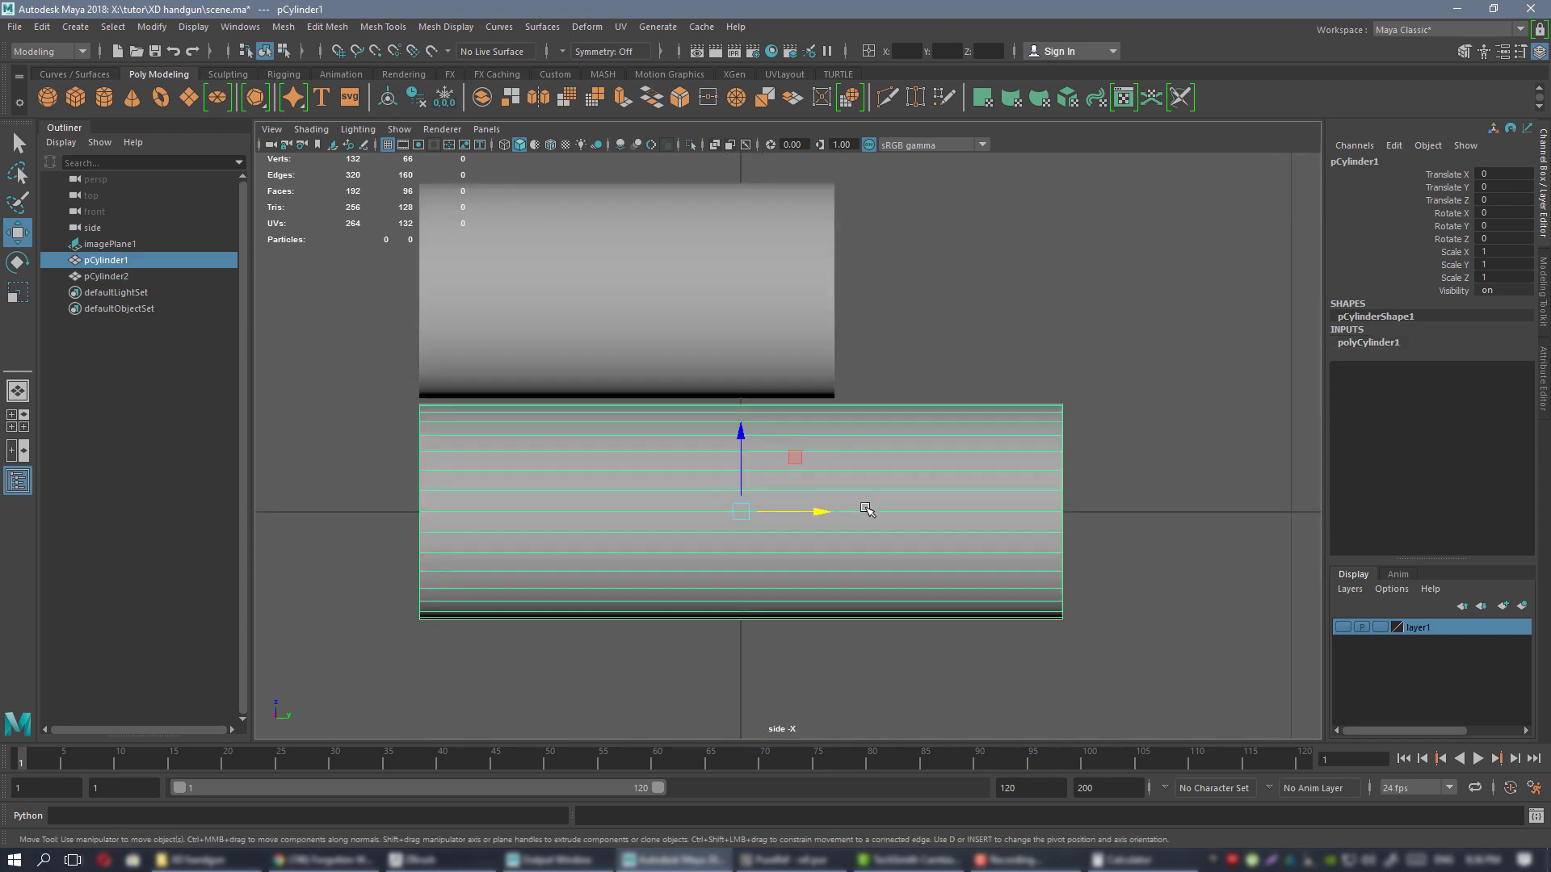
right_click_drag(867, 509, 1018, 566, "alt")
middle_click_drag(894, 450, 956, 415, "alt")
right_click_drag(955, 415, 942, 363, "alt")
middle_click_drag(929, 408, 878, 407, "alt")
middle_click_drag(687, 398, 673, 418, "alt")
right_click_drag(893, 409, 996, 488, "alt")
middle_click_drag(996, 487, 985, 498, "alt")
key("ctrl+shift+x")
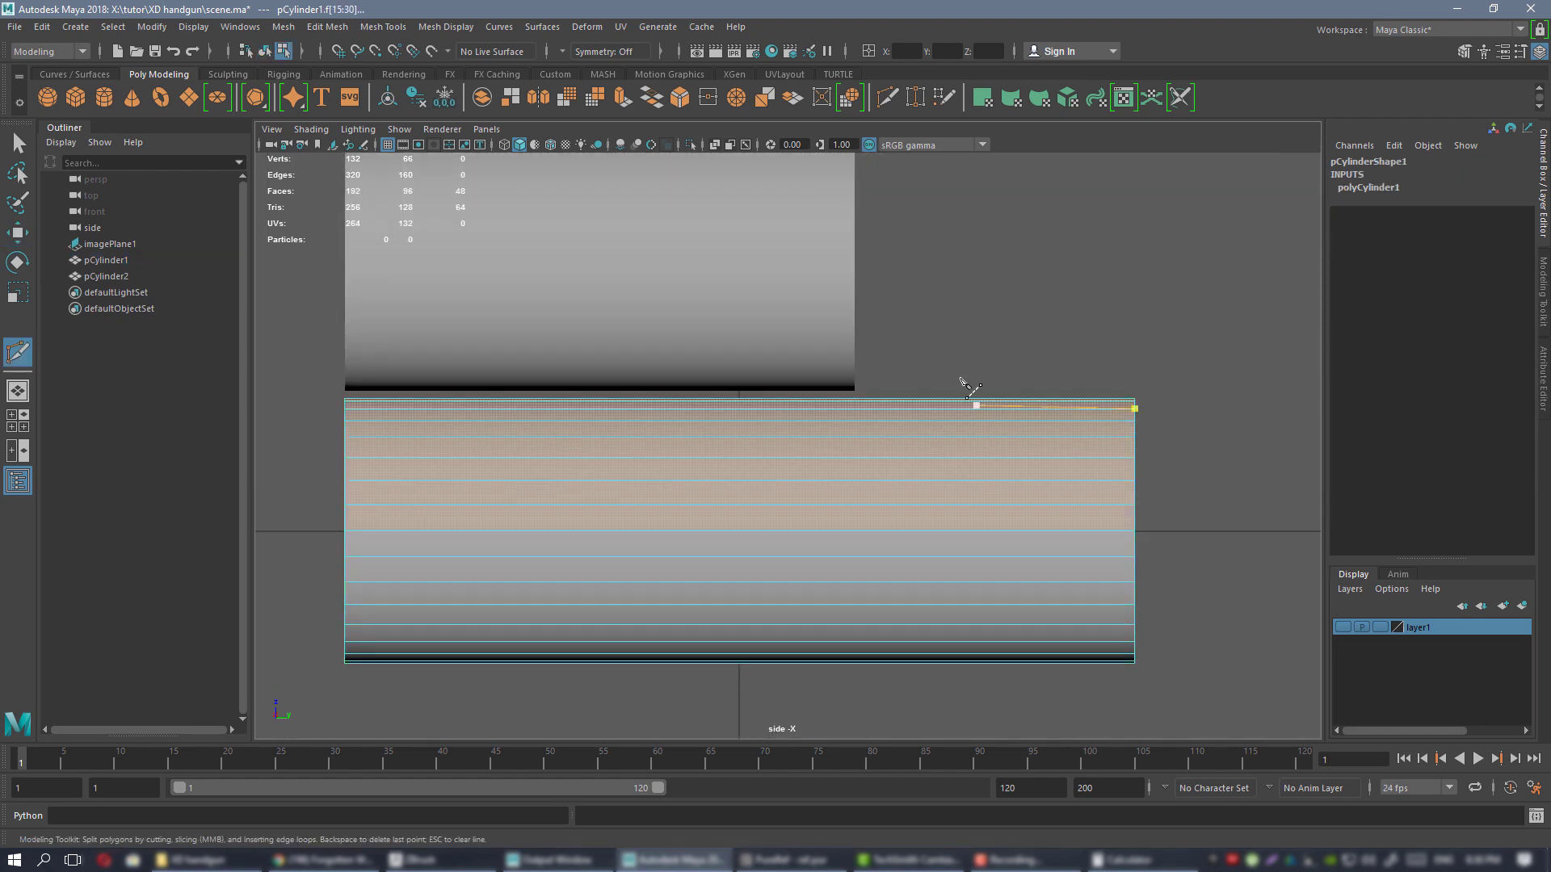
key("w")
middle_click_drag(969, 414, 911, 418, "alt")
right_click_drag(893, 529, 889, 470)
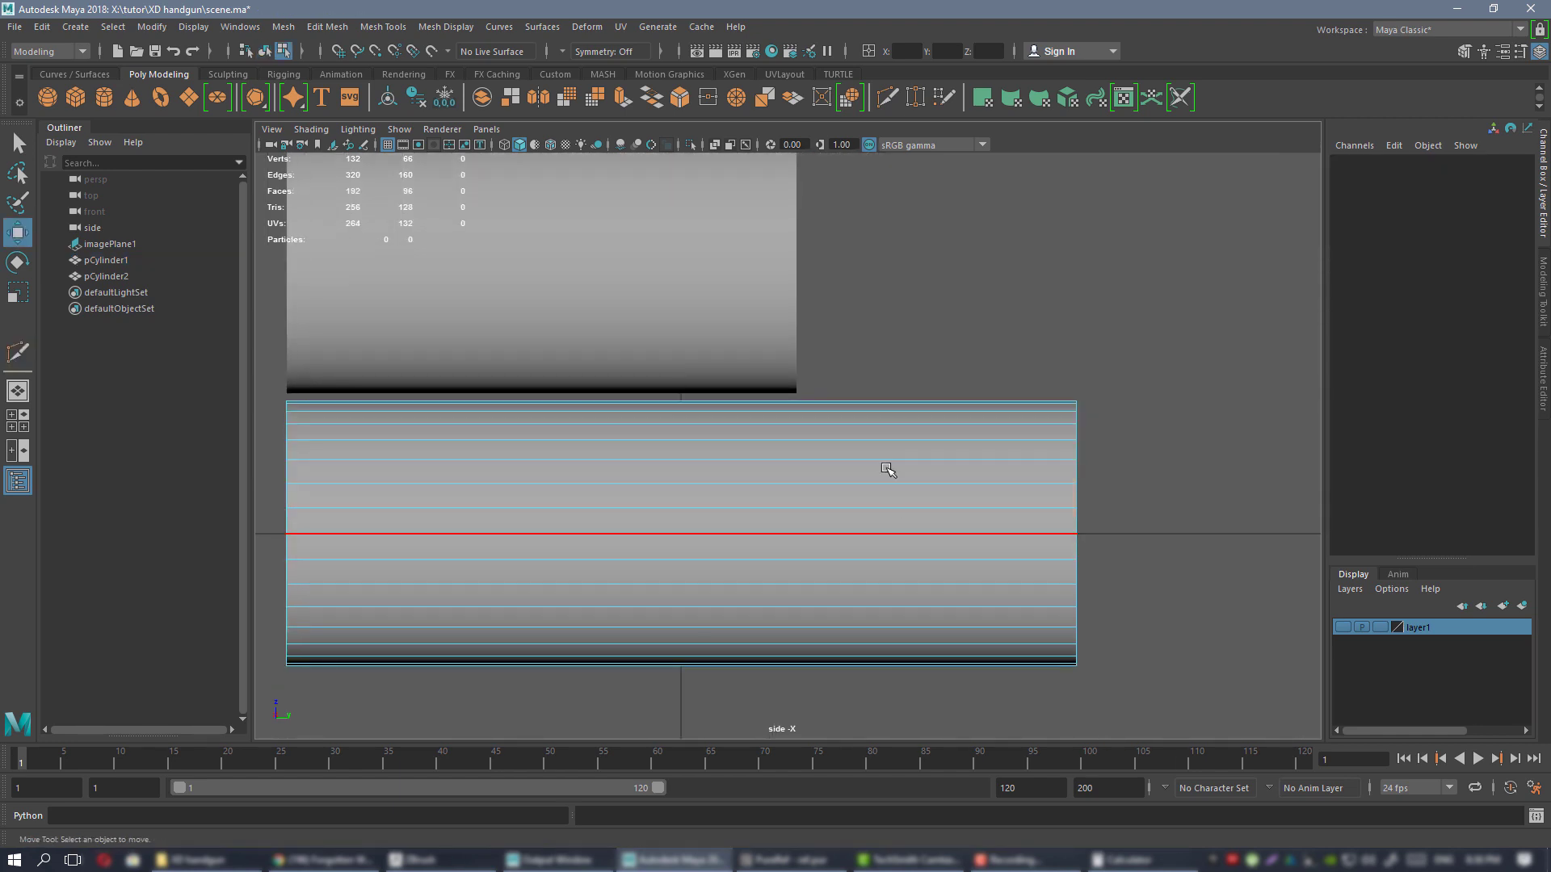
left_click(889, 461)
right_click_drag(925, 391, 979, 357)
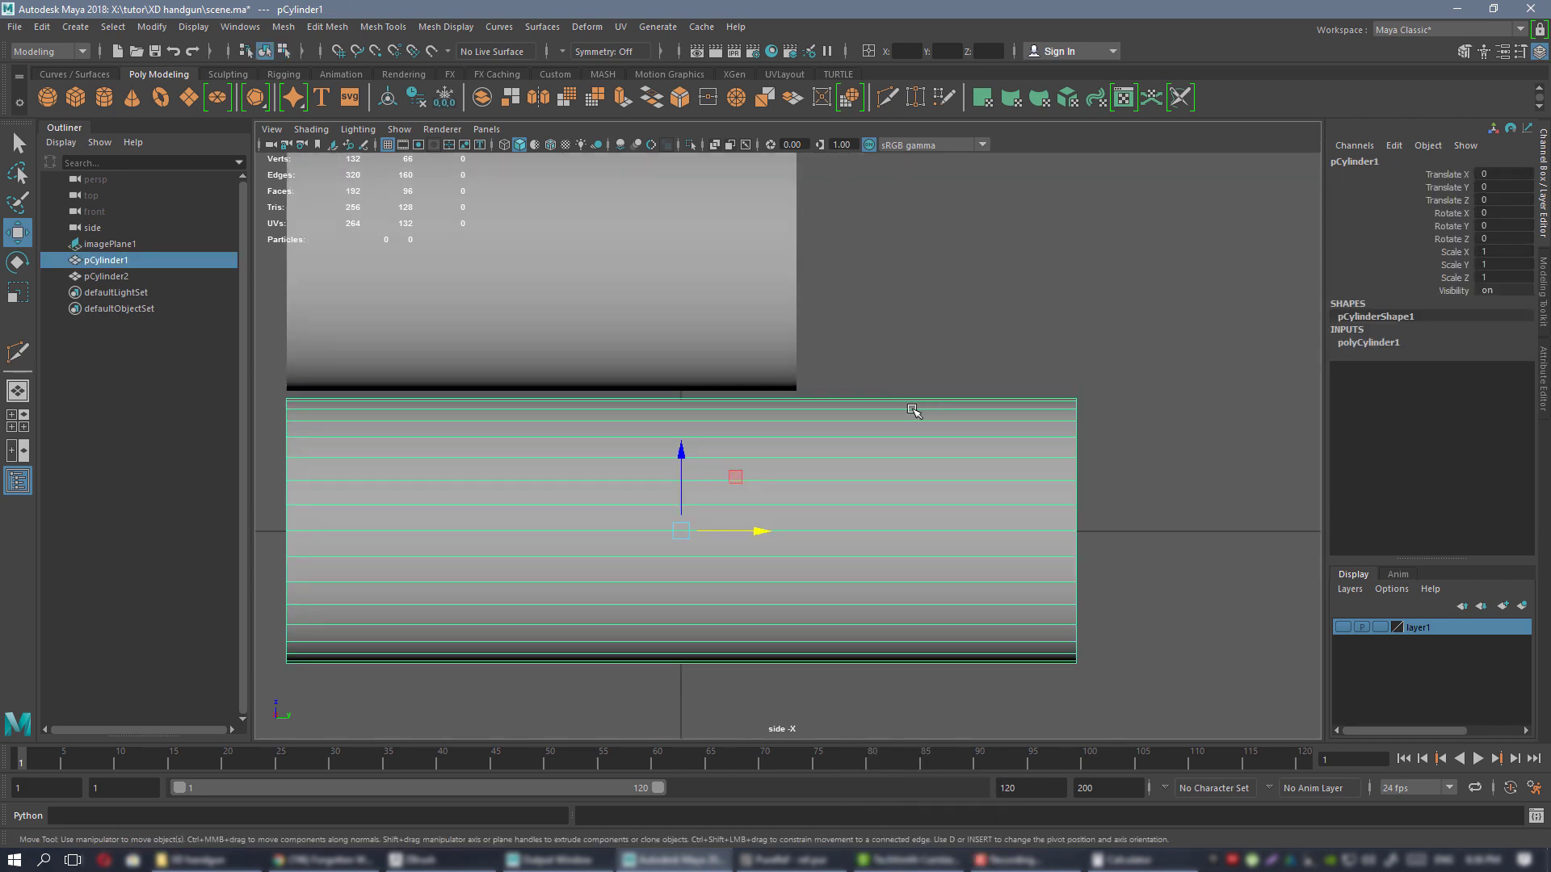
key("ctrl+shift+x")
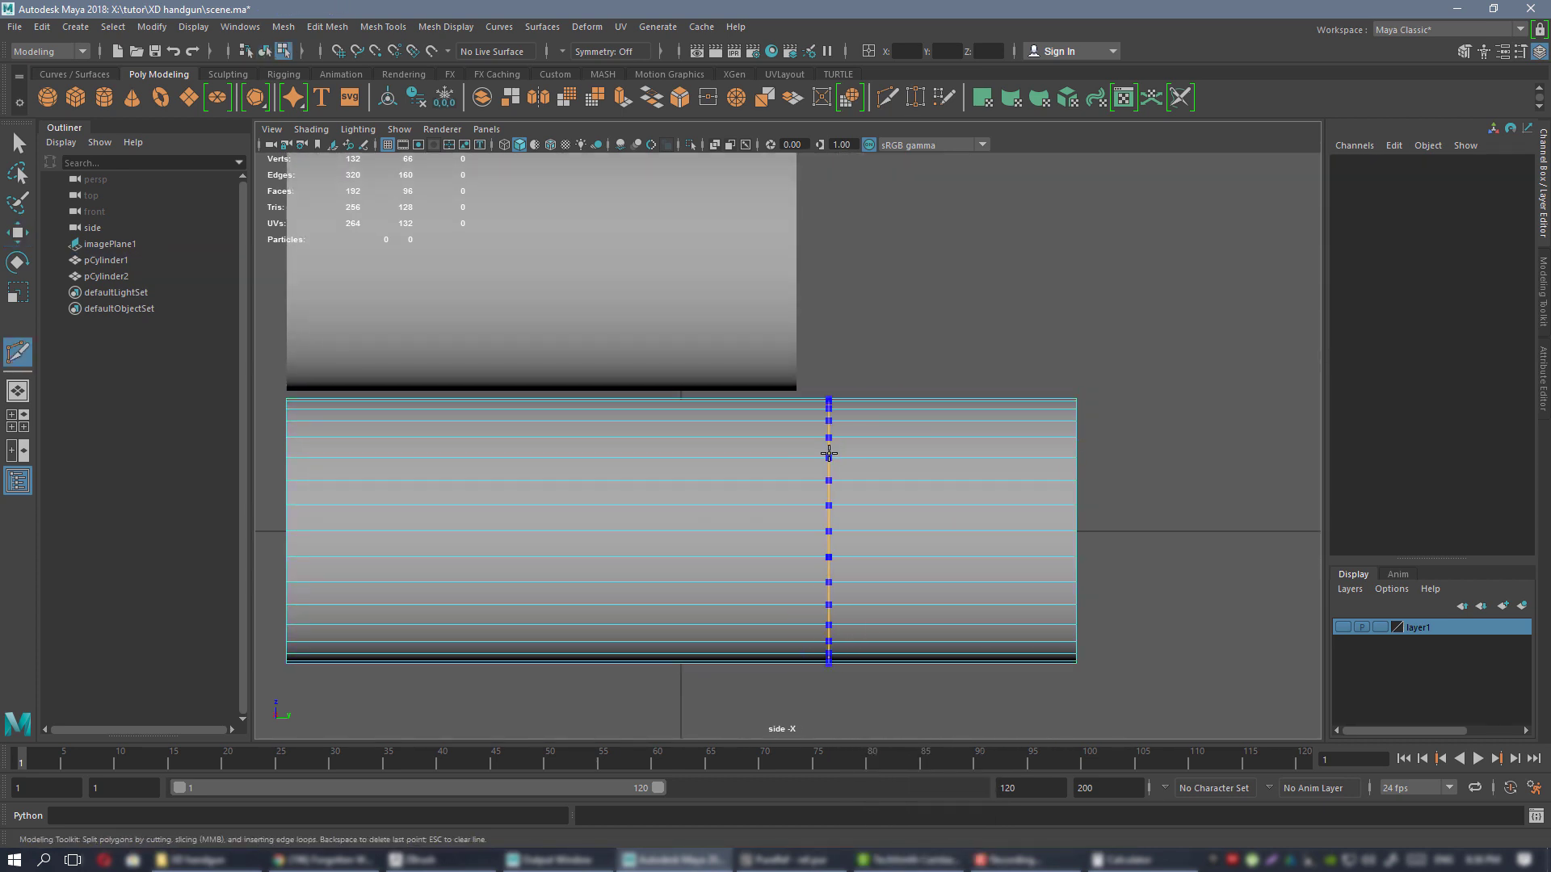
key("w")
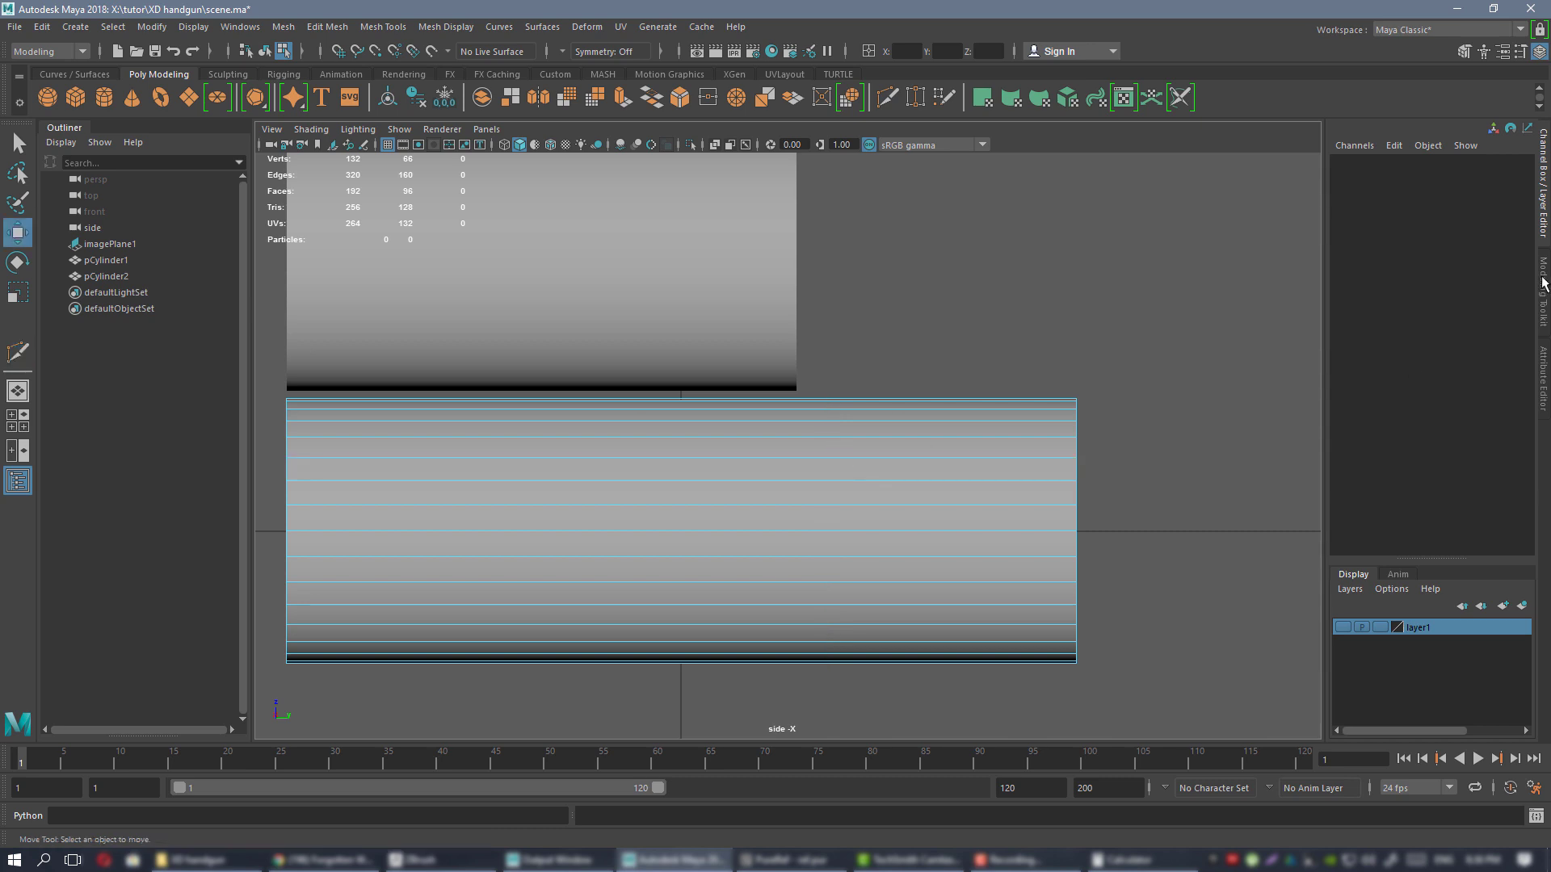
- Insert an edge loop around the lower cylinder with Multi-Cut, in line with the upper cylinder's right end
left_click(1543, 284)
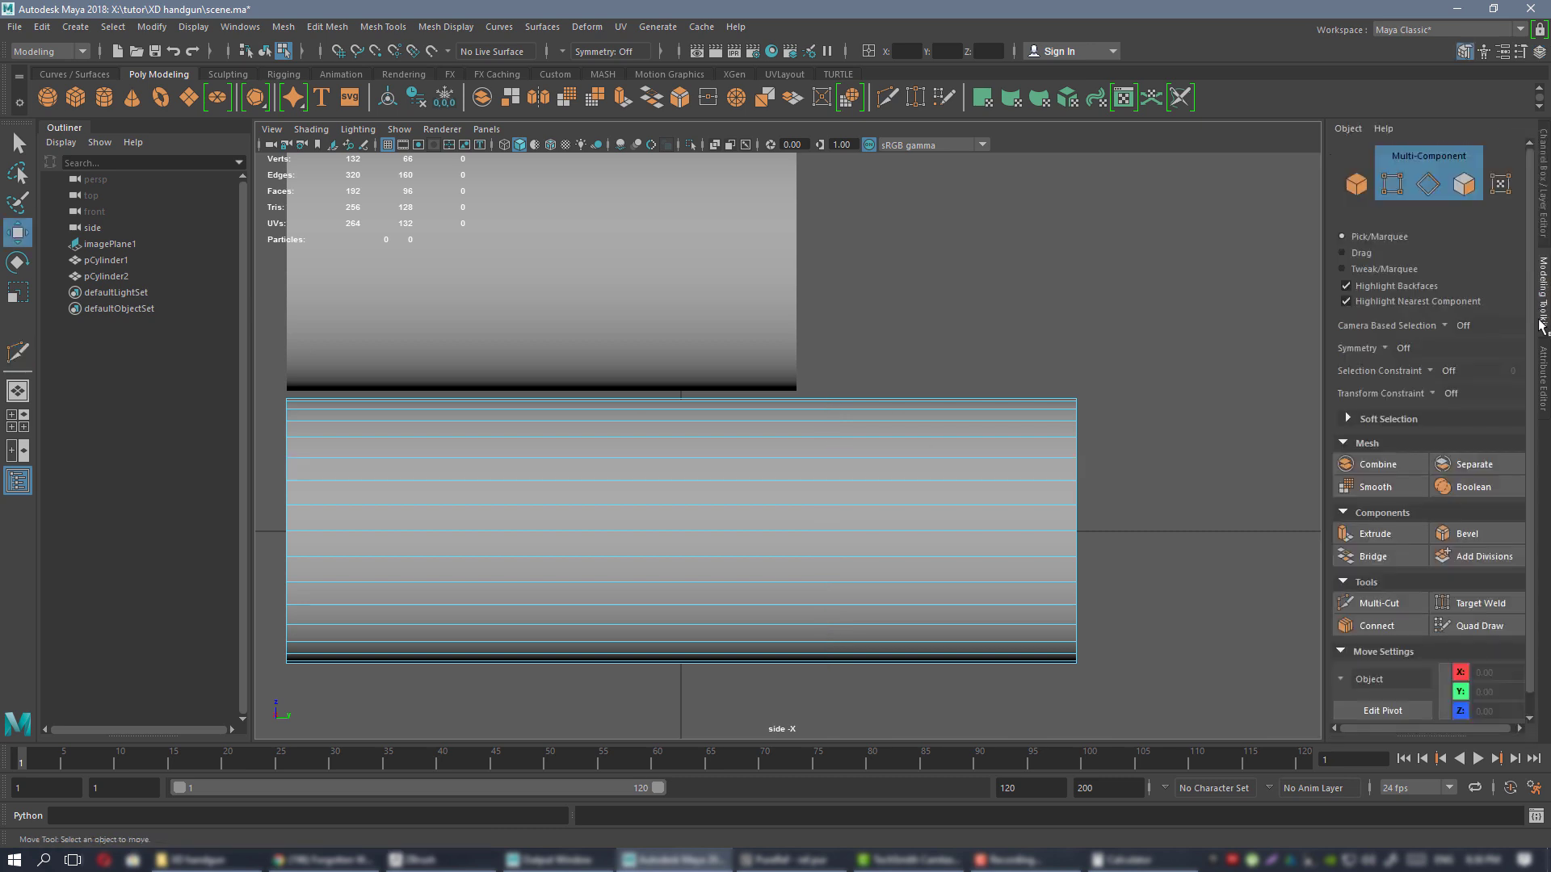
left_click(1395, 608)
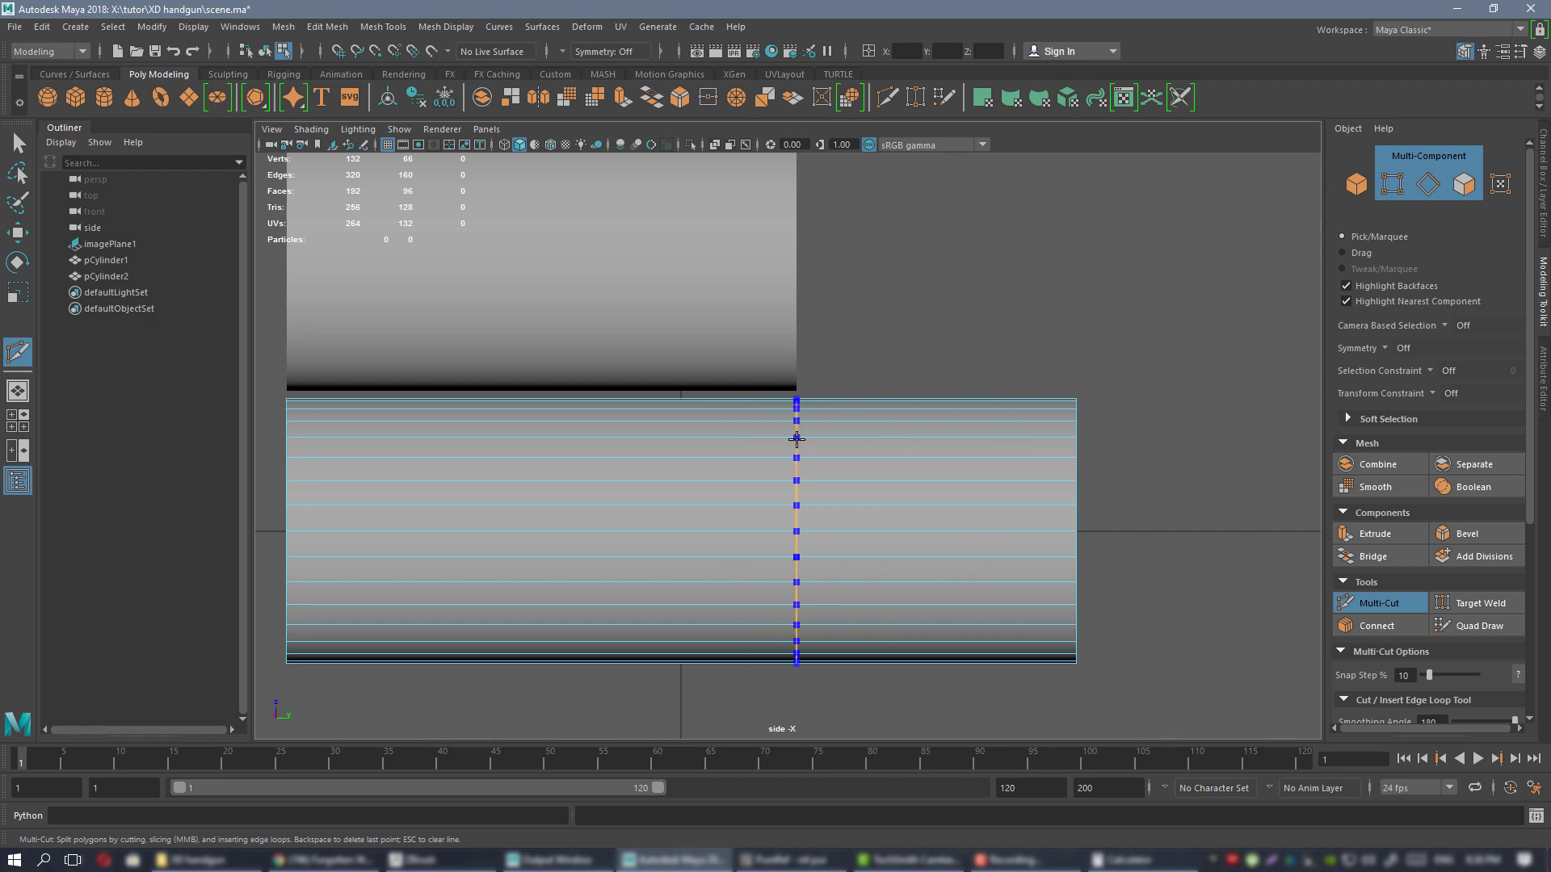
left_click(799, 439, "ctrl")
key("w")
scroll(881, 363, "down", 1)
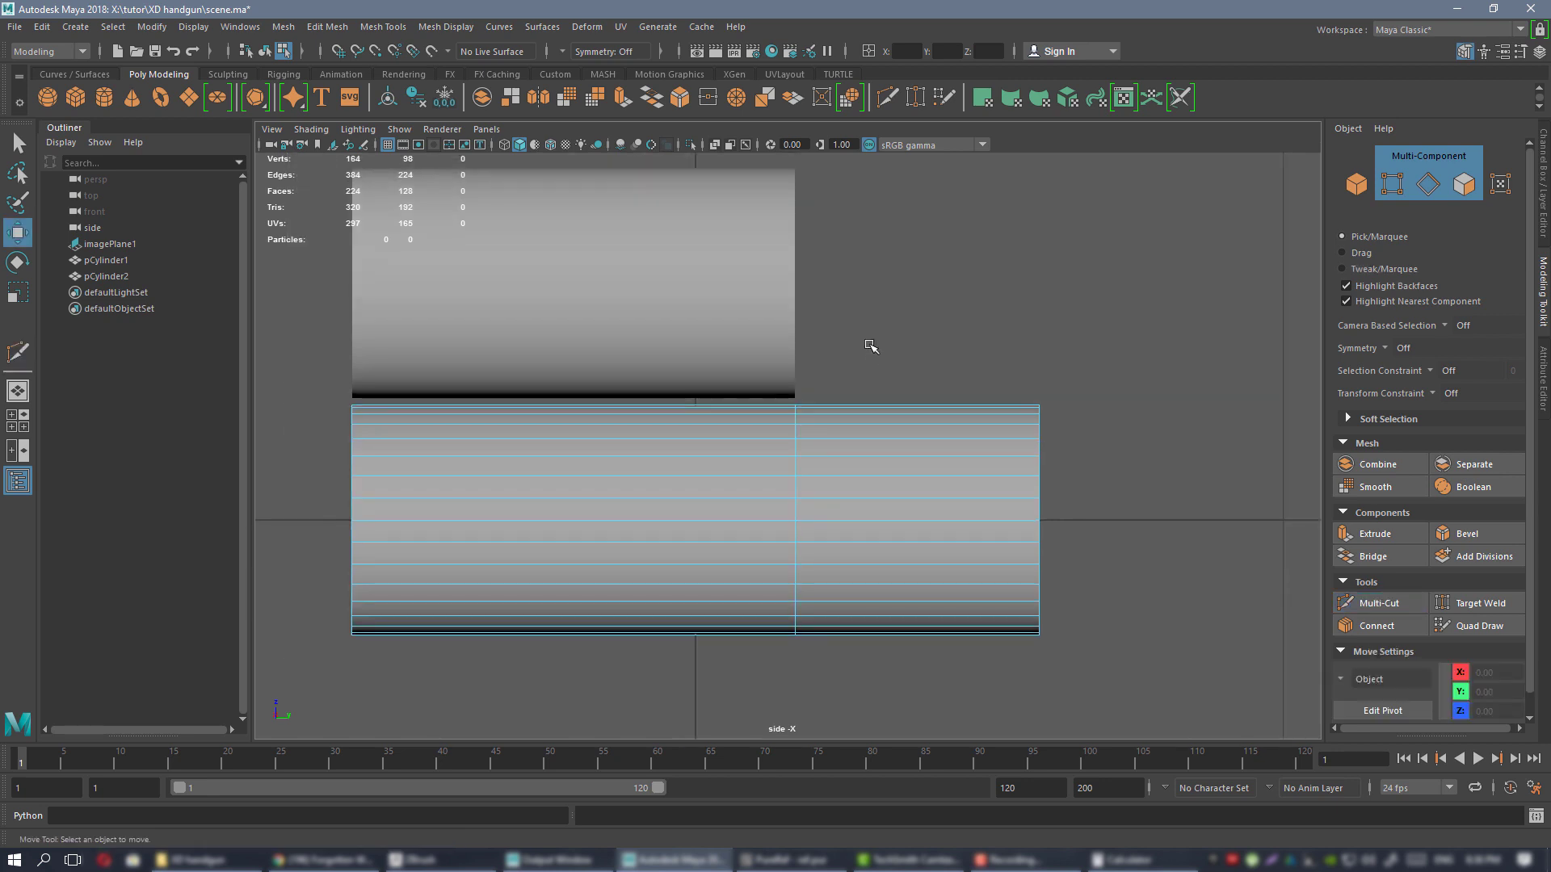
scroll(879, 357, "up", 2)
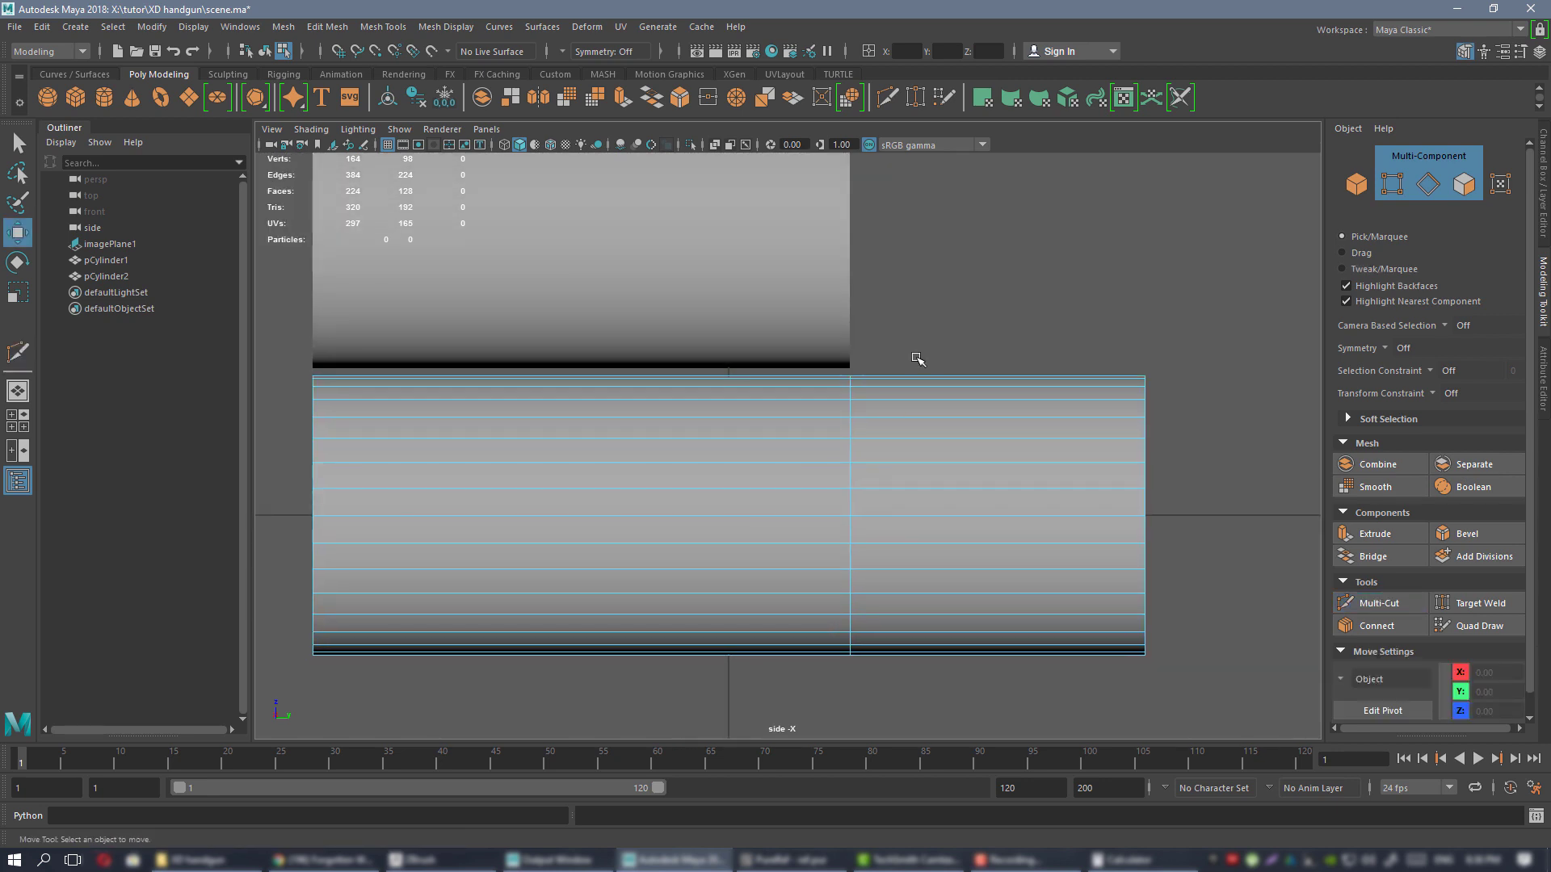
middle_click_drag(897, 374, 860, 390, "alt")
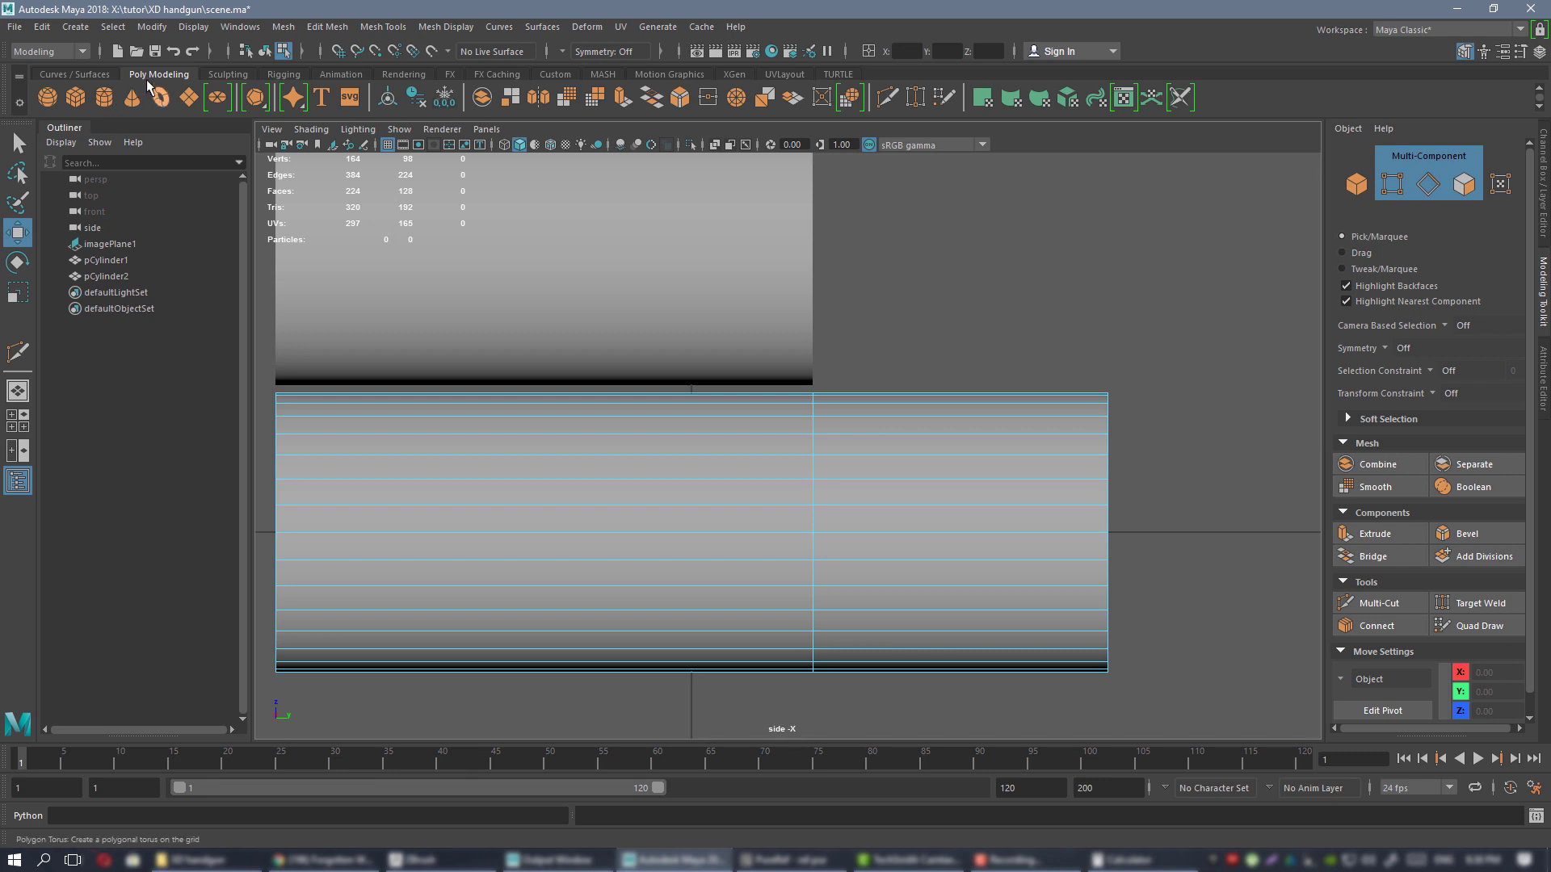
- Look up the shortcut assigned to Multi-Cut by searching for "multi" in the Hotkey Editor, and close the editor
left_click(233, 29)
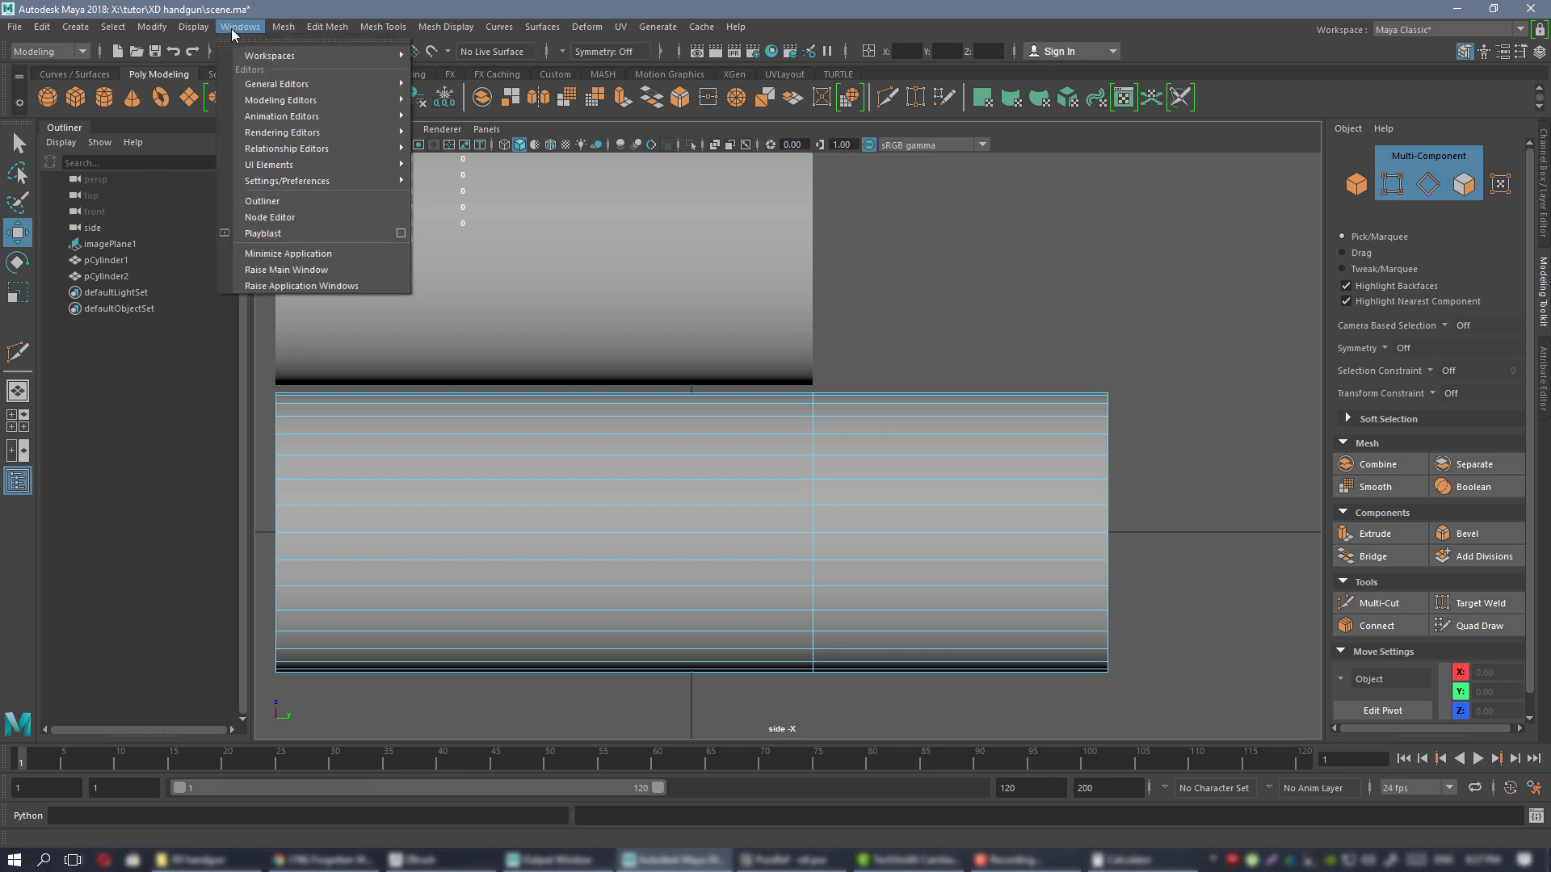
mouse_move(352, 188)
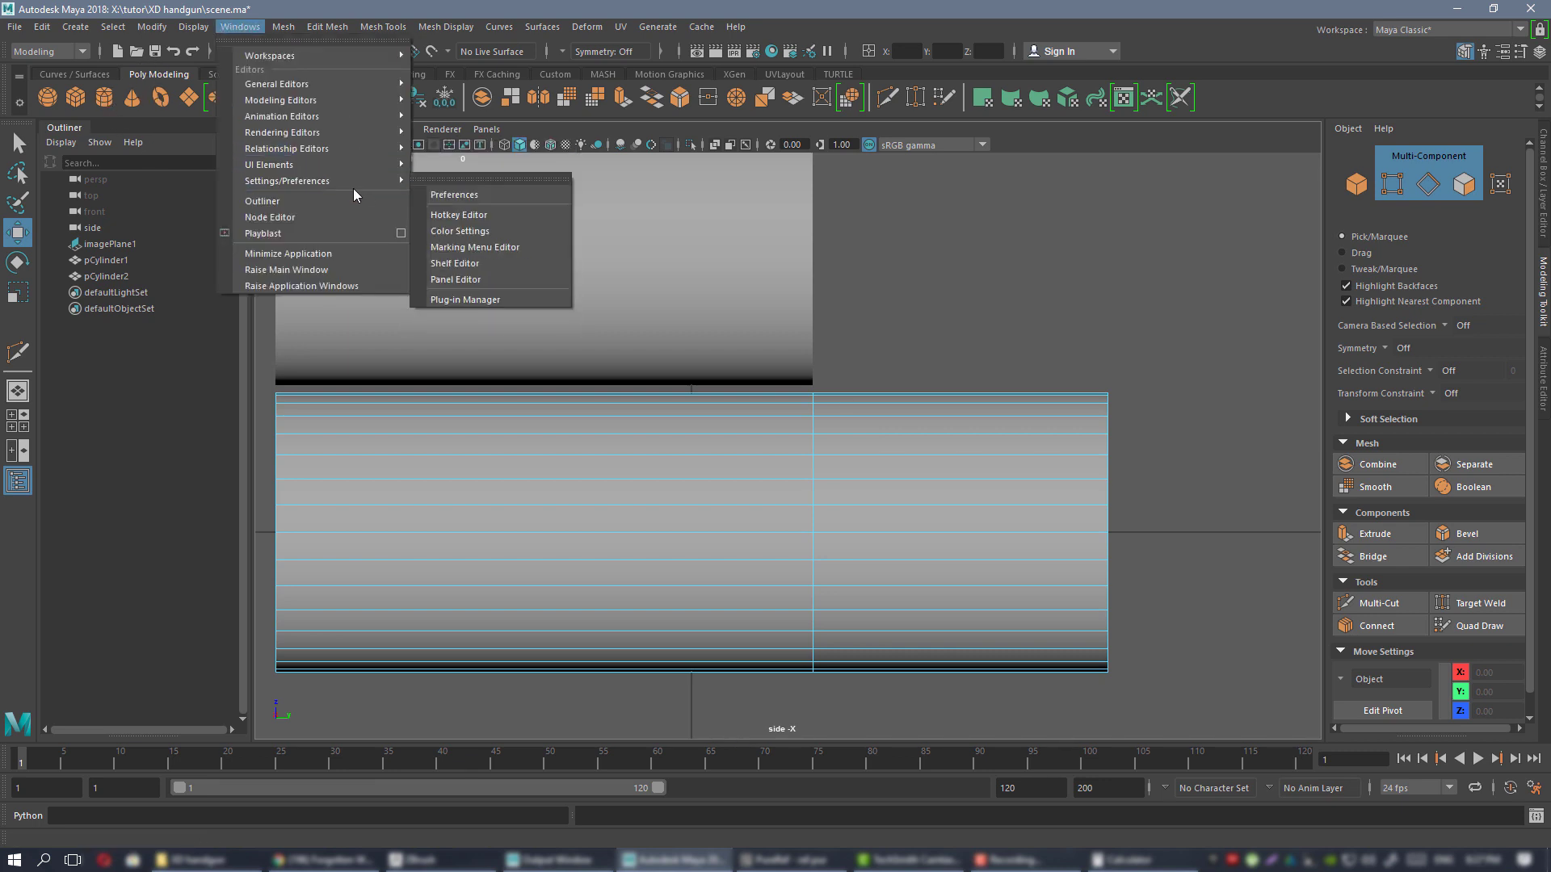
left_click(496, 214)
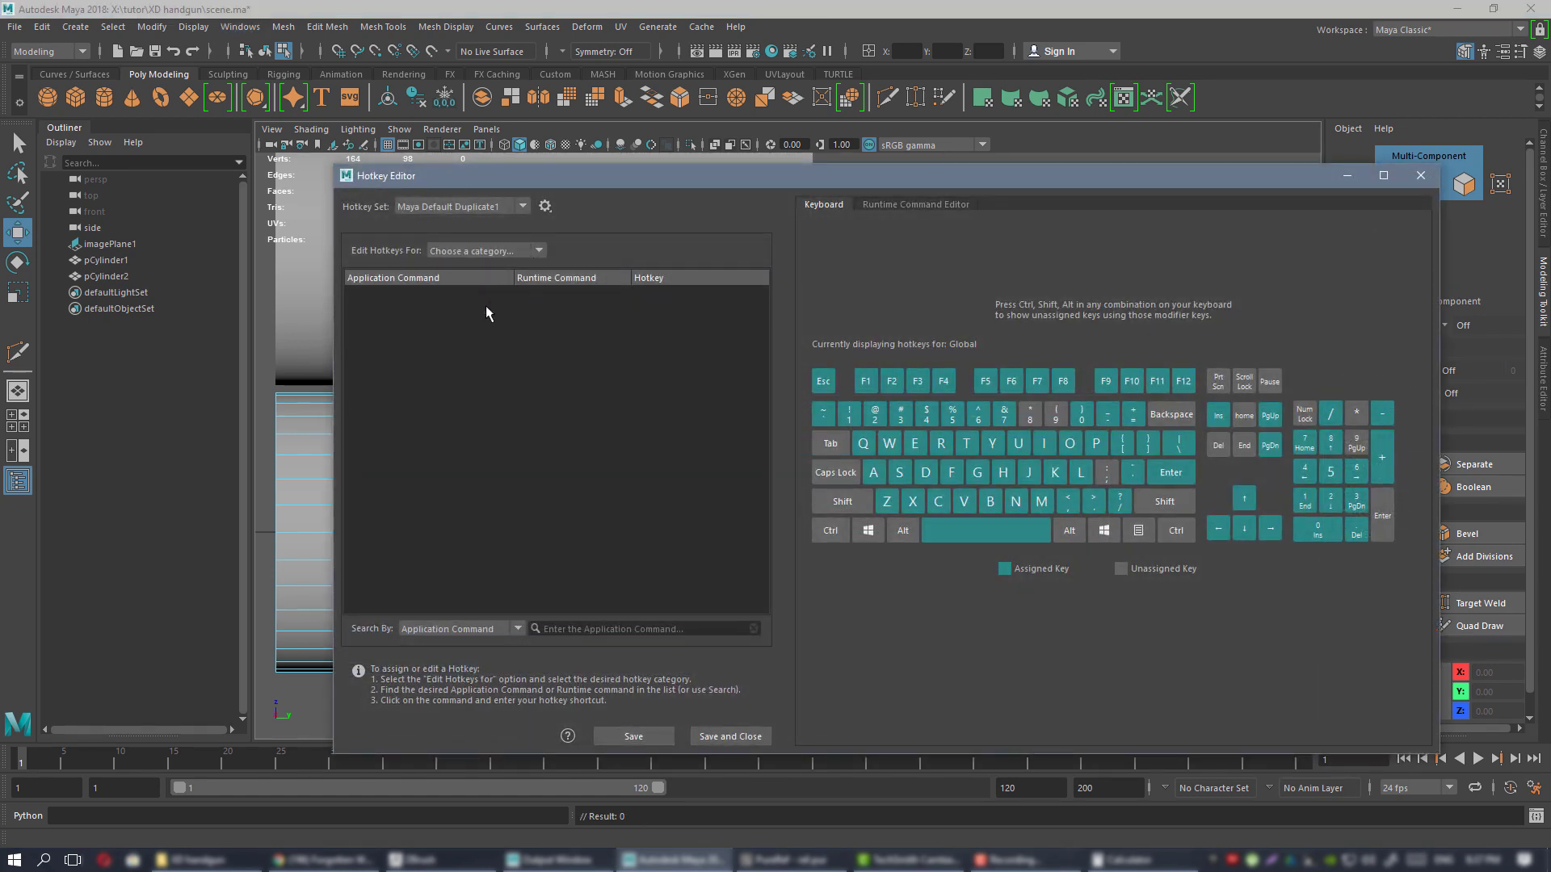
left_click(616, 628)
type("mu")
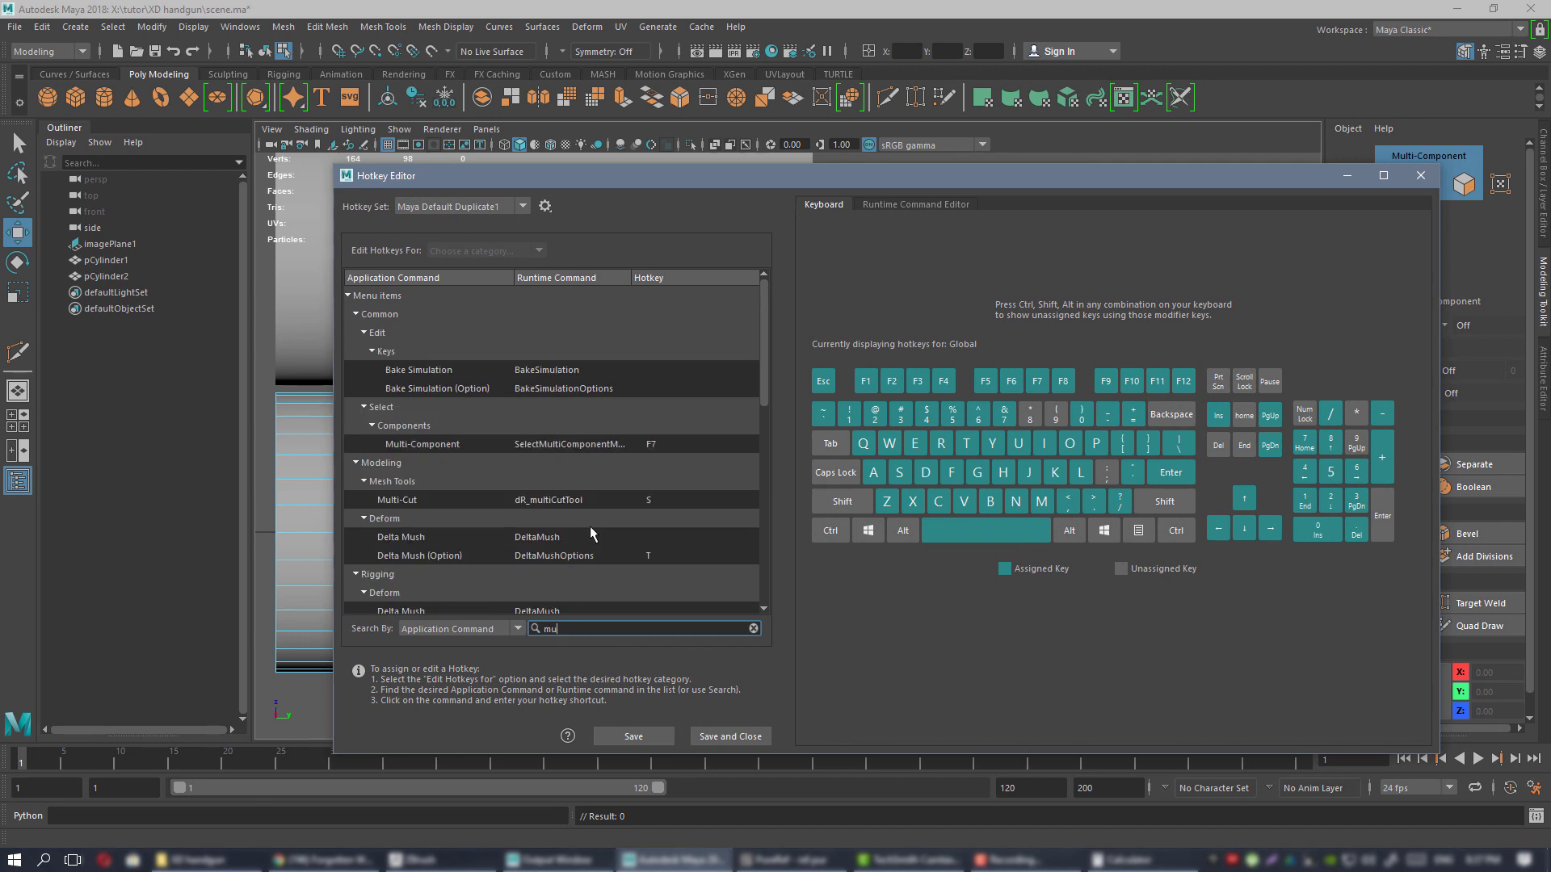
type("lti")
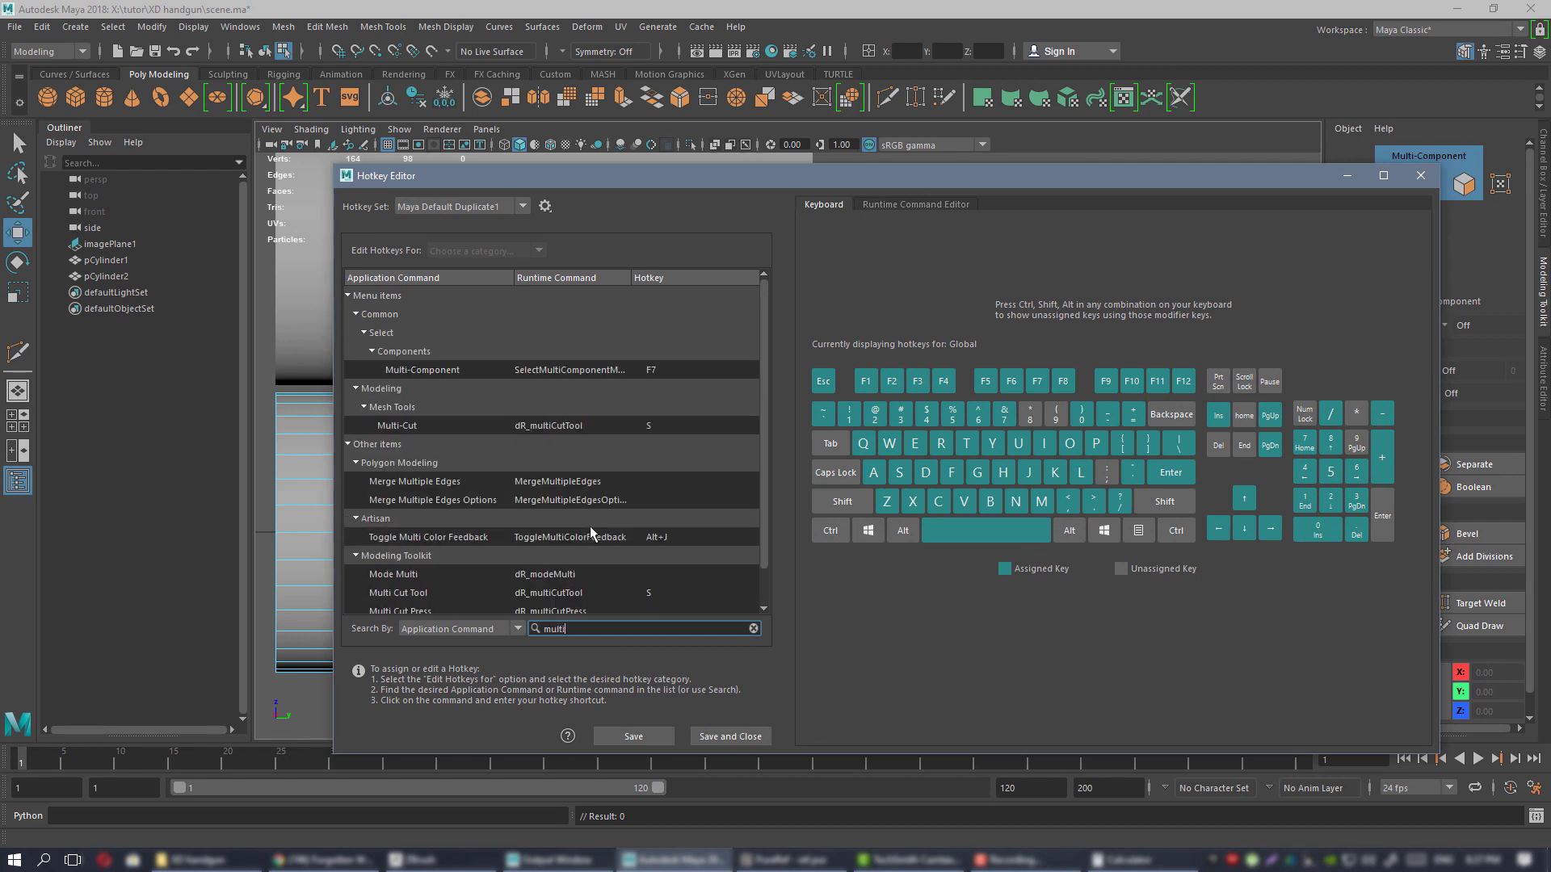
double_click(673, 426)
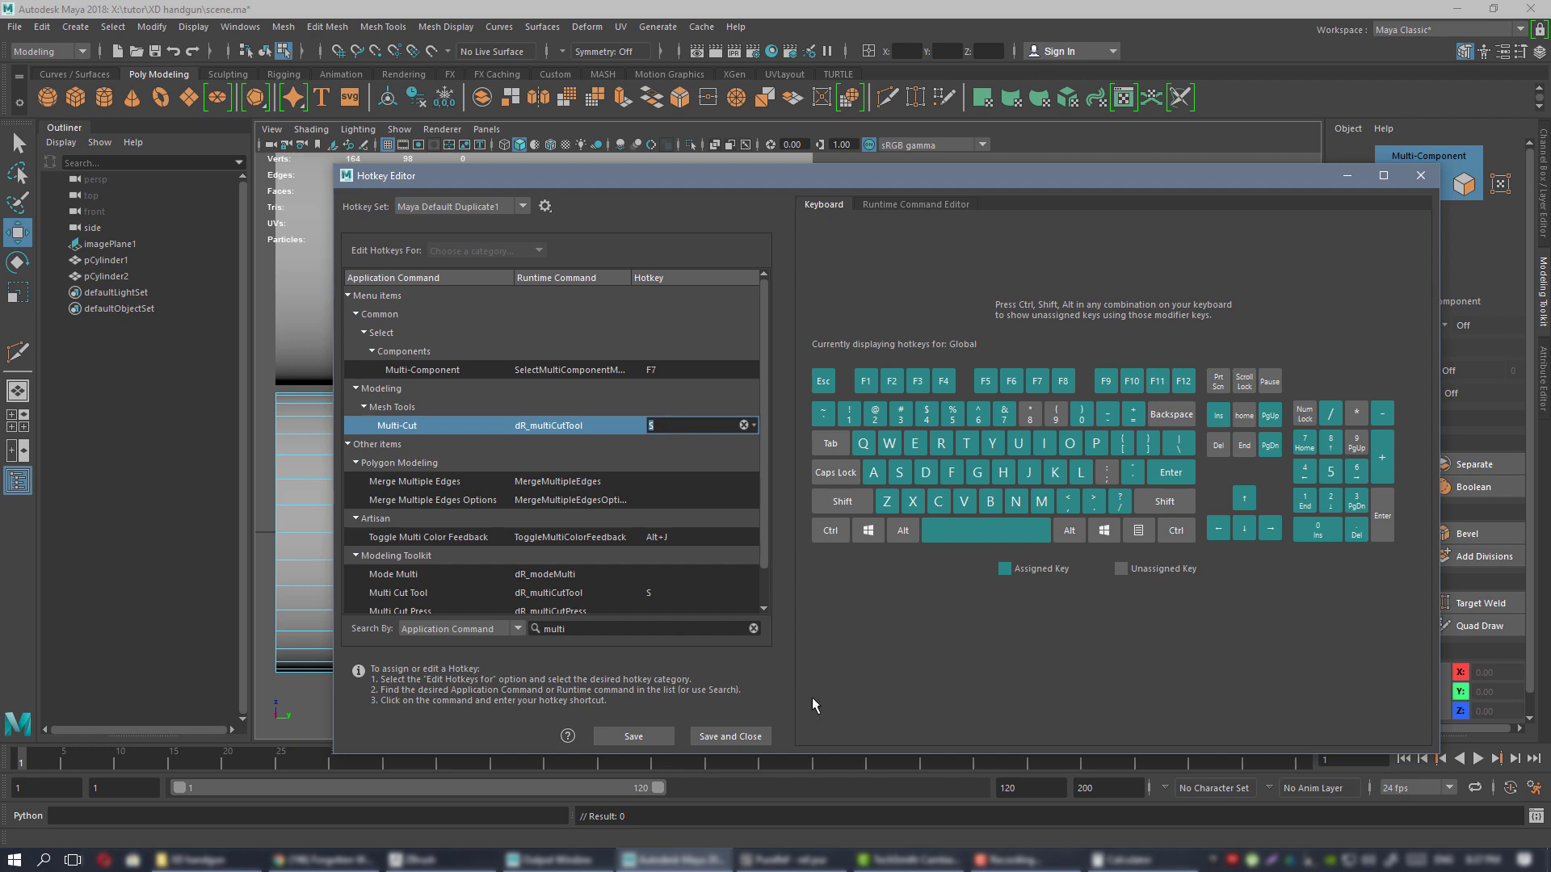
left_click(1426, 184)
- Examine closely how the new edge loop on the lower cylinder lines up with the upper cylinder's end
scroll(941, 439, "down", 3)
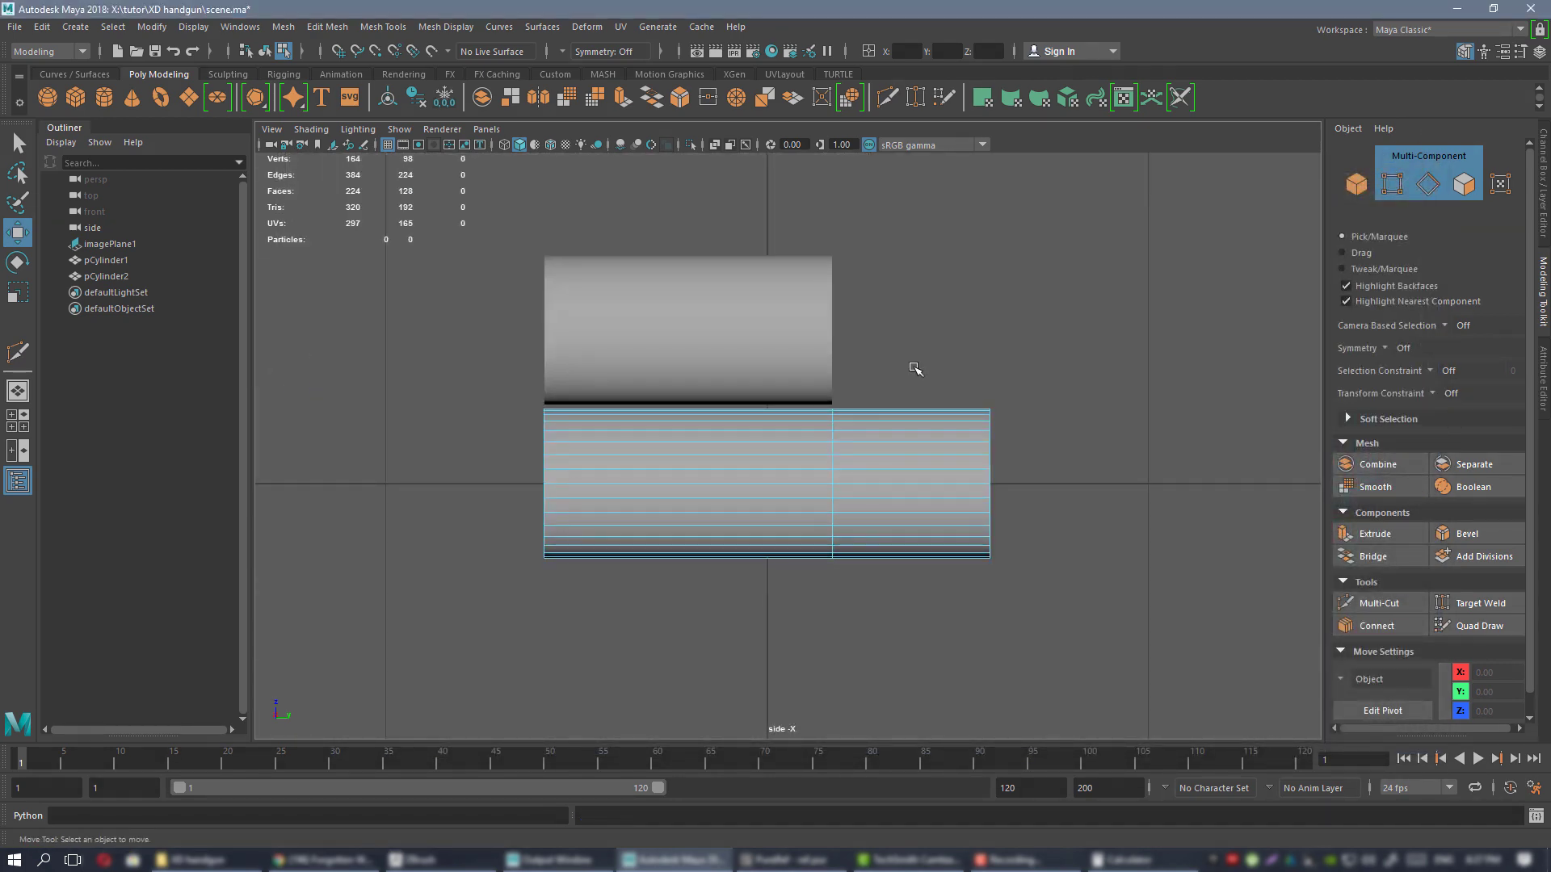
scroll(915, 368, "up", 5)
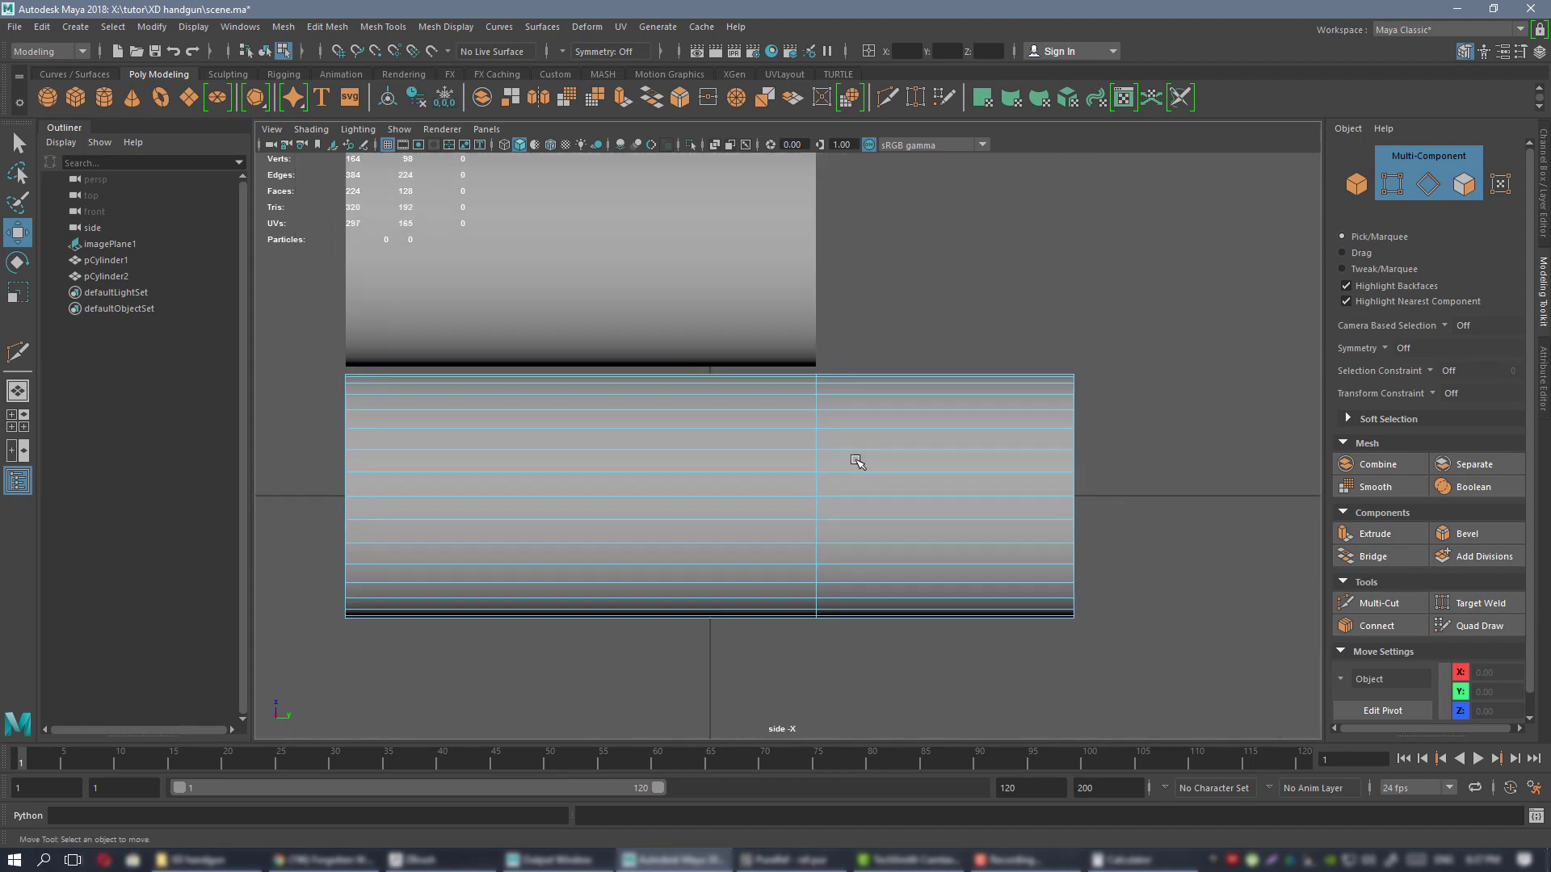
middle_click_drag(806, 432, 679, 427, "alt")
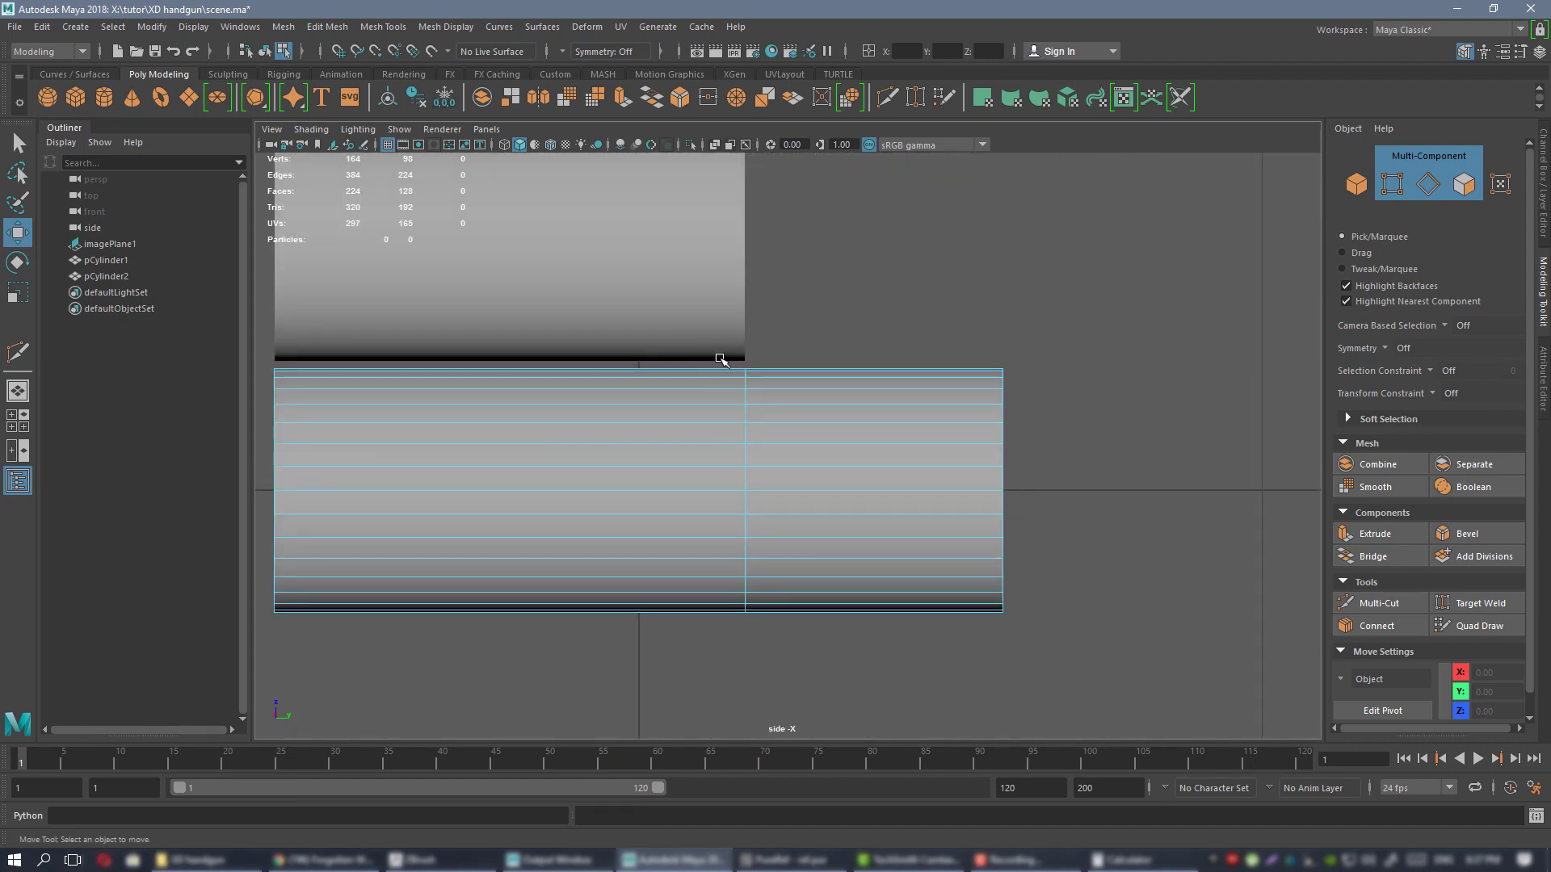
right_click_drag(721, 359, 1009, 557, "alt")
middle_click_drag(718, 355, 801, 355, "alt")
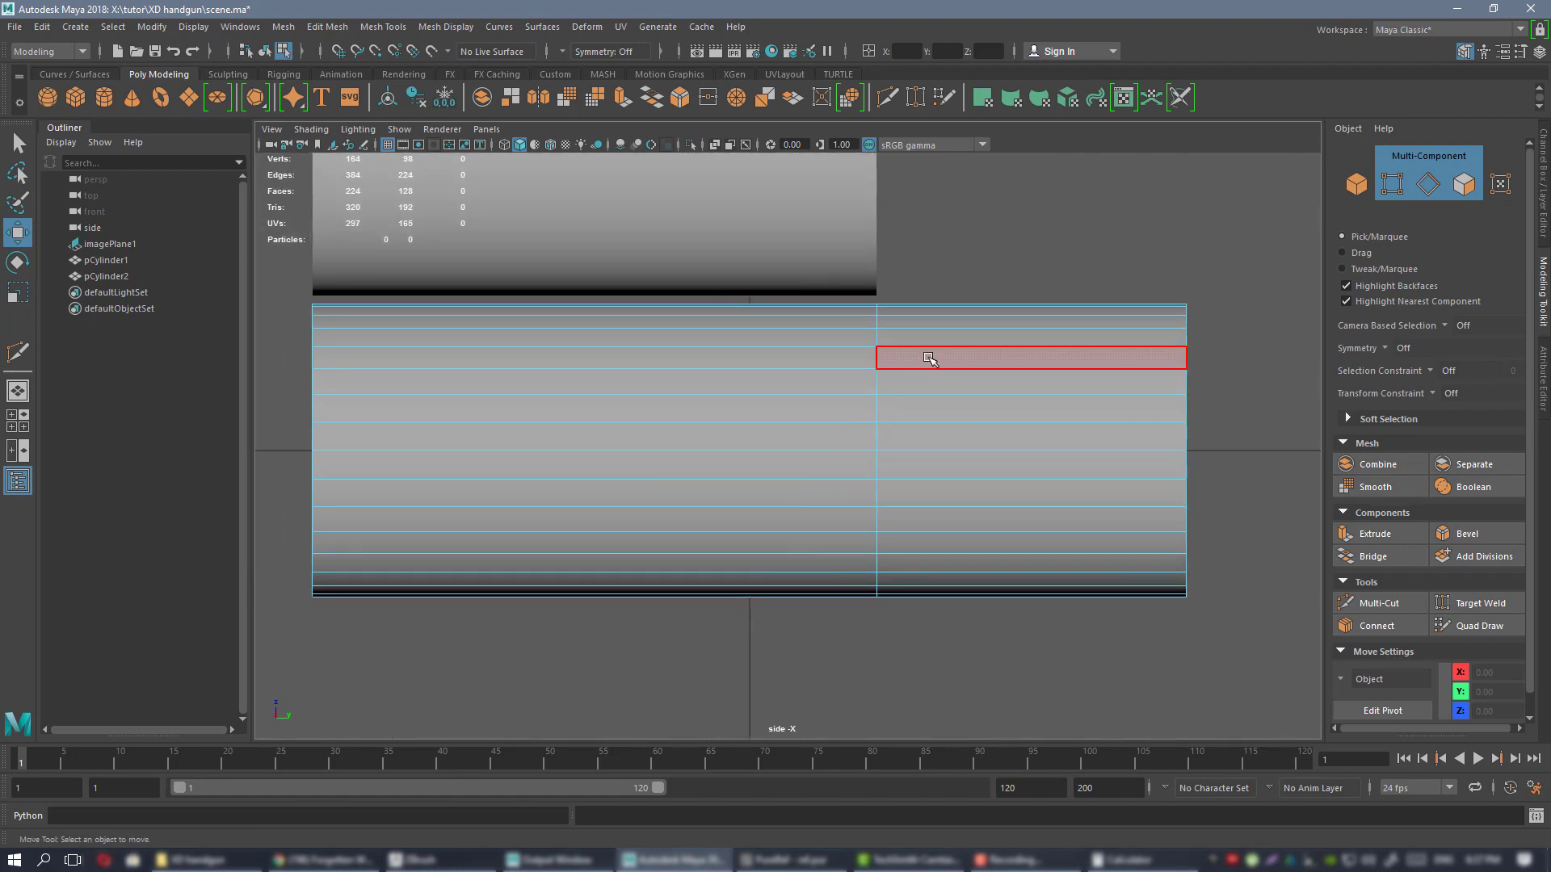
middle_click_drag(939, 293, 880, 321, "alt")
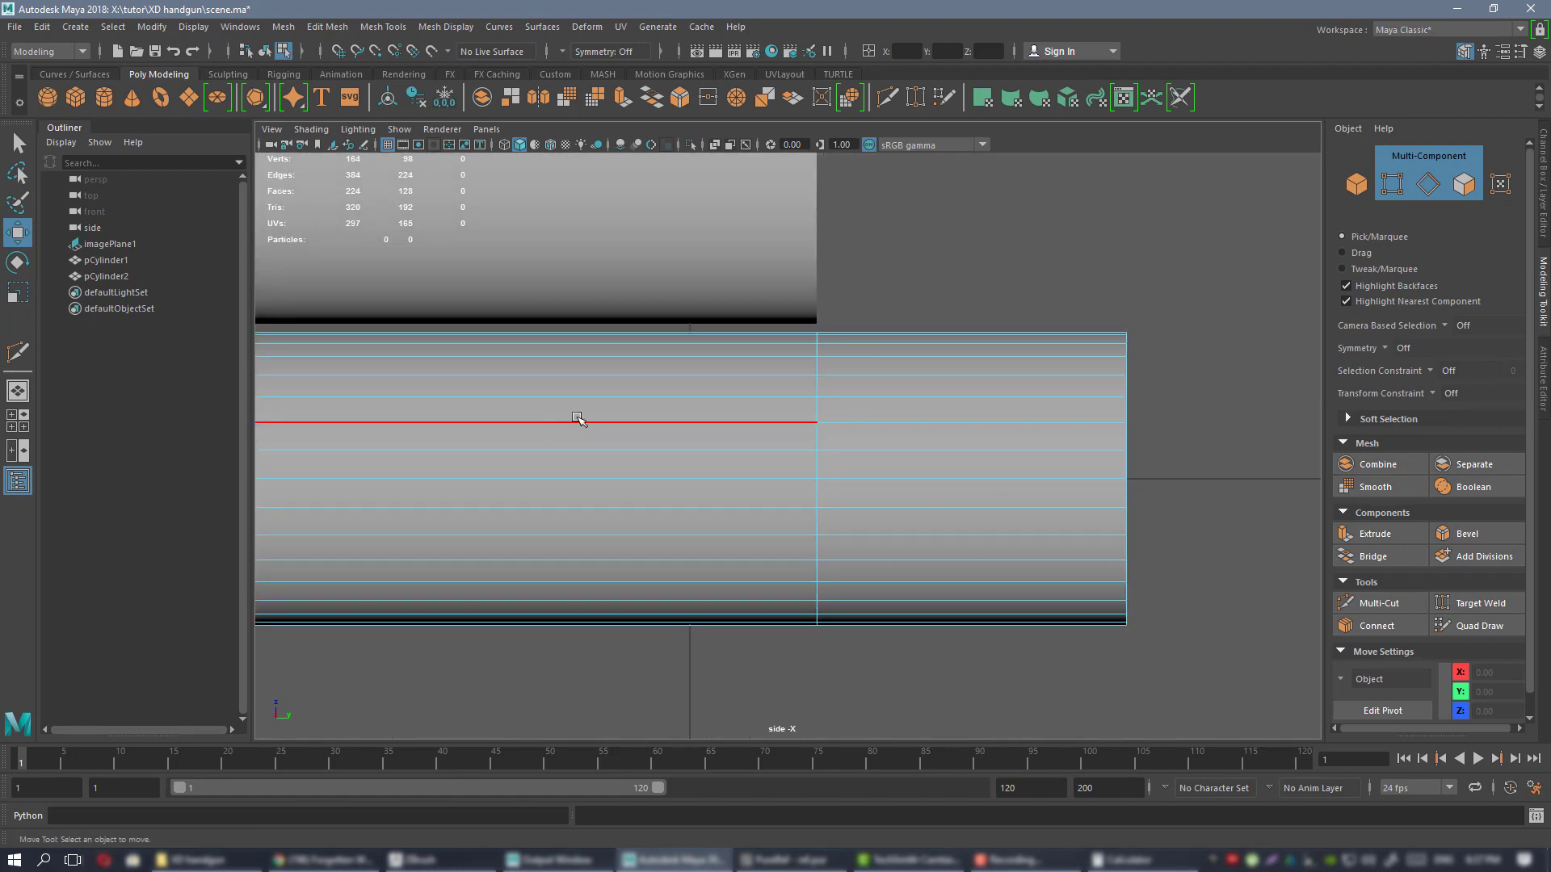
middle_click_drag(579, 418, 622, 412, "alt")
middle_click_drag(934, 353, 830, 387, "alt")
right_click_drag(830, 387, 1187, 634, "alt")
middle_click_drag(755, 366, 775, 371, "alt")
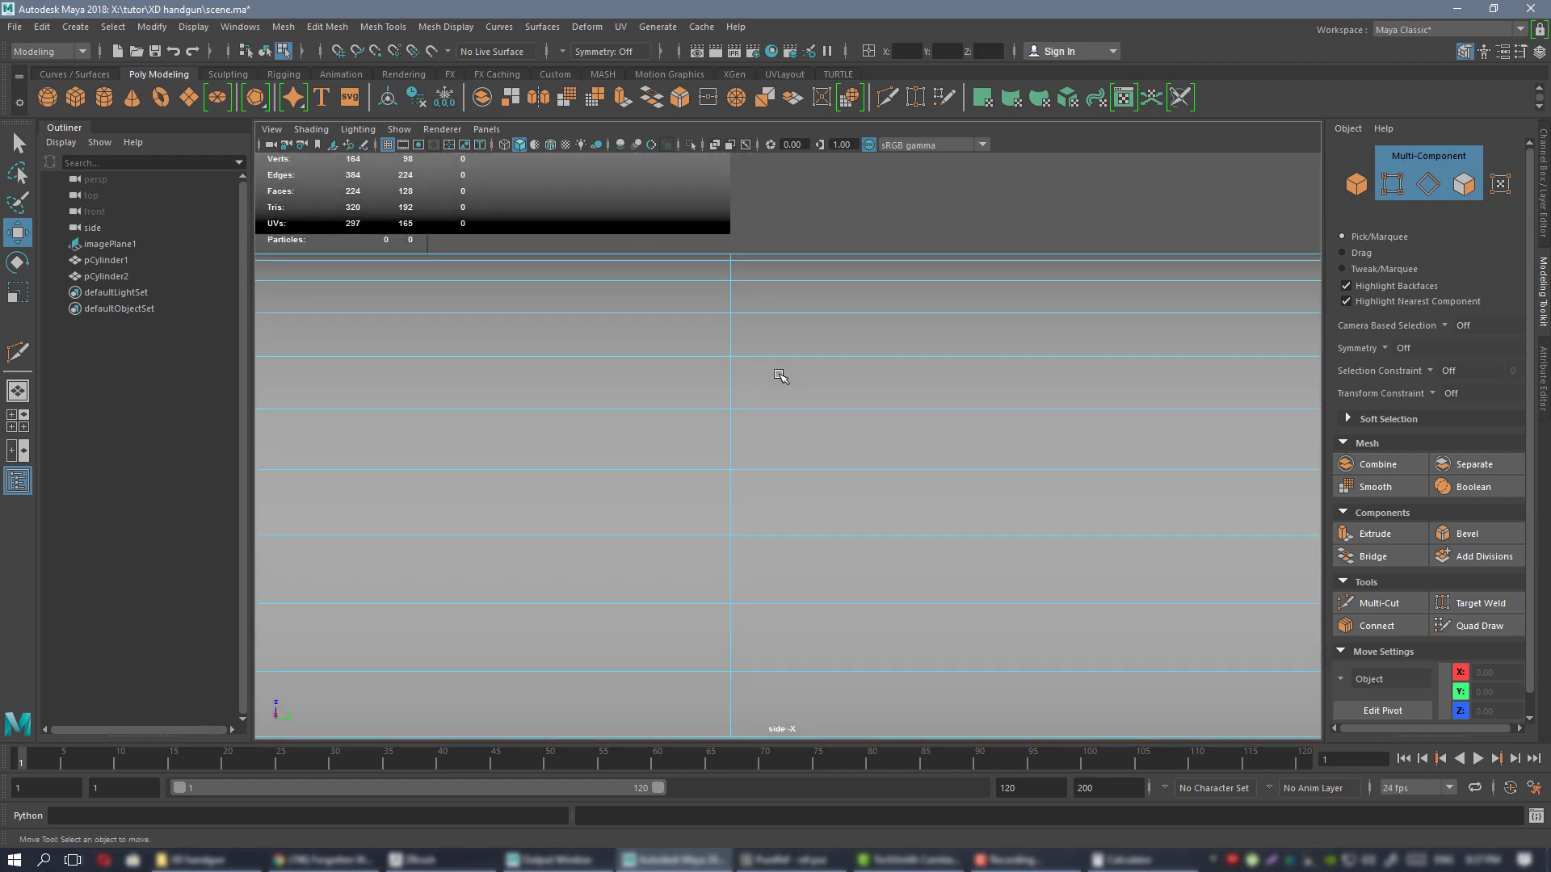
- Select all faces of the lower cylinder to the right of the edge loop and separate them with Extract Faces
scroll(799, 363, "down", 6)
left_click_drag(837, 323, 1133, 697)
scroll(831, 310, "up", 2)
key("F11")
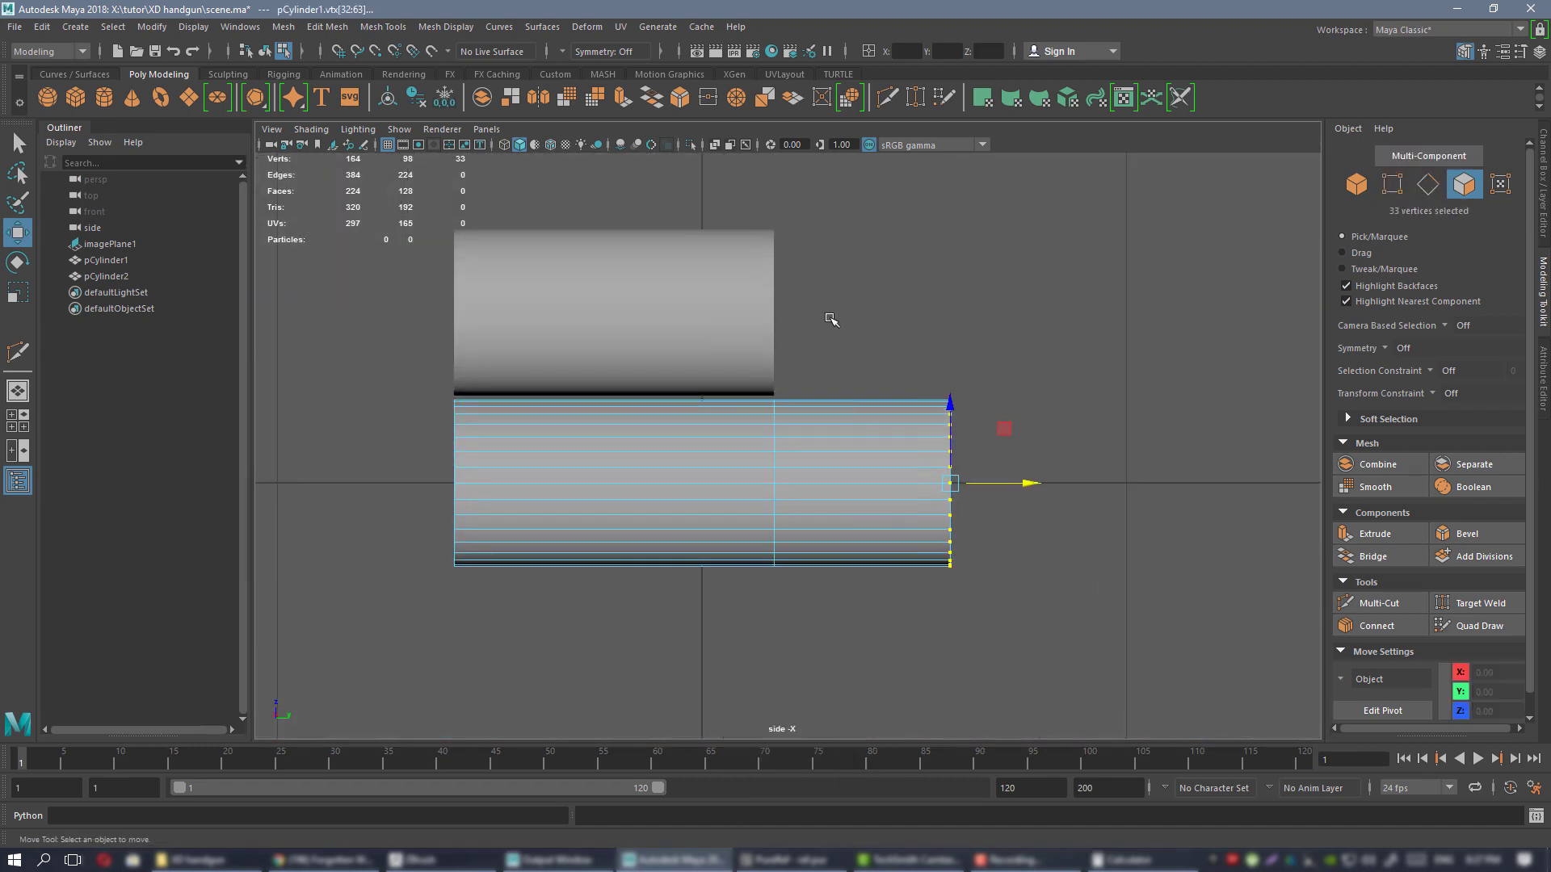
left_click_drag(821, 304, 1097, 661)
scroll(858, 409, "up", 2)
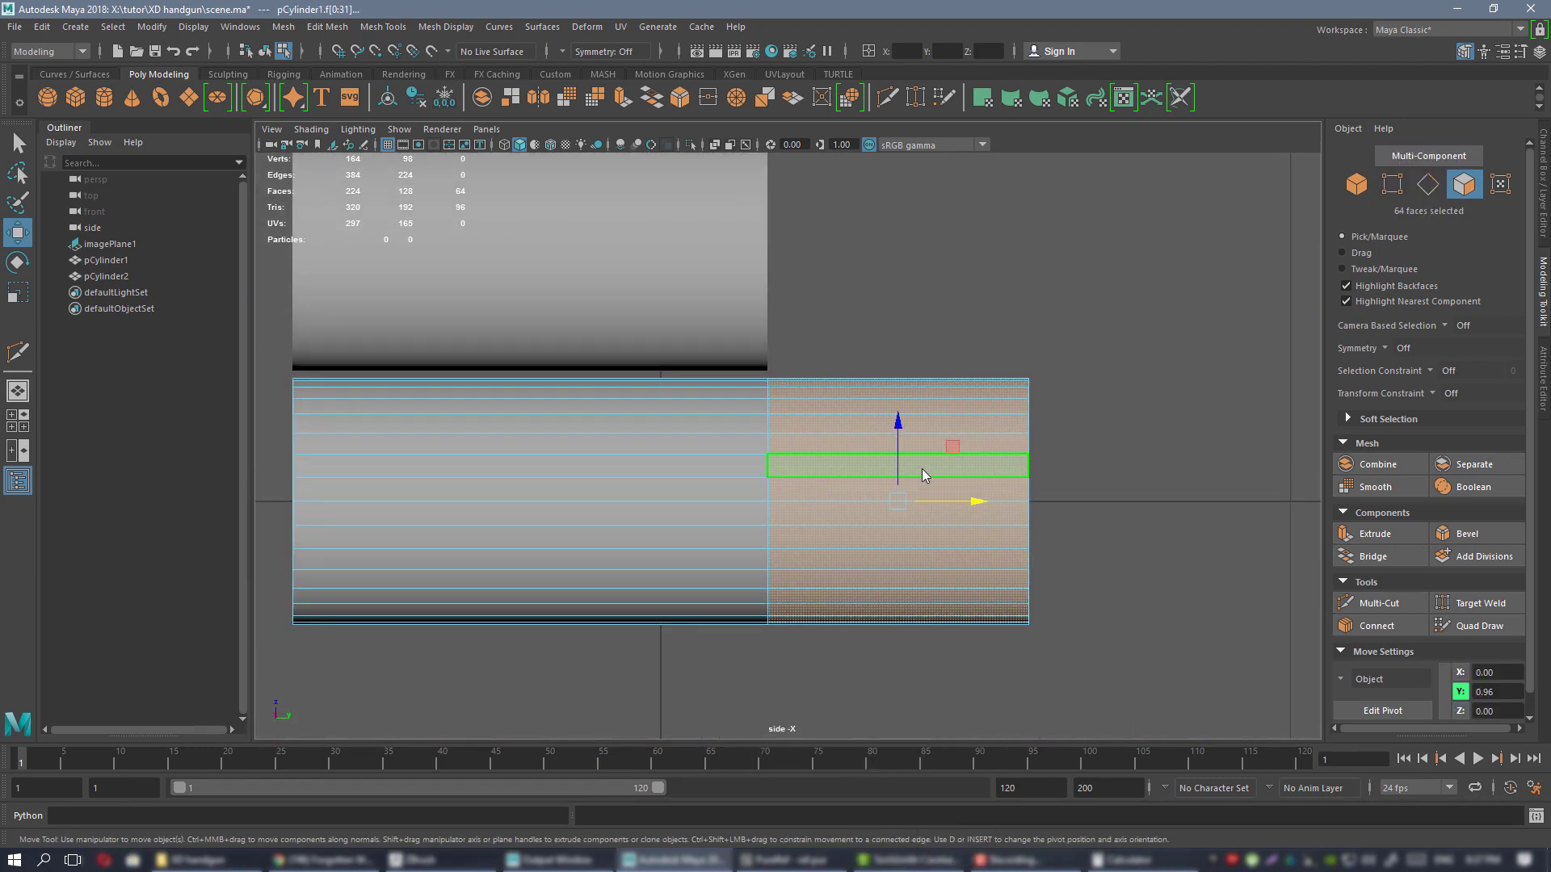
key("ctrl+a")
key("ctrl+a")
scroll(906, 408, "up", 1)
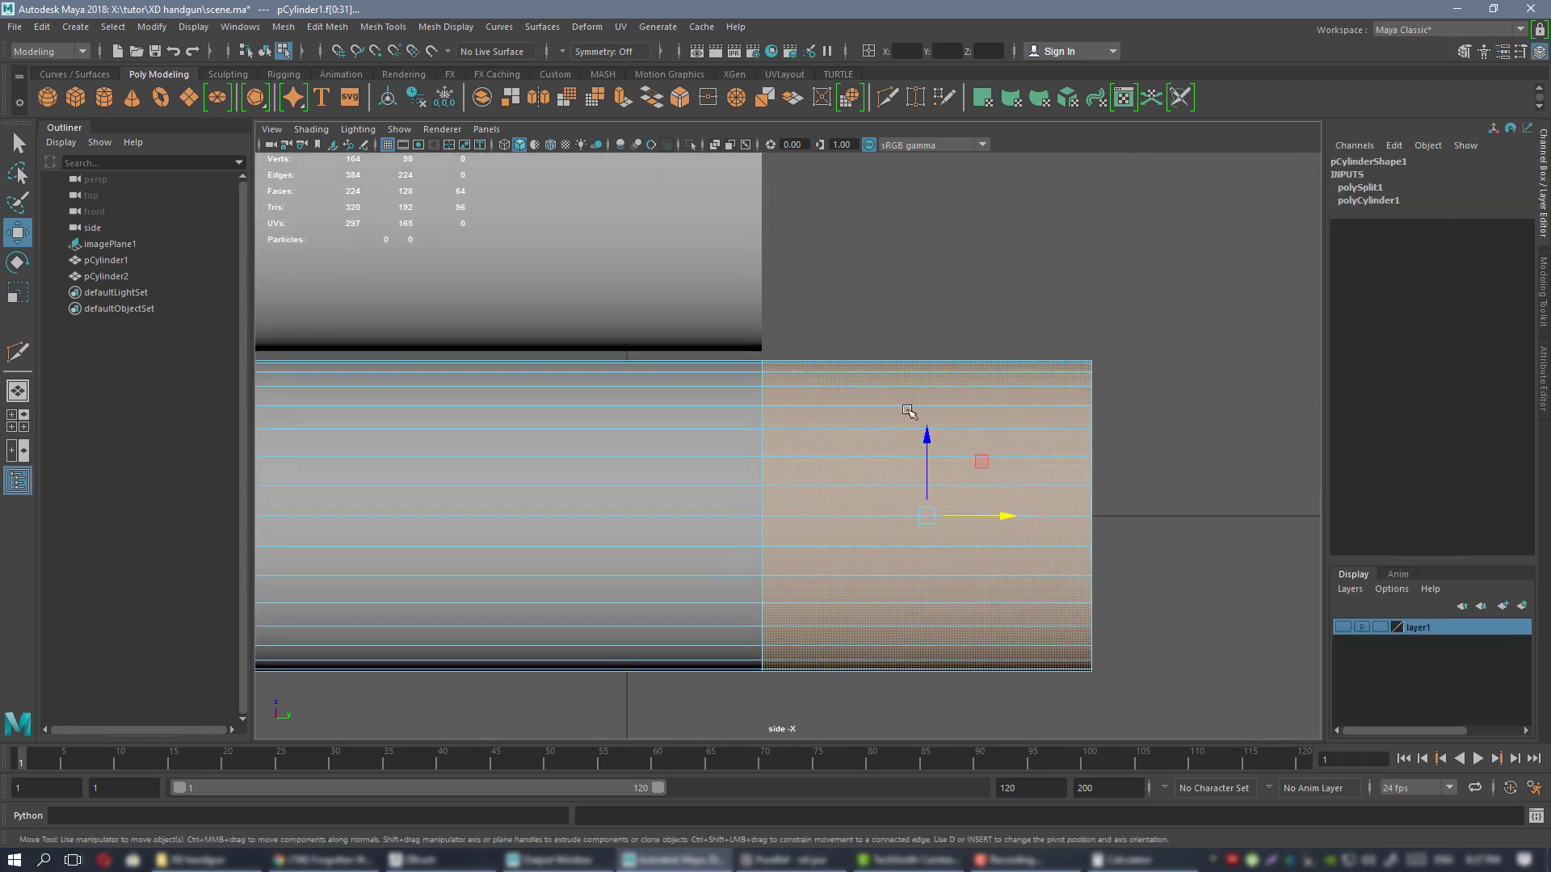
right_click(907, 413, "shift")
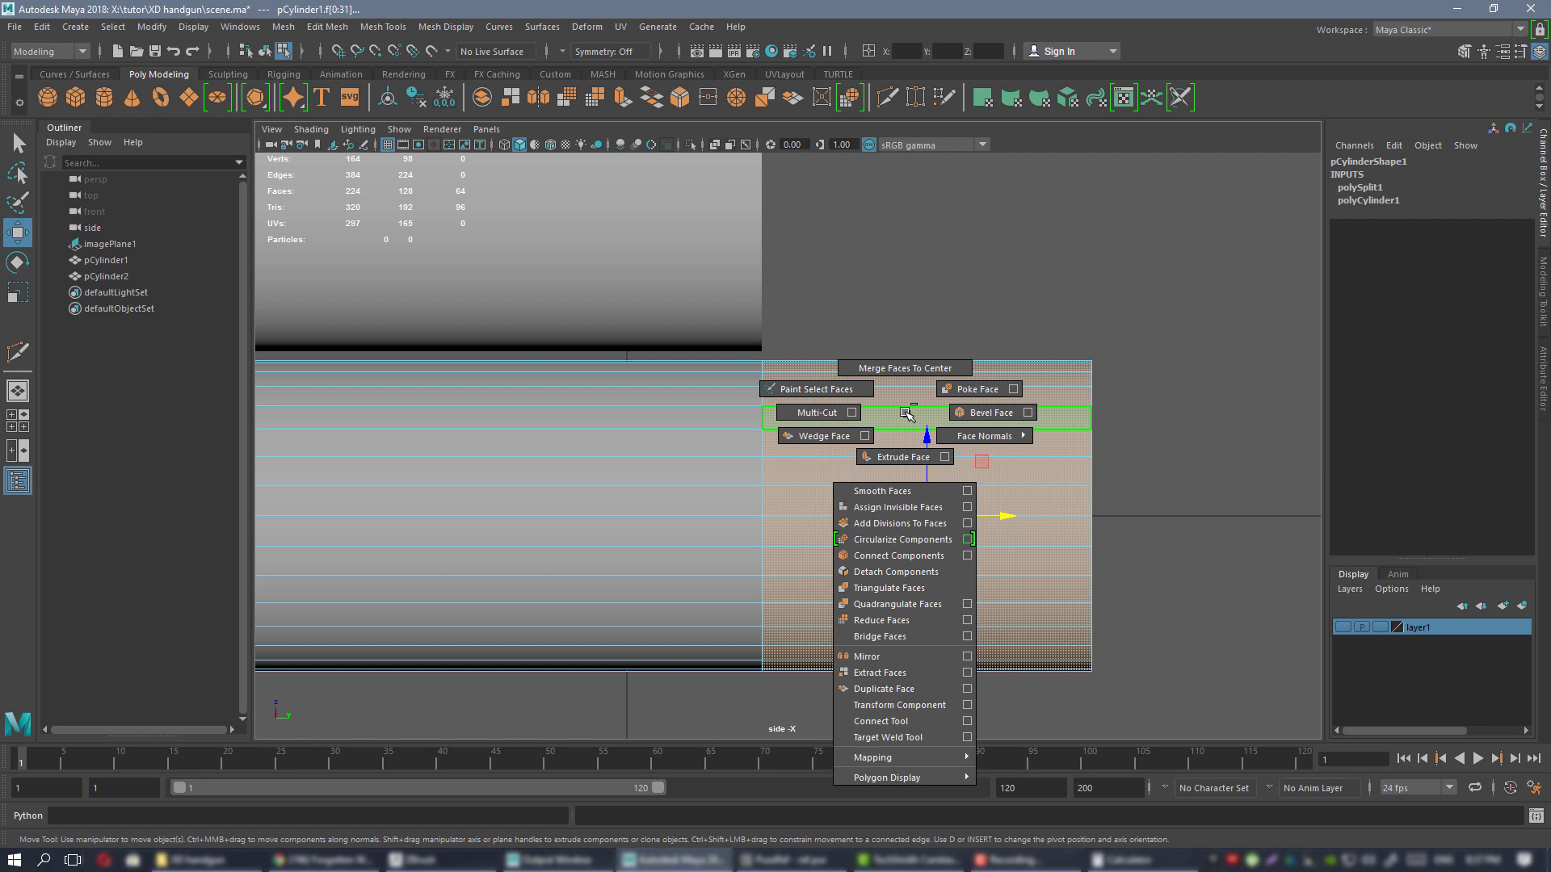
left_click(917, 677)
left_click(907, 280)
double_click(907, 398)
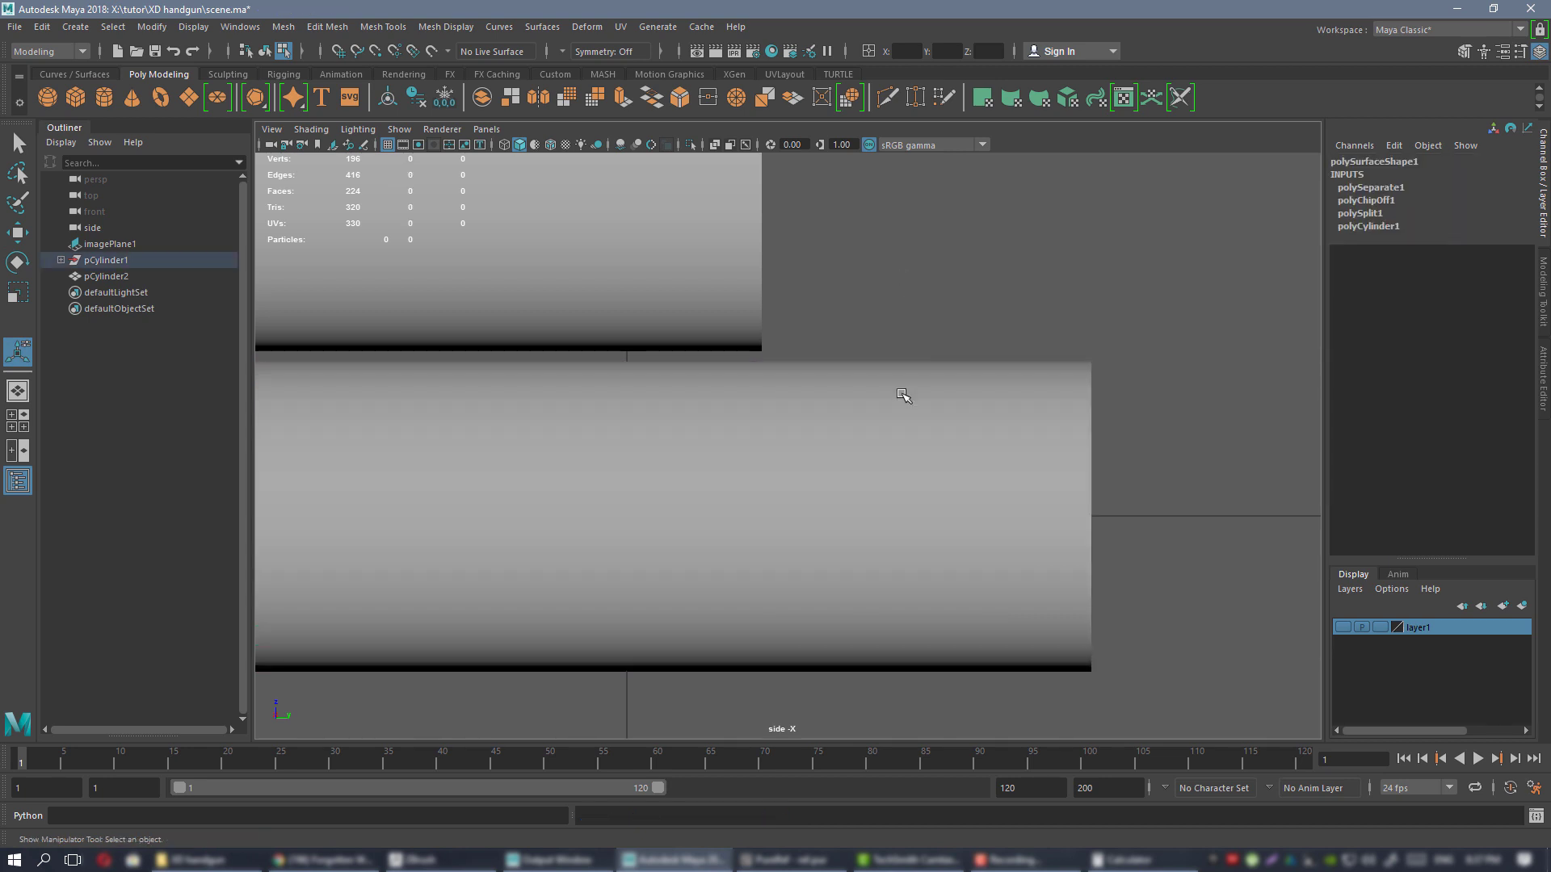
- Return to object mode and select the two pieces of the lower cylinder in turn to check their separation
scroll(889, 442, "down", 3)
right_click_drag(904, 391, 961, 373)
key("q")
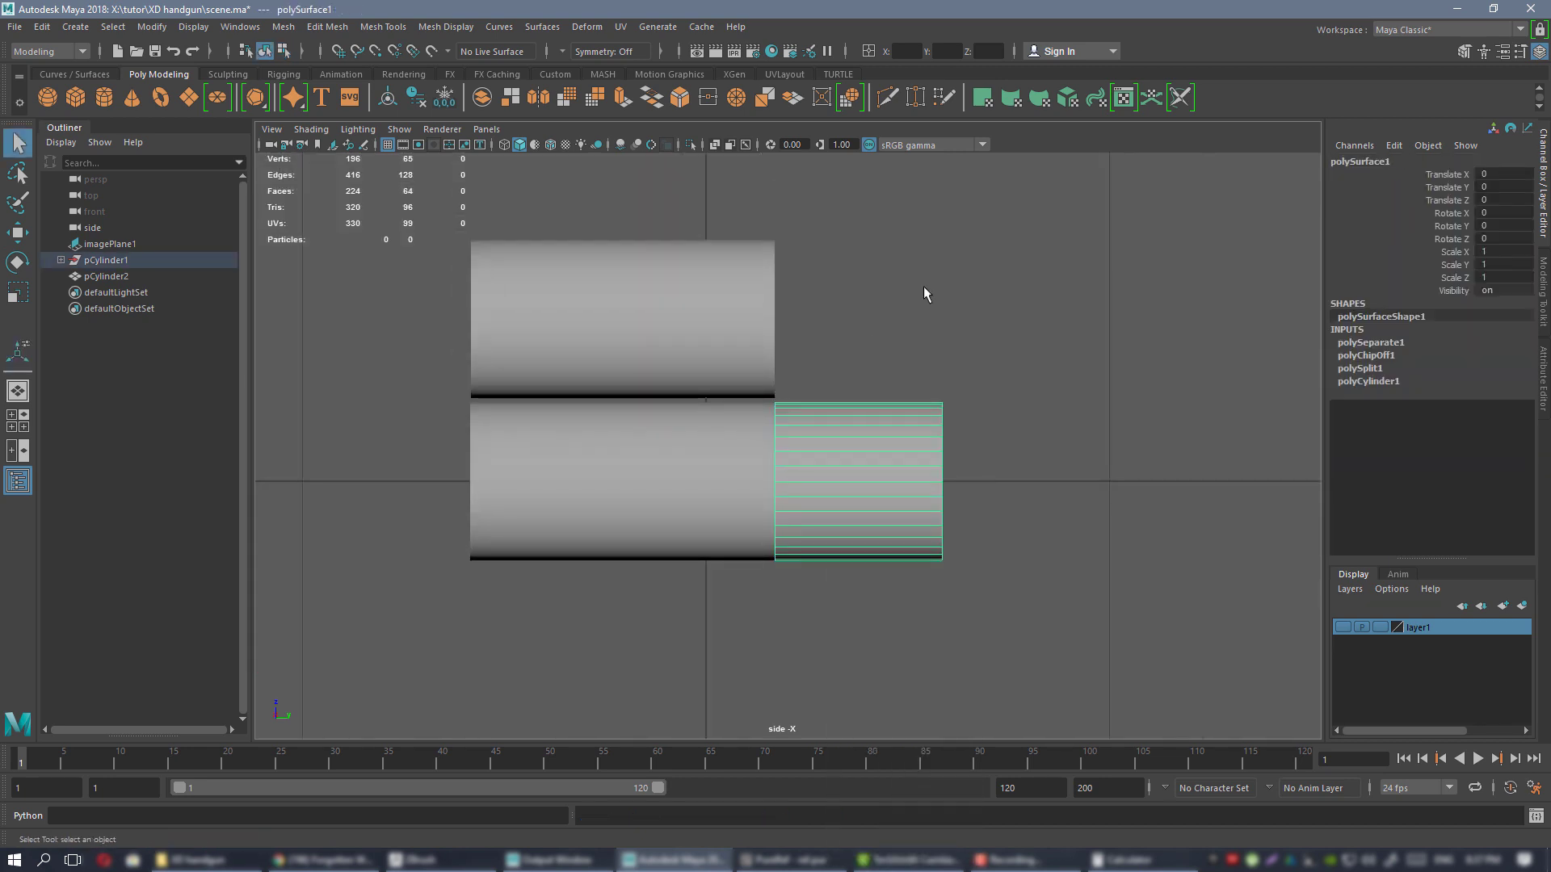
left_click(924, 285)
left_click(727, 456)
left_click(807, 456)
left_click(700, 453)
left_click(795, 428)
right_click_drag(786, 371, 961, 602, "alt")
middle_click_drag(736, 464, 959, 428, "alt")
left_click(860, 425)
right_click_drag(860, 425, 822, 300, "alt")
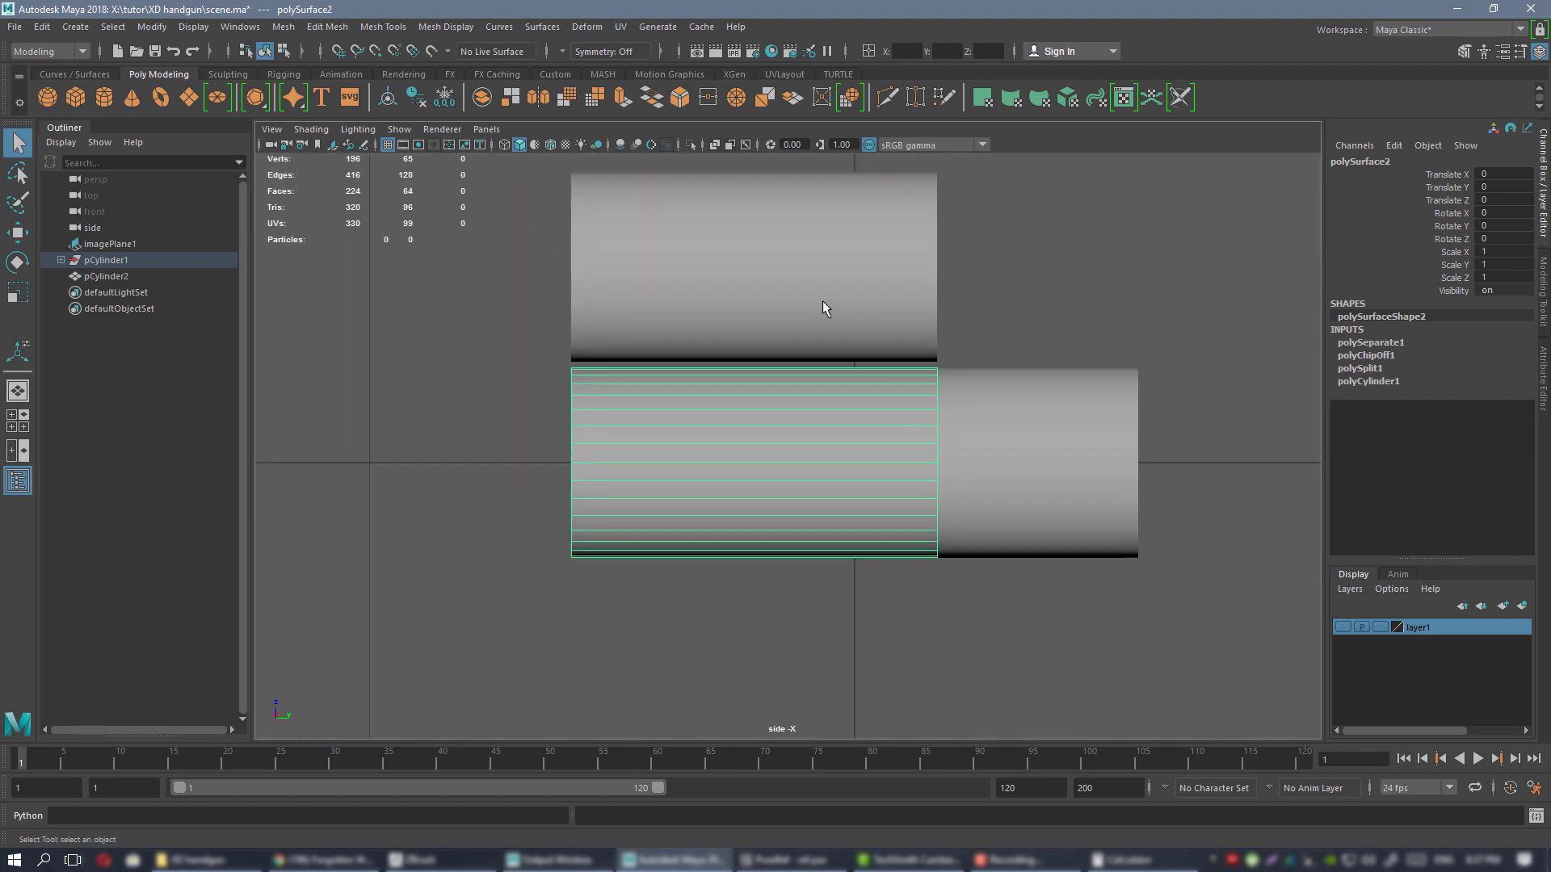
- Delete the short upper guide cylinder and view the split cylinder in perspective with its longer piece selected
left_click(812, 289)
key("Delete")
left_click(845, 431)
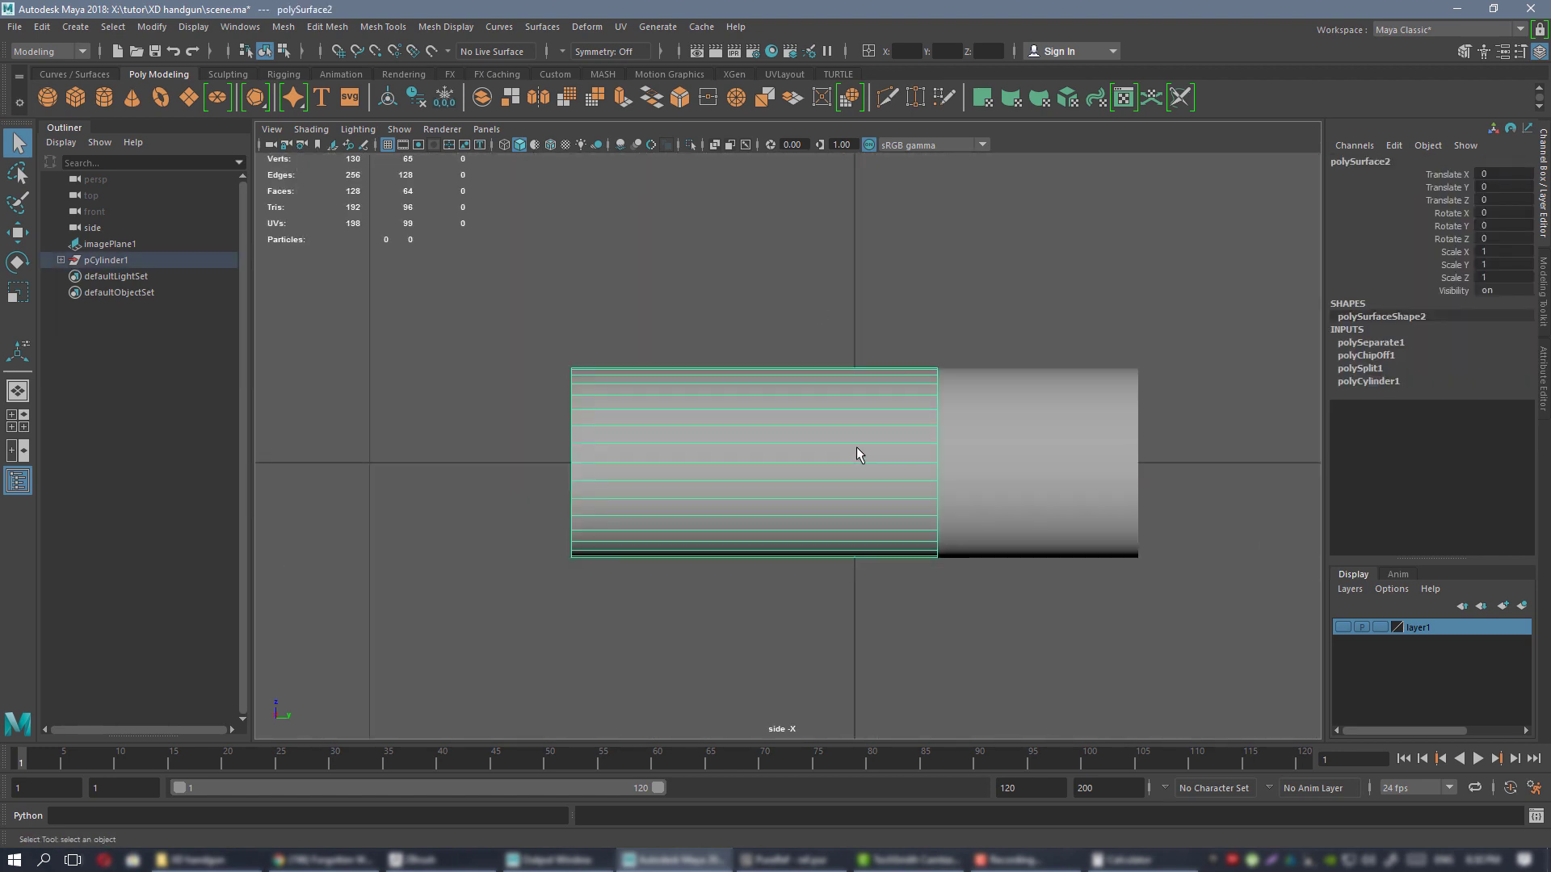
right_click_drag(856, 448, 786, 419, "alt")
key("space")
key("space")
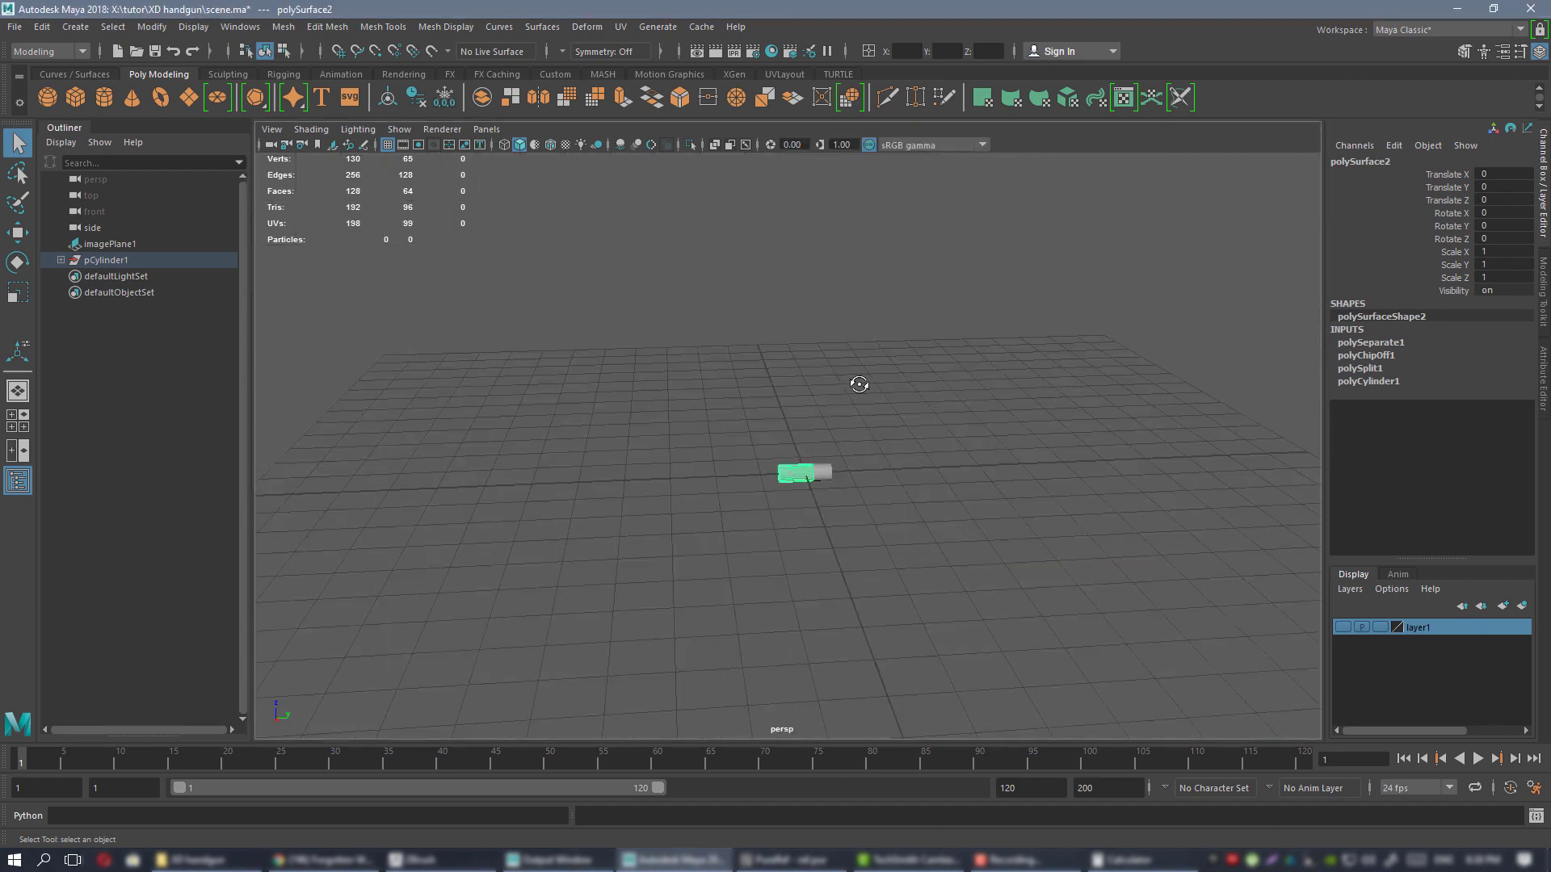
- Frame the longer cylinder piece, switch to PureRef to read the cartridge's bullet, neck and base diameters, and return to Maya
key("f")
mouse_move(879, 402)
left_mouse_down("alt")
mouse_move(936, 414)
mouse_move(924, 436)
mouse_move(848, 404)
mouse_move(740, 401)
mouse_move(914, 402)
mouse_move(910, 381)
mouse_move(820, 391)
mouse_move(950, 448)
mouse_move(907, 401)
mouse_move(899, 415)
mouse_move(941, 434)
mouse_move(861, 424)
left_mouse_up("alt")
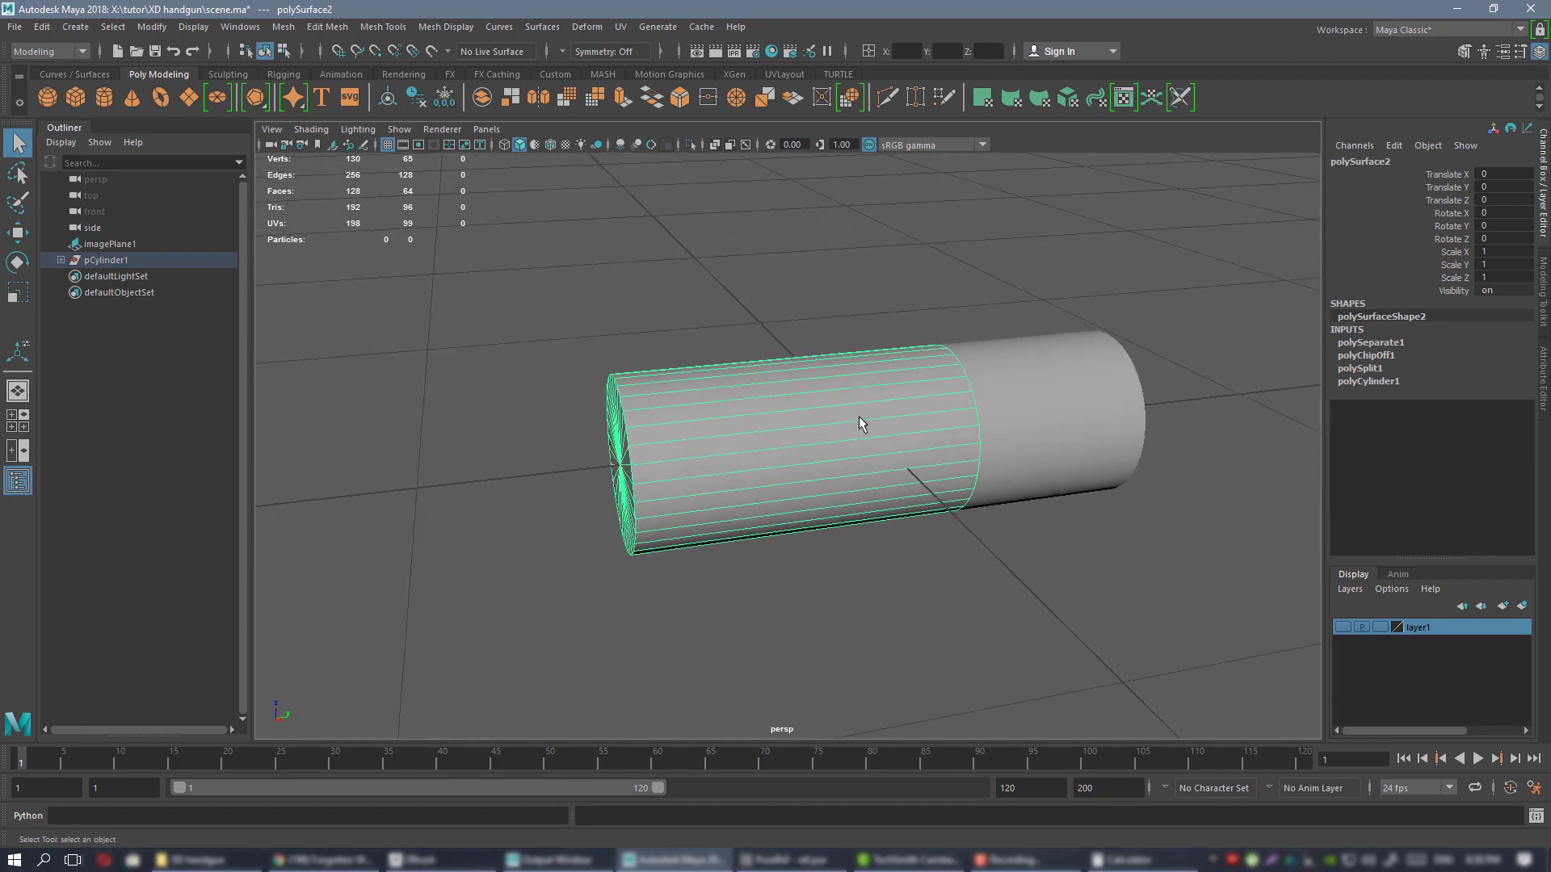
key("alt+Tab")
right_click_drag(1383, 455, 1189, 455)
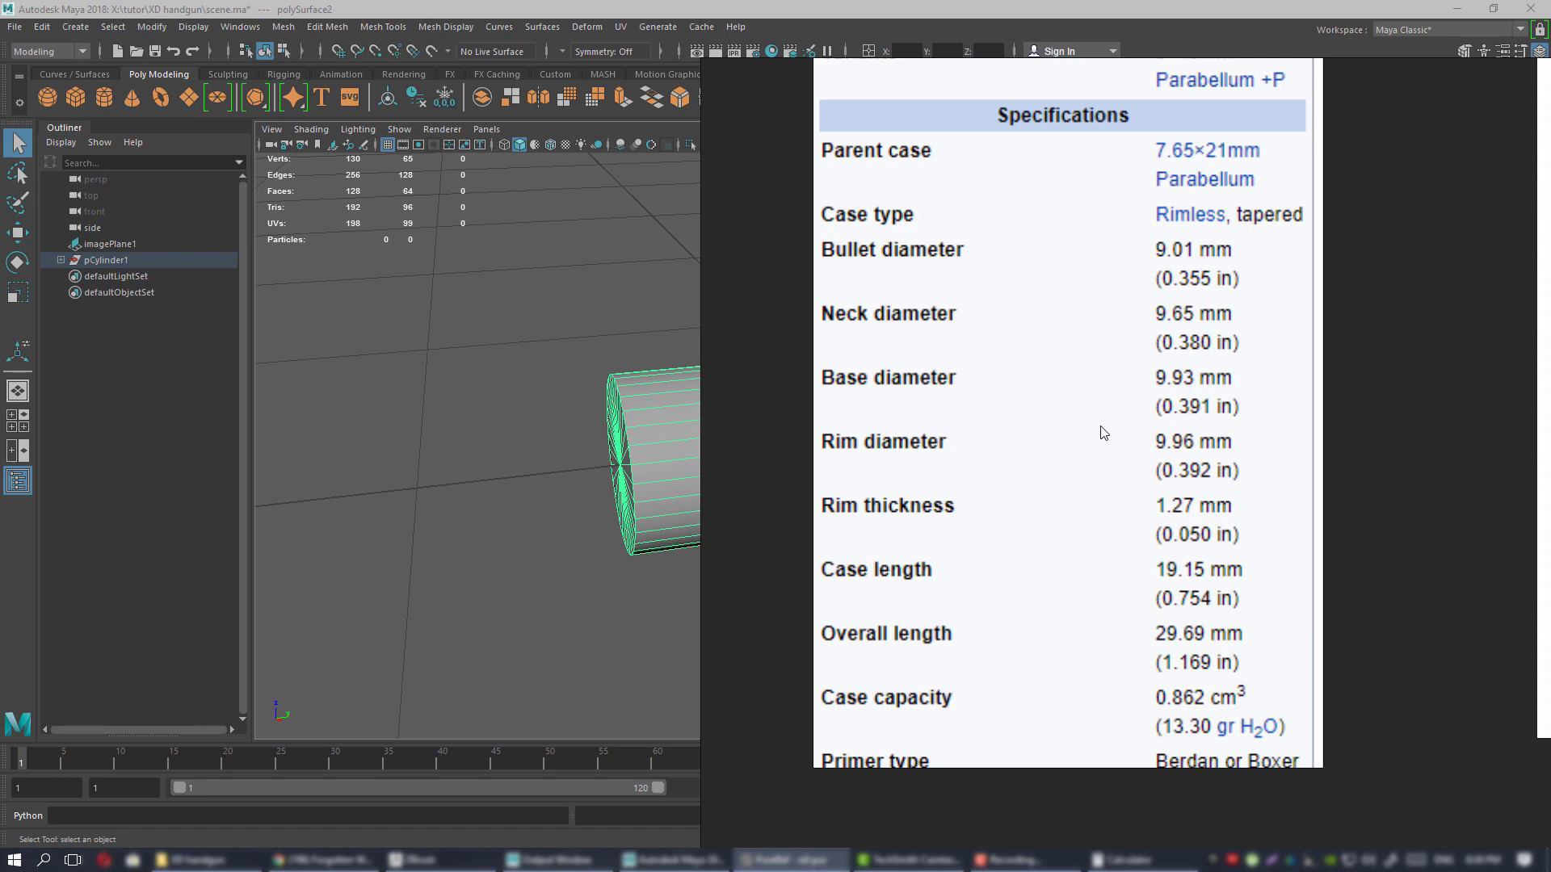
middle_click_drag(1120, 457, 1131, 600)
scroll(1116, 518, "down", 1)
scroll(1116, 518, "up", 1)
scroll(1116, 519, "down", 2)
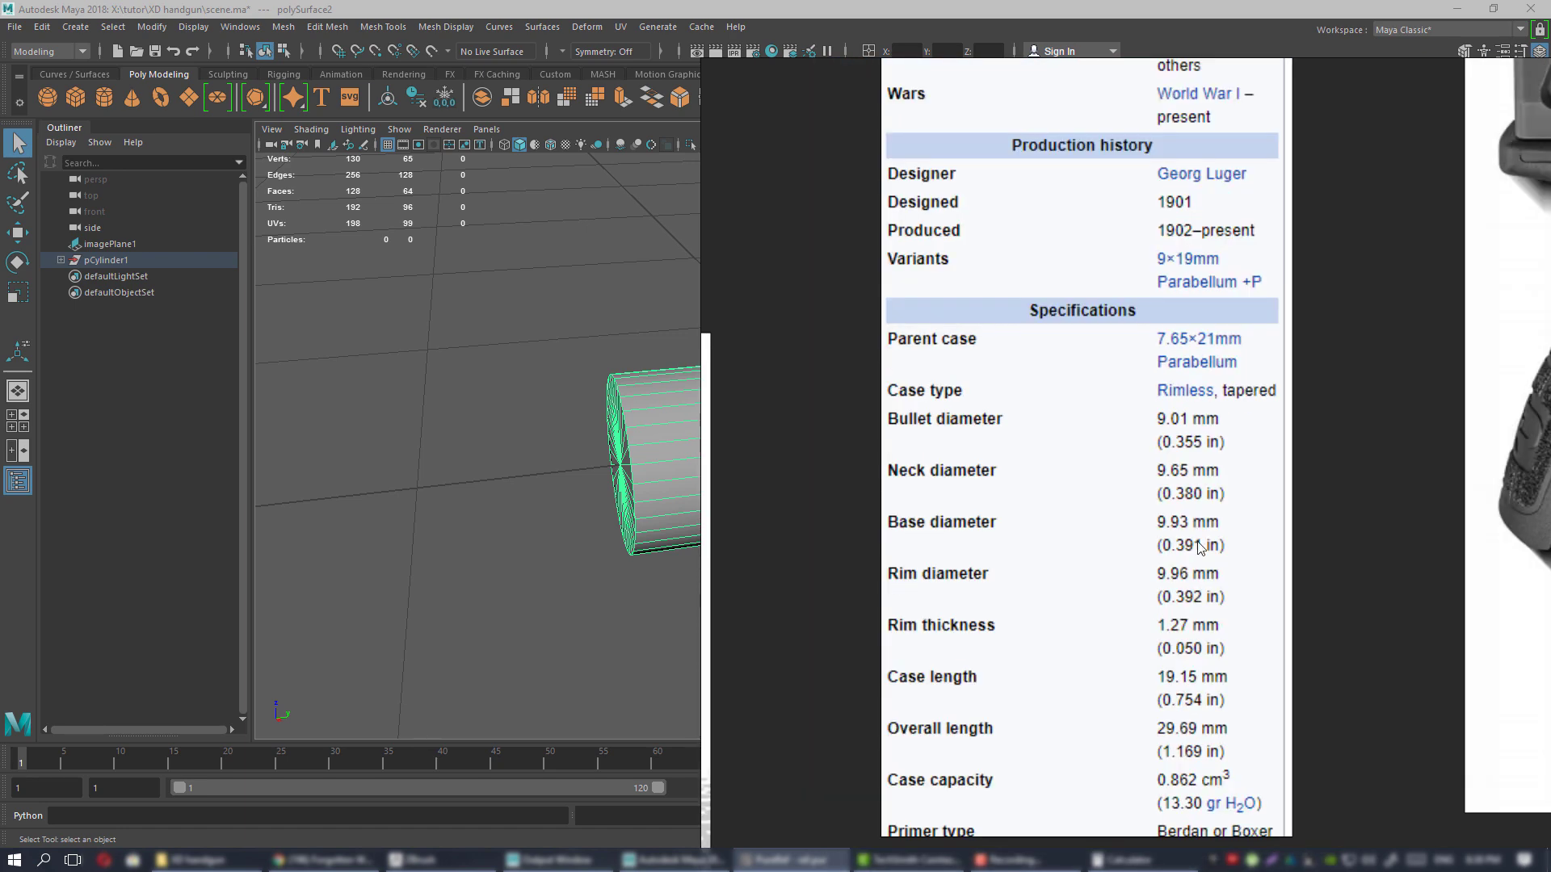
middle_click_drag(1216, 542, 1094, 529)
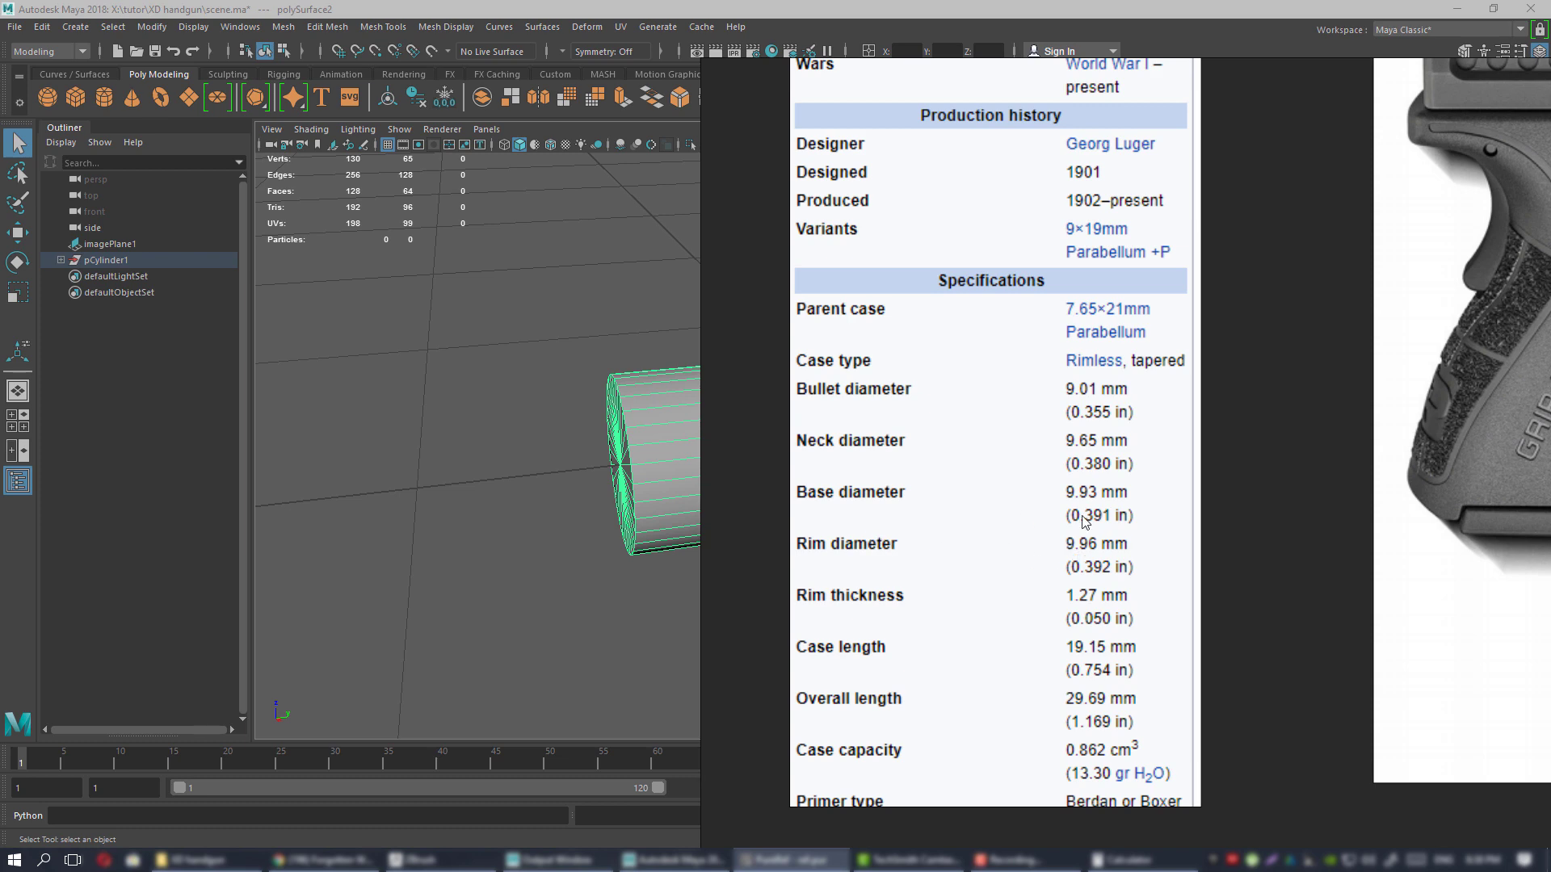
right_click_drag(1050, 514, 1550, 515)
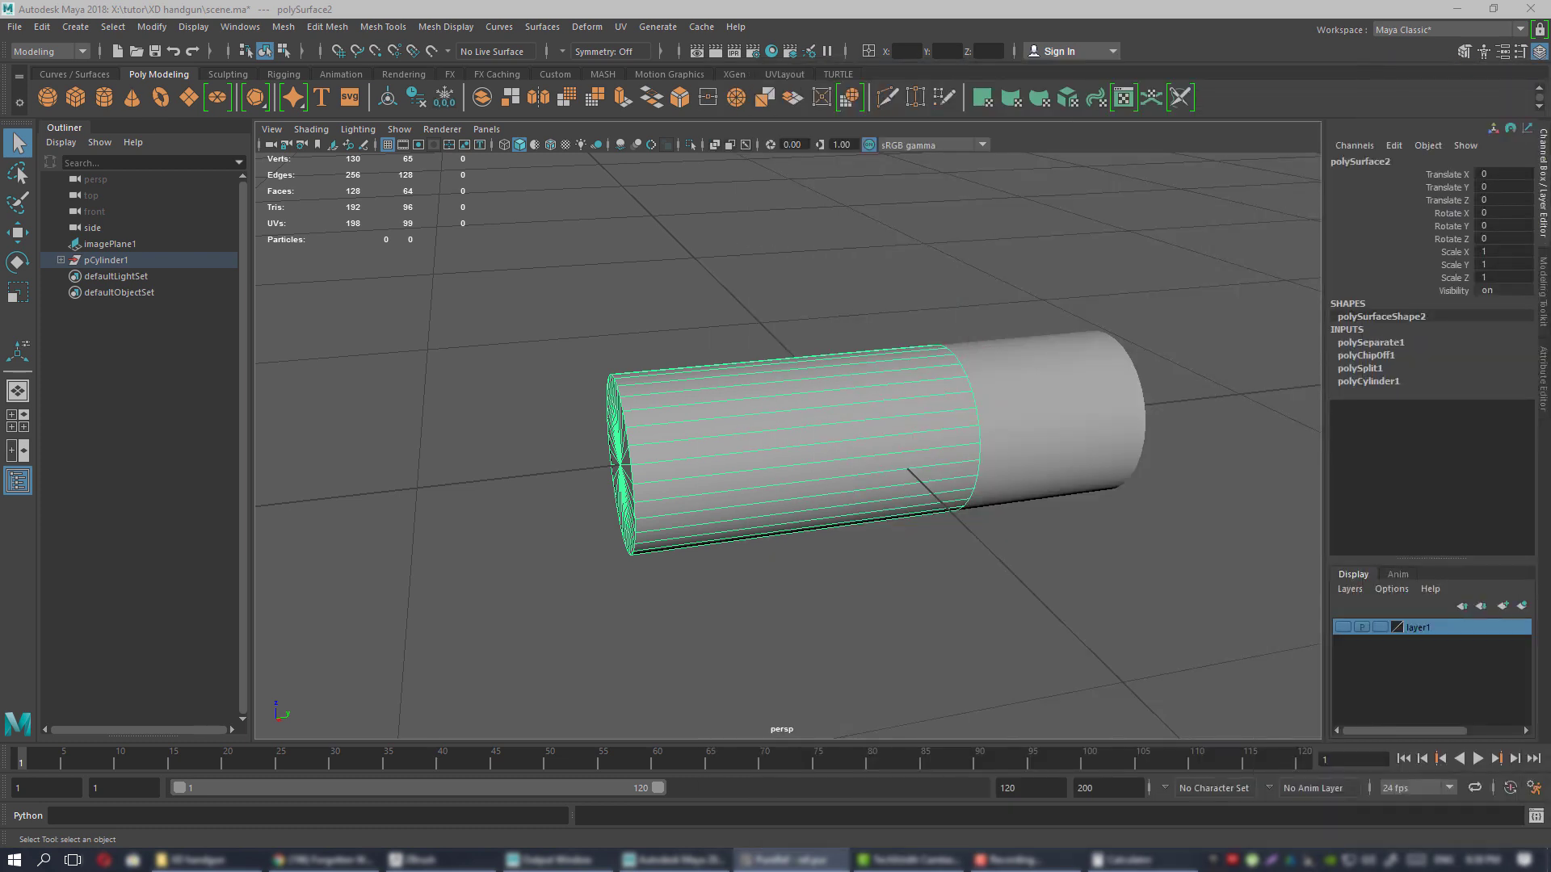
- Select the longer piece's ring of vertices at the seam with the shorter piece and scale it slightly inward to taper the case neck
left_click_drag(930, 482, 844, 446, "alt")
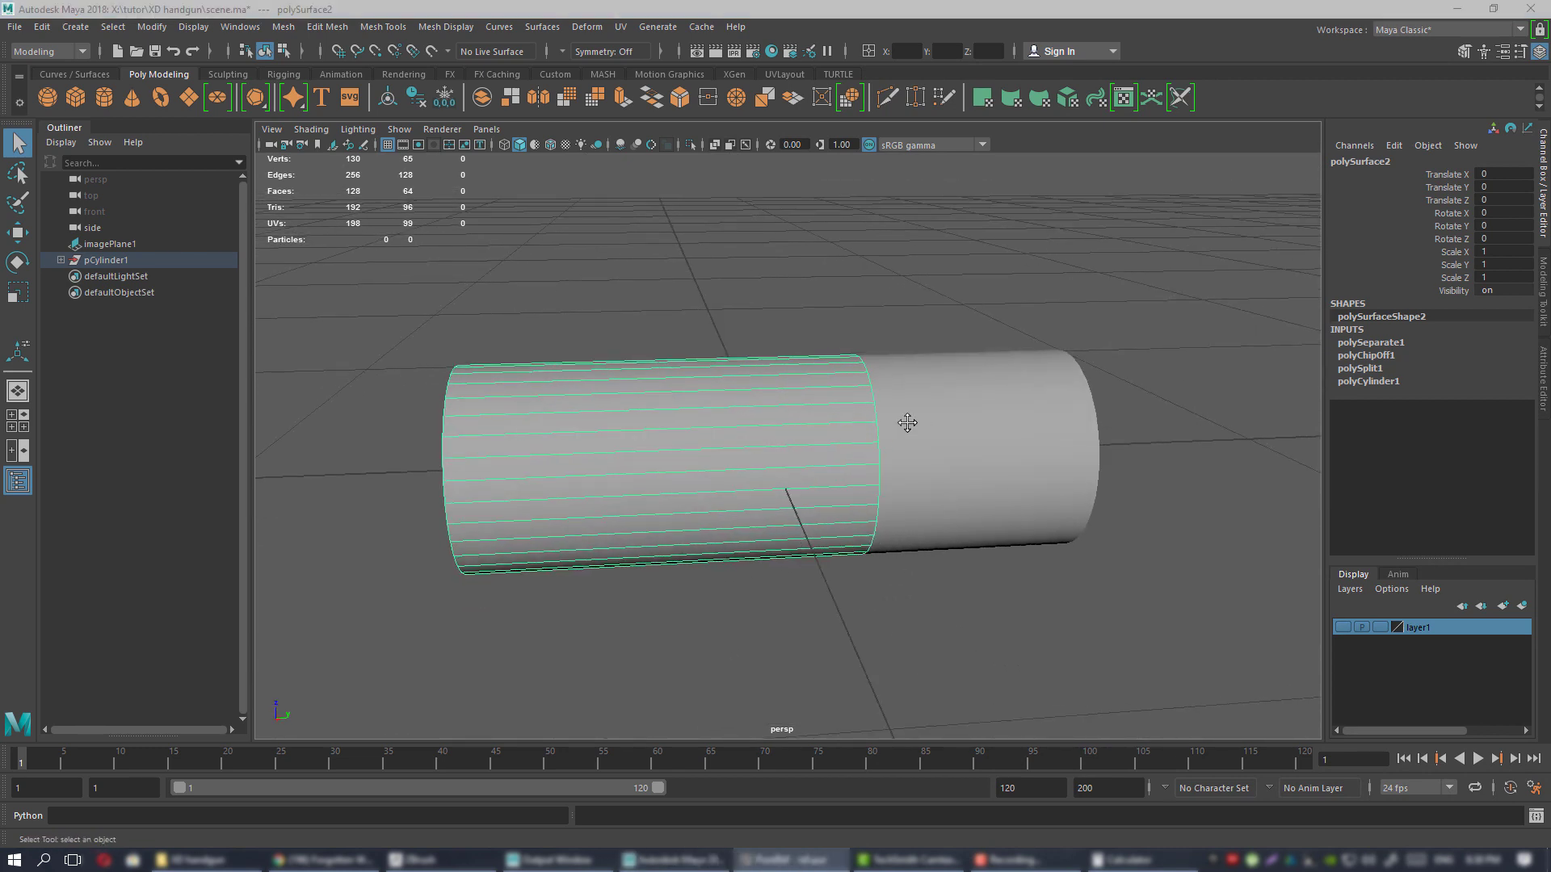
left_click_drag(907, 422, 810, 384, "alt")
right_click_drag(786, 367, 762, 365)
left_click_drag(779, 215, 963, 626)
key("r")
scroll(866, 447, "up", 1)
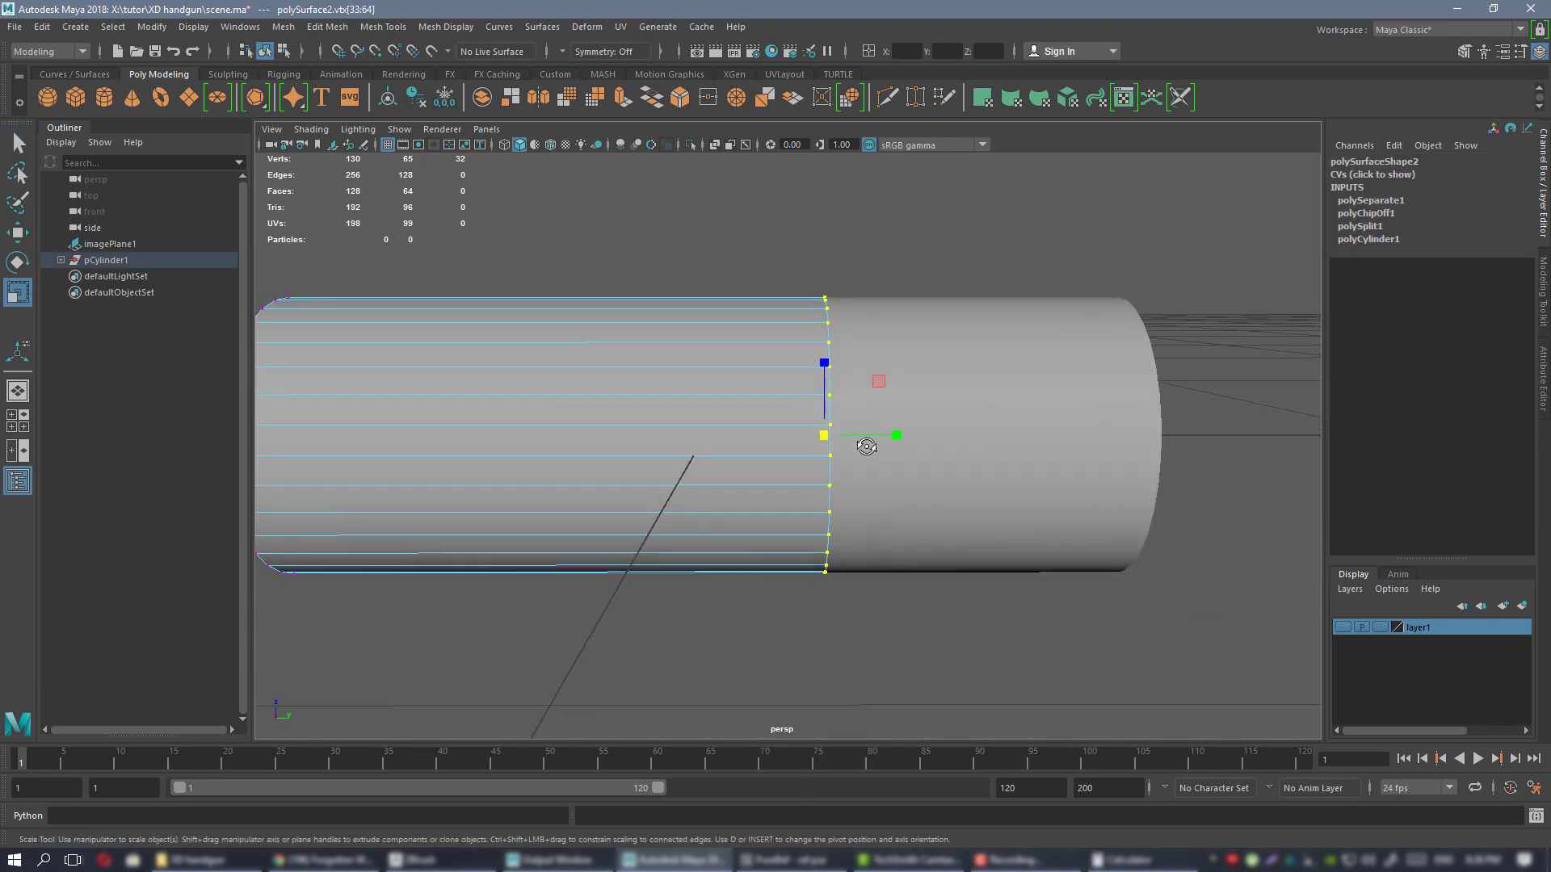
left_click_drag(867, 447, 737, 415, "alt")
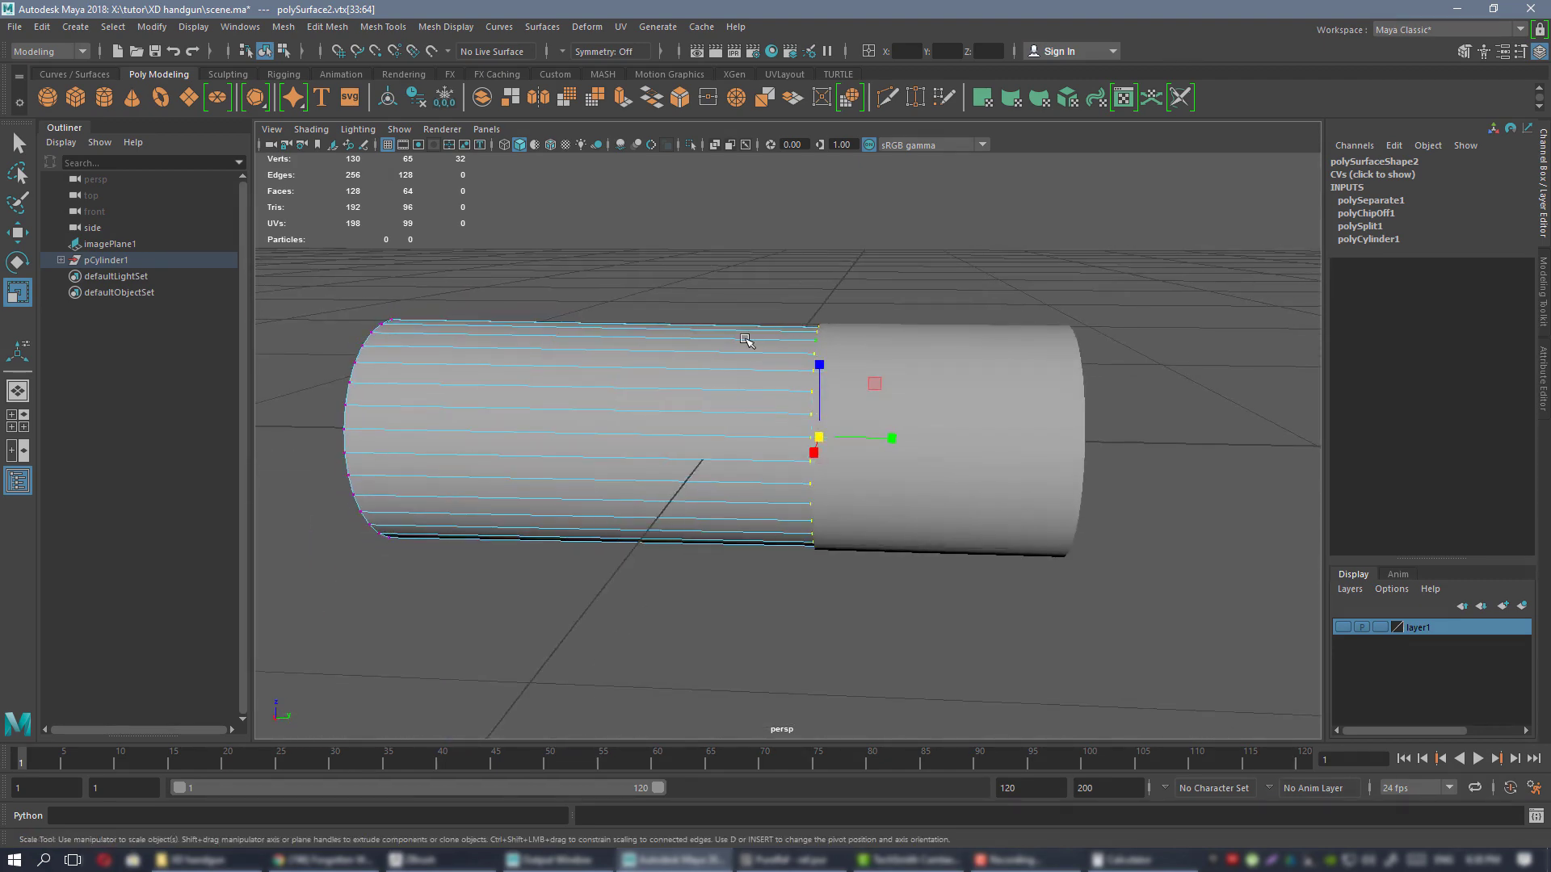
- Return to object mode, select the shorter cylinder piece and centre its pivot
right_click_drag(744, 339, 817, 315)
left_click(938, 362)
left_click_drag(893, 398, 914, 392, "alt")
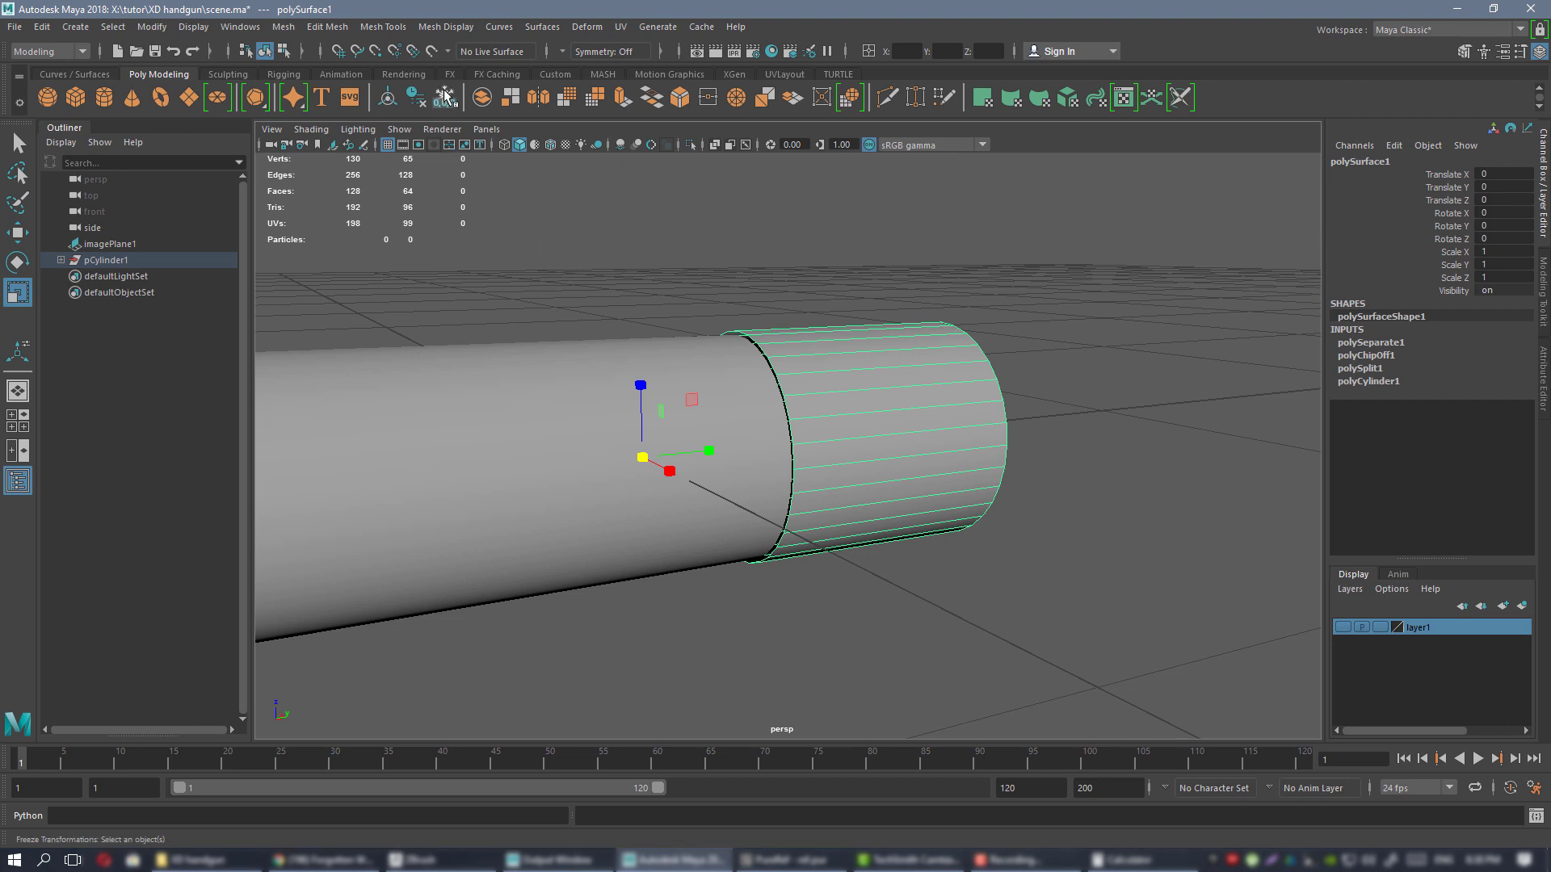
left_click(556, 73)
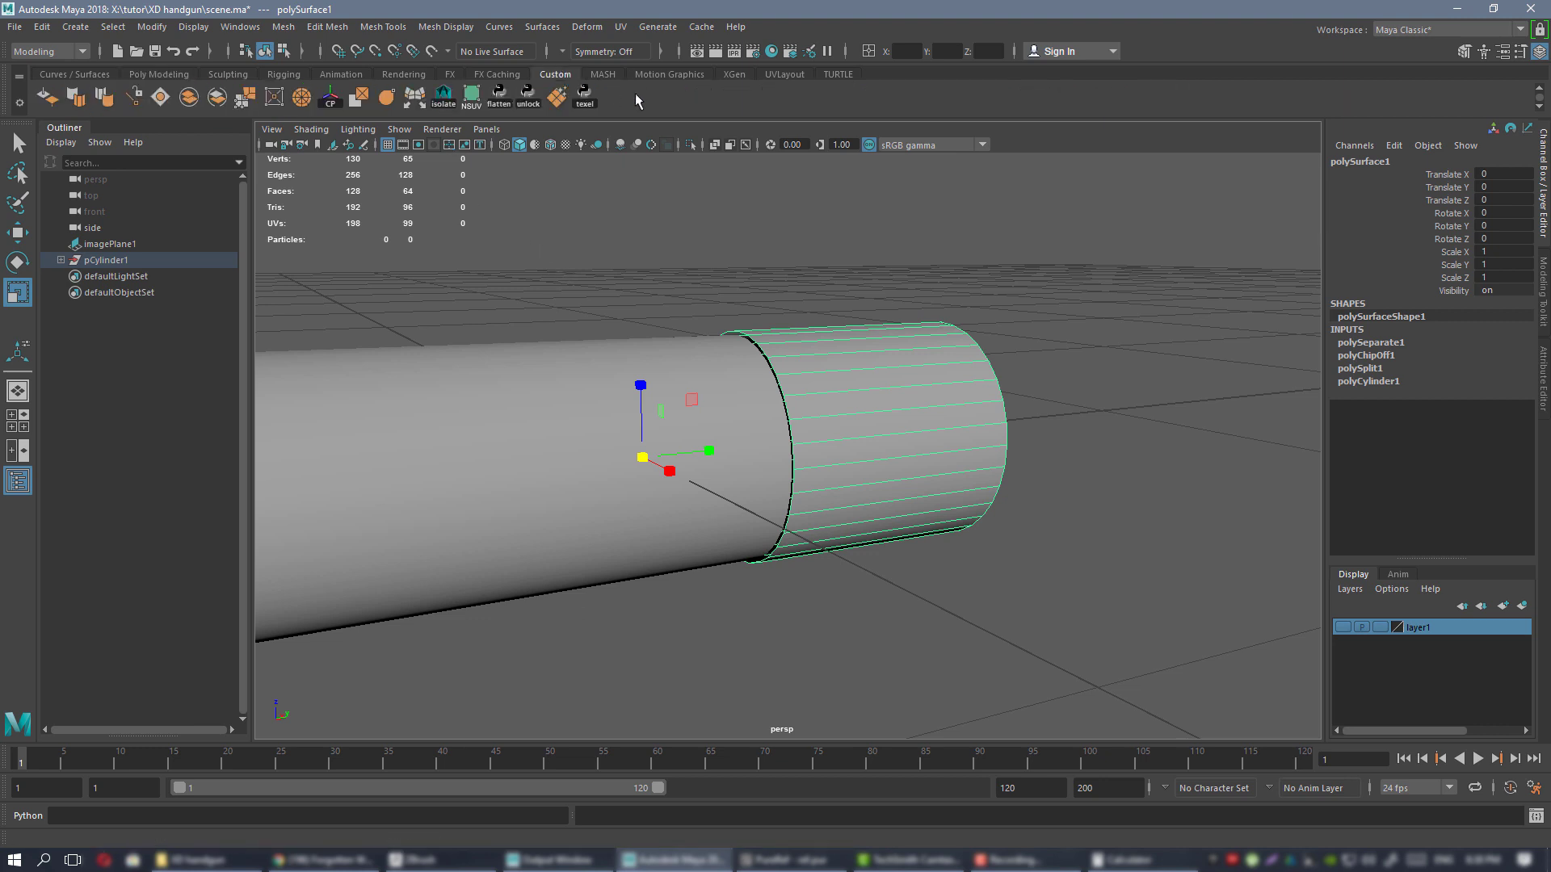
left_click(333, 105)
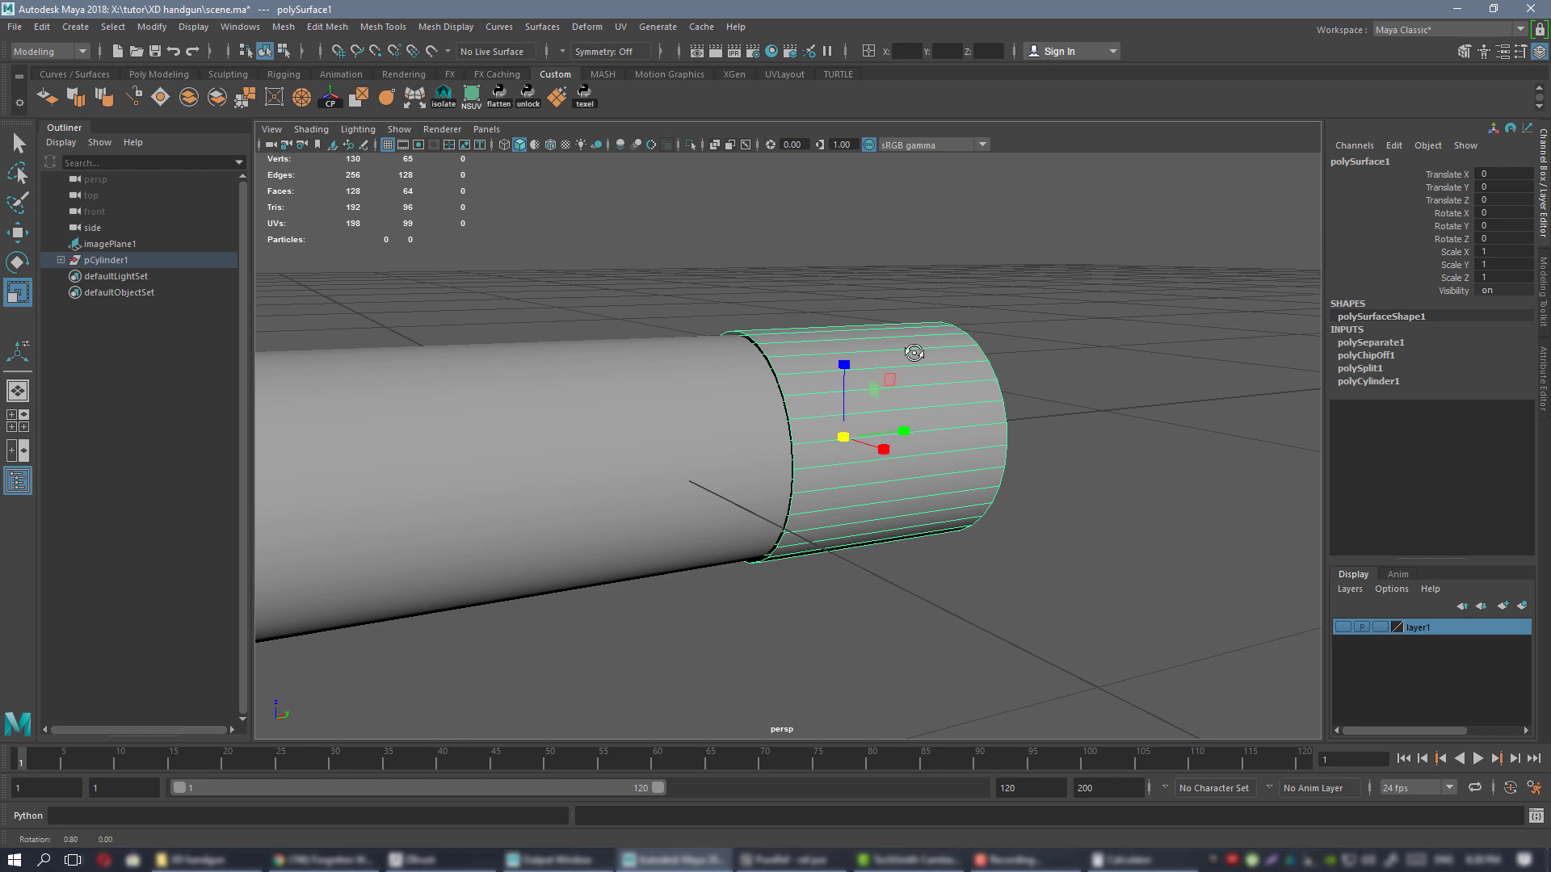
key("f")
scroll(915, 422, "down", 1)
left_click_drag(893, 401, 922, 401, "alt")
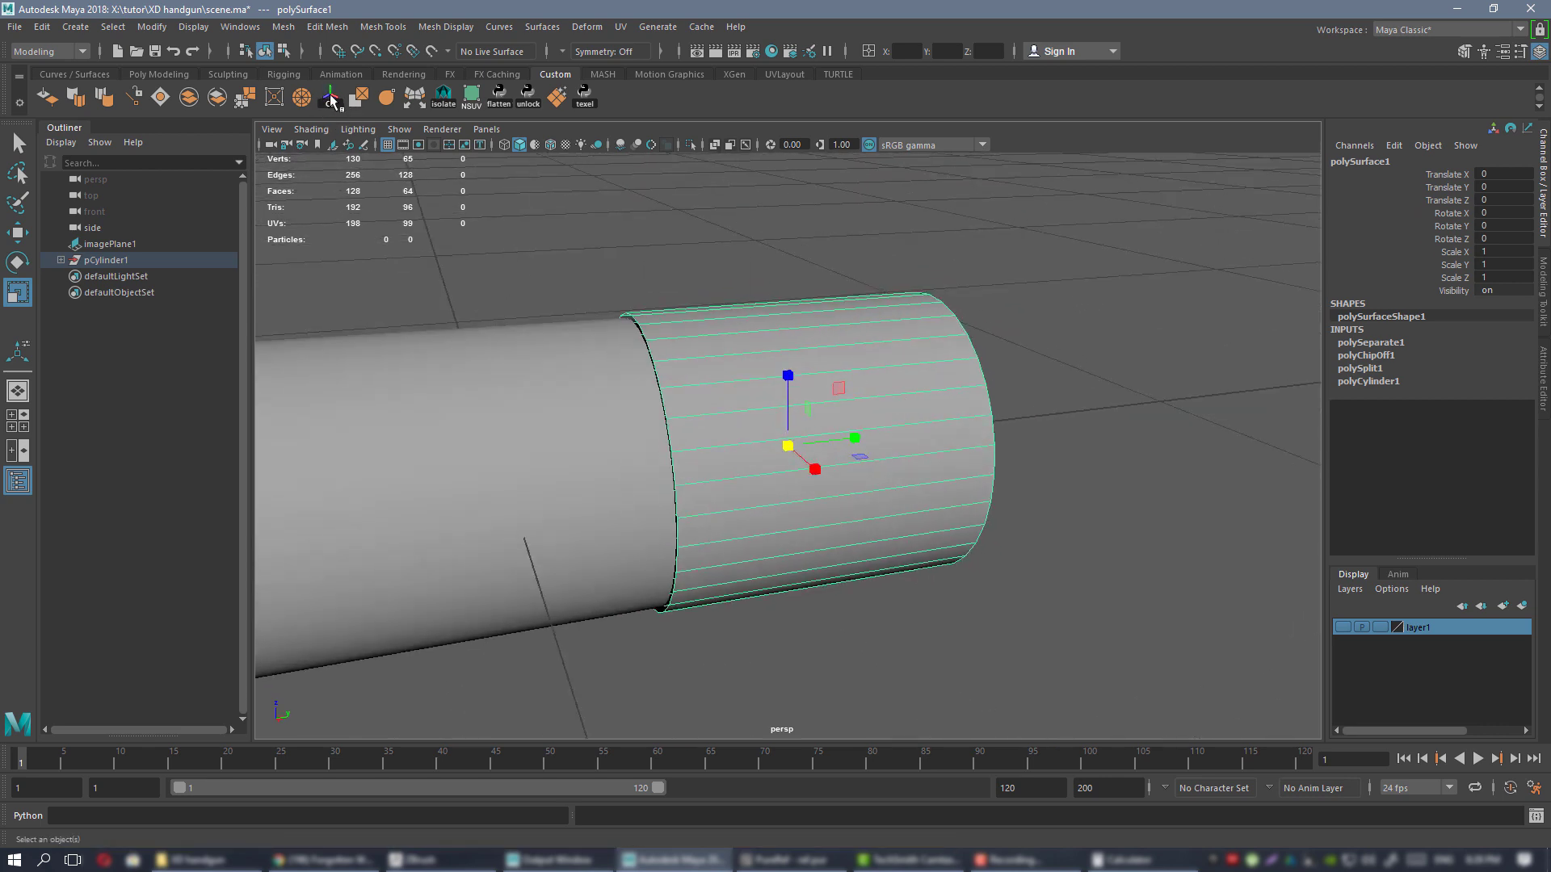
left_click(285, 27)
mouse_move(349, 29)
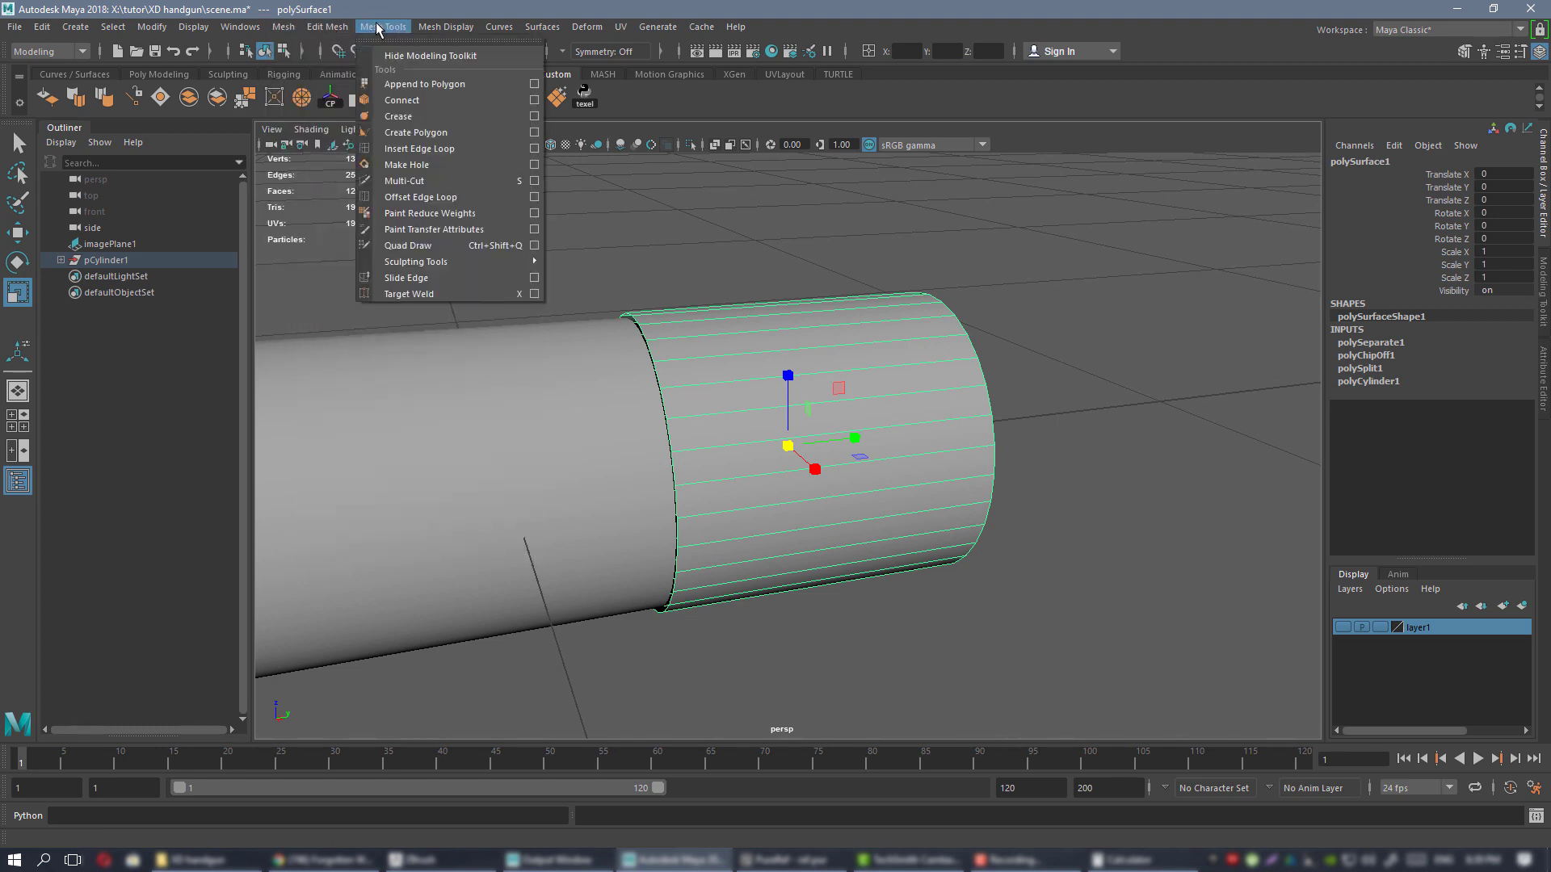
mouse_move(431, 26)
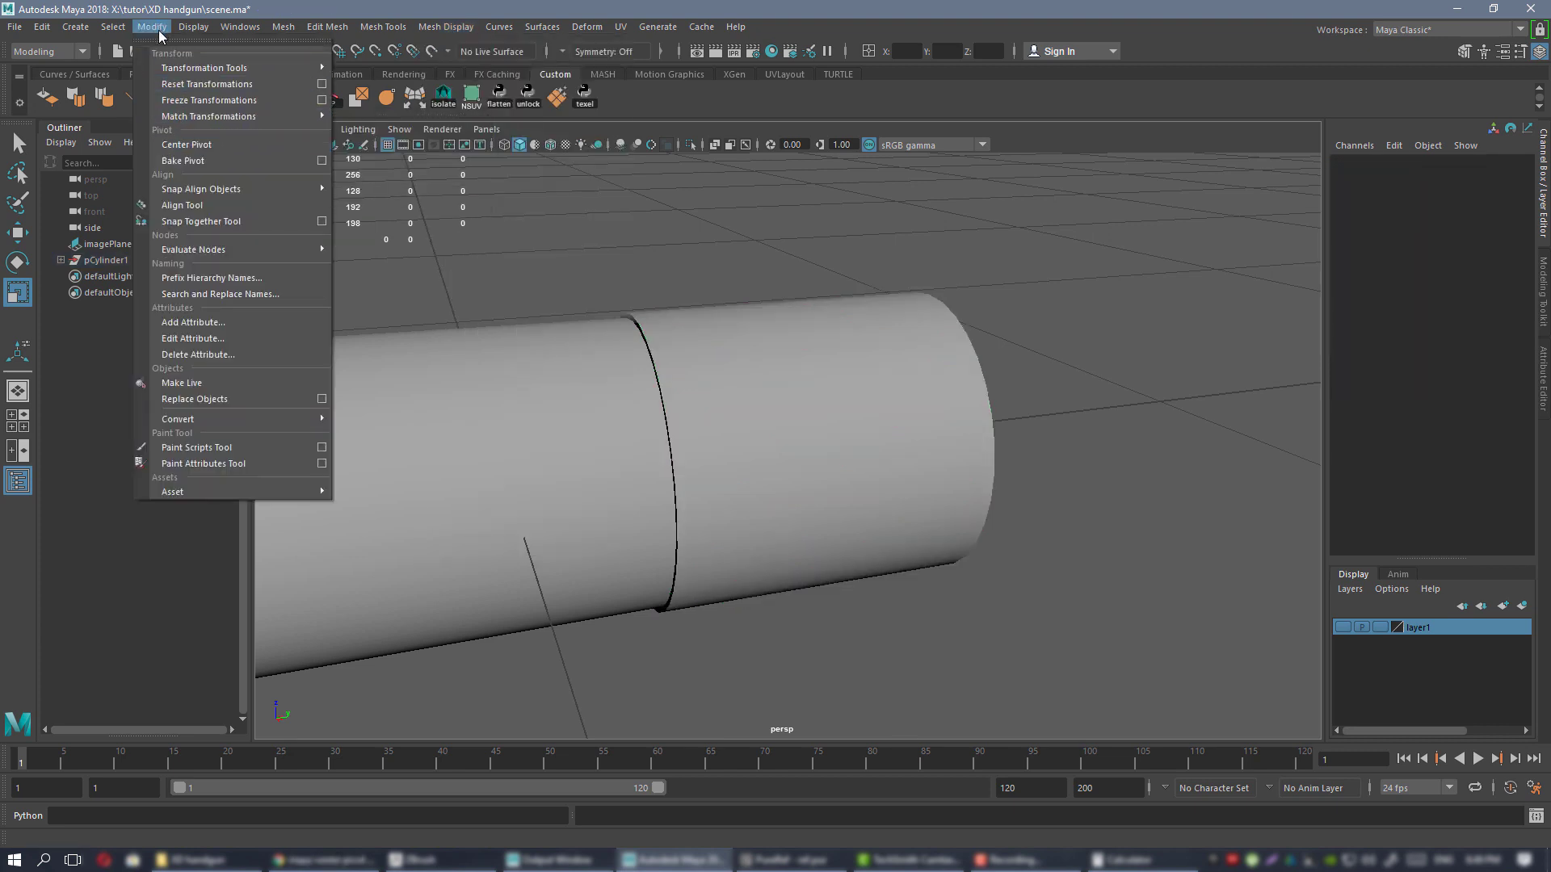
- Scale the shorter front cylinder section to 0.936 in X and Z, keeping its length
middle_click_drag(615, 226, 713, 252, "alt")
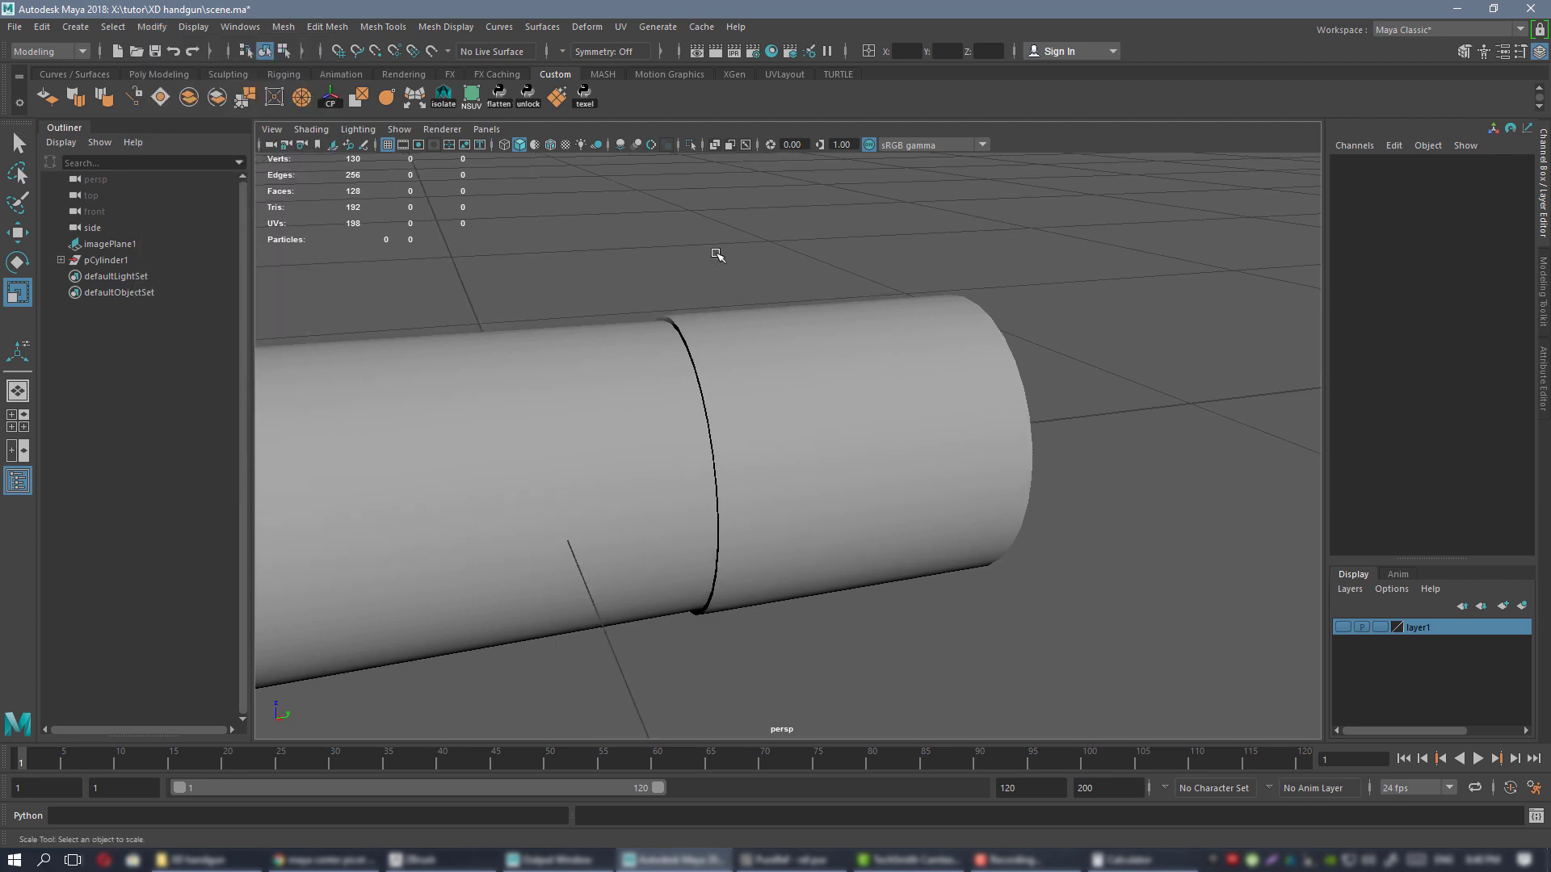
left_click_drag(766, 274, 678, 276, "alt")
left_click(730, 404)
left_click_drag(730, 405, 840, 386, "alt")
right_click_drag(823, 394, 884, 433, "alt")
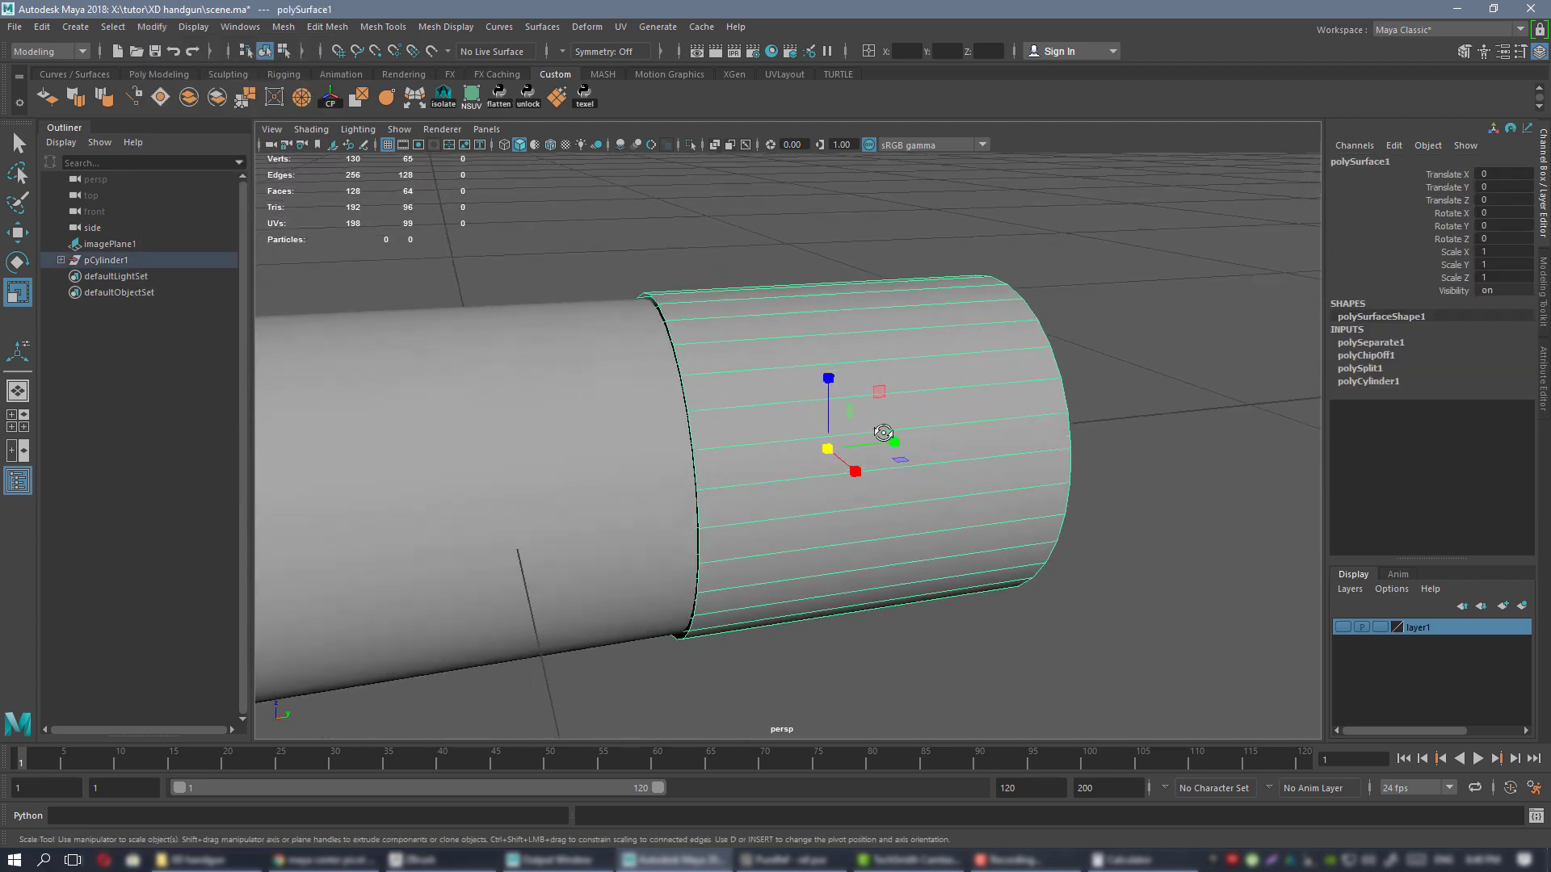
left_click_drag(883, 433, 757, 398, "alt")
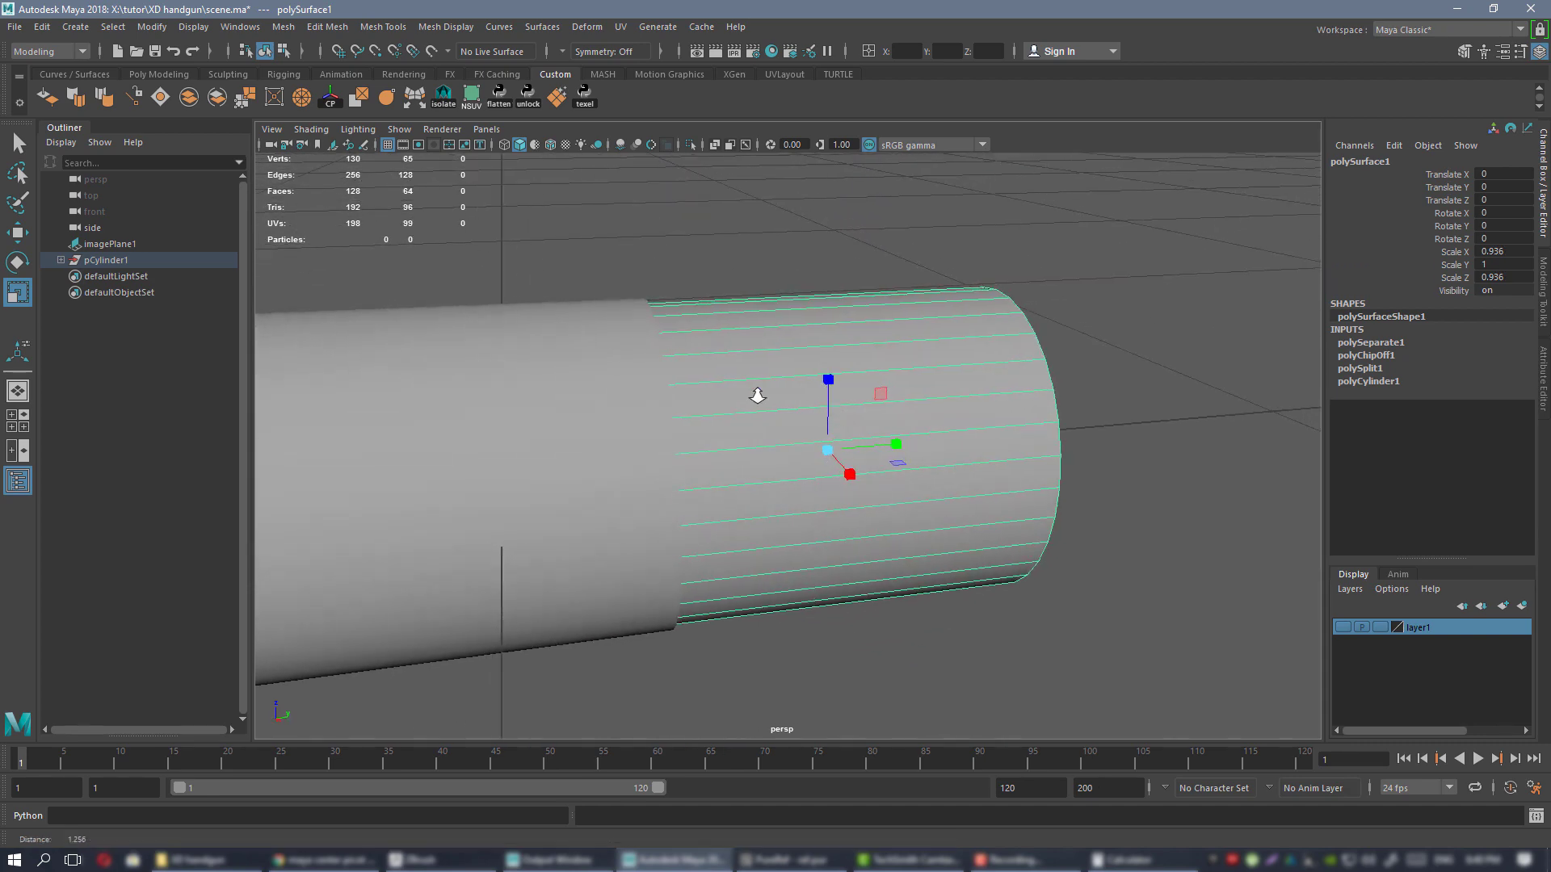
right_click_drag(758, 399, 662, 394, "alt")
middle_click_drag(662, 394, 876, 359, "alt")
left_click_drag(877, 360, 669, 331, "alt")
- Isolate the longer cylinder section in the viewport, facing its open end
left_click(880, 353)
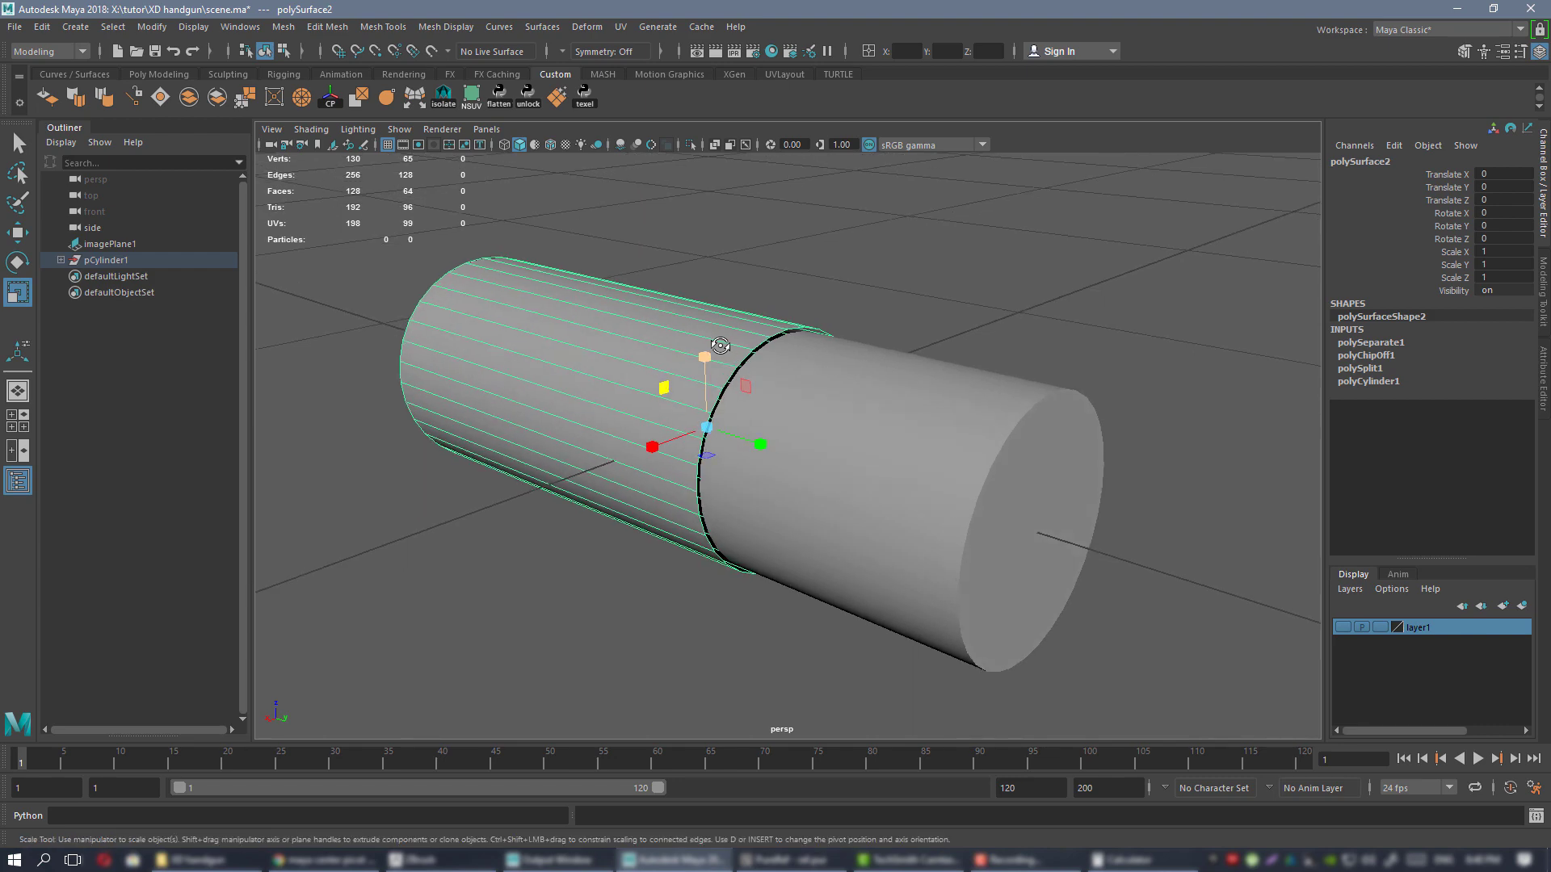
key("ctrl+1")
scroll(767, 421, "up", 5)
left_click_drag(767, 421, 799, 433, "alt")
- Extrude the open end's border edge loop three times, forming a rim around the opening with a recessed inner ring
right_click_drag(606, 269, 602, 224)
left_click_drag(656, 309, 742, 362, "alt")
double_click(637, 323)
scroll(637, 323, "down", 2)
scroll(682, 325, "up", 2)
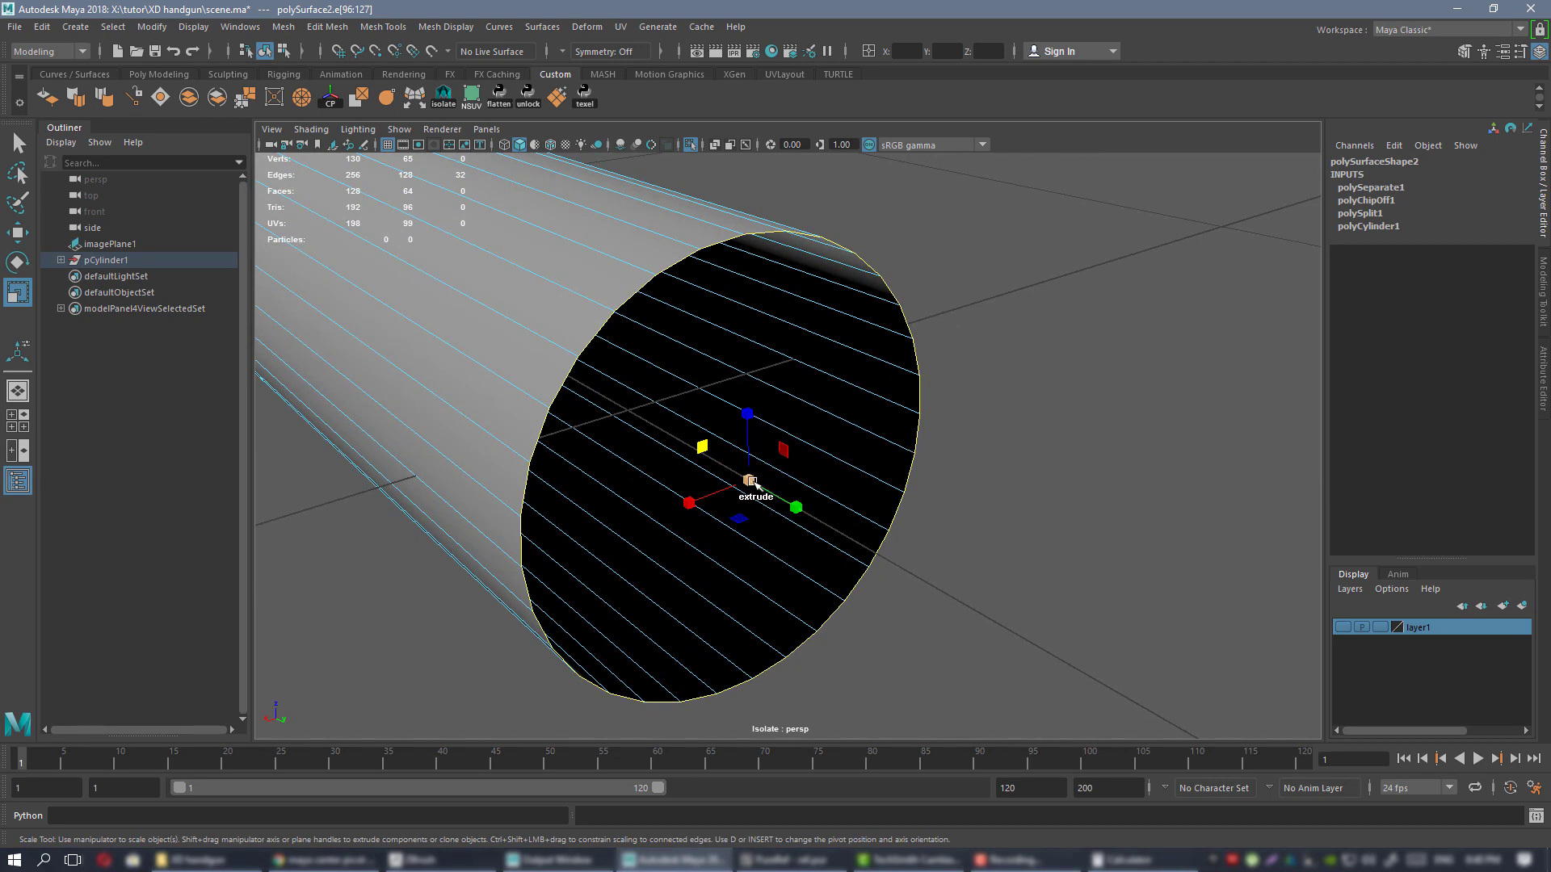
left_click_drag(751, 479, 638, 462, "shift")
key("w")
key("r")
left_click_drag(638, 463, 786, 473, "alt")
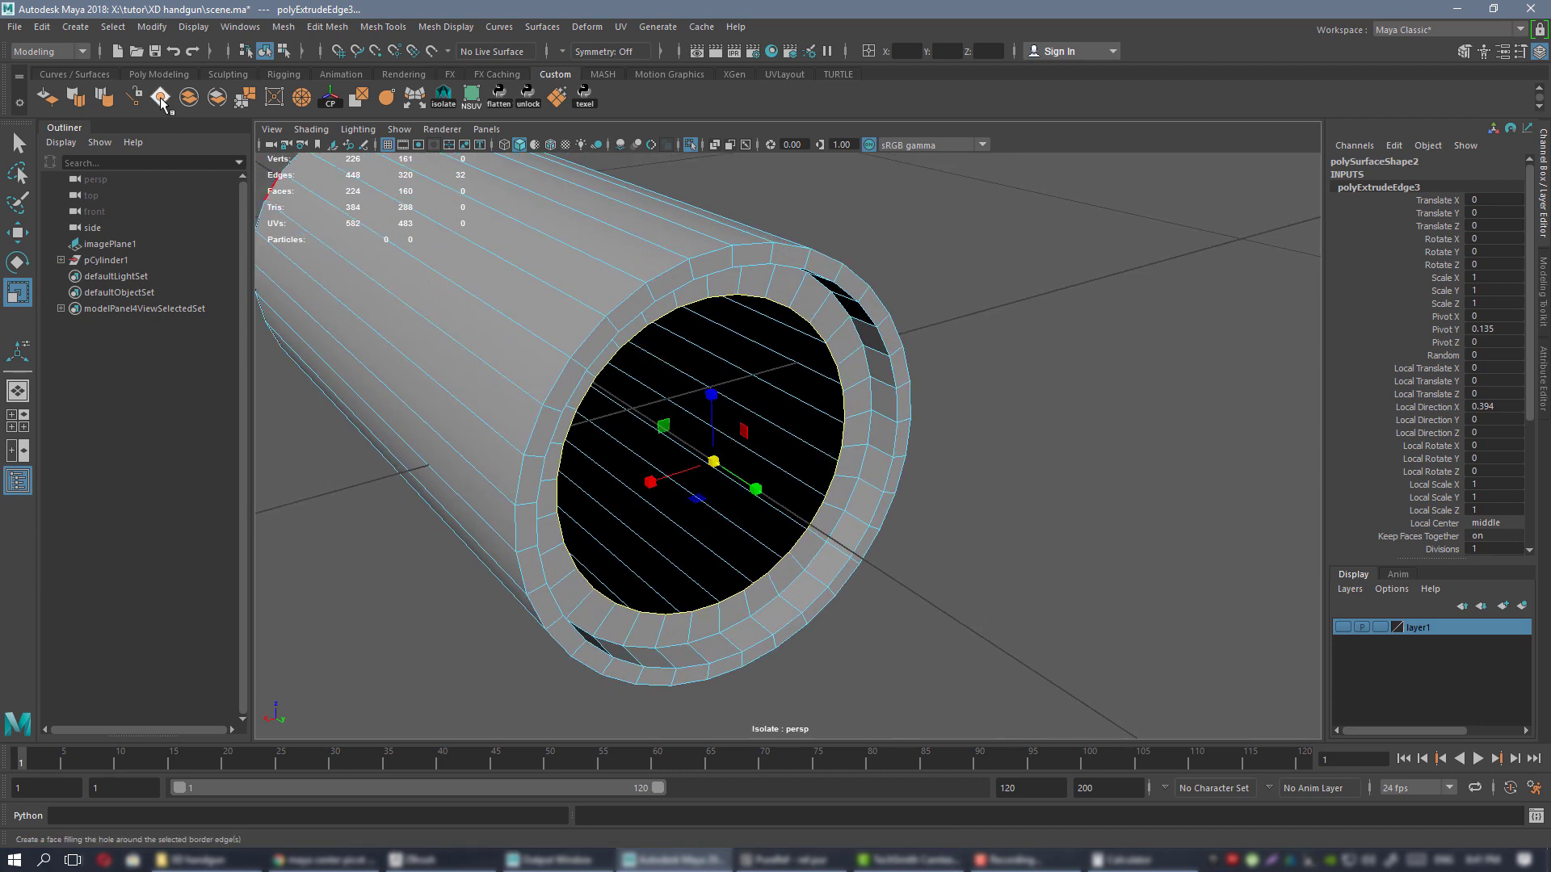
- Fill the hole inside the recessed inner ring with a single face and return to object mode
left_click(282, 27)
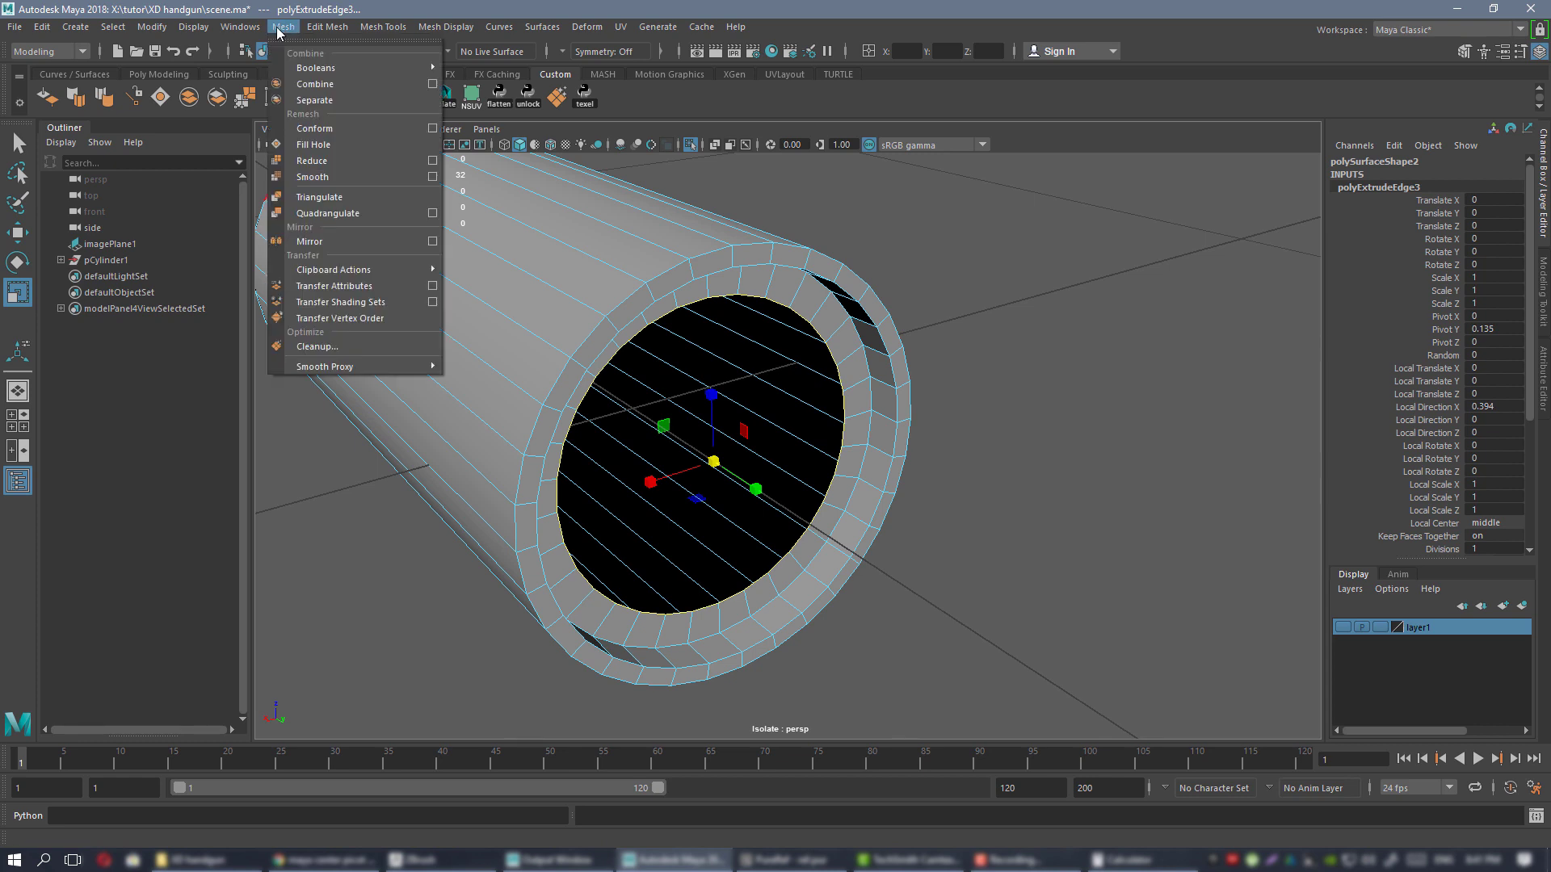
left_click(529, 339)
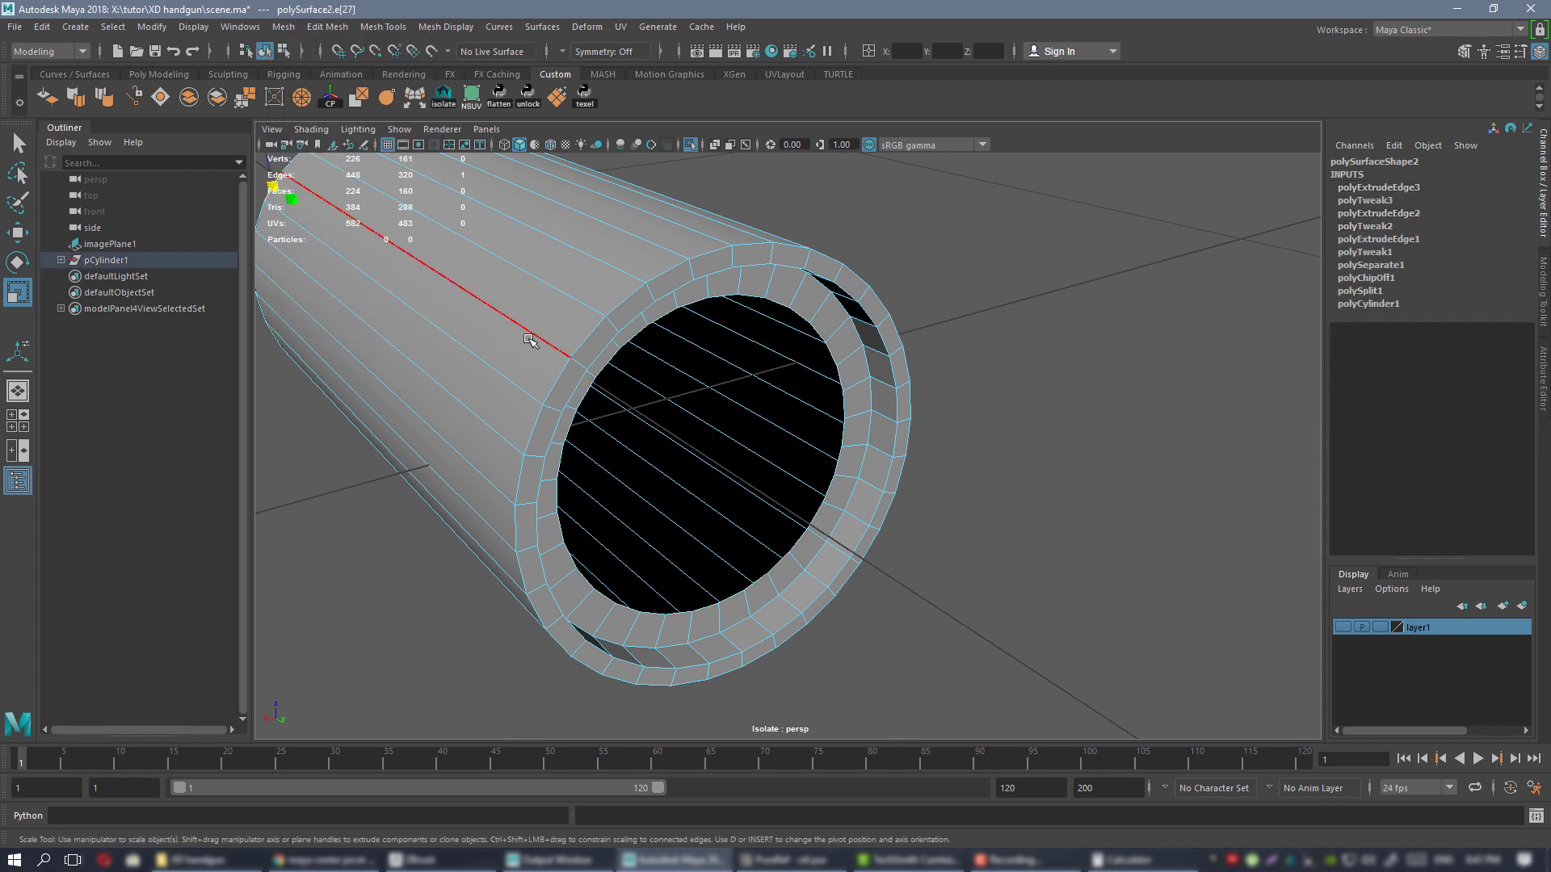
double_click(748, 297)
left_click(160, 97)
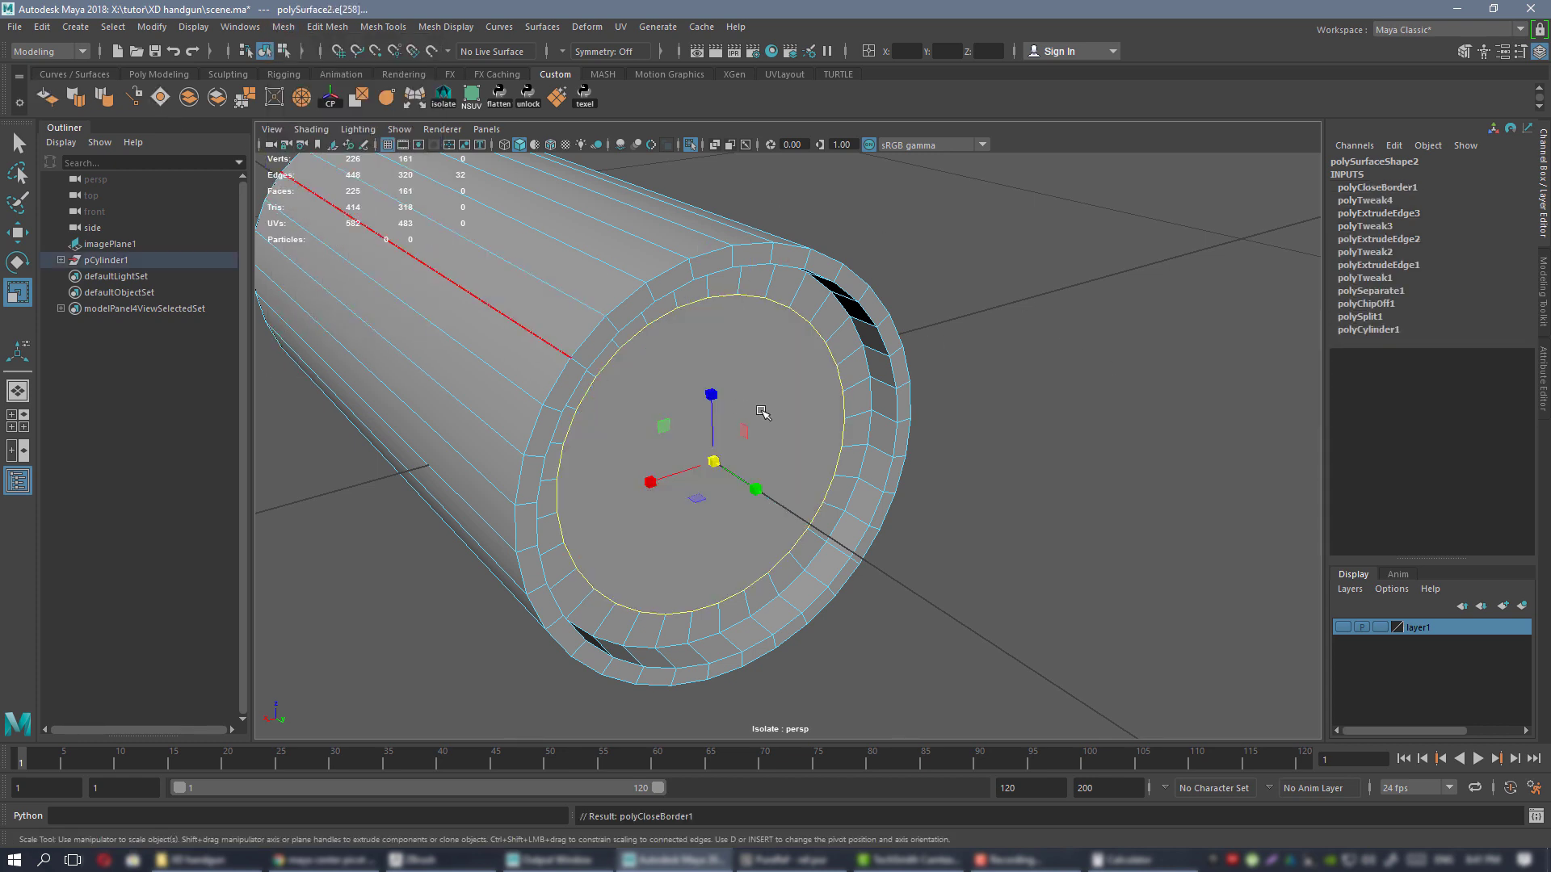
right_click_drag(749, 357, 820, 334)
left_click_drag(1007, 360, 965, 381, "alt")
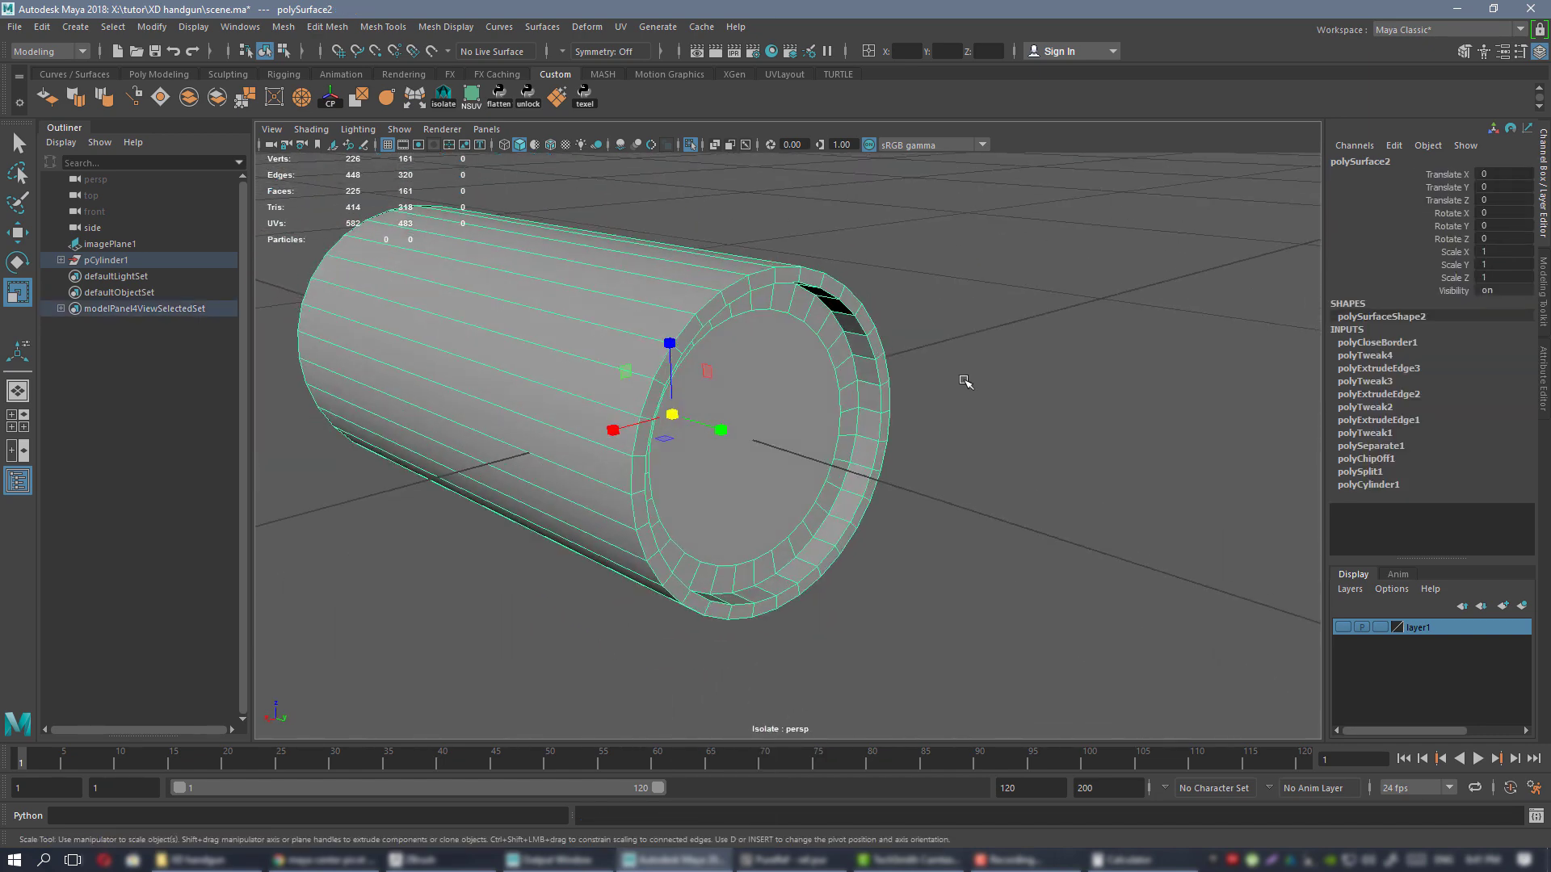
left_click(965, 381)
left_click(759, 370)
left_click_drag(758, 370, 696, 361, "alt")
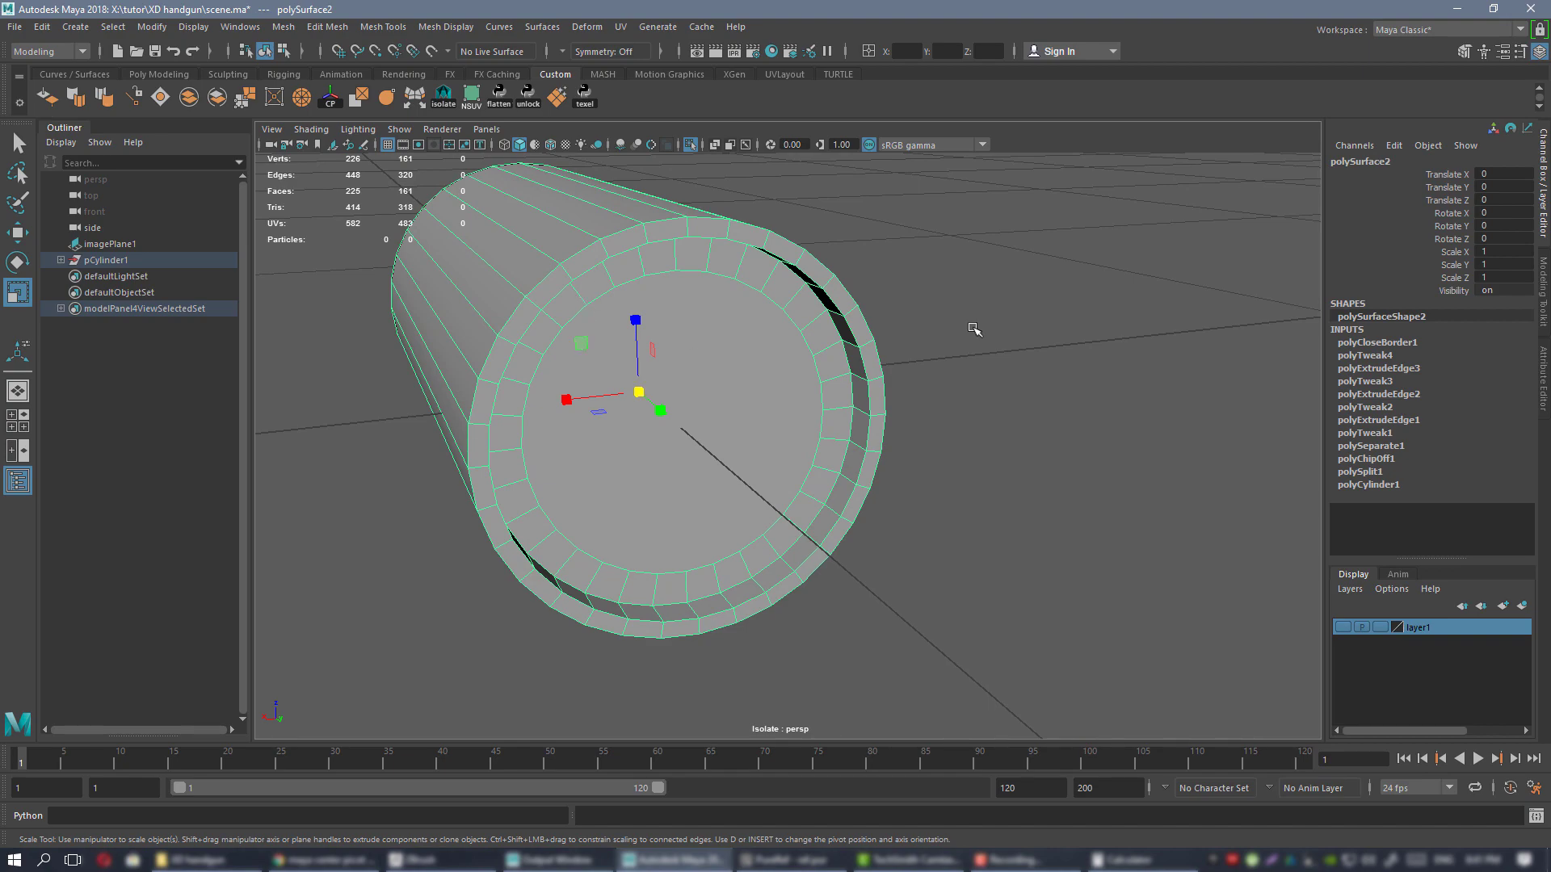
- Delete all the triangular cap faces at the closed opposite end, leaving the side wall faces in place
left_click_drag(681, 395, 792, 358, "alt")
middle_click_drag(792, 358, 594, 343, "alt")
left_click_drag(594, 344, 869, 306, "alt")
right_click_drag(869, 306, 868, 357)
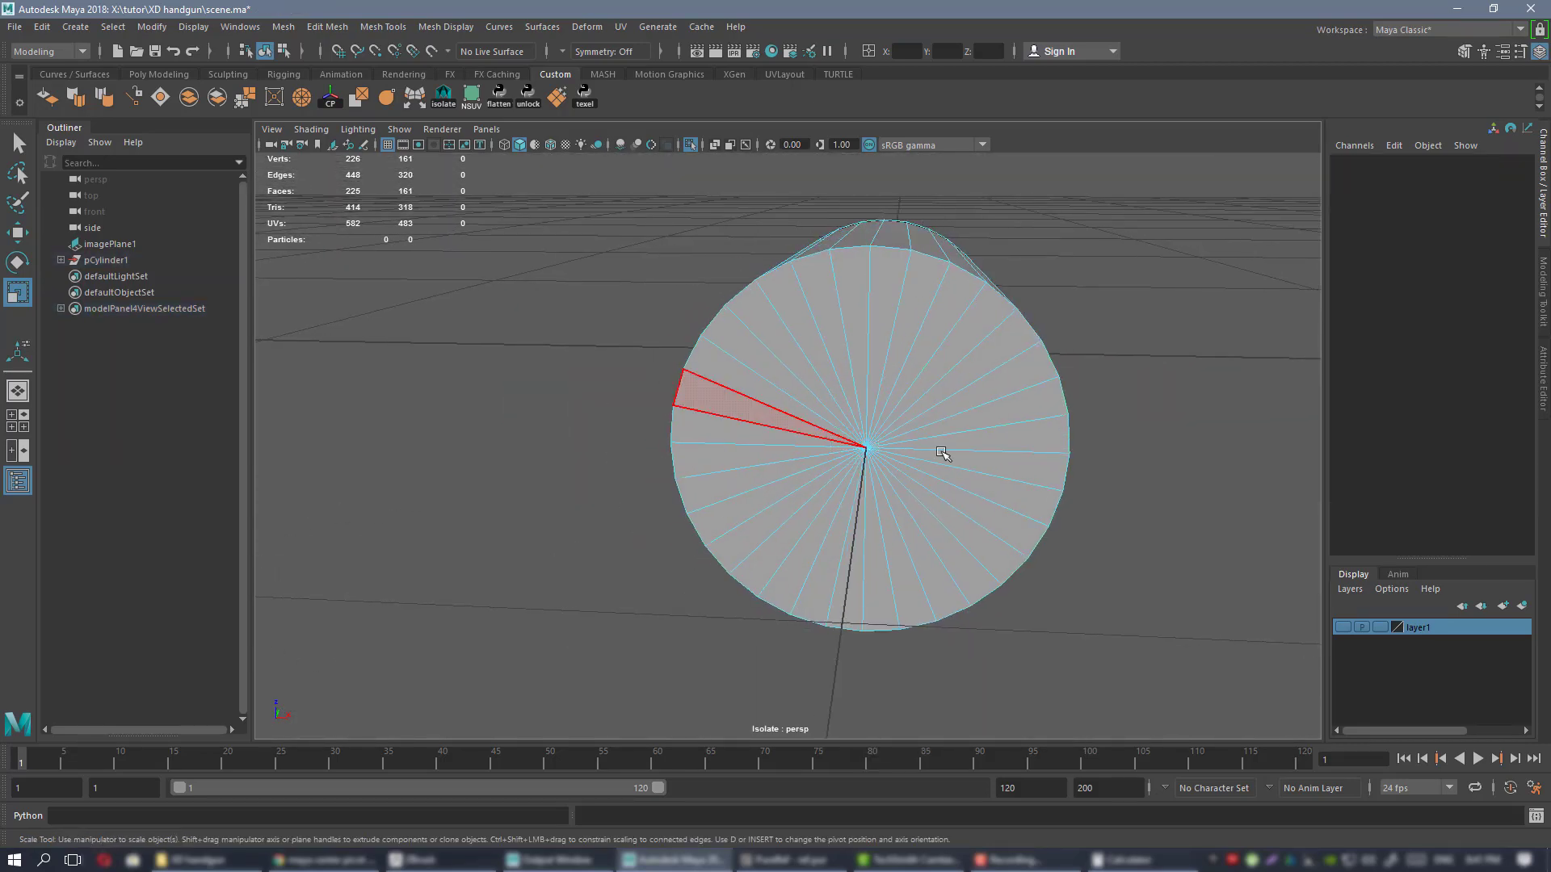
left_click_drag(941, 453, 969, 469)
left_click_drag(969, 469, 834, 393, "alt")
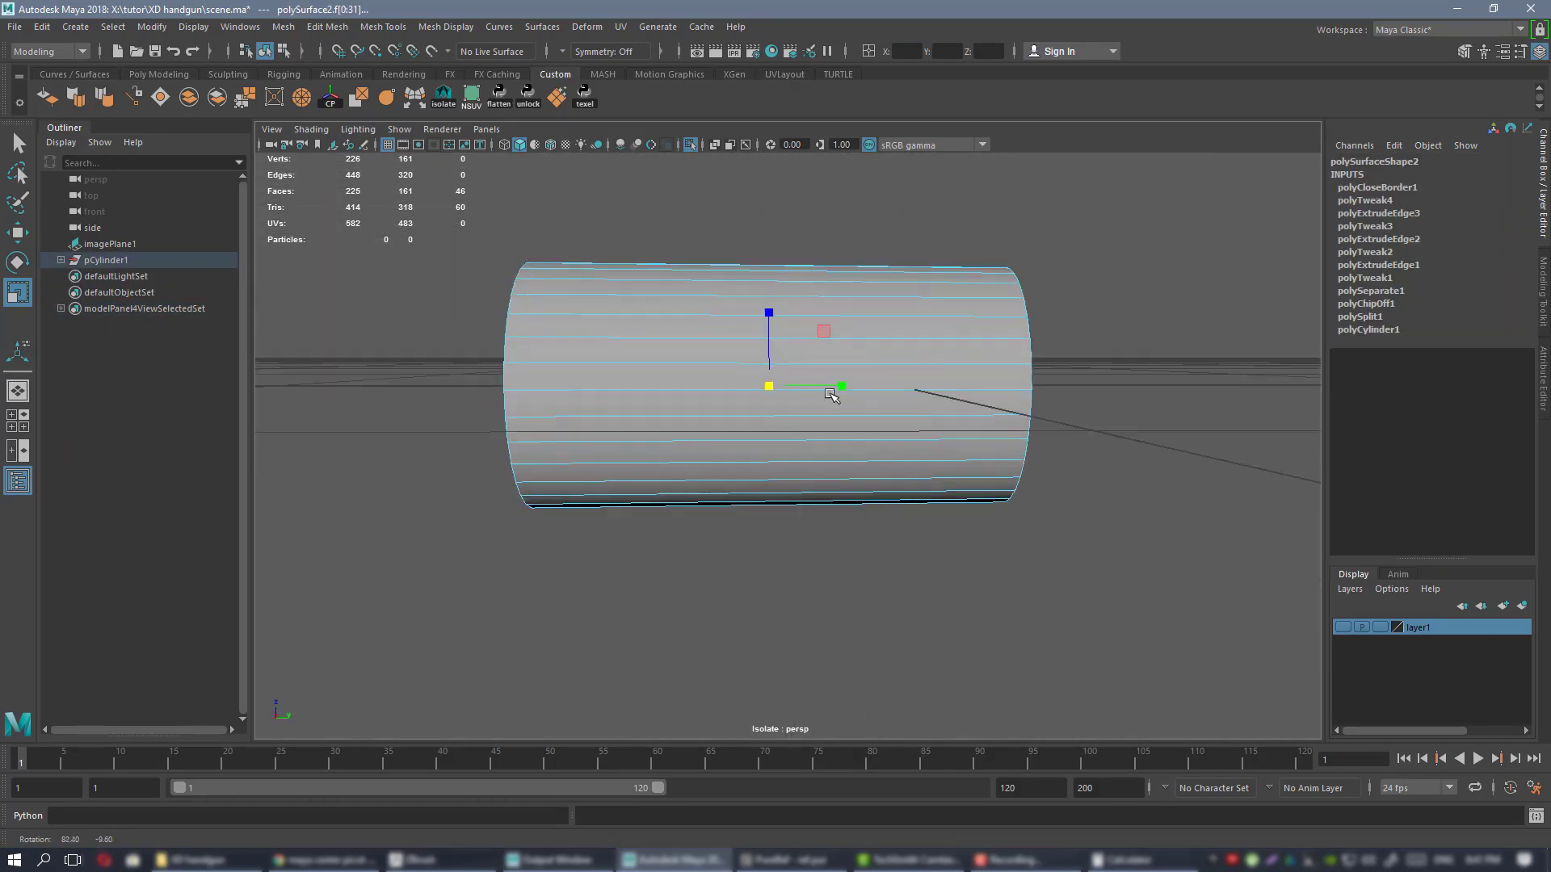
left_click_drag(709, 181, 867, 558, "ctrl")
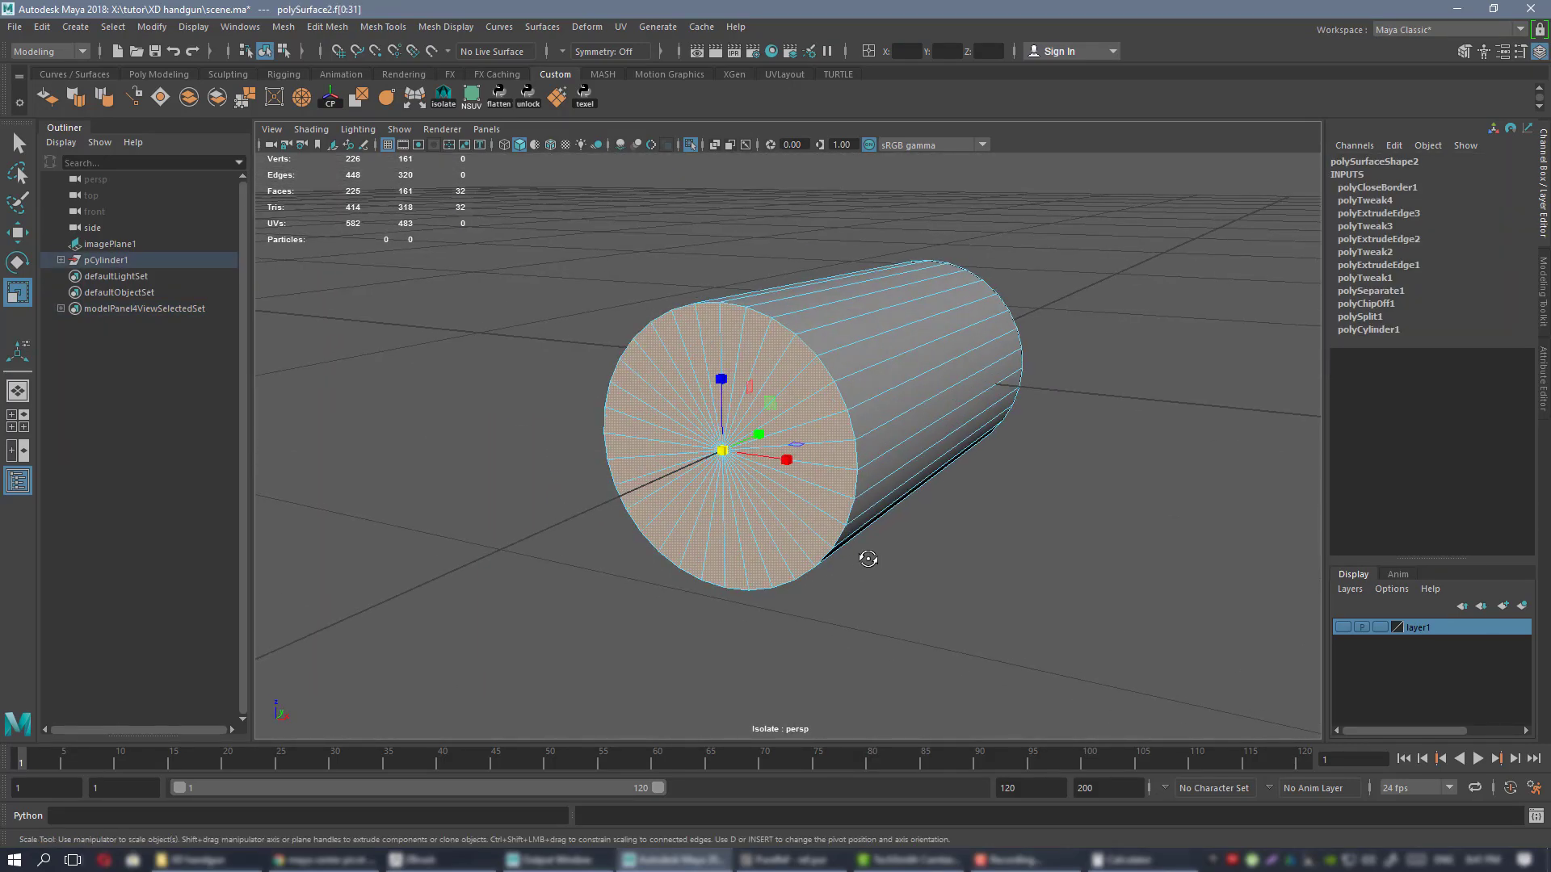
key("Delete")
left_click_drag(885, 325, 841, 342, "alt")
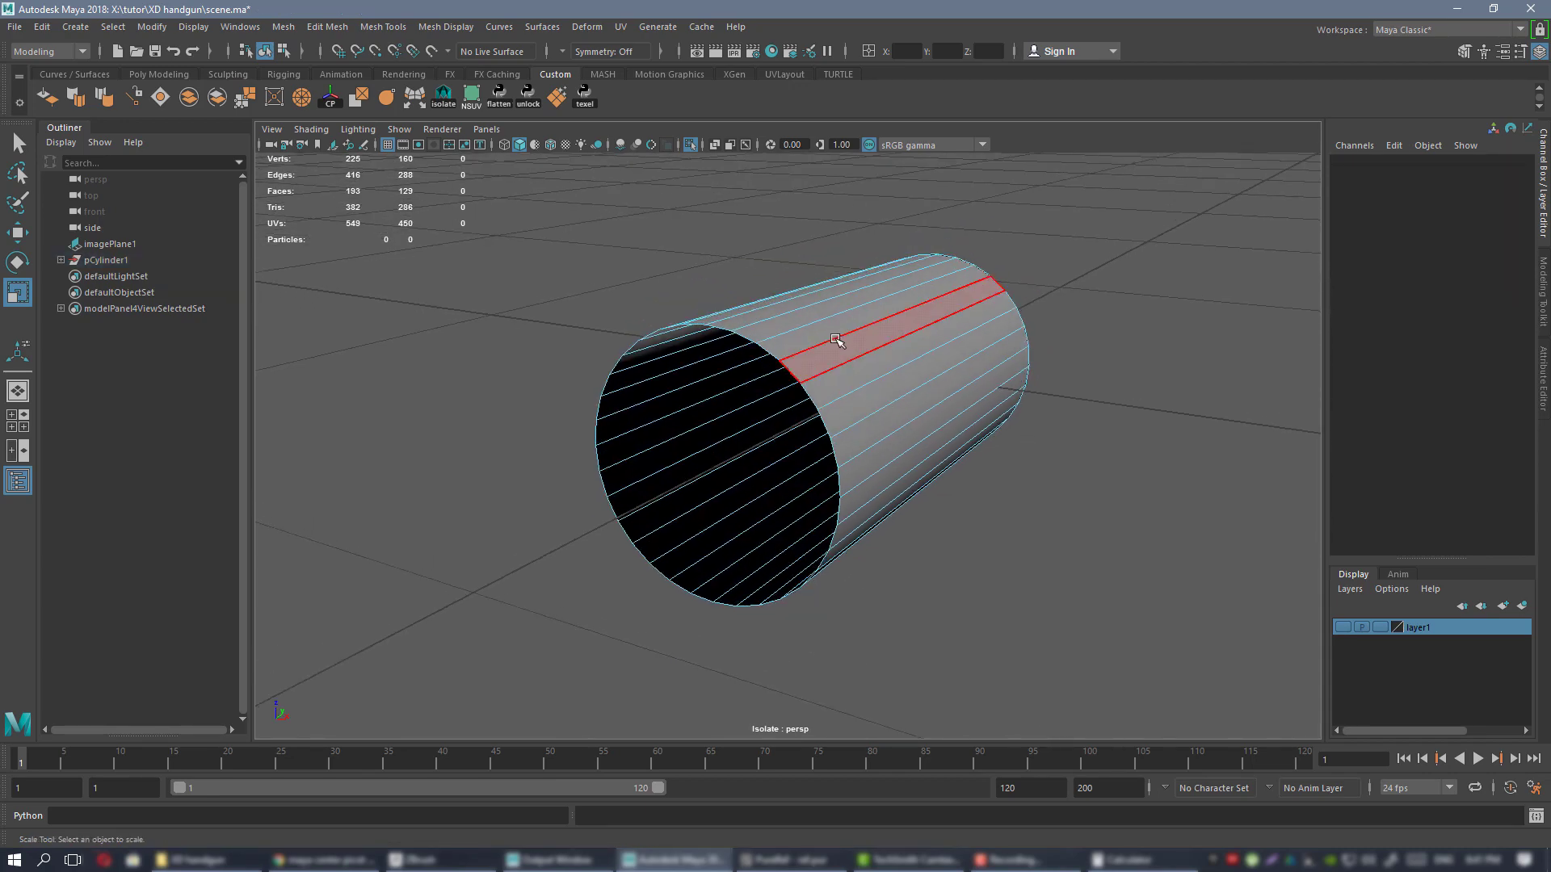
- Extrude the newly opened end's border loop inward into three concentric rings and fill the remaining central hole
right_click_drag(841, 342, 811, 295)
scroll(792, 329, "up", 2)
double_click(777, 327)
left_click_drag(806, 329, 868, 501, "alt")
left_click_drag(857, 474, 707, 468, "alt")
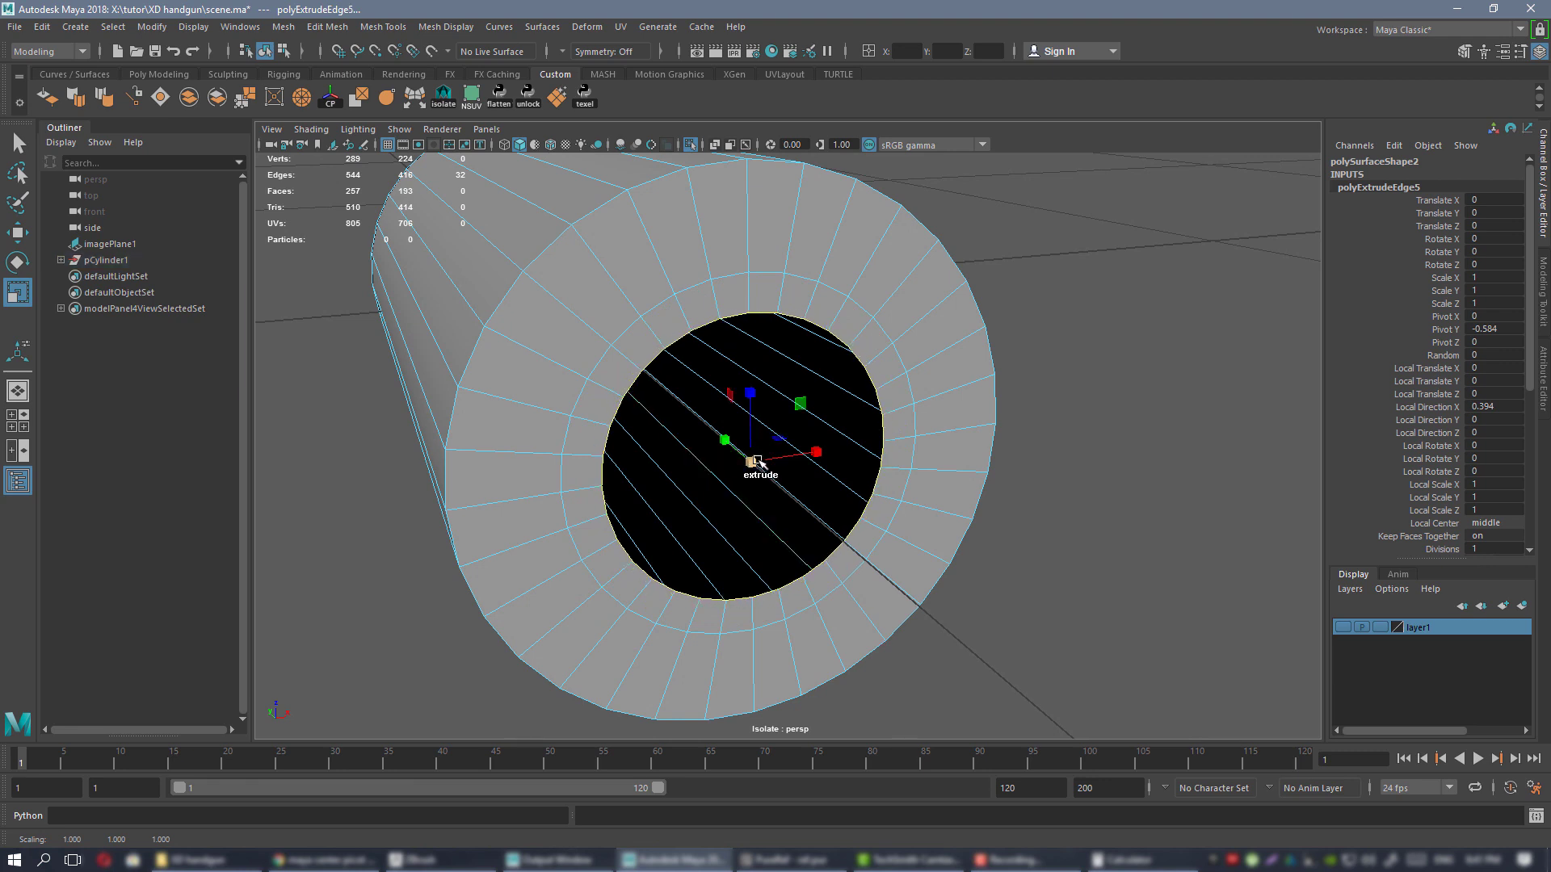
left_click_drag(758, 462, 686, 472, "shift")
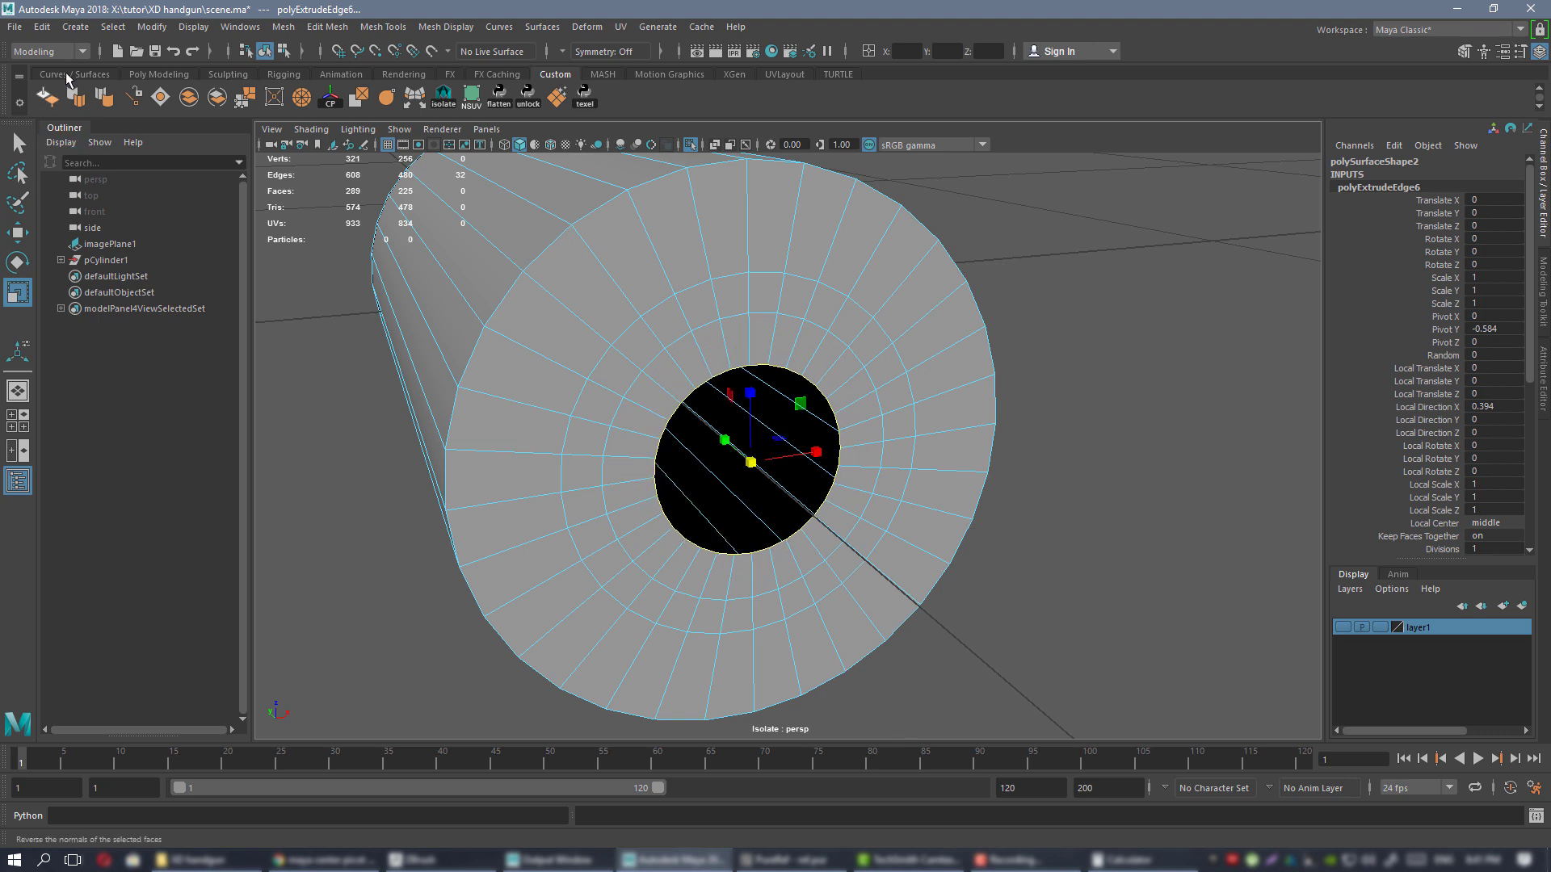
left_click(158, 96)
scroll(682, 365, "up", 1)
left_click_drag(682, 365, 702, 364, "alt")
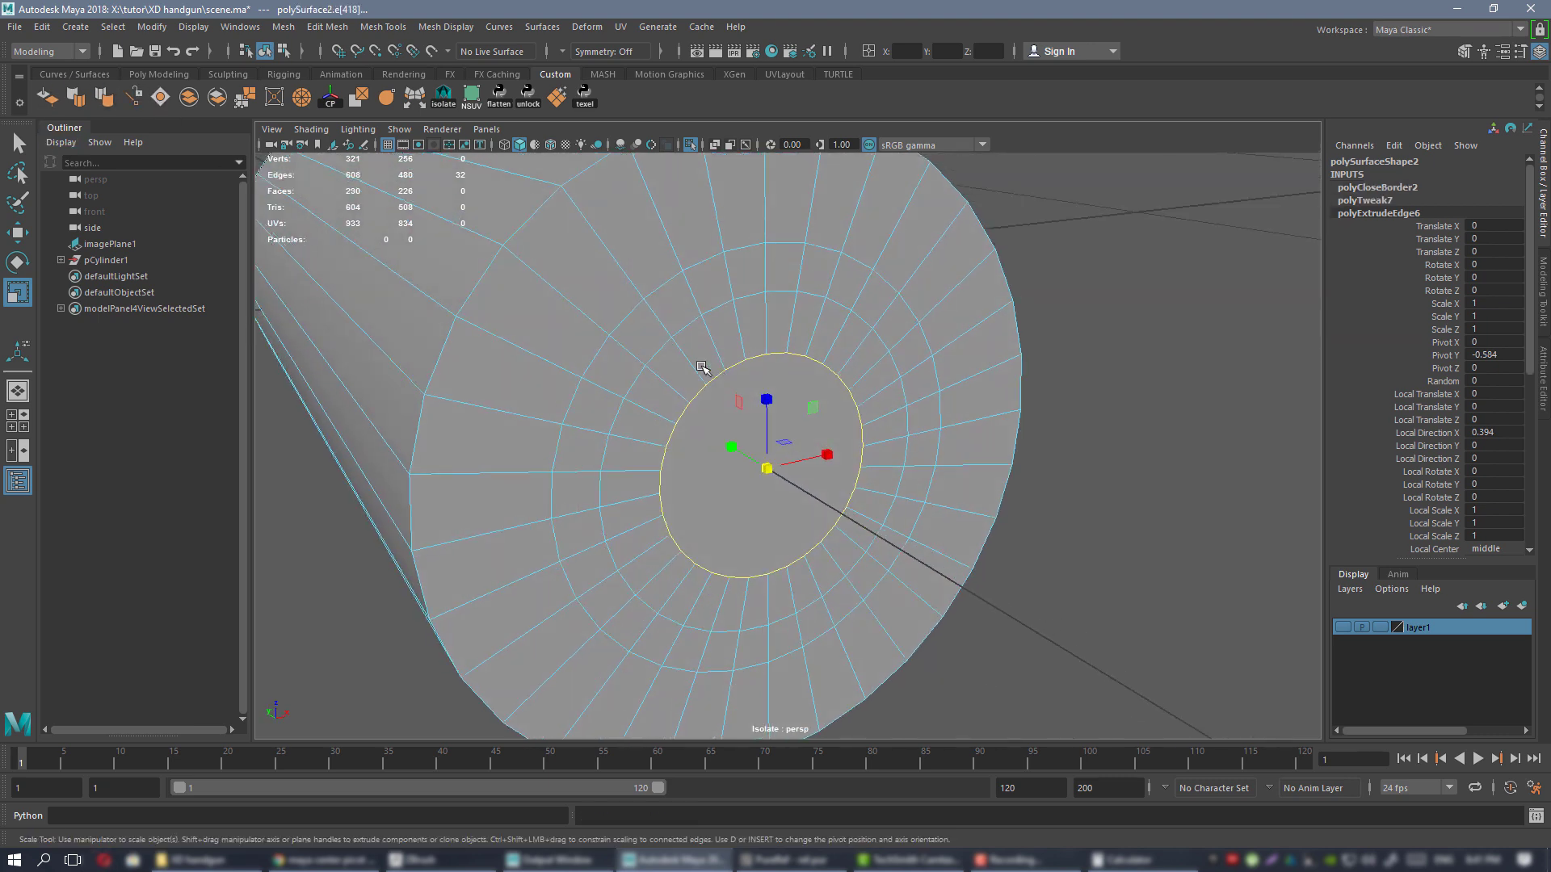
- Insert an edge loop in the narrow middle ring of the end cap and move it inward to form a circular groove
key("ctrl+shift+x")
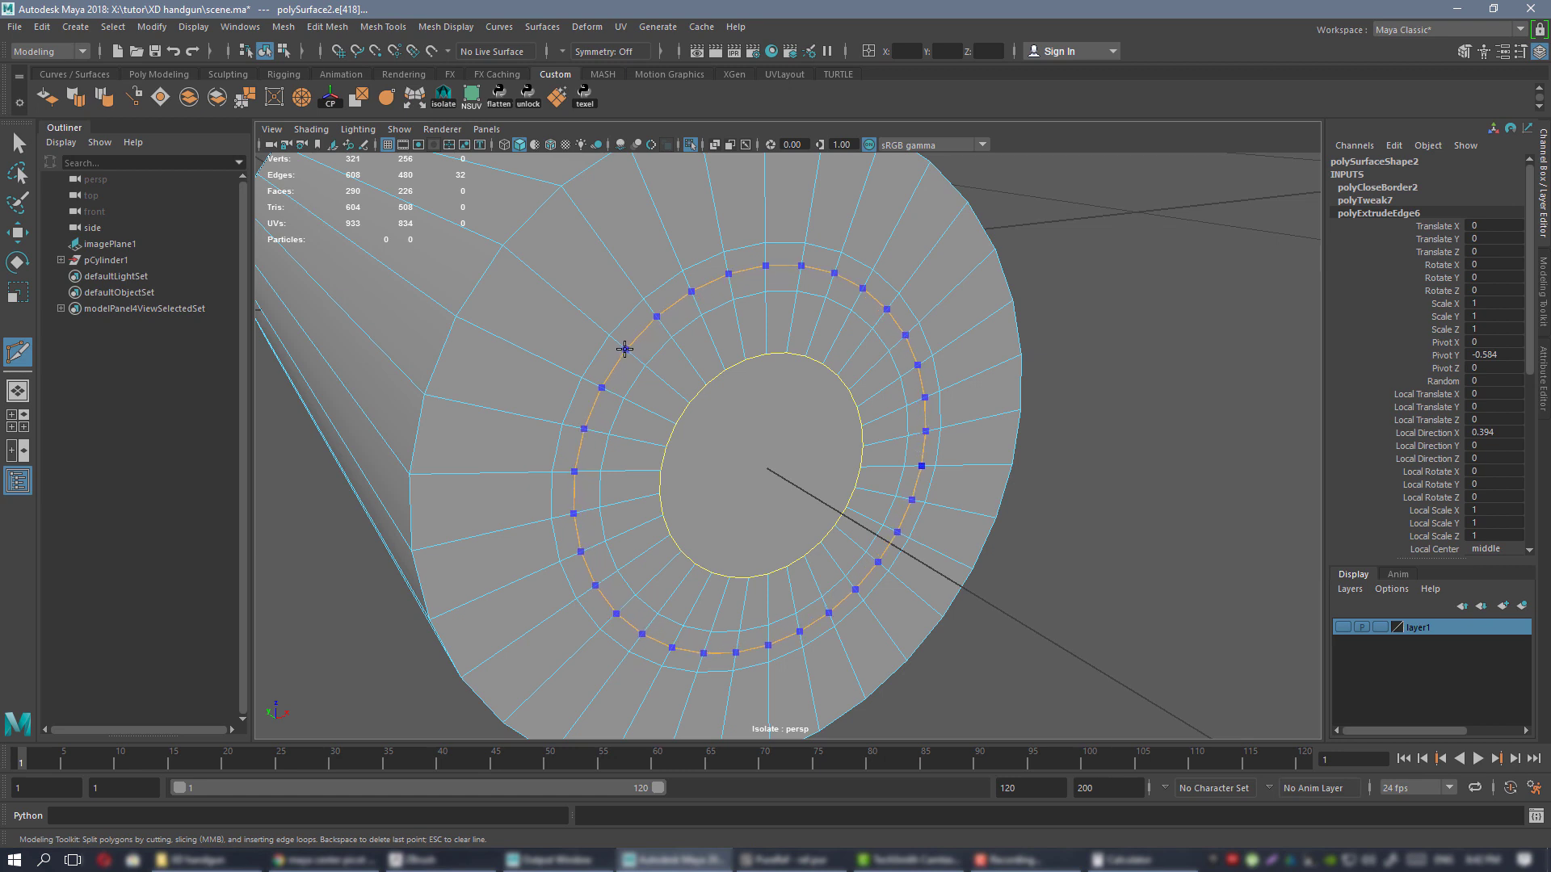
left_click(624, 349, "ctrl")
double_click(642, 333)
left_click_drag(642, 333, 768, 507, "alt")
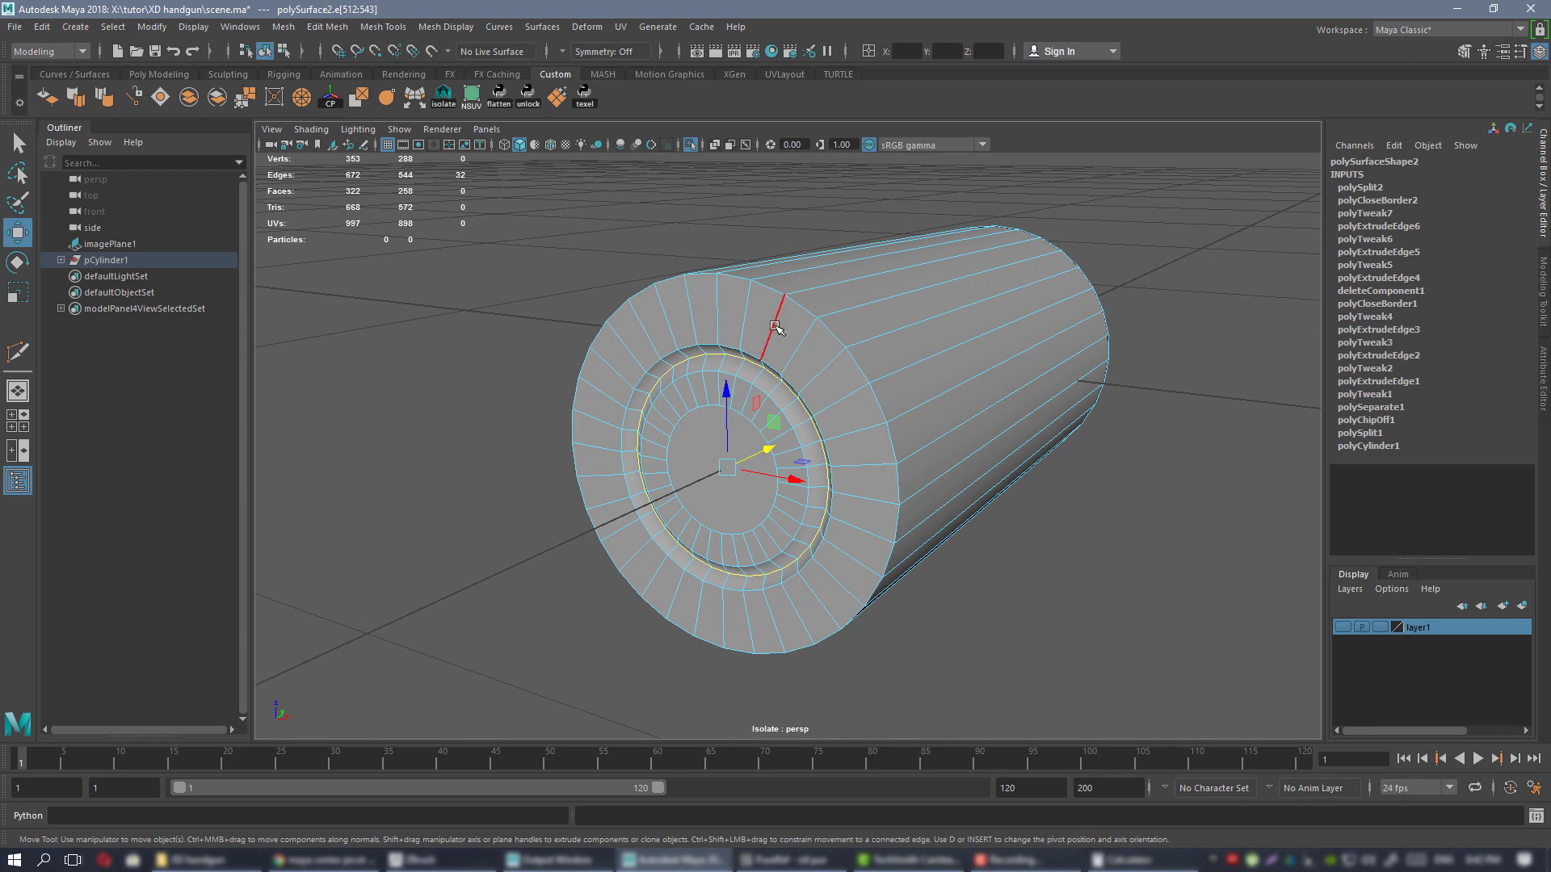
- Insert four edge loops around the cylinder's side wall, in two close pairs near the grooved end cap
left_click_drag(757, 333, 677, 393, "alt")
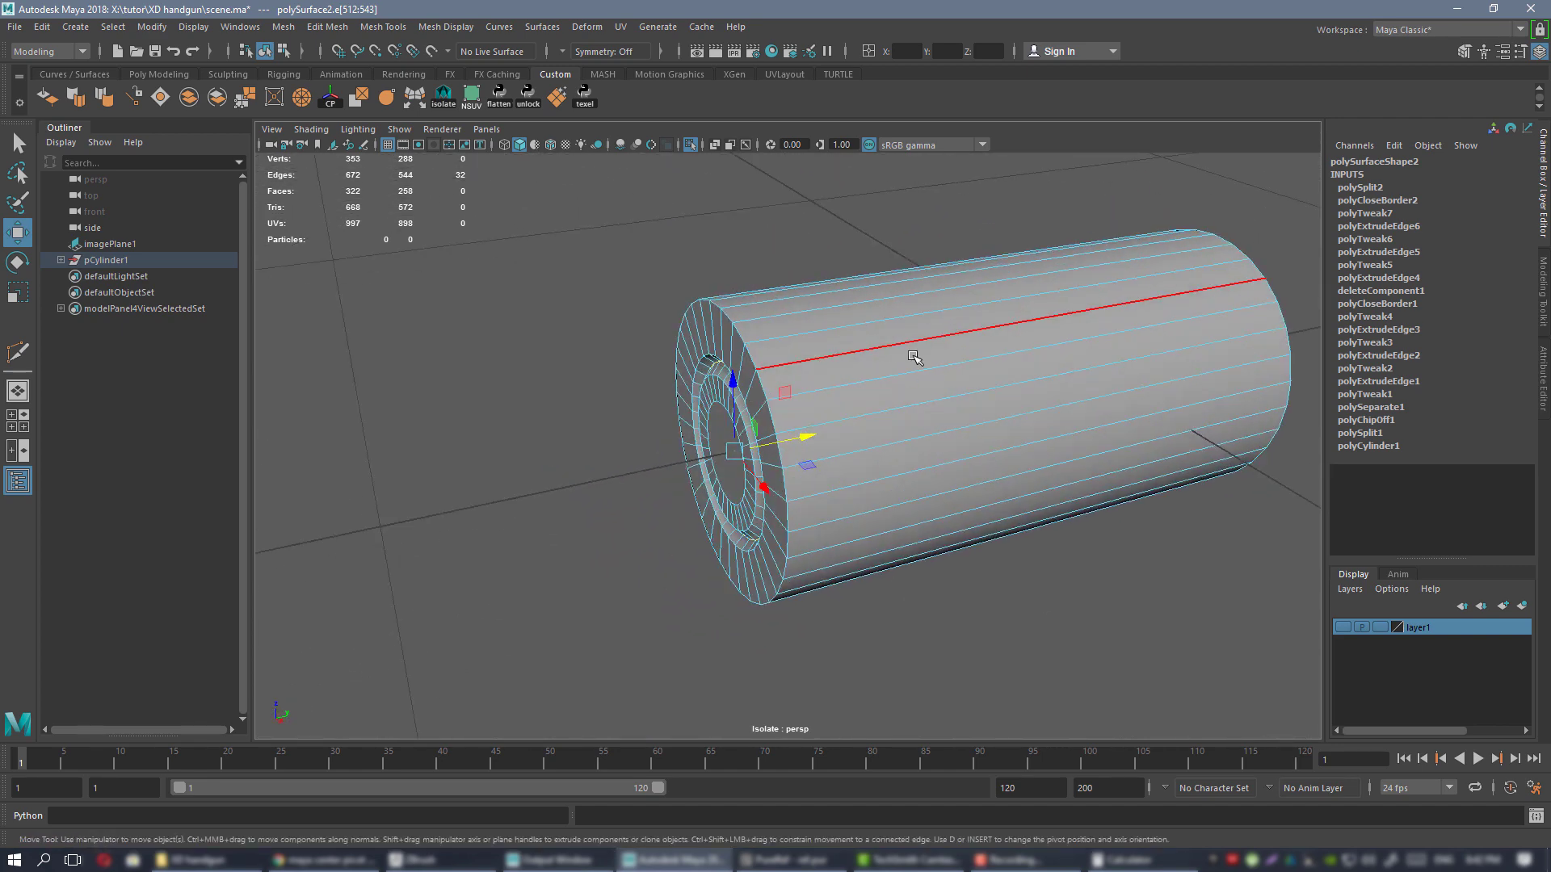
left_click_drag(917, 356, 905, 439, "alt")
left_click_drag(692, 389, 917, 326, "alt")
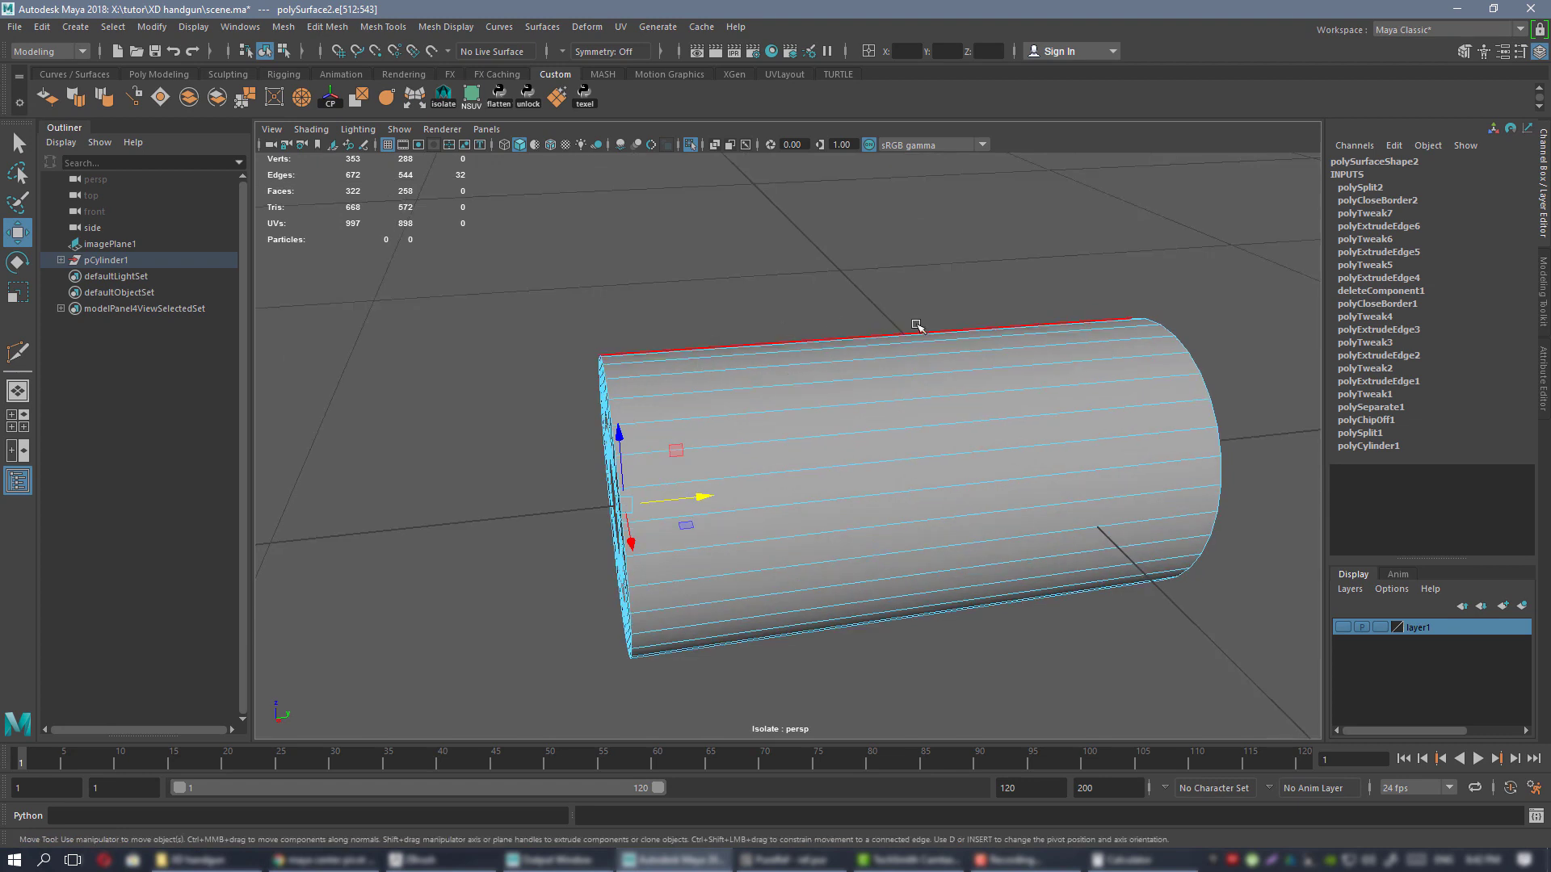
left_click_drag(881, 485, 1137, 523, "alt")
left_click_drag(721, 467, 501, 364, "alt")
scroll(907, 484, "down", 5)
scroll(716, 380, "up", 3)
left_click_drag(783, 373, 695, 351, "alt")
key("y")
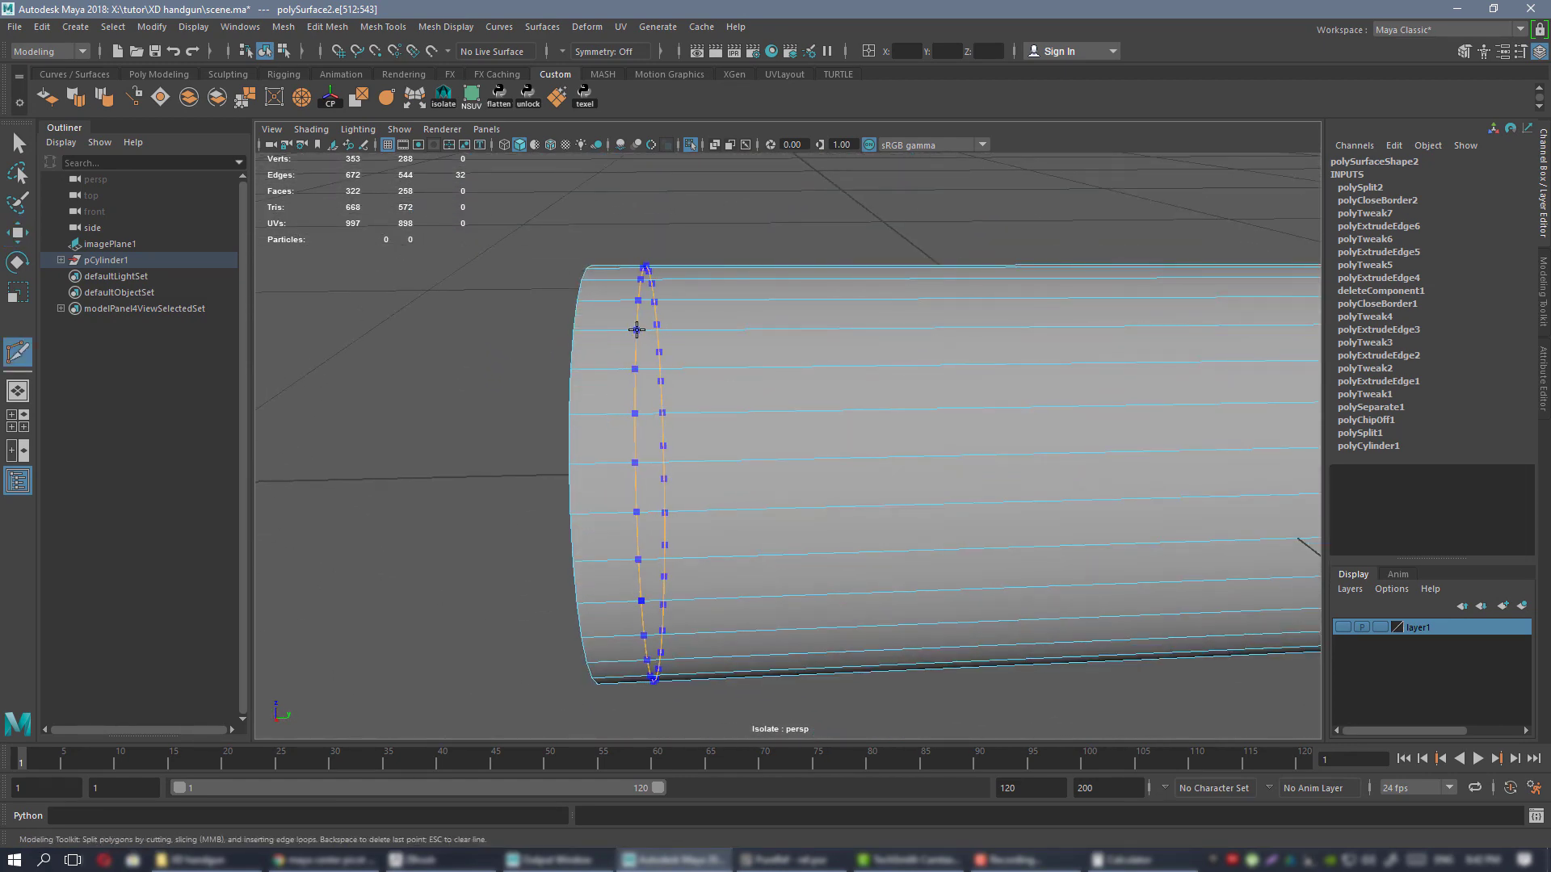
left_click(637, 329, "ctrl")
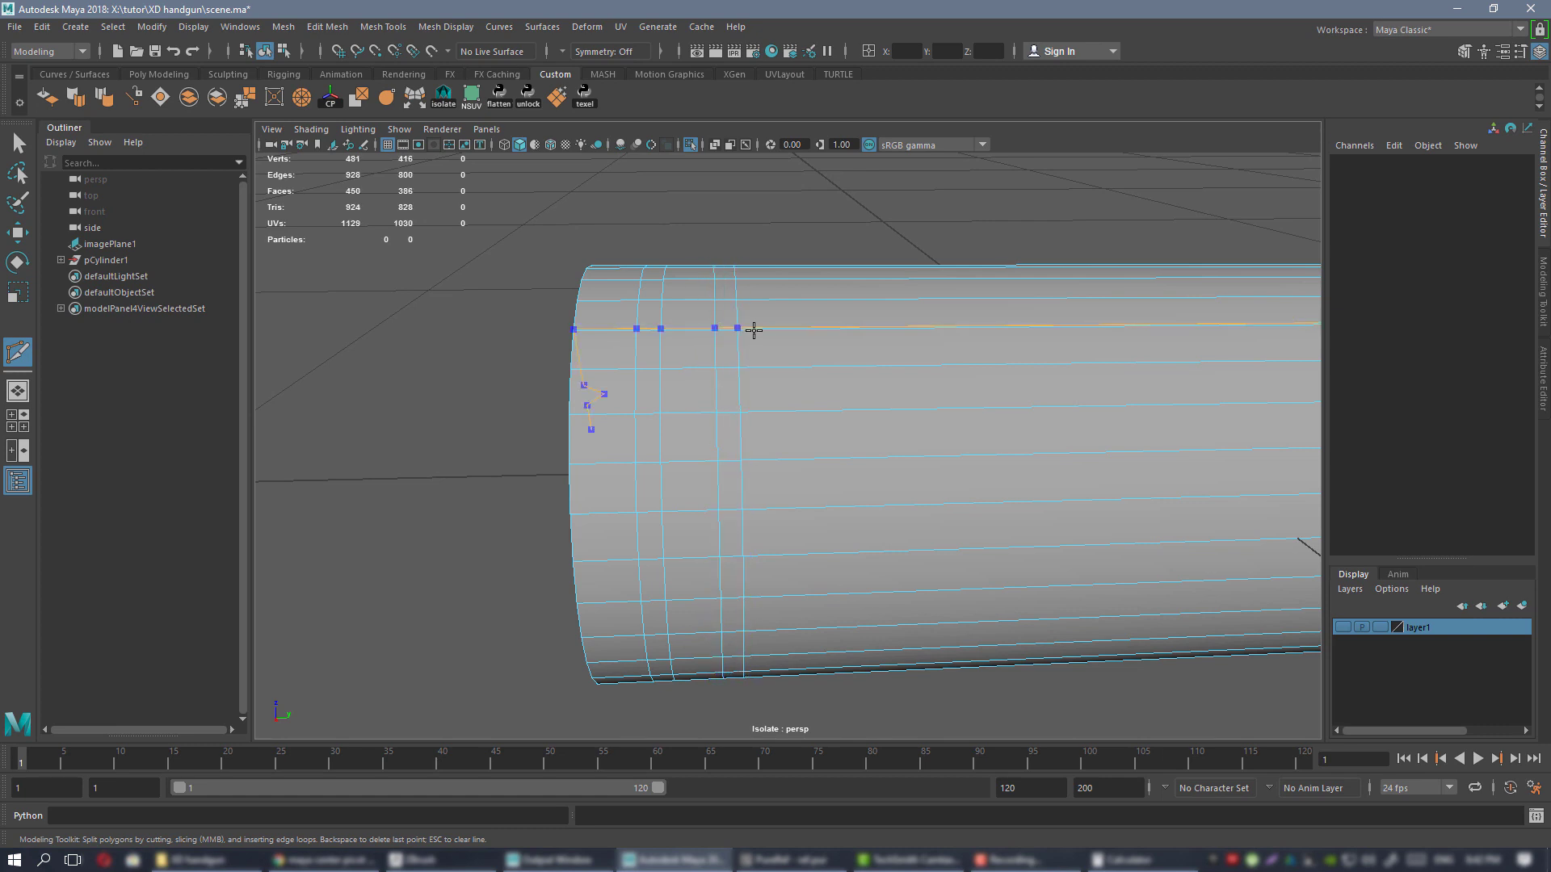
key("w")
- Select the face ring between the two pairs of edge loops and scale it inward to form an angled groove around the wall
scroll(803, 356, "down", 5)
left_click_drag(731, 343, 785, 355, "alt")
right_click_drag(803, 381, 803, 426)
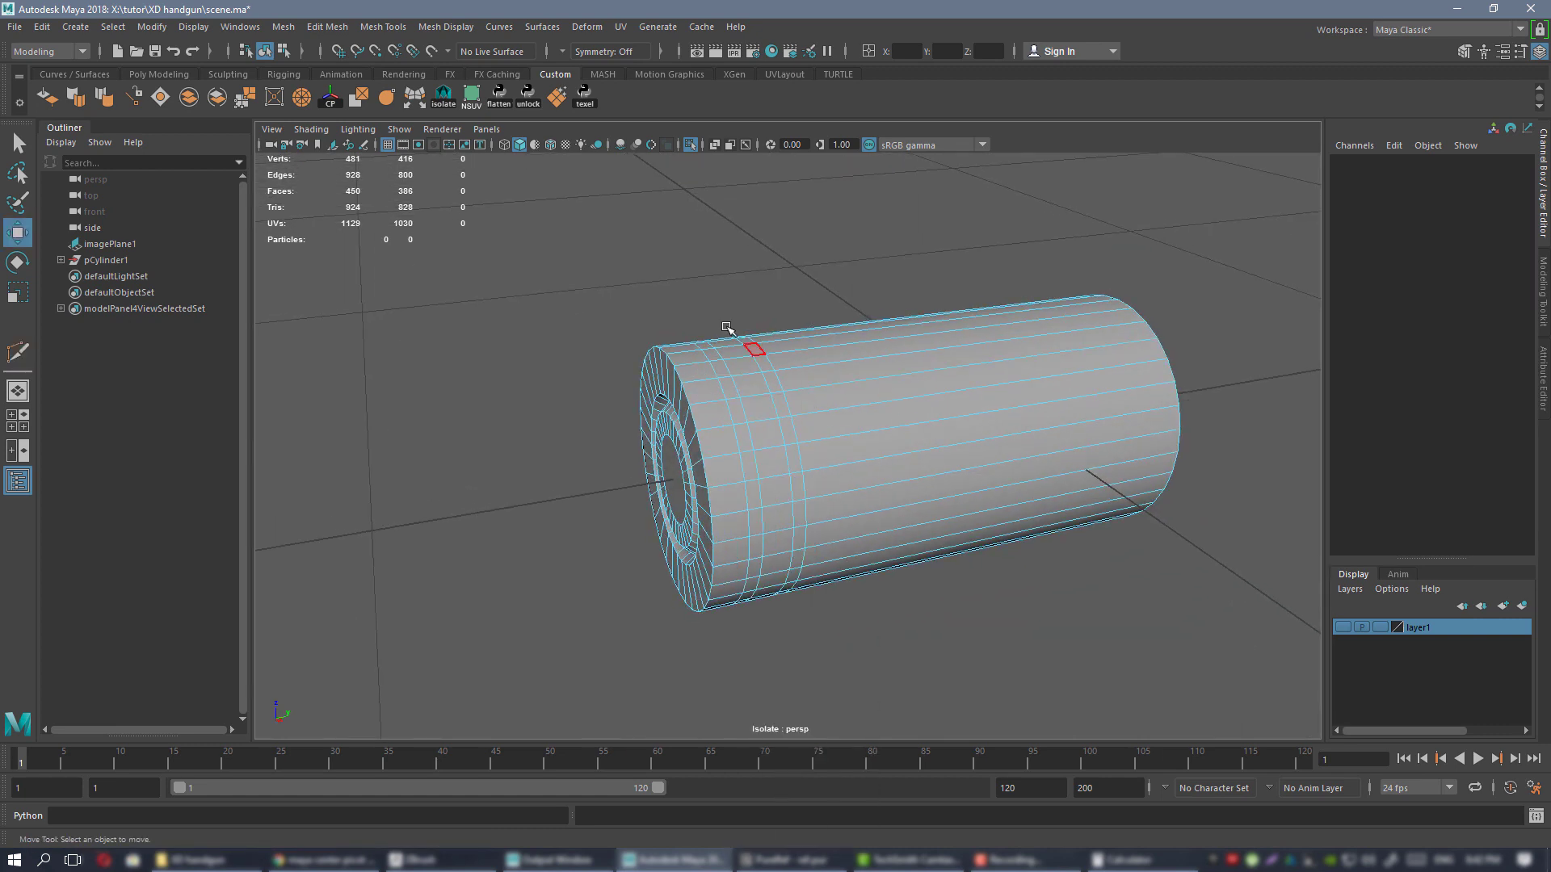
scroll(726, 327, "up", 3)
left_click(739, 390)
left_click_drag(790, 429, 872, 452, "alt")
key("r")
left_click_drag(771, 473, 766, 477, "ctrl")
left_click_drag(823, 452, 807, 409, "alt")
scroll(789, 405, "down", 4)
scroll(796, 424, "up", 3)
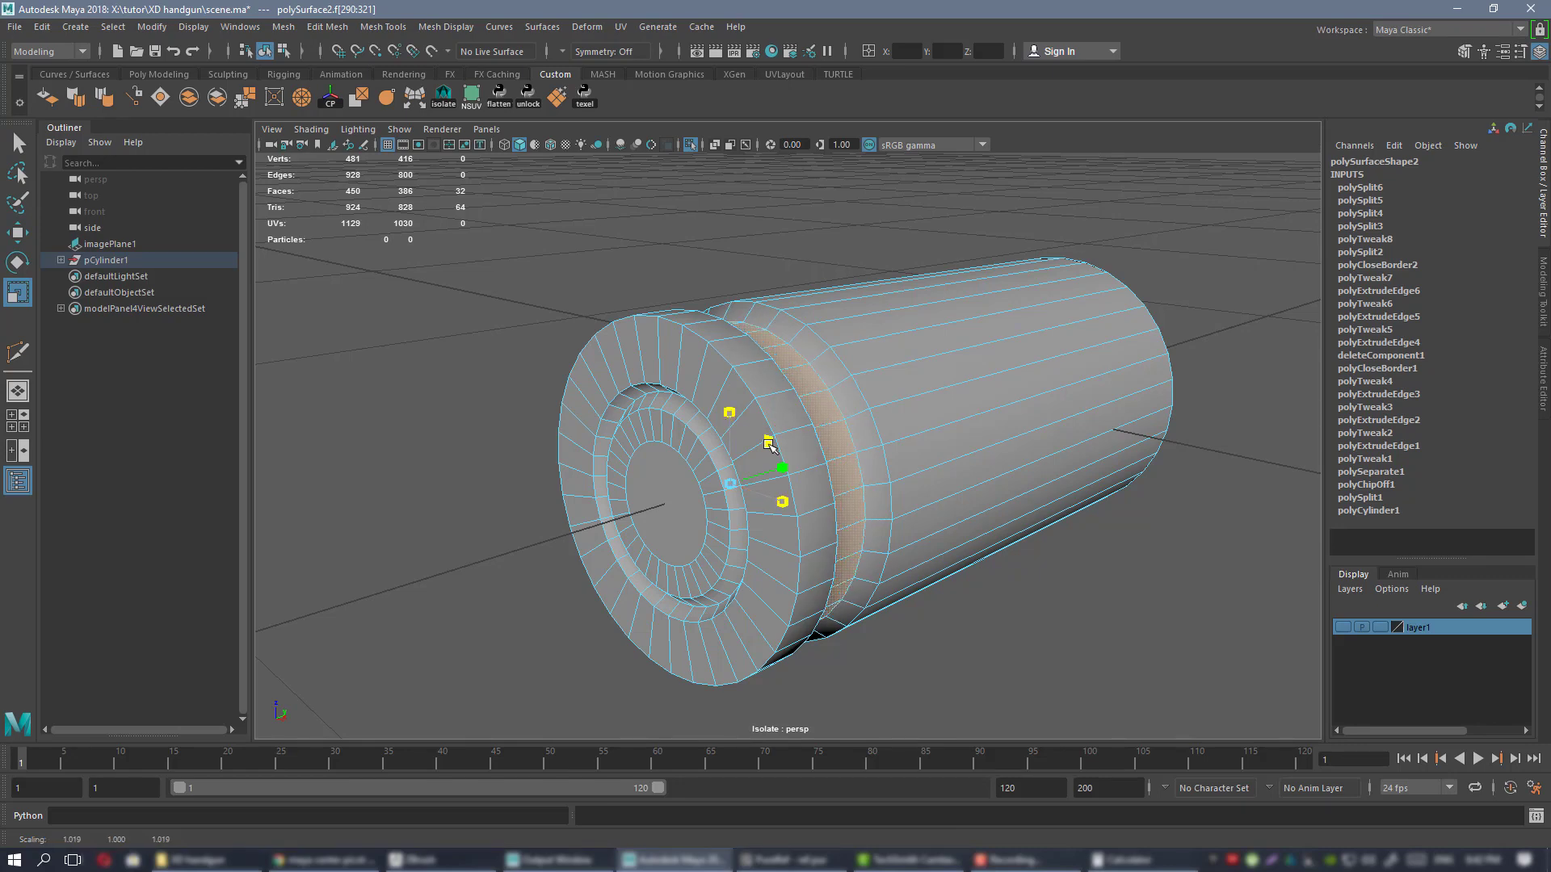
left_click_drag(767, 444, 769, 443)
scroll(883, 424, "down", 1)
left_click_drag(882, 424, 787, 400, "alt")
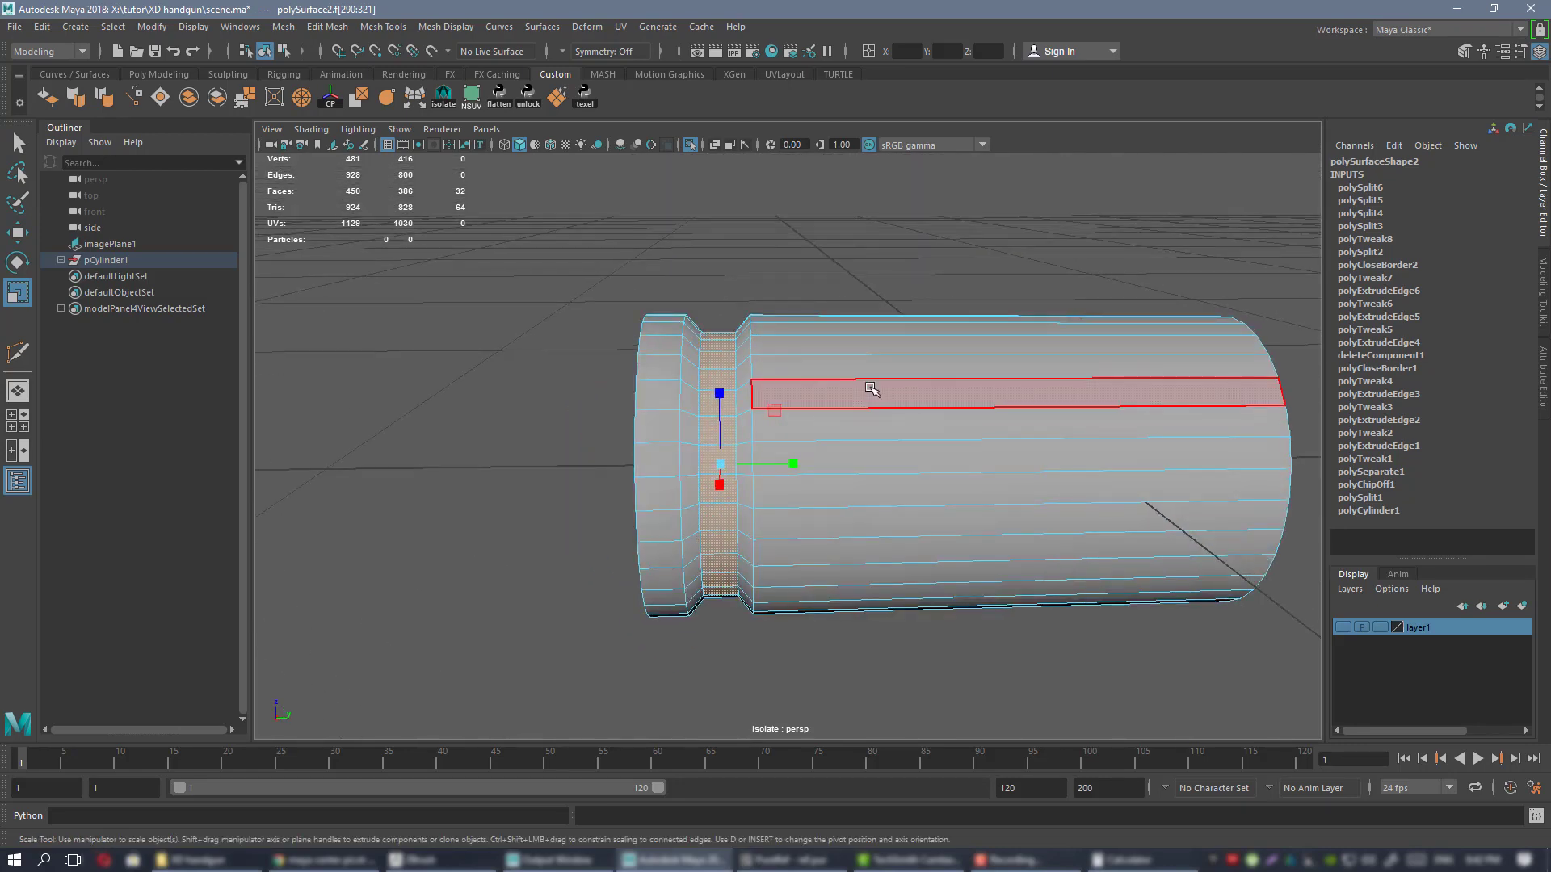
- Return to object mode and save the scene
right_click_drag(872, 391, 957, 343)
scroll(845, 343, "down", 3)
left_click_drag(1000, 298, 817, 390, "alt")
left_click_drag(876, 440, 846, 374, "alt")
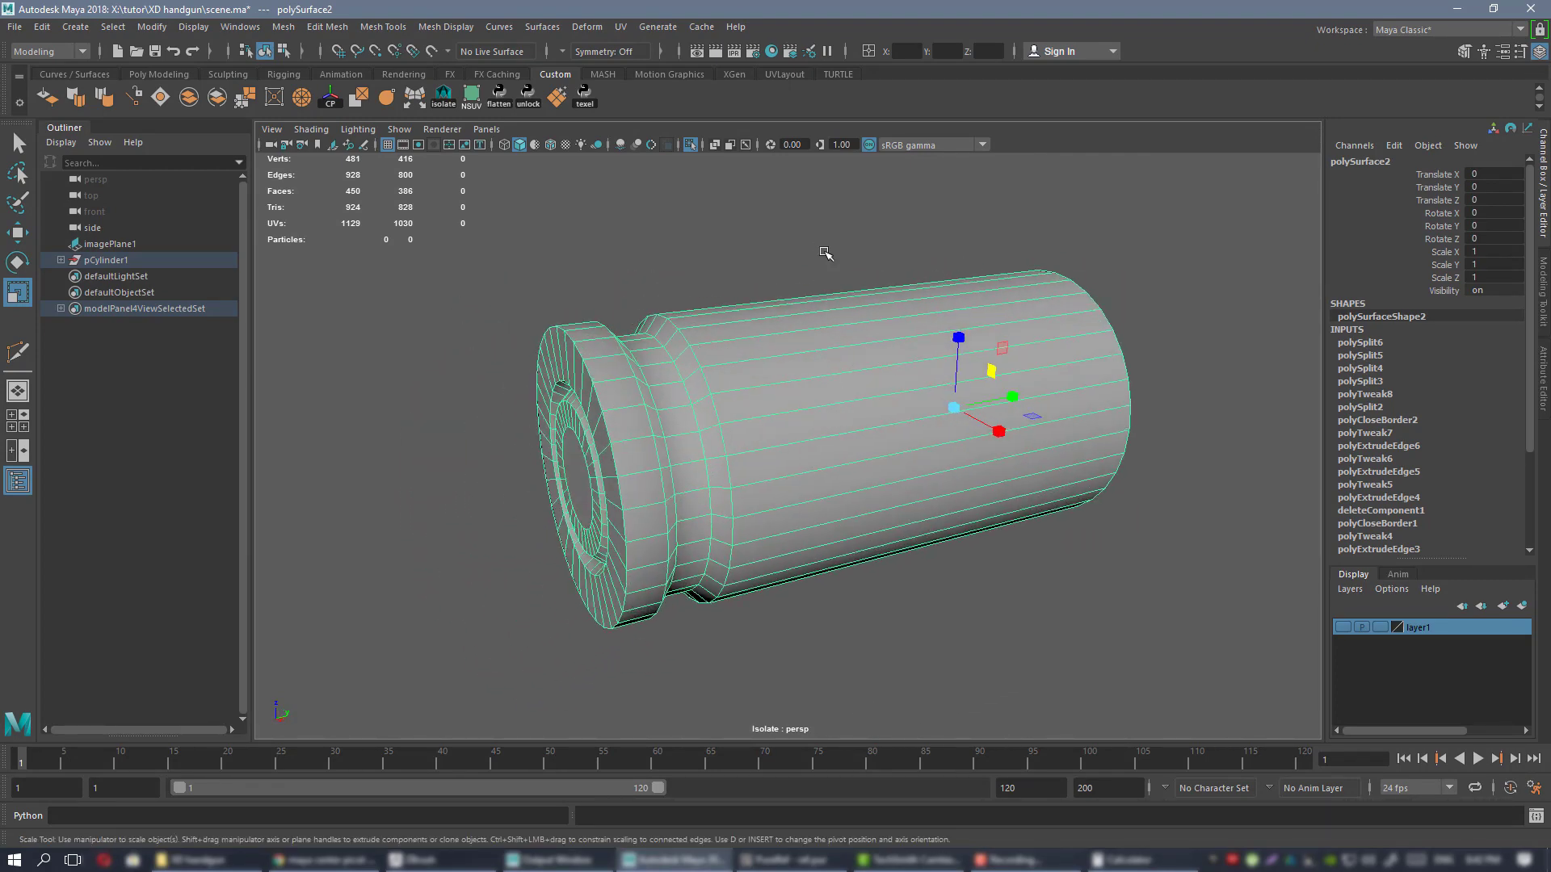
left_click_drag(787, 274, 795, 276, "alt")
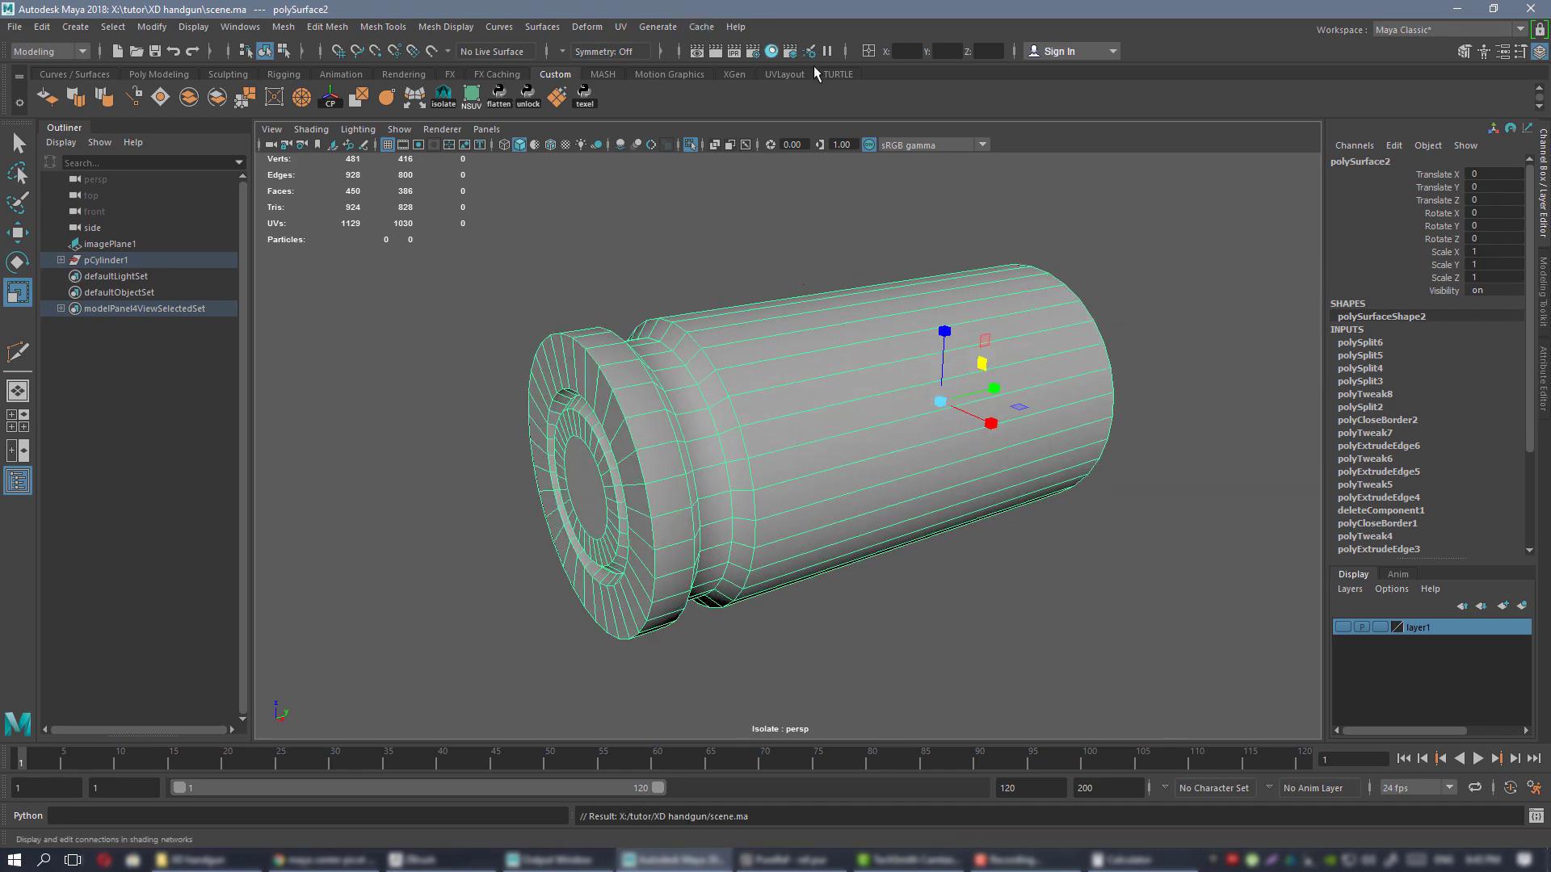
- Assign the existing blinn1 material to the grooved cylinder
left_click(770, 52)
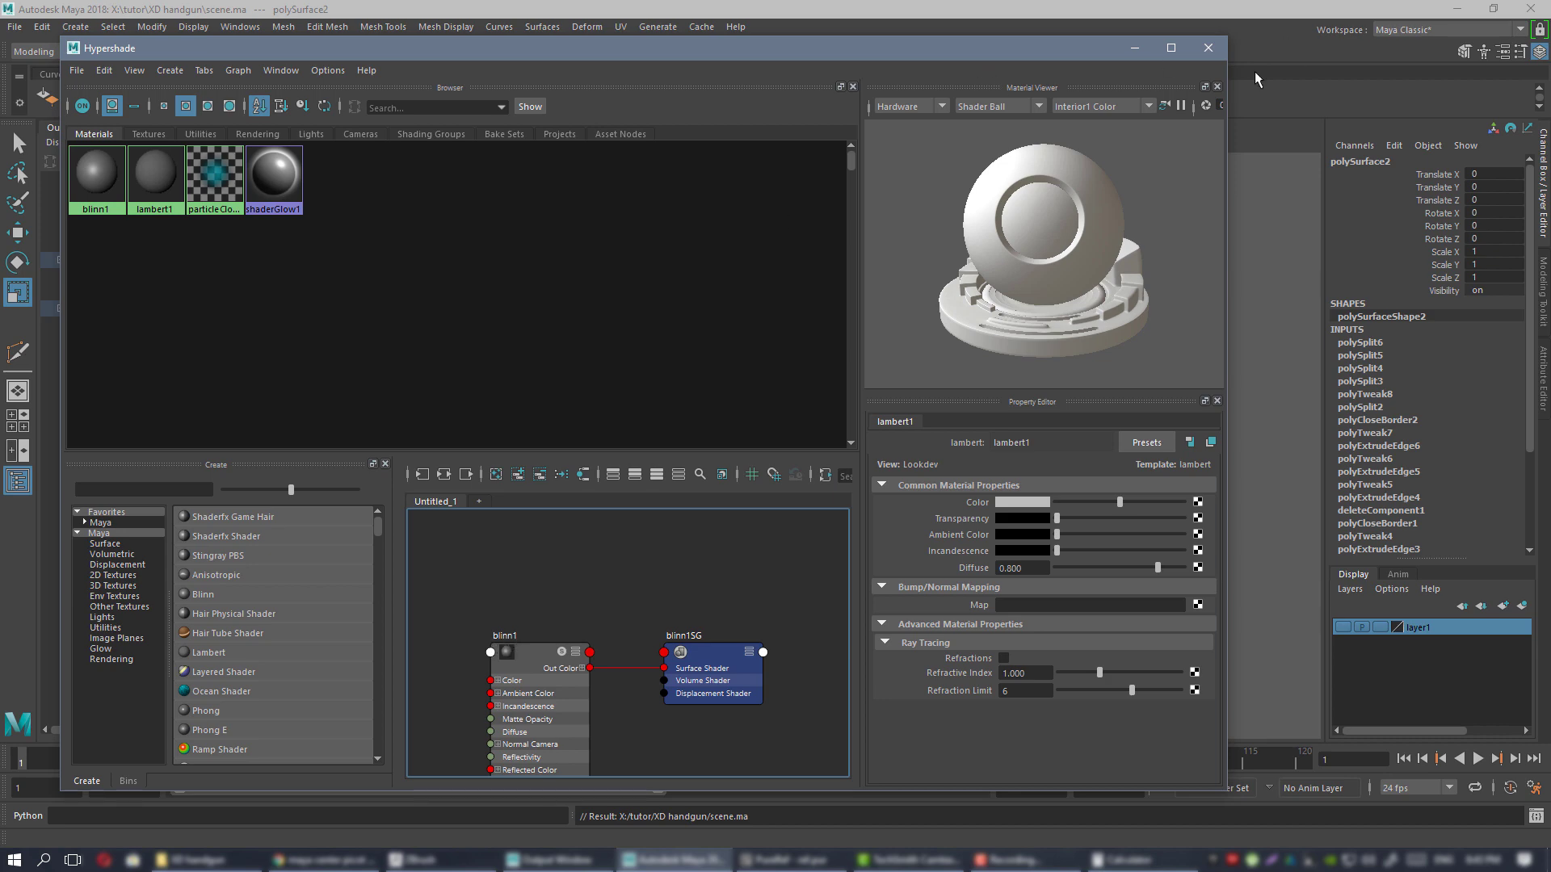
left_click(1208, 48)
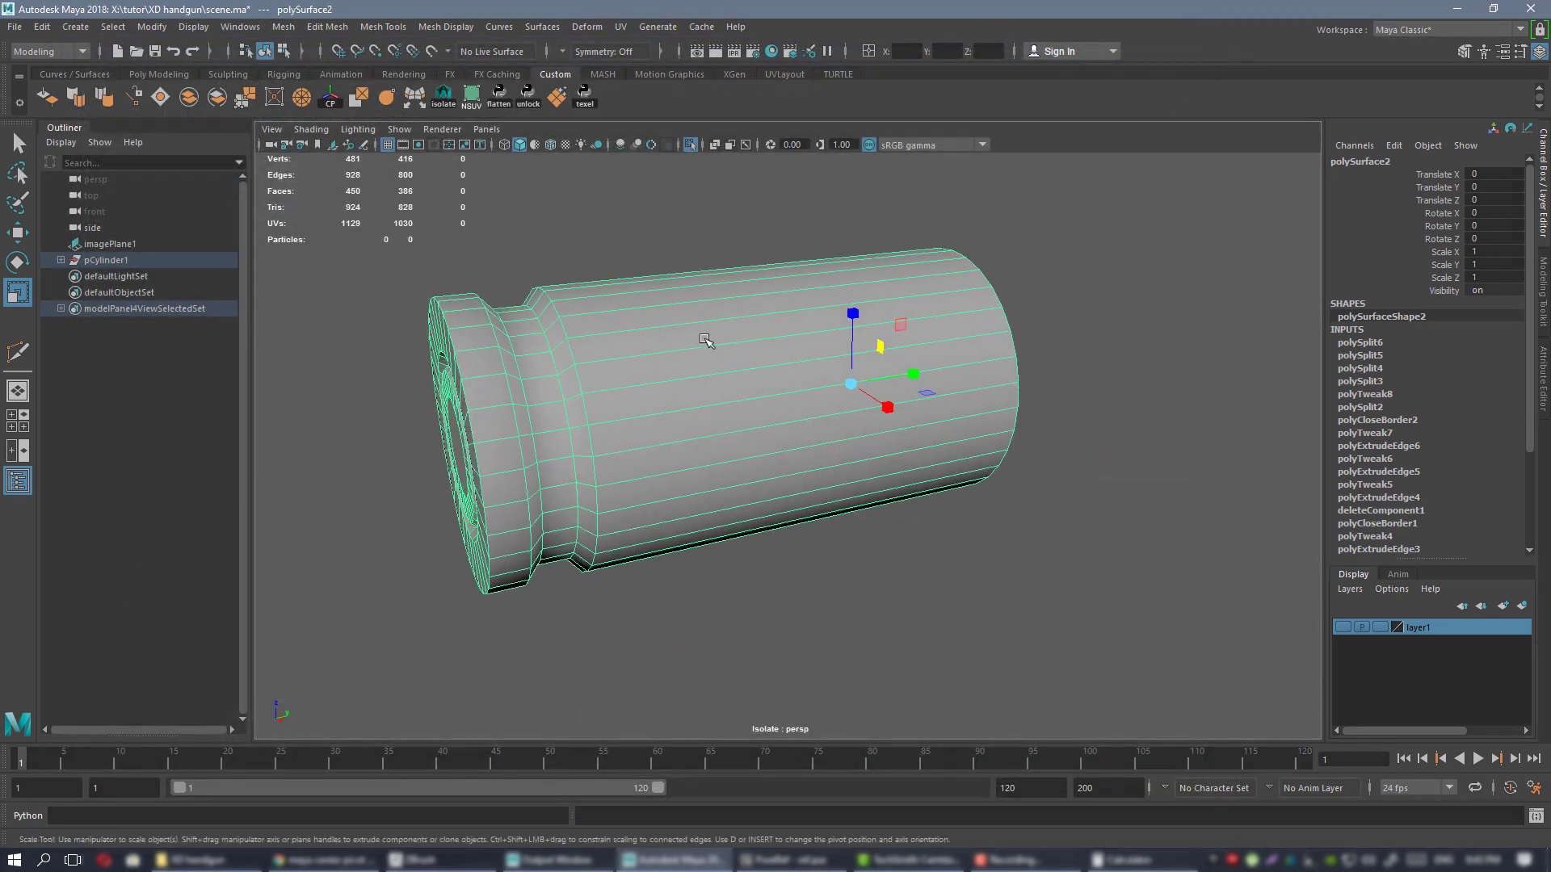
right_click_drag(708, 336, 710, 380)
right_click_drag(767, 799, 806, 781)
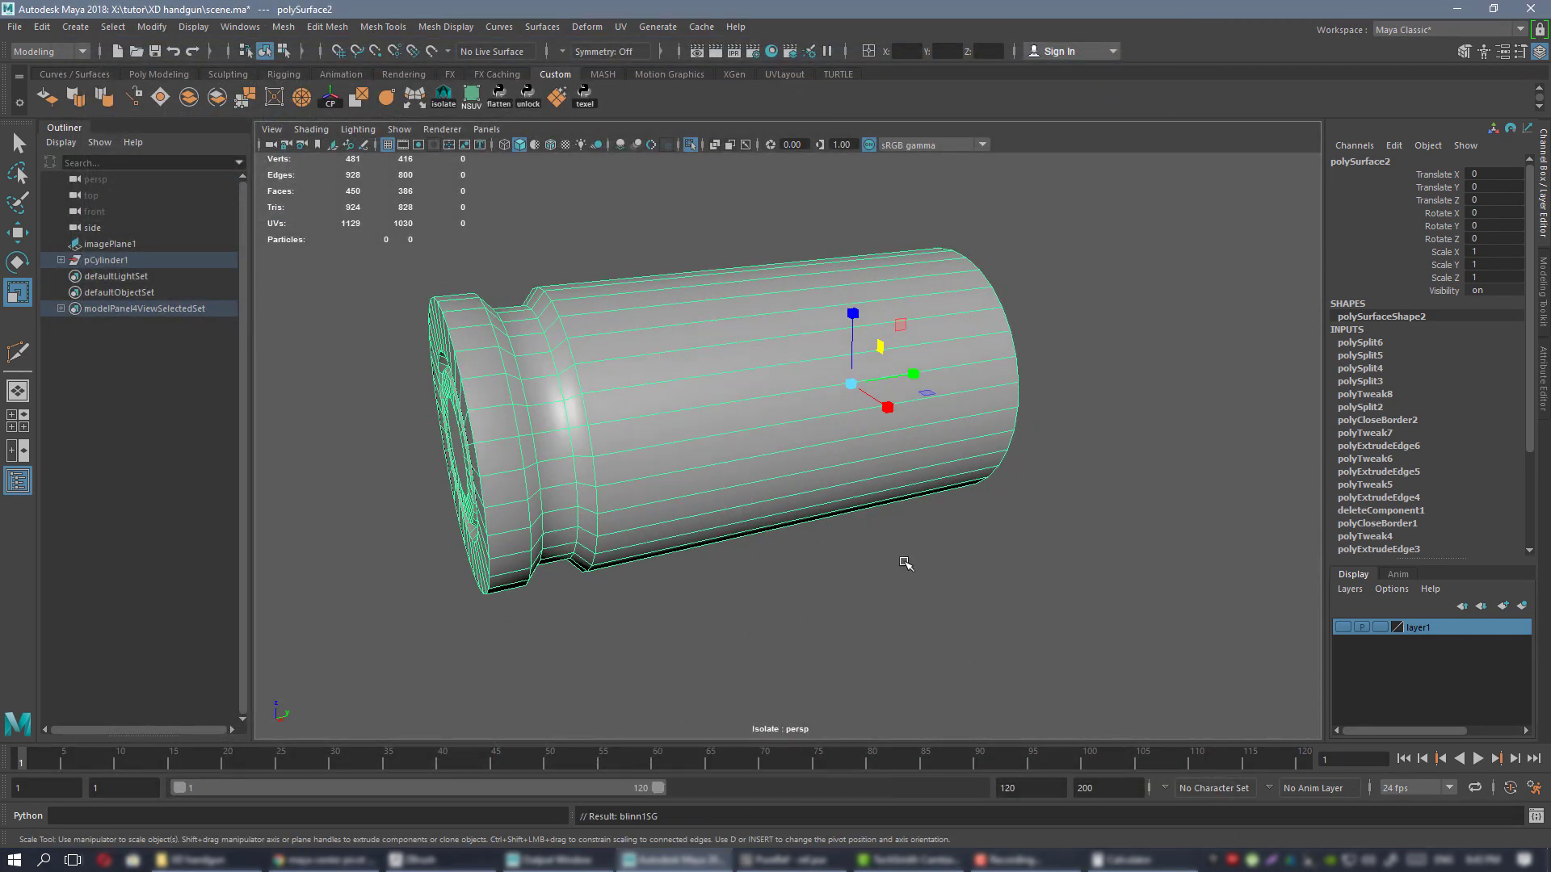
- Examine the cartridge case from several angles, in normal and smooth-preview display
left_click(927, 574)
left_click_drag(927, 573, 757, 308, "alt")
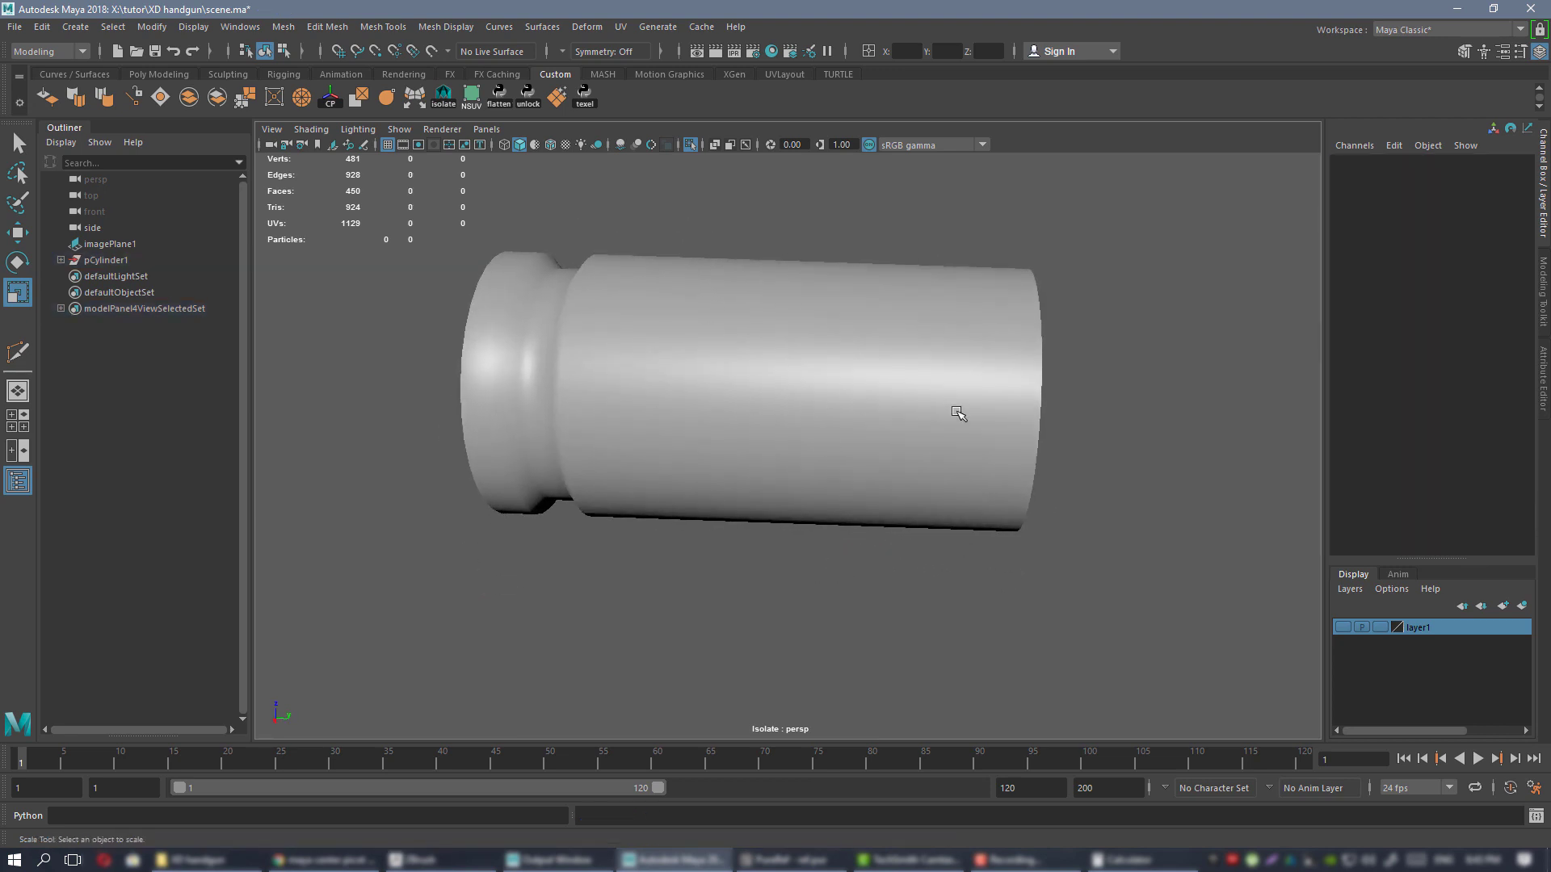
left_click_drag(765, 449, 785, 424, "alt")
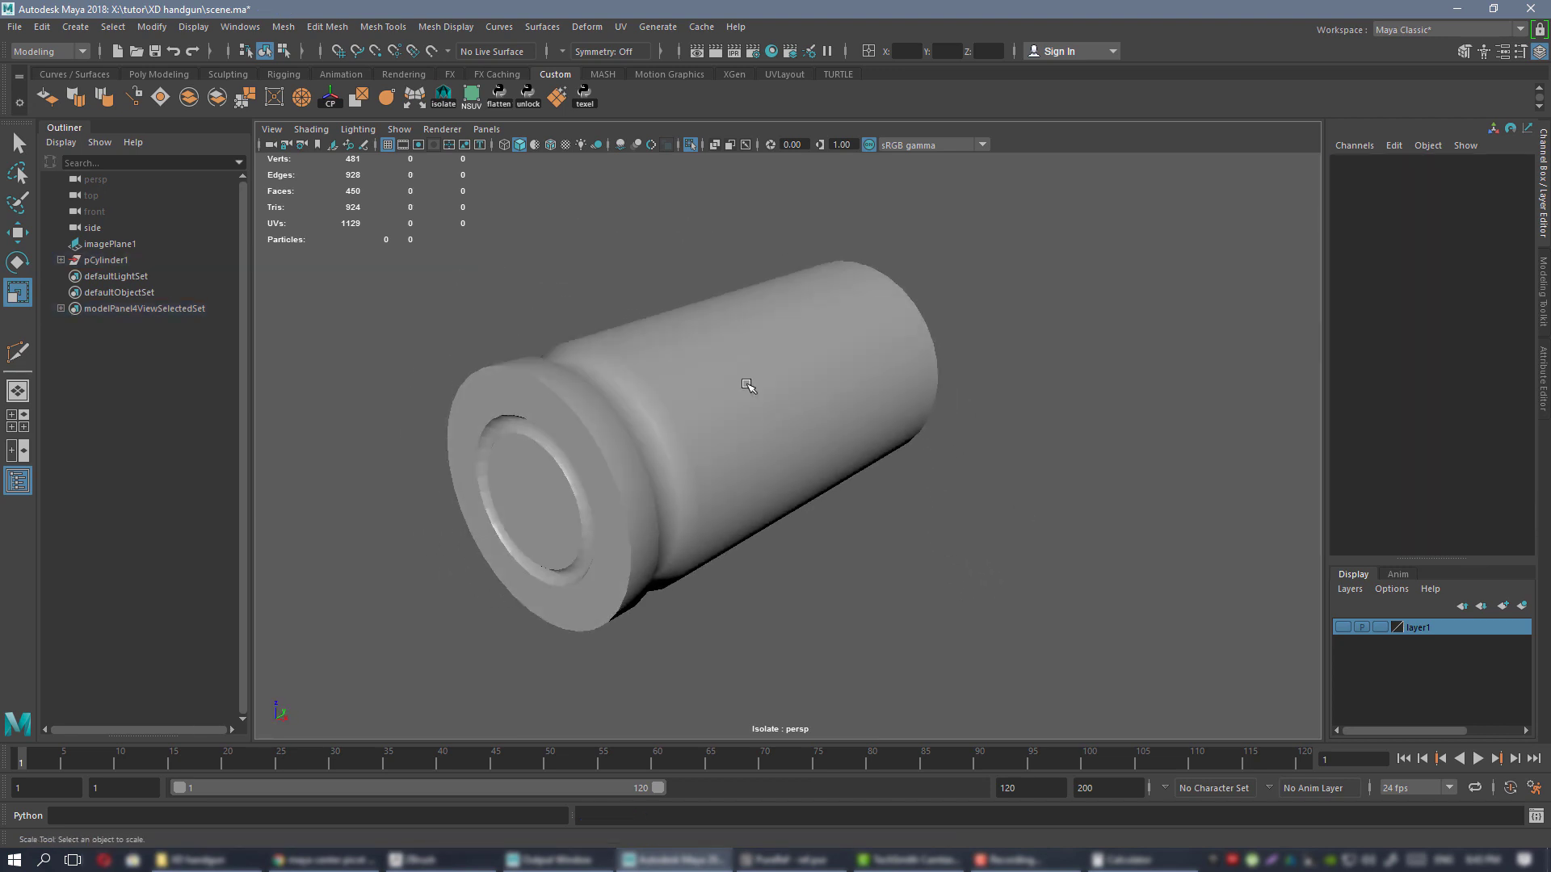
left_click(747, 387)
left_click_drag(906, 518, 906, 565, "alt")
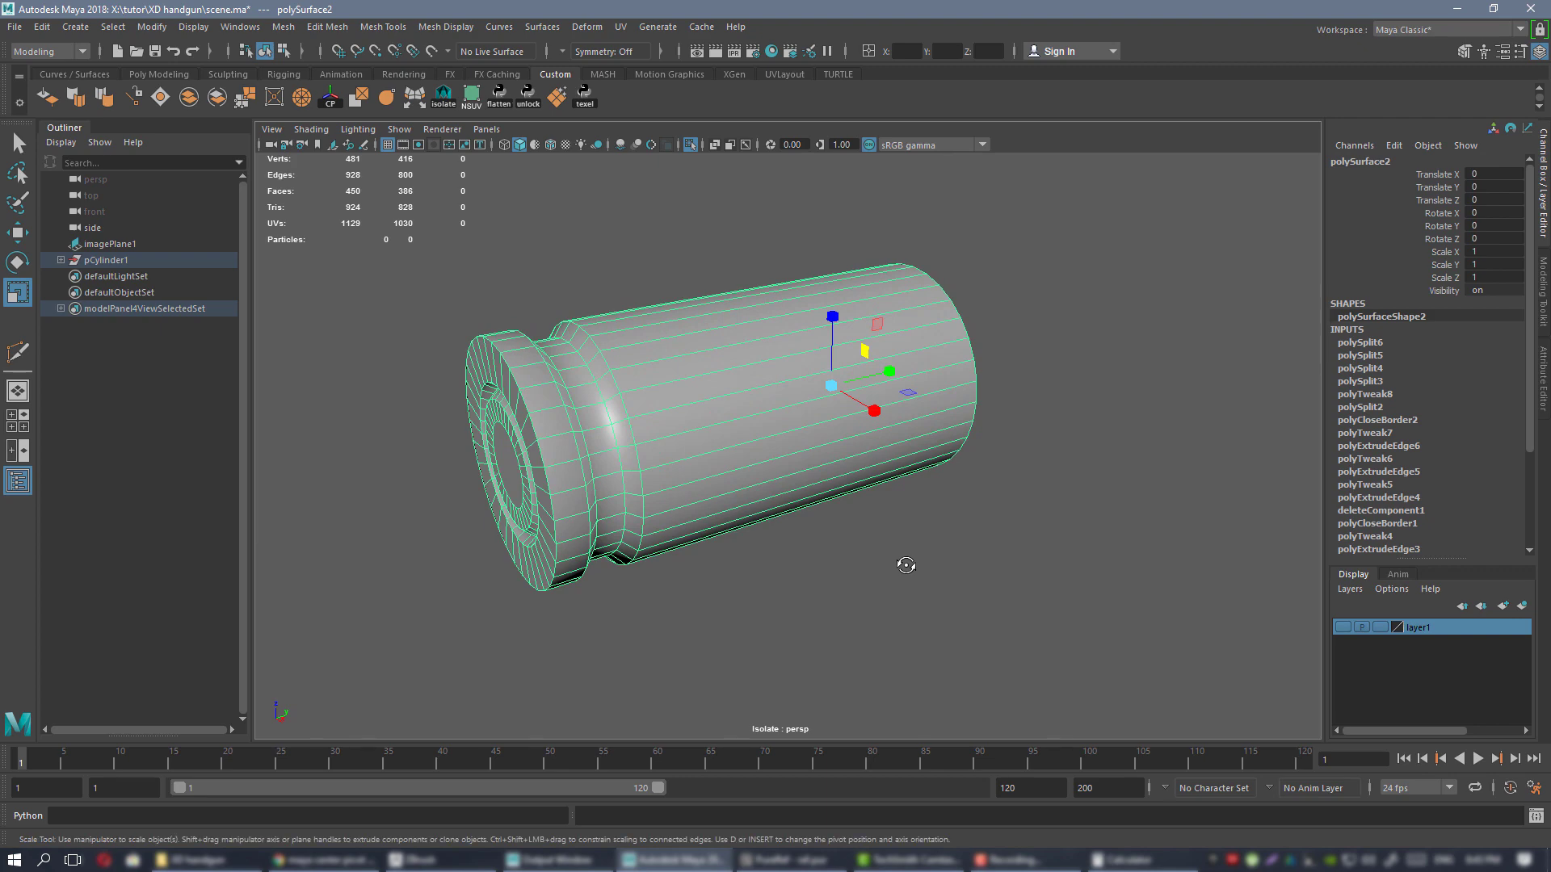
key("3")
left_click_drag(811, 558, 802, 372, "alt")
left_click(969, 542)
left_click(803, 429)
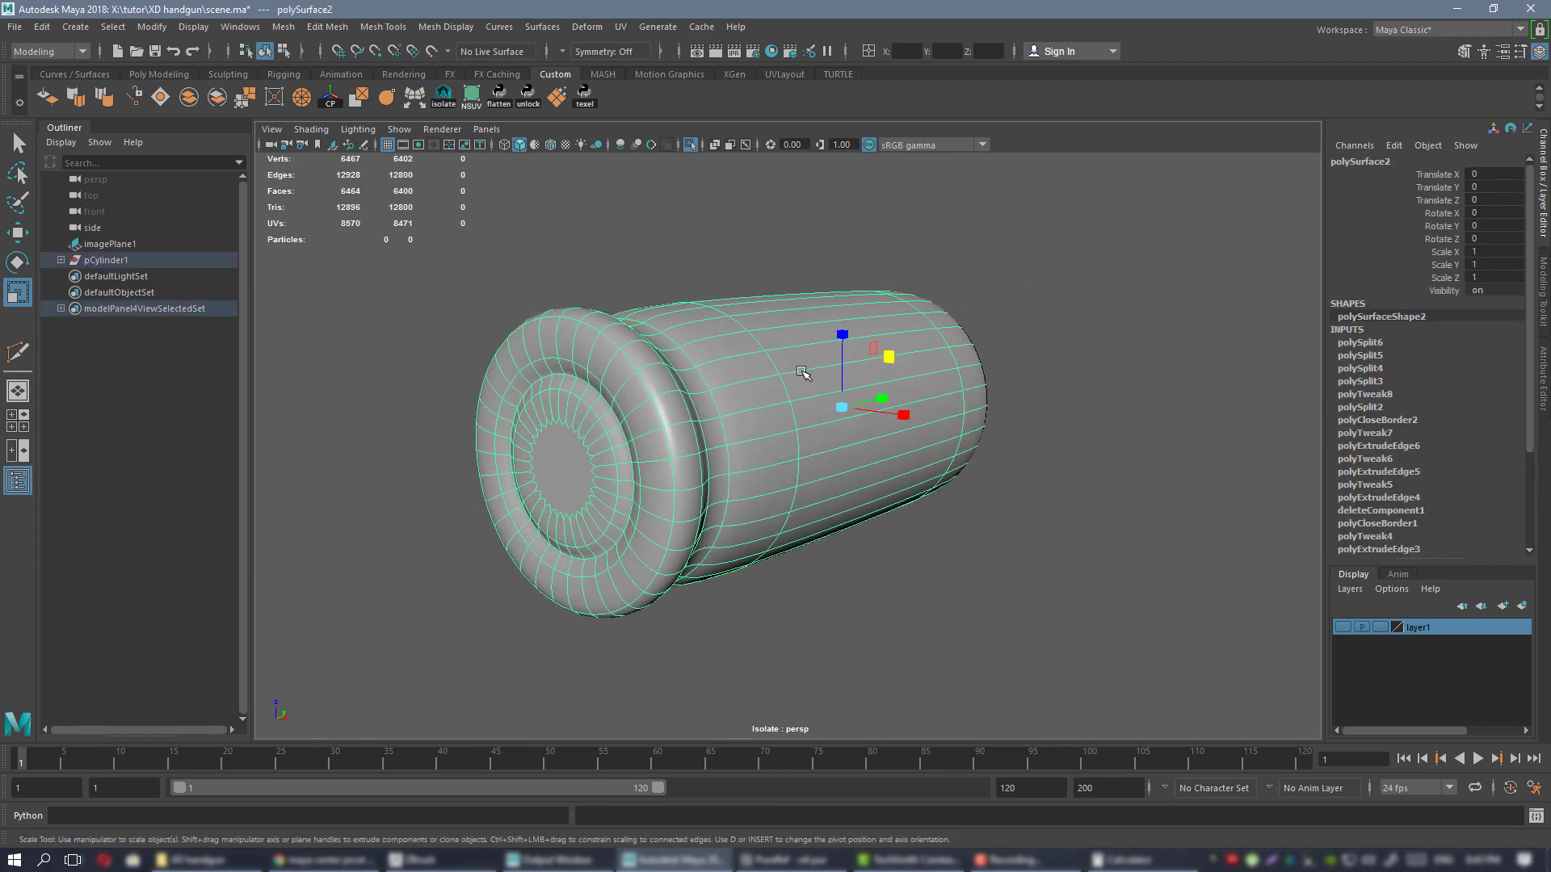
right_click_drag(755, 371, 734, 347, "alt")
key("1")
- Insert four supporting edge loops along the corners of the extractor groove around the case wall
left_click_drag(734, 347, 630, 353, "alt")
right_click_drag(629, 353, 743, 384, "alt")
middle_click_drag(743, 383, 795, 449, "alt")
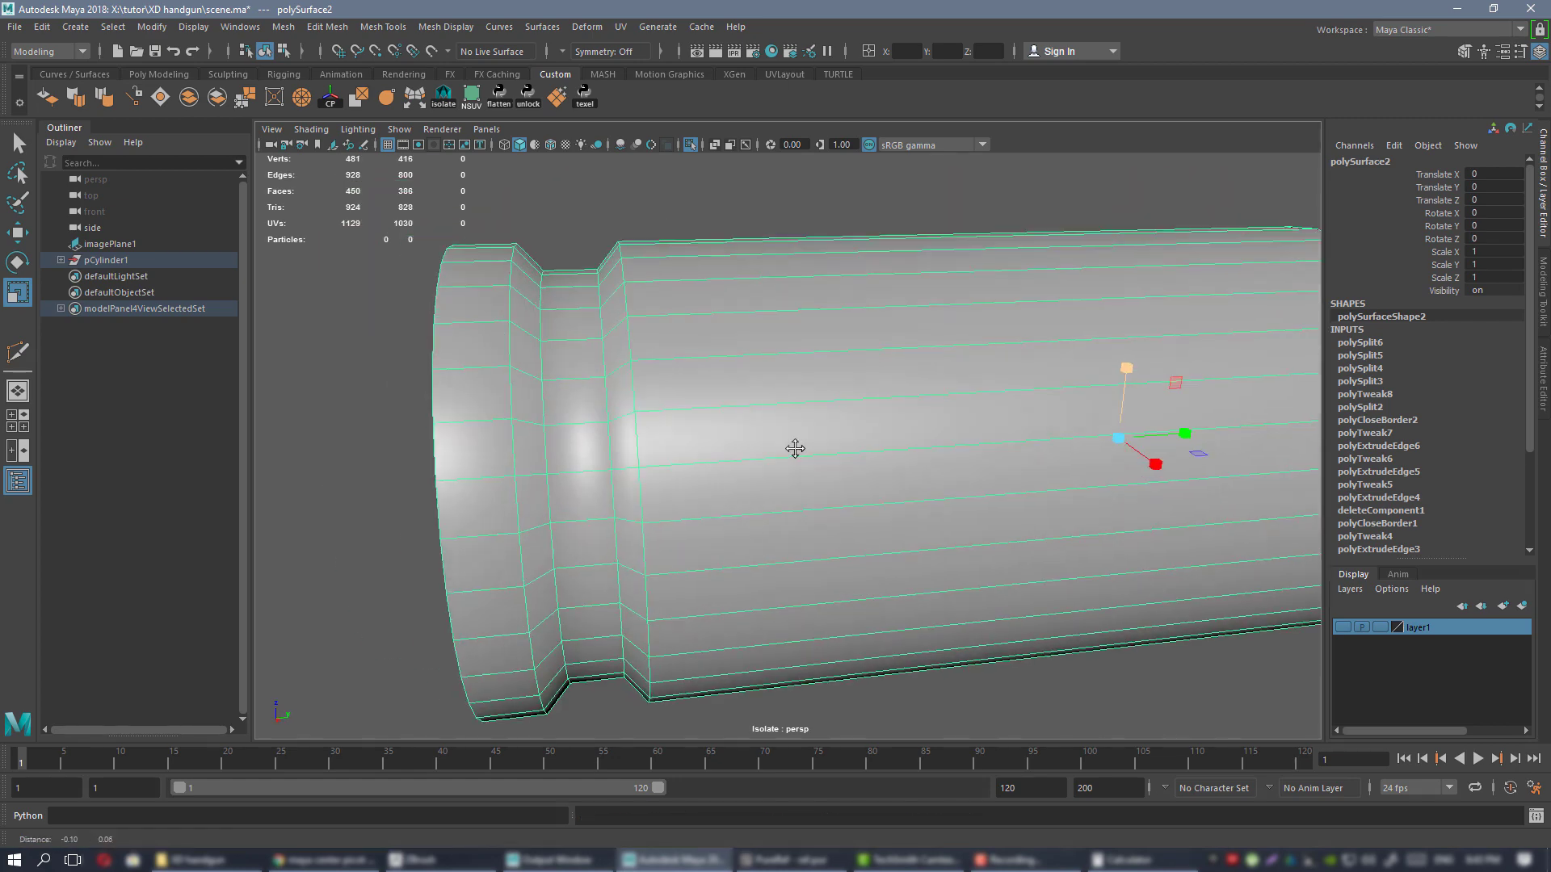
left_click_drag(795, 449, 738, 404, "alt")
key("y")
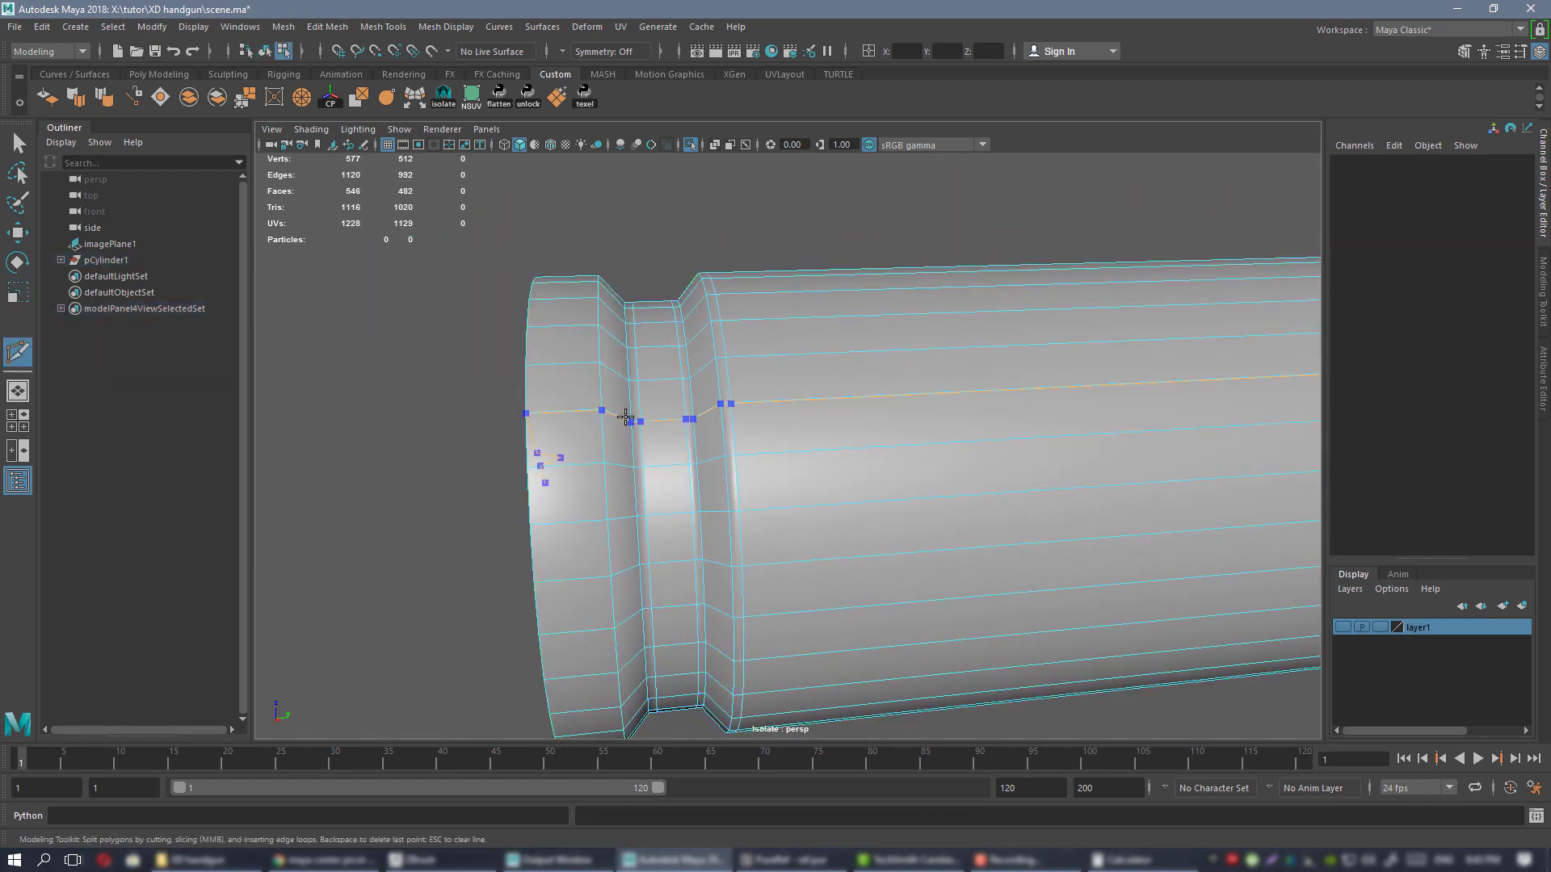
left_click(594, 410, "ctrl")
- Insert three supporting edge loops around the case's open mouth, on the outer wall and inside the lip
middle_click_drag(889, 388, 349, 392, "alt")
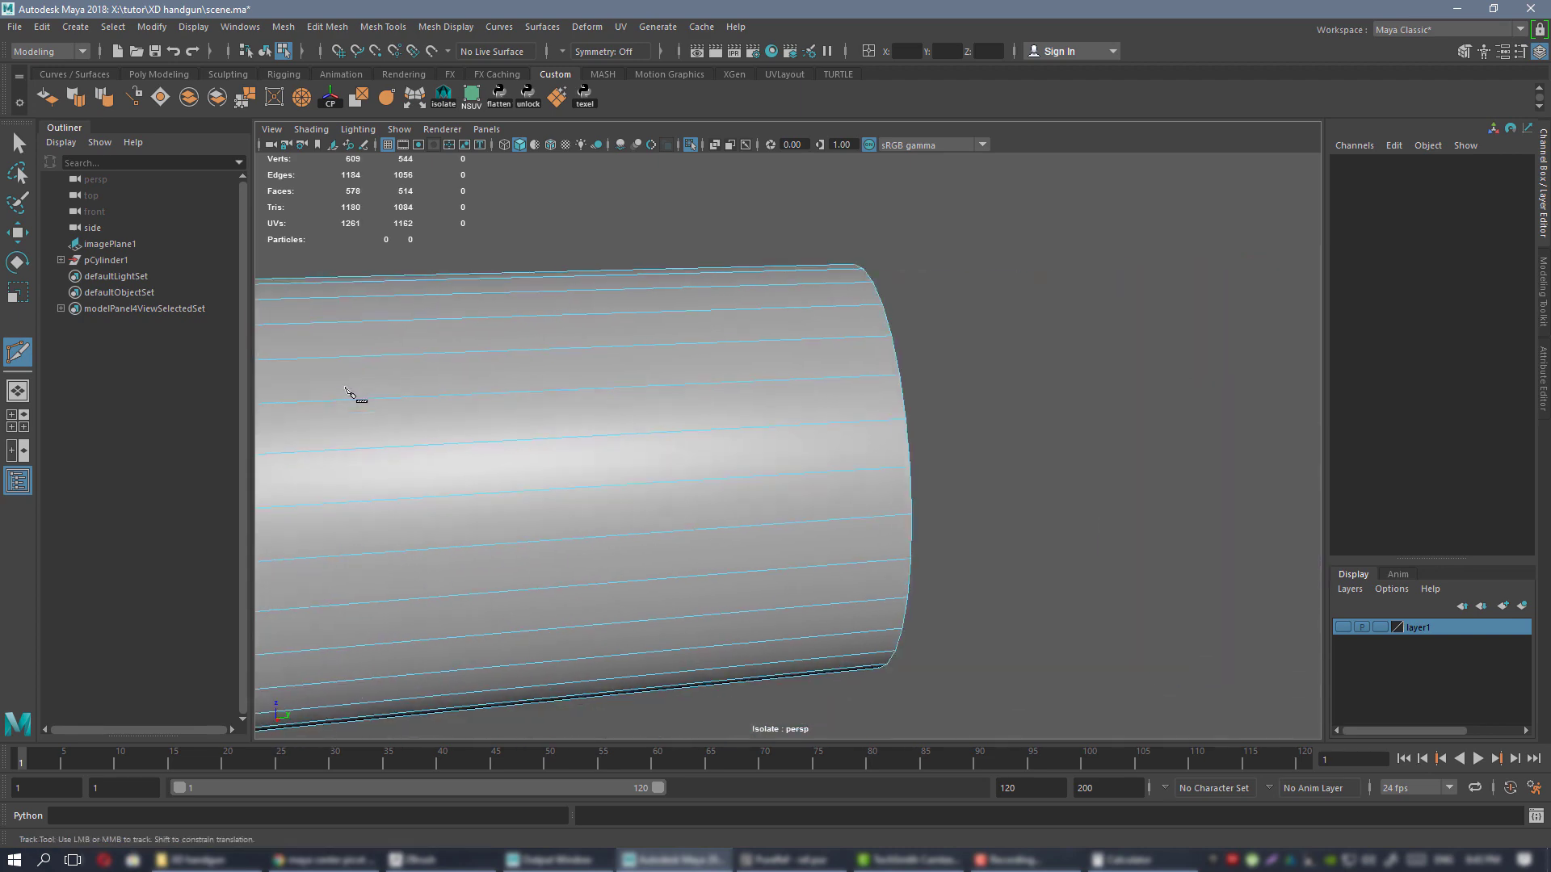
middle_click_drag(920, 350, 779, 356, "alt")
left_click_drag(779, 356, 678, 404, "alt")
left_click(691, 386)
scroll(837, 462, "up", 1)
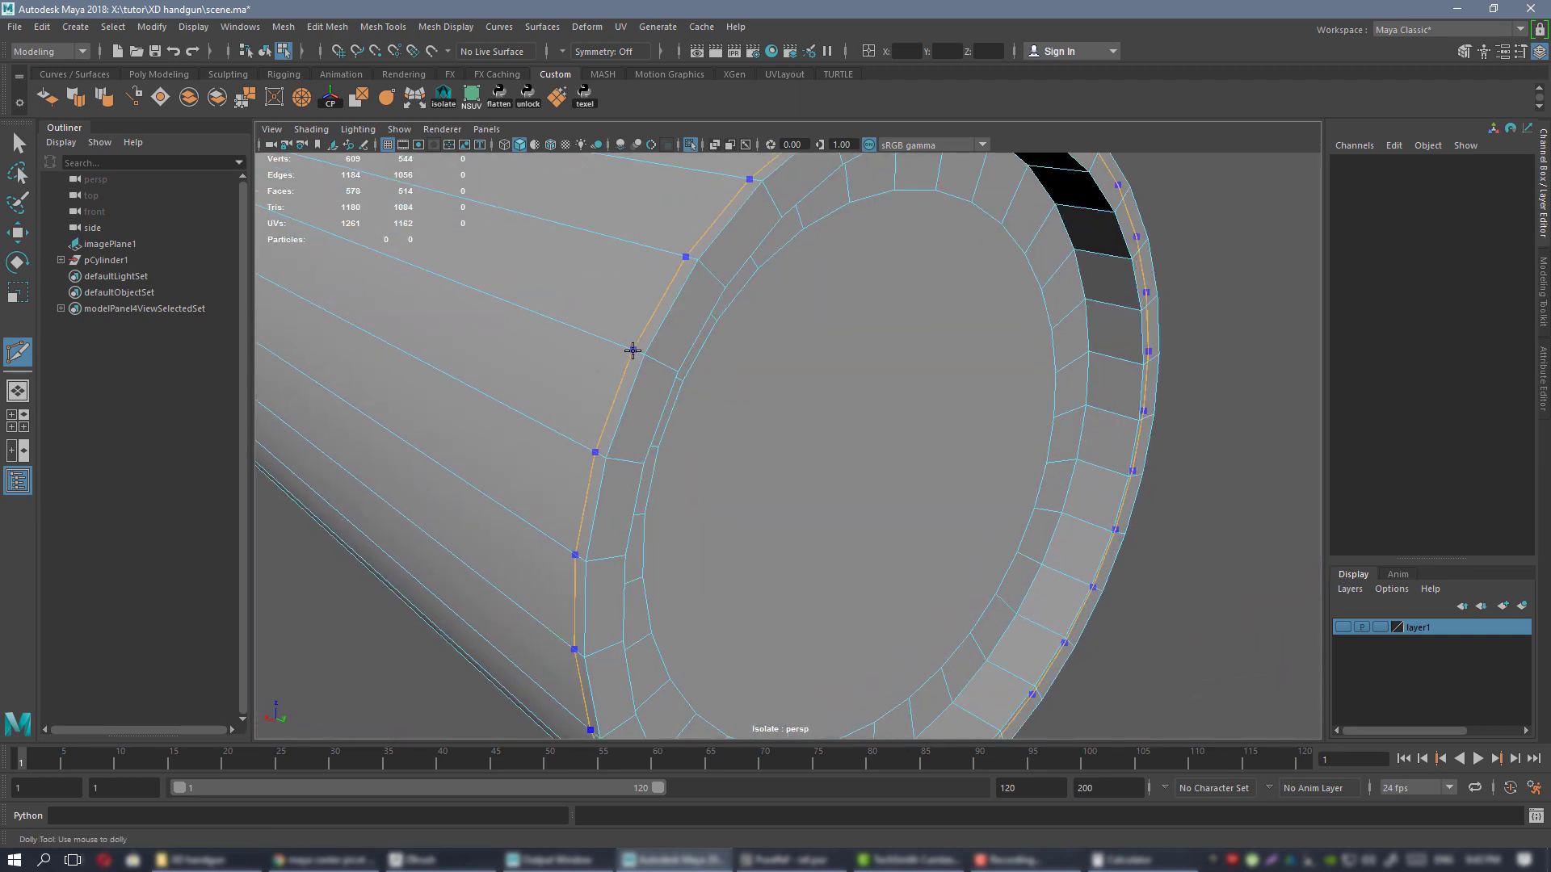
mouse_move(746, 356)
left_mouse_down("alt")
mouse_move(783, 436)
mouse_move(710, 356)
mouse_move(602, 349)
left_mouse_up("alt")
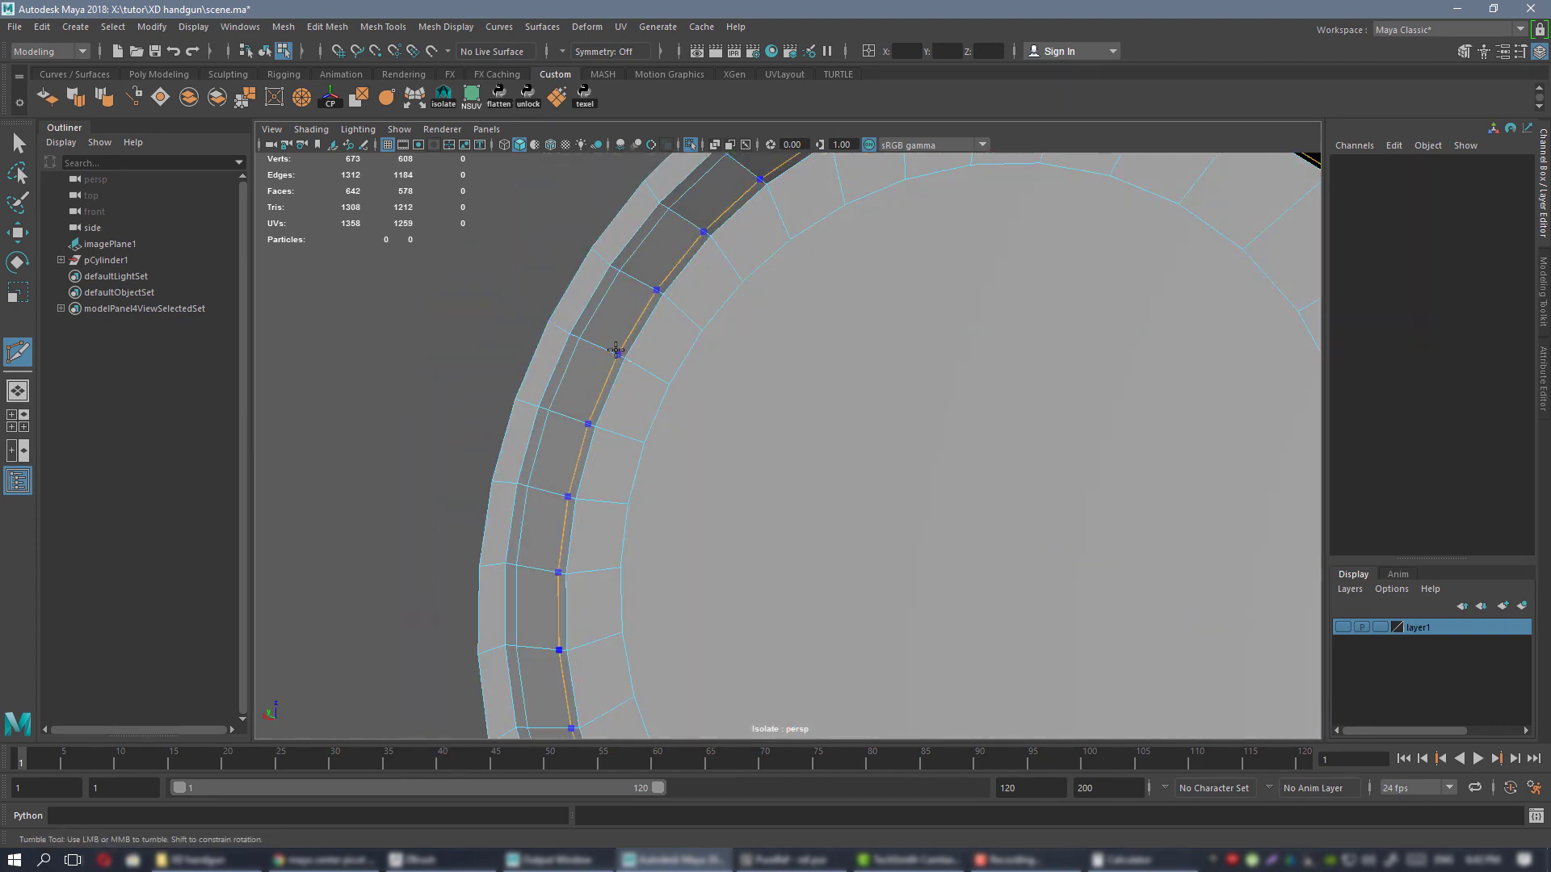
- Insert two supporting edge loops beside the circular groove in the case's base
scroll(800, 386, "down", 2)
left_click_drag(800, 386, 893, 382, "alt")
scroll(945, 394, "down", 4)
scroll(767, 333, "up", 3)
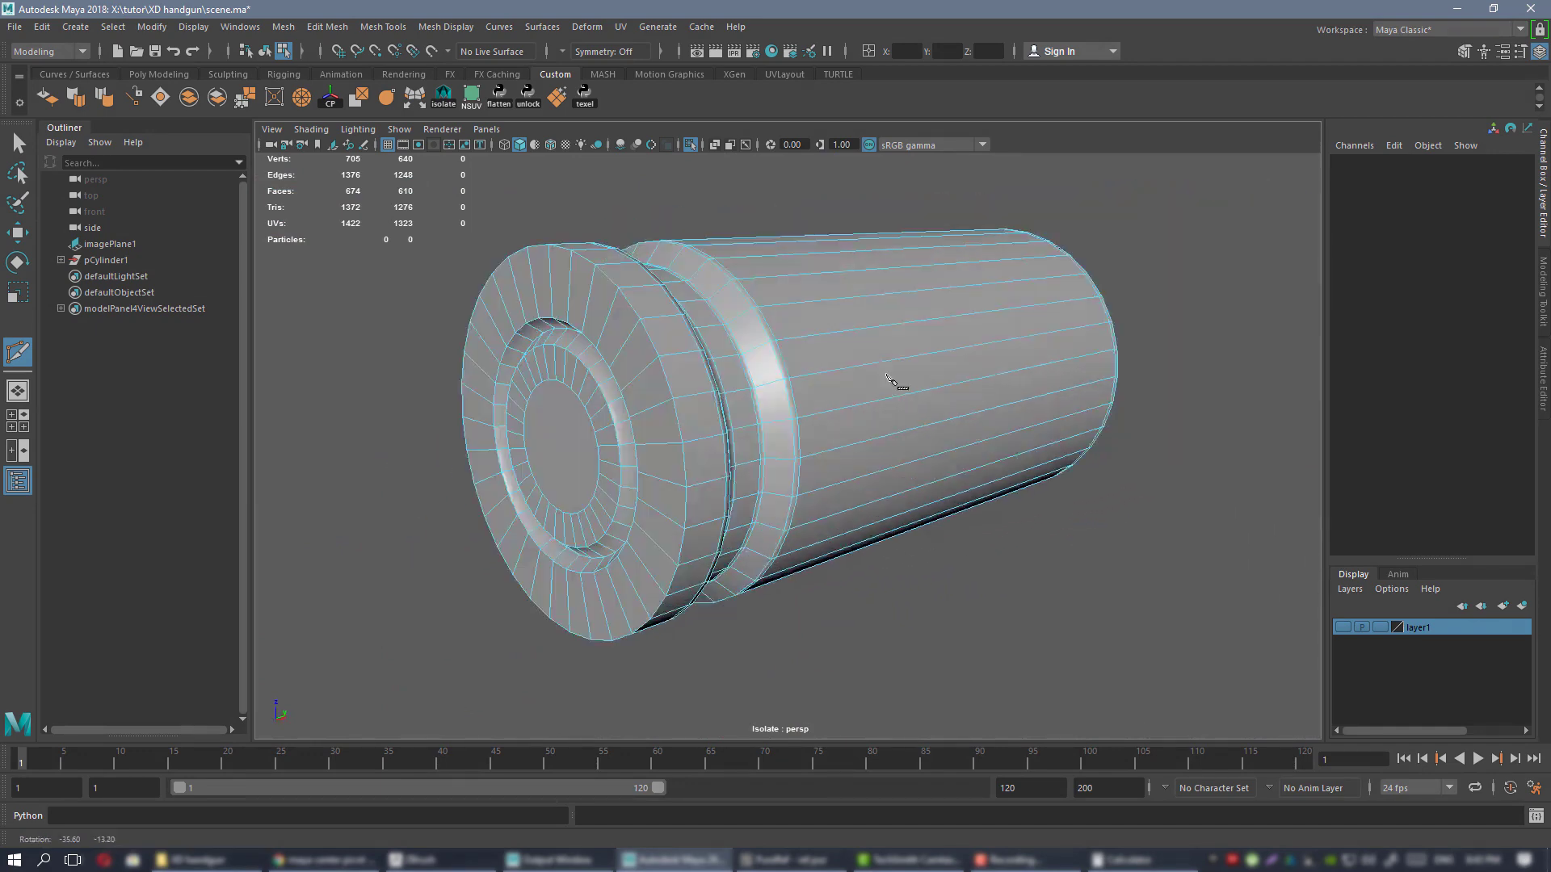
scroll(689, 391, "up", 3)
left_click_drag(689, 390, 713, 338, "alt")
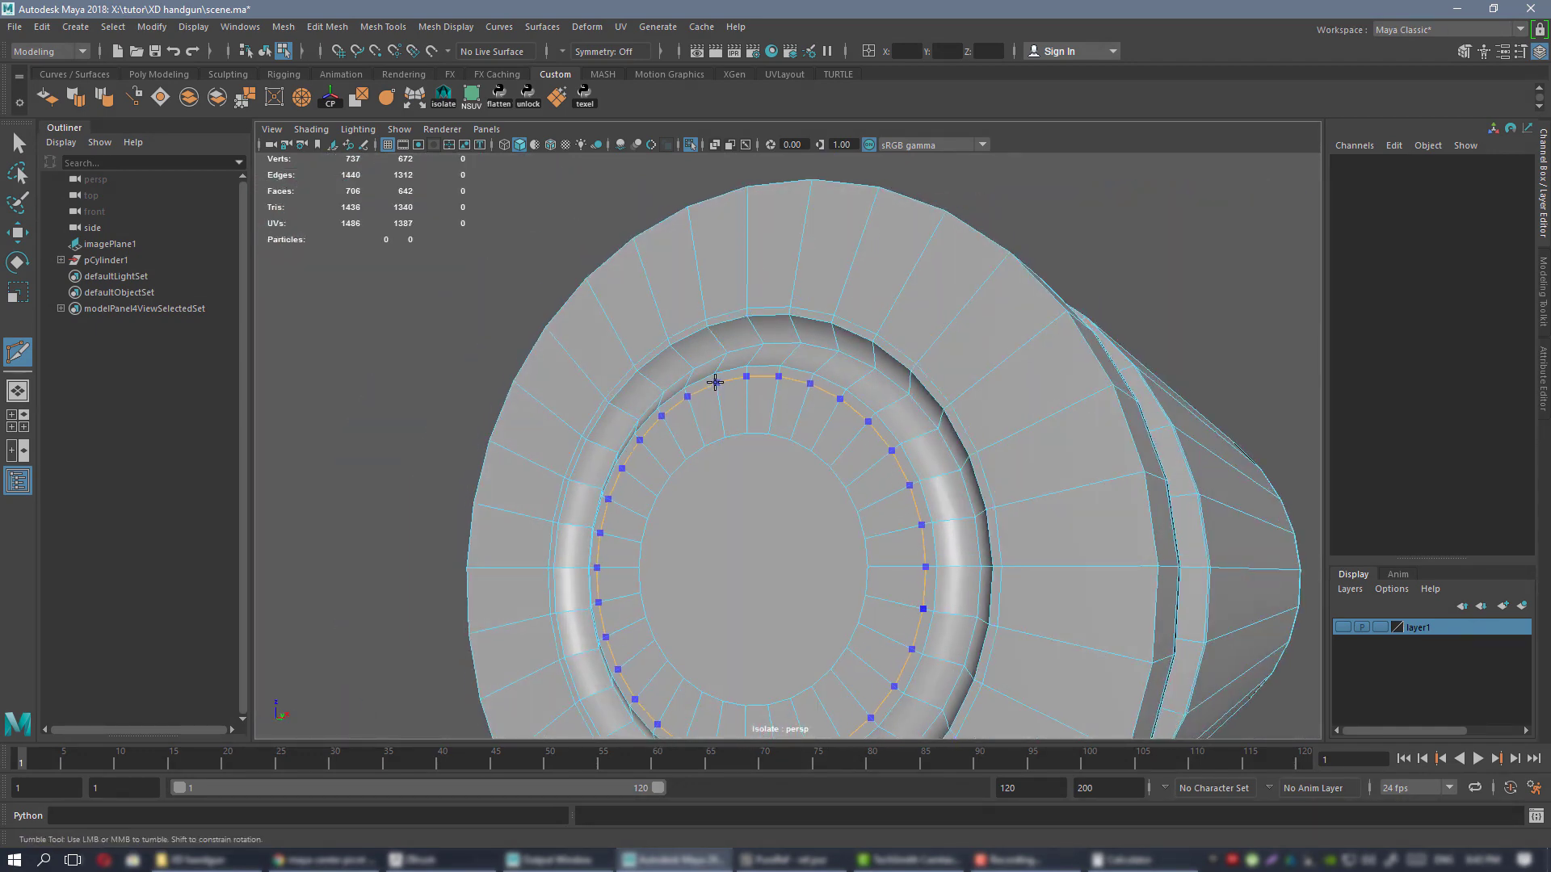
left_click(714, 381, "ctrl")
key("w")
- Return to object mode and inspect the case in smooth preview
right_click_drag(740, 301, 996, 323)
key("3")
left_click(1165, 180)
left_click_drag(997, 322, 739, 346, "alt")
left_click(761, 323)
right_click_drag(739, 346, 789, 363, "alt")
key("1")
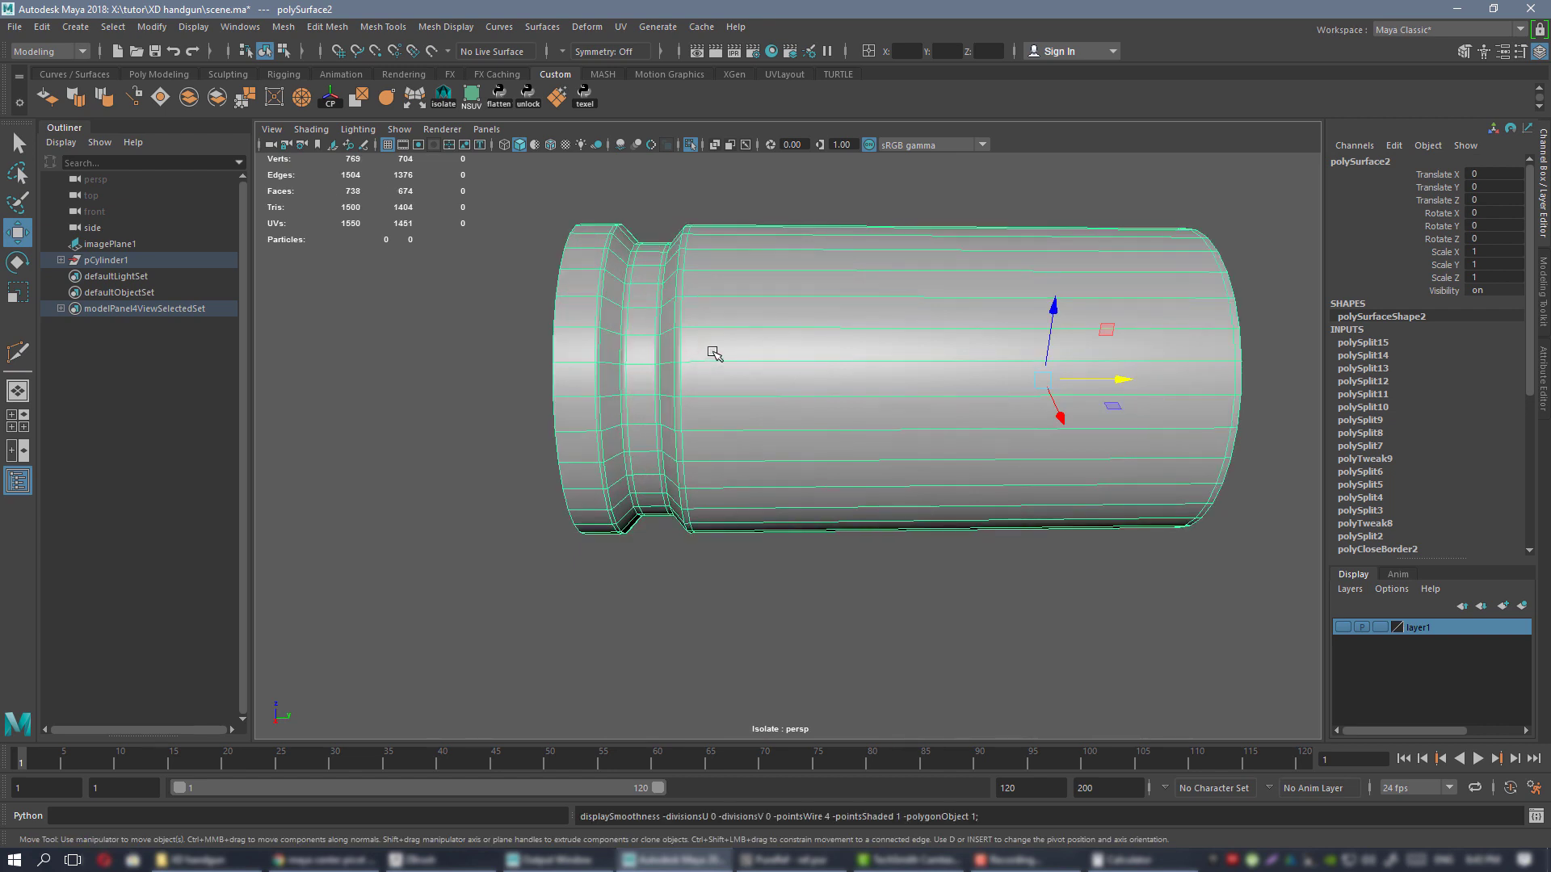
- Insert one more edge loop on the body beside the extractor groove and another near the open mouth
key("y")
left_click_drag(1062, 365, 808, 360, "alt")
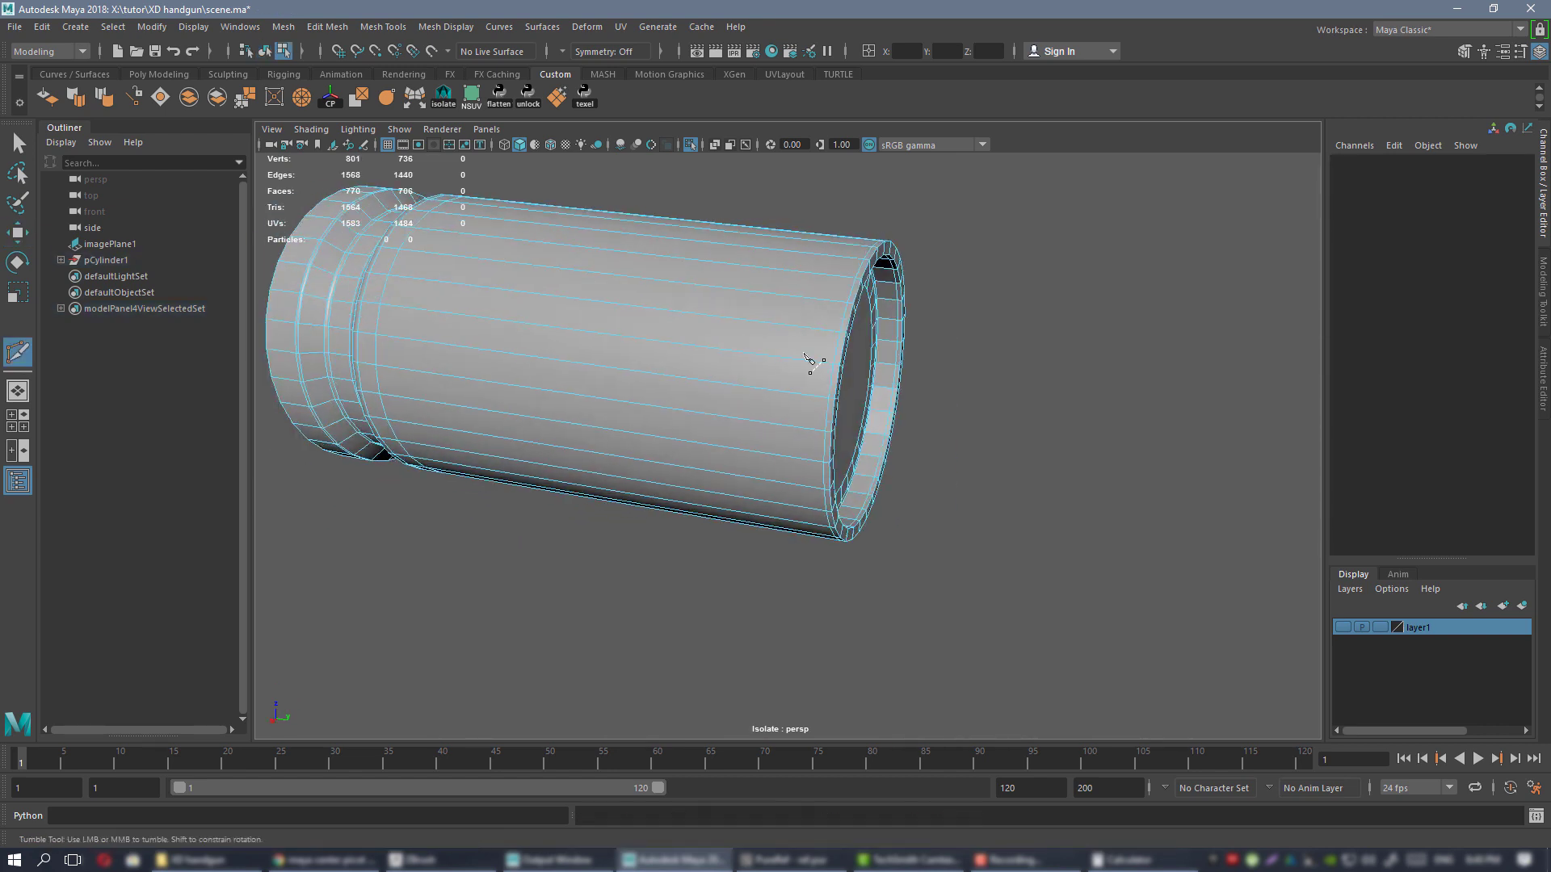
- Examine the case's mouth, groove and rim in smooth preview, returning to the unsmoothed display
right_click_drag(710, 345, 788, 295)
key("3")
left_click(1019, 343)
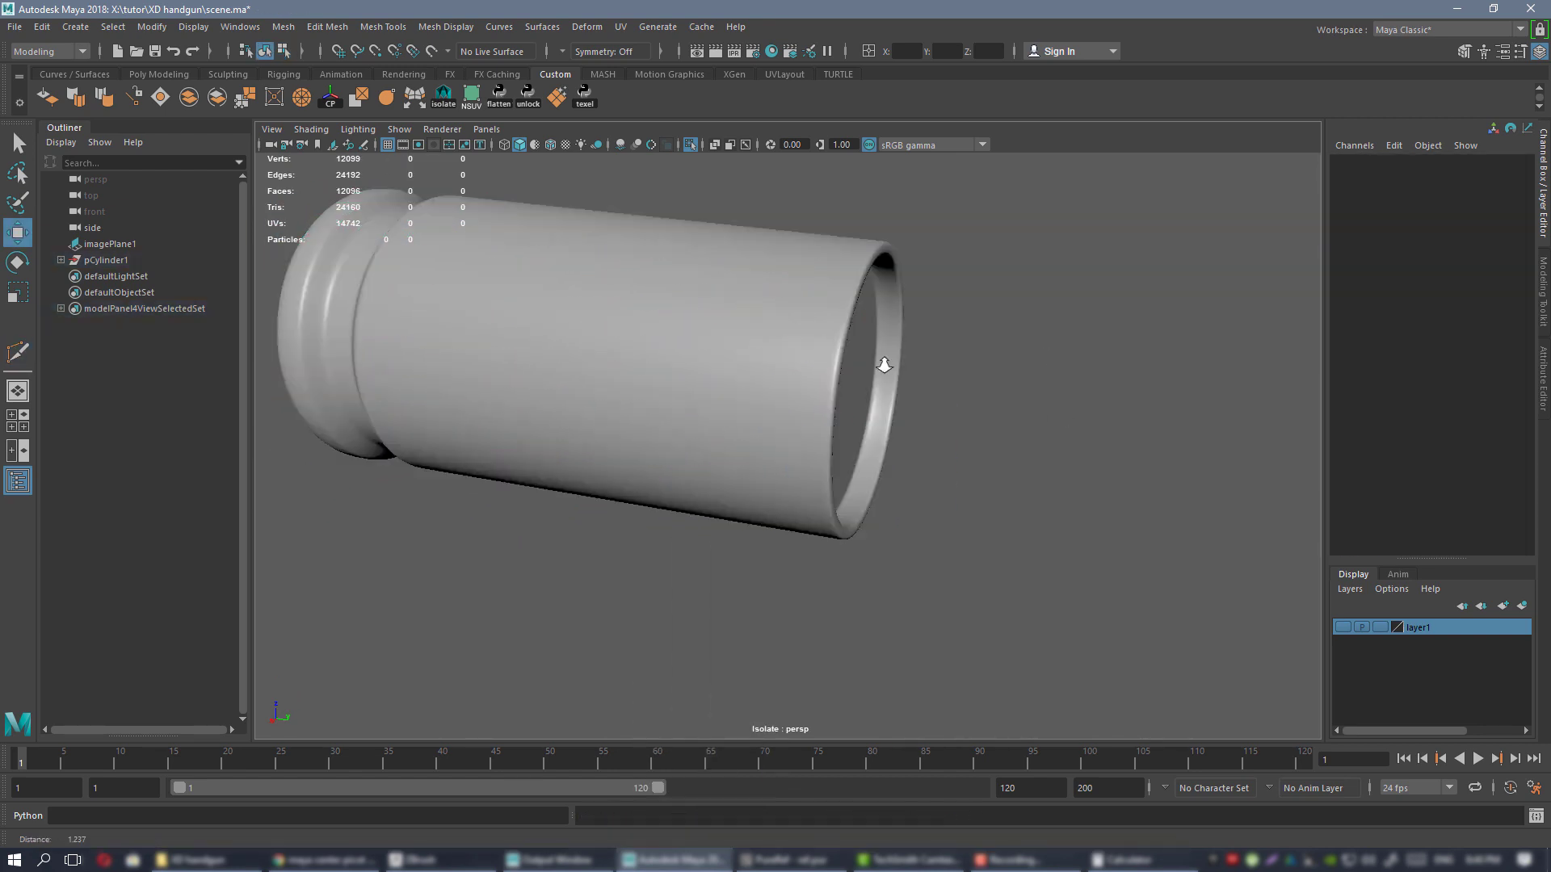
right_click_drag(883, 363, 517, 359, "alt")
left_click_drag(517, 359, 608, 364, "alt")
middle_click_drag(609, 364, 727, 331, "alt")
right_click_drag(727, 331, 765, 403, "alt")
left_click_drag(765, 403, 737, 374, "alt")
middle_click_drag(737, 373, 884, 399, "alt")
left_click(790, 353)
key("1")
right_click_drag(790, 352, 814, 402, "alt")
key("y")
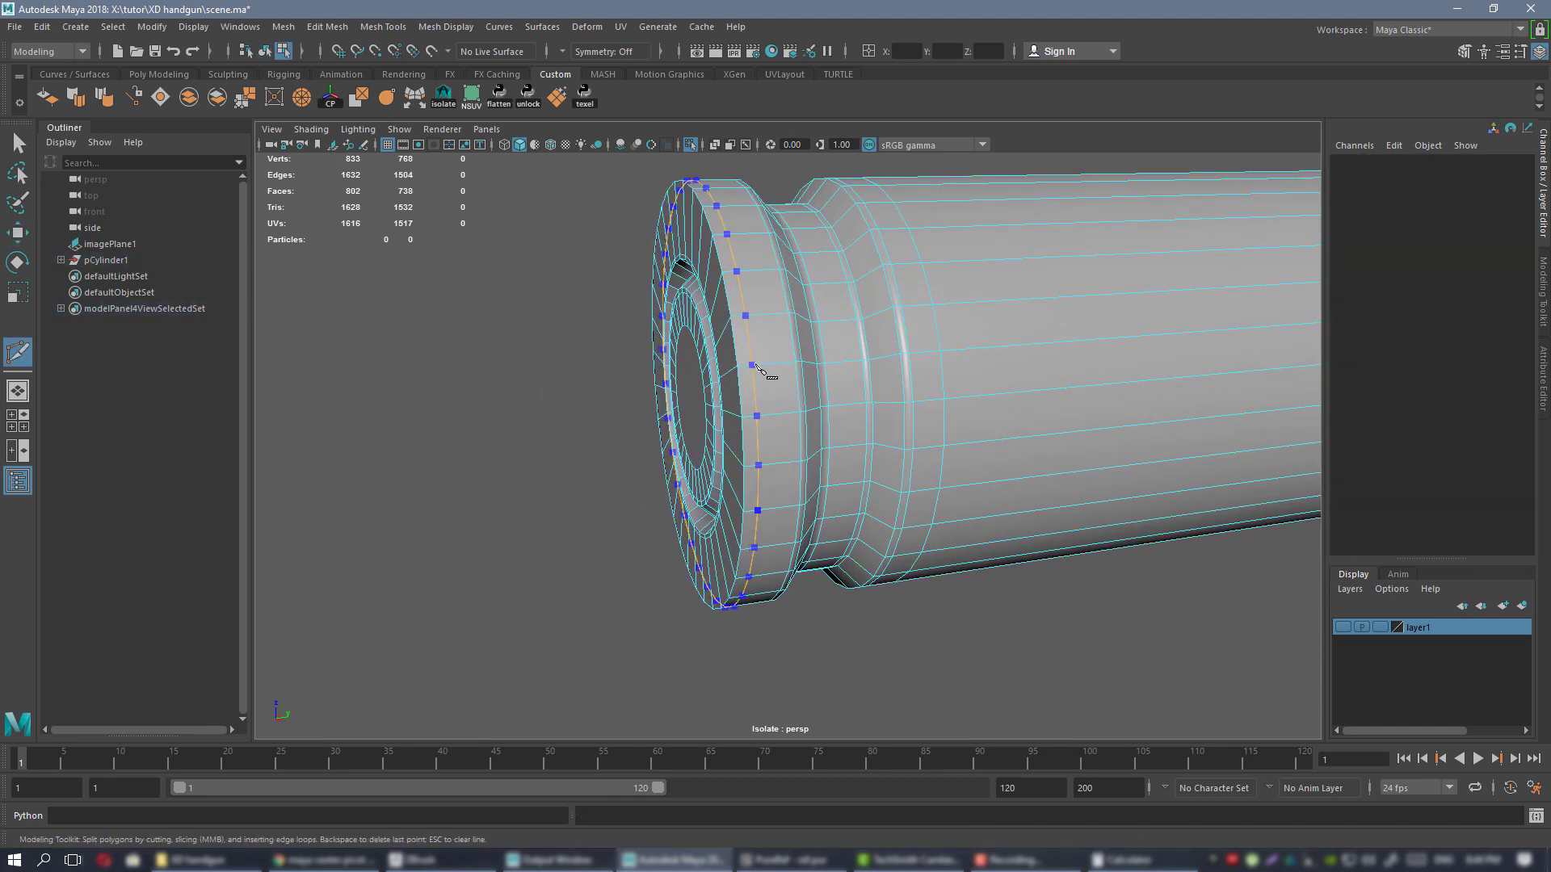
key("w")
- Bevel the outer edge loop of the case's base with a fraction of 0.4
right_click_drag(752, 329, 753, 288)
double_click(732, 302)
middle_click_drag(766, 334, 748, 403, "alt")
left_click_drag(748, 402, 781, 403, "alt")
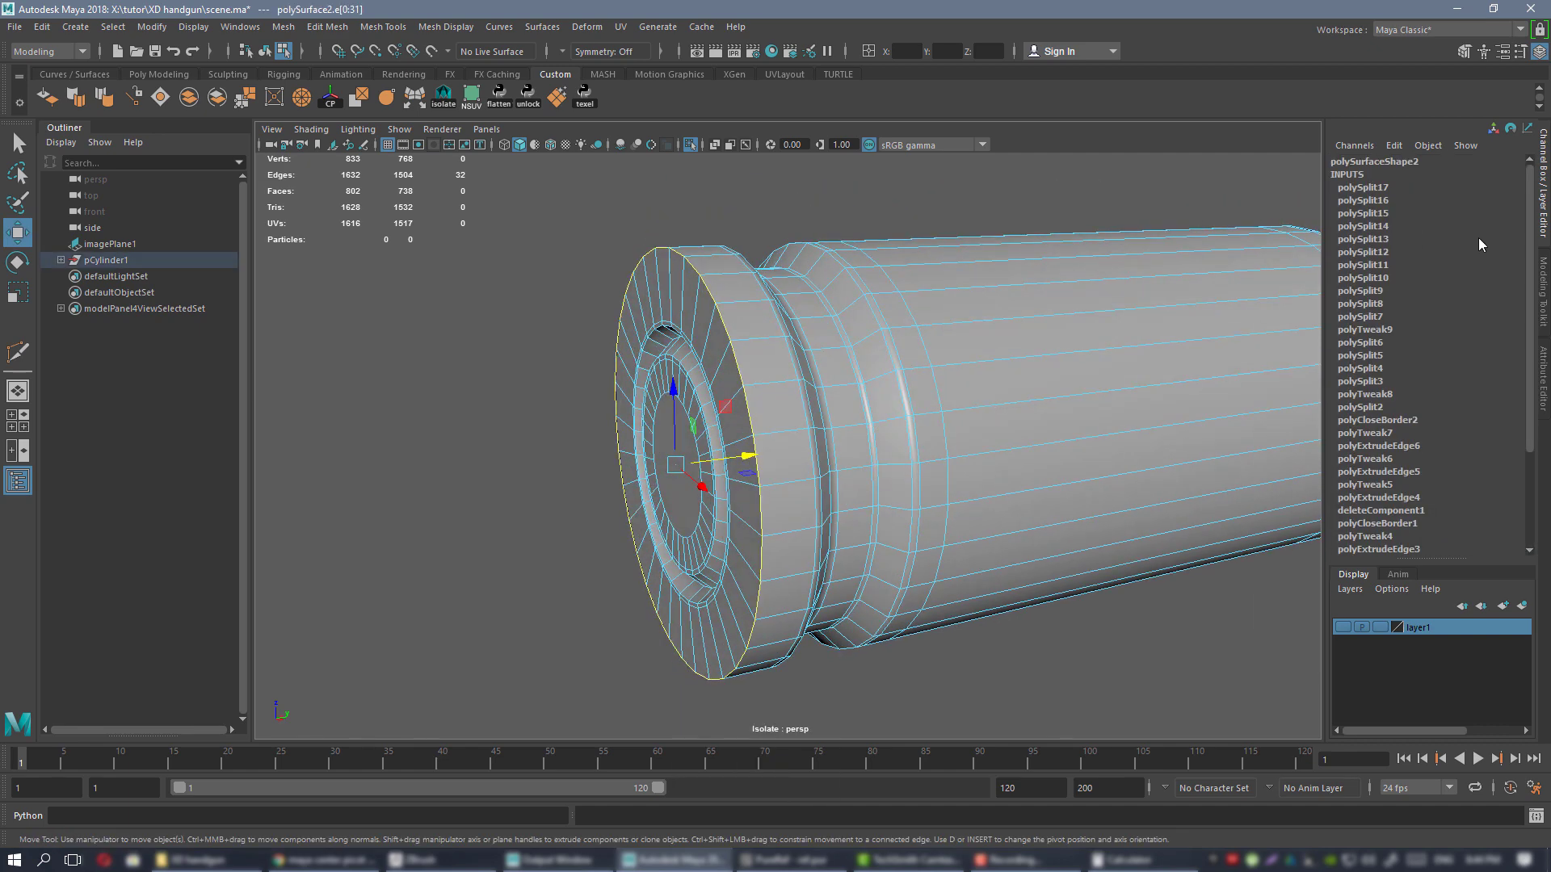
left_click(1544, 279)
left_click_drag(856, 355, 813, 355, "alt")
middle_click_drag(814, 356, 901, 417, "alt")
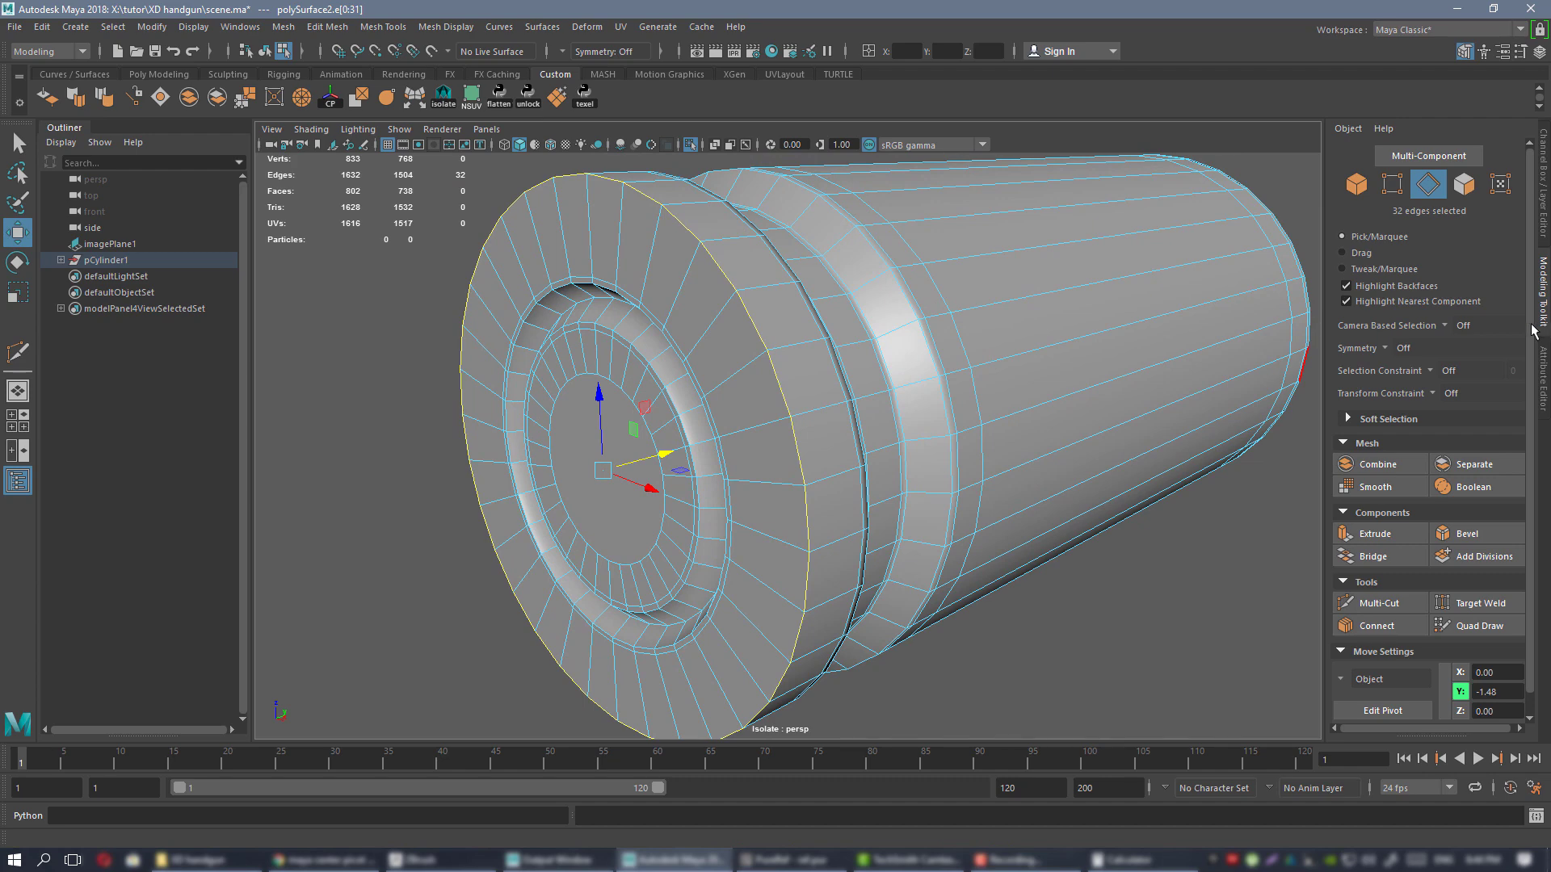
left_click(1467, 533)
mouse_move(929, 360)
left_mouse_down("alt")
mouse_move(888, 361)
mouse_move(929, 360)
left_mouse_up("alt")
left_click_drag(1167, 433, 1168, 434)
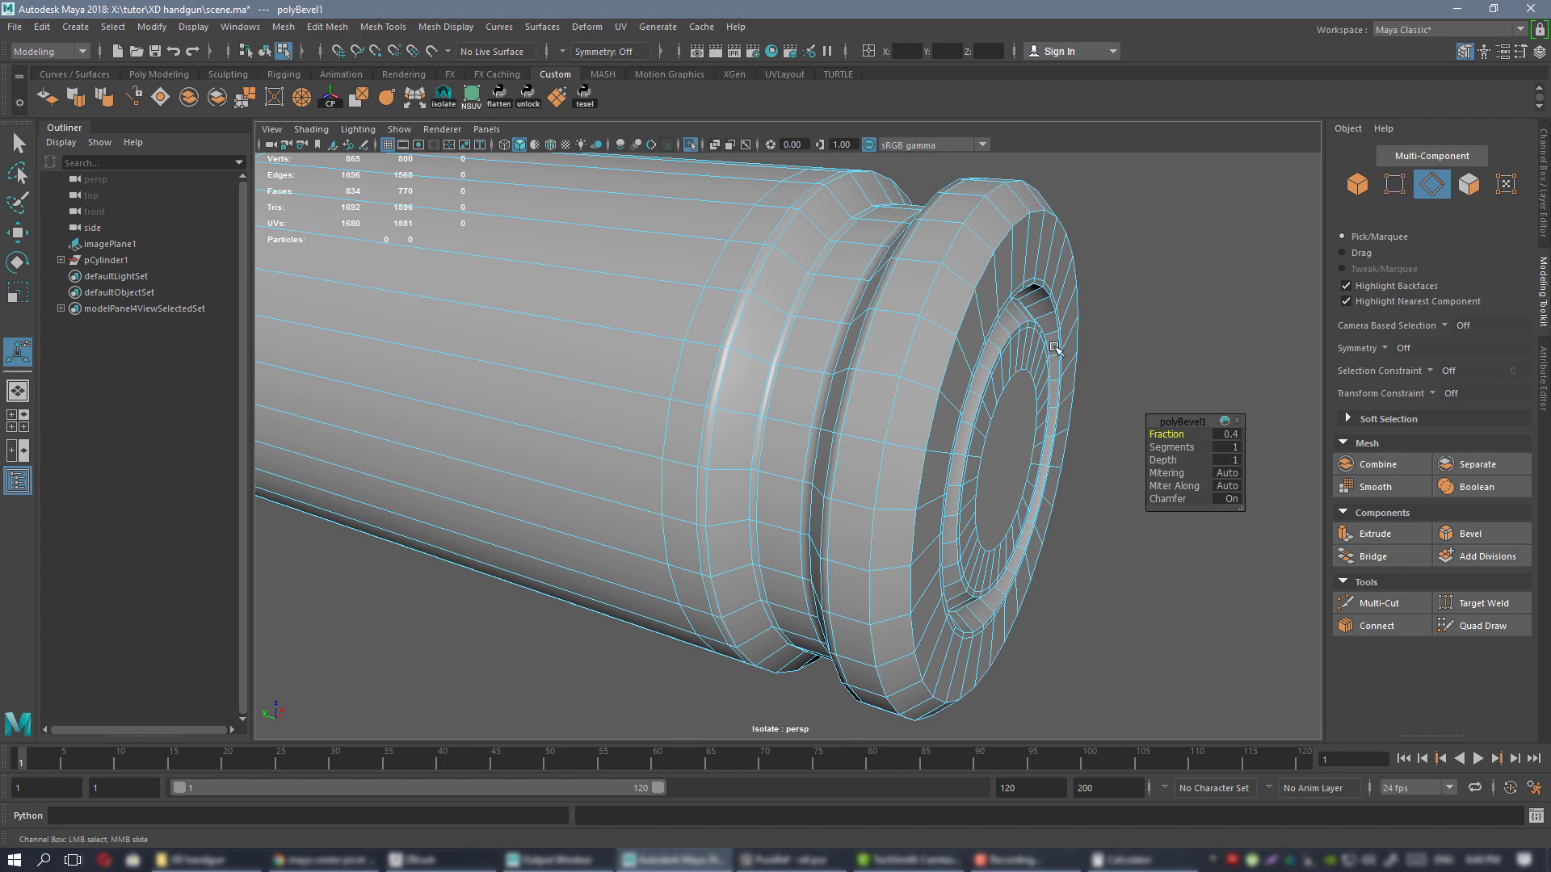
- Insert two supporting edge loops, one on either side of the bevel on the base rim
left_click_drag(856, 347, 595, 263, "alt")
key("ctrl+shift+x")
left_click(575, 309, "ctrl")
key("w")
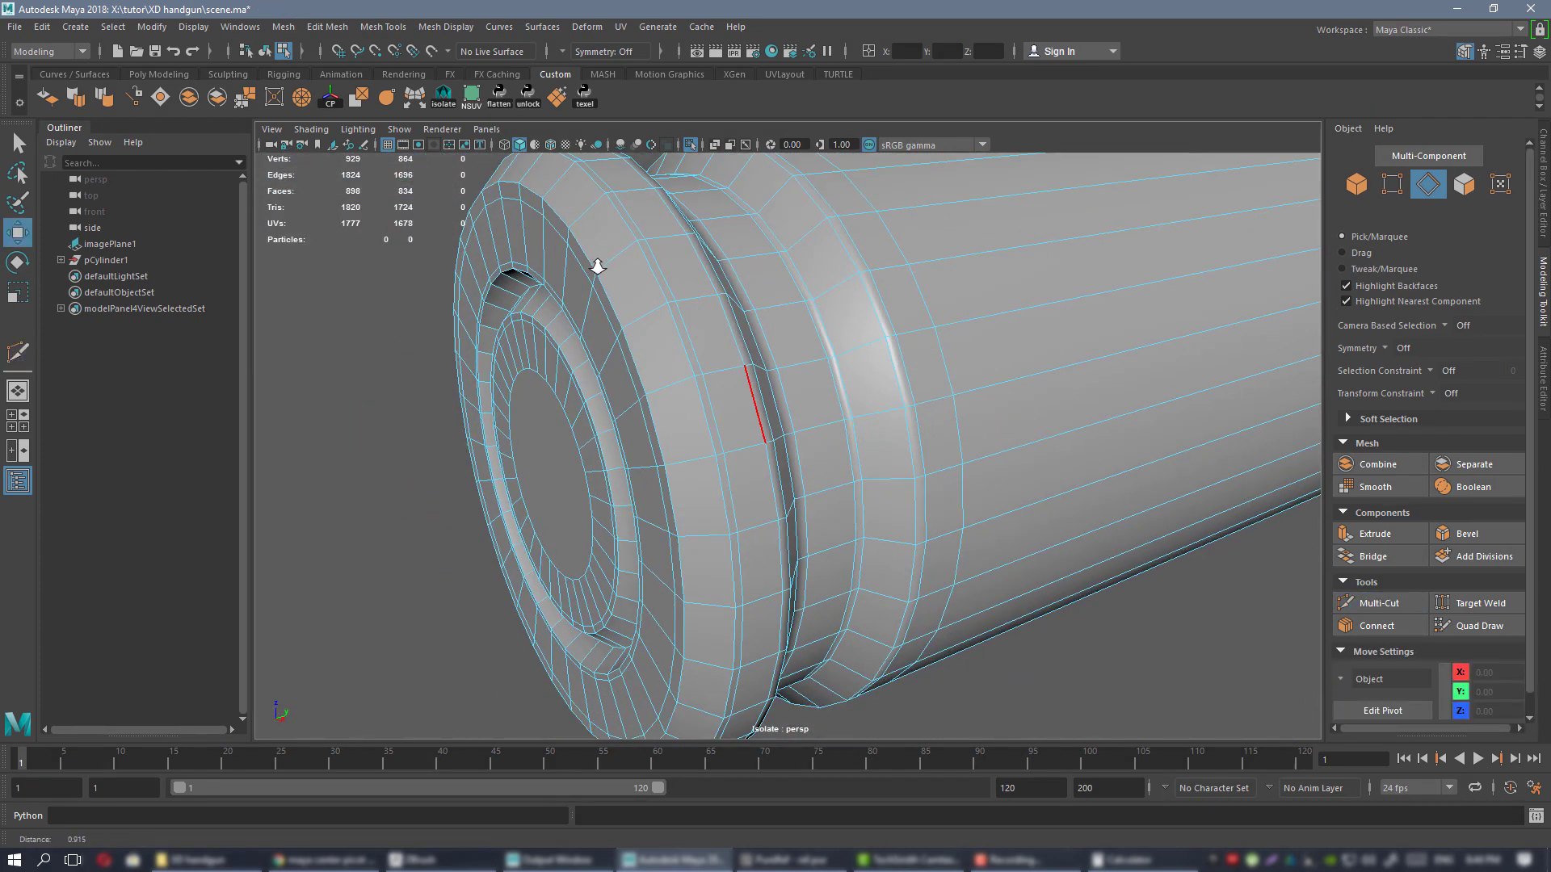
- Return to object mode and examine the finished case in smooth preview from several angles
scroll(741, 365, "down", 4)
right_click_drag(741, 364, 684, 286)
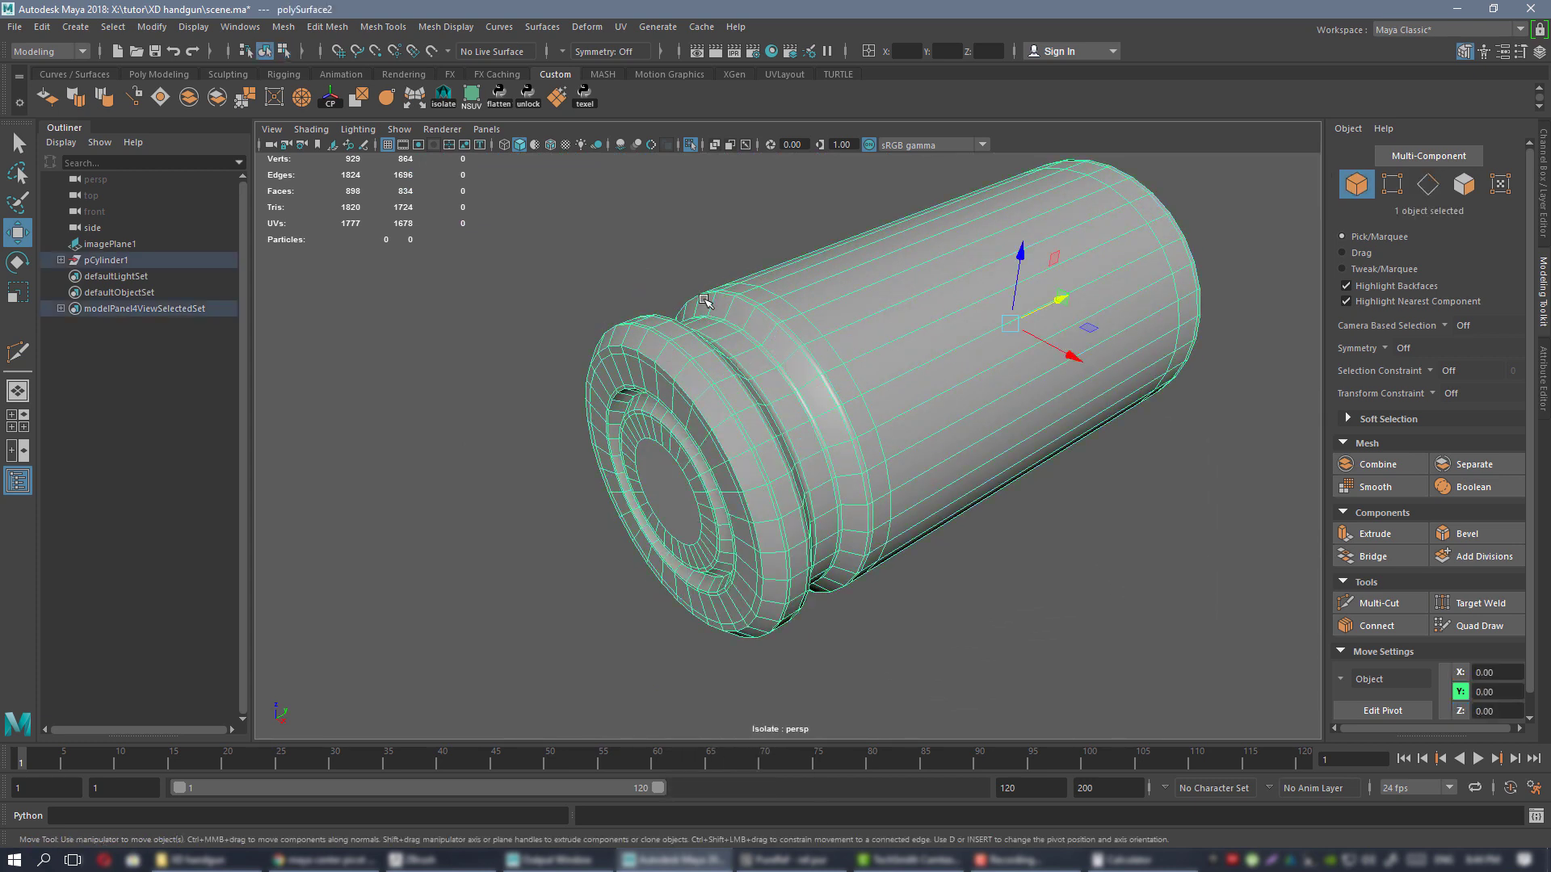
left_click(633, 253)
left_click_drag(1003, 485, 886, 443, "alt")
scroll(886, 444, "down", 5)
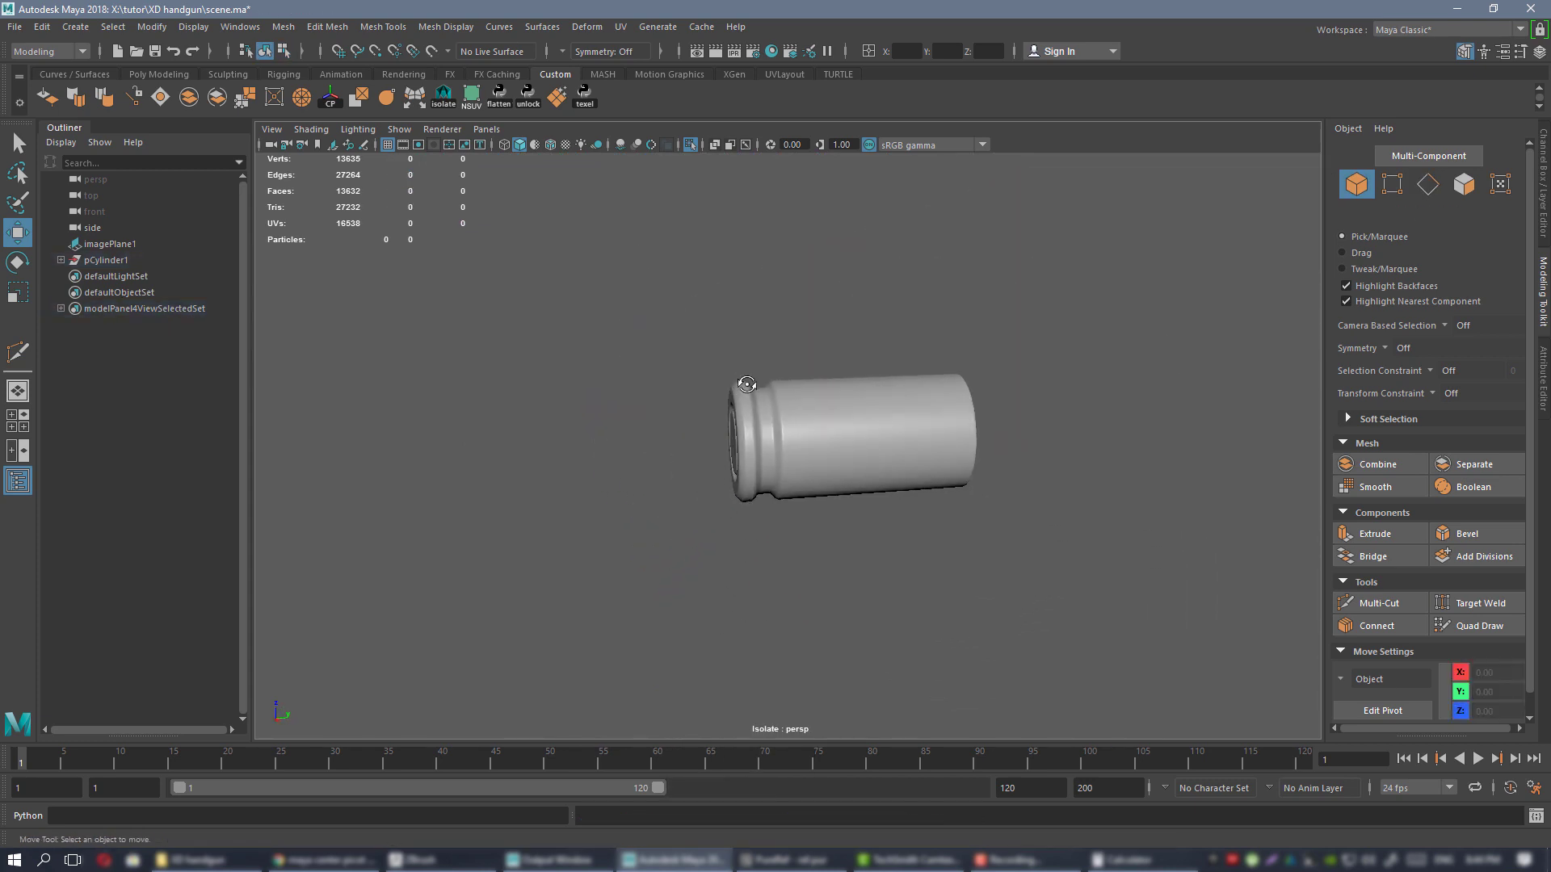
mouse_move(658, 366)
left_mouse_down("alt")
mouse_move(740, 379)
mouse_move(681, 373)
left_mouse_up("alt")
scroll(879, 401, "up", 5)
left_click_drag(992, 464, 919, 503, "alt")
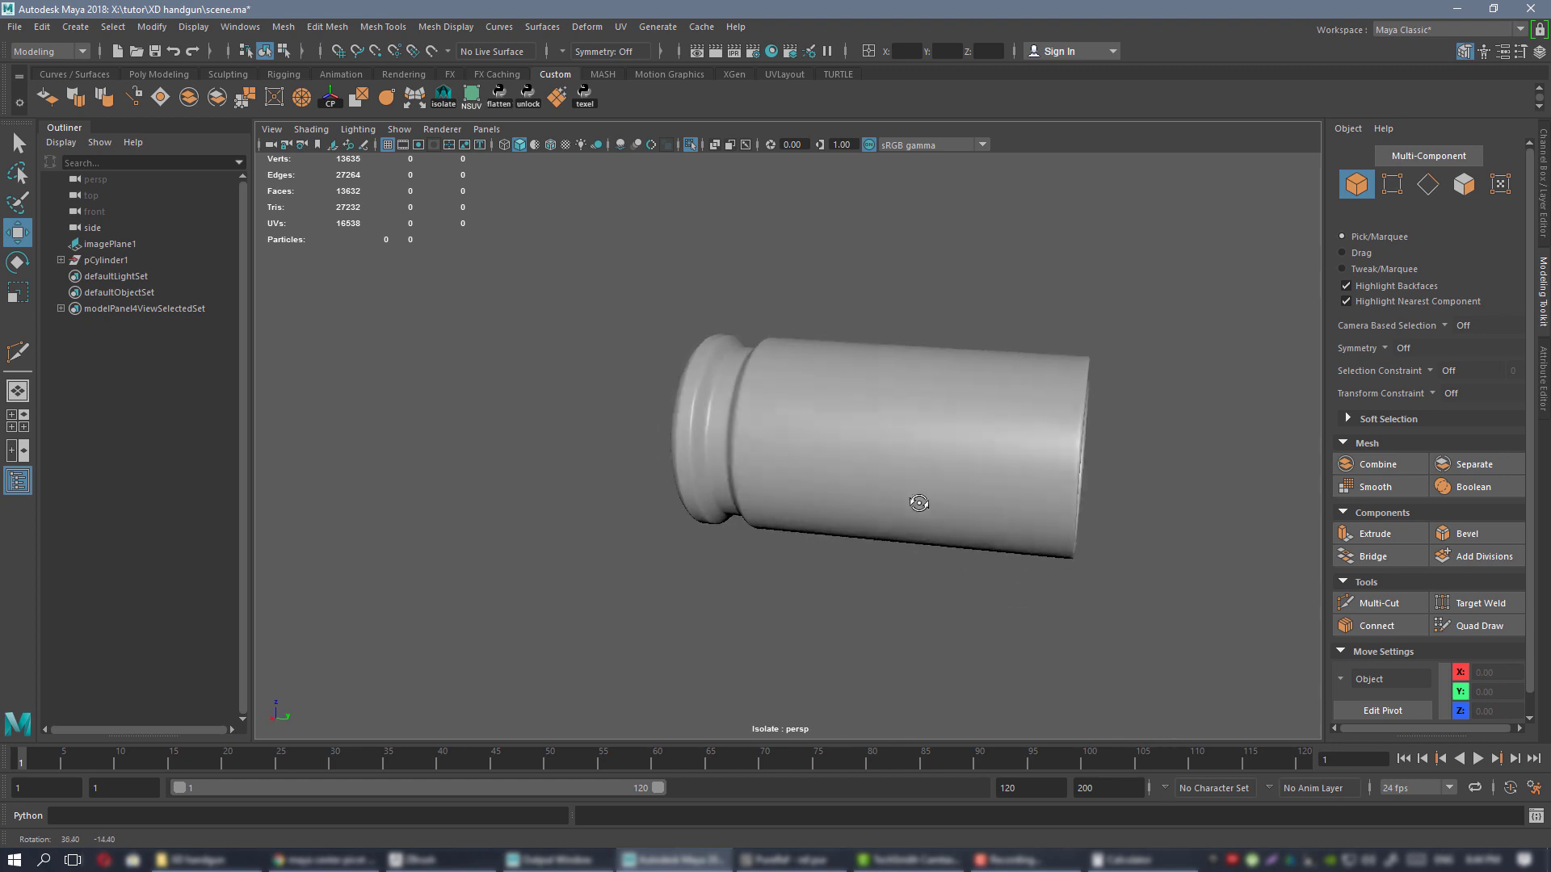
right_click_drag(853, 454, 812, 452, "alt")
left_click_drag(812, 452, 889, 454, "alt")
- Turn off object isolation to show the bullet cylinder together with the case
key("ctrl+1")
middle_click_drag(889, 453, 720, 419, "alt")
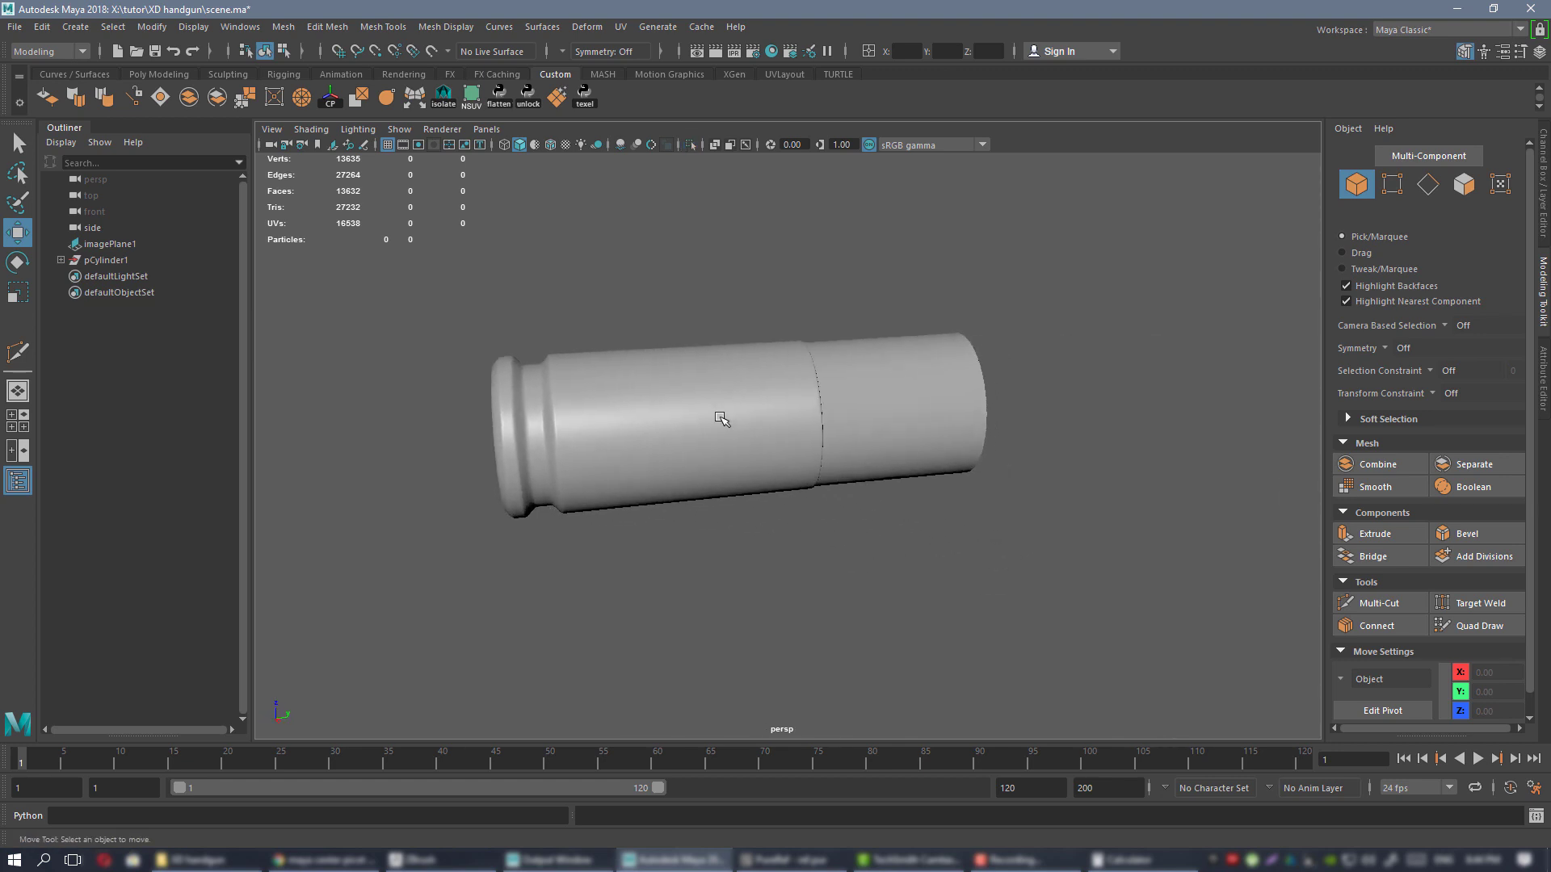
left_click_drag(720, 419, 693, 413, "alt")
- Bevel the front edge loop of the bullet cylinder with a fraction of 0.8 and 5 segments to round the nose
left_click(929, 413)
scroll(886, 423, "up", 3)
left_click_drag(886, 423, 902, 365, "alt")
middle_click_drag(902, 365, 730, 360, "alt")
left_click_drag(730, 360, 798, 390, "alt")
scroll(748, 417, "up", 2)
right_click_drag(797, 388, 798, 339)
double_click(810, 391)
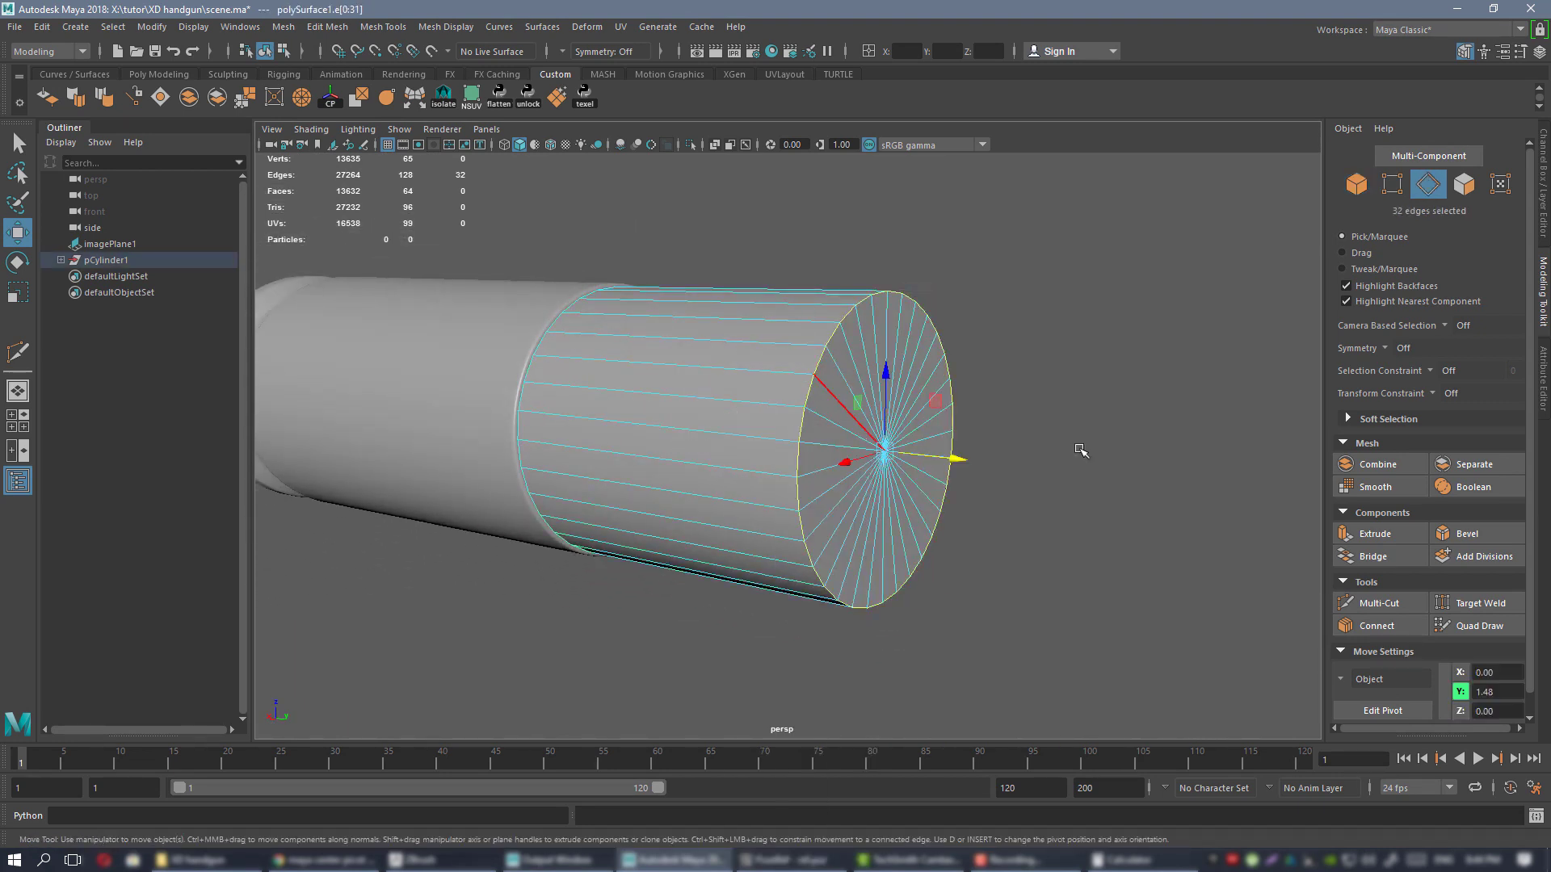
left_click(1465, 534)
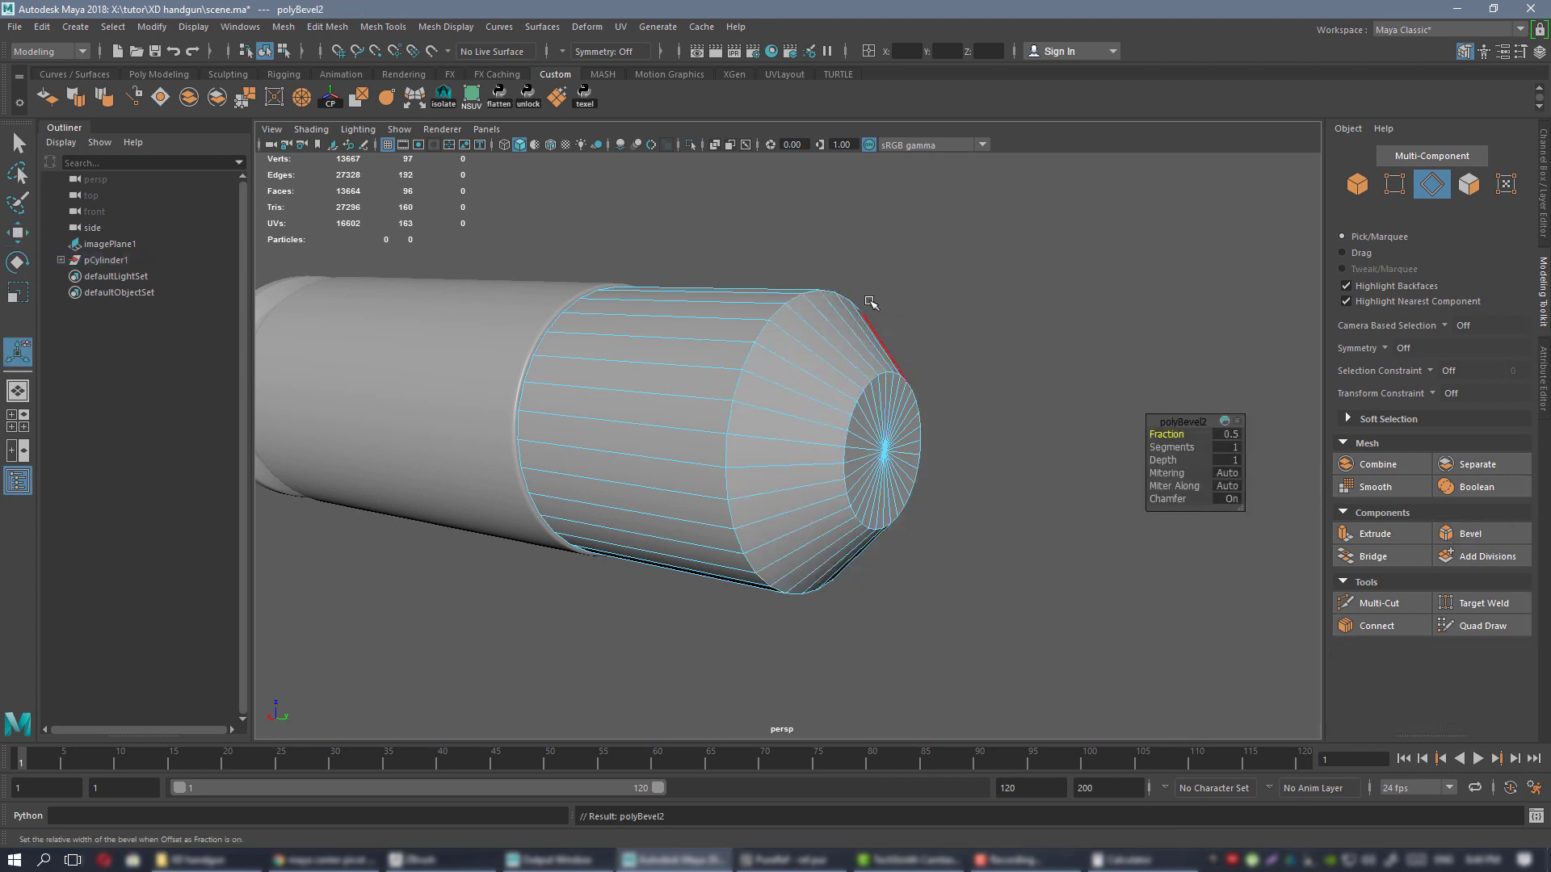
middle_click_drag(1165, 433, 1173, 433)
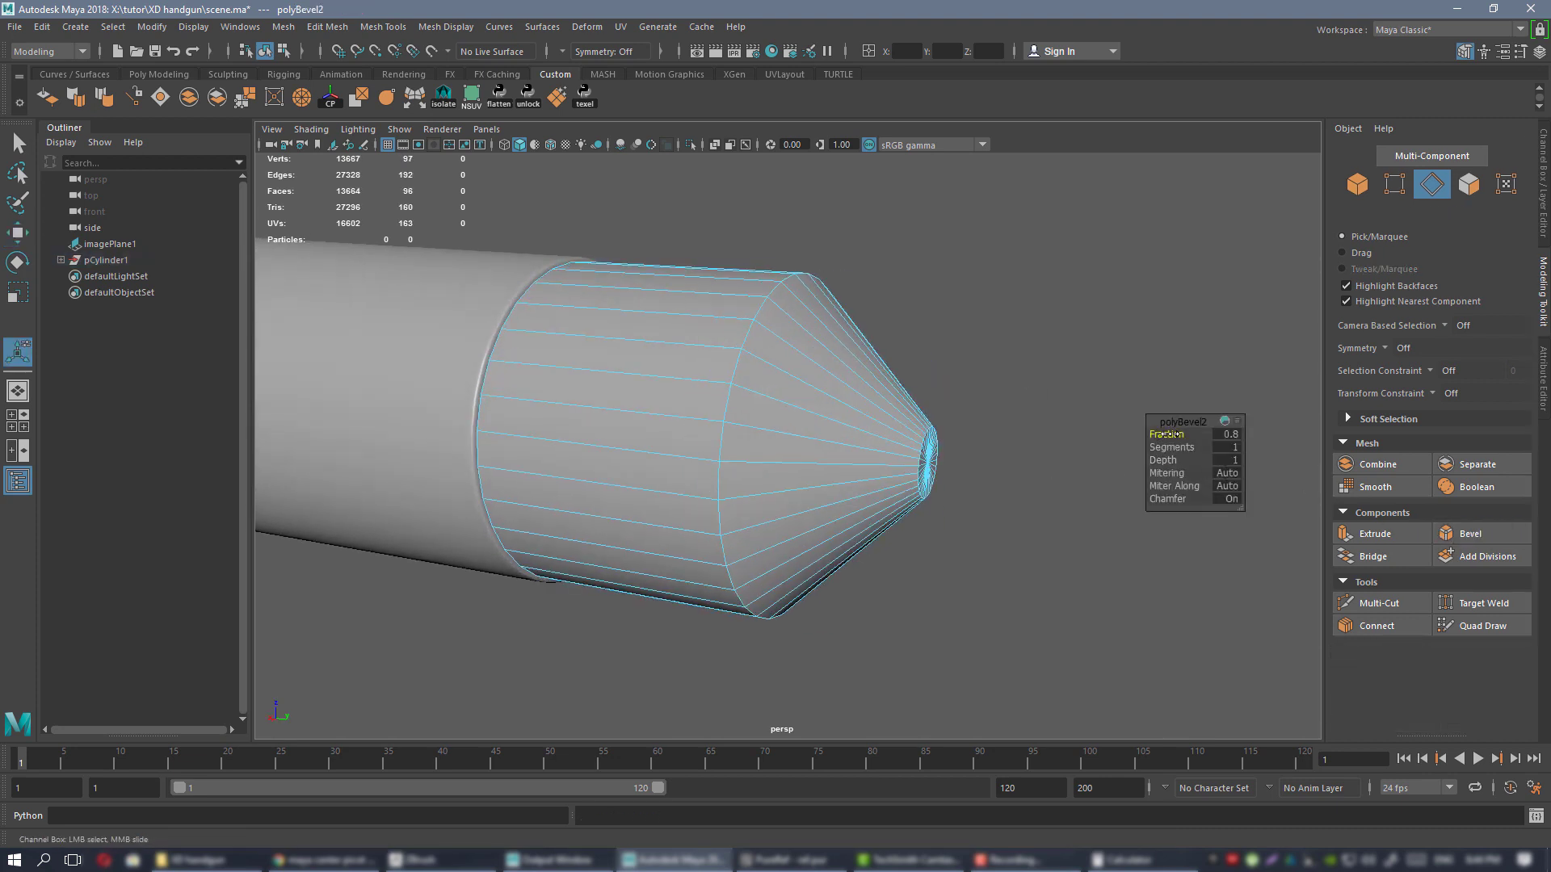
left_click_drag(903, 415, 848, 420, "alt")
middle_click_drag(1166, 449, 1172, 448)
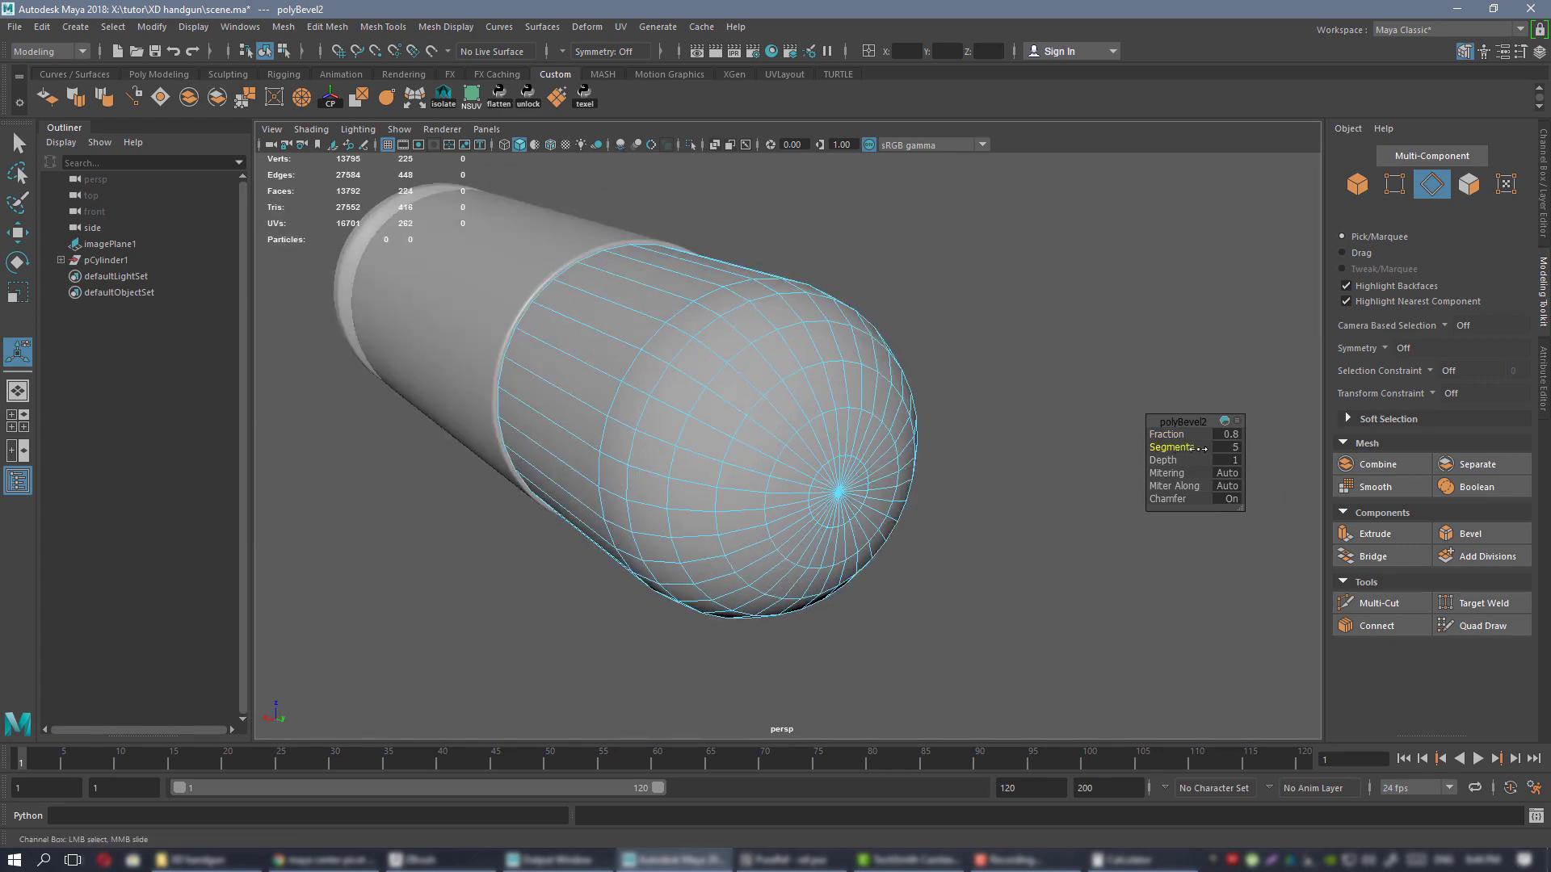
- Select all the vertices of the bullet's rounded nose in the side view and activate the Move tool
left_click_drag(906, 444, 806, 403, "alt")
right_click_drag(838, 392, 756, 392)
left_click_drag(905, 452, 921, 384, "alt")
key("space")
key("space")
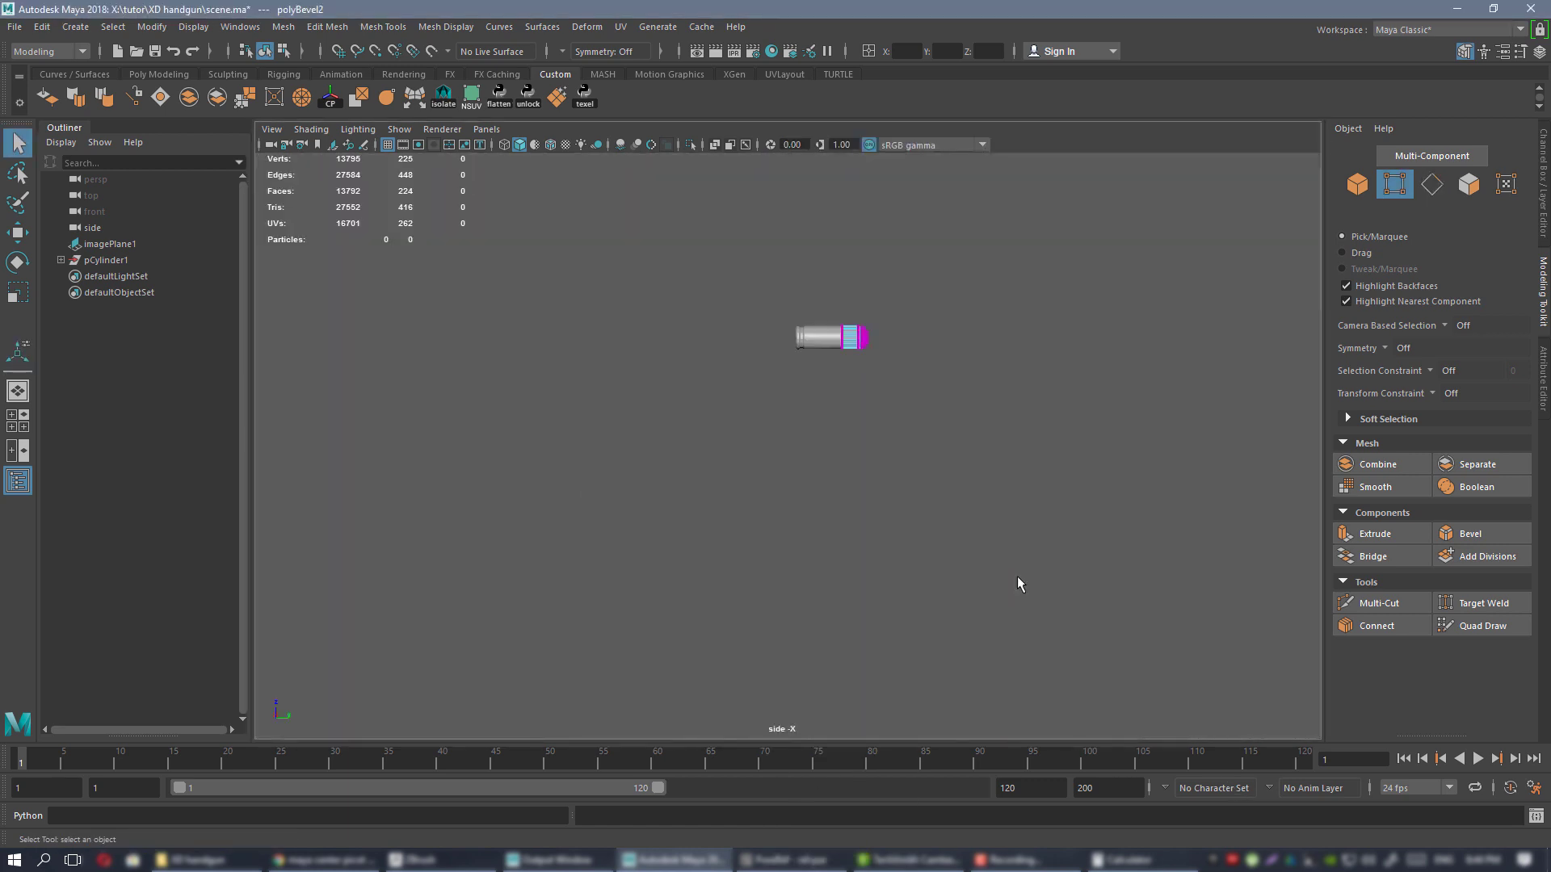
key("f")
left_click_drag(771, 311, 931, 480)
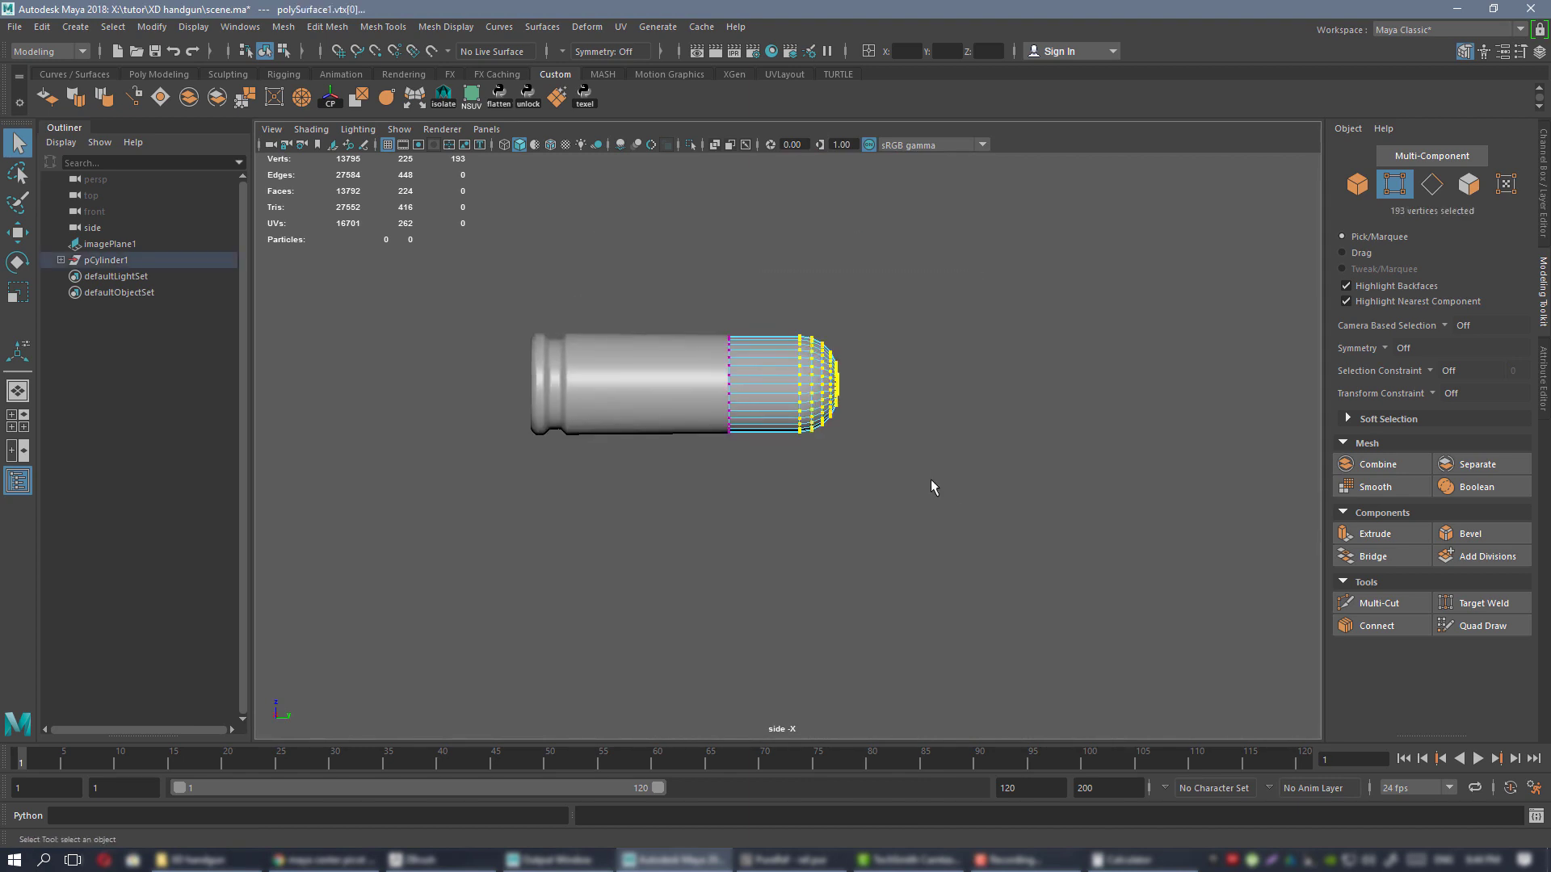
key("f")
right_click_drag(923, 464, 1000, 541, "alt")
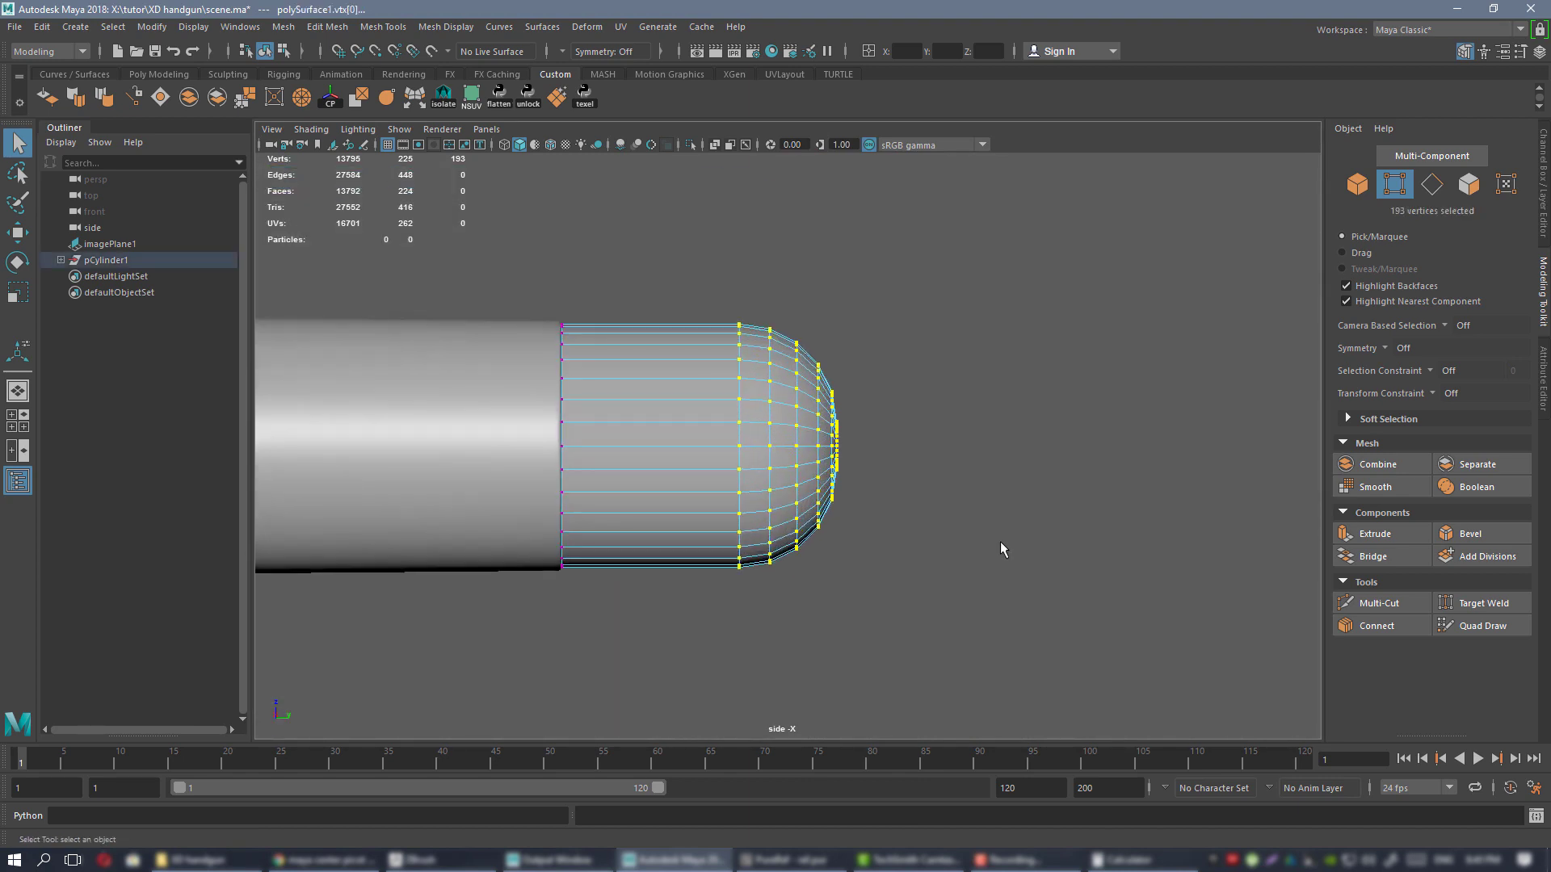
middle_click_drag(802, 415, 821, 422, "alt")
key("w")
right_click_drag(967, 506, 950, 484, "alt")
- Examine the side profile of the bullet nose and its length relative to the case
scroll(949, 484, "up", 8)
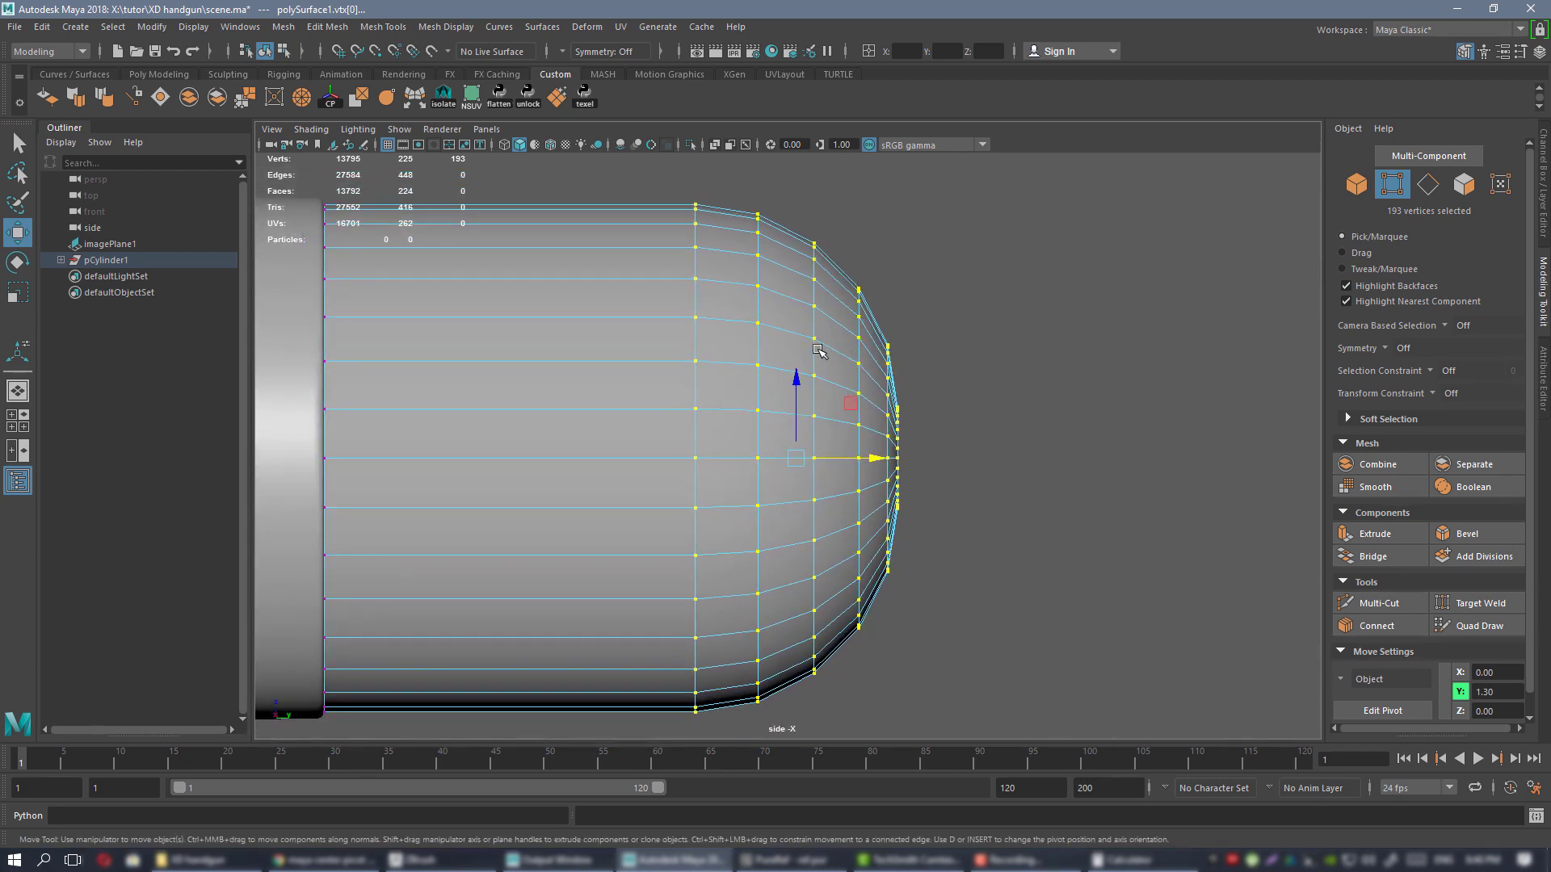
scroll(844, 346, "down", 5)
scroll(979, 453, "up", 4)
scroll(894, 414, "up", 1)
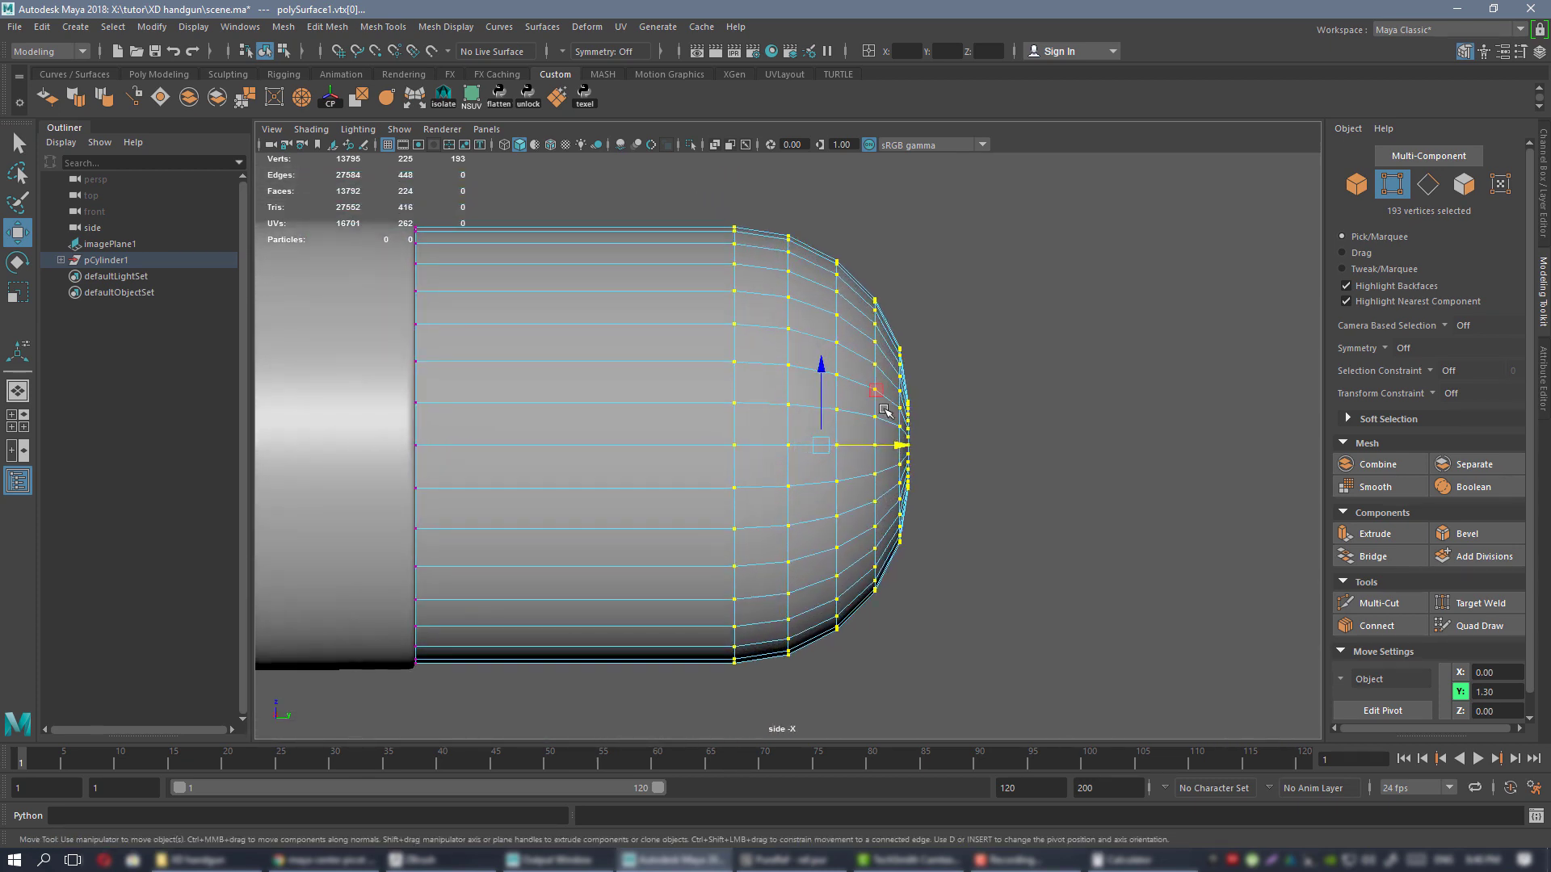
scroll(876, 409, "up", 1)
scroll(875, 409, "down", 5)
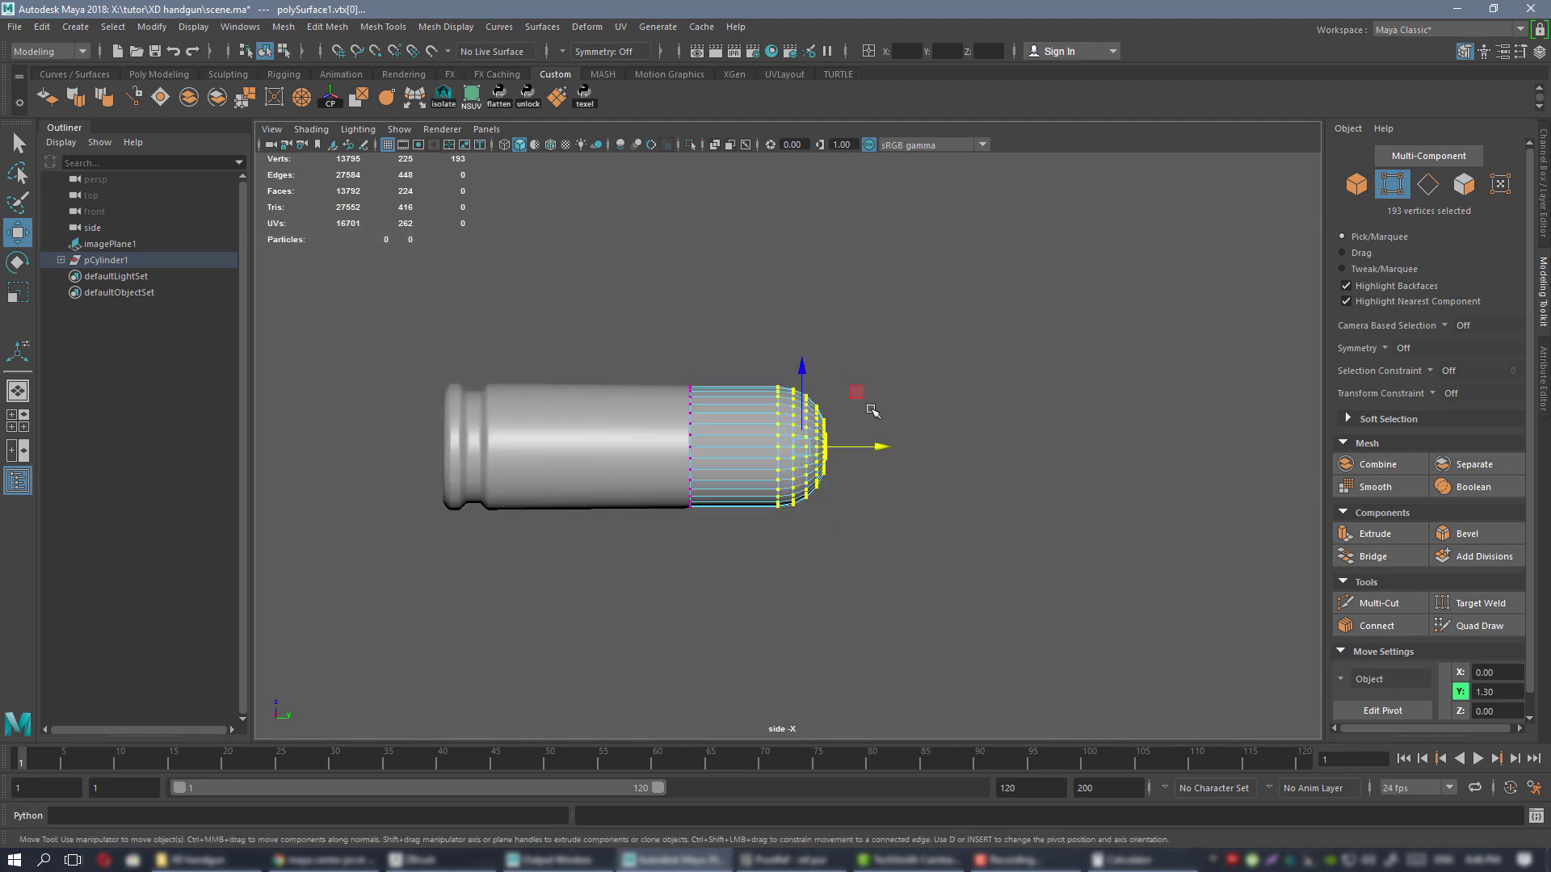
scroll(851, 415, "up", 4)
scroll(892, 449, "up", 1)
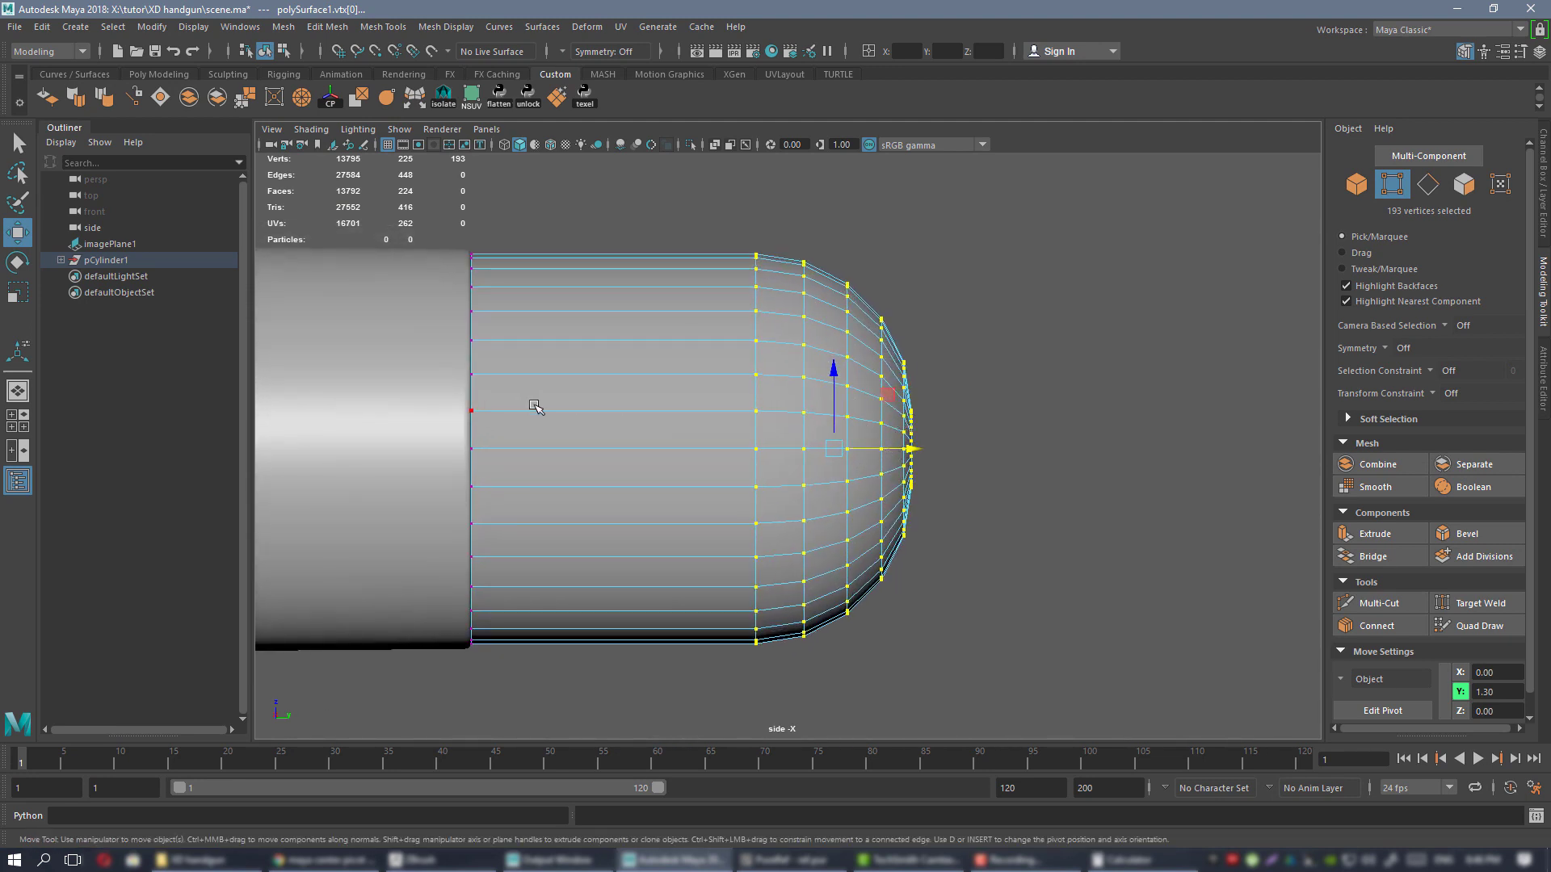
middle_click_drag(763, 401, 726, 402, "alt")
right_click_drag(719, 372, 765, 395, "alt")
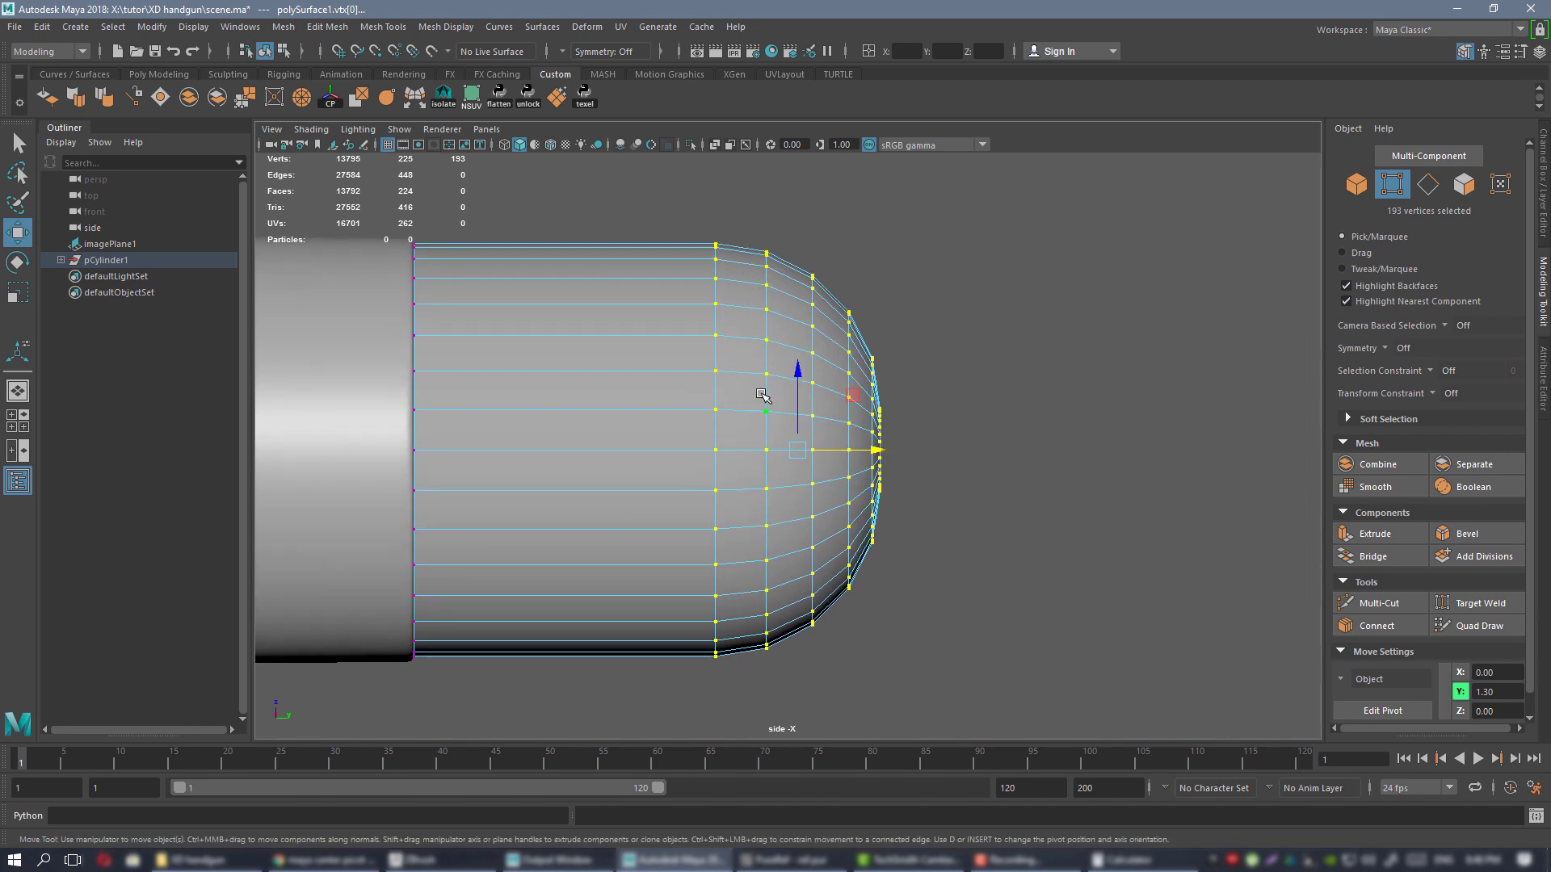
- Try to stretch the selected nose vertices along the cartridge's length by scaling from their default pivot, and undo it
key("r")
middle_click_drag(869, 449, 905, 438, "alt")
left_click_drag(905, 439, 965, 441)
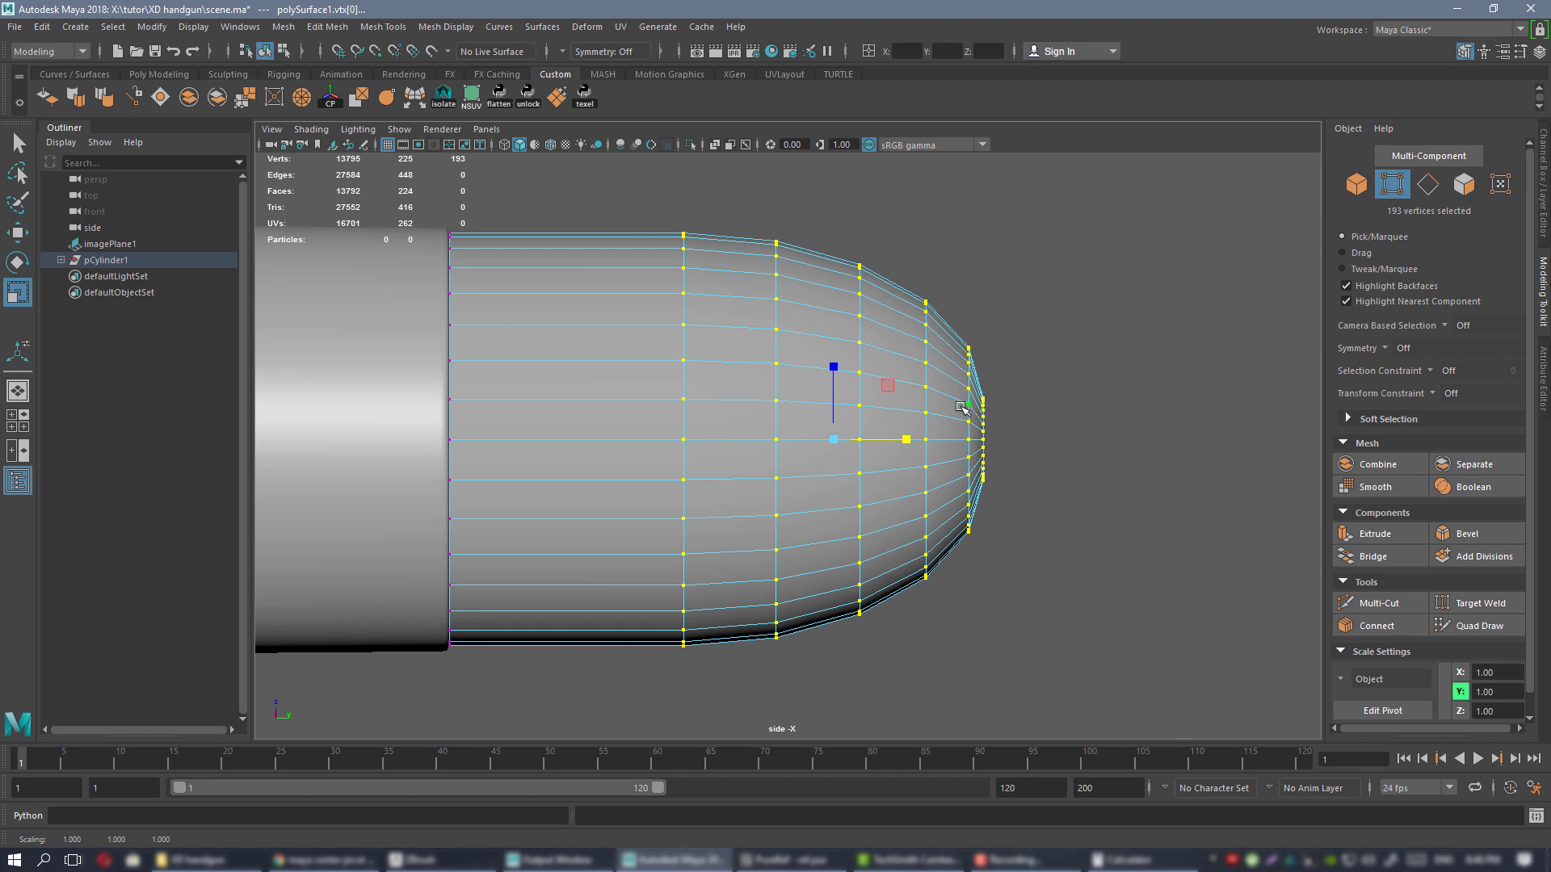
key("ctrl+z")
- Move the scale pivot to the bullet's tip and scale the selected nose vertices lengthwise back toward the case
right_click_drag(856, 374, 919, 391, "alt")
middle_click_drag(919, 390, 892, 398, "alt")
key("d")
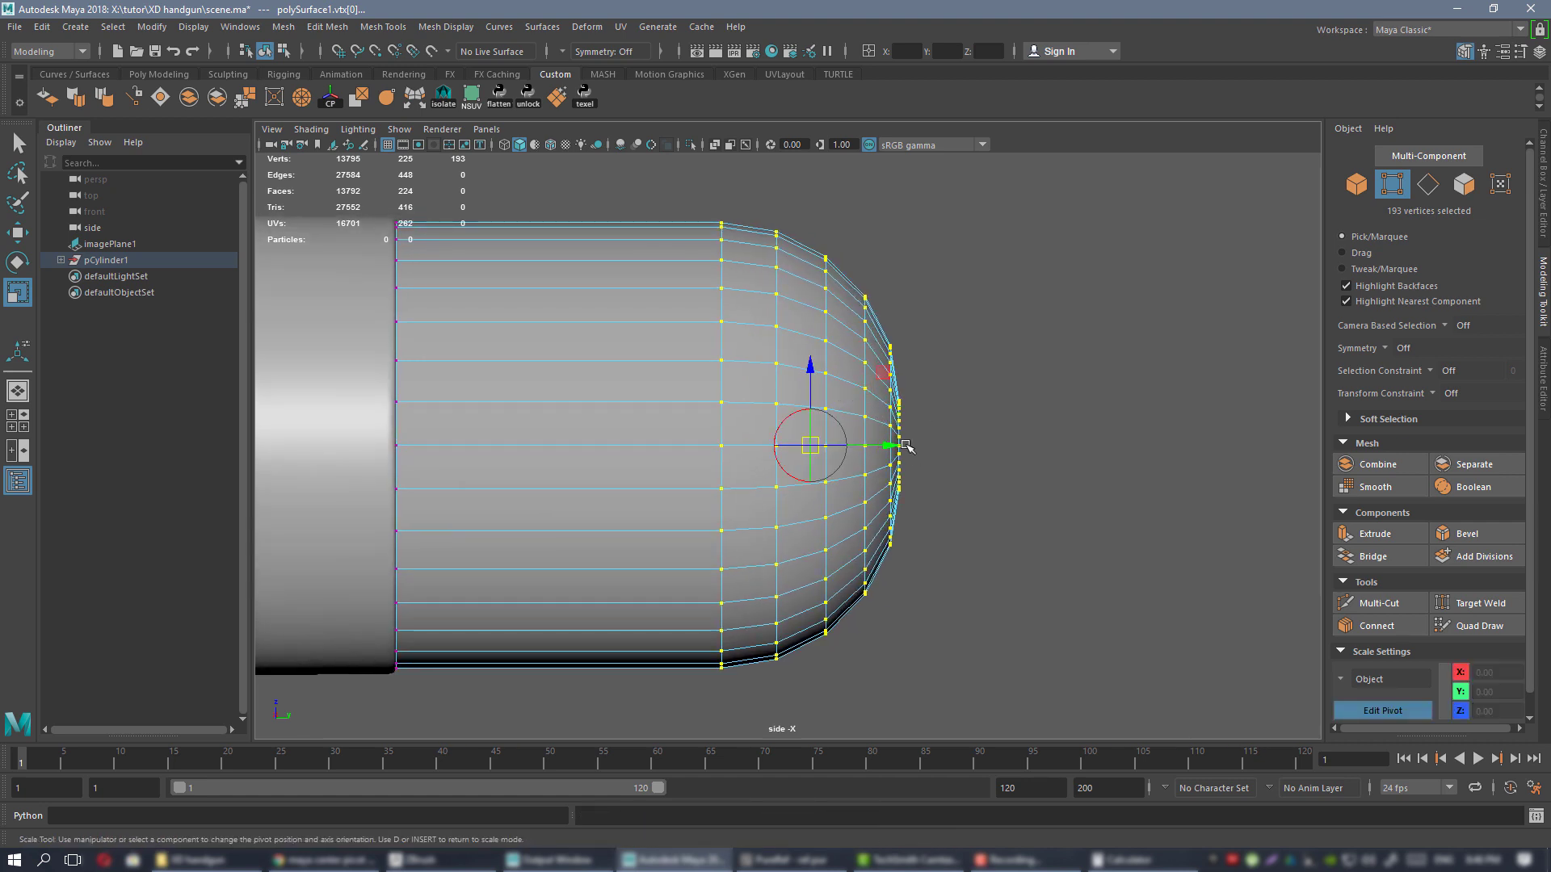
left_click_drag(890, 447, 973, 449)
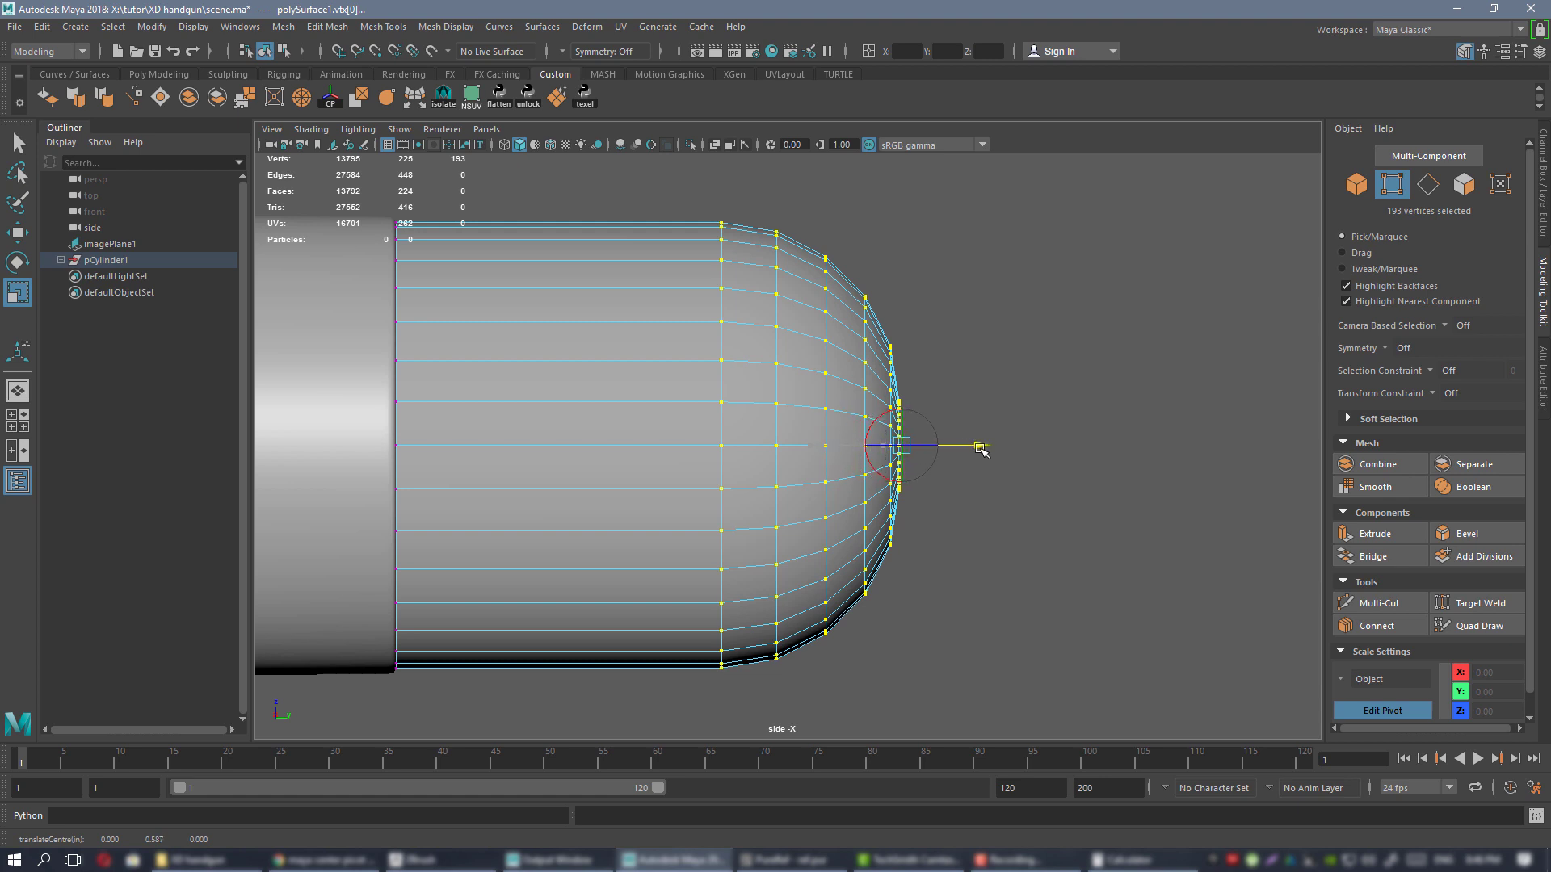
key("d")
left_click_drag(972, 449, 1069, 449)
scroll(768, 438, "down", 3)
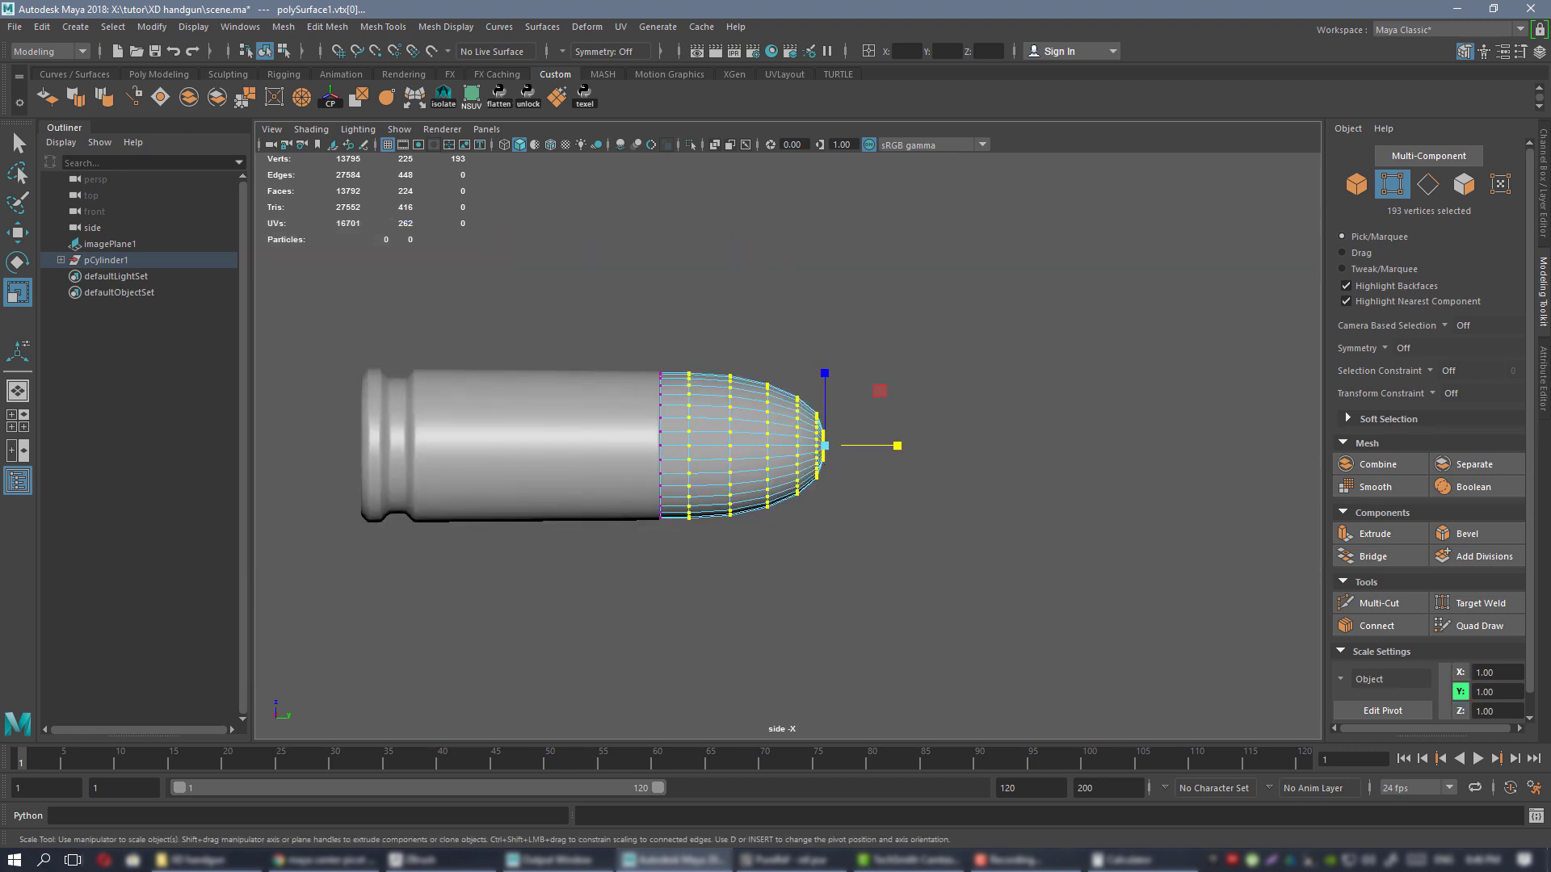
mouse_move(1549, 424)
right_mouse_down()
mouse_move(1307, 434)
mouse_move(1550, 418)
right_mouse_up()
scroll(945, 502, "up", 3)
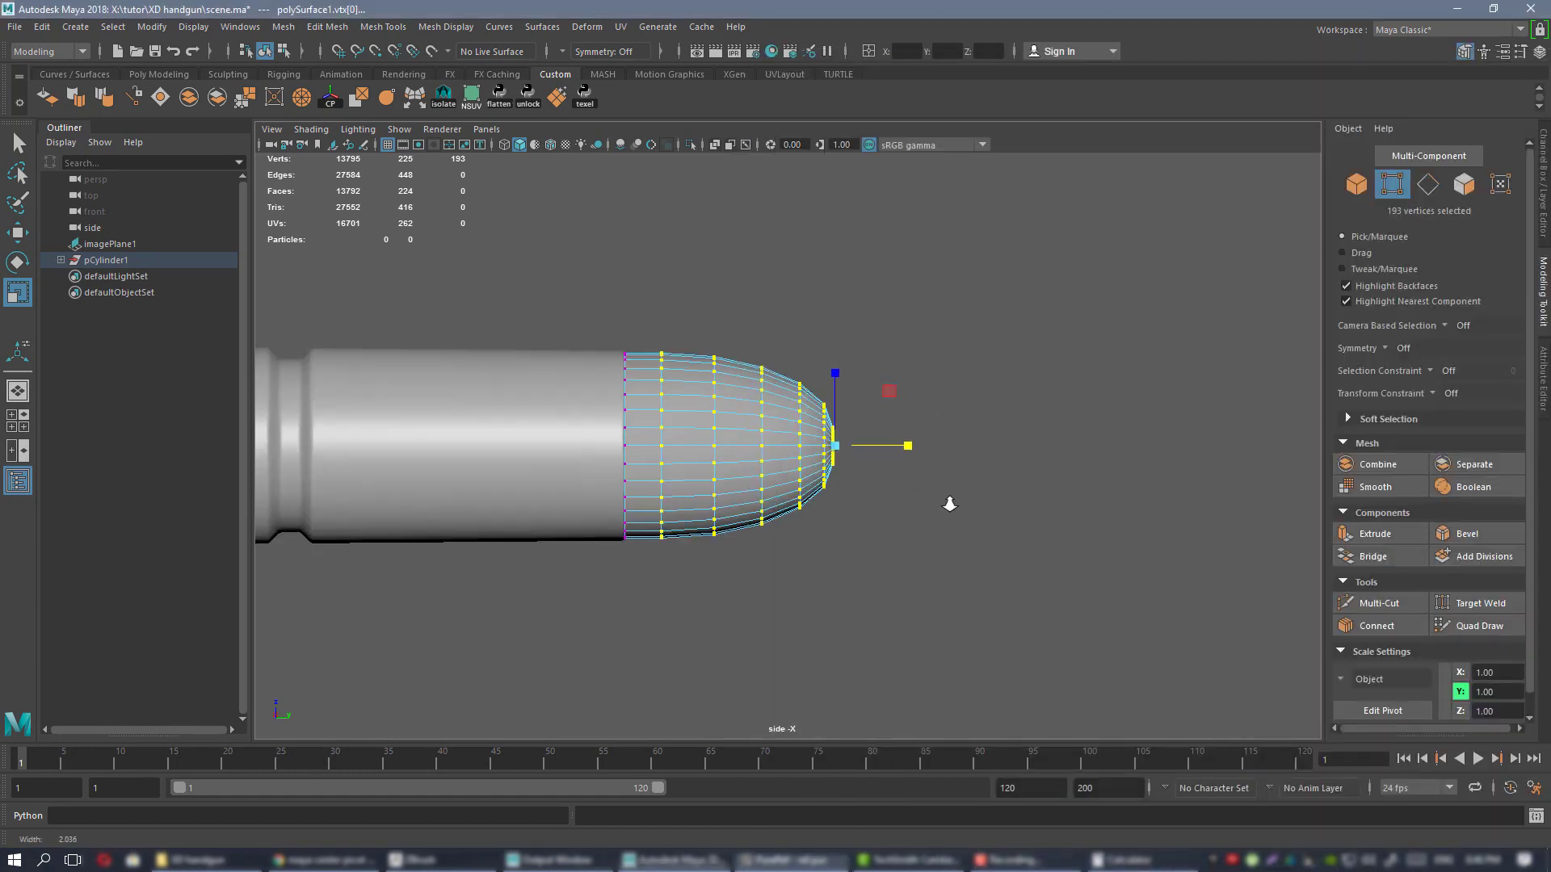
middle_click_drag(822, 393, 913, 391, "alt")
scroll(1060, 445, "up", 3)
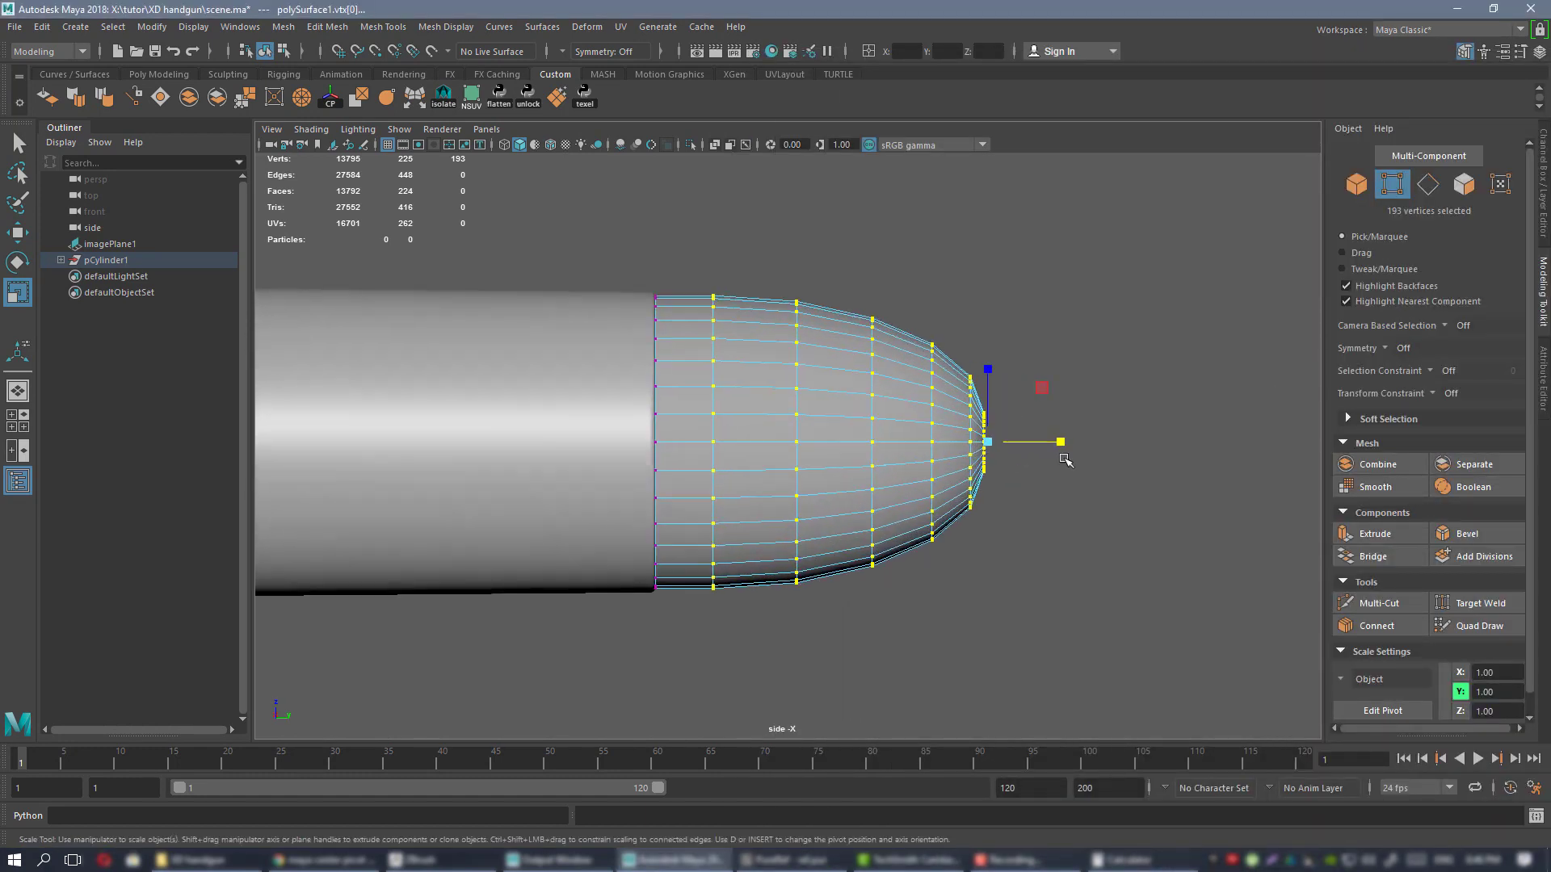
middle_click_drag(1061, 446, 989, 446, "alt")
- Switch to the perspective view and return the bullet to object mode, keeping it selected
key("space")
key("space")
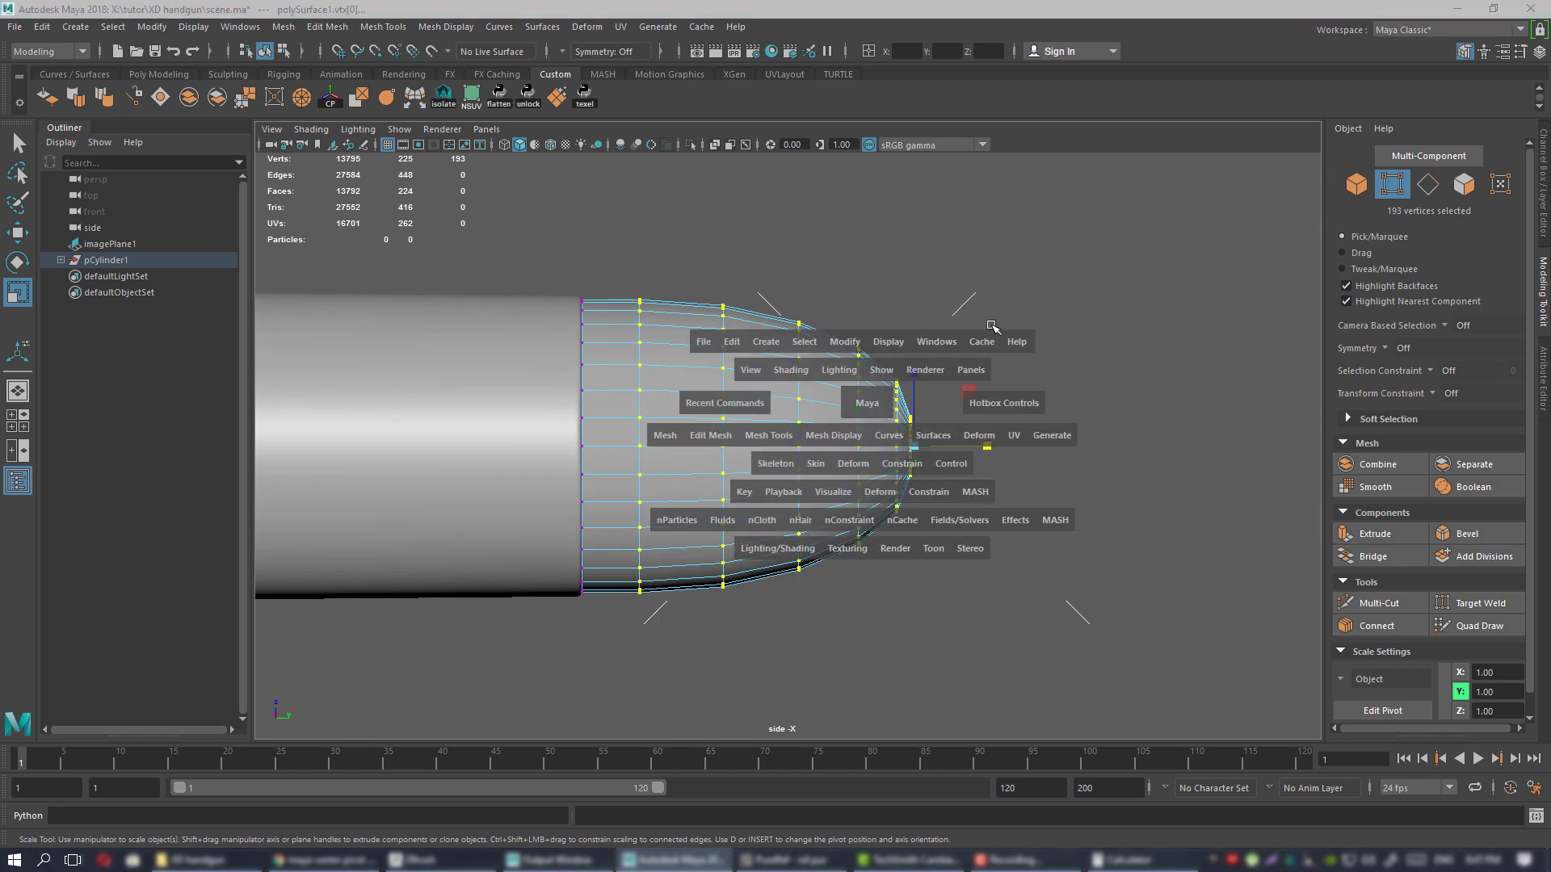
left_click_drag(972, 360, 726, 409, "alt")
right_click_drag(724, 390, 803, 368)
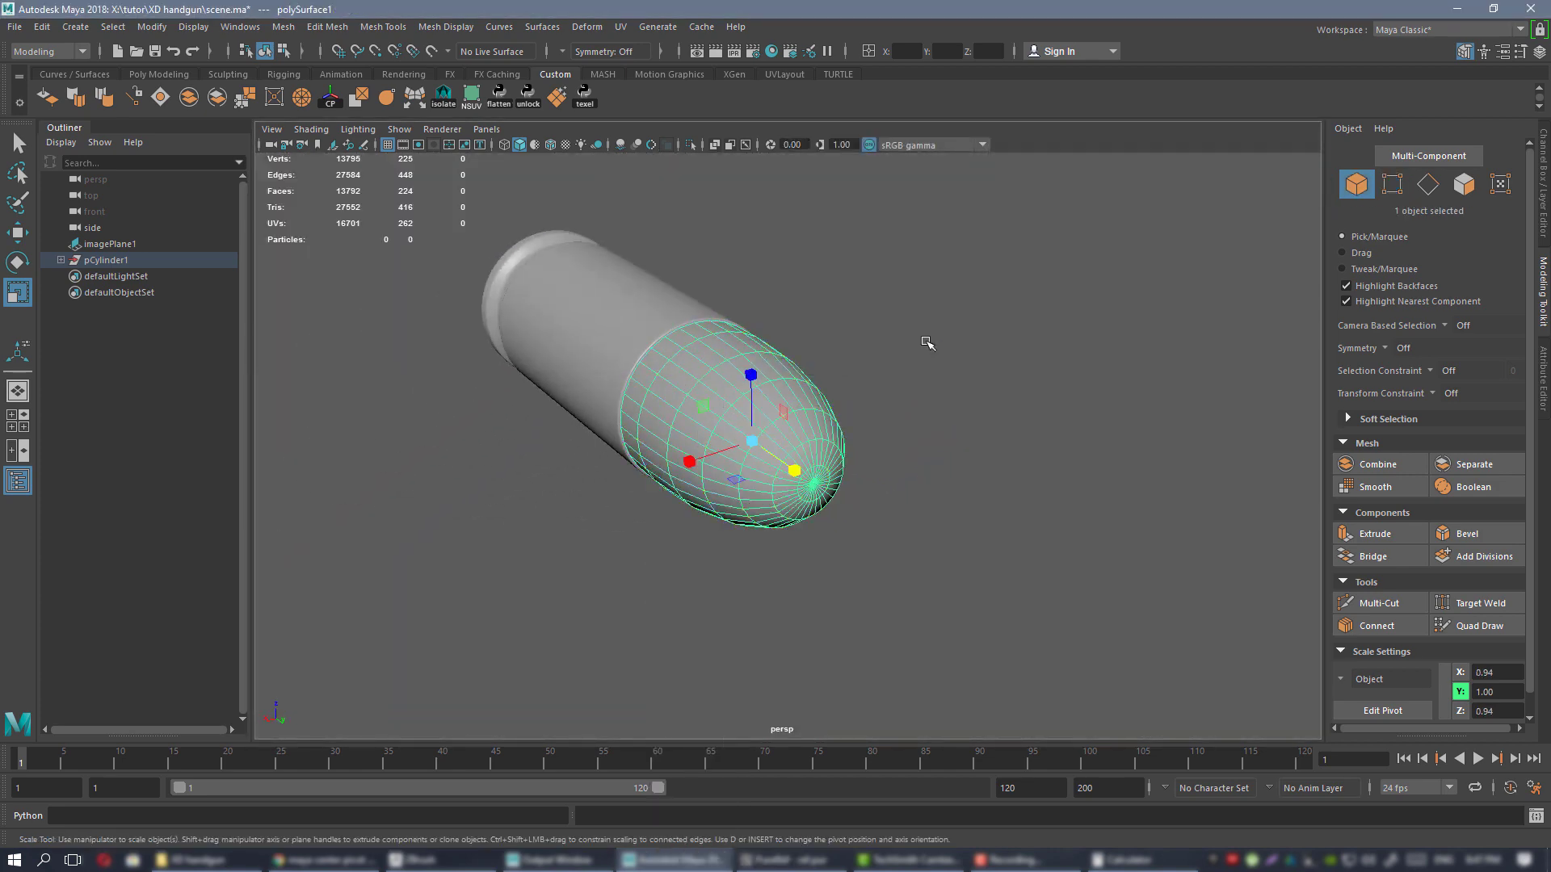
left_click(927, 343)
left_click_drag(927, 342, 913, 401, "alt")
left_click(818, 393)
middle_click_drag(818, 393, 912, 376, "alt")
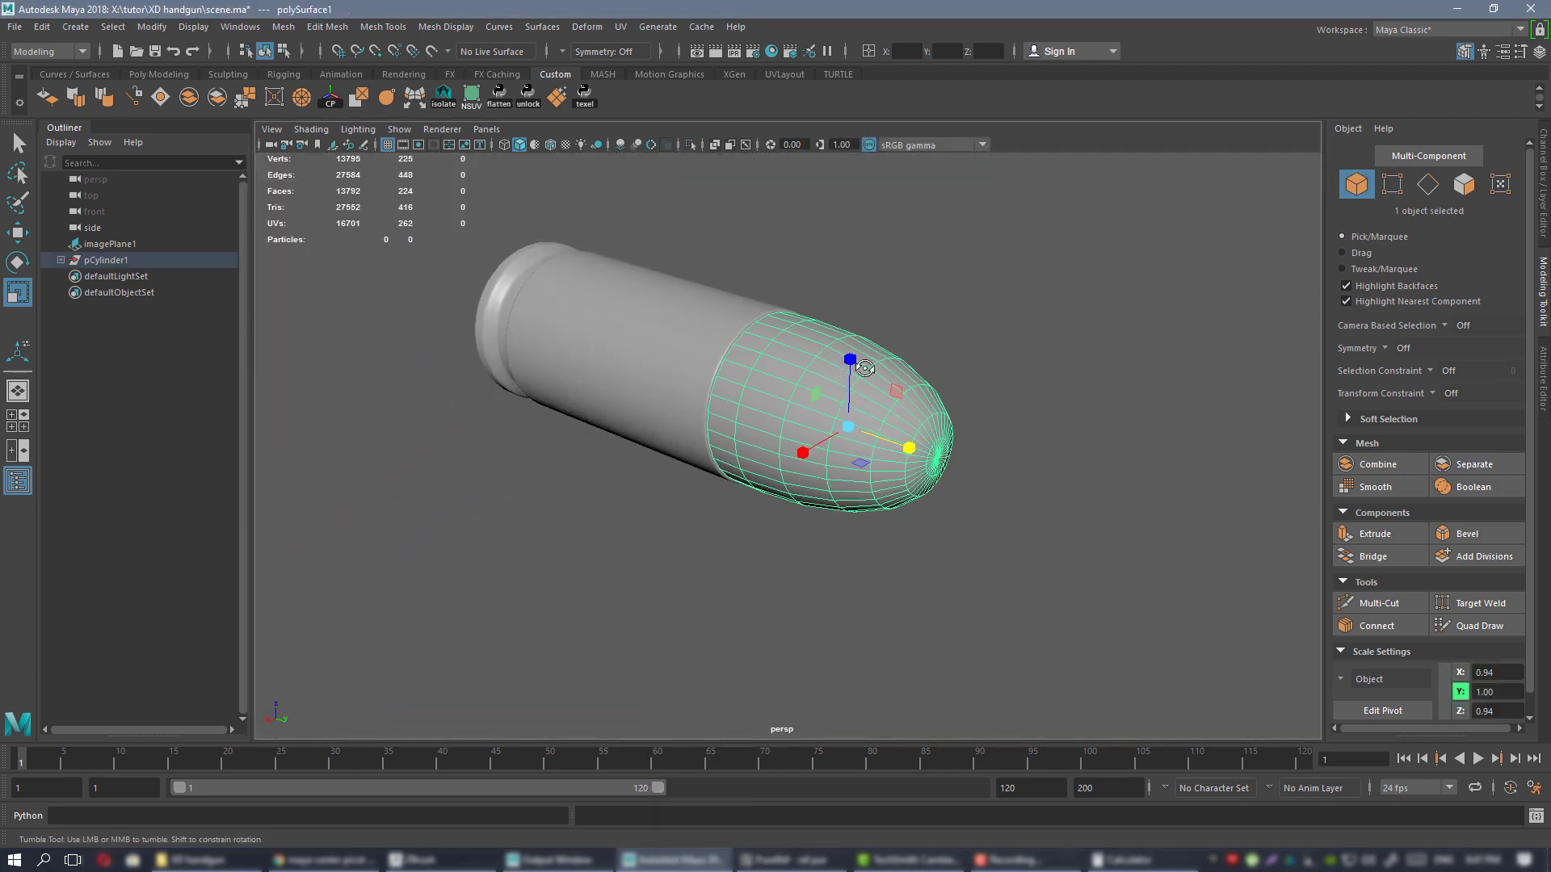
left_click_drag(911, 375, 957, 374, "alt")
- Examine the bullet's tapered shape with smooth mesh preview applied
right_click_drag(869, 346, 999, 792)
left_click(973, 501)
left_click_drag(945, 446, 941, 391, "alt")
left_click(814, 405)
key("3")
left_click(941, 380)
- Isolate the bullet and cap its open base edge loop with an inset ring of faces and a filled center
left_click(844, 401)
left_click_drag(816, 395, 905, 403, "alt")
key("ctrl+1")
right_click_drag(848, 304, 845, 260)
double_click(796, 373)
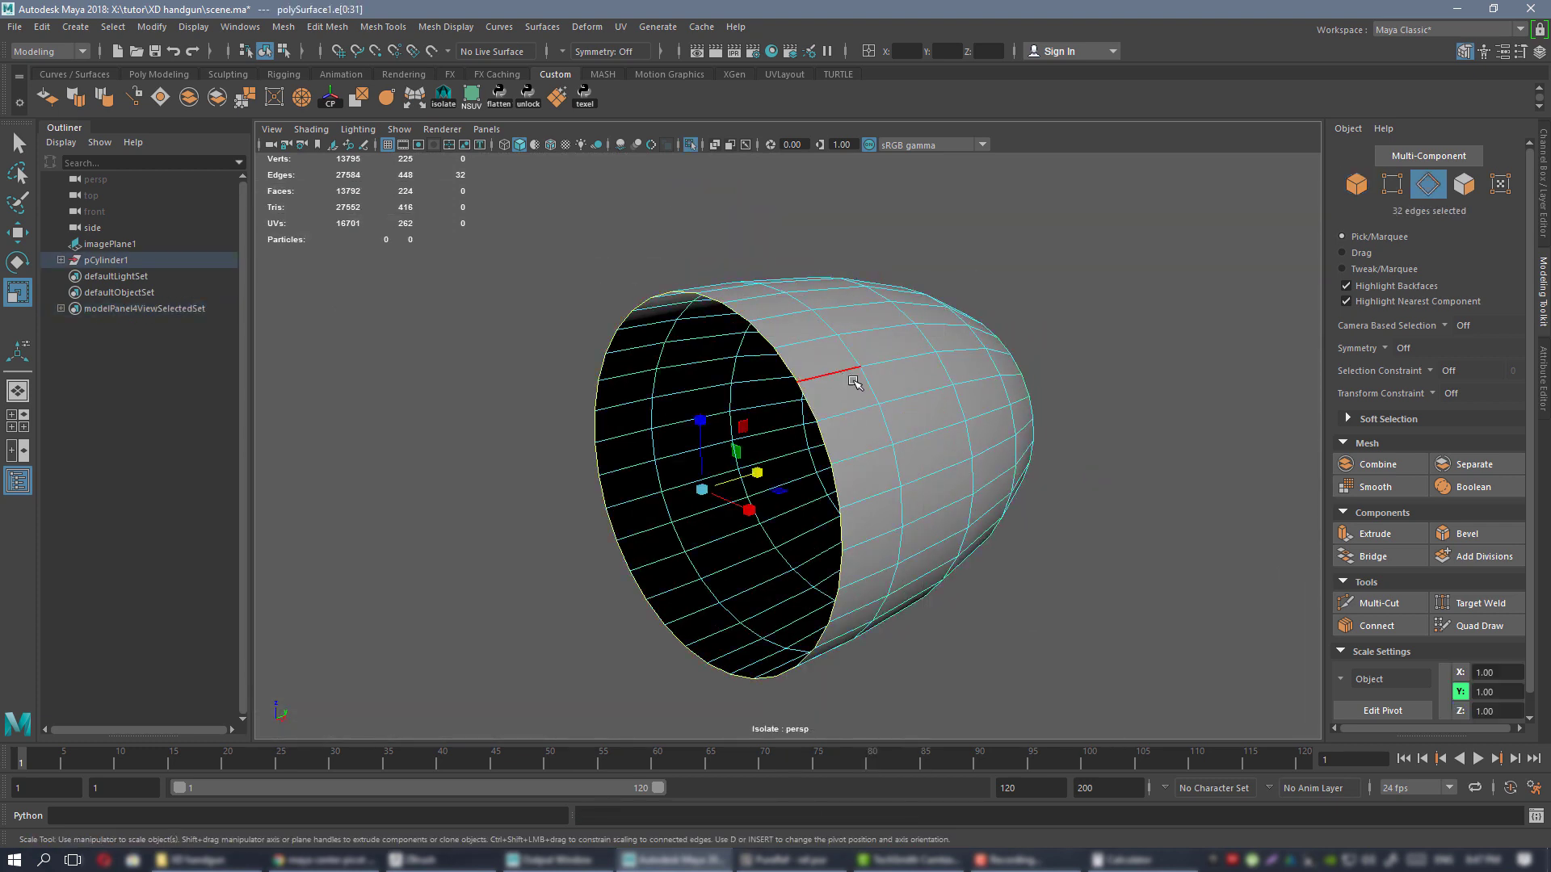
left_click_drag(796, 372, 735, 494, "alt")
left_click(160, 97)
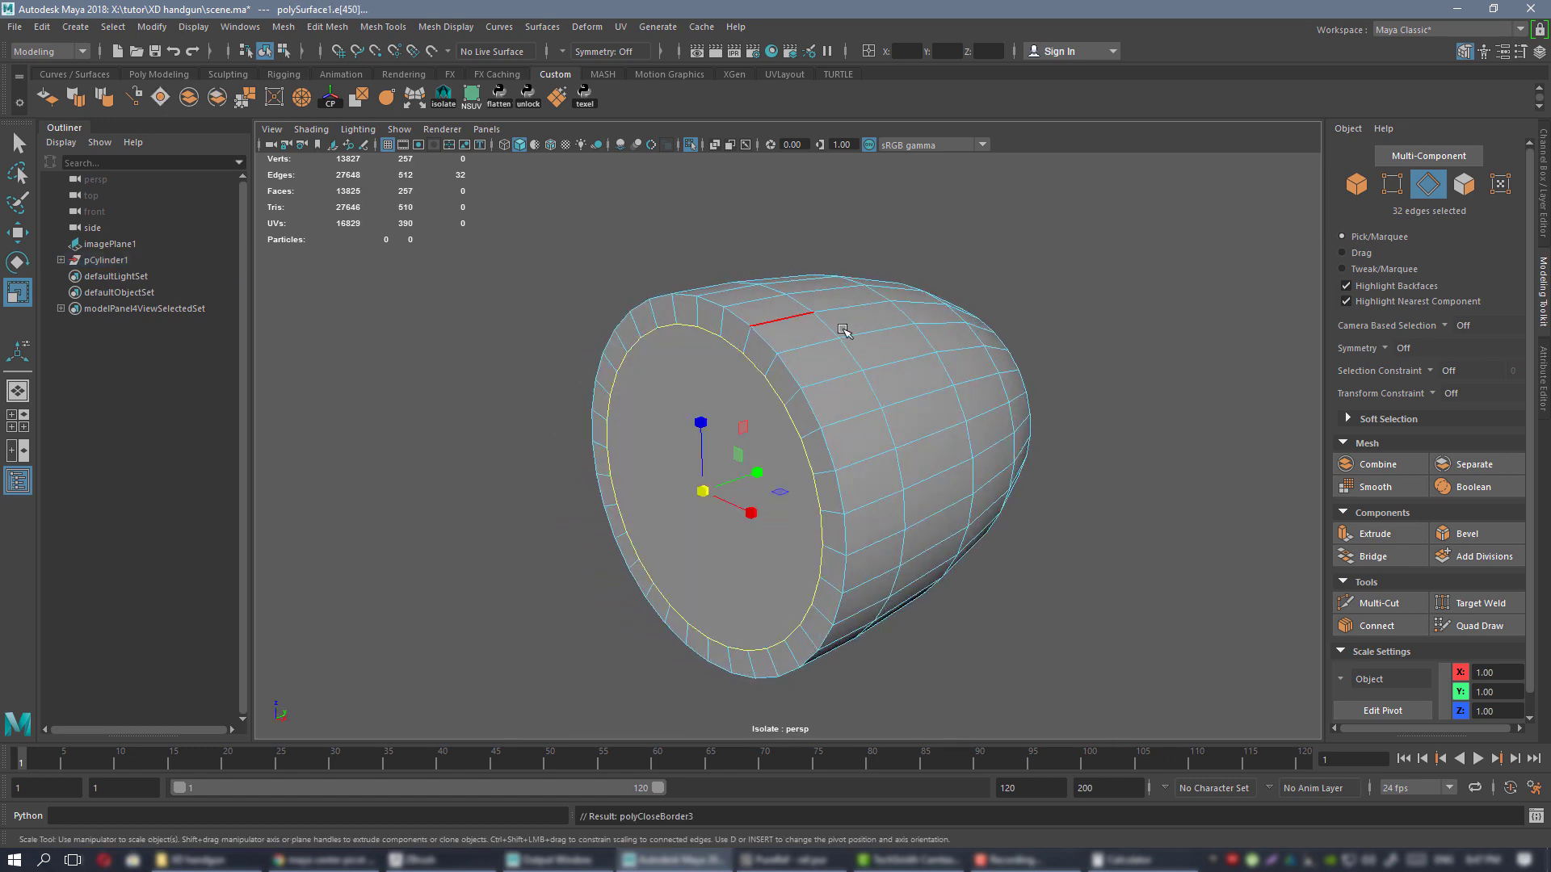
- Insert a supporting edge loop around the bullet close to its base with Multi-Cut, and return to object mode
left_click_drag(842, 334, 753, 352, "alt")
key("ctrl+shift+x")
left_click(751, 343, "ctrl")
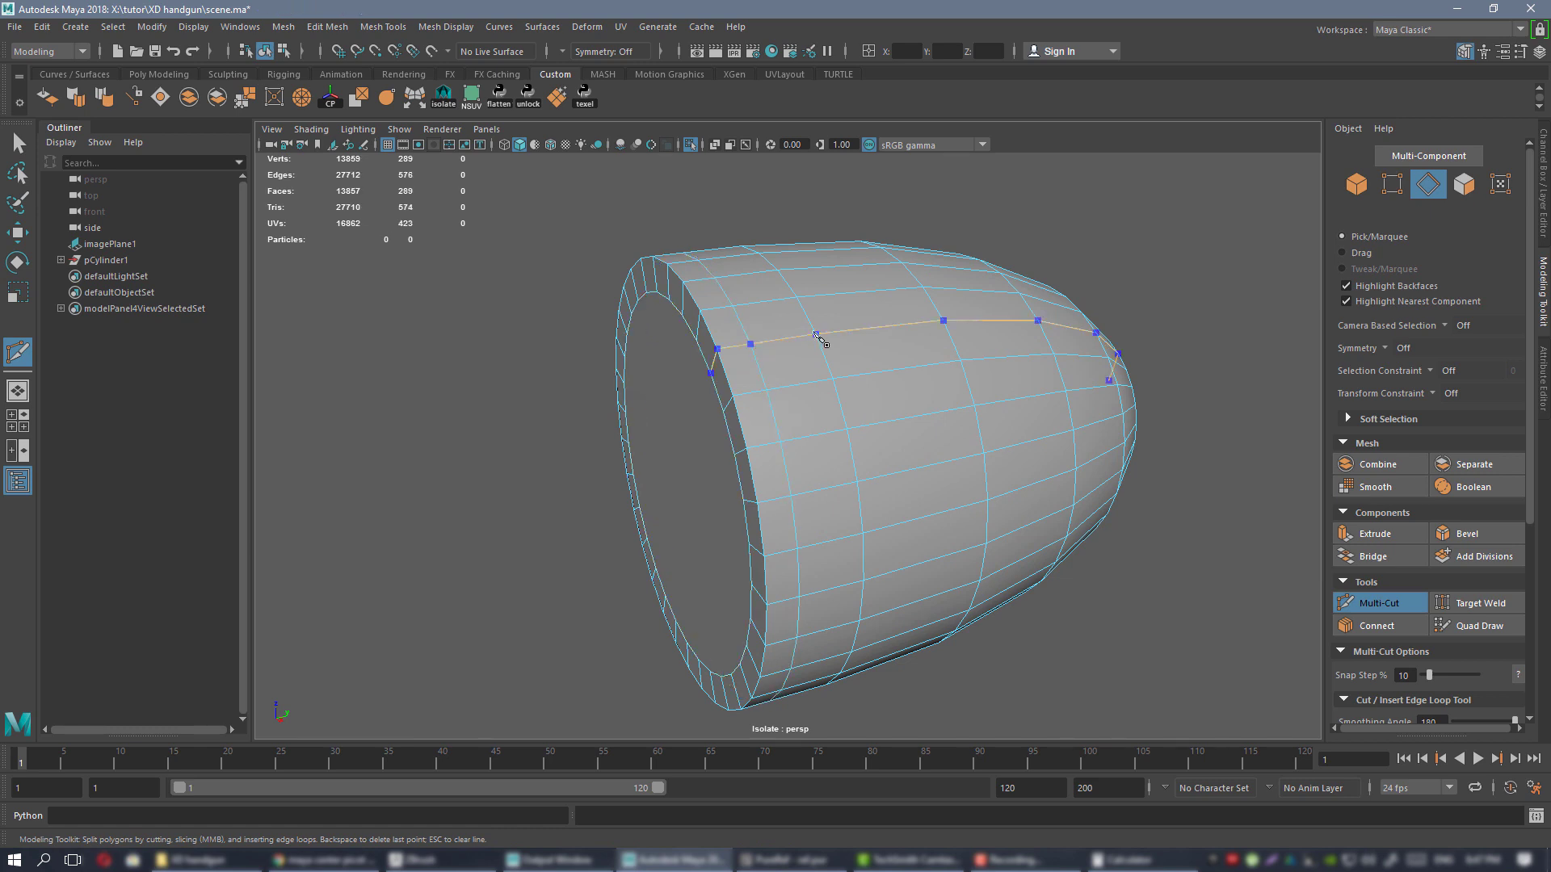
key("w")
right_click_drag(810, 323, 848, 313)
- Turn on smooth mesh preview for the bullet and end the isolation to show it with the case
scroll(819, 314, "down", 3)
key("3")
left_click(900, 263)
mouse_move(998, 321)
left_mouse_down("alt")
mouse_move(977, 329)
mouse_move(1028, 314)
left_mouse_up("alt")
key("ctrl+1")
left_click_drag(1070, 406, 889, 345, "alt")
middle_click_drag(819, 331, 848, 331, "alt")
scroll(836, 347, "up", 2)
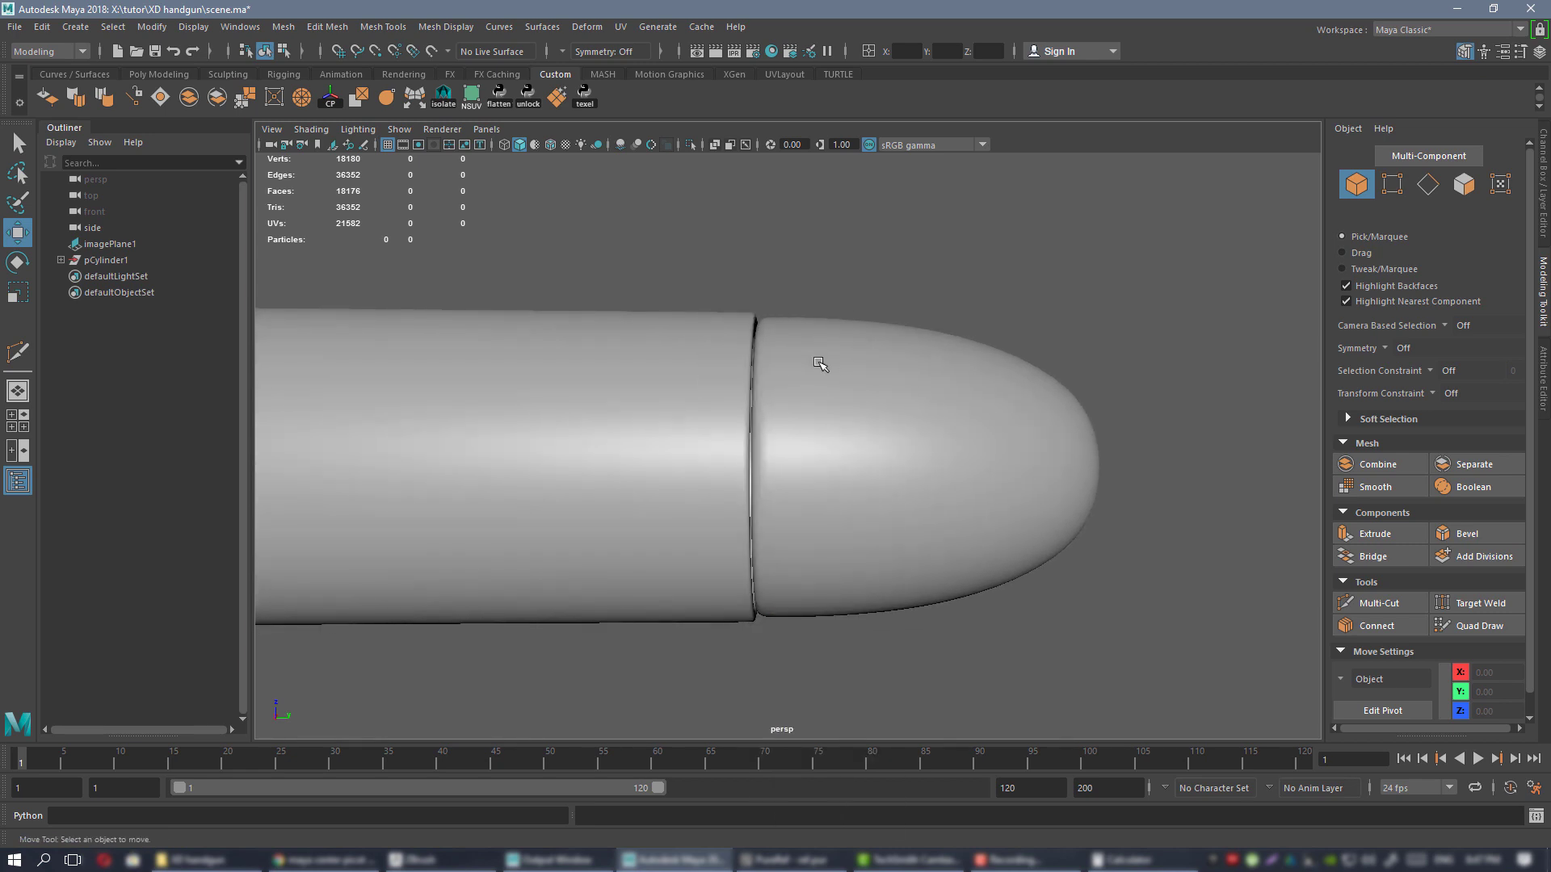
- Select the vertices at the bullet's base and move them back into the case mouth, leaving component mode after the change
left_click(828, 363)
right_click(824, 364)
left_click(746, 364)
left_click_drag(656, 271, 832, 691)
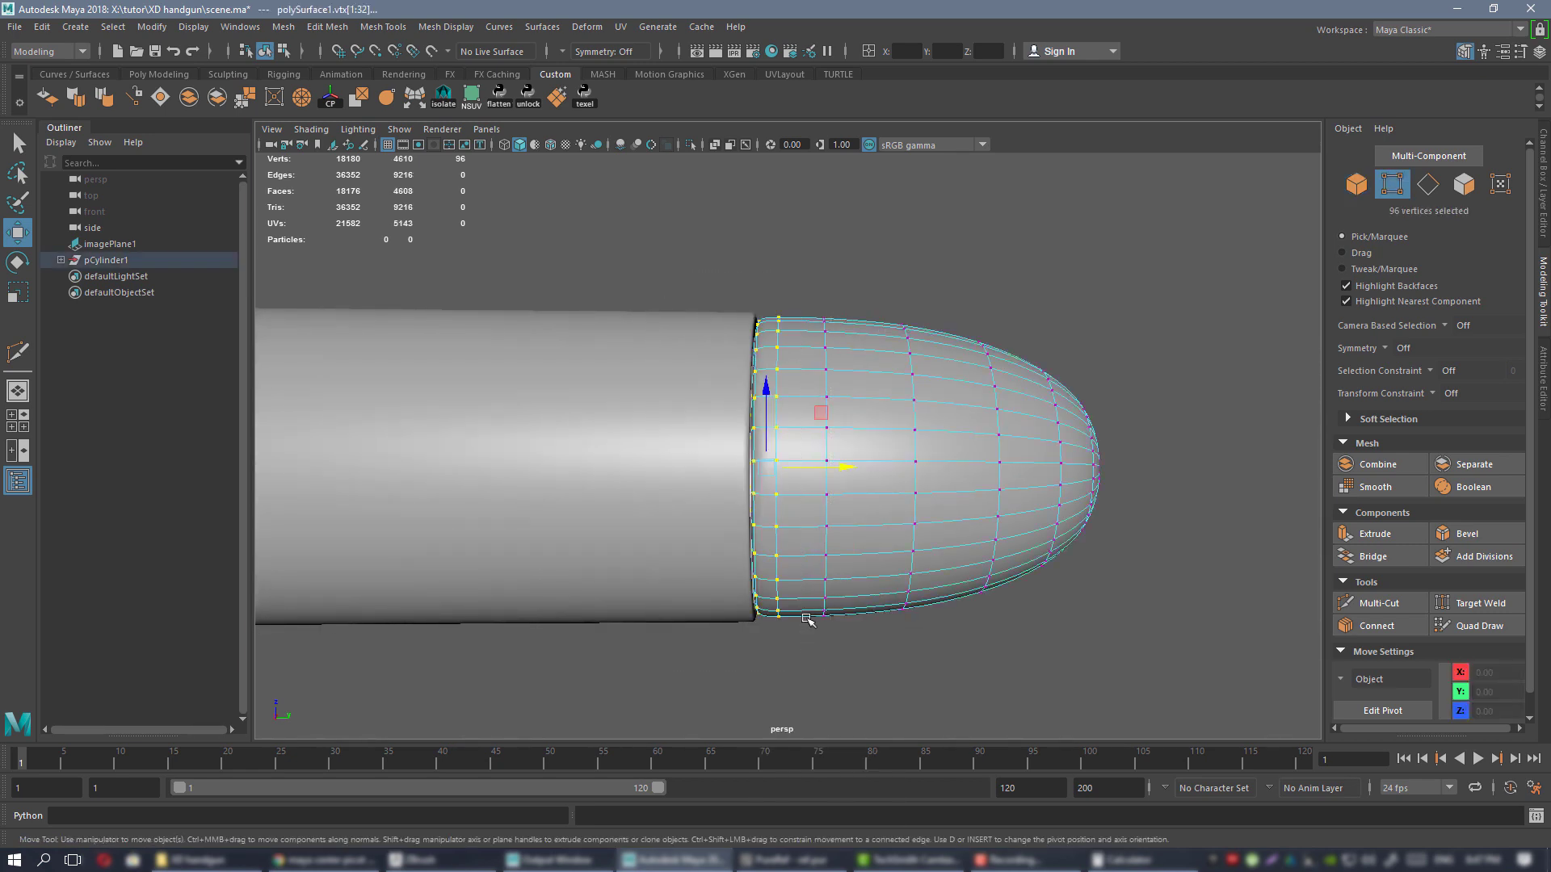
scroll(791, 390, "up", 2)
left_click_drag(838, 471, 763, 440)
right_click_drag(782, 329, 862, 304)
left_click(952, 270)
- Examine the shading of the smoothed bullet nose from the front
right_click_drag(978, 386, 807, 368, "alt")
left_click_drag(808, 367, 710, 332, "alt")
right_click_drag(710, 332, 781, 432, "alt")
left_click(782, 432)
left_click_drag(779, 377, 808, 401, "alt")
right_click_drag(808, 401, 894, 453, "alt")
left_click_drag(894, 453, 860, 428, "alt")
left_click(1029, 307)
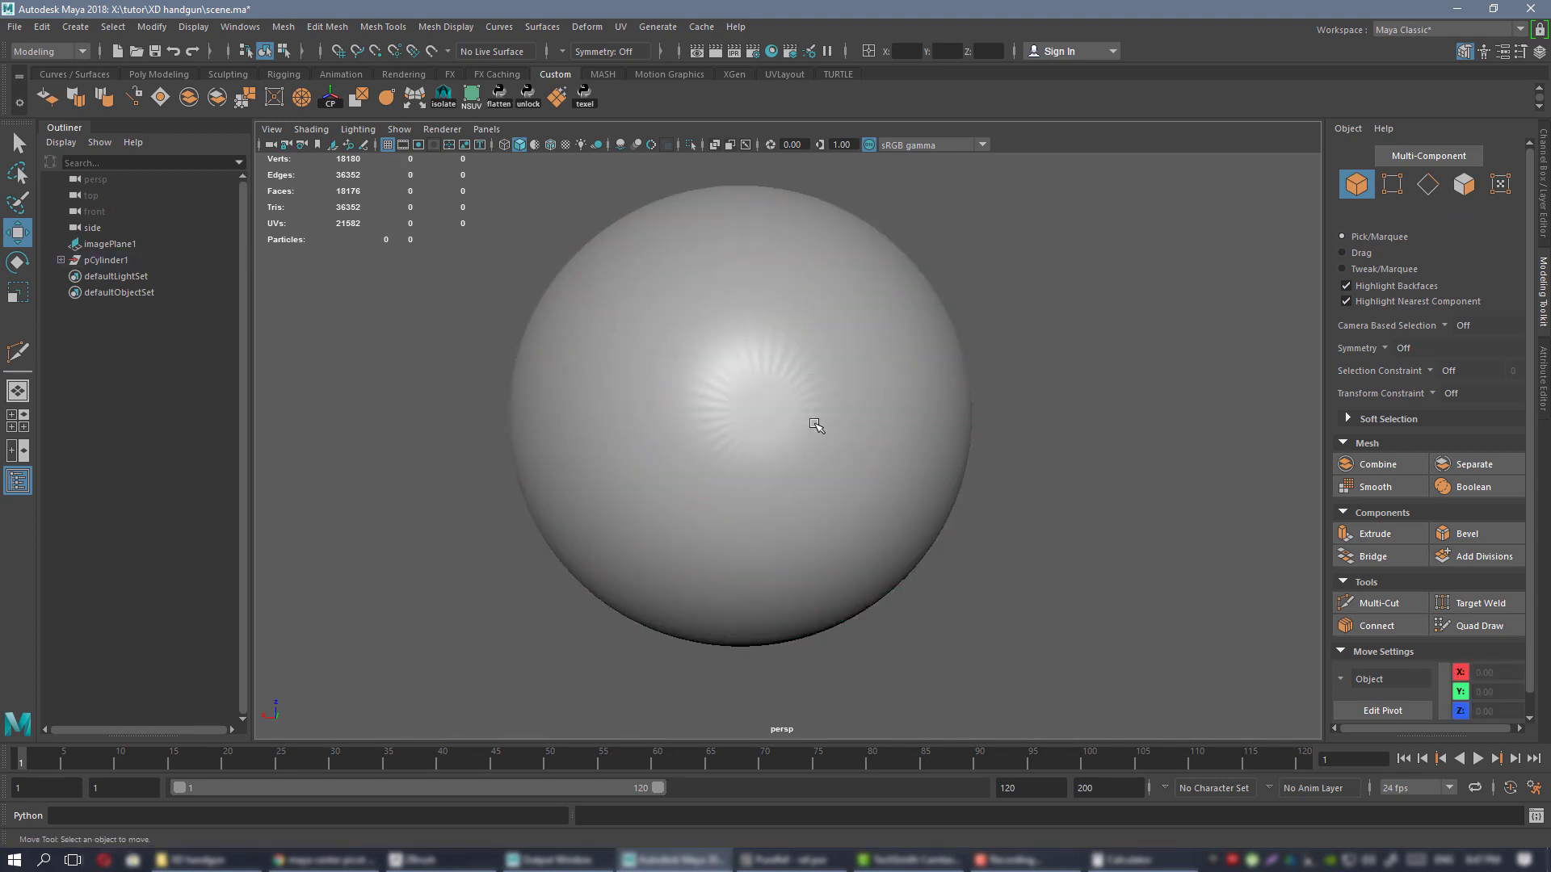
mouse_move(783, 440)
left_mouse_down("alt")
mouse_move(817, 460)
mouse_move(869, 437)
mouse_move(737, 377)
mouse_move(775, 410)
left_mouse_up("alt")
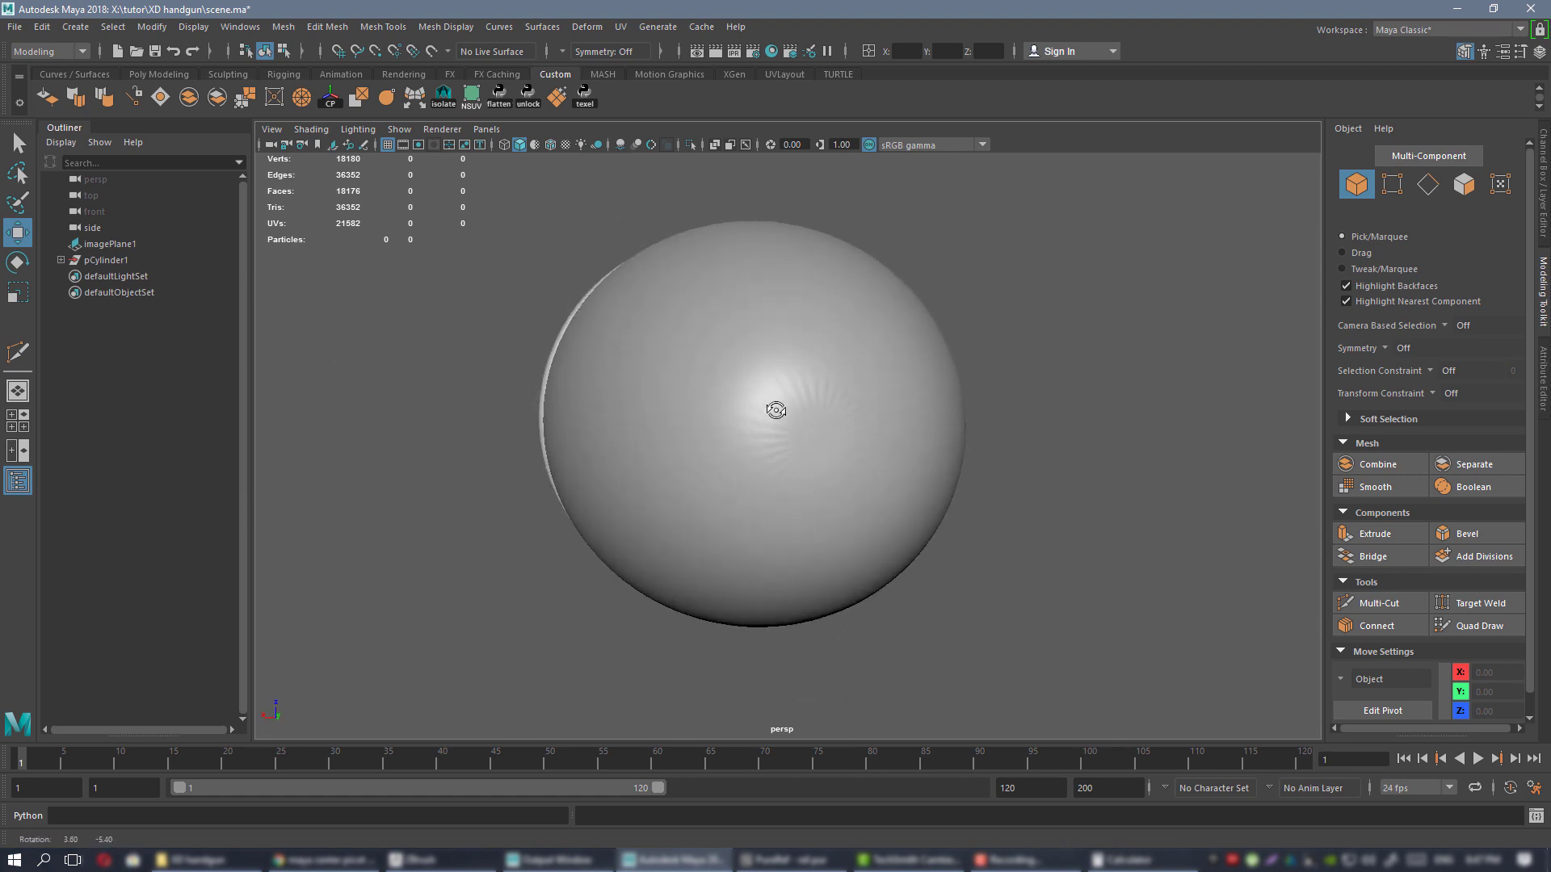
- Select the bullet to examine how its edges converge at the tip, and clear the selection
left_click(865, 445)
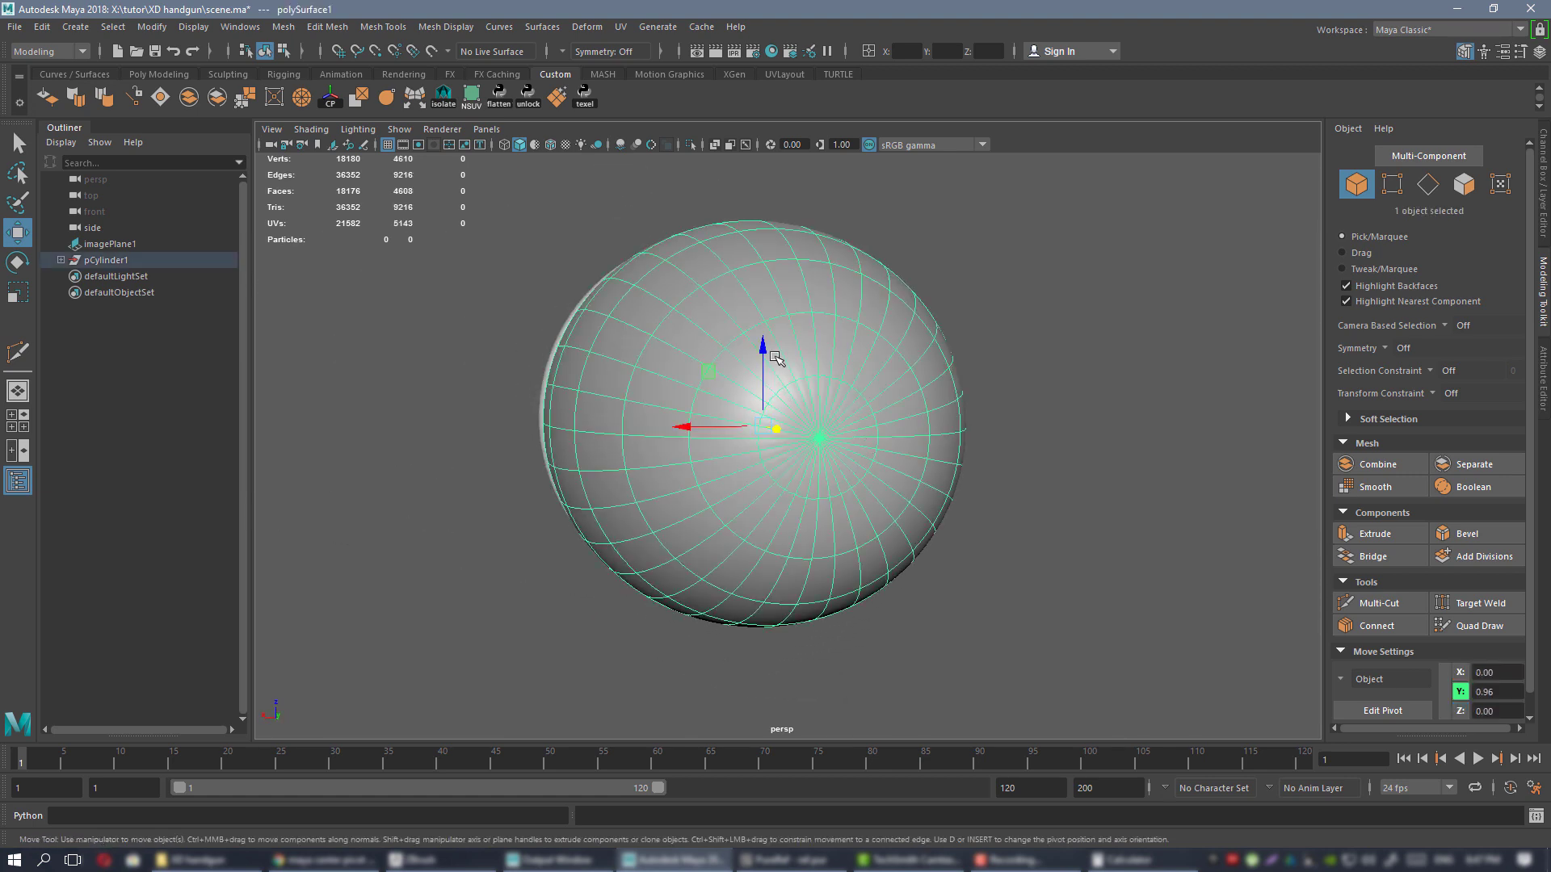
mouse_move(854, 464)
left_mouse_down("alt")
mouse_move(813, 453)
mouse_move(859, 450)
left_mouse_up("alt")
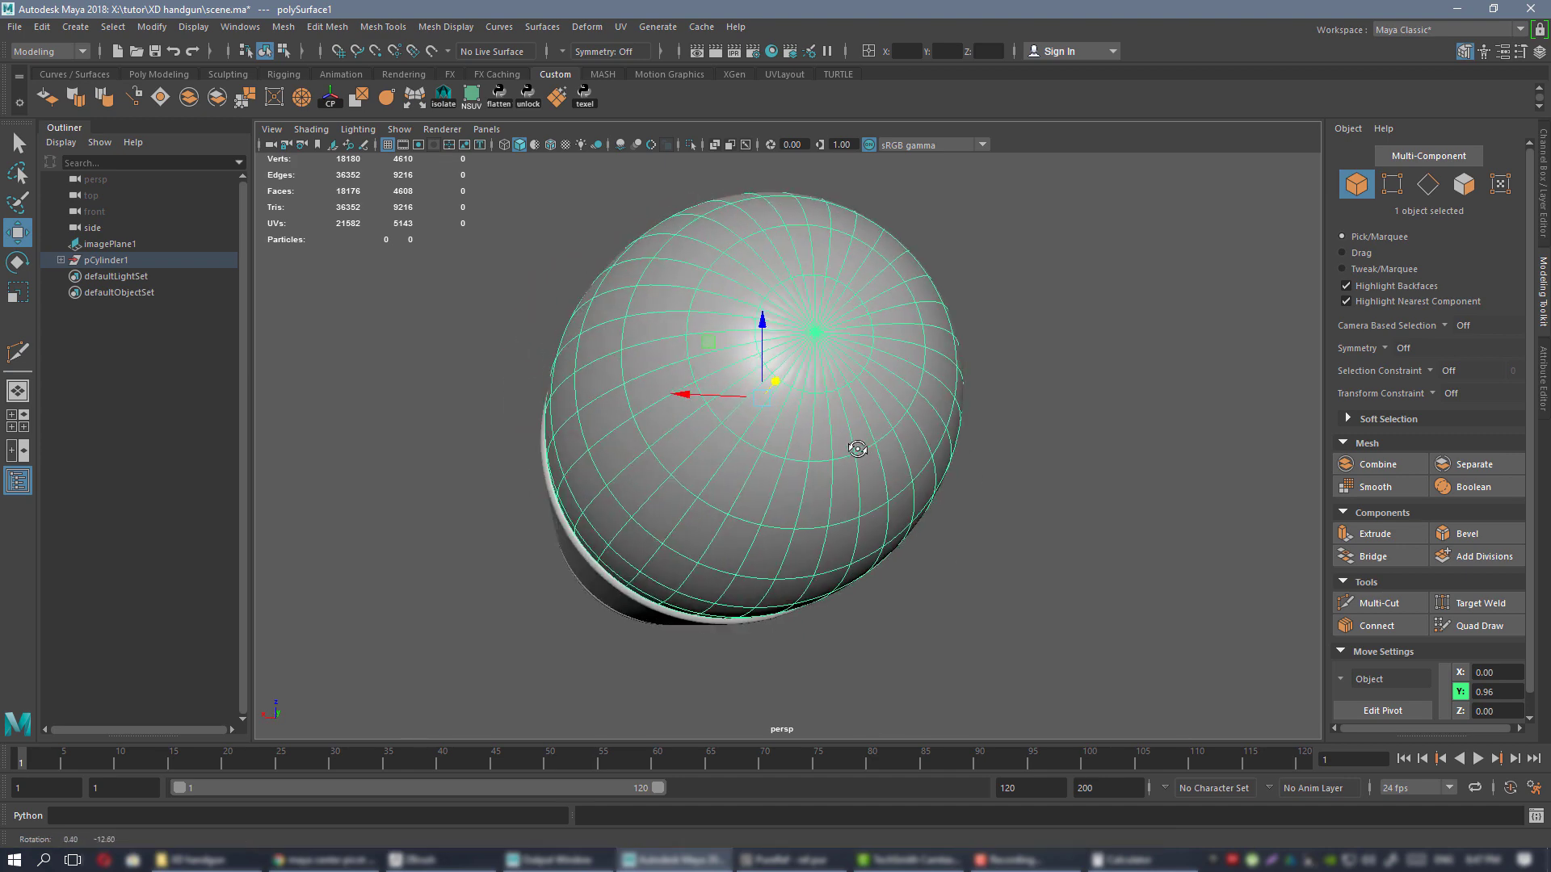
left_click(803, 377, "ctrl")
mouse_move(803, 377)
left_mouse_down("alt")
mouse_move(780, 351)
mouse_move(879, 406)
mouse_move(863, 408)
left_mouse_up("alt")
left_click(812, 356)
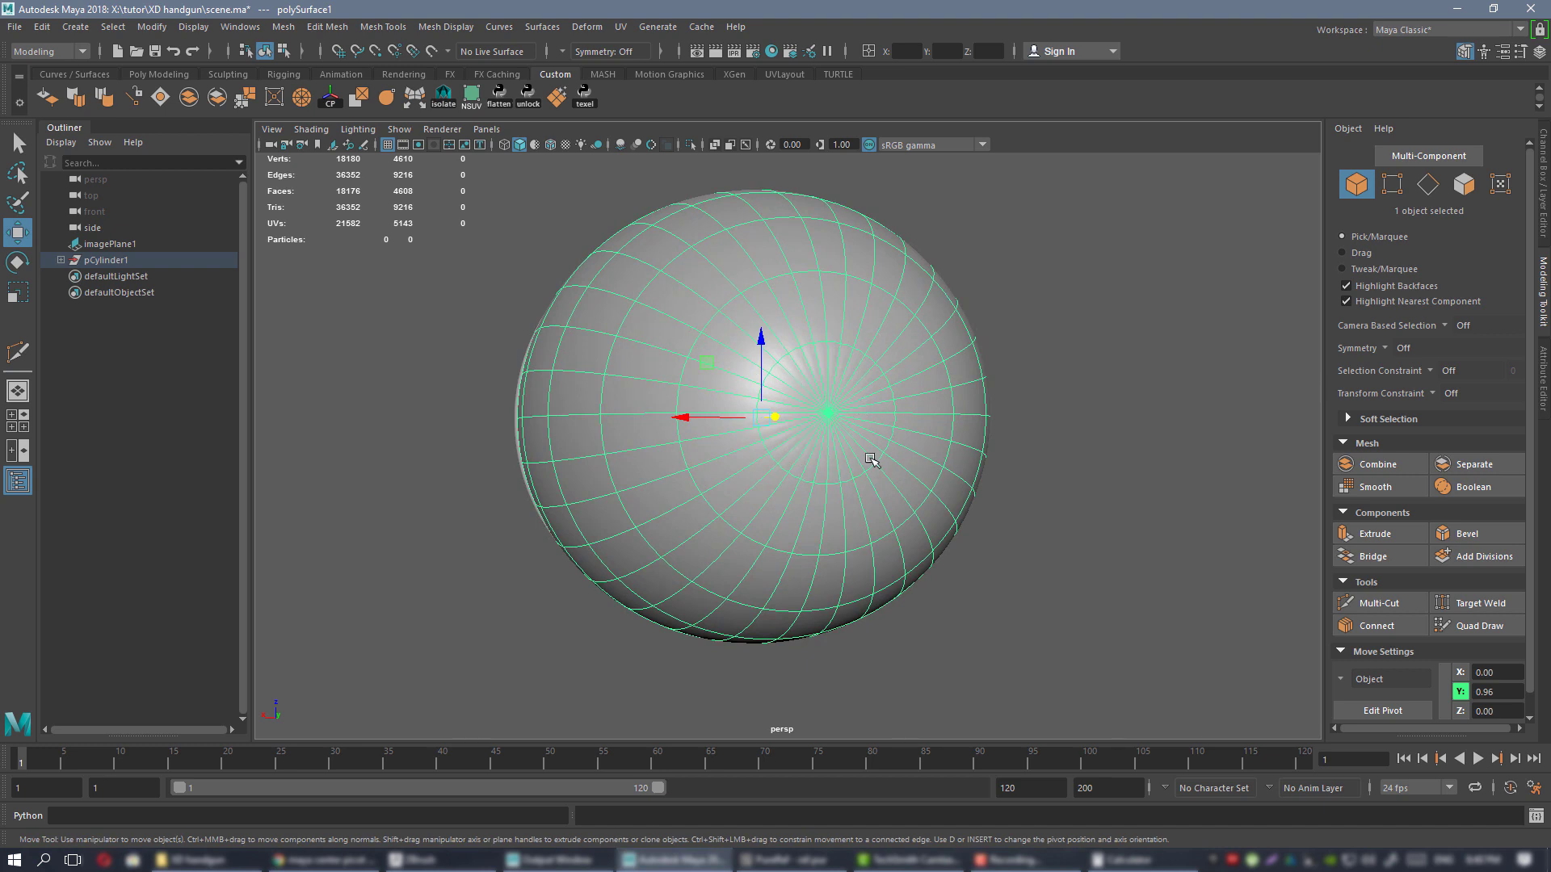
left_click_drag(1129, 446, 1086, 436, "alt")
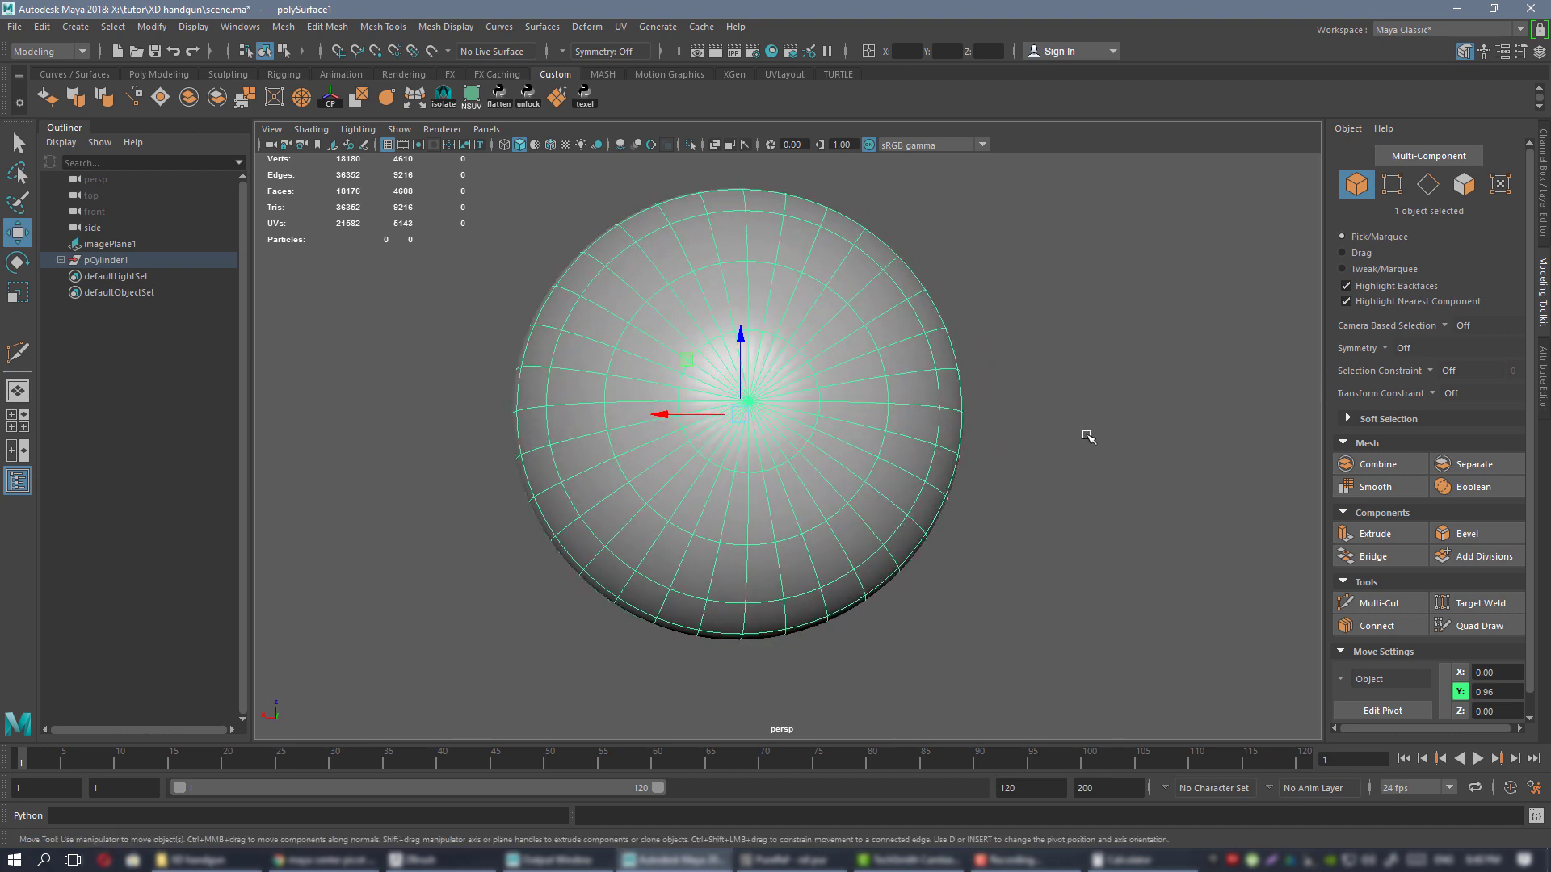
left_click(1064, 440)
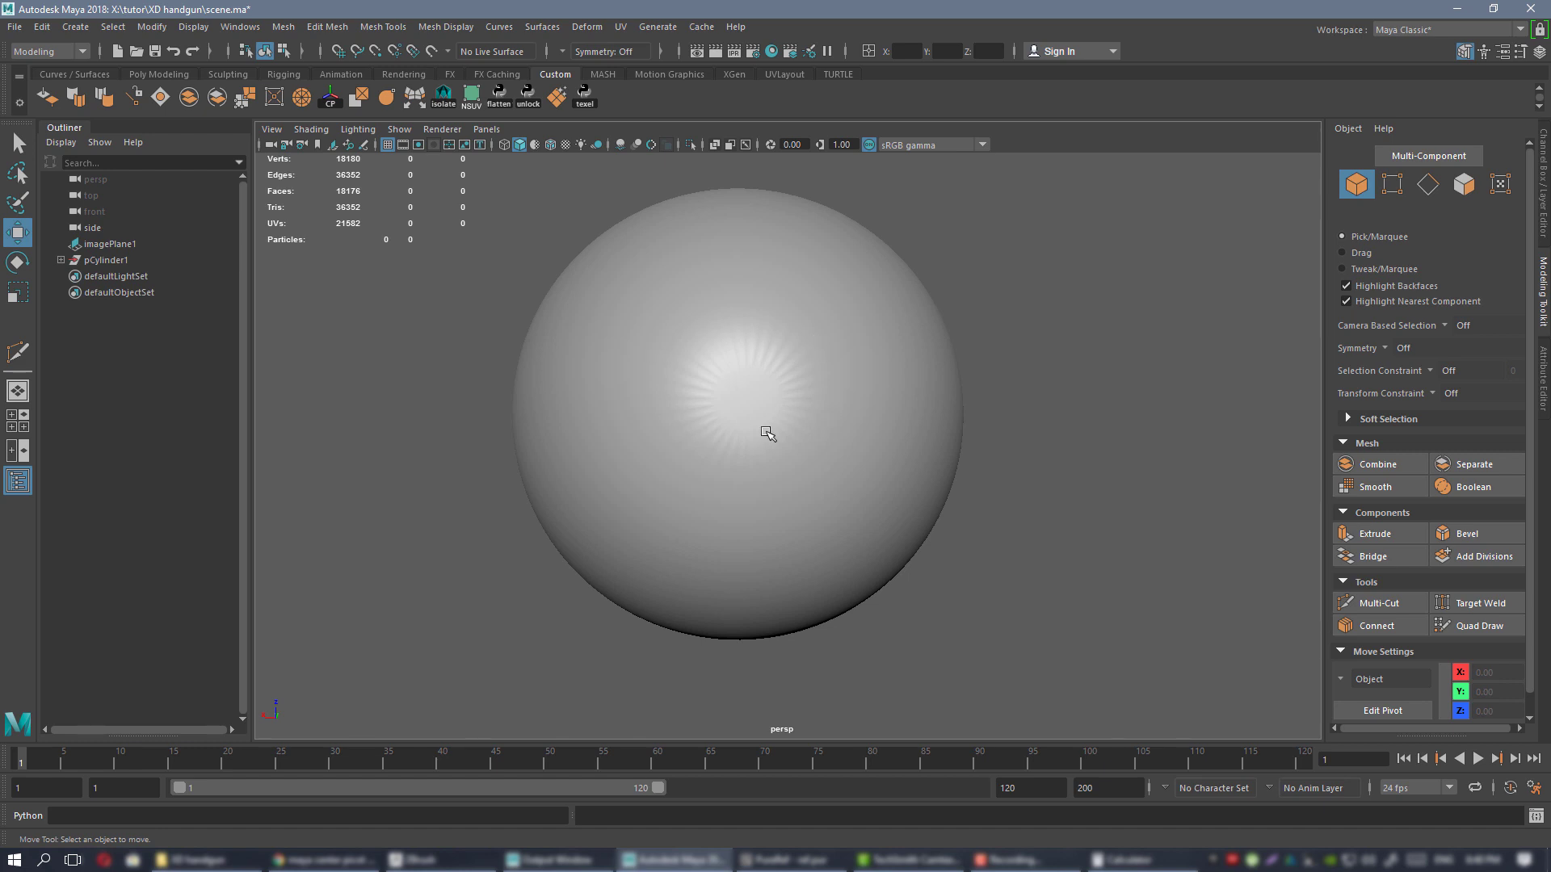
- Examine the highlight around the bullet's tip and the whole cartridge from several angles
left_click_drag(766, 433, 796, 423, "alt")
right_click_drag(796, 422, 778, 399, "alt")
left_click_drag(779, 400, 737, 364, "alt")
right_click_drag(737, 363, 762, 400, "alt")
left_click_drag(762, 401, 724, 336, "alt")
right_click_drag(724, 336, 743, 337, "alt")
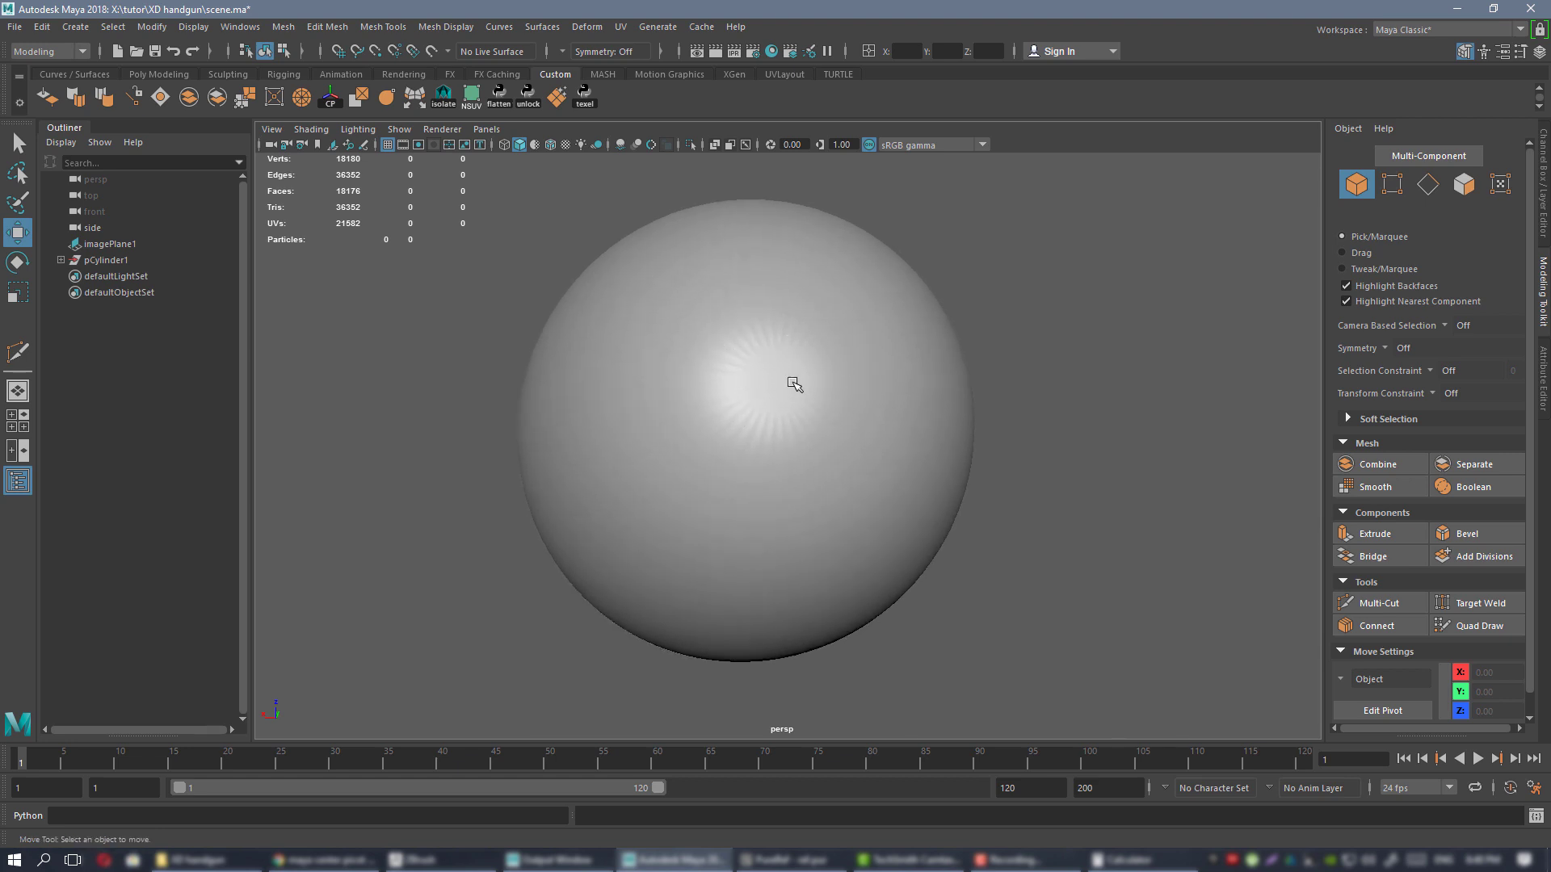
mouse_move(806, 408)
left_mouse_down("alt")
mouse_move(869, 440)
mouse_move(760, 385)
mouse_move(796, 404)
left_mouse_up("alt")
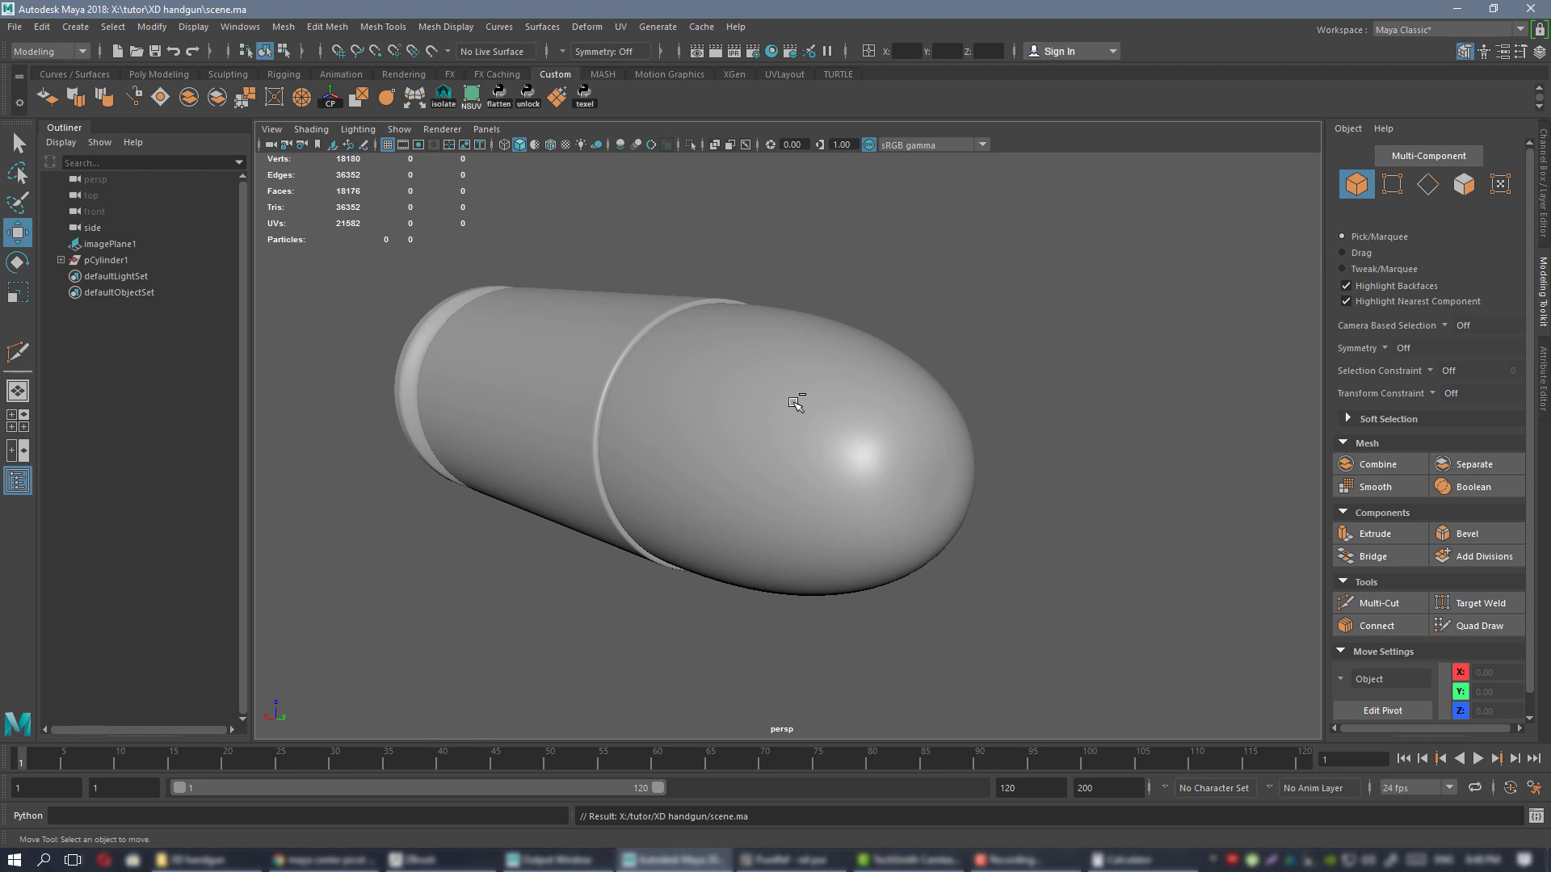
- Create a polygon cube at the cartridge's location as the base for a new bullet nose
left_click(795, 404)
left_click_drag(848, 443, 936, 456, "alt")
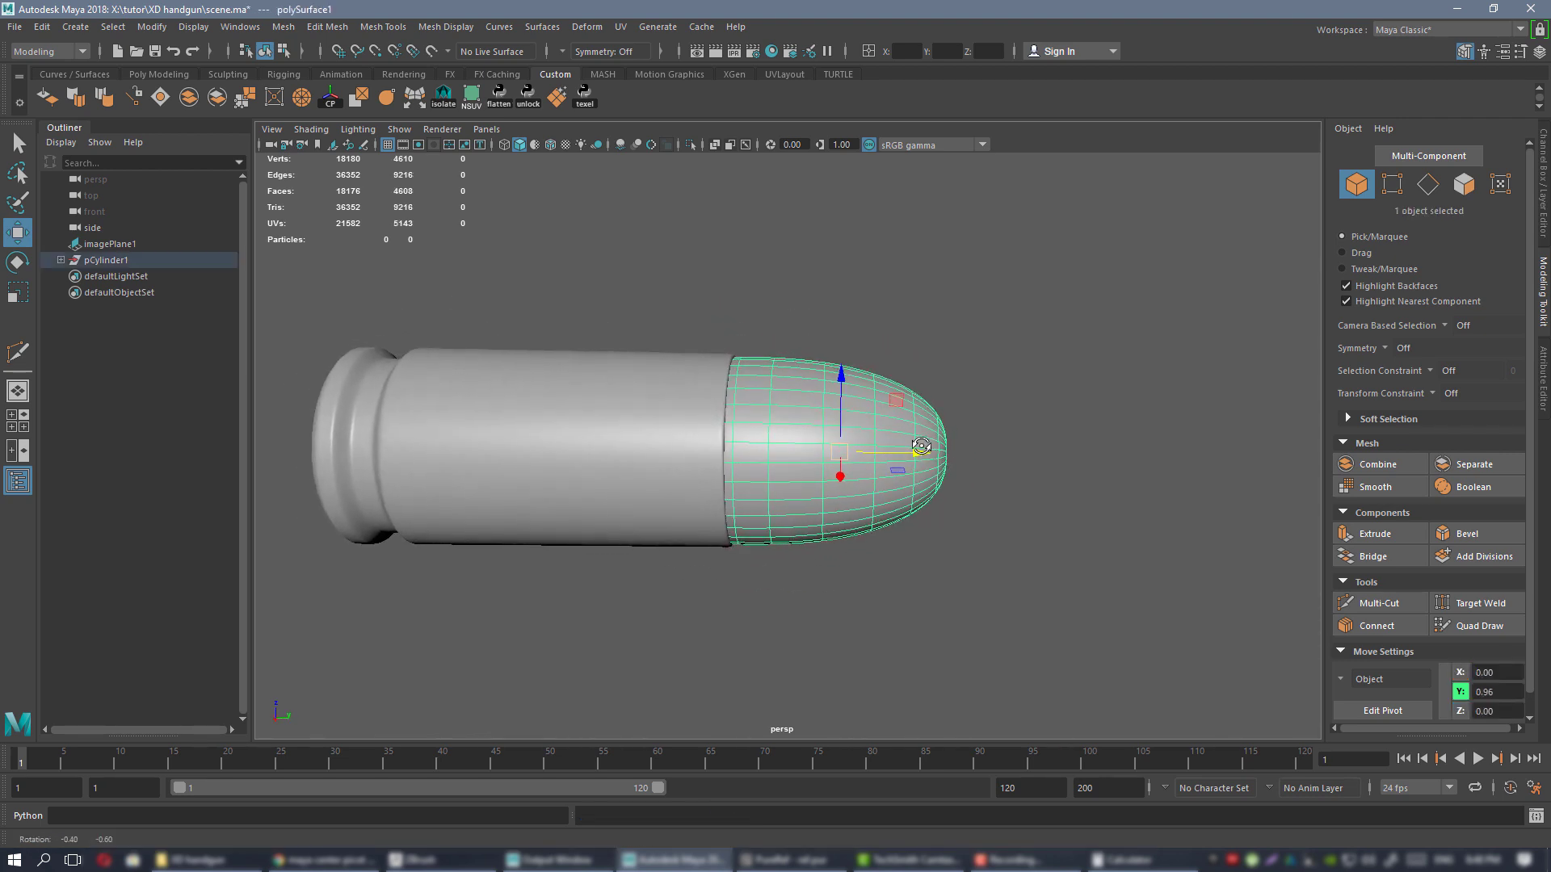
left_click(170, 73)
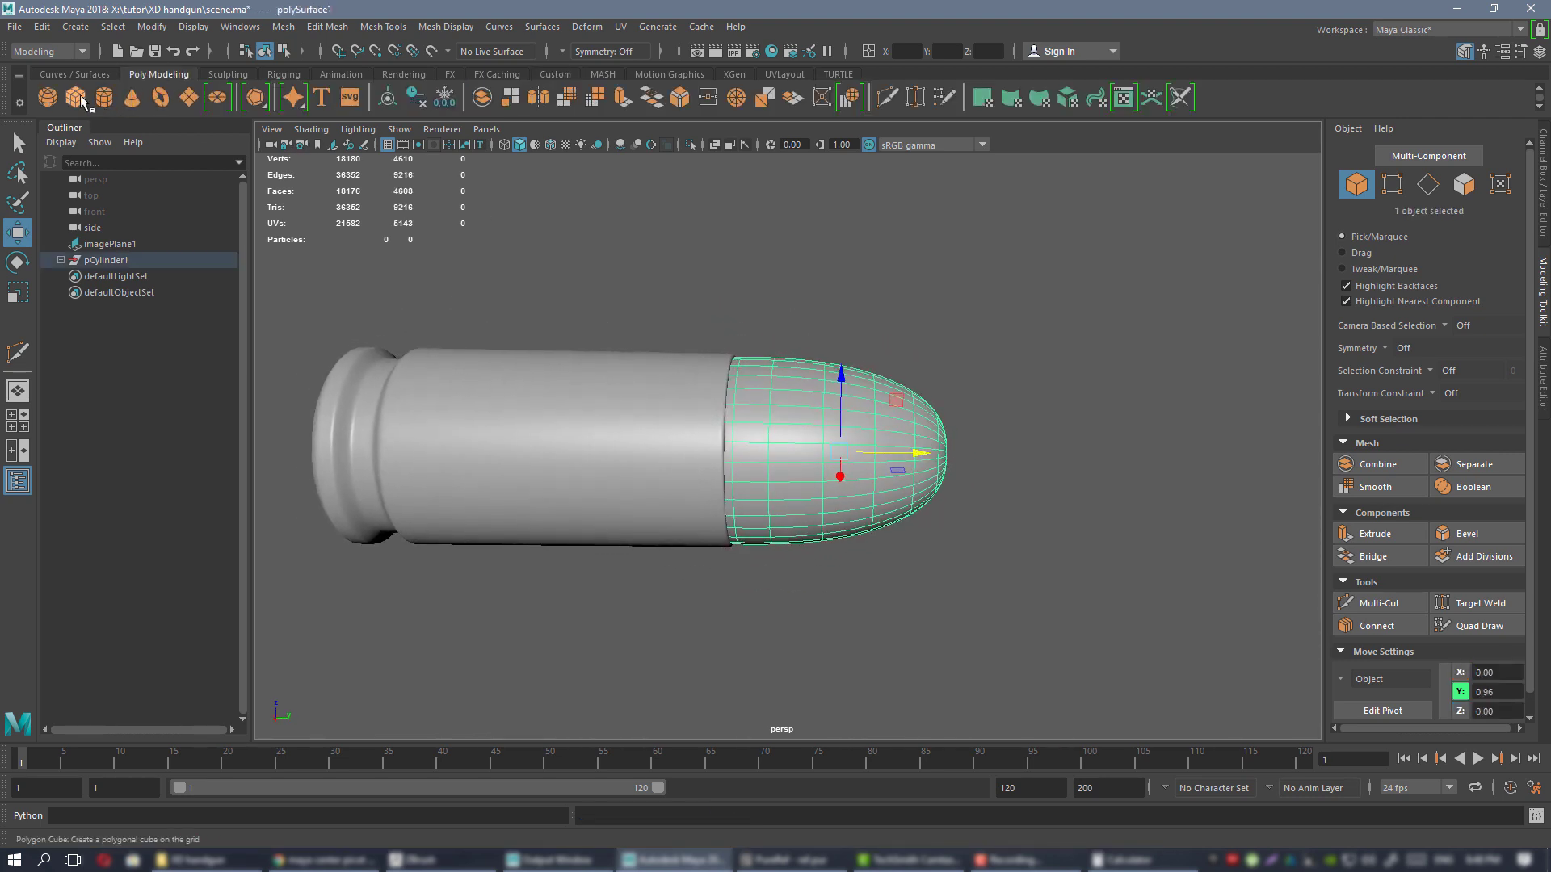
left_click(75, 97)
left_click_drag(662, 380, 764, 414, "alt")
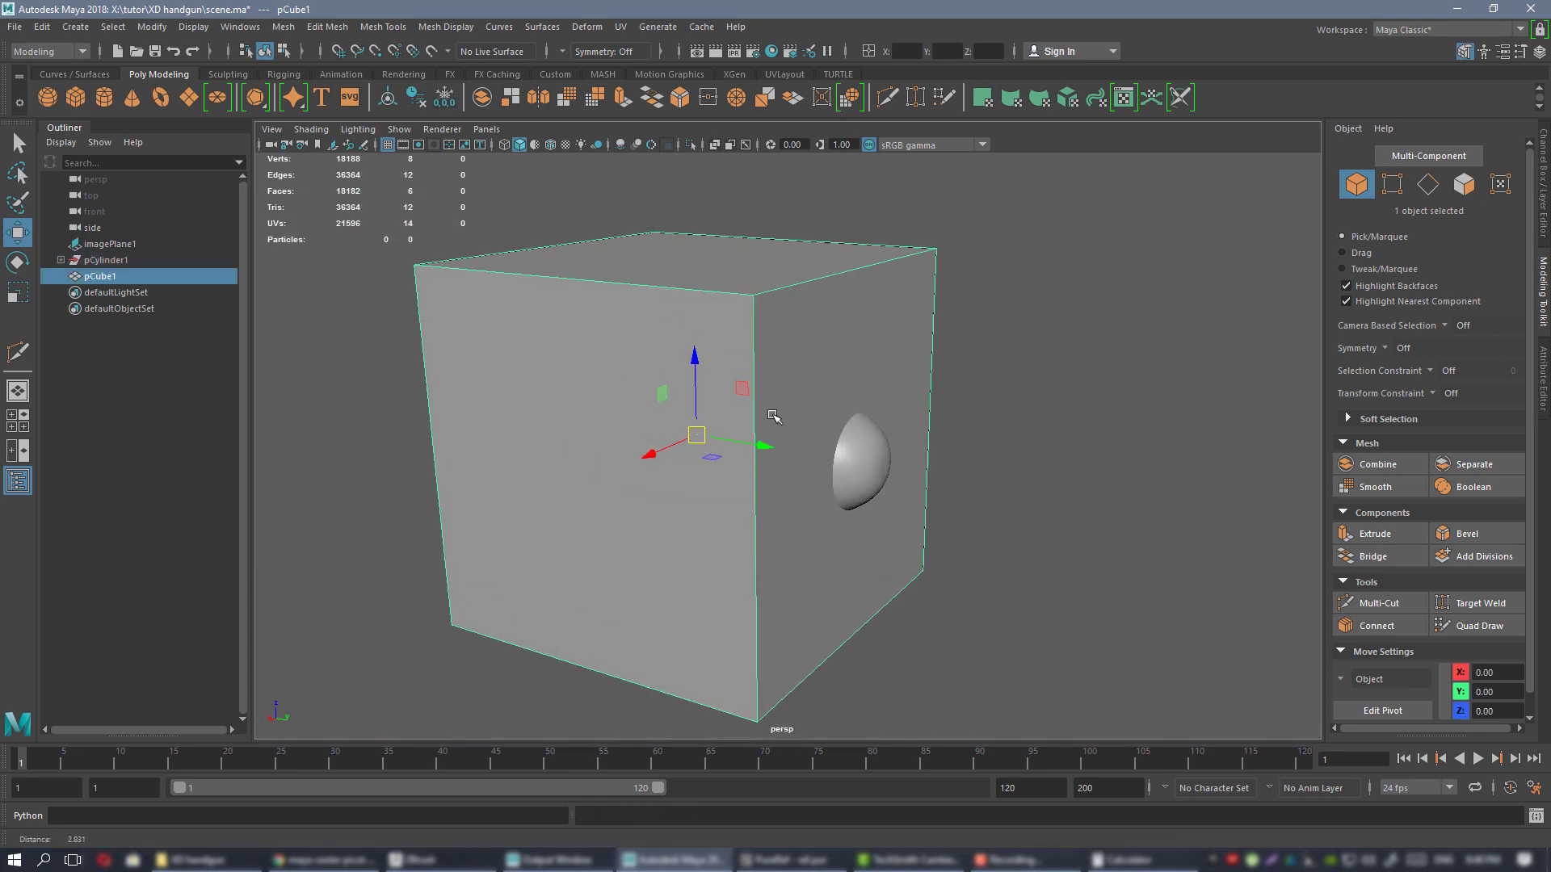
- Smooth the cube into a sphere with 2 divisions
left_click(153, 27)
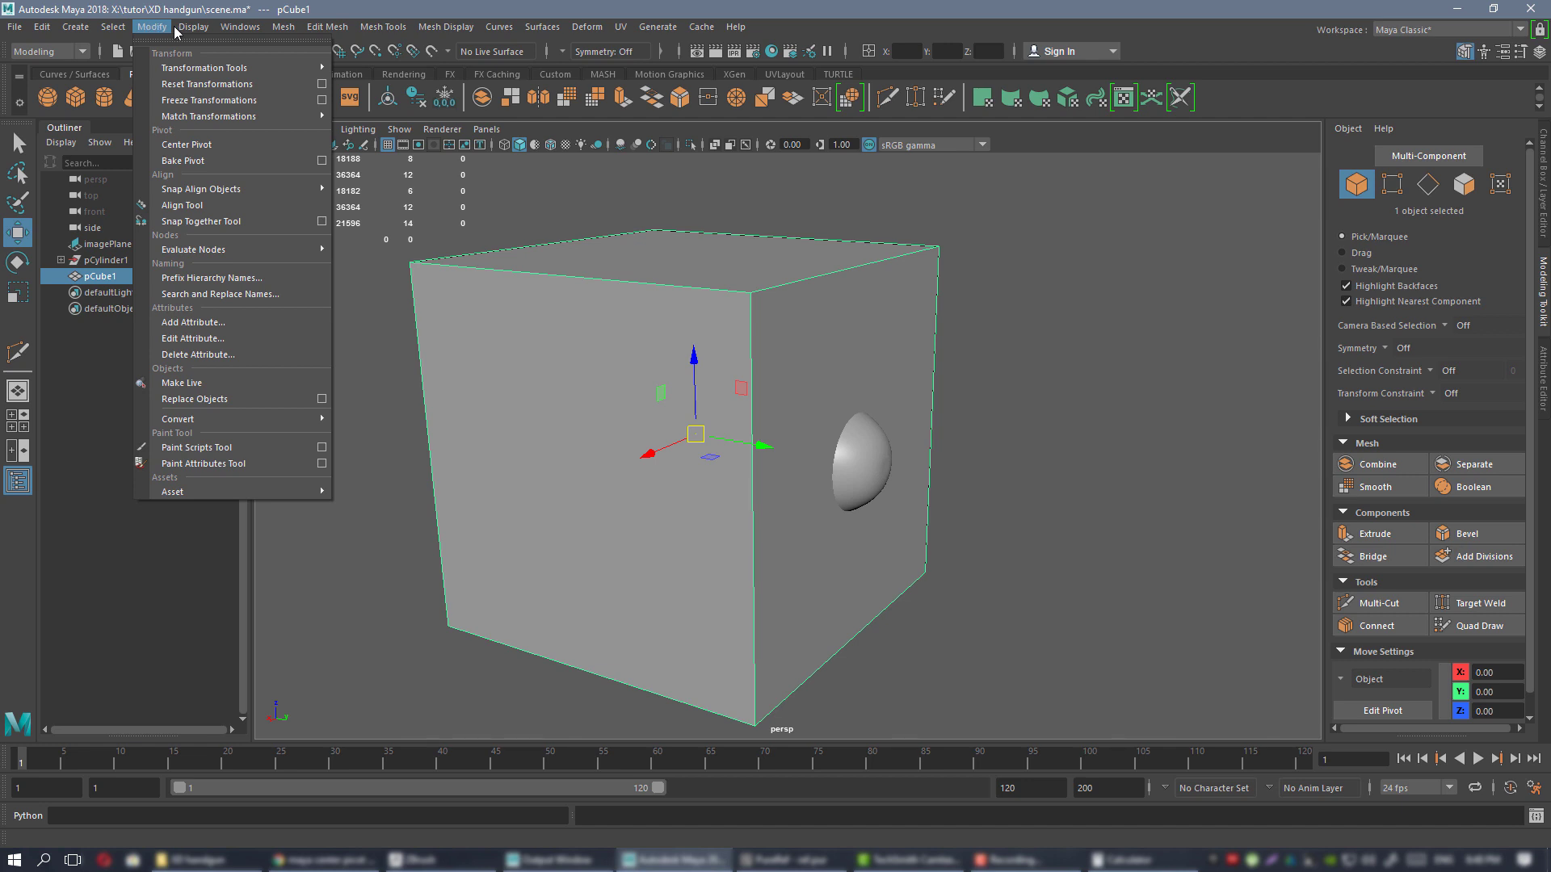
mouse_move(282, 30)
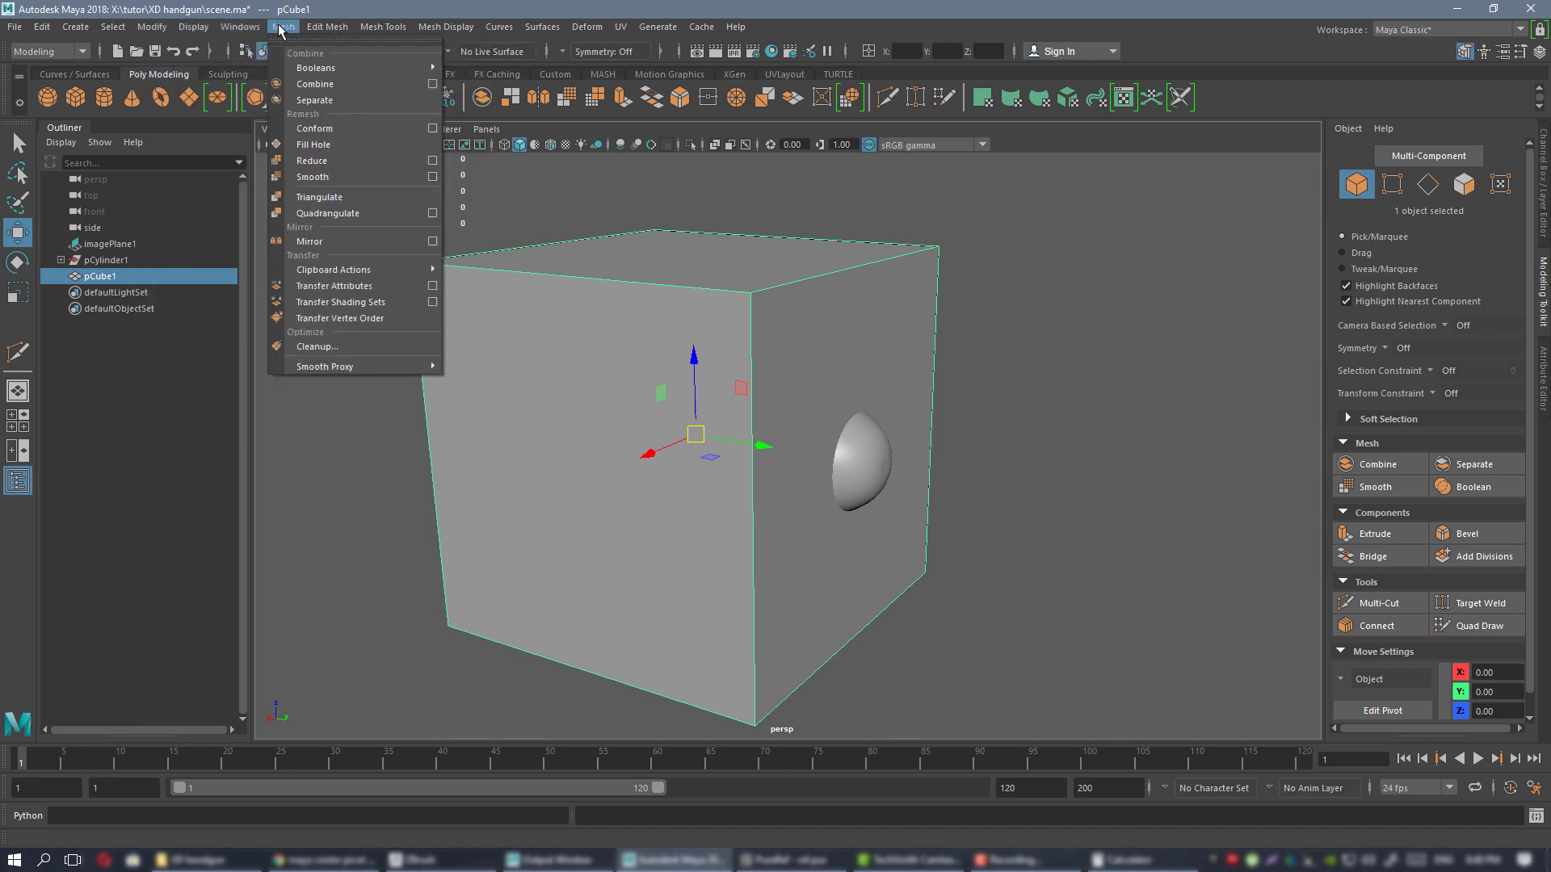
left_click(373, 178)
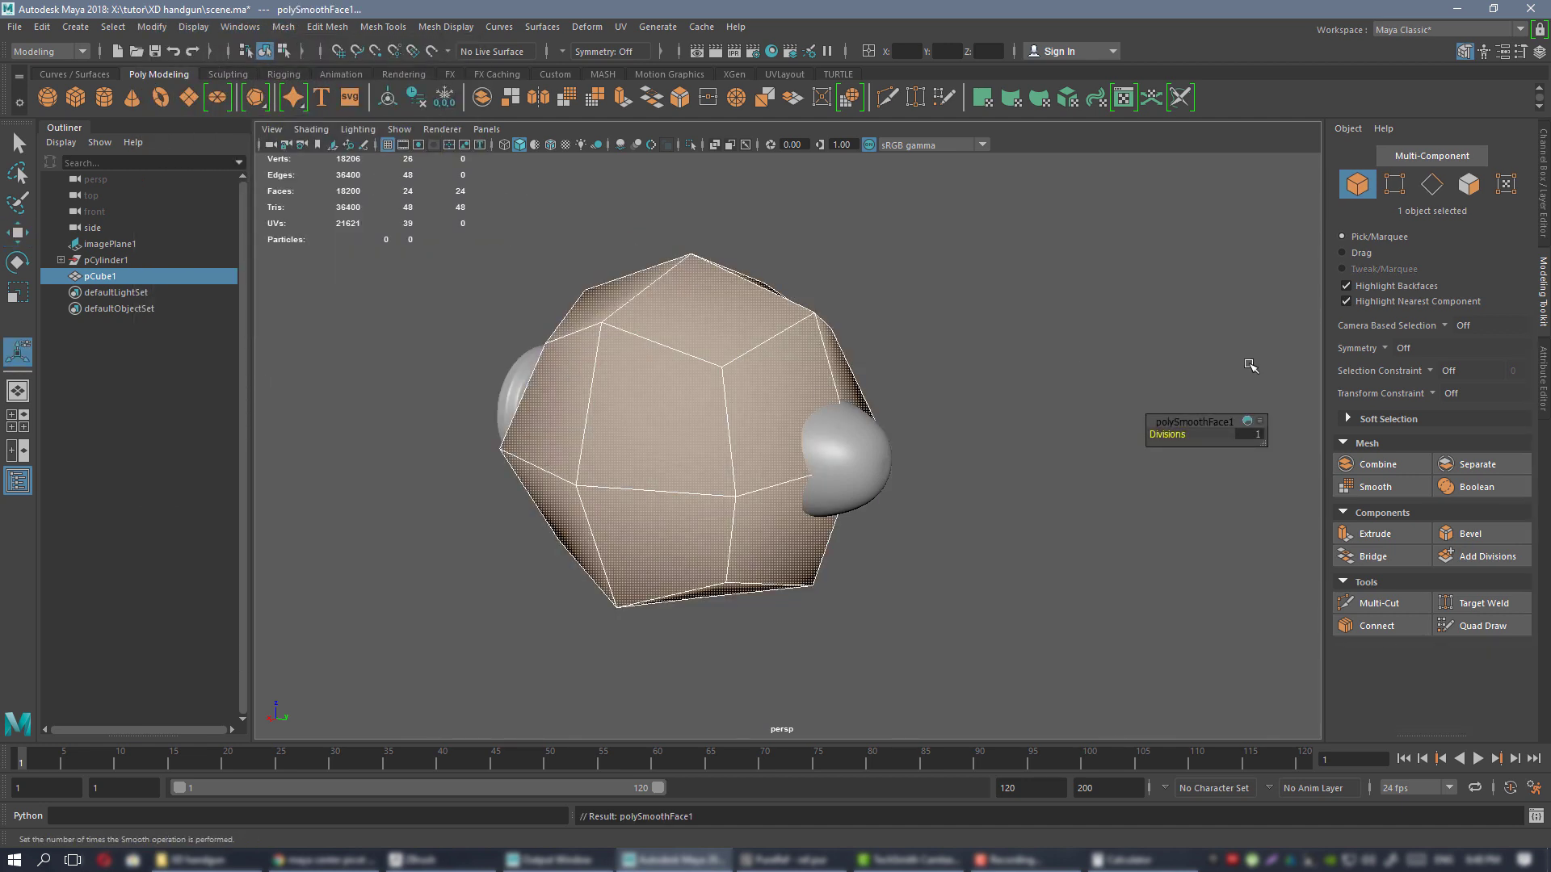
left_click(1260, 437)
key("Return")
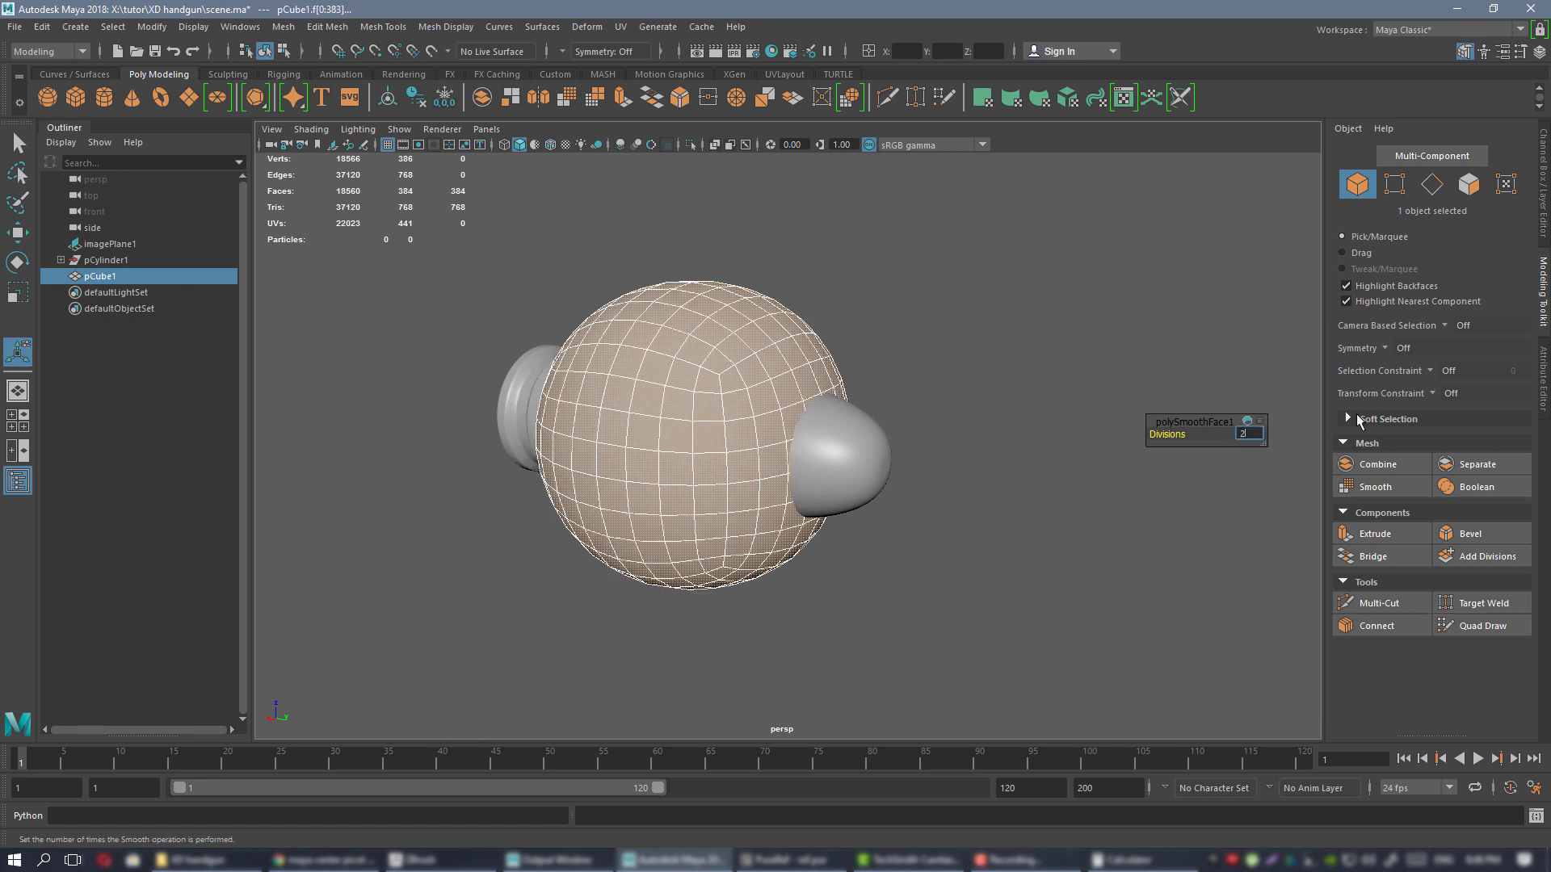
type("2")
key("Return")
- Select the half of the sphere's faces on the case-rim side and delete them
left_click_drag(570, 359, 709, 339, "alt")
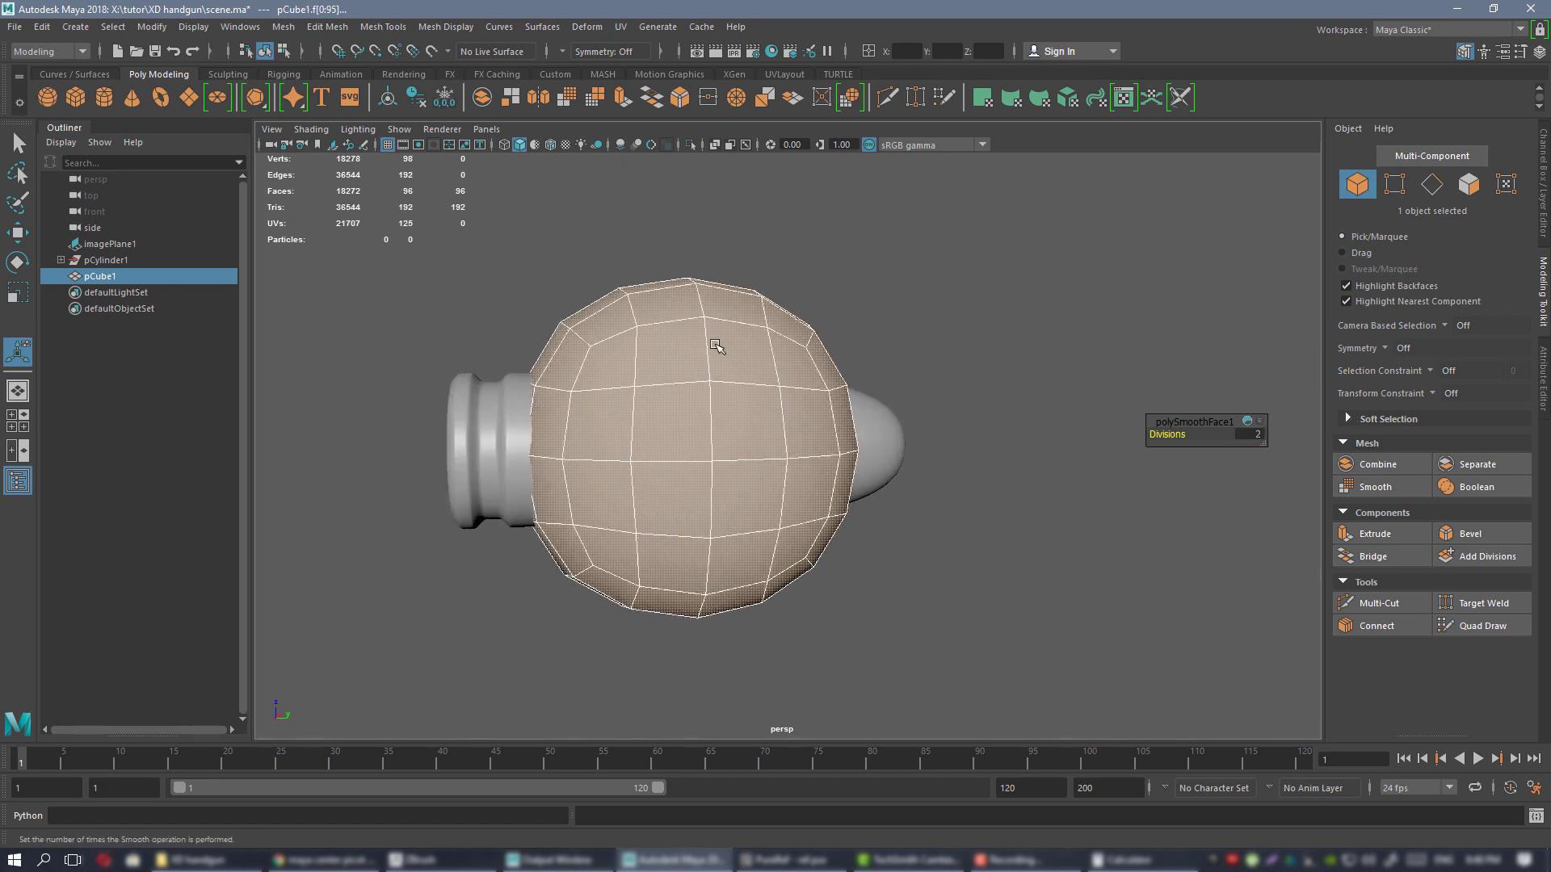
right_click_drag(709, 347, 711, 388)
left_click_drag(754, 402, 729, 336, "alt")
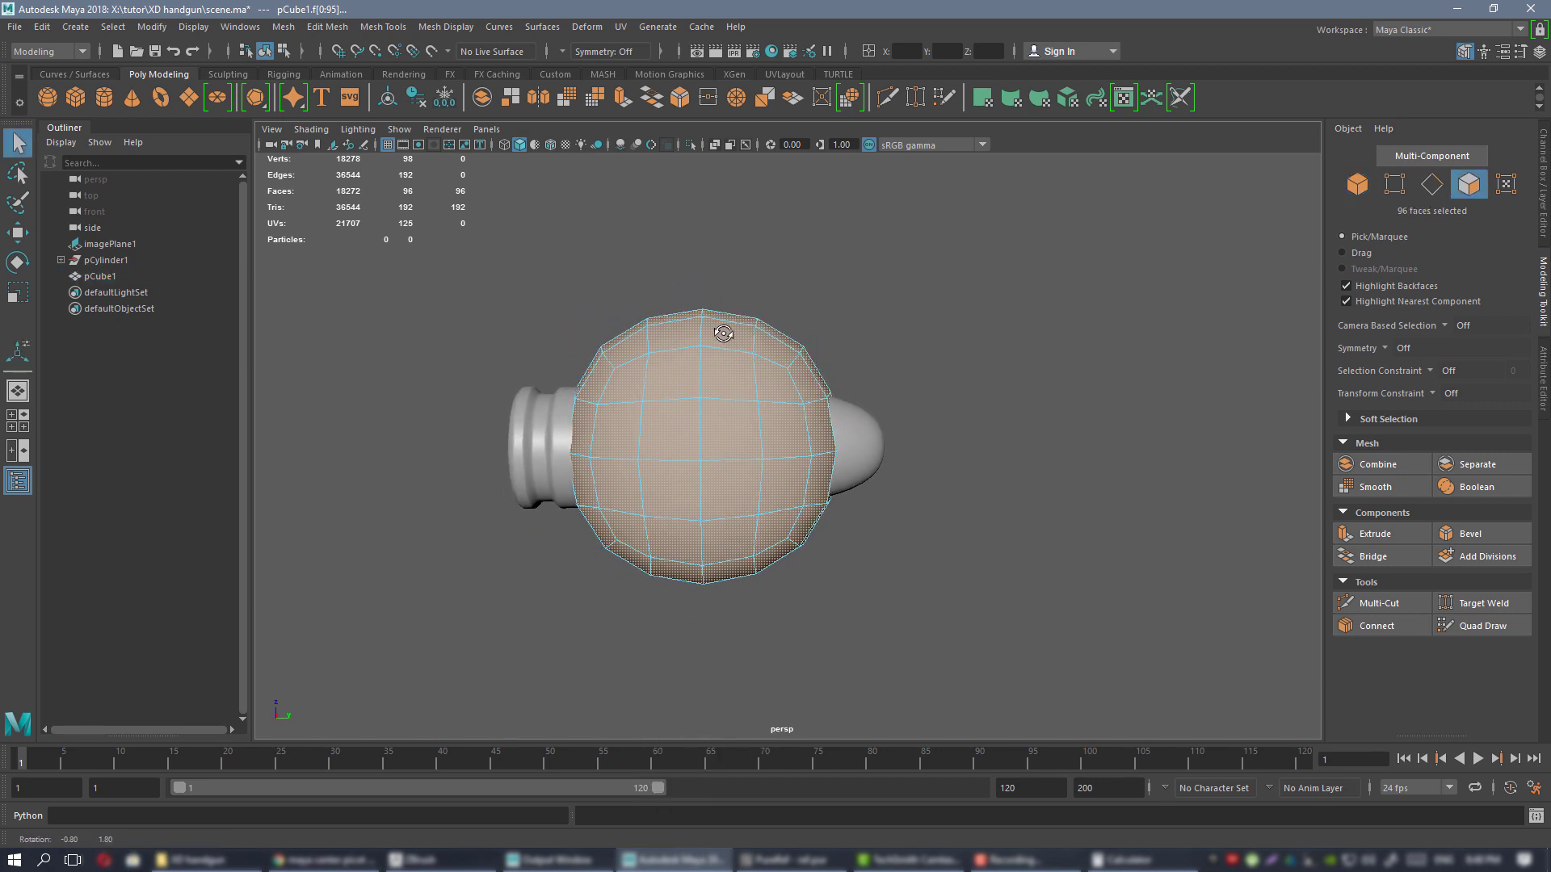
left_click_drag(445, 223, 660, 671)
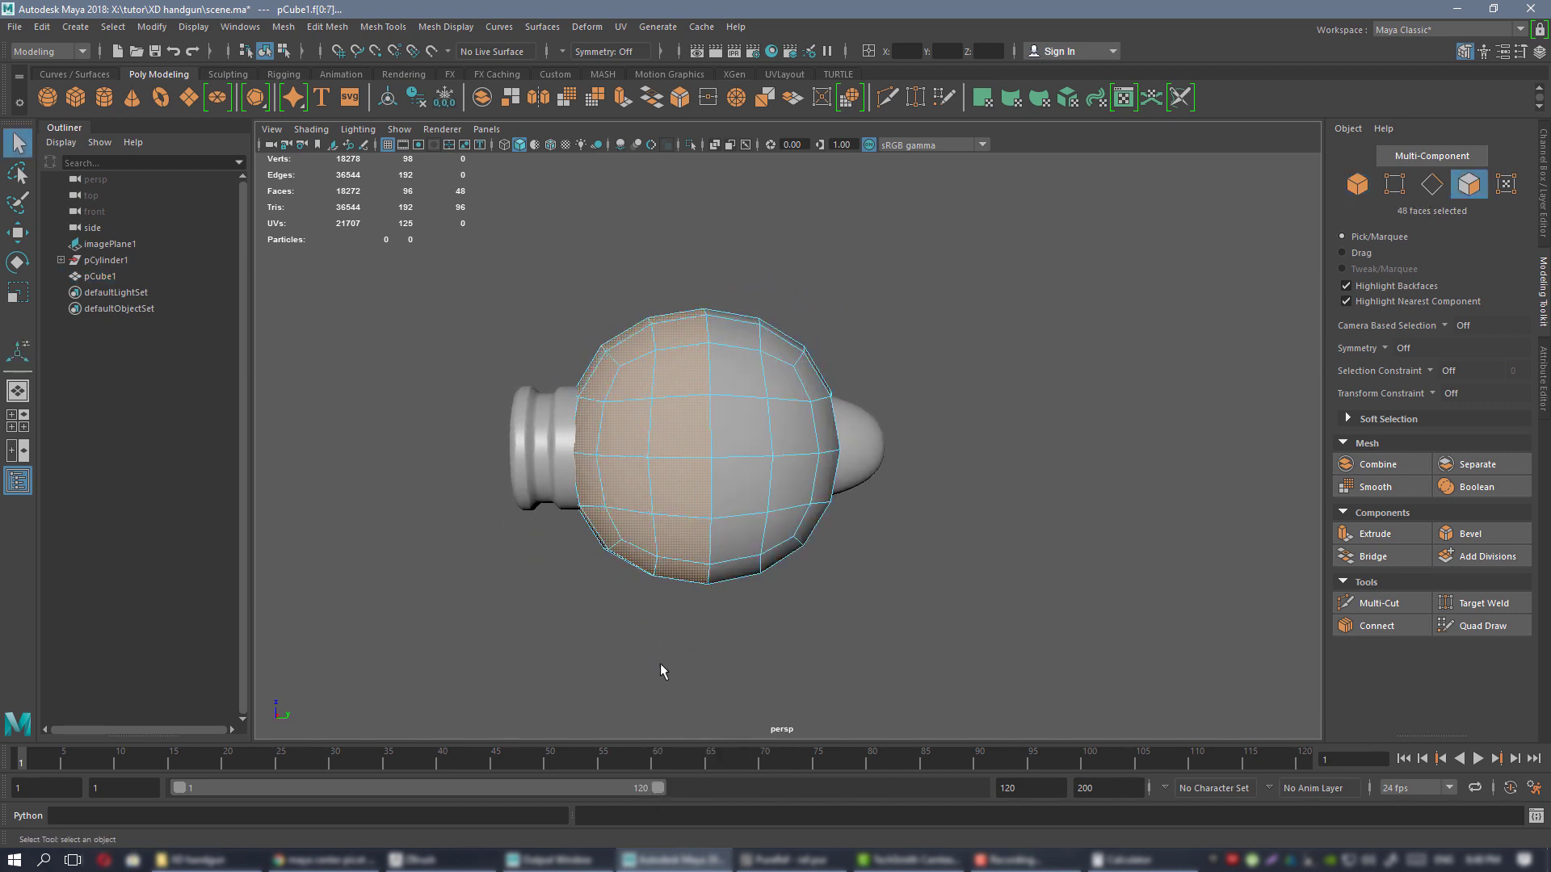
key("Delete")
- Extrude the half sphere's open border loop back toward the case rim to form a straight wall, and return to object mode
left_click_drag(1042, 384, 747, 367, "alt")
right_click_drag(746, 365, 743, 317)
double_click(689, 311)
left_click_drag(689, 311, 832, 315, "alt")
key("w")
left_click_drag(725, 449, 751, 402, "shift")
right_click_drag(751, 402, 828, 307)
- Circularize the border edge loop at the open end of the new nose shell
left_click_drag(827, 307, 987, 307, "alt")
left_click_drag(979, 533, 835, 266, "alt")
right_click_drag(835, 266, 838, 258)
left_click_drag(839, 258, 816, 263, "alt")
double_click(811, 261)
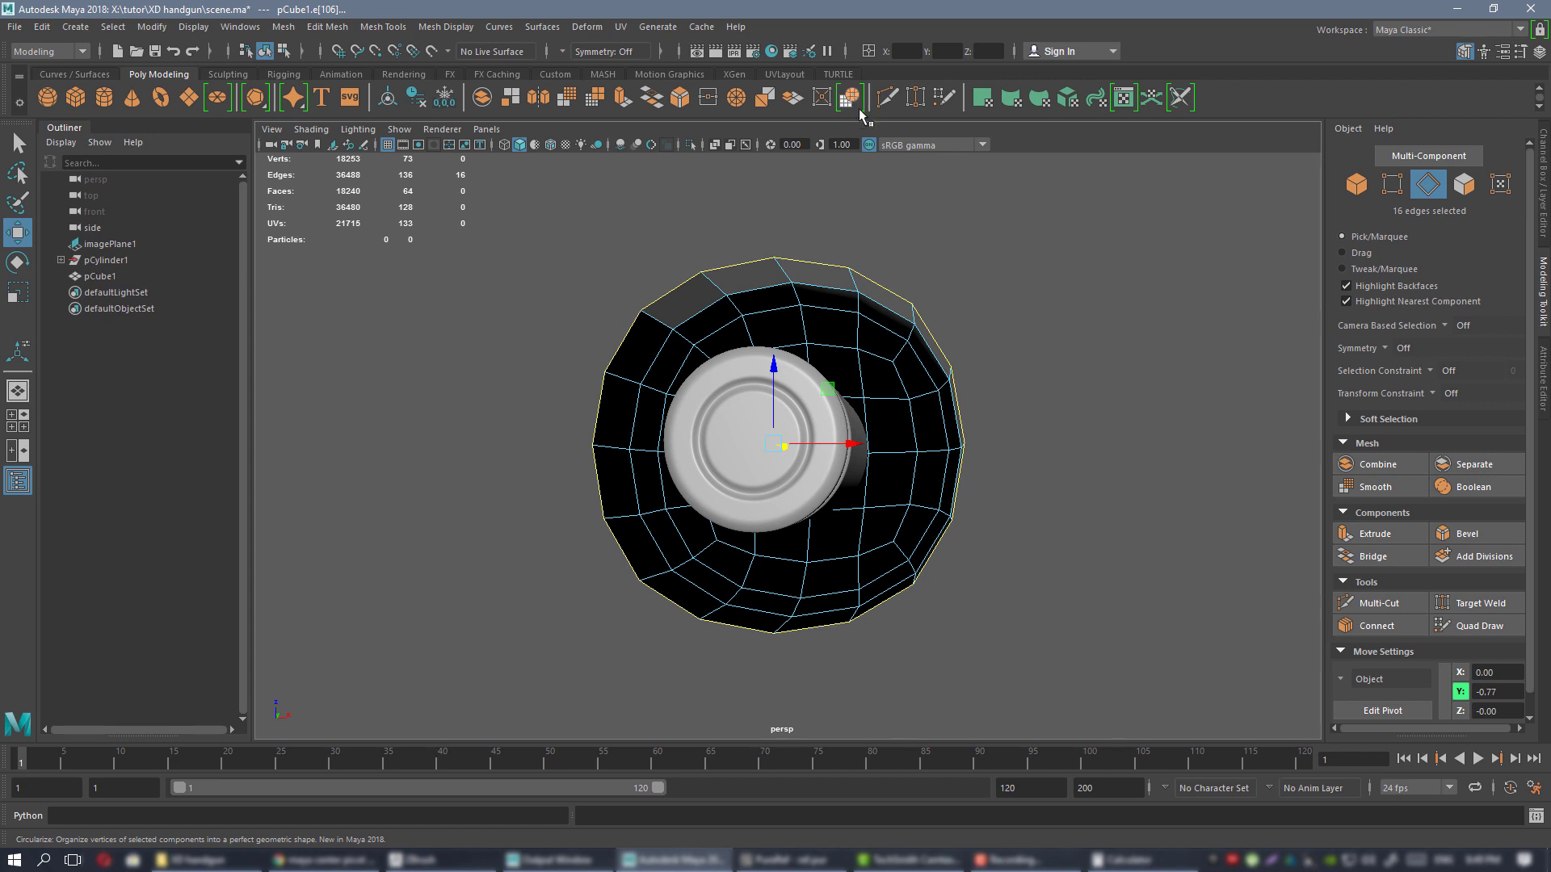
left_click_drag(867, 208, 800, 241, "alt")
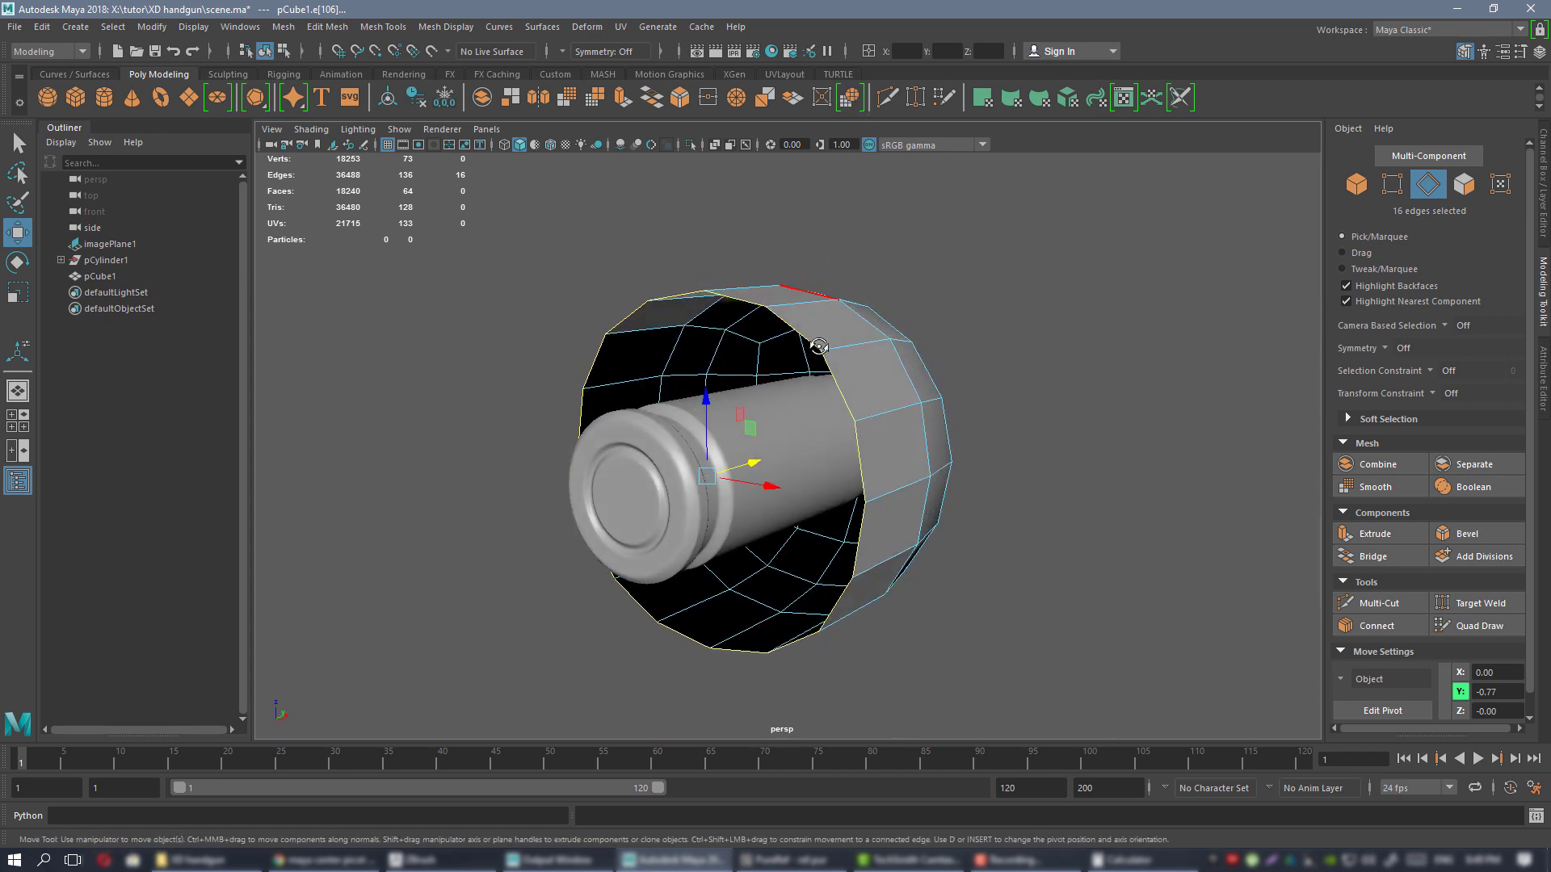
left_click_drag(817, 346, 810, 341, "alt")
left_click_drag(796, 289, 869, 334, "alt")
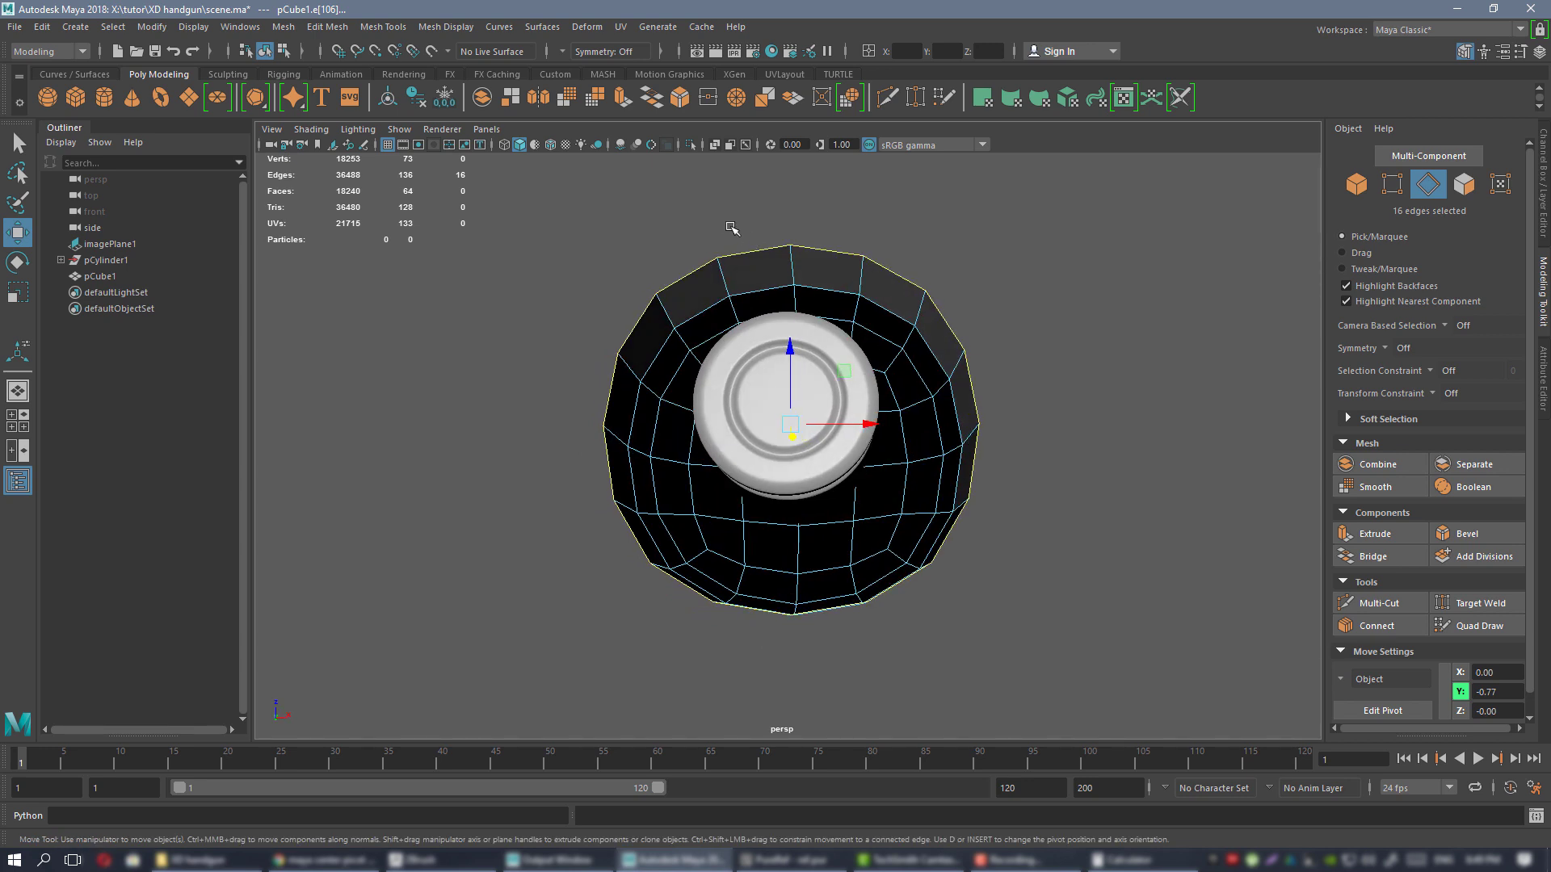
left_click(851, 97)
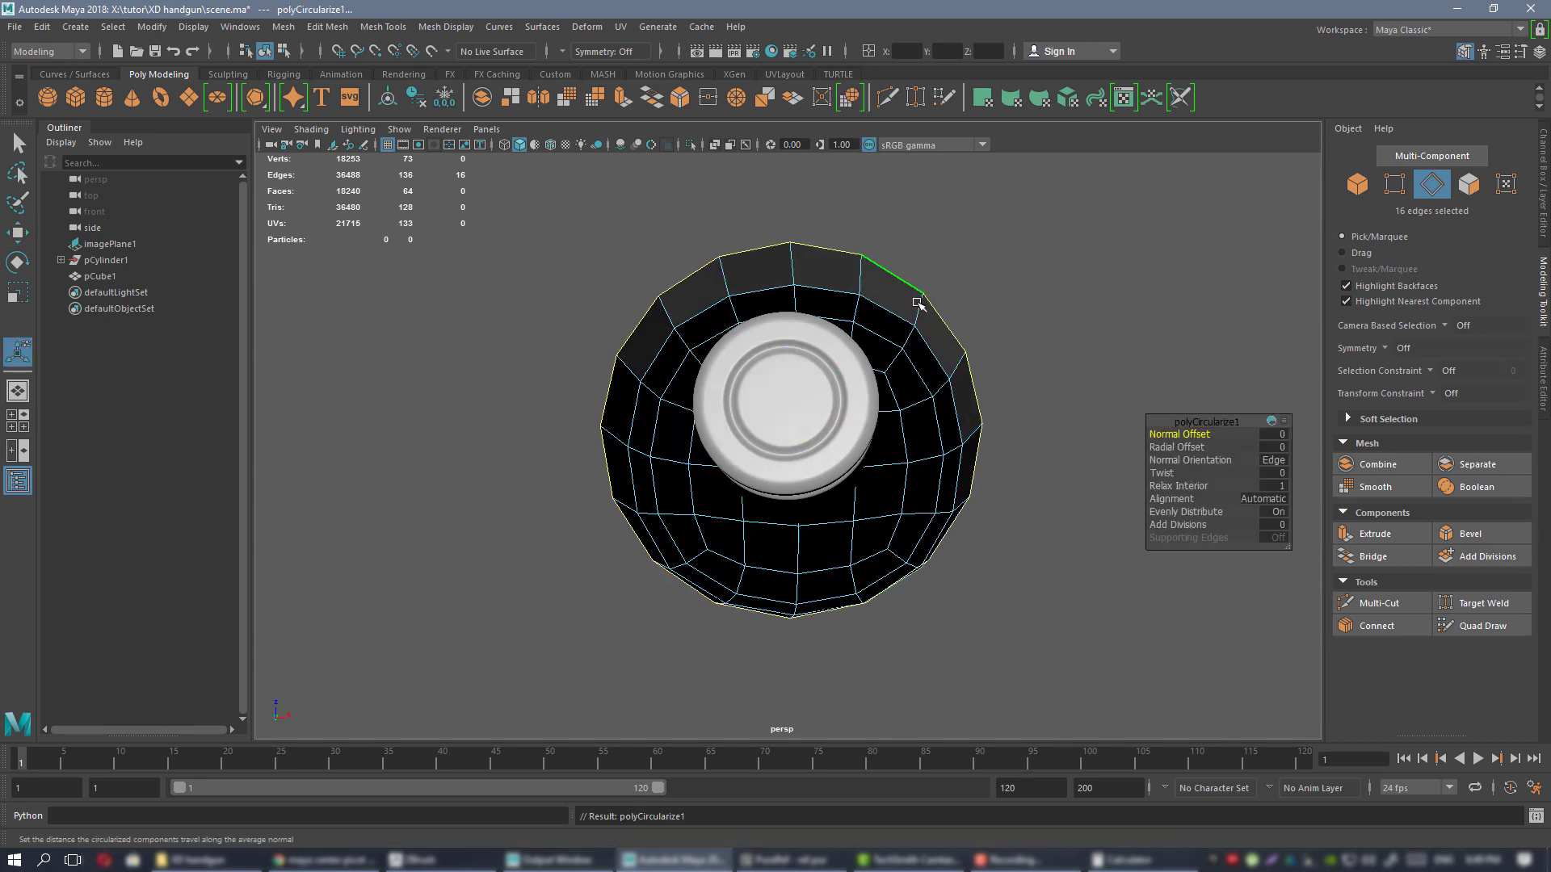
mouse_move(897, 246)
left_mouse_down("alt")
mouse_move(962, 356)
mouse_move(873, 246)
left_mouse_up("alt")
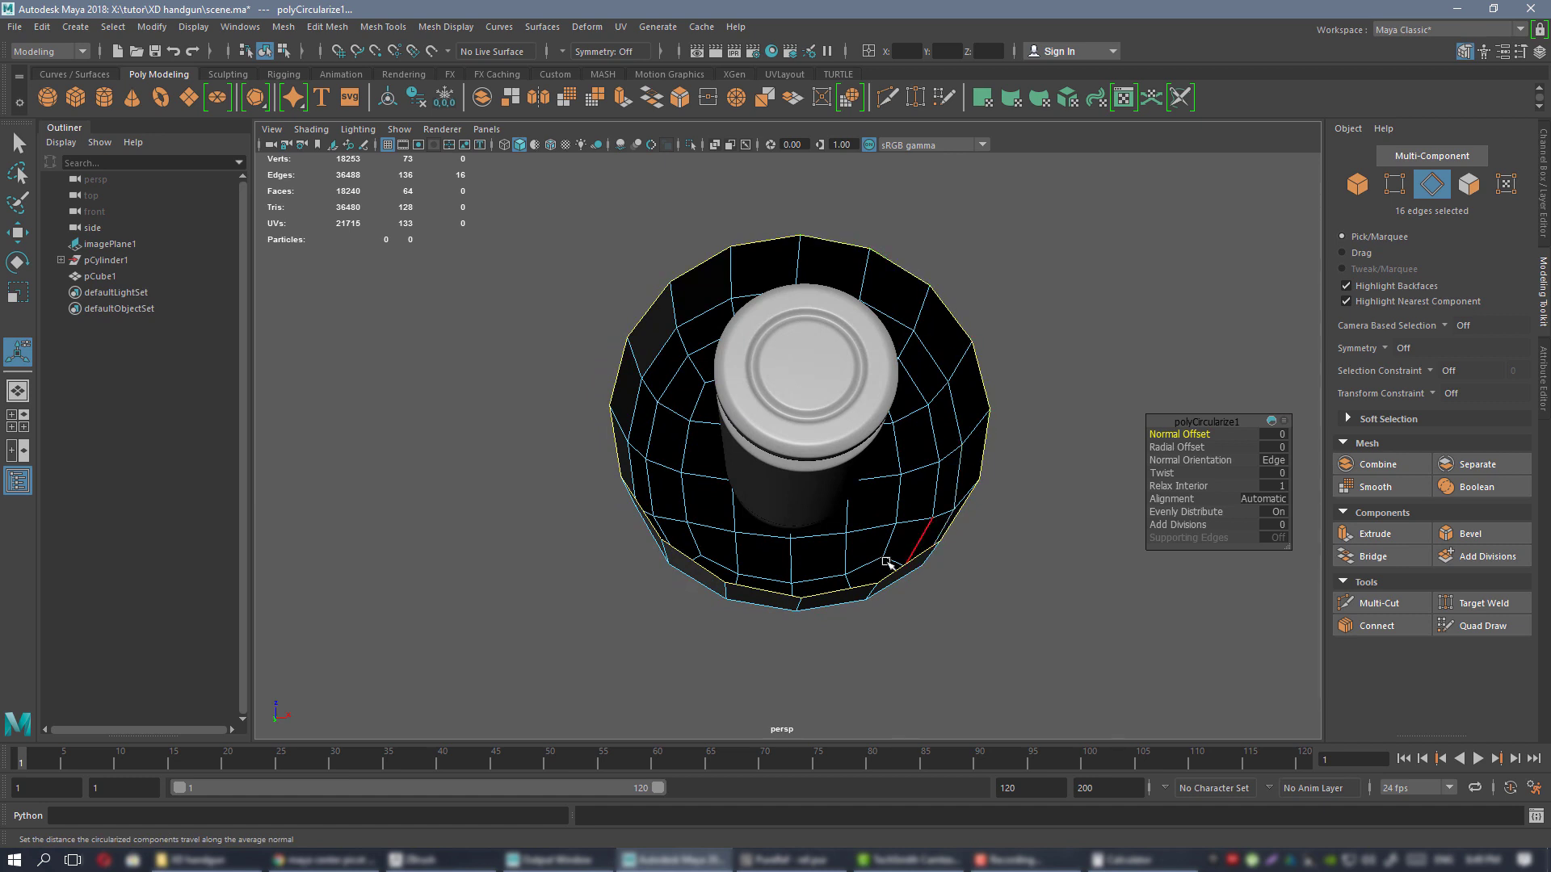
- Return the nose shell to object mode and preview it smoothed
left_click_drag(937, 284, 726, 327, "alt")
right_click_drag(727, 327, 810, 304)
left_click_drag(810, 304, 926, 312, "alt")
left_click_drag(872, 371, 888, 419, "alt")
right_click_drag(809, 295, 920, 740)
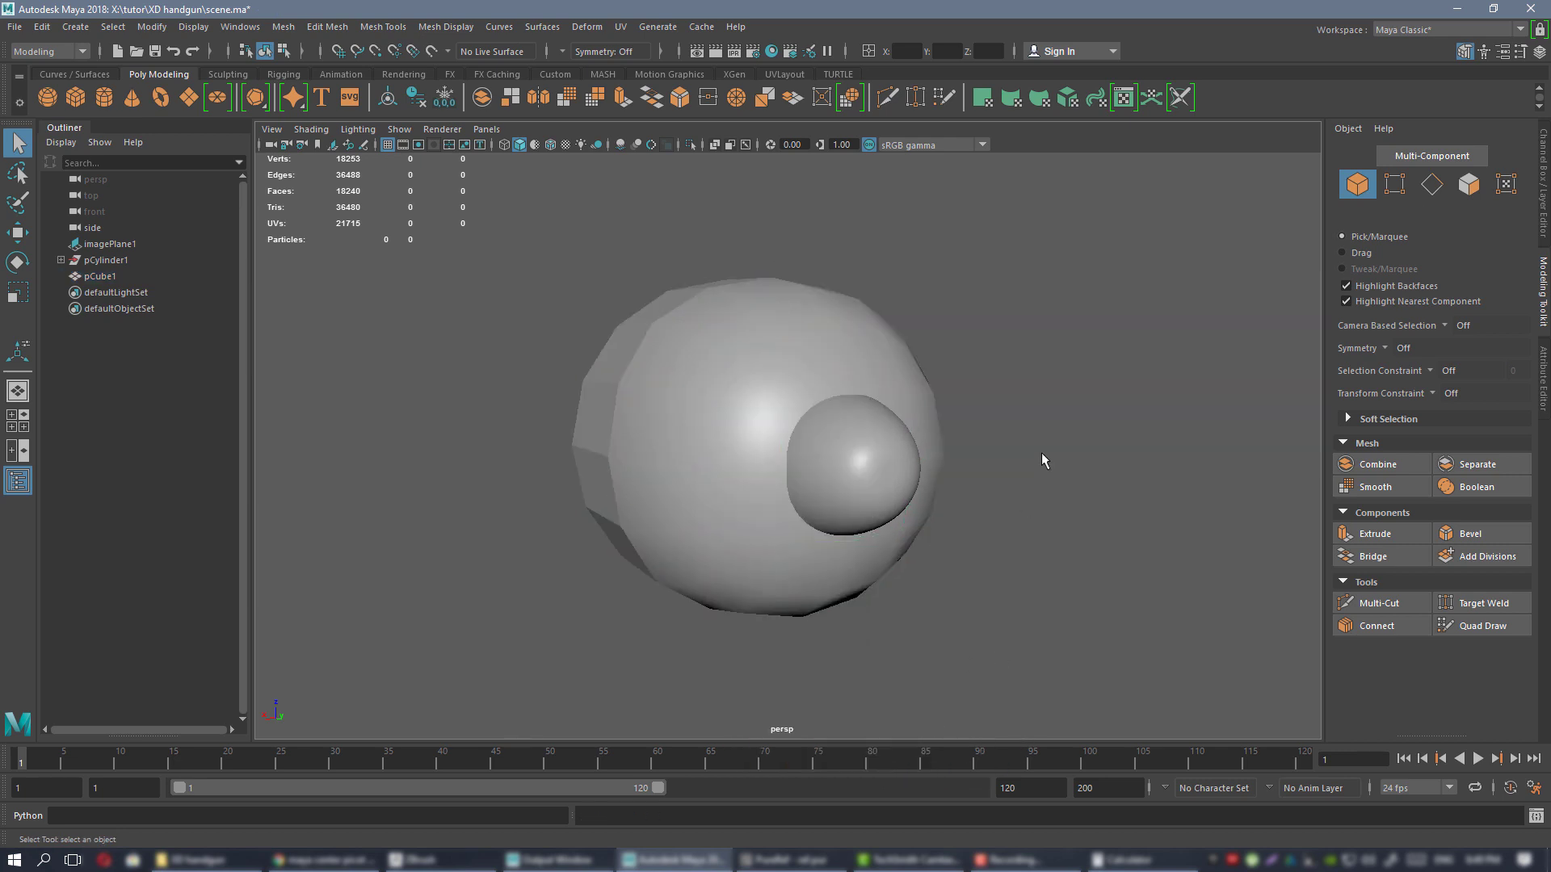
left_click(1076, 331)
left_click_drag(1076, 330, 827, 366, "alt")
left_click(721, 390)
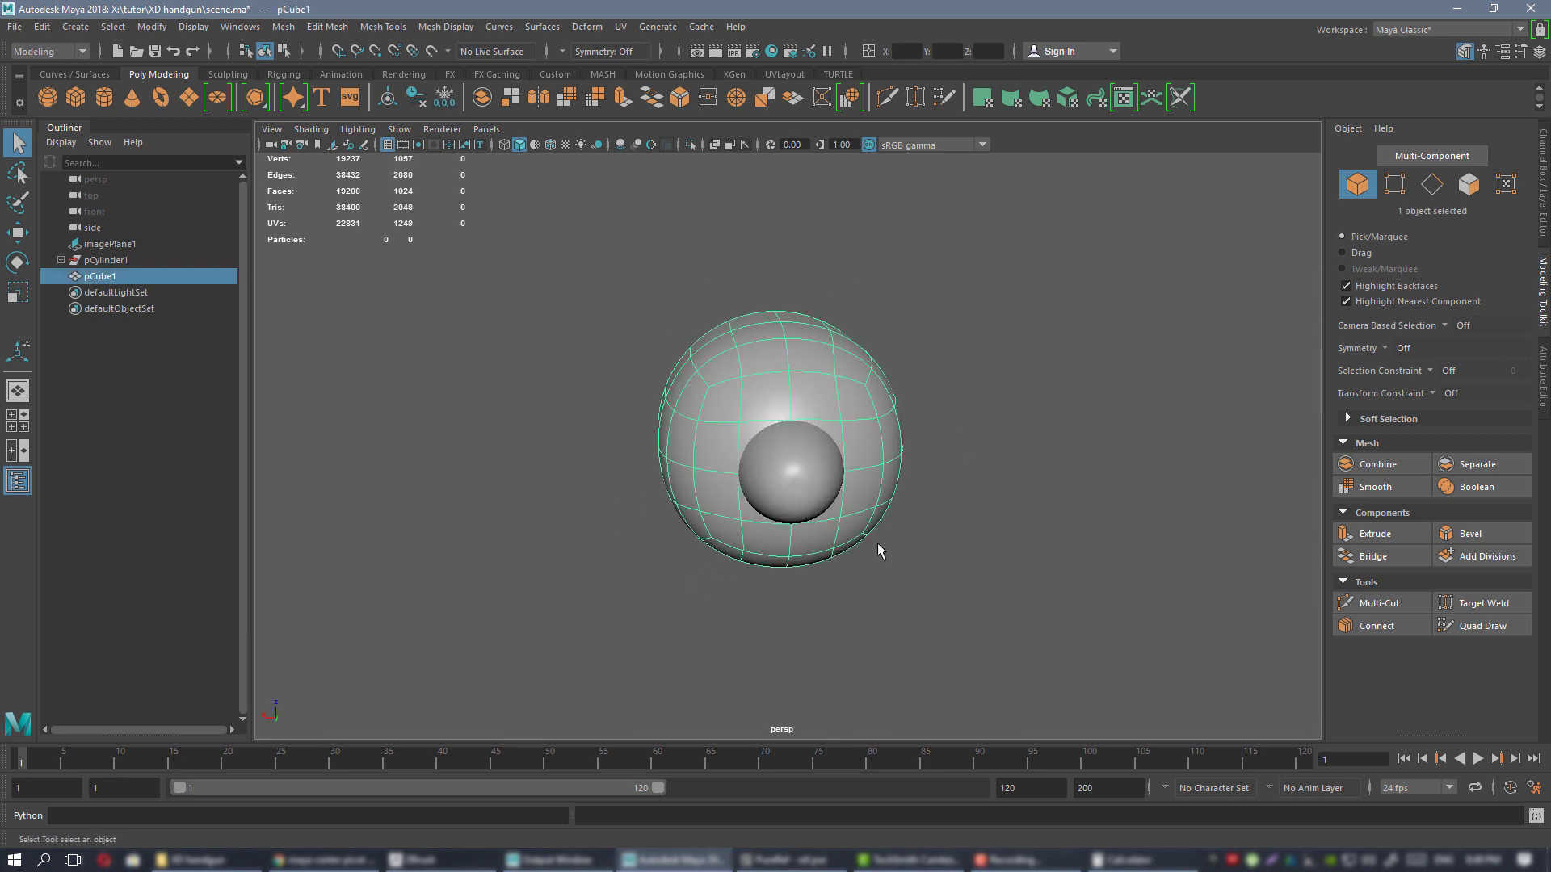
- Compare the smoothed nose shell with the existing bullet from the front and side, and delete the shell
left_click_drag(766, 529, 728, 519, "alt")
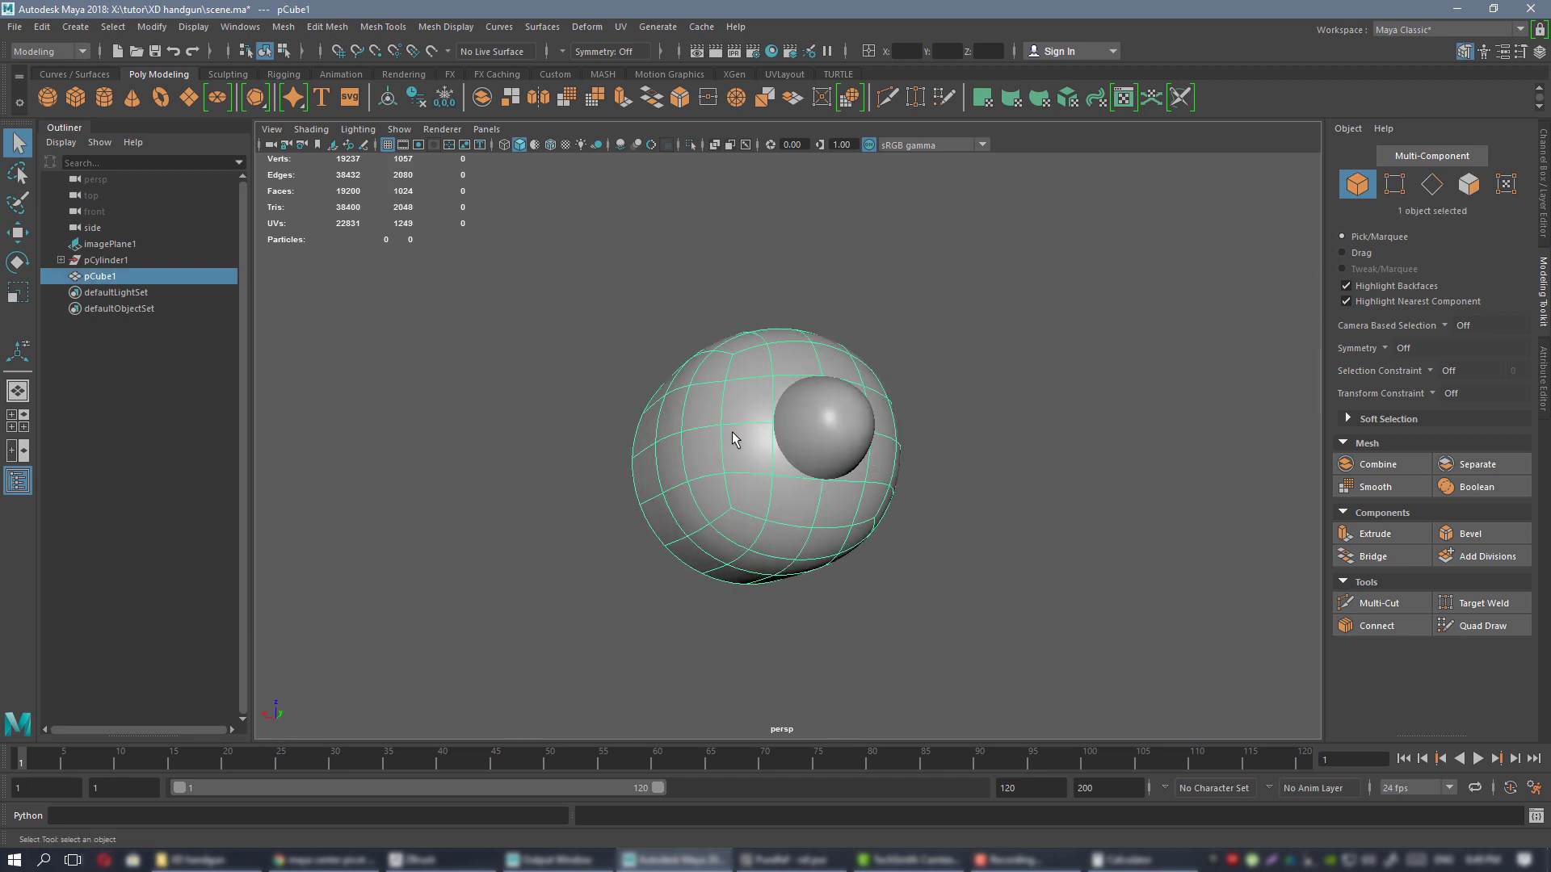
left_click_drag(733, 439, 741, 356, "alt")
left_click_drag(862, 515, 803, 453, "alt")
left_click_drag(800, 372, 919, 388, "alt")
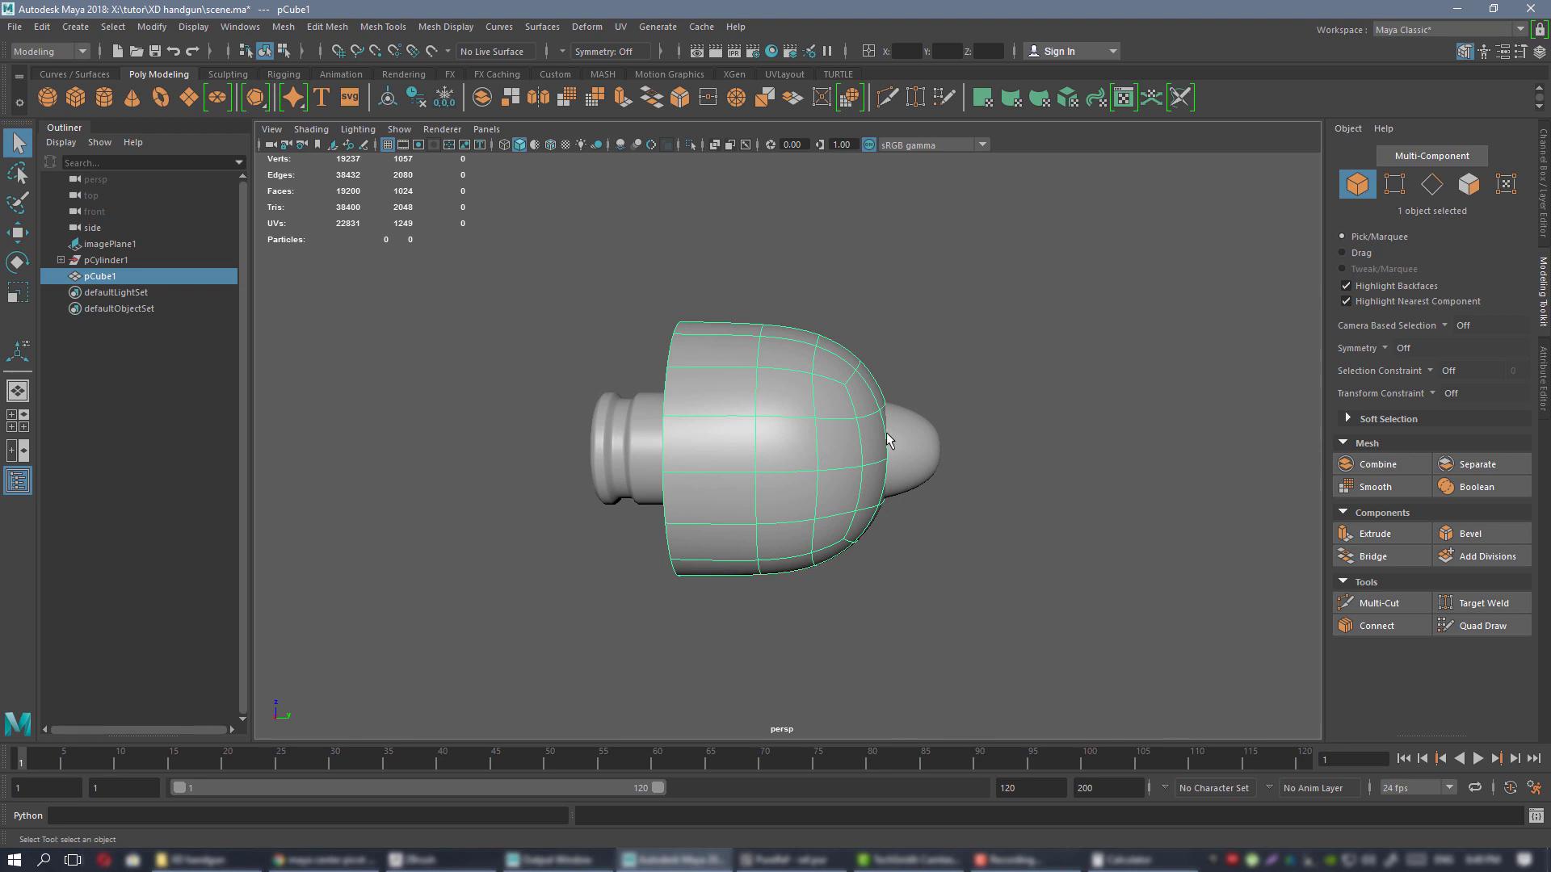
left_click_drag(887, 440, 853, 424, "alt")
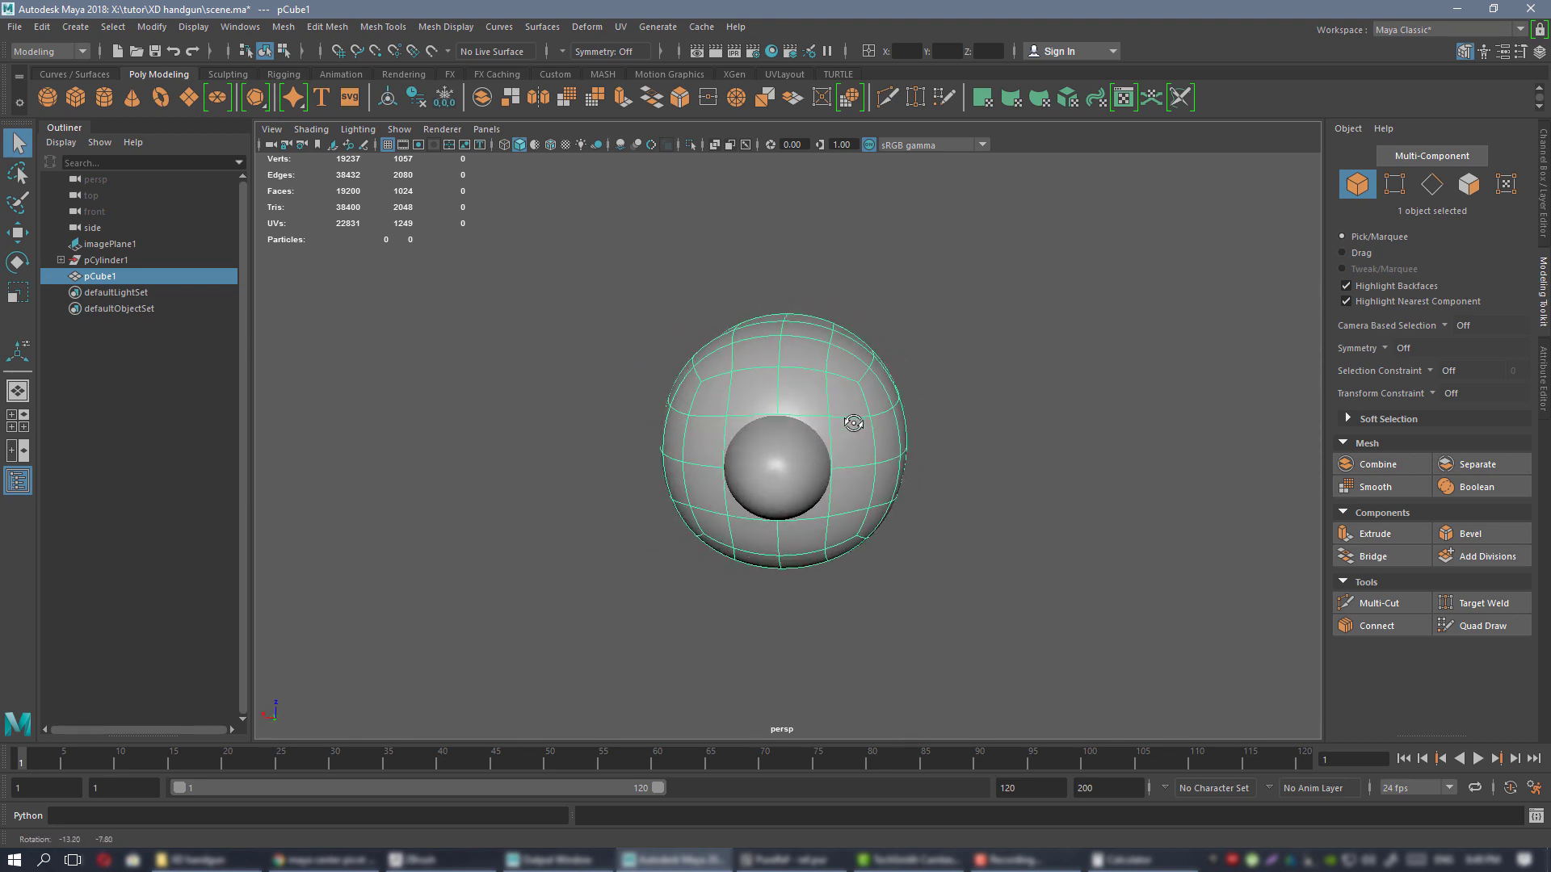
scroll(1002, 618, "up", 10)
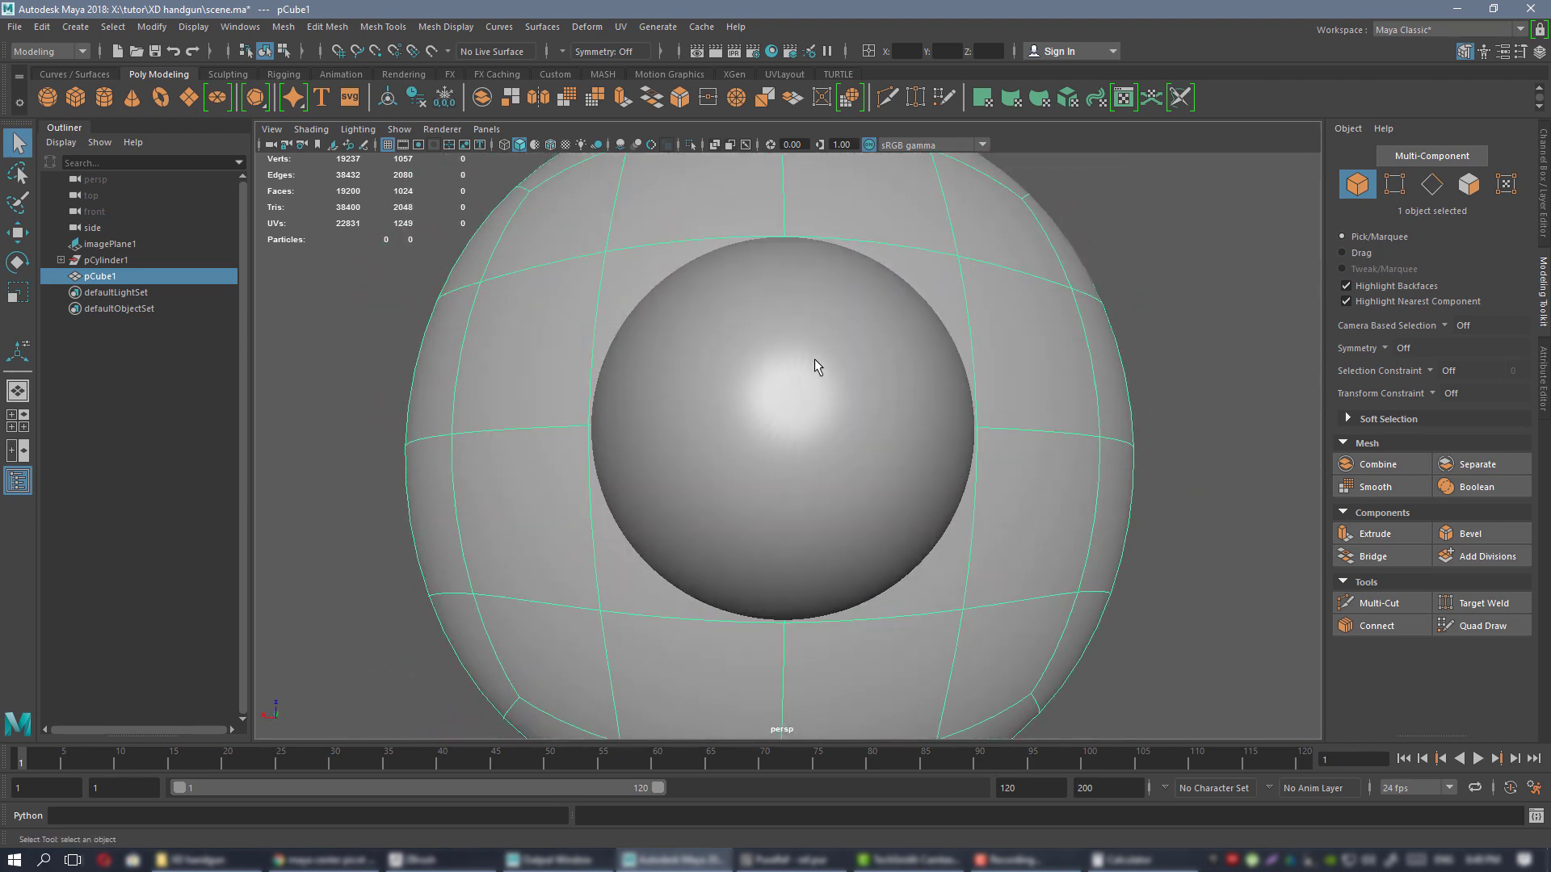
left_click_drag(861, 419, 821, 407, "alt")
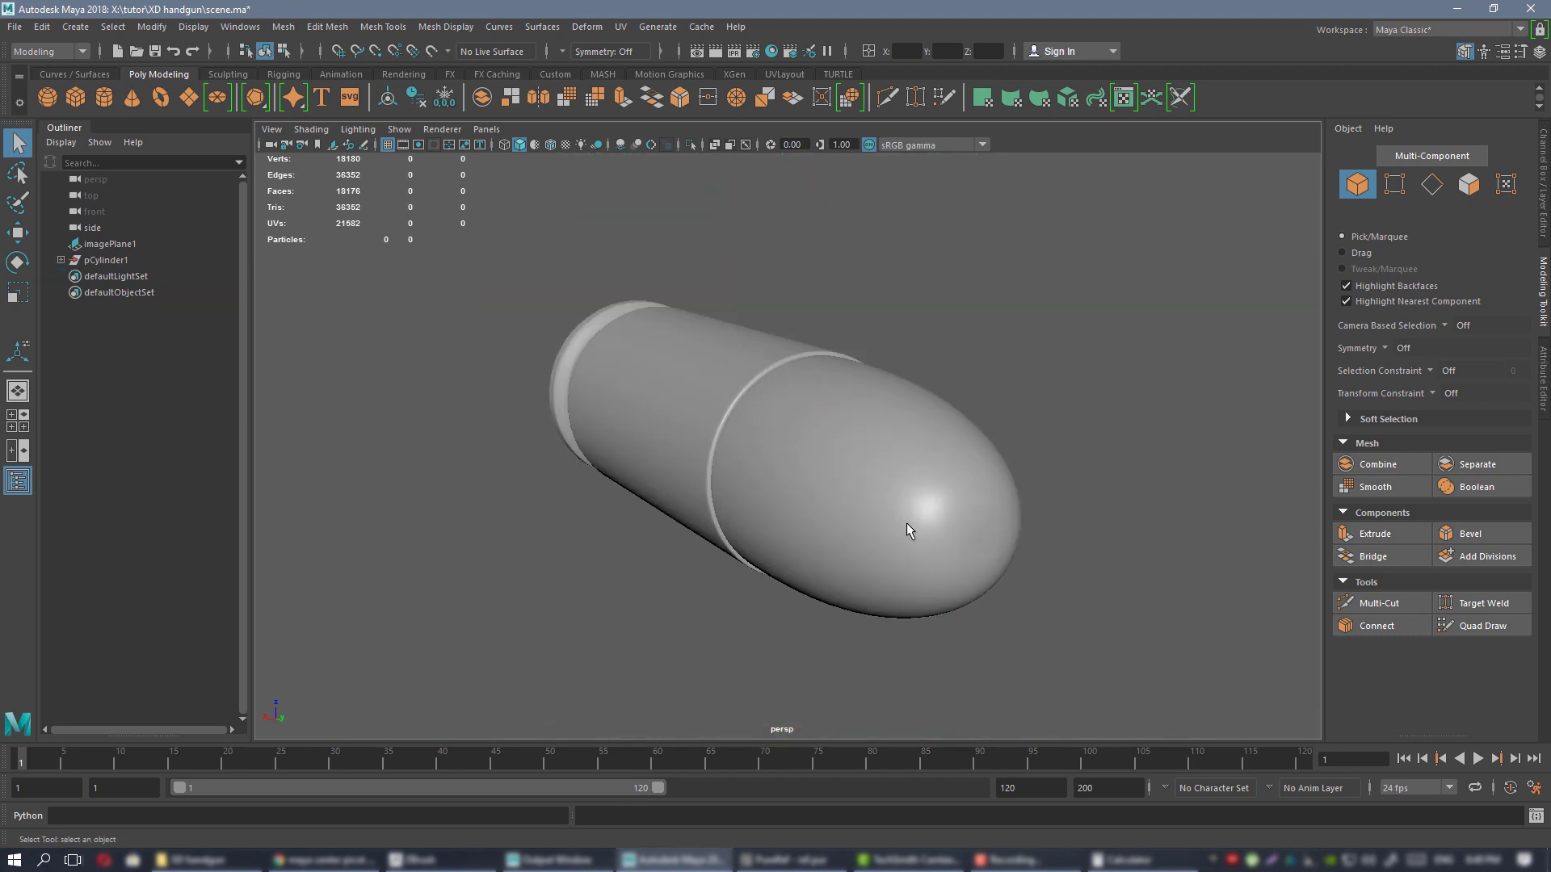
- Scale the existing bullet down to 0.90 in X and Z, keeping its length, so it sits inside the case mouth
left_click(903, 513)
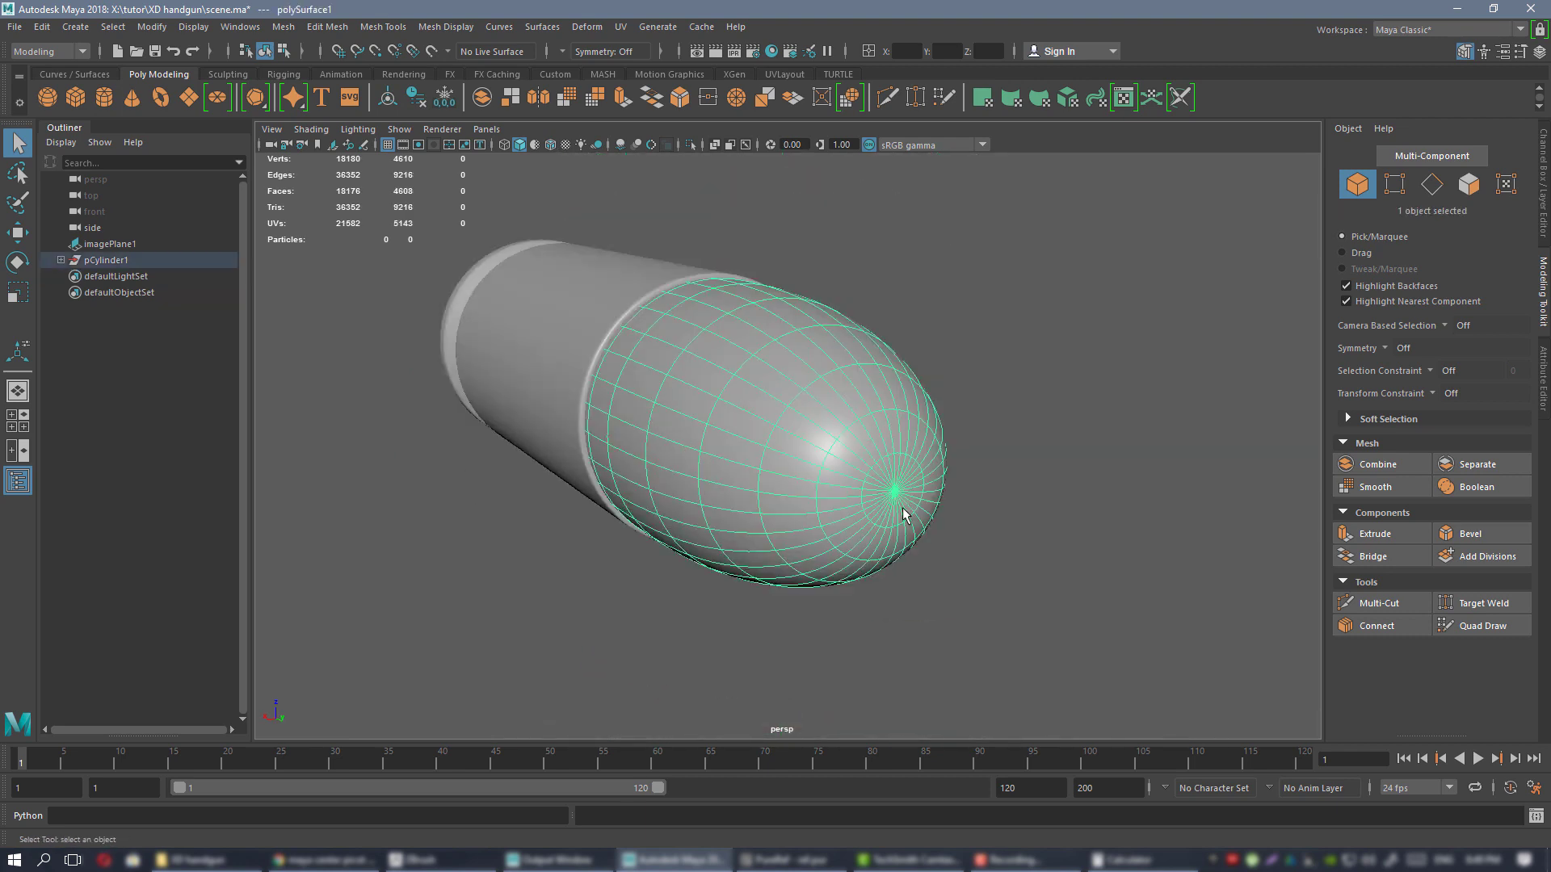
left_click_drag(903, 513, 898, 434, "alt")
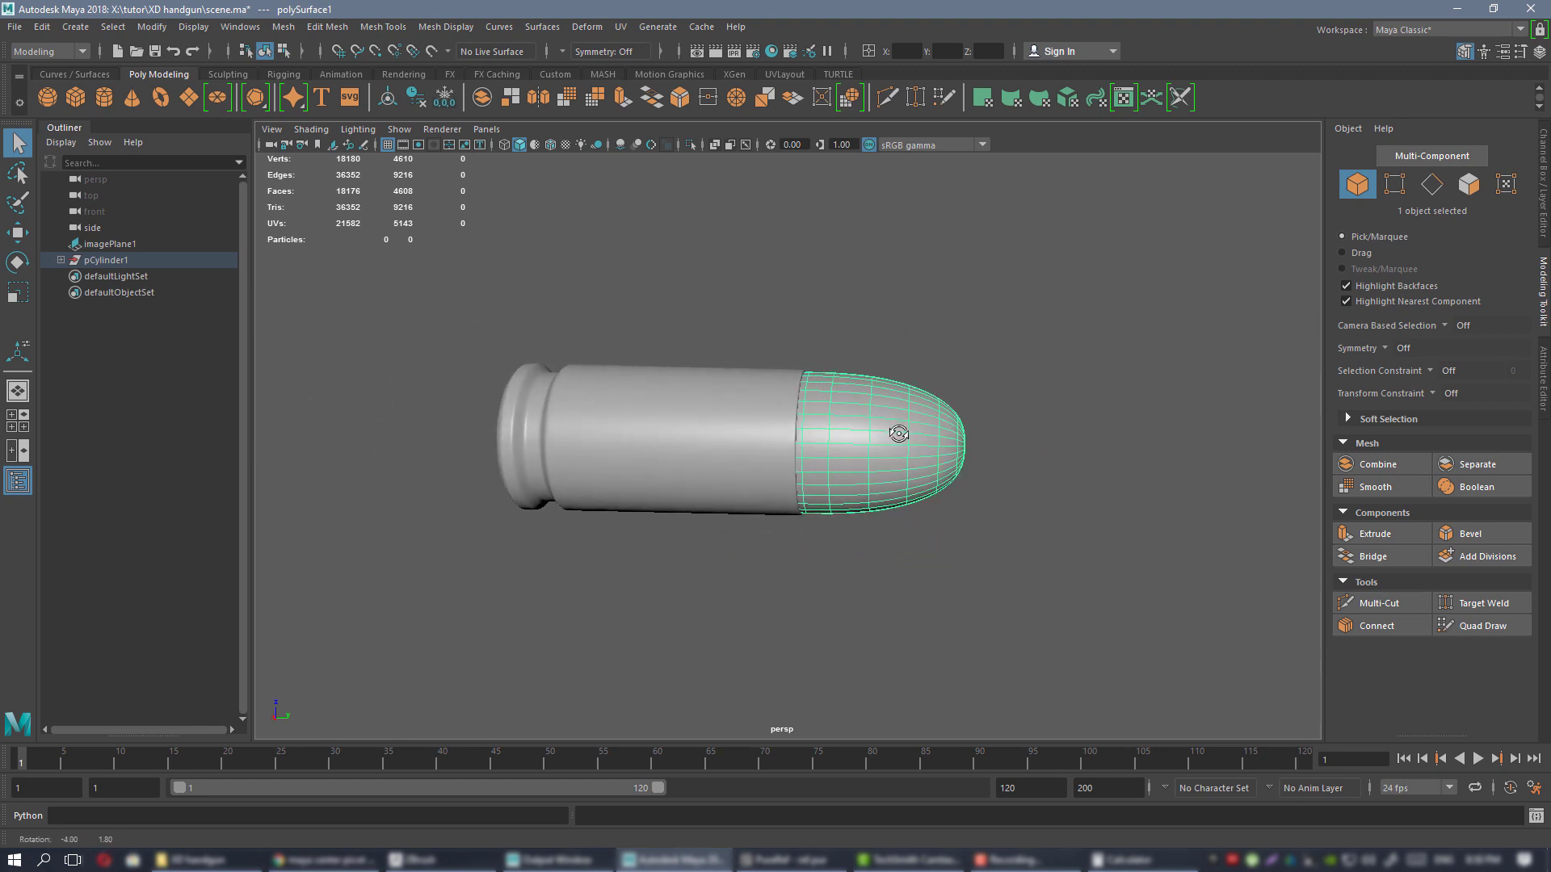
right_click_drag(898, 434, 748, 429, "alt")
left_click(834, 370)
left_click_drag(748, 429, 646, 477, "alt")
right_click_drag(929, 525, 1049, 557, "alt")
left_click_drag(807, 477, 913, 438, "alt")
right_click_drag(914, 438, 1212, 614, "alt")
left_click(912, 389)
key("r")
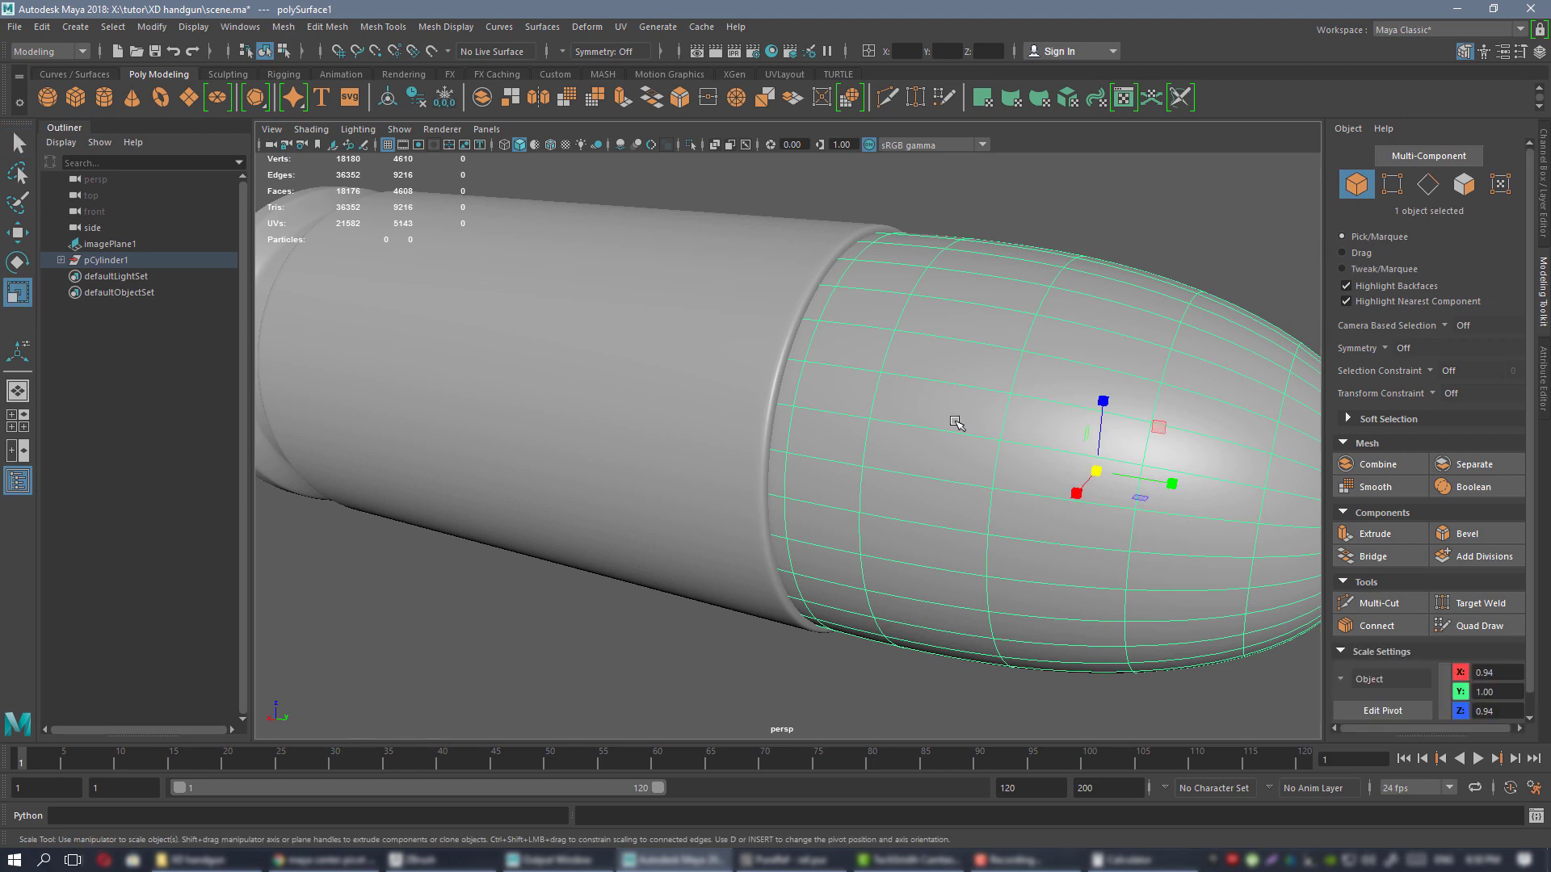
right_click_drag(955, 421, 827, 405, "alt")
left_click_drag(827, 405, 1086, 485, "alt")
left_click(994, 443)
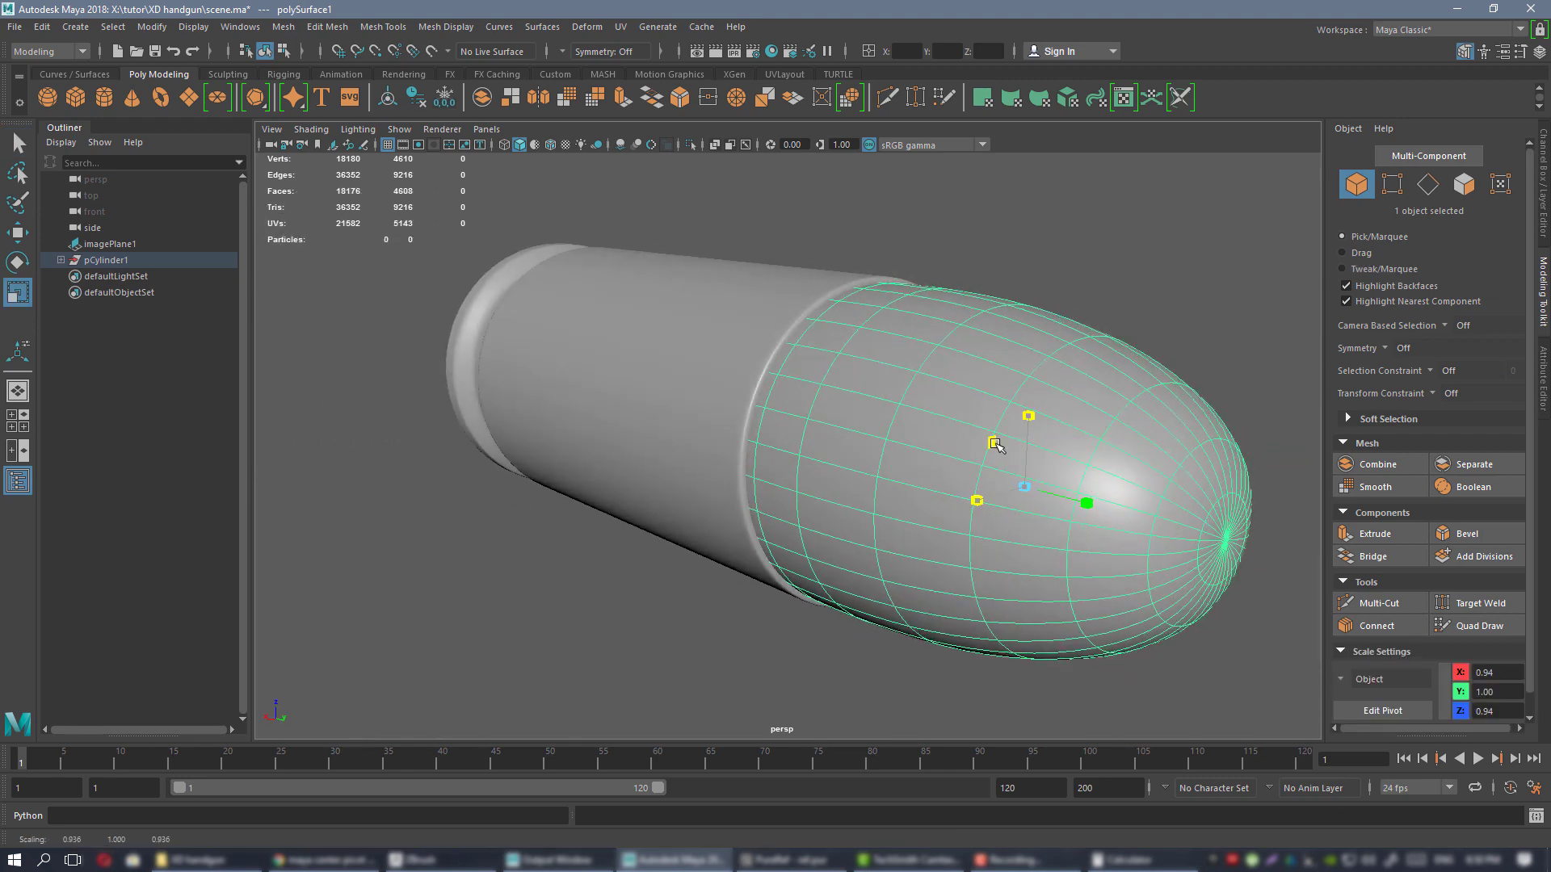
left_click_drag(996, 445, 996, 444)
left_click_drag(805, 326, 831, 405, "alt")
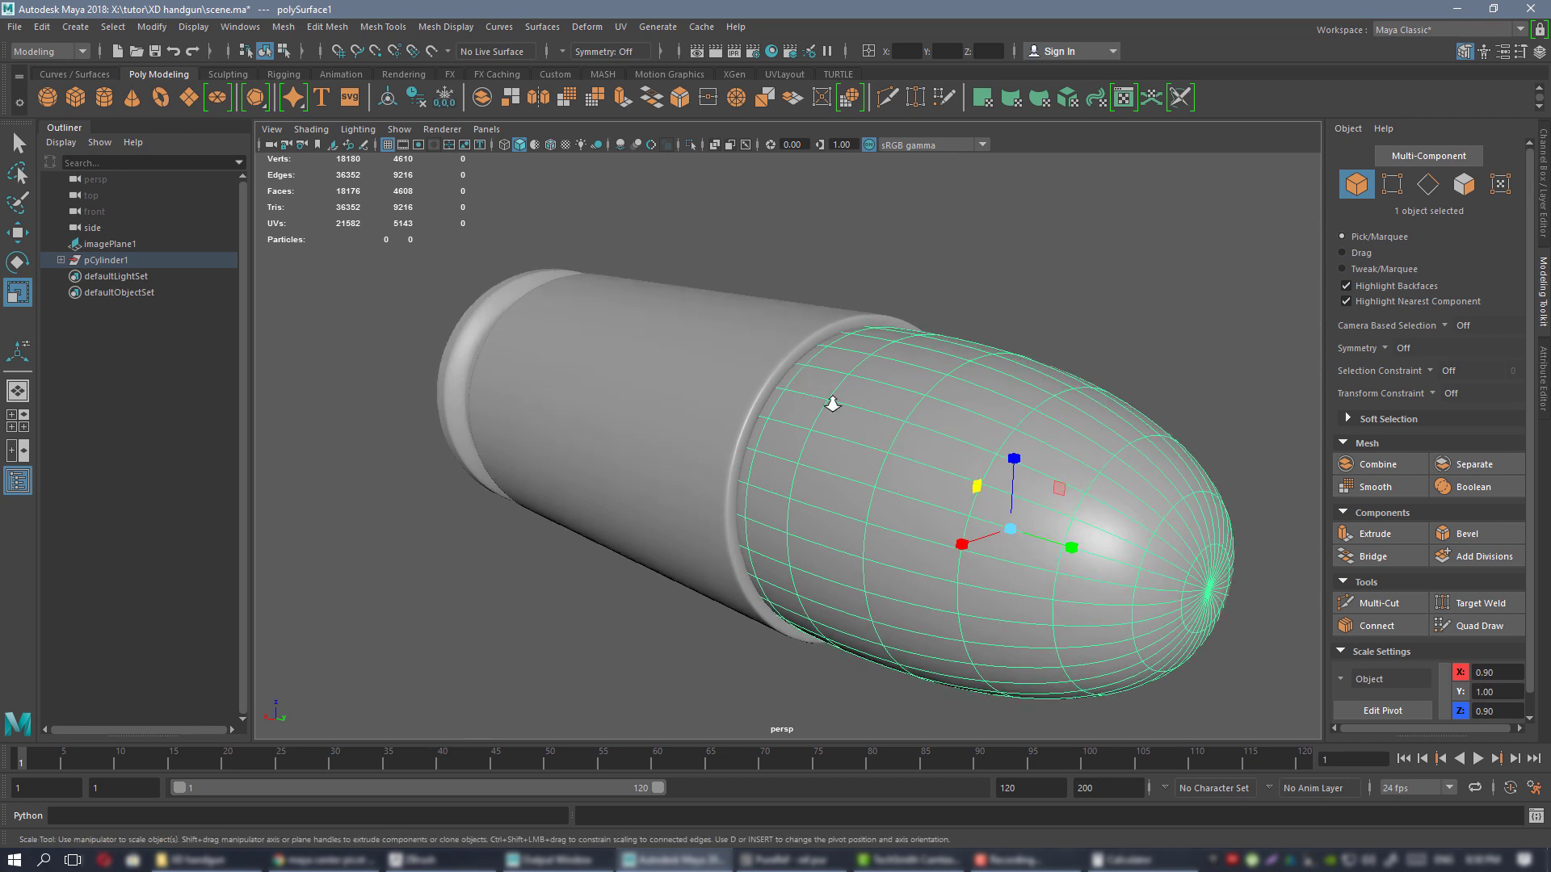
- Check the bullet's fit at the case mouth and the side profile of the whole cartridge
scroll(781, 390, "up", 4)
scroll(817, 360, "down", 4)
left_click(1038, 339)
left_click_drag(1032, 437, 869, 401, "alt")
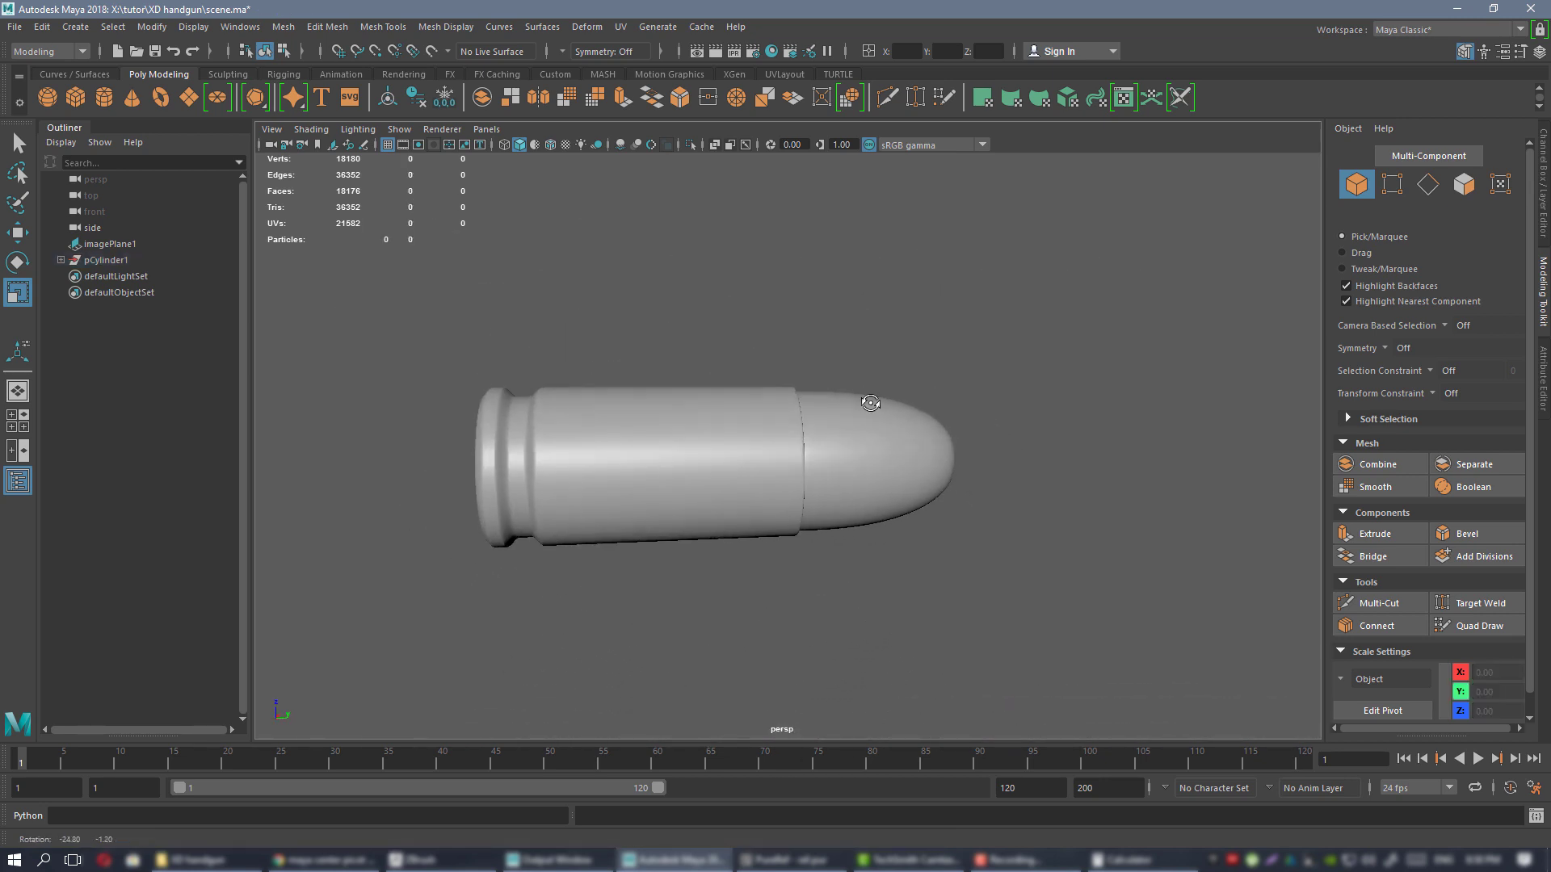
key("ctrl+1")
right_click_drag(928, 478, 782, 391, "alt")
key("ctrl+1")
right_click_drag(945, 512, 807, 412, "alt")
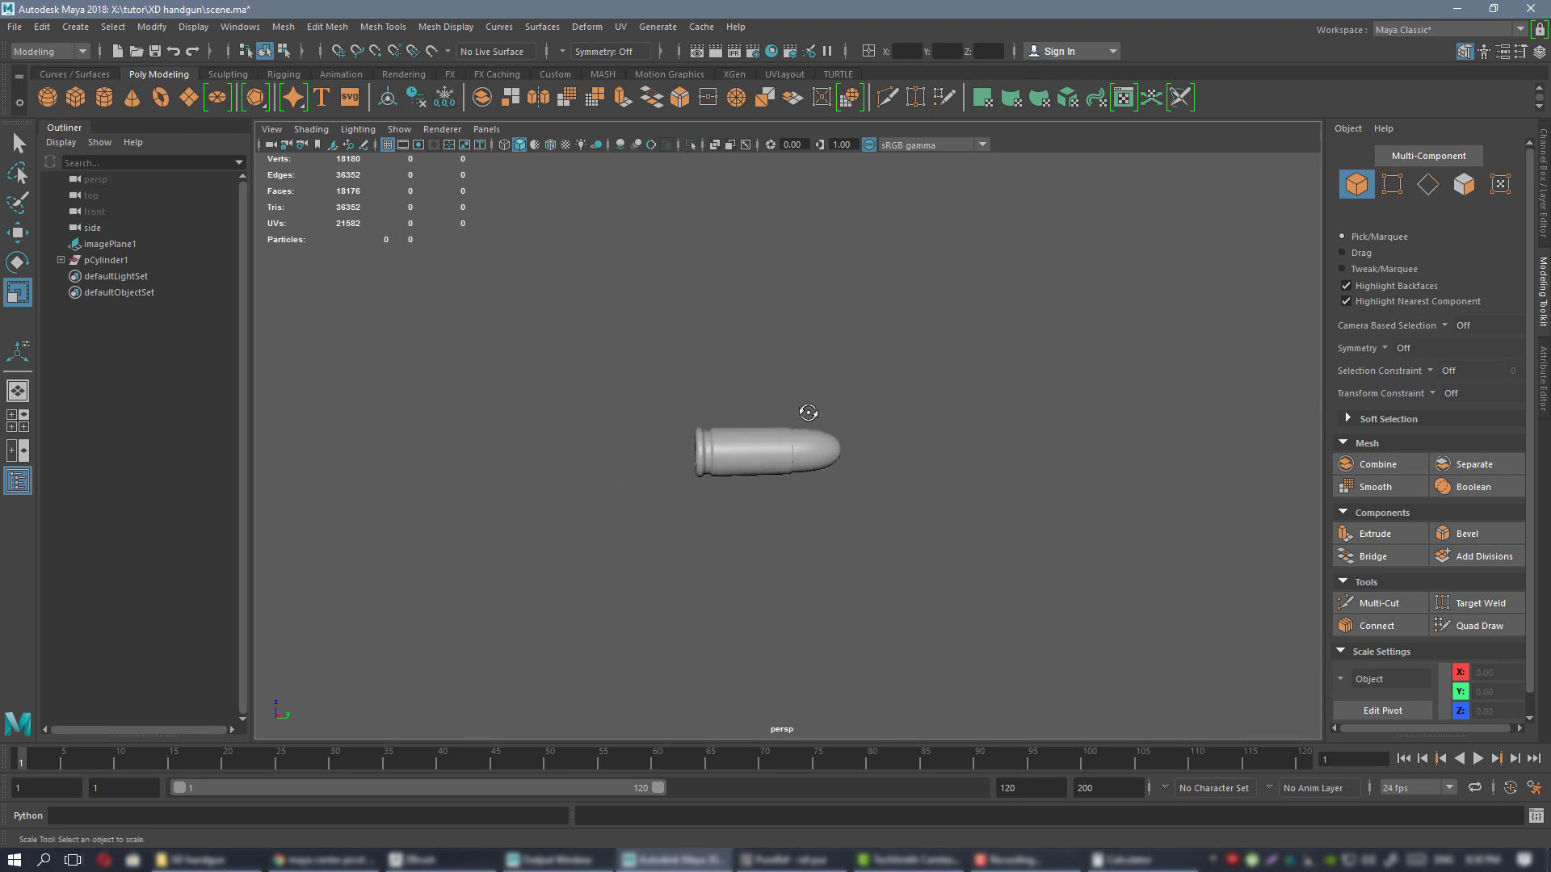
left_click_drag(806, 412, 788, 436, "alt")
- Select the case and the bullet together and combine them into one mesh
left_click(788, 436)
key("f")
right_click_drag(703, 316, 823, 401, "alt")
left_click_drag(807, 373, 800, 368, "alt")
left_click(835, 405, "shift")
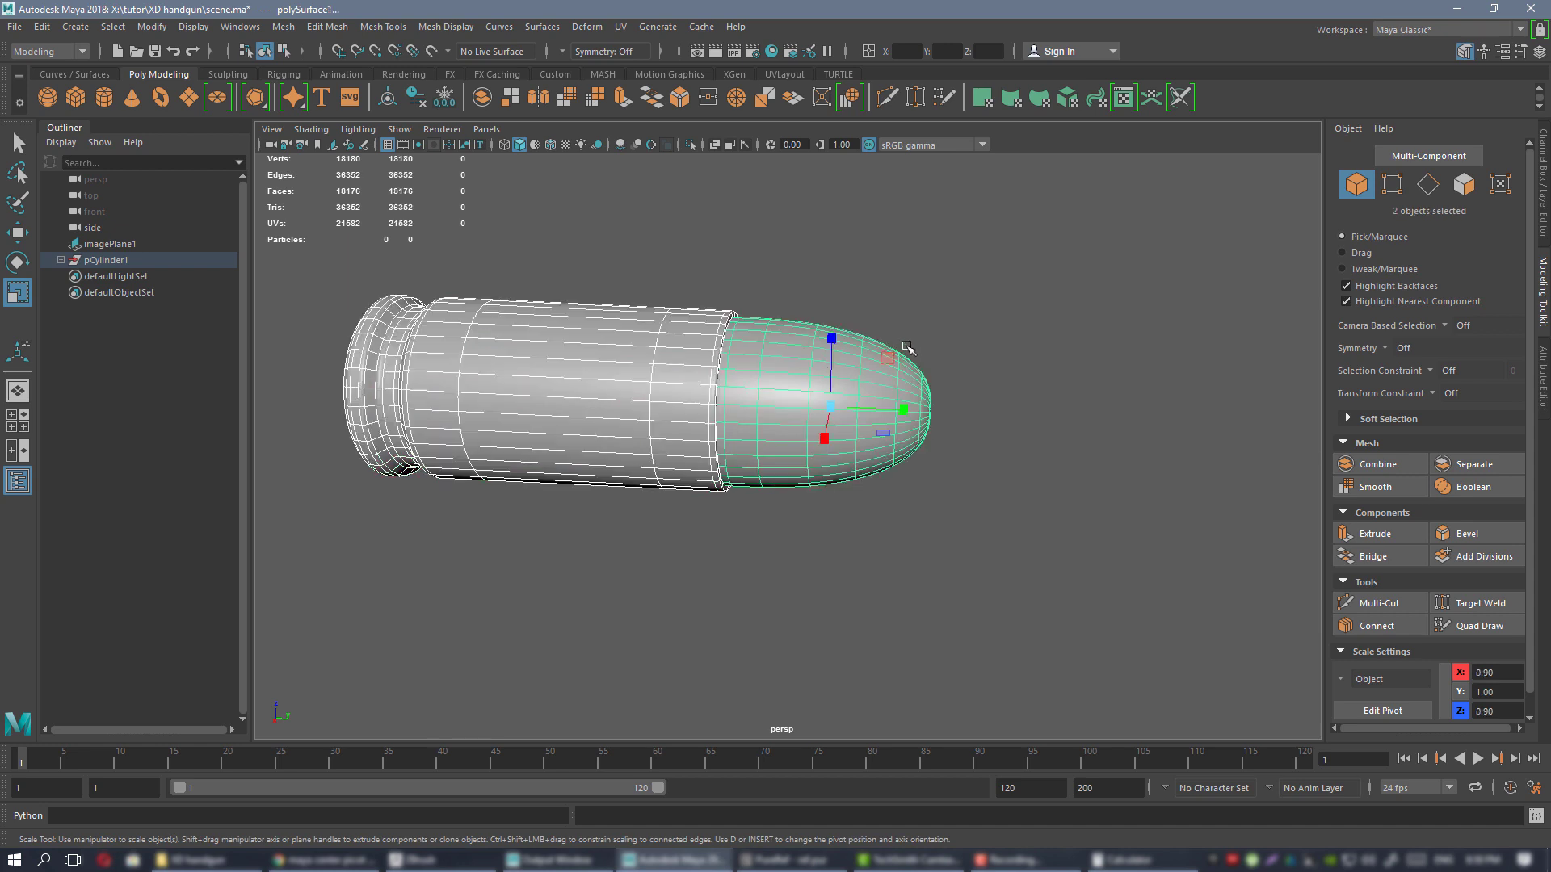
left_click(555, 74)
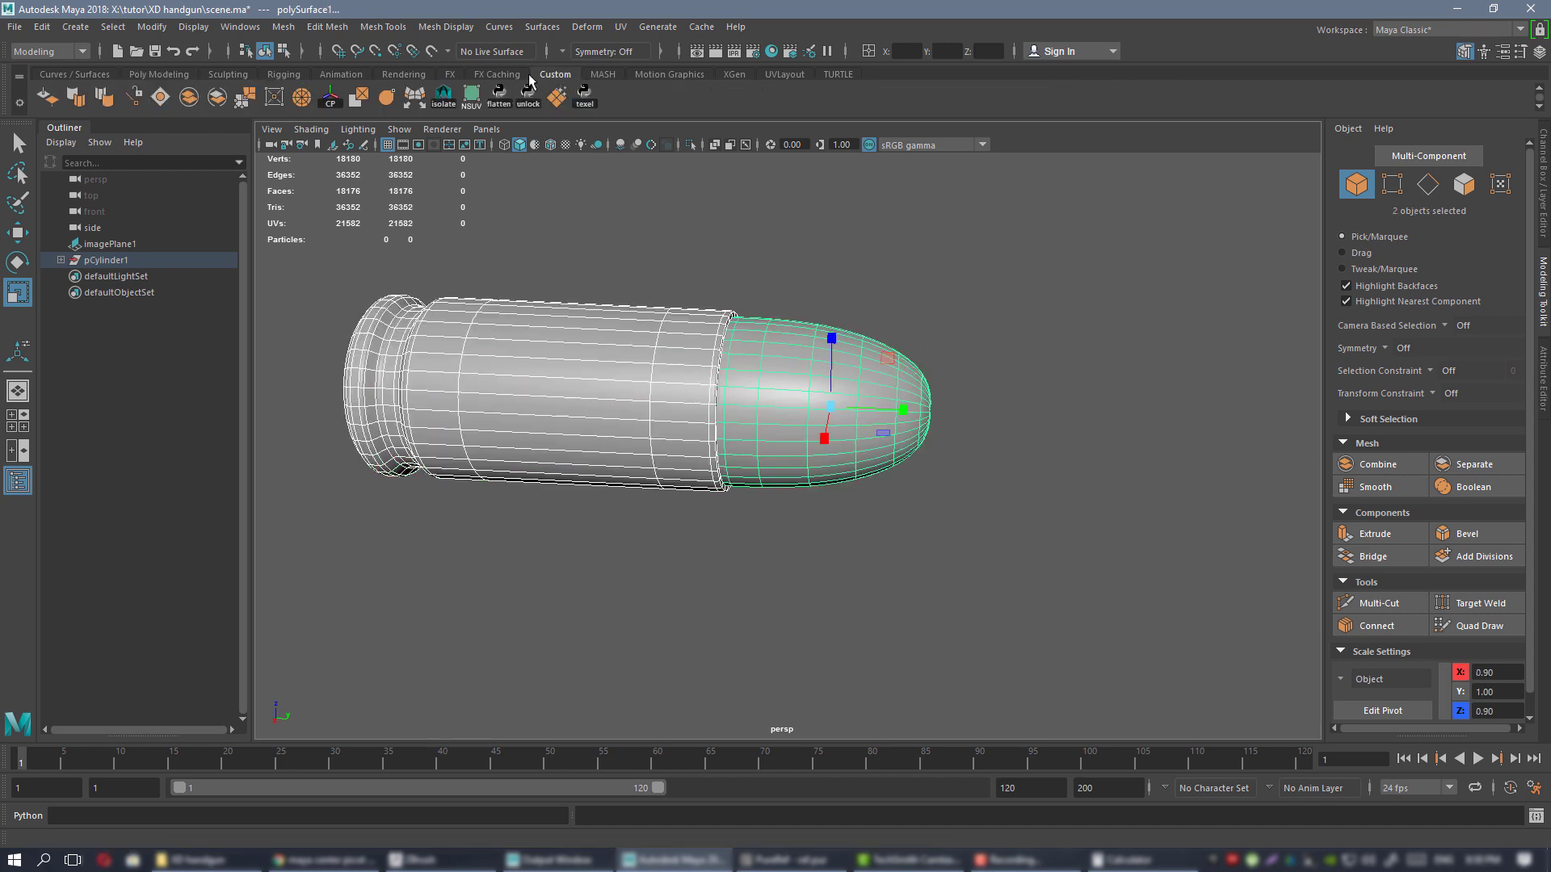
left_click_drag(693, 337, 716, 340, "alt")
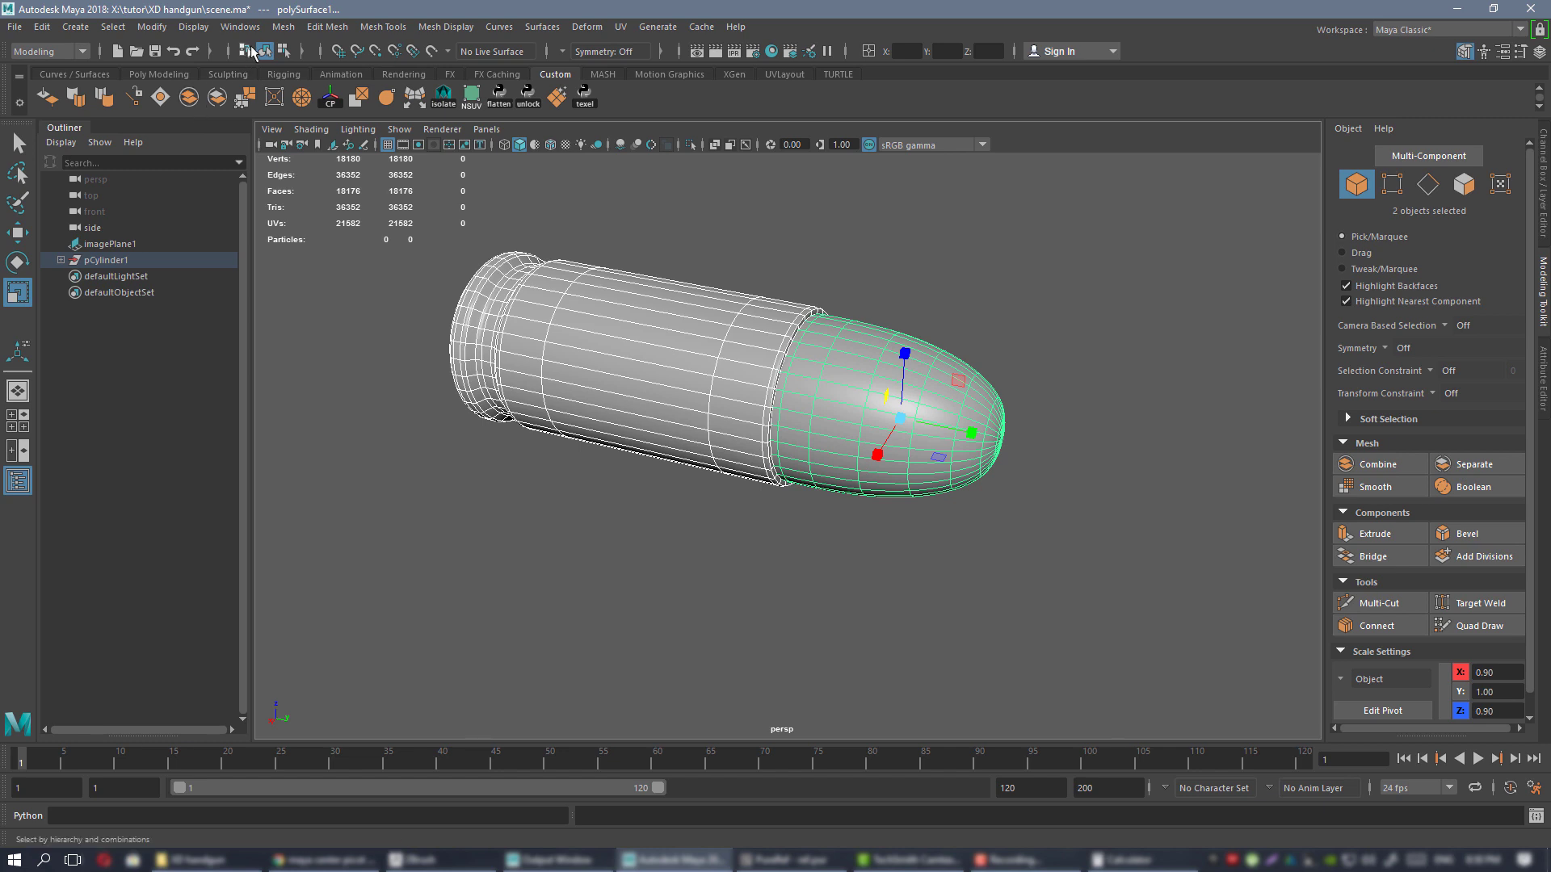
left_click(283, 28)
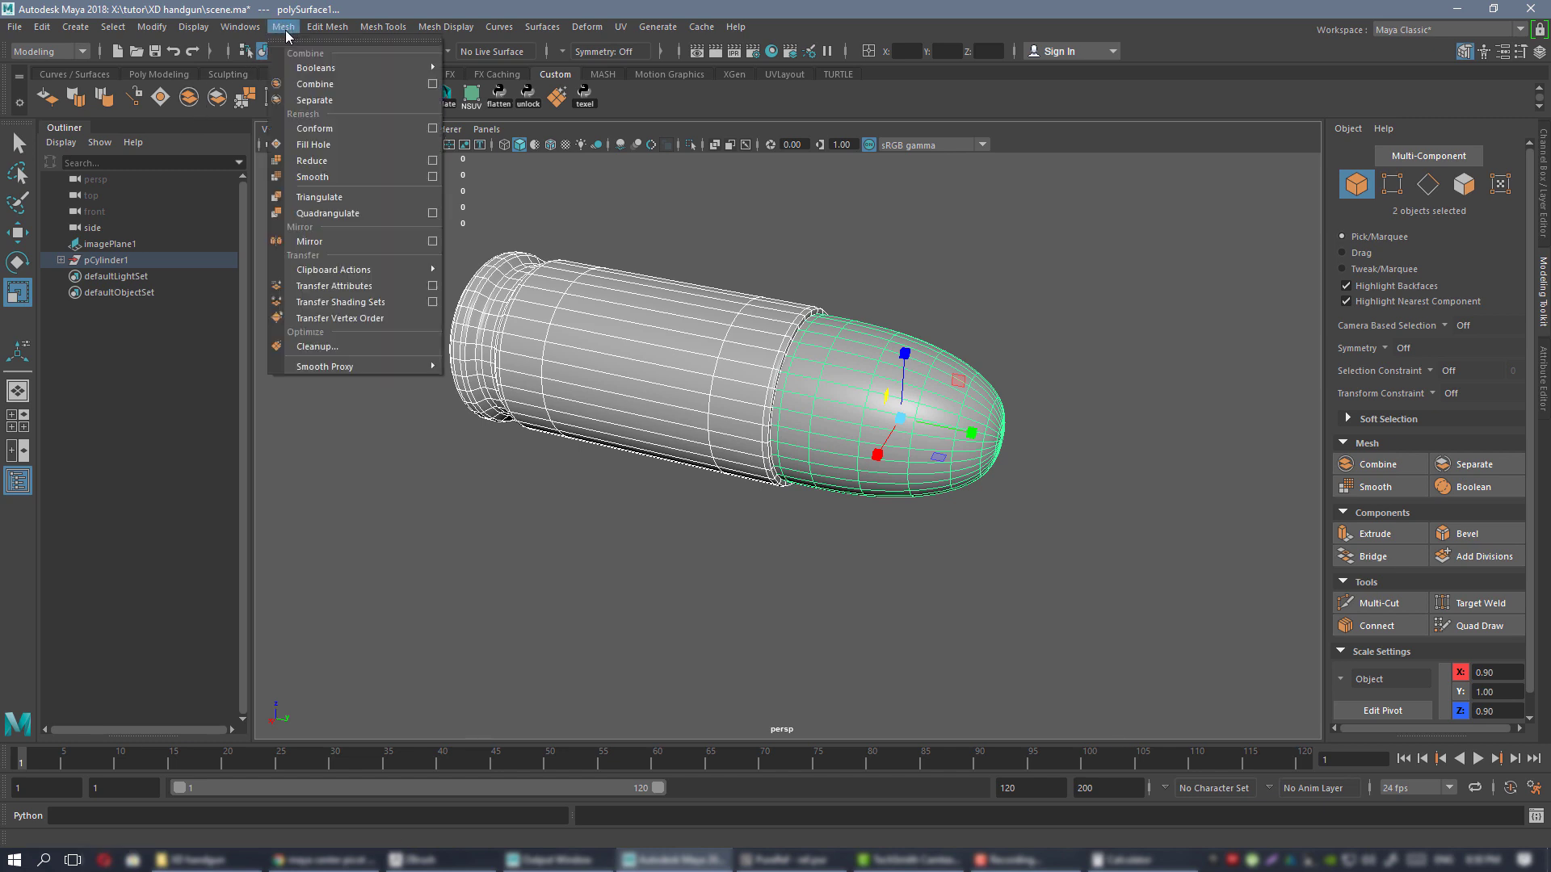
left_click(890, 264)
left_click(668, 368)
left_click(856, 370, "shift")
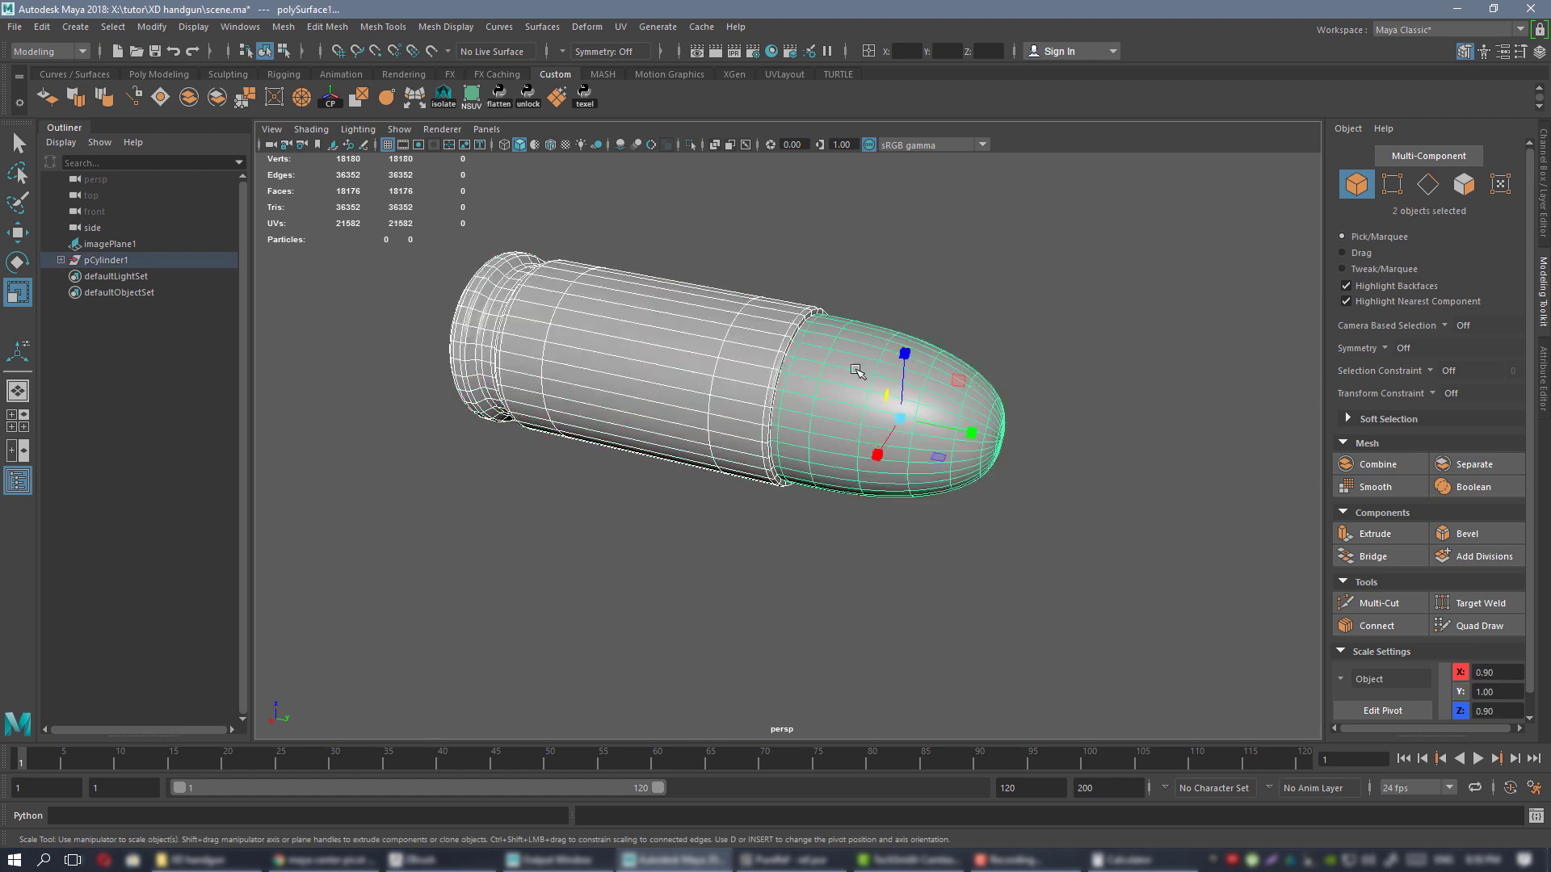
left_click(189, 98)
- Examine the combined cartridge and look through its channel values and construction history
mouse_move(833, 331)
left_mouse_down("alt")
mouse_move(861, 337)
mouse_move(835, 316)
left_mouse_up("alt")
left_click_drag(760, 264, 585, 267, "alt")
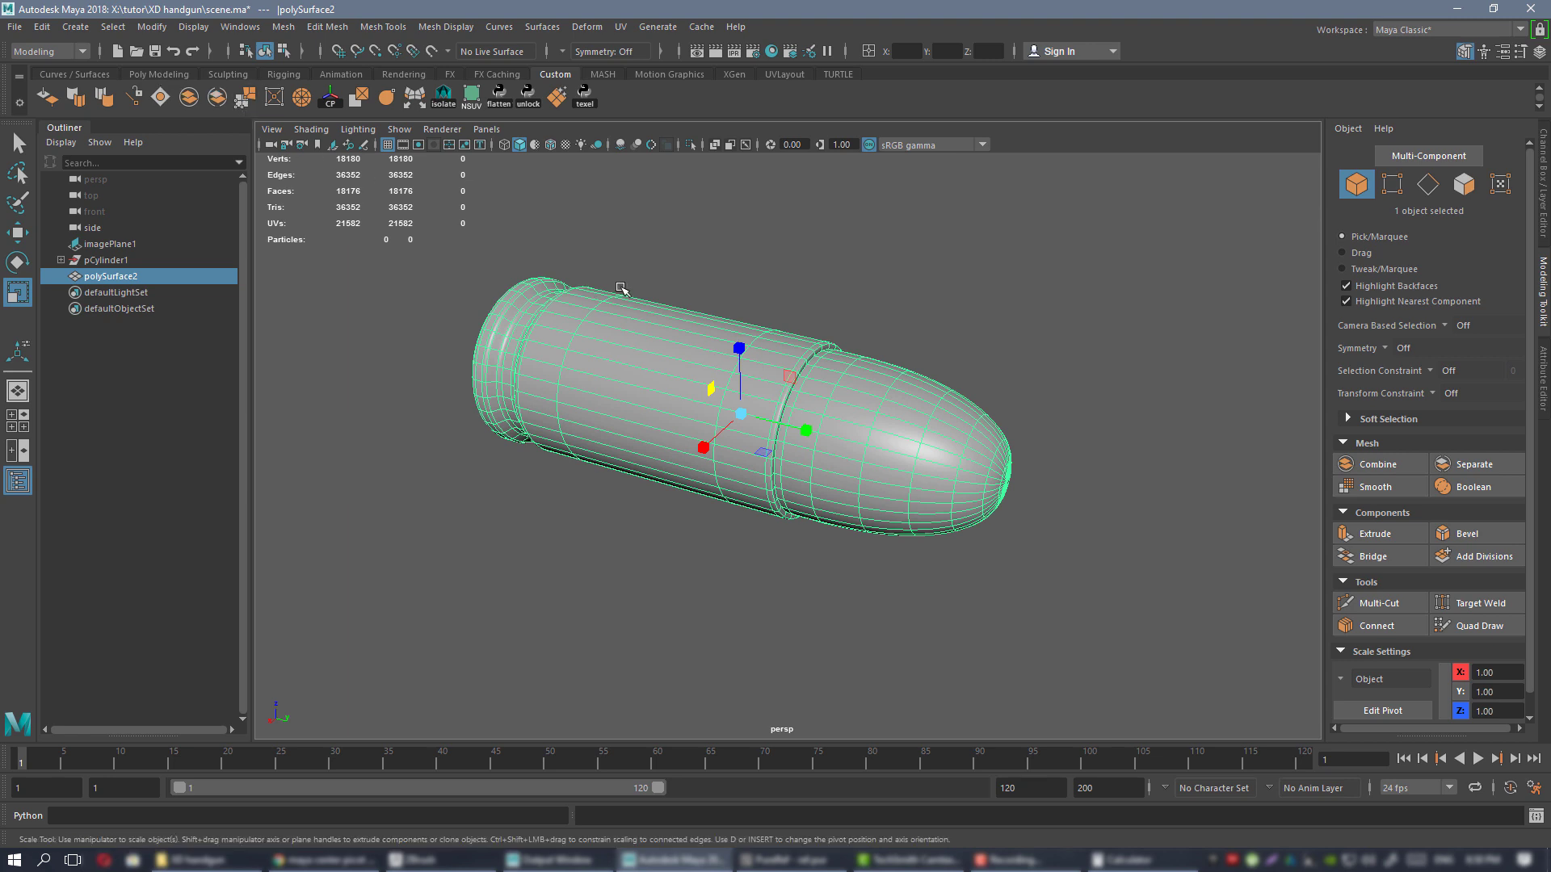
left_click_drag(723, 264, 704, 288, "alt")
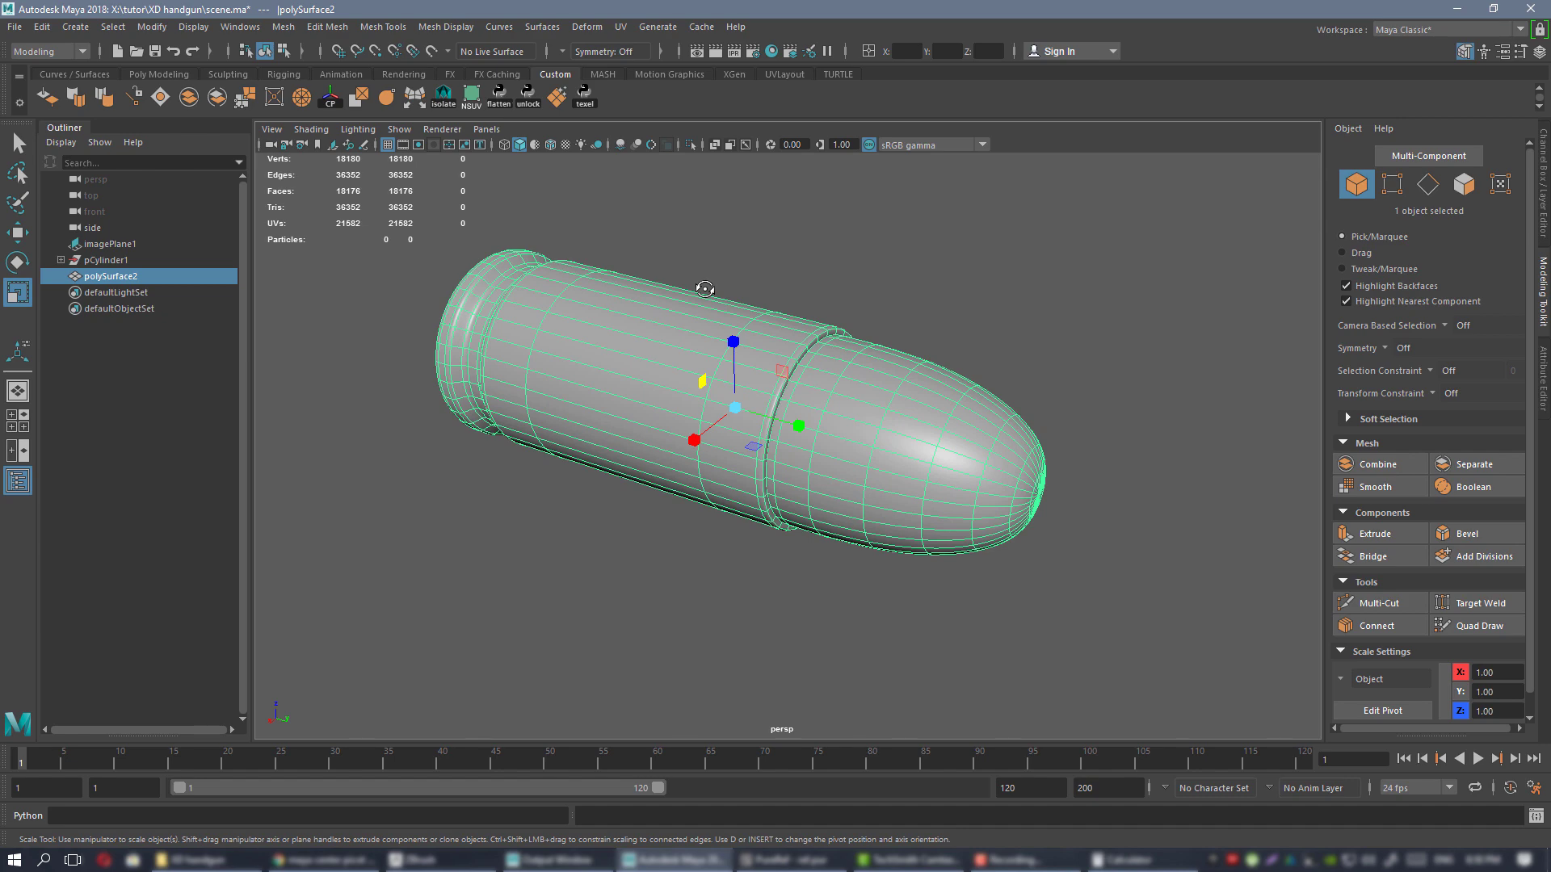
left_click_drag(706, 292, 676, 267, "alt")
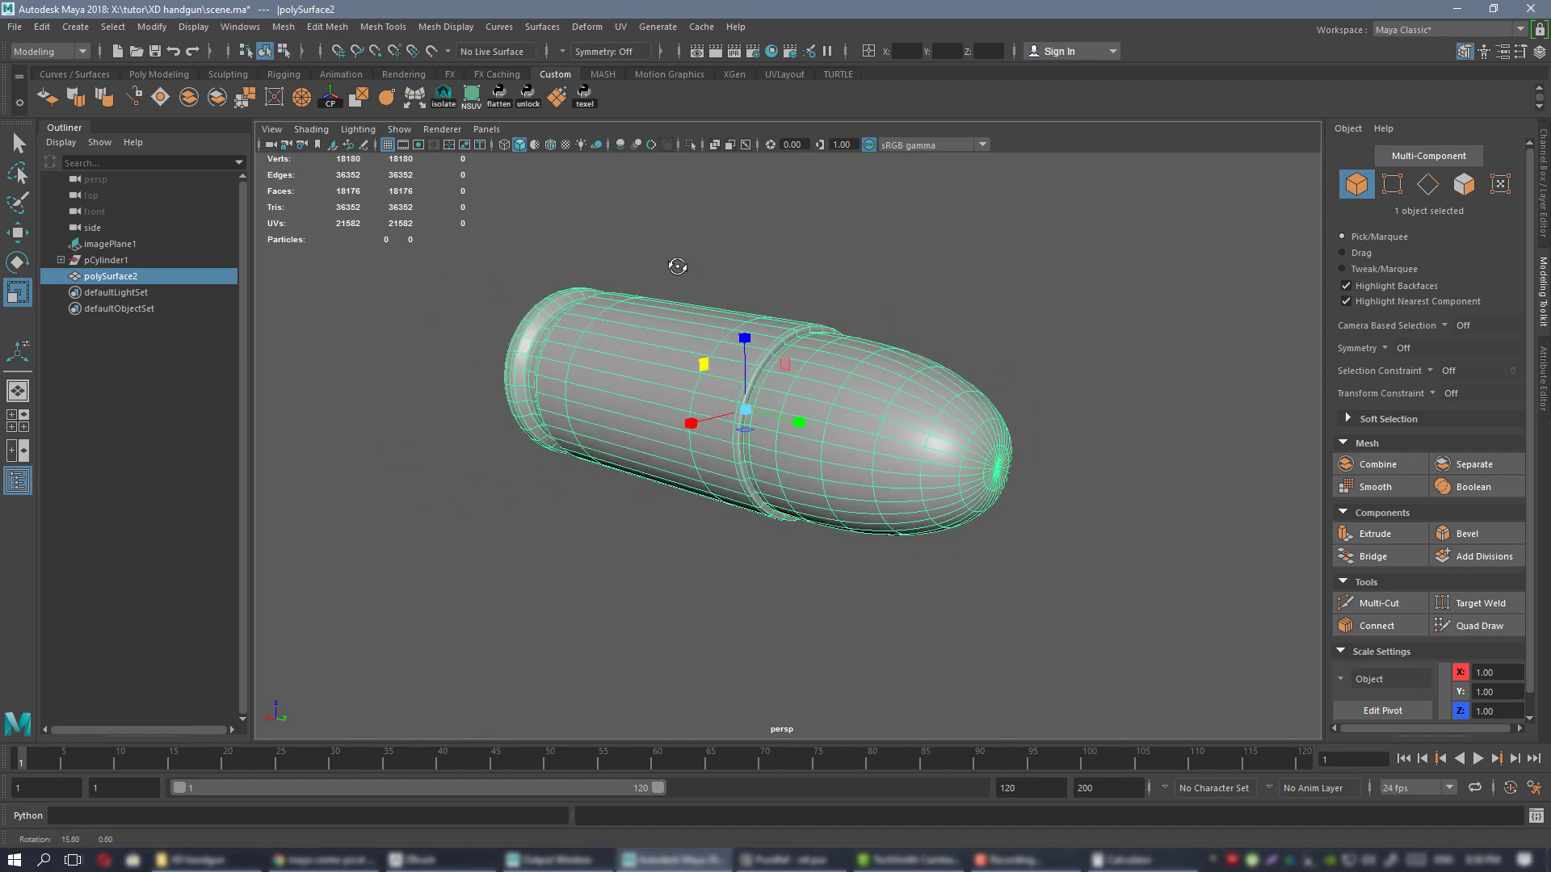
left_click(1544, 187)
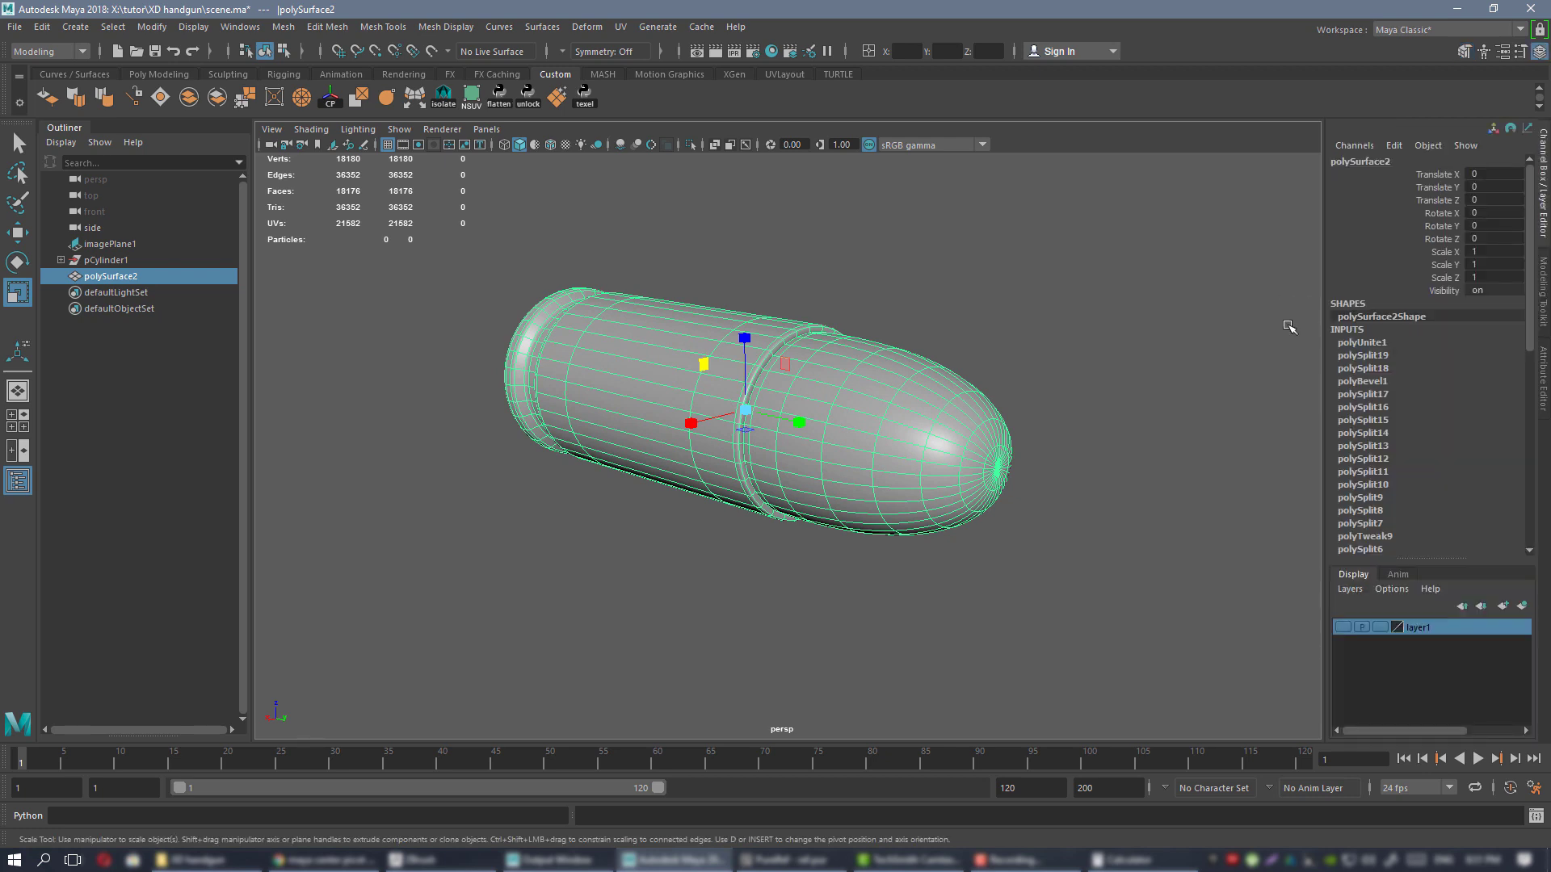
scroll(1402, 468, "down", 5)
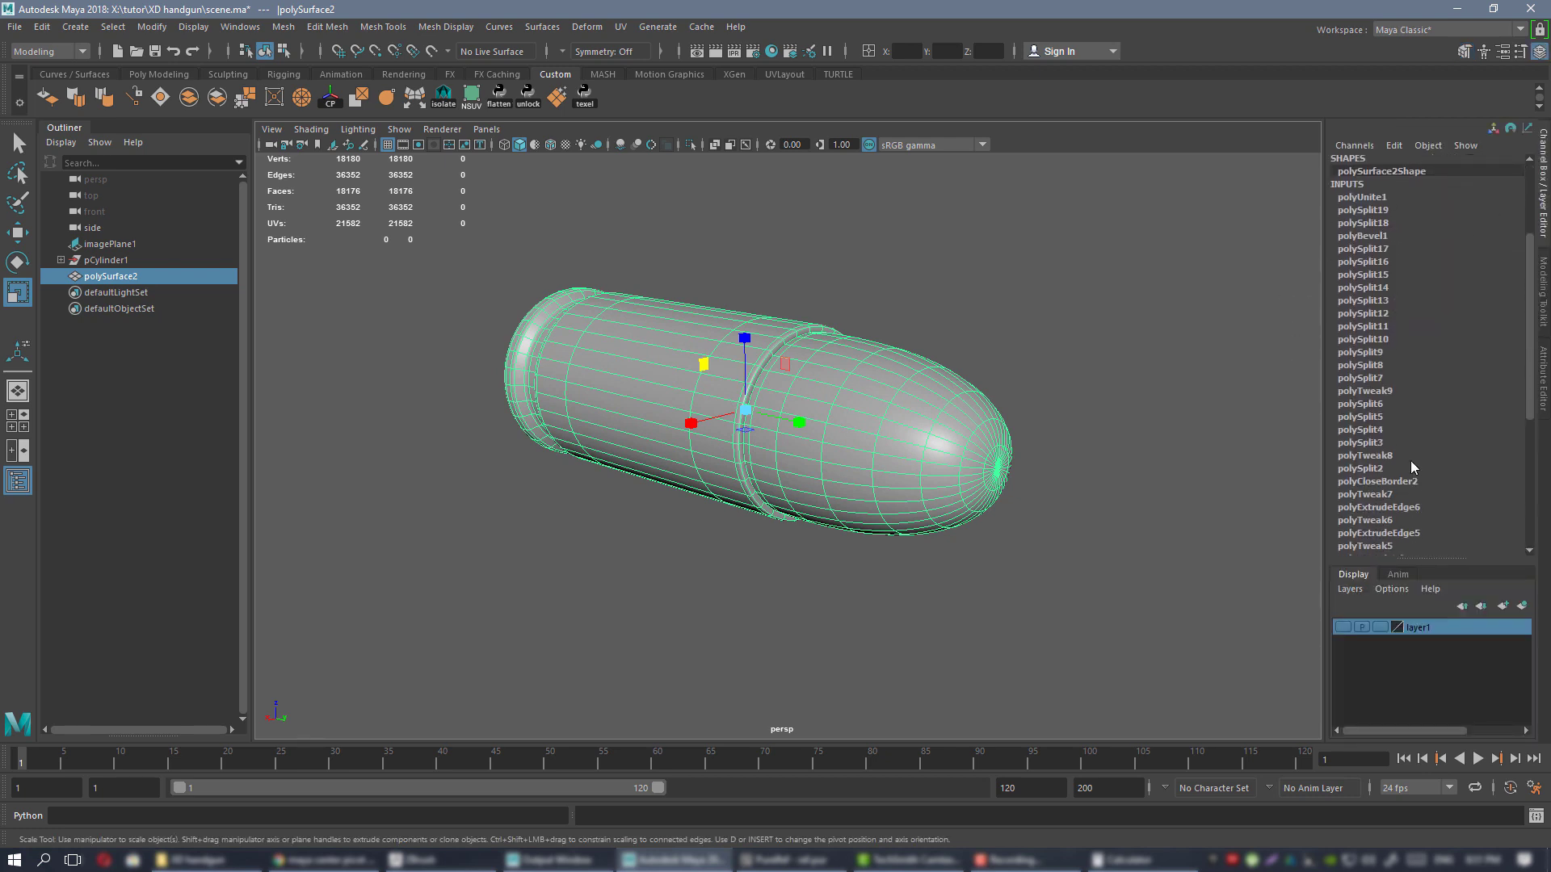
scroll(1393, 448, "up", 5)
scroll(1399, 453, "down", 5)
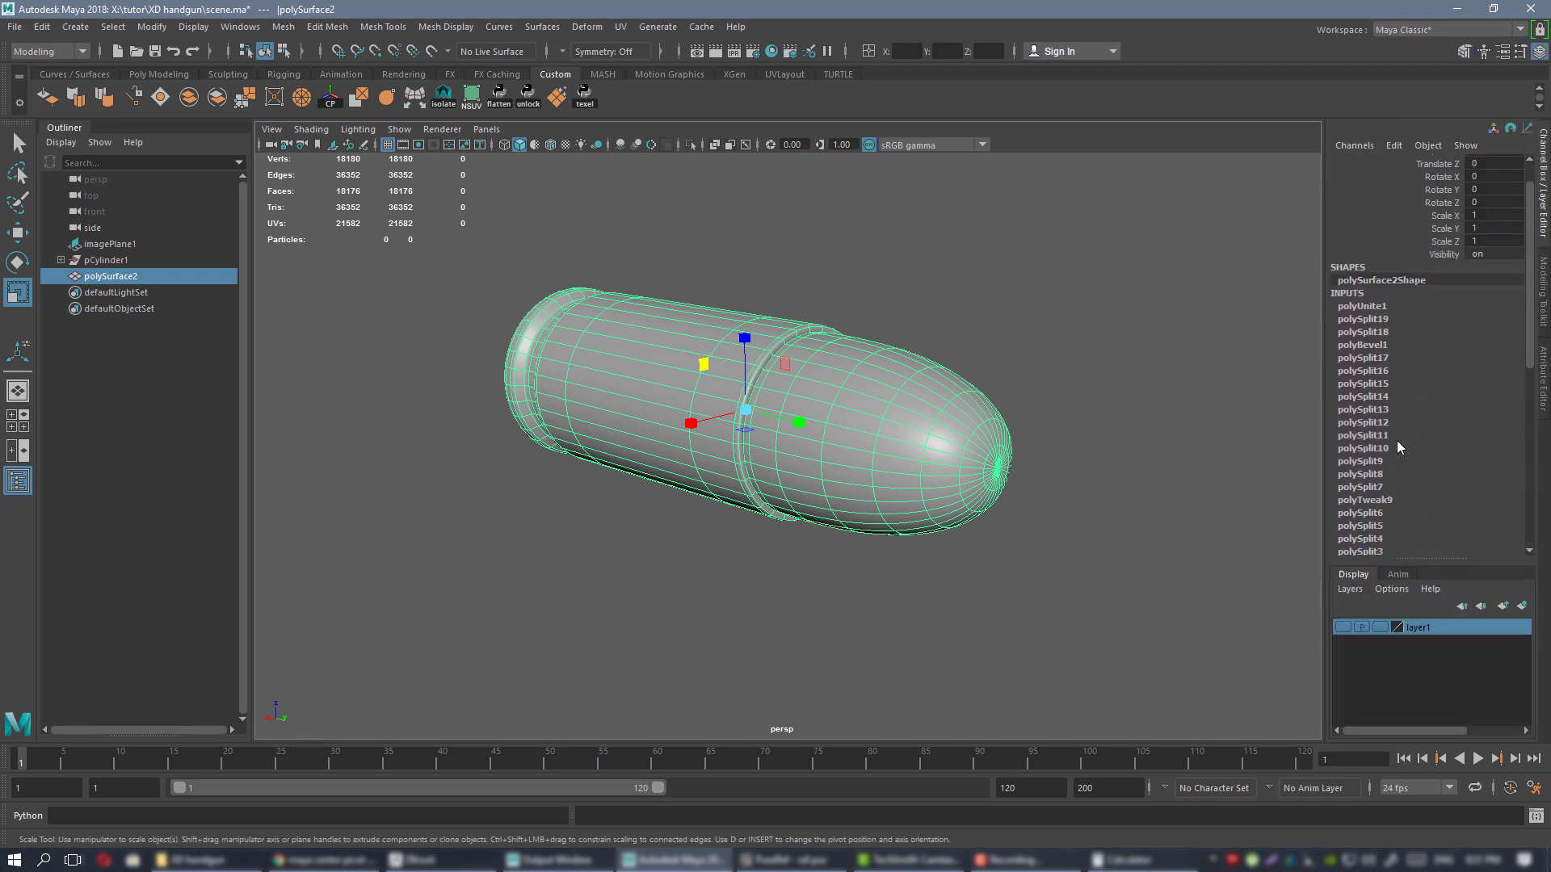
scroll(1408, 465, "up", 5)
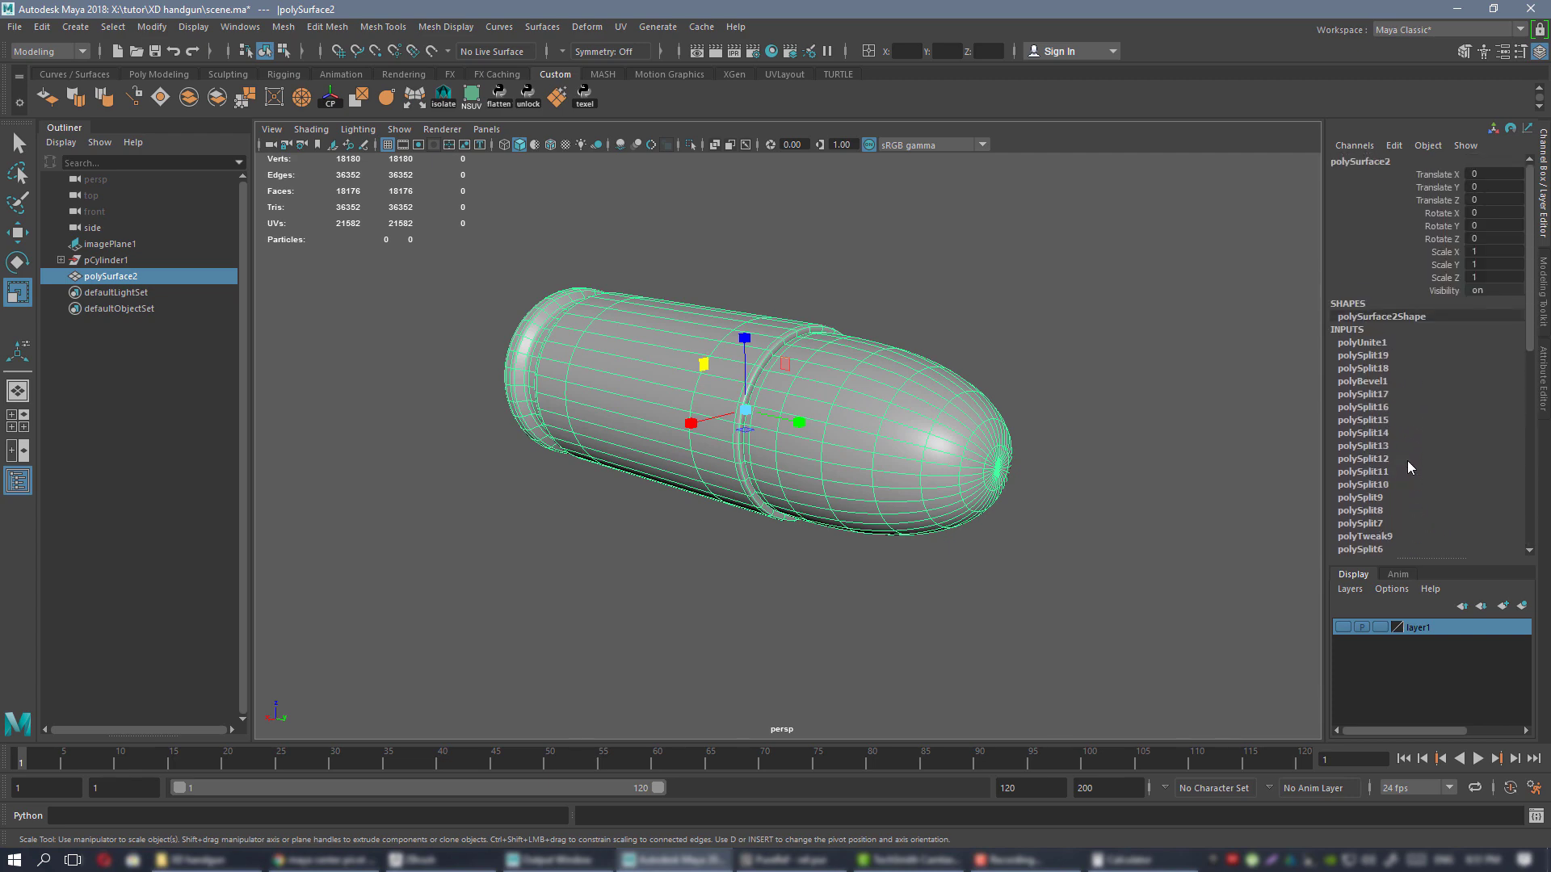
- Save the scene with the combined cartridge
left_click_drag(945, 352, 899, 371, "alt")
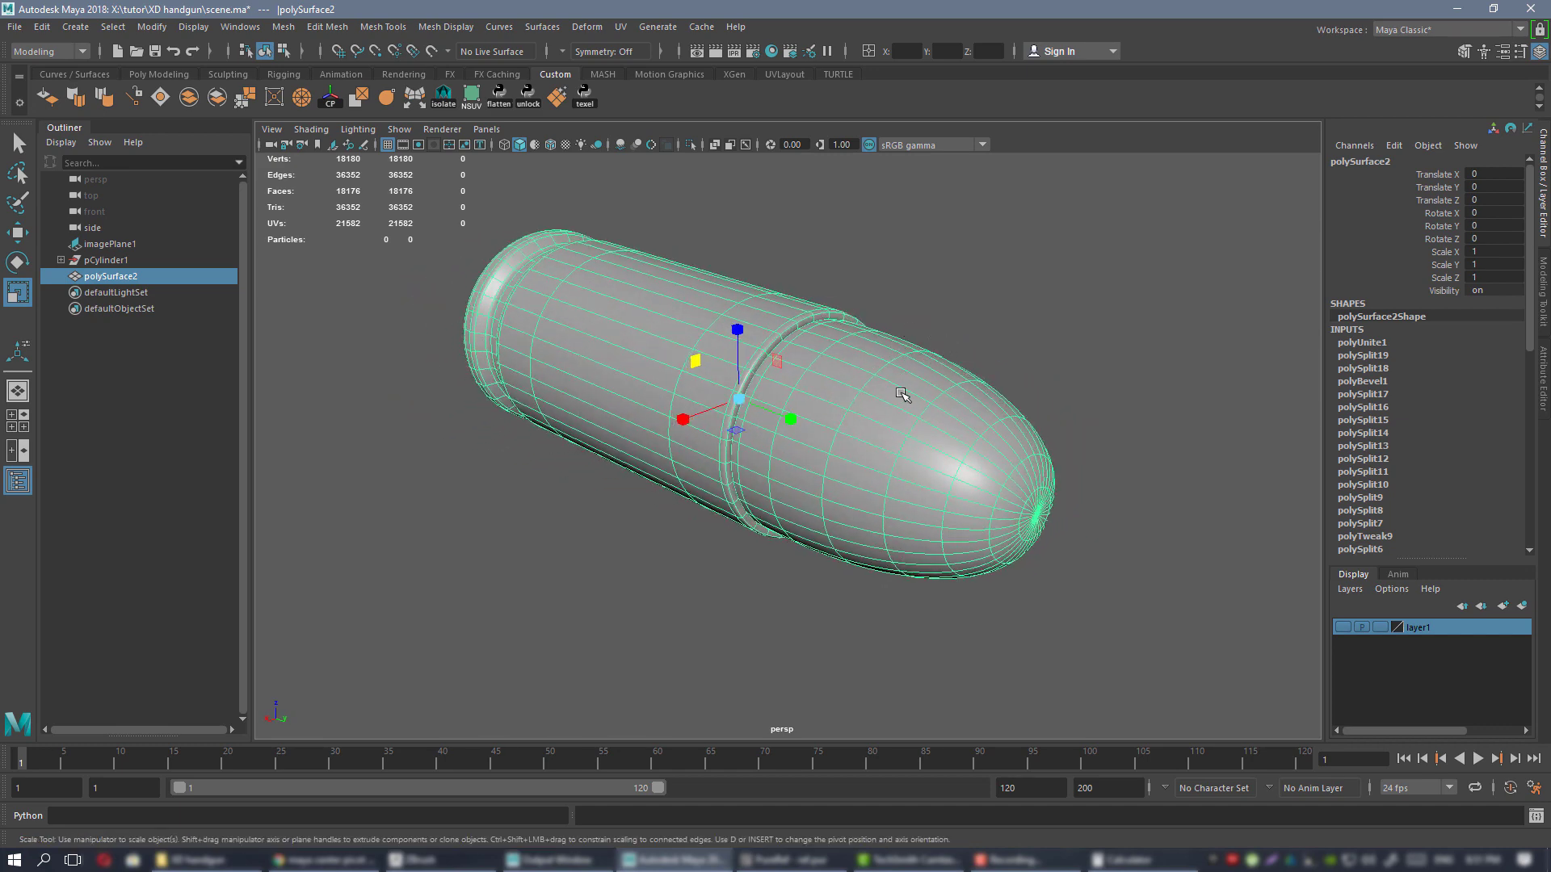
mouse_move(902, 394)
left_mouse_down("alt")
mouse_move(921, 391)
mouse_move(876, 381)
mouse_move(896, 371)
mouse_move(886, 350)
mouse_move(886, 369)
left_mouse_up("alt")
key("ctrl+s")
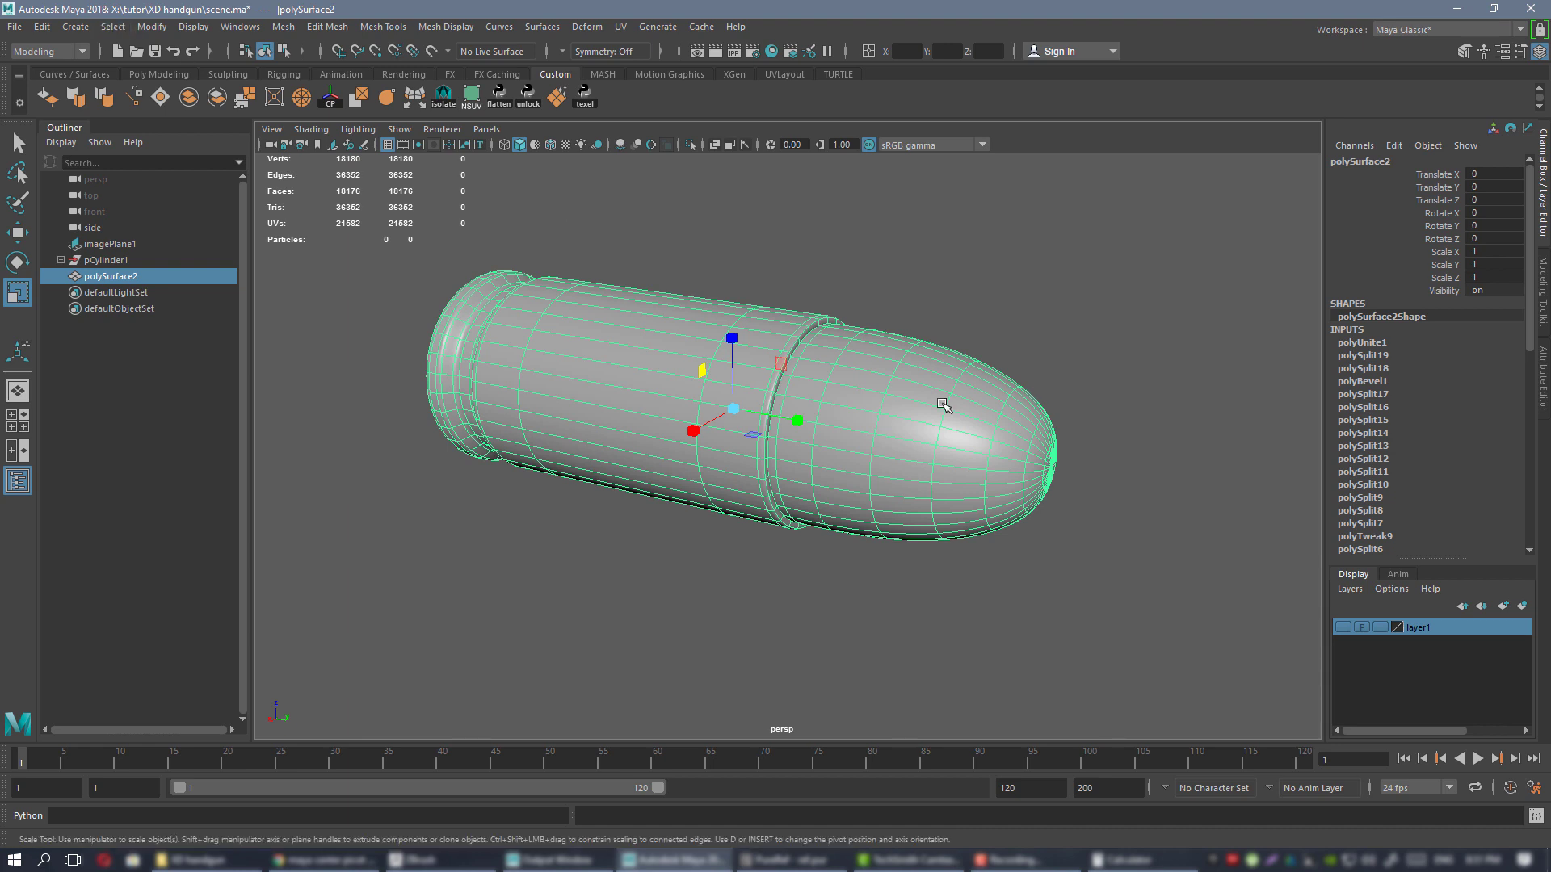
left_click_drag(1063, 419, 1279, 417, "alt")
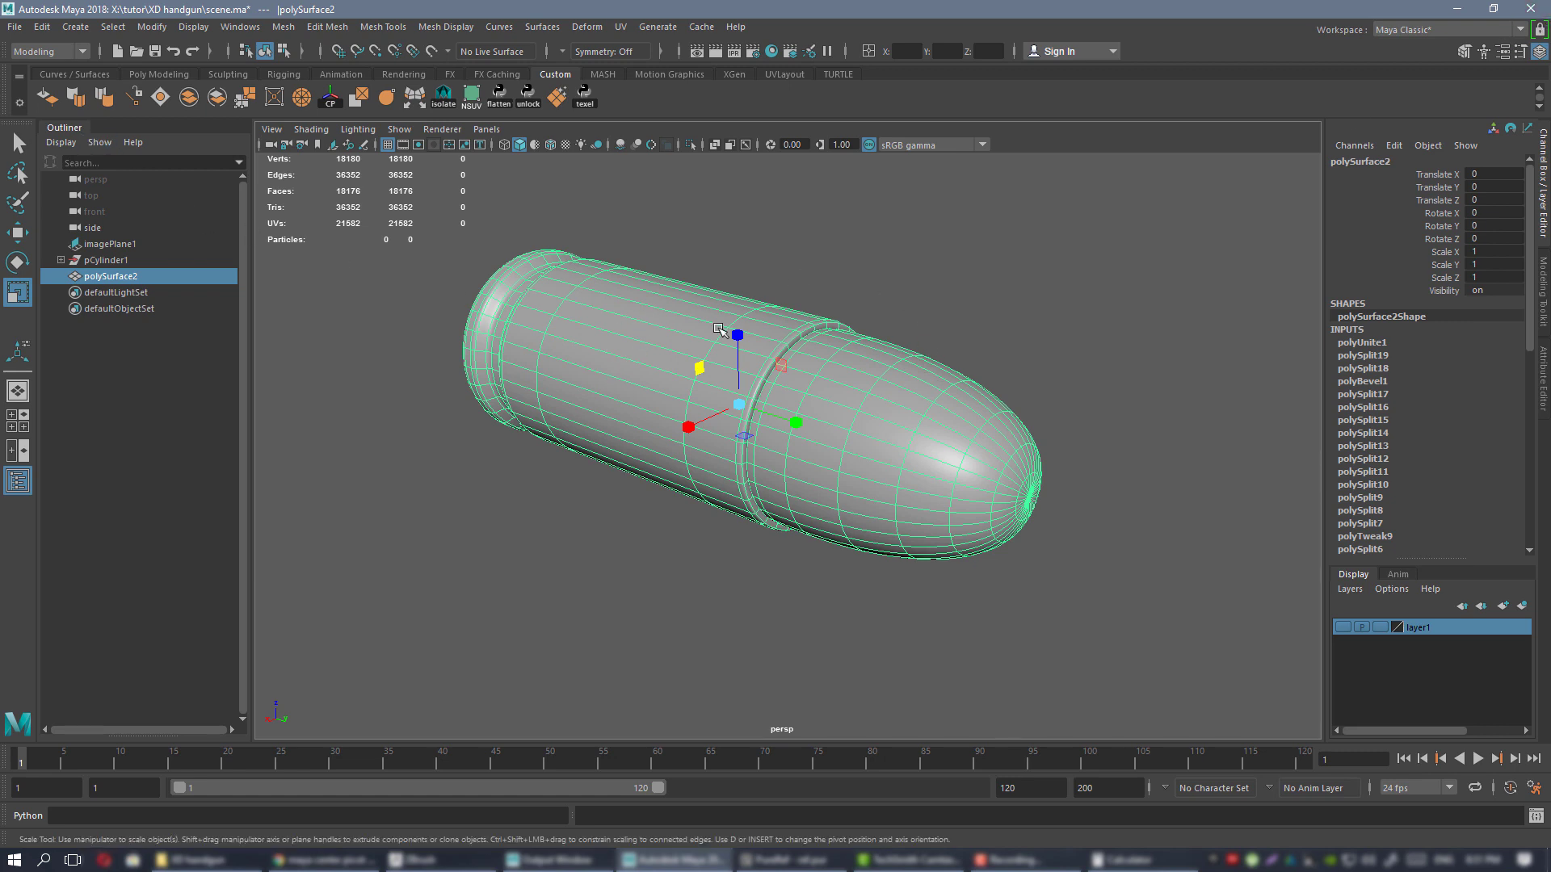
left_click_drag(759, 342, 869, 394, "alt")
left_click(919, 350)
left_click(826, 399)
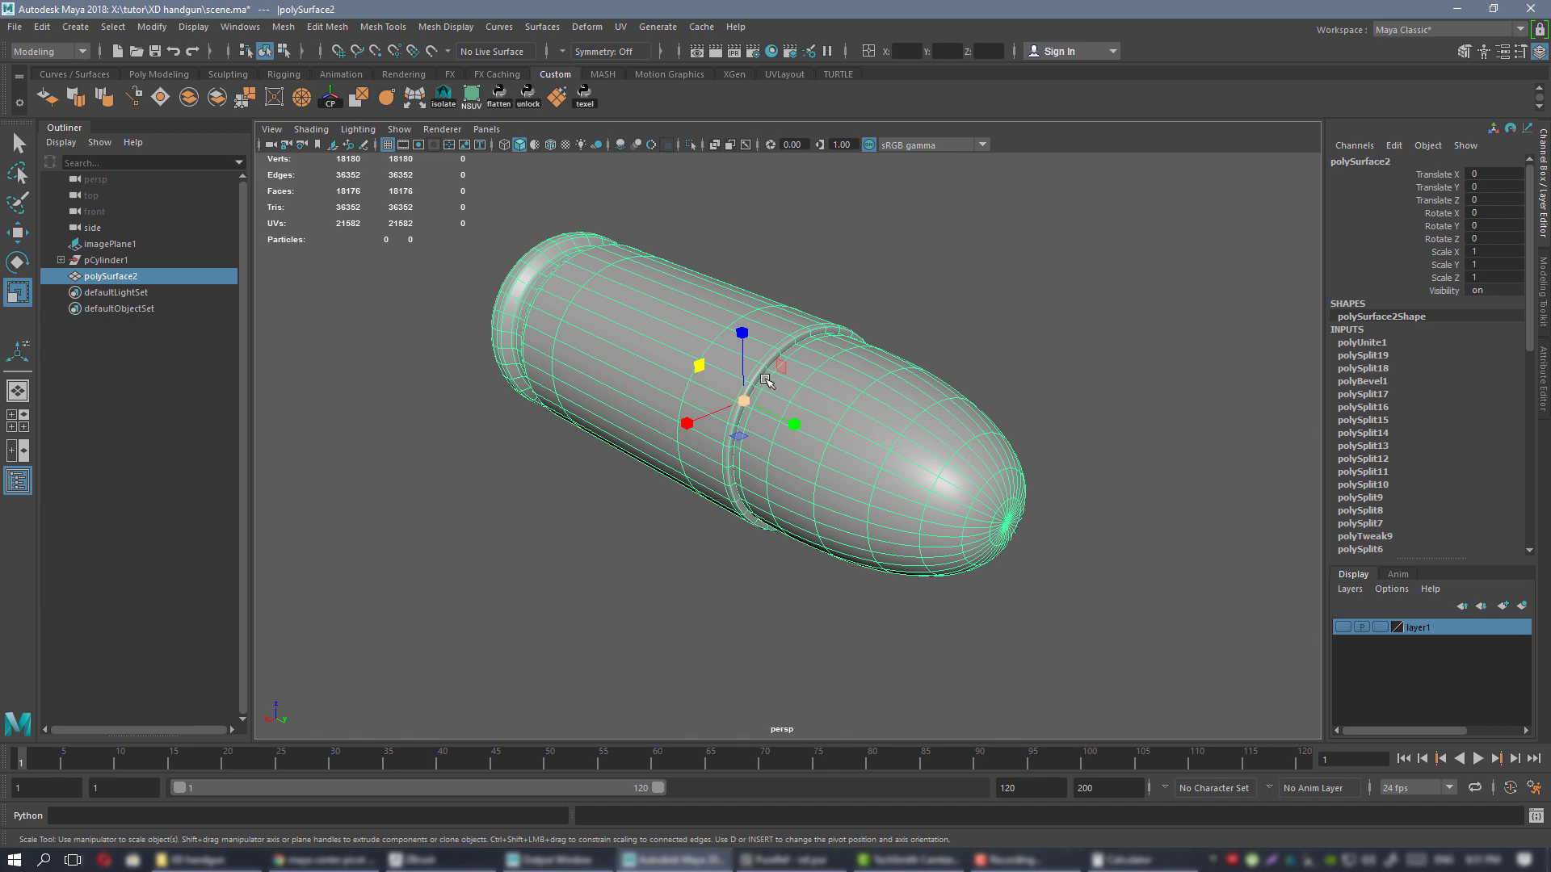
- Delete the construction history of the combined cartridge mesh
left_click_drag(977, 517, 624, 284, "alt")
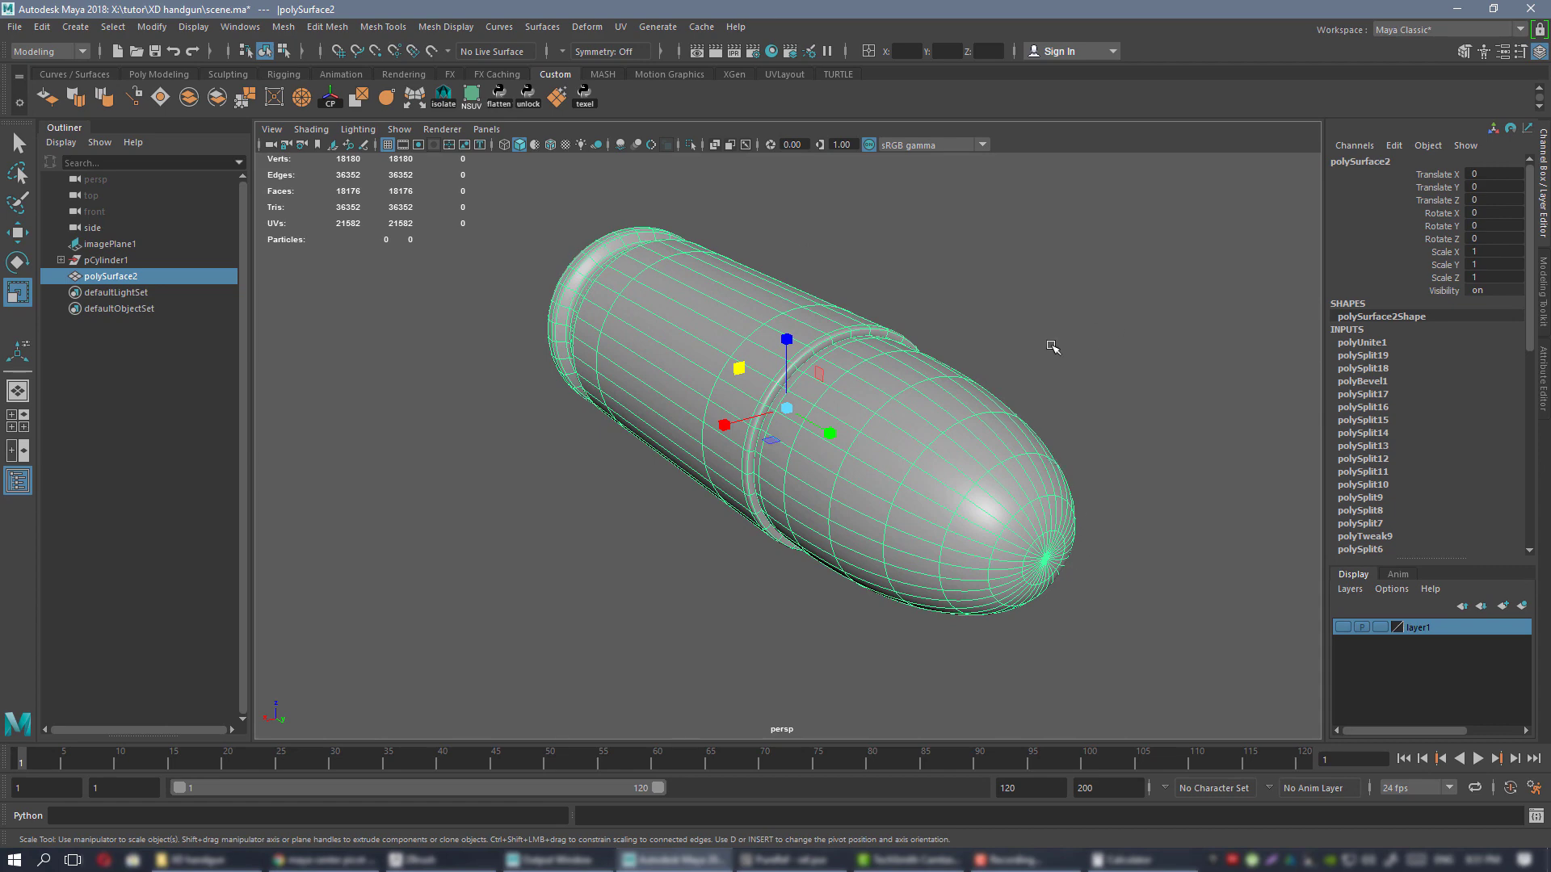
left_click_drag(1052, 347, 923, 409, "alt")
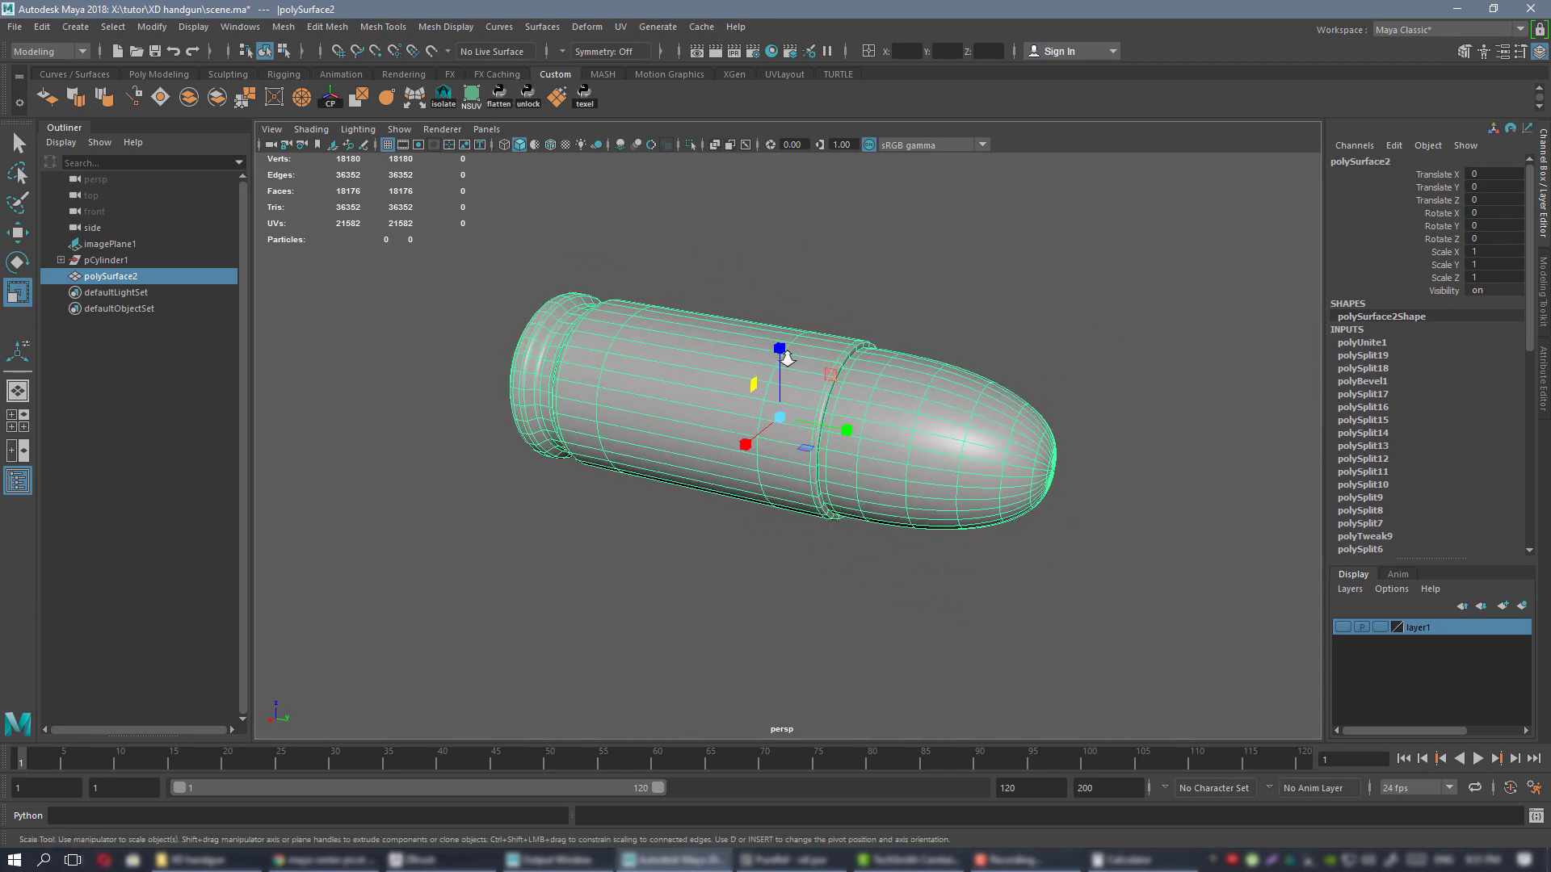
left_click_drag(787, 358, 646, 350, "alt")
left_click_drag(947, 396, 972, 401, "alt")
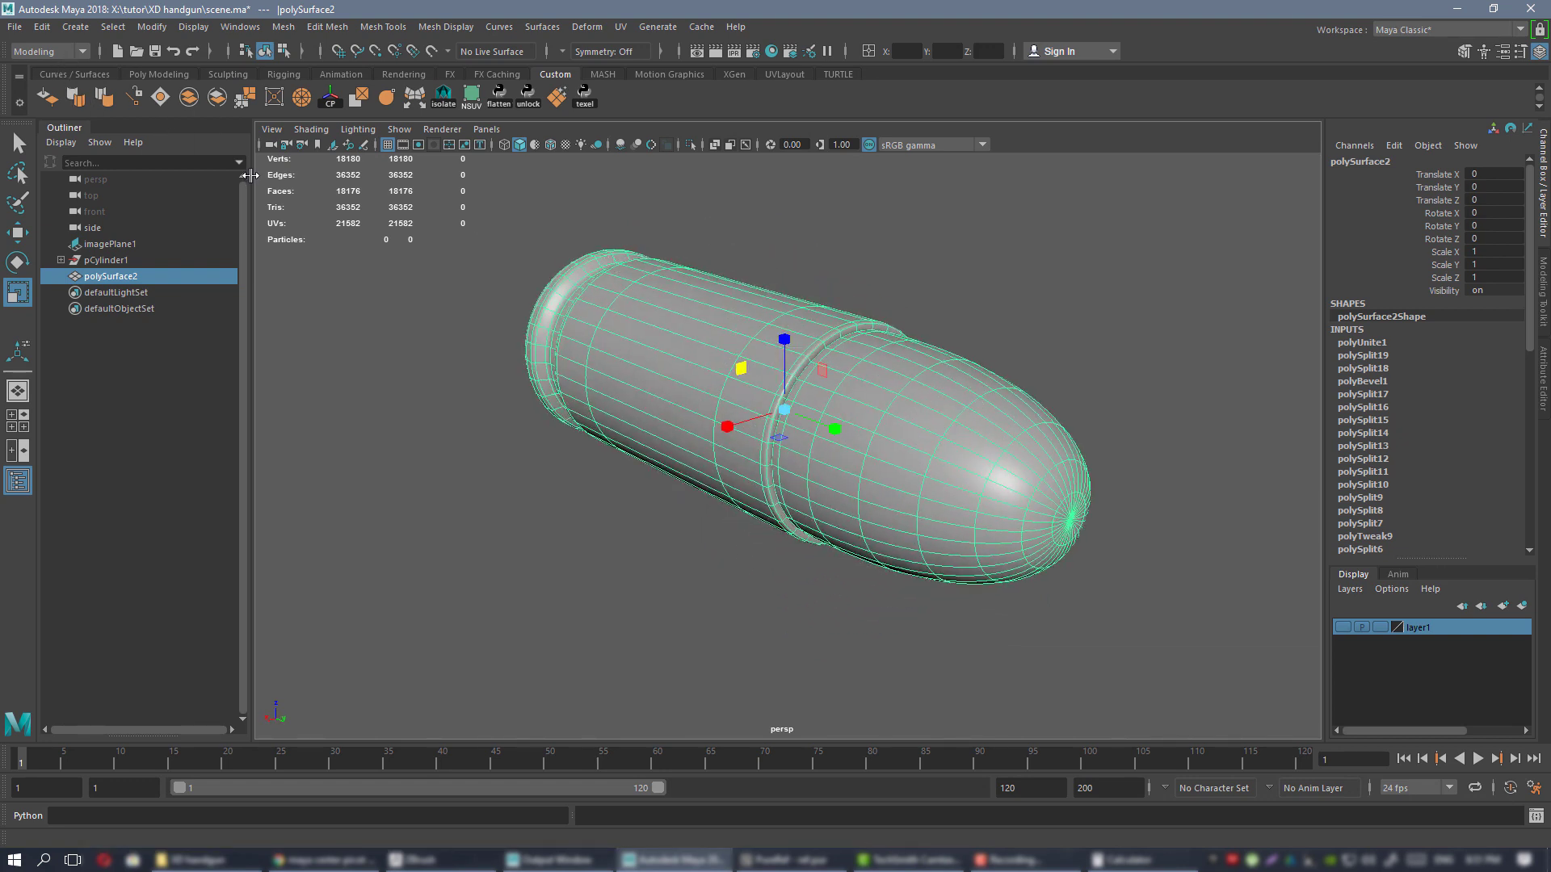
left_click(41, 27)
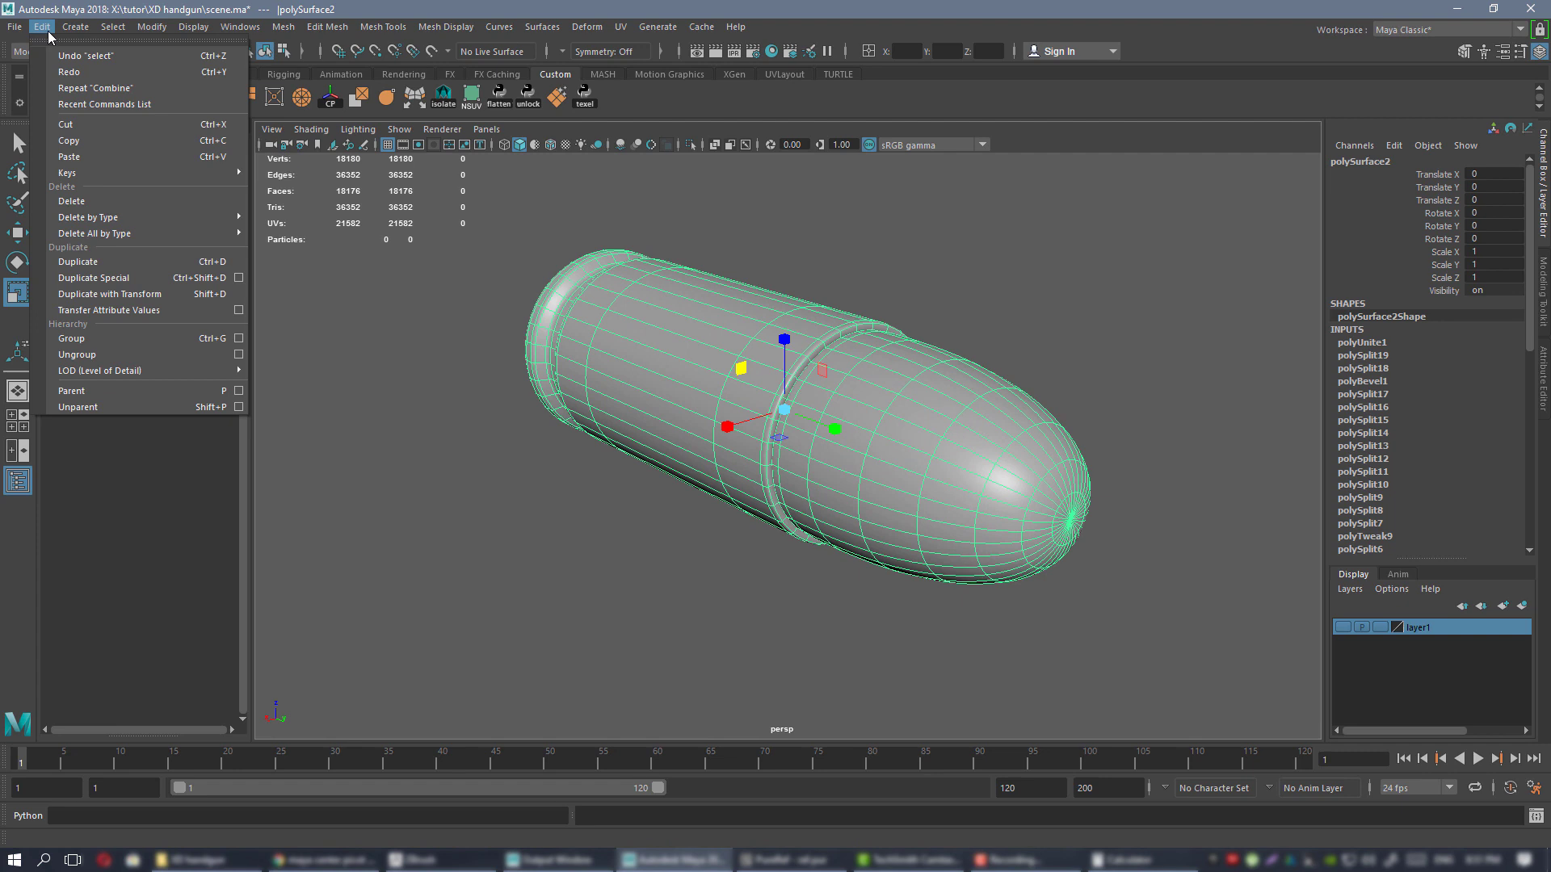
mouse_move(210, 232)
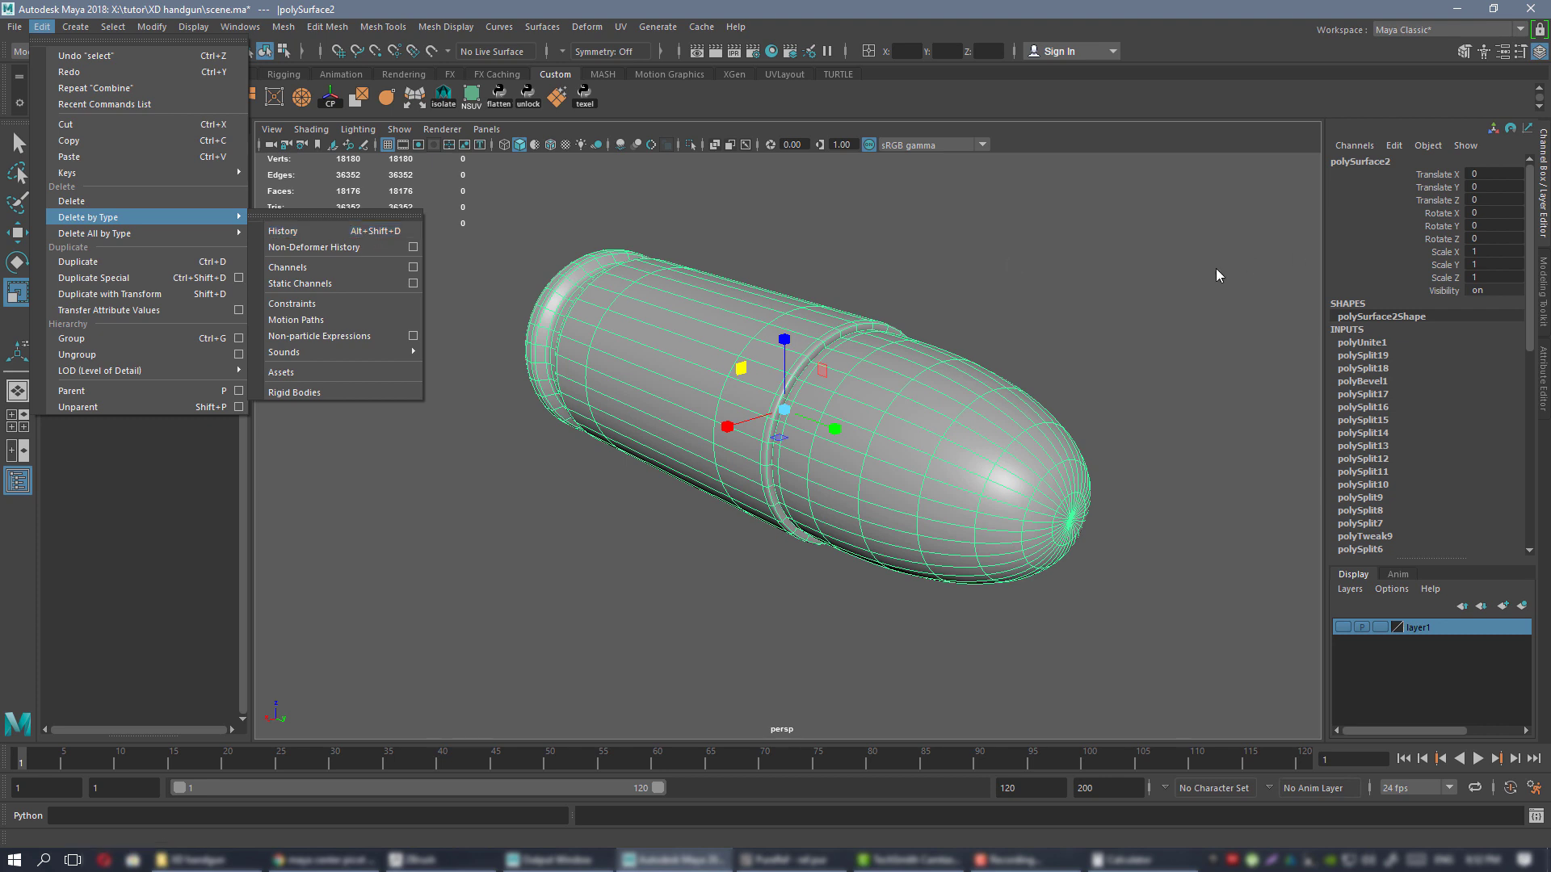
left_click(366, 235)
left_click_drag(1029, 253, 977, 289, "alt")
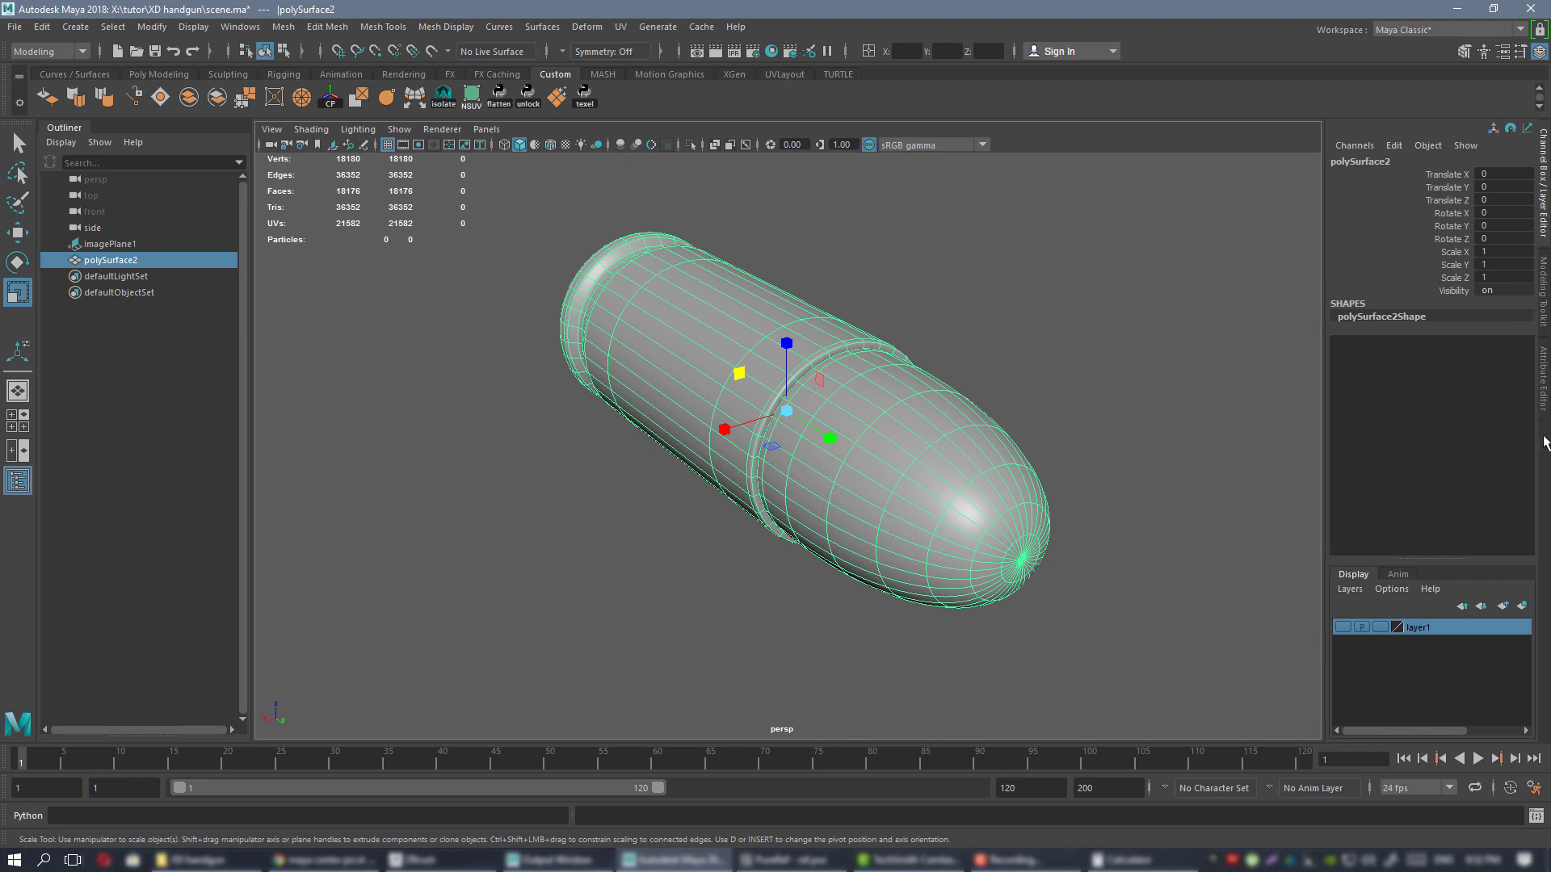
- Examine the finished cartridge from several sides, both shaded without selection and with its wireframe highlighted
left_click_drag(881, 345, 931, 326, "alt")
left_click(1016, 337)
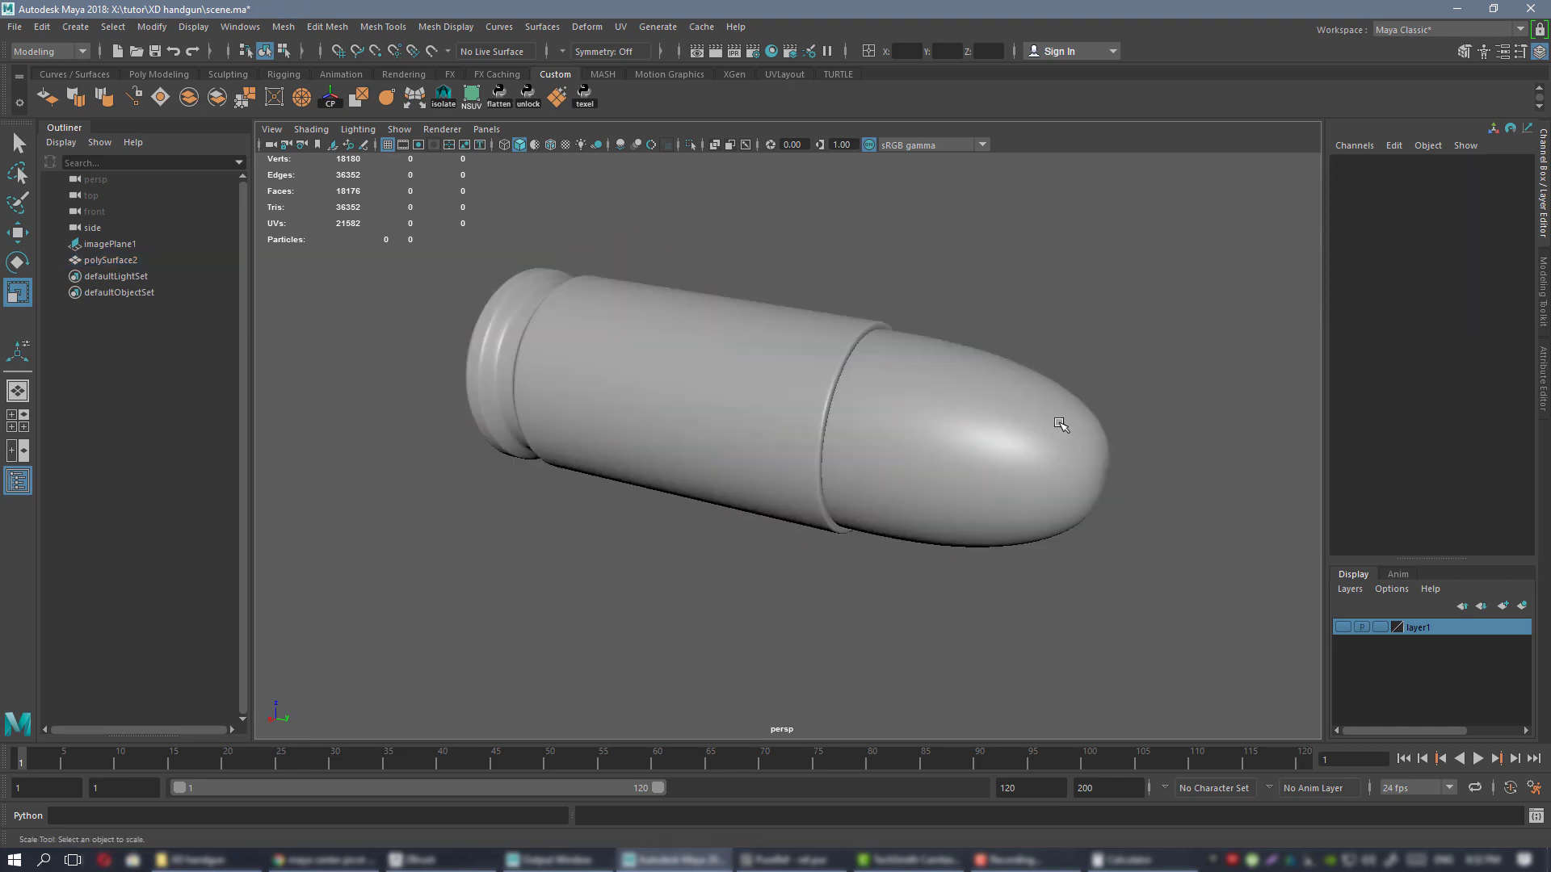
left_click_drag(1063, 426, 913, 428, "alt")
scroll(787, 412, "down", 3)
left_click(713, 399)
key("f")
left_click_drag(972, 371, 938, 422, "alt")
scroll(845, 402, "up", 3)
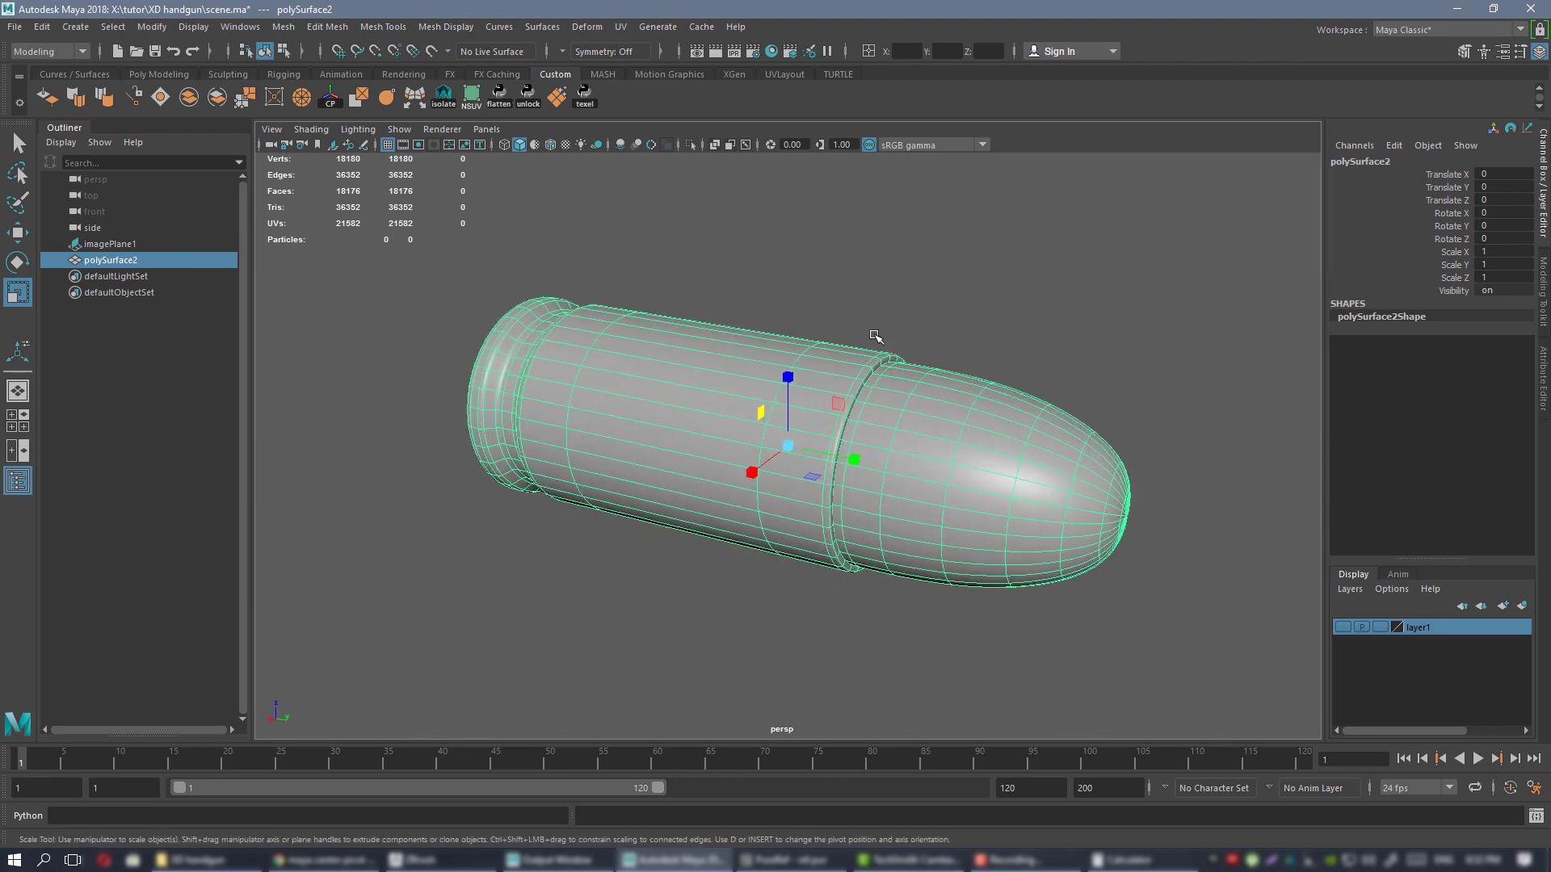
left_click(935, 342)
left_click_drag(1022, 359, 862, 356, "alt")
left_click(751, 339)
left_click_drag(983, 401, 830, 312, "alt")
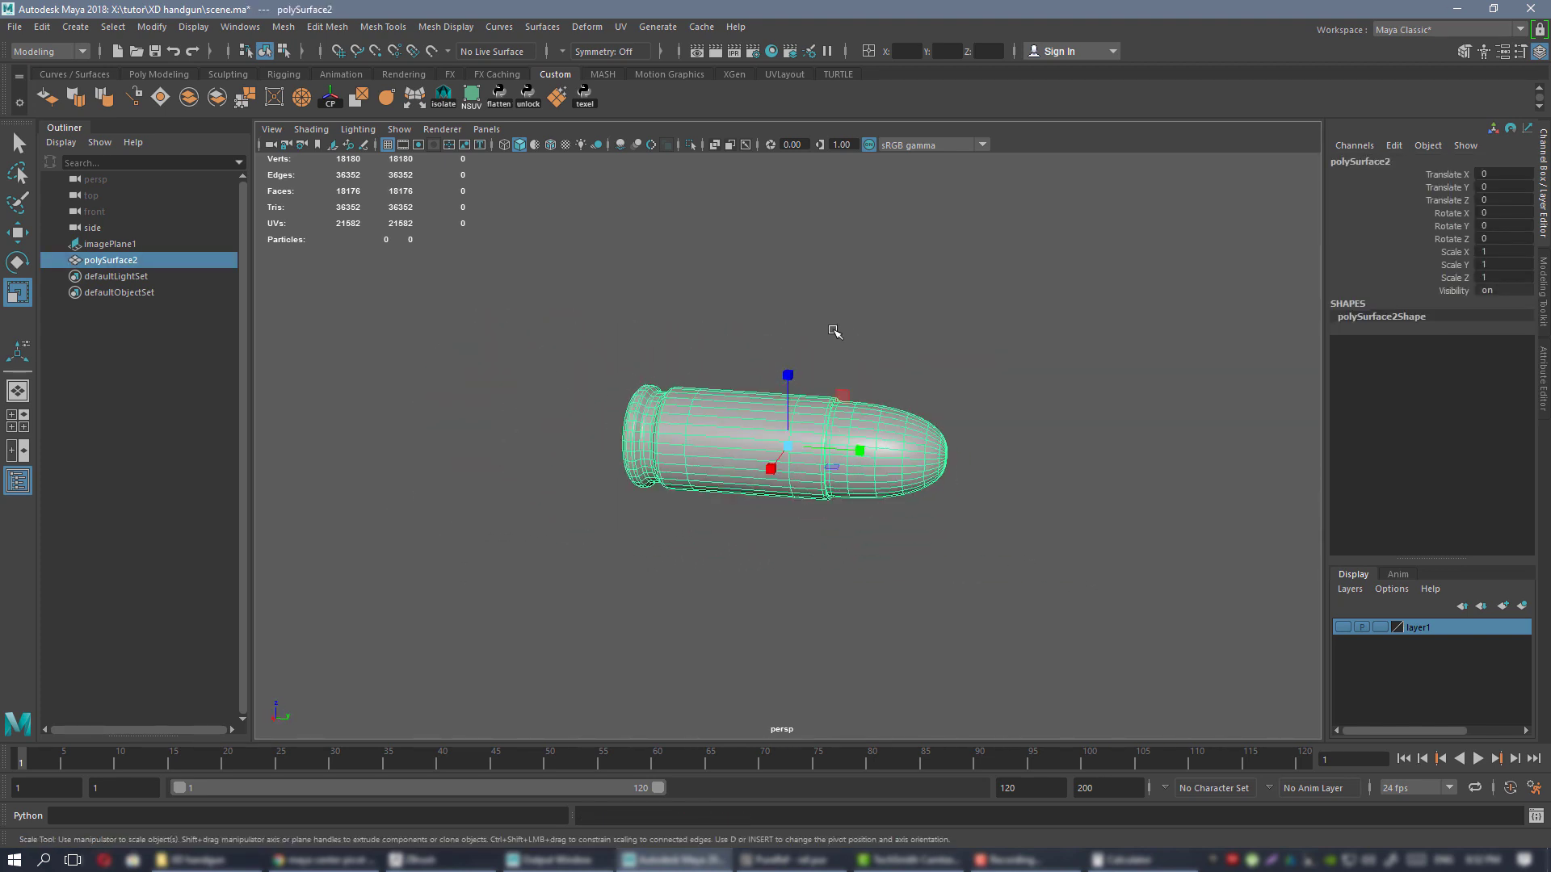
- Show the display layer holding the pistol image and rename it from layer1 to reference
left_click(1343, 628)
left_click_drag(1050, 484, 837, 455, "alt")
double_click(1419, 629)
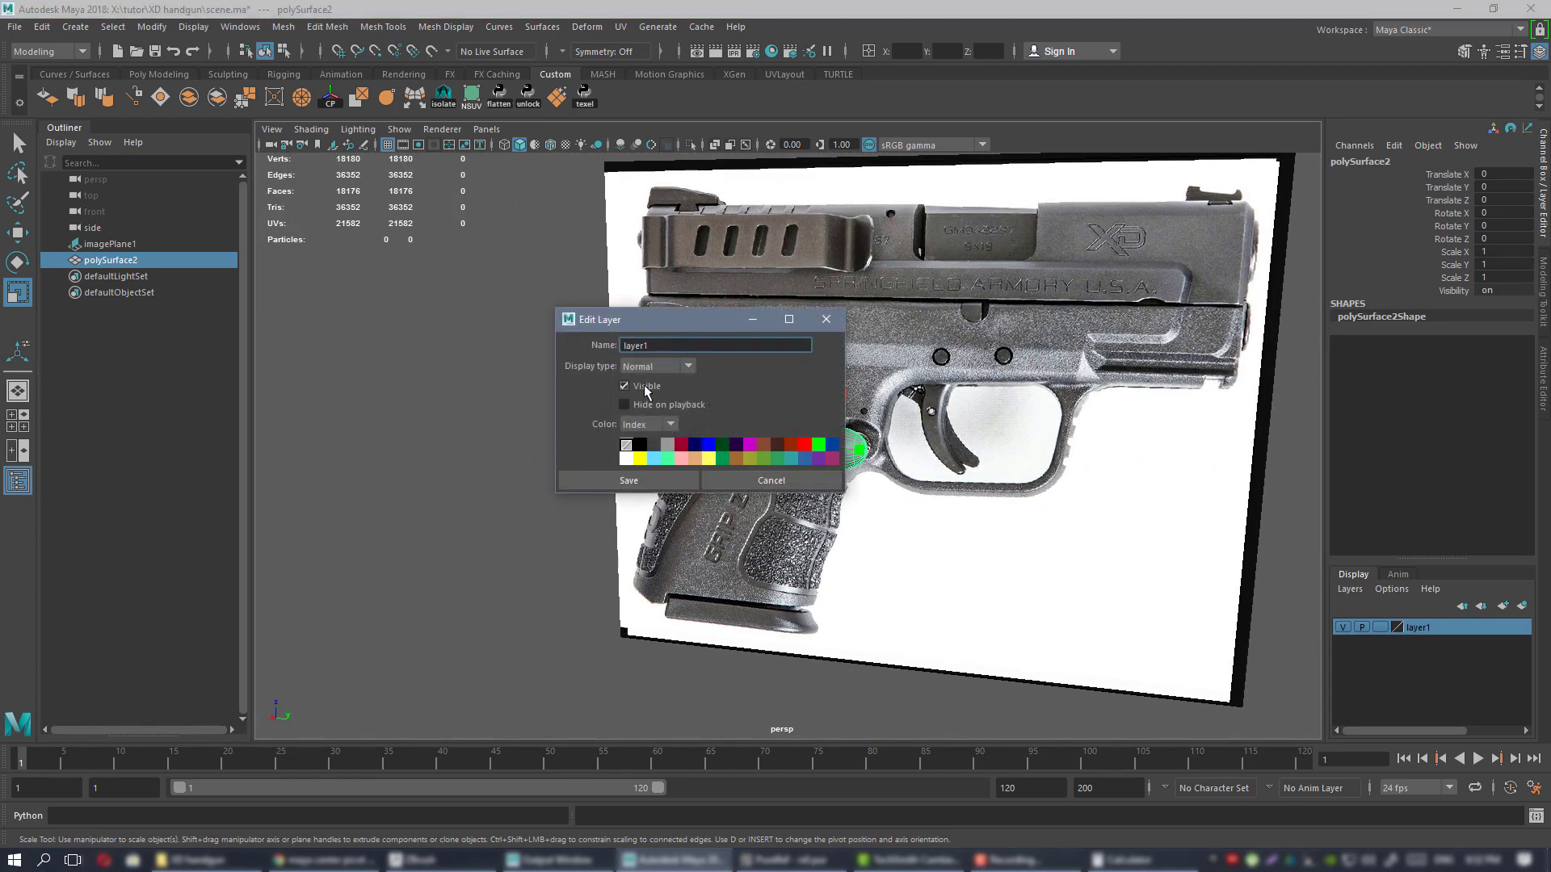
left_click_drag(660, 345, 534, 340)
left_click(657, 482)
- Compare the cartridge's size with the pistol in the reference image from the side and at an angle
left_click_drag(832, 343, 866, 394, "alt")
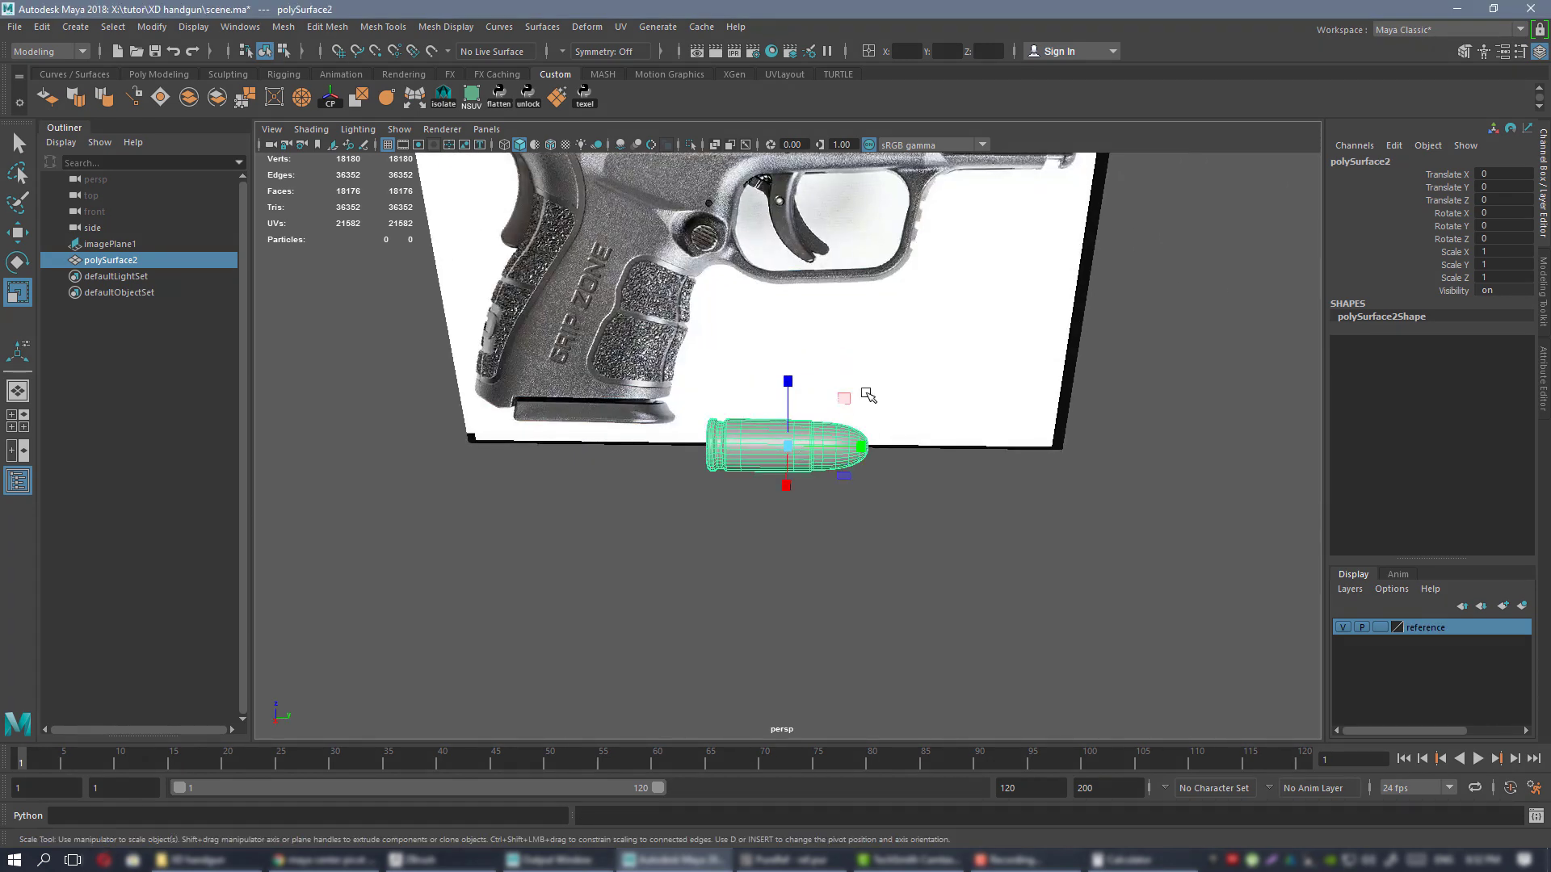
key("f")
left_click_drag(960, 436, 948, 336, "alt")
scroll(1058, 499, "down", 5)
left_click_drag(1059, 499, 868, 460, "alt")
scroll(986, 512, "down", 4)
left_click_drag(839, 535, 929, 517, "alt")
scroll(924, 480, "down", 3)
left_click_drag(925, 480, 969, 485, "alt")
- Toggle the reference layer's visibility and leave the pistol image hidden
left_click(1343, 627)
left_click(1343, 627)
left_click(1344, 628)
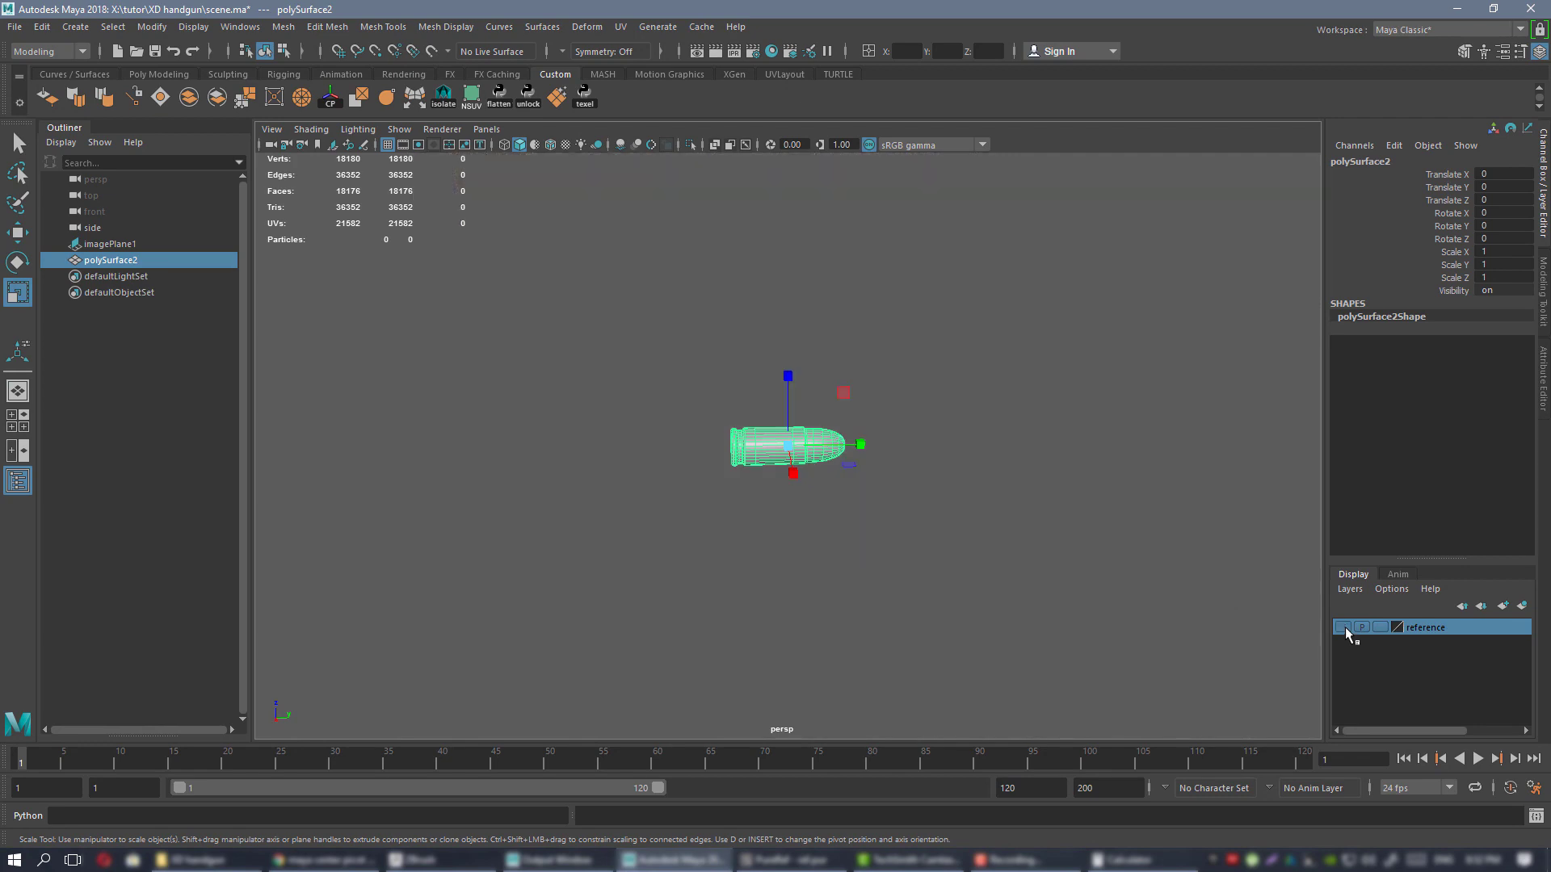
left_click(1344, 627)
left_click(1343, 628)
left_click_drag(799, 441, 755, 423, "alt")
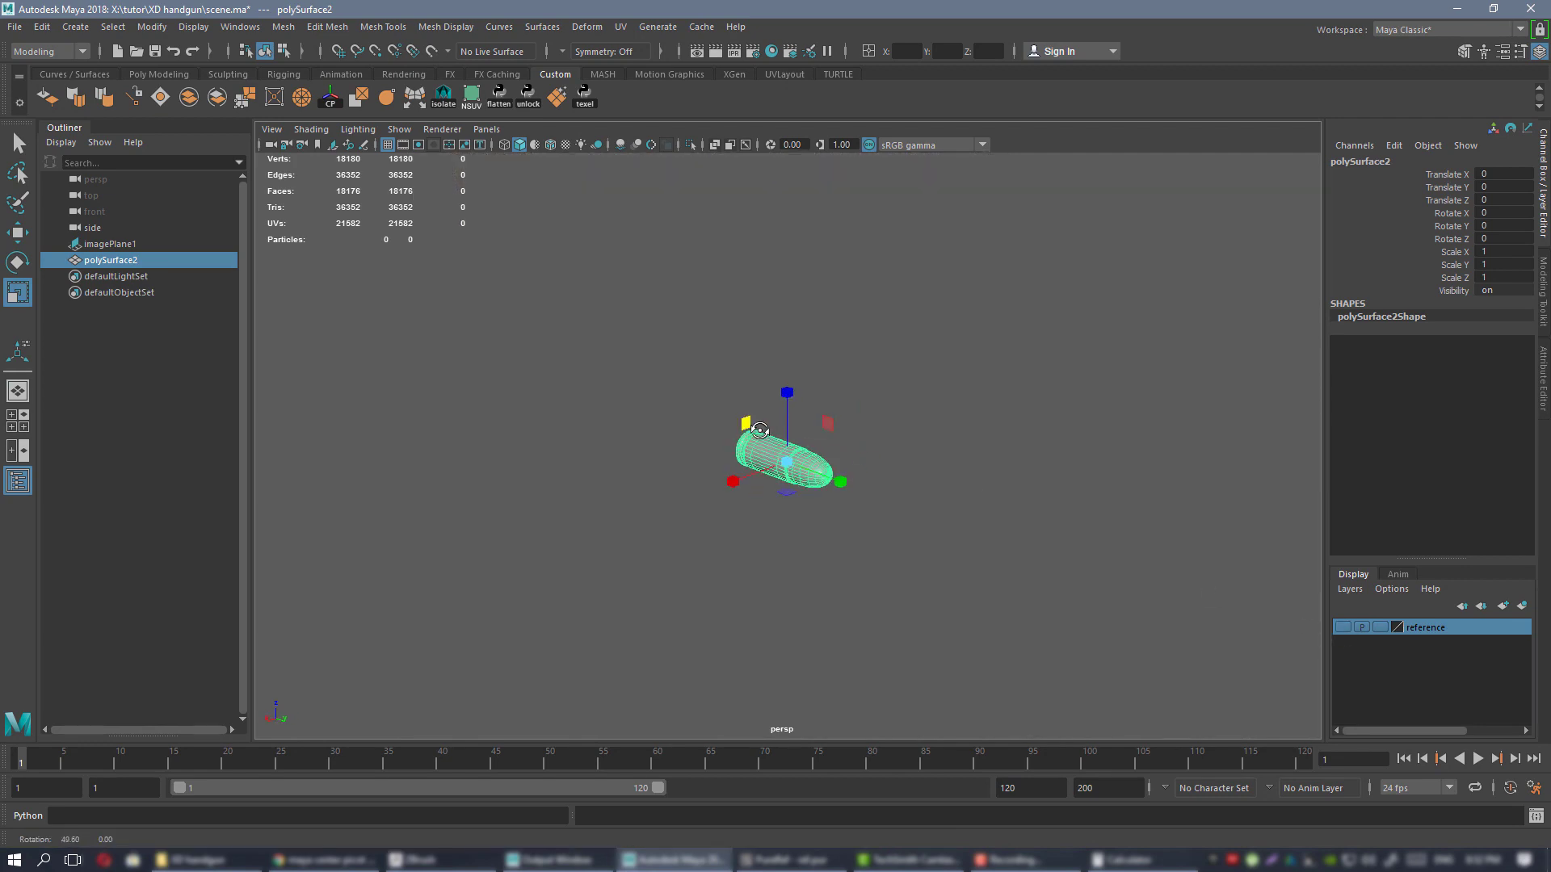
- Create a polygon cylinder at the origin and frame it in the perspective view
key("f")
right_click_drag(927, 513, 856, 464)
scroll(854, 452, "down", 3)
right_click_drag(853, 391, 895, 370)
left_click_drag(851, 403, 889, 395, "alt")
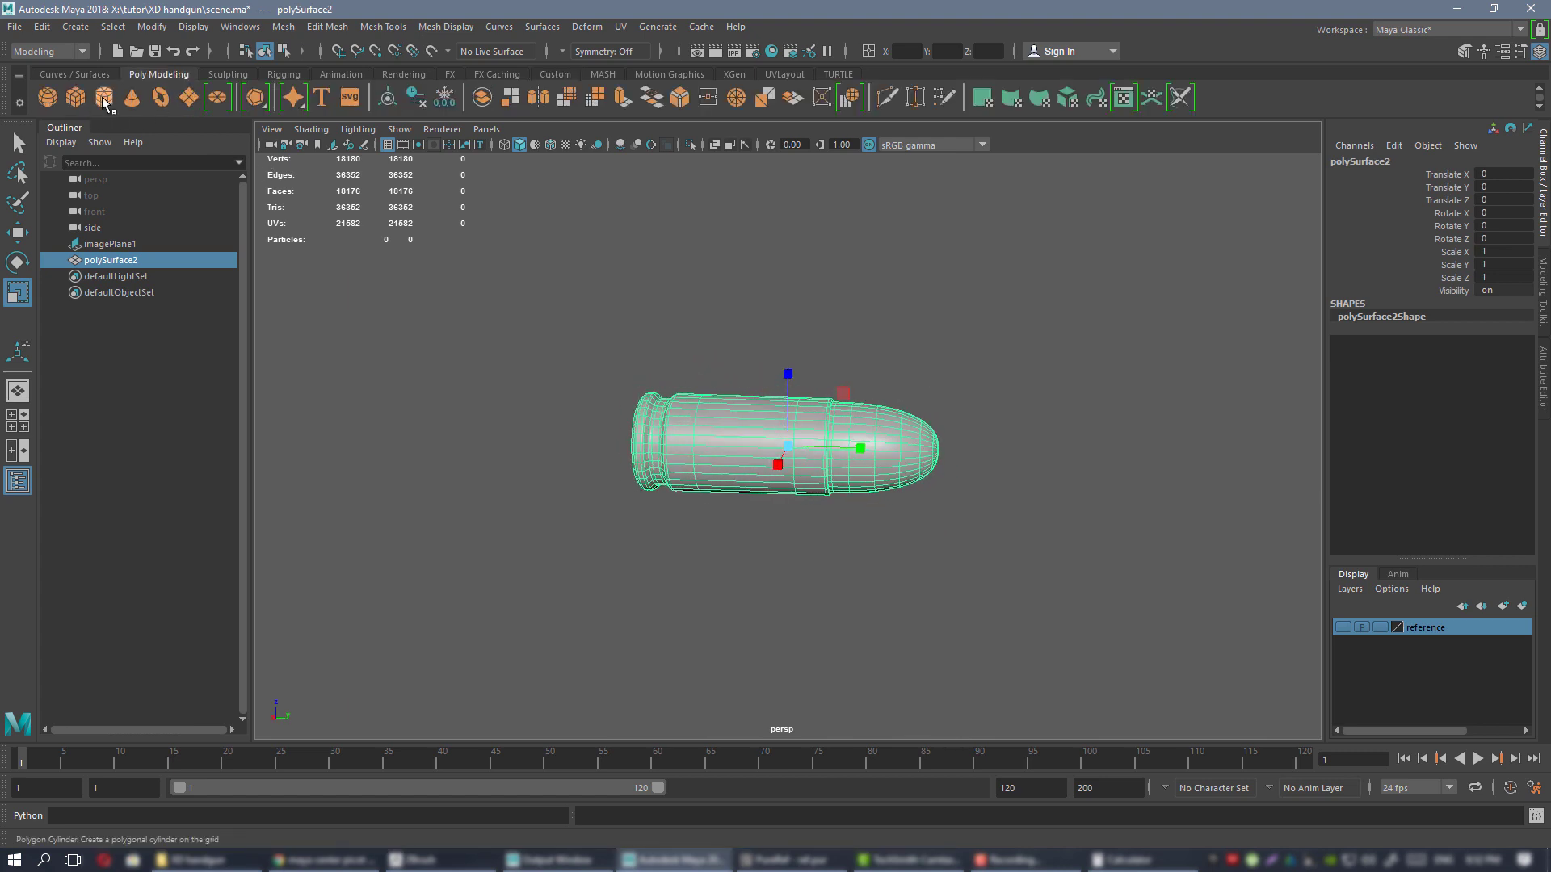
left_click(103, 99)
scroll(840, 416, "down", 3)
left_click_drag(848, 416, 743, 452, "alt")
key("f")
left_click_drag(872, 503, 903, 514, "alt")
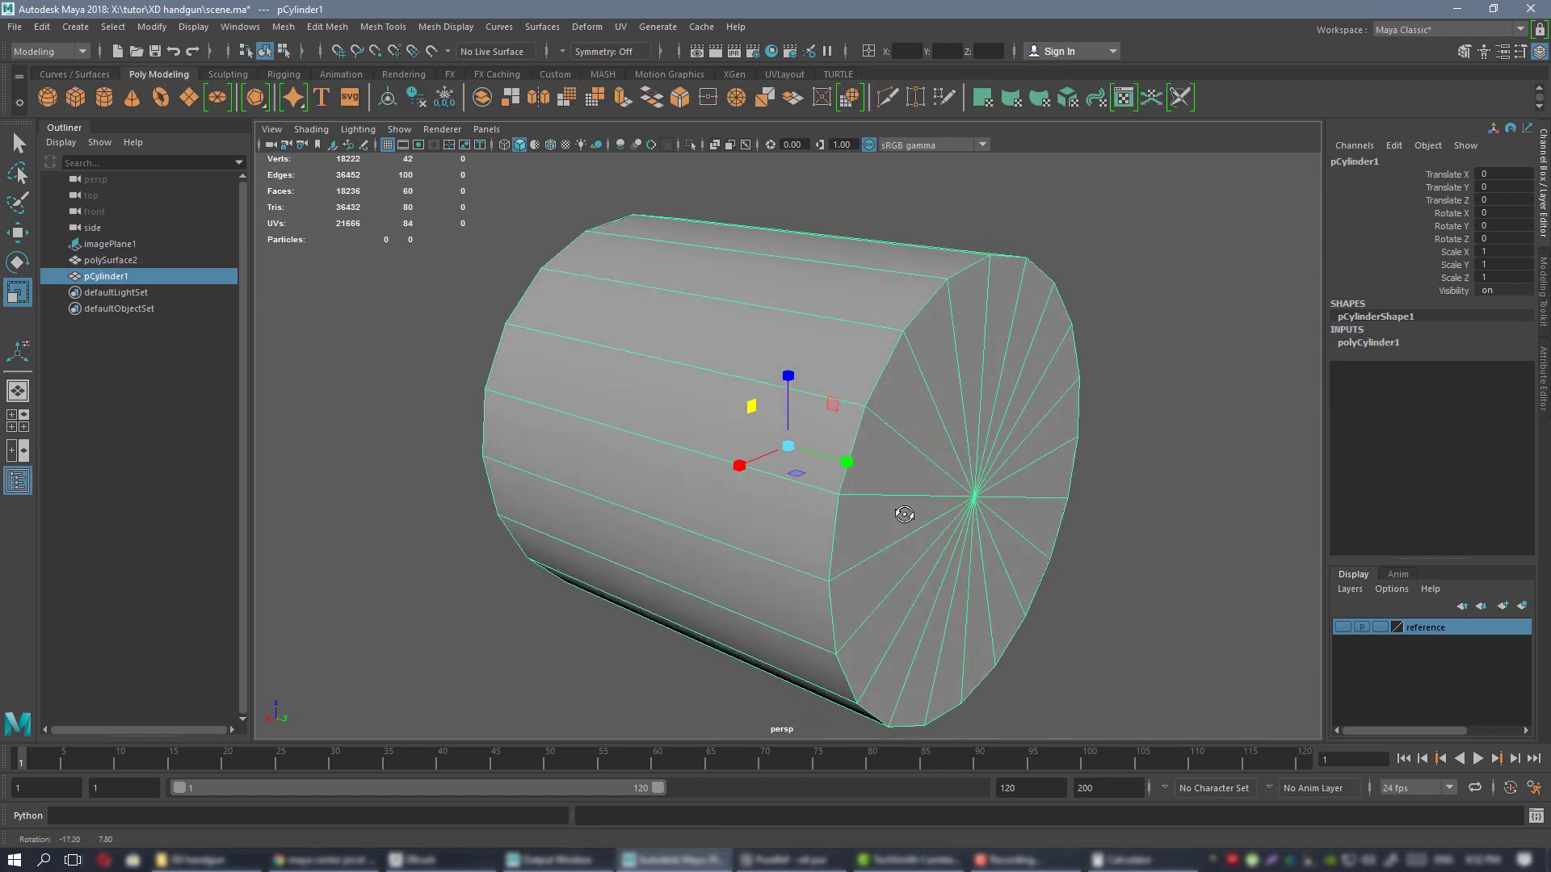
- Set the new cylinder's axis subdivisions to 32
left_click(1368, 343)
left_click(1436, 381)
middle_click_drag(929, 336, 997, 325)
right_click_drag(1006, 444, 915, 396, "alt")
left_click_drag(915, 396, 953, 412, "alt")
right_click_drag(953, 412, 1014, 403, "alt")
left_click_drag(1036, 447, 1019, 445, "alt")
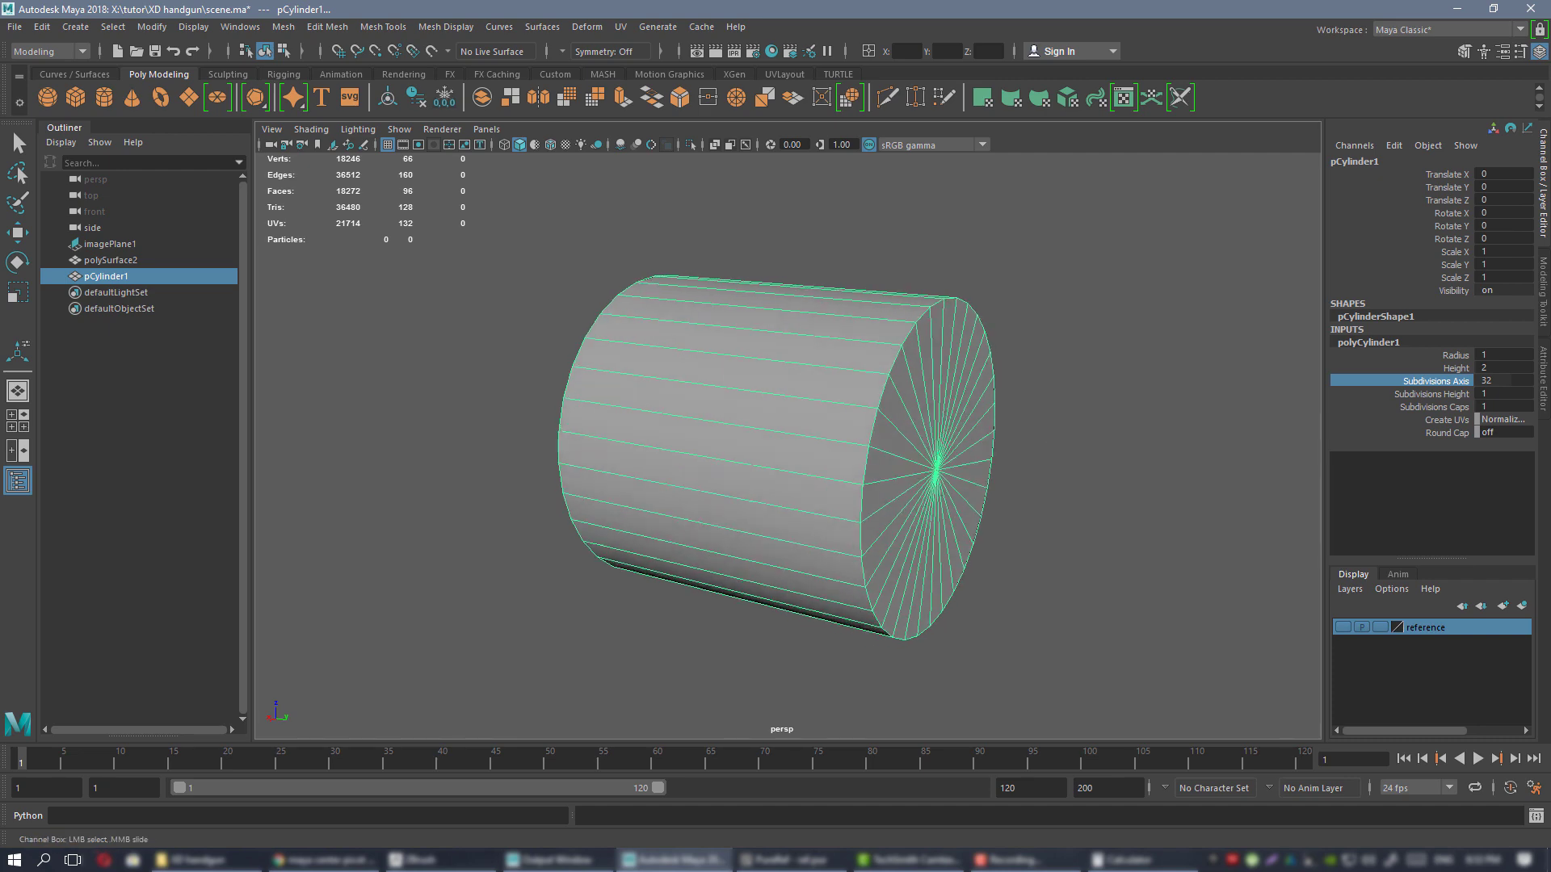
- Switch to the PureRef board and read the barrel specification on the XD Mod.2 3" Sub-Compact sheet
left_click(787, 859)
scroll(1248, 445, "down", 5)
middle_click_drag(1300, 466, 876, 404)
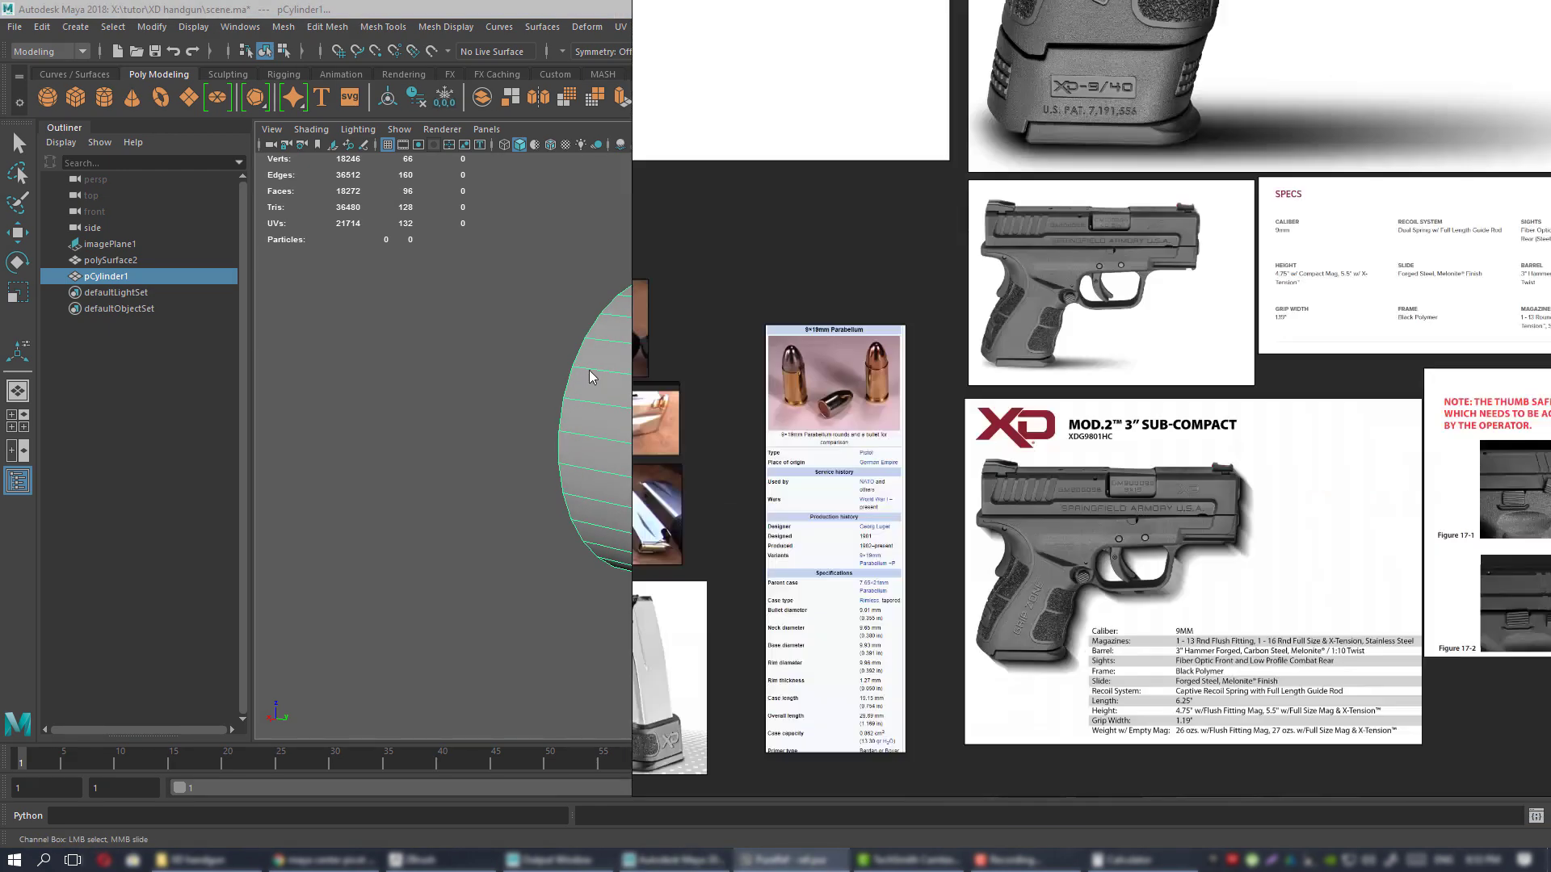
middle_click_drag(1244, 535, 927, 490)
middle_click_drag(892, 620, 975, 436)
scroll(975, 436, "up", 4)
middle_click_drag(911, 394, 1055, 382)
scroll(1054, 382, "up", 2)
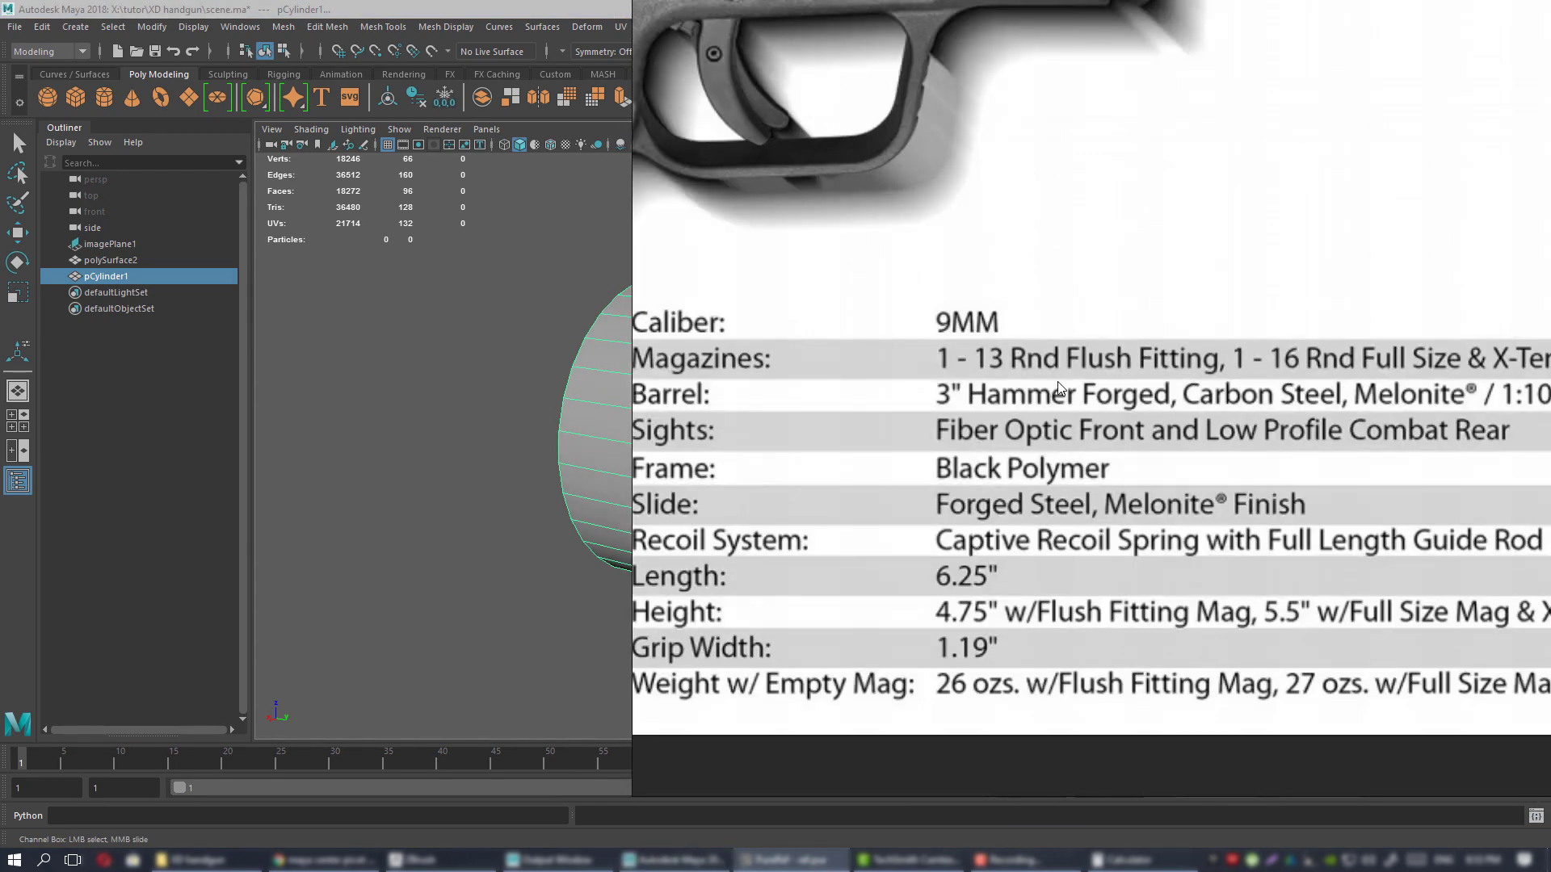
scroll(977, 388, "down", 1)
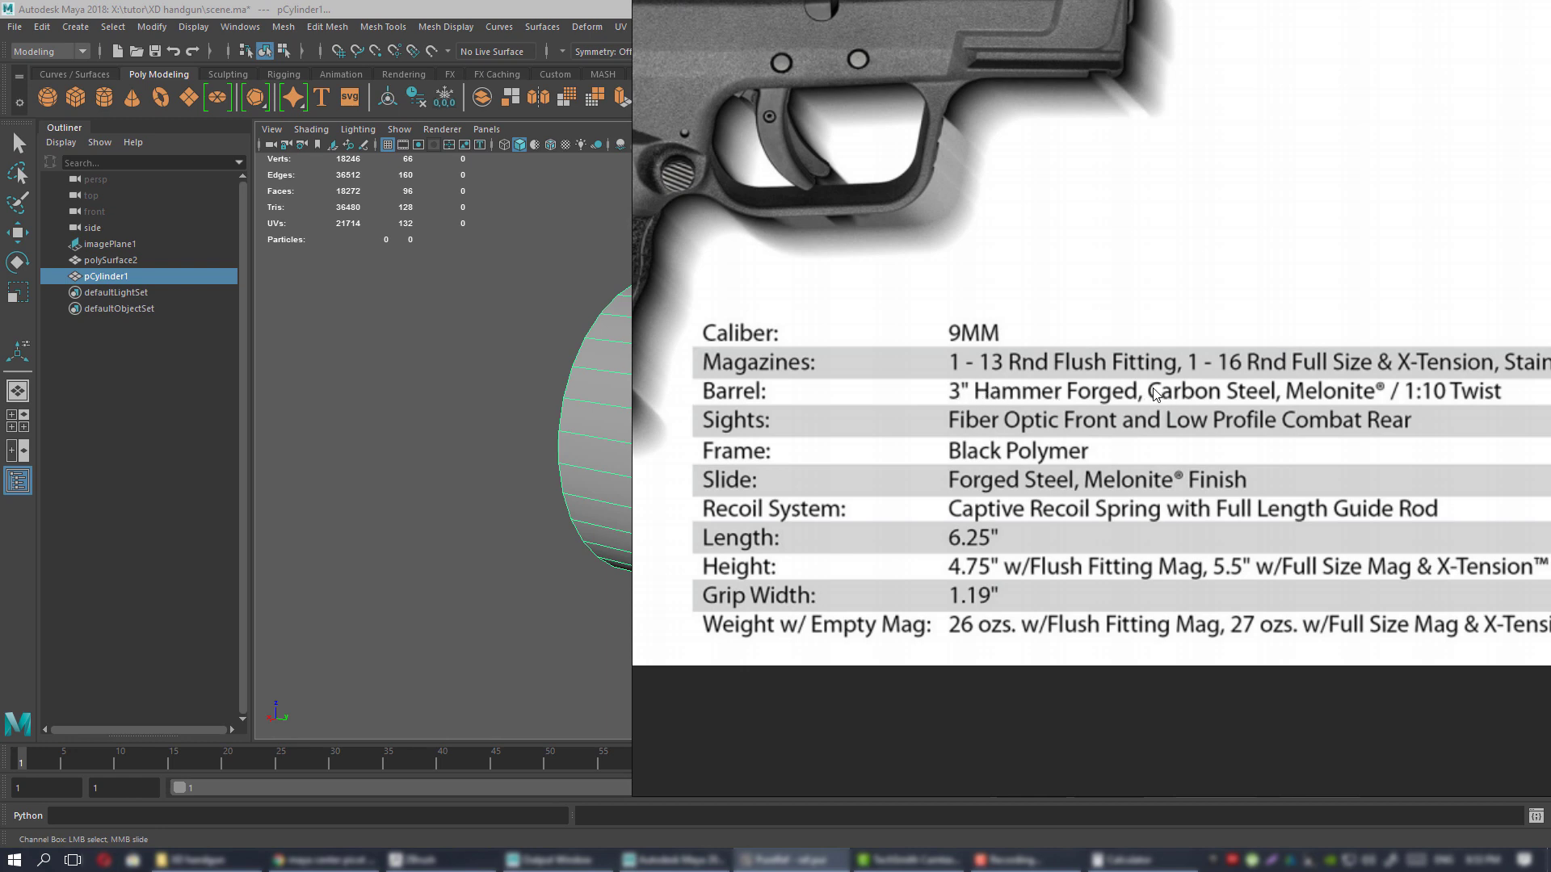
middle_click_drag(1167, 394, 1170, 426)
scroll(1030, 438, "down", 5)
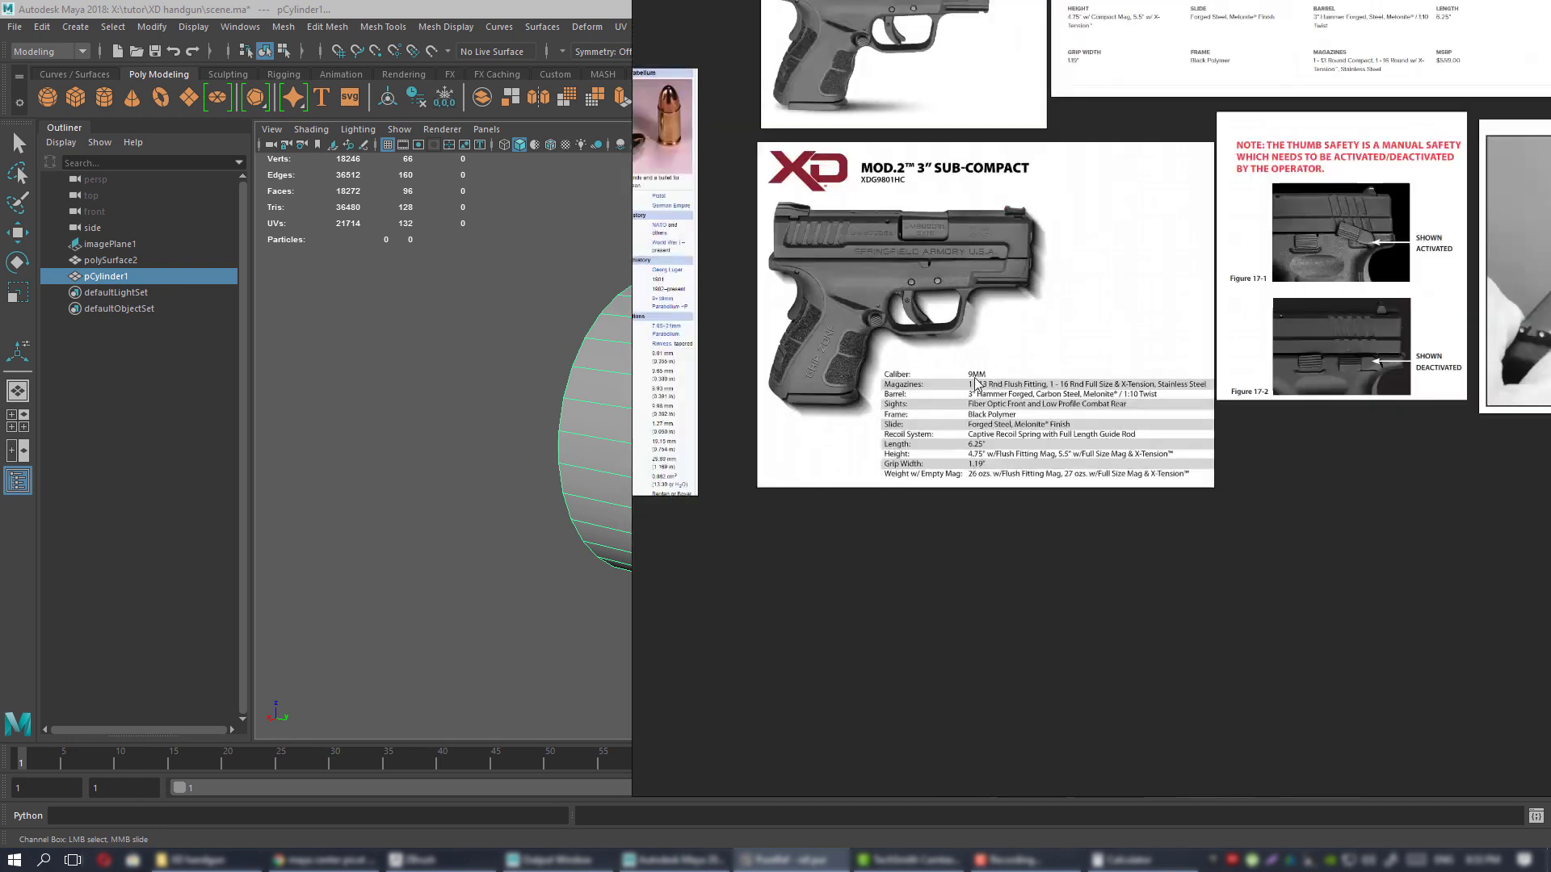
scroll(1150, 510, "up", 2)
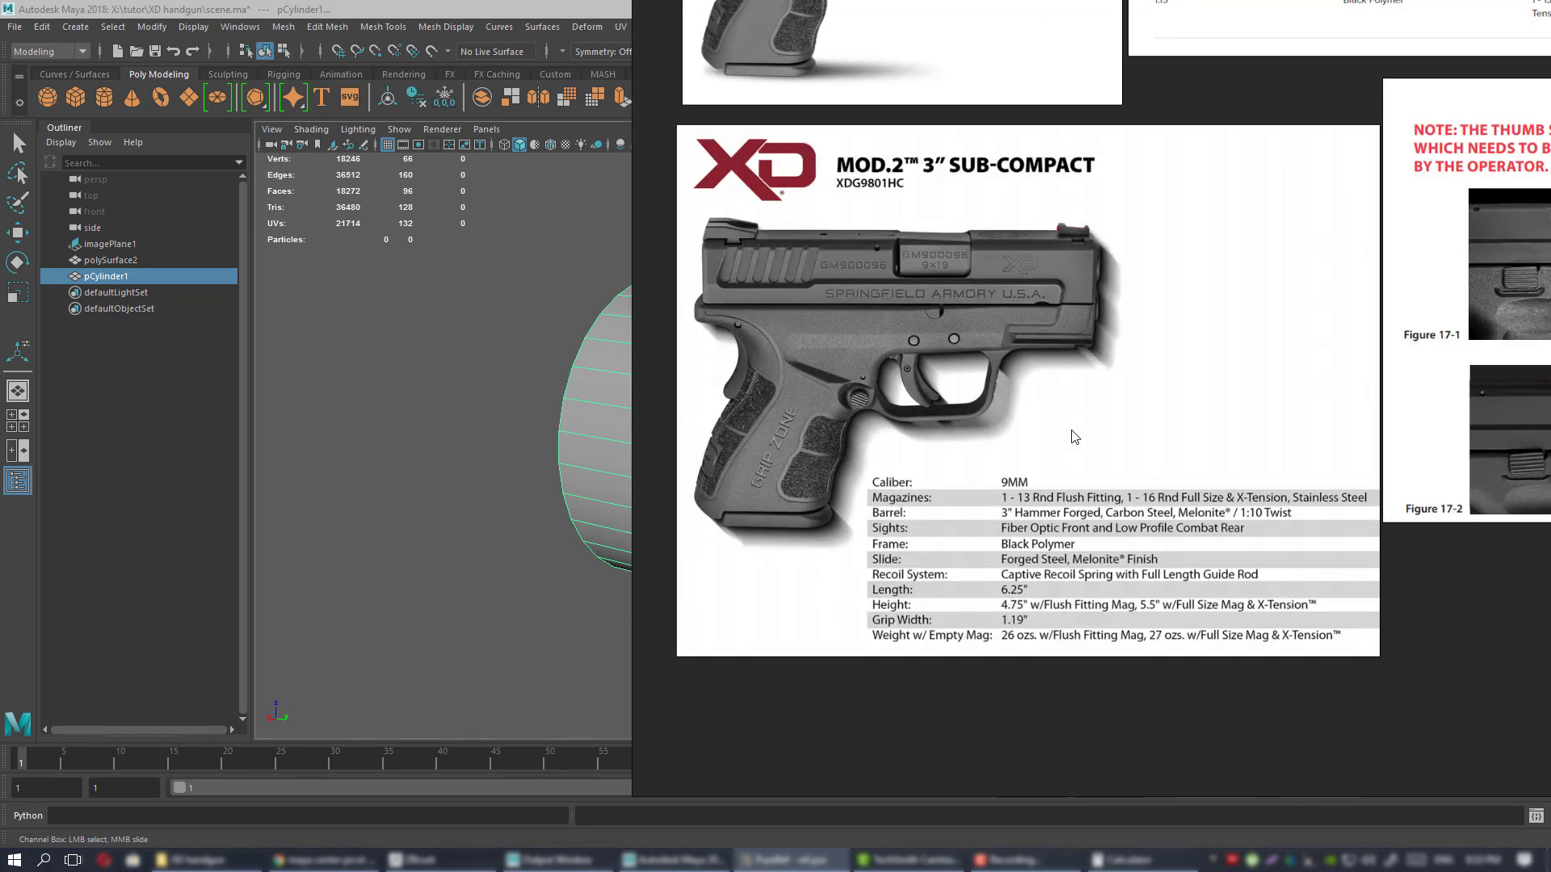
- Switch back to Maya and set the cylinder's height to 3
key("alt+Tab")
left_click_drag(985, 346, 1264, 401, "alt")
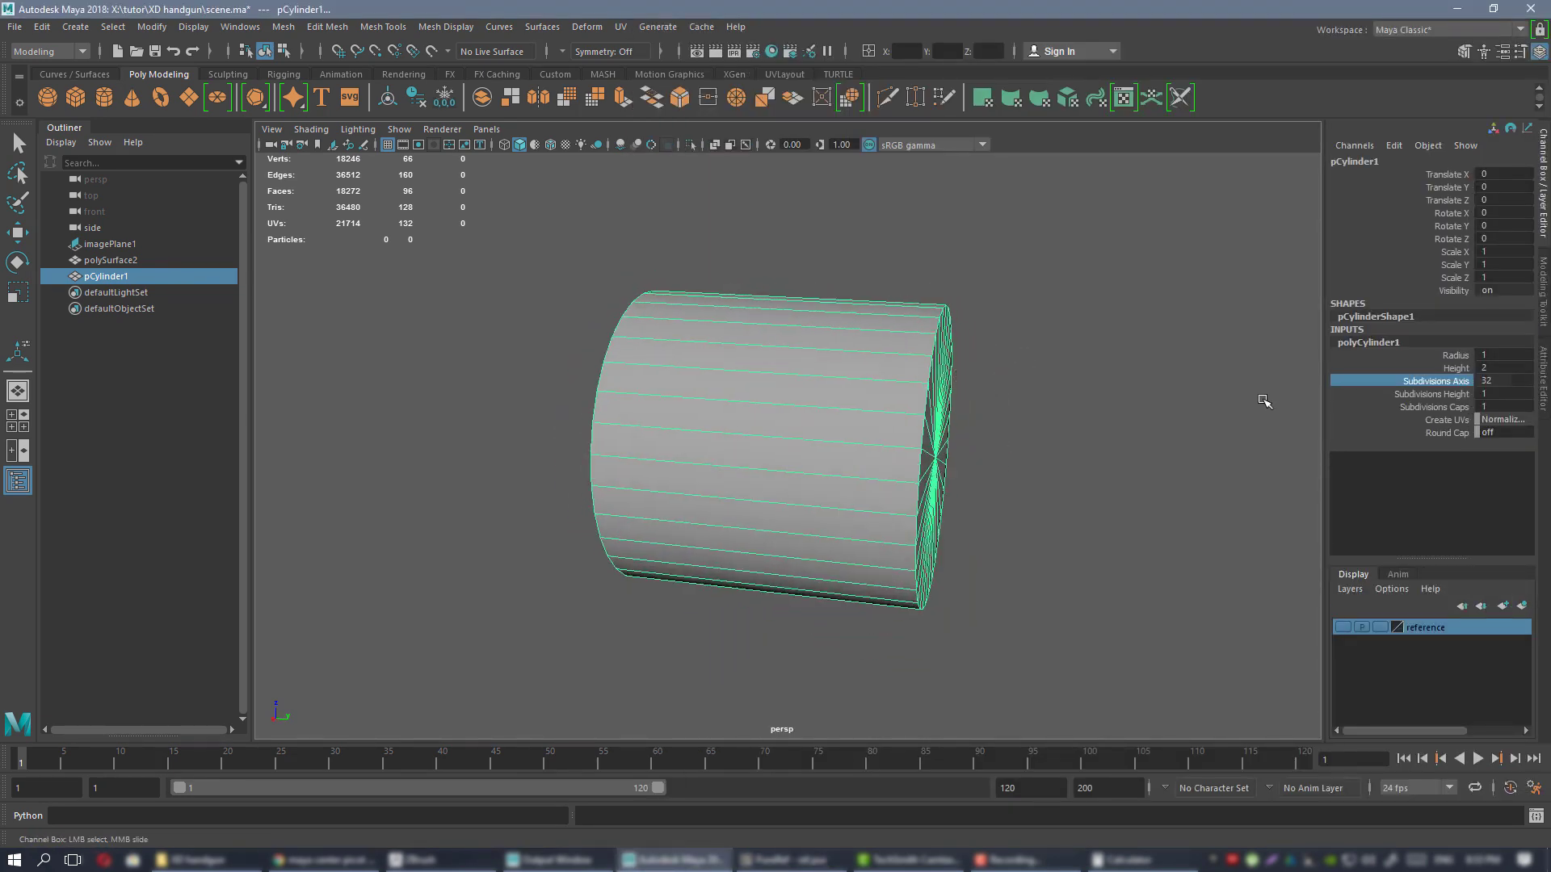
left_click(1517, 370)
type("3")
key("Return")
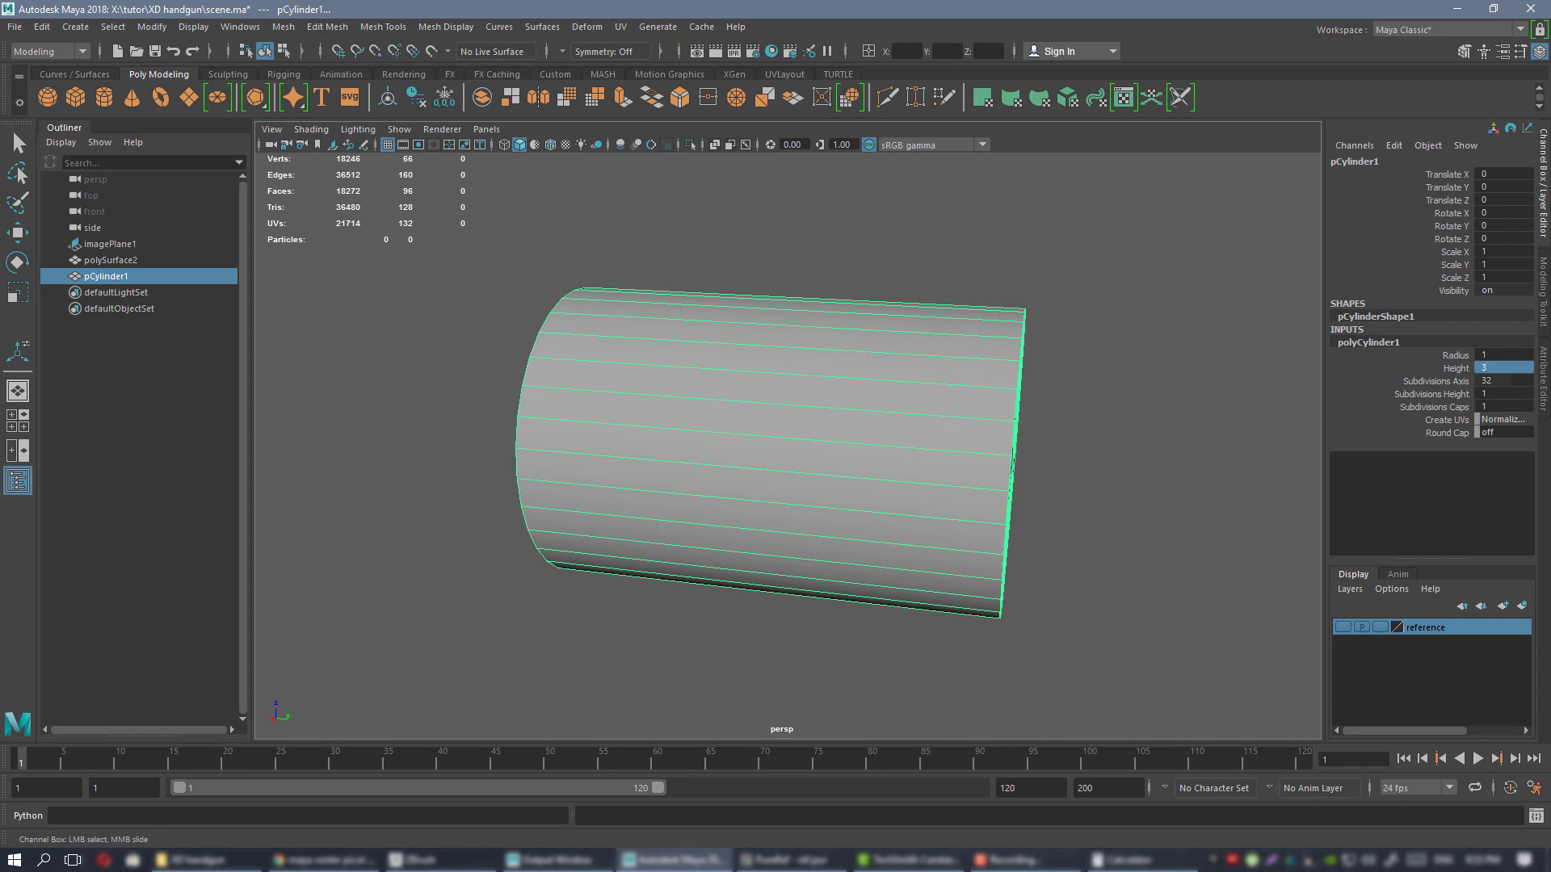
- Look through the pistol's dimensions on the PureRef board, covering both the Sub-Compact sheet and the SPECS table
key("alt+Tab")
scroll(904, 452, "up", 4)
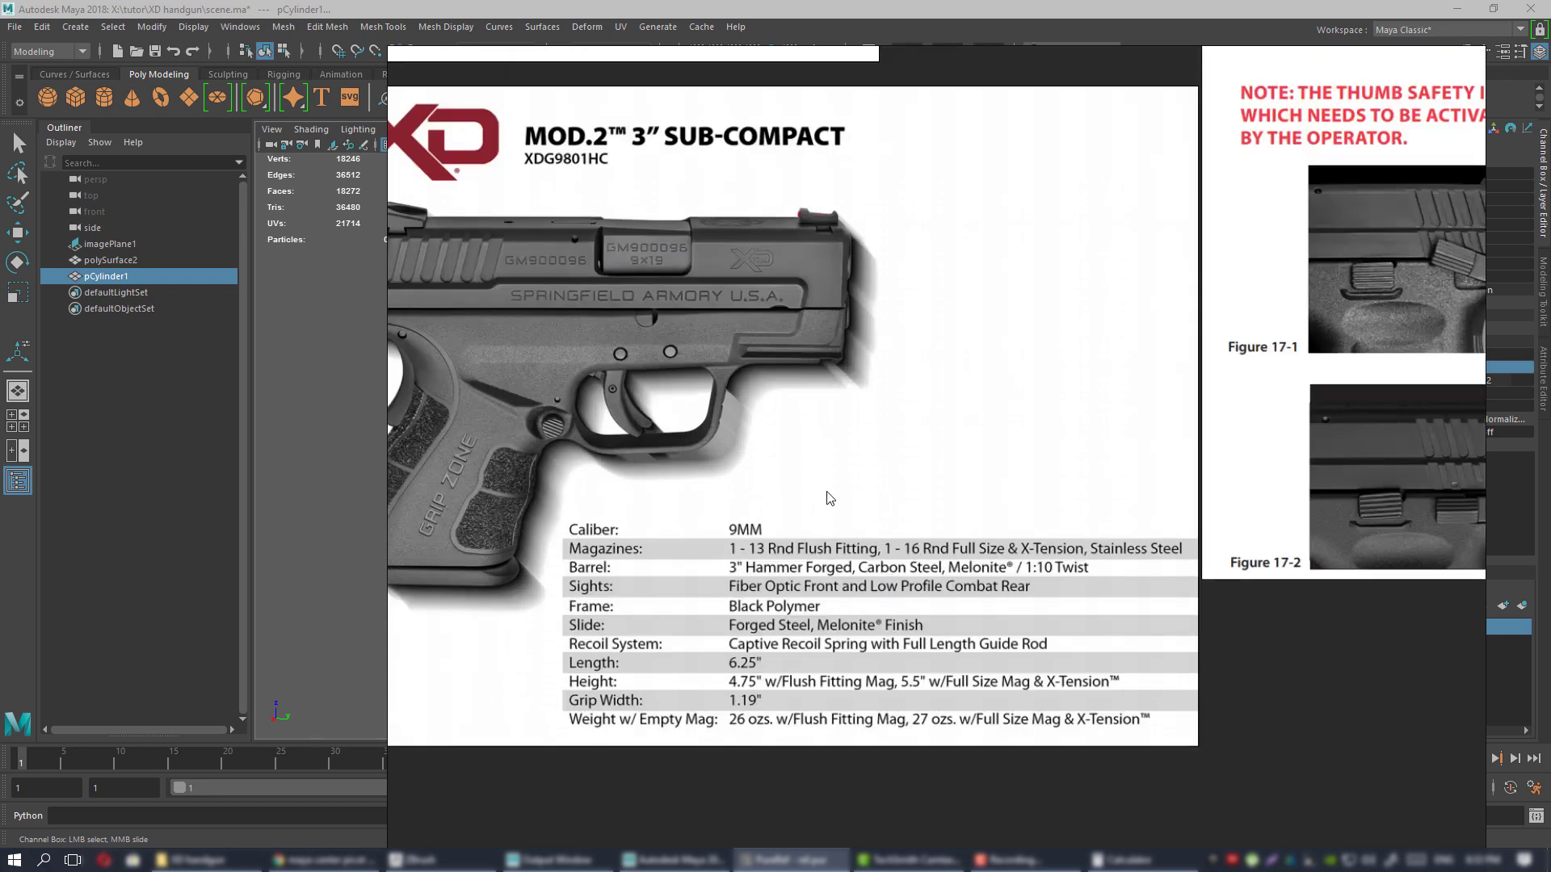
middle_click_drag(825, 449, 869, 461)
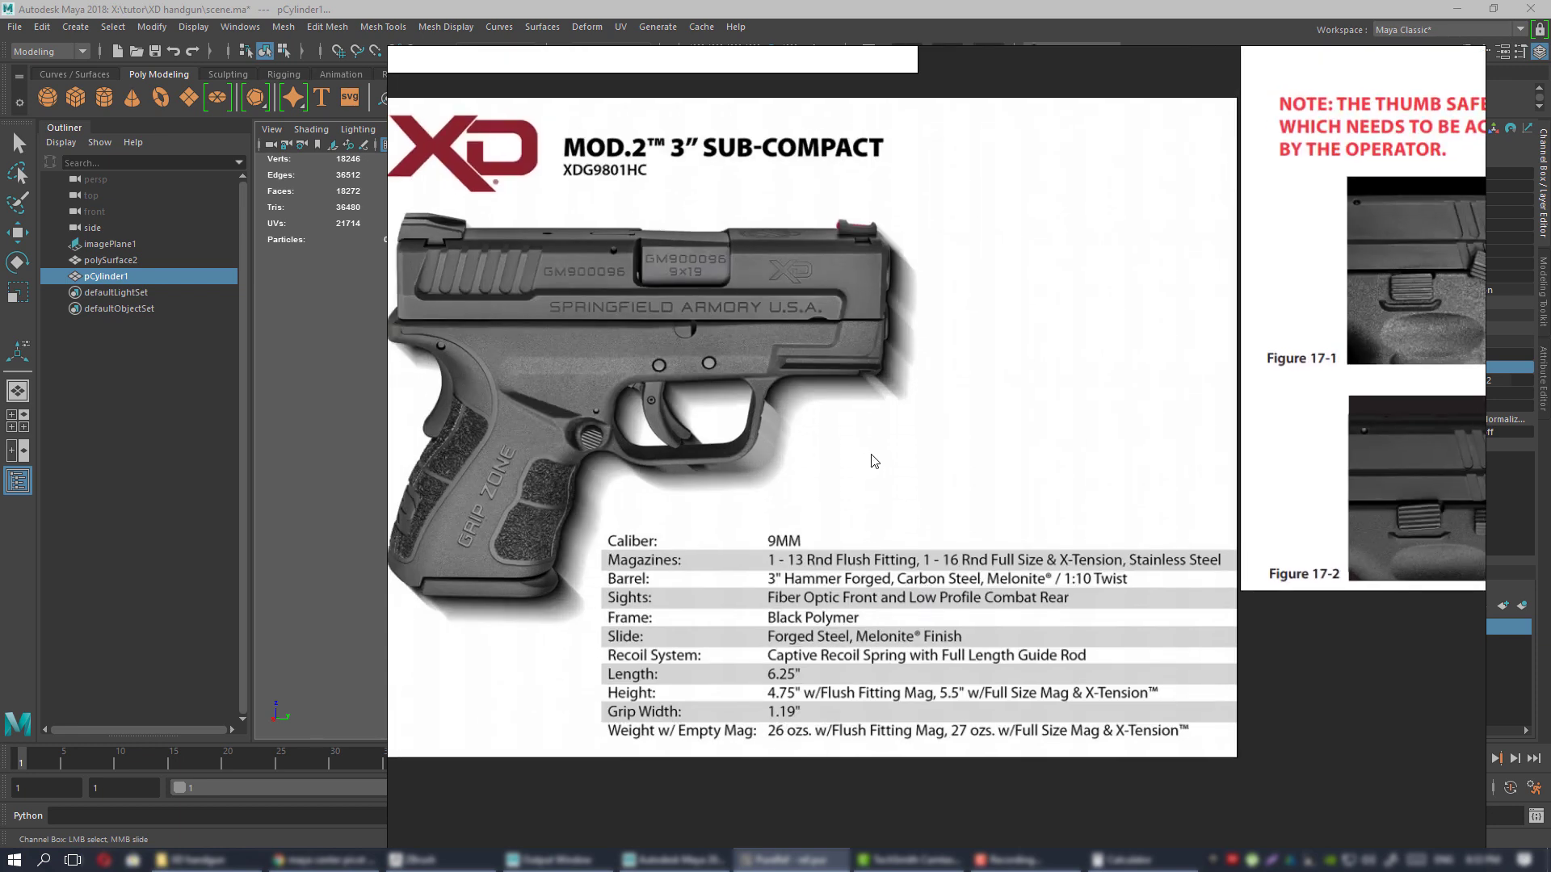
scroll(872, 461, "down", 1)
scroll(919, 467, "down", 3)
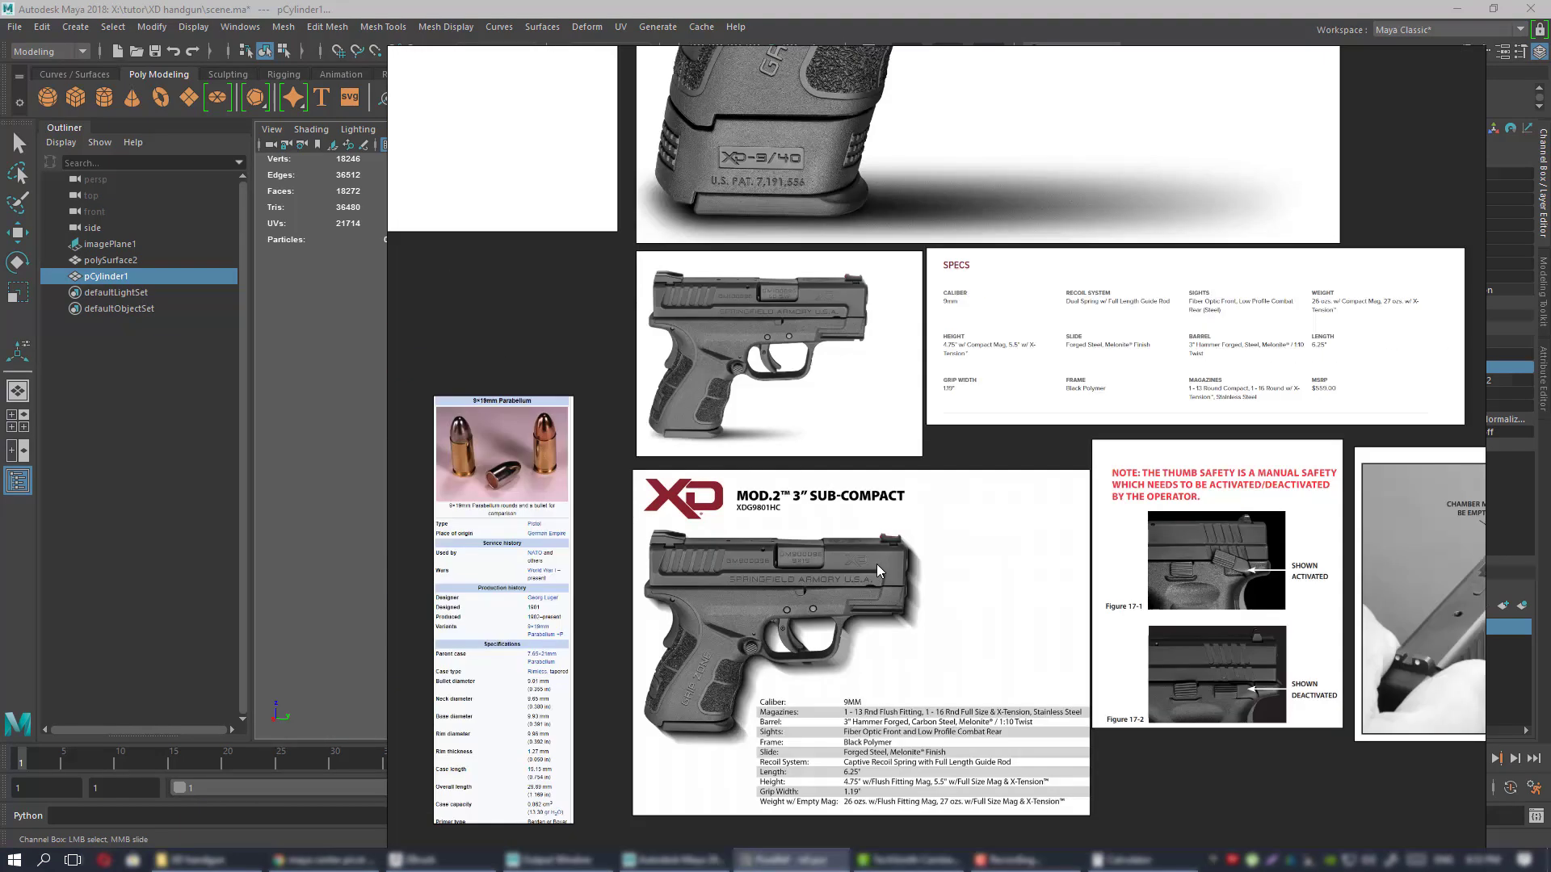
scroll(981, 484, "up", 3)
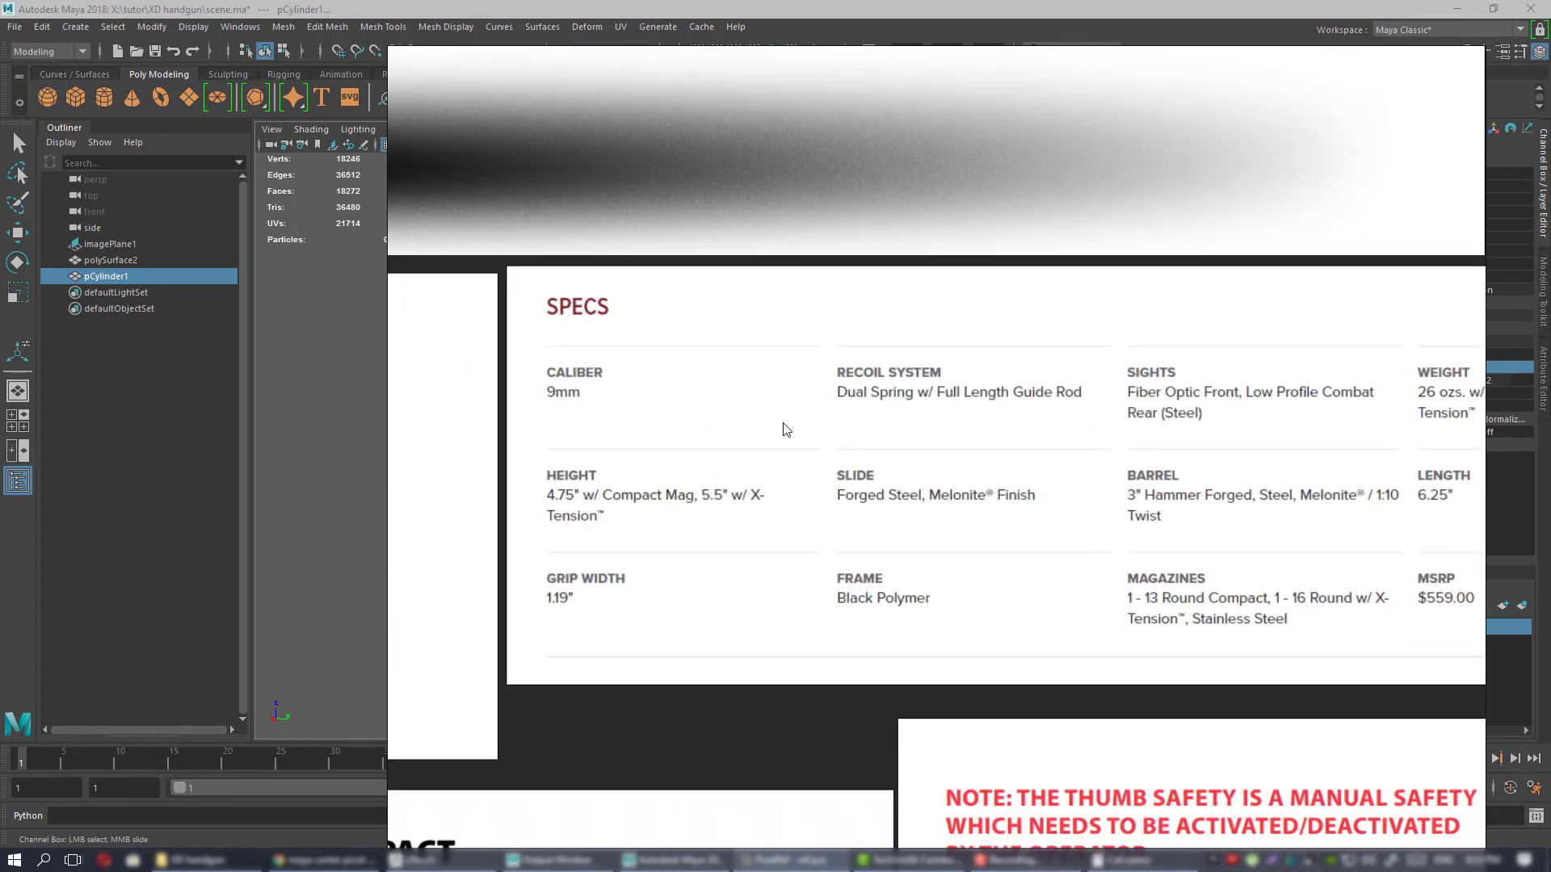
scroll(786, 440, "down", 1)
middle_click_drag(919, 491, 806, 497)
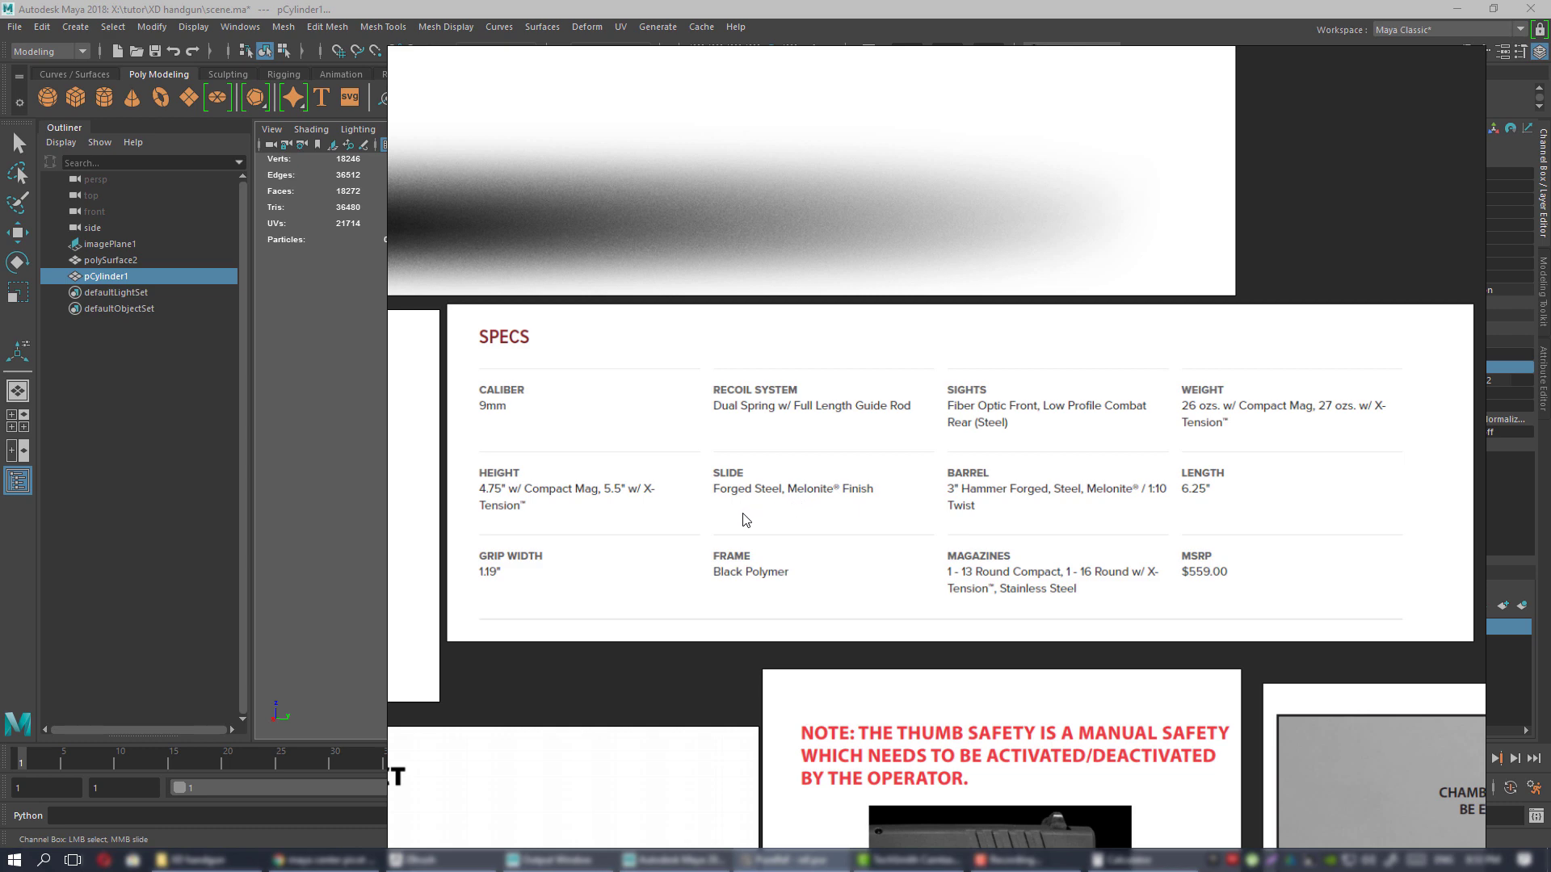
scroll(745, 519, "down", 4)
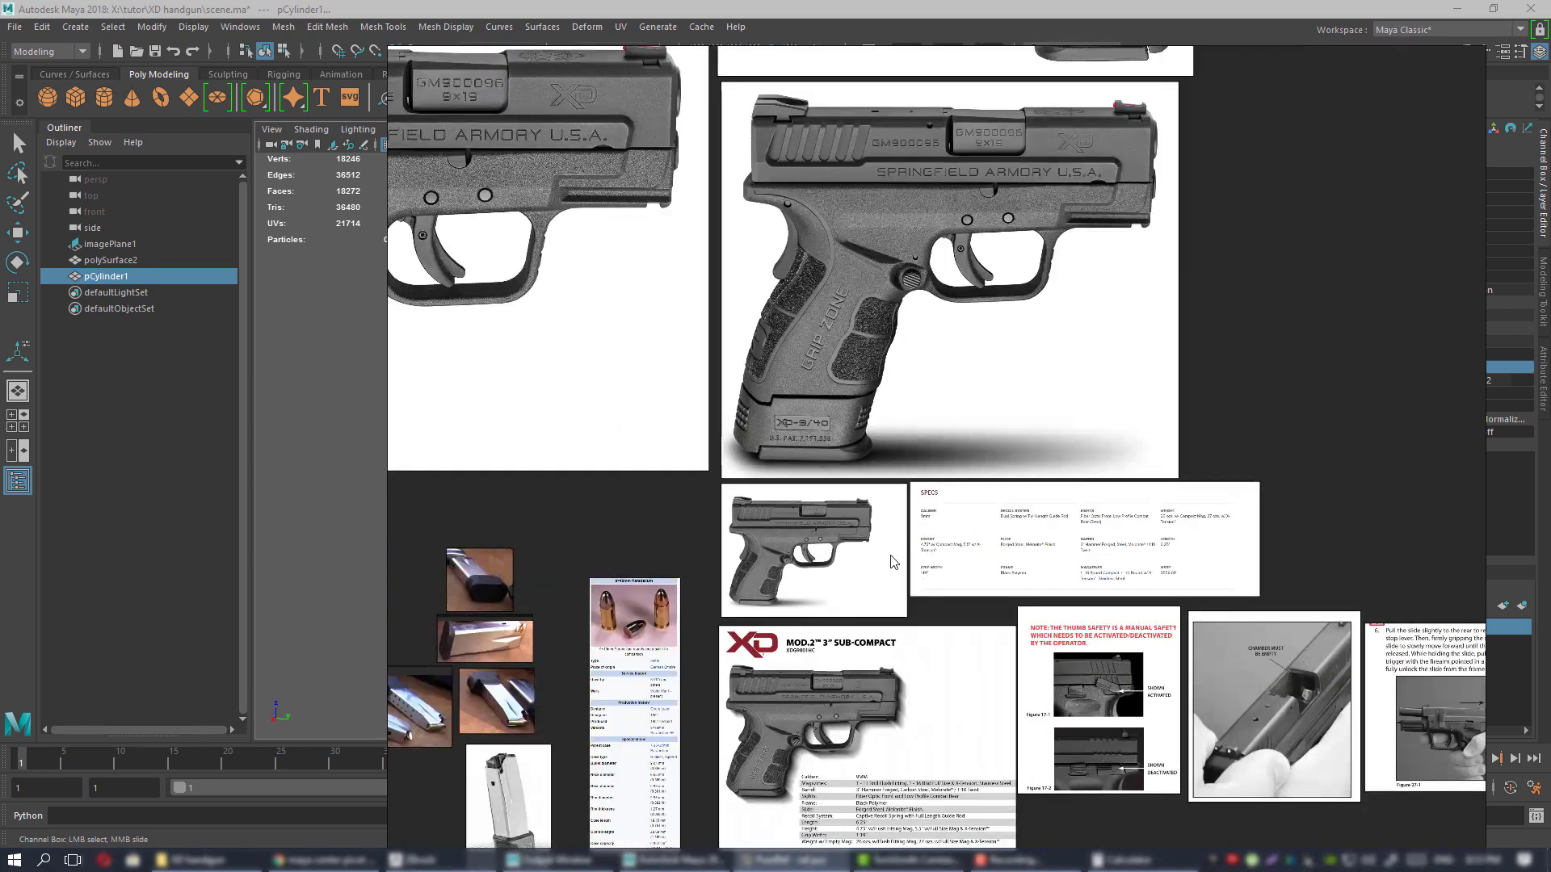
middle_click_drag(894, 559, 1033, 441)
right_click_drag(1034, 441, 1550, 428)
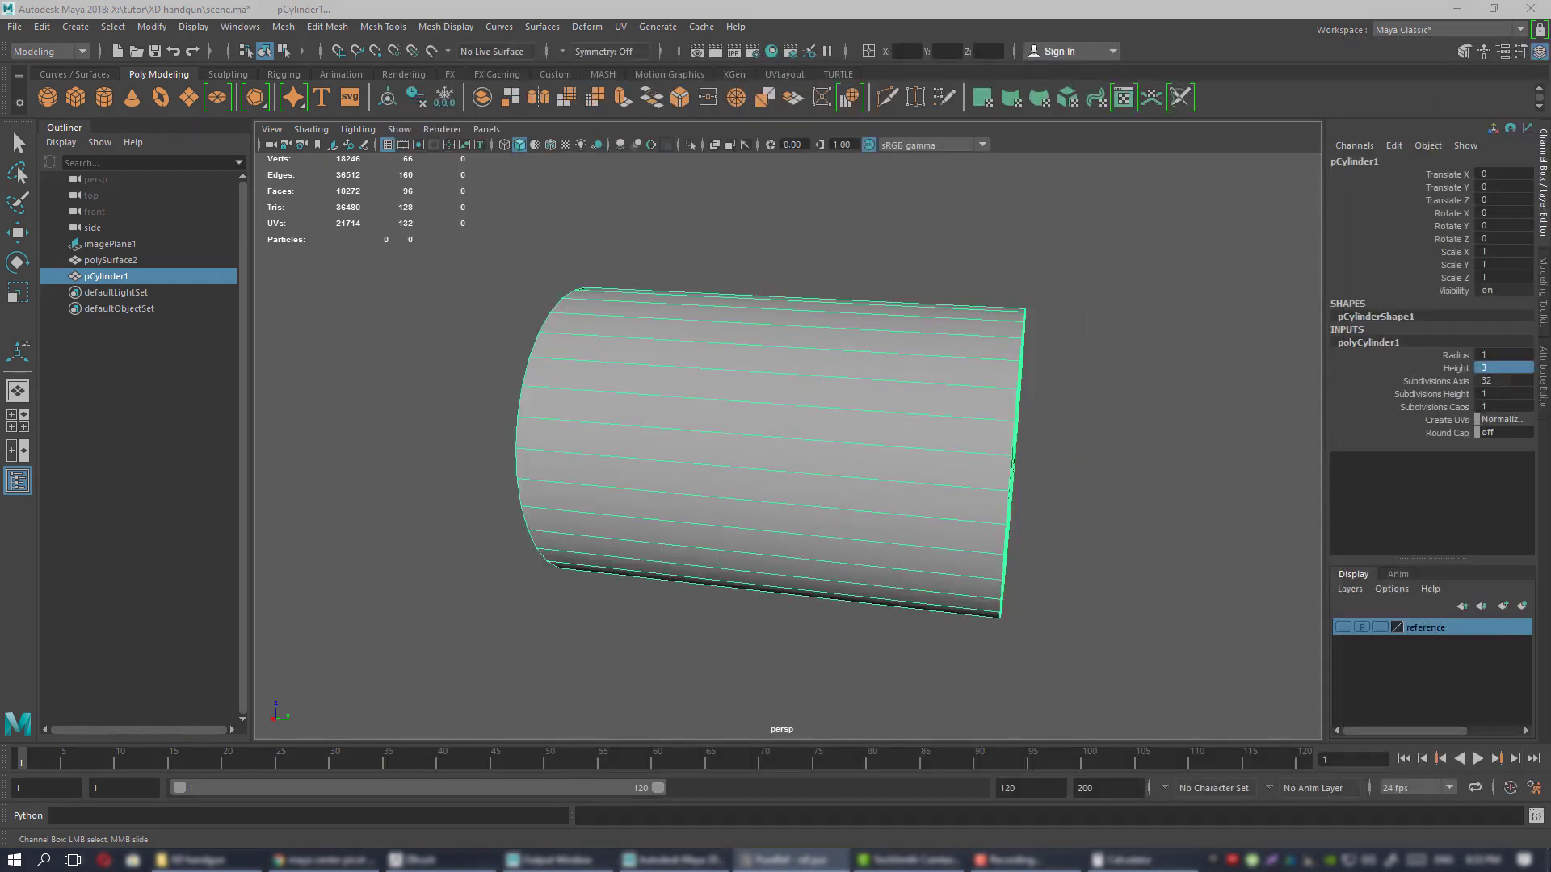
- Scale the cylinder's thickness down to 0.258 in X and Z, keeping its length
mouse_move(820, 461)
left_mouse_down("alt")
mouse_move(768, 444)
mouse_move(775, 402)
mouse_move(851, 441)
mouse_move(816, 442)
left_mouse_up("alt")
key("w")
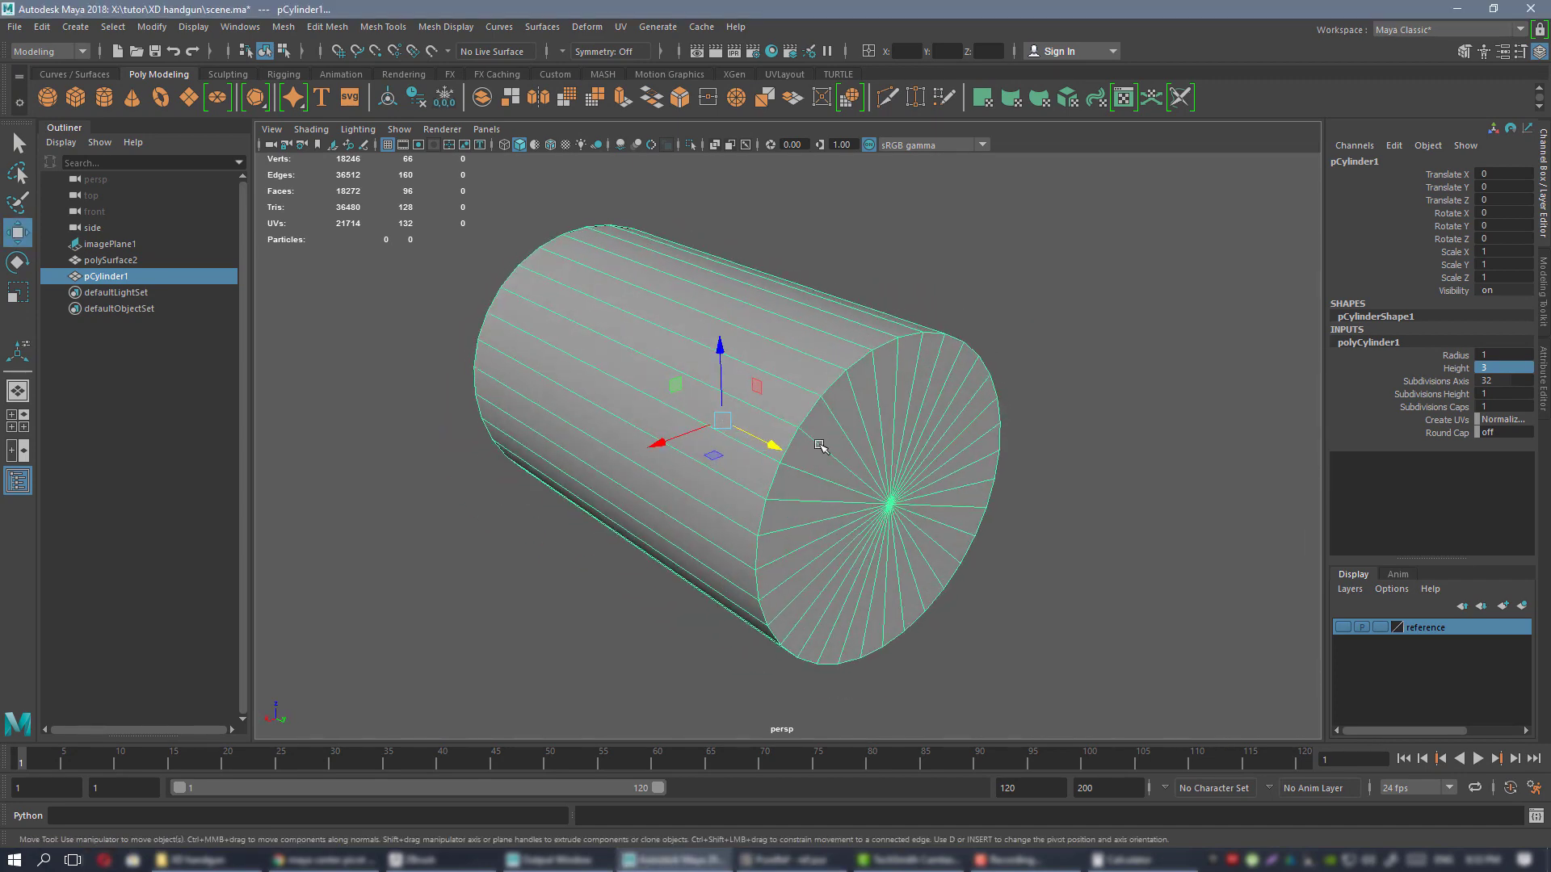
key("r")
middle_click_drag(789, 396, 696, 365)
right_click_drag(691, 362, 729, 407, "alt")
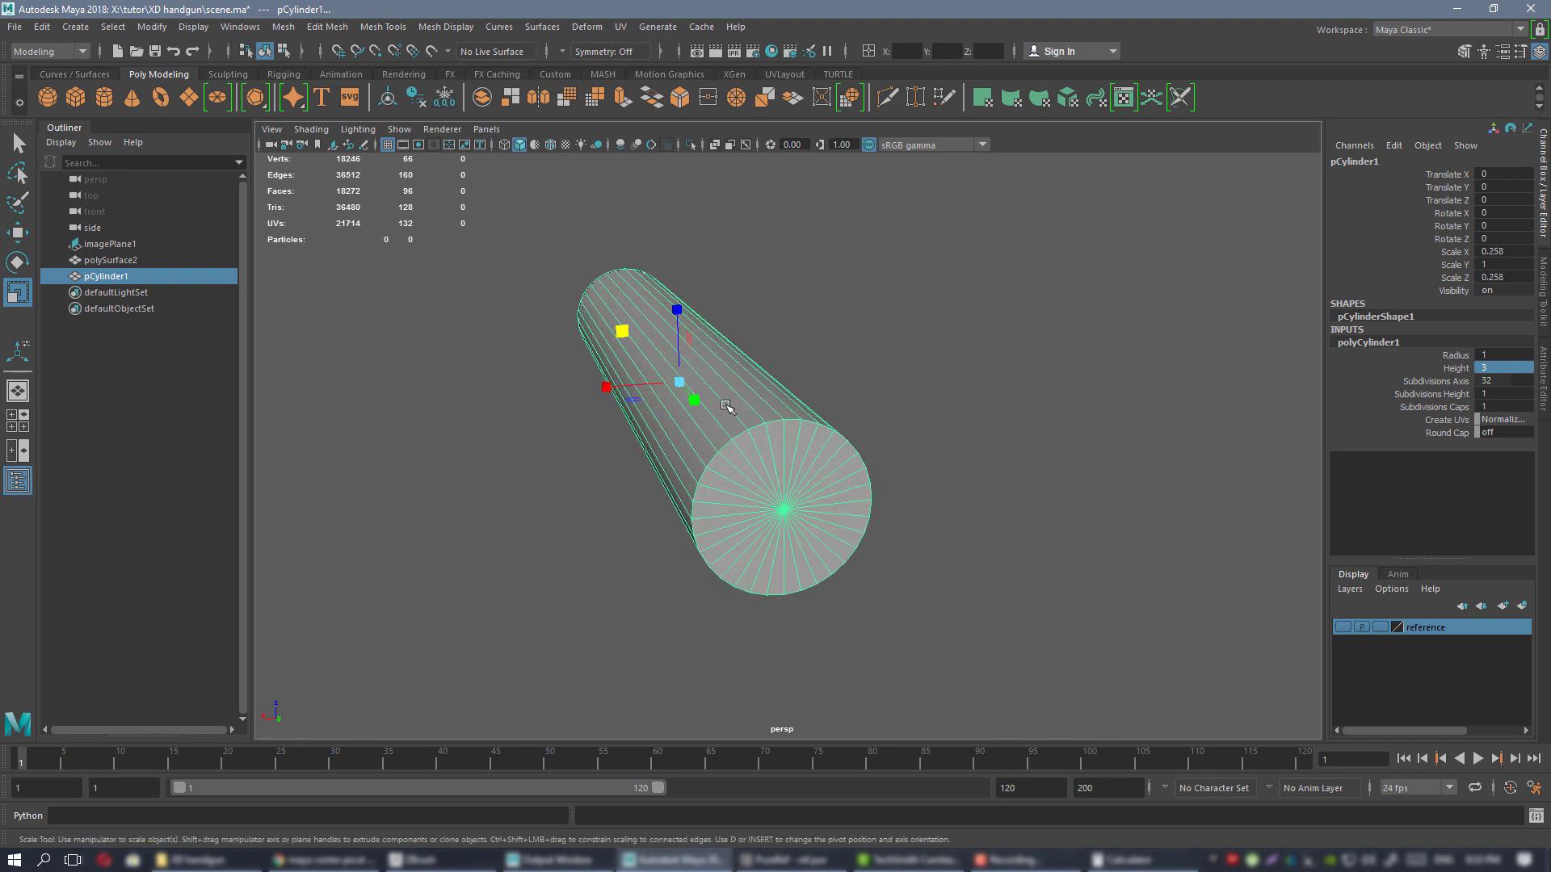
left_click_drag(729, 407, 689, 374, "alt")
right_click_drag(689, 374, 760, 426, "alt")
left_click_drag(760, 426, 679, 8, "alt")
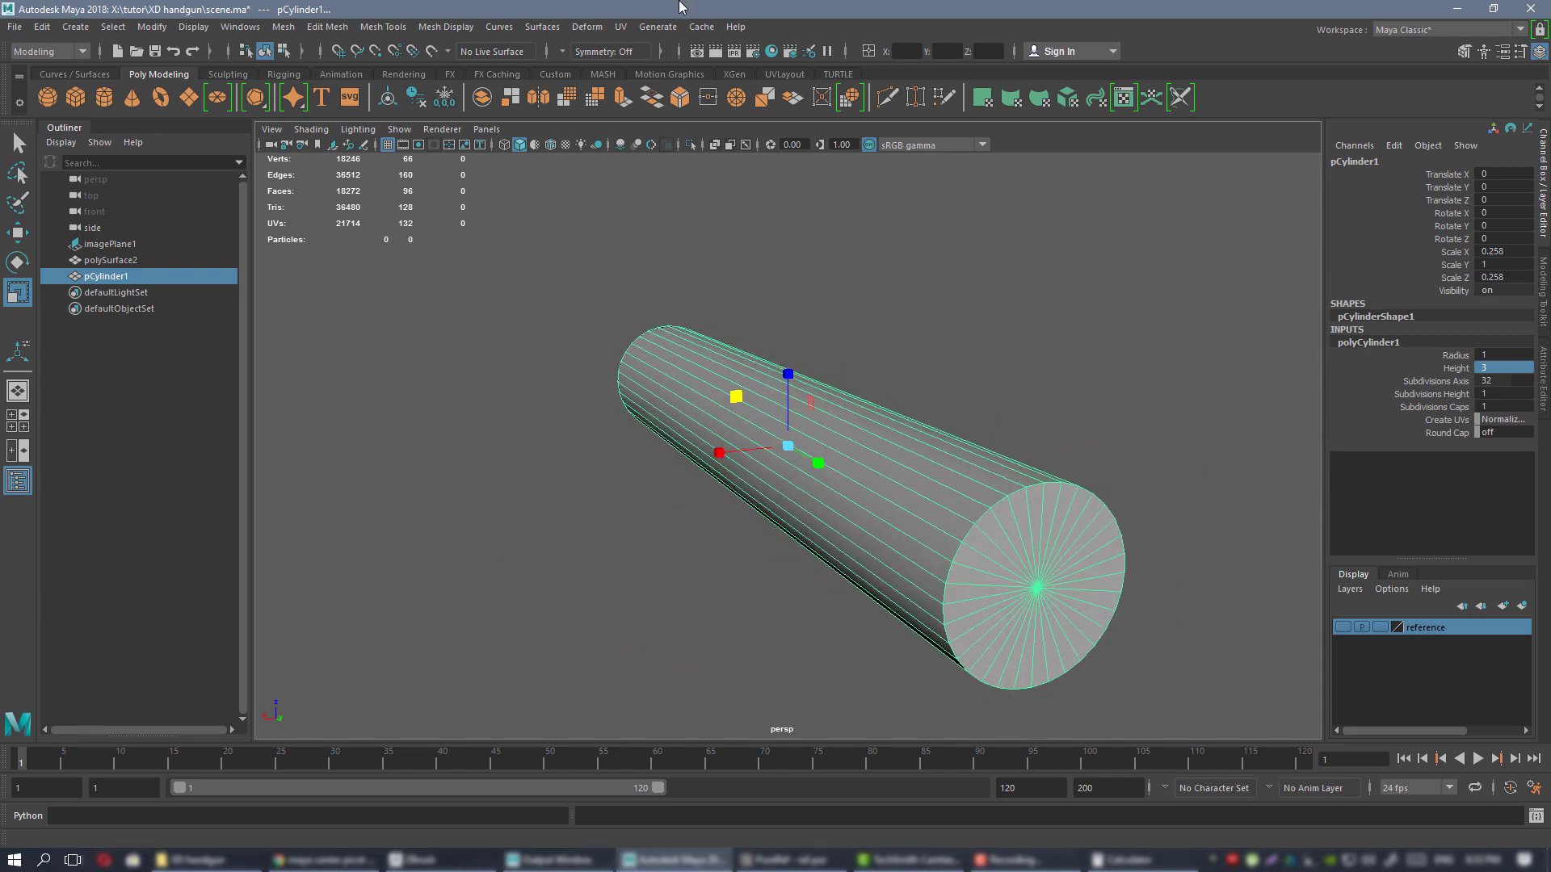
- Delete the cap faces at both ends of the cylinder, using X-ray shading only while selecting them
left_click(715, 145)
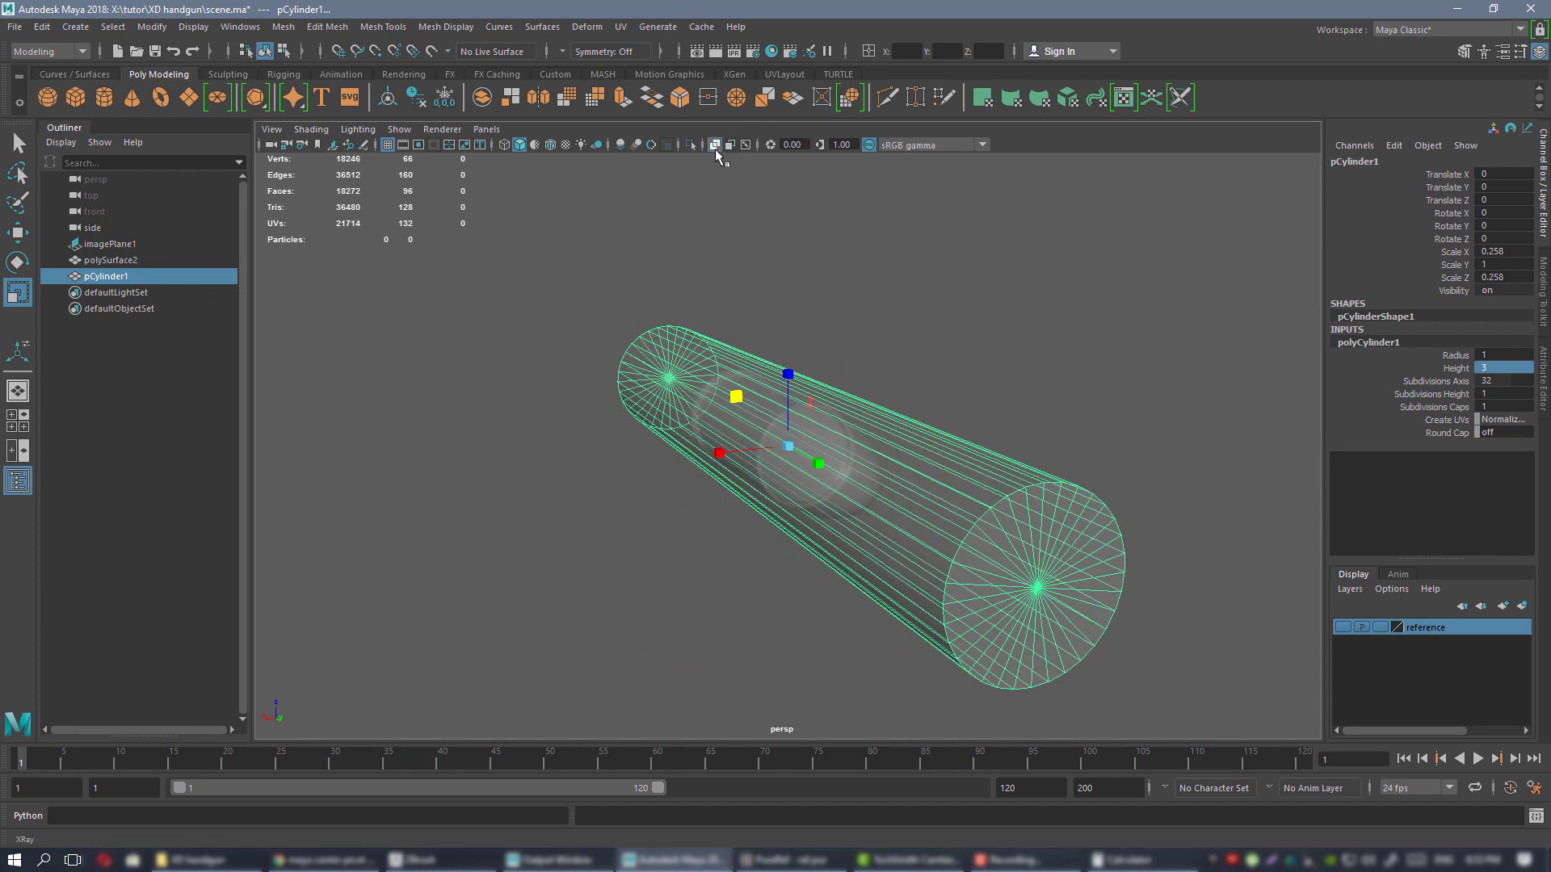
mouse_move(807, 323)
left_mouse_down("alt")
mouse_move(841, 322)
mouse_move(794, 309)
left_mouse_up("alt")
right_click_drag(883, 290, 889, 312)
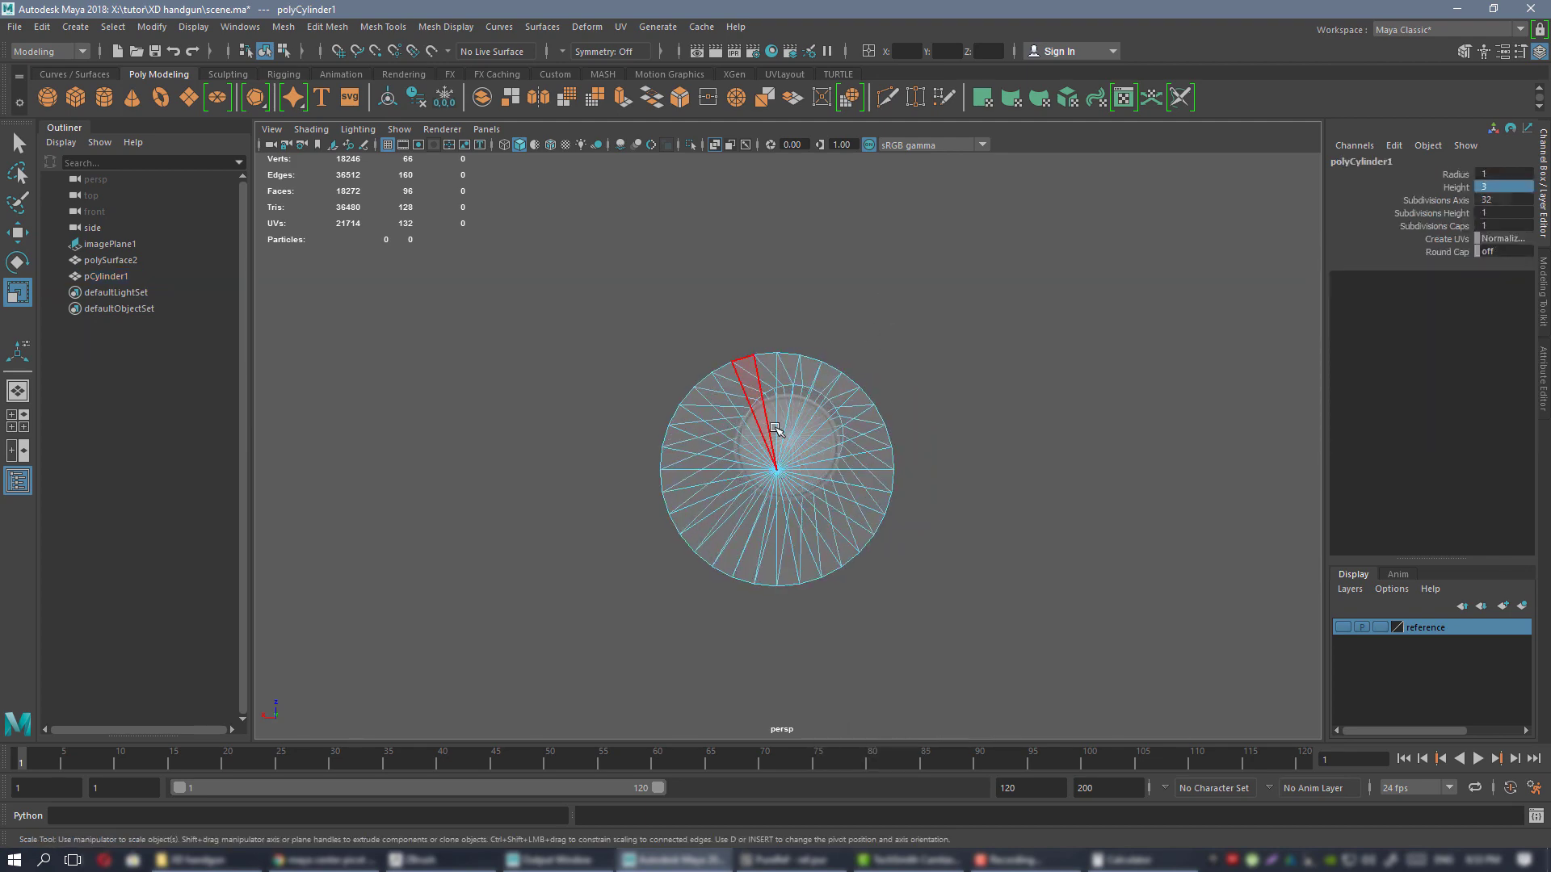
left_click_drag(806, 477, 808, 478)
left_click_drag(927, 436, 802, 427, "alt")
key("Delete")
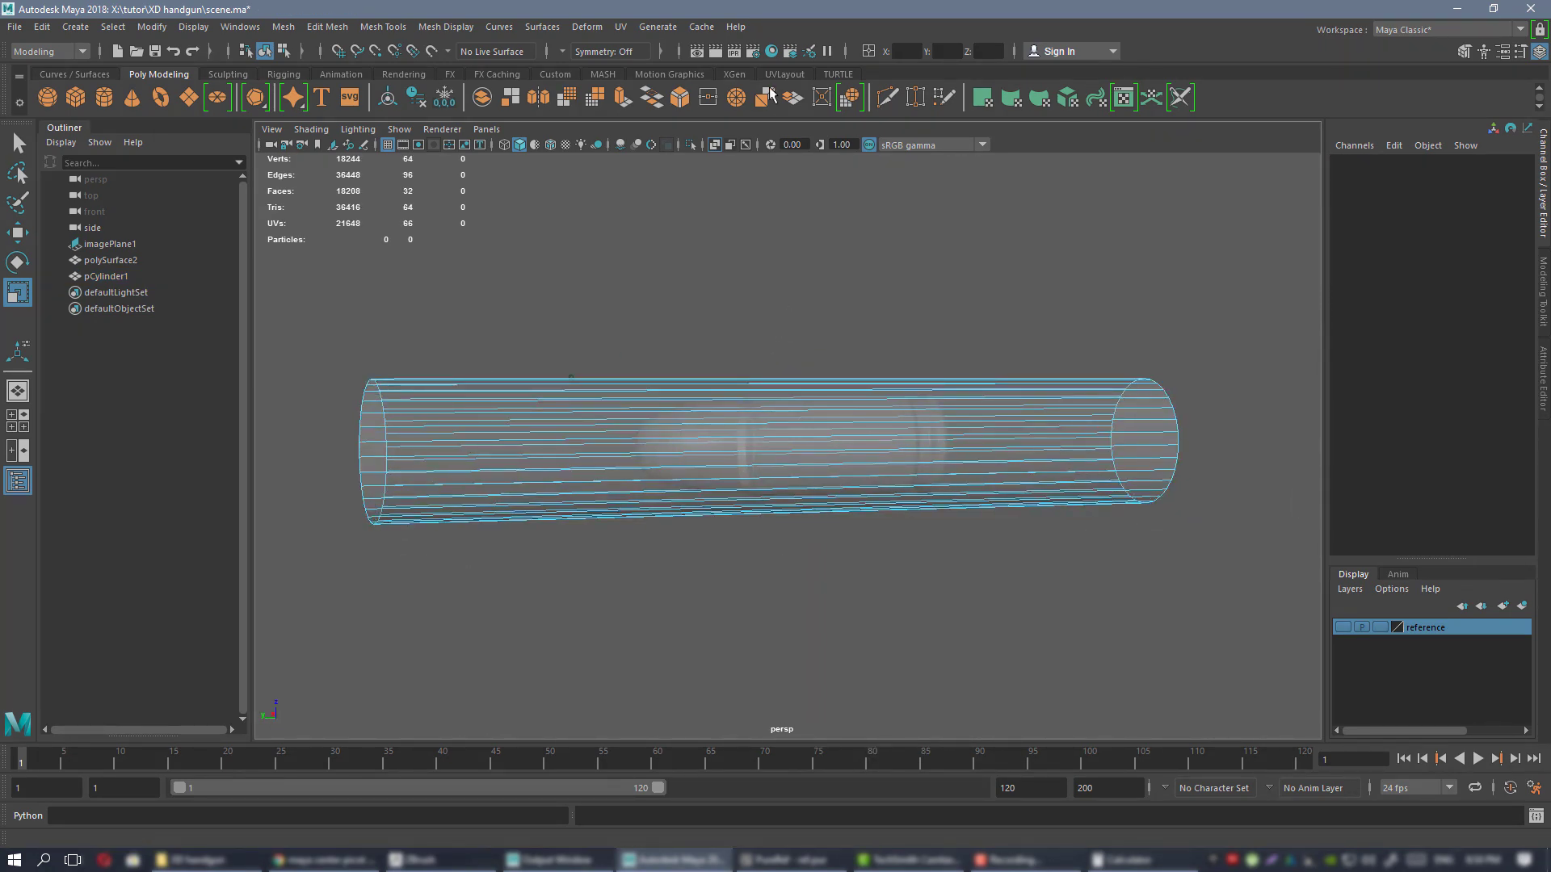
left_click(714, 144)
- Move the open cylinder back along Y to -1.391 so the bullet tip sticks out of its front end
left_click_drag(857, 437, 1007, 376, "alt")
right_click_drag(906, 301, 984, 277)
left_click_drag(828, 385, 580, 394, "alt")
key("w")
left_click_drag(790, 372, 708, 352, "alt")
scroll(969, 432, "down", 3)
left_click_drag(896, 440, 1029, 422, "alt")
left_click_drag(877, 489, 763, 457, "alt")
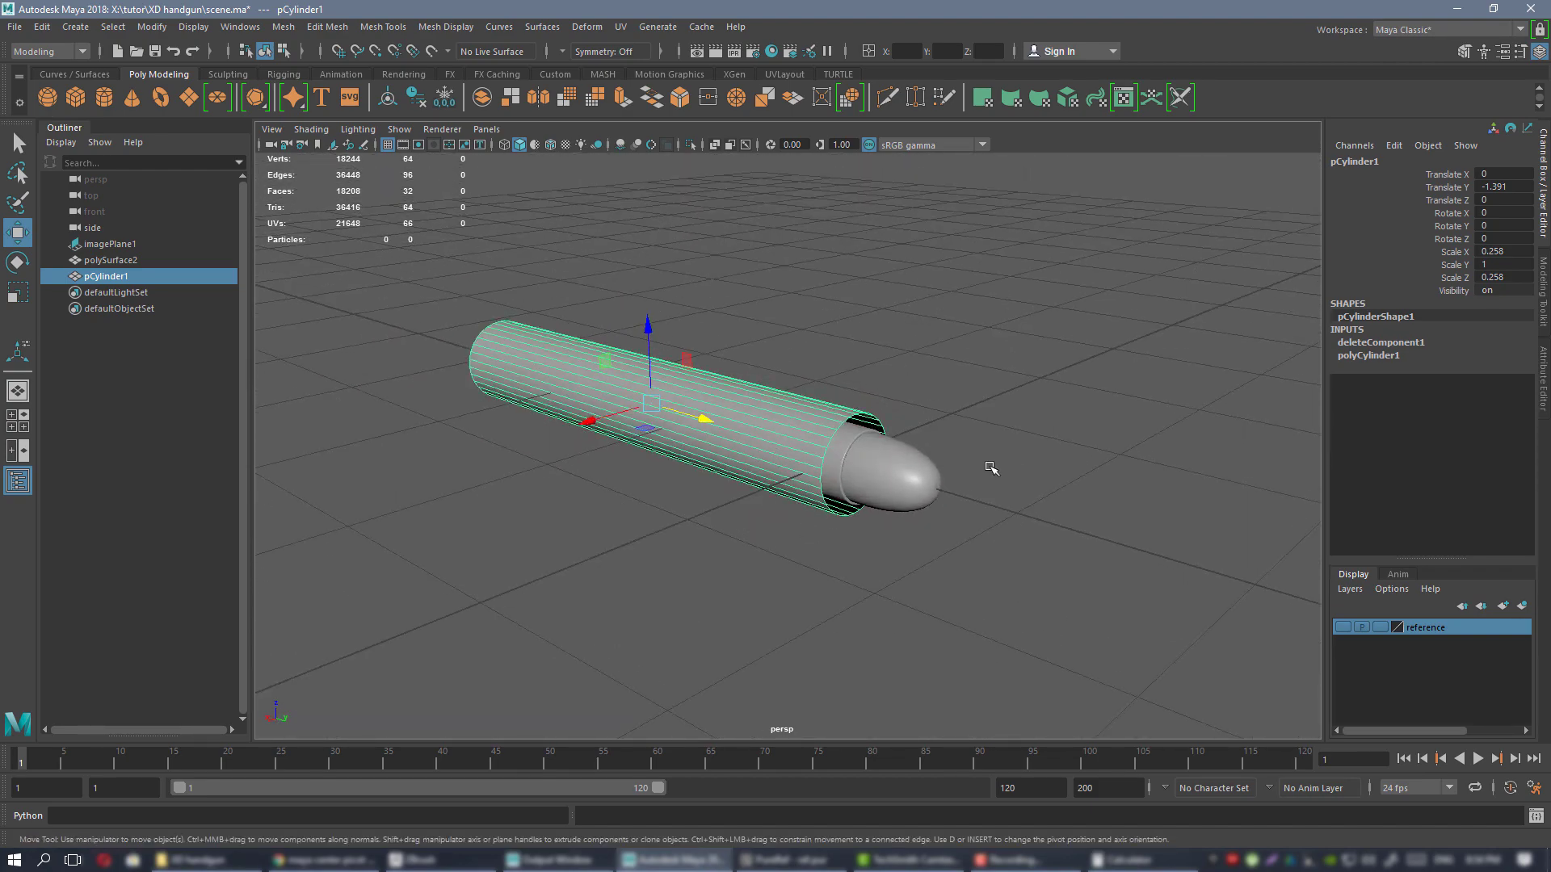
- Examine the tube and the cartridge from the side and the front to judge the gap between them
left_click_drag(991, 469, 555, 369, "alt")
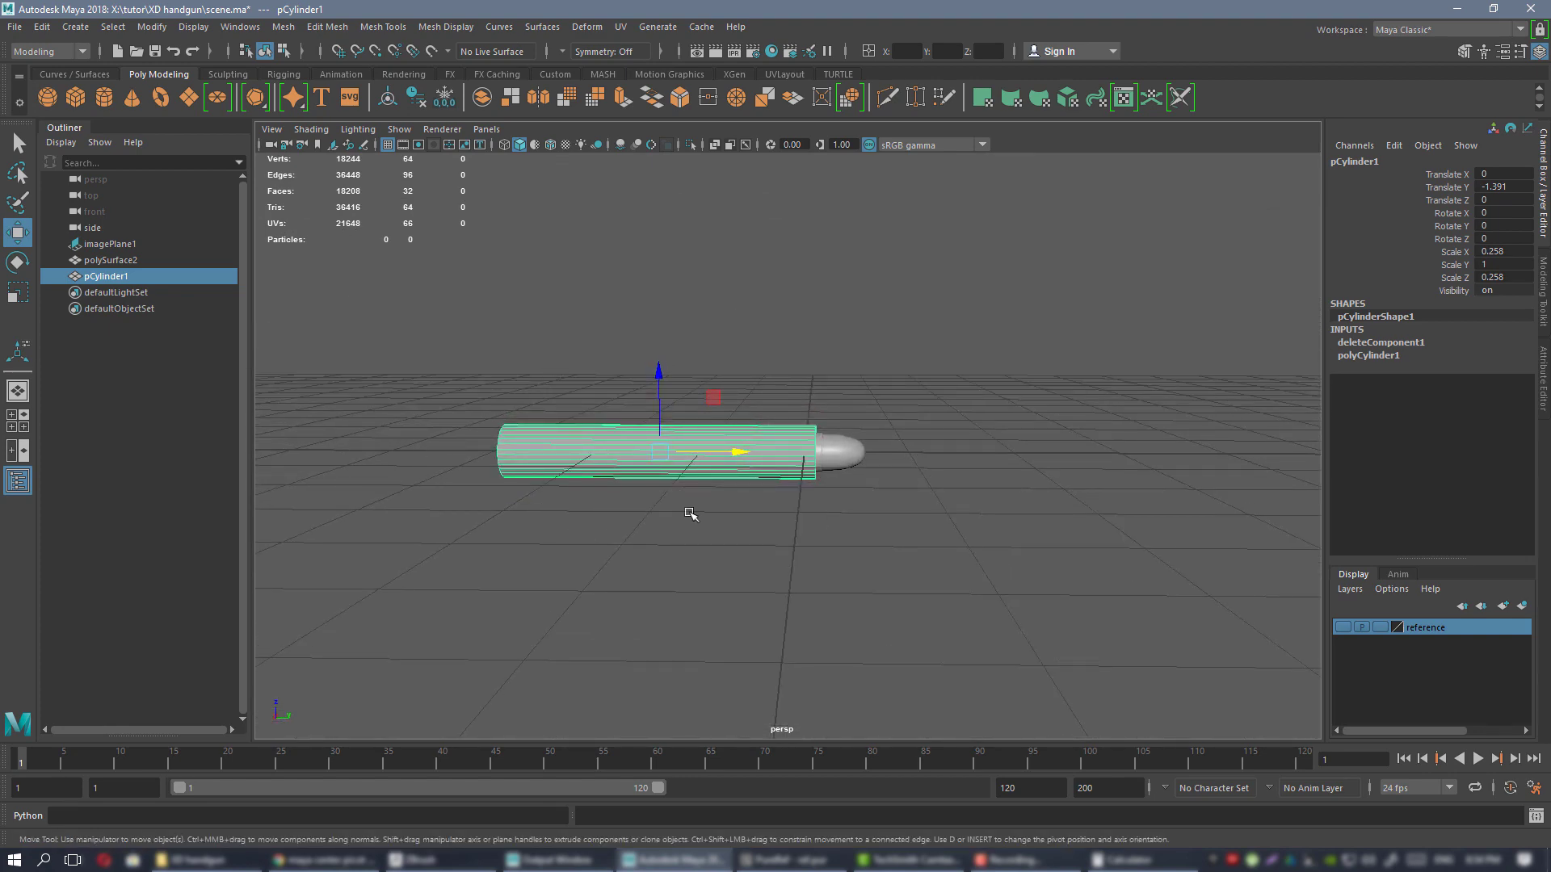
left_click_drag(691, 514, 789, 399, "alt")
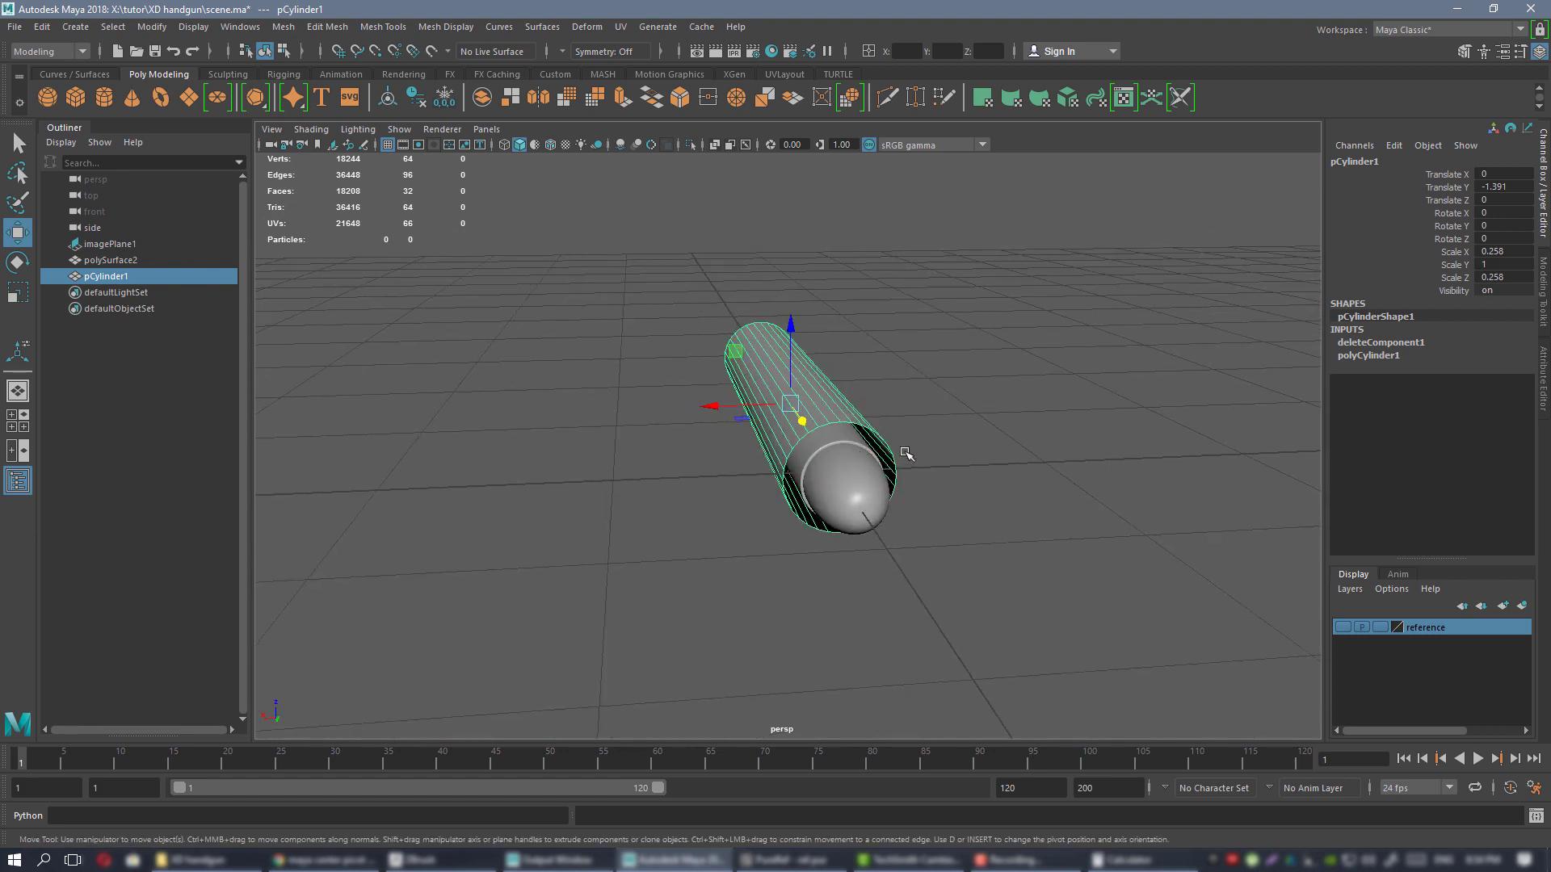
left_click_drag(906, 454, 860, 432, "alt")
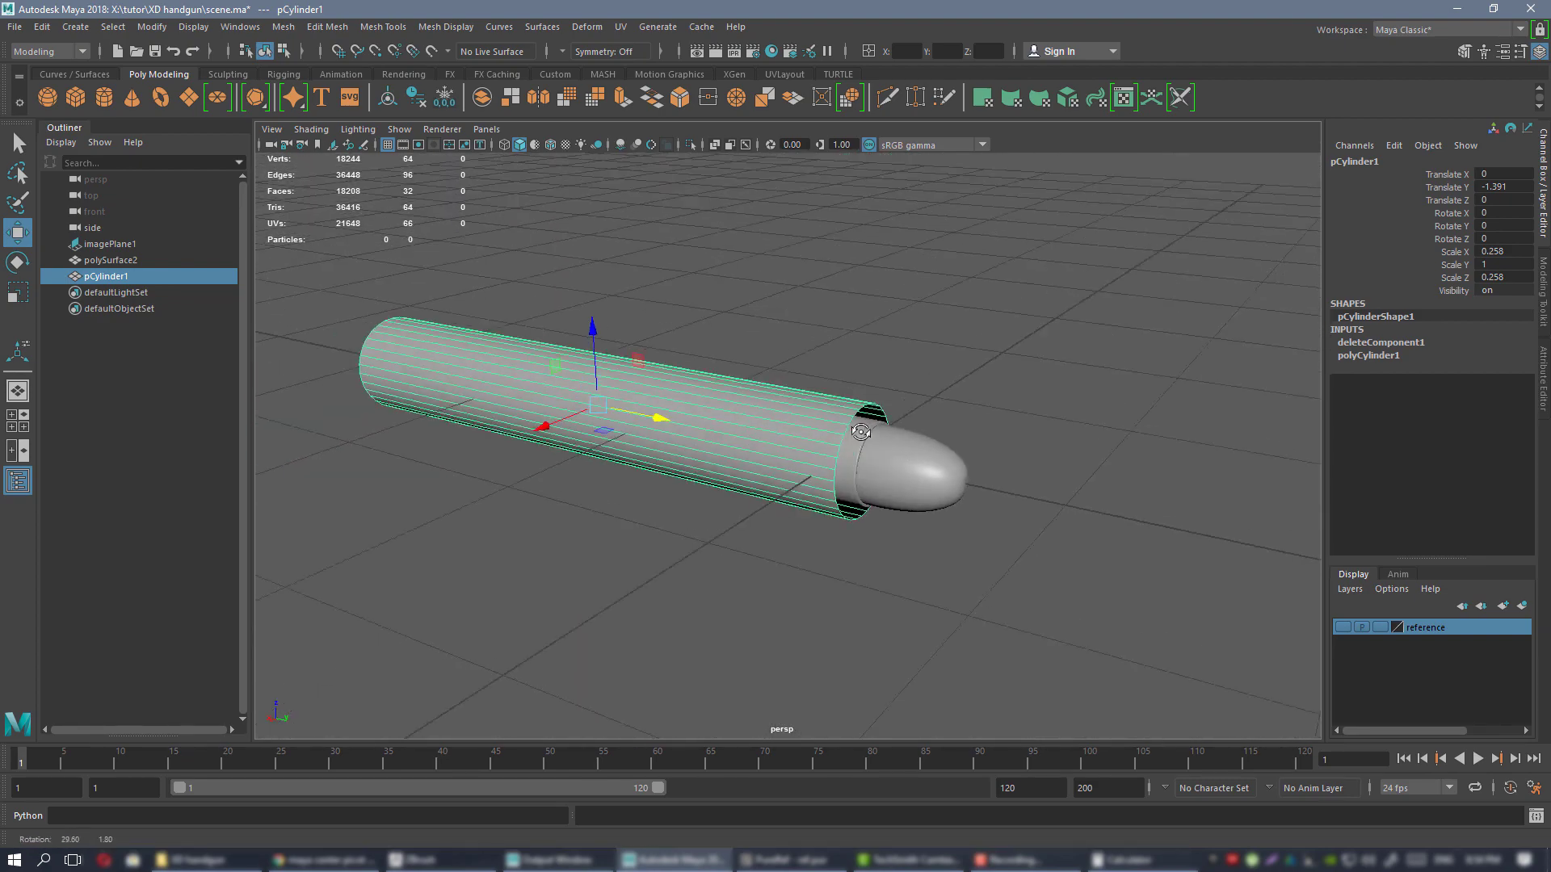
left_click_drag(965, 455, 687, 475, "alt")
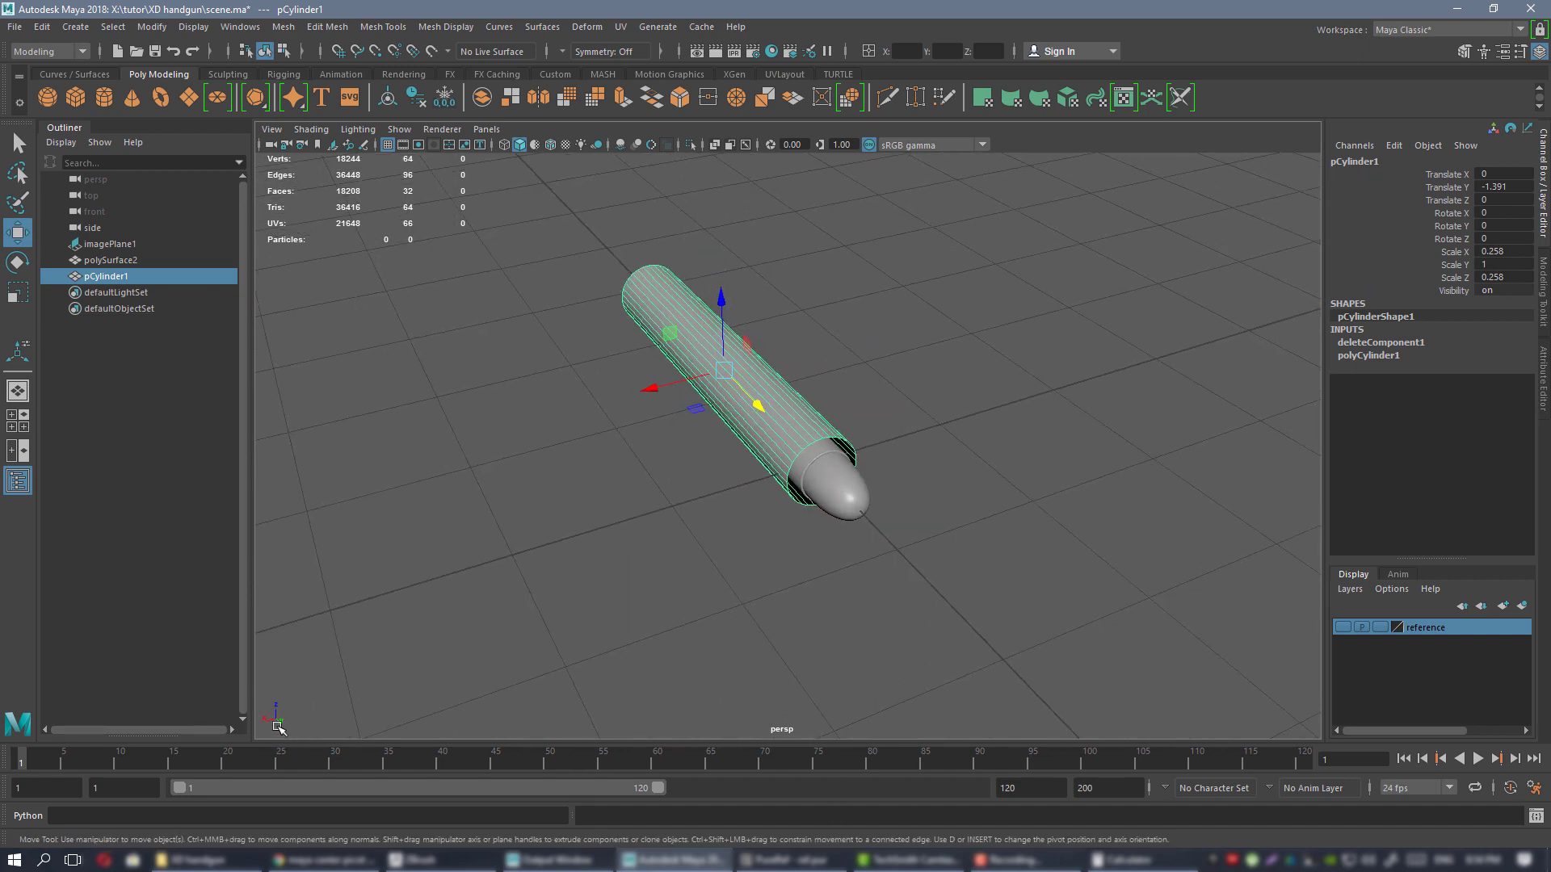
mouse_move(820, 440)
left_mouse_down("alt")
mouse_move(856, 452)
mouse_move(890, 419)
mouse_move(839, 425)
left_mouse_up("alt")
right_click_drag(700, 343, 785, 443, "alt")
left_click_drag(759, 412, 799, 433, "alt")
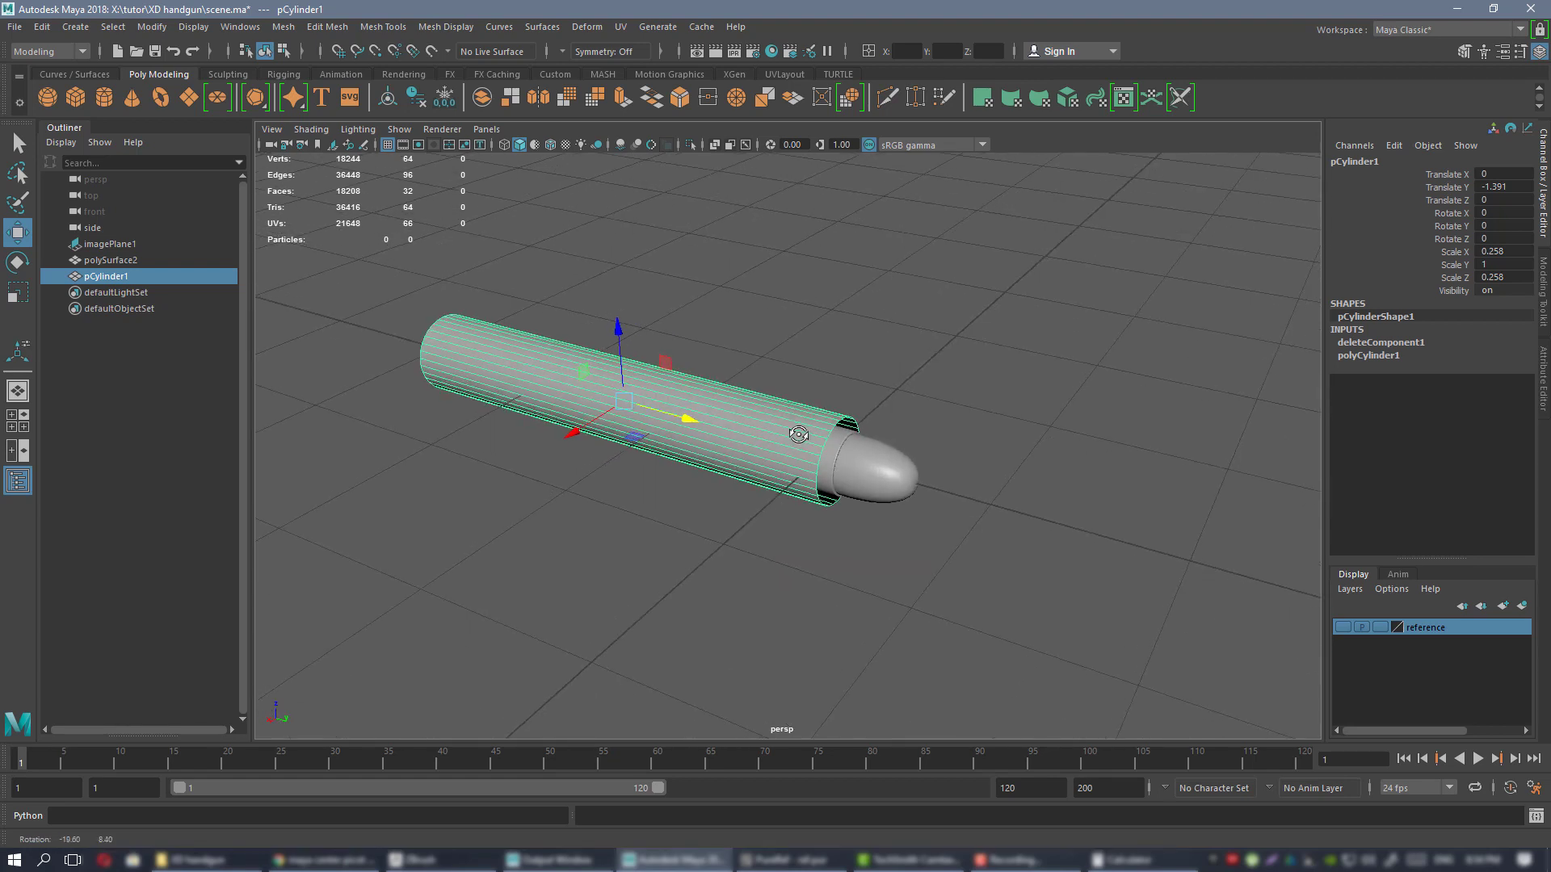
- Review the world up axis and working units in the general settings preferences, then close them without saving
left_click(1531, 789)
left_click(446, 378)
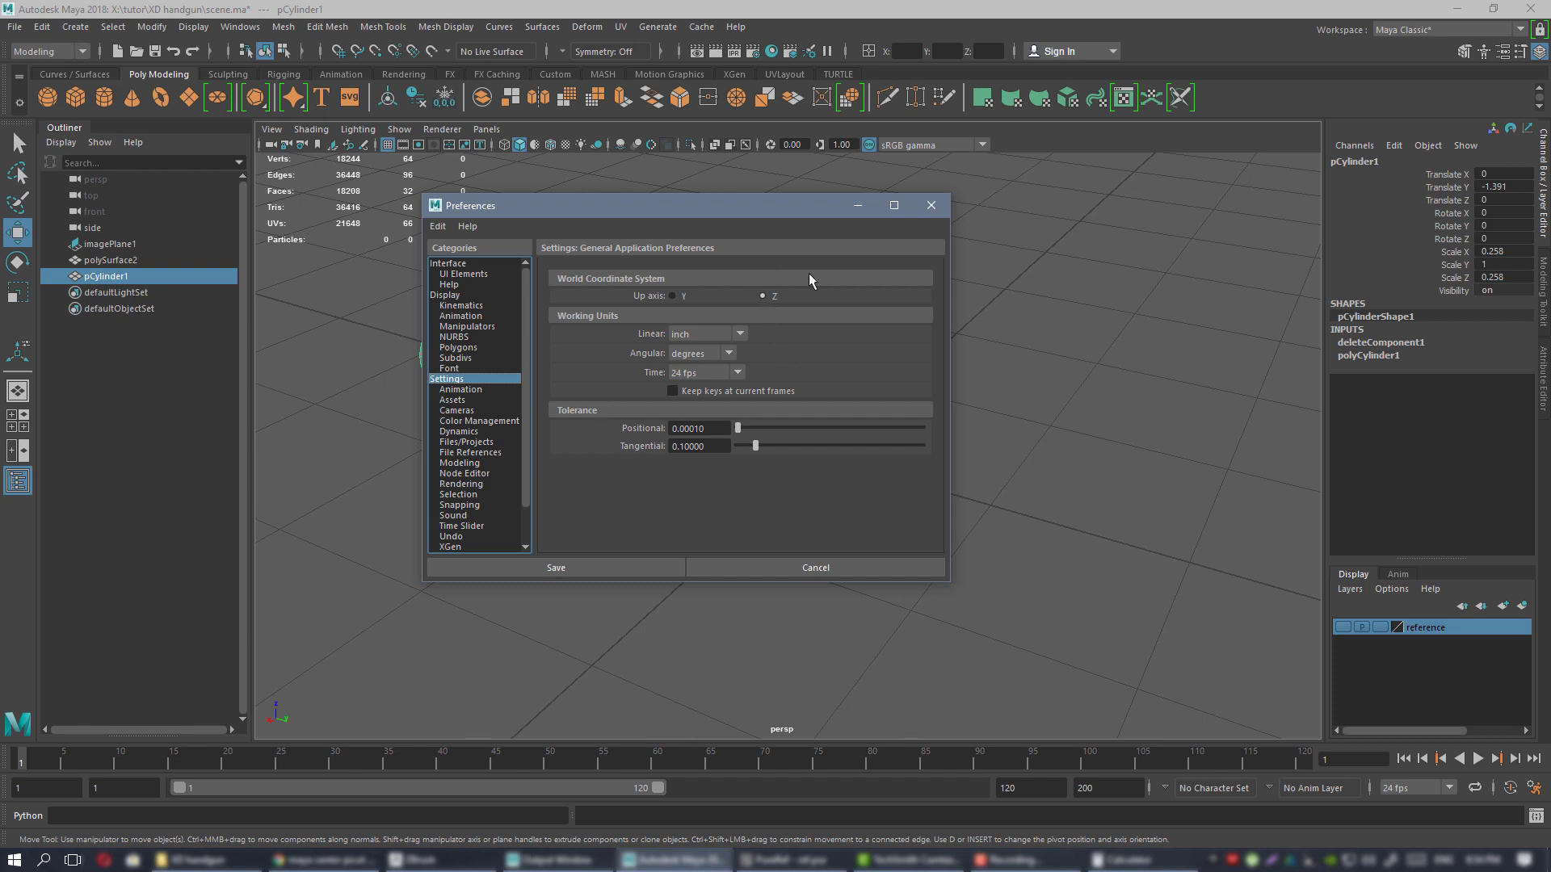
left_click_drag(721, 212, 777, 240)
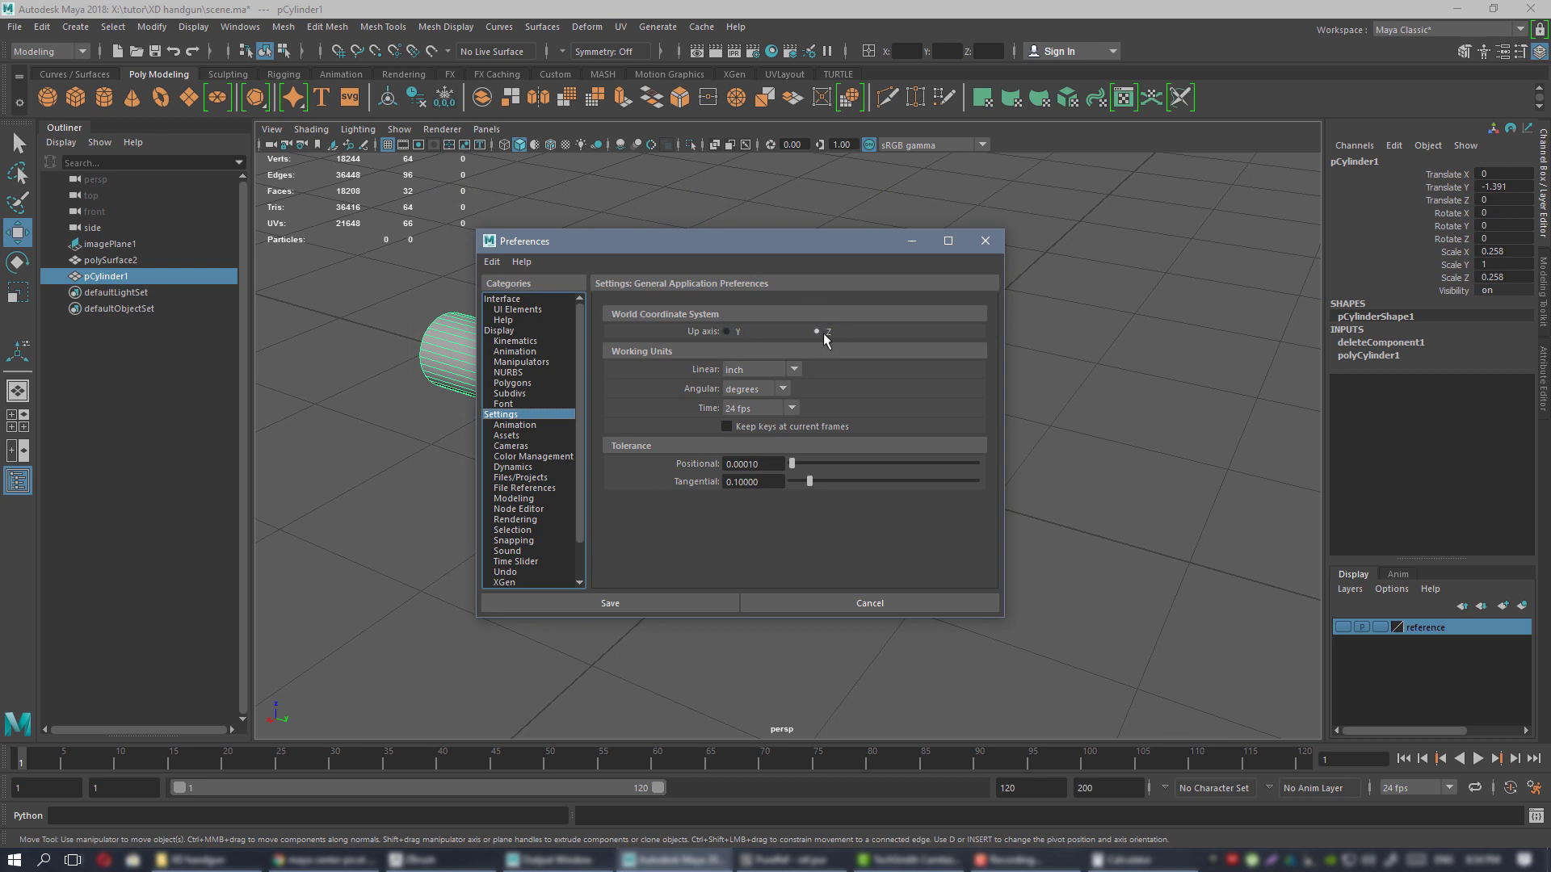
left_click(984, 242)
- Scale the tube down to 0.191 in X and Z, keeping its length, so its bore matches the cartridge
left_click_drag(880, 373, 817, 433, "alt")
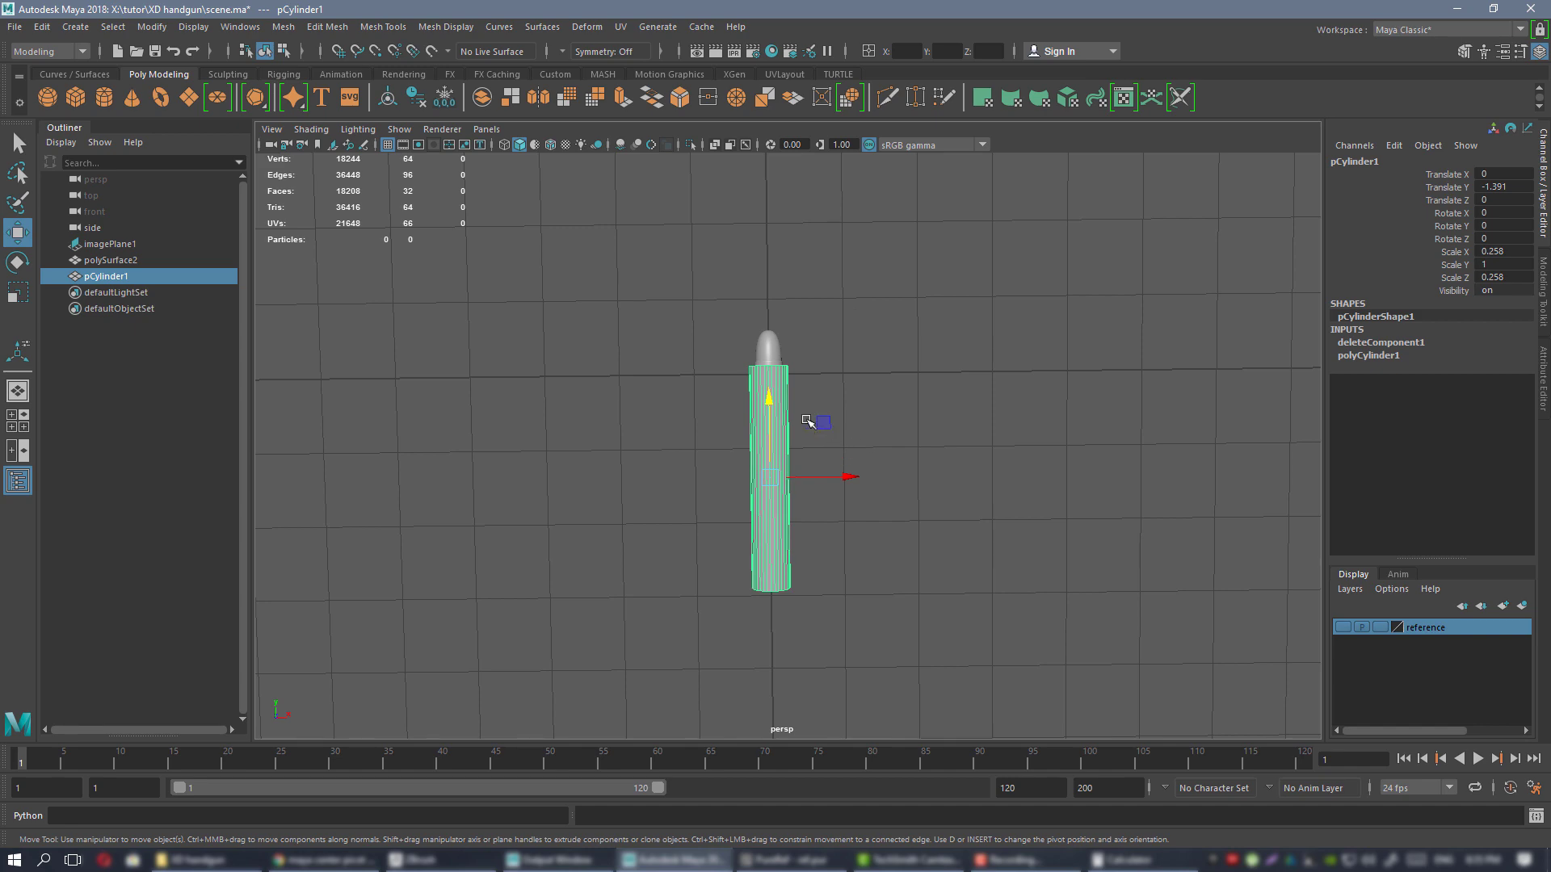
left_click_drag(815, 411, 778, 353, "alt")
left_click_drag(911, 381, 727, 387, "alt")
right_click_drag(727, 387, 962, 488, "alt")
left_click_drag(961, 488, 741, 353, "alt")
key("f")
right_click_drag(741, 353, 701, 373, "alt")
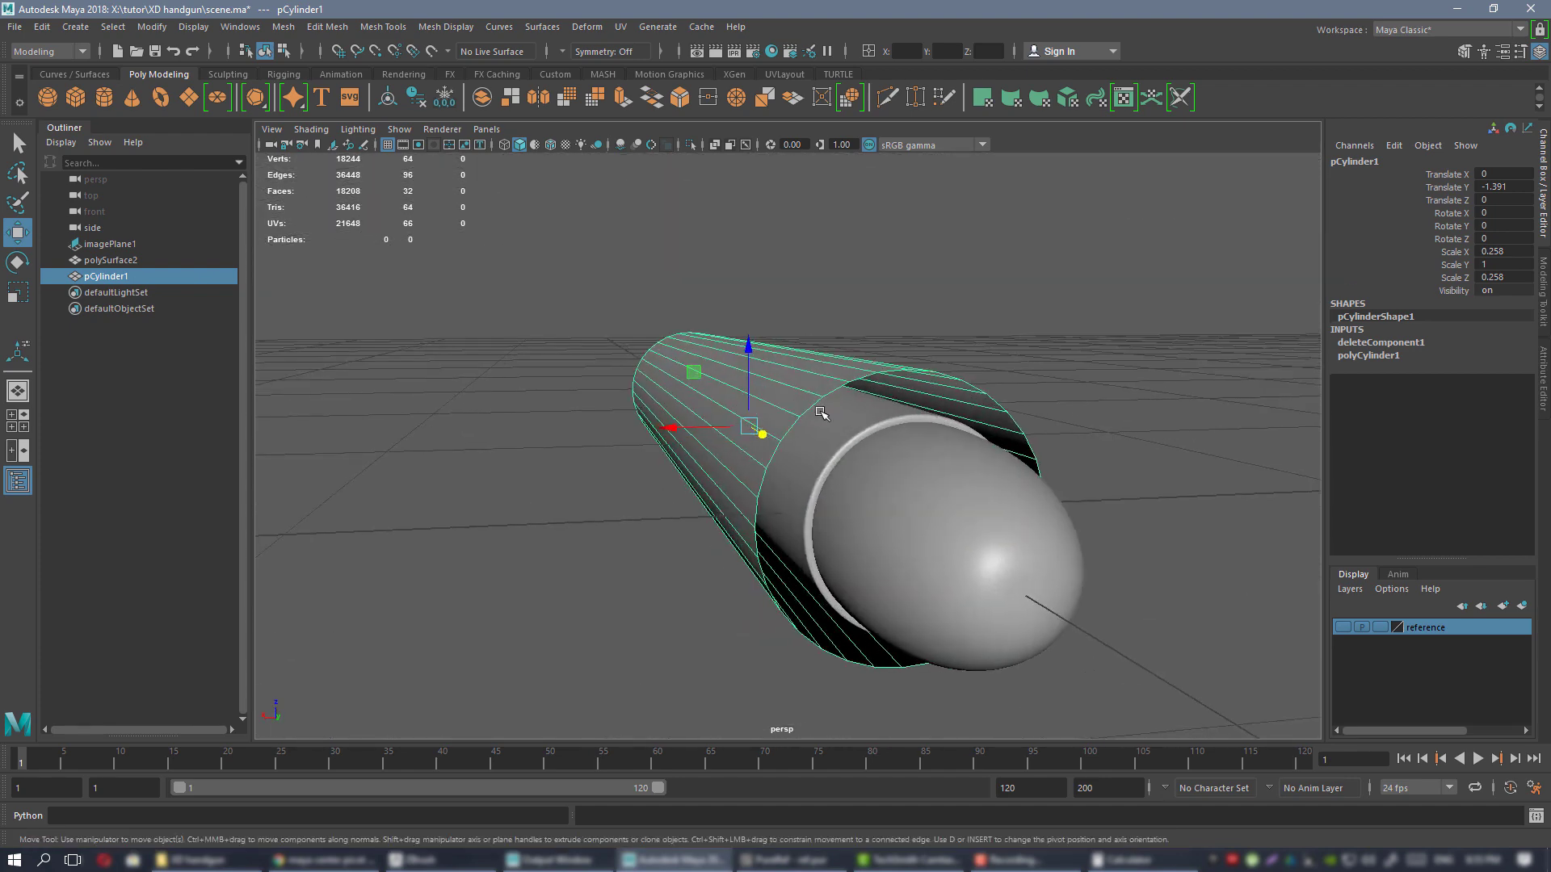
key("r")
left_click_drag(700, 374, 921, 401)
middle_click_drag(921, 401, 727, 363, "alt")
left_click_drag(726, 363, 631, 325, "alt")
scroll(717, 408, "down", 1)
mouse_move(717, 408)
left_mouse_down("alt")
mouse_move(824, 433)
mouse_move(848, 484)
mouse_move(731, 413)
left_mouse_up("alt")
left_click_drag(621, 338, 614, 338)
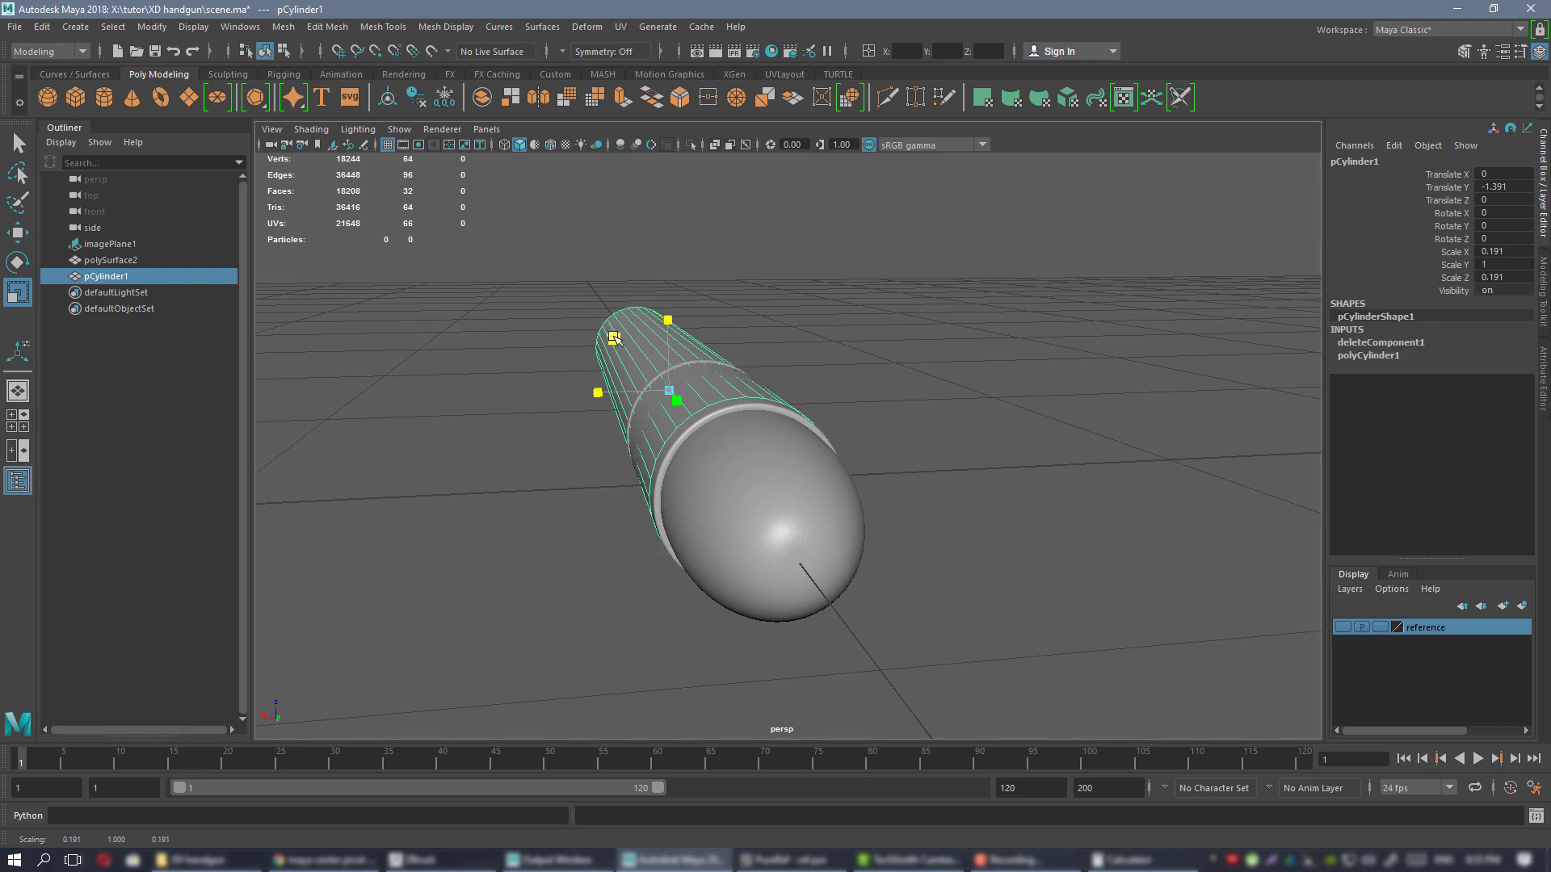
- Examine the narrowed tube's fit around the cartridge along its length and at the front end
left_click_drag(614, 339, 880, 384, "alt")
scroll(640, 374, "down", 2)
left_click_drag(766, 383, 651, 391, "alt")
scroll(803, 479, "up", 3)
left_click_drag(803, 479, 921, 468, "alt")
scroll(623, 427, "down", 3)
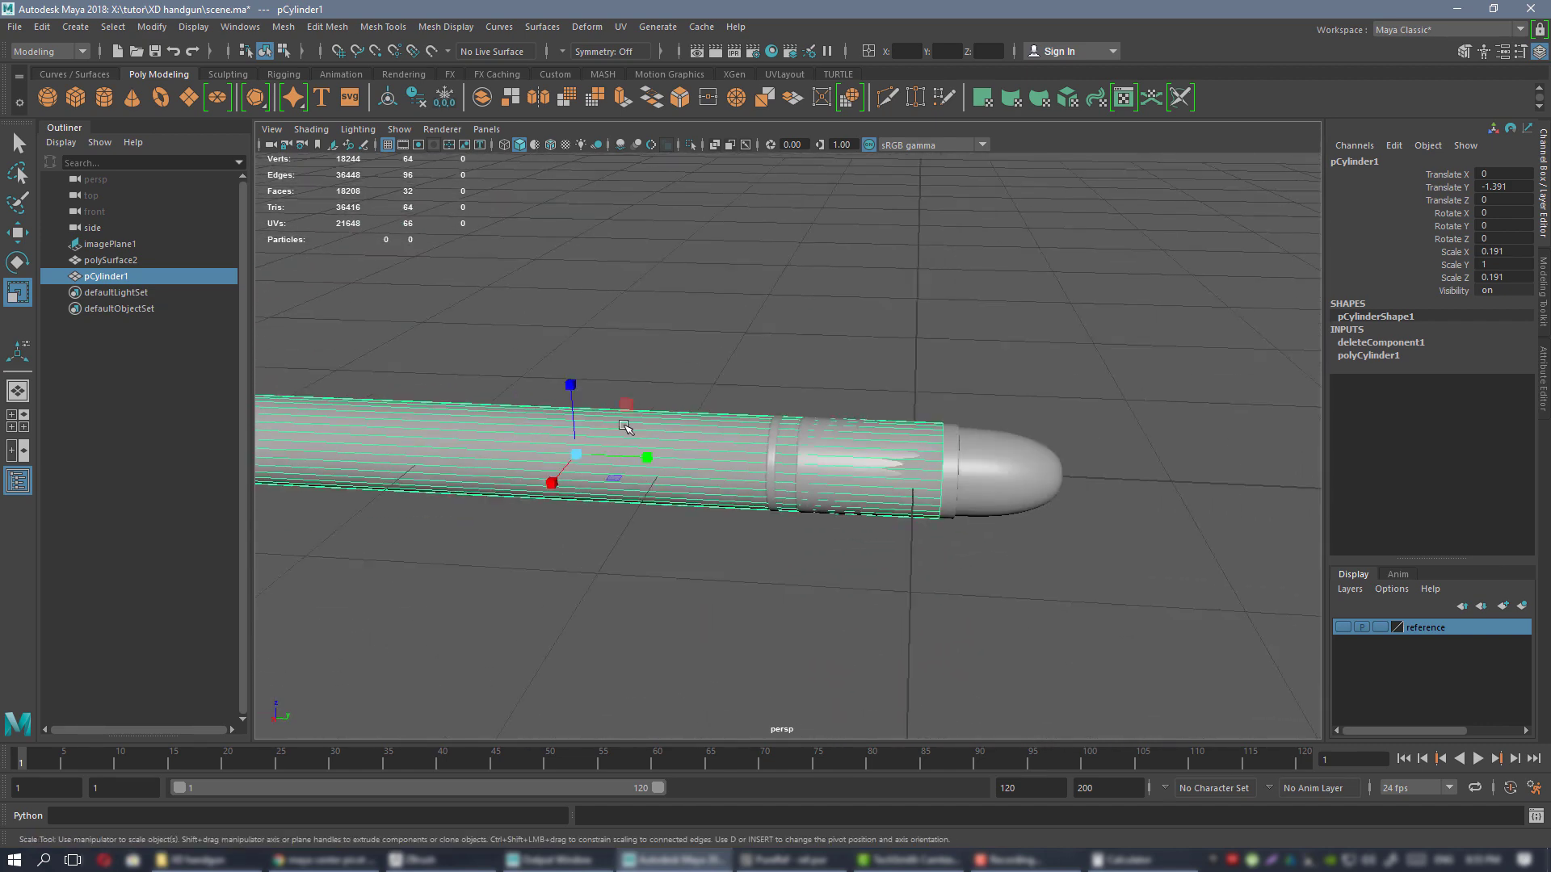
left_click_drag(626, 427, 756, 457, "alt")
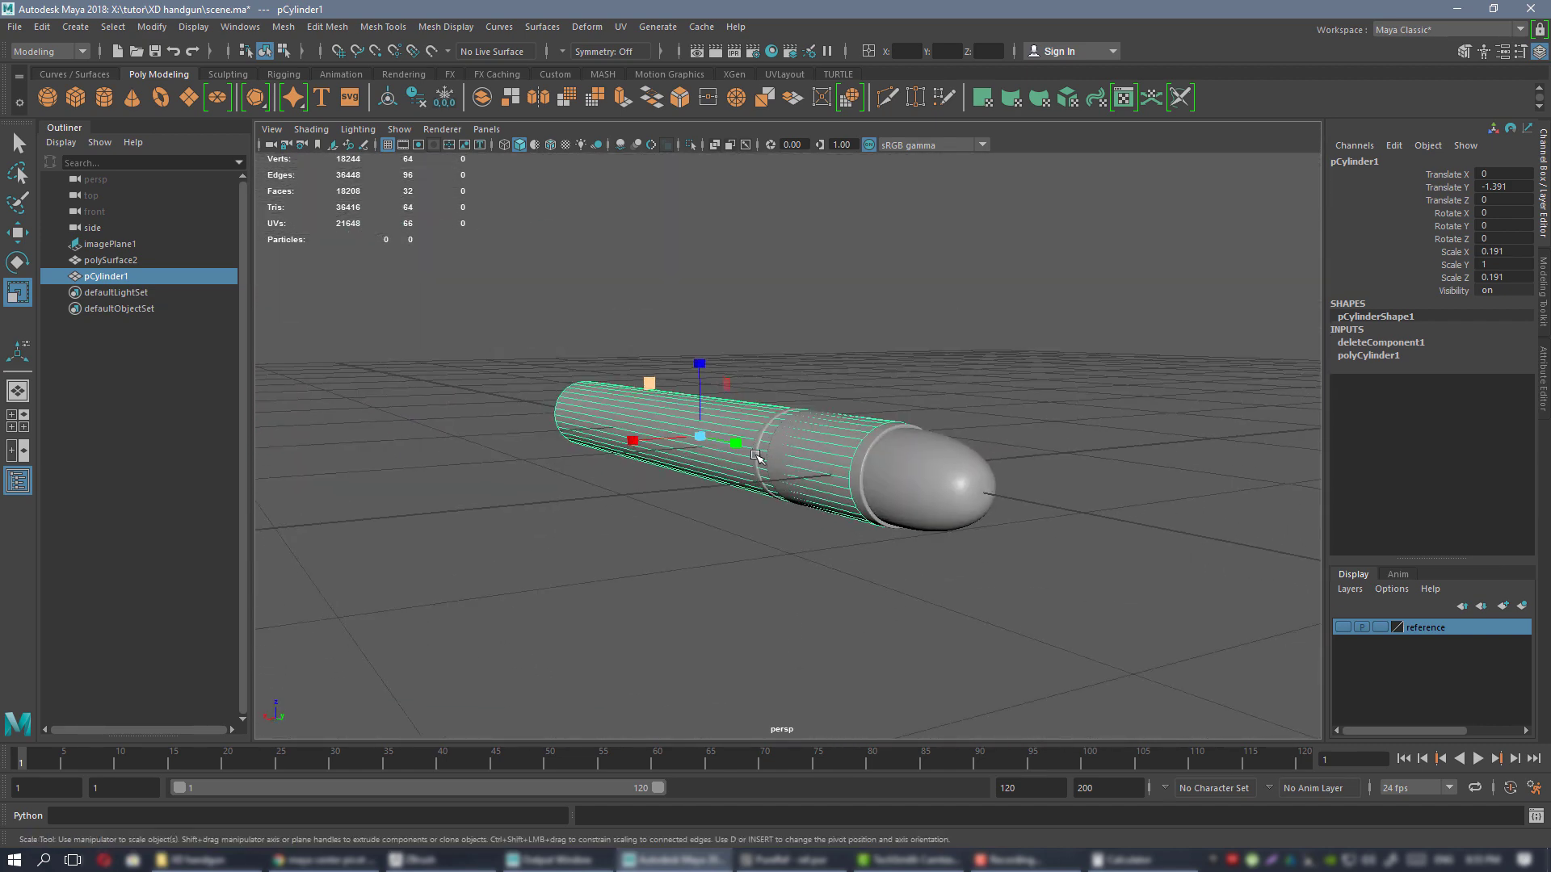
left_click_drag(948, 504, 813, 430, "alt")
left_click_drag(1103, 399, 943, 386, "alt")
left_click_drag(700, 358, 808, 352, "alt")
scroll(879, 346, "up", 4)
- Extrude all the tube's faces outward with a local Z translation of about 0.038 to give the barrel wall thickness
right_click_drag(880, 345, 881, 382)
scroll(803, 350, "down", 3)
left_click_drag(803, 350, 1077, 609)
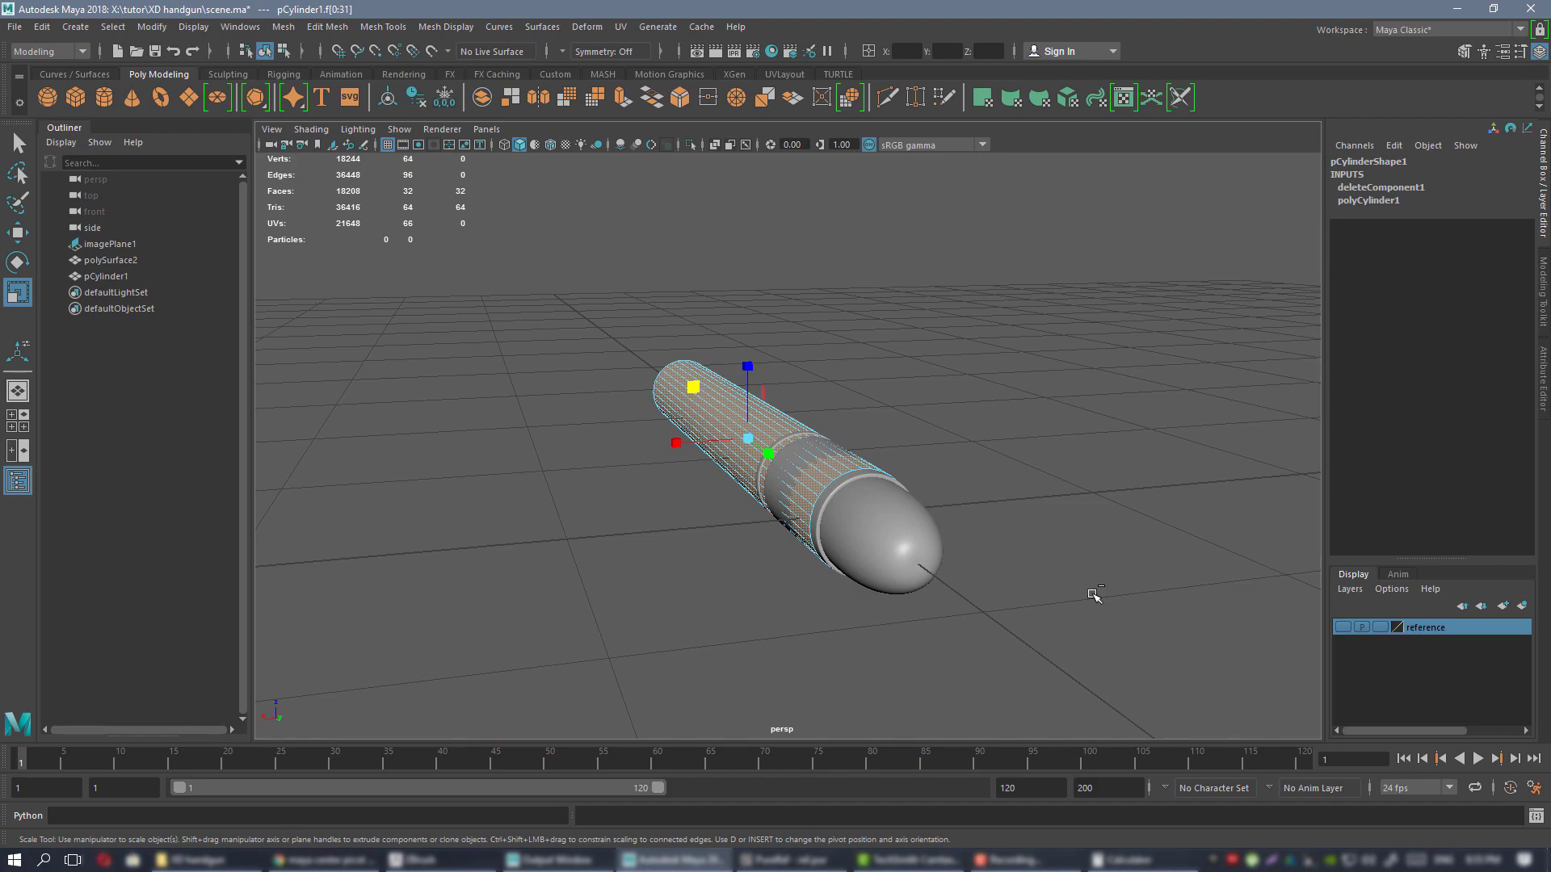
key("ctrl+e")
scroll(848, 508, "up", 5)
left_click_drag(848, 508, 1107, 490, "alt")
left_click_drag(961, 497, 1014, 488)
right_click_drag(1014, 490, 935, 498, "alt")
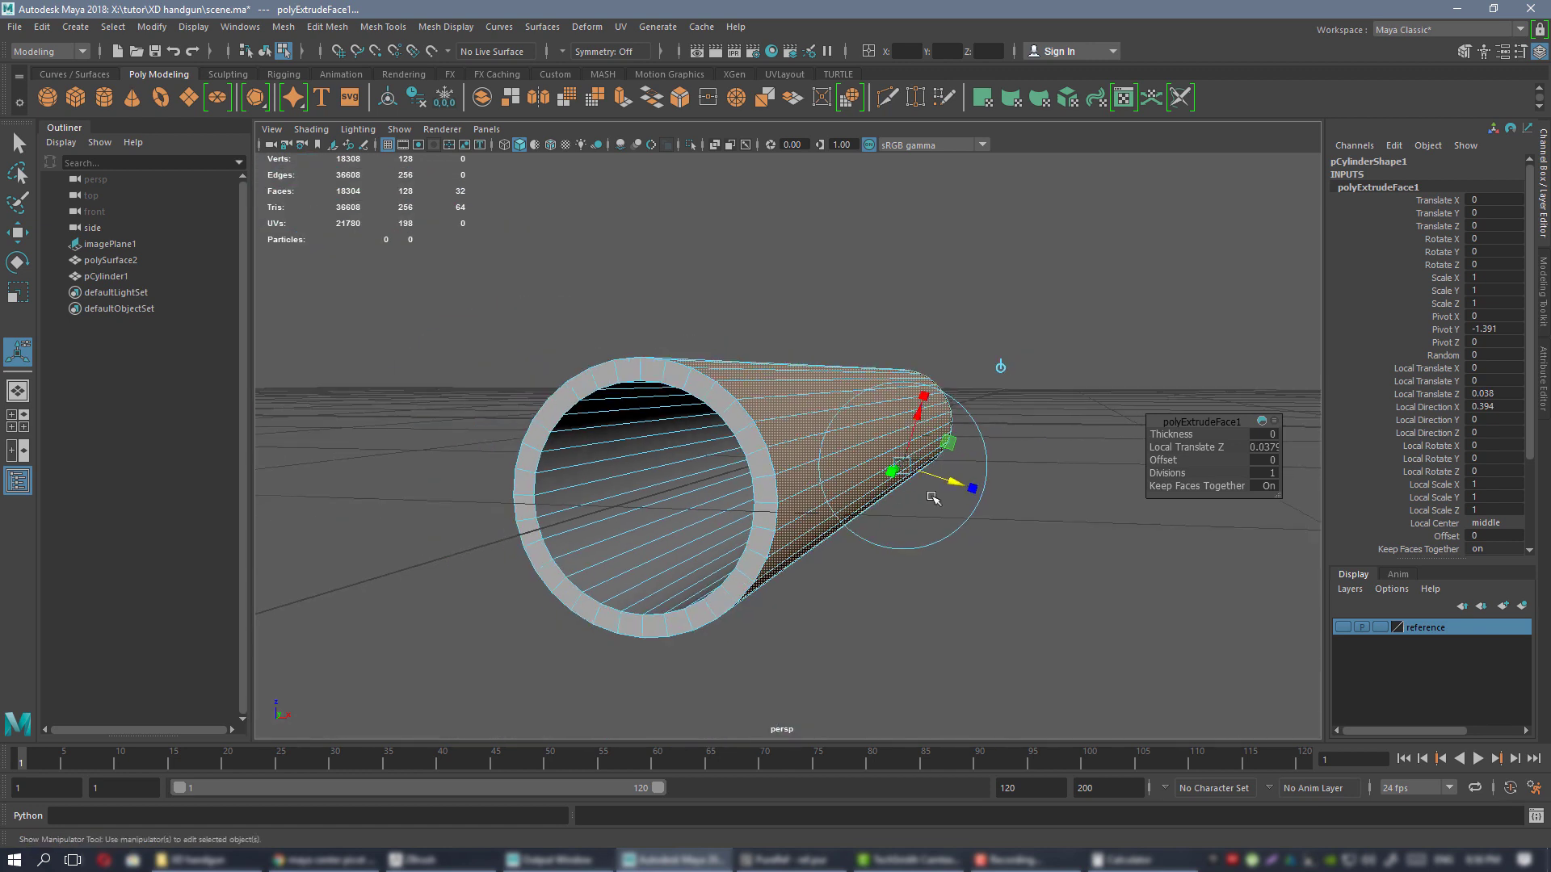
left_click_drag(934, 498, 772, 496, "alt")
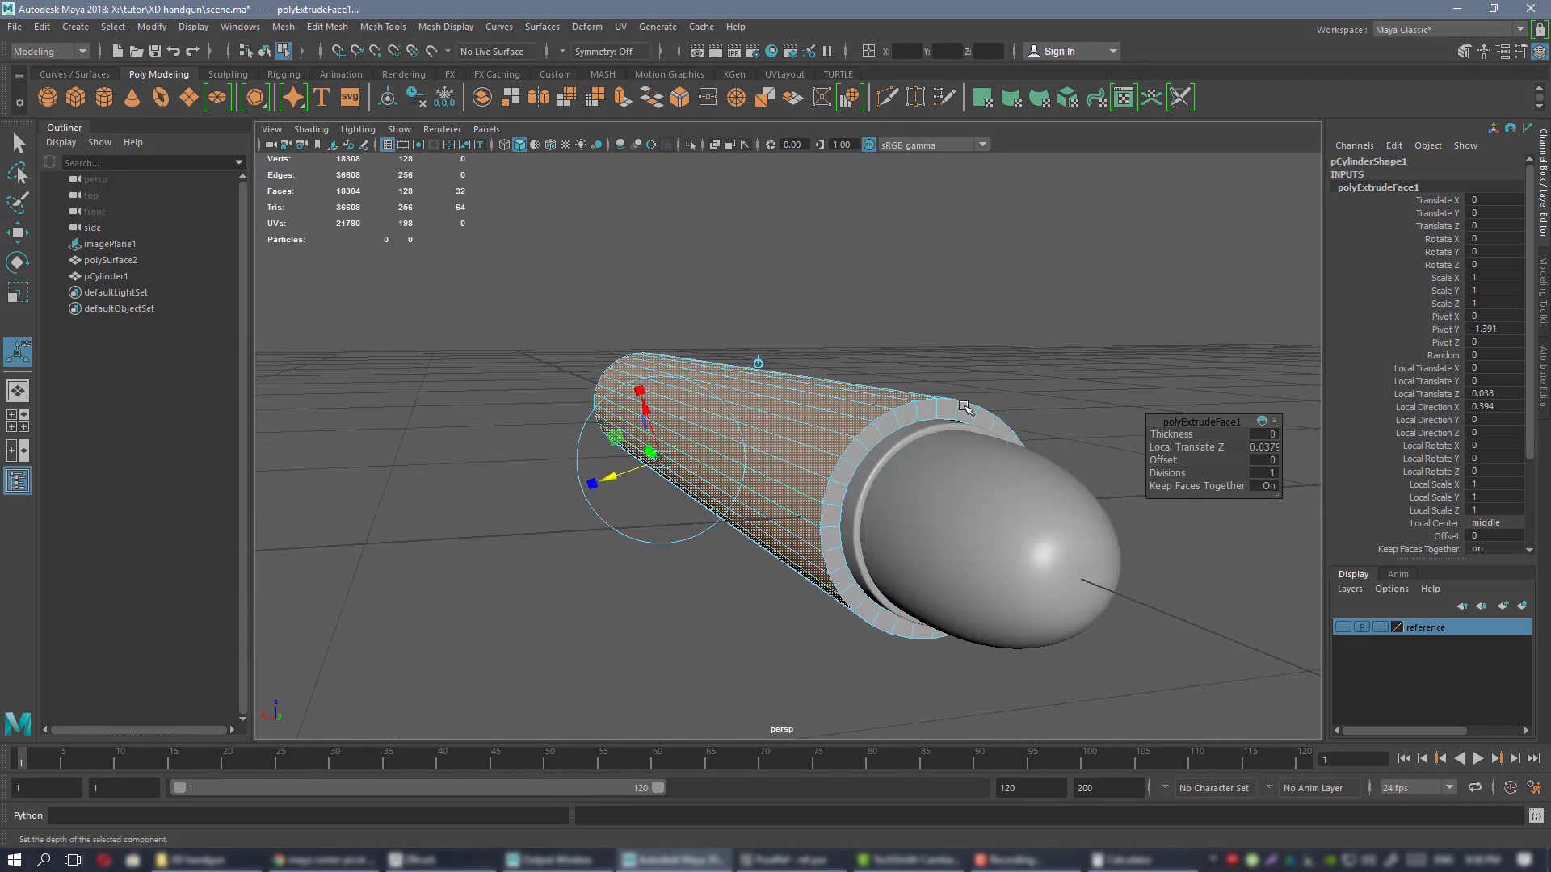
left_click_drag(964, 407, 894, 408, "alt")
right_click_drag(893, 408, 848, 411, "alt")
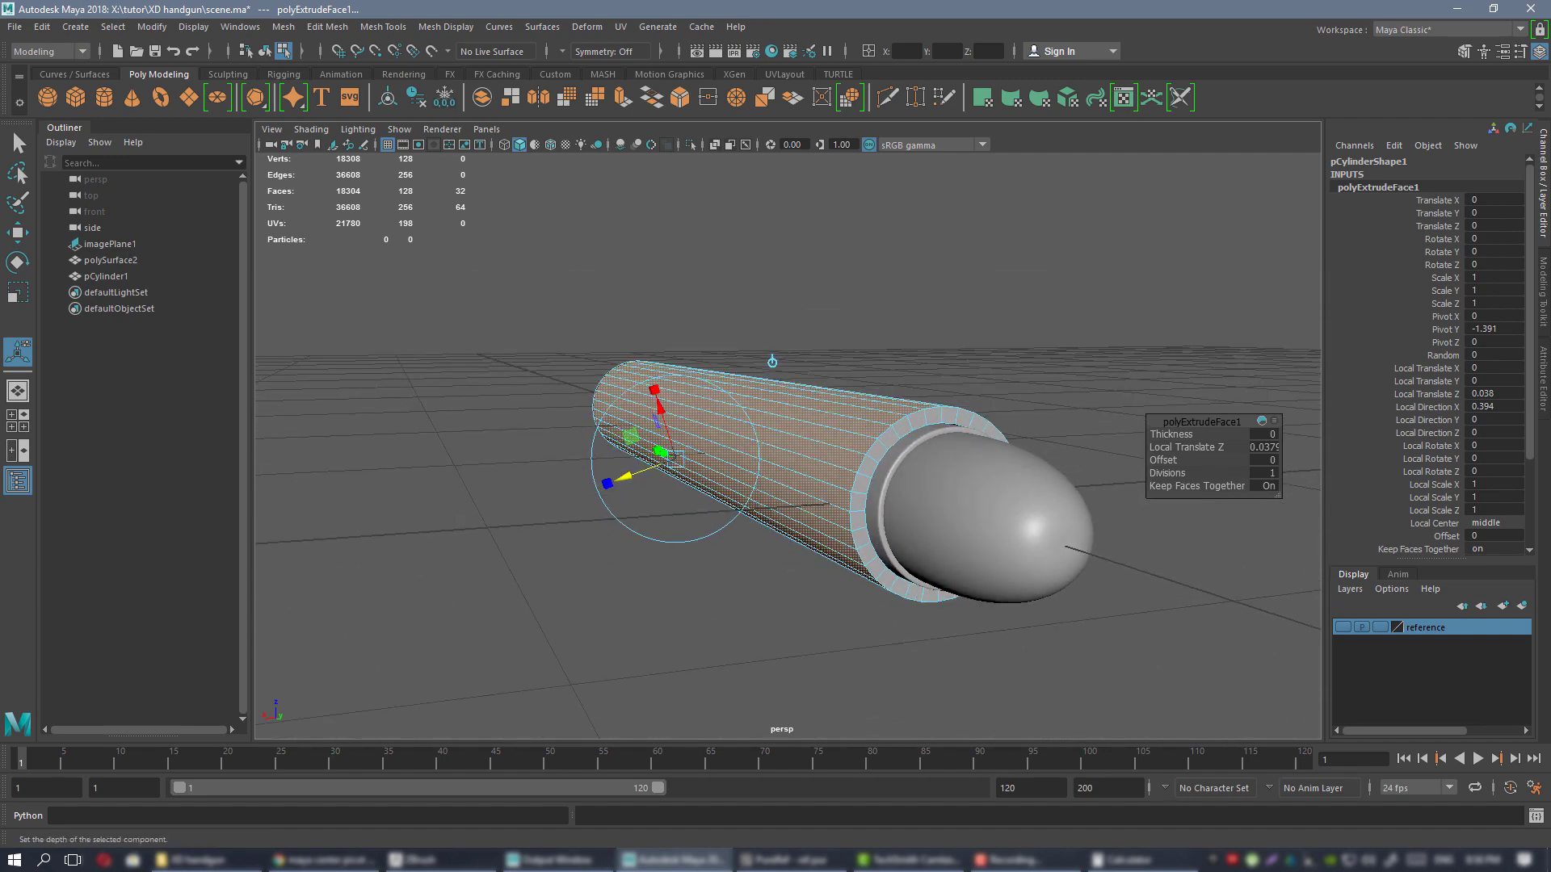
- Switch to the PureRef board and examine the barrel's wall thickness at the muzzle in the pistol photos
key("alt+Tab")
scroll(959, 395, "down", 6)
middle_click_drag(1025, 149, 859, 433)
scroll(873, 388, "up", 6)
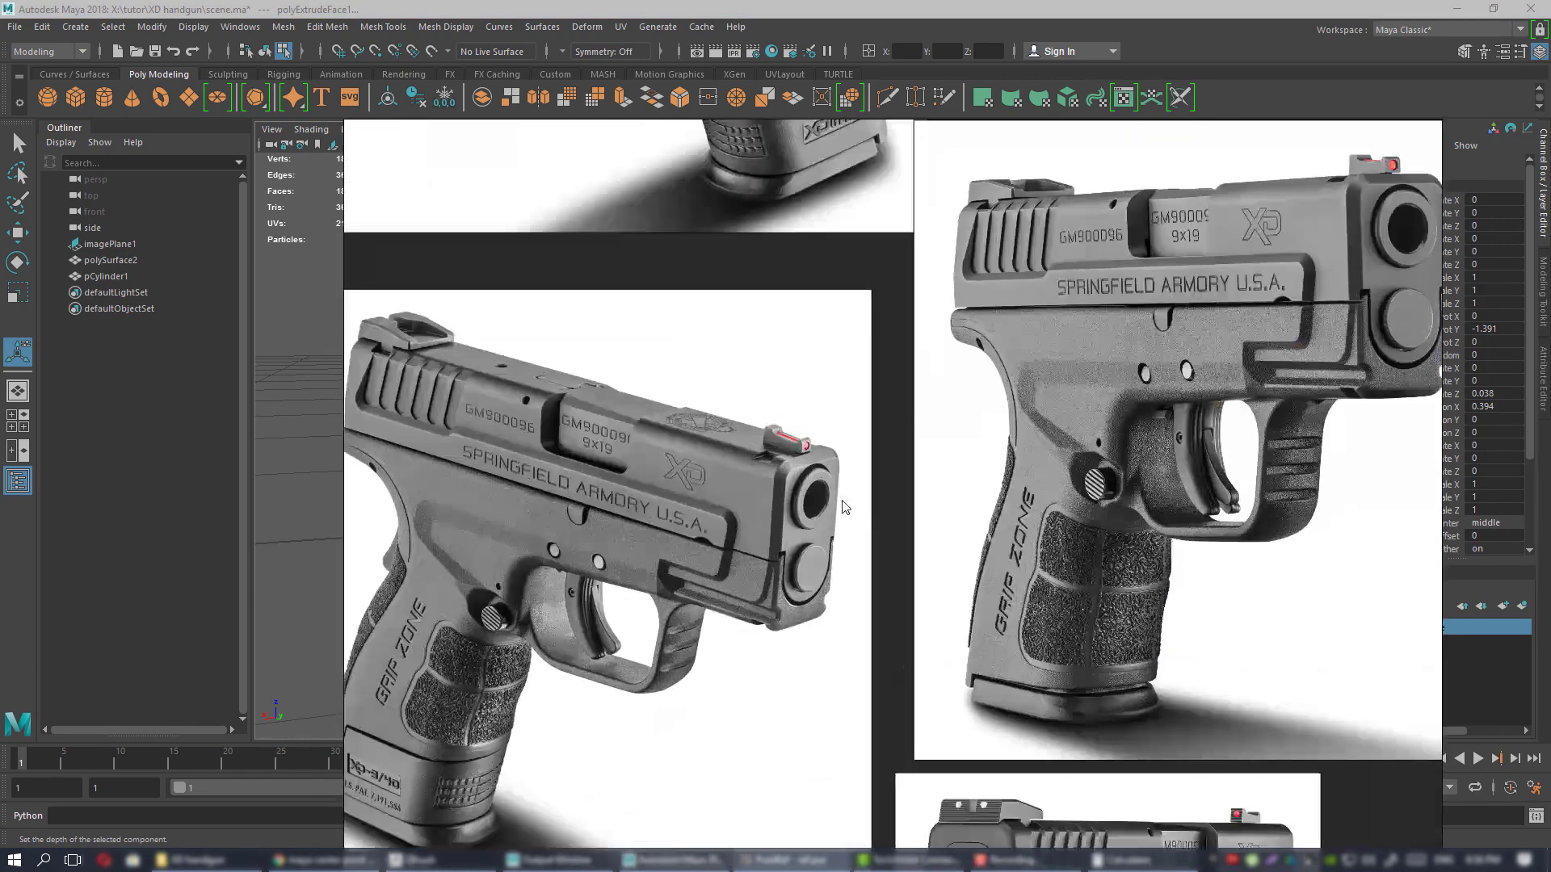
scroll(844, 501, "up", 6)
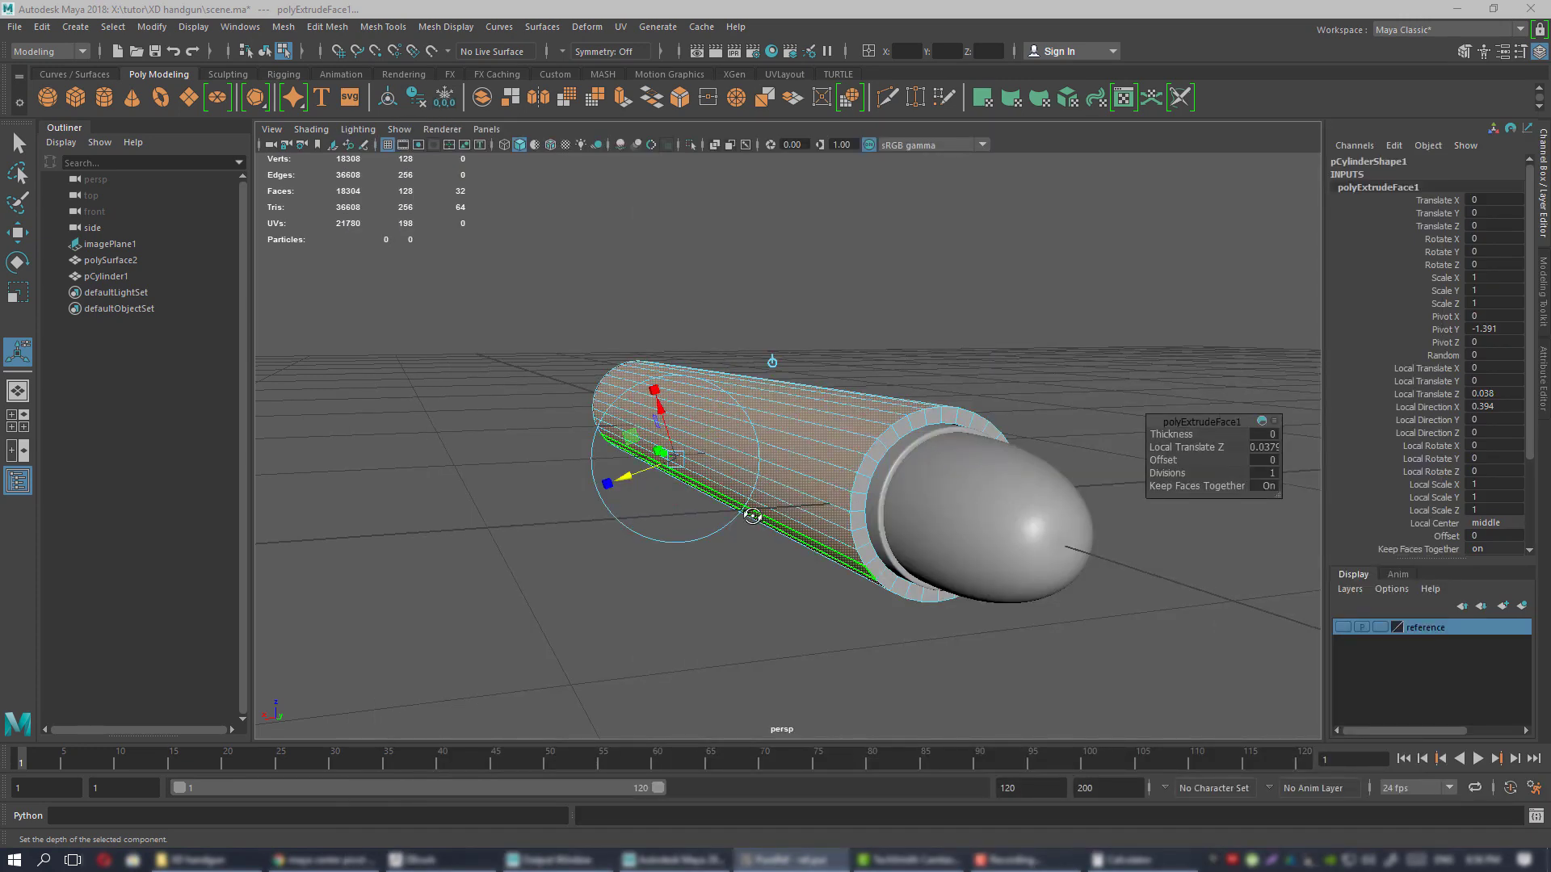
- Back in Maya, thicken the barrel wall to a local Z translation of 0.086, comparing it with the PureRef photos
left_click_drag(754, 517, 743, 510, "alt")
left_click_drag(635, 477, 617, 478)
mouse_move(618, 477)
left_mouse_down("alt")
mouse_move(711, 495)
mouse_move(631, 490)
left_mouse_up("alt")
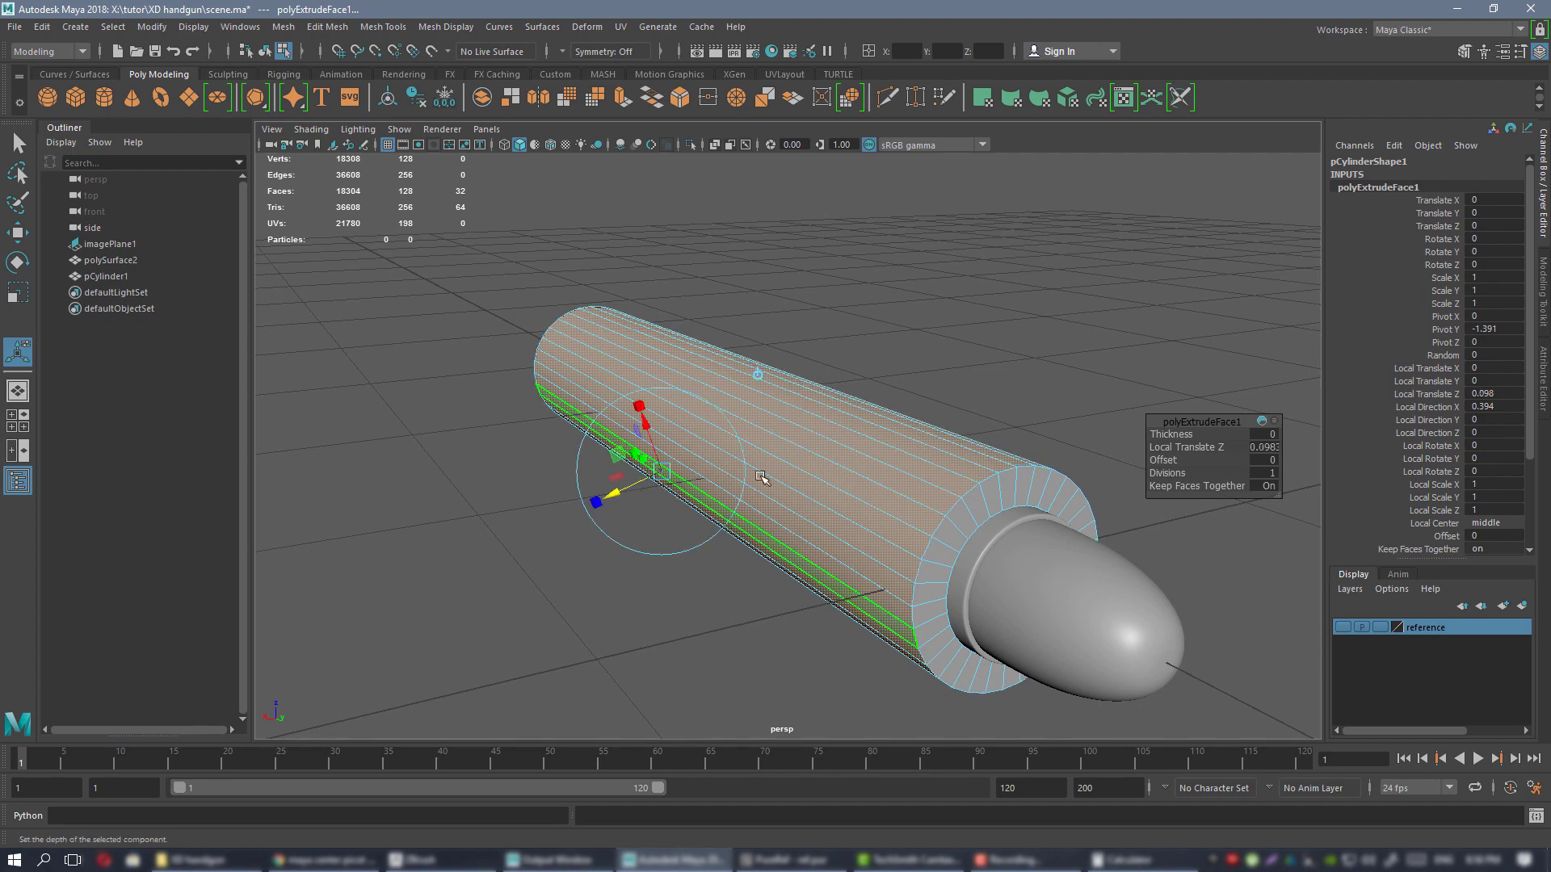
middle_click_drag(761, 477, 753, 468, "alt")
left_click_drag(802, 476, 599, 478, "alt")
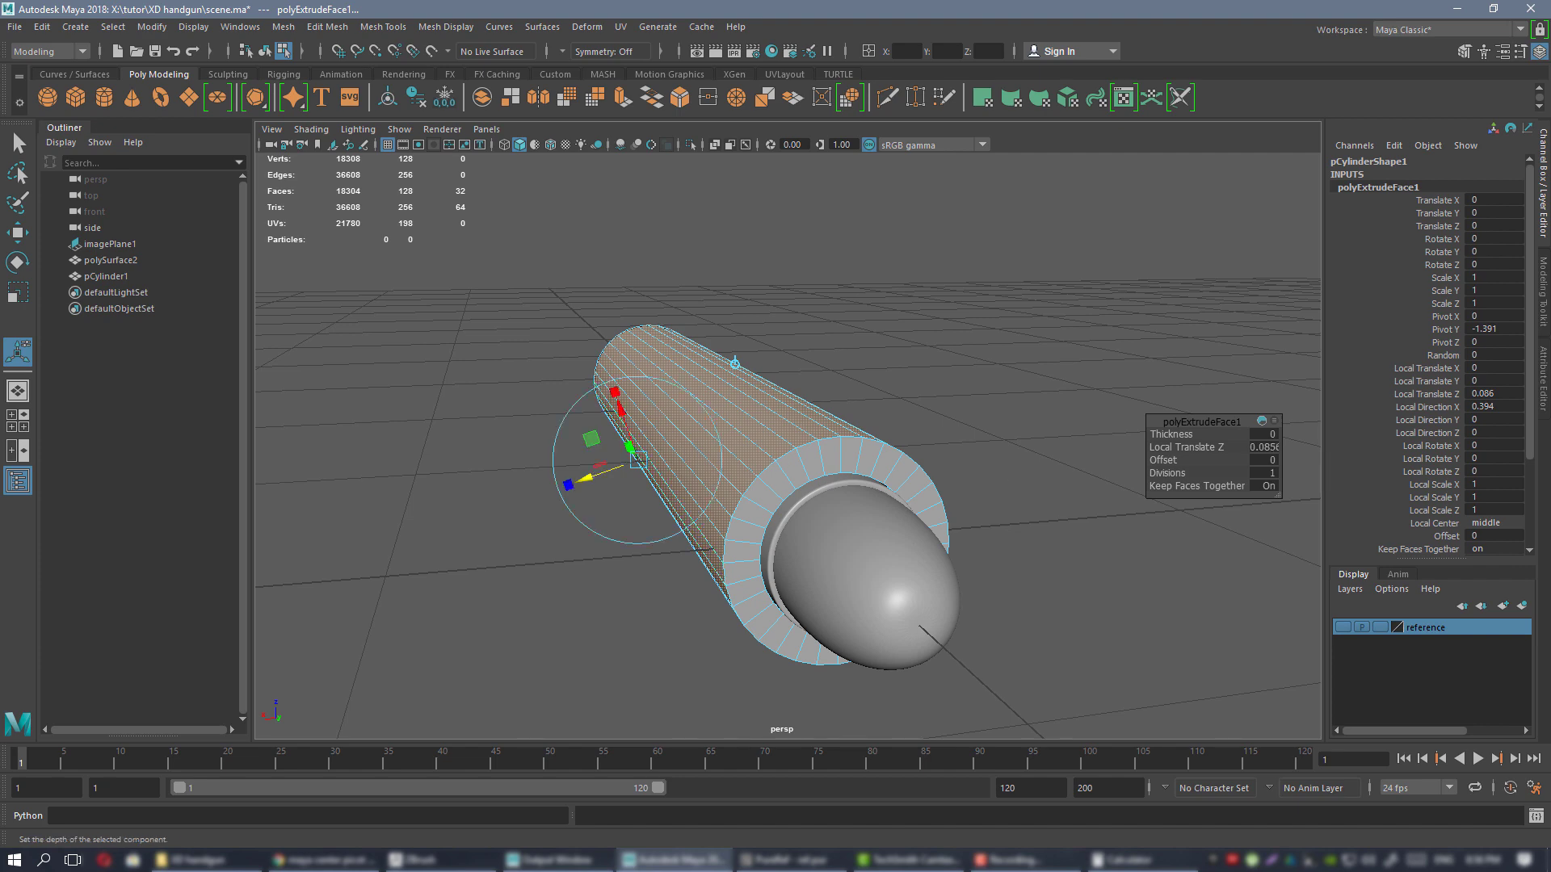
key("alt+Tab")
key("alt+Tab")
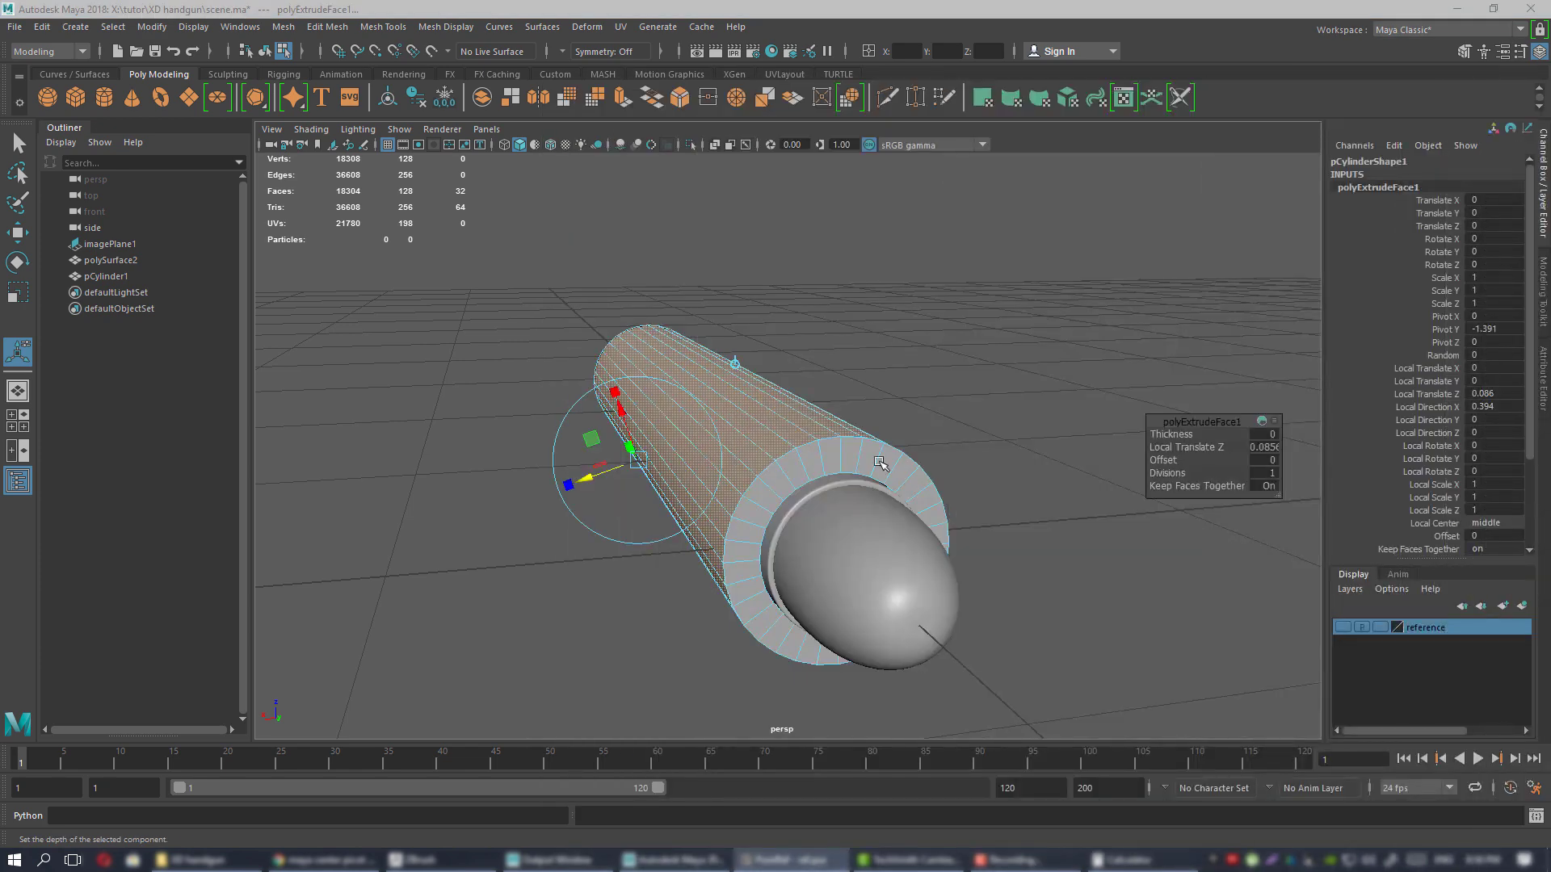
- Leave face editing and inspect the thickened barrel as a whole object together with the cartridge
left_click_drag(882, 465, 795, 395, "alt")
right_click_drag(797, 404, 907, 367, "alt")
left_click(1080, 467)
right_click_drag(1080, 467, 927, 388, "alt")
left_click_drag(927, 388, 880, 457, "alt")
left_click(845, 465)
middle_click_drag(845, 465, 668, 350, "alt")
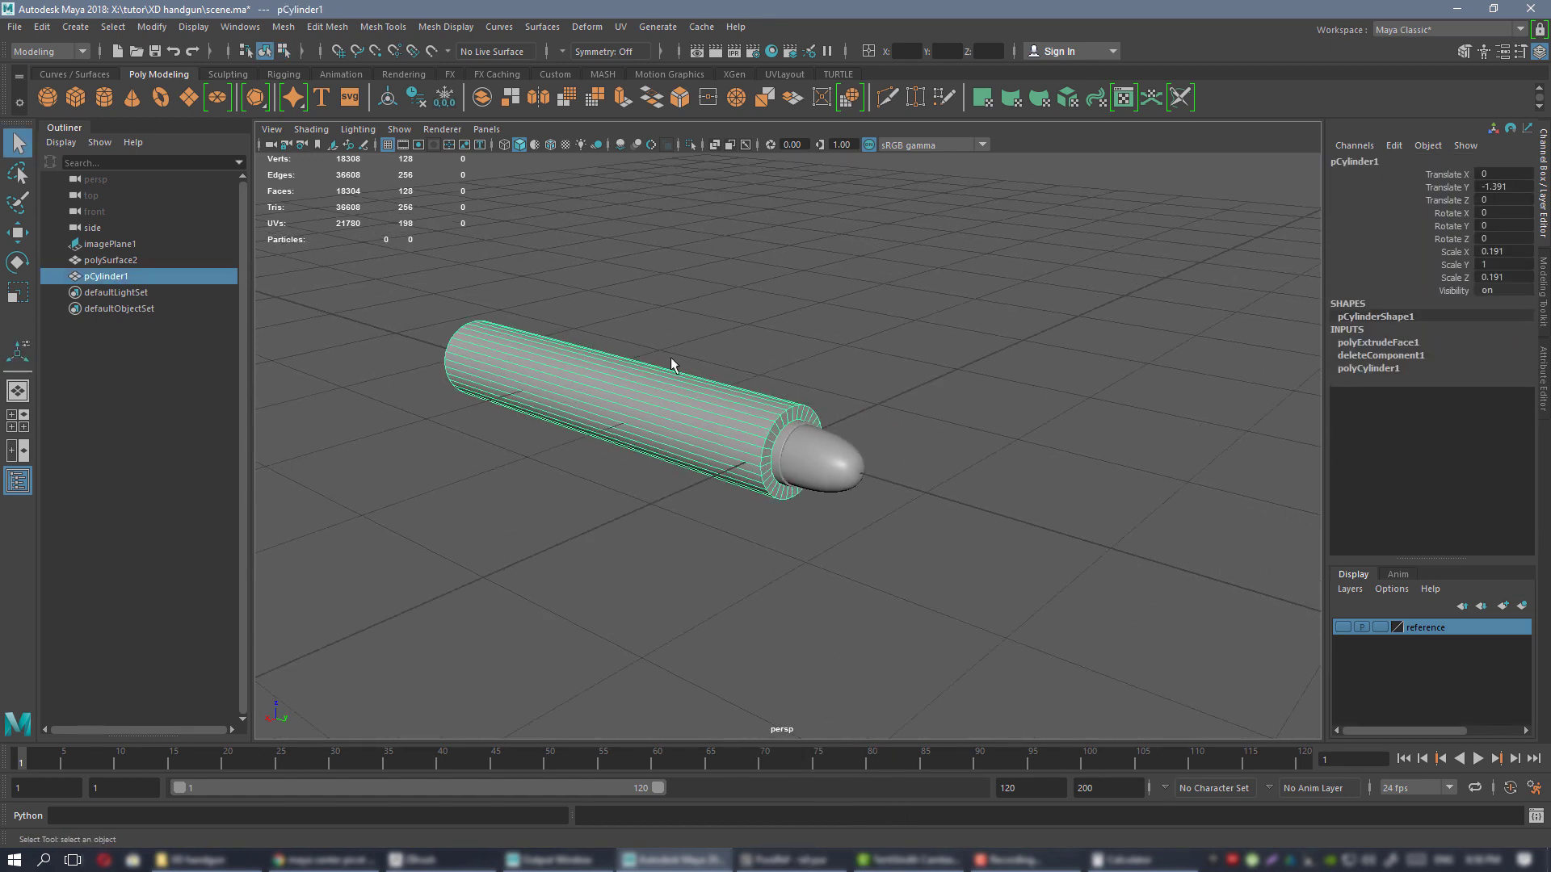
- Select the outer and inner edge loops of the barrel's front rim and compare them with the muzzle on the PureRef board
right_click_drag(668, 350, 695, 318, "alt")
scroll(739, 370, "up", 2)
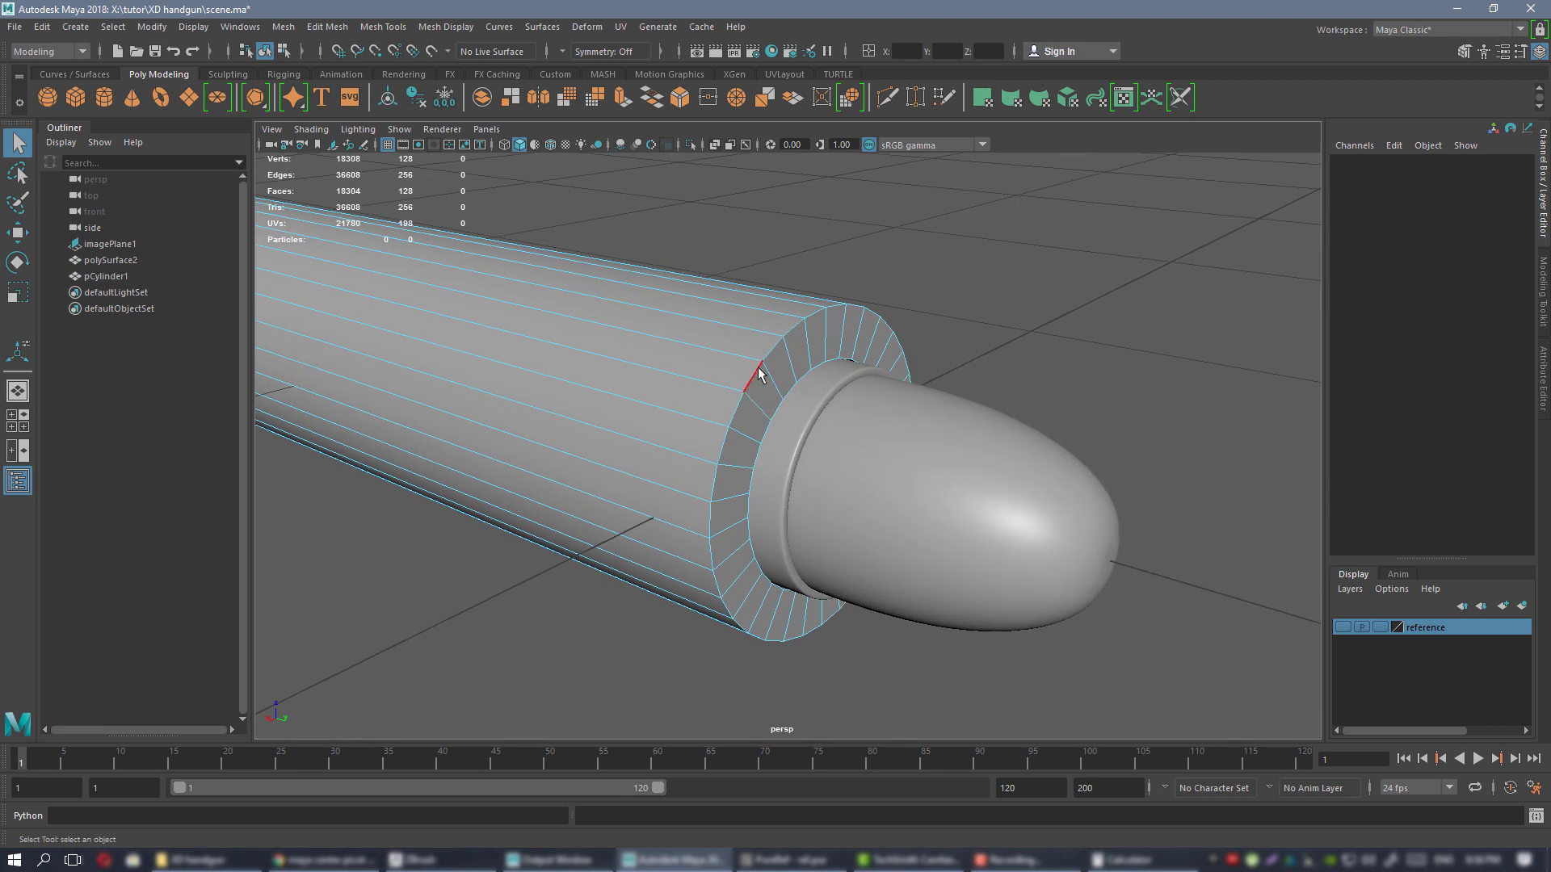
double_click(757, 367)
double_click(777, 405, "shift")
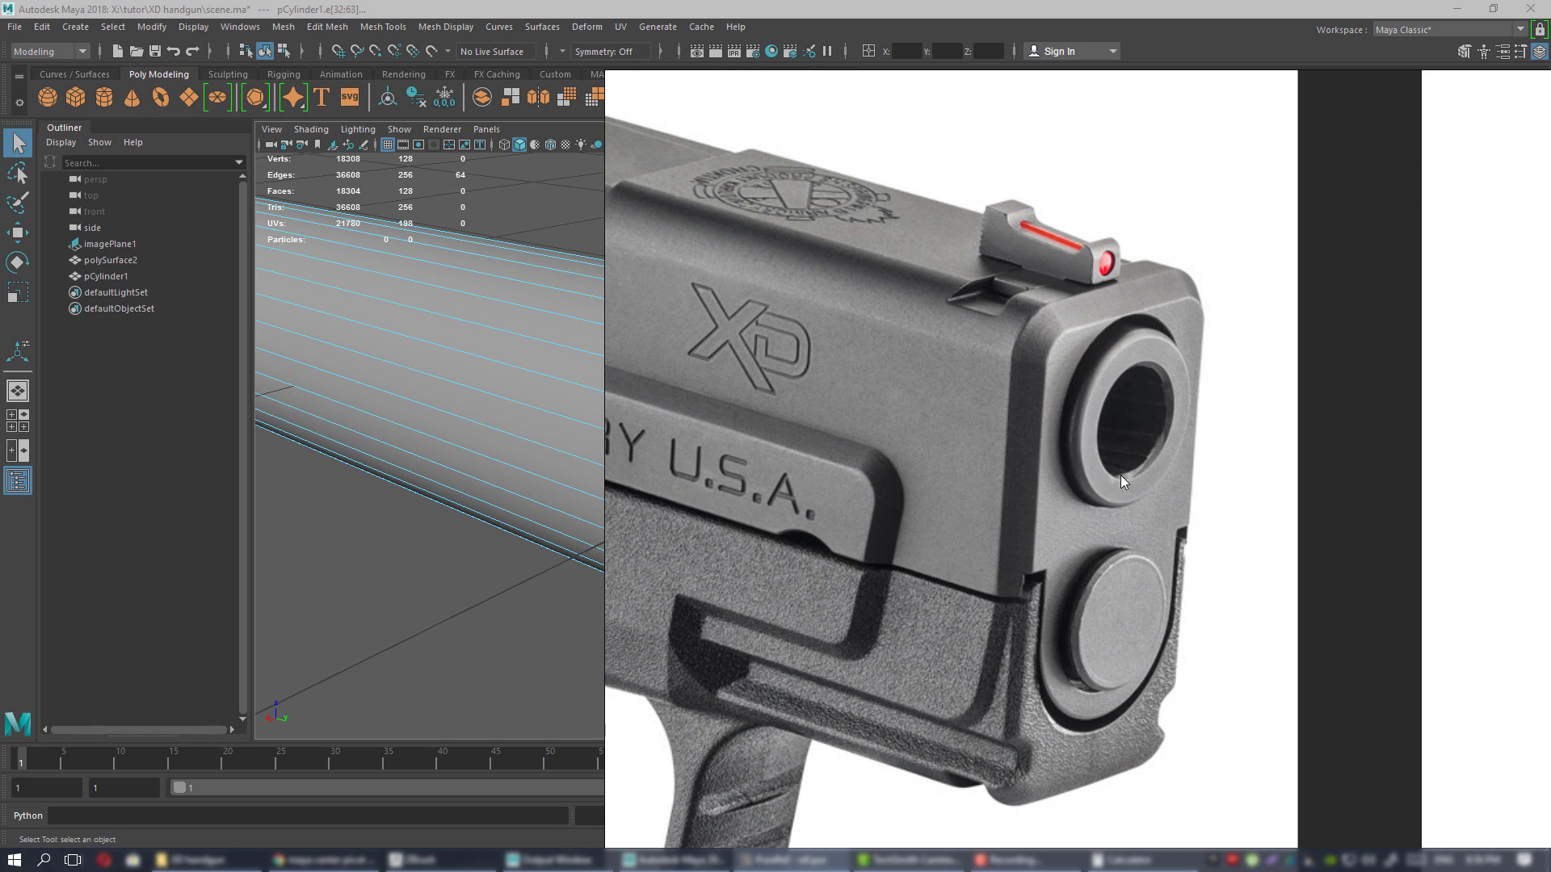
right_click_drag(1103, 486, 1550, 486)
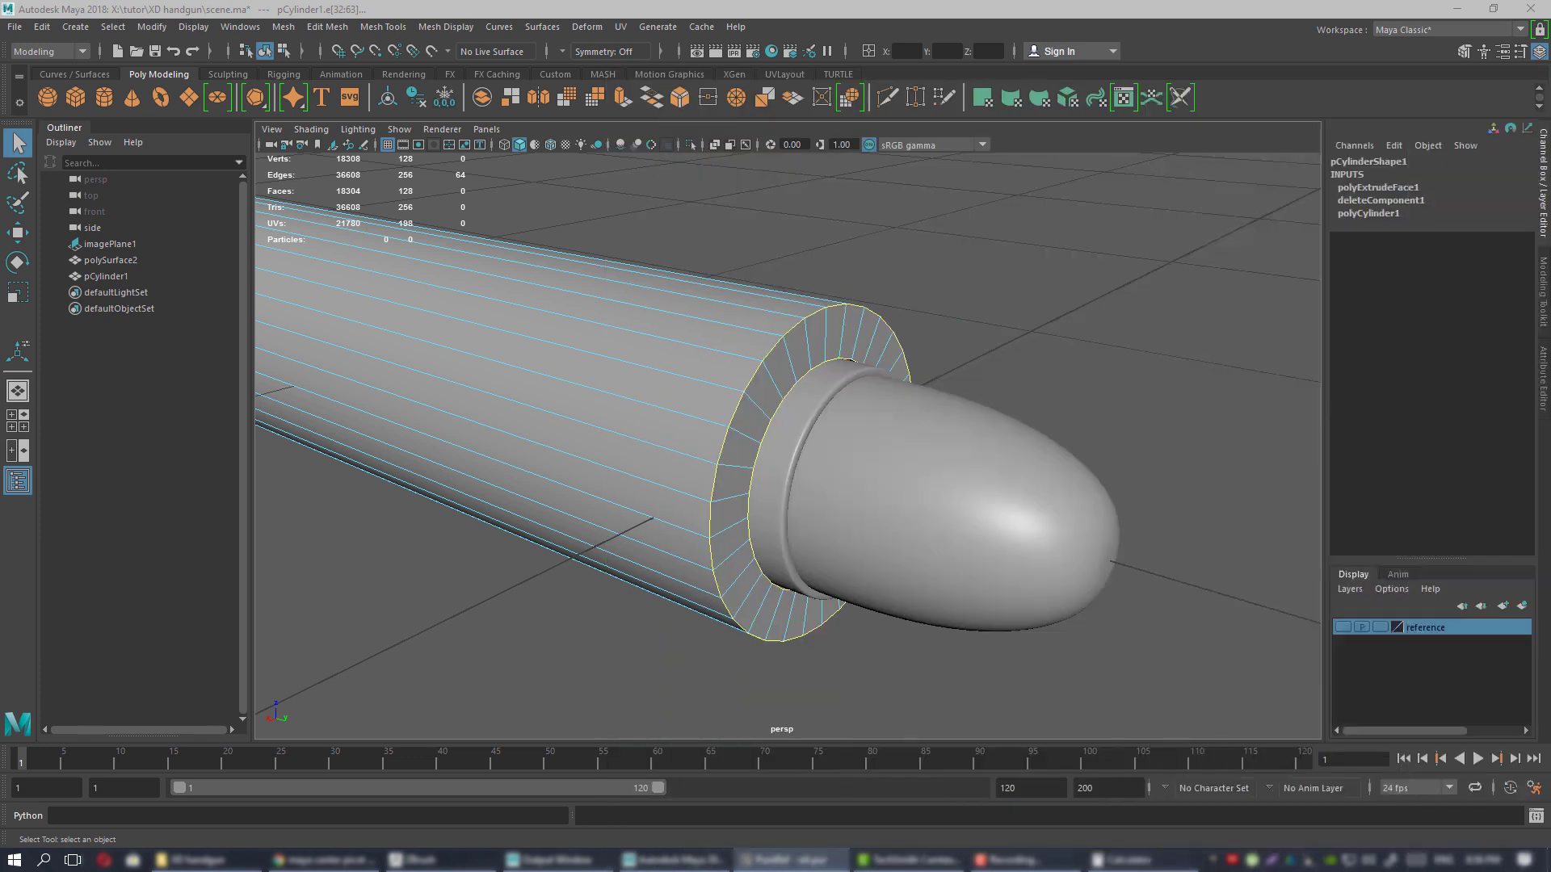
- Bevel only the outer edge loop of the barrel's front rim with fraction 0.2 and 2 segments
middle_click_drag(769, 447, 762, 455, "alt")
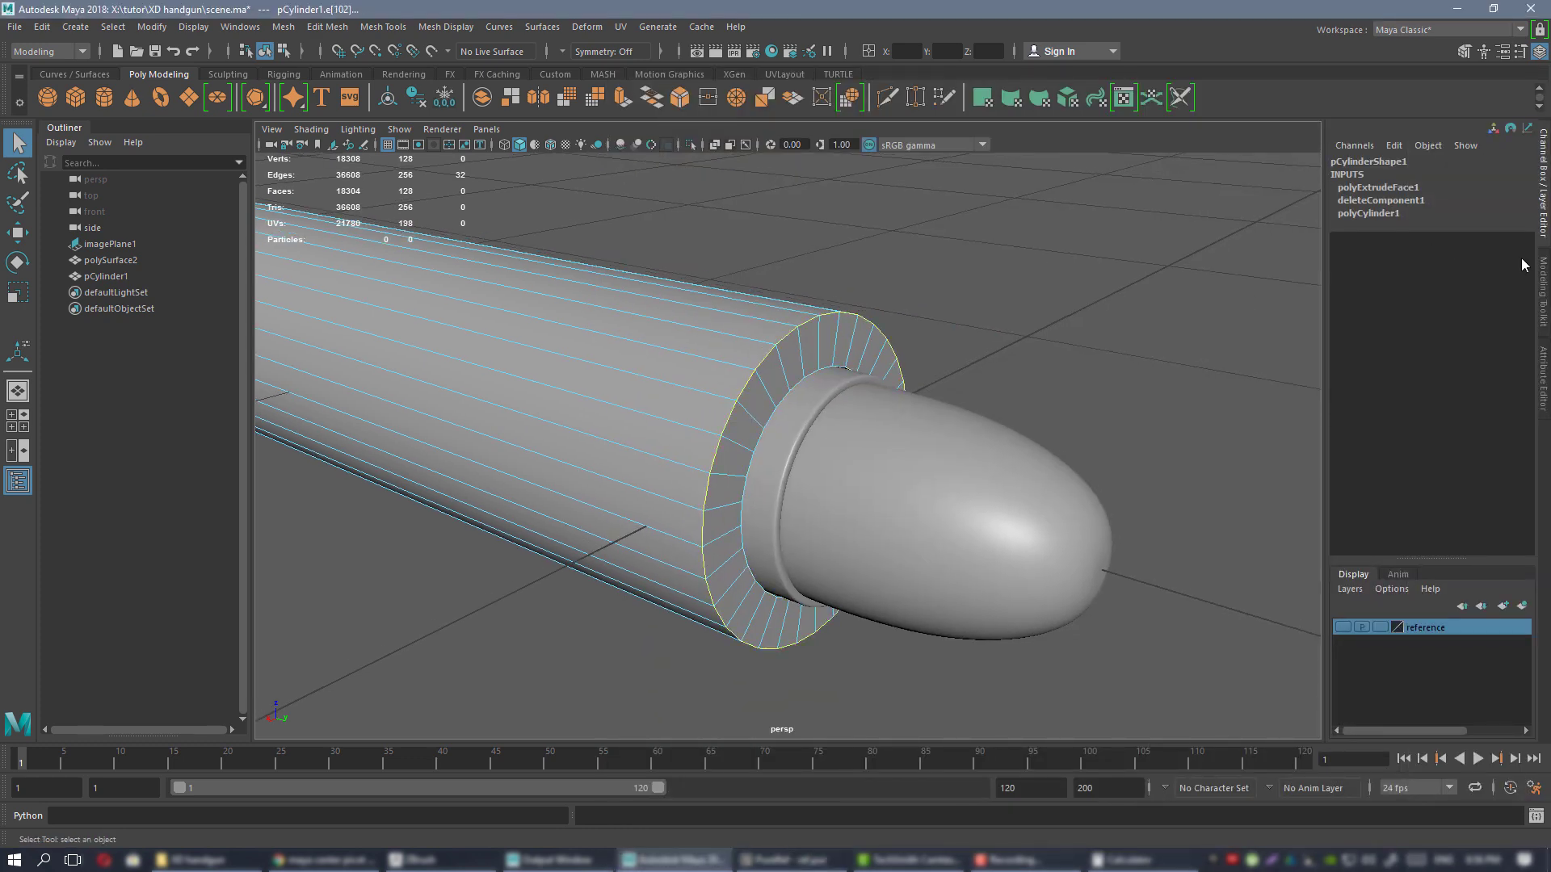
left_click(1544, 279)
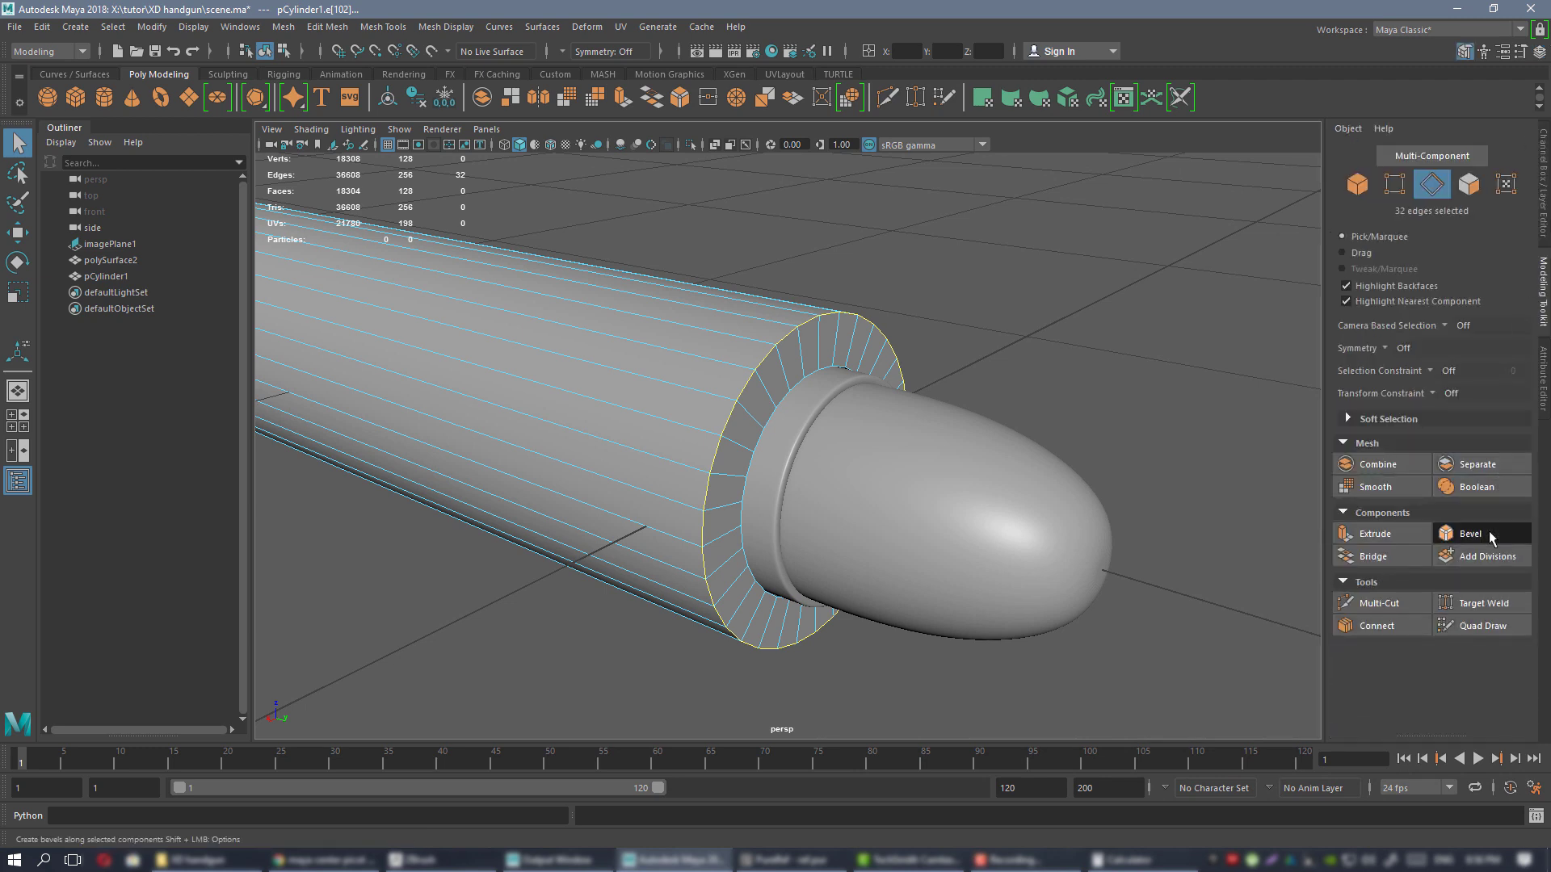
left_click(1470, 533)
scroll(660, 269, "up", 2)
left_click_drag(660, 269, 678, 270, "alt")
mouse_move(1172, 435)
left_mouse_down()
mouse_move(1140, 436)
mouse_move(1196, 447)
left_mouse_up()
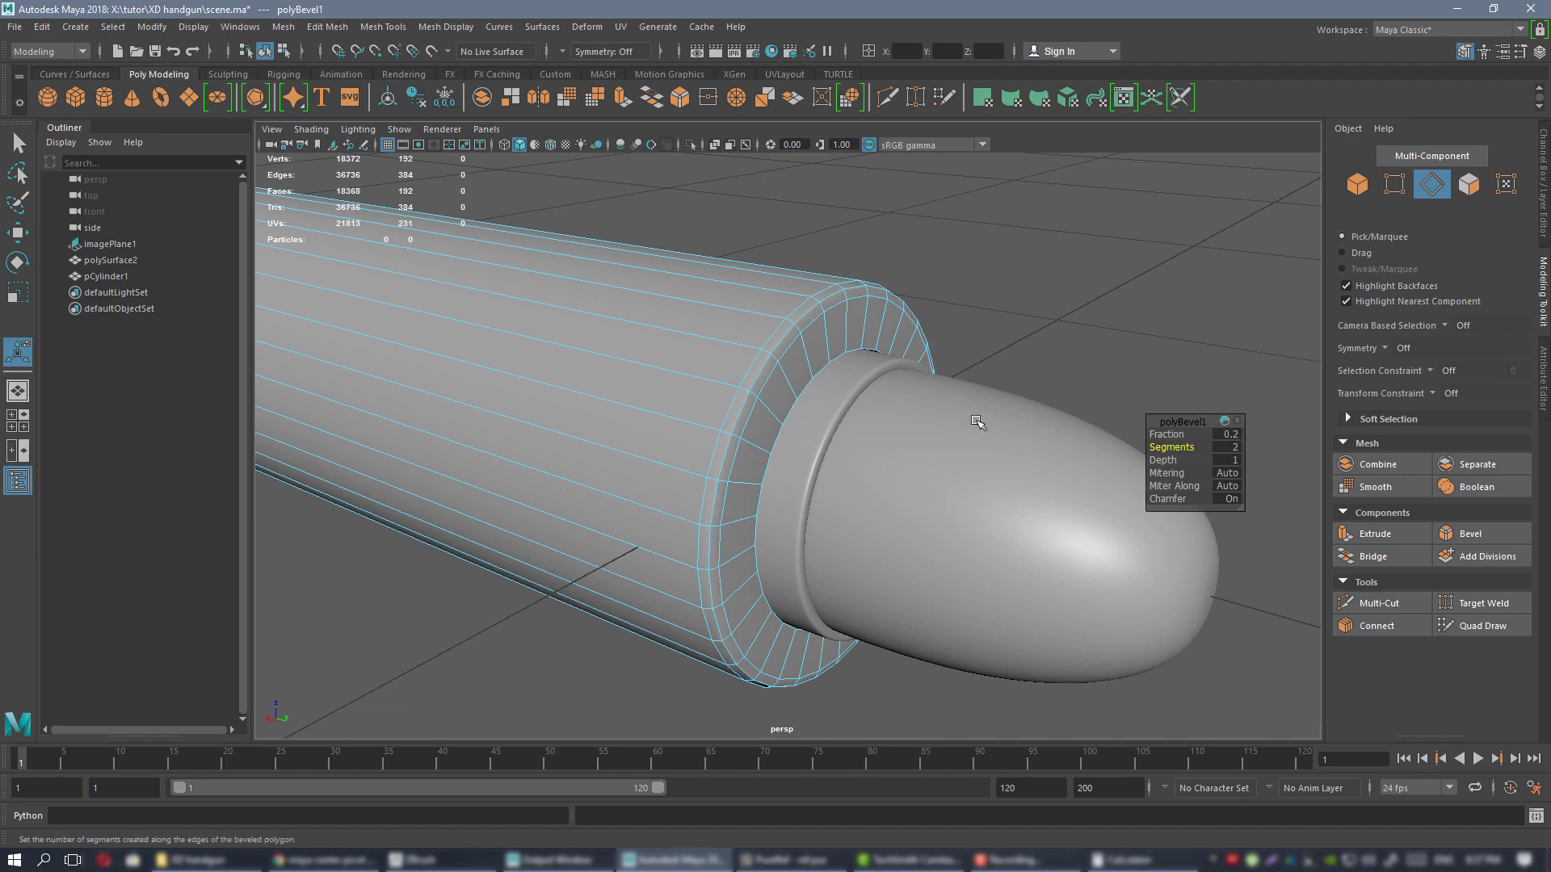
- Bevel the inner edge loop of the barrel's front rim with fraction 0.2
left_click_drag(980, 423, 777, 281, "alt")
right_click_drag(776, 281, 815, 313, "alt")
double_click(810, 343)
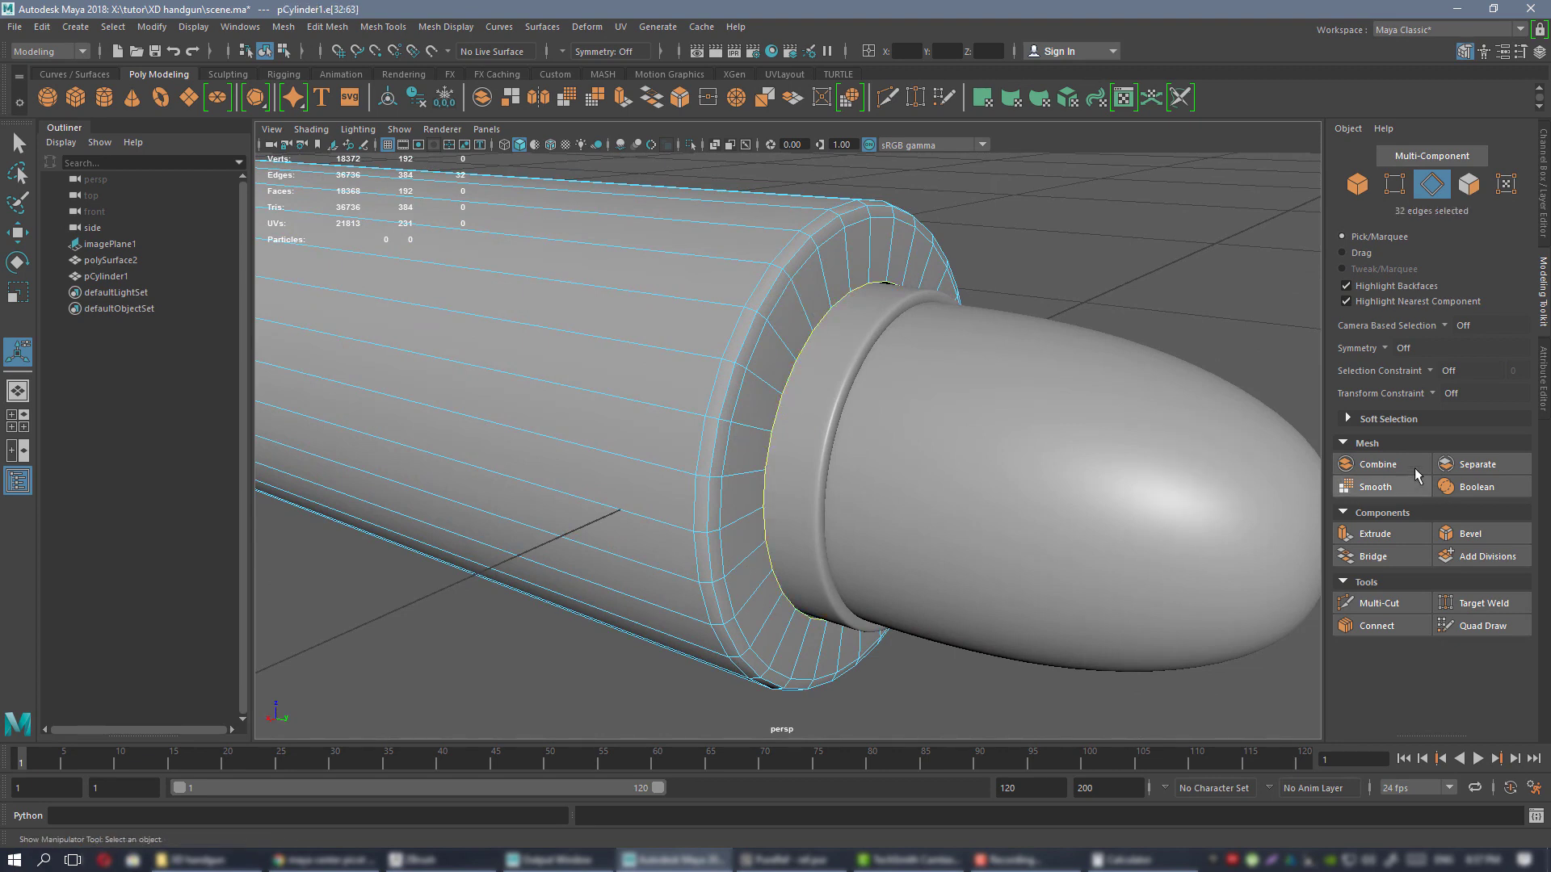
left_click(1513, 542)
left_click_drag(906, 391, 1078, 455, "alt")
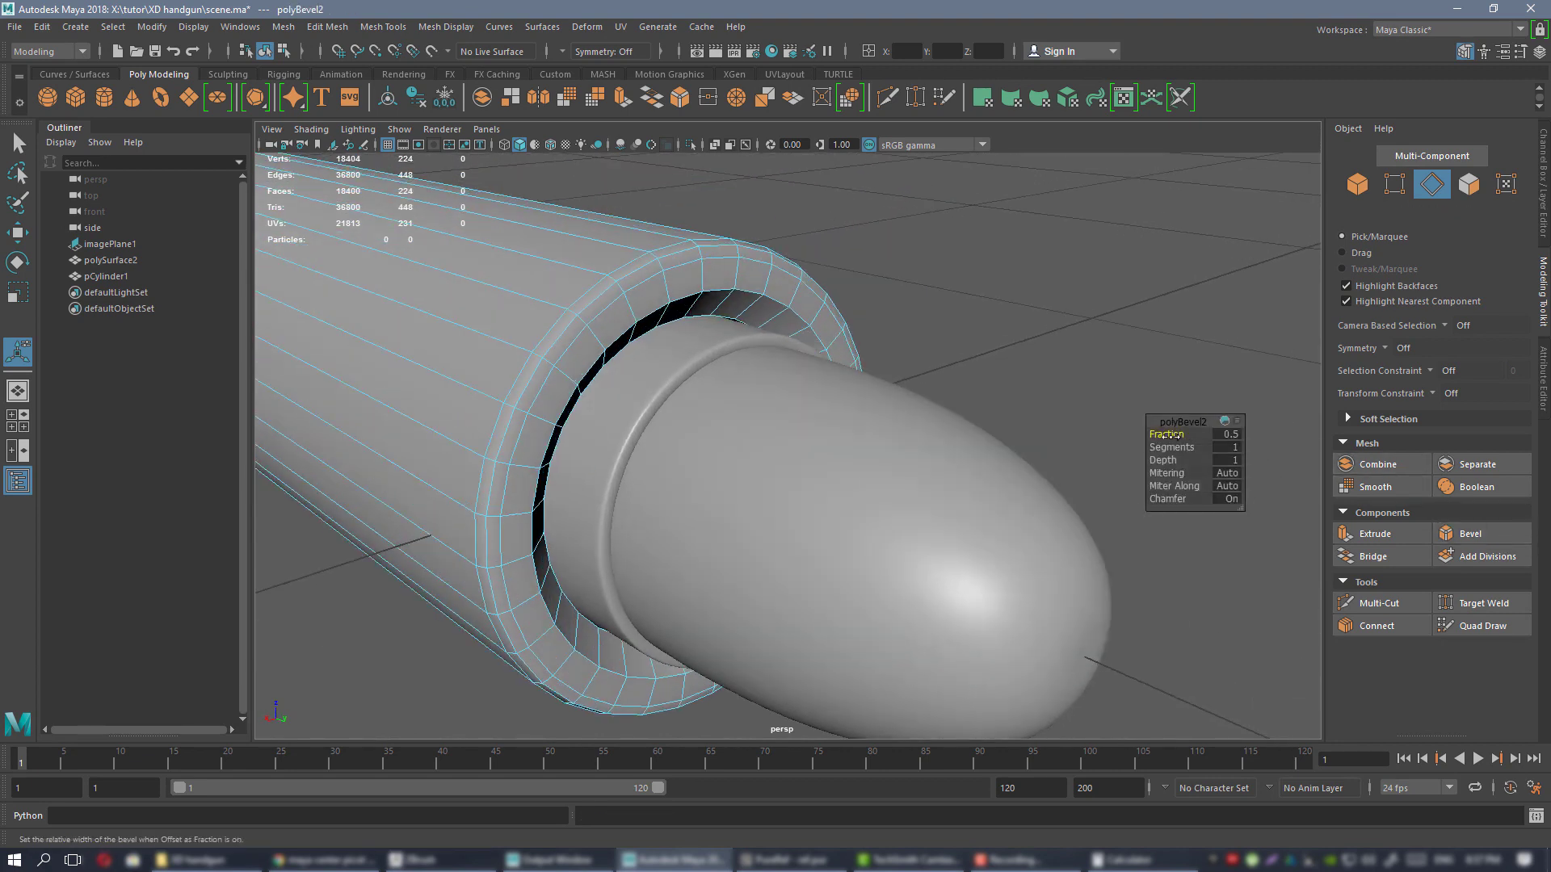
left_click_drag(1171, 434, 1175, 434)
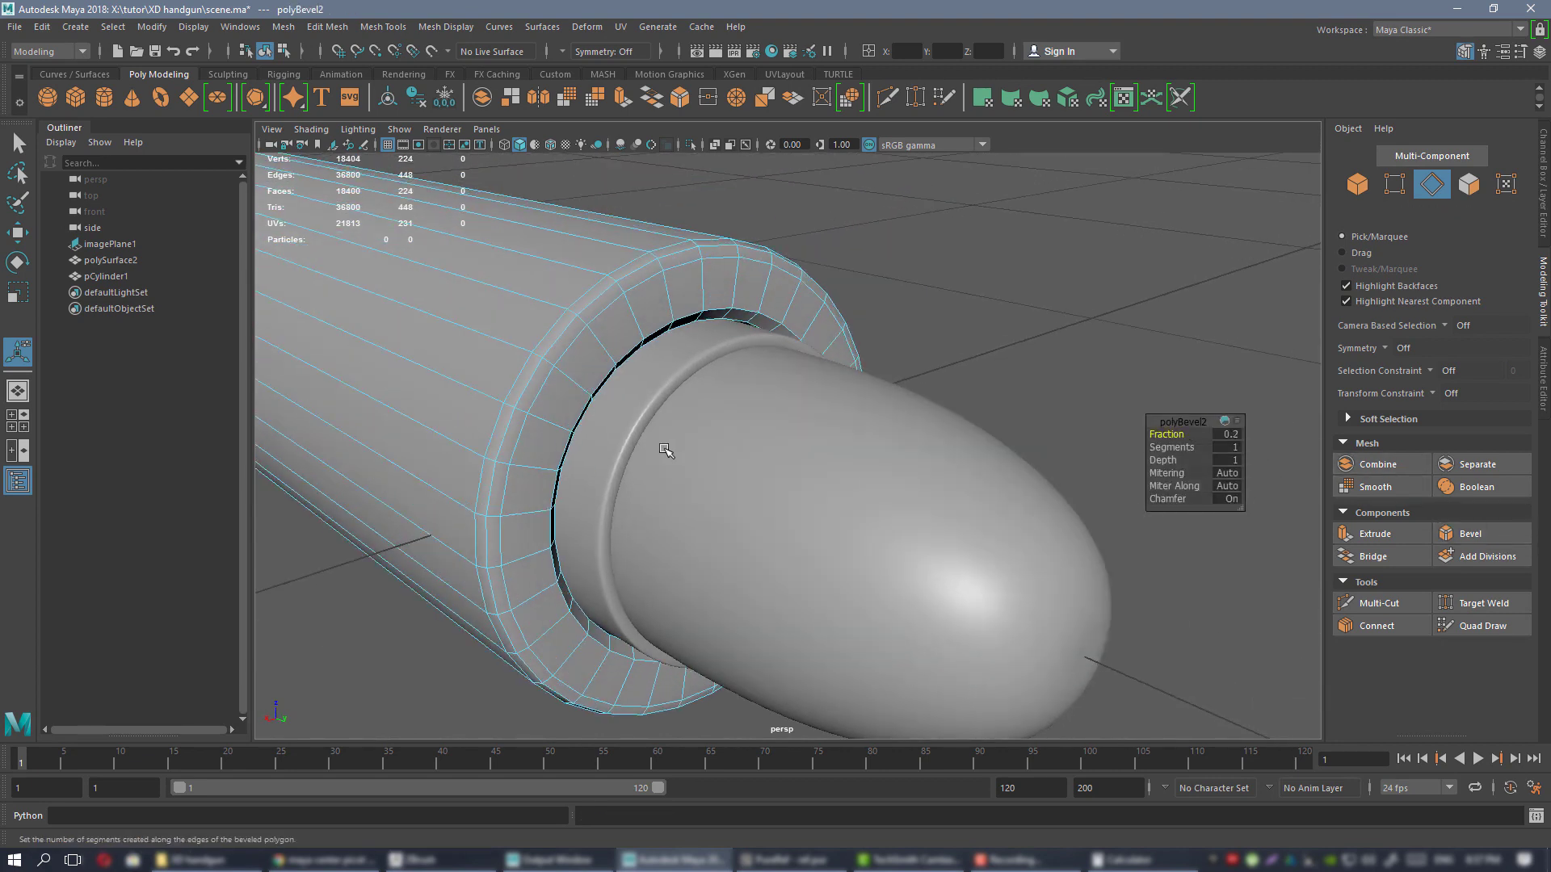
- Leave edge editing on the barrel and select it as a whole object
left_click_drag(662, 447, 675, 356, "alt")
right_click_drag(657, 305, 735, 282)
key("q")
scroll(866, 297, "down", 7)
left_click_drag(869, 297, 851, 439, "alt")
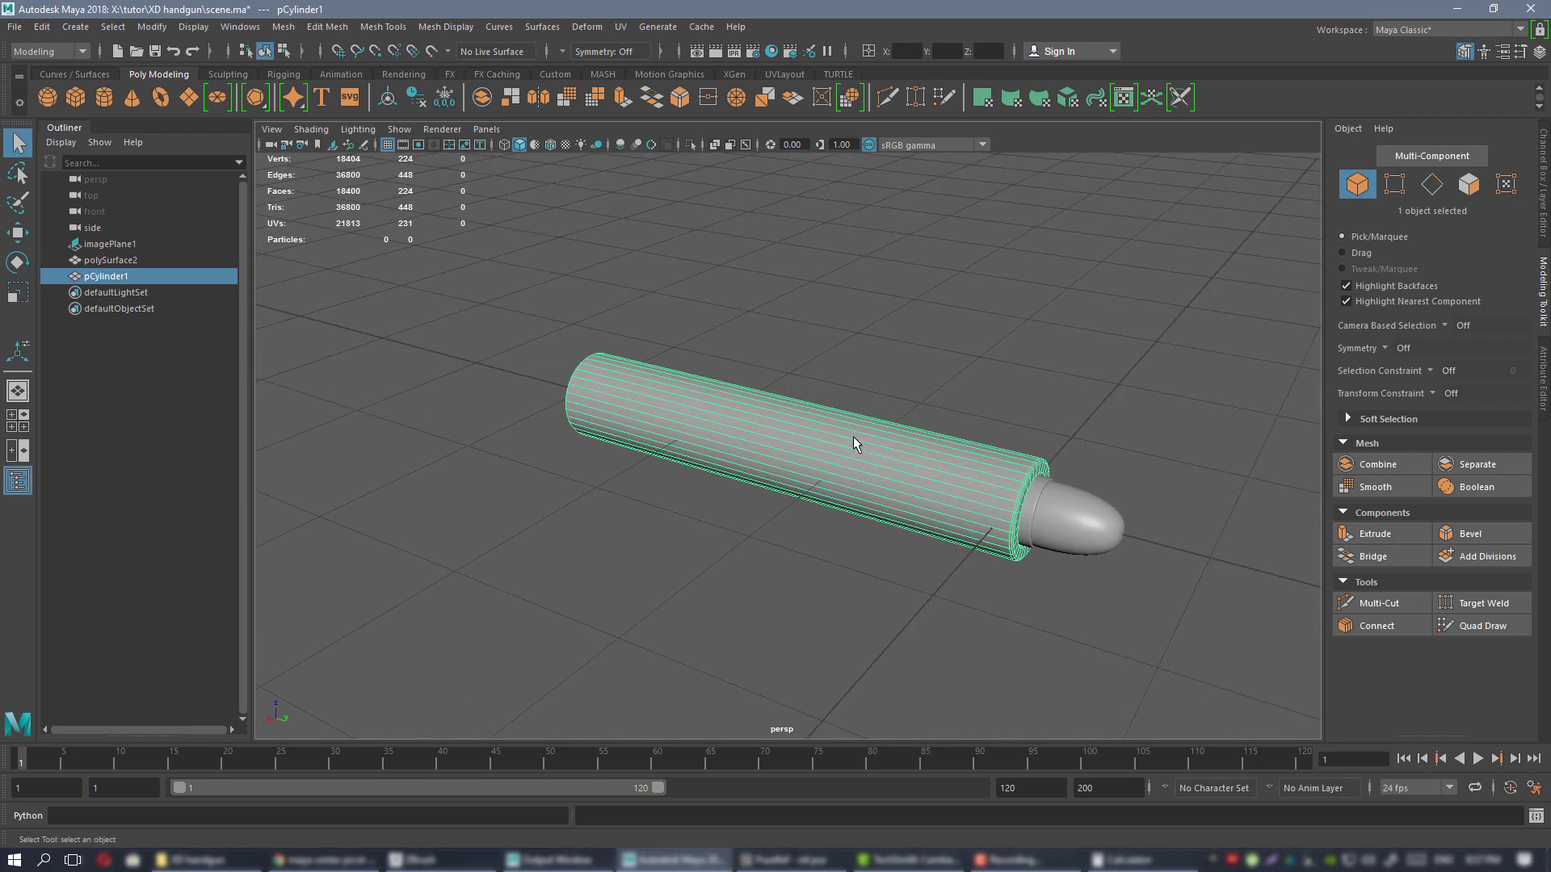
- Assign the existing blinn1 material to the barrel and check its shading from several angles
right_click_drag(828, 390, 830, 447)
right_click_drag(888, 826, 886, 839)
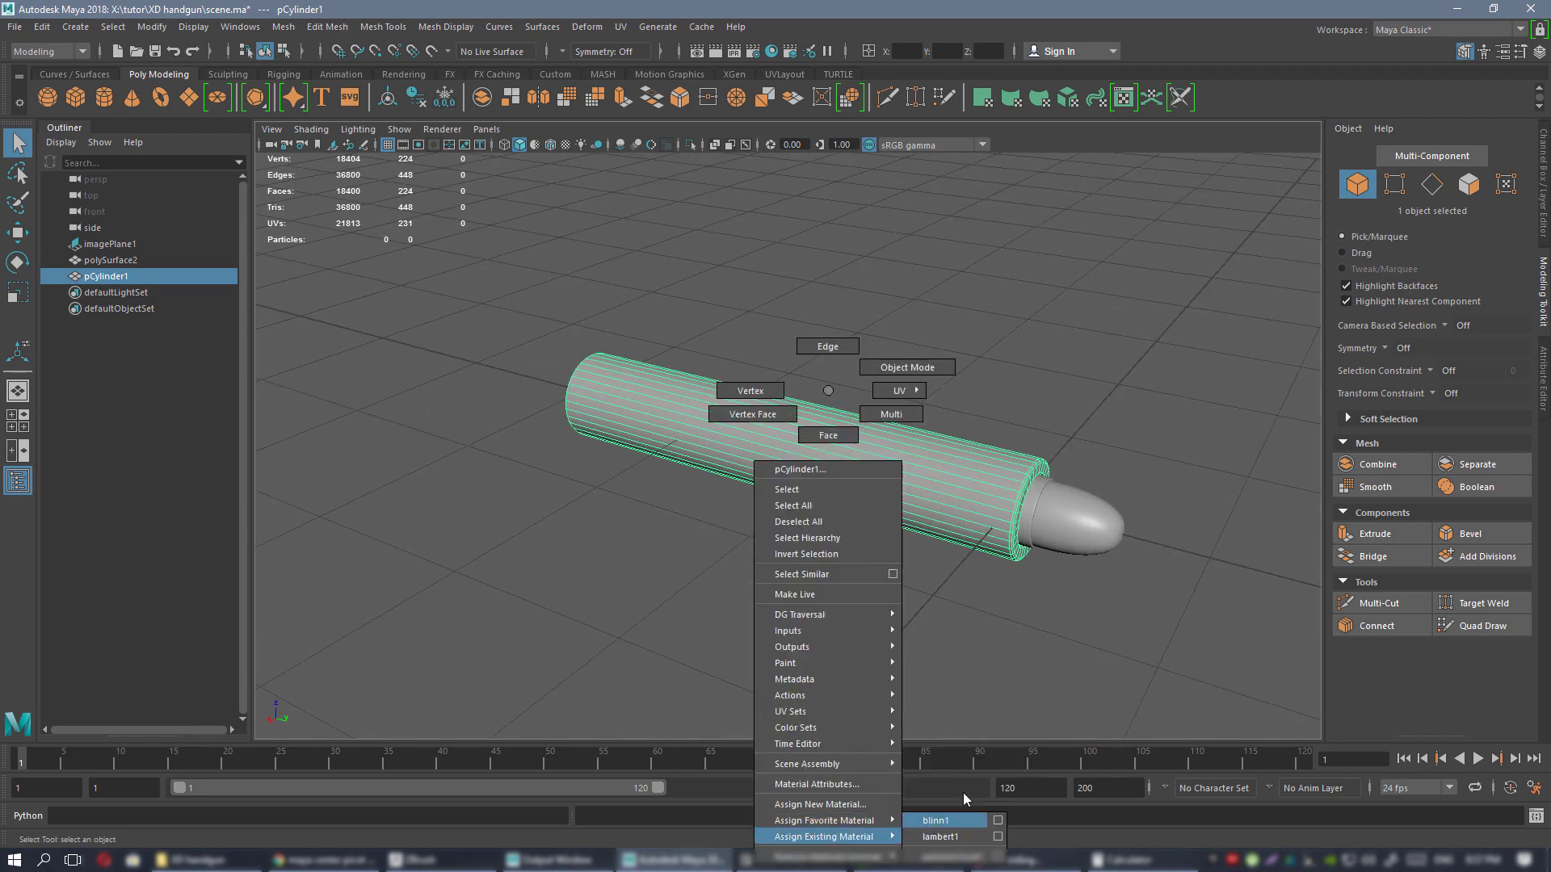
right_click_drag(962, 792, 937, 820)
left_click(929, 606)
left_click_drag(913, 589, 897, 457, "alt")
left_click(896, 457)
key("f")
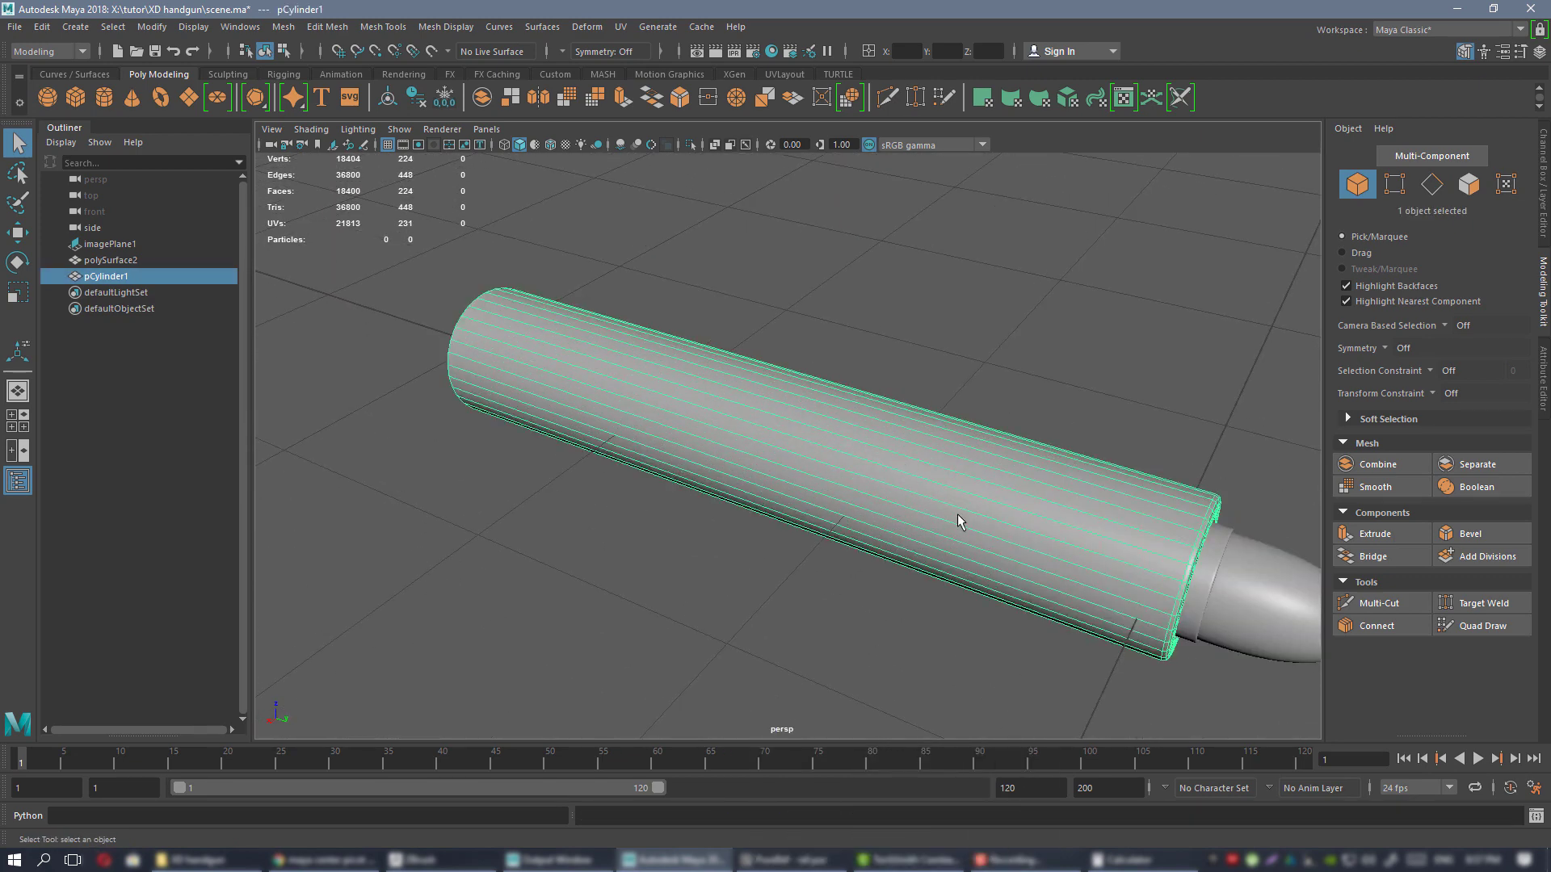
left_click_drag(957, 513, 949, 457, "alt")
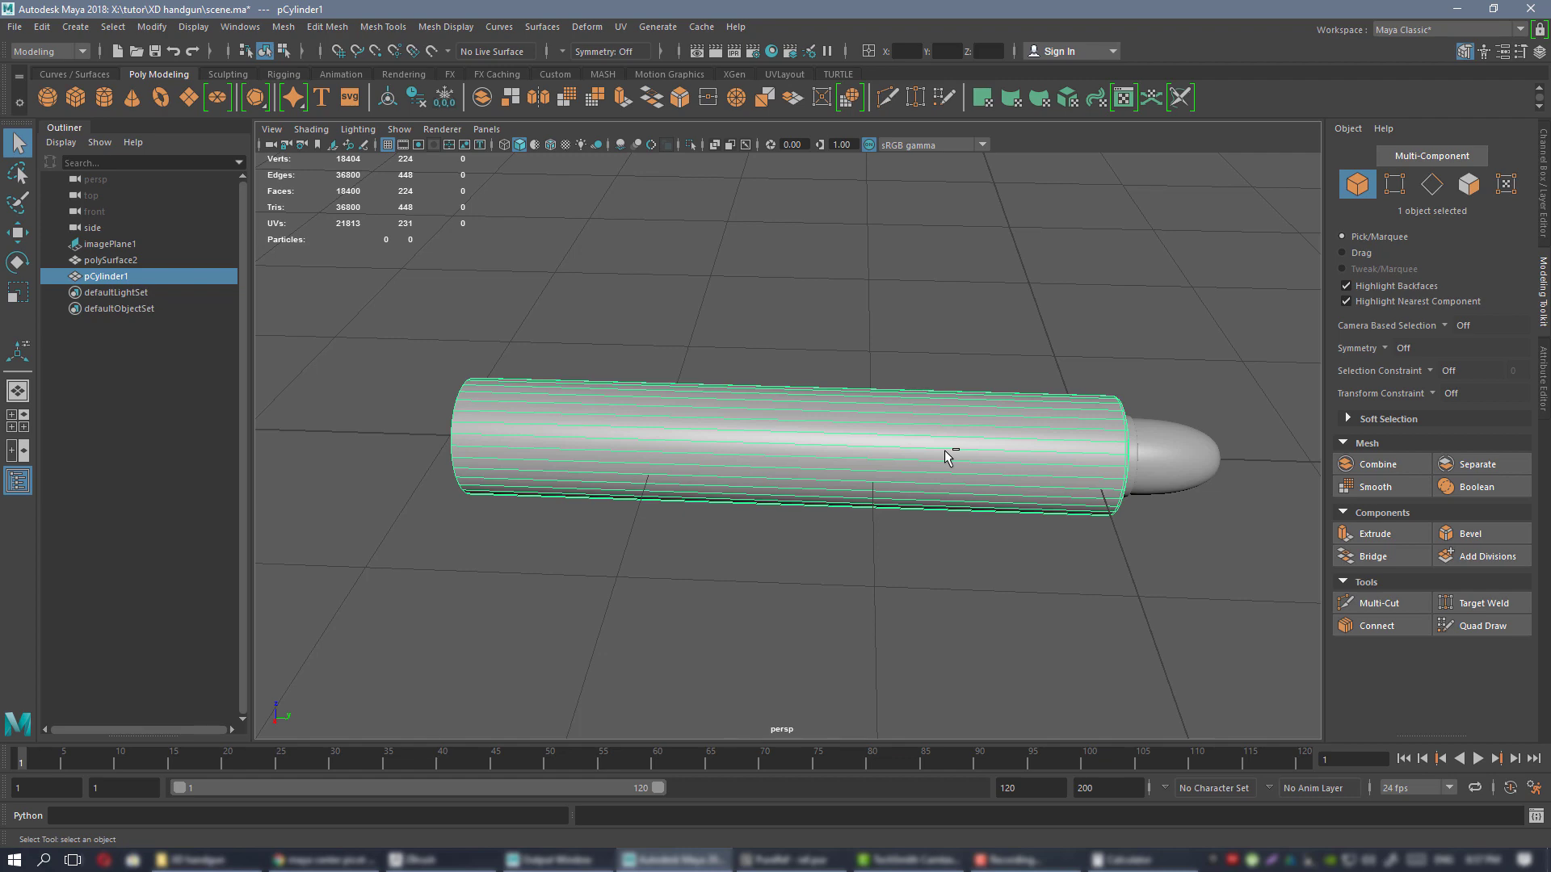
left_click_drag(958, 492, 914, 494, "alt")
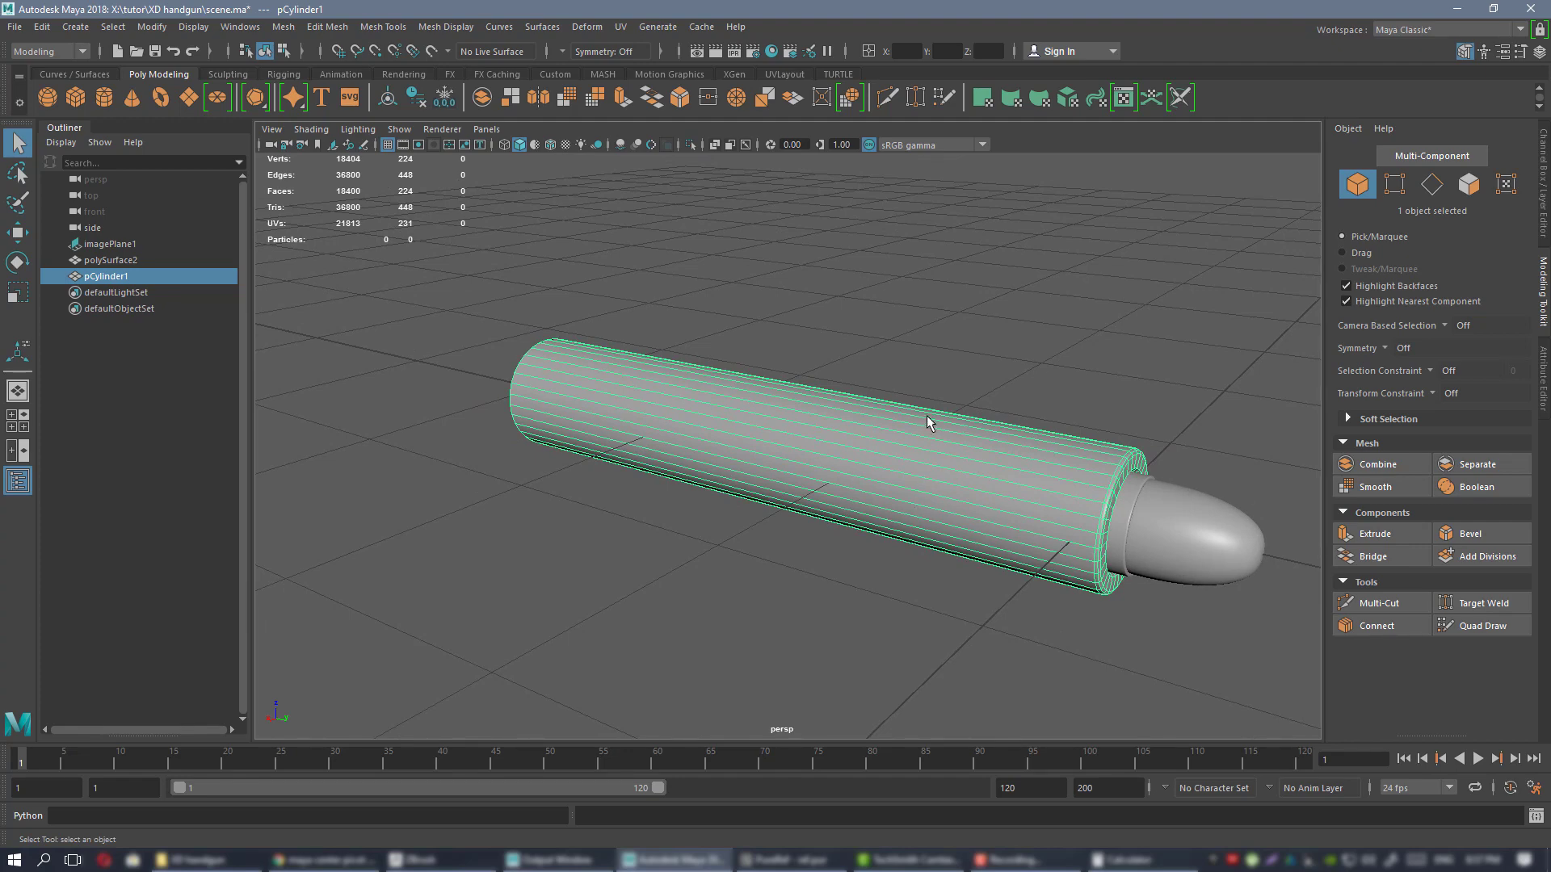
left_click_drag(927, 415, 1037, 258, "alt")
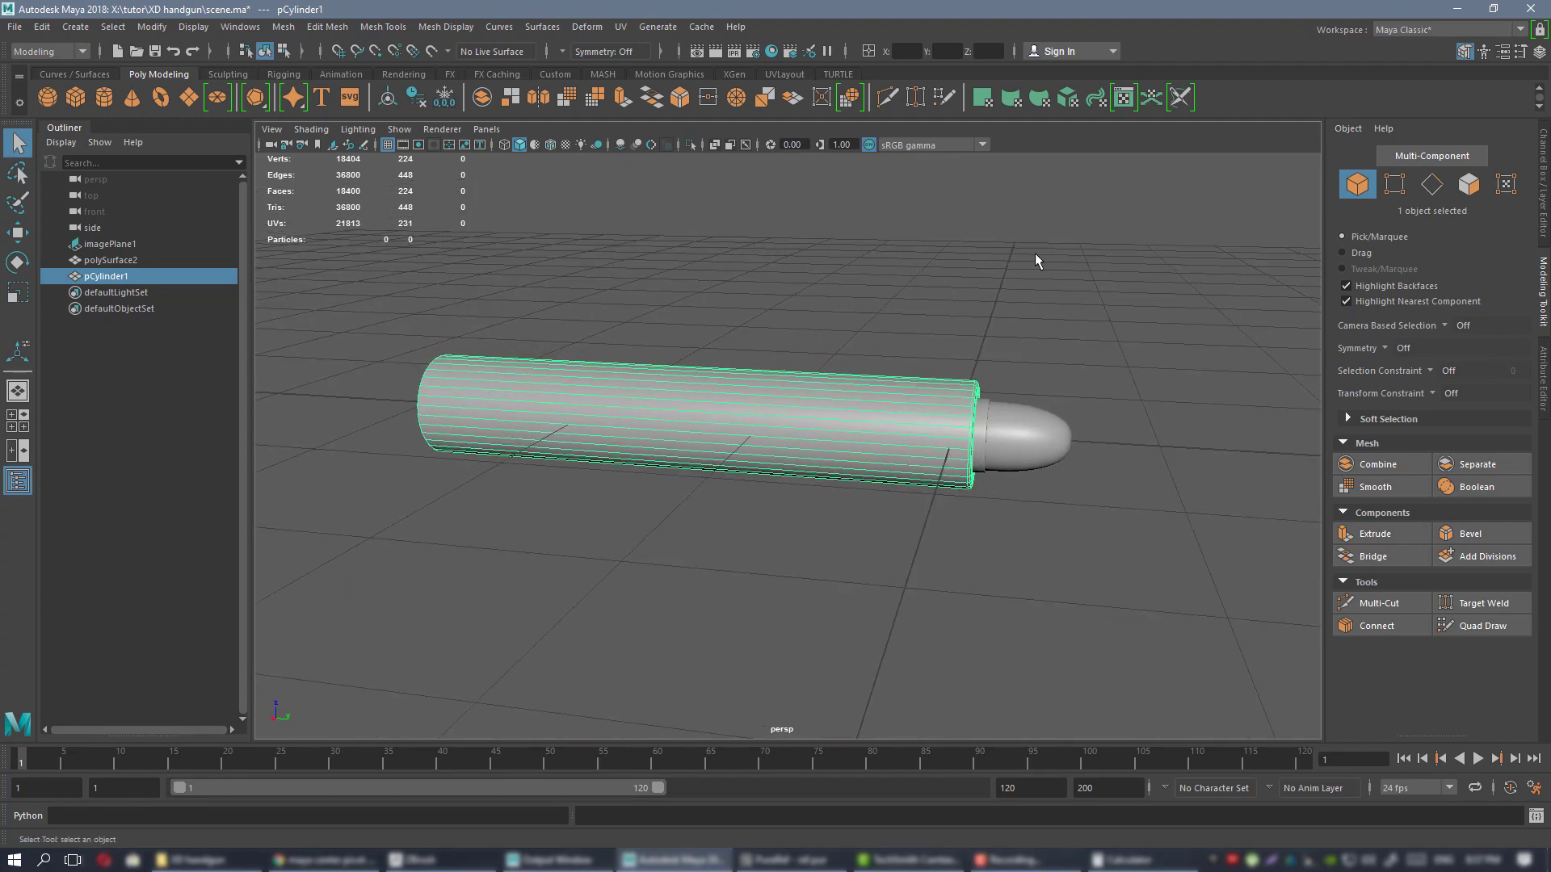
- Make the reference layer visible and select the pistol image plane in the side view
left_click(1543, 157)
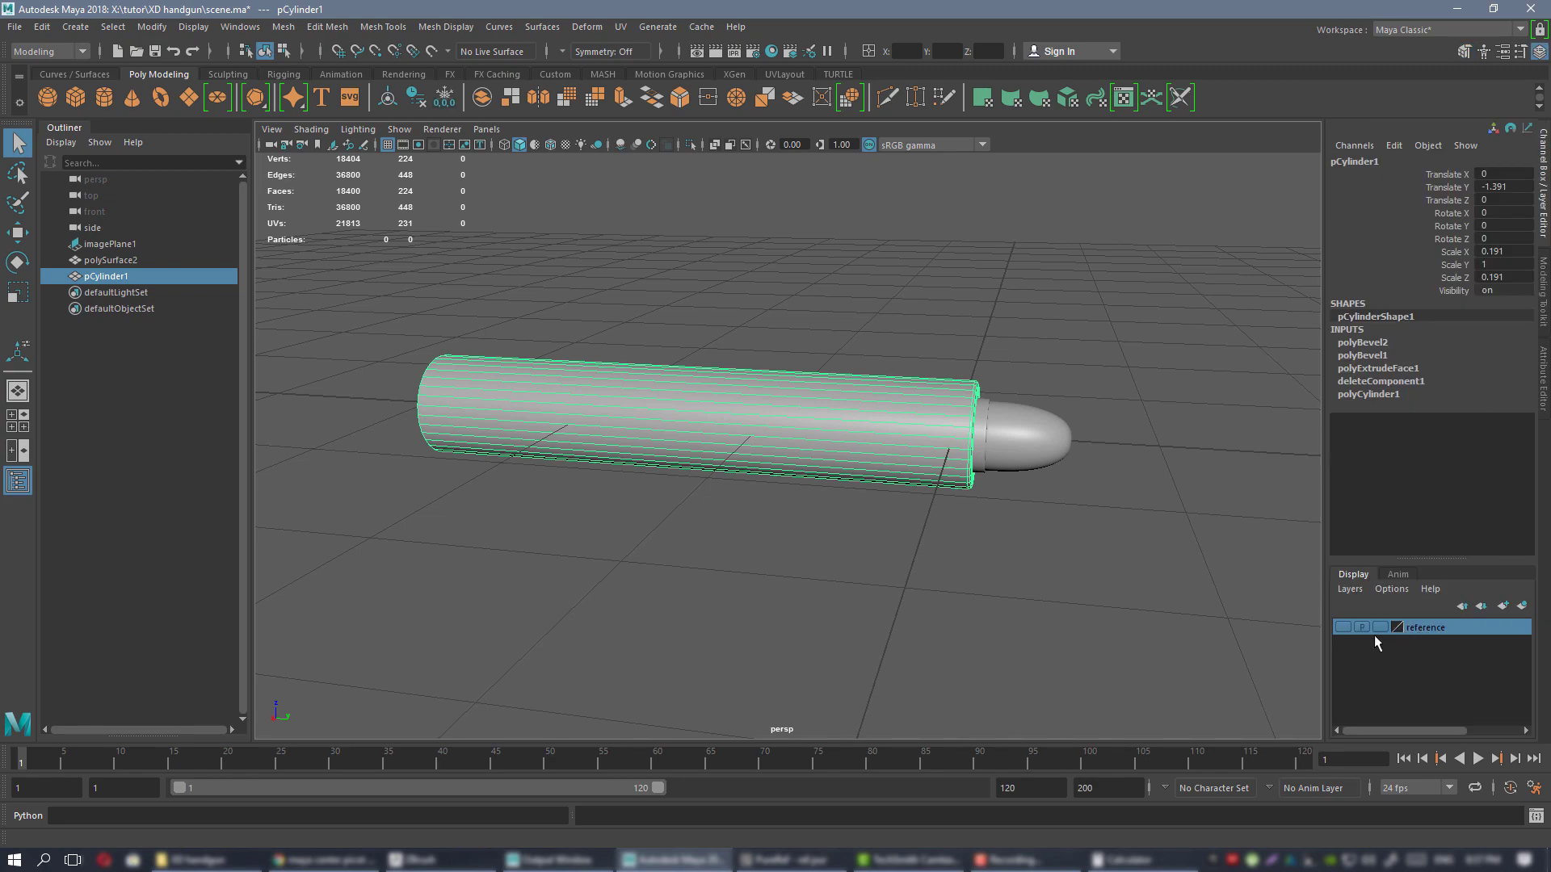
left_click(1341, 627)
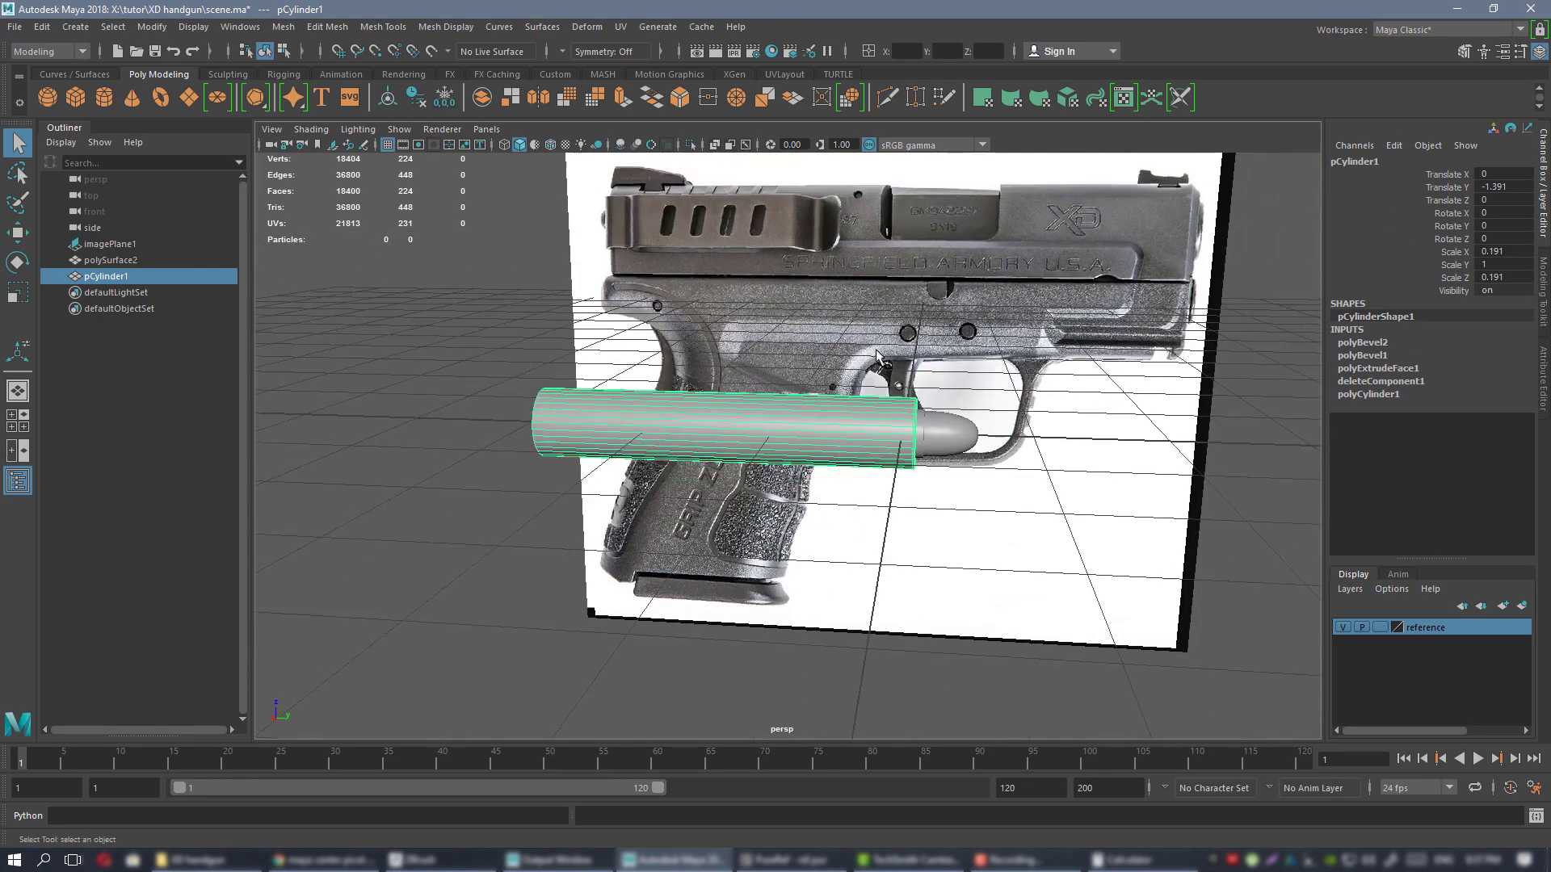
key("space")
key("space")
scroll(905, 336, "down", 10)
left_click(905, 336)
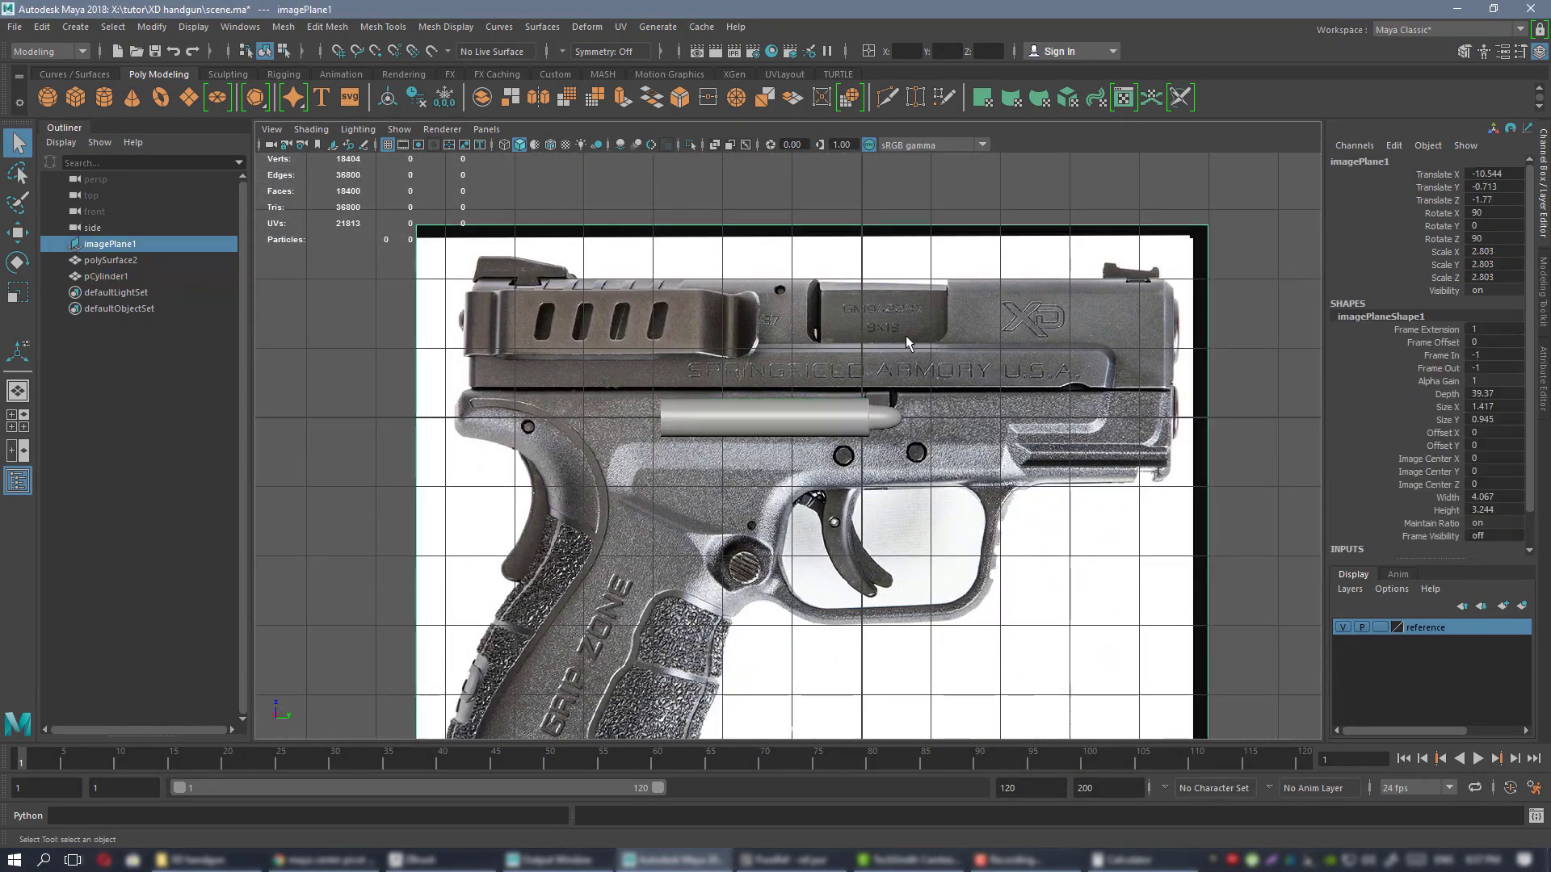
- Scale the pistol image plane down uniformly to about 1.843
middle_click_drag(629, 250, 594, 297, "alt")
key("r")
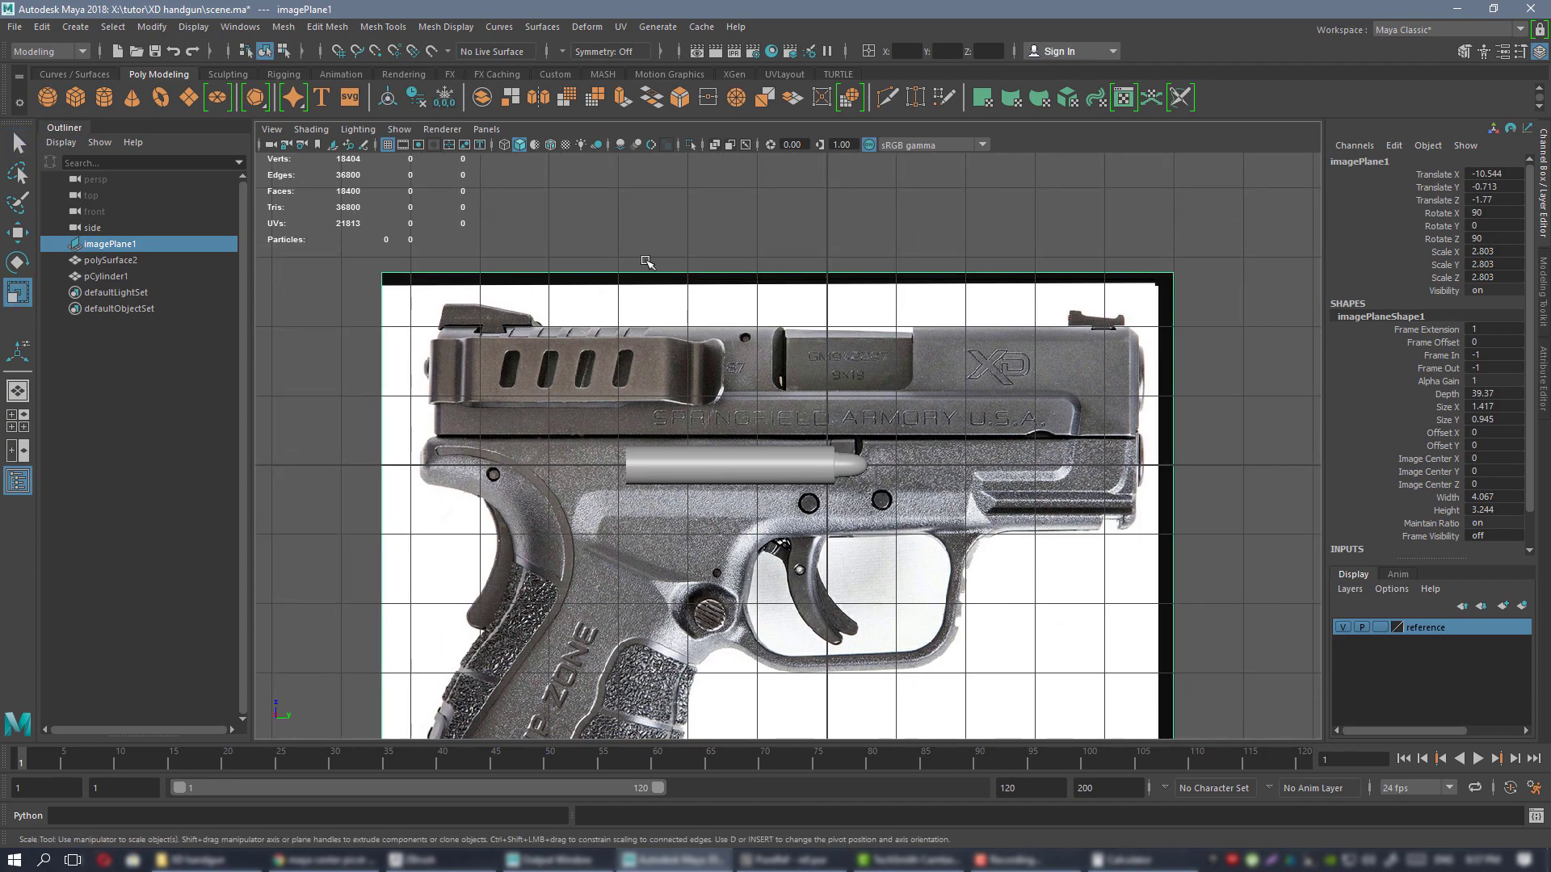
middle_click_drag(855, 490, 882, 358, "alt")
scroll(882, 357, "up", 2)
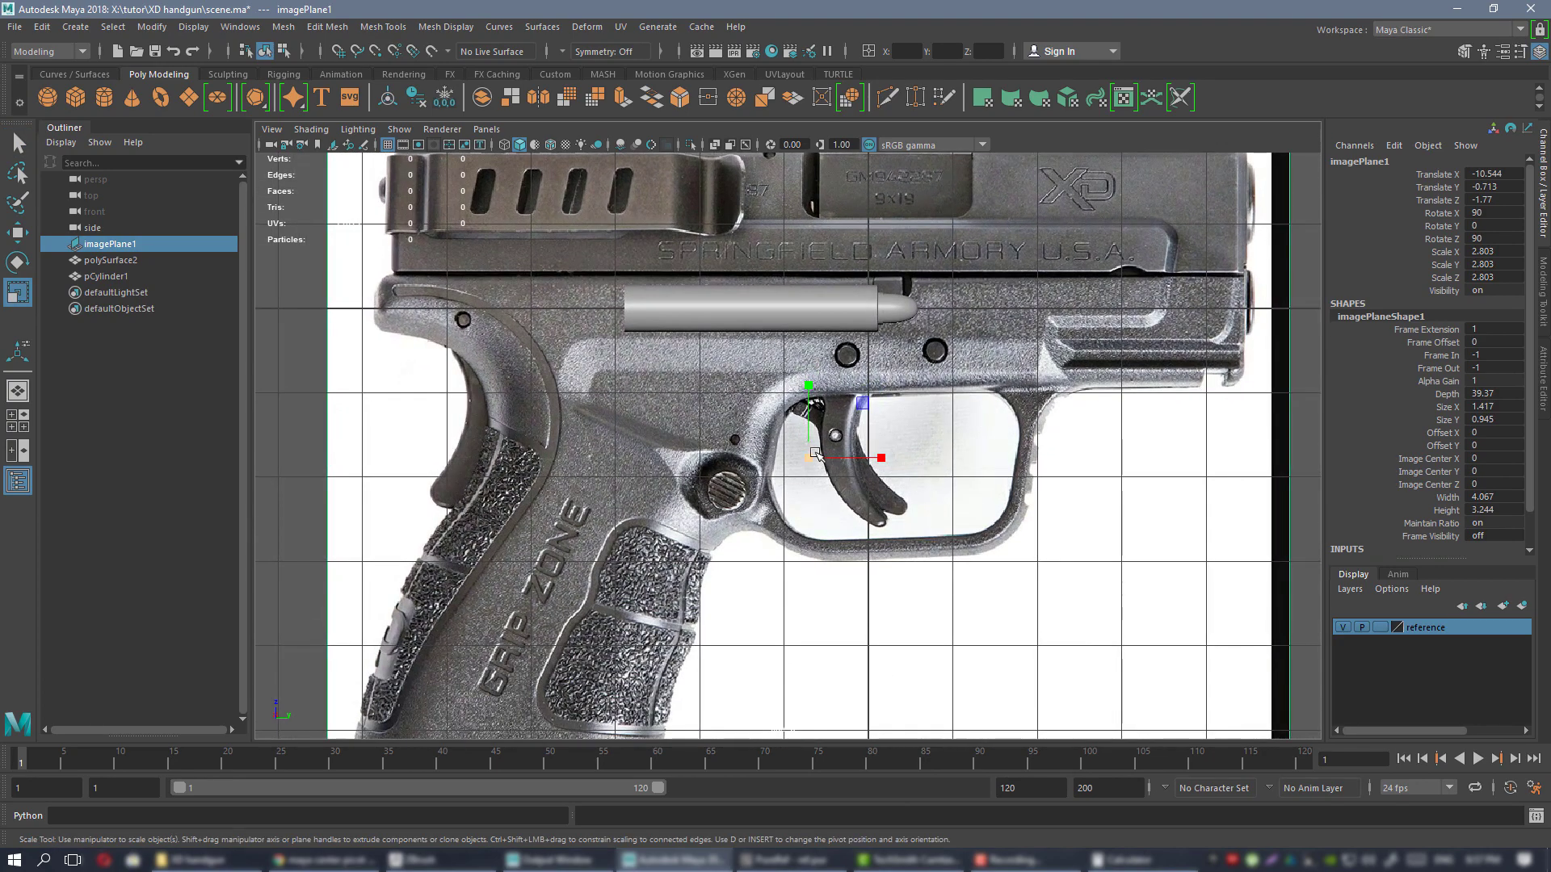
left_click_drag(809, 458, 580, 469)
key("w")
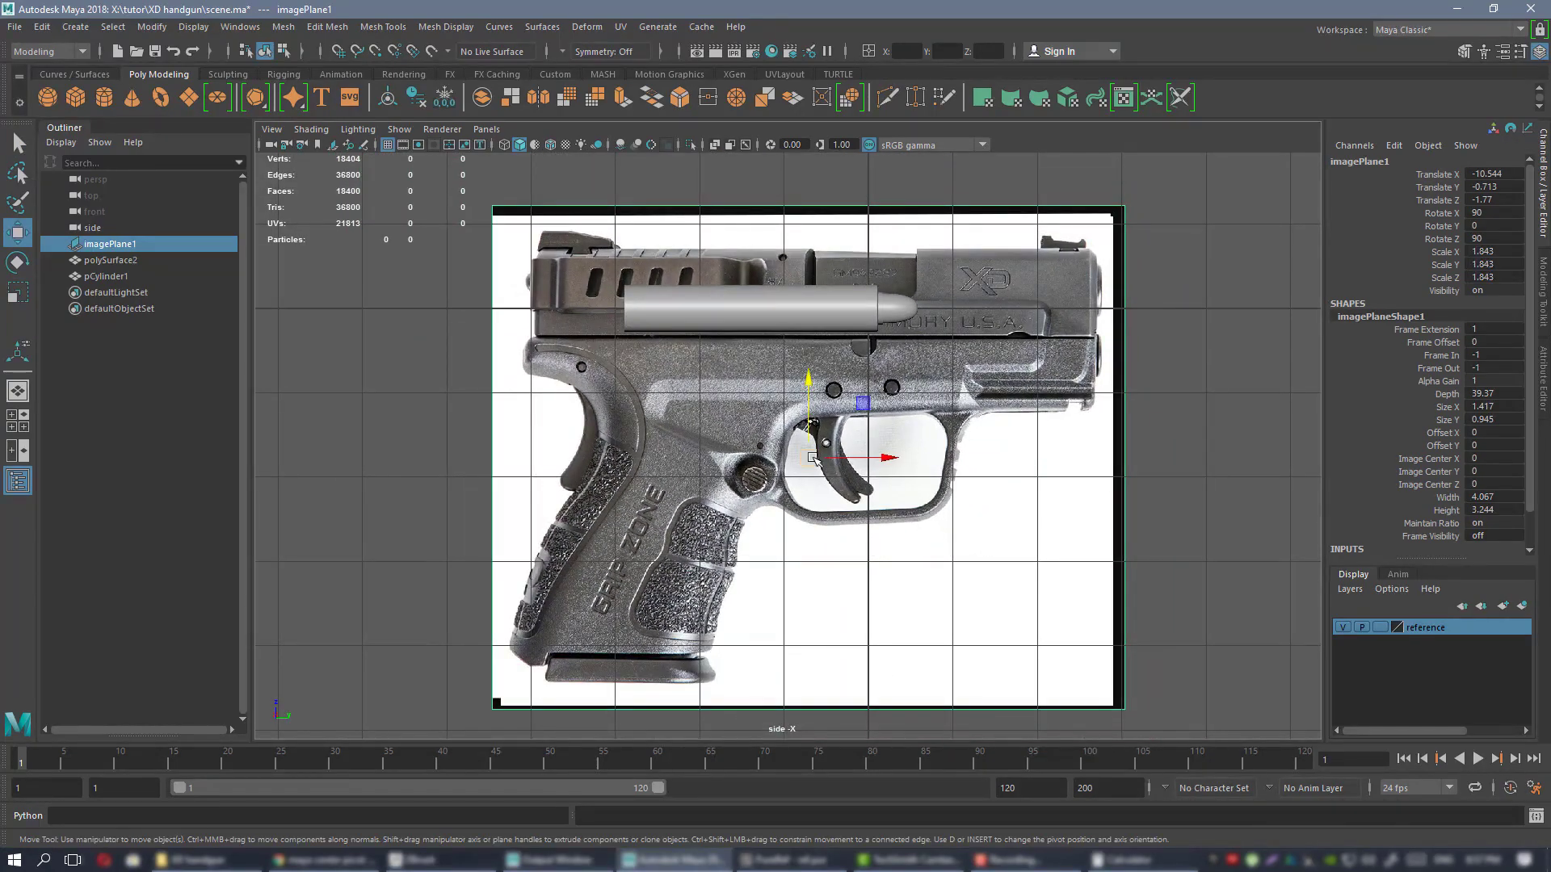
- Move the image plane so the slide lies behind the barrel, at about Translate Y -2.988 and Z -2.098
left_click_drag(808, 458, 655, 521)
scroll(665, 396, "up", 3)
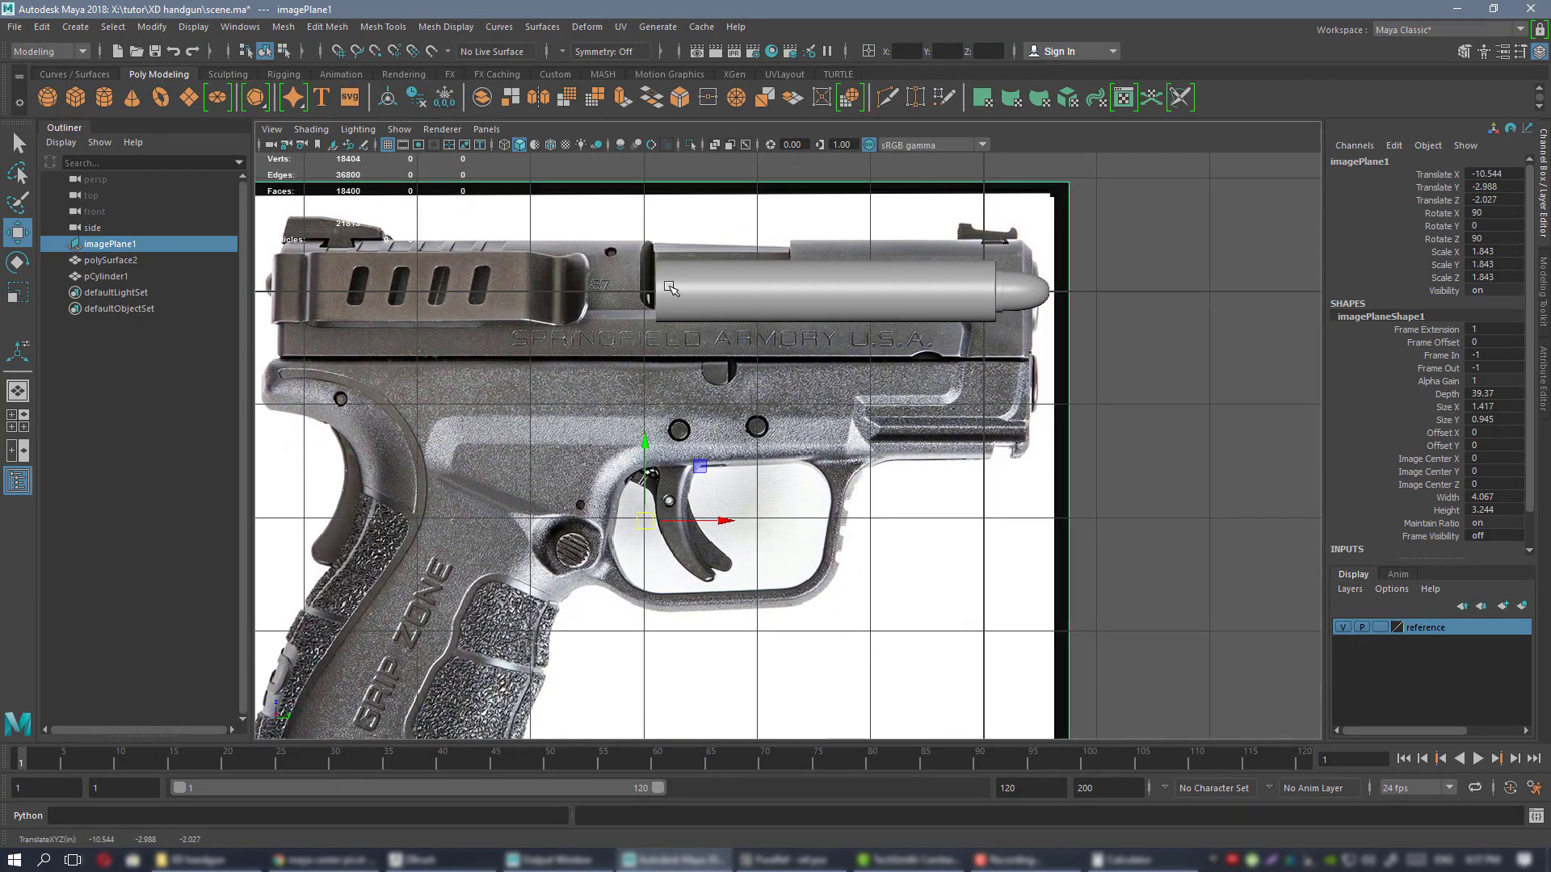
middle_click_drag(670, 292, 692, 465, "alt")
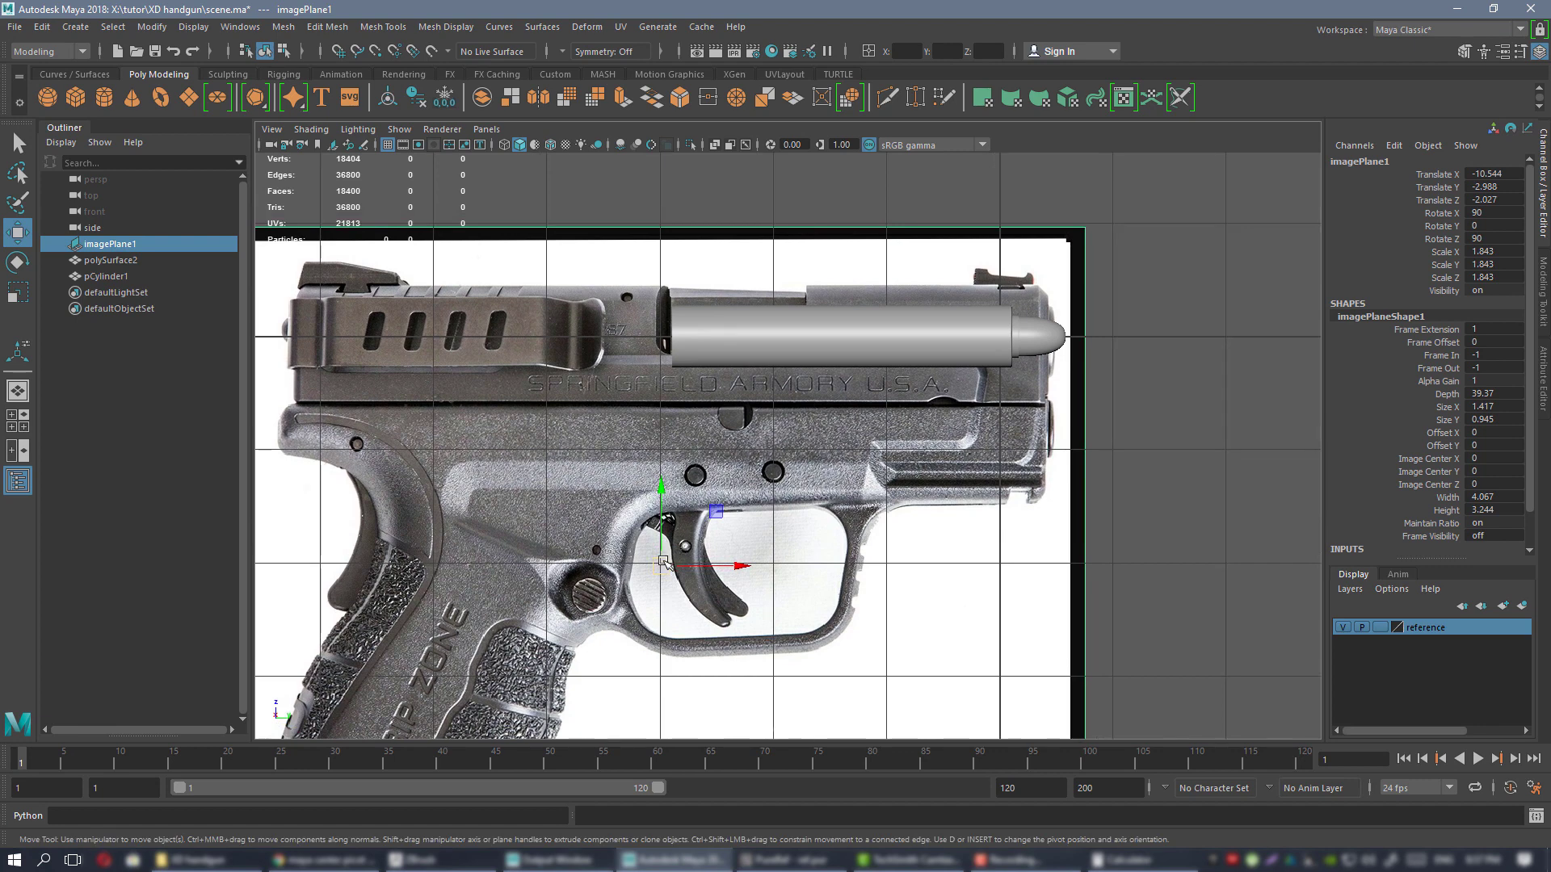
left_click_drag(655, 523, 672, 526)
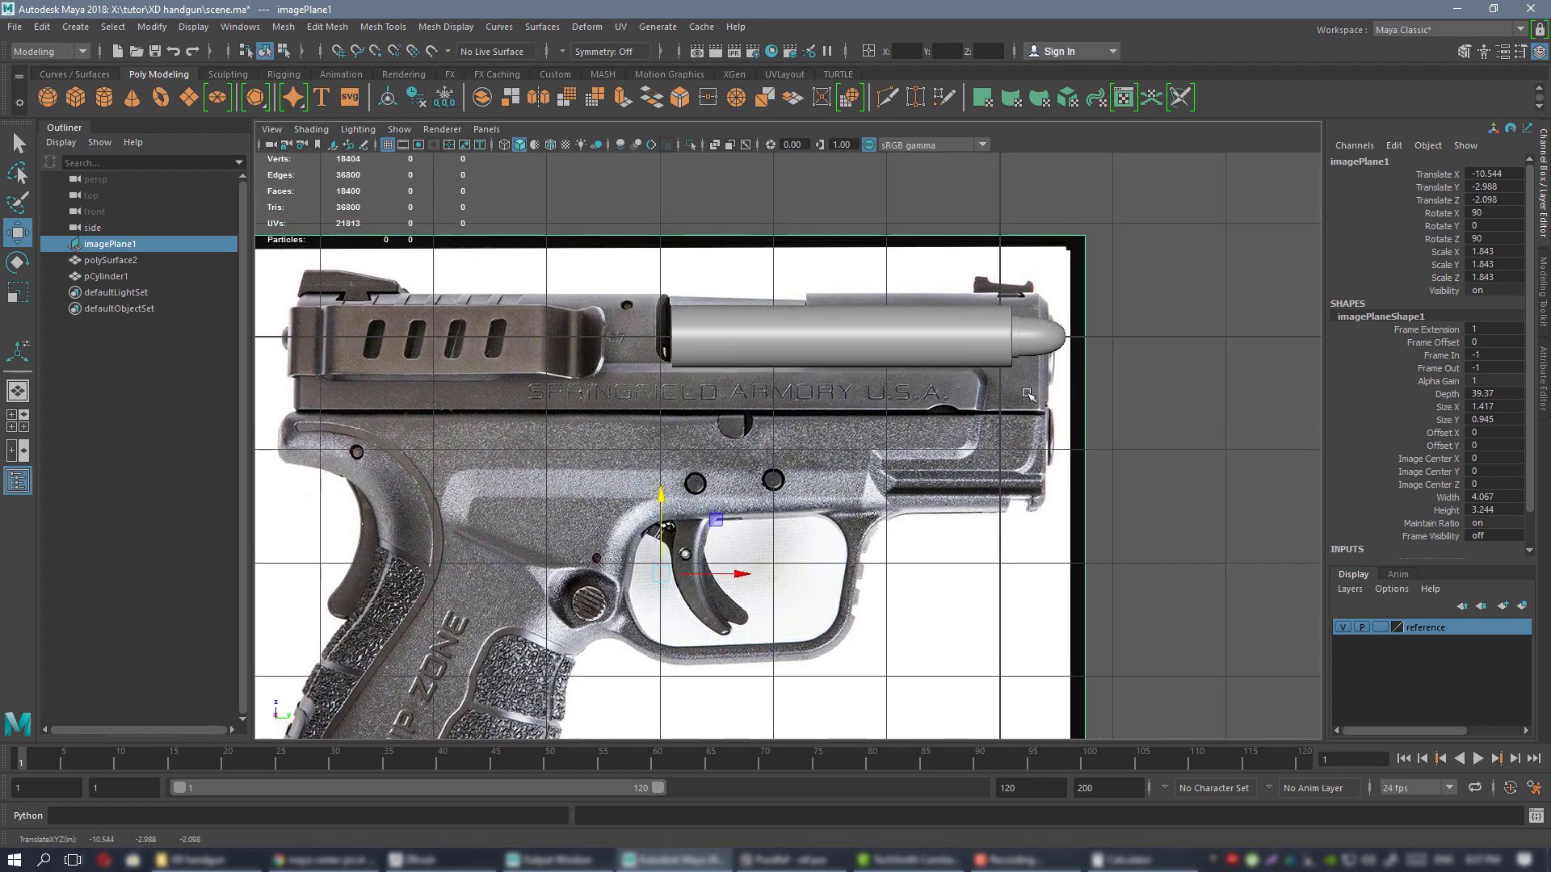
- Scale the image plane uniformly to about 1.634 and raise it to about Translate Z -1.856 to match the barrel
key("r")
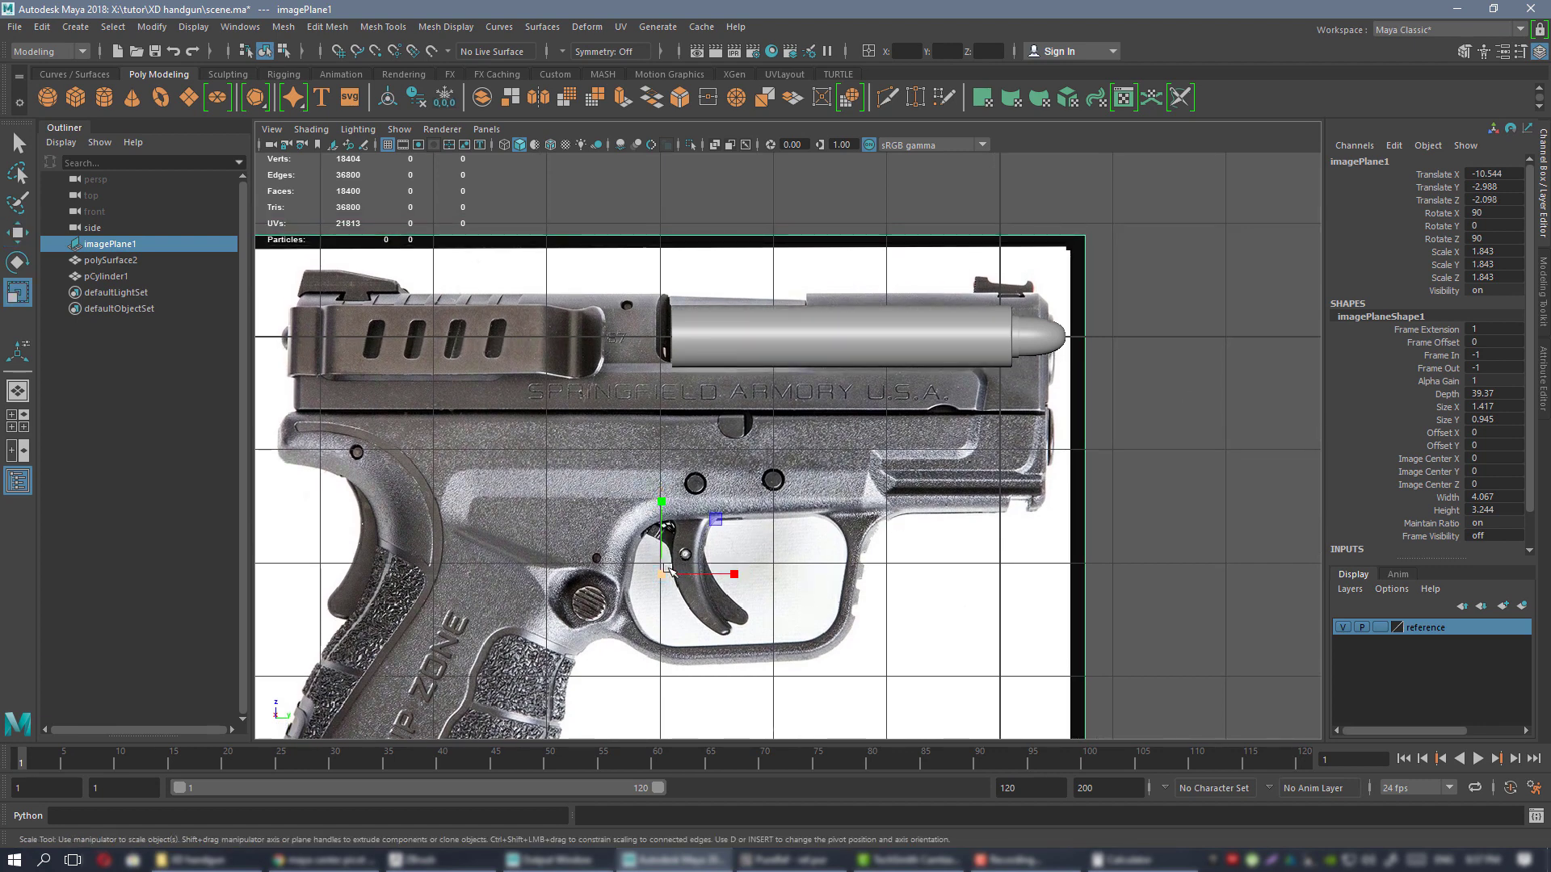
left_click_drag(661, 575, 605, 585)
key("w")
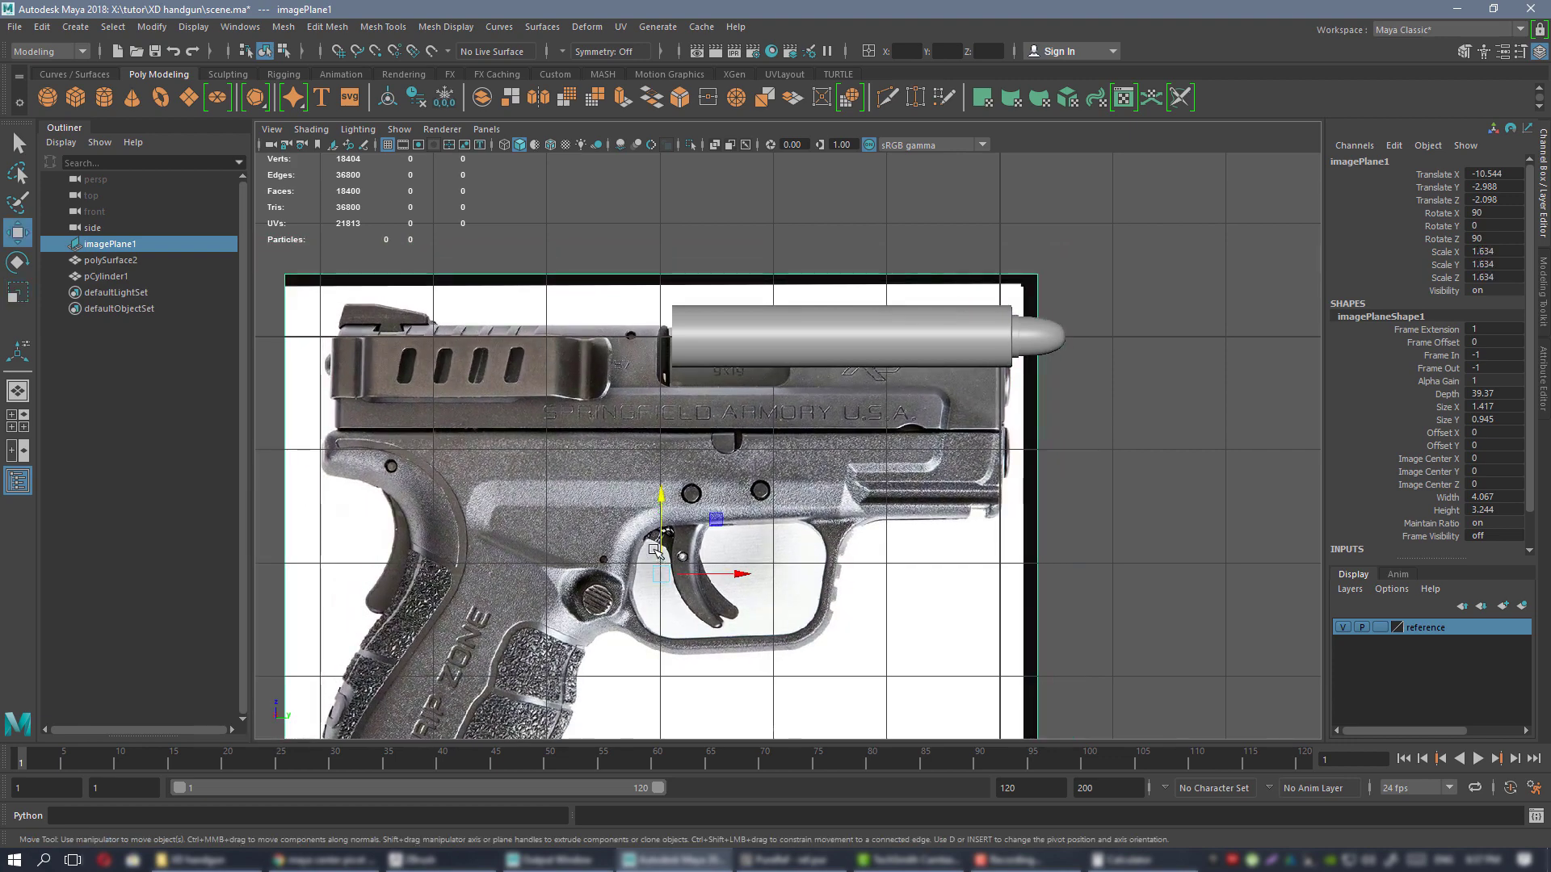
left_click_drag(660, 498, 660, 468)
middle_click_drag(964, 262, 862, 351, "alt")
scroll(865, 352, "up", 2)
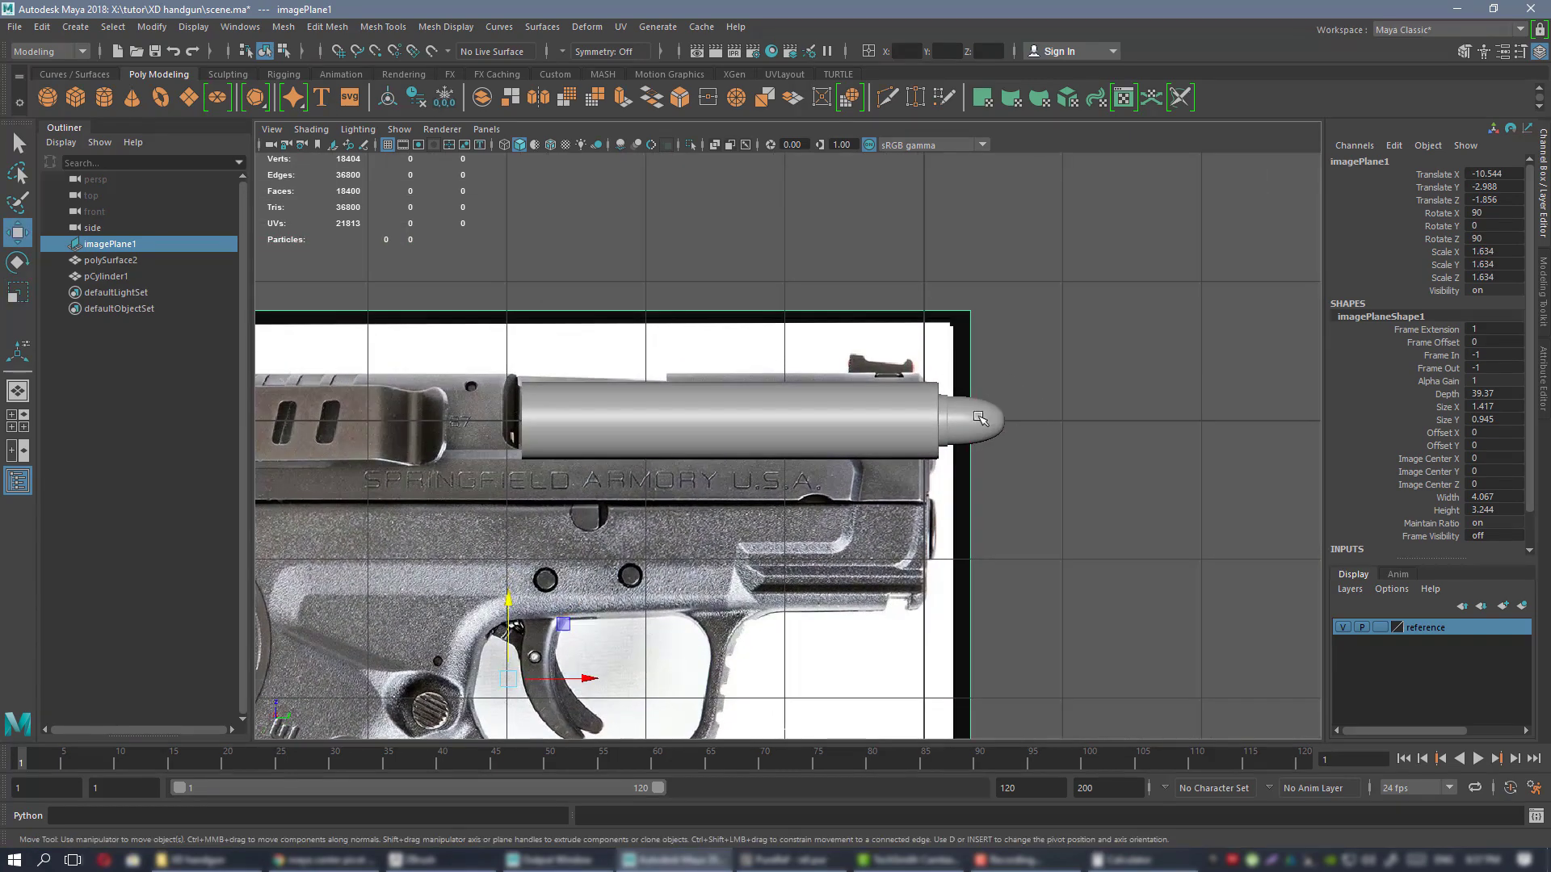
- Move the cartridge forward out of the barrel, to about Translate Y 2.785
left_click(980, 417)
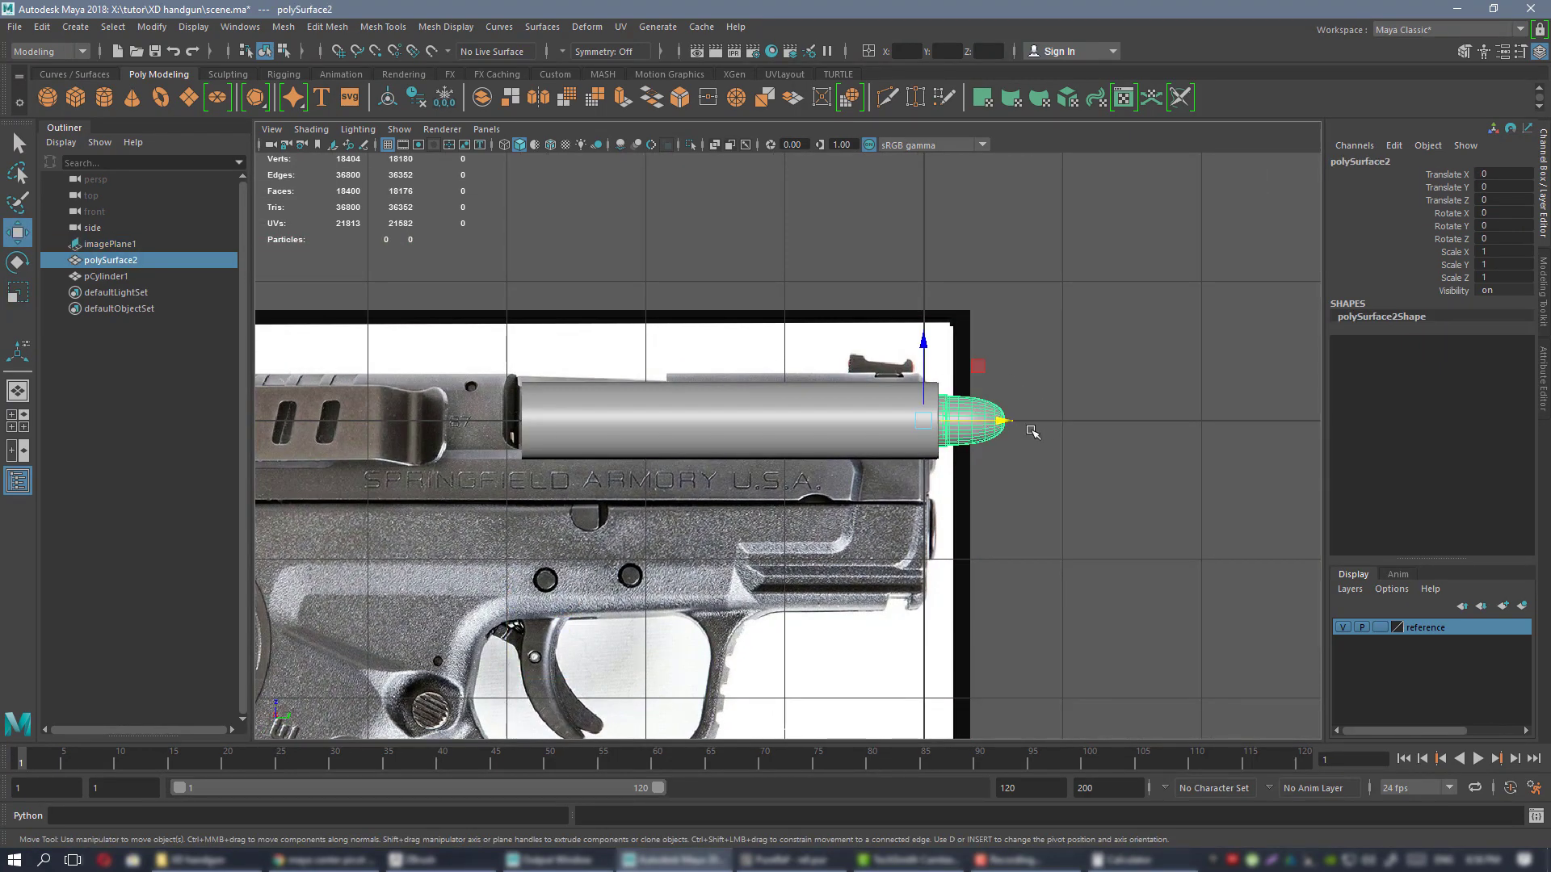
left_click_drag(976, 421, 1385, 391)
middle_click_drag(940, 286, 1033, 261, "alt")
- Fine-align the image plane's ejection port and muzzle with the barrel, at about Translate Y -2.973 and Z -1.766
left_click(841, 322)
scroll(899, 367, "up", 1)
middle_click_drag(899, 367, 800, 368, "alt")
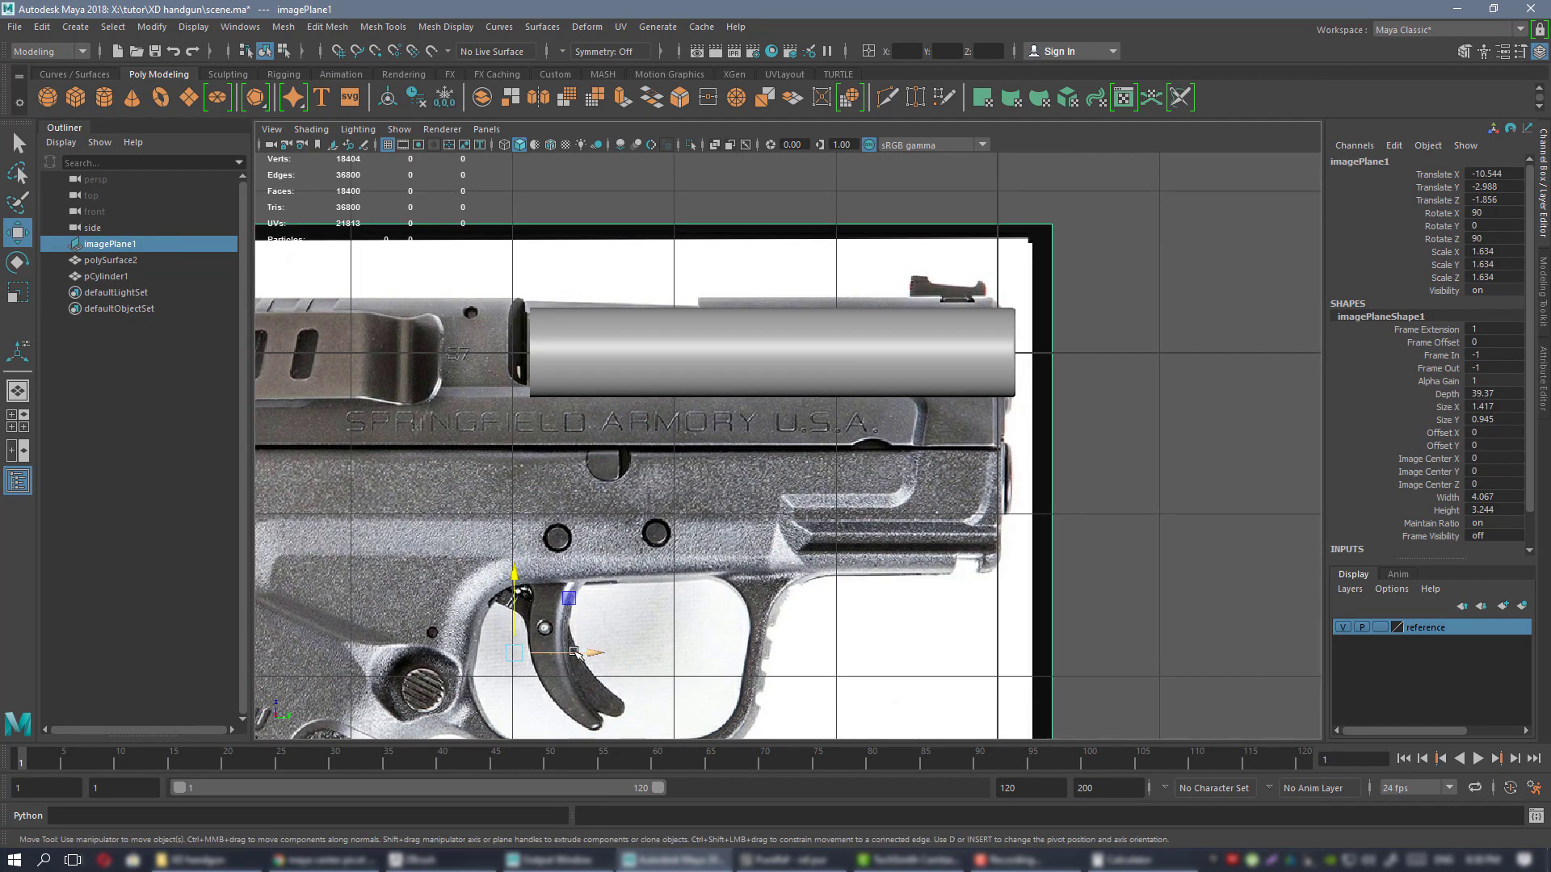
left_click_drag(574, 651, 525, 600)
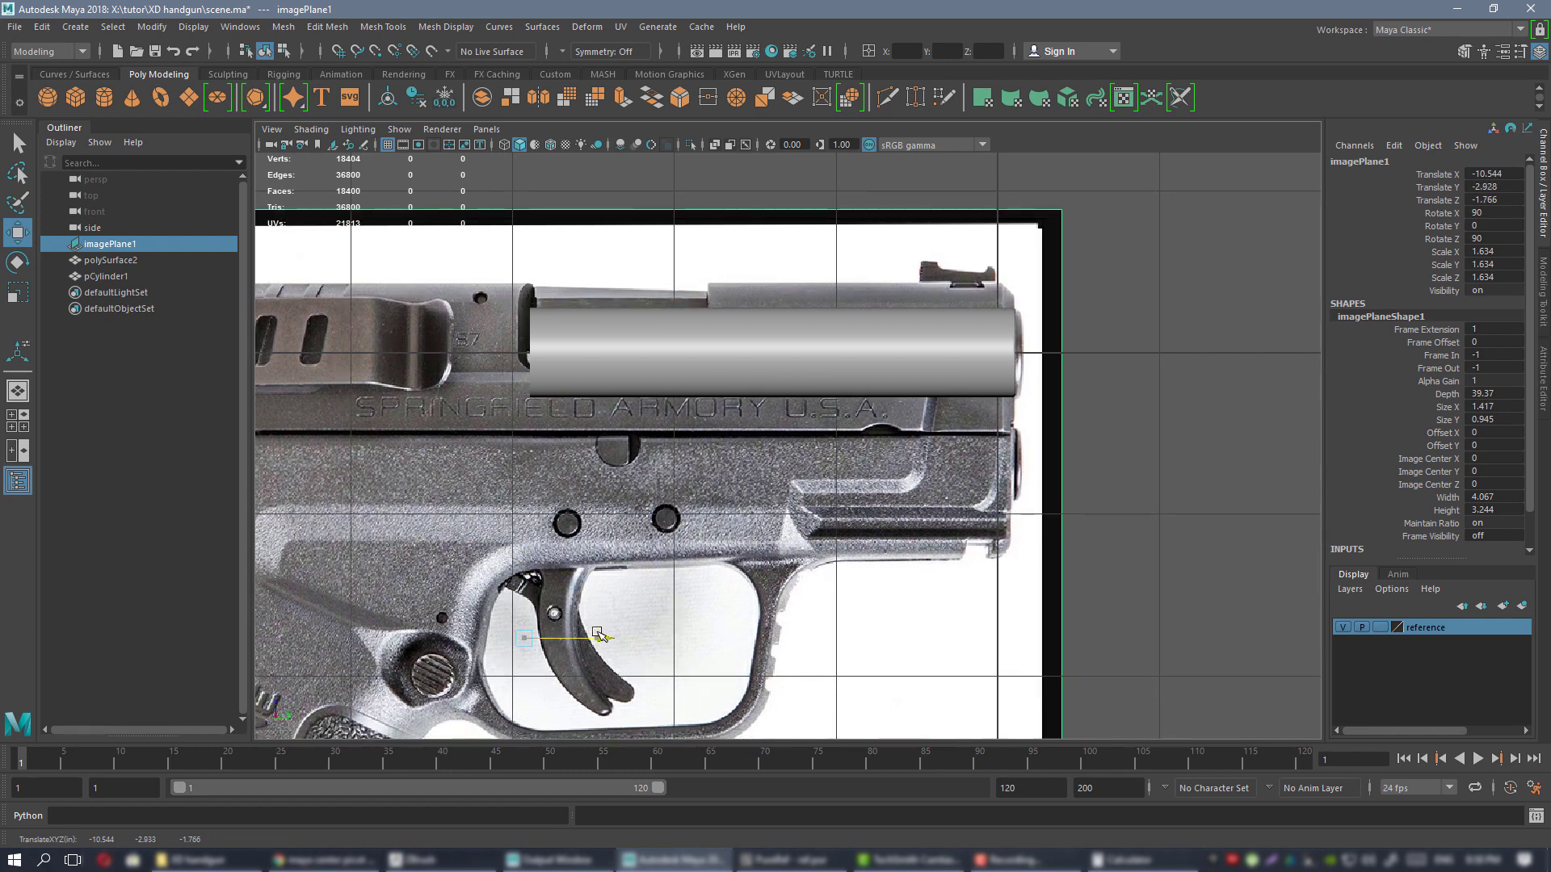
left_click_drag(597, 639, 588, 638)
scroll(771, 394, "down", 6)
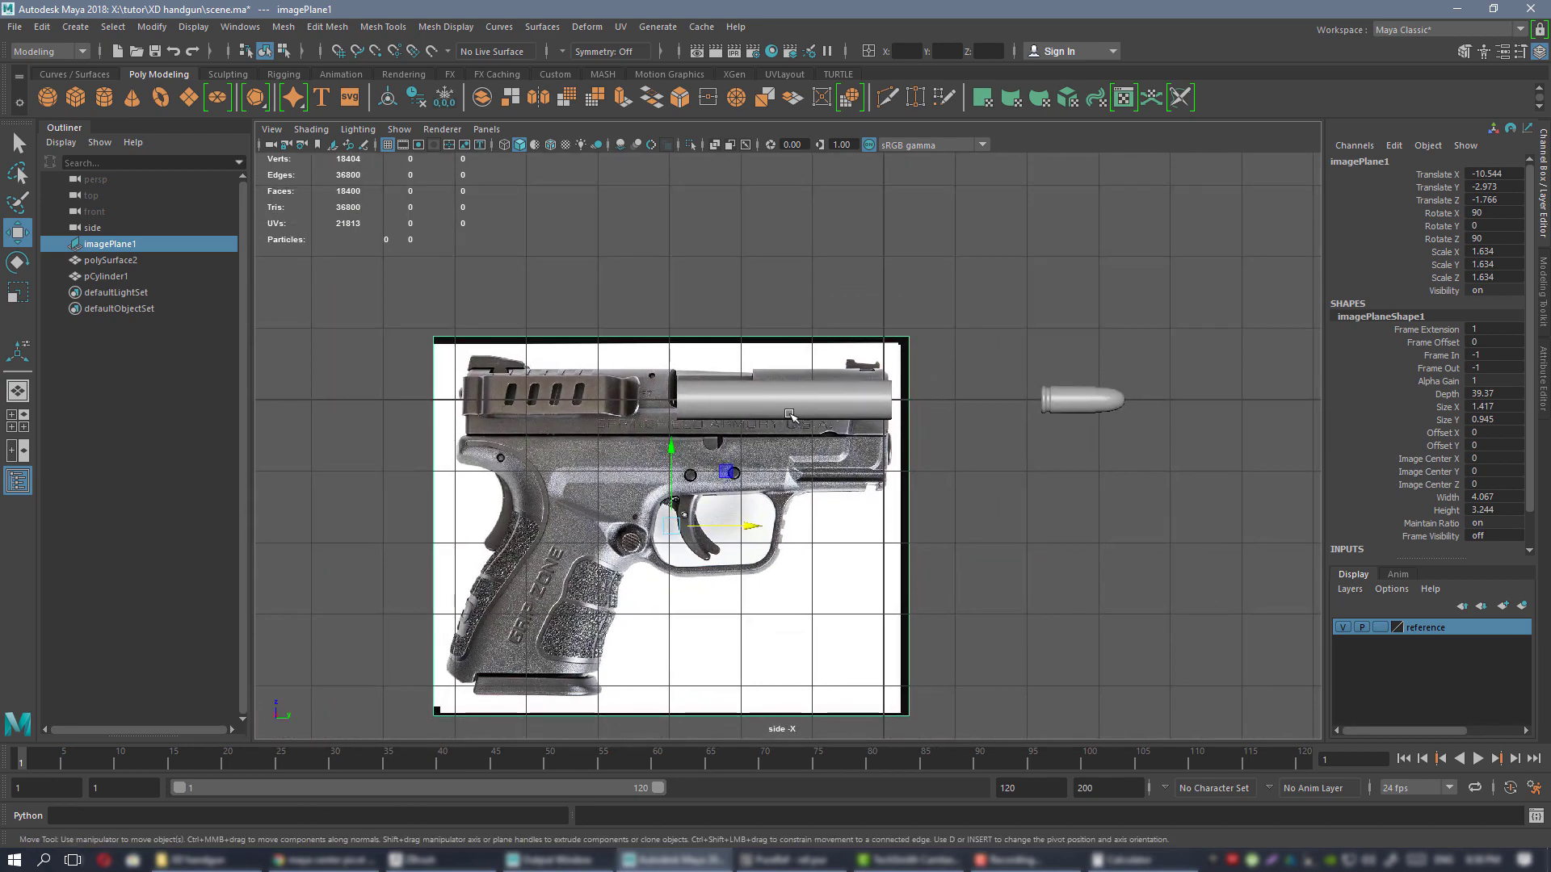
scroll(771, 394, "up", 3)
- Move the cartridge directly behind the barrel's rear end, to about Translate Y -3.444
left_click(1173, 388)
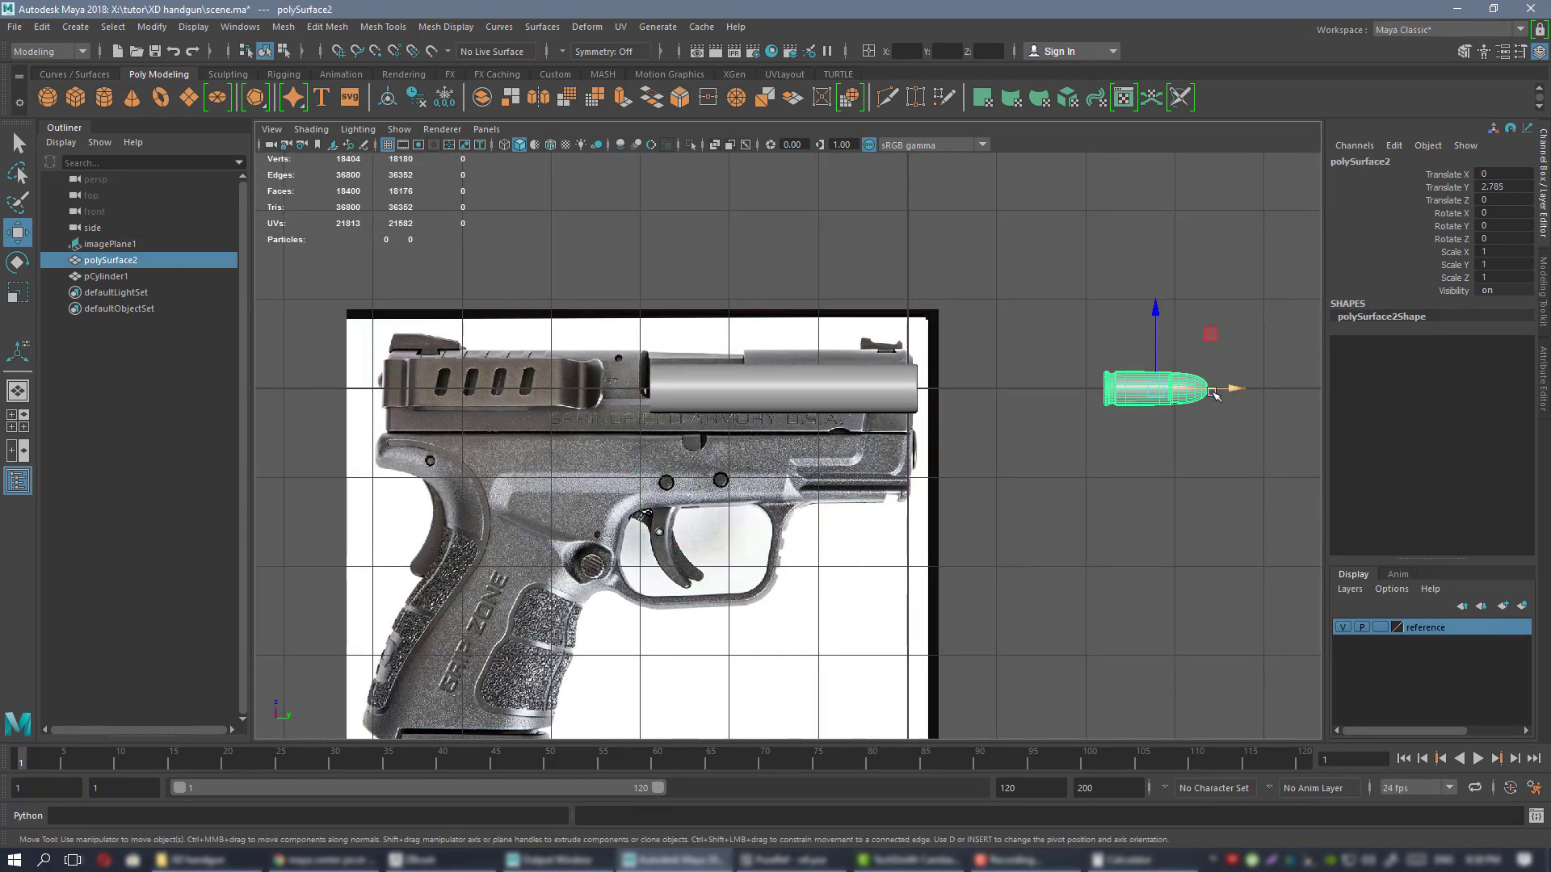
left_click_drag(1173, 388, 699, 390)
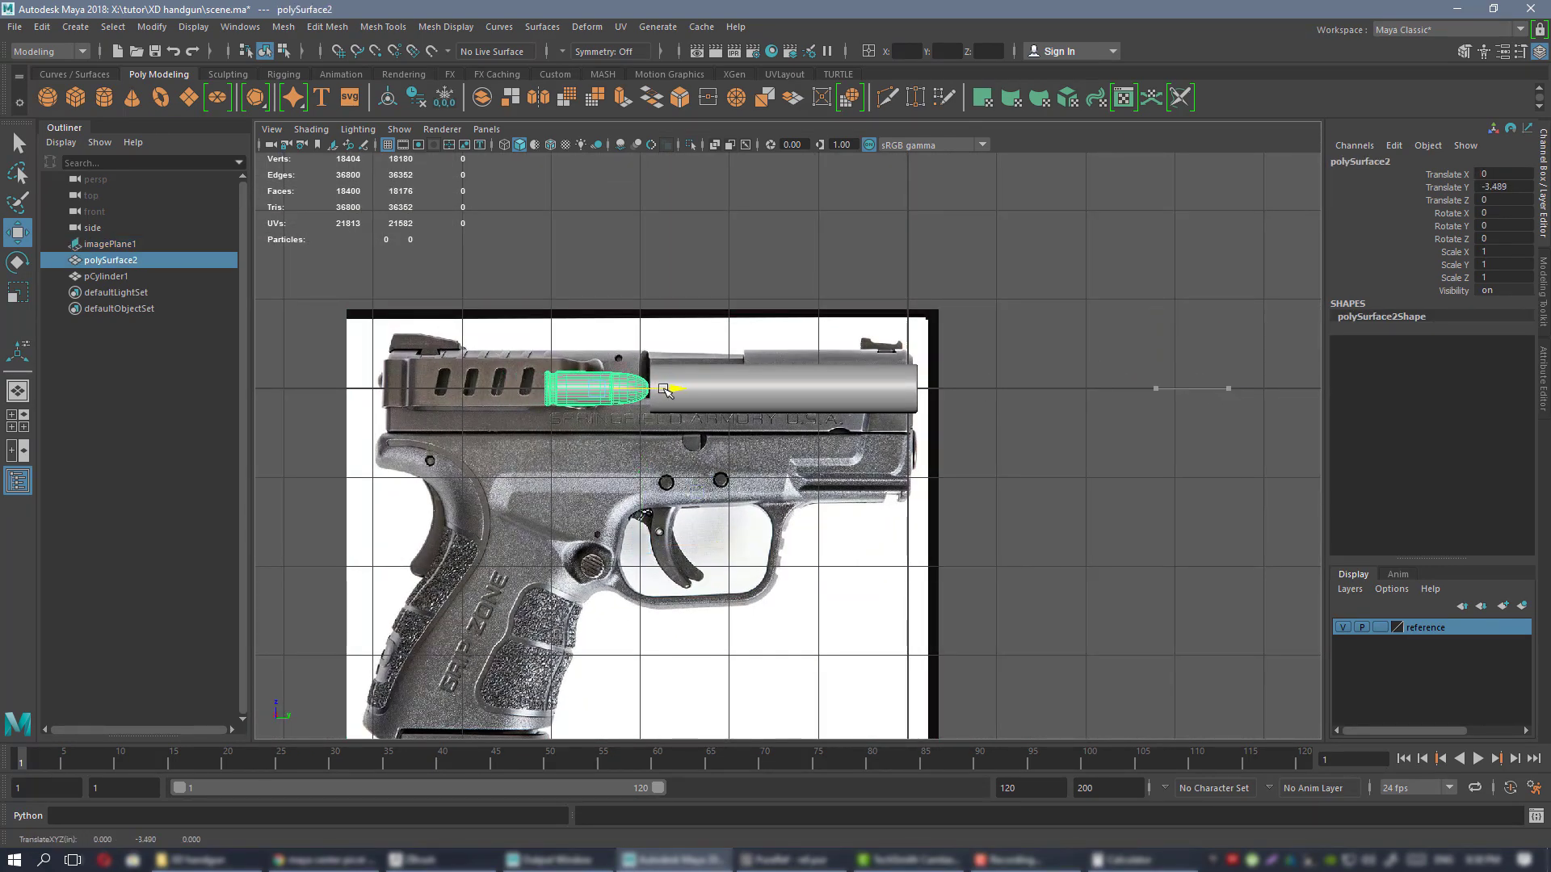
middle_click_drag(667, 389, 839, 392, "alt")
scroll(872, 436, "up", 3)
scroll(873, 437, "down", 1)
middle_click_drag(940, 469, 817, 453, "alt")
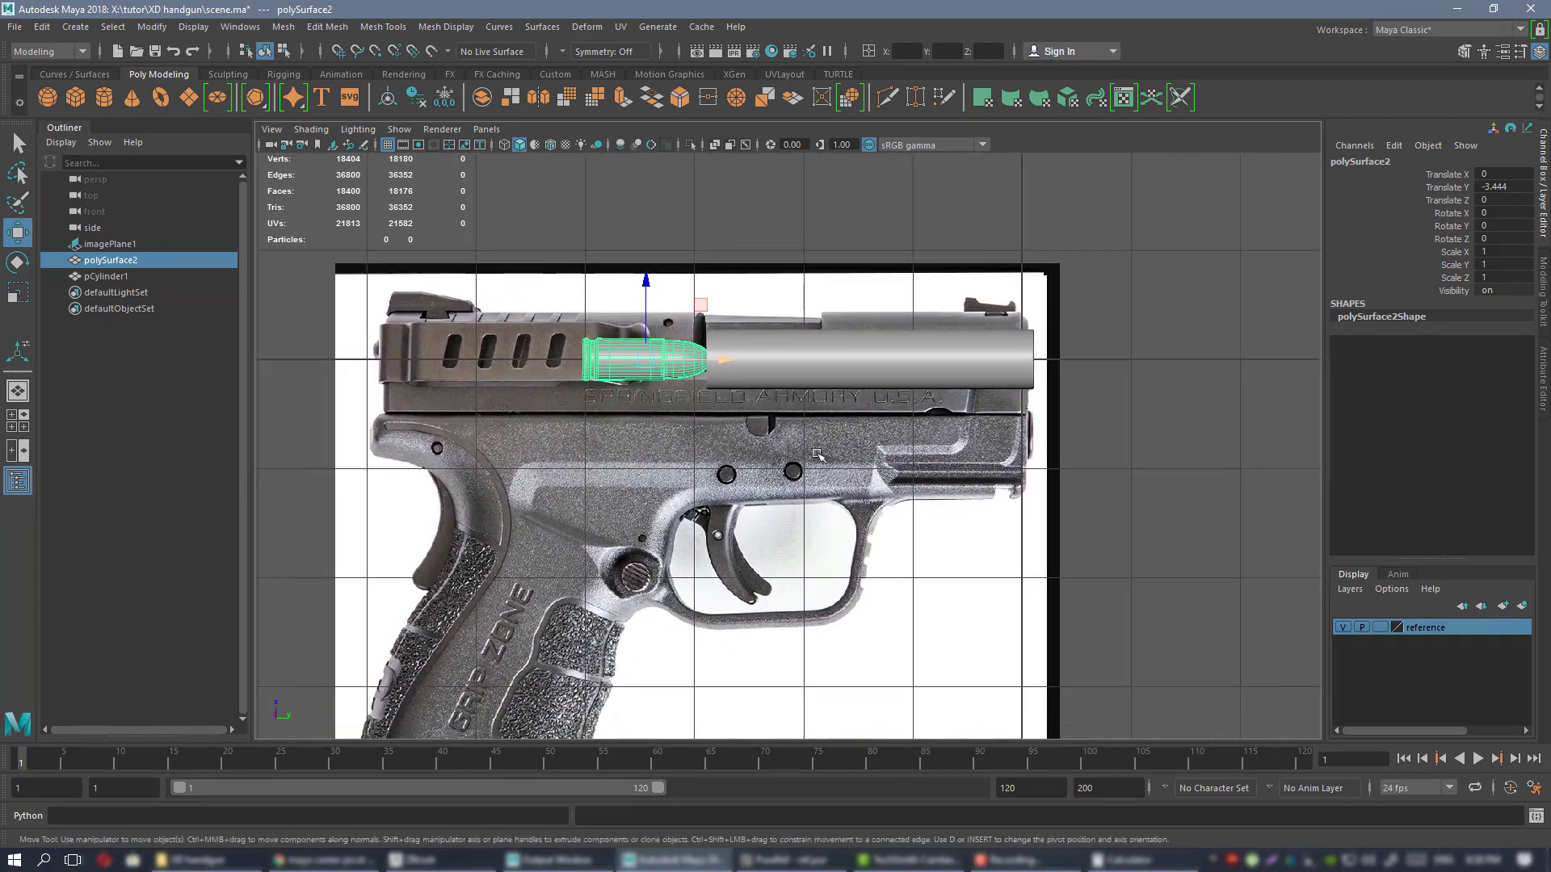
- Return to the perspective view and set the reference layer to Reference display so the image plane cannot be selected
key("space")
key("space")
right_click_drag(977, 343, 758, 329, "alt")
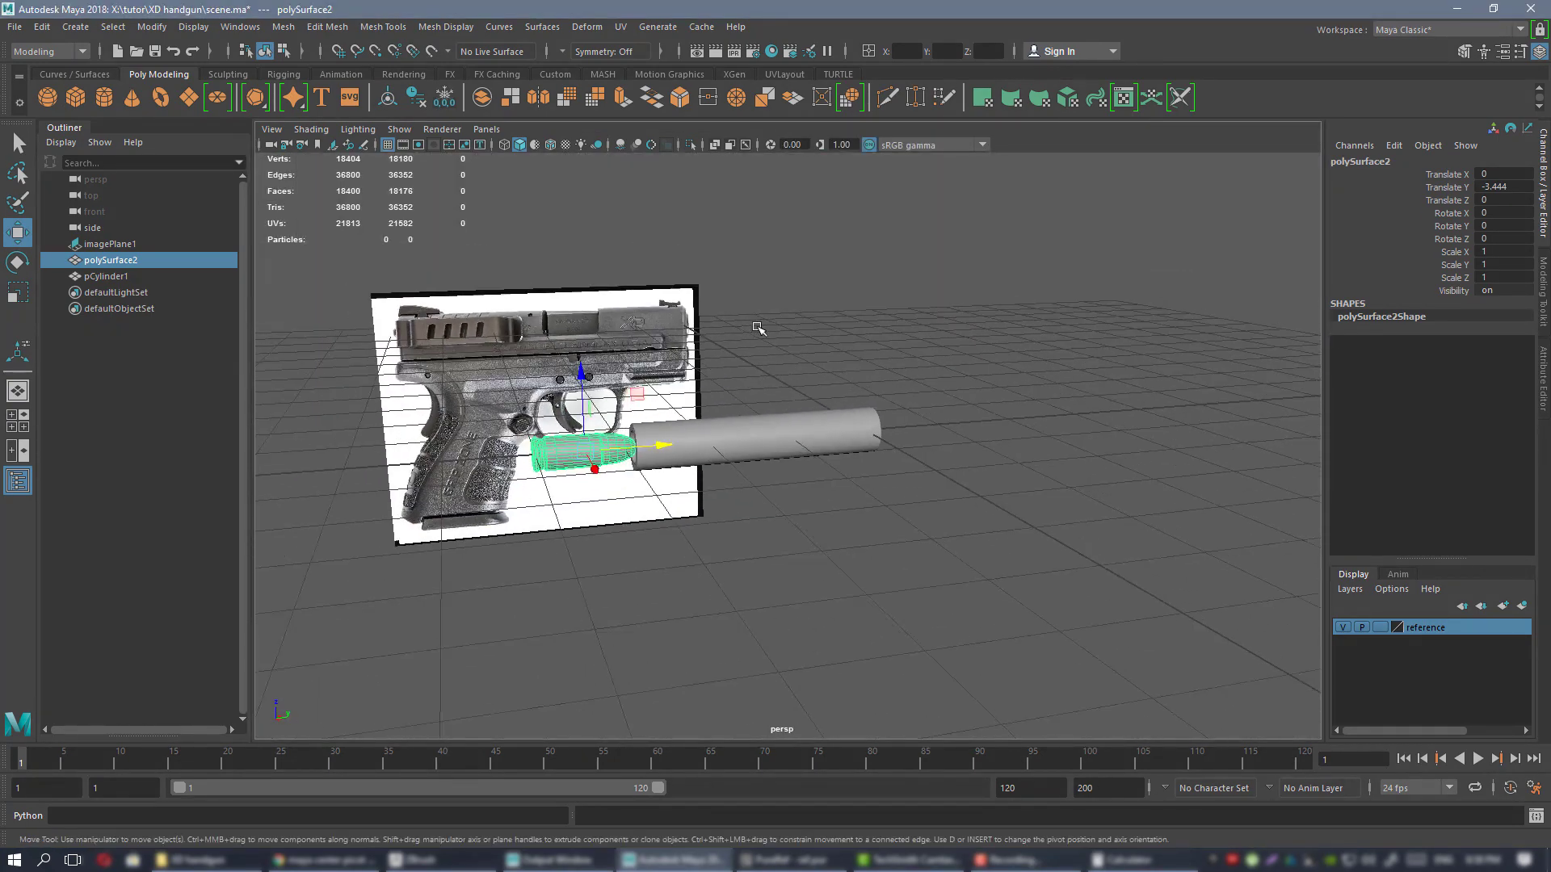
left_click_drag(690, 339, 719, 343, "alt")
left_click(511, 330)
middle_click_drag(773, 334, 976, 336, "alt")
left_click_drag(880, 292, 893, 356, "alt")
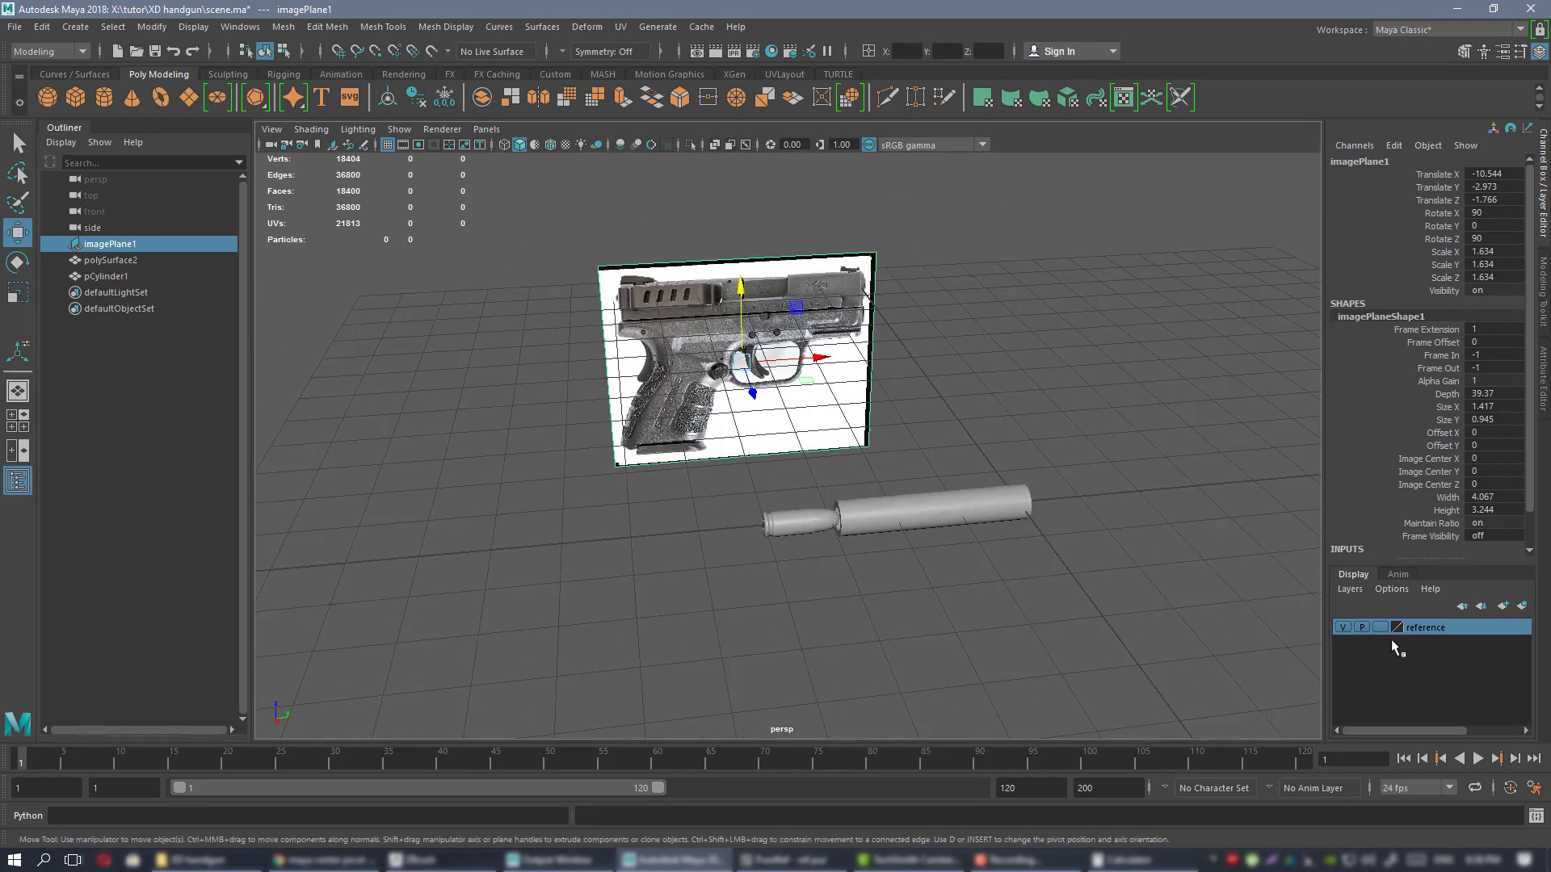
left_click(1381, 627)
- Test the layer lock by box-selecting across the image plane, cartridge and barrel
left_click_drag(1034, 252, 619, 377)
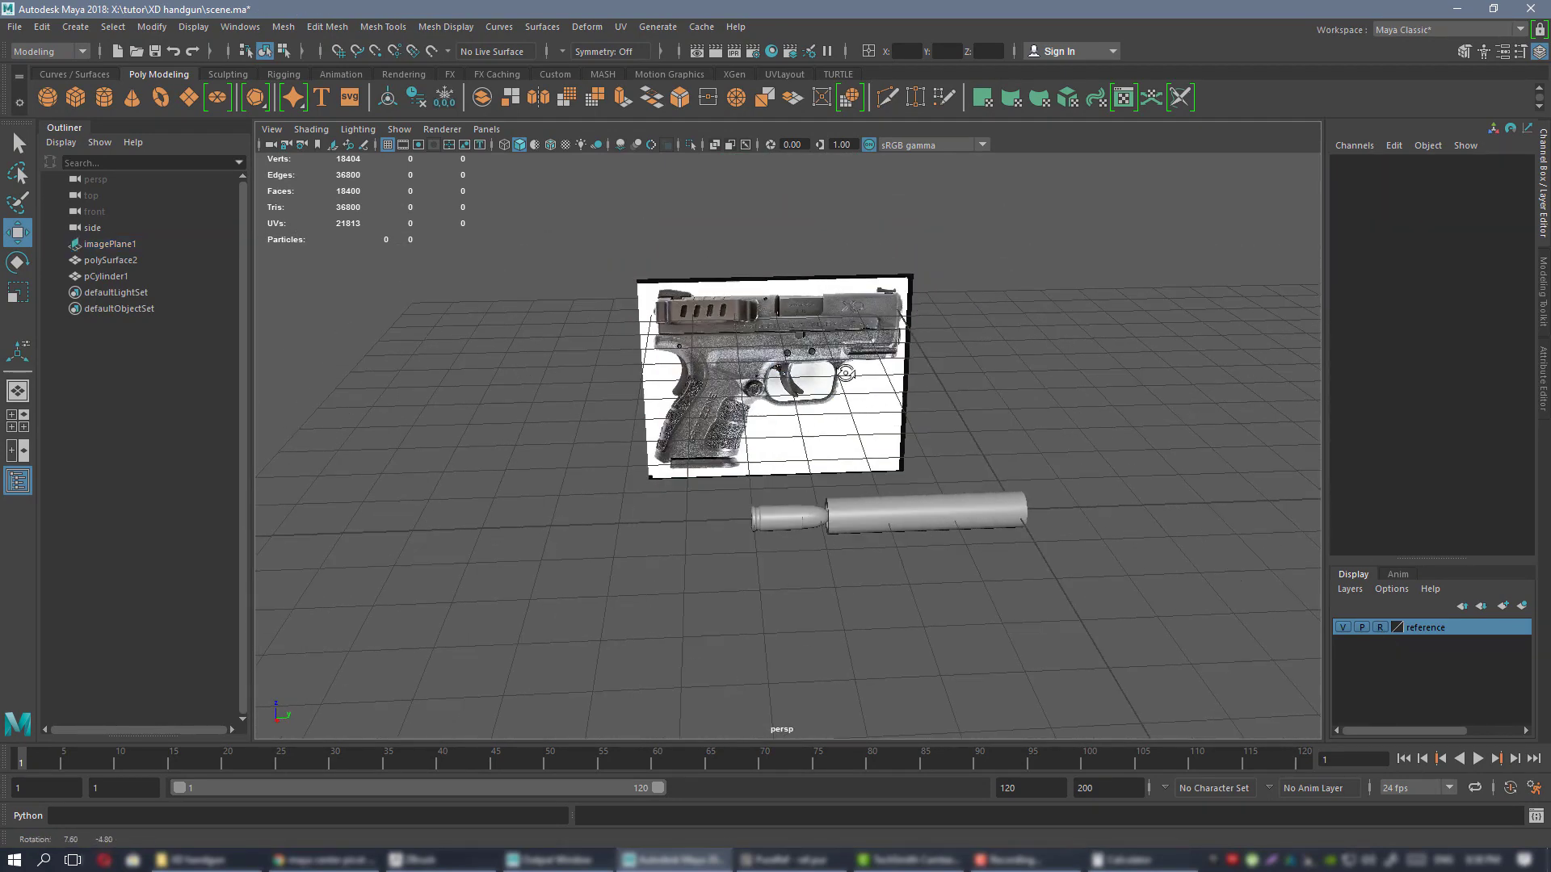
left_click_drag(765, 387, 858, 373, "alt")
left_click_drag(1129, 676, 1163, 694)
left_click_drag(1194, 625, 1076, 554, "alt")
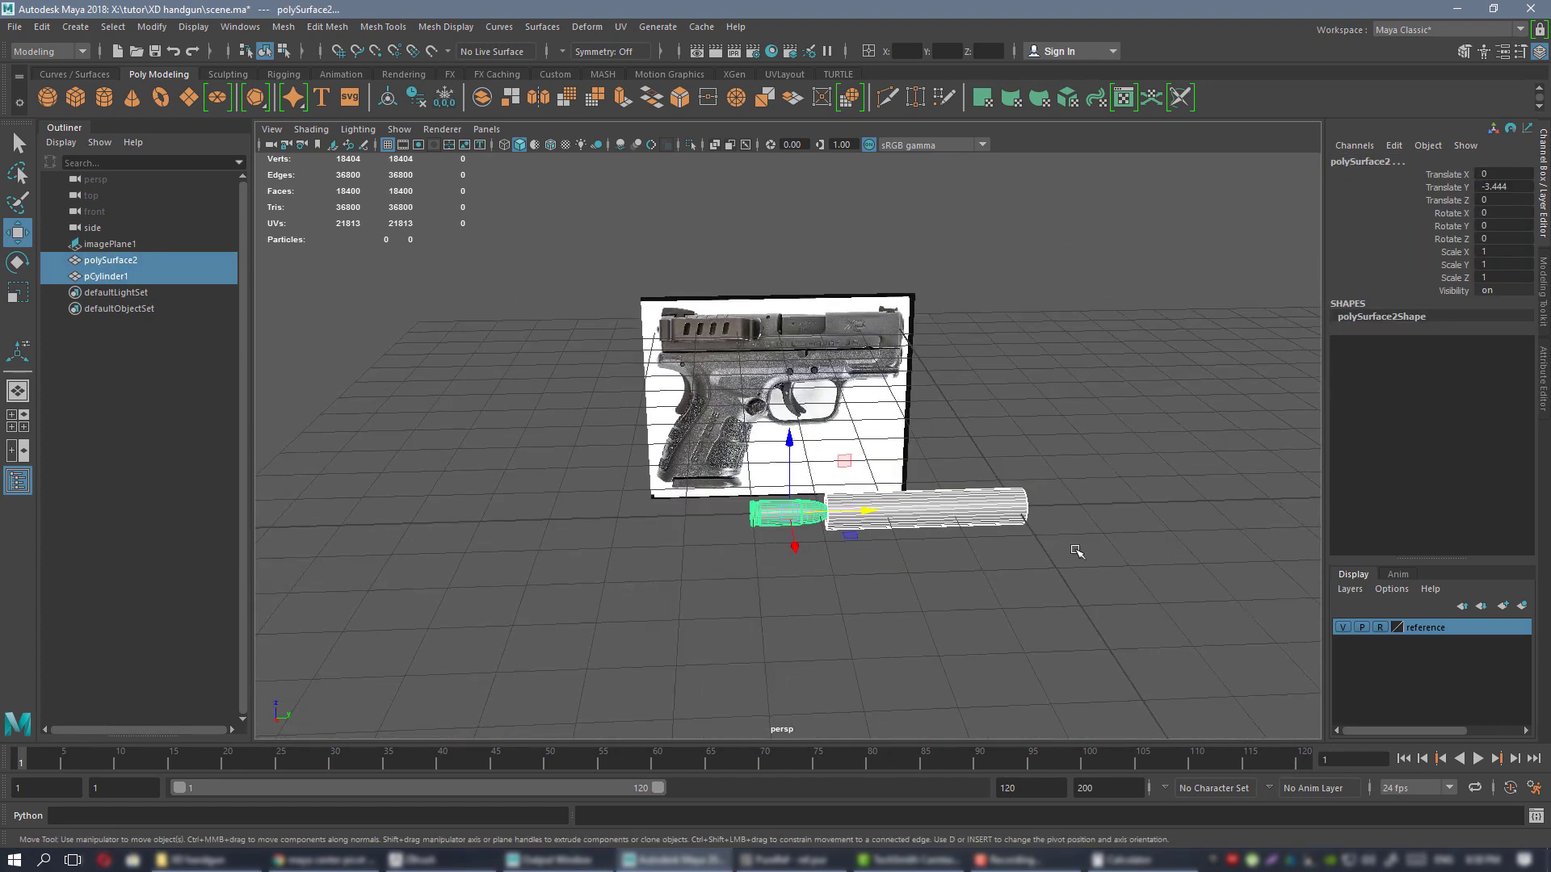
- Select only the barrel and examine it from several angles against the cartridge and the pistol reference
left_click(1014, 502)
scroll(969, 452, "down", 2)
left_click_drag(939, 419, 1022, 423, "alt")
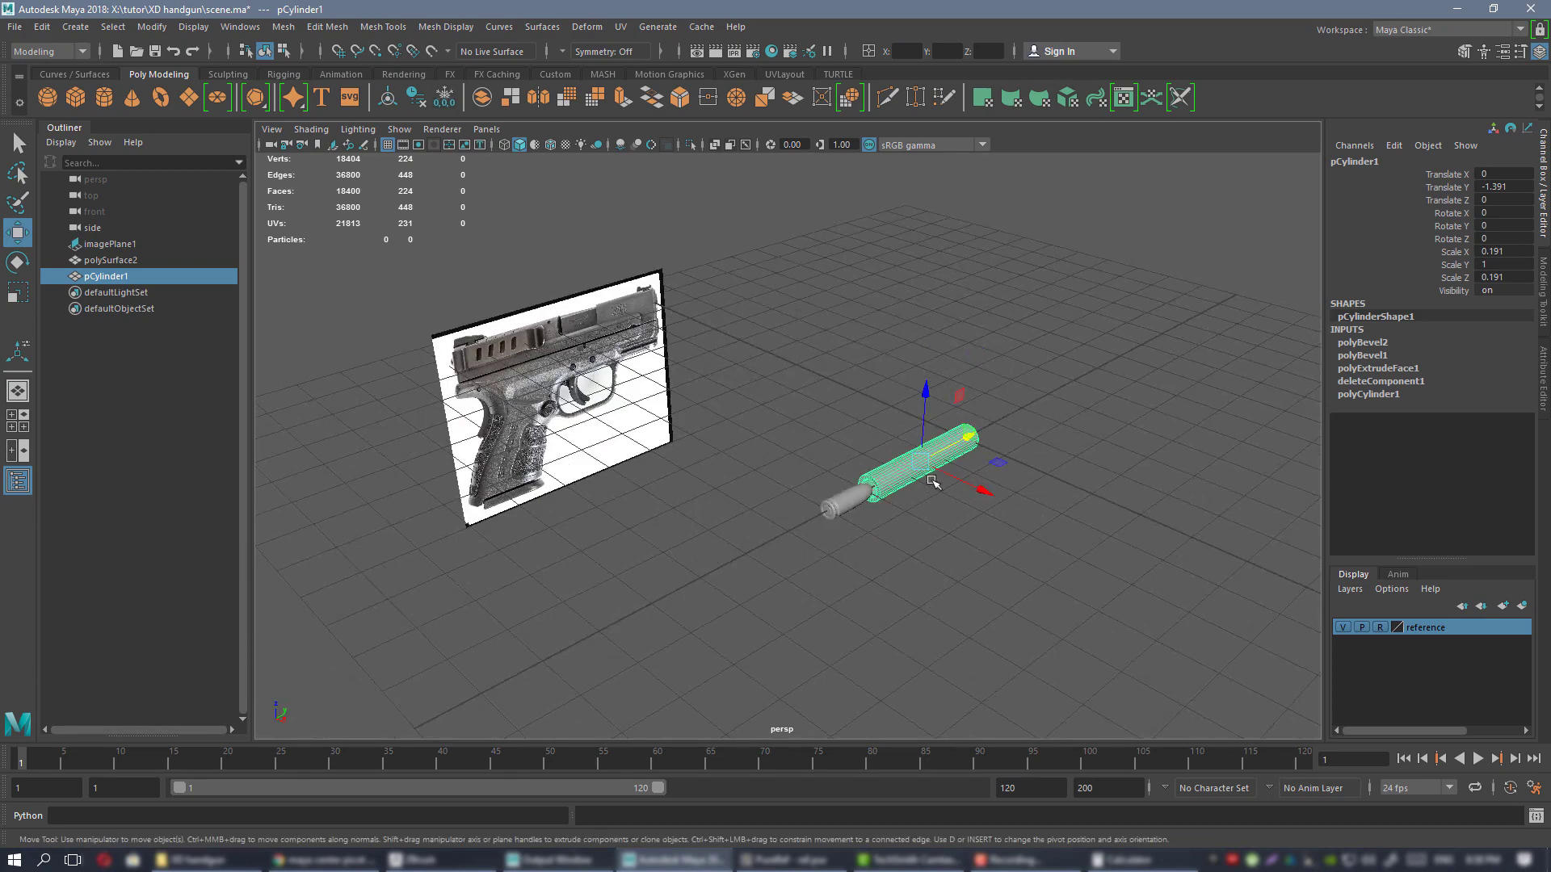
key("f")
mouse_move(671, 381)
left_mouse_down("alt")
mouse_move(785, 388)
mouse_move(647, 373)
left_mouse_up("alt")
left_click_drag(957, 392, 840, 489, "alt")
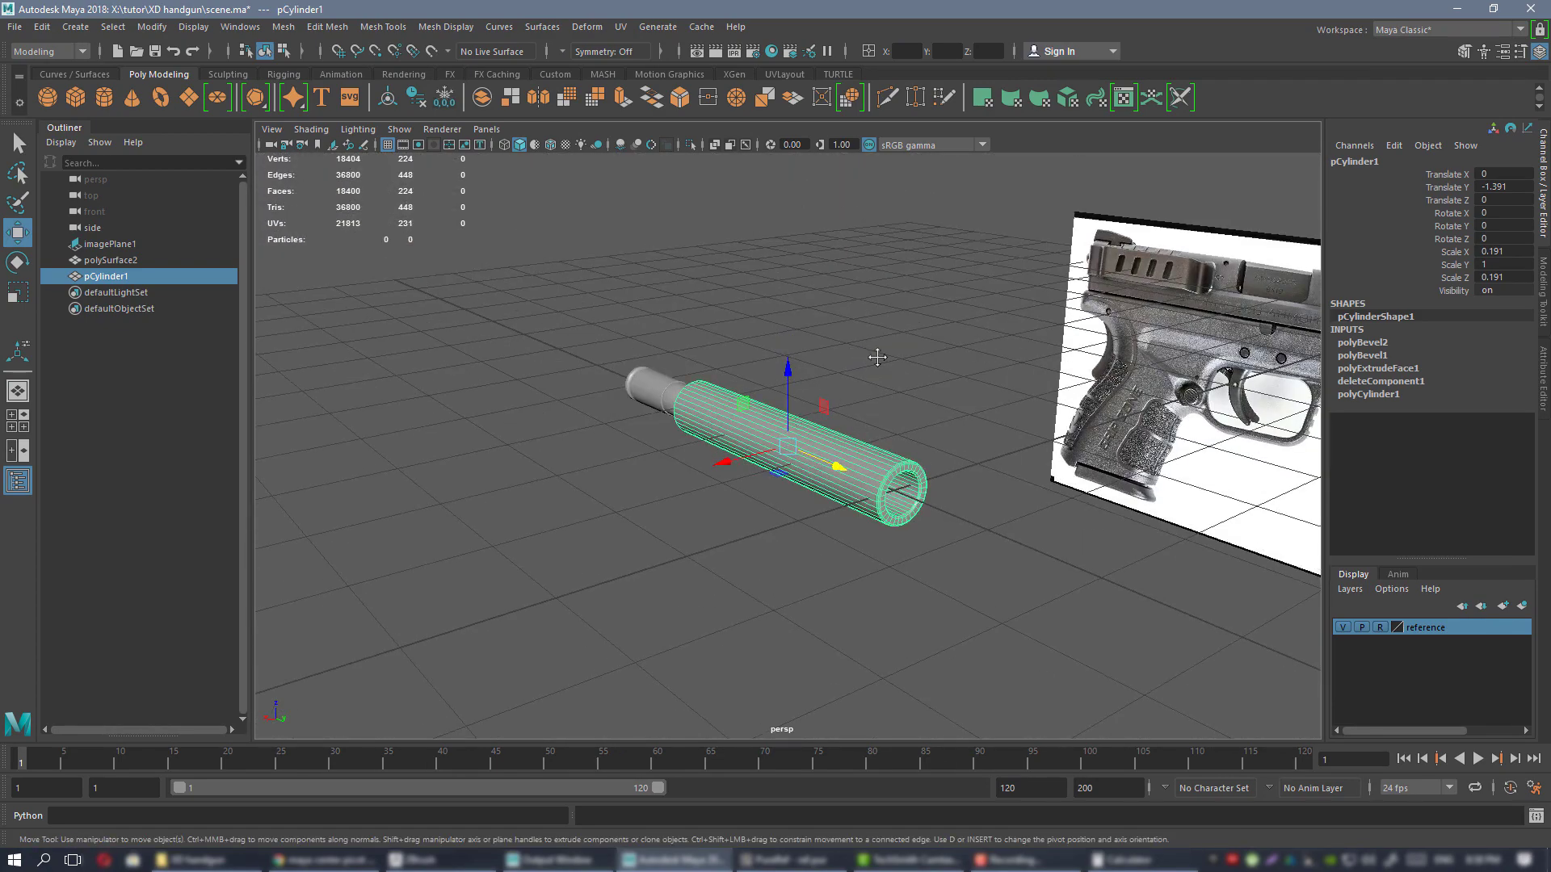
left_click_drag(877, 357, 939, 361, "alt")
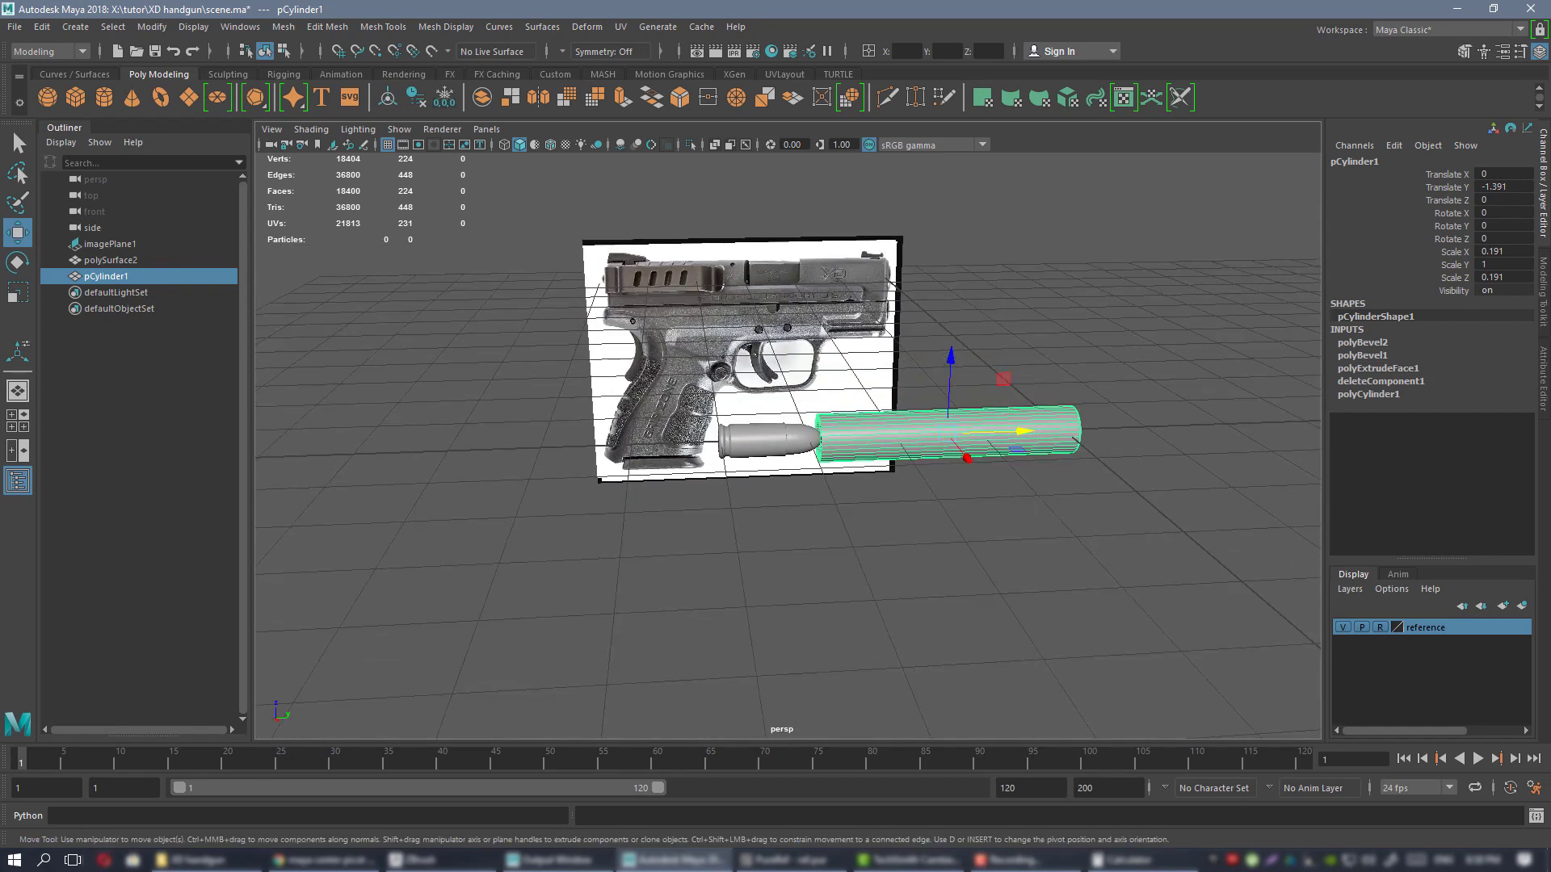
right_click_drag(1028, 390, 945, 386, "alt")
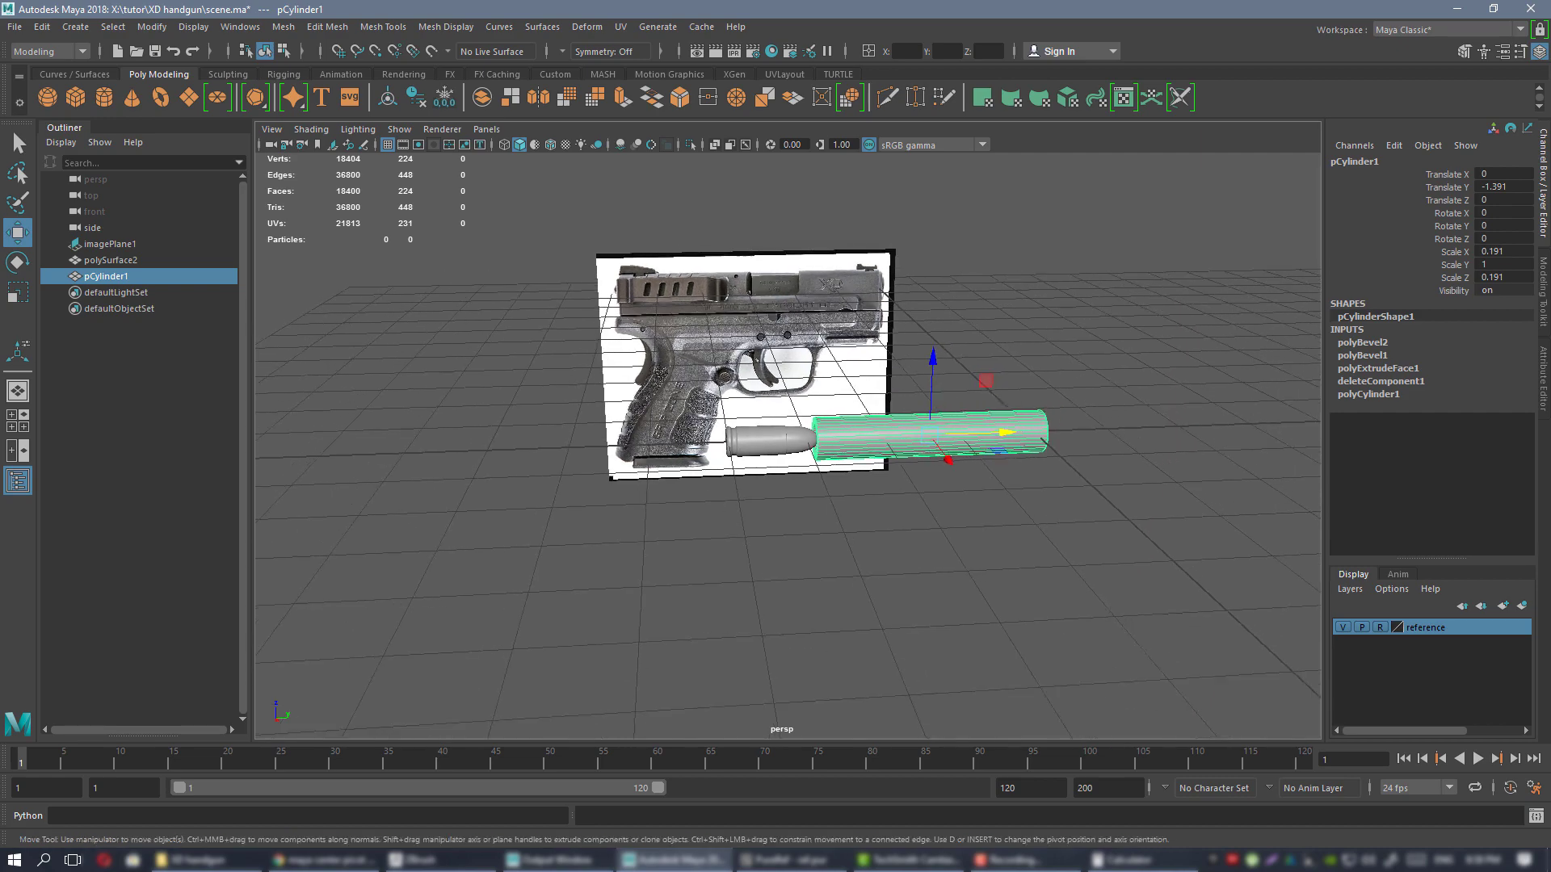
- Switch to the PureRef board and examine the pistol's spec sheet for the barrel, length and magazine figures
key("alt+Tab")
scroll(1168, 440, "down", 6)
scroll(1166, 440, "down", 6)
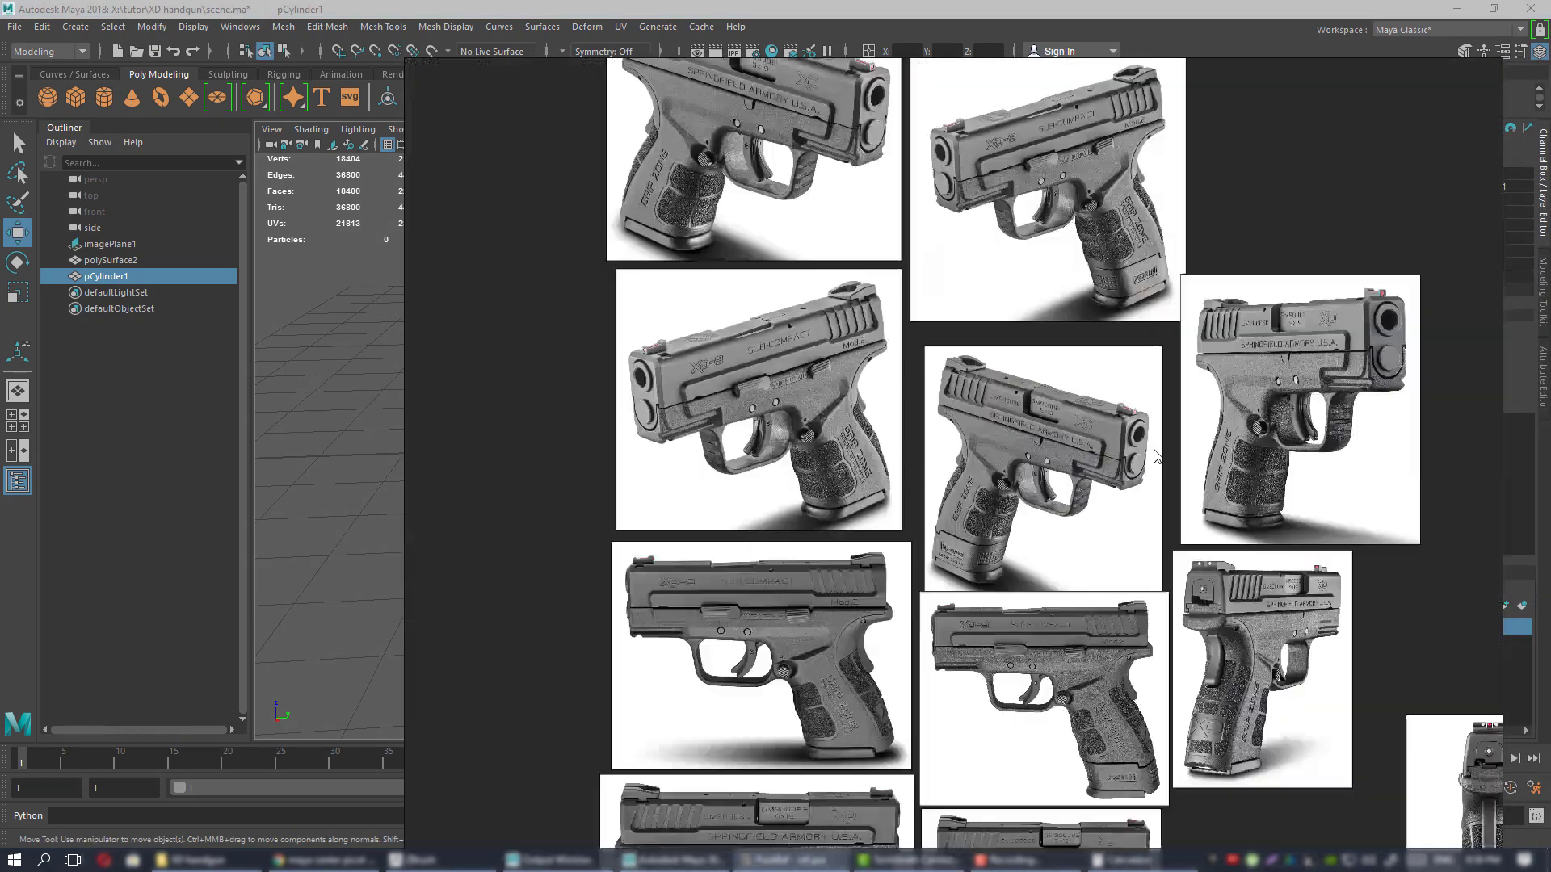
scroll(1003, 411, "up", 10)
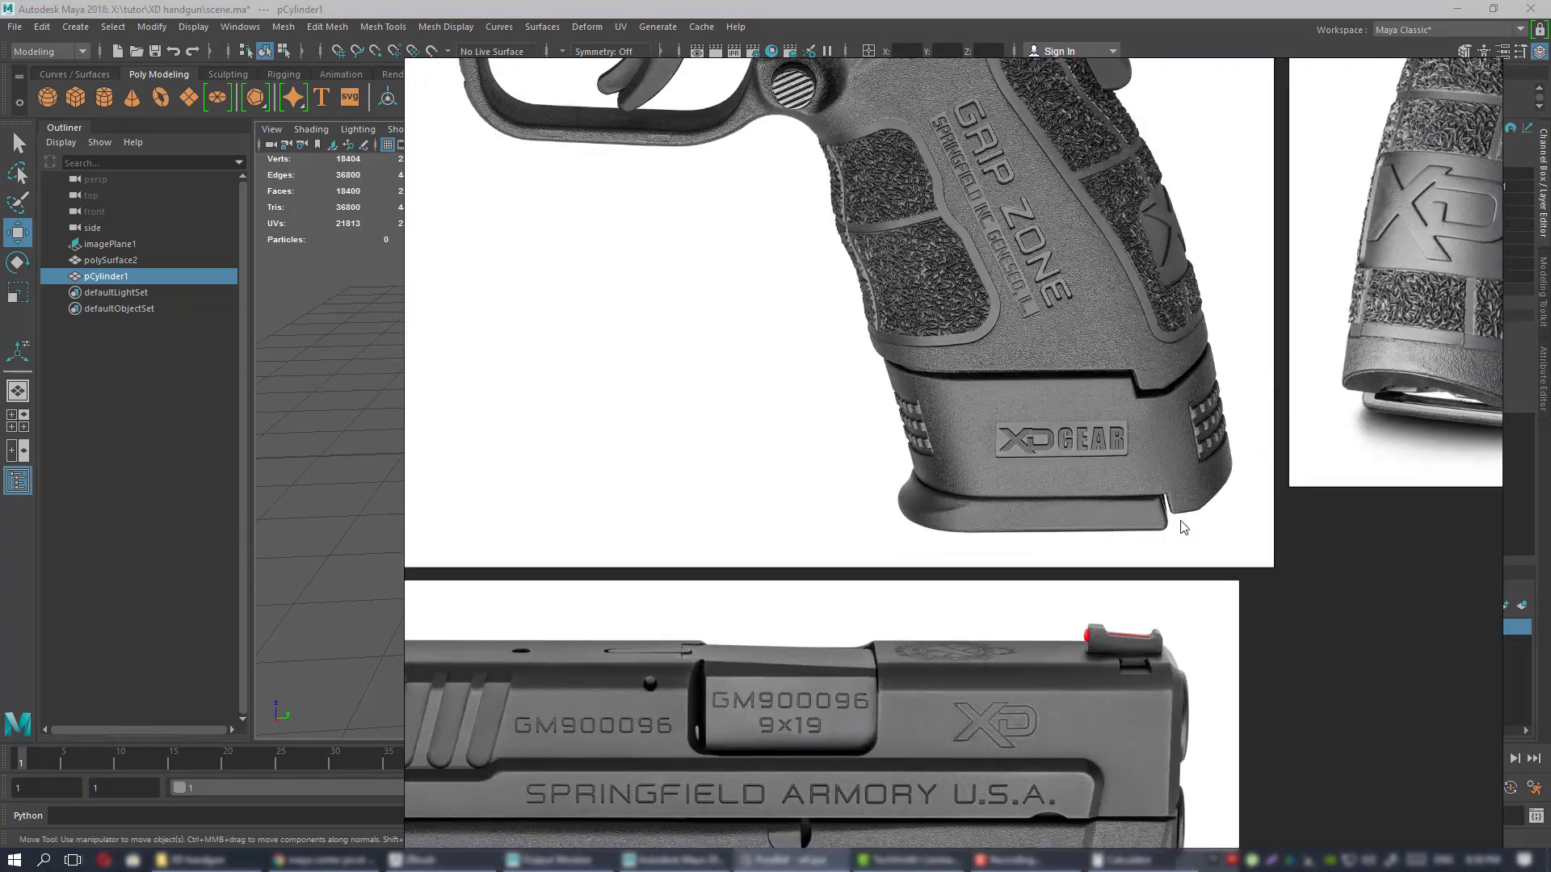
scroll(887, 439, "down", 10)
scroll(875, 462, "up", 10)
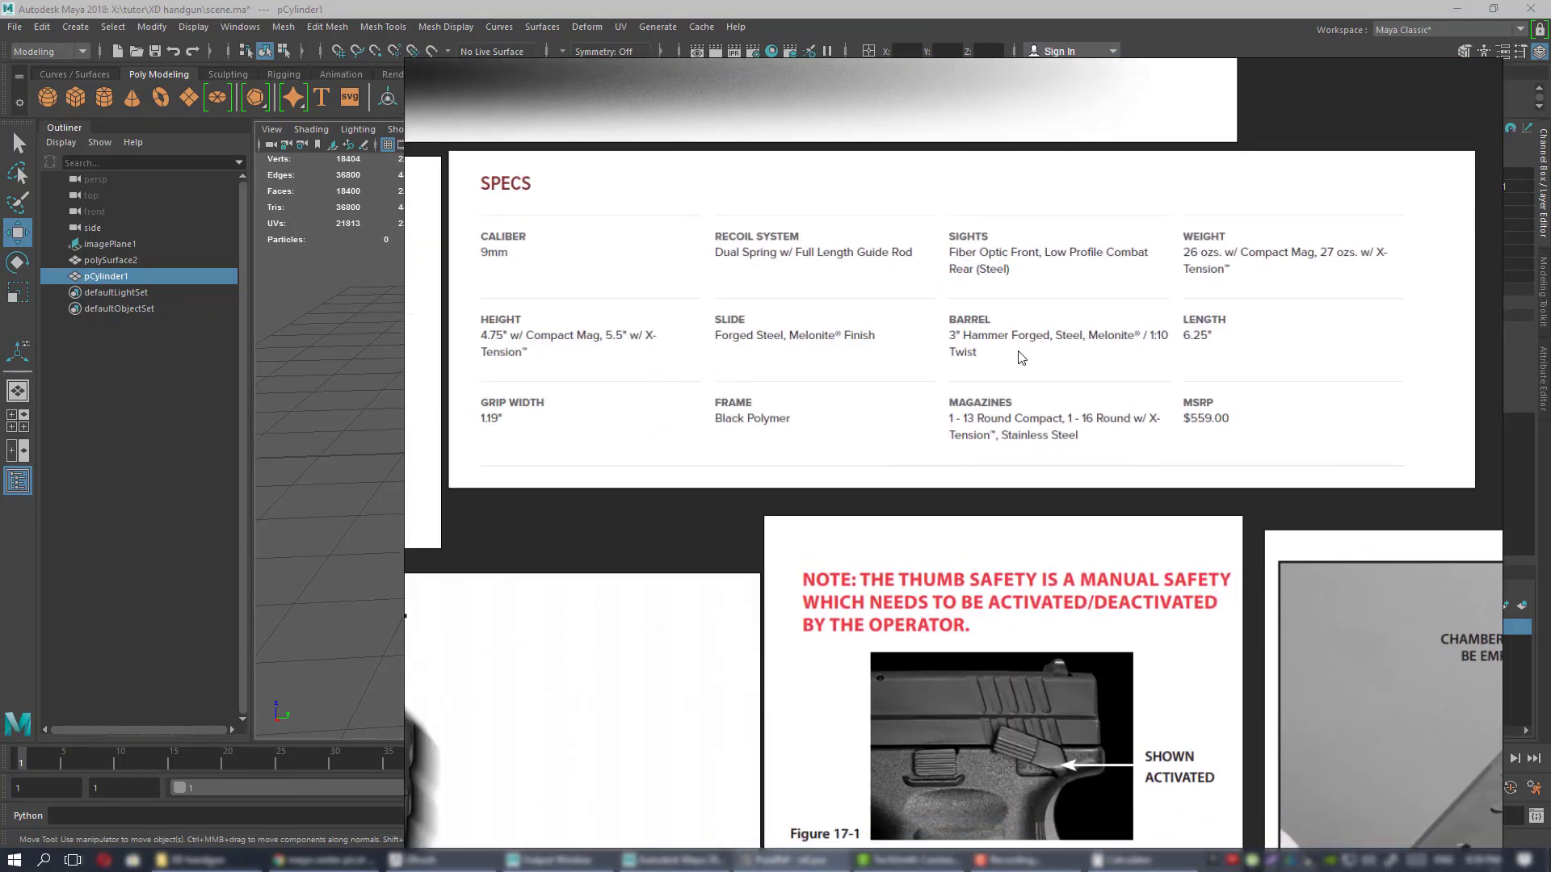
scroll(1130, 440, "up", 4)
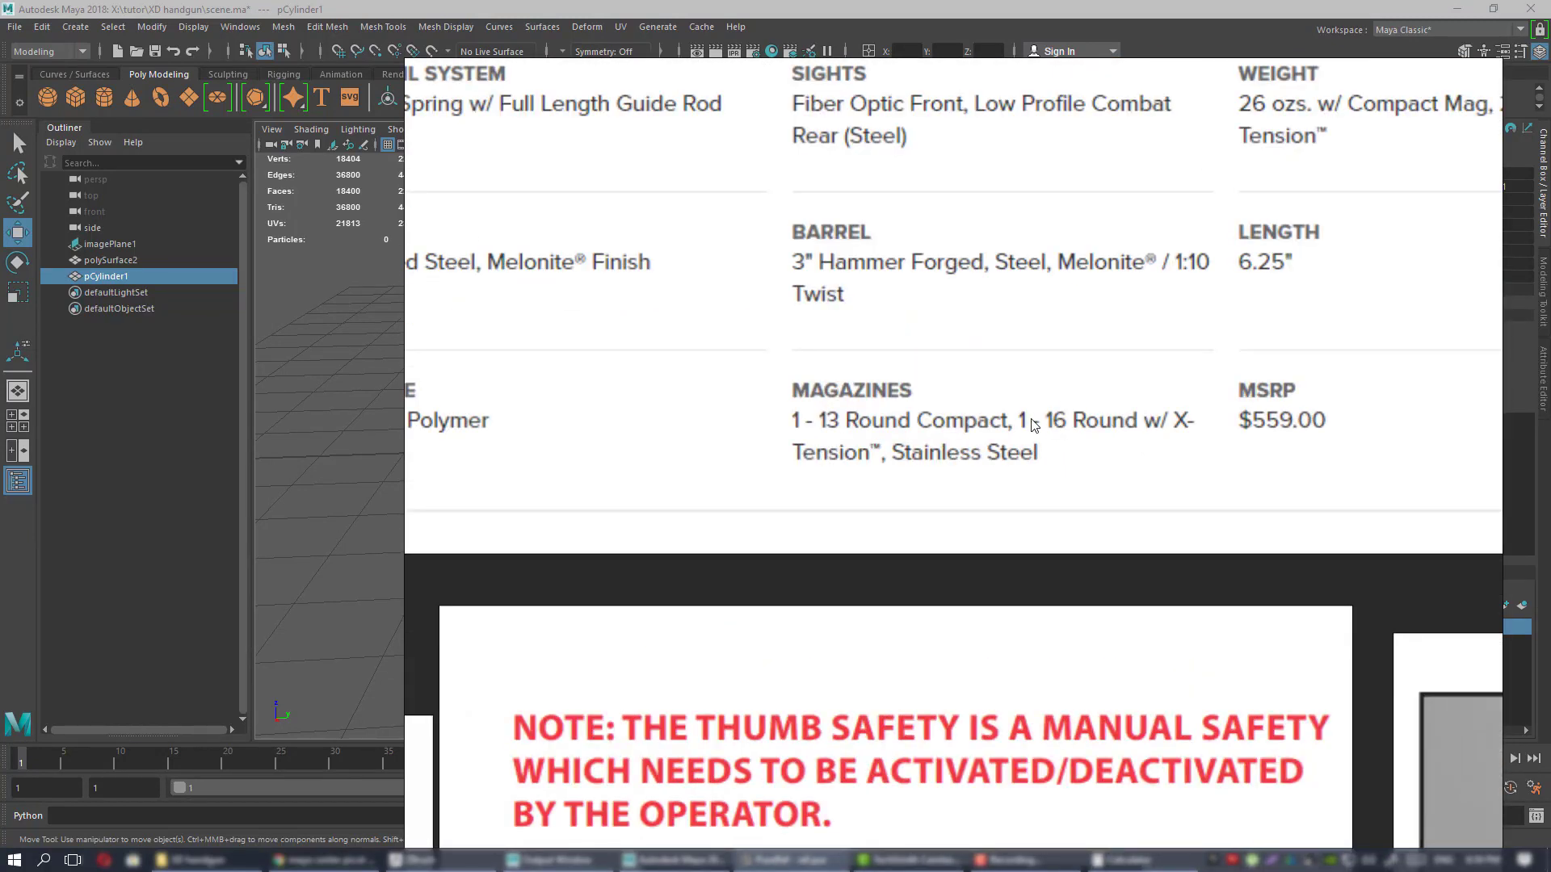
scroll(1106, 440, "down", 4)
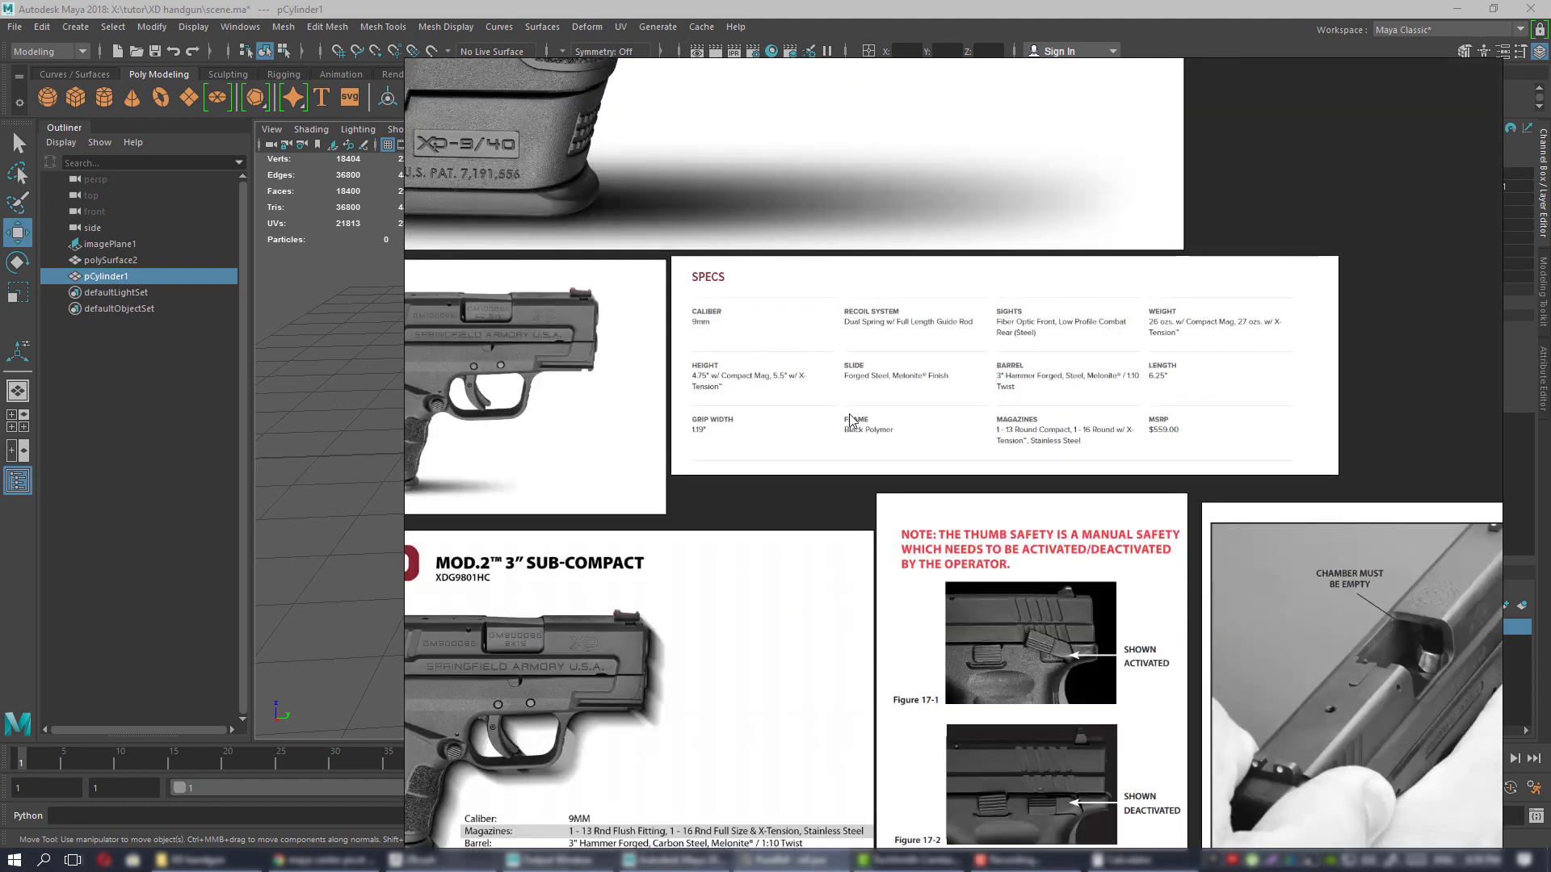
- Back in Maya, move the cartridge along the barrel axis in the side view to just beyond the muzzle
key("alt+Tab")
middle_click_drag(744, 411, 711, 404, "alt")
left_click_drag(711, 404, 748, 453, "alt")
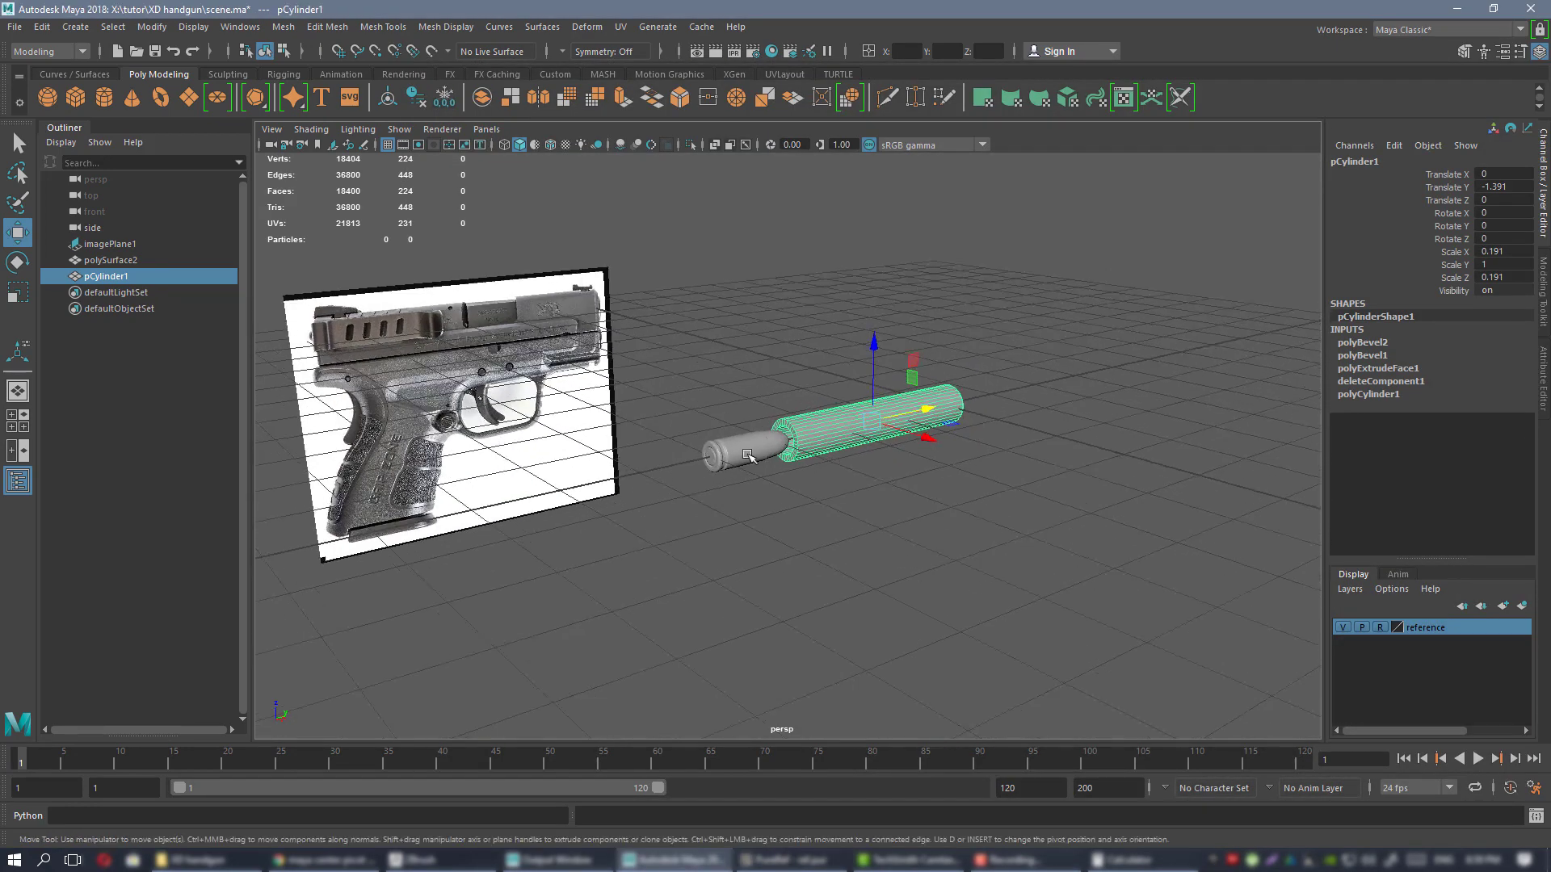
left_click(750, 454)
key("f")
left_click_drag(923, 470, 792, 358, "alt")
key("space")
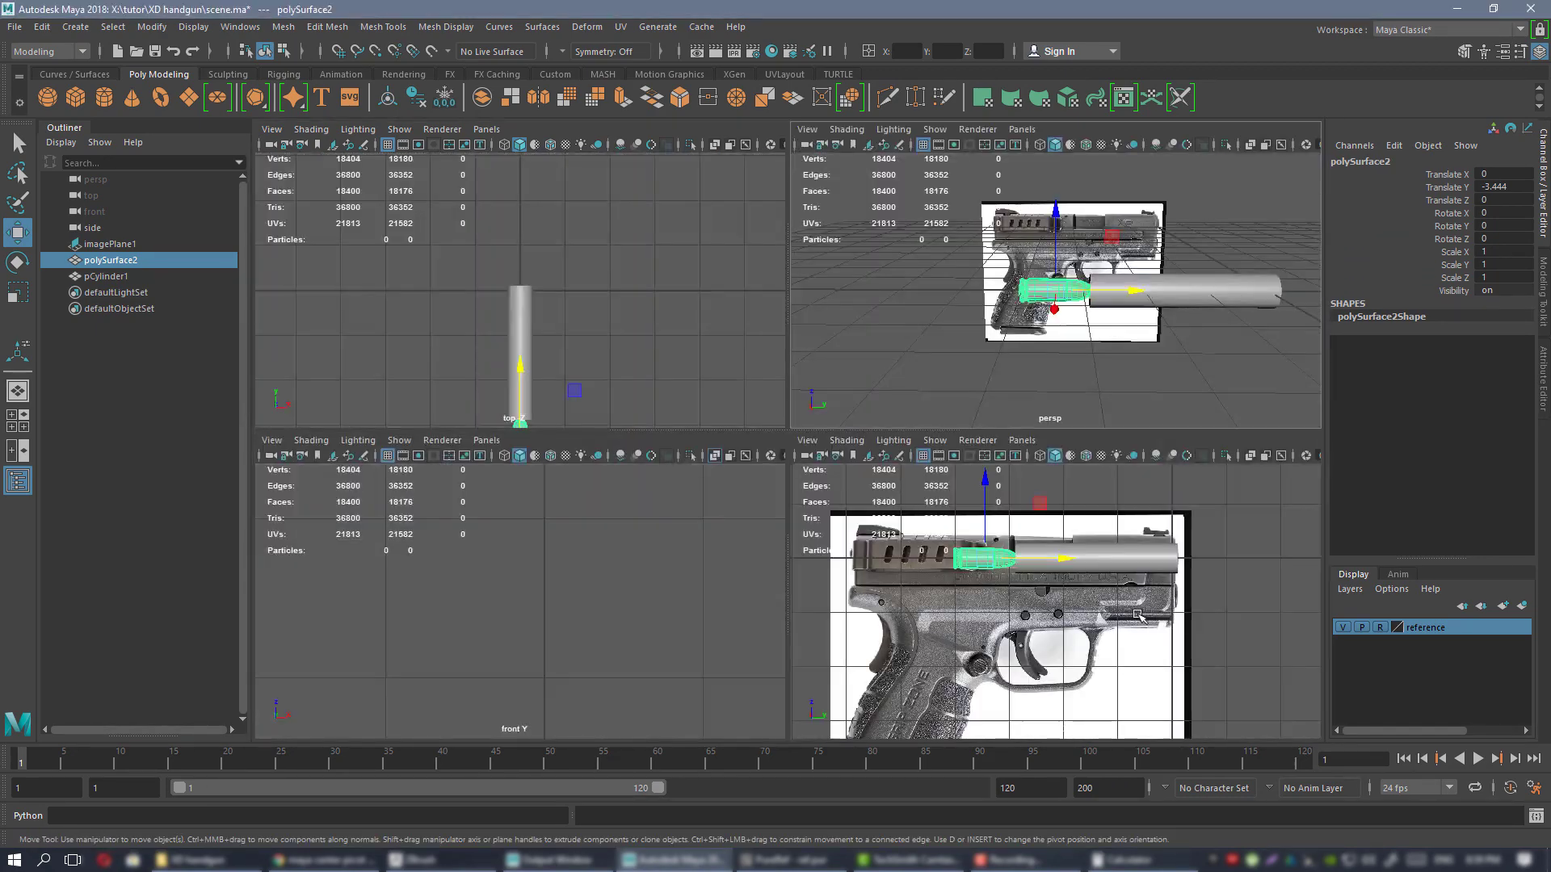
key("space")
middle_click_drag(723, 412, 862, 390, "alt")
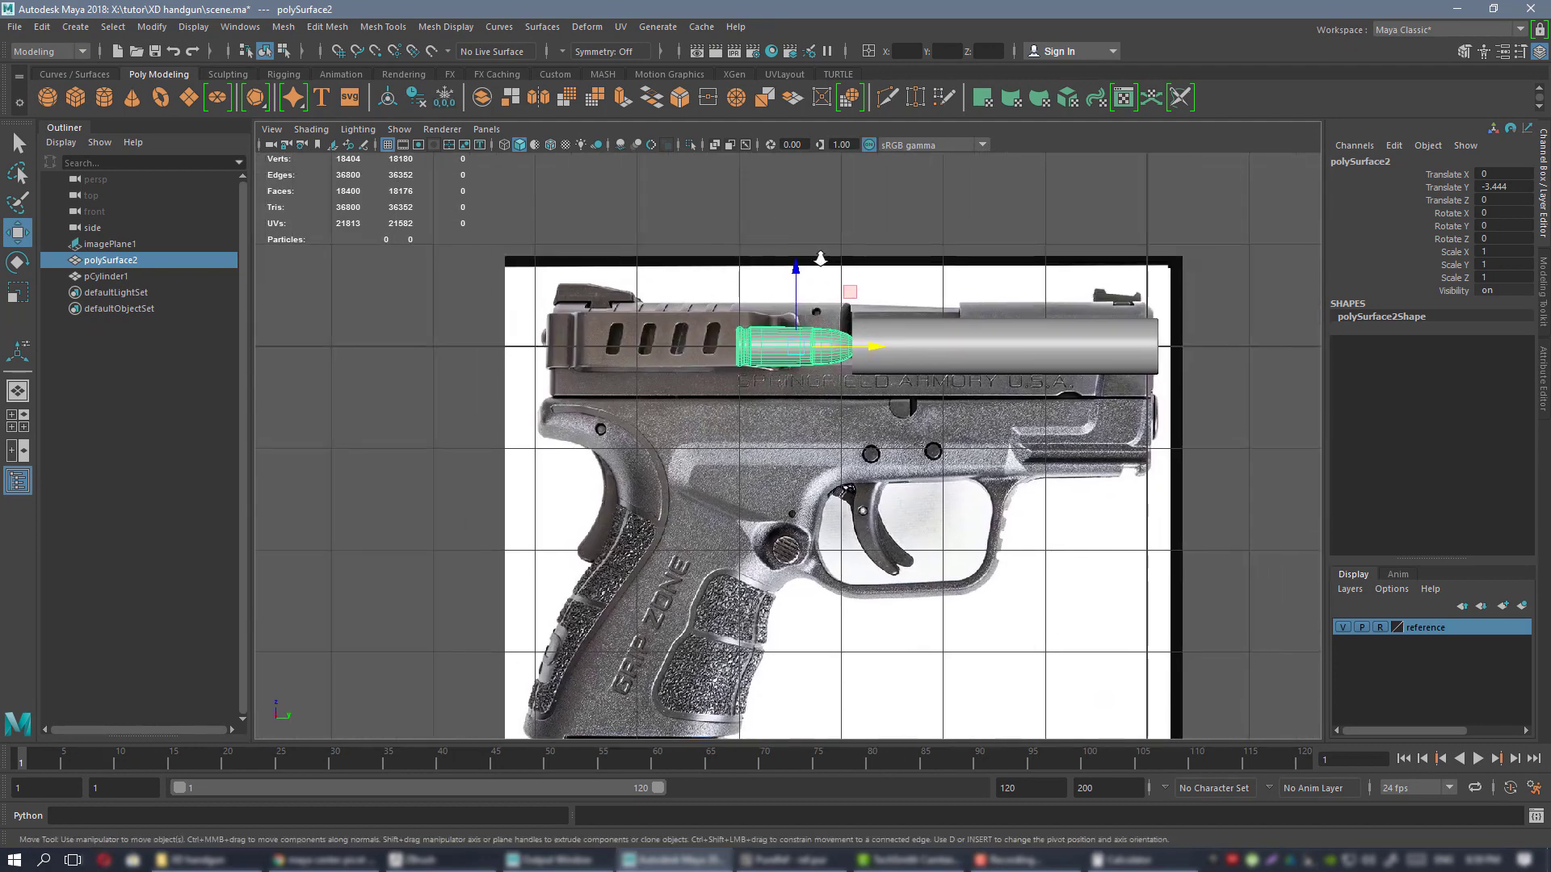
right_click_drag(862, 390, 1011, 365, "alt")
middle_click_drag(743, 216, 708, 275, "alt")
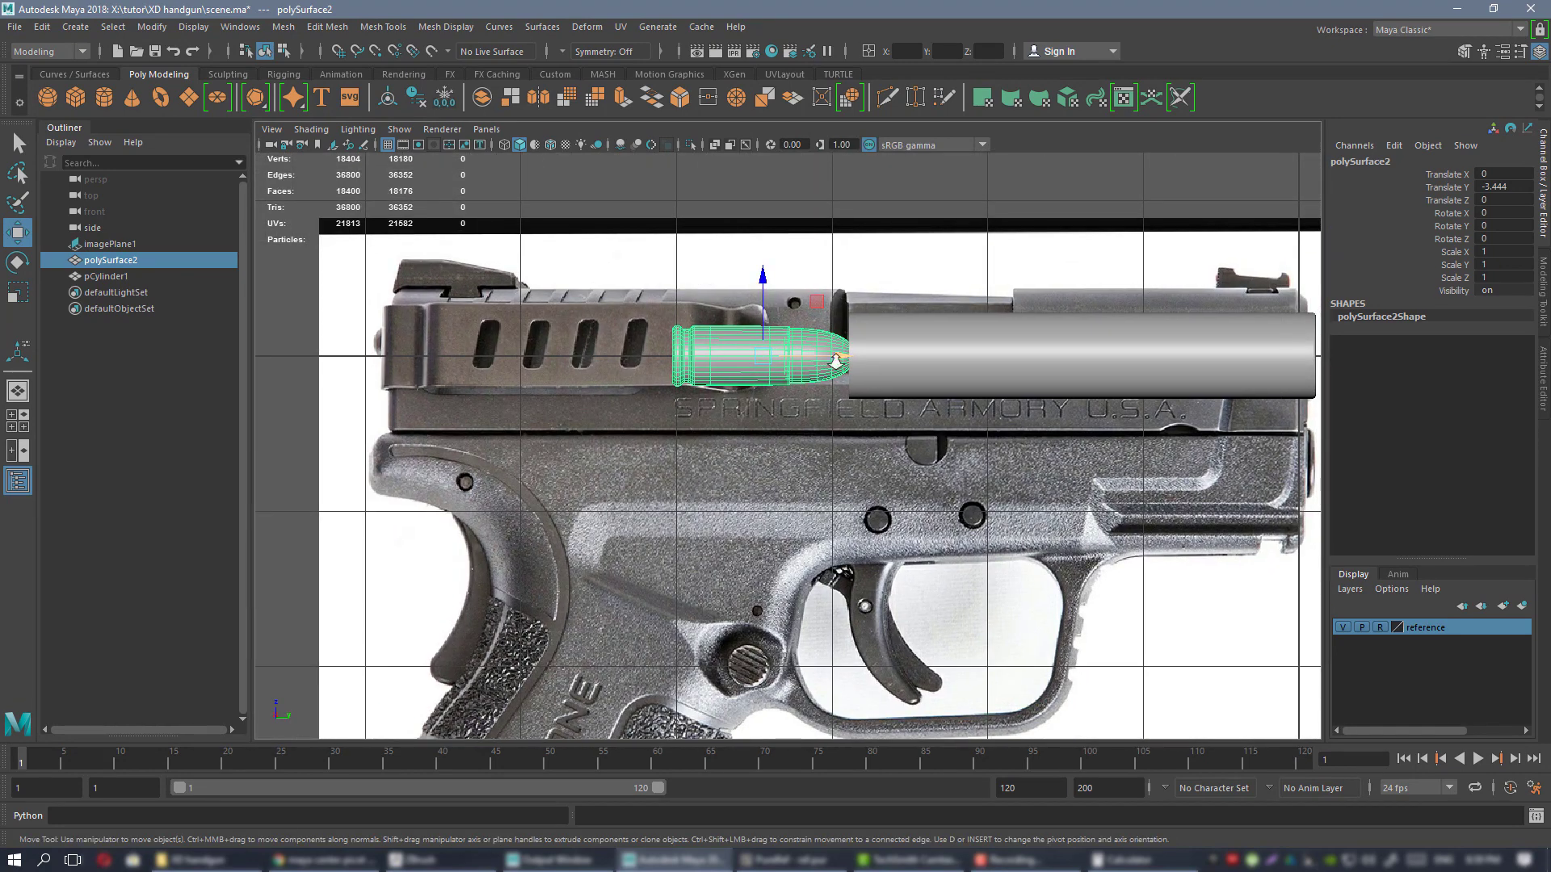
scroll(835, 361, "down", 3)
left_click_drag(792, 377, 1264, 380)
middle_click_drag(1168, 372, 1042, 366, "alt")
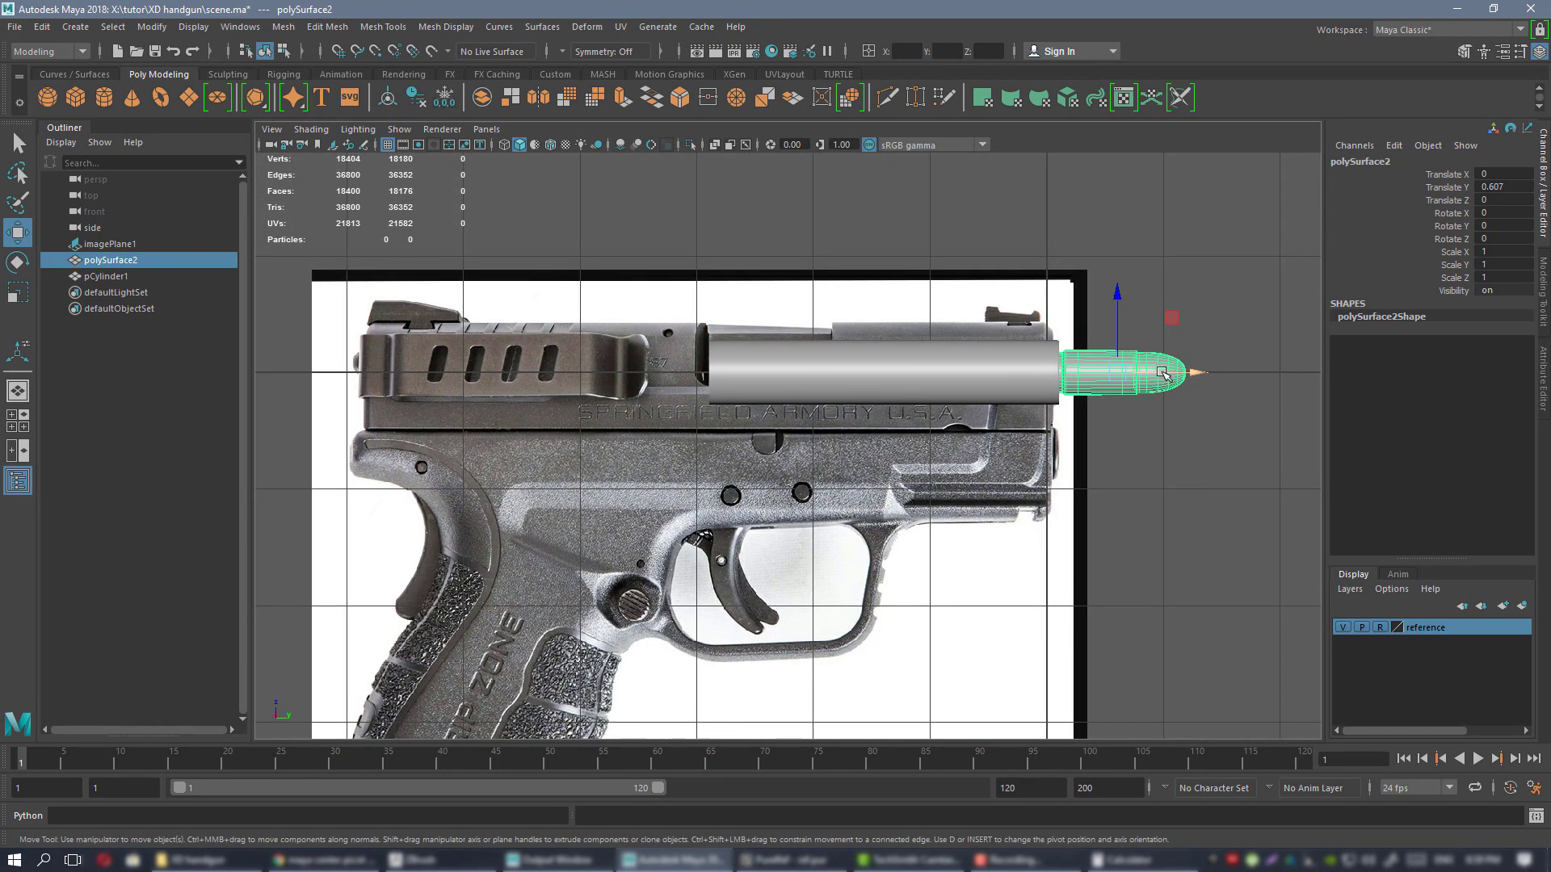
- Duplicate the cartridge and place the copy behind and below the barrel, at about Translate Y -3.714 and Z -0.428
key("ctrl+d")
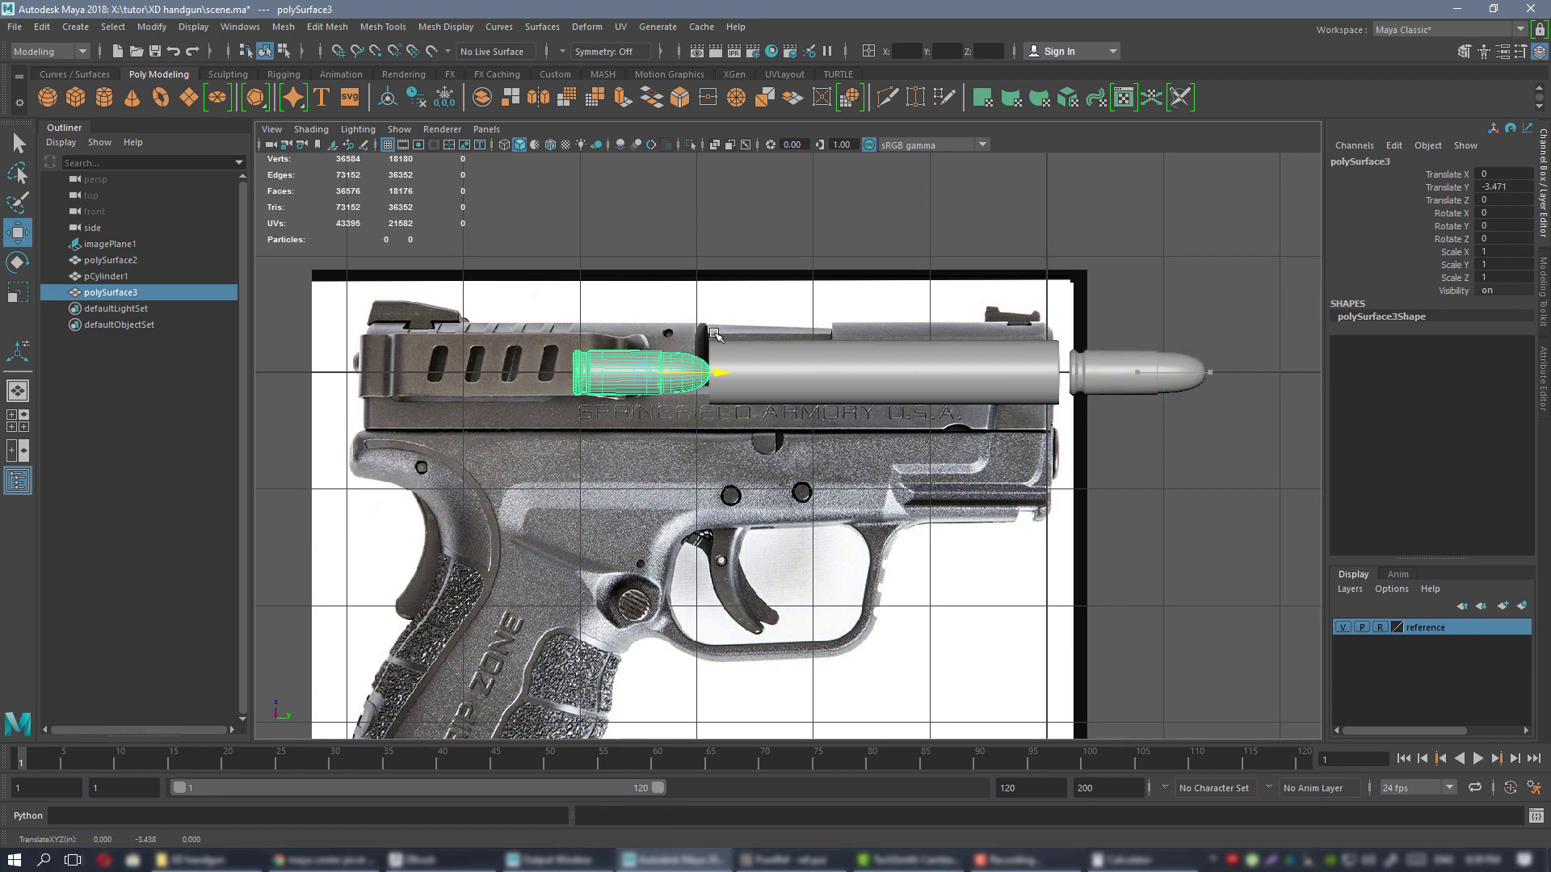
scroll(681, 335, "up", 3)
middle_click_drag(609, 296, 753, 315, "alt")
left_click_drag(742, 312, 745, 313)
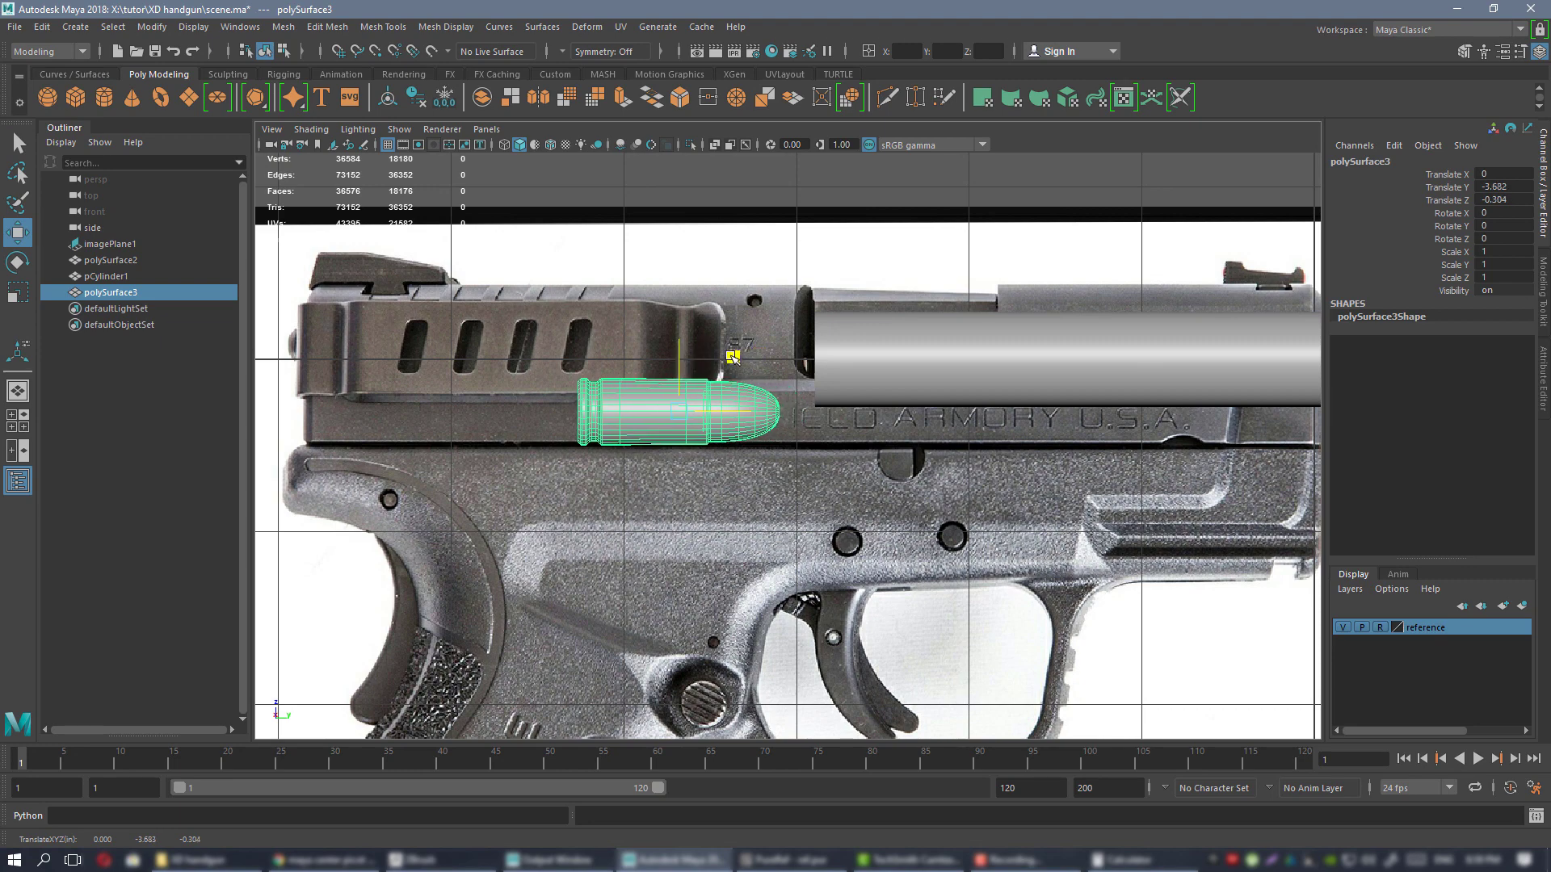
scroll(734, 357, "down", 5)
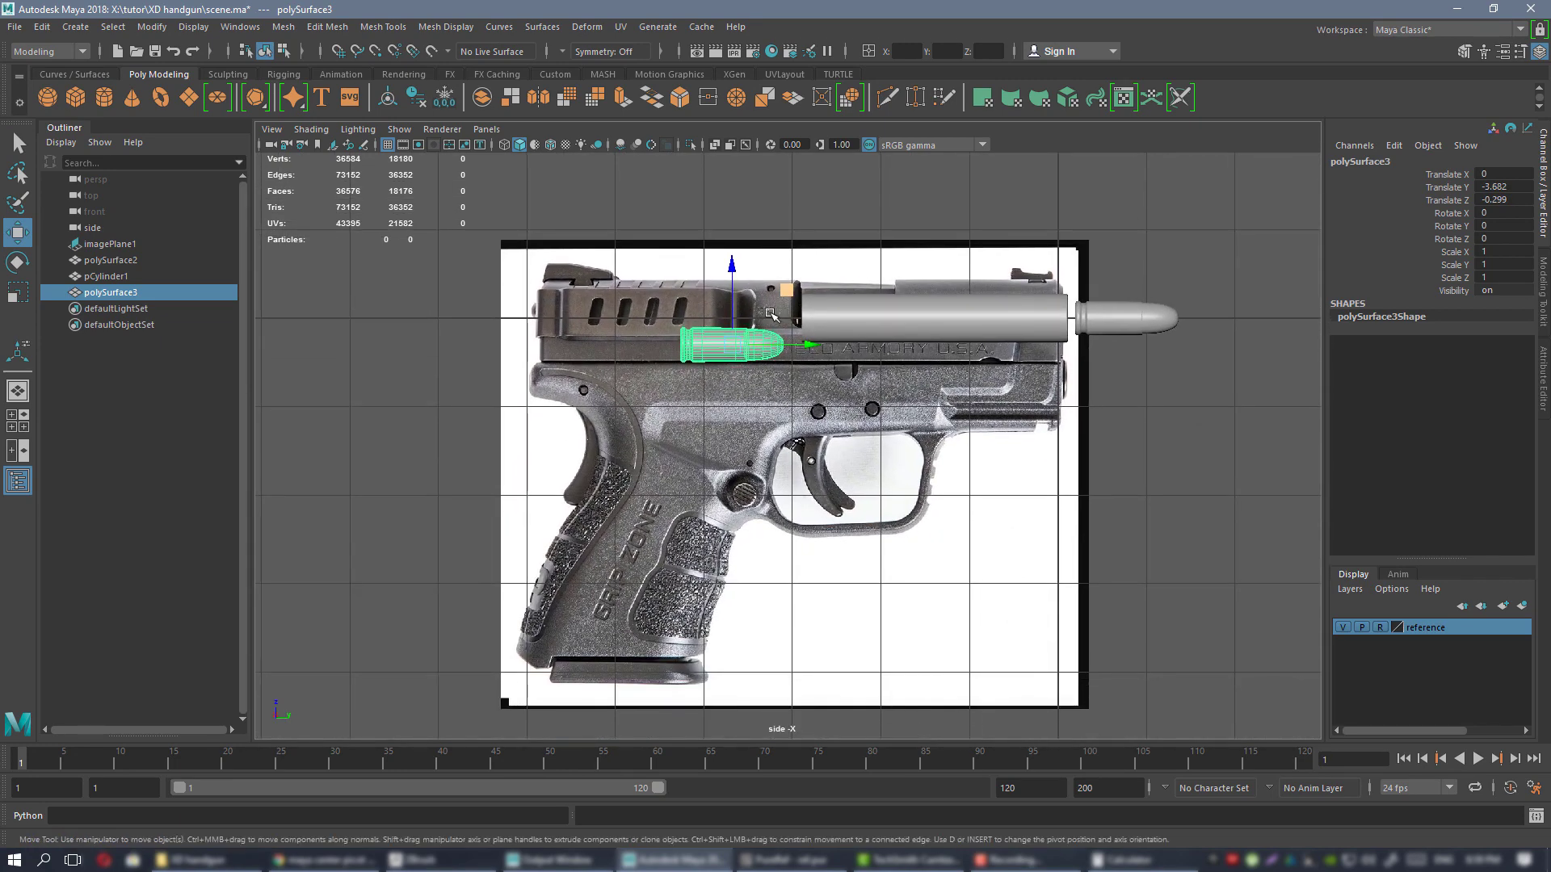
scroll(771, 314, "up", 4)
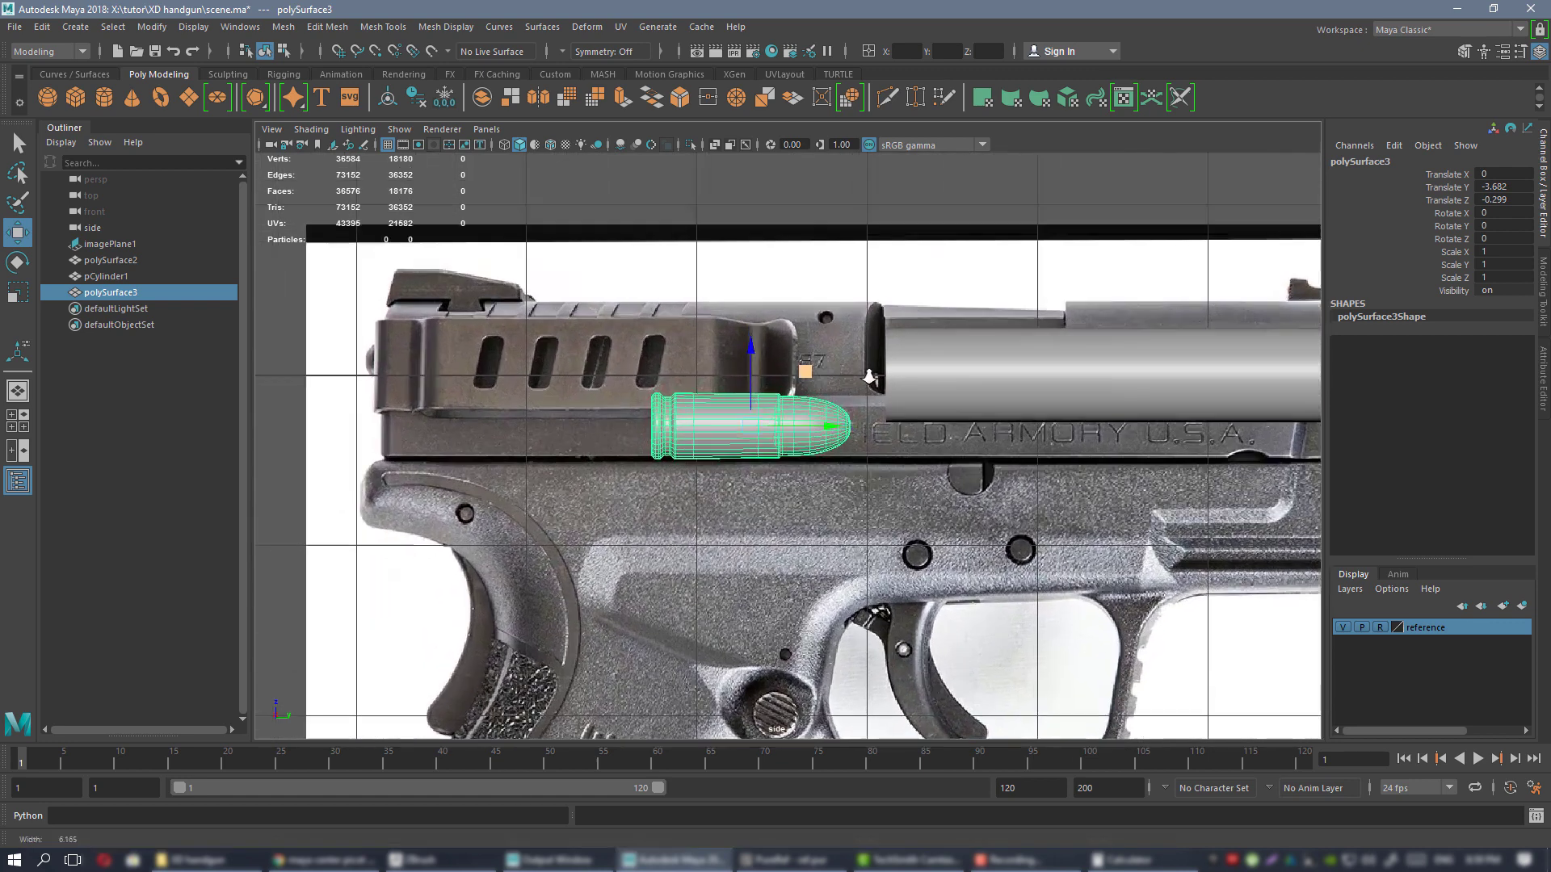
scroll(868, 376, "up", 1)
left_click_drag(805, 374, 802, 397)
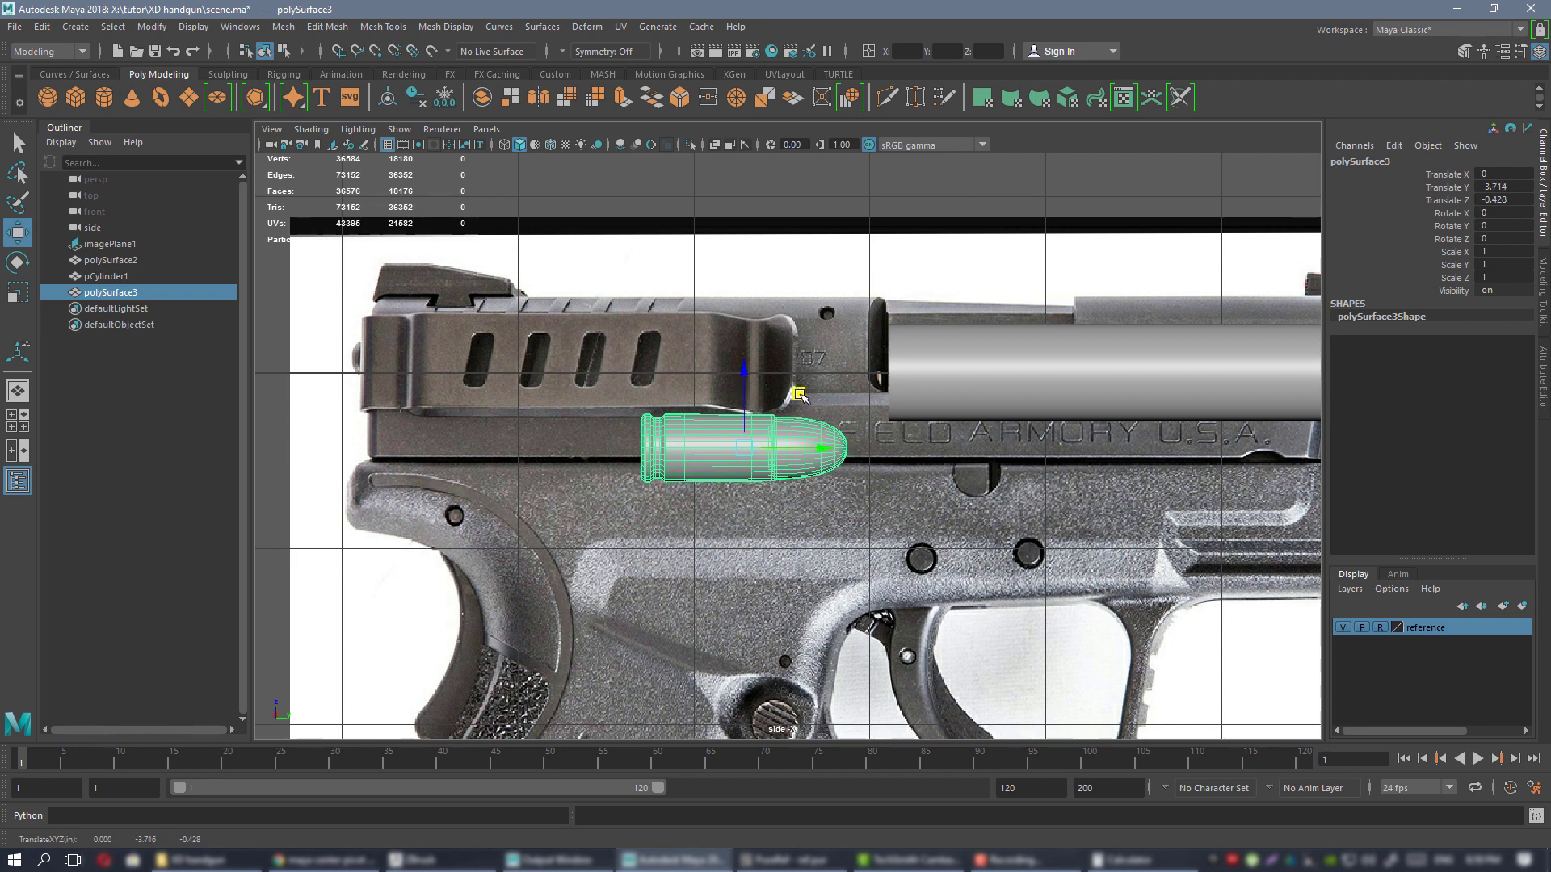
- Try the duplicate cartridge lower on the frame, at about Translate Z -0.735
scroll(812, 380, "down", 3)
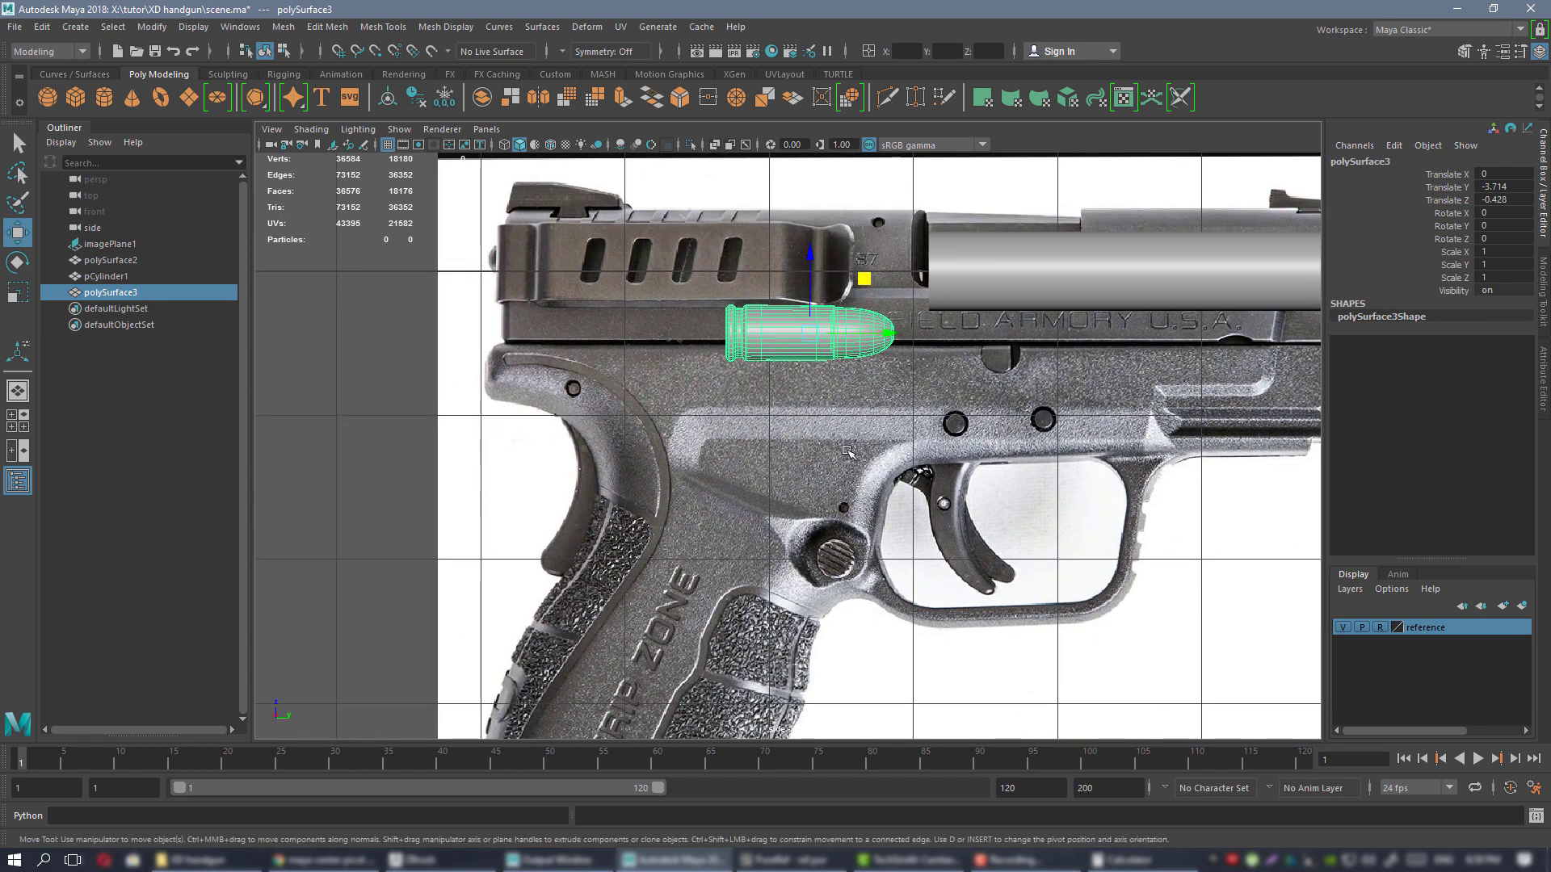
scroll(887, 321, "up", 2)
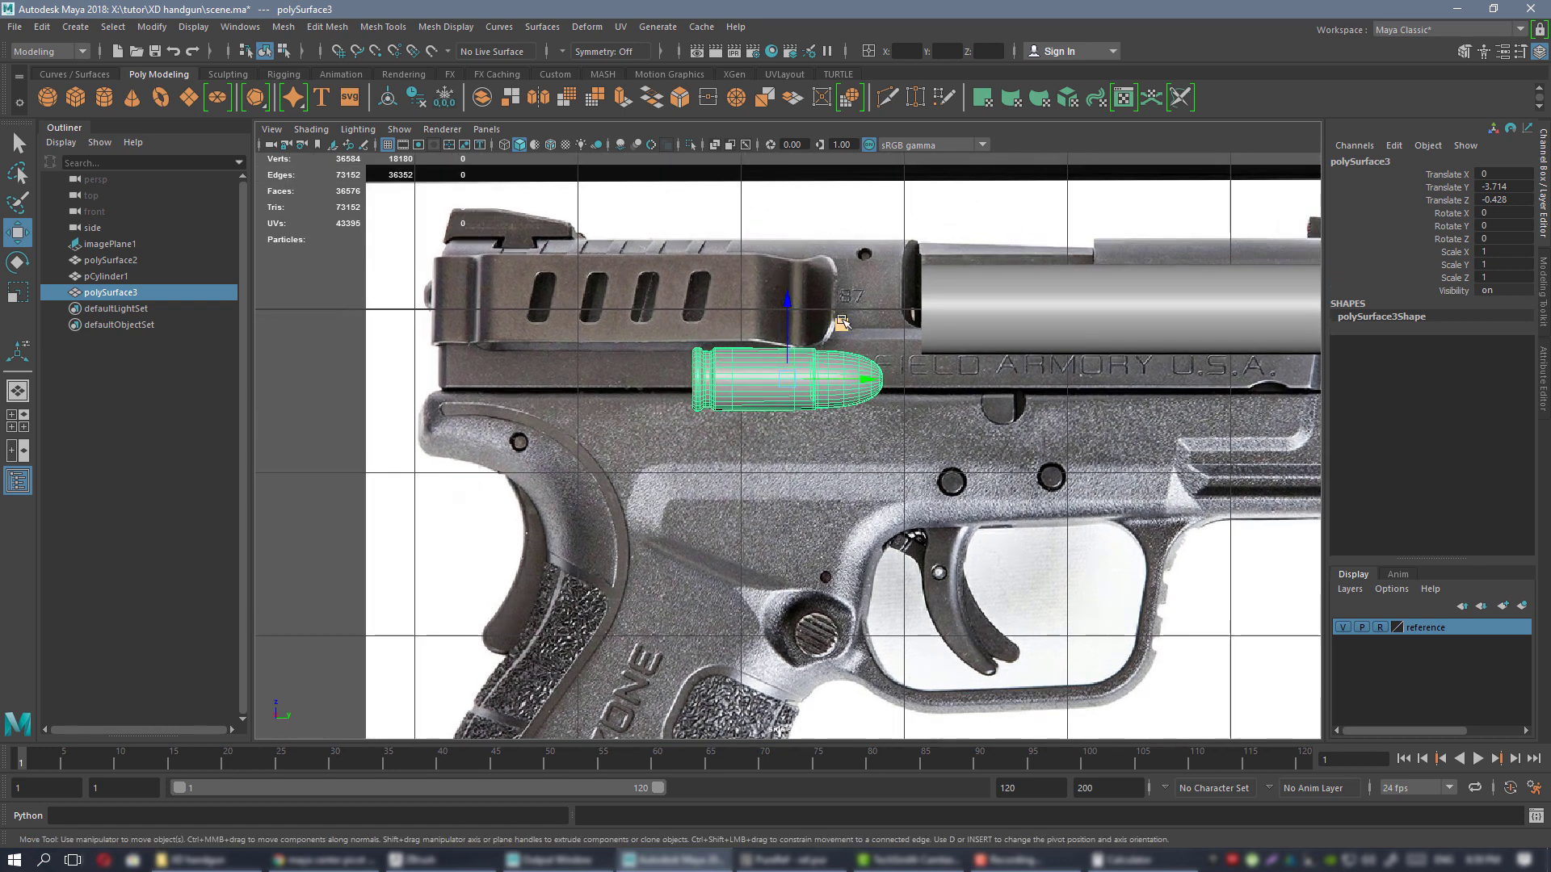
left_click_drag(798, 321, 798, 363)
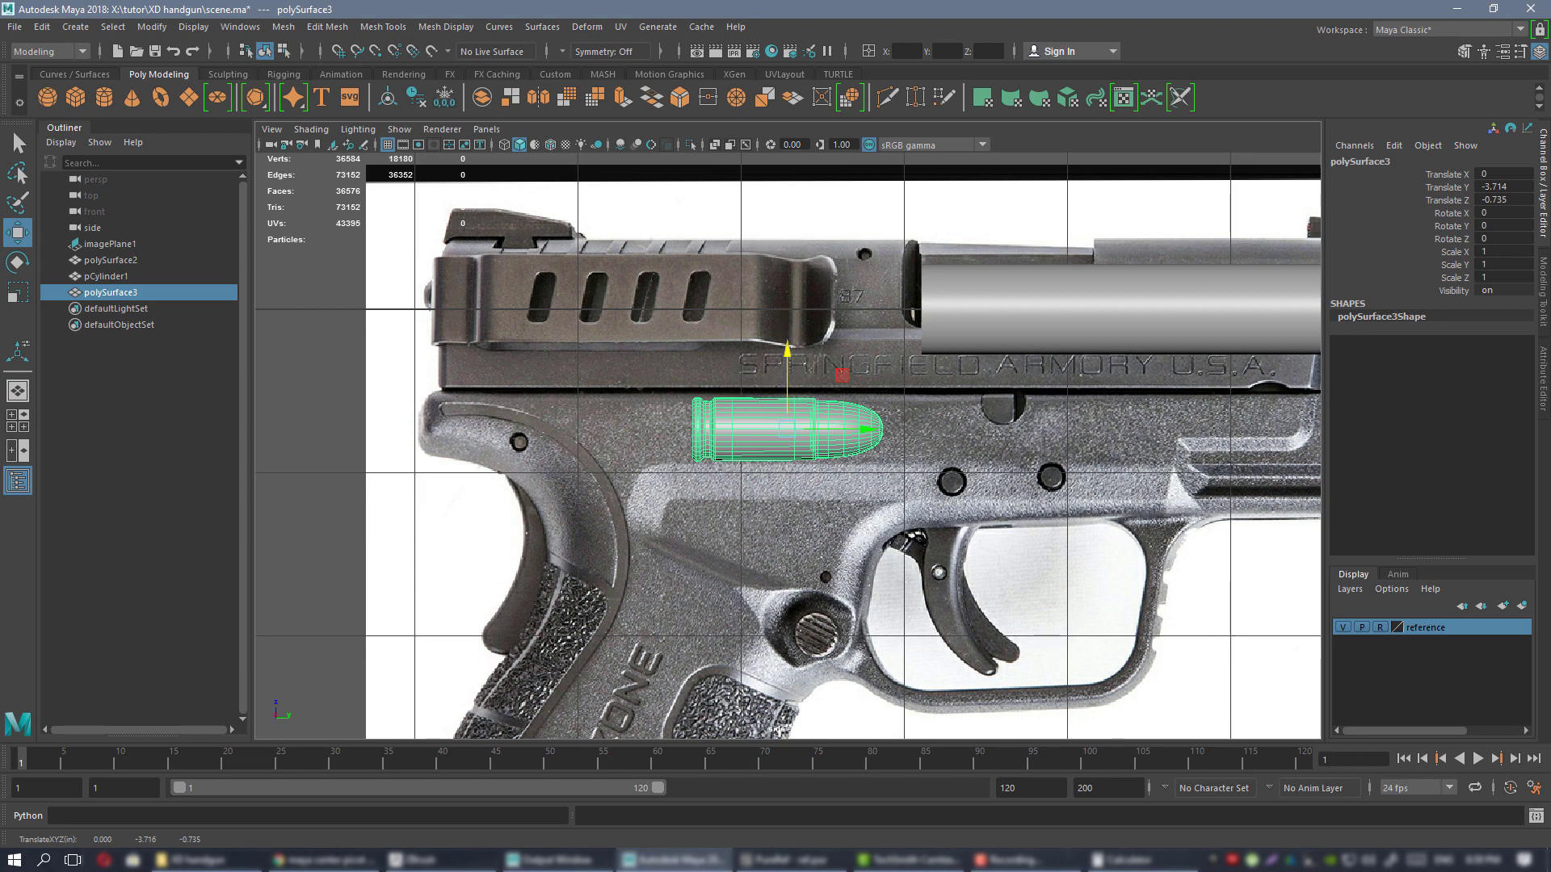
- Examine the disassembled slide and barrel photo on the PureRef board
left_click(795, 860)
scroll(965, 471, "down", 5)
middle_click_drag(1171, 489, 755, 596)
scroll(795, 637, "down", 1)
middle_click_drag(931, 89, 794, 538)
scroll(874, 333, "up", 6)
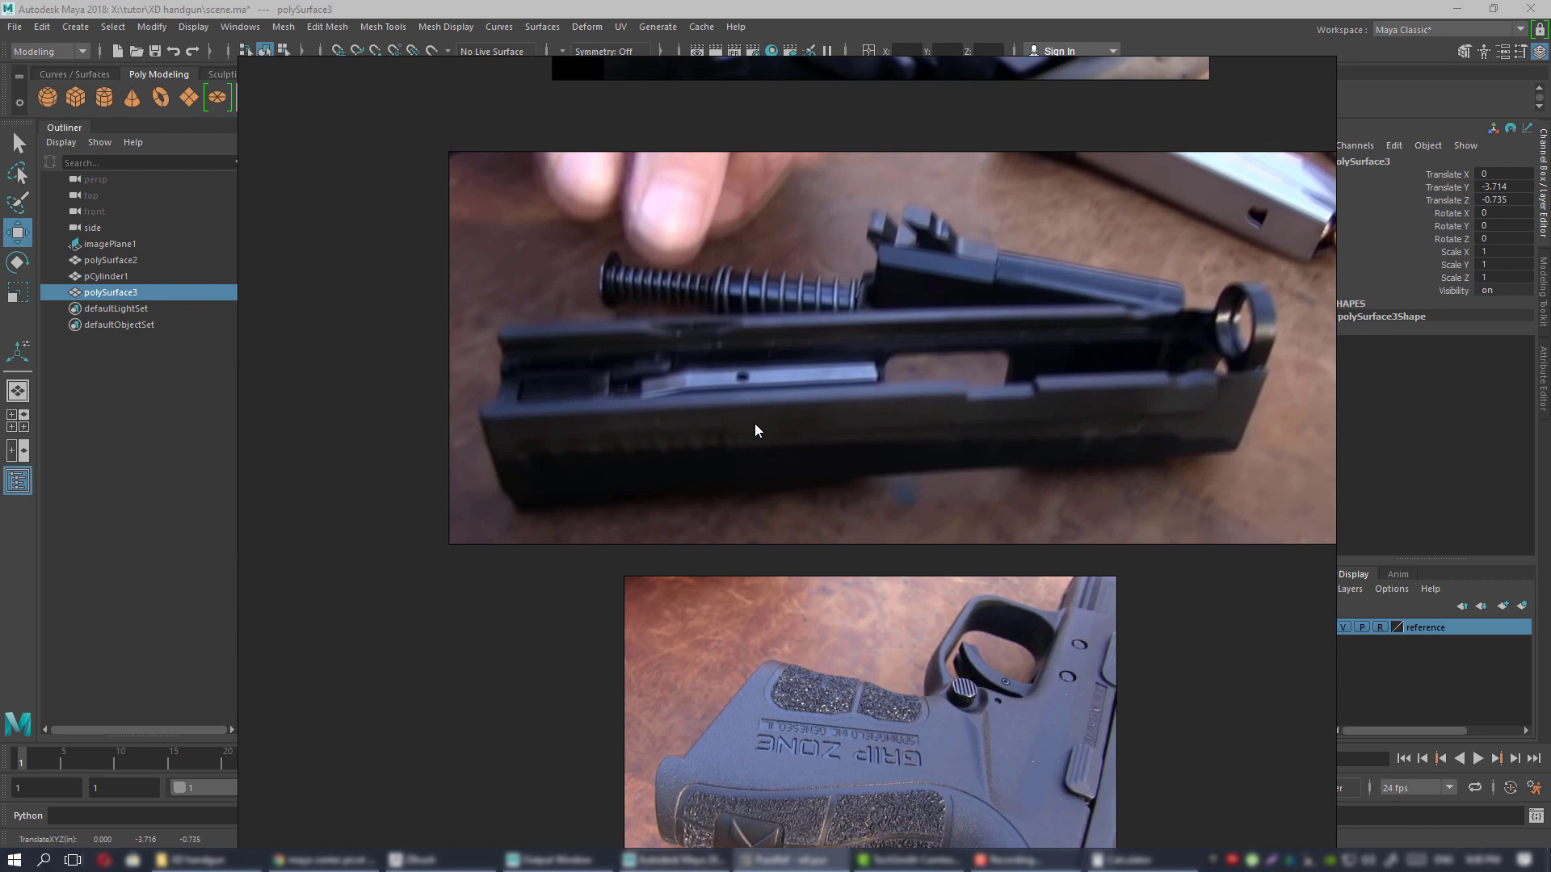
right_click_drag(687, 431, 1550, 431)
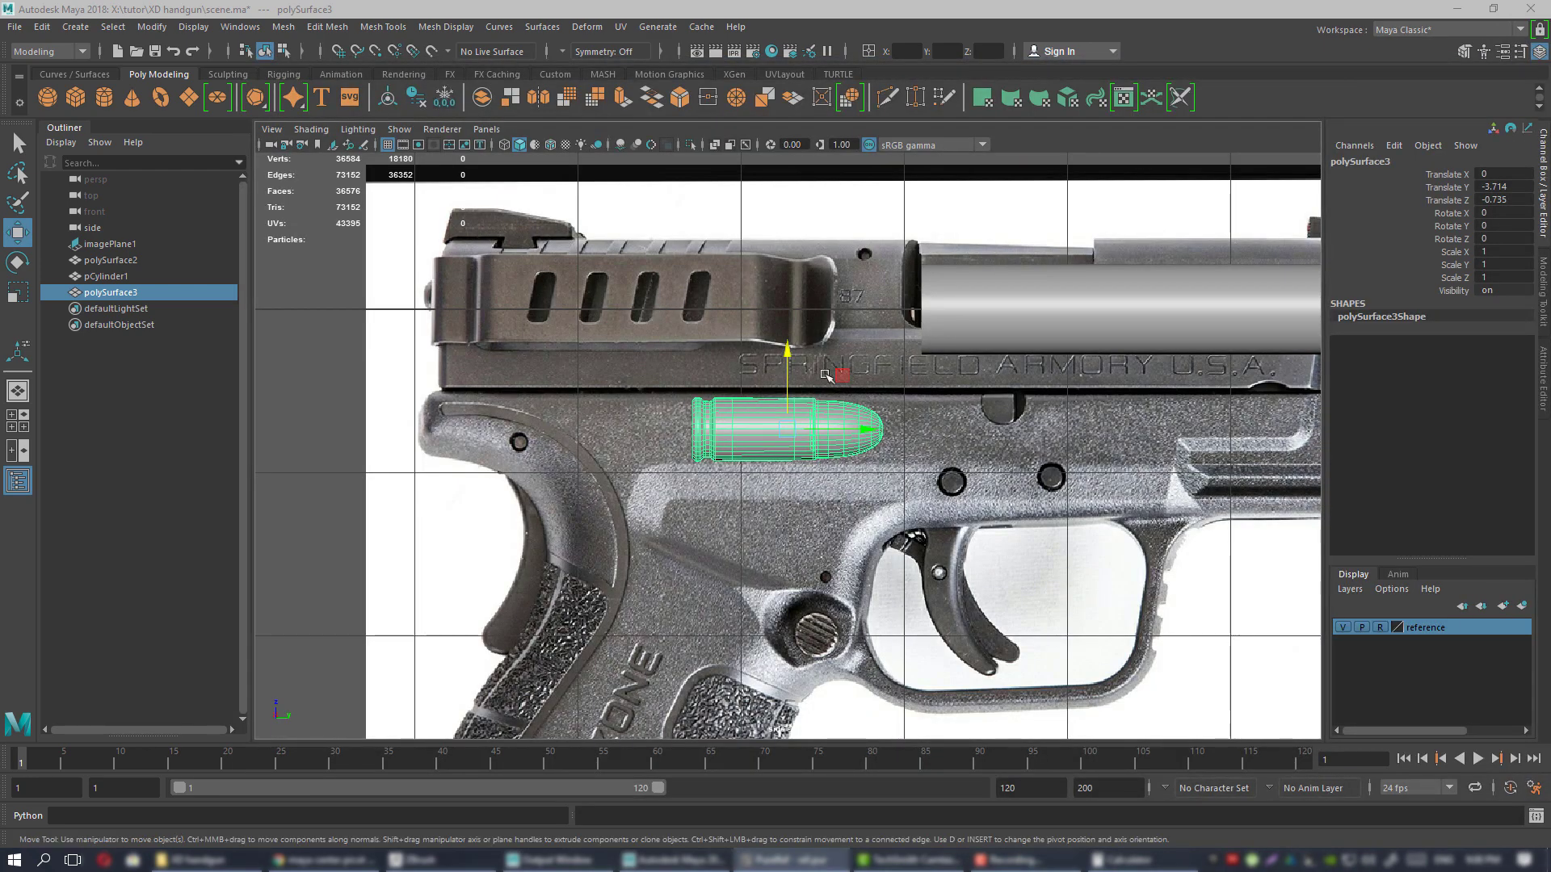
- In Maya, raise the duplicate cartridge to the seam between slide and frame, at about Translate Z -0.502
left_click_drag(791, 383, 796, 346)
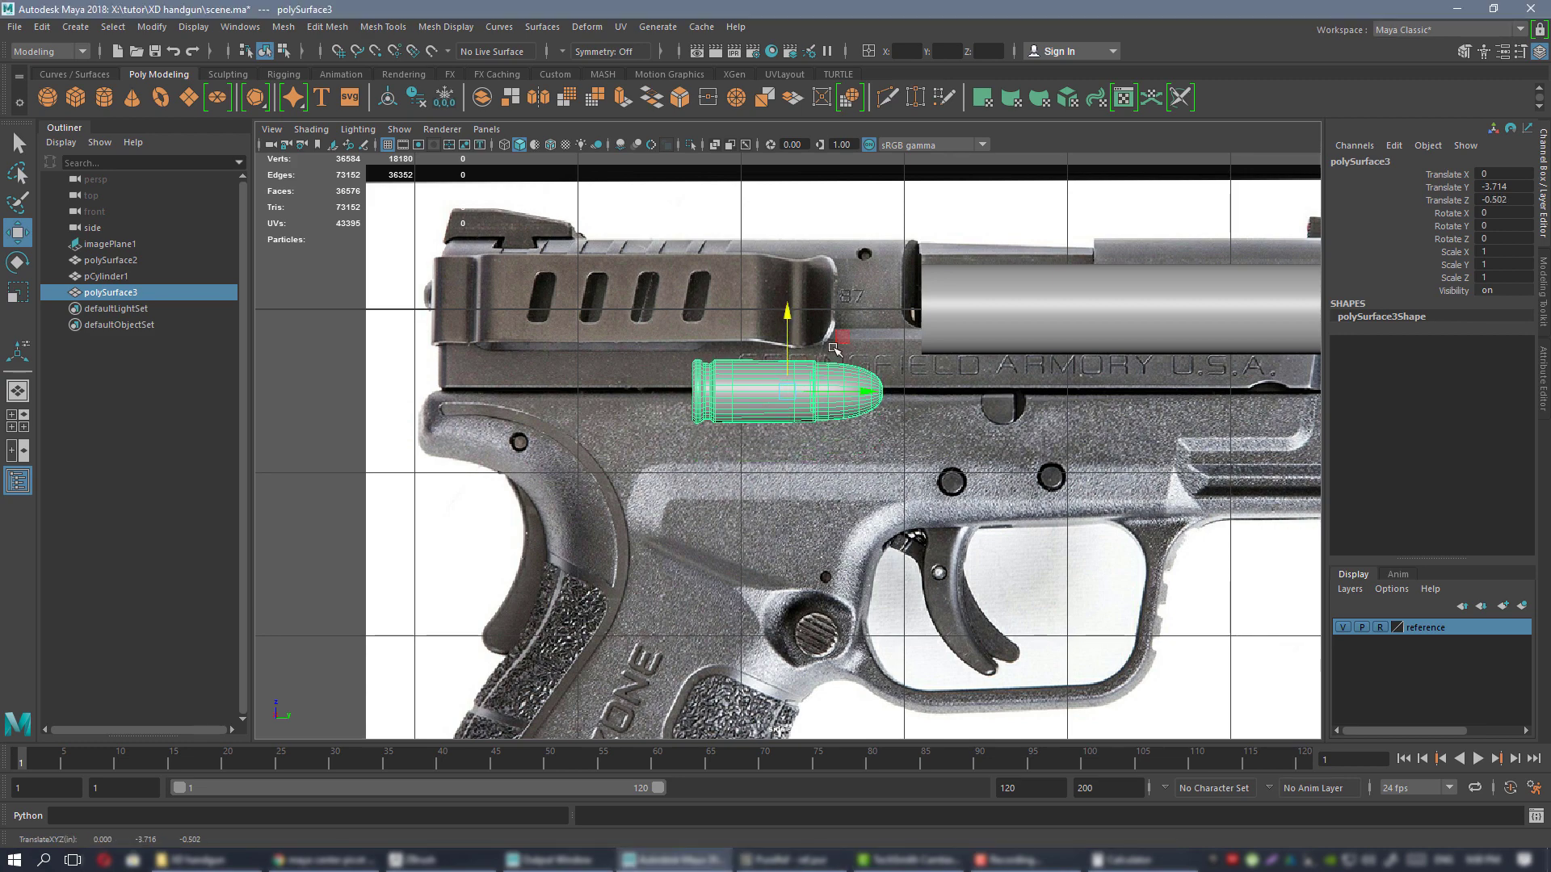
middle_click_drag(829, 344, 733, 375, "alt")
right_click_drag(718, 357, 782, 425, "alt")
middle_click_drag(812, 418, 773, 428, "alt")
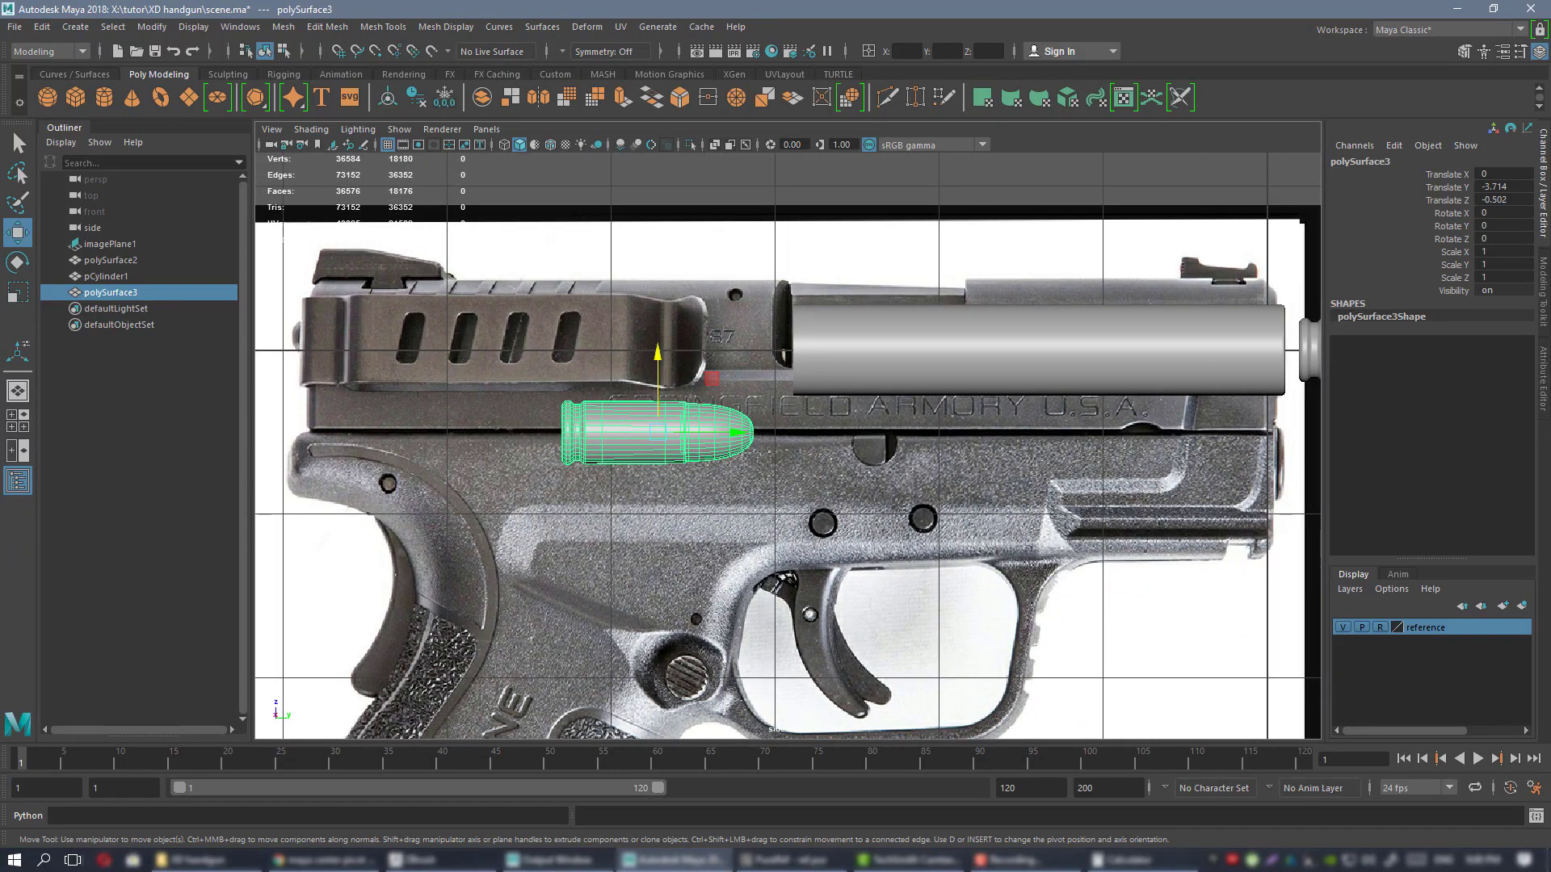
- Switch to the PureRef board and examine the open-chamber photo through the slide's ejection port
key("alt+Tab")
scroll(952, 457, "down", 10)
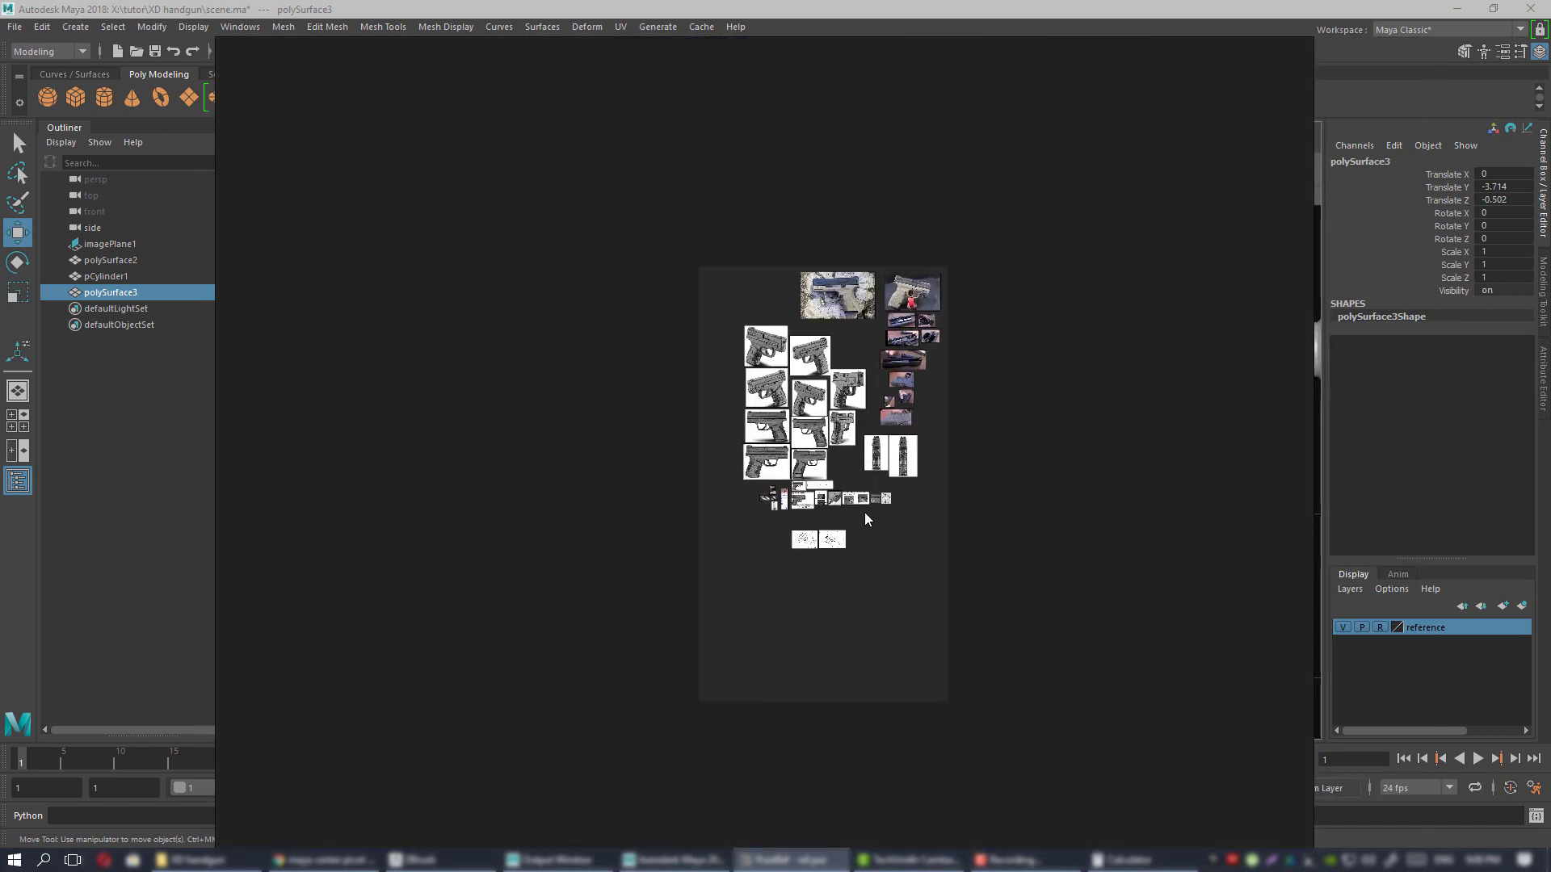
scroll(864, 512, "up", 8)
scroll(638, 394, "up", 8)
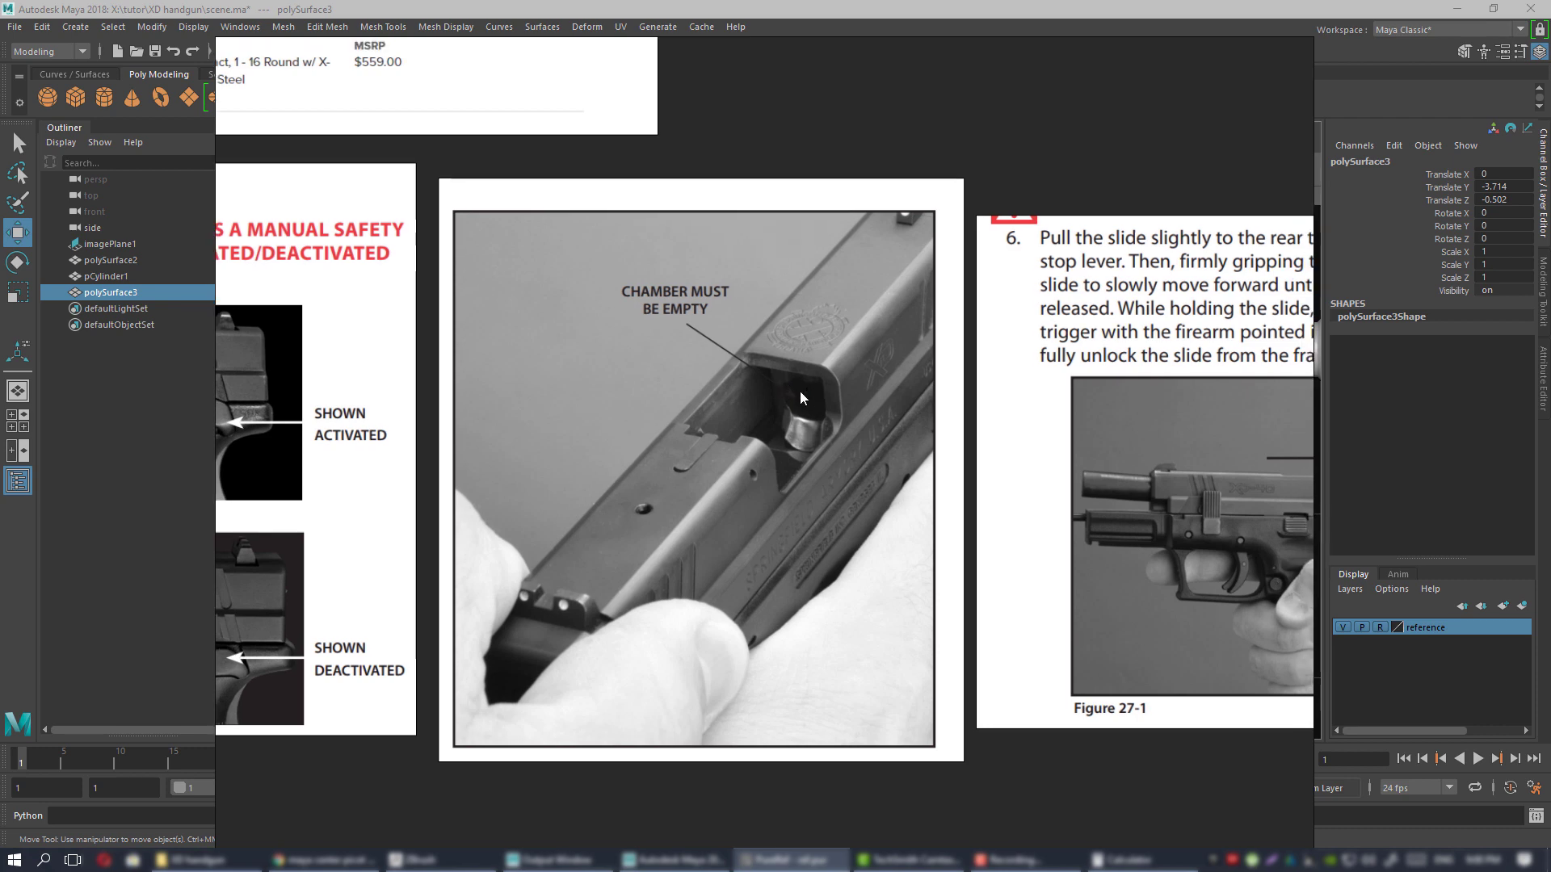
scroll(800, 391, "up", 2)
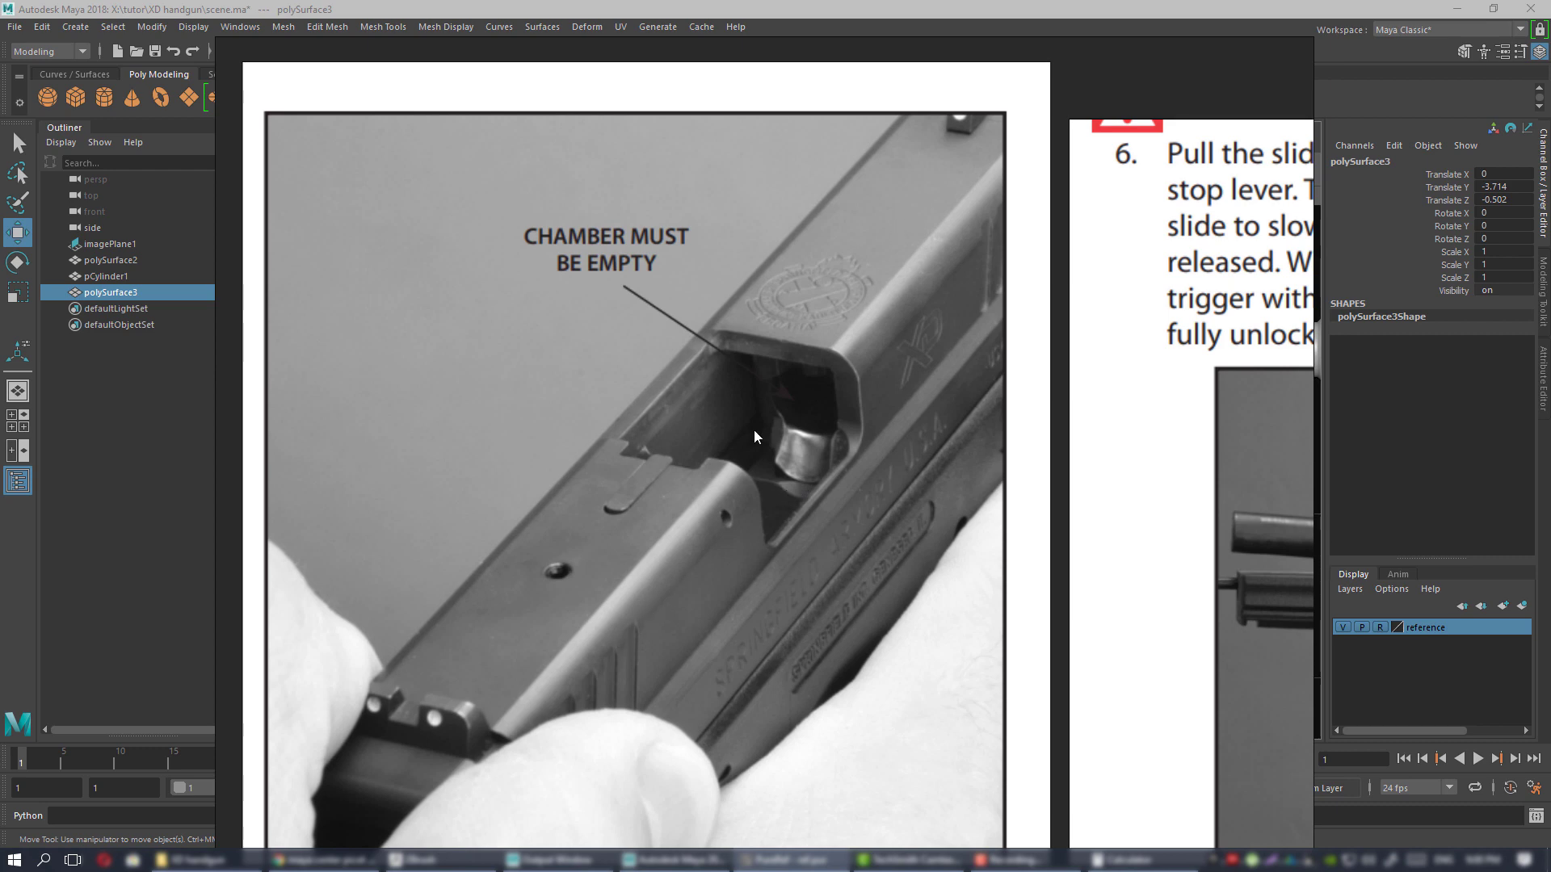
- Compare the chamber photo with the disassembled slide photo to study the feed path beneath the slide
scroll(912, 432, "down", 10)
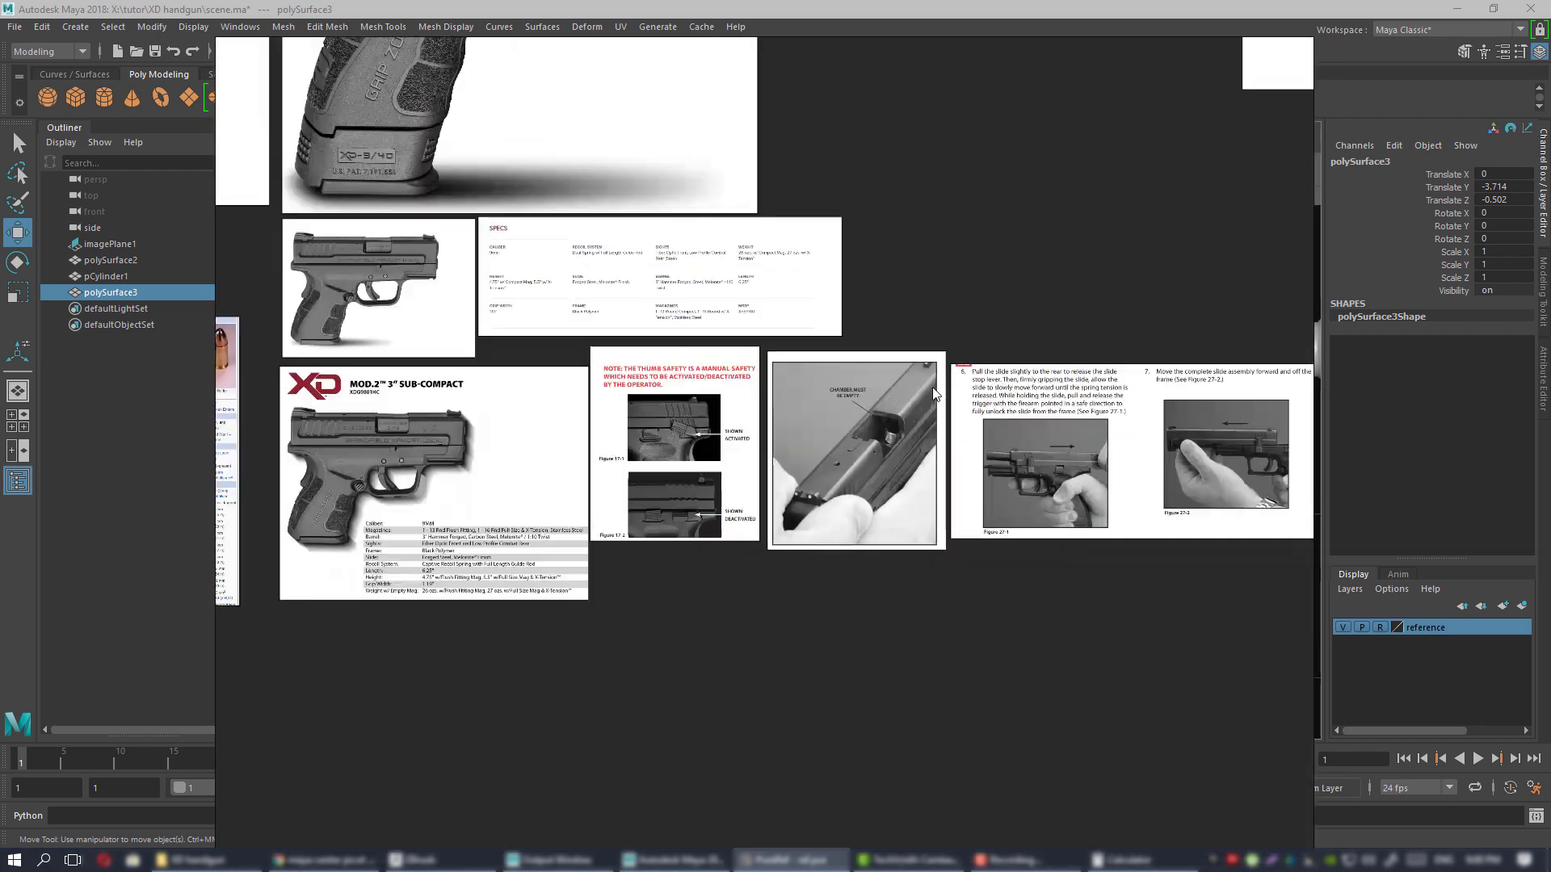
middle_click_drag(961, 368, 752, 543)
scroll(769, 595, "down", 1)
scroll(869, 396, "up", 3)
middle_click_drag(864, 422, 893, 691)
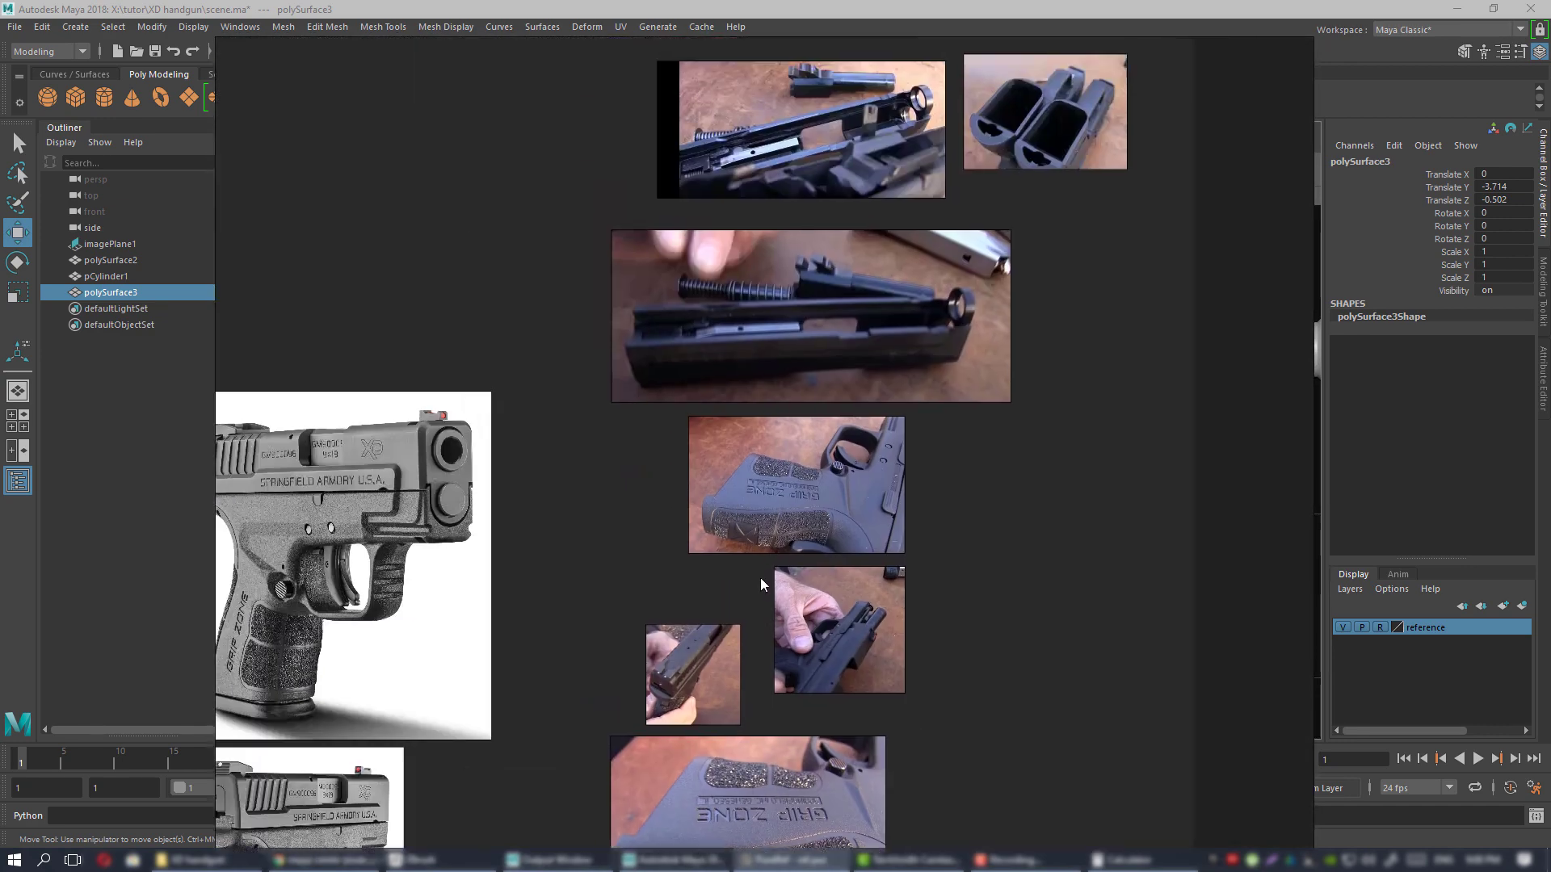
scroll(802, 327, "up", 3)
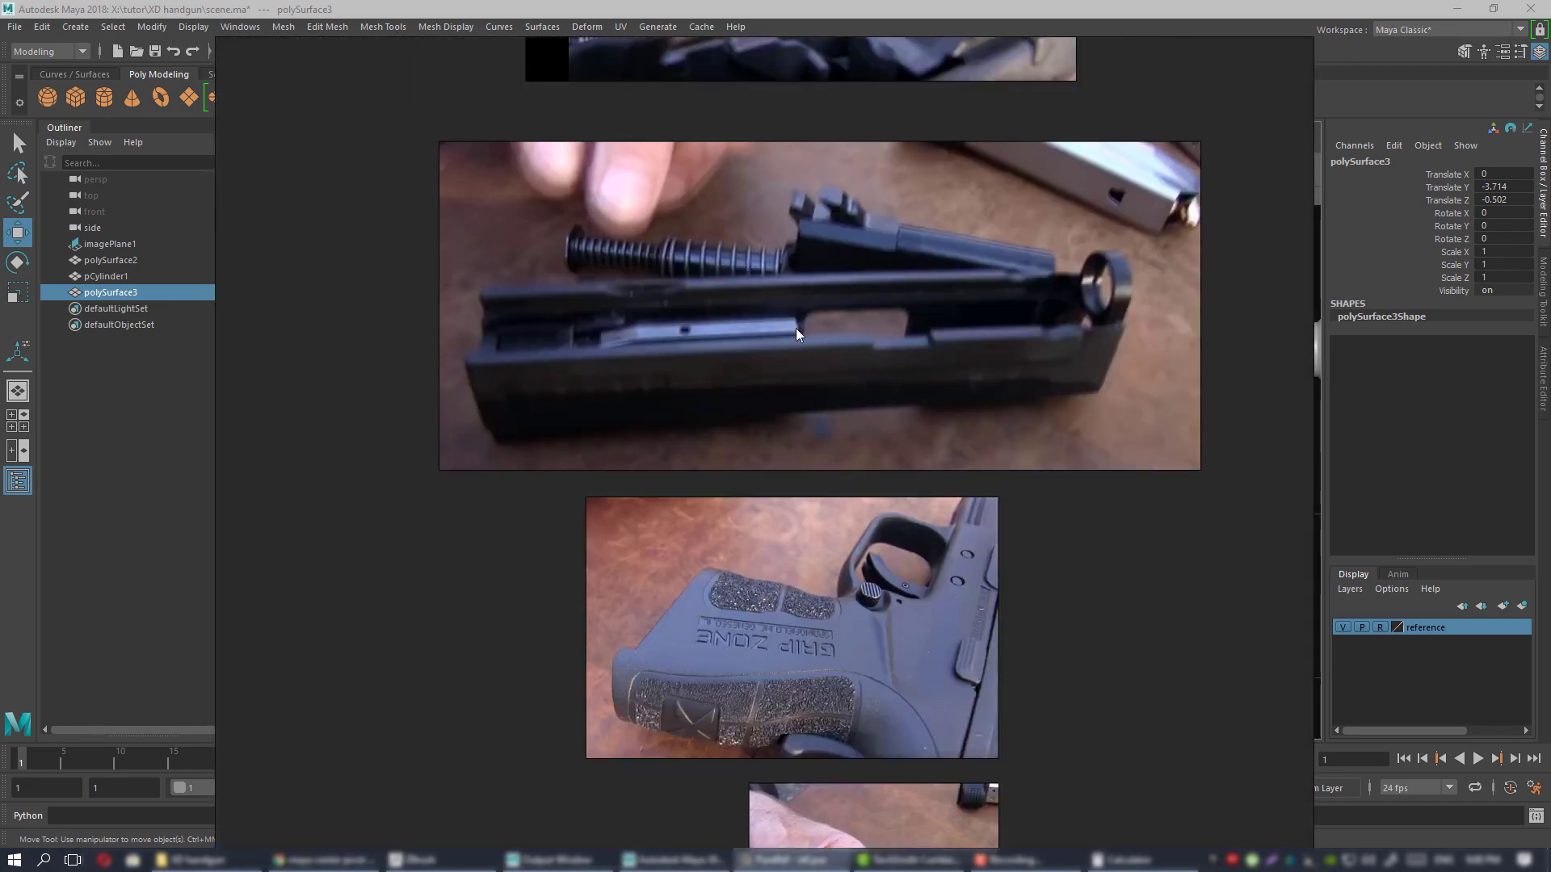
scroll(799, 333, "down", 4)
right_click_drag(615, 412, 1550, 412)
- Try the duplicate cartridge inside the barrel's rear end, at about Translate Y -2.389 and Z 0.025, and undo the move
left_click_drag(707, 372, 929, 289)
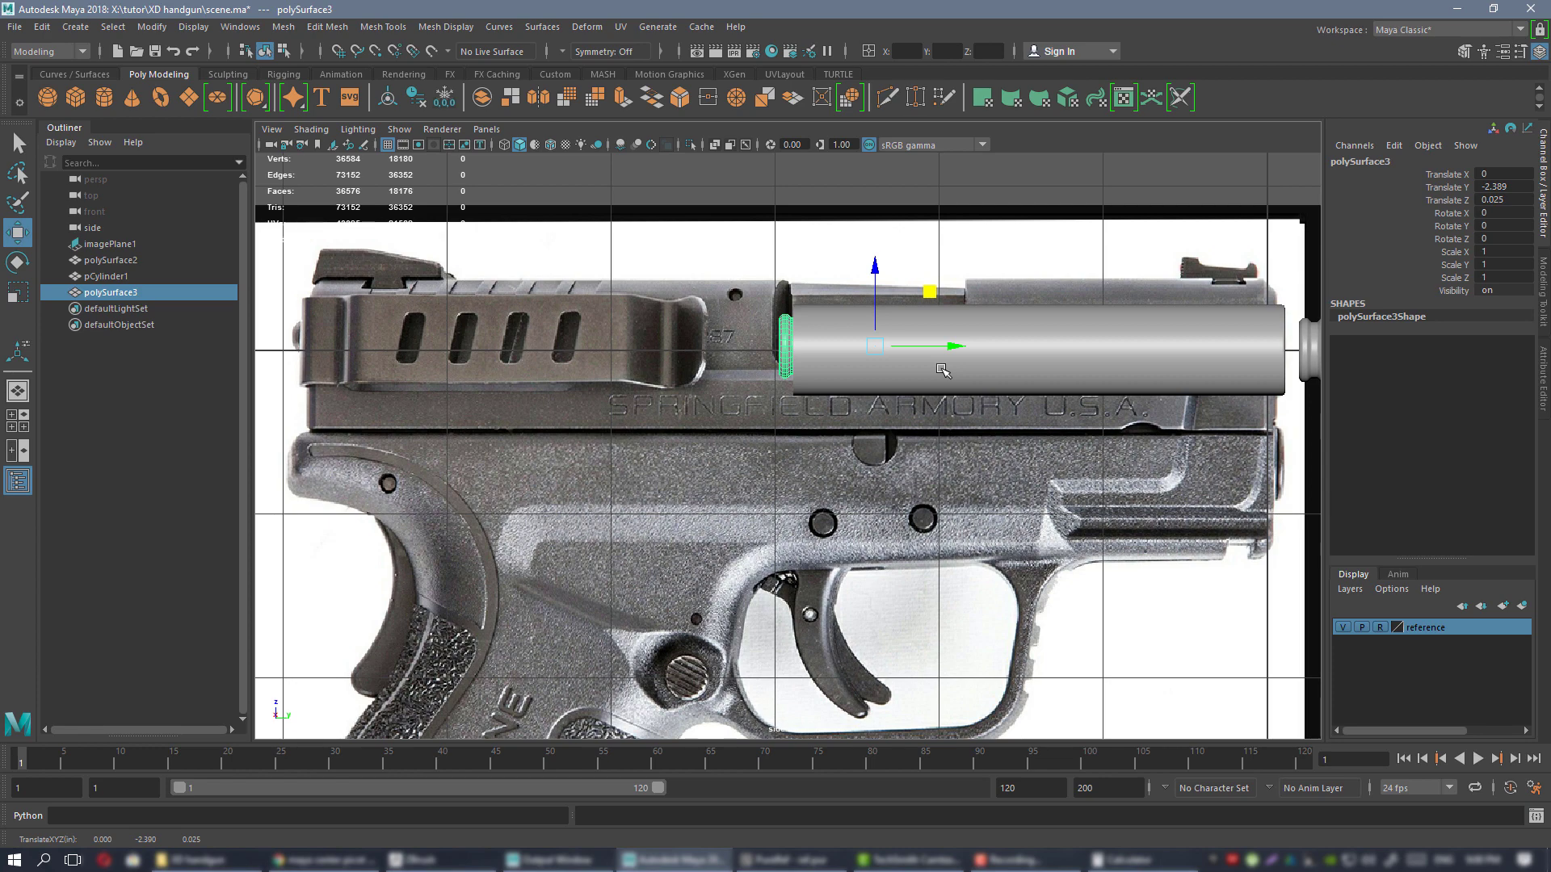
key("ctrl+z")
scroll(823, 521, "down", 5)
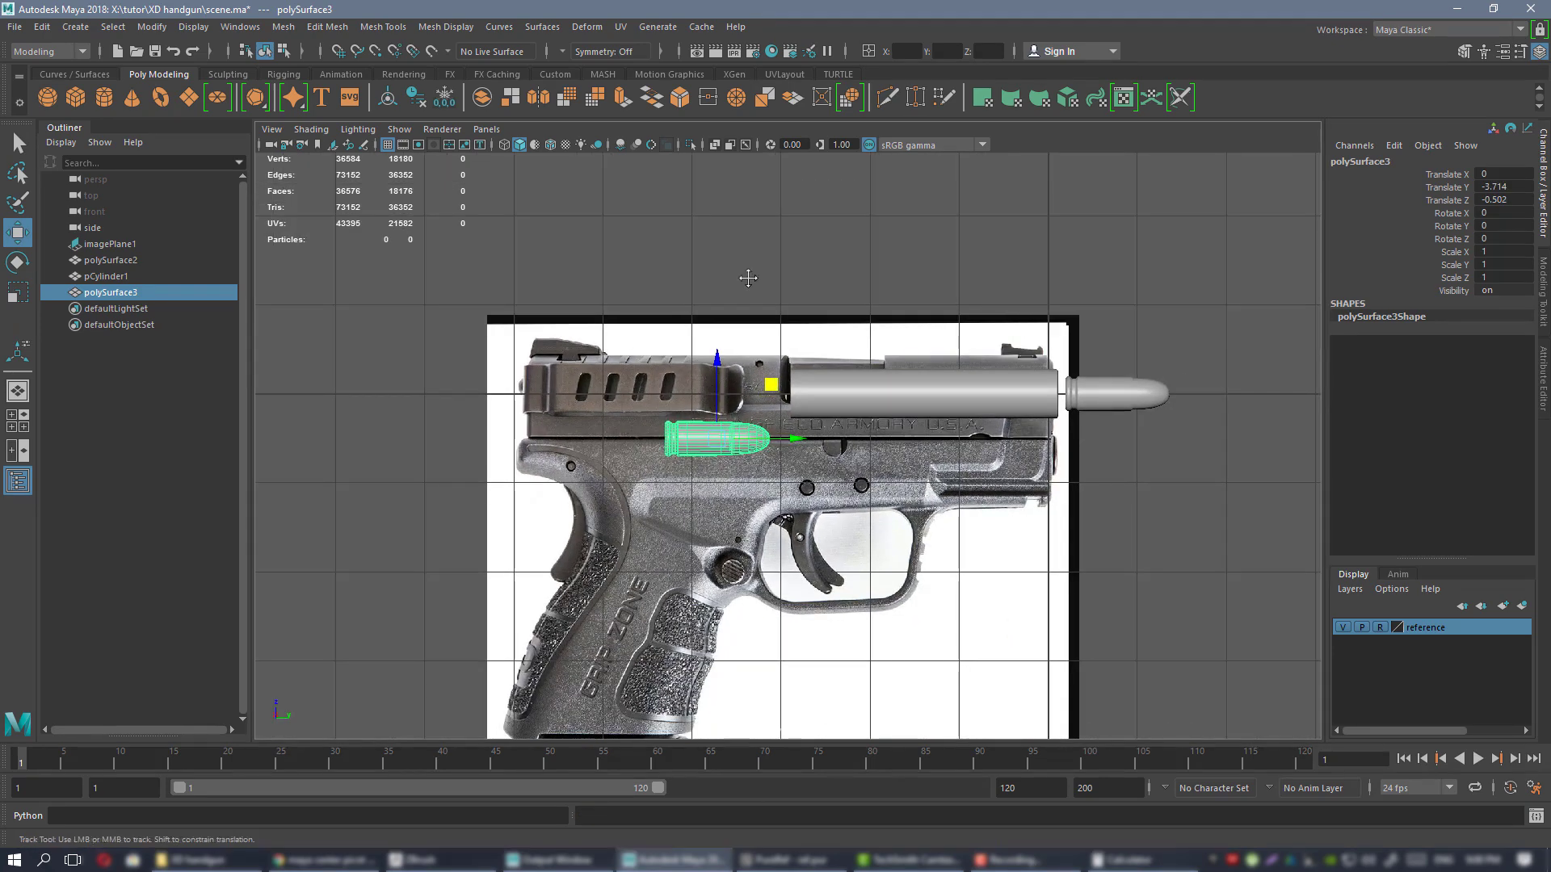
scroll(833, 425, "up", 3)
scroll(825, 401, "down", 1)
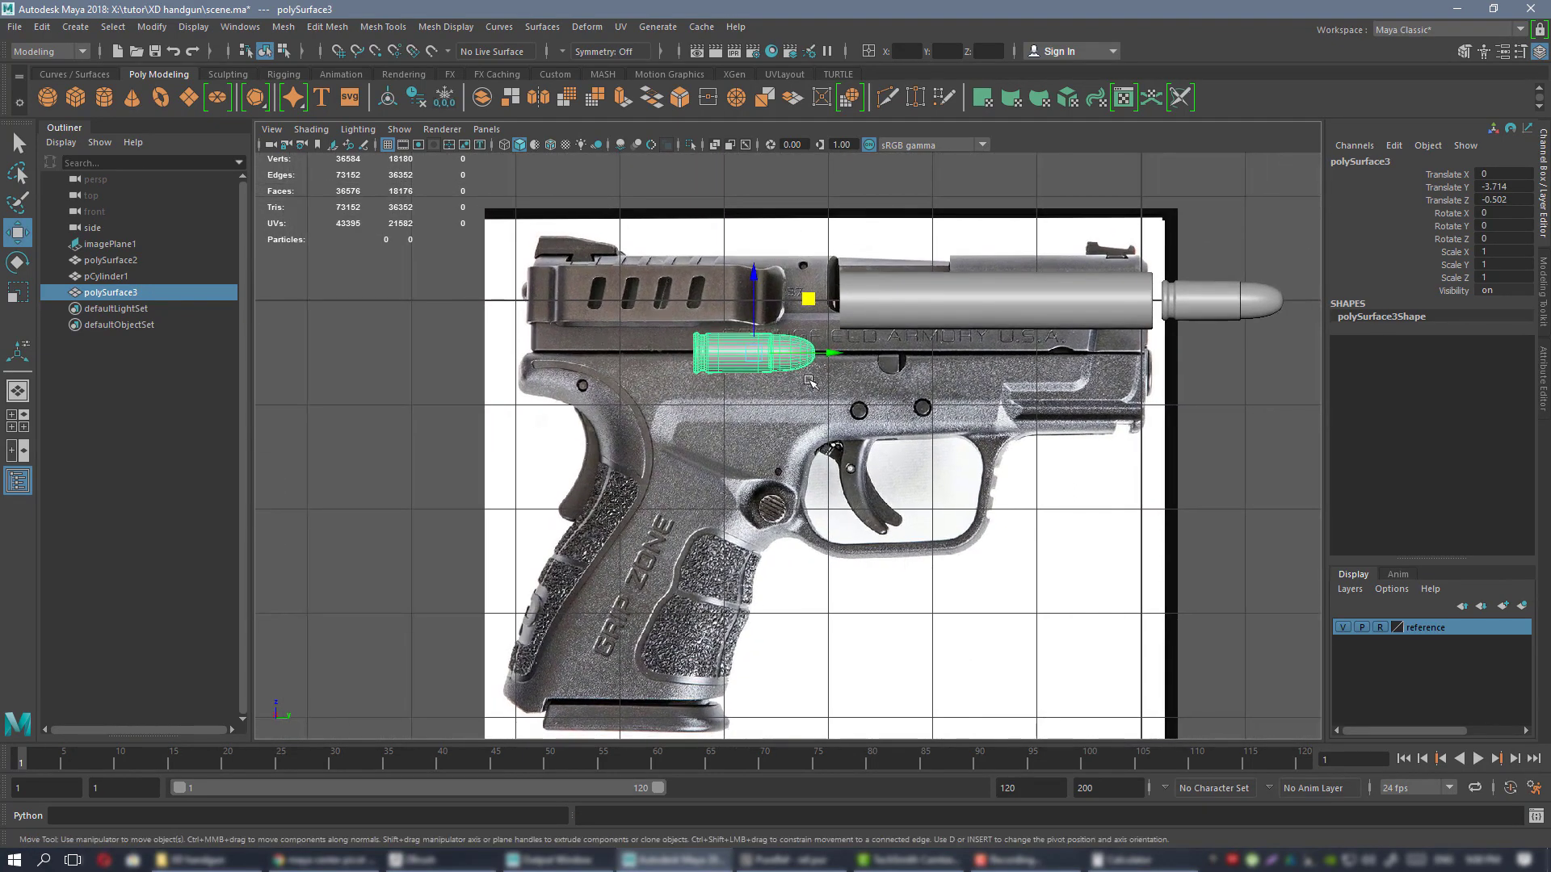
- Create a polygon cube and move it onto the pistol frame directly below the duplicate cartridge
left_click(75, 97)
scroll(1105, 325, "down", 3)
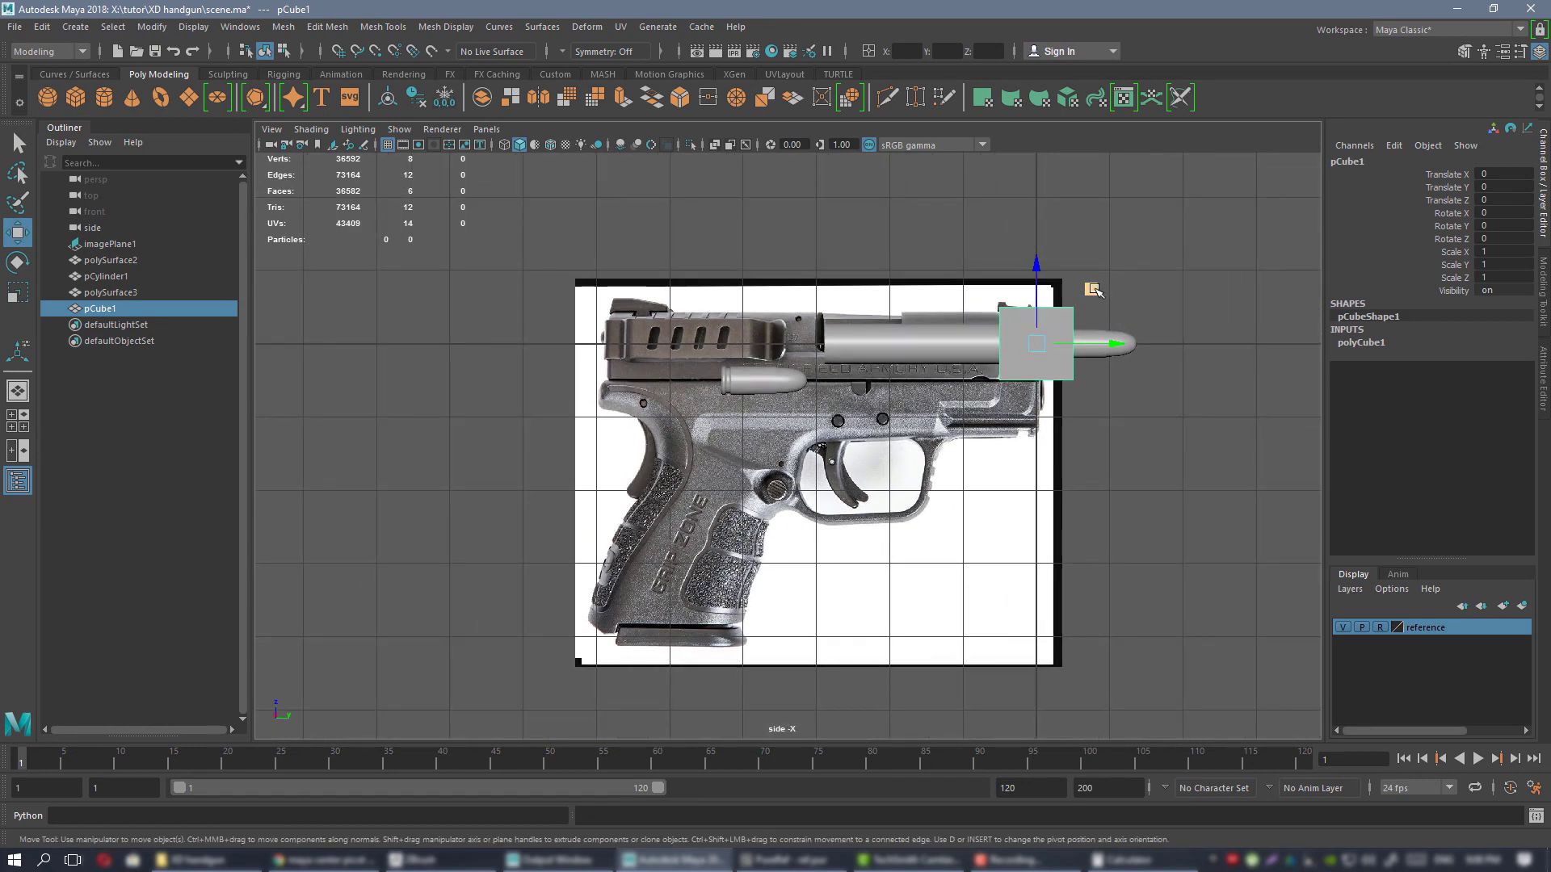
left_click_drag(1092, 289, 776, 386)
right_click_drag(953, 525, 1074, 485, "alt")
middle_click_drag(871, 449, 994, 396, "alt")
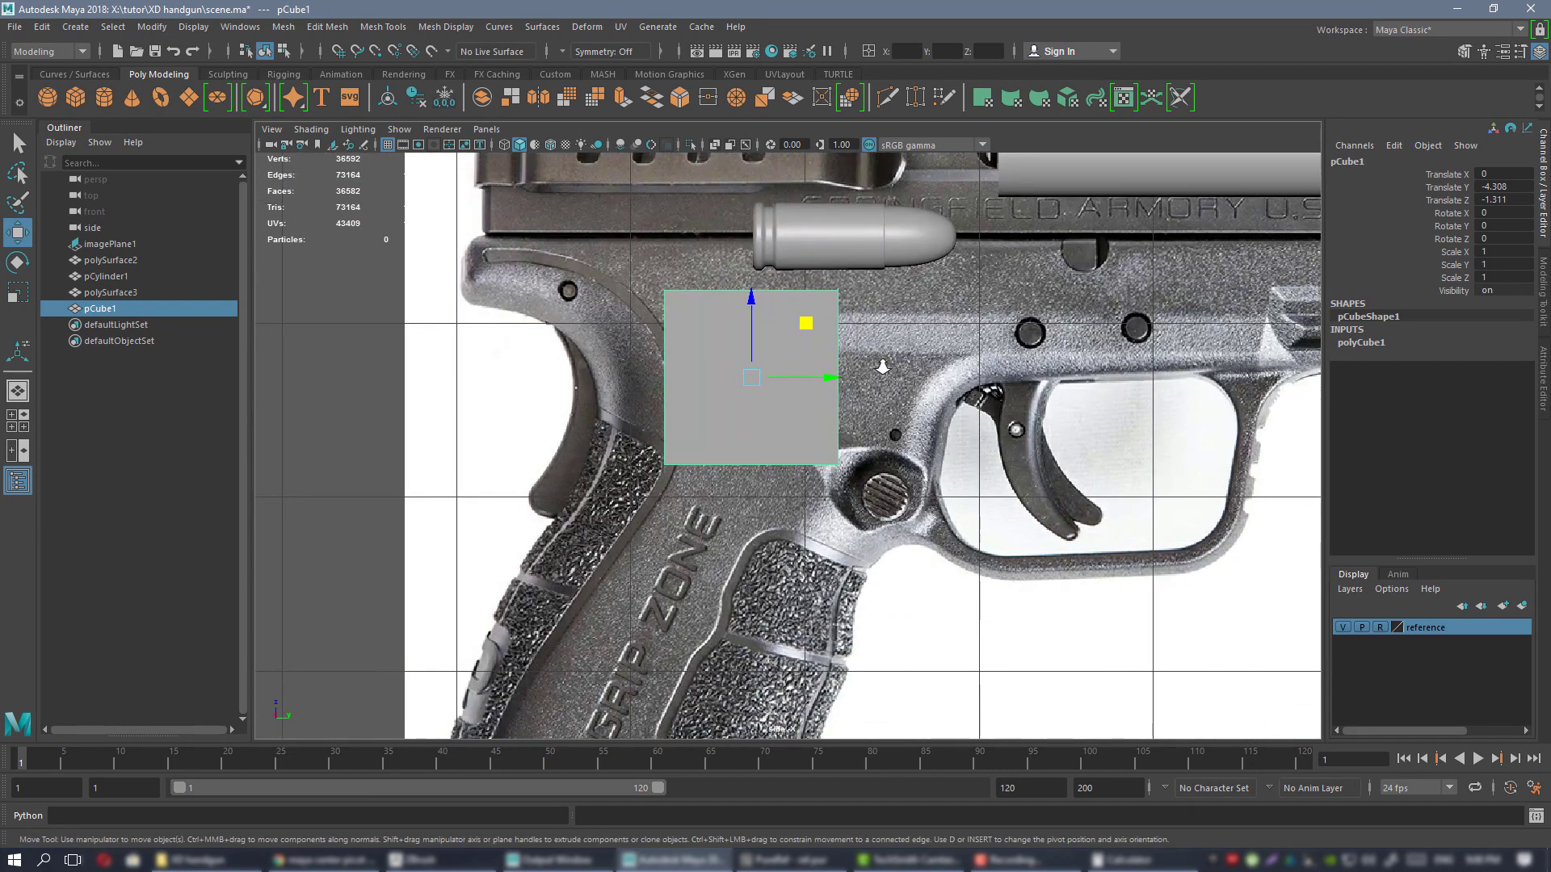
right_click_drag(883, 368, 832, 364, "alt")
middle_click_drag(809, 356, 822, 349, "alt")
left_click_drag(821, 326, 878, 328)
right_click_drag(711, 298, 687, 304)
left_click_drag(711, 433, 787, 488)
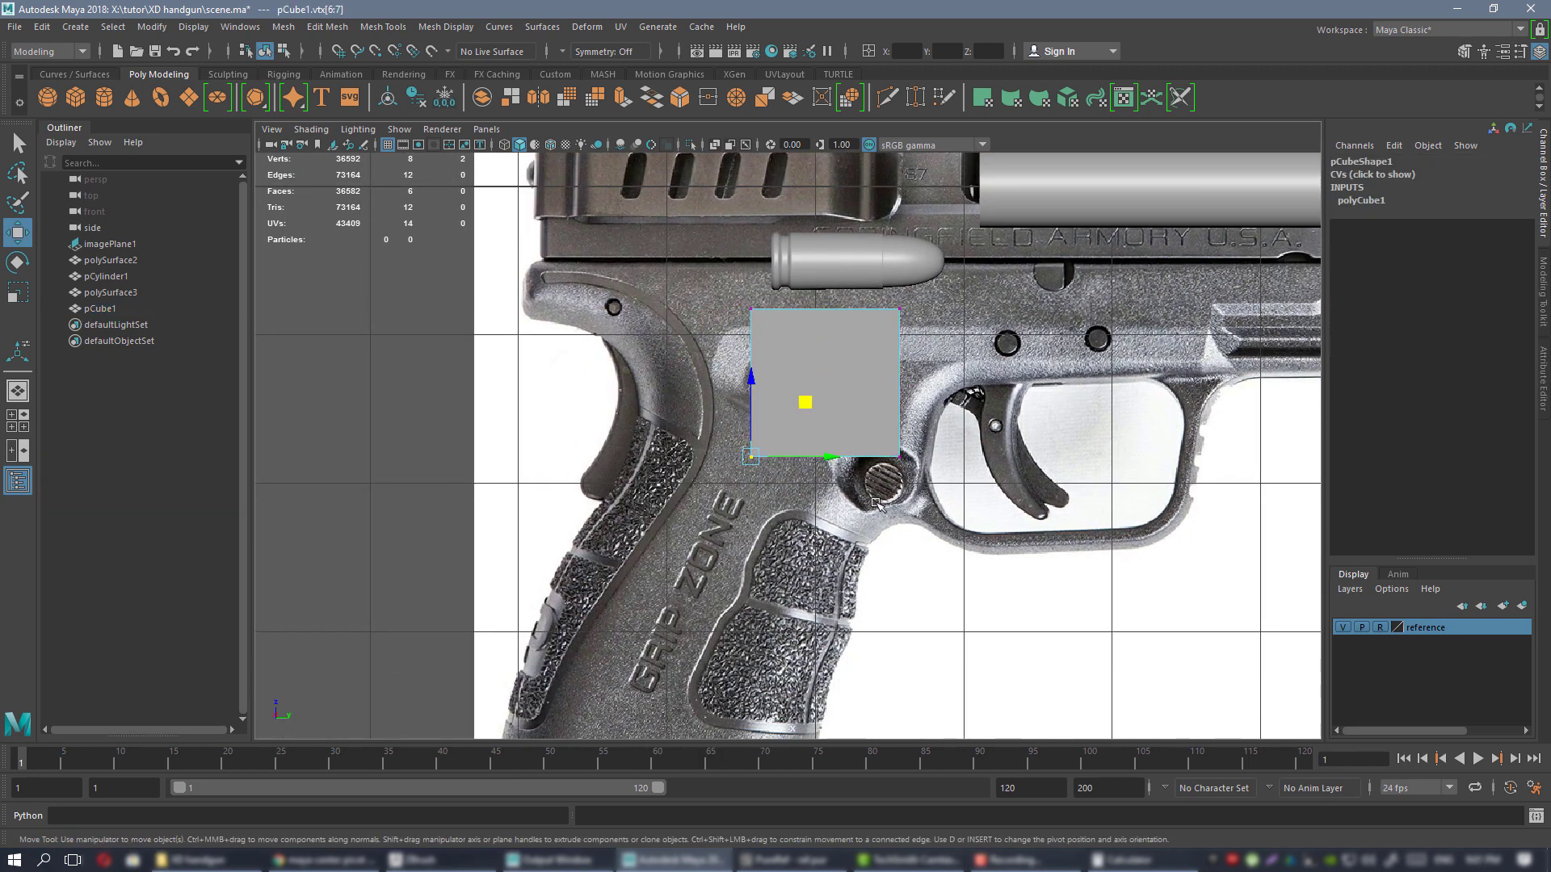
right_click_drag(884, 404, 890, 367, "alt")
middle_click_drag(826, 316, 777, 387, "alt")
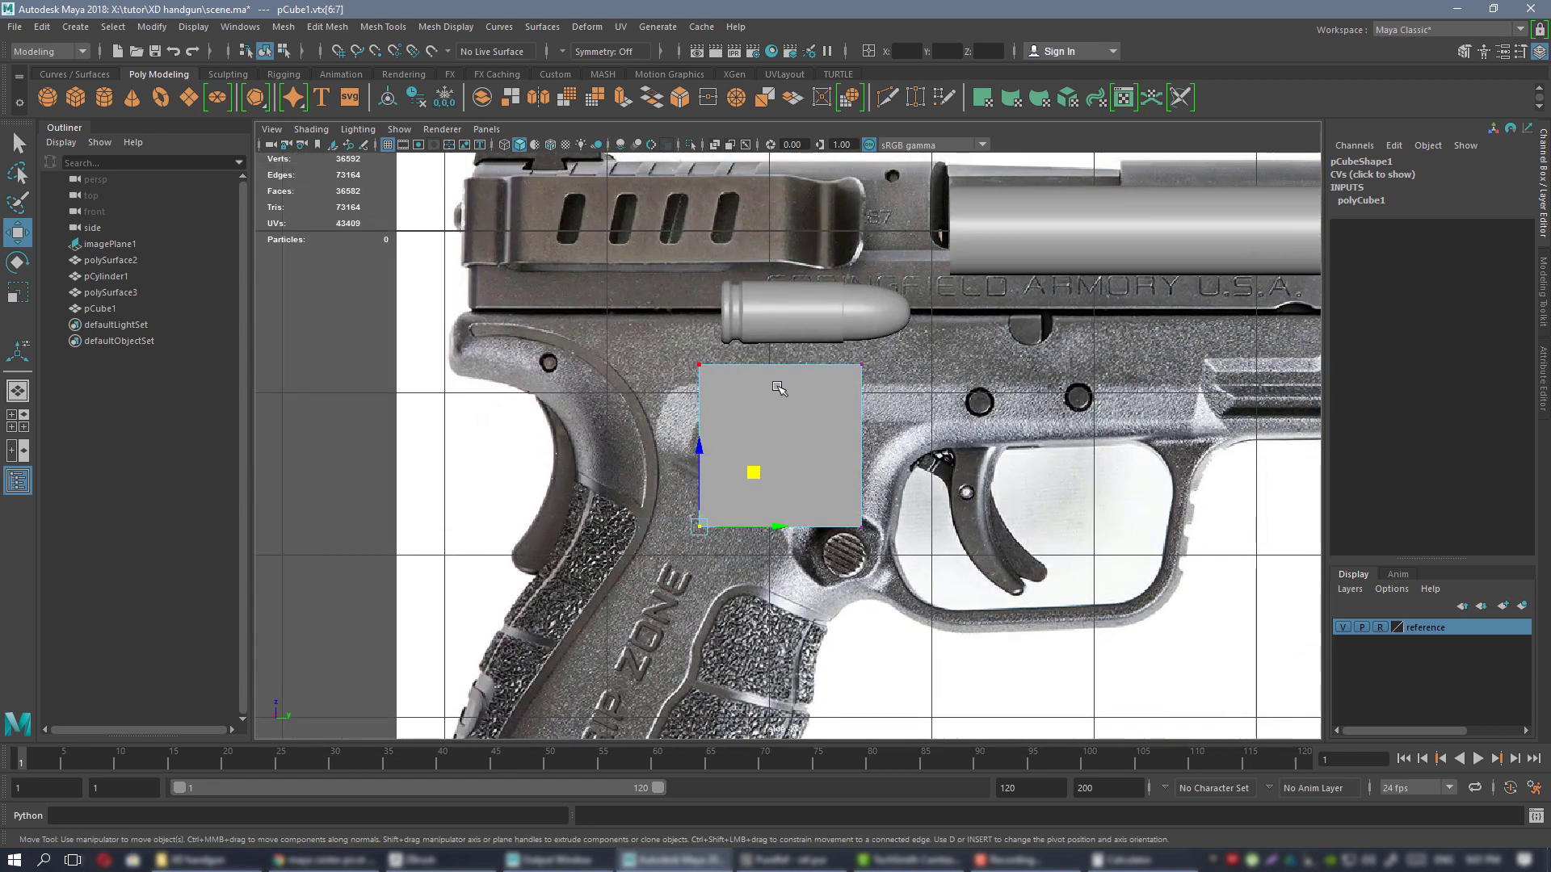
right_click_drag(796, 392, 848, 372)
- Move the cube forward and up against the underside of the duplicate cartridge, to about Translate Y -3.734 and Z -1.195
middle_click_drag(843, 380, 784, 405, "alt")
scroll(818, 415, "up", 3)
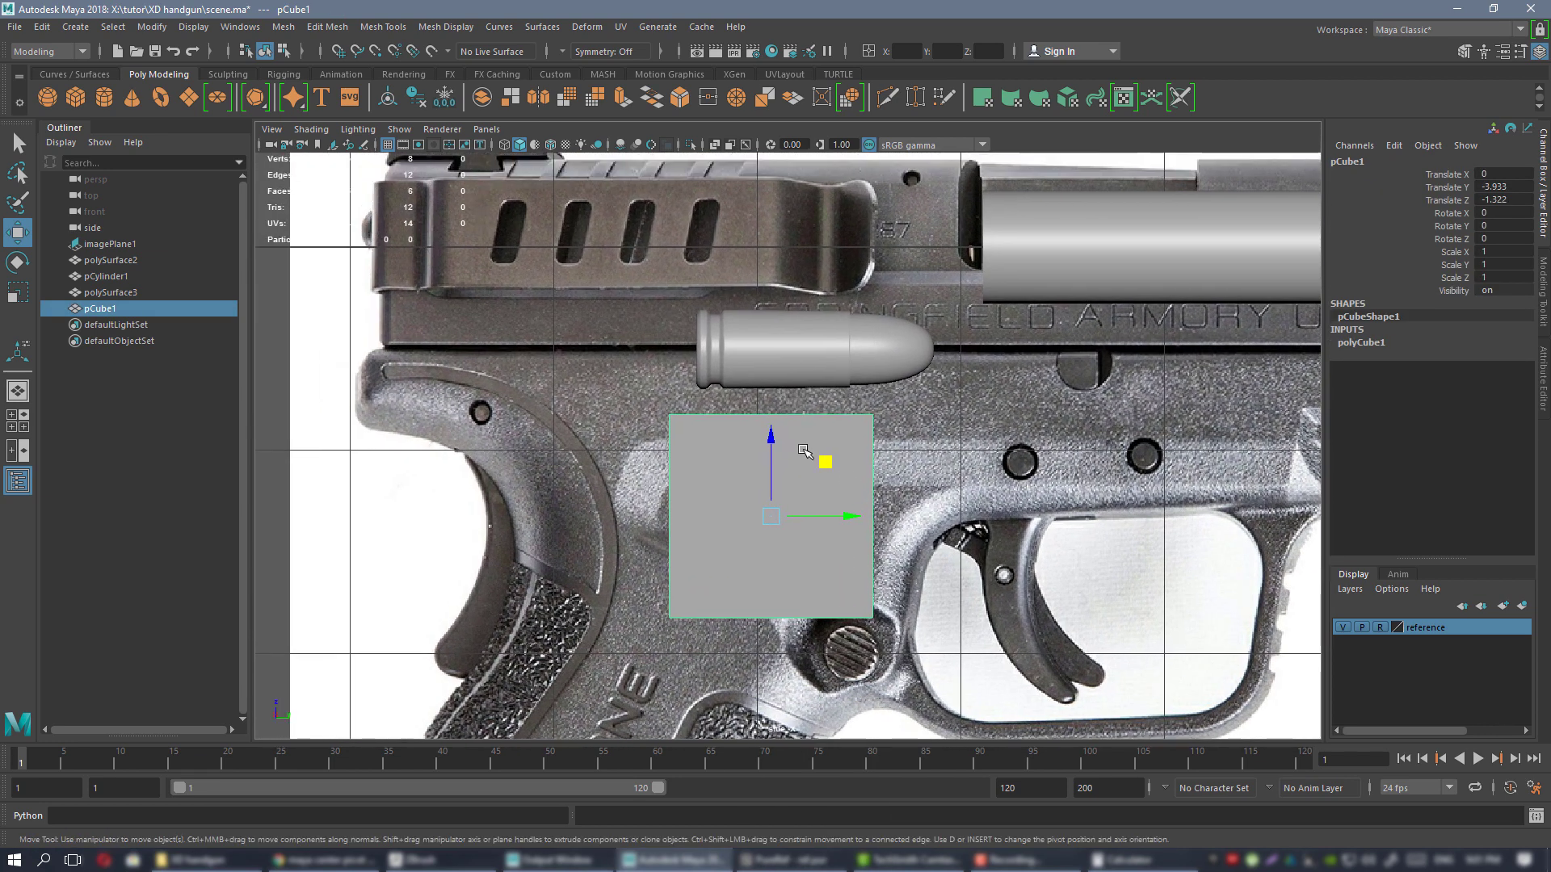
left_click_drag(832, 449, 864, 427)
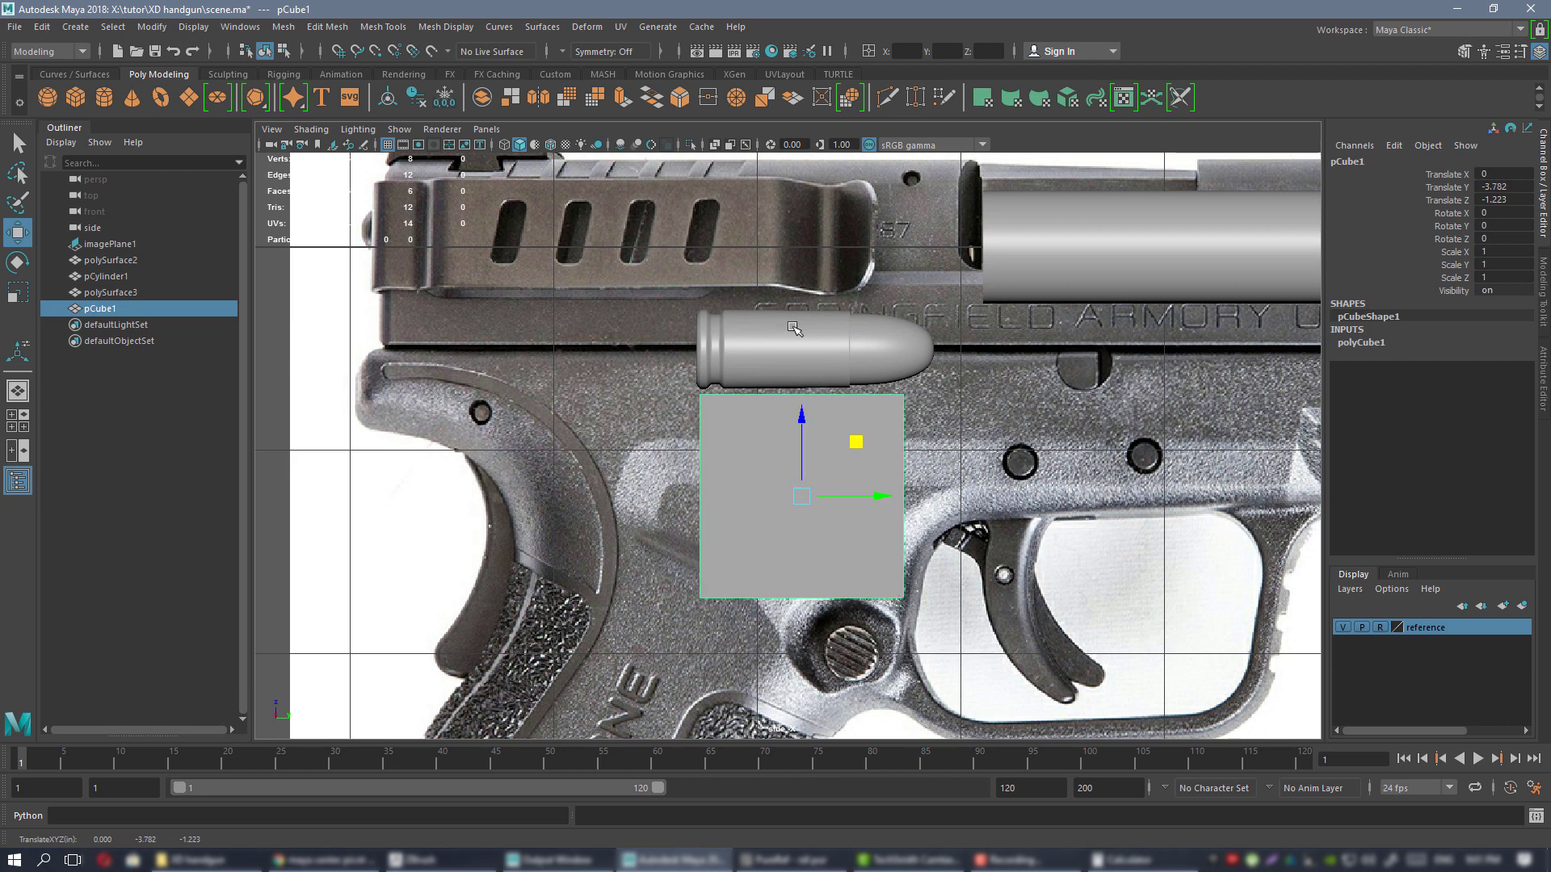
scroll(794, 328, "up", 2)
middle_click_drag(872, 498, 821, 537, "alt")
left_click_drag(808, 491, 822, 485)
- Lengthen the cube to about Scale Y 1.235 and position it over the cartridge's lower half at about Translate Y -3.714 and Z -1.025
key("r")
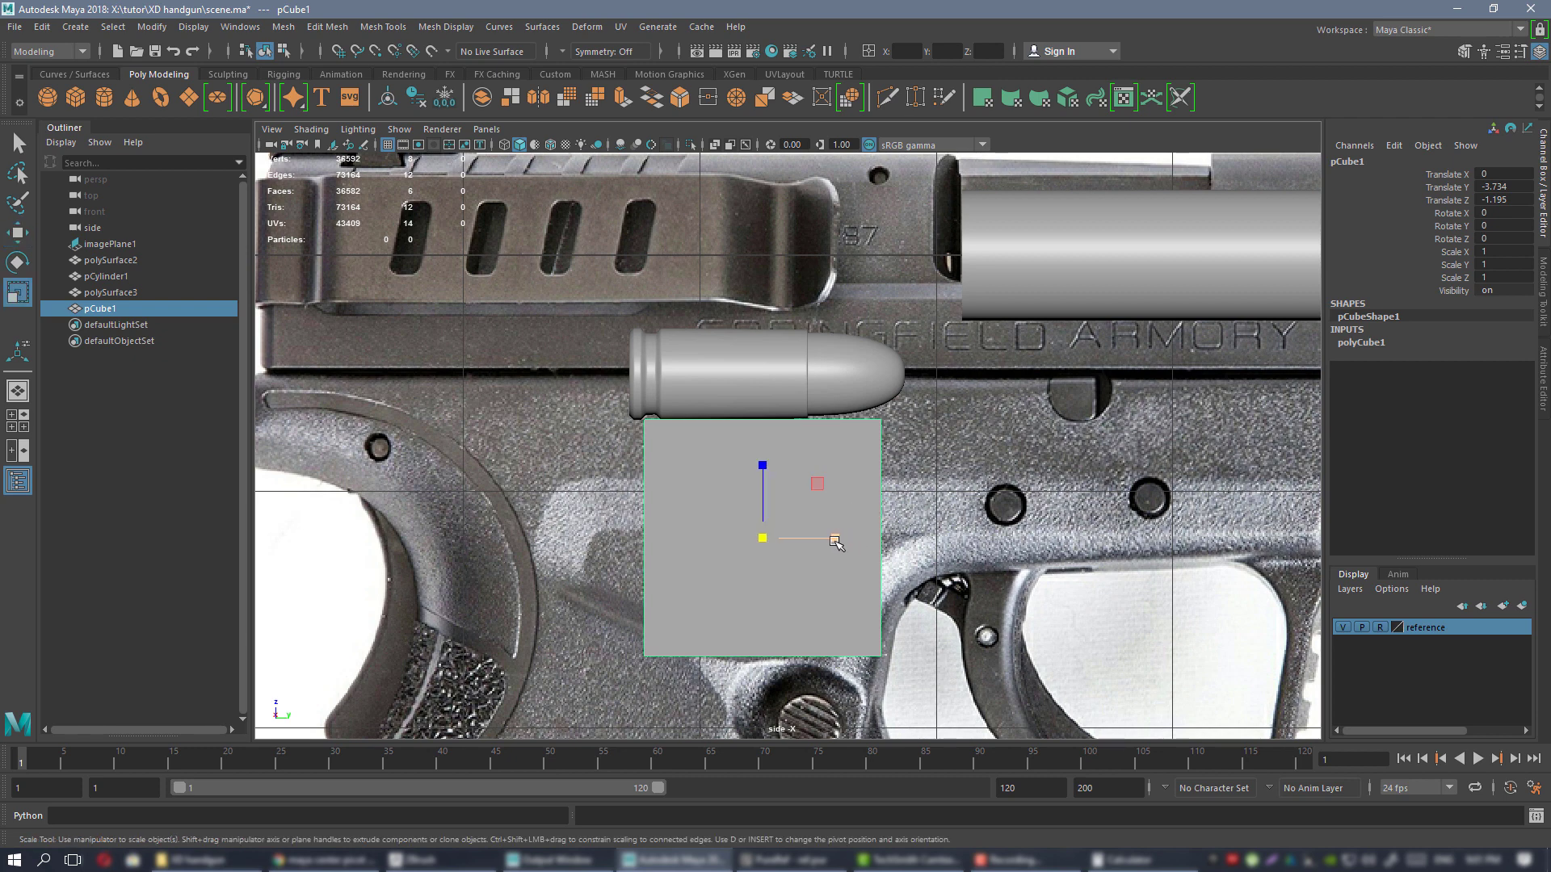
left_click_drag(836, 539, 856, 541)
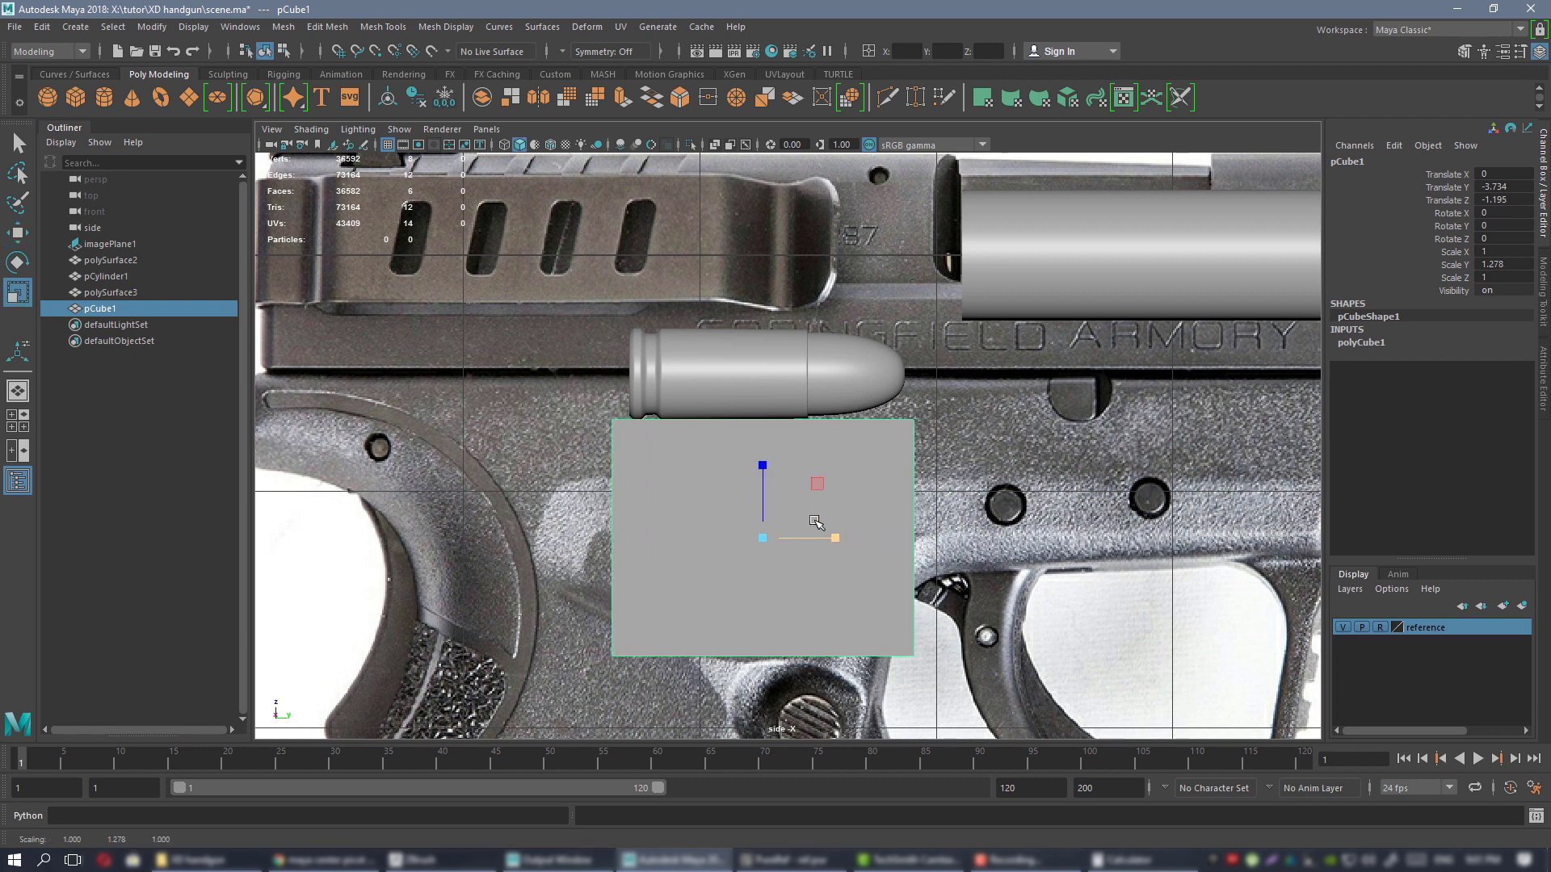
key("w")
left_click_drag(774, 502, 822, 499)
key("r")
key("w")
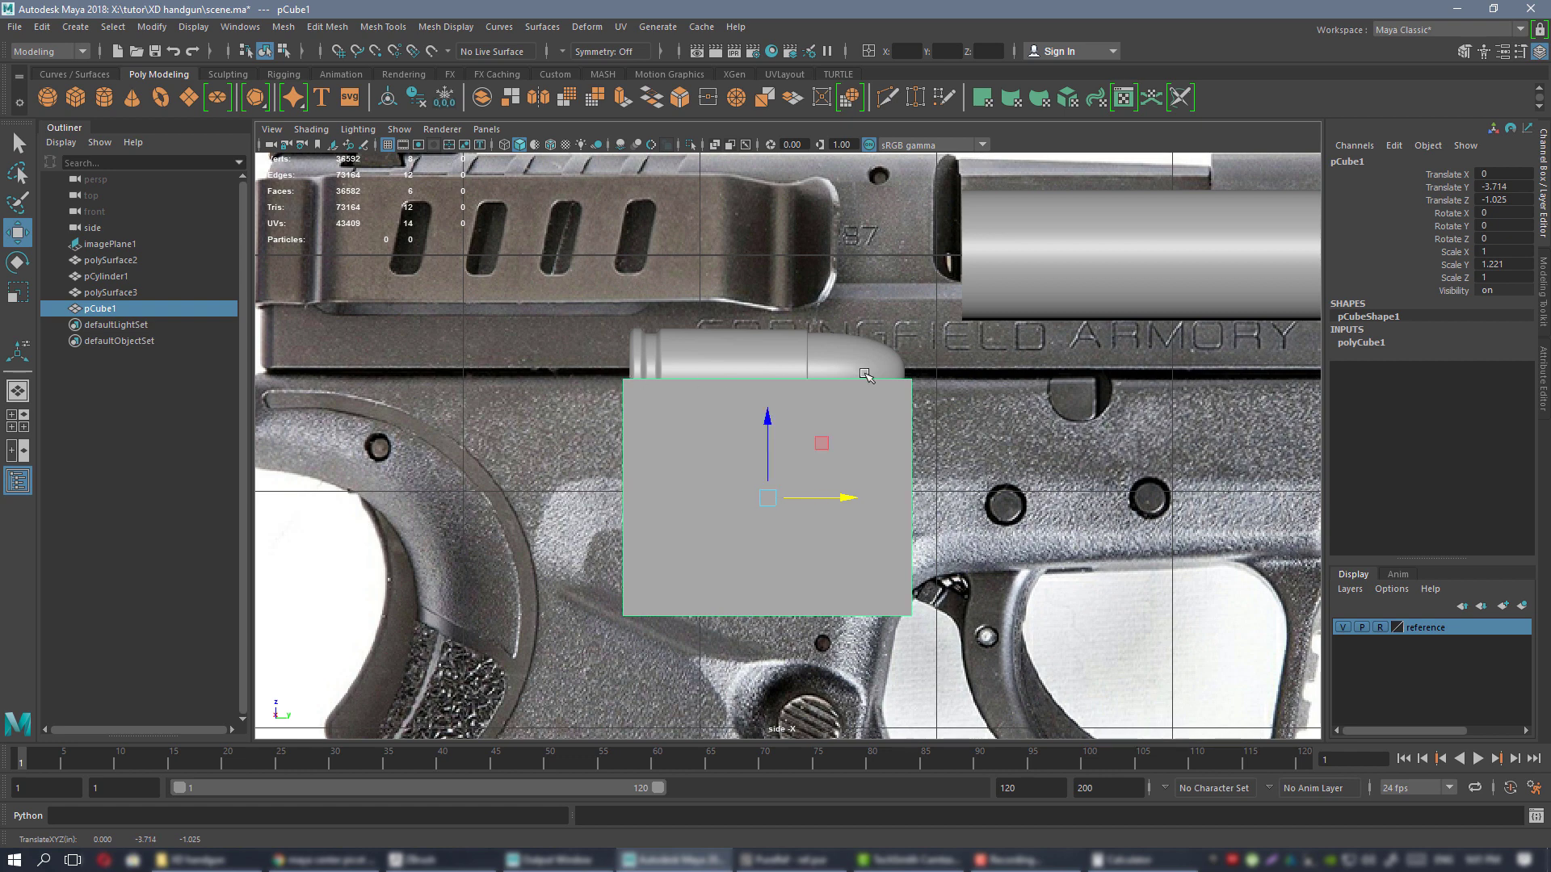
key("r")
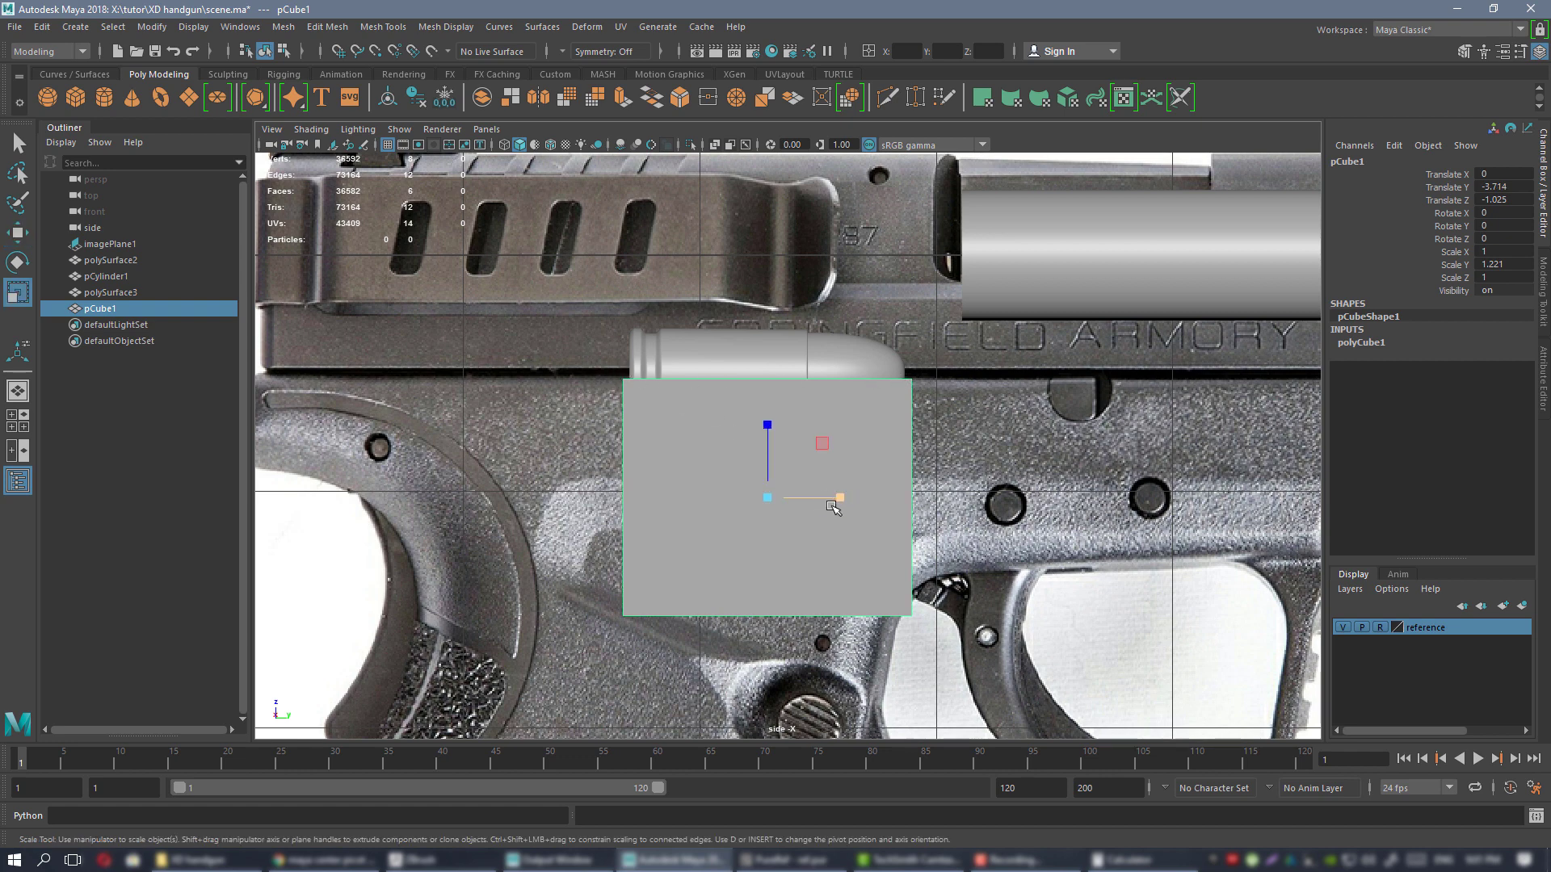
left_click_drag(840, 498, 845, 499)
scroll(785, 438, "down", 2)
scroll(865, 388, "down", 4)
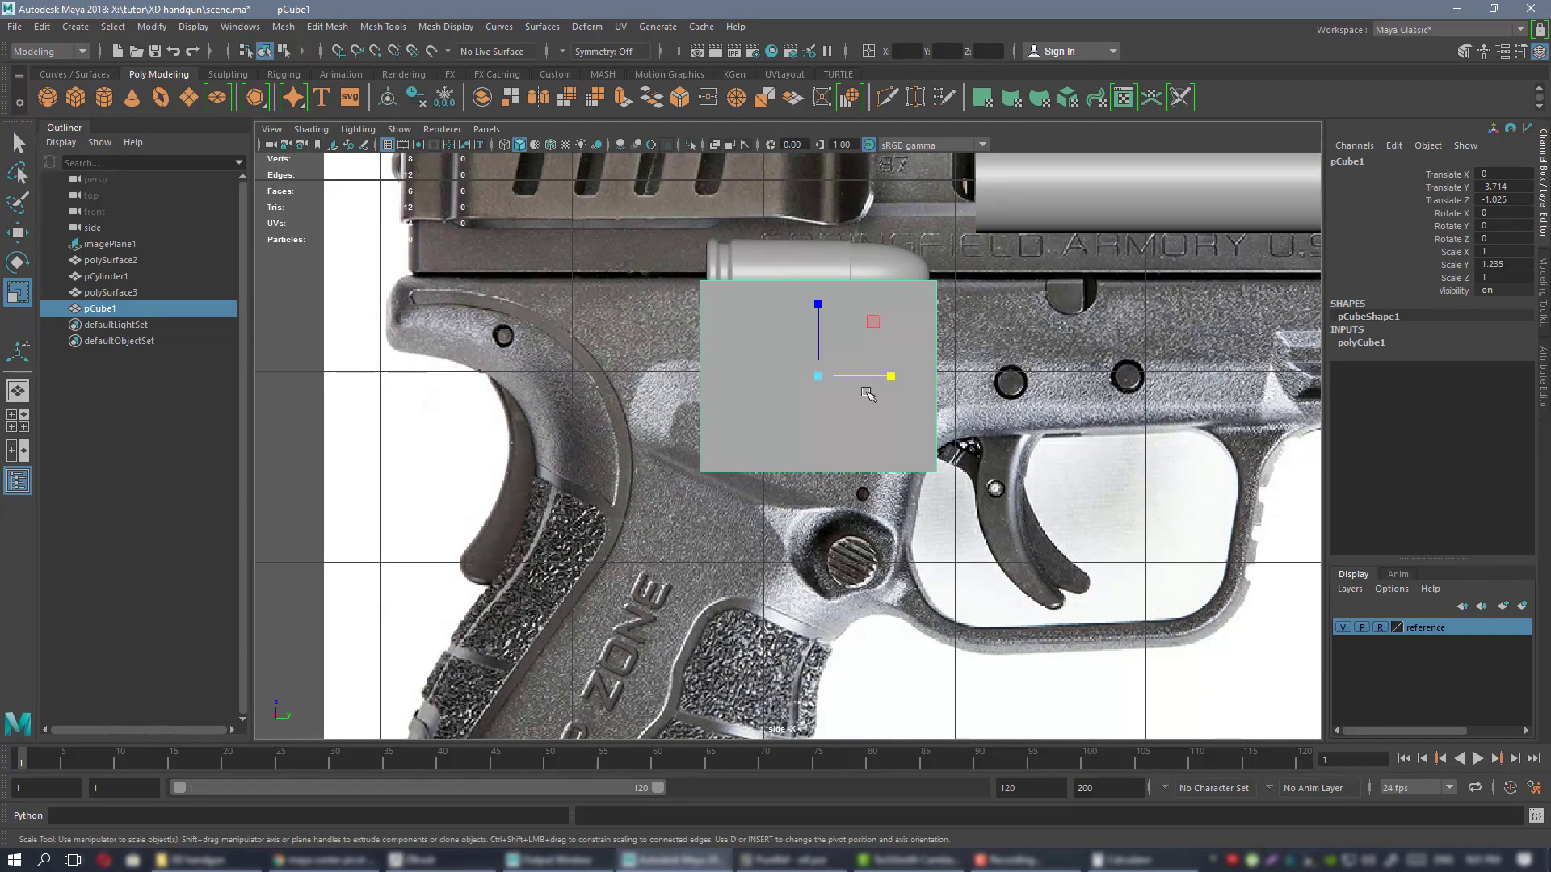
- Pull the cube's bottom vertices down and back to the base of the grip so the block slants along it
scroll(841, 339, "up", 2)
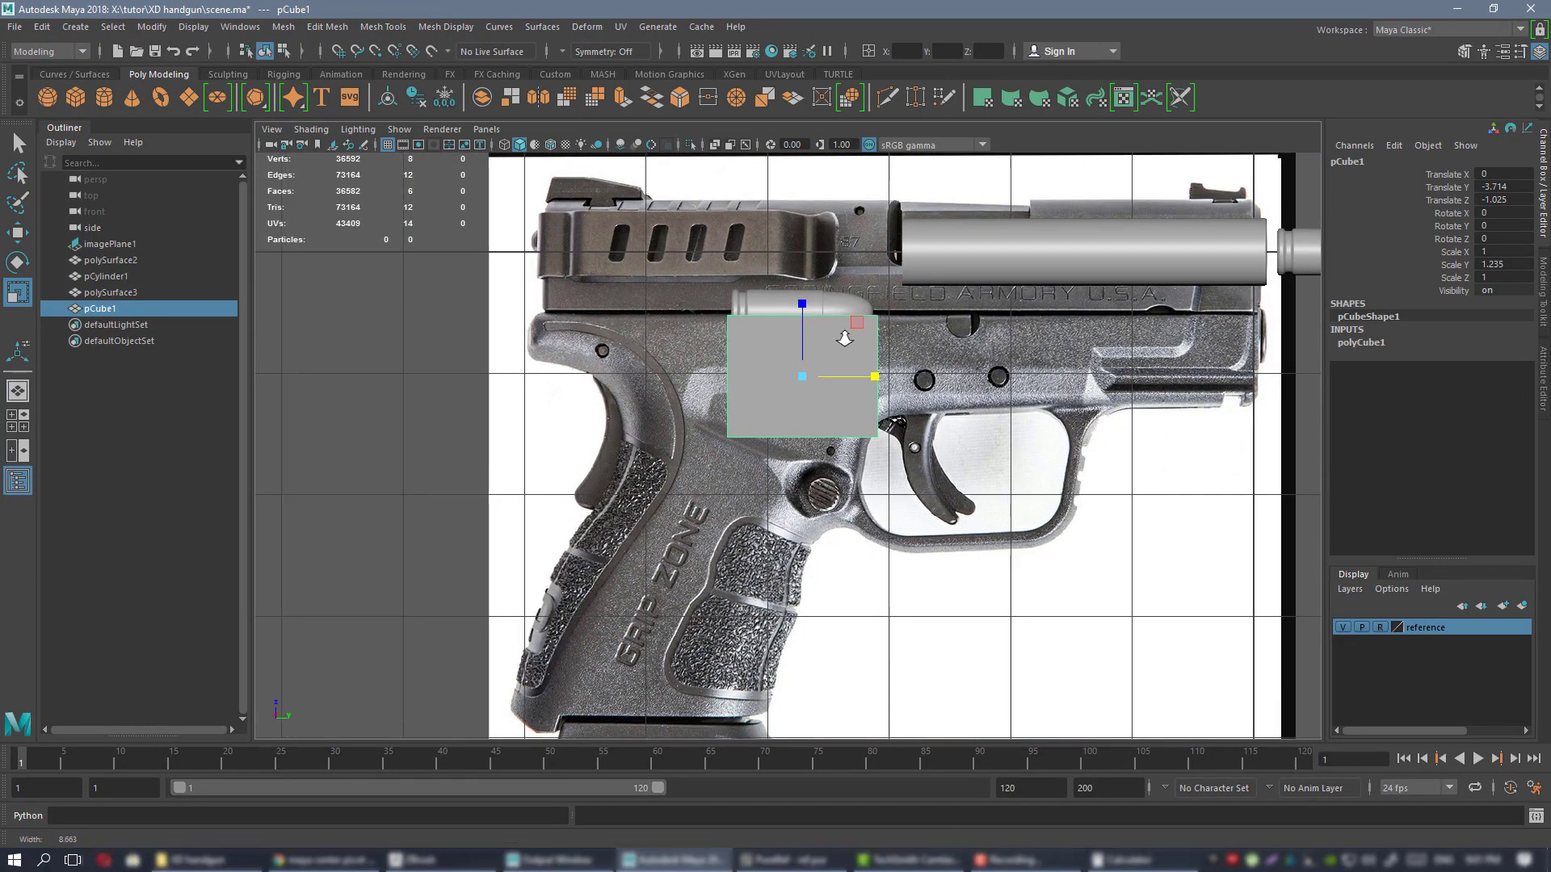
right_click_drag(856, 321, 778, 322)
left_click_drag(620, 397, 928, 485)
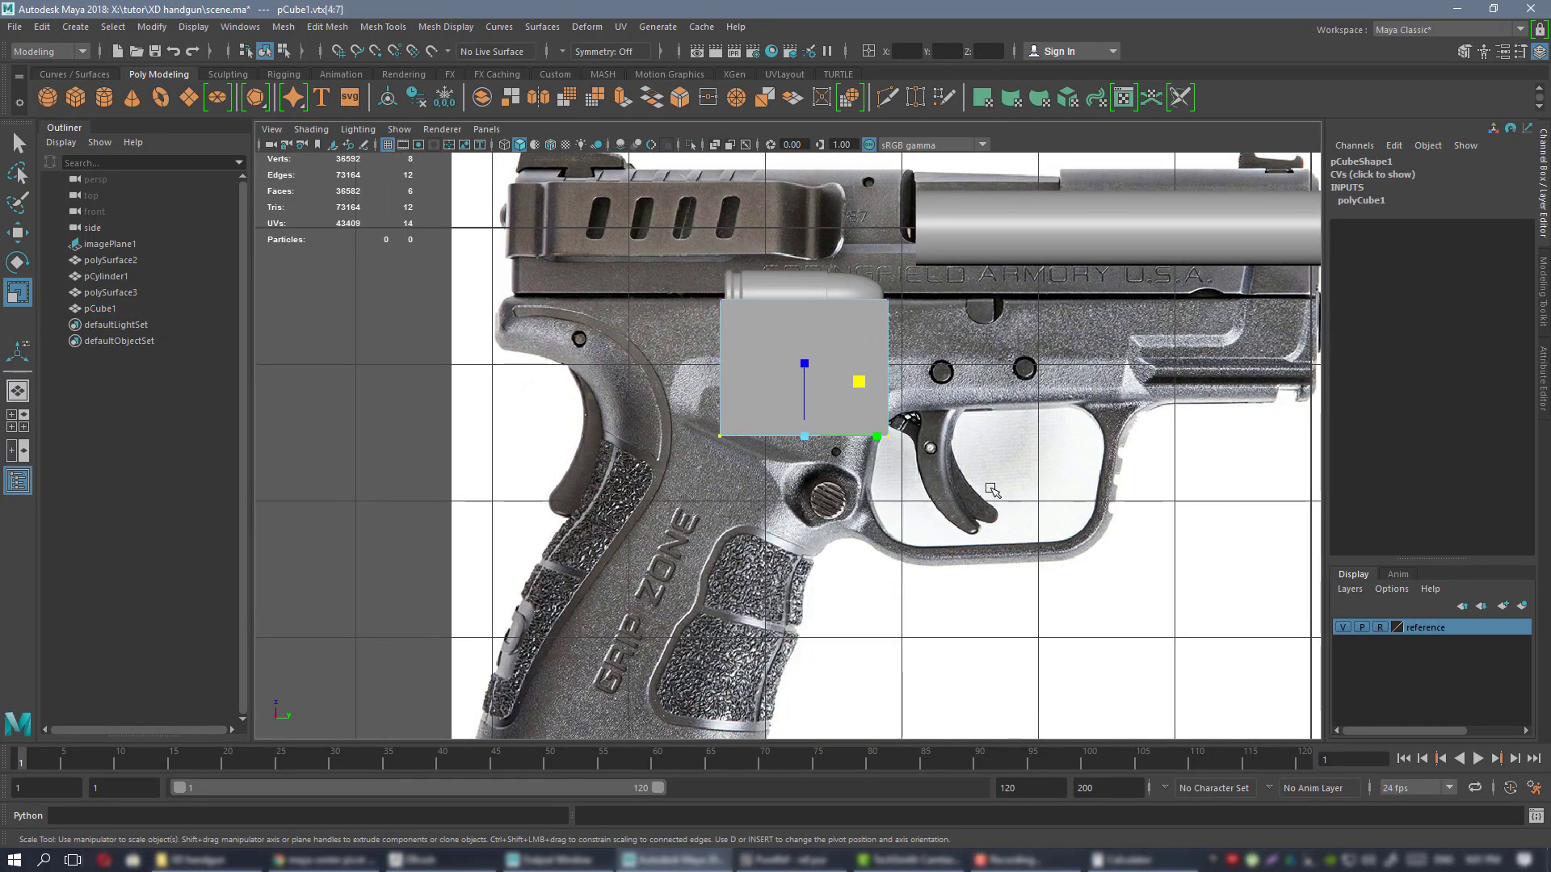
middle_click_drag(935, 506, 937, 380, "alt")
key("w")
left_click_drag(864, 258, 712, 574)
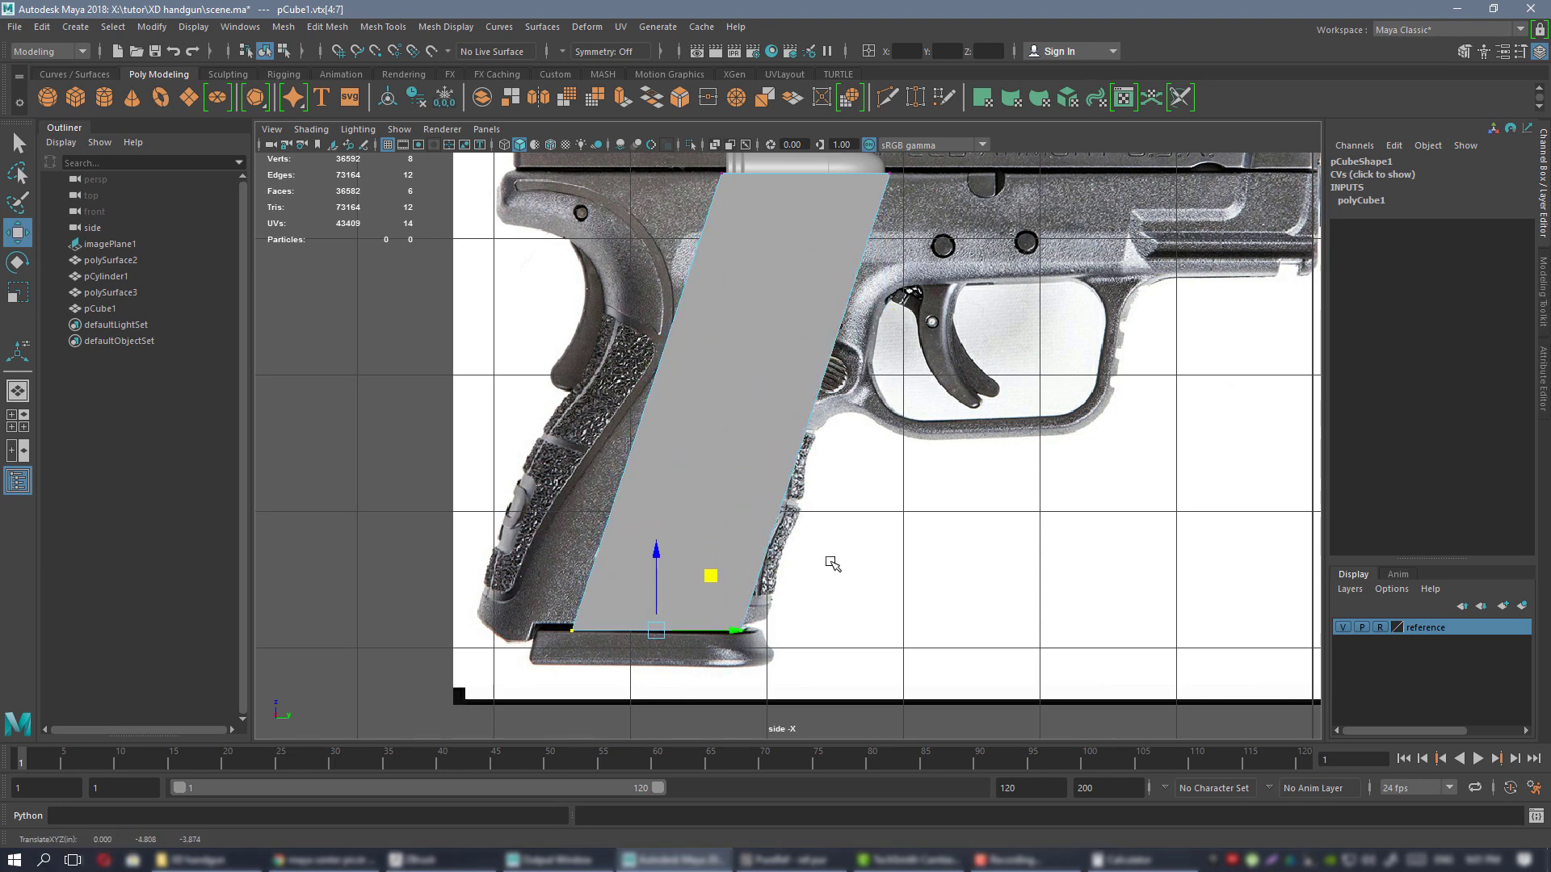
scroll(831, 564, "down", 3)
middle_click_drag(953, 399, 908, 432, "alt")
scroll(930, 482, "up", 2)
middle_click_drag(745, 499, 769, 457, "alt")
mouse_move(767, 626)
left_mouse_down()
mouse_move(737, 627)
mouse_move(760, 626)
left_mouse_up()
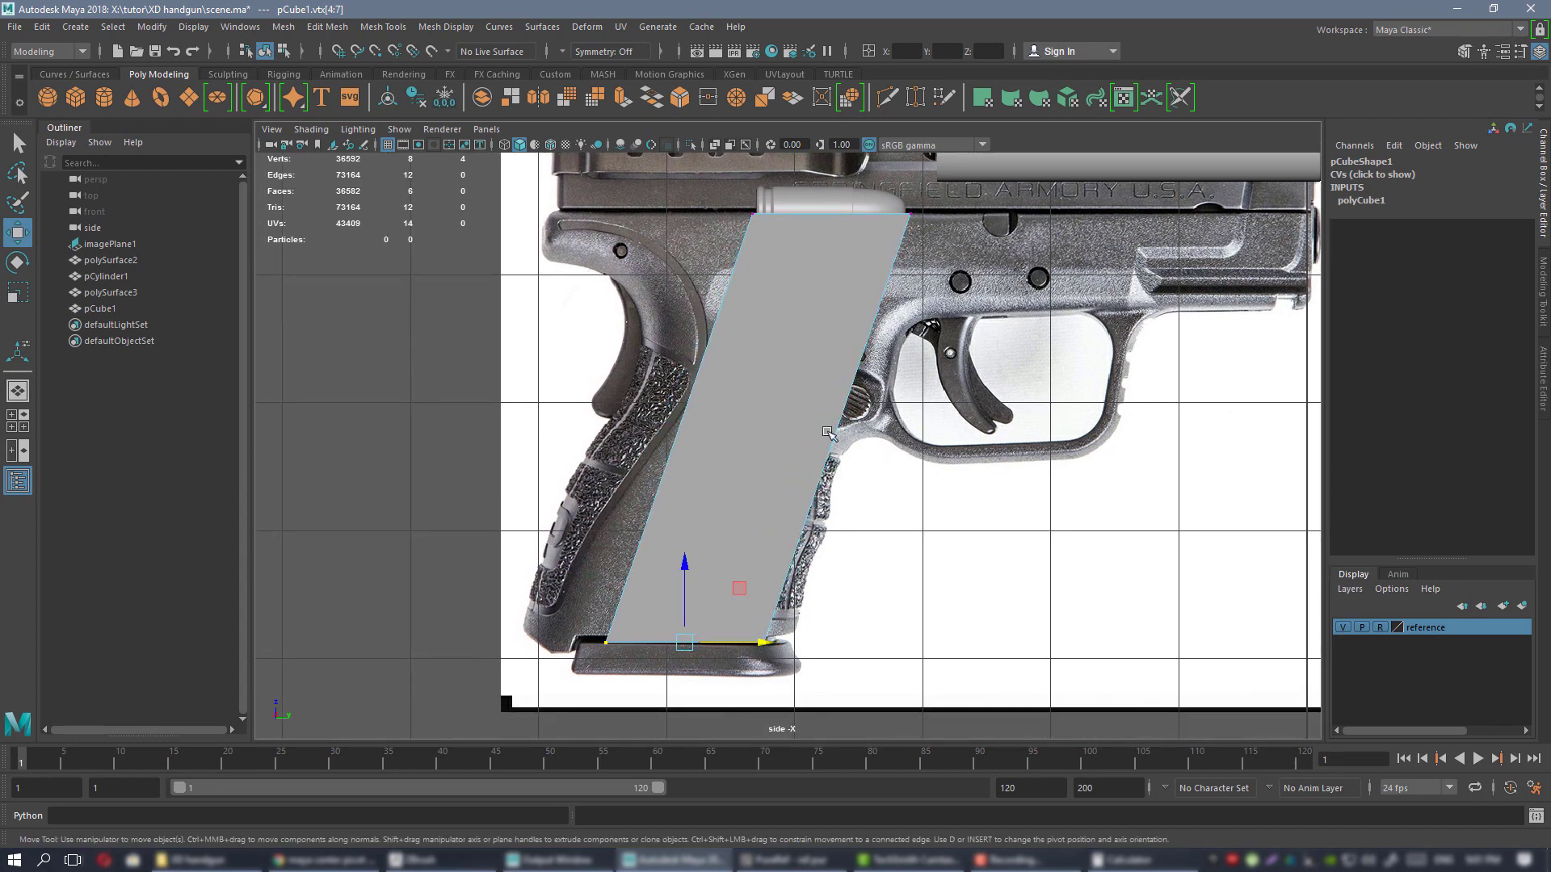
- Shift the magazine block's top vertices up slightly past the line between slide and frame
middle_click_drag(776, 242, 717, 444, "alt")
right_click_drag(717, 270, 893, 372, "alt")
middle_click_drag(875, 399, 830, 288, "alt")
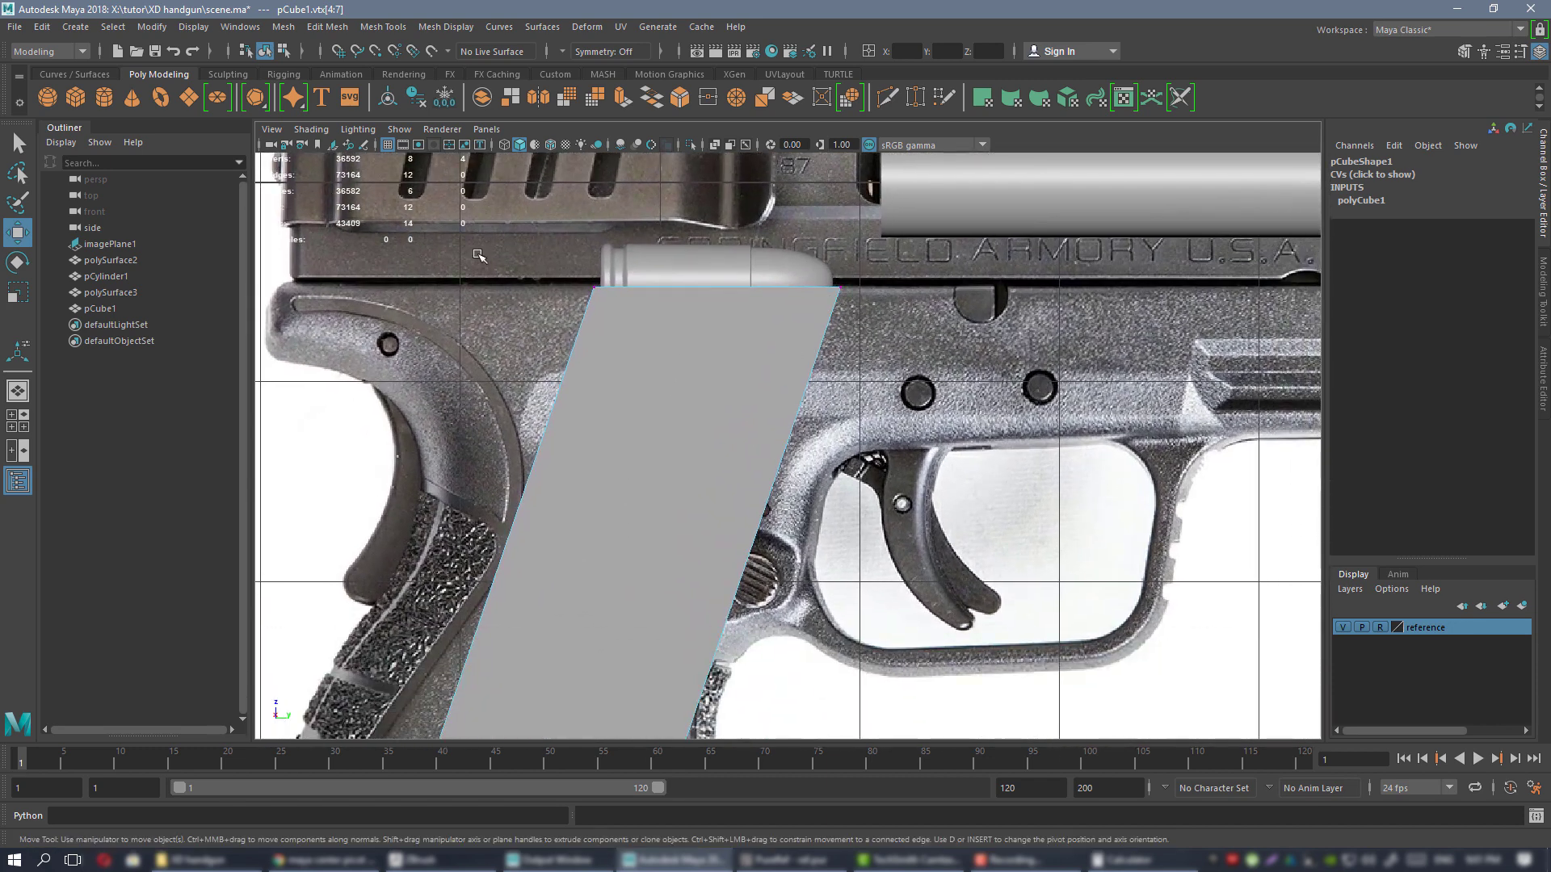
left_click_drag(498, 238, 1004, 337)
left_click_drag(782, 289, 782, 289)
scroll(843, 312, "down", 3)
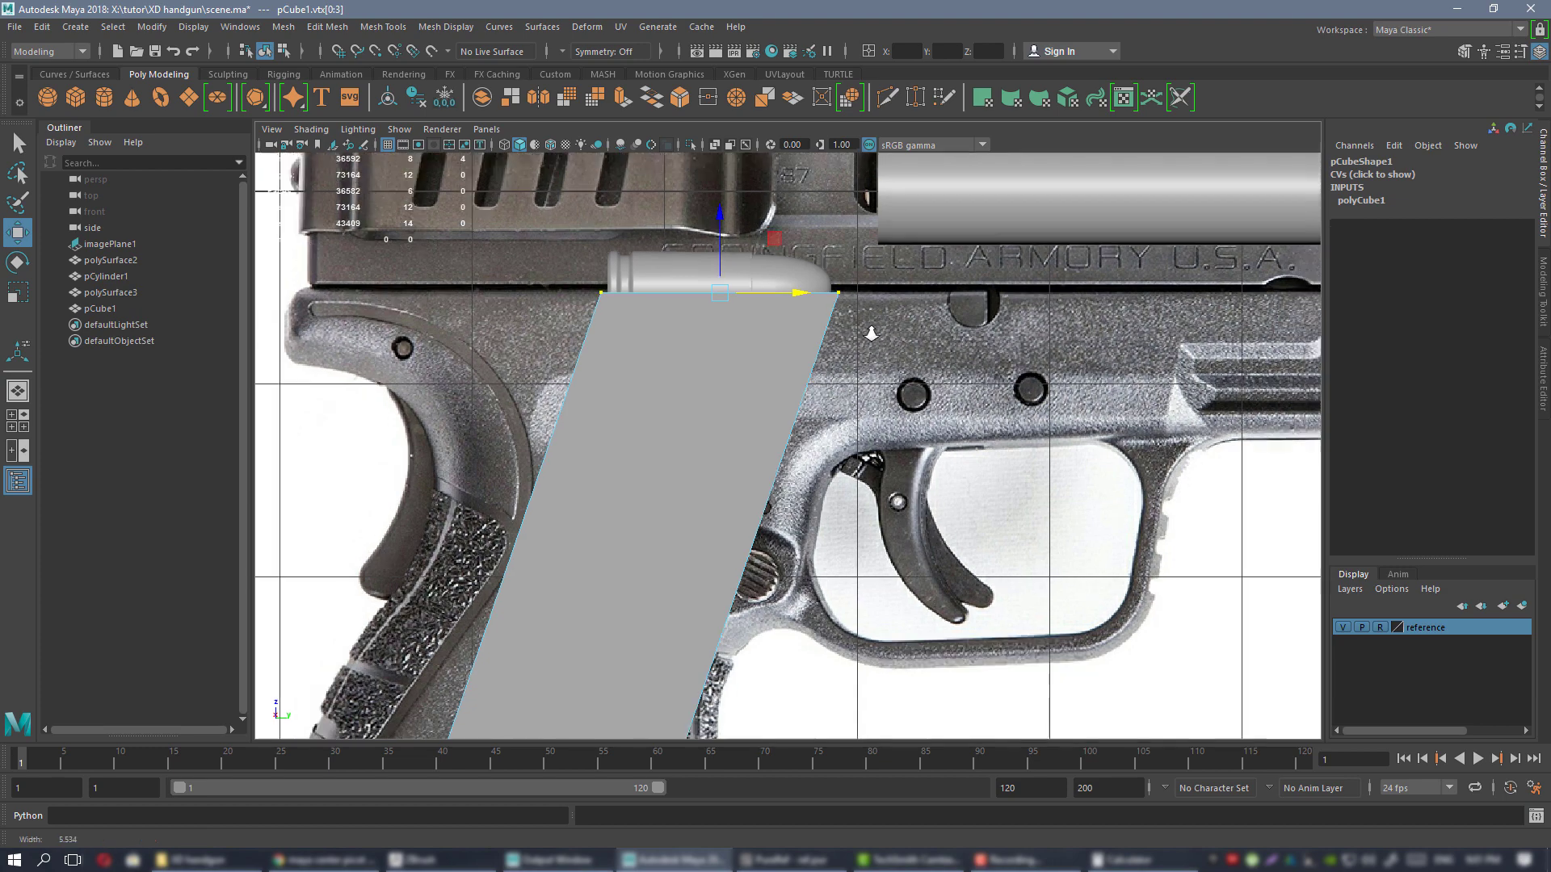
scroll(741, 380, "up", 5)
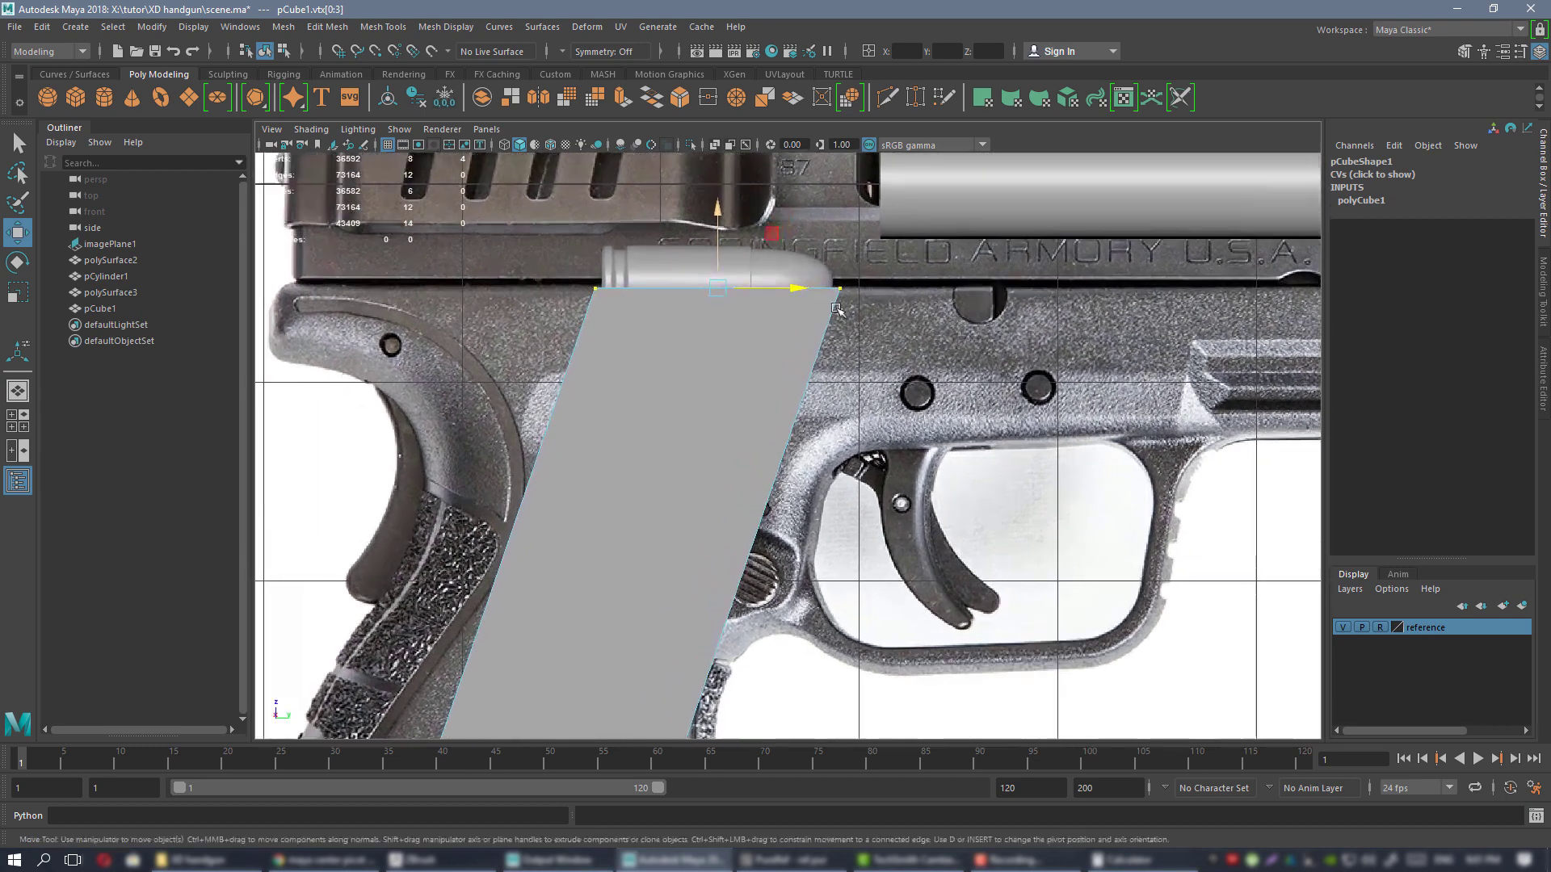
left_click_drag(741, 380, 686, 369)
- Raise the duplicate cartridge in the top of the magazine block to about Translate Z -0.439
left_click(694, 382)
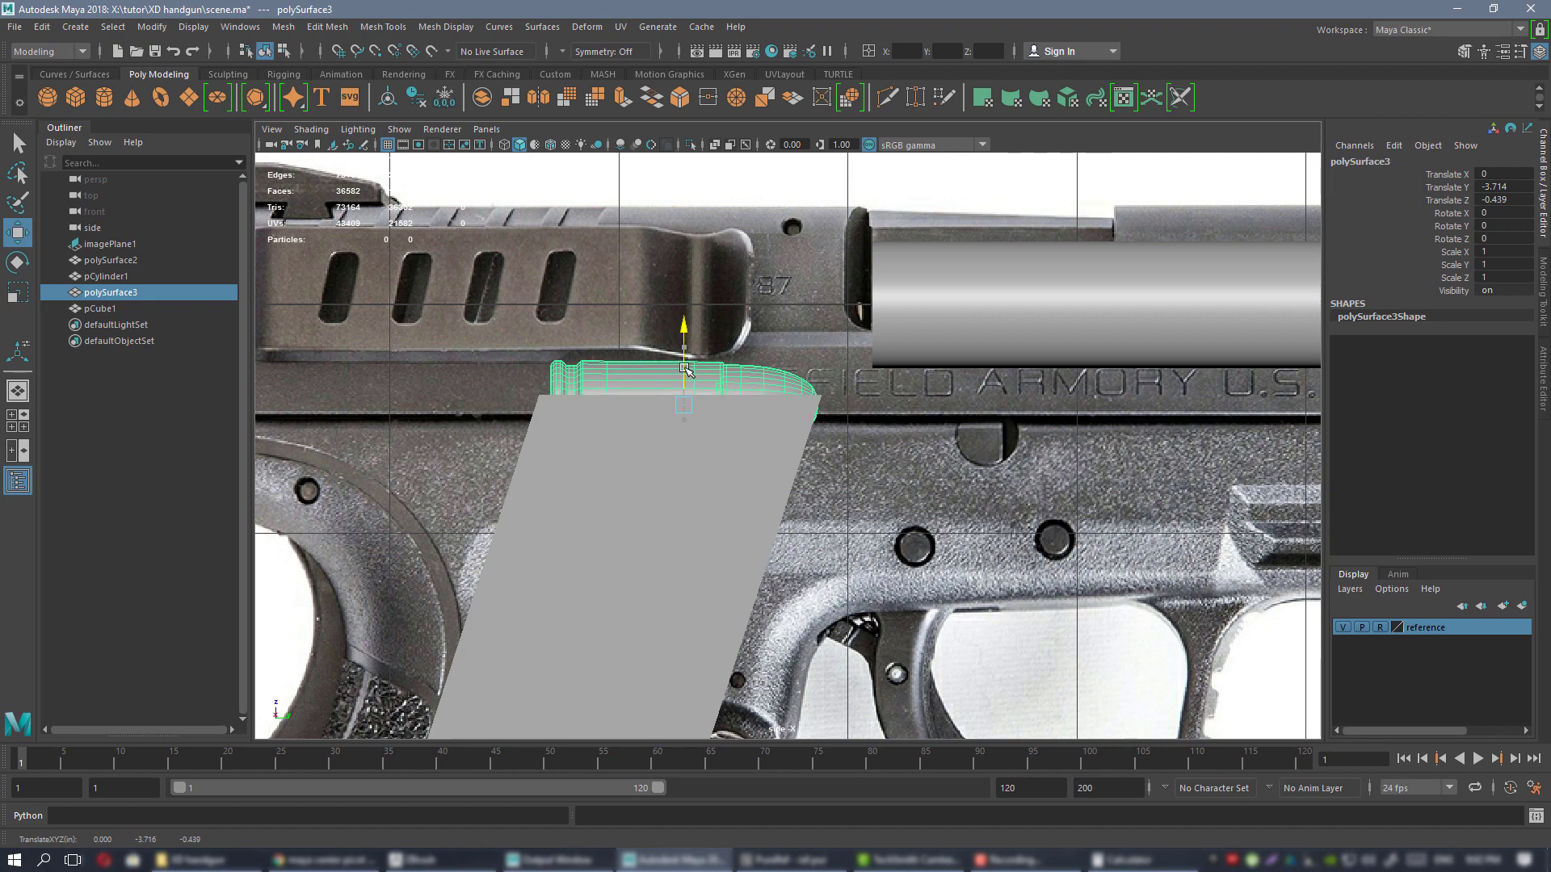
right_click_drag(822, 416, 712, 335, "alt")
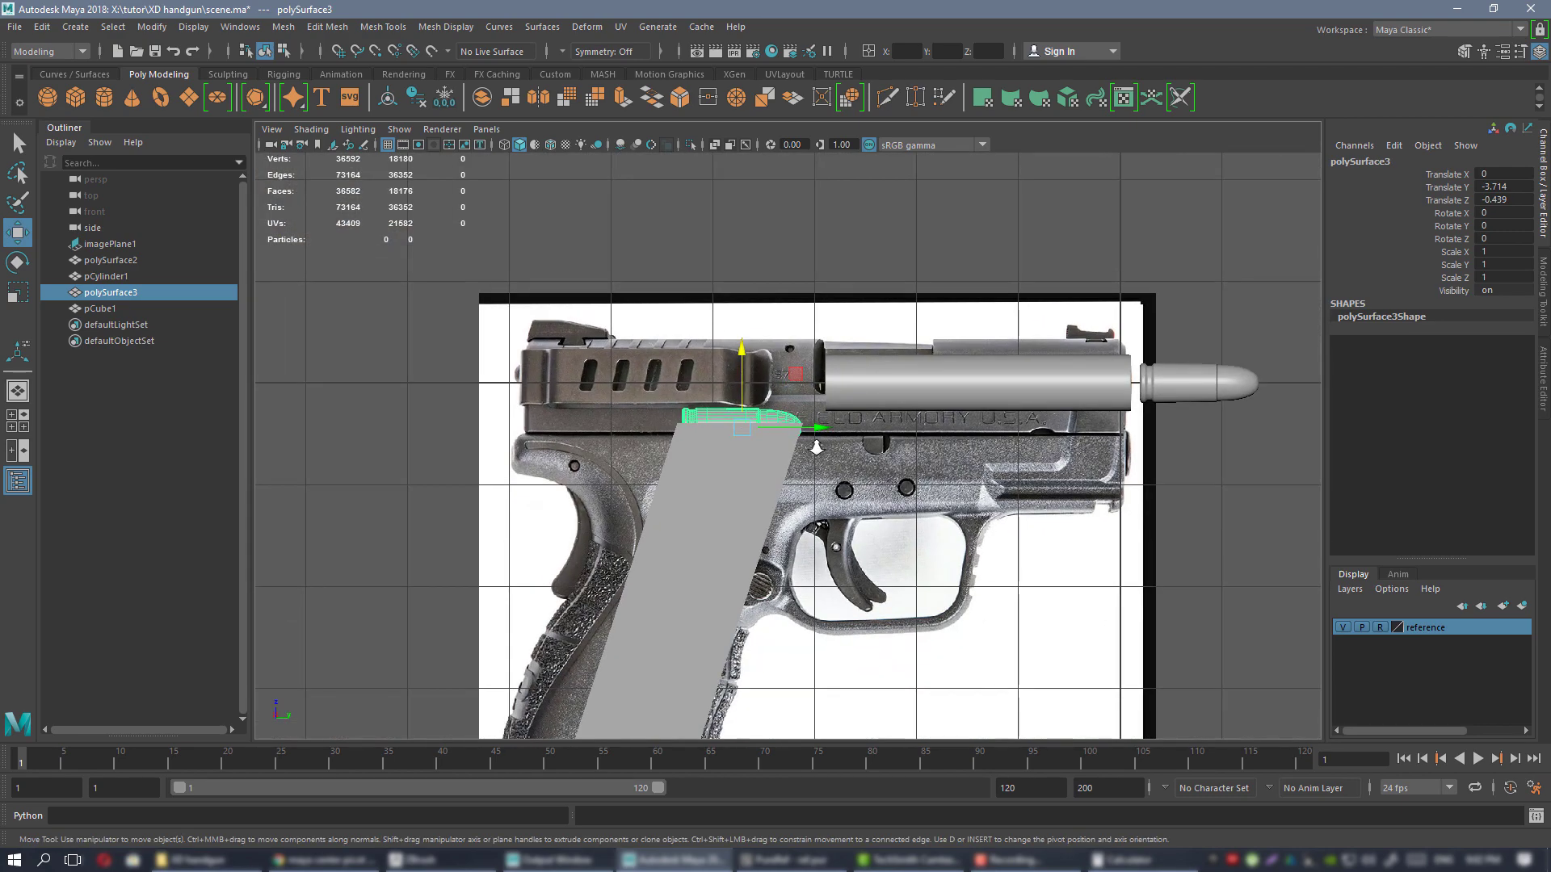
right_click_drag(814, 444, 864, 465, "alt")
middle_click_drag(864, 465, 972, 176, "alt")
middle_click_drag(871, 429, 861, 578, "alt")
- Extend the magazine block by moving its bottom vertices down past the grip's baseplate, keeping the same slant
left_click(800, 385)
middle_click_drag(820, 400, 845, 332, "alt")
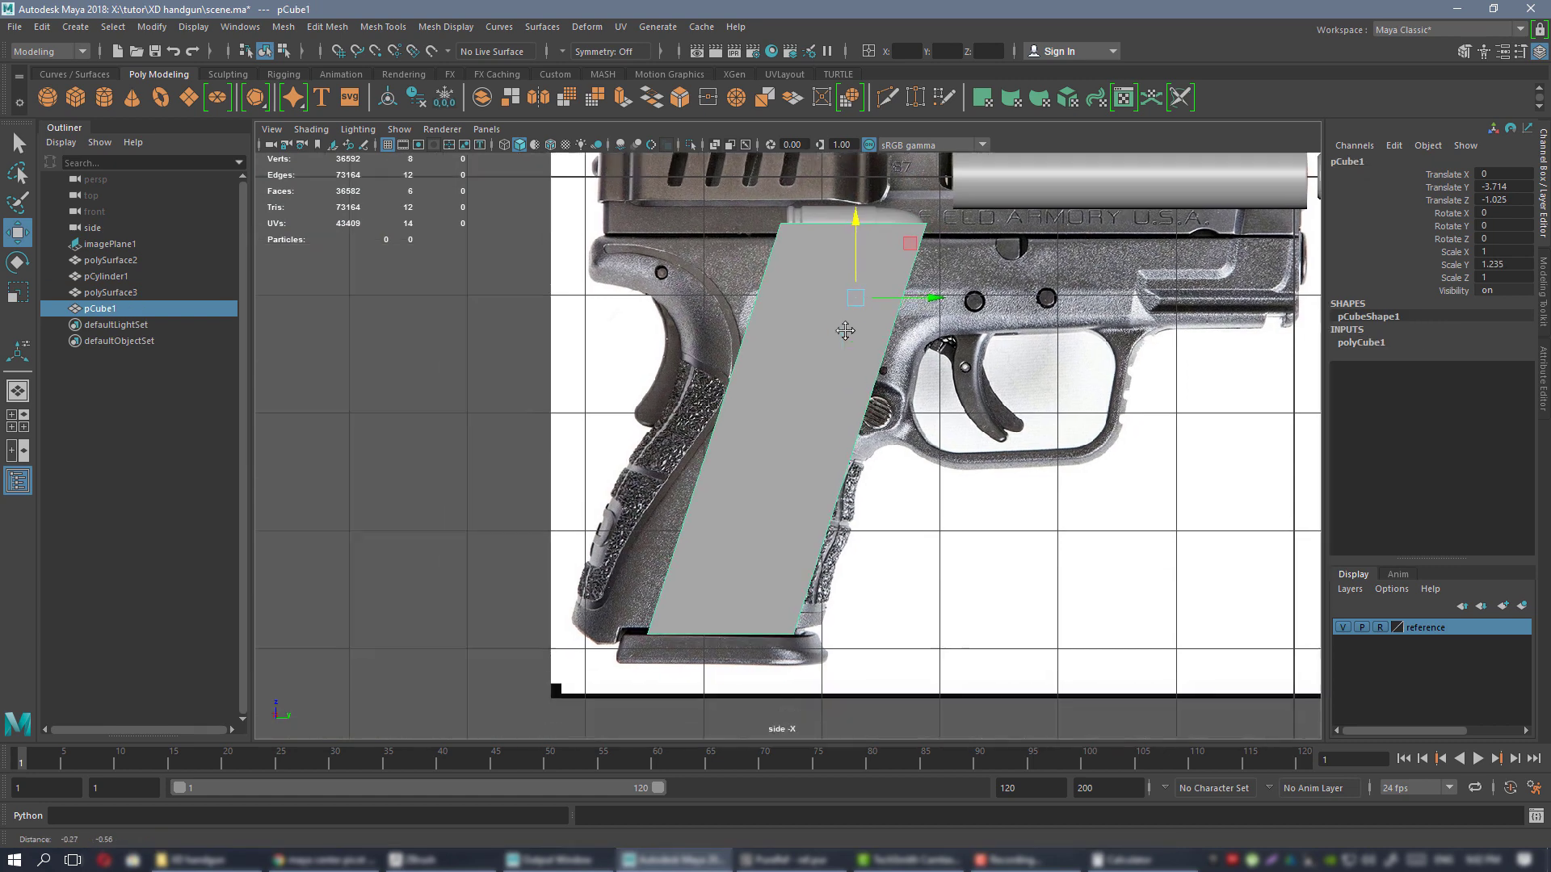
right_click_drag(820, 373, 737, 371)
middle_click_drag(782, 462, 785, 271, "alt")
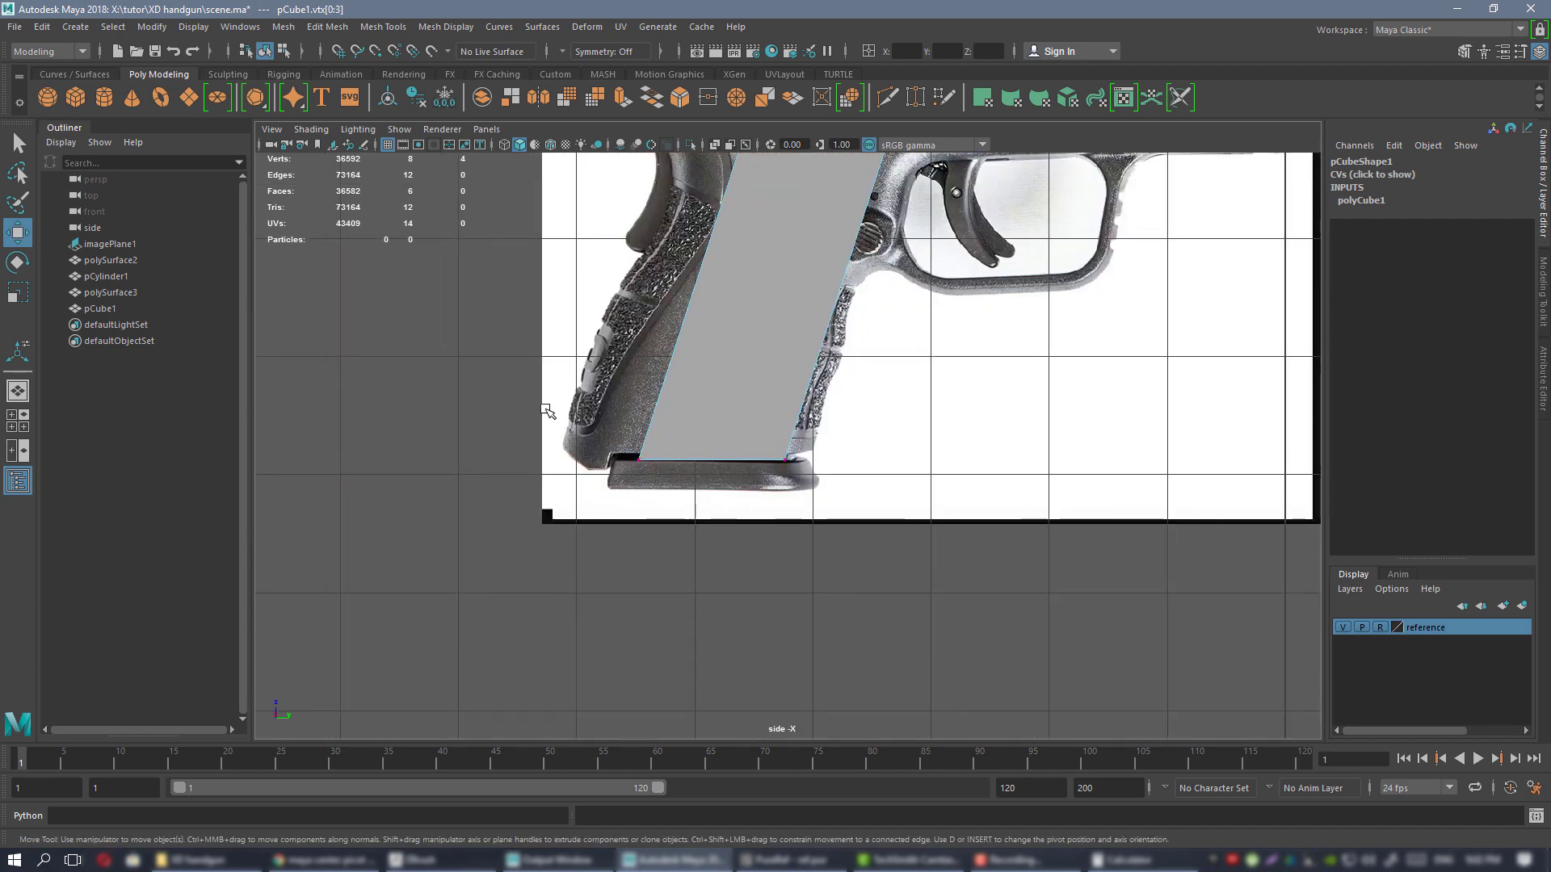
left_click_drag(569, 408, 857, 462)
left_click_drag(764, 405, 730, 518)
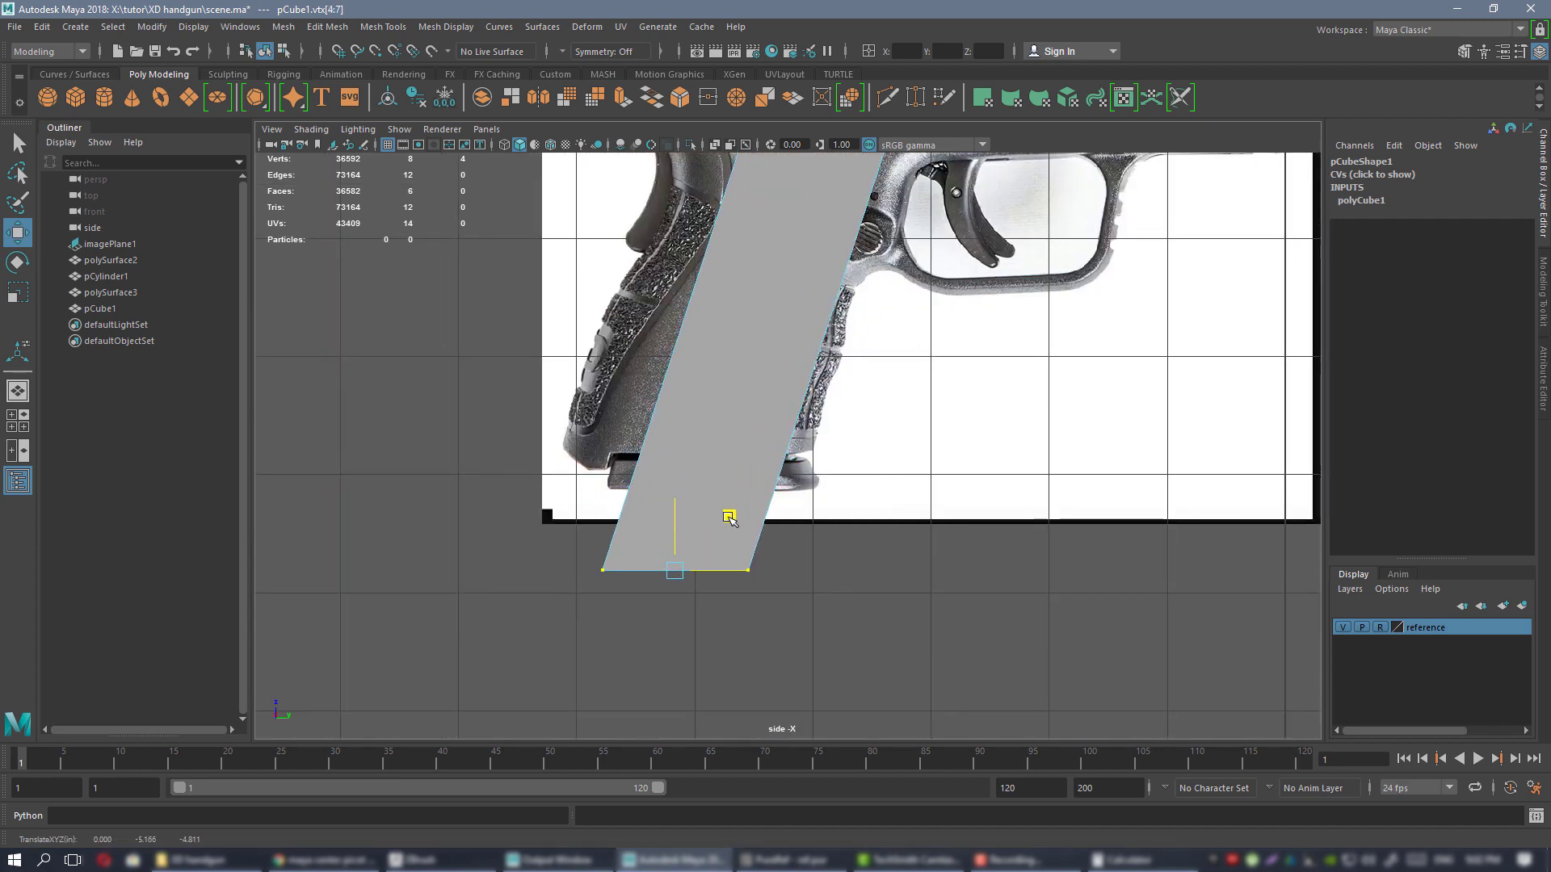
- Return to object mode and inspect the magazine block with the cartridge and barrel in the perspective view
middle_click_drag(856, 243, 762, 576, "alt")
scroll(779, 511, "down", 1)
middle_click_drag(749, 493, 776, 295, "alt")
right_click_drag(719, 344, 819, 320)
middle_click_drag(810, 383, 798, 476, "alt")
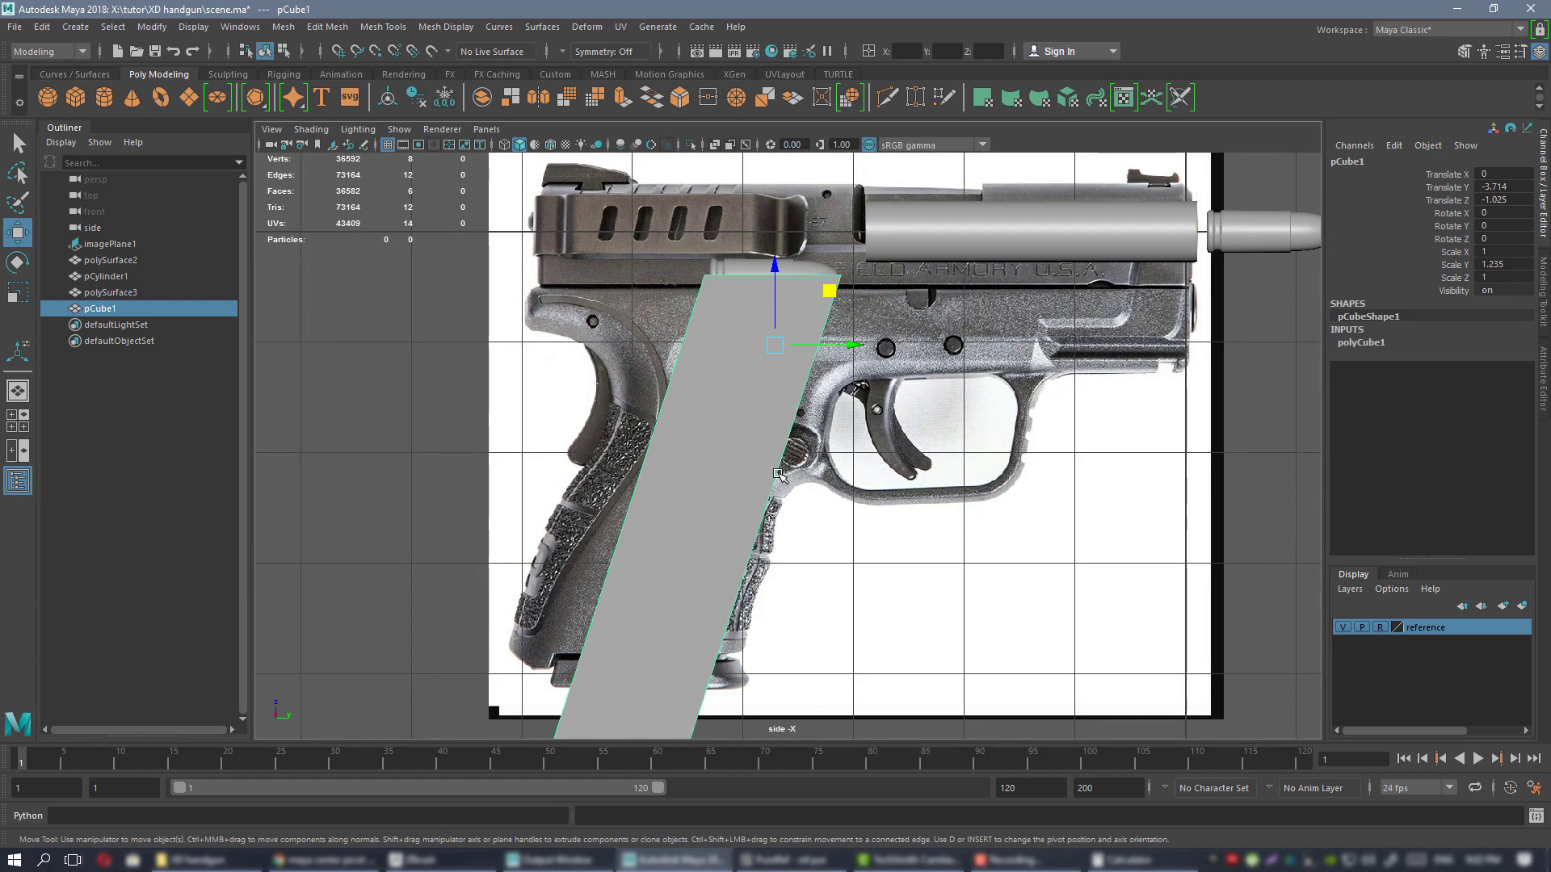
key("space")
key("space")
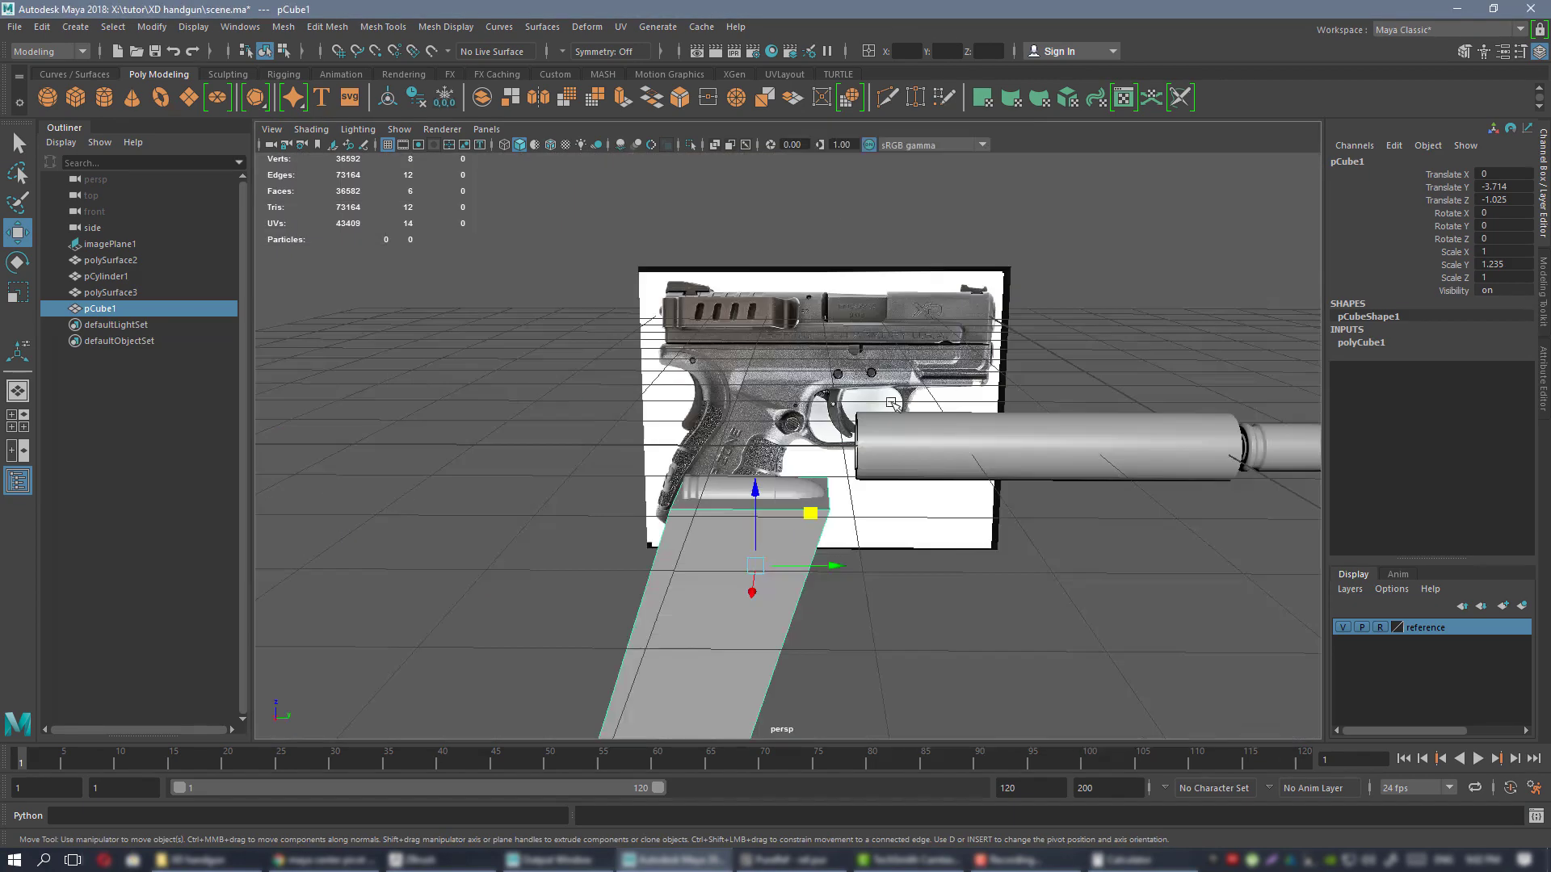
left_click_drag(881, 436, 844, 371, "alt")
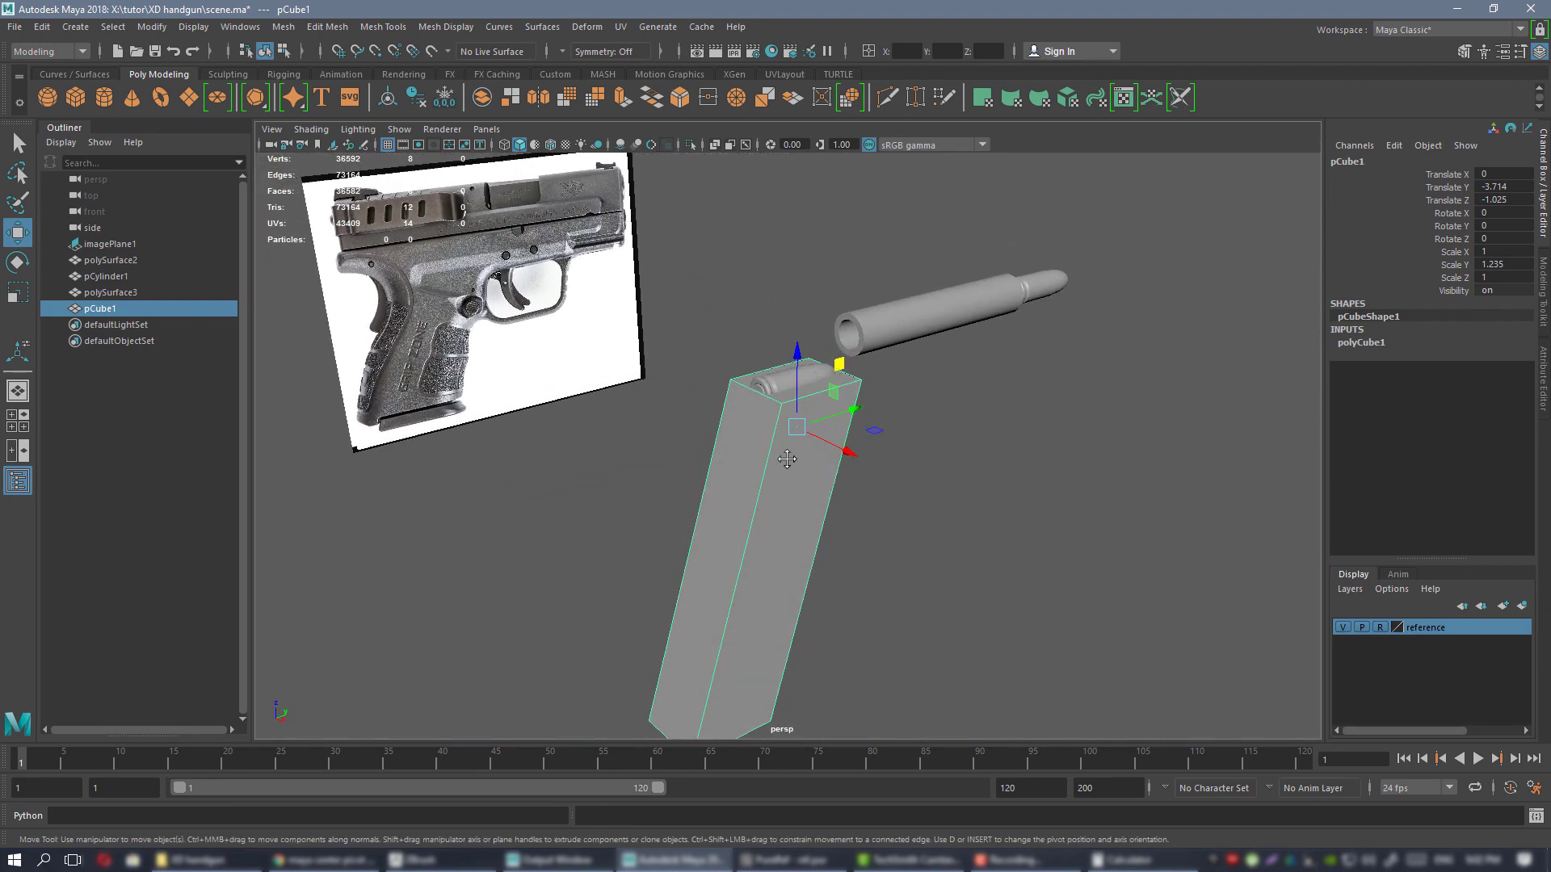
key("f")
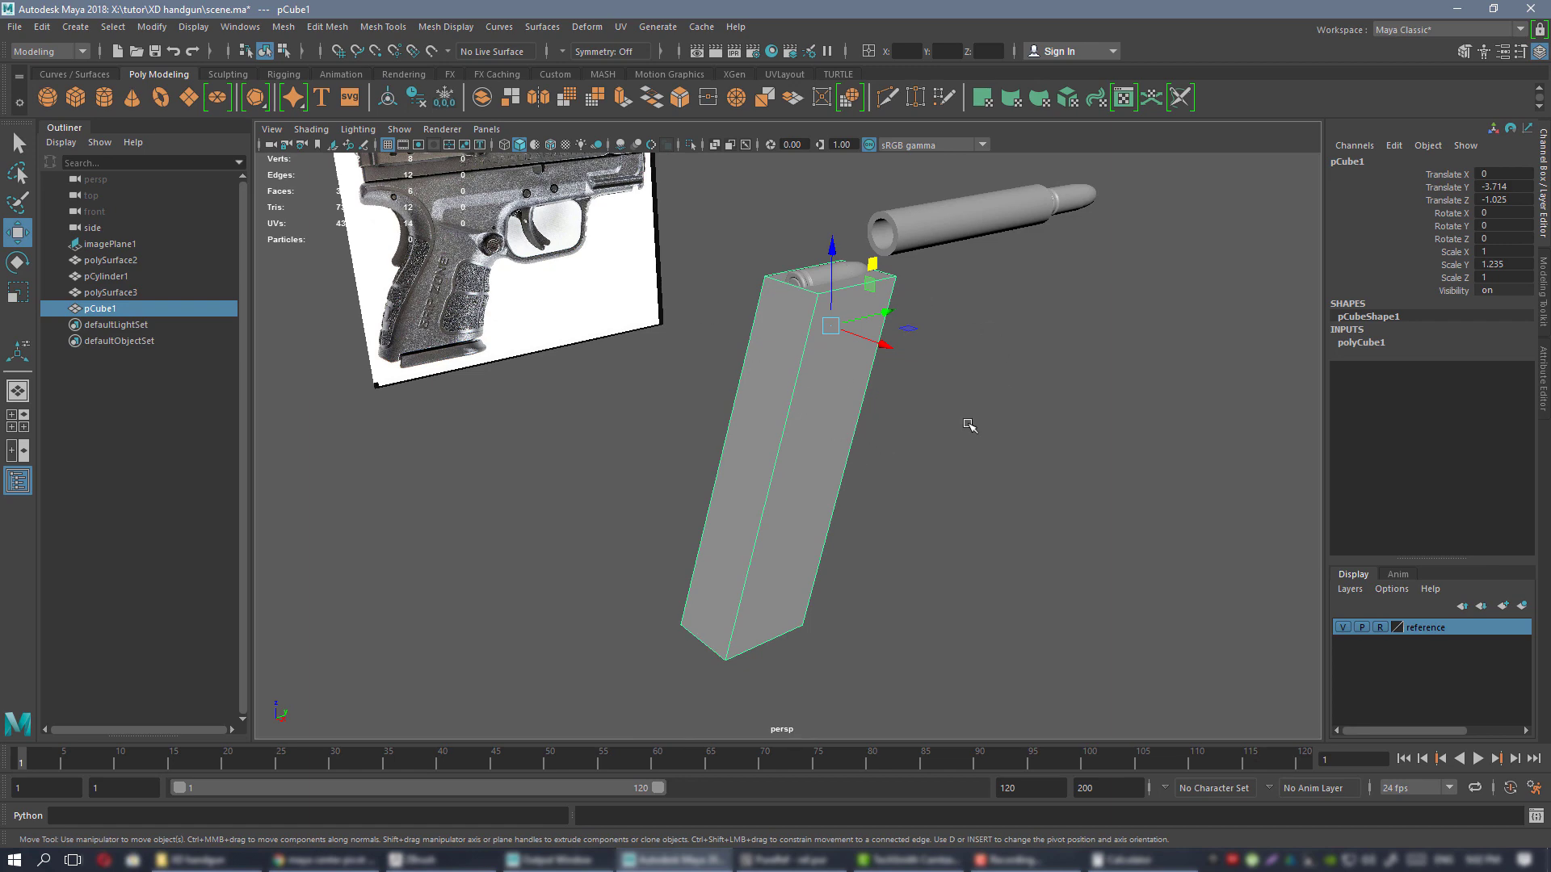
- Switch to the PureRef board and examine the pistol photos for the shape and thickness of the grip
left_click(792, 859)
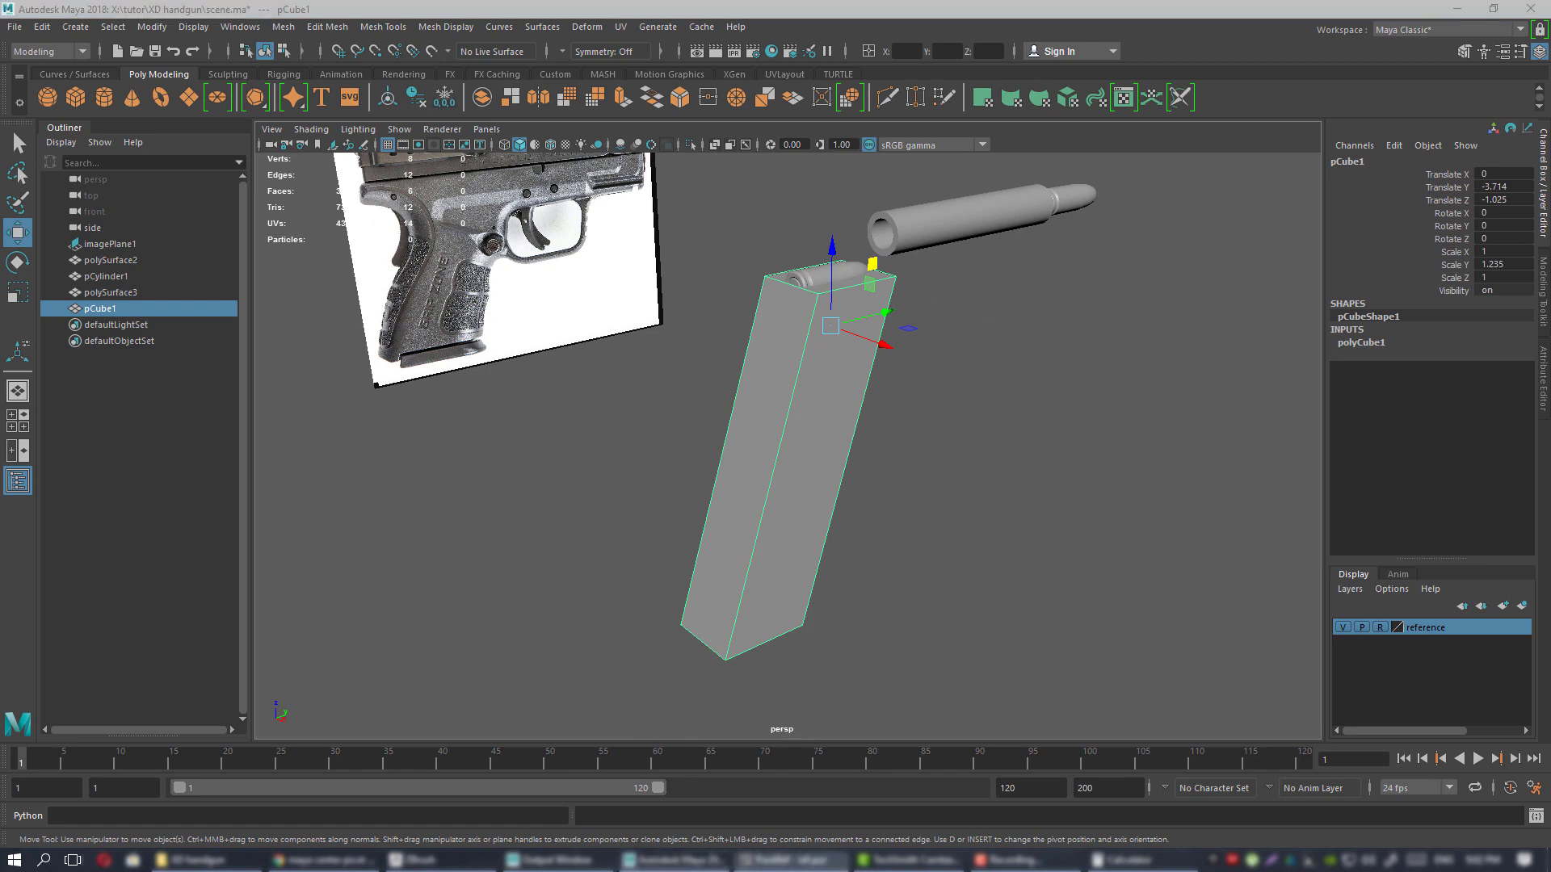
scroll(899, 436, "down", 5)
middle_click_drag(636, 452, 776, 462)
scroll(776, 461, "up", 4)
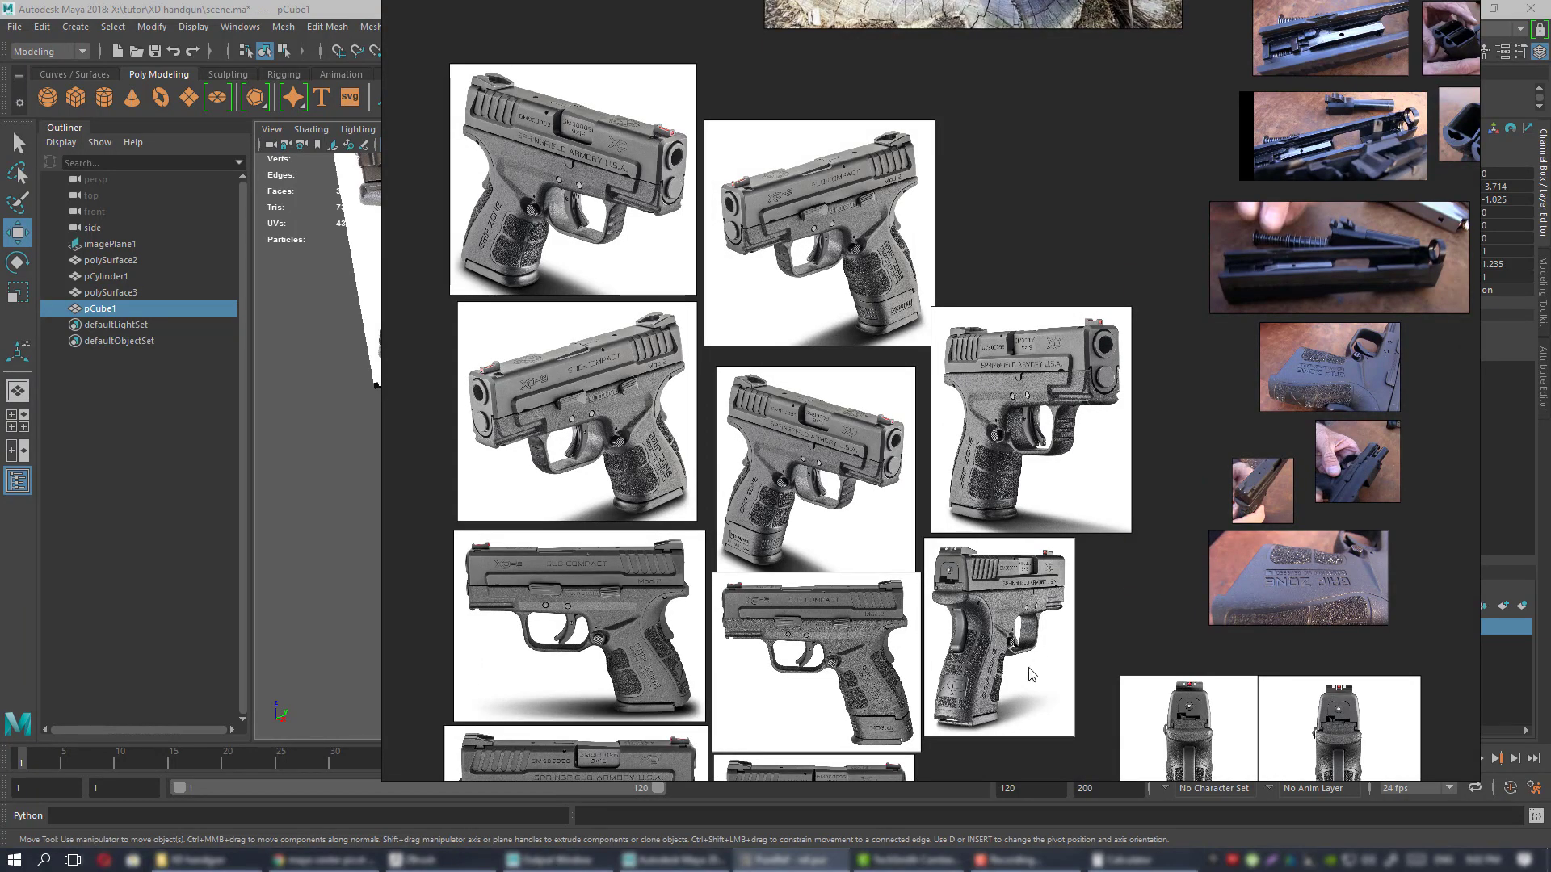
middle_click_drag(1030, 674, 880, 450)
scroll(880, 451, "up", 3)
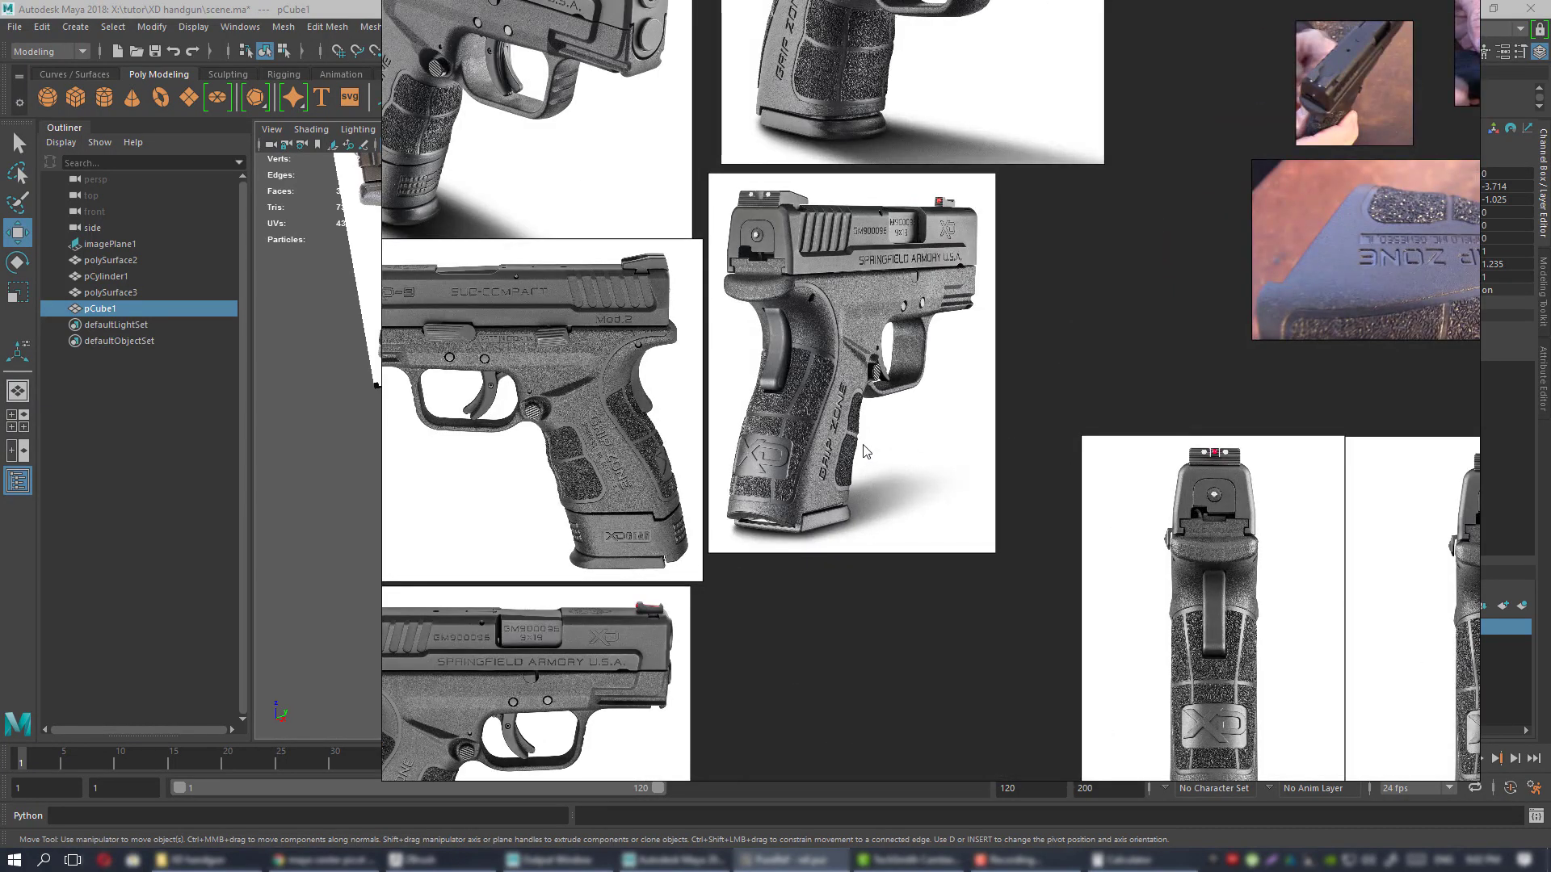
middle_click_drag(822, 392, 899, 383)
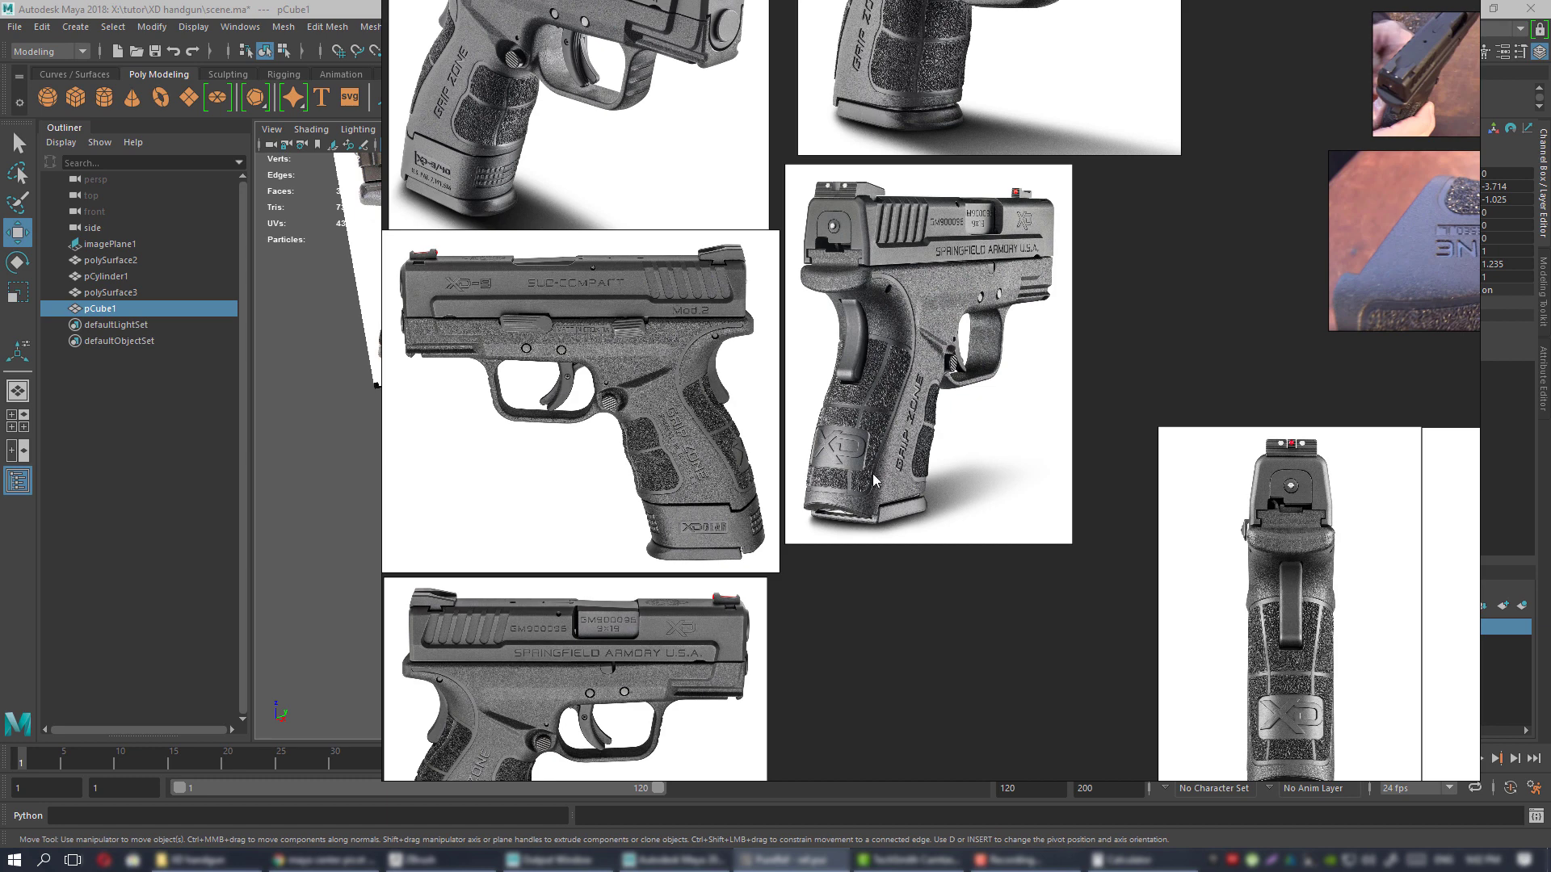
scroll(860, 481, "down", 4)
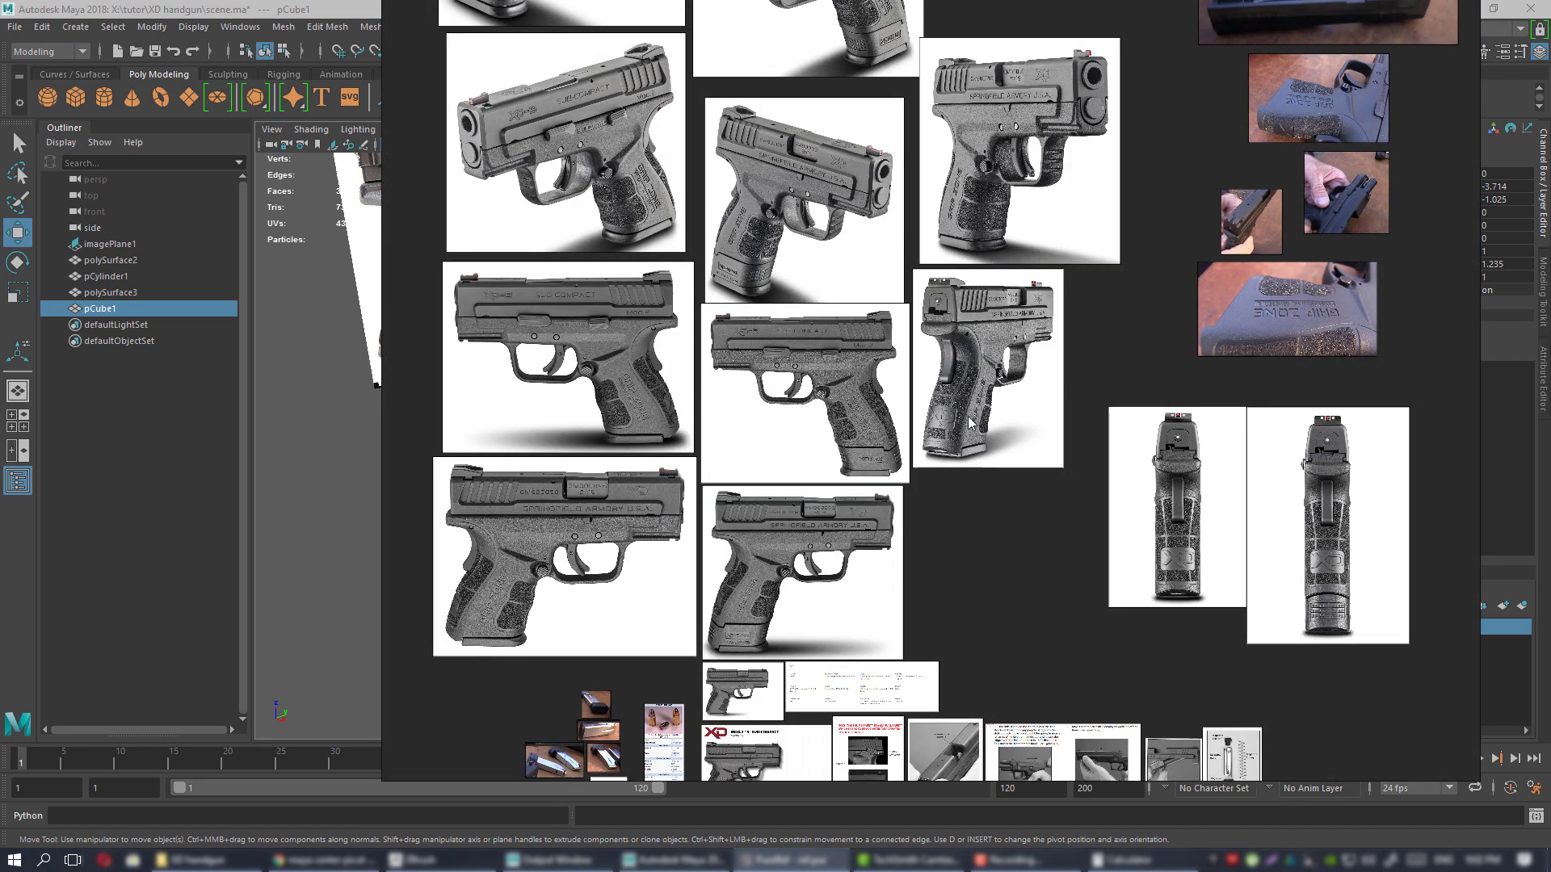
middle_click_drag(972, 420, 936, 442)
- Examine the magazine photos on the reference board for the body shape and how the top cartridge sits
middle_click_drag(816, 646, 1031, 240)
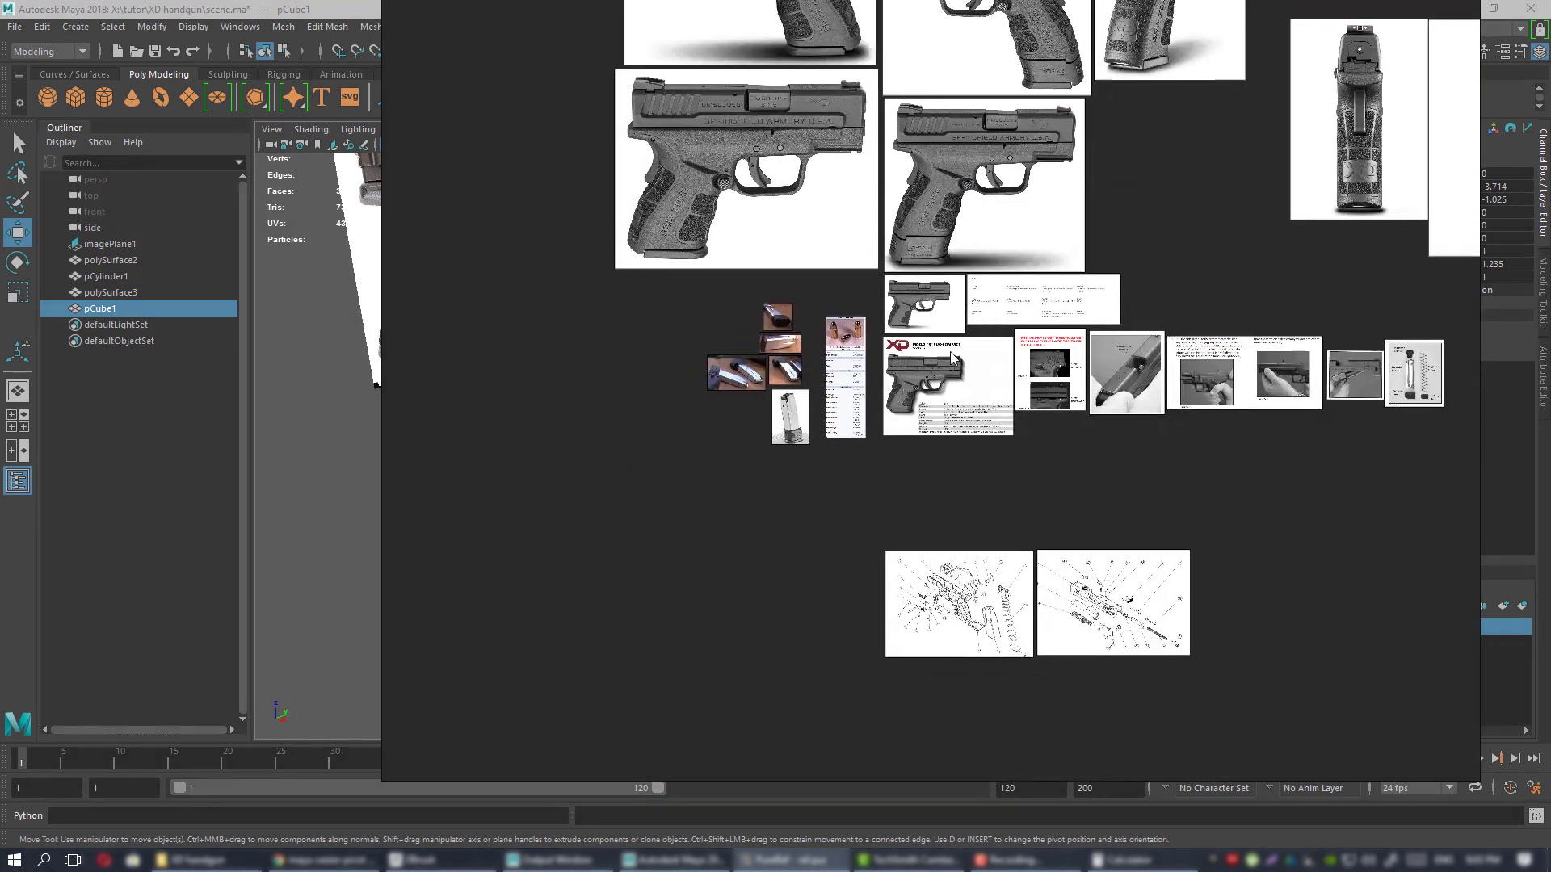
scroll(793, 397, "up", 7)
middle_click_drag(793, 470, 999, 601)
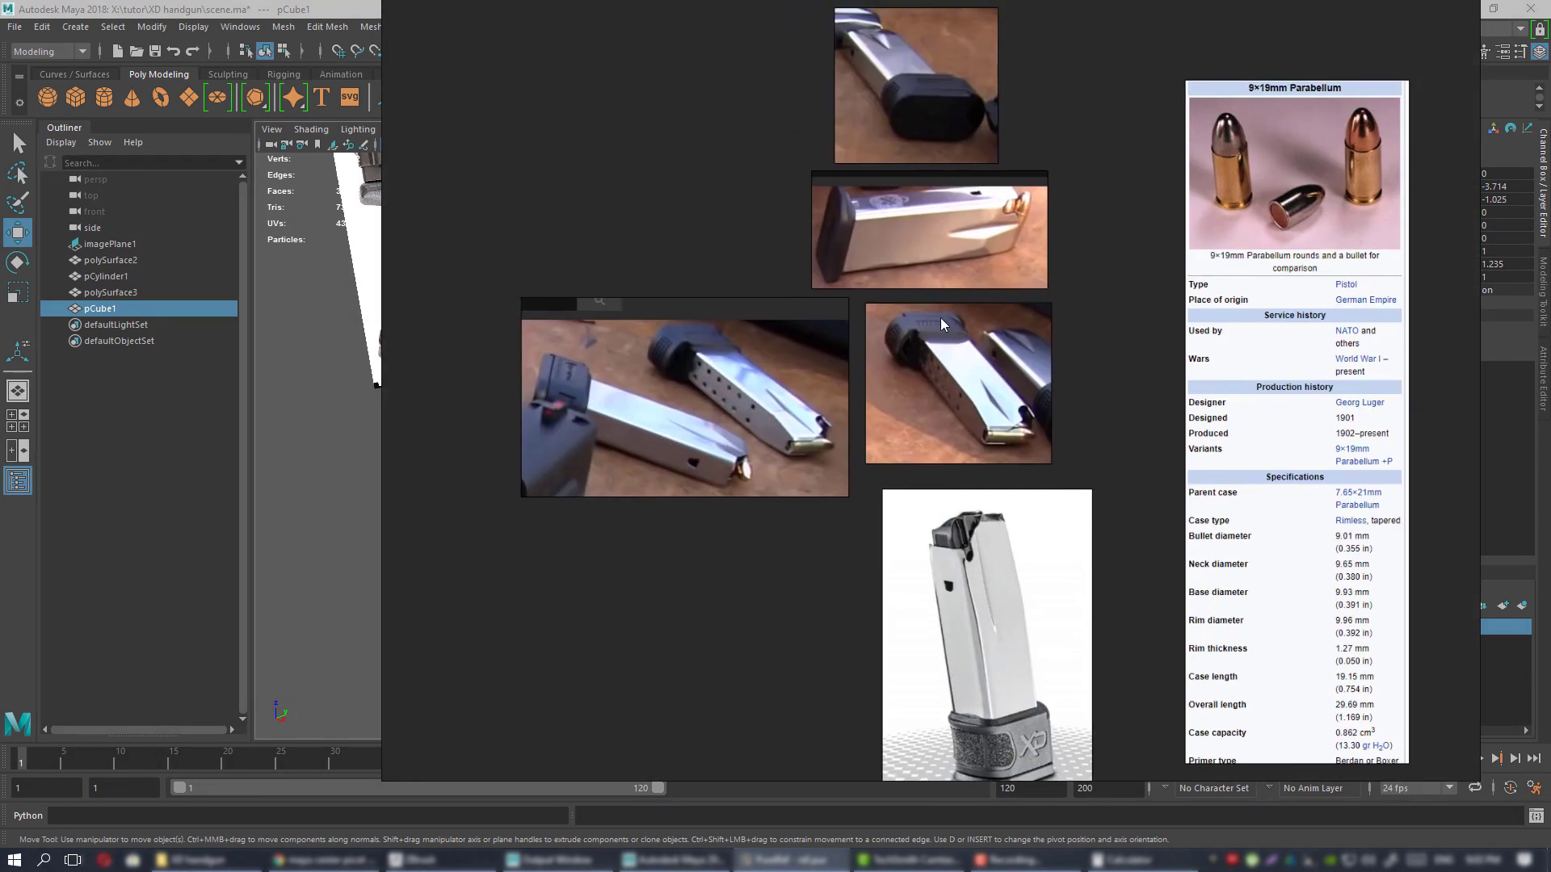
scroll(940, 320, "up", 3)
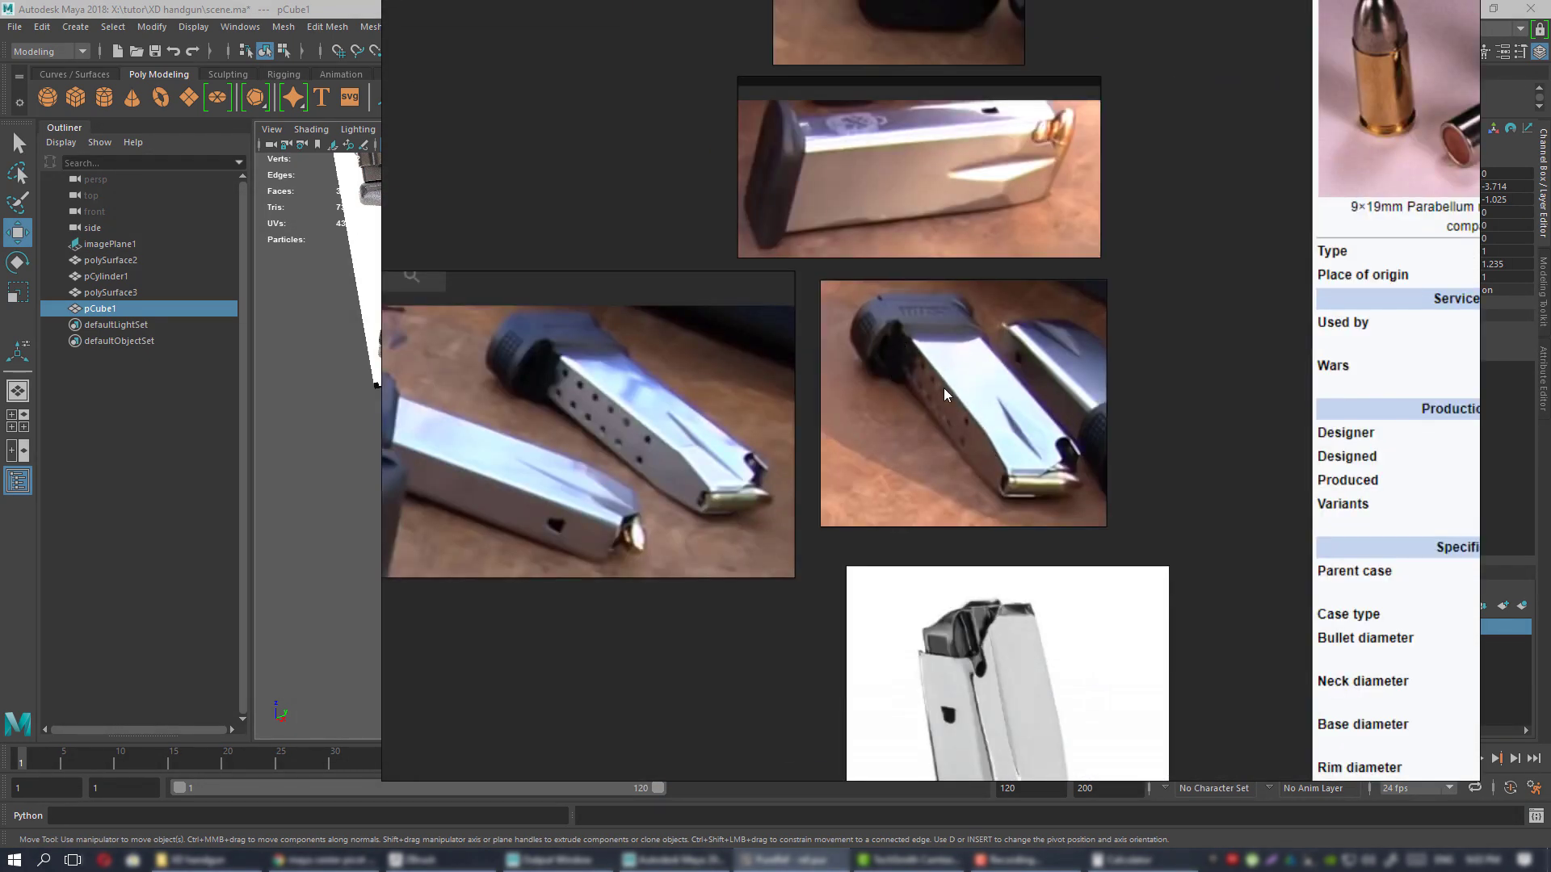
middle_click_drag(944, 389, 926, 421)
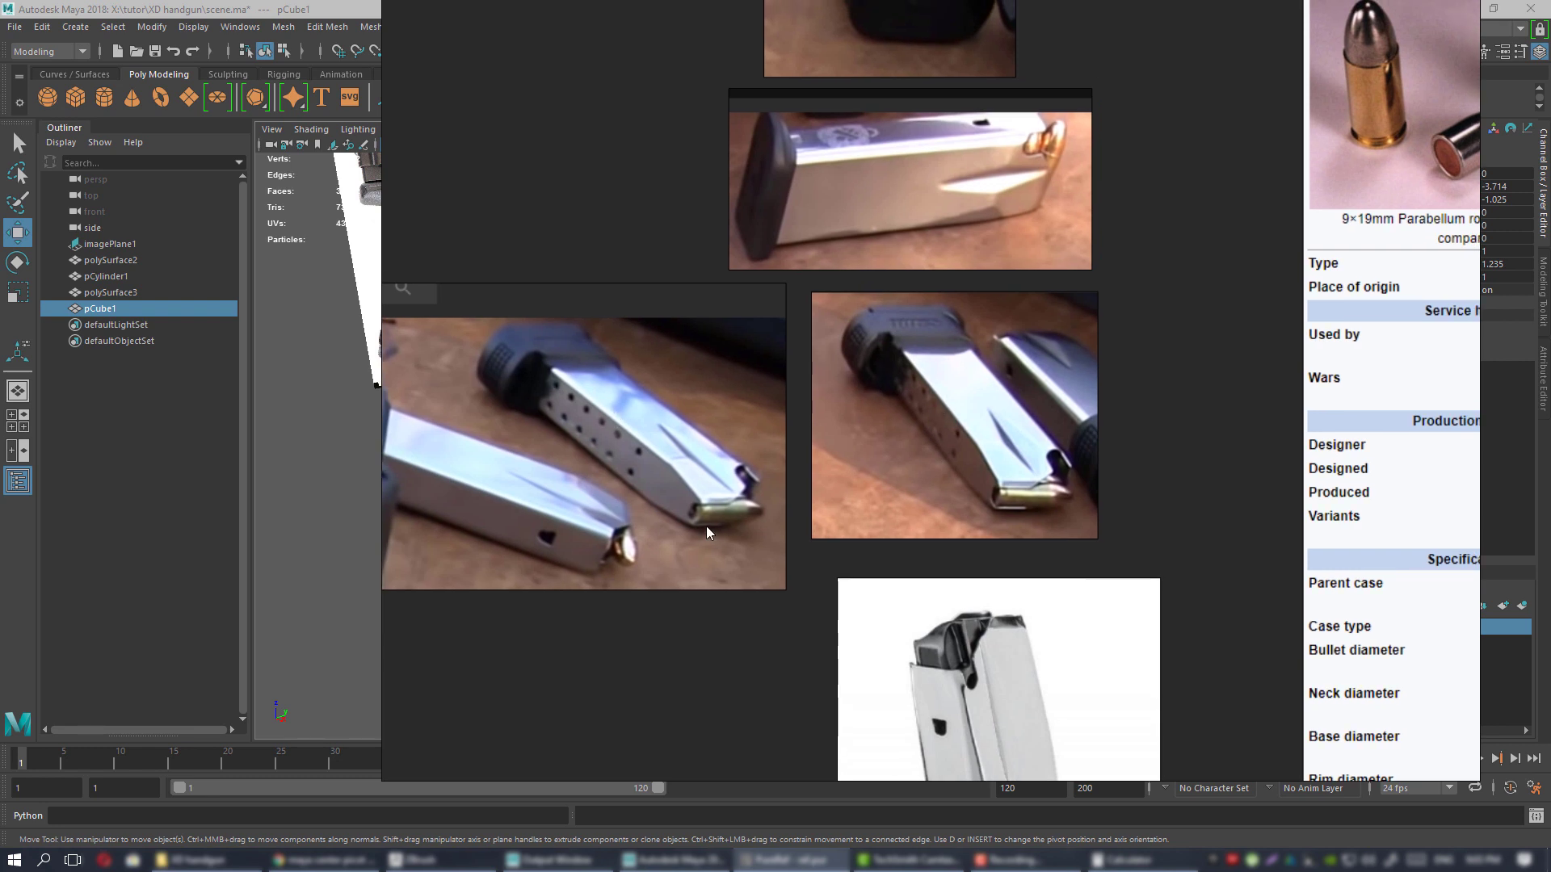
scroll(1038, 507, "down", 2)
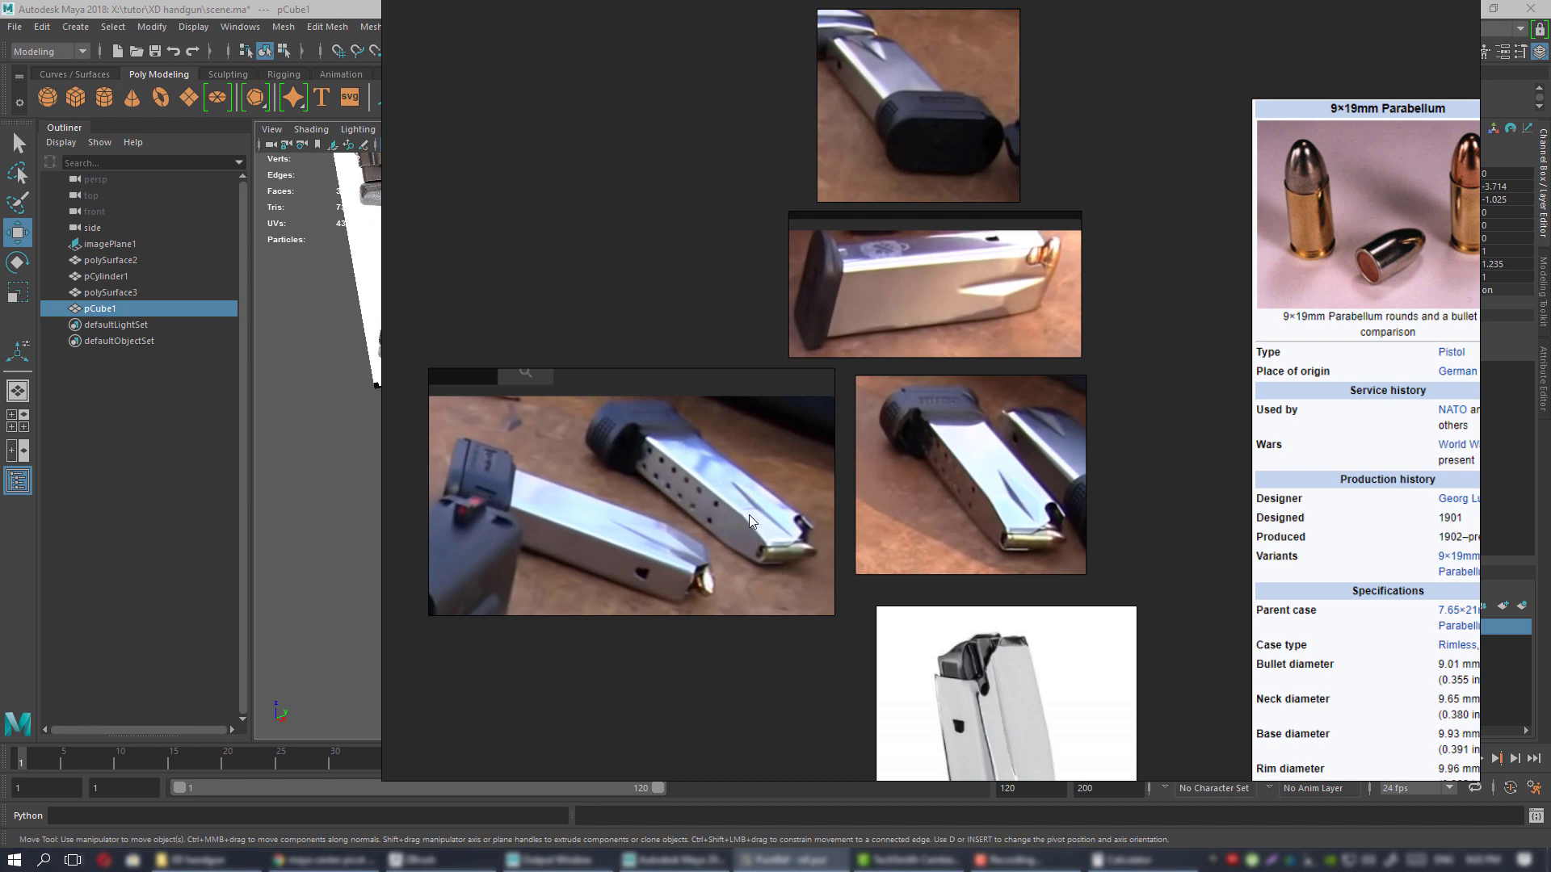
- Examine the magazine photos and the pistol pictures across the reference board for the magazine's shape
scroll(749, 515, "down", 5)
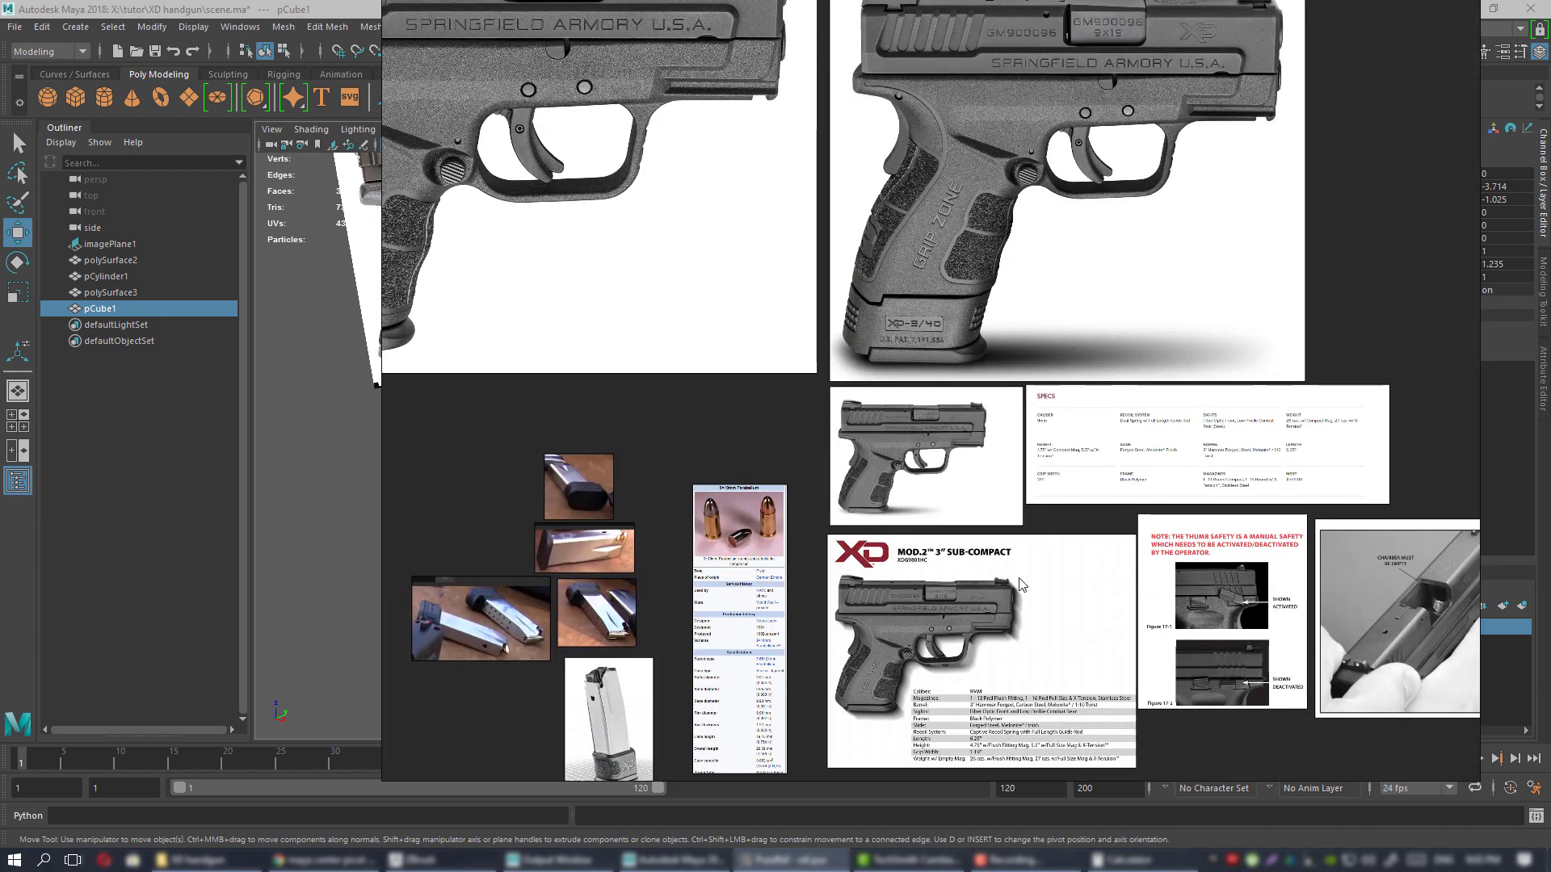
scroll(1021, 583, "up", 2)
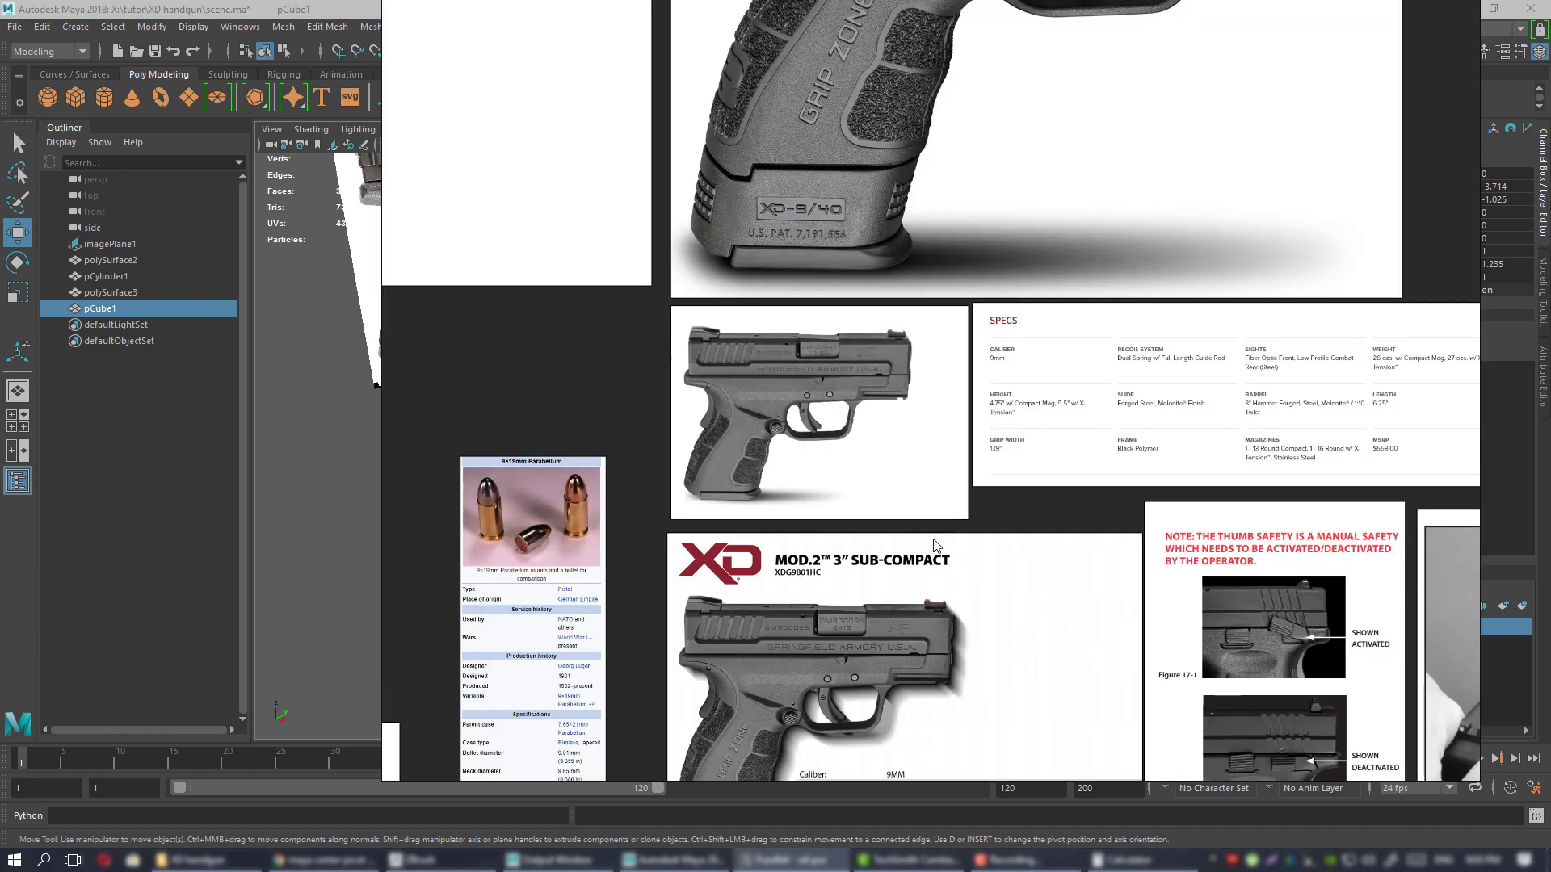
scroll(934, 546, "down", 2)
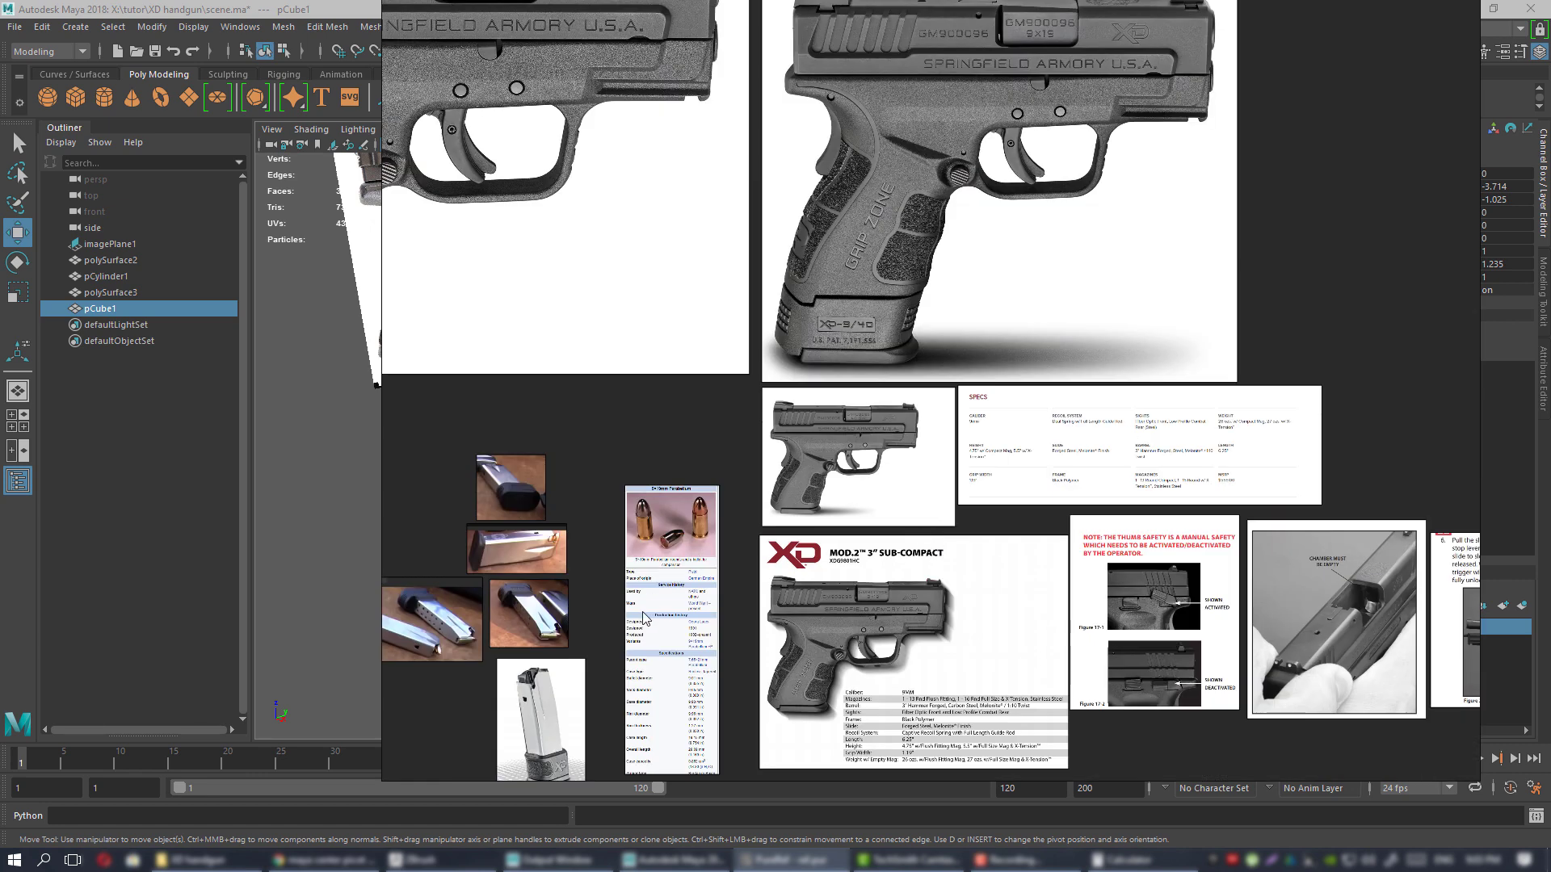
middle_click_drag(540, 644, 725, 502)
scroll(698, 502, "up", 3)
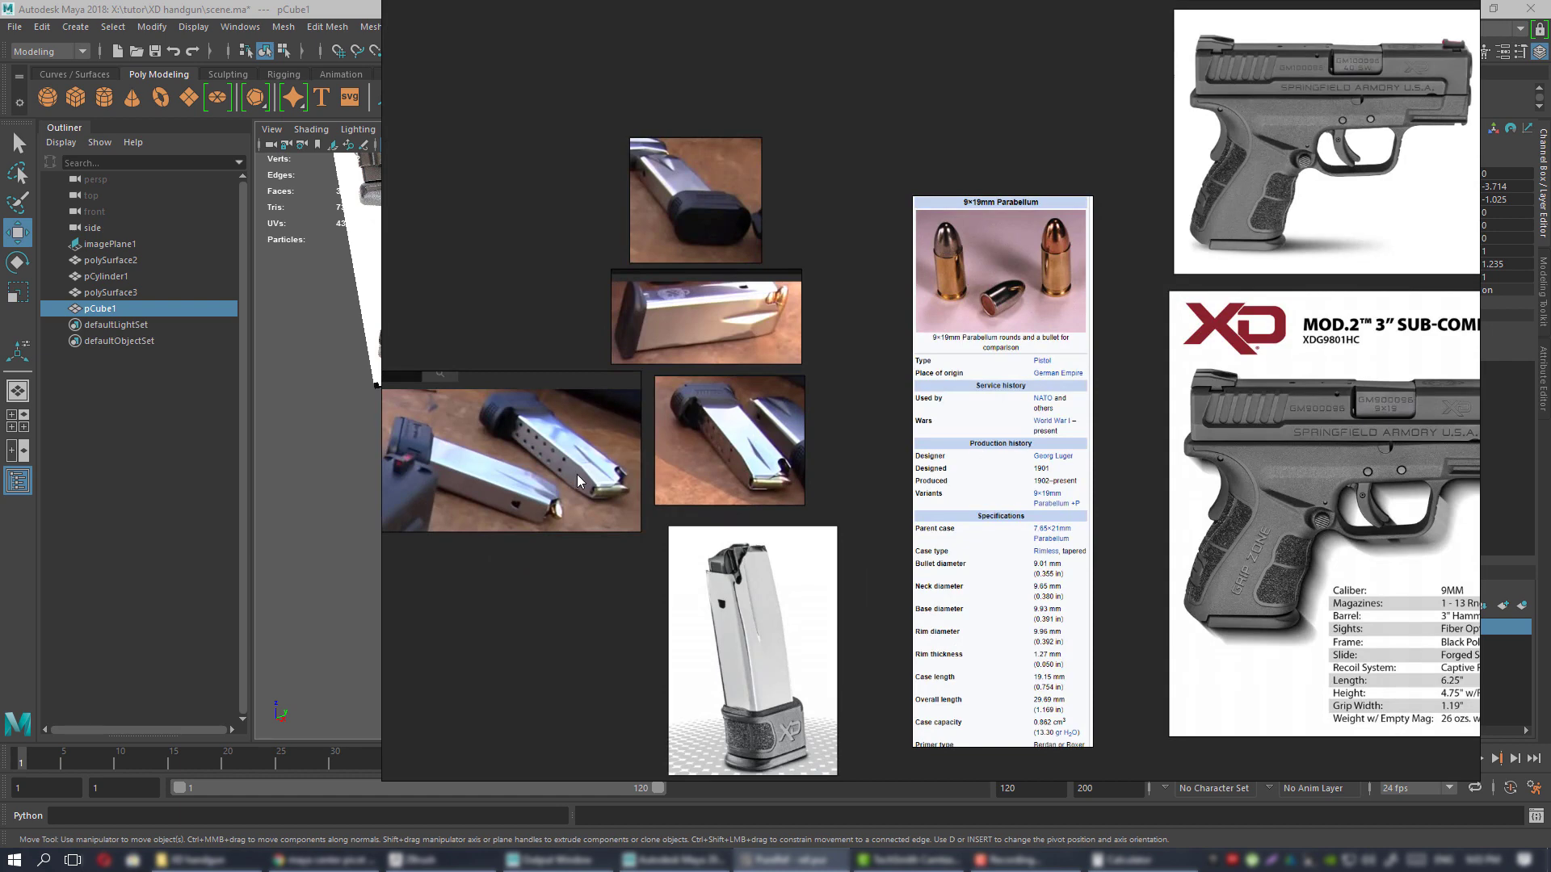
scroll(578, 473, "up", 1)
scroll(860, 470, "down", 2)
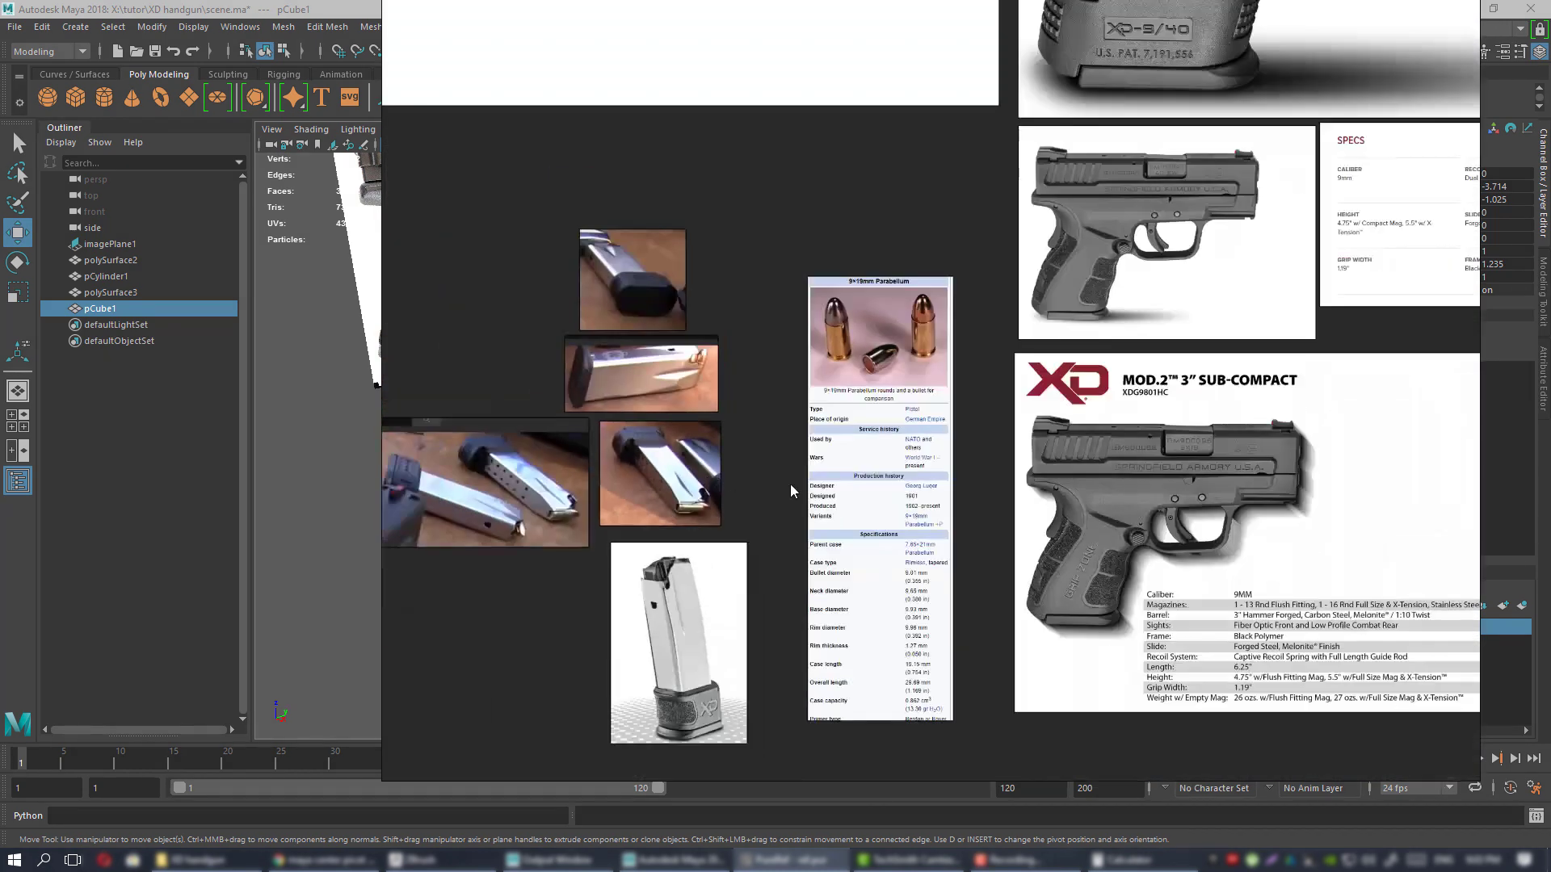
middle_click_drag(1000, 491, 996, 492)
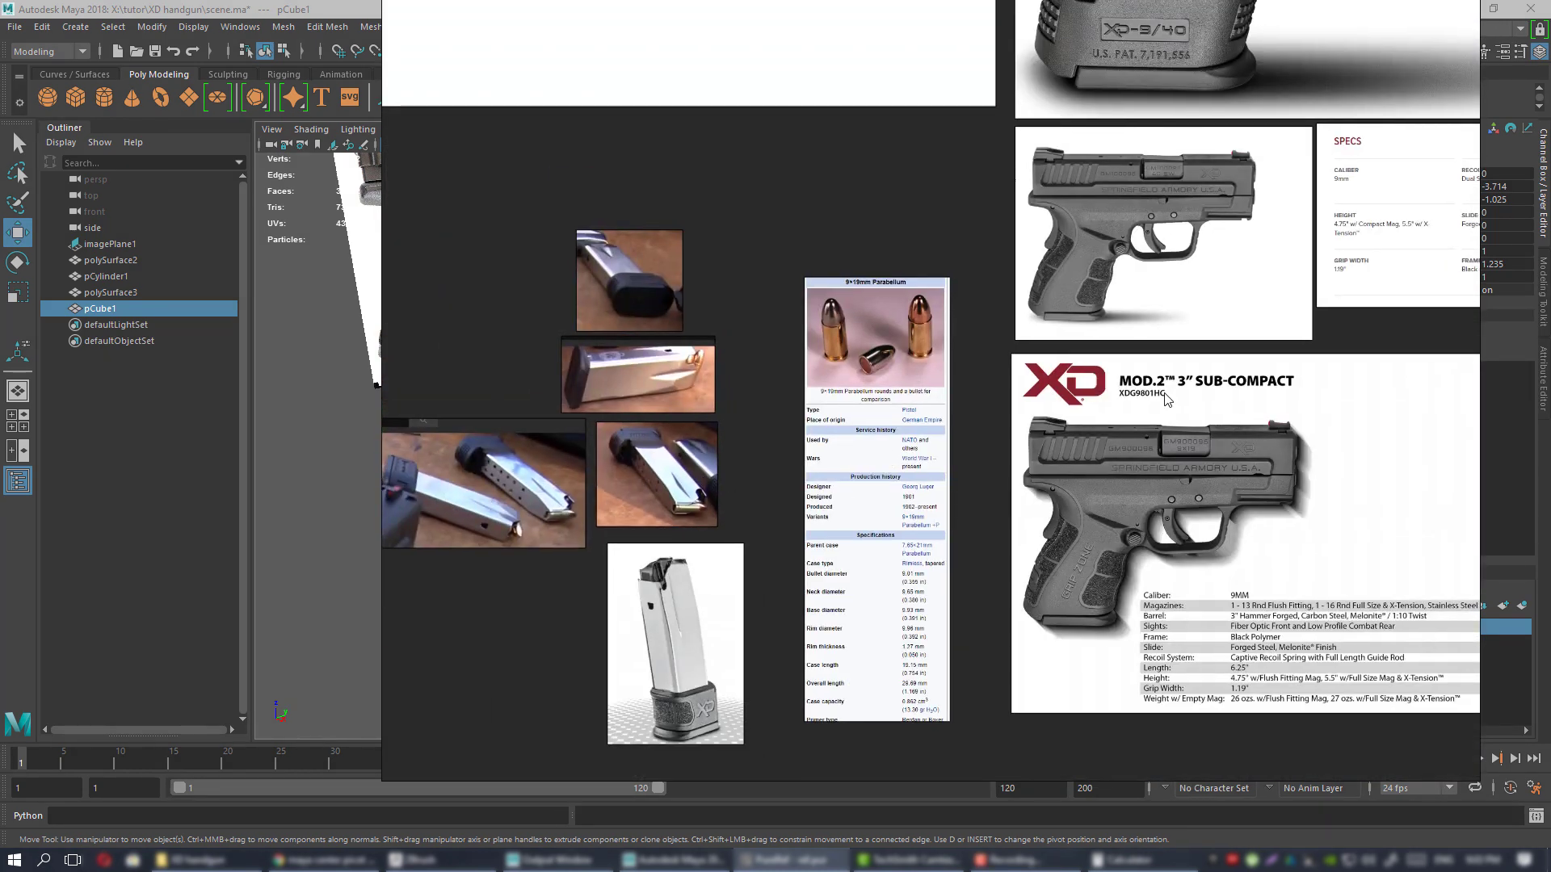
- Examine the MOD.2 3" Sub-Compact specification sheet, and move the reference board aside to uncover the Maya viewport
middle_click_drag(1163, 394, 914, 248)
scroll(767, 512, "up", 3)
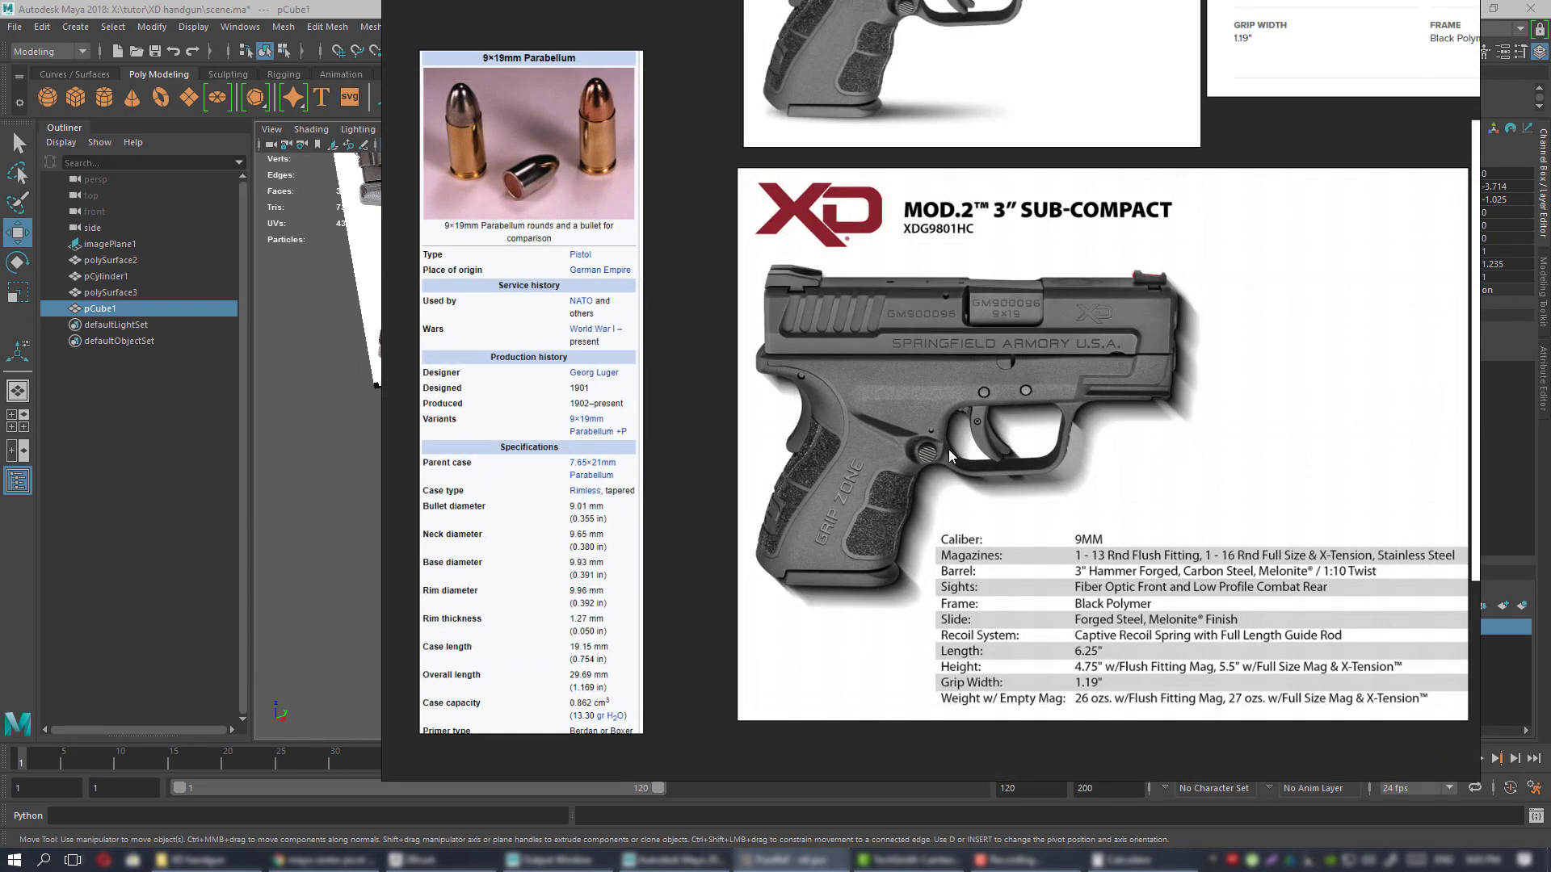
middle_click_drag(981, 442, 909, 448)
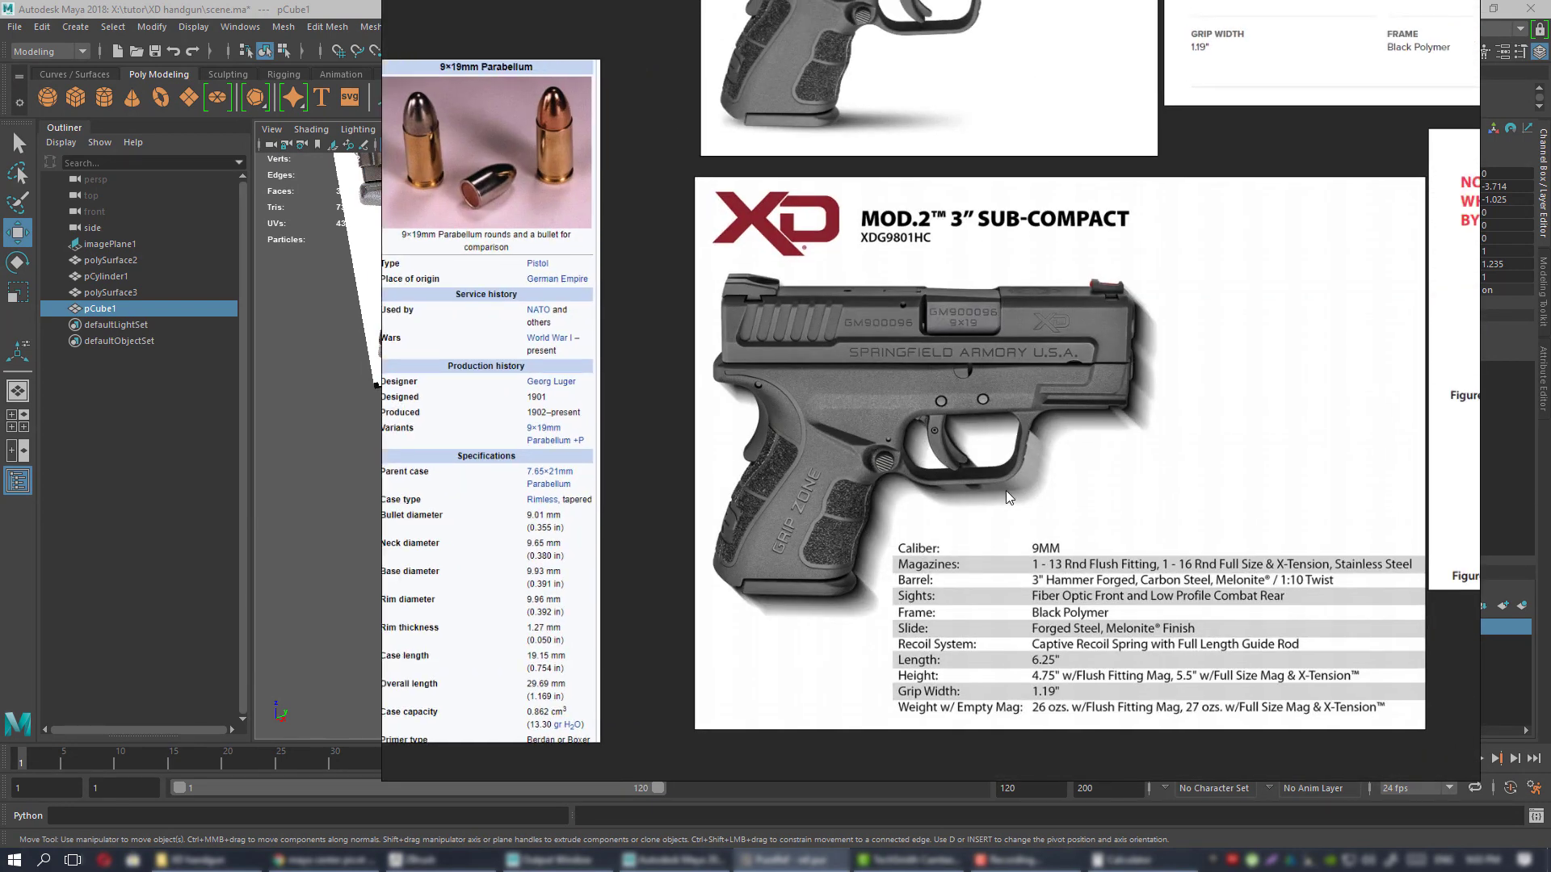
middle_click_drag(1006, 491, 788, 497)
scroll(924, 477, "down", 3)
middle_click_drag(911, 458, 843, 586)
right_click_drag(817, 468, 1550, 469)
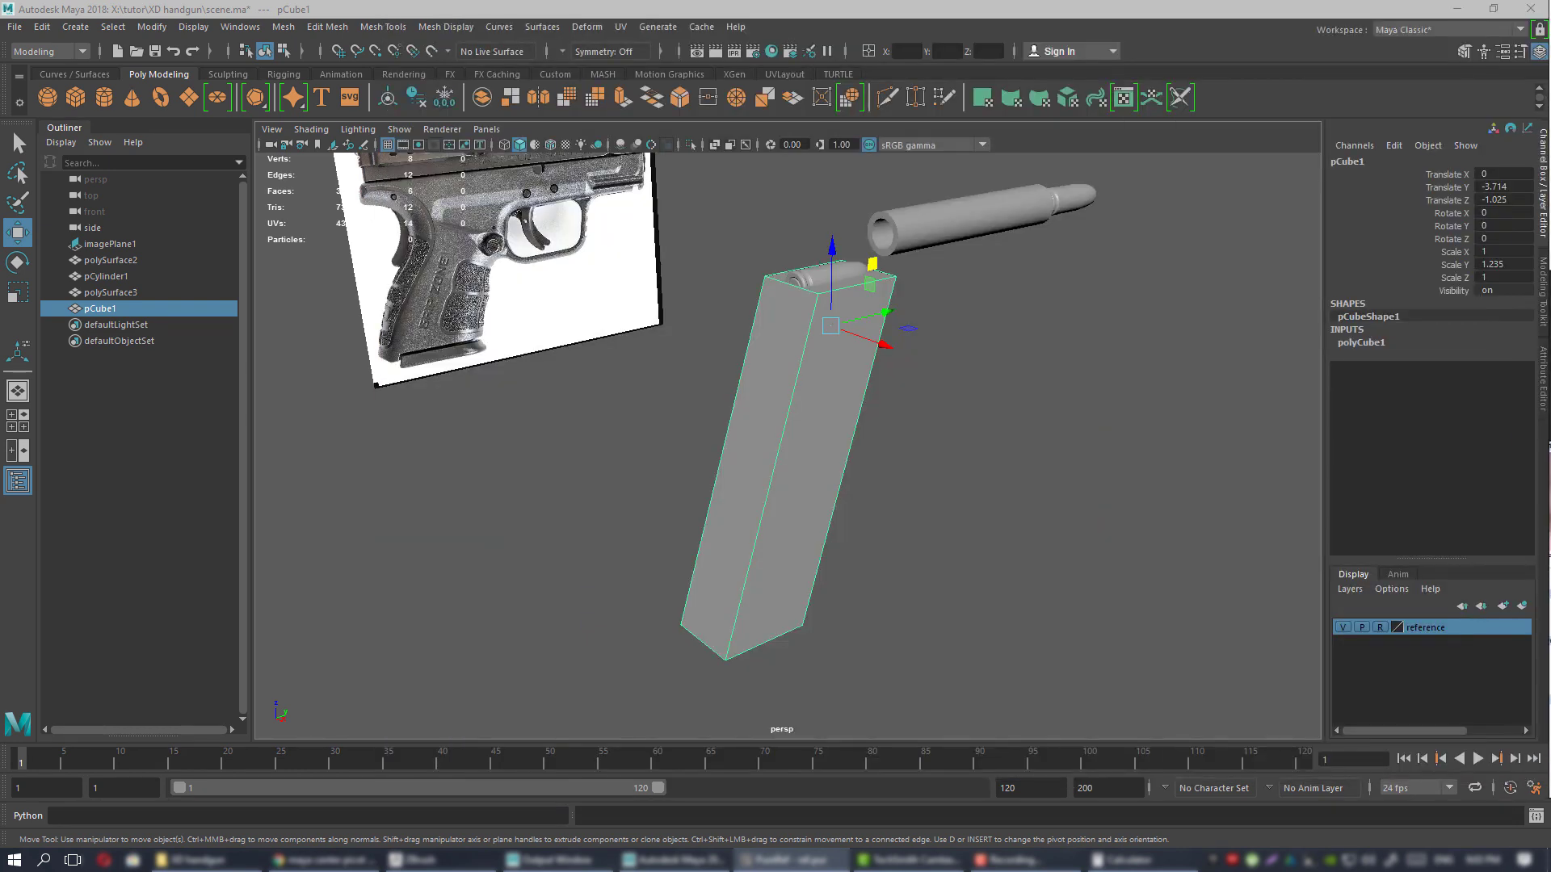
- Compare the magazine block with the magazine photos on the PureRef board, examining how the body narrows near the top cartridge
left_click_drag(707, 419, 929, 420, "alt")
key("alt+Tab")
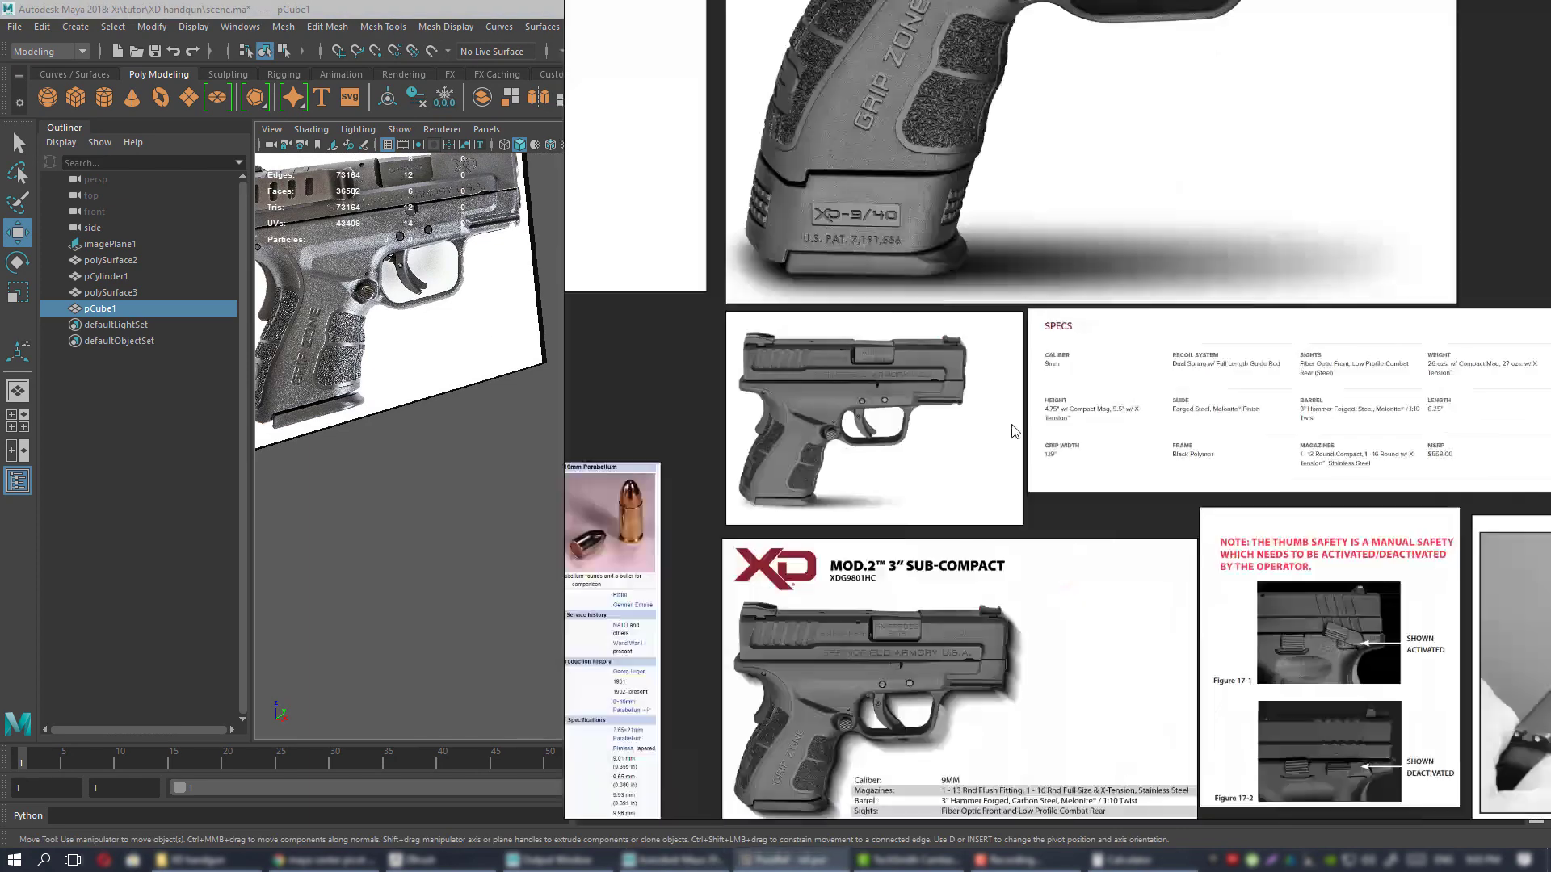
scroll(967, 448, "down", 6)
middle_click_drag(803, 537, 1080, 463)
scroll(1081, 464, "up", 5)
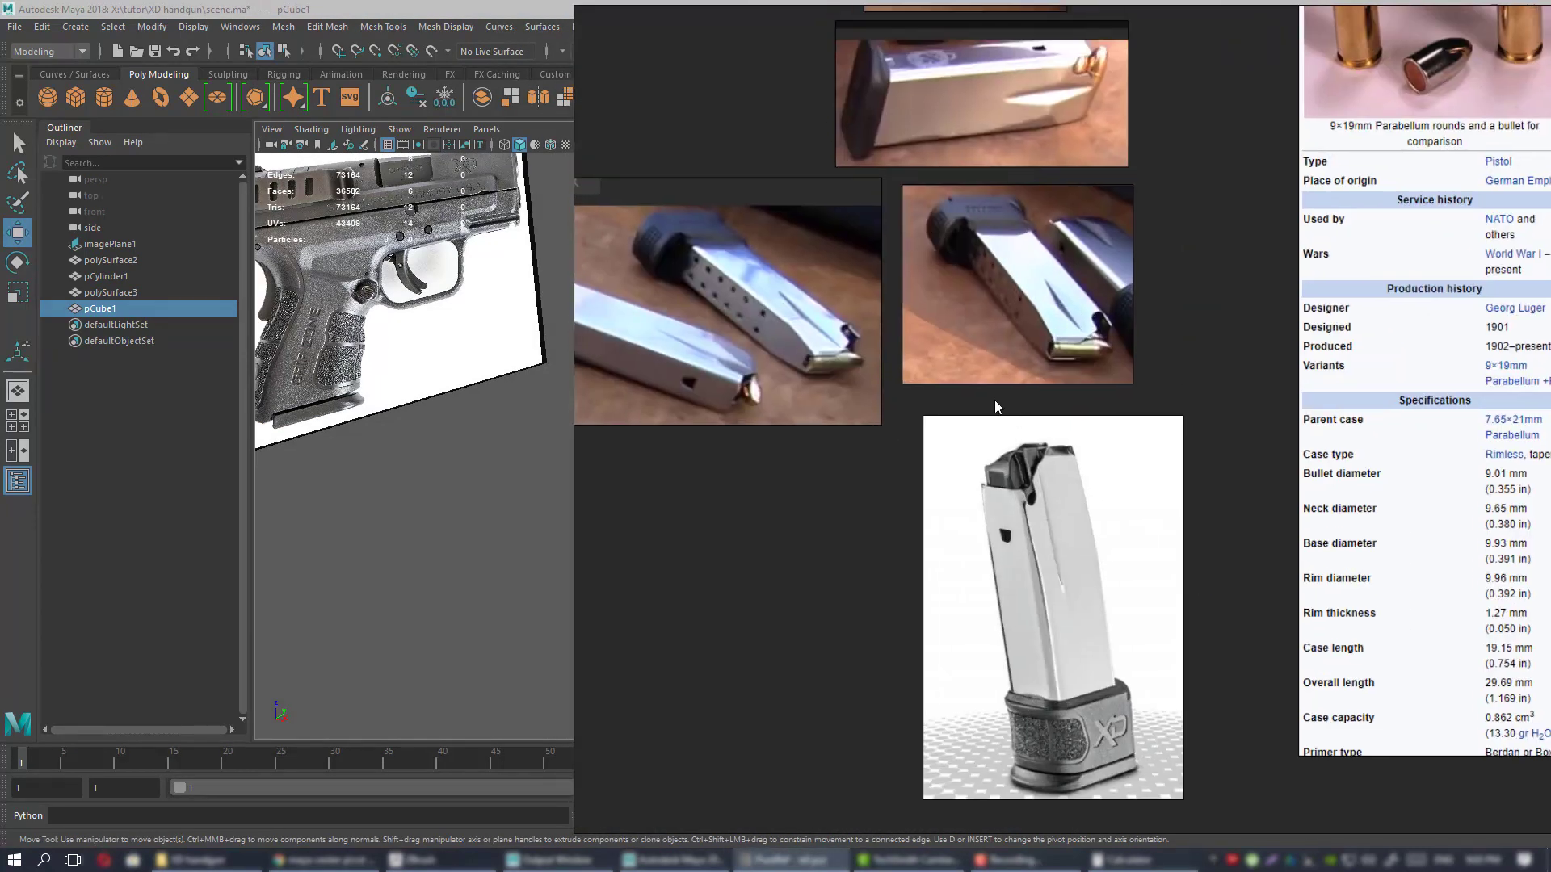
scroll(871, 365, "up", 2)
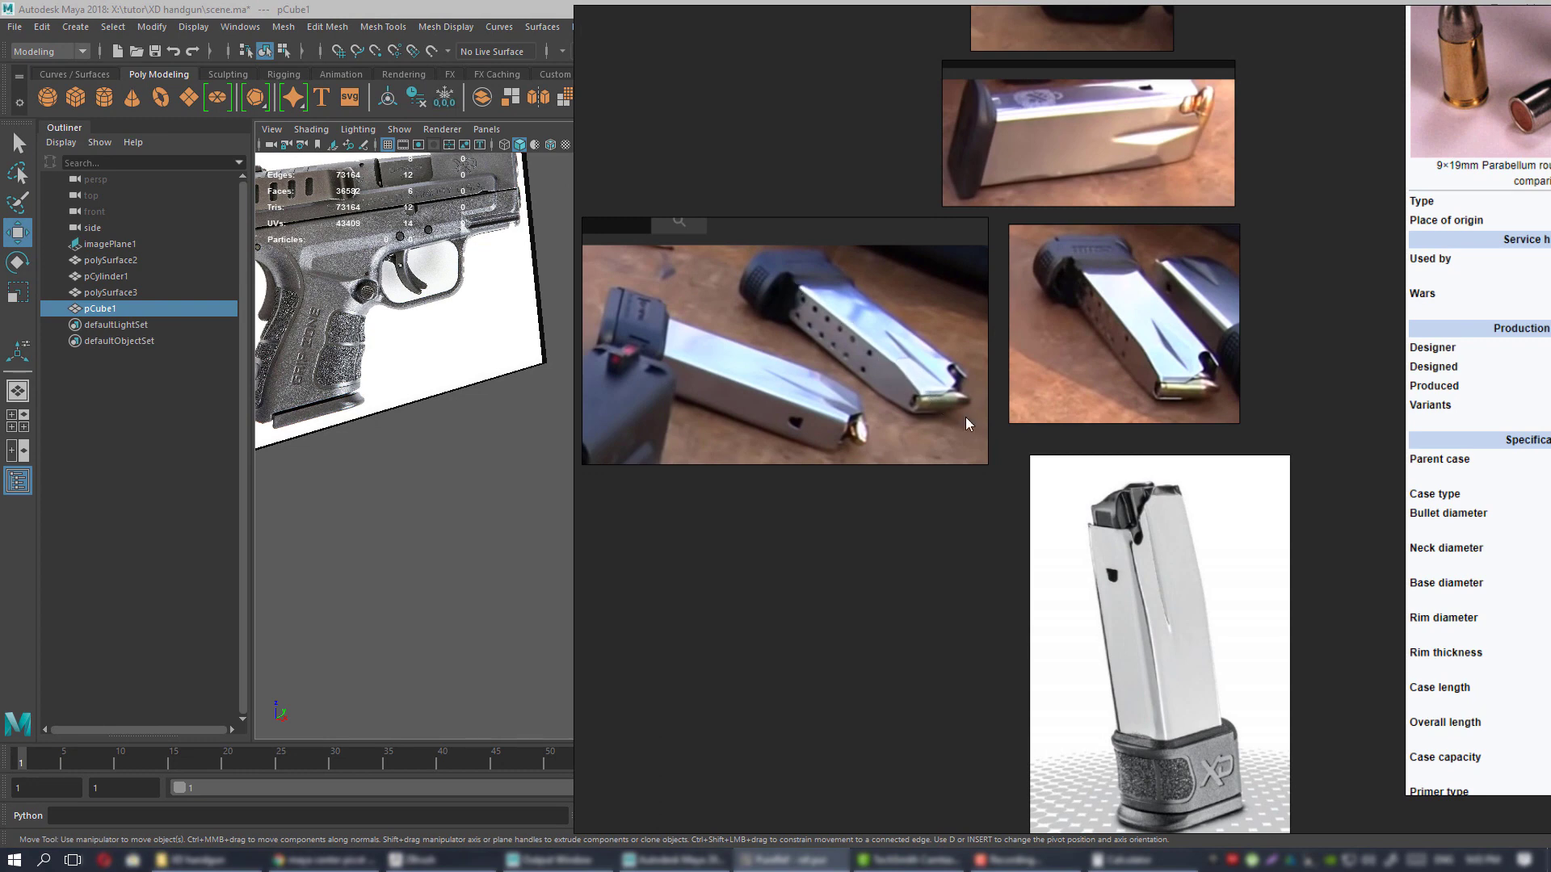
- Switch back to Maya and insert an edge loop around the magazine block a short way below its top
key("alt+Tab")
left_click_drag(703, 376, 793, 390, "alt")
scroll(711, 396, "up", 3)
key("ctrl+shift+x")
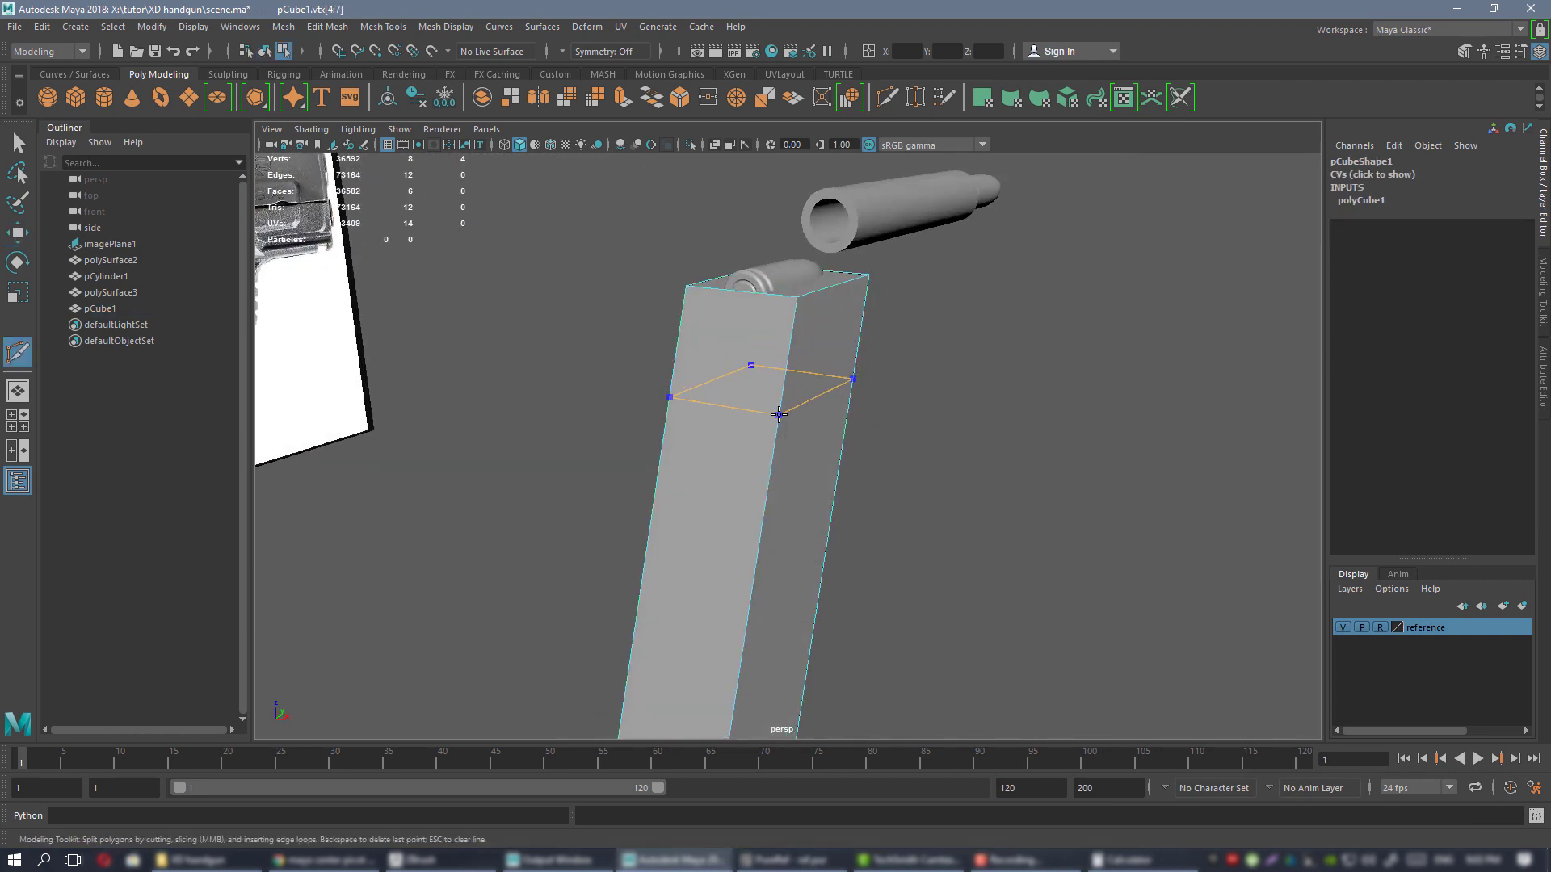
left_click(778, 410, "ctrl")
- Taper the magazine block's upper section by scaling its two long top edges inward around the cartridge and raising them slightly
key("w")
right_click_drag(825, 353, 832, 300)
left_click(832, 285)
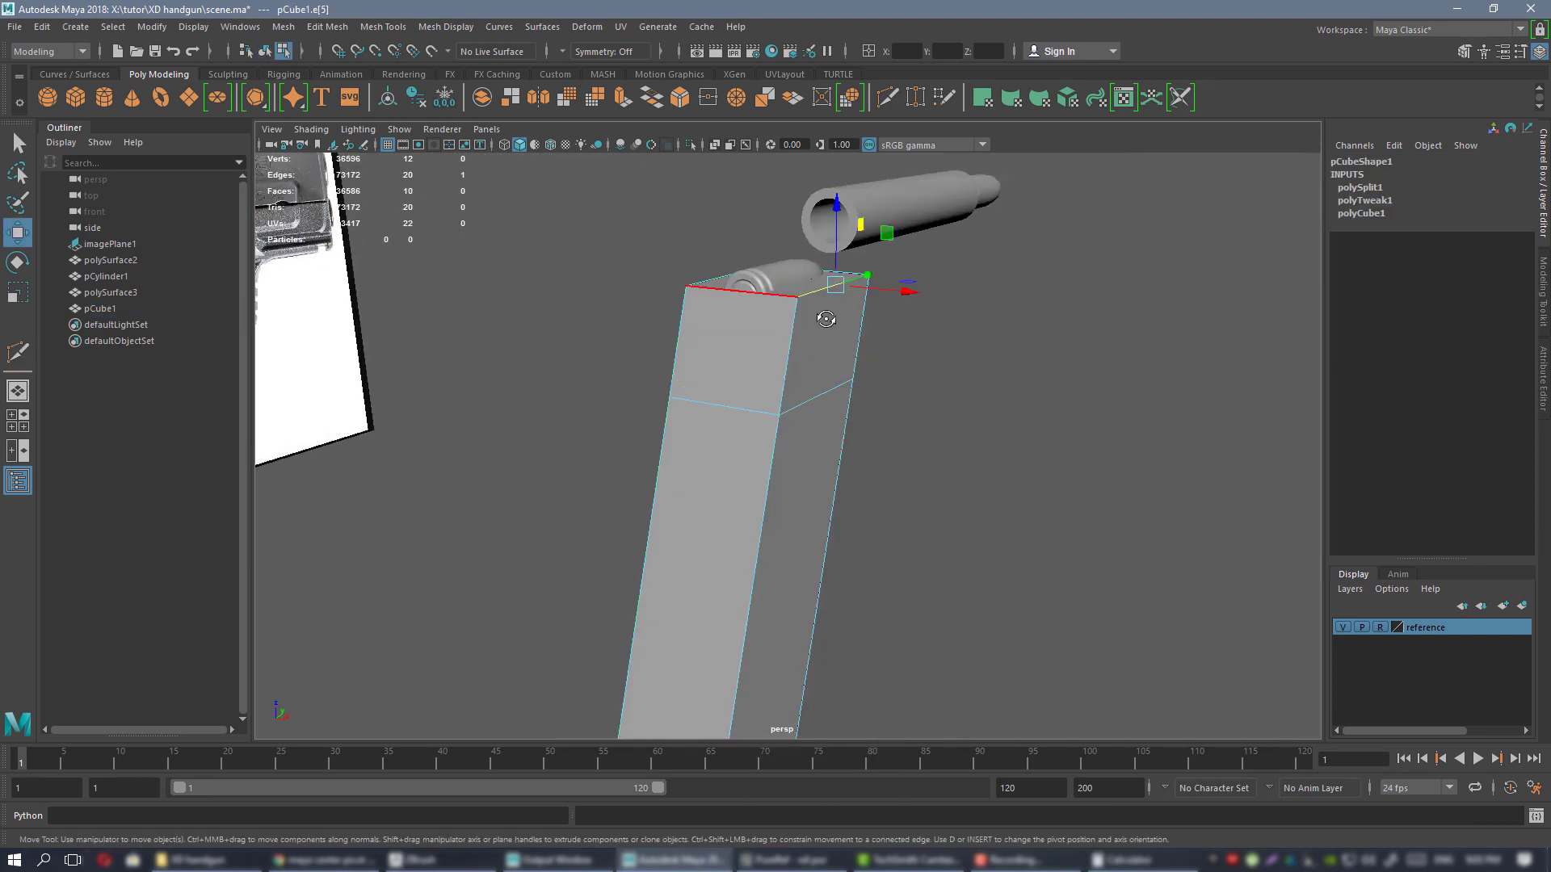
left_click_drag(822, 317, 896, 324, "alt")
left_click(689, 280, "shift")
left_click_drag(805, 270, 889, 450, "alt")
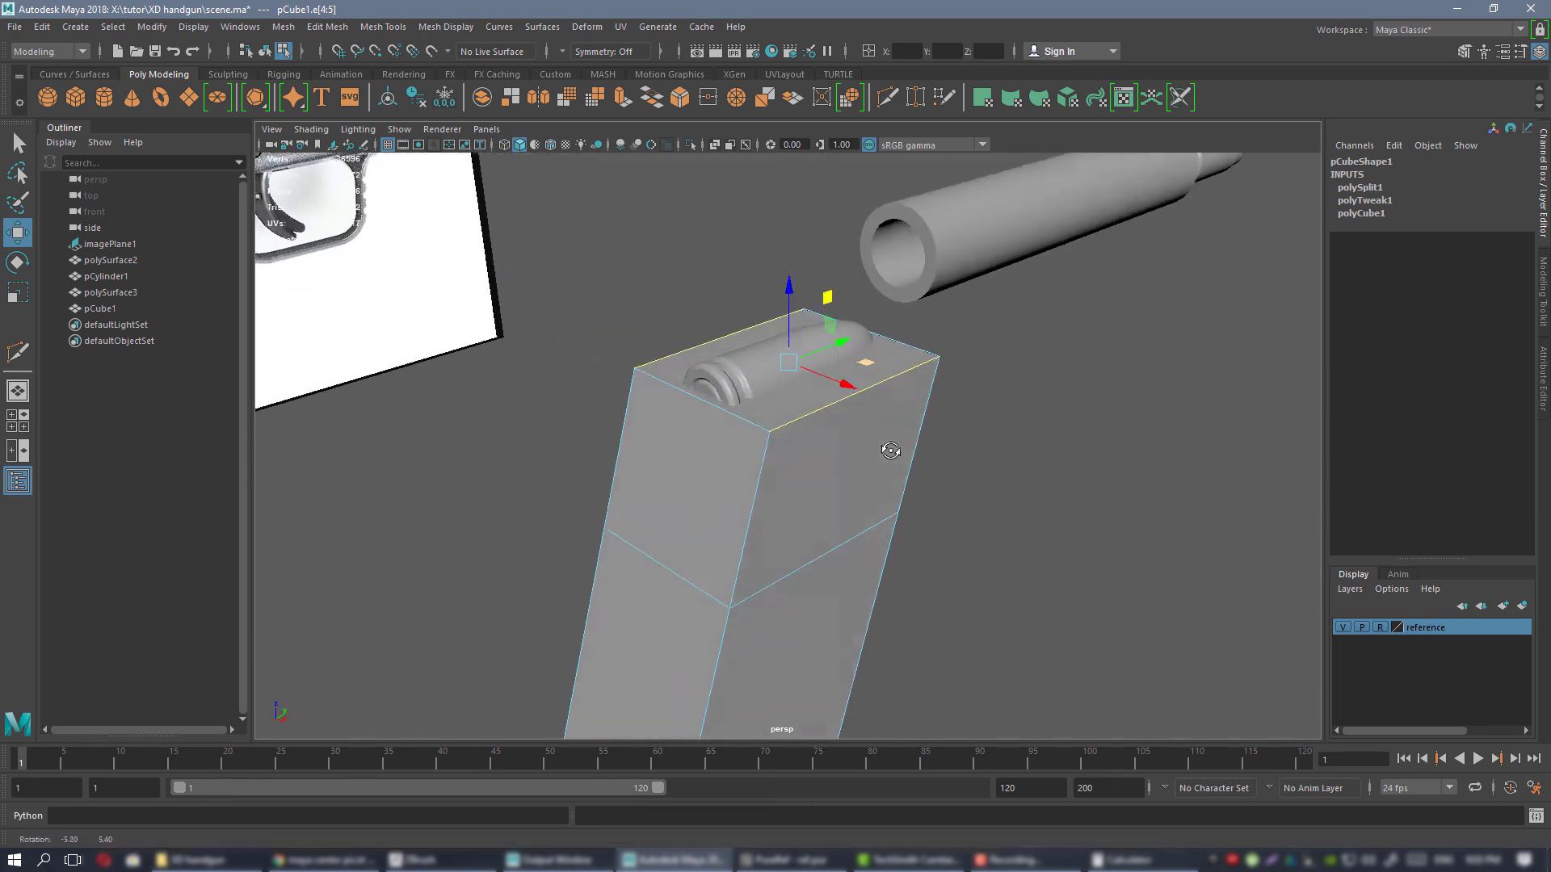
key("r")
mouse_move(842, 386)
left_mouse_down()
mouse_move(808, 371)
mouse_move(929, 381)
mouse_move(839, 381)
left_mouse_up()
key("w")
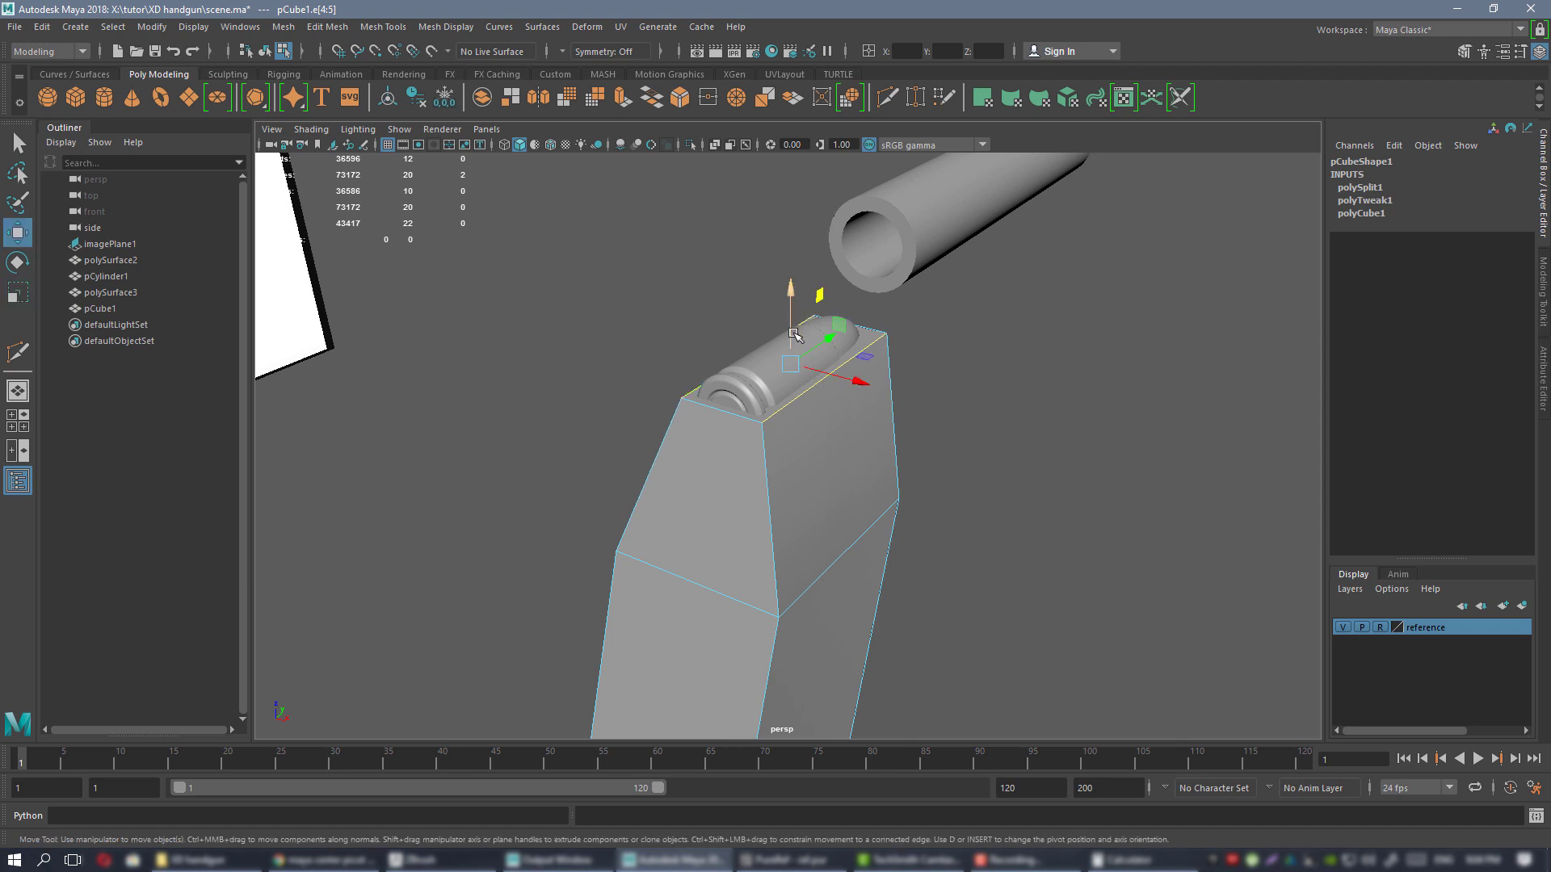
left_click_drag(793, 333, 794, 326)
- Return to object mode and inspect the tapered magazine block from several angles in the perspective view
left_click_drag(876, 404, 778, 392, "alt")
right_click_drag(777, 390, 856, 366)
mouse_move(856, 366)
left_mouse_down("alt")
mouse_move(808, 371)
mouse_move(791, 364)
mouse_move(813, 358)
mouse_move(782, 350)
mouse_move(934, 350)
mouse_move(834, 373)
left_mouse_up("alt")
left_click(944, 449)
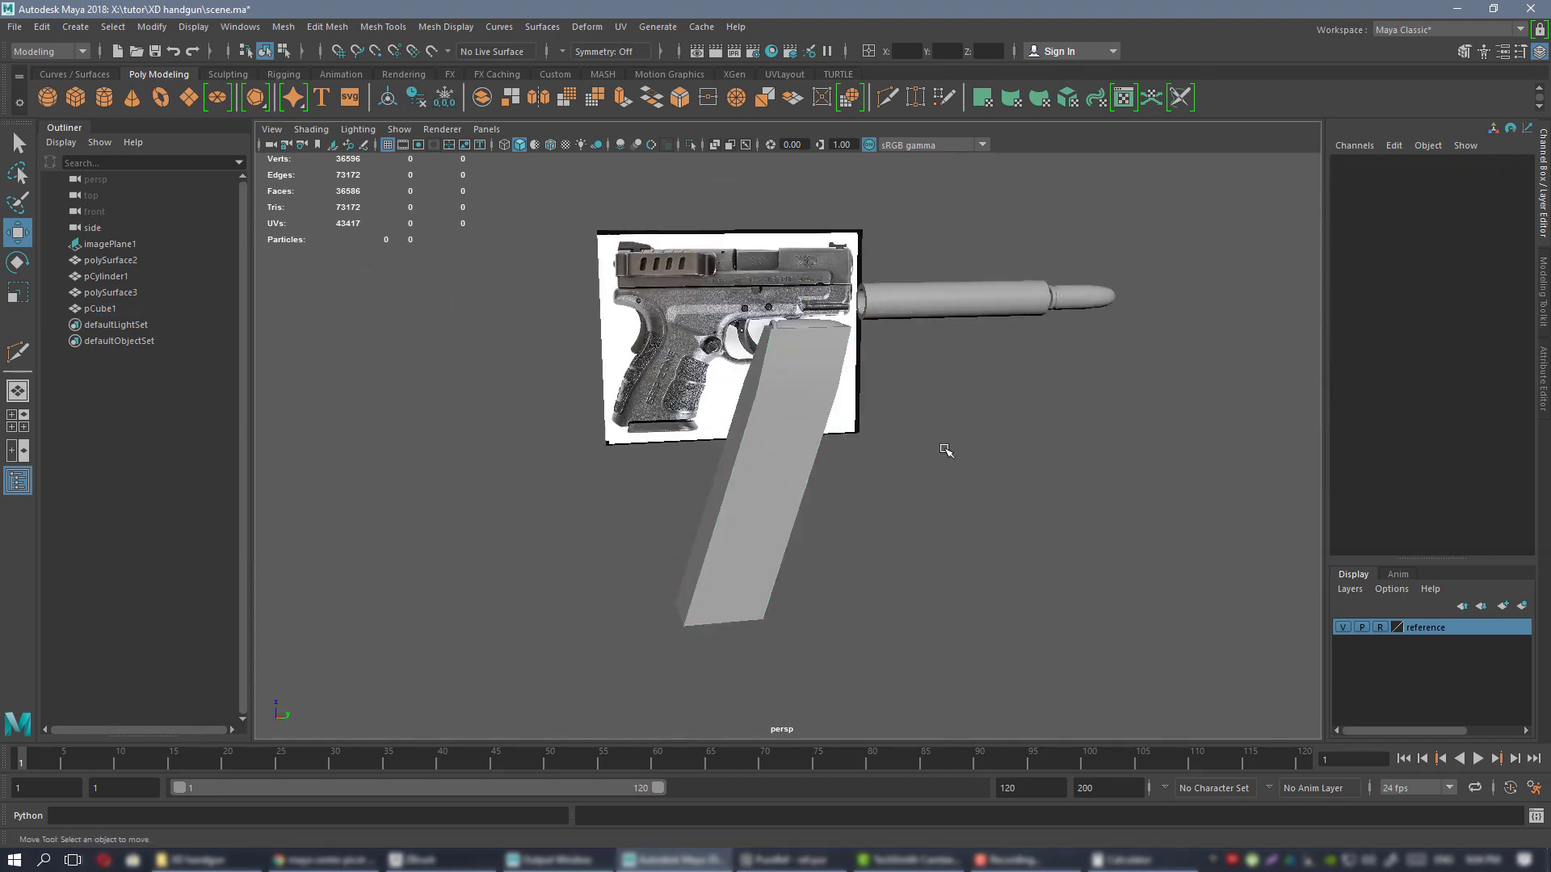
left_click_drag(944, 450, 975, 409, "alt")
scroll(897, 439, "up", 3)
- Select the cartridge at the magazine's top and frame it in the front view
left_click(756, 291)
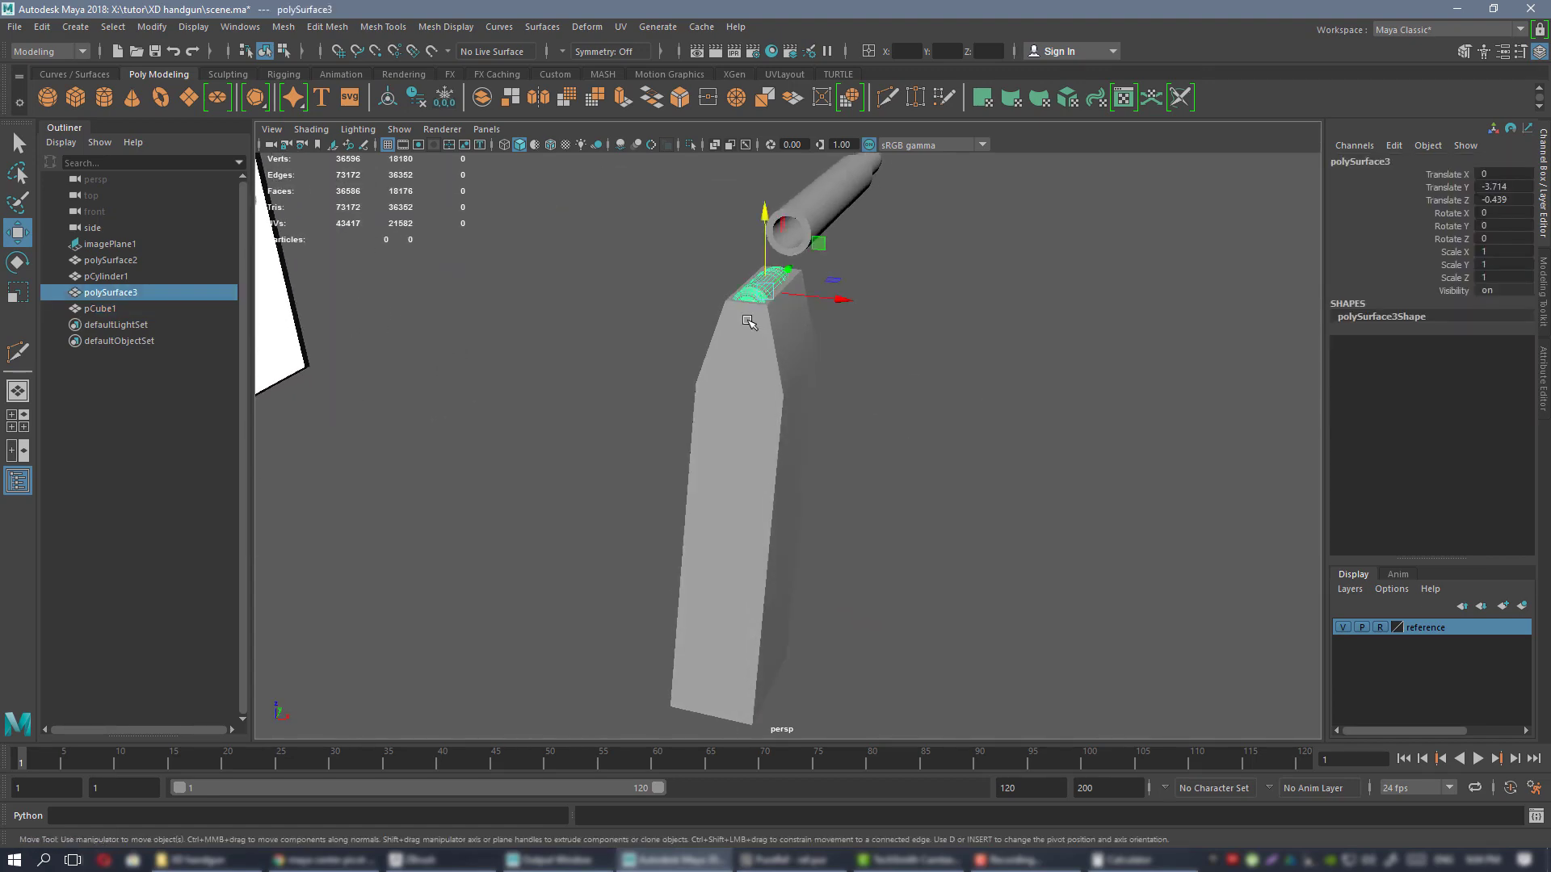
left_click_drag(748, 321, 908, 373, "alt")
key("space")
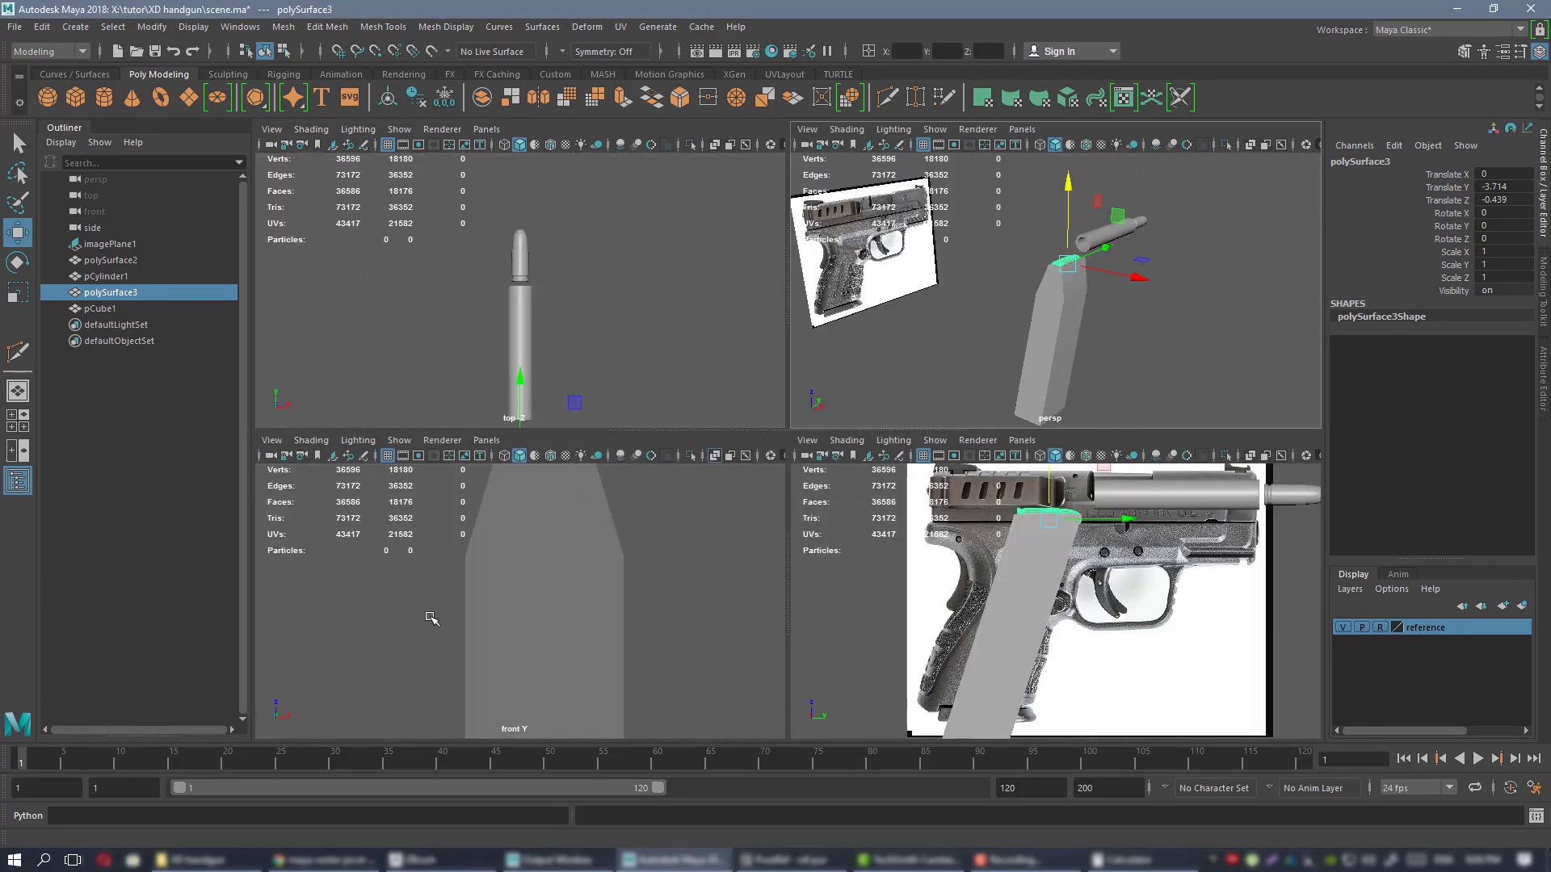
key("space")
key("f")
right_click_drag(872, 565, 932, 495, "alt")
middle_click_drag(931, 495, 928, 461, "alt")
- Switch to the PureRef board and examine the magazine photos for how the top cartridge sits between the feed lips
key("alt+Tab")
right_click_drag(1258, 453, 1065, 466)
middle_click_drag(959, 418, 908, 480)
scroll(955, 461, "up", 3)
scroll(908, 479, "down", 2)
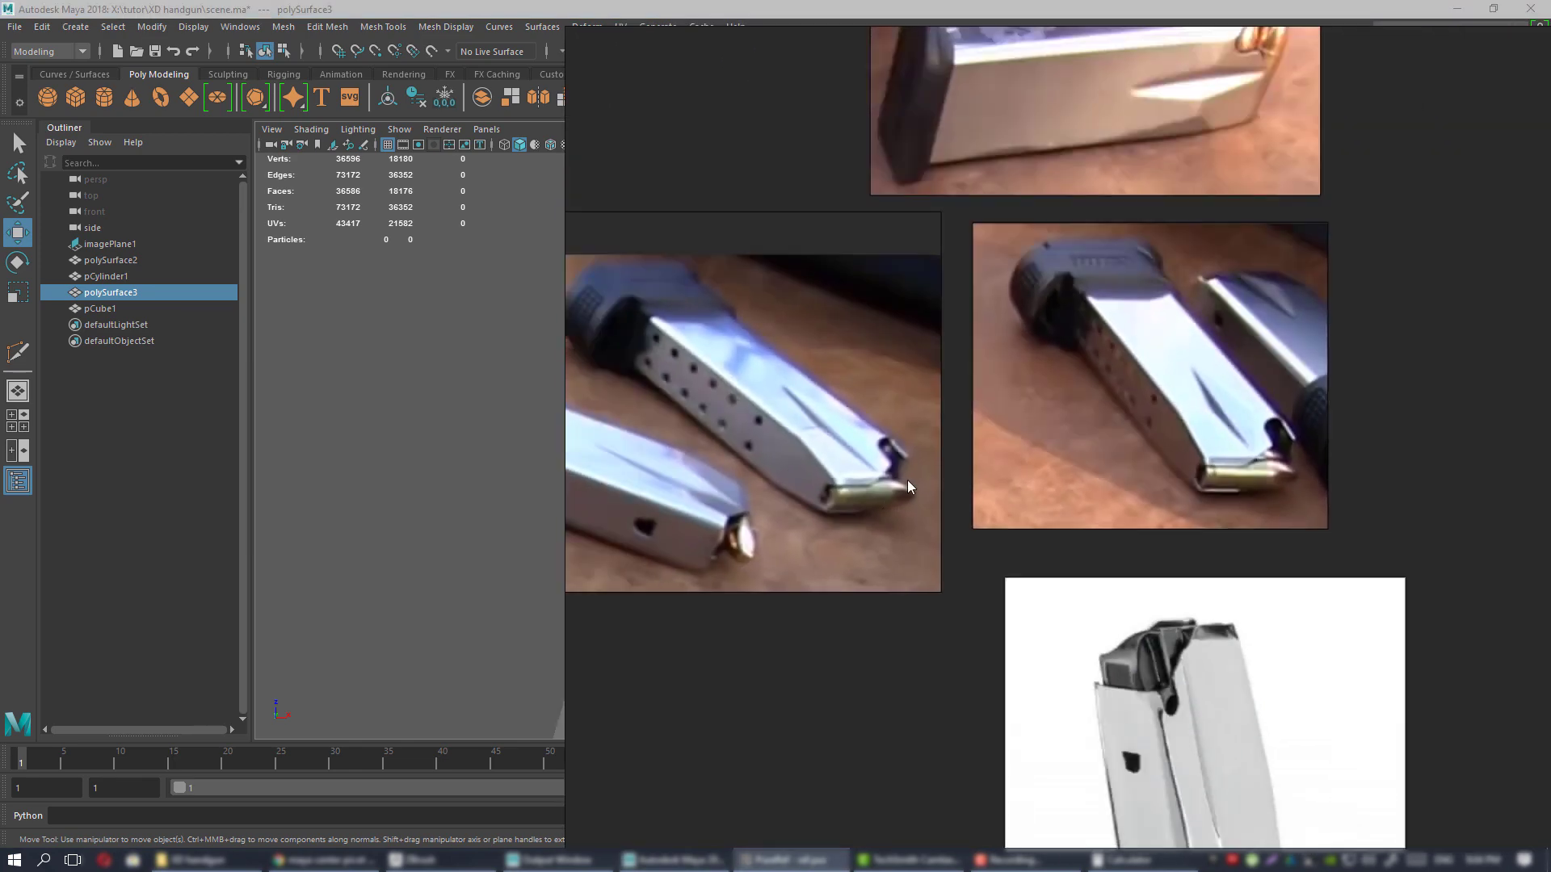
middle_click_drag(1126, 472, 903, 753)
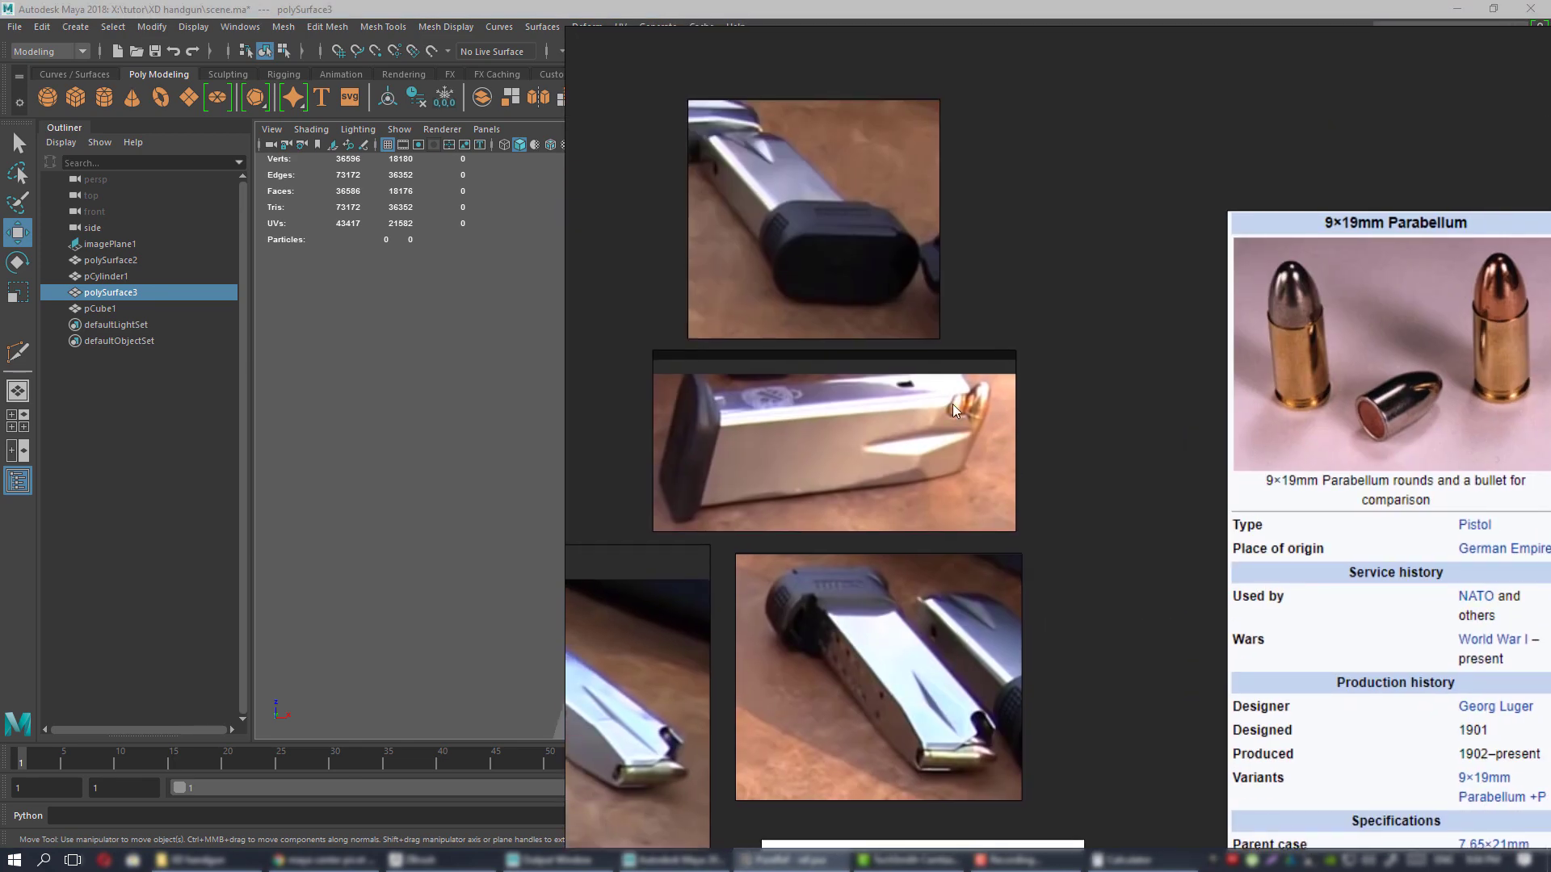
scroll(951, 404, "up", 3)
middle_click_drag(964, 383, 972, 109)
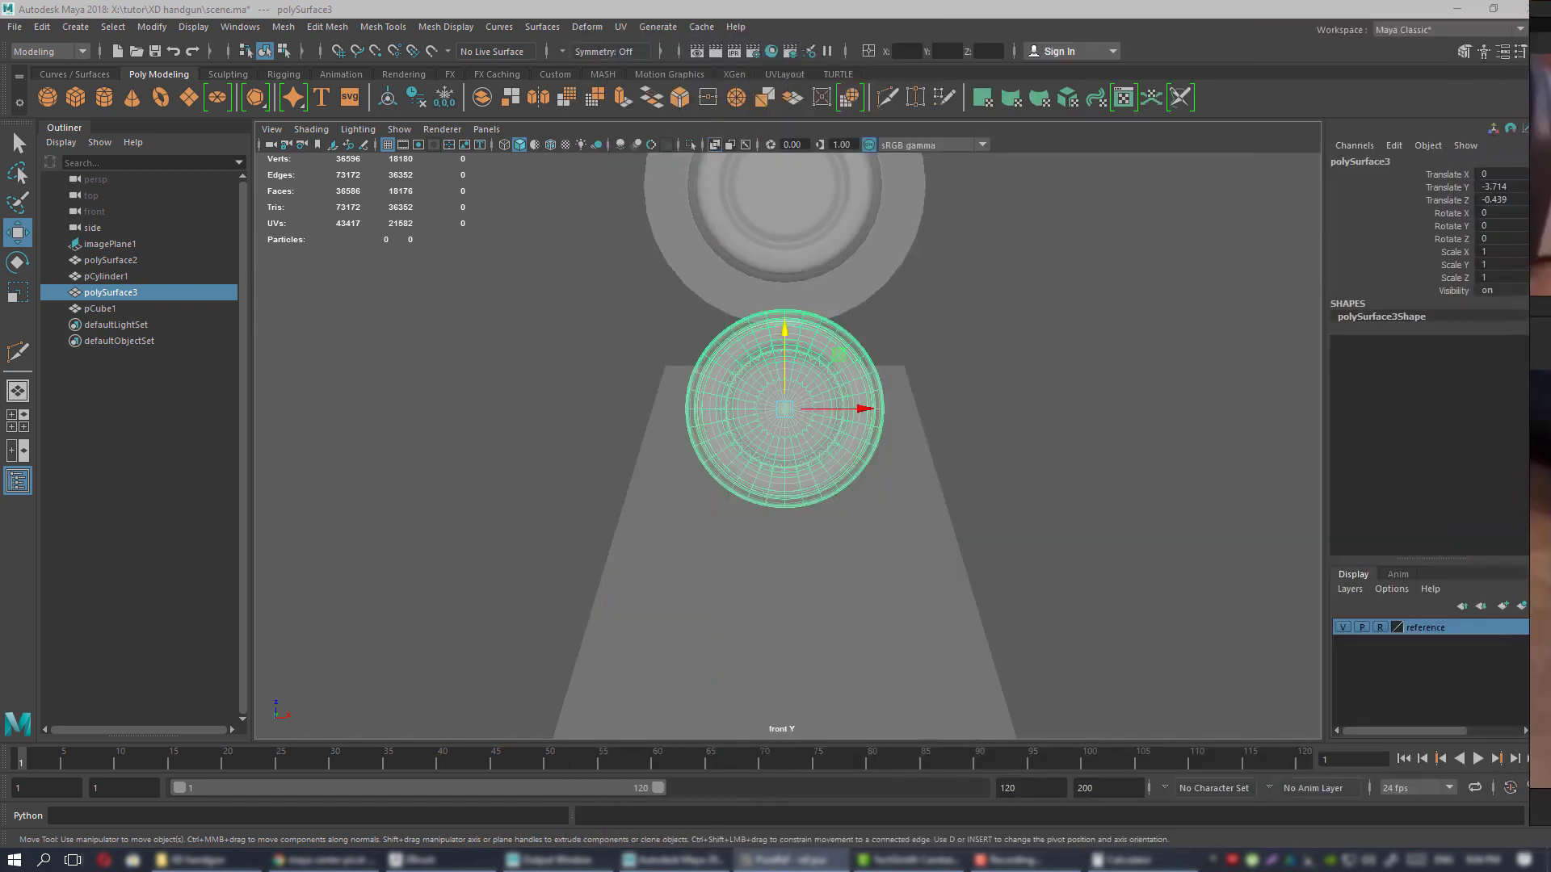
- Duplicate the top cartridge and move the copy straight down beneath it to Translate Z -0.83
scroll(965, 408, "up", 2)
middle_click_drag(829, 406, 880, 345, "alt")
key("ctrl+d")
left_click_drag(842, 260, 857, 411)
scroll(860, 407, "down", 2)
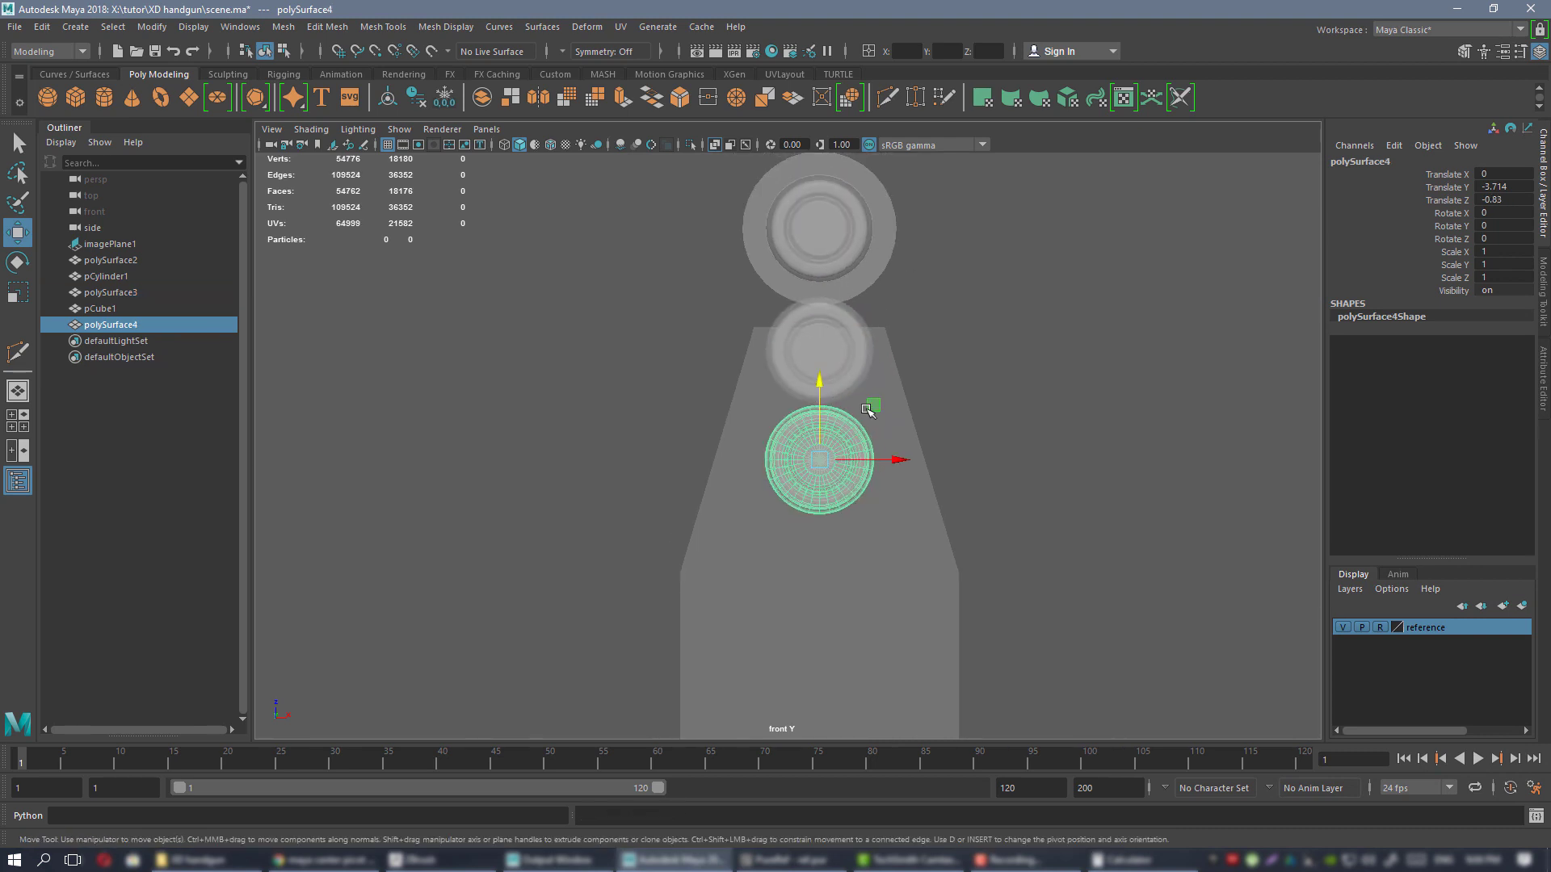
- Duplicate the second cartridge and place the copy diagonally below right at Translate X 0.182 and Z -1.182
middle_click_drag(769, 348, 741, 287, "alt")
right_click_drag(741, 288, 830, 356, "alt")
key("ctrl+d")
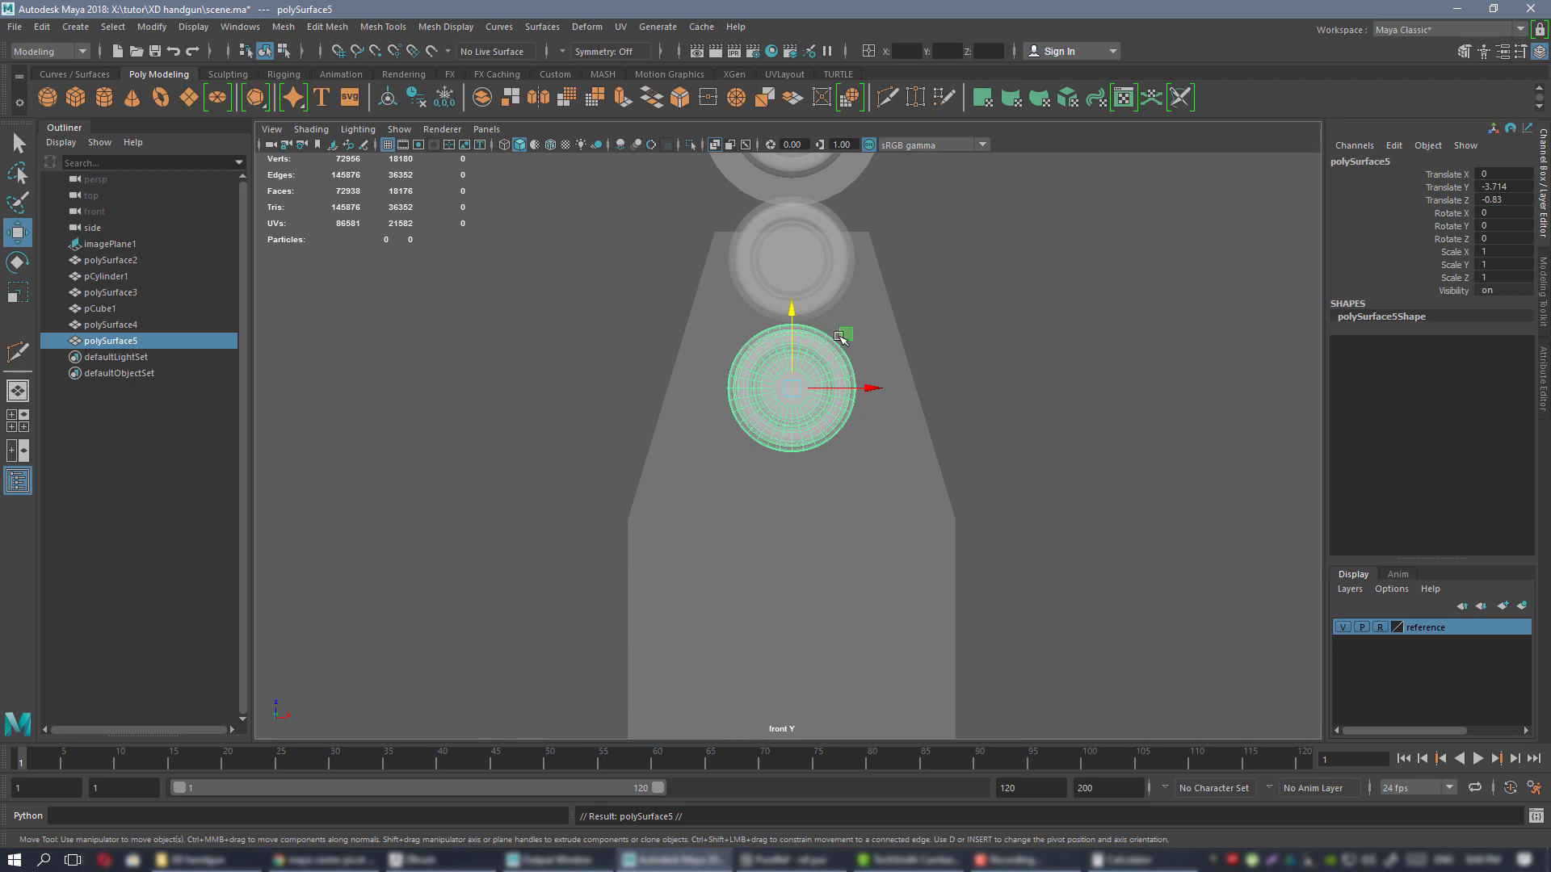
left_click_drag(845, 334, 788, 503)
scroll(957, 425, "up", 2)
- Duplicate the third cartridge and place the copy diagonally below left at Translate X -0.156 and Z -1.38
key("ctrl+d")
middle_click_drag(877, 490, 861, 371, "alt")
right_click_drag(825, 377, 886, 385, "alt")
middle_click_drag(886, 384, 861, 345, "alt")
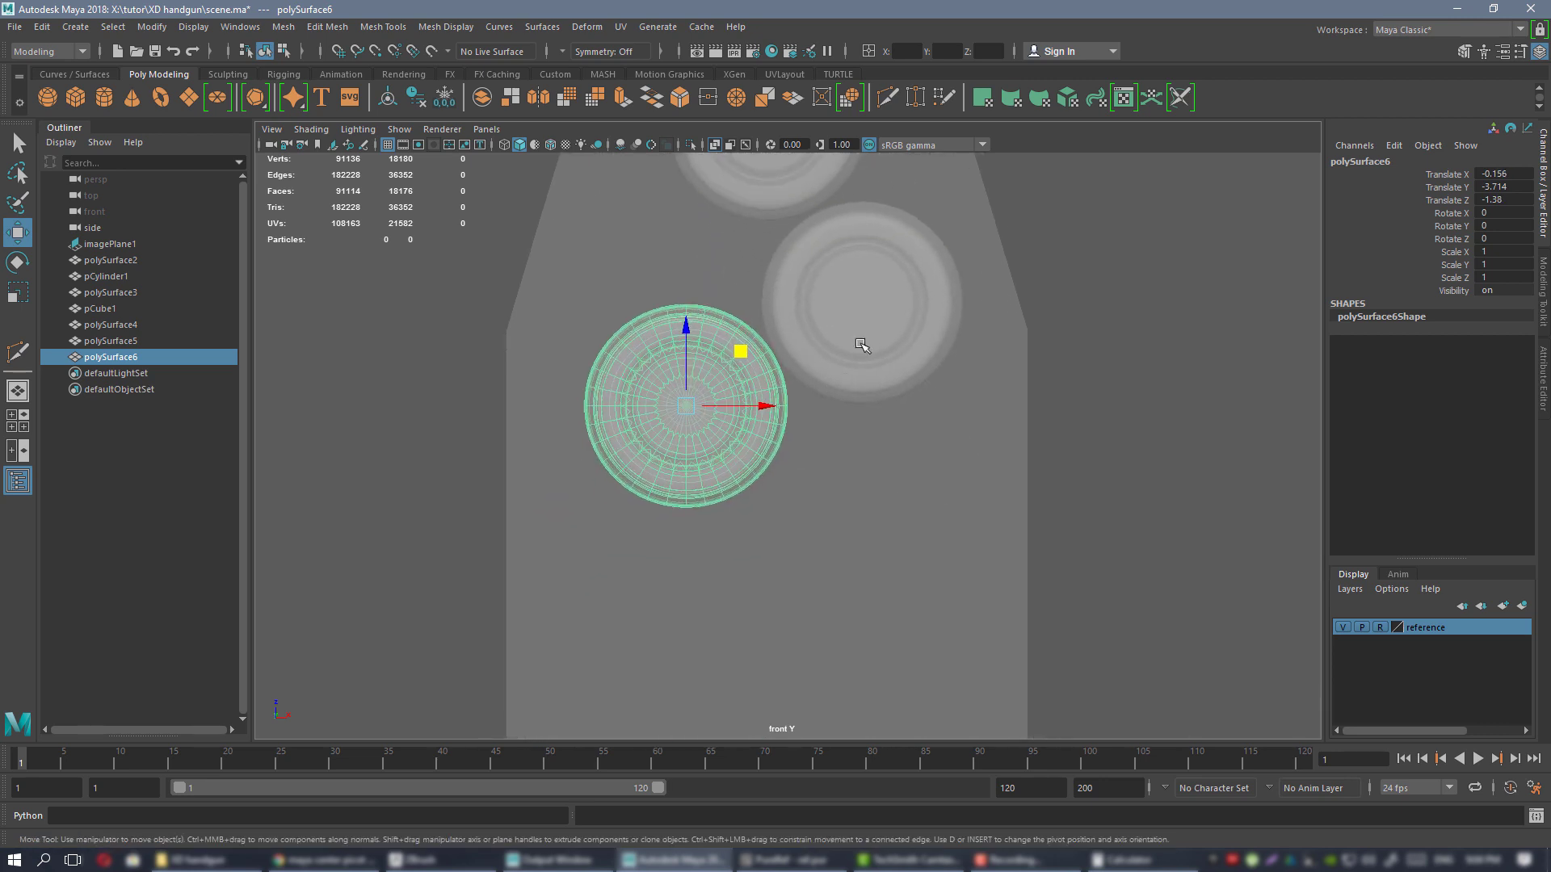
- Select the four magazine cartridges without the block in the perspective view and move them back out of it to Translate Y -5.485
left_click(863, 352, "shift")
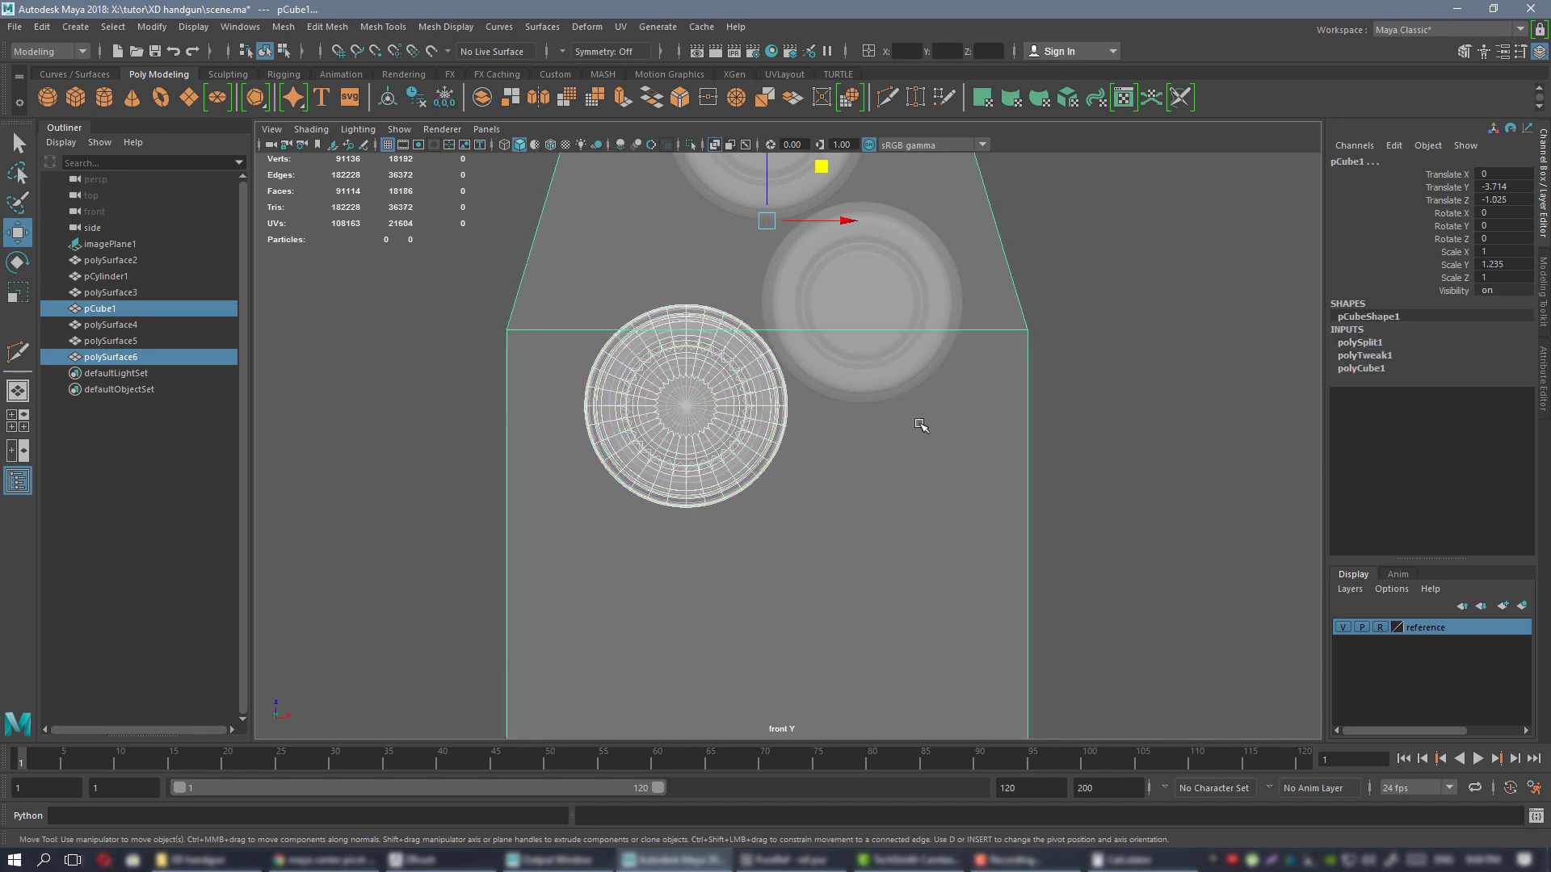
key("space")
key("space")
left_click_drag(1007, 364, 775, 395, "alt")
right_click_drag(775, 396, 832, 436, "alt")
left_click_drag(832, 436, 848, 459, "alt")
left_click_drag(606, 317, 825, 566)
left_click(772, 555, "ctrl")
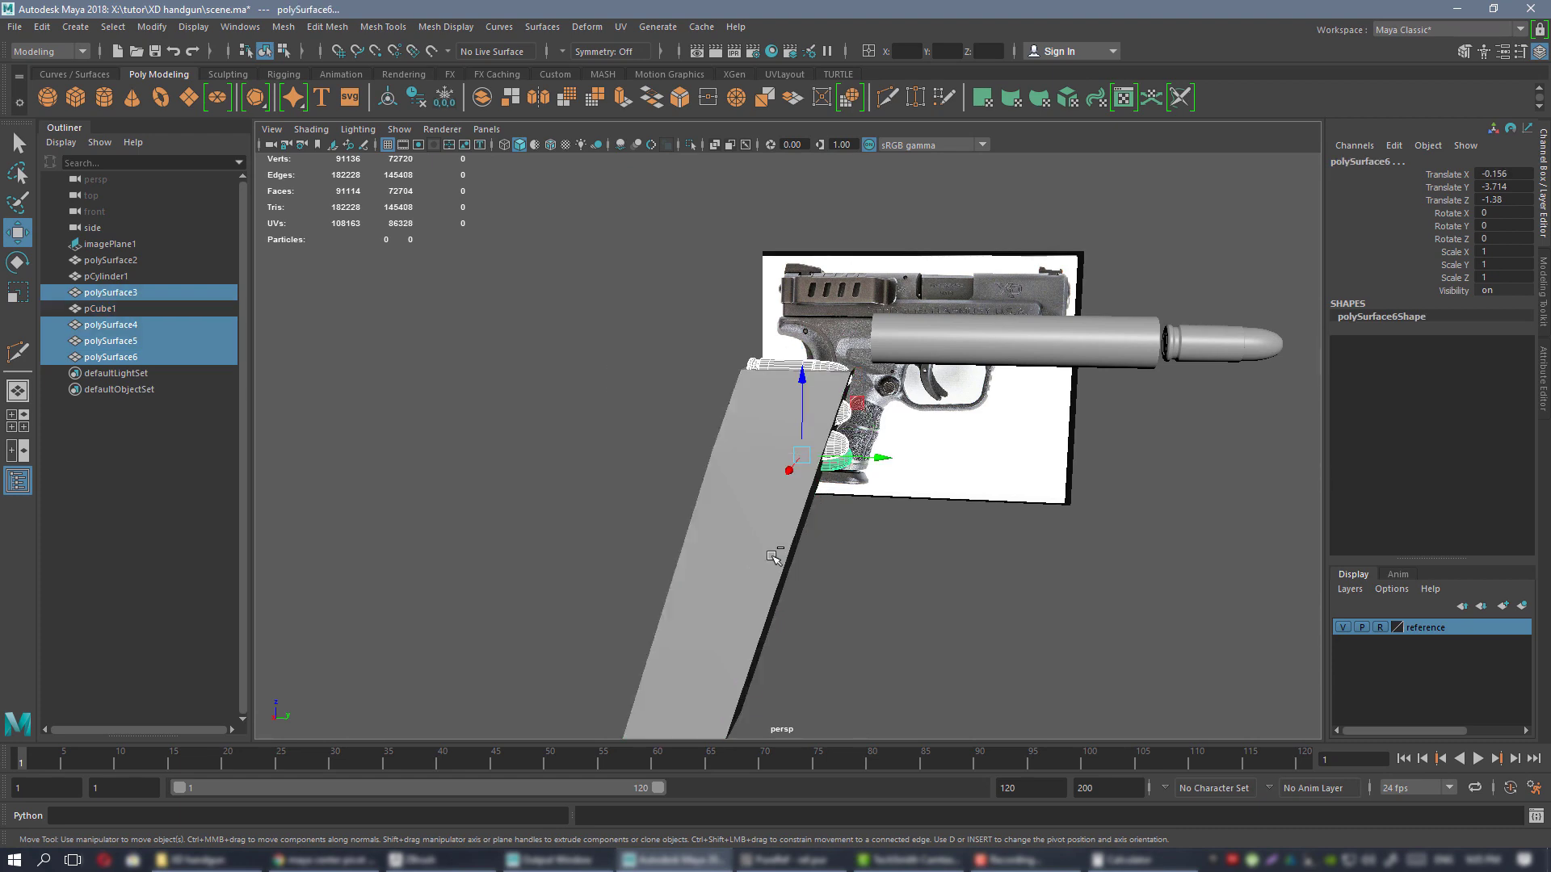
left_click_drag(855, 459, 739, 462)
- Duplicate the two lowest staggered cartridges in the front view and move the copies straight down, the left one to Translate Z -1.77
key("space")
key("space")
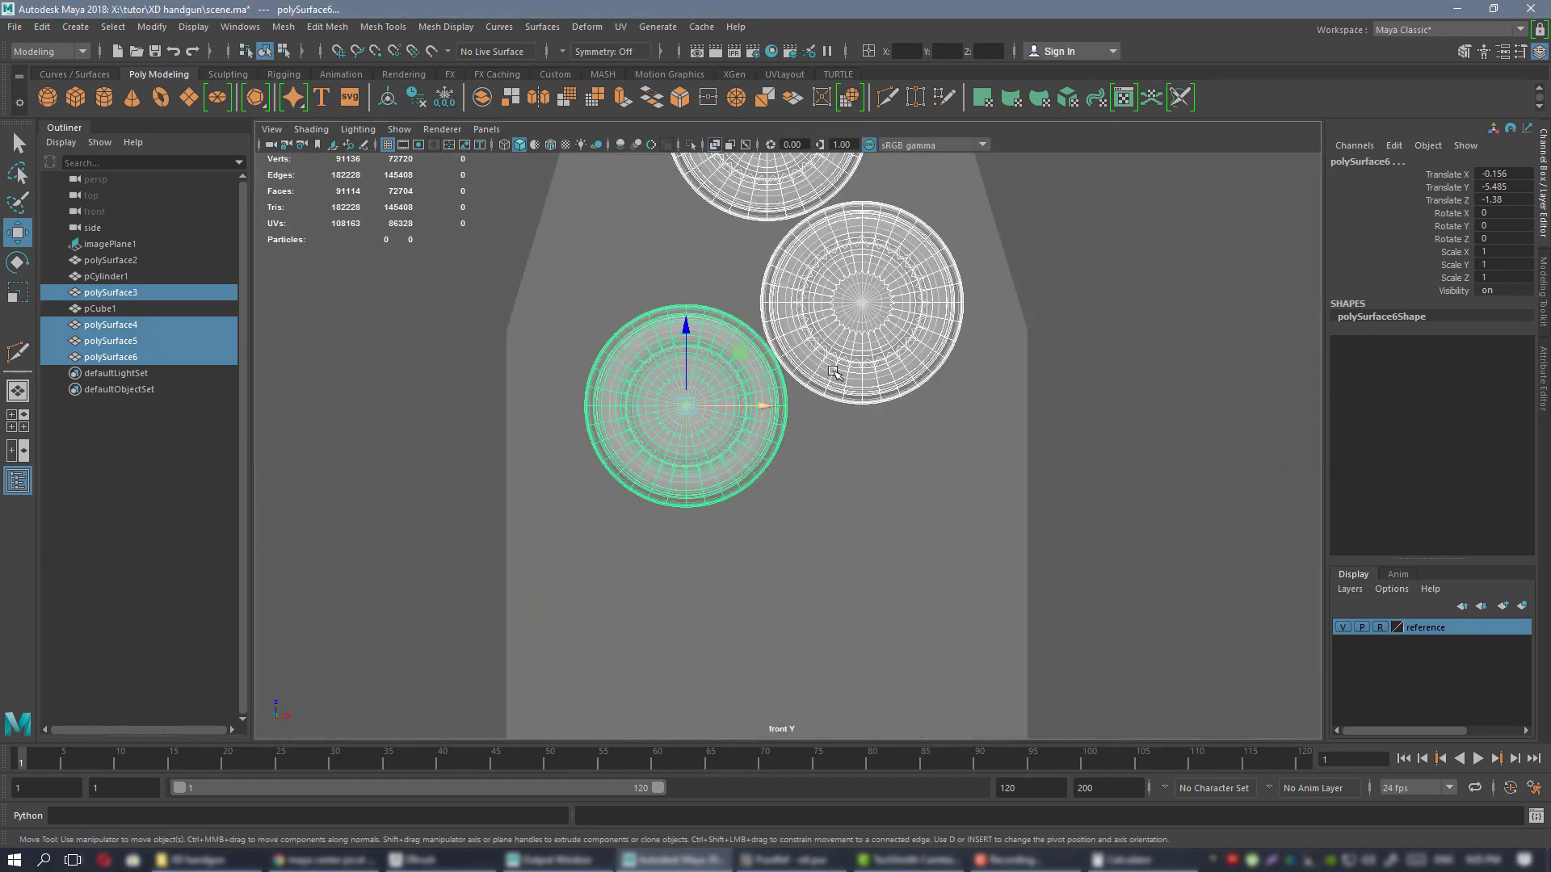
middle_click_drag(822, 371, 783, 463, "alt")
scroll(788, 469, "down", 2)
left_click(831, 434)
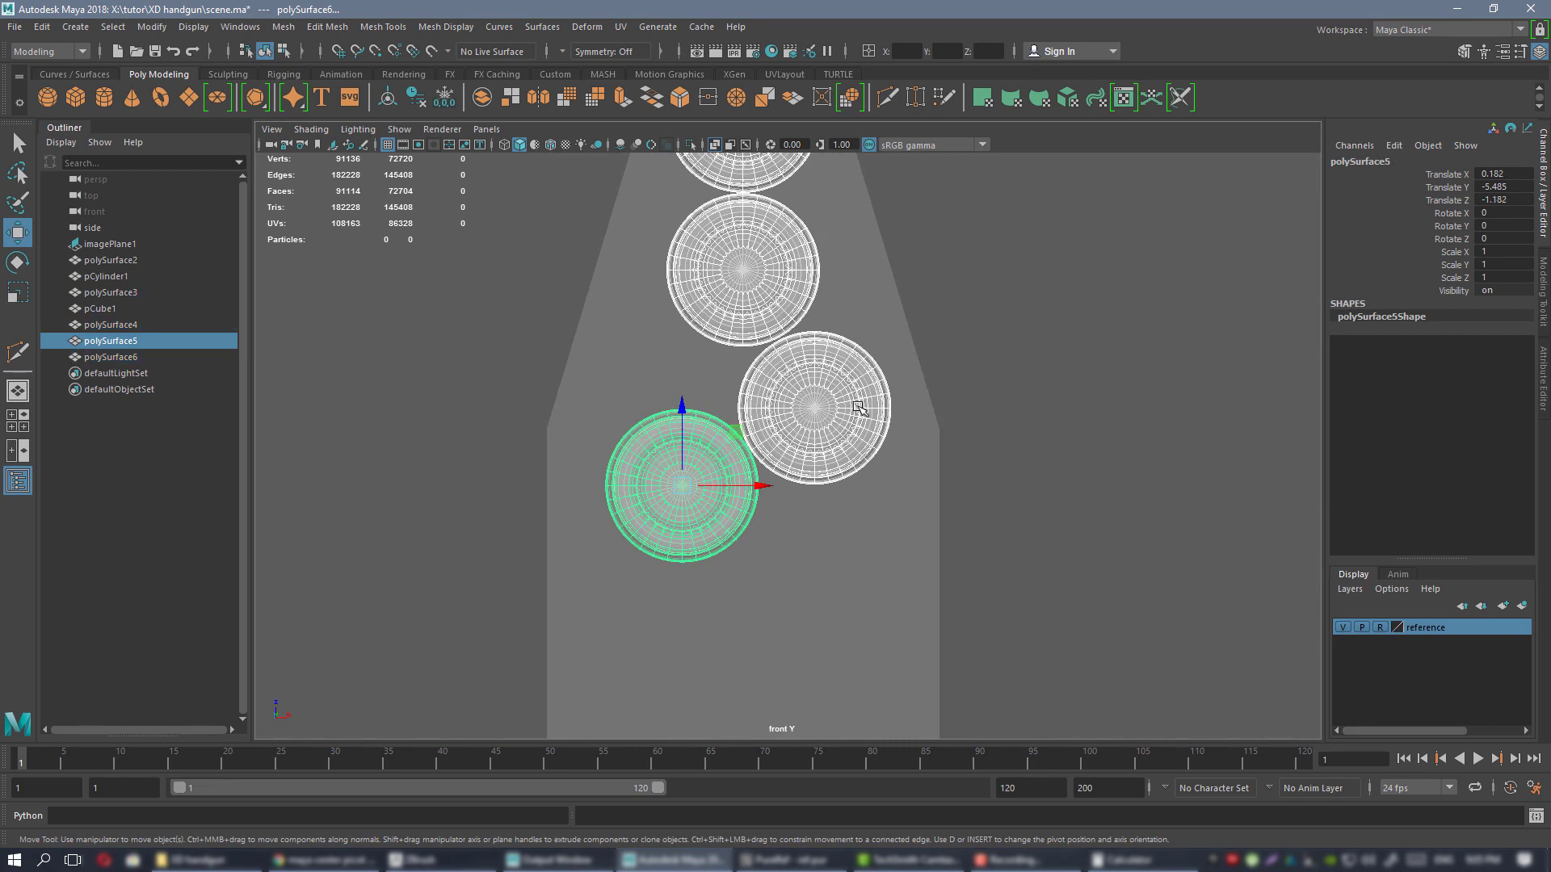
left_click(686, 486, "shift")
middle_click_drag(703, 358, 710, 318, "alt")
scroll(658, 396, "up", 2)
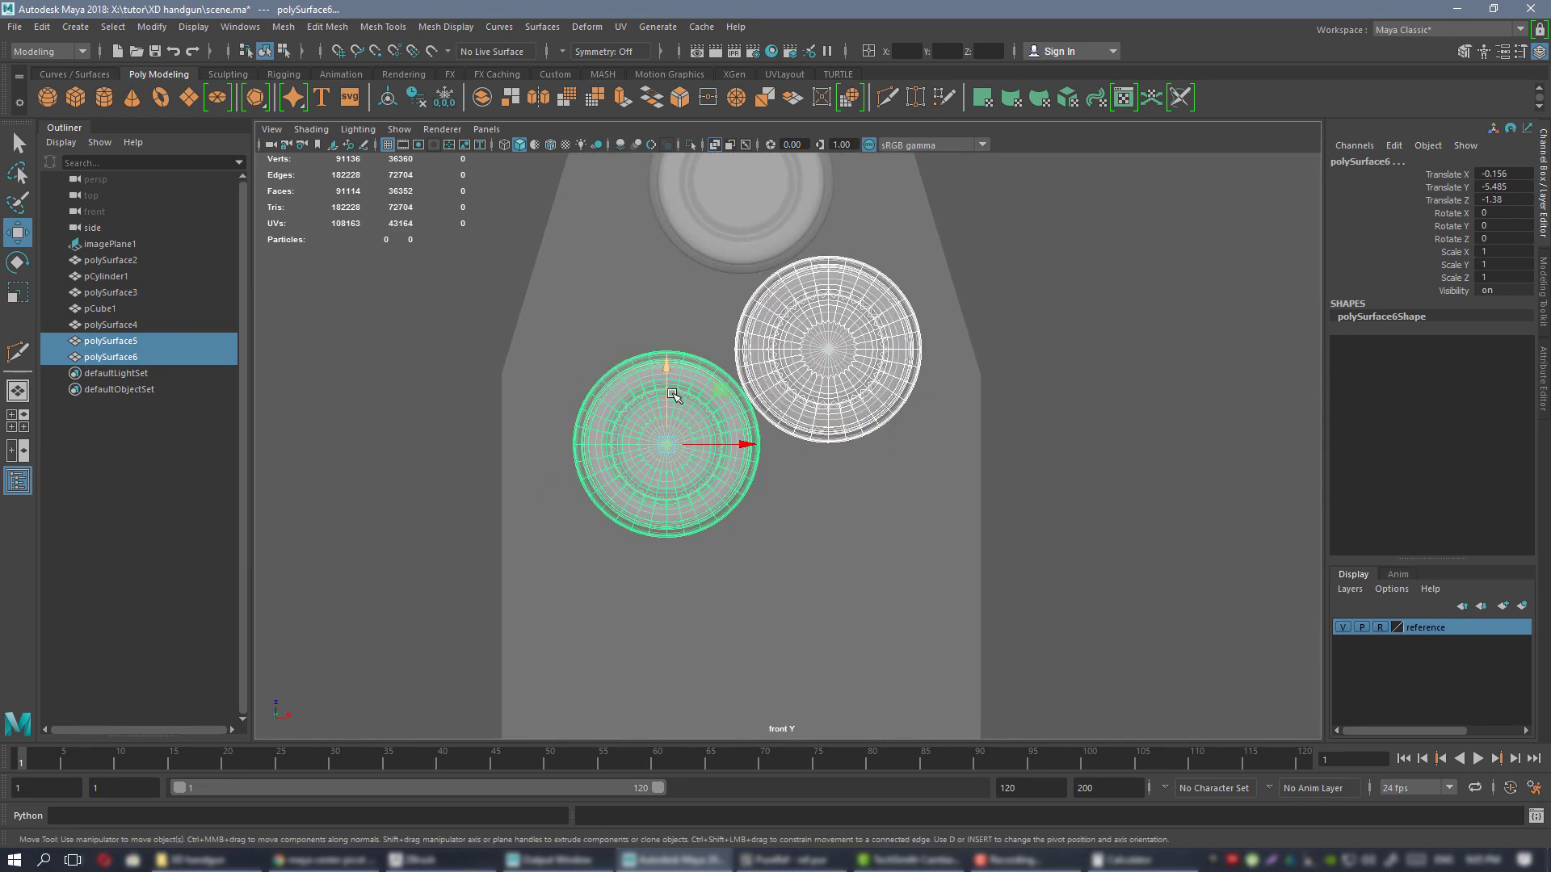
key("ctrl+d")
left_click_drag(669, 392, 704, 577)
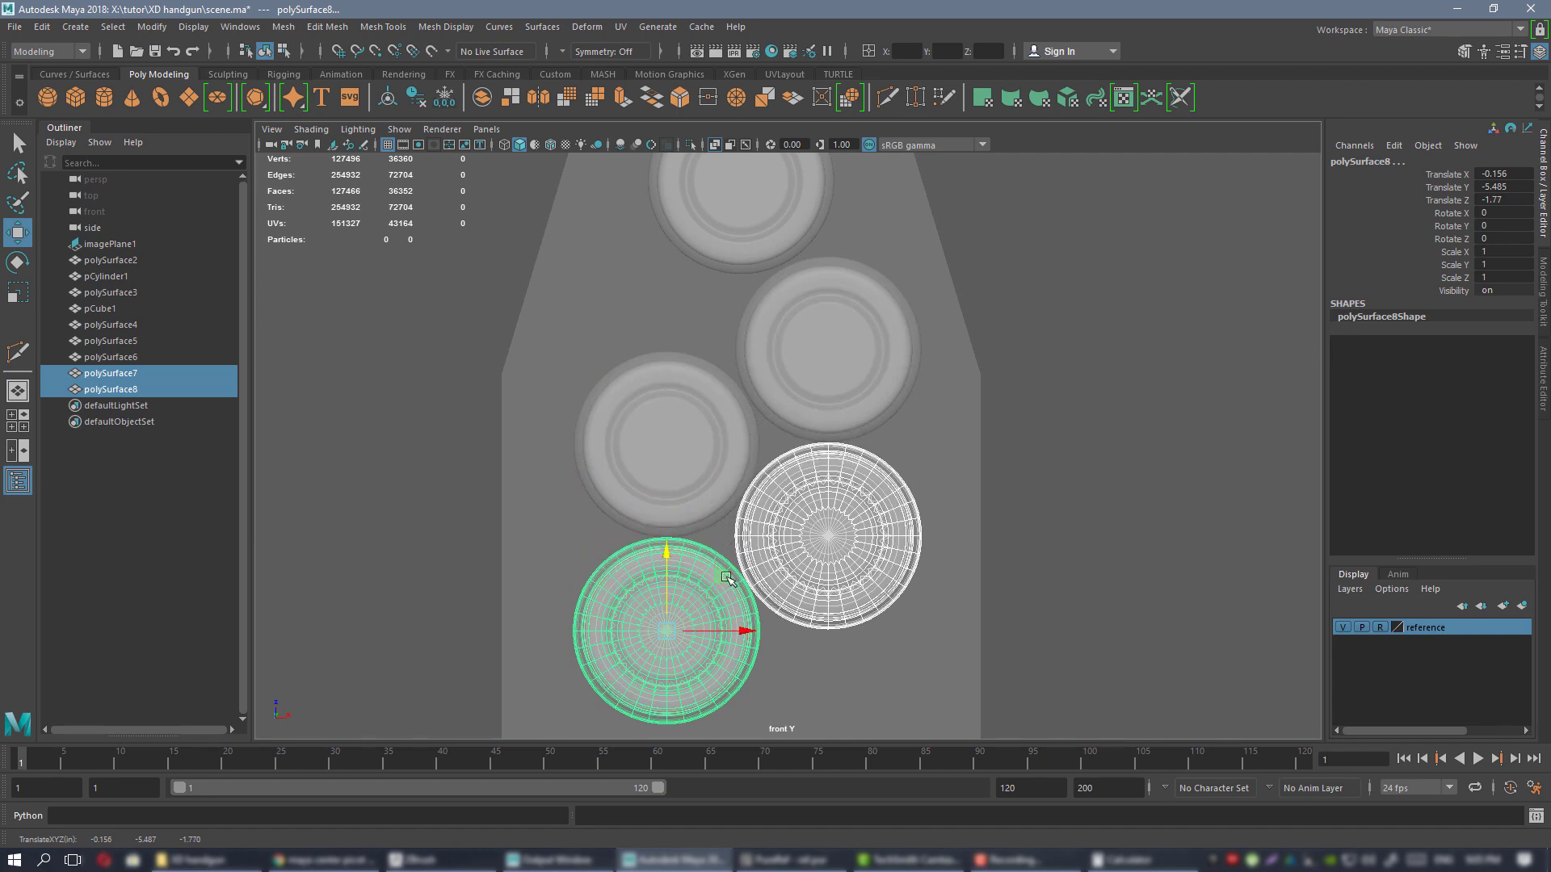
- Select both cartridges of the right-hand column and shift them slightly outward along X
middle_click_drag(712, 475, 758, 356, "alt")
right_click_drag(758, 356, 1062, 662, "alt")
middle_click_drag(784, 336, 760, 492, "alt")
scroll(796, 496, "down", 4)
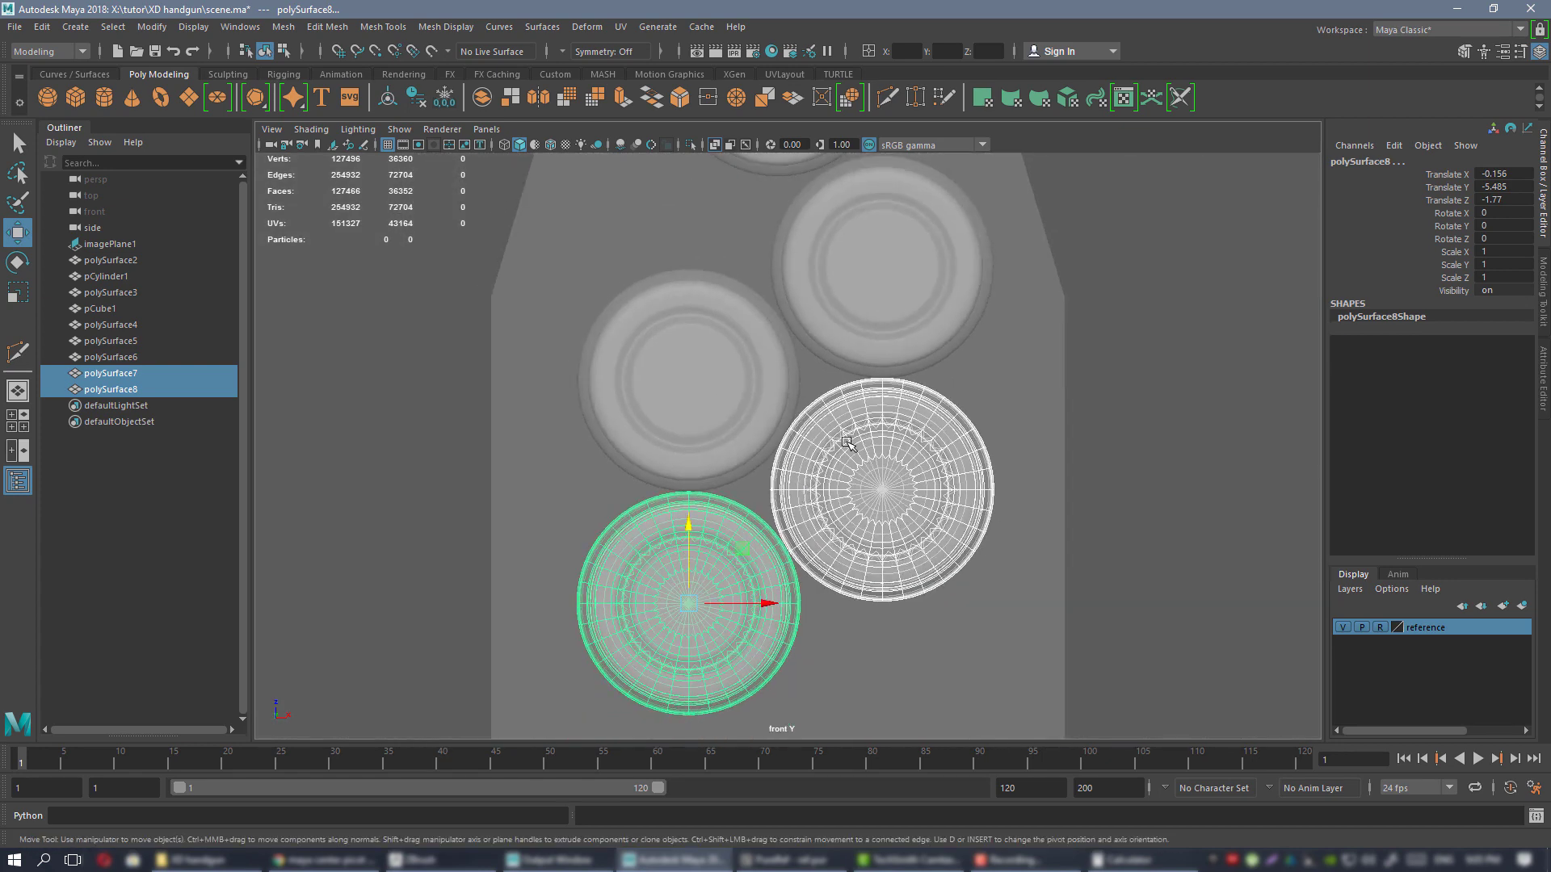
left_click(876, 450)
left_click(950, 493)
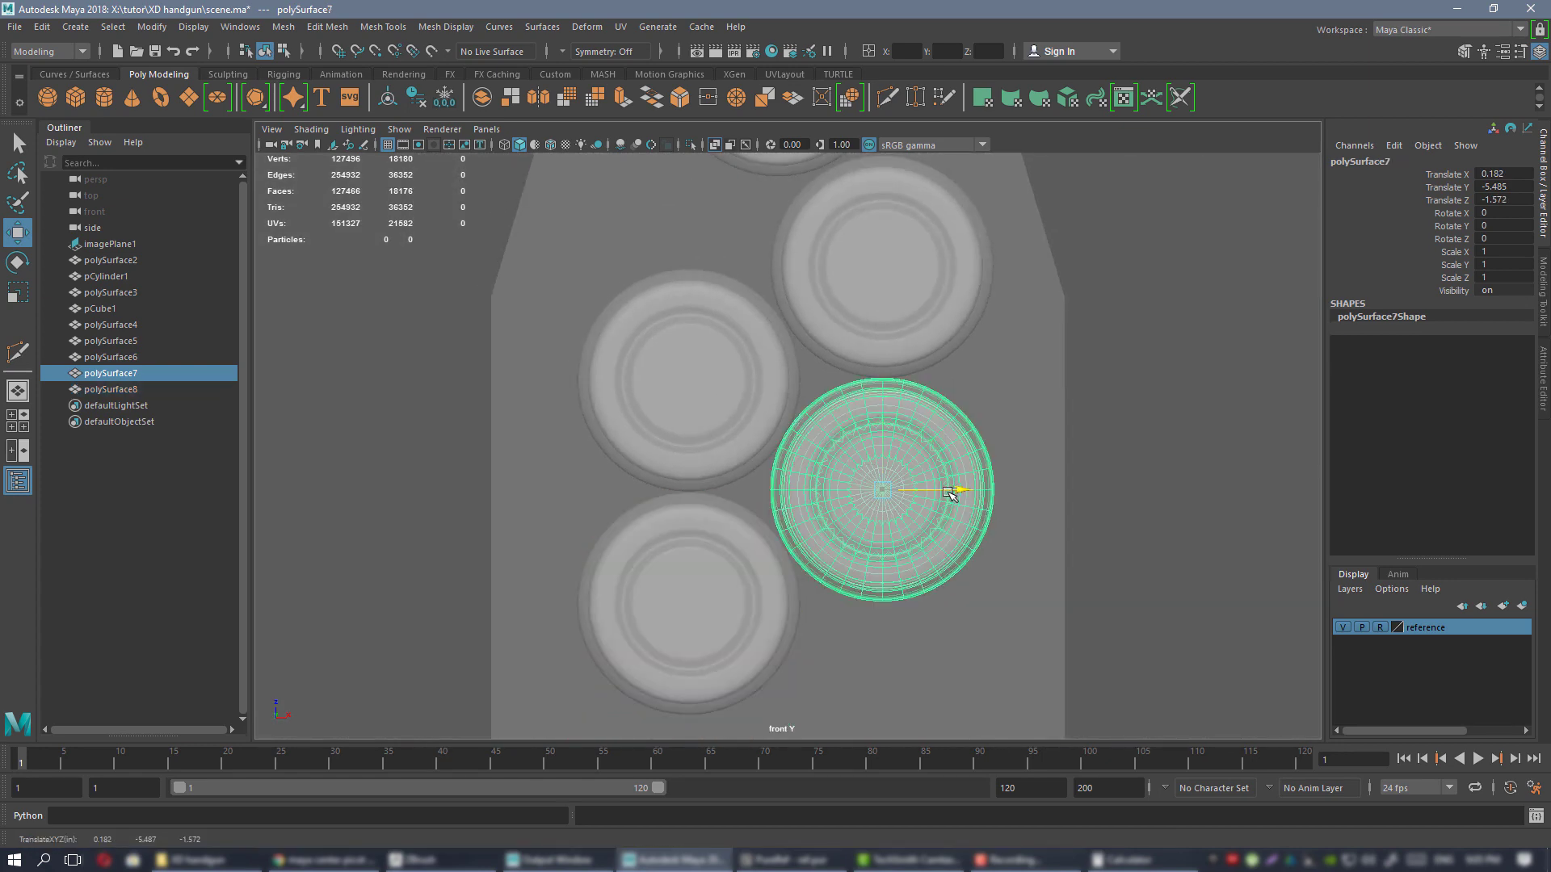
left_click(916, 277, "shift")
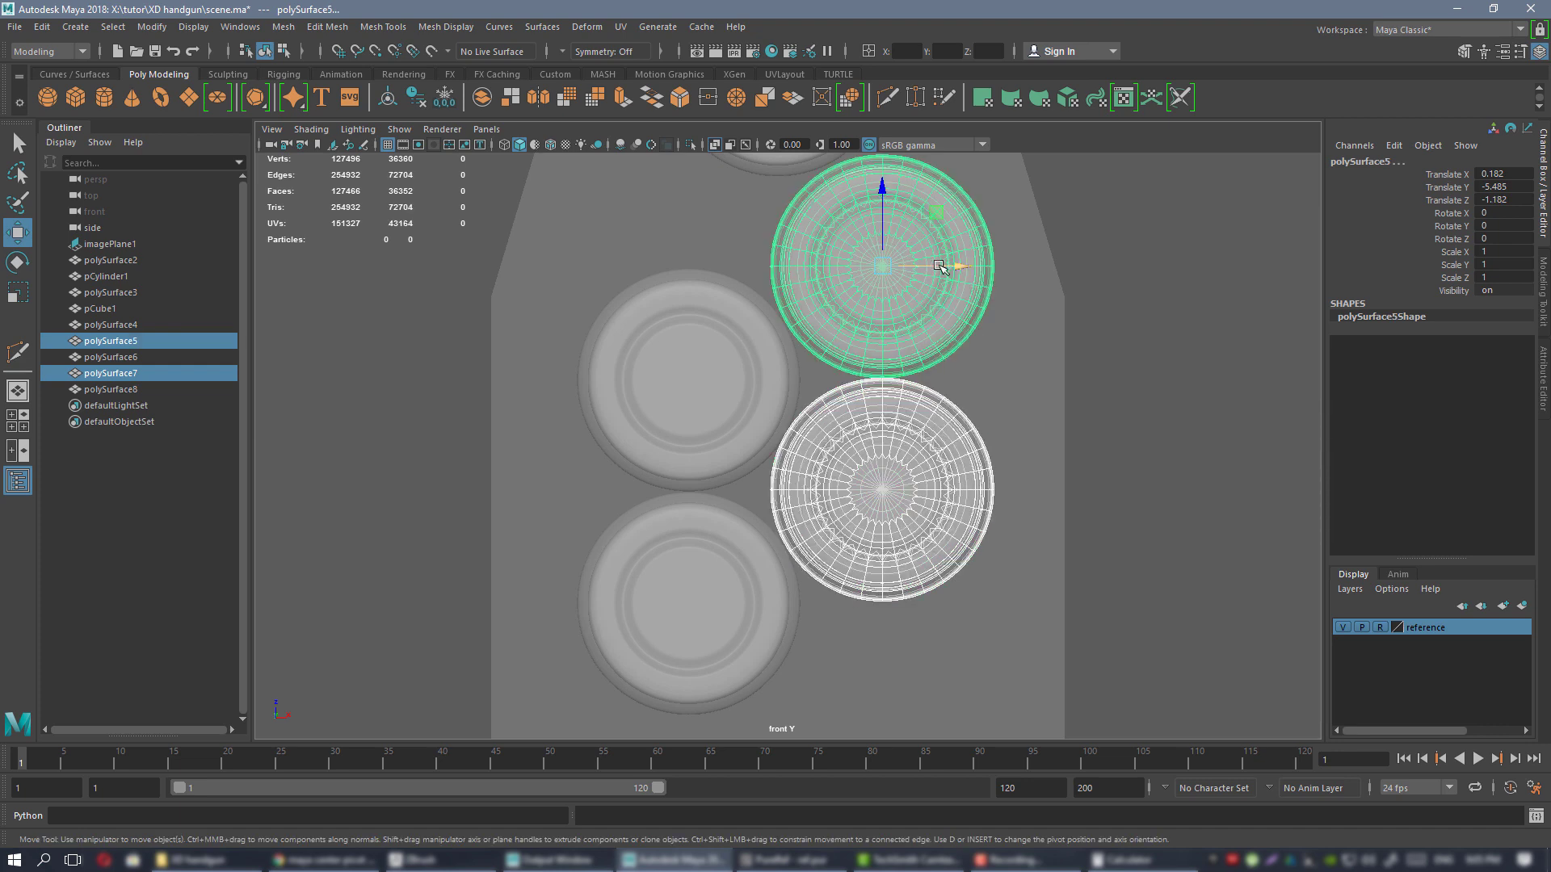
left_click_drag(939, 266, 944, 267)
- Select both cartridges of the left-hand column and nudge them up, the lower one to Translate Z -1.764
left_click(729, 412)
left_click(704, 572, "shift")
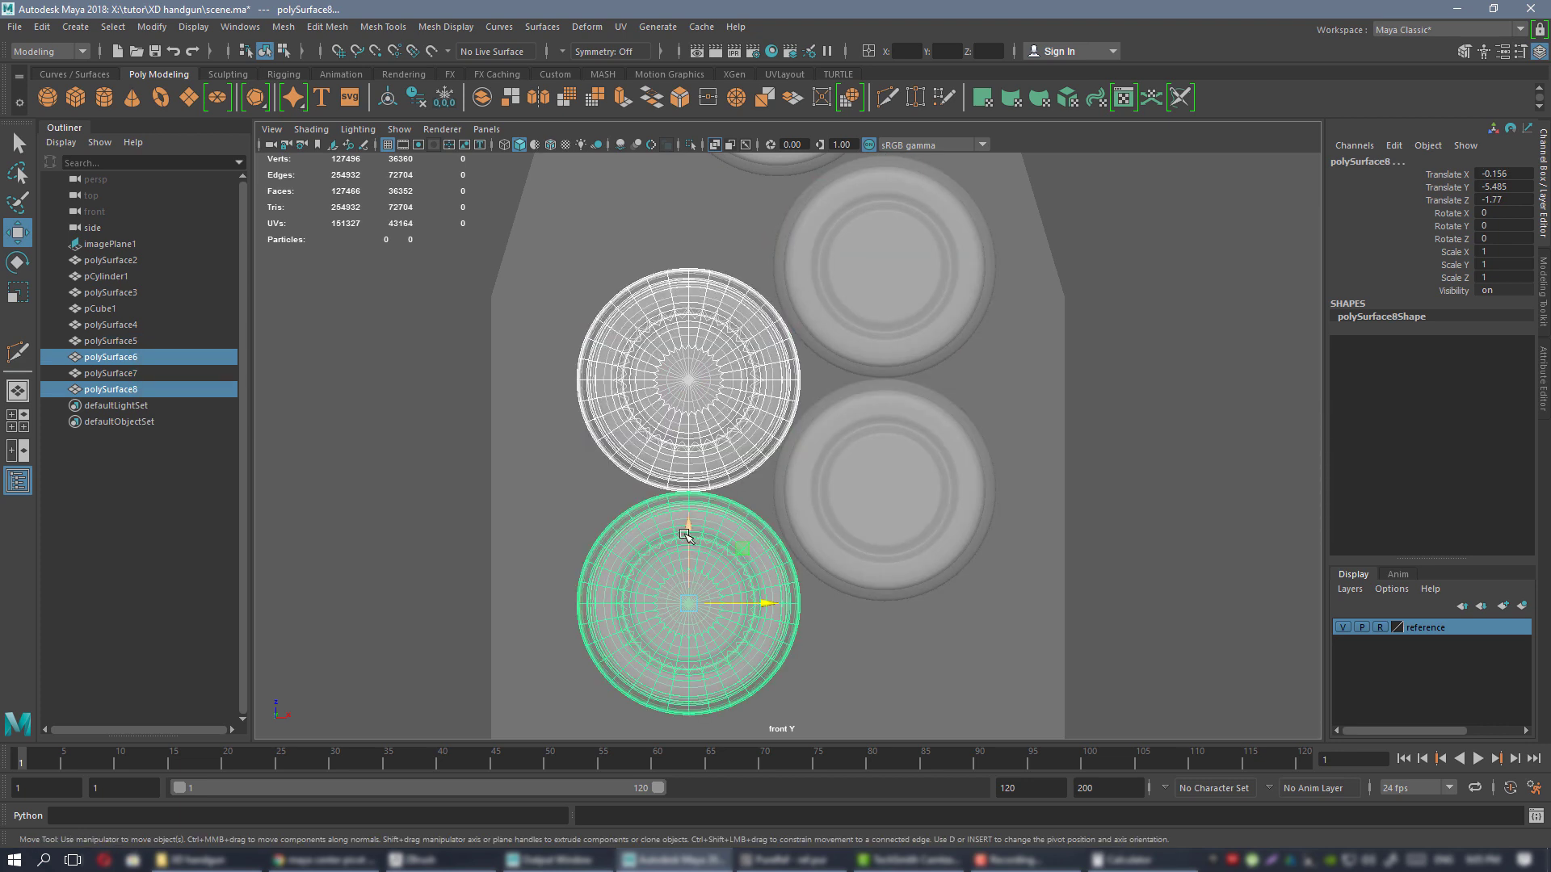
left_click_drag(688, 537, 686, 518)
- Duplicate the four staggered cartridges twice down the magazine at equal spacing, with the lowest right-column copy at Translate Z -3.13
scroll(807, 557, "down", 5)
right_click_drag(773, 404, 887, 498, "alt")
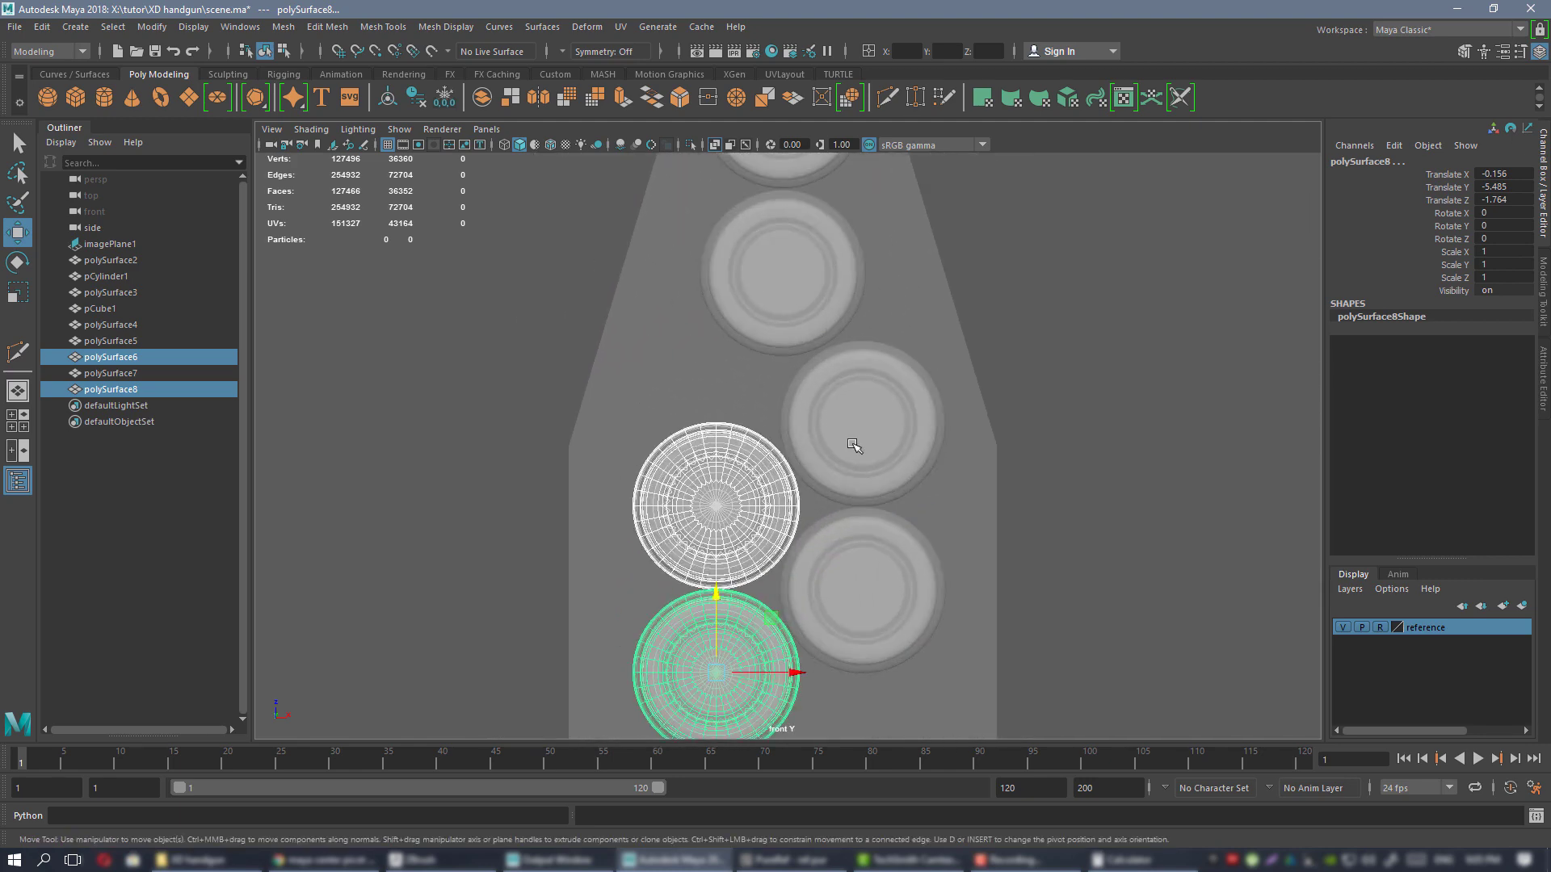
left_click(853, 447, "shift")
left_click(843, 593, "shift")
middle_click_drag(867, 620, 856, 512, "alt")
right_click_drag(857, 514, 813, 419, "alt")
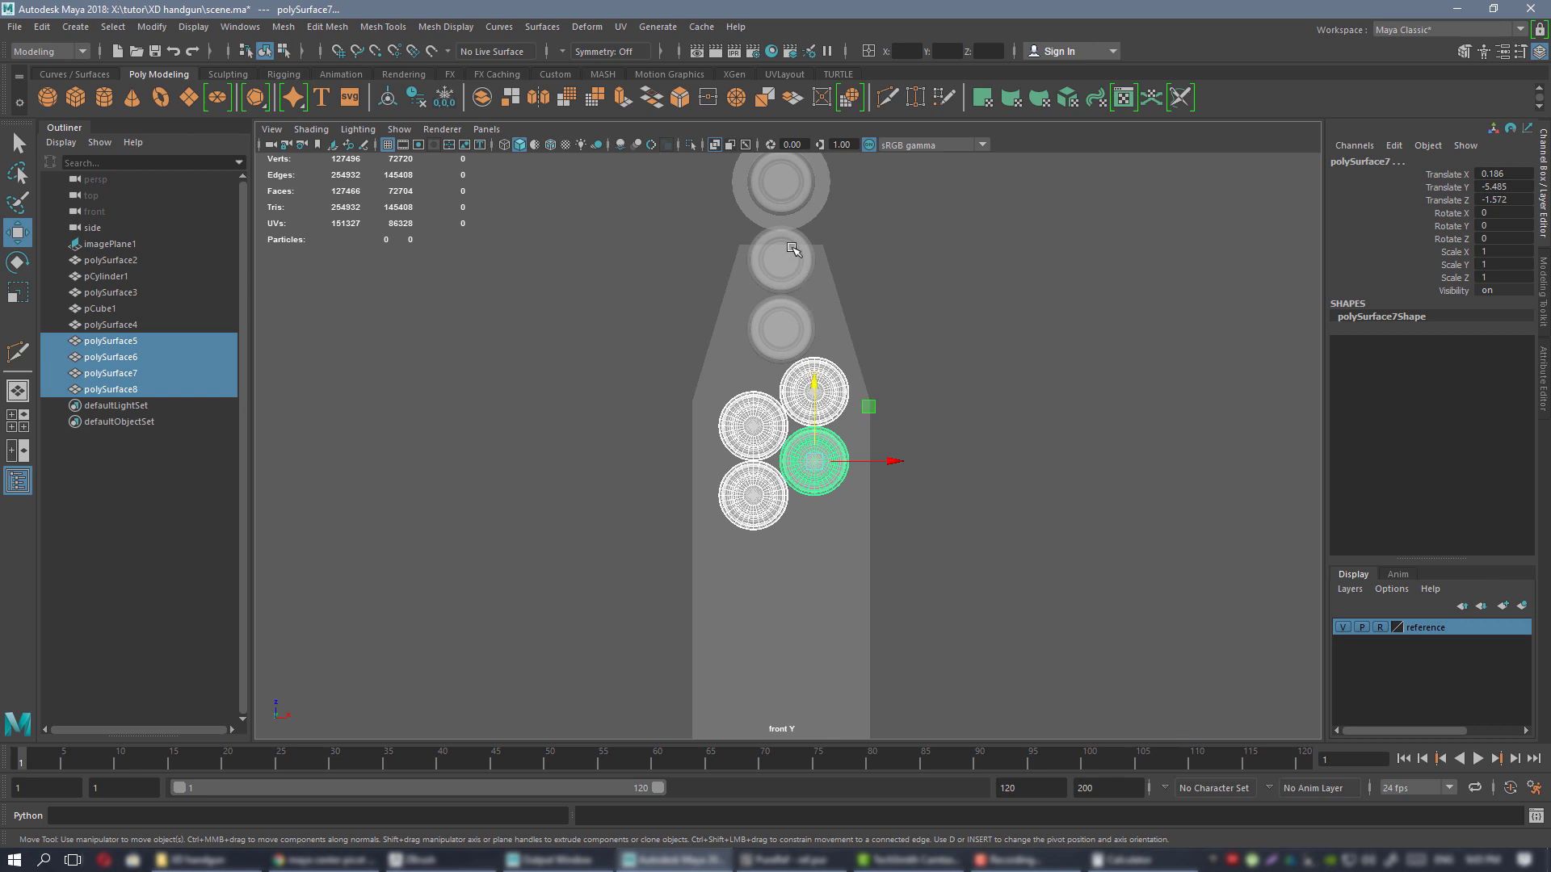
middle_click_drag(826, 451, 860, 309, "alt")
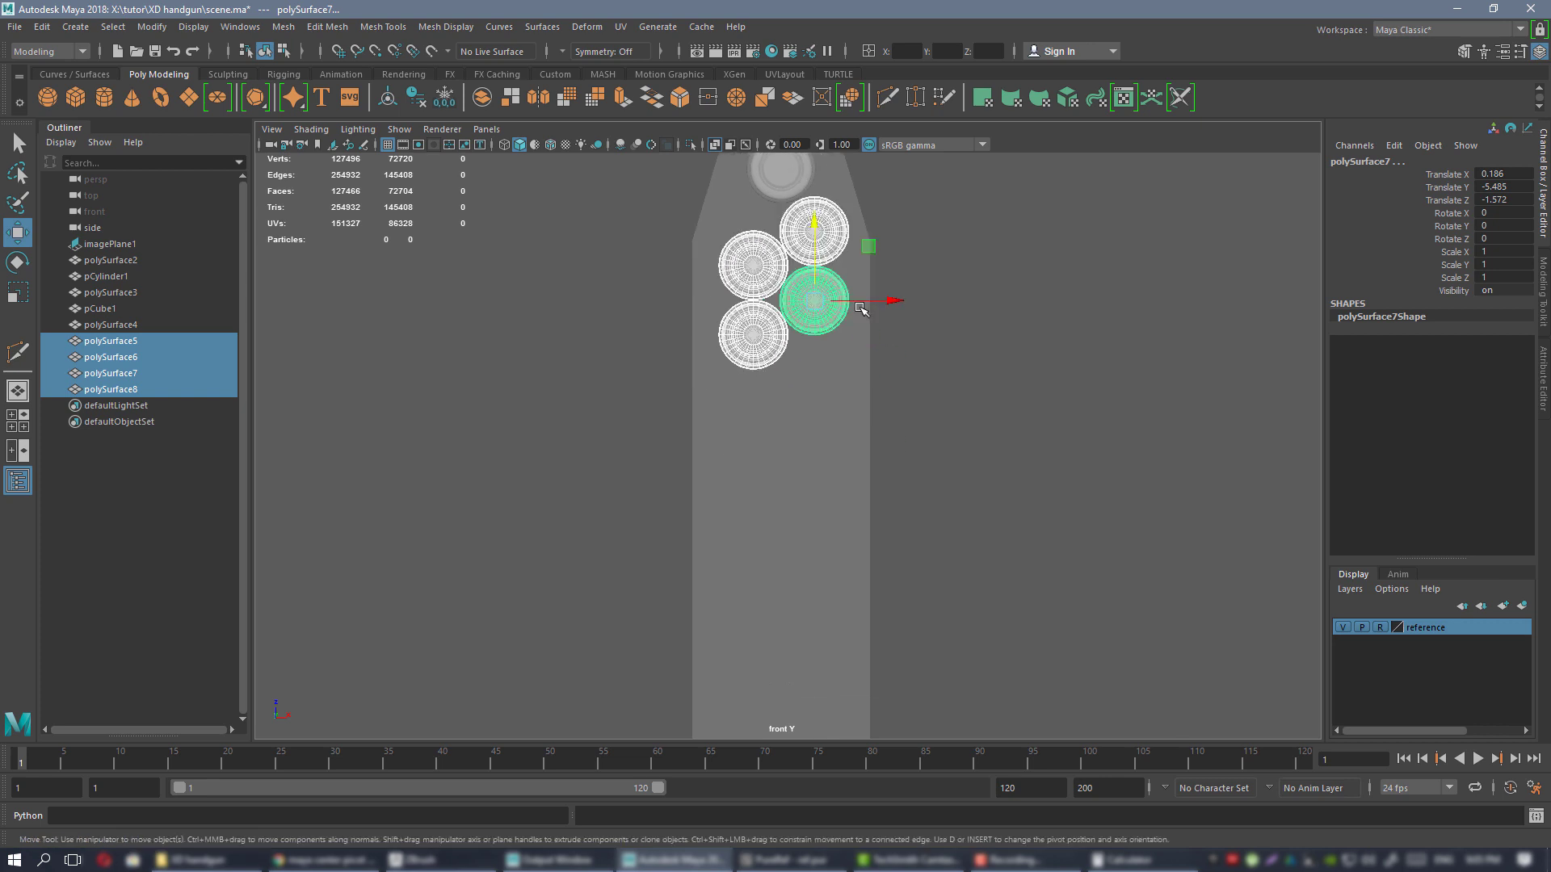
key("ctrl+d")
left_click_drag(812, 248, 817, 519)
key("ctrl+d")
middle_click_drag(812, 517, 812, 365, "alt")
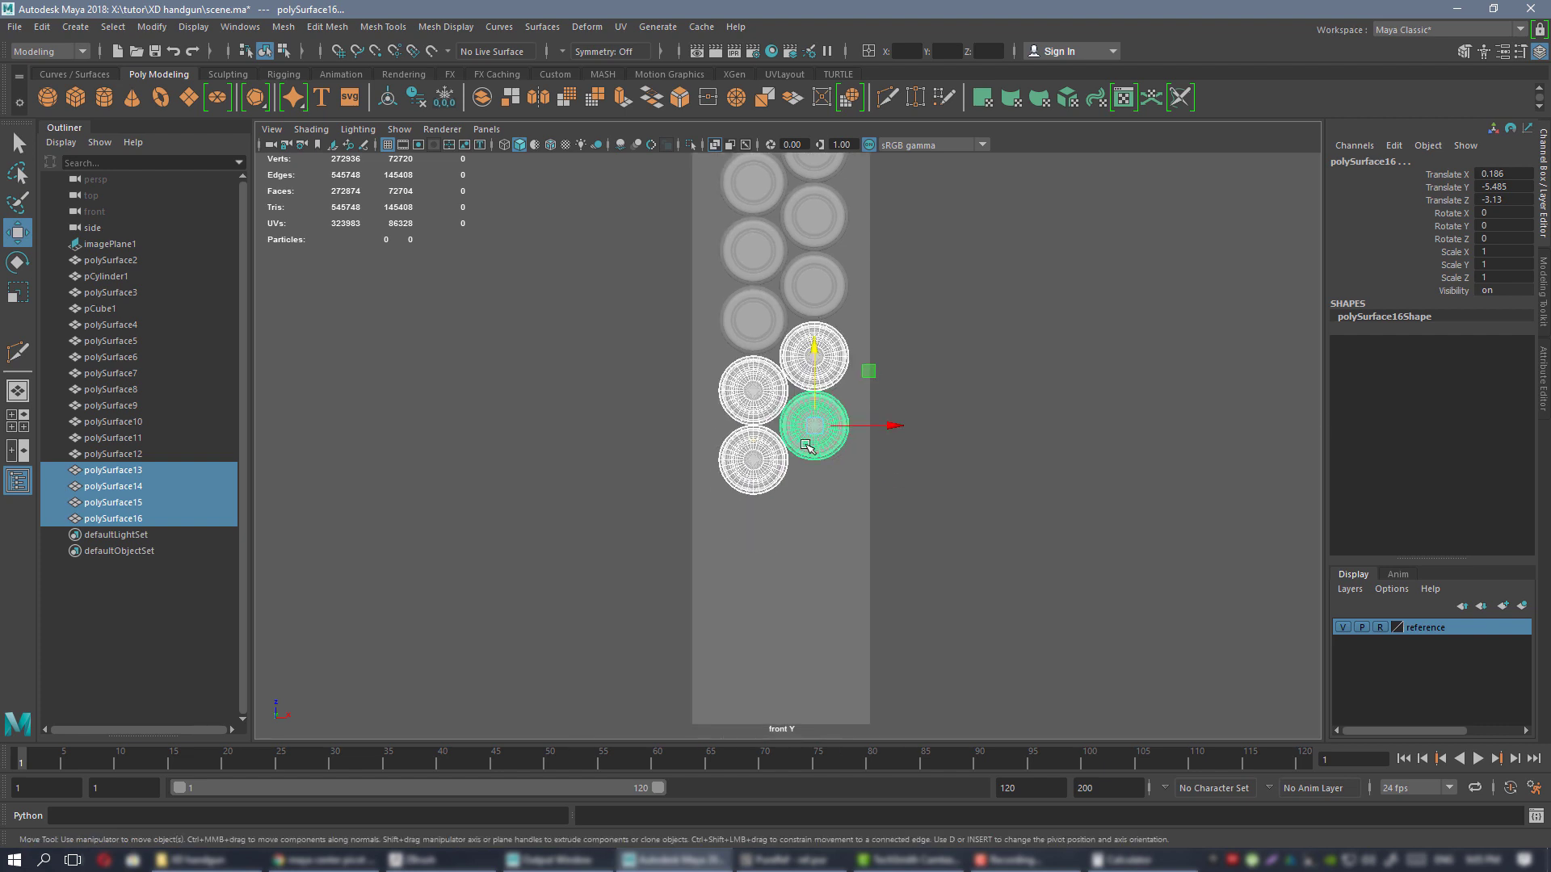
- Duplicate the two lowest cartridges of the stack and move the copies straight down, the left one to Translate Z -3.715
left_click(808, 447)
left_click(769, 465, "shift")
key("ctrl+d")
left_click_drag(776, 413, 781, 482)
right_click_drag(782, 482, 1001, 662, "alt")
middle_click_drag(1001, 661, 785, 504, "alt")
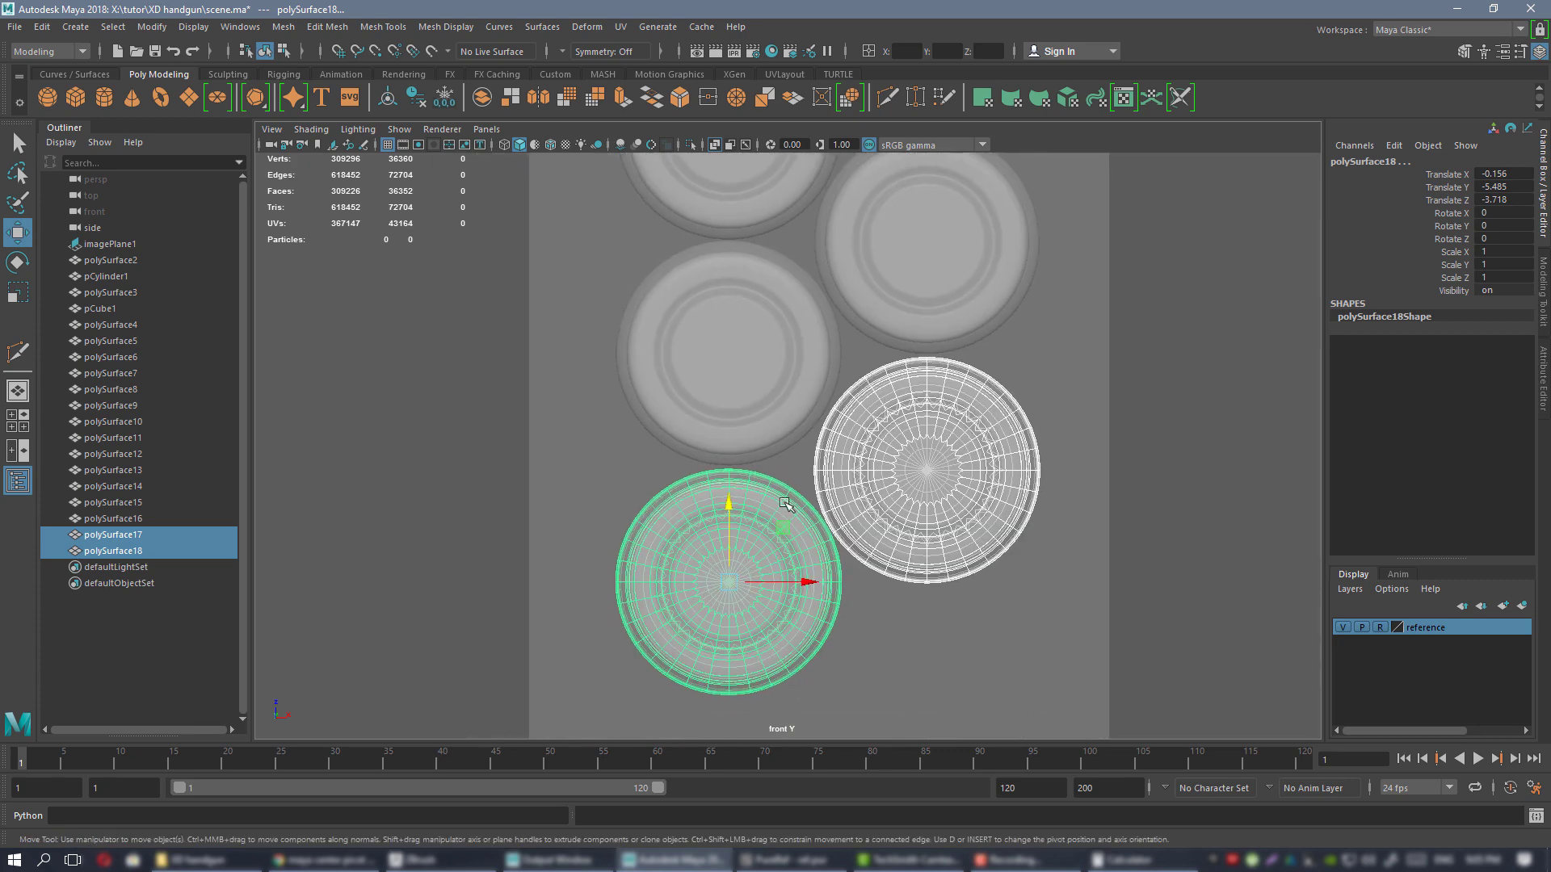
left_click_drag(727, 514, 727, 513)
- Examine the full cartridge stack and its two centred top rounds beside the magazine block in the perspective view
right_click_drag(1010, 565, 795, 404, "alt")
key("space")
key("space")
left_click_drag(1010, 323, 852, 415, "alt")
scroll(877, 373, "up", 2)
scroll(911, 428, "up", 2)
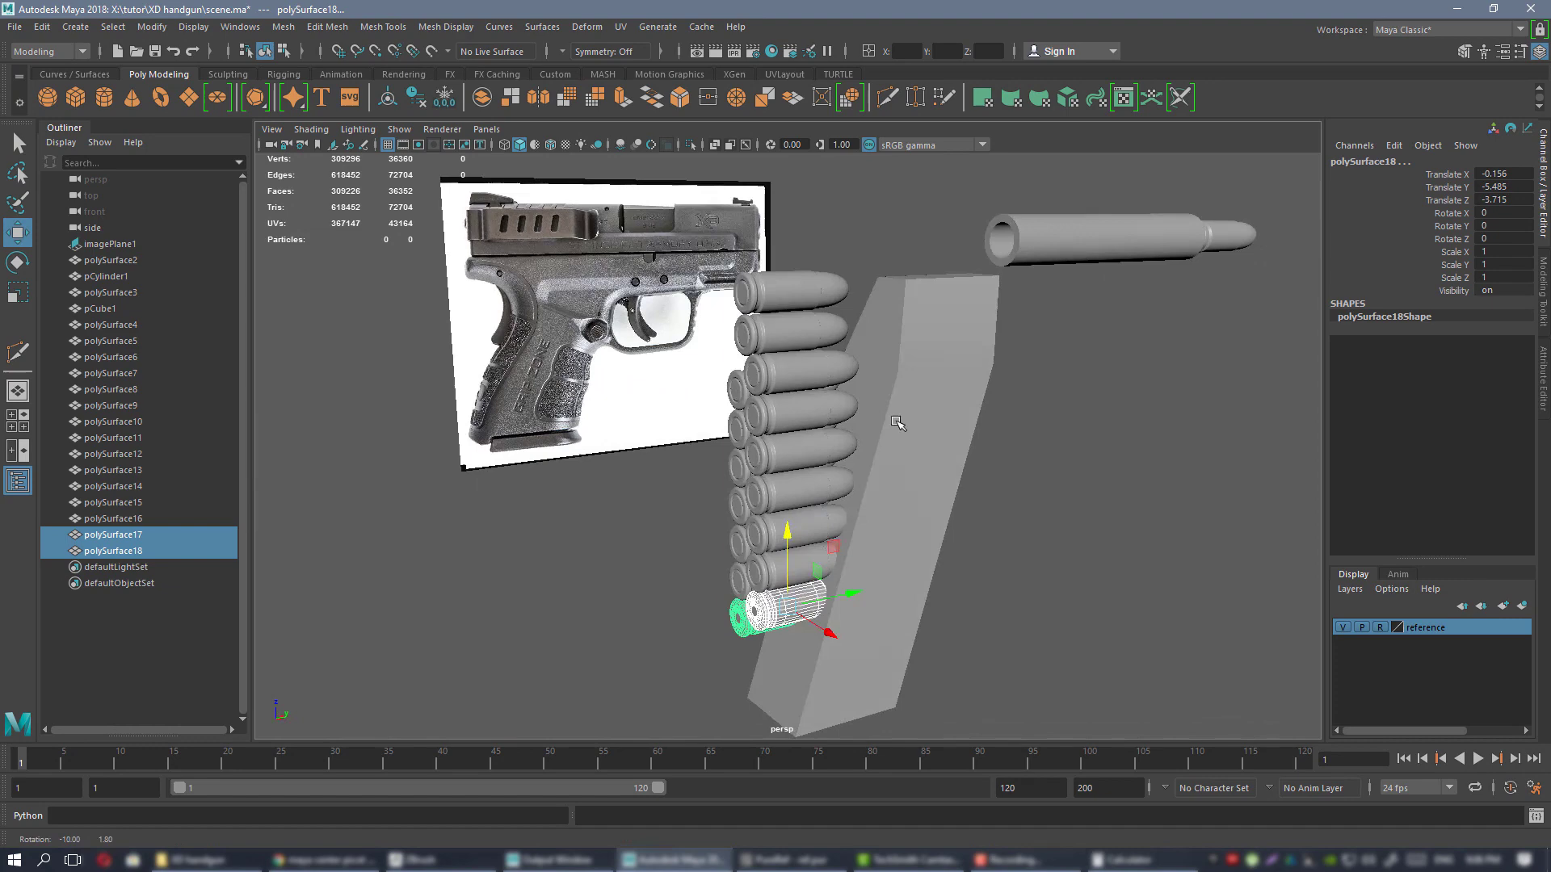
left_click(897, 422)
left_click(758, 381)
left_click(768, 422, "shift")
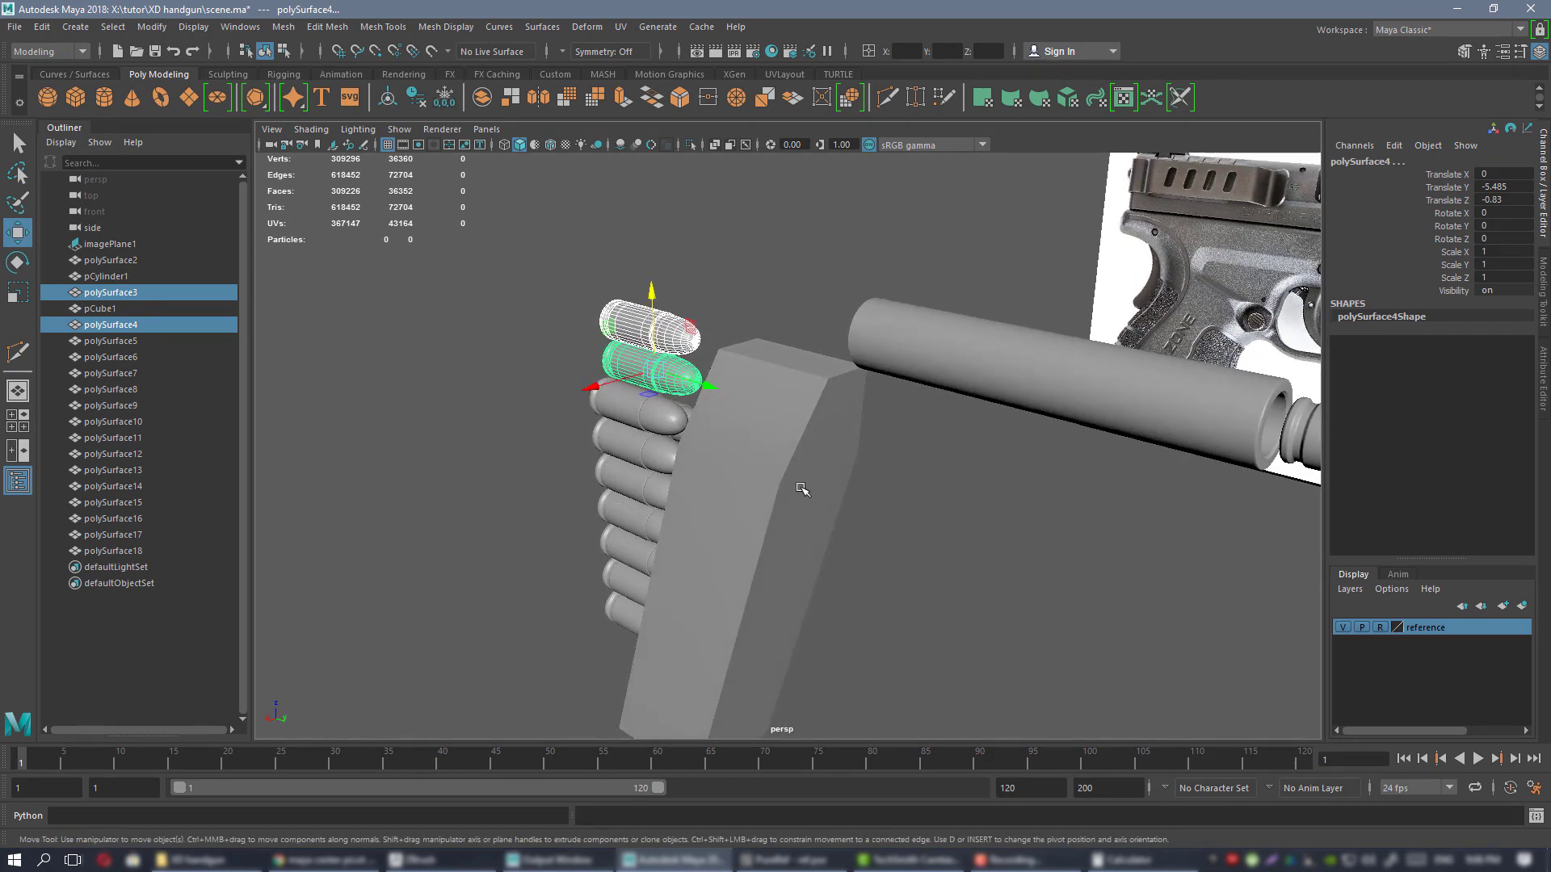
right_click_drag(872, 592, 783, 525, "alt")
left_click_drag(782, 526, 904, 426, "alt")
- Narrow the magazine block in the front view by scaling its eight vertices below the tapered top along X to about 0.84
key("space")
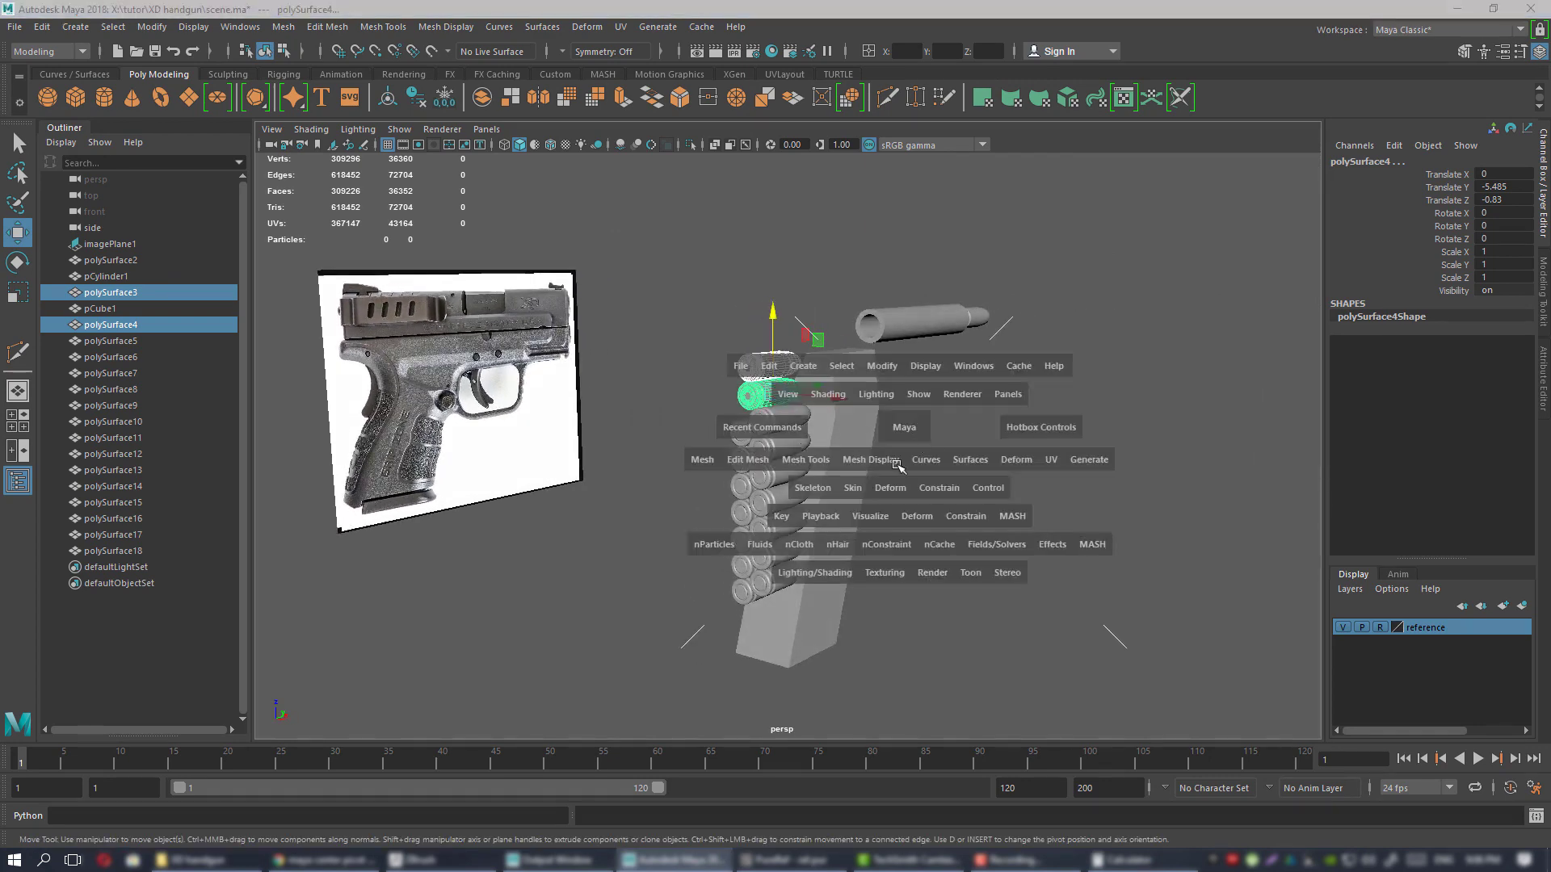
key("space")
left_click(759, 592)
middle_click_drag(689, 298, 656, 479, "alt")
scroll(778, 374, "up", 1)
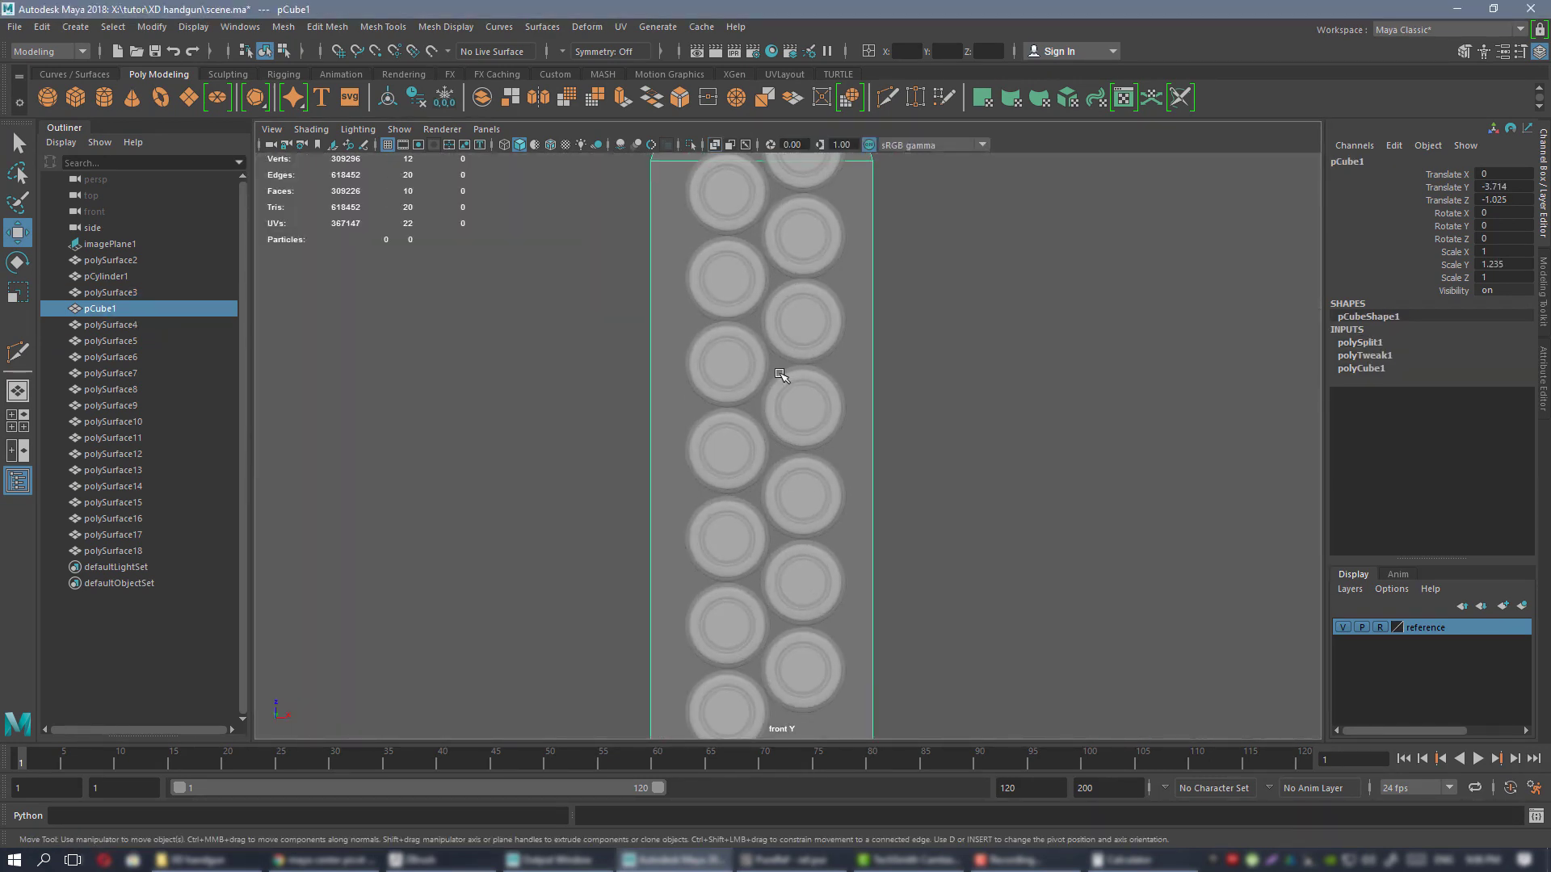
middle_click_drag(778, 374, 777, 580, "alt")
right_click_drag(712, 307, 682, 302)
scroll(682, 302, "down", 5)
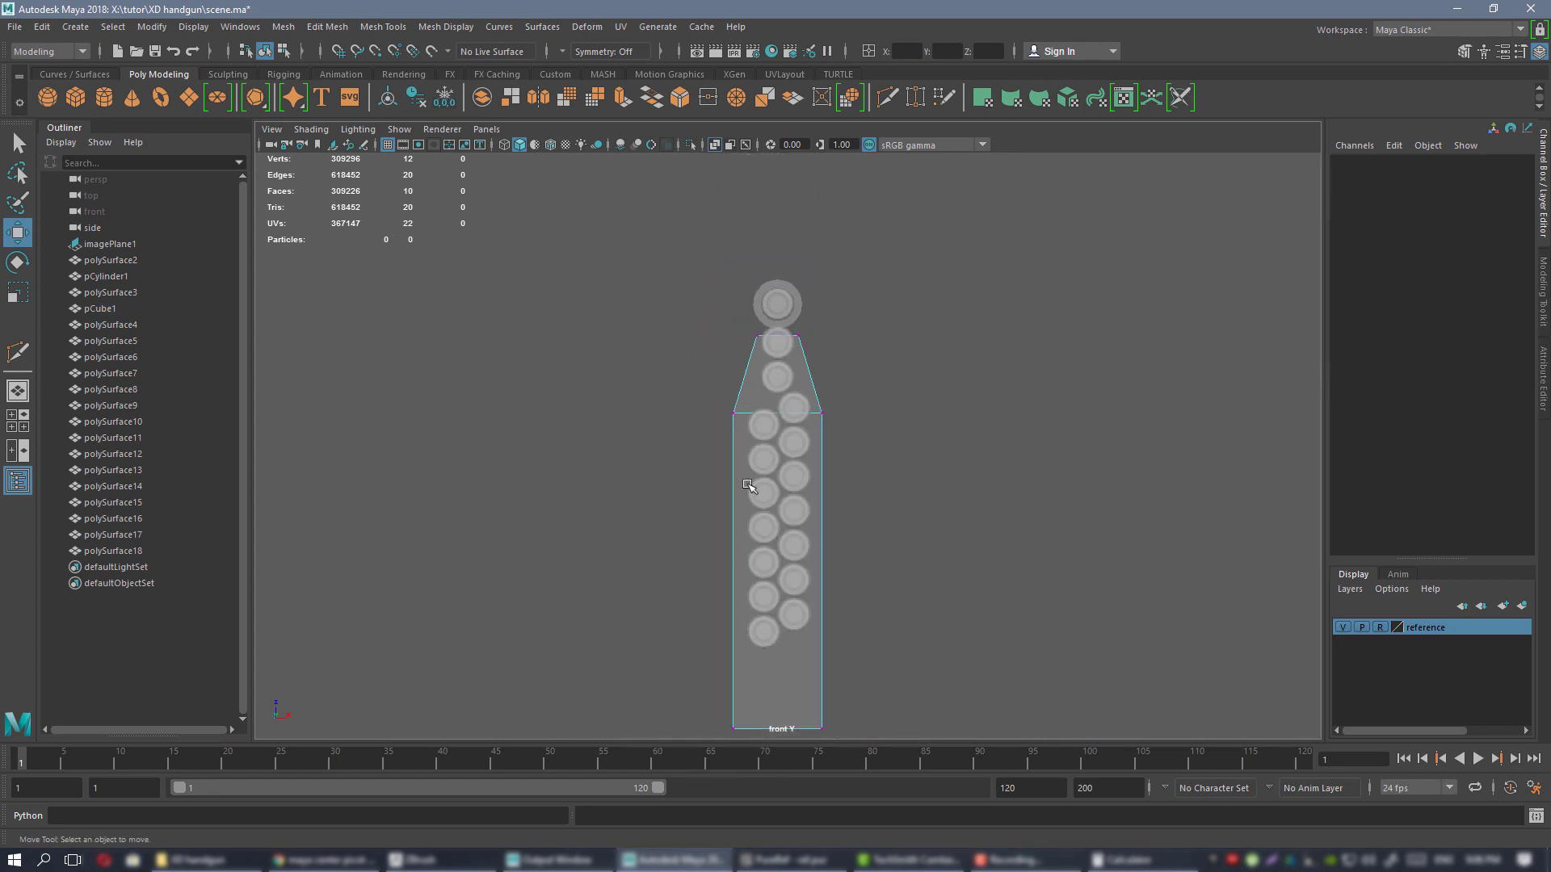
left_click_drag(682, 302, 889, 670)
key("r")
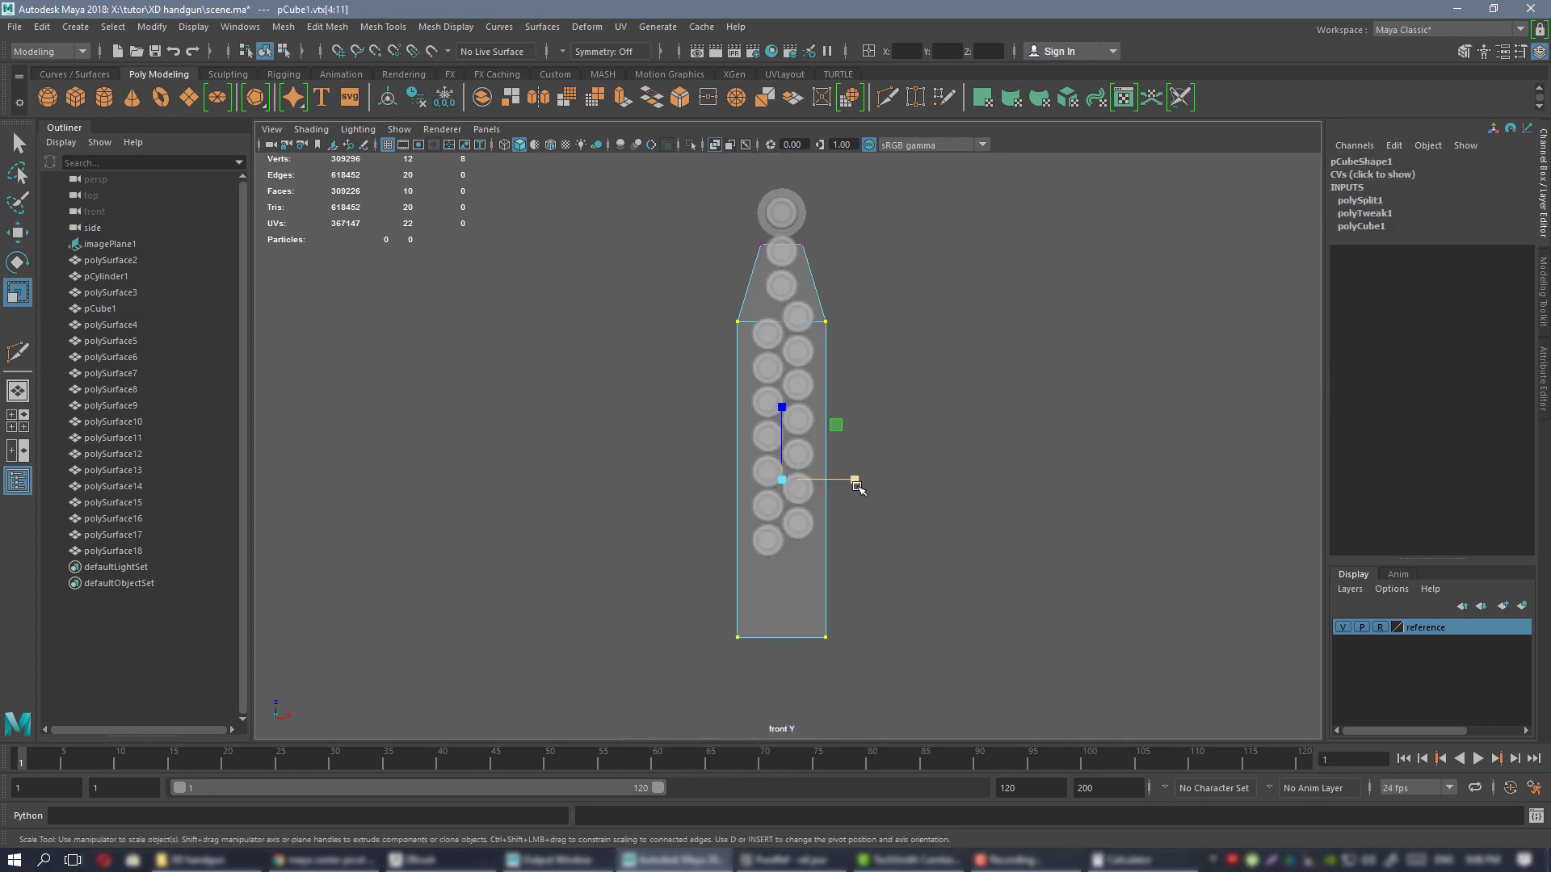
left_click_drag(858, 486, 864, 487)
scroll(1032, 554, "up", 5)
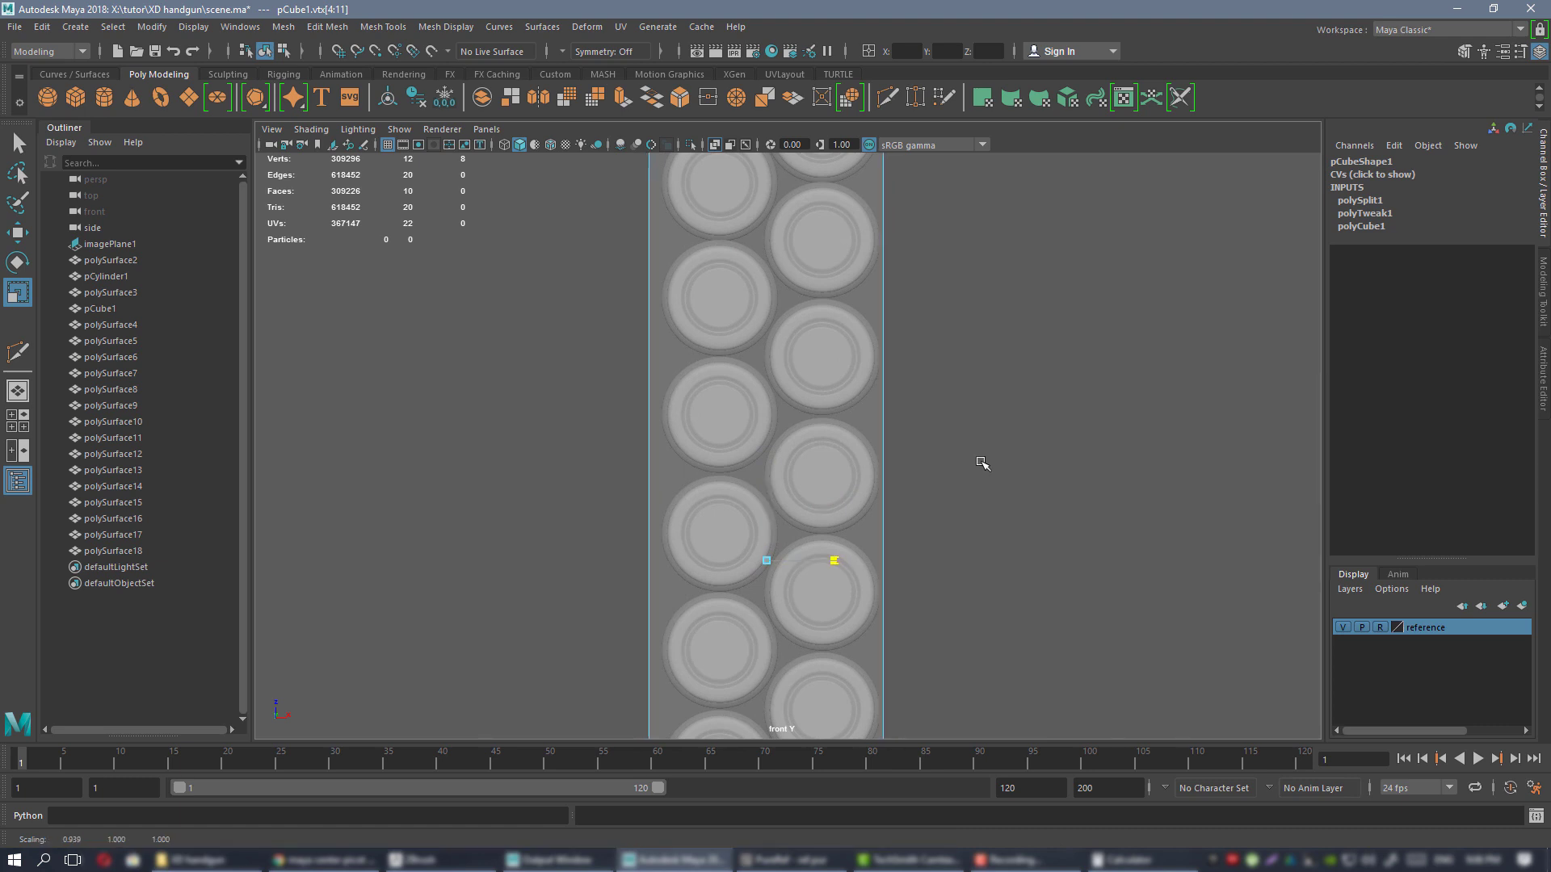
middle_click_drag(982, 463, 984, 463)
scroll(987, 478, "down", 3)
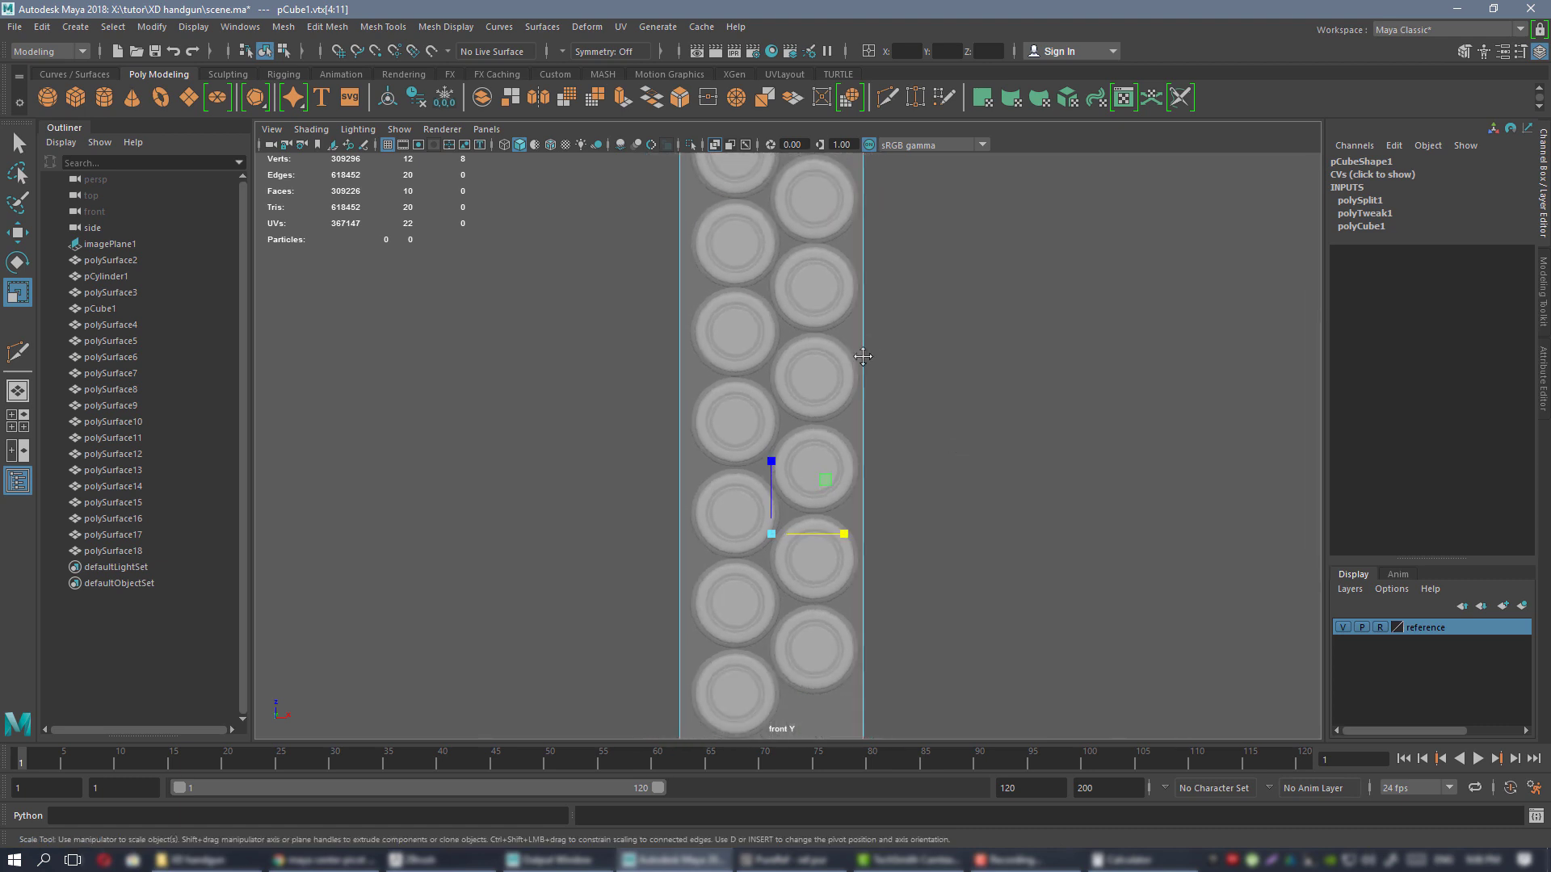
middle_click_drag(851, 183, 949, 326, "alt")
right_click_drag(976, 282, 969, 279)
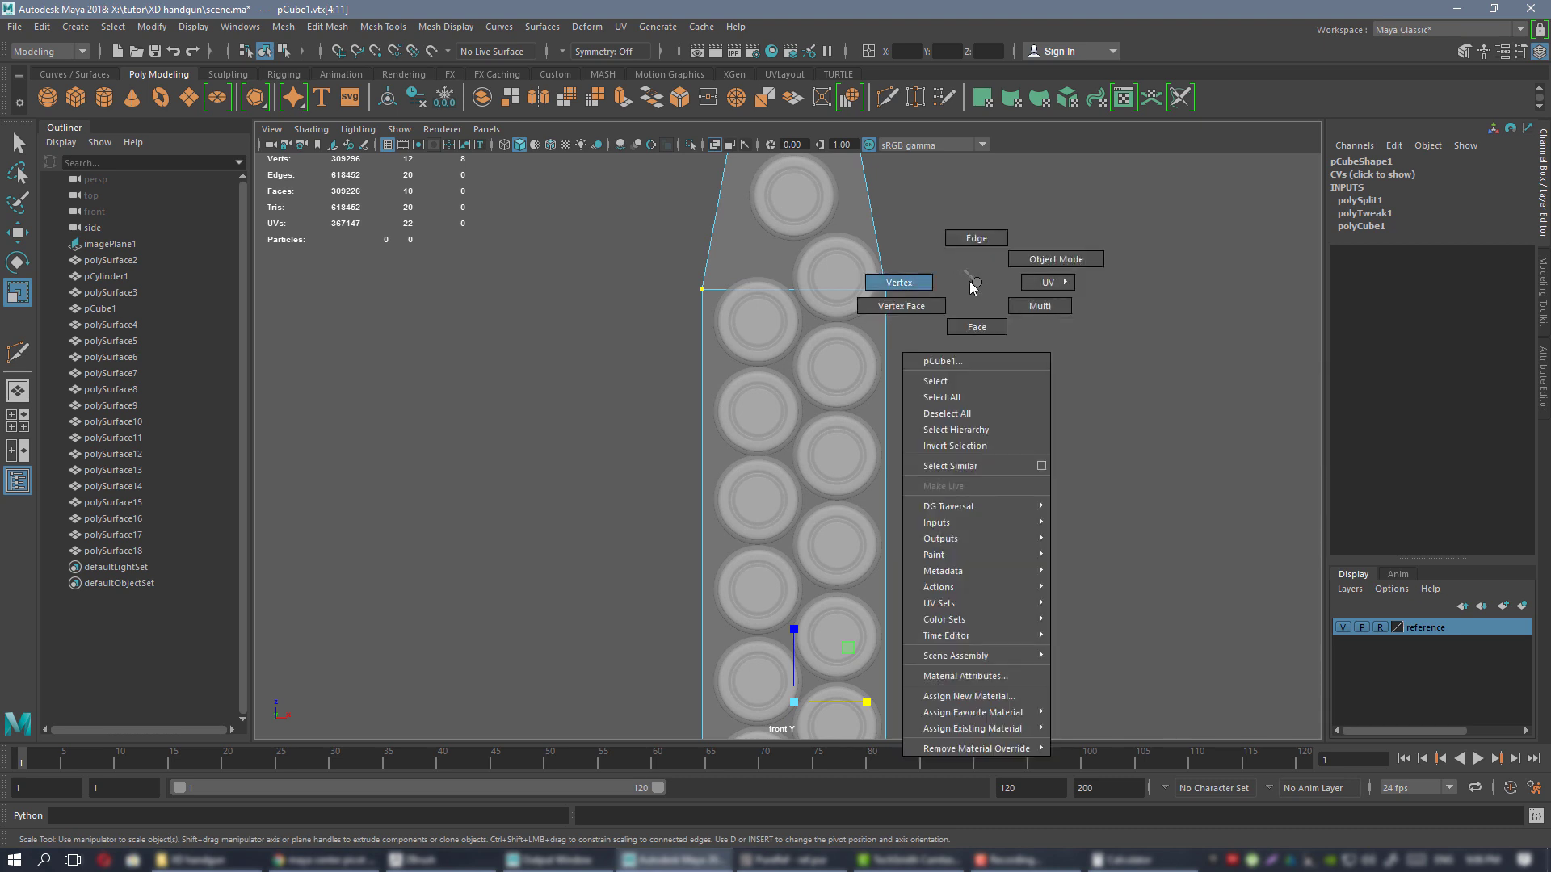
right_click_drag(1063, 259, 1063, 259)
- Select all fourteen staggered cartridges below the two centred ones and combine them into a single mesh
left_click(844, 277)
left_click(772, 321, "shift")
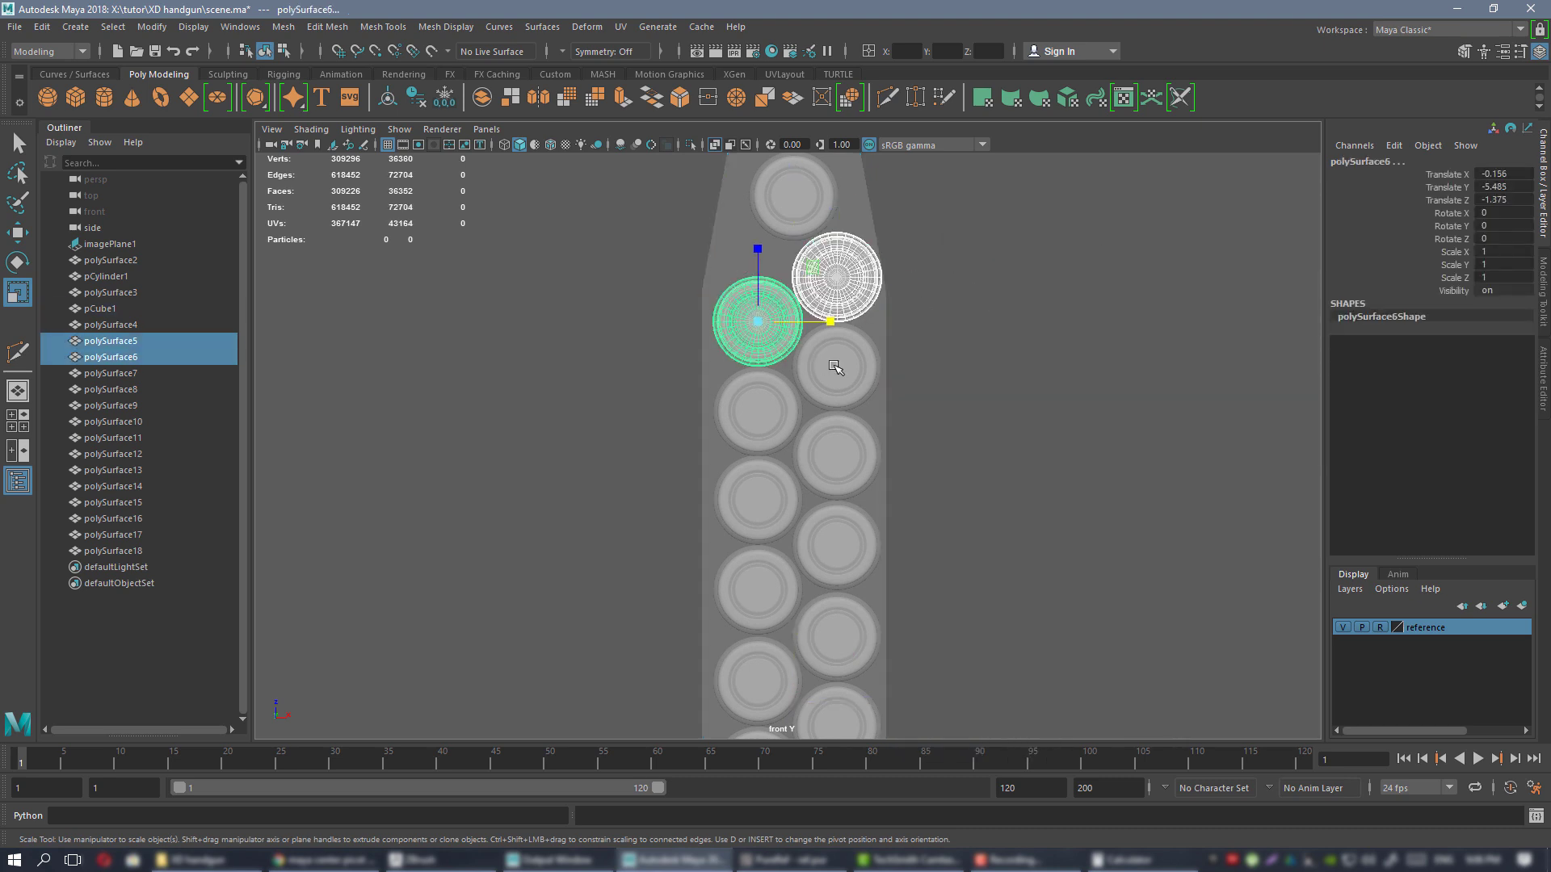
left_click(838, 367, "shift")
left_click(767, 409, "shift")
left_click(828, 452, "shift")
left_click(784, 500, "shift")
left_click(827, 543, "shift")
left_click(783, 590, "shift")
left_click(828, 634, "shift")
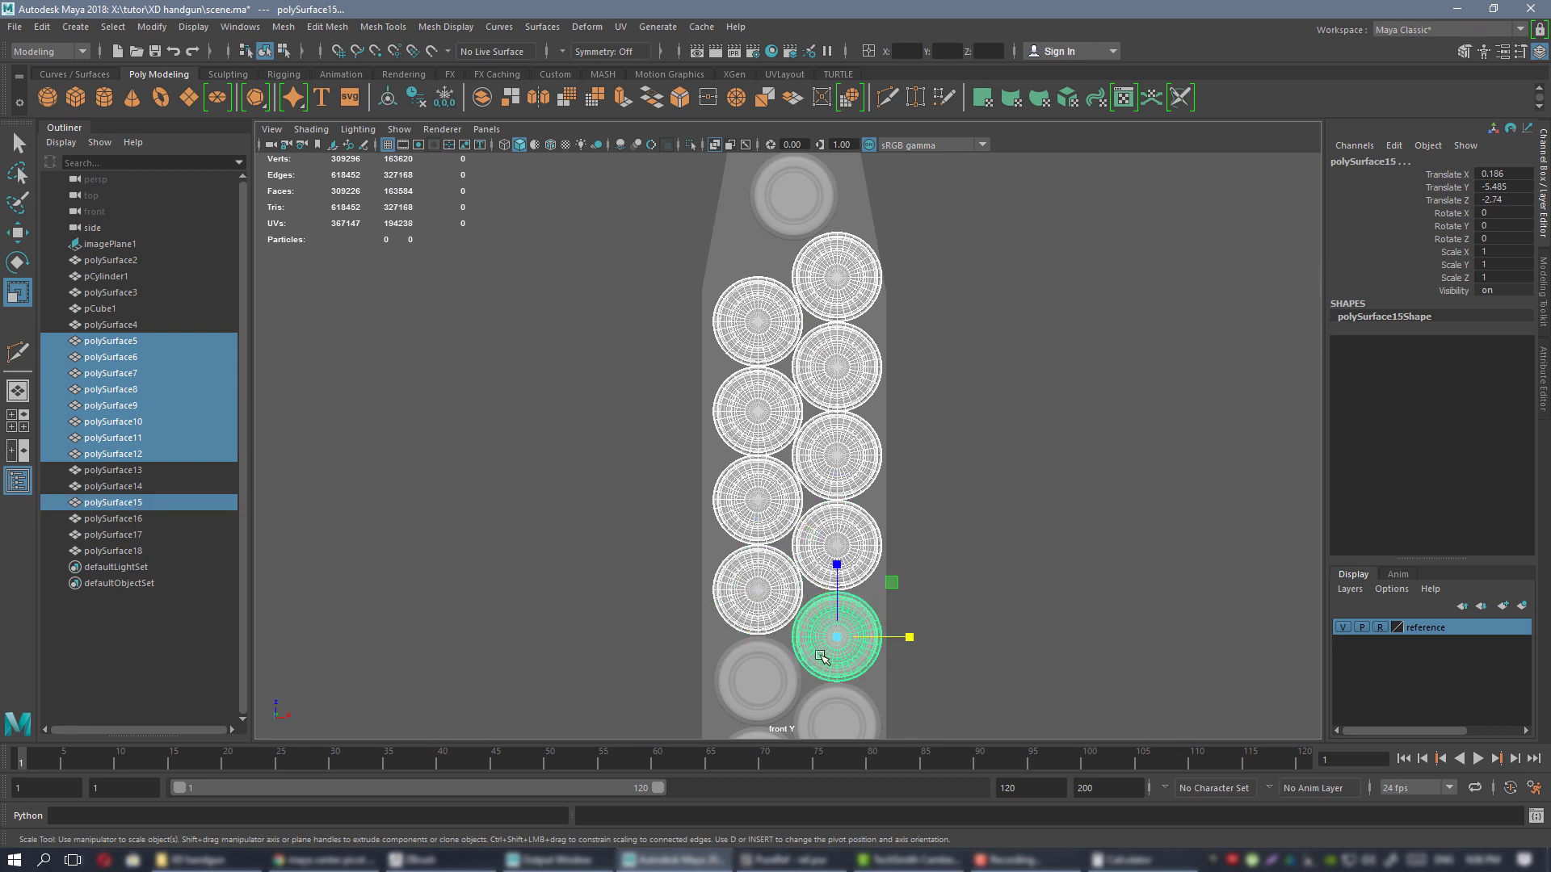
left_click(784, 681, "shift")
left_click(825, 721, "shift")
middle_click_drag(825, 721, 850, 512, "alt")
left_click(780, 558, "shift")
left_click(780, 648, "shift")
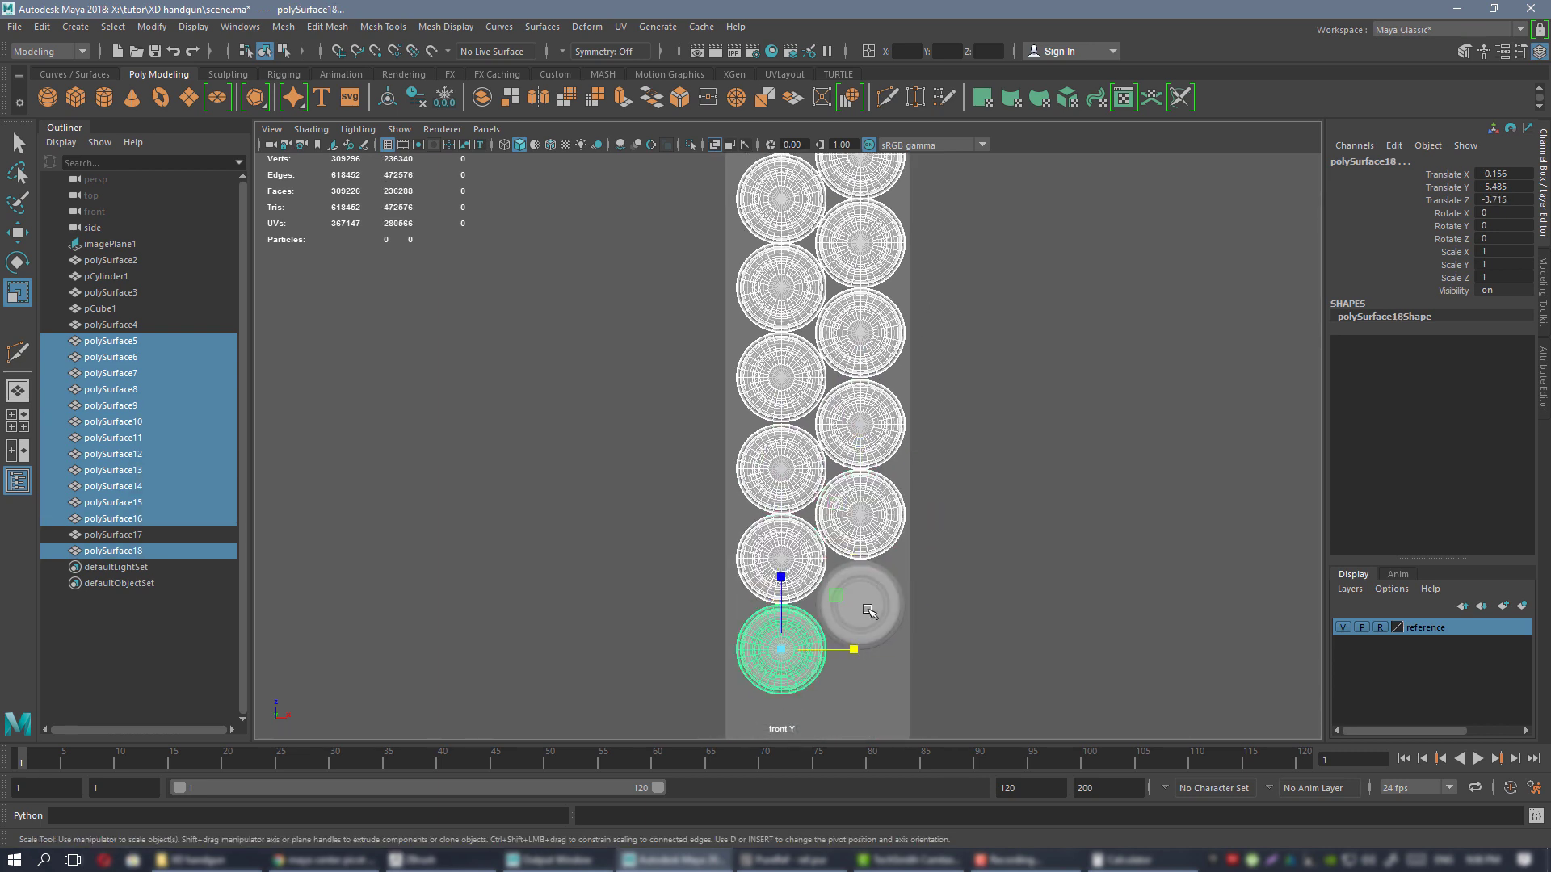
left_click(860, 605, "shift")
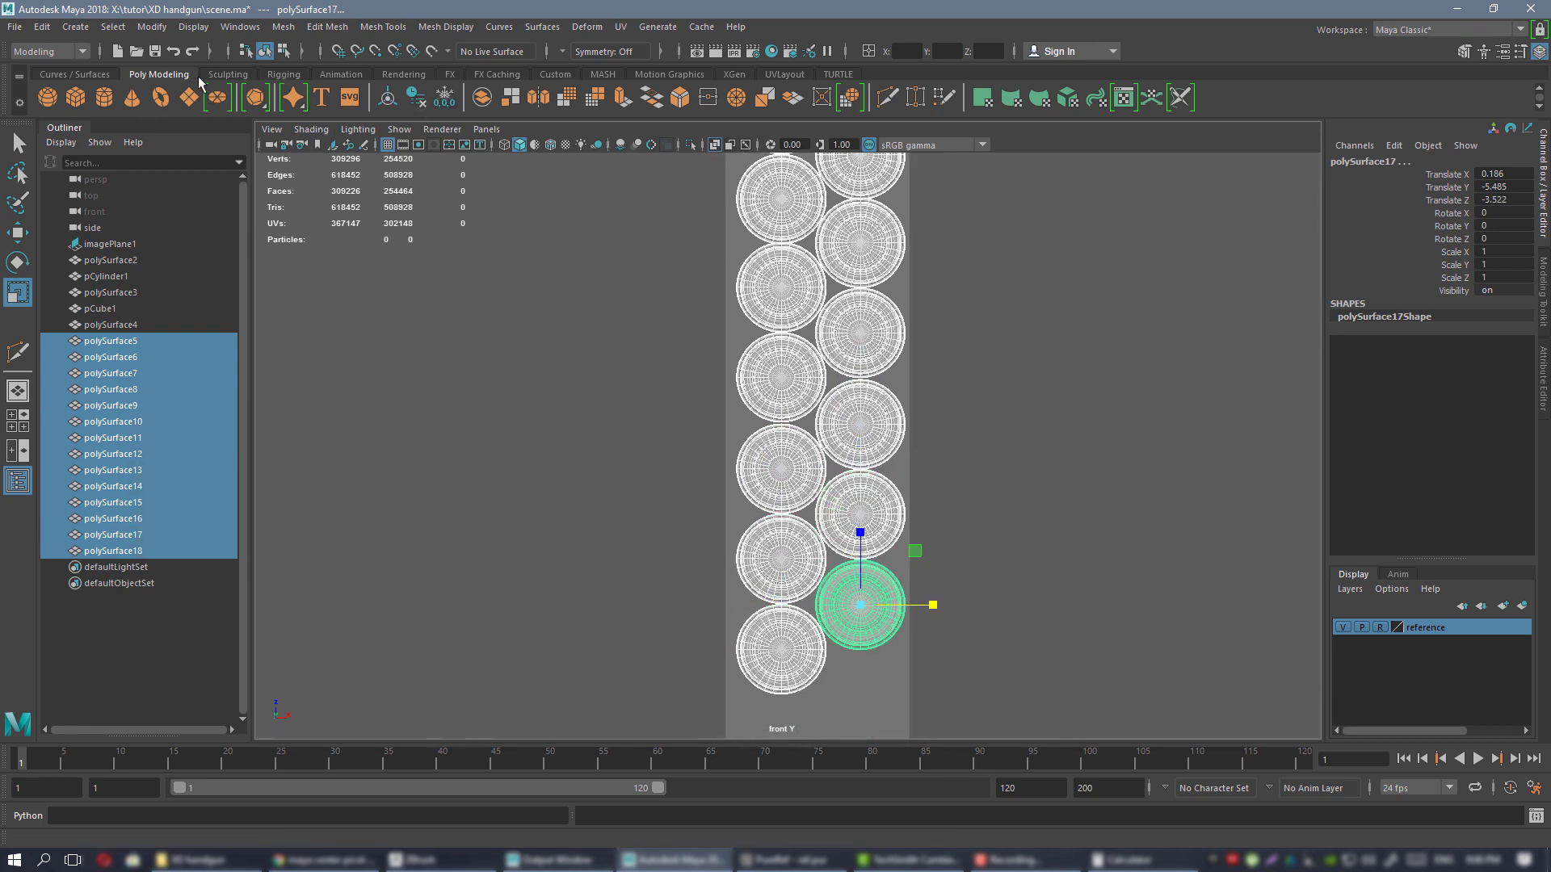
left_click(539, 75)
left_click(189, 98)
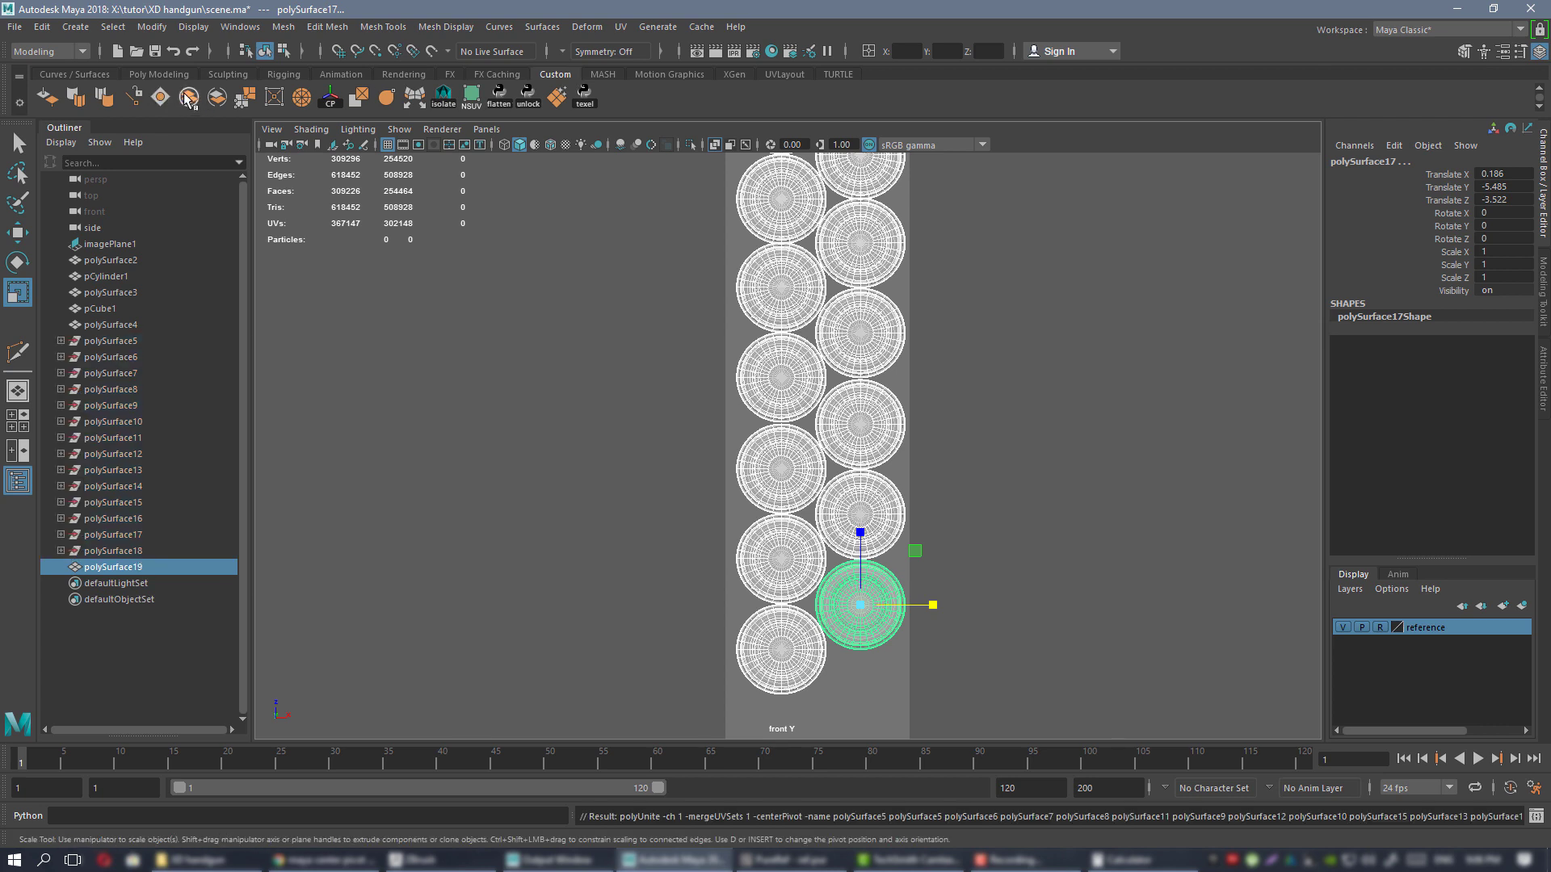
- Delete the construction history of the combined bullet stack
middle_click_drag(761, 390, 769, 462, "alt")
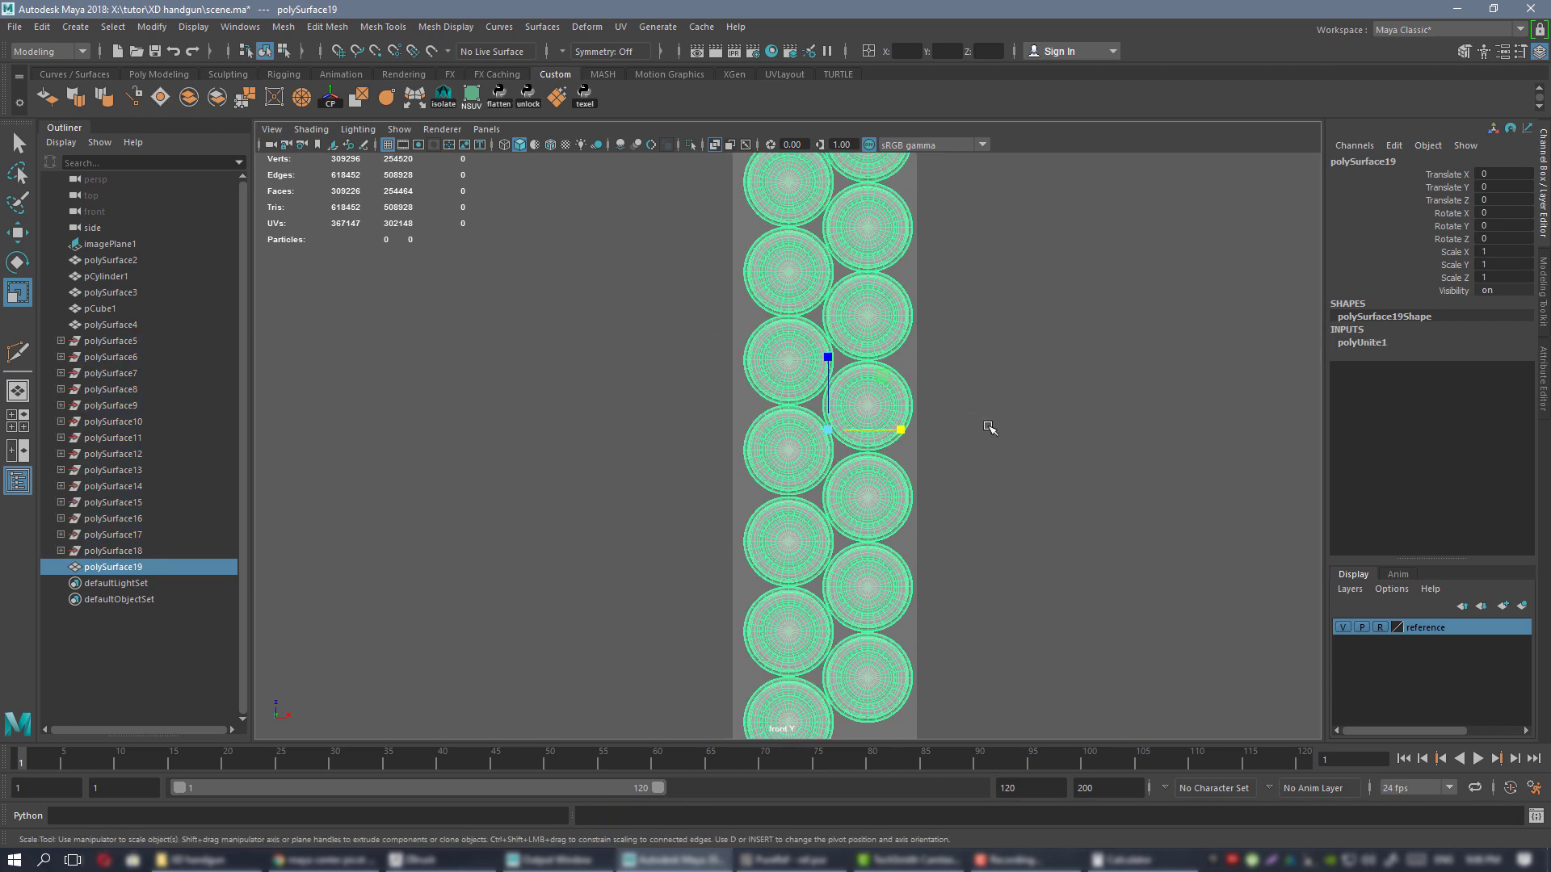
key("alt+shift+d")
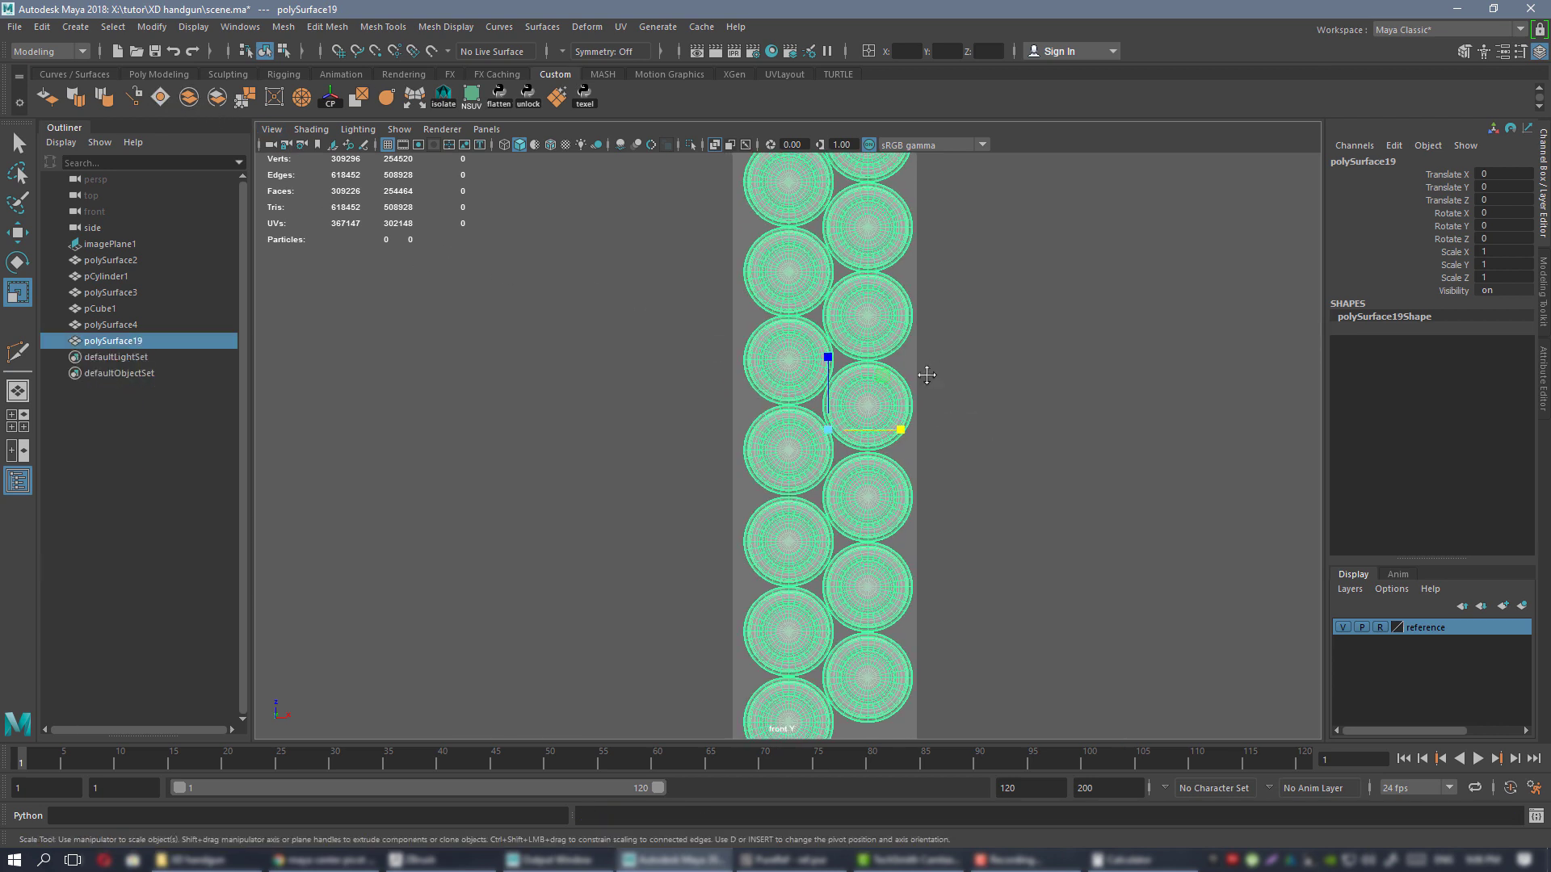
scroll(927, 374, "down", 3)
scroll(1111, 647, "up", 5)
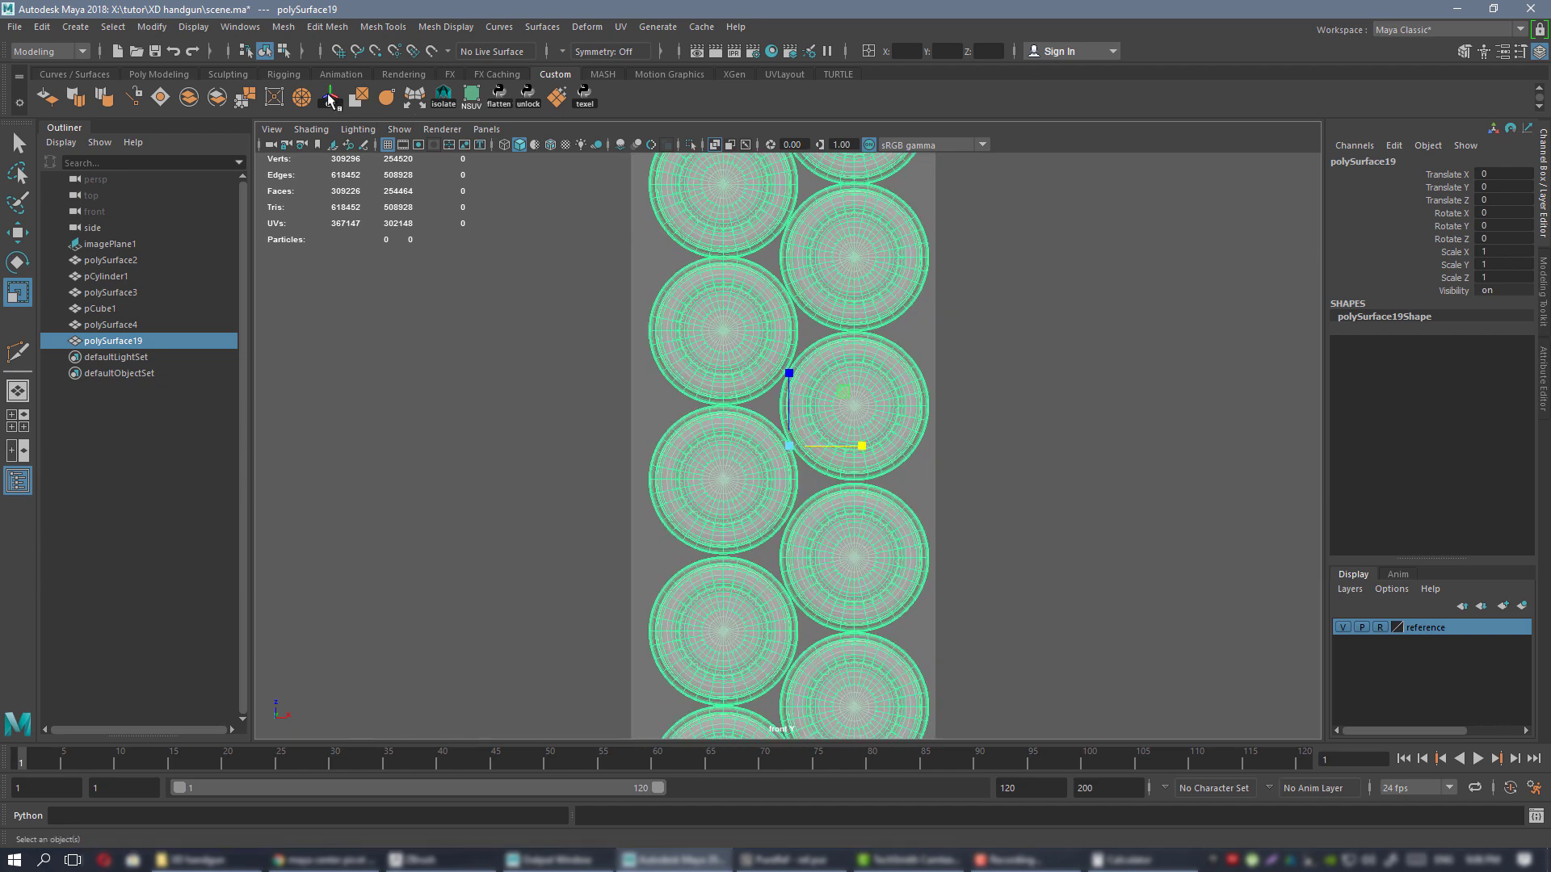
- Move the combined bullet stack along X with grid snapping to centre it in the magazine block, at Translate X -0.015
key("w")
scroll(940, 395, "up", 3)
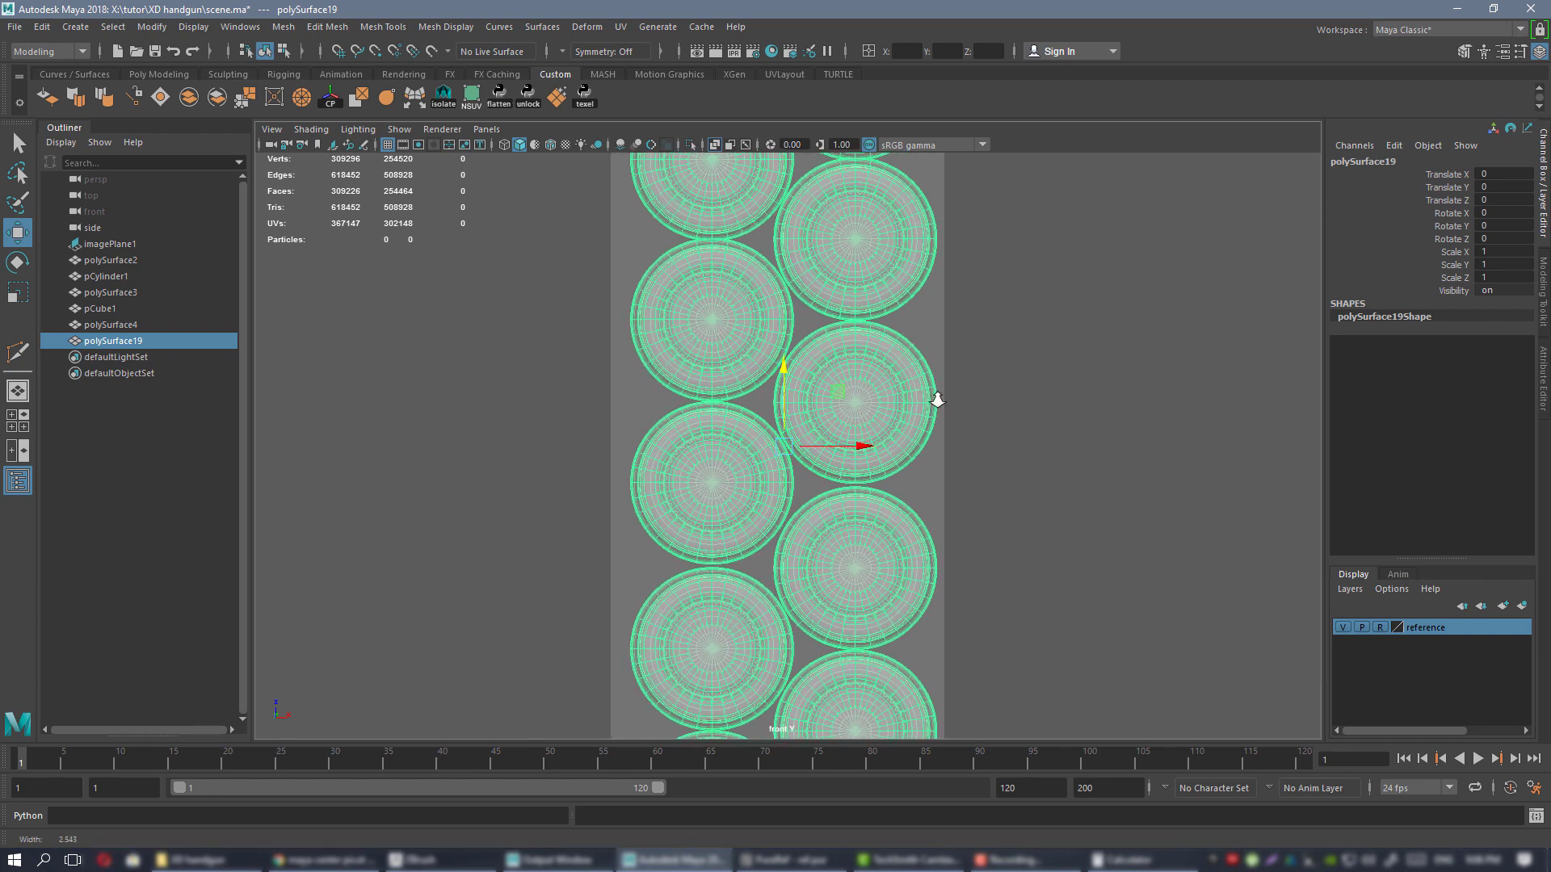
middle_click_drag(940, 395, 942, 388, "alt")
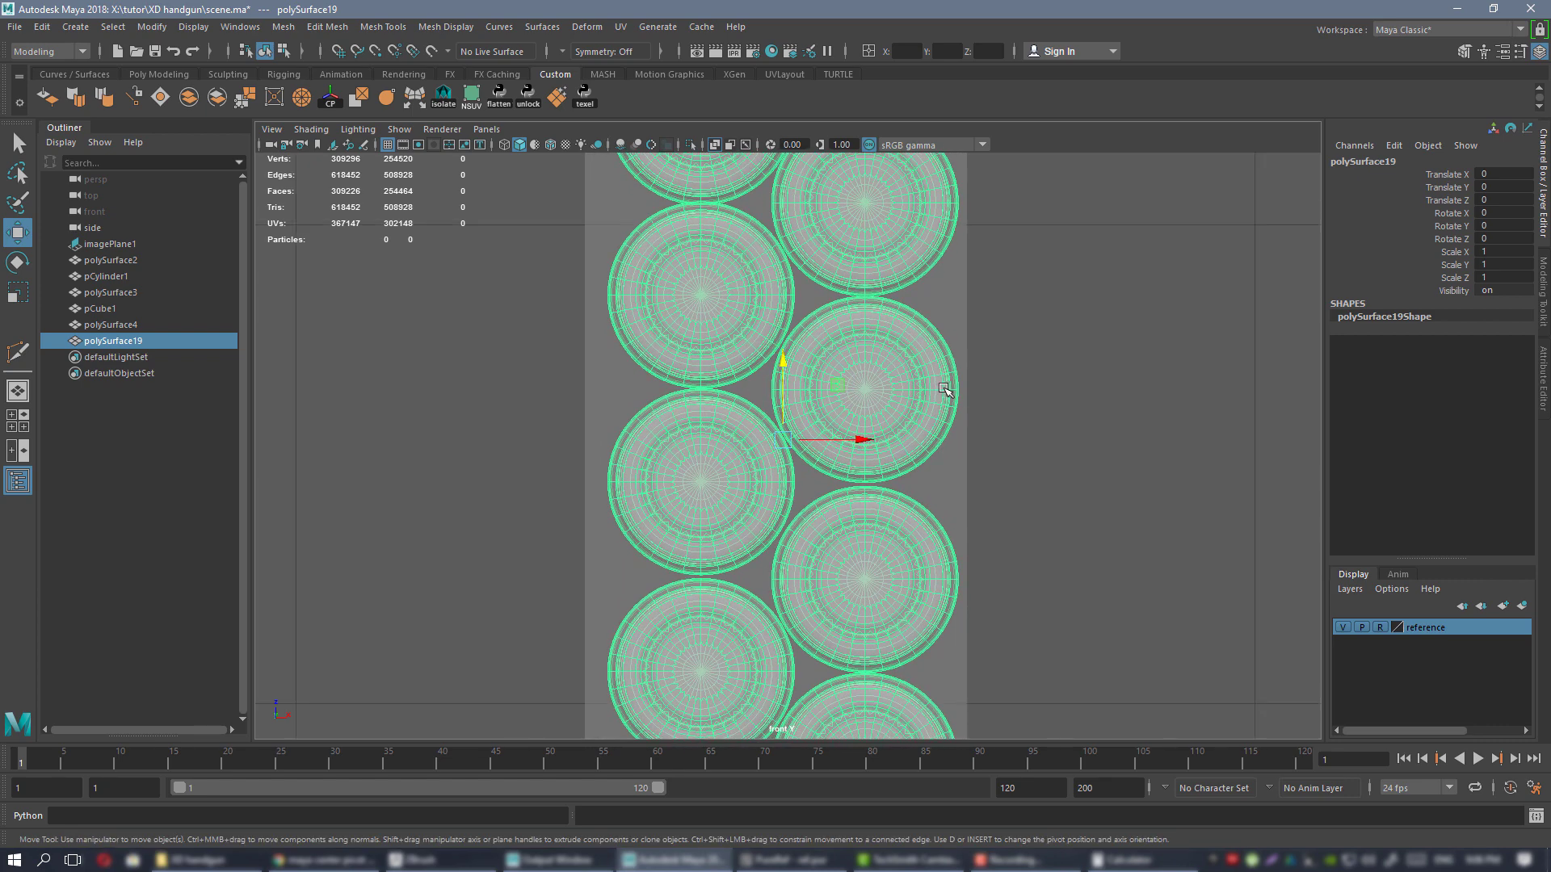
scroll(848, 322, "down", 5)
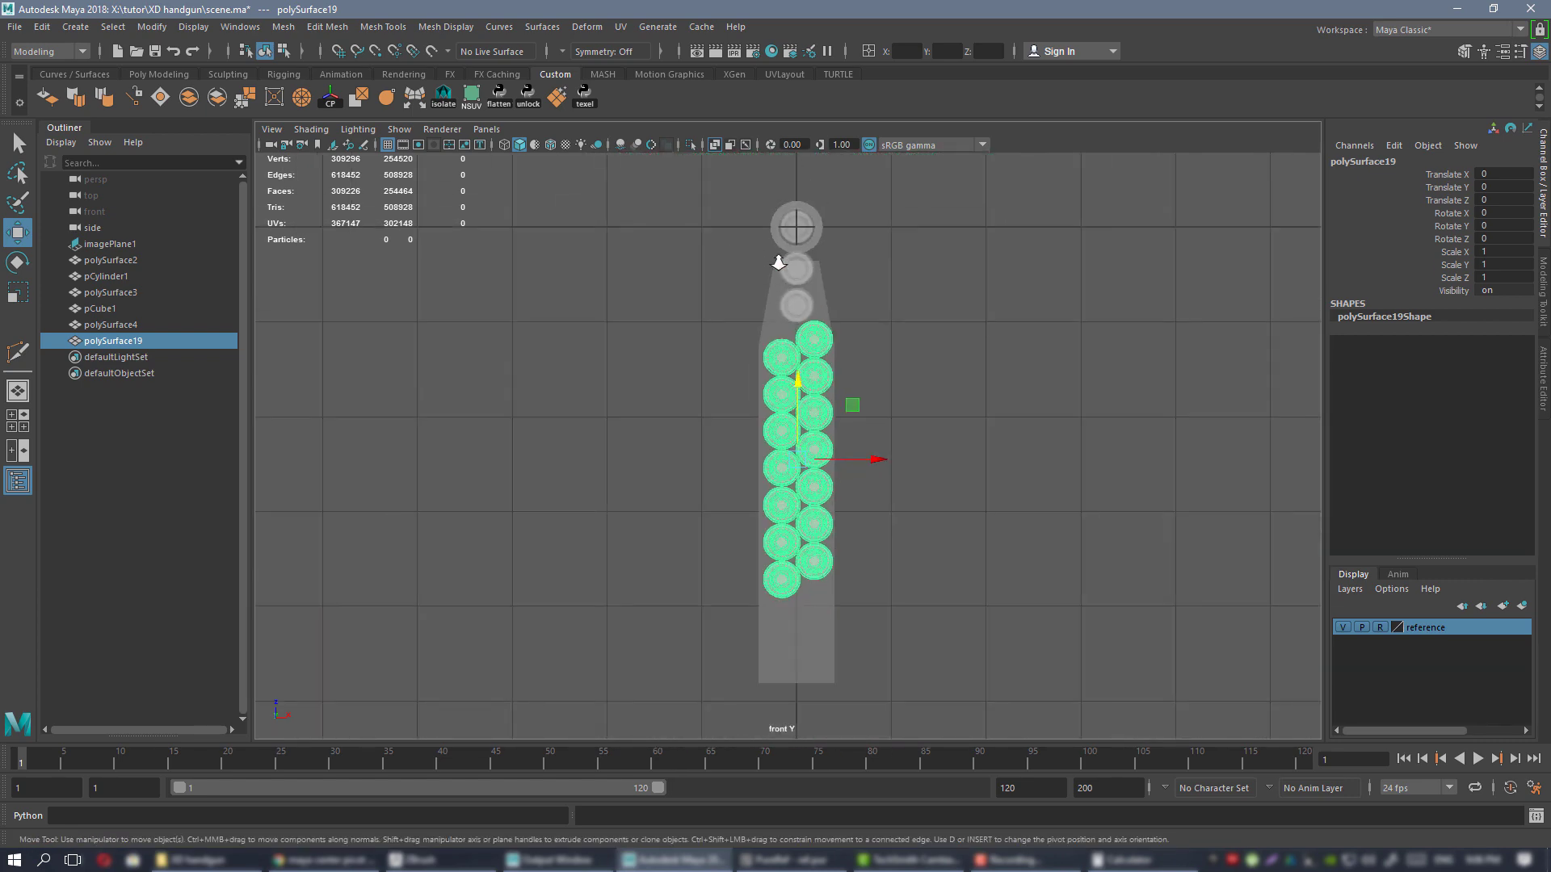
scroll(1164, 606, "up", 4)
scroll(968, 489, "up", 3)
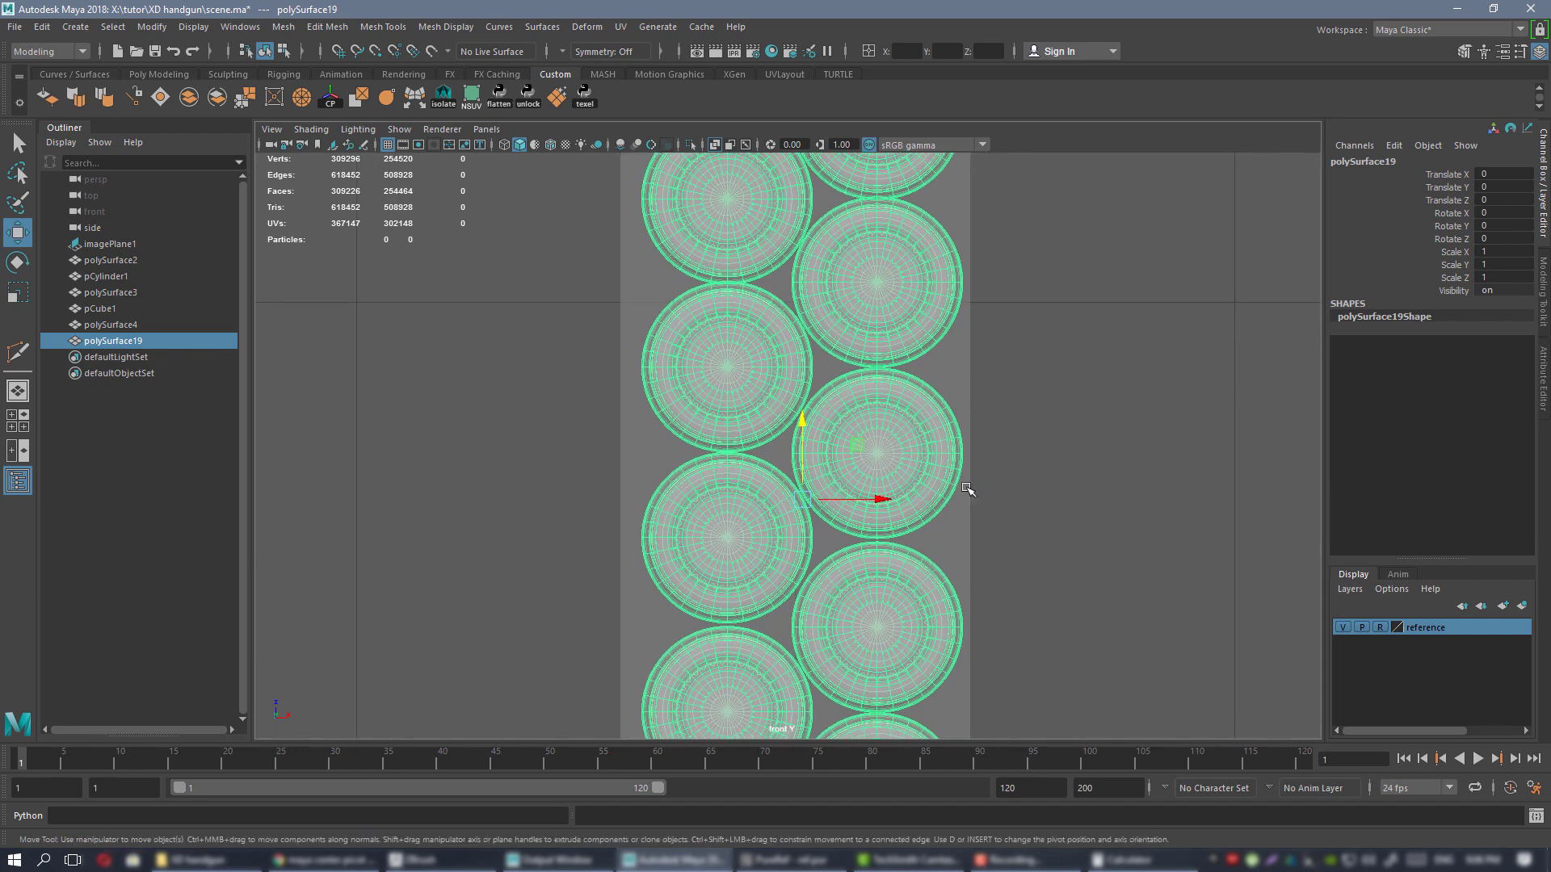
left_click(338, 51)
left_click_drag(858, 502, 838, 499)
scroll(855, 478, "down", 4)
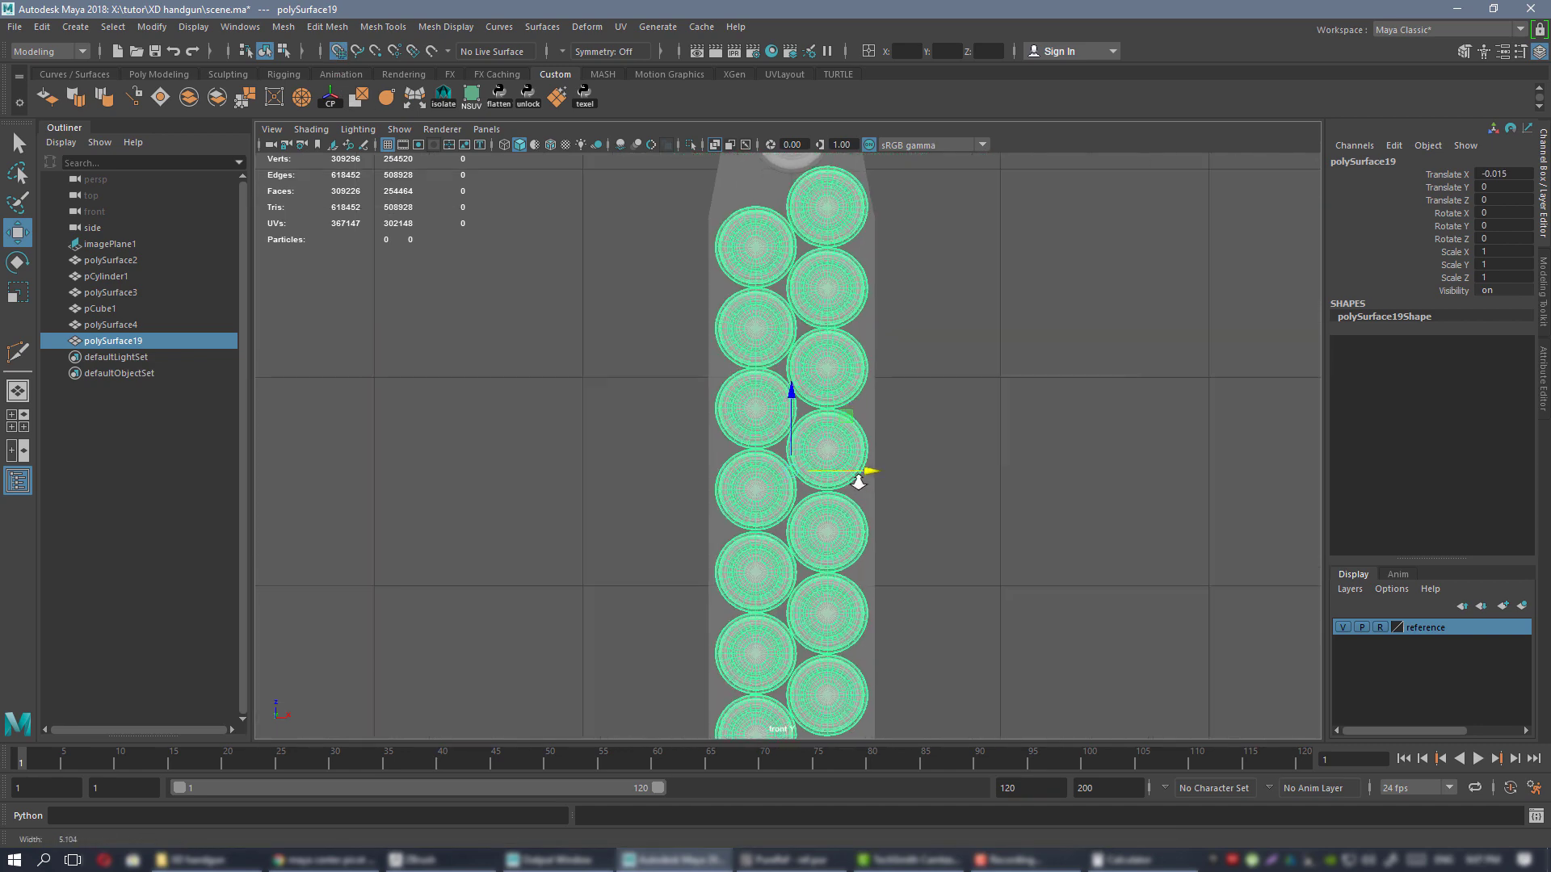
scroll(850, 494, "up", 1)
scroll(832, 404, "down", 1)
scroll(836, 436, "up", 3)
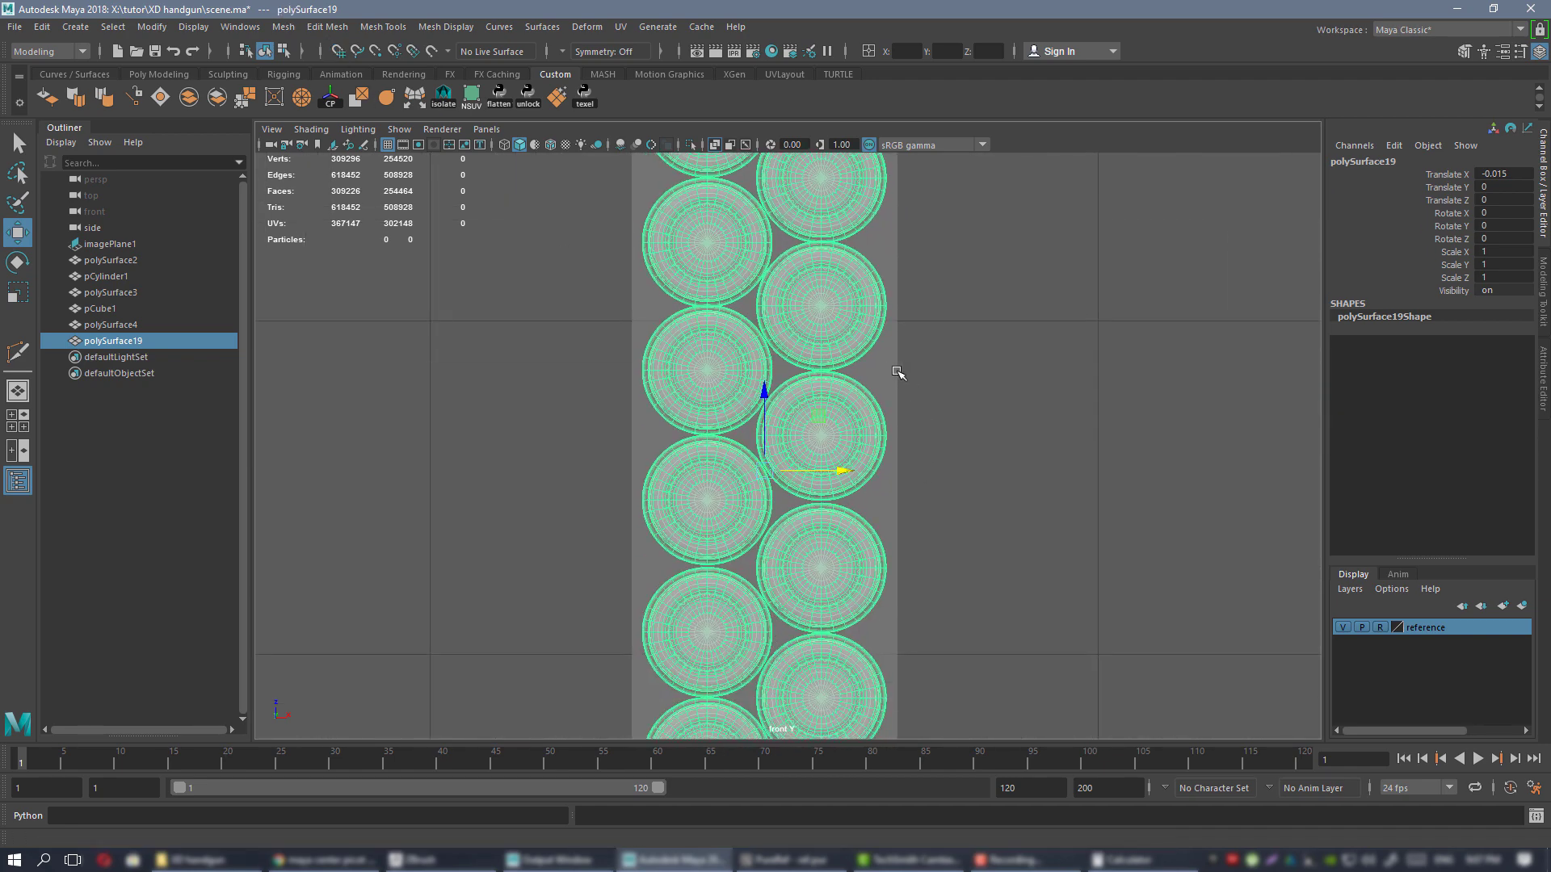
- Select the magazine block's middle and lower vertices and scale them along X to about 0.978 to narrow the body around the bullets
left_click(892, 376)
scroll(890, 373, "up", 2)
key("r")
scroll(885, 365, "down", 3)
scroll(876, 253, "up", 2)
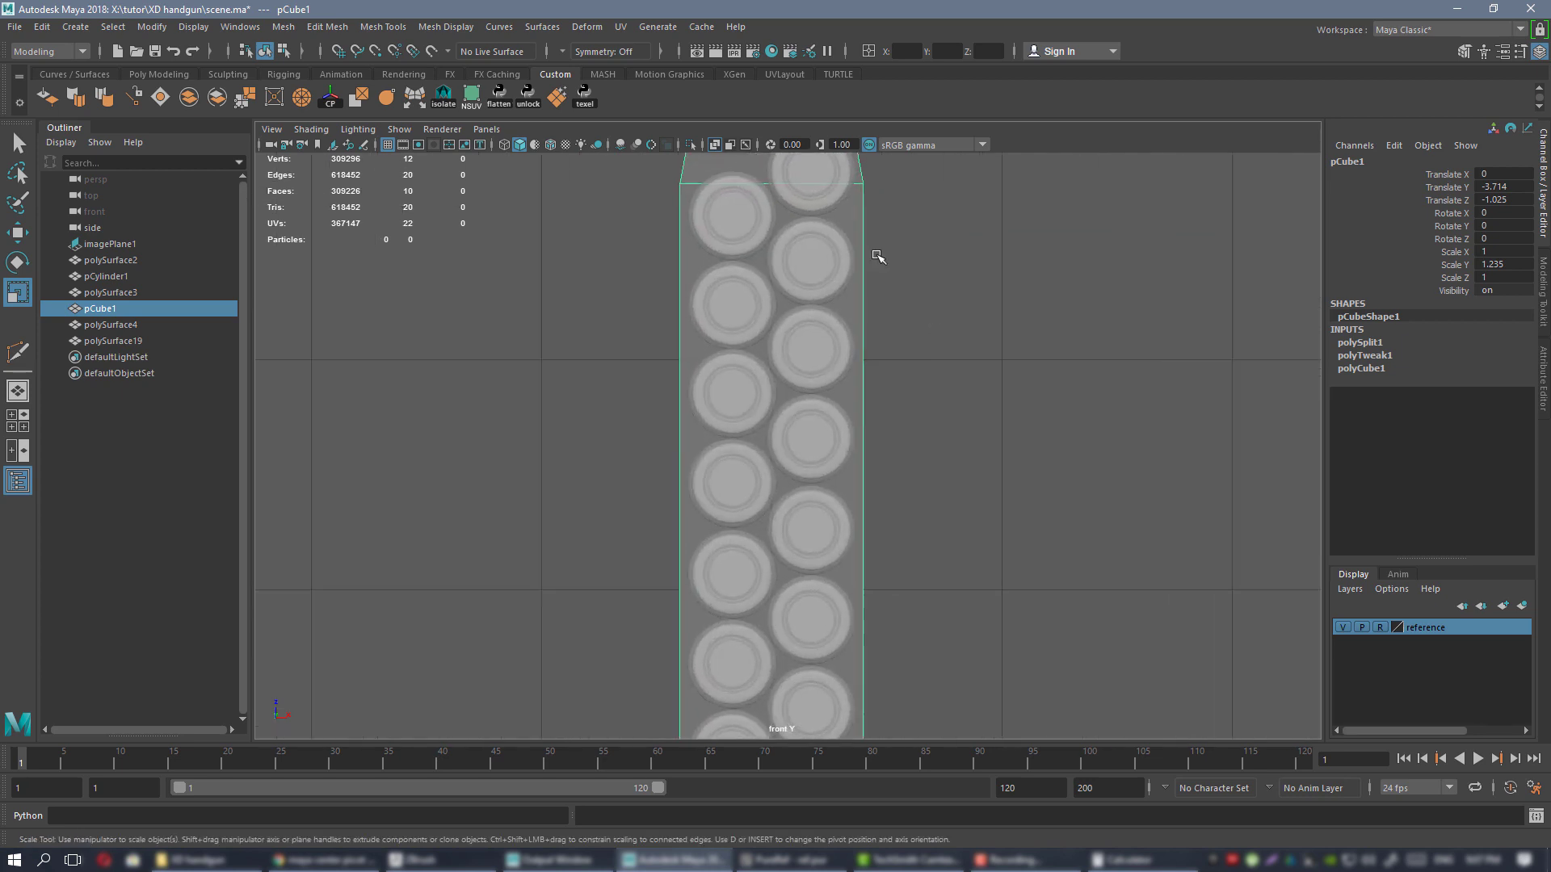
right_click_drag(982, 366, 908, 366)
scroll(945, 415, "down", 4)
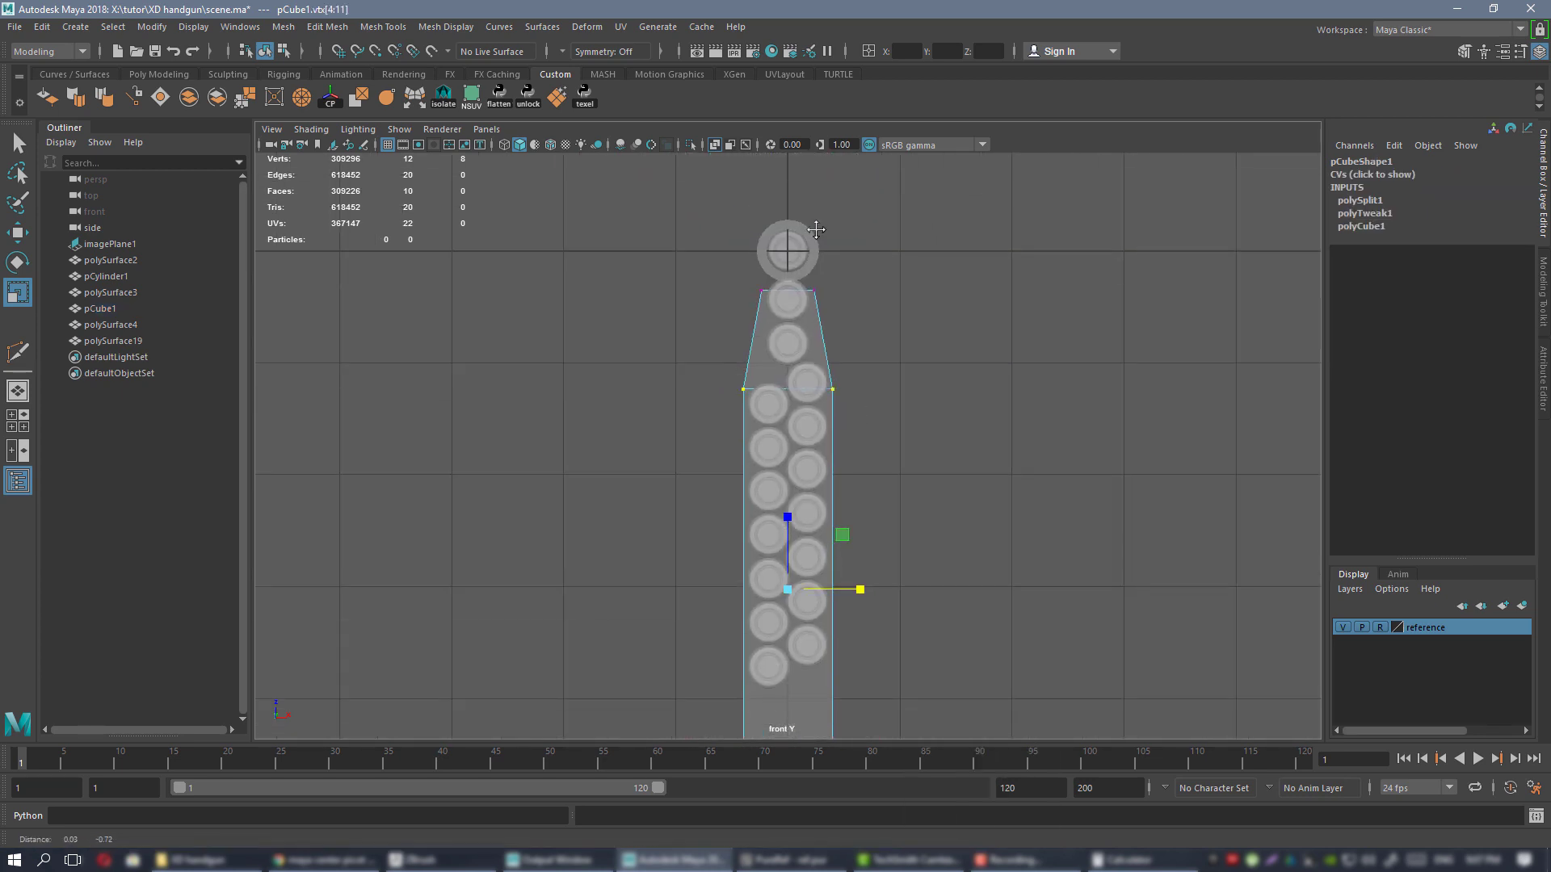
middle_click_drag(945, 416, 908, 234, "alt")
scroll(1204, 616, "up", 6)
middle_click_drag(696, 231, 768, 298, "alt")
left_click_drag(768, 298, 767, 301)
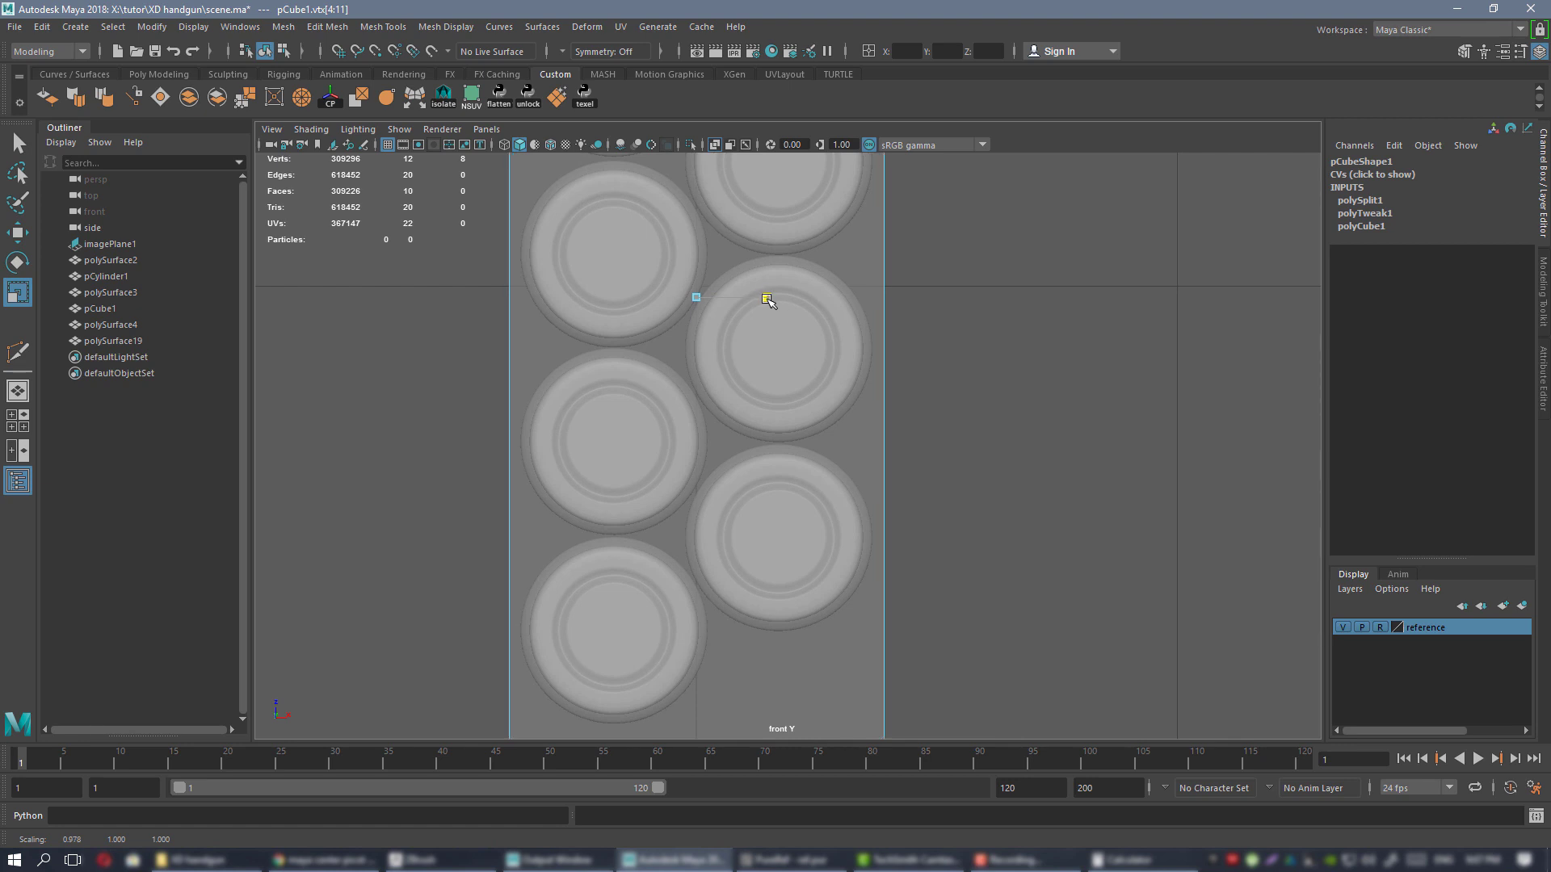
scroll(768, 301, "down", 4)
- Scale the magazine block's four top vertices inward along X to narrow the tapered end around the uppermost bullet
middle_click_drag(648, 218, 670, 340, "alt")
scroll(600, 261, "up", 2)
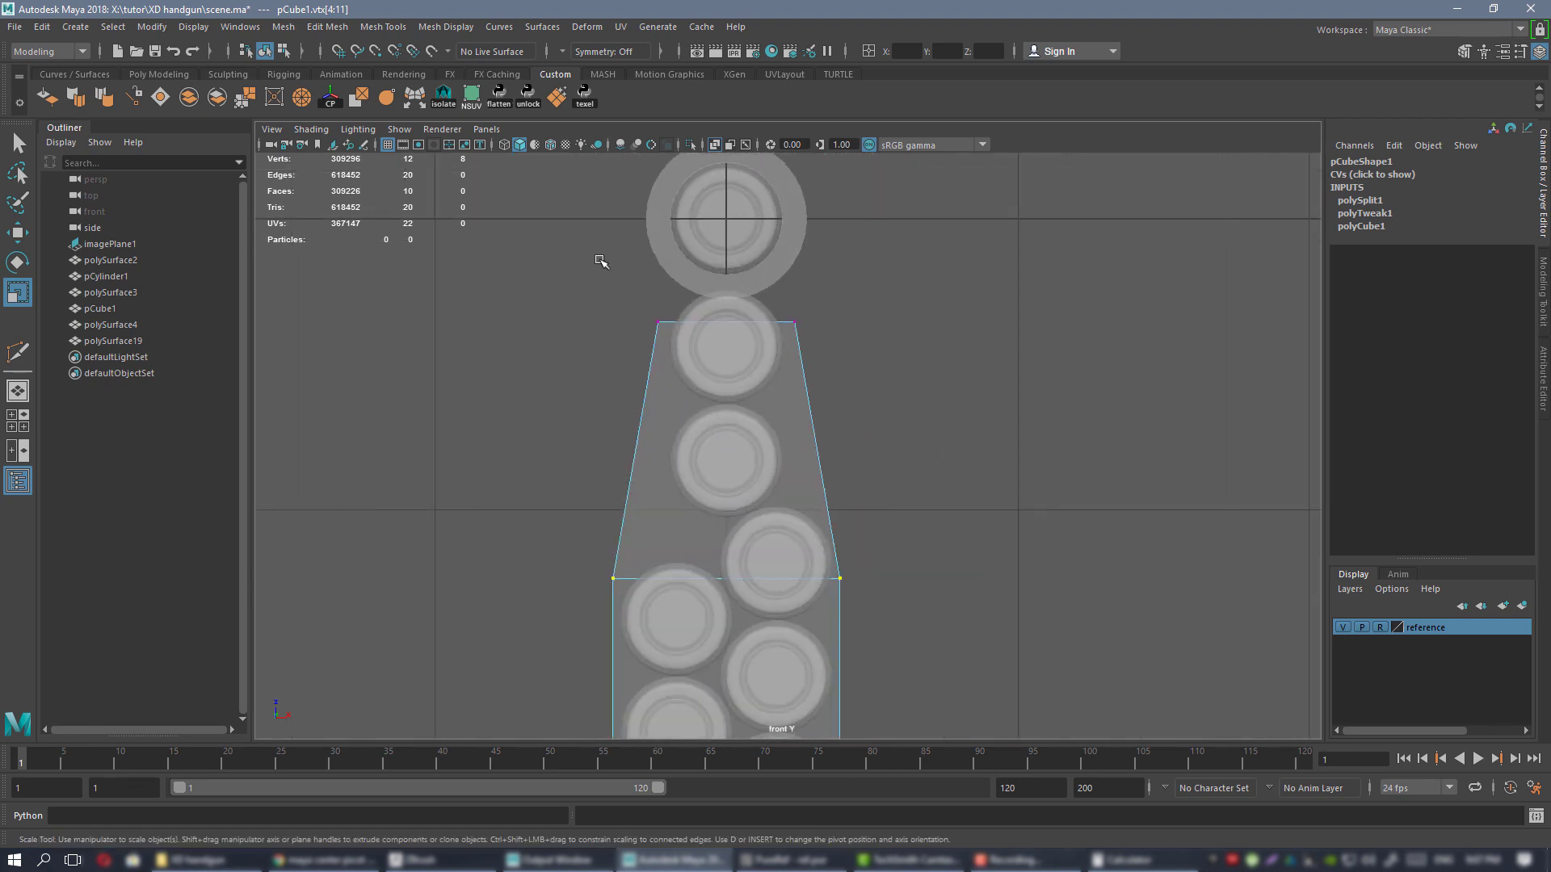
left_click_drag(808, 321, 792, 326)
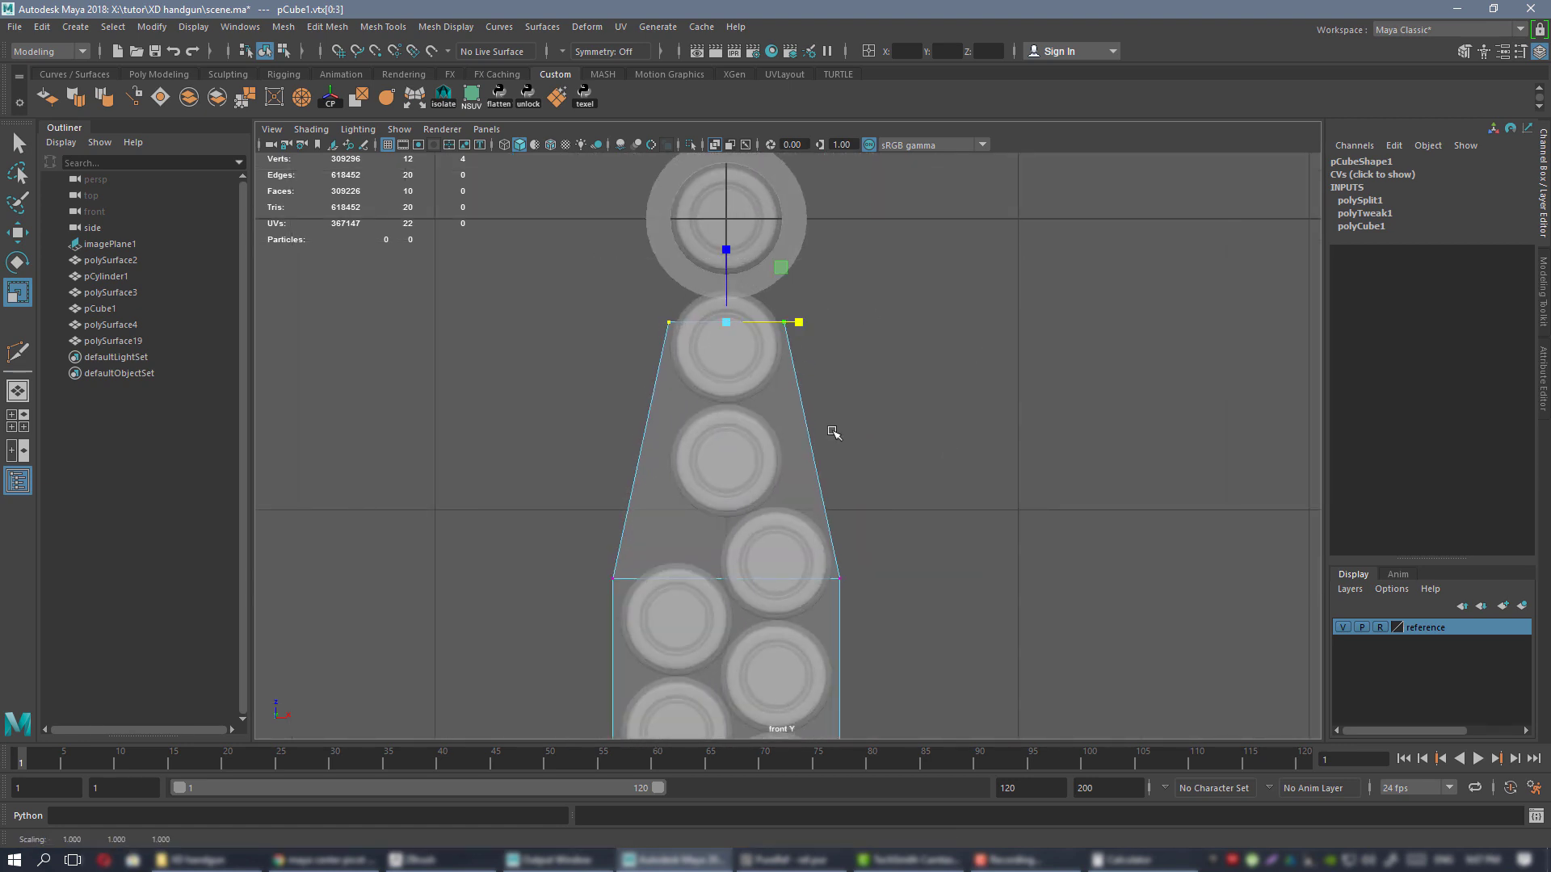
- Return to object mode in the perspective view, clear the selection and save the scene
scroll(833, 432, "down", 2)
key("space")
key("space")
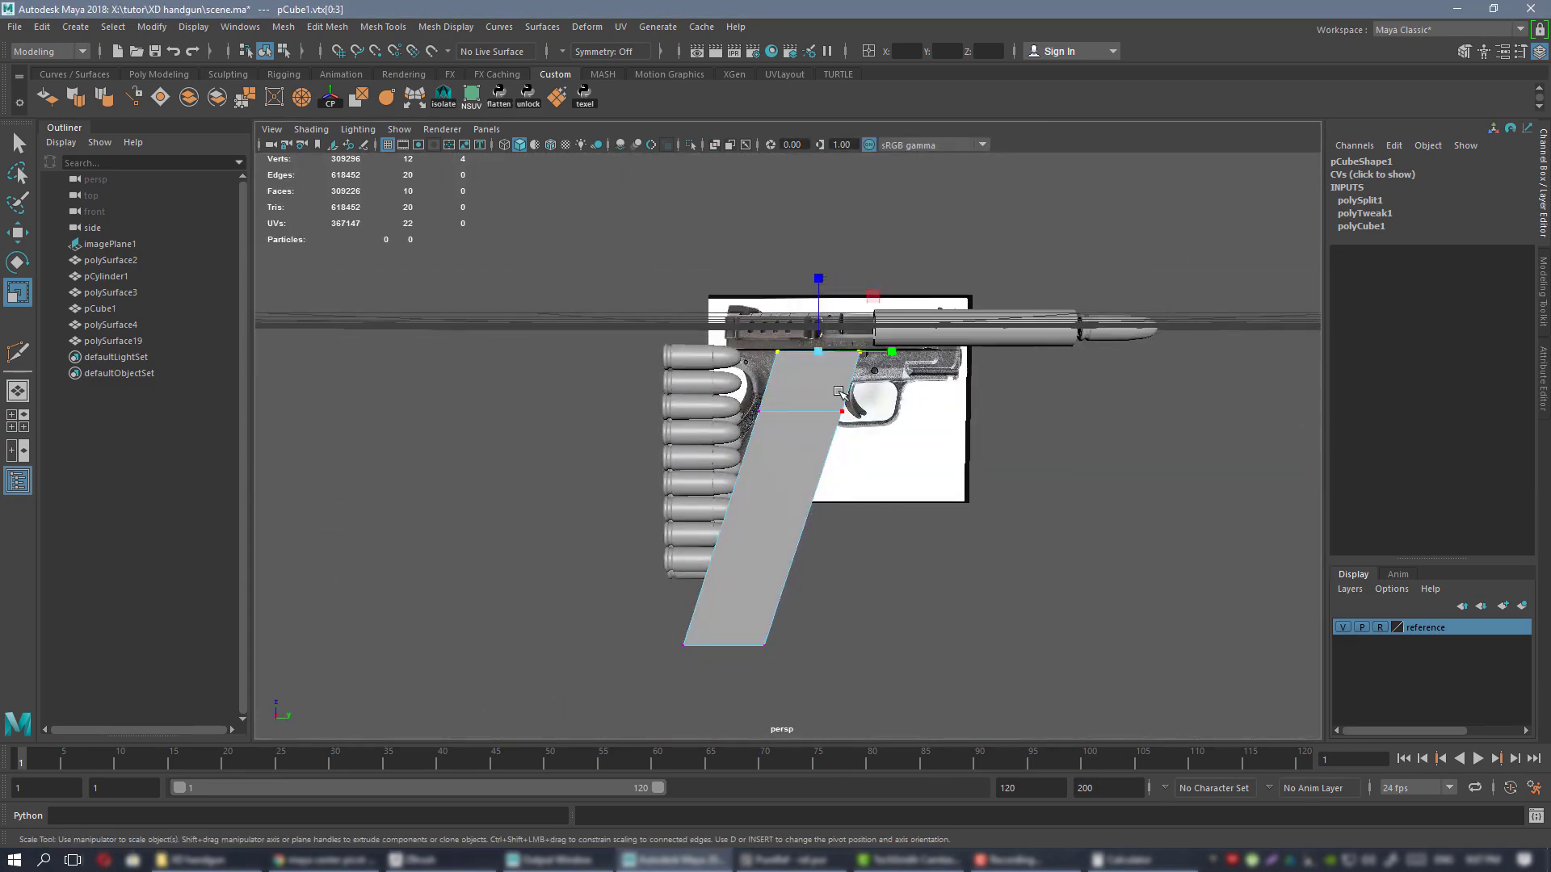
right_click_drag(801, 390, 861, 356)
mouse_move(937, 424)
left_mouse_down("alt")
mouse_move(851, 457)
mouse_move(814, 440)
mouse_move(870, 495)
mouse_move(1115, 481)
mouse_move(1032, 429)
mouse_move(820, 439)
mouse_move(792, 409)
mouse_move(921, 457)
mouse_move(910, 412)
left_mouse_up("alt")
left_click(827, 470)
key("ctrl+s")
- Switch to the PureRef reference board and examine the pistol's specifications for the grip width
key("alt+Tab")
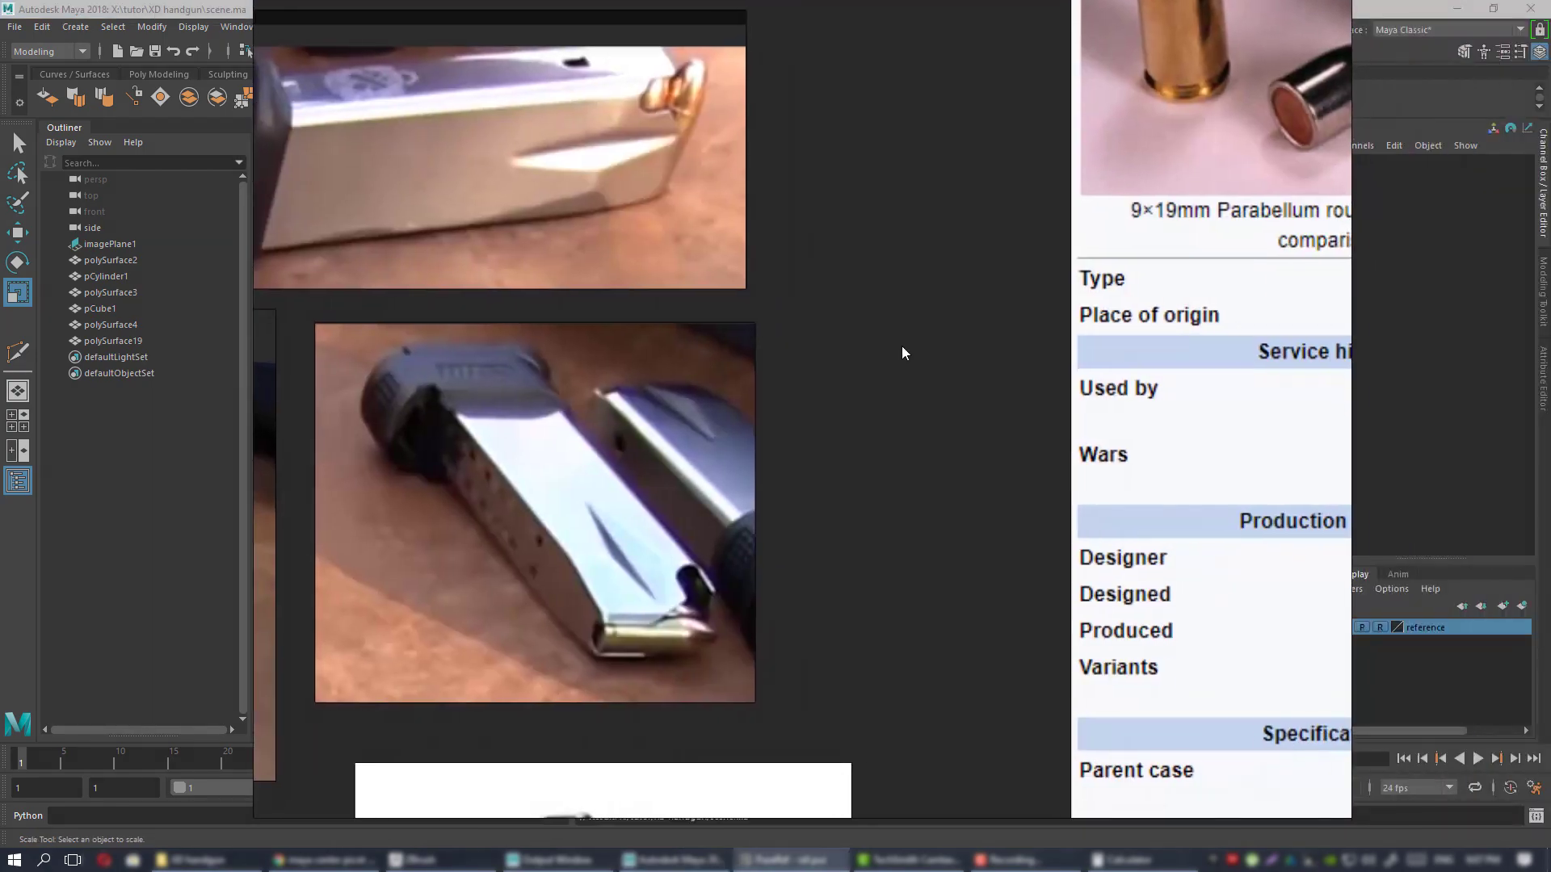
scroll(902, 354, "down", 5)
middle_click_drag(1104, 353, 574, 388)
middle_click_drag(859, 277, 765, 519)
scroll(688, 490, "up", 3)
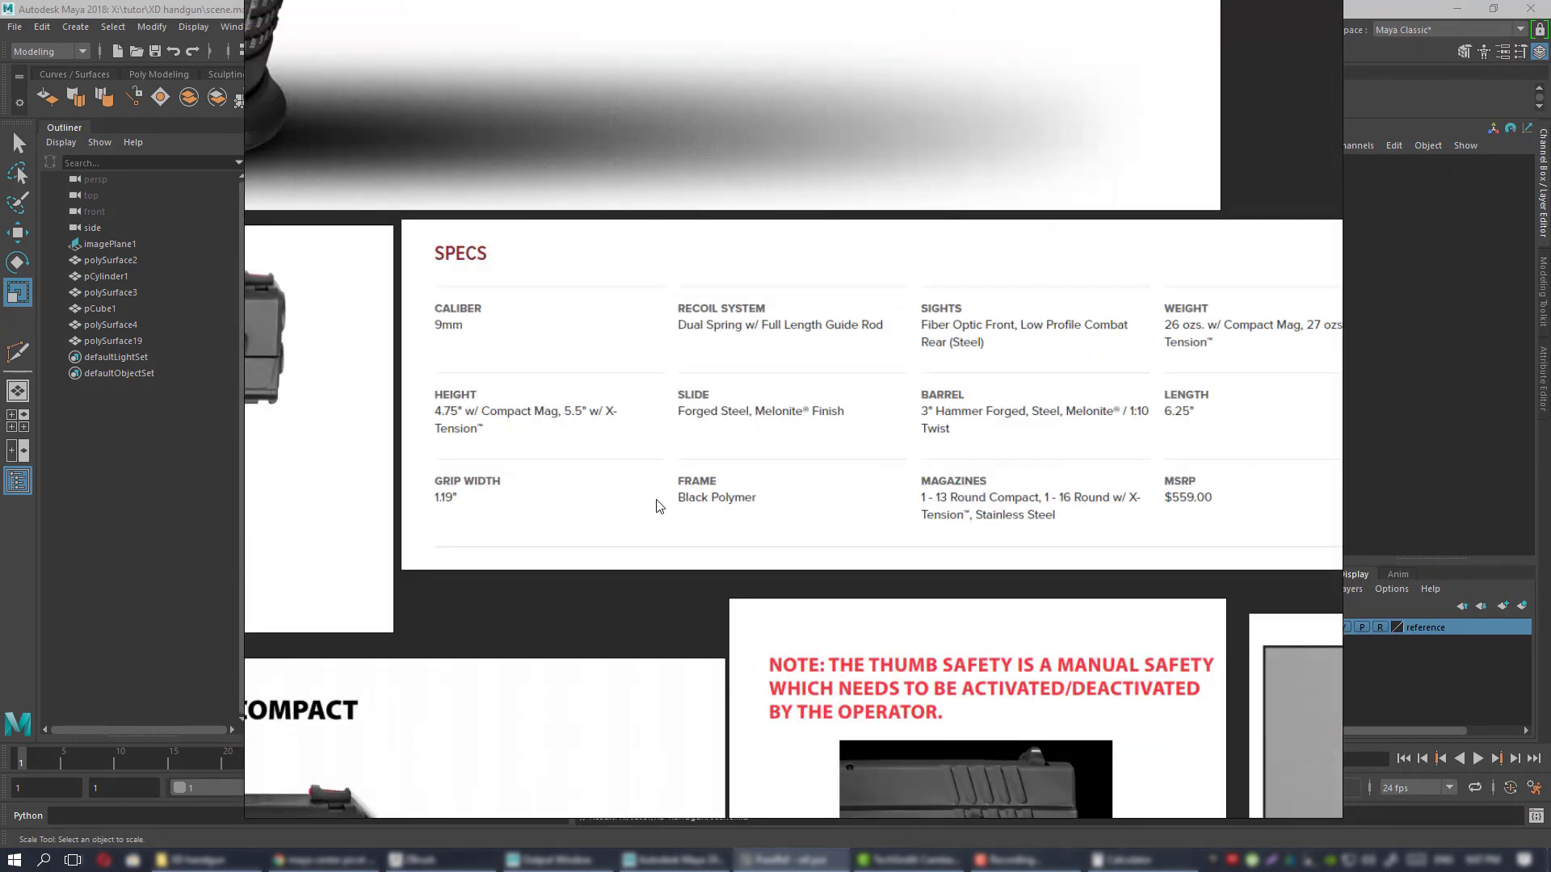
middle_click_drag(658, 506, 953, 462)
scroll(954, 461, "up", 2)
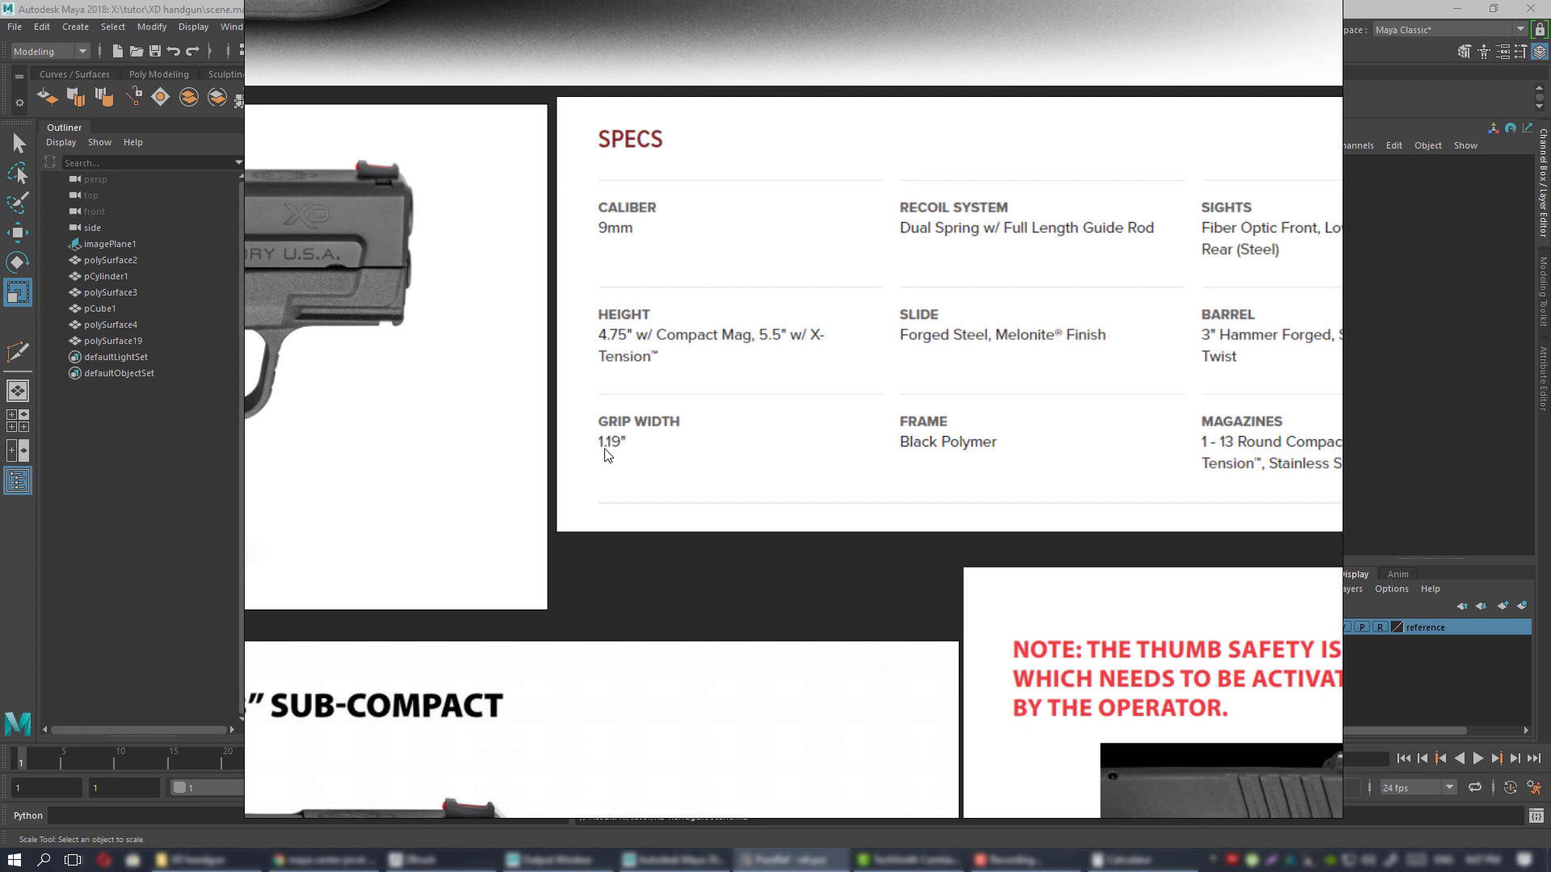
right_click_drag(645, 482, 1549, 492)
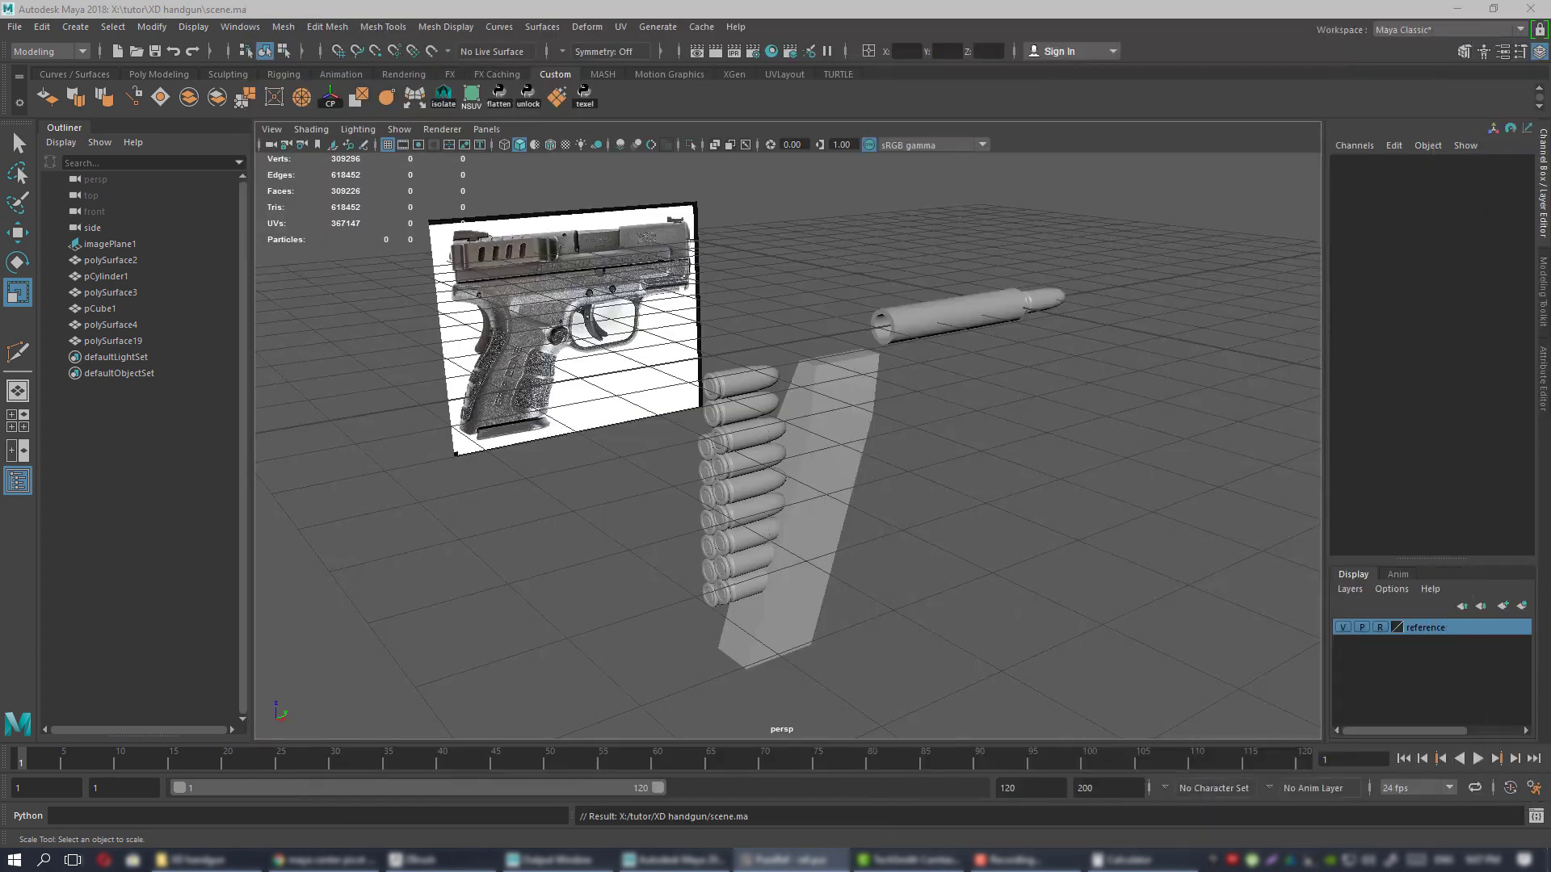
- Create a polygon cube at the origin in the Maya scene
left_click_drag(860, 402, 800, 387, "alt")
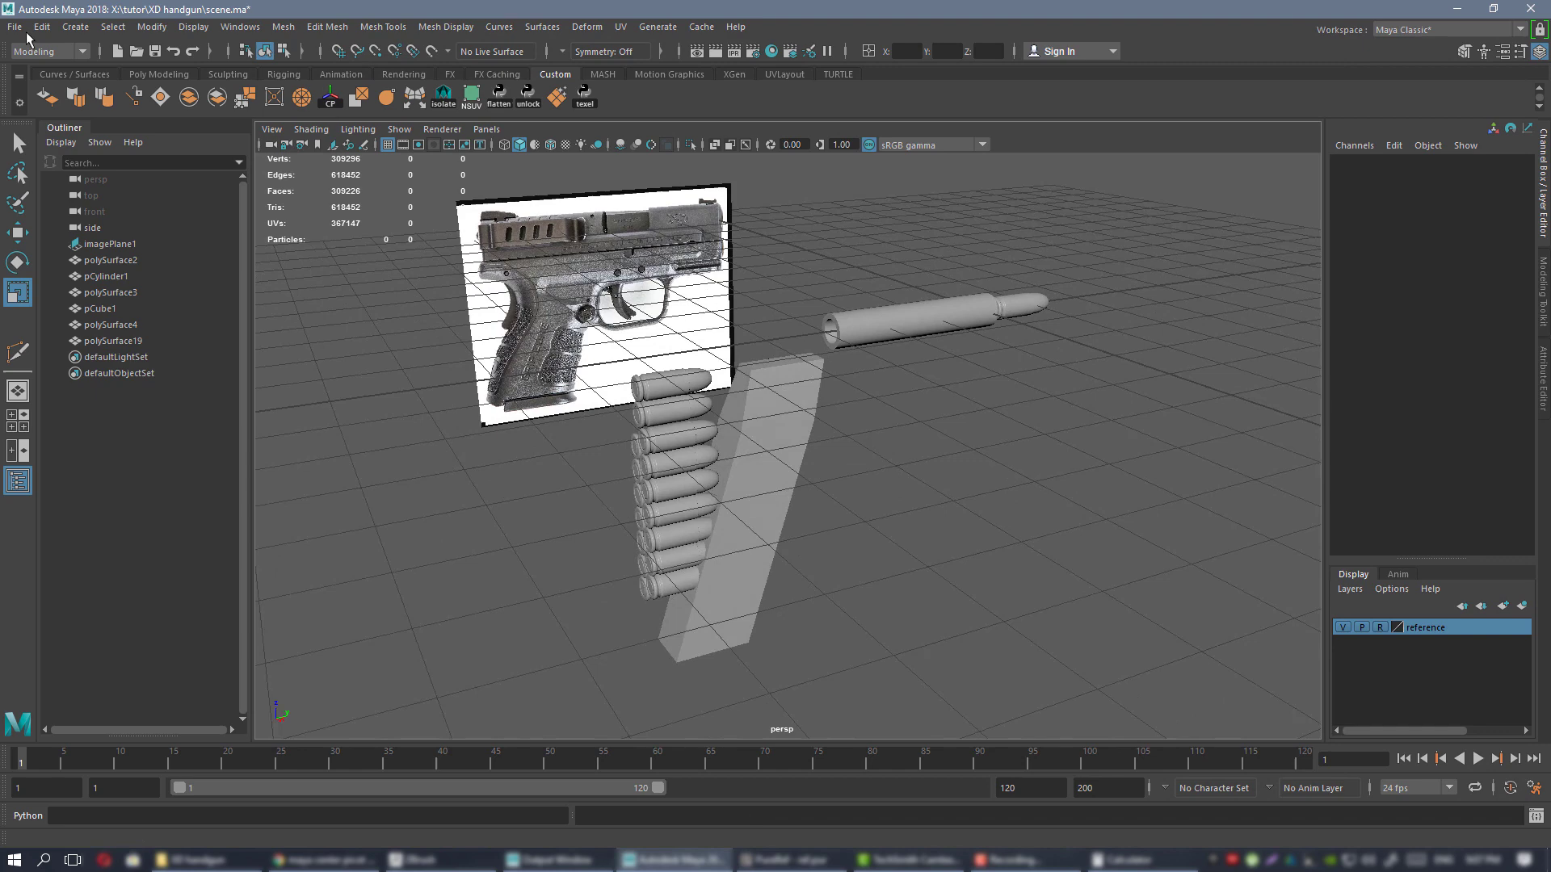
left_click(158, 73)
left_click(71, 97)
left_click_drag(934, 526, 1090, 379, "alt")
- Set the new cube's polyCube width to 1.19 to represent the grip width
left_click(1544, 276)
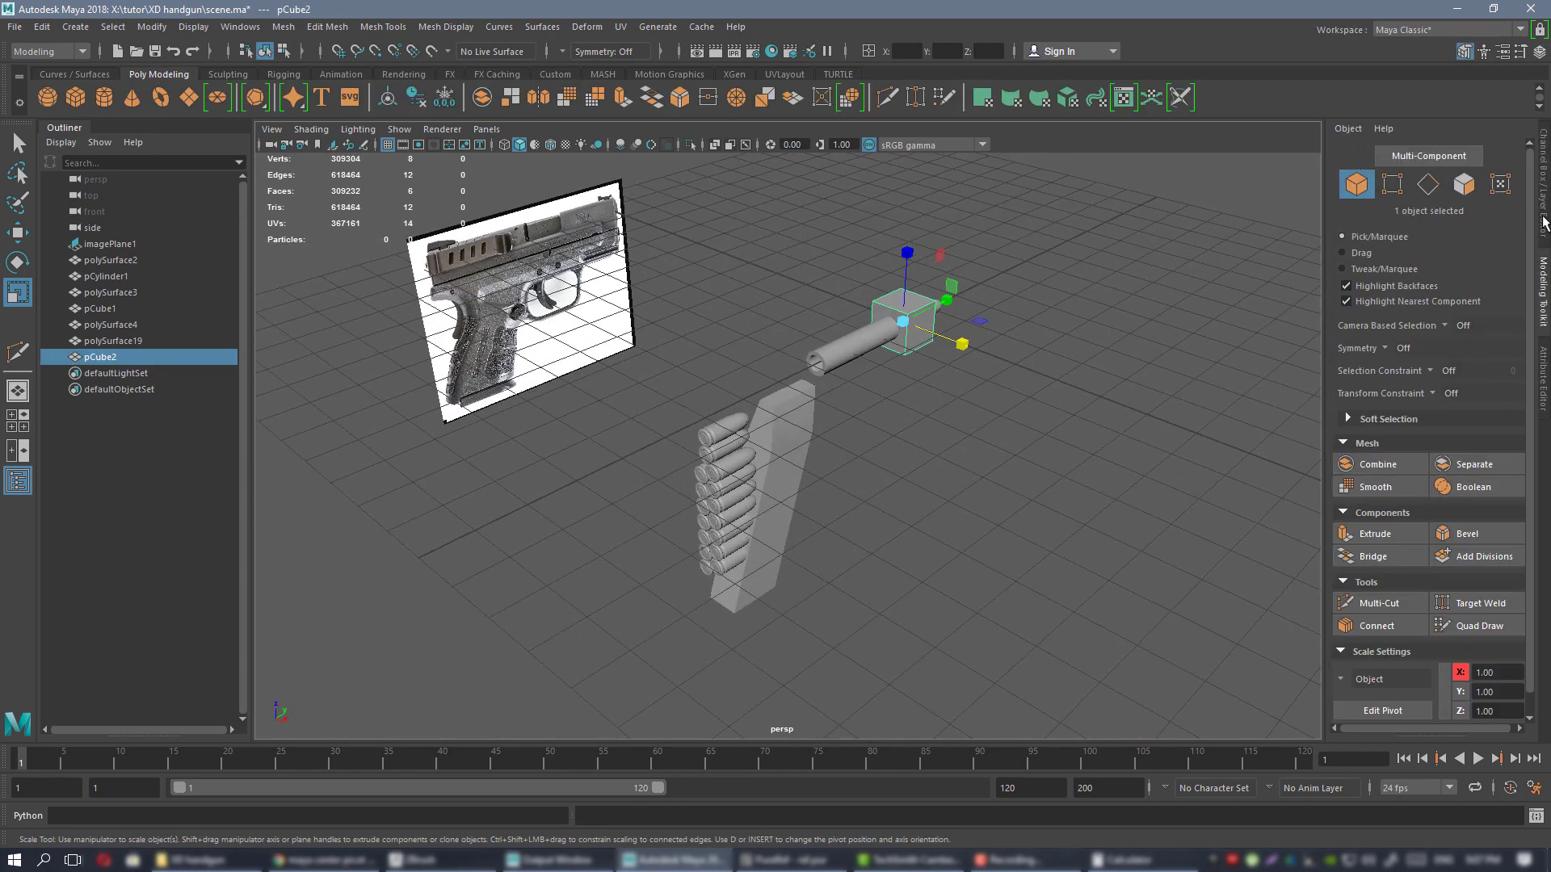
left_click(1542, 222)
left_click(1383, 341)
middle_click_drag(1146, 319, 1000, 363, "alt")
right_click_drag(1000, 364, 1309, 368, "alt")
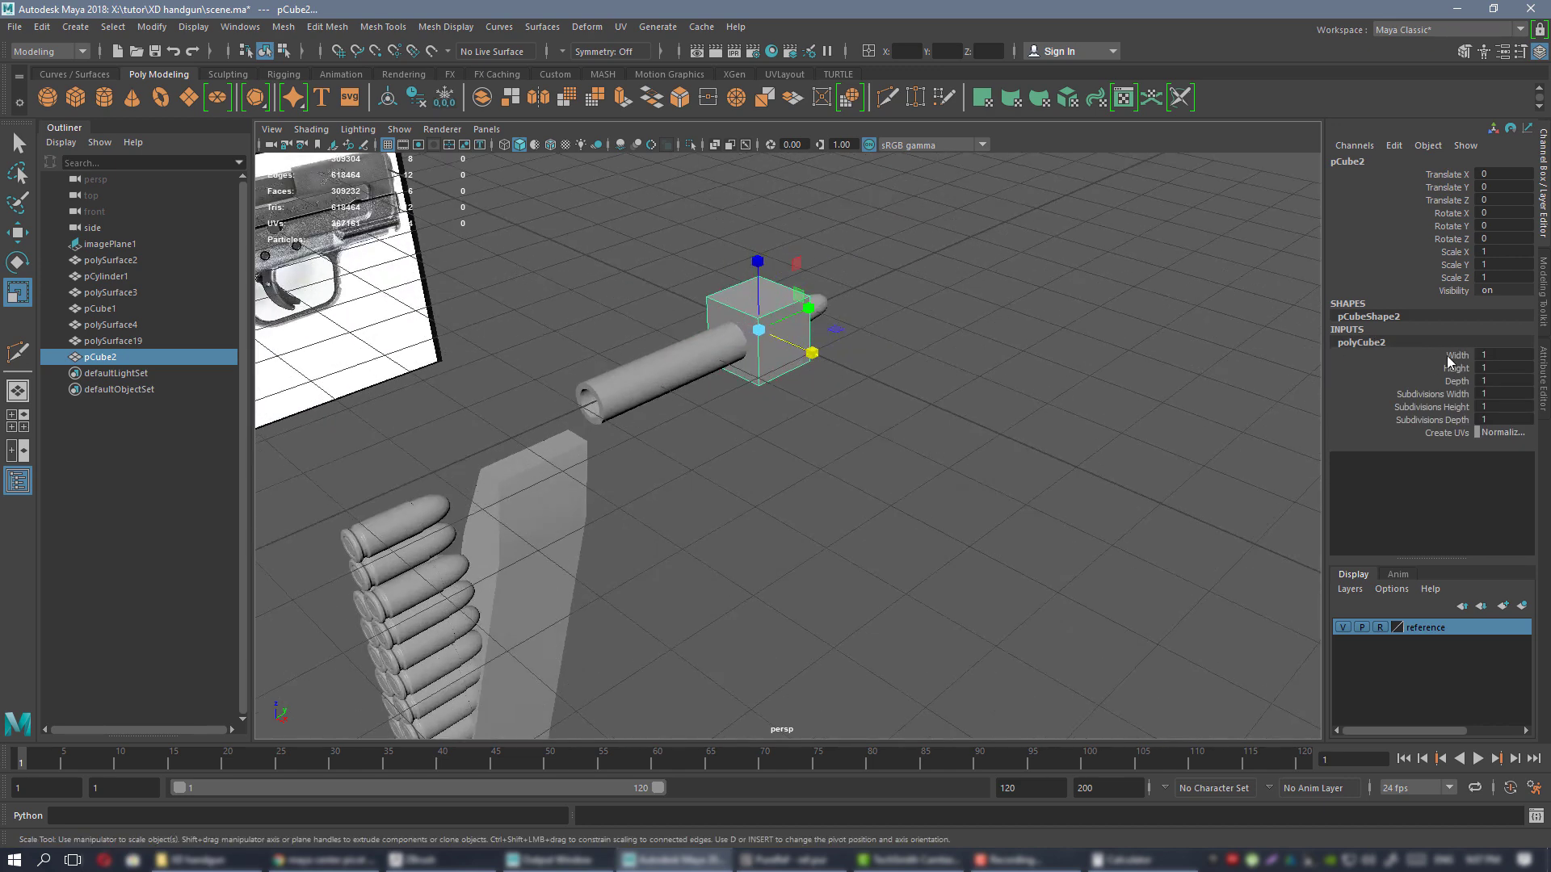
left_click(1457, 356)
middle_click_drag(886, 294, 1131, 295)
key("ctrl+z")
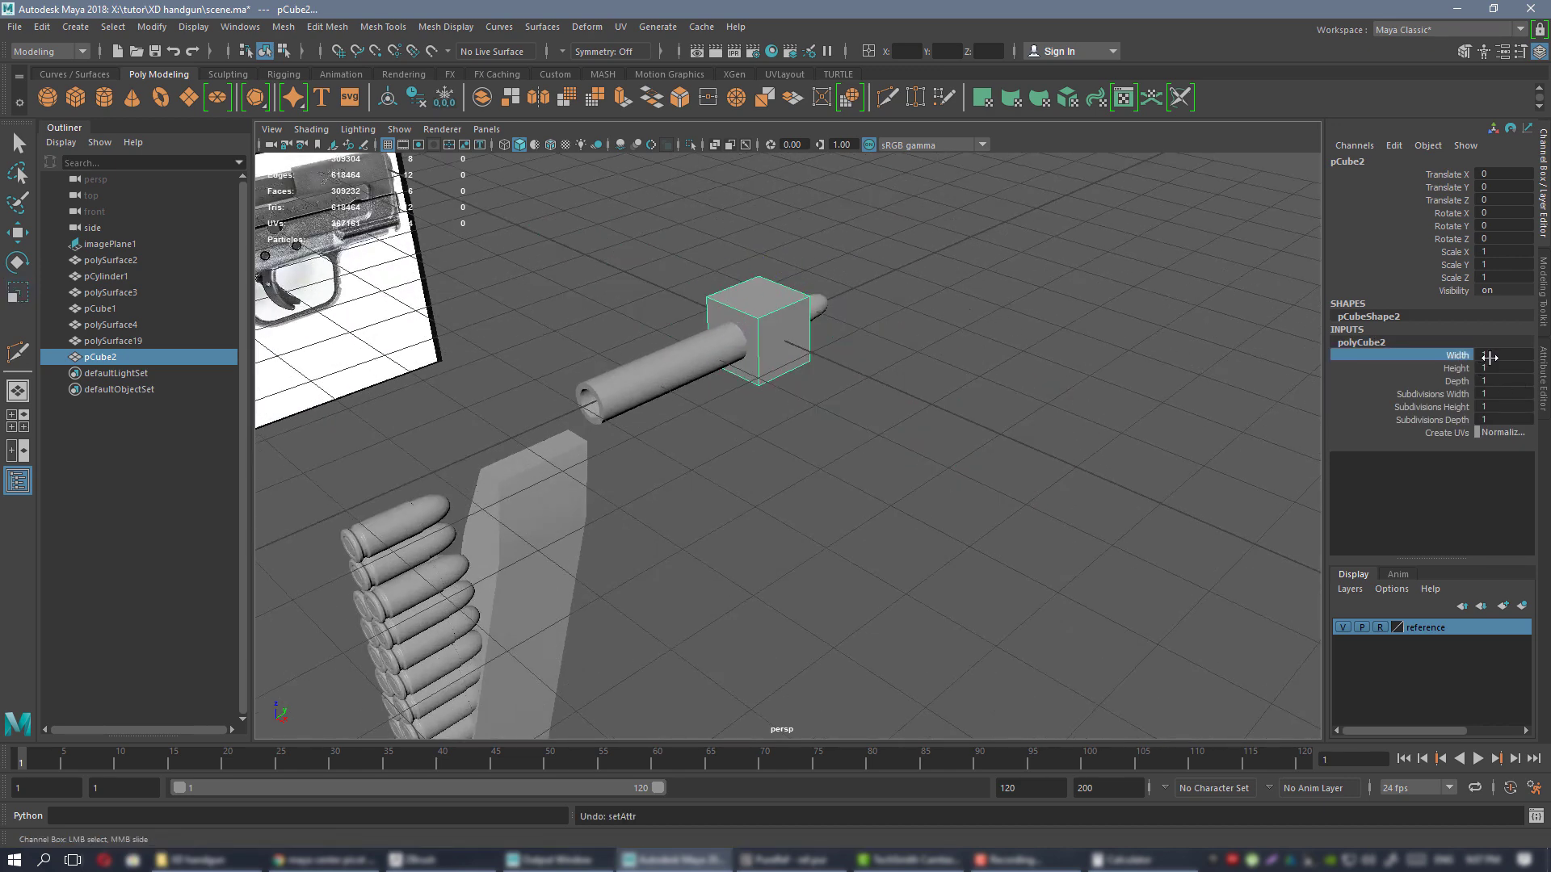
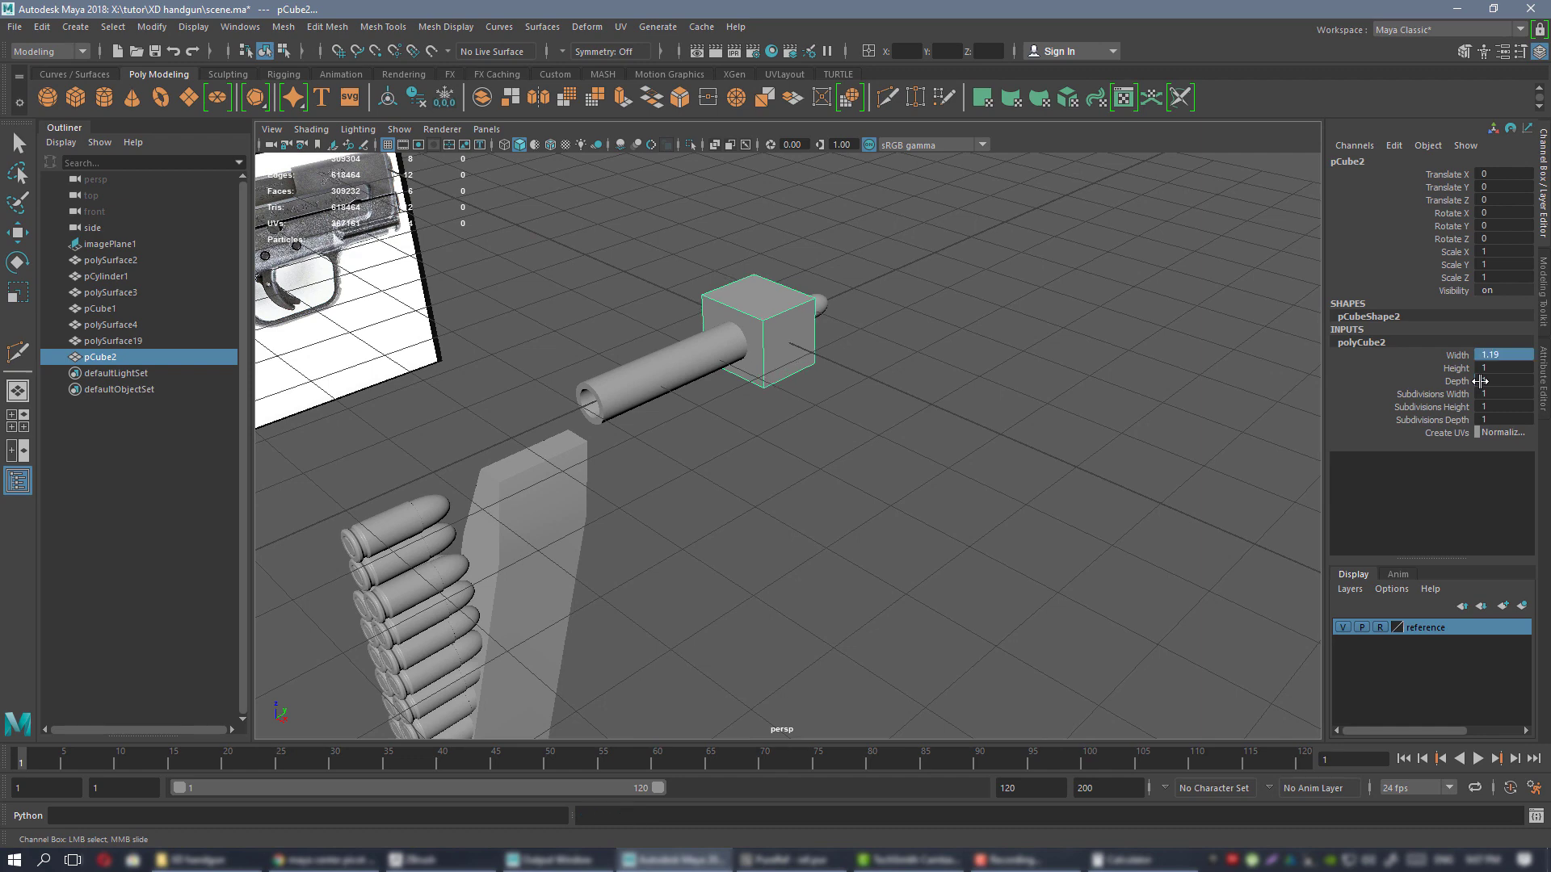
- Move the grip-width cube along Y to the bullet stack, at Translate Y of about -5.511
left_click_drag(767, 331, 472, 325, "alt")
key("w")
key("space")
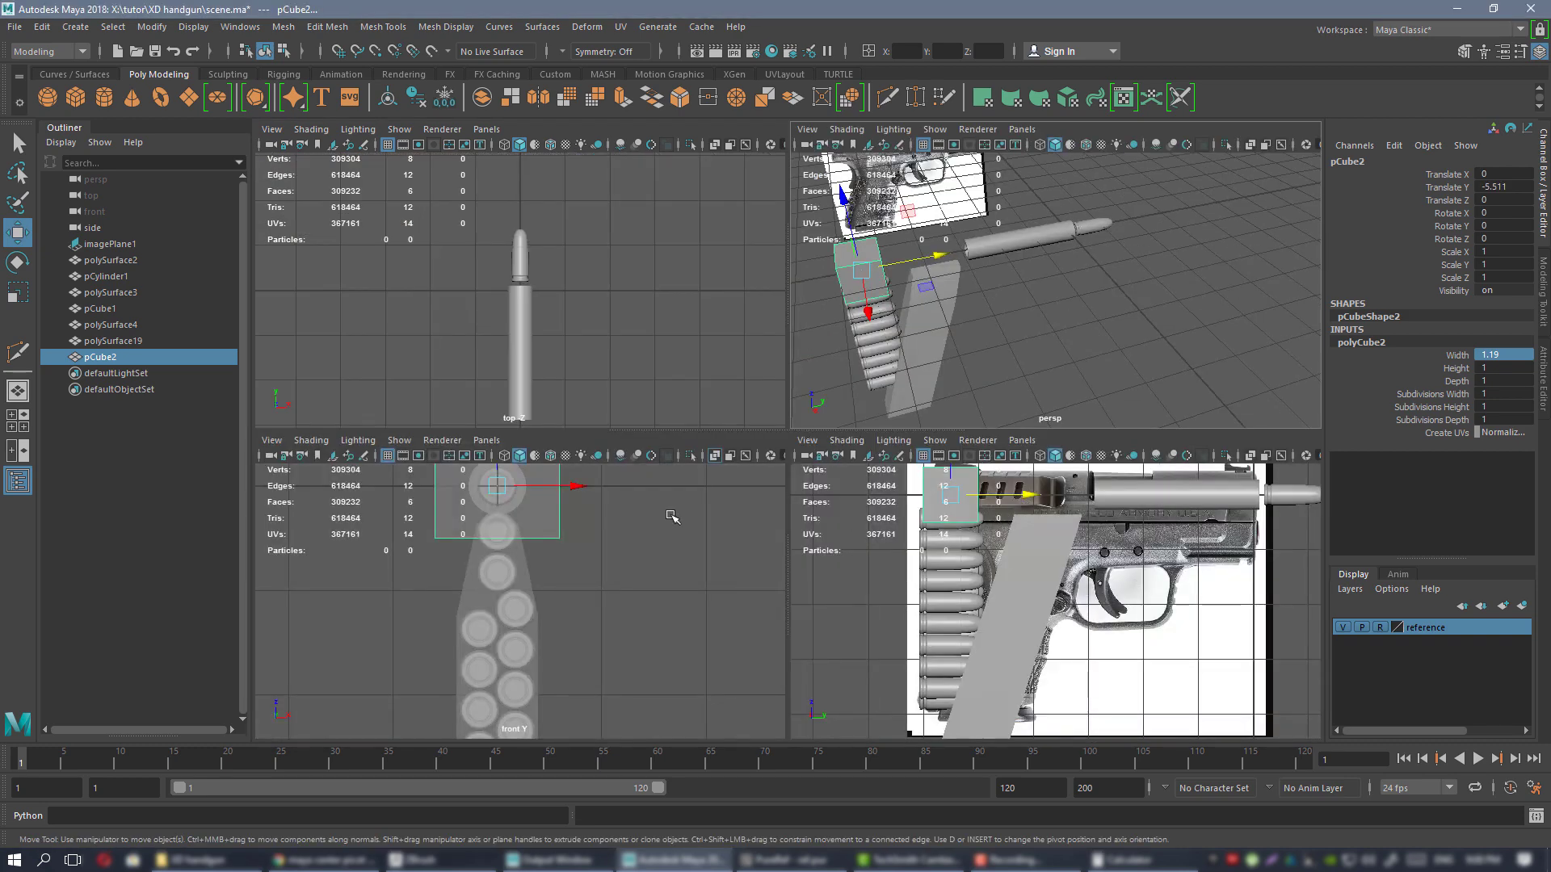
- Lower the grip-width cube over the lowest bullets in the front view, to Translate Z of about -3.414
key("space")
left_click_drag(740, 173, 743, 511)
scroll(788, 364, "down", 3)
scroll(773, 452, "up", 1)
middle_click_drag(773, 452, 773, 314, "alt")
left_click_drag(755, 283, 756, 440)
middle_click_drag(804, 613, 820, 437, "alt")
scroll(820, 436, "up", 2)
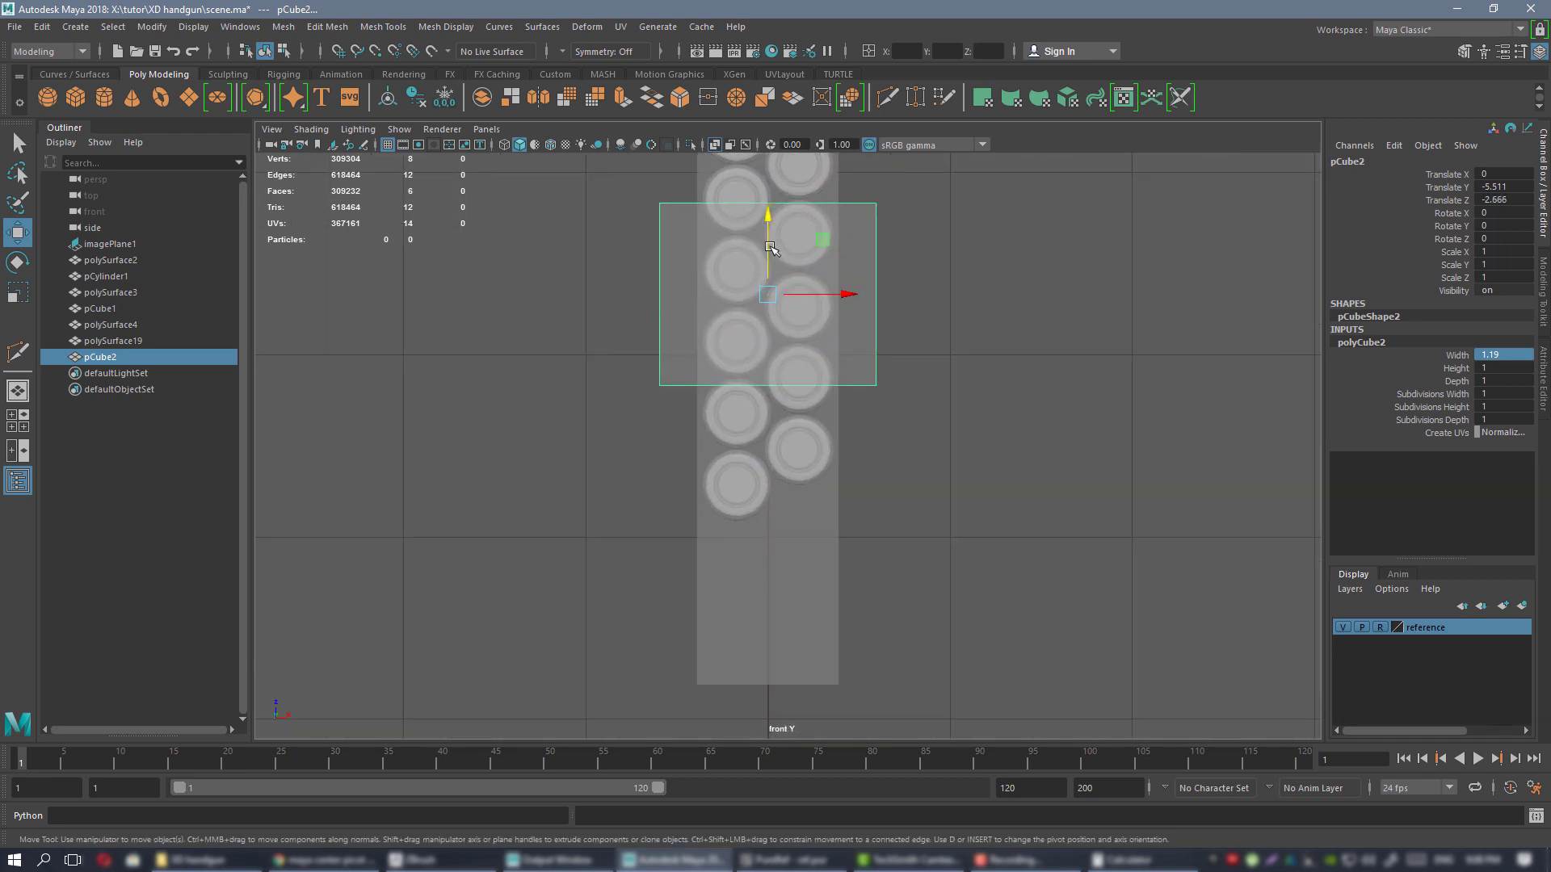
left_click_drag(770, 247, 769, 503)
middle_click_drag(799, 501, 768, 469, "alt")
scroll(792, 435, "up", 2)
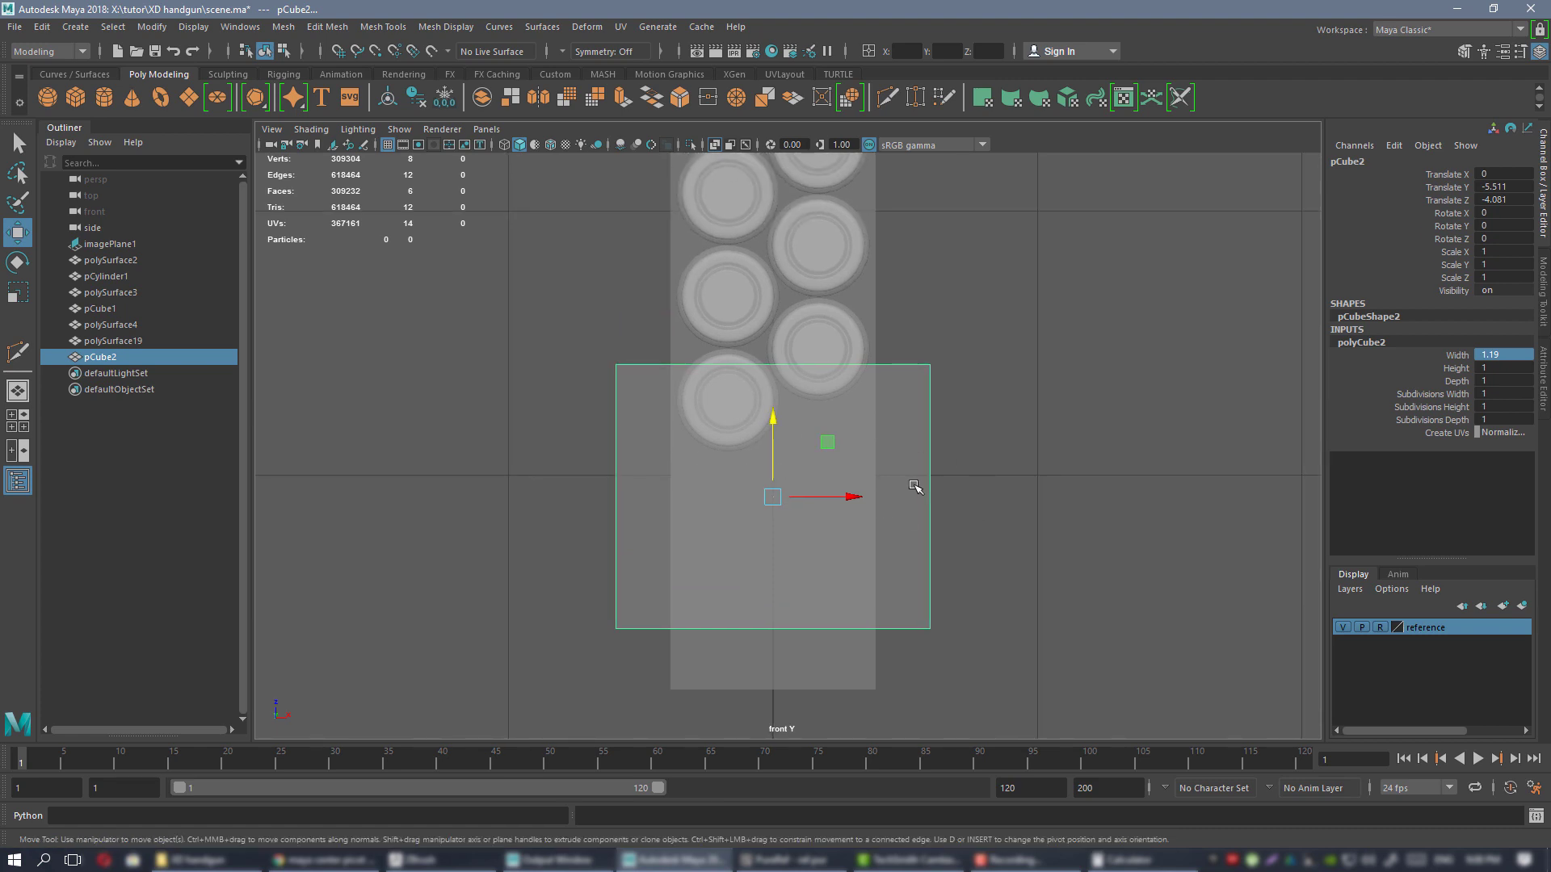
scroll(831, 440, "down", 3)
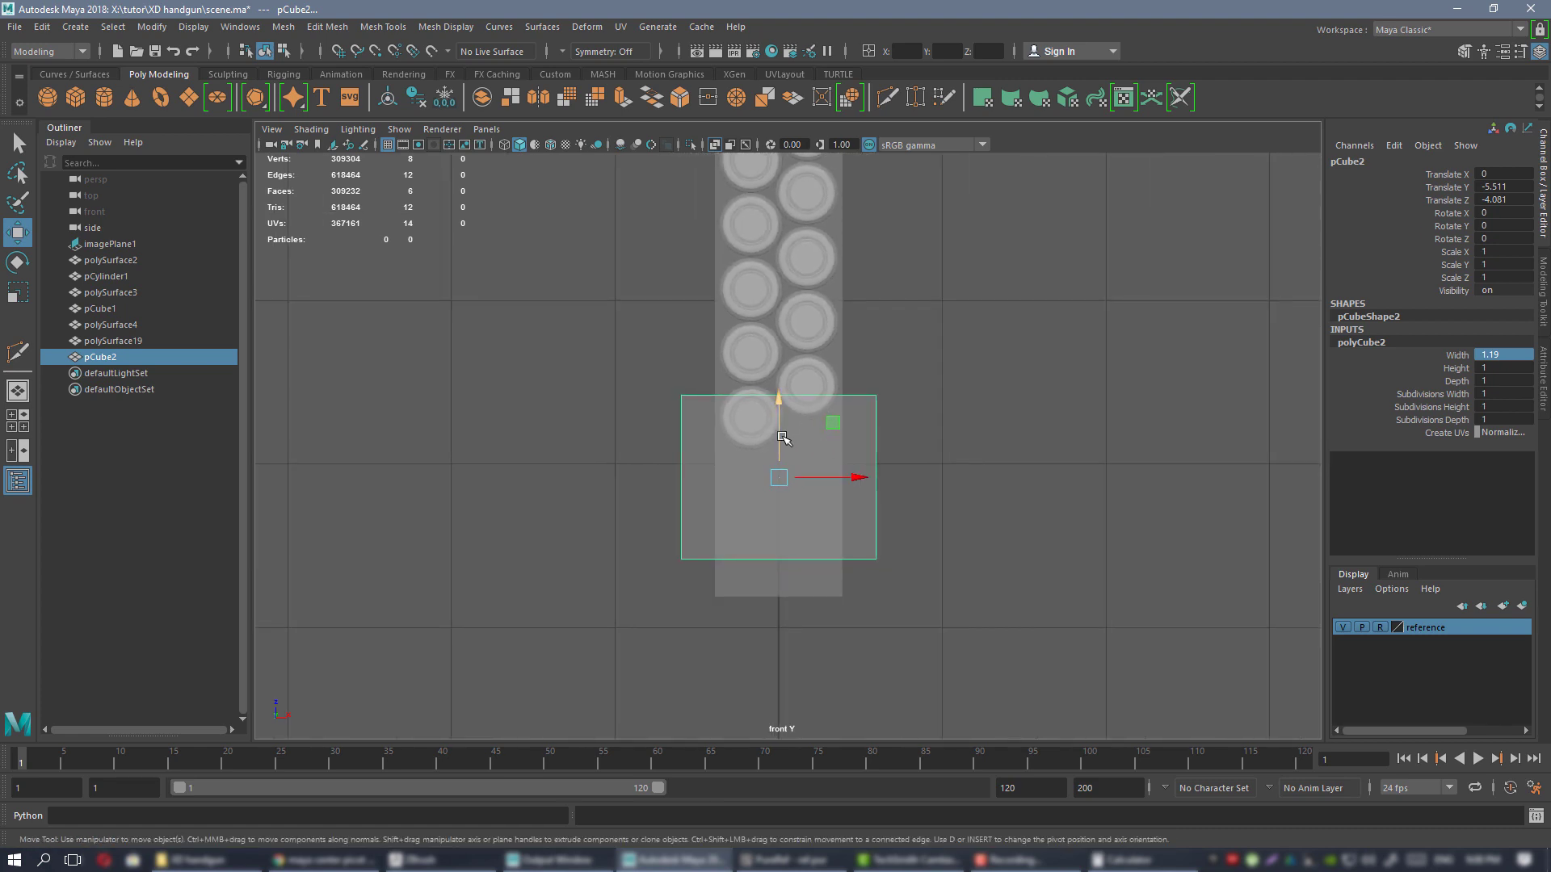
left_click_drag(782, 436, 782, 327)
middle_click_drag(789, 164, 815, 491, "alt")
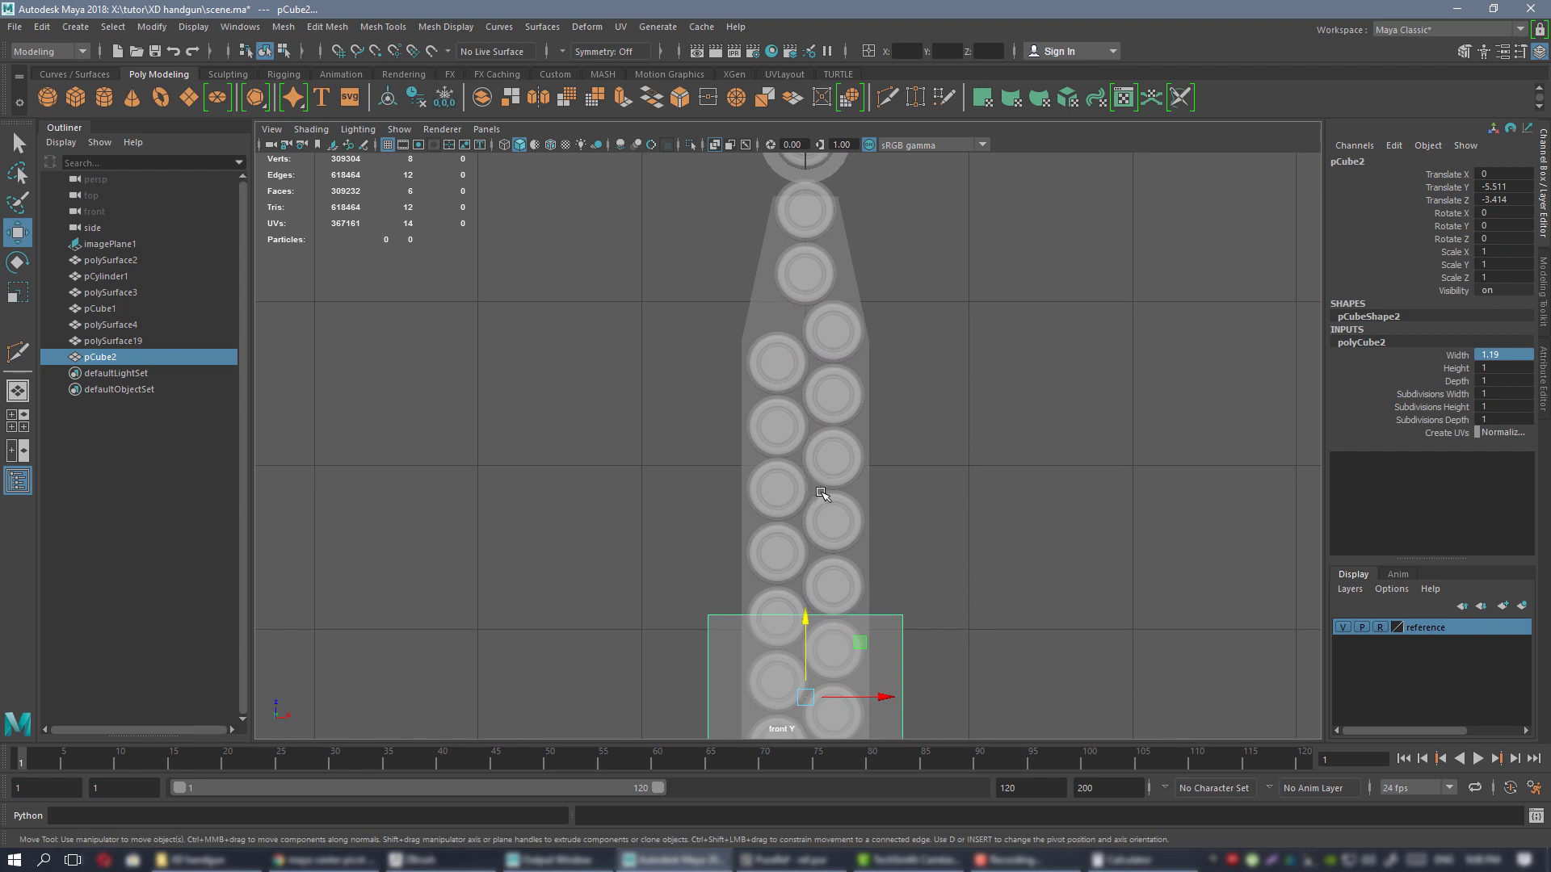
- Select the magazine block's middle and lower vertices and scale them slightly wider along X, within the grip-width cube
left_click(763, 296)
middle_click_drag(877, 358, 874, 303, "alt")
right_click_drag(610, 298, 543, 301)
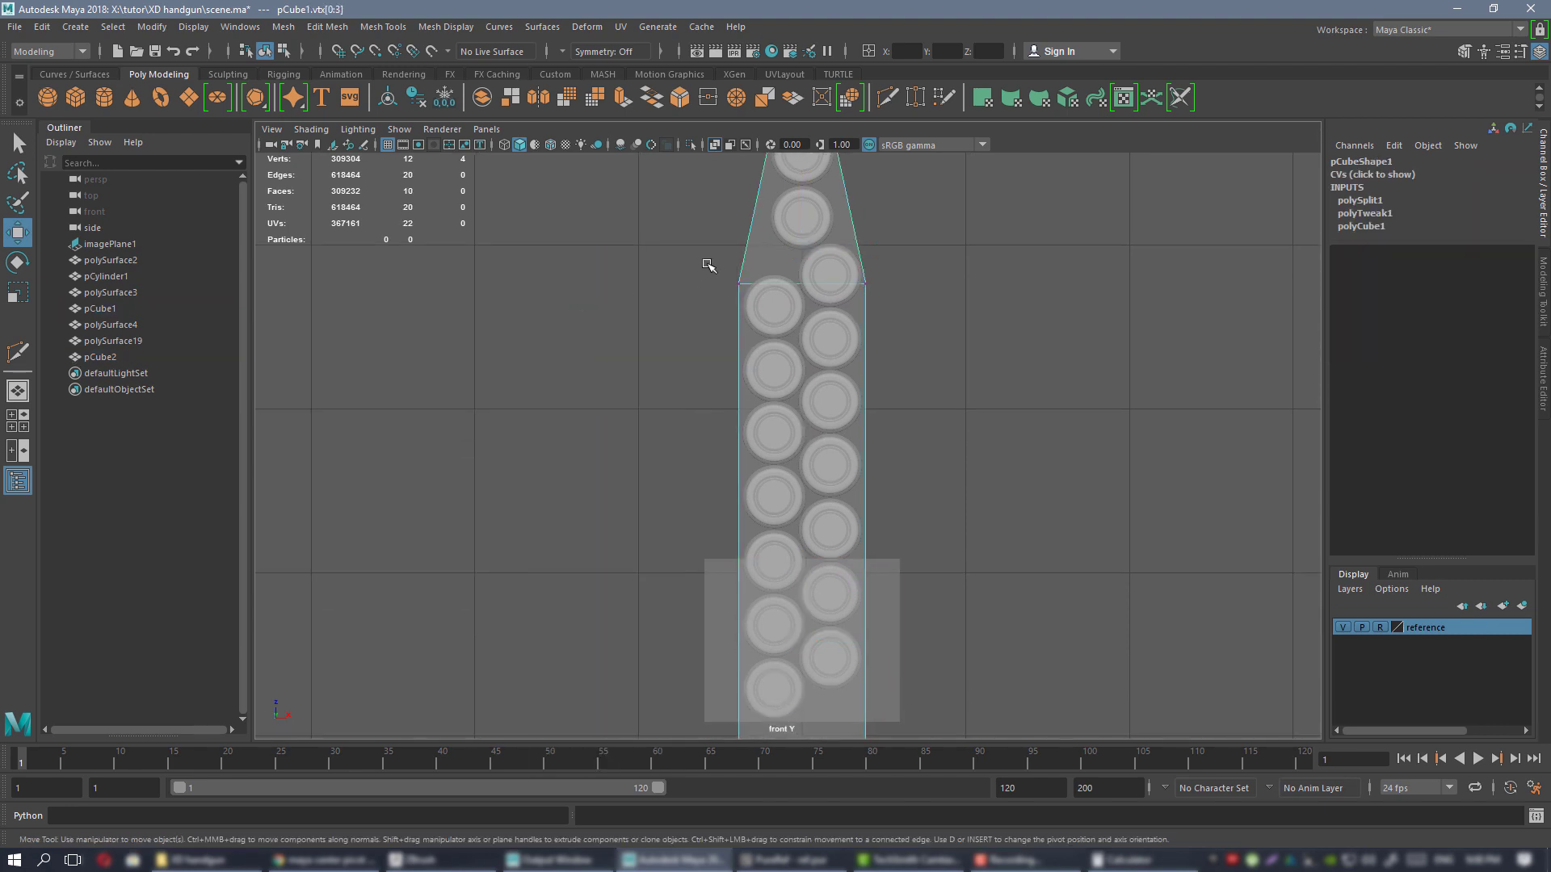
left_click_drag(709, 251, 942, 804)
middle_click_drag(919, 533, 900, 382, "alt")
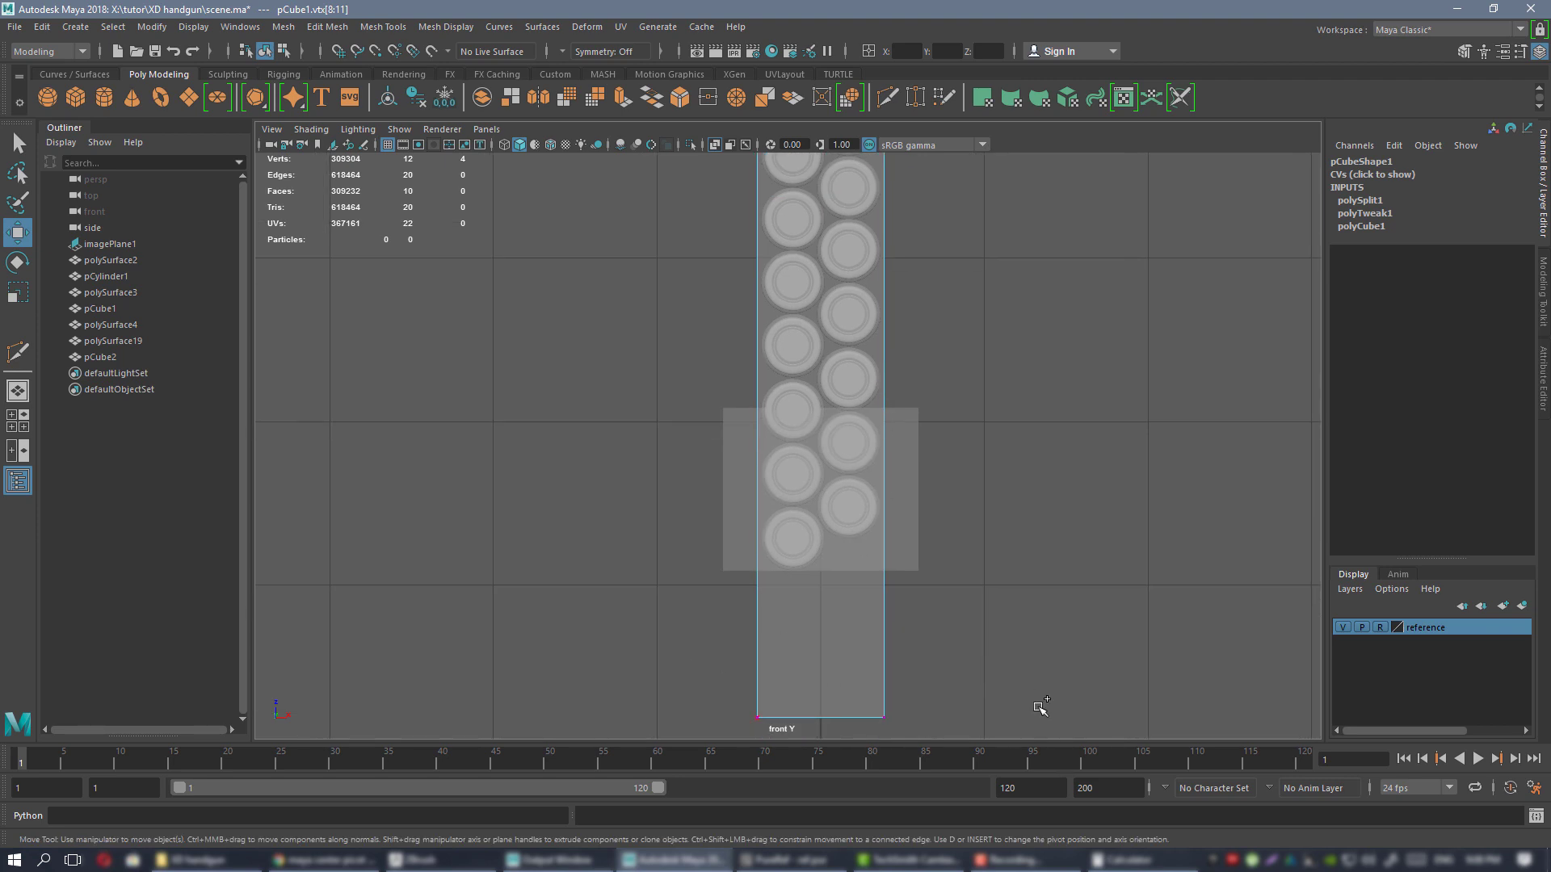
left_click_drag(1040, 707, 694, 735, "shift")
middle_click_drag(688, 684, 706, 544, "alt")
middle_click_drag(760, 426, 745, 591, "alt")
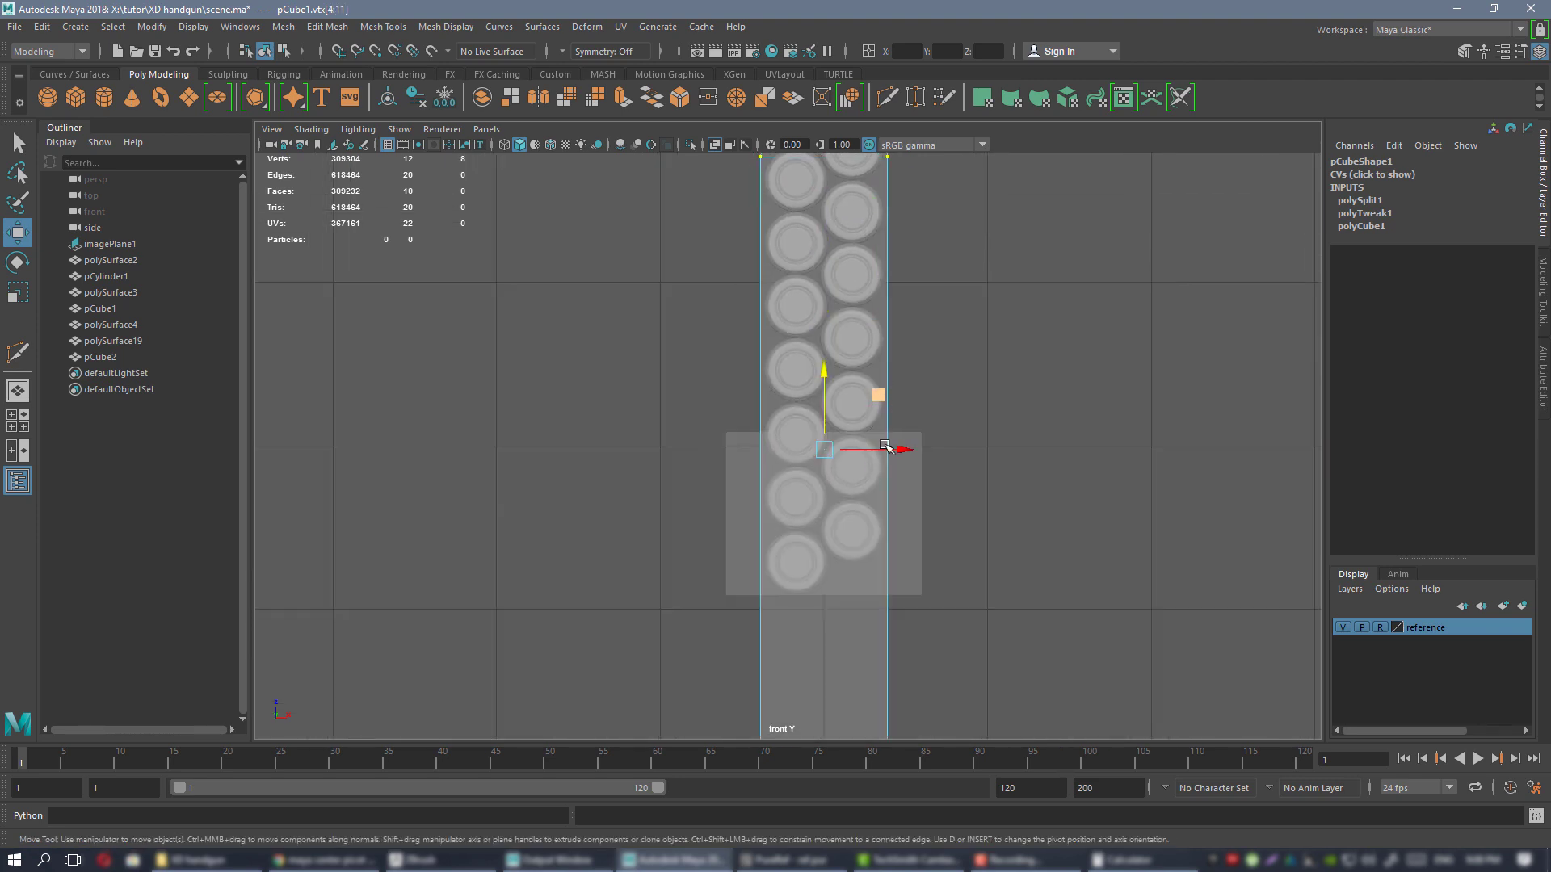
key("r")
left_click_drag(893, 449, 899, 449)
middle_click_drag(852, 450, 832, 521, "alt")
left_click_drag(874, 524, 874, 524)
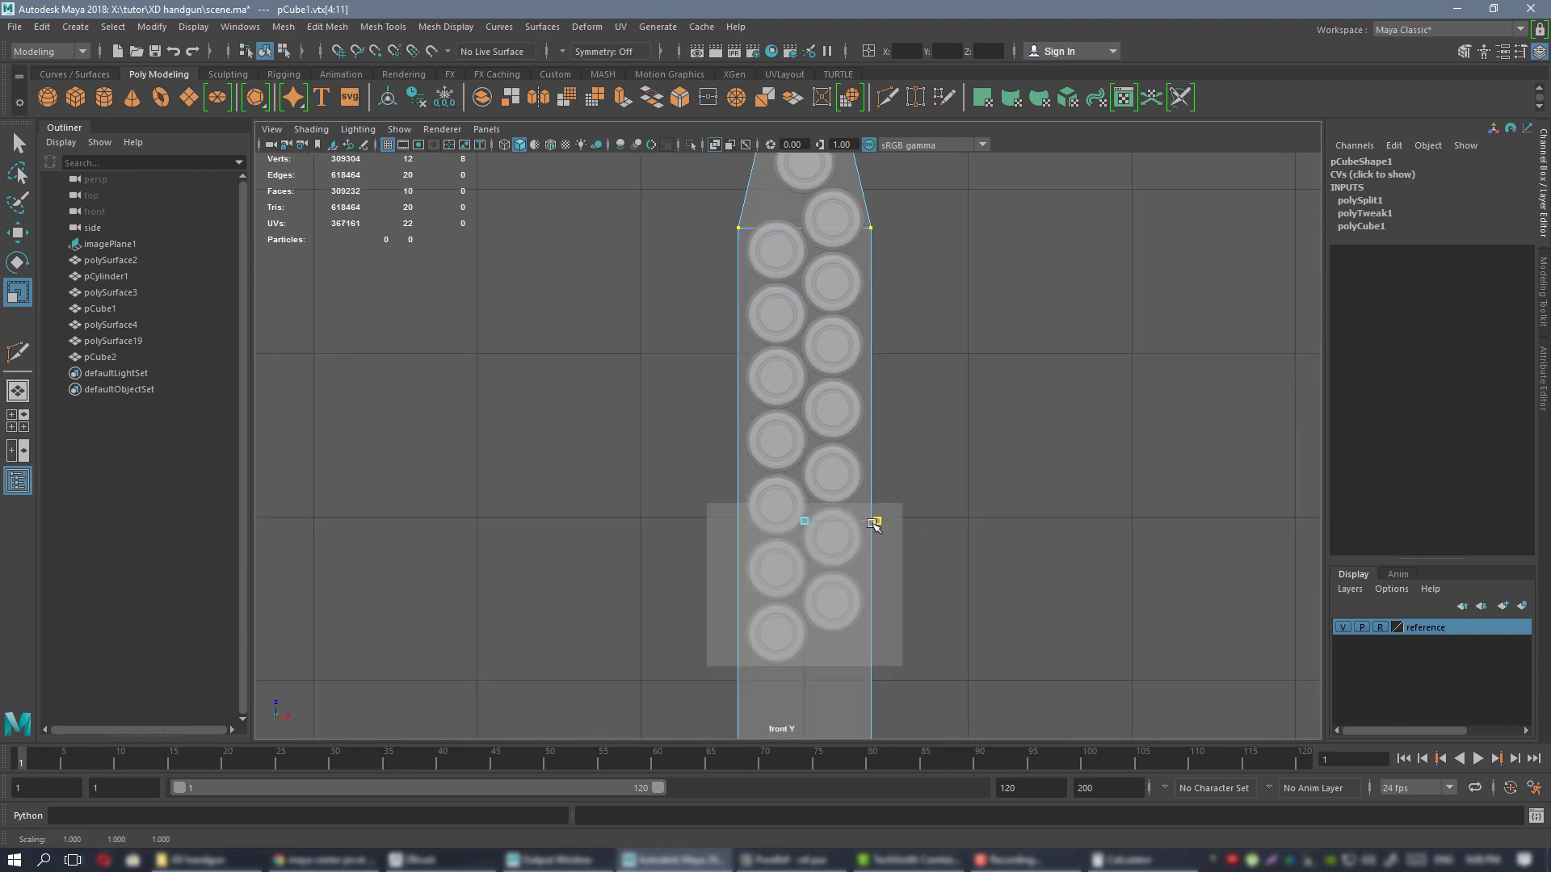
- Switch the magazine block back to object mode in the perspective view and clear the selection
key("space")
key("space")
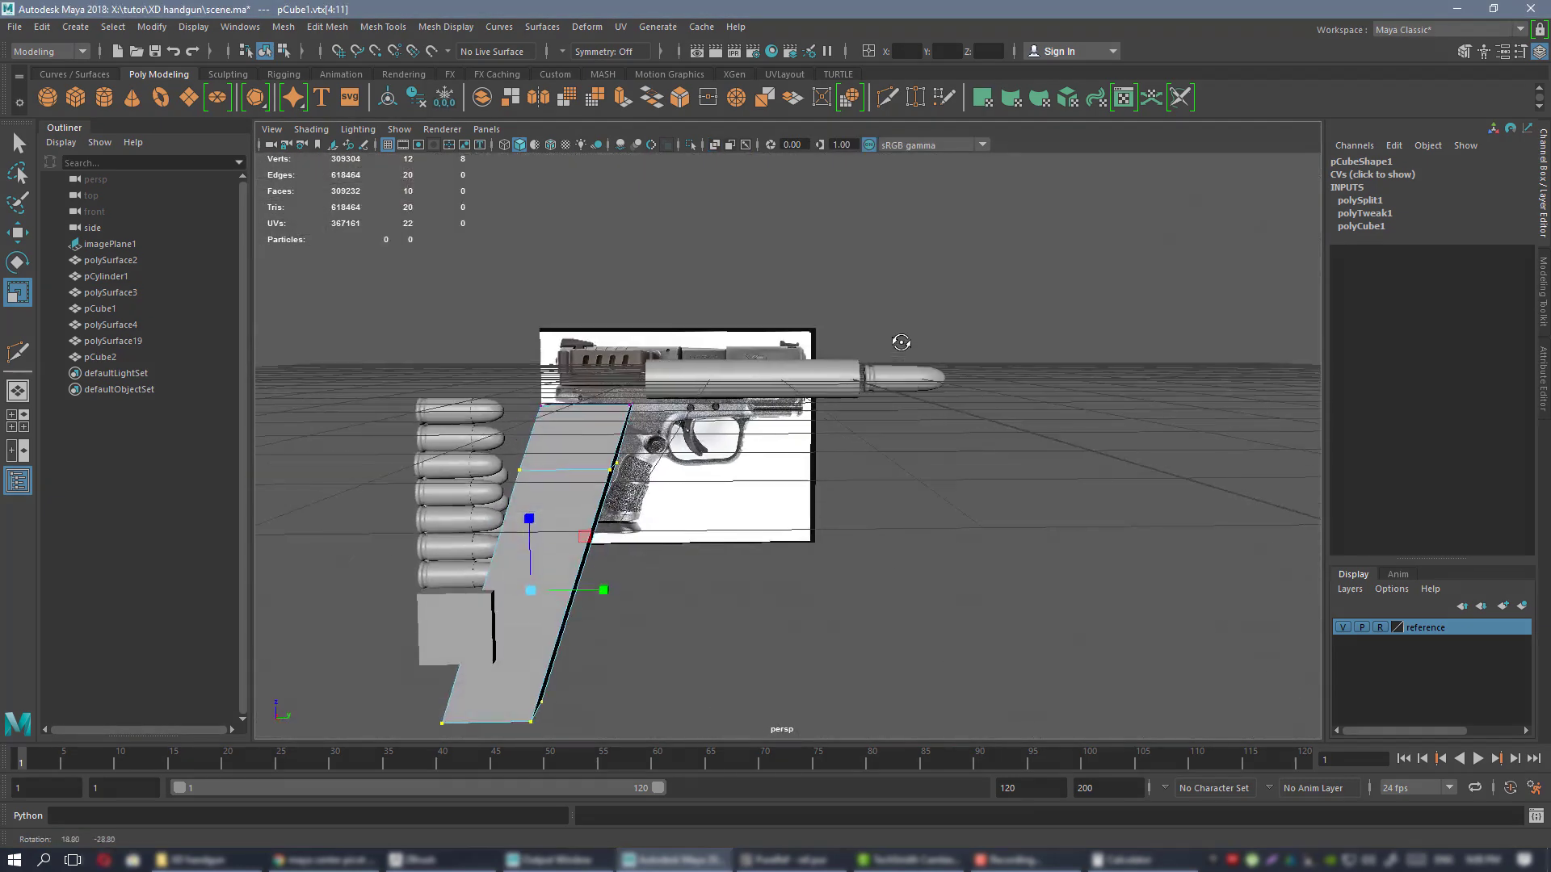
left_click_drag(900, 345, 981, 355, "alt")
right_click_drag(980, 354, 1050, 330)
left_click(882, 467)
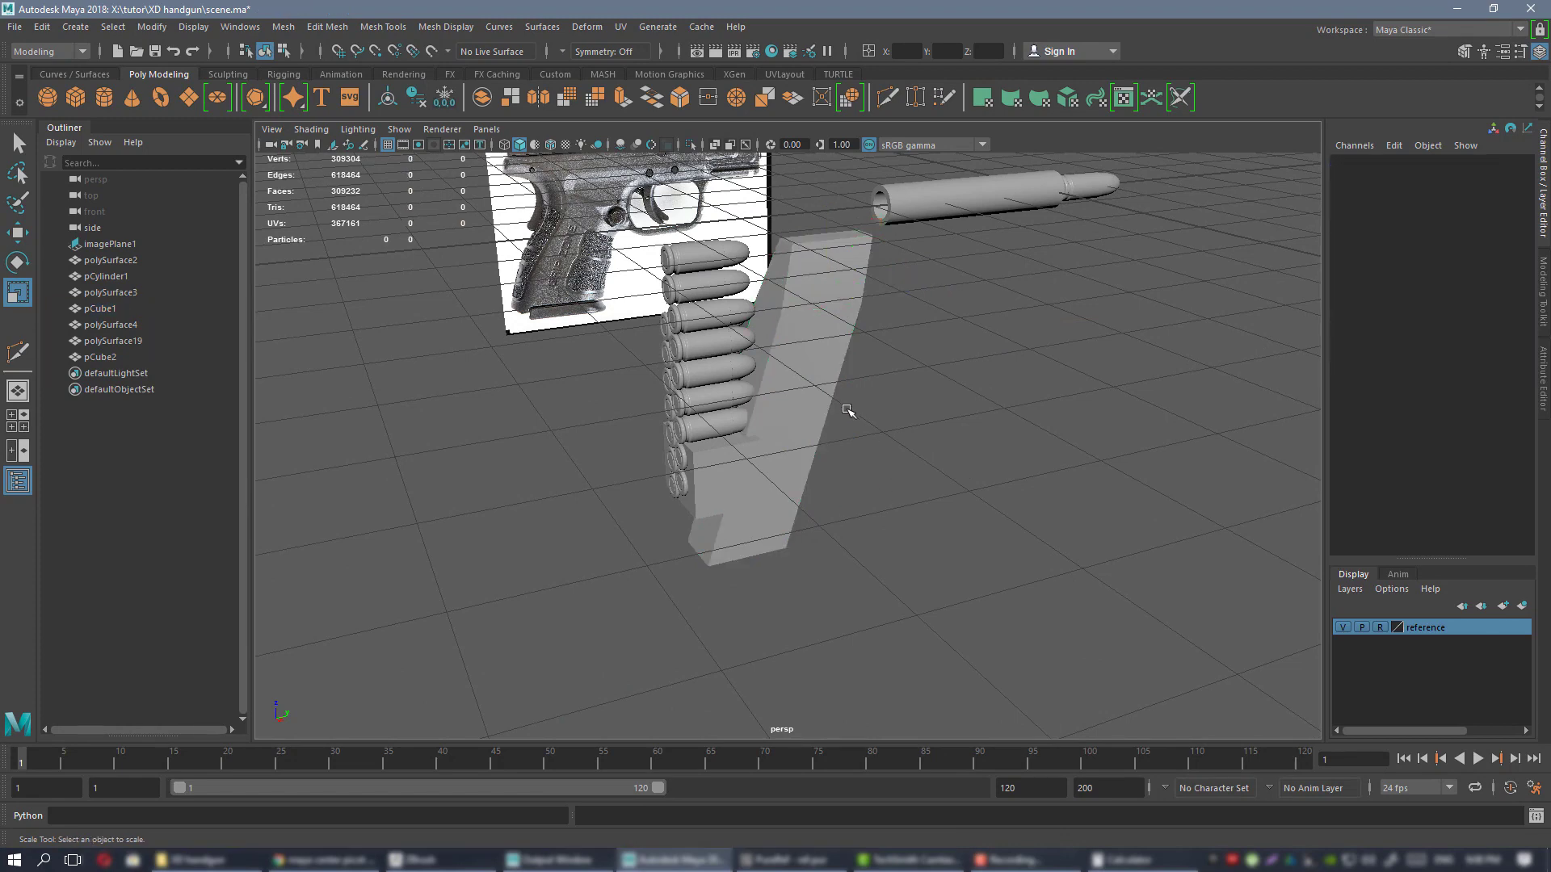
- Select the grip-width cube around the lowest bullets and delete it
left_click_drag(662, 476, 718, 481, "alt")
left_click(718, 482)
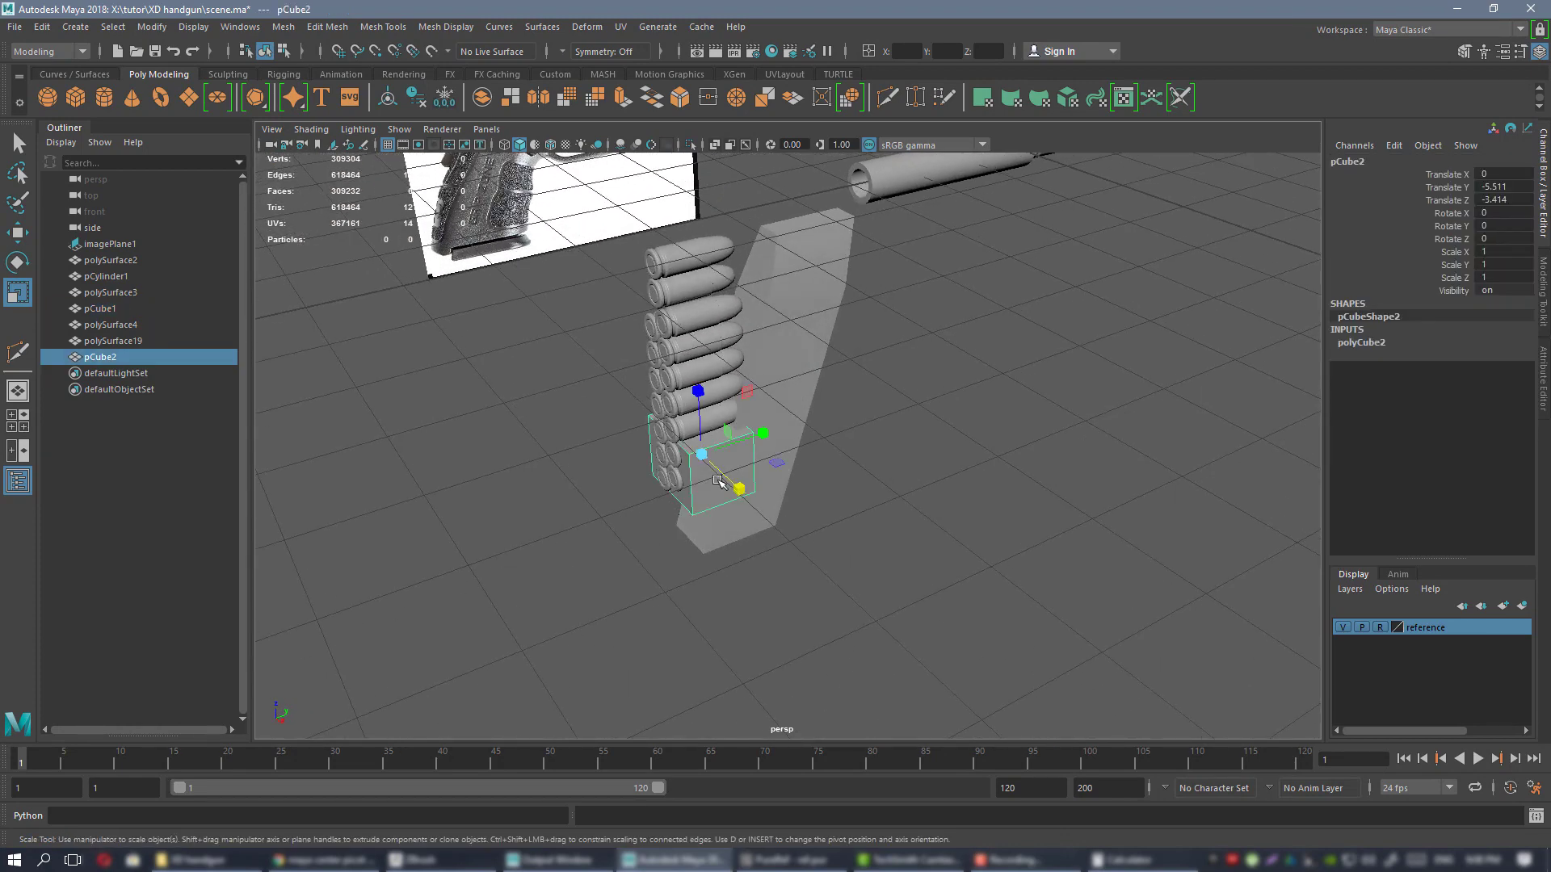
key("Delete")
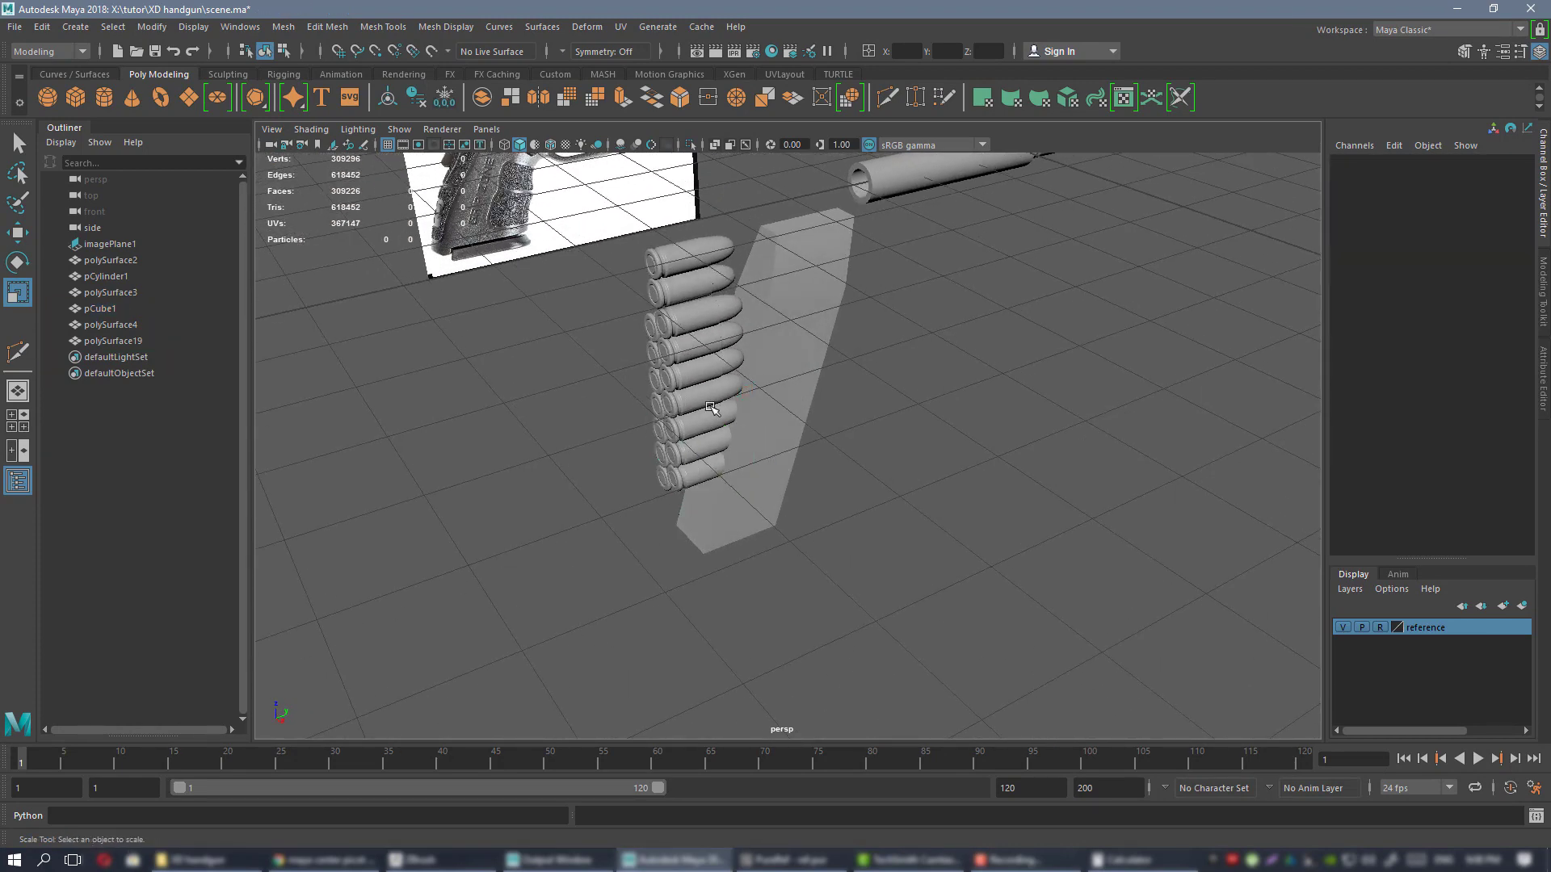
- Select the two uppermost bullets of the stack and move them along Y into the top of the magazine block
middle_click_drag(725, 346, 716, 471, "alt")
left_click_drag(716, 470, 757, 370, "alt")
left_click(696, 394)
left_click(696, 364, "shift")
key("w")
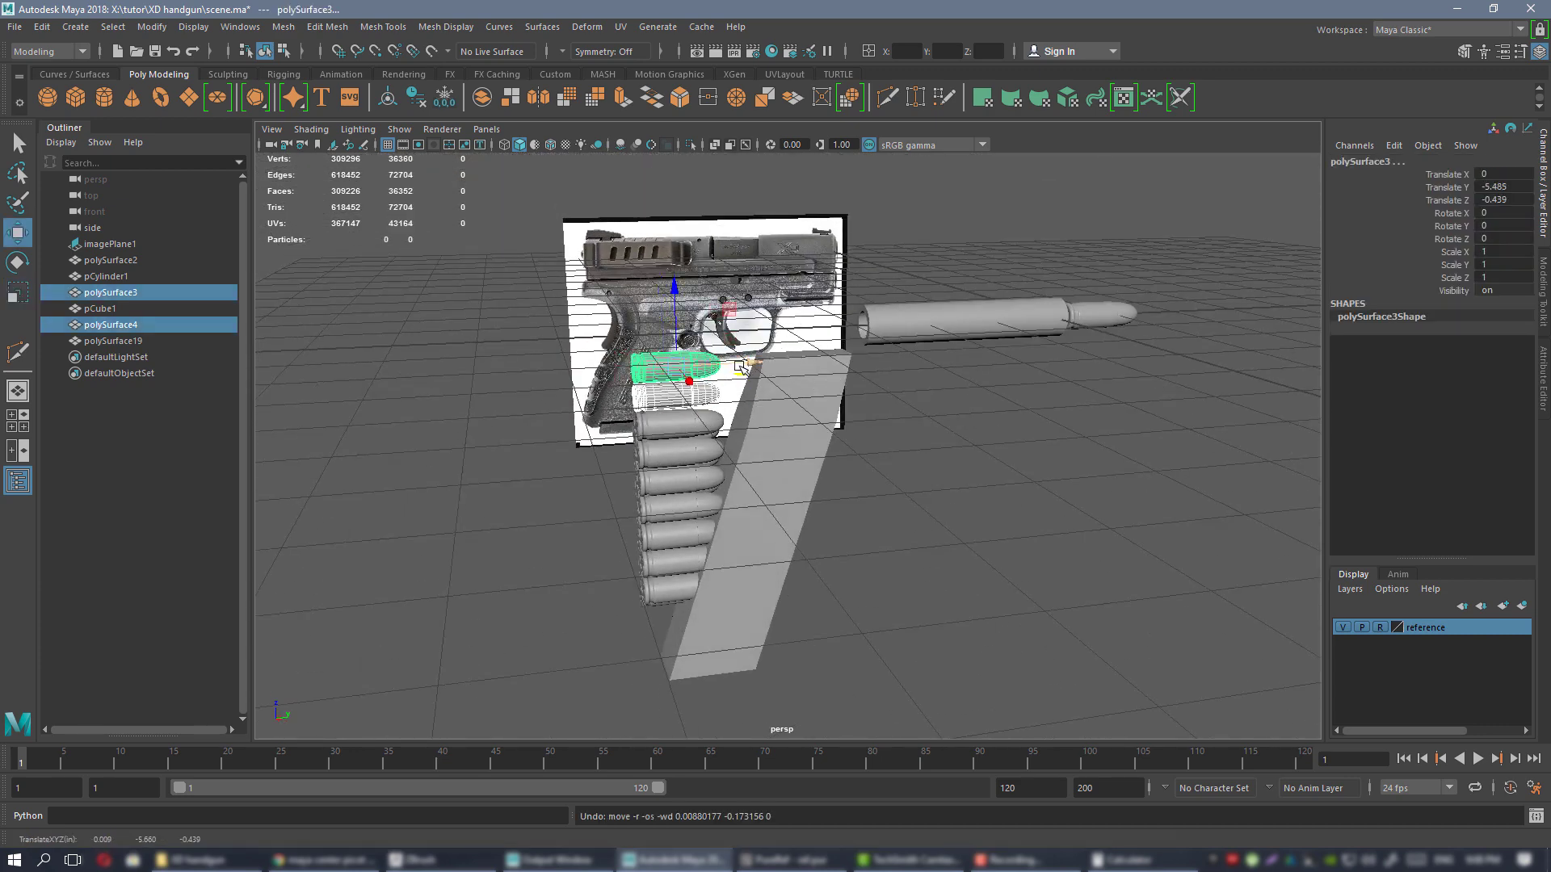
key("f")
left_click_drag(860, 362, 797, 395, "alt")
- Select the magazine block and check its placement against the pistol reference in the side view
left_click(856, 469)
left_click_drag(724, 317, 973, 422, "alt")
key("space")
key("space")
scroll(913, 548, "down", 1)
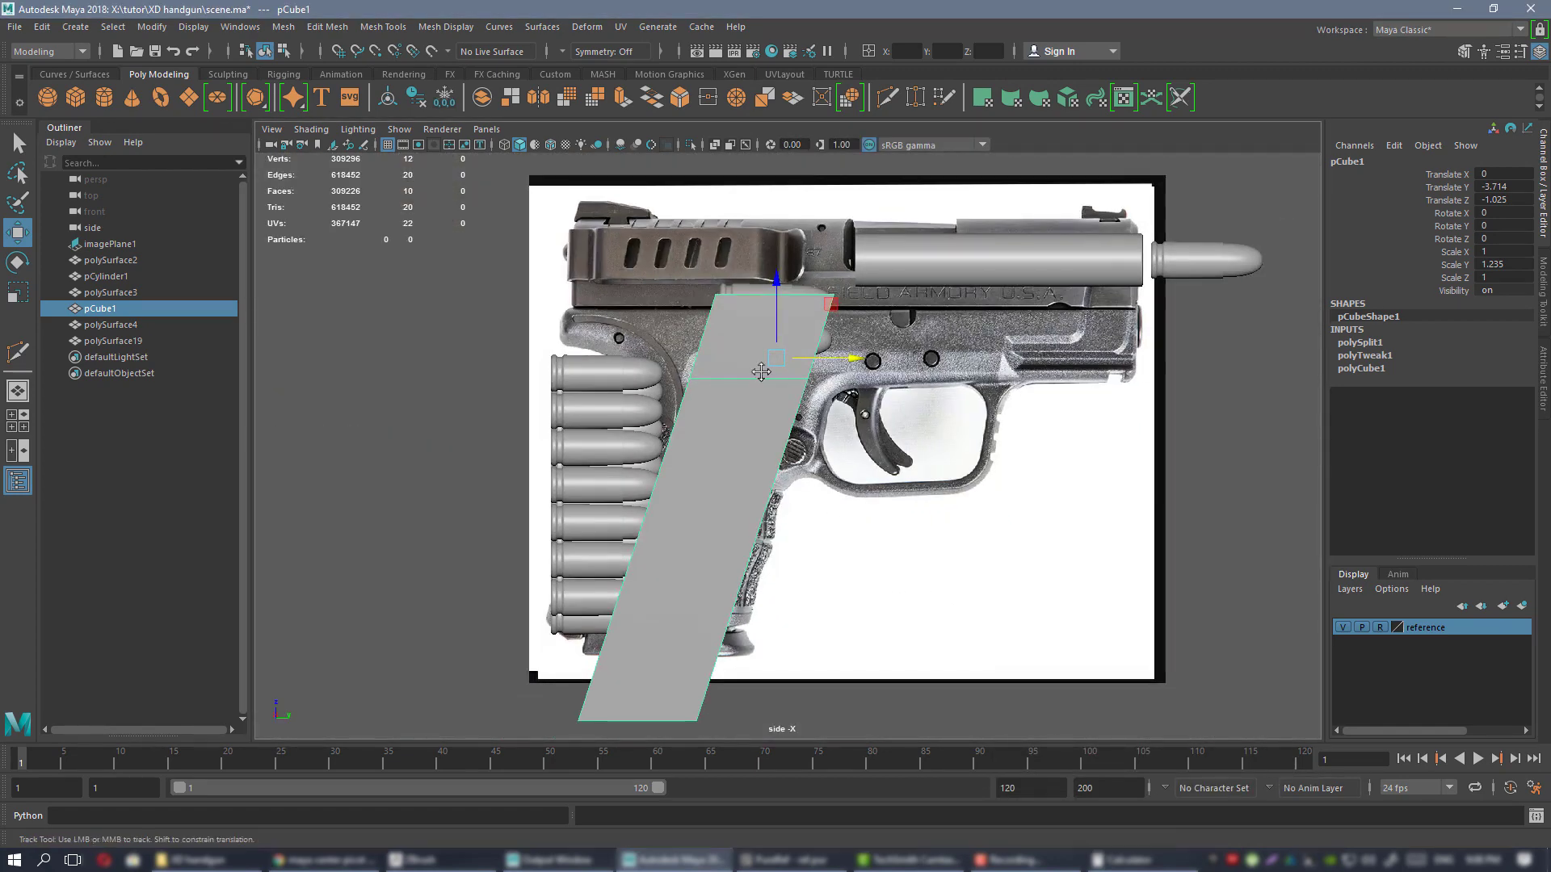
middle_click_drag(865, 514, 852, 546, "alt")
key("space")
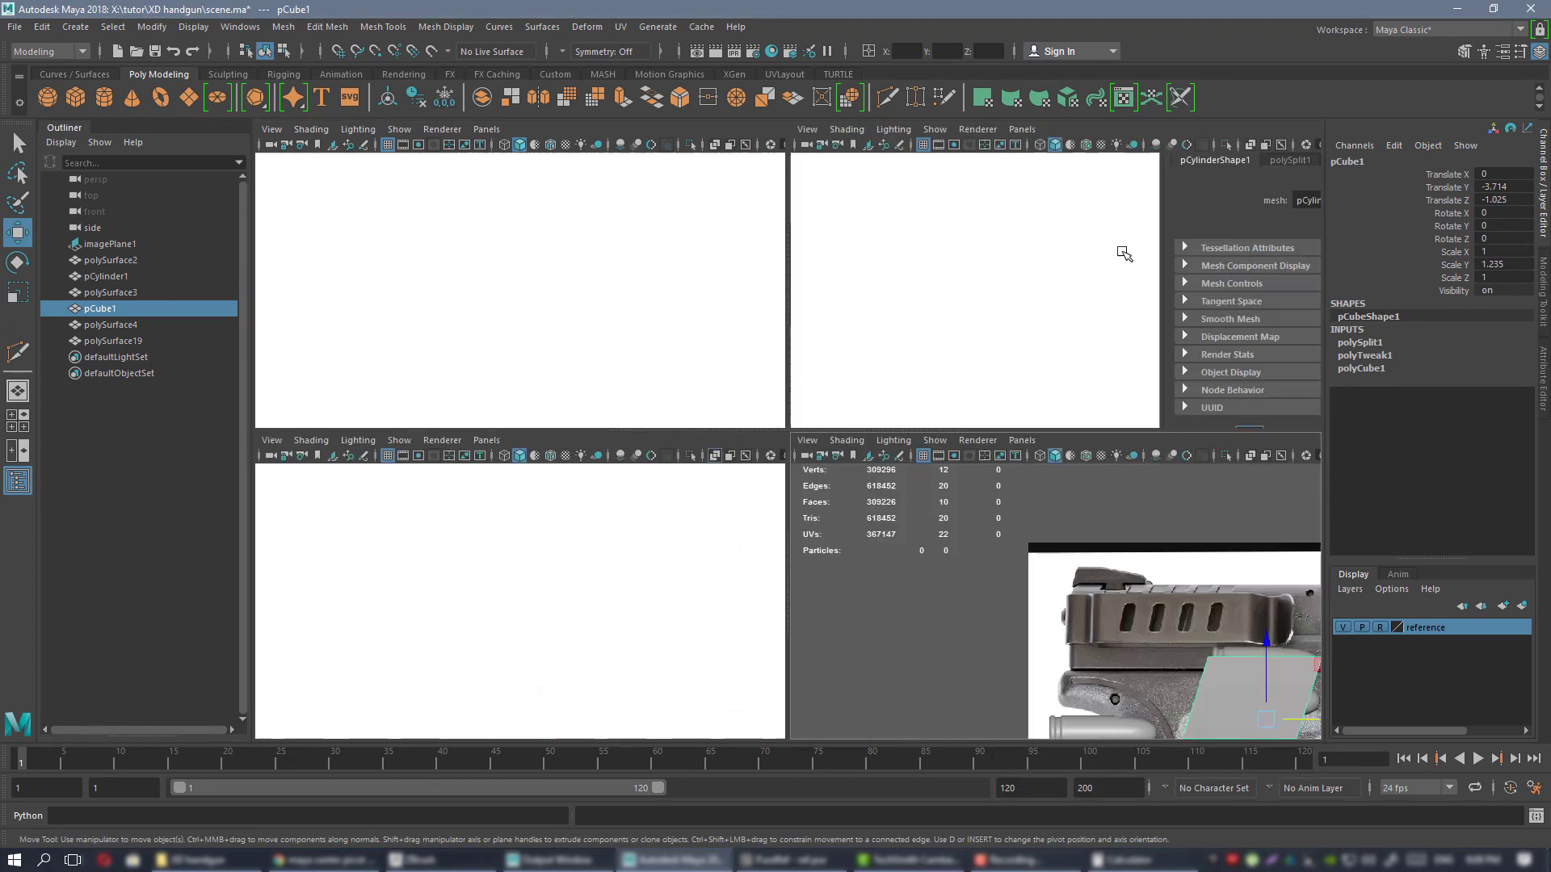
key("space")
- Inspect the barrel cylinder, the bullet at its end and the magazine block one by one in the perspective view
left_click_drag(1121, 250, 965, 340, "alt")
right_click_drag(890, 300, 976, 387, "alt")
middle_click_drag(937, 284, 924, 357, "alt")
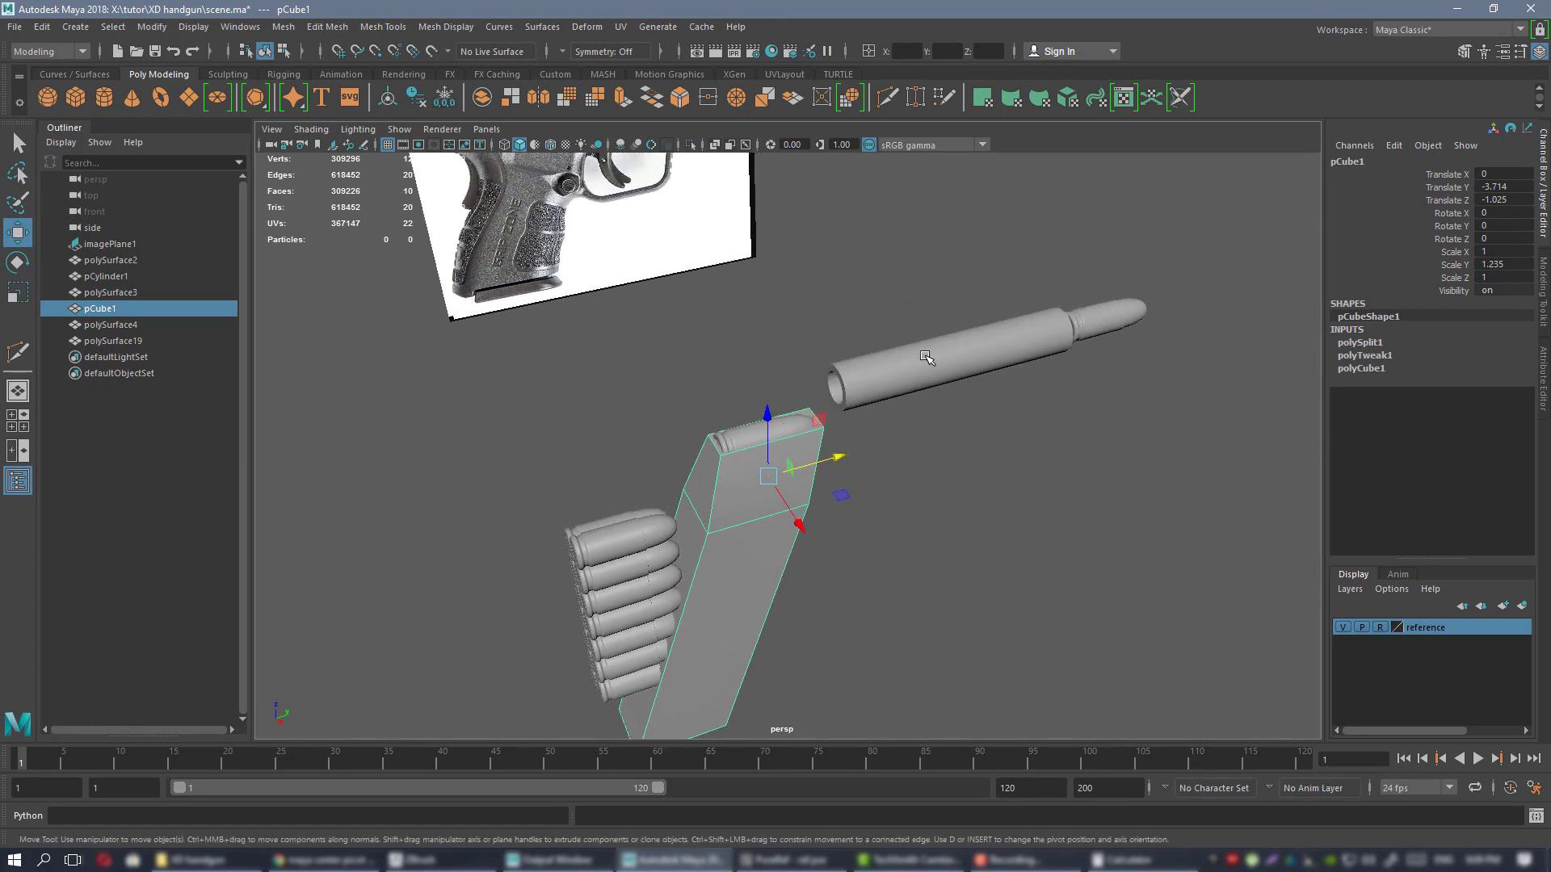
left_click(924, 356)
left_click(1113, 320)
left_click(942, 370)
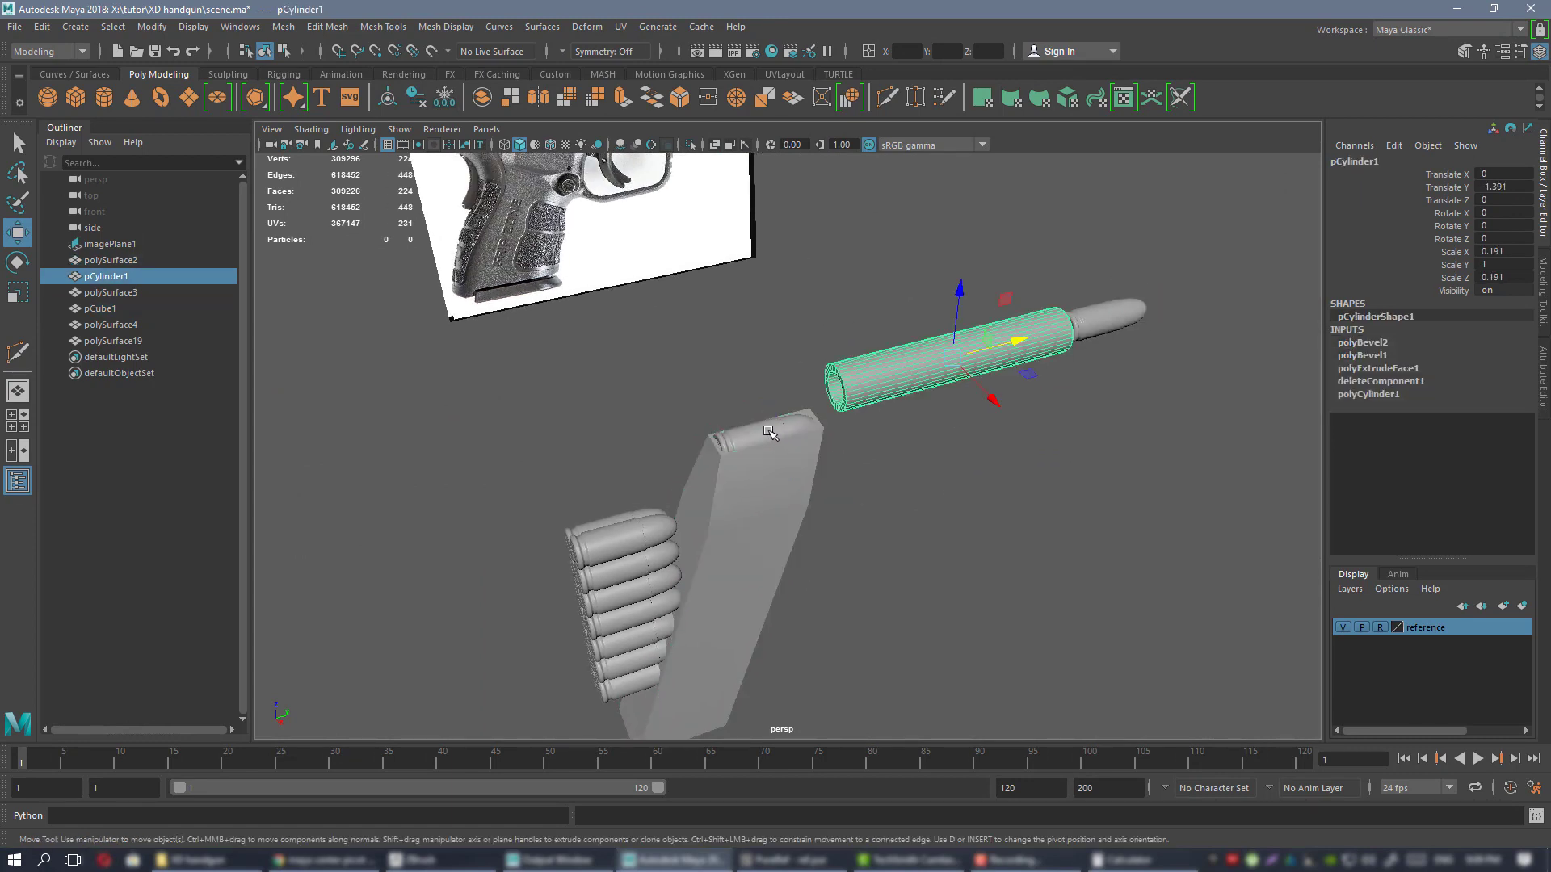
left_click(1132, 311)
left_click(975, 349)
left_click(775, 485)
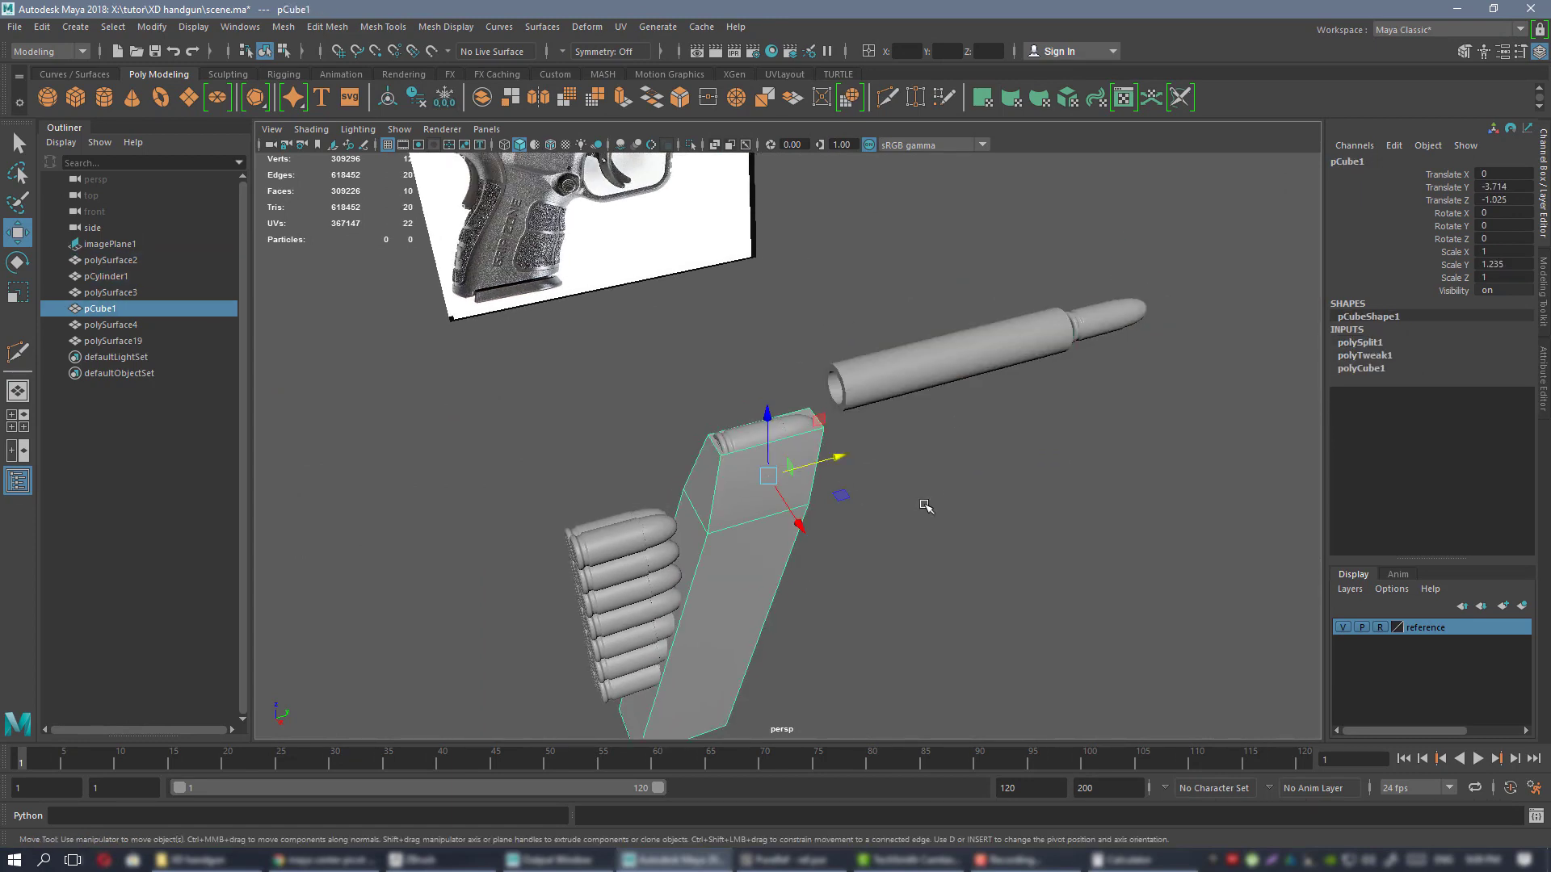
- Examine the magazine block, loaded bullets and barrel from several angles in the perspective view
left_click_drag(926, 506, 892, 402, "alt")
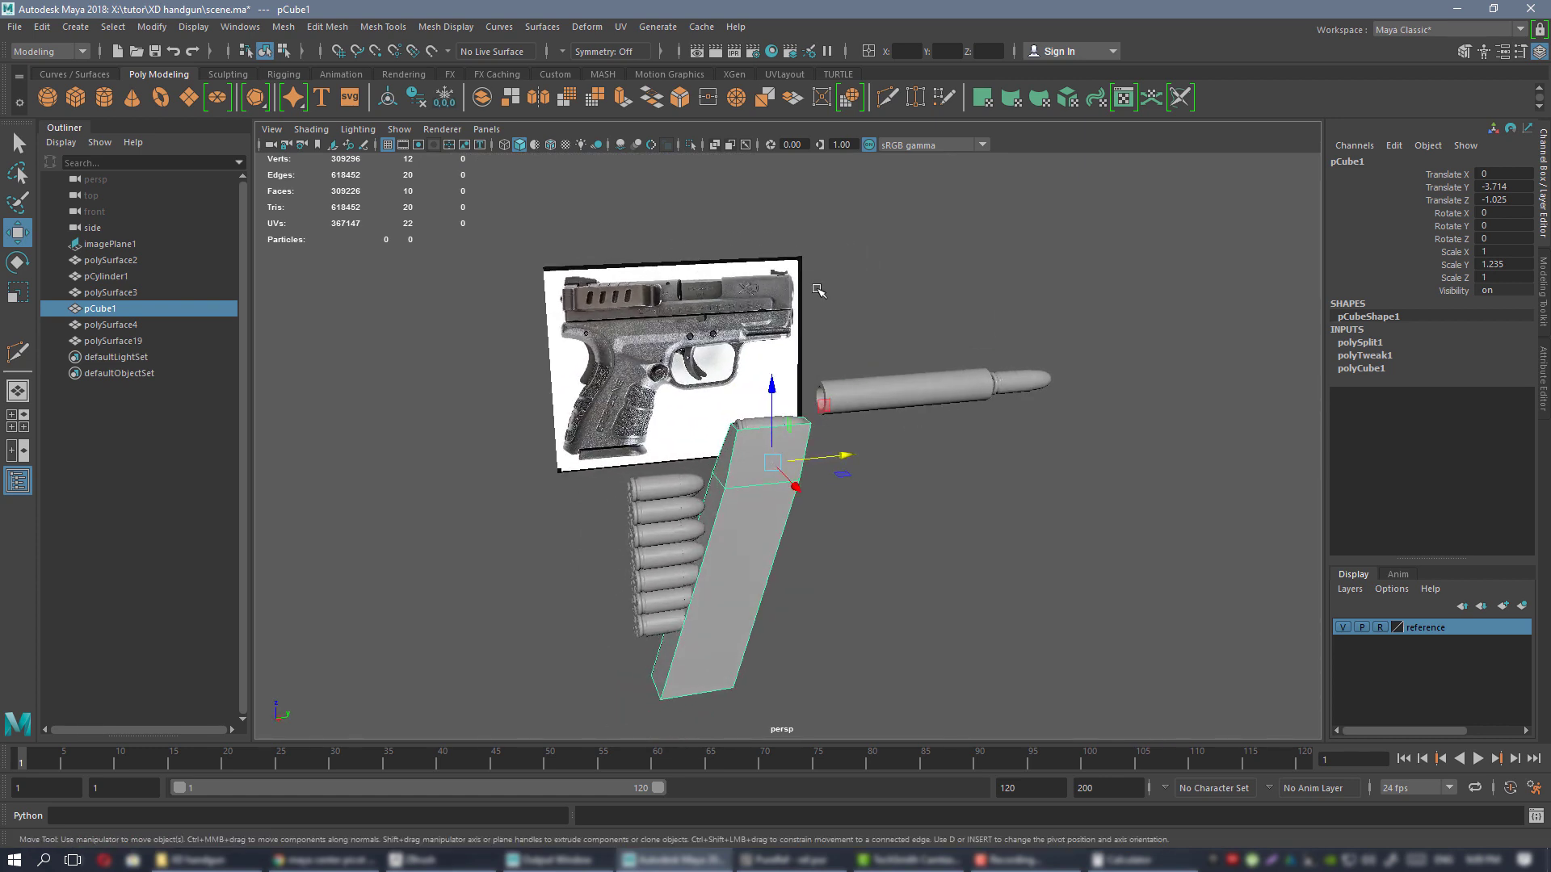
left_click_drag(818, 290, 789, 352, "alt")
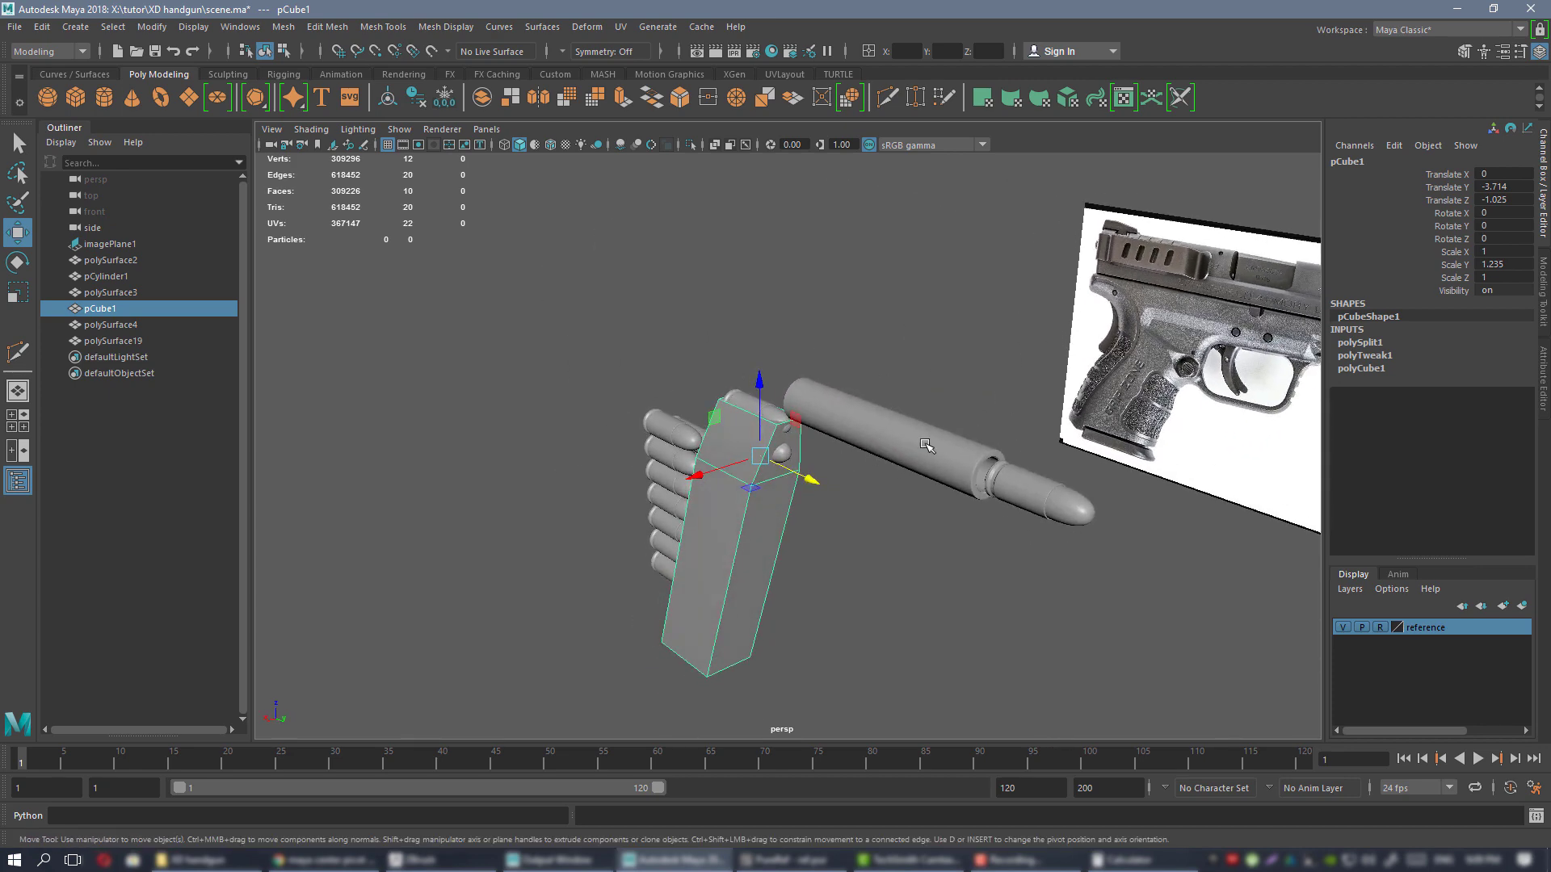
left_click_drag(926, 445, 1127, 480, "alt")
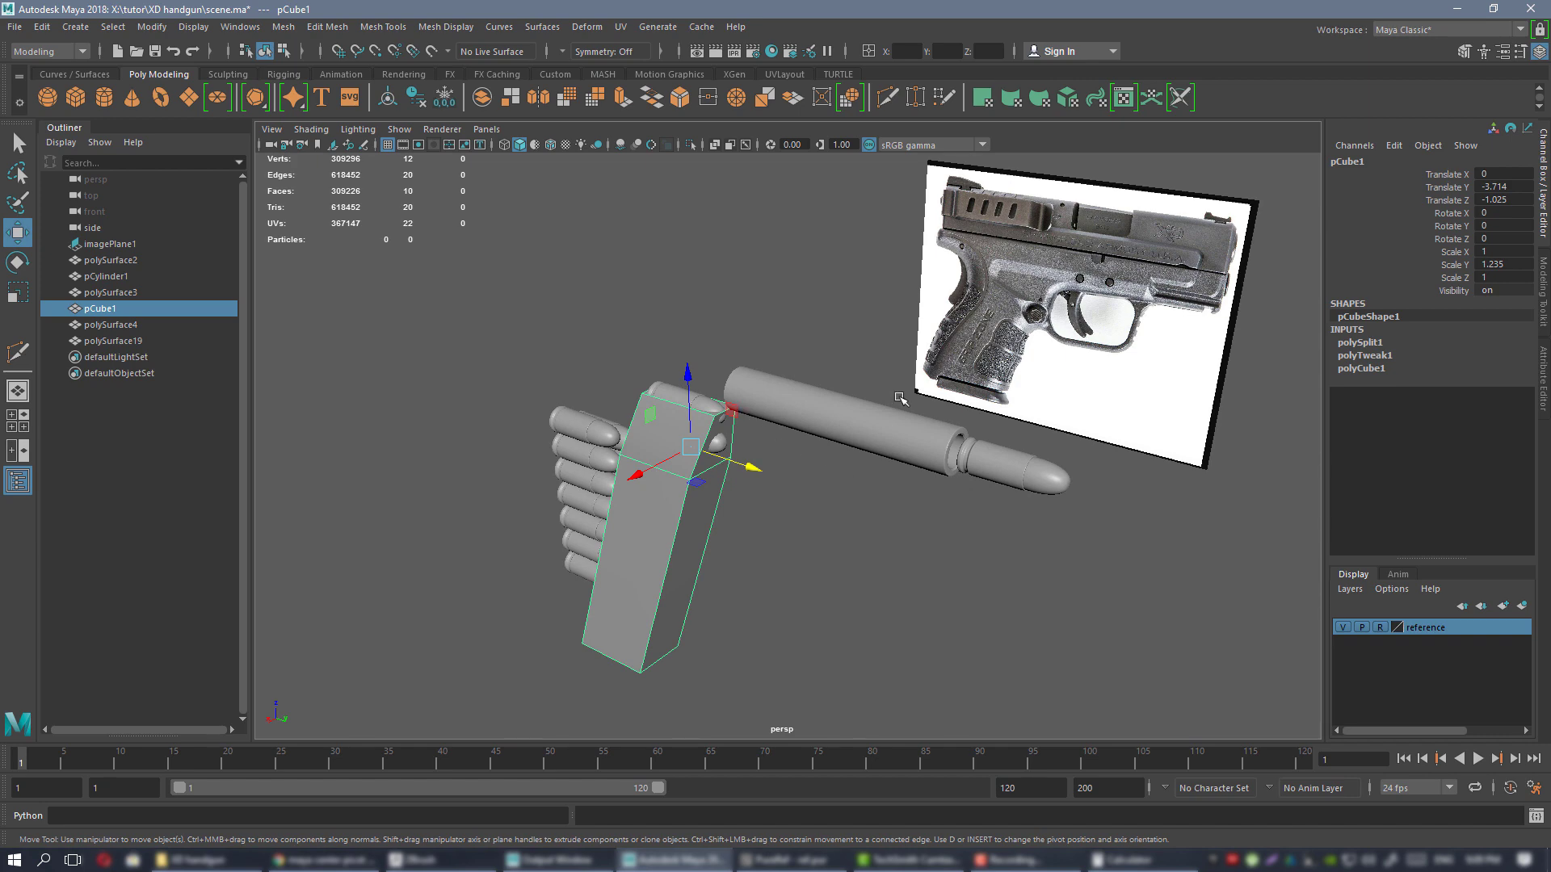
left_click_drag(925, 461, 796, 447, "alt")
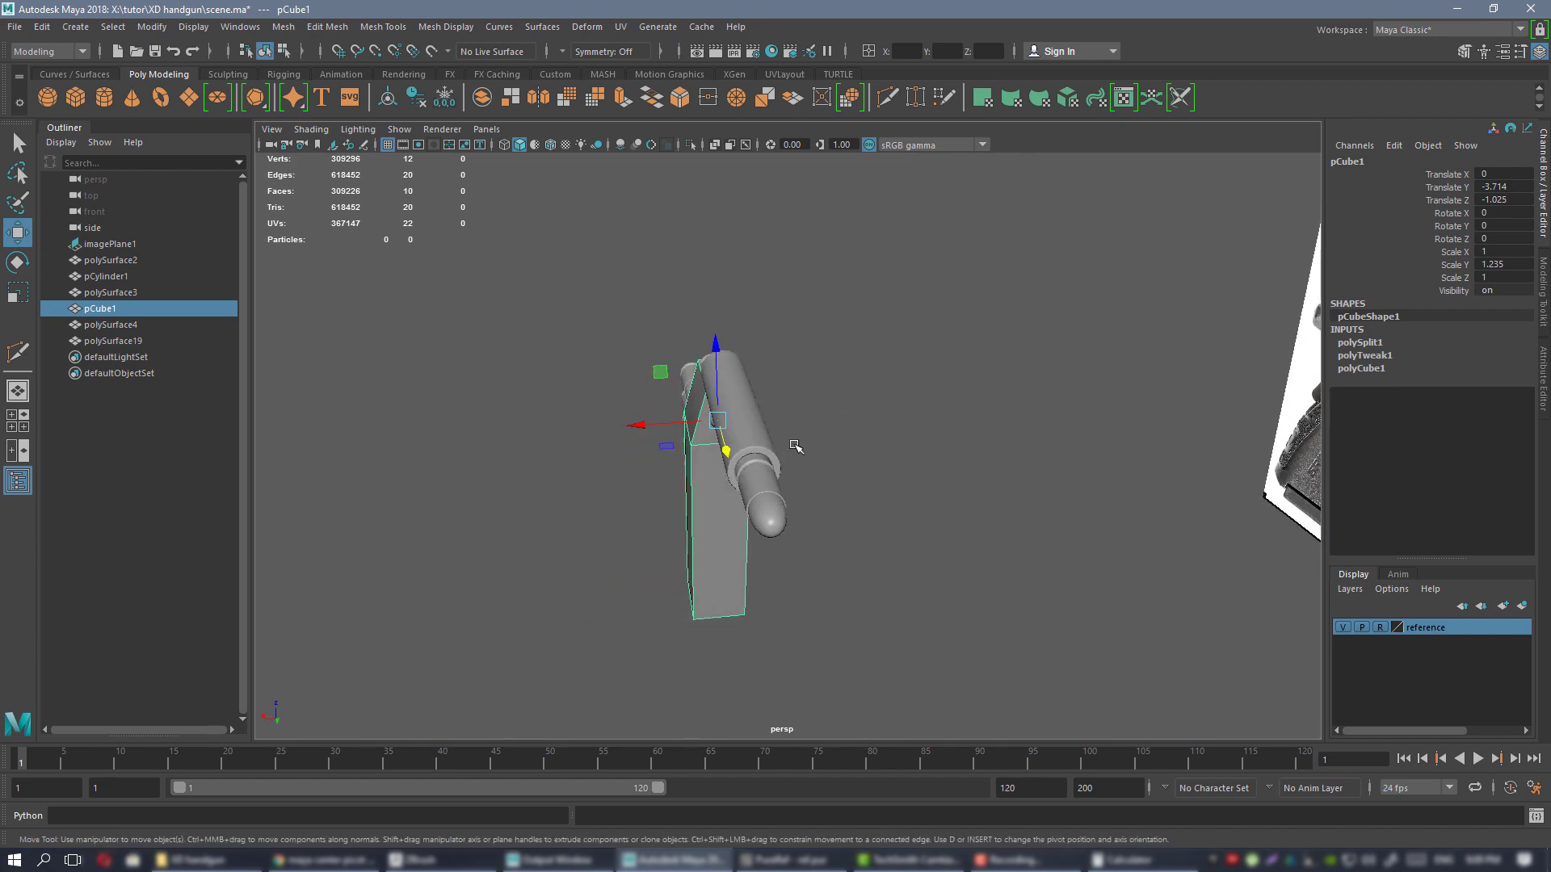
left_click_drag(783, 393, 931, 419, "alt")
left_click_drag(951, 484, 831, 449, "alt")
right_click_drag(831, 450, 824, 426, "alt")
key("f")
right_click_drag(998, 505, 840, 412, "alt")
left_click_drag(840, 411, 935, 433, "alt")
middle_click_drag(942, 356, 941, 428, "alt")
left_click_drag(940, 429, 909, 443, "alt")
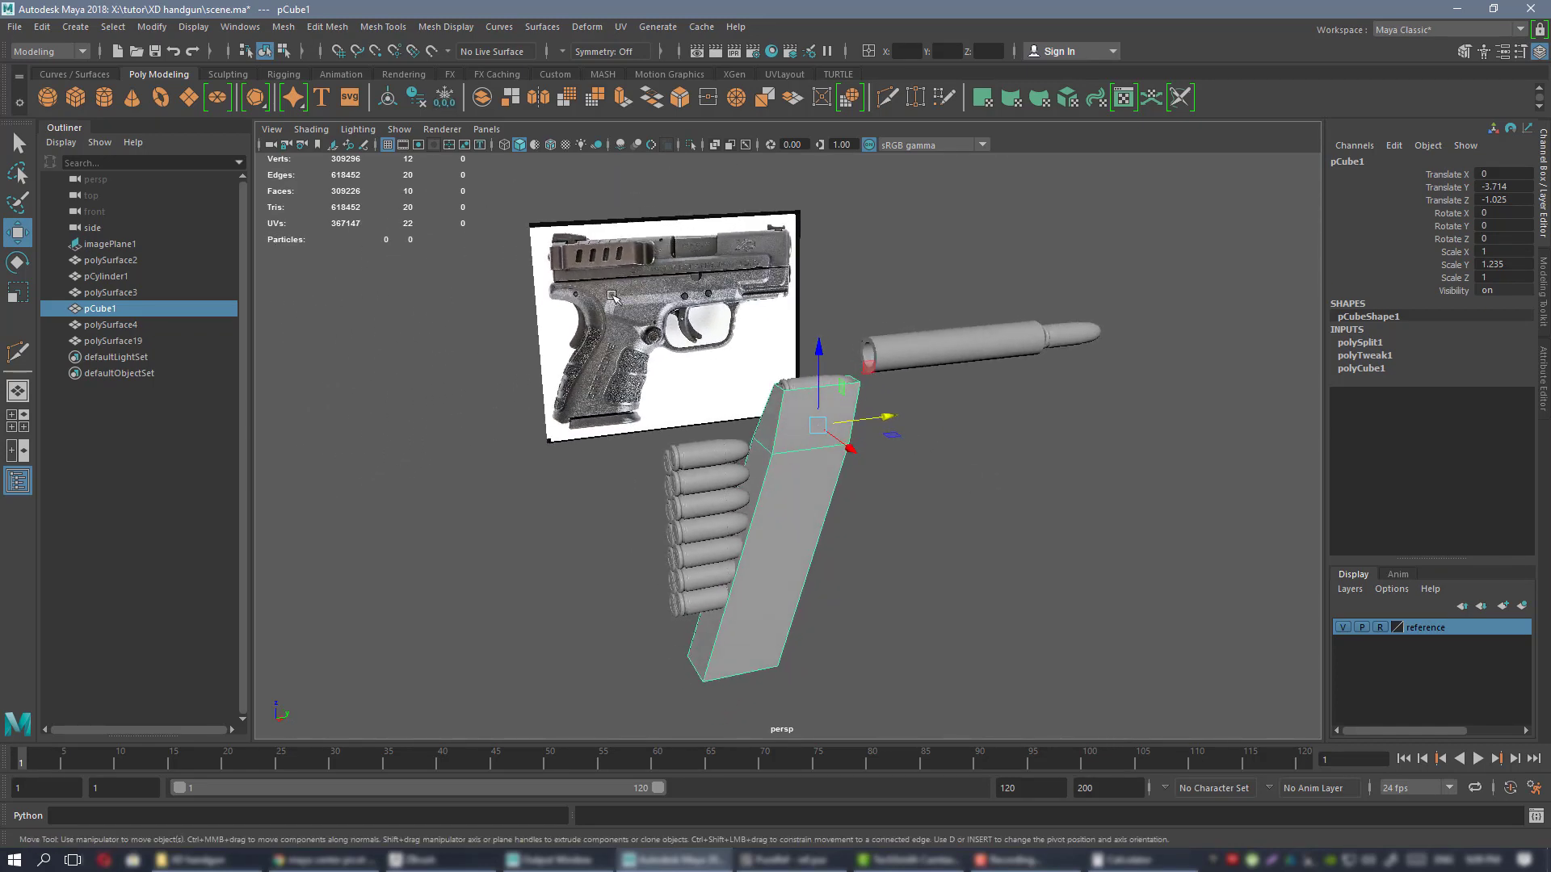
mouse_move(959, 428)
left_mouse_down("alt")
mouse_move(1014, 429)
mouse_move(935, 442)
left_mouse_up("alt")
- Rename the mesh of stacked bullets to rounds and hide it
left_click(701, 486)
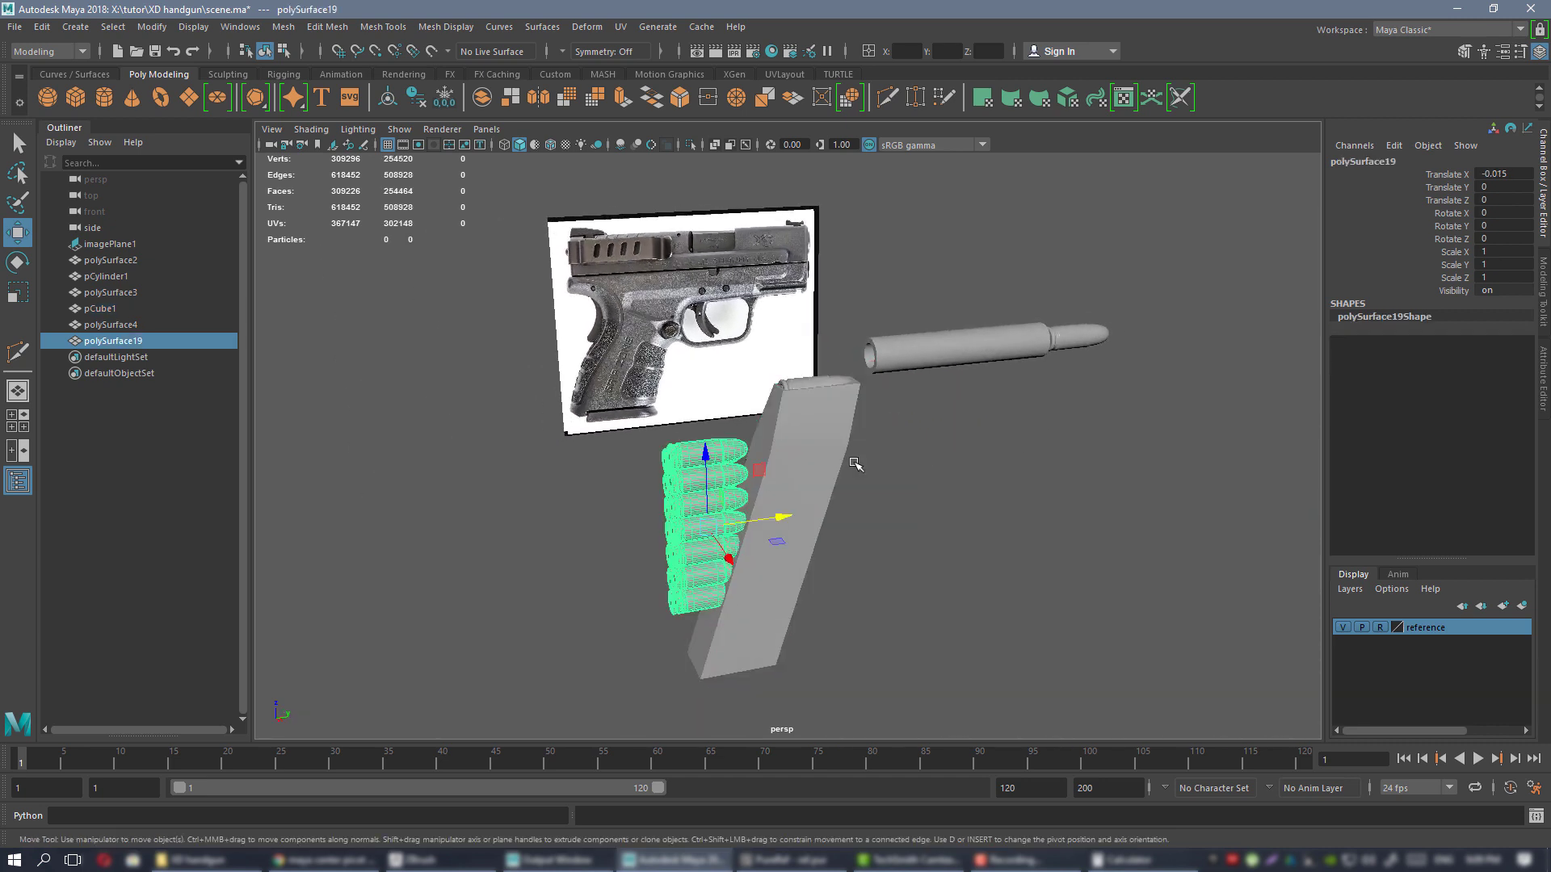
double_click(115, 341)
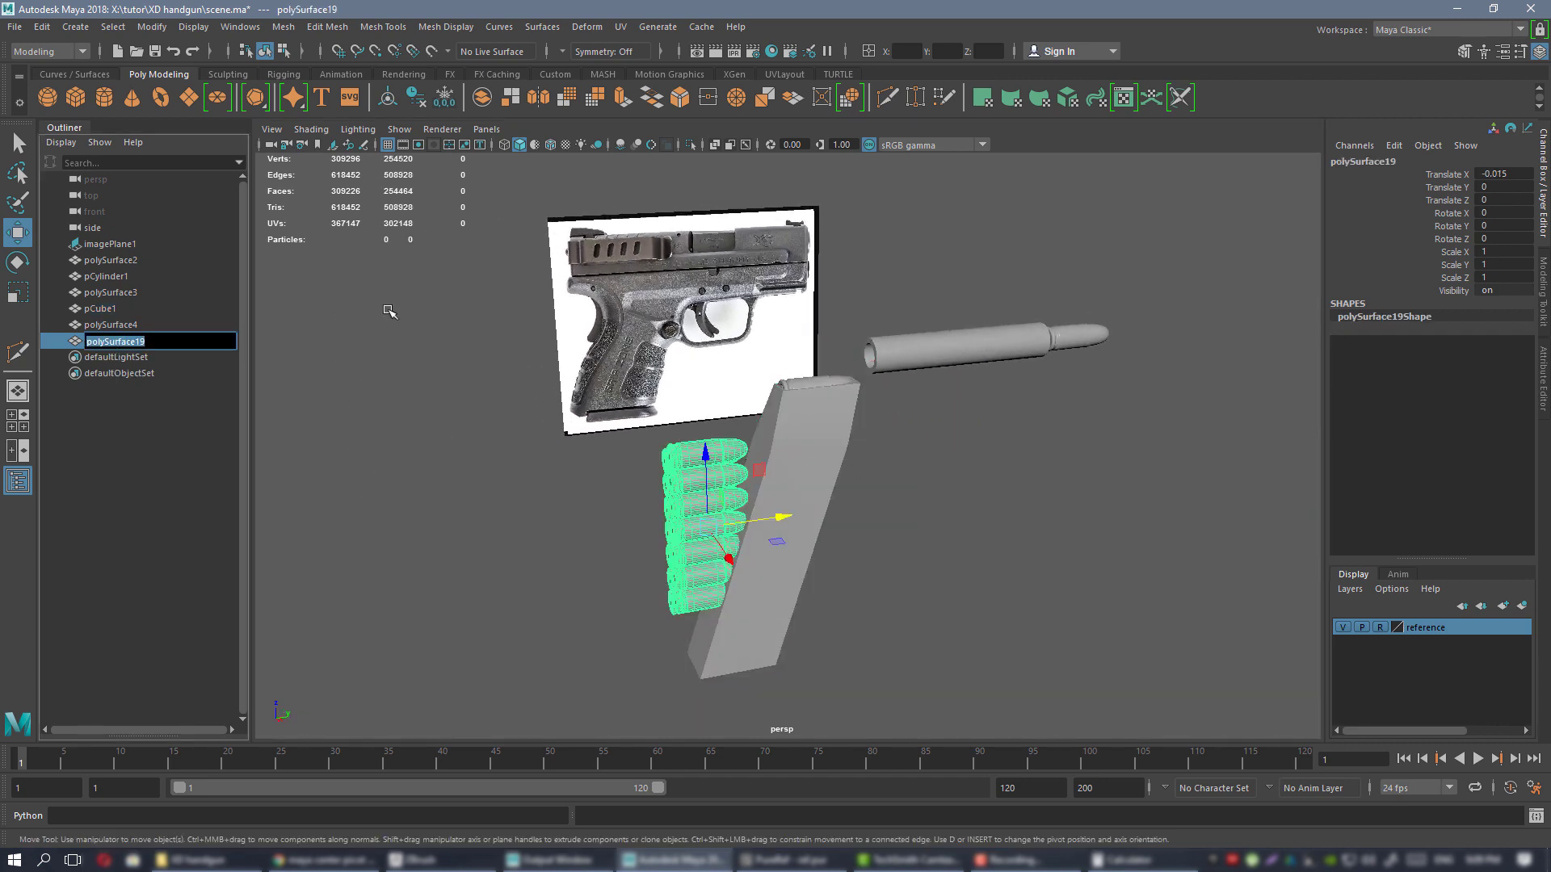
type("bu")
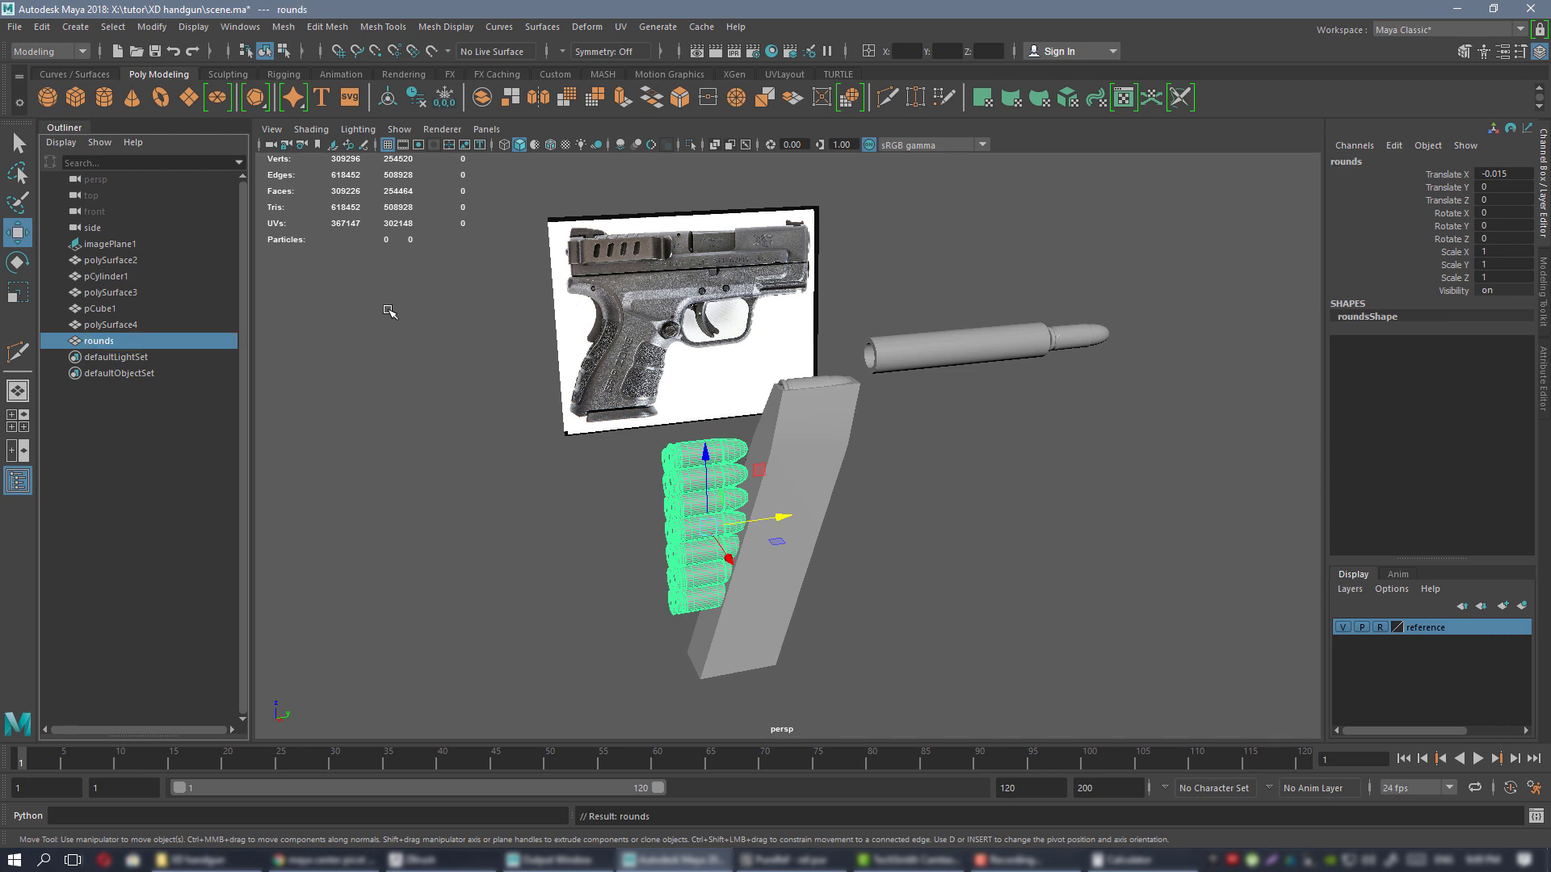
type("h")
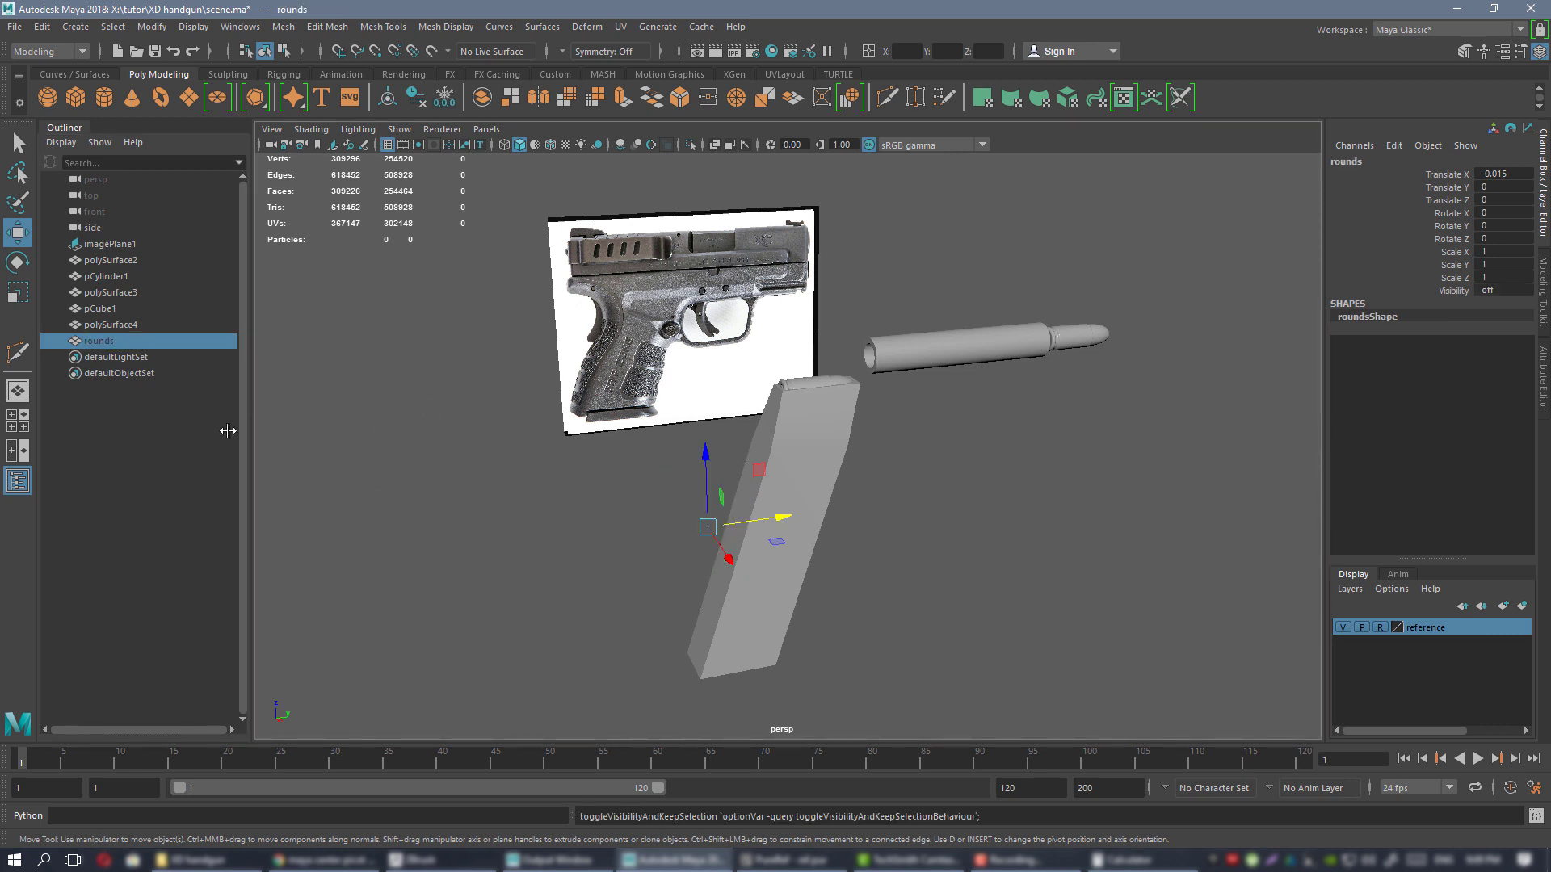
left_click(841, 474)
left_click_drag(840, 474, 896, 444, "alt")
scroll(792, 439, "up", 3)
left_click(793, 439)
middle_click_drag(793, 439, 771, 525, "alt")
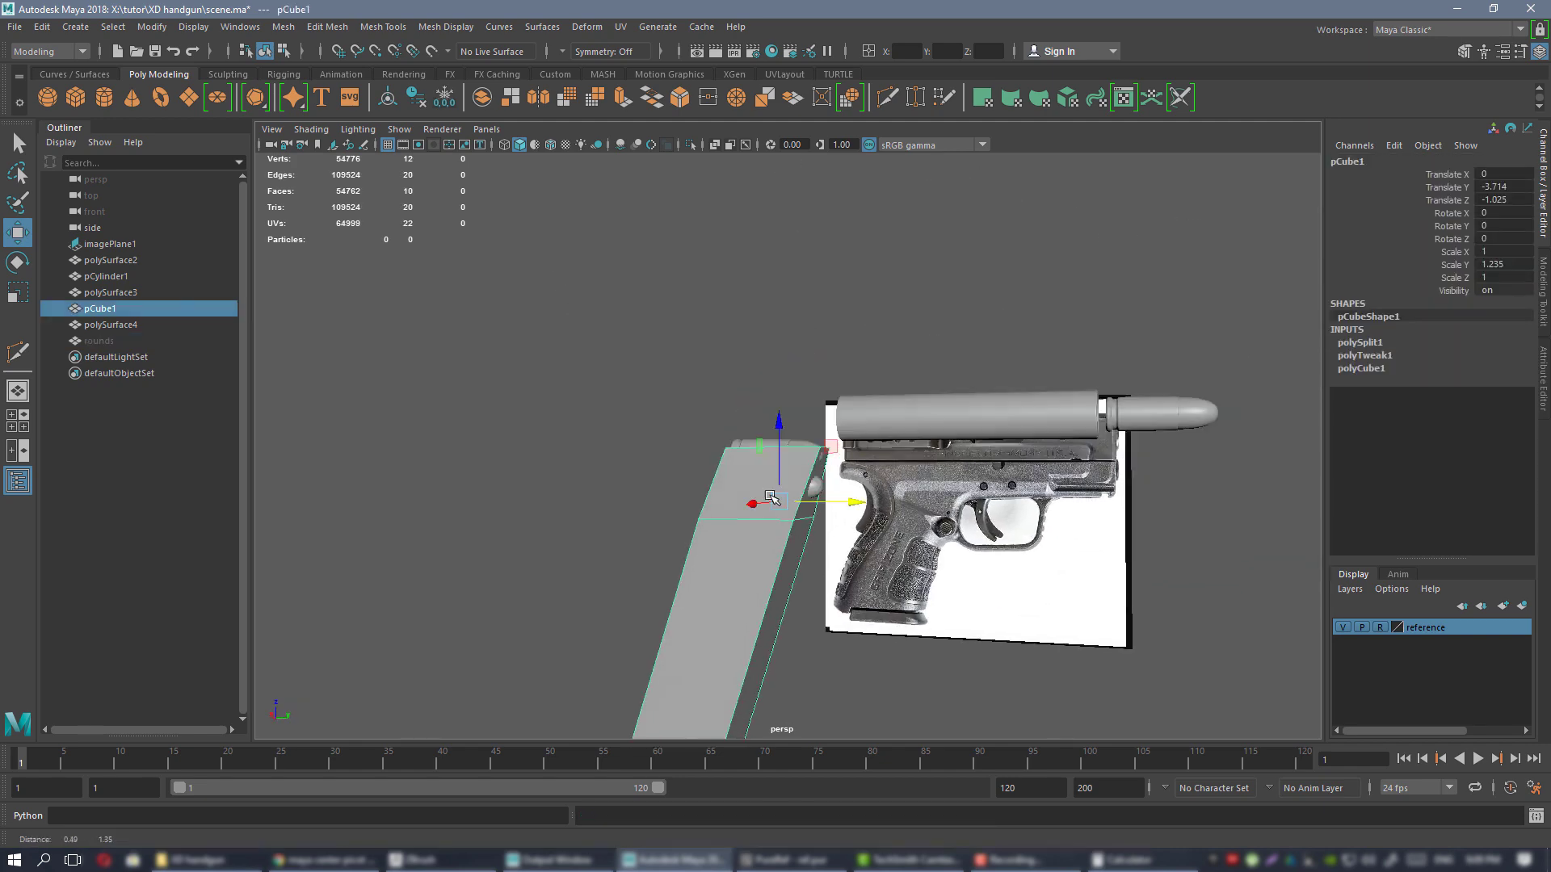
scroll(800, 525, "up", 3)
left_click_drag(823, 523, 631, 395, "alt")
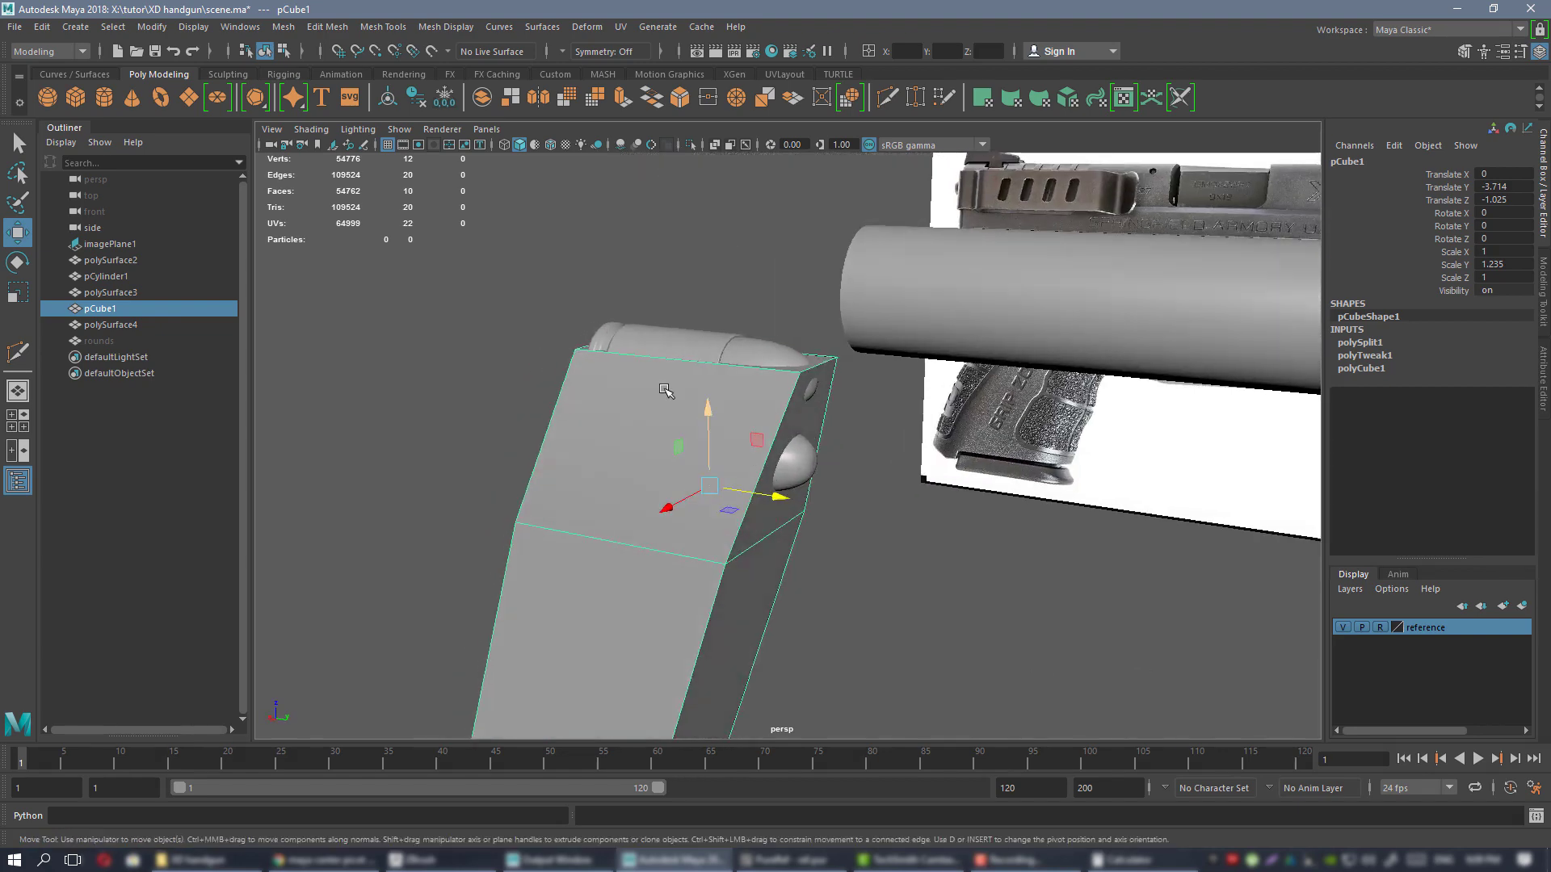
right_click(631, 391)
right_click_drag(631, 406, 631, 434)
left_click(815, 403)
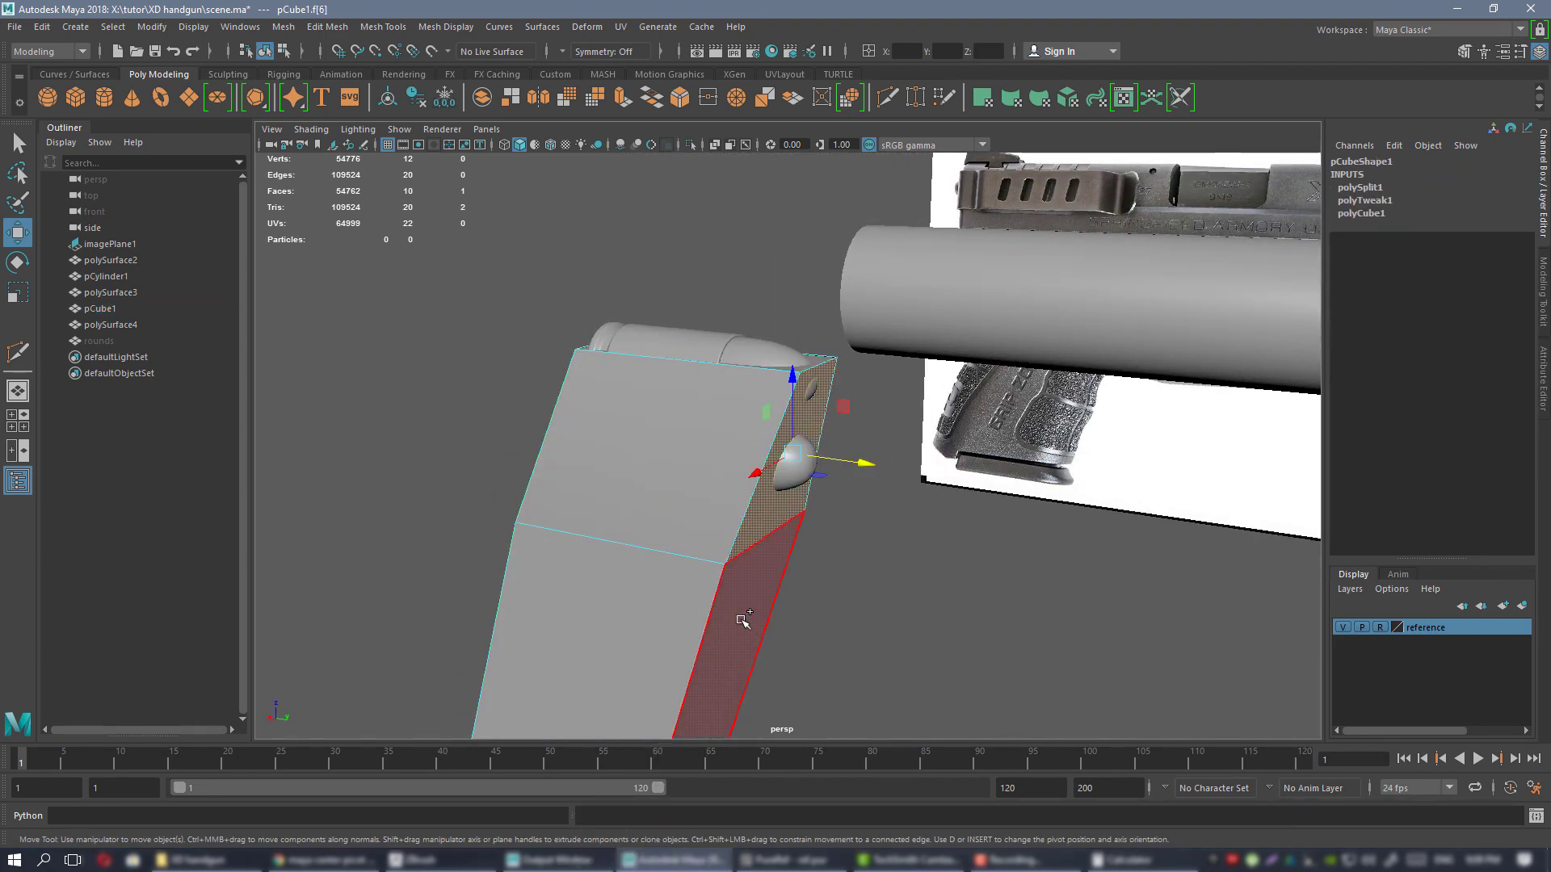
left_click(743, 620, "shift")
left_click_drag(742, 620, 841, 318, "alt")
left_click(841, 317)
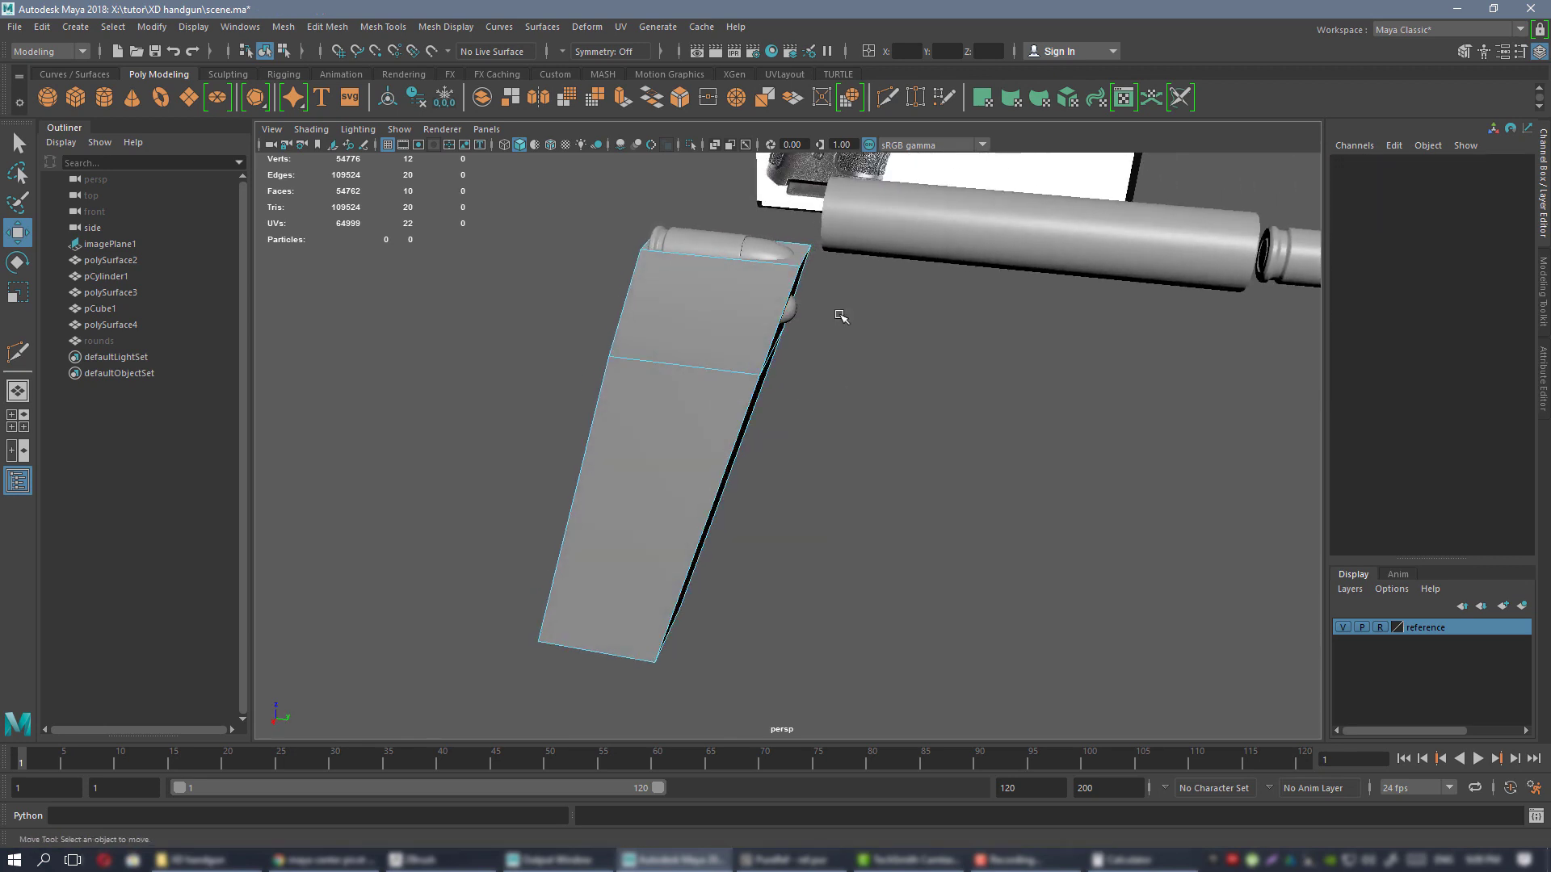
right_click_drag(841, 319, 876, 297)
- Select the second bullet inside the magazine and slide it back along Y to a Translate Y of about -3.846
left_click_drag(840, 355, 789, 373, "alt")
left_click(786, 371)
middle_click_drag(786, 371, 806, 466, "alt")
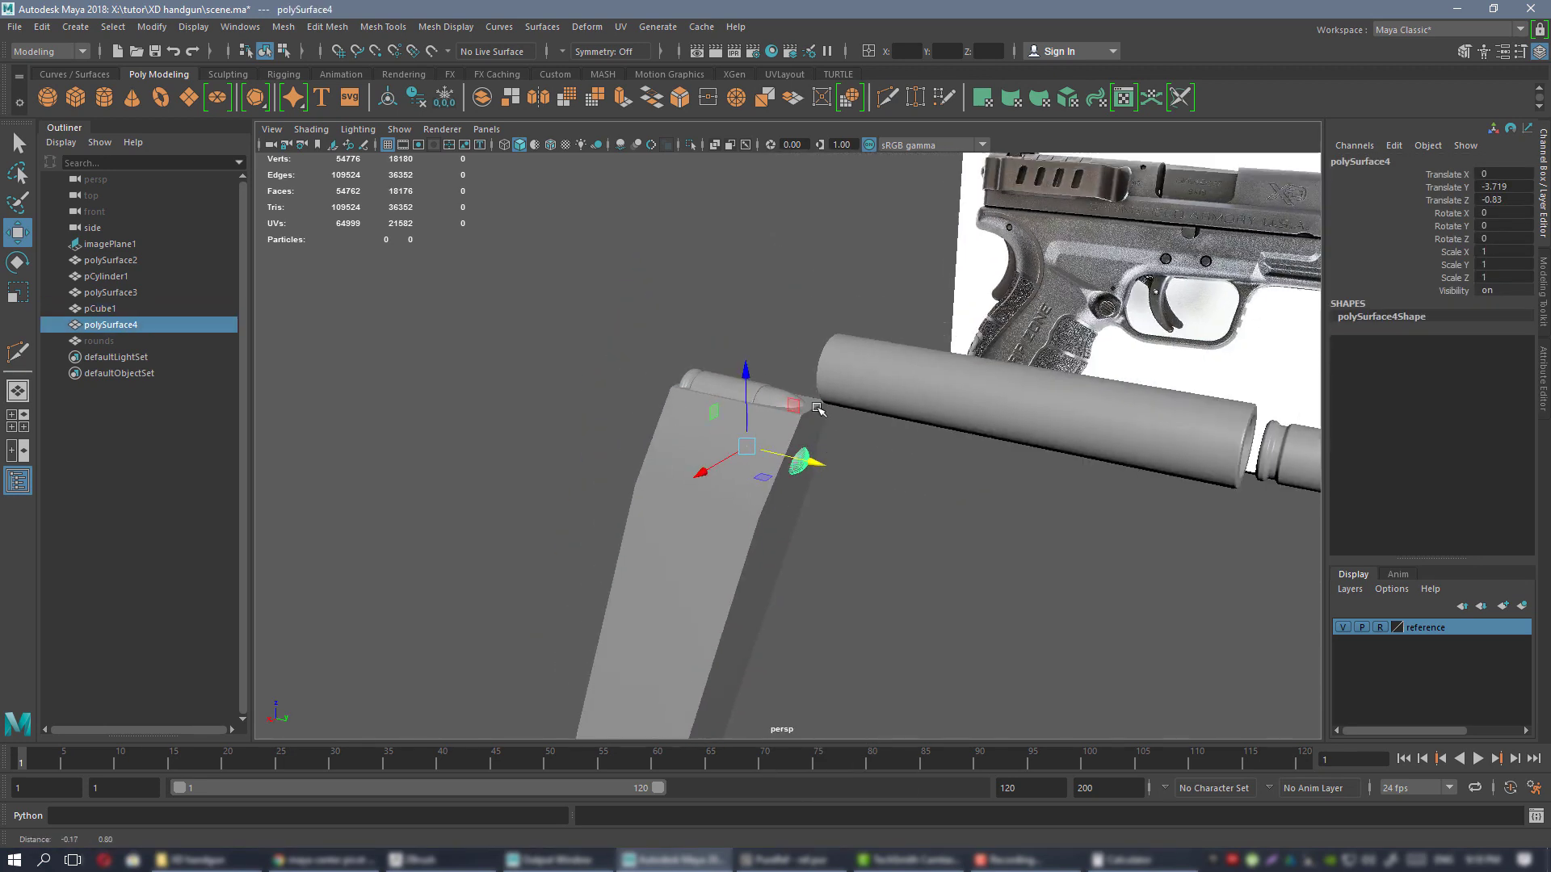
scroll(809, 490, "up", 4)
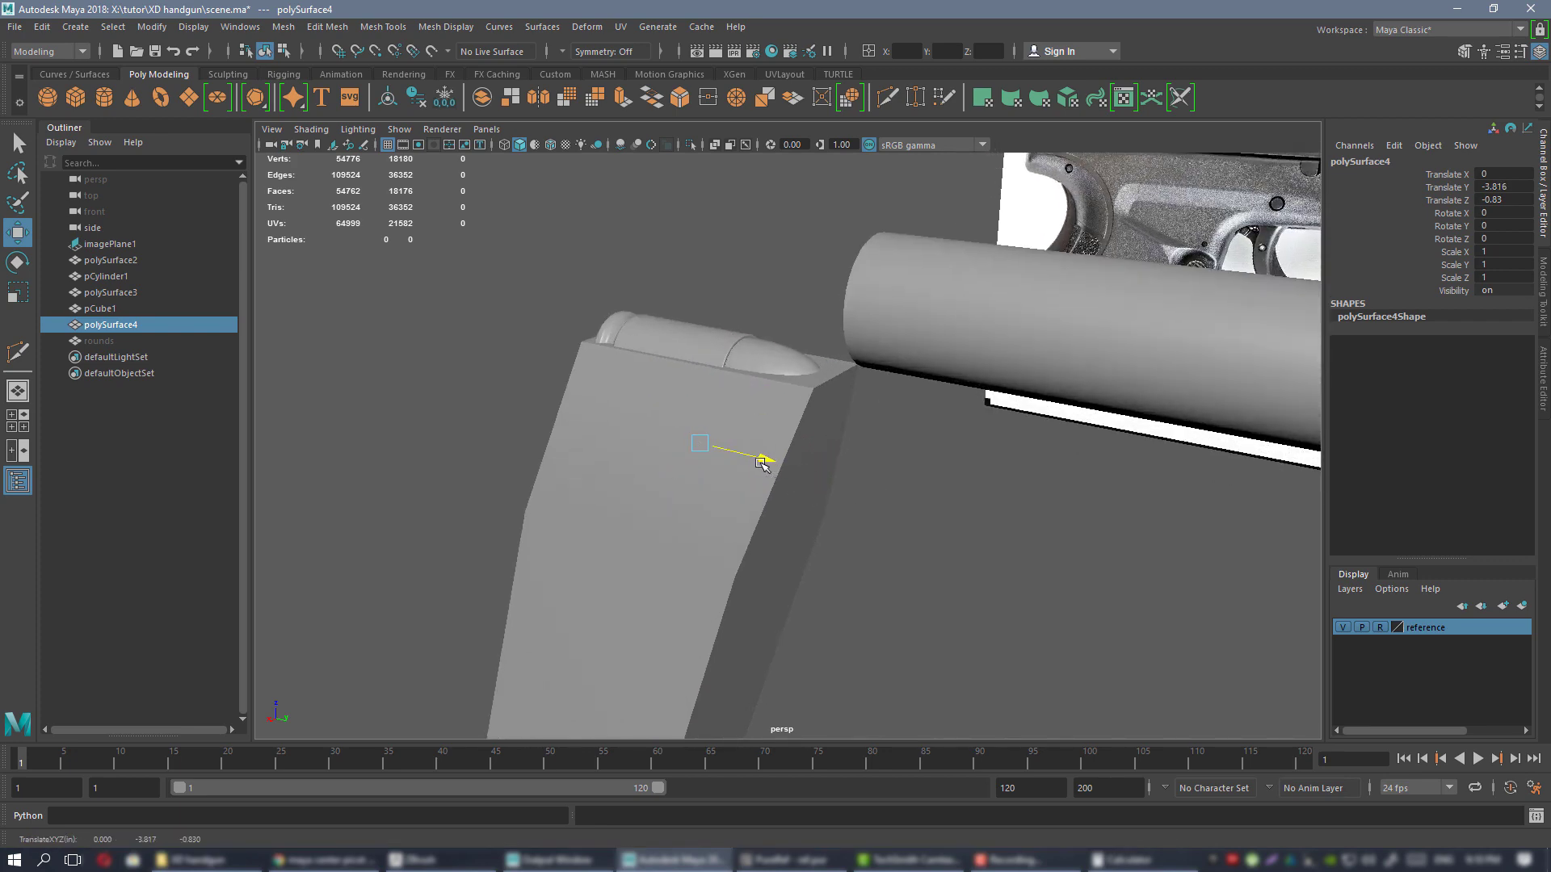
left_click_drag(799, 469, 843, 445, "alt")
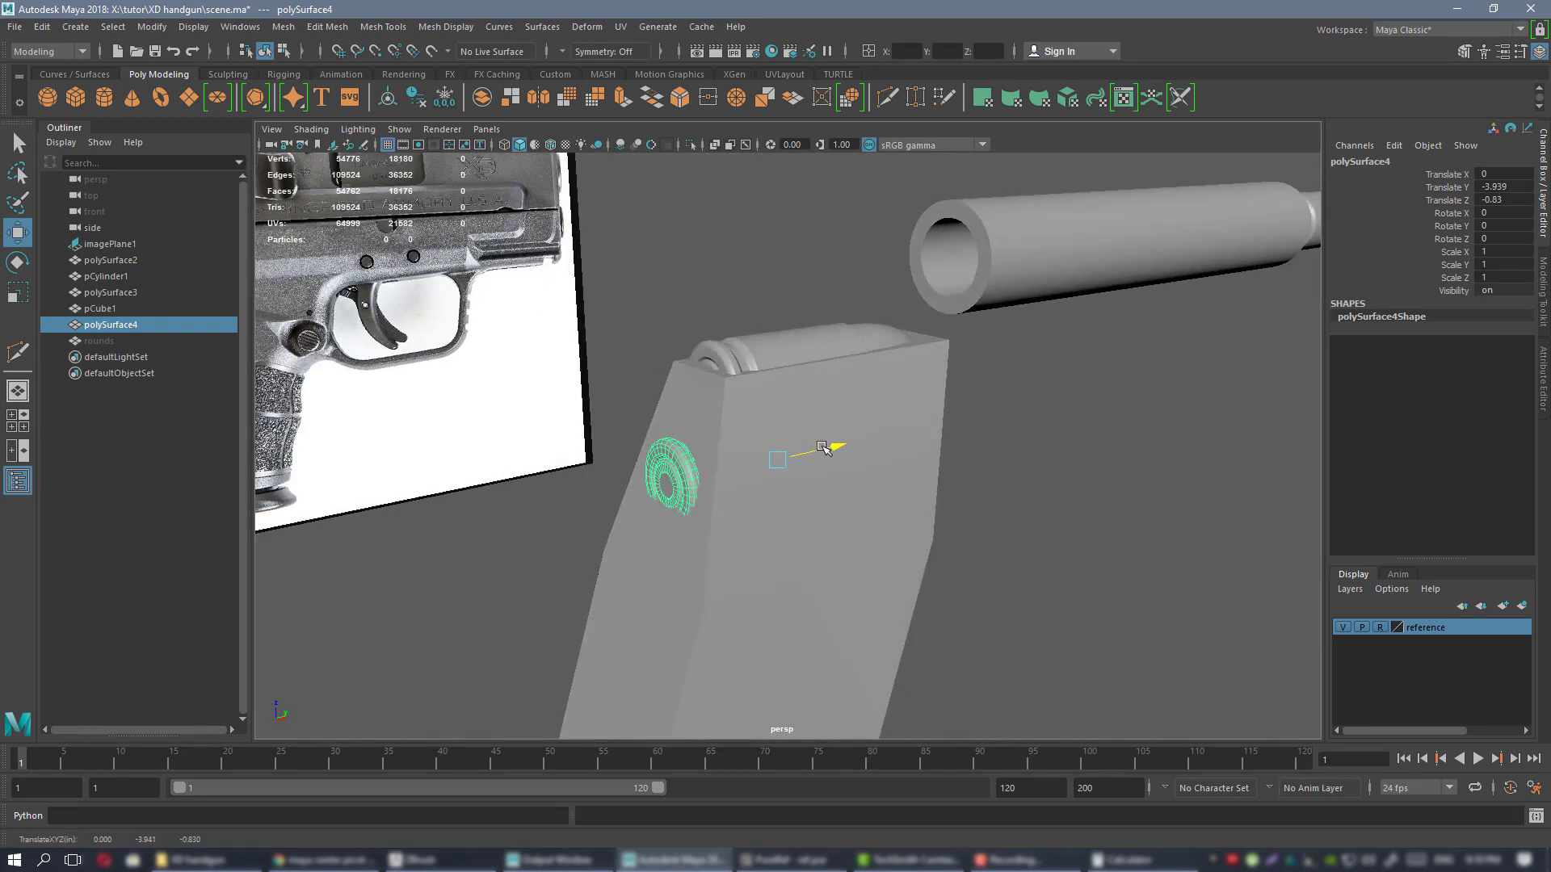
right_click_drag(919, 445, 872, 436, "alt")
left_click_drag(873, 436, 849, 409, "alt")
- Turn on X-ray shading in the side view and frame the second bullet inside the magazine block
key("space")
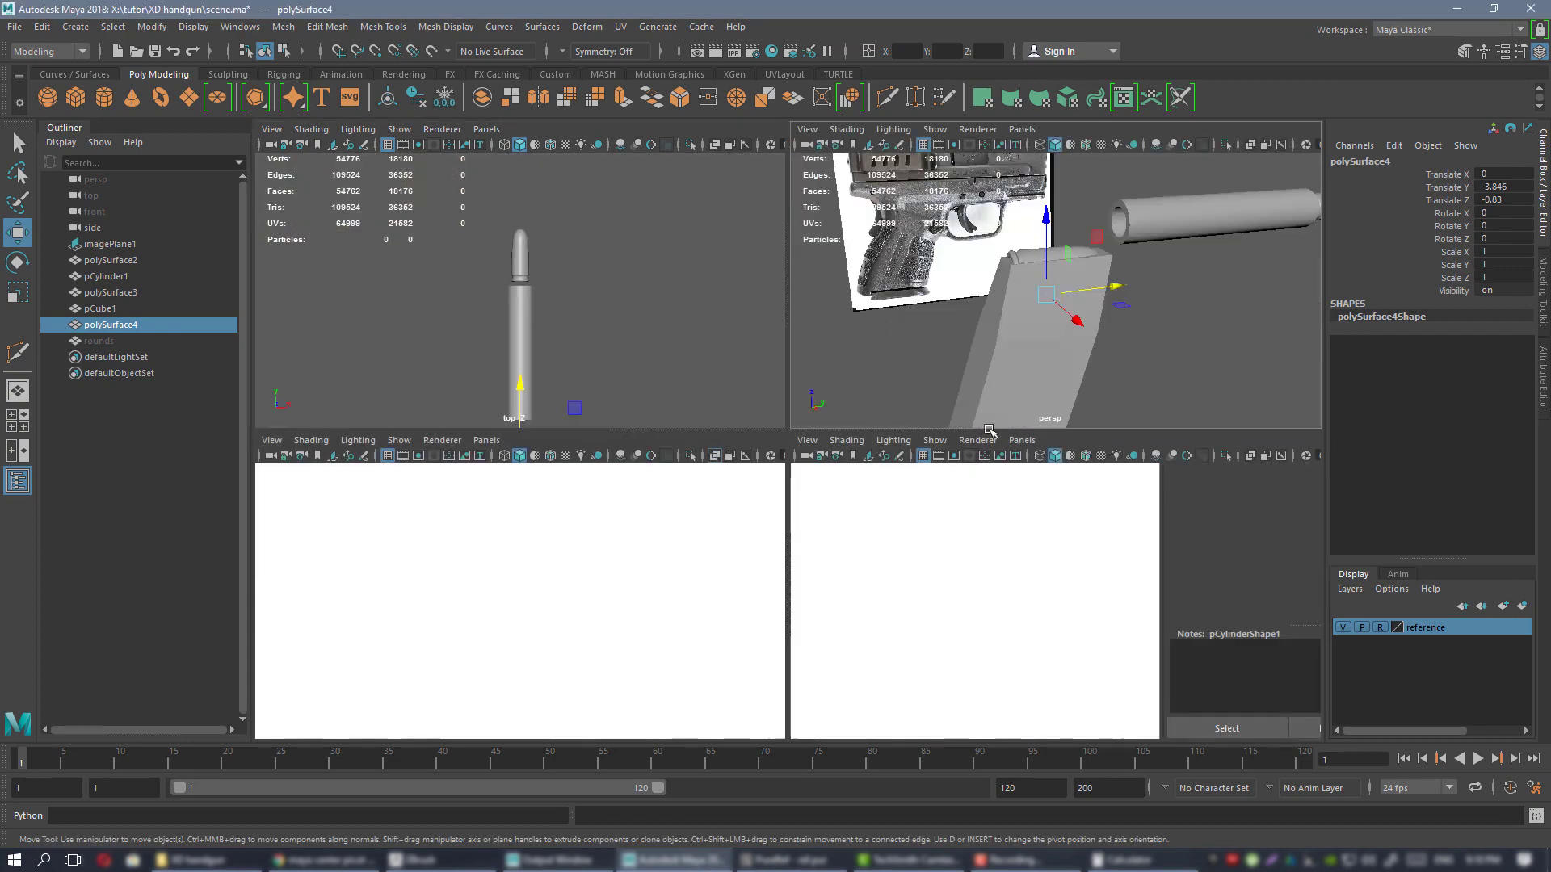
key("space")
left_click(714, 146)
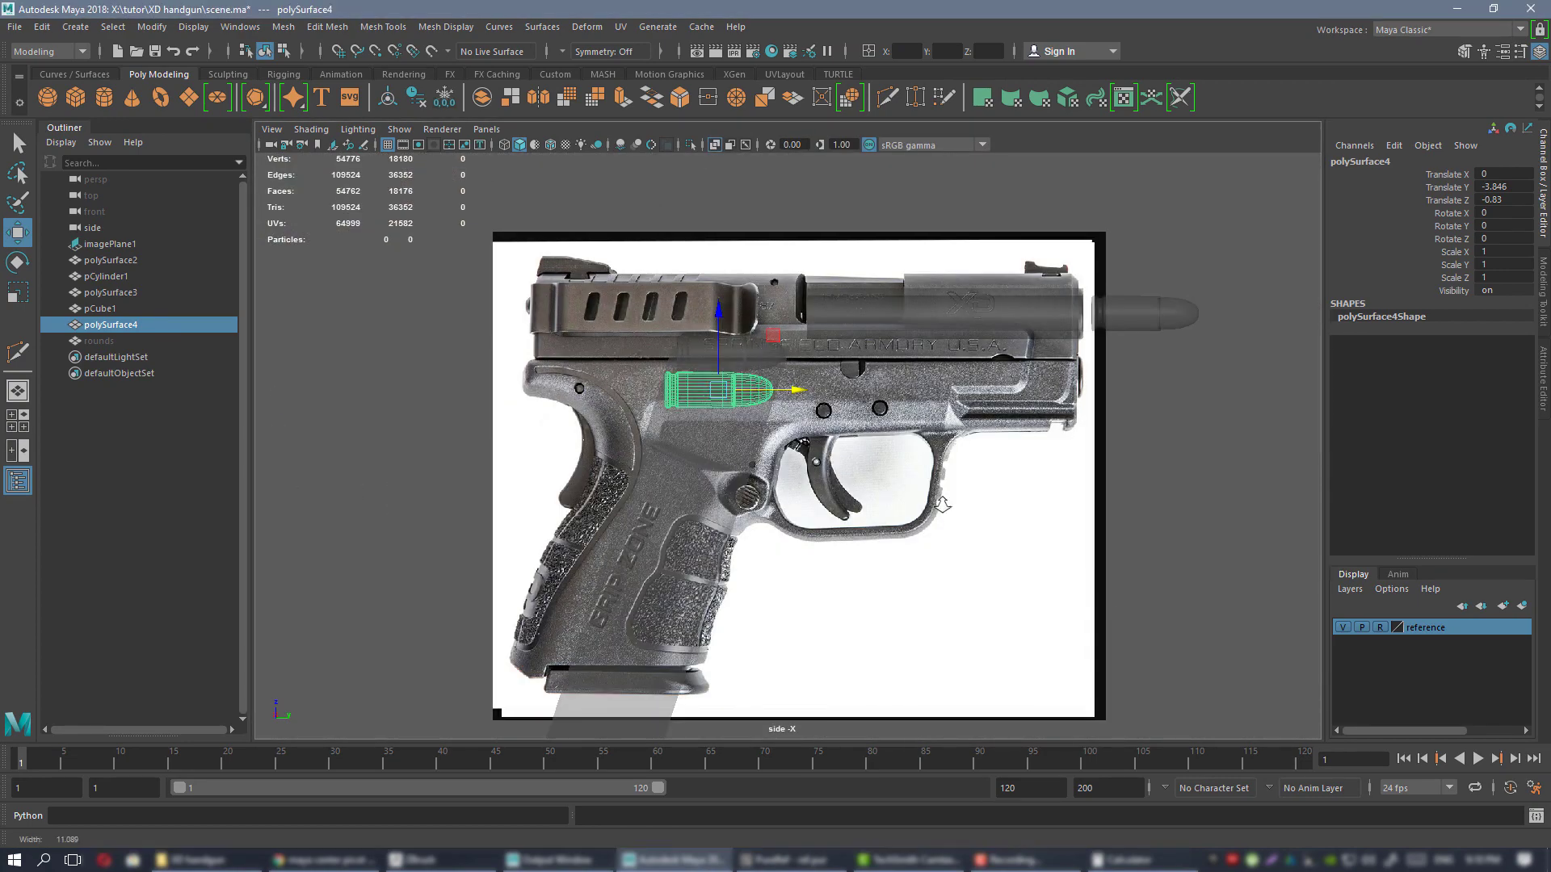
scroll(738, 402, "up", 6)
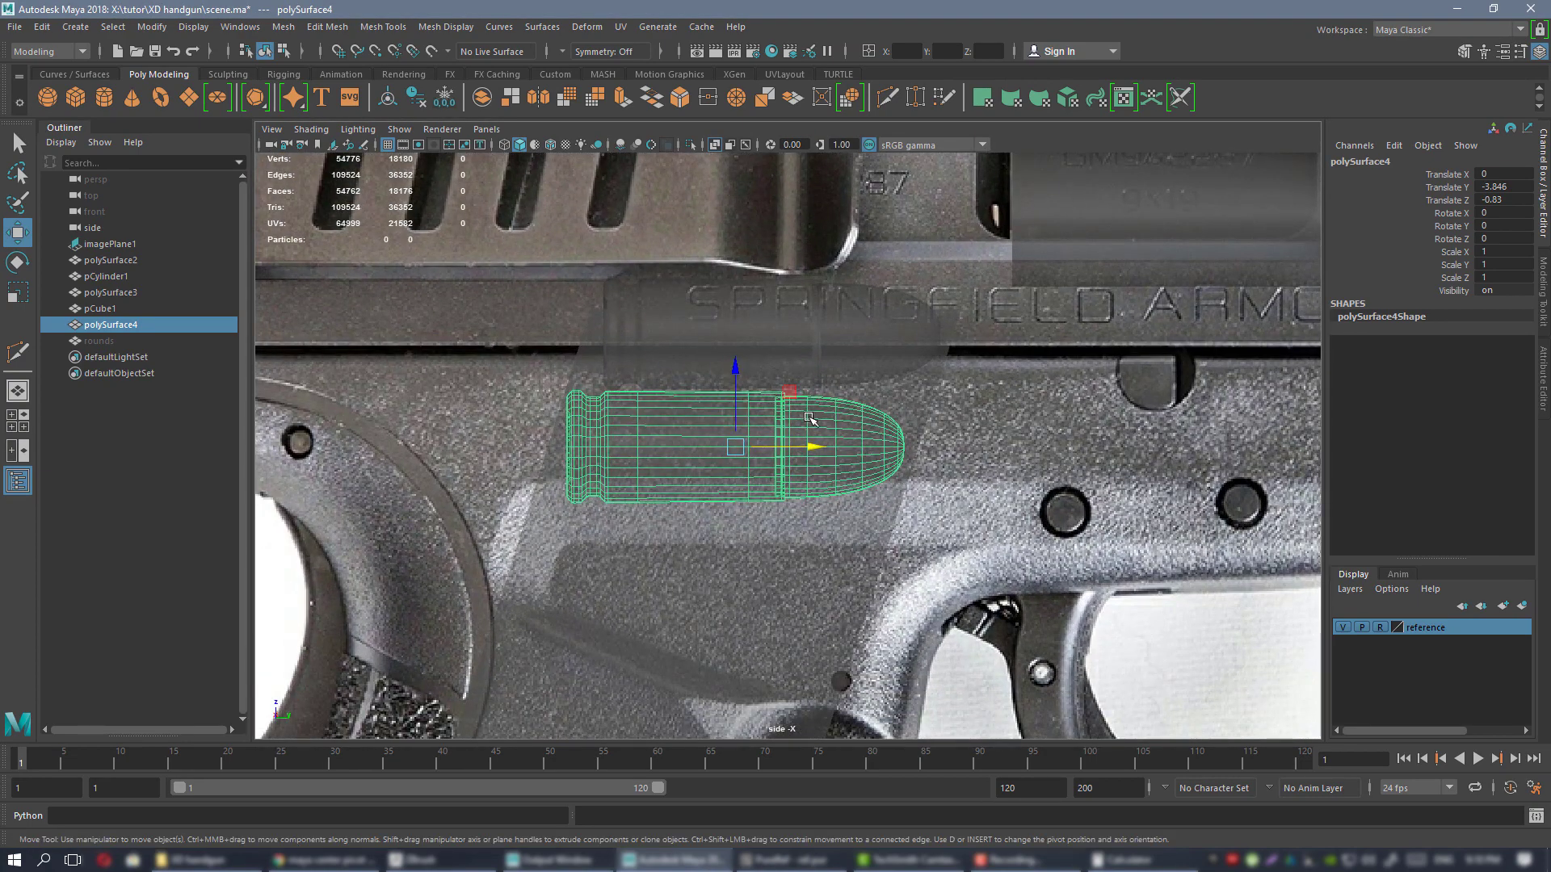
- Try to tilt the second bullet to about -15 degrees around X and lower it within the magazine block
left_click_drag(750, 370, 778, 381)
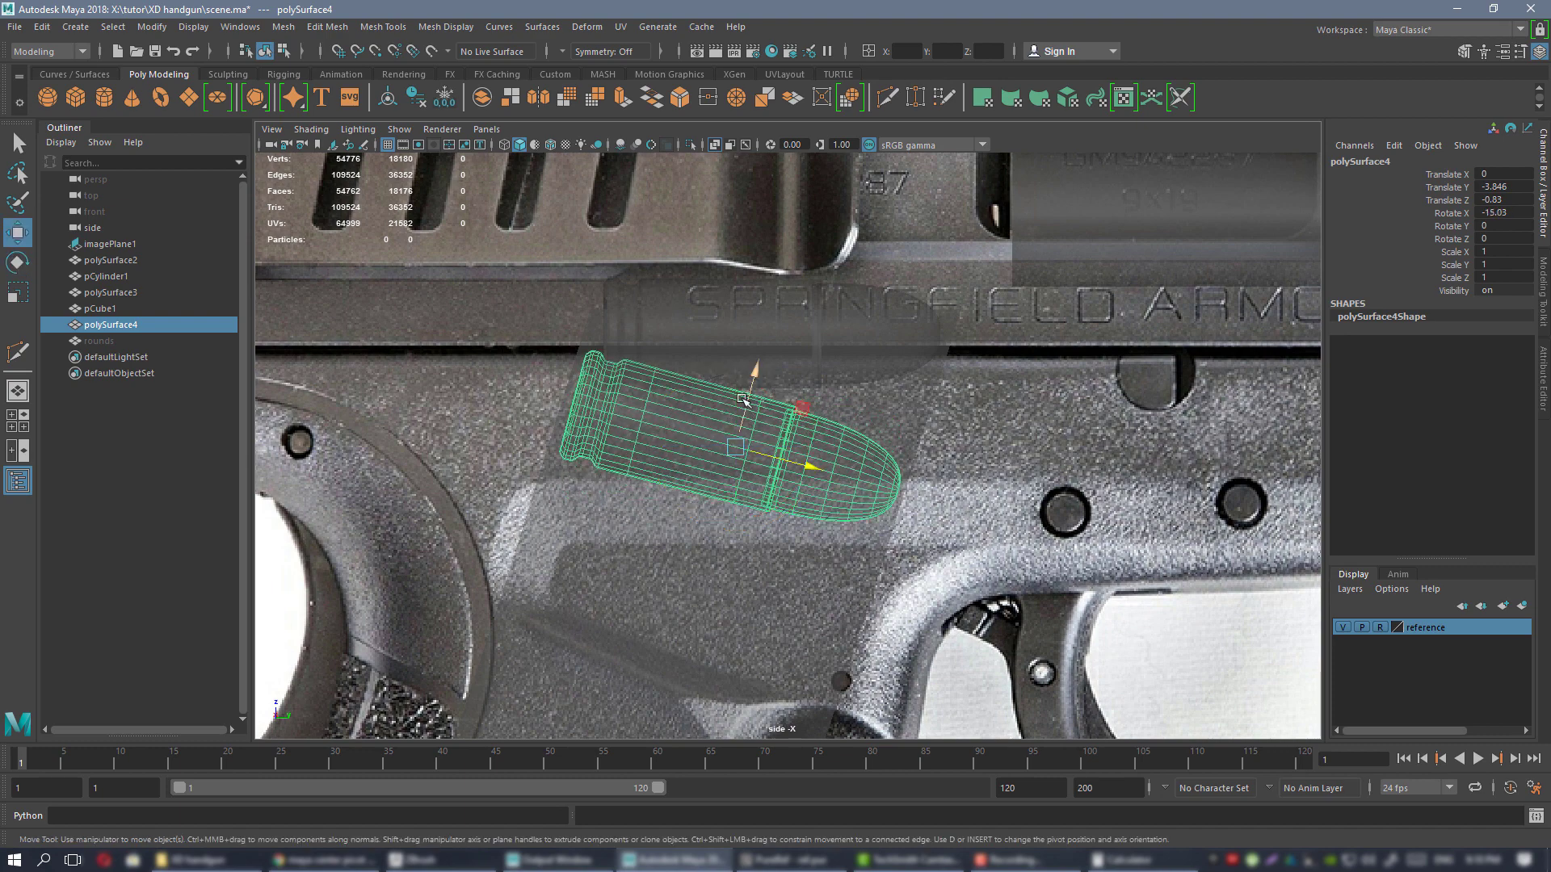
middle_click_drag(801, 404, 792, 428)
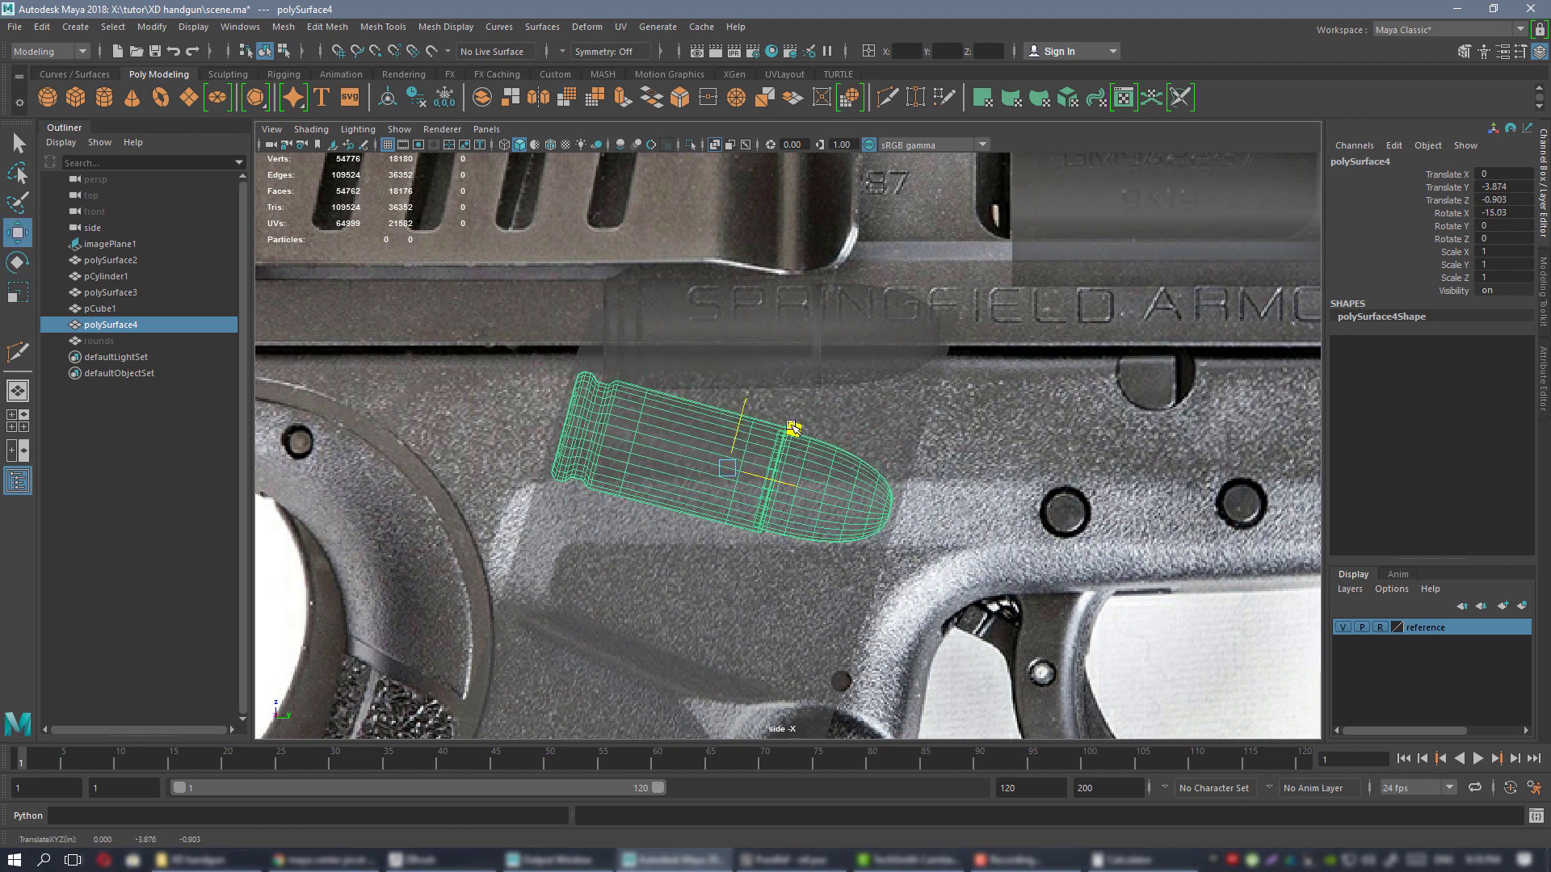
scroll(808, 428, "down", 2)
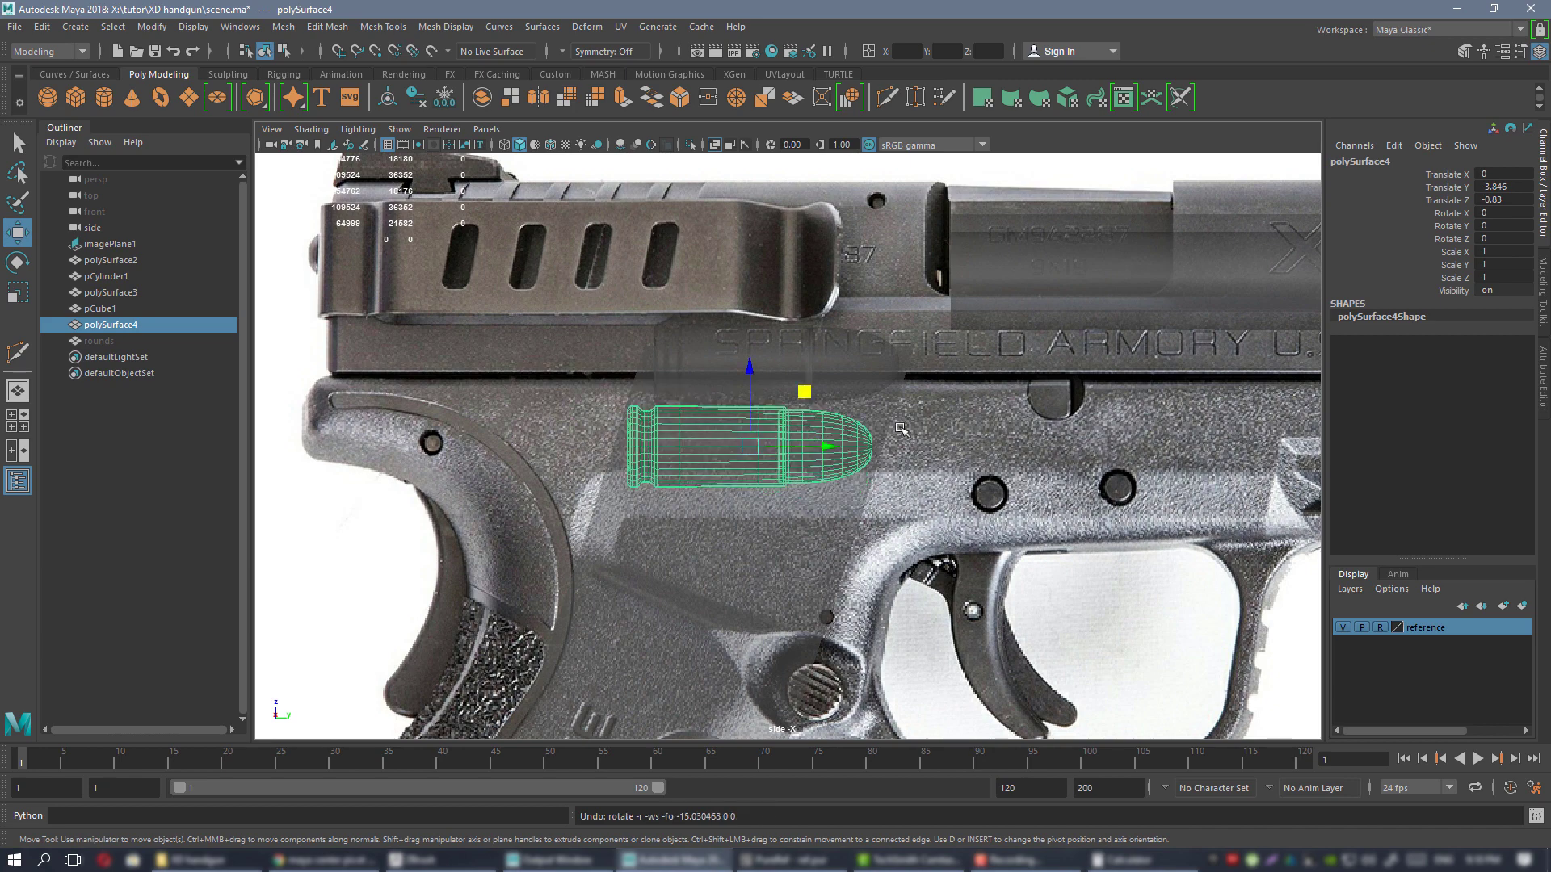
- Clear the selection in the perspective view and examine the magazine block, barrel and pistol reference together
scroll(898, 427, "down", 2)
key("space")
key("space")
left_click_drag(921, 362, 842, 367, "alt")
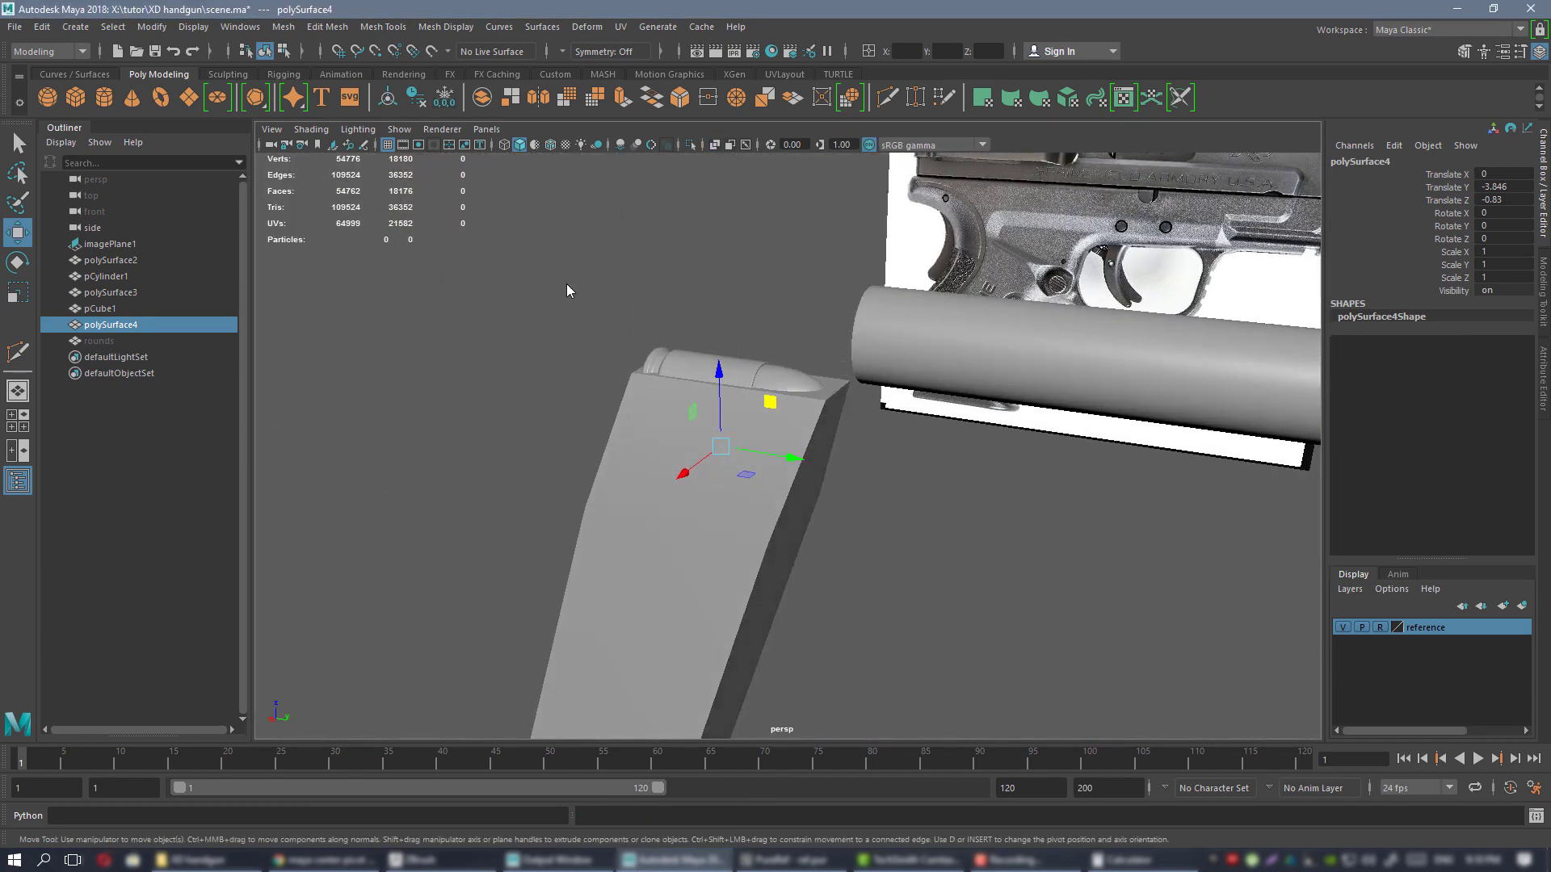
right_click_drag(566, 289, 638, 263)
left_click_drag(654, 310, 914, 439, "alt")
left_click(1035, 436)
right_click_drag(914, 438, 683, 367, "alt")
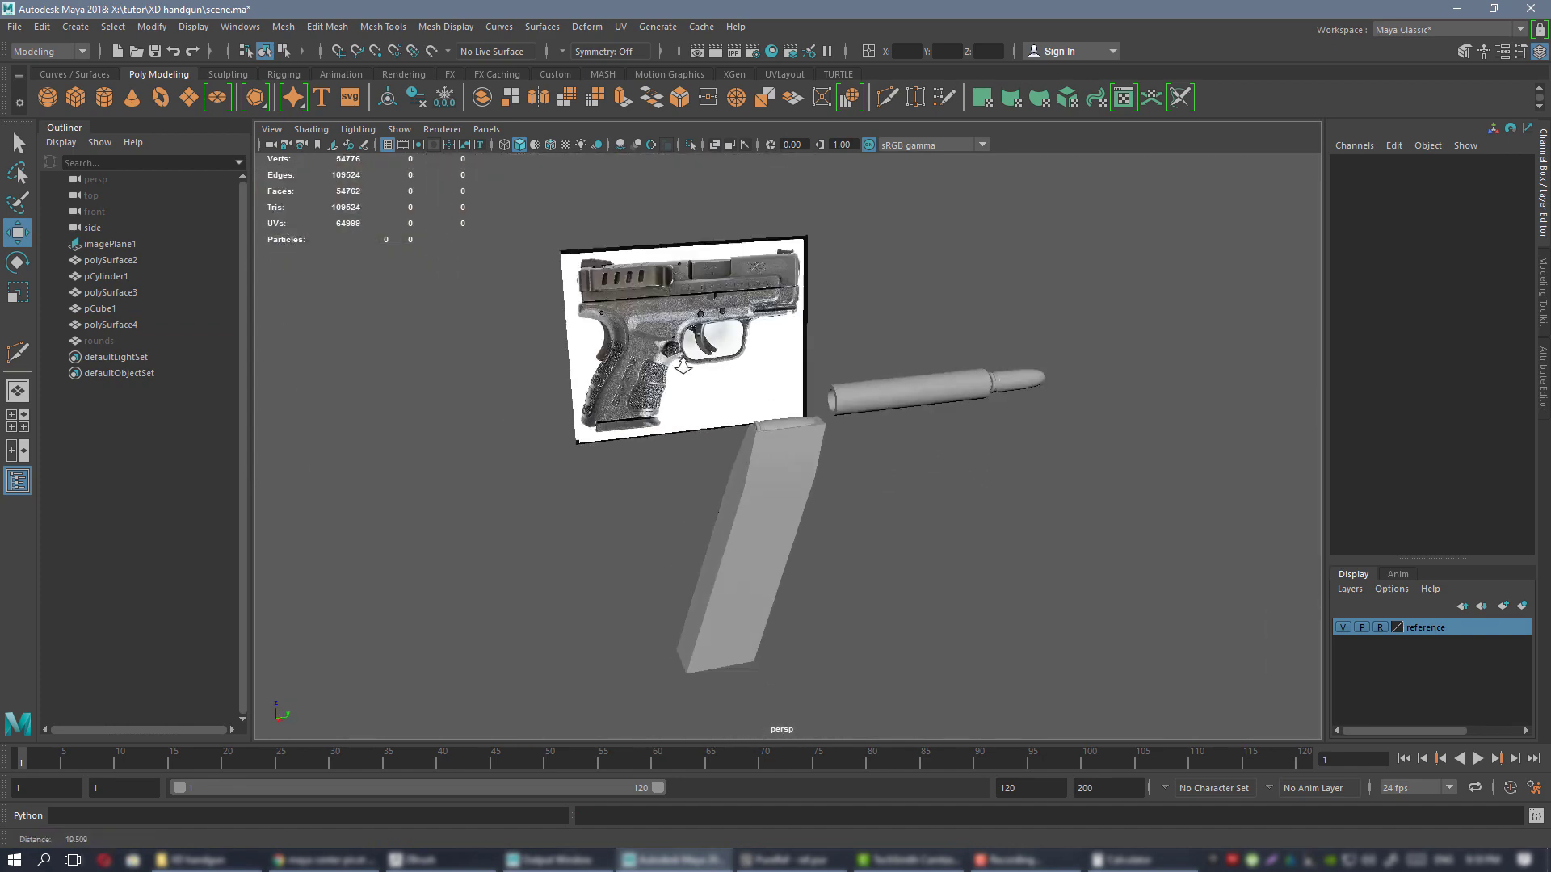
left_click_drag(683, 366, 937, 409, "alt")
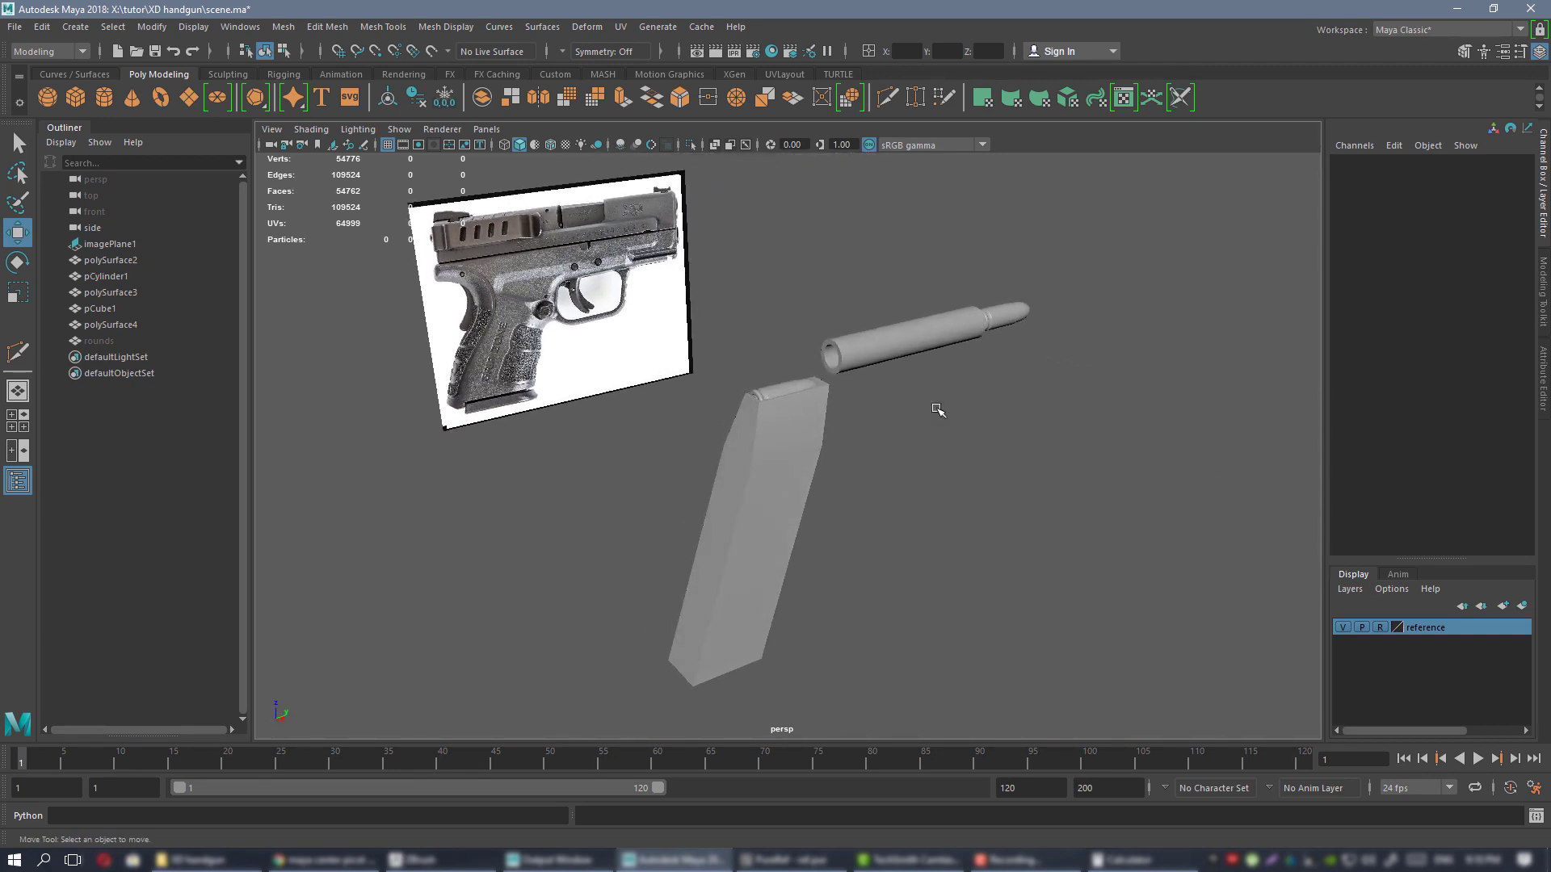
left_click_drag(947, 412, 925, 457, "alt")
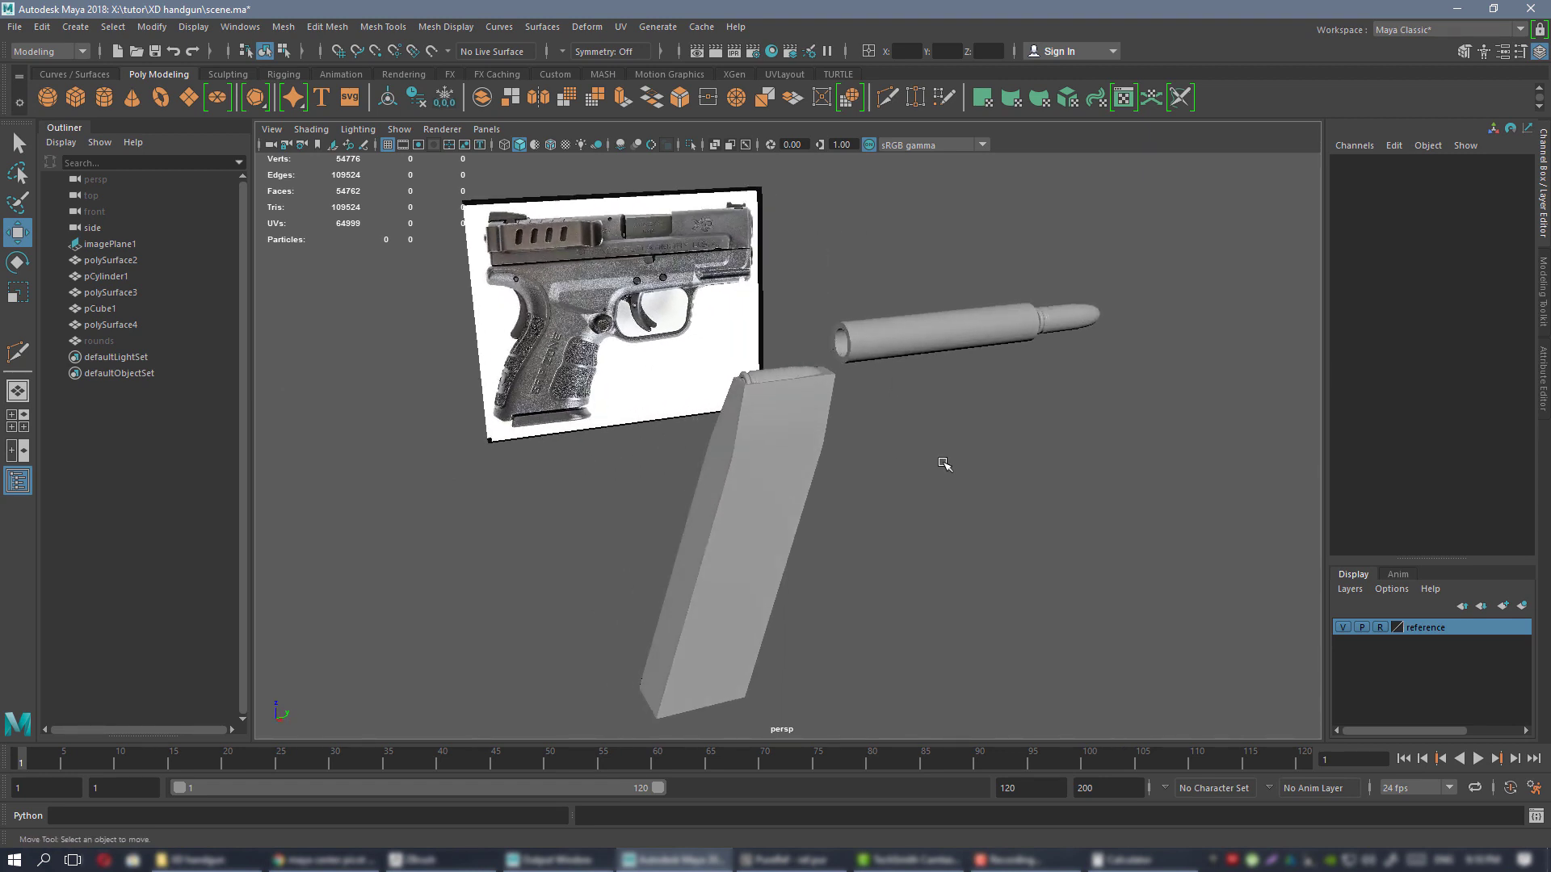
left_click_drag(576, 307, 968, 402, "alt")
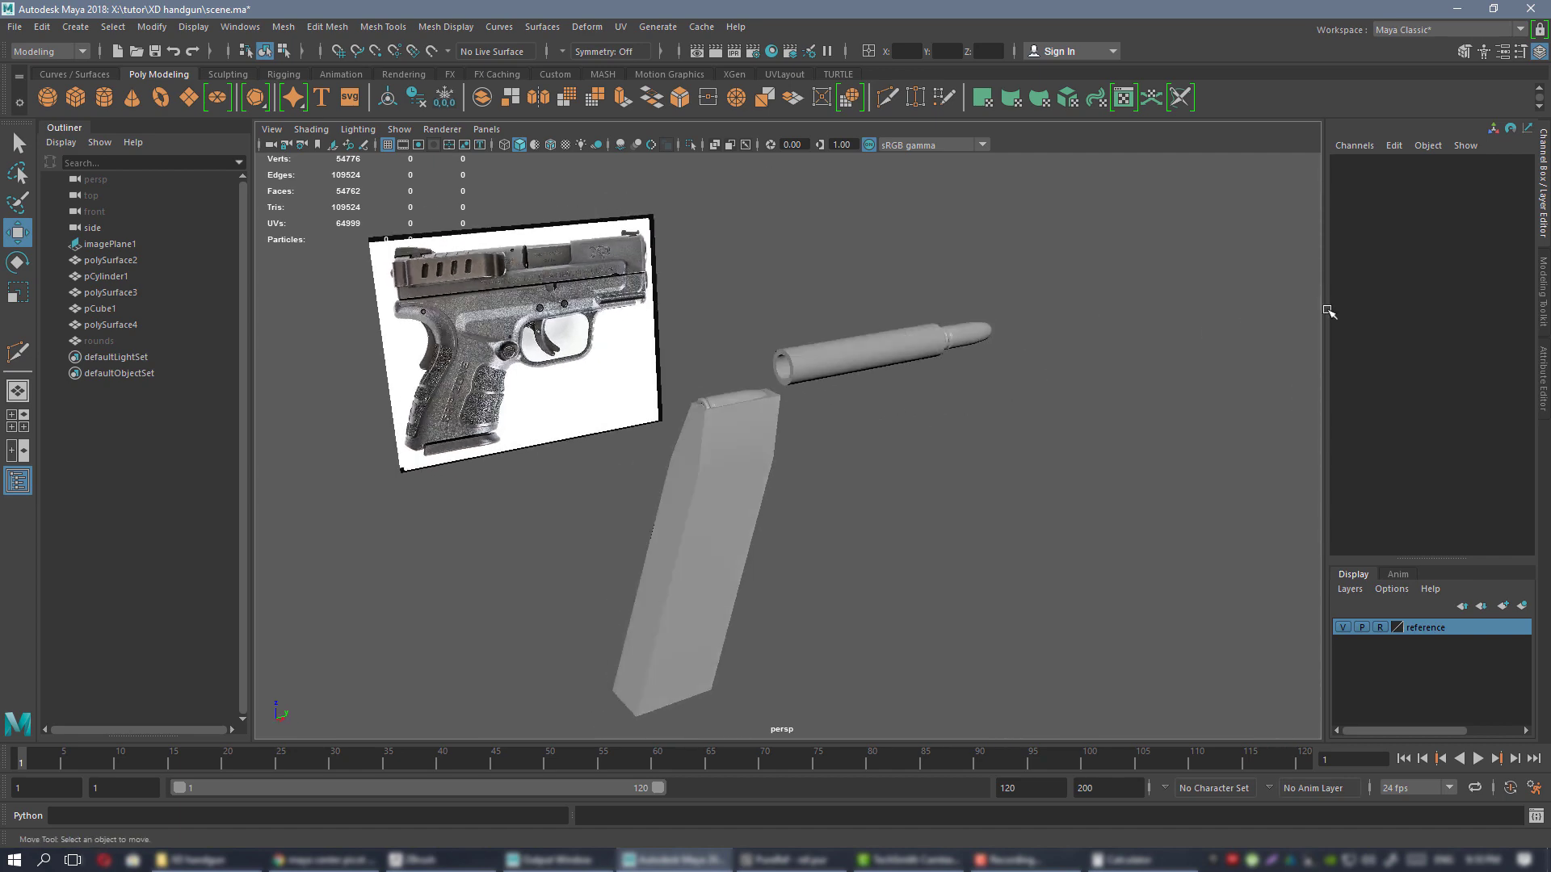
- Examine the magazine block with its loaded round, the barrel and the pistol reference from several angles
left_click_drag(841, 381, 801, 422, "alt")
left_click_drag(920, 409, 802, 437, "alt")
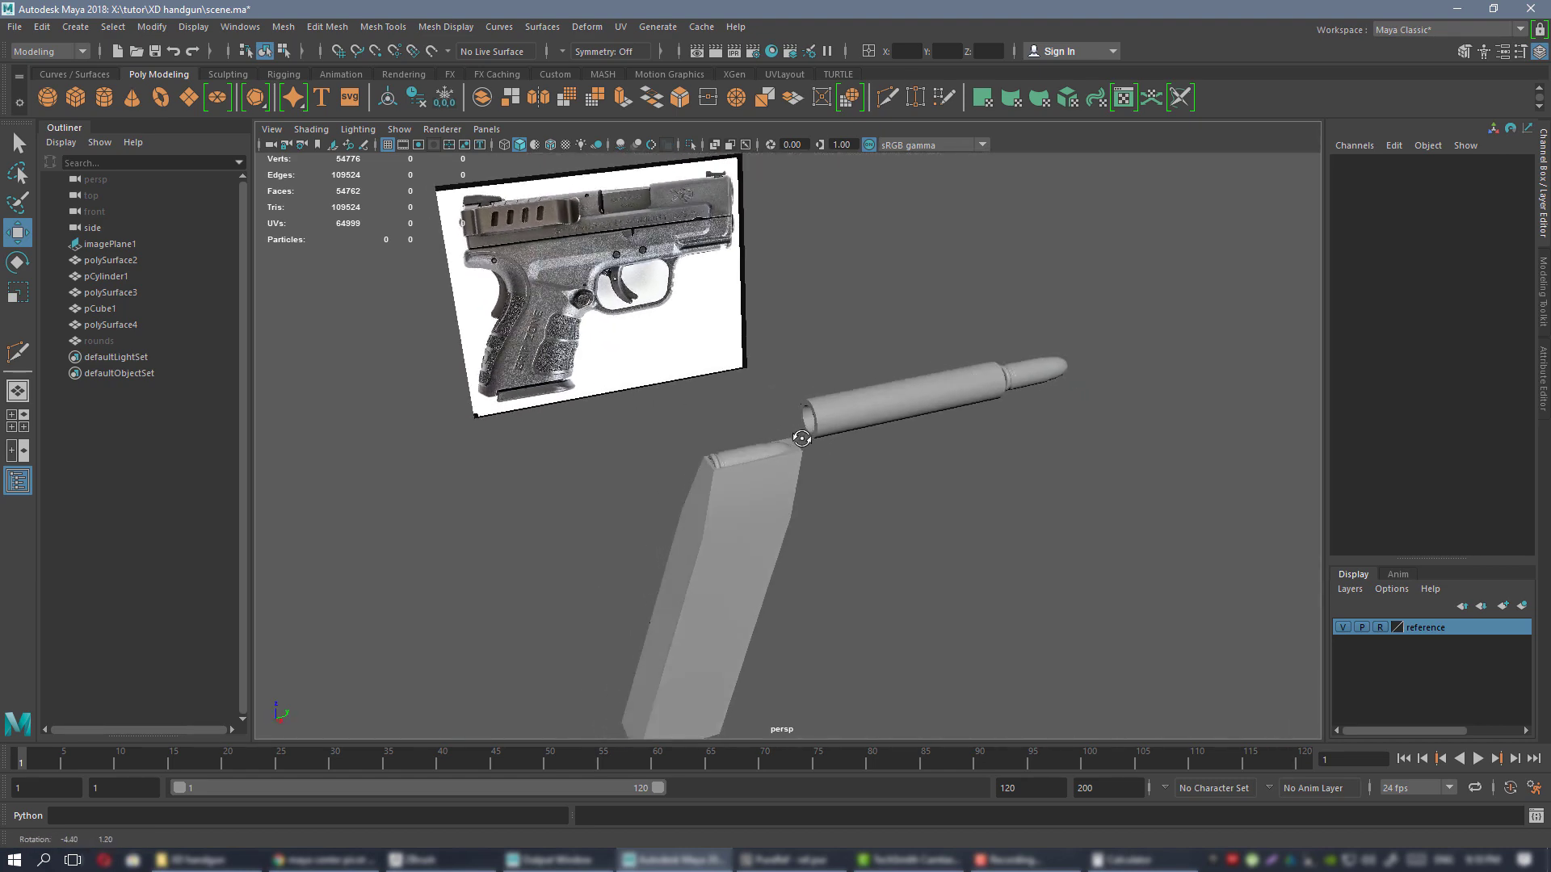
left_click_drag(1120, 496, 685, 305, "alt")
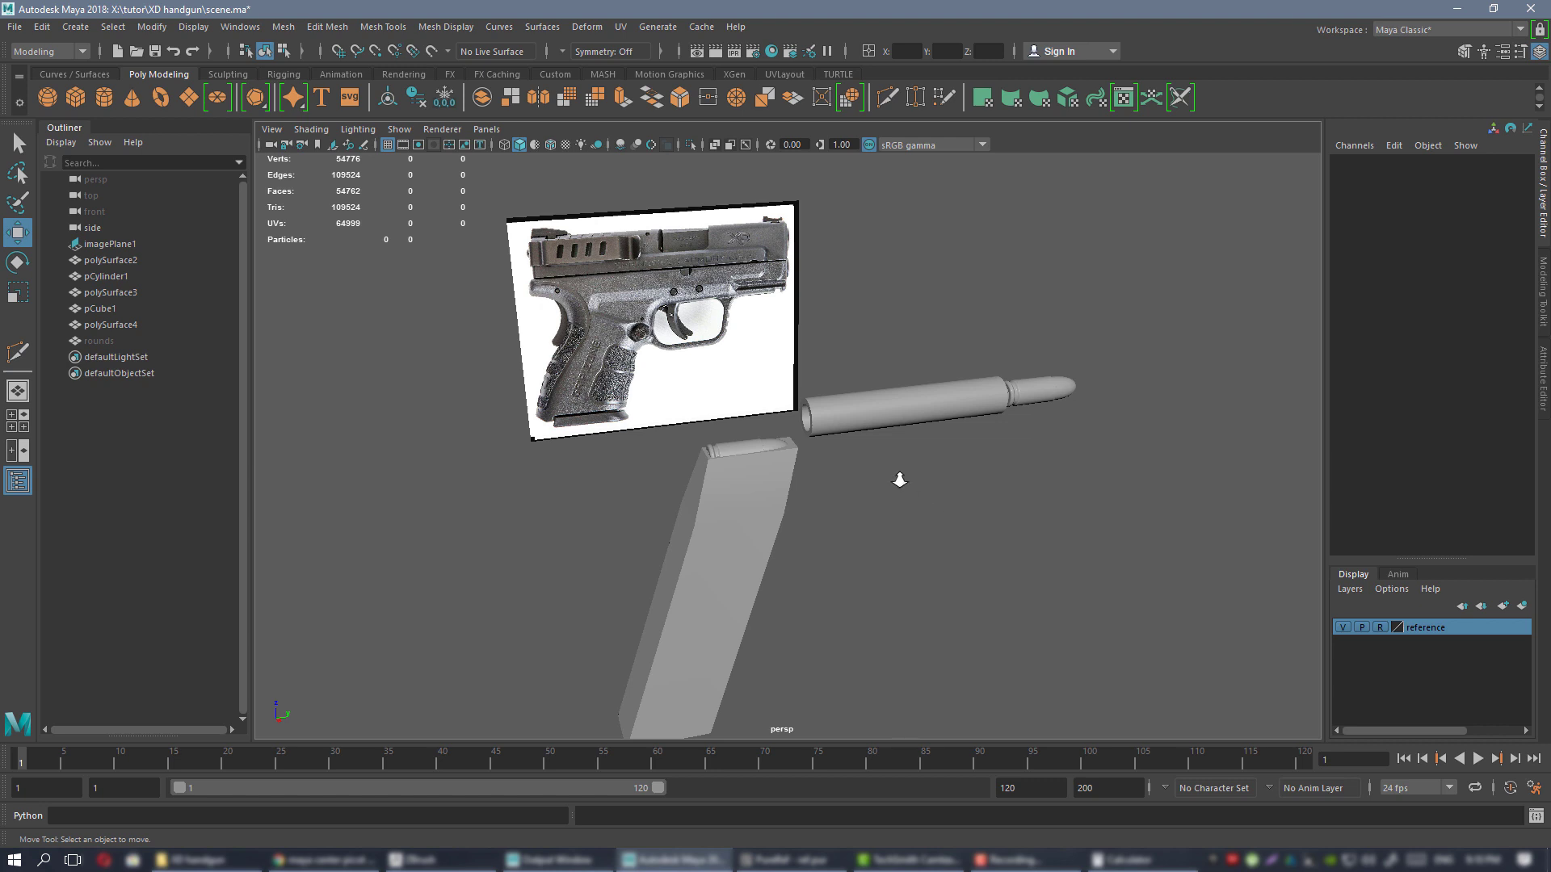
left_click_drag(899, 479, 916, 417, "alt")
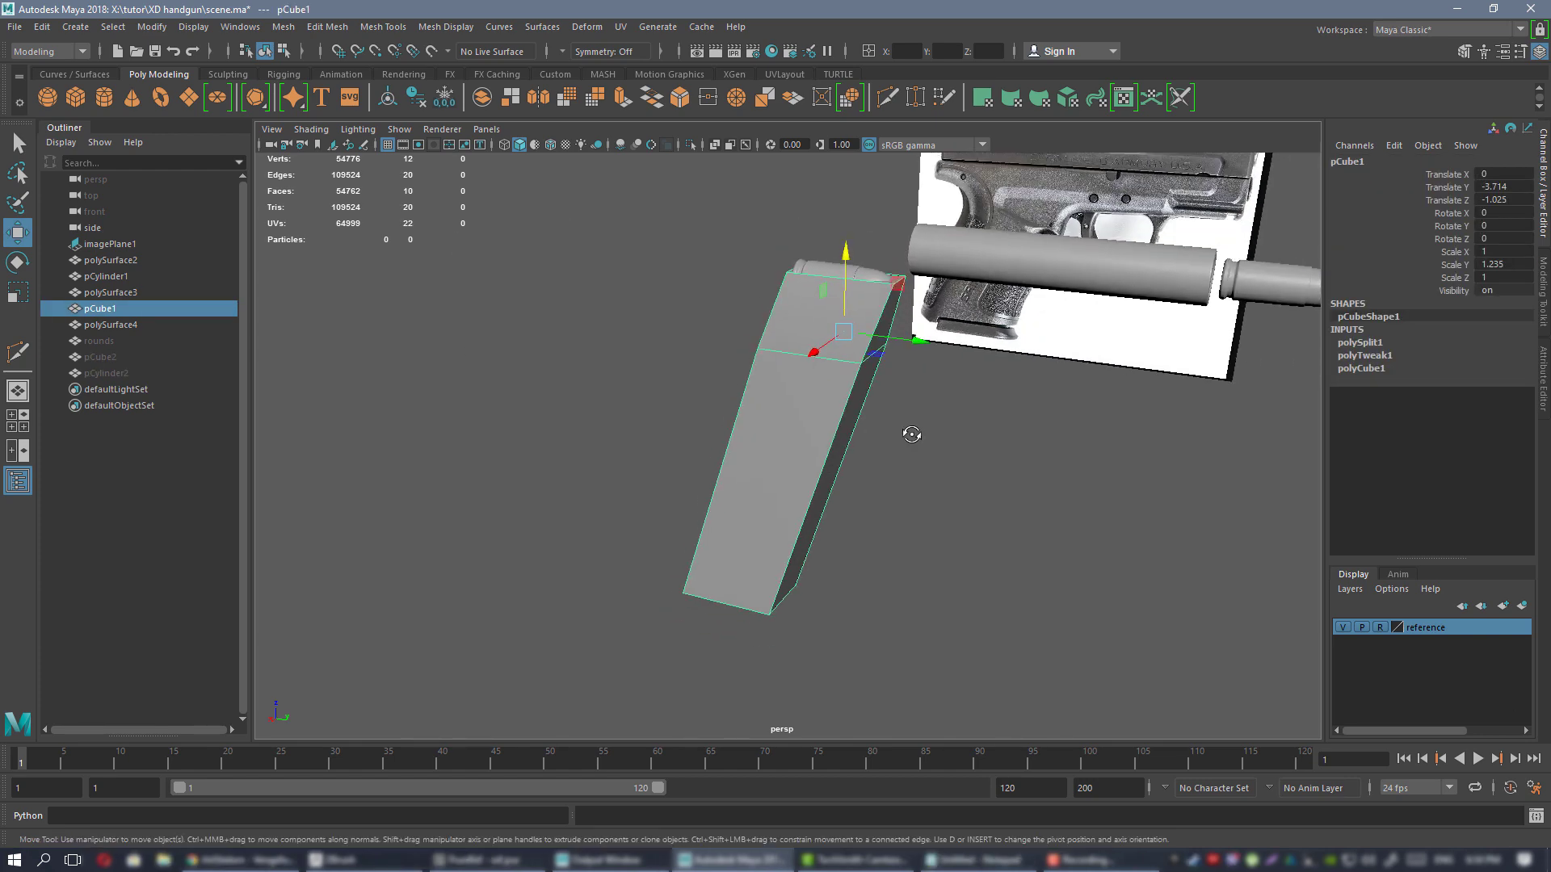
left_click_drag(910, 432, 889, 404, "alt")
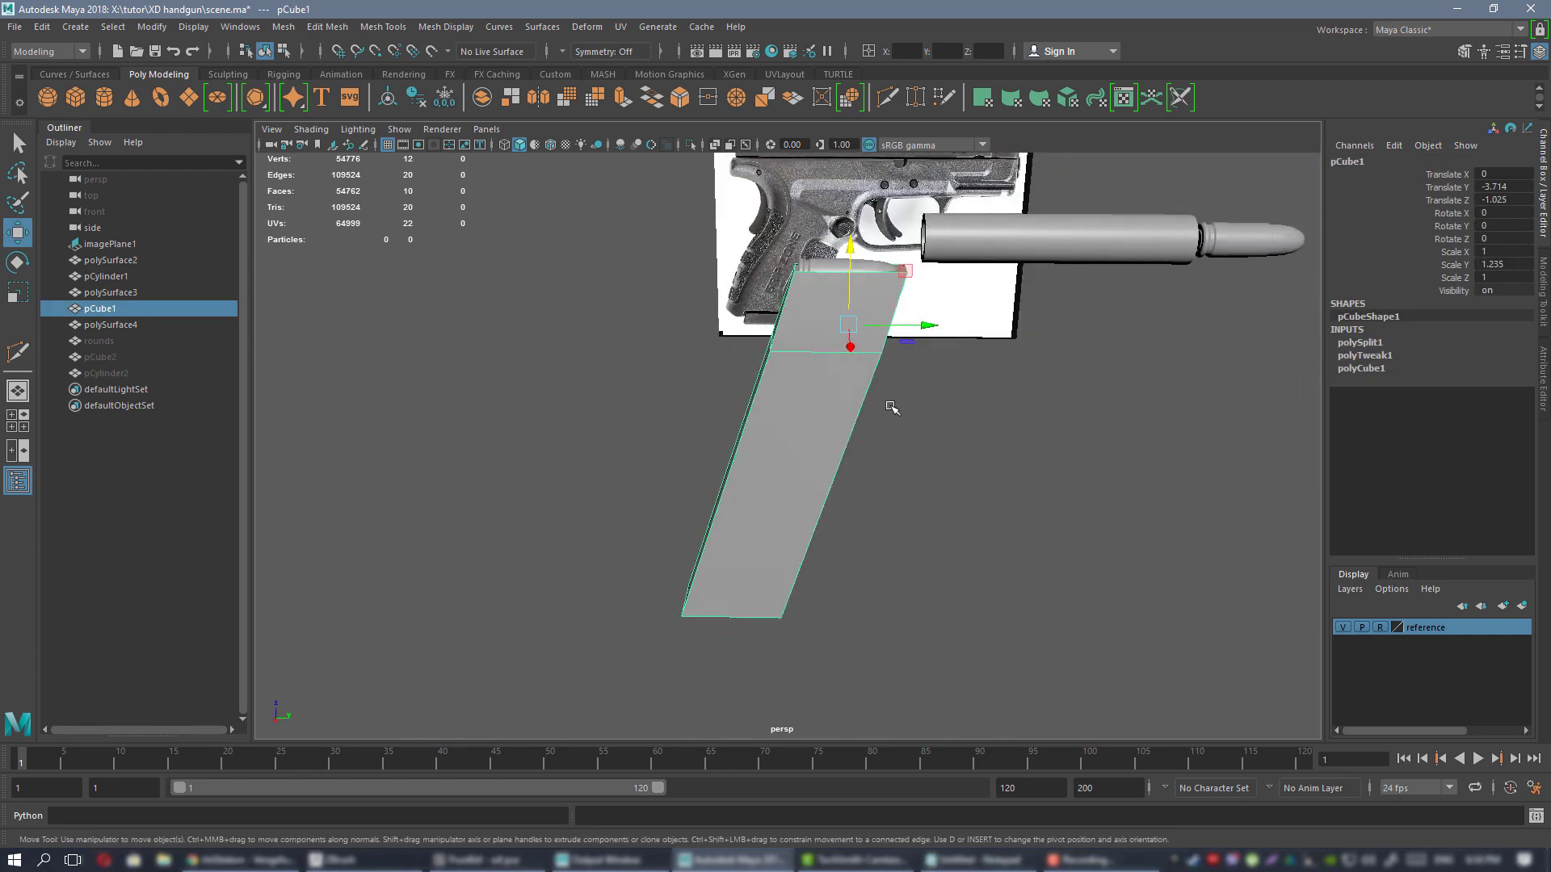
right_click_drag(889, 405, 840, 395, "alt")
left_click_drag(840, 395, 849, 493, "alt")
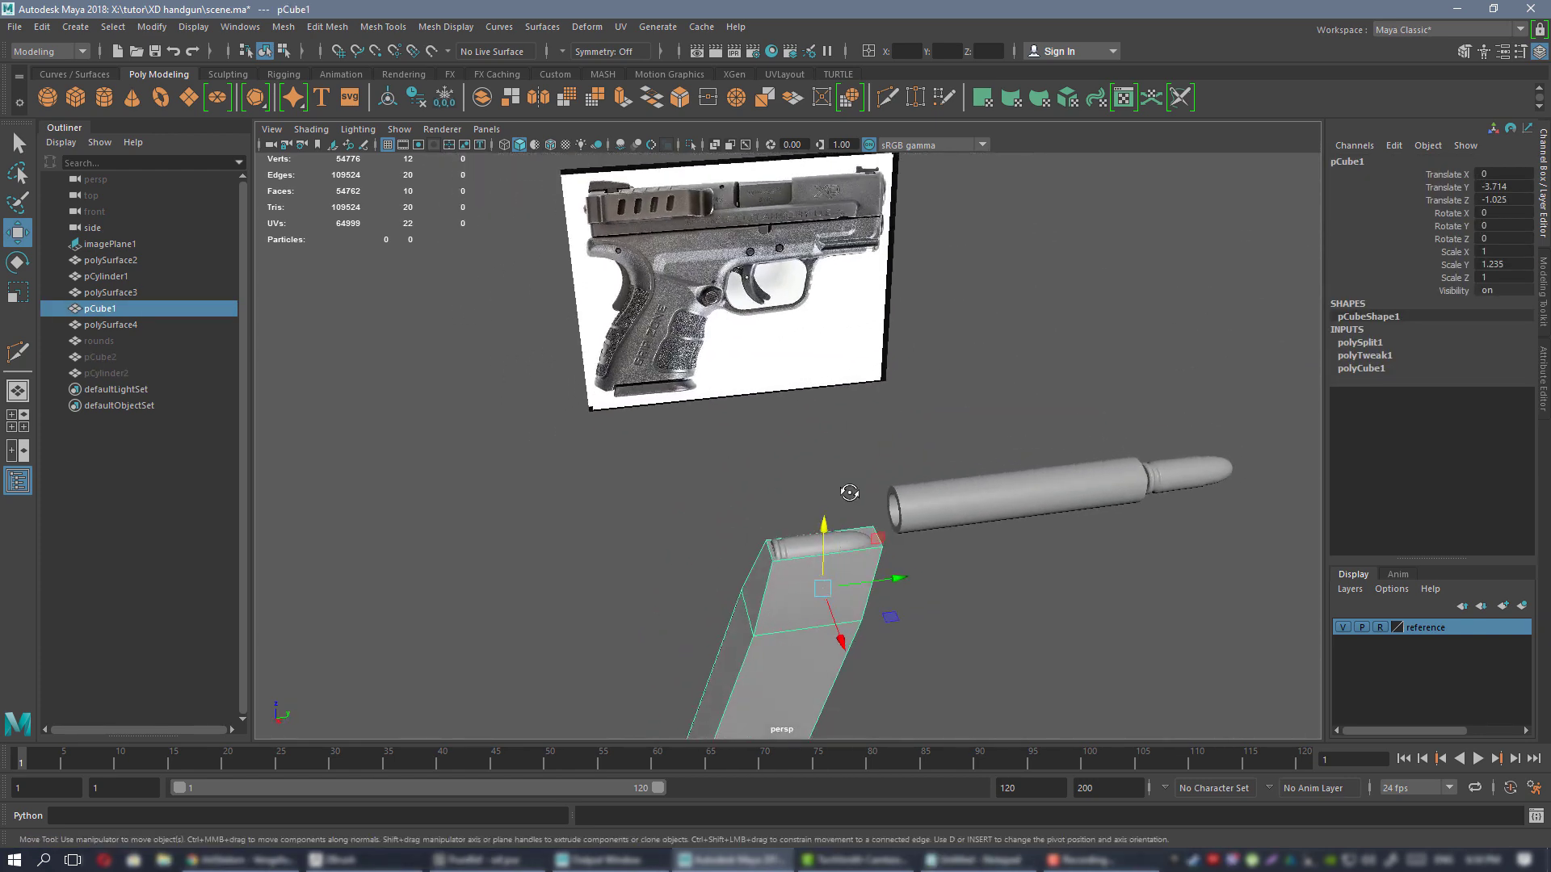
left_click_drag(715, 393, 719, 353, "alt")
- Unhide the cylinder and the bent block, and frame the bent block in the perspective view
left_click(110, 372)
key("h")
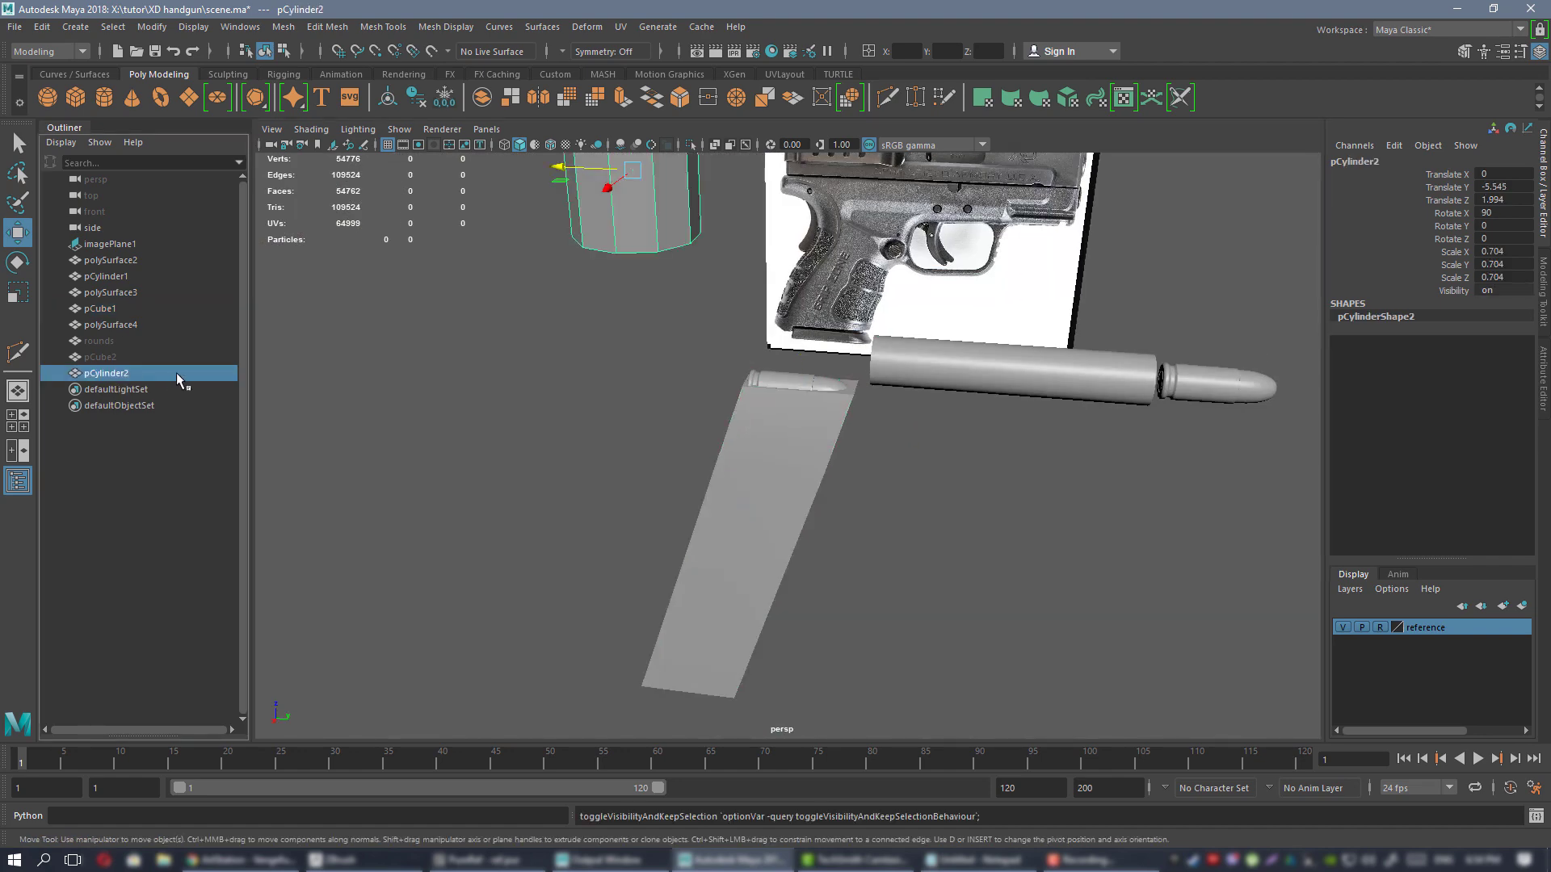
left_click(111, 357)
key("h")
key("f")
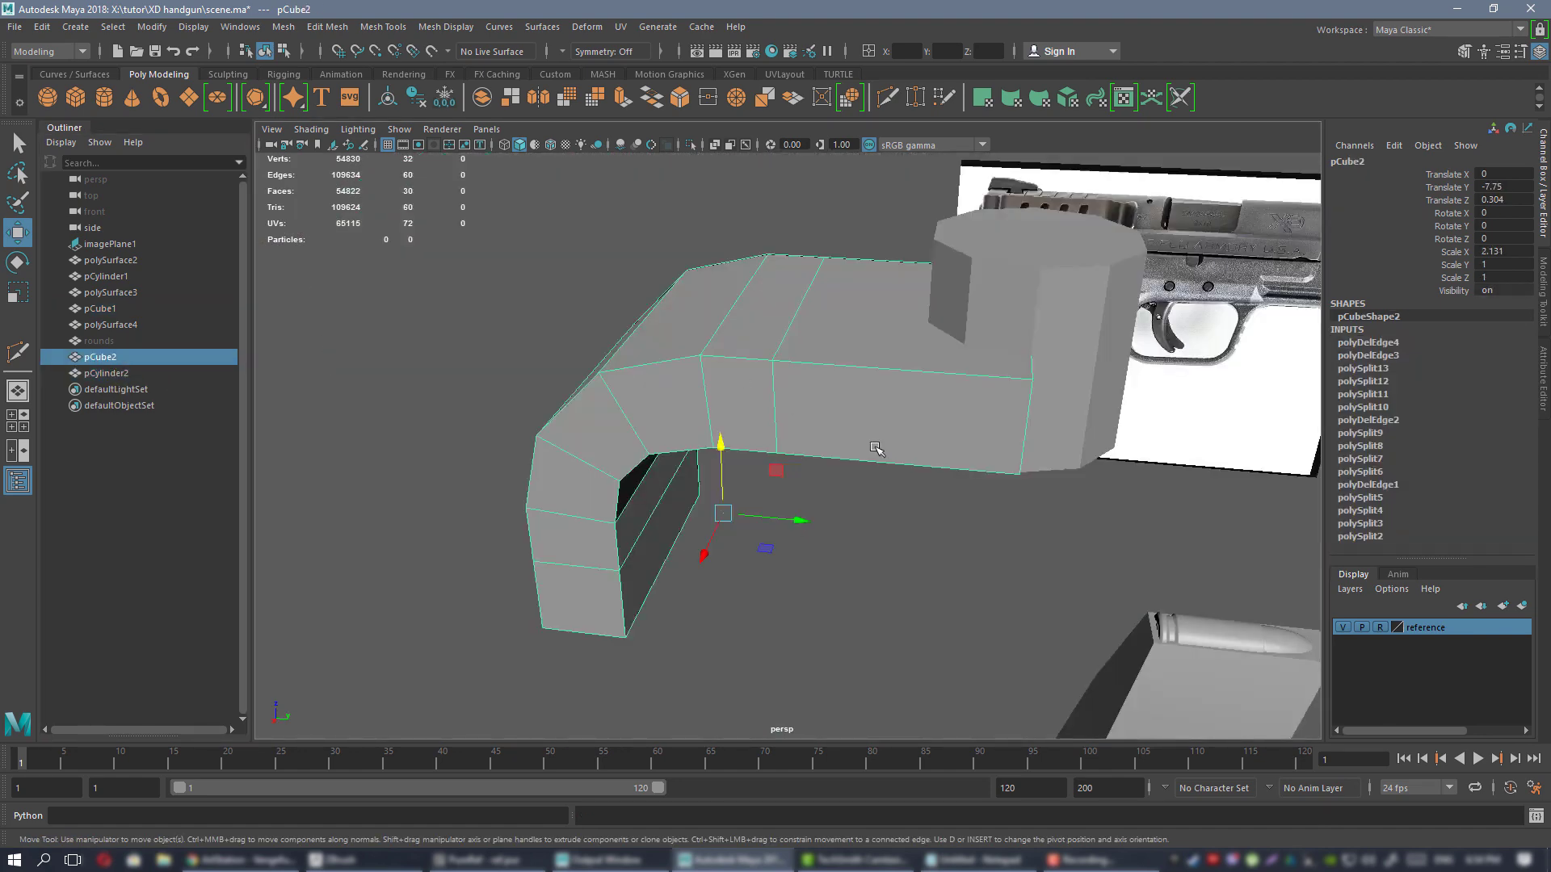
- Examine the bent block and cylinder together with the magazine, barrel and pistol reference
left_click_drag(526, 216, 734, 384, "alt")
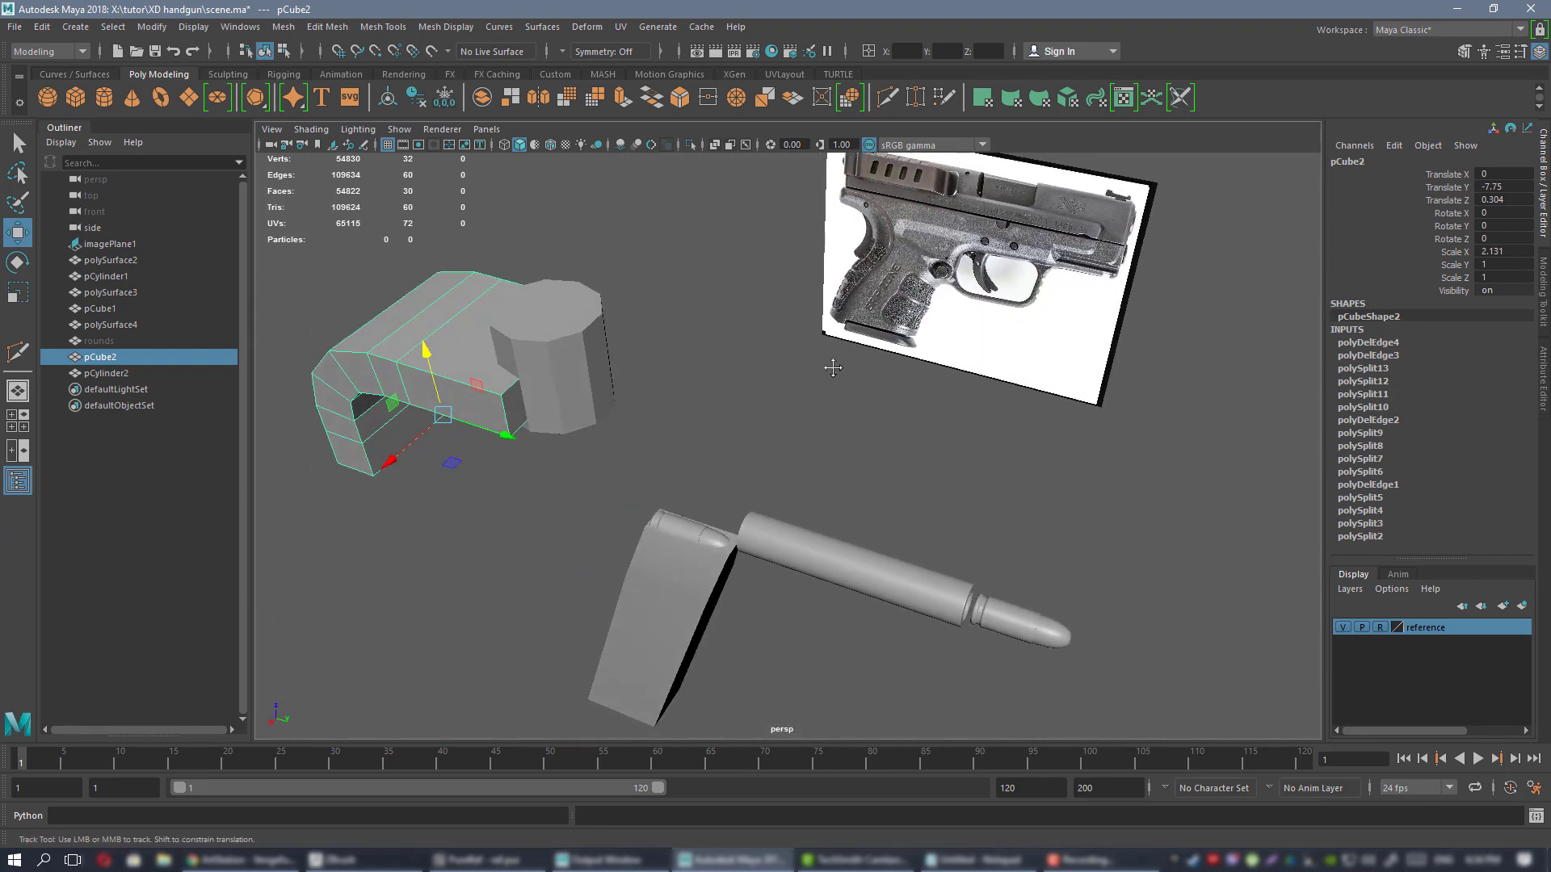
left_click_drag(833, 367, 957, 240, "alt")
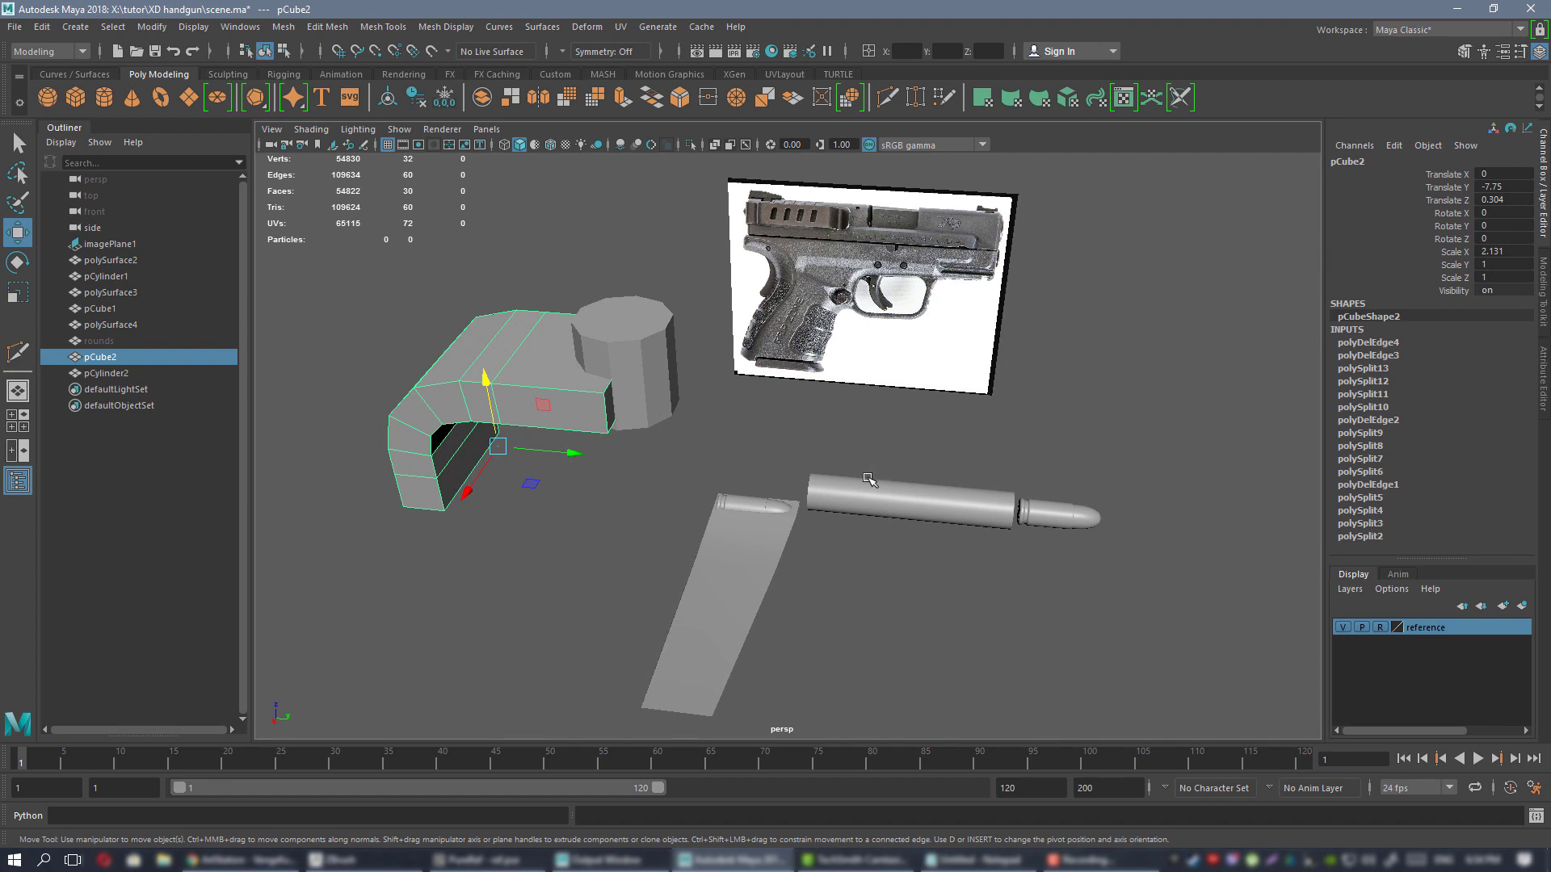
left_click_drag(868, 479, 814, 409, "alt")
left_click_drag(750, 519, 664, 396, "alt")
mouse_move(832, 430)
left_mouse_down("alt")
mouse_move(616, 426)
mouse_move(813, 409)
left_mouse_up("alt")
right_click_drag(814, 408, 737, 395, "alt")
middle_click_drag(736, 394, 713, 394, "alt")
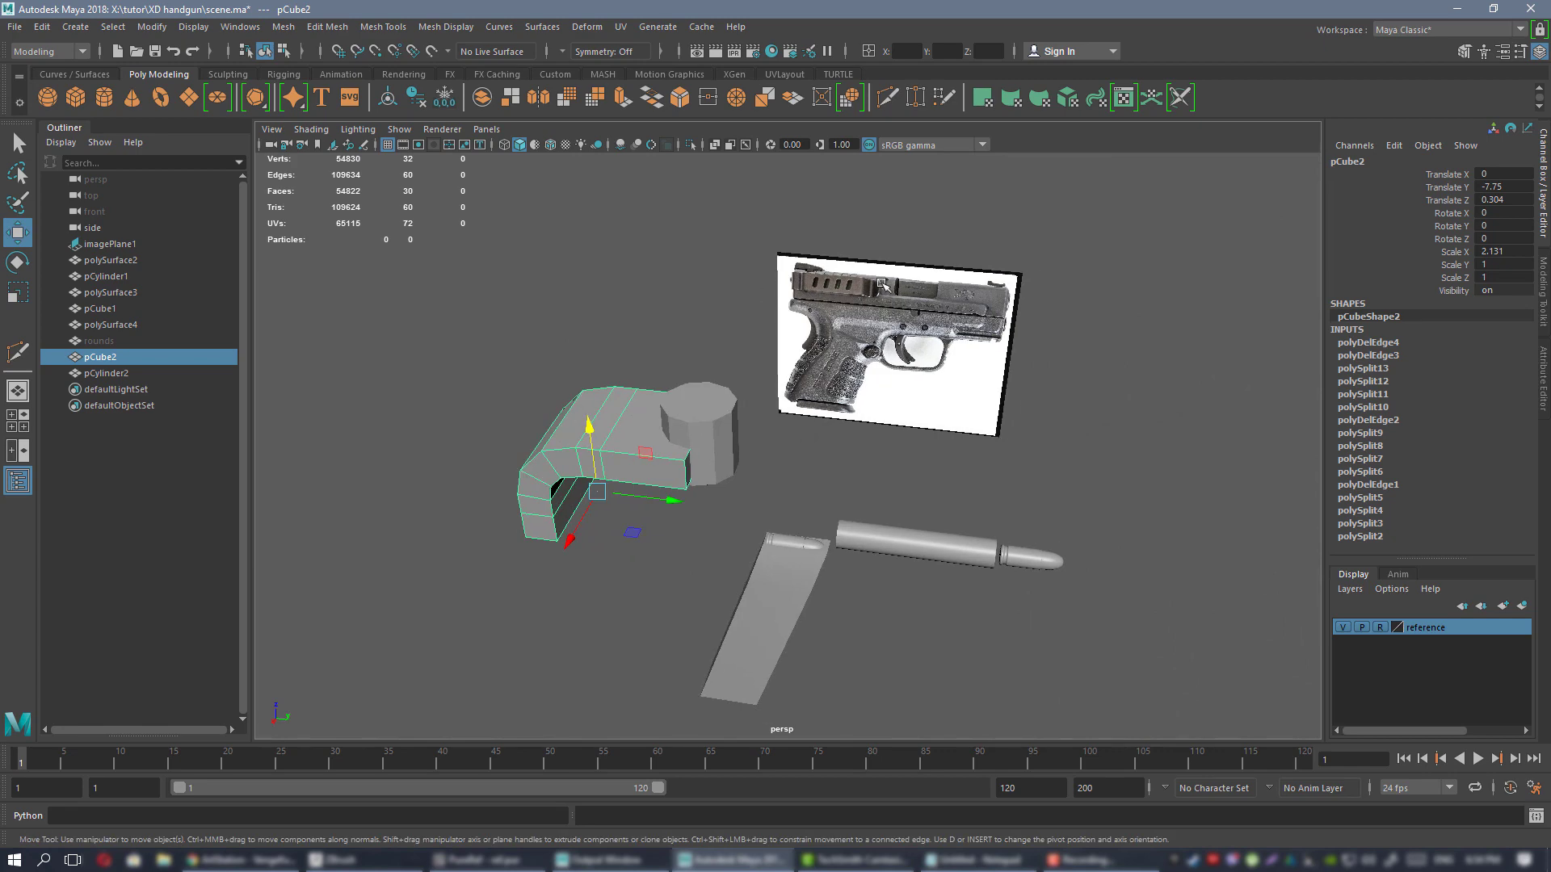
left_click_drag(863, 360, 647, 361, "alt")
right_click_drag(647, 360, 863, 410, "alt")
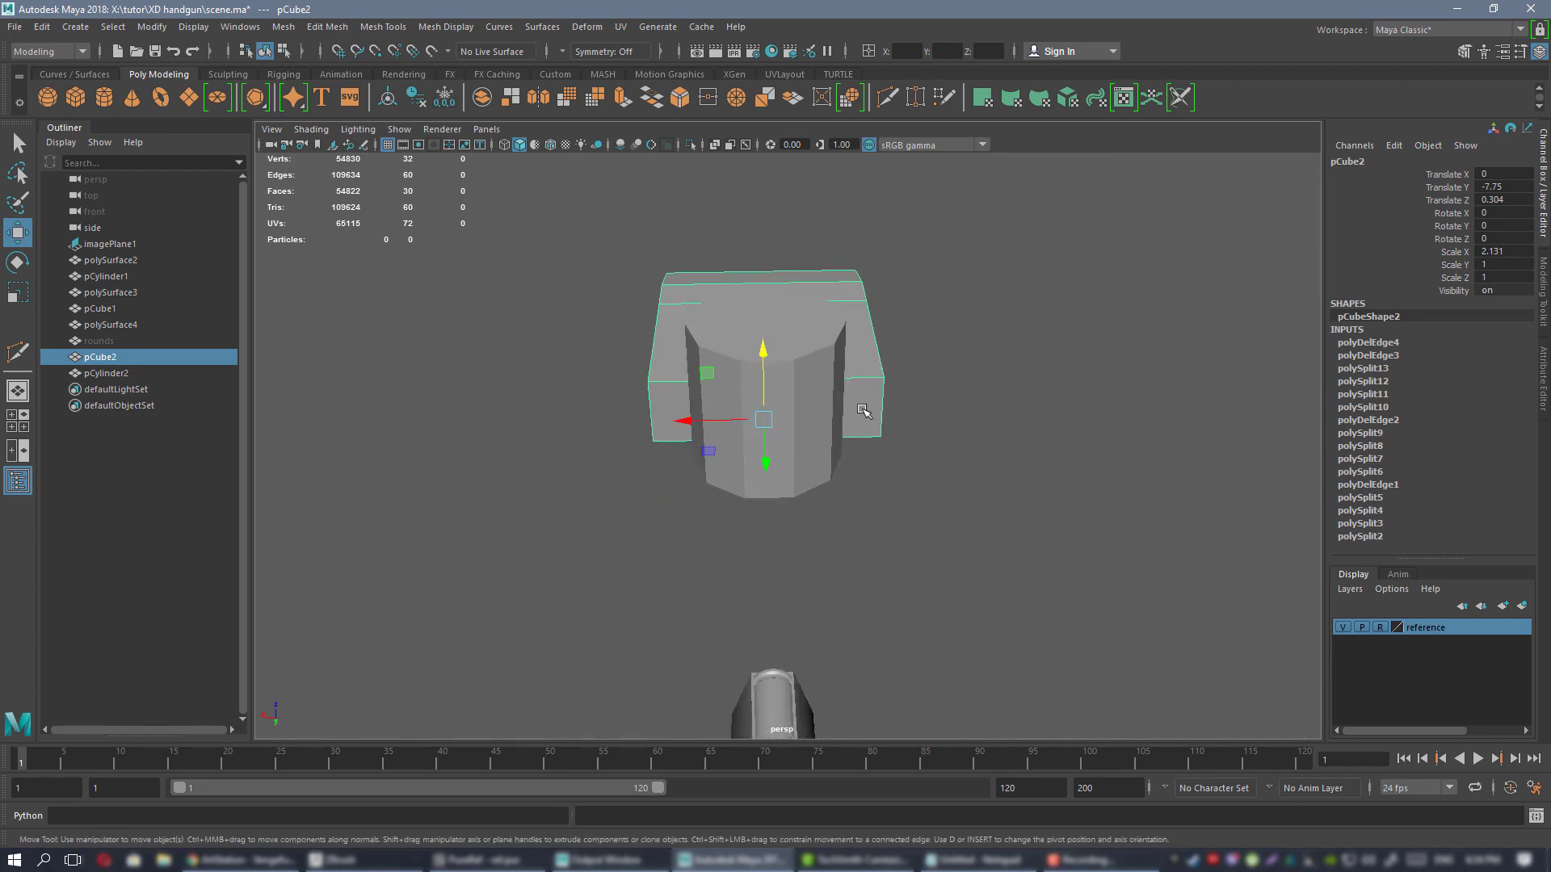
- Examine up close where the cylinder intersects the front edge of the bent block
left_click_drag(796, 408, 741, 378, "alt")
right_click_drag(741, 377, 768, 409, "alt")
middle_click_drag(768, 408, 810, 409, "alt")
left_click_drag(810, 409, 630, 366, "alt")
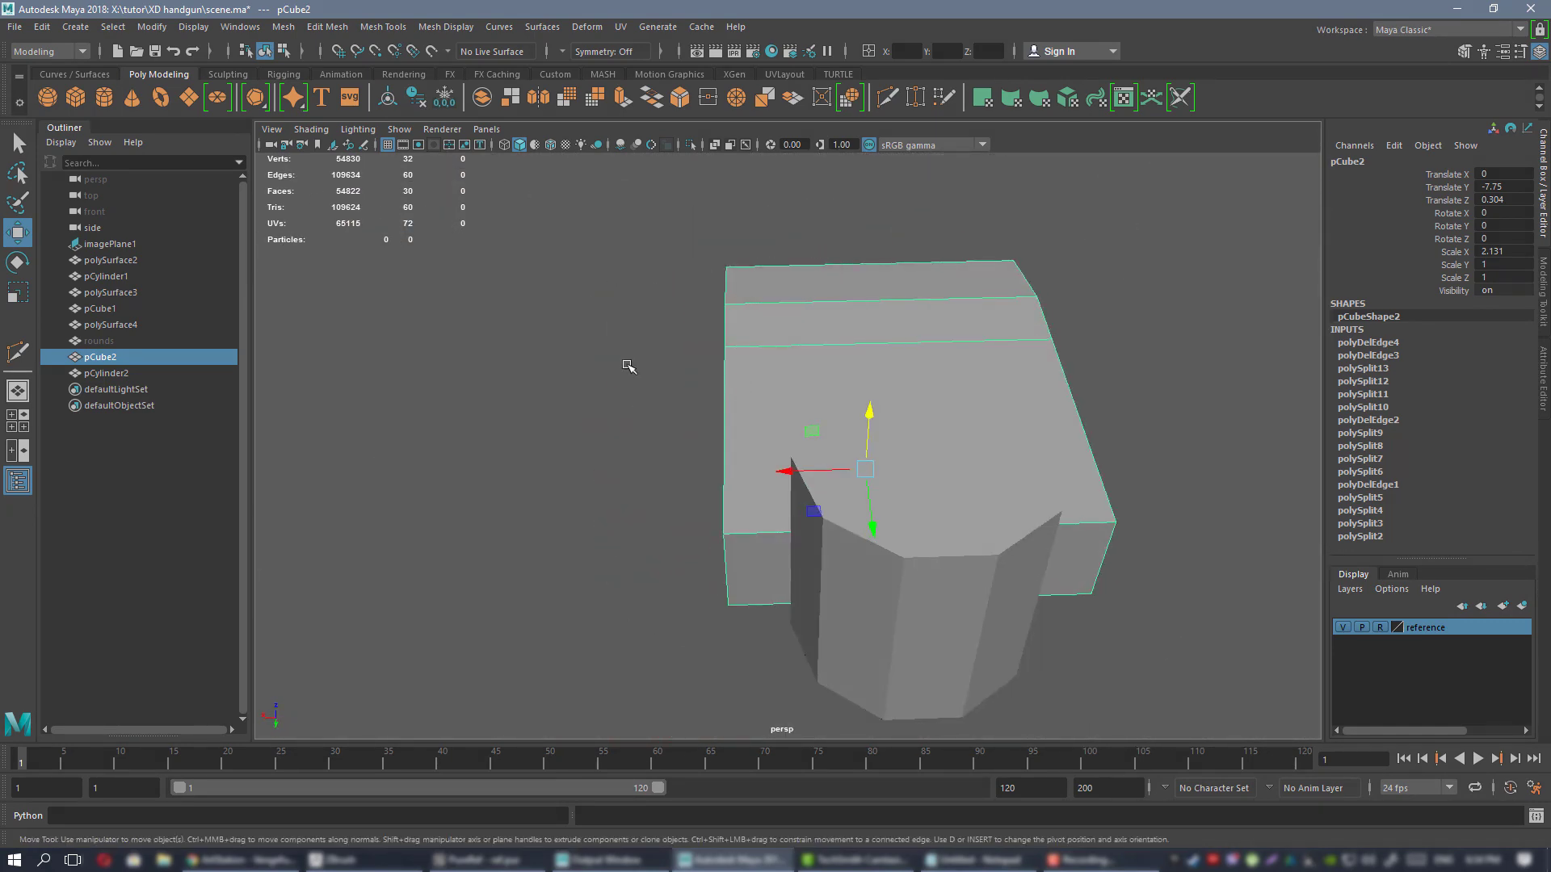
left_click(630, 367)
right_click_drag(727, 400, 788, 415, "alt")
left_click_drag(788, 416, 832, 355, "alt")
left_click(781, 345)
right_click_drag(780, 346, 768, 377, "alt")
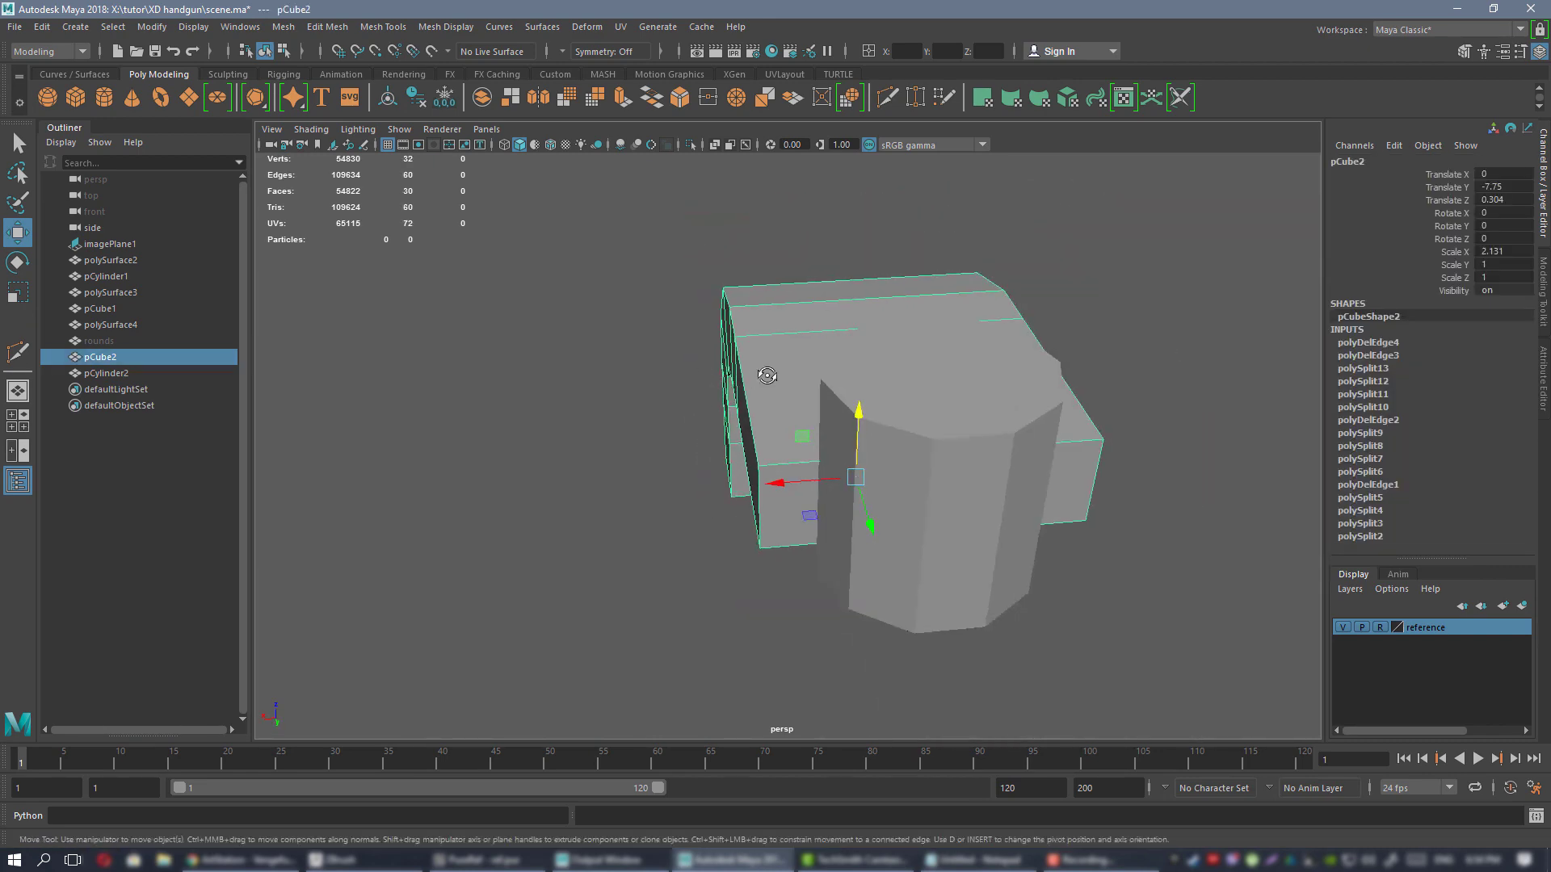
left_click_drag(768, 371, 1067, 379, "alt")
left_click_drag(800, 336, 522, 336, "alt")
right_click_drag(523, 336, 731, 404, "alt")
- Hide the cylinder overlapping the bent block and bring the block's front corner into view for cutting
key("ctrl+shift+x")
left_click_drag(797, 451, 861, 345, "alt")
key("w")
right_click_drag(810, 302, 889, 277)
left_click(1050, 206)
right_click_drag(948, 343, 787, 347, "alt")
left_click(929, 420)
left_click_drag(929, 420, 719, 363, "alt")
left_click(881, 357)
right_click_drag(719, 364, 795, 396, "alt")
left_click_drag(795, 396, 853, 403, "alt")
- Insert supporting edge loops with Multi-Cut near the bent block's two sides, front edge and lower end
key("y")
left_click(853, 460, "ctrl")
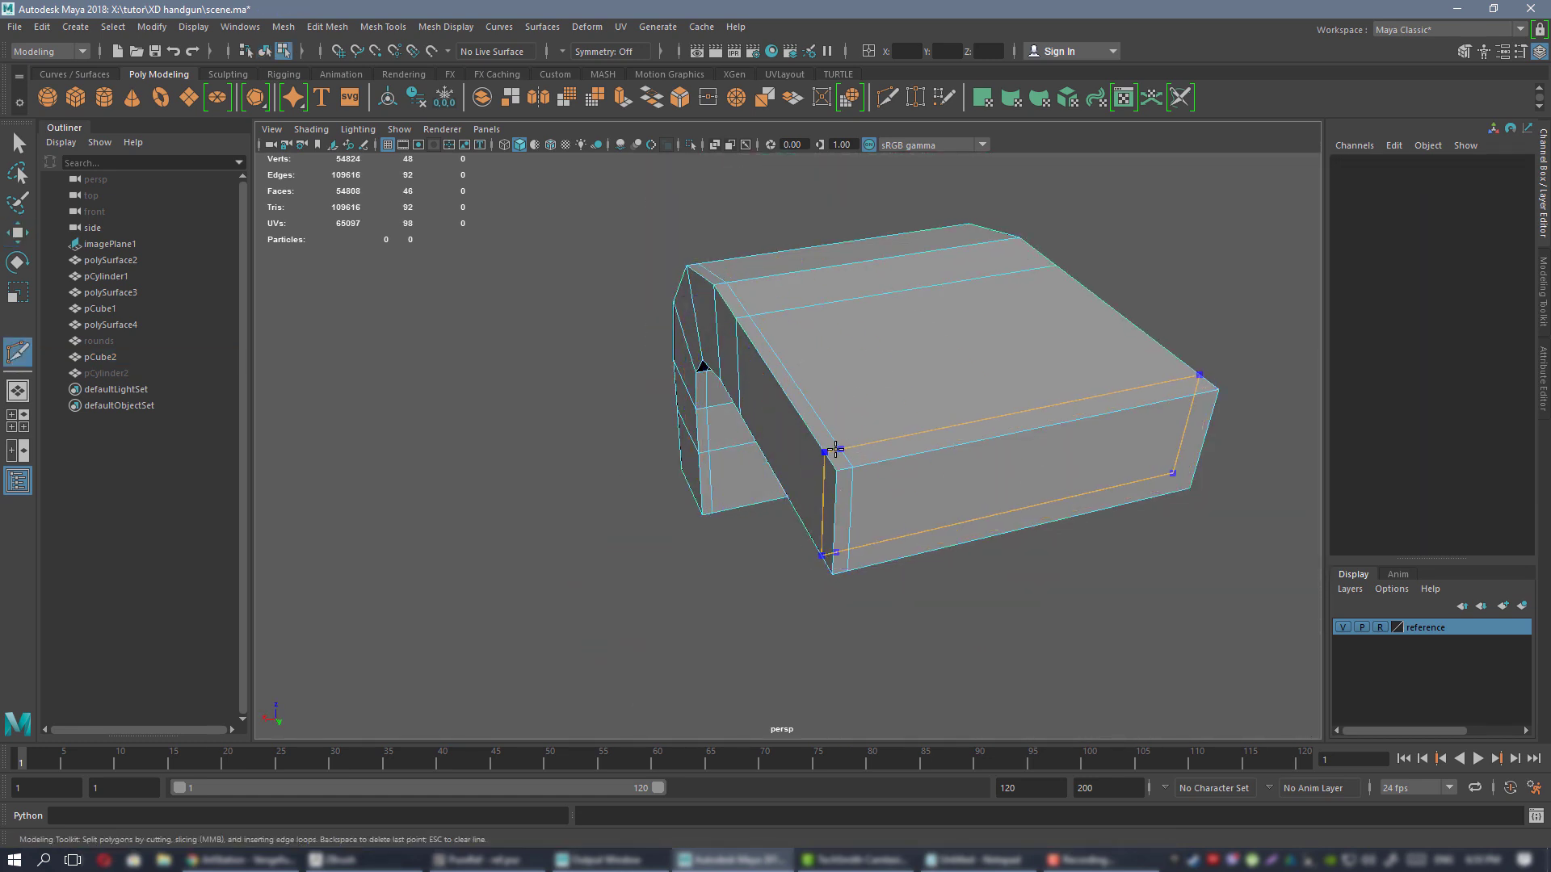
left_click(1072, 404, "ctrl")
left_click_drag(1072, 404, 1074, 381, "alt")
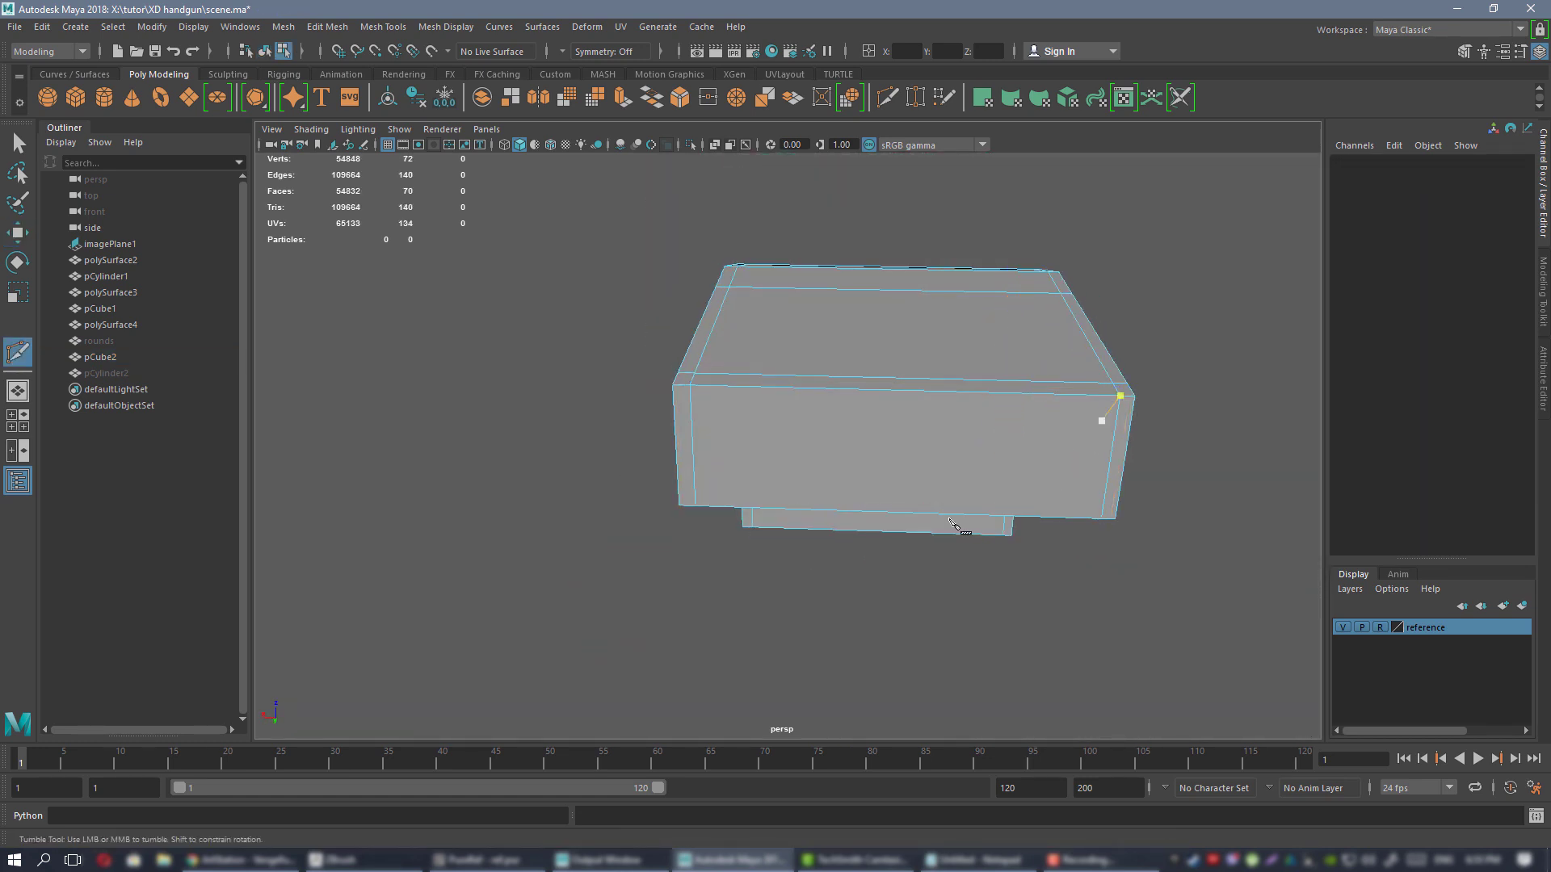
left_click_drag(950, 521, 990, 462, "alt")
left_click(654, 585, "ctrl")
key("w")
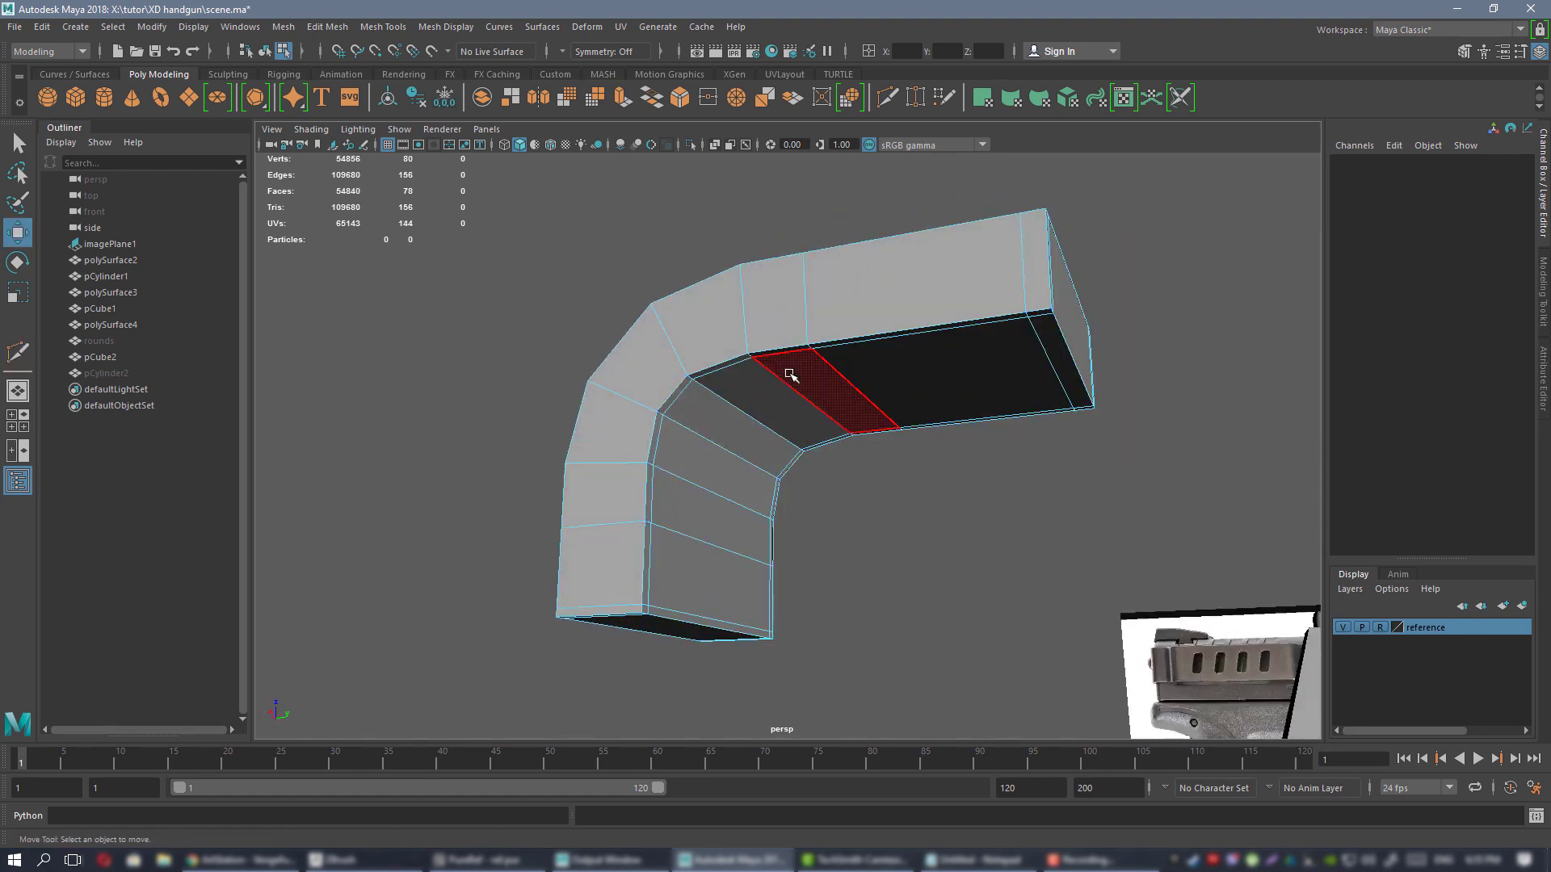
- Preview the bent block smoothed, inspect its rounded edges from several angles, and return to the unsmoothed display
left_click_drag(789, 374, 834, 318, "alt")
right_click_drag(829, 313, 865, 297)
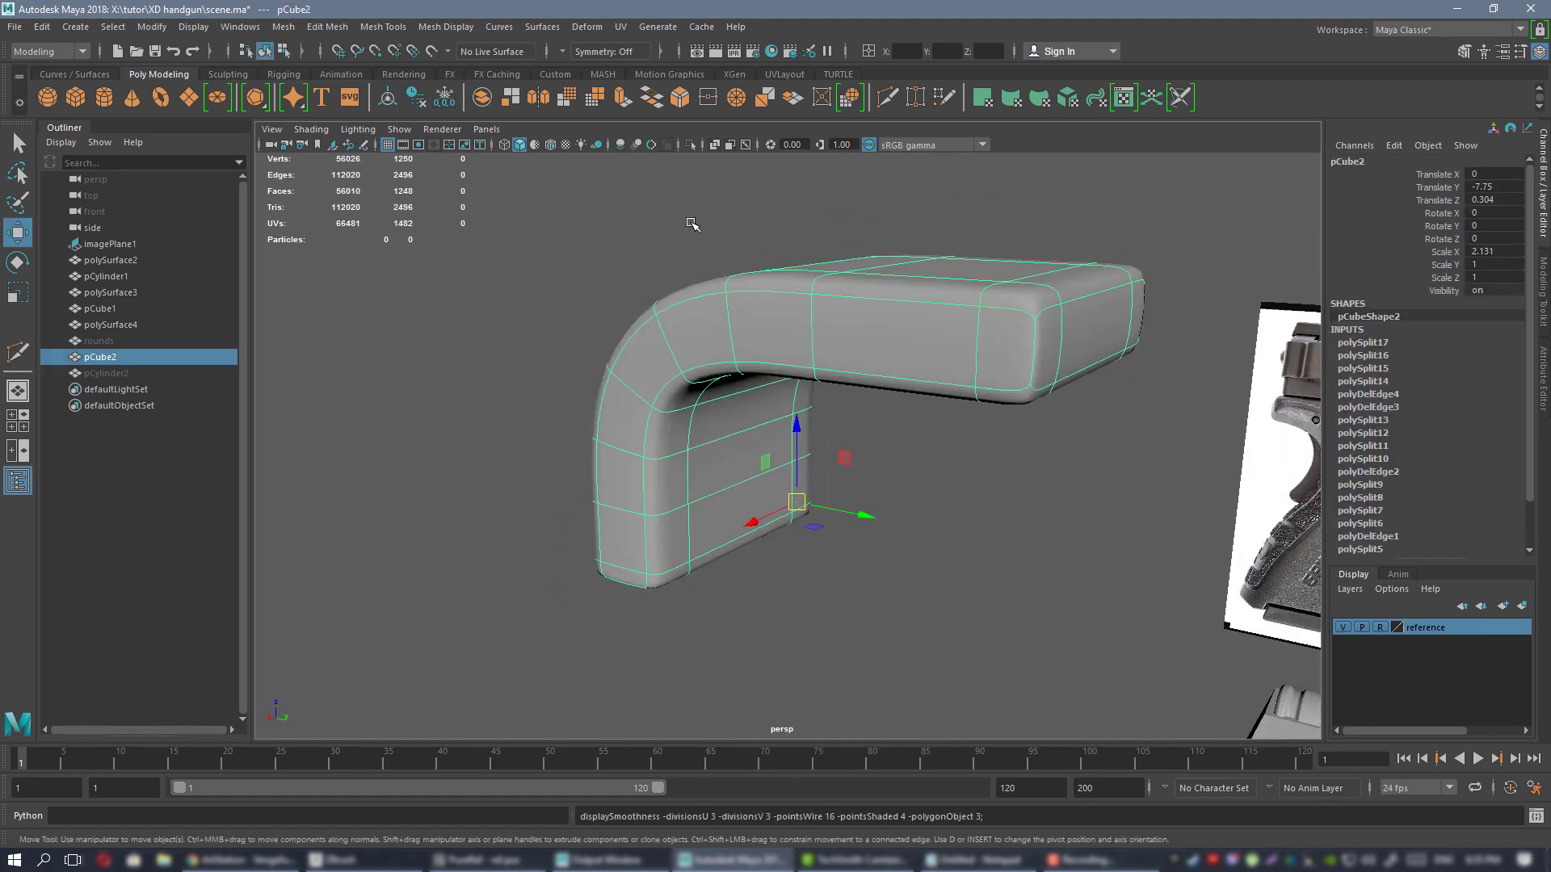
left_click_drag(866, 298, 806, 366, "alt")
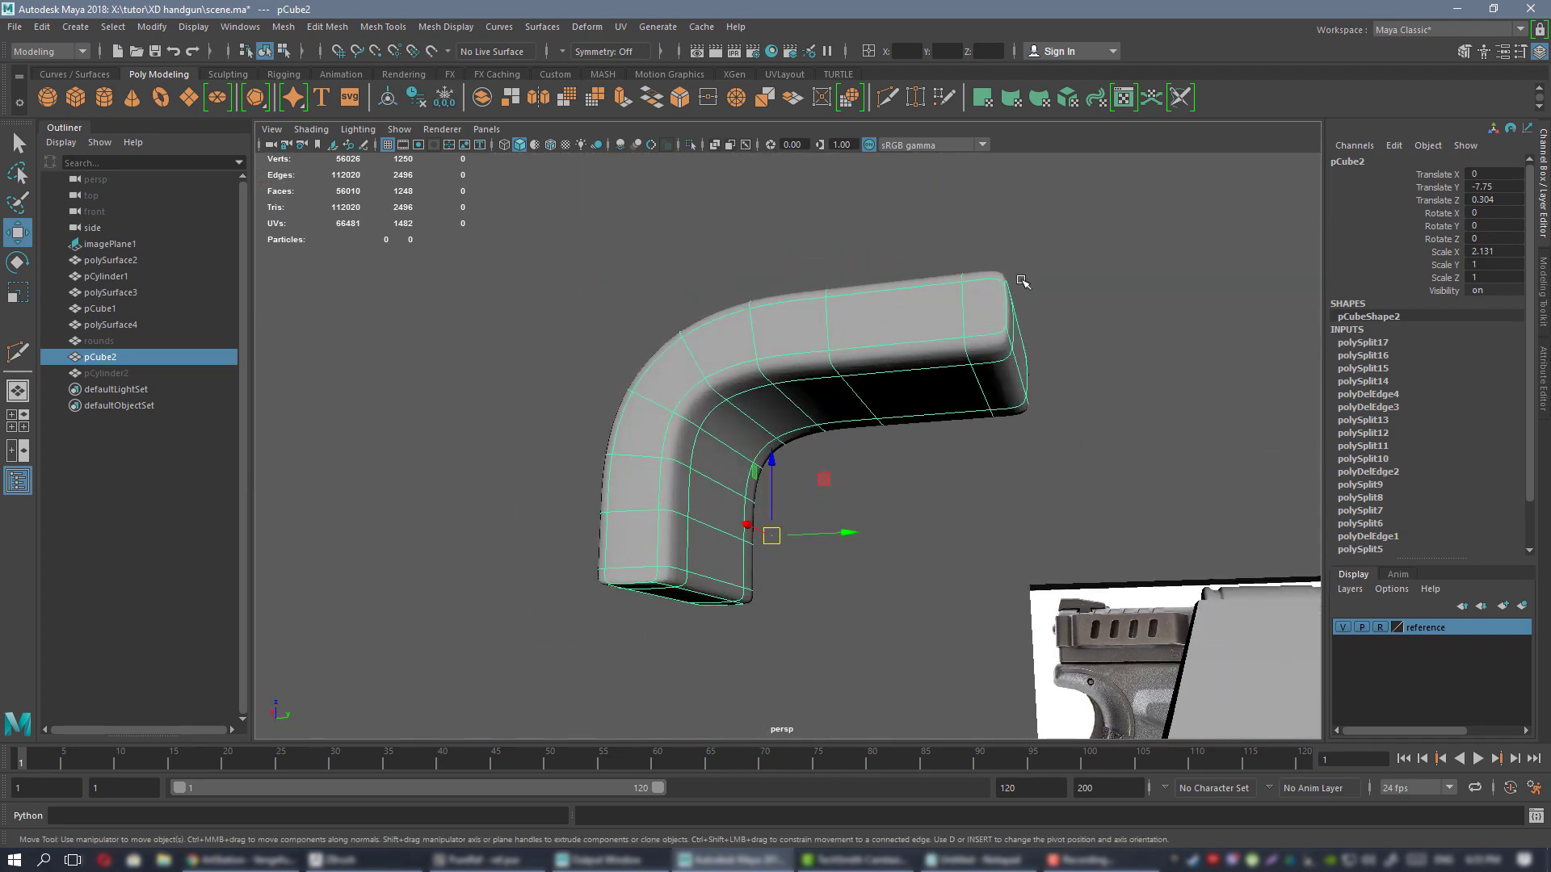
left_click(566, 345)
left_click_drag(566, 344, 910, 432, "alt")
left_click(907, 366)
scroll(861, 360, "up", 4)
scroll(910, 433, "down", 4)
left_click_drag(831, 385, 901, 426, "alt")
key("1")
- Unhide the cylinder at the bent block's front edge, select it and frame it
left_click(105, 373)
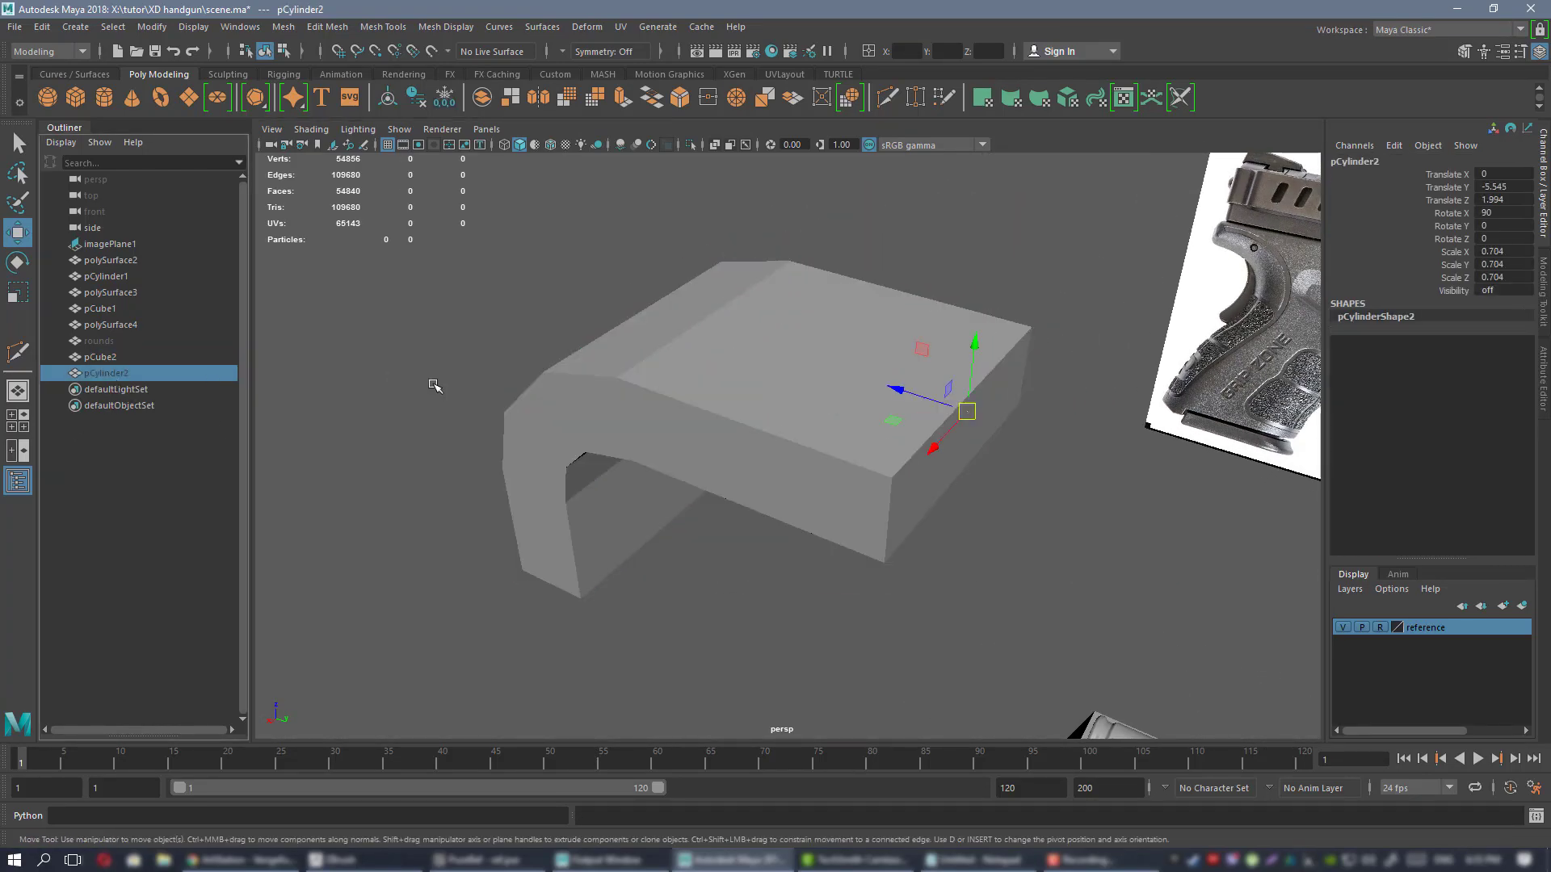
key("shift+h")
left_click_drag(751, 420, 709, 466, "alt")
left_click(797, 388)
left_click(772, 431)
key("f")
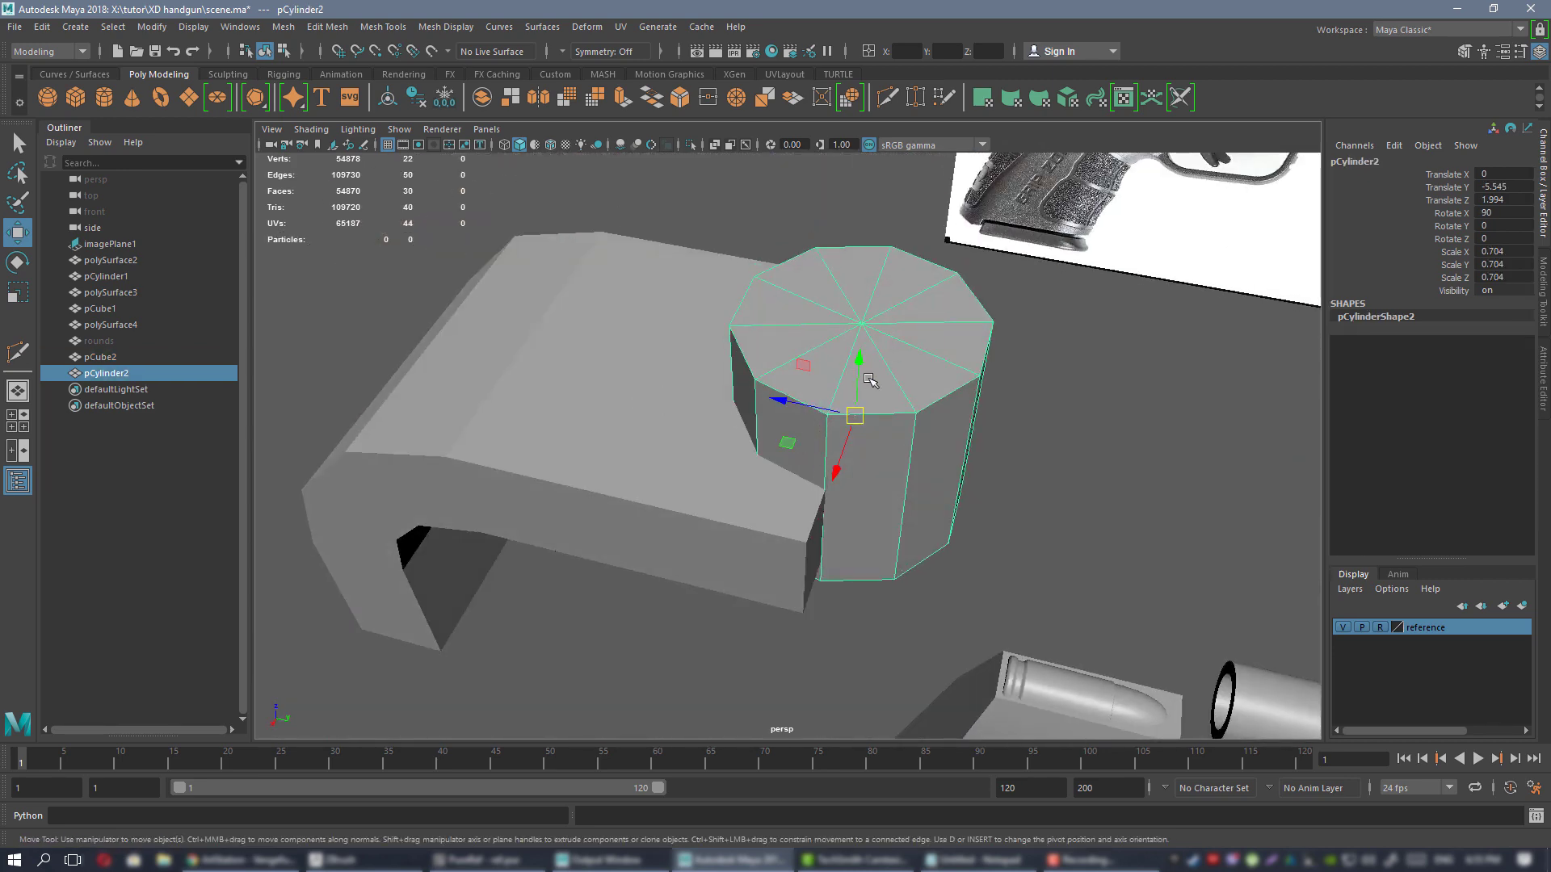
- Subtract the cylinder from the bent block with a Boolean Difference
left_click(575, 398)
left_click_drag(780, 467, 751, 340, "alt")
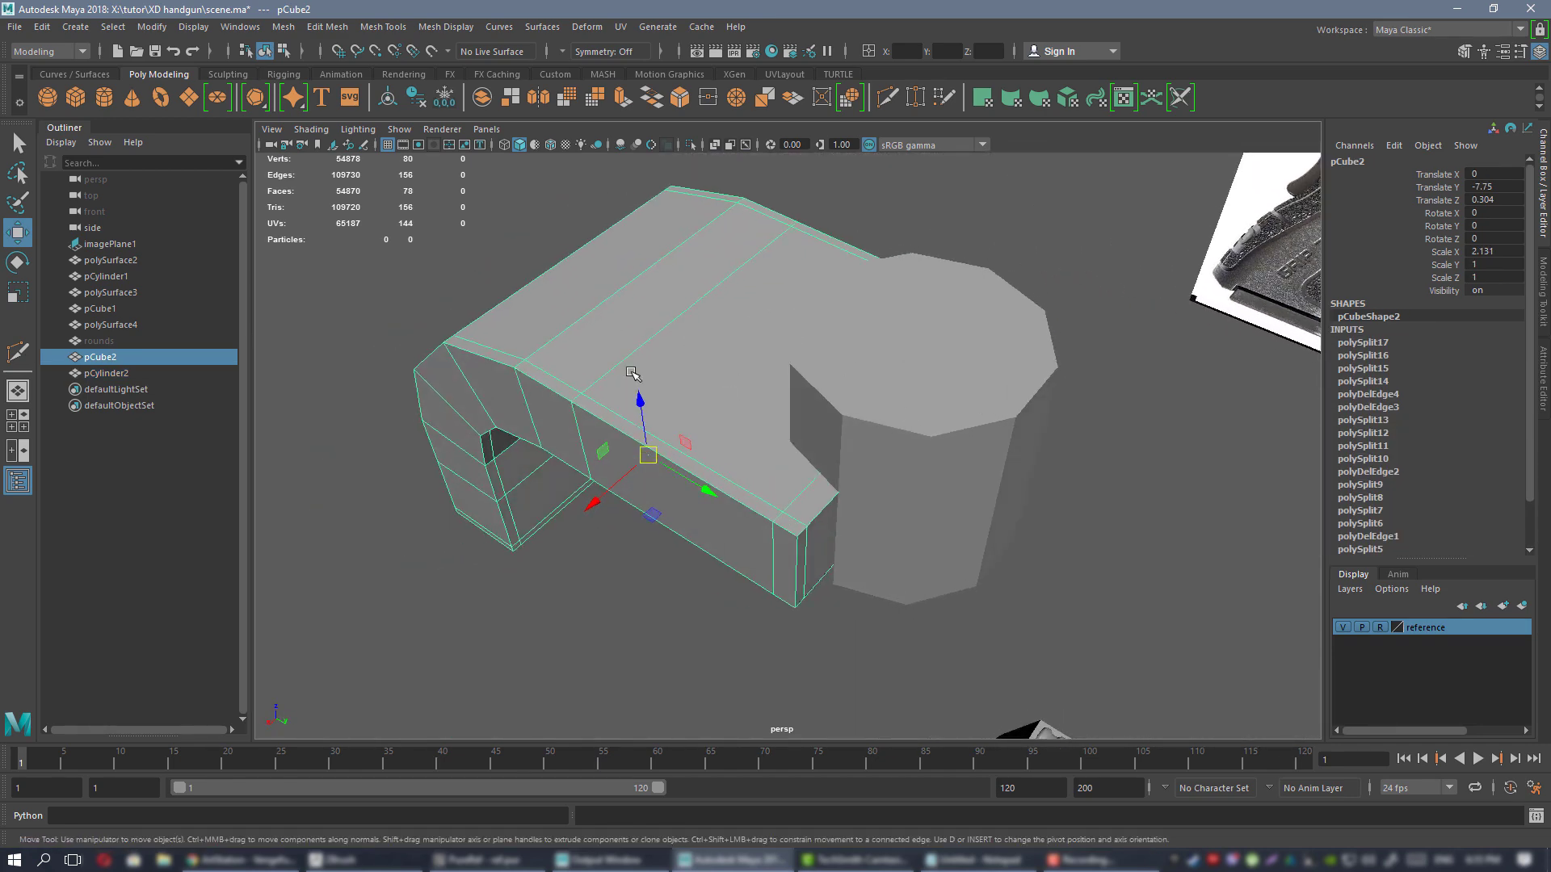
left_click(883, 363, "shift")
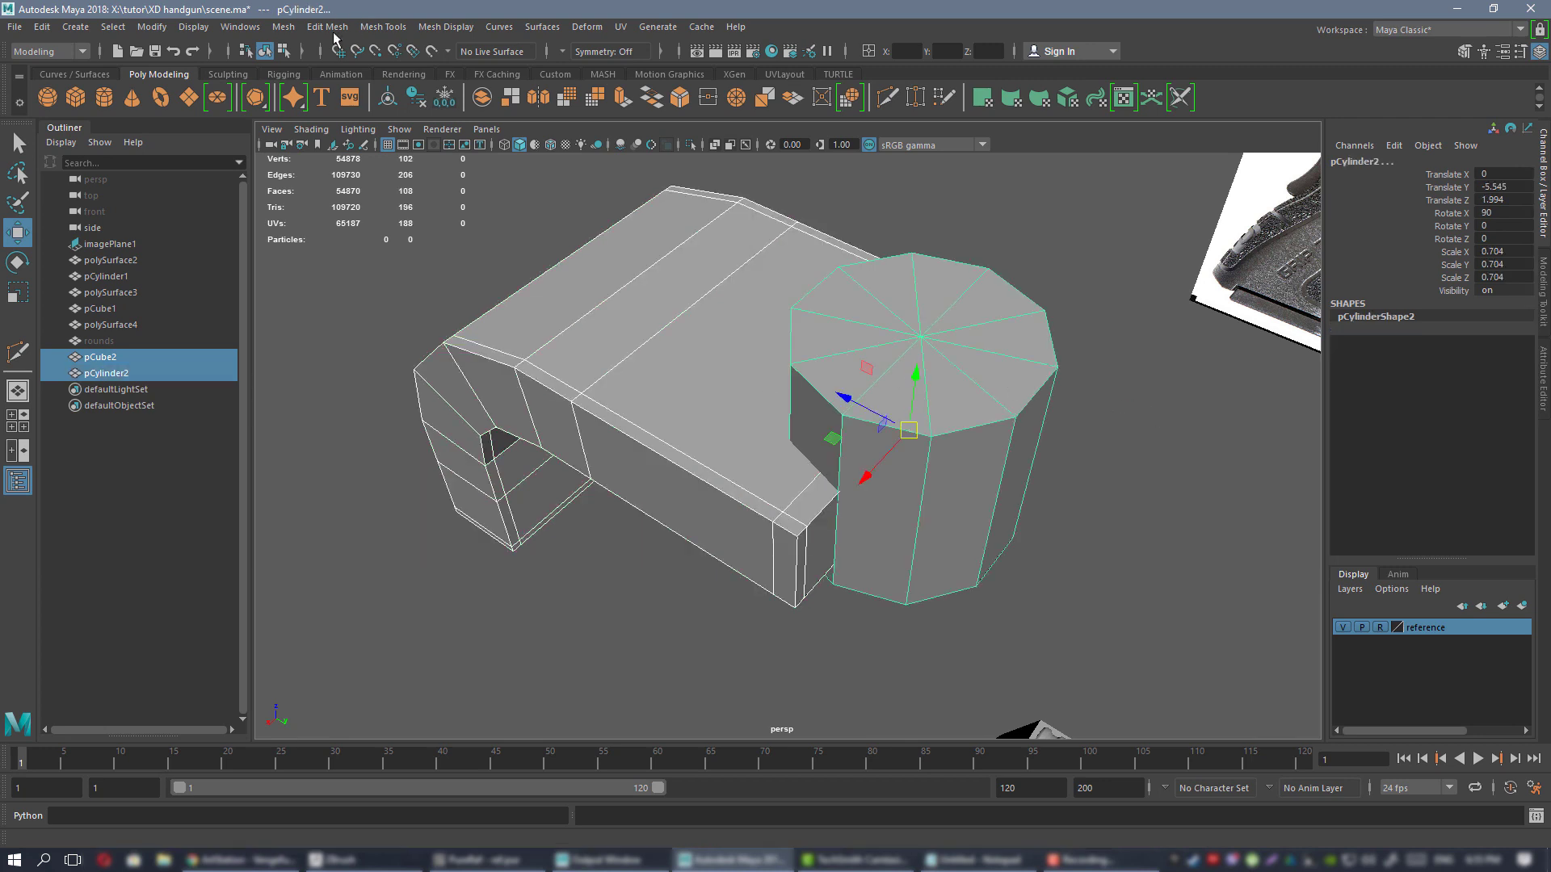
left_click(289, 28)
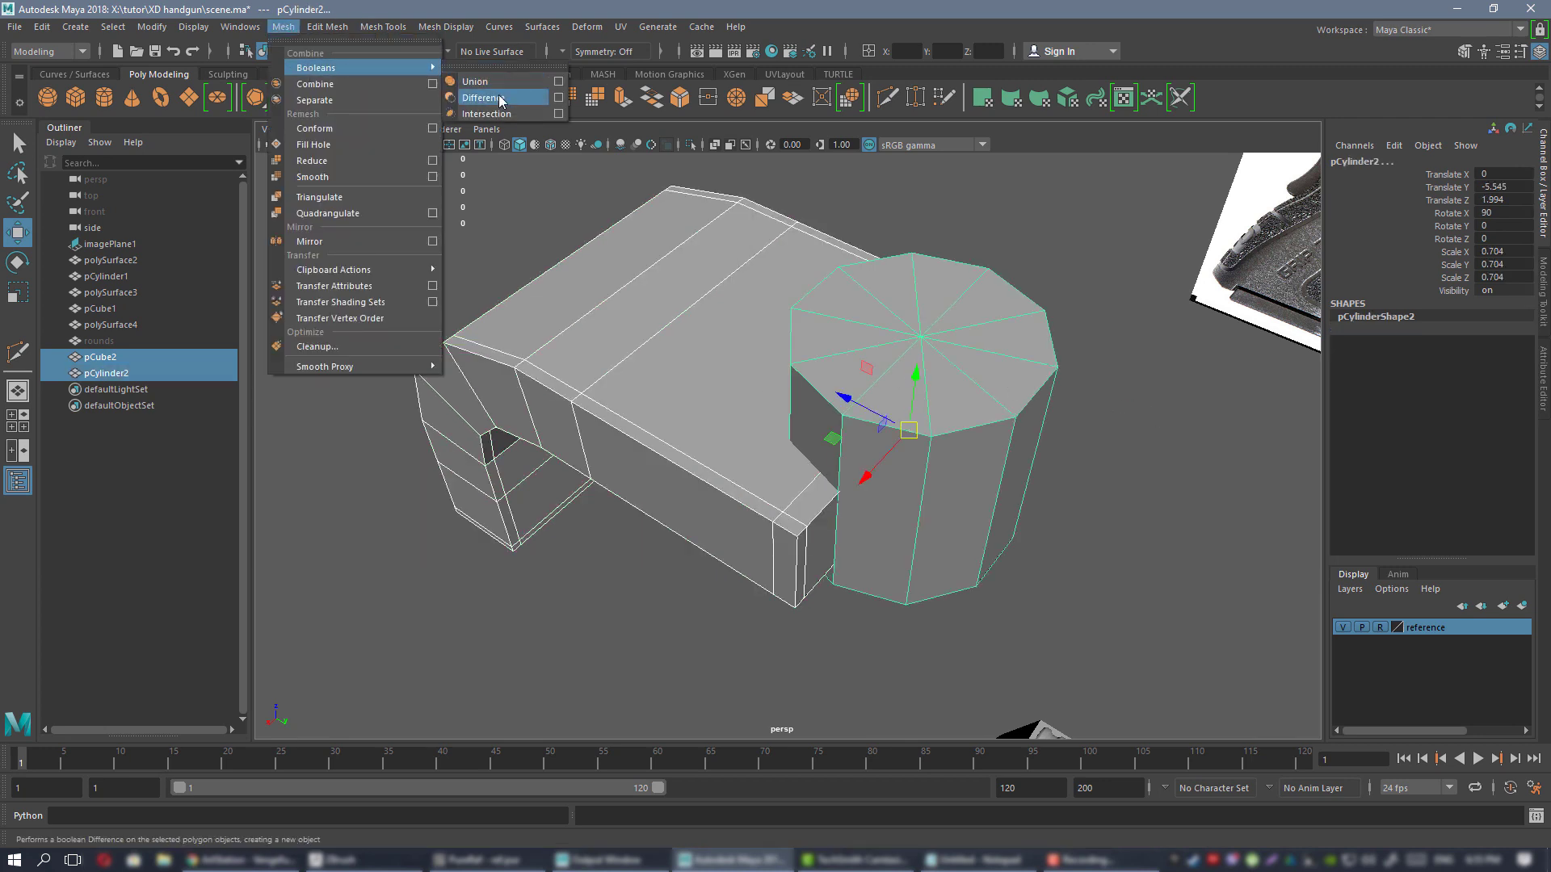
left_click(485, 97)
left_click_drag(710, 323, 864, 324, "alt")
right_click_drag(864, 324, 661, 346, "alt")
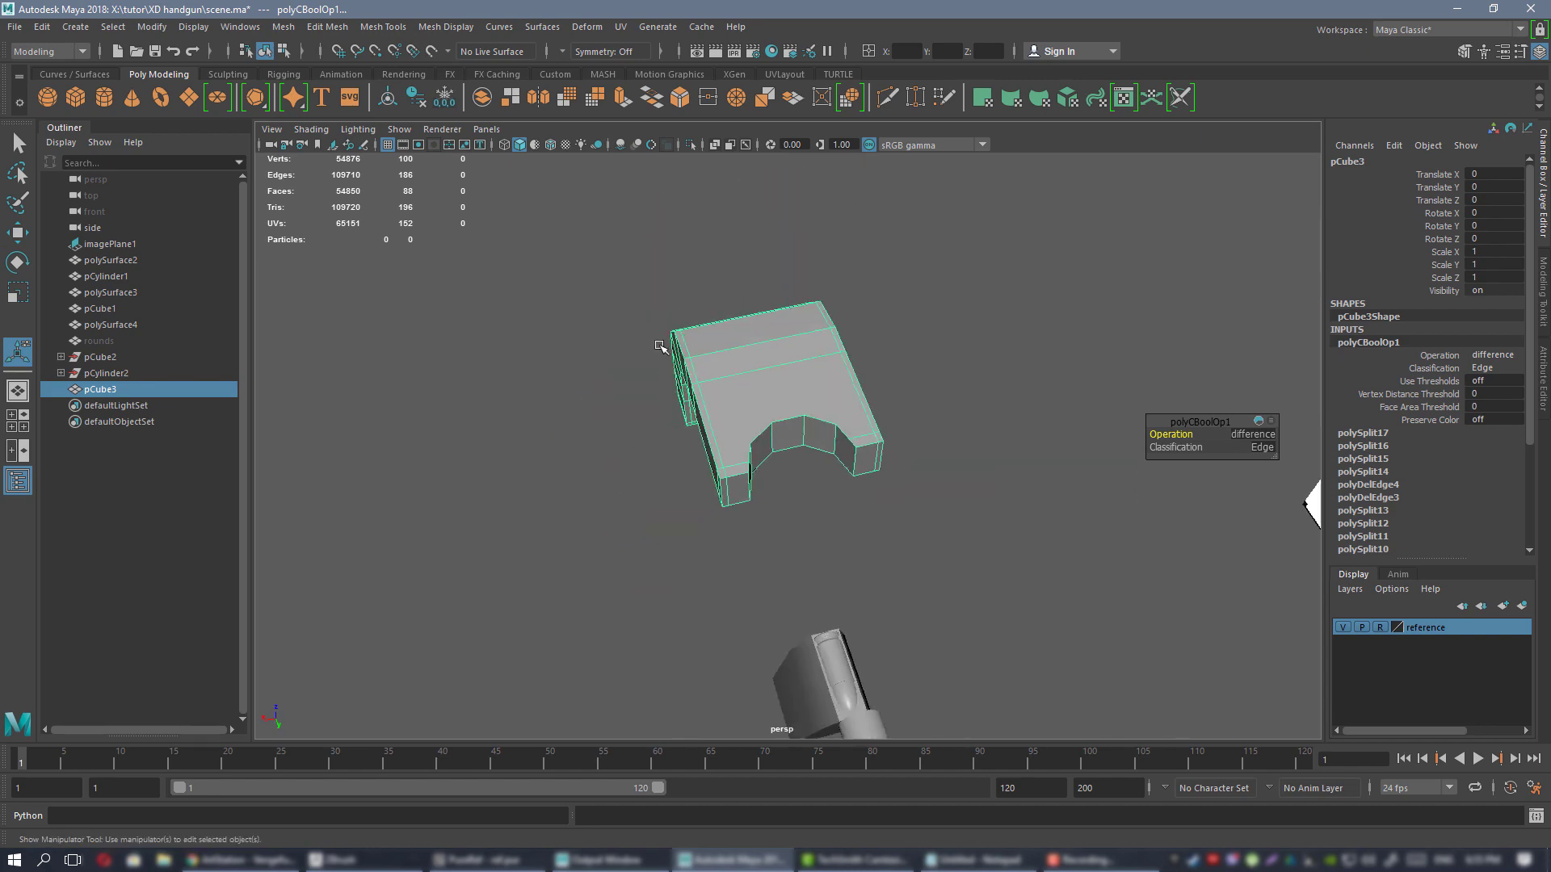
- Inspect the curved cutout in the block's front edge and delete the block's construction history
left_click_drag(661, 347, 808, 437, "alt")
right_click_drag(864, 525, 900, 457, "alt")
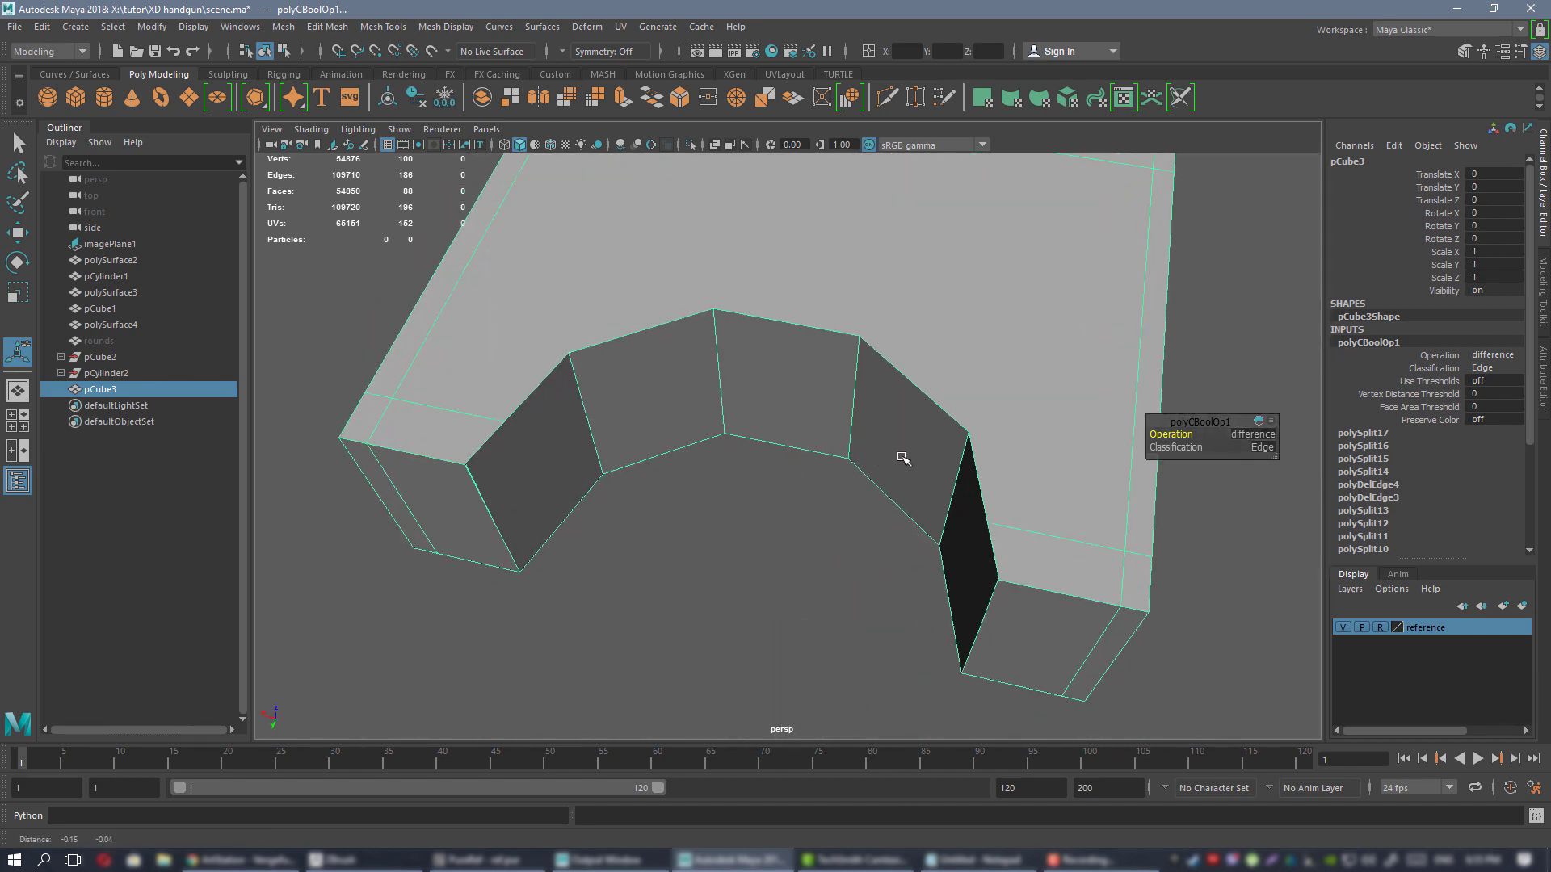
left_click_drag(899, 458, 880, 437, "alt")
right_click_drag(880, 437, 862, 382, "alt")
left_click_drag(862, 382, 879, 391, "alt")
key("alt+shift+d")
left_click_drag(667, 307, 841, 398, "alt")
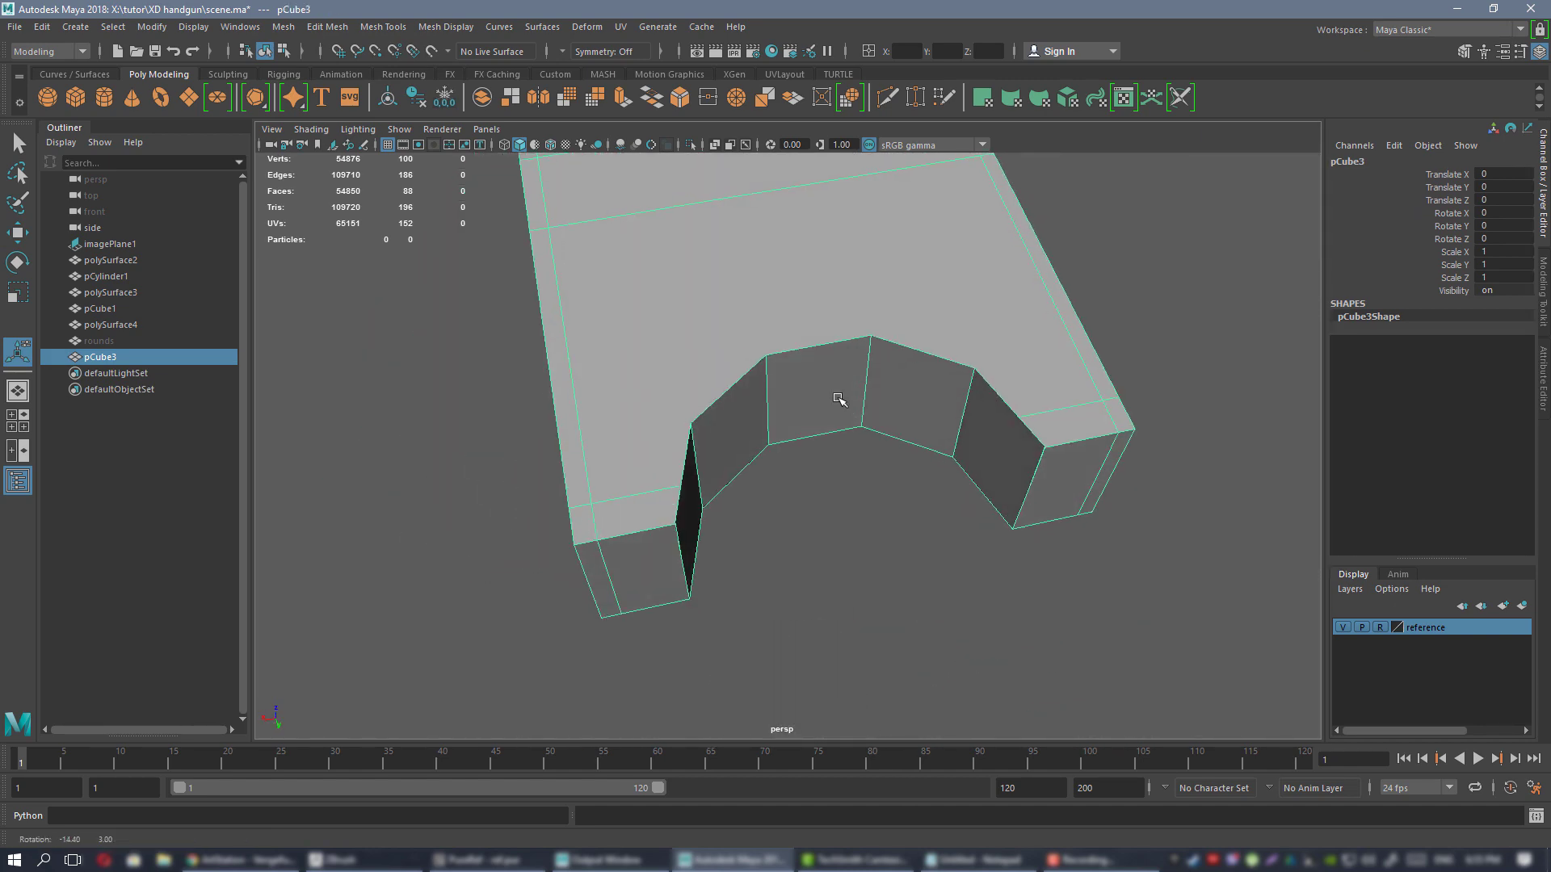
- Display the notched block's vertices and examine the points and edges around the curved cutout
right_click_drag(710, 348, 656, 357, "shift")
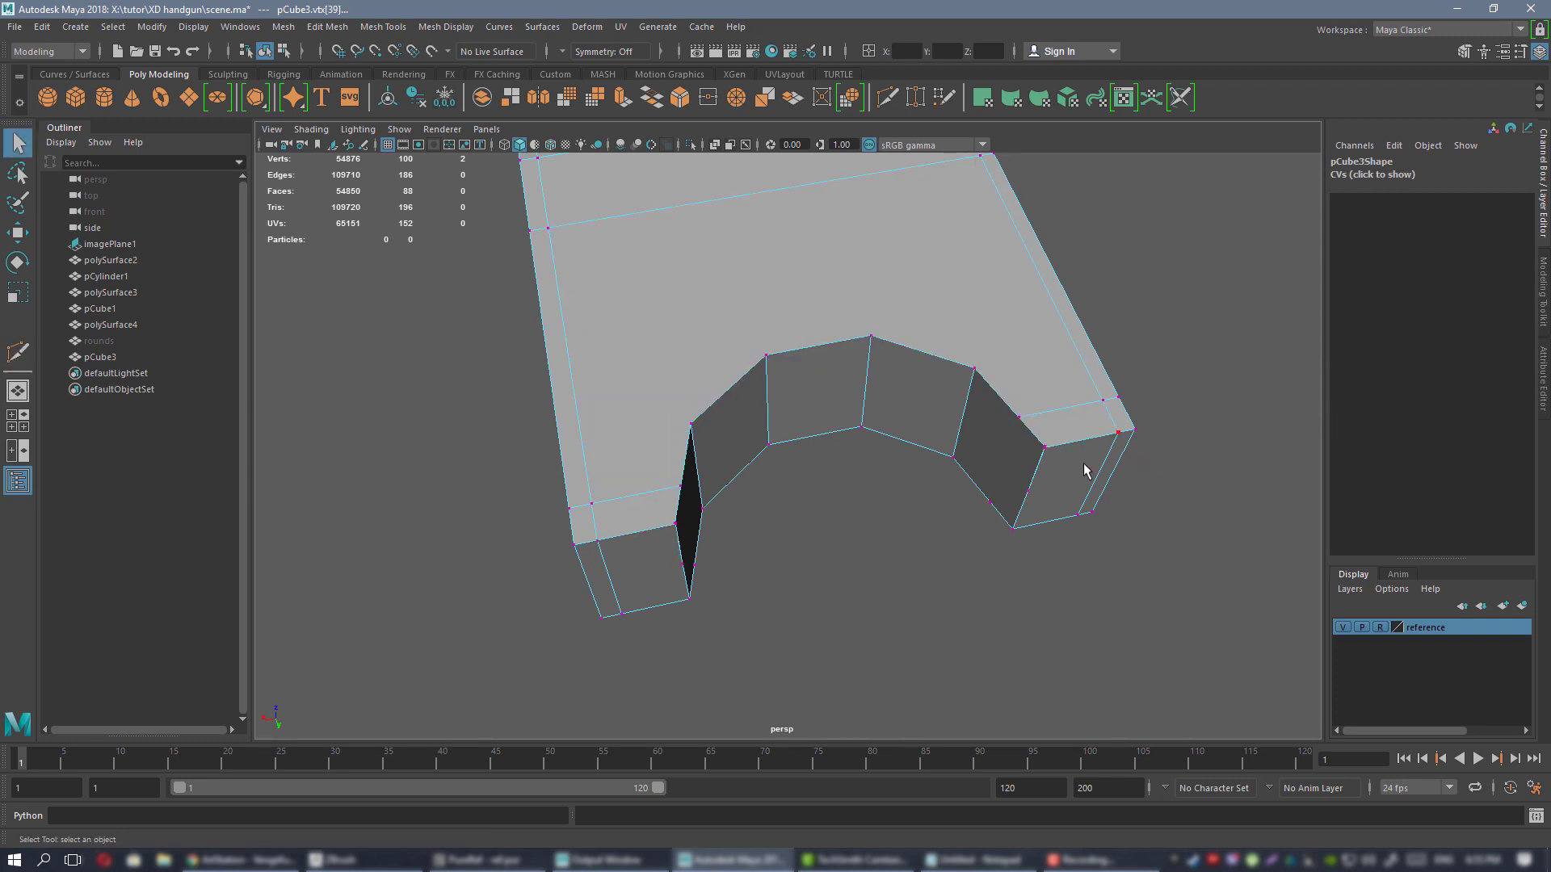
left_click_drag(1083, 463, 730, 298, "alt")
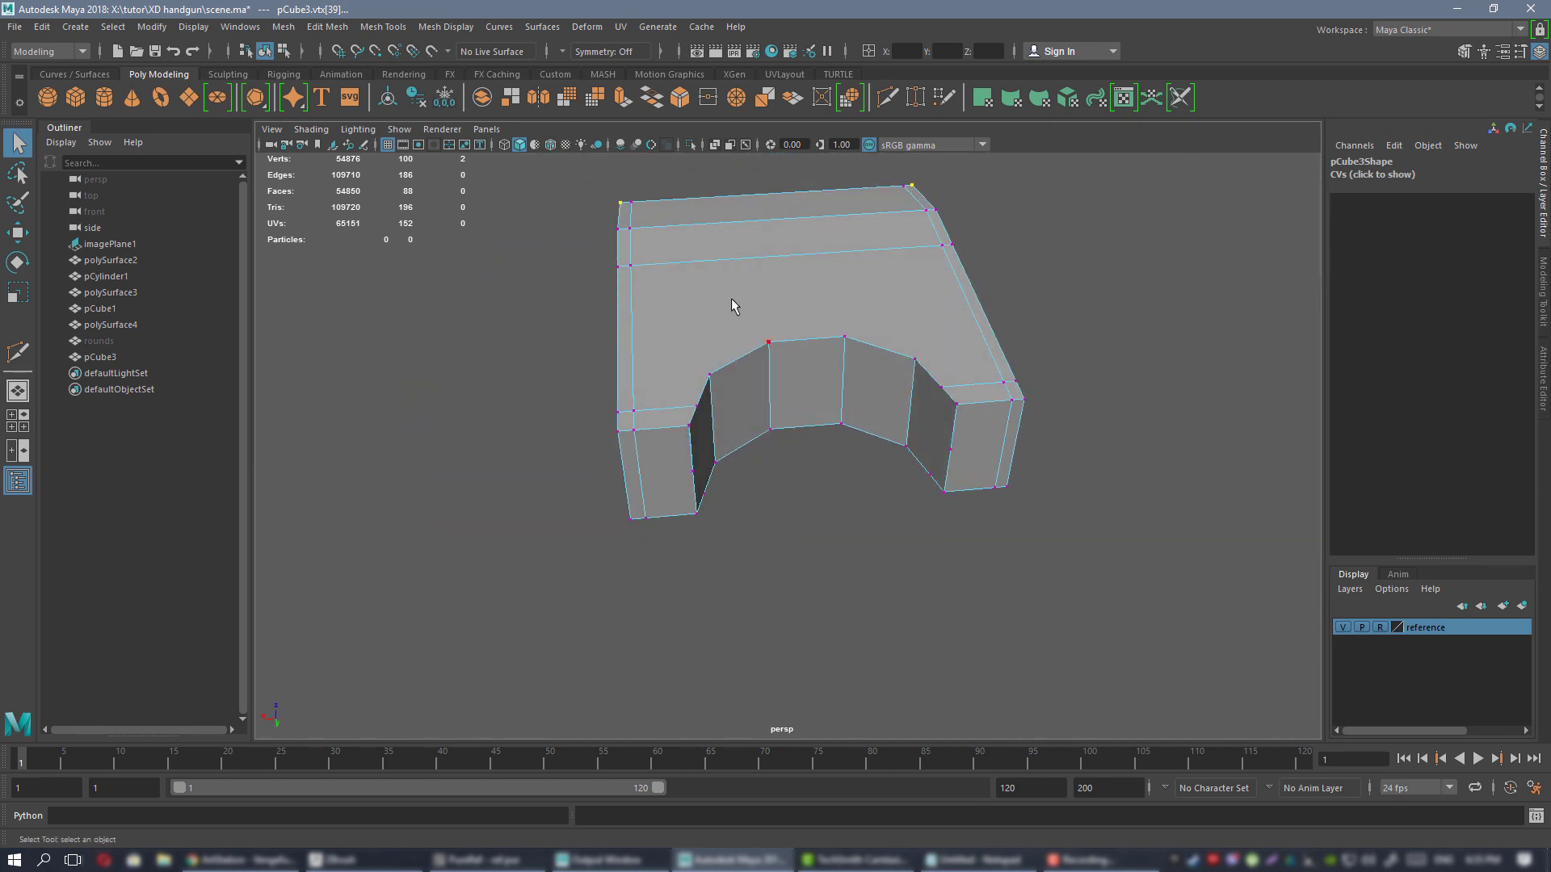
right_click_drag(730, 298, 805, 284)
left_click_drag(804, 284, 694, 379, "alt")
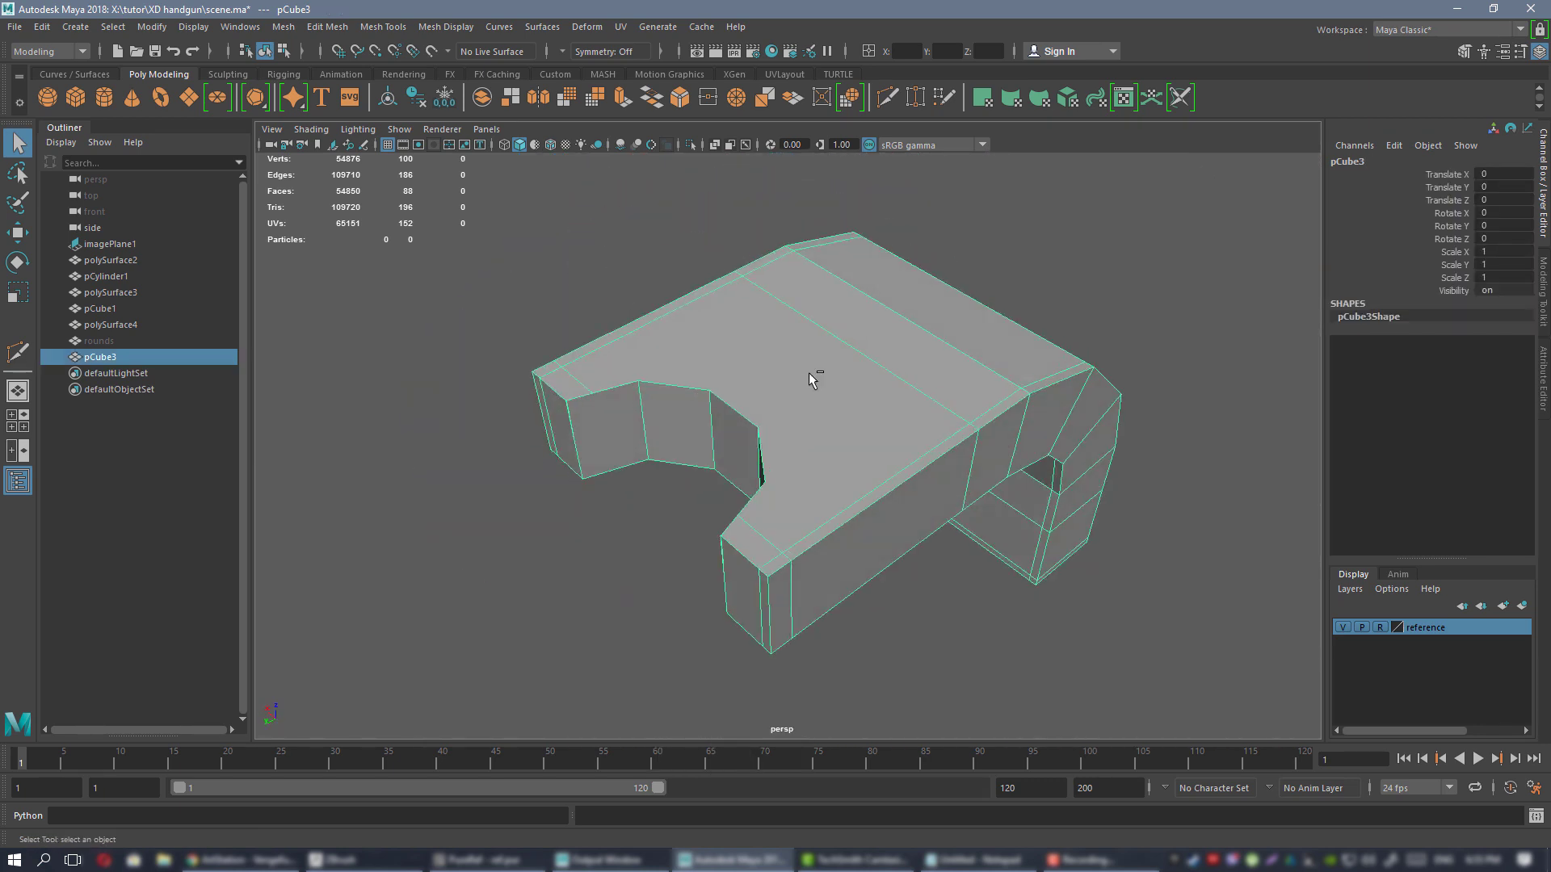
key("ctrl+z")
left_click_drag(800, 387, 738, 387, "alt")
key("w")
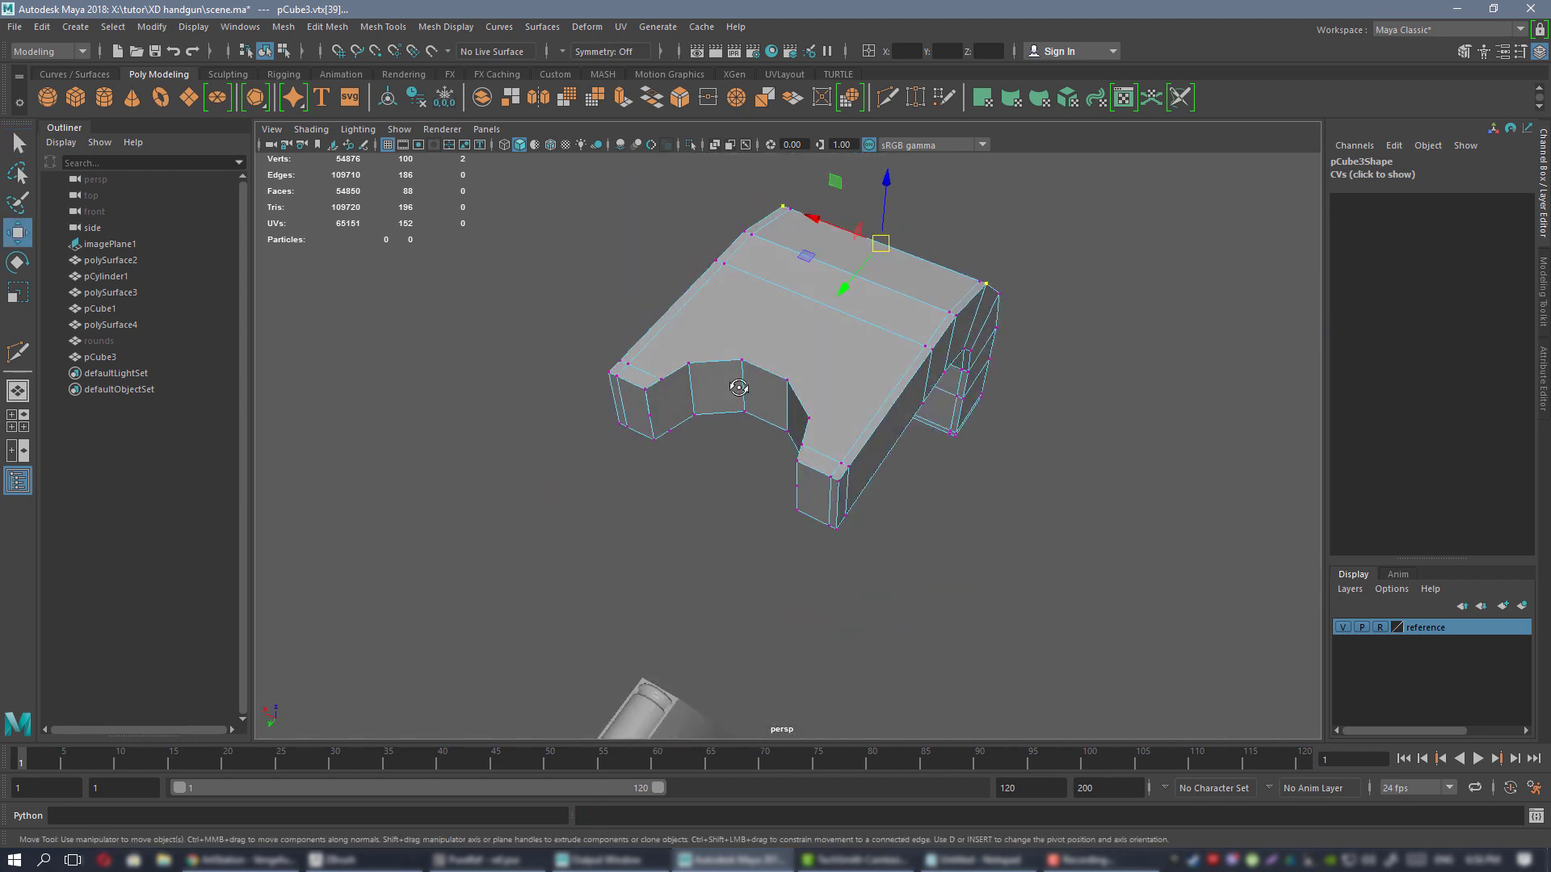
left_click_drag(920, 396, 777, 391, "alt")
left_click_drag(776, 410, 733, 373, "alt")
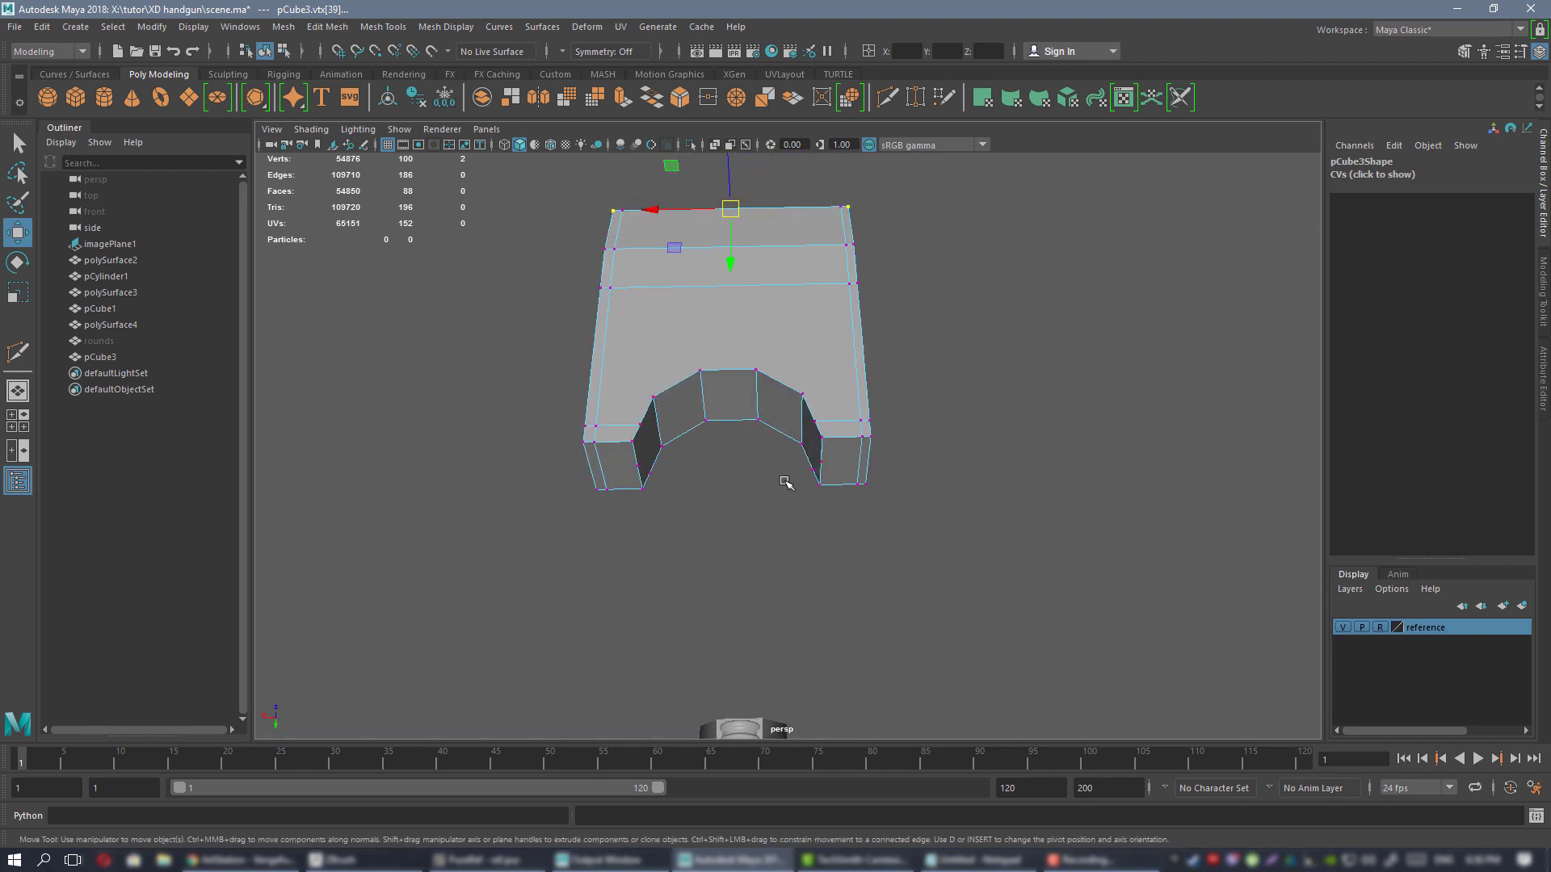
left_click_drag(821, 421, 814, 466, "alt")
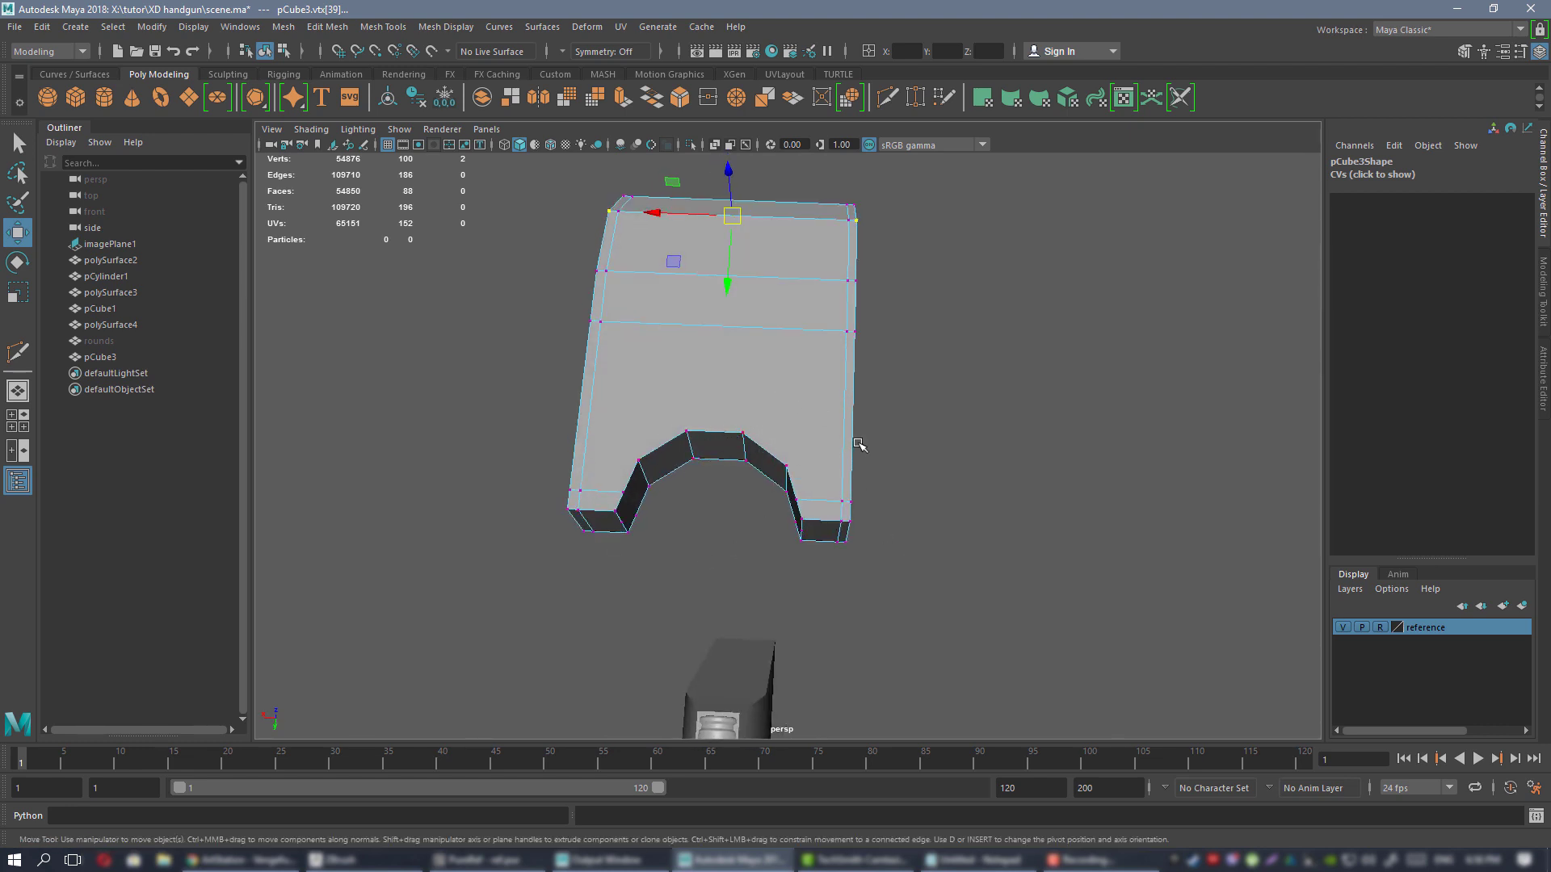
left_click_drag(778, 472, 822, 378, "alt")
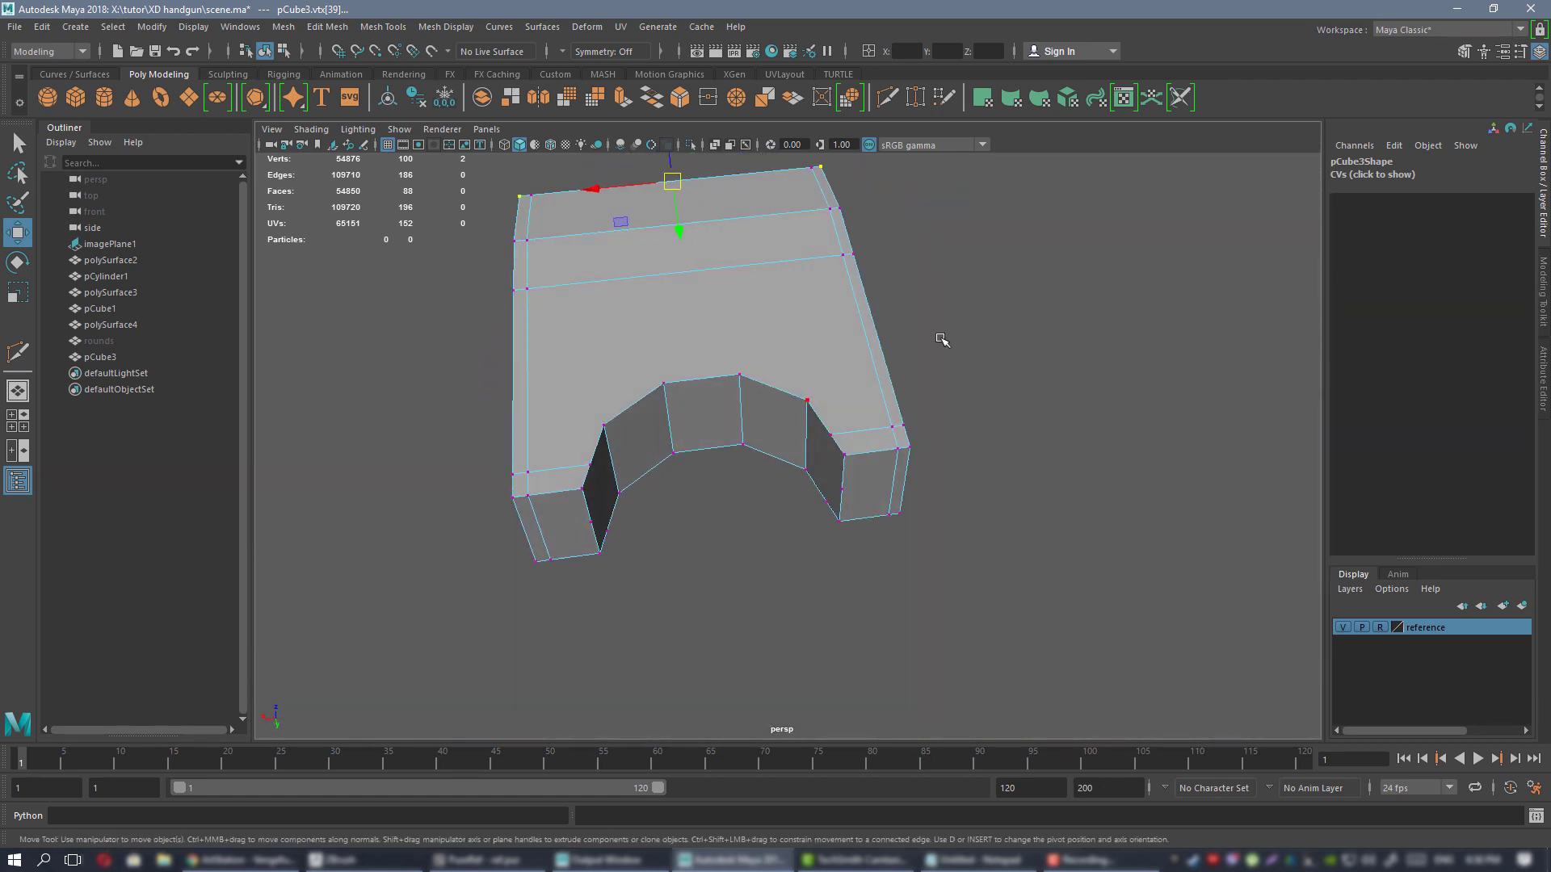
left_click_drag(907, 466, 769, 319, "alt")
- Return the notched block to object mode and examine the large top face and cutout walls
right_click_drag(769, 319, 798, 313)
left_click_drag(797, 313, 837, 356, "alt")
left_click_drag(819, 433, 724, 415, "alt")
right_click_drag(724, 415, 796, 388, "alt")
middle_click_drag(796, 388, 806, 368, "alt")
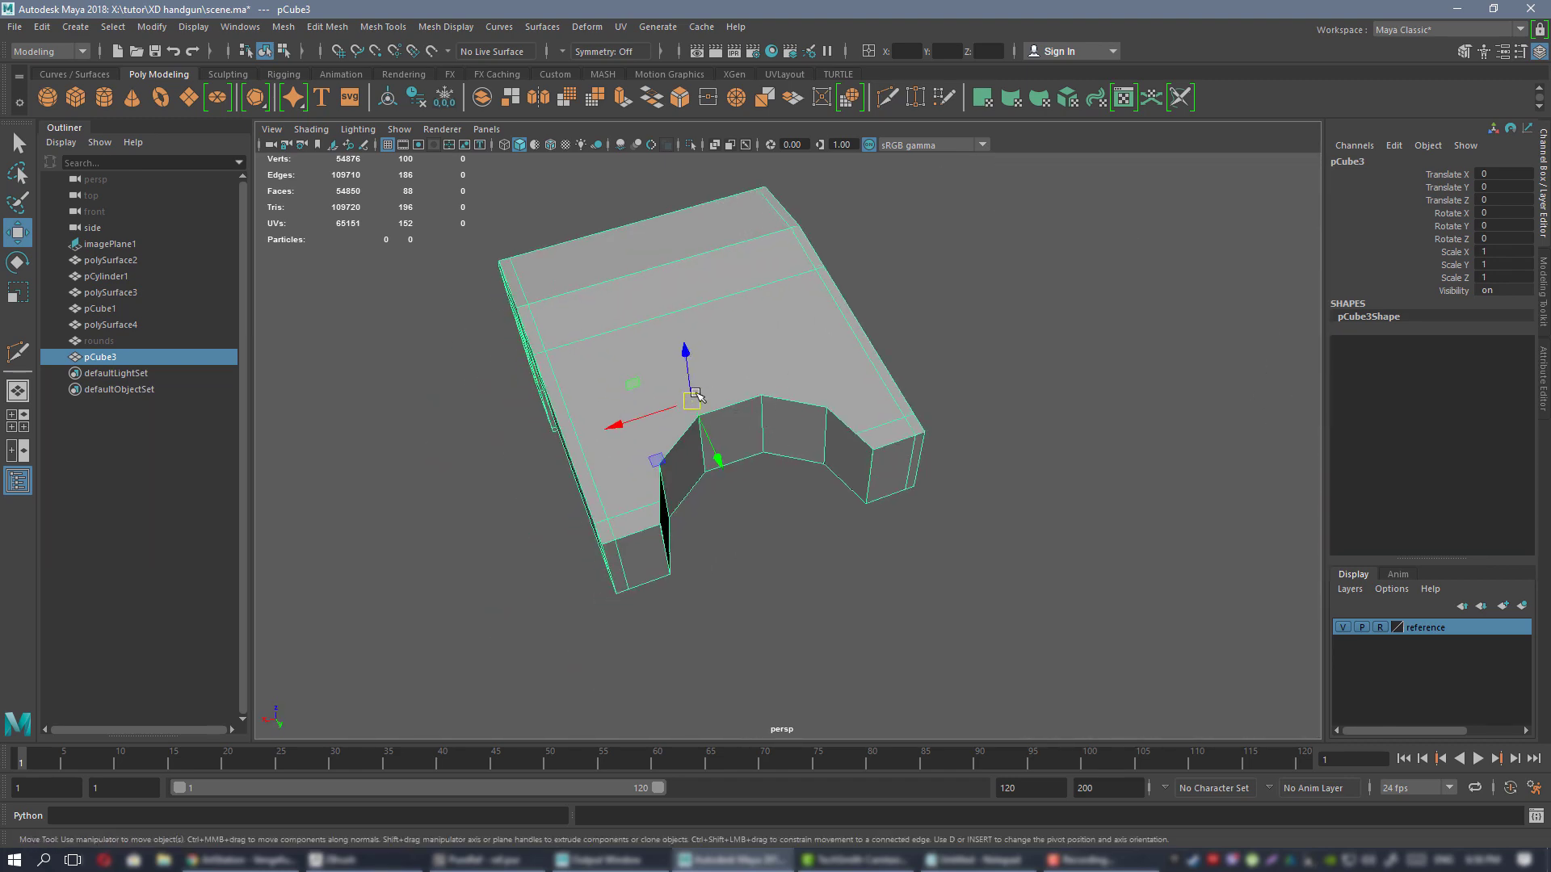
left_click_drag(771, 451, 701, 383, "alt")
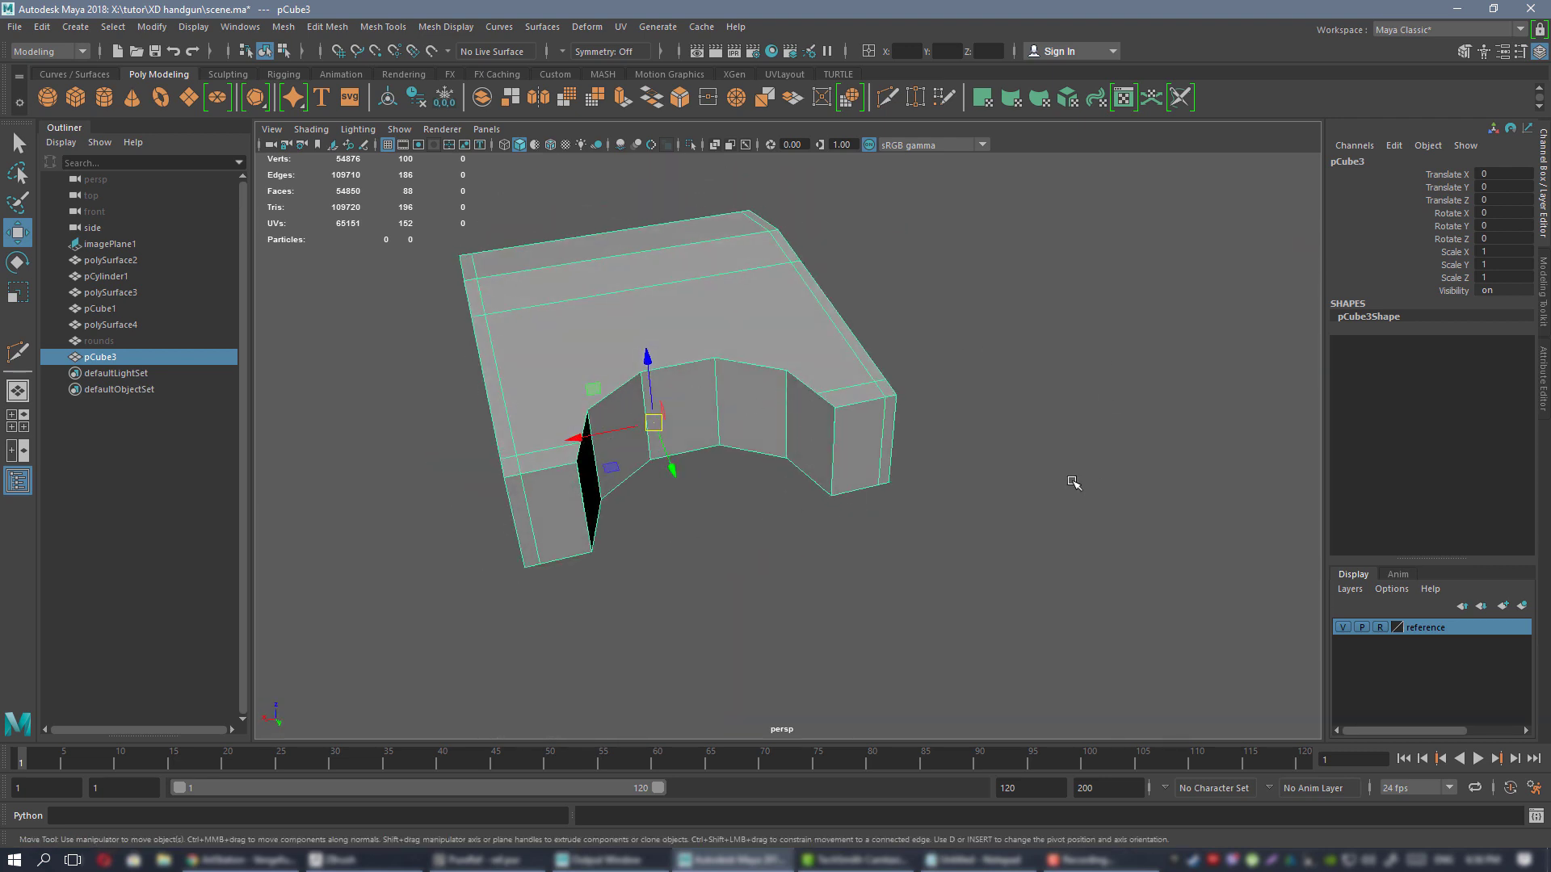
- Undo the Boolean Difference so the bent block and cylinder are separate objects again
left_click_drag(824, 436, 889, 439, "alt")
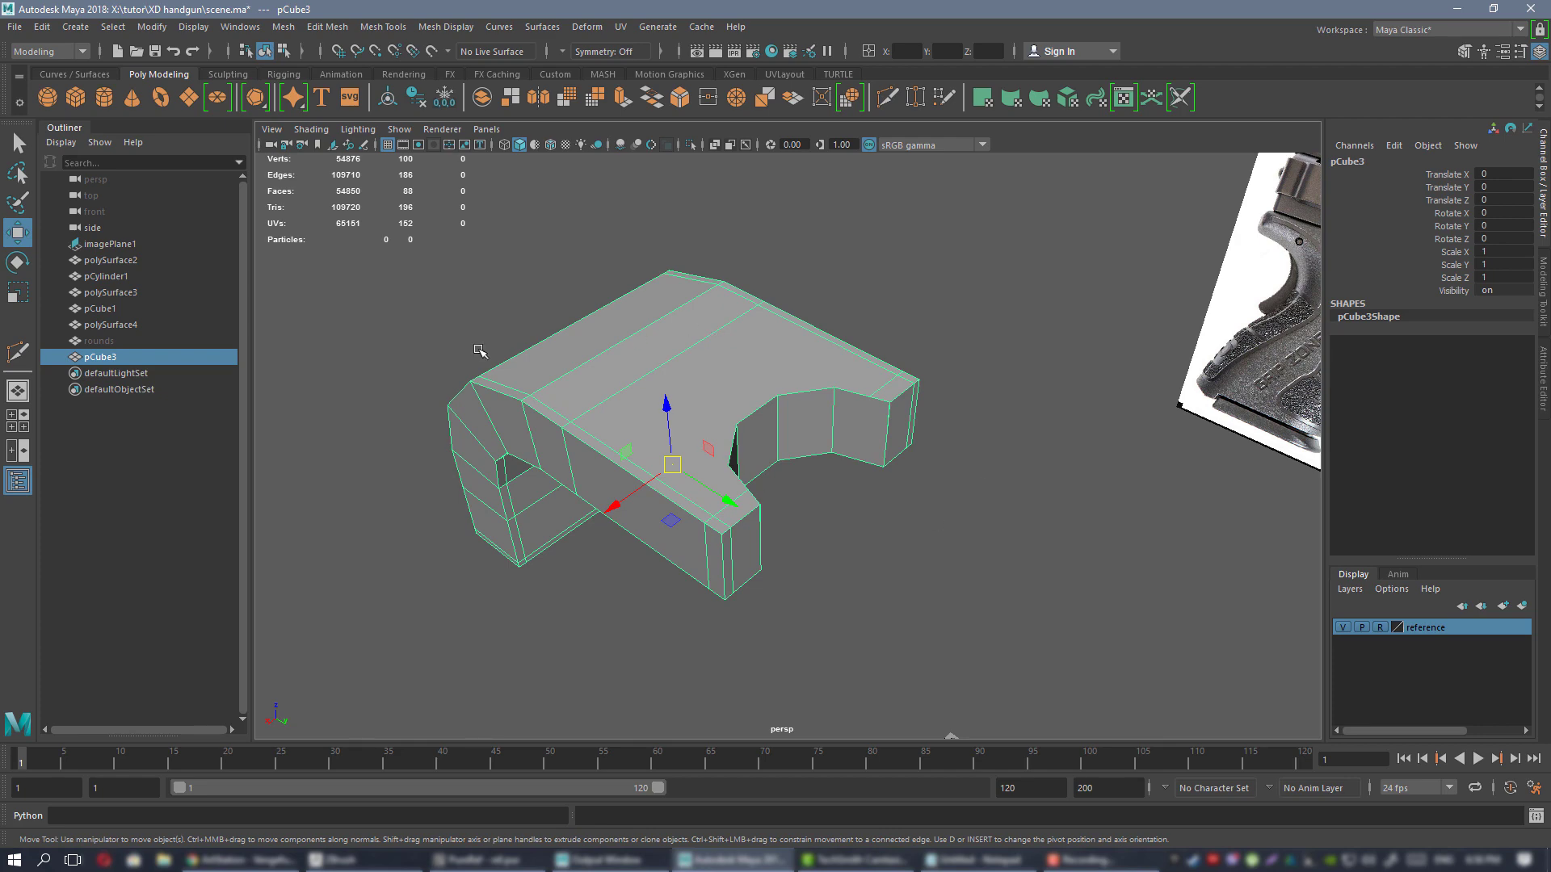
left_click_drag(480, 351, 845, 534, "alt")
left_click_drag(788, 443, 888, 415, "alt")
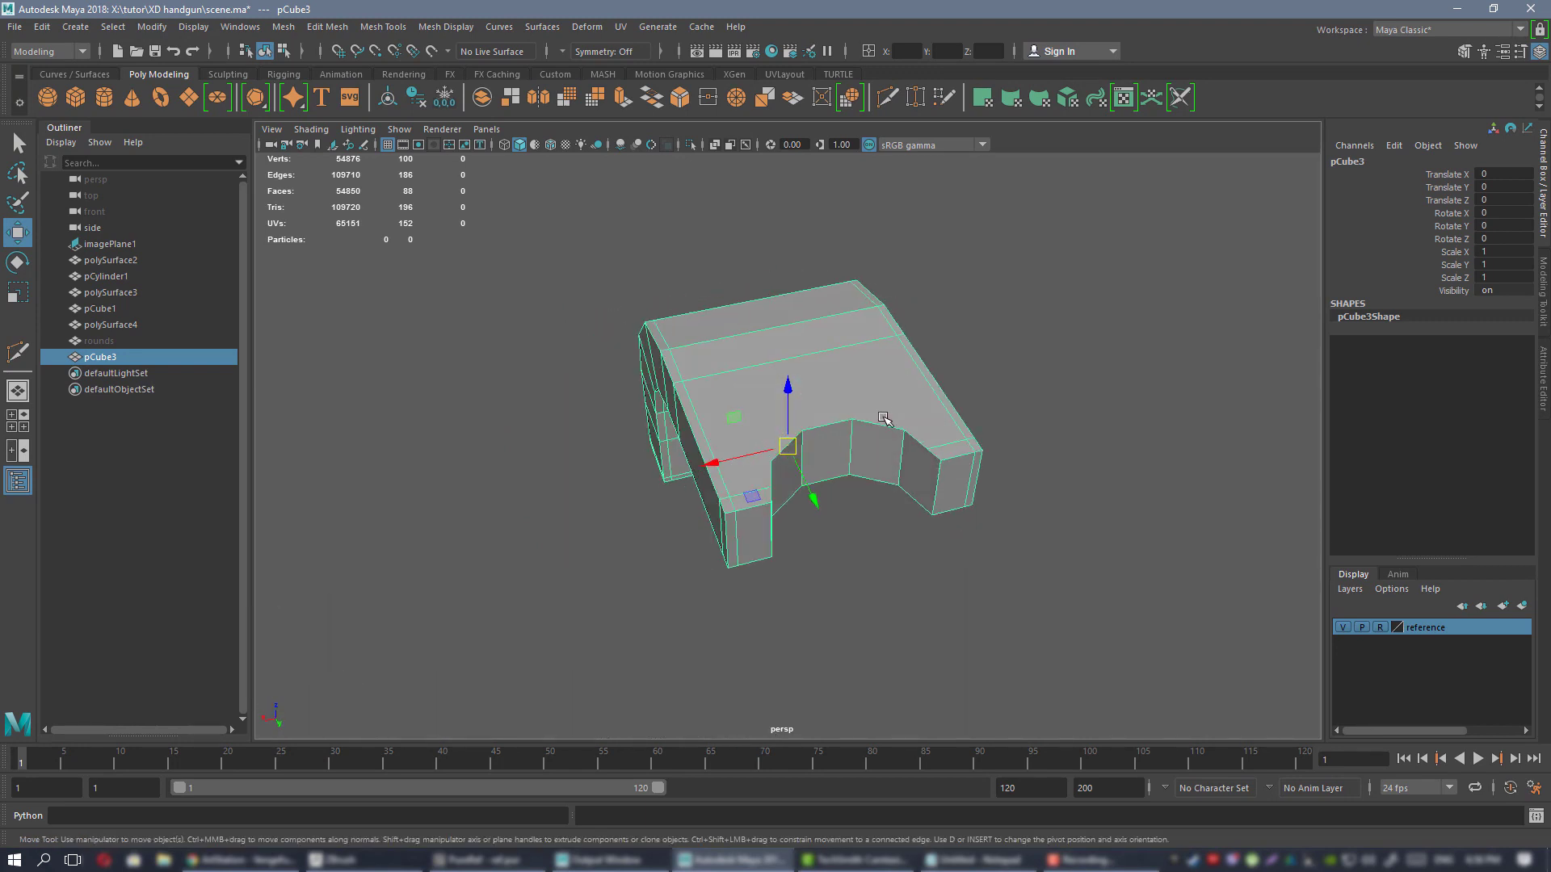
key("ctrl+z")
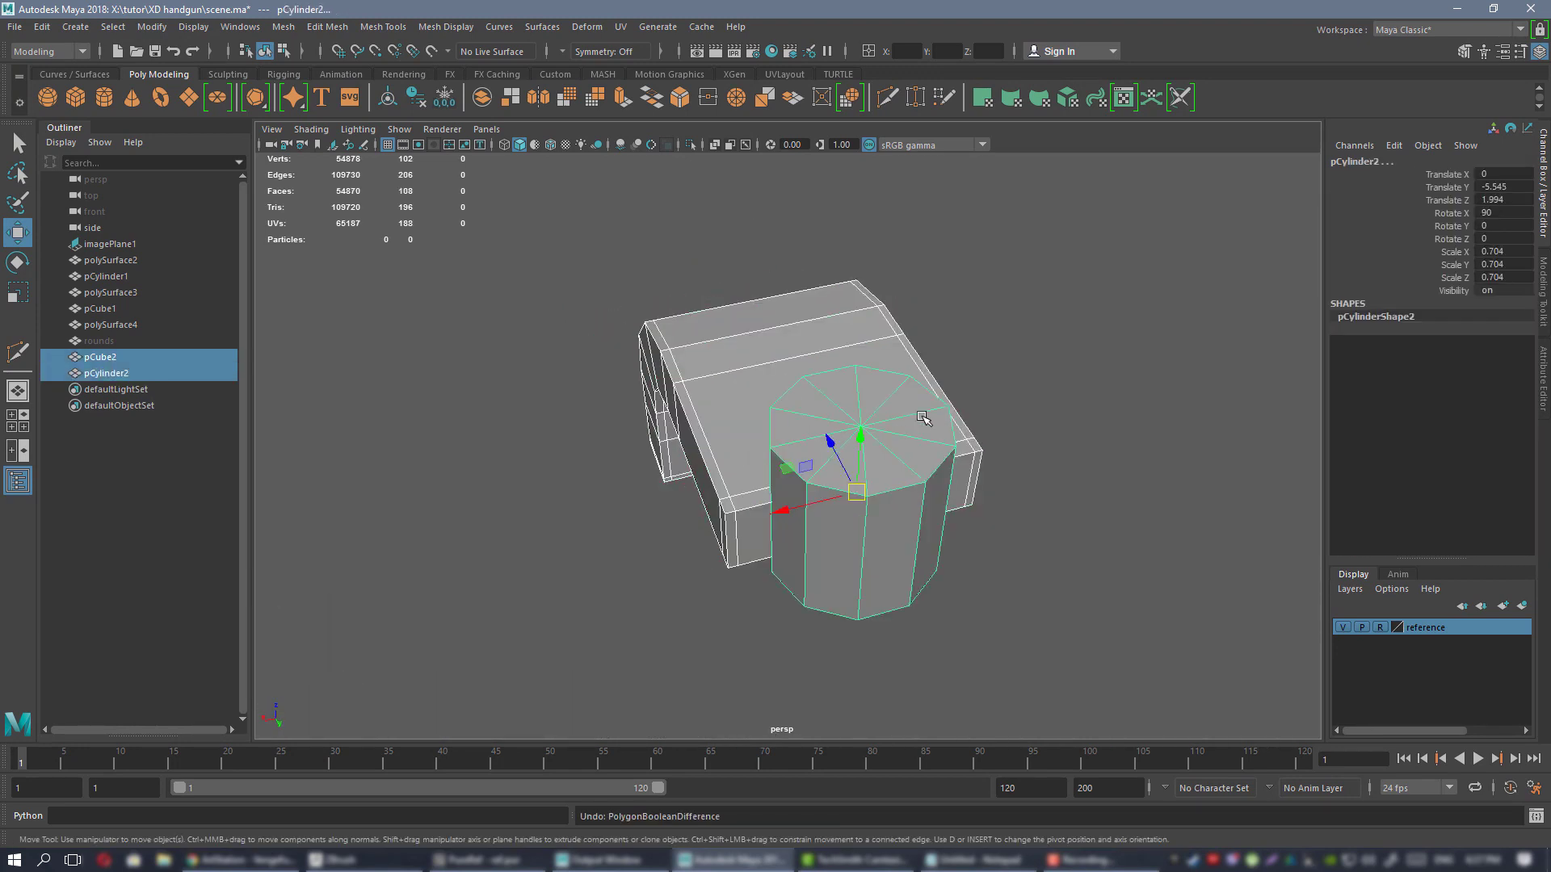
left_click(998, 321)
- Preview the bent block smoothed and return it to the unsmoothed display
left_click(716, 356)
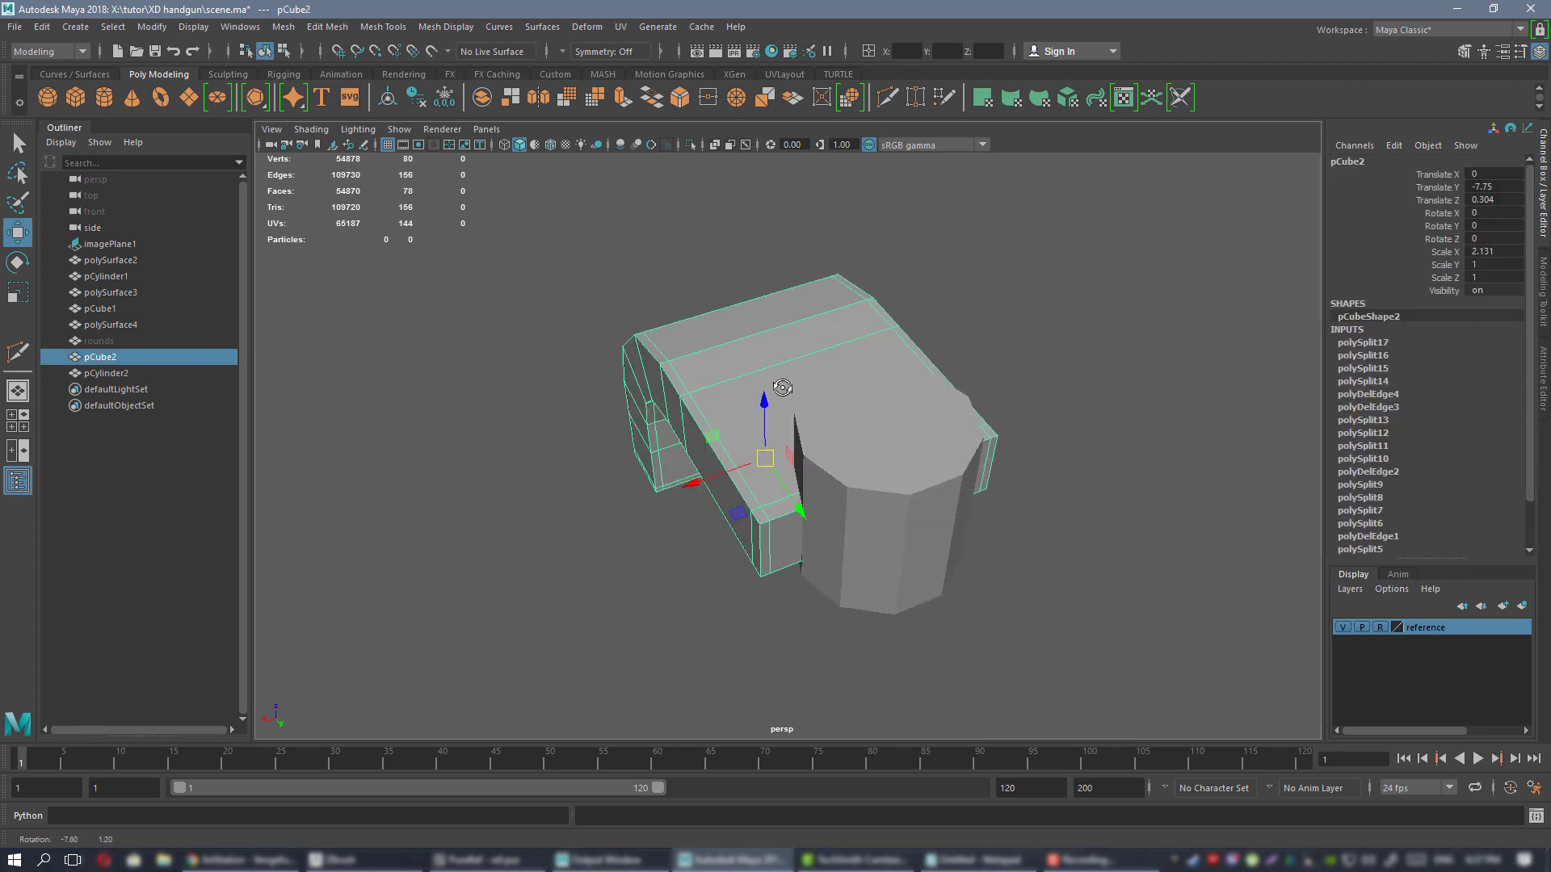
left_click_drag(716, 356, 735, 398, "alt")
key("3")
key("1")
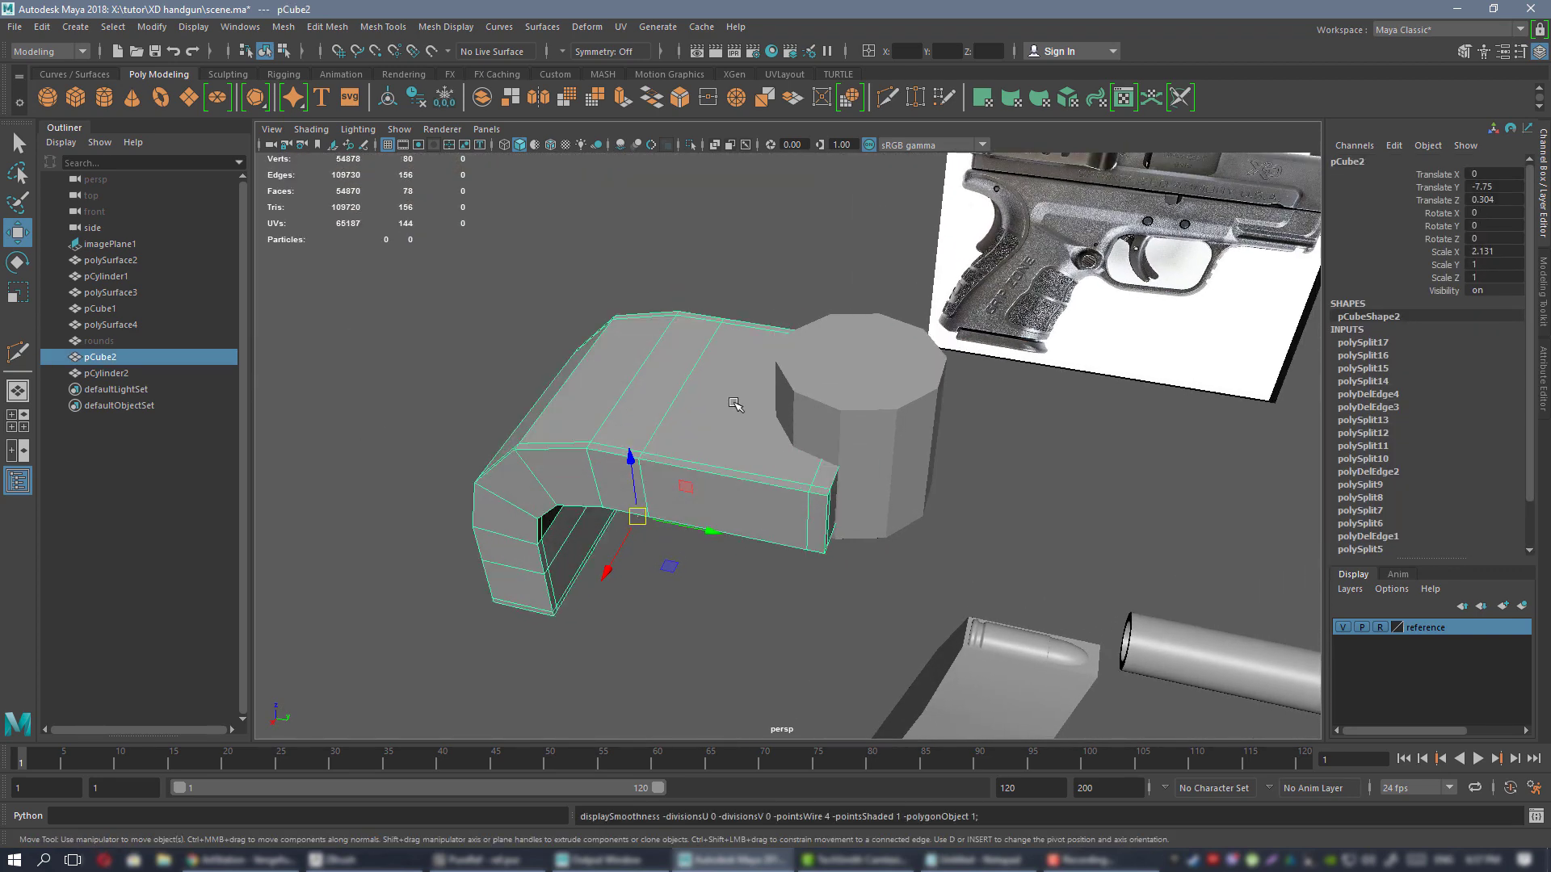
- Insert support edge loops close to the cylinder's top and bottom rims and return it to object mode
left_click(896, 464)
left_click_drag(907, 463, 796, 382, "alt")
key("y")
key("w")
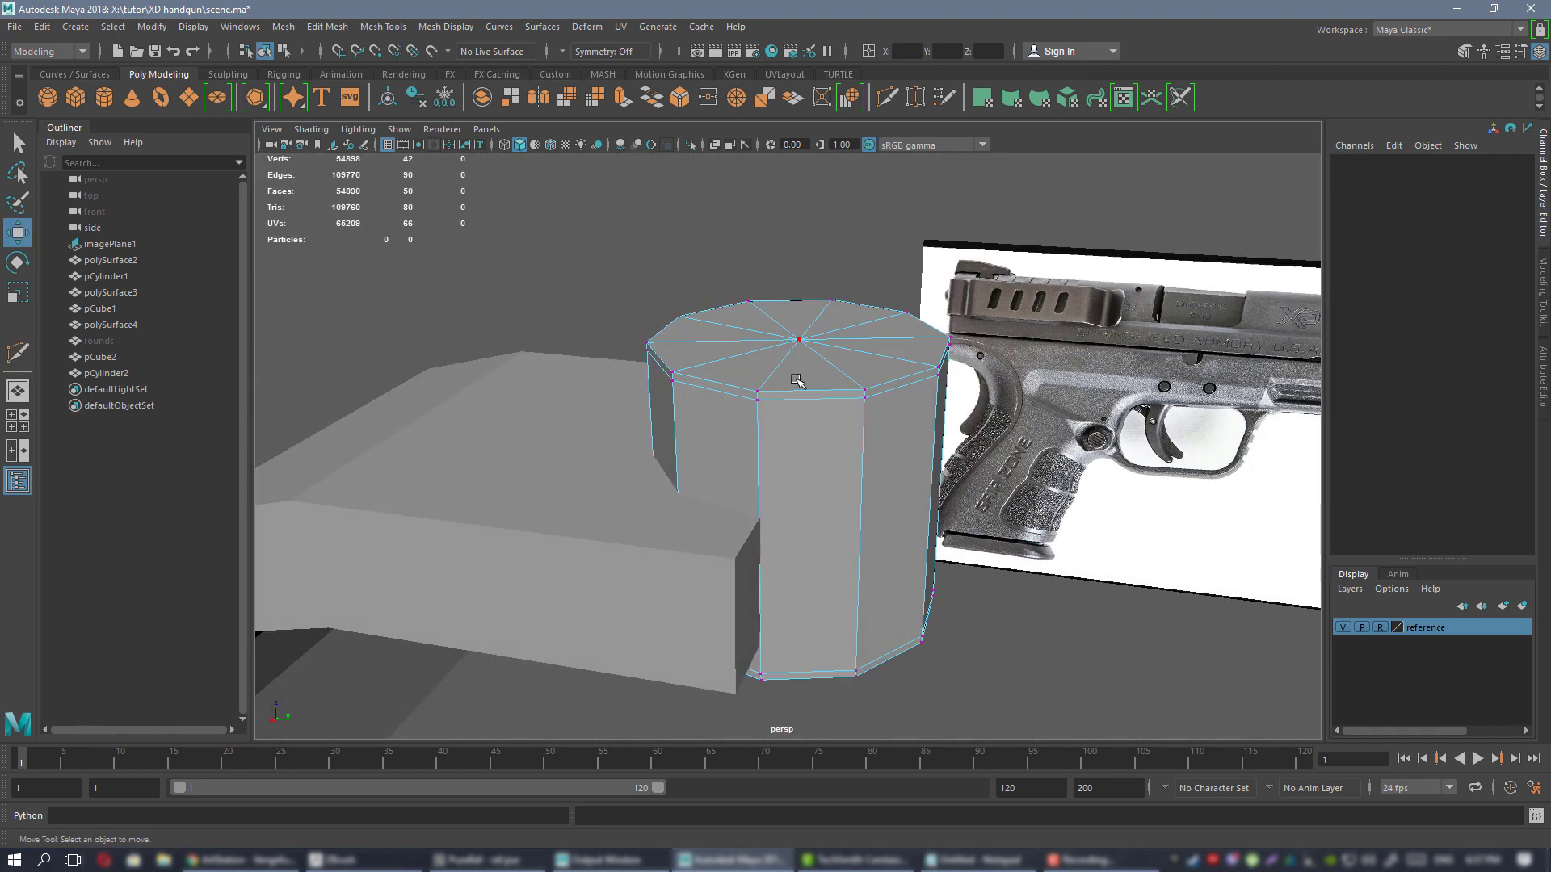
right_click_drag(793, 375, 835, 330)
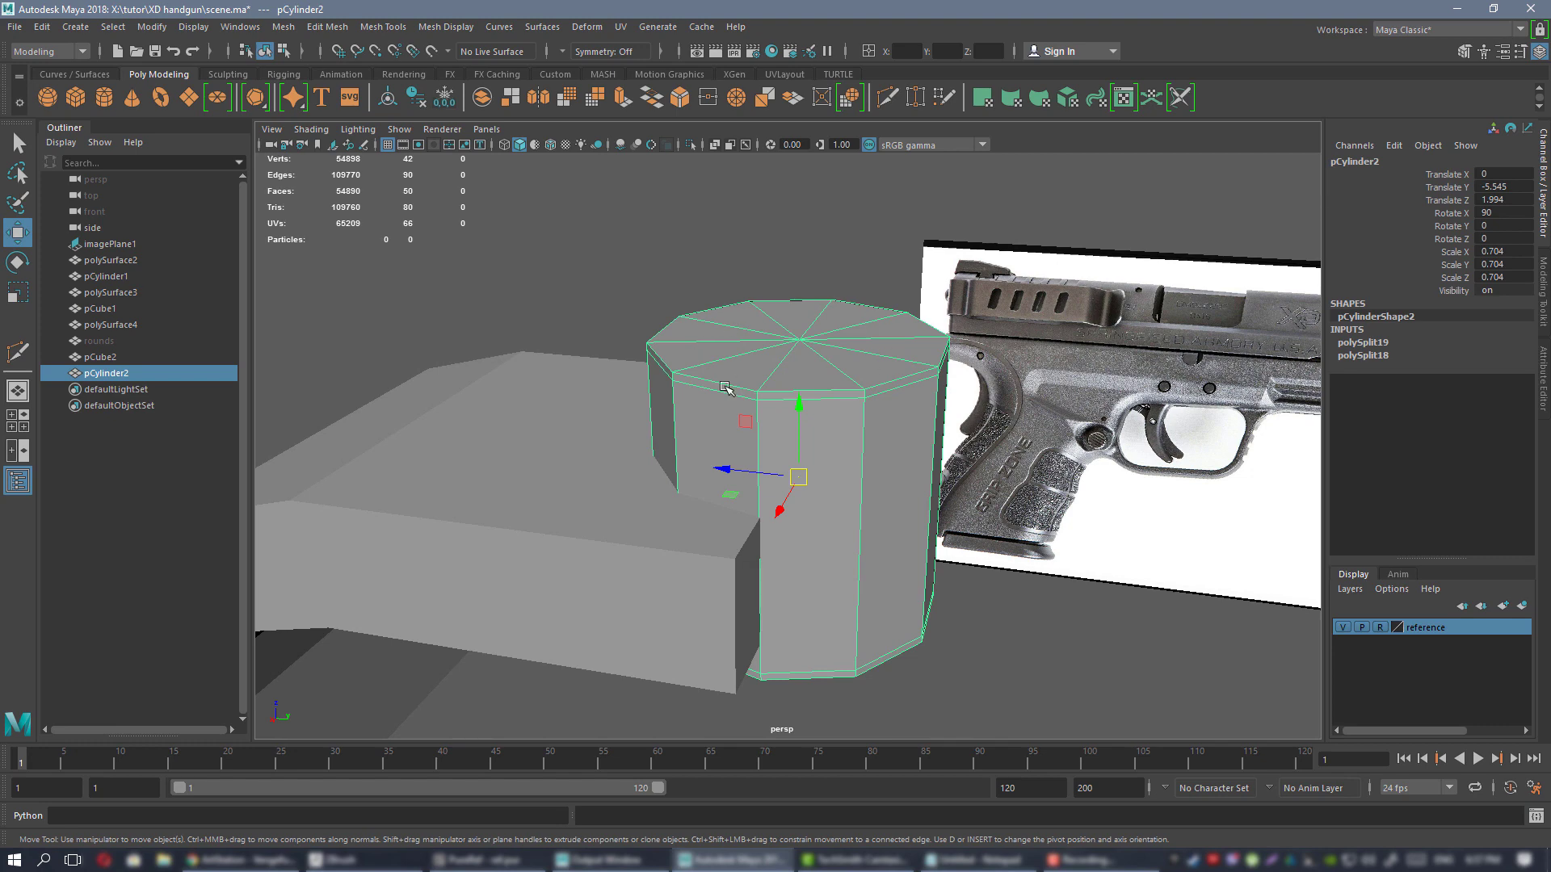
- Export only the bent block as an OBJ, overwriting 1.OBJ in the exp folder
right_click_drag(725, 388, 589, 329, "alt")
left_click_drag(588, 329, 656, 392, "alt")
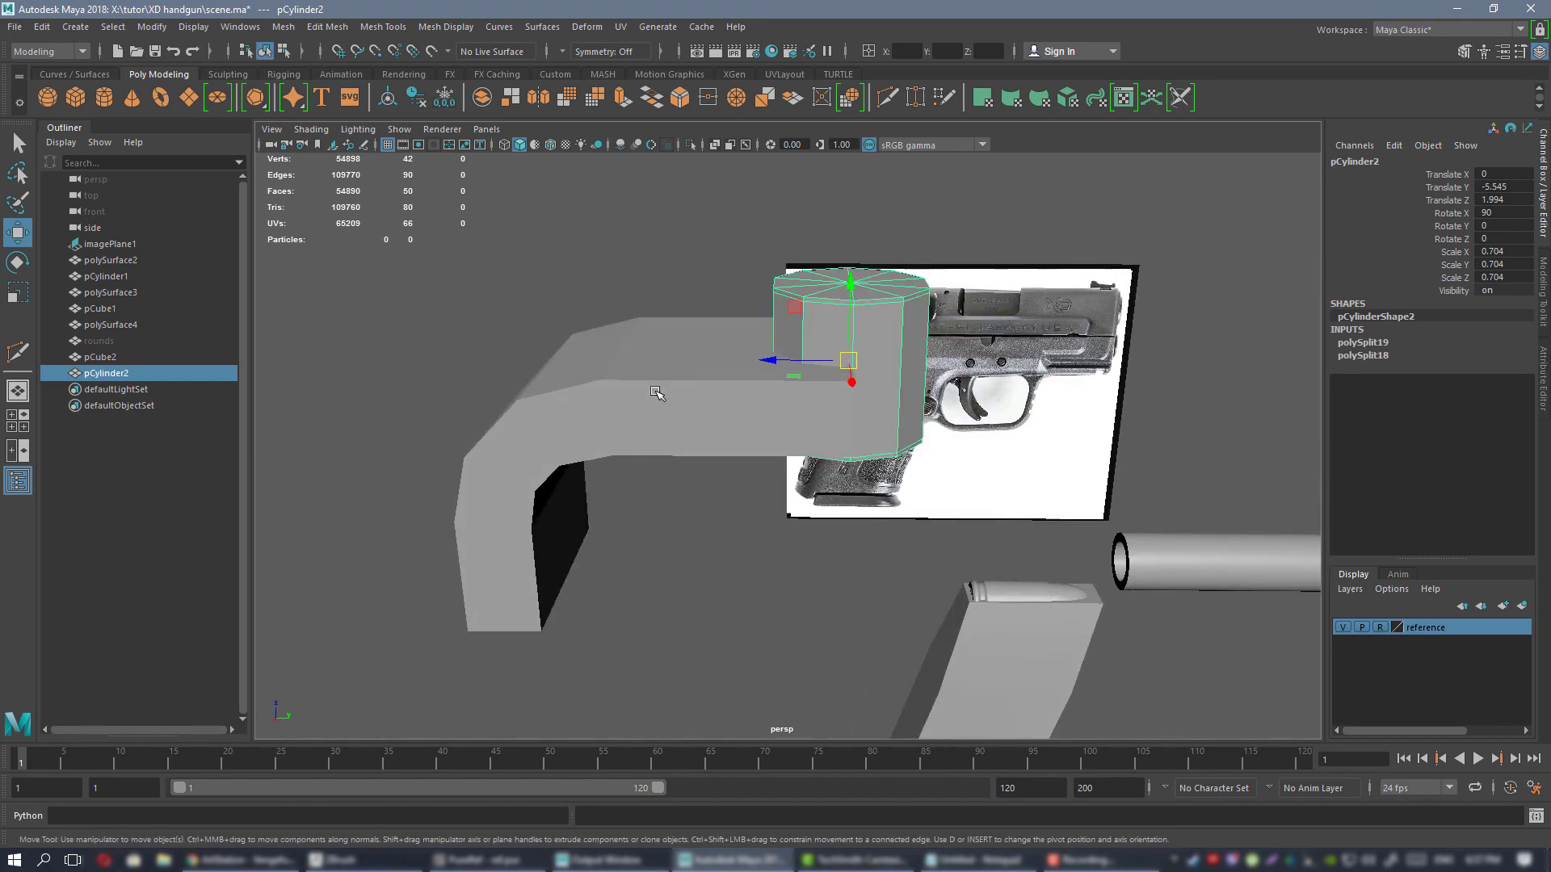
left_click(655, 392)
left_click_drag(789, 405, 711, 400, "alt")
left_click(16, 27)
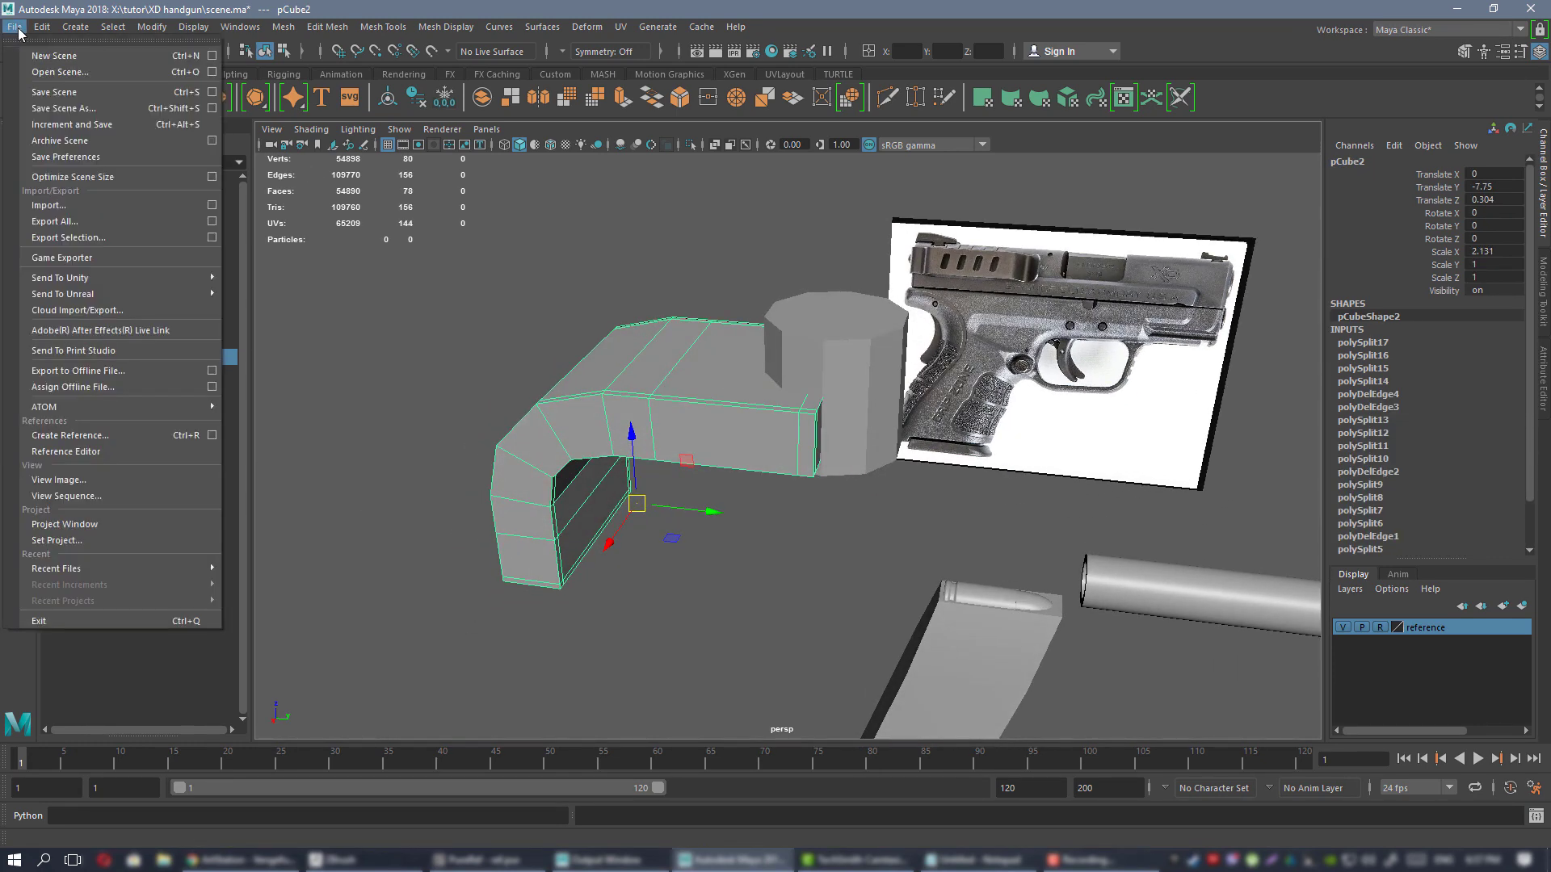
left_click(68, 237)
left_click(551, 303)
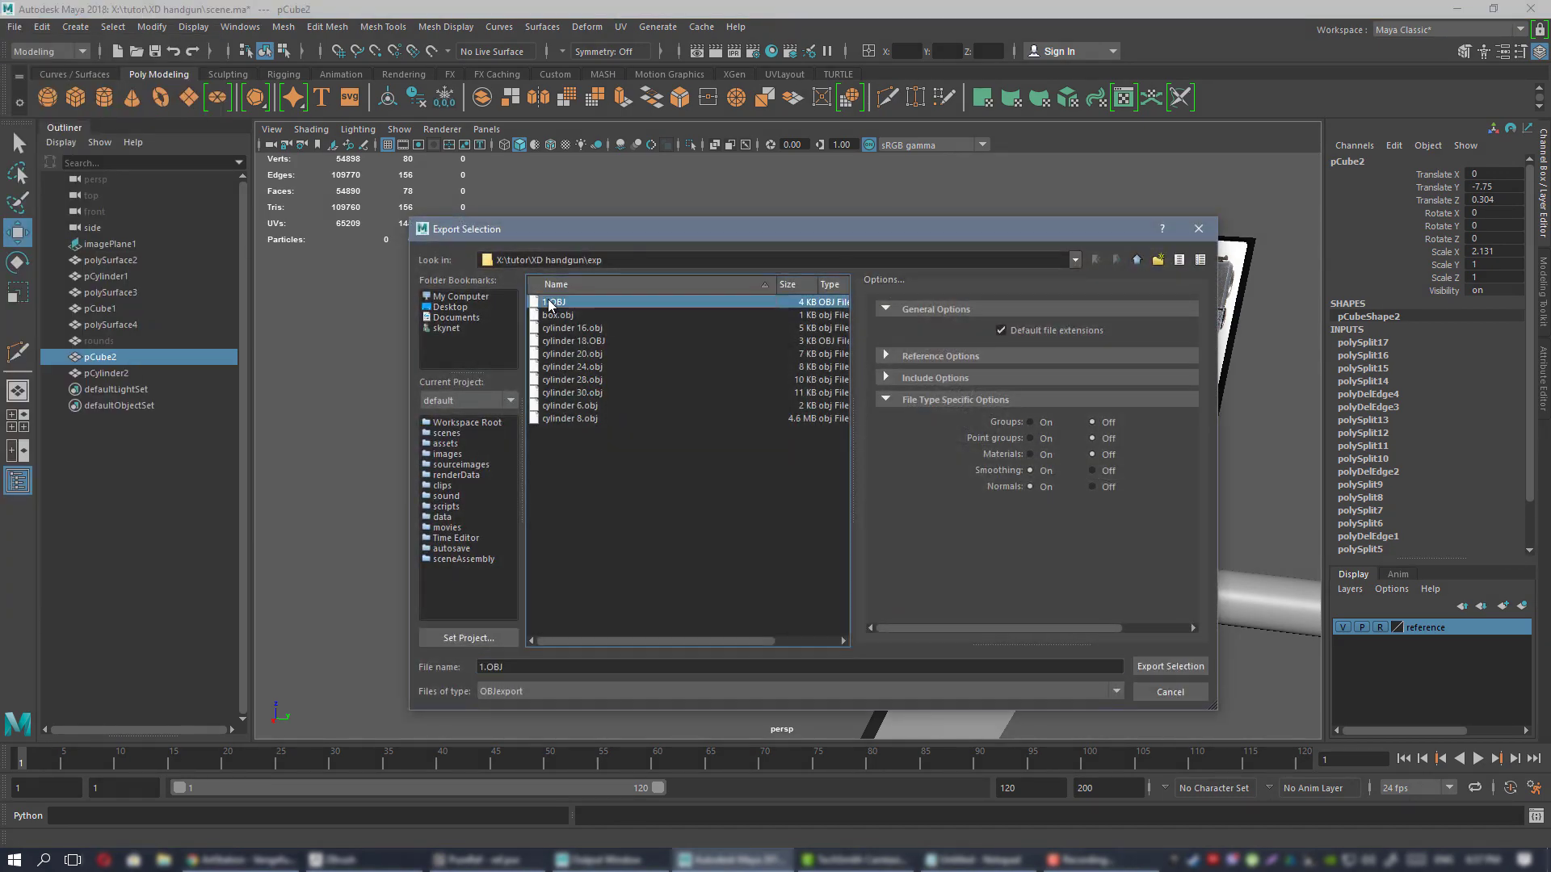
double_click(549, 304)
left_click(791, 496)
- Switch to ZBrush and import 1.OBJ in place of the star mesh
left_click(331, 859)
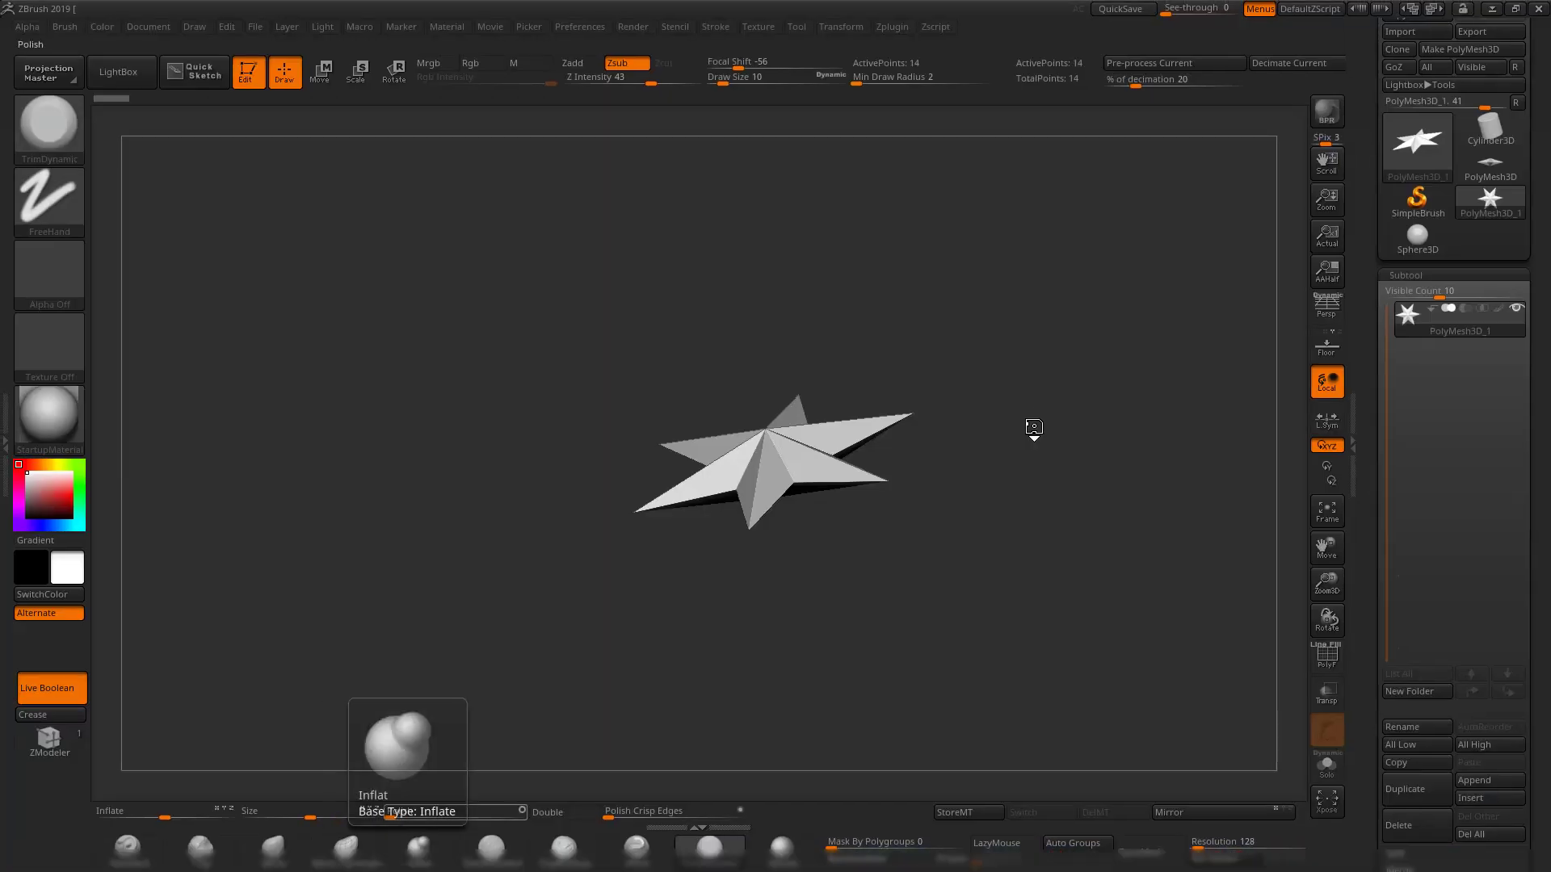
left_click_drag(1154, 363, 1109, 402, "alt")
left_click(1406, 32)
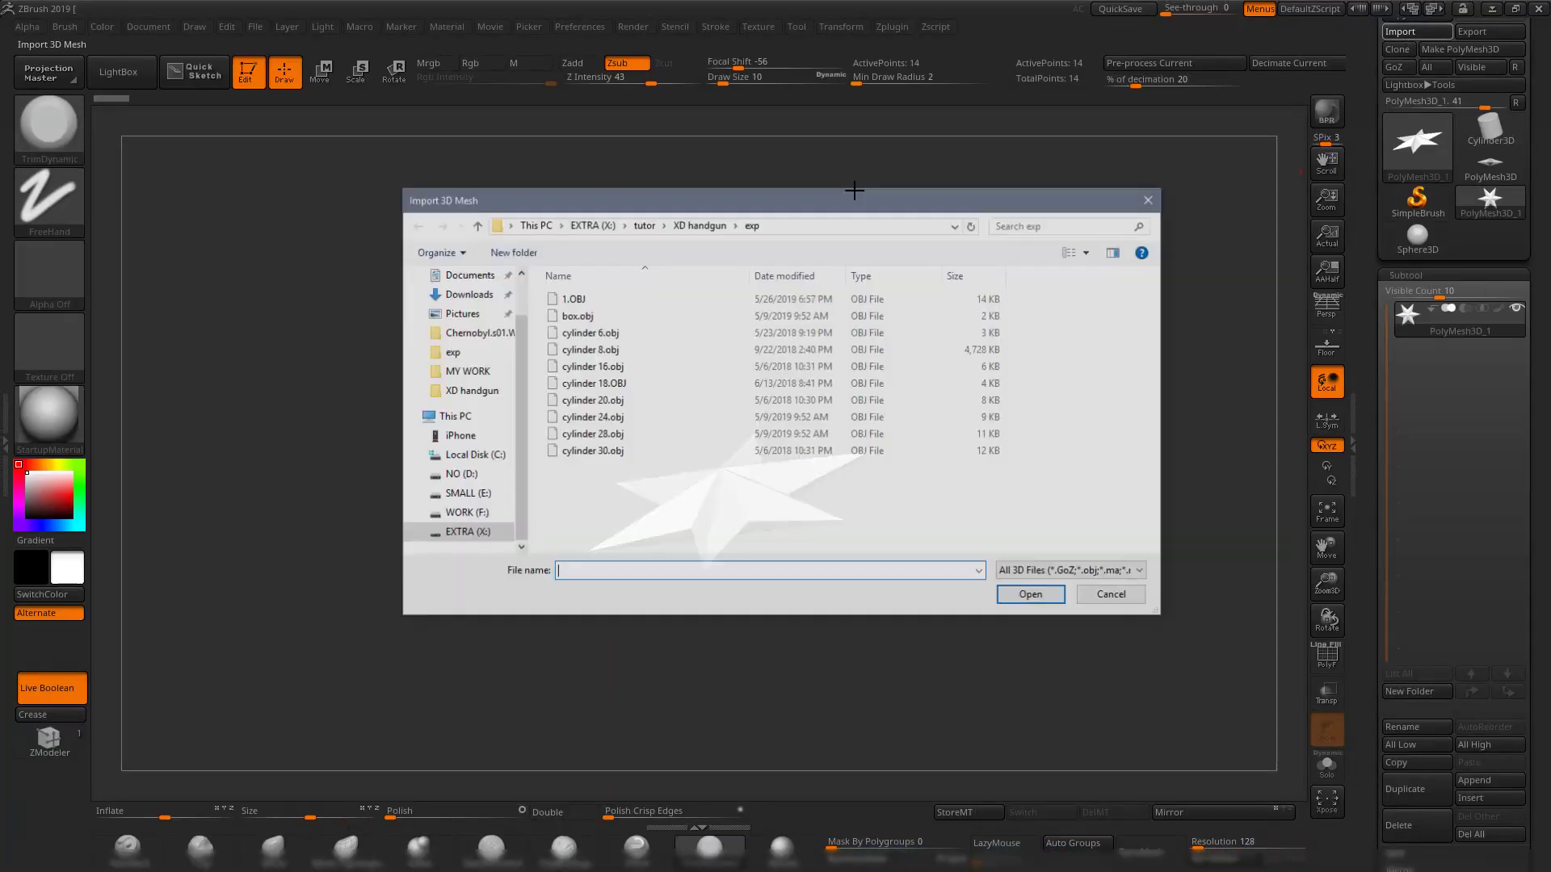
double_click(571, 298)
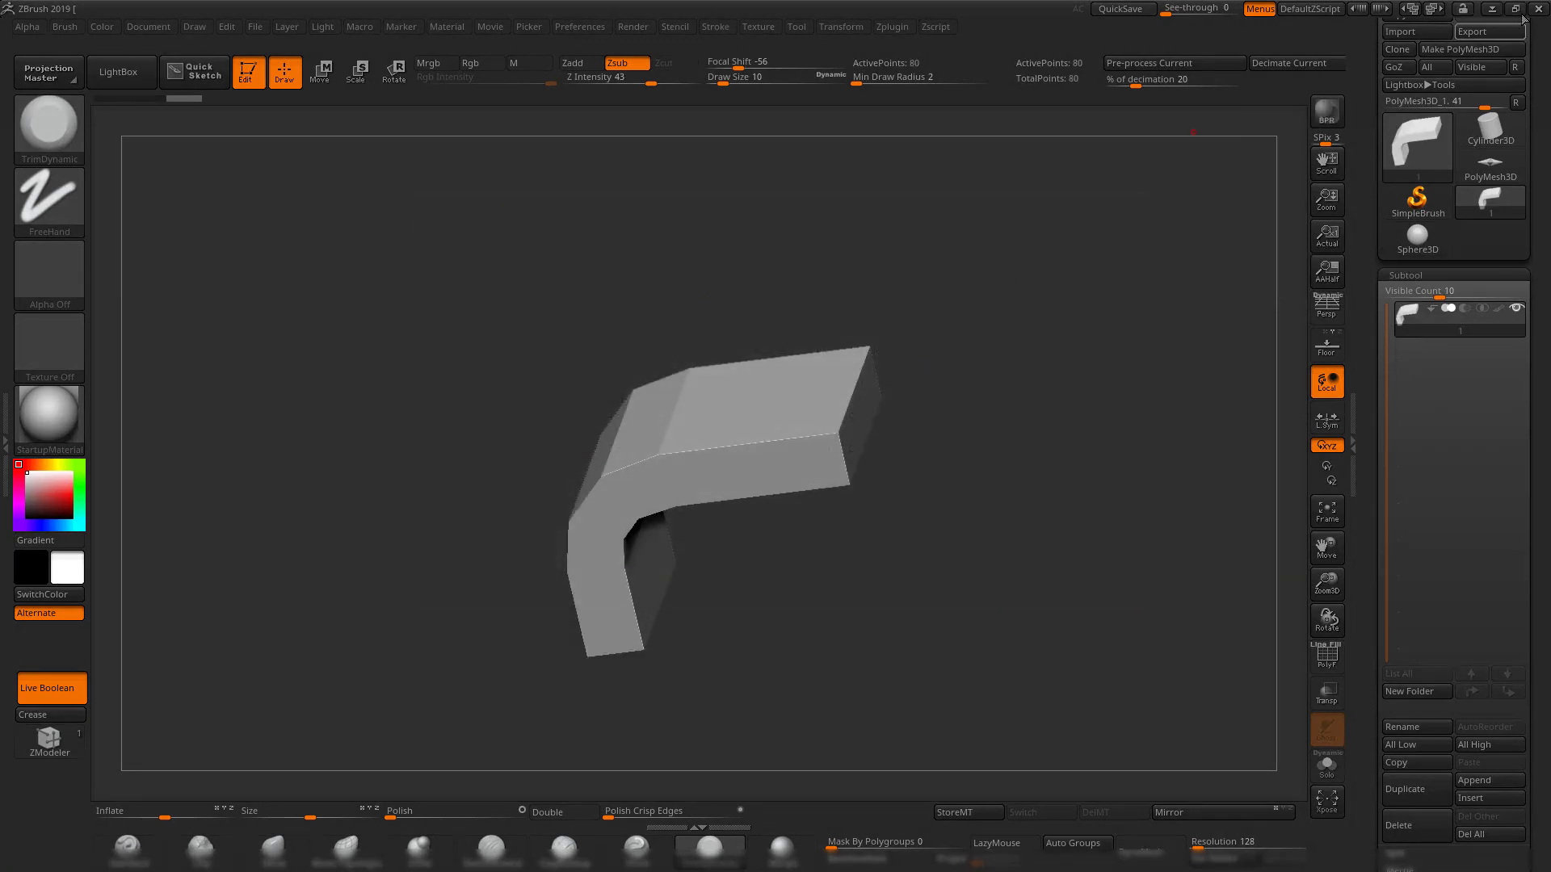
- Switch back to Maya and export only the cylinder as an OBJ, overwriting 1.OBJ
left_click(1492, 9)
left_click(97, 372)
left_click(14, 27)
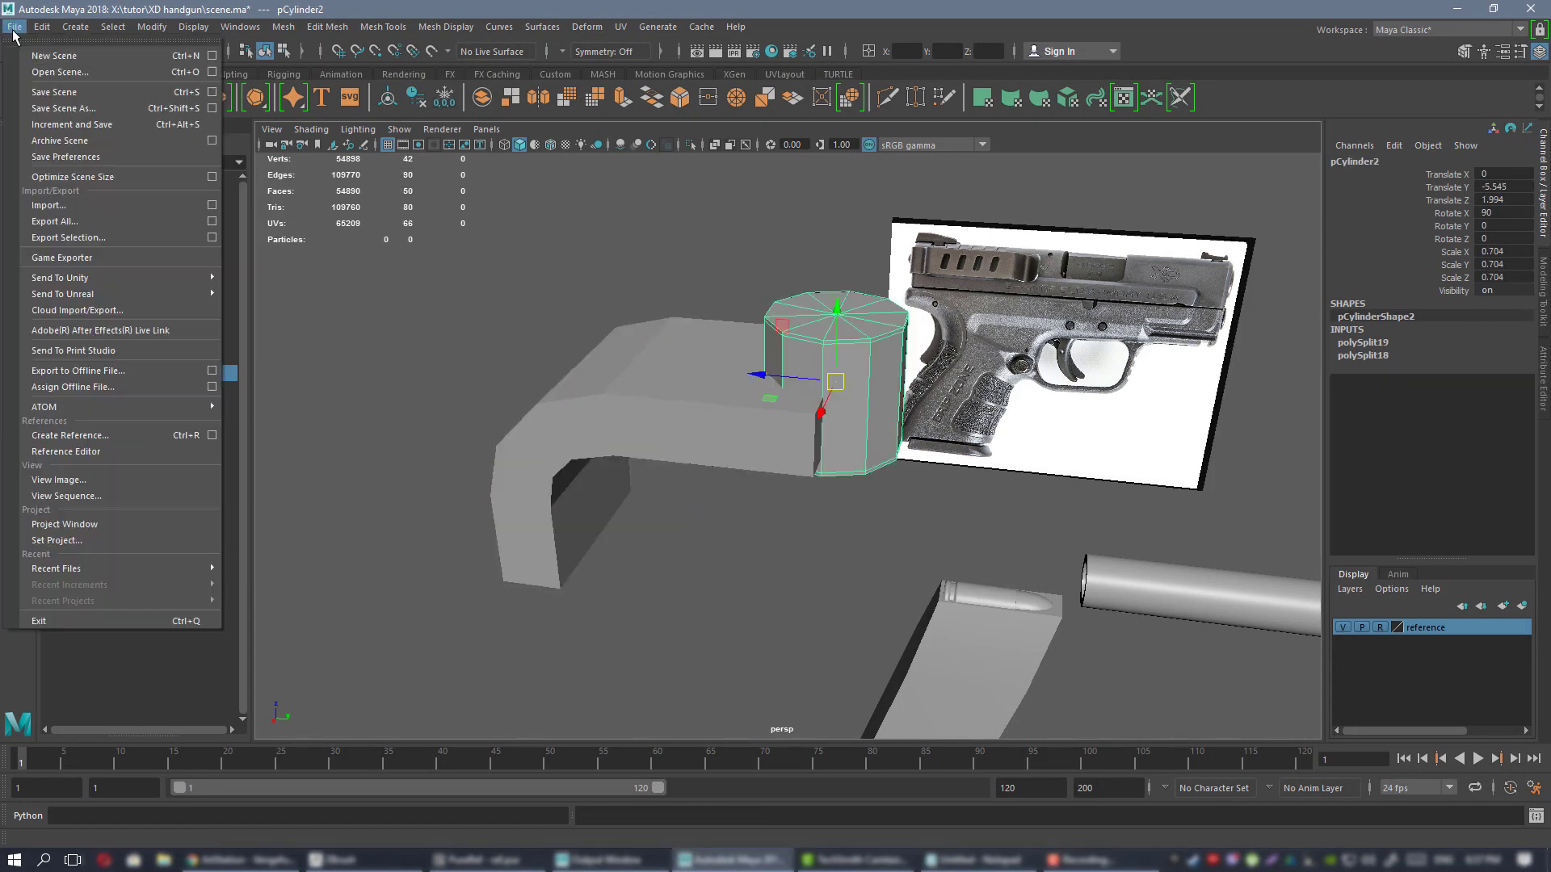
left_click(69, 237)
double_click(582, 302)
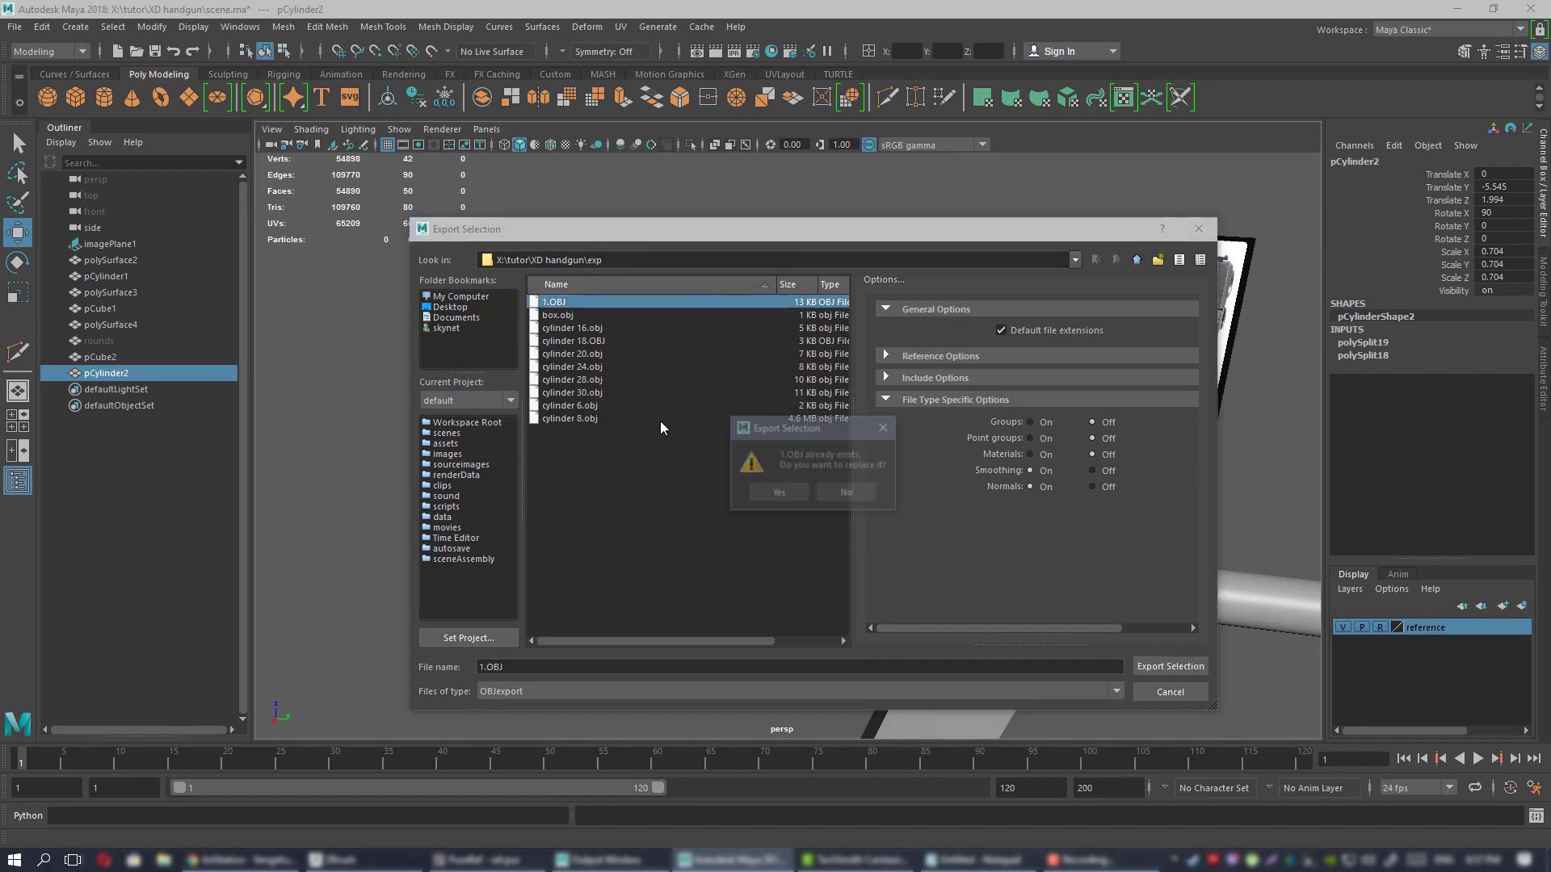
left_click(777, 494)
- Switch to ZBrush, duplicate the bent block subtool and replace the copy by importing the cylinder from 1.OBJ
key("alt+Tab")
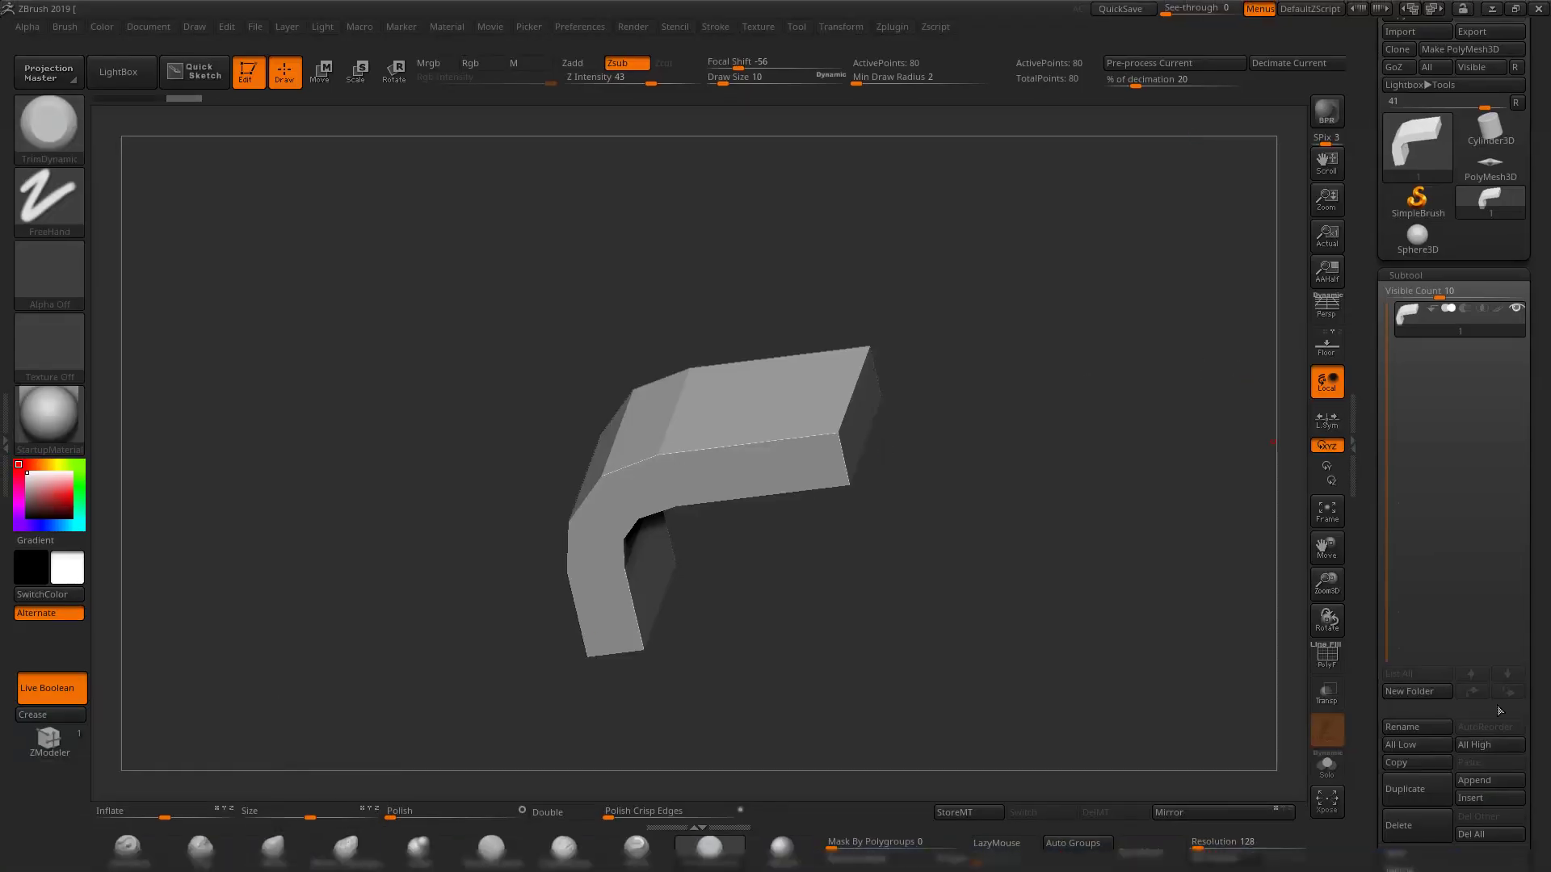
left_click(1427, 789)
left_click_drag(1363, 52, 1367, 105)
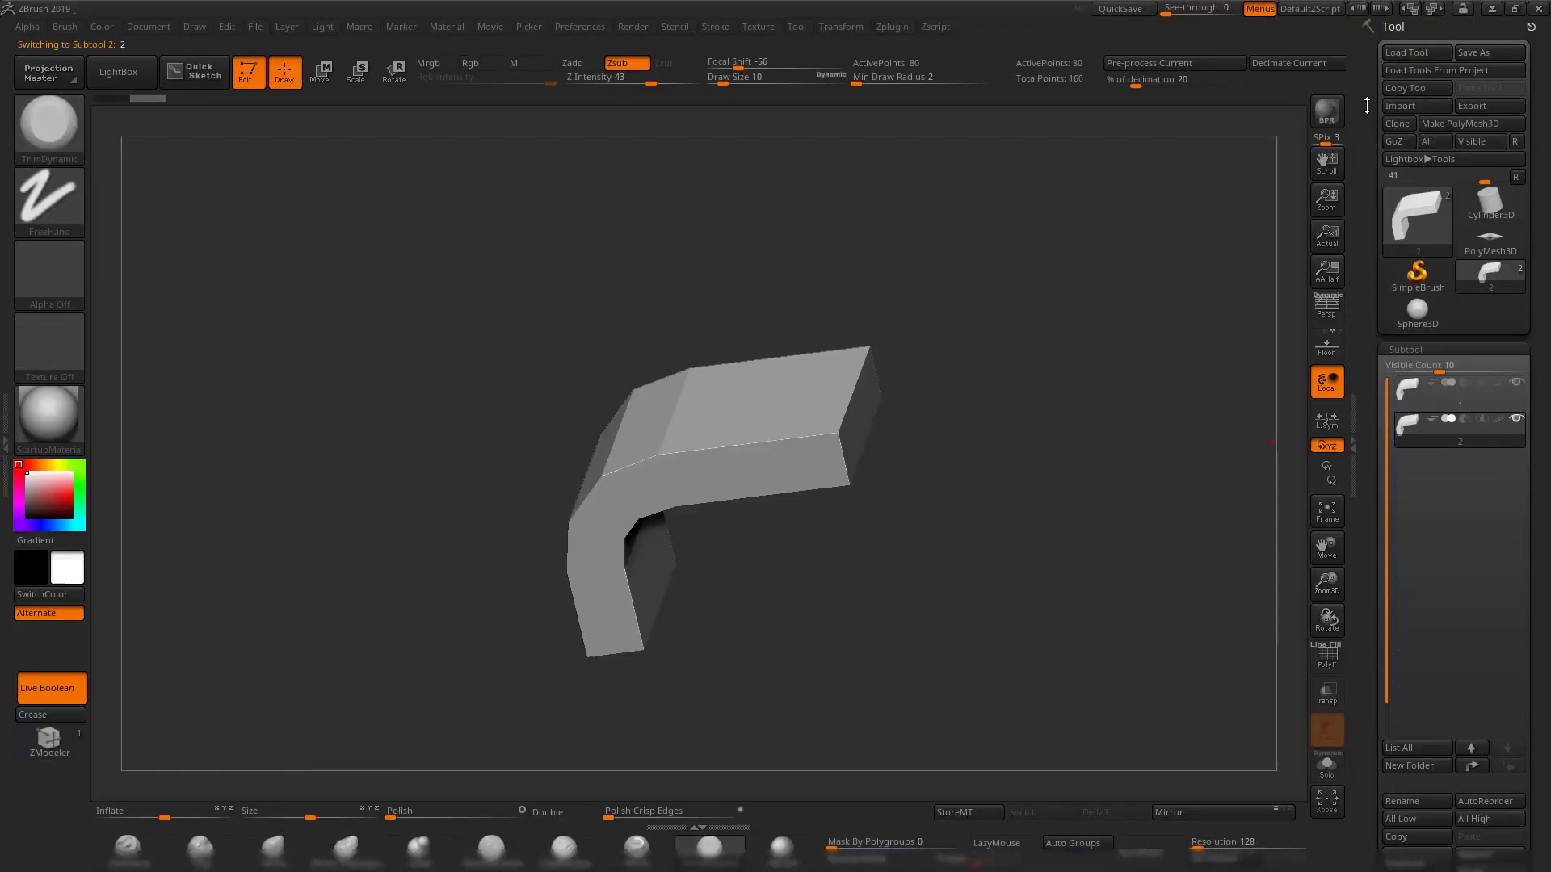
left_click(1411, 104)
double_click(574, 304)
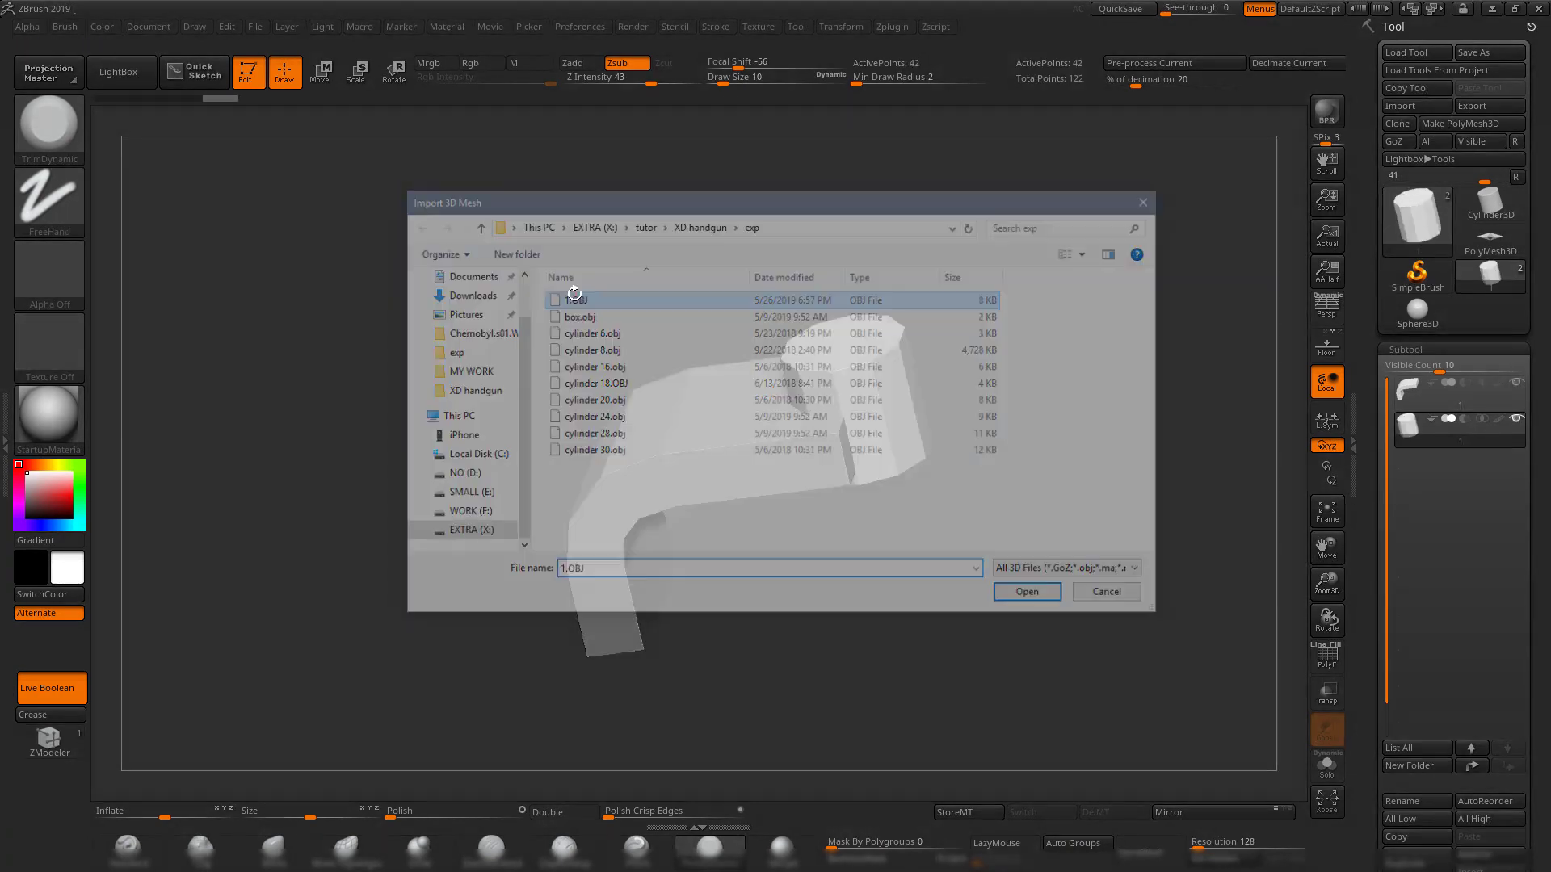
left_click_drag(1116, 483, 1062, 441)
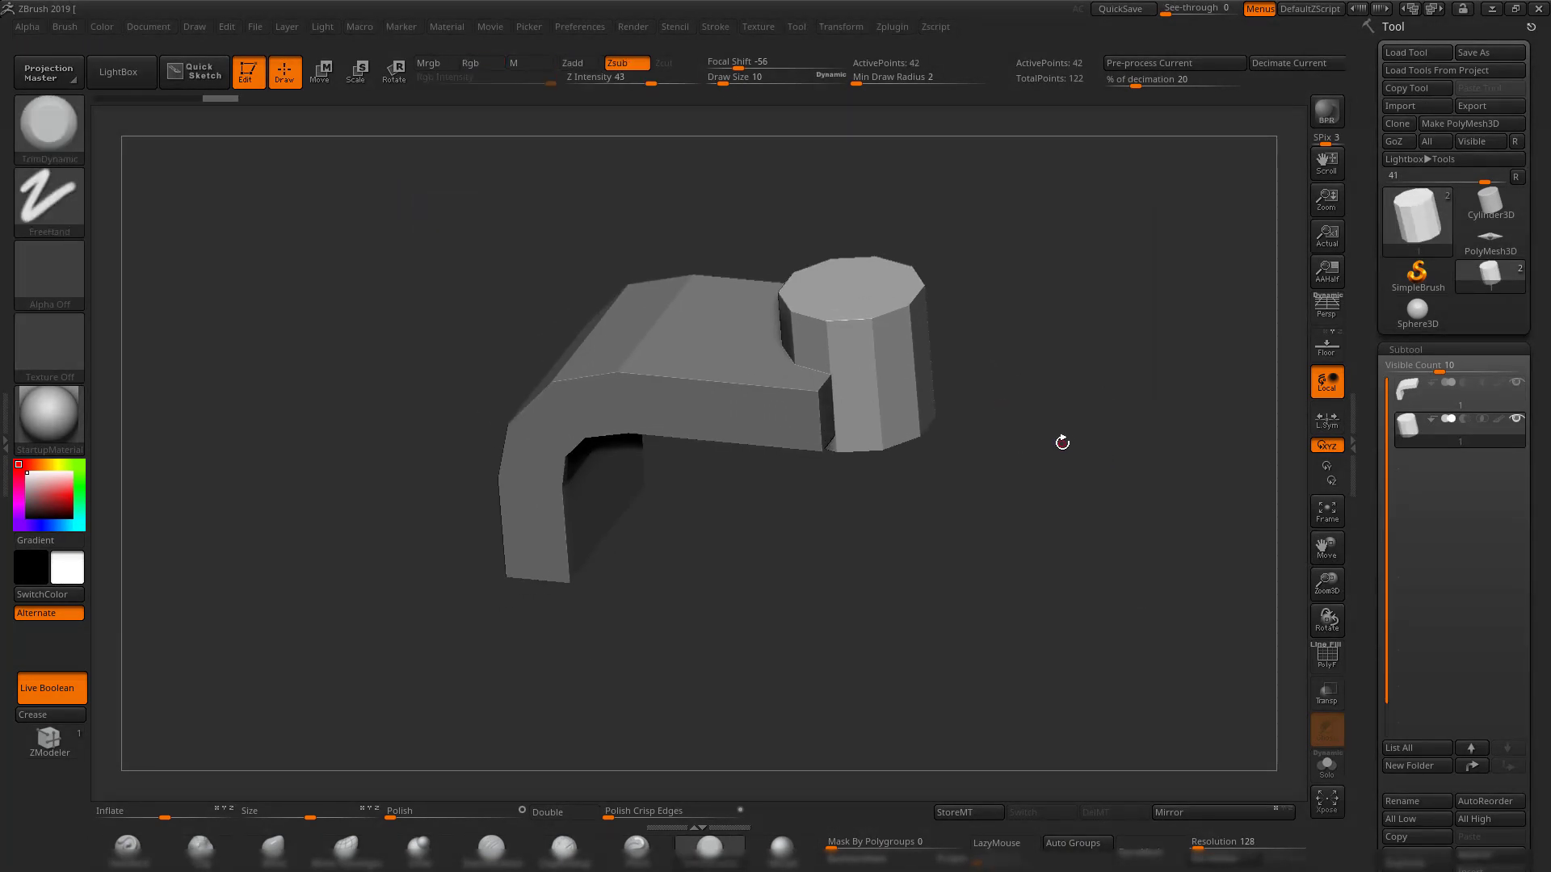
- Subdivide the bent block subtool several times to smooth its surface
left_click(1411, 394)
left_click_drag(1023, 490, 1044, 547)
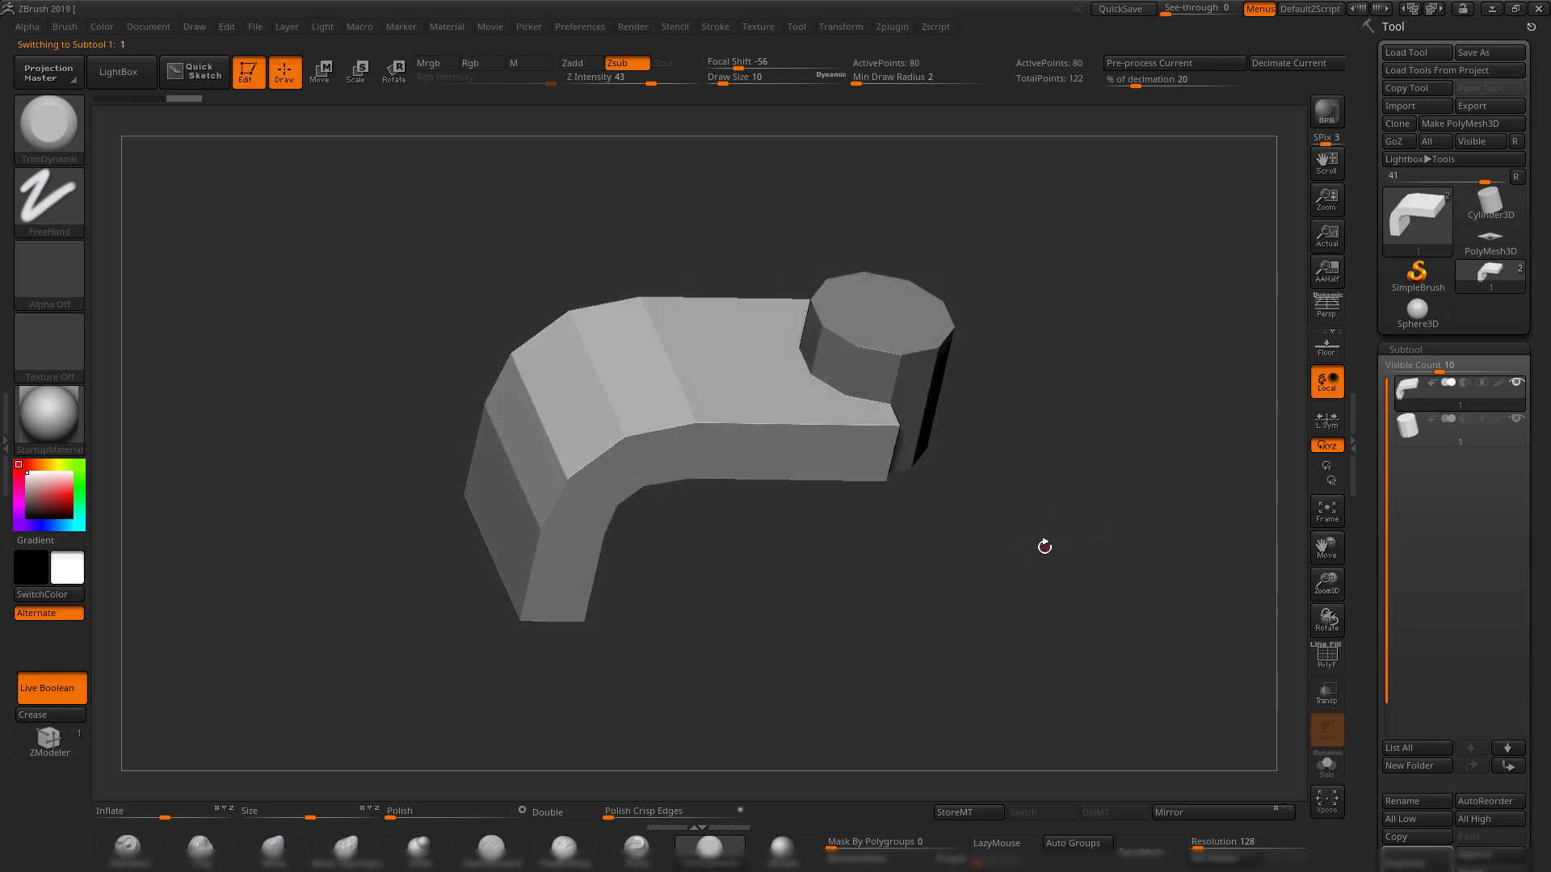
key("ctrl+d")
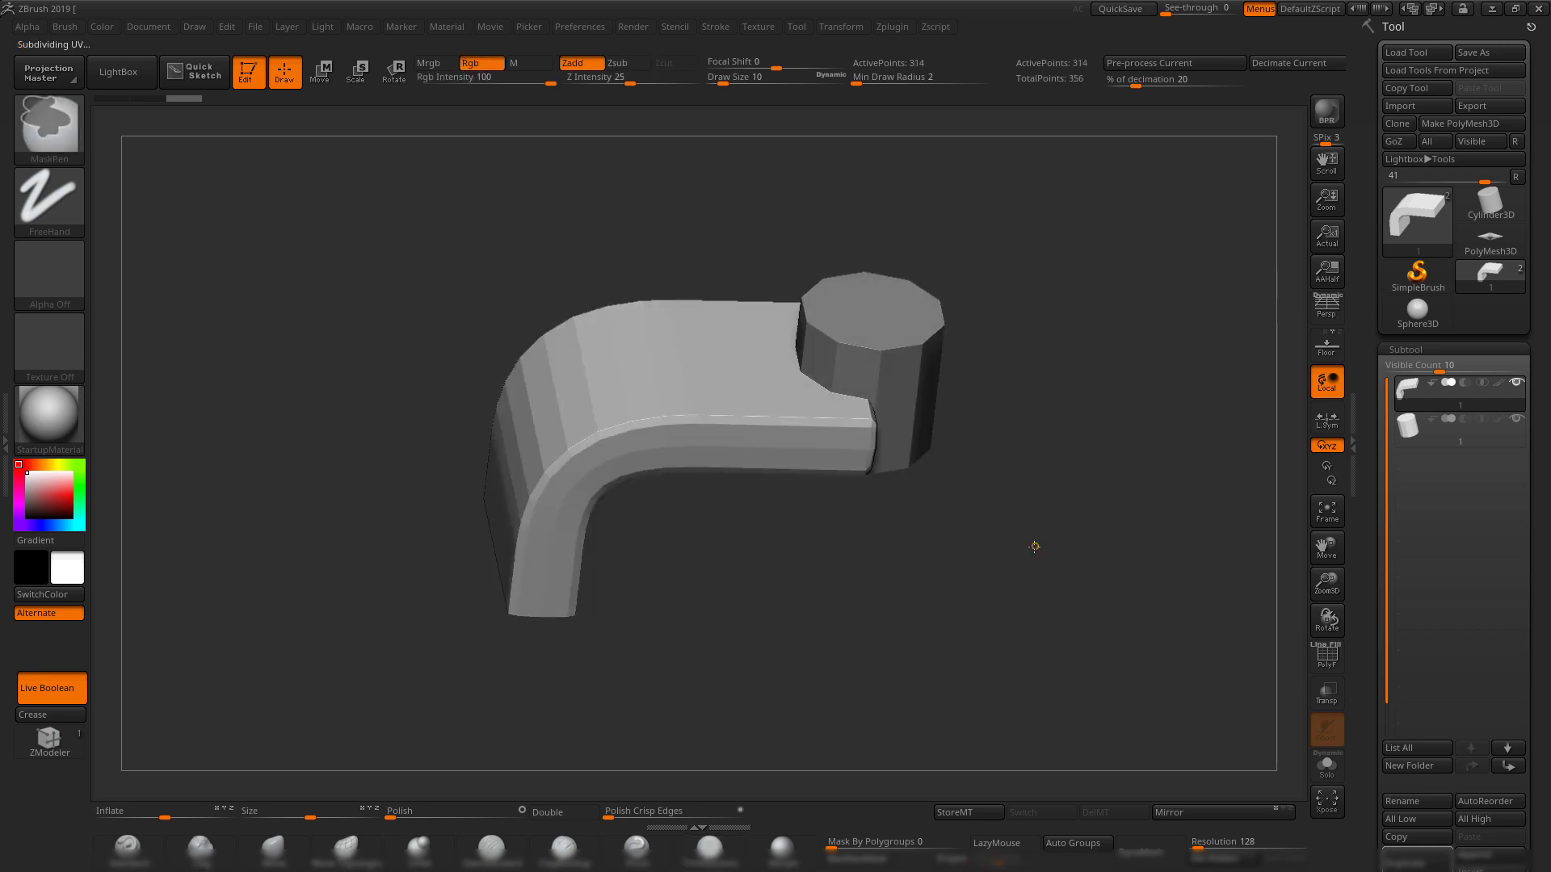
- Subdivide the cylinder subtool several times to smooth its surface
left_click(921, 348, "alt")
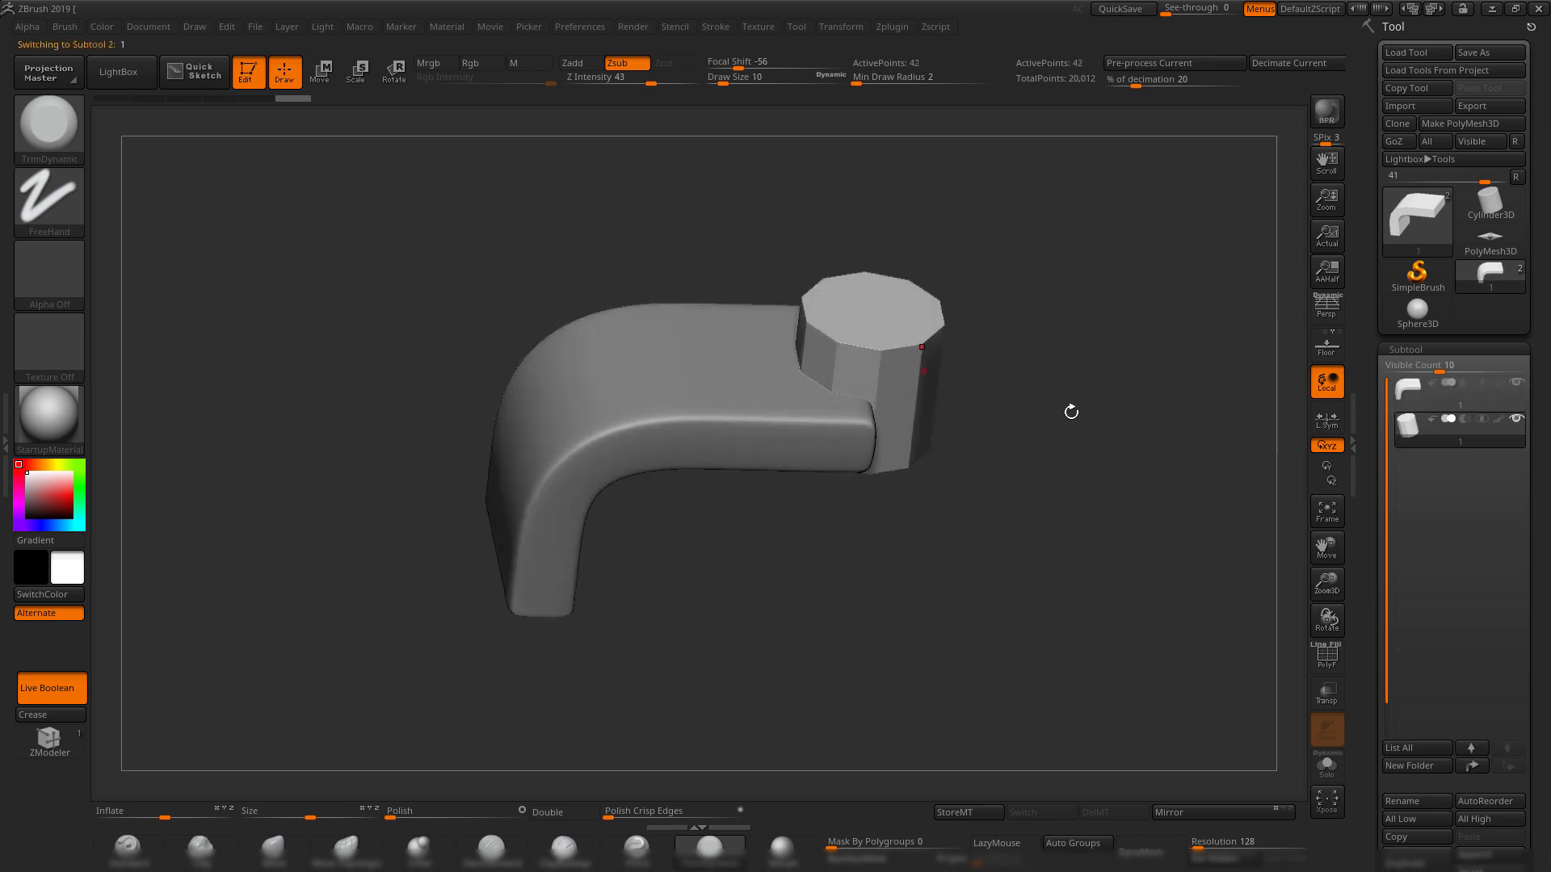
left_click_drag(1066, 541, 1050, 561)
key("ctrl+d")
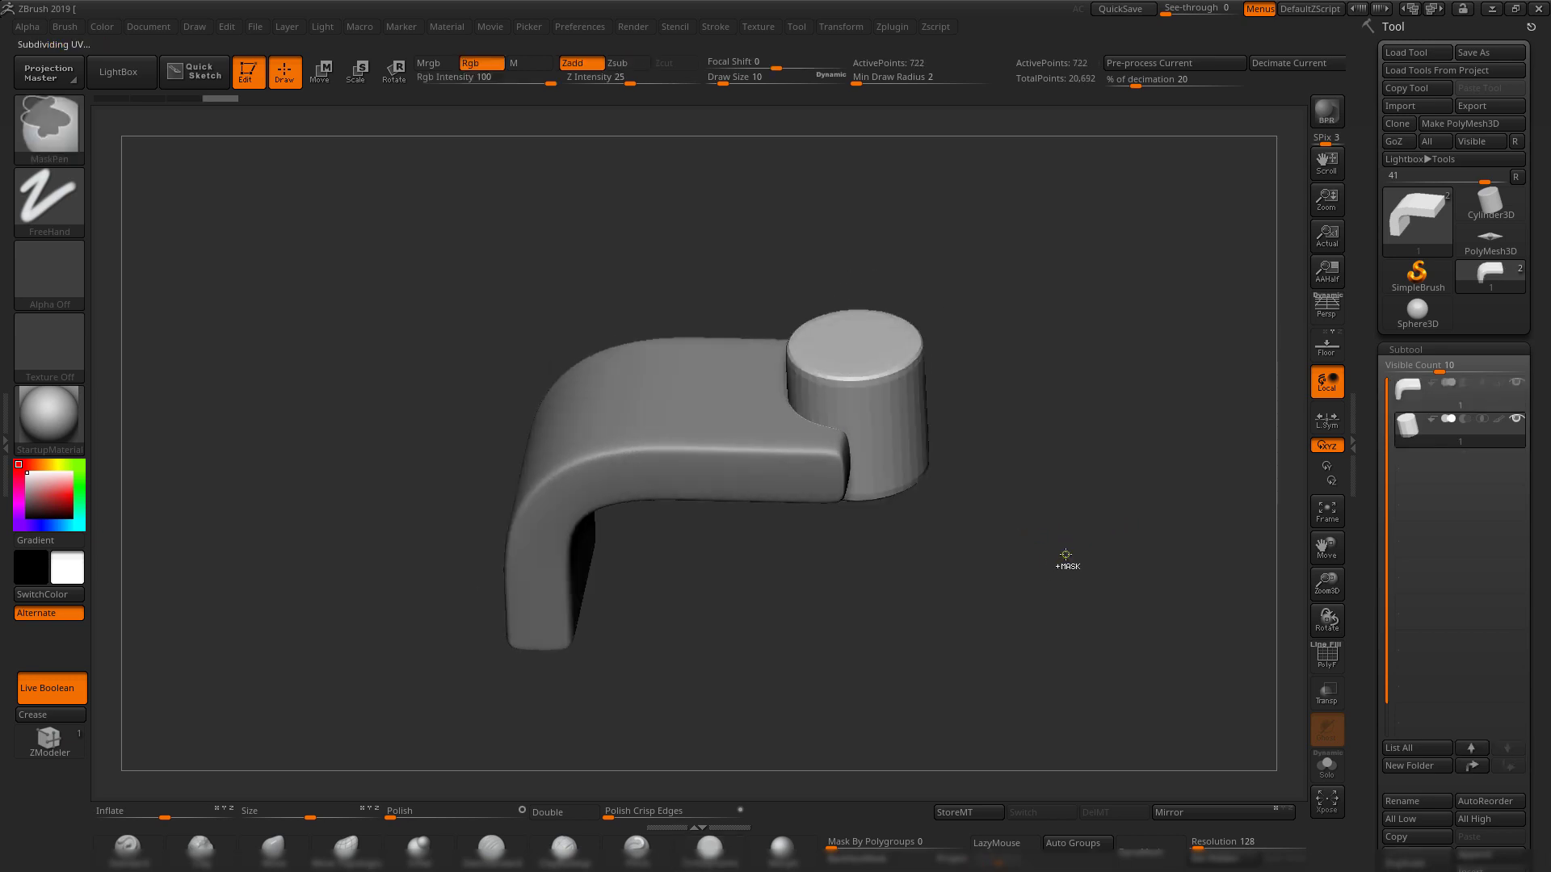
mouse_move(1065, 555)
left_mouse_down()
mouse_move(1059, 519)
mouse_move(1025, 513)
mouse_move(1083, 675)
mouse_move(1082, 464)
mouse_move(1034, 513)
left_mouse_up()
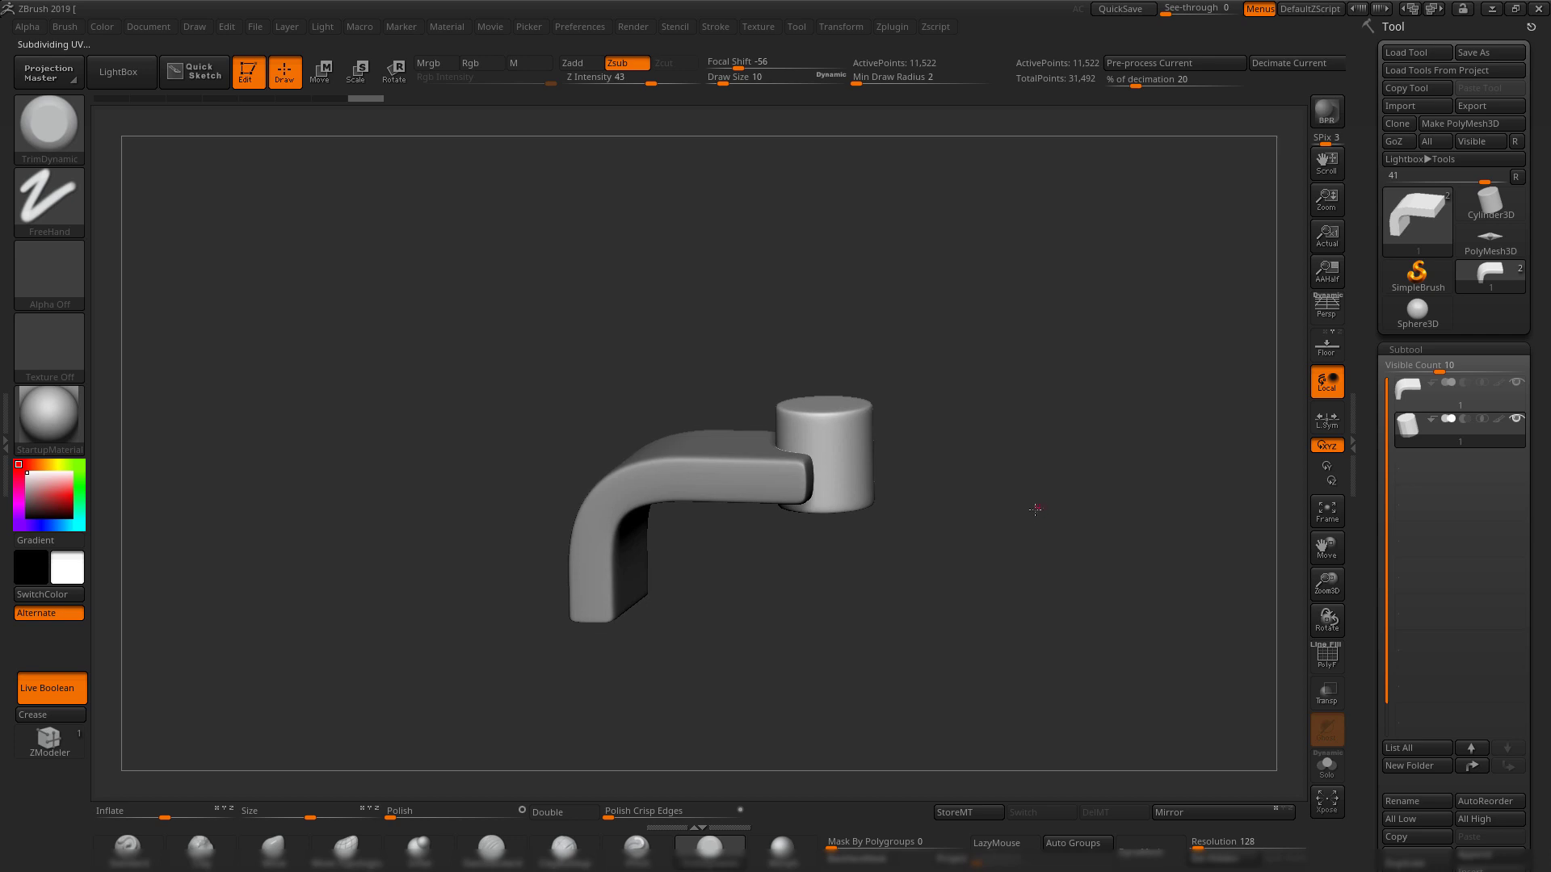
- Turn off Live Boolean and mark the bent block subtool as the Start of its Boolean group
left_click(49, 693)
left_click_drag(872, 585, 1084, 525)
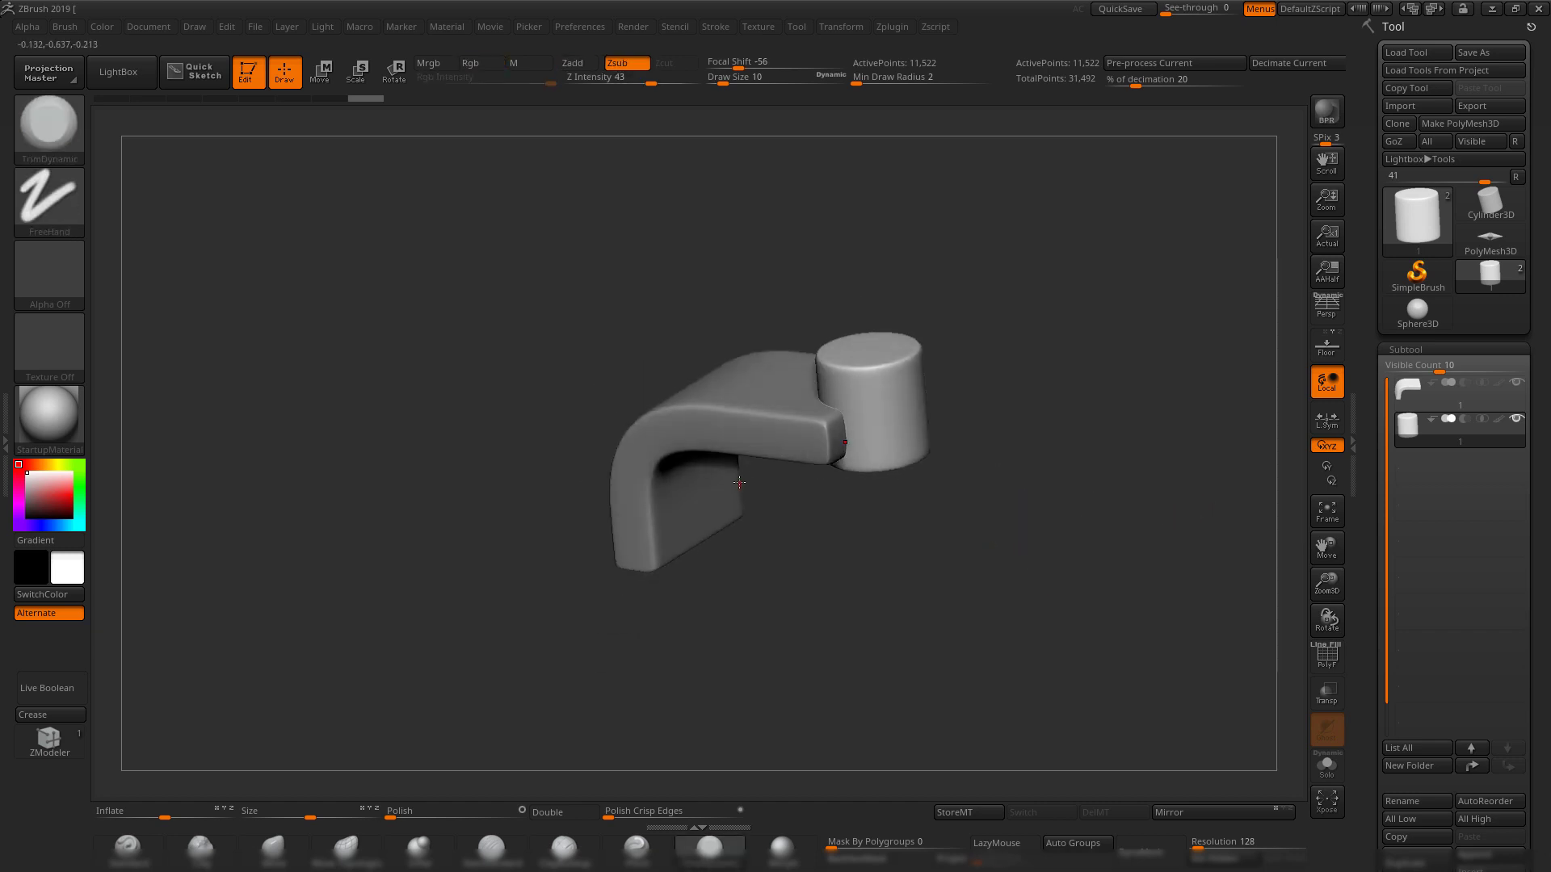
left_click(697, 398, "alt")
left_click_drag(1166, 473, 909, 475)
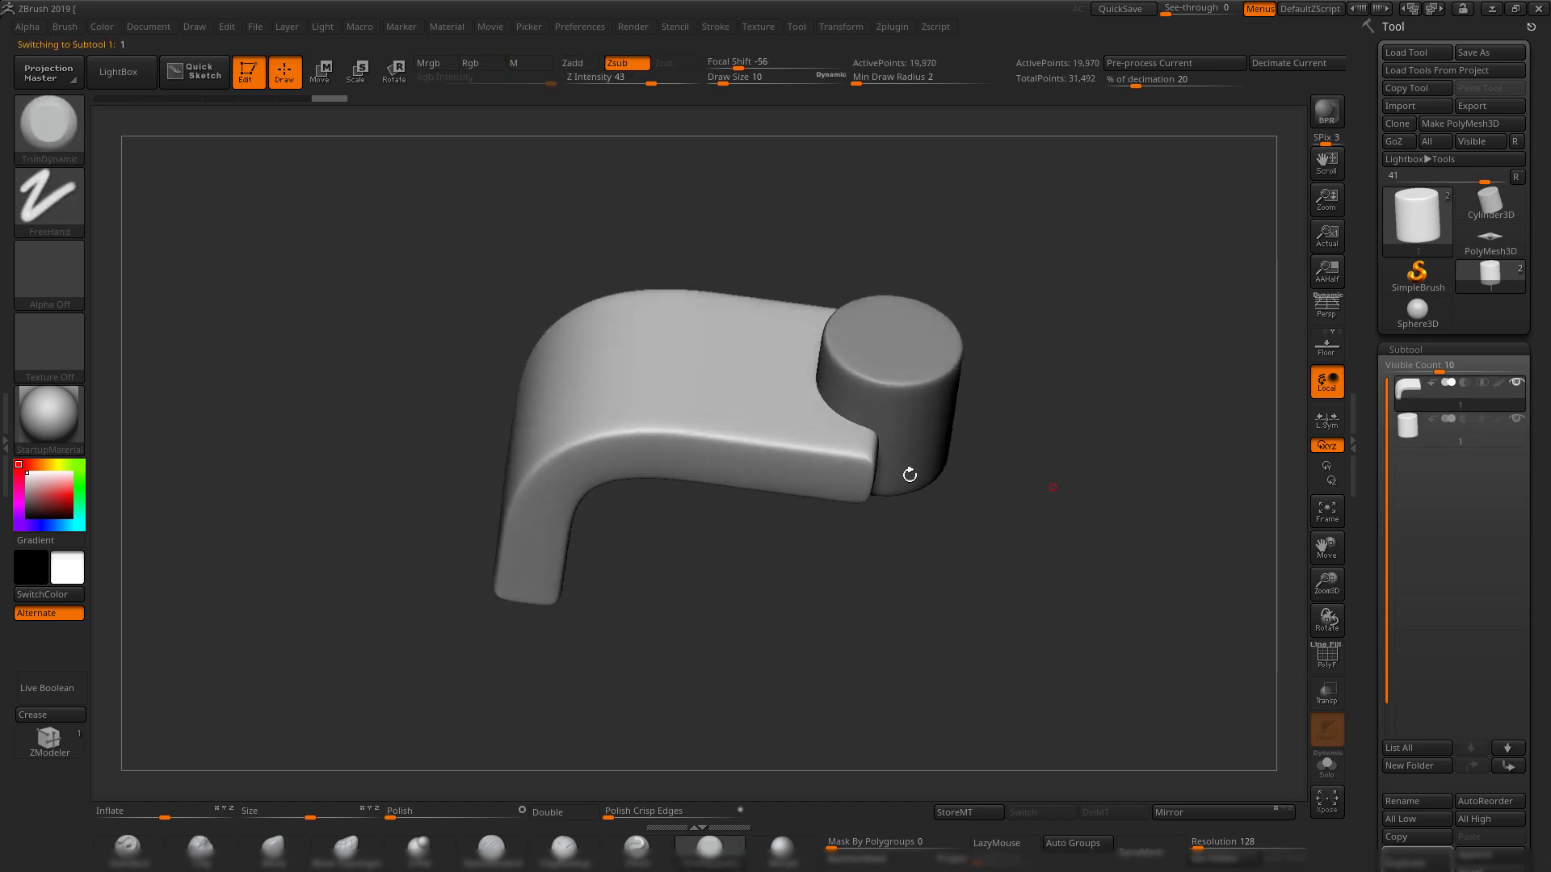
mouse_move(1433, 390)
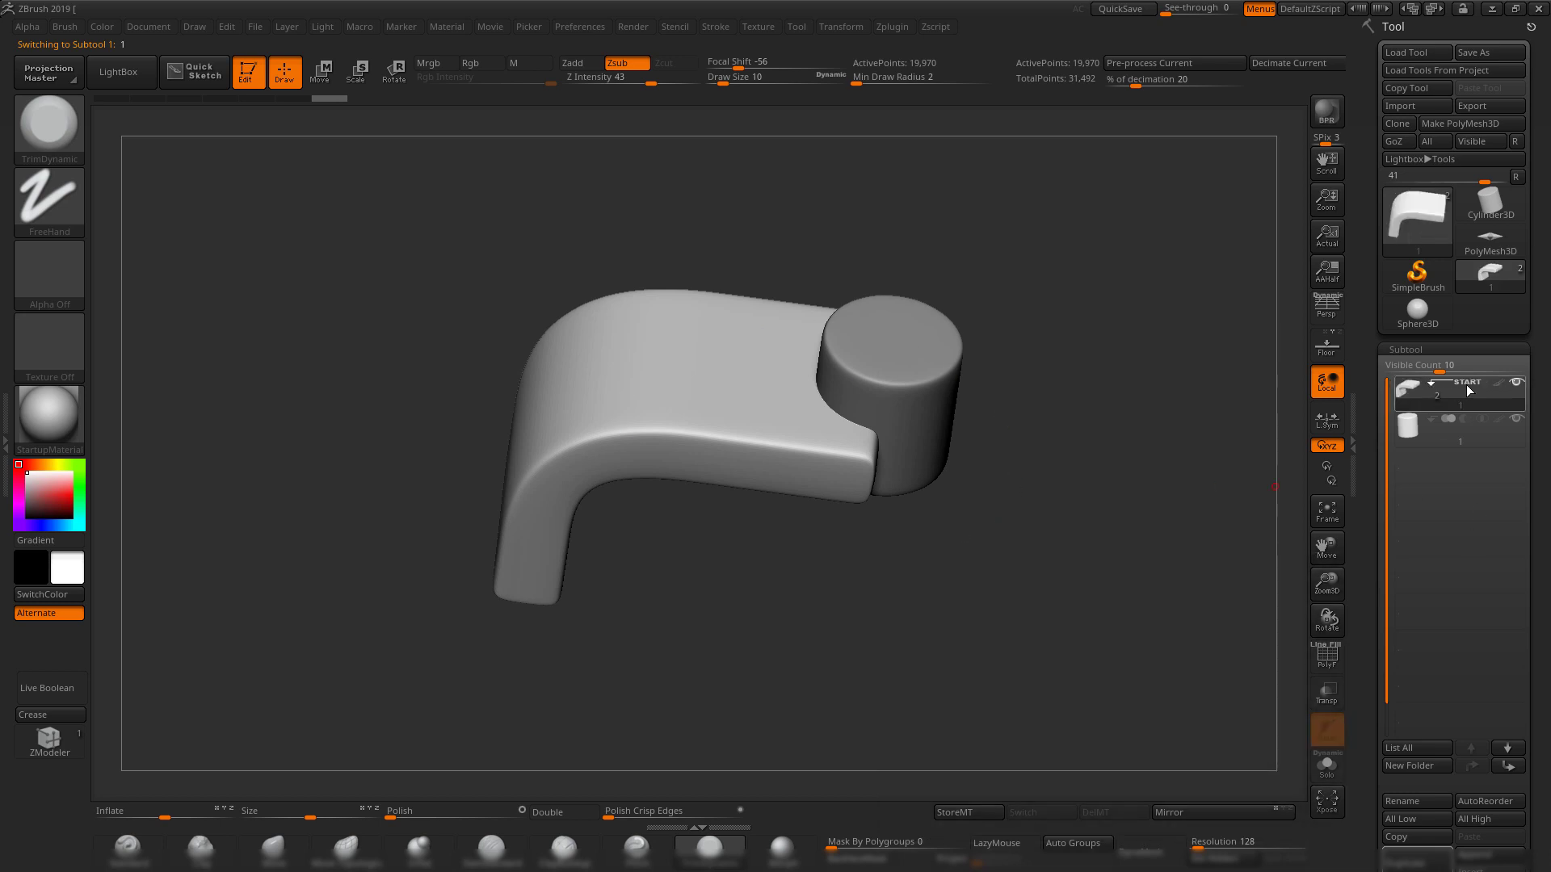
mouse_move(1039, 355)
left_mouse_down()
mouse_move(1069, 378)
mouse_move(1059, 370)
left_mouse_up()
- Set the cylinder subtool's Boolean operation to subtraction and examine how it overlaps the block's front edge
mouse_move(1408, 391)
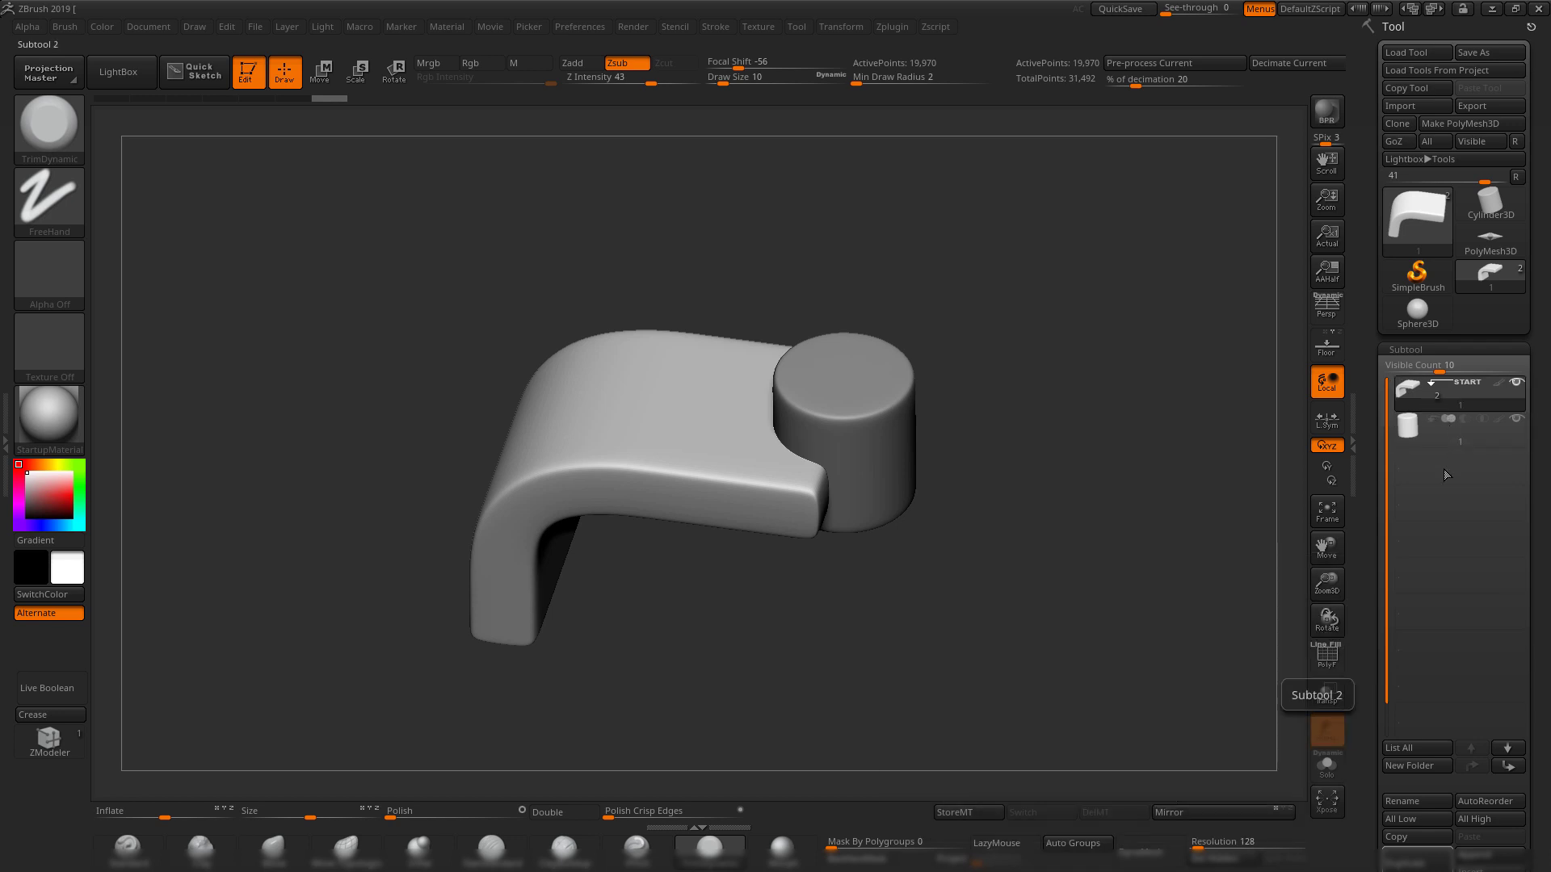
left_click_drag(1167, 534, 1284, 446)
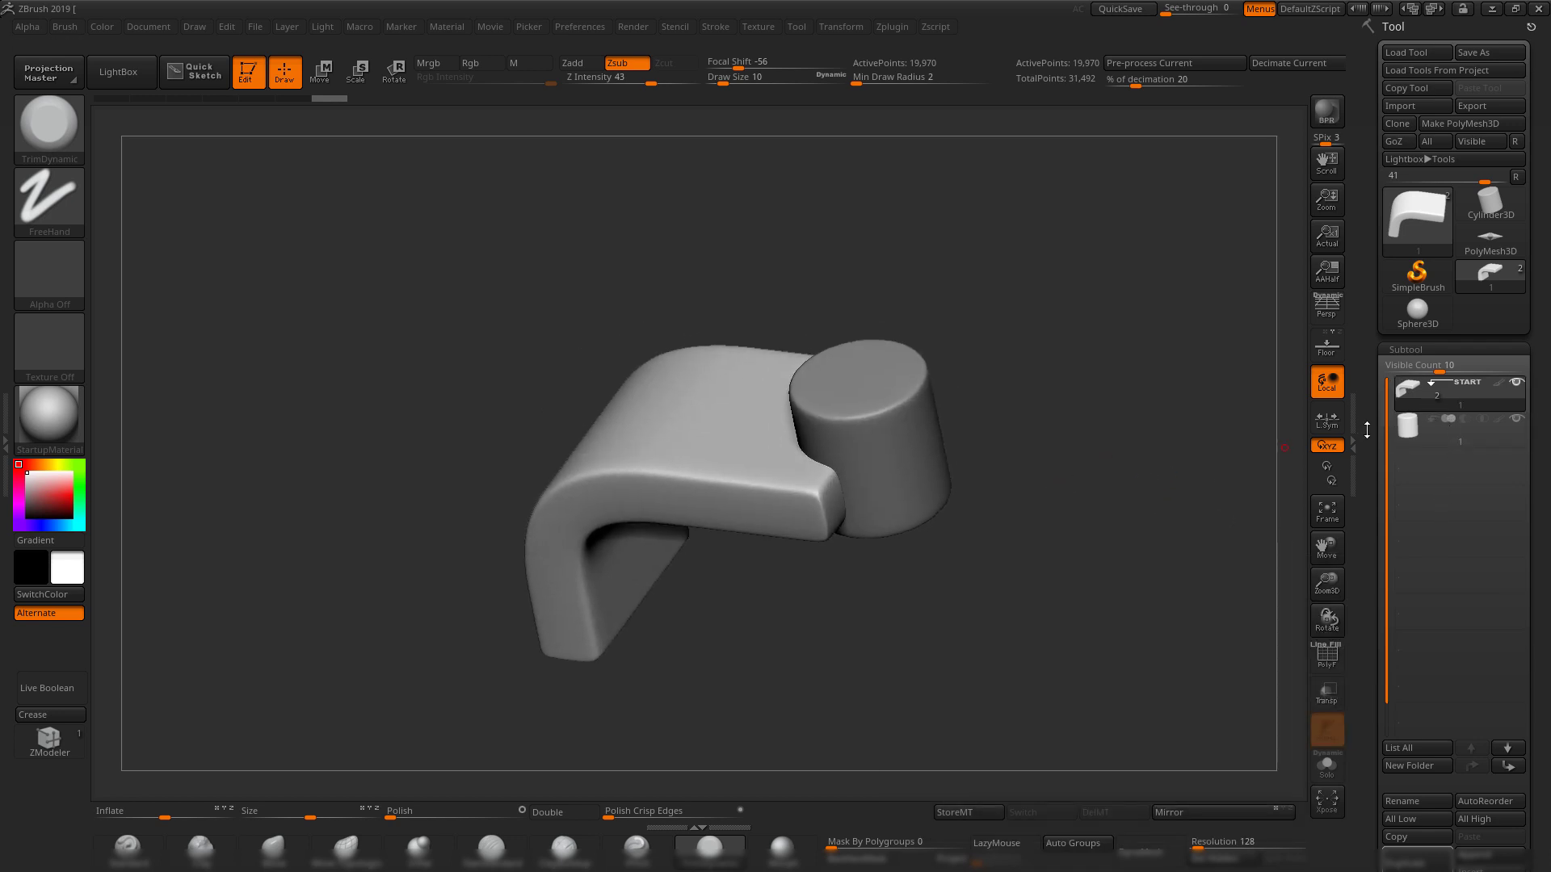
left_click_drag(1045, 437, 773, 436)
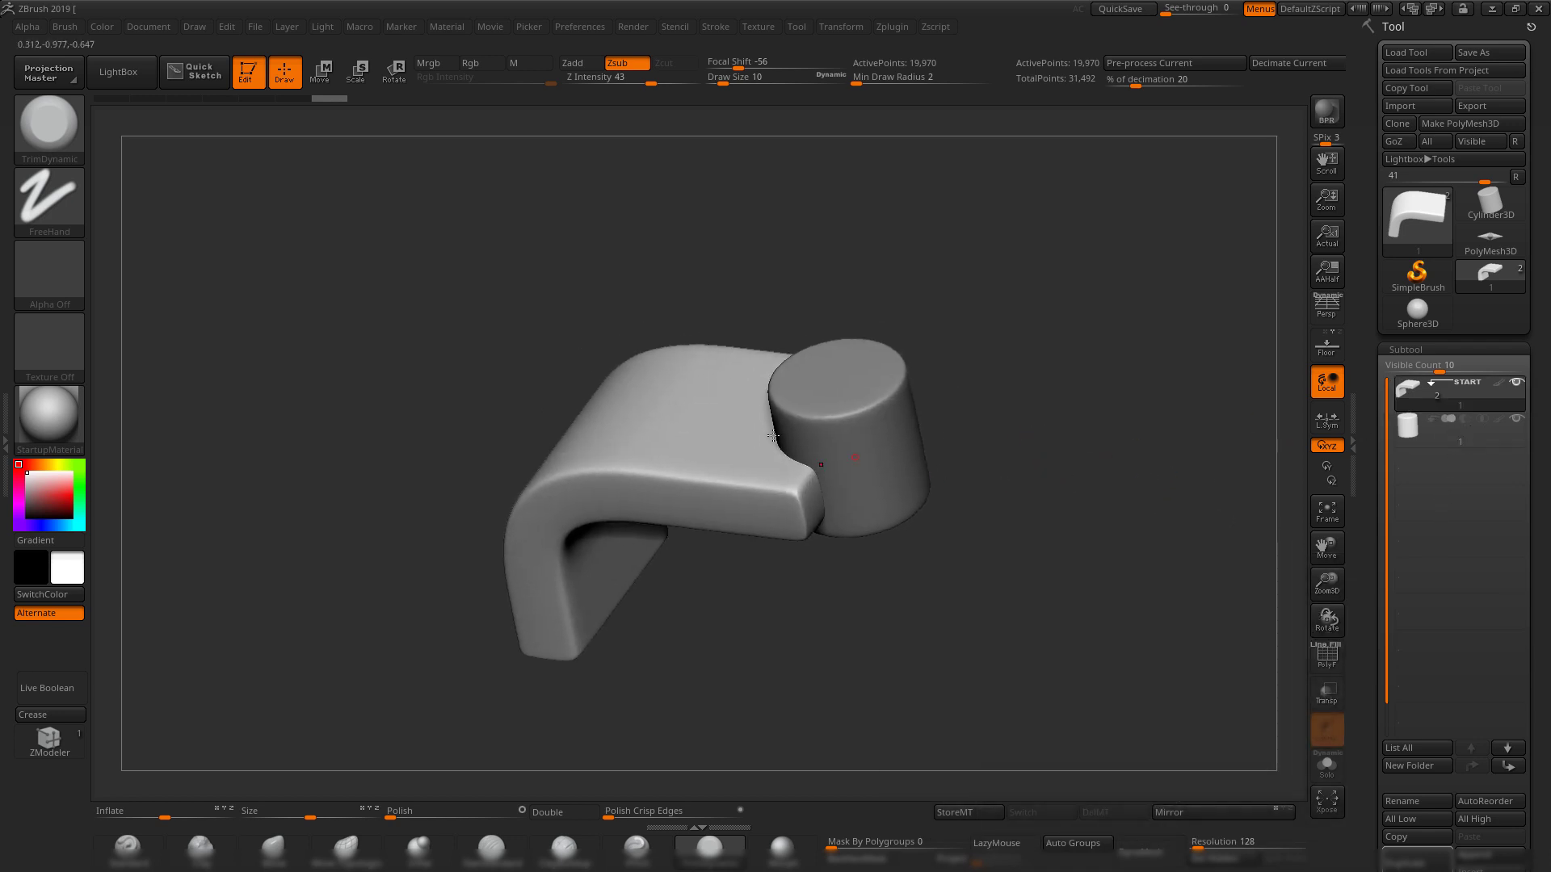
left_click_drag(1020, 399, 1006, 411)
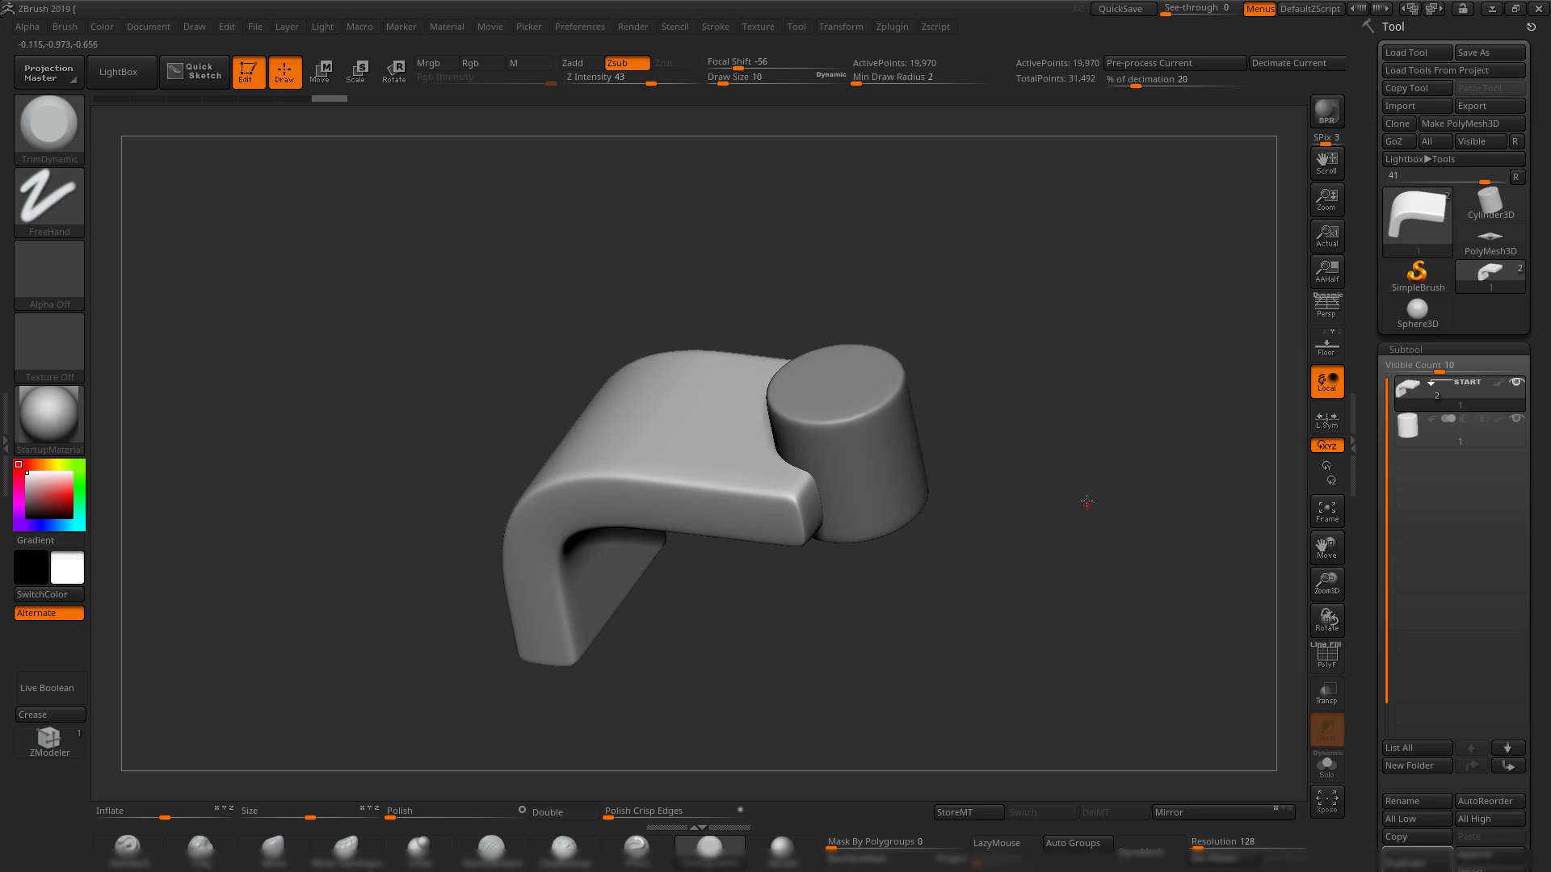
left_click_drag(1086, 502, 1039, 465)
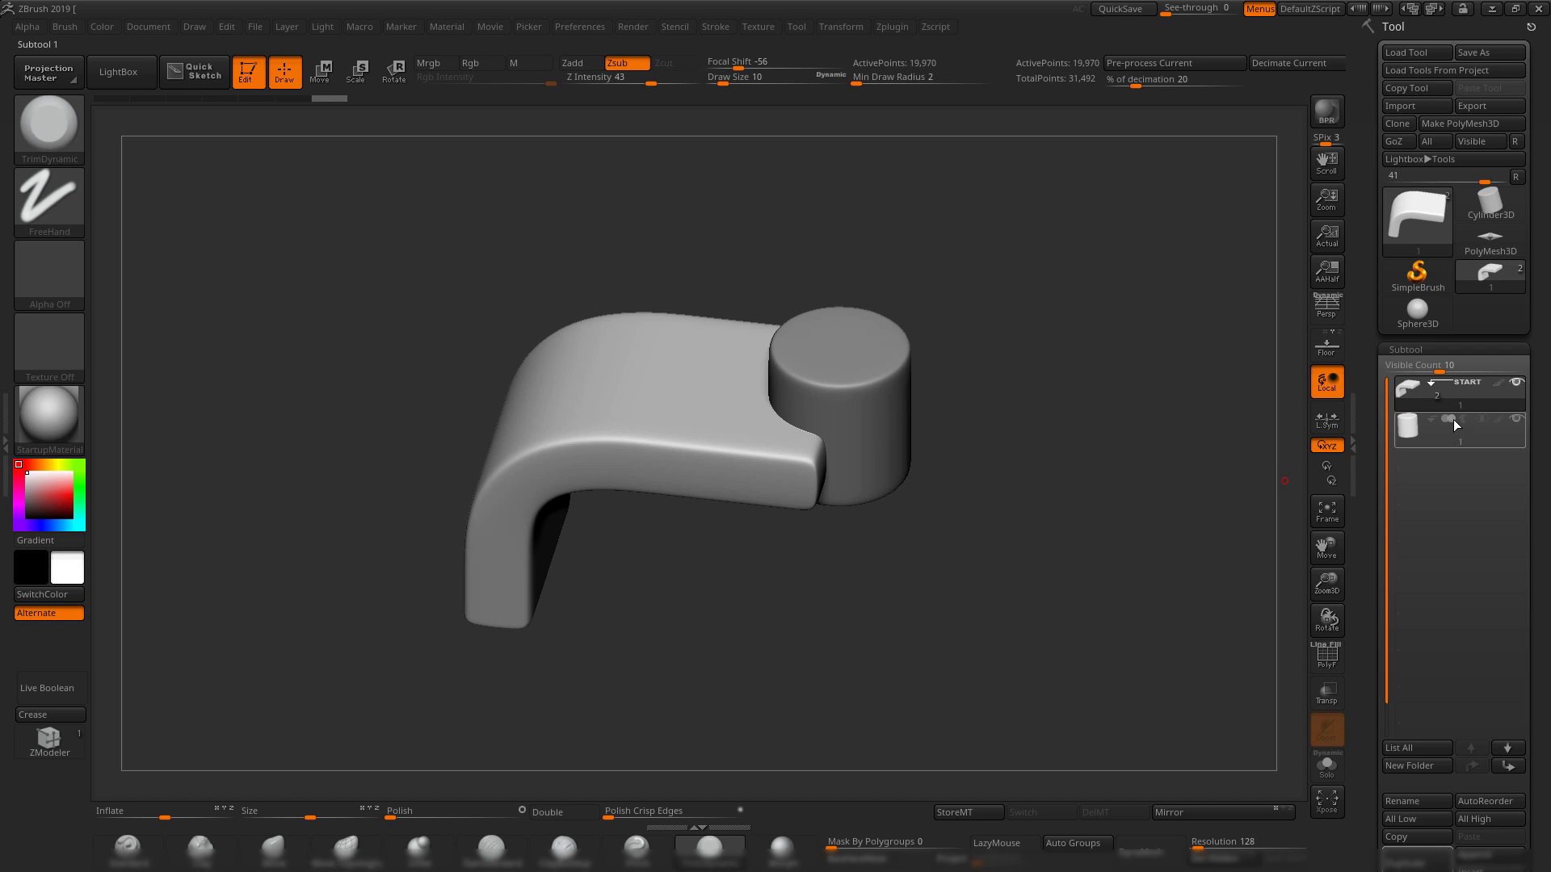
mouse_move(1452, 419)
left_click_drag(990, 332, 1013, 368)
mouse_move(1452, 420)
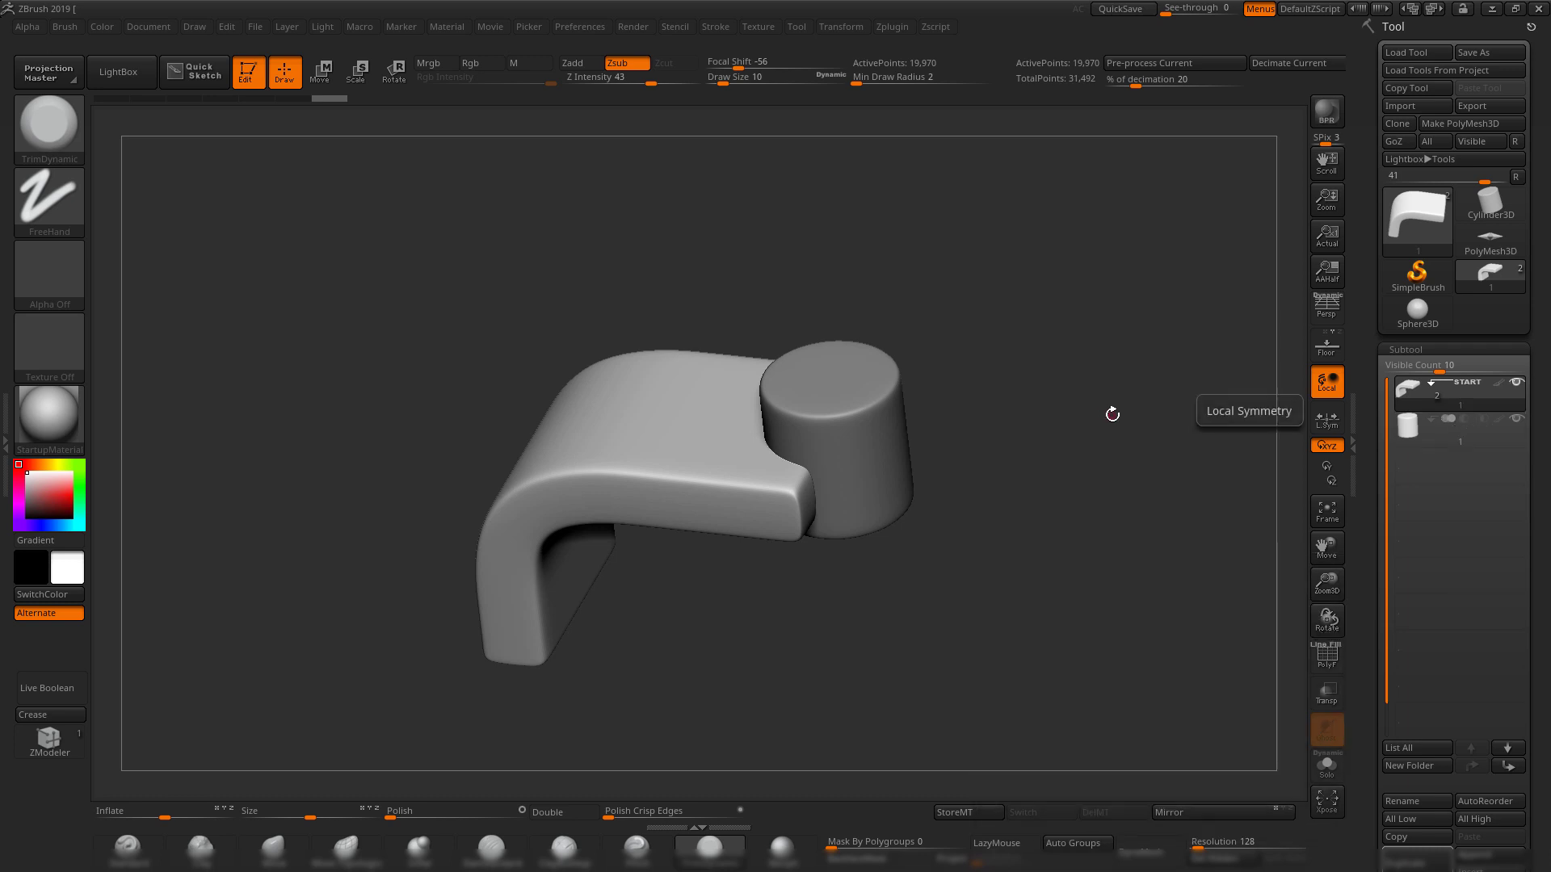
left_click_drag(1111, 409, 1138, 426)
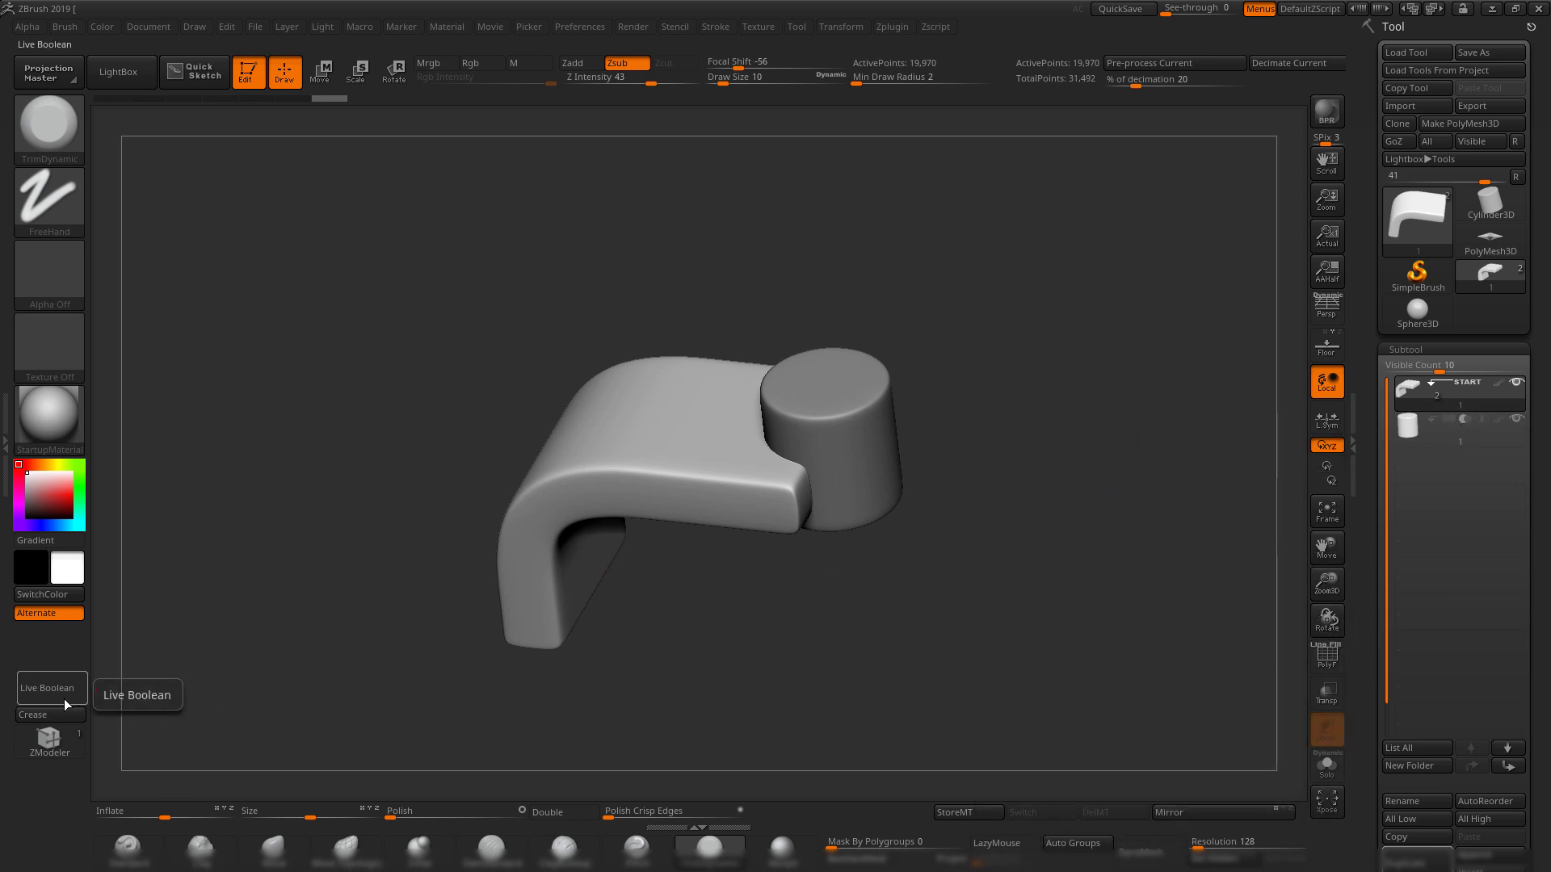
left_click_drag(447, 373, 887, 127)
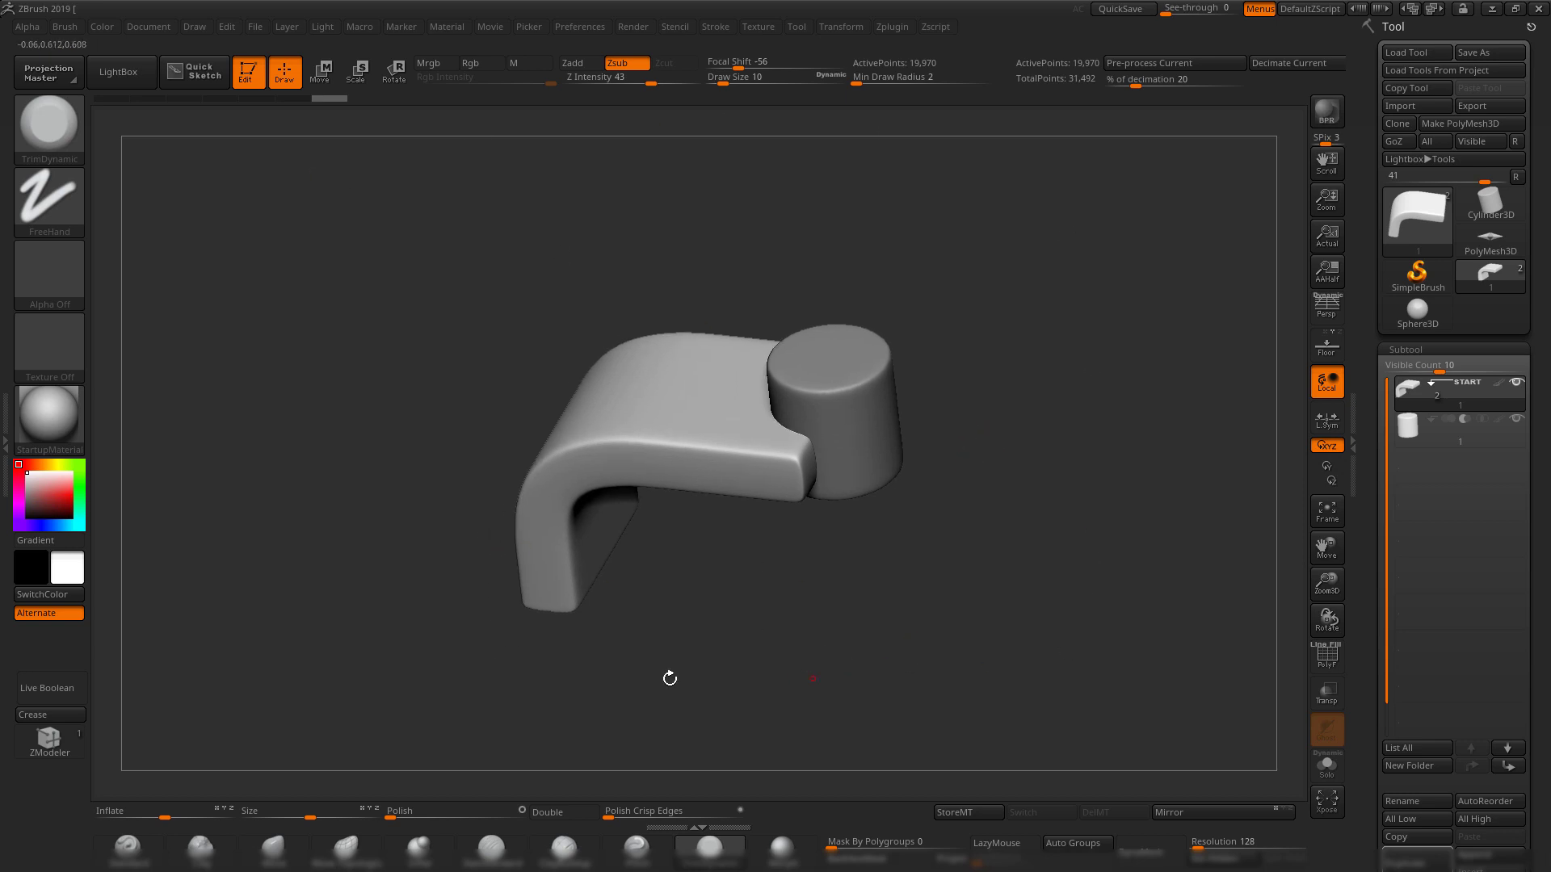
- Turn Live Boolean on through the render settings and inspect the cylinder's cutout in the block's front edge
left_click_drag(669, 678, 945, 588)
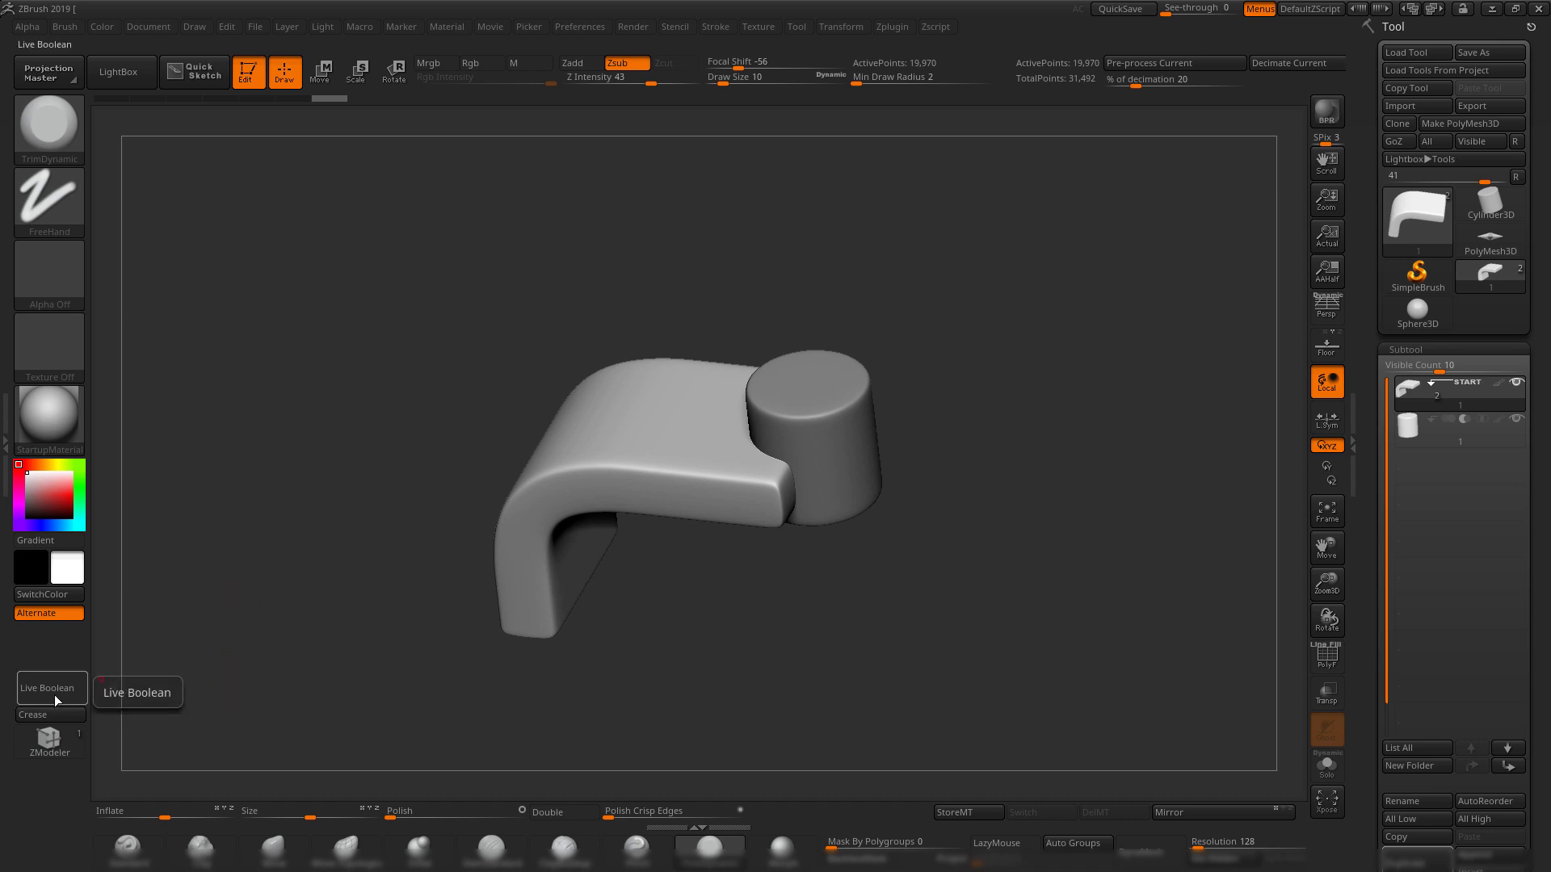
left_click(630, 27)
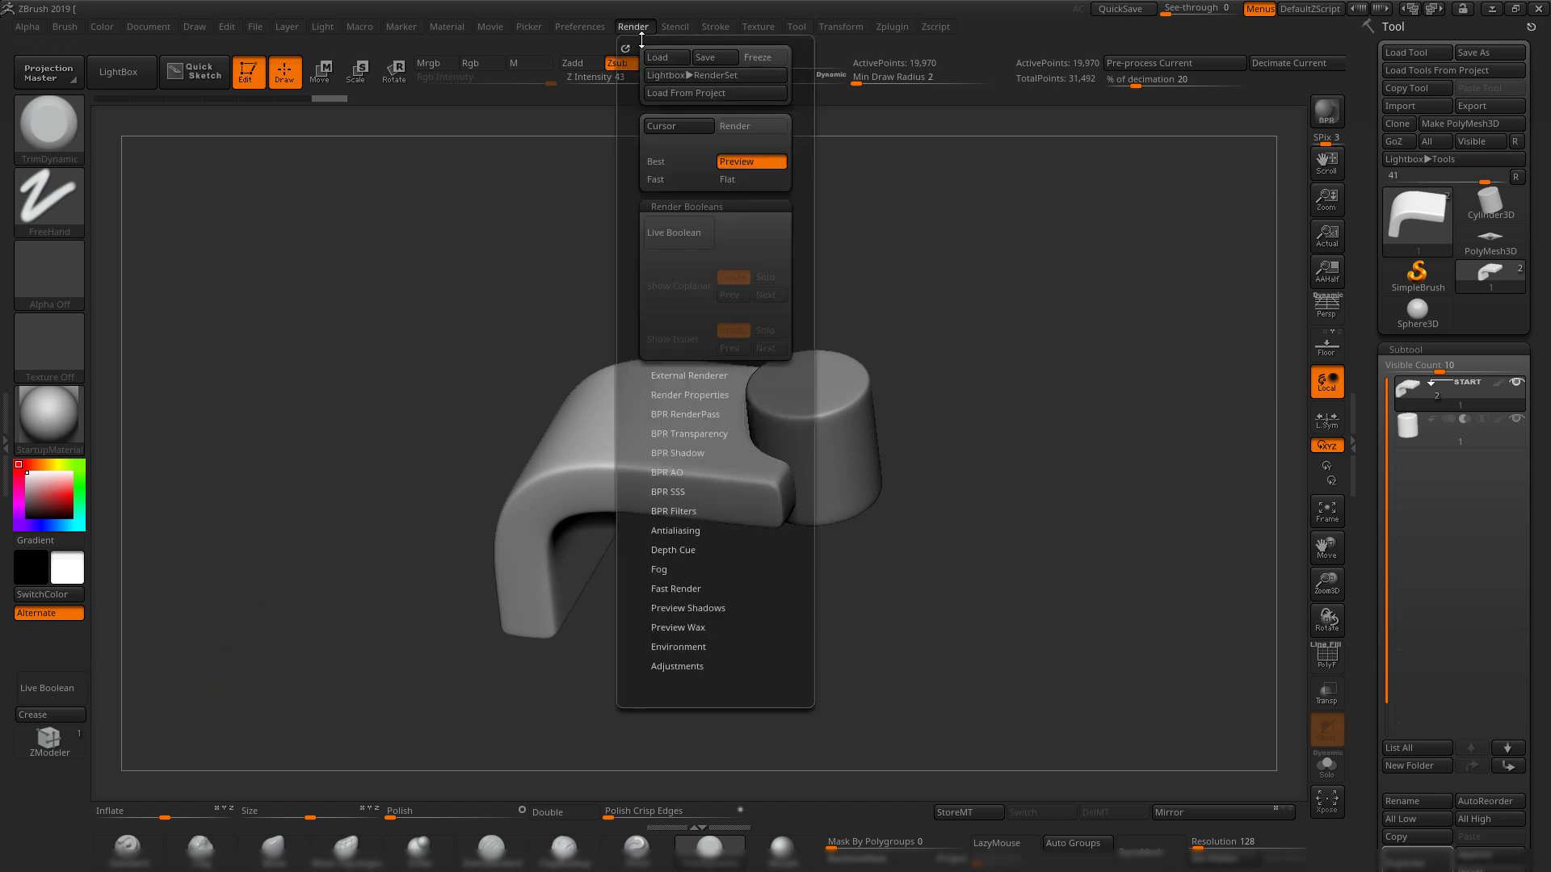
left_click(679, 234)
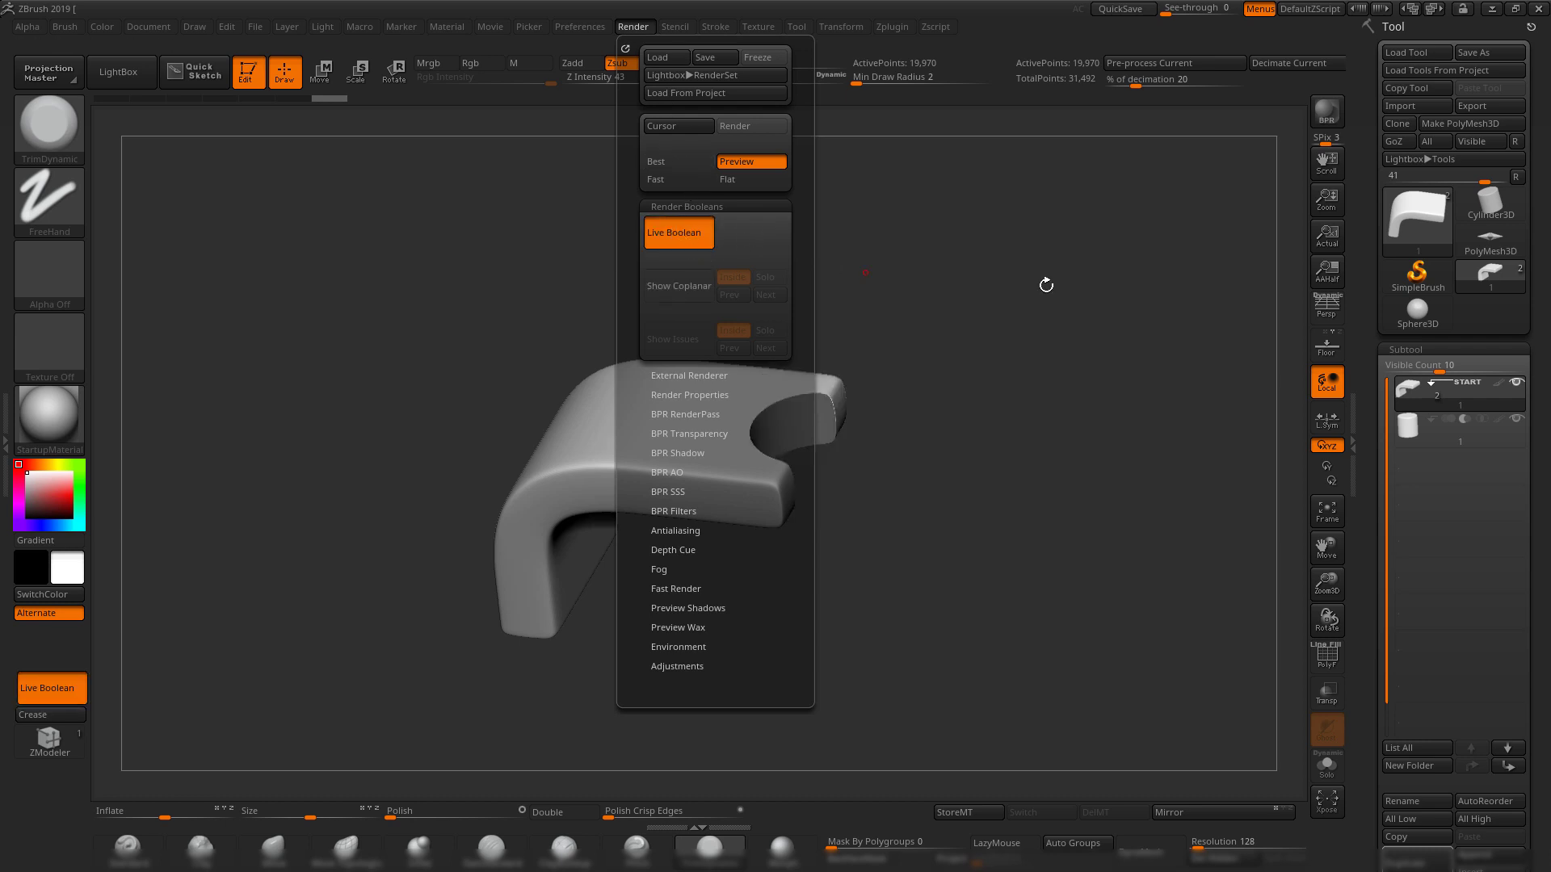
left_click_drag(1046, 285, 890, 380)
left_click_drag(793, 361, 986, 353)
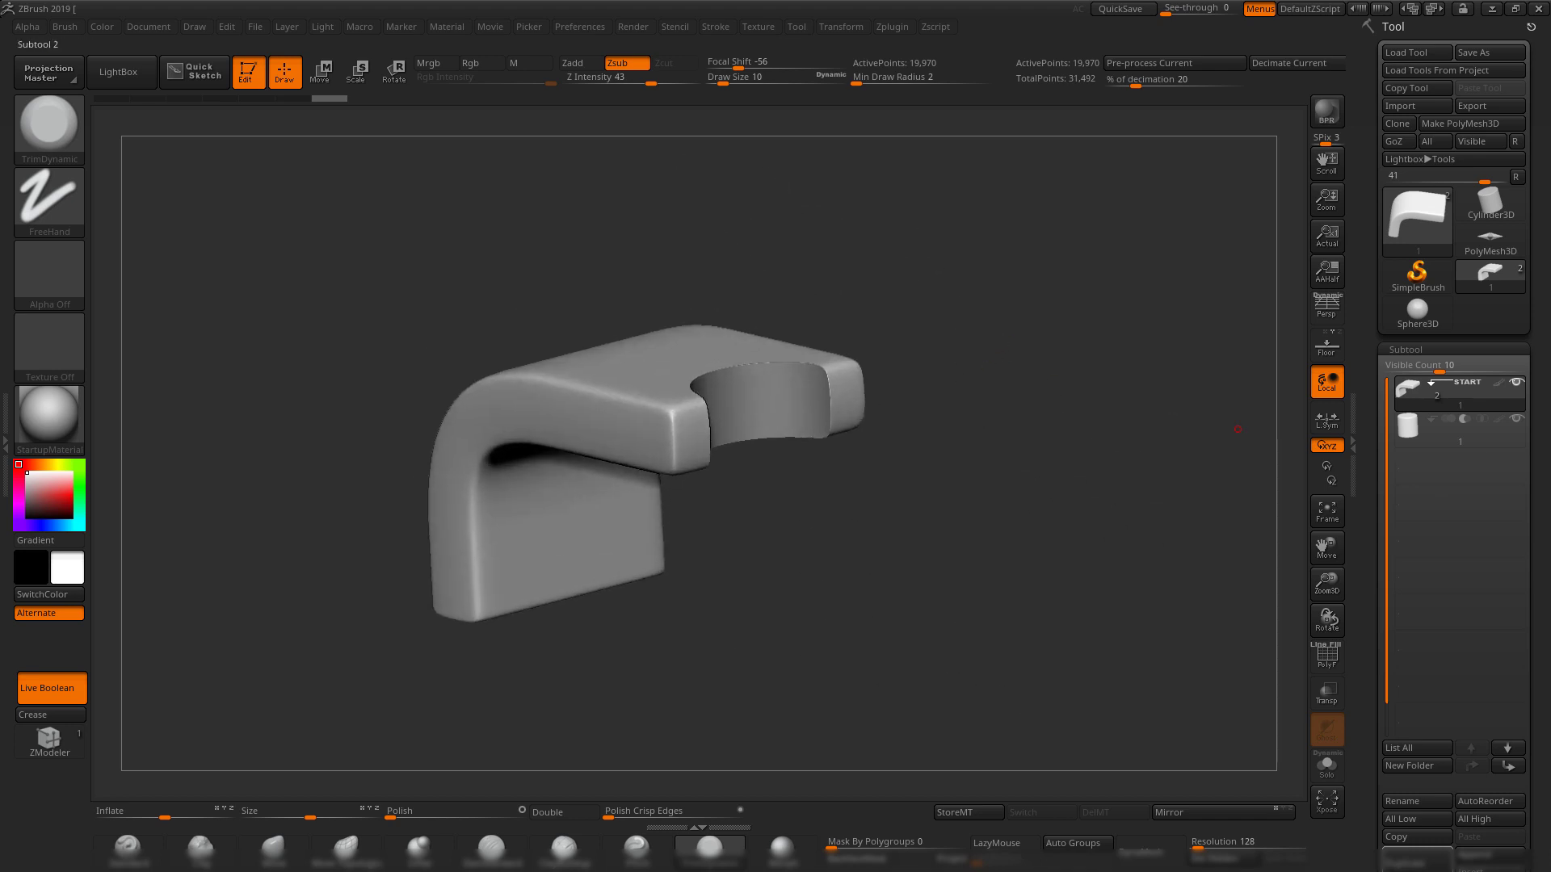
- Make the cylinder the active subtool and centre the transform gizmo on it
left_click(1406, 428)
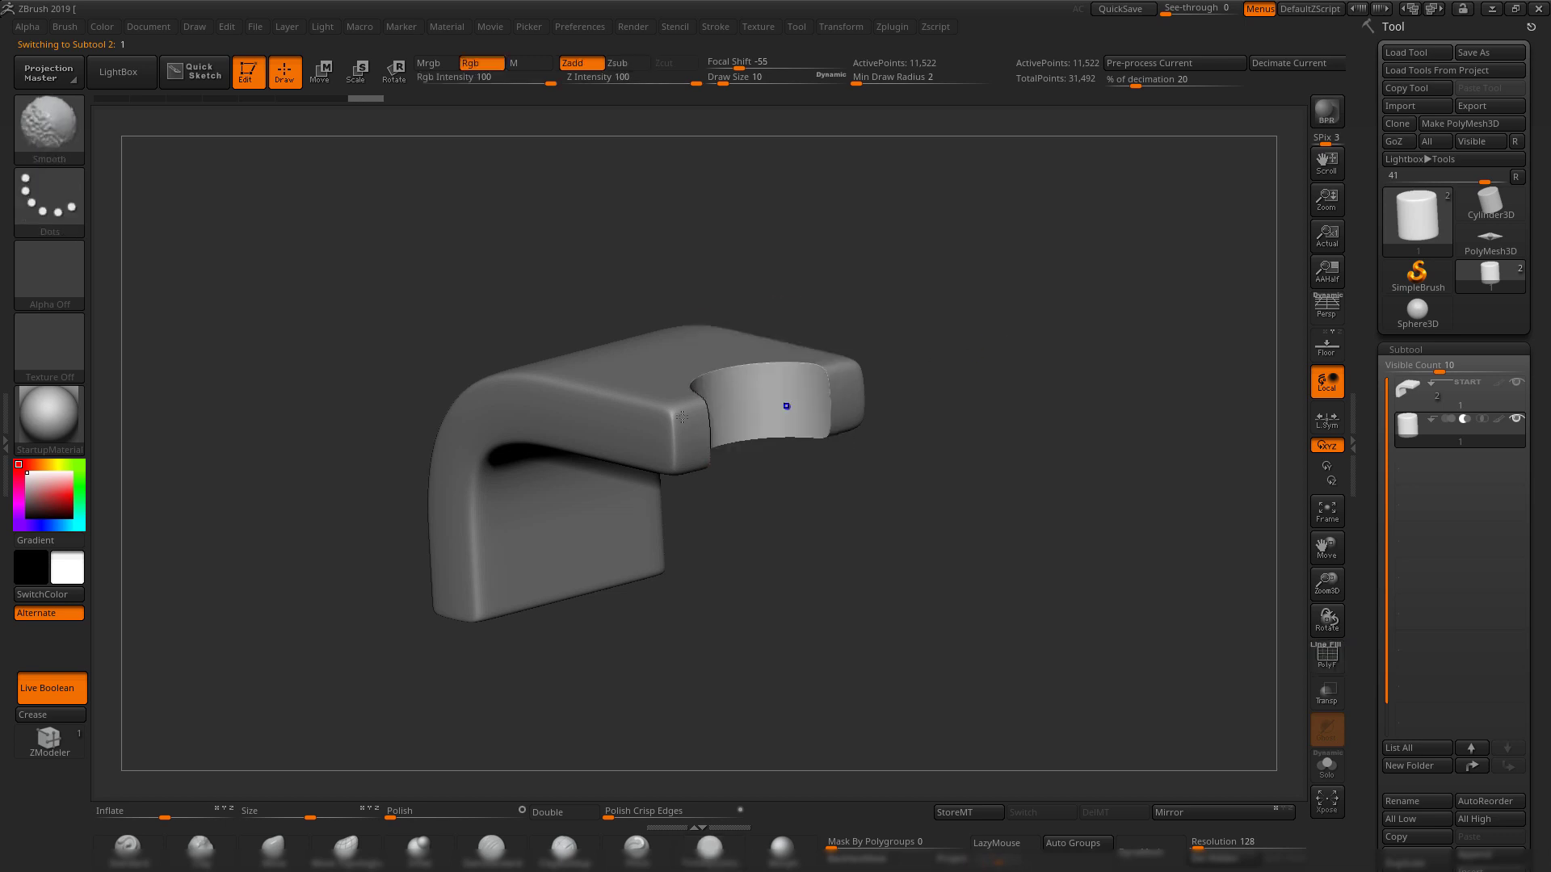
left_click_drag(1053, 328, 1014, 474)
key("shift+f")
left_click_drag(1015, 405, 1003, 466, "shift")
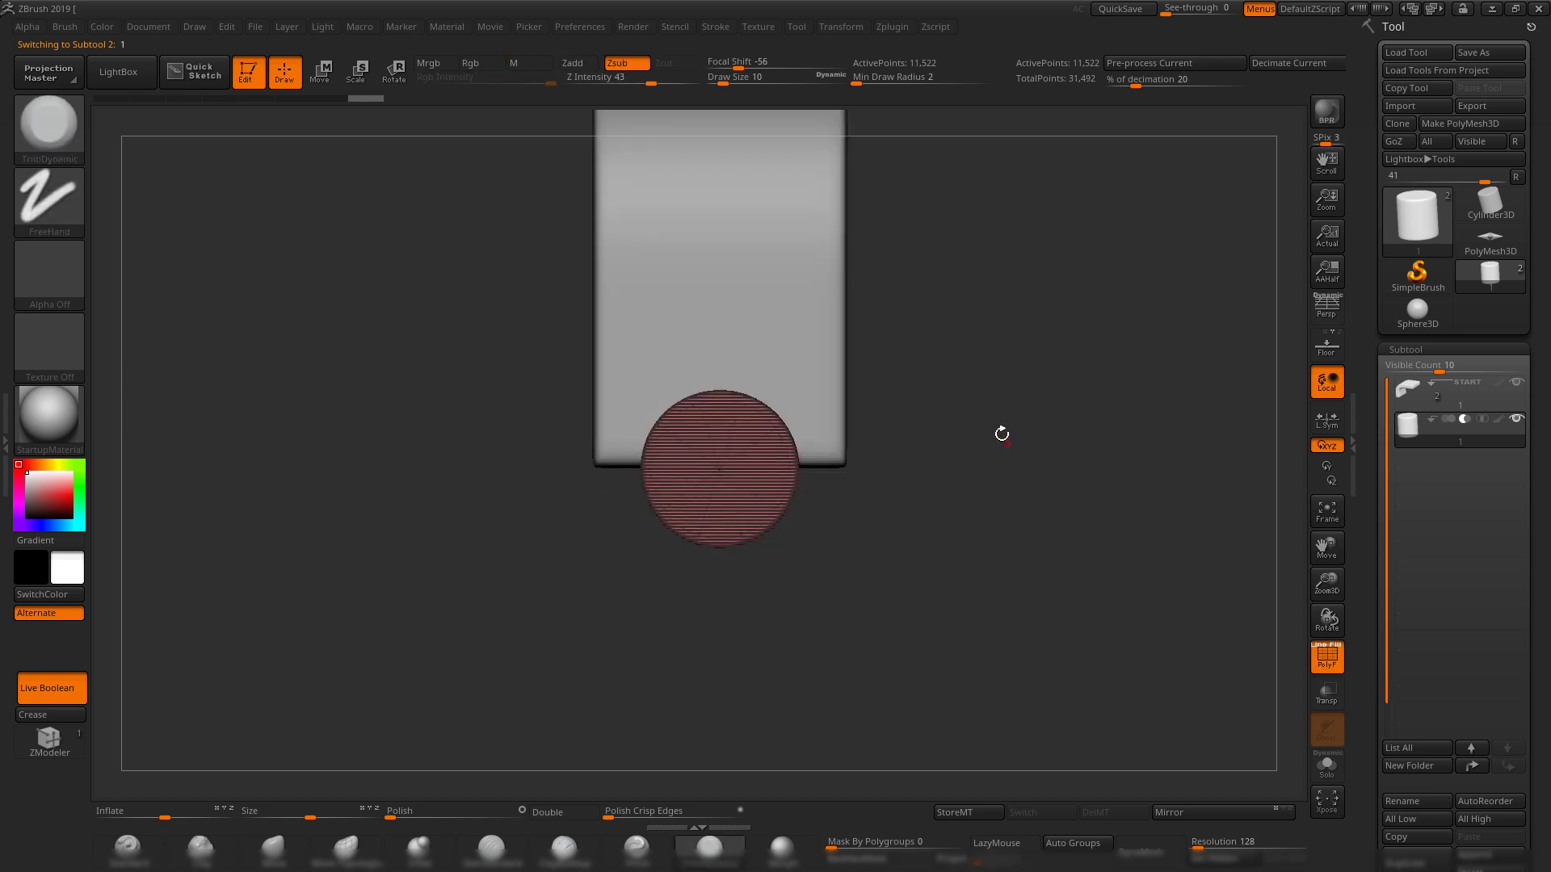
key("w")
left_click_drag(986, 374, 1026, 554, "alt")
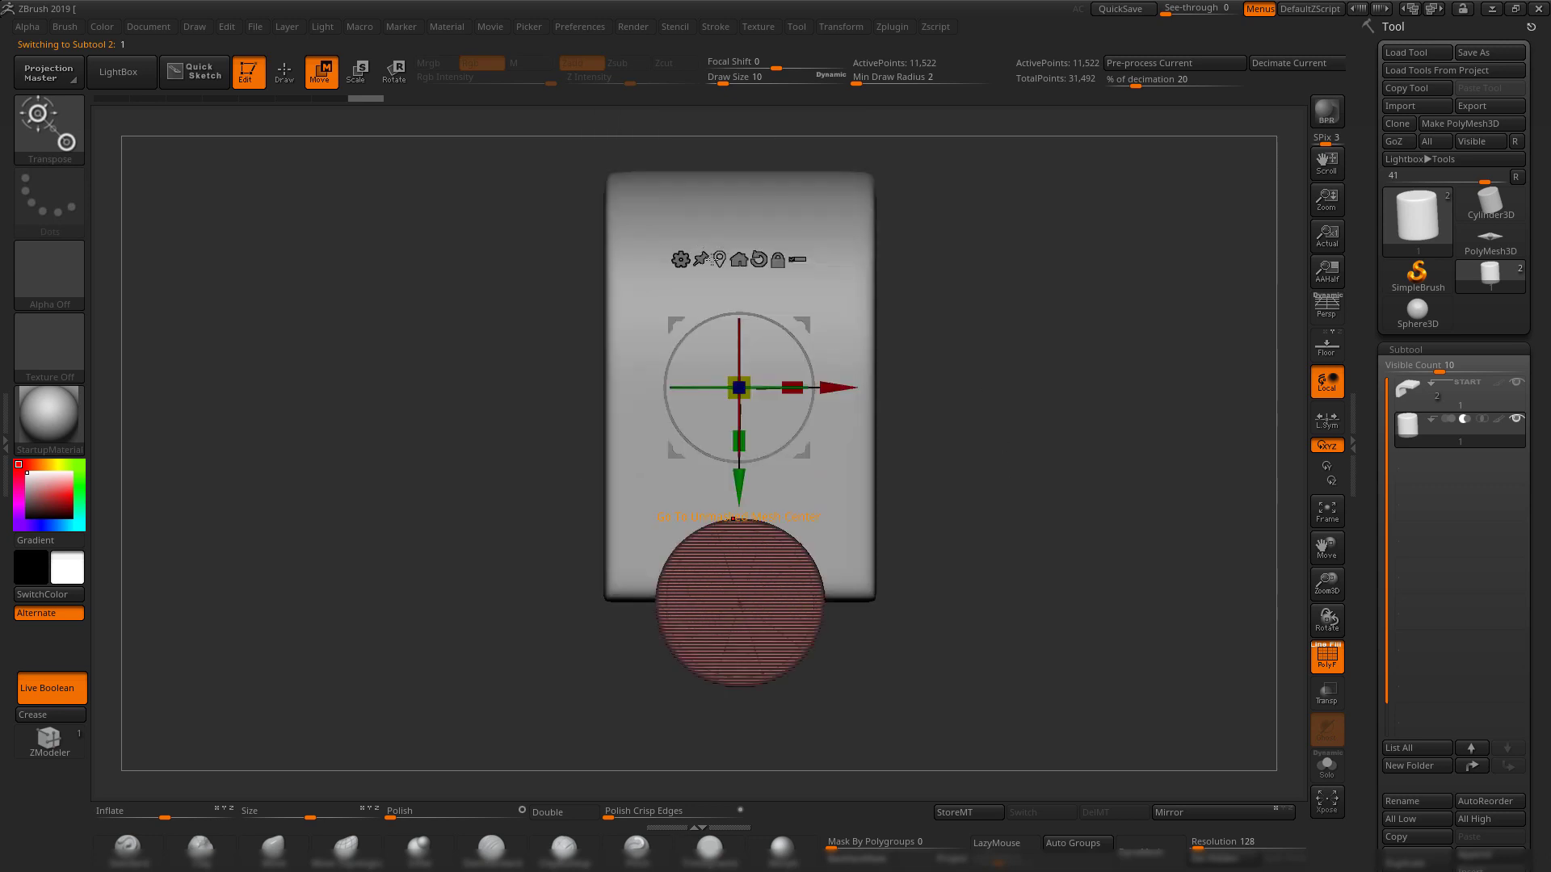
left_click(718, 259)
mouse_move(1033, 618)
left_mouse_down("alt")
mouse_move(1004, 484)
mouse_move(1020, 427)
mouse_move(1059, 603)
left_mouse_up("alt")
key("shift+f")
- Shift the cylinder farther into the block and scale it up to preview a larger live cutout
left_click_drag(986, 471, 859, 515)
left_click_drag(792, 420, 745, 343)
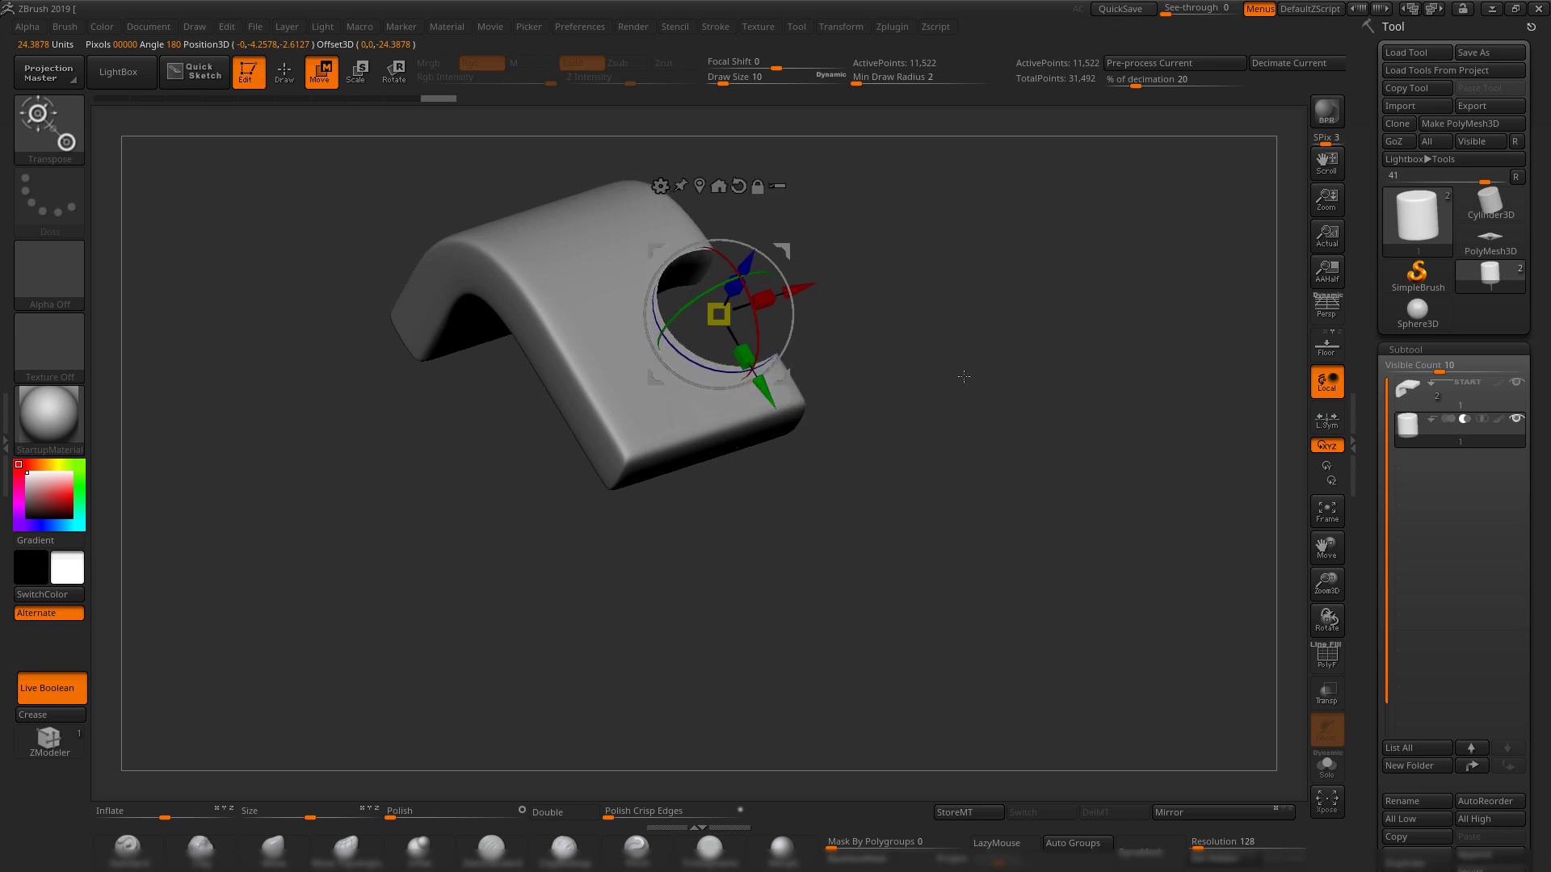
left_click_drag(963, 374, 904, 454)
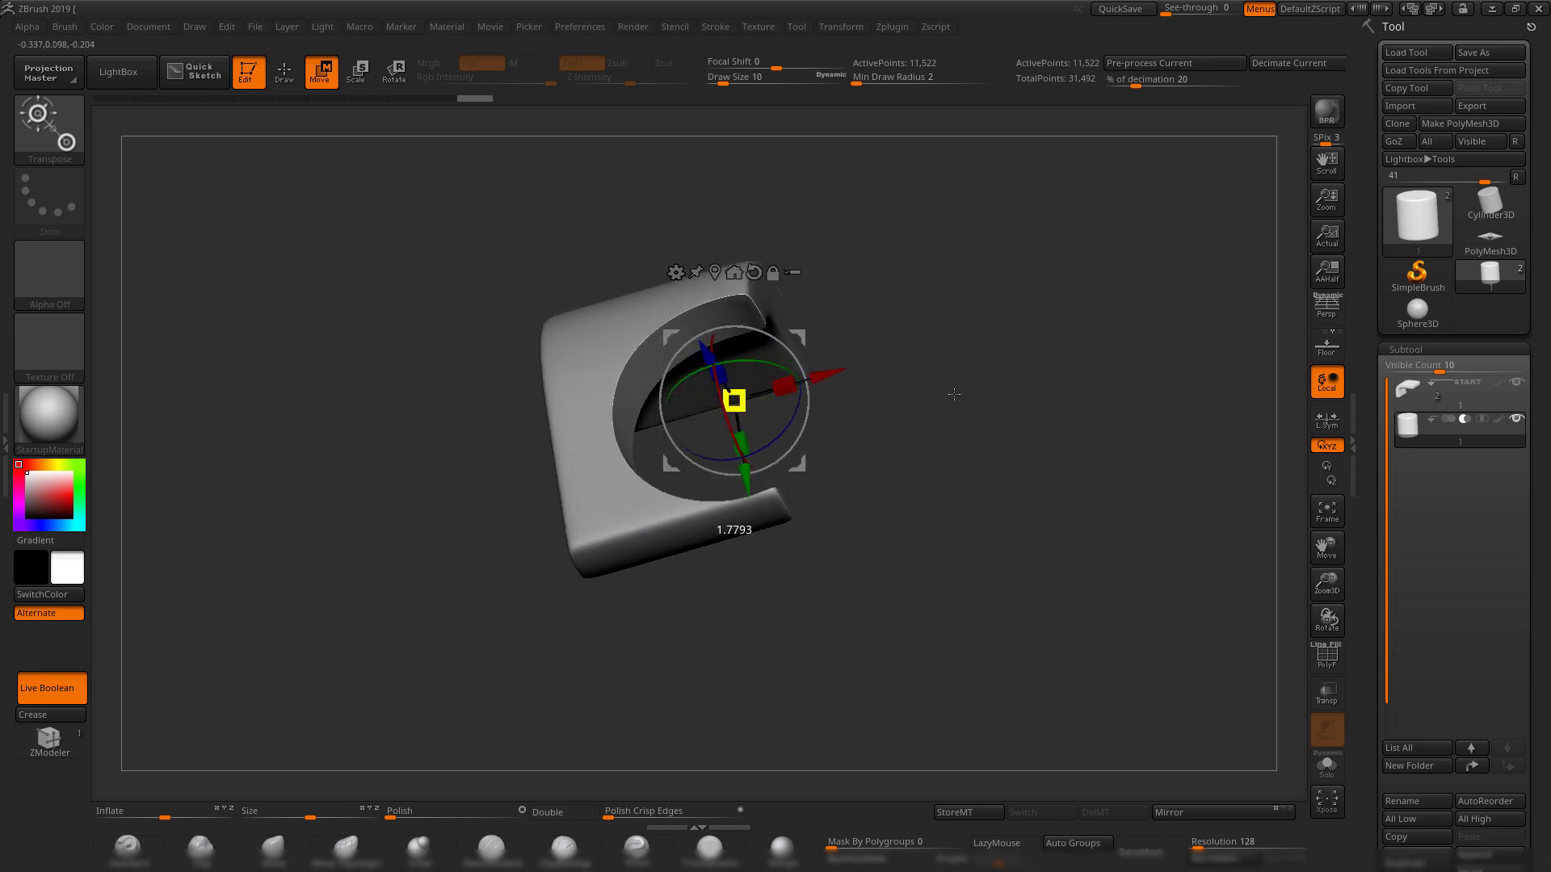
left_click_drag(954, 395, 981, 327)
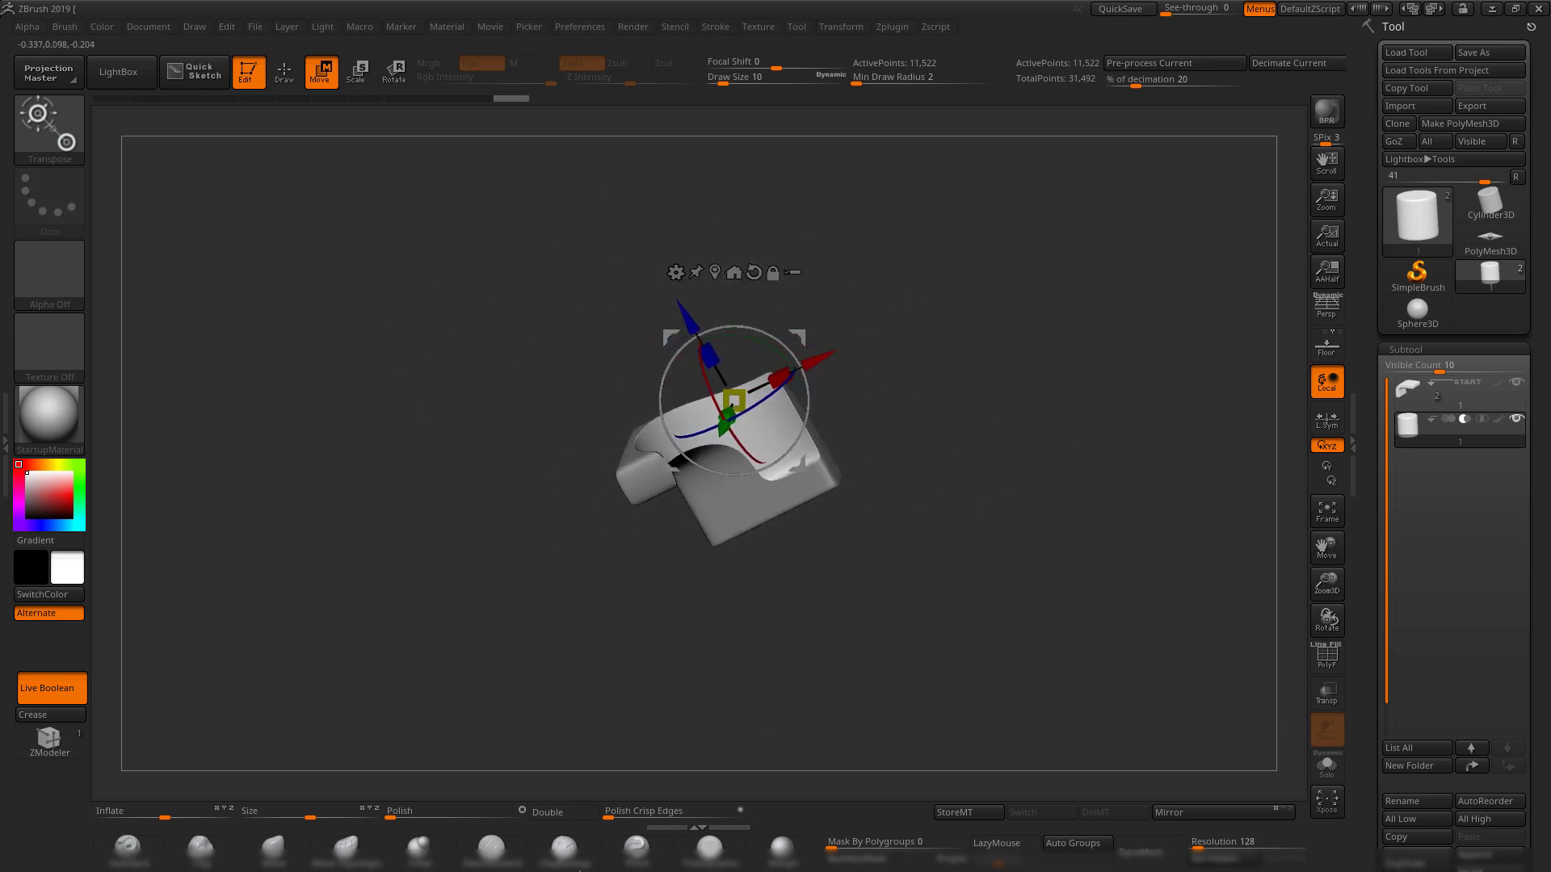
- Tilt the cylinder with the transform gizmo to preview an angled cut through the block
left_click(711, 852)
mouse_move(1086, 400)
left_mouse_down()
mouse_move(1017, 340)
mouse_move(1005, 412)
mouse_move(1021, 384)
mouse_move(934, 387)
mouse_move(928, 371)
mouse_move(965, 359)
left_mouse_up()
key("w")
left_click_drag(976, 432, 641, 392)
left_click_drag(983, 365, 998, 288)
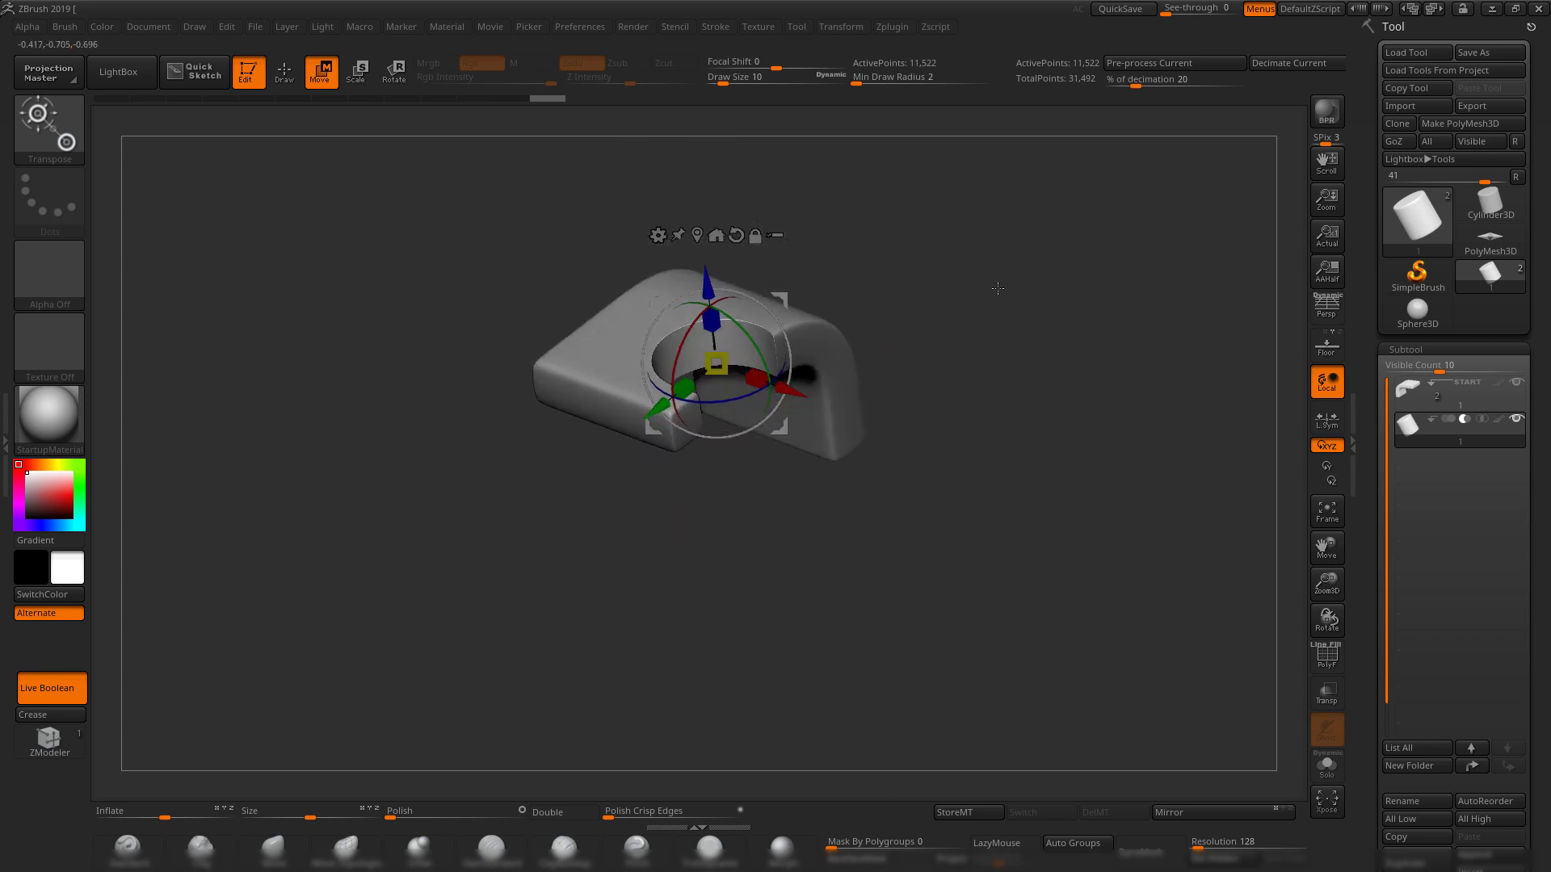
- Move the tilted cylinder to the block's front edge and slide it sideways to try other cutout positions
left_click_drag(647, 412, 585, 461)
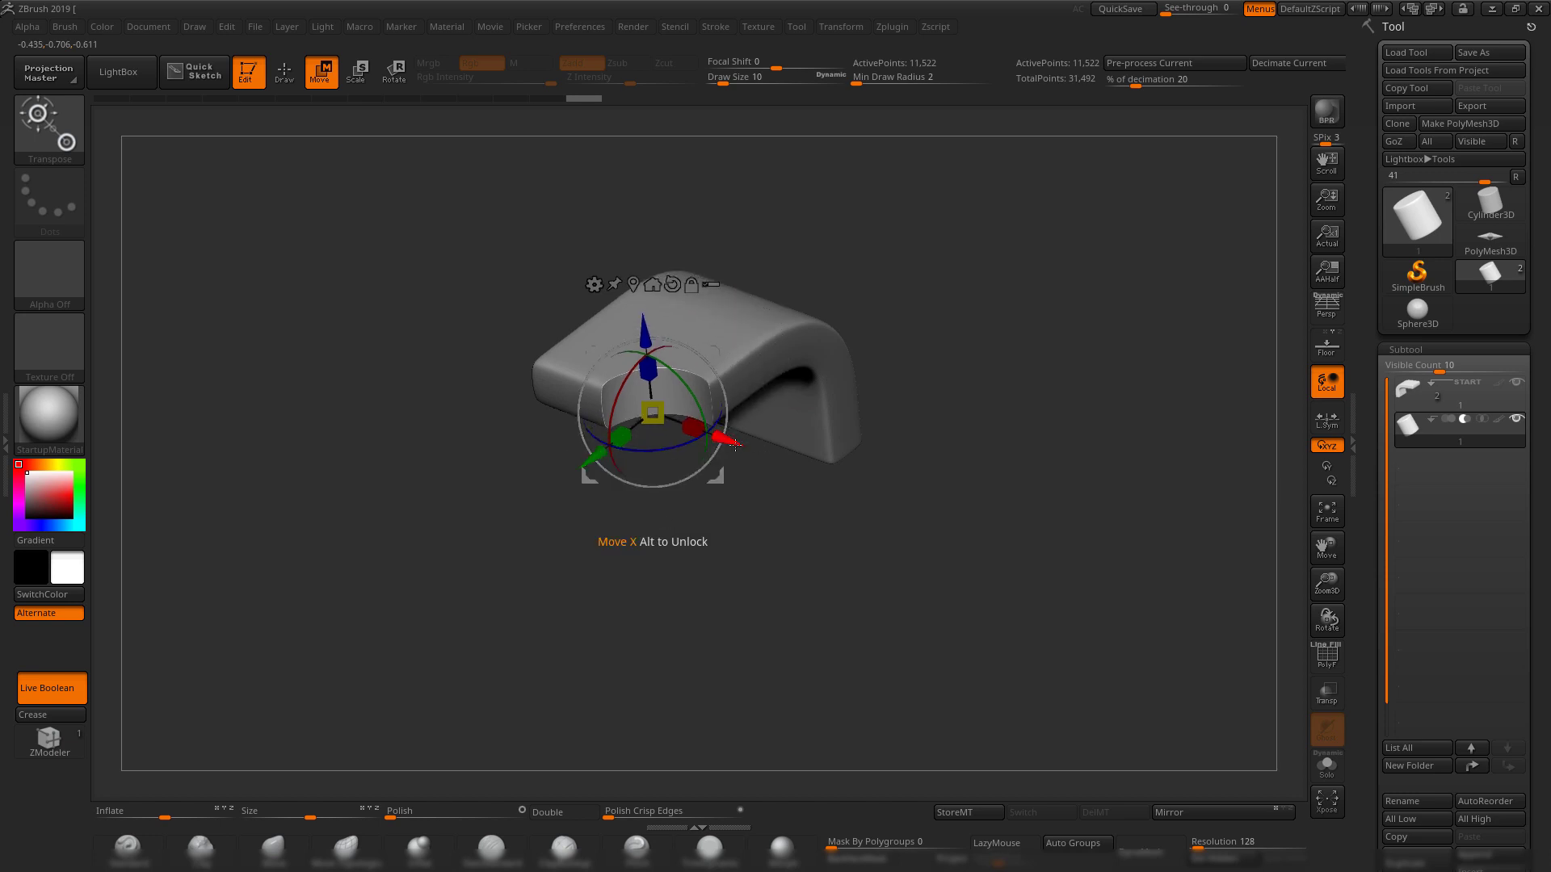
left_click_drag(735, 442, 695, 429)
right_click_drag(986, 311, 941, 401, "ctrl")
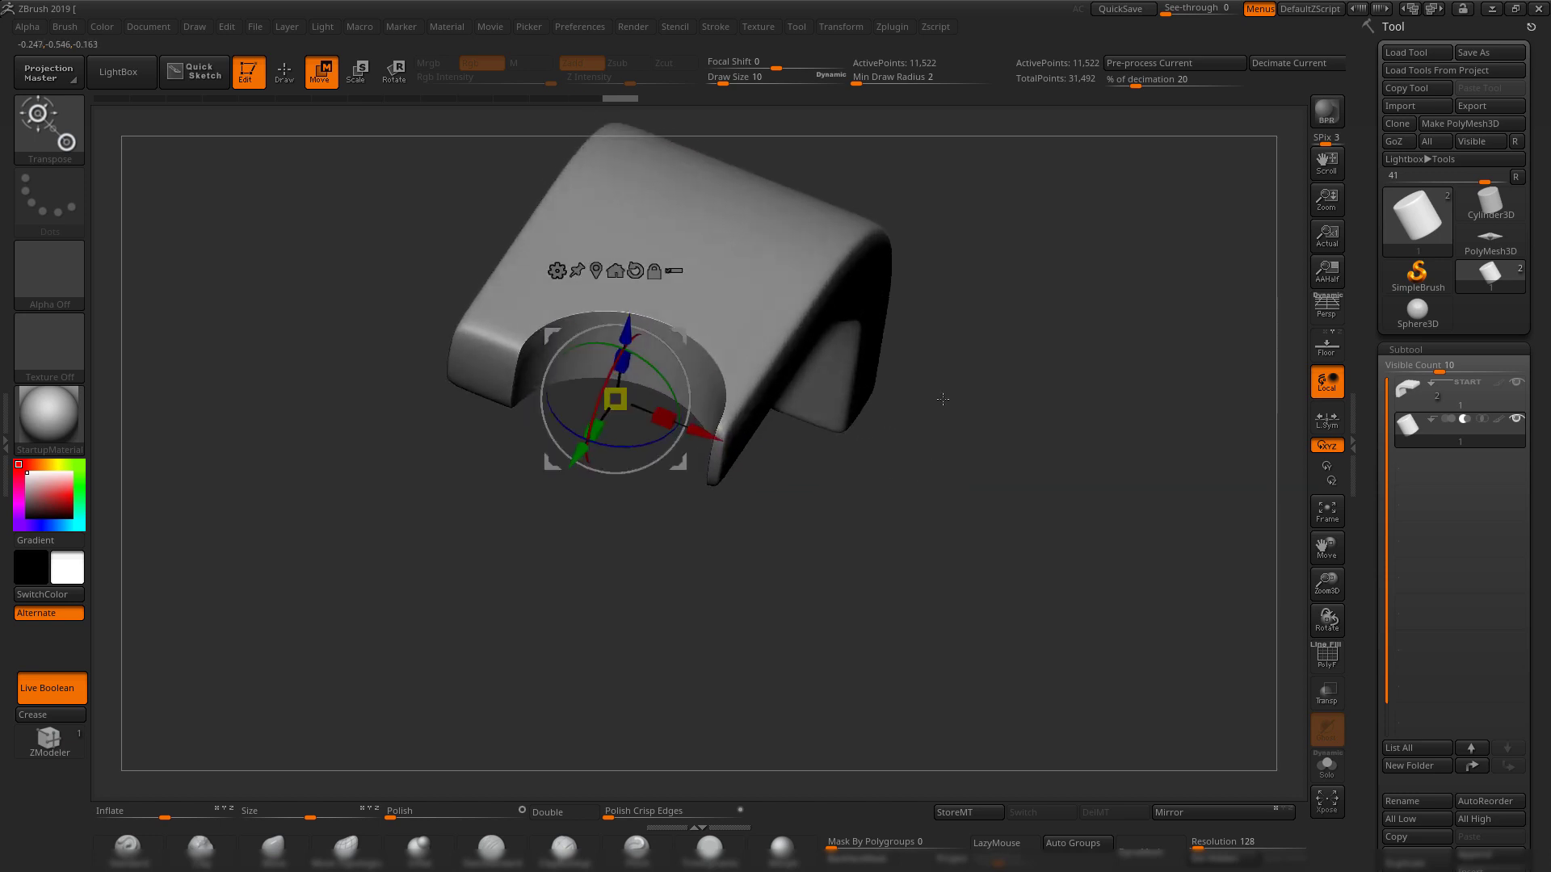
left_click_drag(701, 433, 764, 460)
right_click_drag(933, 480, 876, 605, "alt")
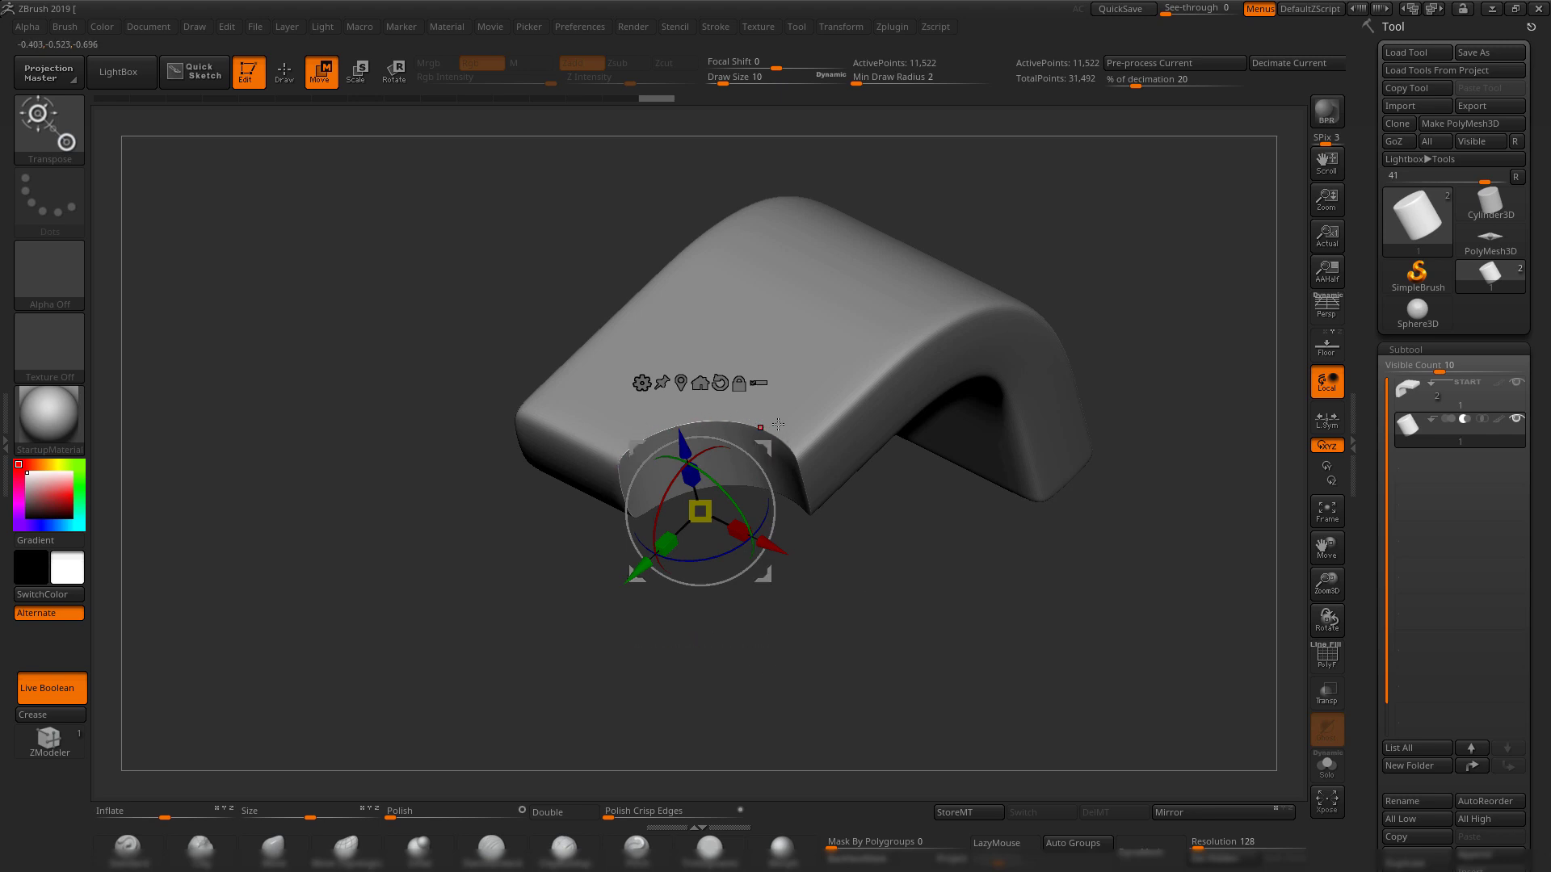
- Undo the cylinder's trial transforms, return to Draw mode and inspect the cutout in the front edge
right_click_drag(985, 579, 481, 332)
right_click_drag(1064, 401, 623, 386)
right_click_drag(916, 372, 1053, 500, "alt")
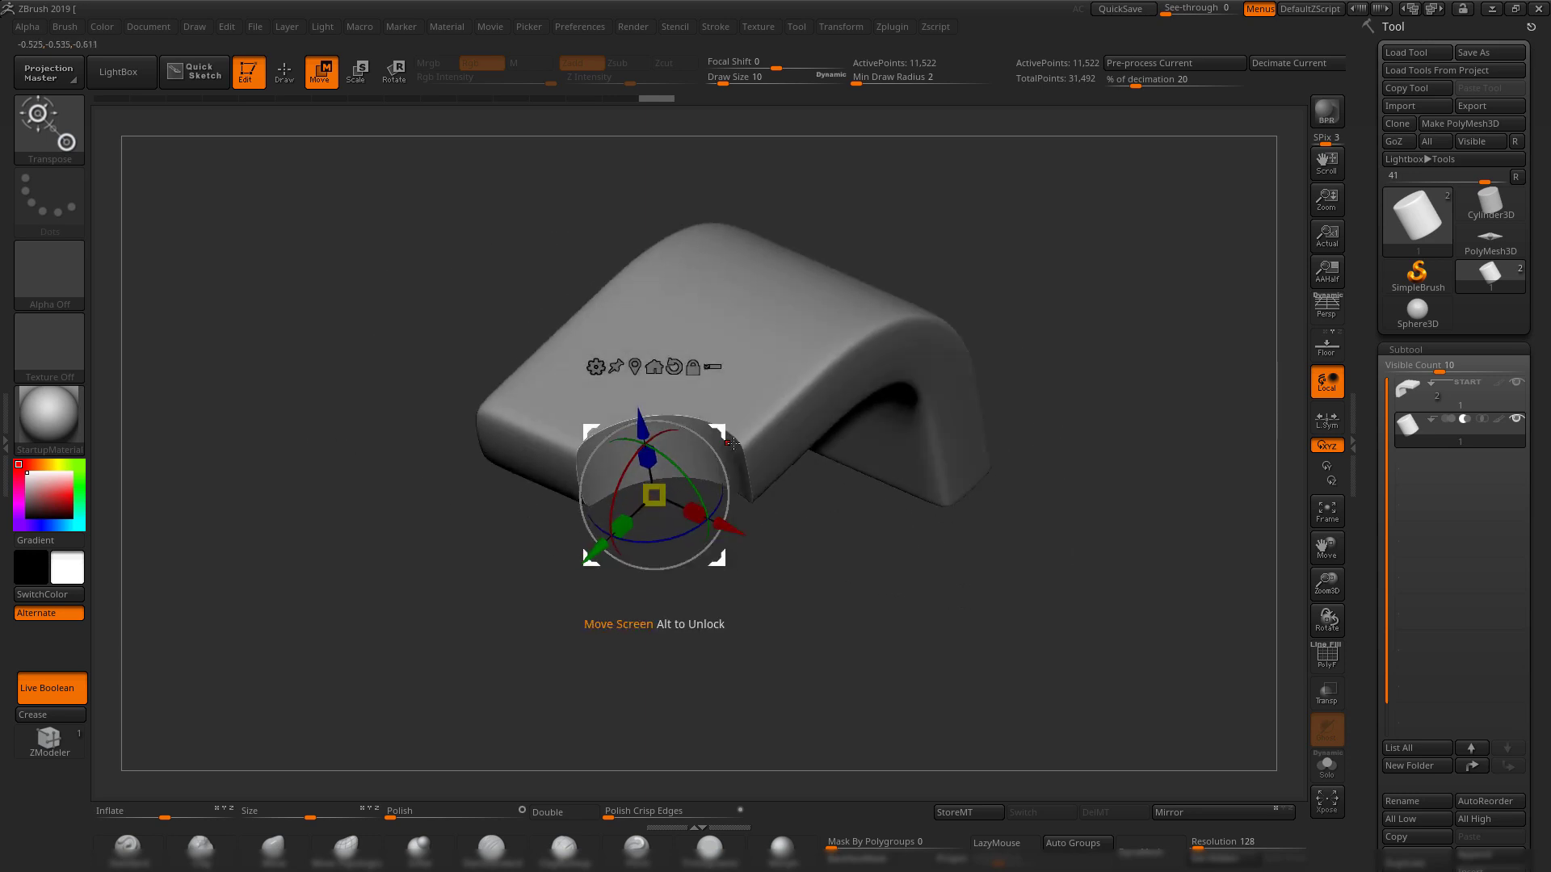
key("q")
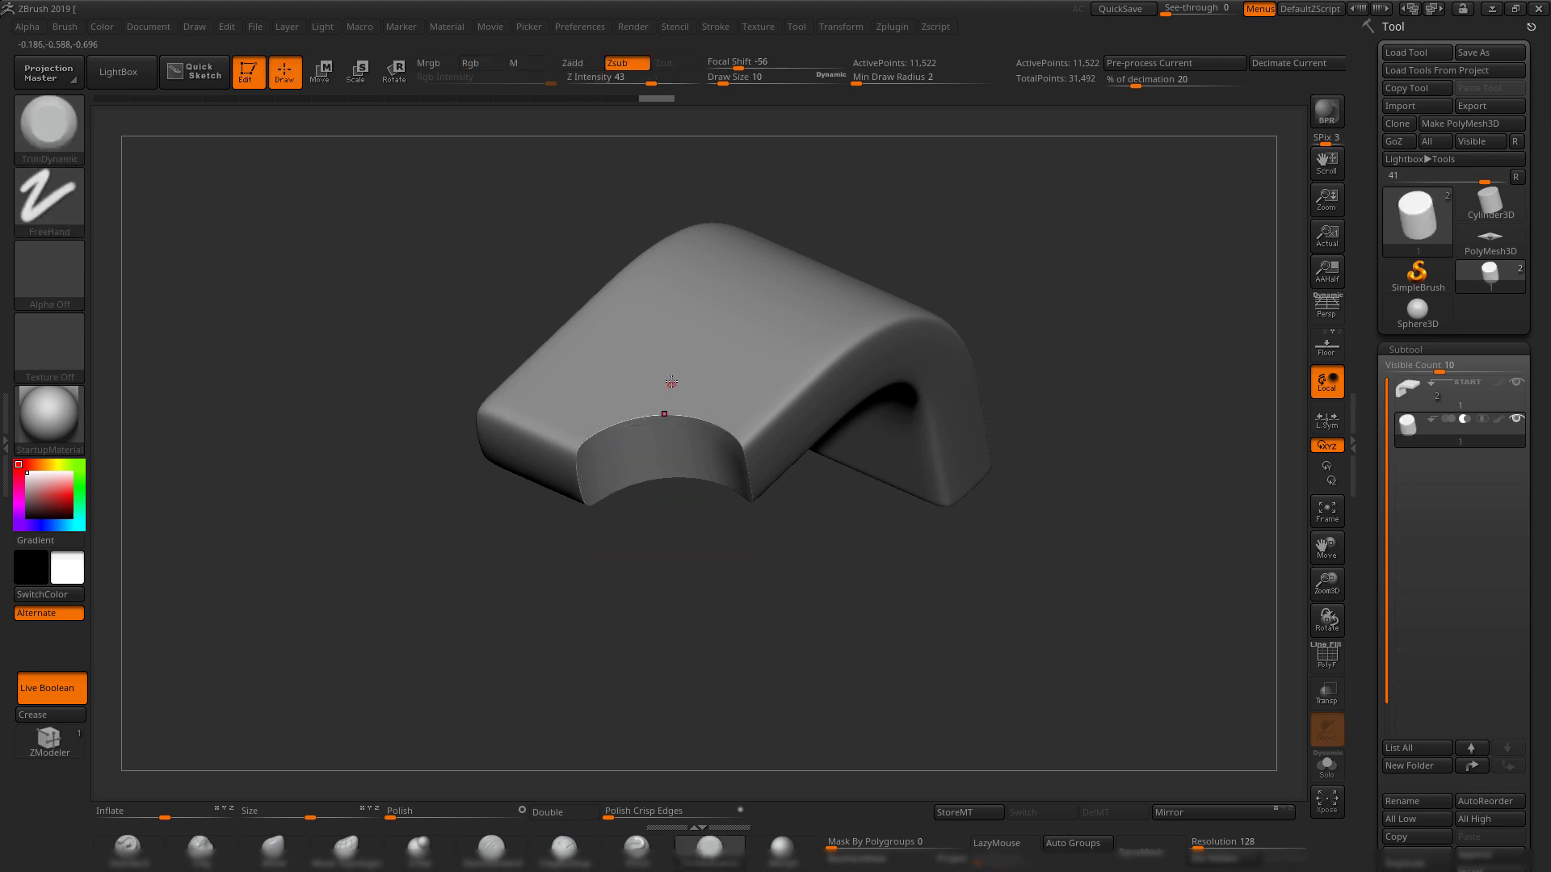
right_click_drag(836, 595, 715, 385, "ctrl")
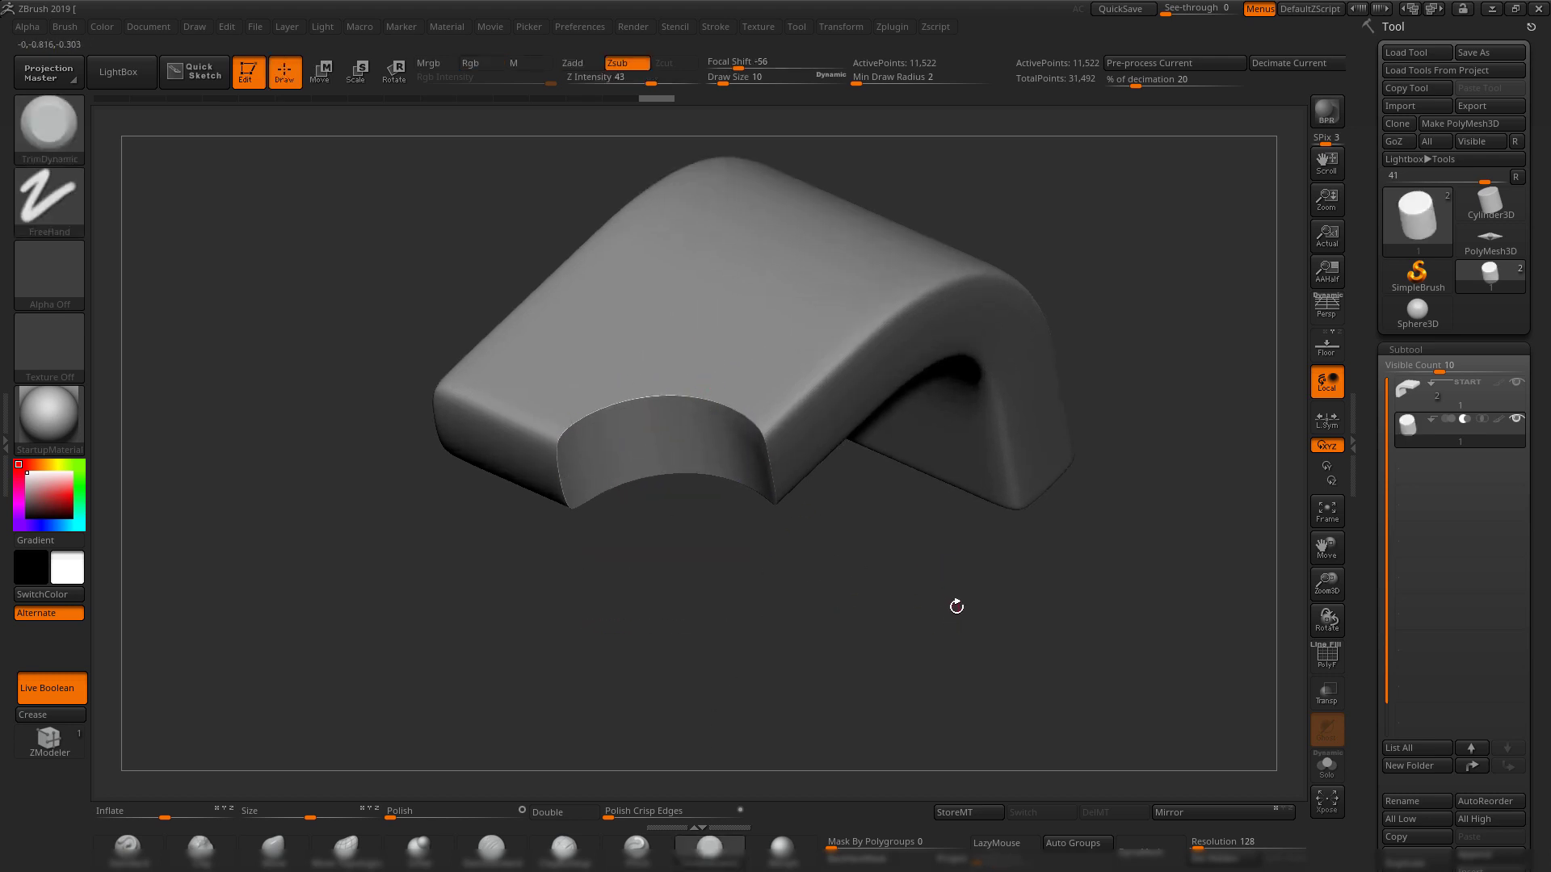
right_click_drag(957, 606, 832, 615)
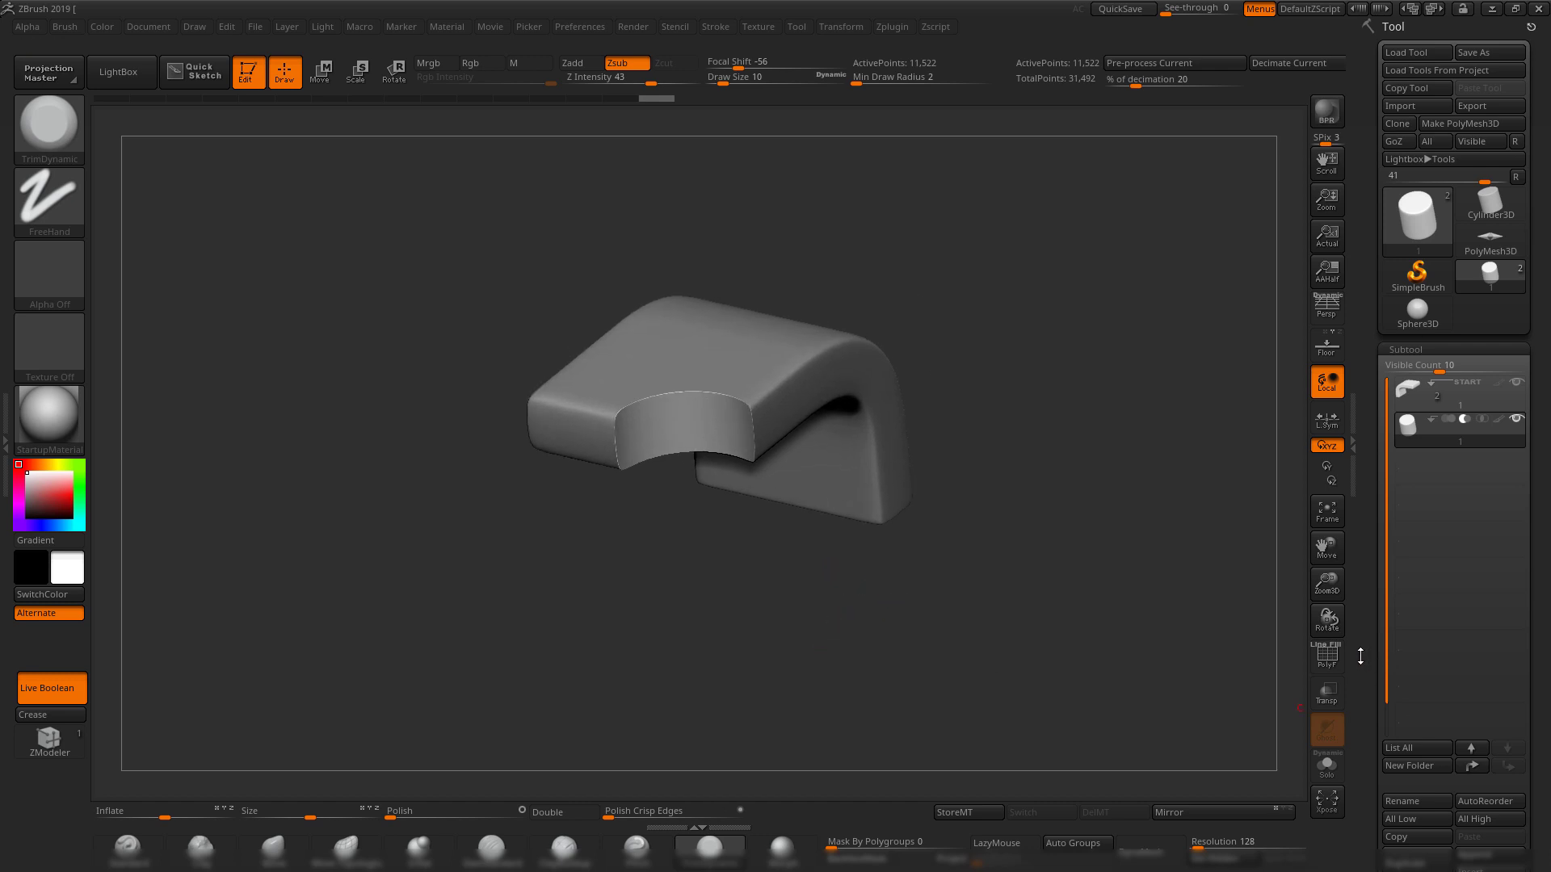
- Generate a Boolean mesh from the block and cylinder subtools and switch to the resulting UMesh_1 tool
scroll(1499, 563, "down", 5)
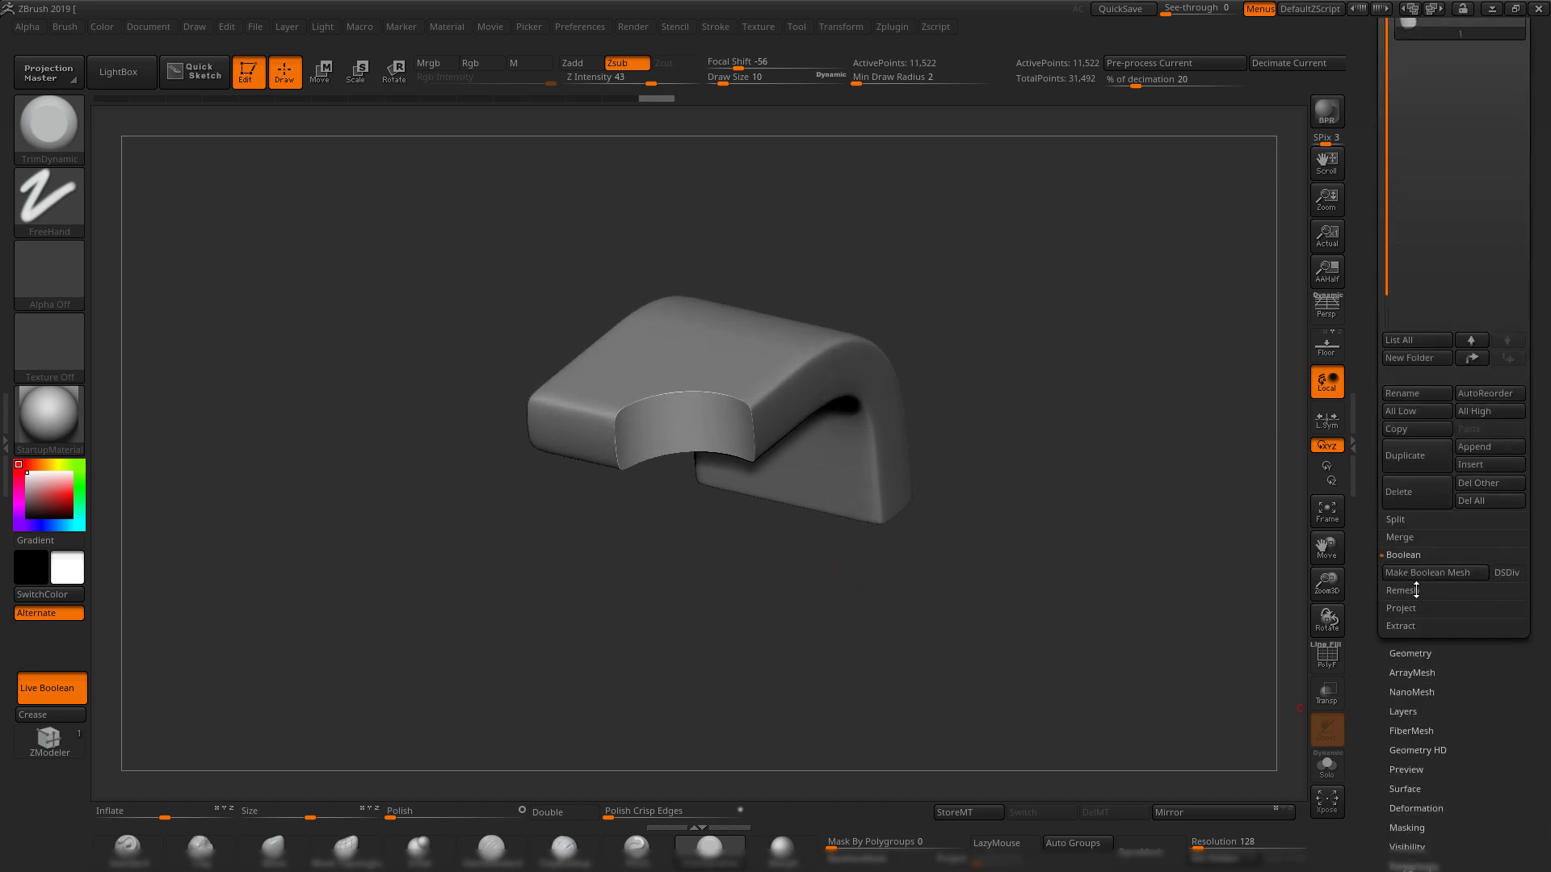
mouse_move(1374, 521)
left_mouse_down()
mouse_move(1377, 641)
mouse_move(1373, 530)
left_mouse_up()
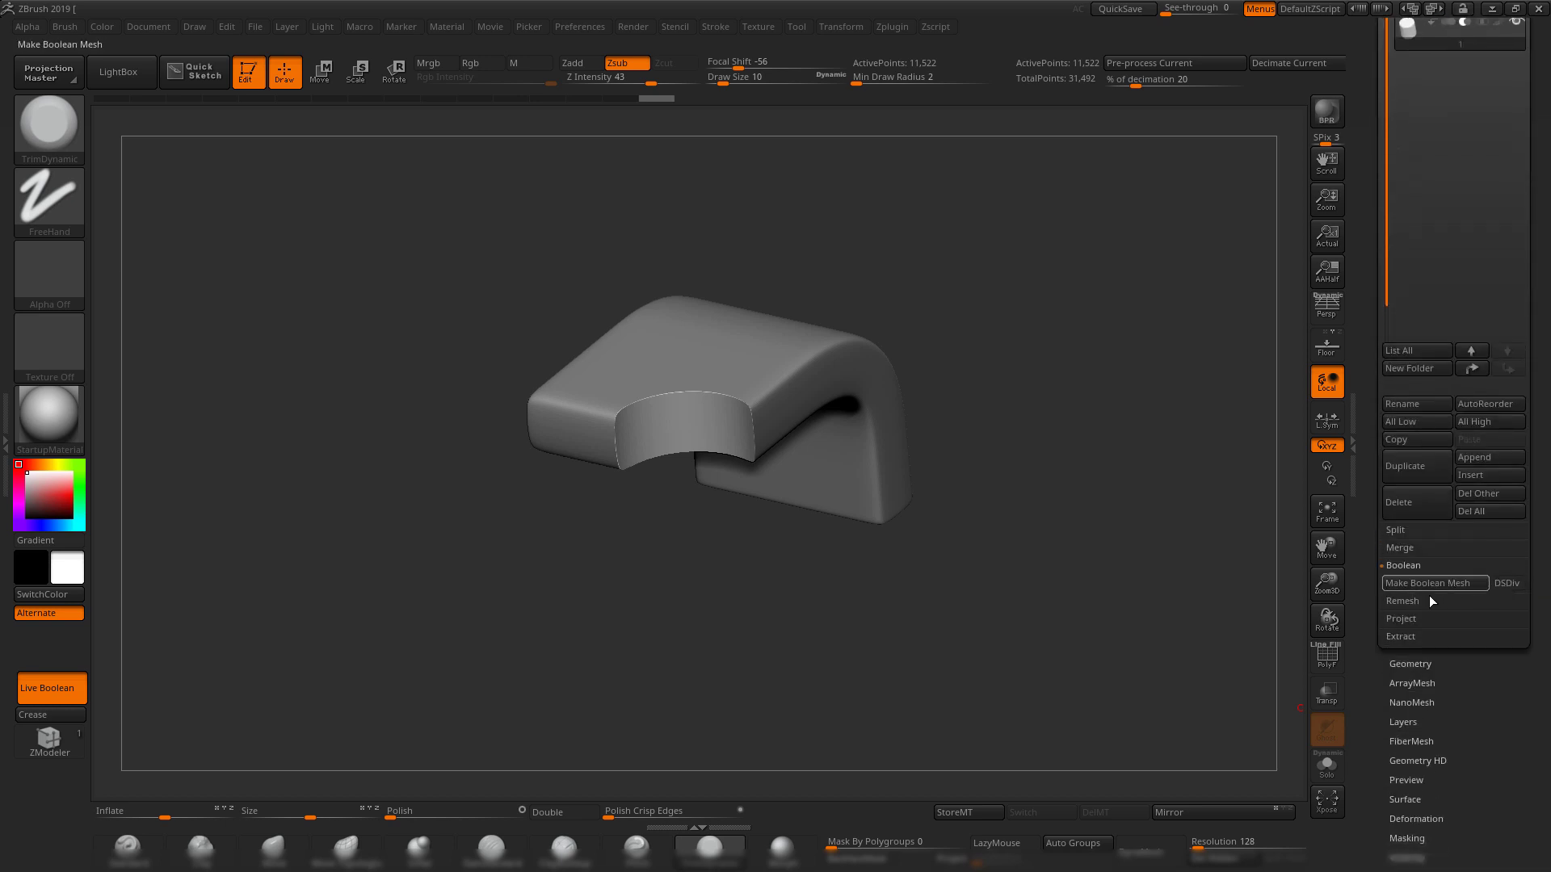
left_click(1415, 583)
left_click_drag(1364, 311, 1365, 432)
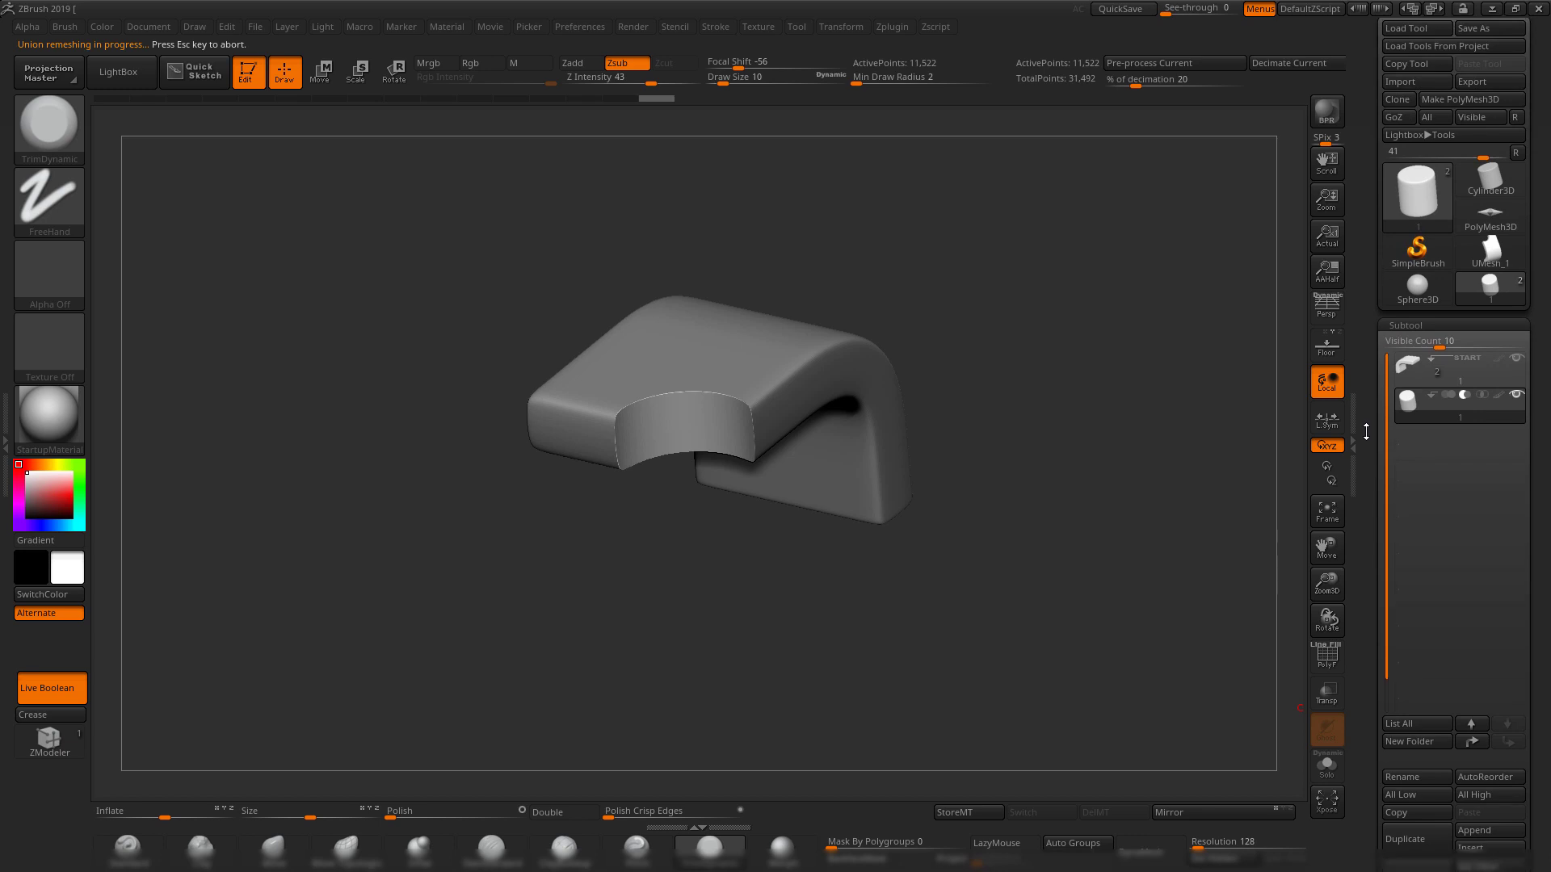
left_click(1485, 253)
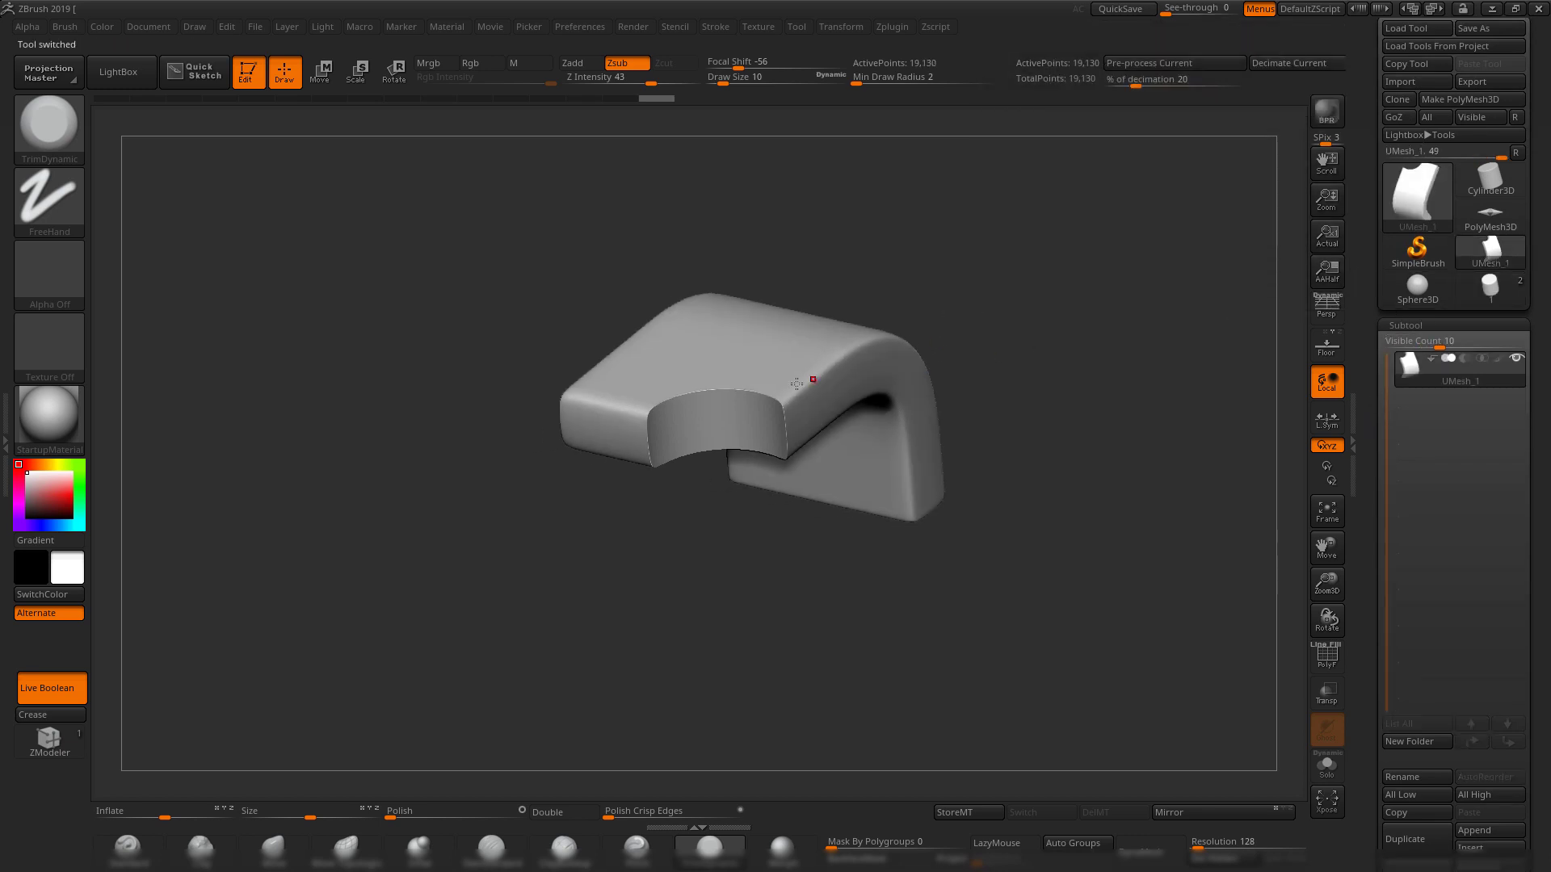
- Examine the polyframe of UMesh_1 and compare it with the original two-subtool model, ending on UMesh_1
left_click_drag(1044, 264, 1014, 381)
key("shift+f")
key("shift+f")
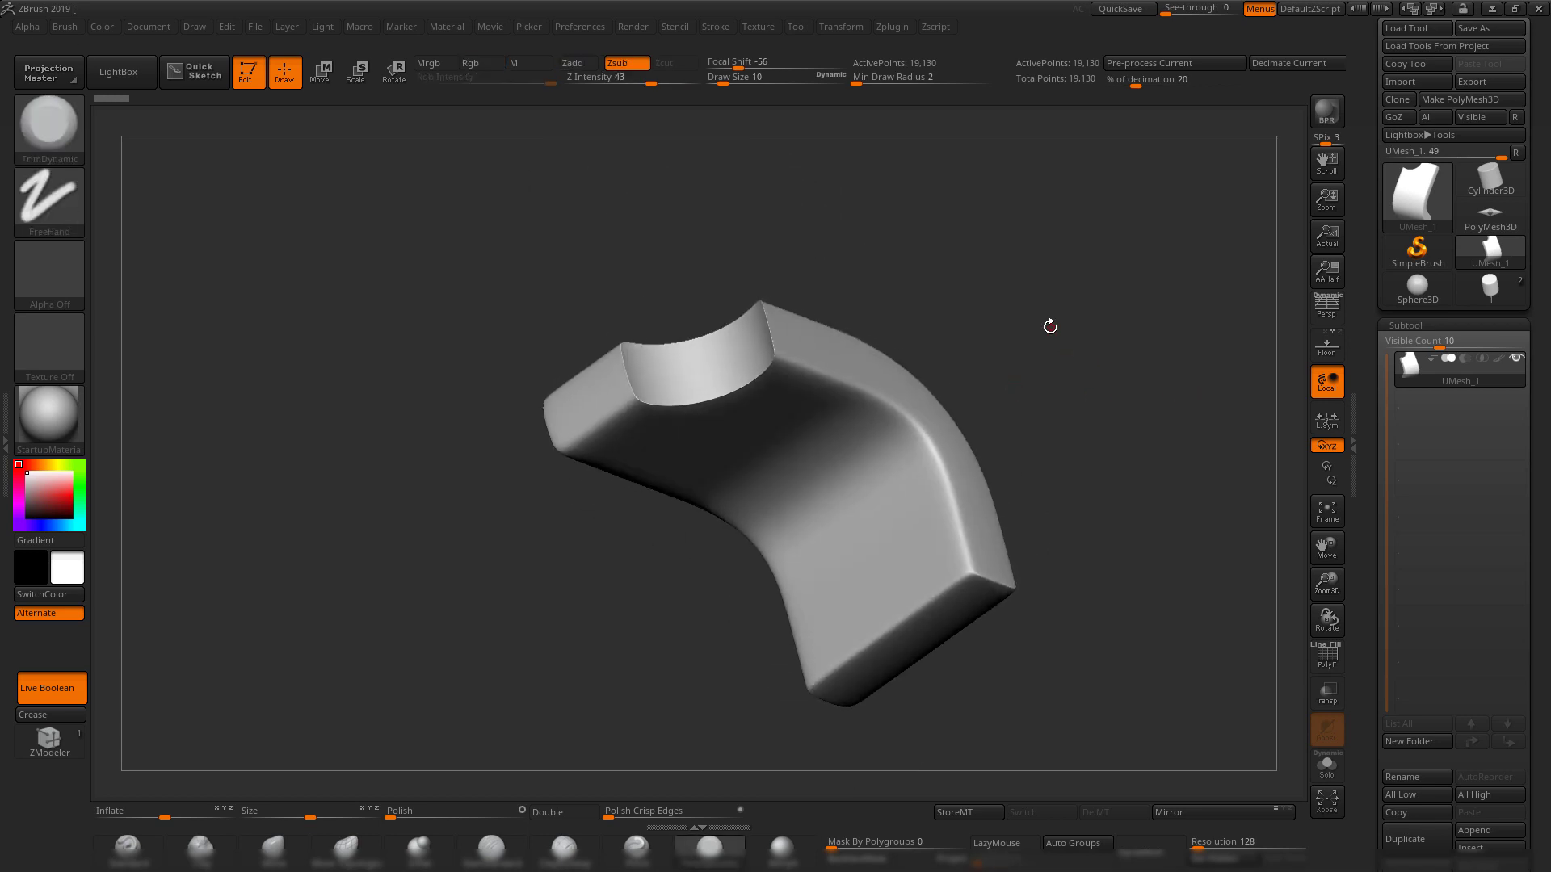
left_click_drag(1050, 325, 1066, 320)
left_click(1489, 285)
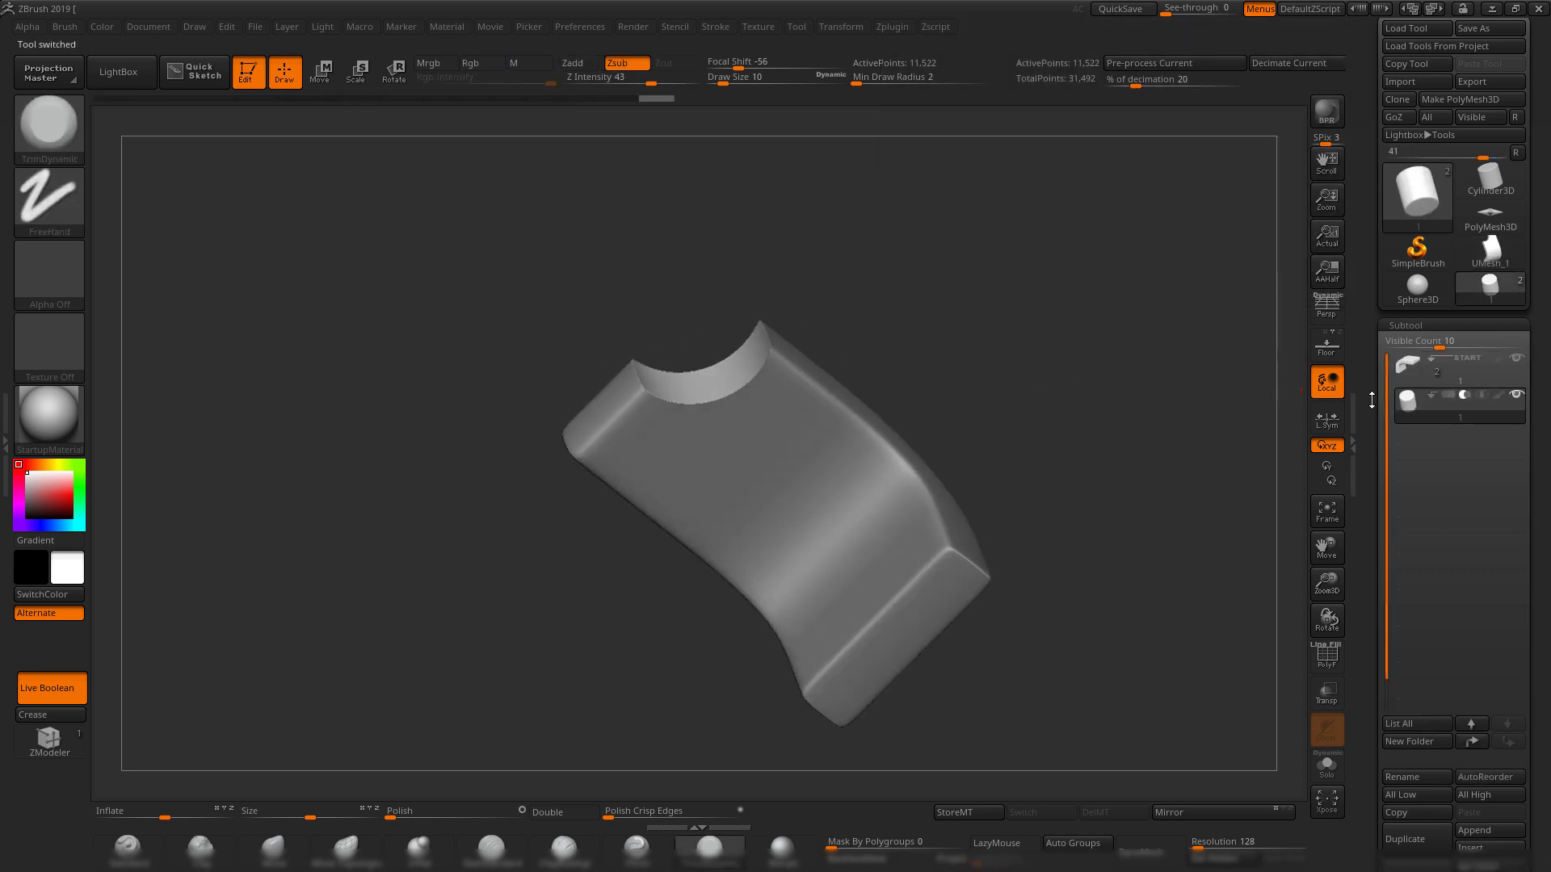
key("shift+f")
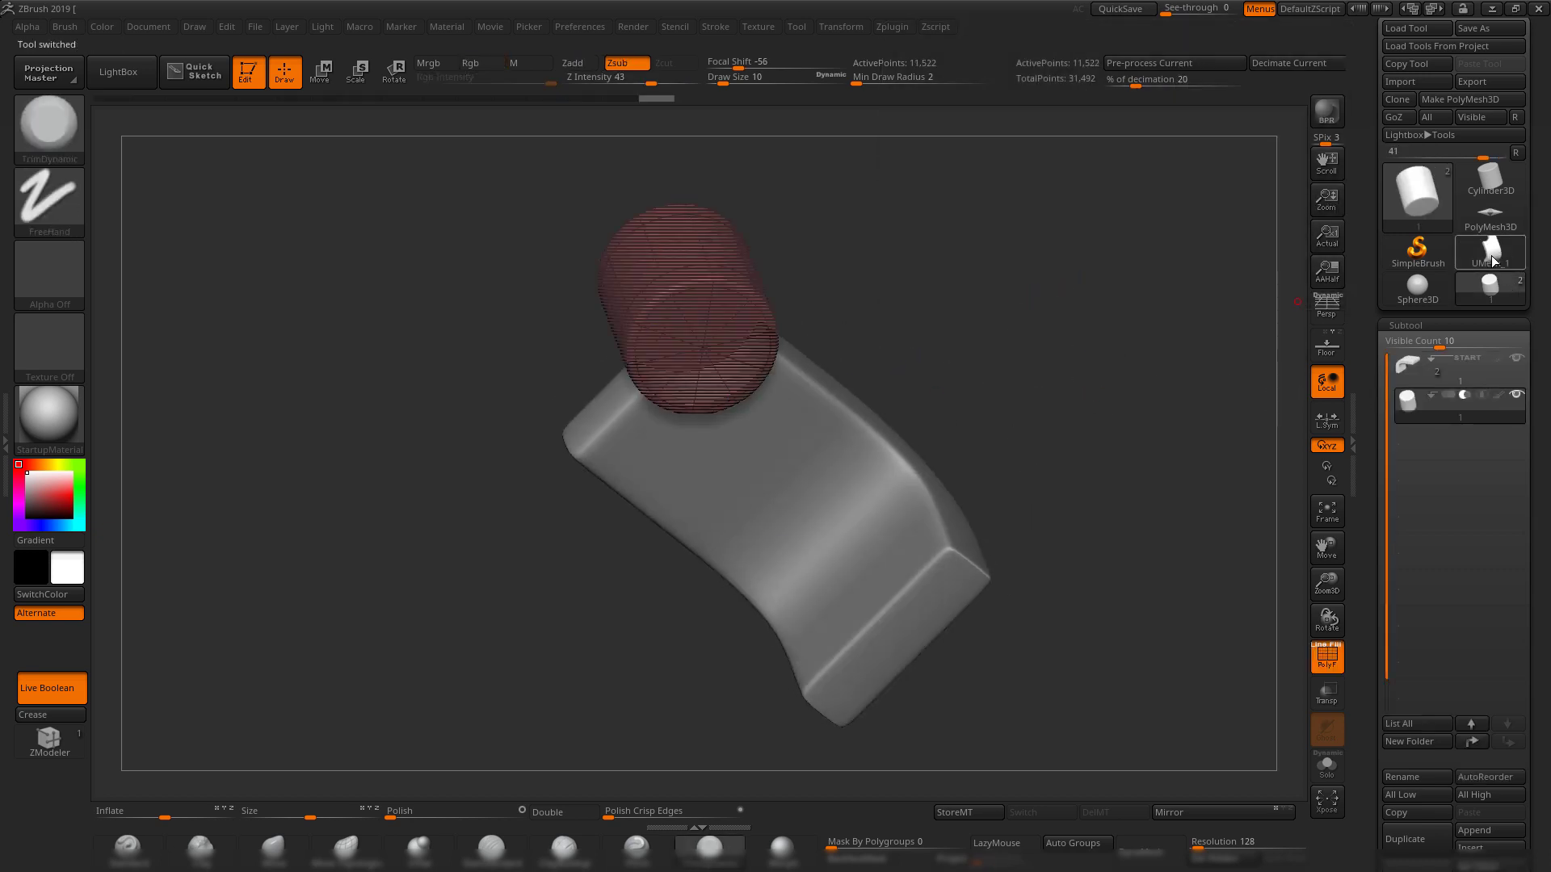
left_click(1491, 260)
mouse_move(994, 264)
left_mouse_down()
mouse_move(1035, 423)
mouse_move(976, 590)
mouse_move(1028, 517)
left_mouse_up()
key("shift+f")
left_click_drag(1014, 622, 1035, 662, "alt")
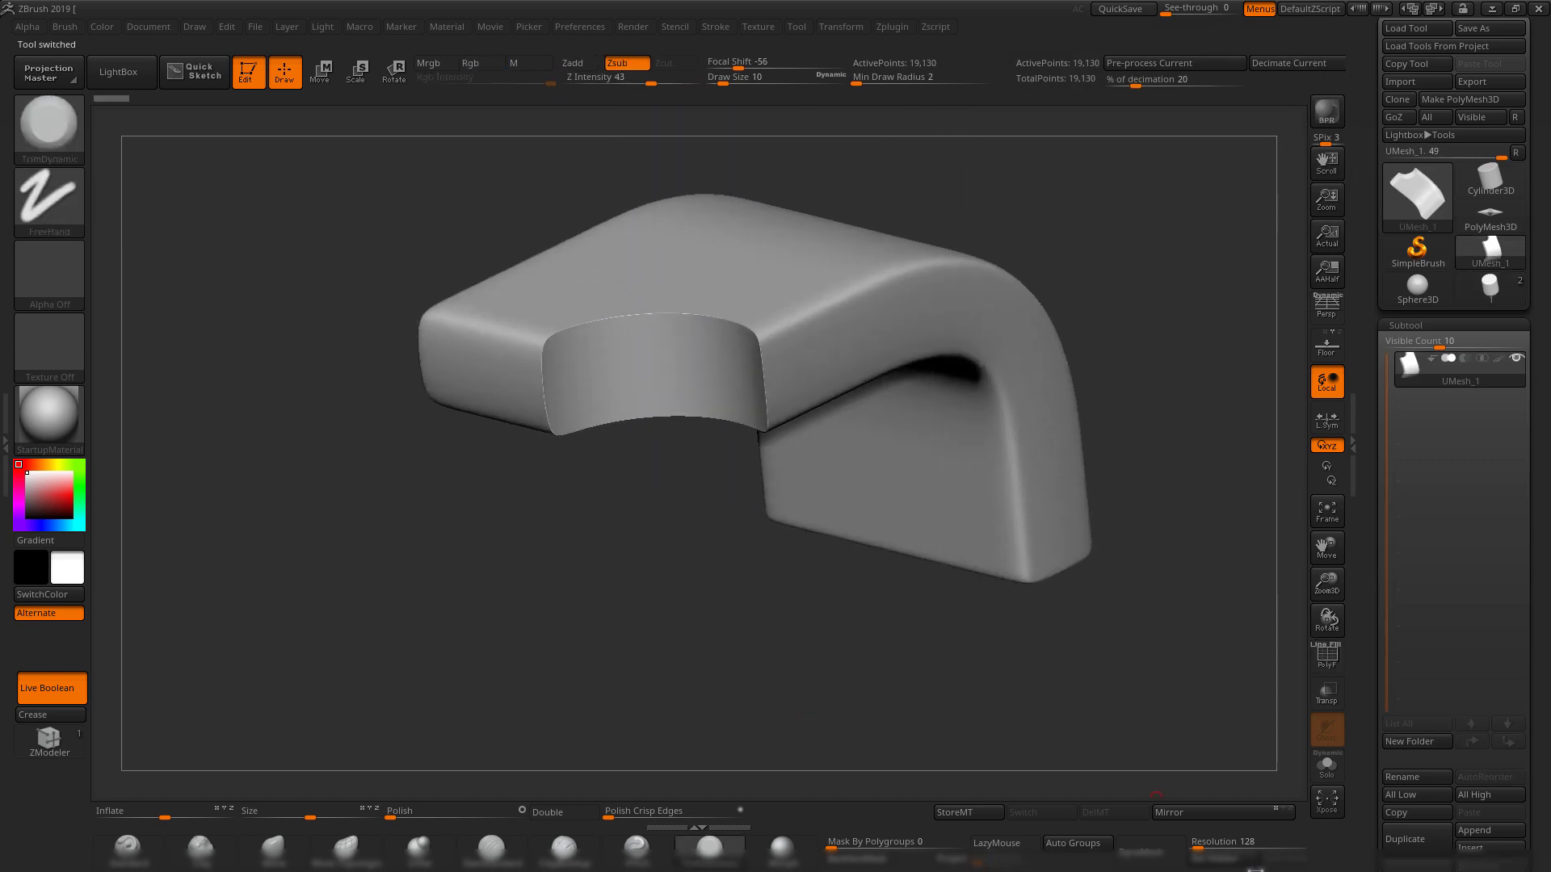
- DynaMesh the Boolean result at resolution 616 and open the DynaMesh settings in its geometry options
left_click_drag(1199, 845, 1214, 846)
left_click(1151, 851)
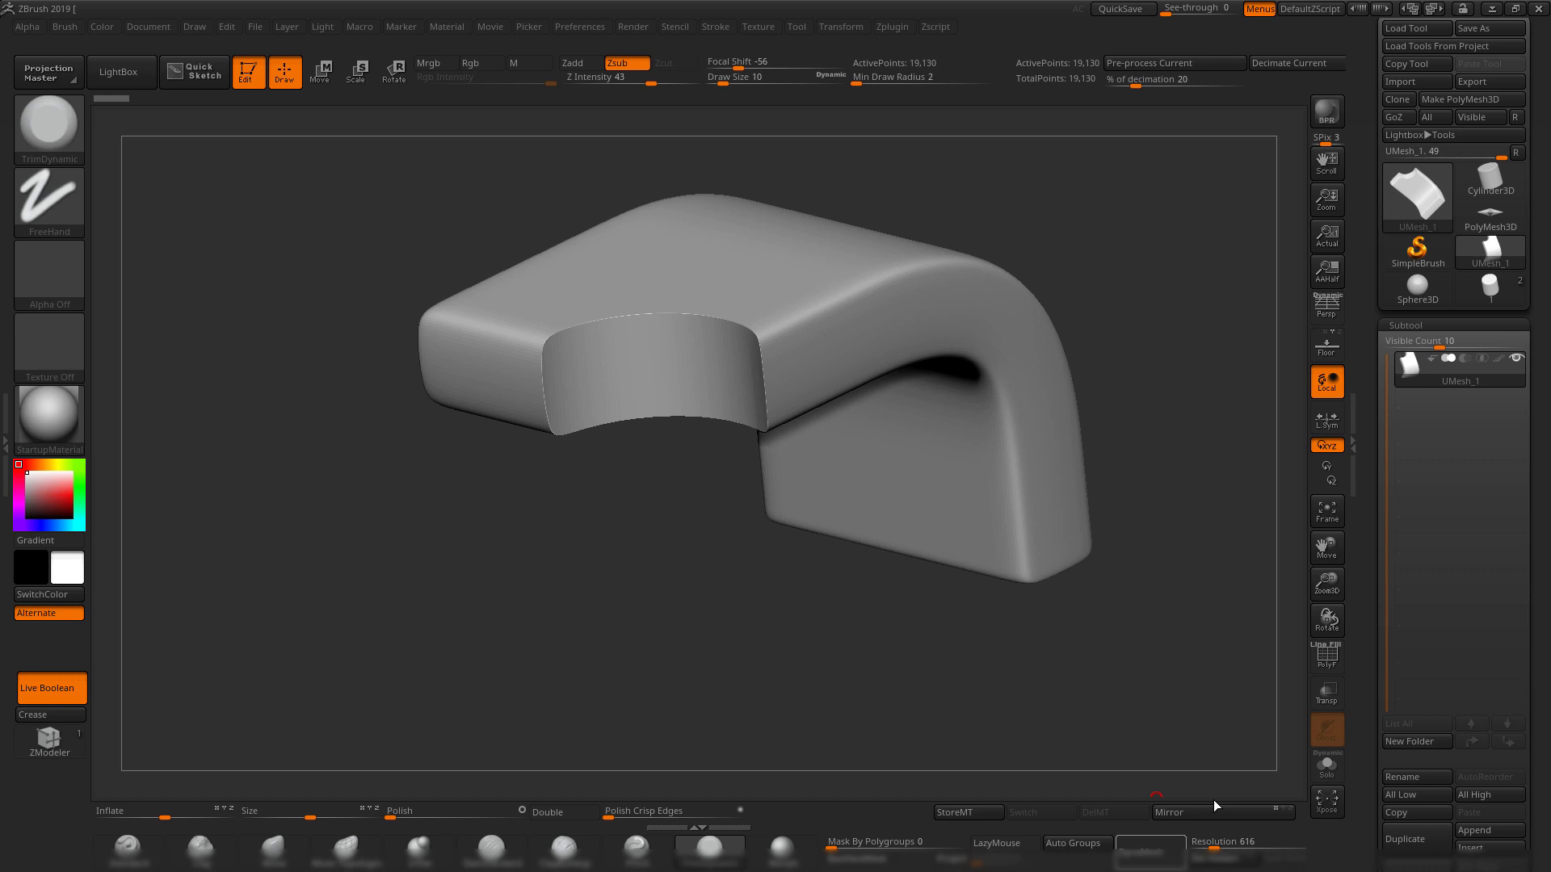
left_click_drag(1371, 691, 1358, 567)
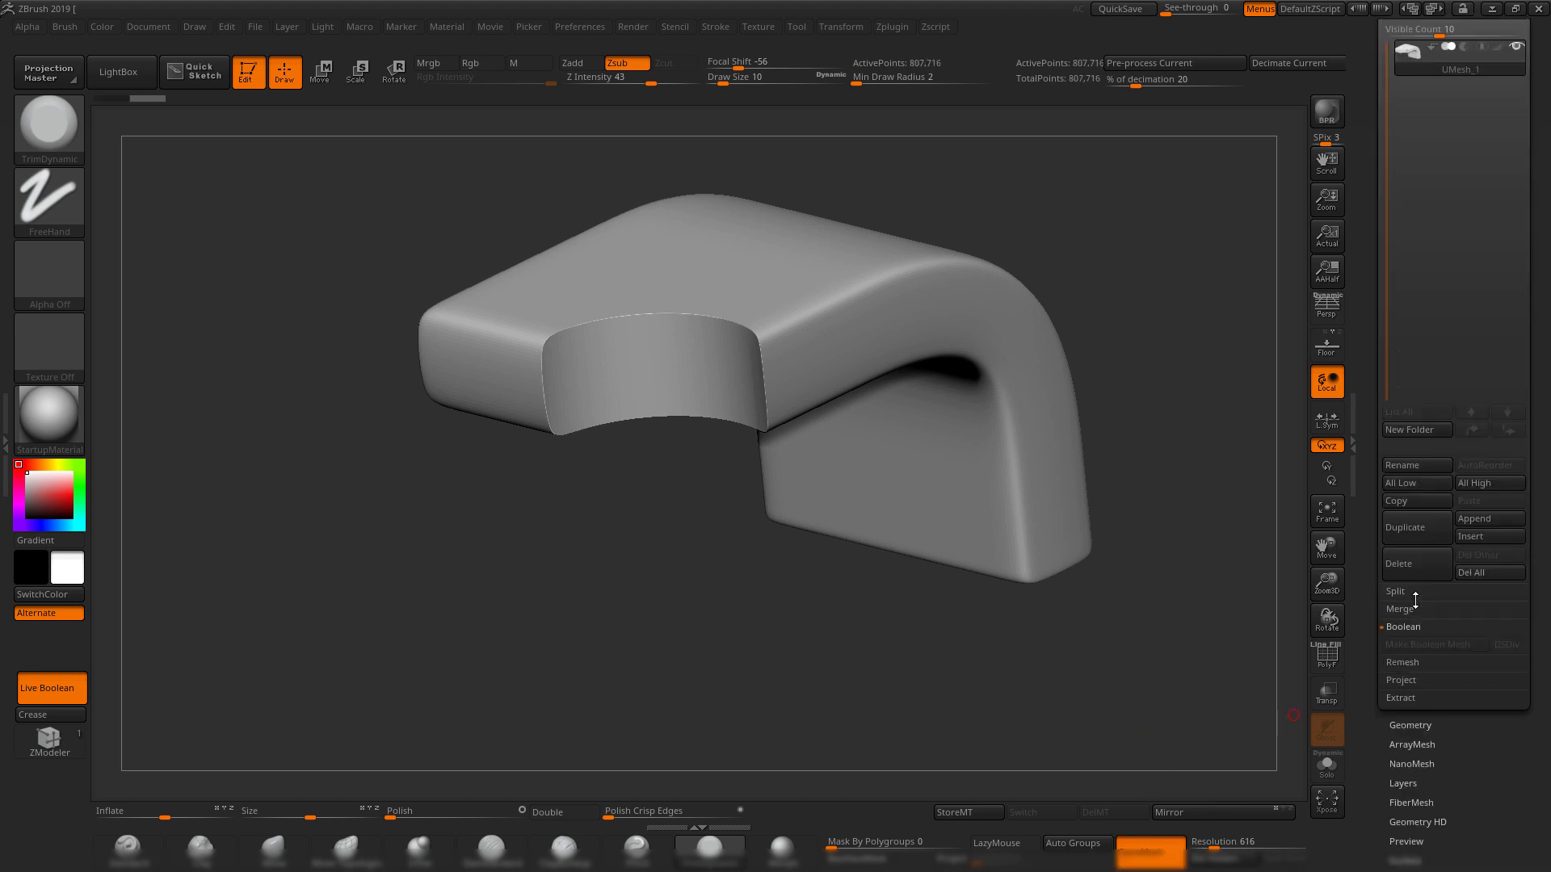
left_click(1409, 725)
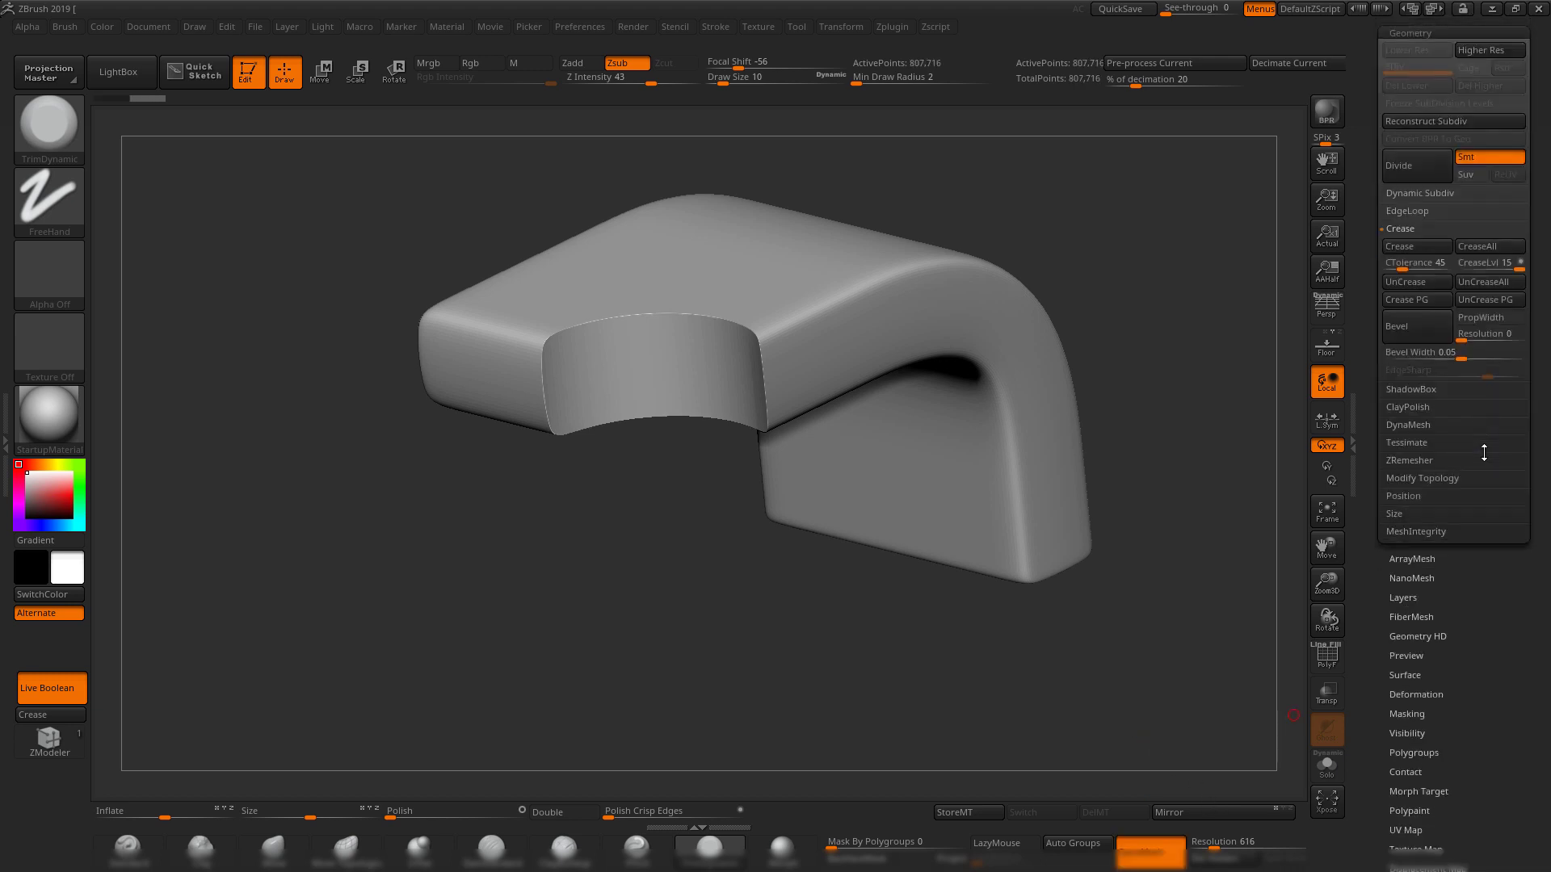
left_click(1423, 427)
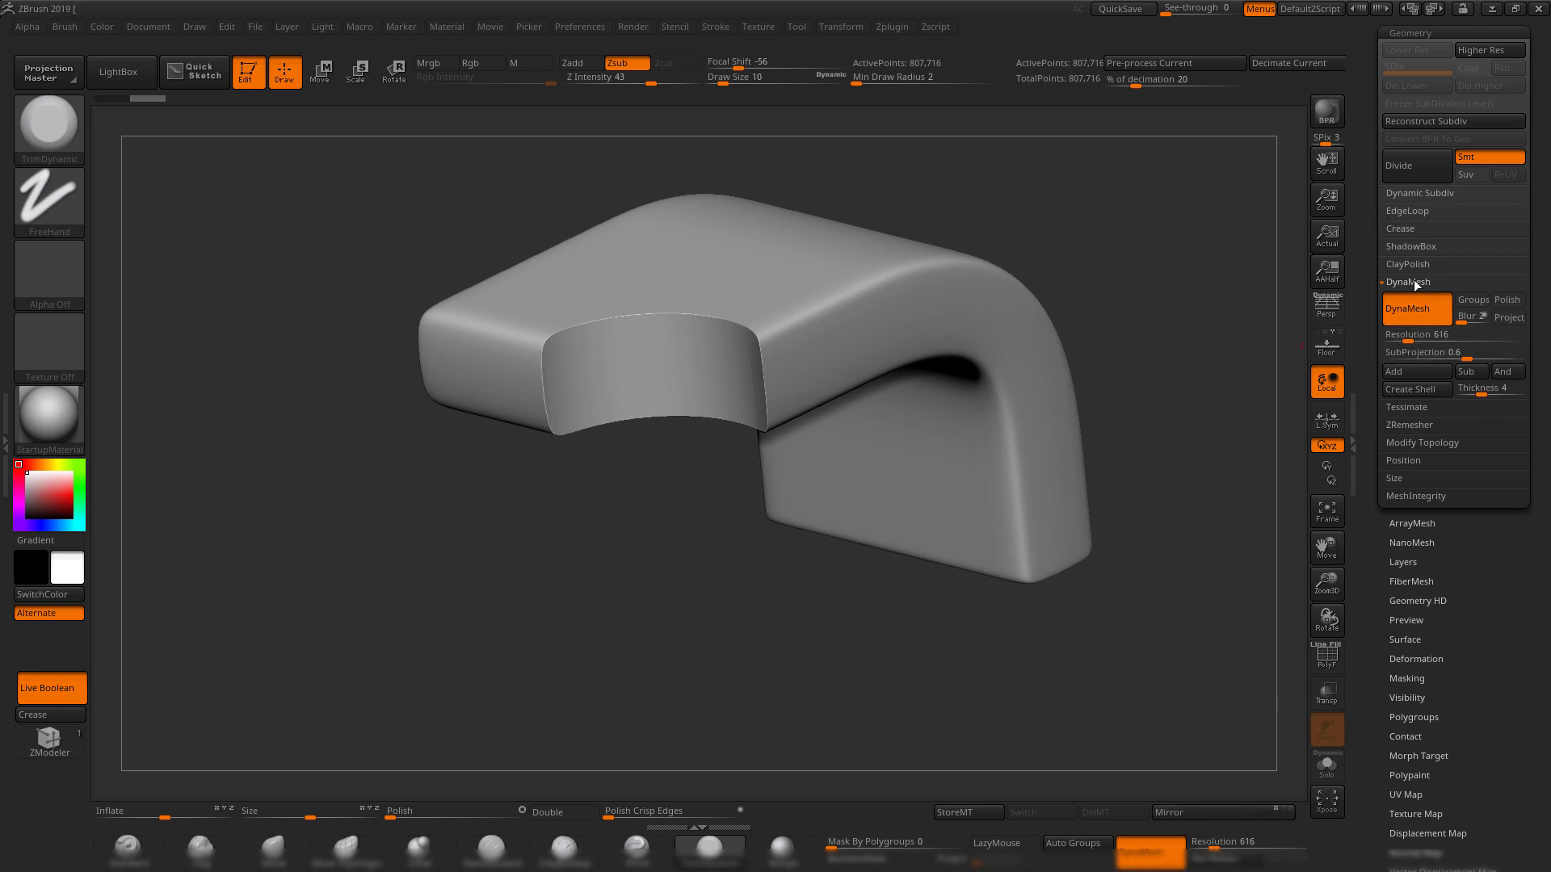
- Apply Polish Crisp Edges to soften the cutout's sharp rim and inspect the rounded edges from several angles
left_click_drag(731, 623, 820, 782)
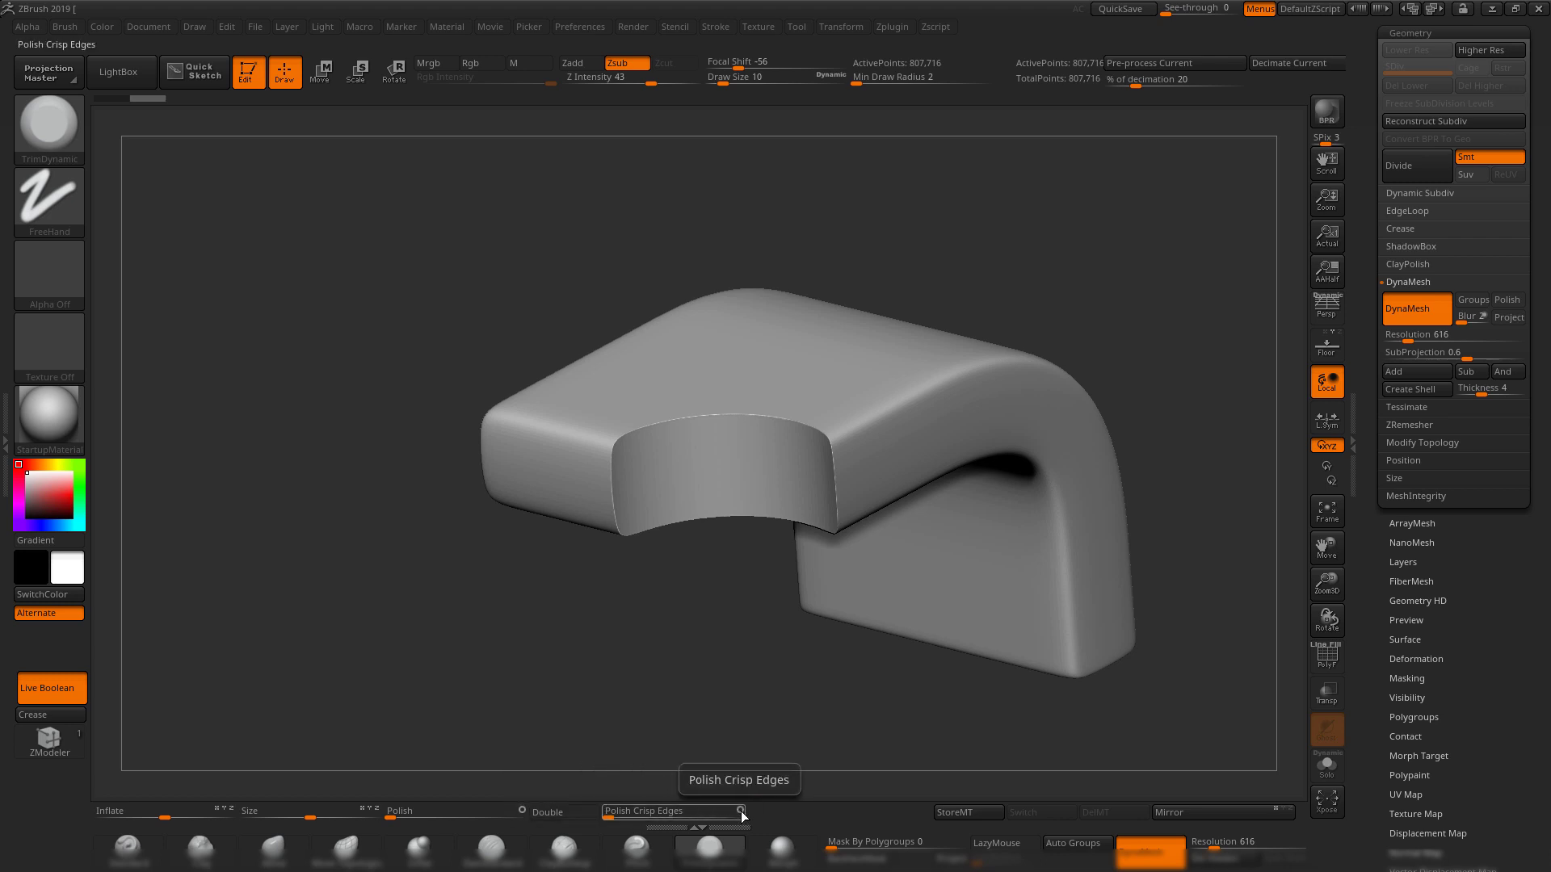
left_click_drag(610, 817, 634, 812)
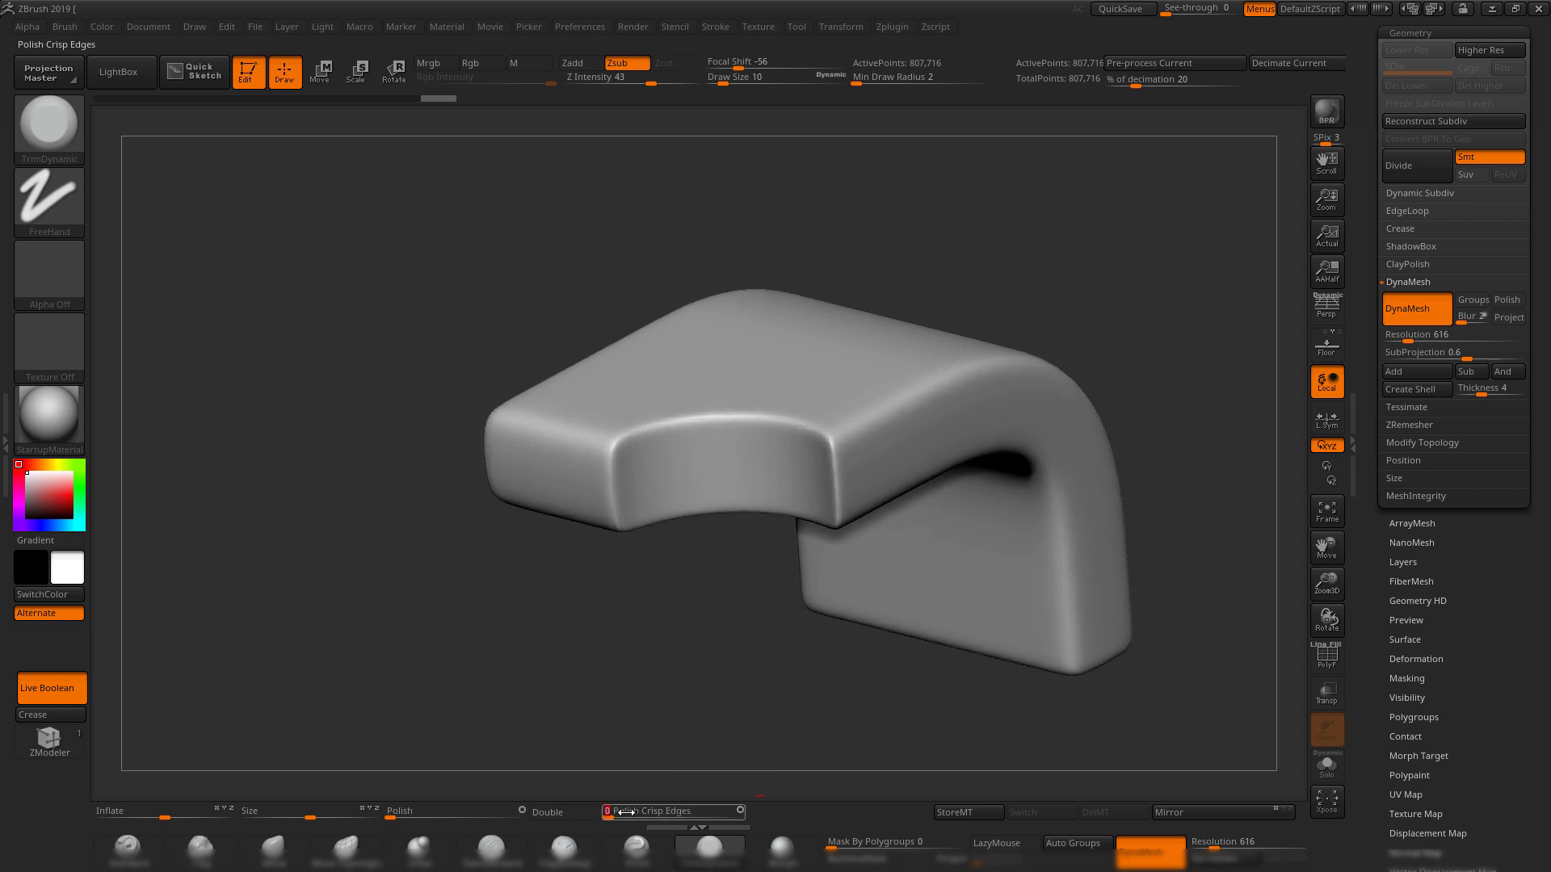
left_click_drag(689, 719, 686, 674, "alt")
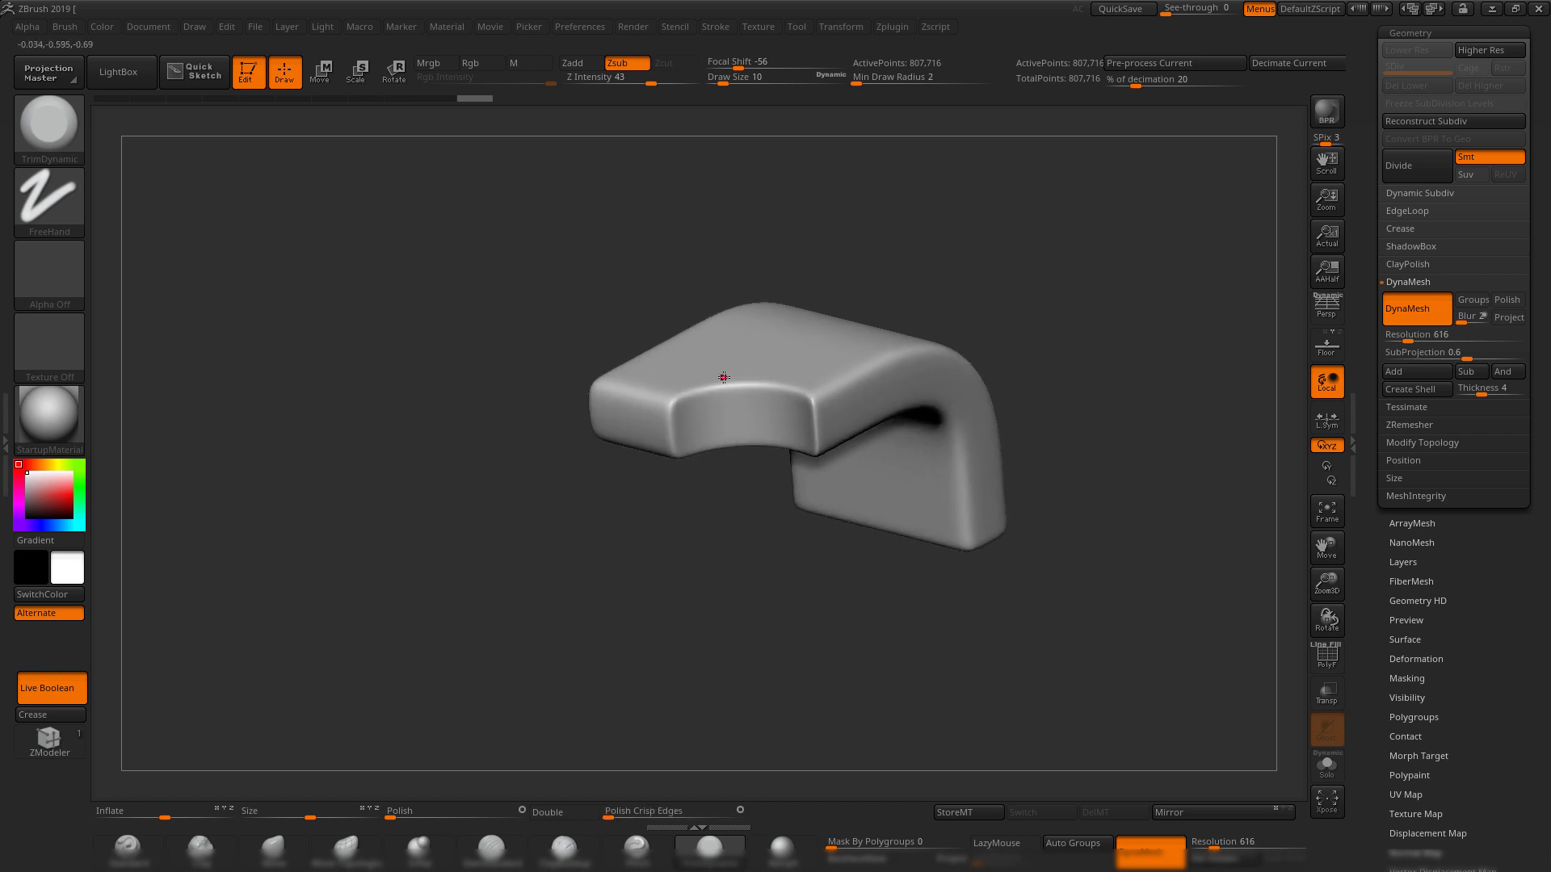
mouse_move(721, 518)
left_mouse_down()
mouse_move(819, 557)
mouse_move(879, 312)
mouse_move(1008, 293)
mouse_move(1033, 482)
mouse_move(1093, 547)
mouse_move(1093, 371)
mouse_move(1065, 604)
mouse_move(1105, 623)
mouse_move(1000, 576)
mouse_move(811, 572)
mouse_move(781, 620)
left_mouse_up()
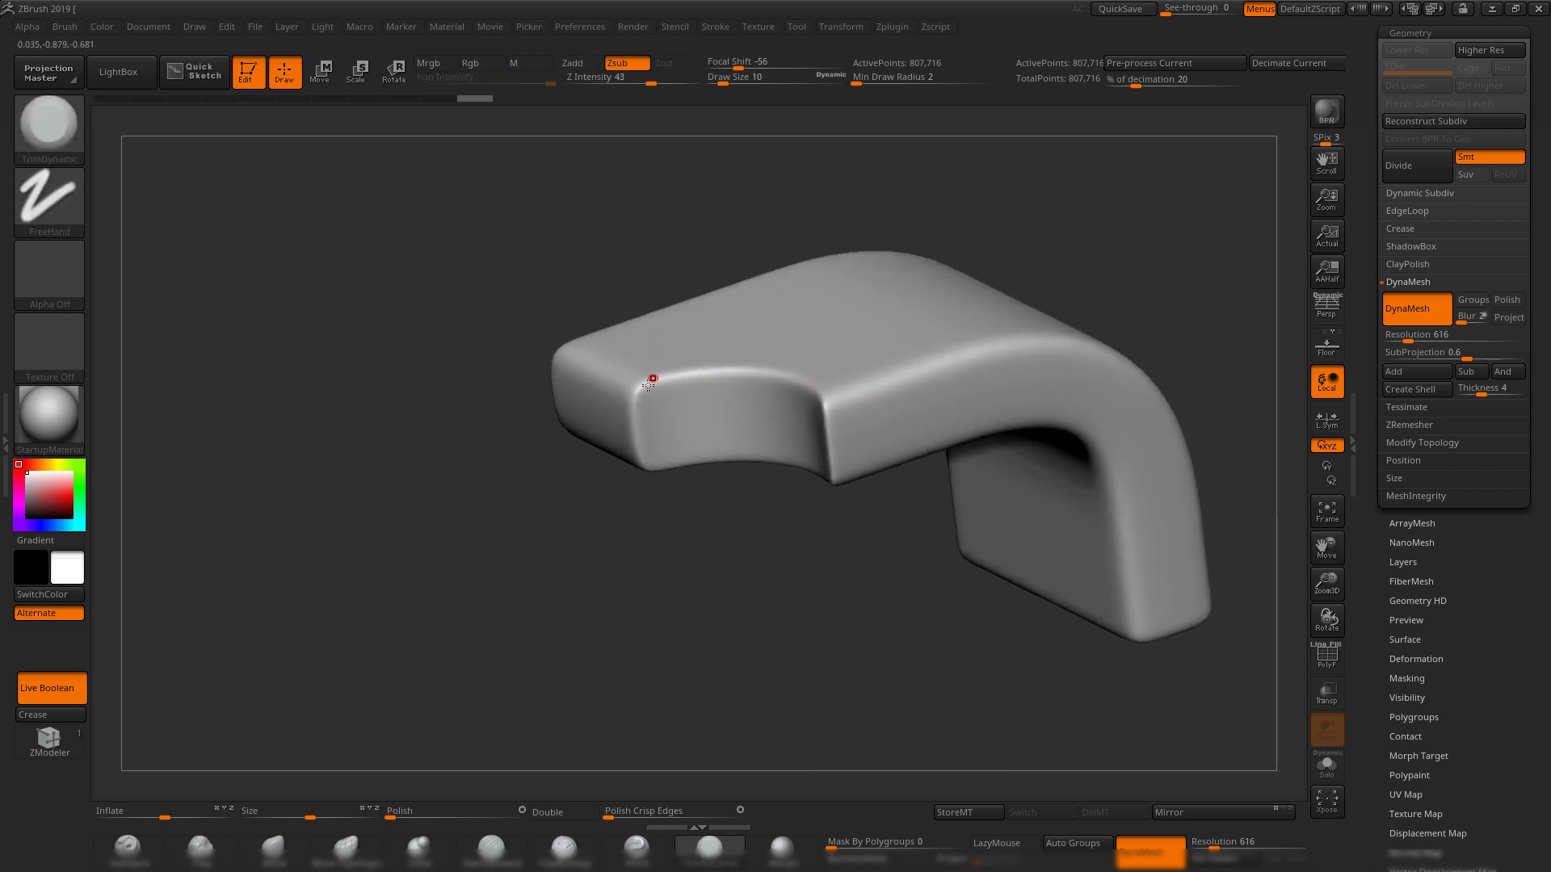
left_click_drag(843, 589, 735, 678)
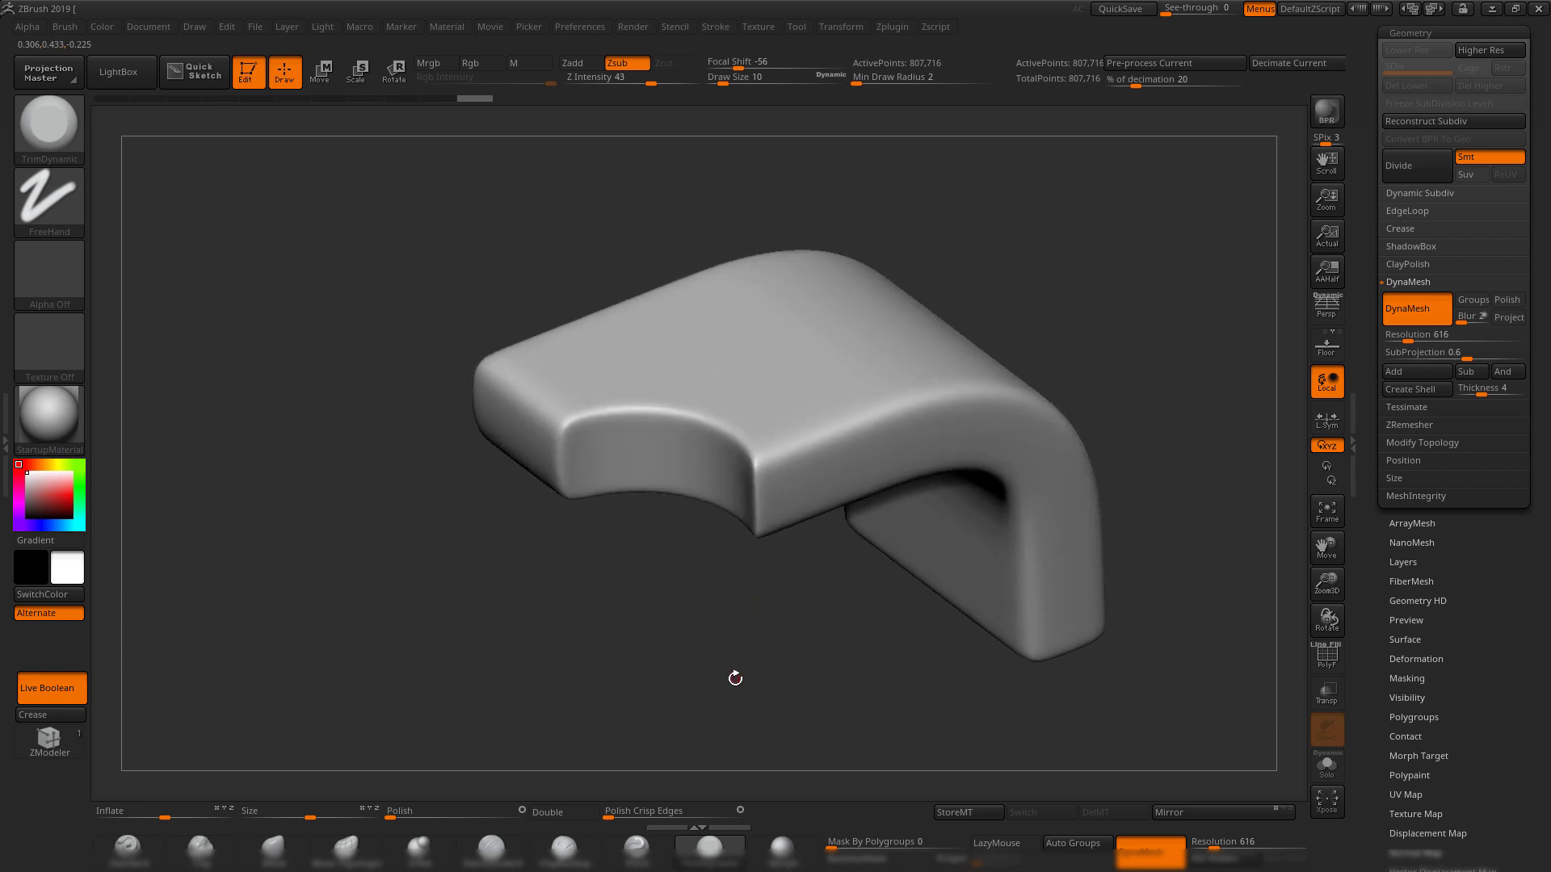
- Step through the undo history to compare the original Boolean mesh, the DynaMesh version and the polished version around the cutout
left_click_drag(471, 100, 114, 100)
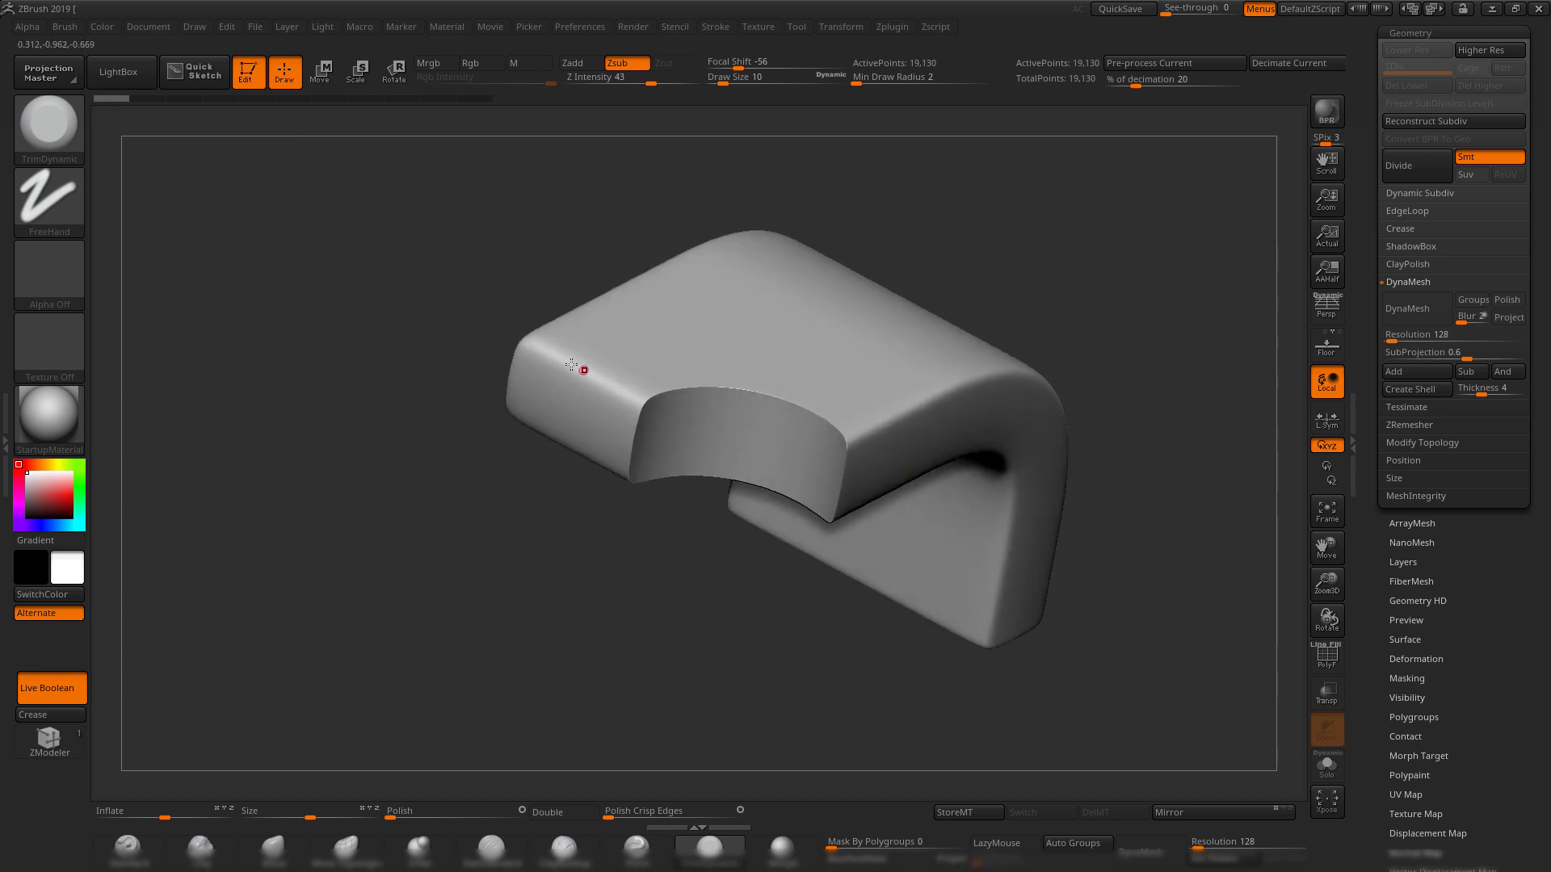
mouse_move(530, 336)
left_mouse_down()
mouse_move(523, 404)
mouse_move(619, 508)
left_mouse_up()
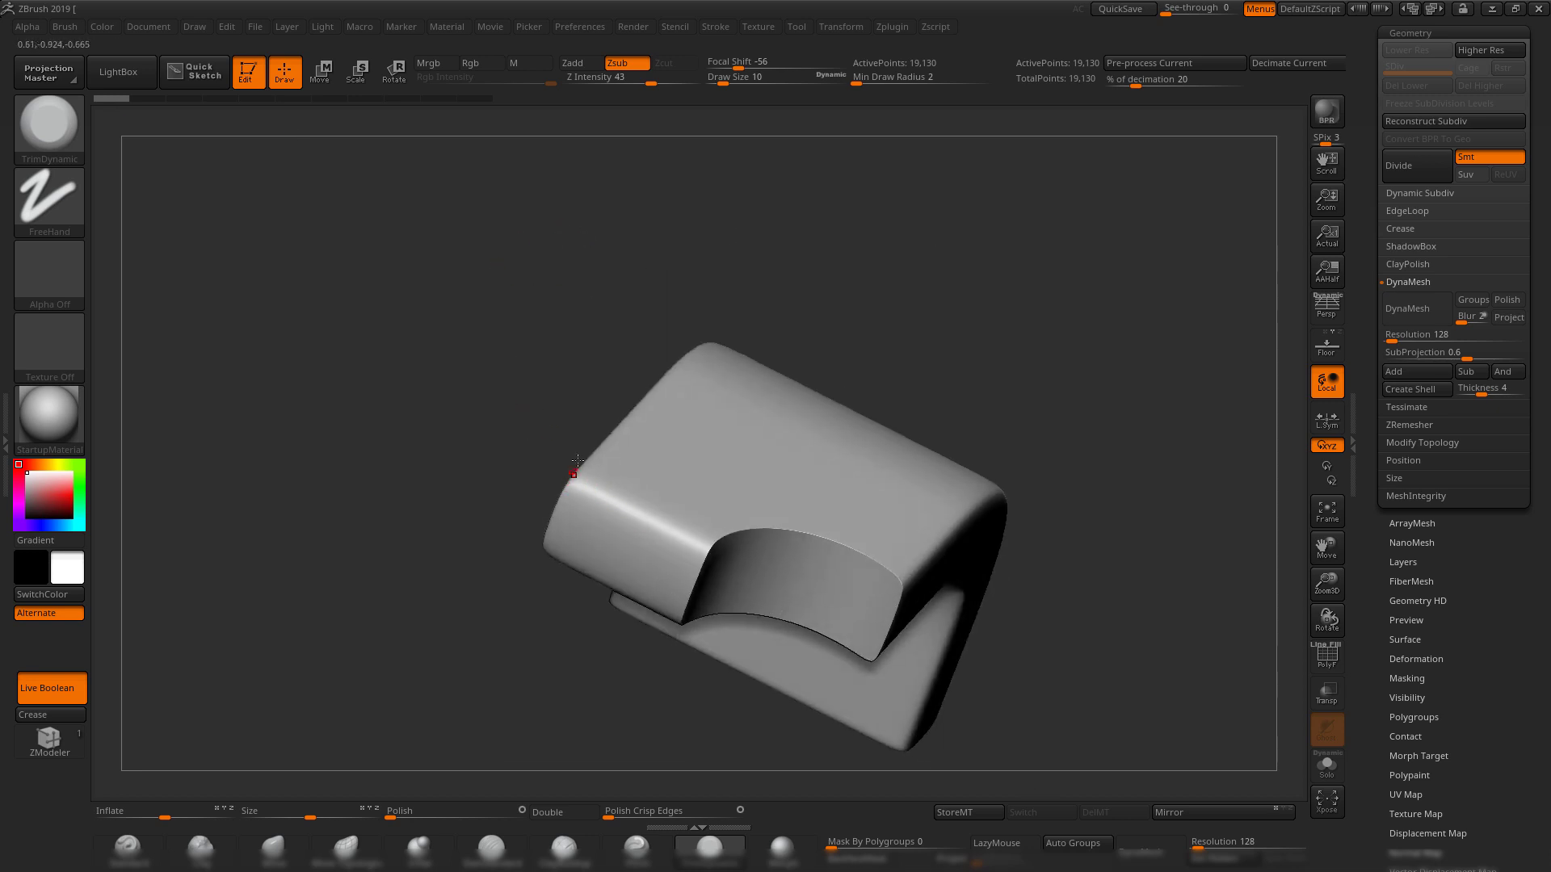
left_click_drag(793, 323, 854, 390)
left_click_drag(1051, 532, 775, 500)
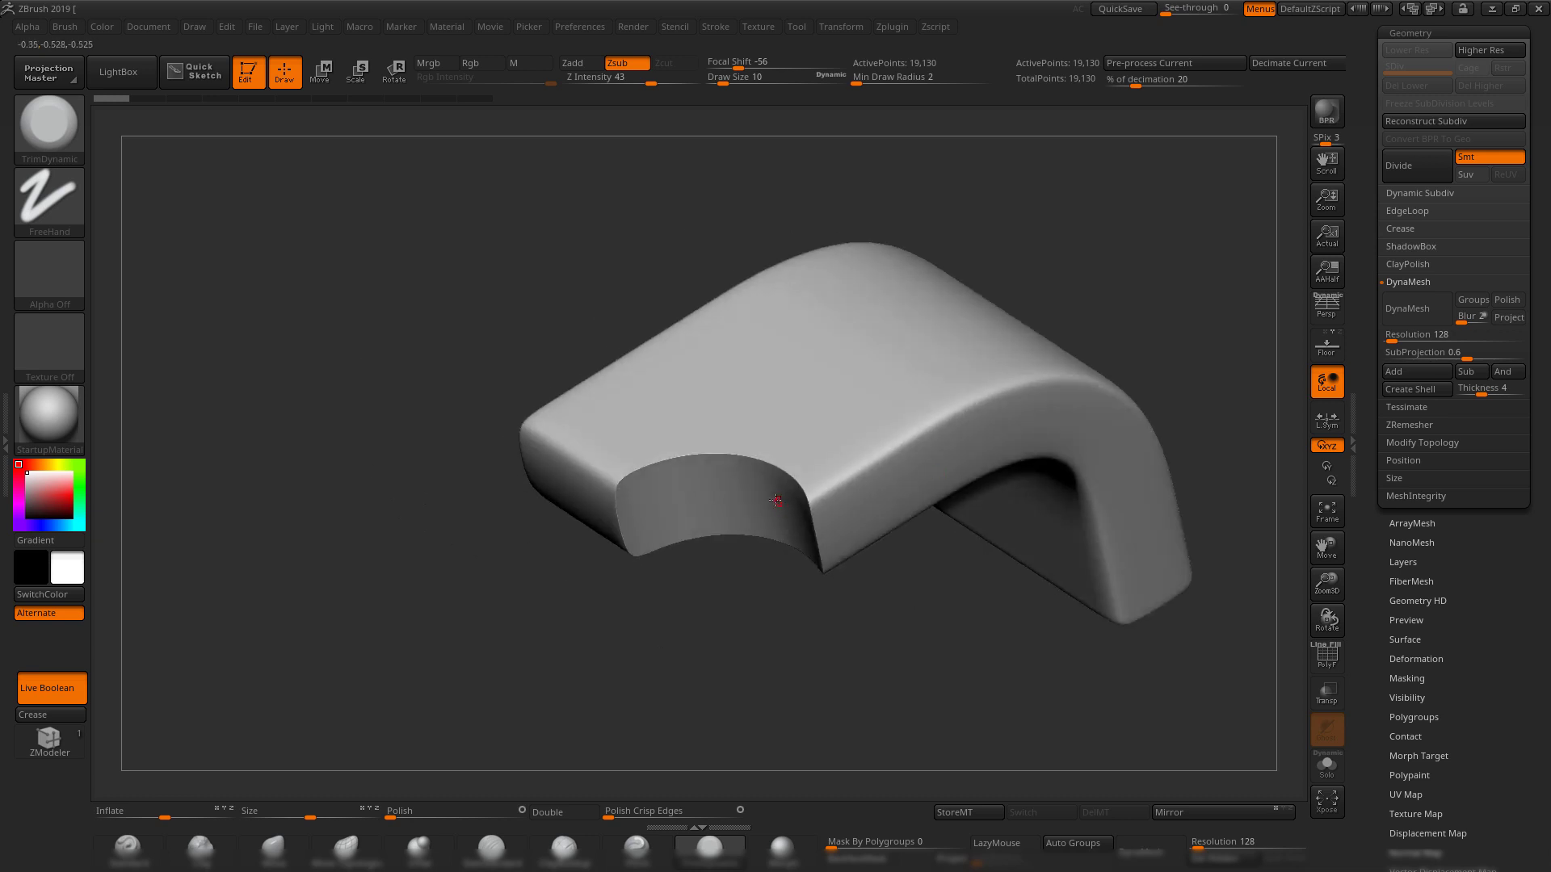
left_click_drag(337, 316, 445, 291)
left_click_drag(113, 97, 149, 100)
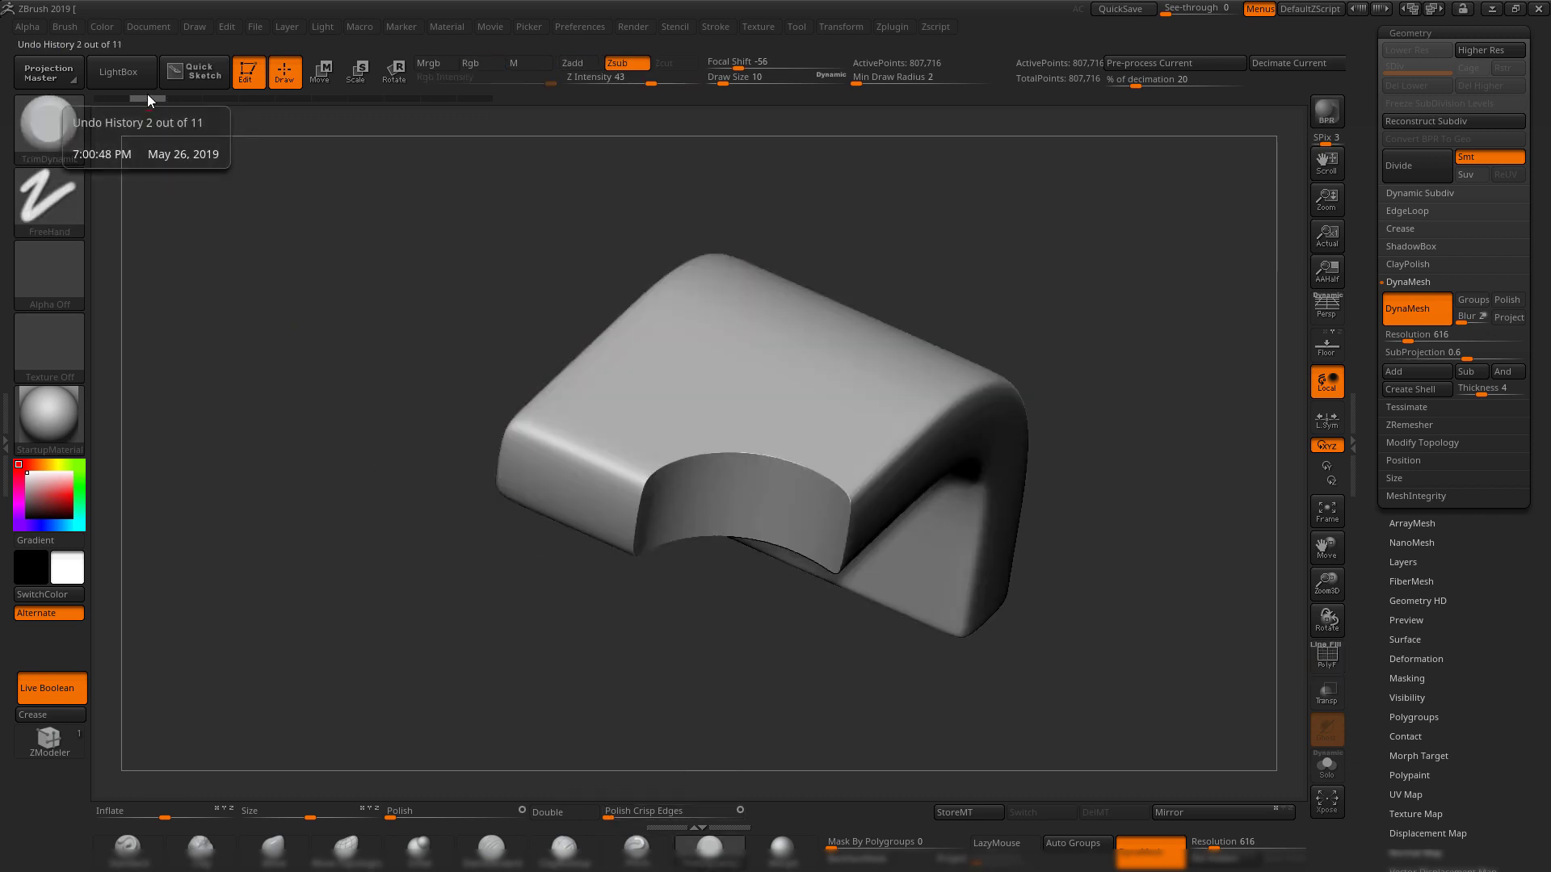
left_click_drag(147, 95, 294, 101)
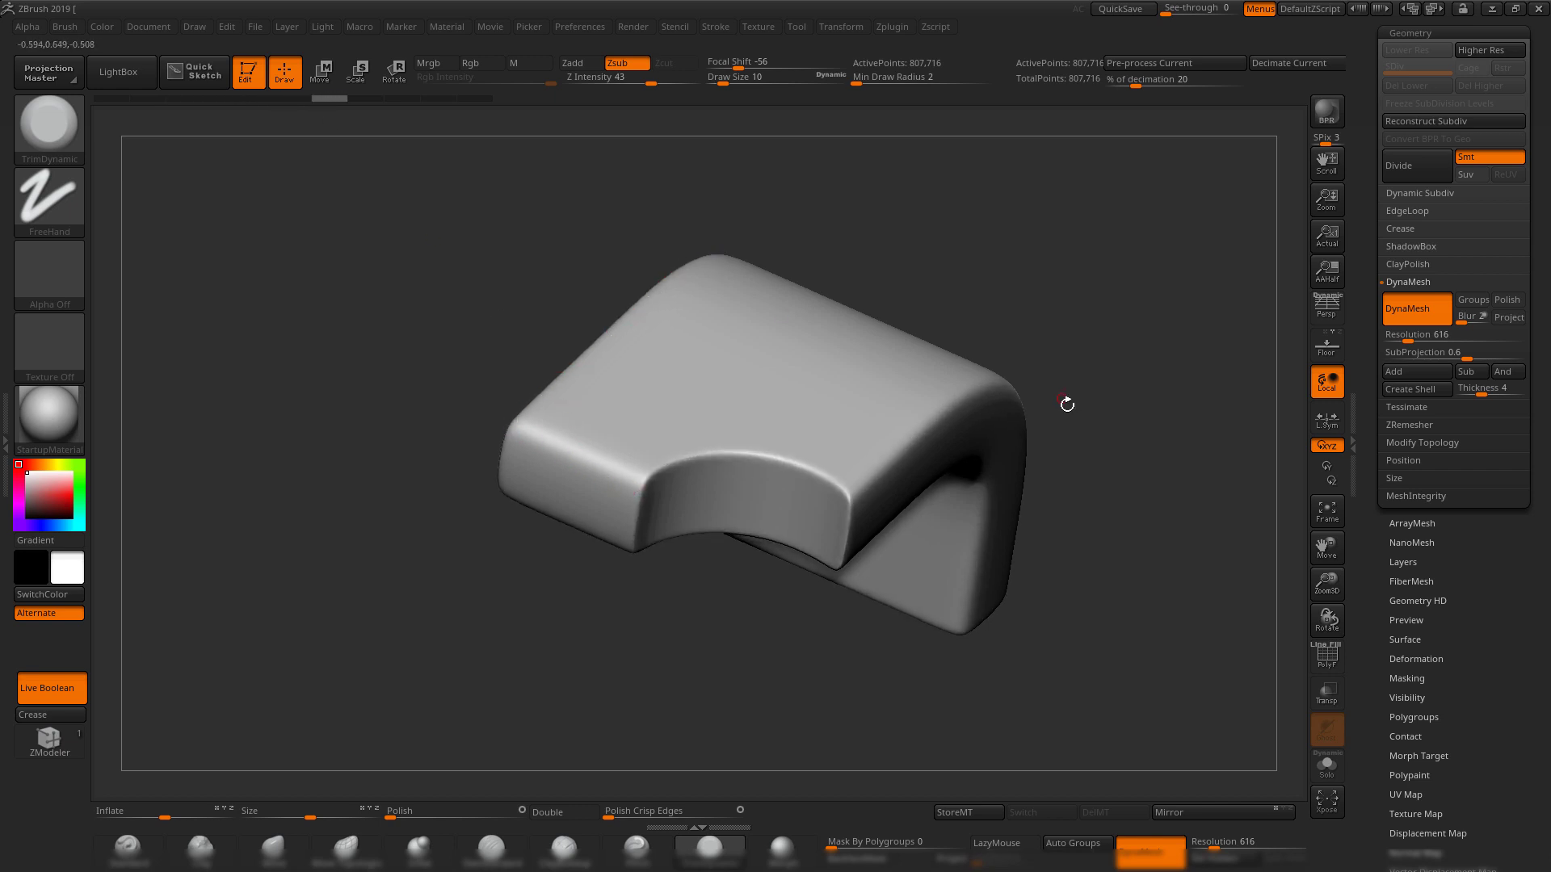
- Inspect the polished part from several angles and compare earlier polish states, ending on the latest history state
mouse_move(1123, 356)
left_mouse_down()
mouse_move(999, 352)
mouse_move(1061, 369)
mouse_move(1066, 431)
mouse_move(992, 345)
mouse_move(1037, 382)
mouse_move(585, 384)
left_mouse_up()
mouse_move(1029, 404)
left_mouse_down()
mouse_move(1118, 377)
mouse_move(1135, 295)
mouse_move(997, 371)
mouse_move(1117, 294)
mouse_move(731, 385)
left_mouse_up()
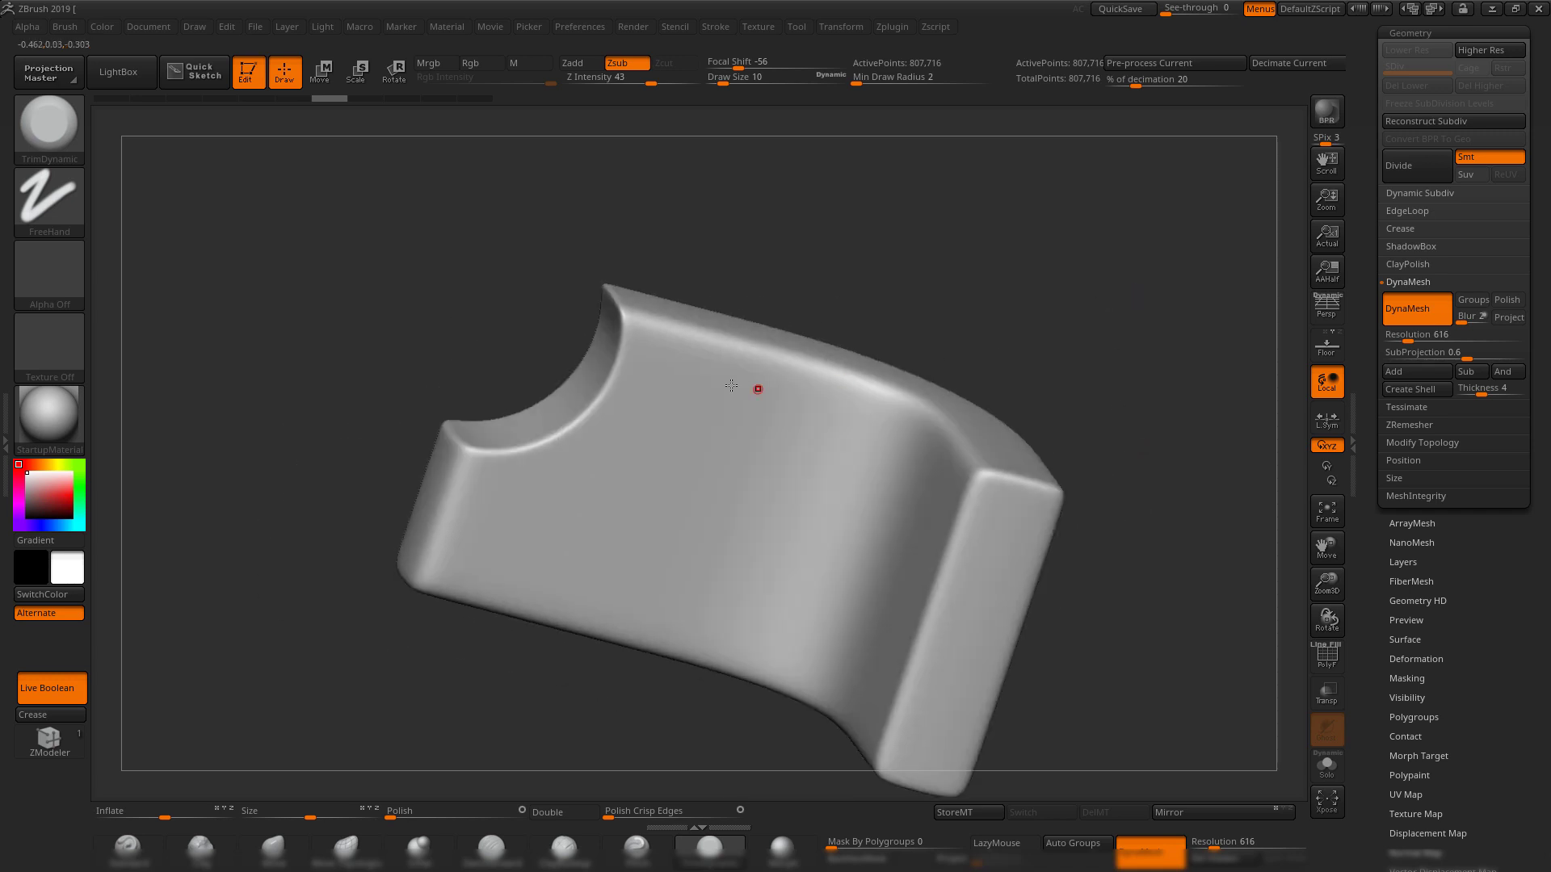
left_click_drag(1008, 264, 888, 355)
left_click_drag(356, 98, 268, 118)
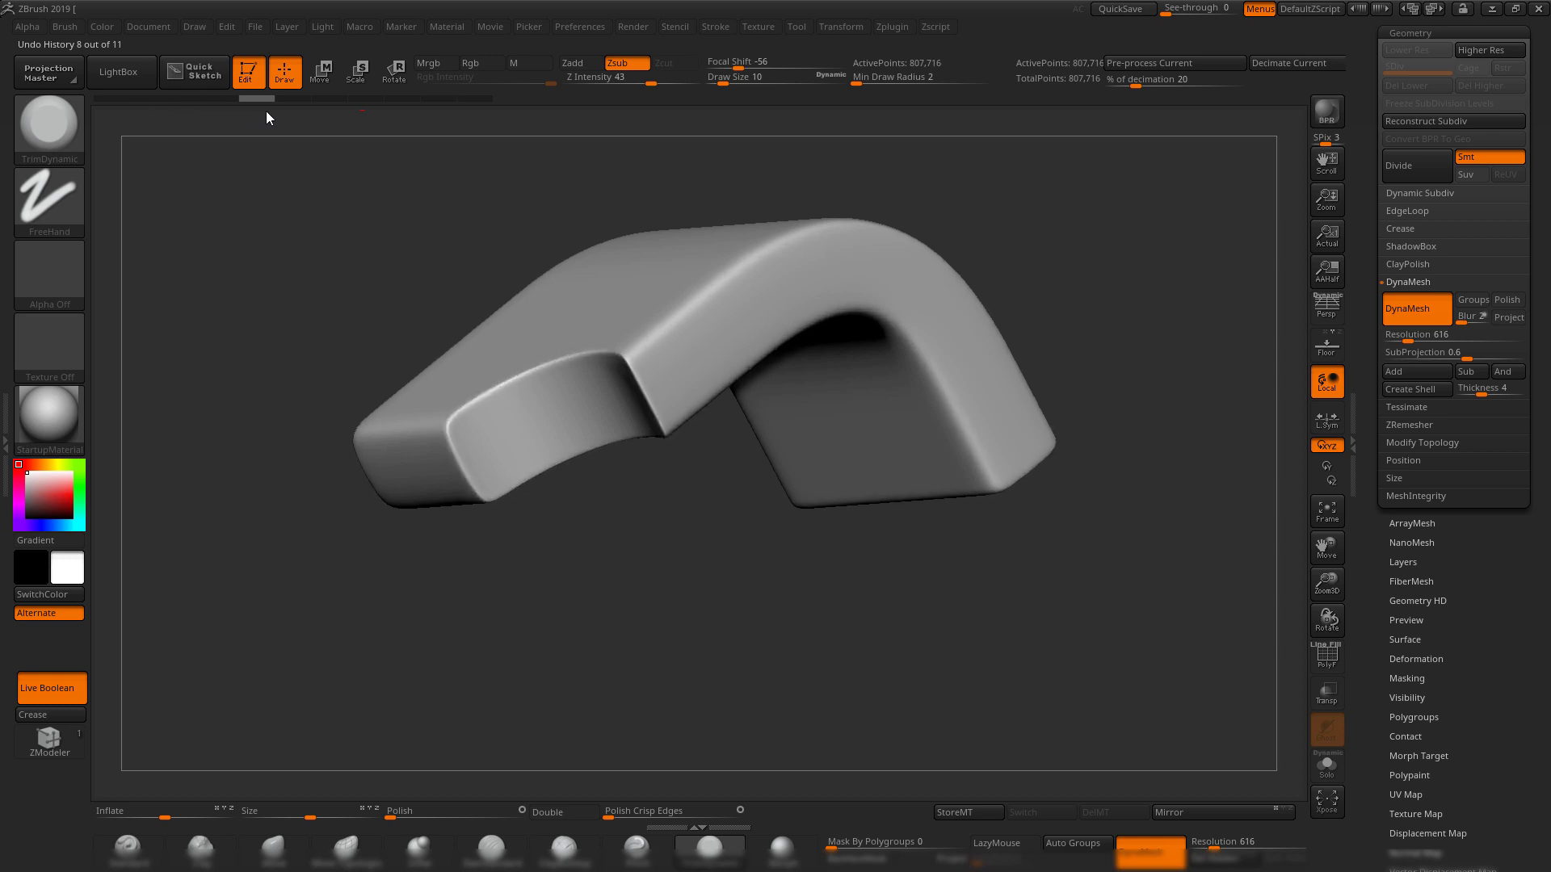
left_click_drag(392, 114, 482, 114)
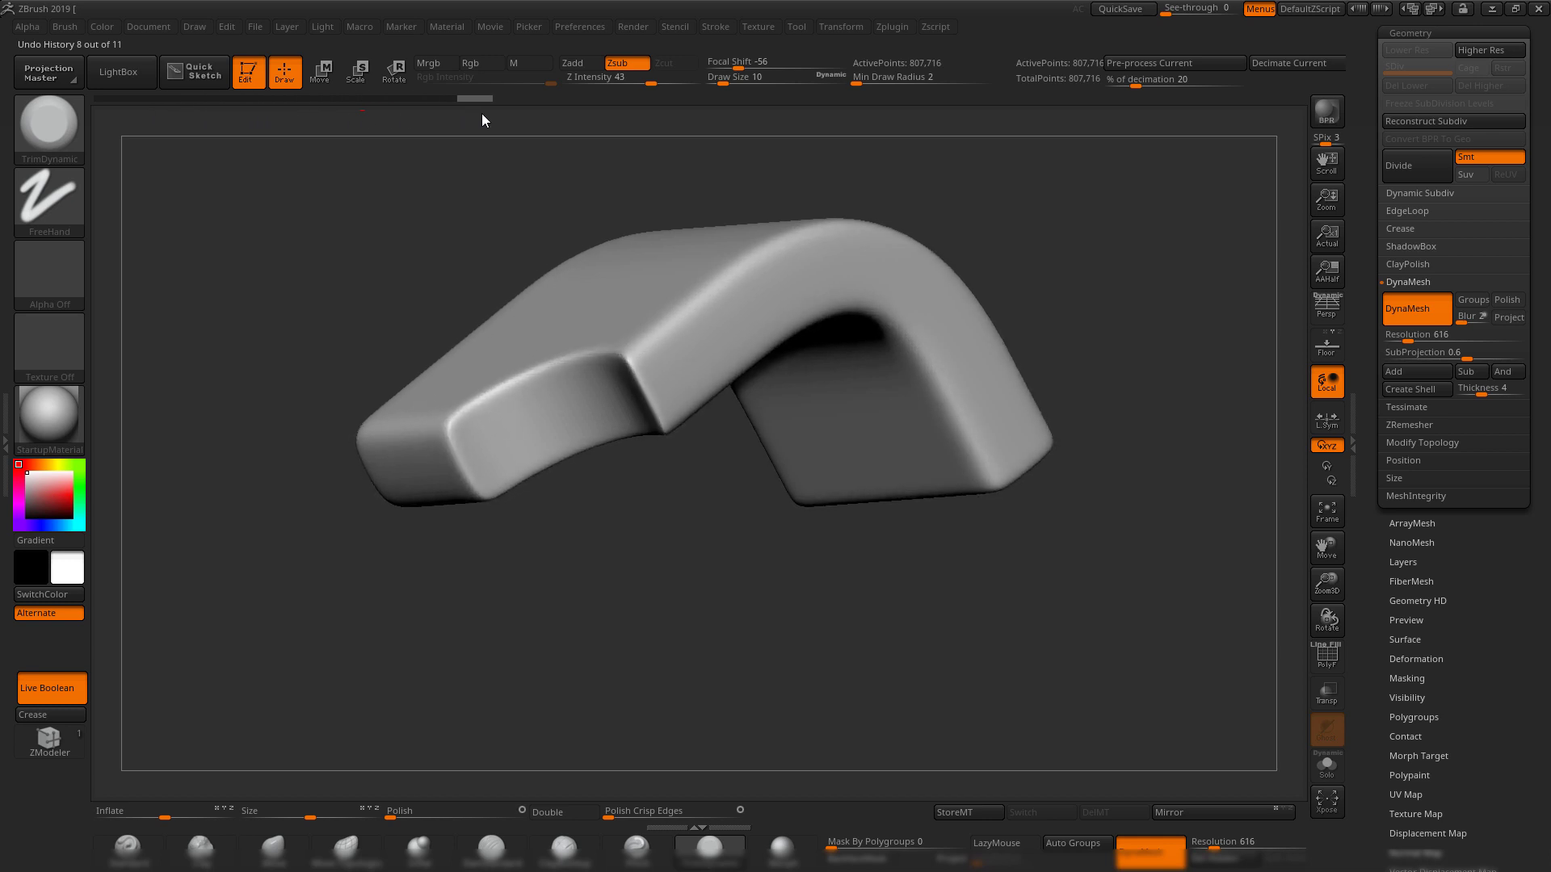
left_click_drag(958, 182, 794, 306)
left_click_drag(1061, 449, 1065, 316)
- Switch to the two-subtool block and cylinder tool, show its subtool list and examine the live Boolean cutout
left_click_drag(1378, 159, 1375, 247)
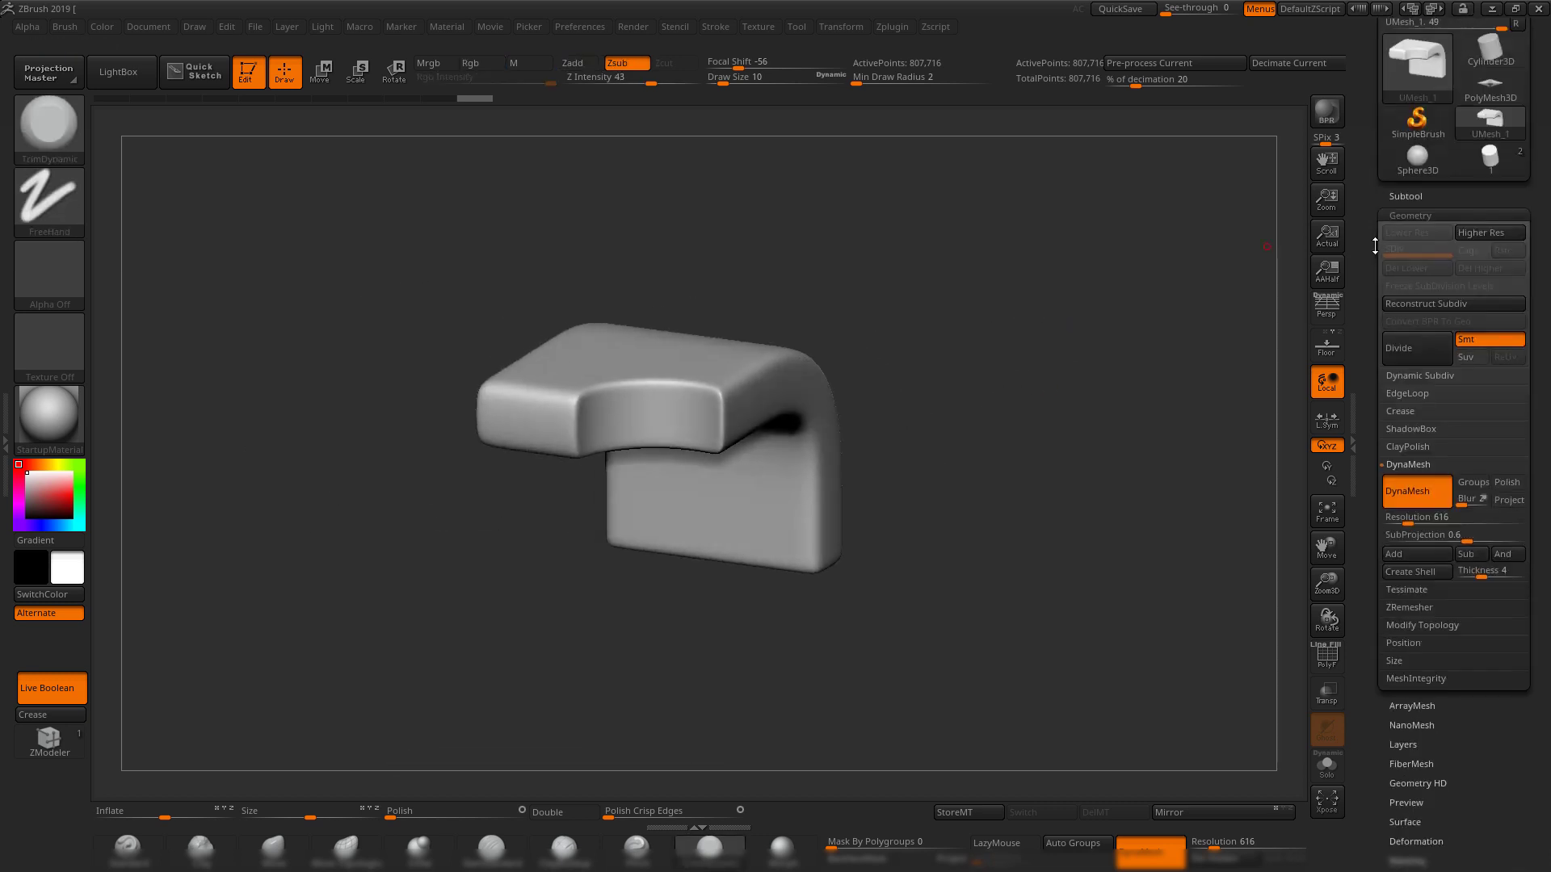
left_click(1490, 158)
left_click_drag(1029, 402, 770, 403)
left_click(770, 403, "alt")
left_click_drag(1025, 269, 953, 339)
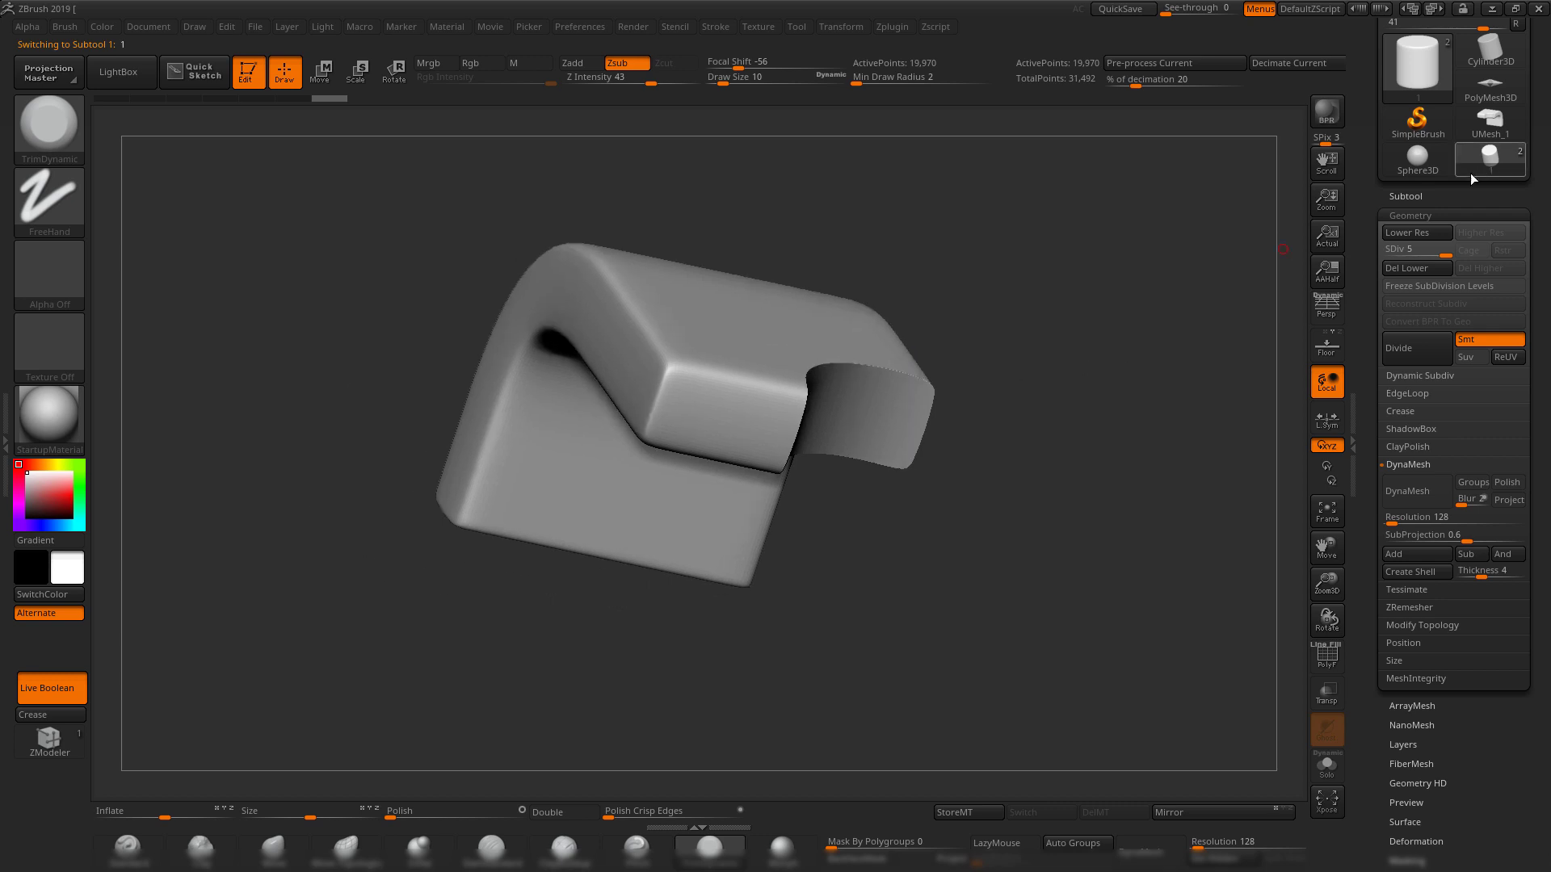
left_click(1405, 197)
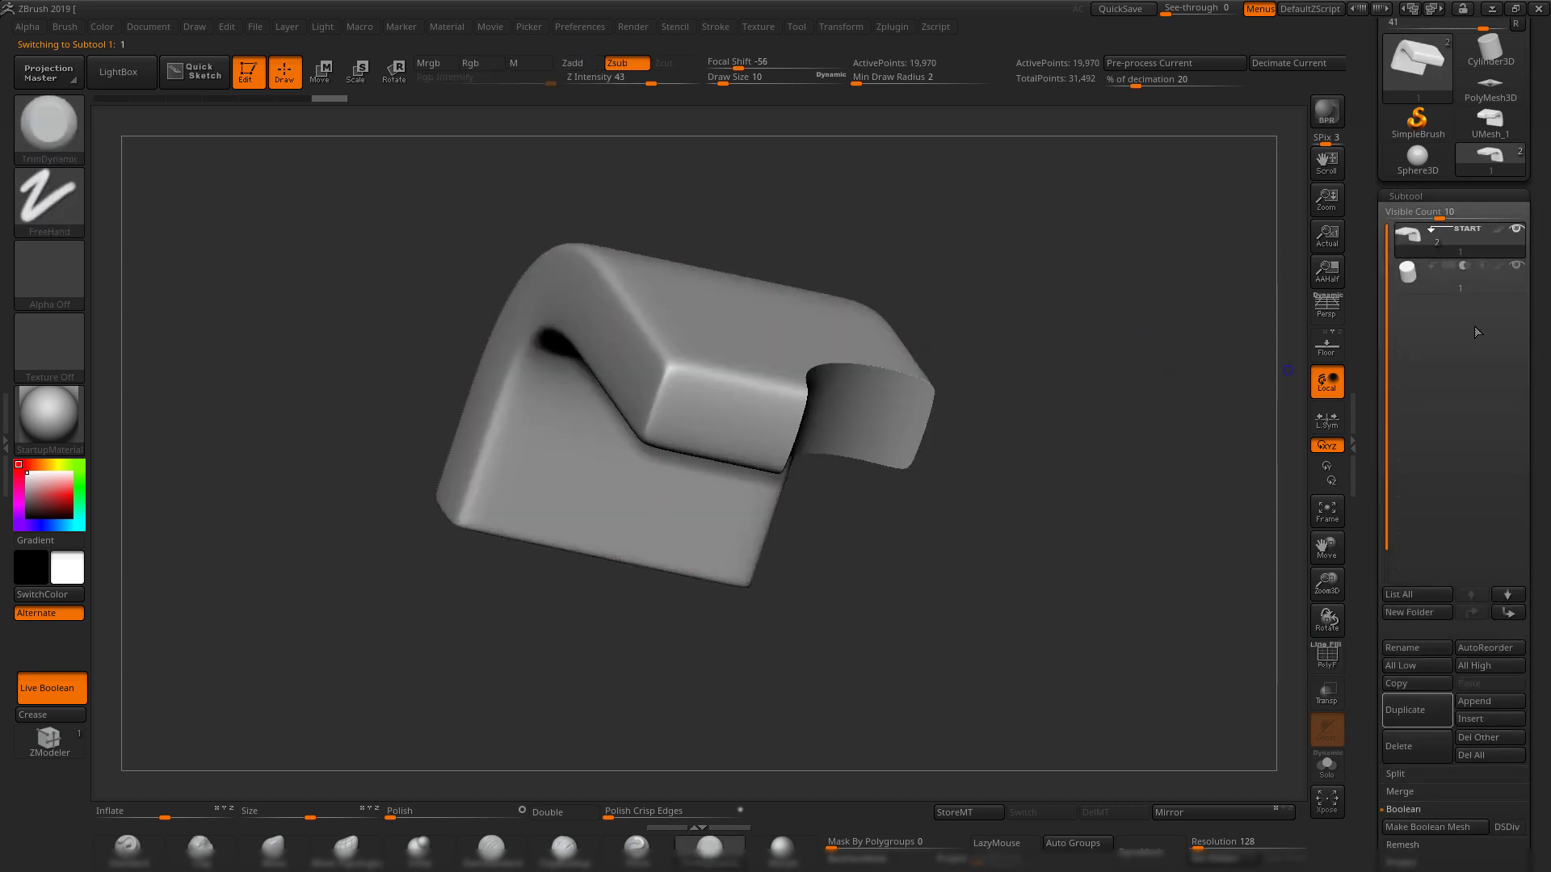
left_click(973, 321, "alt")
left_click_drag(974, 320, 1015, 286)
left_click_drag(1139, 242, 1219, 120)
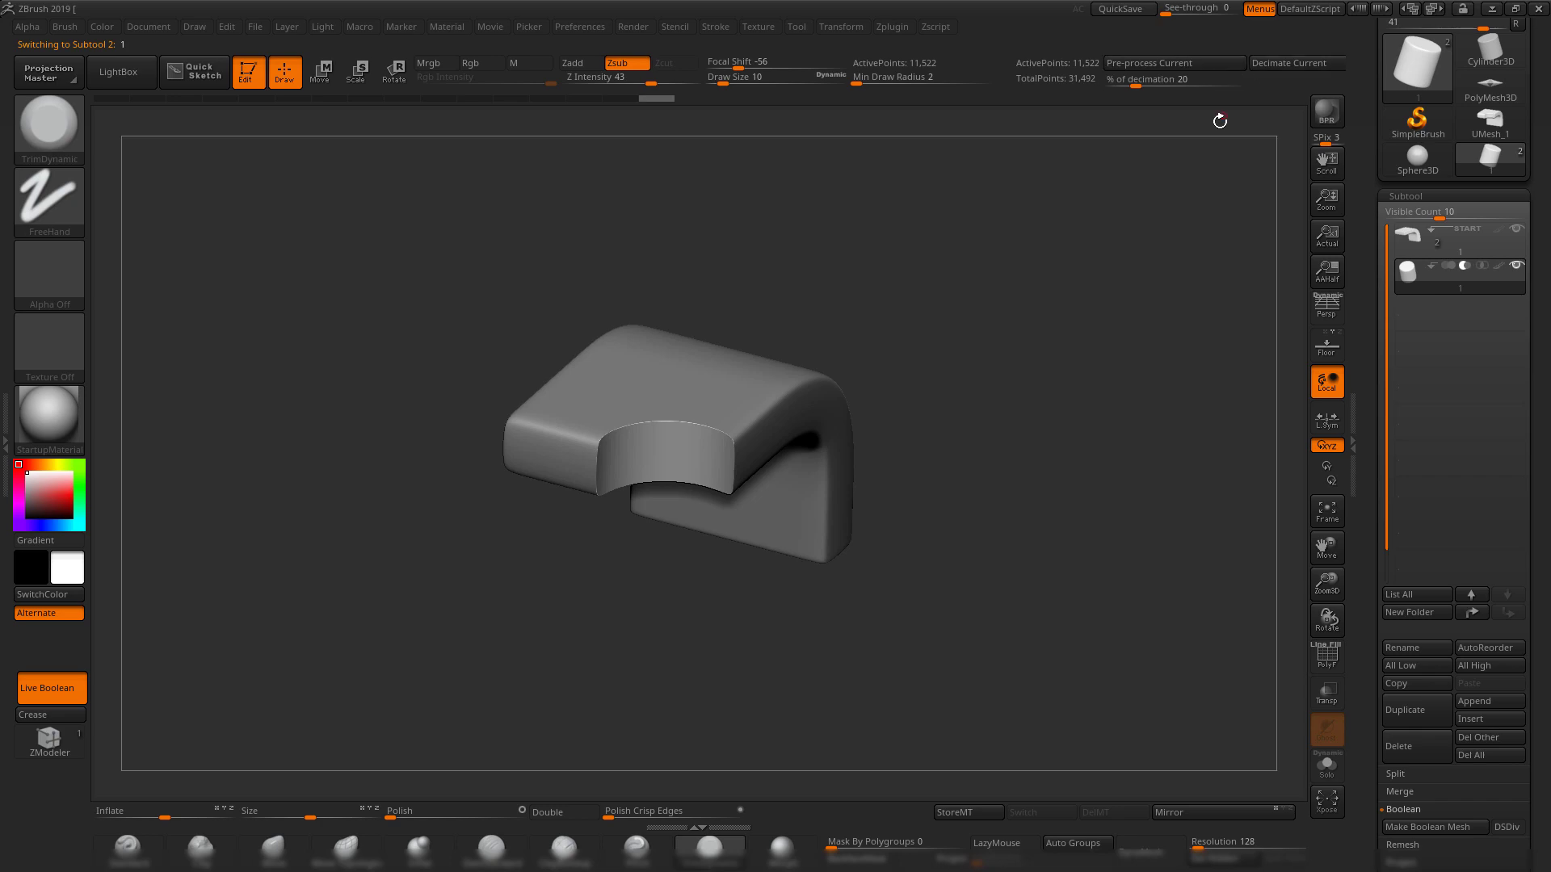
- Switch to Maya and delete the support edge loops running around the sides and ends of the curved block
left_click(1492, 12)
left_click_drag(637, 446, 588, 476, "alt")
left_click(556, 444)
right_click_drag(556, 444, 848, 493, "alt")
left_click_drag(848, 492, 822, 500, "alt")
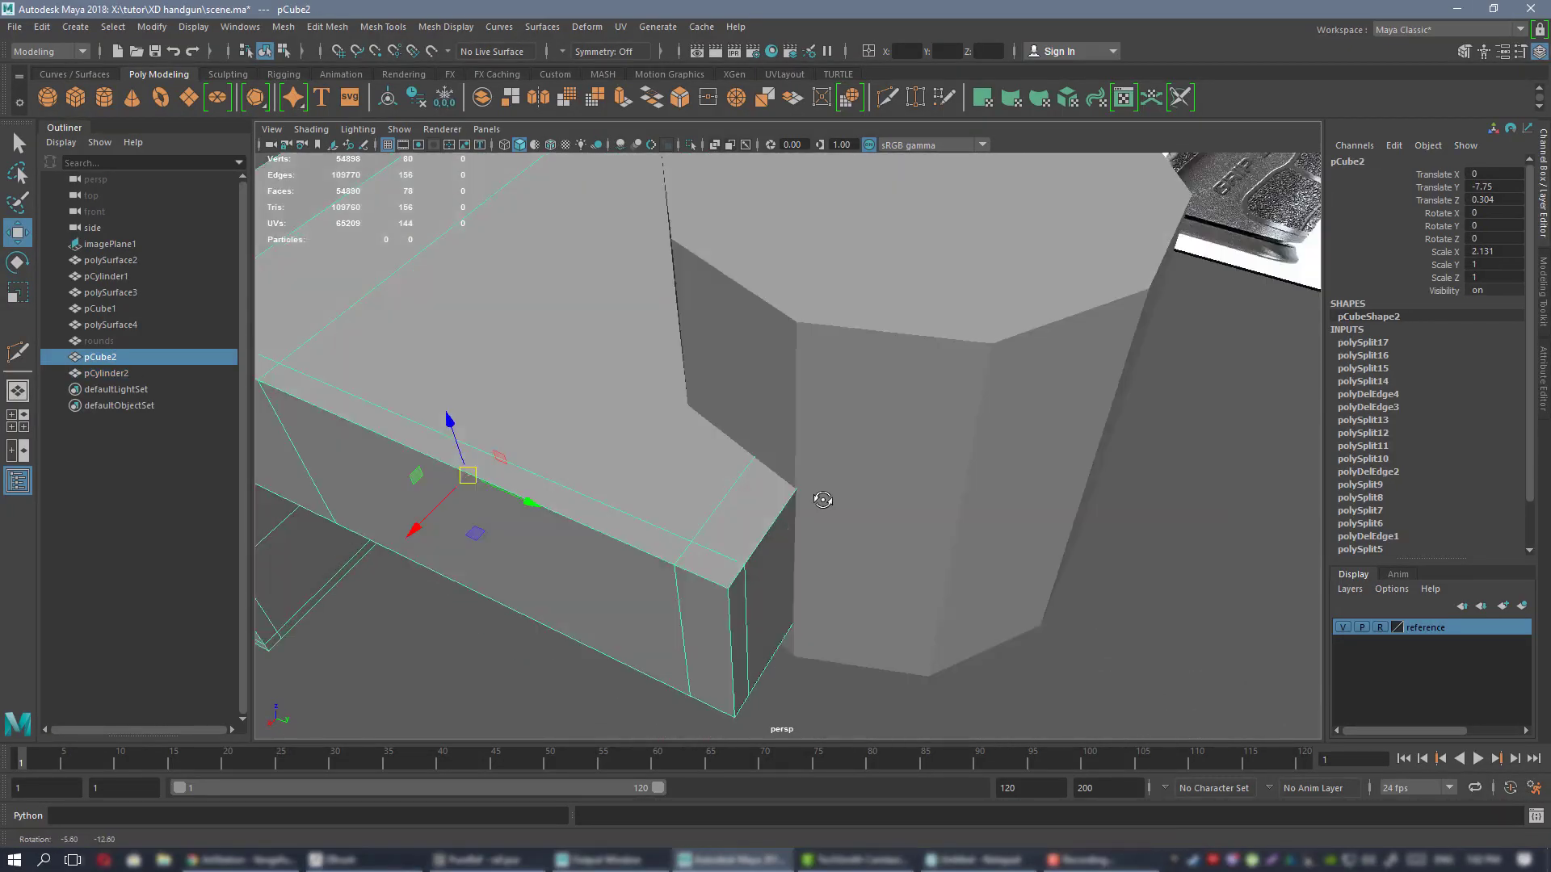
right_click_drag(822, 500, 582, 424, "alt")
left_click_drag(581, 424, 717, 433, "alt")
right_click_drag(752, 386, 754, 344)
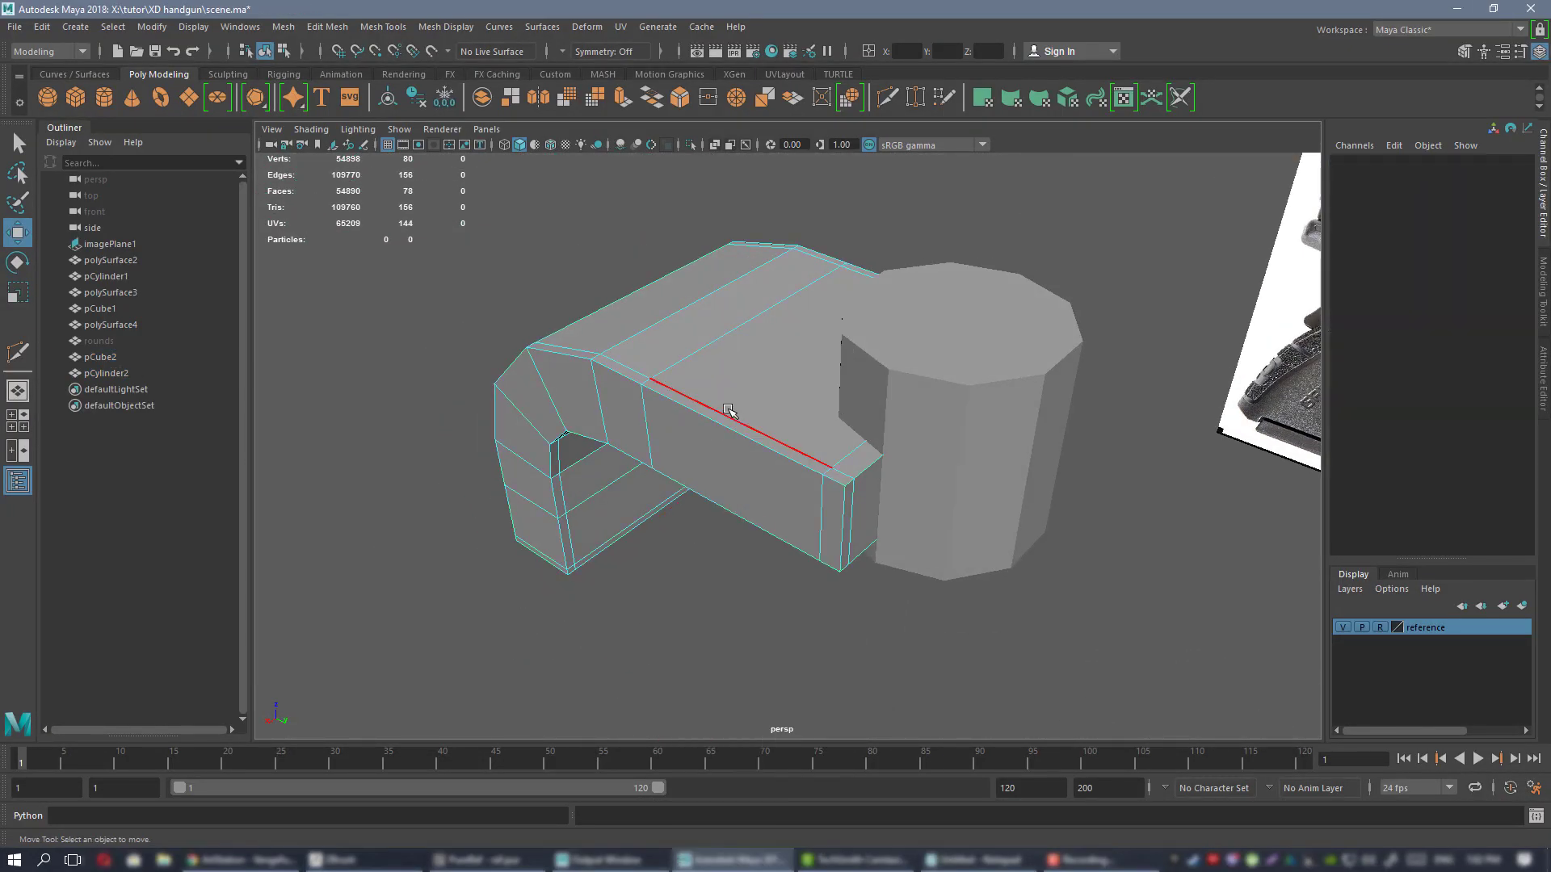
double_click(729, 410)
left_click_drag(828, 506, 638, 650, "alt")
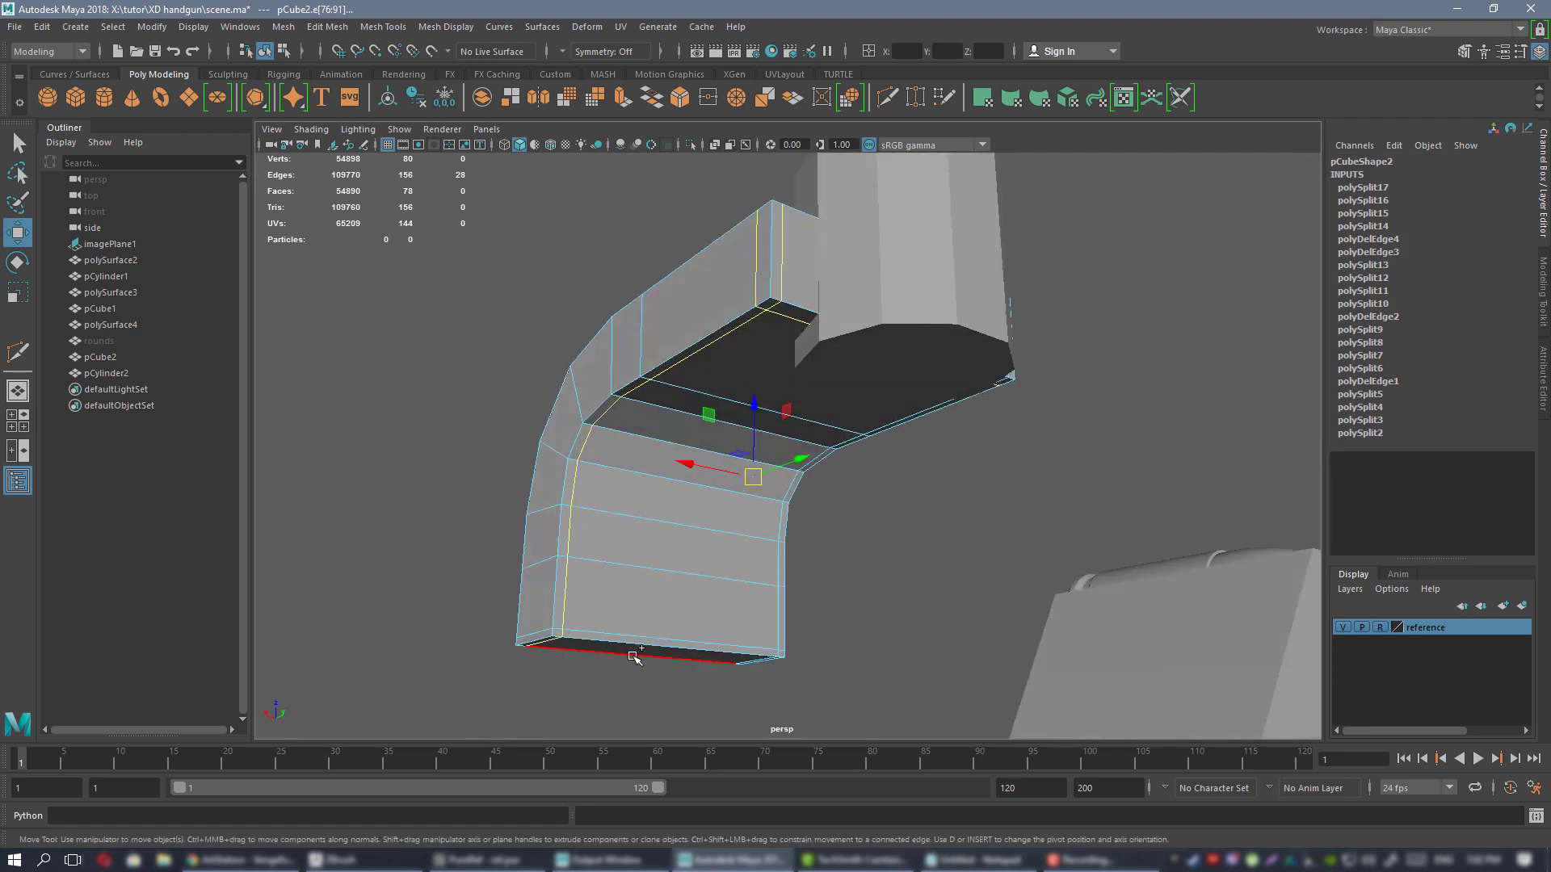
double_click(646, 649, "shift")
left_click_drag(1016, 460, 824, 522, "alt")
key("ctrl+Delete")
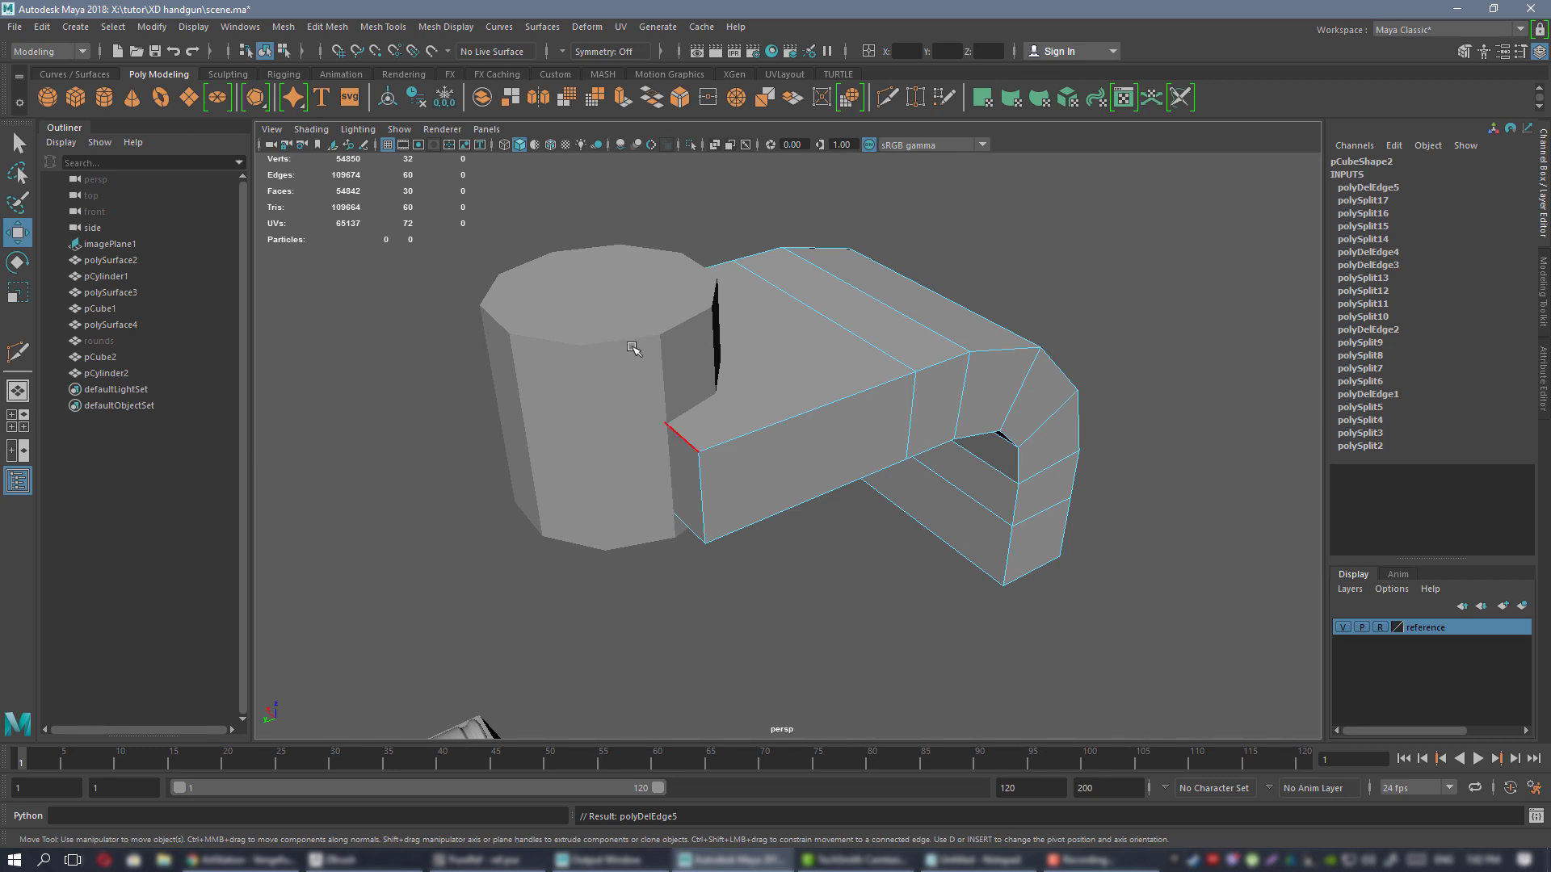
- Delete the support edge loops near the upper and lower rims of the cutting cylinder, and clear the selection
right_click_drag(679, 307, 718, 292)
left_click(688, 369)
left_click_drag(759, 380, 723, 378, "alt")
right_click_drag(581, 367, 588, 344)
double_click(593, 345)
key("ctrl+Delete")
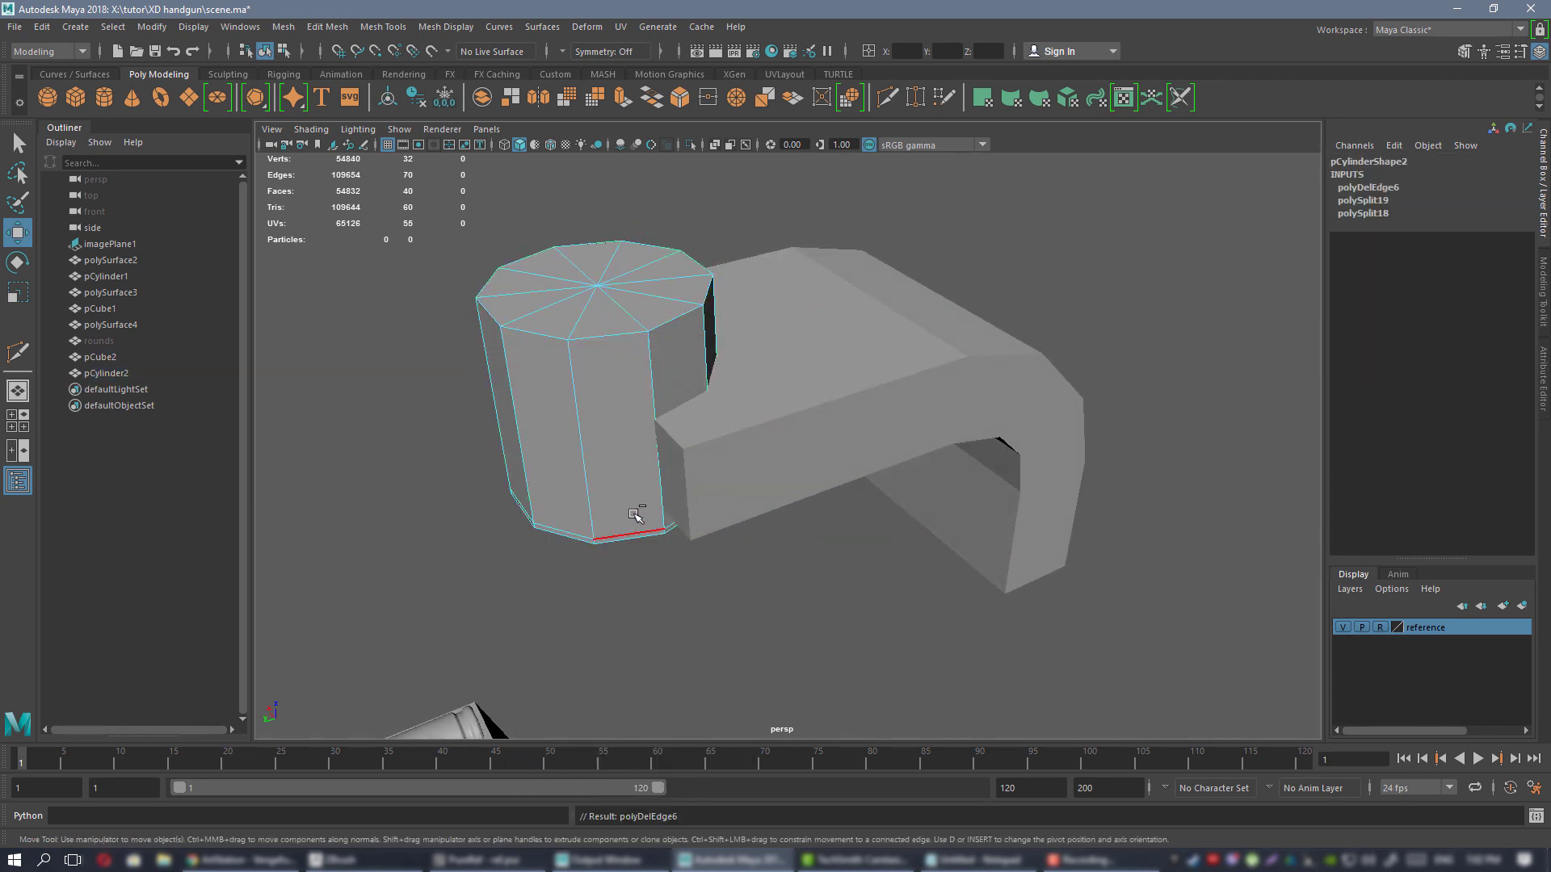
double_click(634, 526)
key("ctrl+Delete")
right_click_drag(608, 346, 704, 324)
left_click(1152, 258)
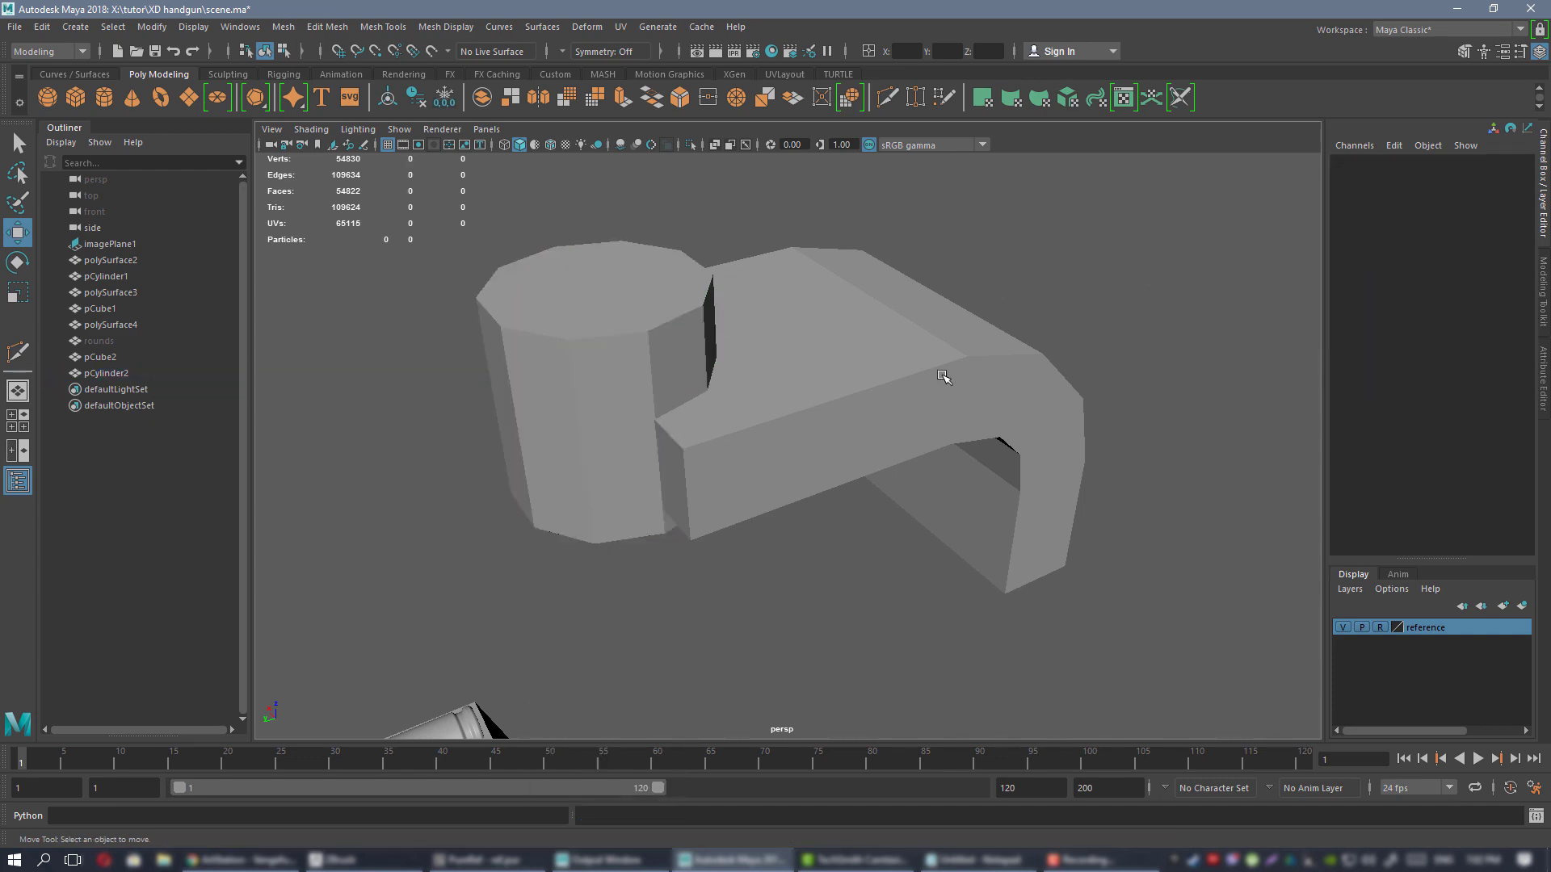
- Export the simplified curved block as 1.OBJ to the exp folder, replacing the existing file
left_click_drag(947, 376, 897, 376, "alt")
left_click(898, 376)
left_click_drag(1036, 424, 987, 424, "alt")
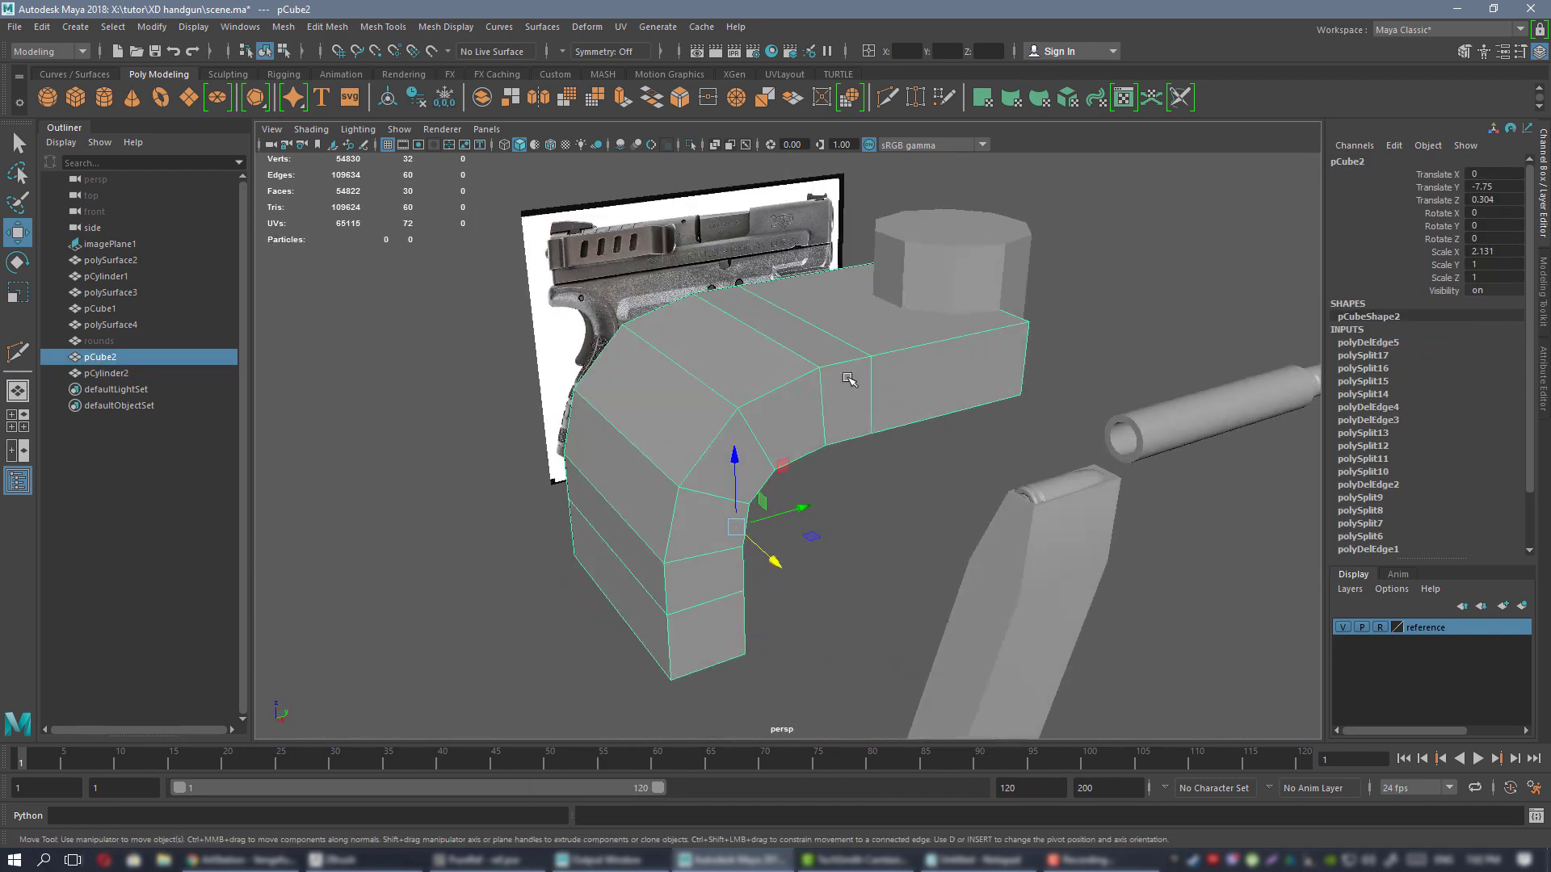
left_click(15, 26)
left_click(69, 237)
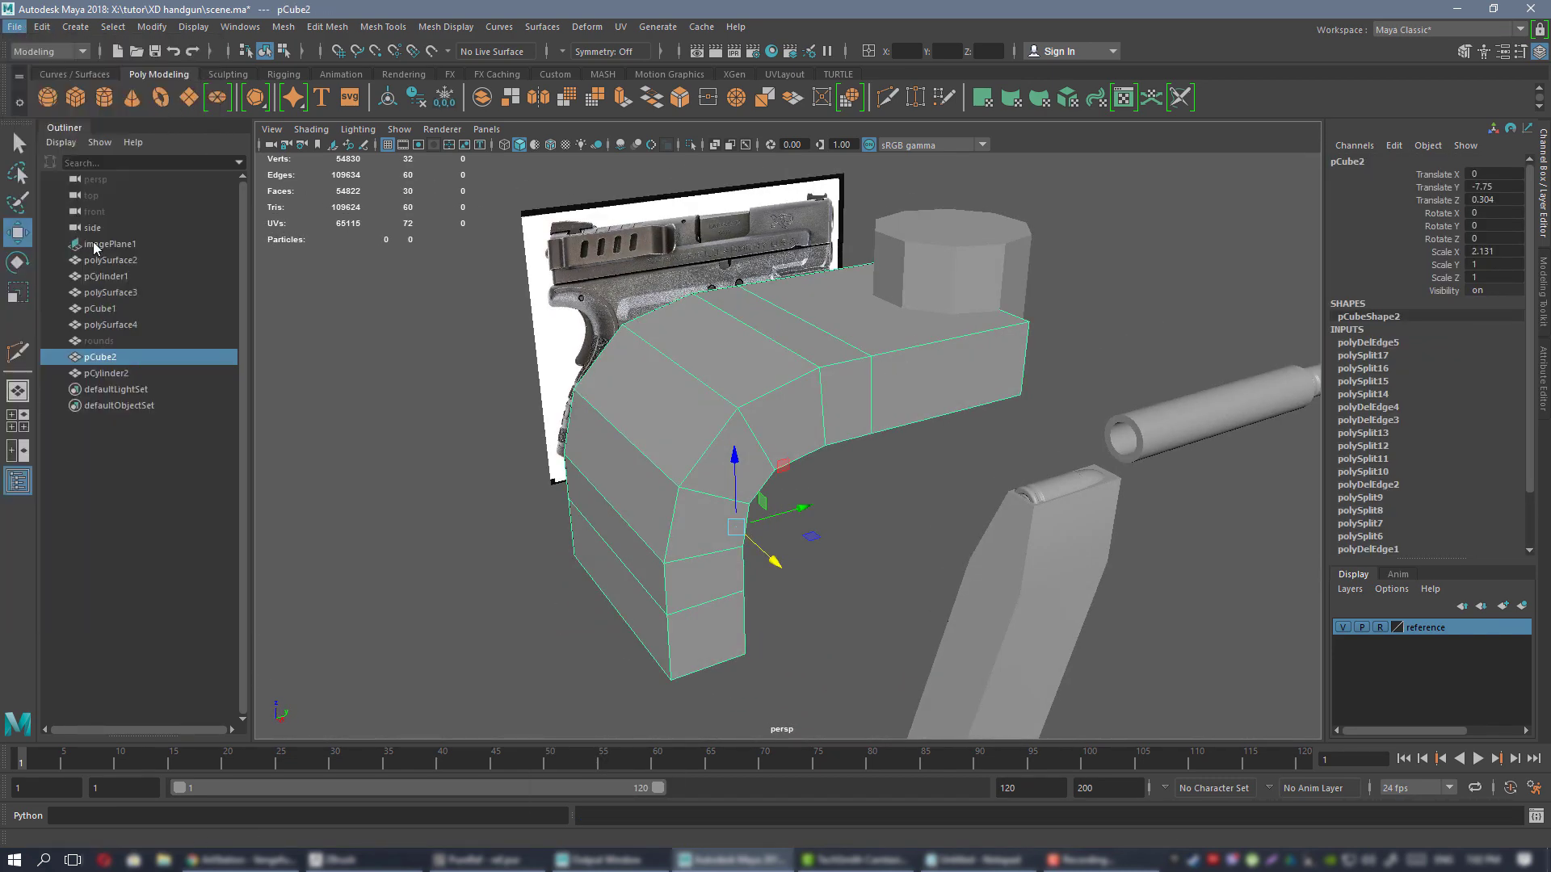
double_click(551, 303)
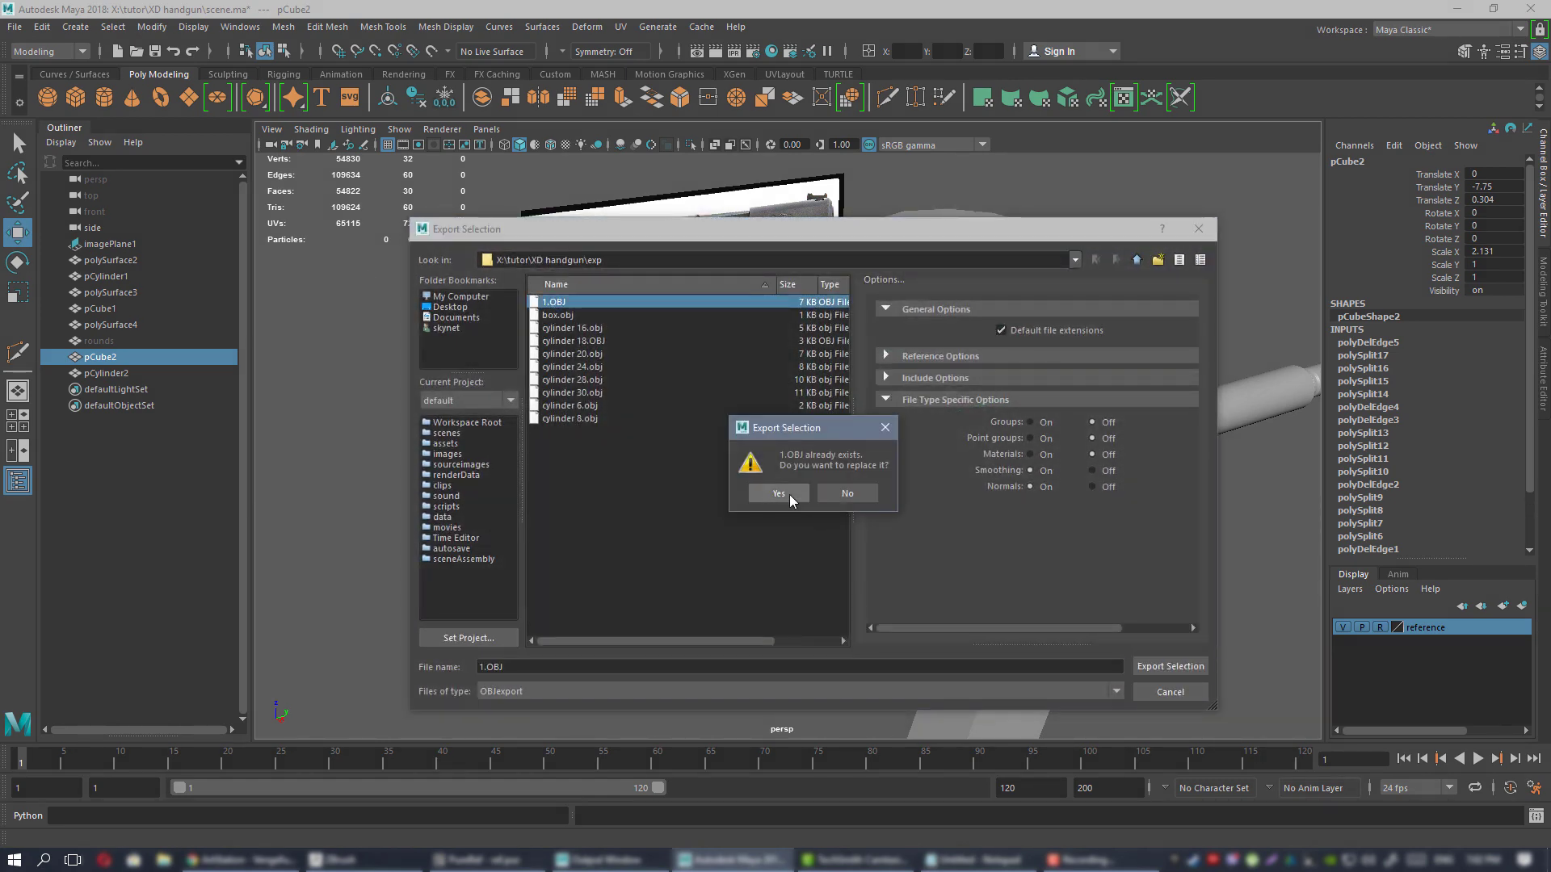
left_click(790, 494)
- Switch to ZBrush and import 1.OBJ into the block subtool
left_click(340, 857)
left_click_drag(1069, 506, 1218, 328)
key("shift+f")
key("shift+f")
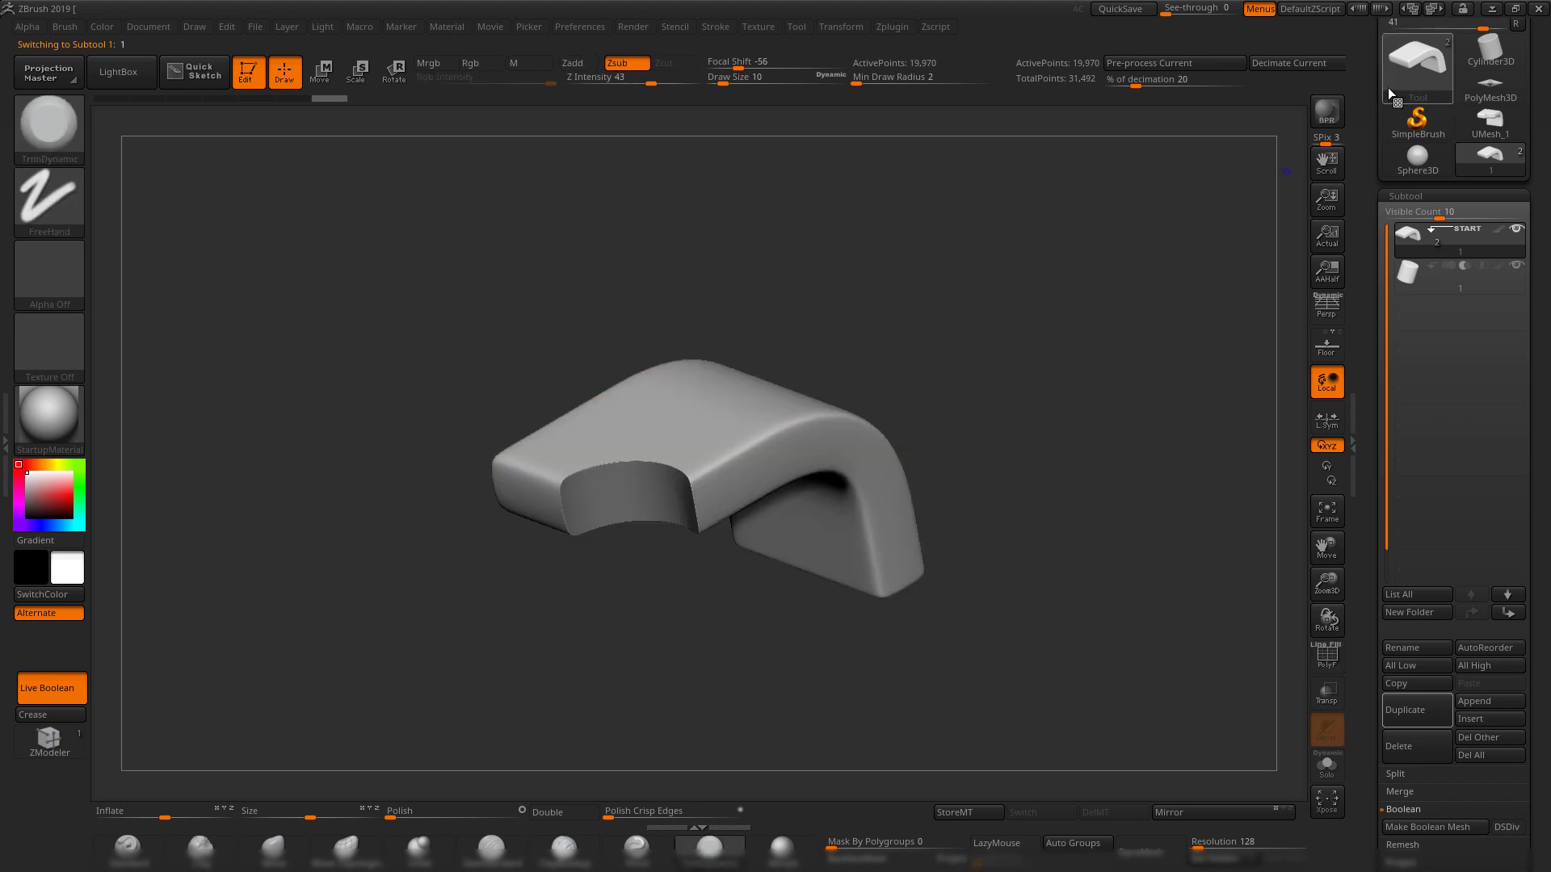
left_click_drag(1369, 87, 1369, 240)
left_click(1399, 106)
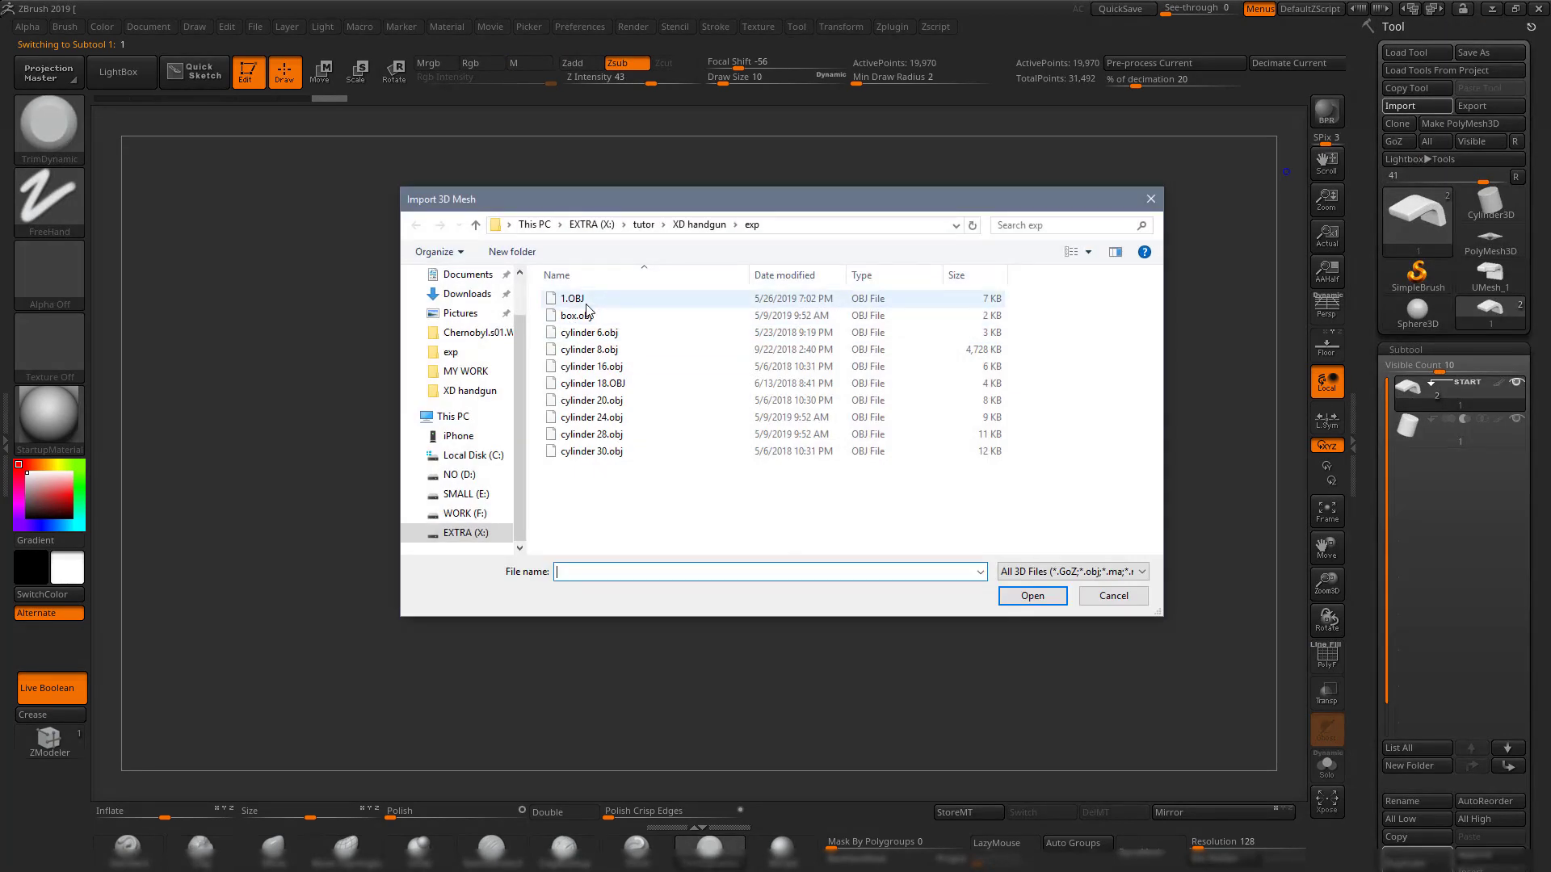
double_click(588, 300)
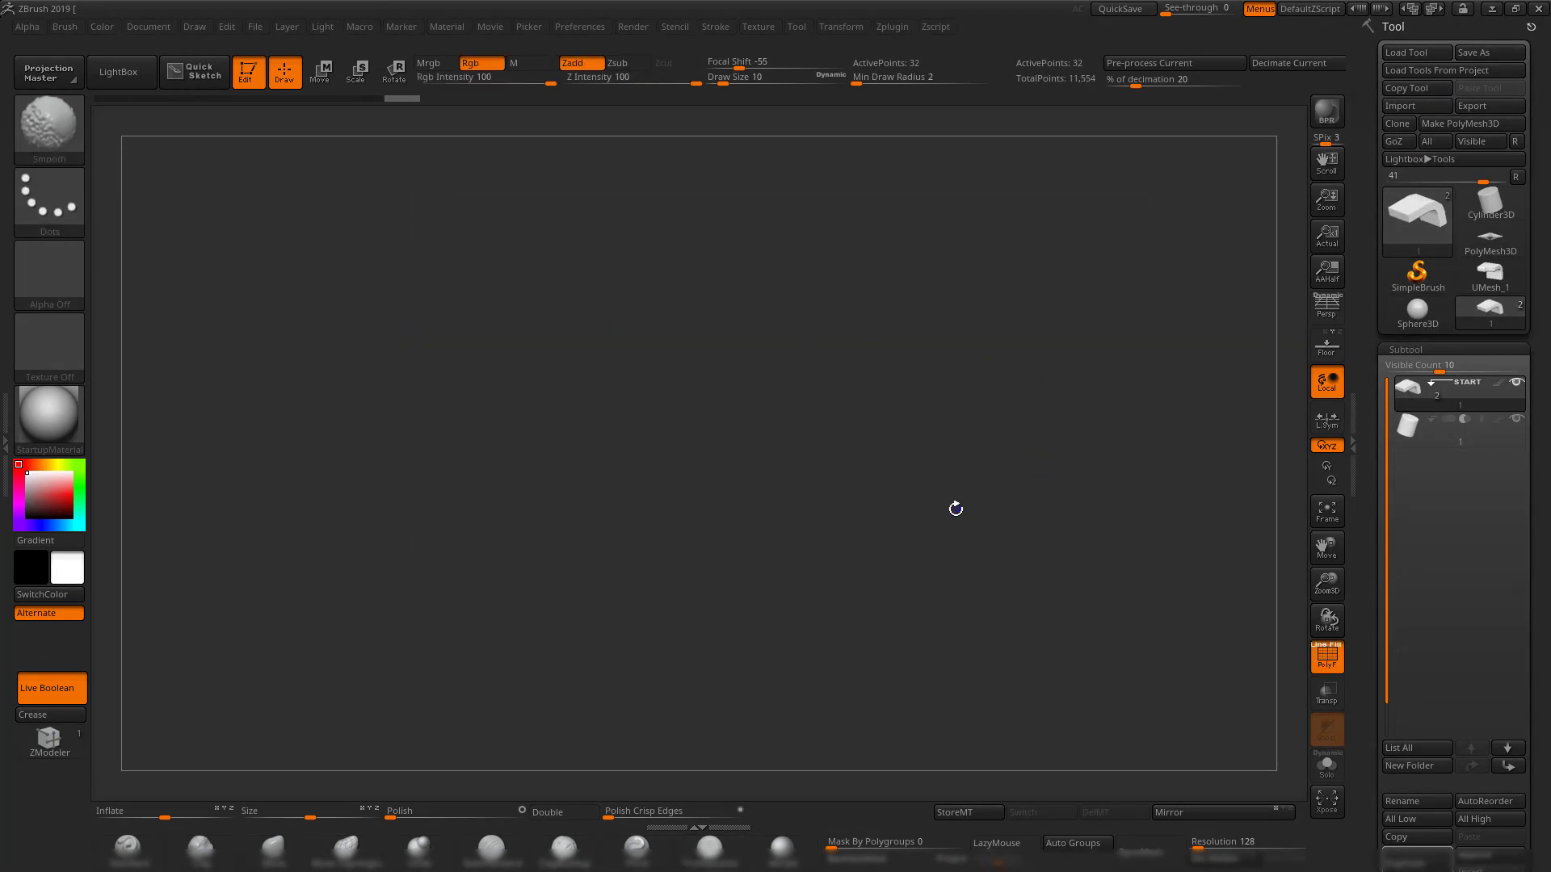
left_click_drag(1100, 451, 959, 526, "alt")
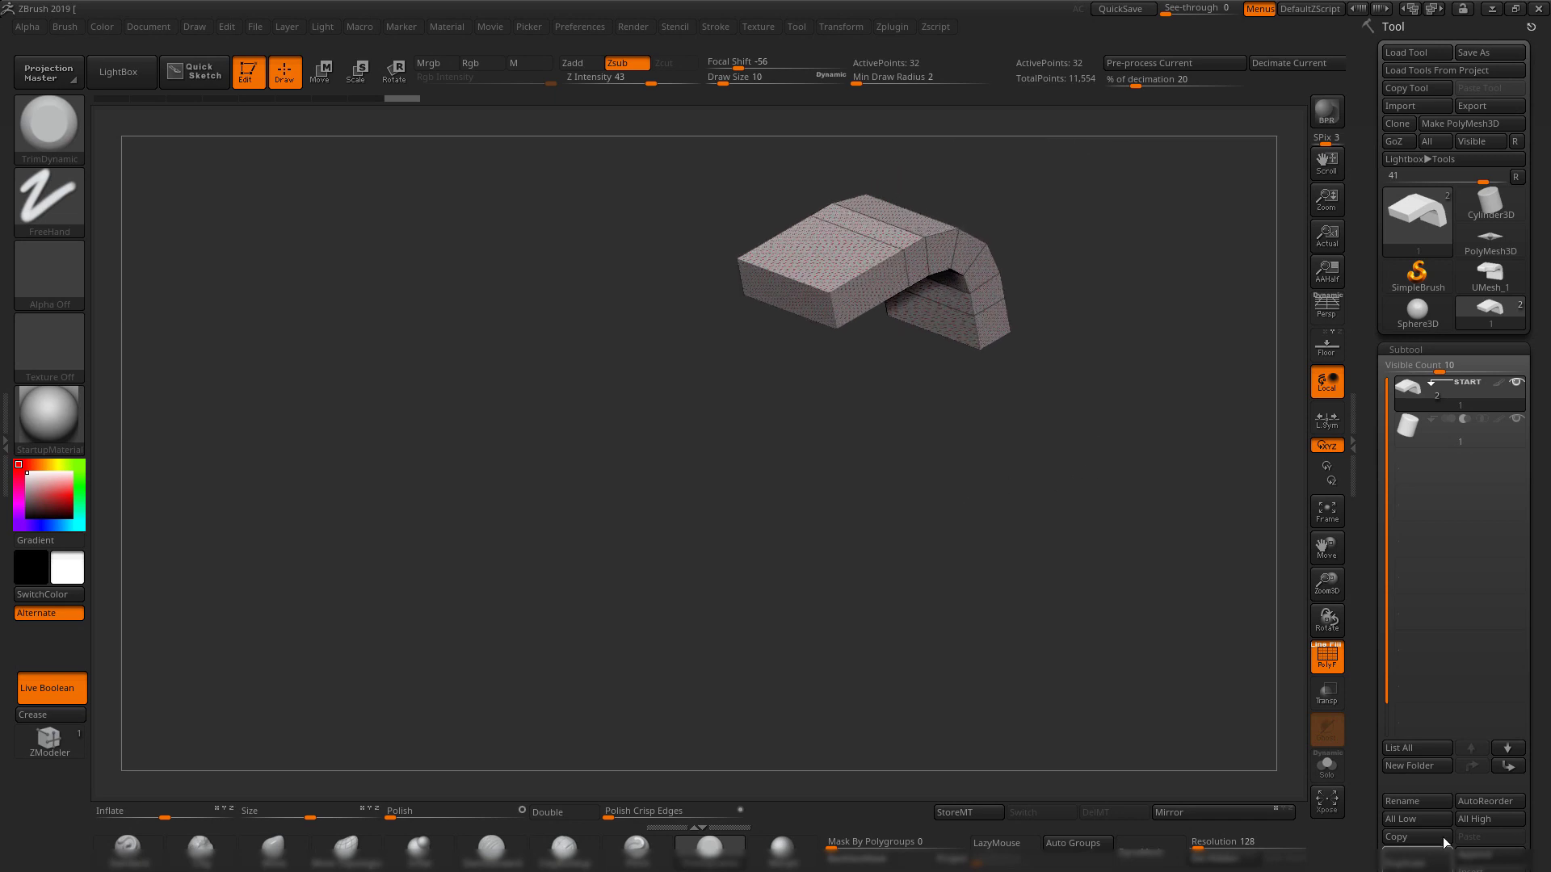
- Append a Sphere3D subtool and replace it with the imported 1.OBJ block
left_click_drag(1364, 805, 1364, 630)
left_click_drag(1041, 484, 951, 595, "alt")
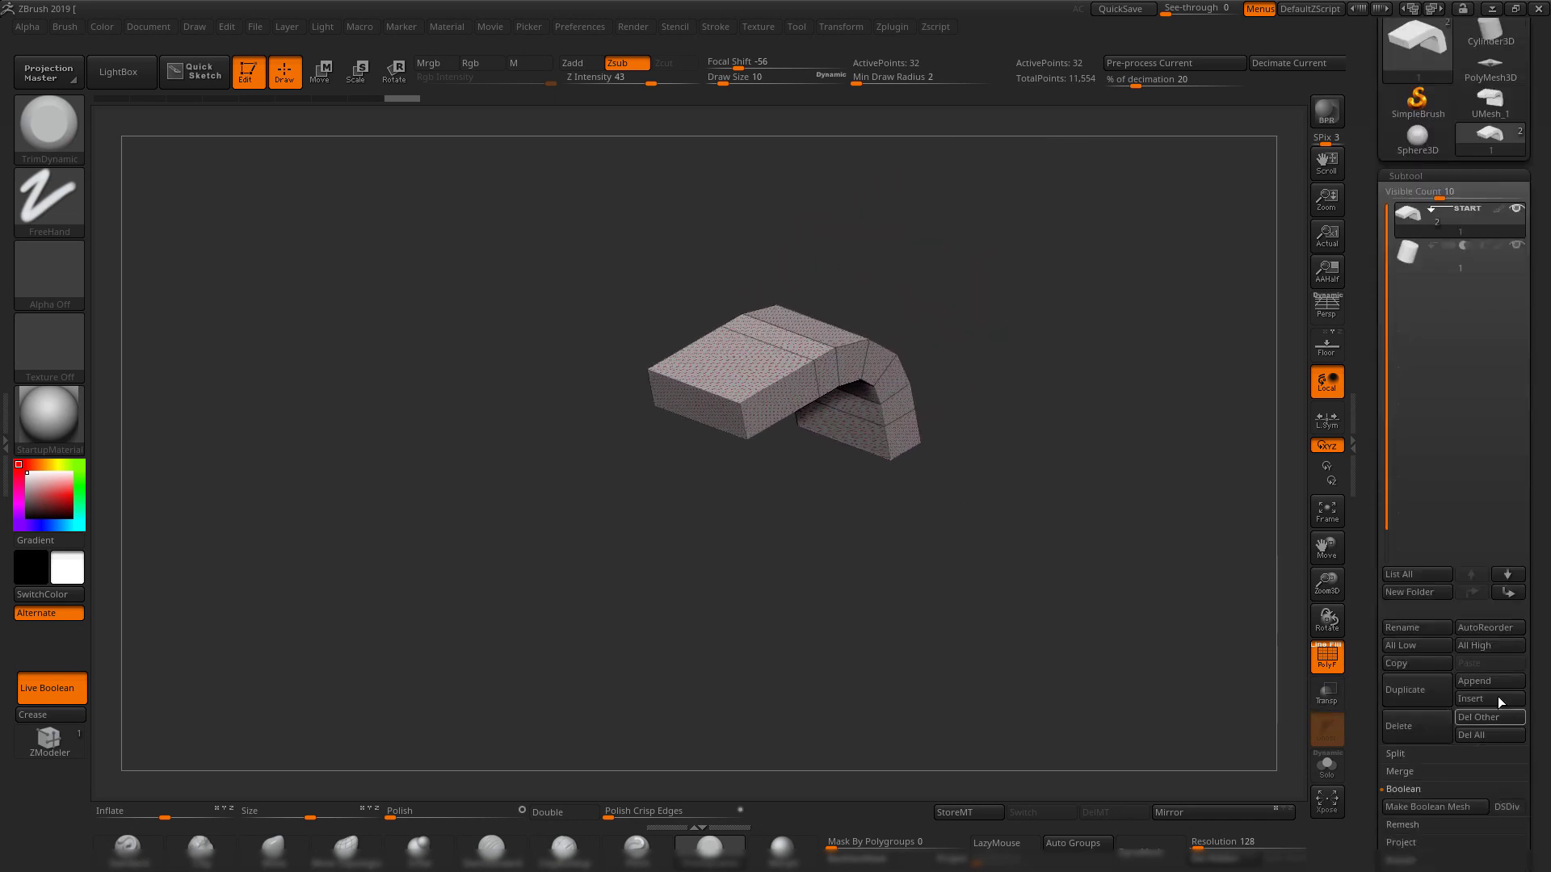
left_click(1498, 683)
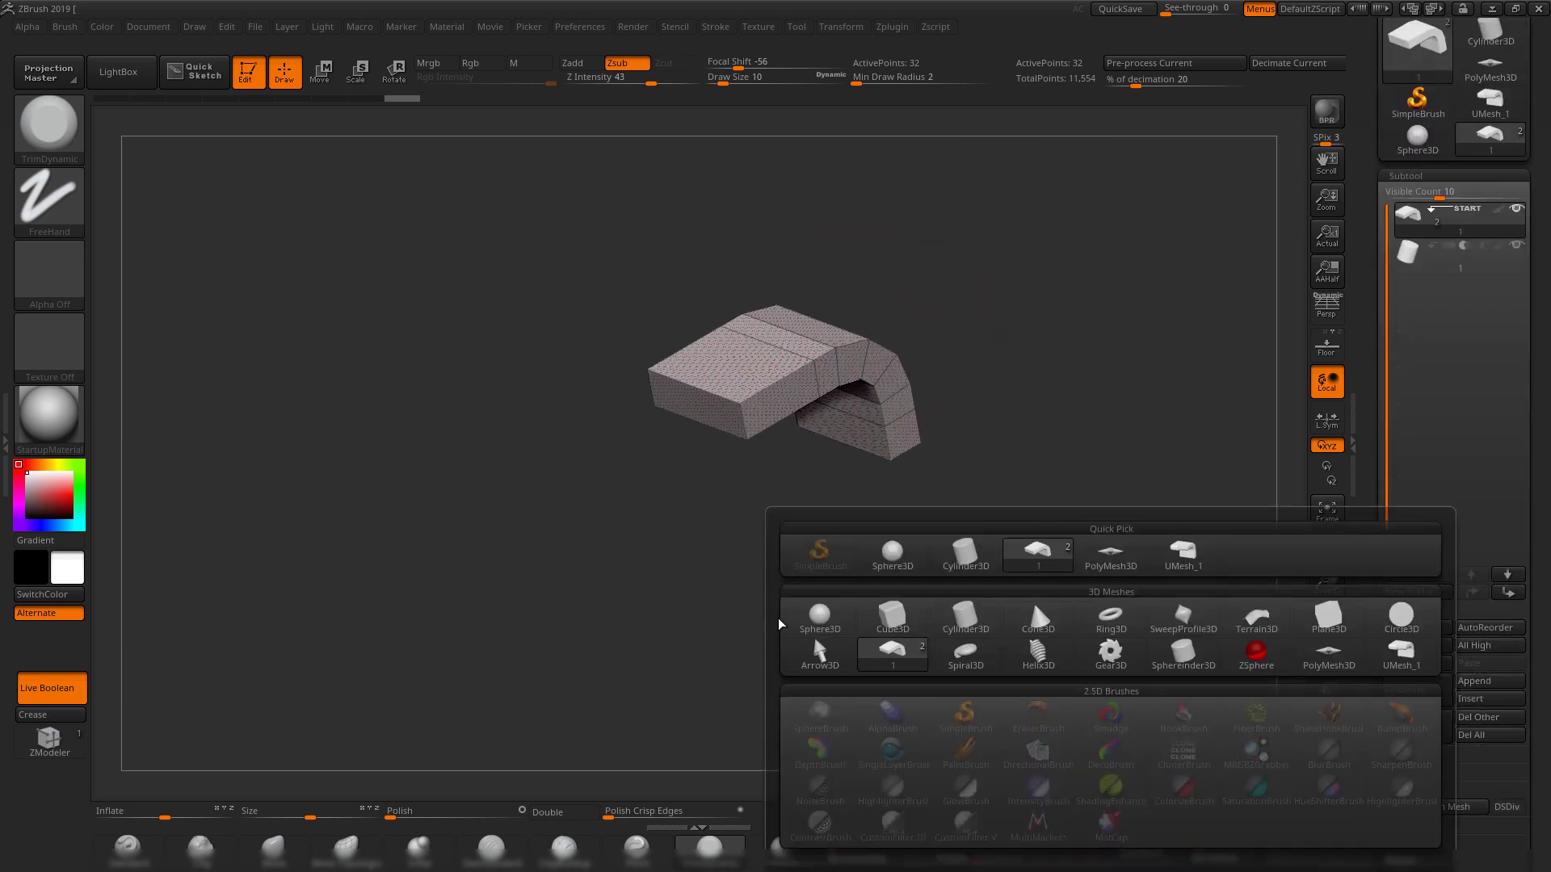
left_click(816, 618)
left_click(1408, 290)
scroll(1381, 234, "up", 3)
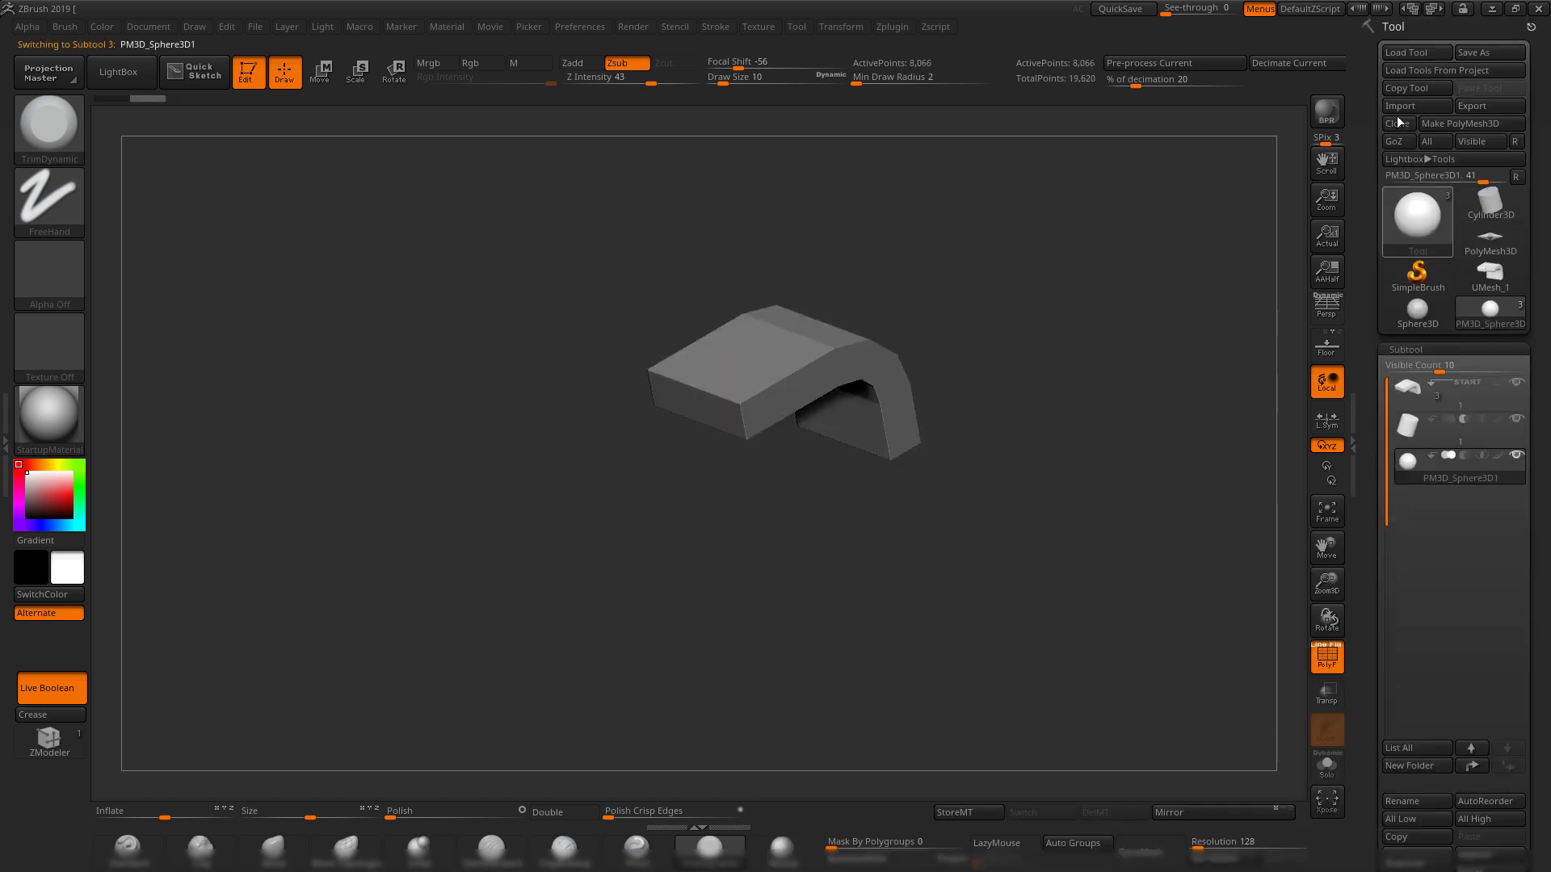
left_click(1399, 106)
double_click(571, 298)
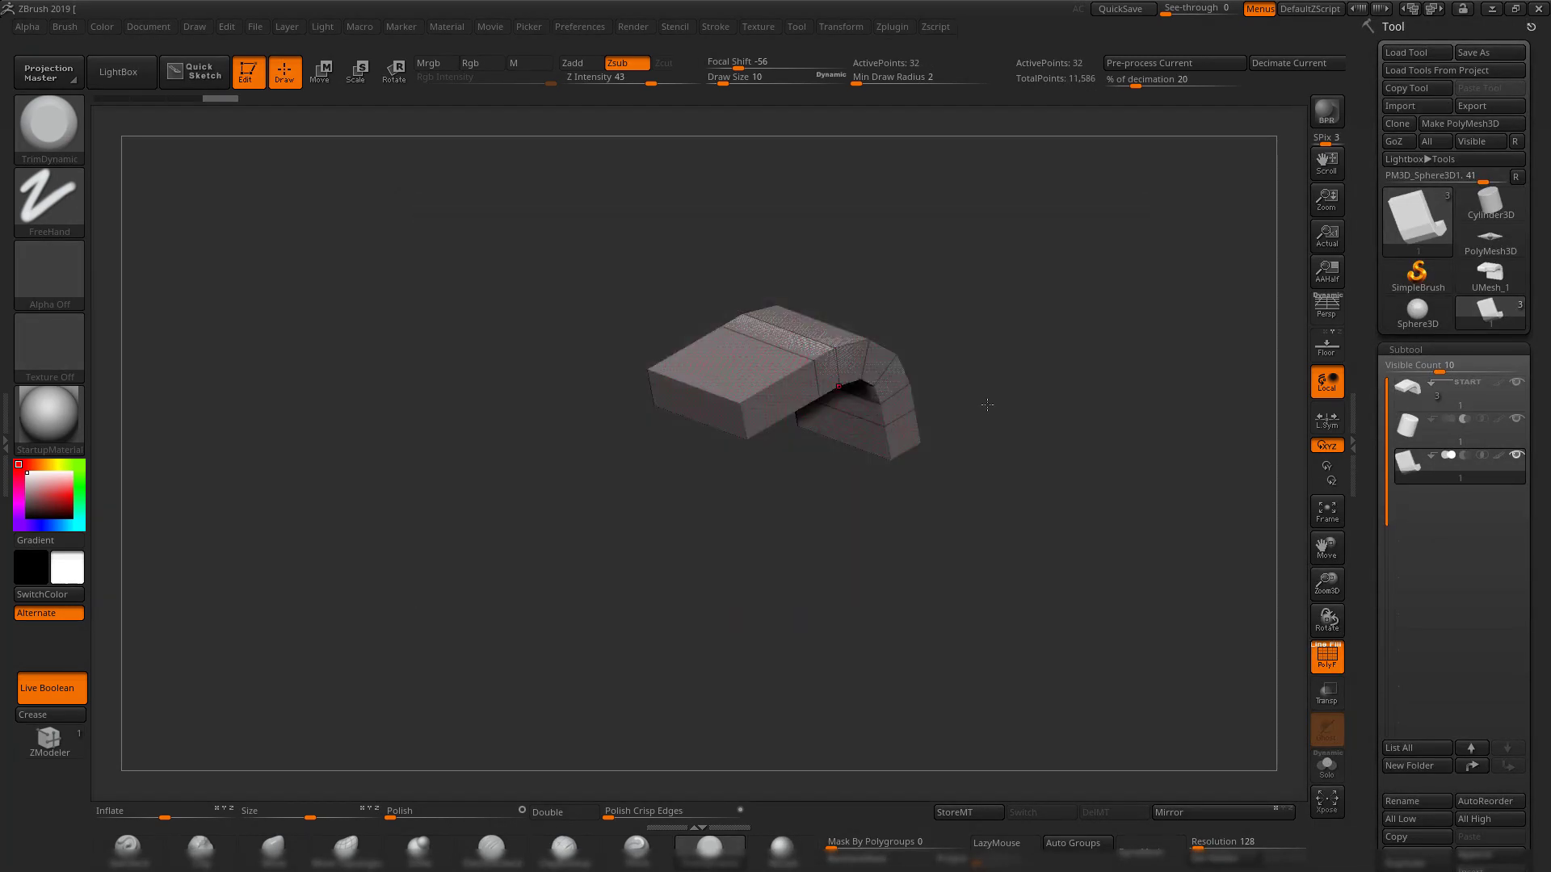
left_click_drag(1146, 472, 942, 375, "alt")
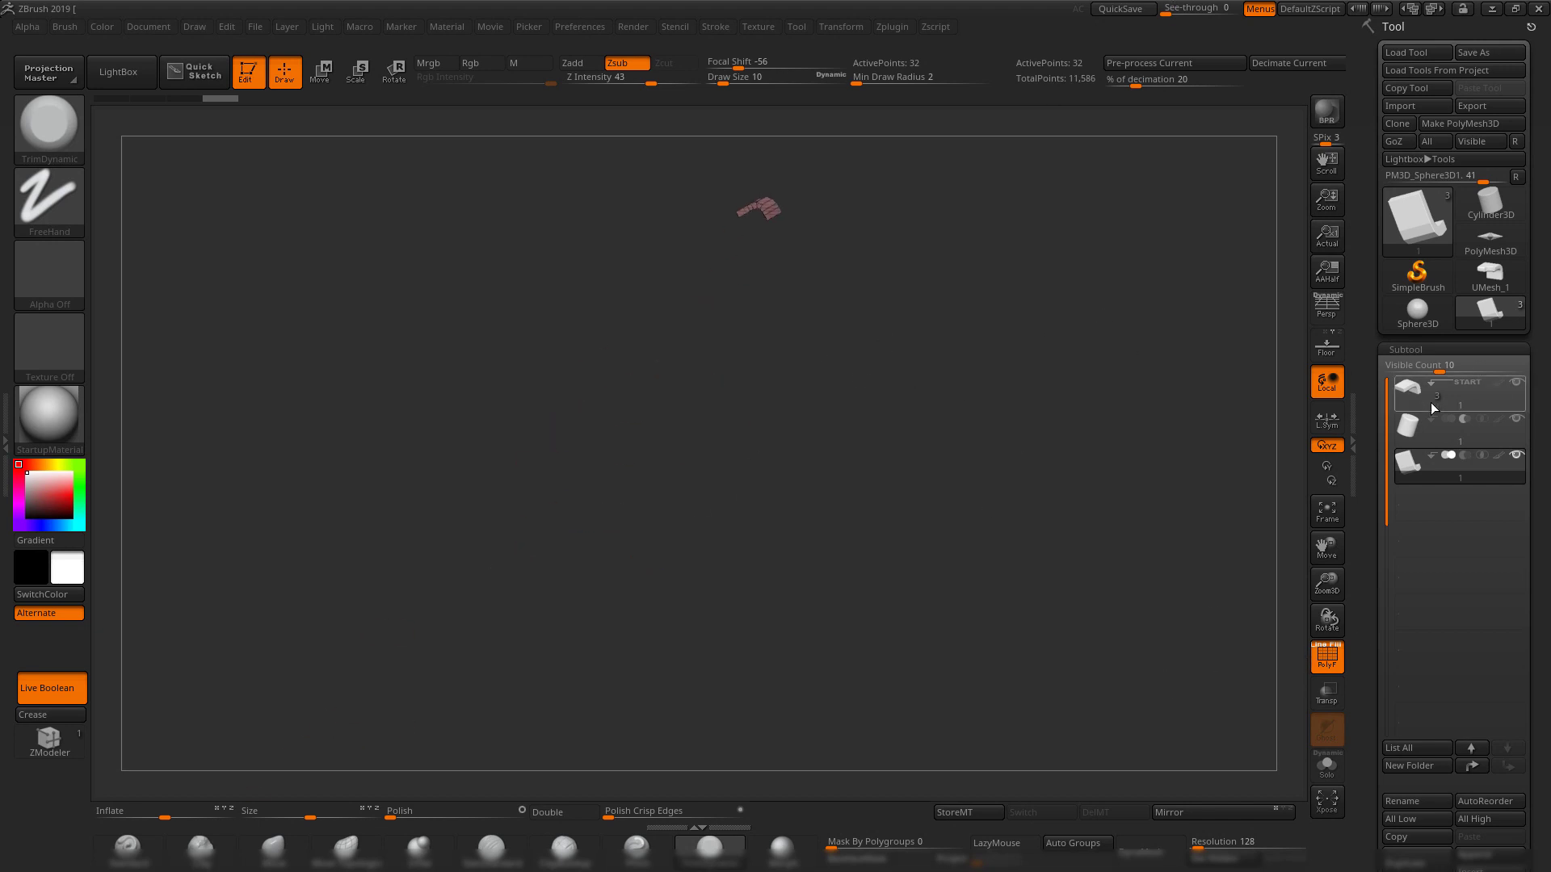
- Select the cylinder subtool and delete all subtools of the current tool
left_click(1406, 428)
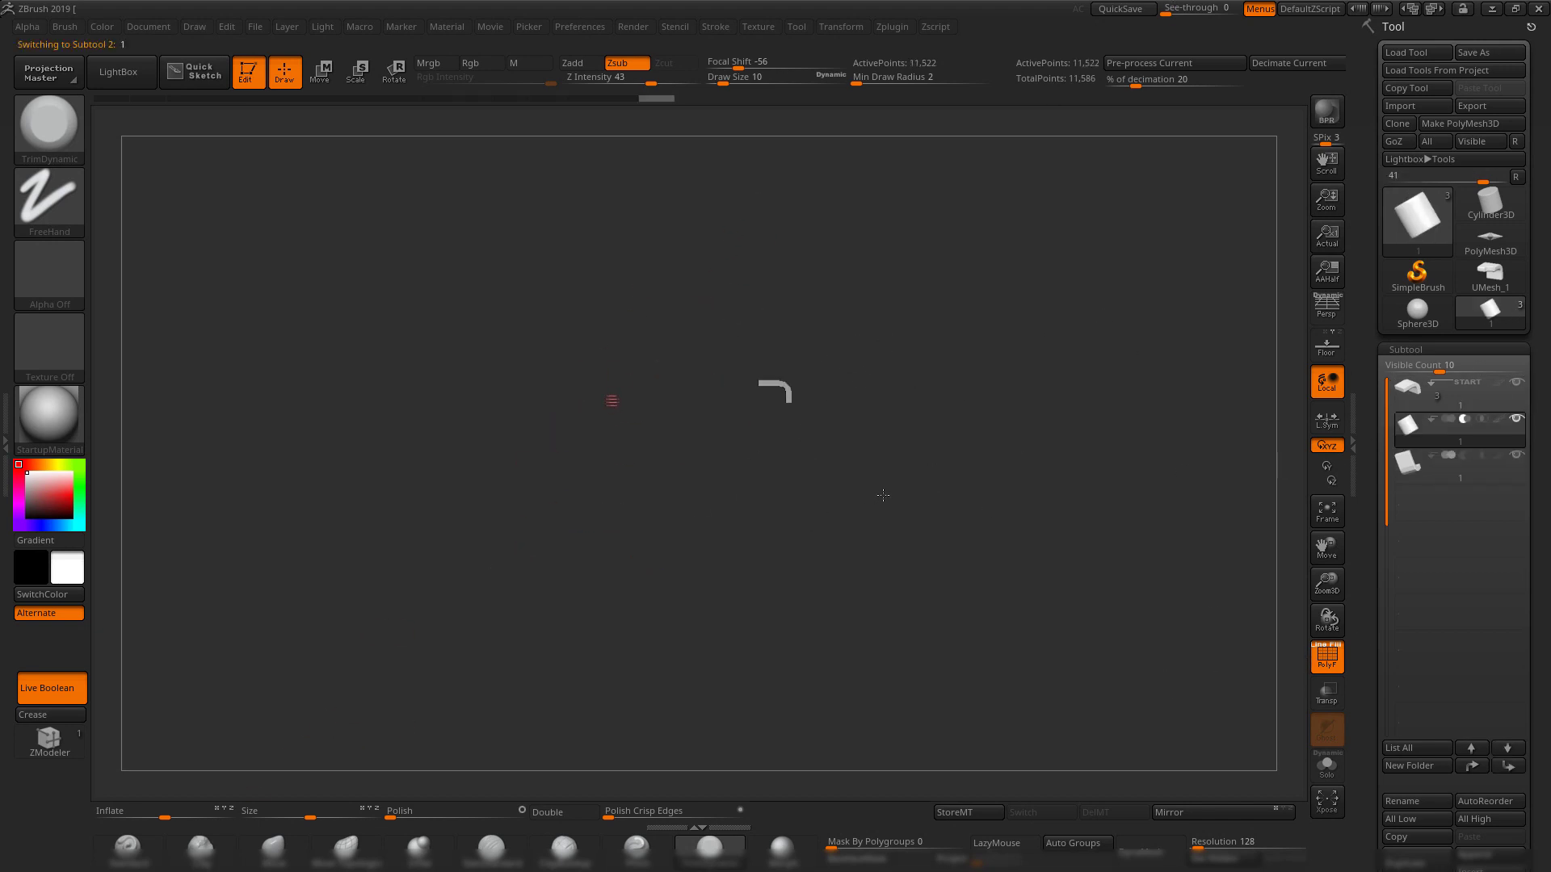
left_click_drag(967, 585, 988, 562)
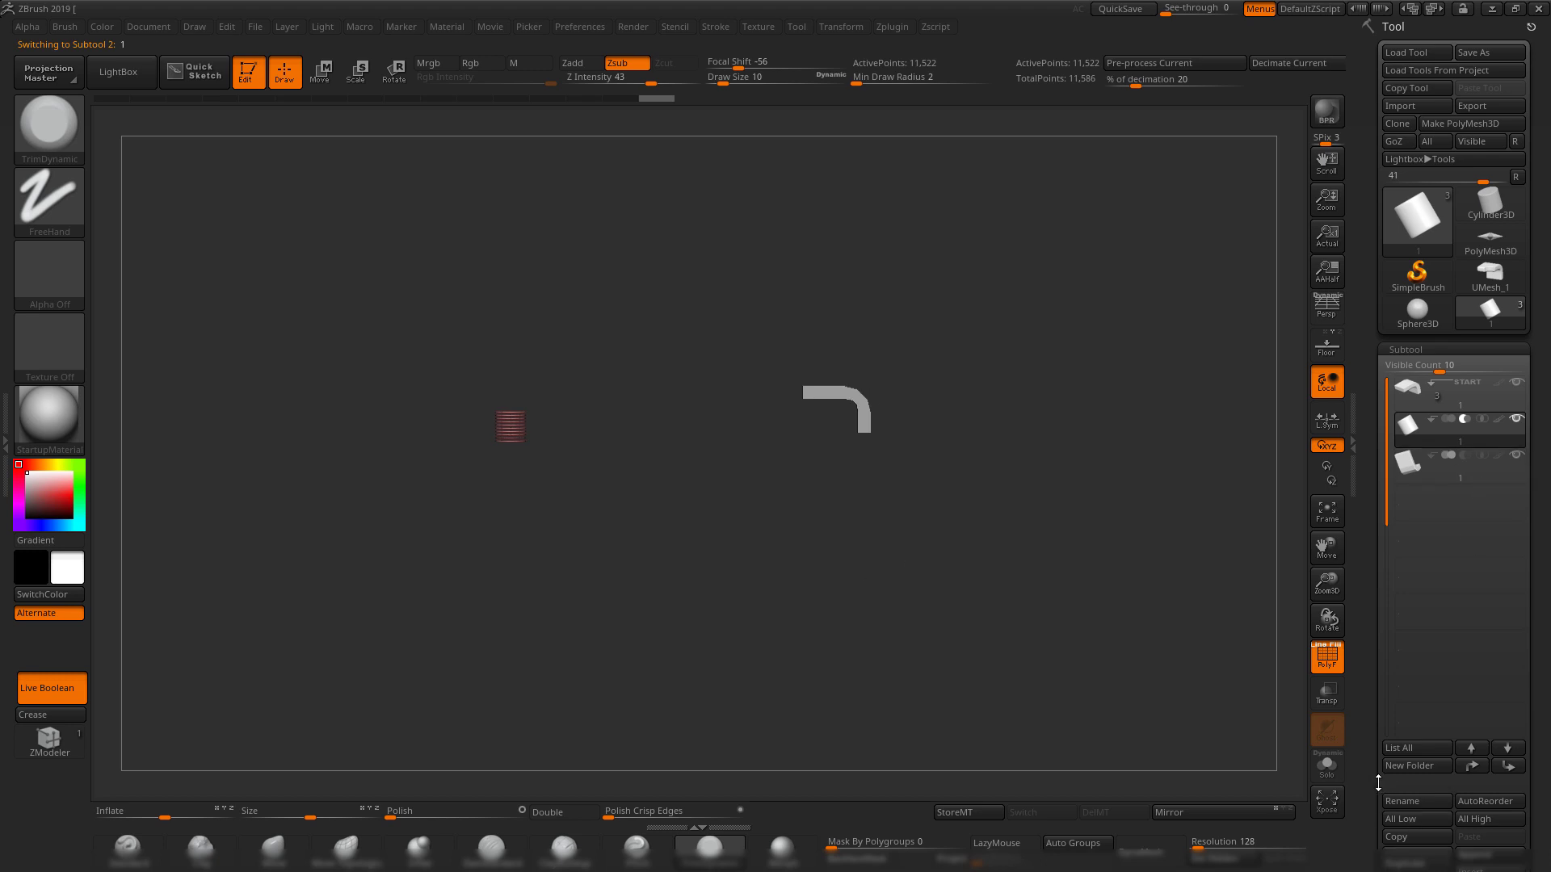
left_click_drag(1378, 782, 1372, 700)
left_click(1490, 767)
left_click(1264, 807)
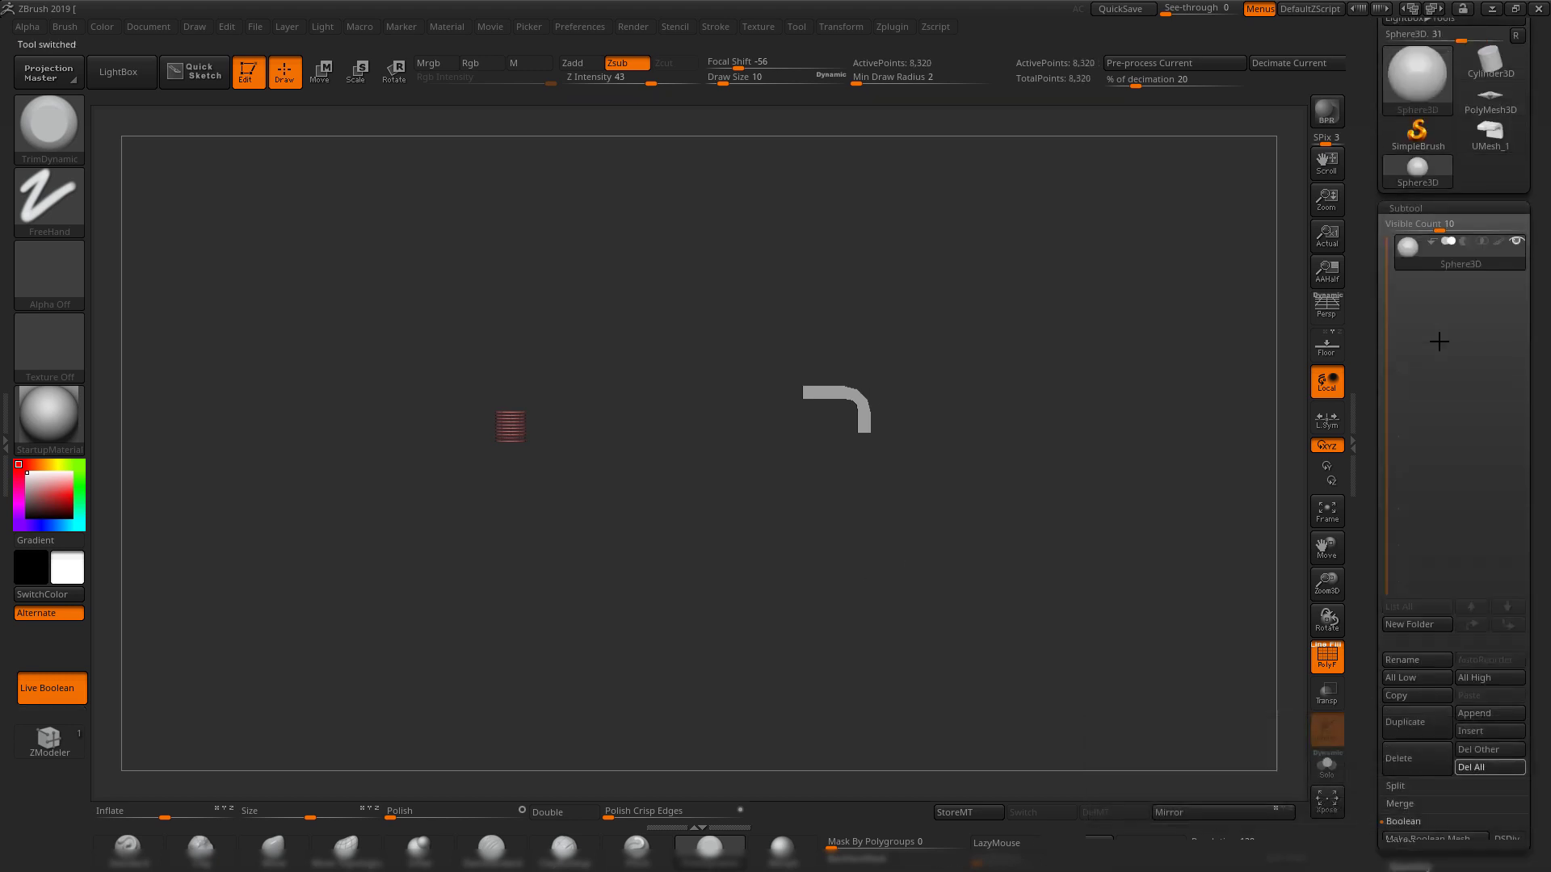
- Place a PolyMesh3D star on the canvas, import 1.OBJ into it, and return to Maya
left_click(1498, 113)
left_click_drag(860, 434, 918, 577, "shift")
left_click_drag(1367, 157, 1367, 299)
left_click(1396, 107)
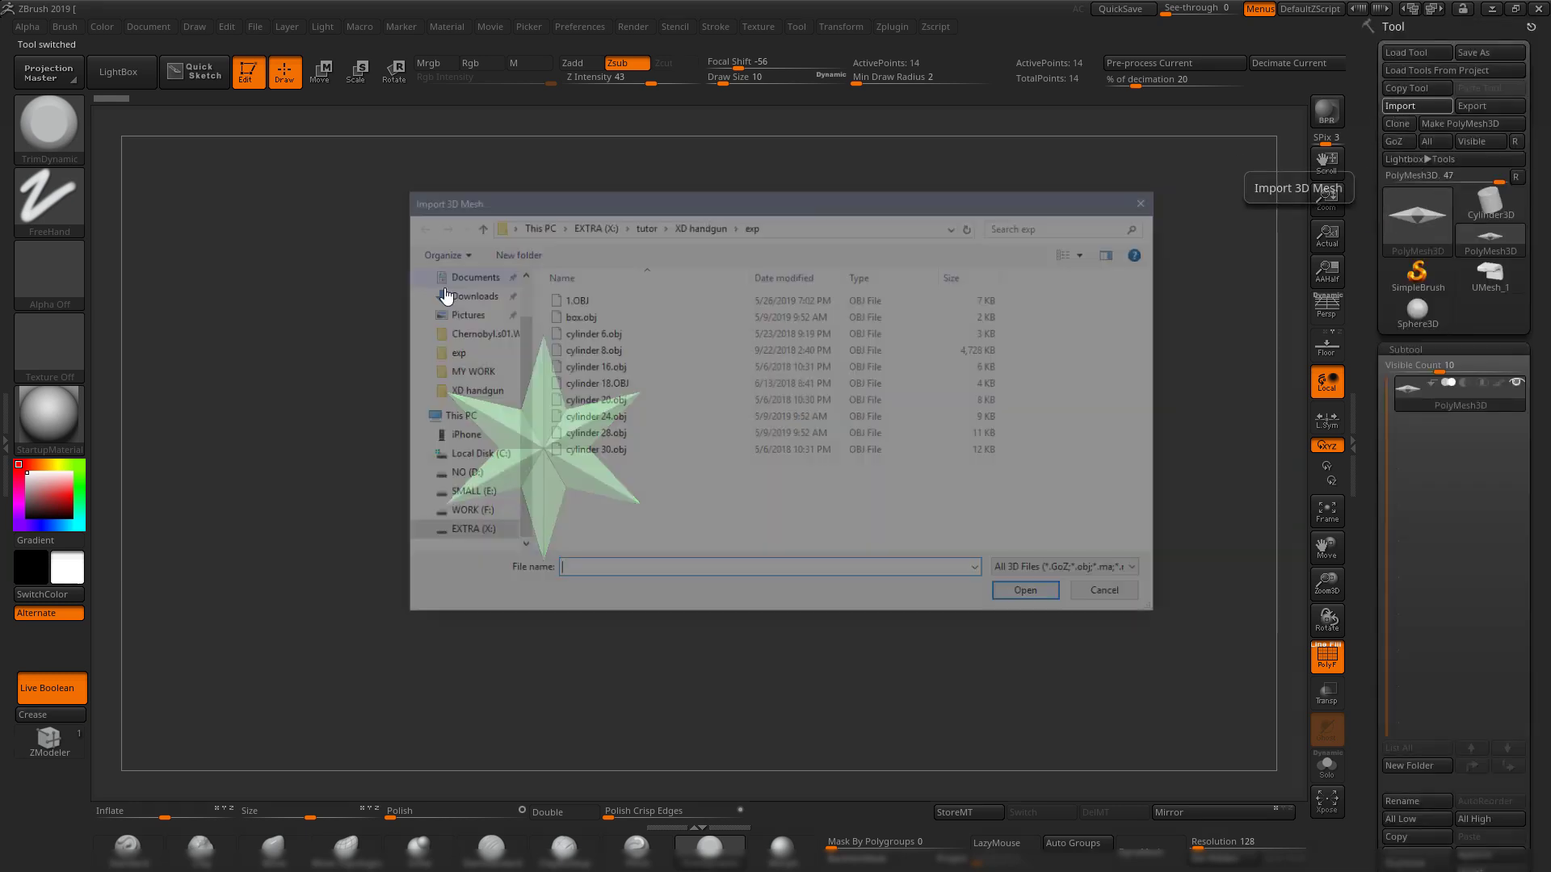
double_click(598, 302)
left_click_drag(763, 393, 1103, 420)
left_click(1486, 8)
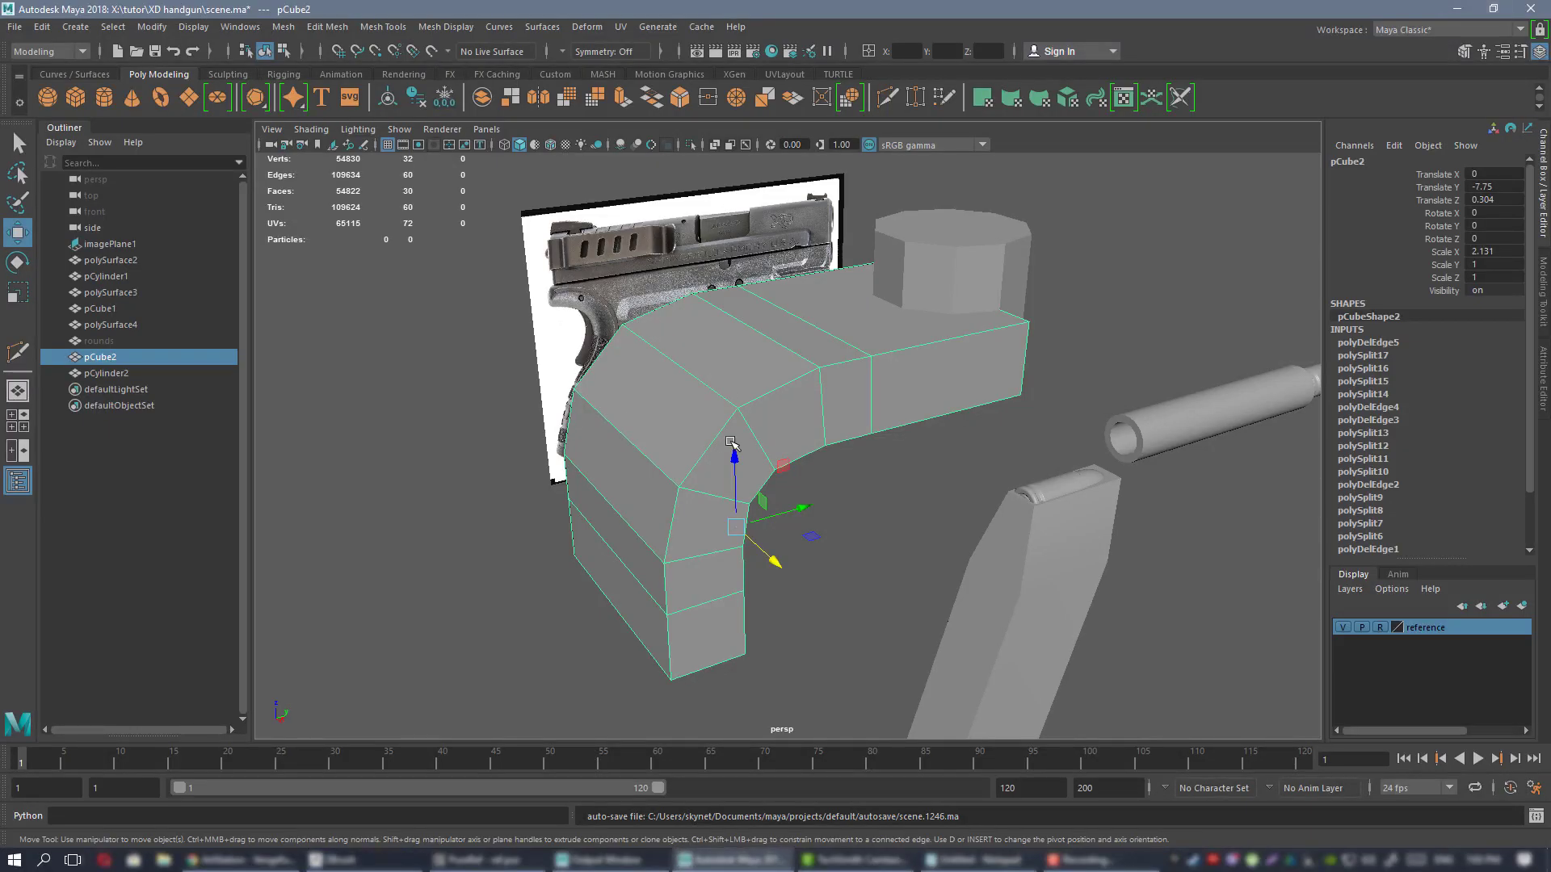
- Select the short cylinder at the block's end and export it as 1.OBJ, replacing the existing file
left_click(999, 243)
left_click(14, 27)
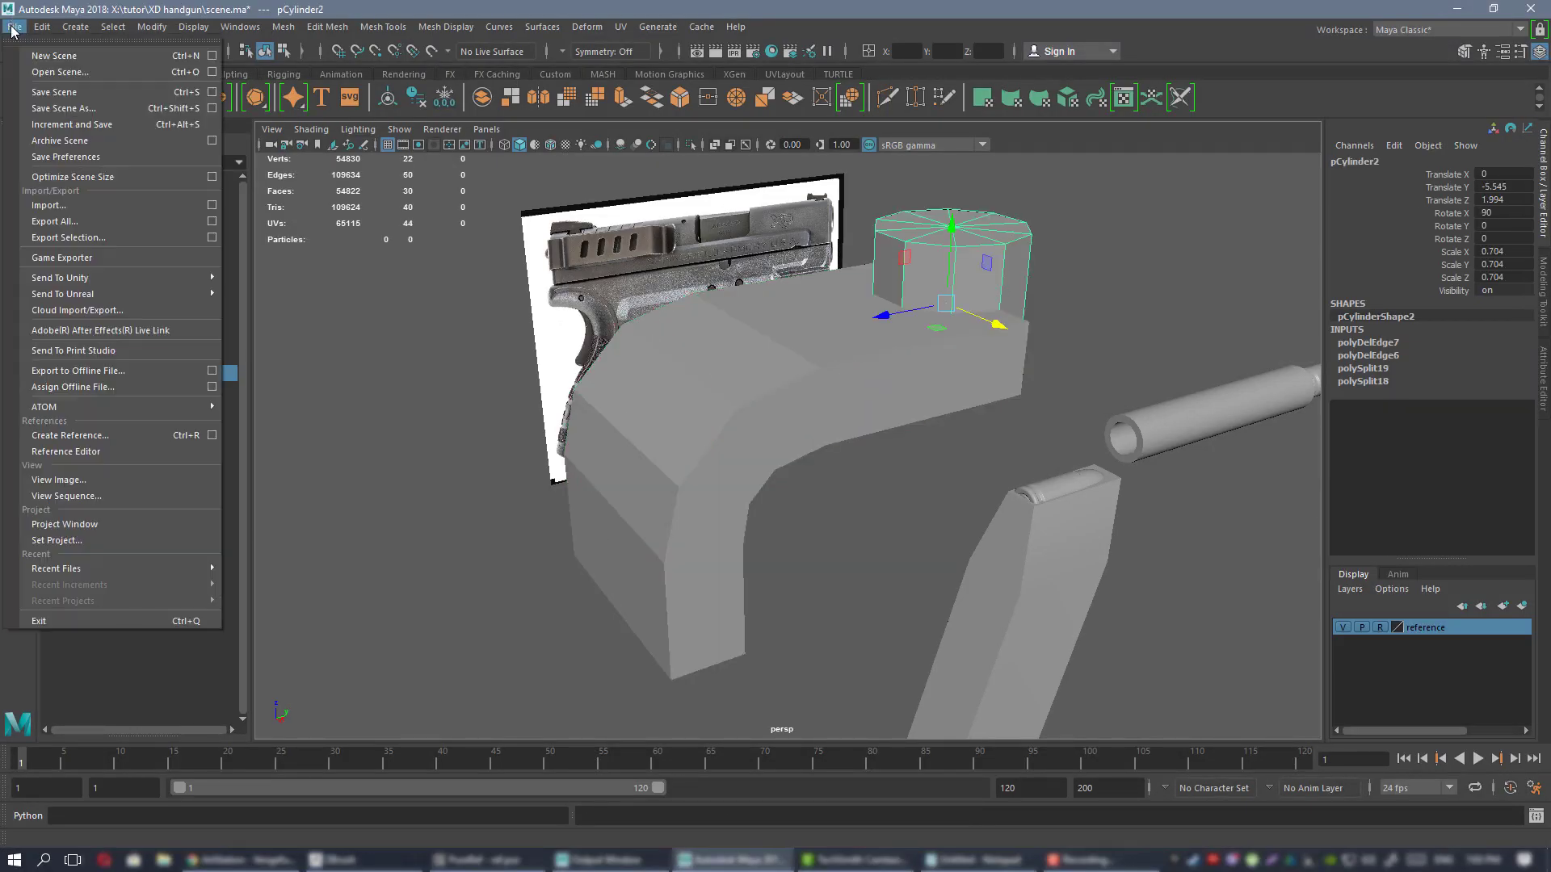
left_click(101, 239)
double_click(554, 302)
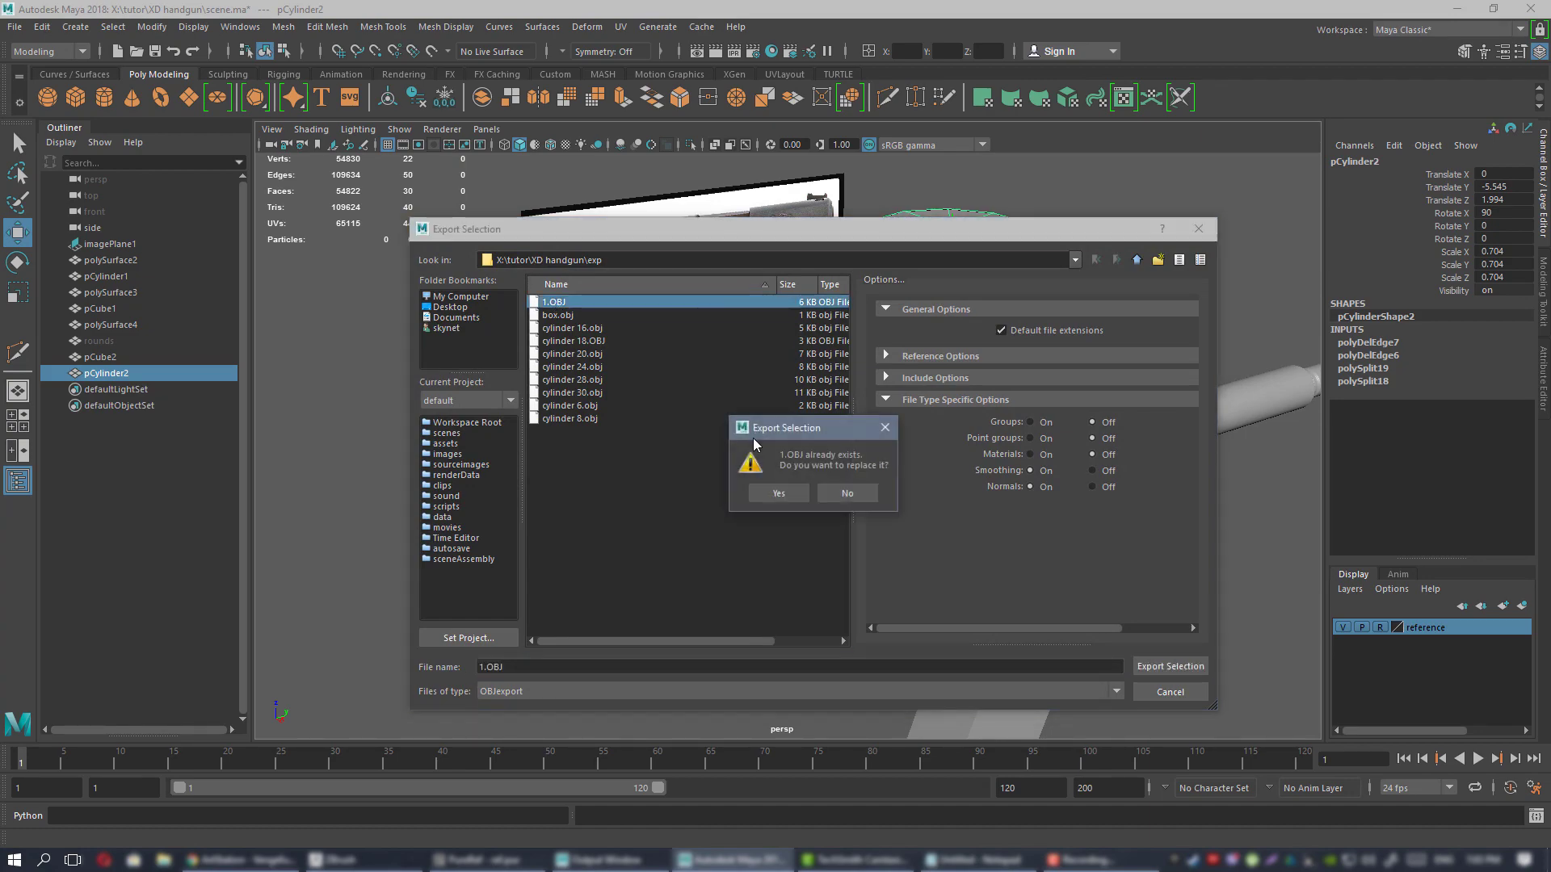
left_click(767, 492)
- Switch to ZBrush, duplicate the curved block subtool and import 1.OBJ into the copy
left_click(335, 859)
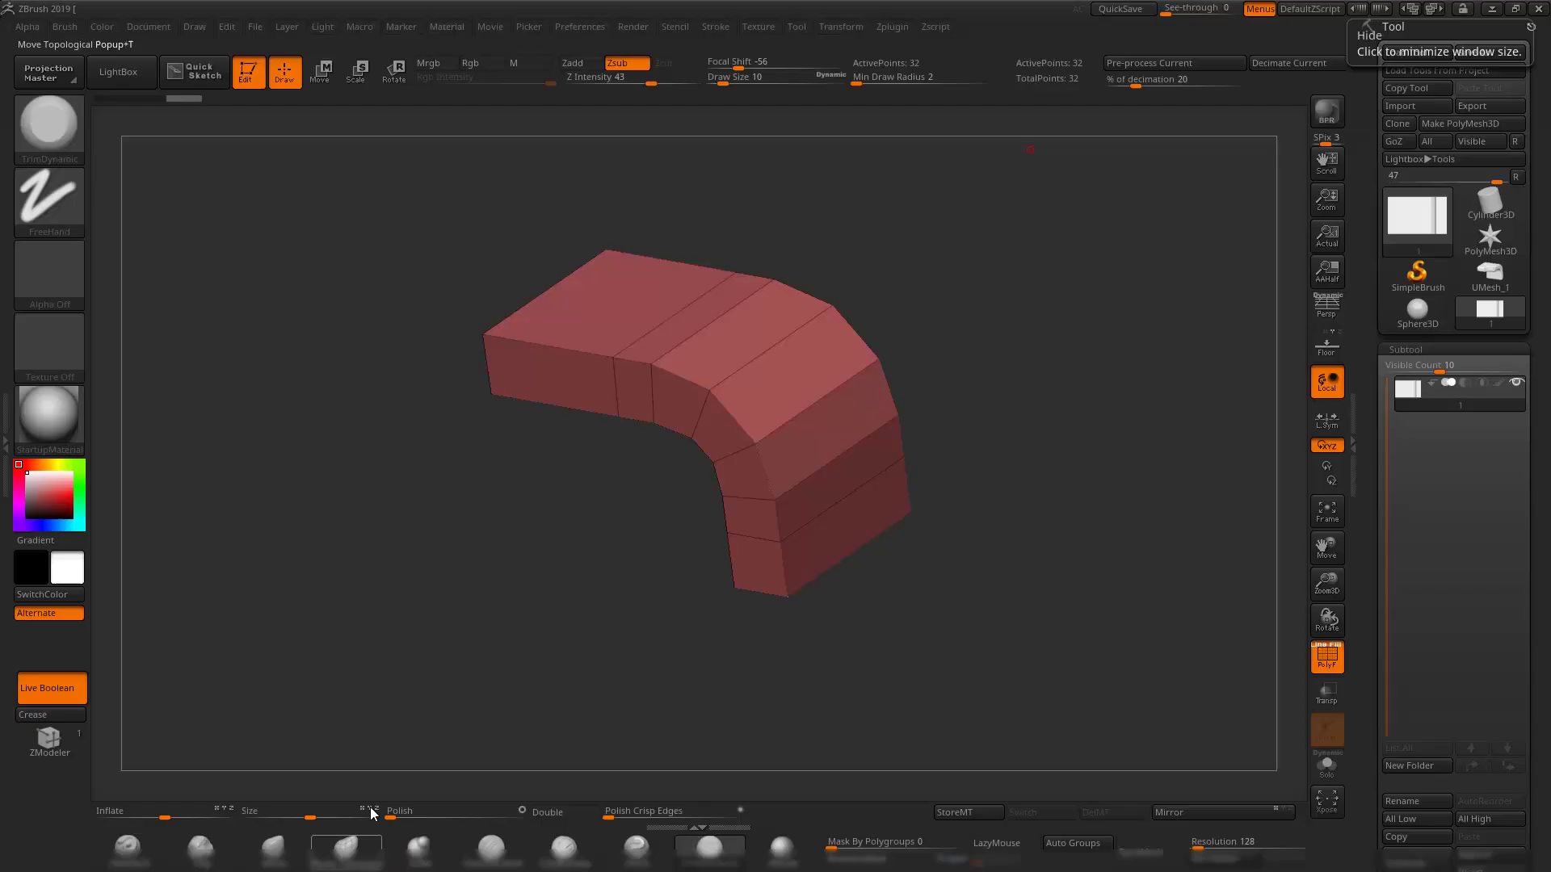
left_click(1403, 866)
left_click(1403, 105)
double_click(574, 298)
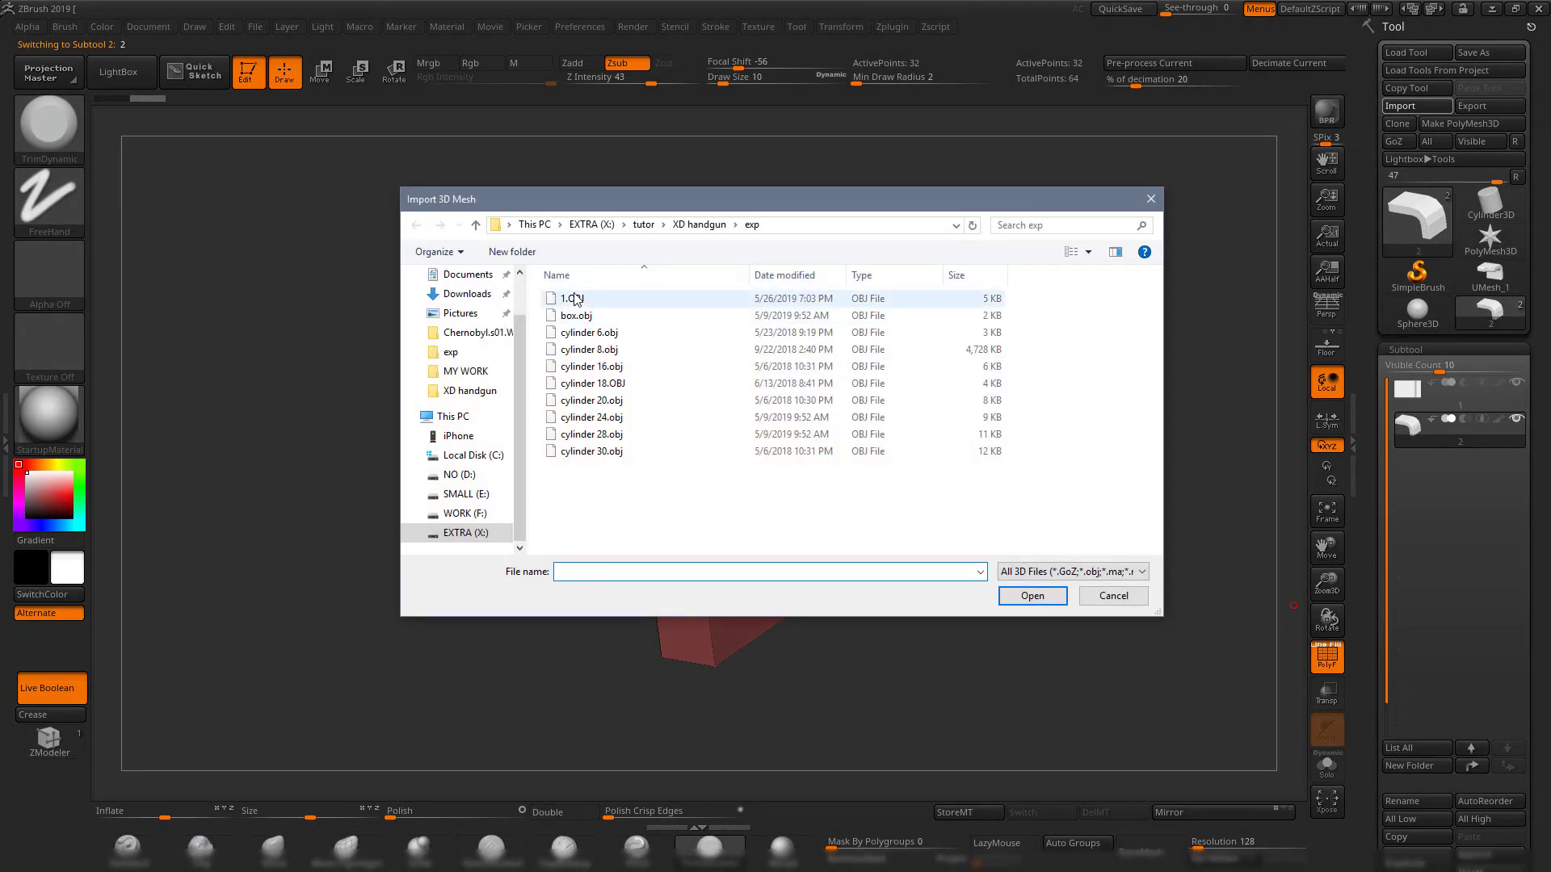
left_click_drag(900, 294, 551, 389)
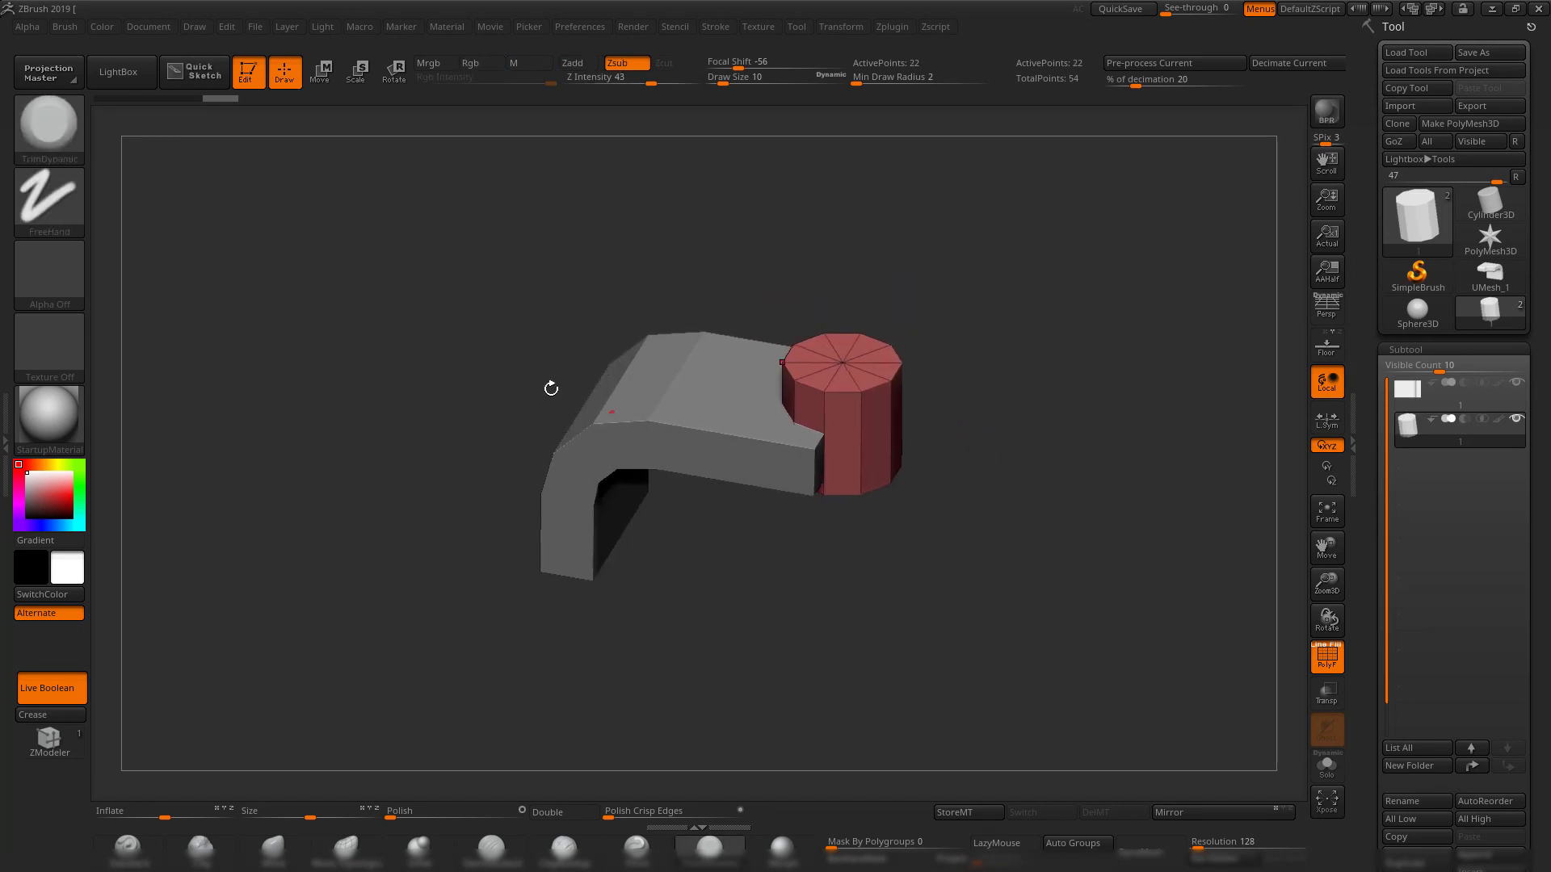
left_click_drag(901, 554, 755, 420)
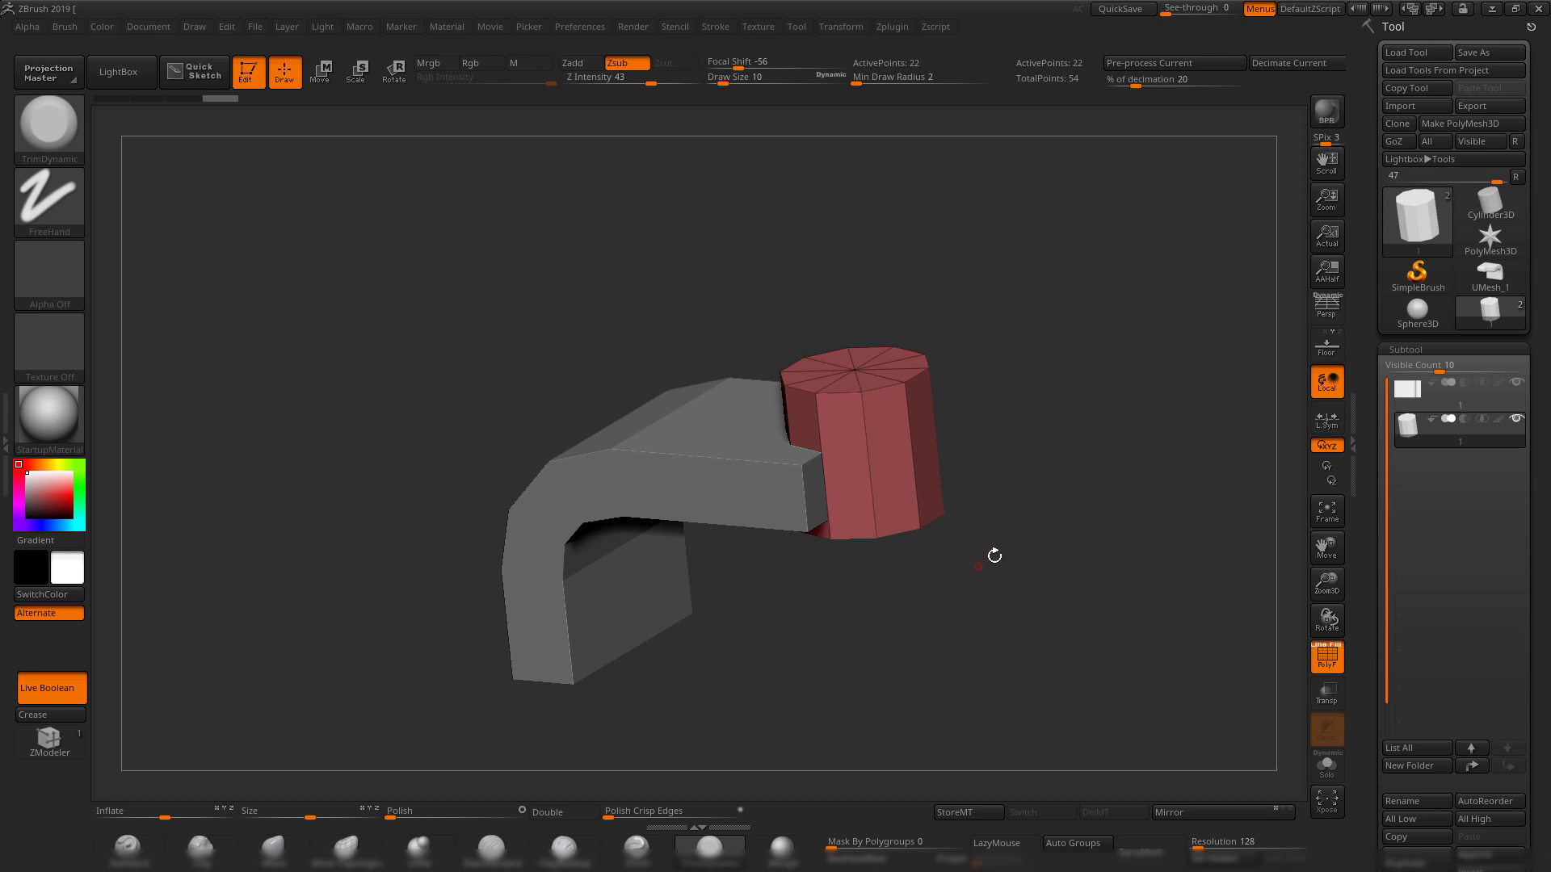
left_click_drag(995, 555, 913, 611)
- Make the curved block the active subtool and isolate it with Solo
left_click(663, 457, "alt")
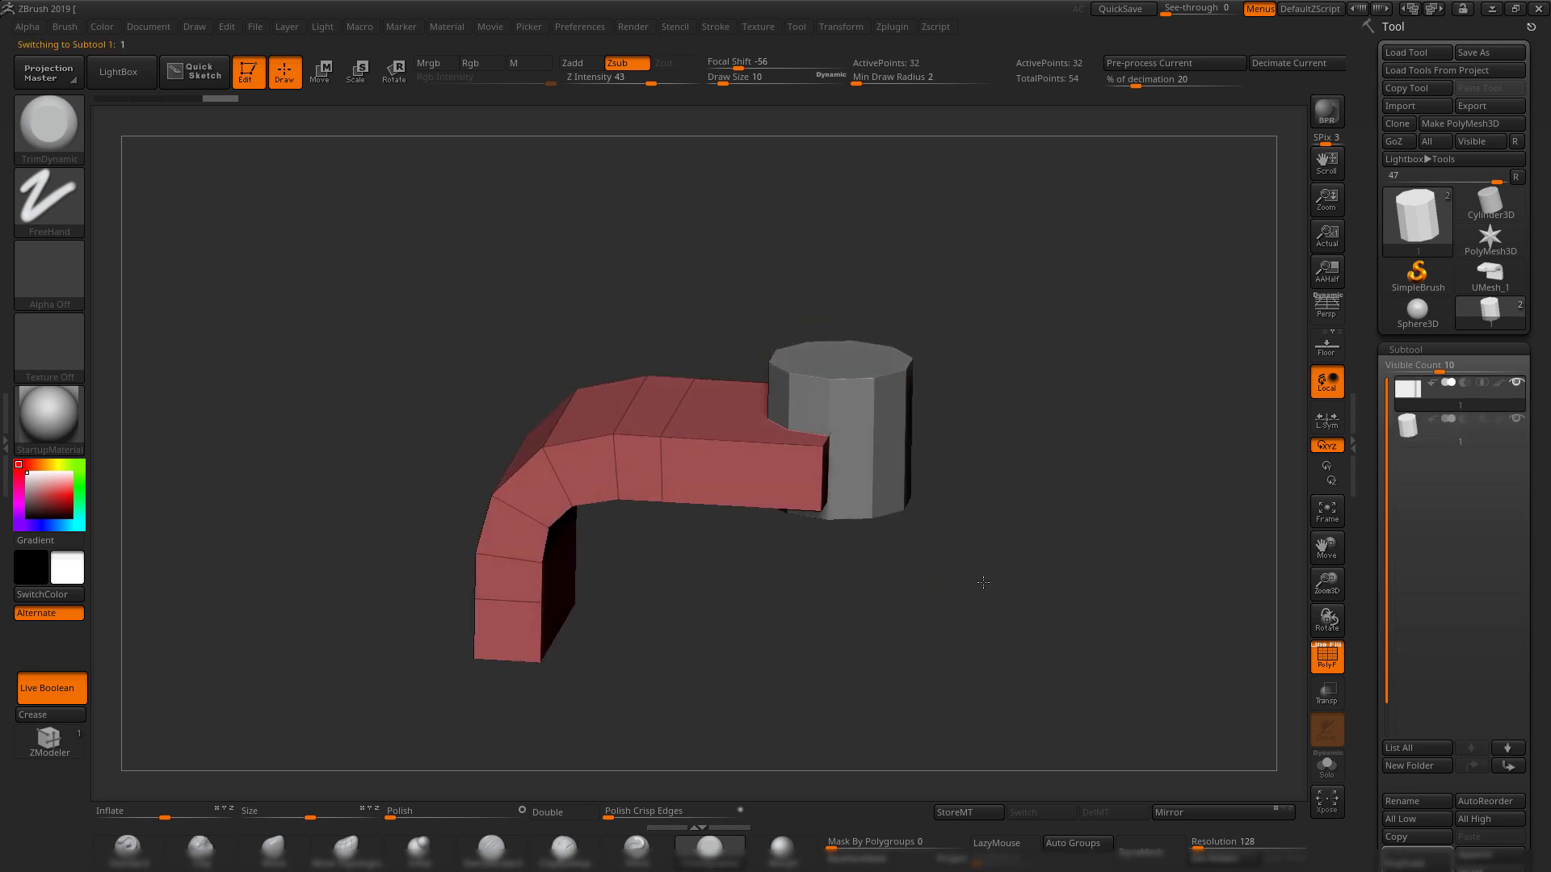
left_click_drag(1381, 689, 1377, 482)
mouse_move(1114, 630)
left_mouse_down()
mouse_move(1090, 644)
mouse_move(1091, 404)
mouse_move(1128, 402)
mouse_move(1125, 585)
left_mouse_up()
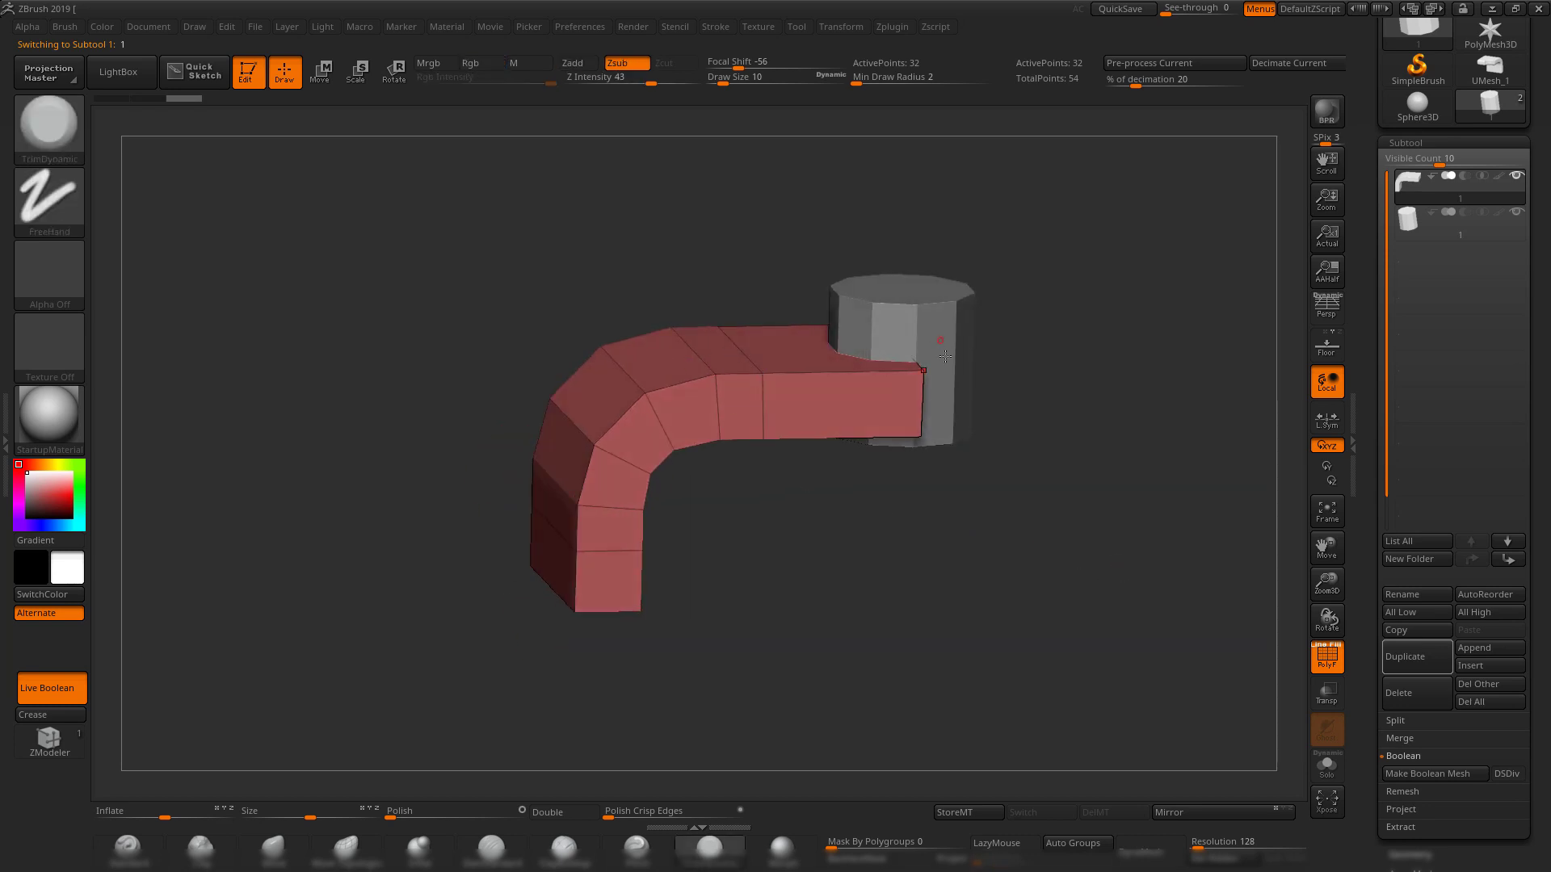
mouse_move(1033, 506)
left_mouse_down()
mouse_move(1048, 547)
mouse_move(955, 526)
mouse_move(962, 554)
left_mouse_up()
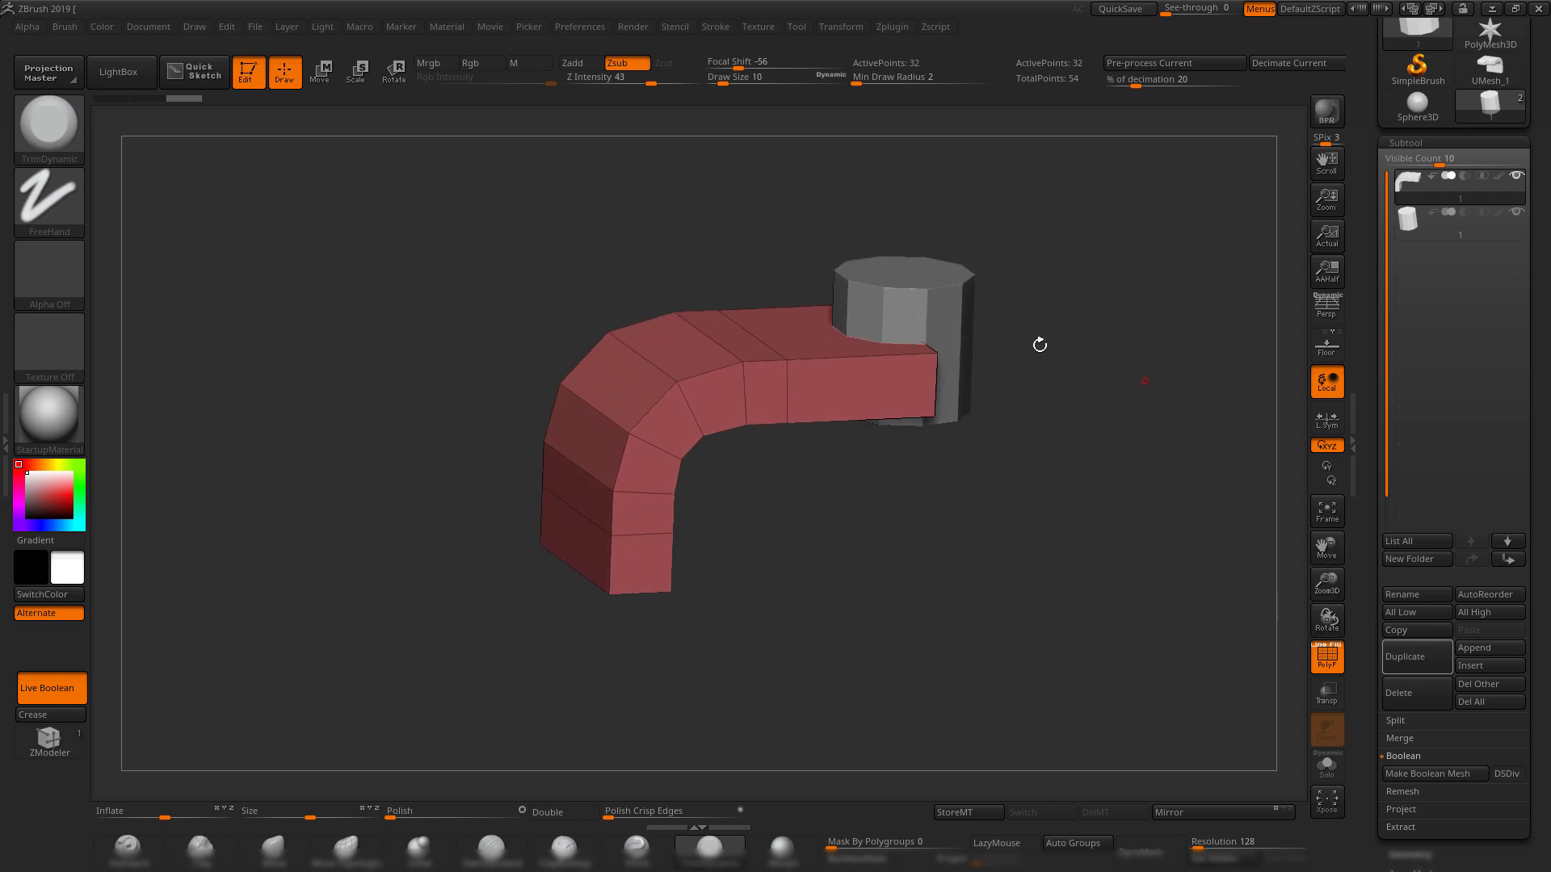
left_click(1325, 767)
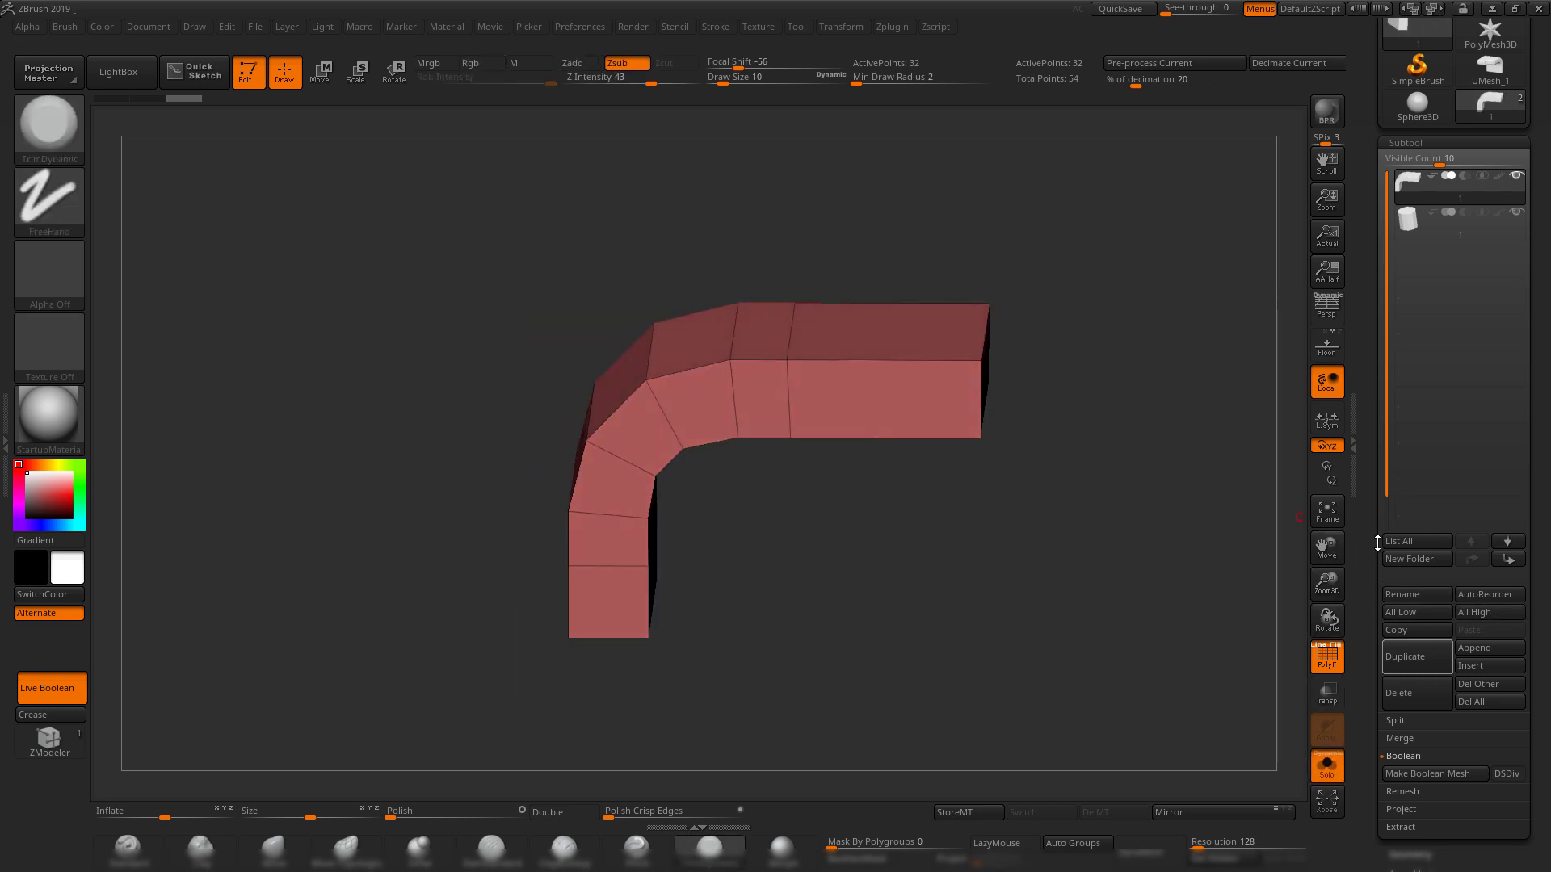
- Isolate the end face of the block's long arm and crease its edges
left_click_drag(1124, 442, 1038, 433, "shift")
left_click_drag(936, 230, 762, 662, "ctrl+shift")
left_click_drag(1050, 509, 949, 553)
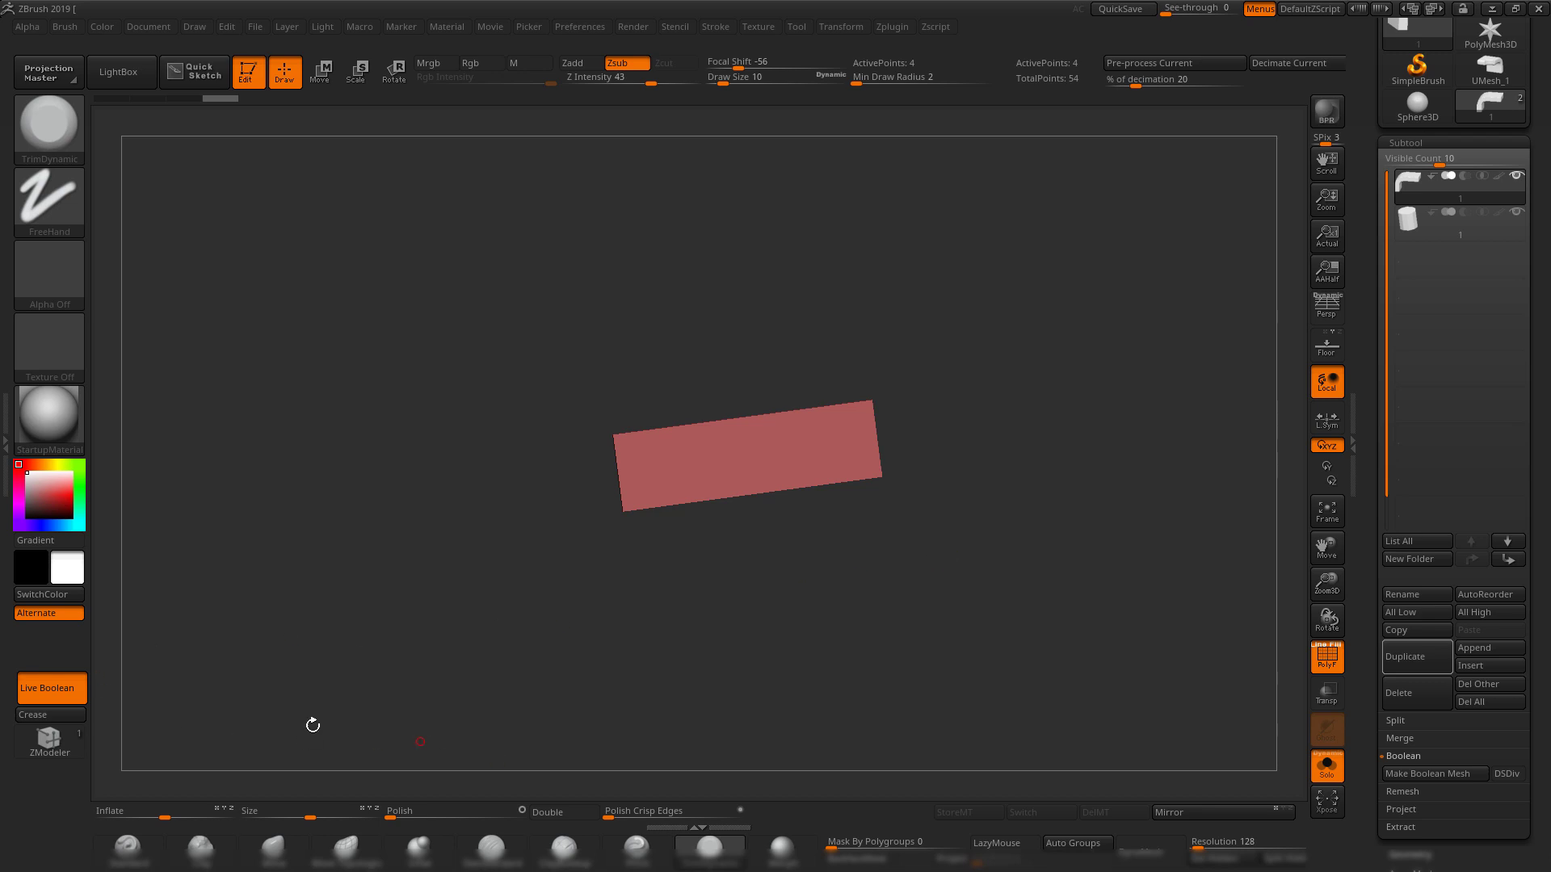
left_click_drag(1376, 774, 1375, 548)
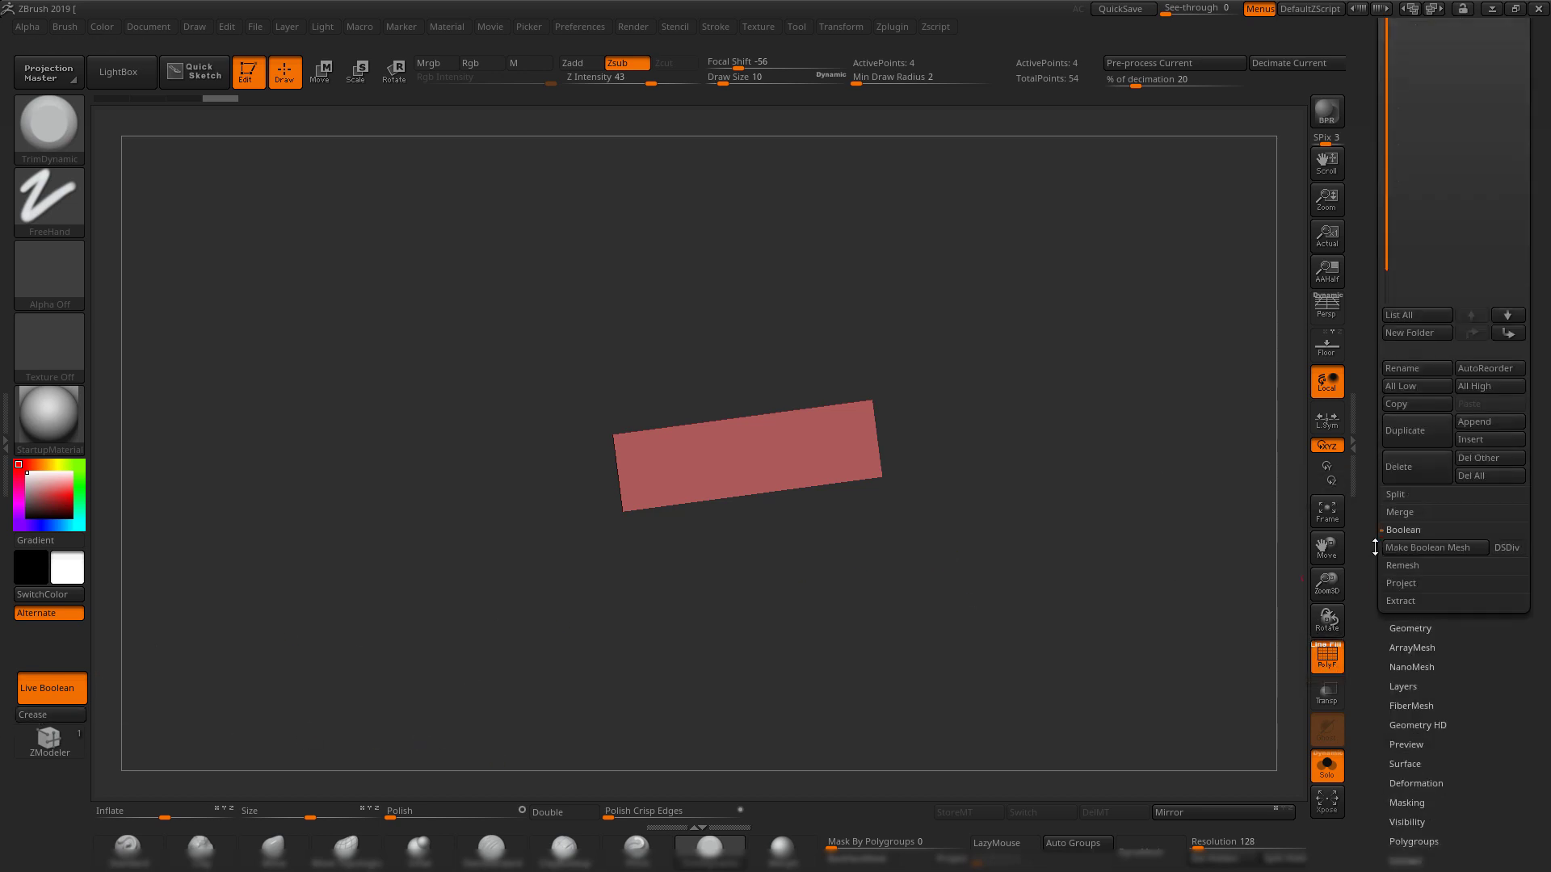
left_click(1415, 628)
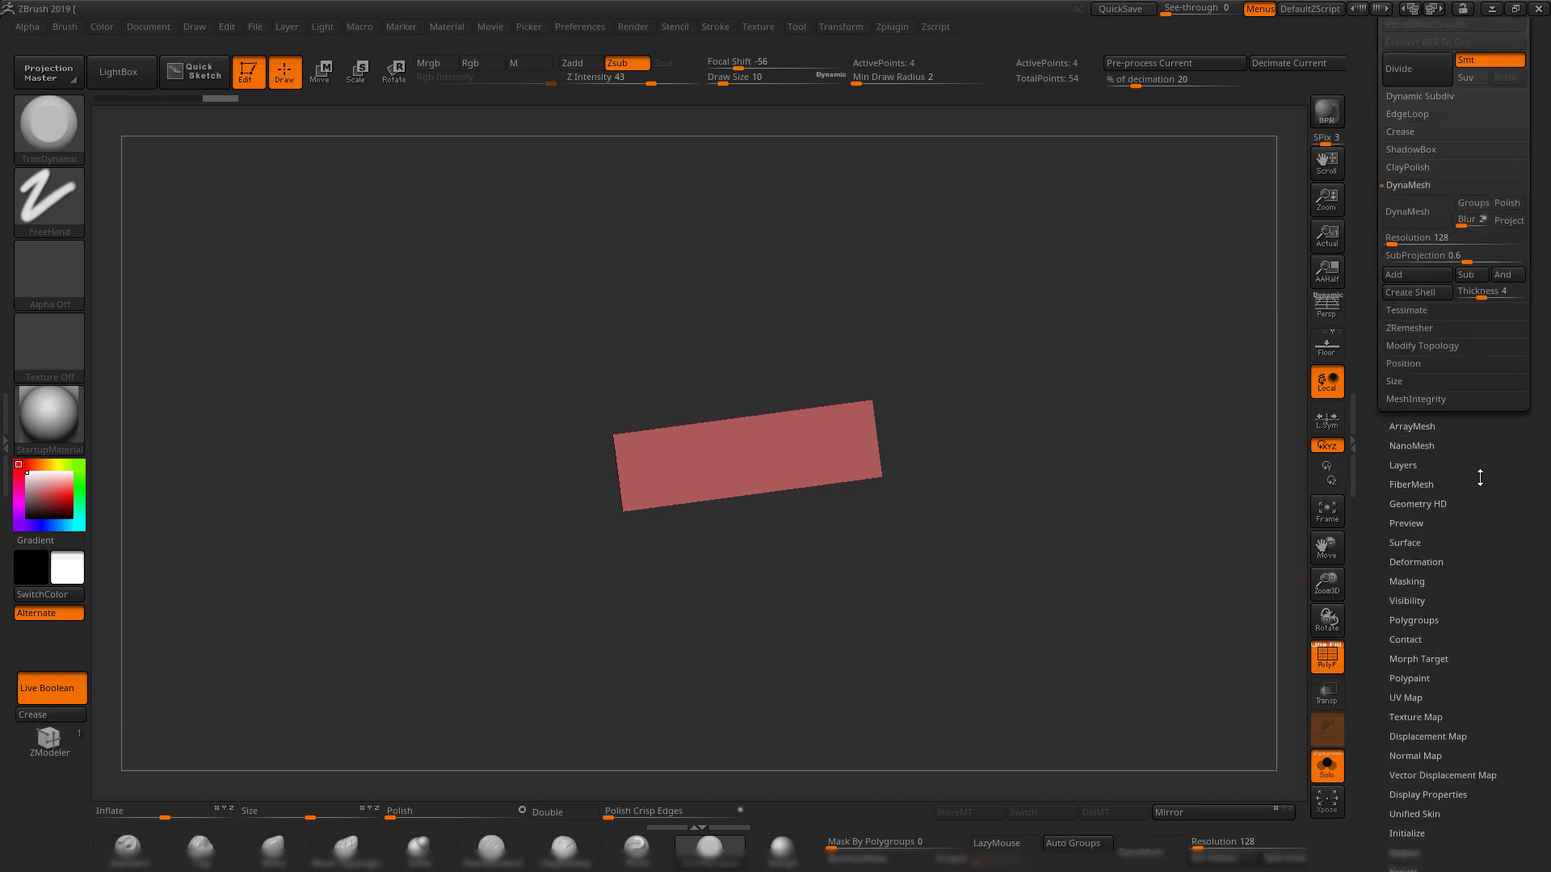
left_click(1415, 133)
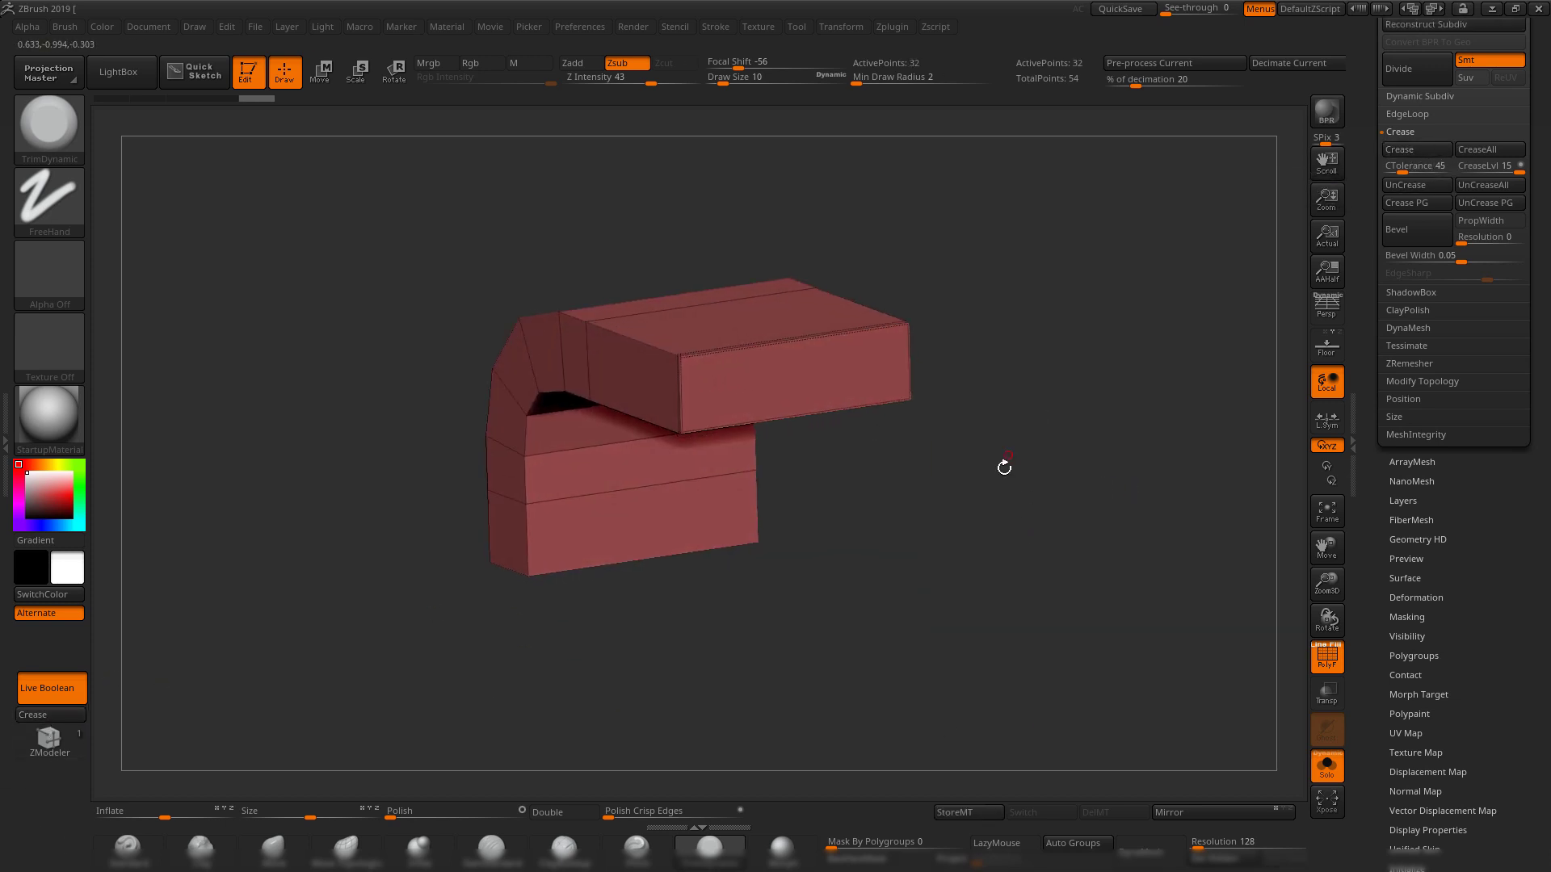
- Examine the creased edges of the long arm's end face with the PolyFrame display on and off
left_click_drag(1004, 467, 1020, 613)
mouse_move(1003, 516)
left_mouse_down()
mouse_move(1047, 506)
mouse_move(1034, 502)
left_mouse_up()
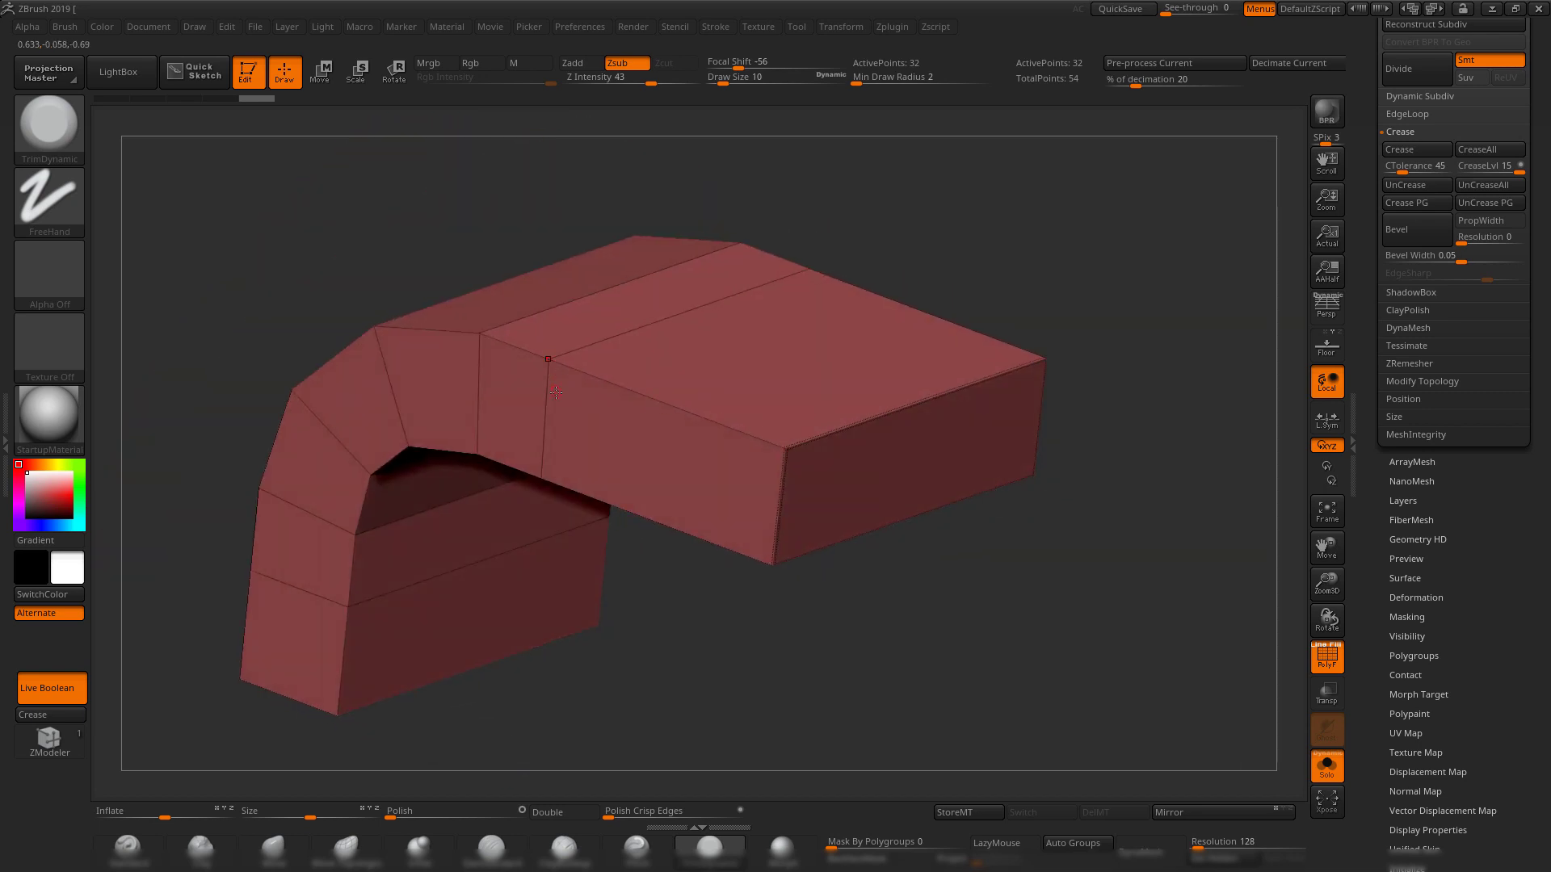
left_click_drag(1086, 201, 1092, 323)
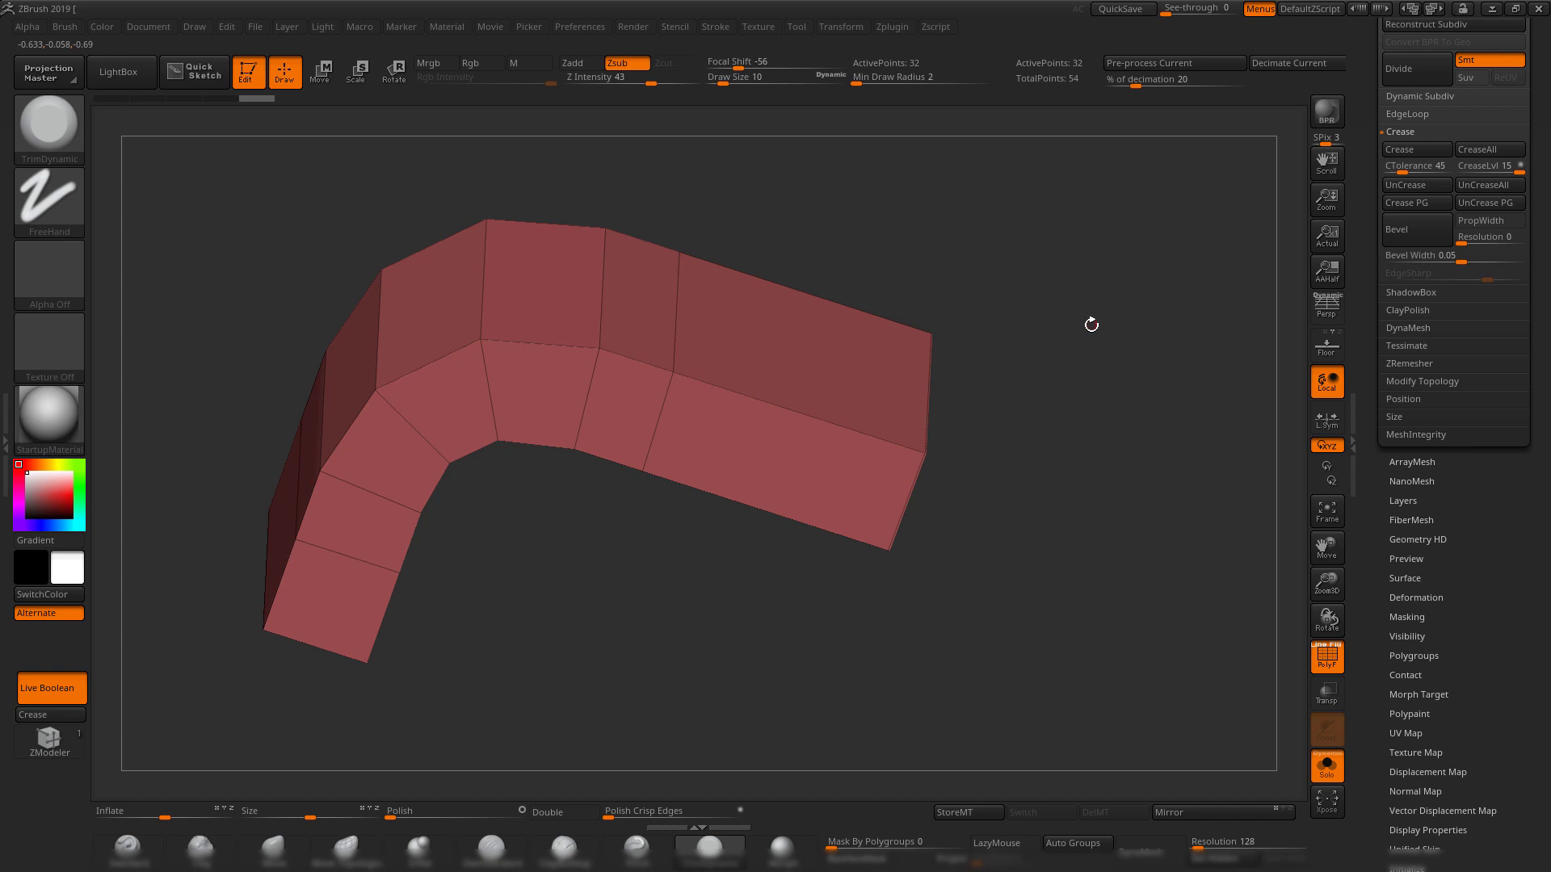
left_click_drag(1101, 443, 1045, 450)
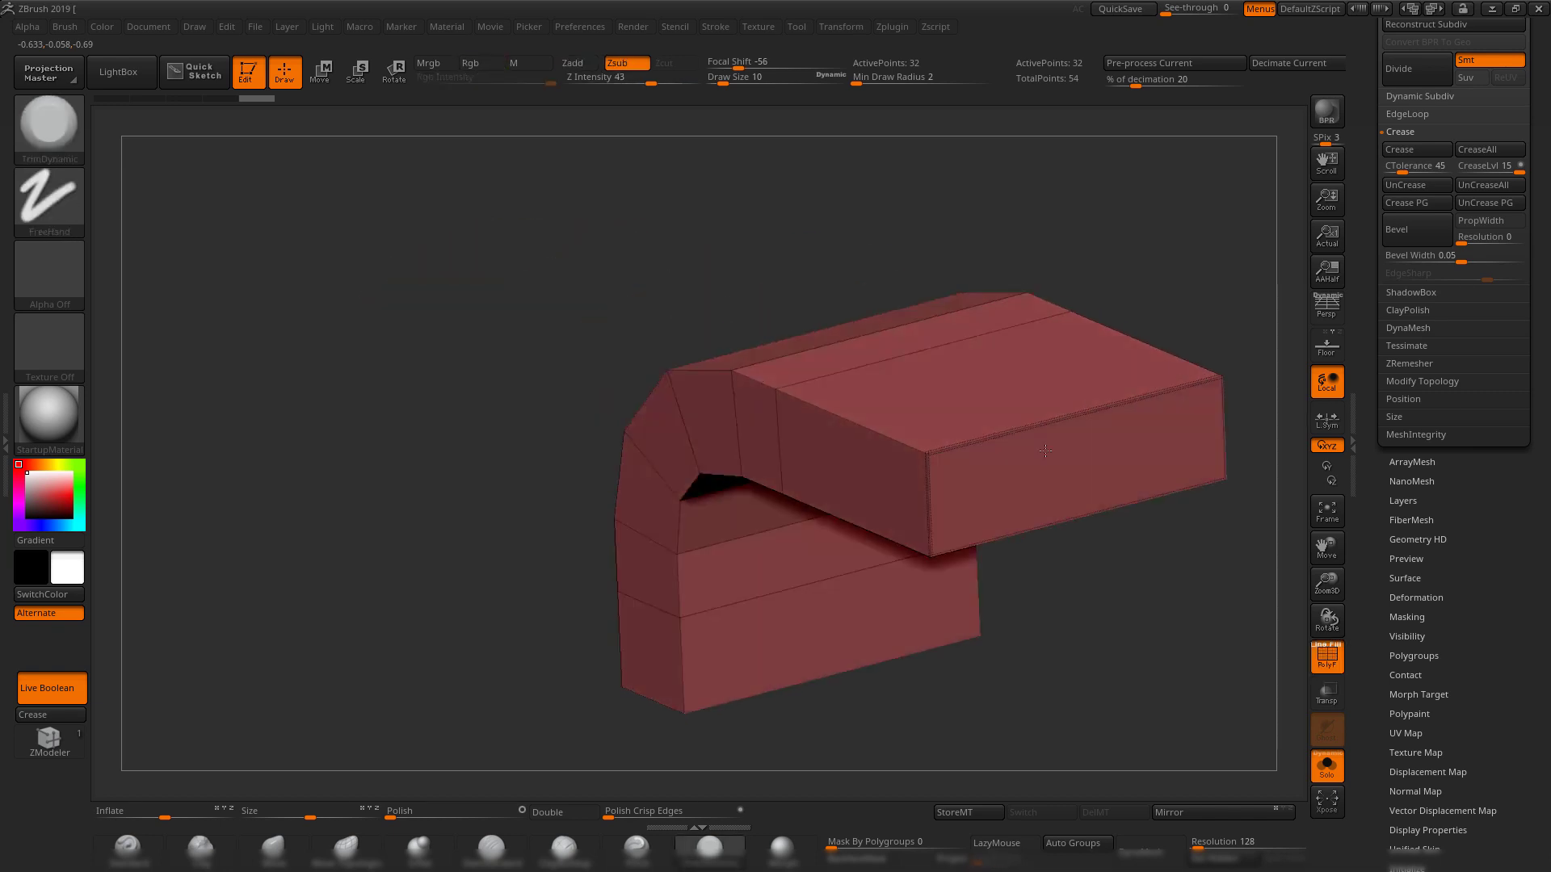
left_click_drag(1152, 563, 953, 514, "alt")
left_click_drag(921, 460, 915, 520, "alt")
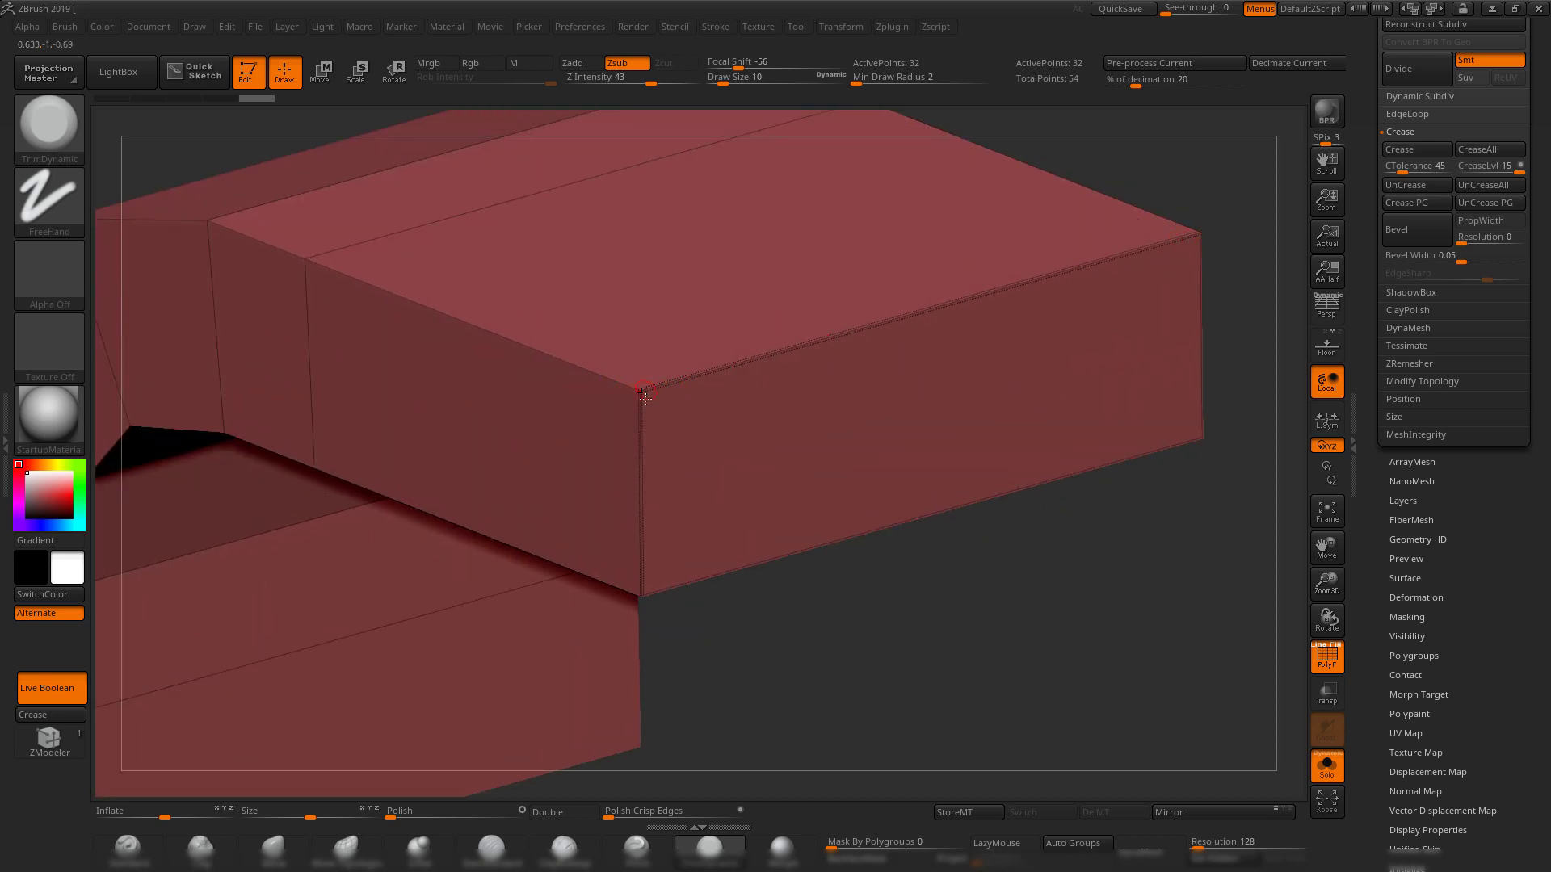
key("f")
left_click_drag(923, 560, 933, 524)
key("shift+f")
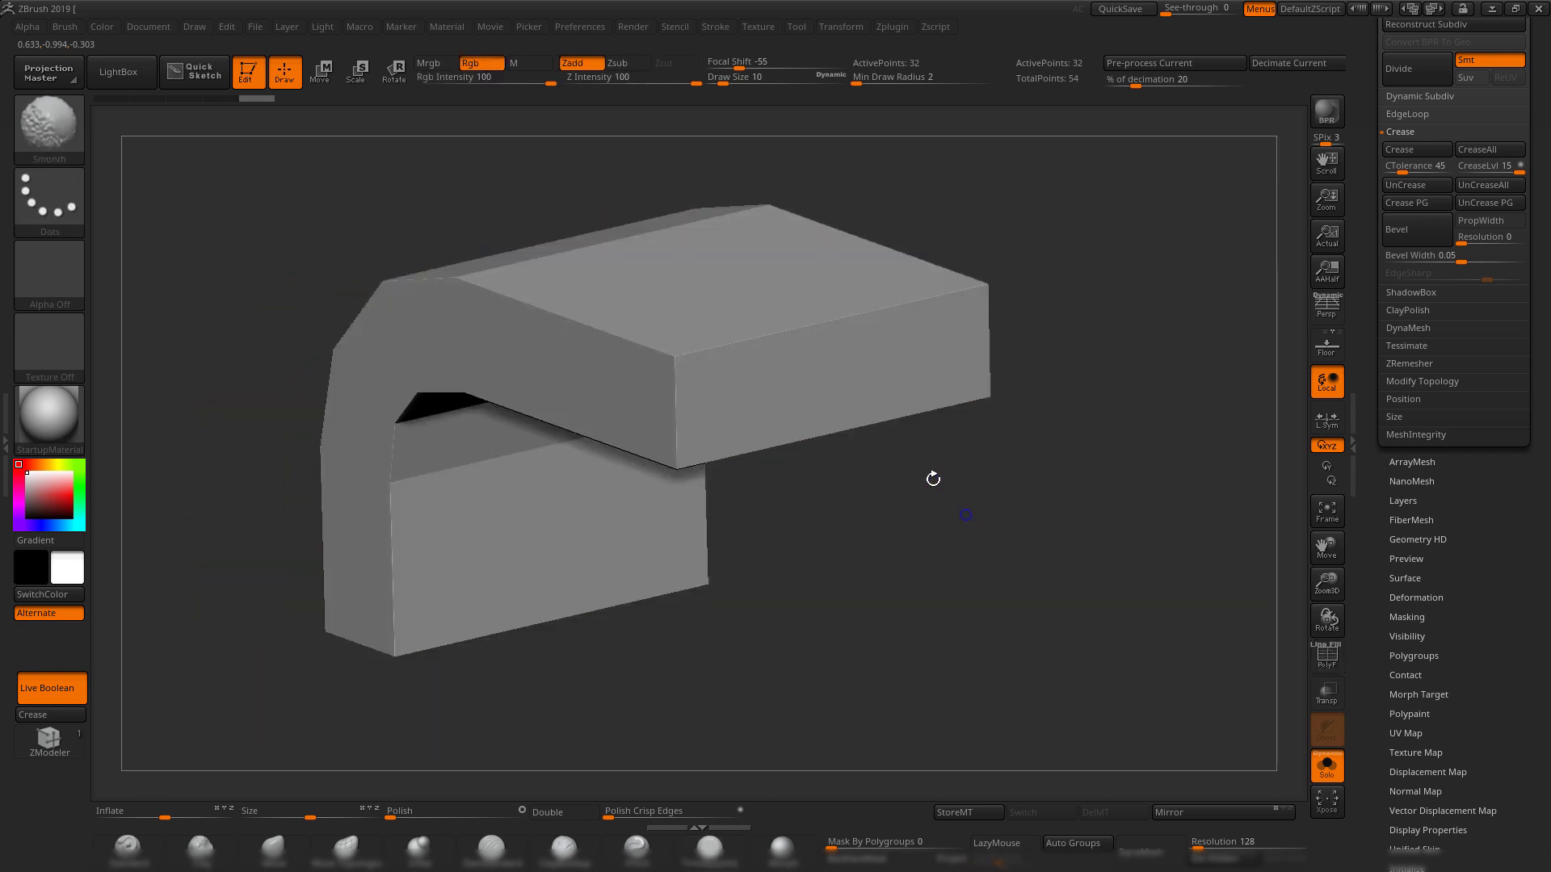
key("shift+f")
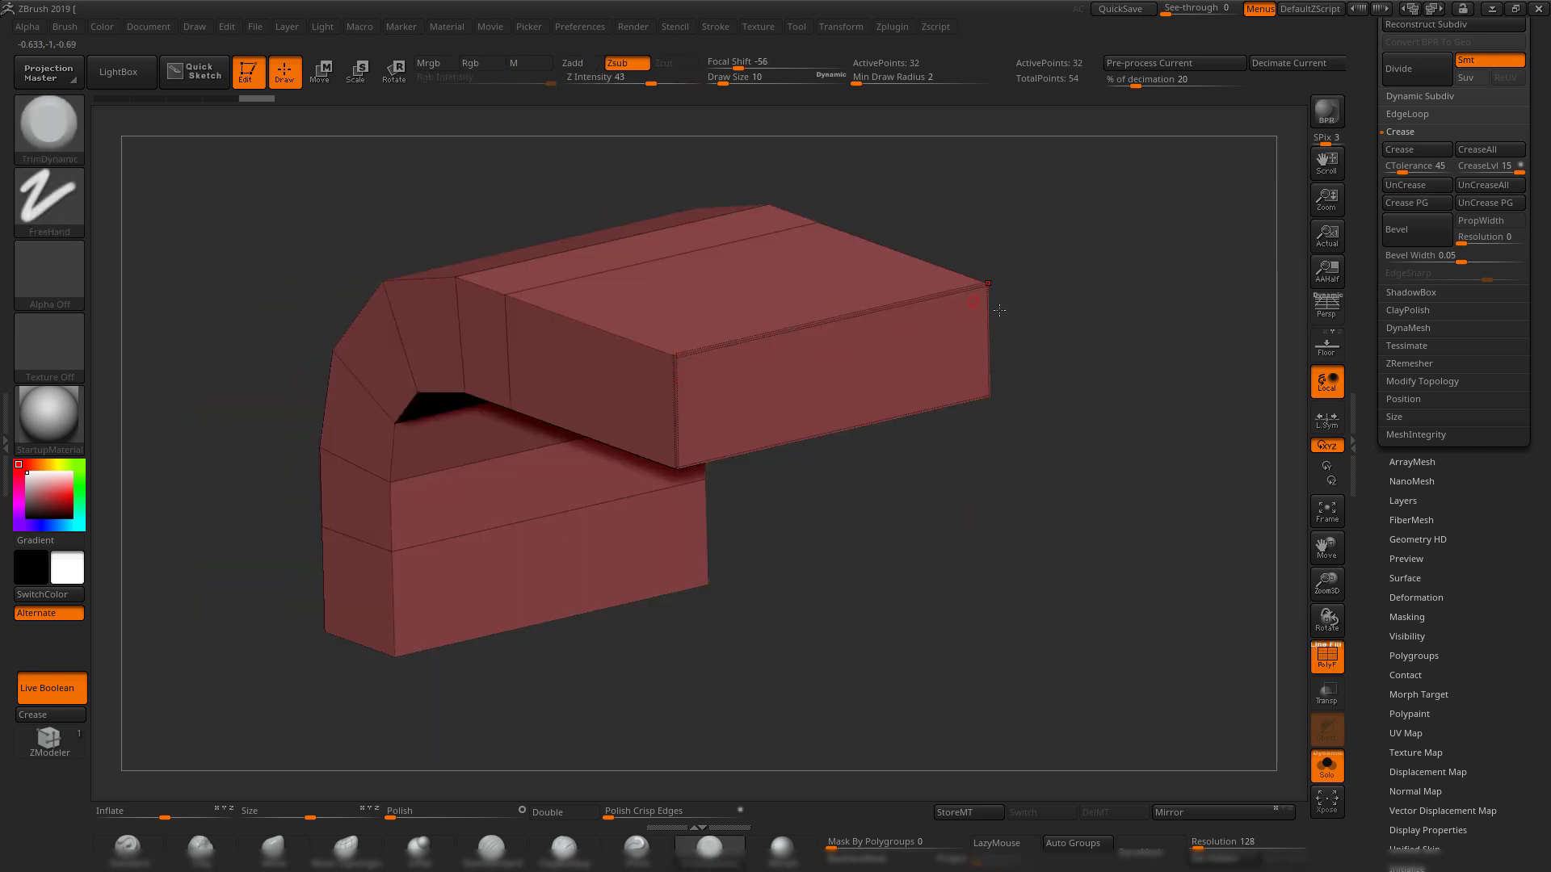
mouse_move(1017, 524)
left_mouse_down("alt")
mouse_move(1014, 551)
mouse_move(1032, 552)
left_mouse_up("alt")
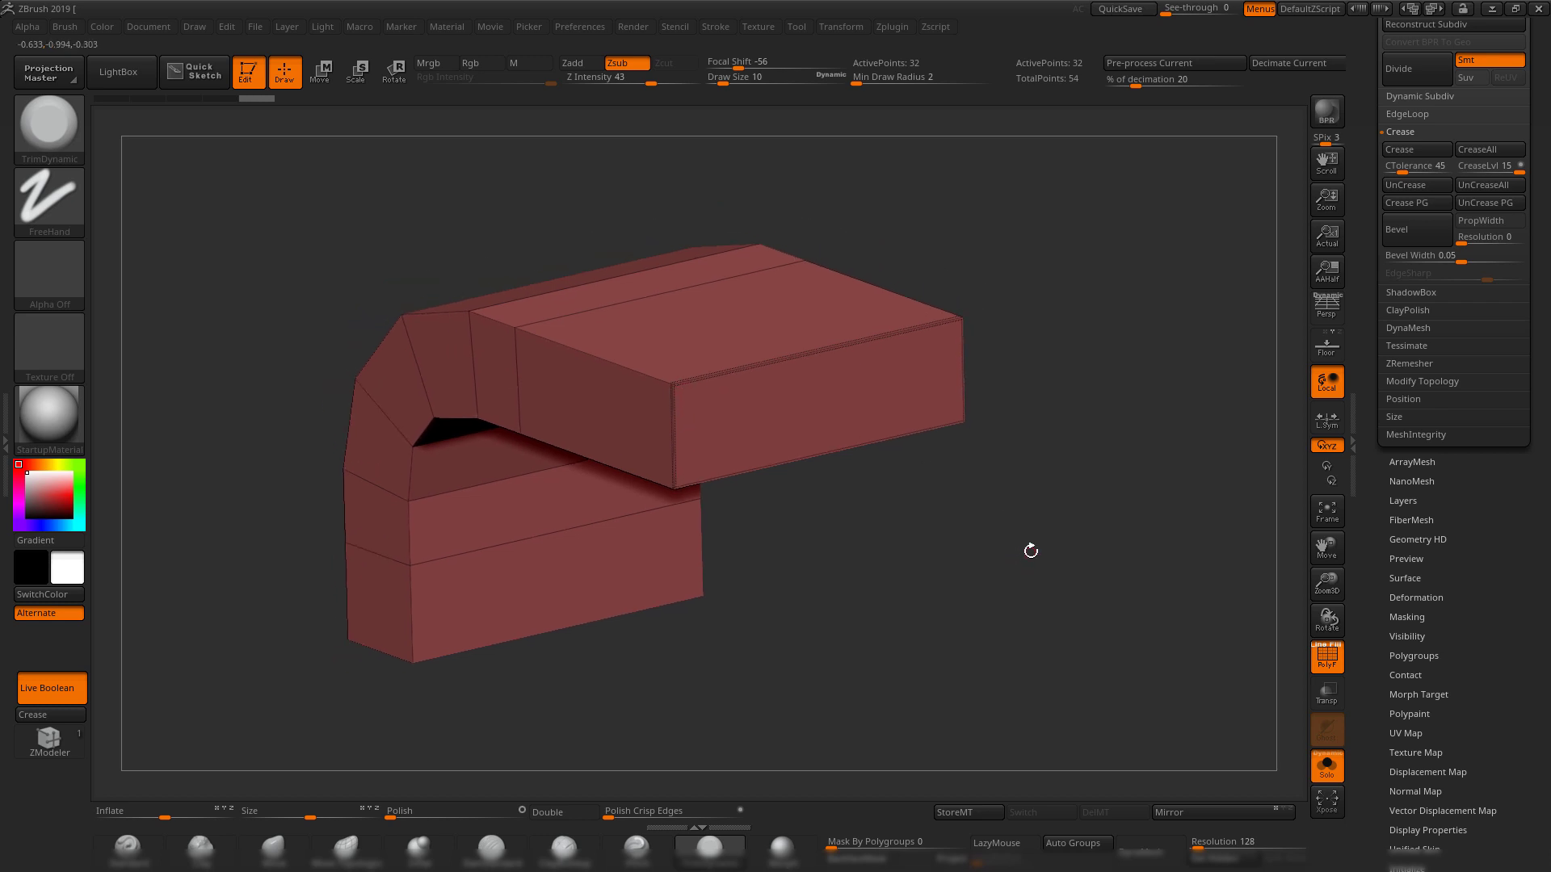
left_click_drag(1037, 492, 1010, 521, "alt")
- Subdivide the curved block four times and inspect the smoothing around its creased end
left_click_drag(1359, 106, 1364, 195)
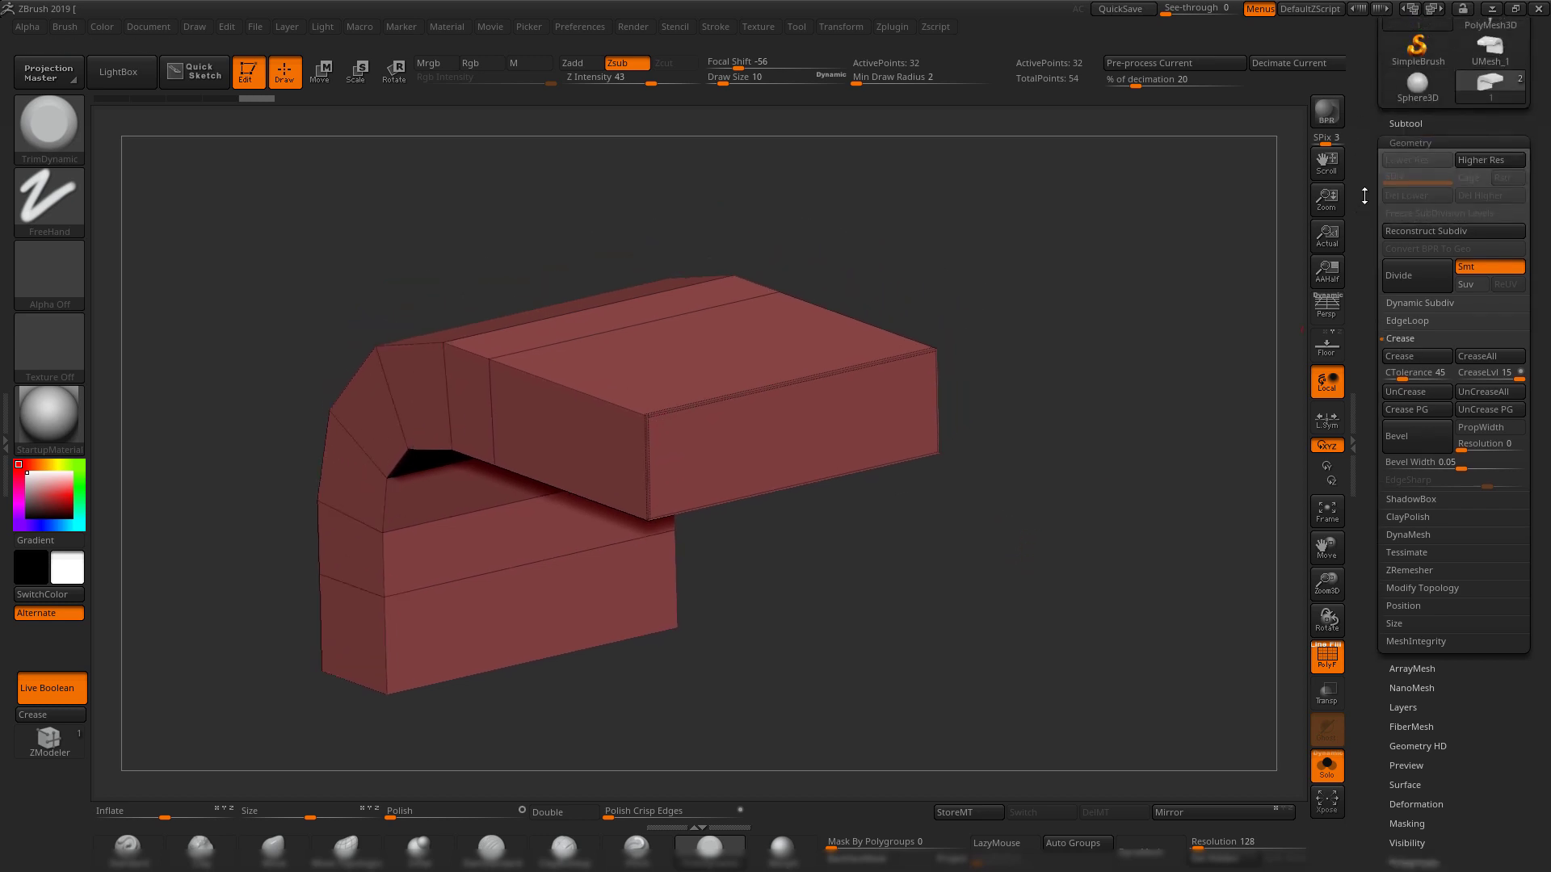
left_click(1396, 125)
left_click_drag(1045, 305, 1064, 320)
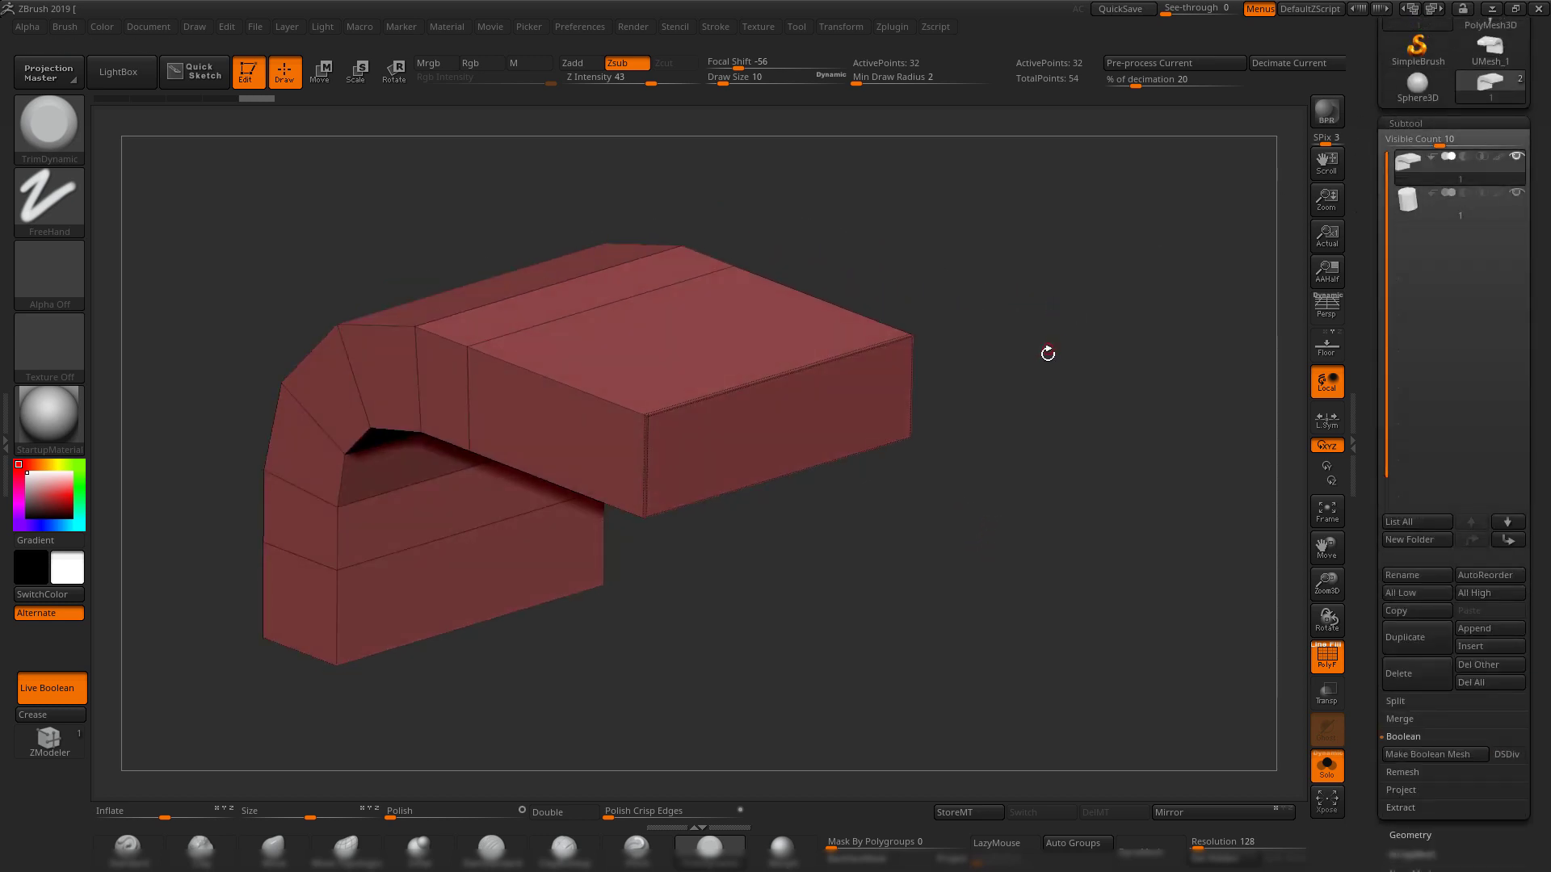
key("ctrl+d")
key("ctrl+d")
key("ctrl+d")
key("ctrl+d")
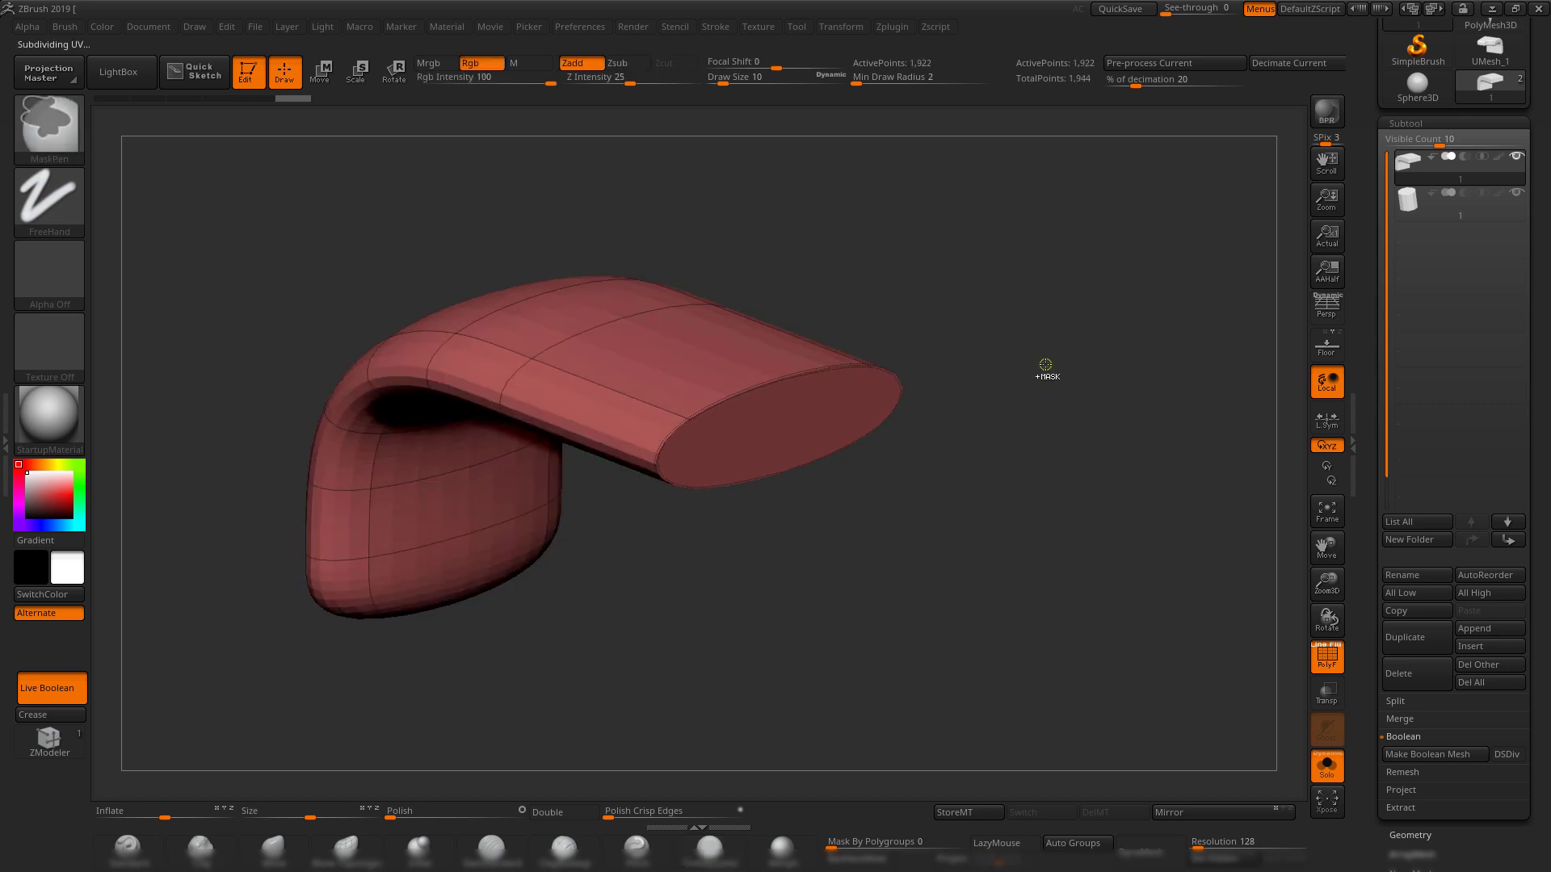
left_click(1407, 835)
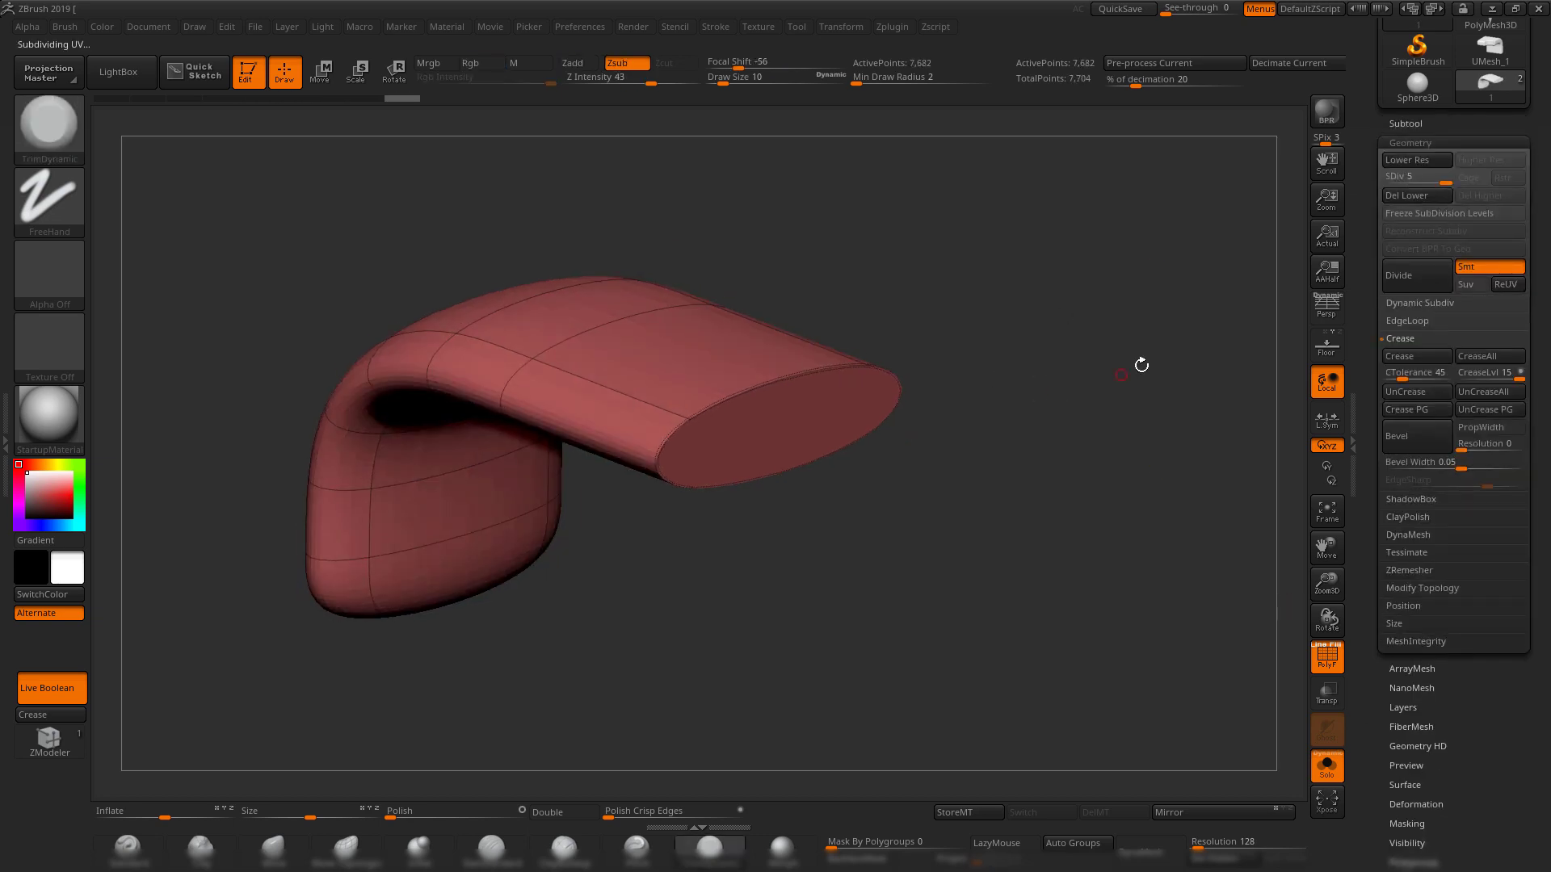
left_click_drag(1141, 365, 1095, 354)
key("shift+f")
left_click_drag(998, 436, 1066, 477)
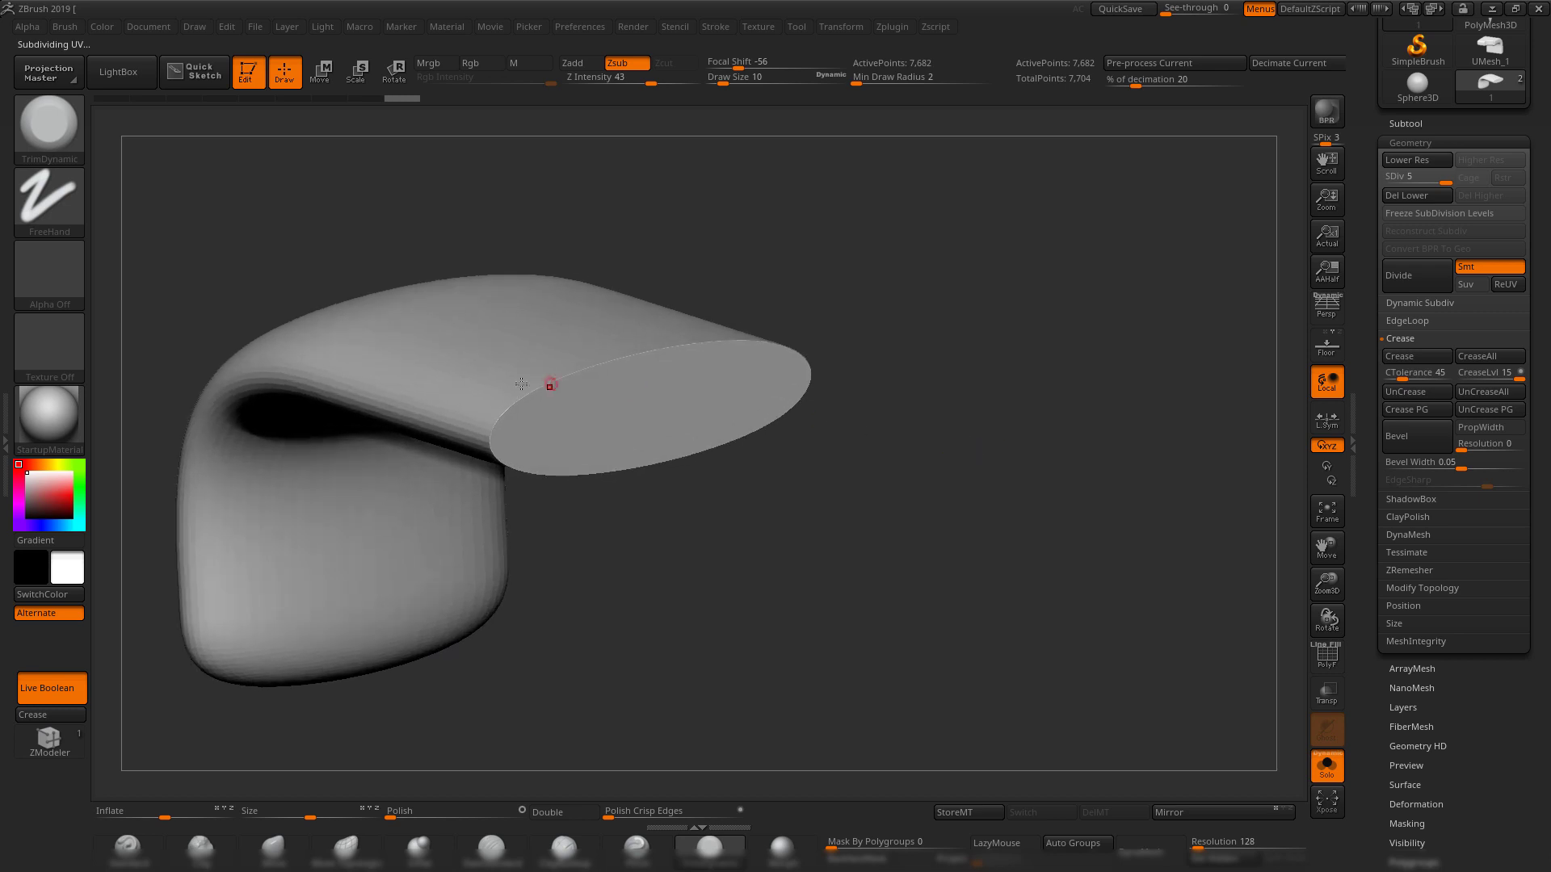
left_click_drag(957, 407, 734, 356)
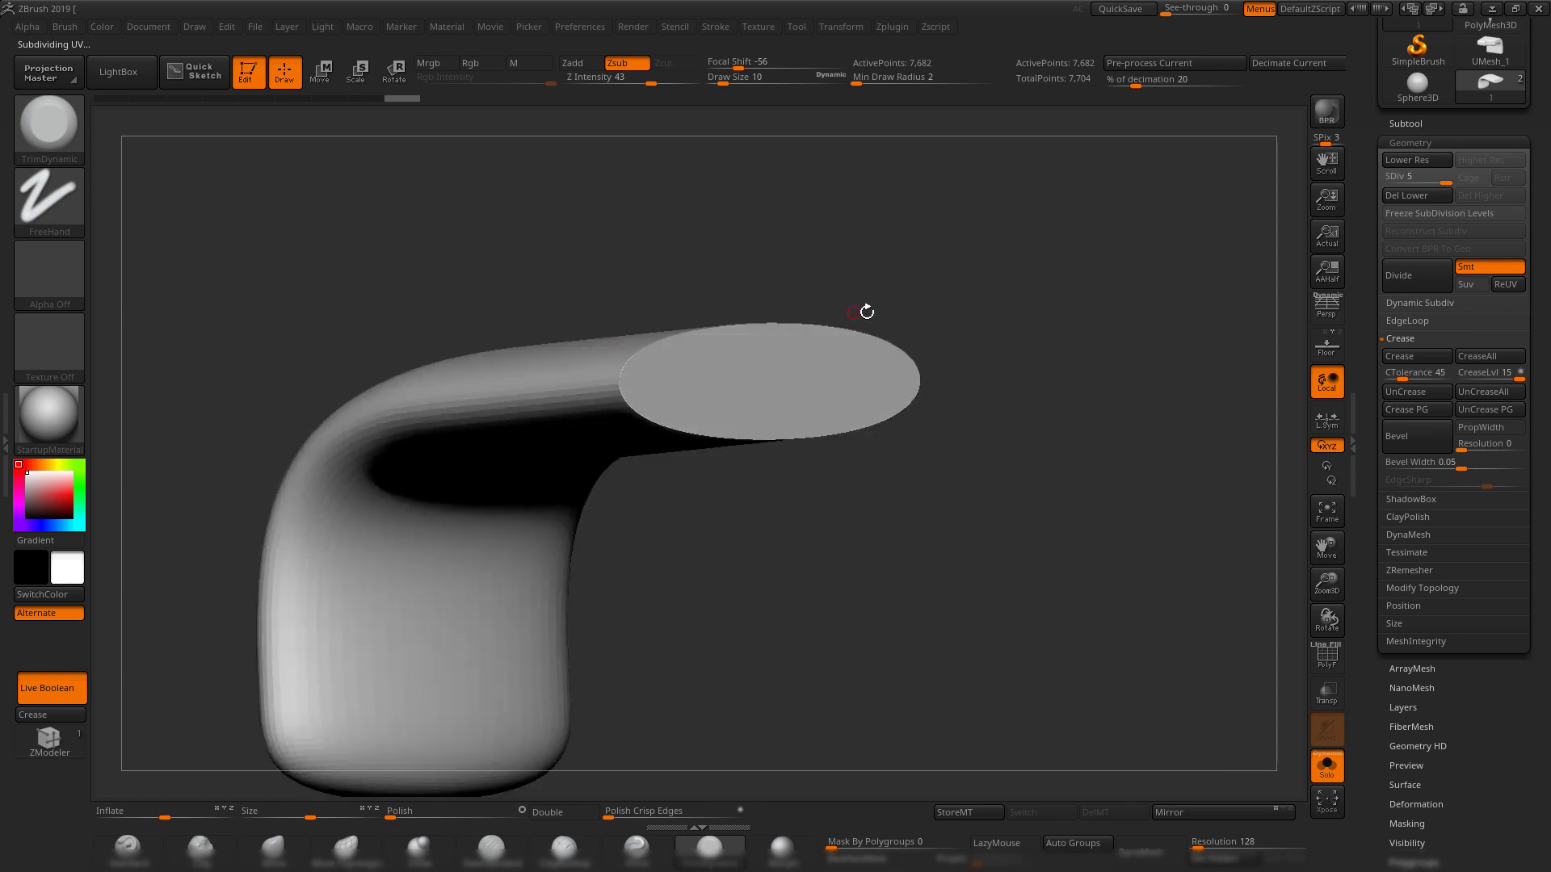
left_click_drag(1103, 512, 1062, 502)
- Undo the curved block's subdivisions and turn the PolyFrame display back on
key("shift+d")
key("shift+d")
key("shift+d")
key("shift+d")
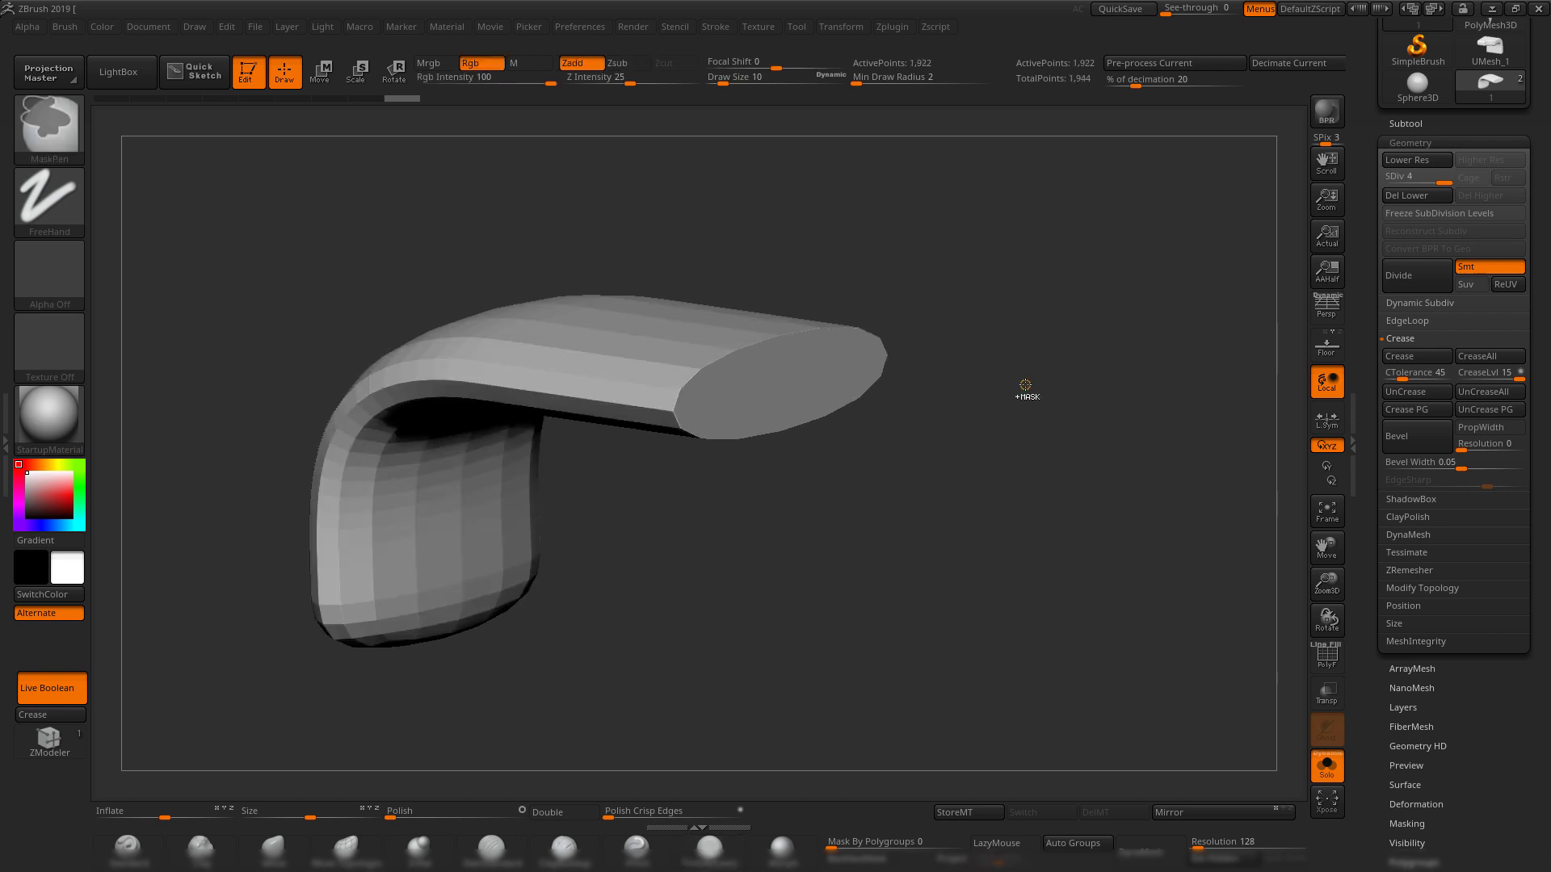
mouse_move(1032, 405)
left_mouse_down()
mouse_move(1083, 492)
mouse_move(1070, 506)
mouse_move(1176, 413)
left_mouse_up()
key("shift+f")
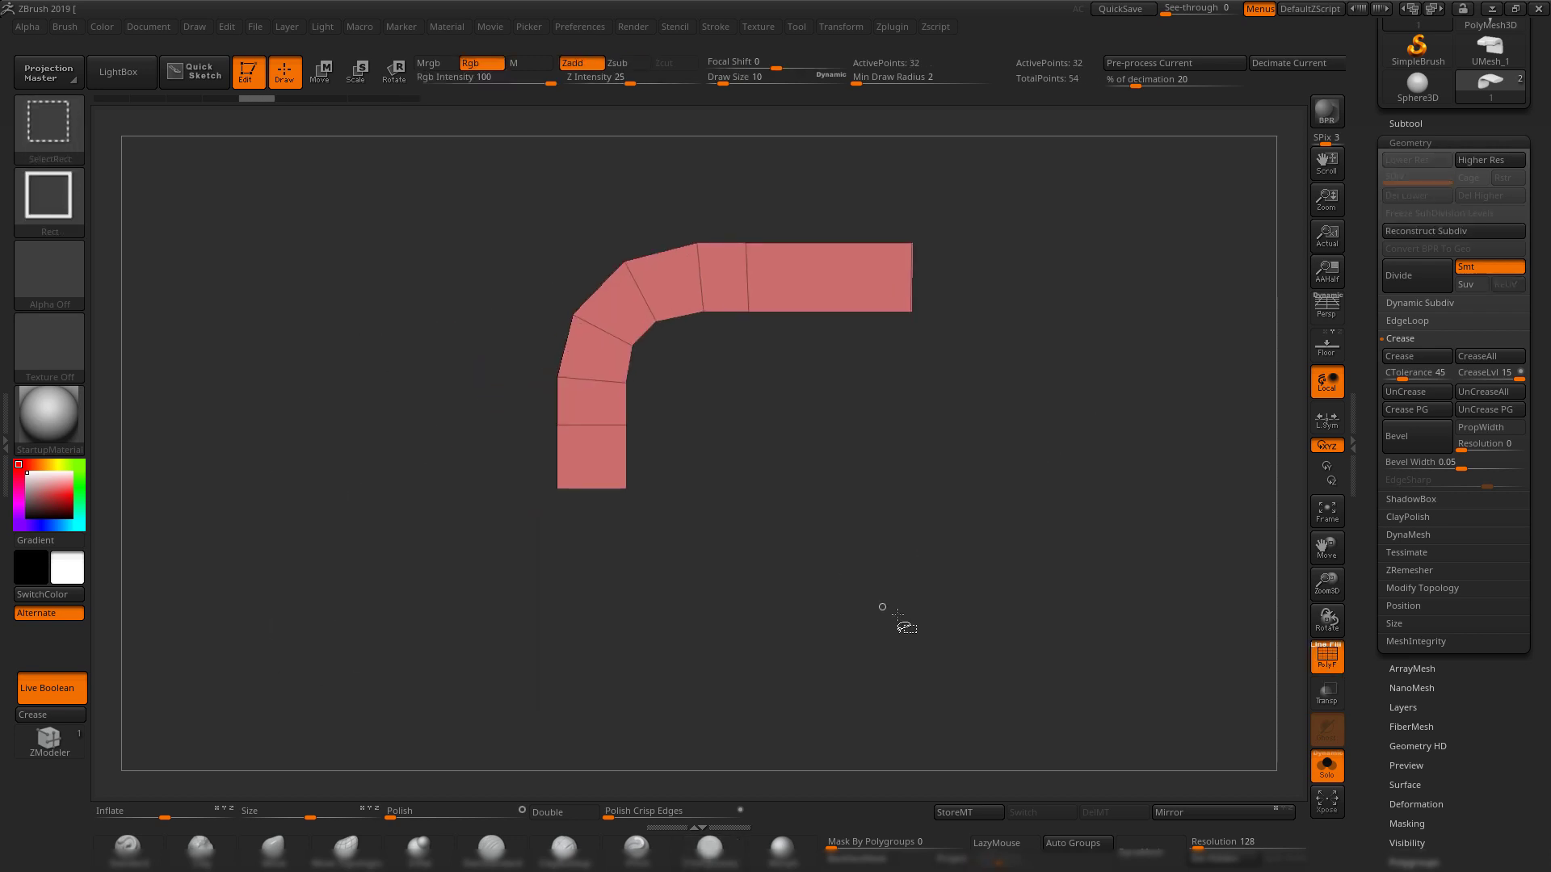
- Isolate the end face of the block's short arm, crease its edges and unhide the whole mesh
mouse_move(935, 623)
left_mouse_down("ctrl+shift")
mouse_move(484, 536)
mouse_move(450, 470)
left_mouse_up("ctrl+shift")
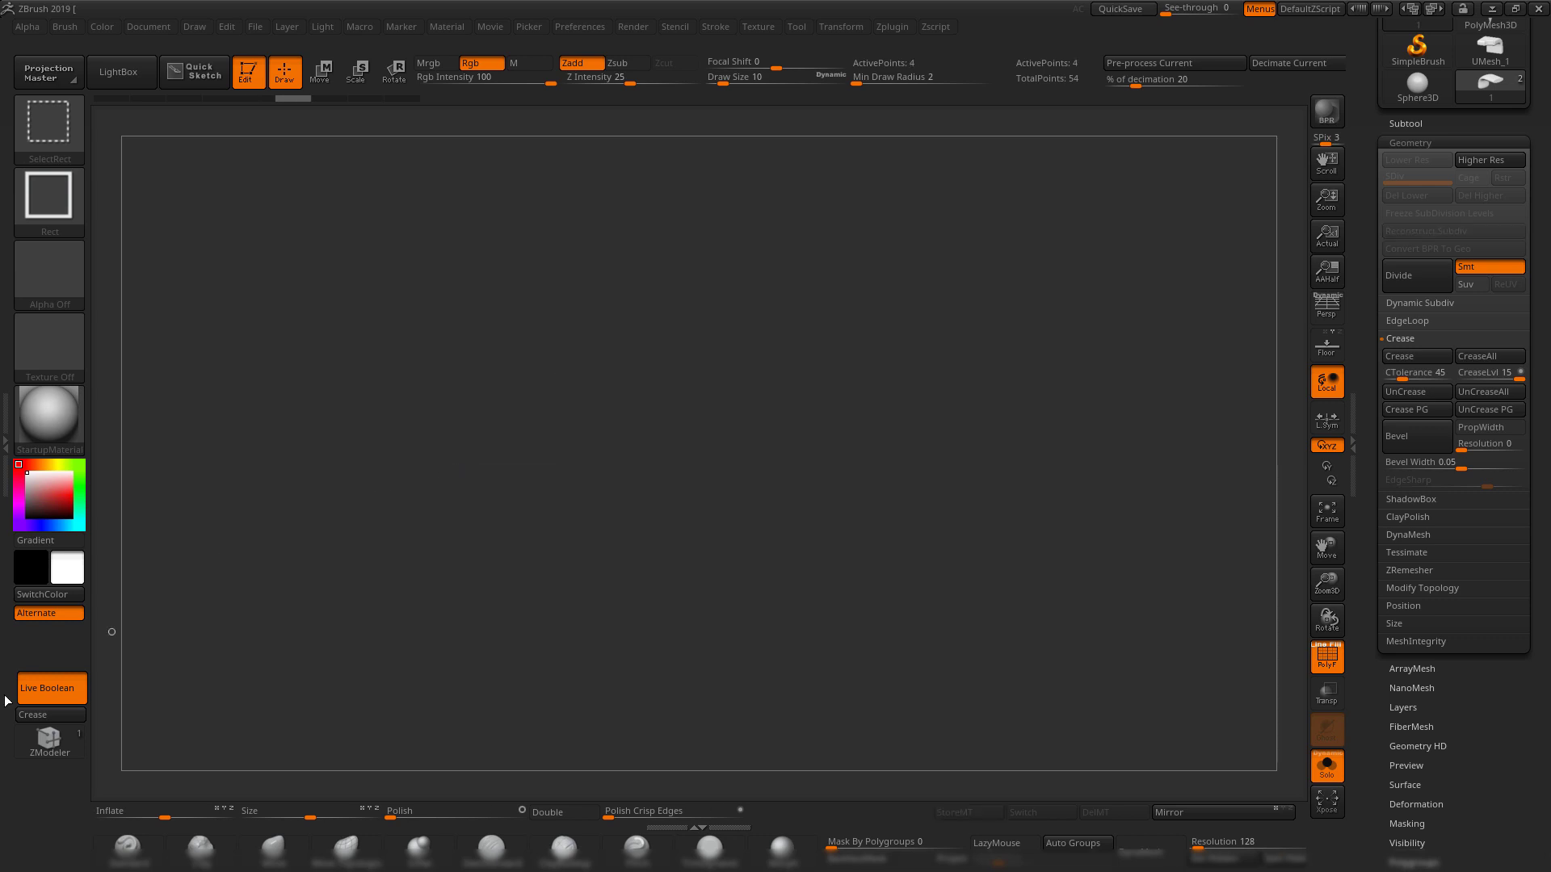
left_click(54, 717)
left_click(630, 606, "ctrl+shift")
- Isolate one curved side of the block, crease its outline and unhide the whole mesh
left_click_drag(686, 594, 953, 578)
left_click_drag(1179, 177, 1033, 661, "ctrl+shift")
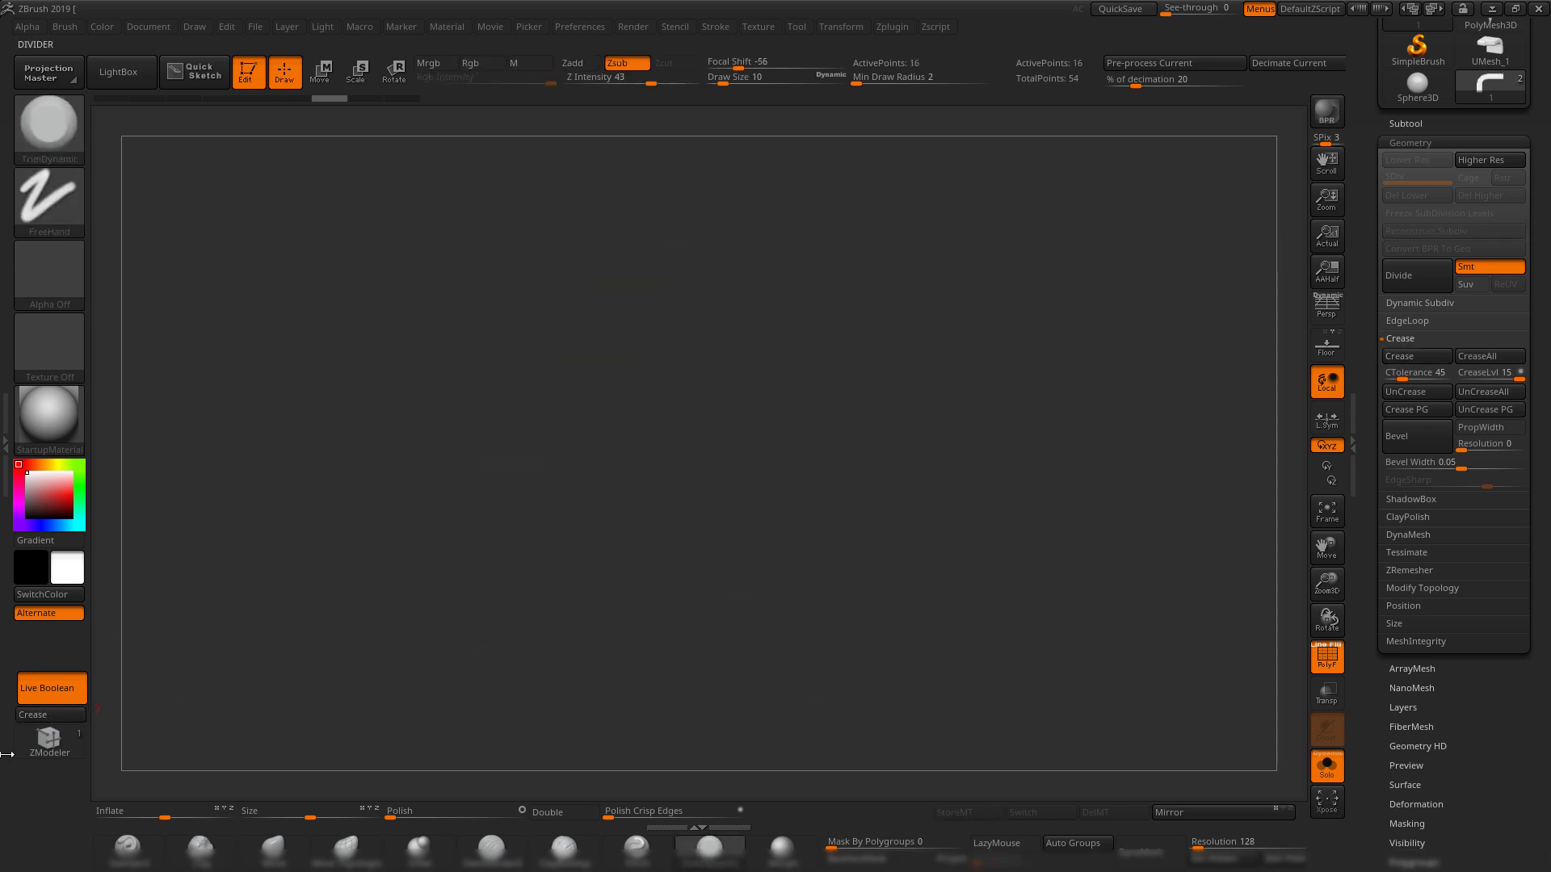
left_click(32, 715)
left_click(566, 485, "ctrl+shift")
- Isolate the opposite curved side of the block, crease its outline and unhide the whole mesh
left_click_drag(730, 186, 952, 620, "ctrl+shift")
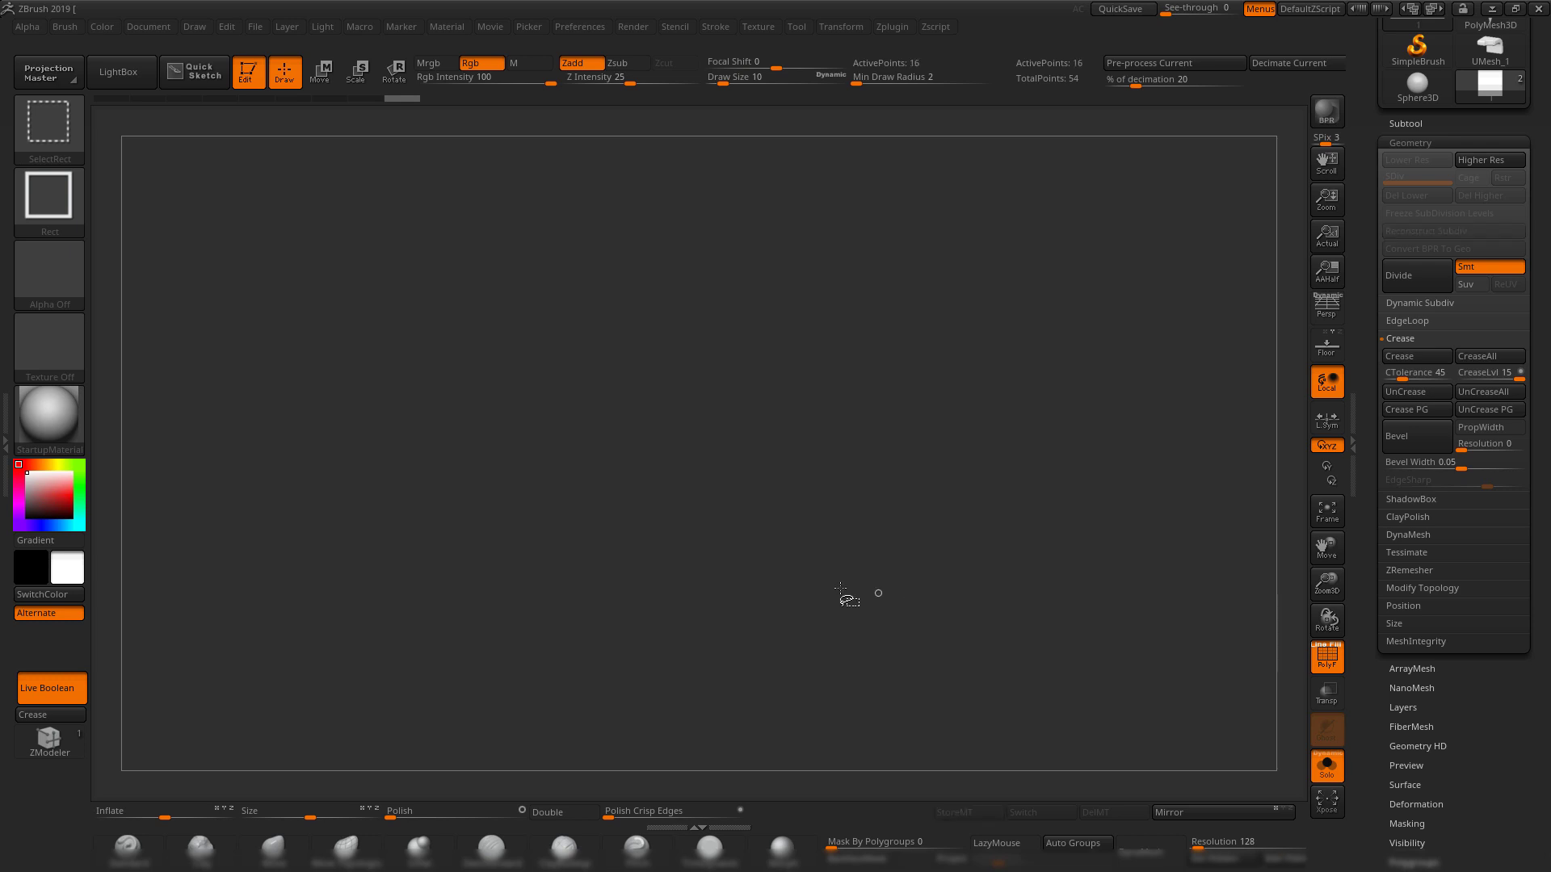
left_click_drag(897, 495, 492, 604)
left_click_drag(673, 379, 906, 412)
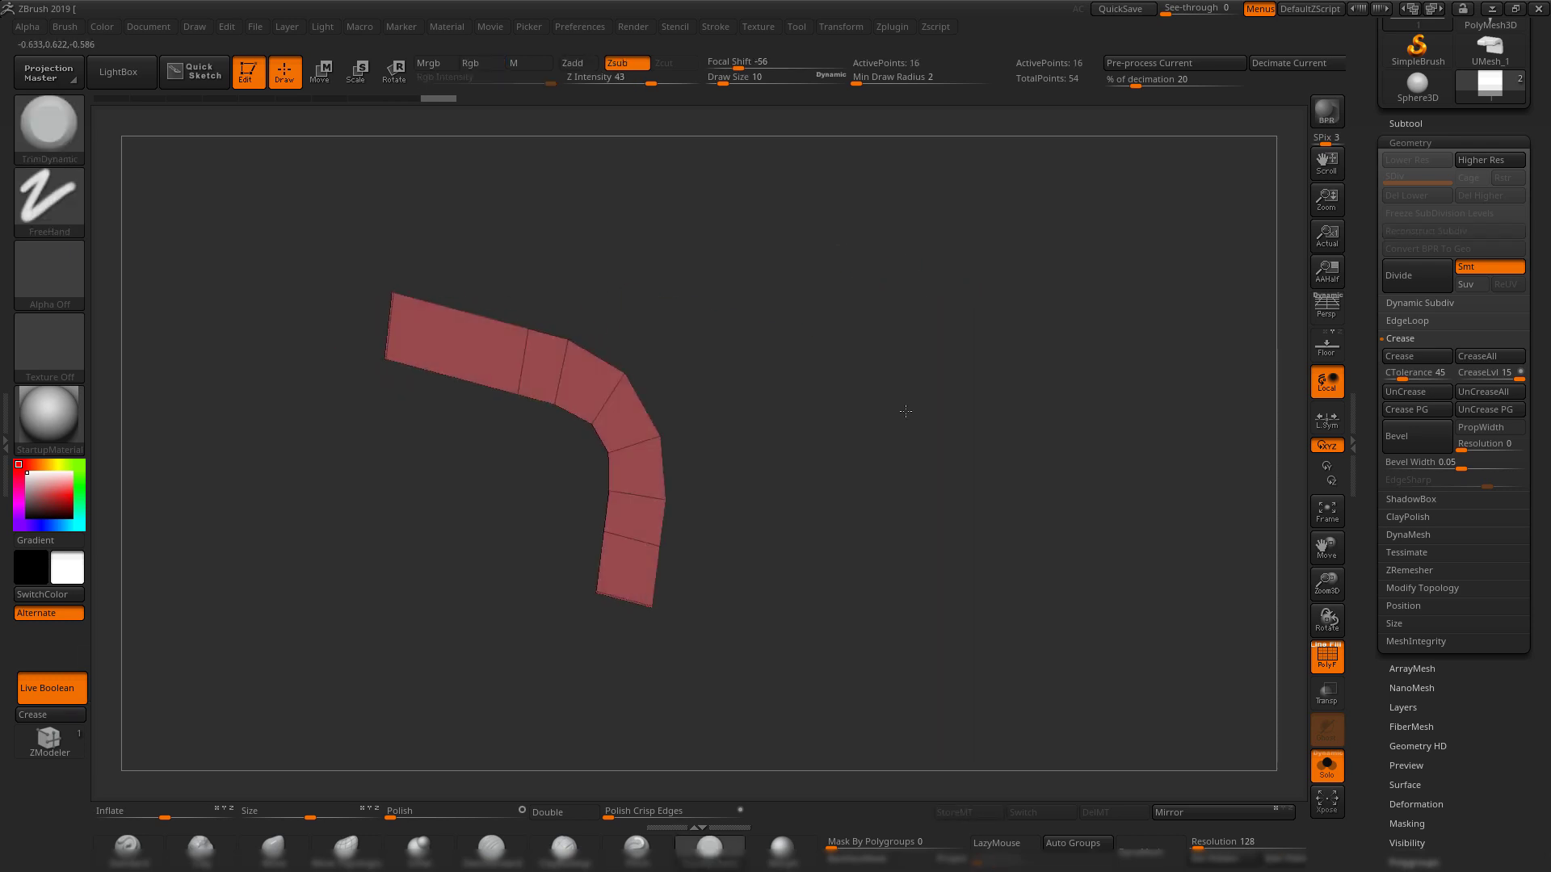
left_click(32, 714)
left_click_drag(990, 584, 1046, 554)
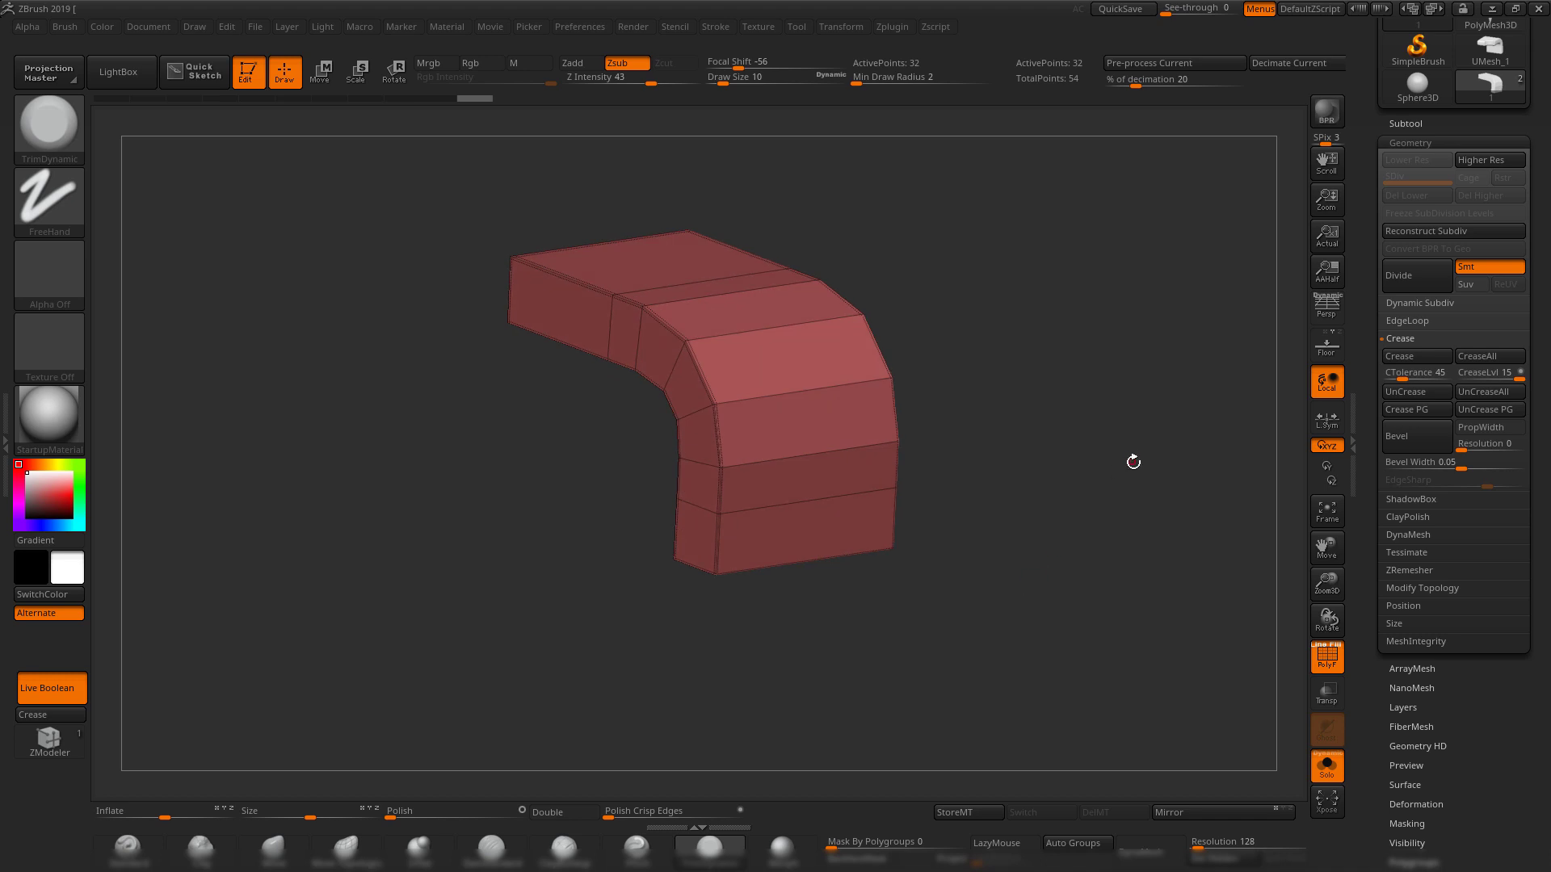
- Subdivide the fully creased curved block three times
key("ctrl")
key("ctrl+d")
key("ctrl+d")
key("ctrl+d")
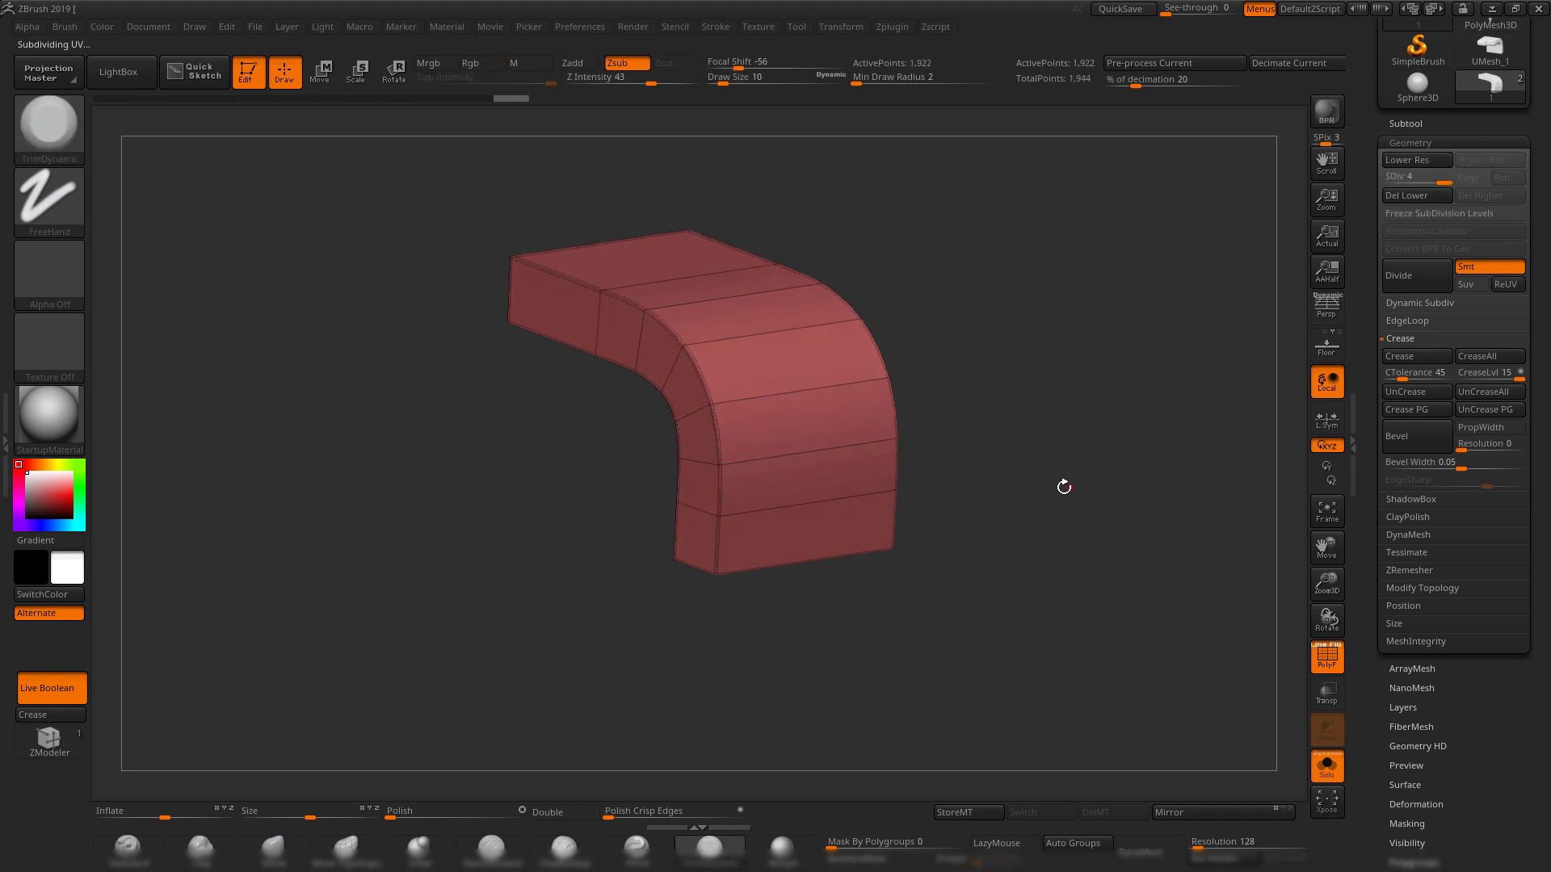
- Examine the subdivided curved block's bend and creased edges from several angles
left_click_drag(1066, 488, 872, 578)
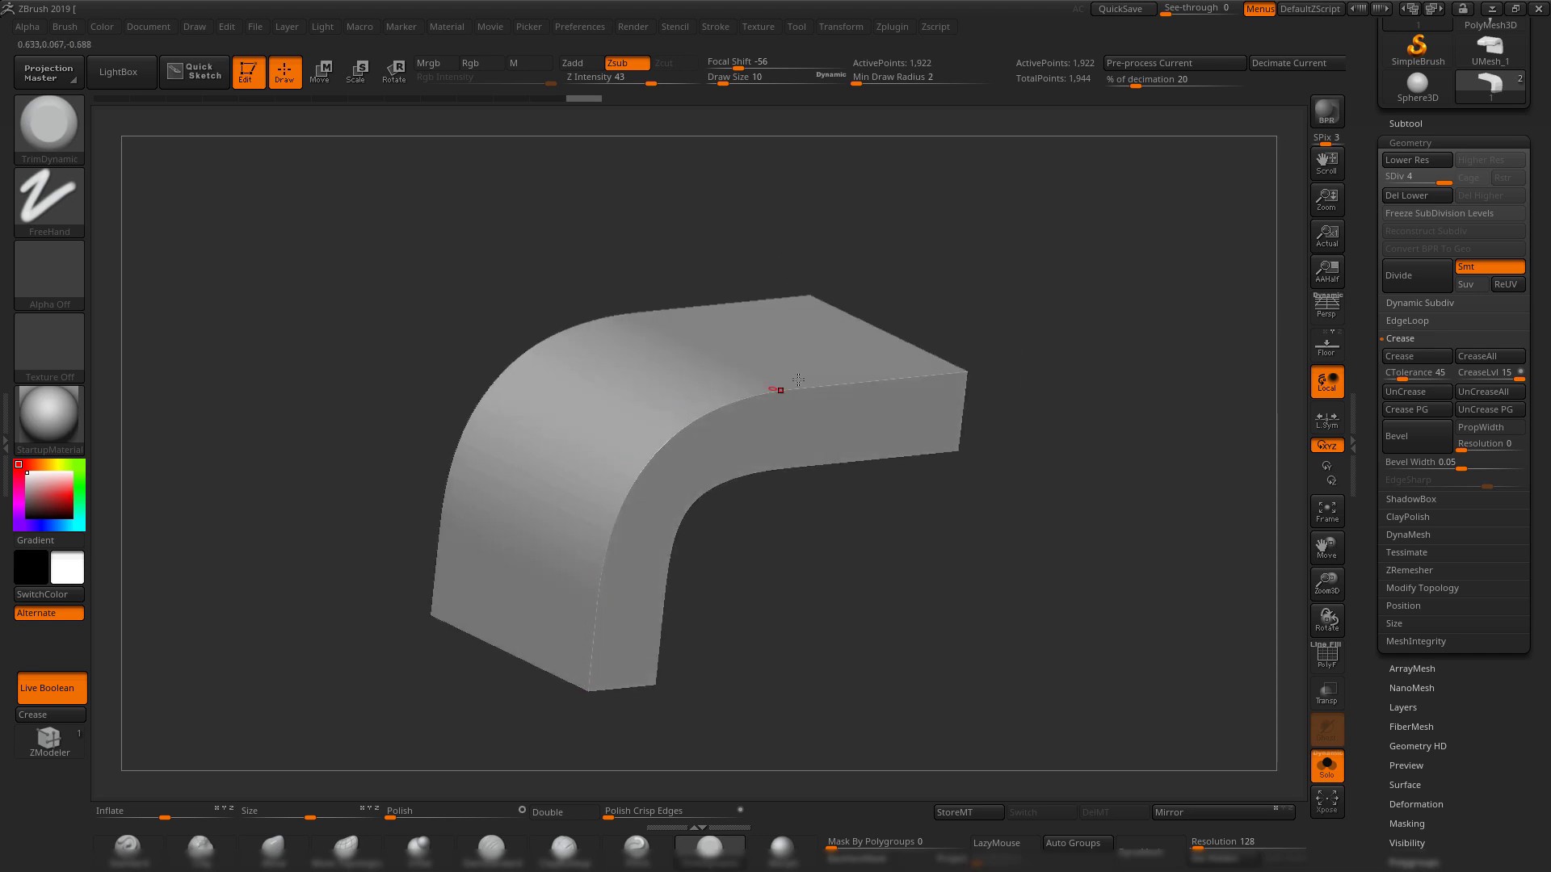
left_click_drag(1088, 457, 1085, 465)
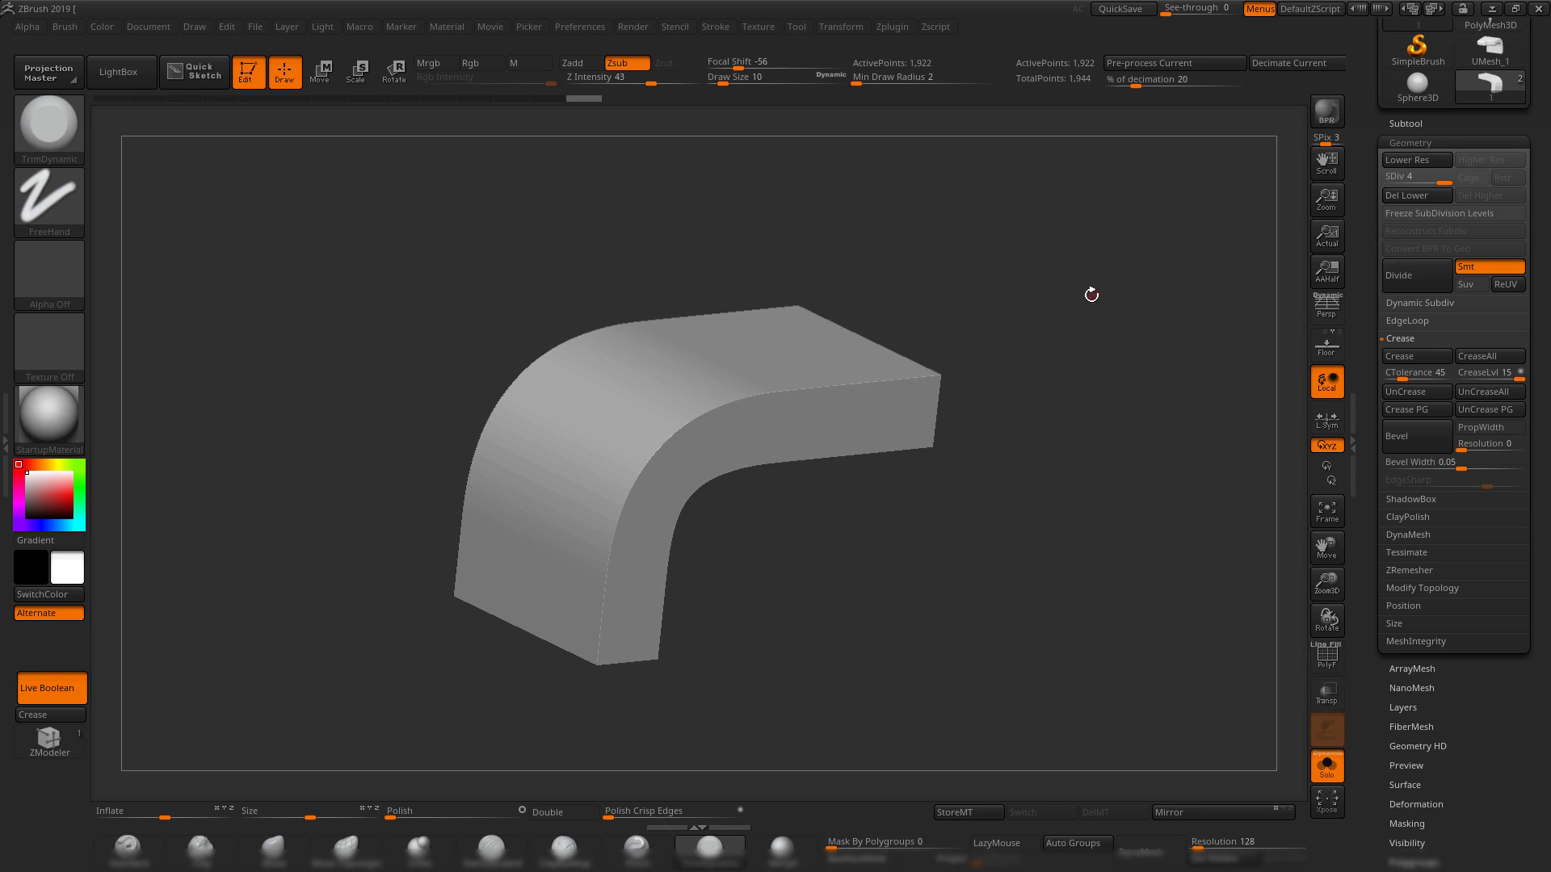
left_click_drag(1091, 295, 1050, 314)
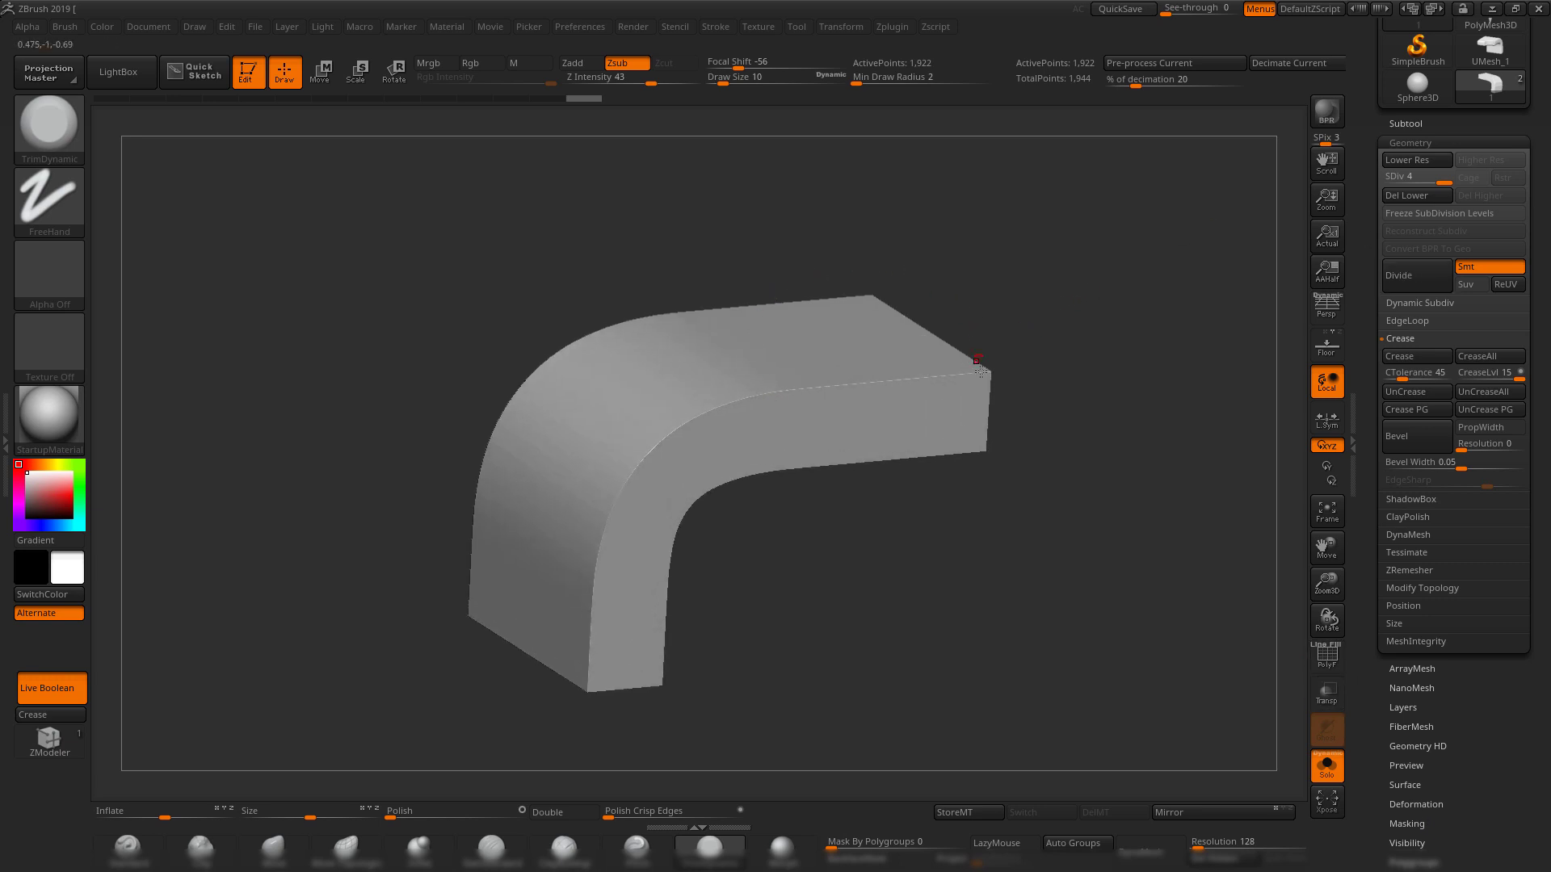
left_click_drag(1096, 428, 904, 407)
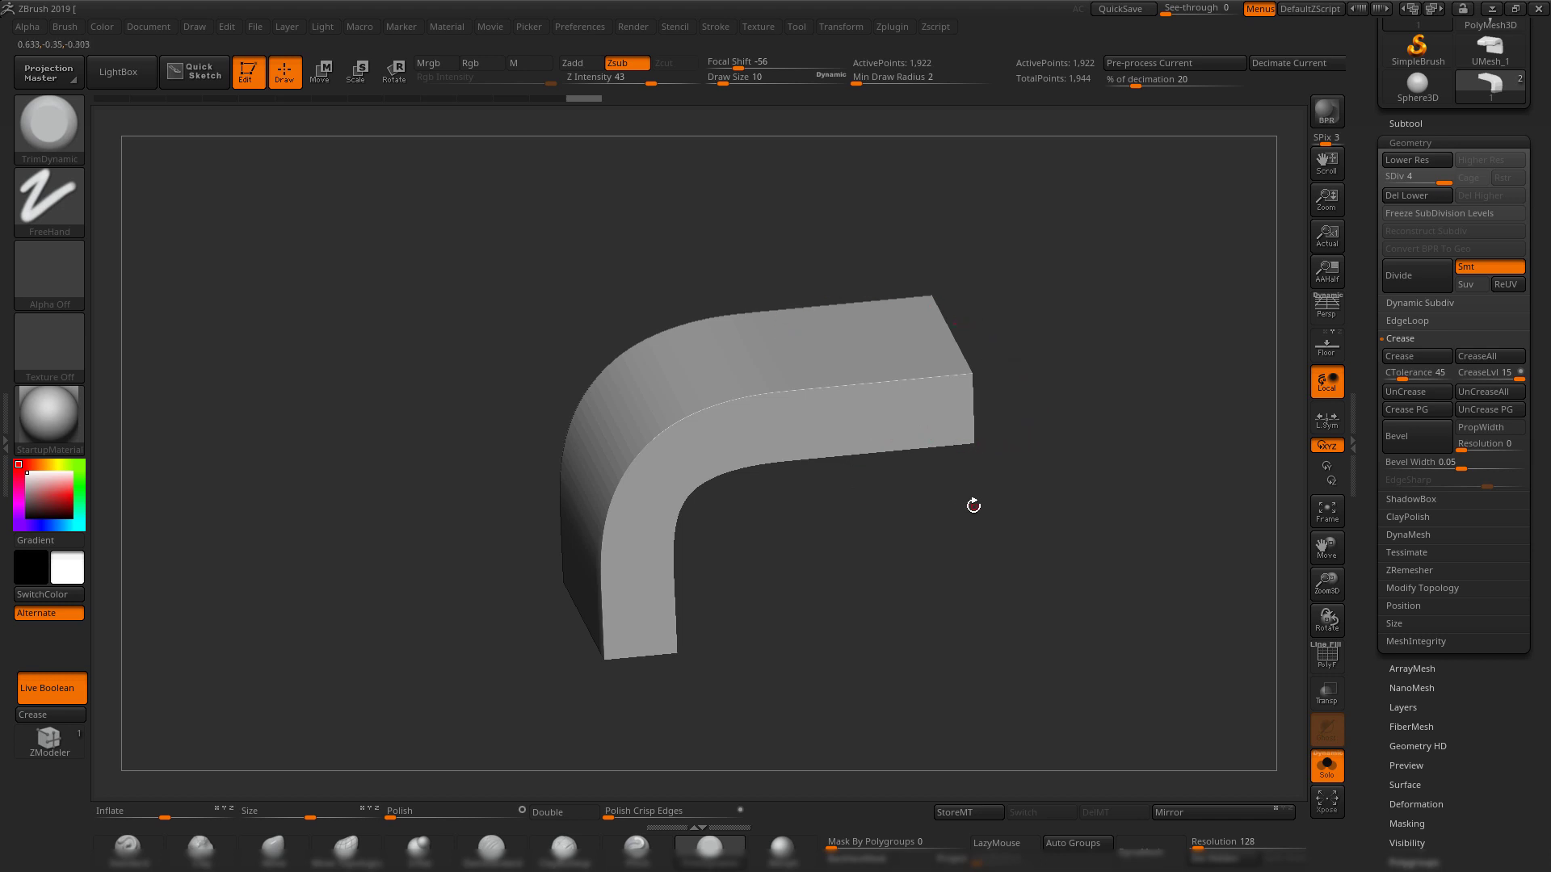
mouse_move(1093, 470)
left_mouse_down()
mouse_move(1097, 426)
mouse_move(1110, 446)
left_mouse_up()
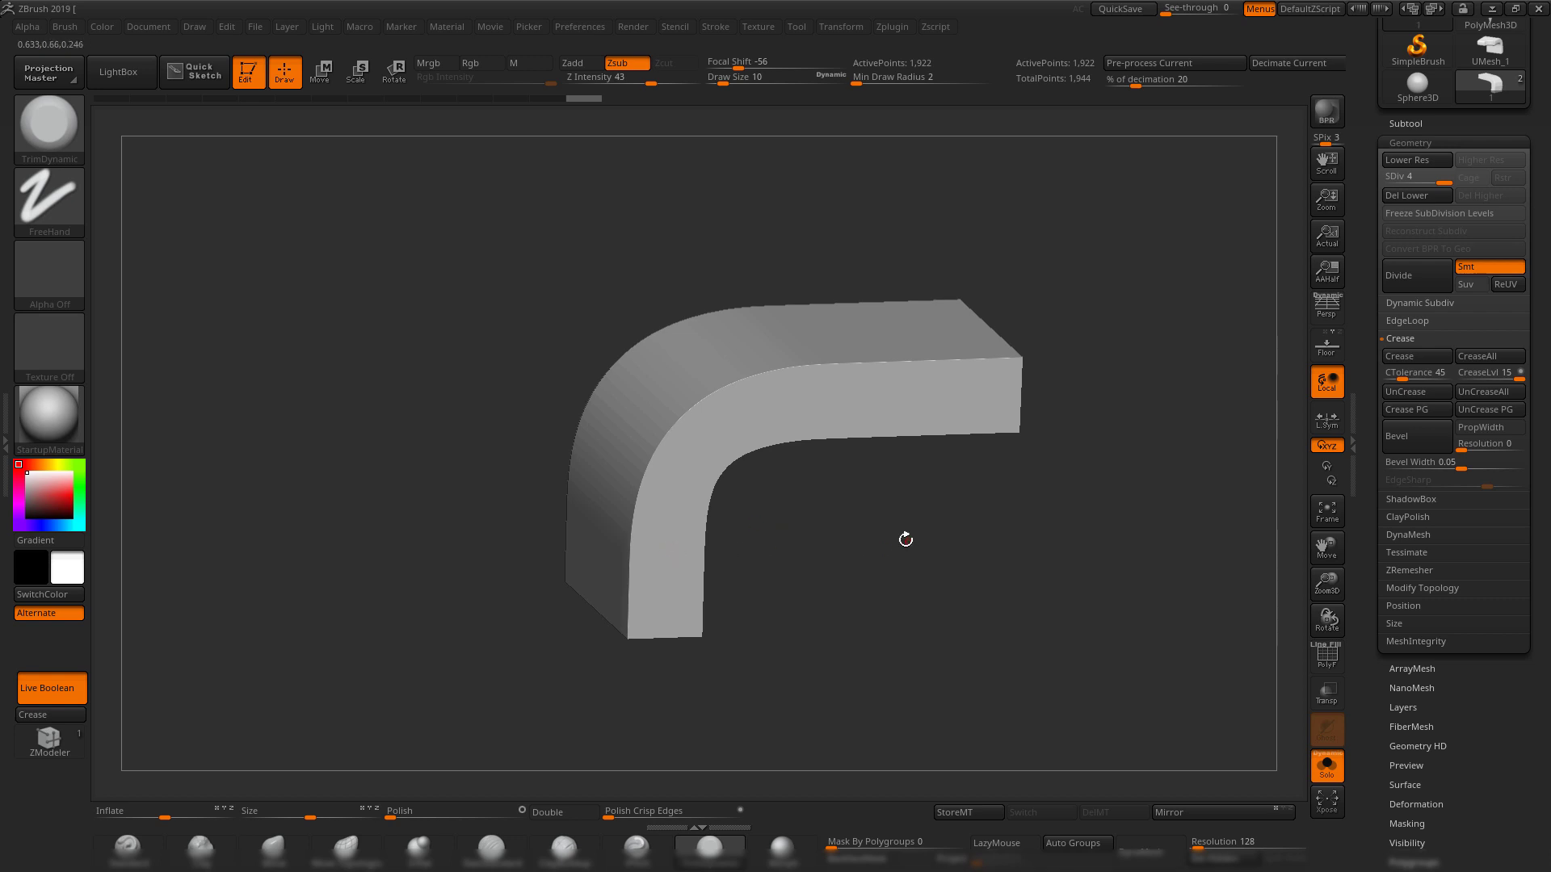
left_click_drag(905, 540, 870, 524, "alt")
- Select the cylinder subtool, crease the edges of its two caps one at a time and unhide the whole mesh
left_click(1398, 123)
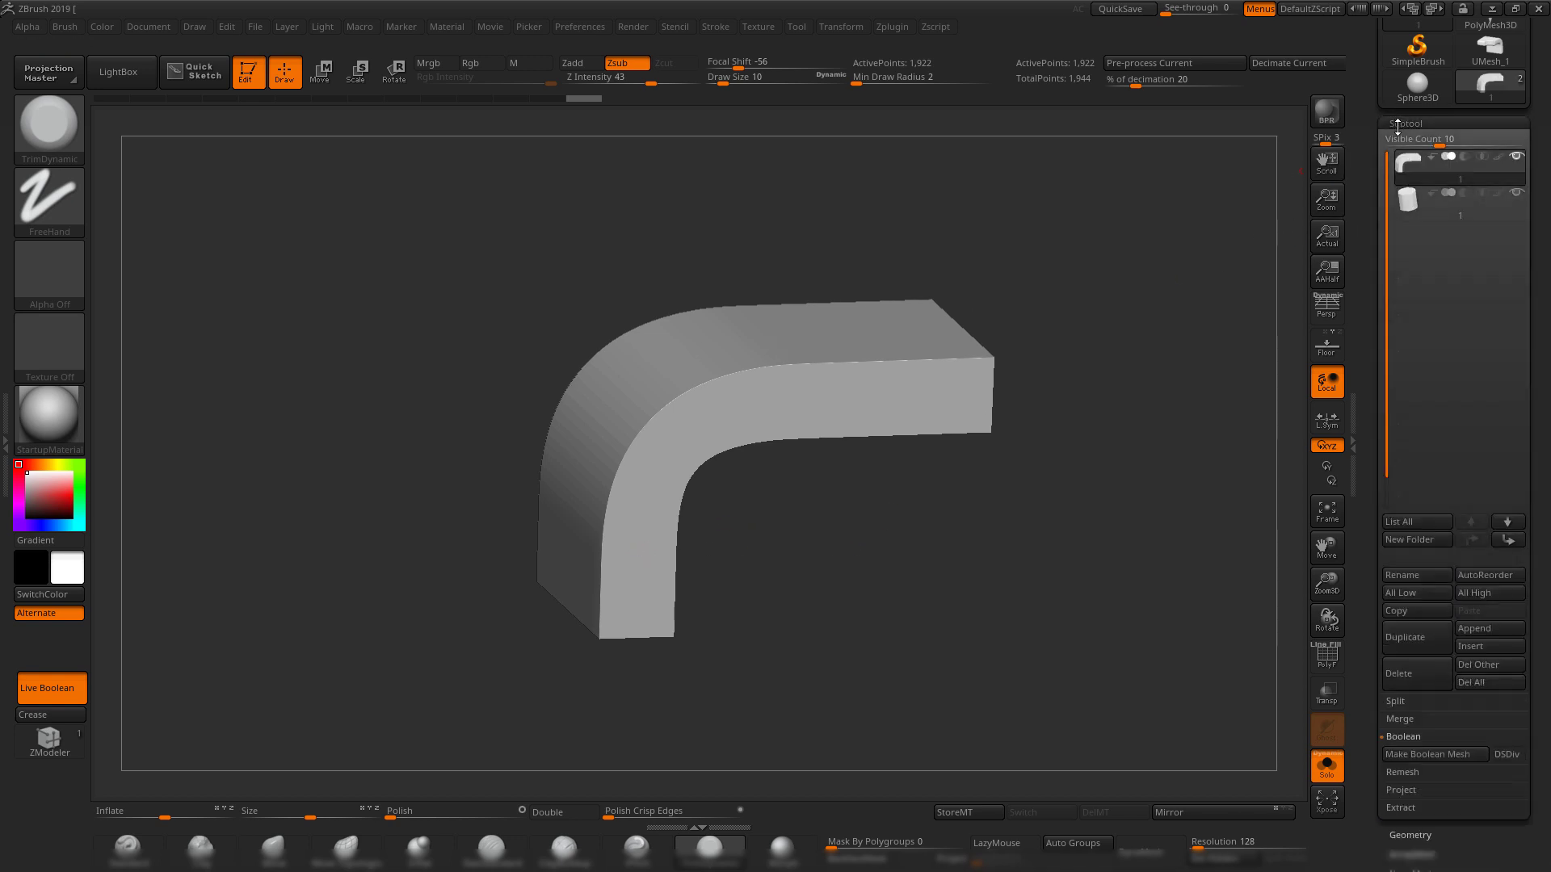
left_click(1406, 208)
left_click_drag(1132, 287, 958, 322, "alt")
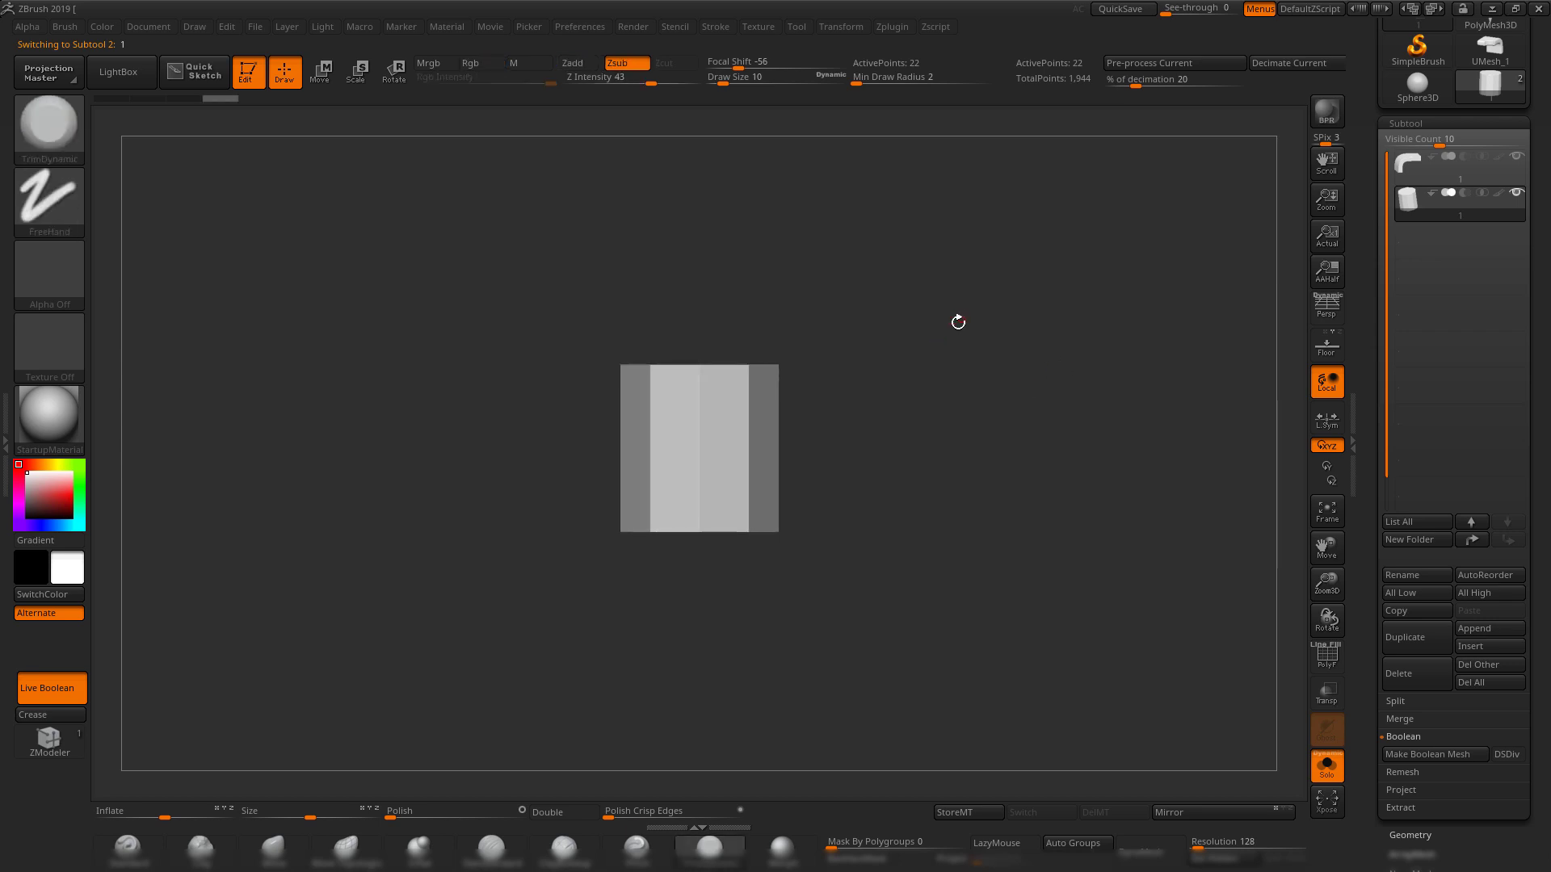
left_click_drag(502, 266, 993, 402, "ctrl+shift")
left_click(30, 715)
left_click(915, 614, "ctrl+shift")
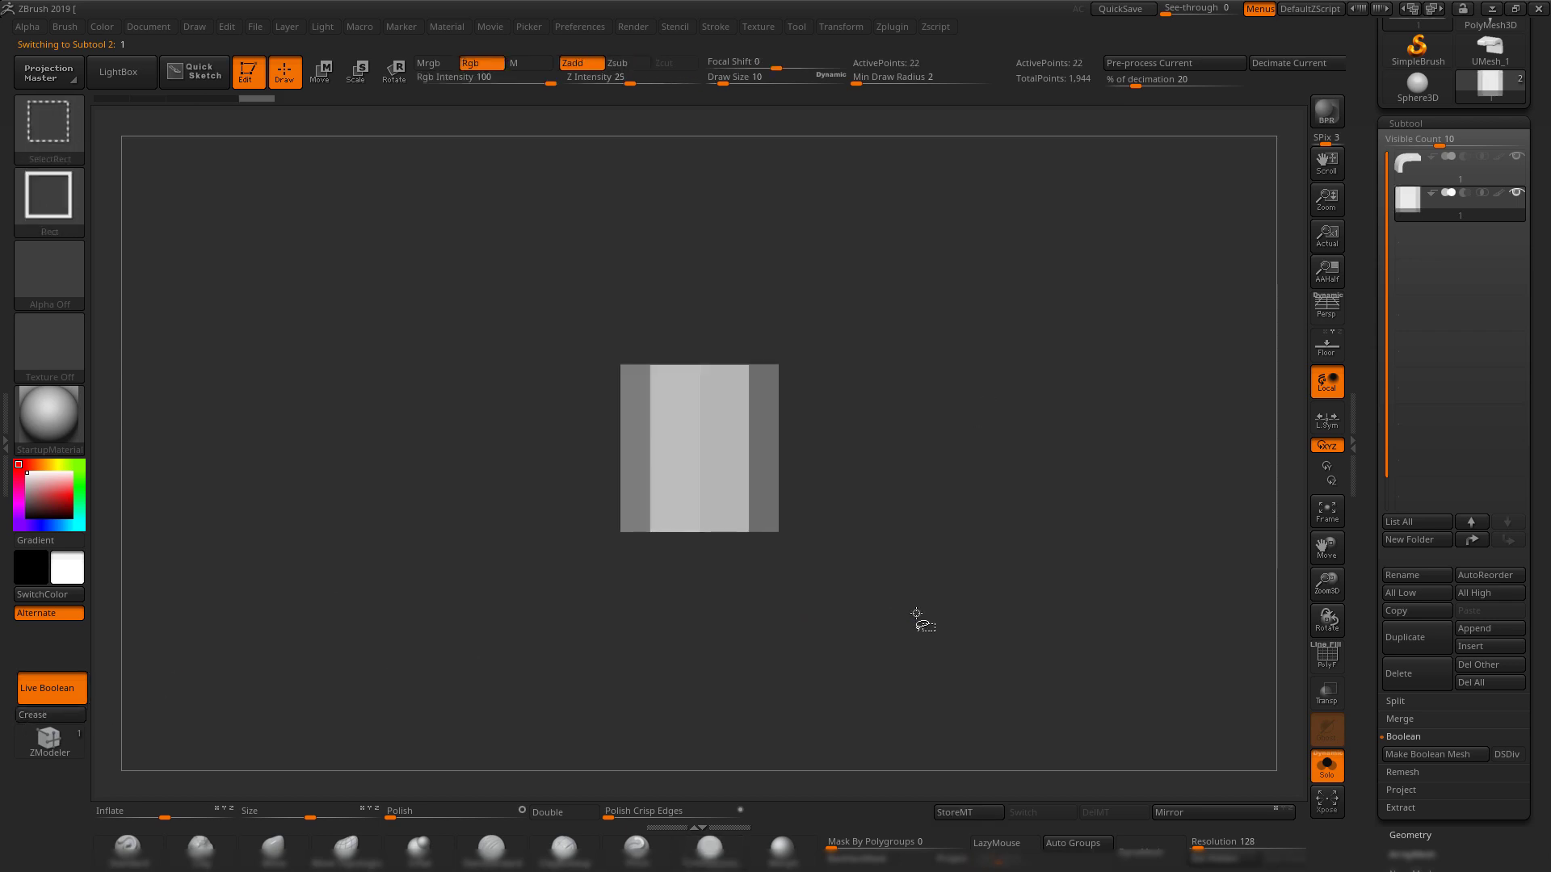
left_click_drag(917, 615, 453, 509, "ctrl+shift")
left_click(77, 719)
left_click(962, 395, "ctrl+shift")
- Subdivide the creased cylinder three times
key("d")
mouse_move(962, 395)
left_mouse_down()
mouse_move(928, 415)
mouse_move(960, 411)
left_mouse_up()
key("shift+d")
key("ctrl+d")
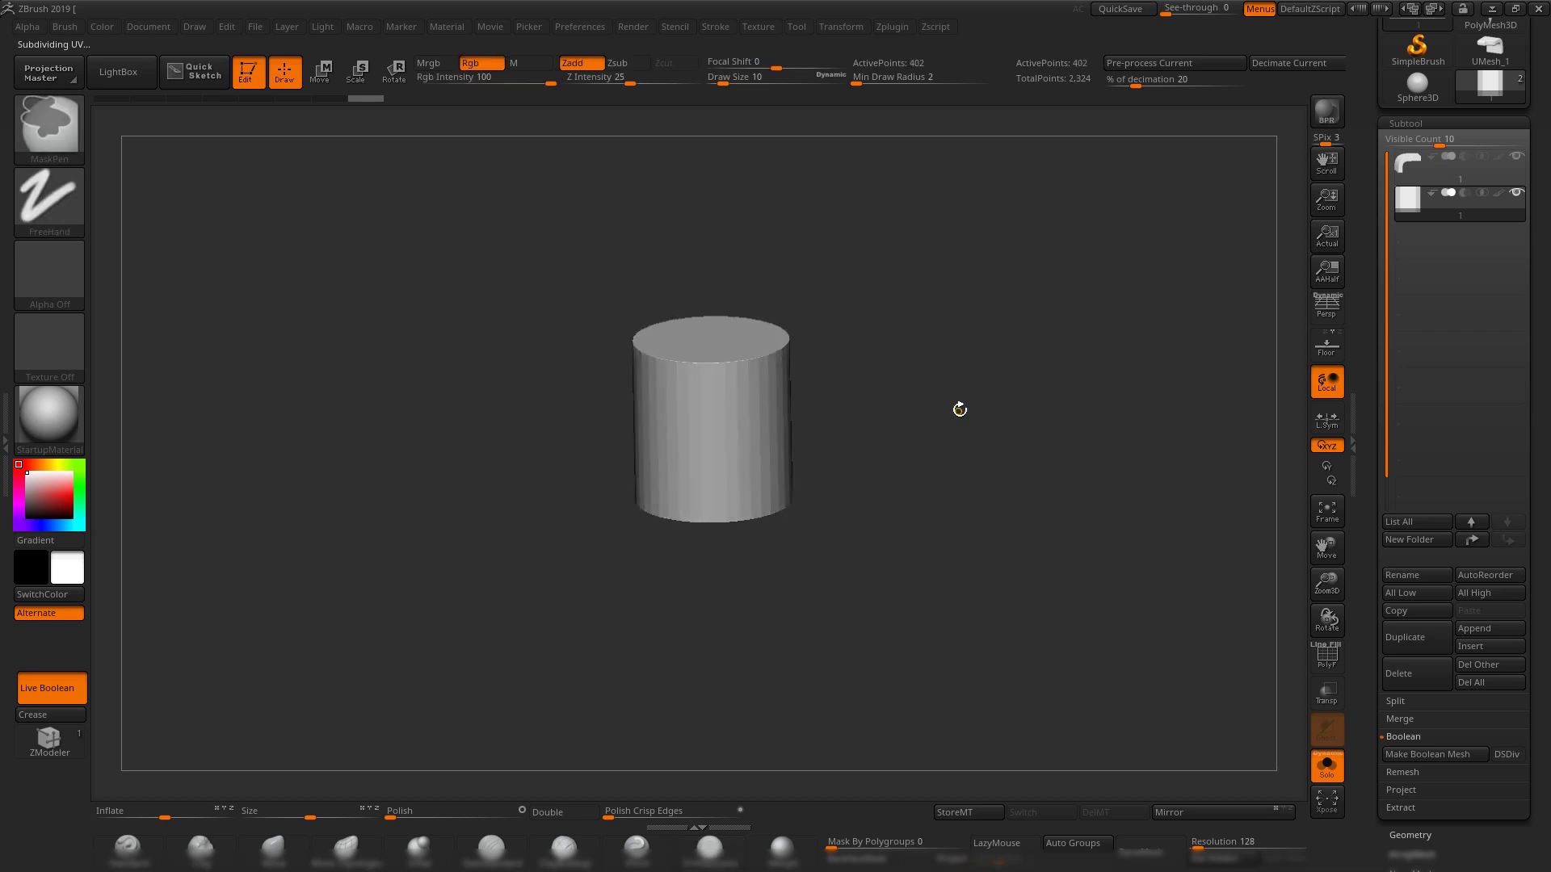
- Turn off Solo display and set the cylinder subtool to subtract from the curved block
left_click(1333, 777)
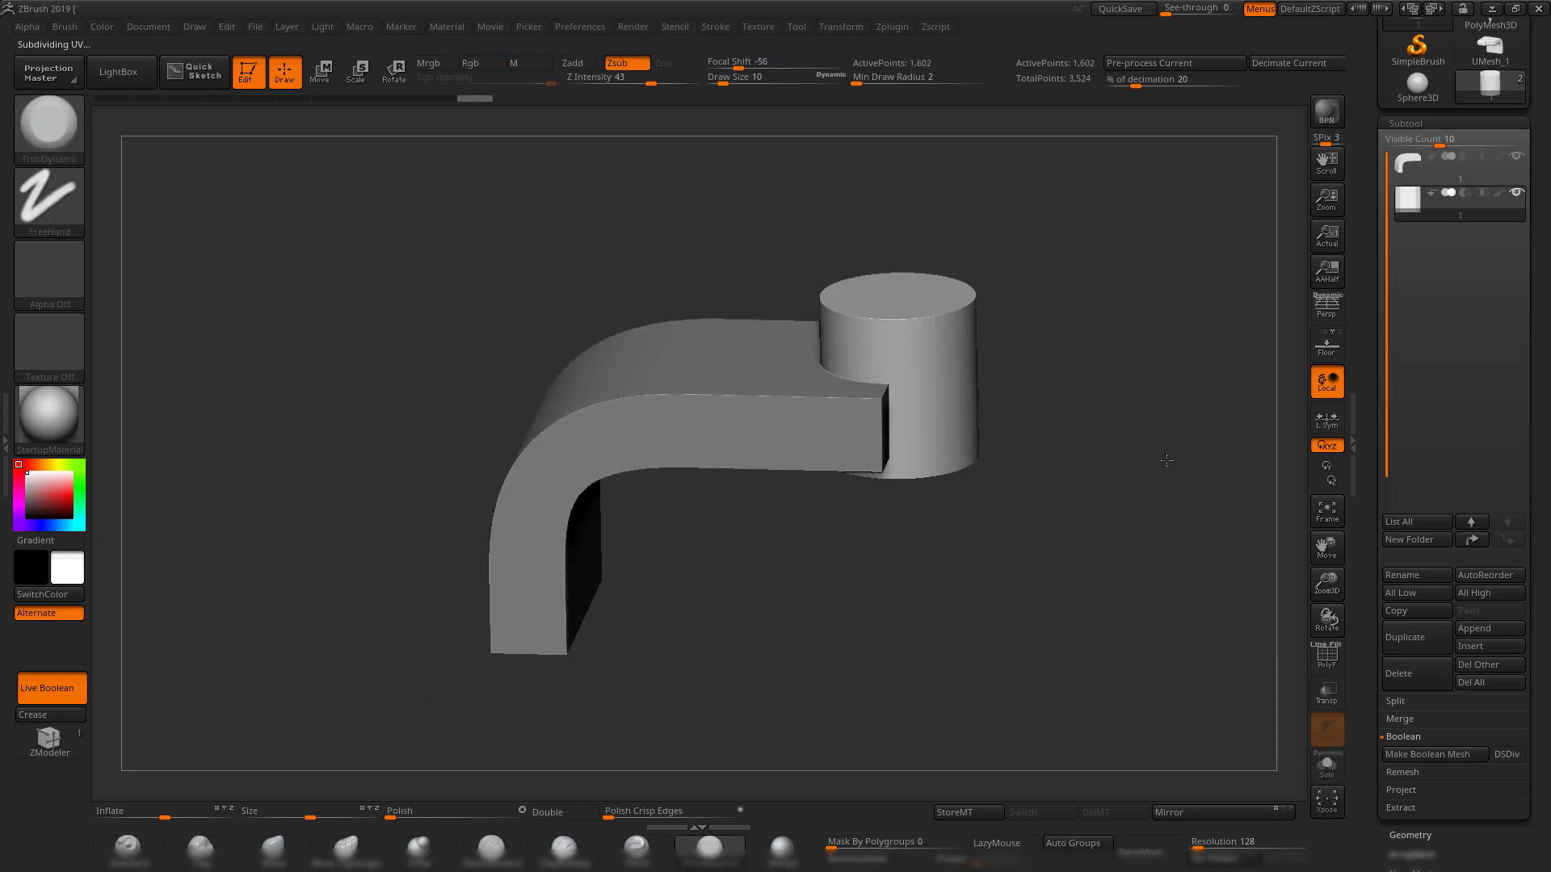
left_click(1464, 193)
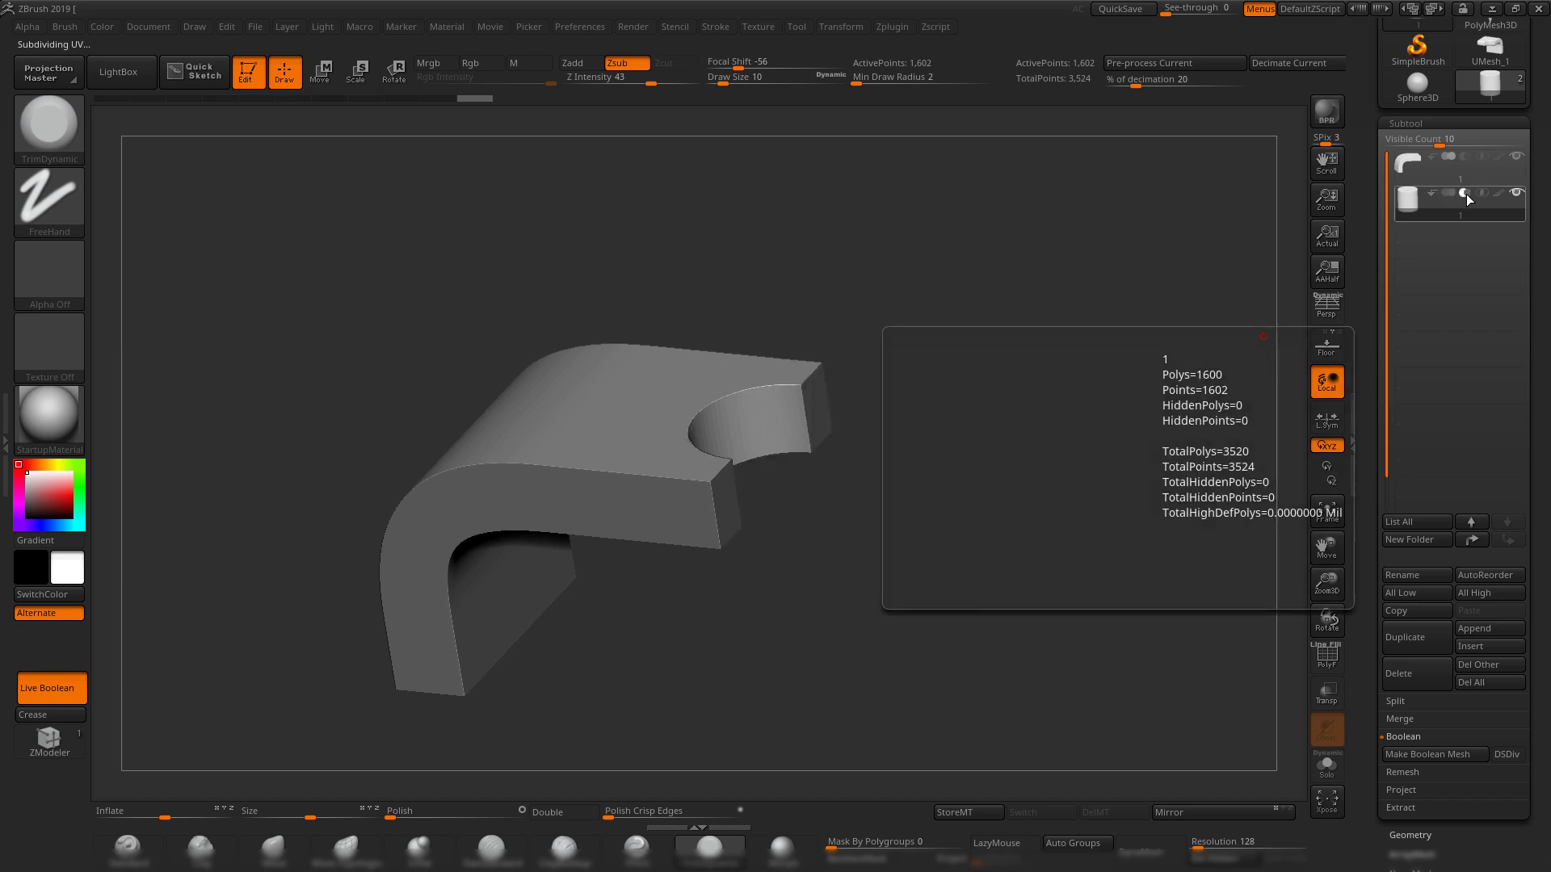
left_click_drag(1027, 410, 977, 449, "shift")
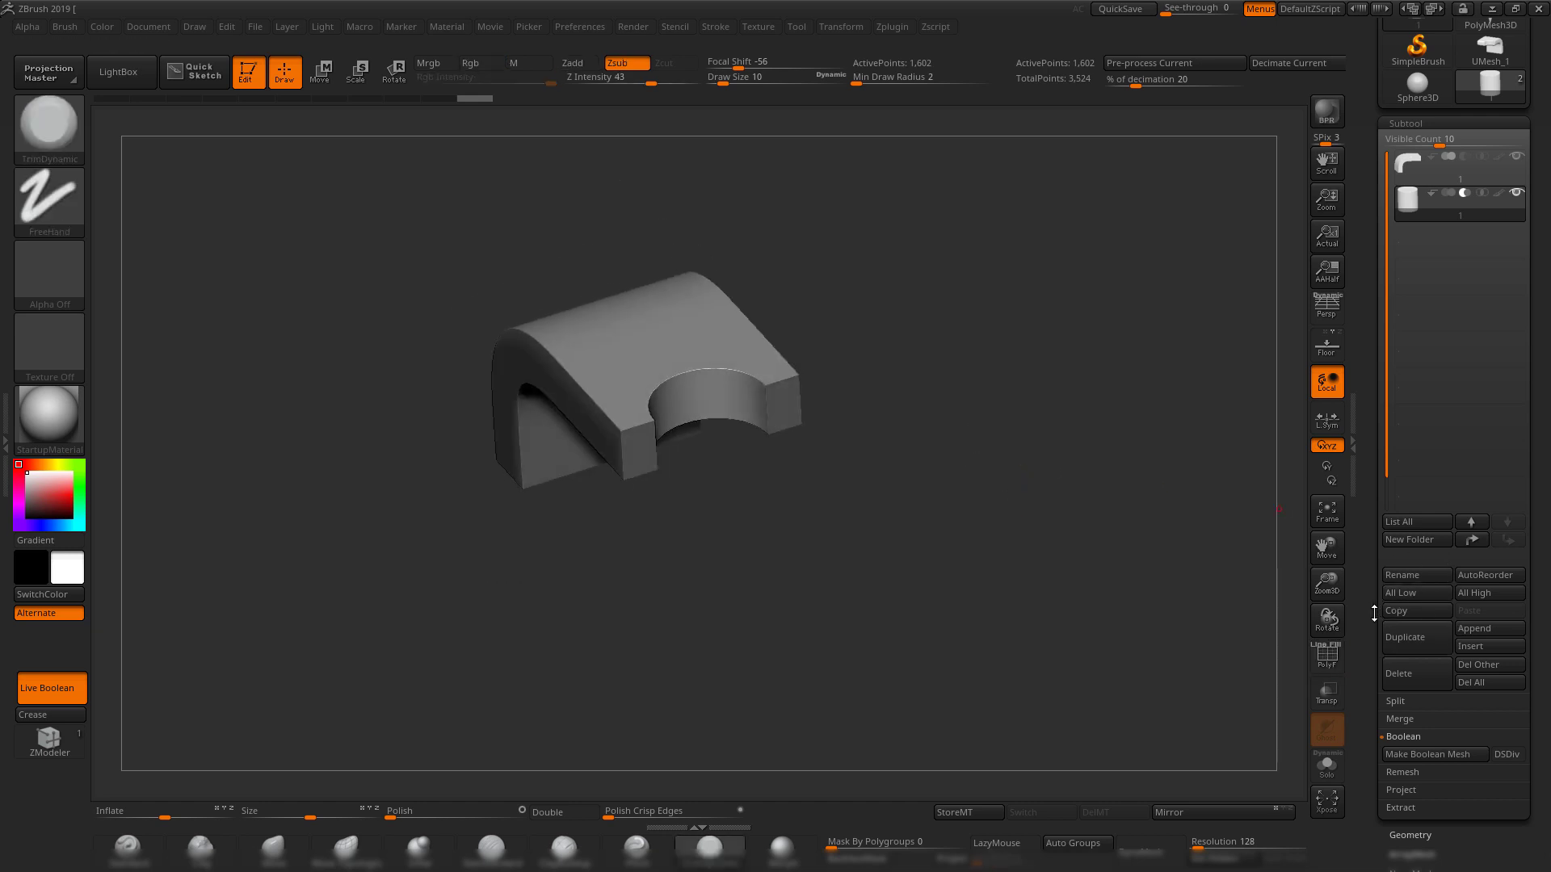
- Make a Boolean mesh from the block and cylinder, load the resulting UMesh_2 tool and frame it
left_click_drag(1374, 613, 1366, 586)
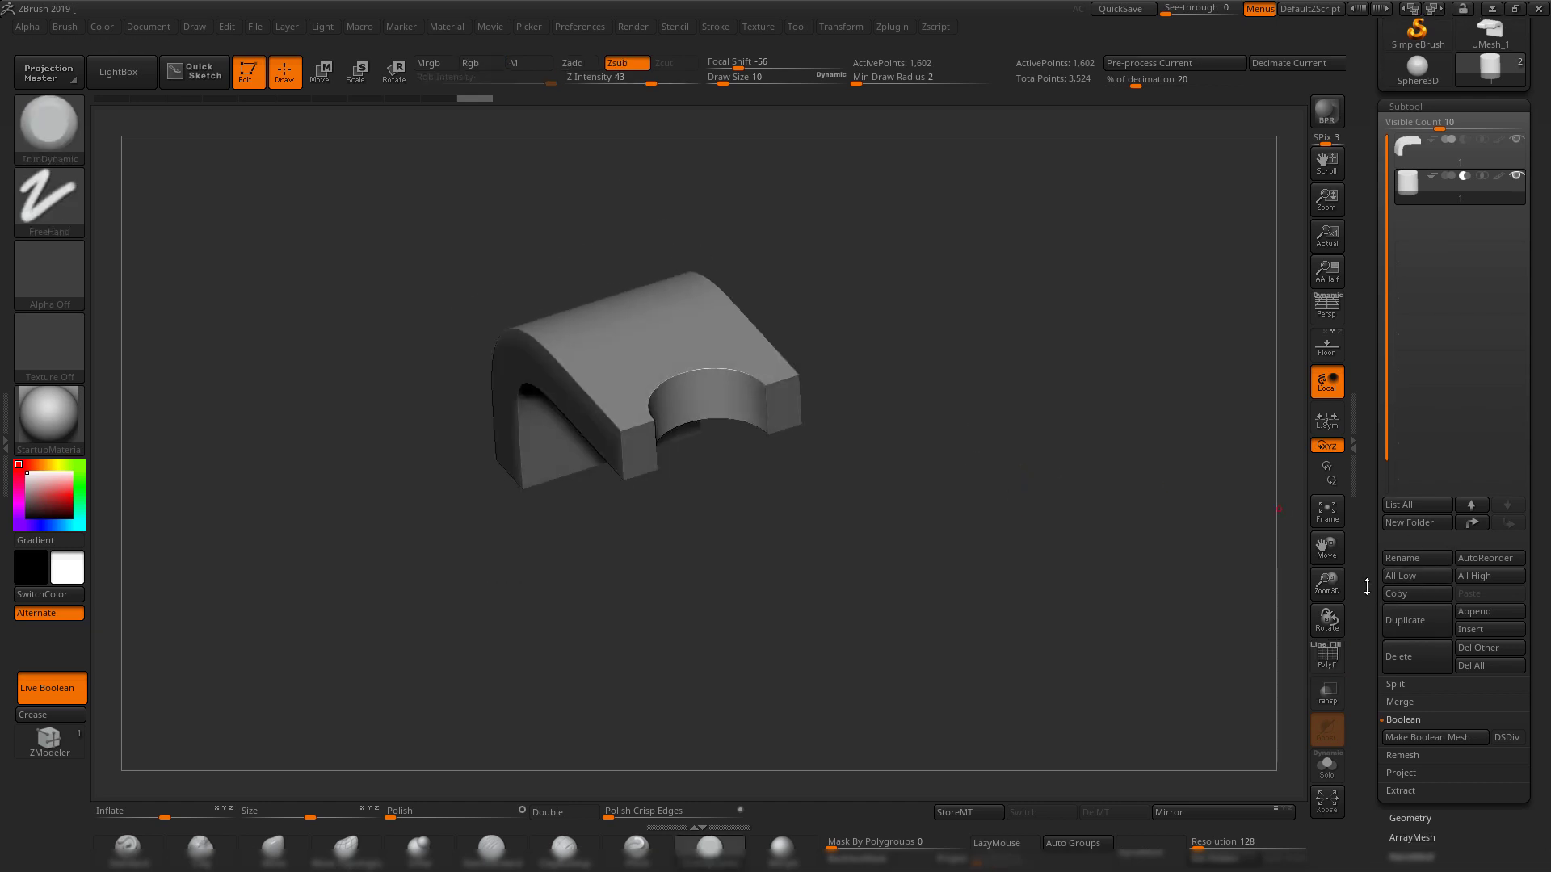
left_click(1442, 741)
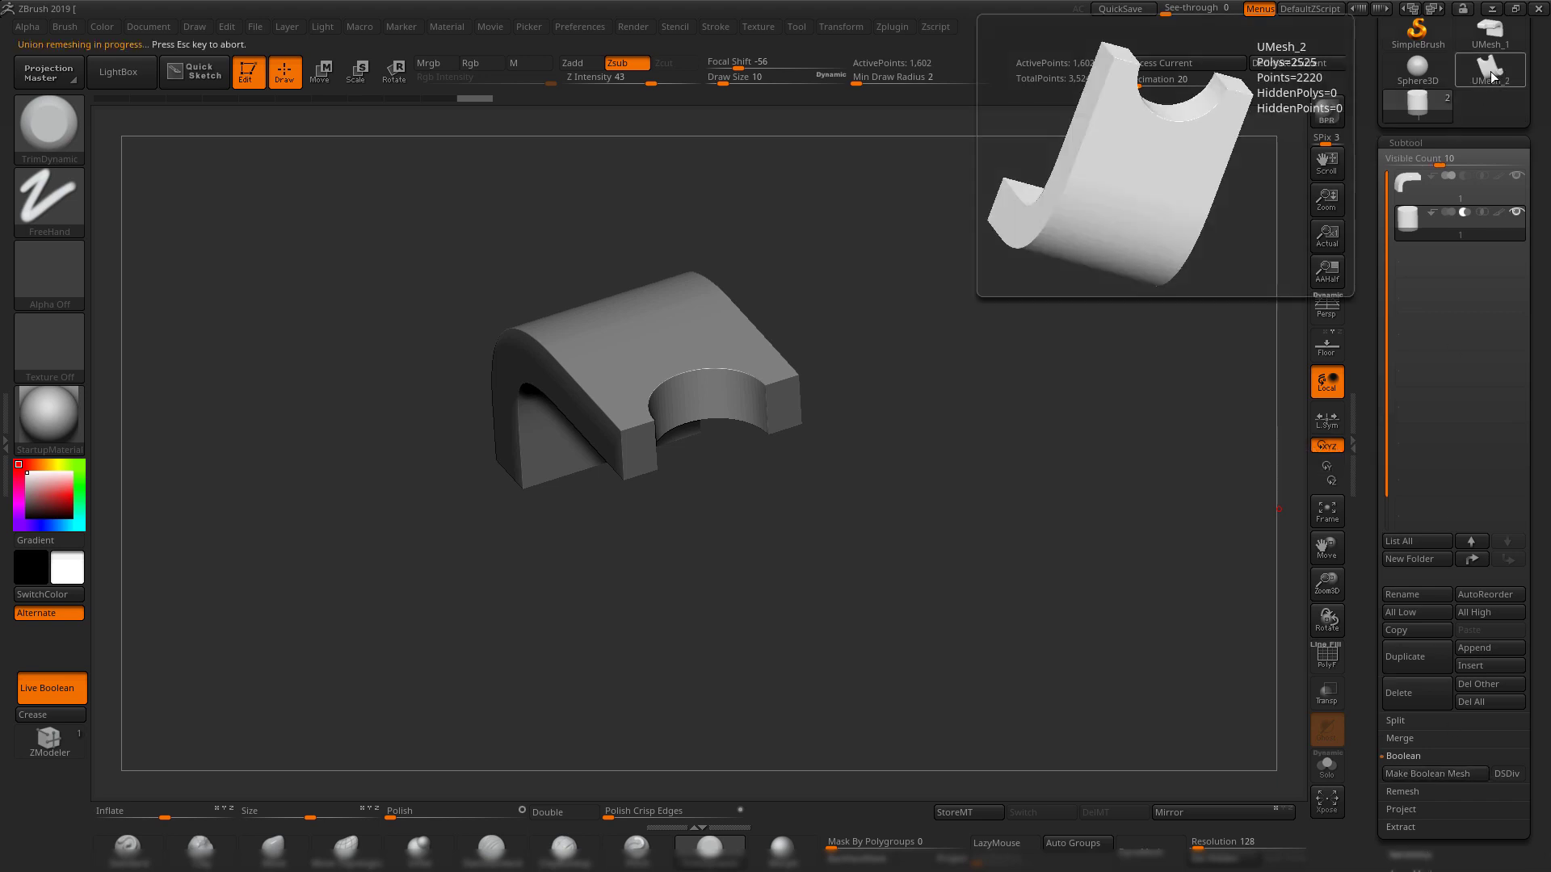
left_click(1486, 85)
key("f")
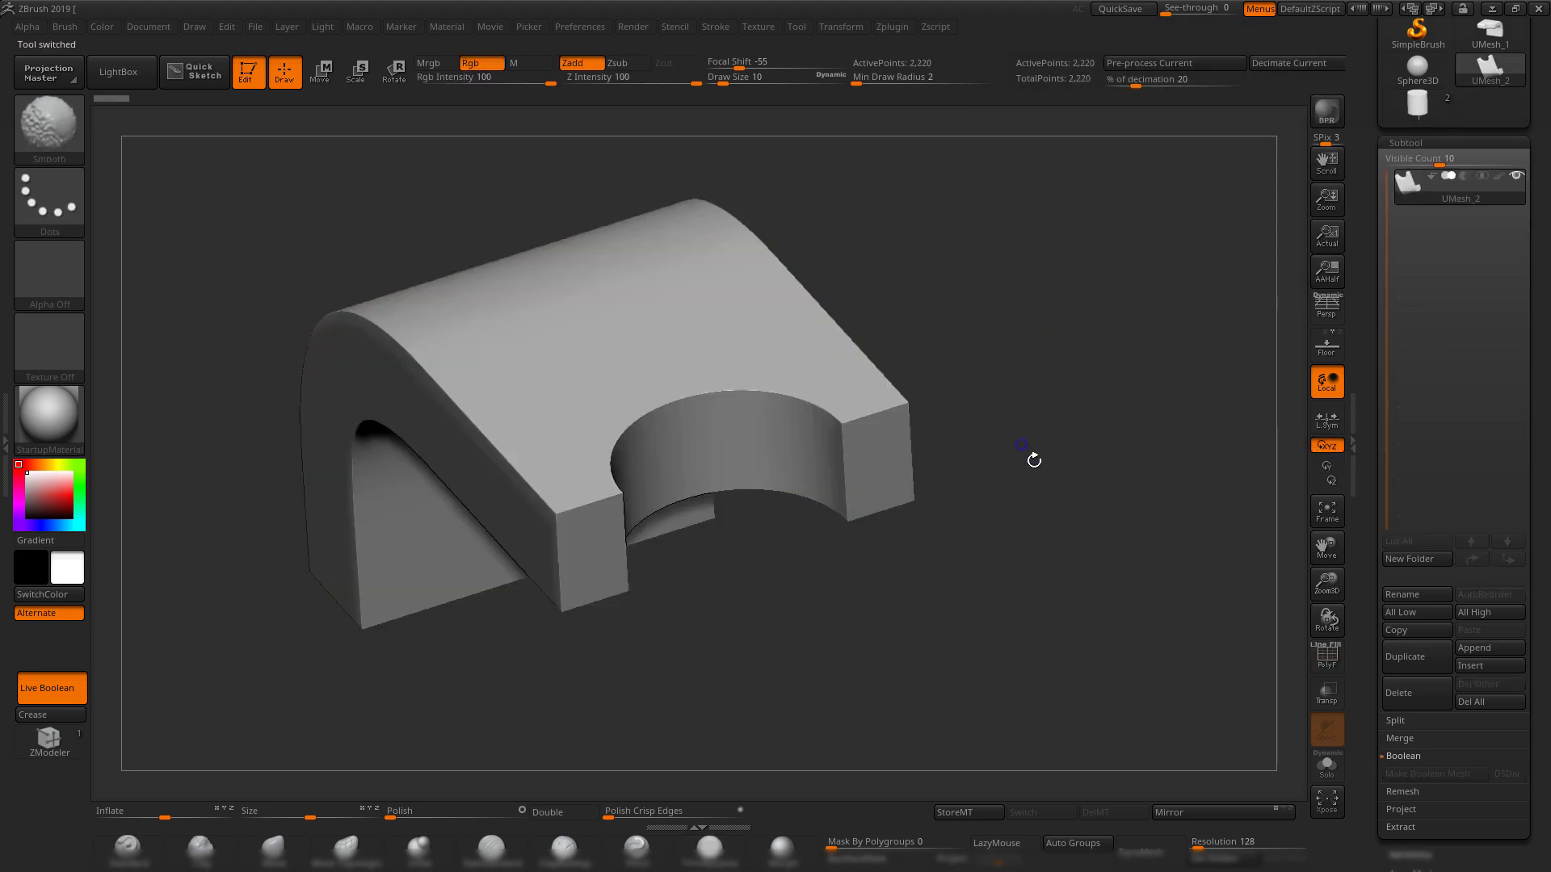
- DynaMesh the Boolean result at resolution 640 and check its polygon wireframe
mouse_move(1031, 457)
left_mouse_down()
mouse_move(1032, 412)
mouse_move(948, 423)
mouse_move(1001, 438)
mouse_move(979, 434)
mouse_move(1107, 780)
left_mouse_up()
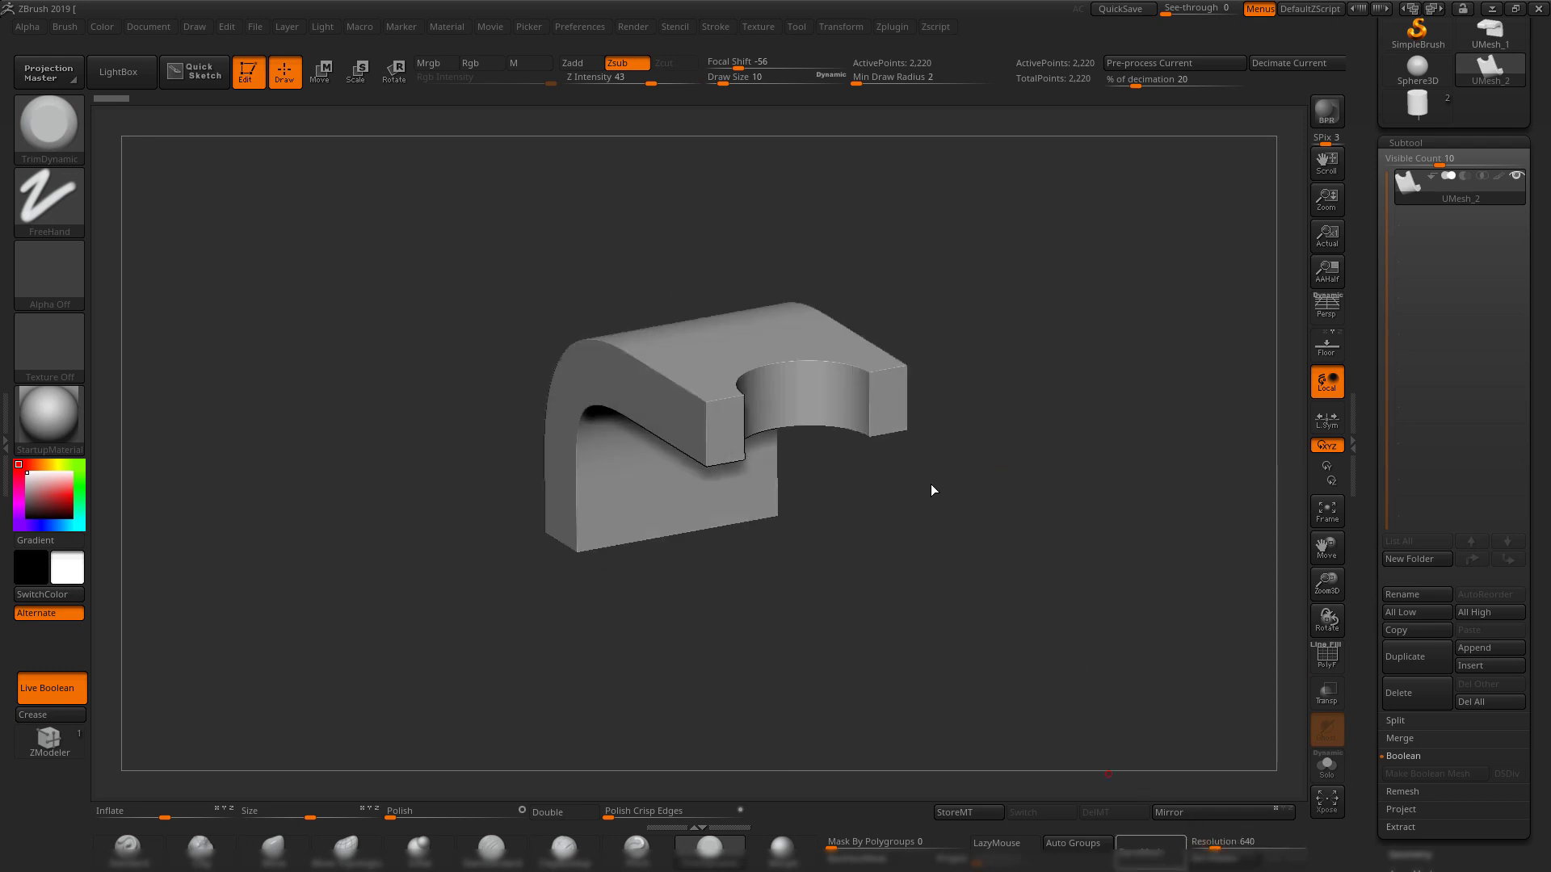
left_click_drag(997, 426, 1134, 523)
key("shift+f")
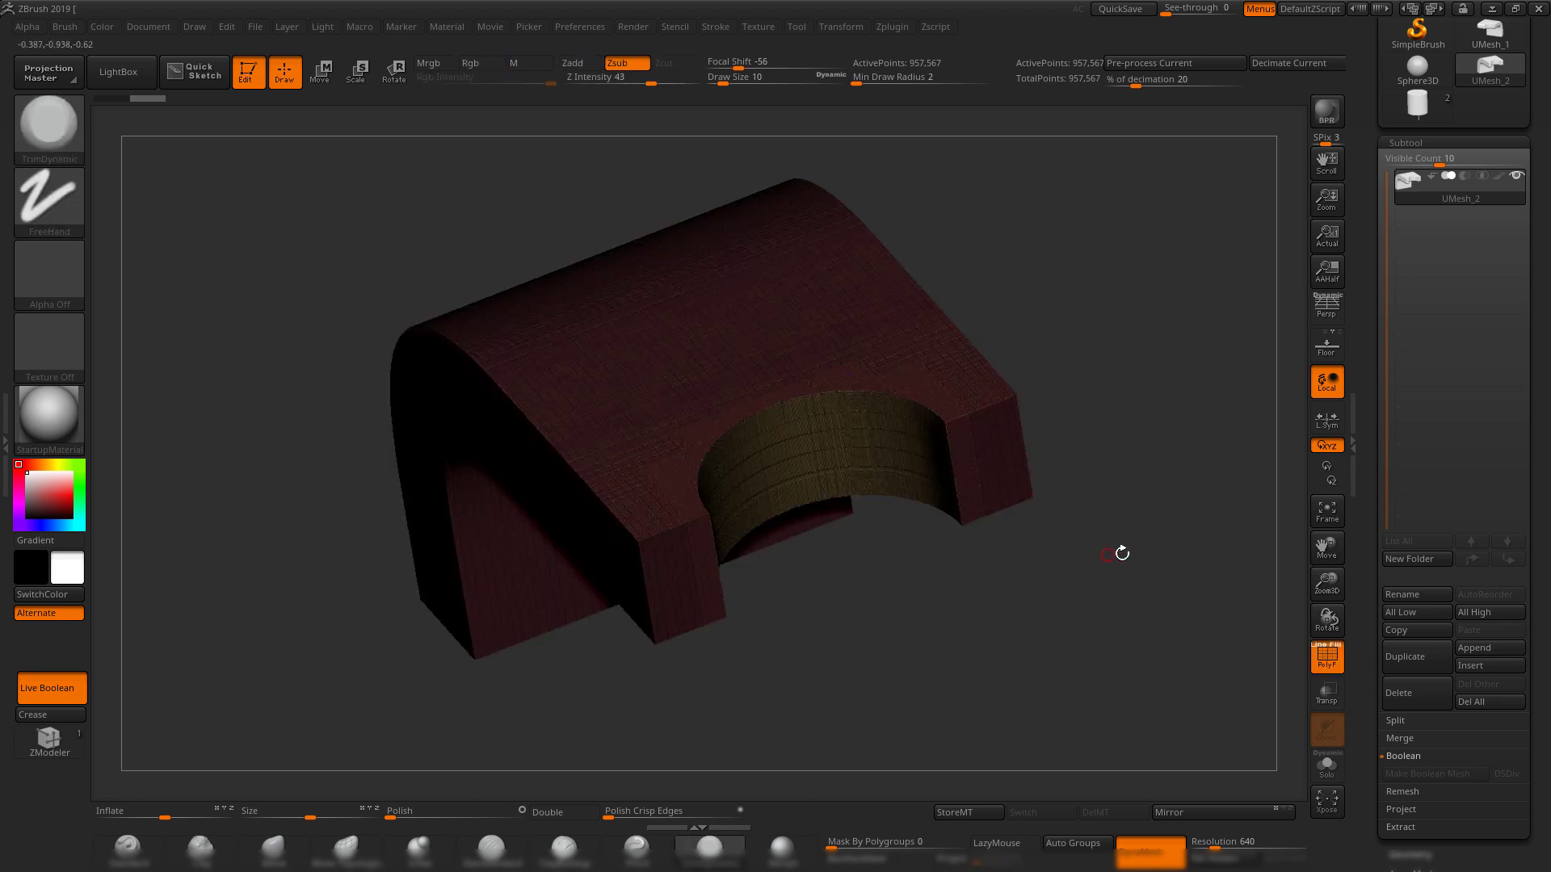
mouse_move(1121, 553)
left_mouse_down()
mouse_move(1169, 636)
mouse_move(1187, 710)
mouse_move(1001, 512)
mouse_move(1032, 591)
left_mouse_up()
key("shift+f")
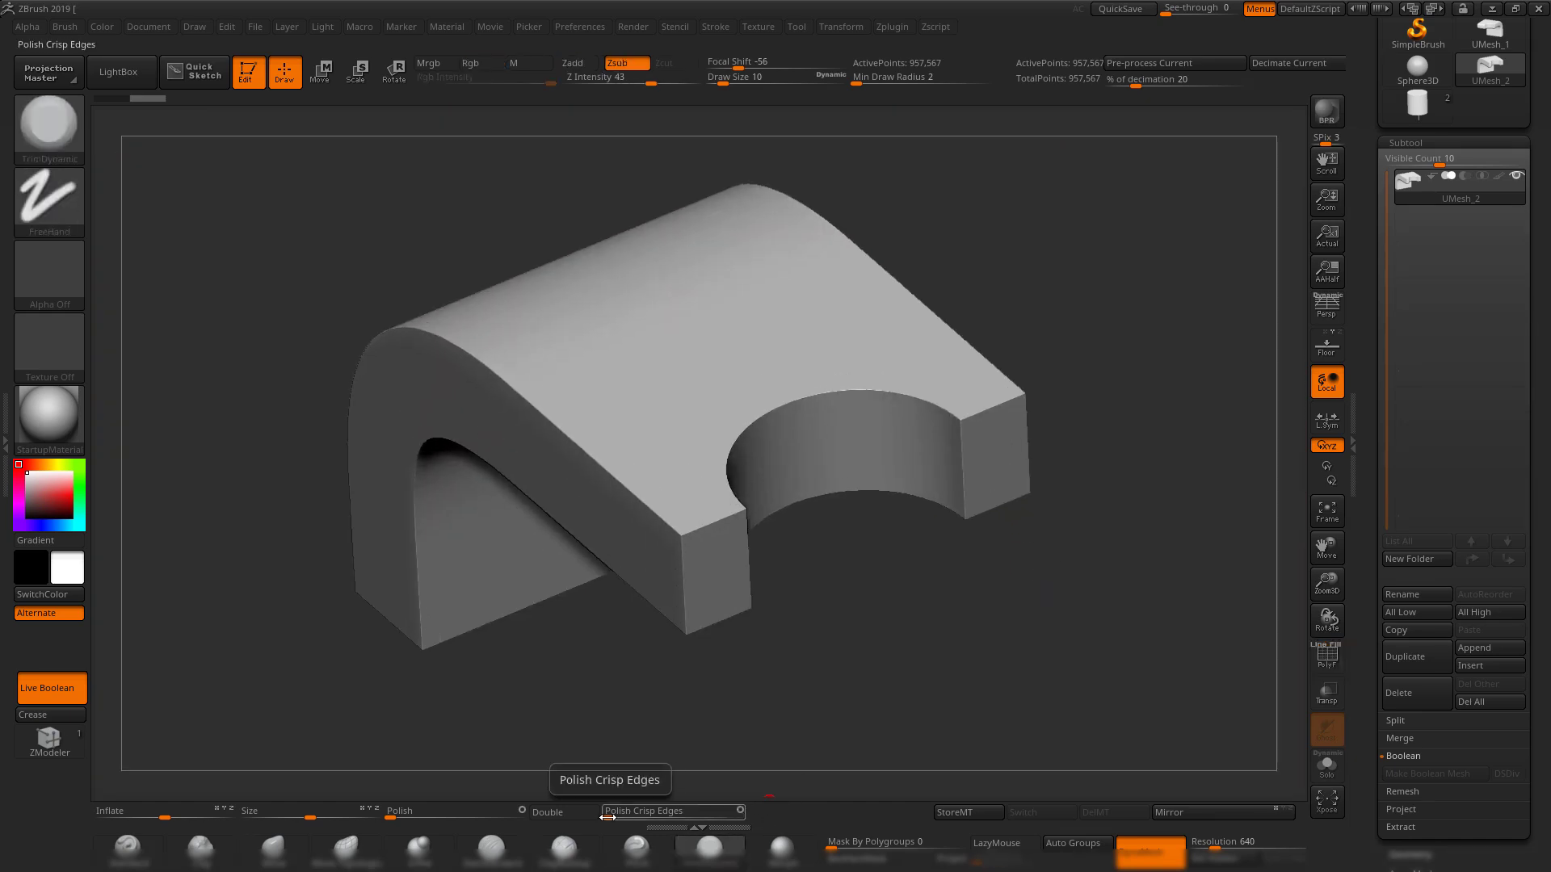
- Apply Polish Crisp Edges to the DynaMeshed part to soften its edges
left_click_drag(1361, 595, 1361, 442)
left_click(1417, 546)
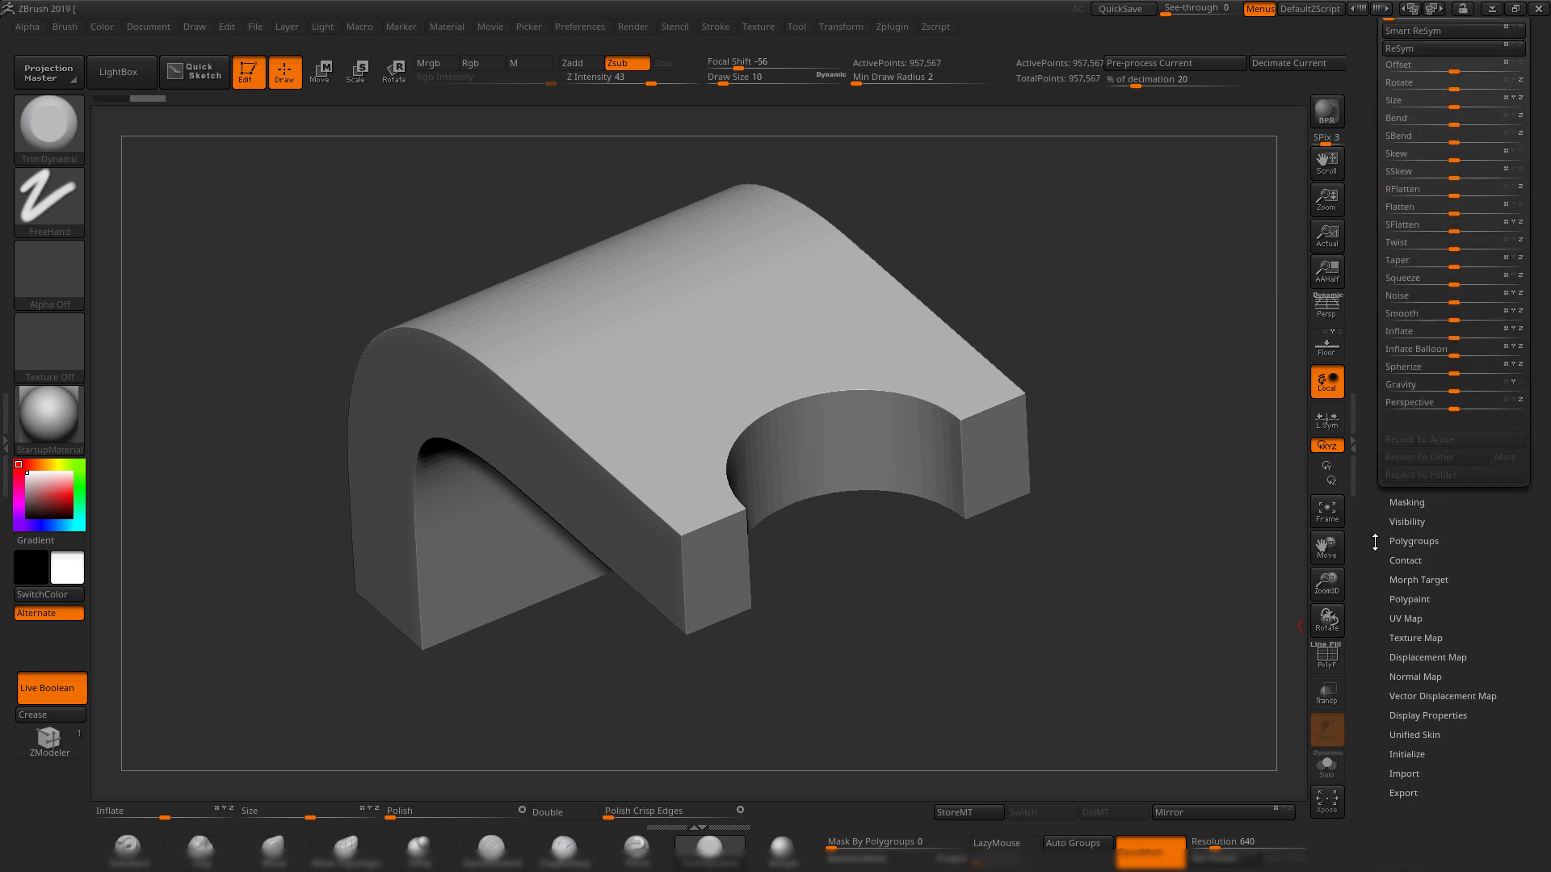
left_click_drag(1375, 541, 1372, 584)
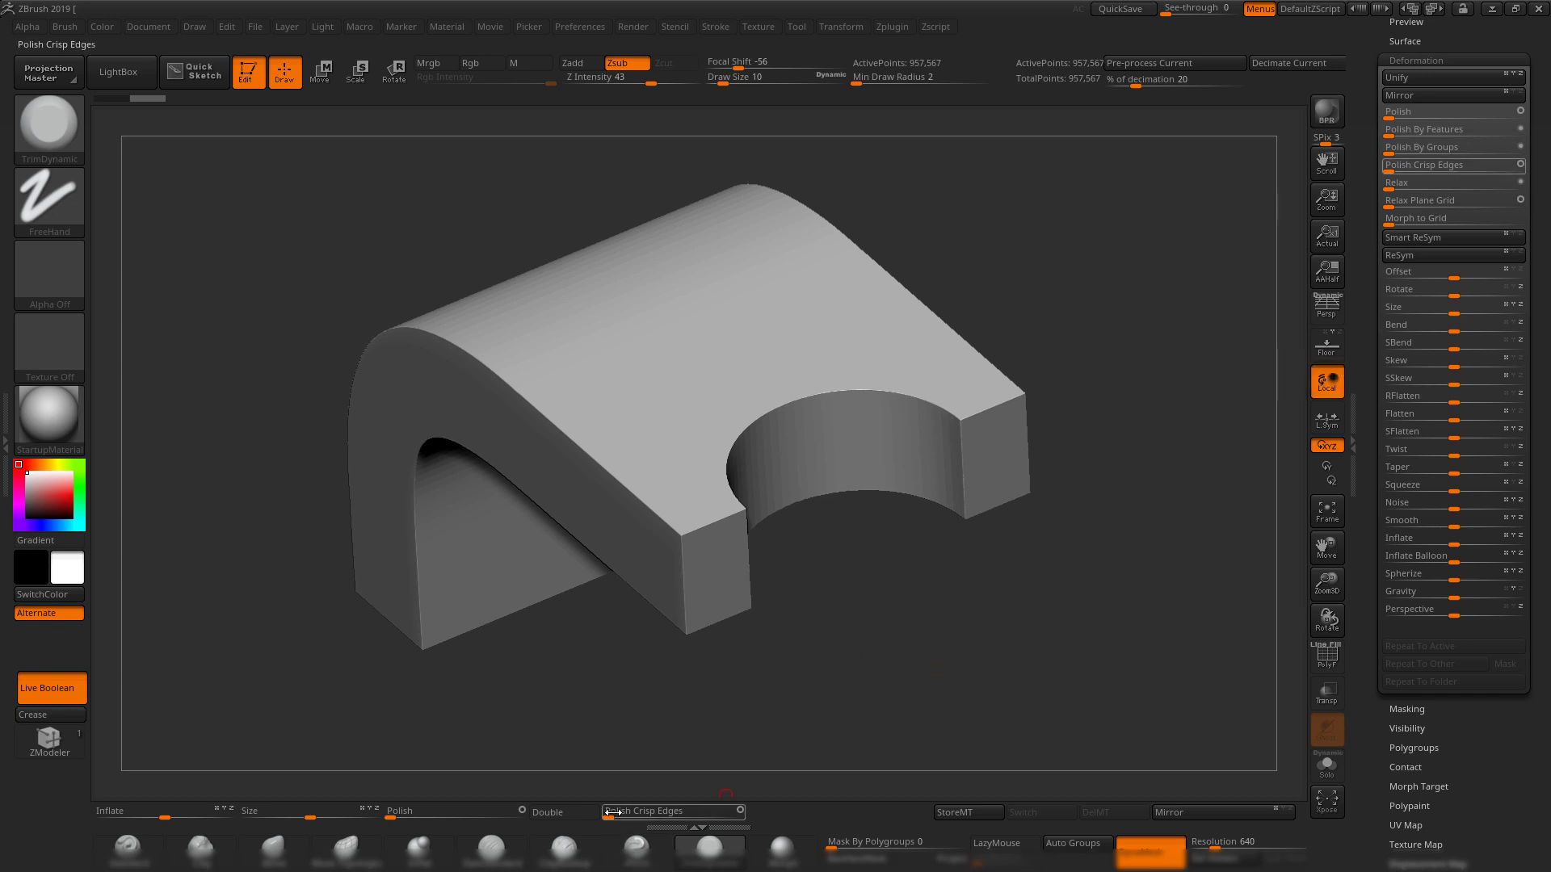
mouse_move(617, 811)
left_mouse_down()
mouse_move(652, 812)
mouse_move(616, 811)
mouse_move(638, 817)
left_mouse_up()
left_click_drag(864, 721, 1067, 551, "alt")
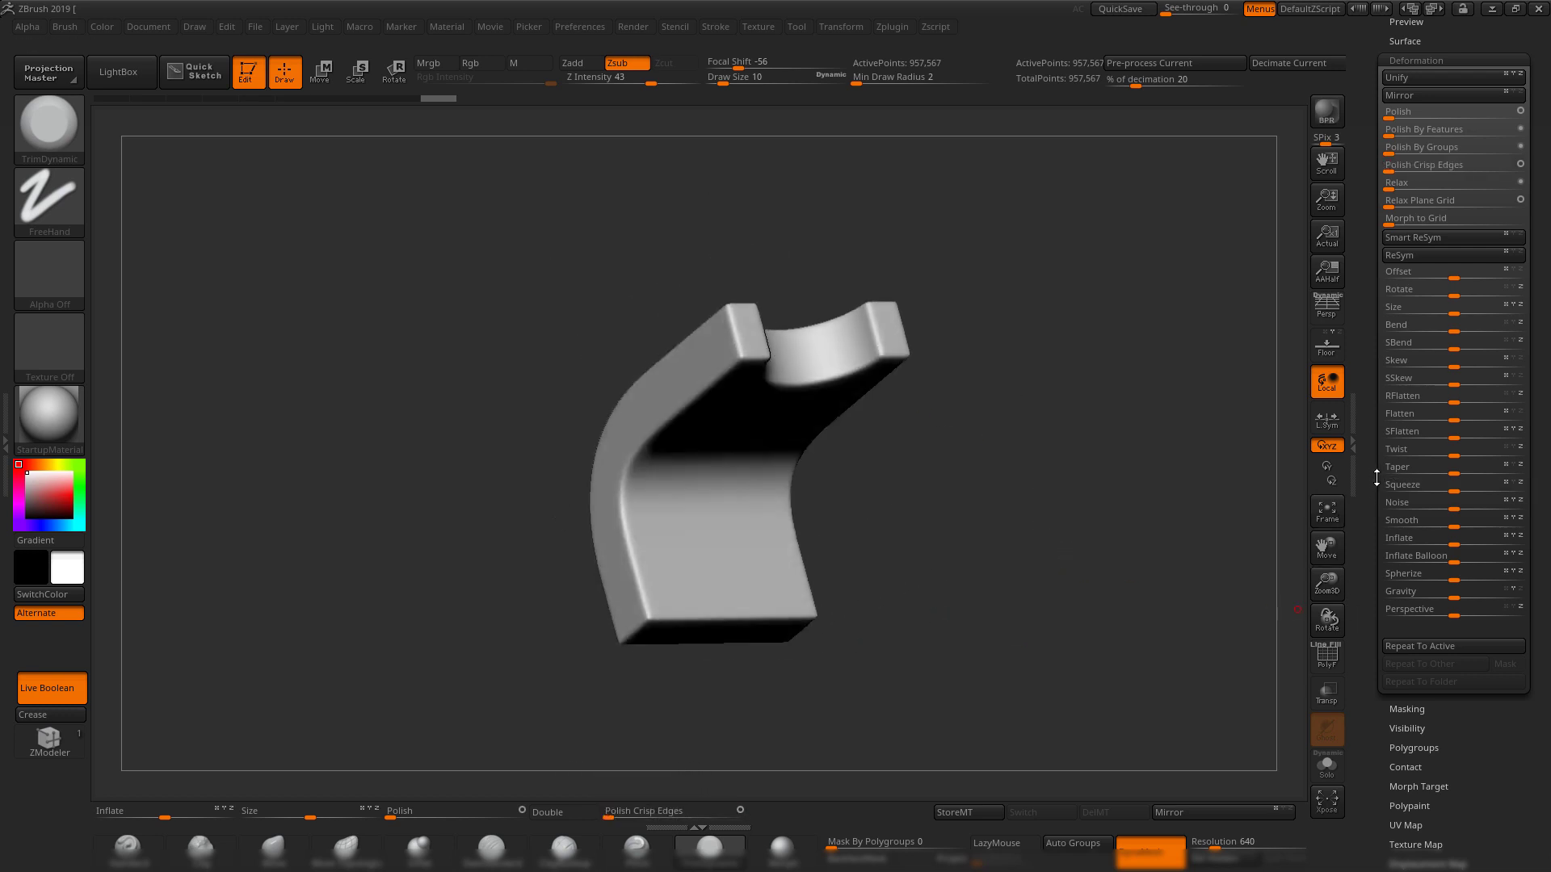
- Switch back to the original tool holding the block and cylinder subtools and turn on the polygon wireframe
left_click_drag(1377, 478, 1379, 449)
left_click(1405, 386)
left_click_drag(1009, 505, 1068, 518)
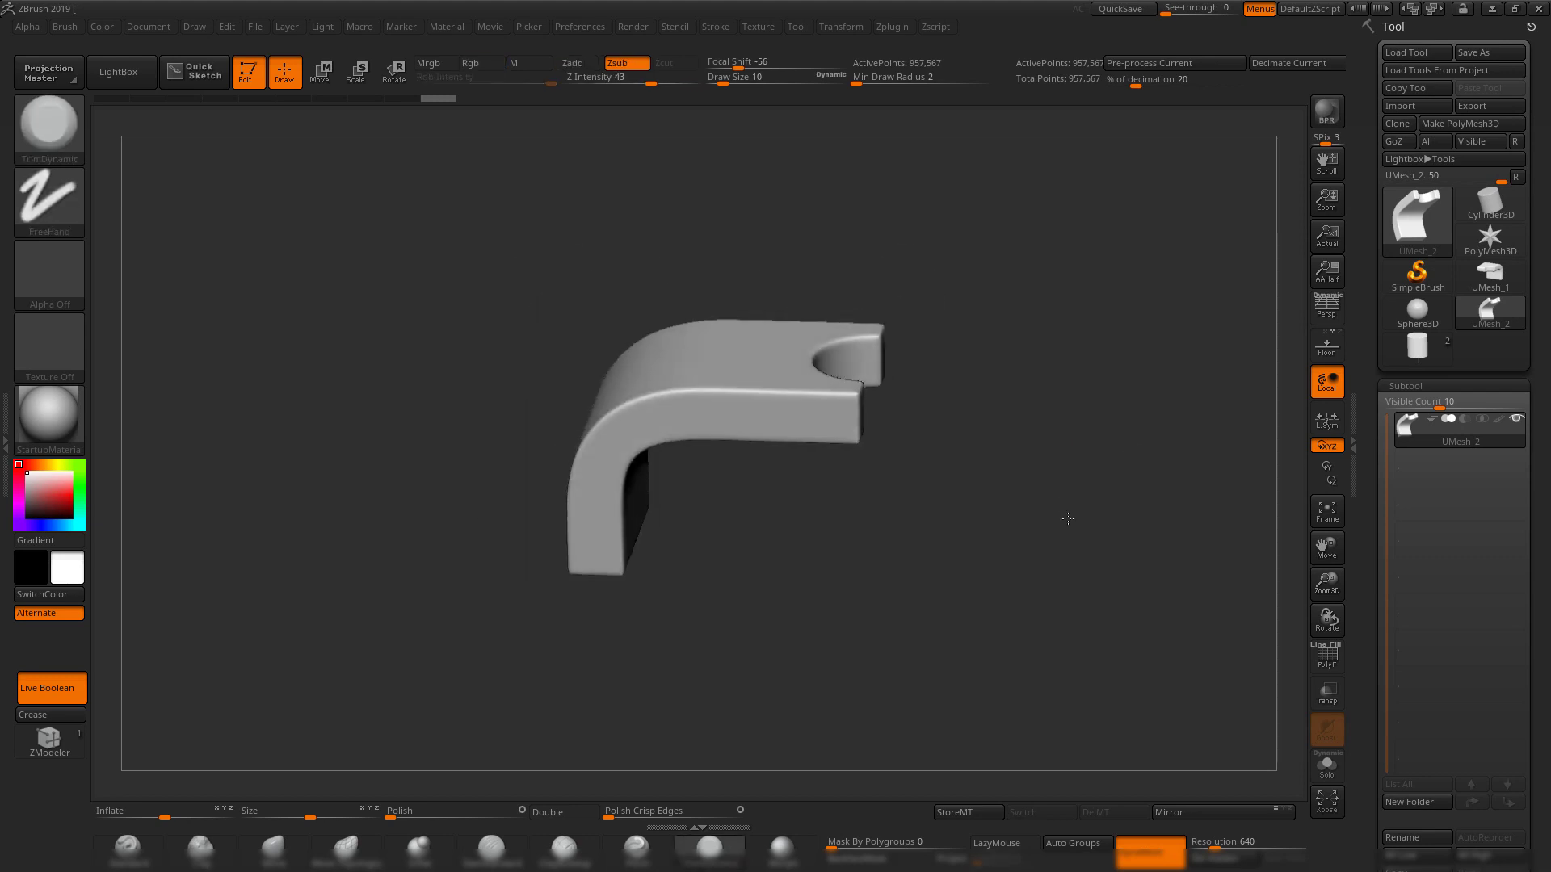
left_click(1425, 347)
left_click_drag(1053, 401, 953, 484)
key("shift+f")
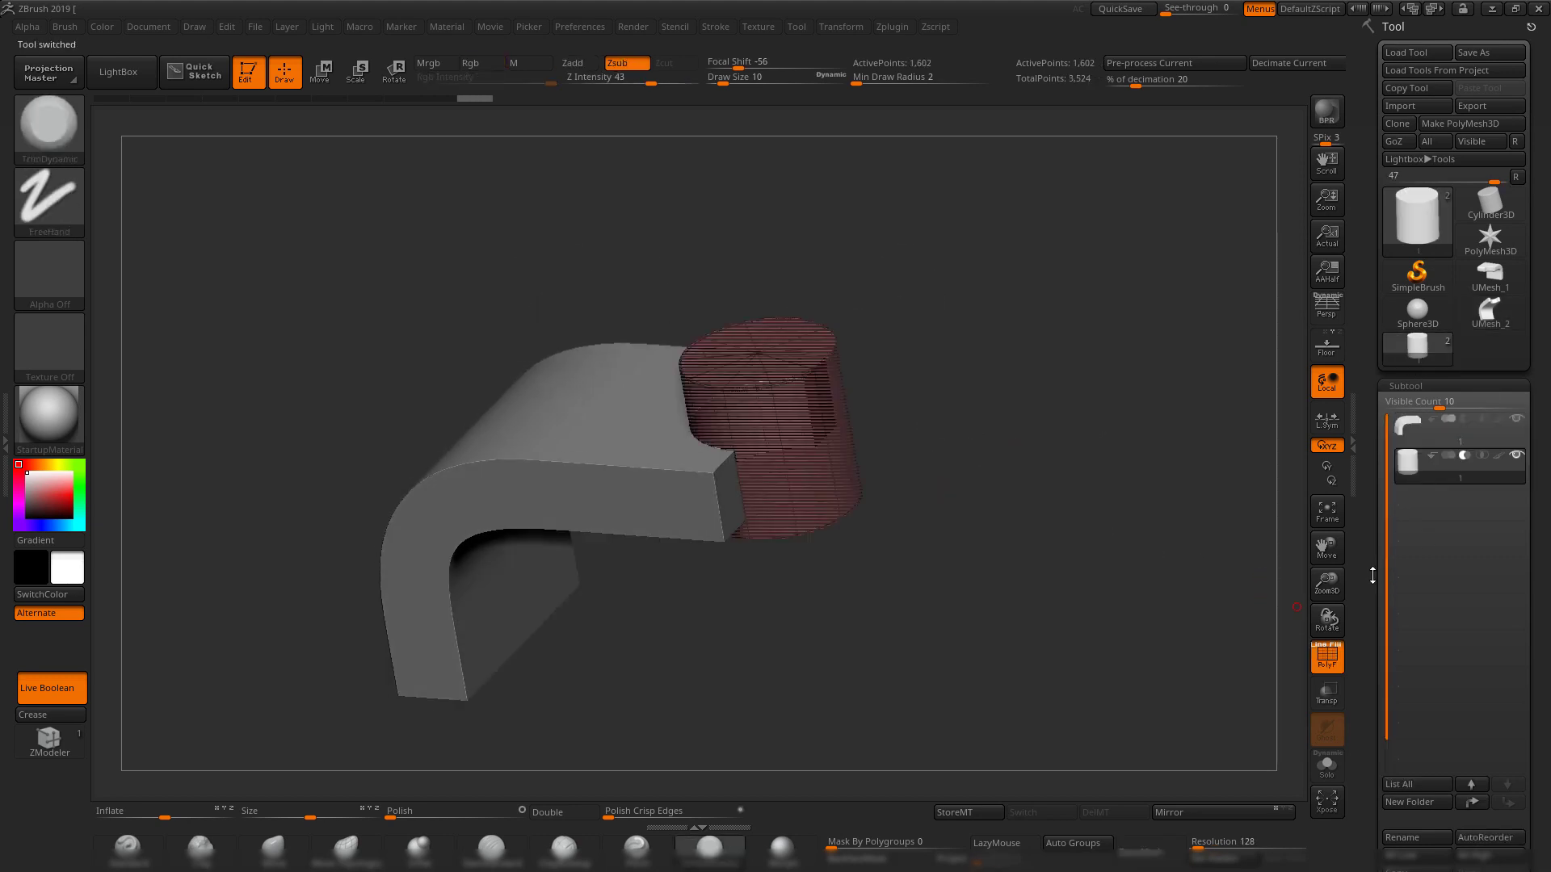
- Select the curved block subtool and review its subdivision levels, leaving SDiv at 4
left_click_drag(1372, 575, 1341, 416)
left_click_drag(904, 584, 1164, 602)
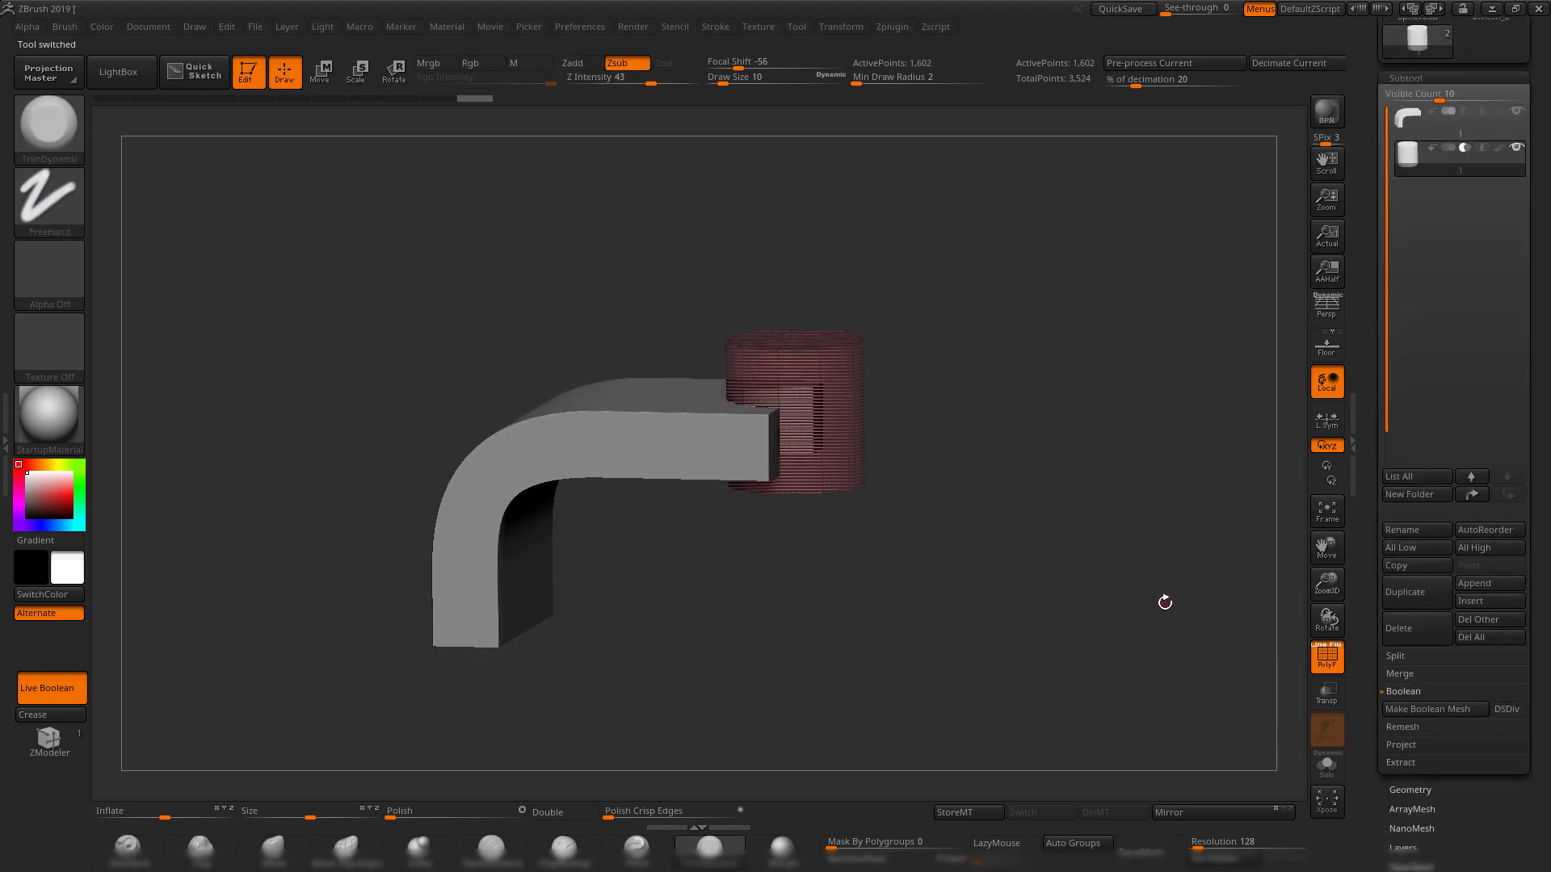
left_click(1413, 789)
left_click_drag(1046, 356, 1117, 355, "shift")
left_click_drag(1064, 264, 1035, 312)
left_click(710, 468, "alt")
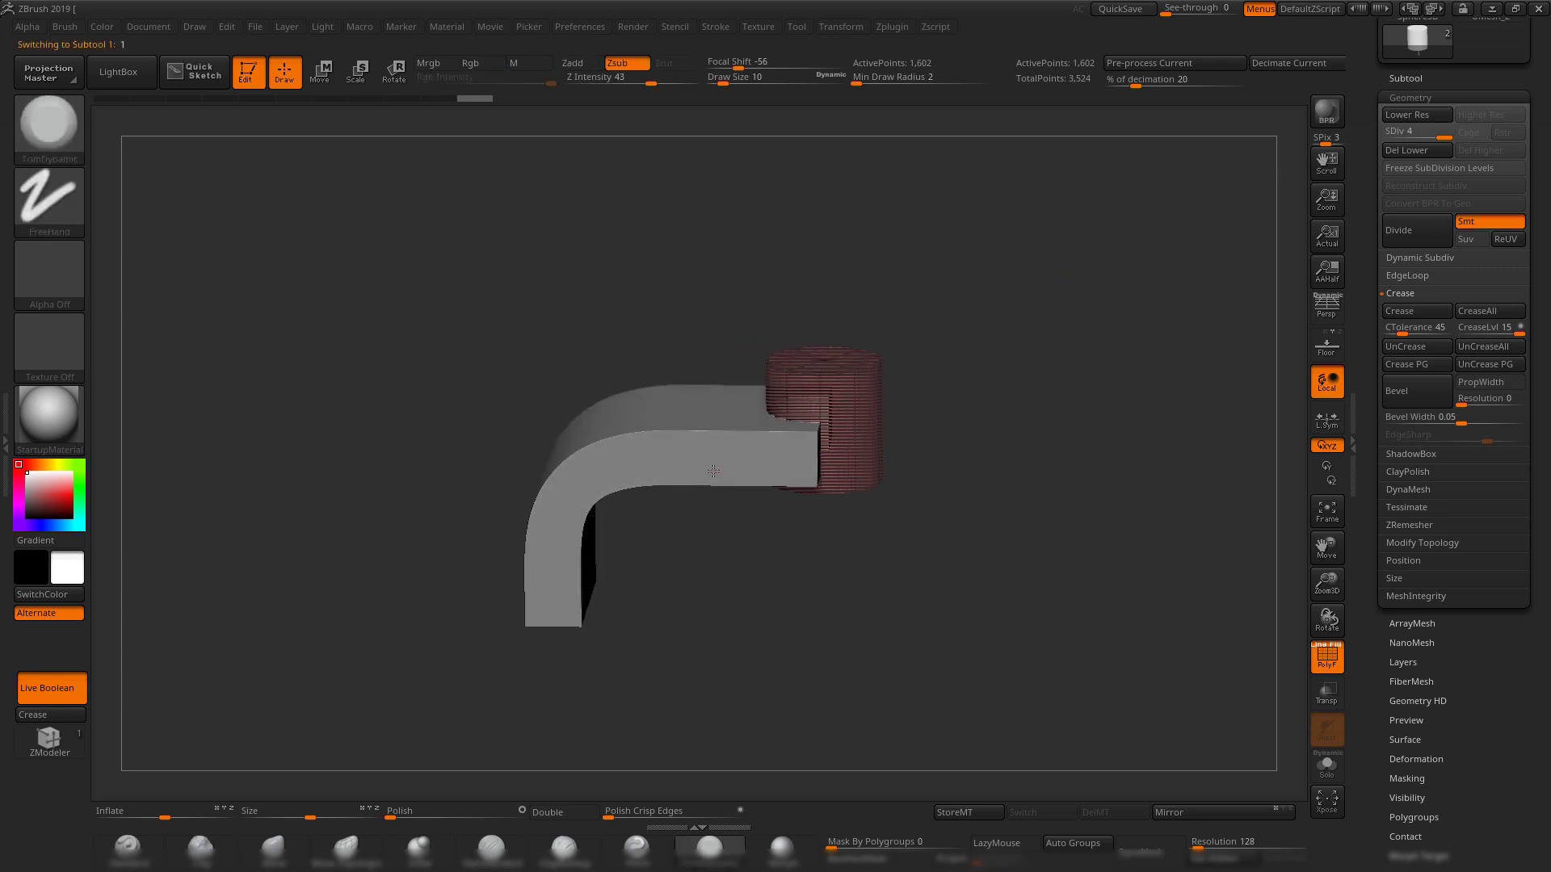
left_click_drag(1090, 427, 1058, 428)
left_click(1416, 78)
left_click(1425, 790)
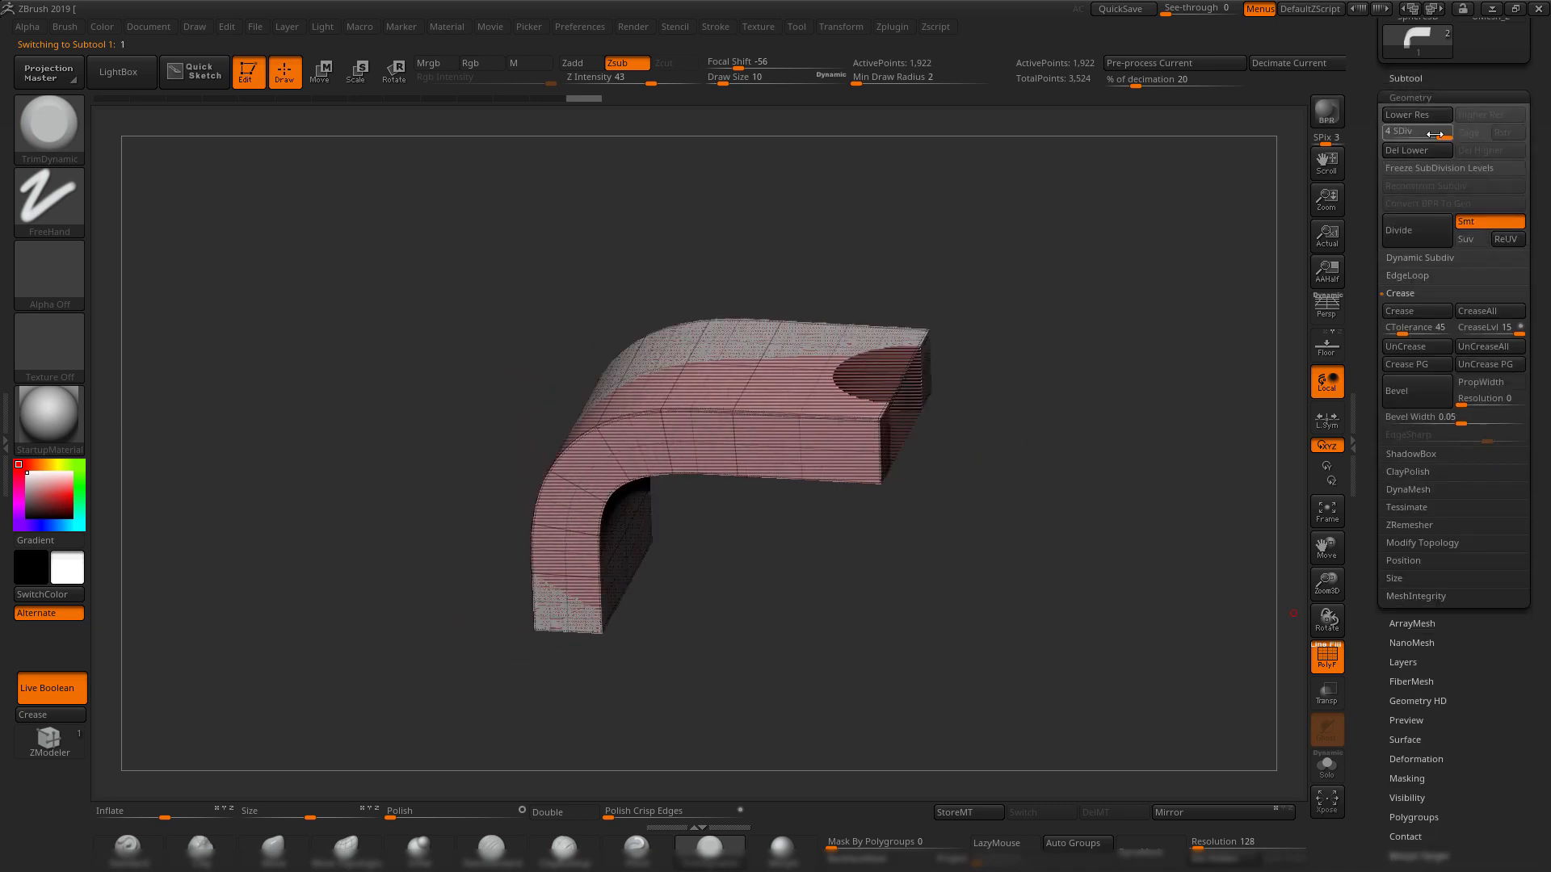
mouse_move(1434, 134)
left_mouse_down()
mouse_move(1389, 134)
mouse_move(1446, 134)
left_mouse_up()
left_click_drag(994, 322, 848, 248)
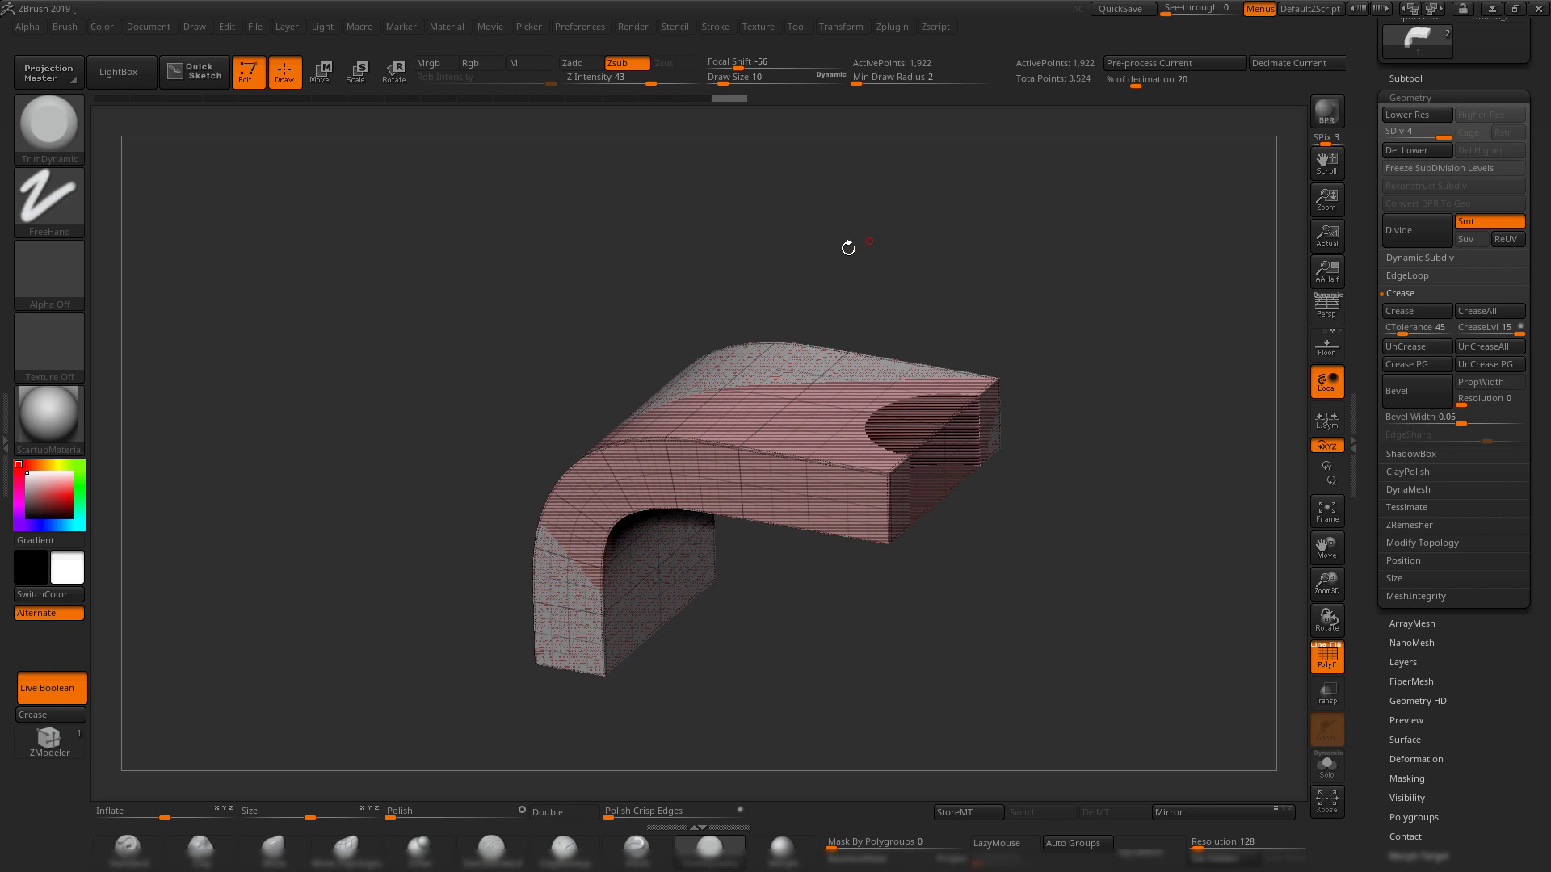
- Step the curved block's undo history back to entry 15, the unsubdivided mesh, and keep its wireframe displayed
left_click(1407, 76)
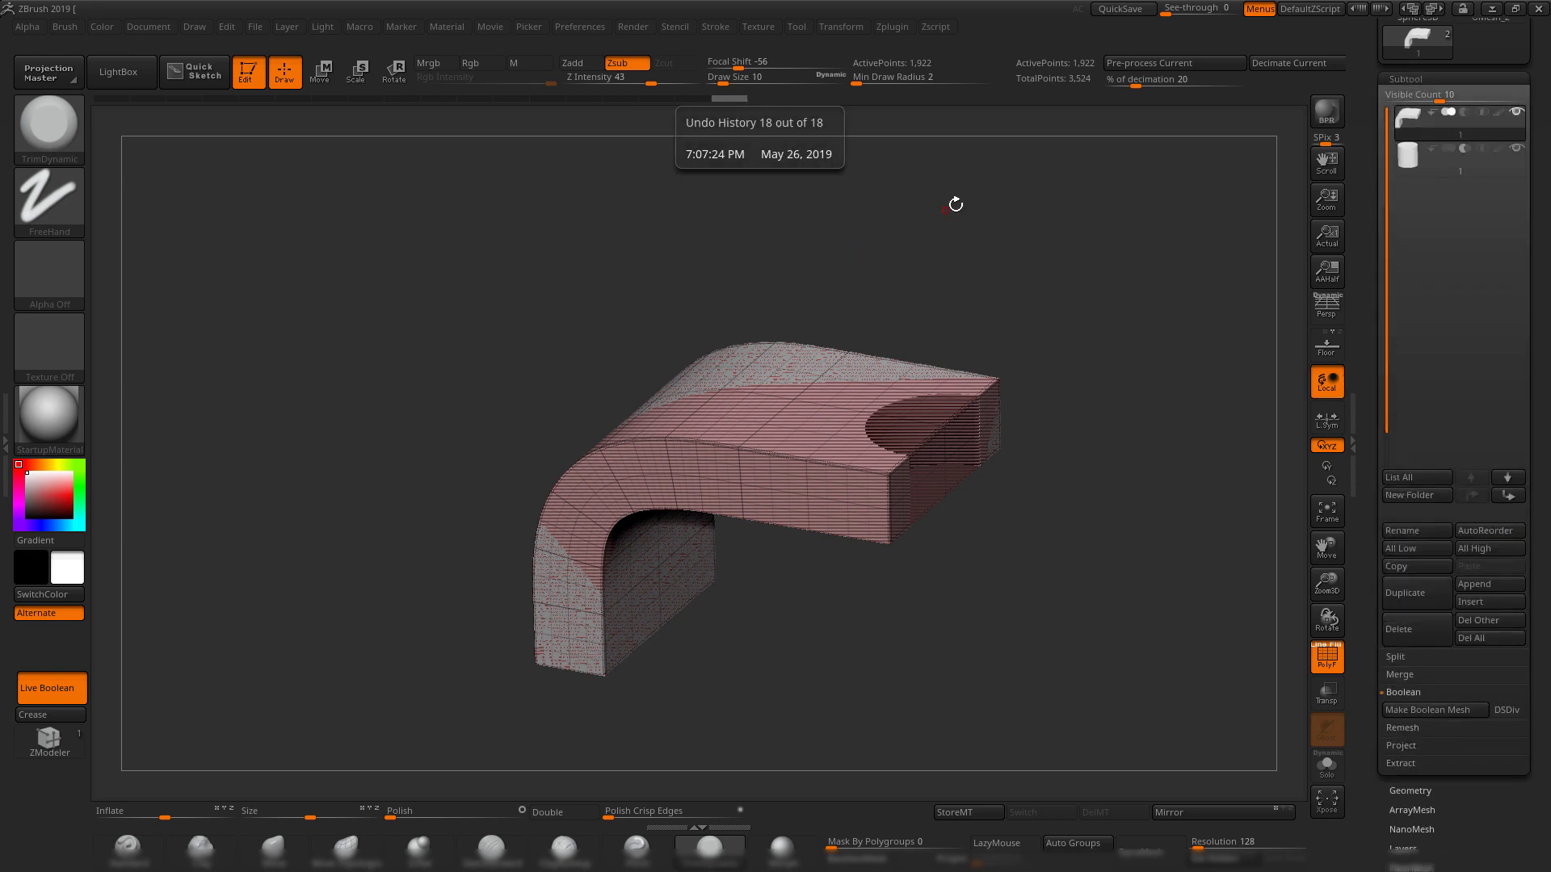
left_click_drag(737, 100, 584, 103)
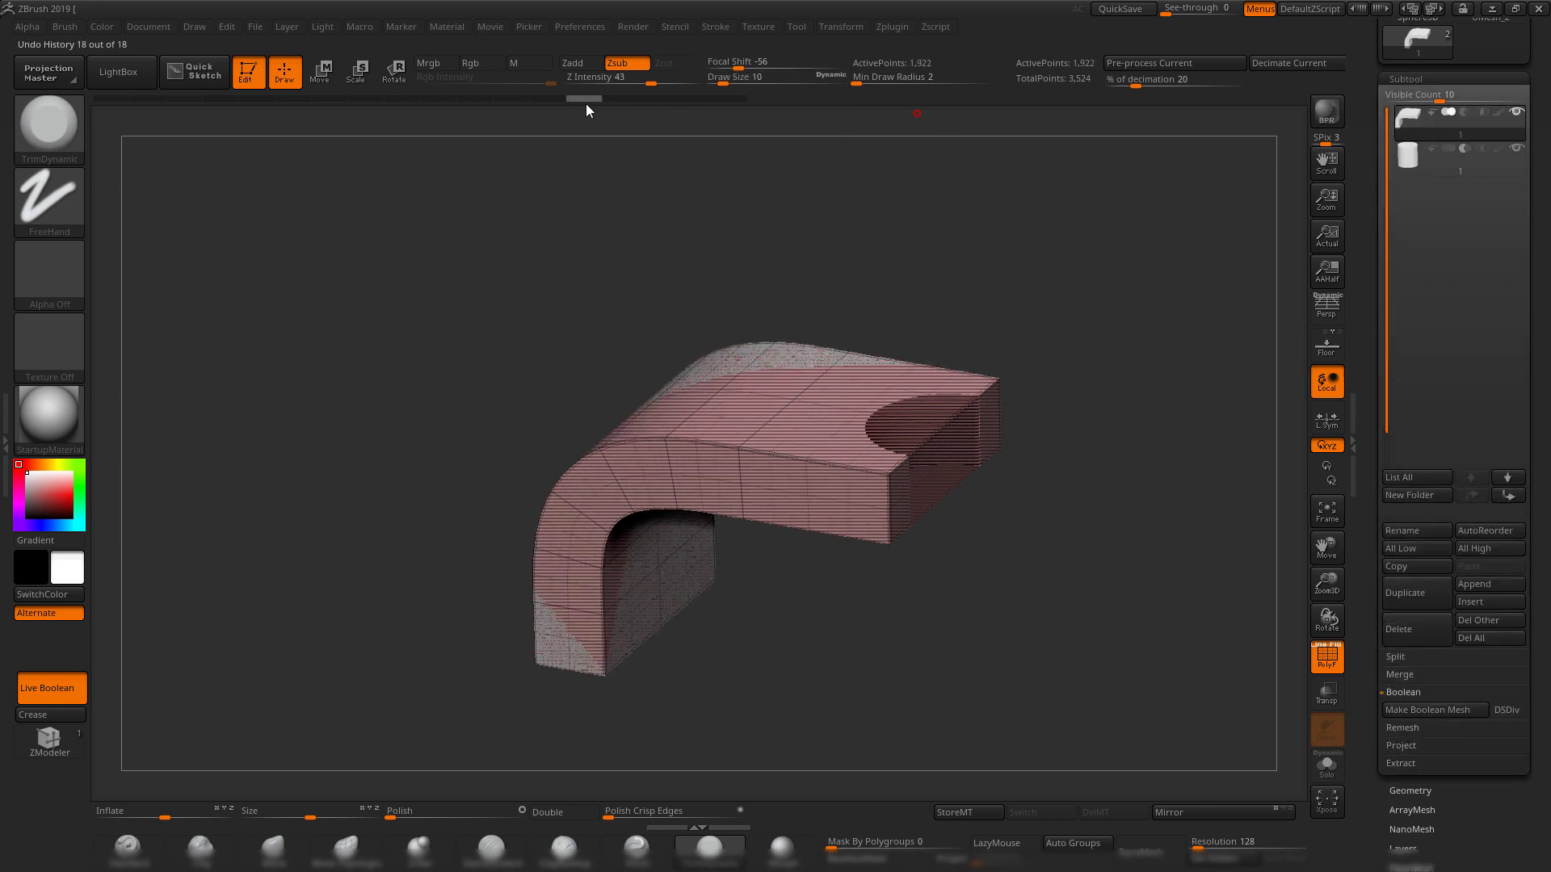
left_click(1406, 792)
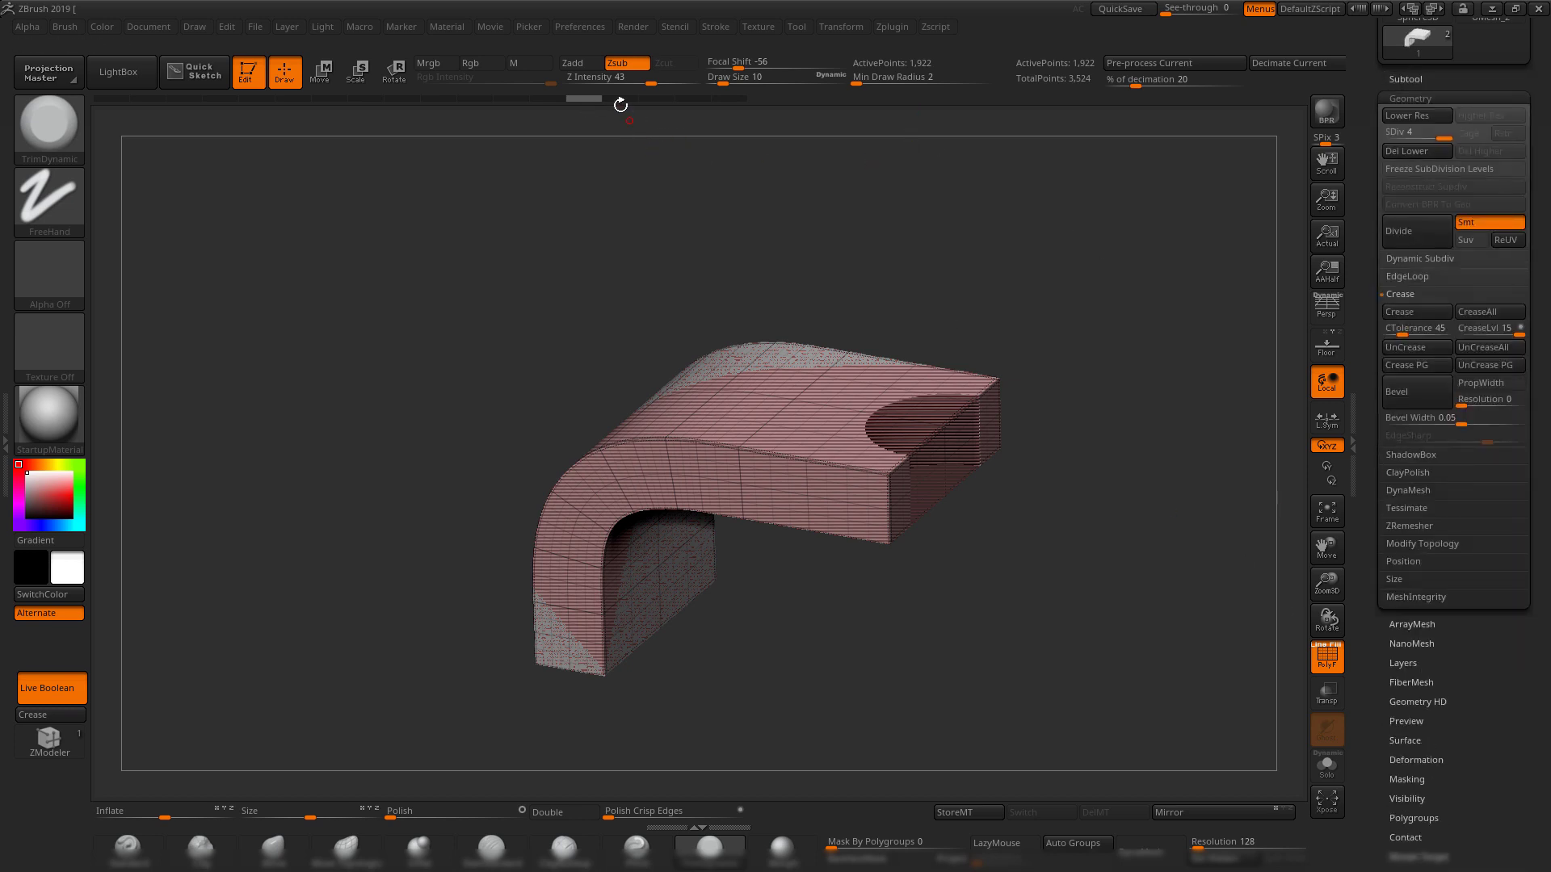
left_click_drag(531, 99, 478, 102)
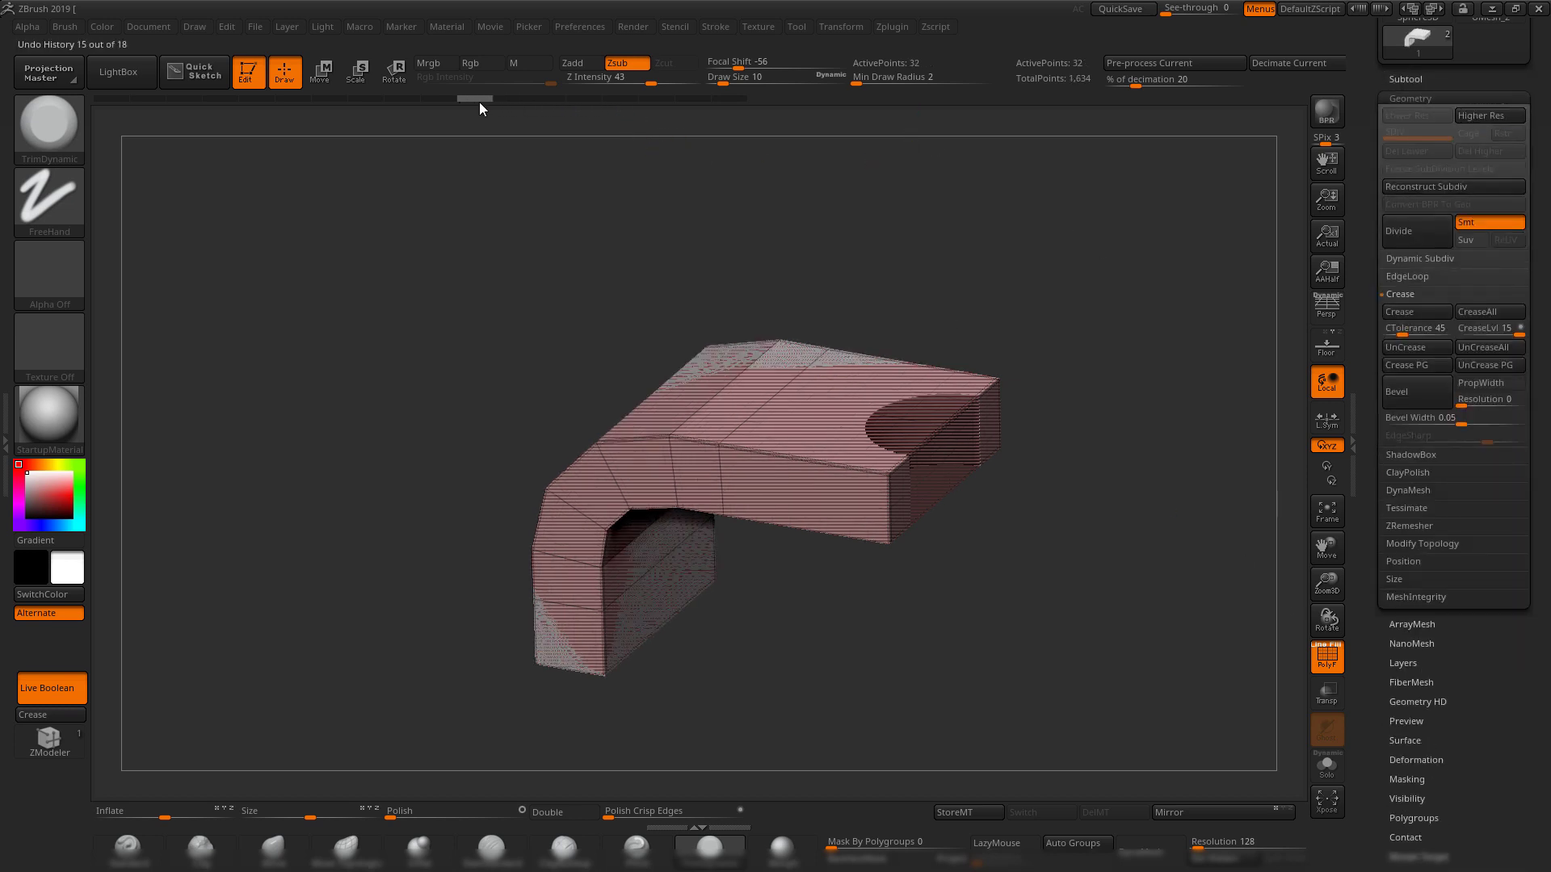
left_click_drag(1028, 330, 1031, 287, "shift")
key("shift+f")
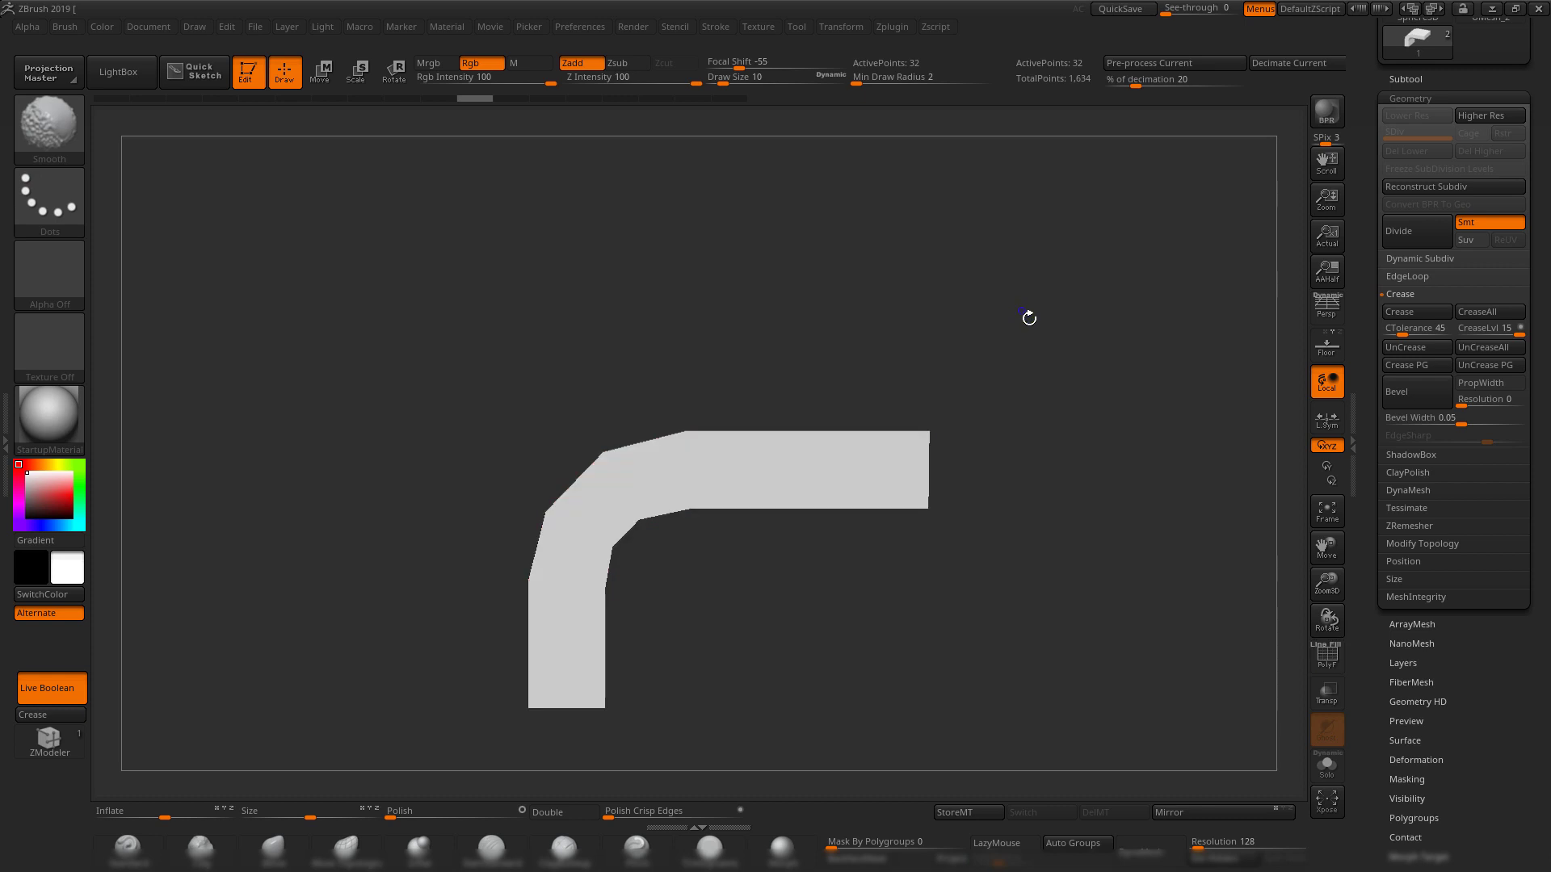
key("shift+f")
right_click_drag(1028, 318, 1076, 398, "ctrl")
left_click_drag(1076, 398, 1047, 446)
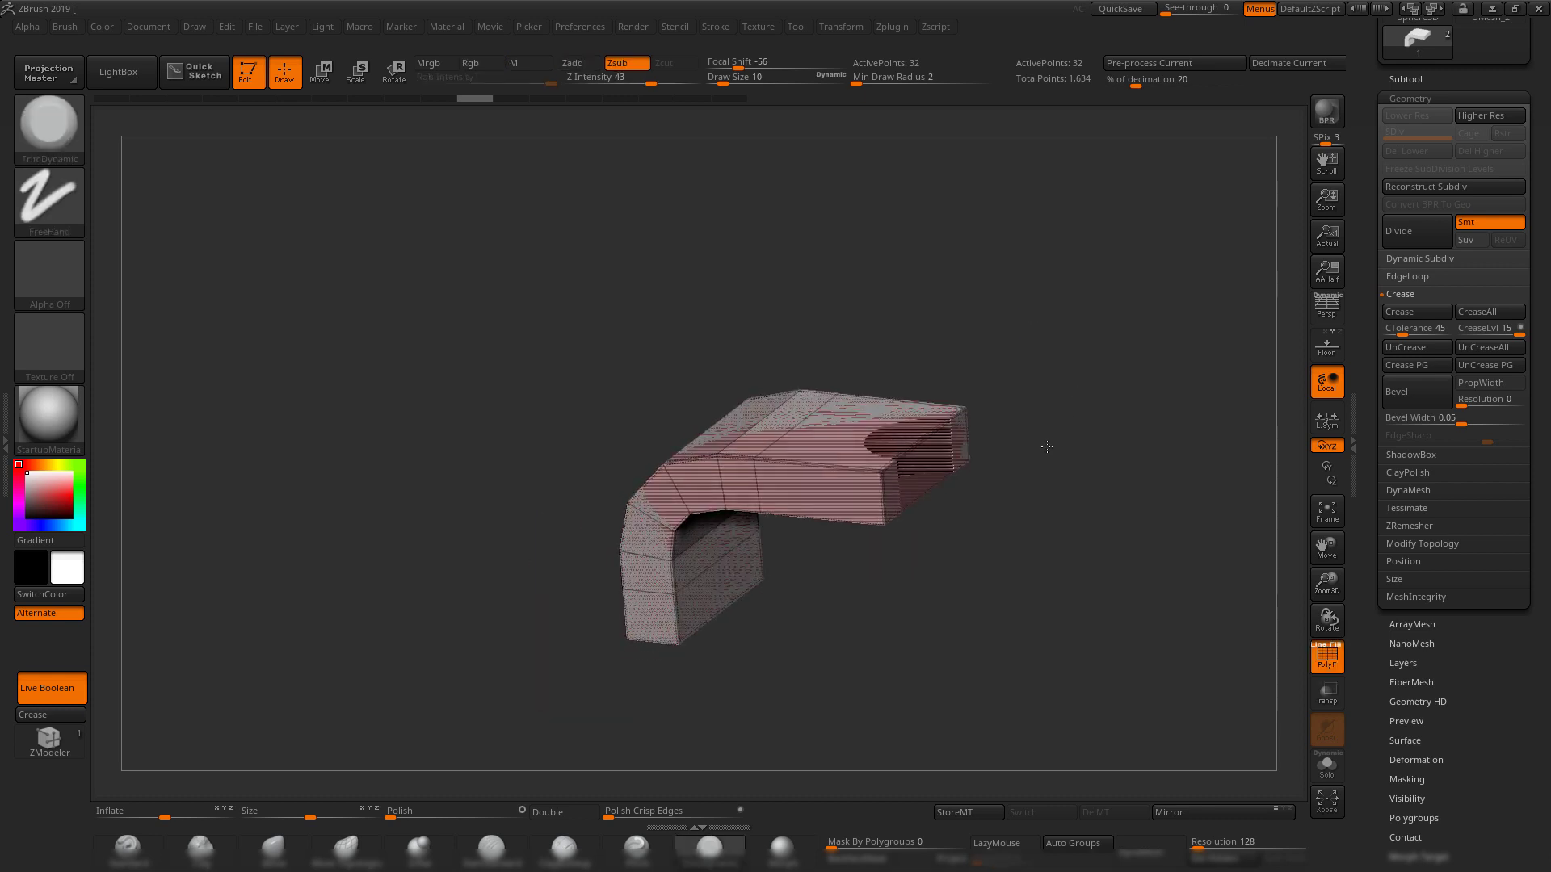
- Duplicate the unsubdivided curved block subtool, select the copy and activate the Move gizmo on it
left_click(1420, 77)
left_click_drag(1087, 525, 1100, 429, "shift")
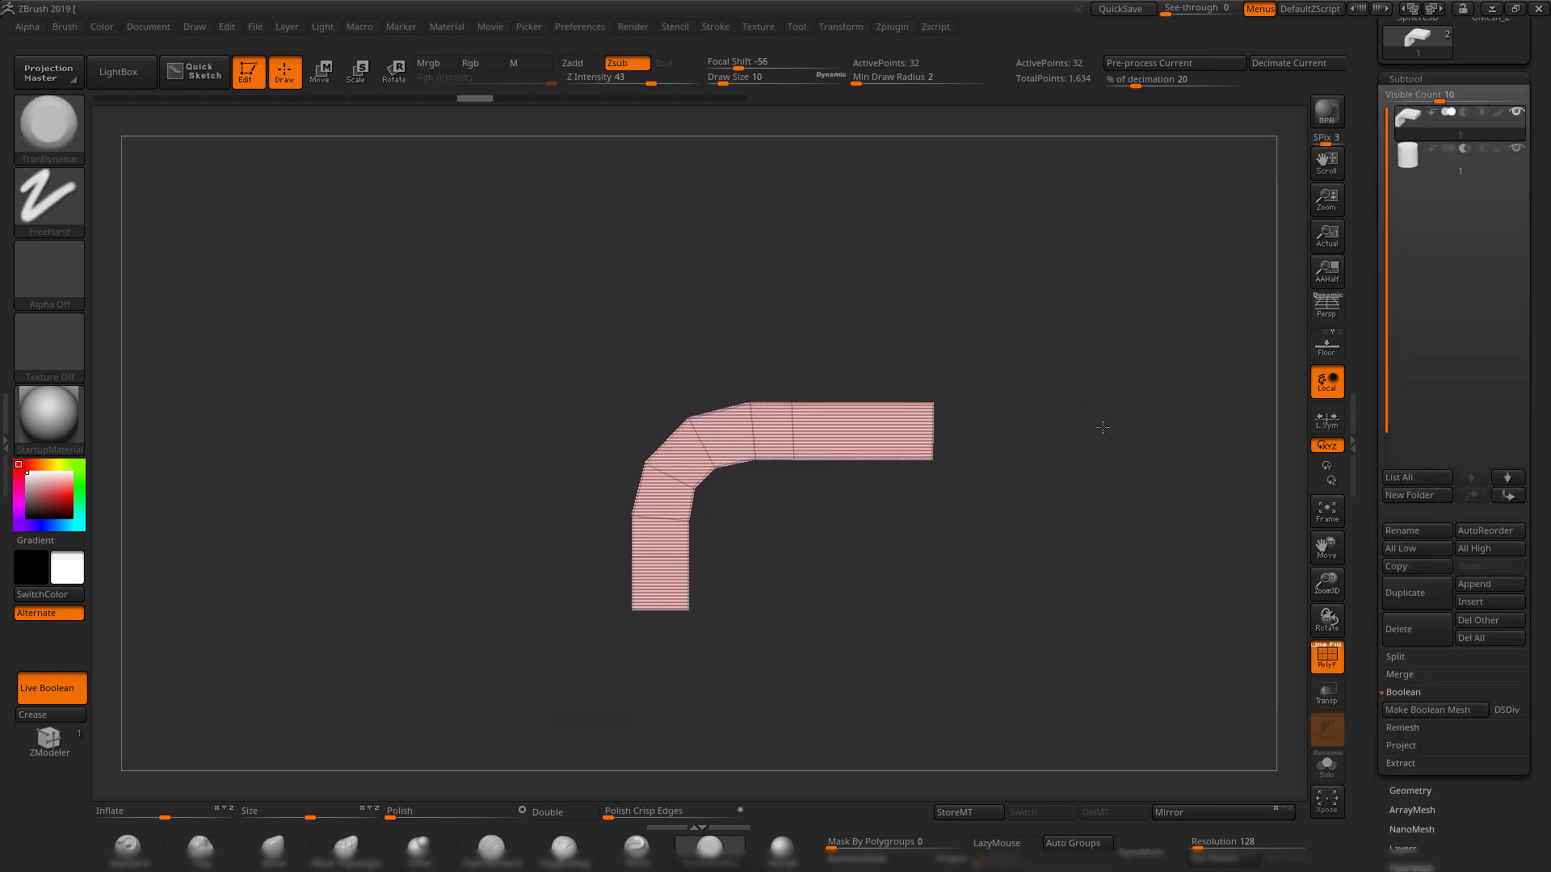
right_click_drag(1101, 429, 1086, 602, "ctrl")
left_click(1419, 598)
key("w")
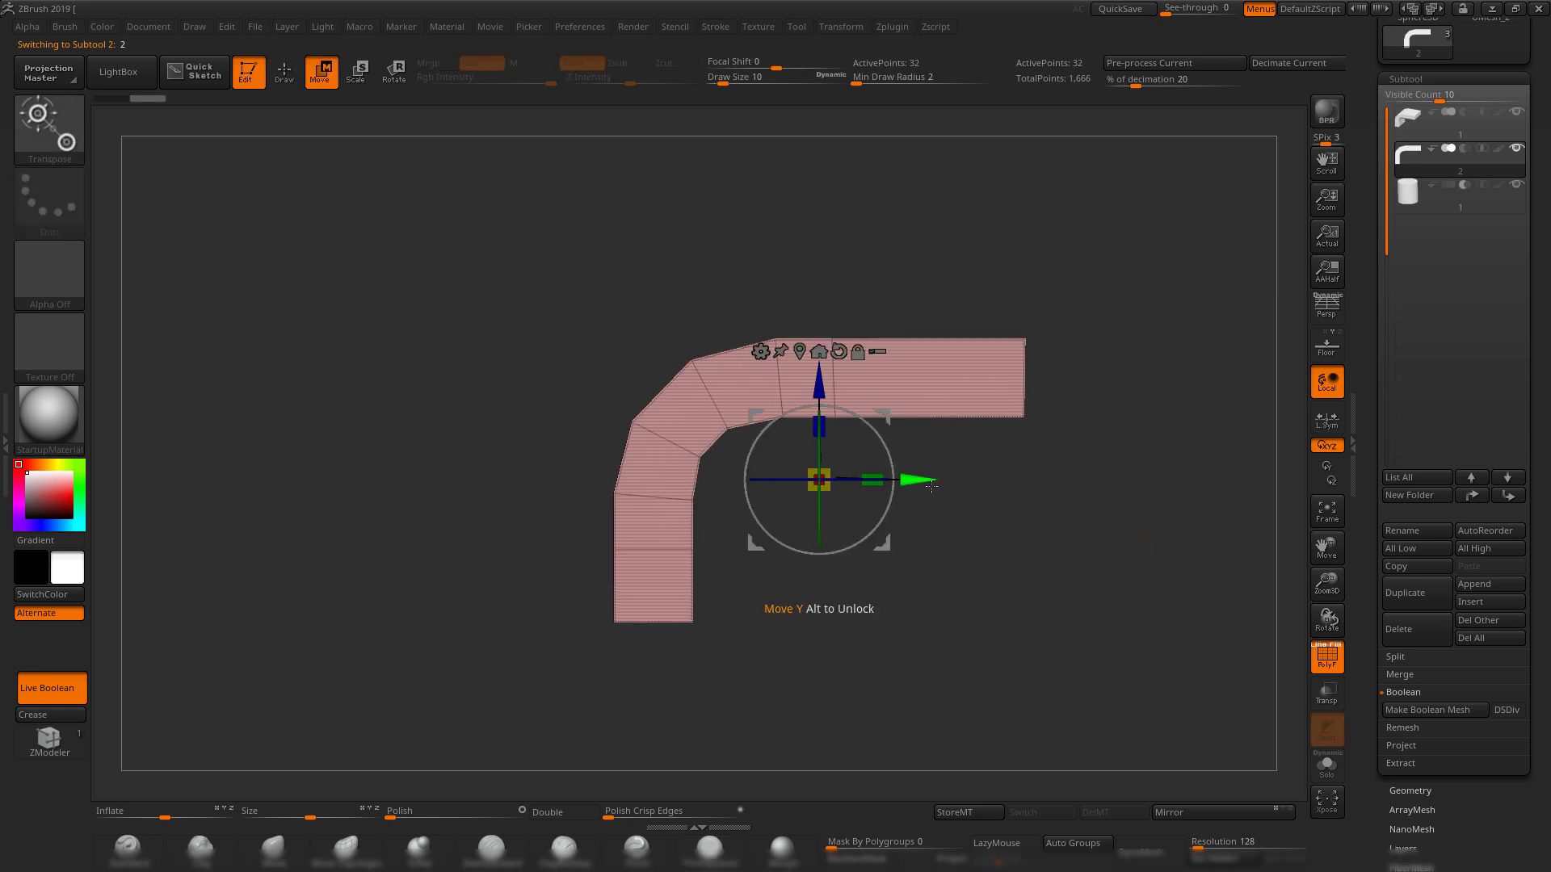
- Move the duplicated curved block along its Y axis clear of the original and subdivide it four times to SDiv 5
left_click_drag(919, 478, 468, 479)
mouse_move(594, 402)
left_mouse_down()
mouse_move(827, 241)
mouse_move(809, 251)
mouse_move(881, 244)
left_mouse_up()
left_click(1415, 791)
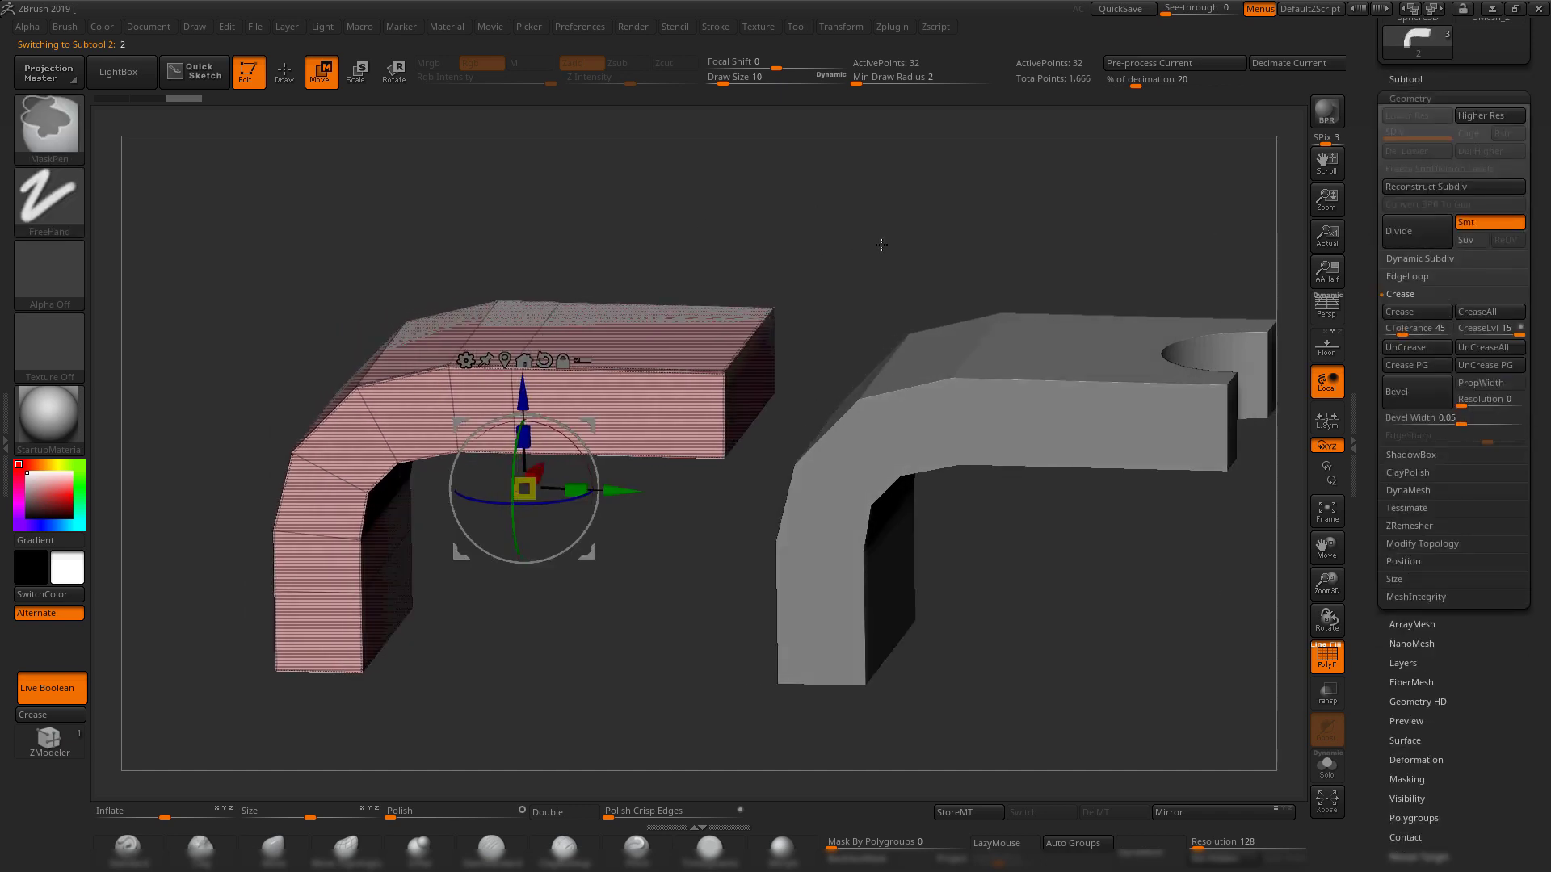
key("ctrl+d")
key("ctrl+d")
key("ctrl+d")
key("ctrl+d")
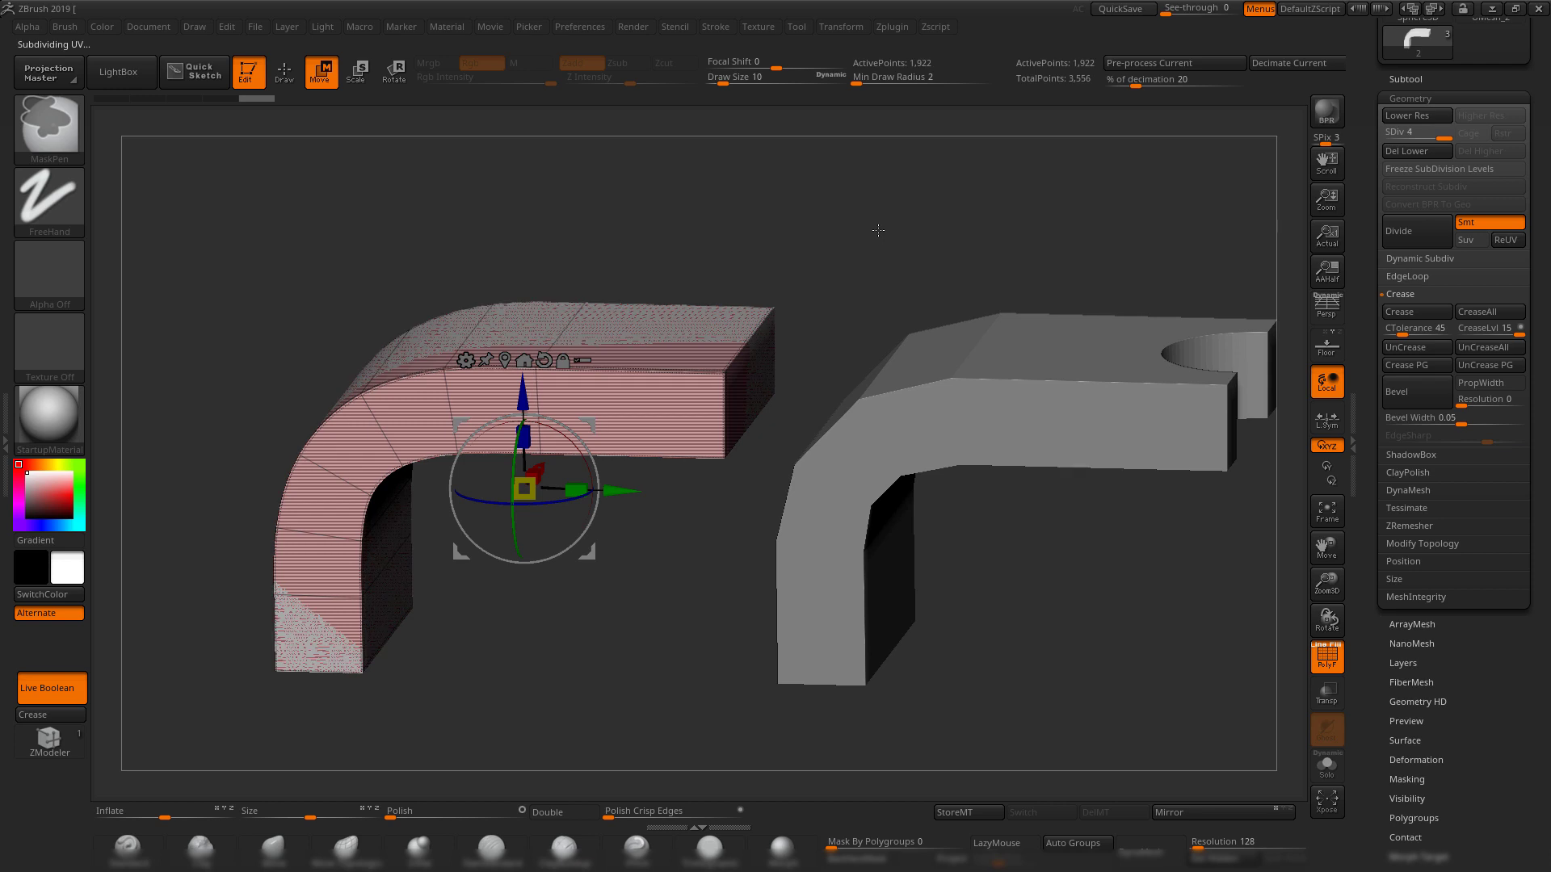
- Turn off the polygon wireframe, select the original curved block and display the subtool list
key("shift+f")
left_click_drag(882, 237, 799, 259, "shift")
left_click_drag(1090, 502, 1083, 529)
left_click(895, 451, "alt")
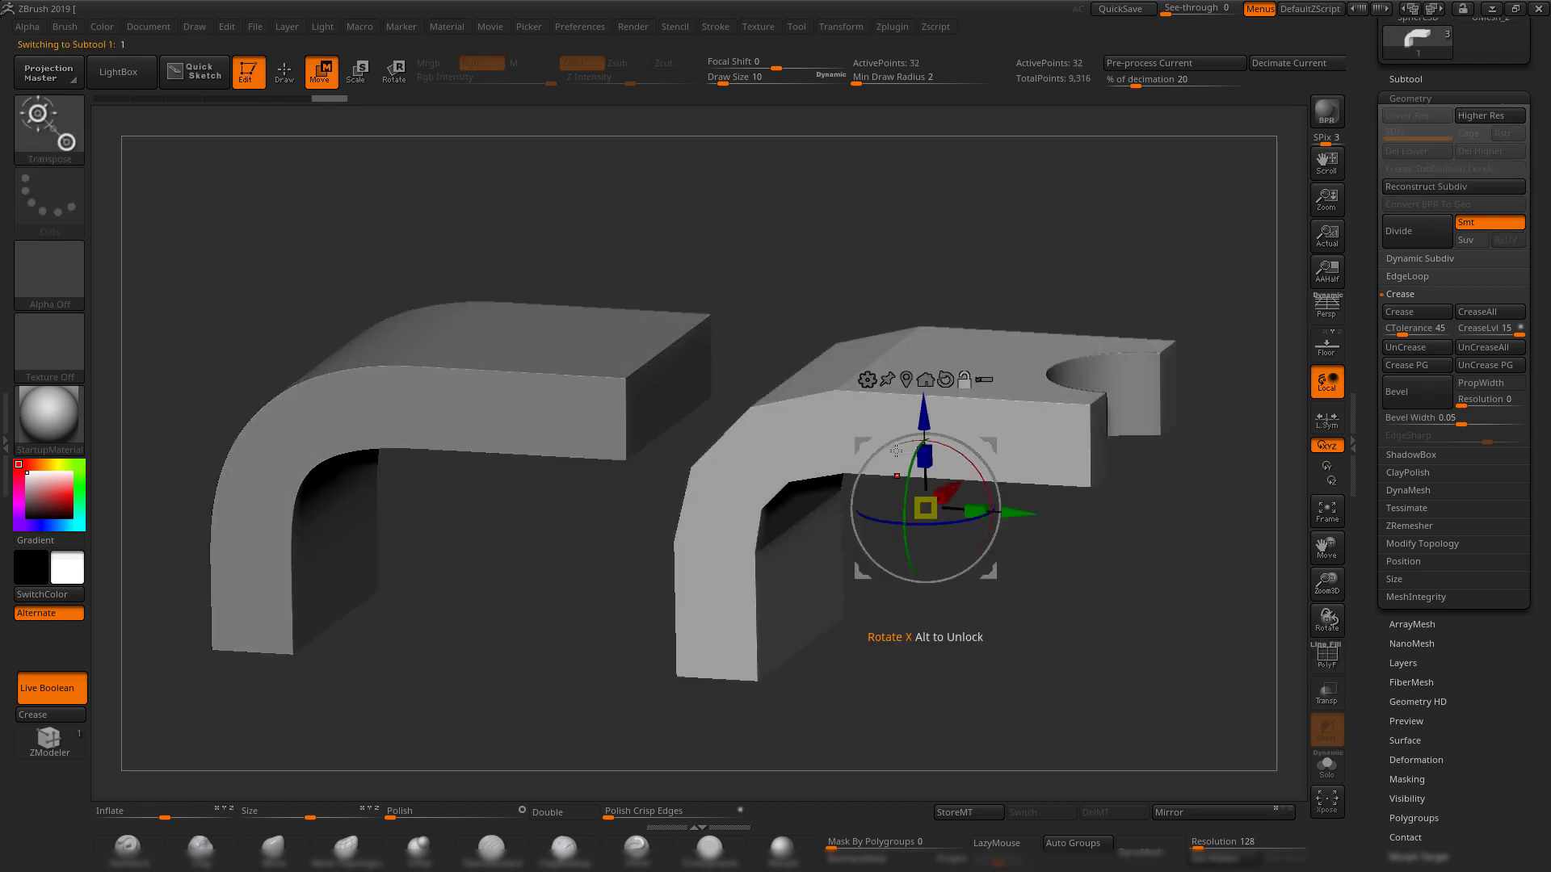
left_click_drag(971, 668, 997, 660, "alt")
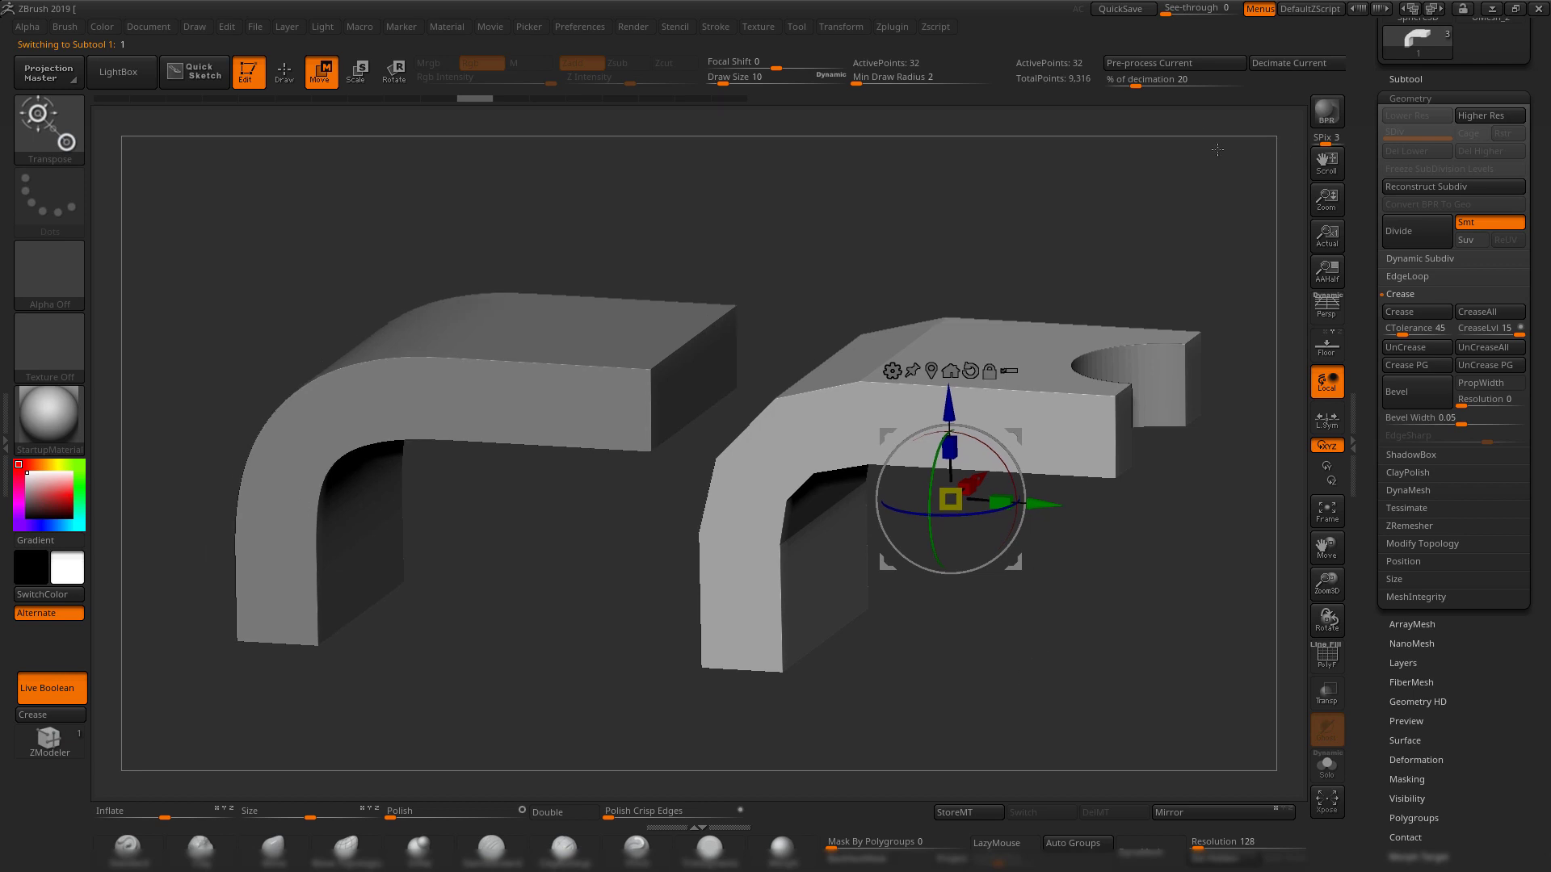
left_click(1405, 80)
left_click_drag(779, 500, 757, 502, "alt")
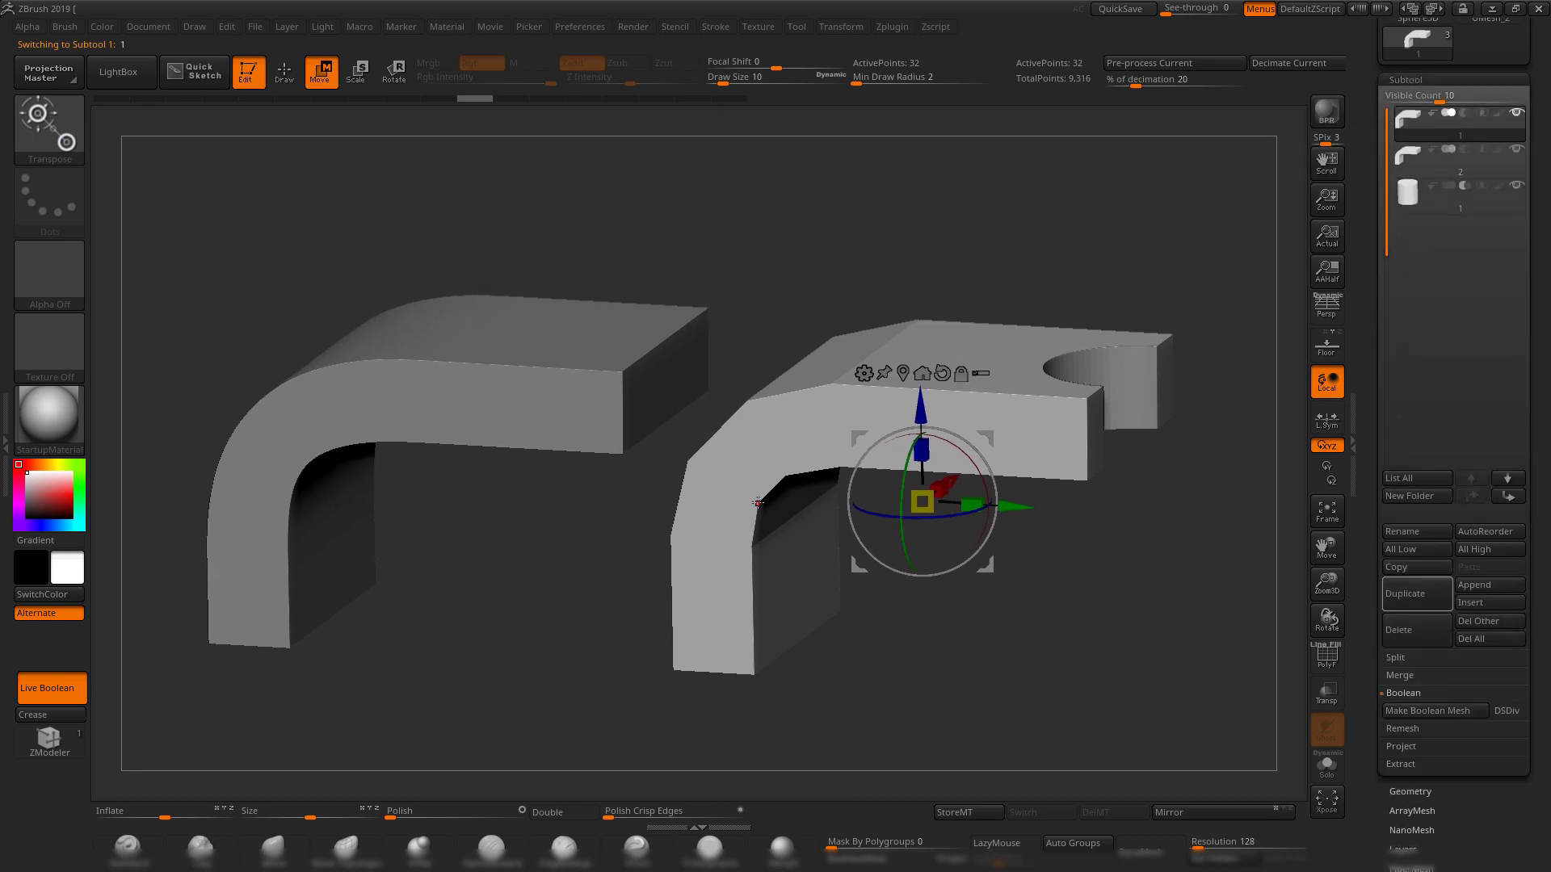
- Alternate between the subdivided copy and the original block to compare their shapes, ending with the original selected
left_click(513, 391, "alt")
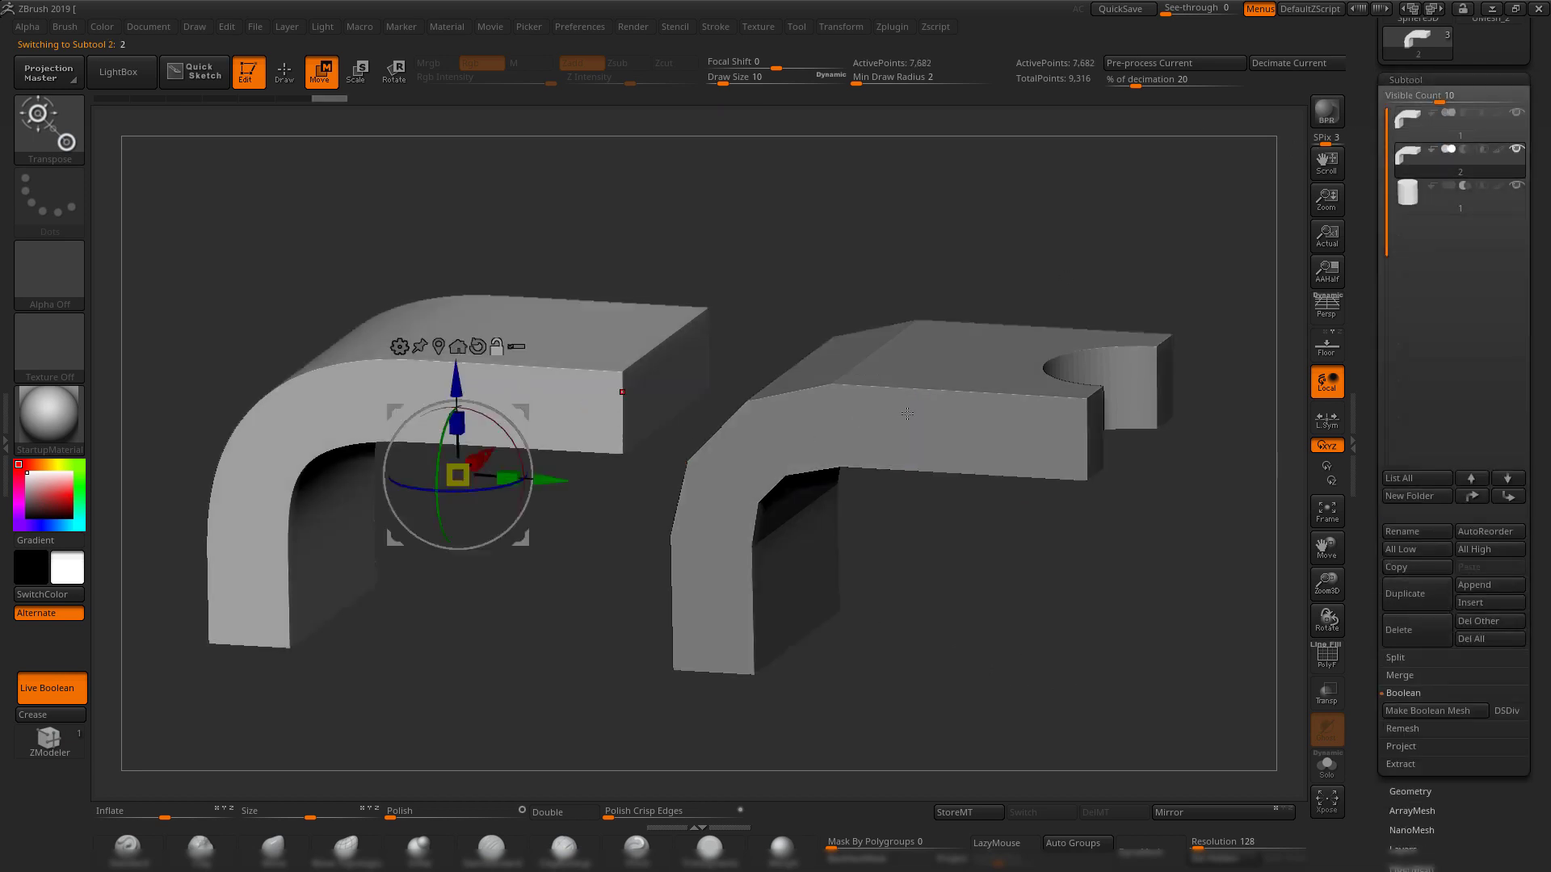
left_click(907, 414, "alt")
mouse_move(1062, 569)
left_mouse_down()
mouse_move(1097, 573)
mouse_move(1068, 553)
left_mouse_up()
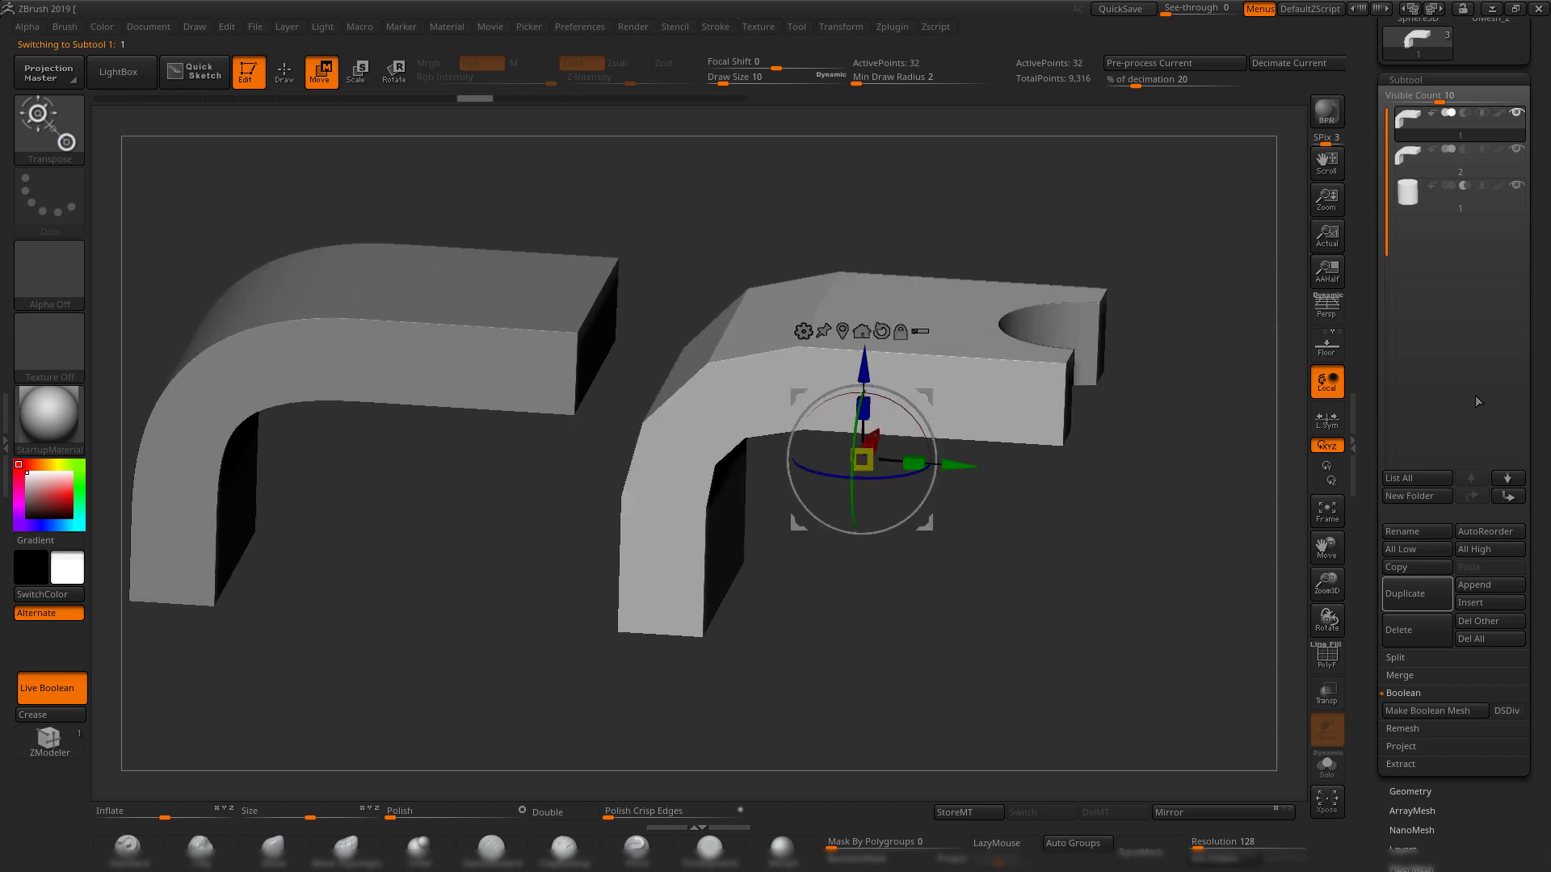
left_click(1407, 155)
left_click(1407, 129)
left_click_drag(1276, 323, 1197, 596)
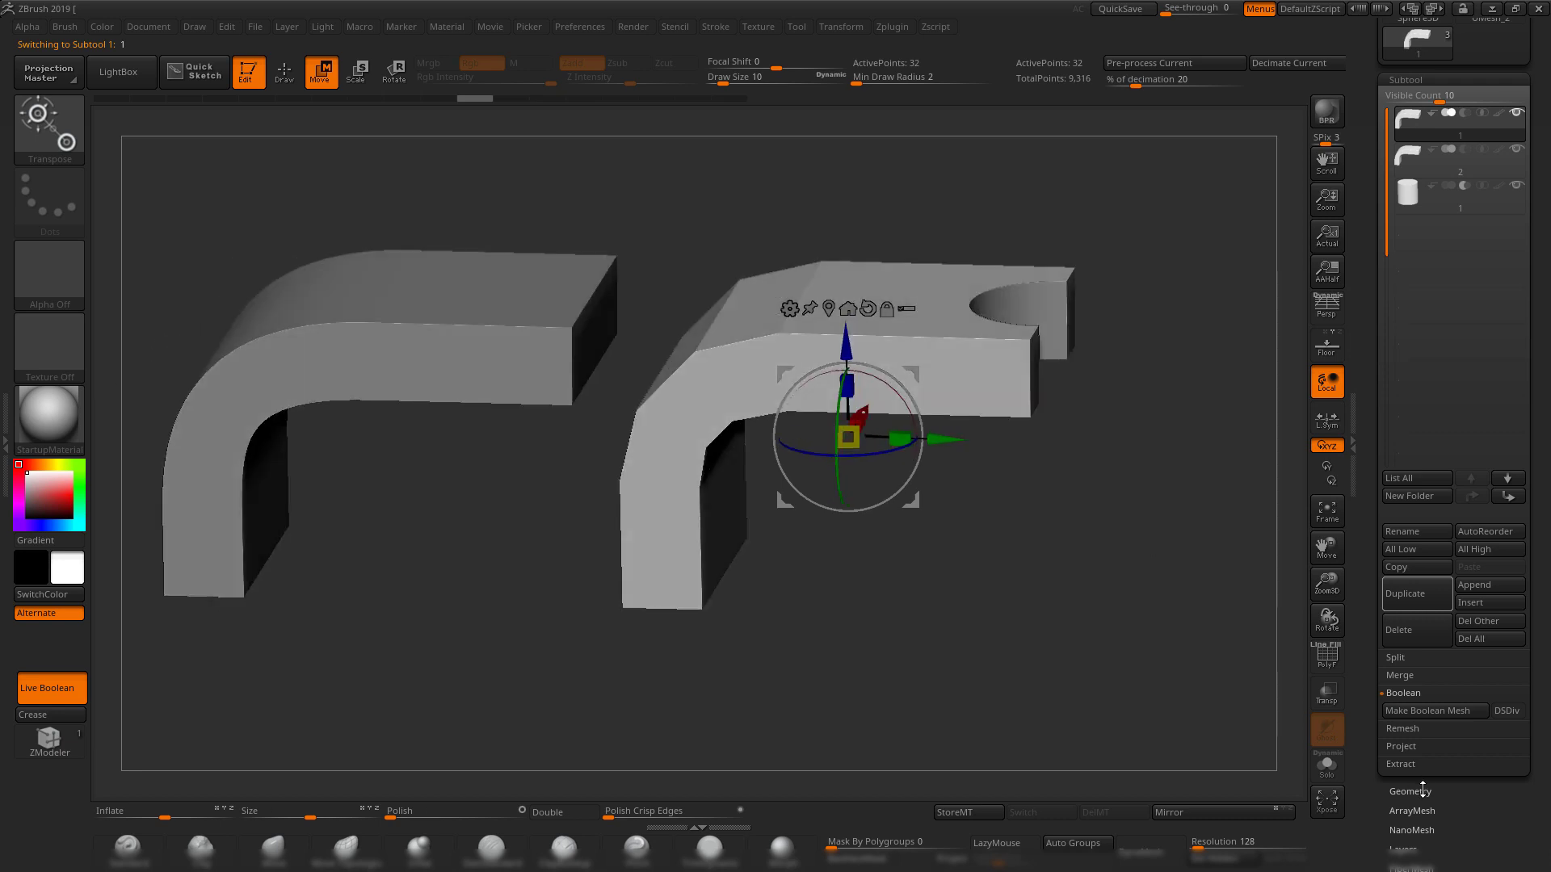
- Enable Dynamic Subdiv on the original curved block and set SmoothSubdiv to 3
left_click(1413, 790)
mouse_move(1146, 505)
left_mouse_down()
mouse_move(1167, 534)
mouse_move(1115, 460)
mouse_move(1118, 336)
mouse_move(1141, 322)
mouse_move(1144, 584)
mouse_move(1119, 529)
mouse_move(1141, 478)
mouse_move(1136, 512)
left_mouse_up()
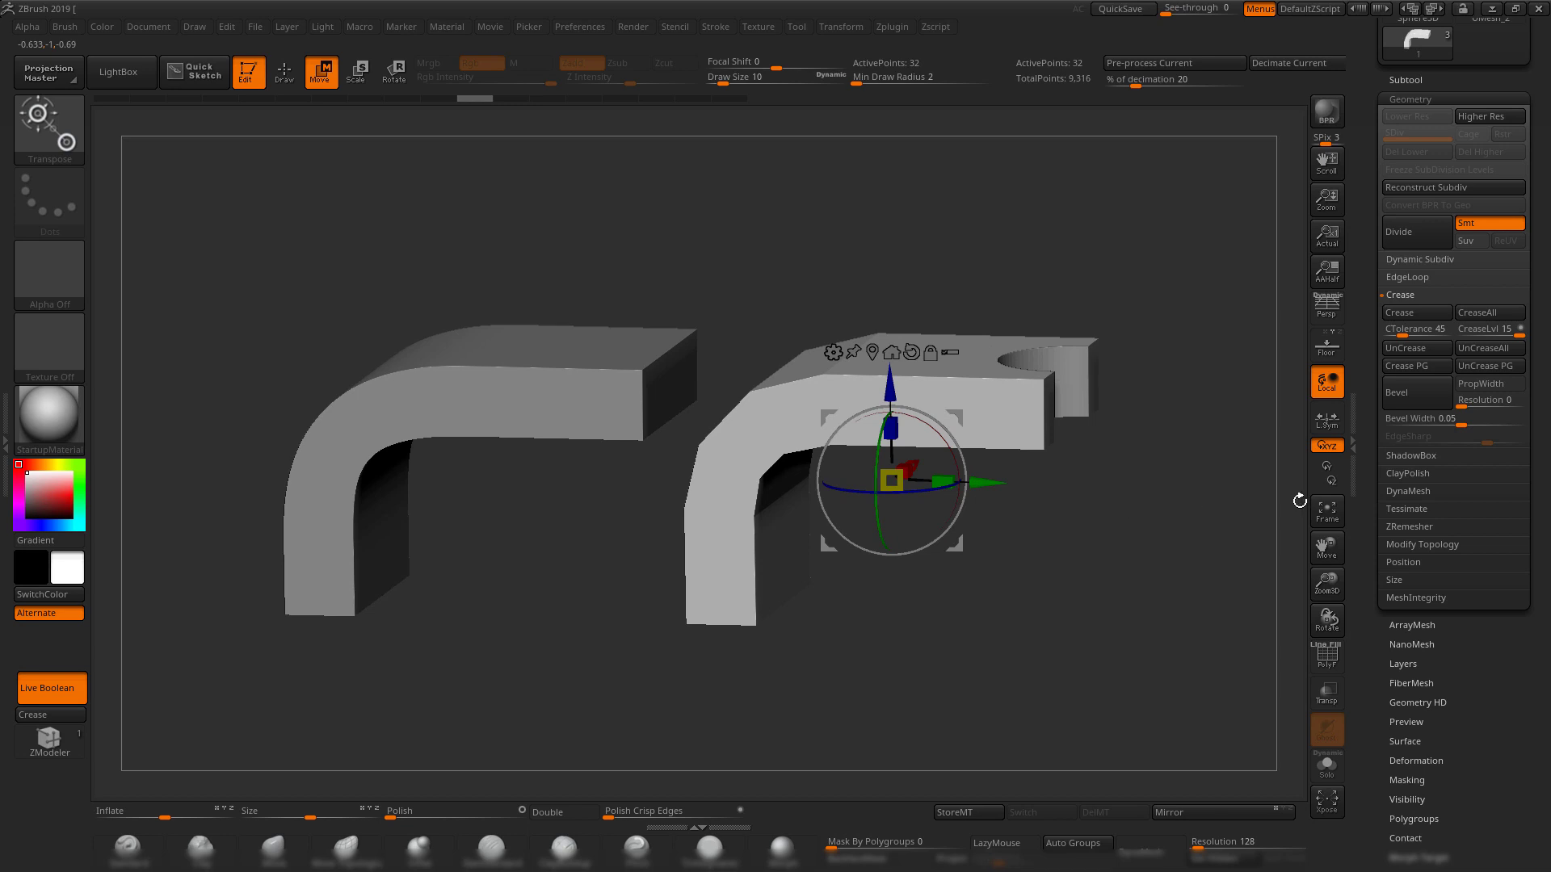
mouse_move(1202, 420)
left_mouse_down()
mouse_move(1206, 390)
mouse_move(1194, 436)
left_mouse_up()
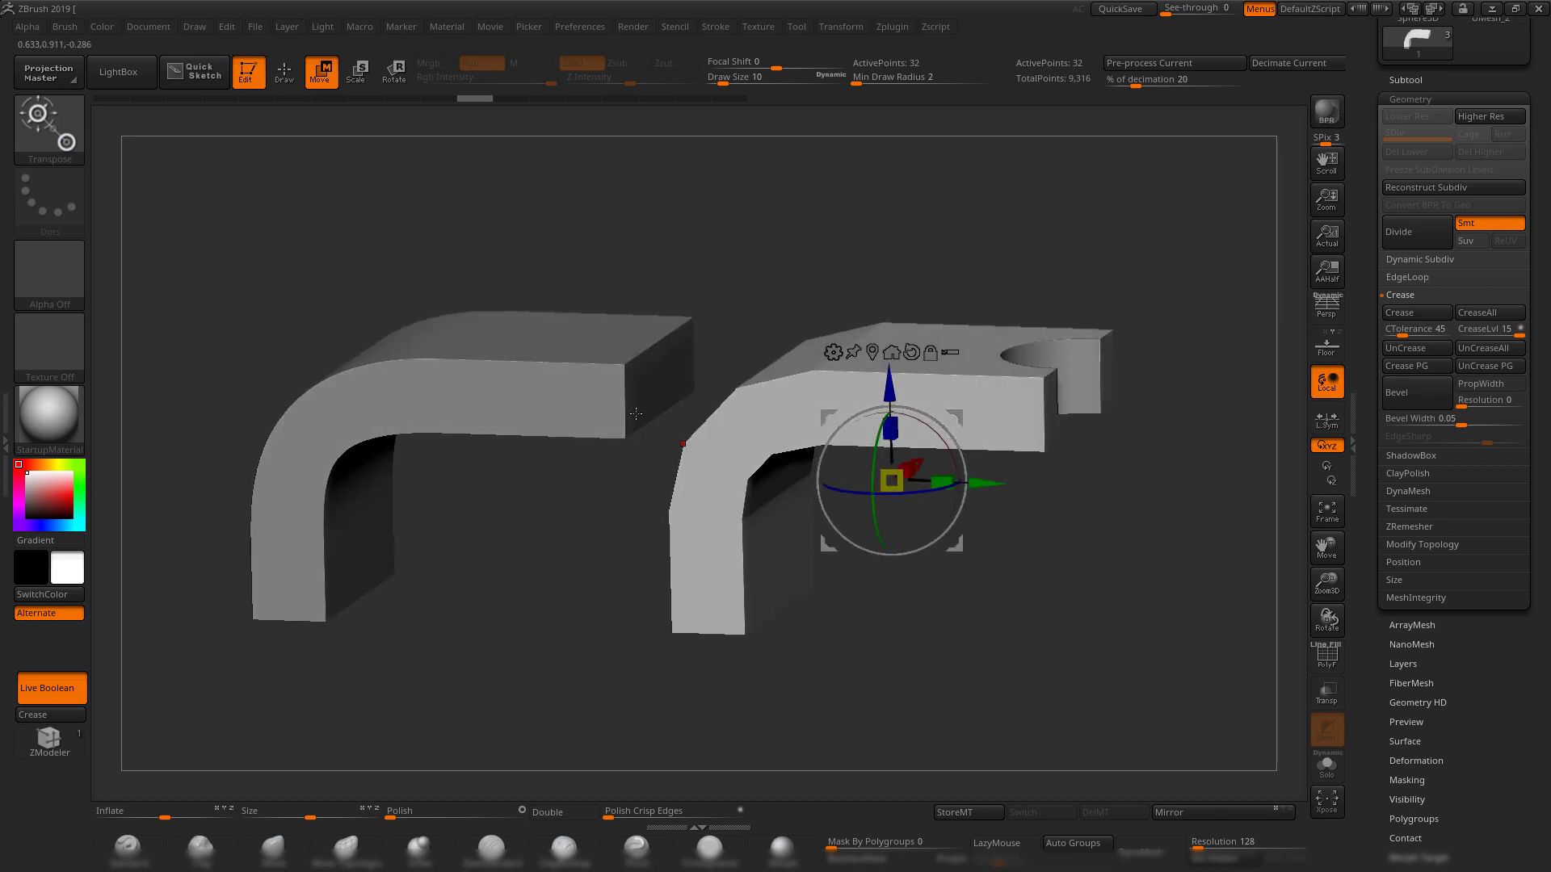
left_click(1428, 259)
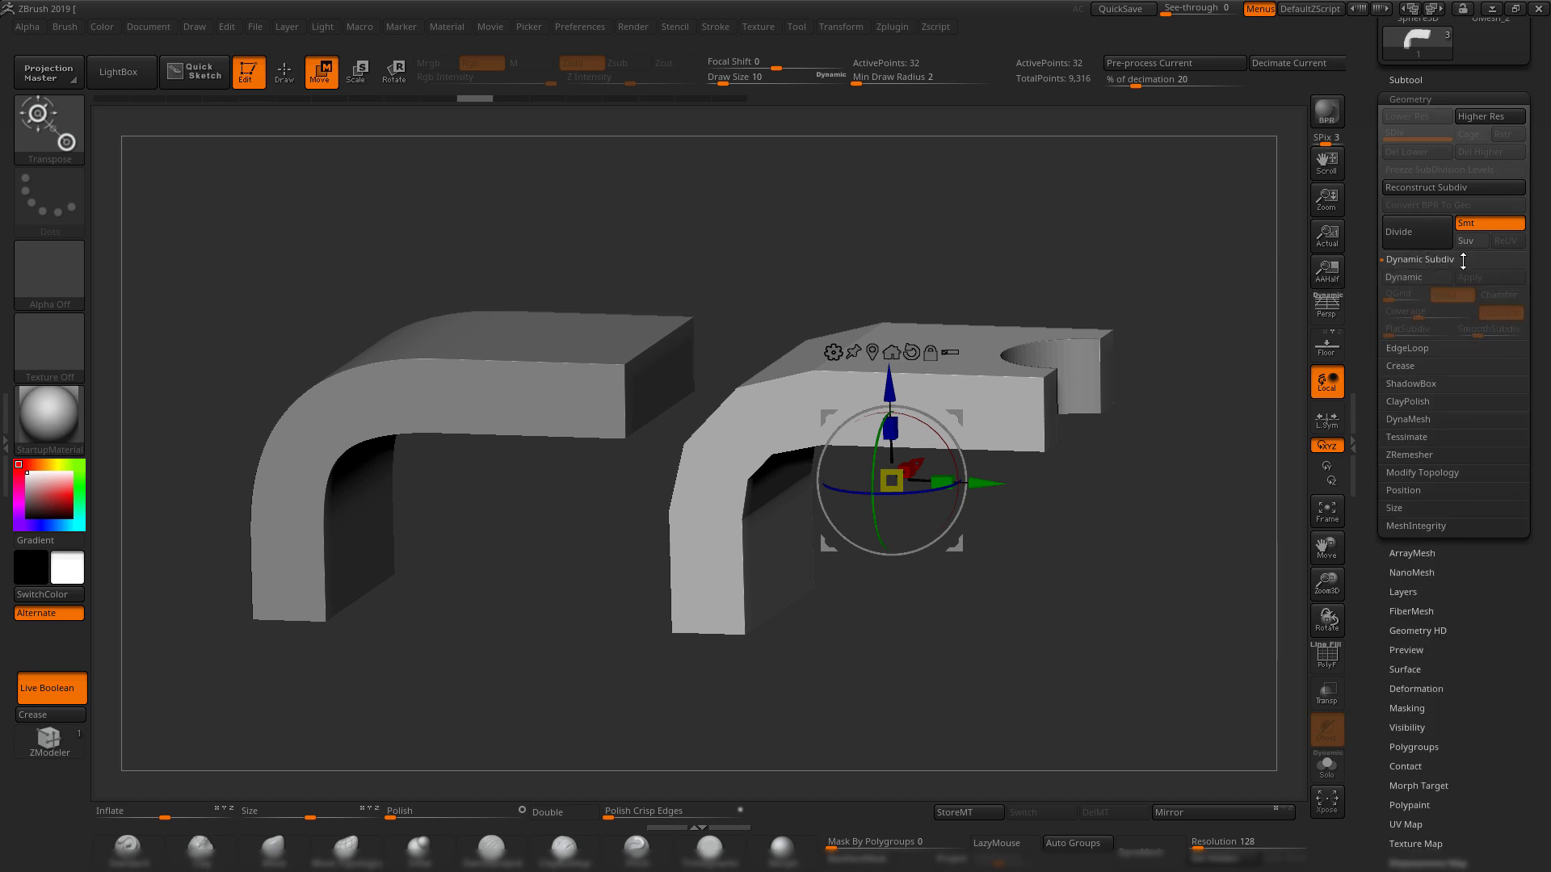
mouse_move(1069, 256)
left_mouse_down("alt")
mouse_move(1032, 255)
mouse_move(1057, 290)
mouse_move(1053, 275)
left_mouse_up("alt")
left_click(1393, 281)
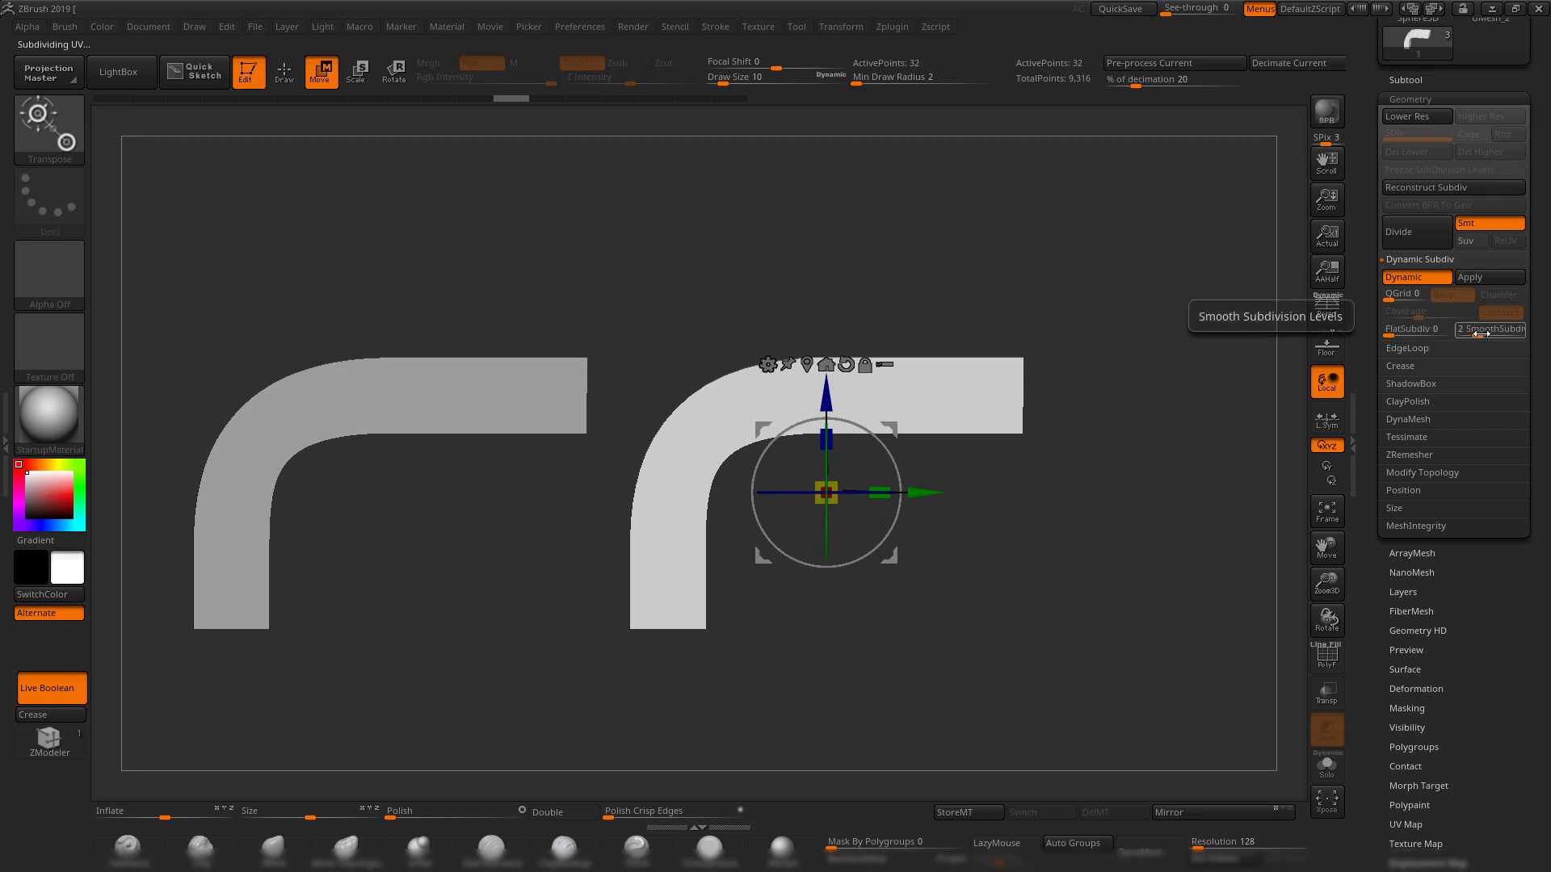
left_click_drag(1480, 333, 1489, 334)
- Check the copy's subdivision by lowering it to SDiv 1 and restoring SDiv 5, then reselect the original block
key("Down")
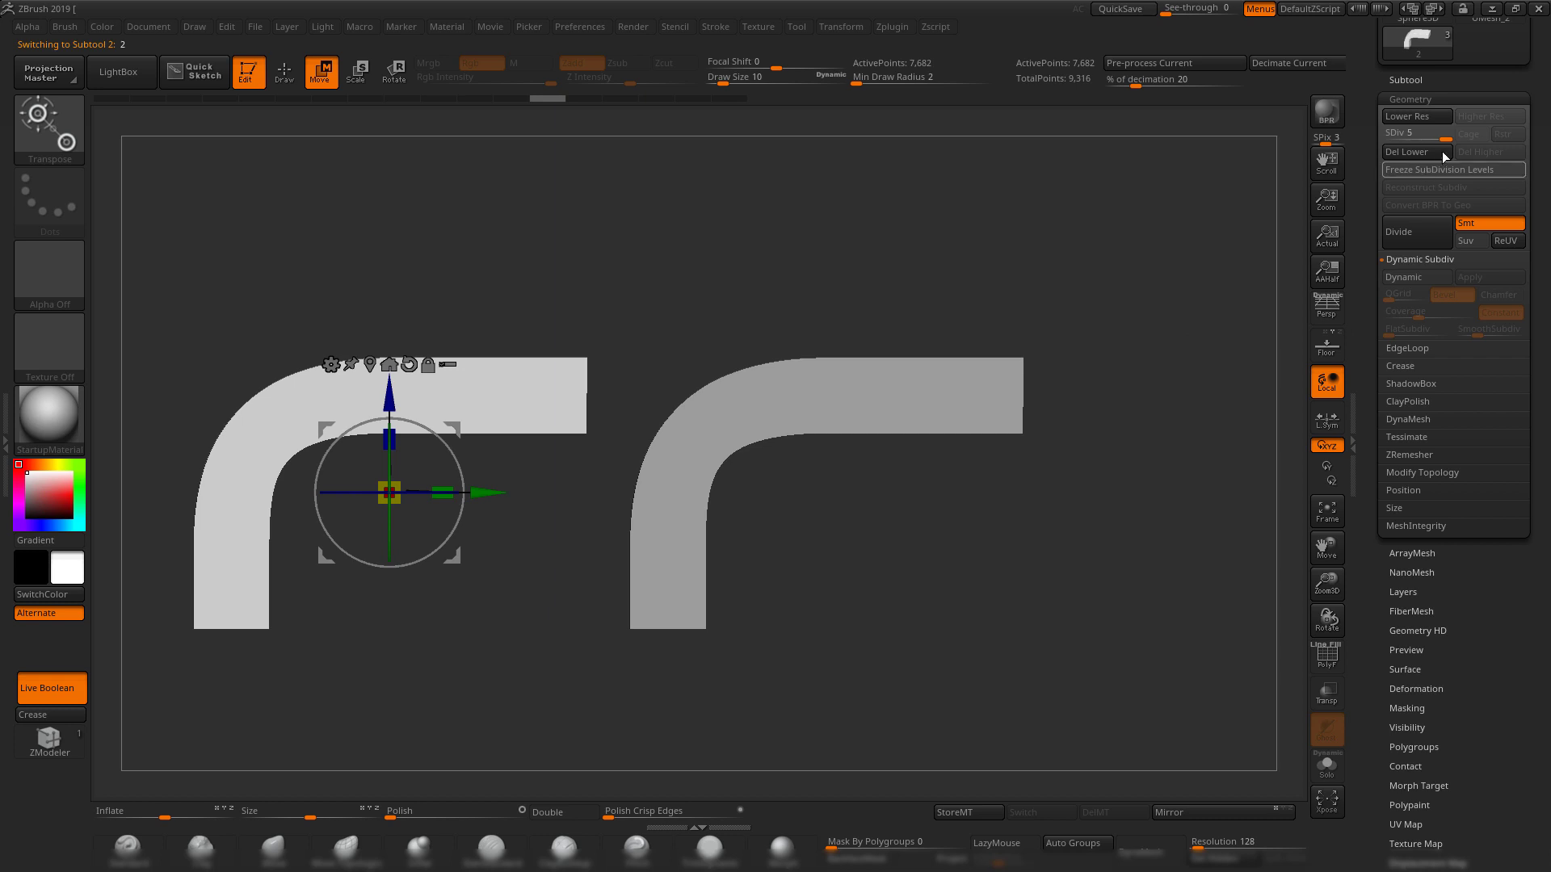
left_click_drag(1432, 137, 1415, 151)
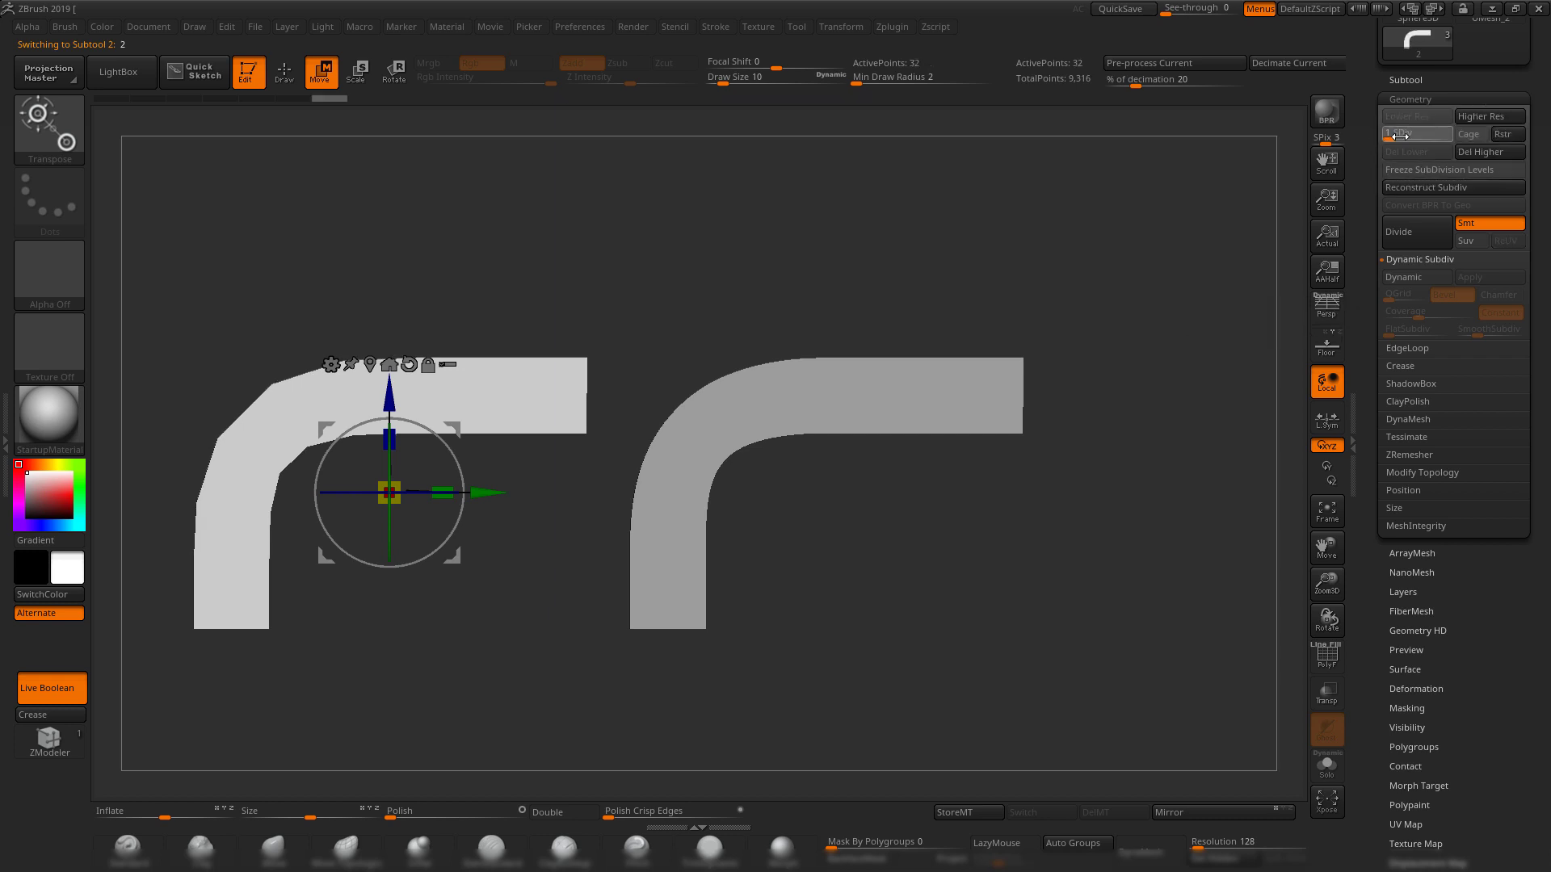
key("Up")
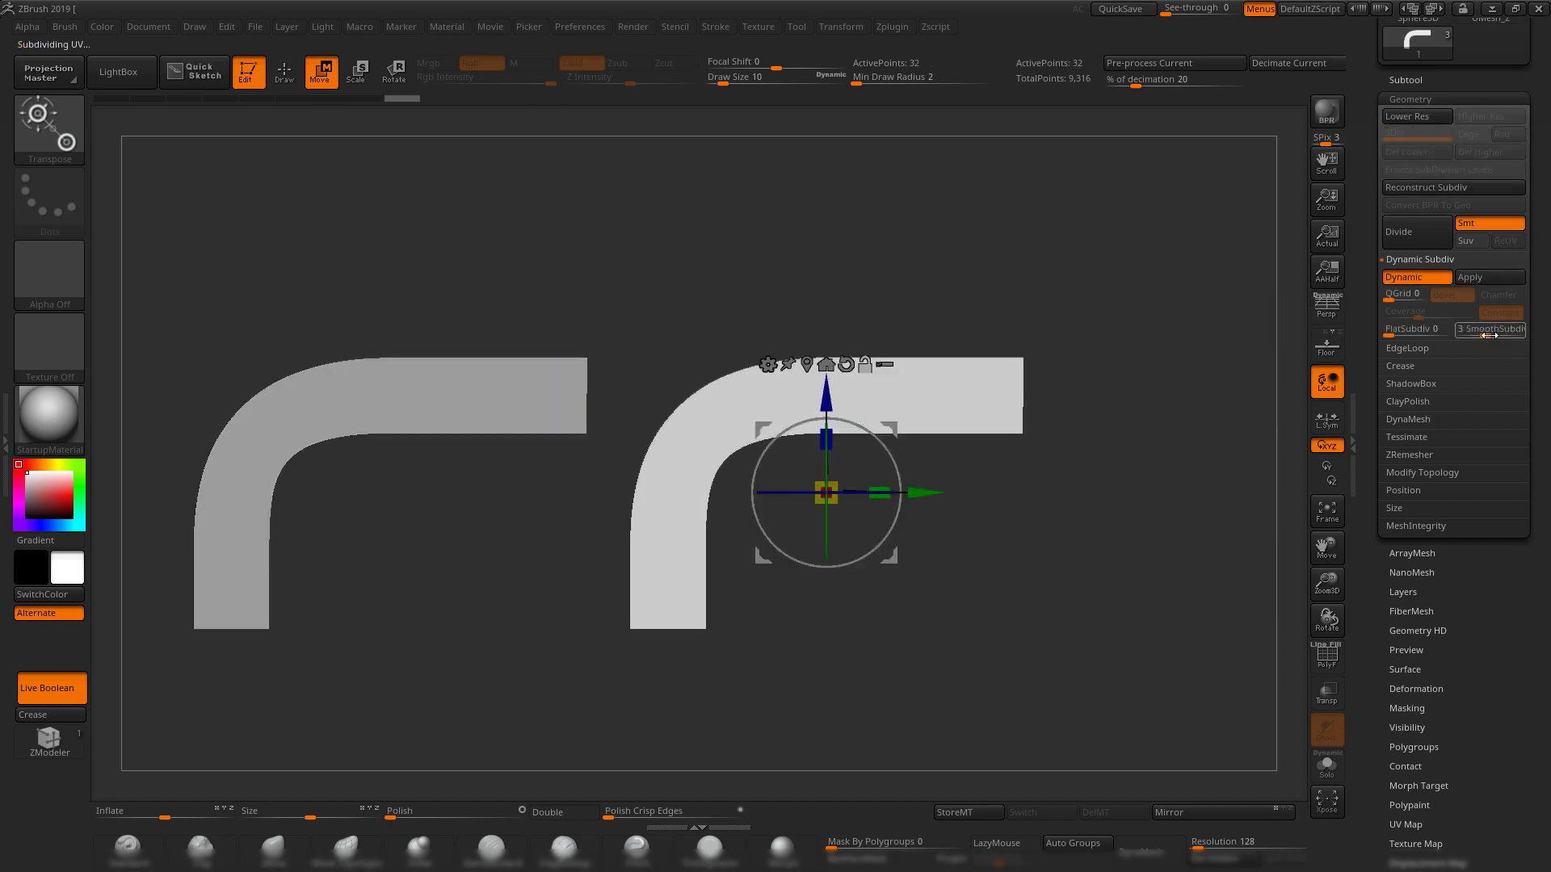
- Raise the original block's SmoothSubdiv further and activate the TrimDynamic brush
left_click_drag(1488, 334, 1495, 337)
left_click_drag(1116, 301, 997, 593)
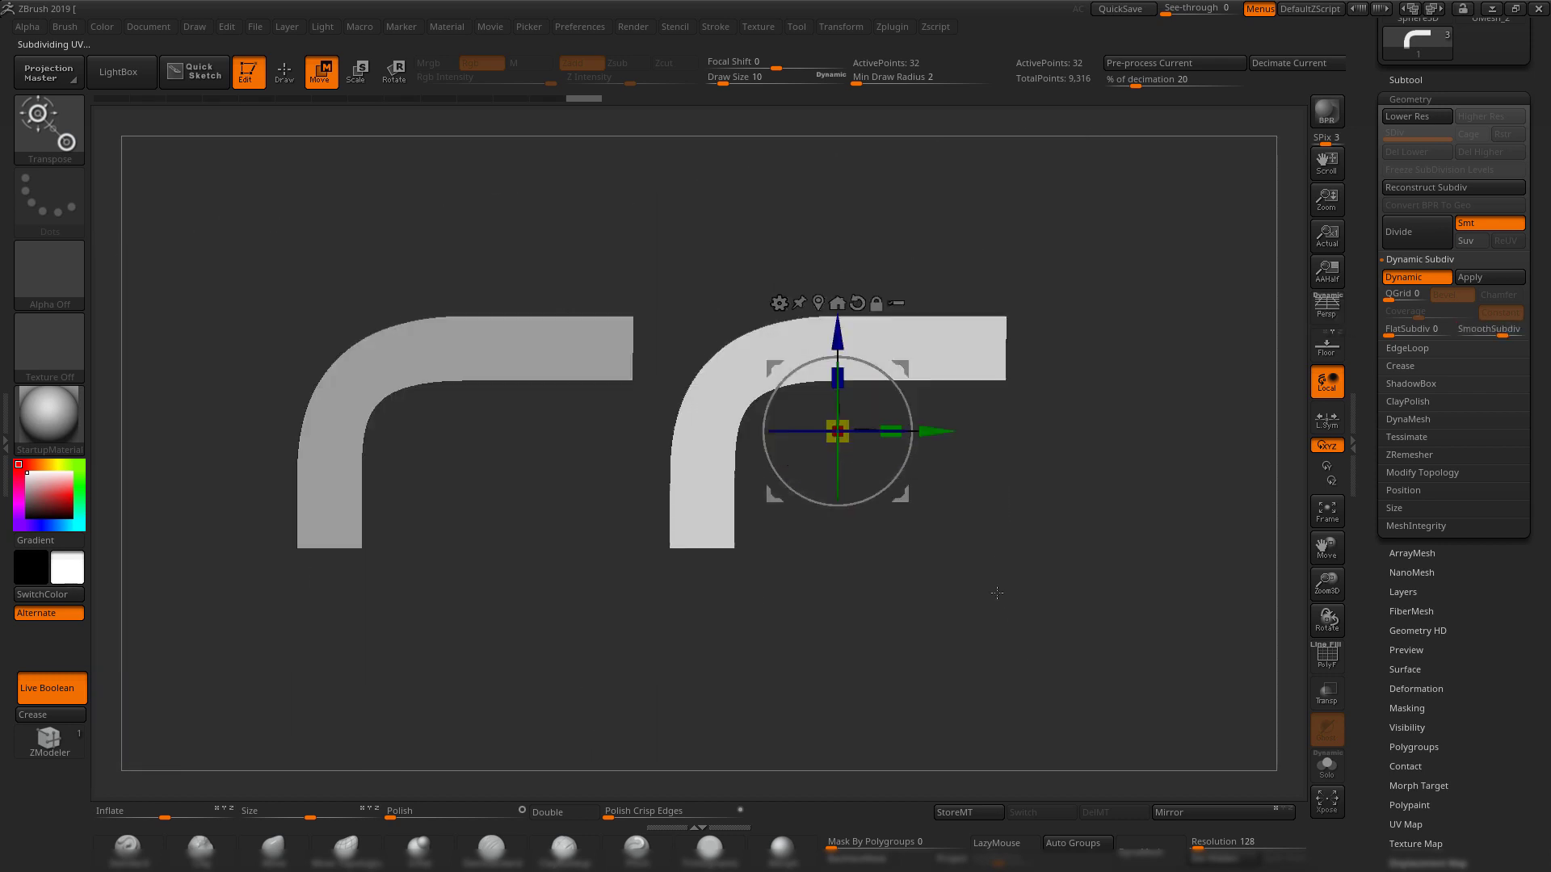
left_click(700, 848)
mouse_move(850, 552)
left_mouse_down()
mouse_move(948, 512)
mouse_move(940, 532)
left_mouse_up()
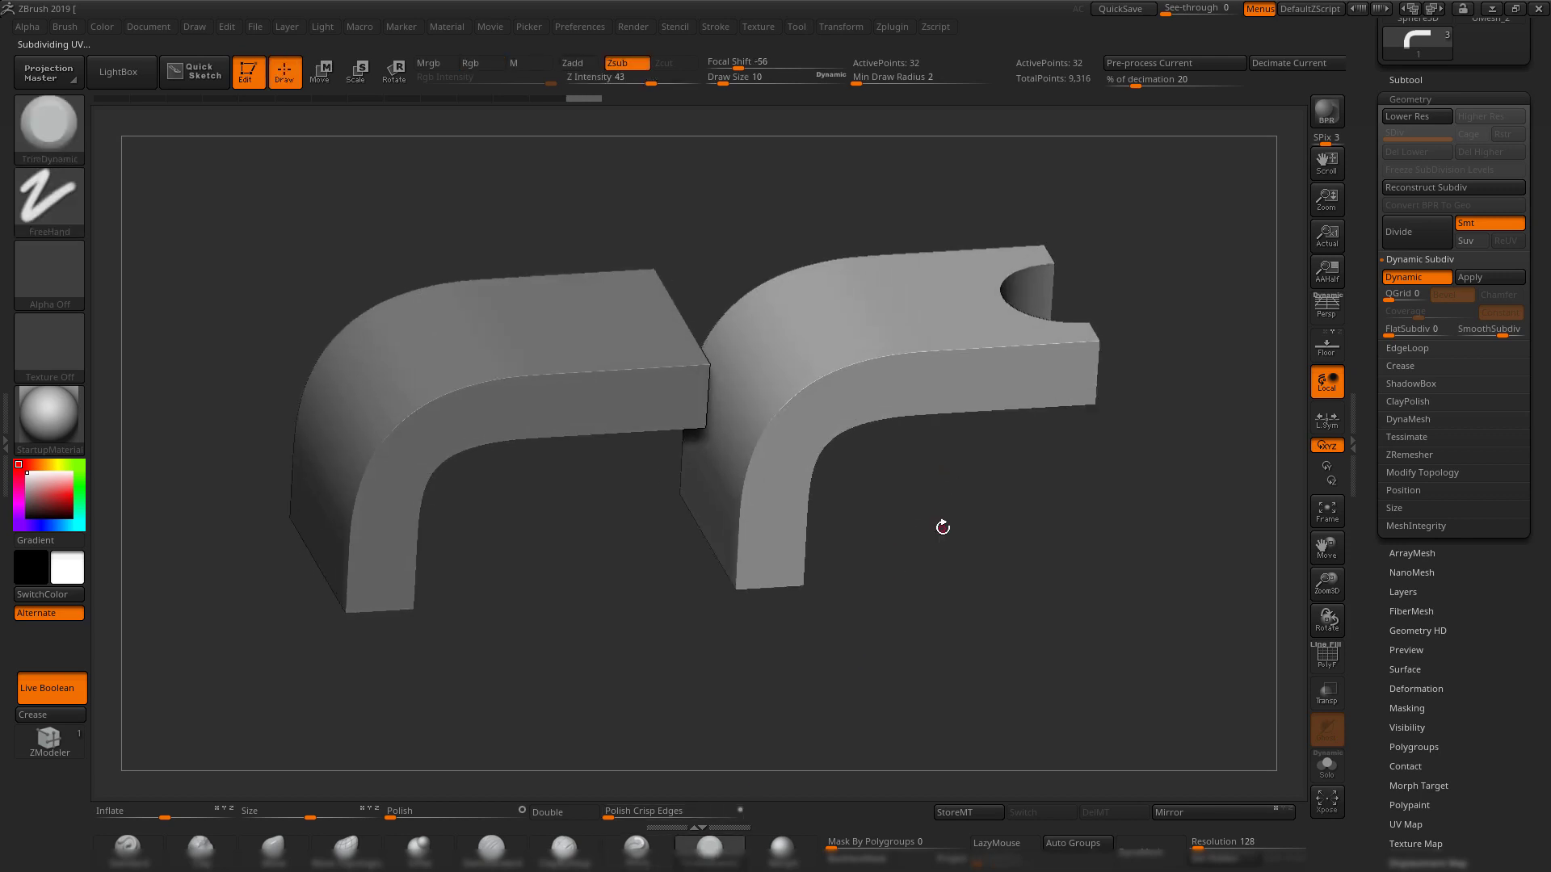
left_click_drag(962, 515, 1022, 511)
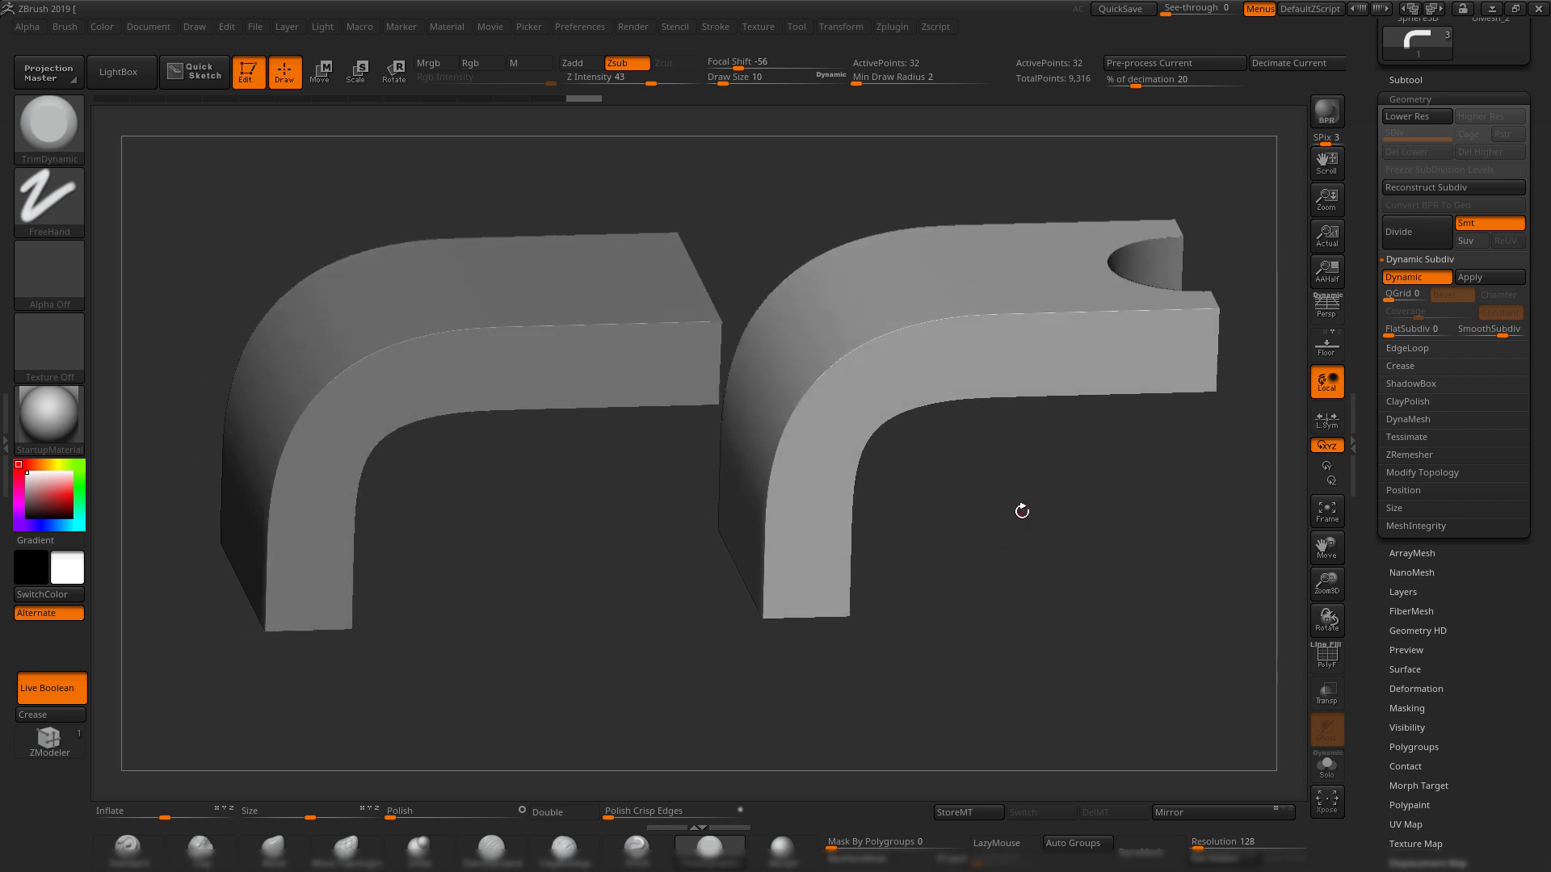
- Set the subdivided copy to SDiv 1 and turn off Dynamic Subdiv on the original block
left_click(462, 377, "alt")
left_click_drag(1436, 136, 1385, 135)
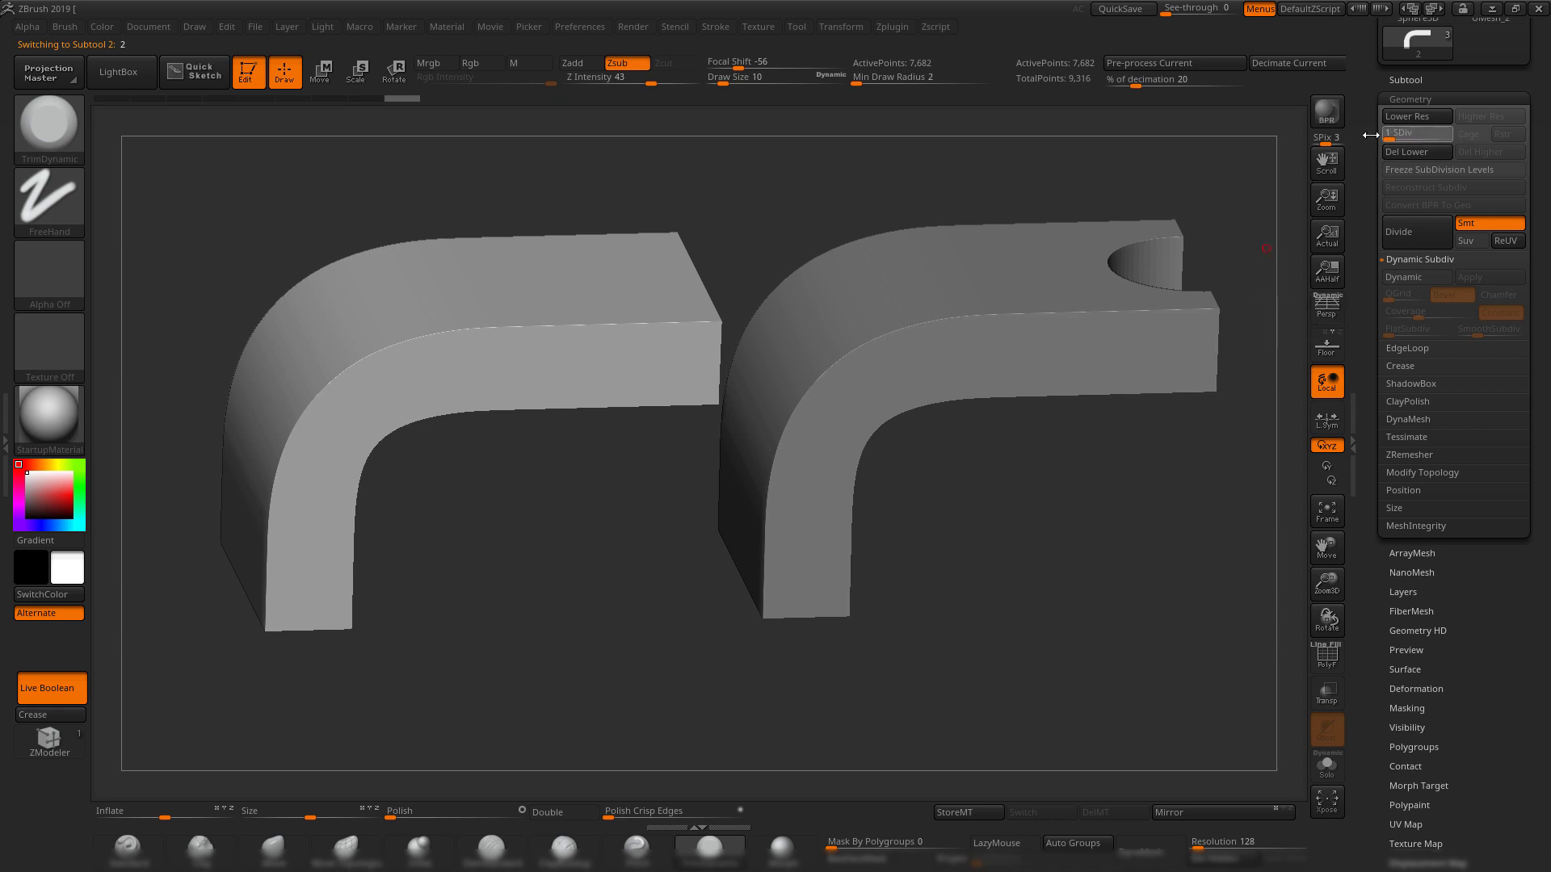
left_click(971, 356, "alt")
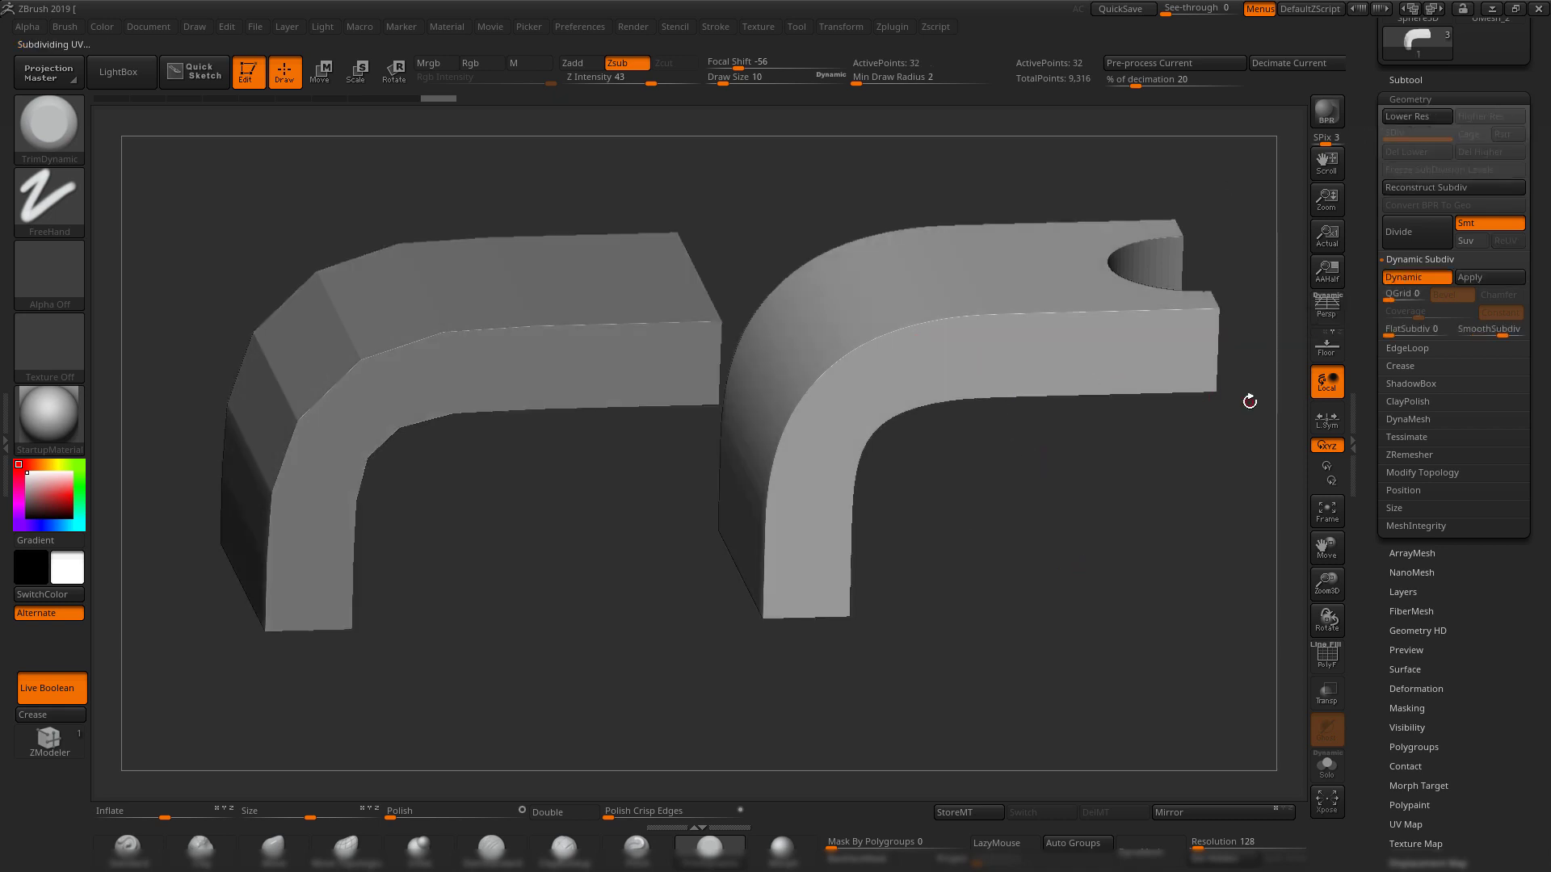
left_click(1423, 281)
left_click_drag(1017, 533, 962, 565, "shift")
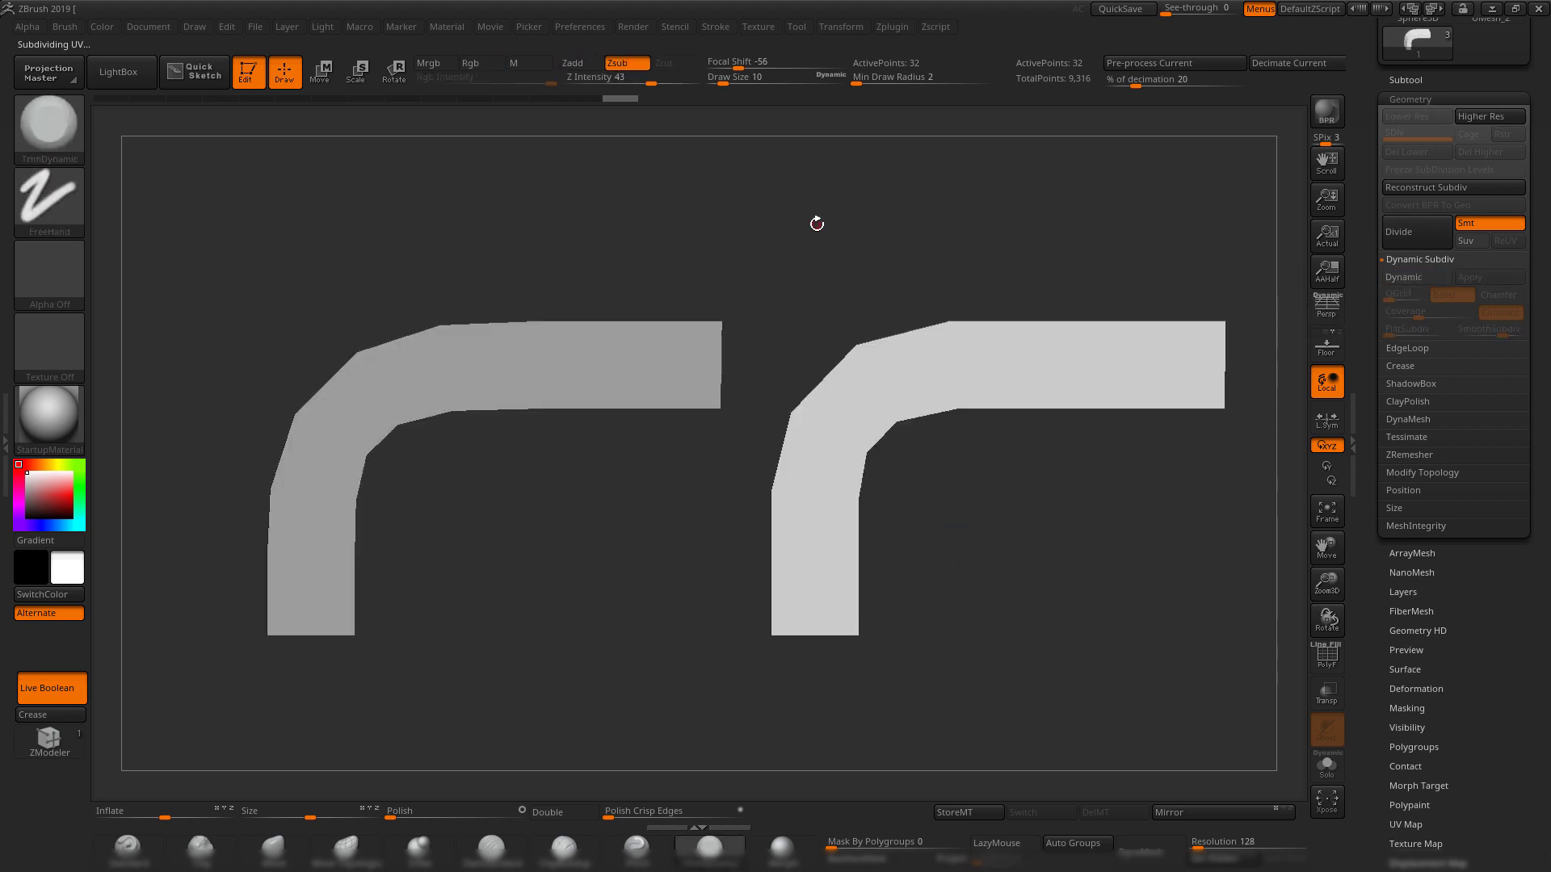
- Turn on the polygon wireframe and select the curved copy to display its base topology
key("shift+f")
left_click_drag(815, 210, 609, 332, "alt")
left_click(609, 332, "alt")
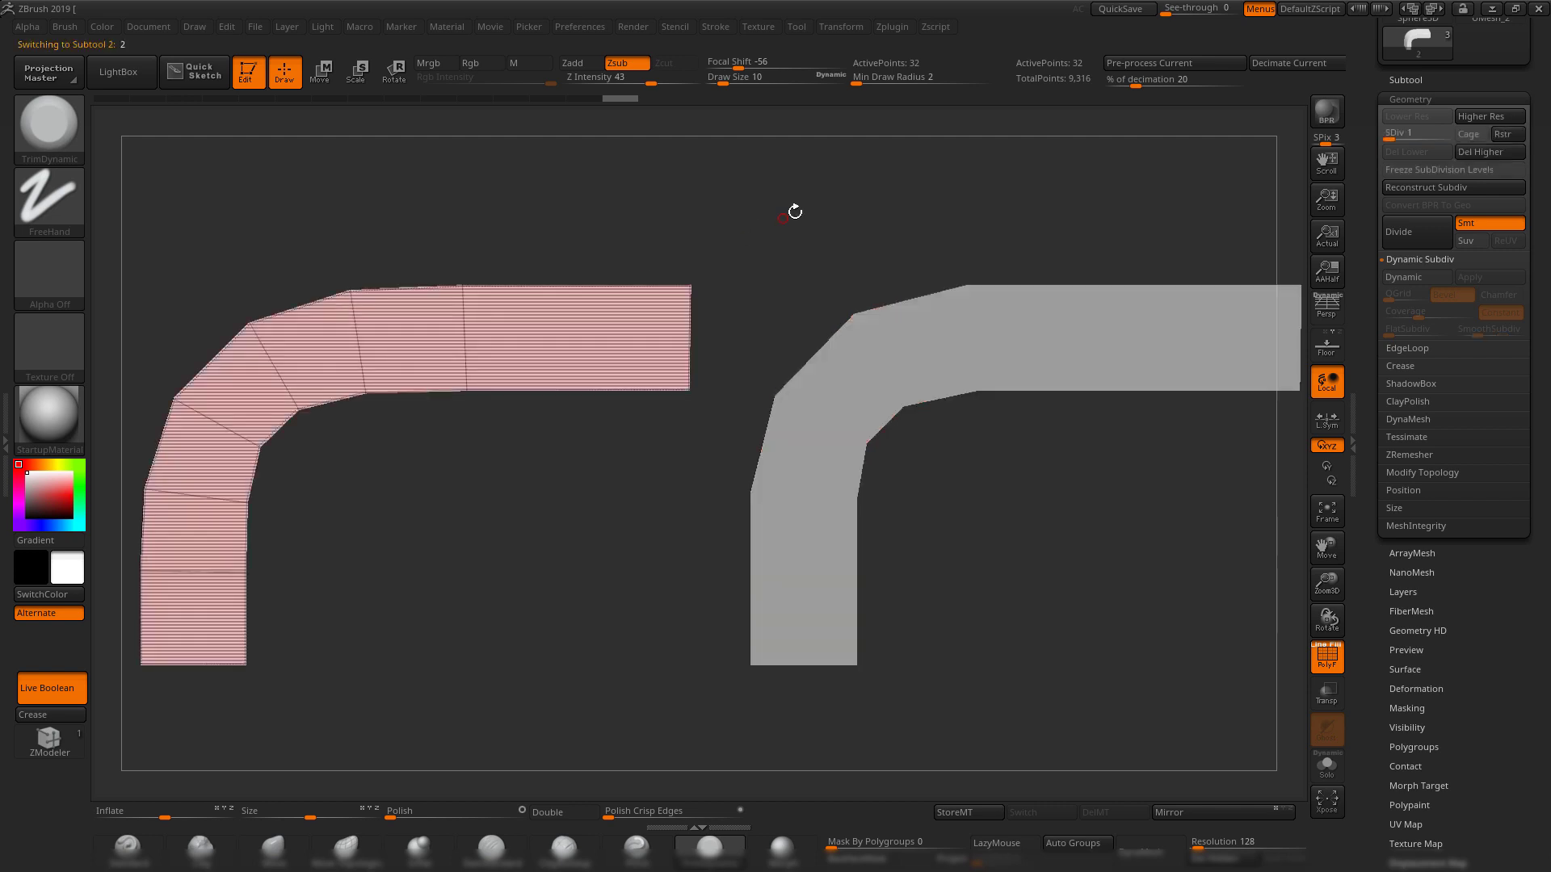
left_click_drag(797, 207, 871, 217, "alt")
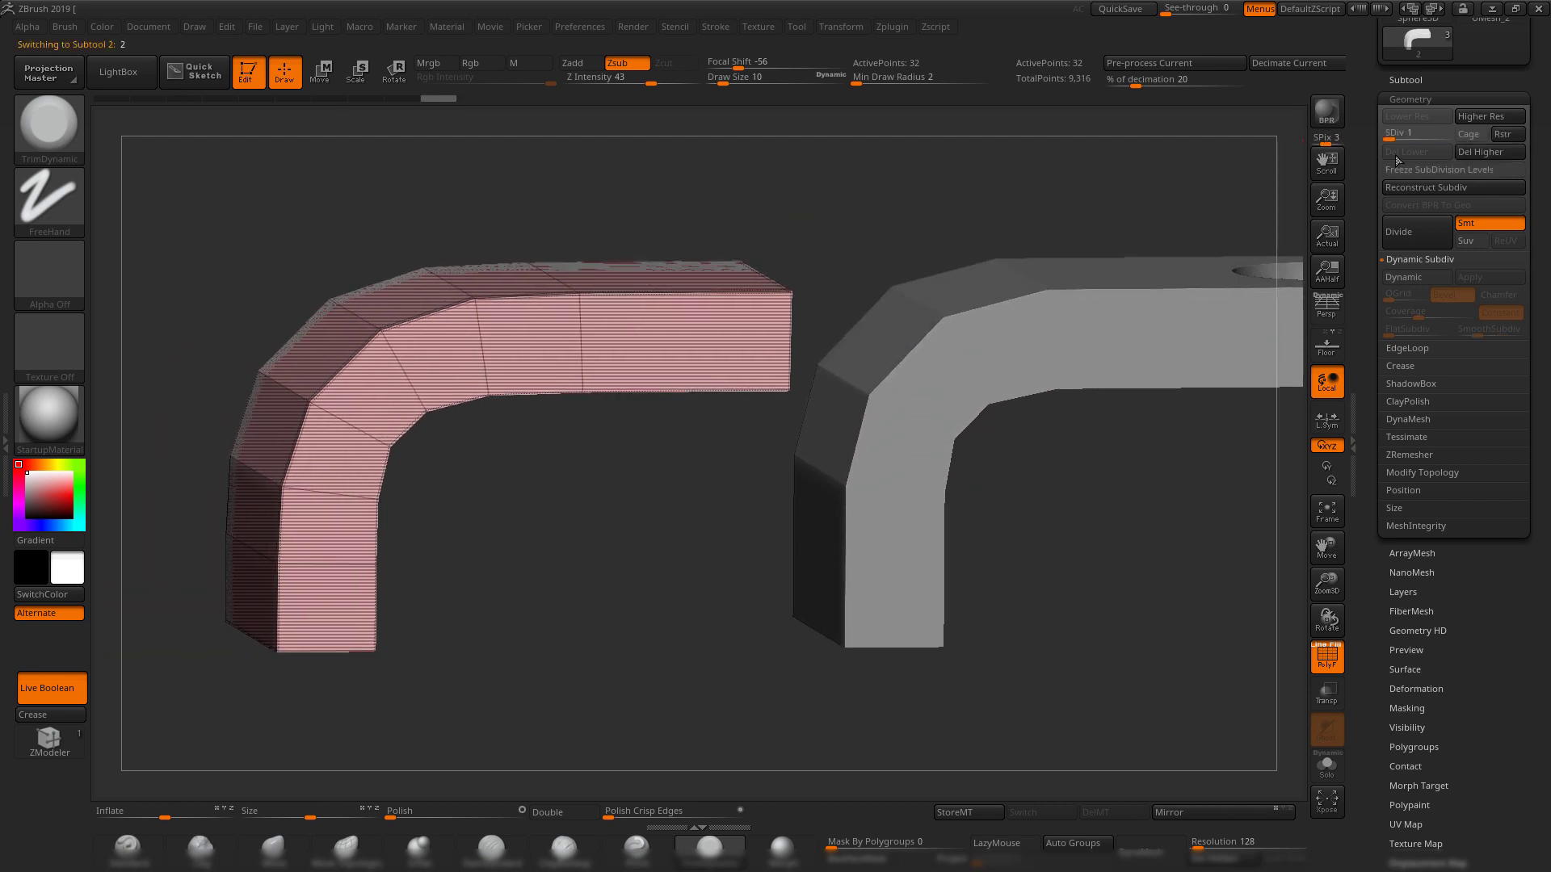
- Raise the curved copy to SDiv 5 and return it to SDiv 1 to examine how its silhouette changes
left_click_drag(1390, 137, 1445, 137)
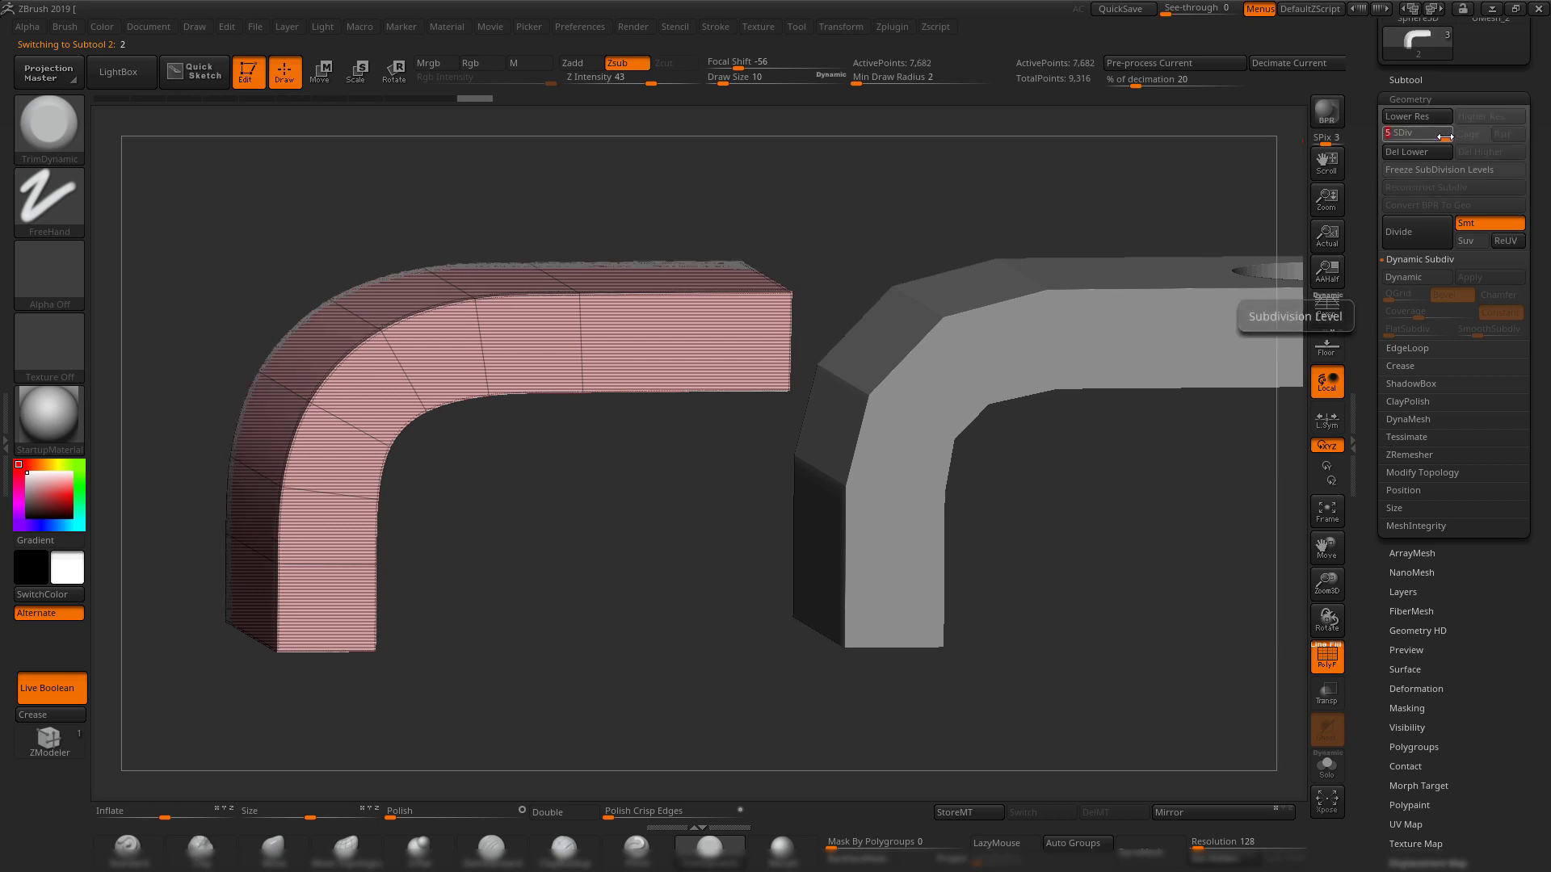
left_click_drag(861, 240, 859, 213, "shift")
left_click_drag(1446, 133, 1386, 135)
left_click_drag(880, 212, 693, 223, "shift")
left_click_drag(692, 223, 719, 193)
- Alternate selection between the copy at SDiv 1 and the undivided original to compare their wireframes and corner profiles
left_click(966, 339, "alt")
left_click(544, 346, "alt")
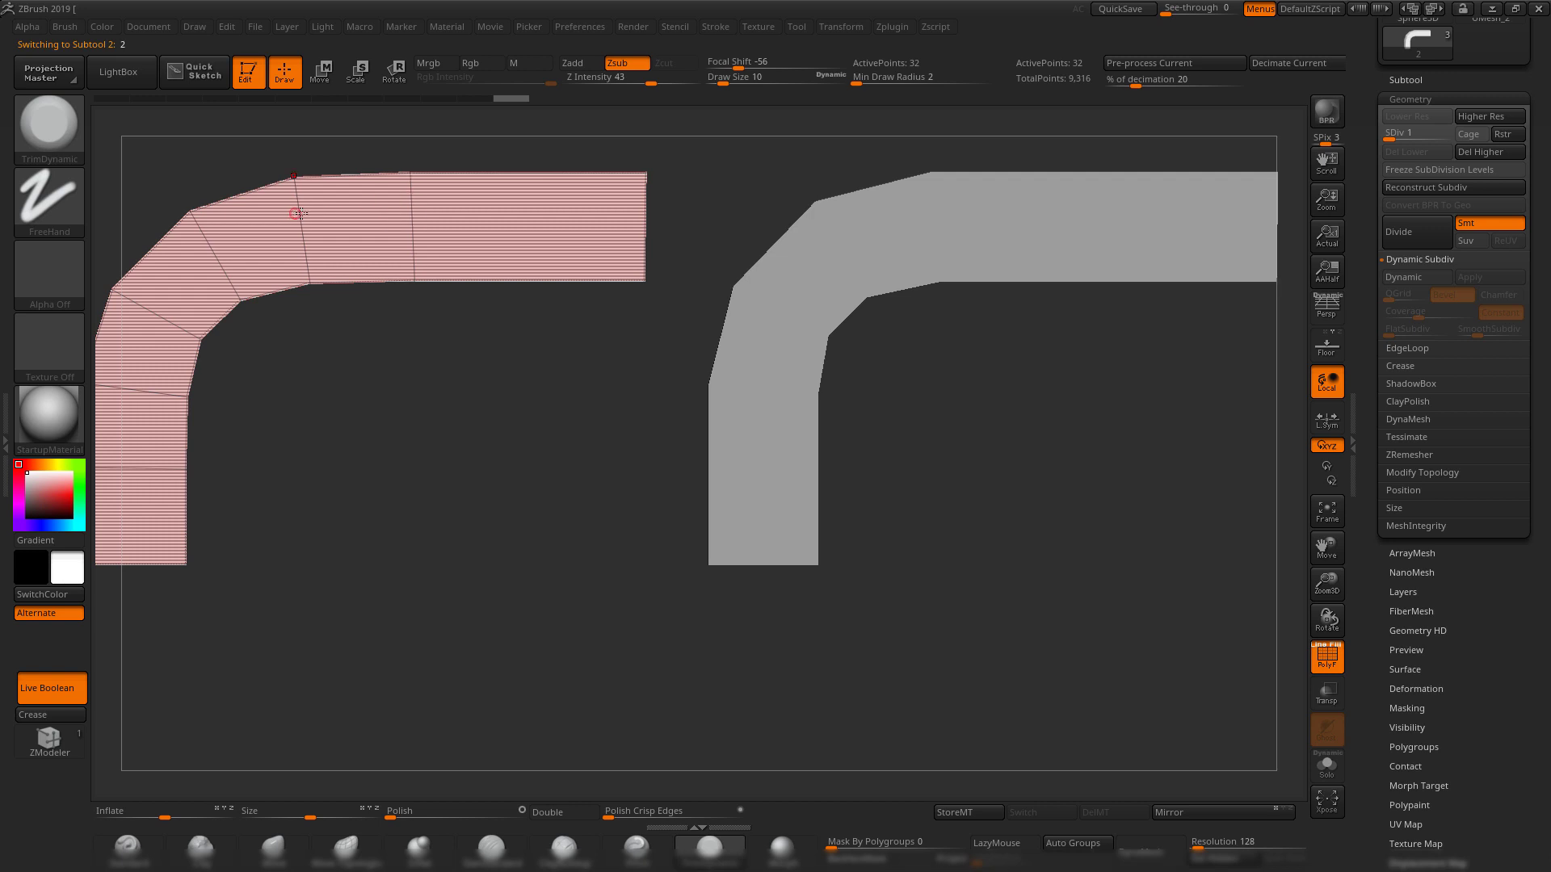
left_click(905, 220, "alt")
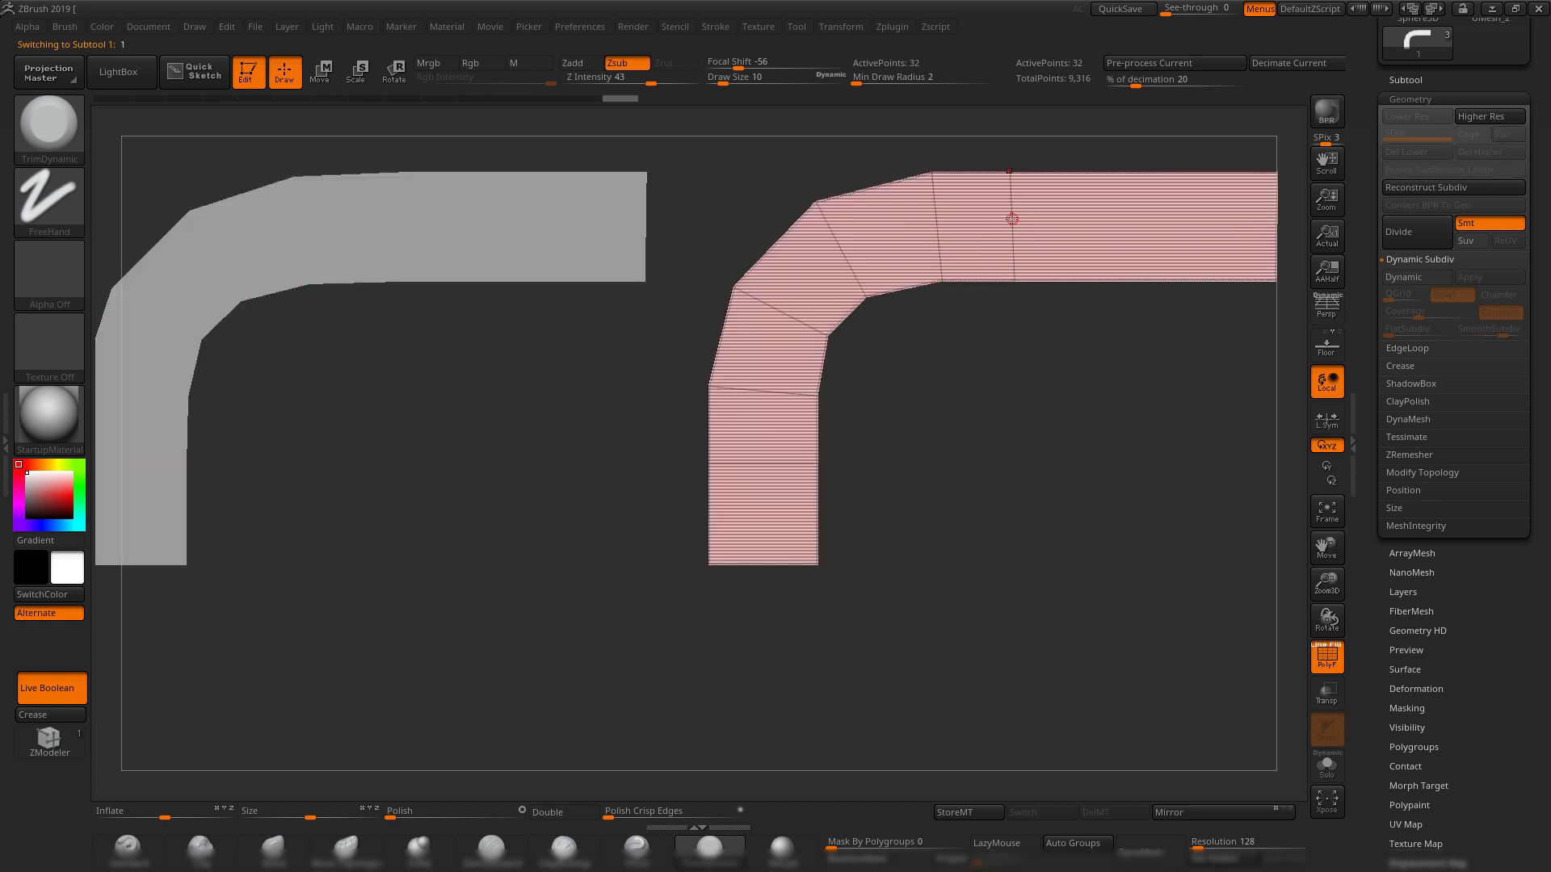
left_click_drag(1062, 377, 1039, 401, "alt")
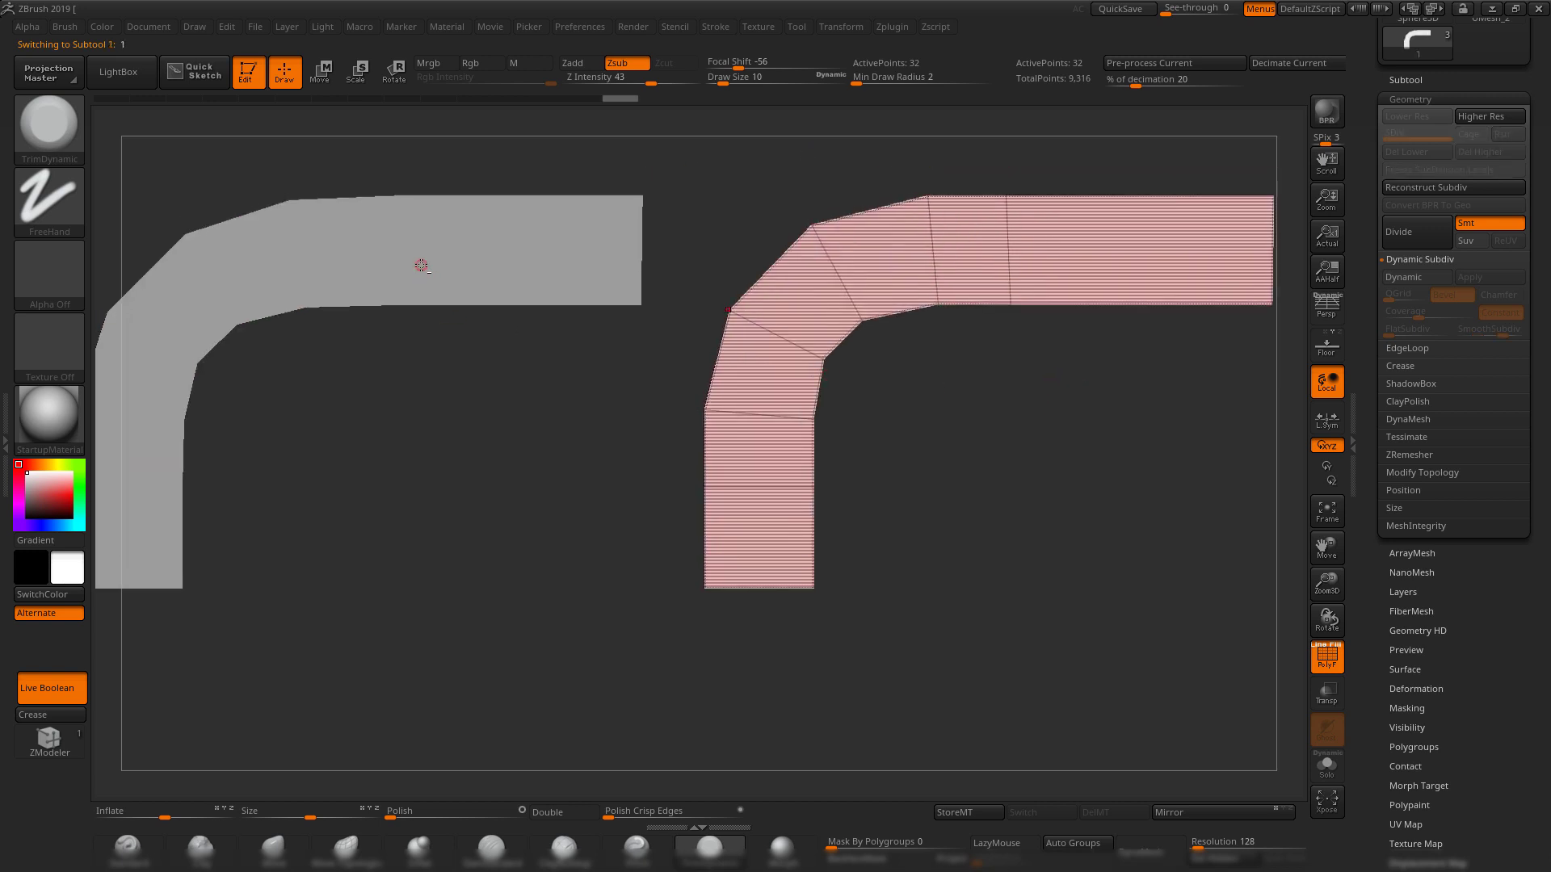
left_click(420, 266, "alt")
left_click_drag(546, 165, 543, 180, "alt")
left_click_drag(730, 174, 691, 179, "alt")
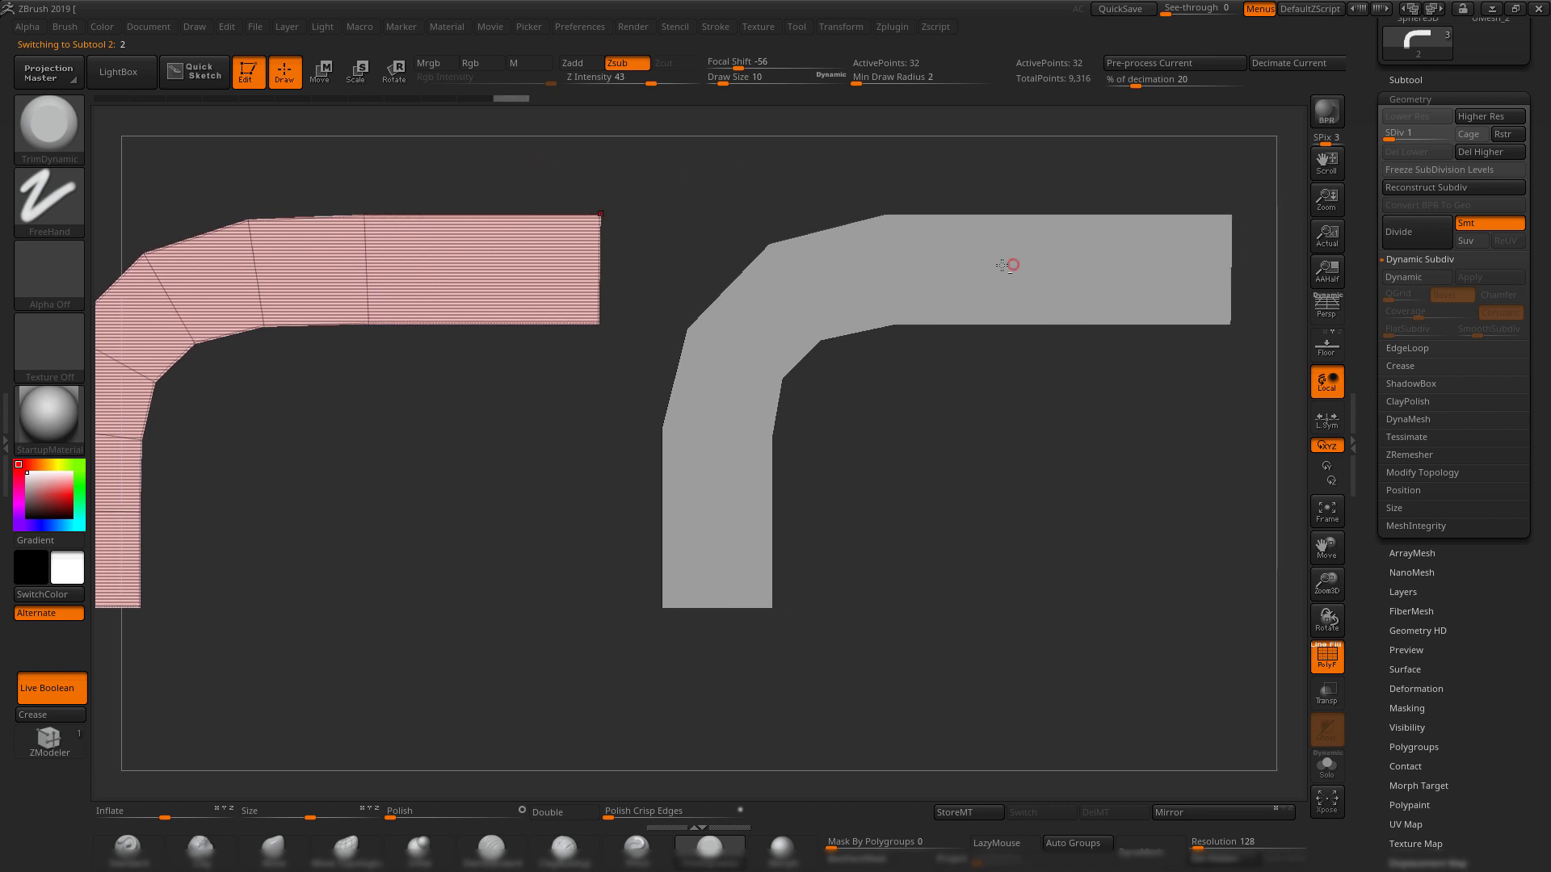
left_click(1010, 264, "alt")
left_click_drag(1055, 415, 994, 441, "alt")
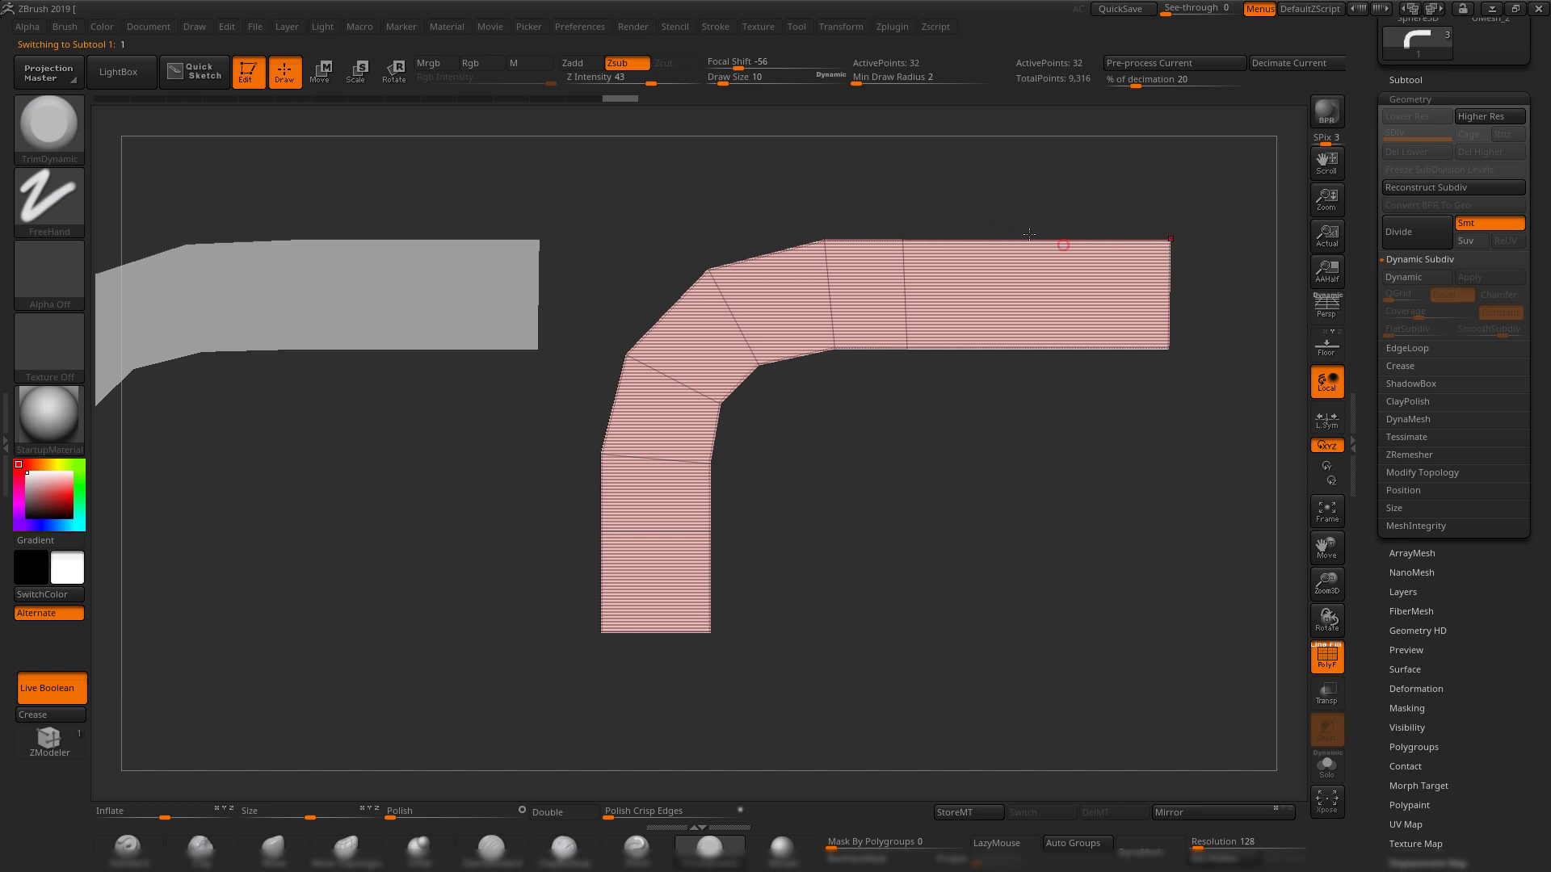
left_click_drag(307, 287, 450, 287, "alt")
left_click(451, 289, "alt")
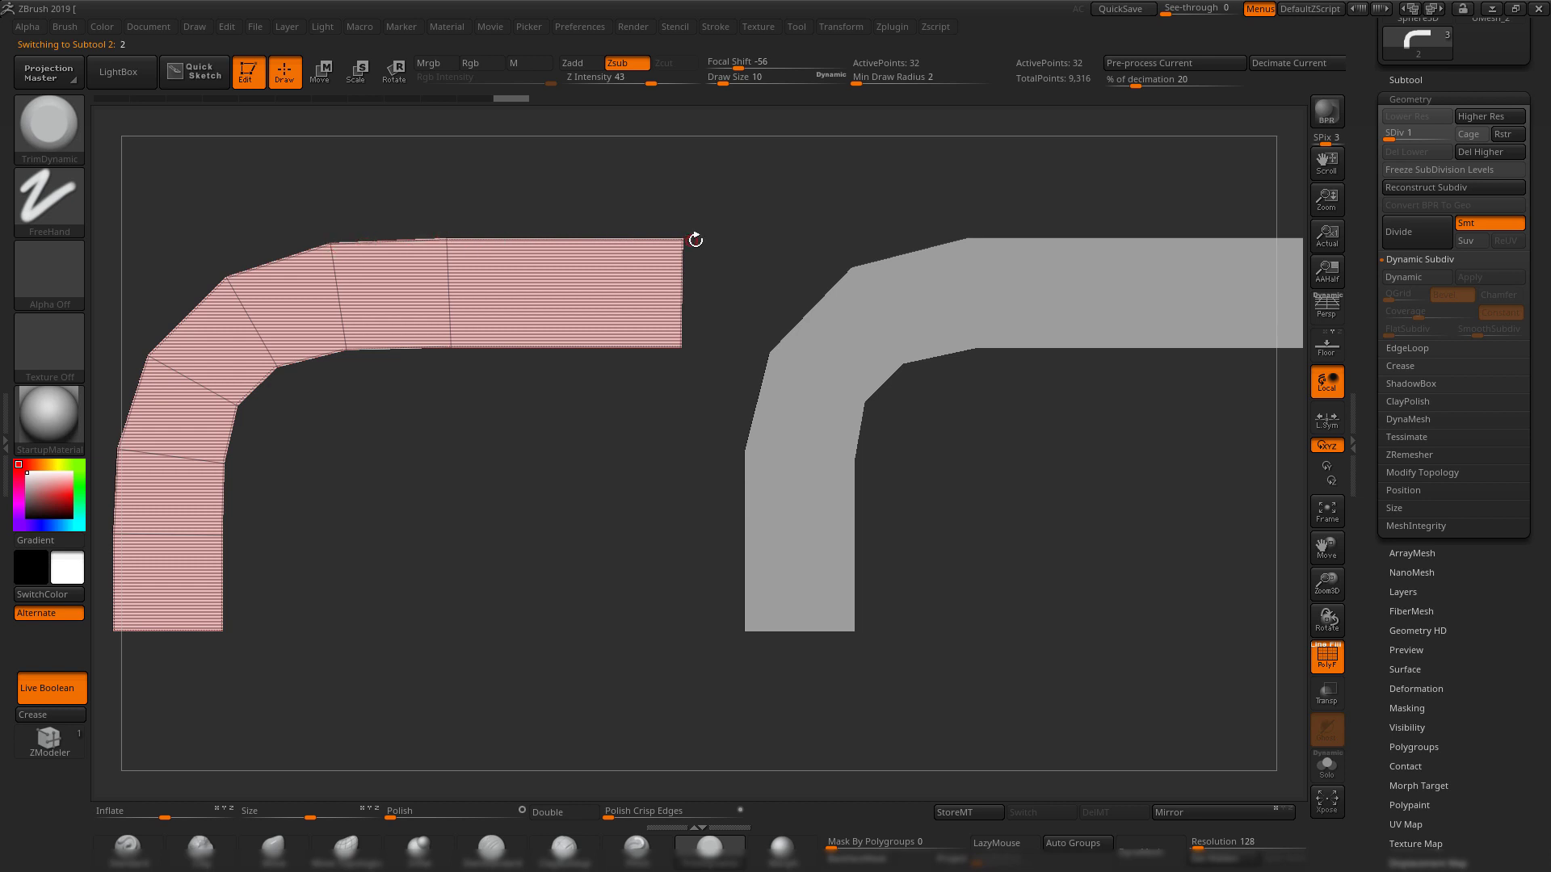
left_click_drag(761, 228, 687, 215, "alt")
mouse_move(686, 215)
left_mouse_down("alt")
mouse_move(720, 211)
mouse_move(679, 226)
left_mouse_up("alt")
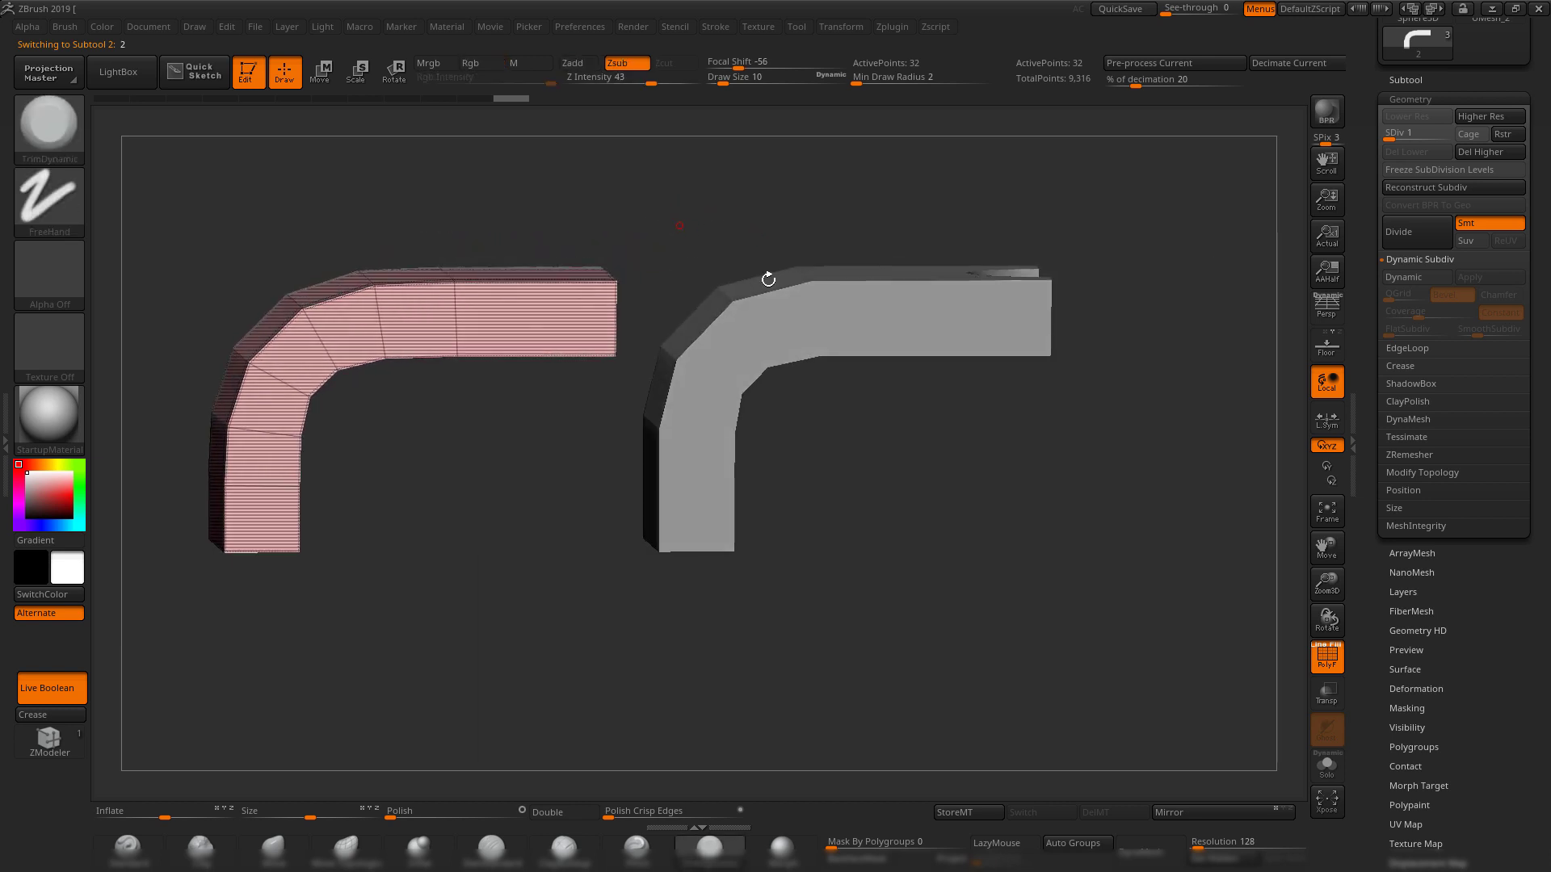
left_click_drag(573, 191, 731, 229, "alt")
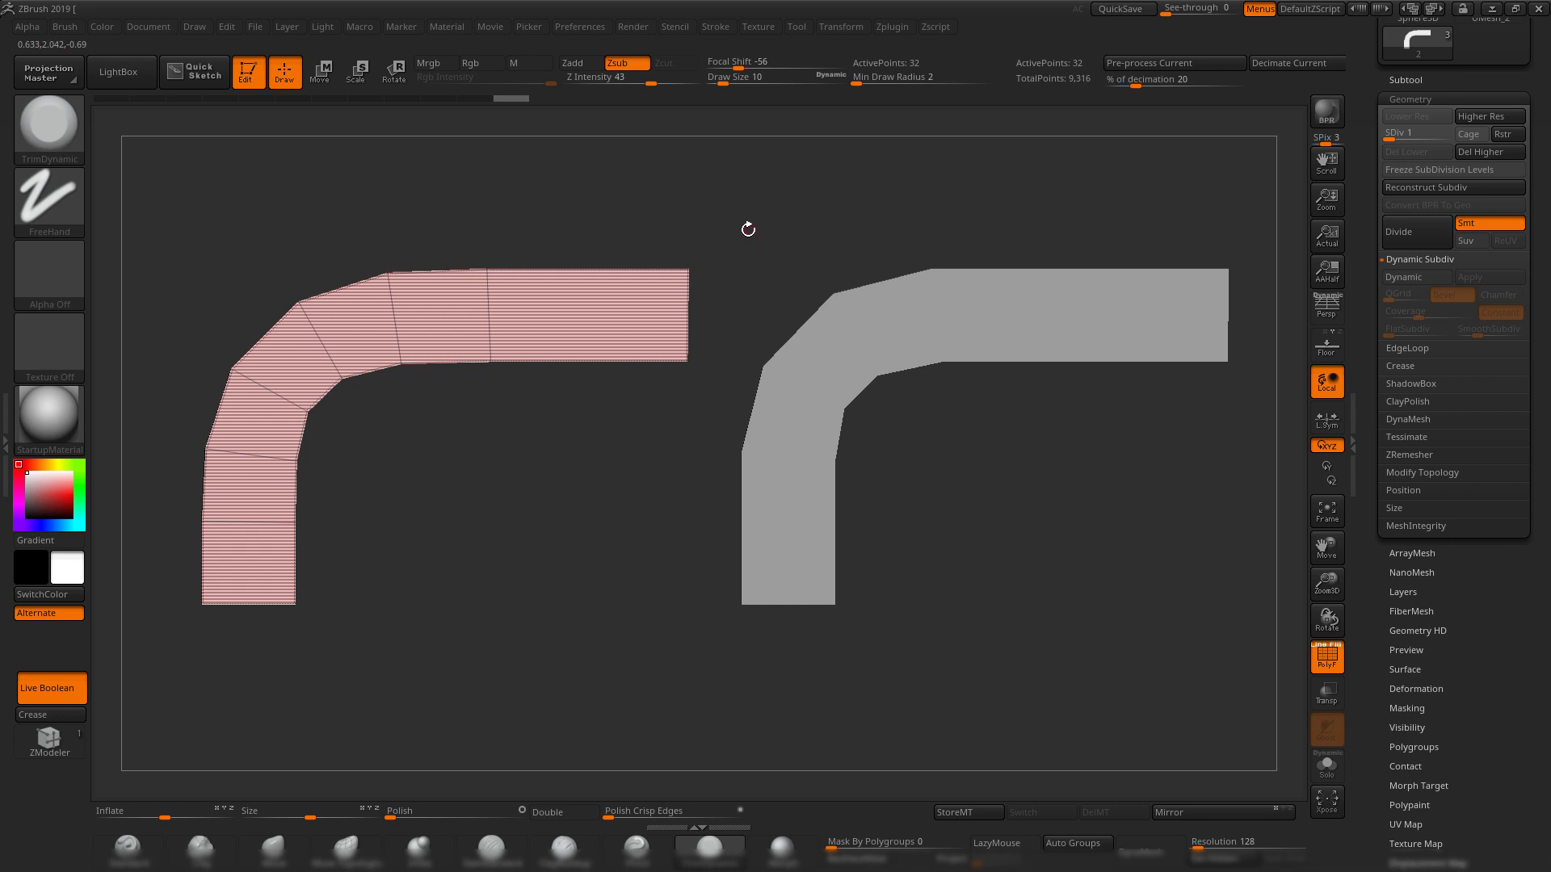
left_click_drag(829, 235, 630, 239, "alt")
left_click(795, 327, "alt")
left_click_drag(889, 516, 1026, 493, "alt")
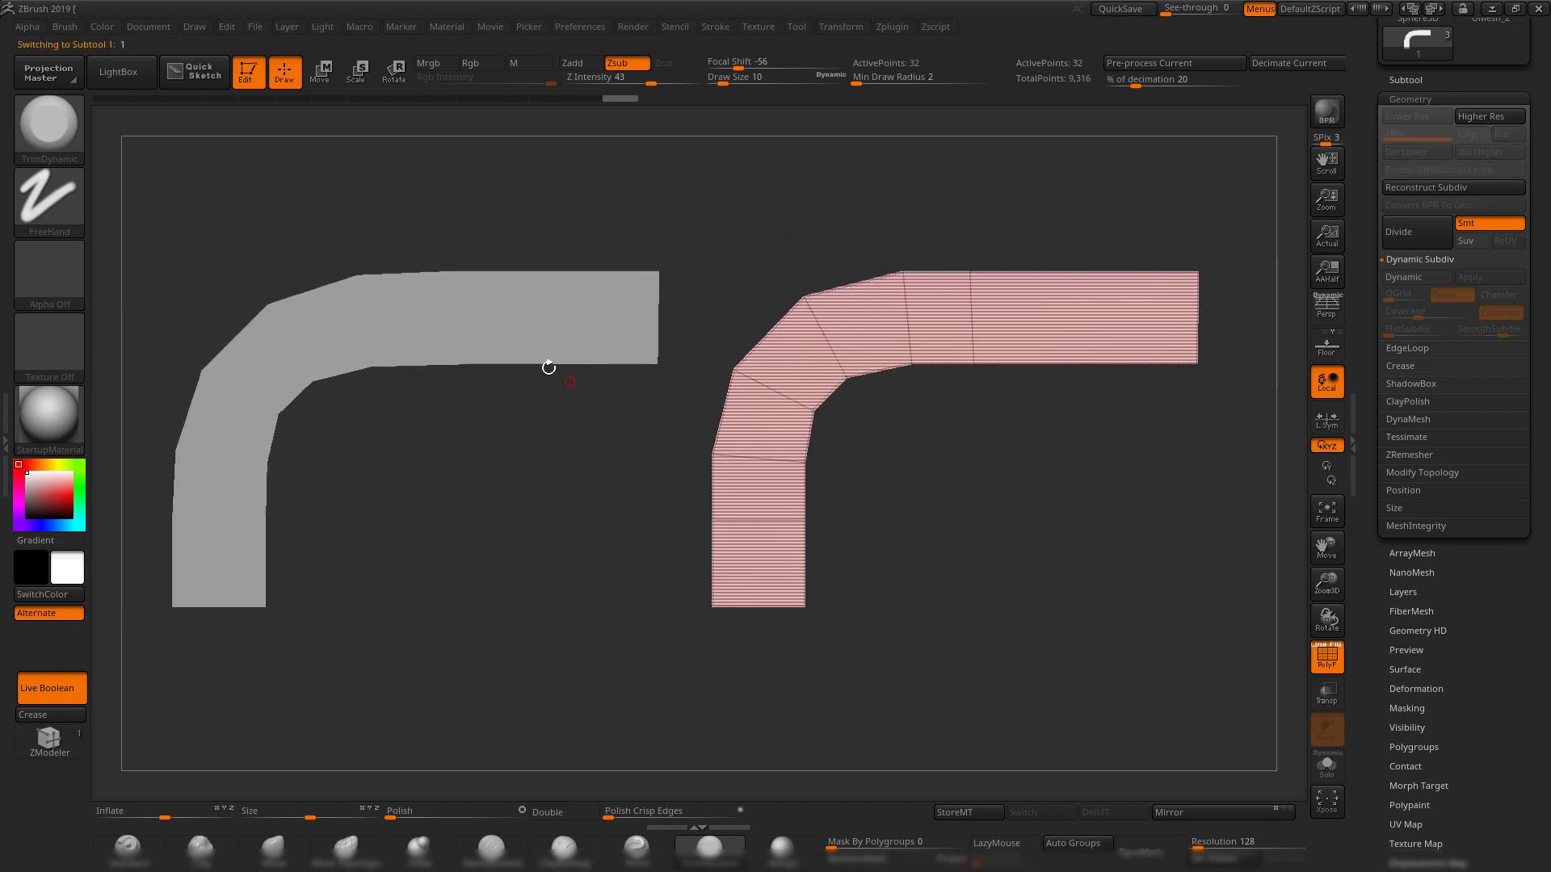
left_click(487, 317, "alt")
left_click_drag(675, 509, 564, 467, "alt")
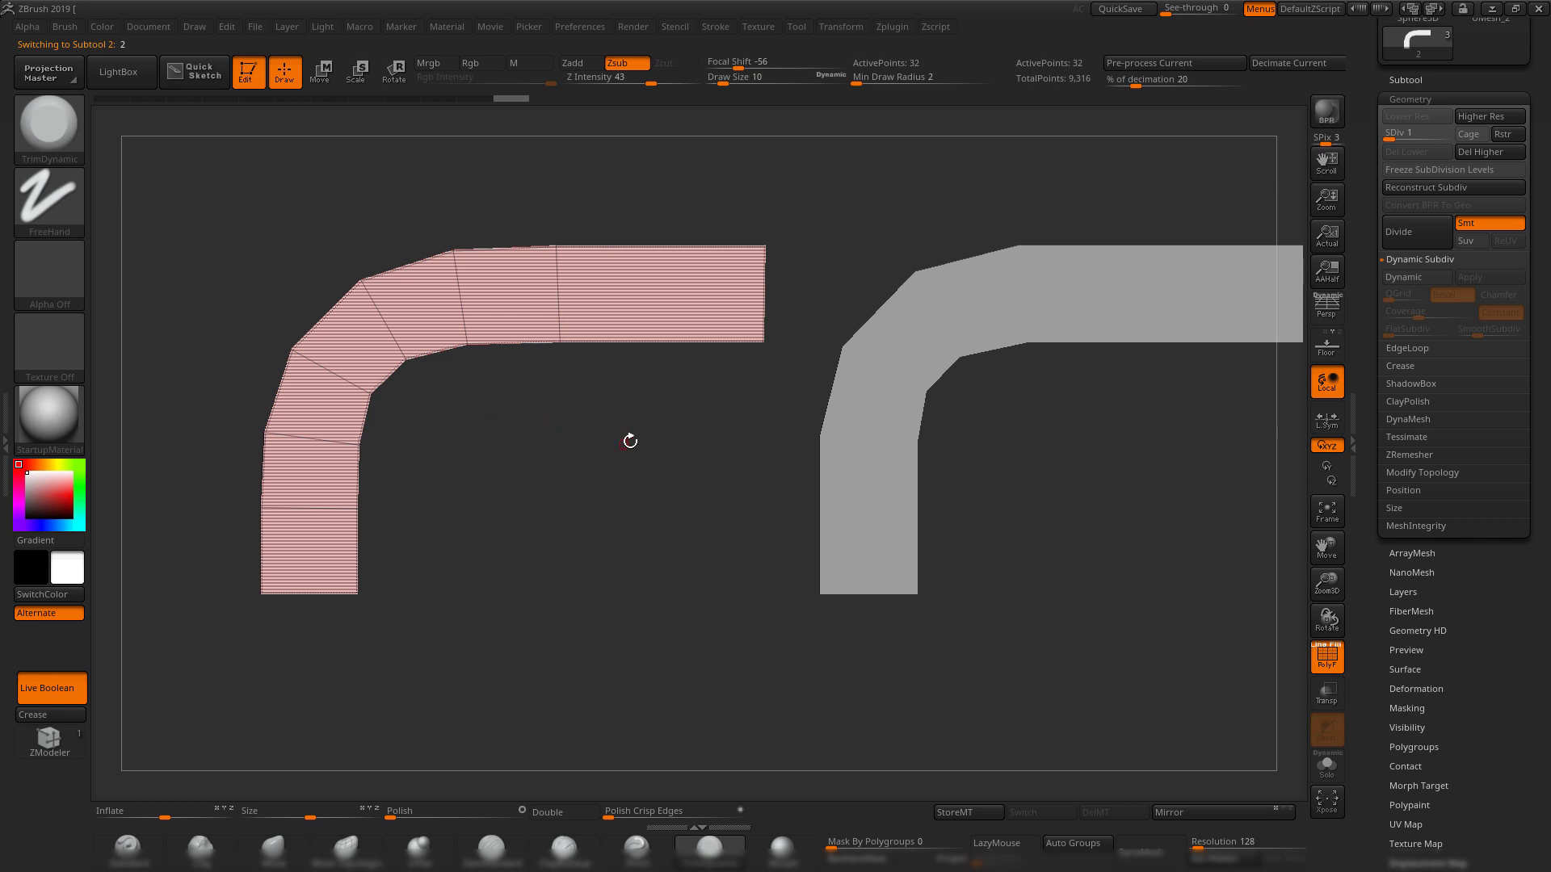
left_click_drag(630, 441, 670, 452)
left_click_drag(920, 191, 893, 228, "alt")
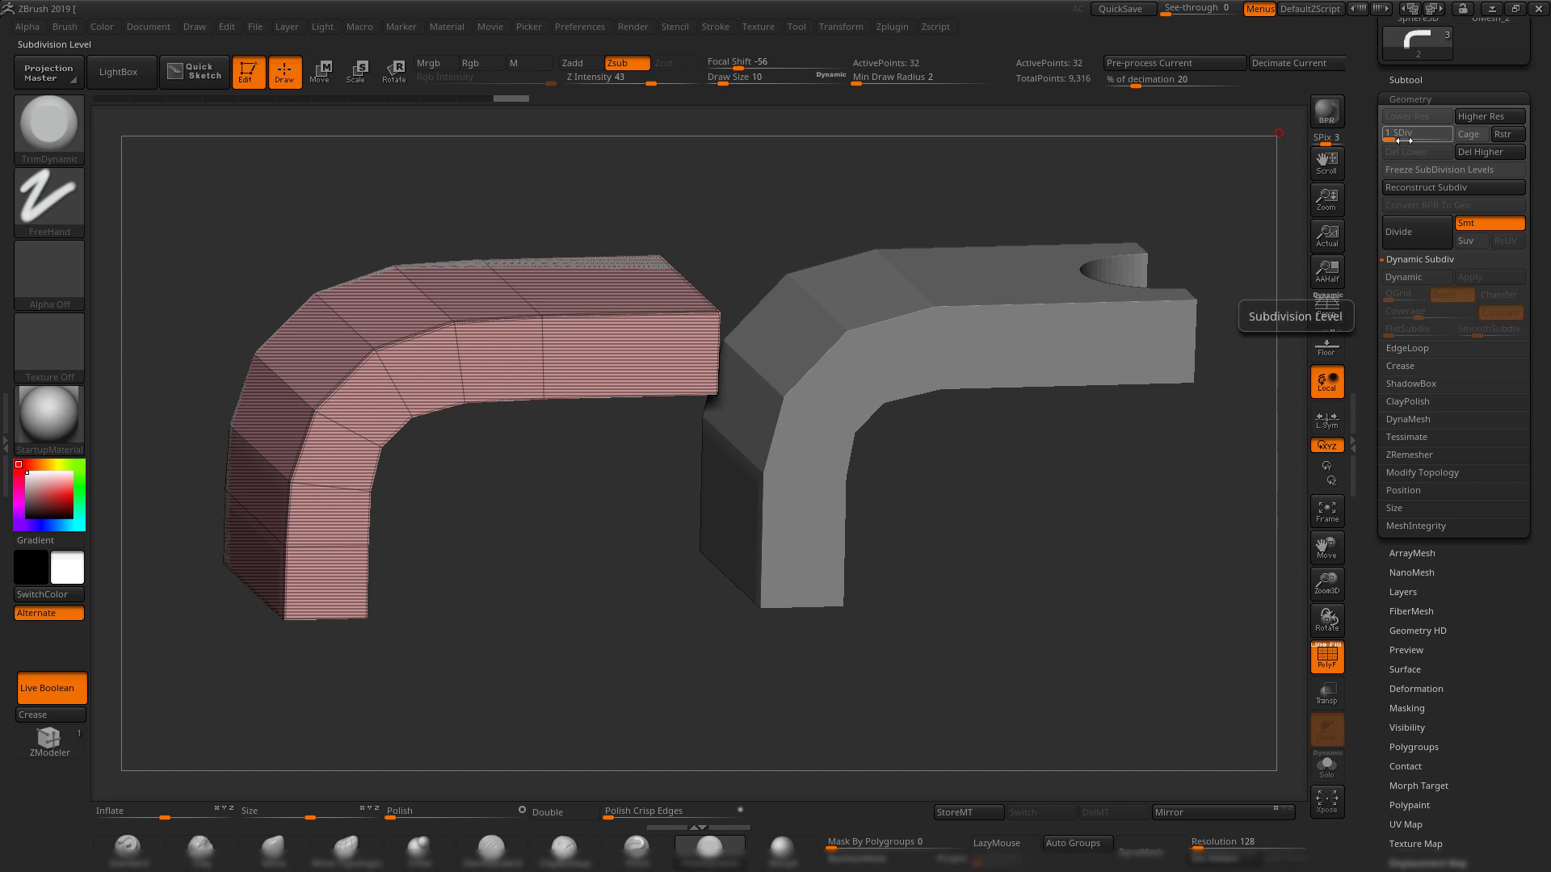
- Delete the subdivided copy of the curved block and select the remaining original block
left_click(1406, 80)
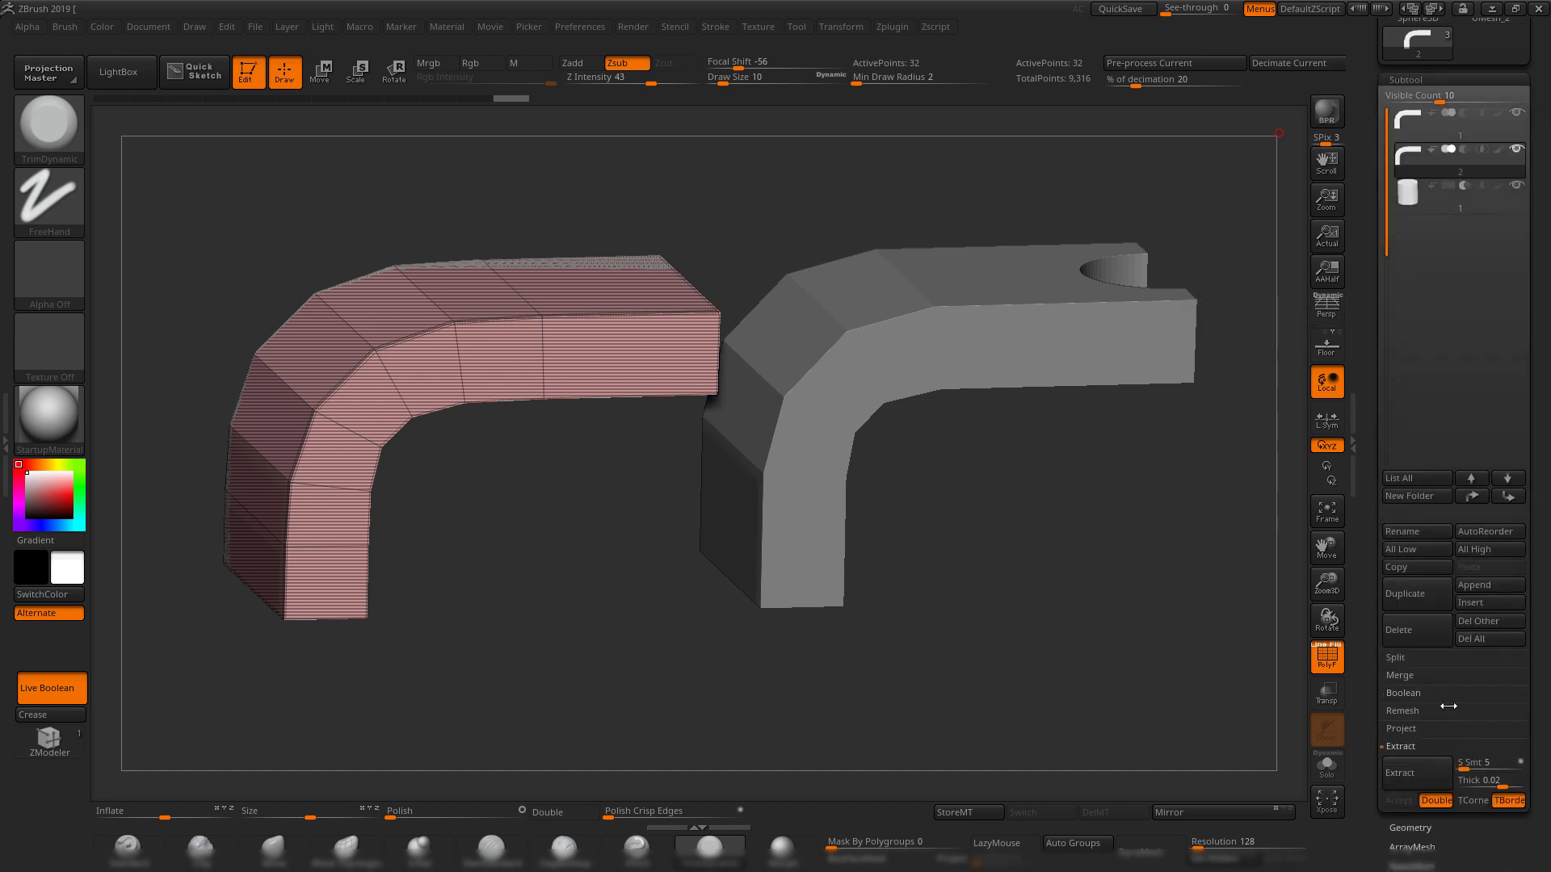
left_click(1414, 638)
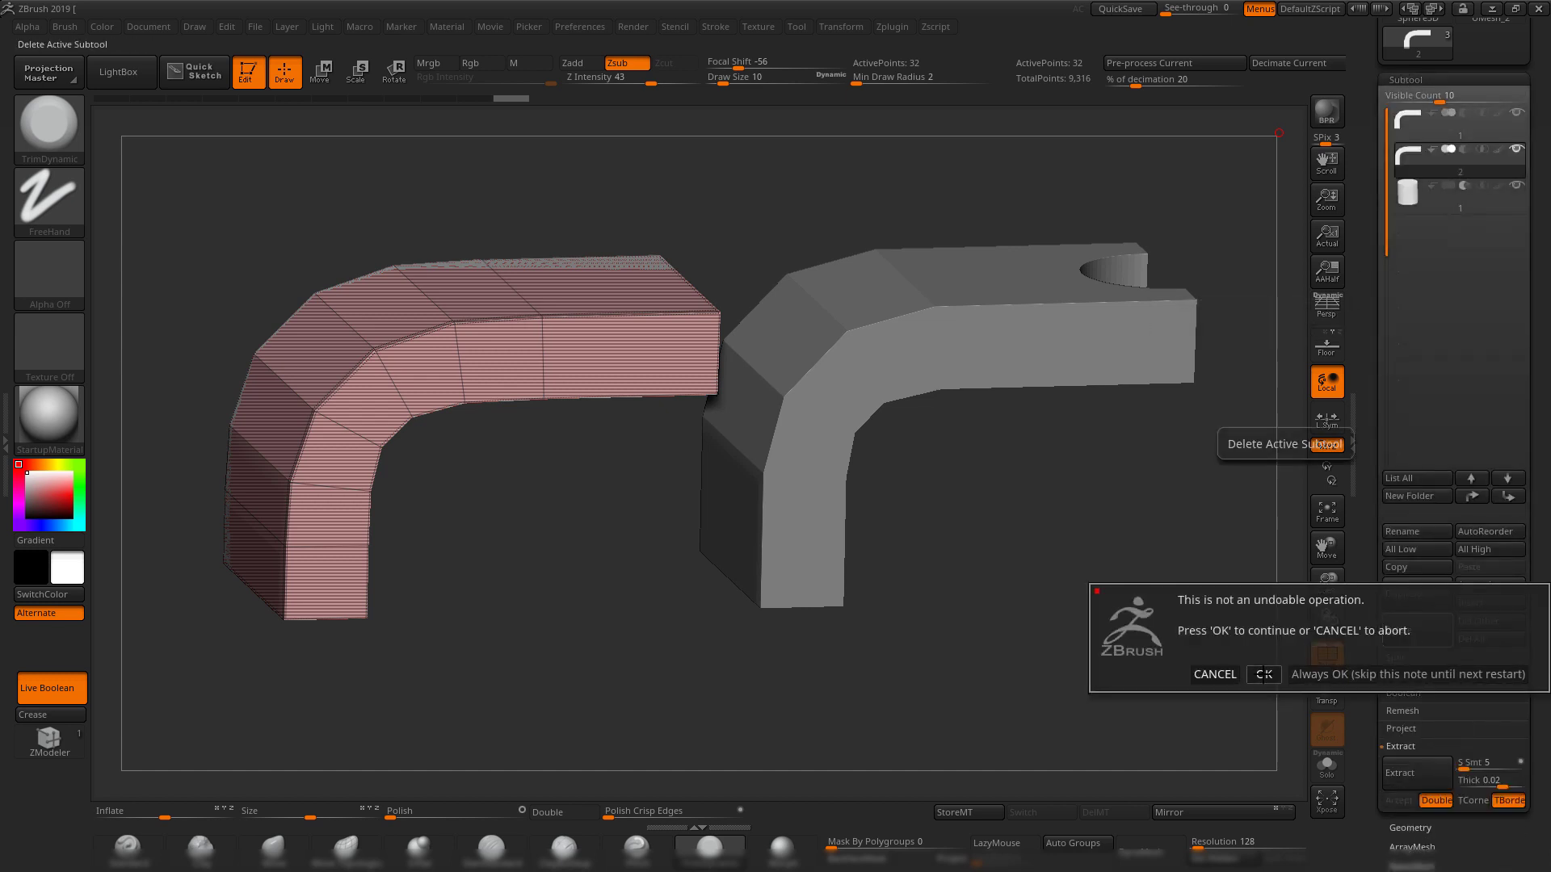
left_click(1264, 674)
left_click_drag(1101, 540, 956, 595, "alt")
left_click(819, 422, "alt")
left_click_drag(986, 672, 981, 650, "shift")
left_click_drag(982, 650, 978, 609, "alt")
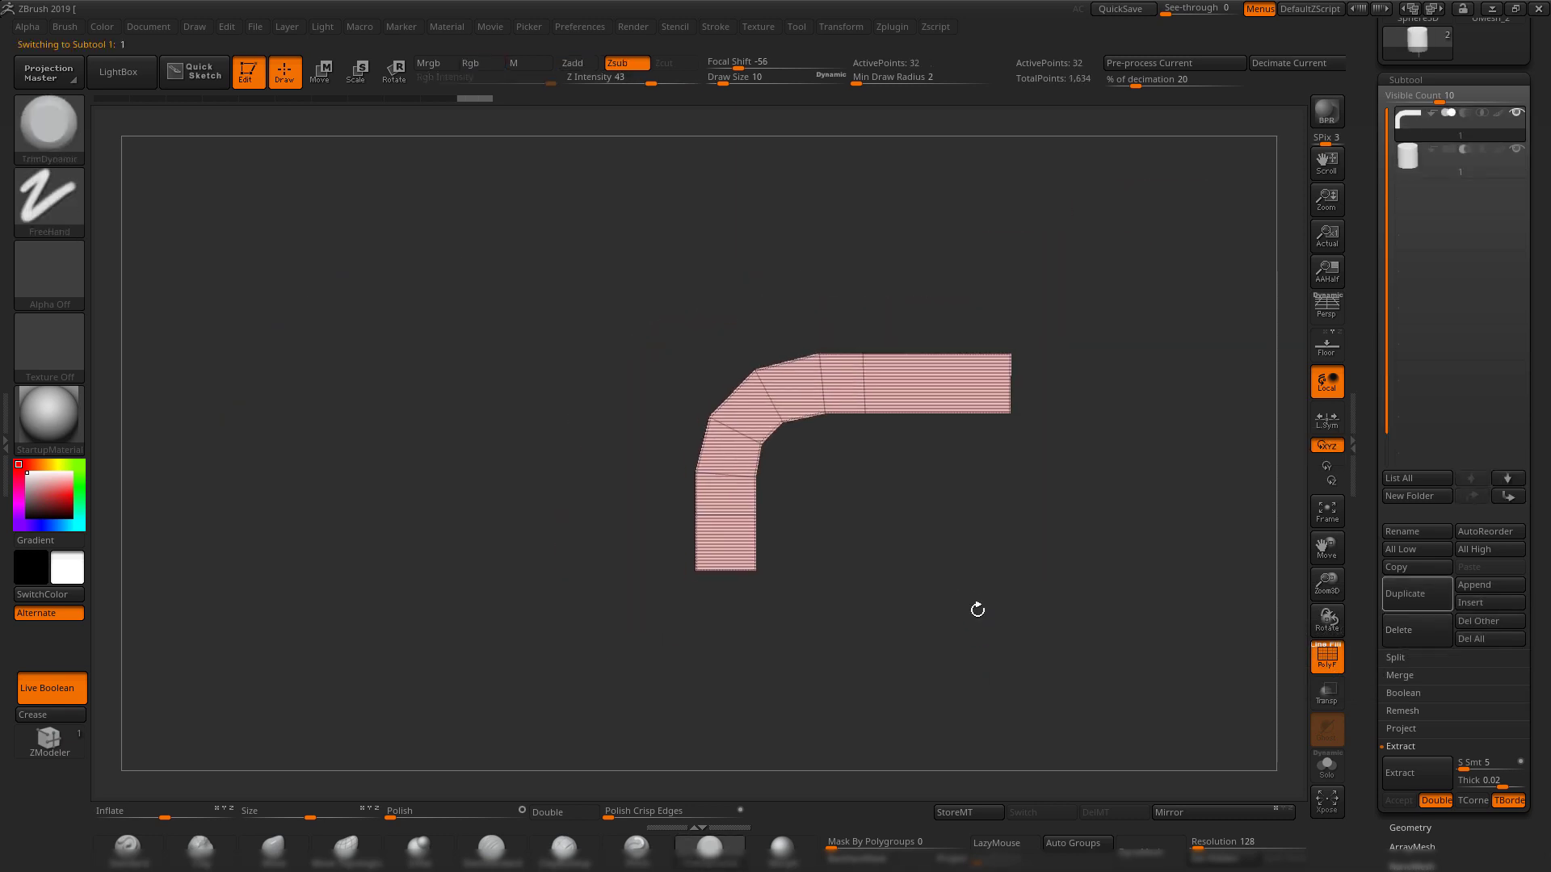
left_click_drag(1066, 578, 1011, 630, "alt")
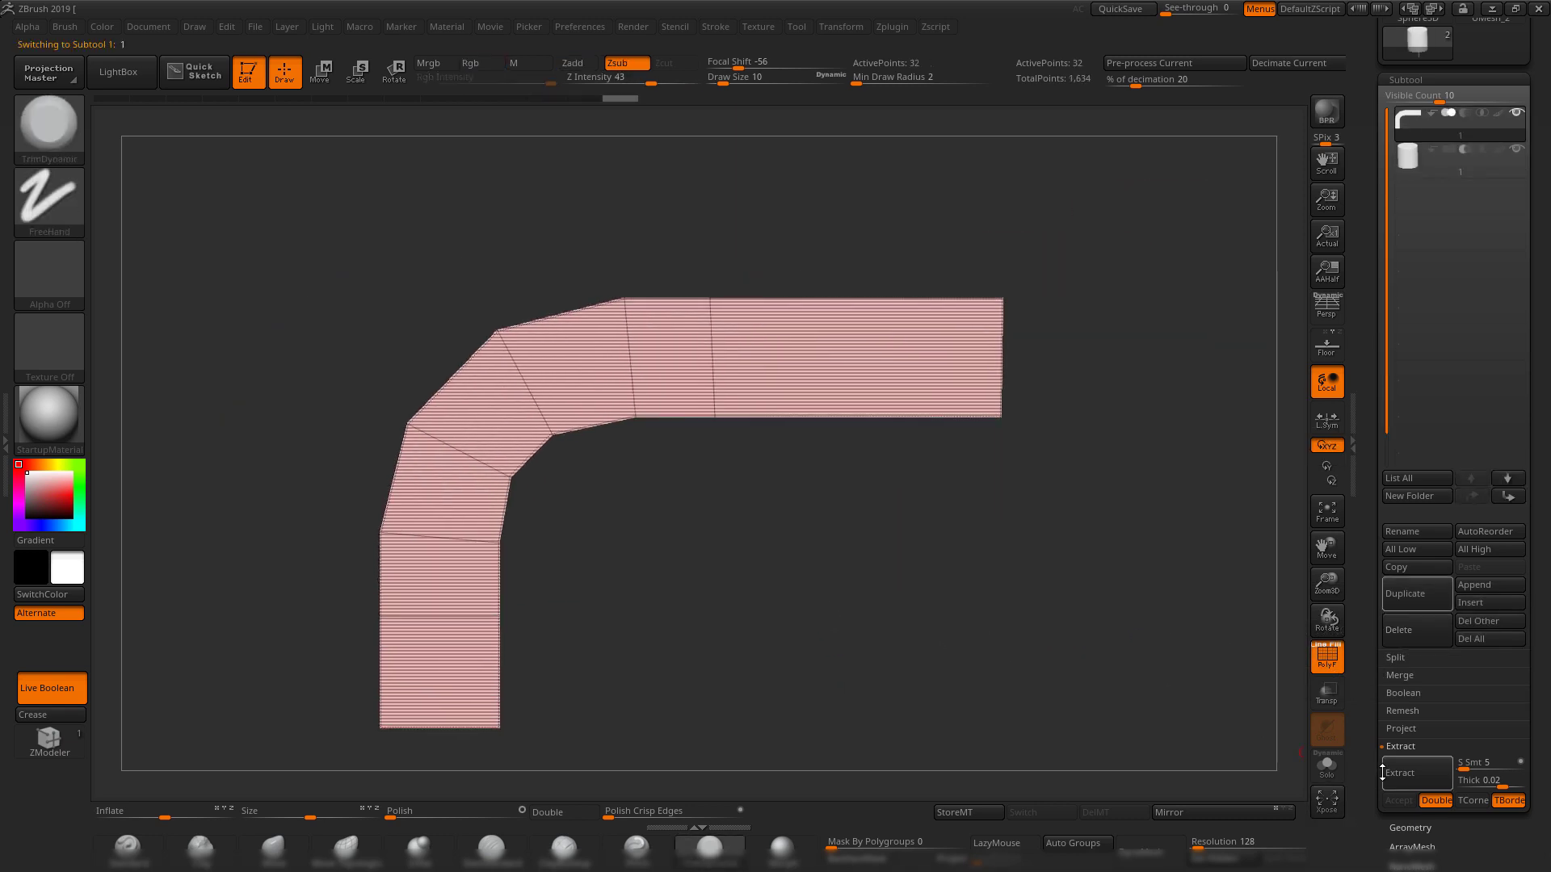
- Turn on Dynamic Subdiv for the original curved block and examine its smoothed bend
left_click(1411, 827)
left_click_drag(928, 595, 1211, 550)
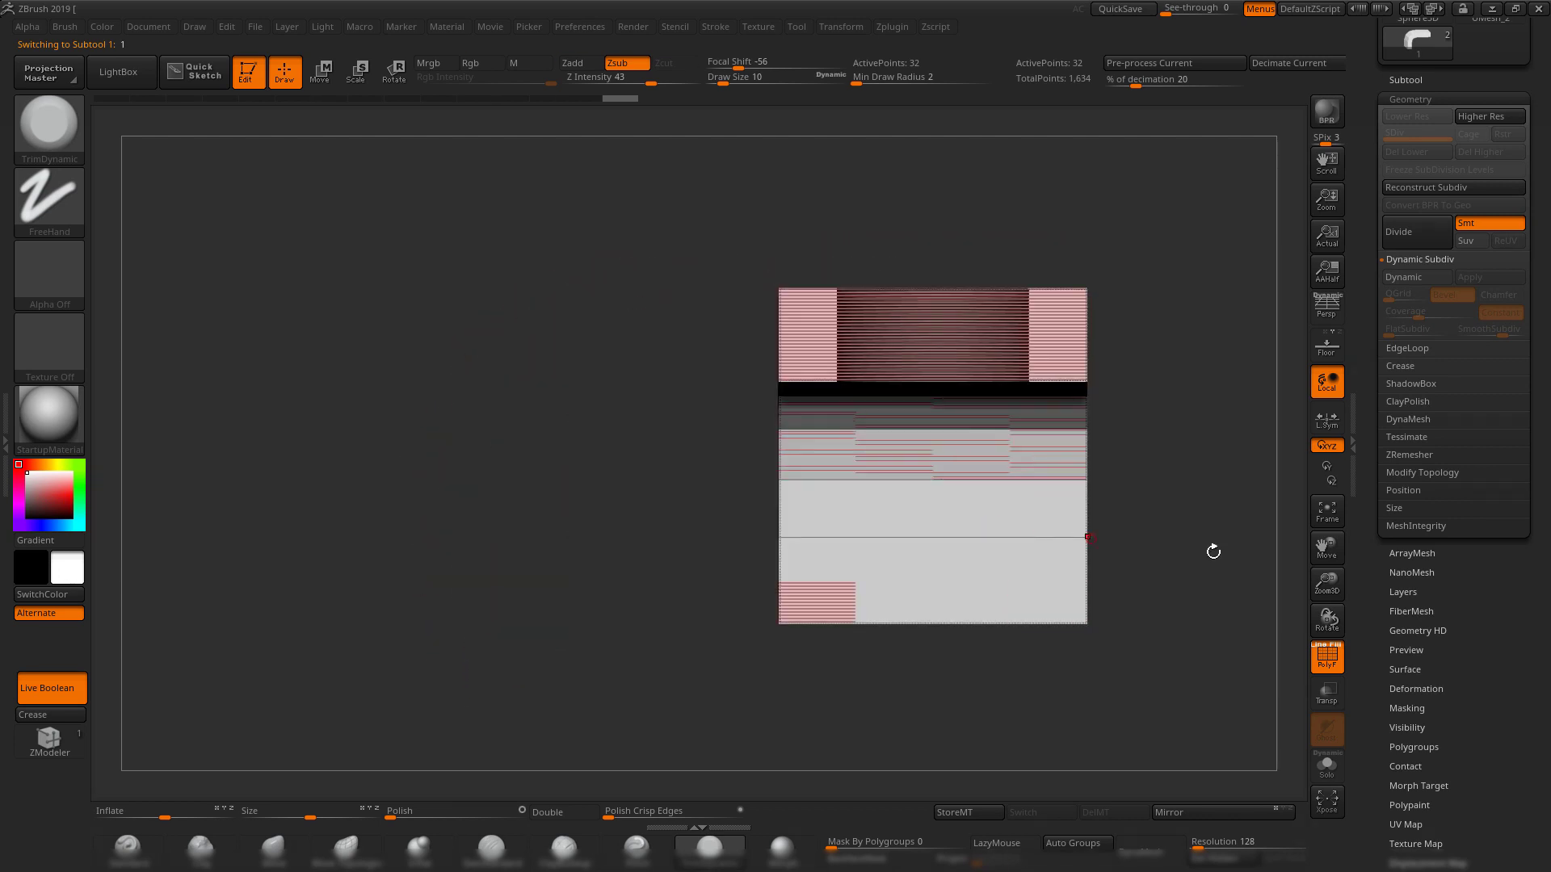
left_click_drag(684, 515, 1068, 526)
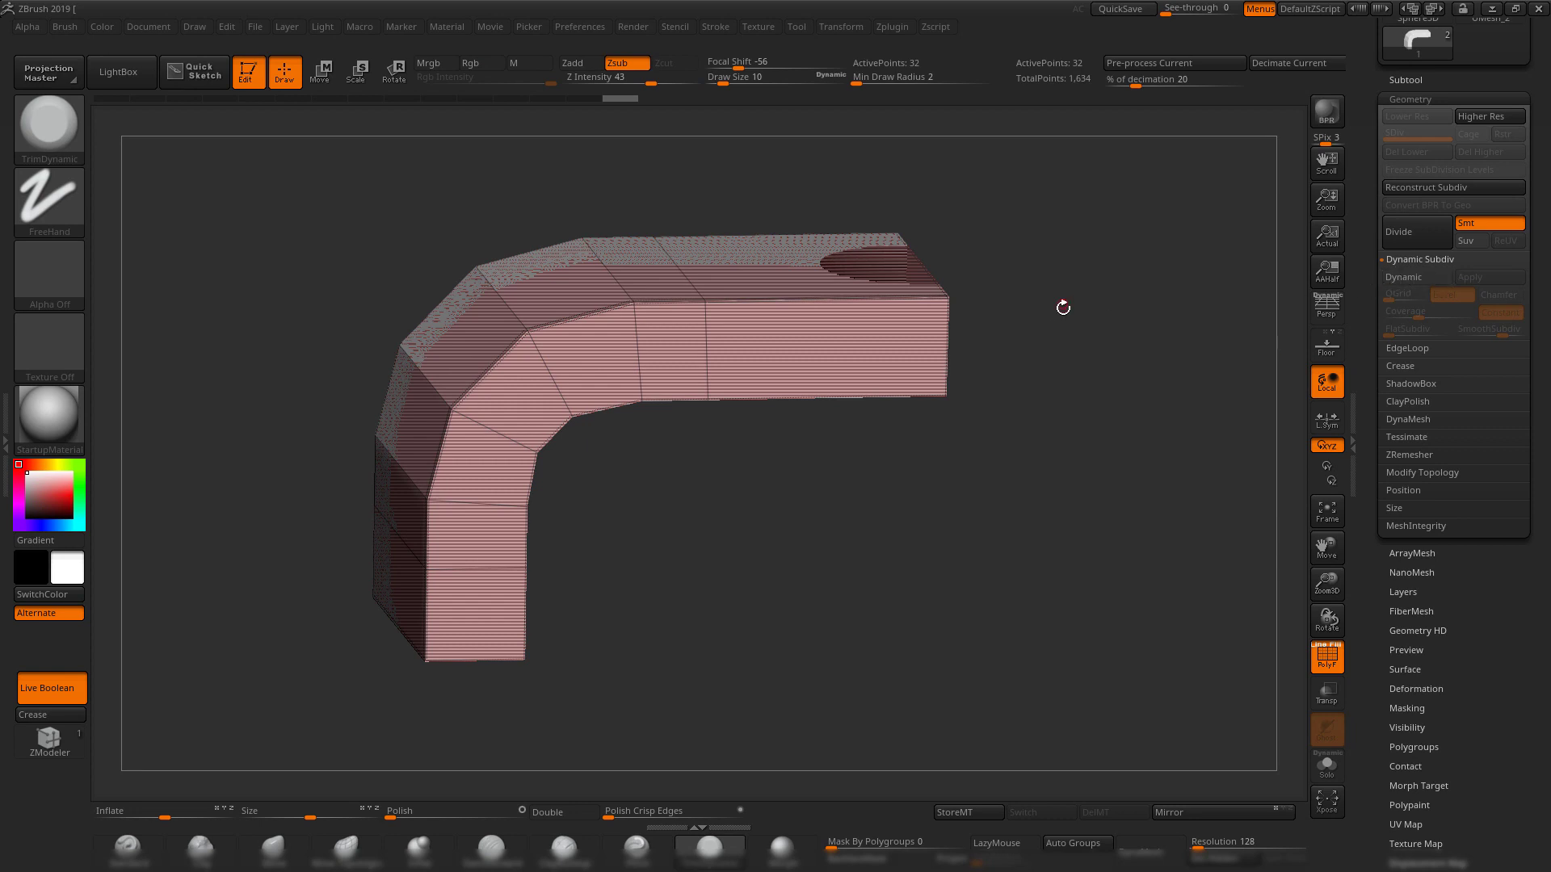
key("d")
left_click_drag(1152, 448, 1092, 451)
- Roll the cylinder cutter back to its undivided base mesh, enable Dynamic Subdiv, adjust its SmoothSubdiv level and hide the wireframe
left_click(1427, 78)
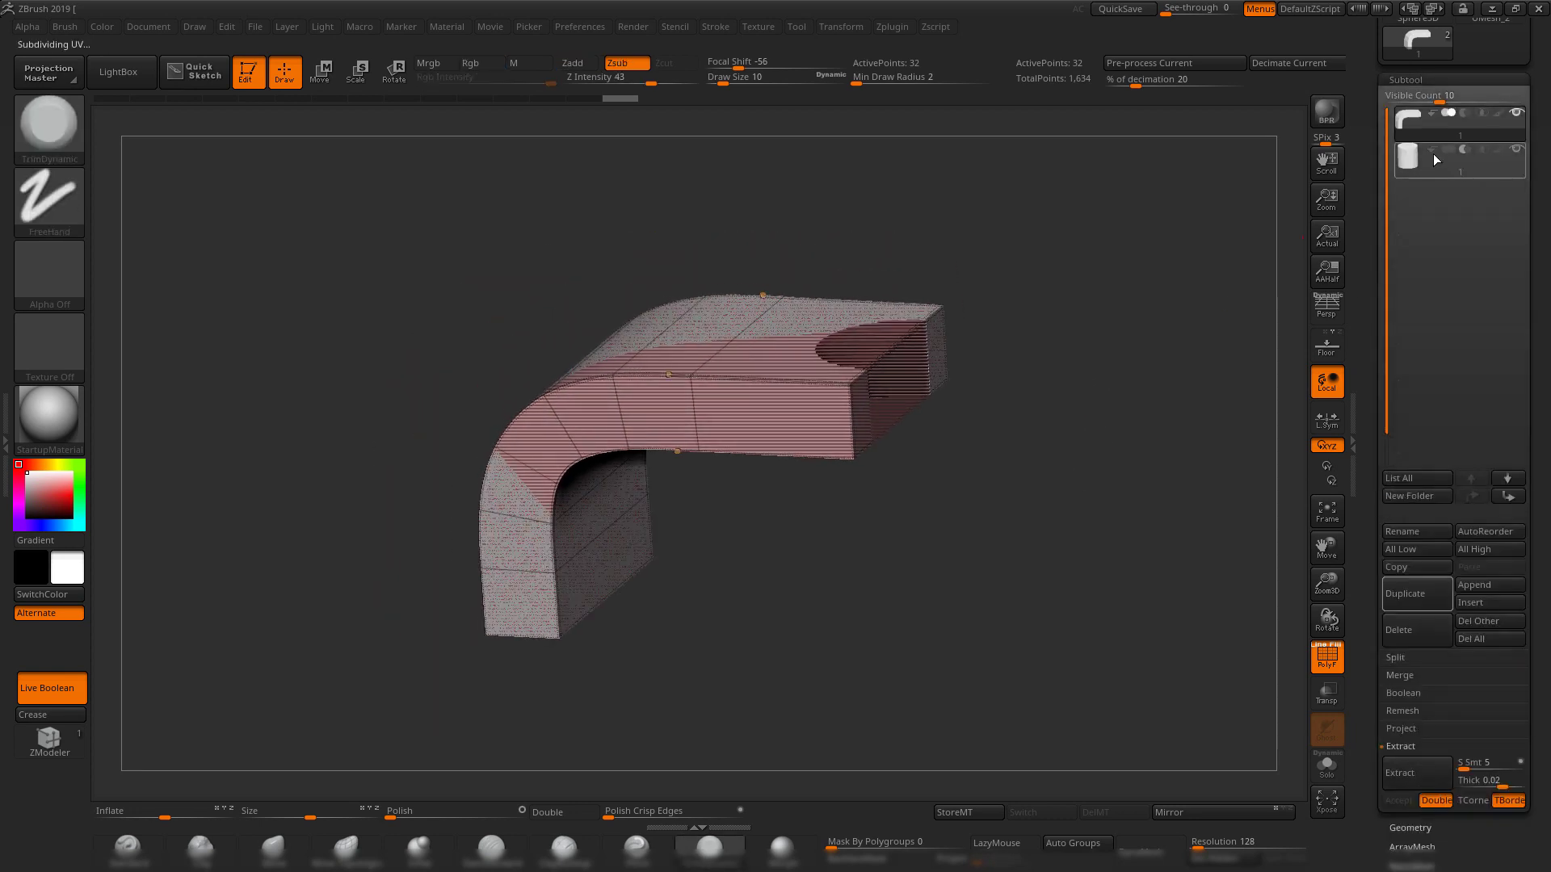
left_click(1403, 166)
left_click_drag(1147, 266, 1274, 603, "shift")
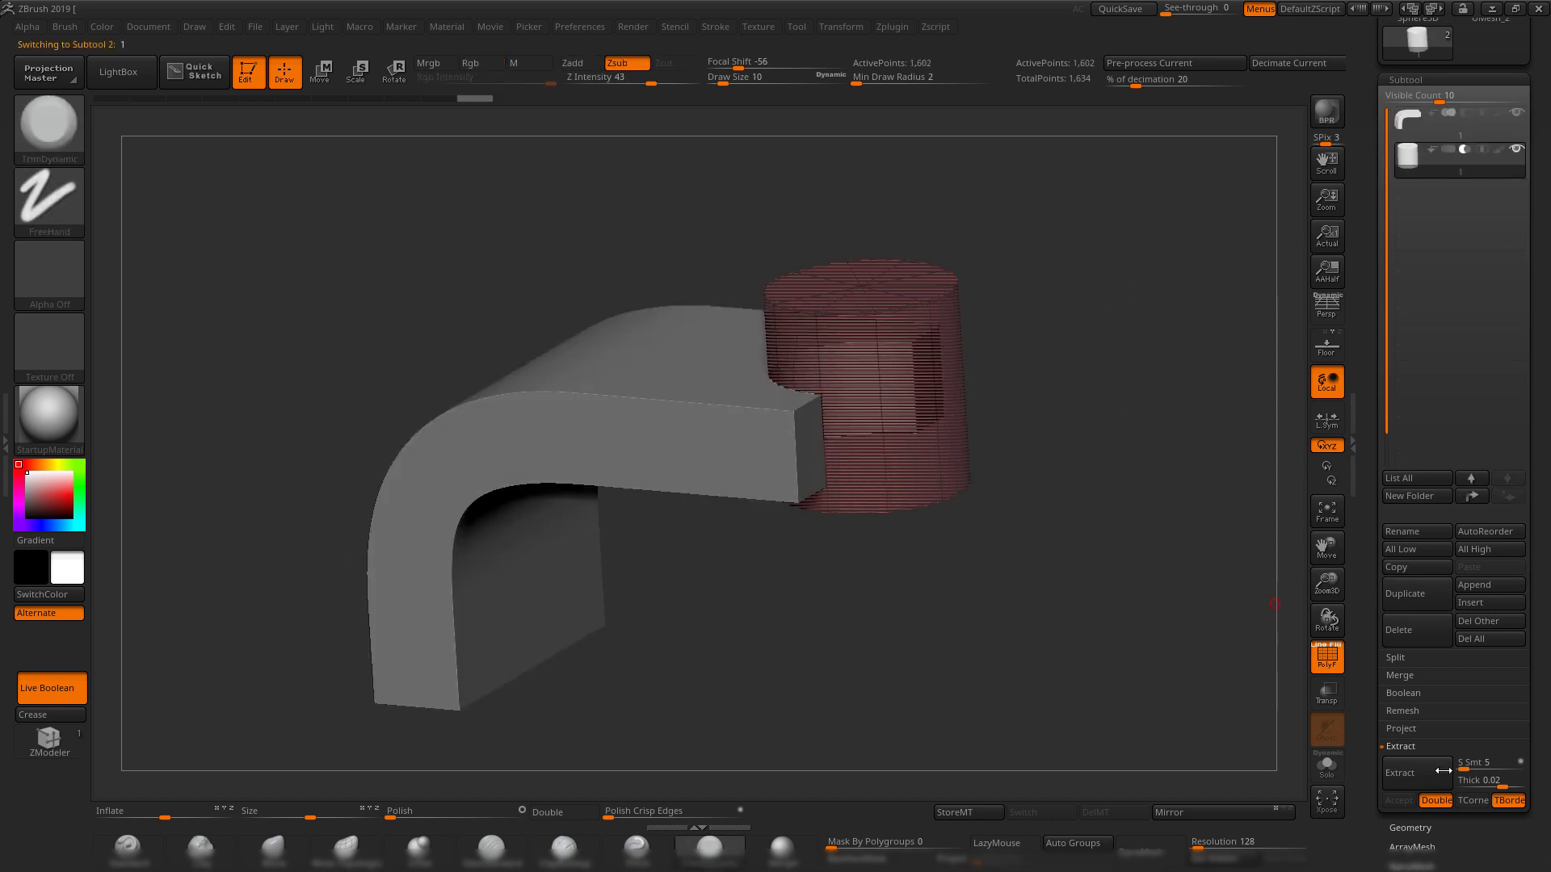
left_click(1428, 830)
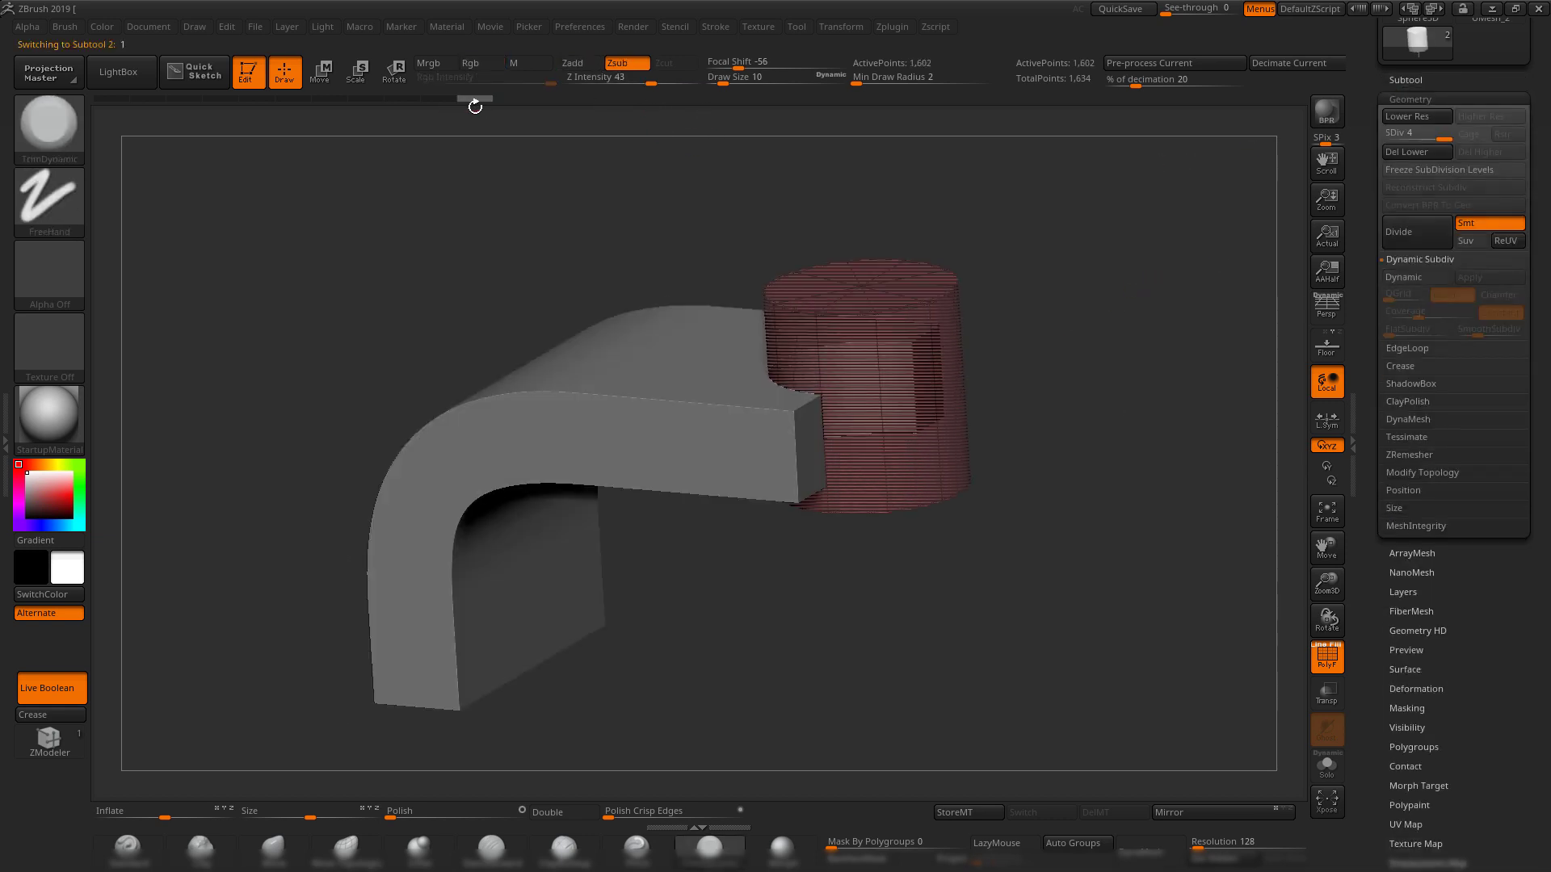
left_click_drag(451, 103, 361, 96)
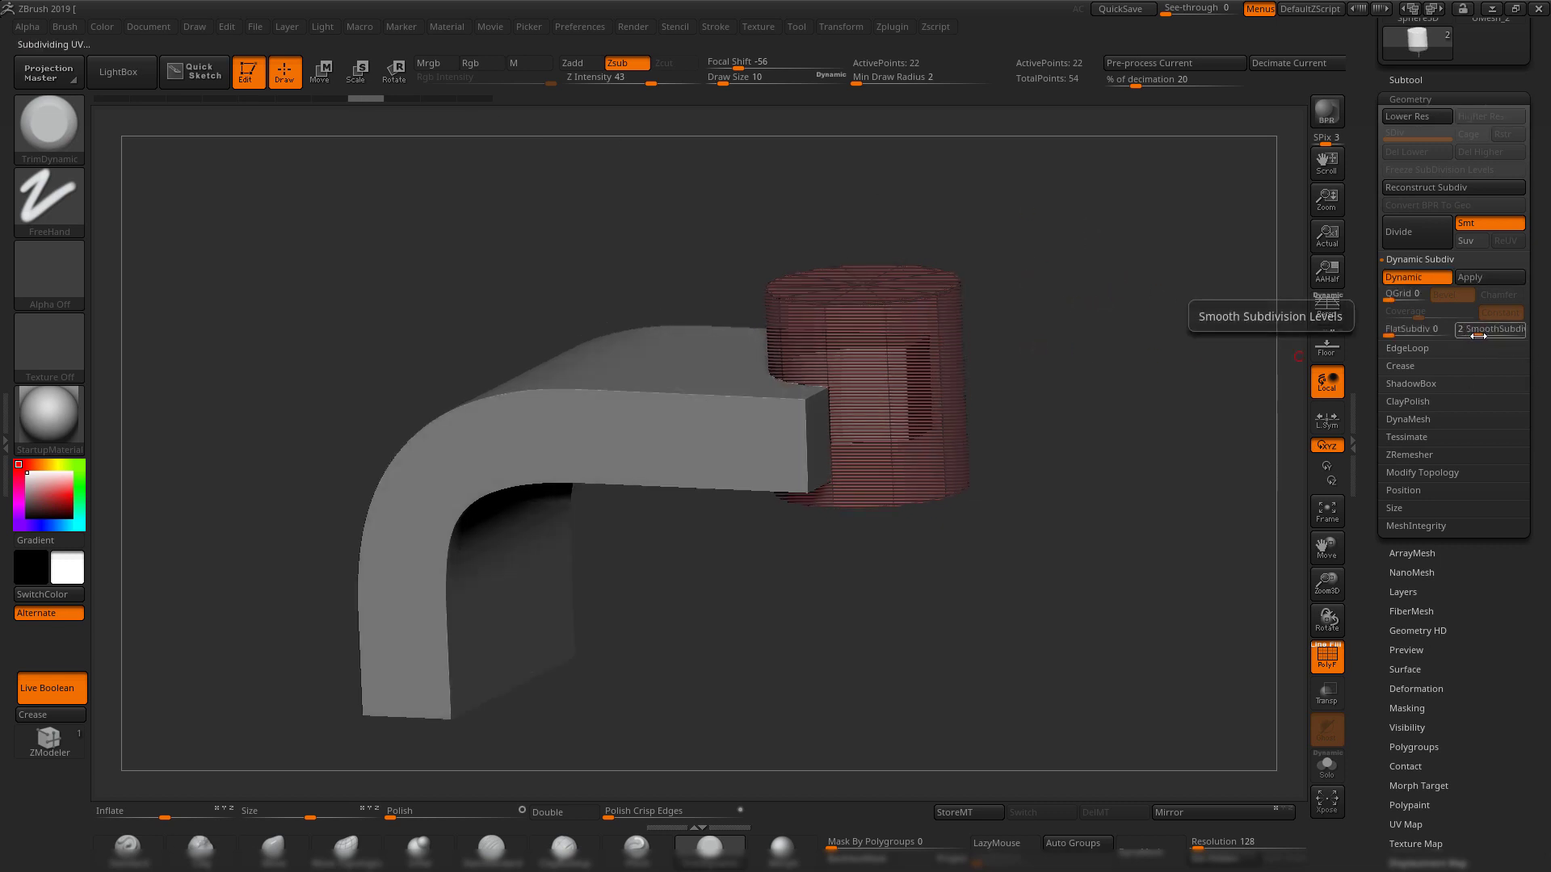
left_click_drag(1479, 336, 1485, 336)
key("shift+f")
left_click_drag(1071, 447, 1093, 420)
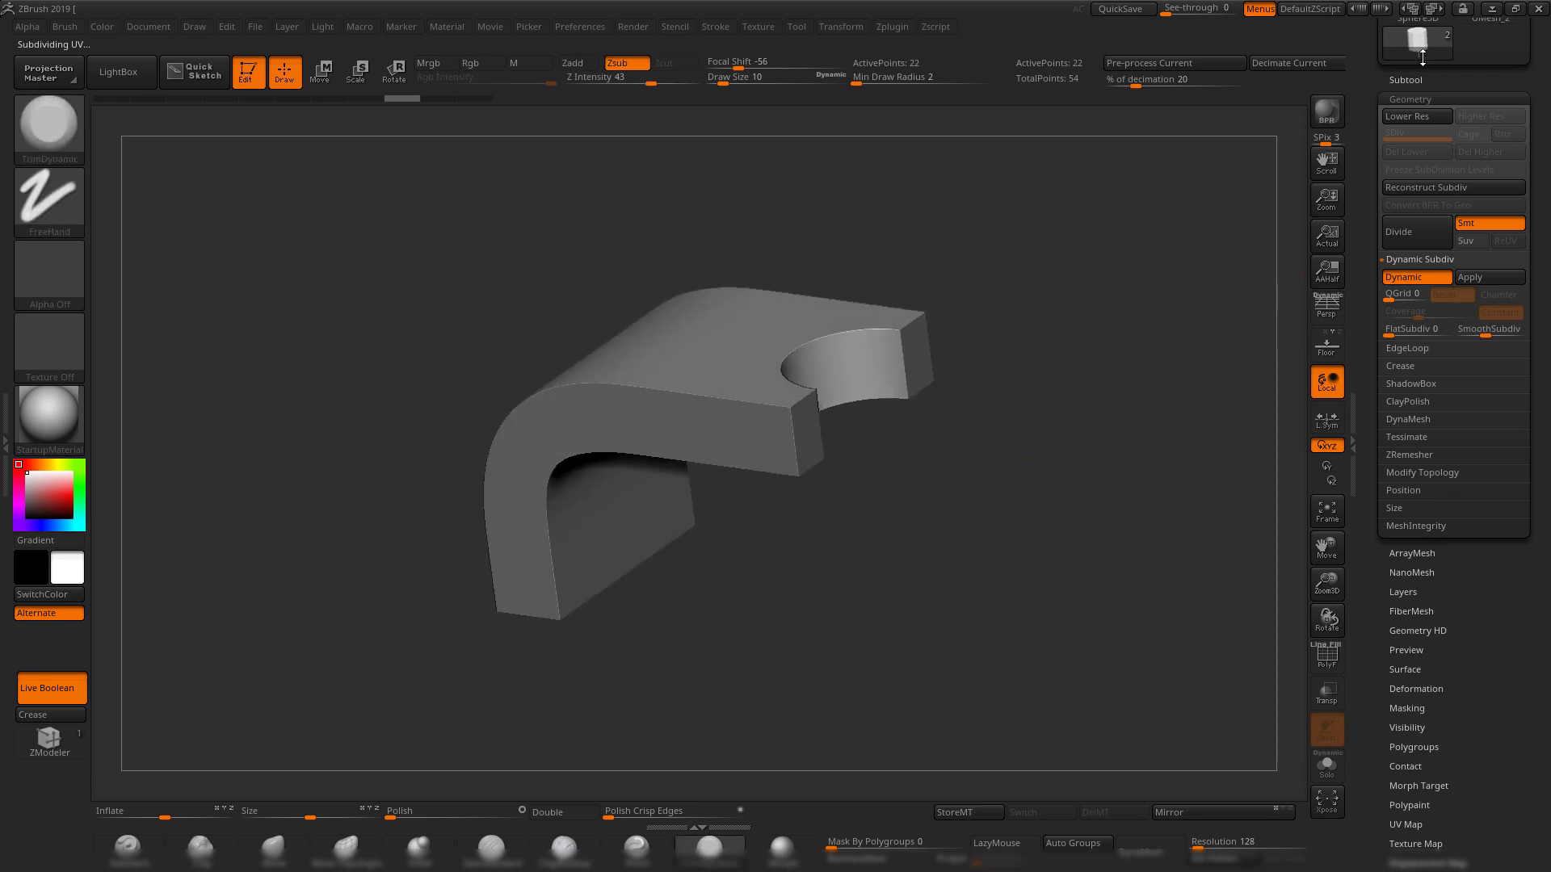
- Mark the curved block as the Start subtool for the Boolean with the cylinder
left_click(1400, 84)
left_click_drag(984, 463, 1173, 425)
left_click_drag(1010, 363, 1293, 356)
left_click_drag(1369, 311, 1370, 490)
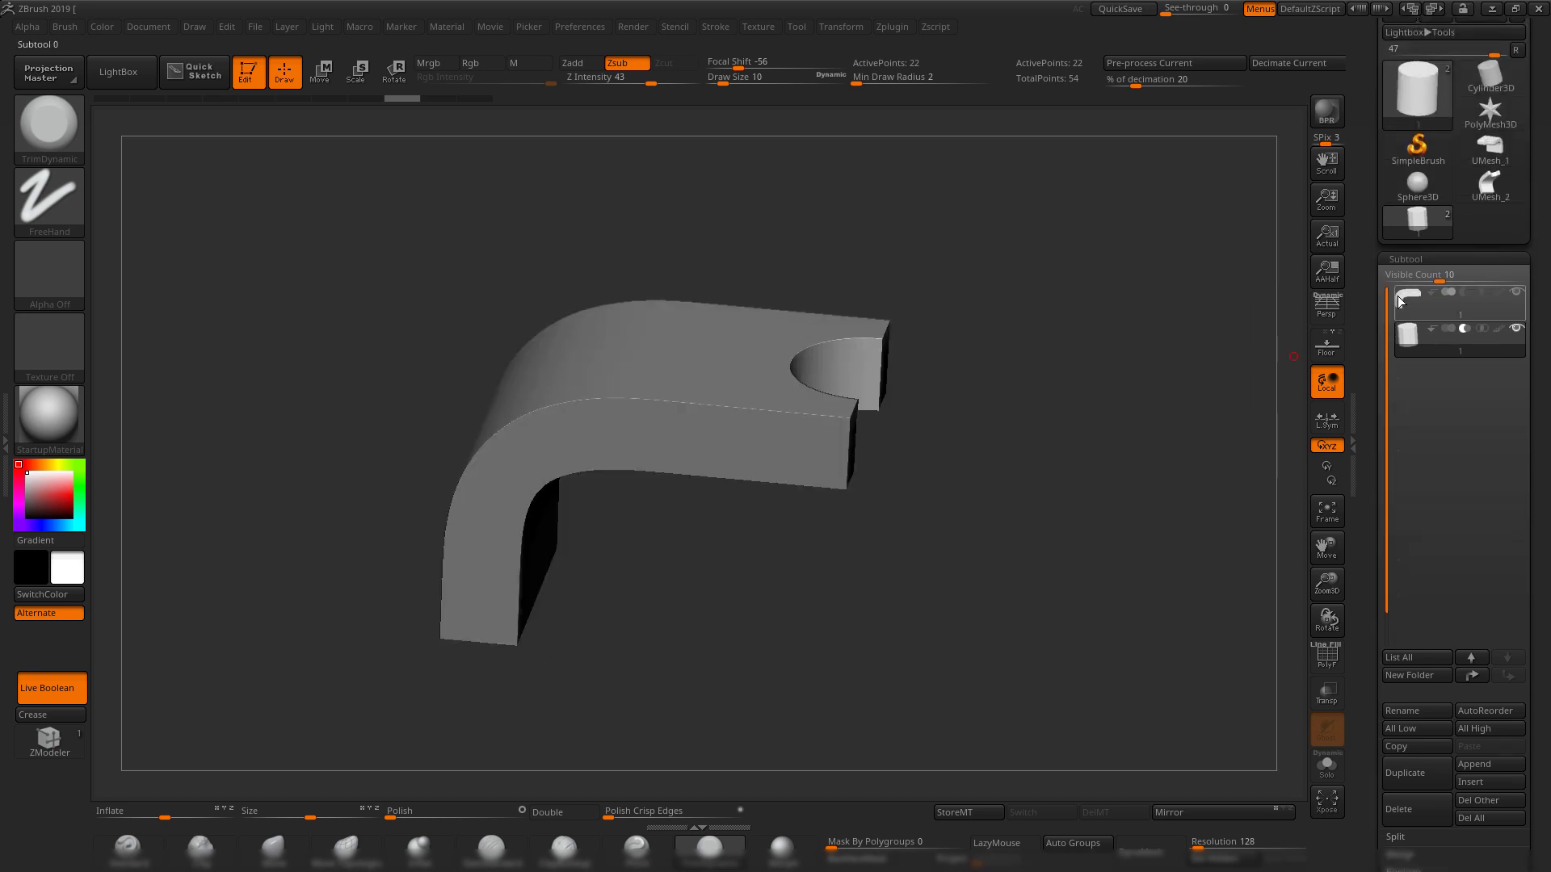
left_click_drag(1038, 436, 1110, 396)
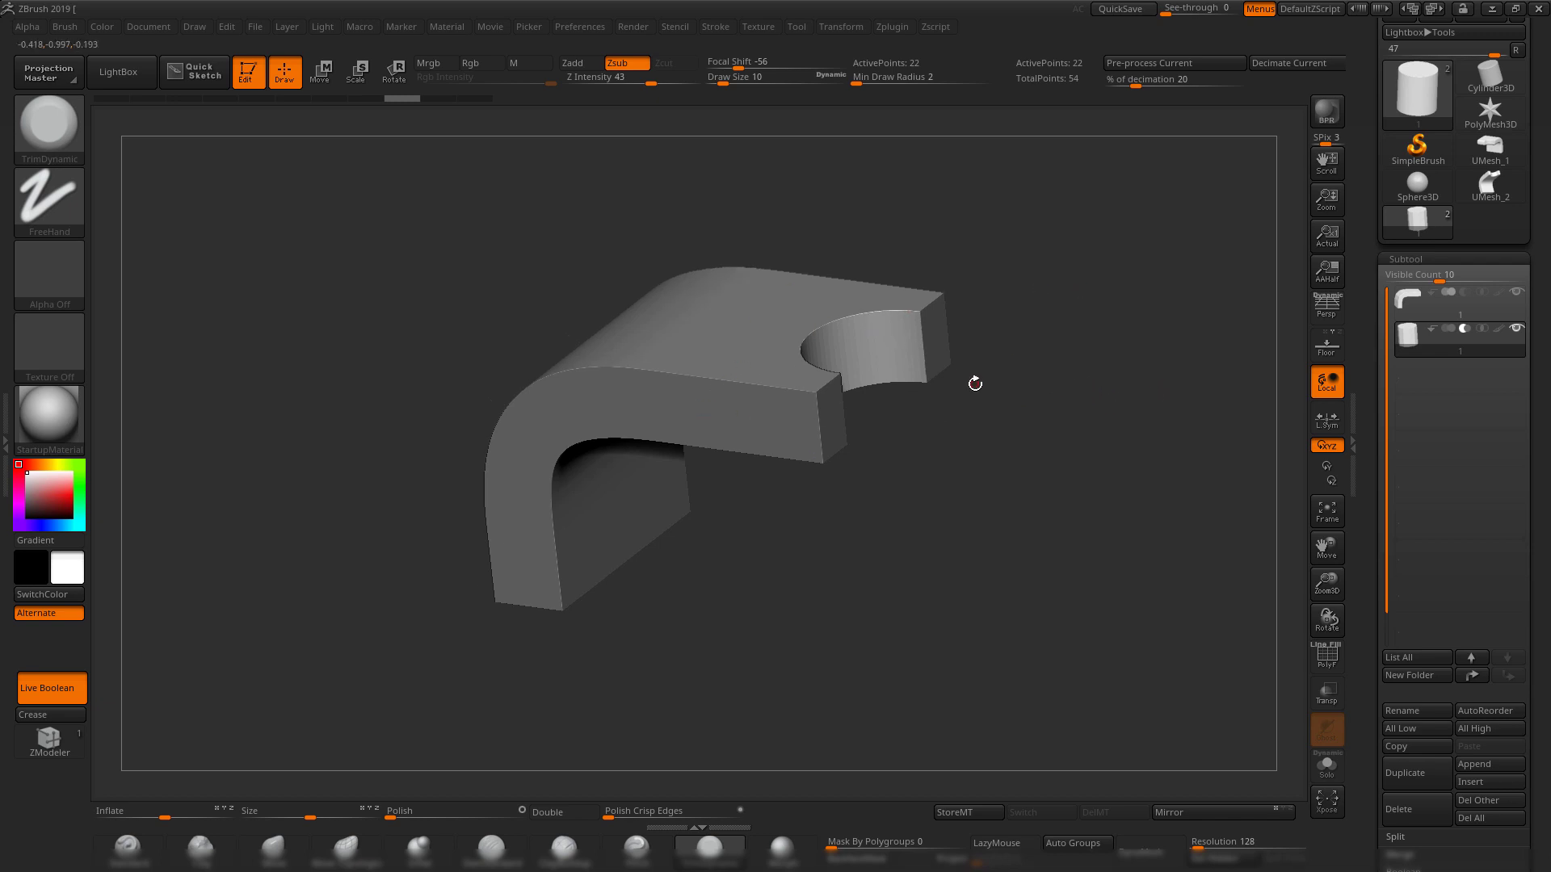
key("p")
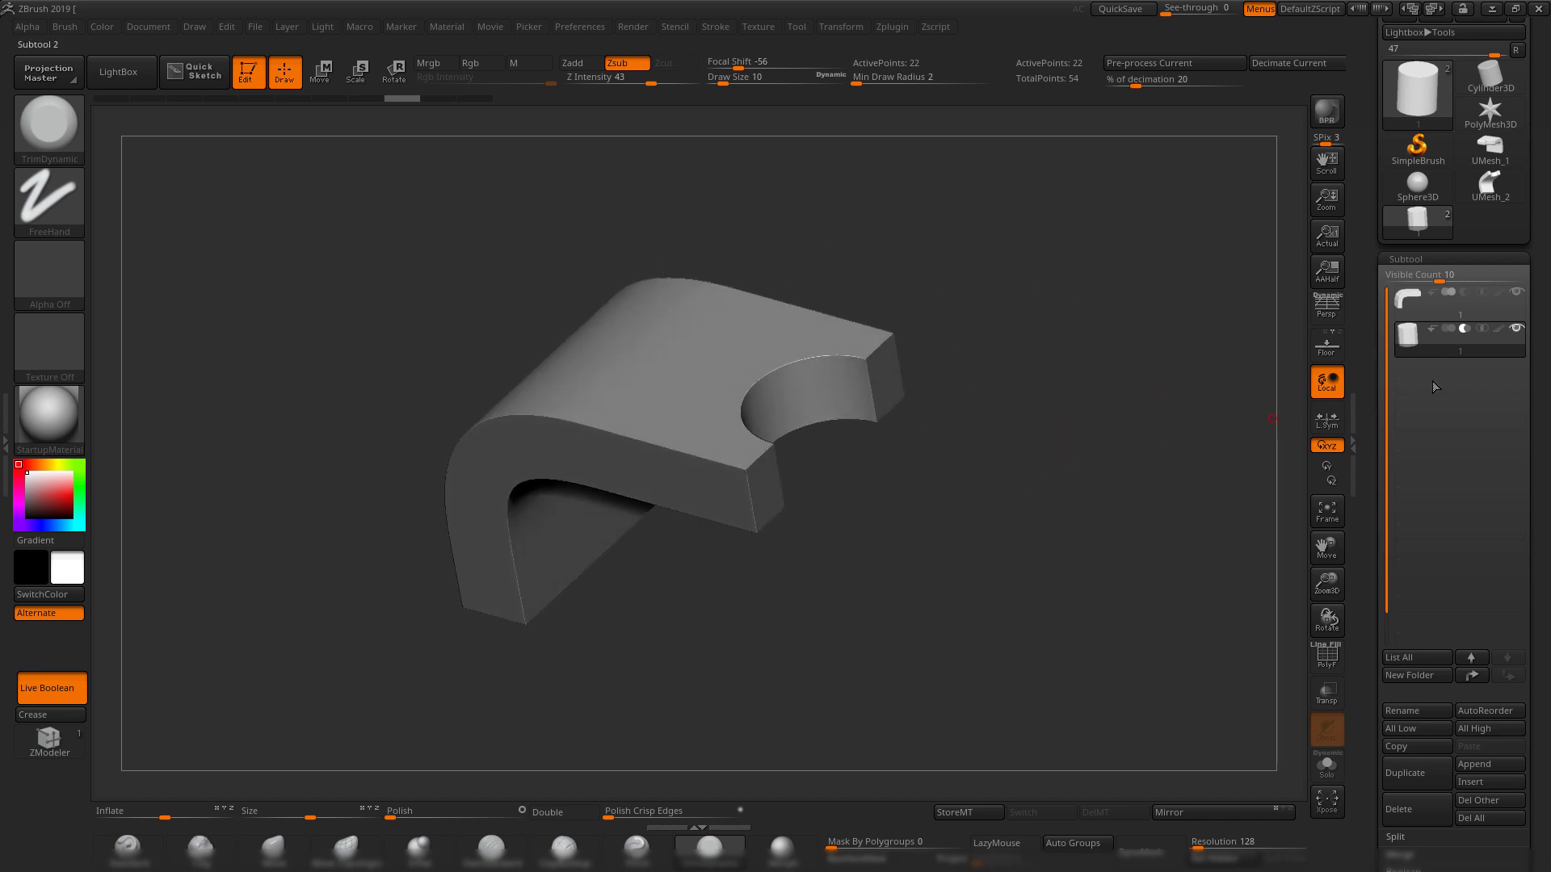
key("p")
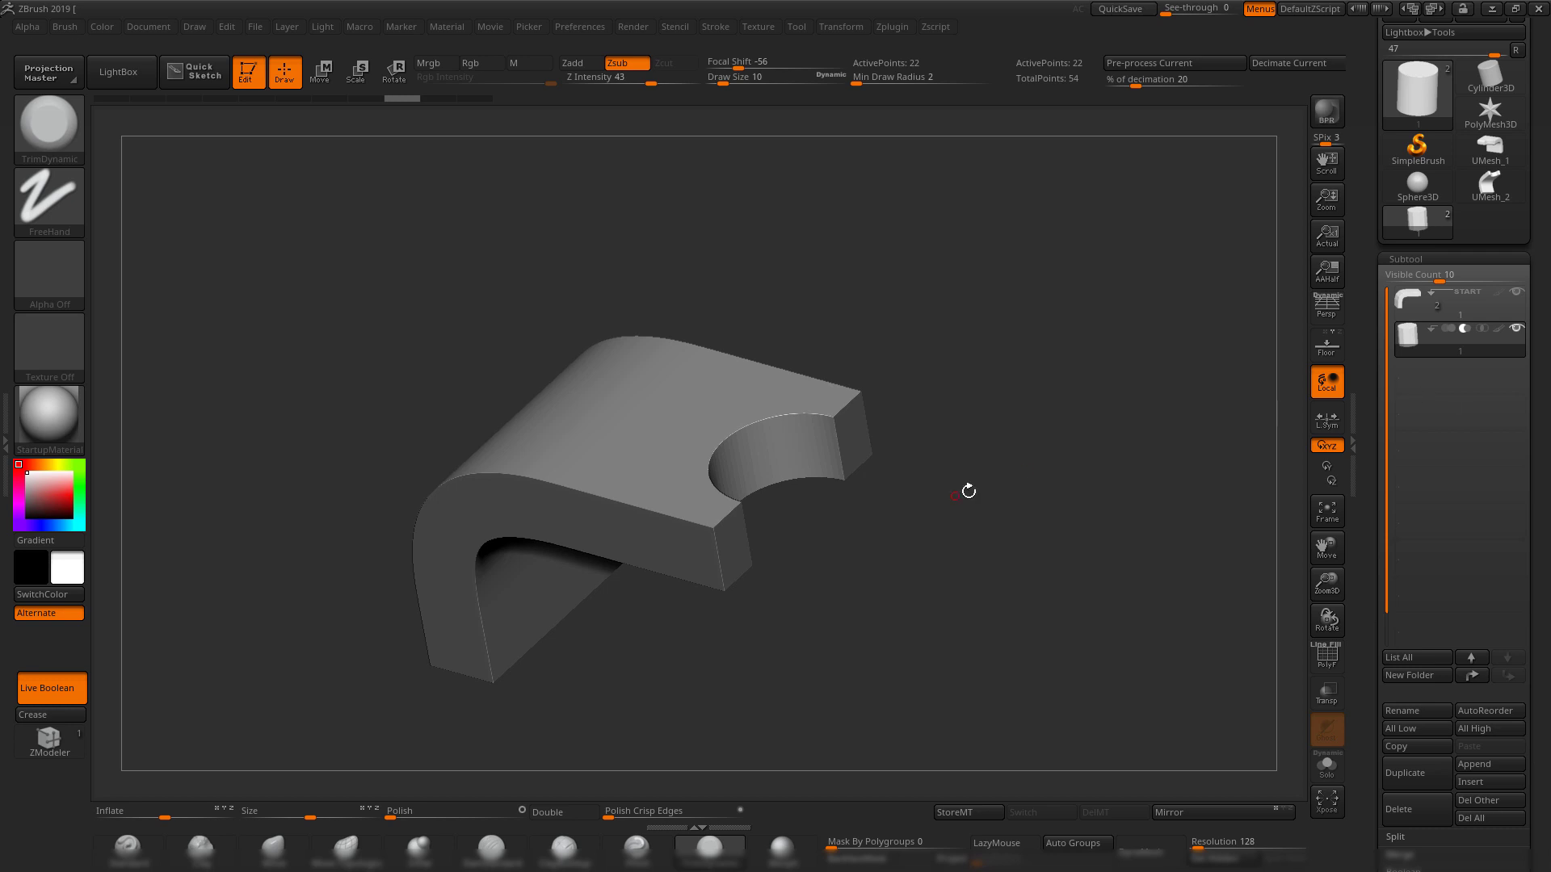
left_click_drag(968, 491, 1037, 436, "alt")
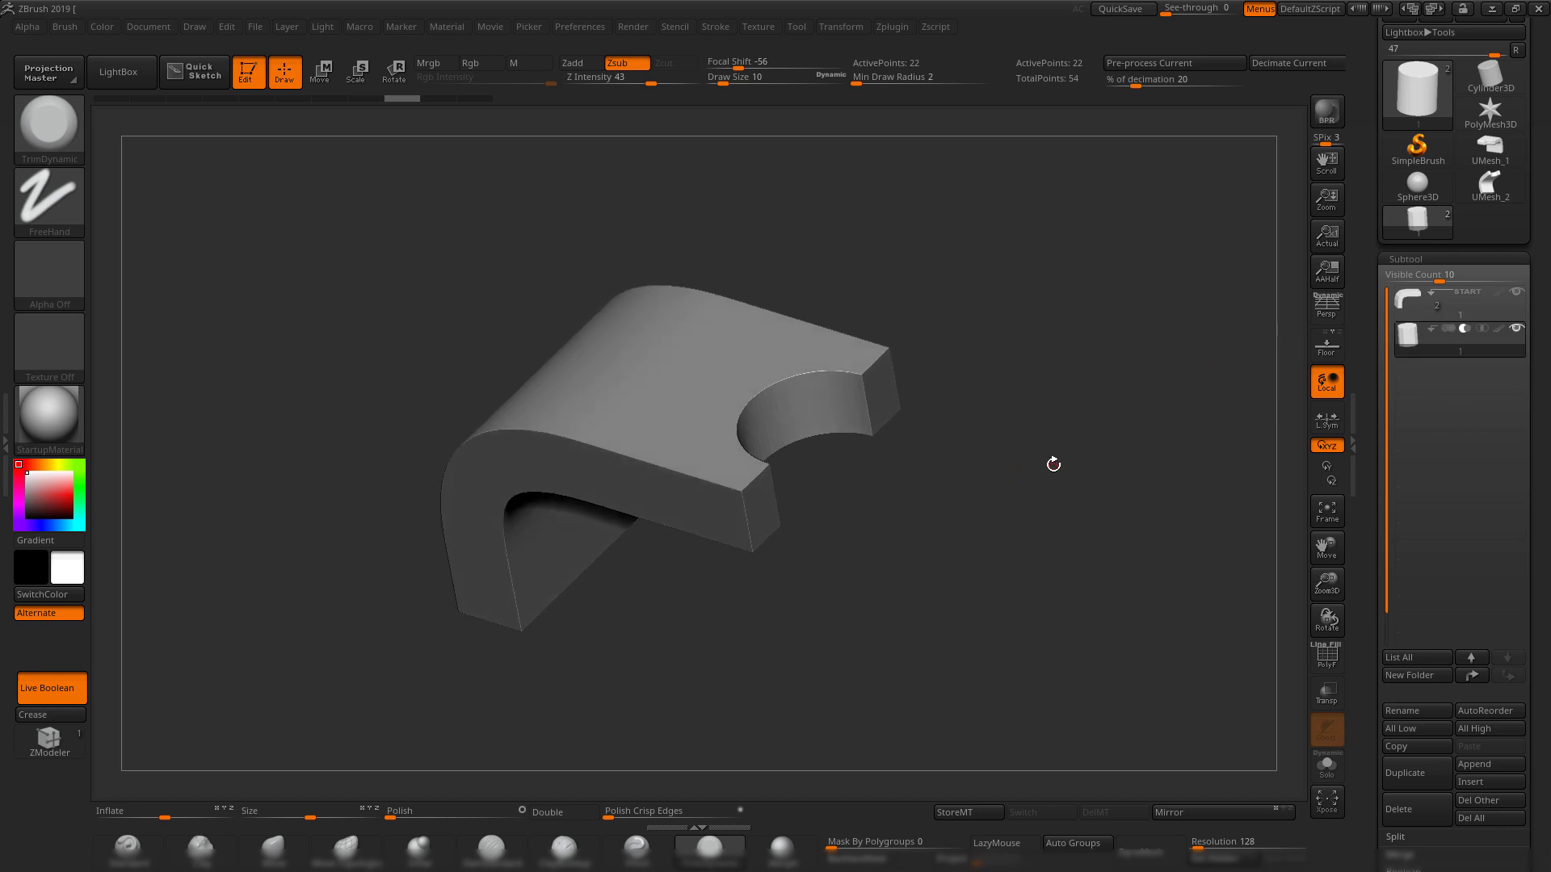
- Center the gizmo on the cylinder cutter, try repositioning the cutter and undo the move
key("shift+f")
key("w")
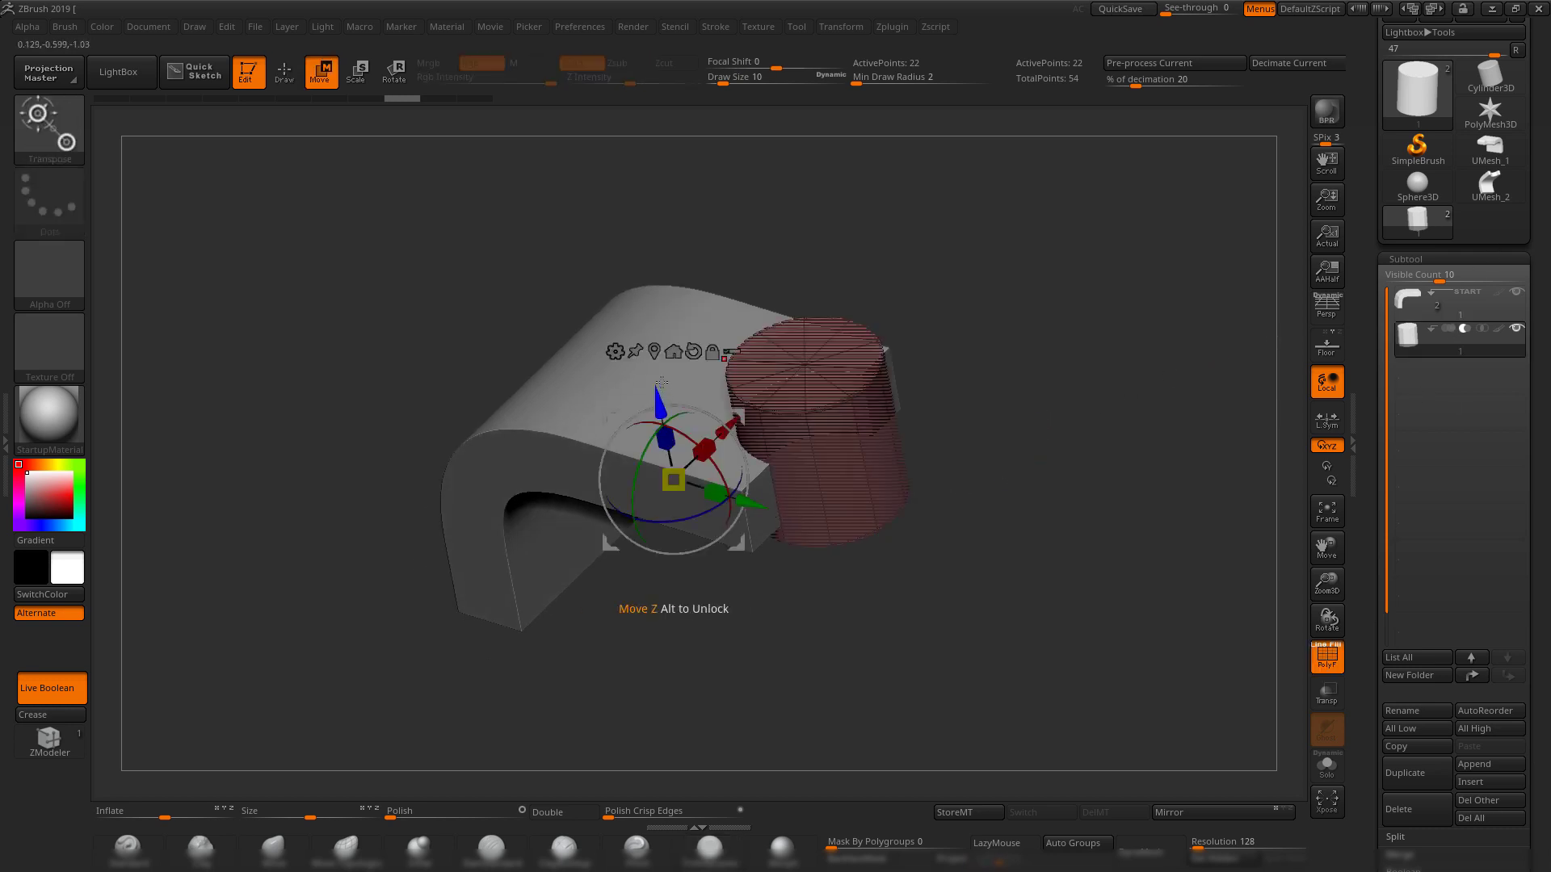
left_click(653, 351)
left_click_drag(911, 454, 848, 422)
key("ctrl+z")
key("shift+f")
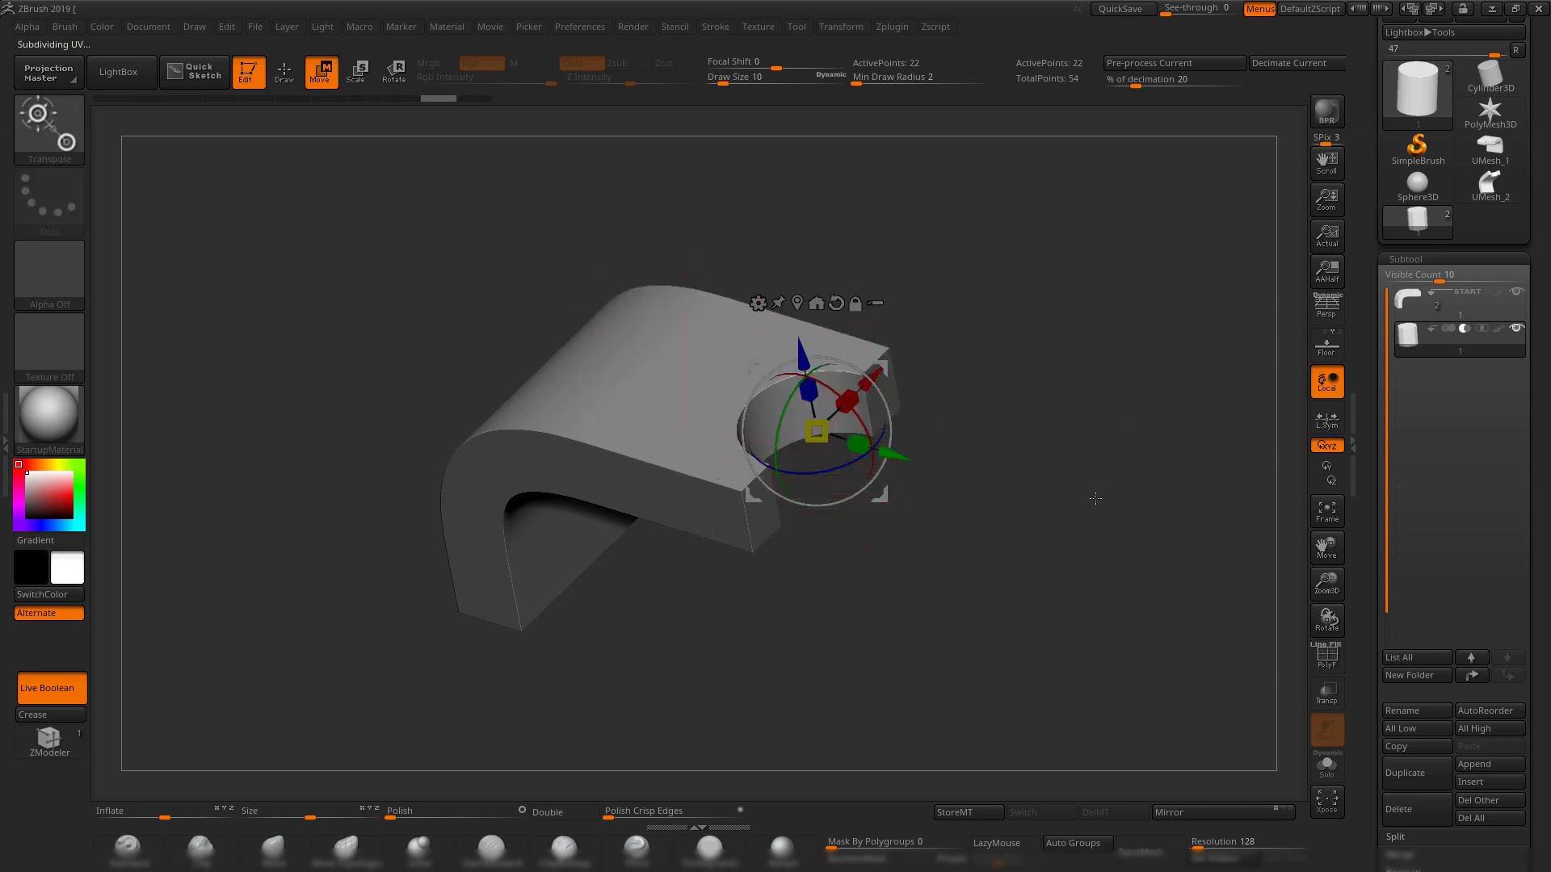
mouse_move(1096, 498)
left_mouse_down()
mouse_move(1045, 459)
mouse_move(1027, 512)
mouse_move(1158, 462)
left_mouse_up()
key("q")
left_click_drag(1062, 440, 1034, 440)
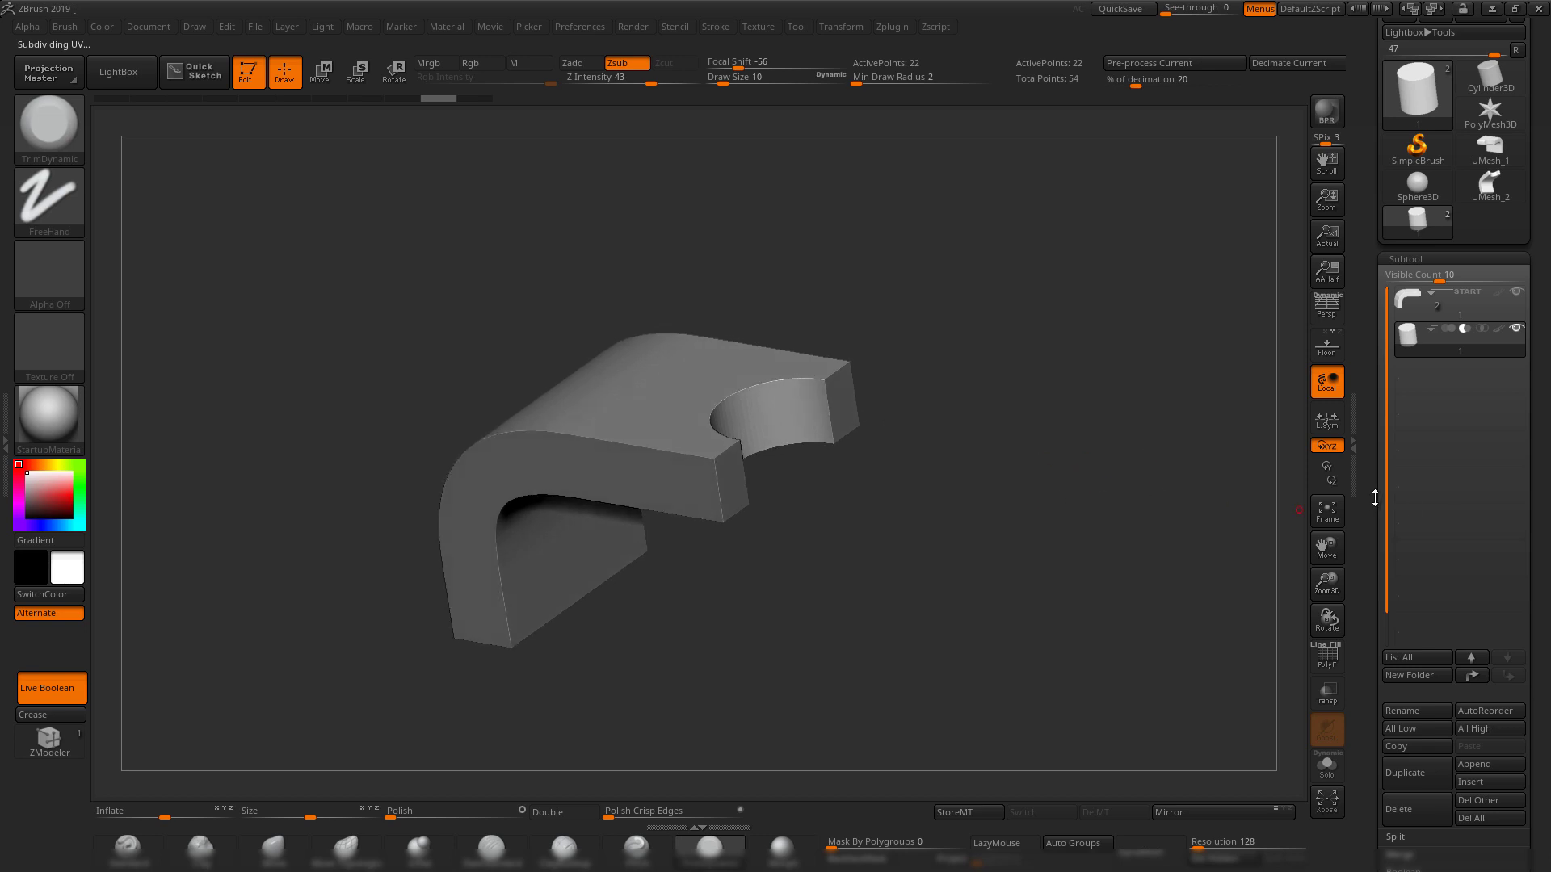
- Make a Boolean mesh from the curved block and the cylinder cutter with DSDiv left off
left_click_drag(969, 584, 974, 452)
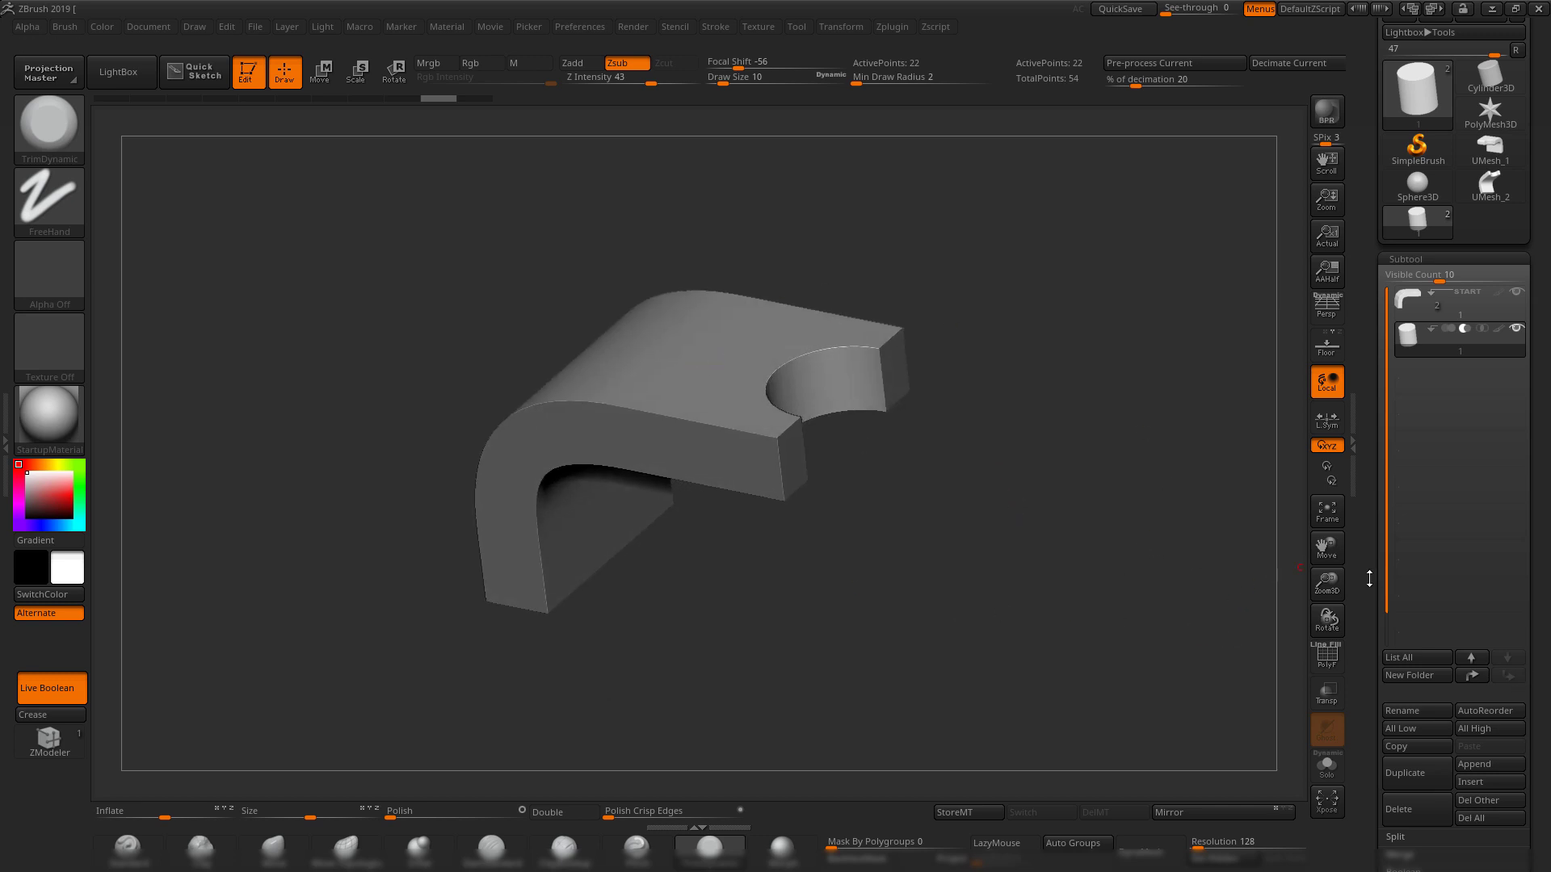
scroll(1370, 587, "down", 3)
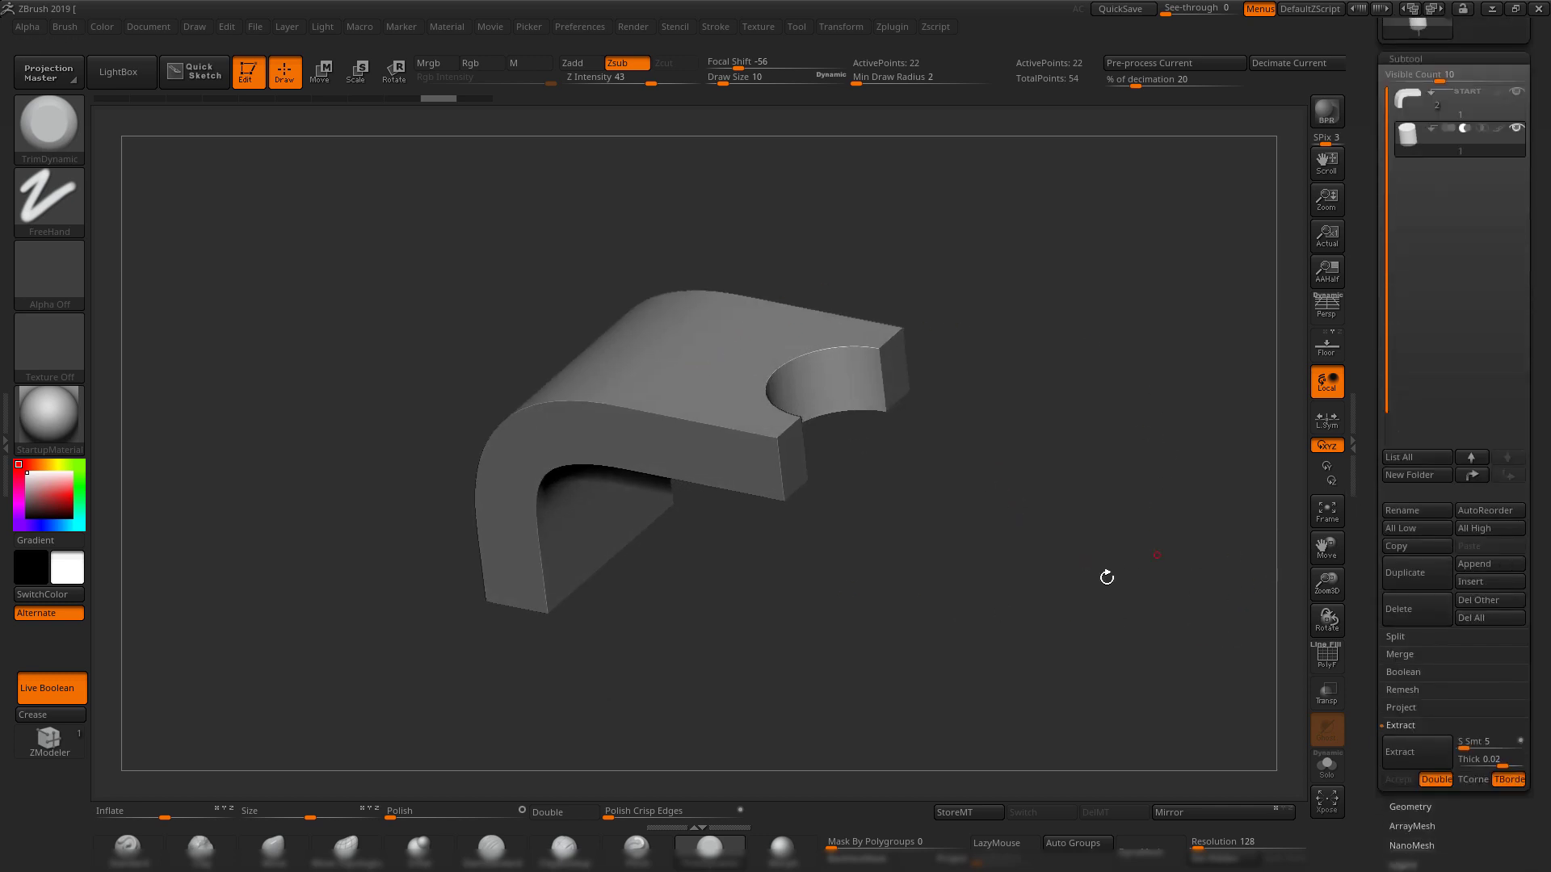
left_click_drag(1132, 573, 1002, 533)
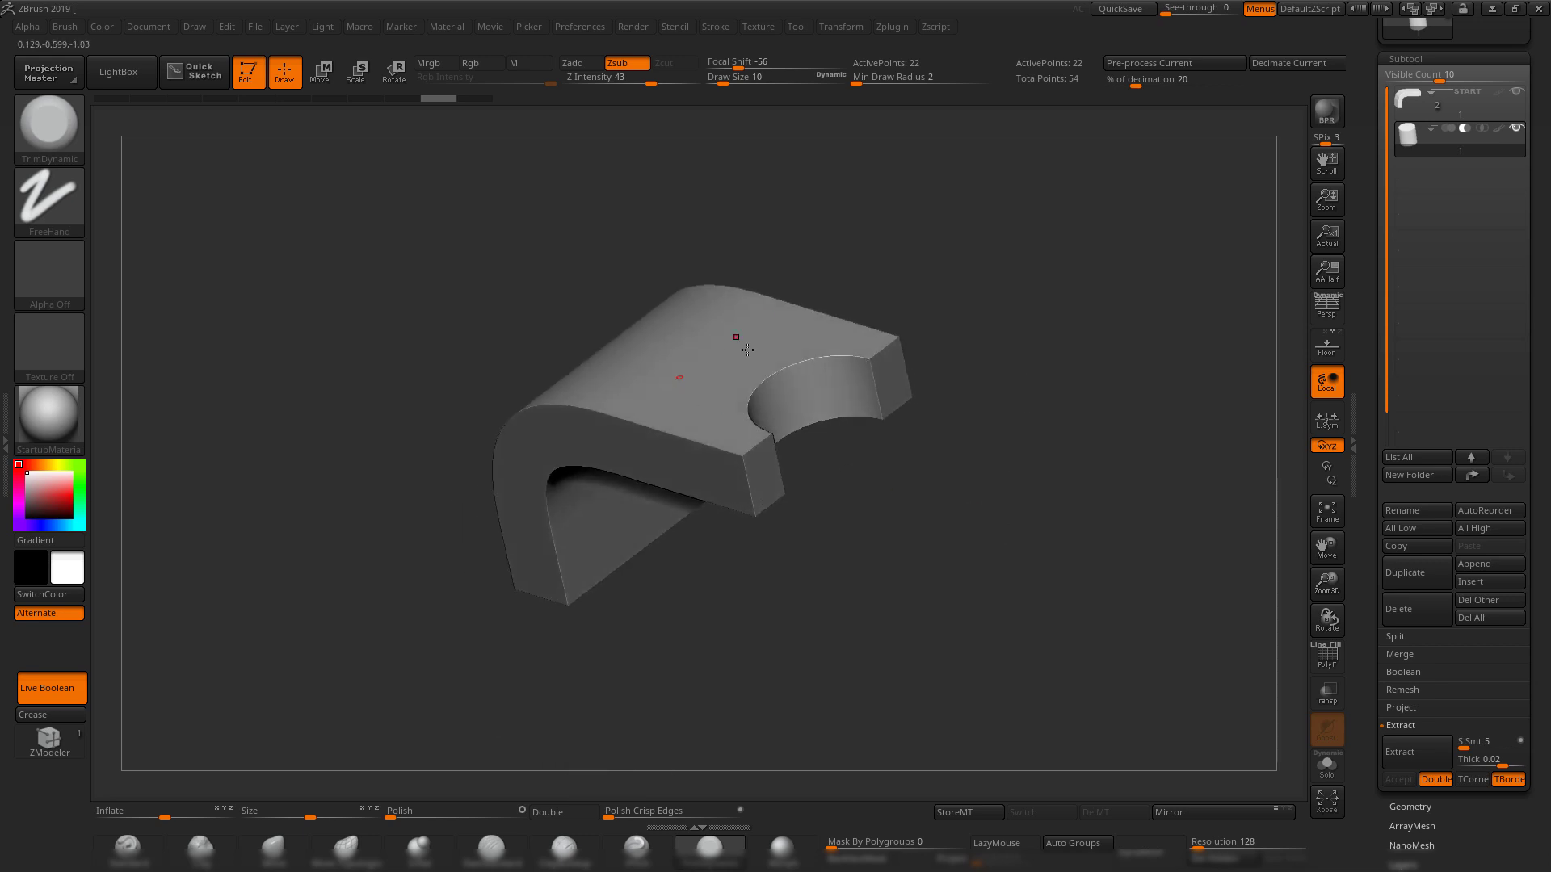
left_click(1419, 675)
left_click_drag(1070, 525, 1138, 592)
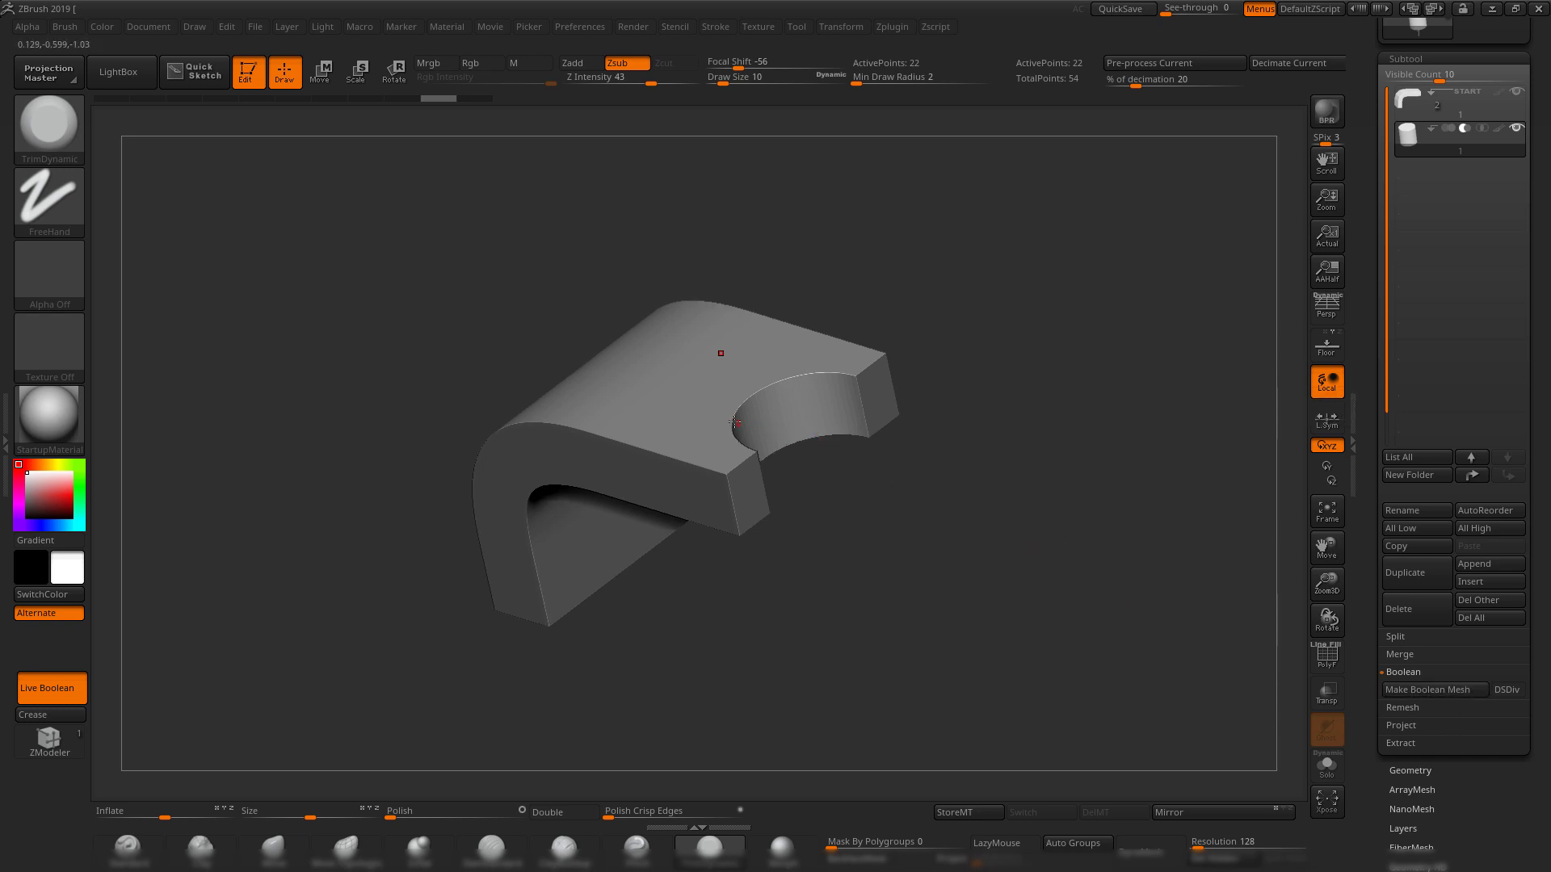
key("shift+f")
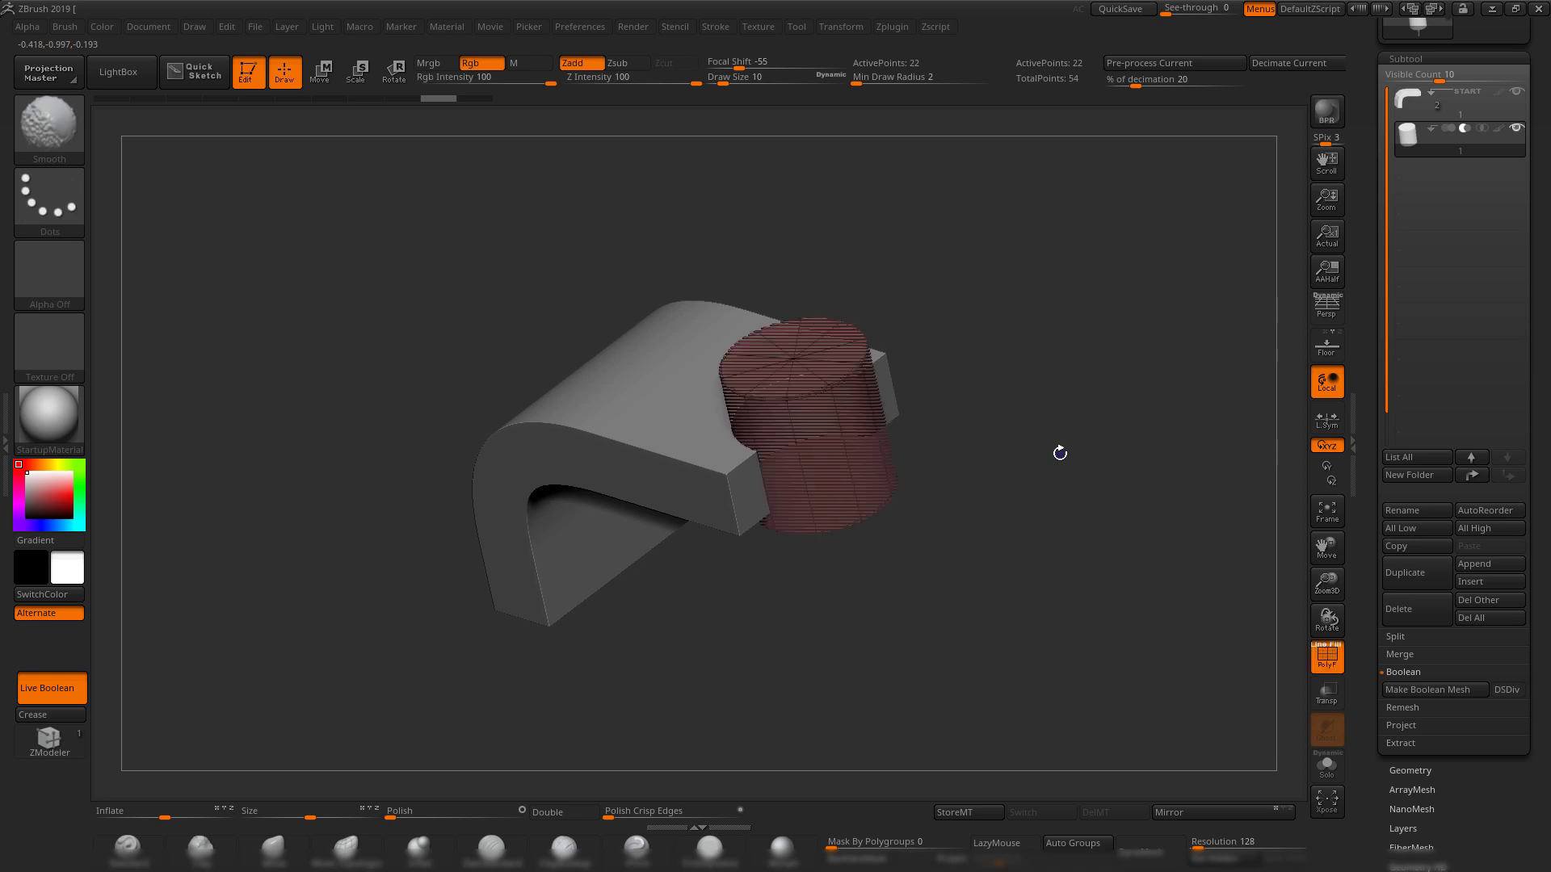
key("shift+f")
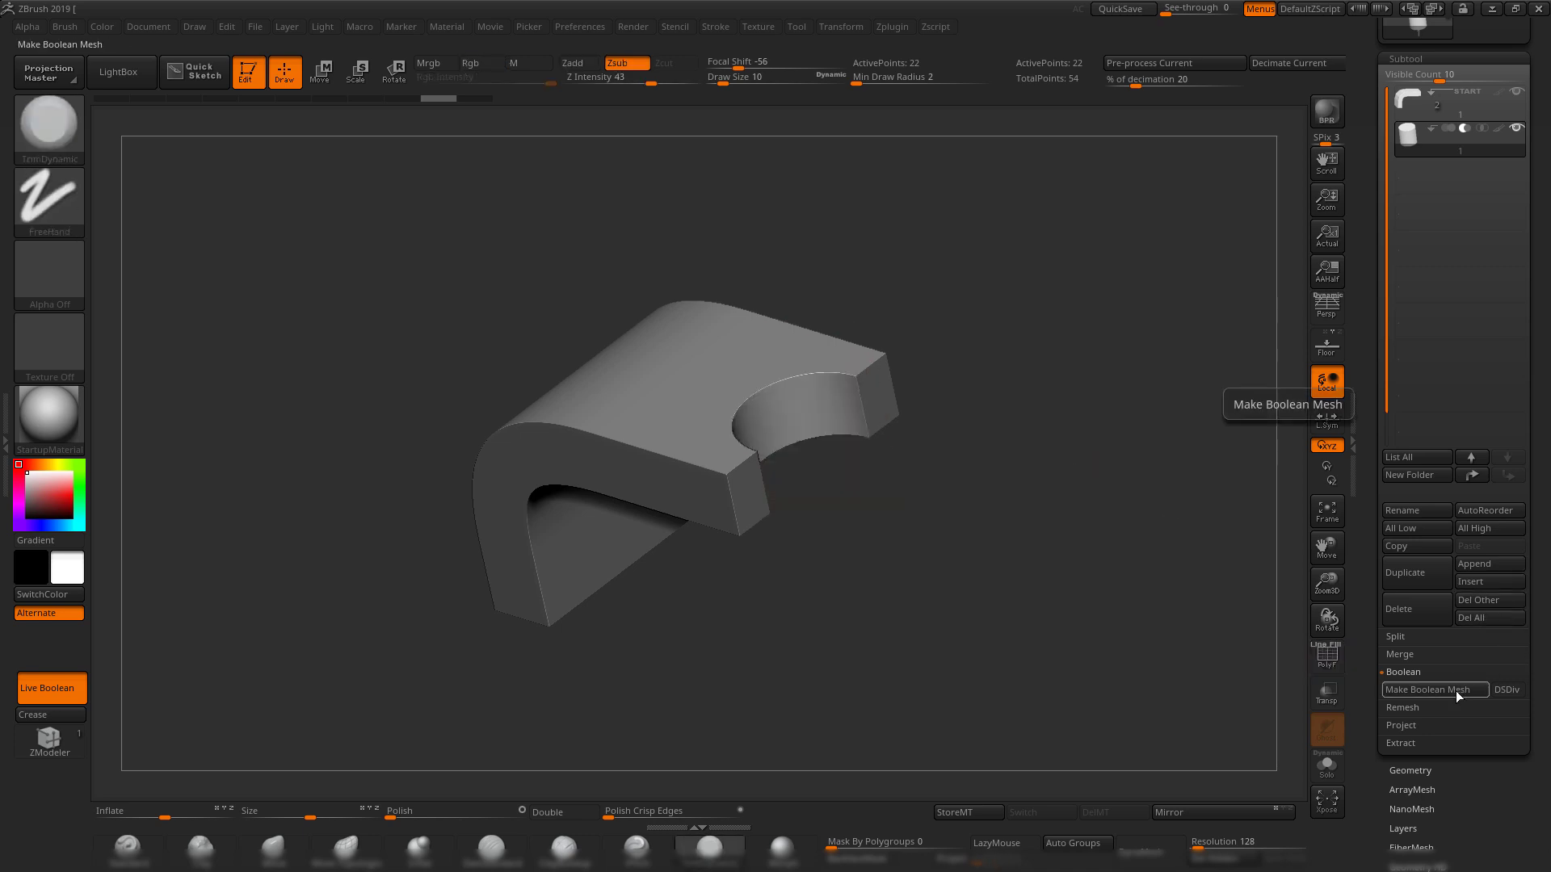
left_click(1454, 691)
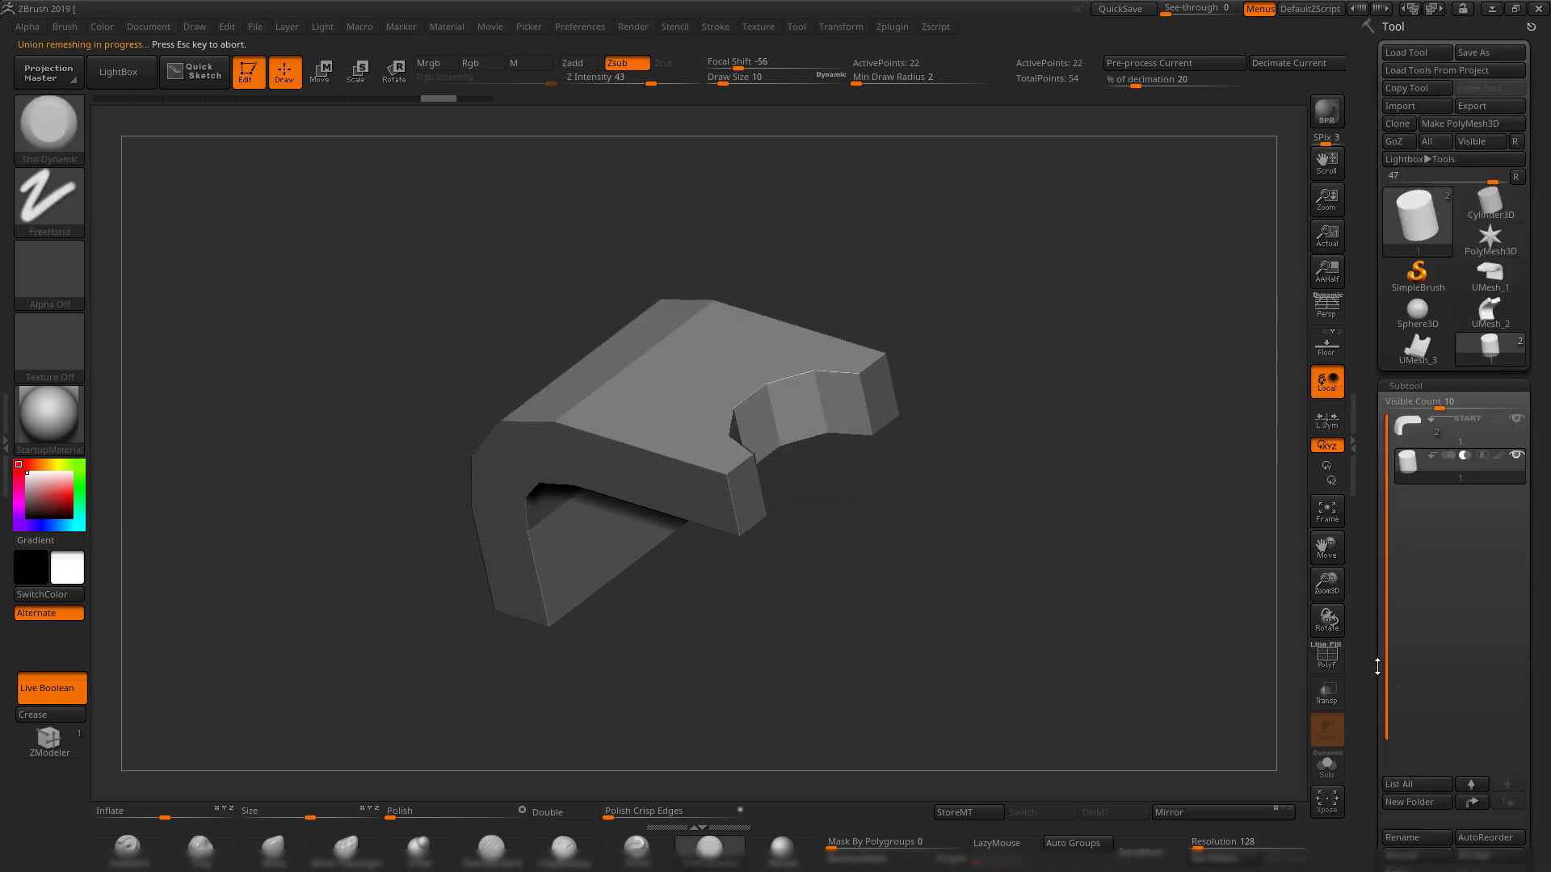
- Switch to the UMesh_3 result and examine its topology with the wireframe on
key("shift+f")
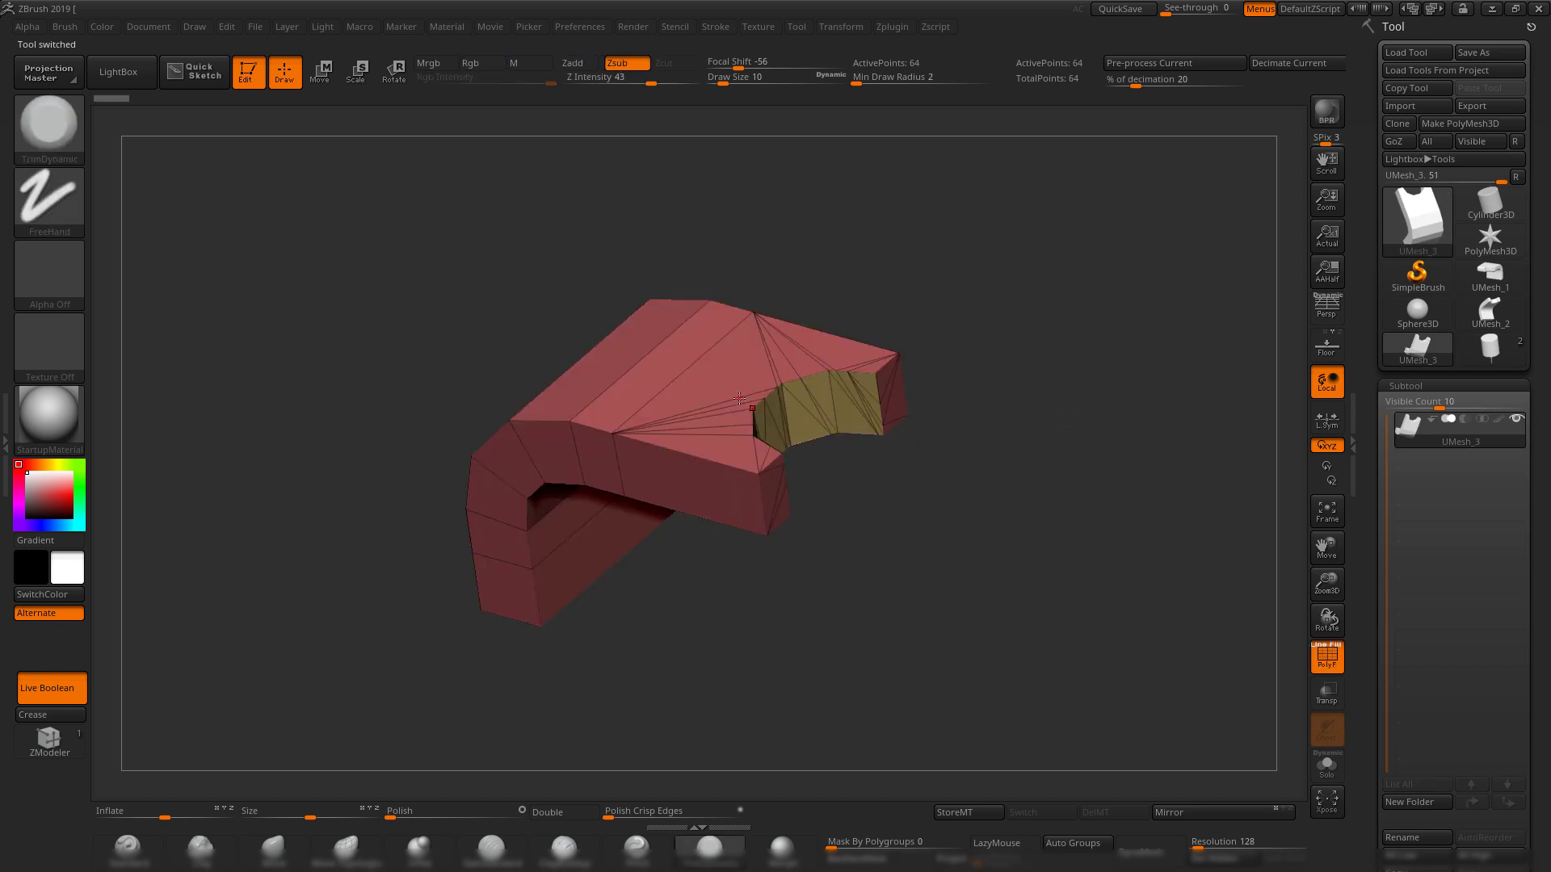
left_click_drag(964, 550, 1008, 532)
left_click_drag(902, 510, 912, 313)
- Return to the block-and-cylinder tool, enable DSDiv and make a second Boolean mesh
left_click(1467, 360)
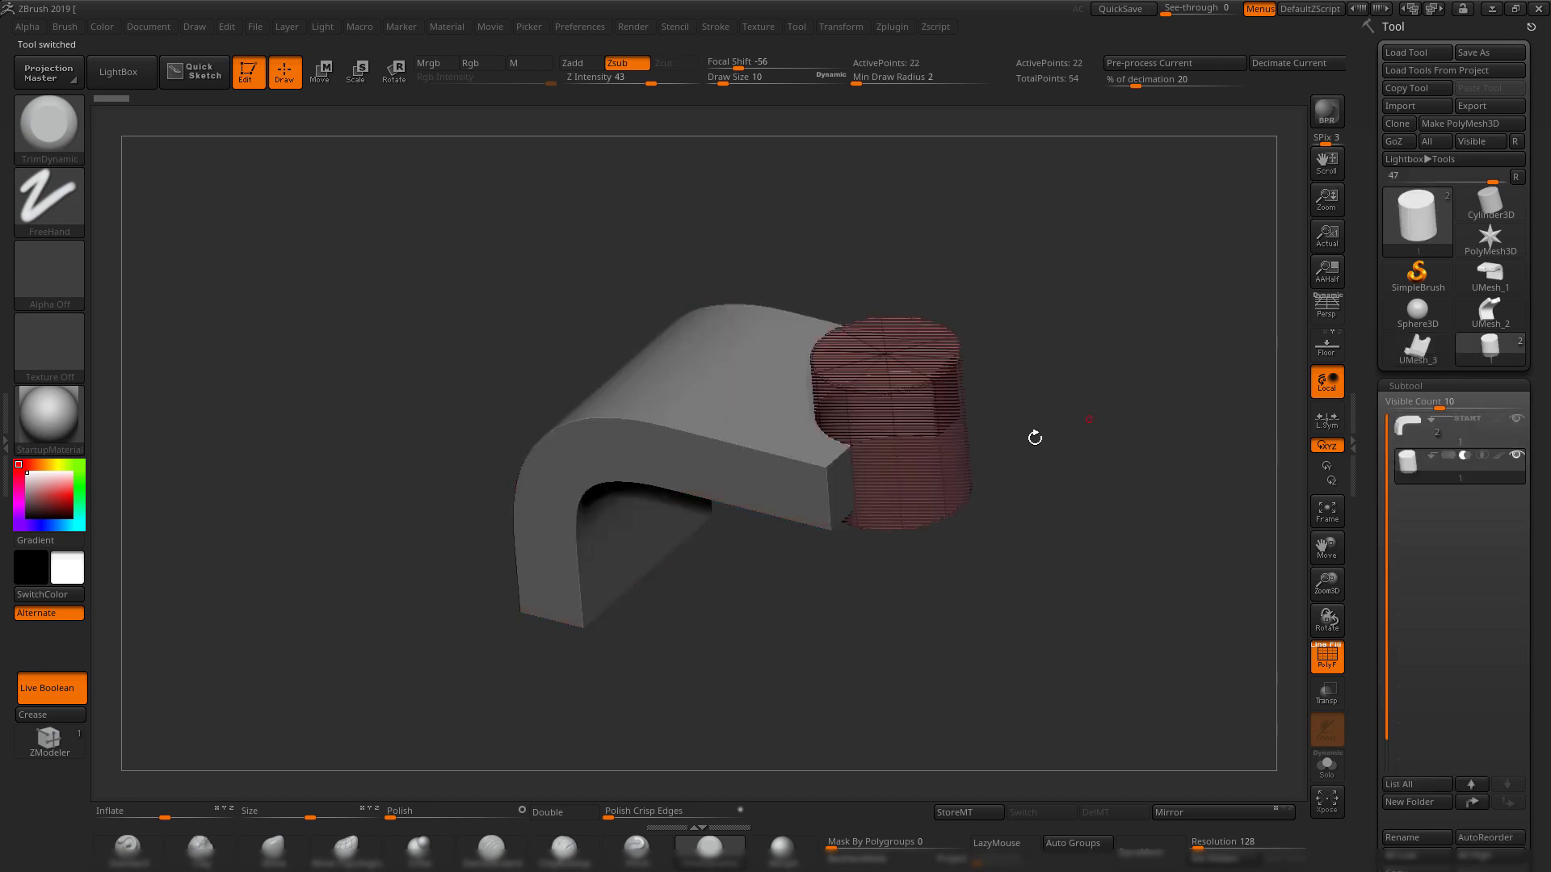
scroll(1377, 487, "down", 3)
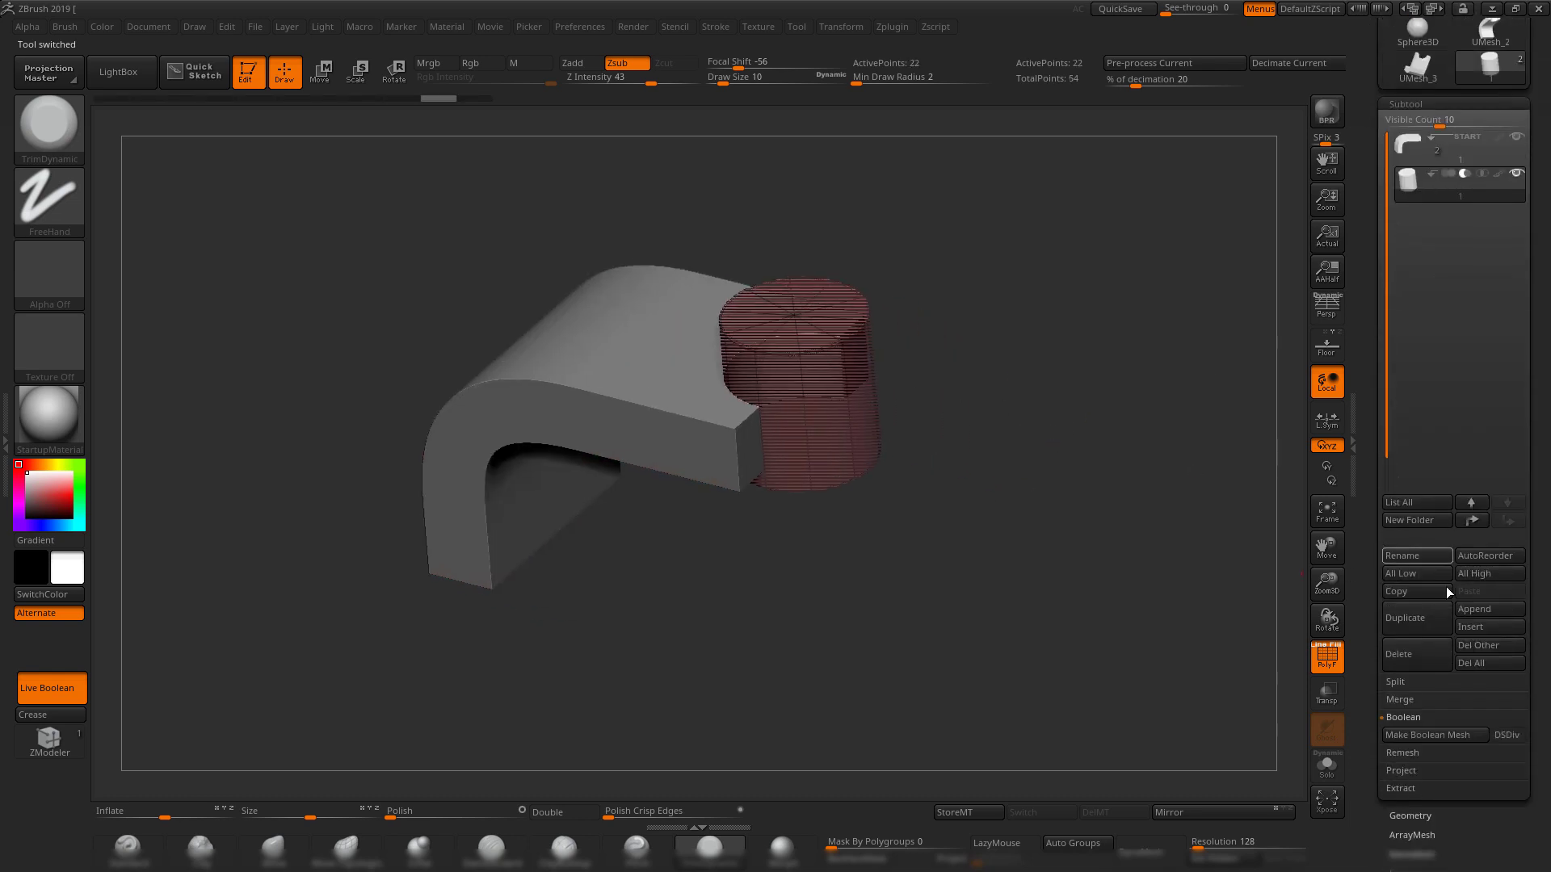
left_click(1508, 735)
left_click(1419, 740)
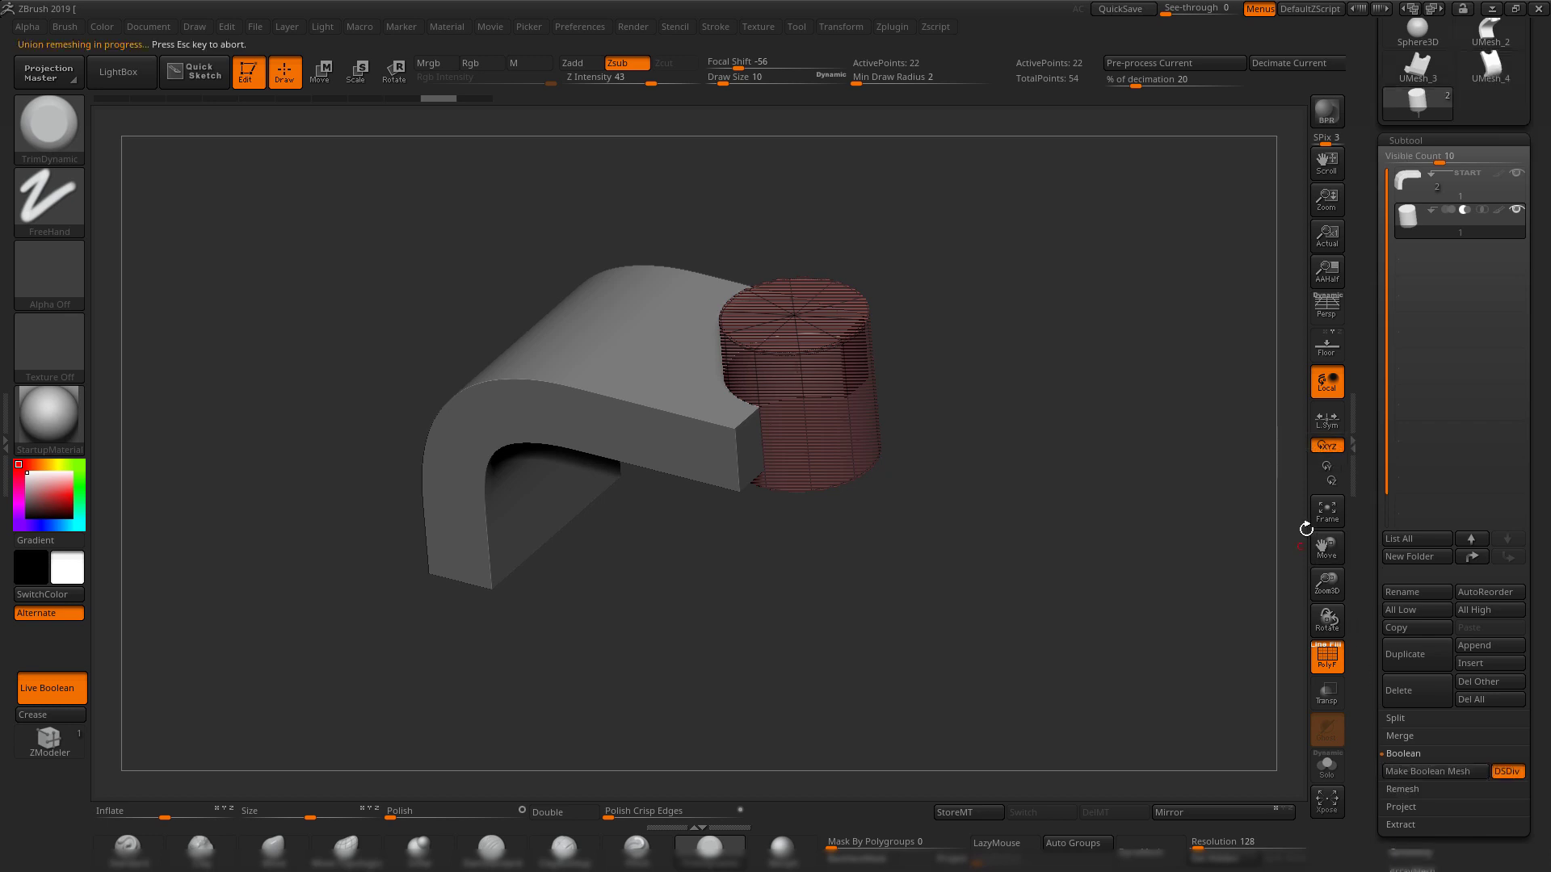
- Examine the wireframe of the UMesh_4 result, then compare its shape with the source tool's Live Boolean preview
left_click_drag(1002, 367, 973, 395)
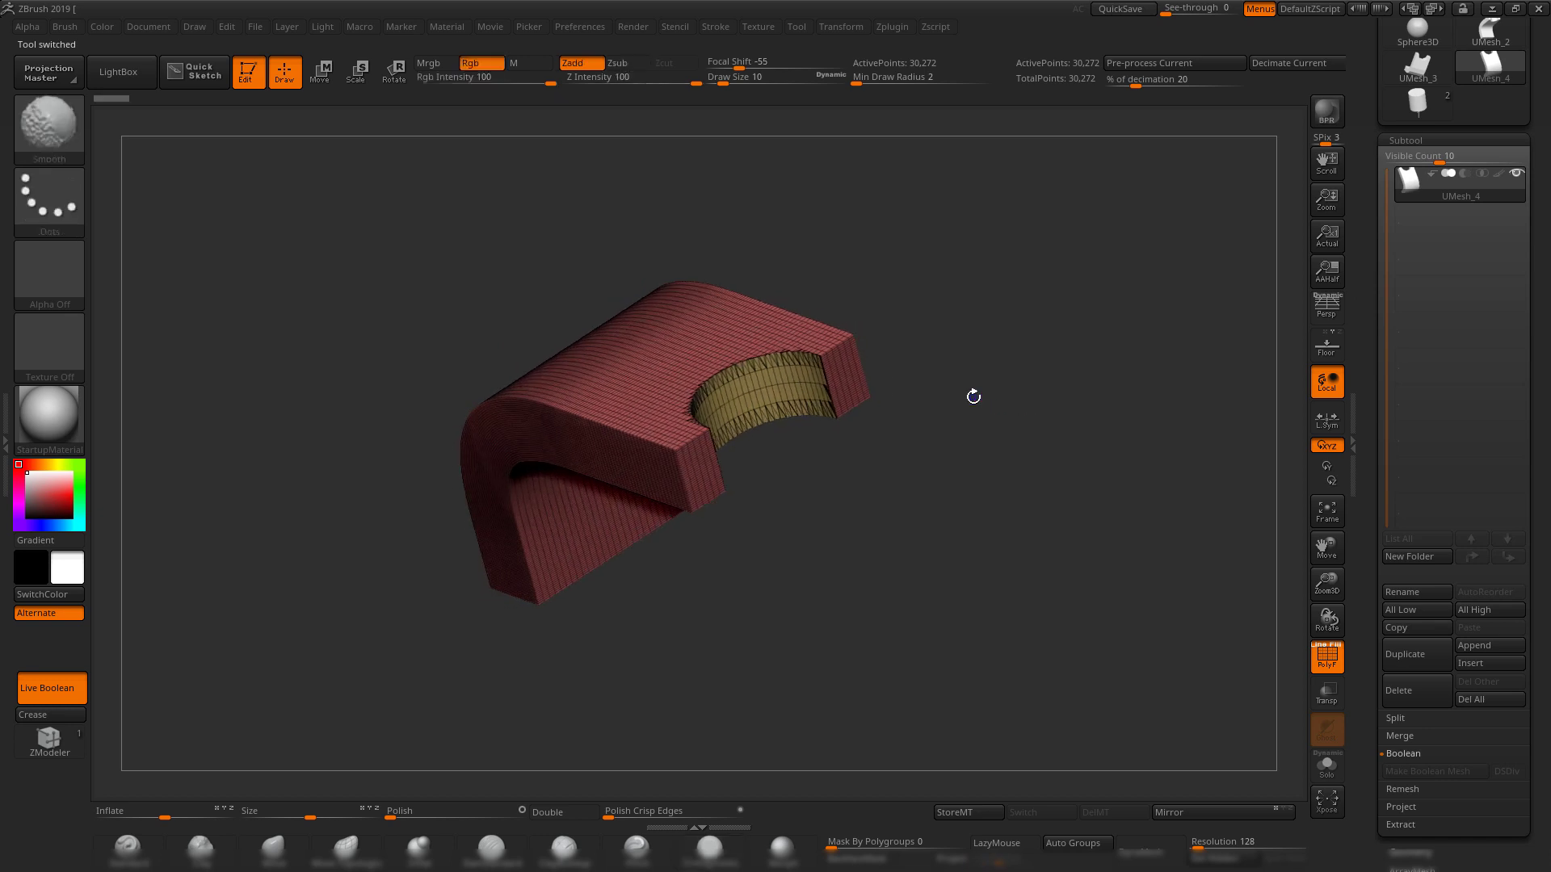
key("shift+f")
left_click_drag(1045, 585, 1043, 539, "shift")
left_click(1420, 104)
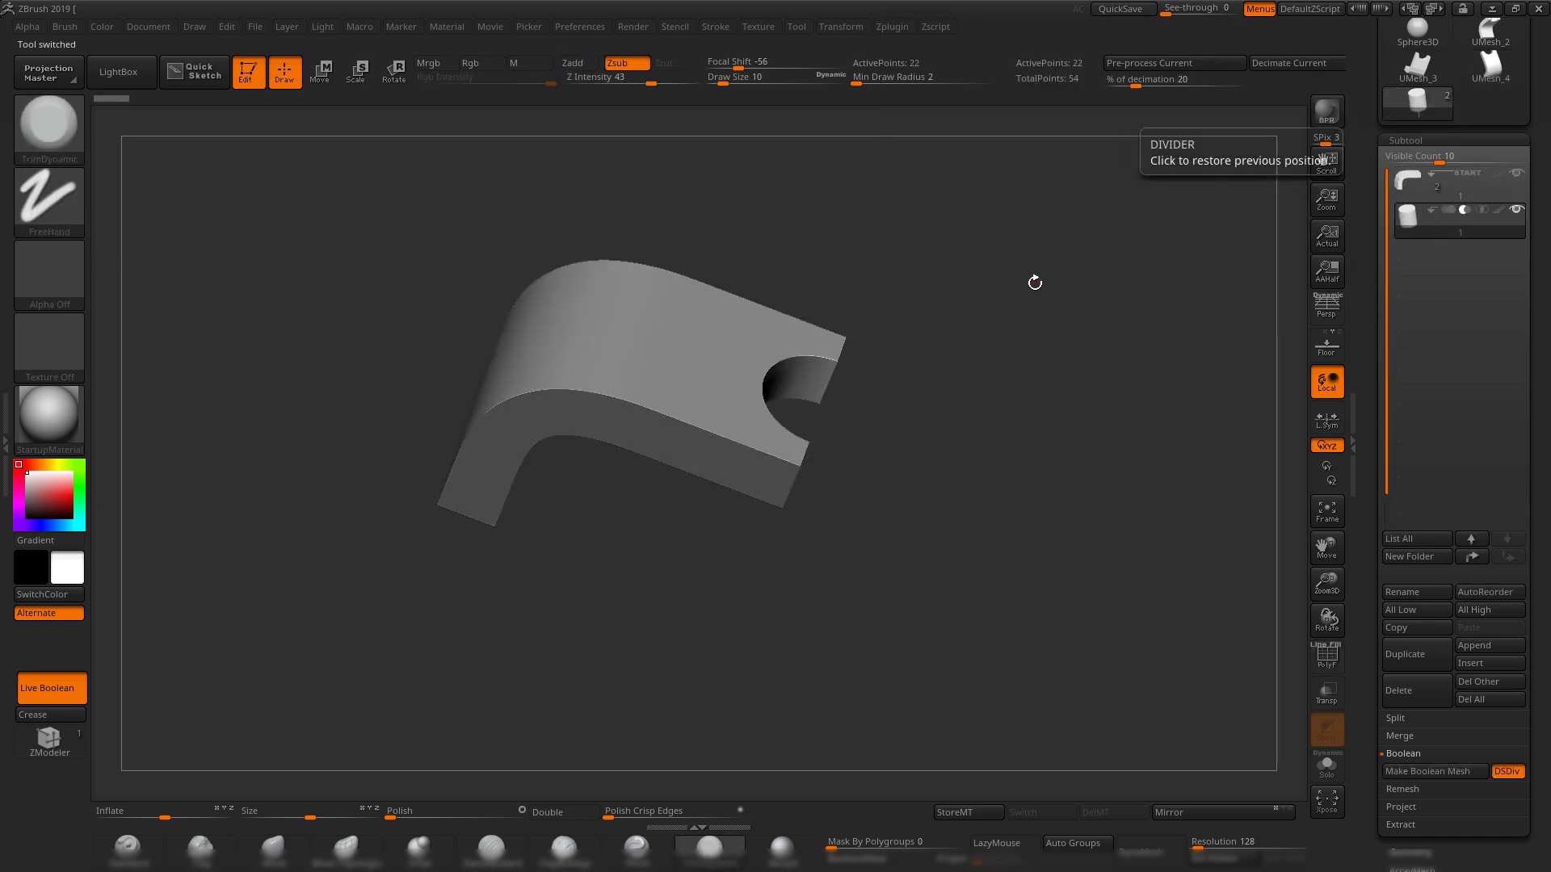
left_click_drag(1034, 284, 1006, 336)
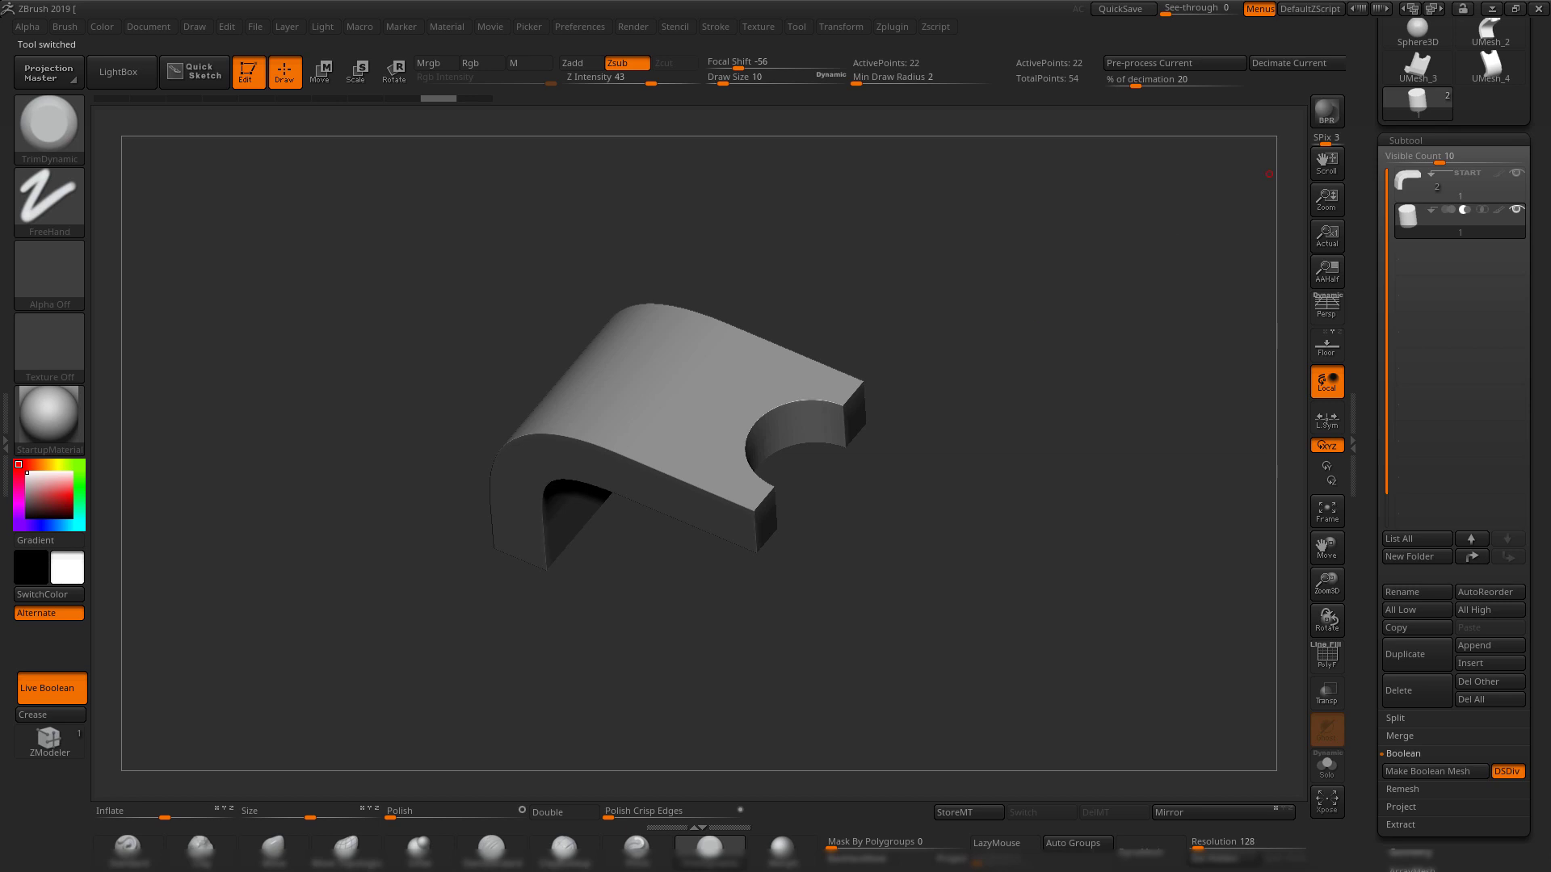
- Select the UMesh_4 Boolean result and DynaMesh it at resolution 640
left_click(1490, 65)
left_click_drag(998, 442, 970, 602)
key("shift+f")
key("shift+f")
left_click_drag(1199, 843, 1213, 844)
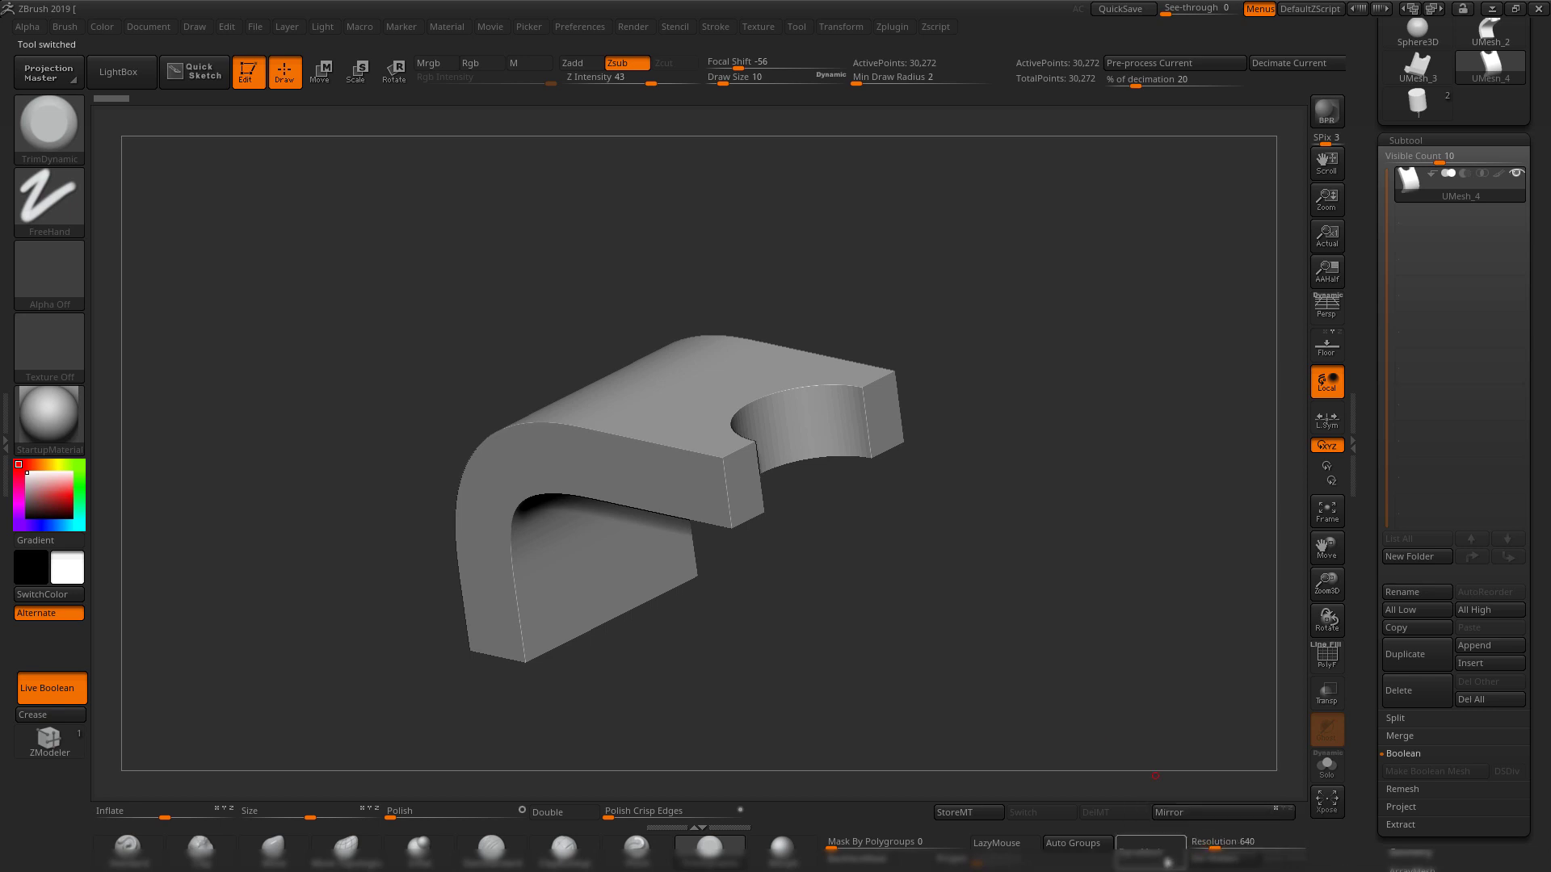
left_click(1150, 851)
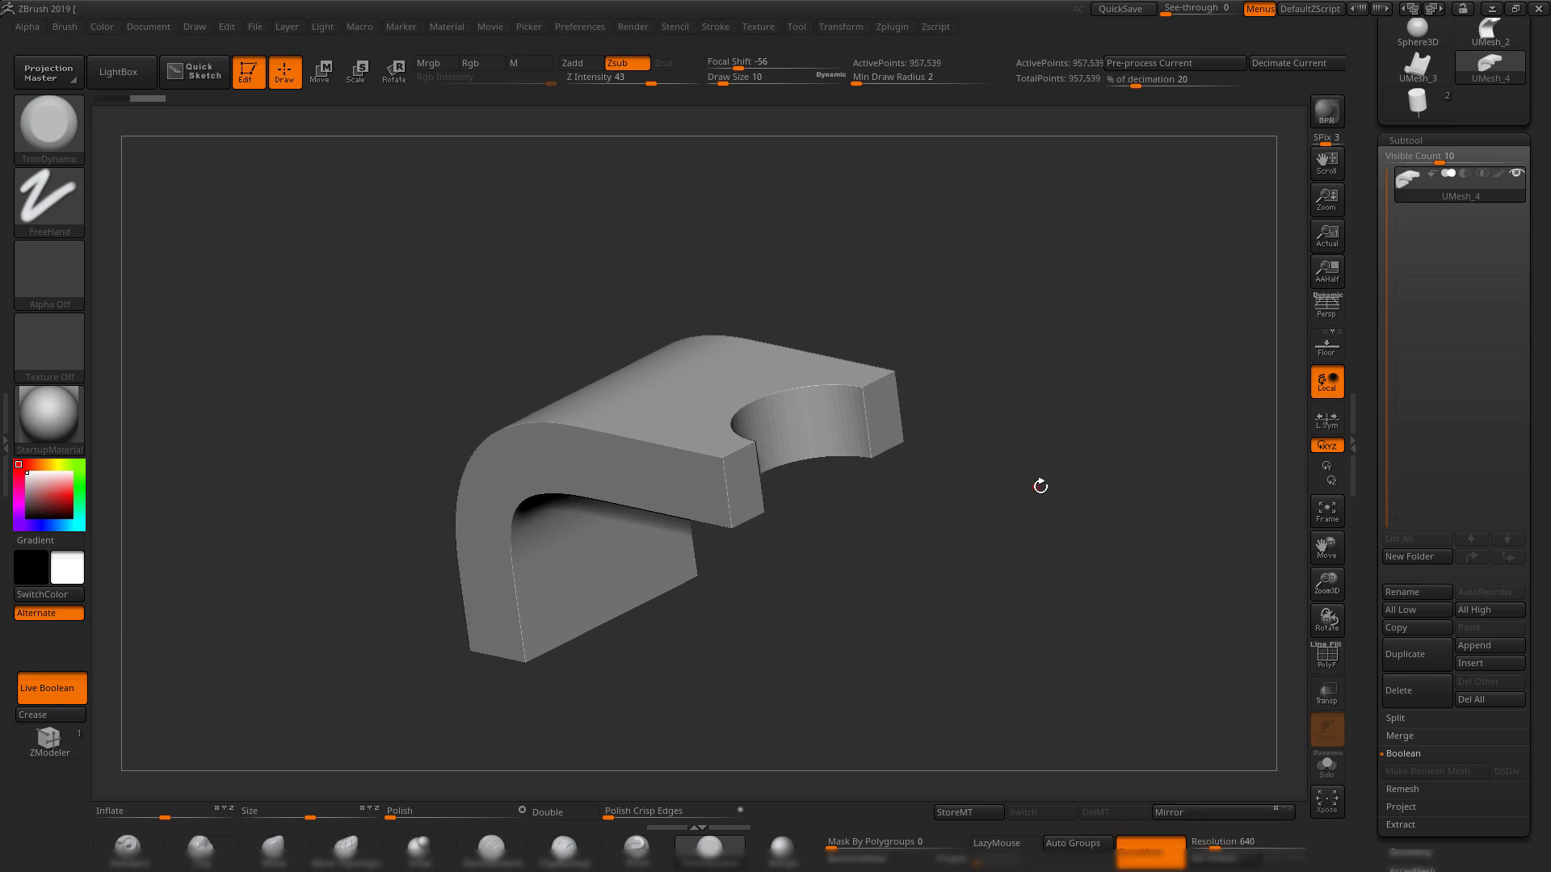
- Apply Polish Crisp Edges at about 17 to the UMesh_4 DynaMesh to round off its hard Boolean edges
left_click_drag(1039, 484, 1011, 517)
key("shift+f")
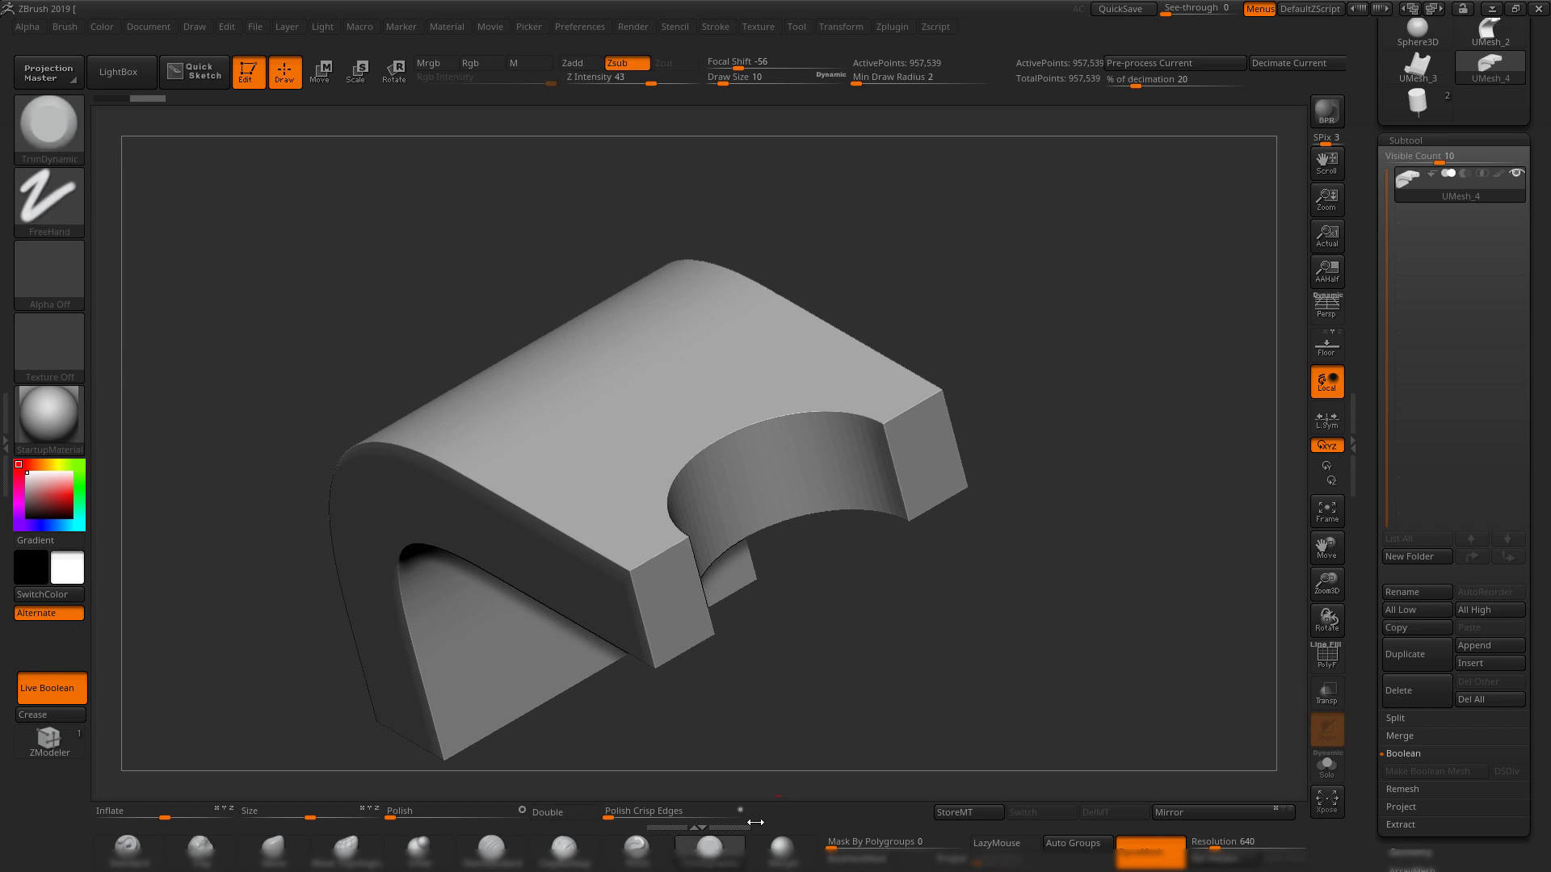
mouse_move(611, 819)
left_mouse_down()
mouse_move(646, 817)
mouse_move(612, 813)
left_mouse_up()
left_click(604, 817)
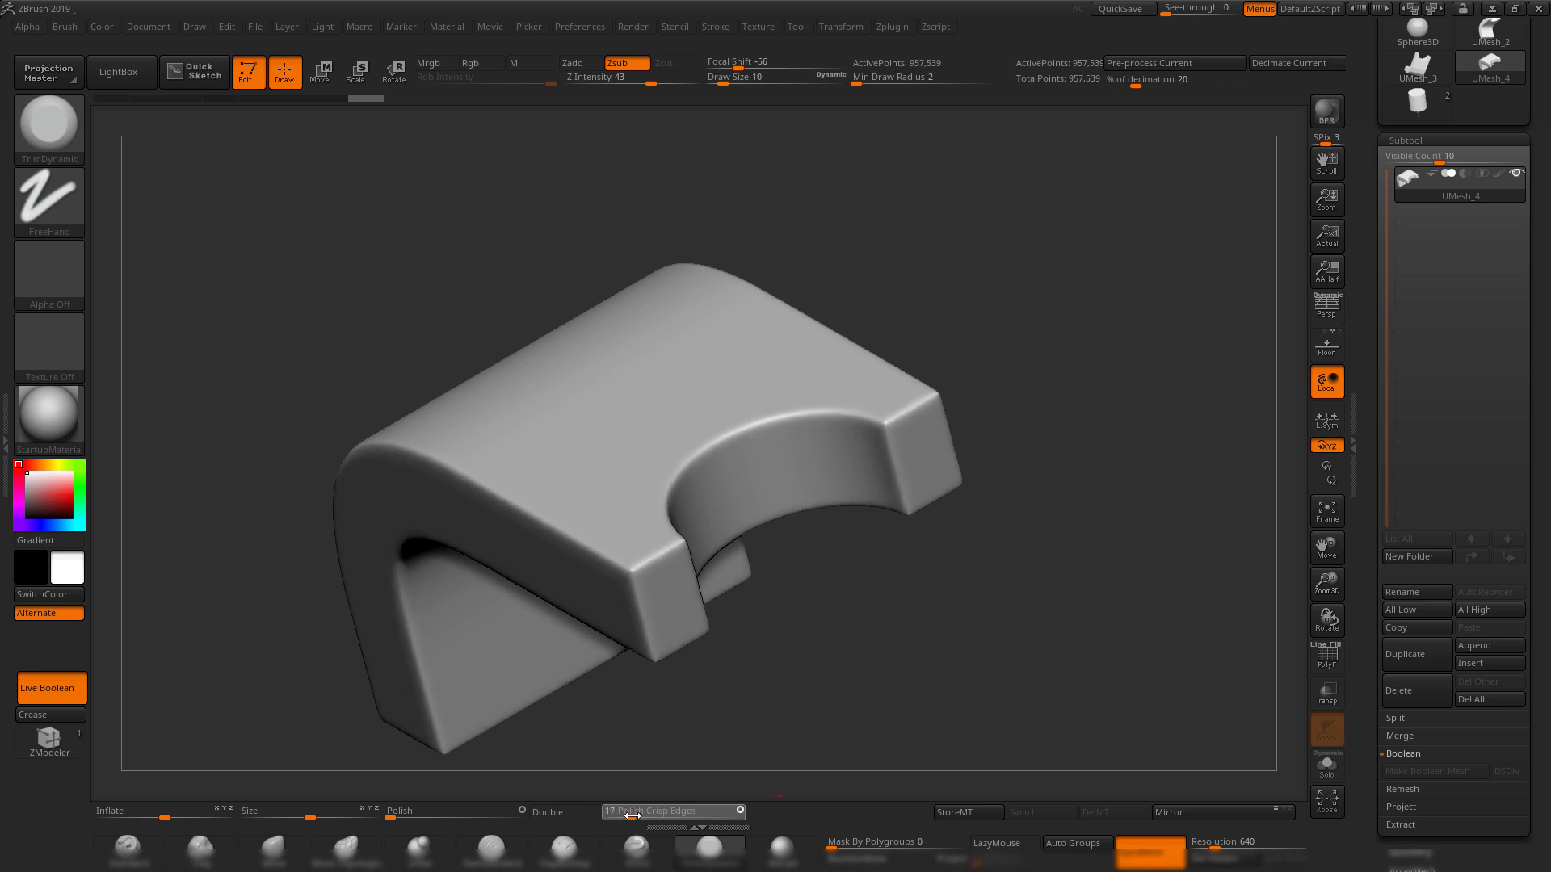
key("shift+f")
key("shift+f")
- Run further Polish Crisp Edges passes on UMesh_4 to soften the edges, checking the part from several sides
mouse_move(1035, 646)
left_mouse_down()
mouse_move(961, 613)
mouse_move(794, 378)
mouse_move(702, 396)
left_mouse_up()
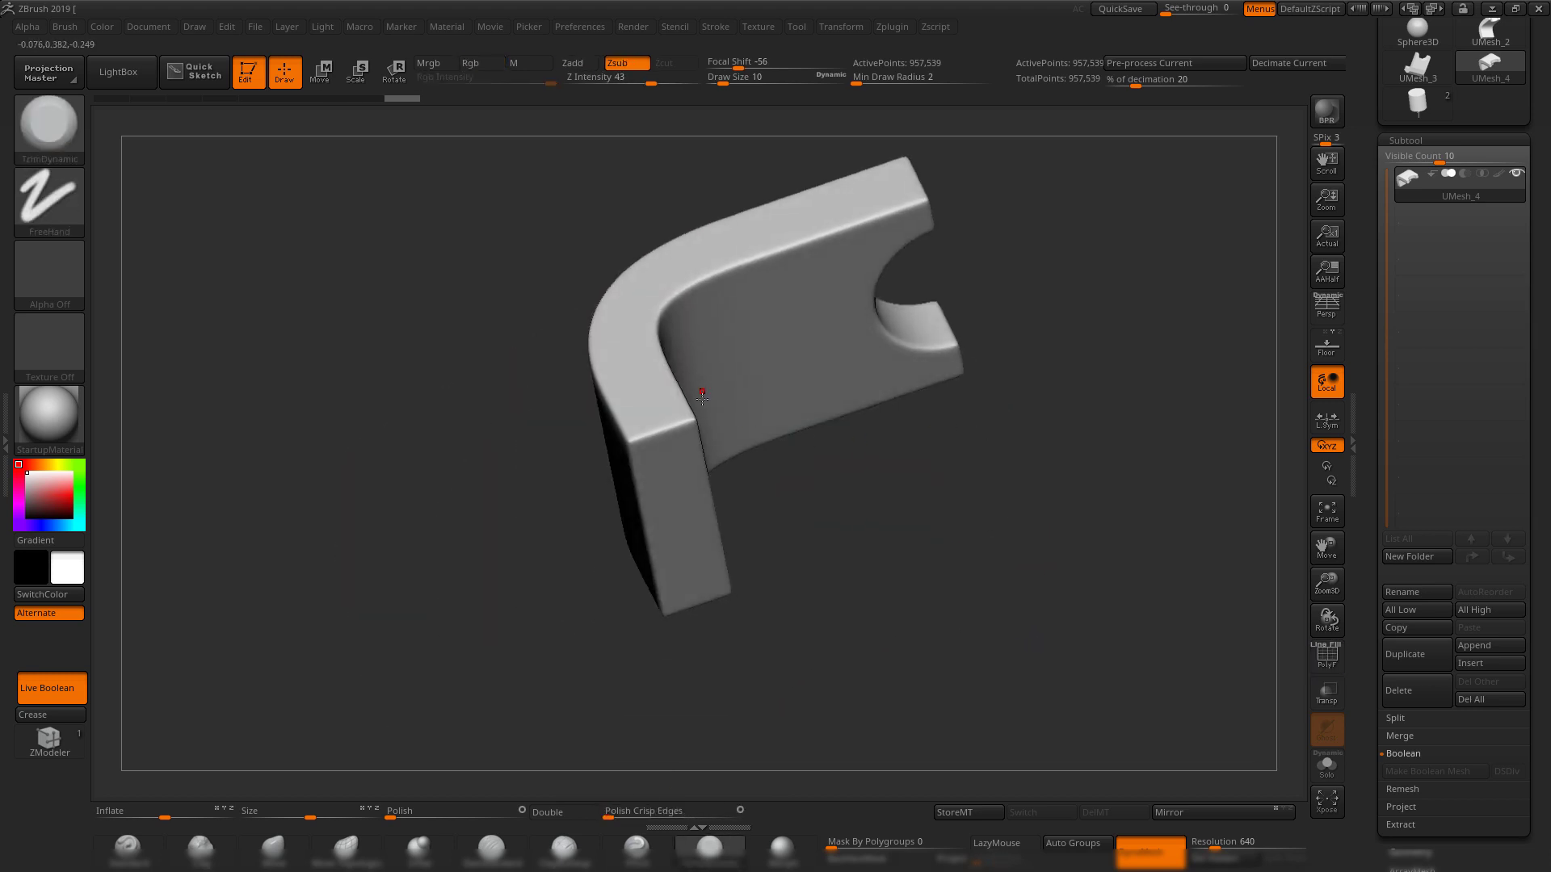
left_click_drag(973, 520, 803, 520)
left_click_drag(770, 265, 794, 356)
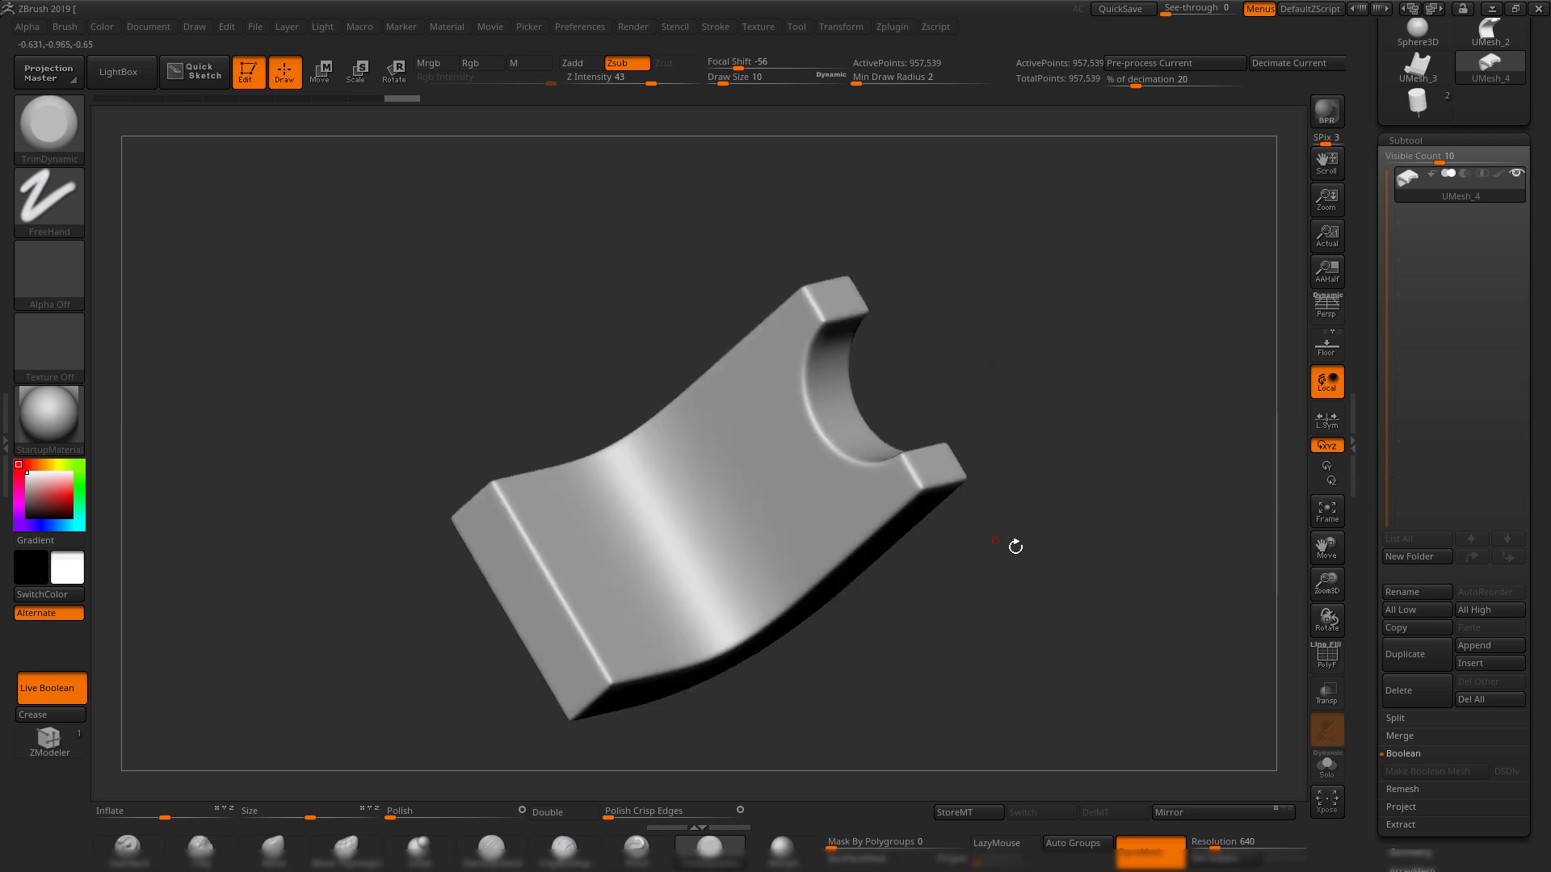
left_click_drag(1016, 547, 1008, 624)
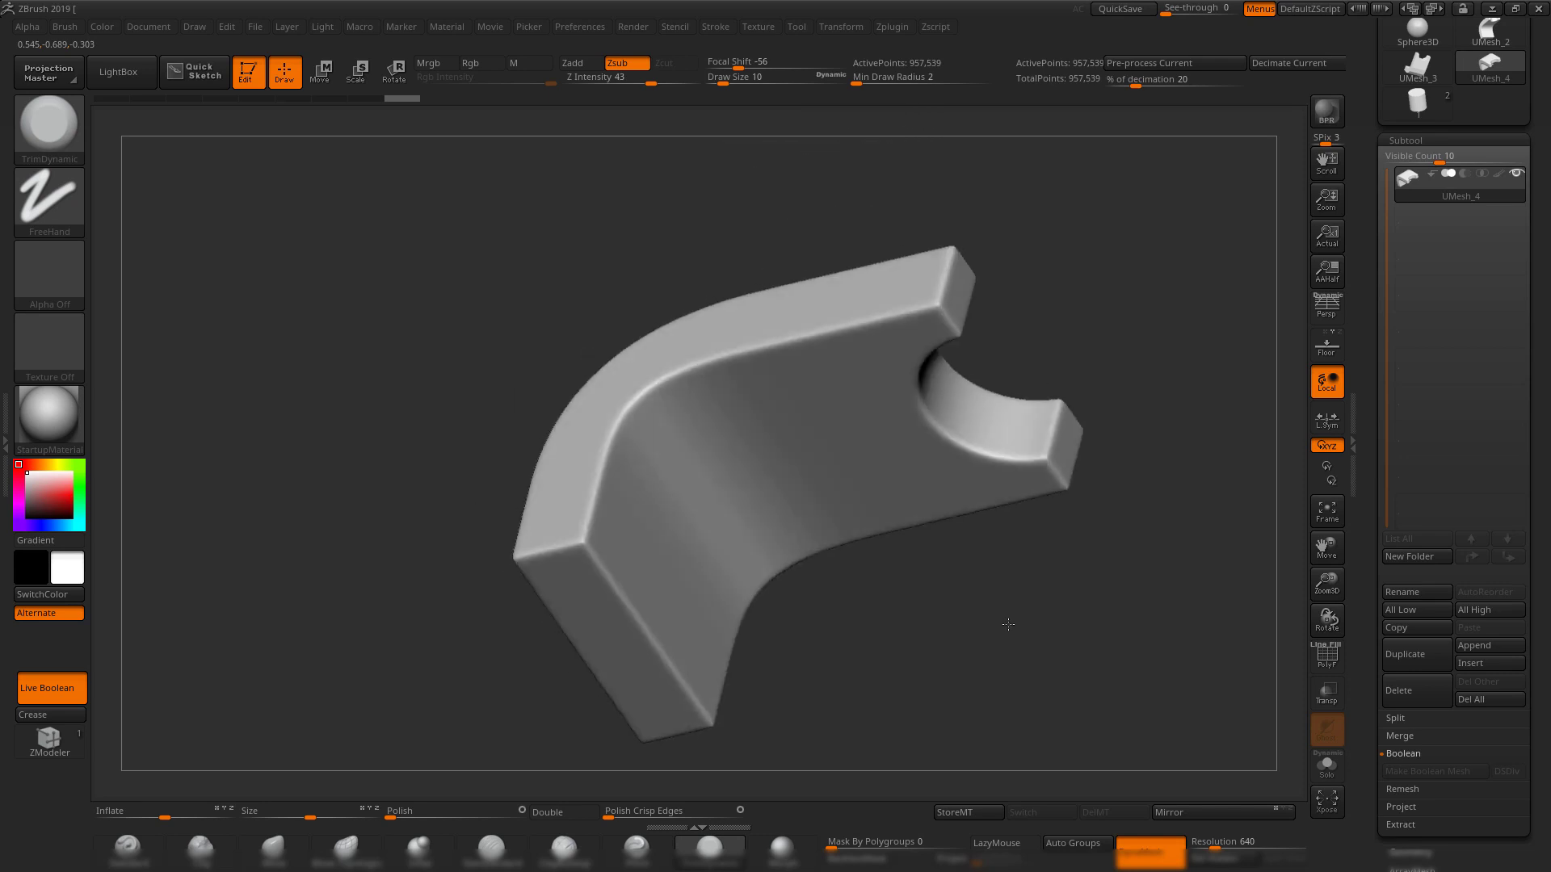
left_click_drag(622, 816, 606, 815)
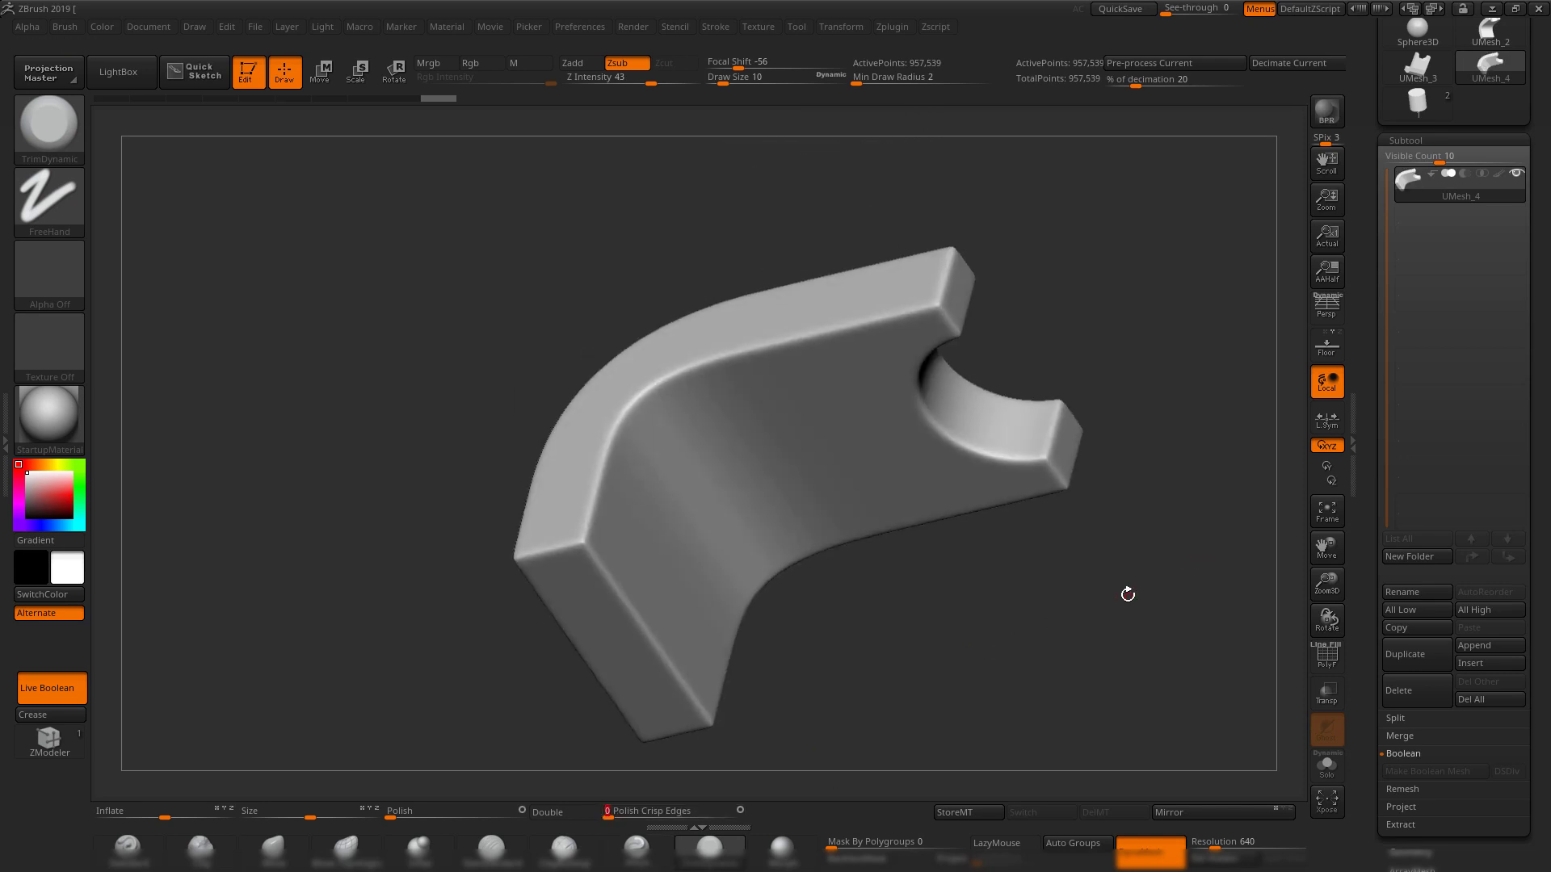
left_click_drag(1128, 595, 908, 658)
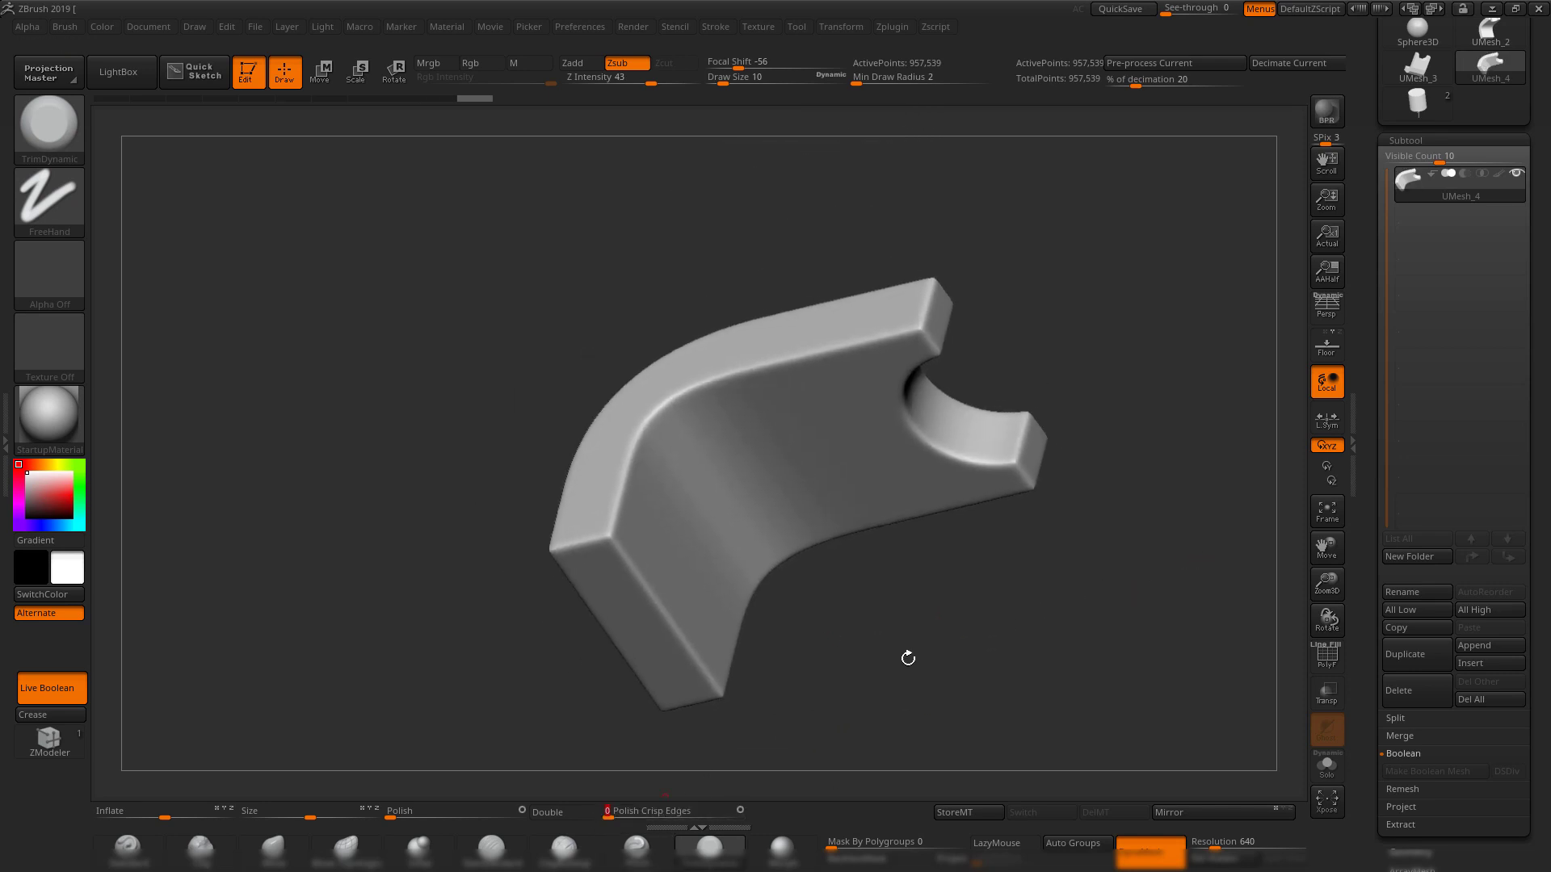
left_click_drag(1083, 541, 1029, 123)
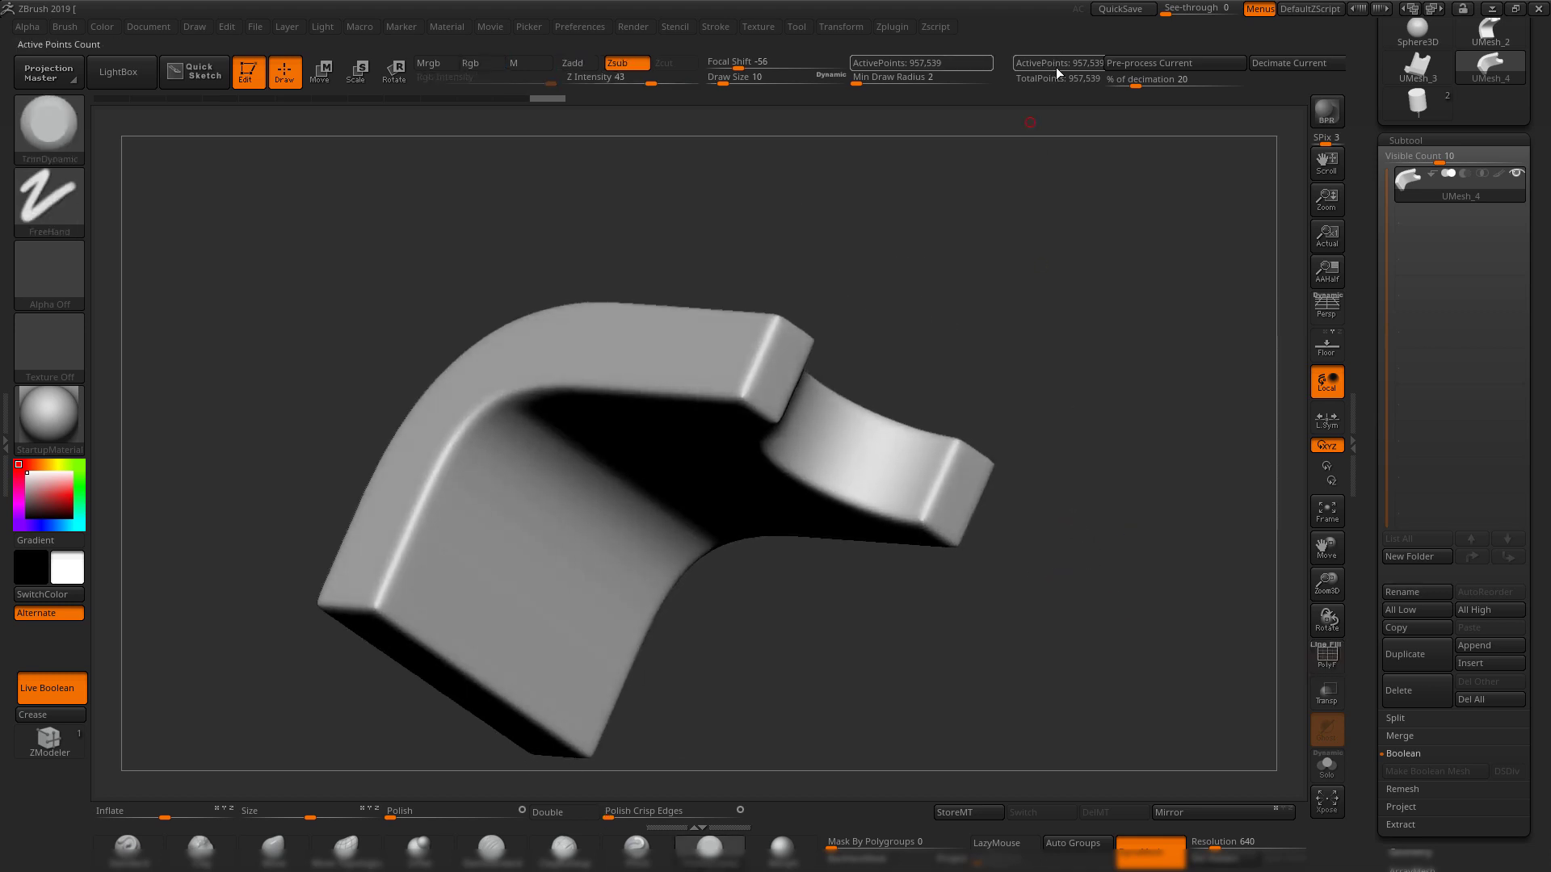
- Open the Decimation Master plugin options for the polished UMesh_4 part
left_click_drag(1118, 263, 1062, 261)
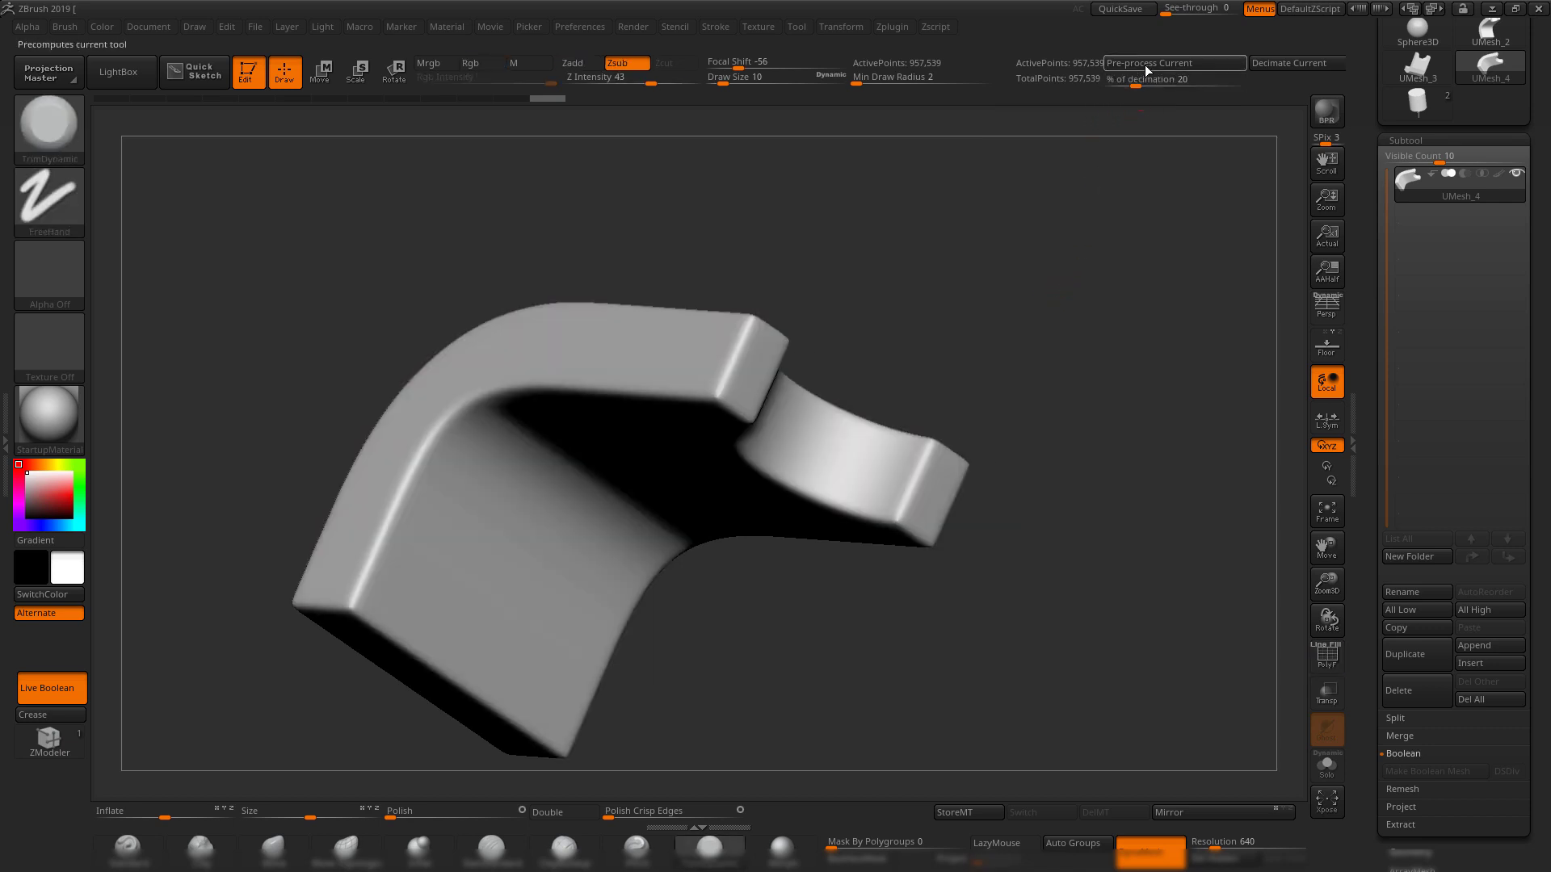
mouse_move(1082, 218)
left_mouse_down()
mouse_move(1046, 318)
mouse_move(1017, 336)
mouse_move(1077, 275)
left_mouse_up()
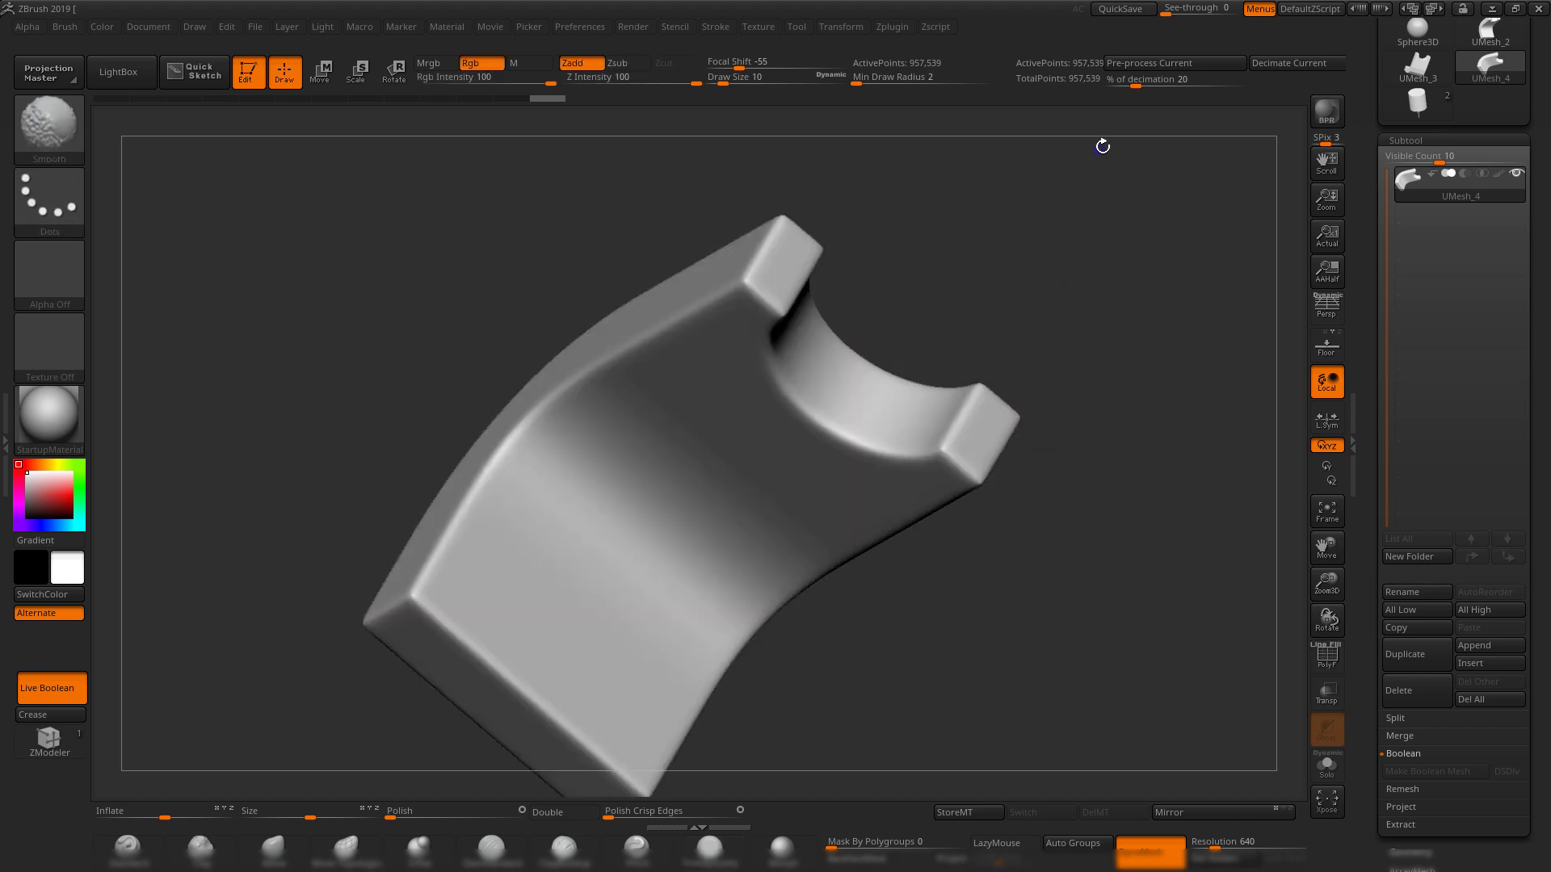
left_click(891, 29)
left_click(961, 190)
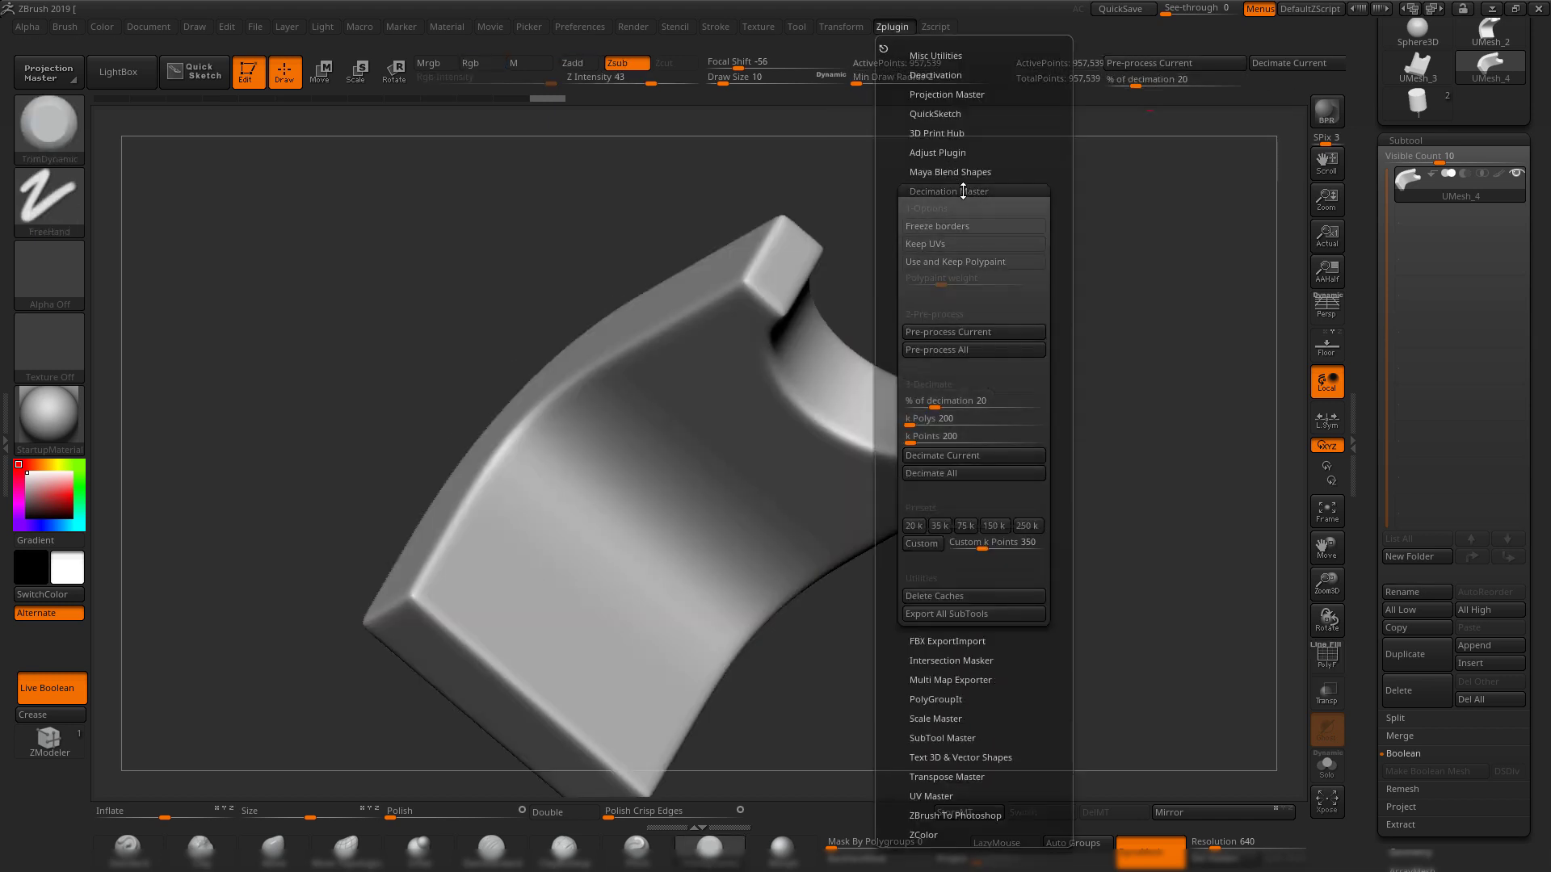
- Pre-process the current bracket mesh in Decimation Master and decimate it at 5.55555 % of decimation
left_click(990, 332)
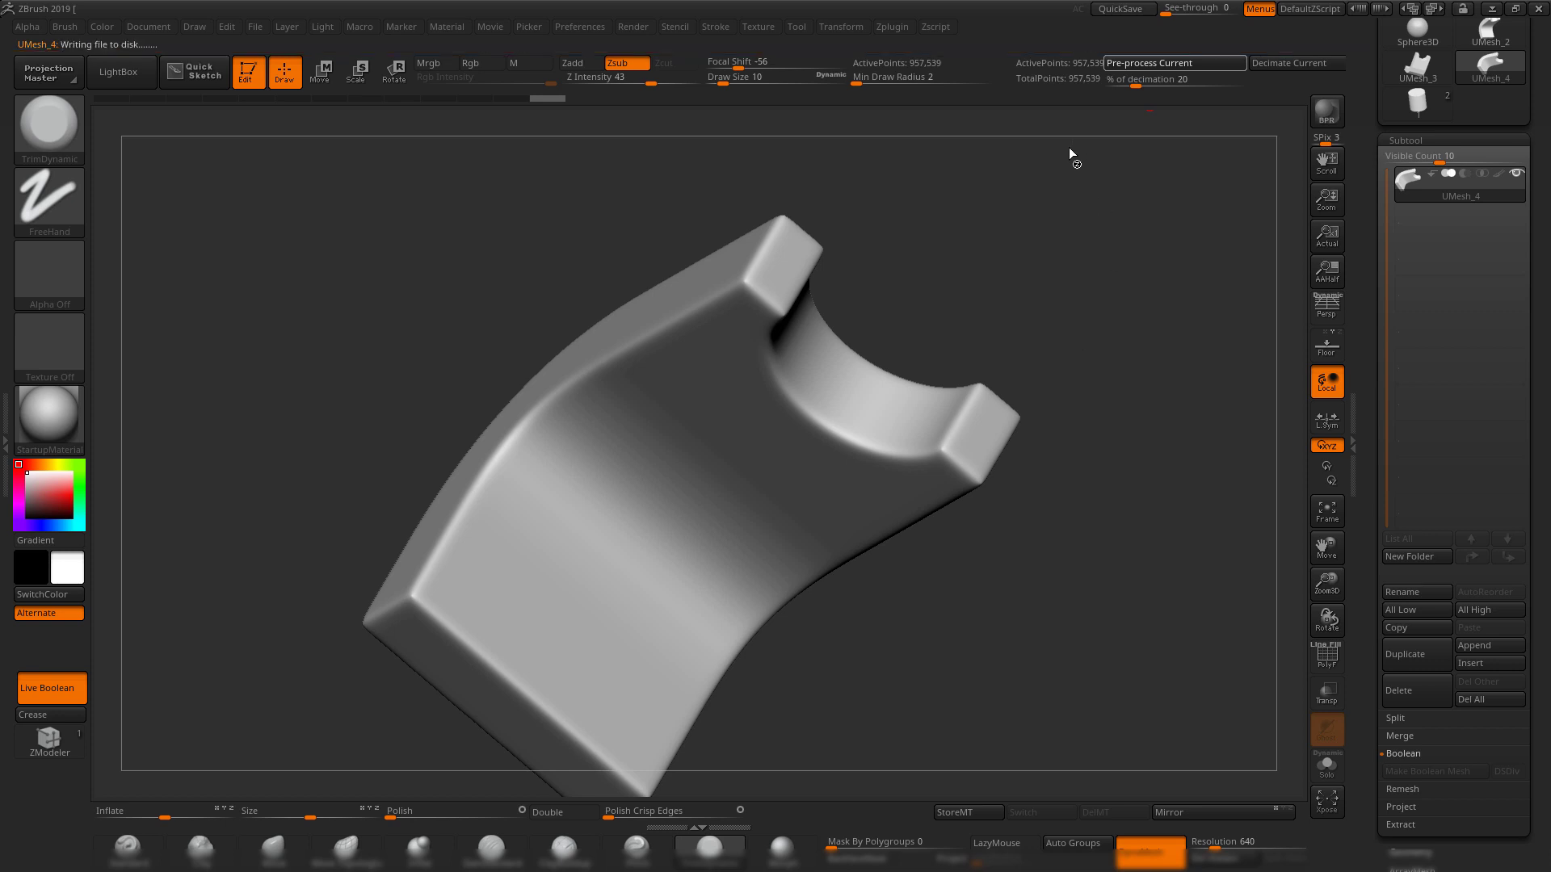
left_click_drag(1091, 276, 1116, 208)
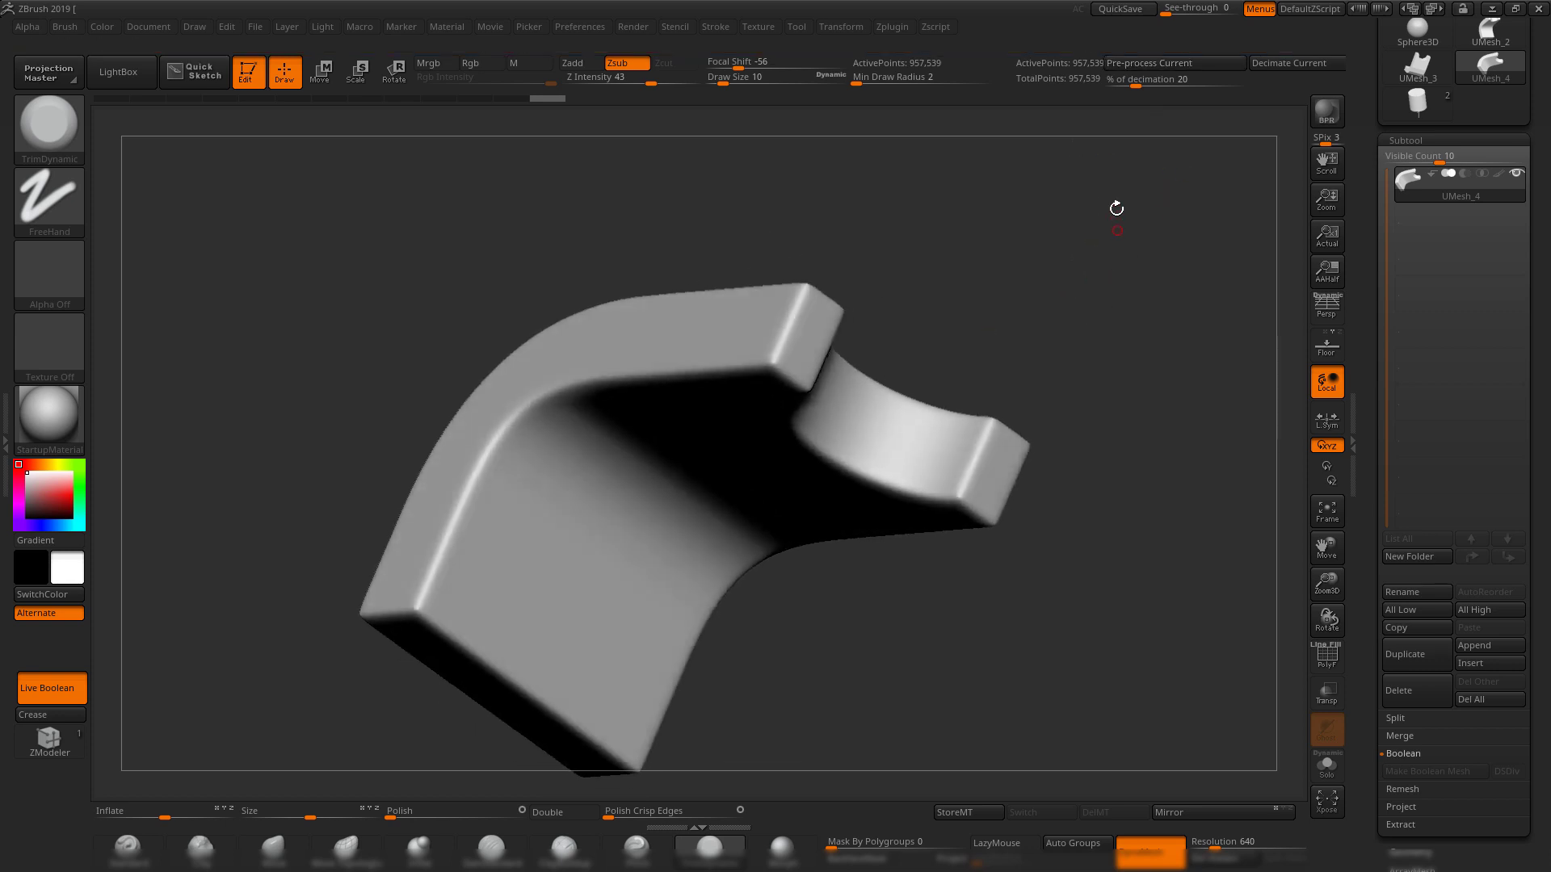
left_click(895, 27)
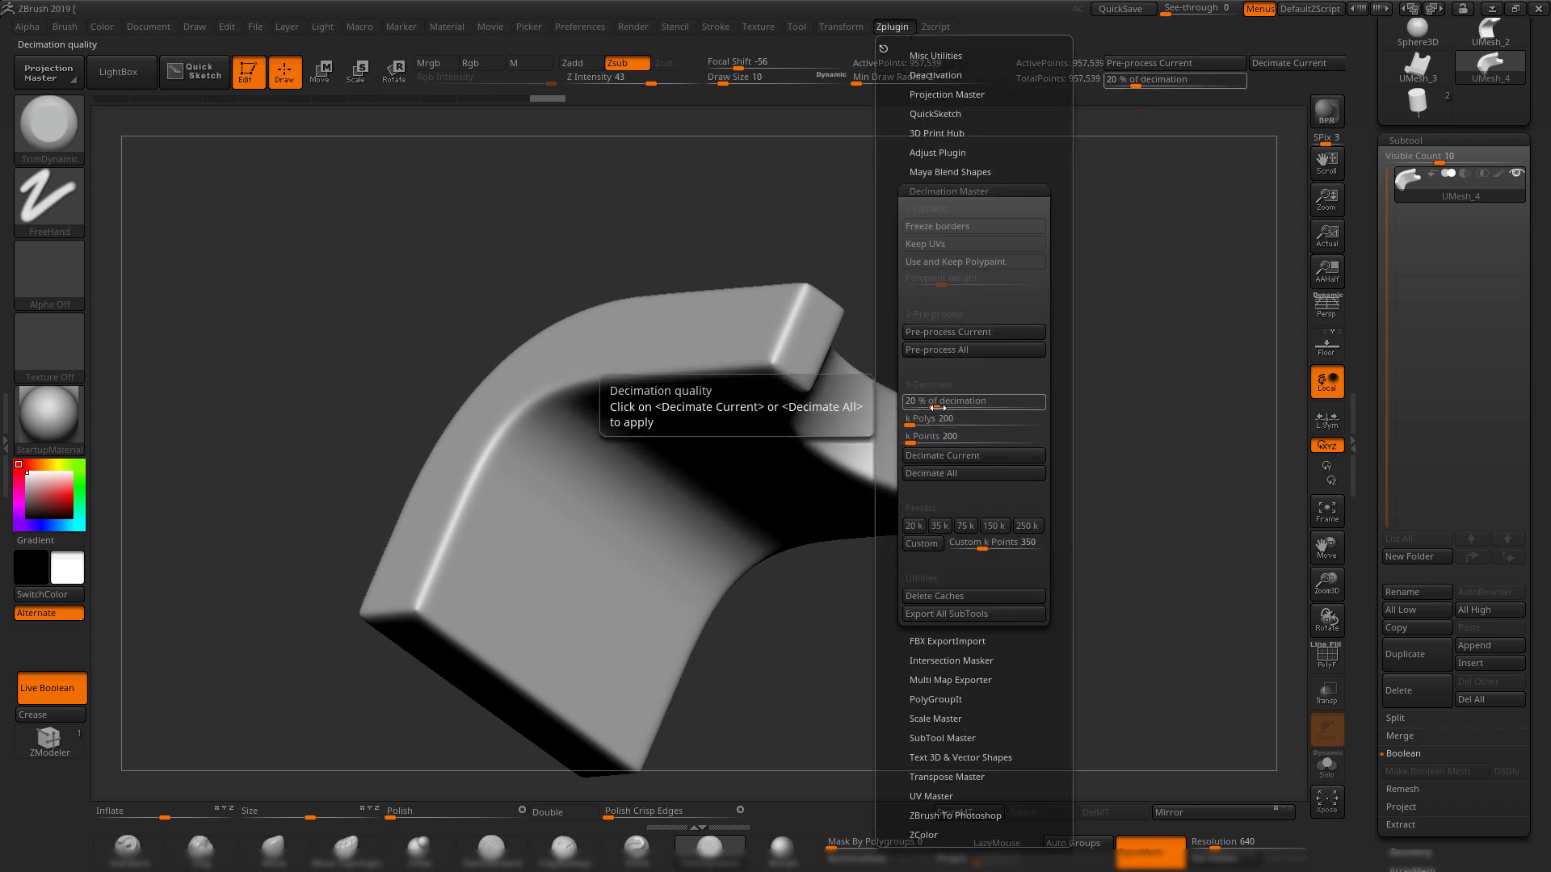
left_click_drag(937, 408, 933, 408)
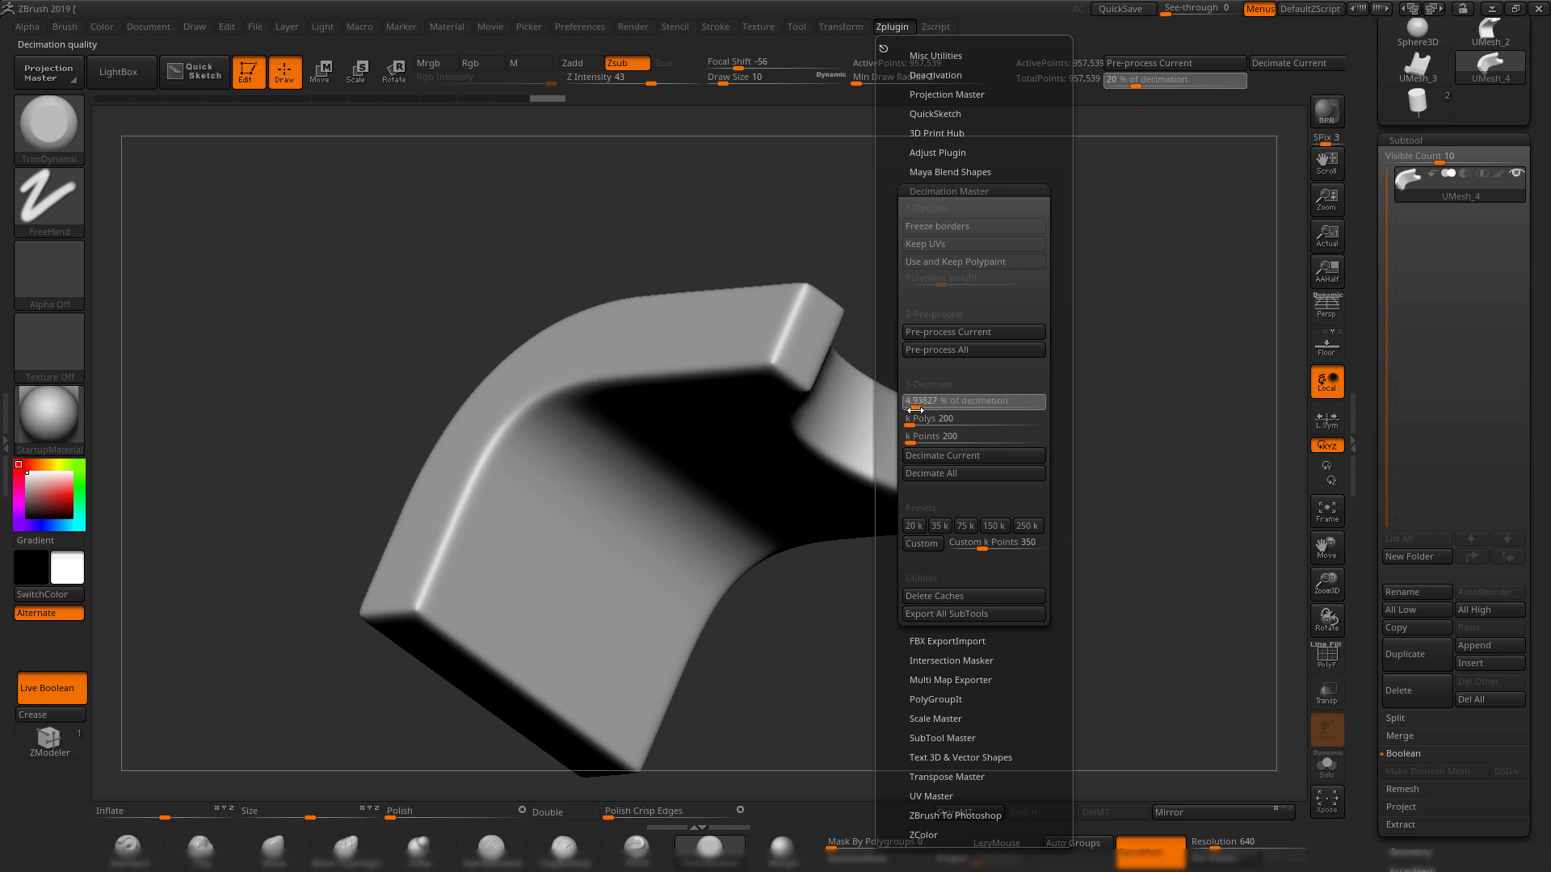
left_click_drag(916, 410, 916, 409)
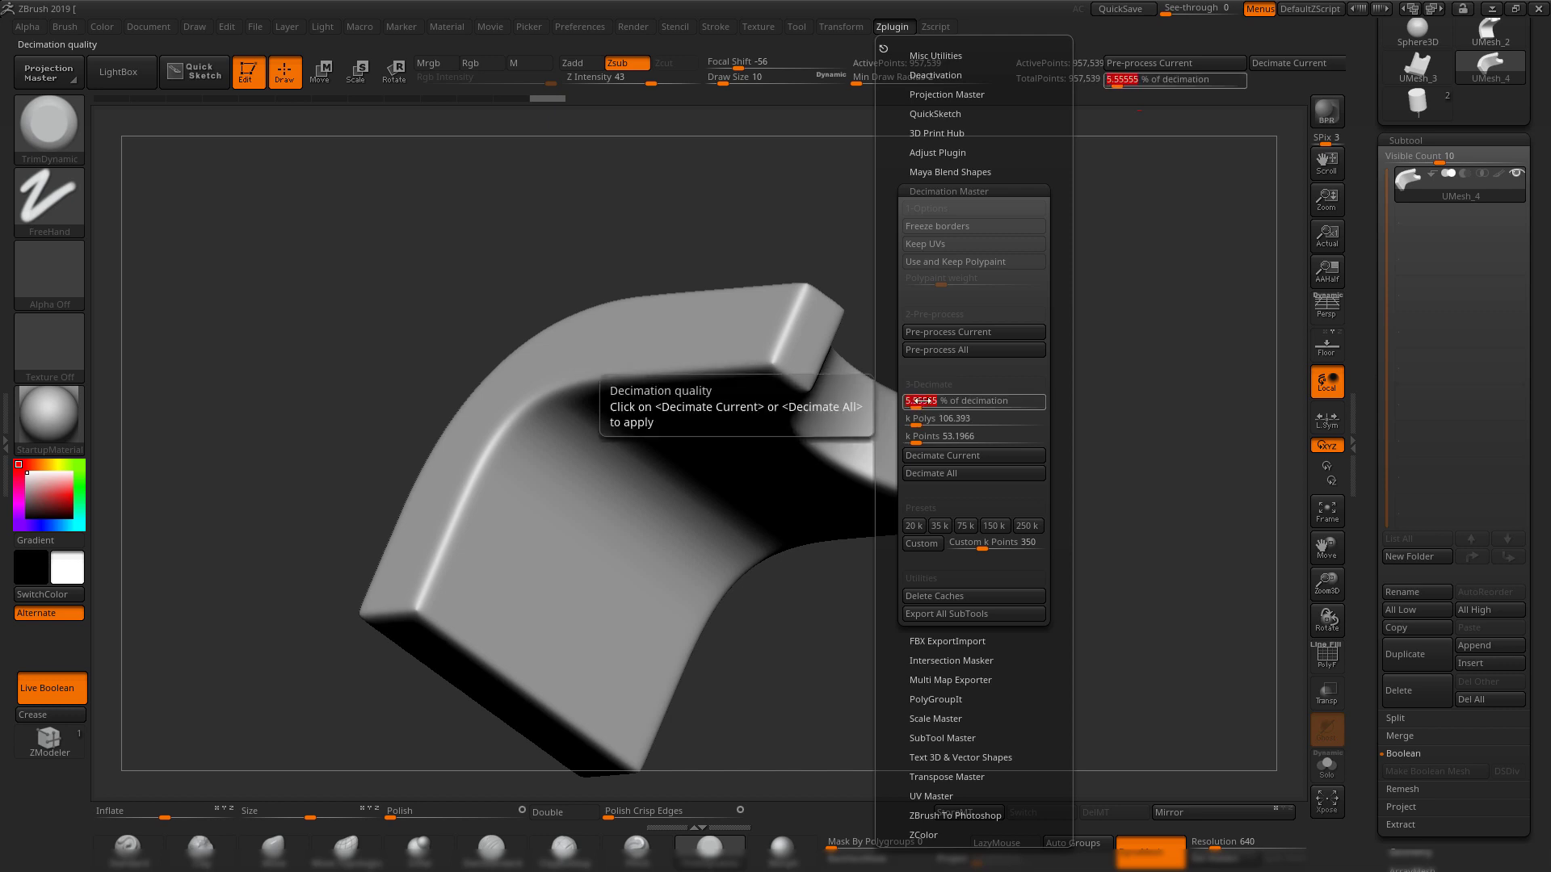
left_click(970, 455)
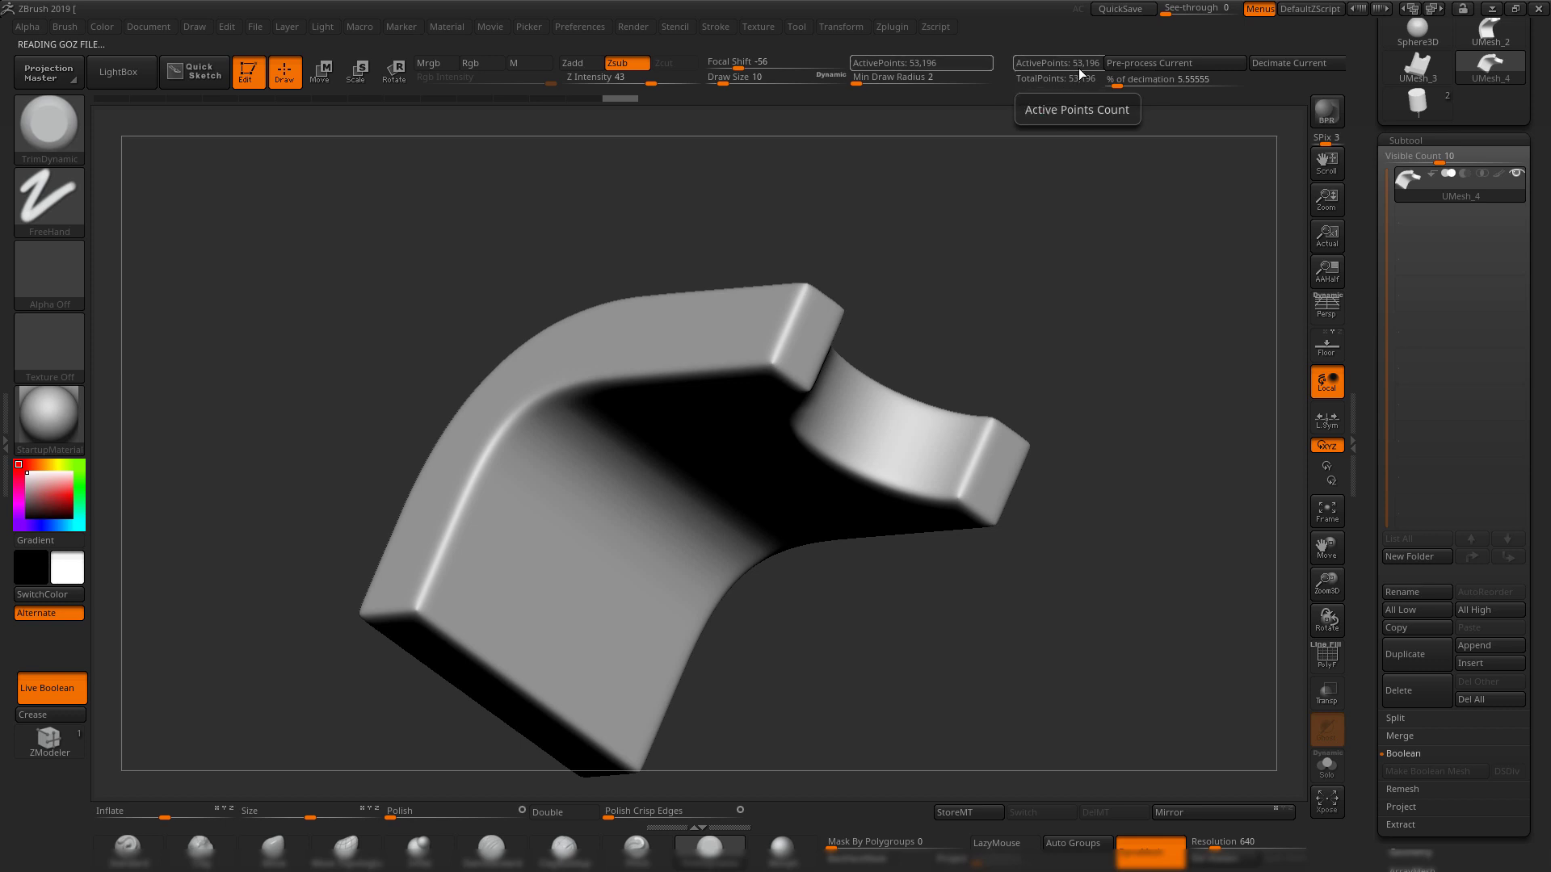
- Examine the decimated bracket's triangulation from several angles with the polyframe display toggled on and off
left_click_drag(1020, 277, 1124, 358)
key("shift+f")
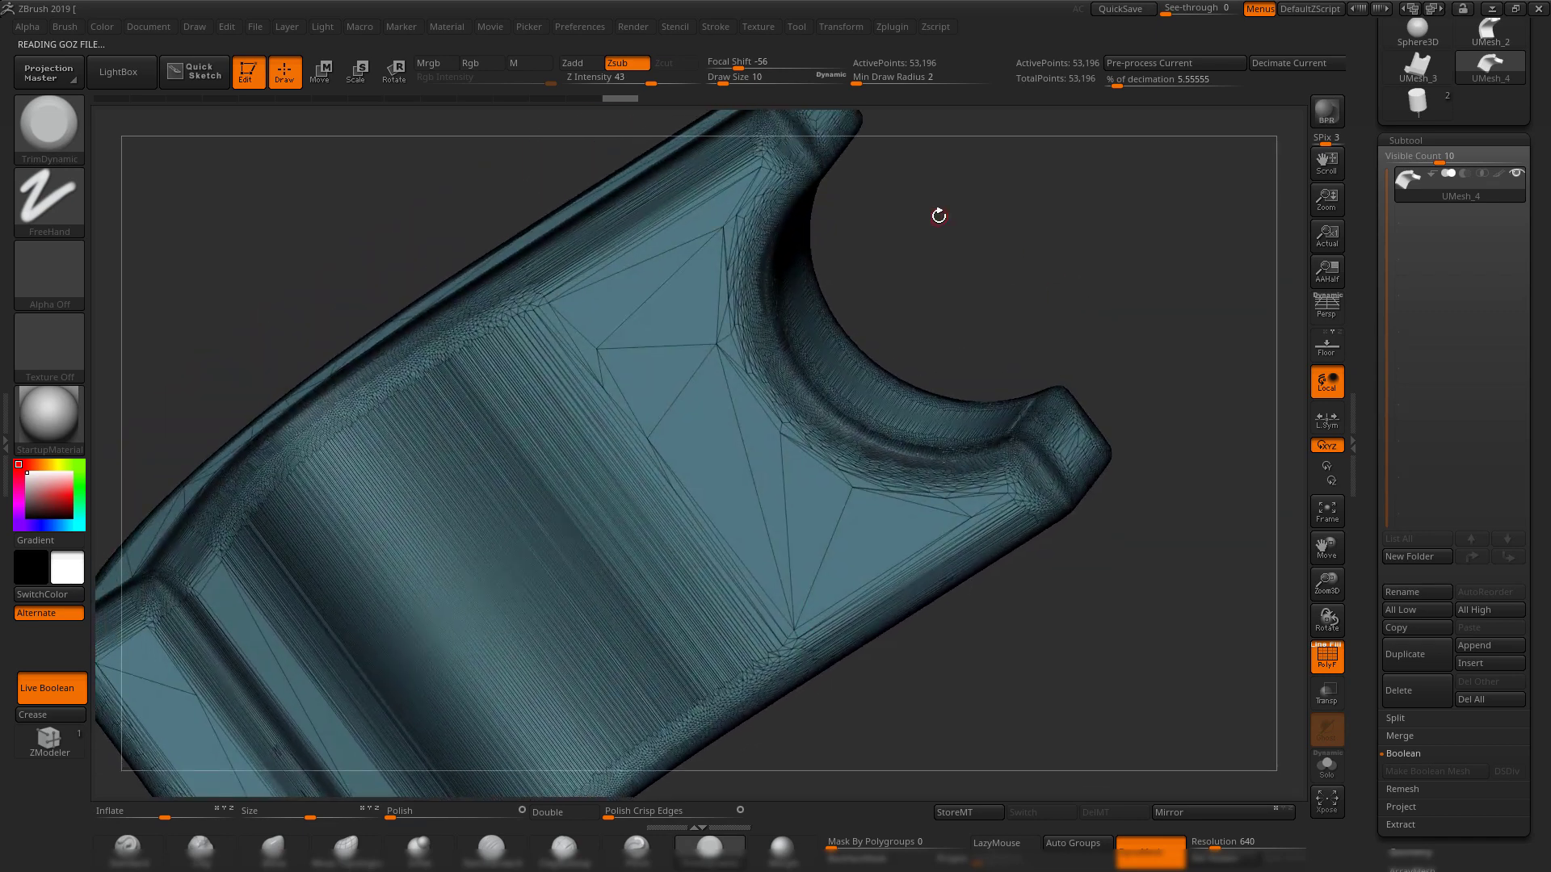
left_click_drag(939, 216, 963, 228)
mouse_move(615, 98)
left_mouse_down()
mouse_move(575, 98)
mouse_move(641, 113)
left_mouse_up()
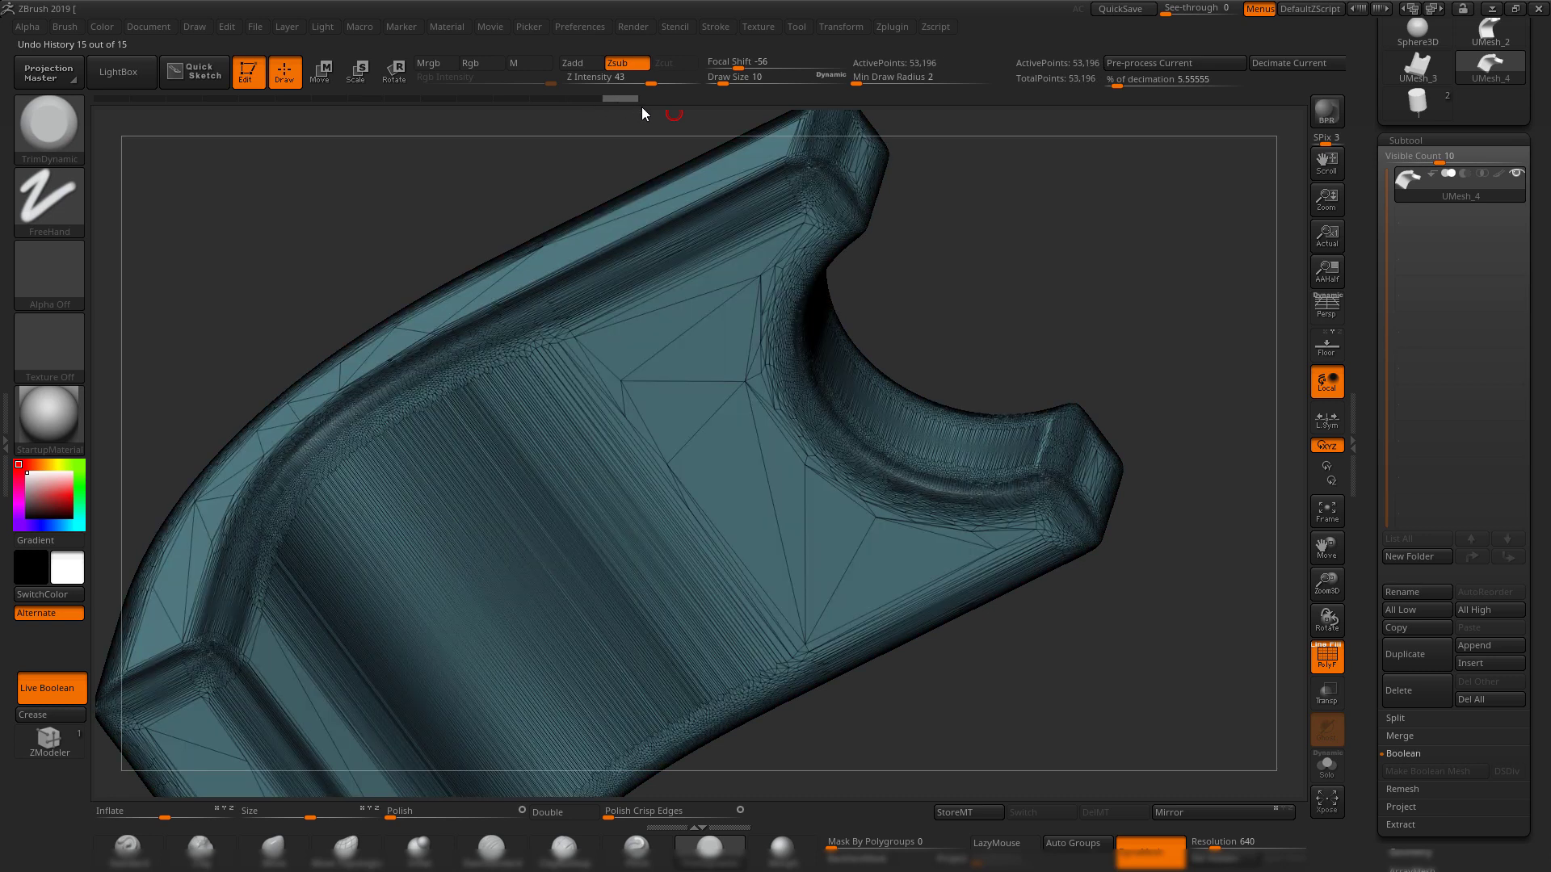
key("shift+f")
mouse_move(1013, 242)
left_mouse_down()
mouse_move(1083, 453)
mouse_move(981, 331)
mouse_move(1028, 355)
mouse_move(1050, 391)
mouse_move(1112, 412)
mouse_move(1153, 385)
left_mouse_up()
key("shift+f")
key("shift+f")
key("shift+f")
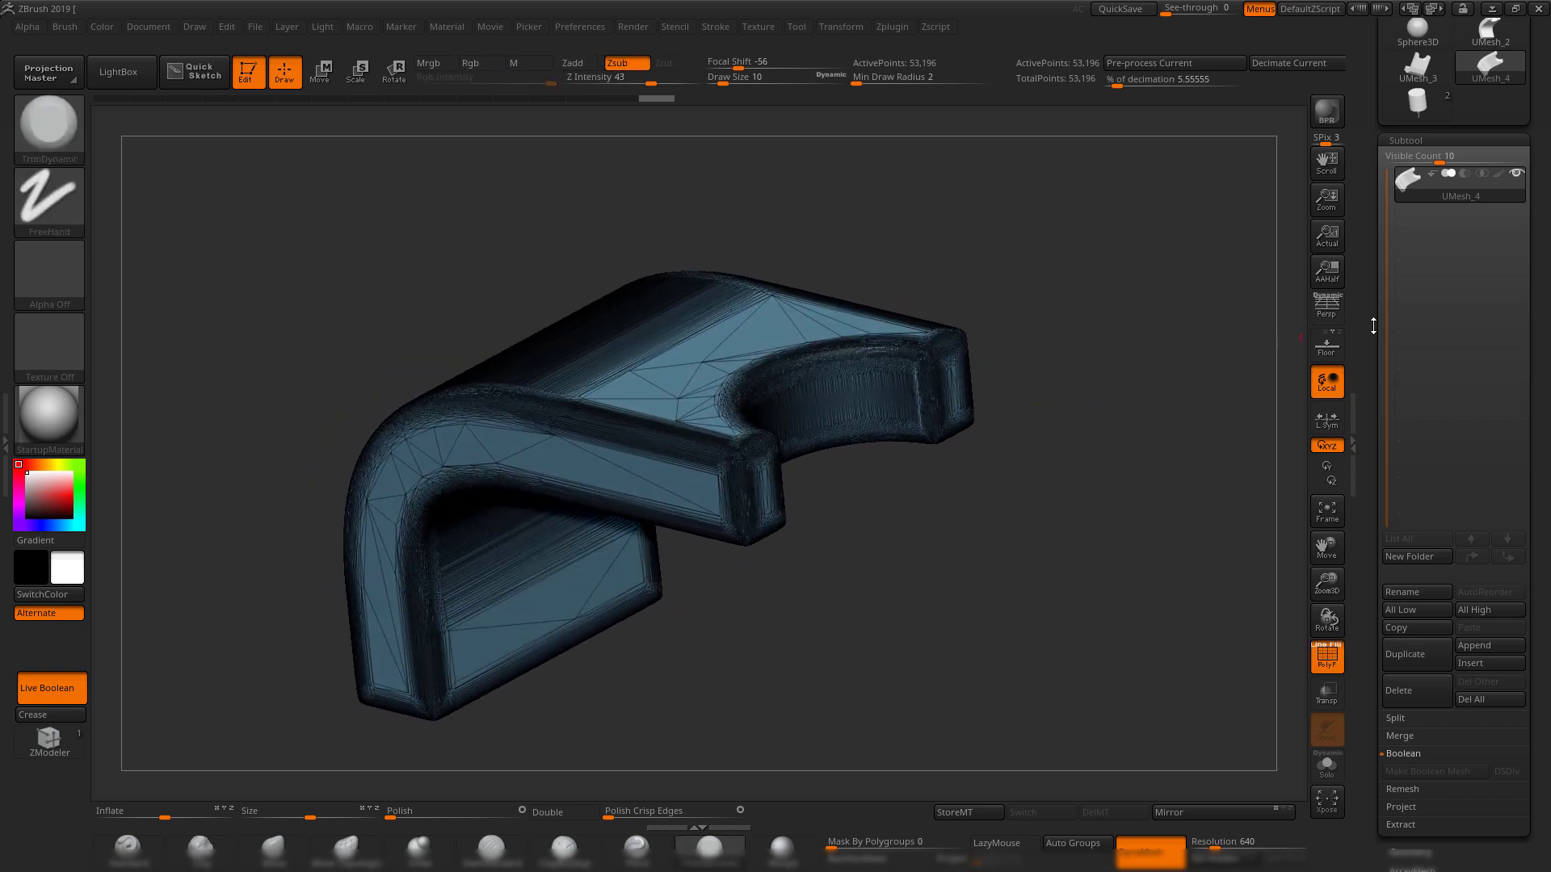
- Export the decimated bracket mesh to the exp folder as 1.OBJ, replacing the existing file
left_click_drag(1363, 286, 1369, 439)
left_click(1489, 106)
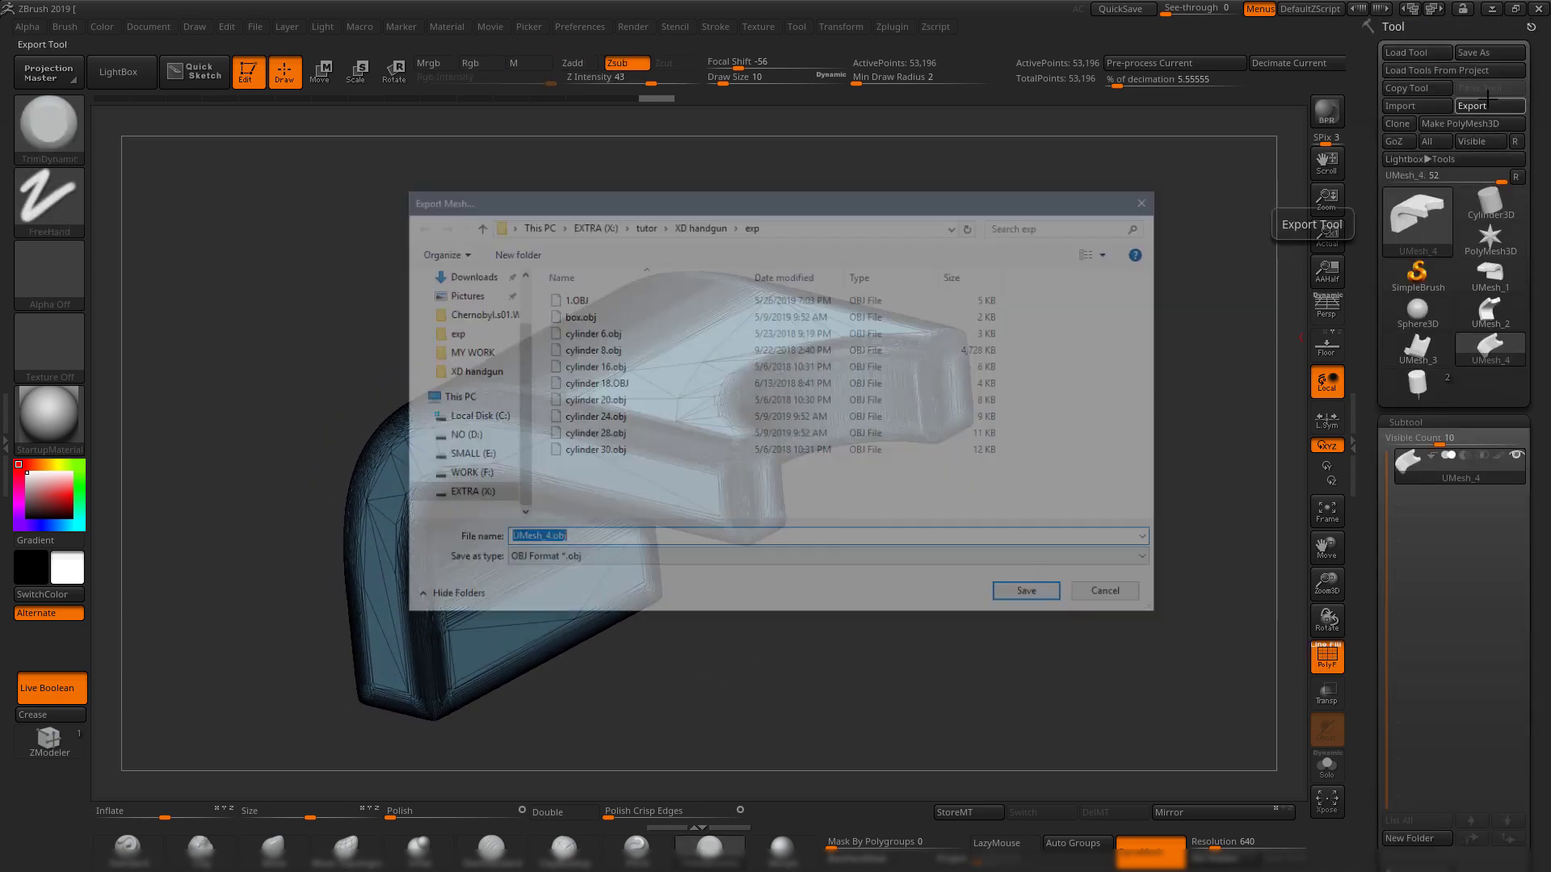
double_click(575, 299)
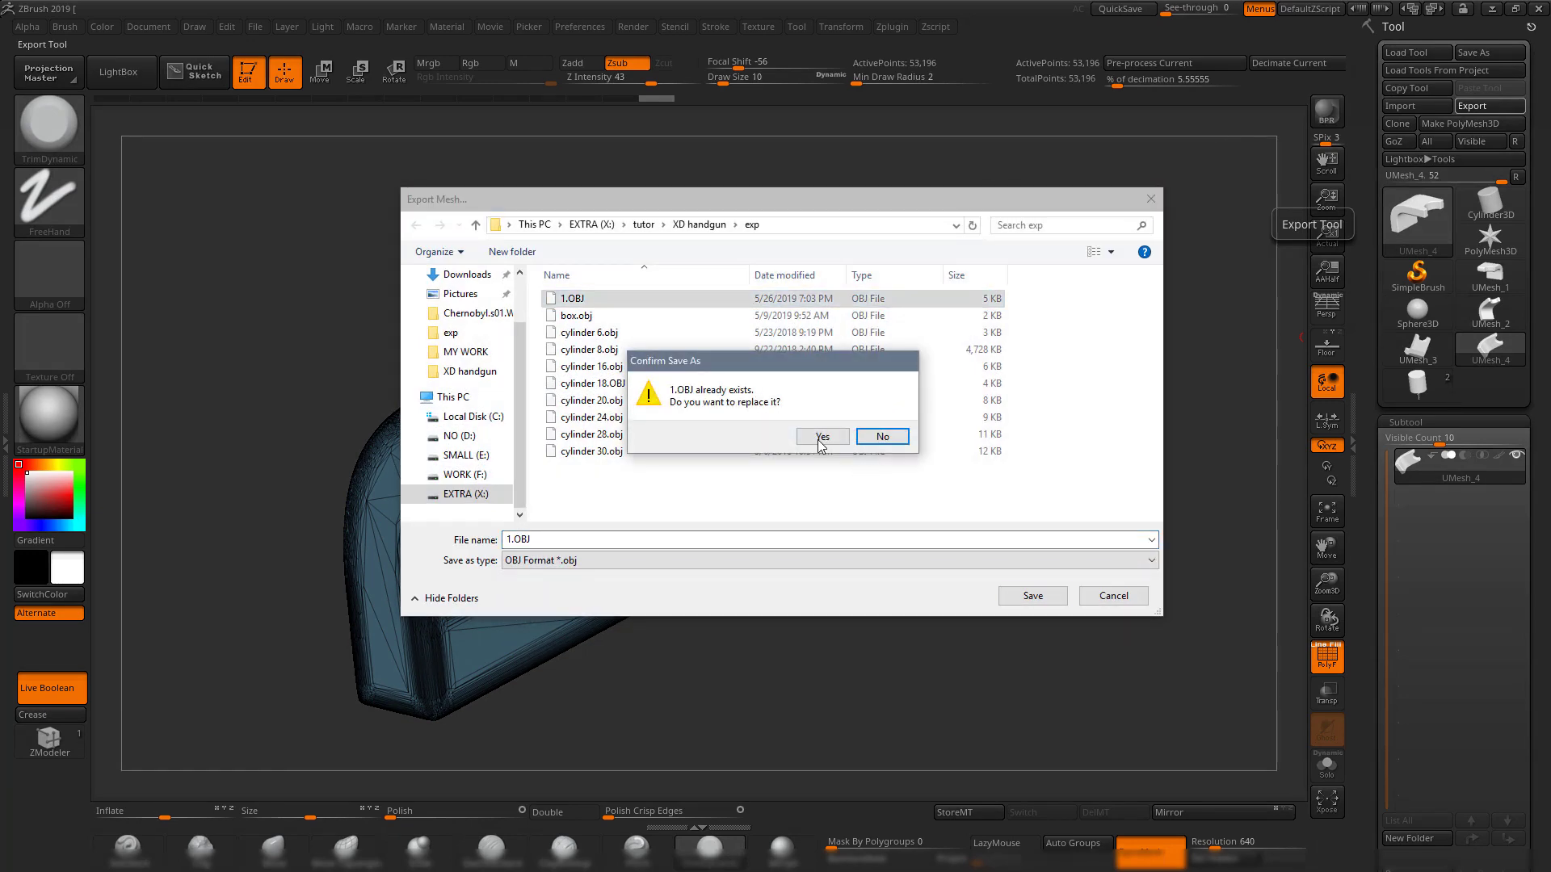
left_click(881, 437)
- Switch to Maya and delete the low-poly bracket pCube2 together with the cutter cylinder pCylinder2
key("alt+Tab")
left_click_drag(945, 439, 759, 406, "alt")
left_click_drag(730, 323, 949, 482)
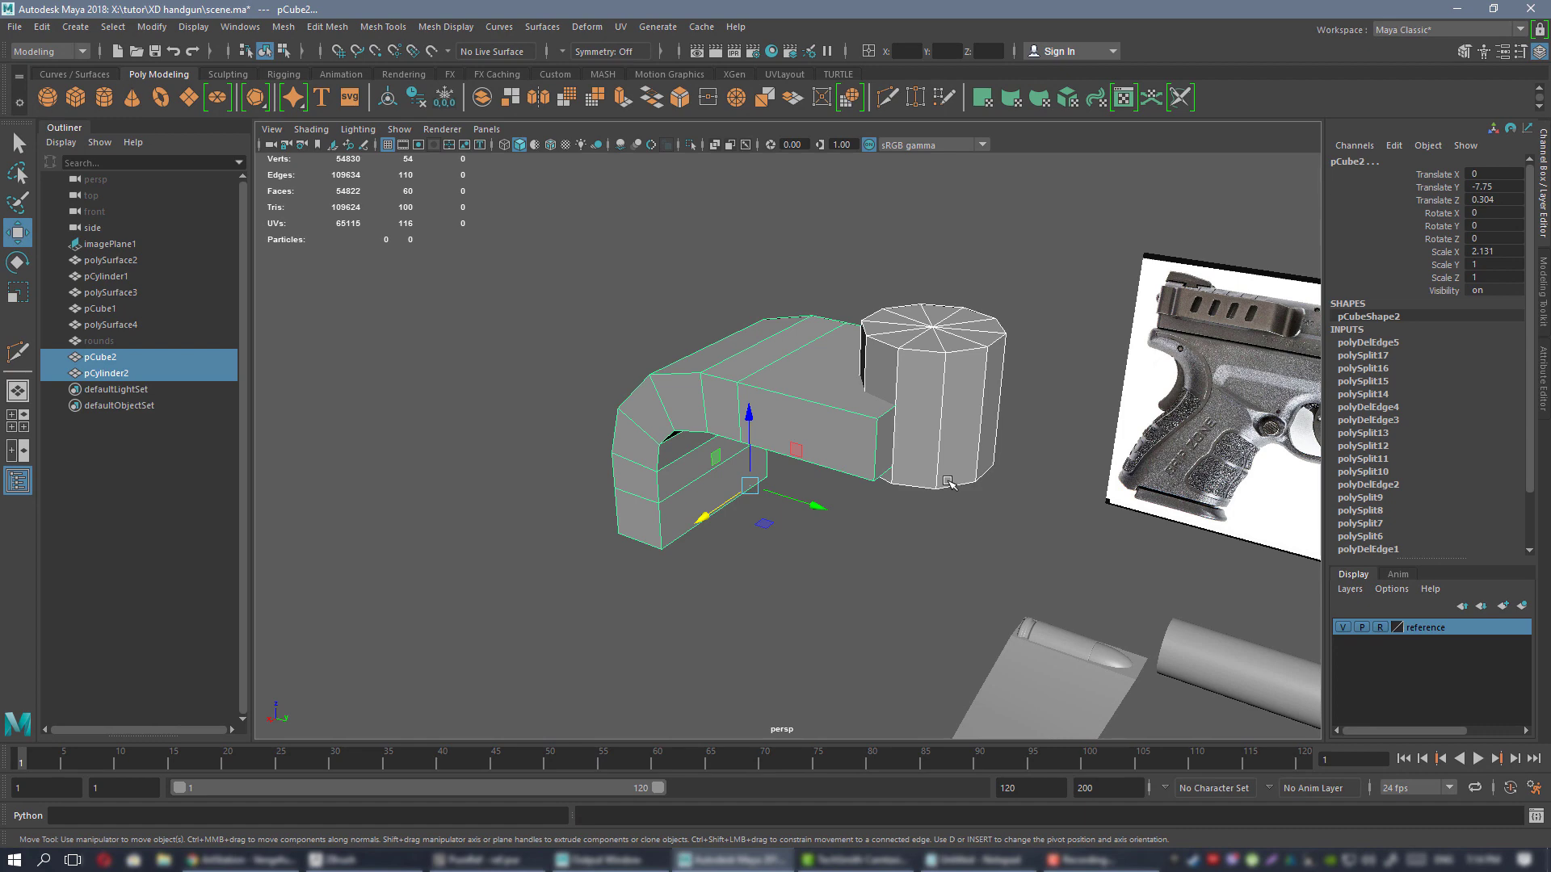
key("Delete")
- Import 1.OBJ from the exp folder into the handgun scene
left_click(14, 26)
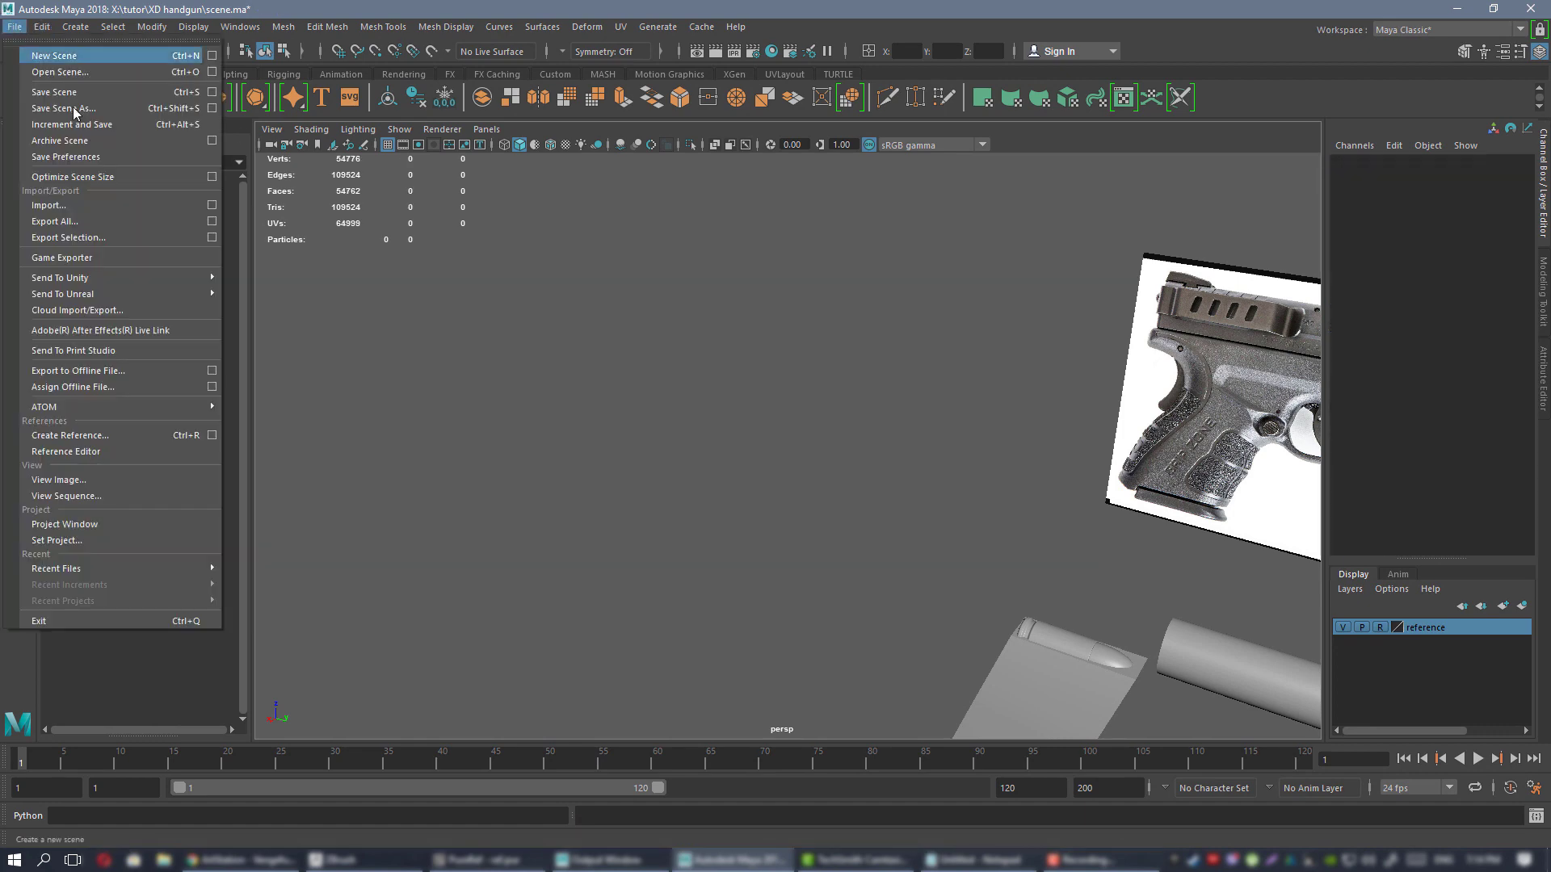
left_click(60, 203)
double_click(557, 315)
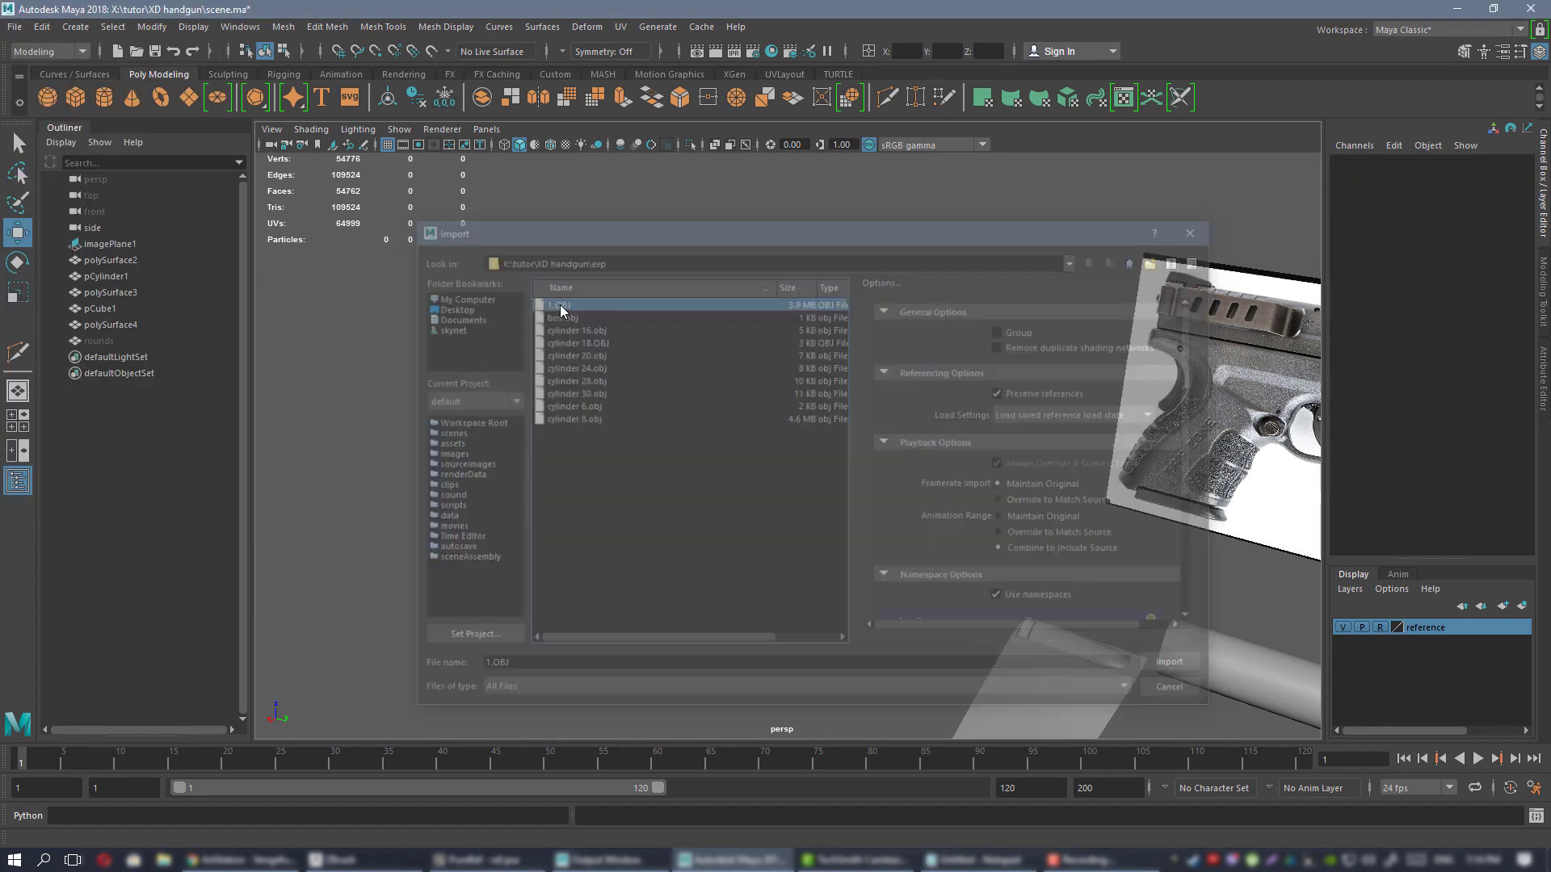
- Examine the imported bracket's dense wireframe up close, especially along the rounded edges and the flat faces
left_click_drag(846, 394, 794, 401, "alt")
scroll(794, 401, "up", 2)
left_click_drag(805, 317, 596, 258, "alt")
mouse_move(825, 381)
right_mouse_down("alt")
mouse_move(762, 356)
mouse_move(1011, 595)
mouse_move(758, 291)
mouse_move(838, 251)
mouse_move(891, 707)
mouse_move(967, 701)
right_mouse_up("alt")
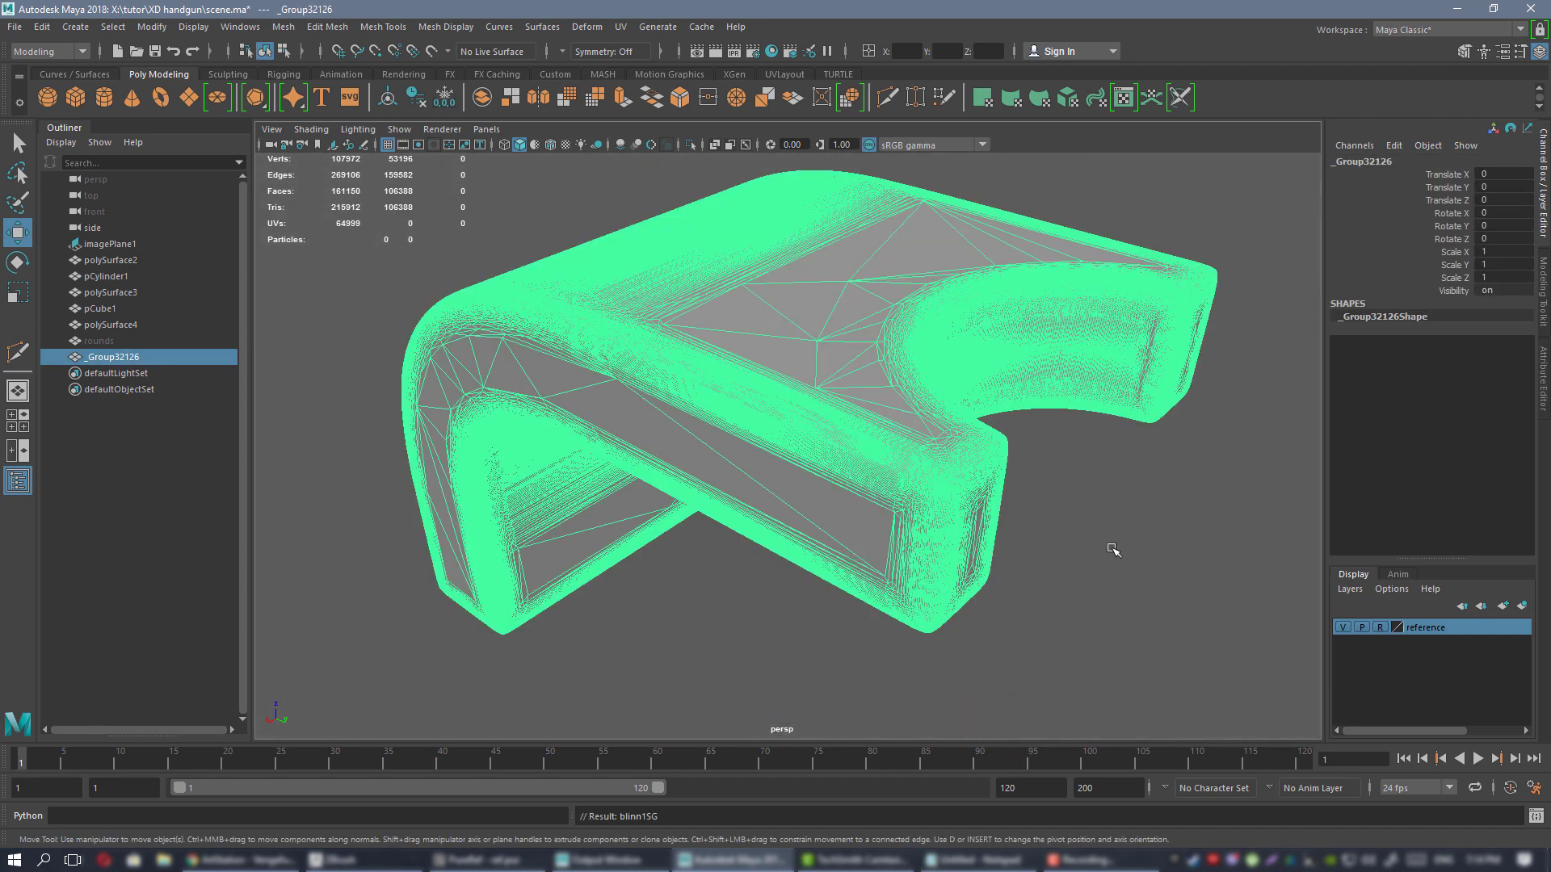
left_click(1105, 558)
left_click_drag(848, 450, 755, 399, "alt")
left_click(755, 399)
left_click_drag(675, 336, 737, 374, "alt")
right_click_drag(829, 410, 671, 353, "alt")
left_click_drag(671, 353, 715, 395, "alt")
right_click_drag(715, 395, 847, 501, "alt")
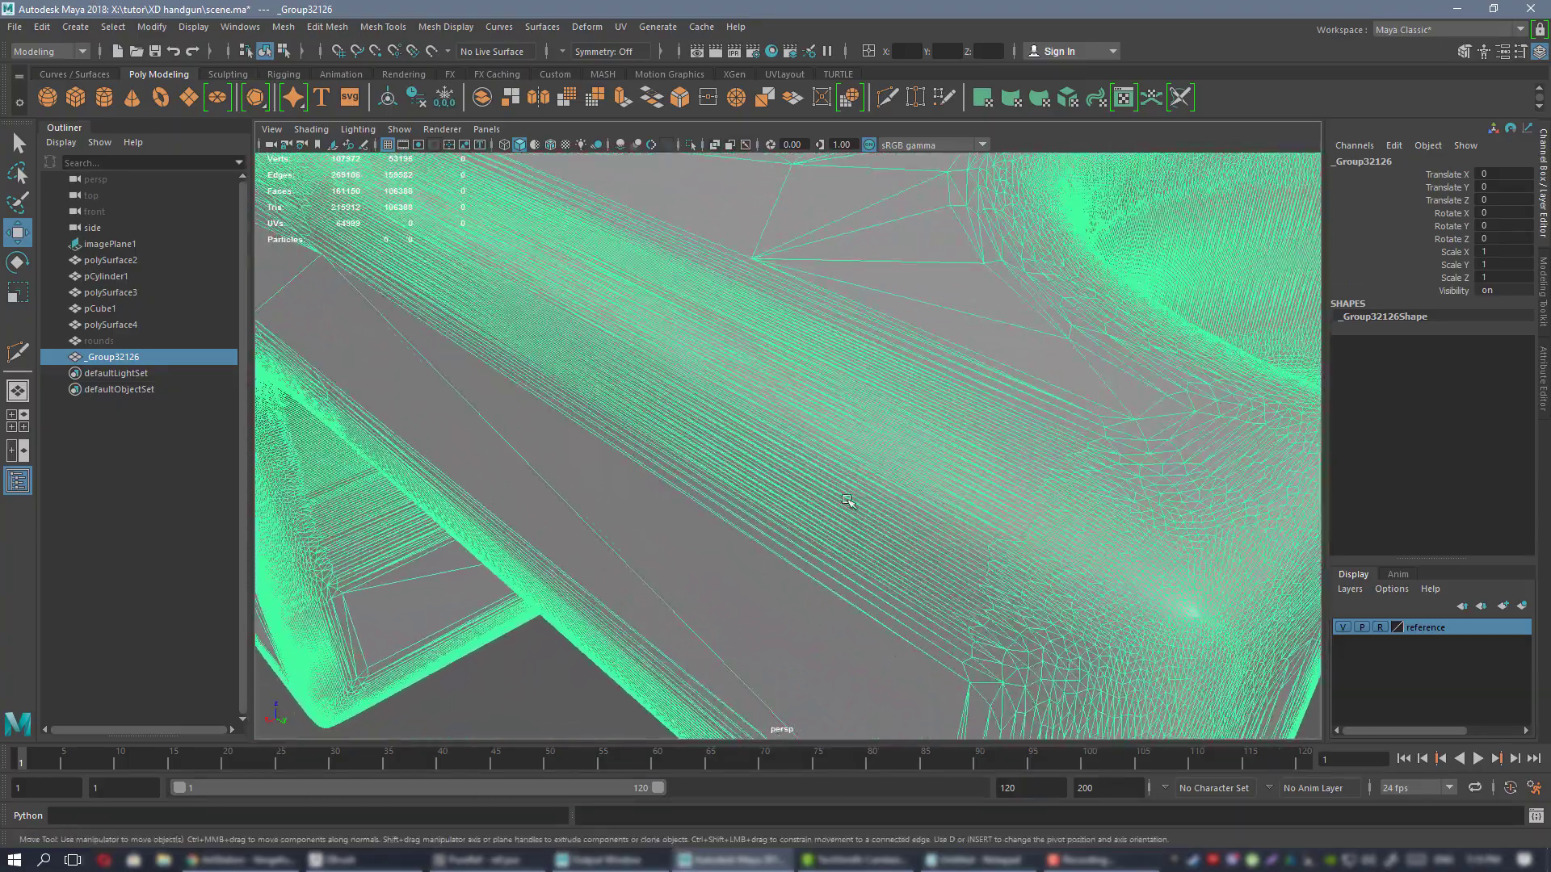
left_click(537, 693)
scroll(842, 370, "up", 3)
mouse_move(842, 370)
left_mouse_down("alt")
mouse_move(881, 406)
mouse_move(858, 381)
left_mouse_up("alt")
left_click(808, 459)
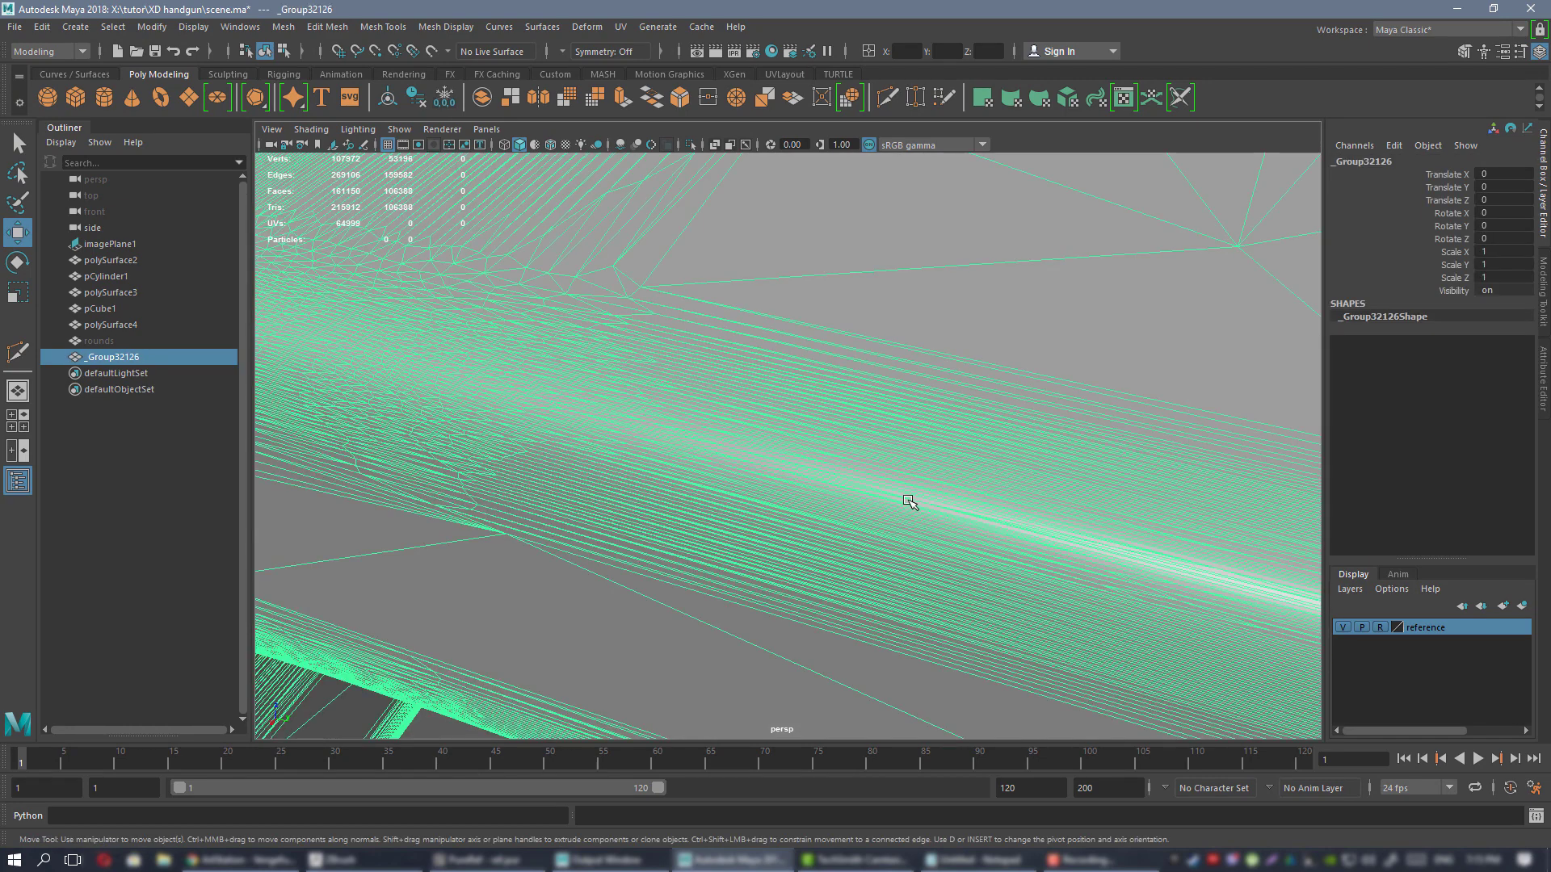
right_click_drag(910, 502, 800, 460, "alt")
- Soften all edges of the imported high-poly bracket and deselect it
left_click(554, 75)
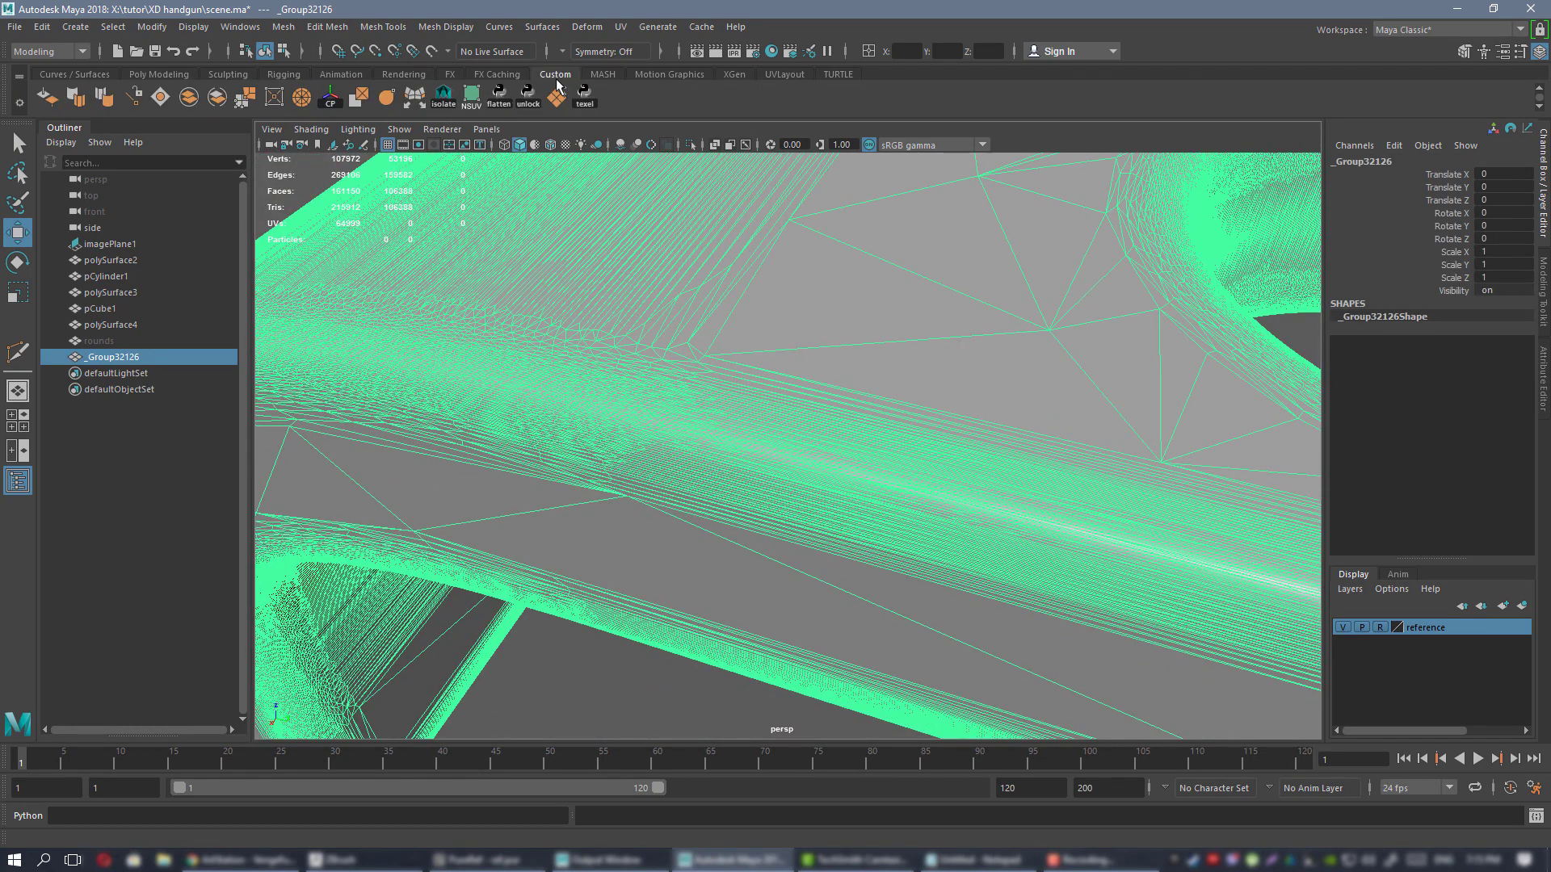
left_click(105, 99)
scroll(706, 291, "down", 5)
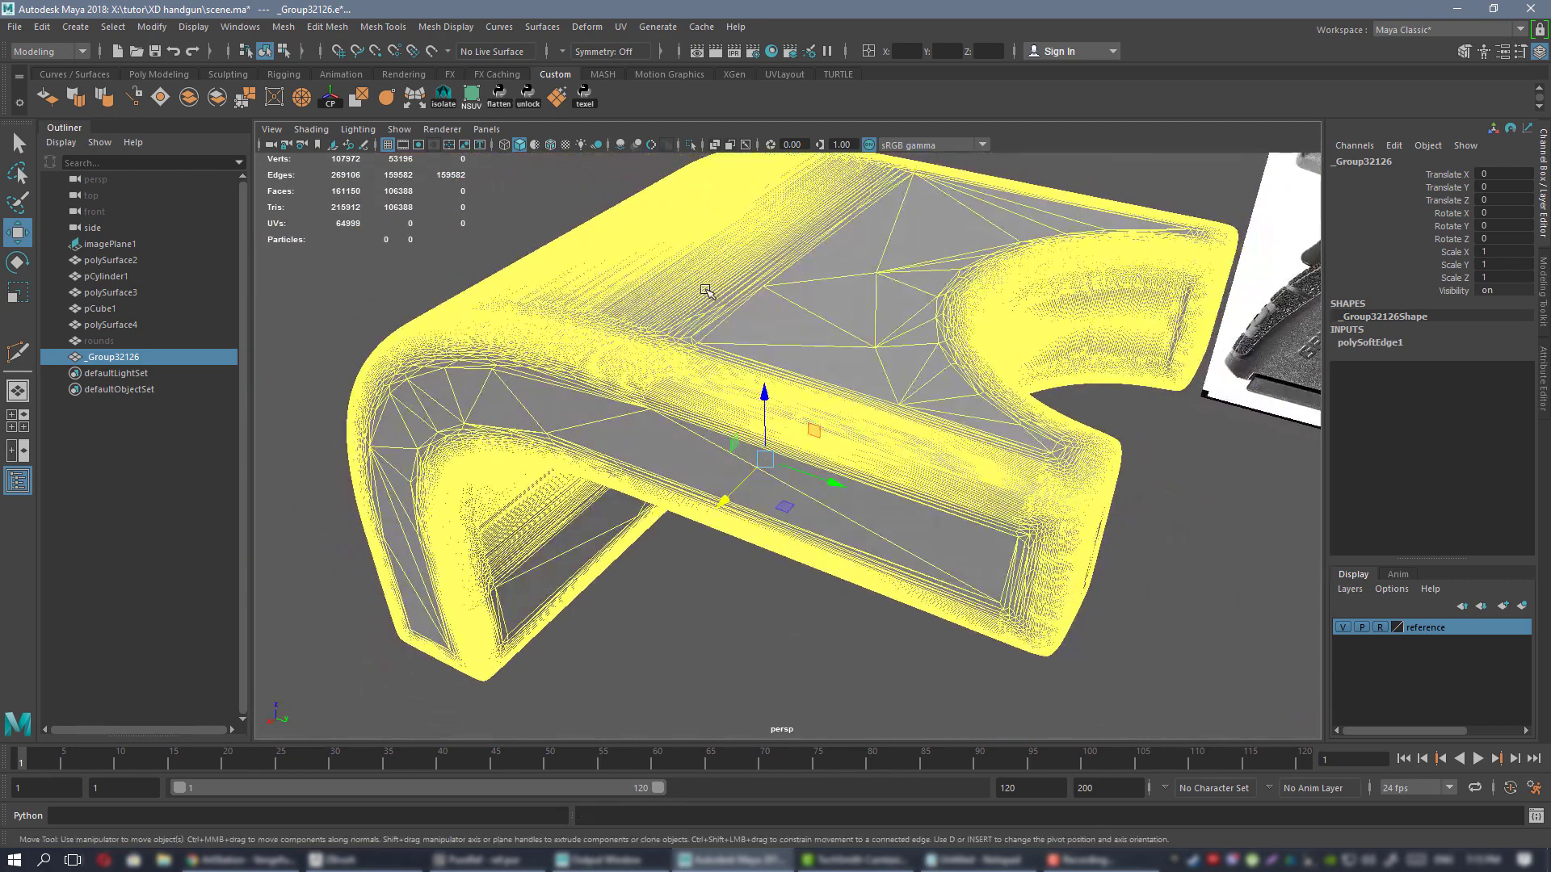
left_click(436, 221)
- Examine the softened bracket's shading along its rounded edges, inner bend and underside from several angles
right_click_drag(865, 301, 952, 429, "alt")
left_click_drag(952, 429, 889, 436, "alt")
right_click_drag(889, 436, 896, 438, "alt")
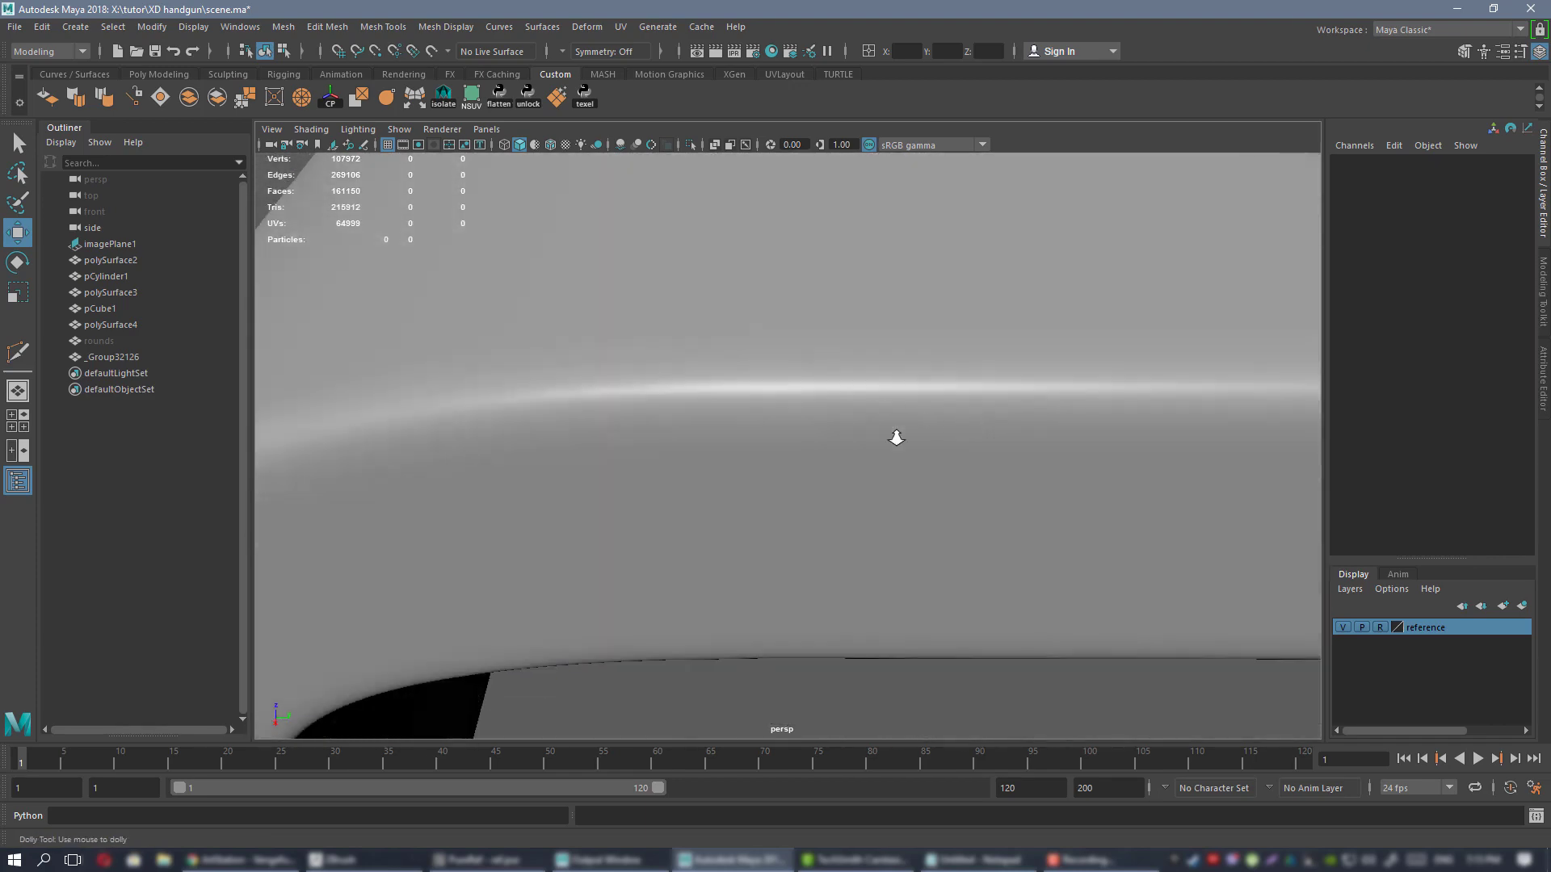
left_click_drag(897, 438, 1015, 492, "alt")
right_click_drag(1014, 492, 890, 428, "alt")
left_click_drag(889, 428, 771, 441, "alt")
right_click_drag(771, 440, 702, 408, "alt")
left_click_drag(703, 409, 744, 346, "alt")
left_click(744, 346)
right_click_drag(743, 346, 913, 426, "alt")
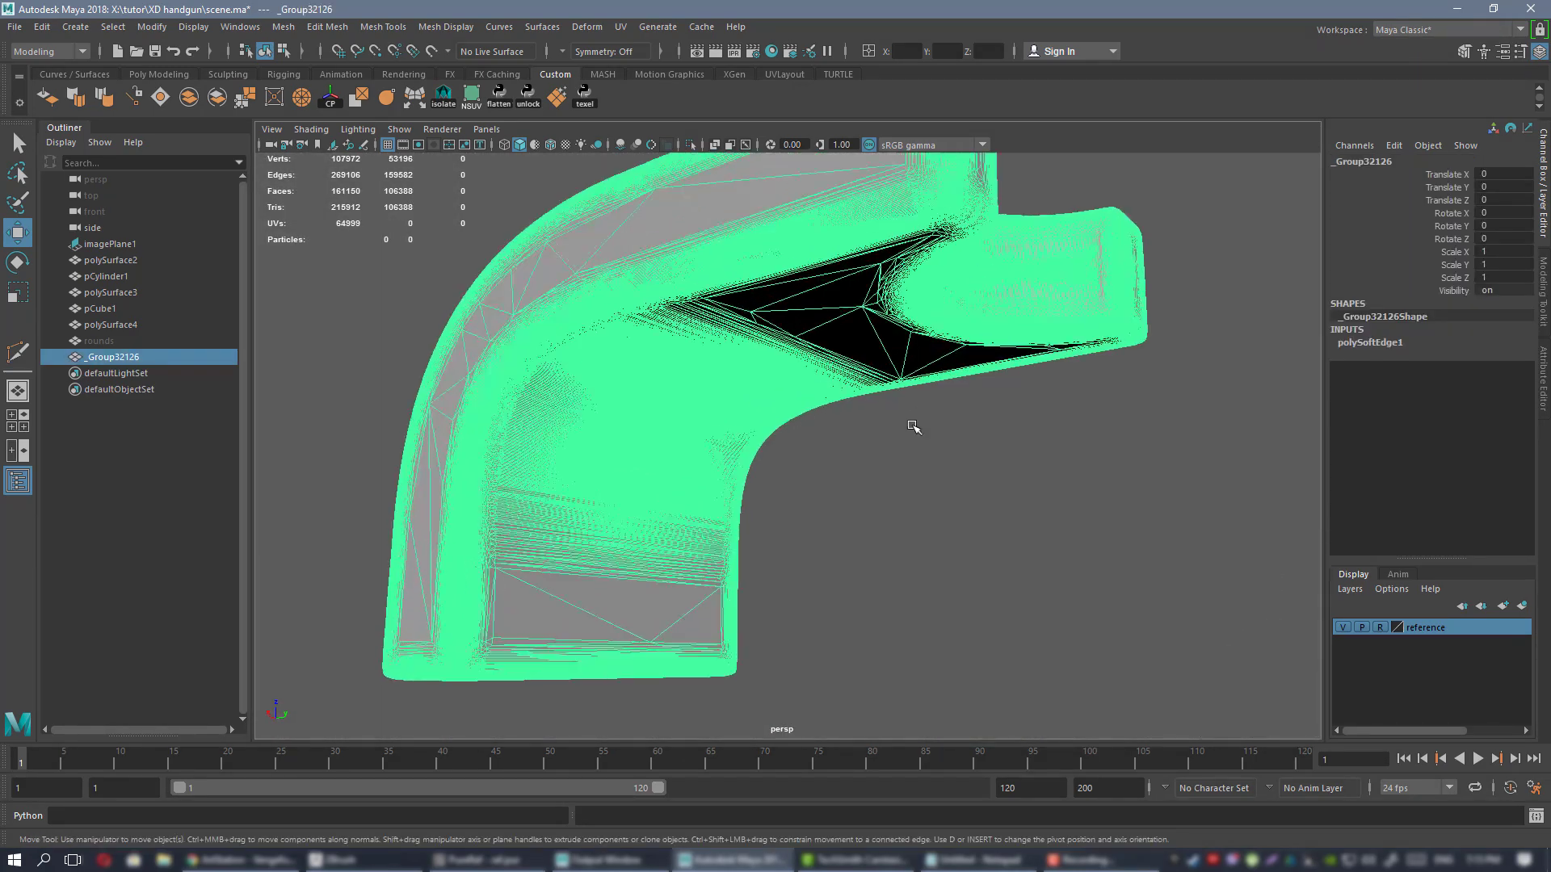
left_click_drag(913, 426, 900, 485, "alt")
left_click(1052, 464)
right_click_drag(899, 485, 678, 409, "alt")
left_click_drag(678, 409, 759, 452, "alt")
mouse_move(759, 452)
right_mouse_down("alt")
mouse_move(826, 460)
mouse_move(758, 458)
right_mouse_up("alt")
left_click_drag(758, 457, 805, 475, "alt")
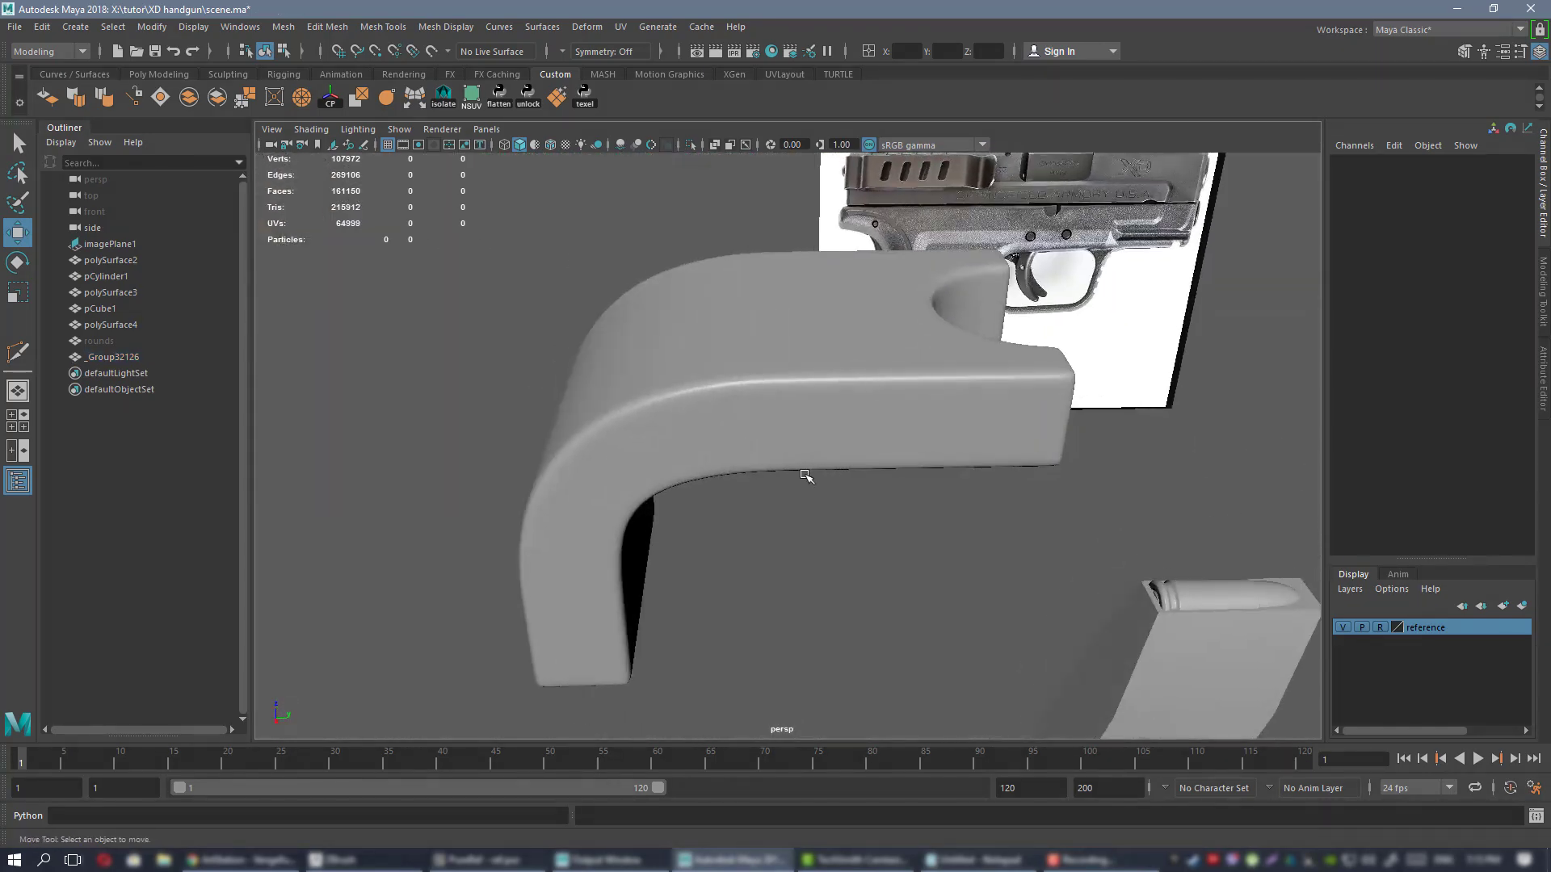
right_click_drag(805, 475, 724, 371, "alt")
left_click_drag(723, 370, 799, 404, "alt")
right_click_drag(800, 404, 800, 436, "alt")
left_click_drag(800, 436, 721, 428, "alt")
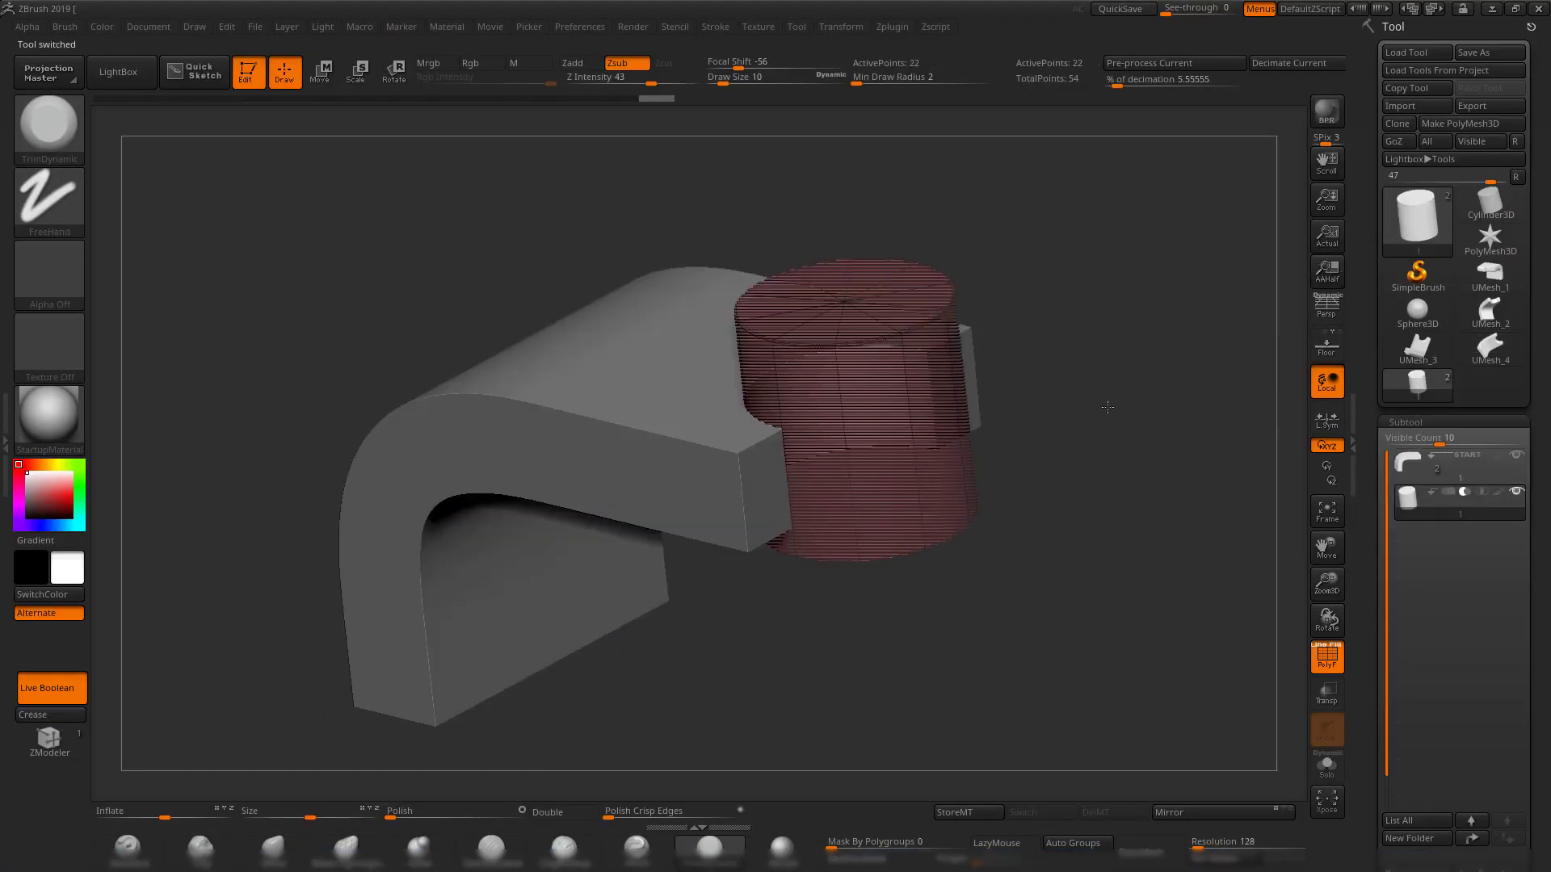
- Select the bracket subtool of the original boolean tool and examine its low-poly topology with the polyframe on
left_click_drag(1107, 407, 1118, 476, "alt")
left_click(1414, 477)
left_click_drag(1006, 471, 1025, 506)
key("shift+f")
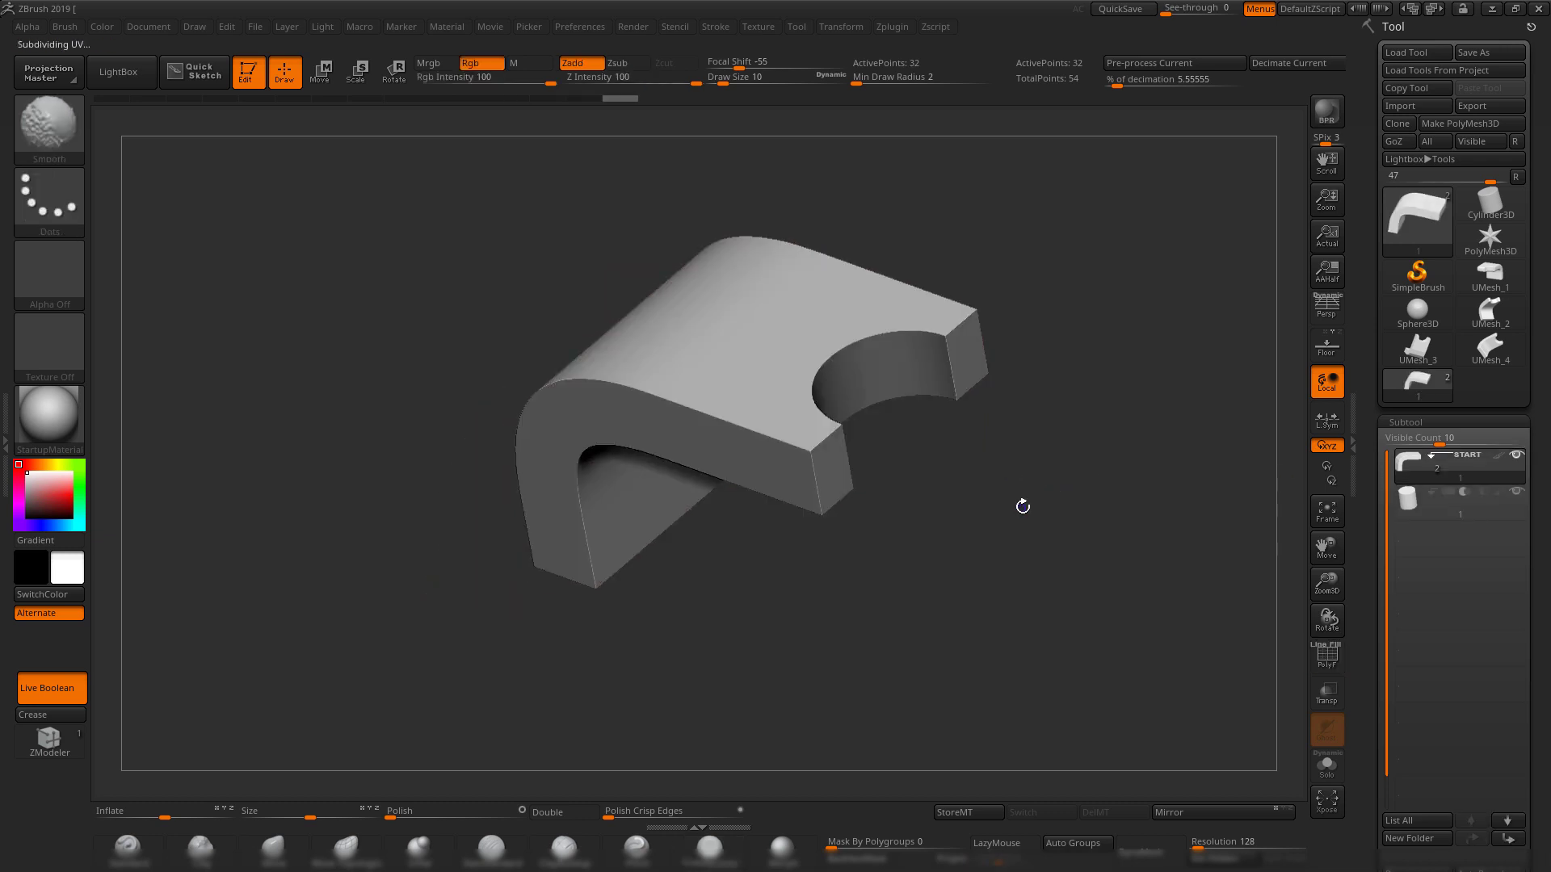
key("shift+f")
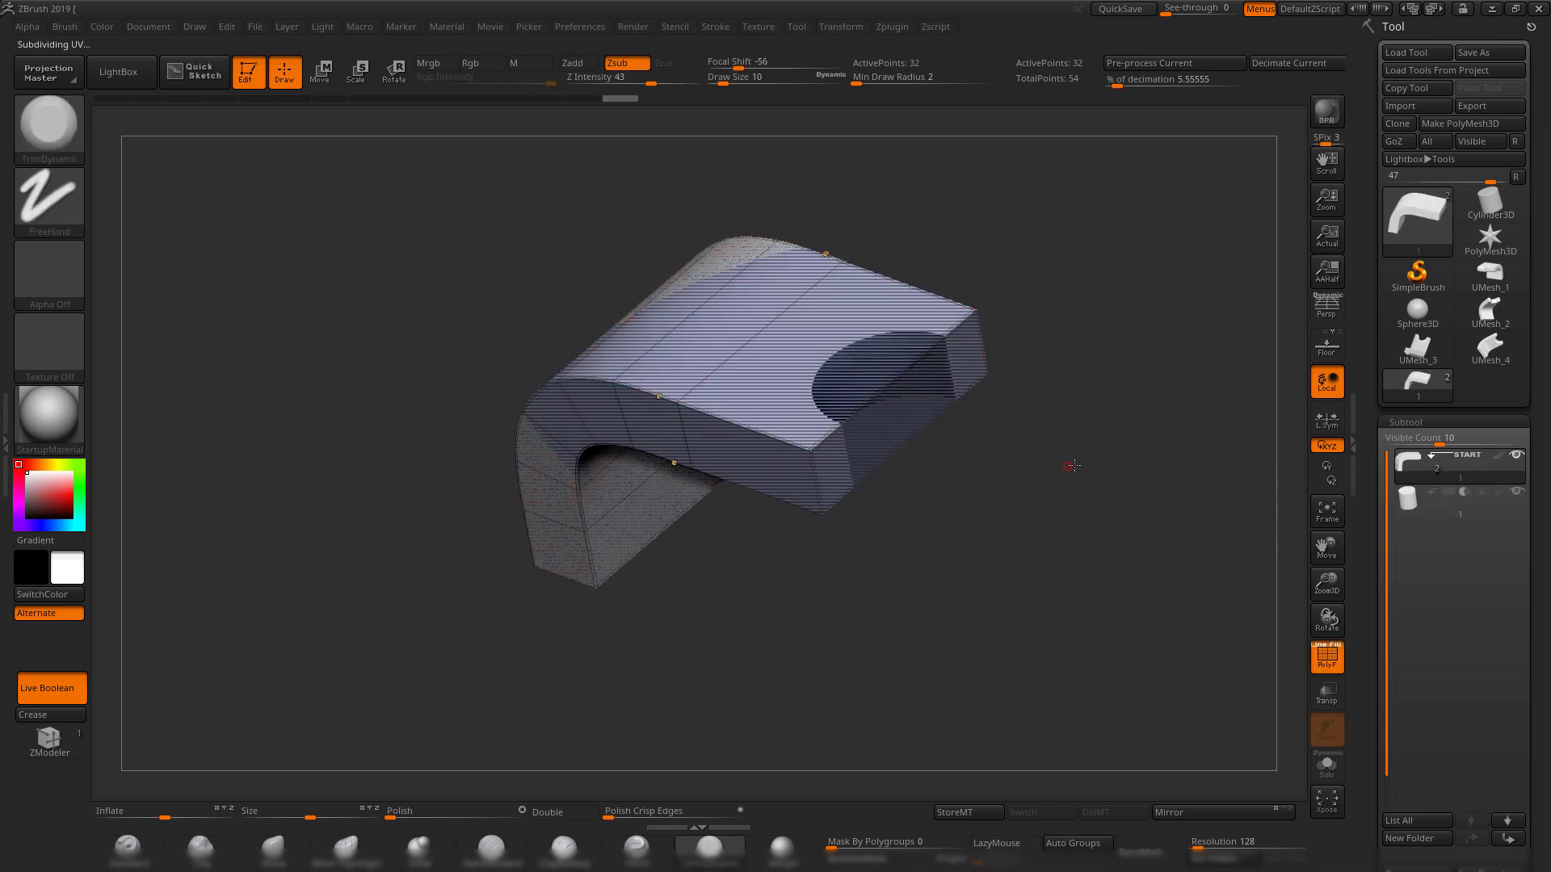
left_click_drag(1073, 465, 1102, 469)
mouse_move(1014, 508)
left_mouse_down("alt")
mouse_move(1087, 501)
mouse_move(1080, 484)
left_mouse_up("alt")
key("shift+f")
key("shift+f")
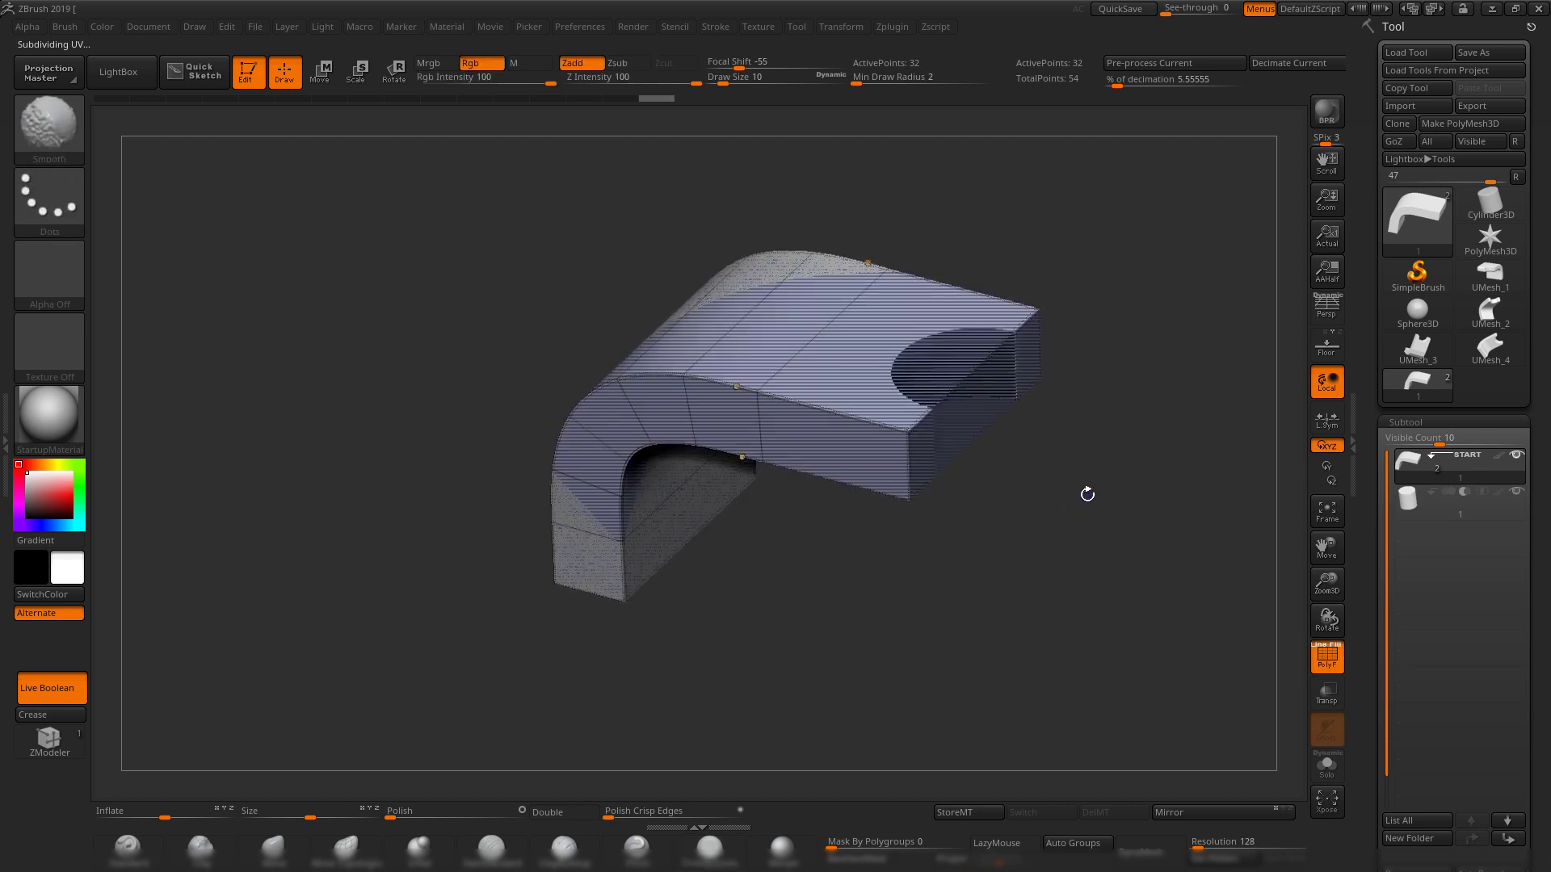
- Assign the low-poly bracket subtool to one polygroup and export it as 1.OBJ, replacing the existing file
key("ctrl+w")
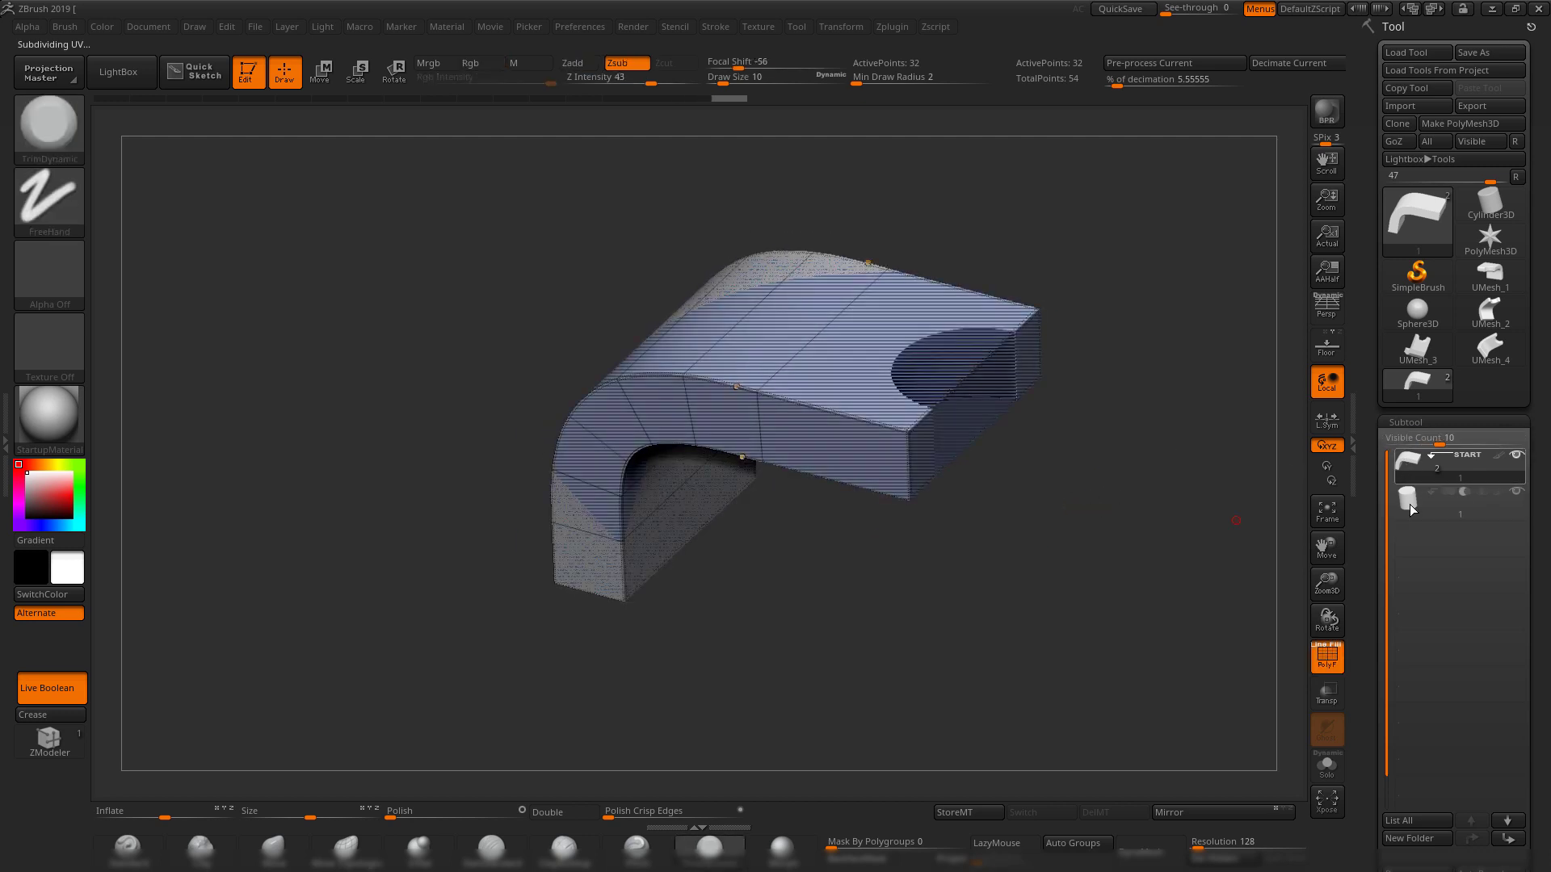
left_click_drag(1176, 411, 1144, 425, "alt")
left_click_drag(1219, 531, 1074, 530)
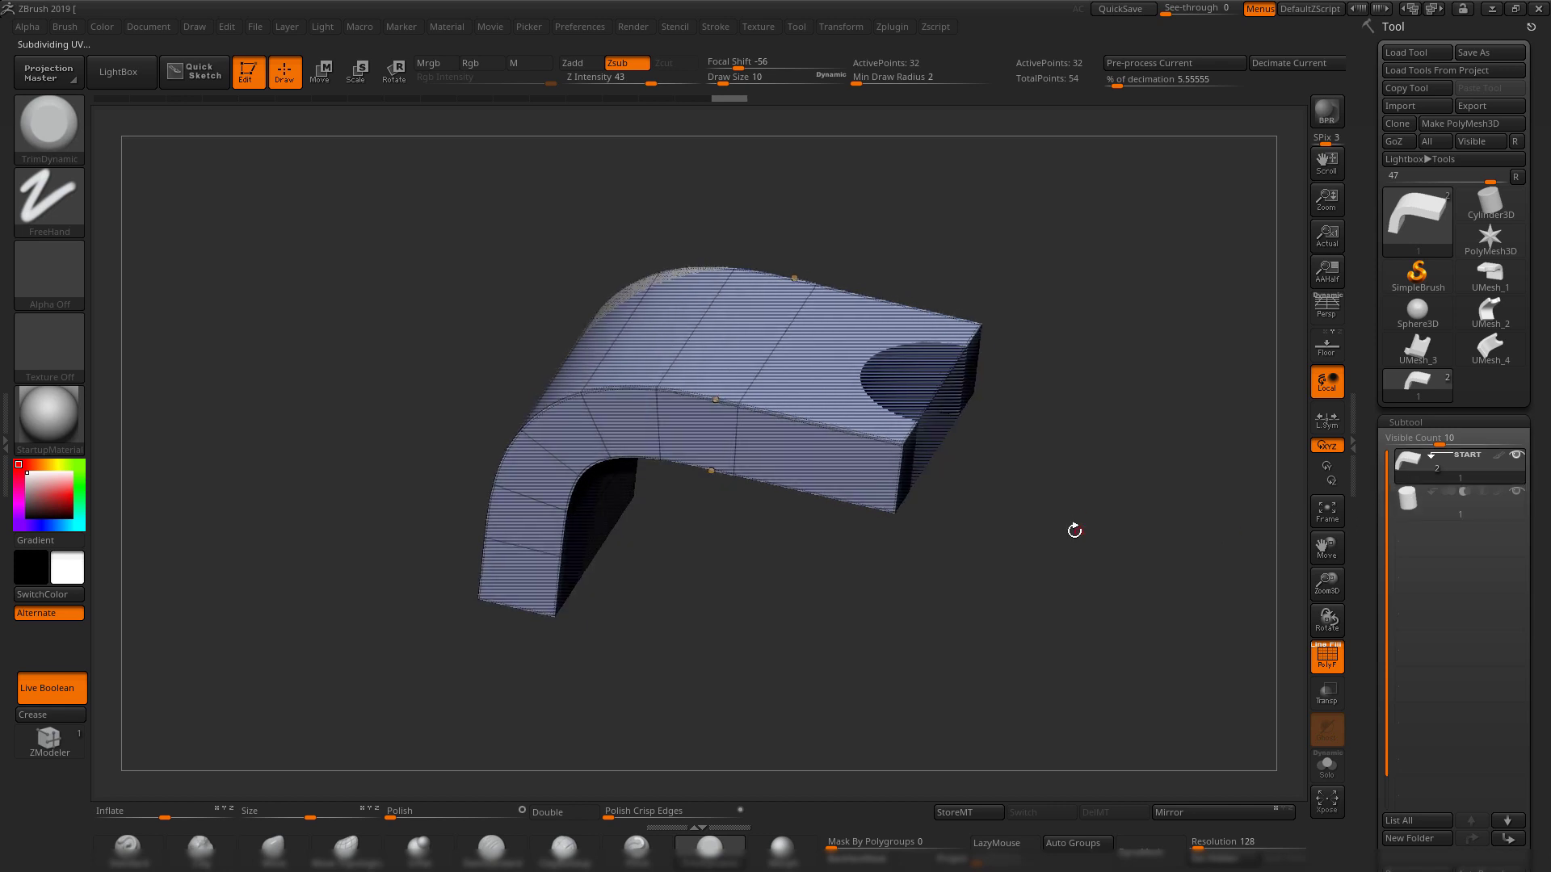
left_click(1487, 107)
left_click(564, 298)
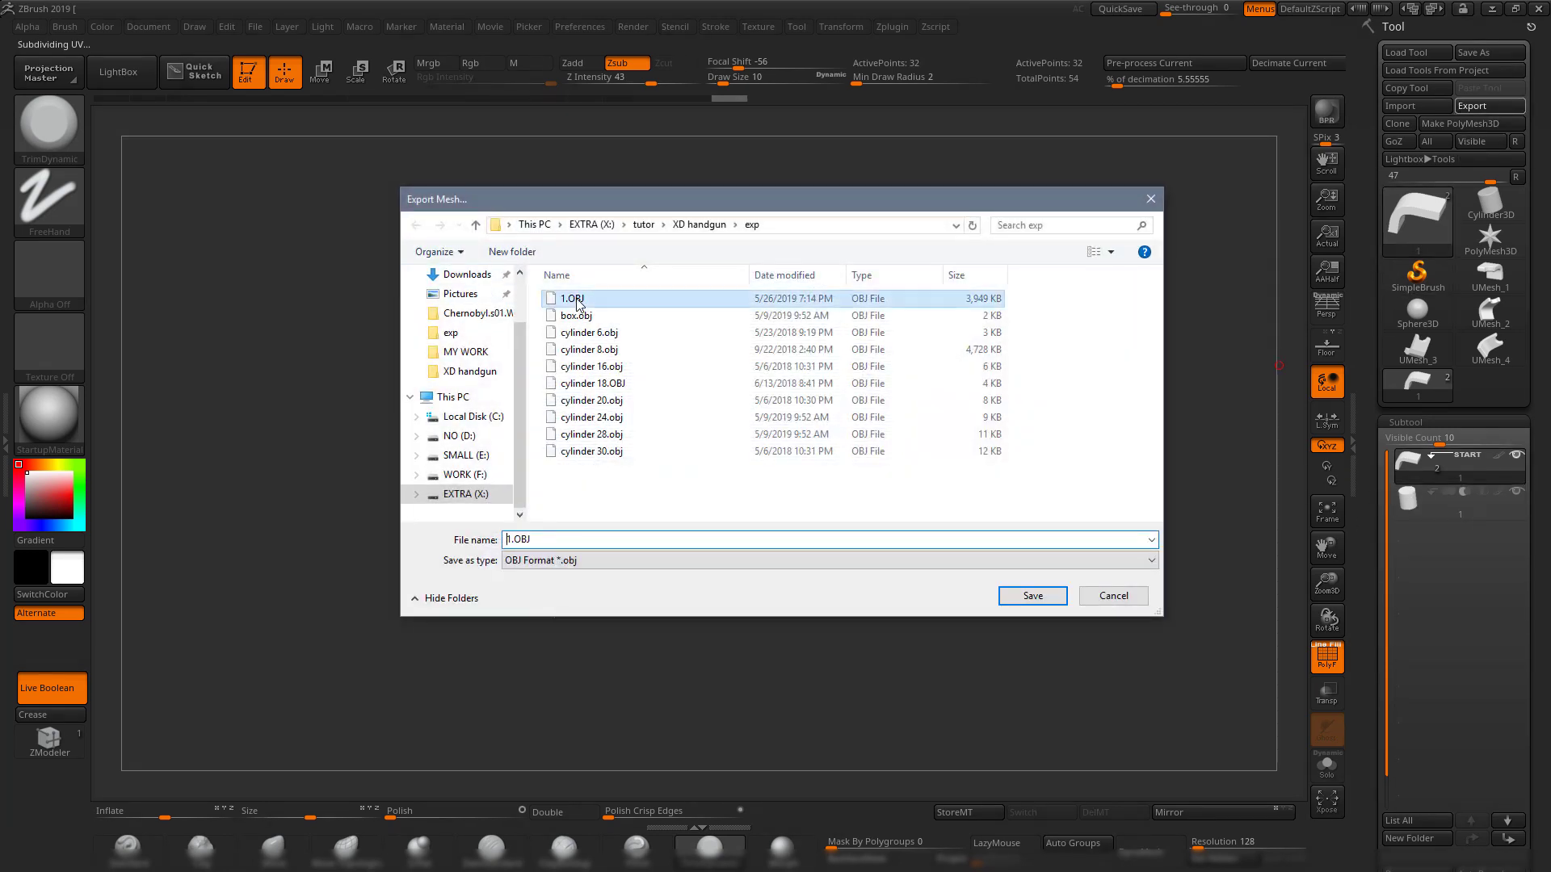
key("Return")
left_click(876, 437)
- Switch to Maya, import the low-poly bracket from 1.OBJ and select it over the high-poly mesh
left_click(1490, 8)
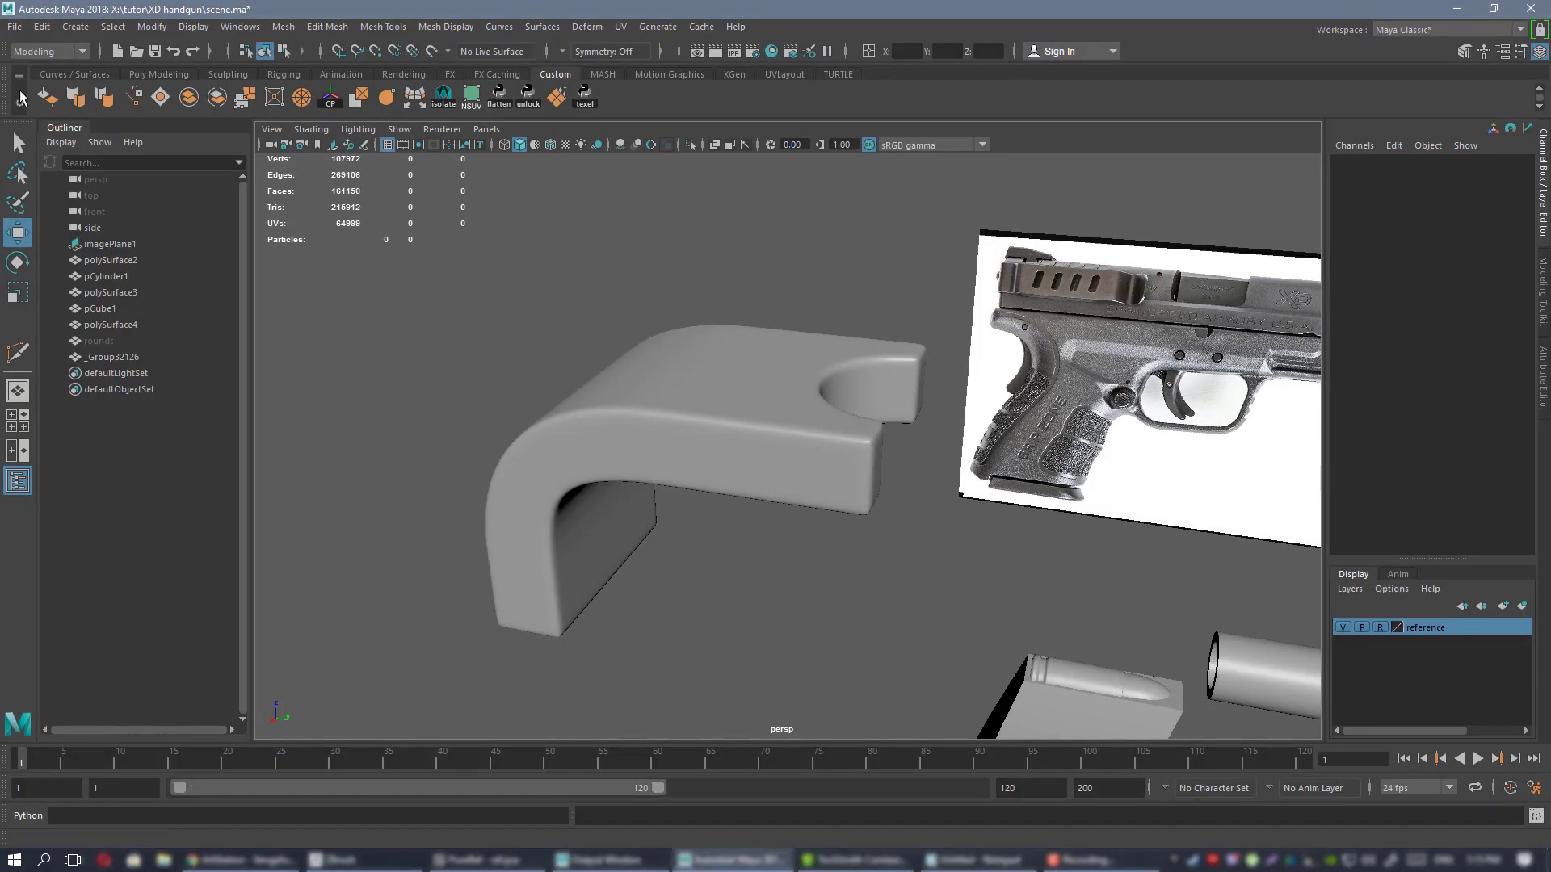
left_click(19, 29)
left_click(60, 207)
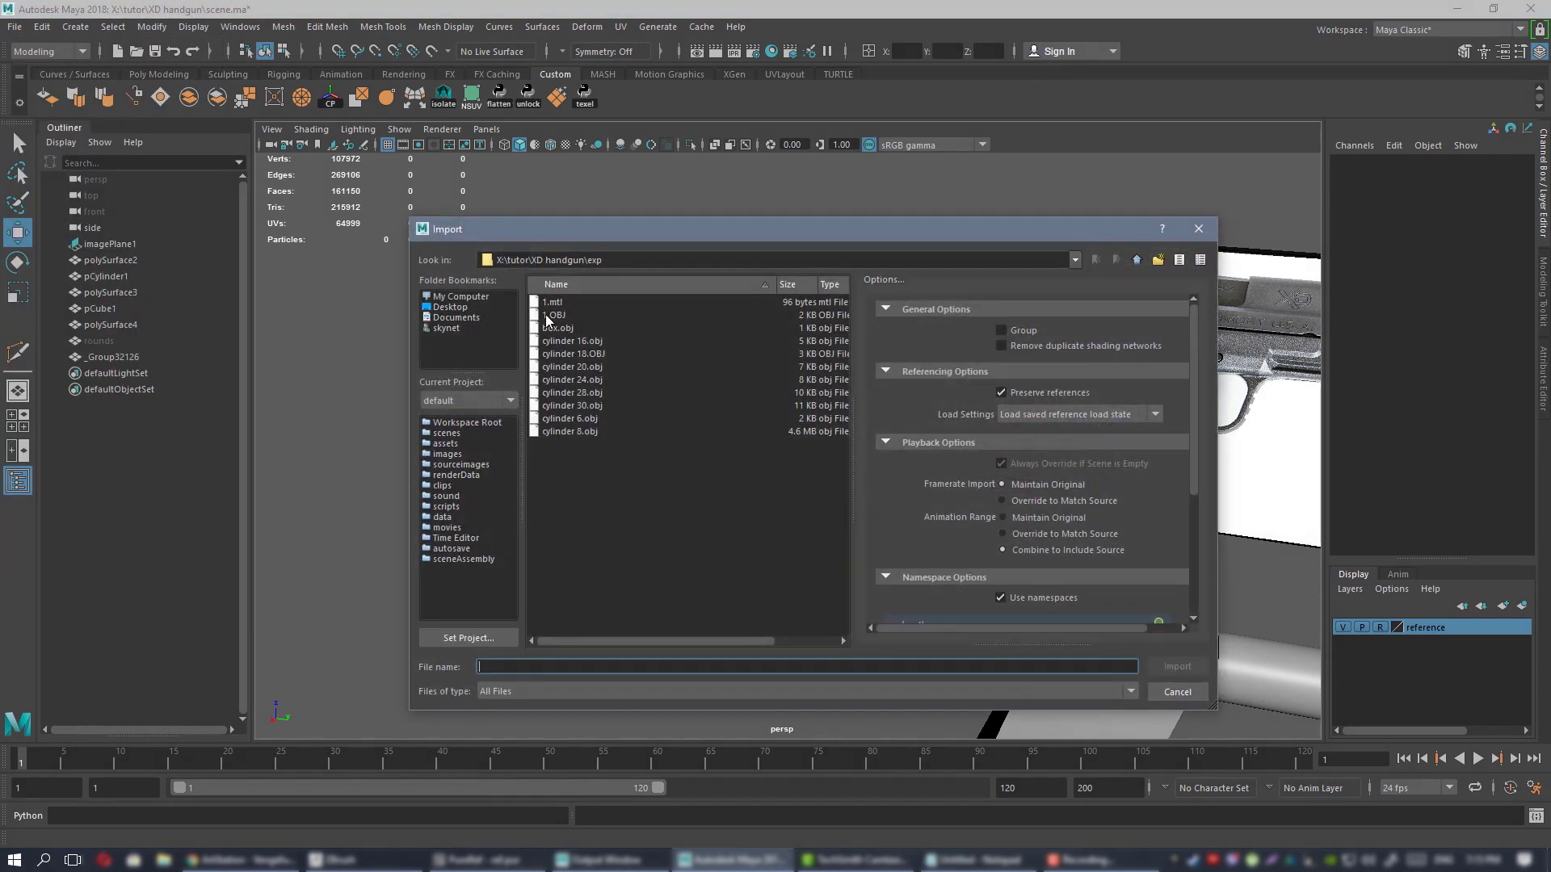
double_click(554, 315)
left_click_drag(711, 379, 622, 392, "alt")
left_click(841, 425)
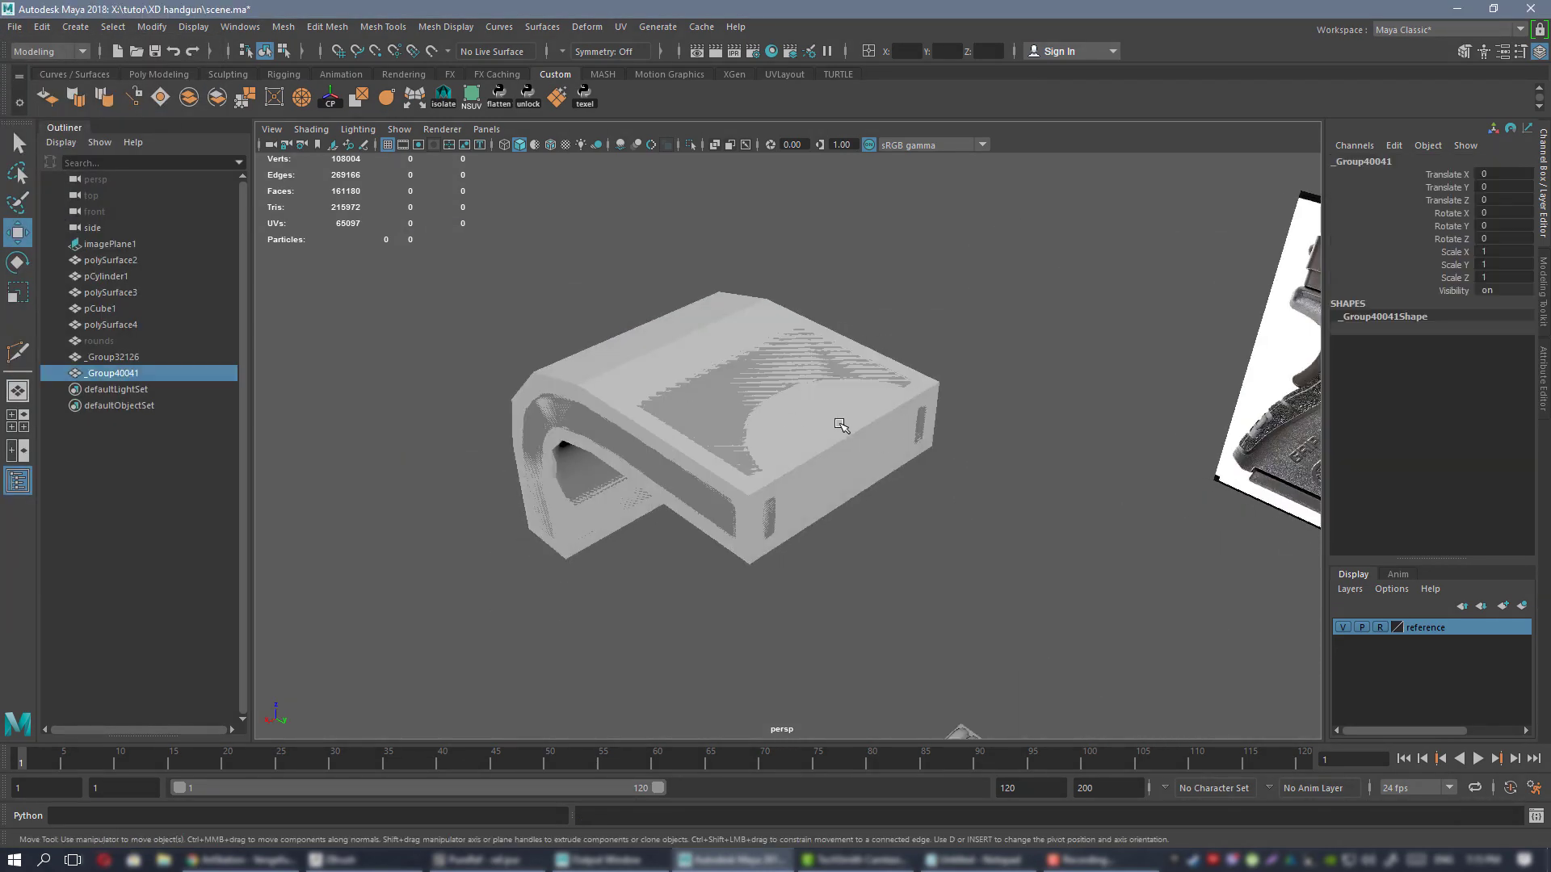
scroll(807, 416, "up", 3)
left_click_drag(799, 404, 755, 395, "alt")
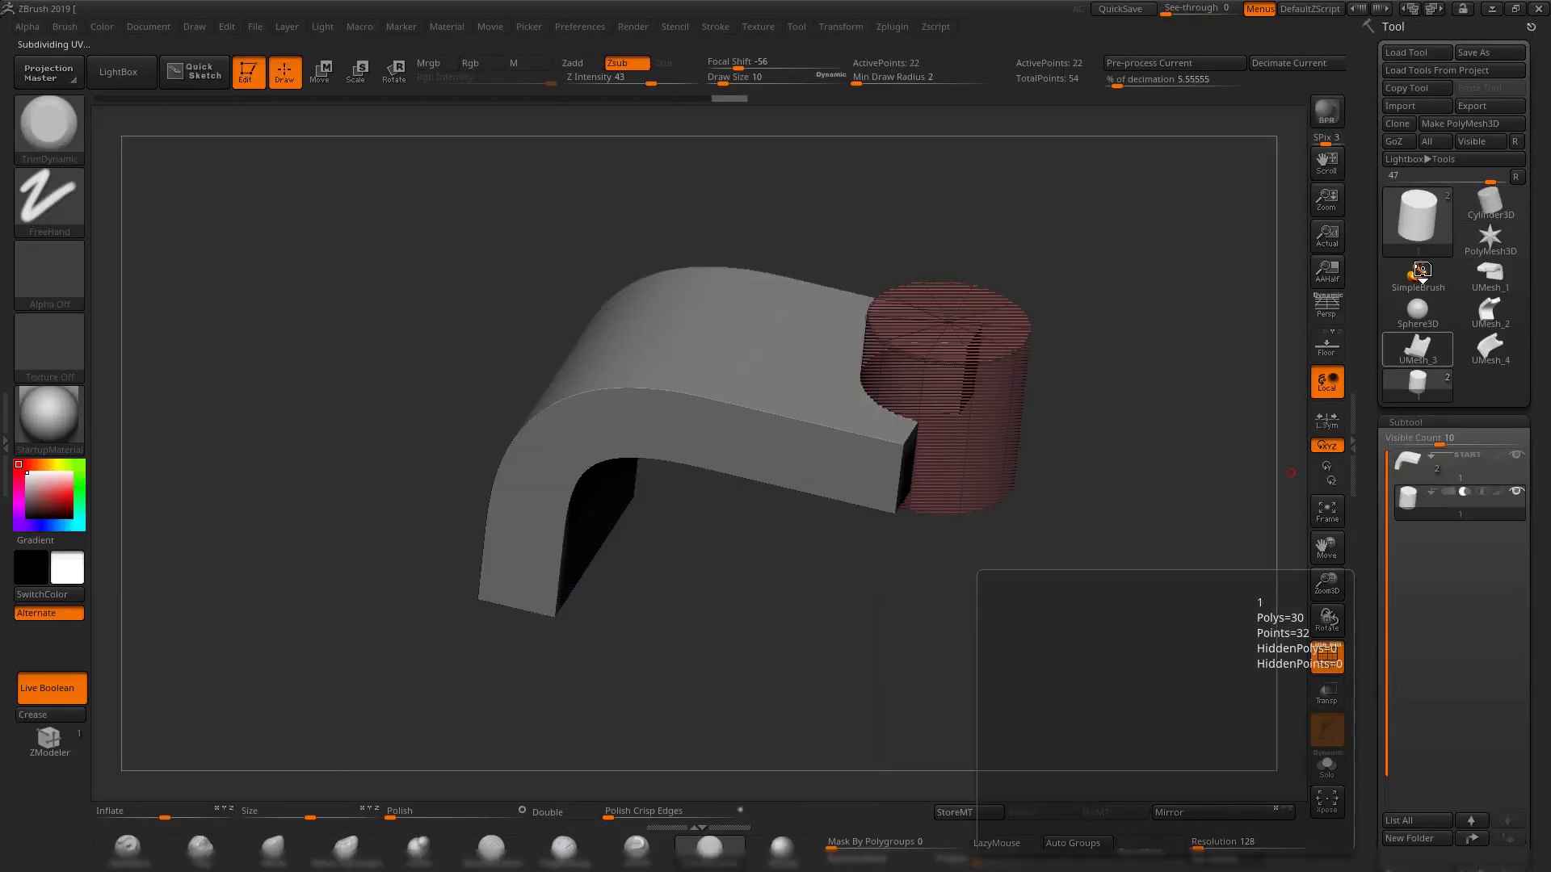
- Export the cutter cylinder subtool from ZBrush as 1.OBJ, replacing the existing file
left_click(1490, 106)
double_click(576, 299)
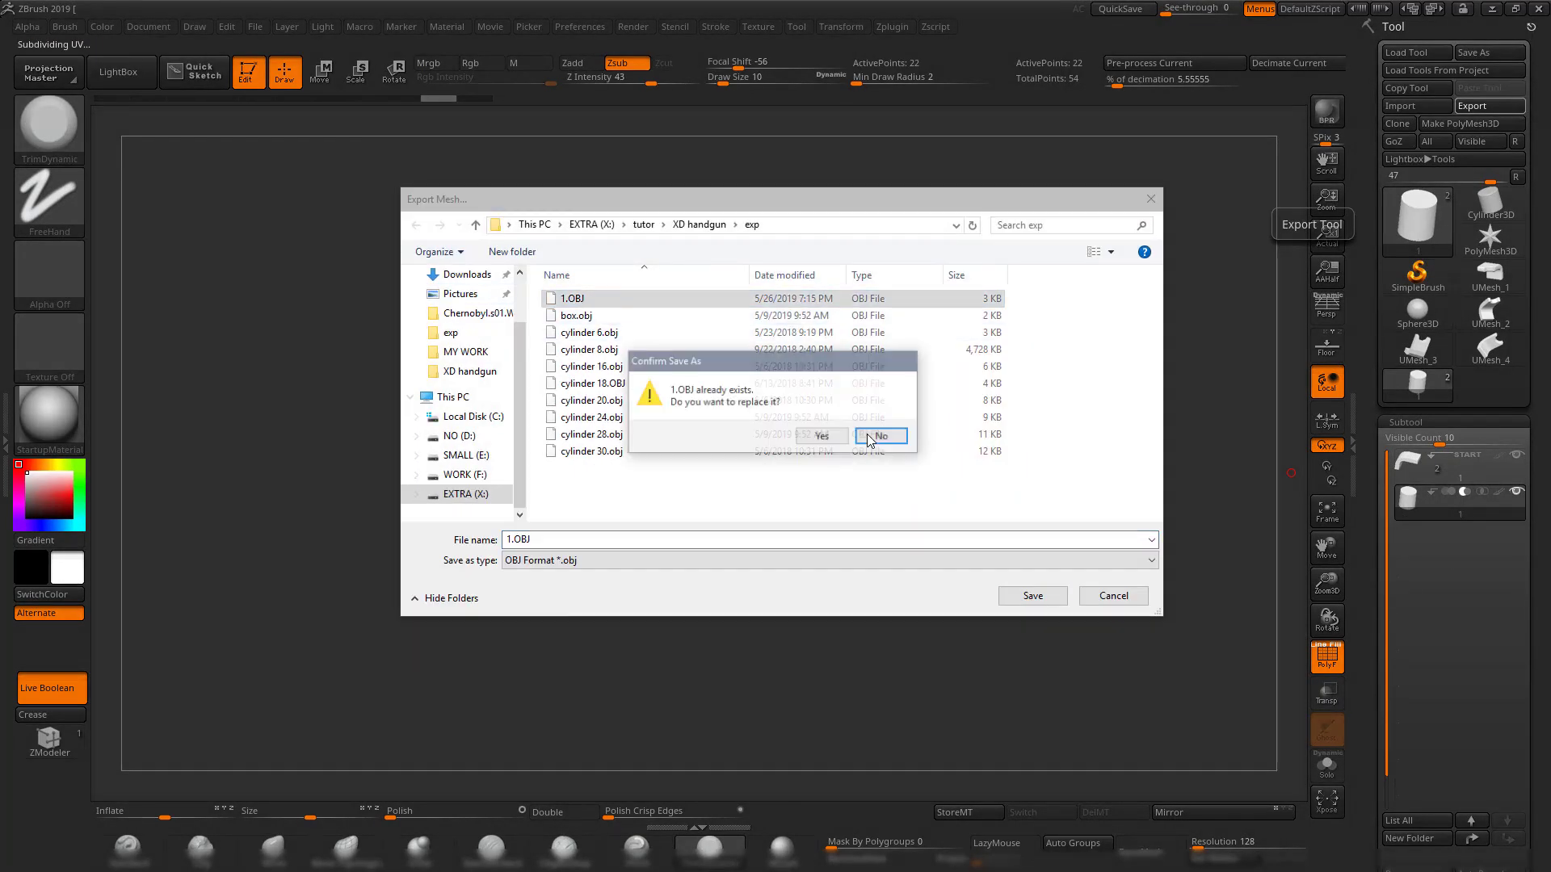
key("Return")
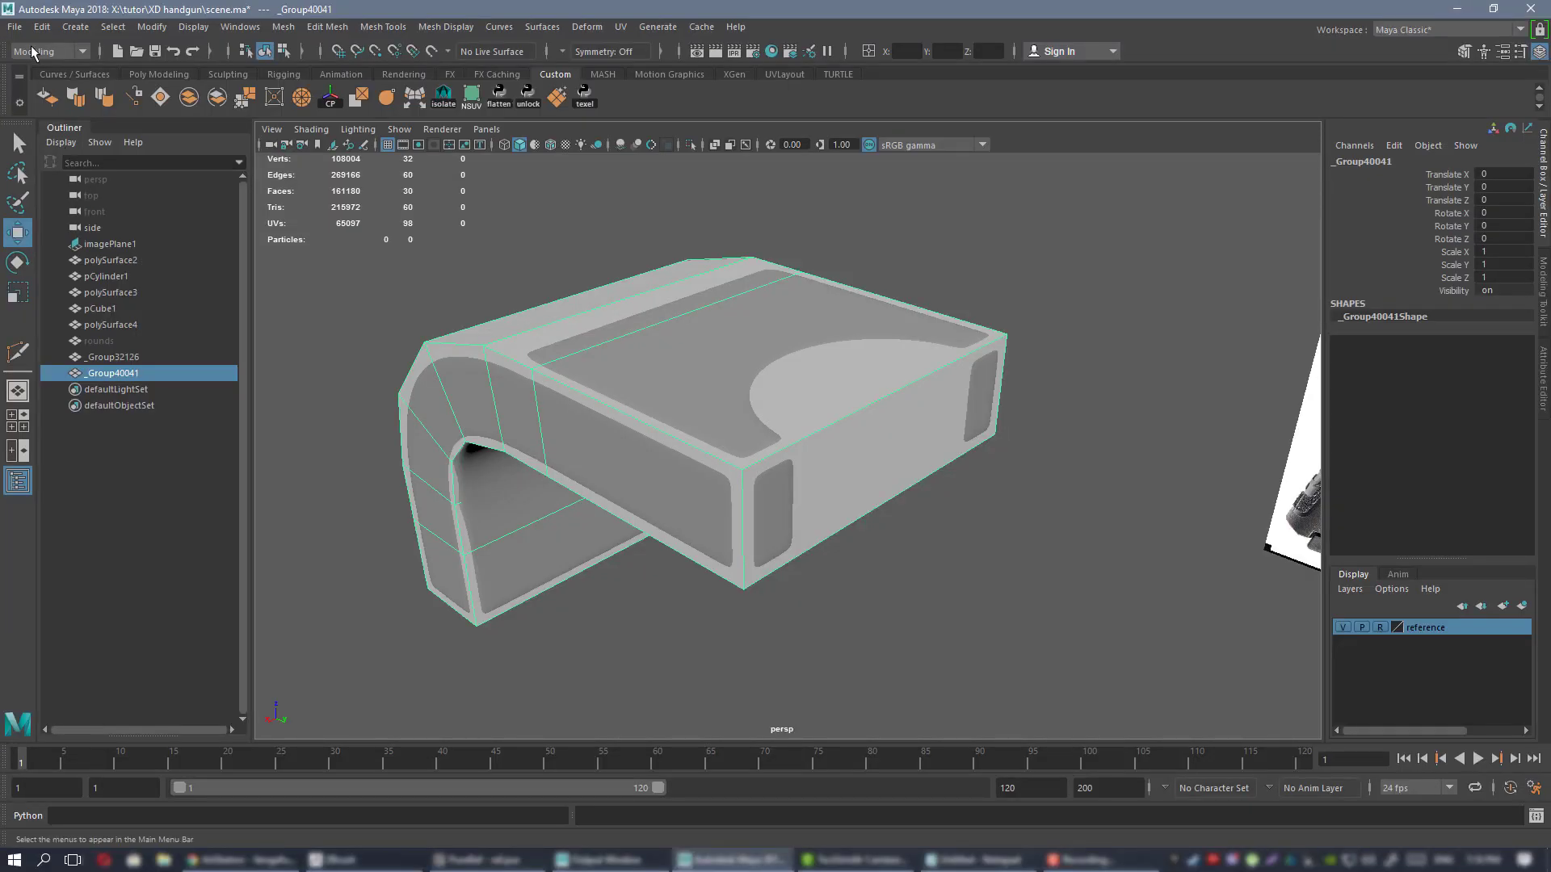
- Switch to Maya and import the cutter cylinder from 1.OBJ
left_click(15, 27)
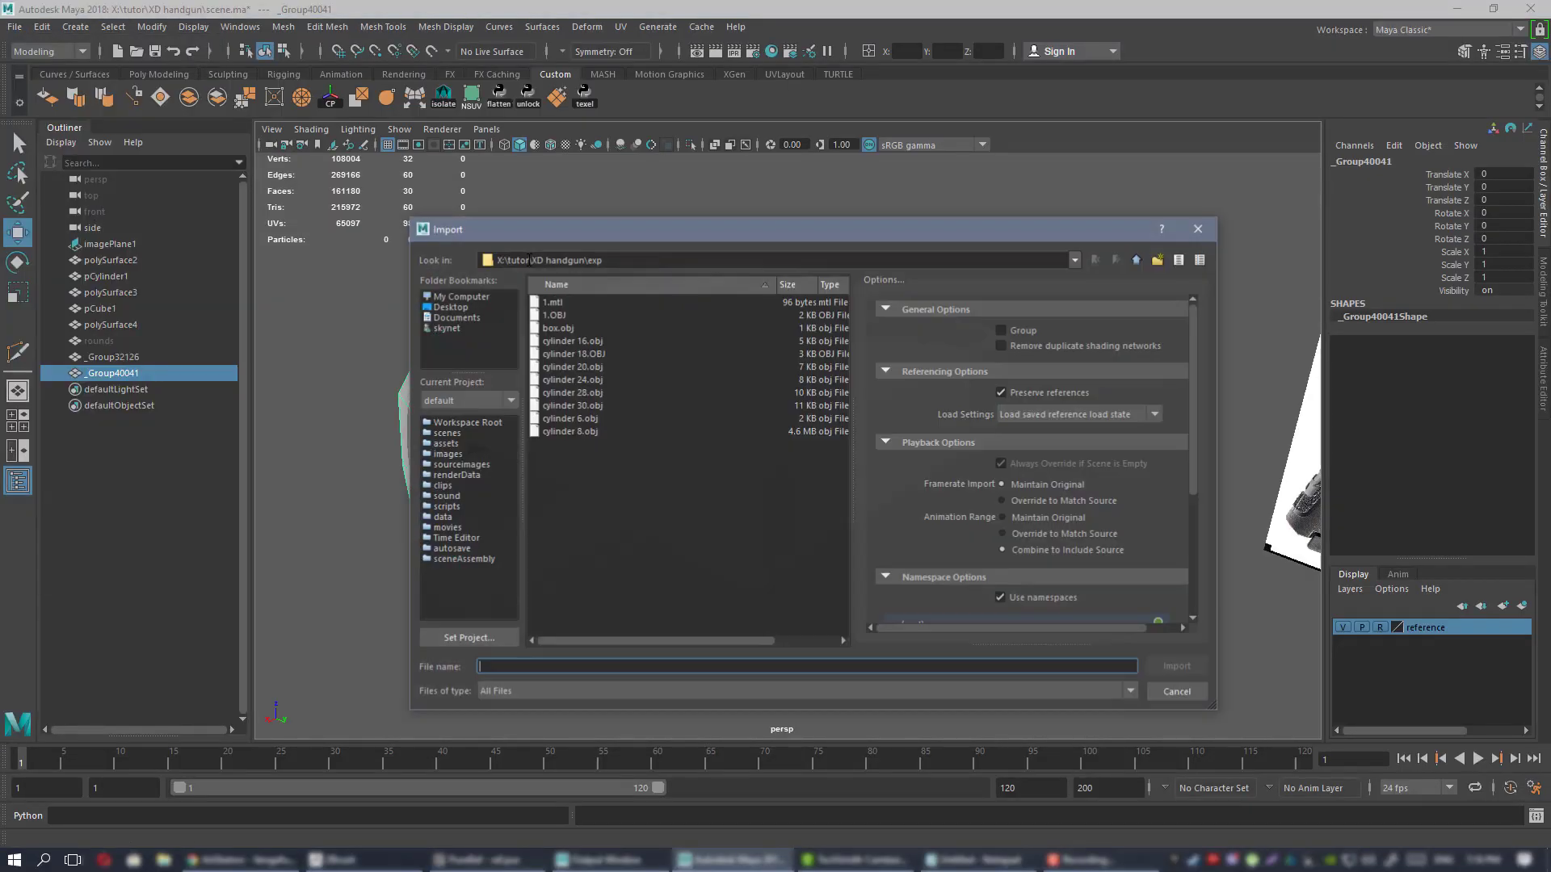
double_click(554, 315)
left_click(832, 483)
left_click_drag(832, 483, 890, 427, "alt")
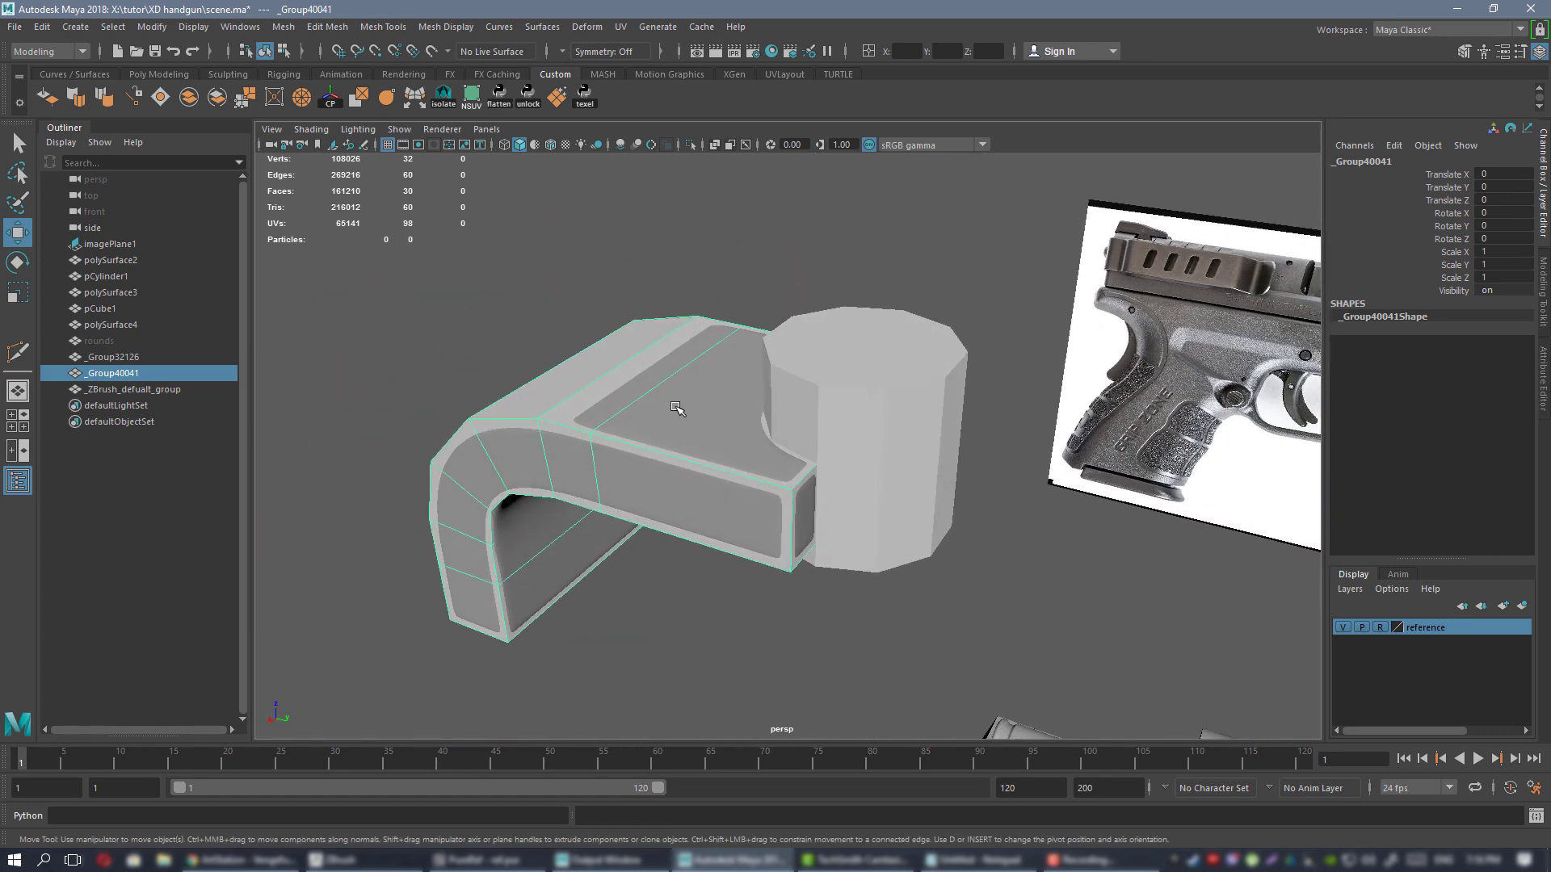
left_click(920, 366, "shift")
left_click(753, 224)
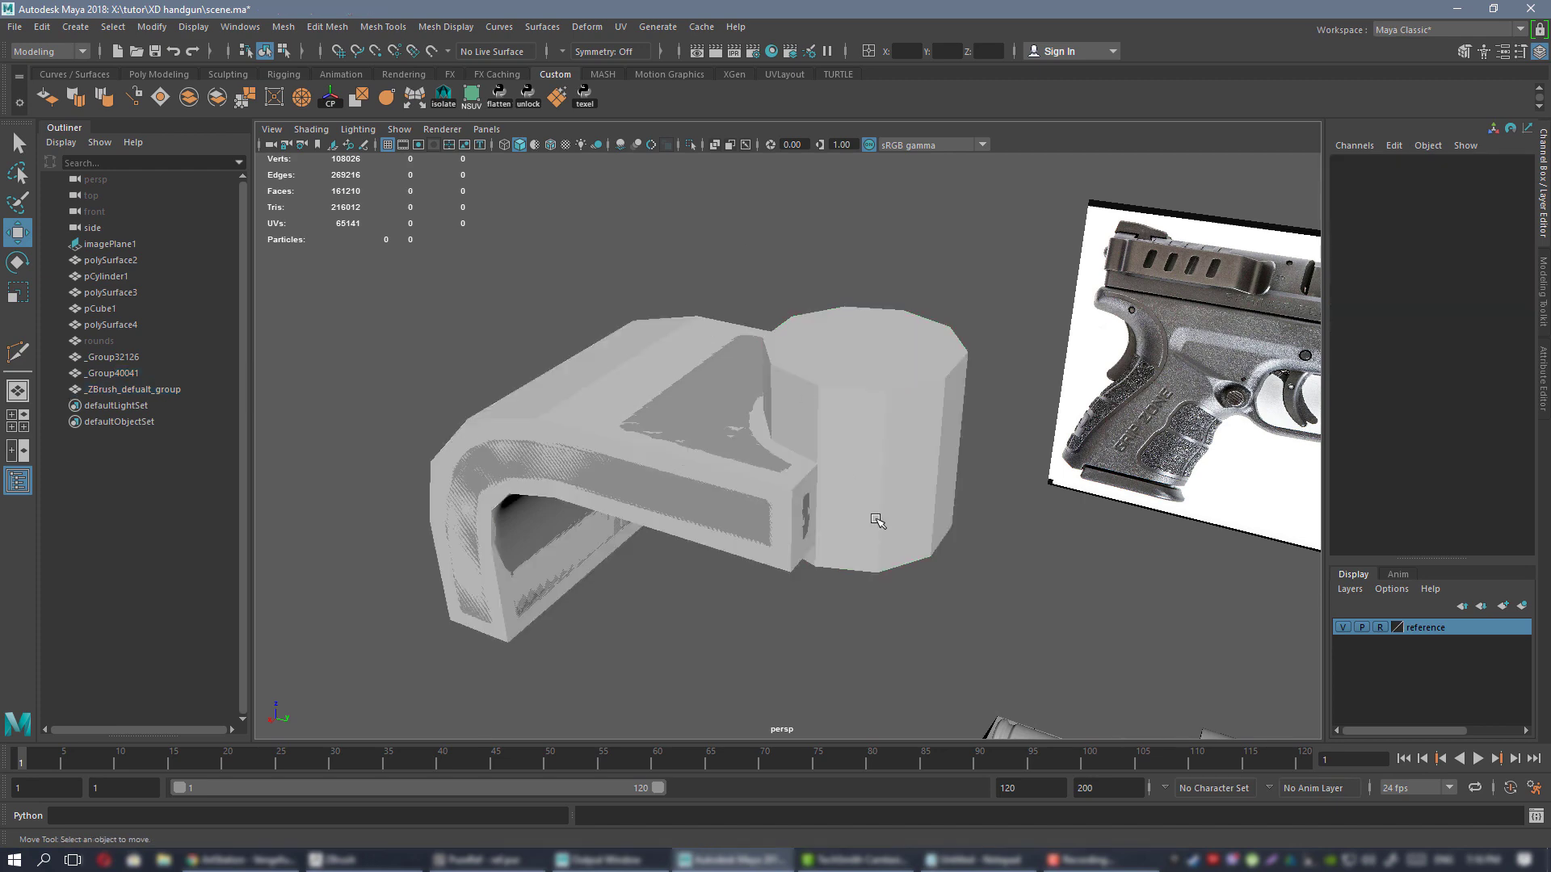
- Subtract the cutter cylinder from the low-poly bracket with a boolean difference and delete the result's history
right_click_drag(687, 517, 767, 517, "alt")
left_click_drag(767, 516, 739, 517, "alt")
left_click(740, 518)
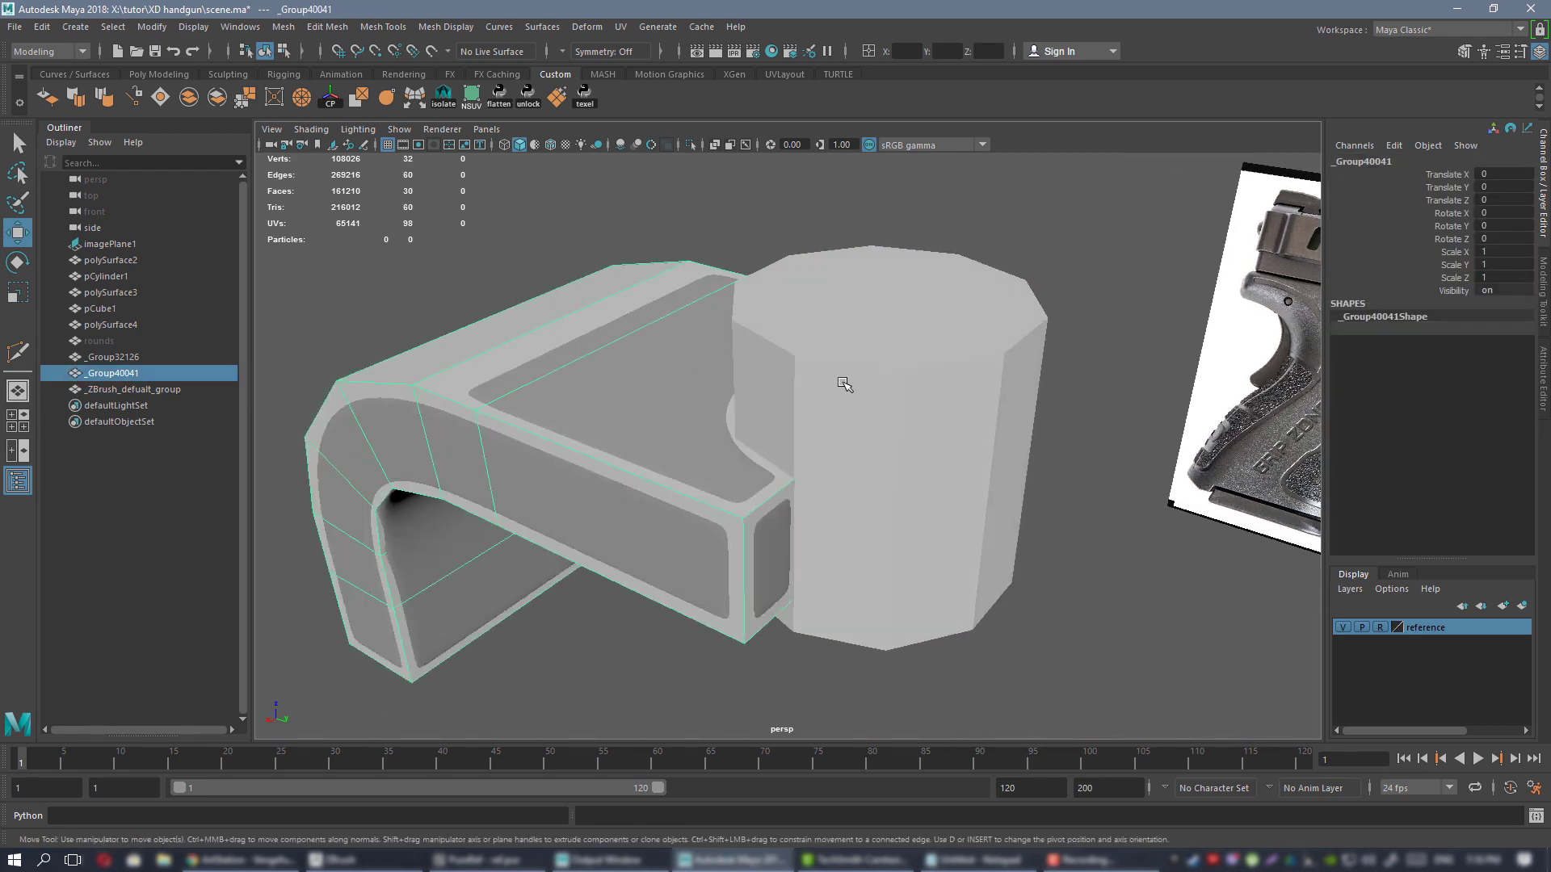
left_click(846, 380, "shift")
left_click(296, 30)
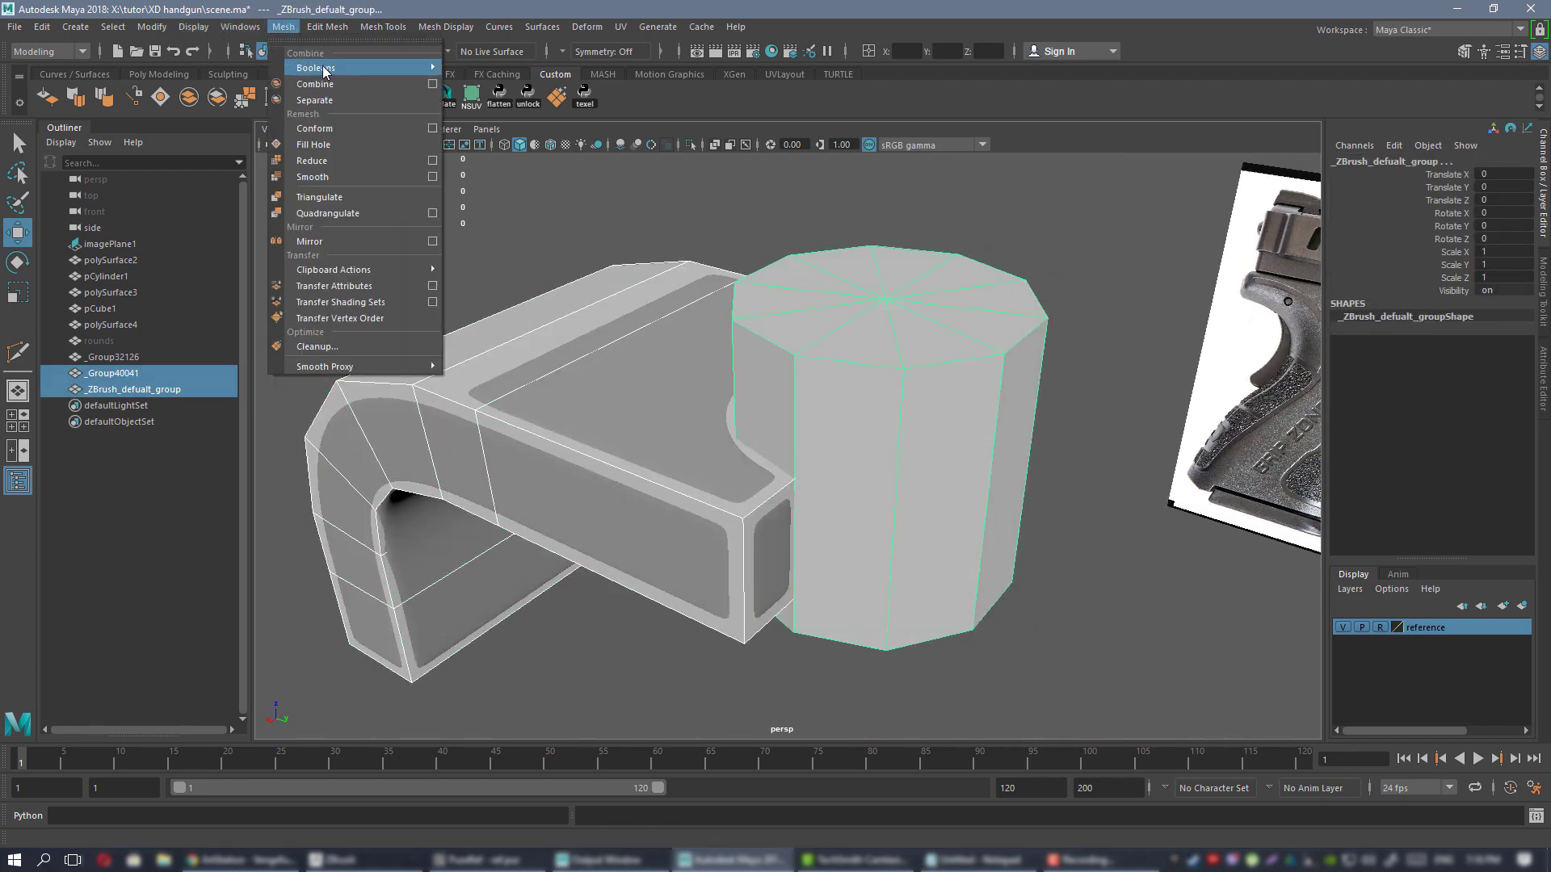
mouse_move(323, 69)
left_click(477, 84)
left_click_drag(727, 249, 682, 257, "alt")
key("alt+shift+d")
- Select the cut low-poly bracket and isolate it in the viewport
right_click_drag(838, 311, 627, 307, "alt")
left_click_drag(626, 308, 758, 283, "alt")
left_click(759, 283)
left_click_drag(756, 371, 726, 486, "alt")
left_click(735, 467)
right_click_drag(734, 349, 689, 522, "alt")
left_click(702, 510)
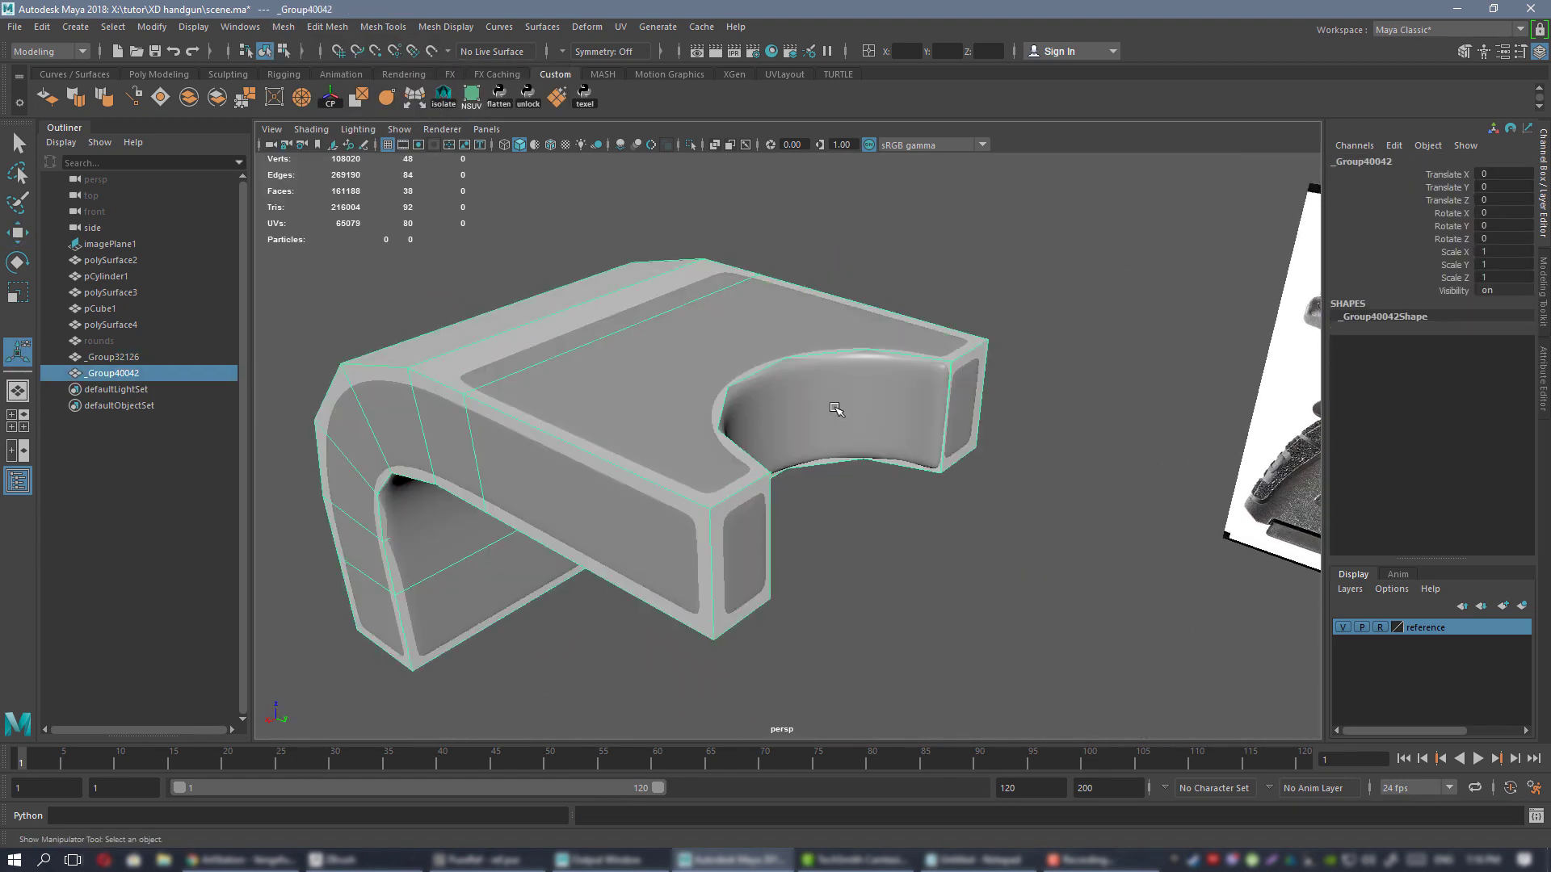
key("1")
key("ctrl+1")
- Connect two vertices of the bracket's half-round cutout to the side-edge vertex on its top face with the Connect tool
left_click_drag(740, 335, 718, 389, "alt")
right_click_drag(718, 392, 646, 397)
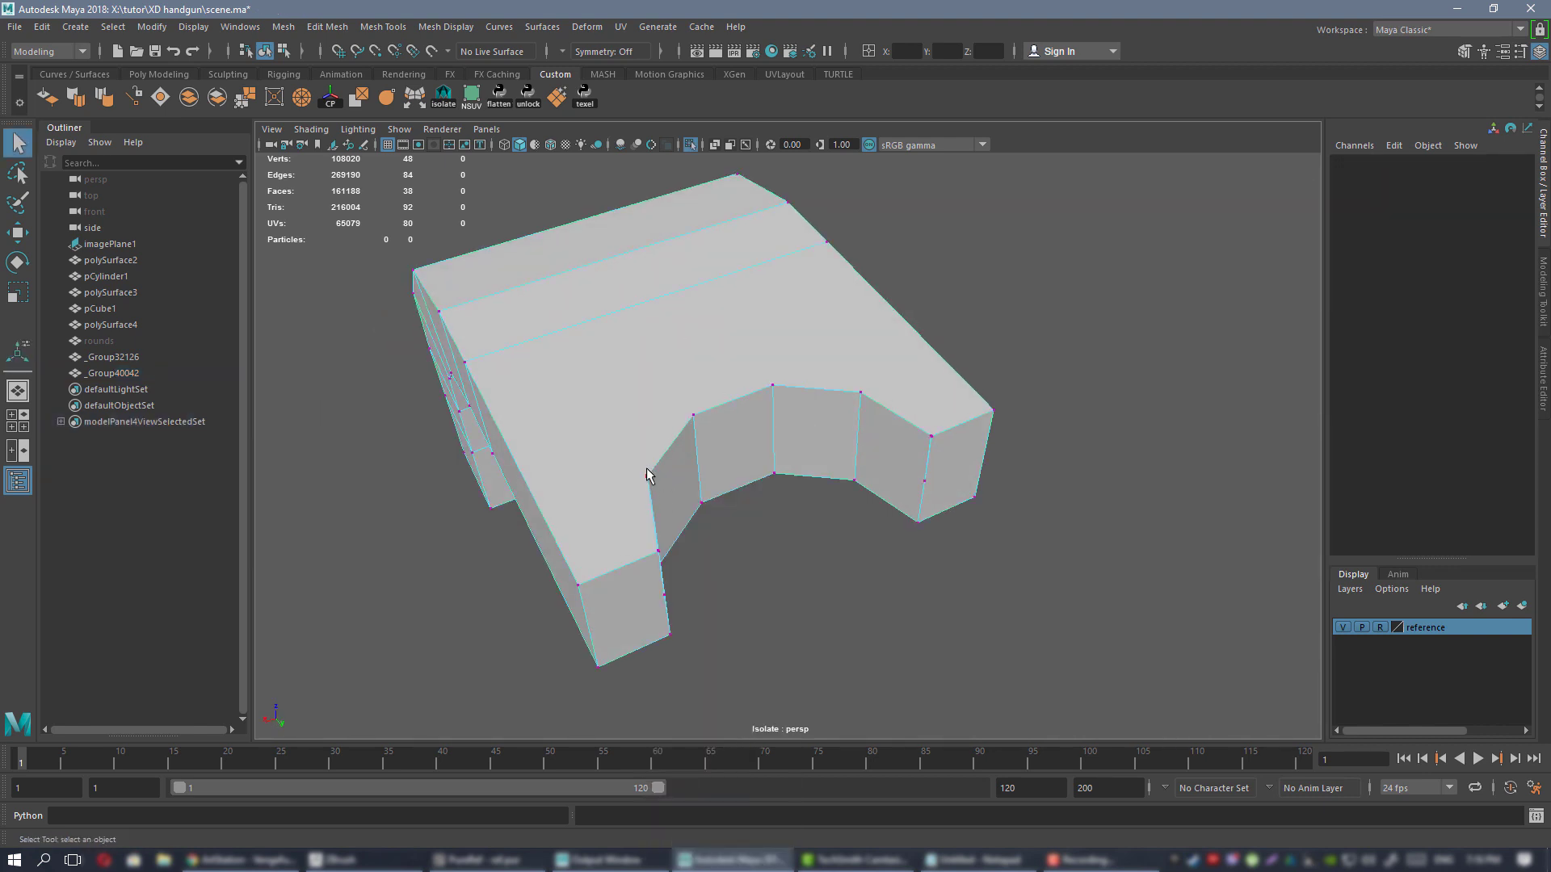
left_click(648, 476)
left_click(1543, 267)
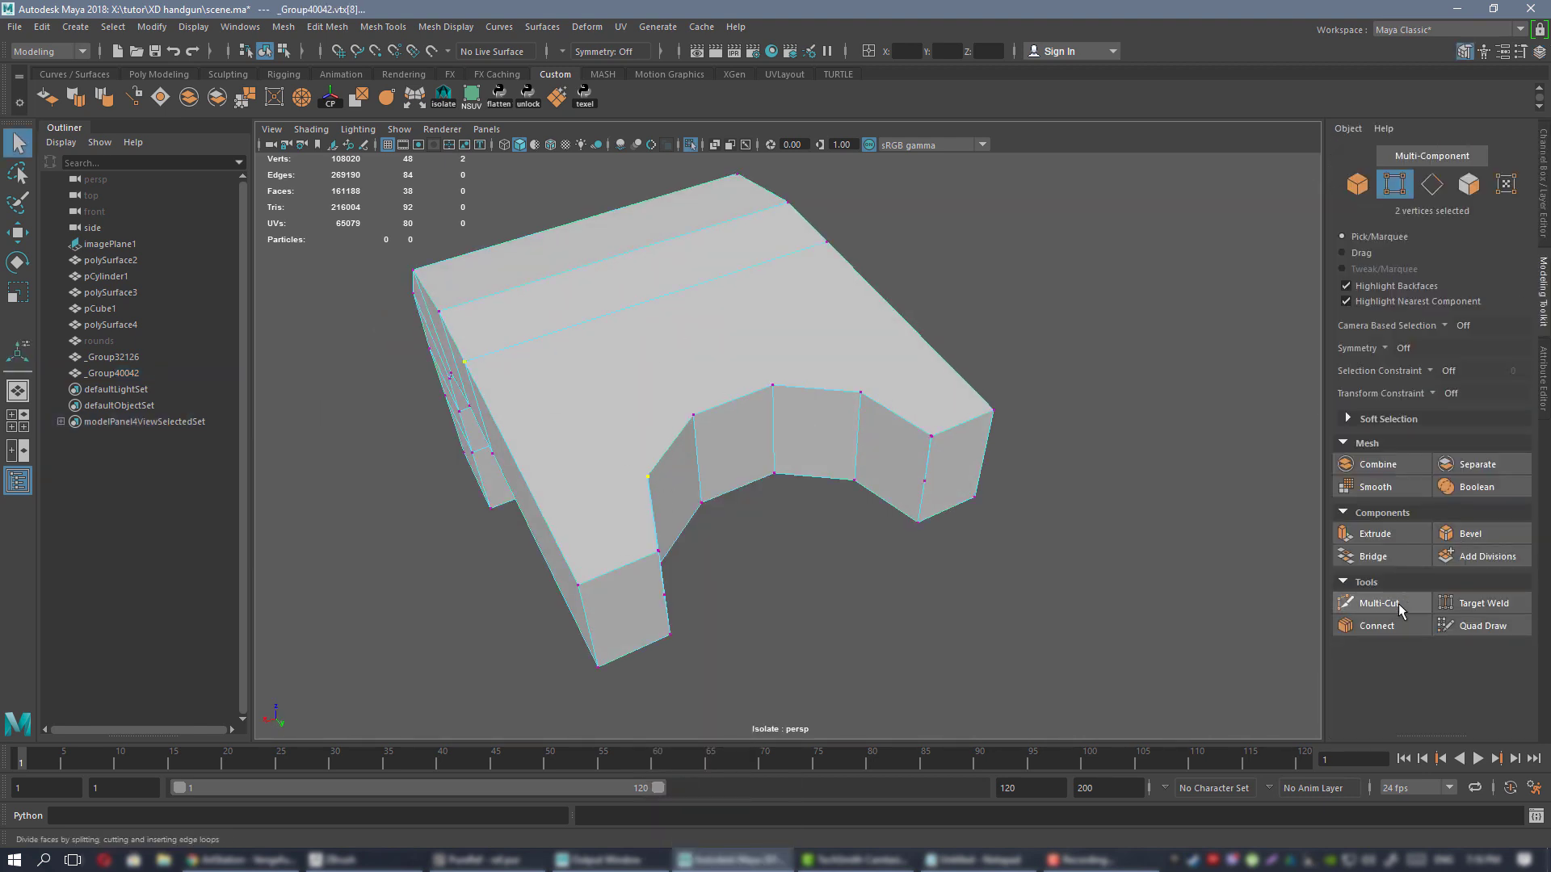
left_click(1381, 626)
left_click_drag(670, 339, 622, 384, "alt")
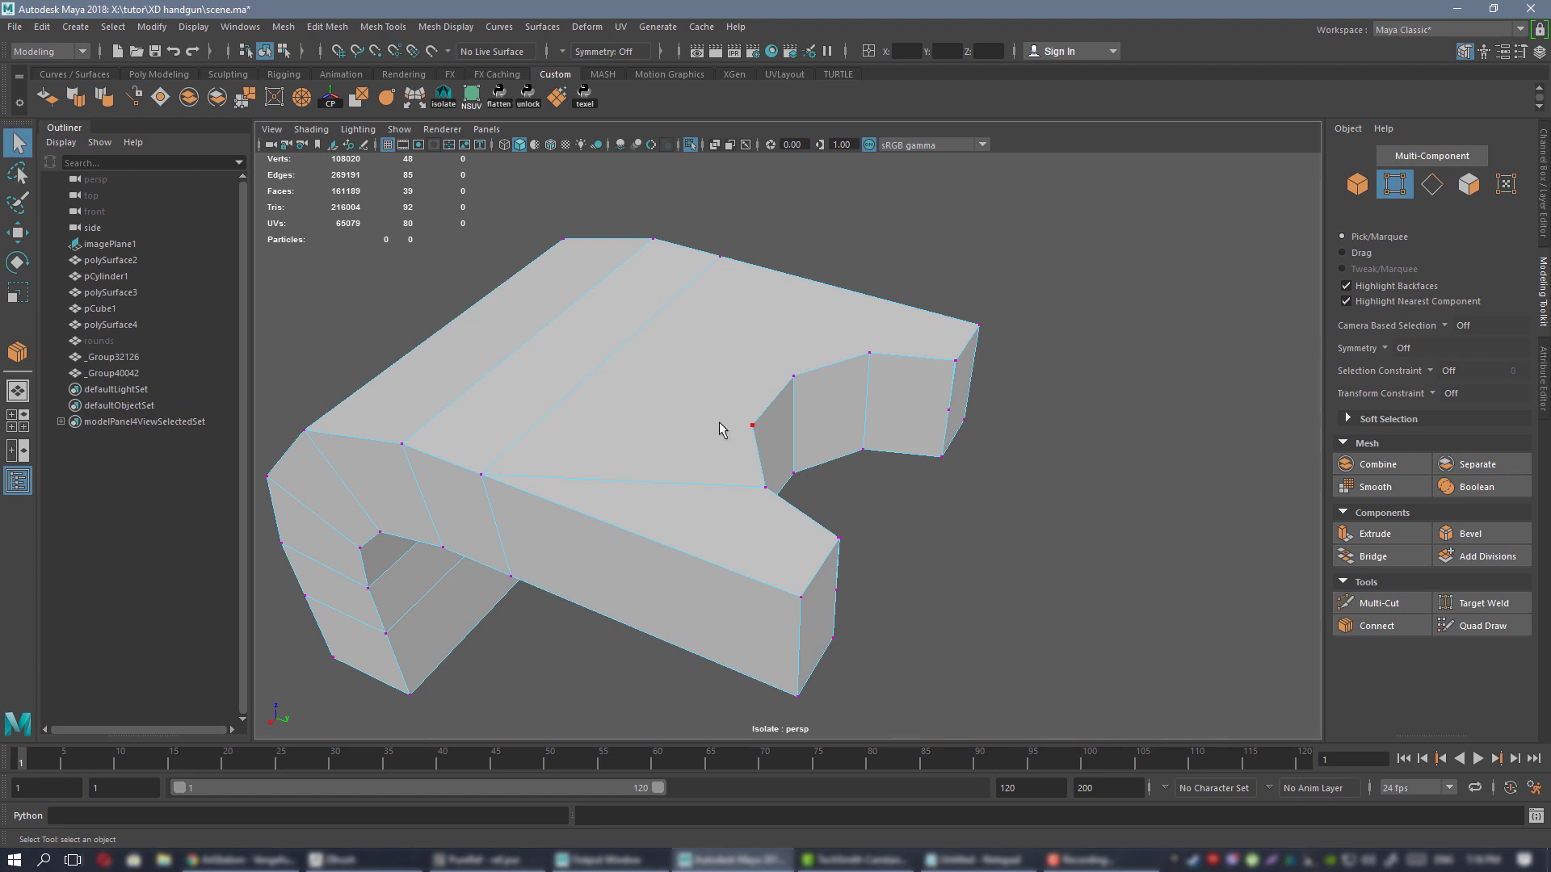
left_click(1379, 628)
left_click_drag(588, 370, 719, 426, "alt")
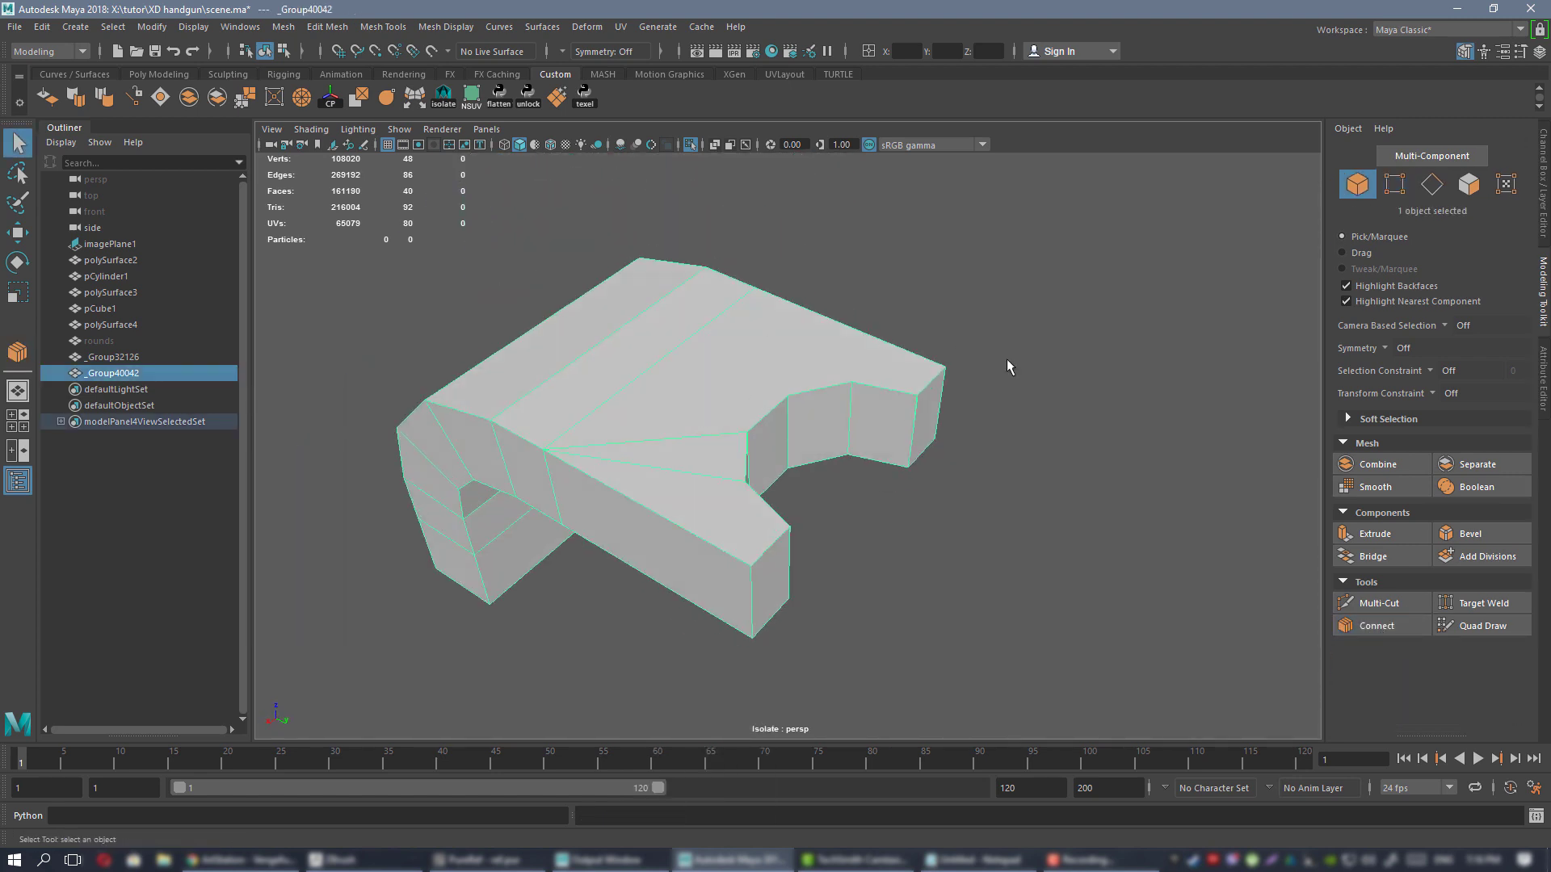
- Leave the isolated view and compare the low-poly bracket with the high-poly mesh by selecting each in turn
key("3")
left_click_drag(828, 482, 807, 414, "alt")
key("ctrl+1")
key("alt+d")
left_click_drag(705, 453, 736, 449, "alt")
scroll(734, 439, "down", 4)
left_click(661, 454)
key("f")
left_click_drag(858, 464, 627, 418, "alt")
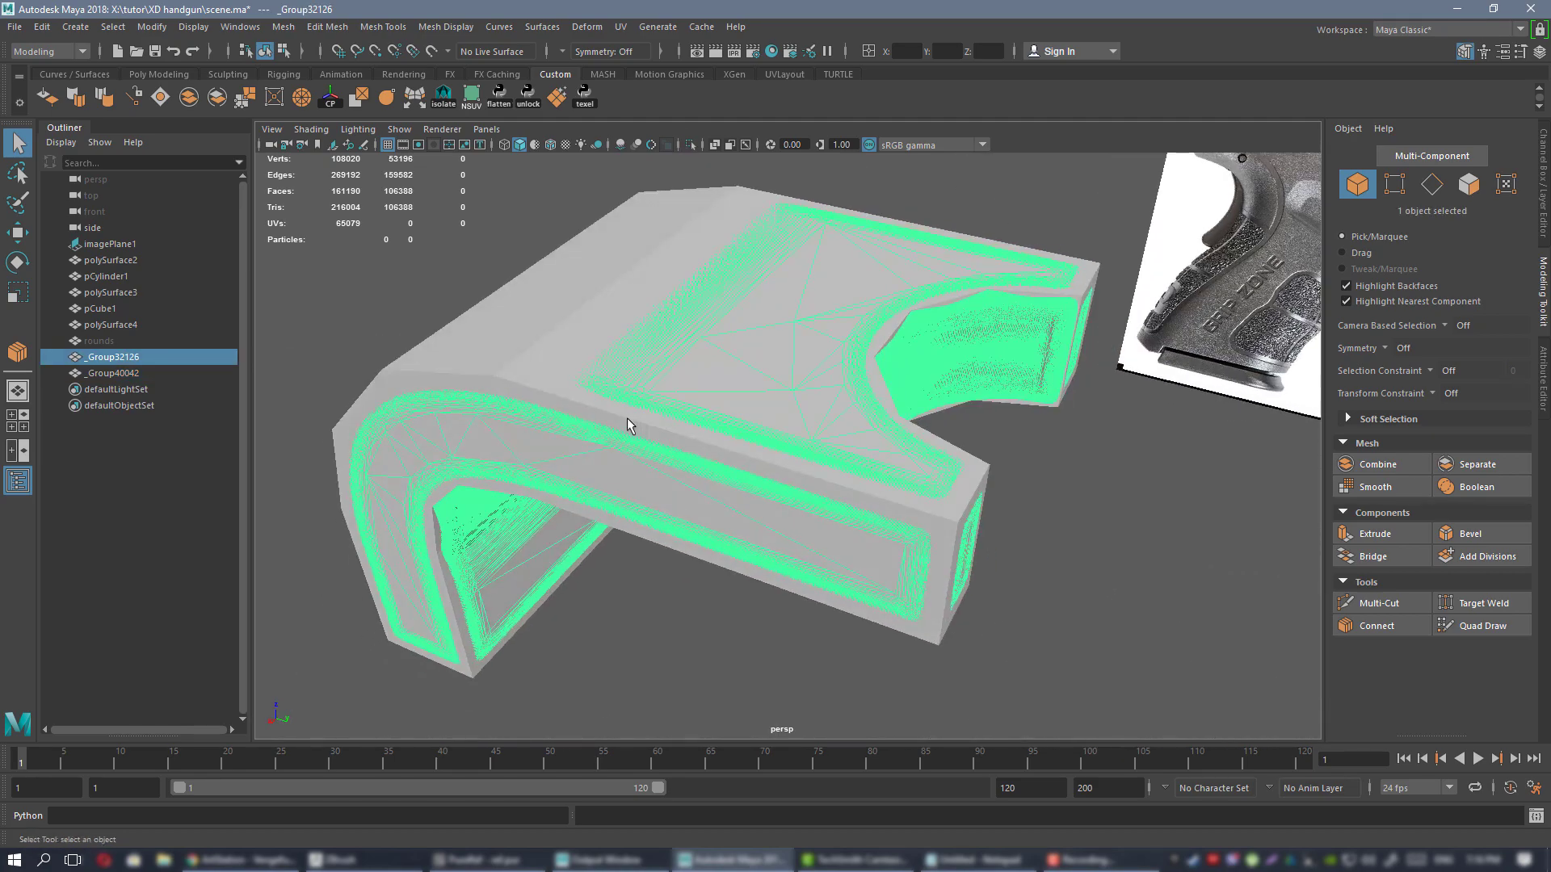
left_click(626, 419)
right_click_drag(767, 408, 724, 408, "alt")
left_click_drag(725, 408, 706, 381, "alt")
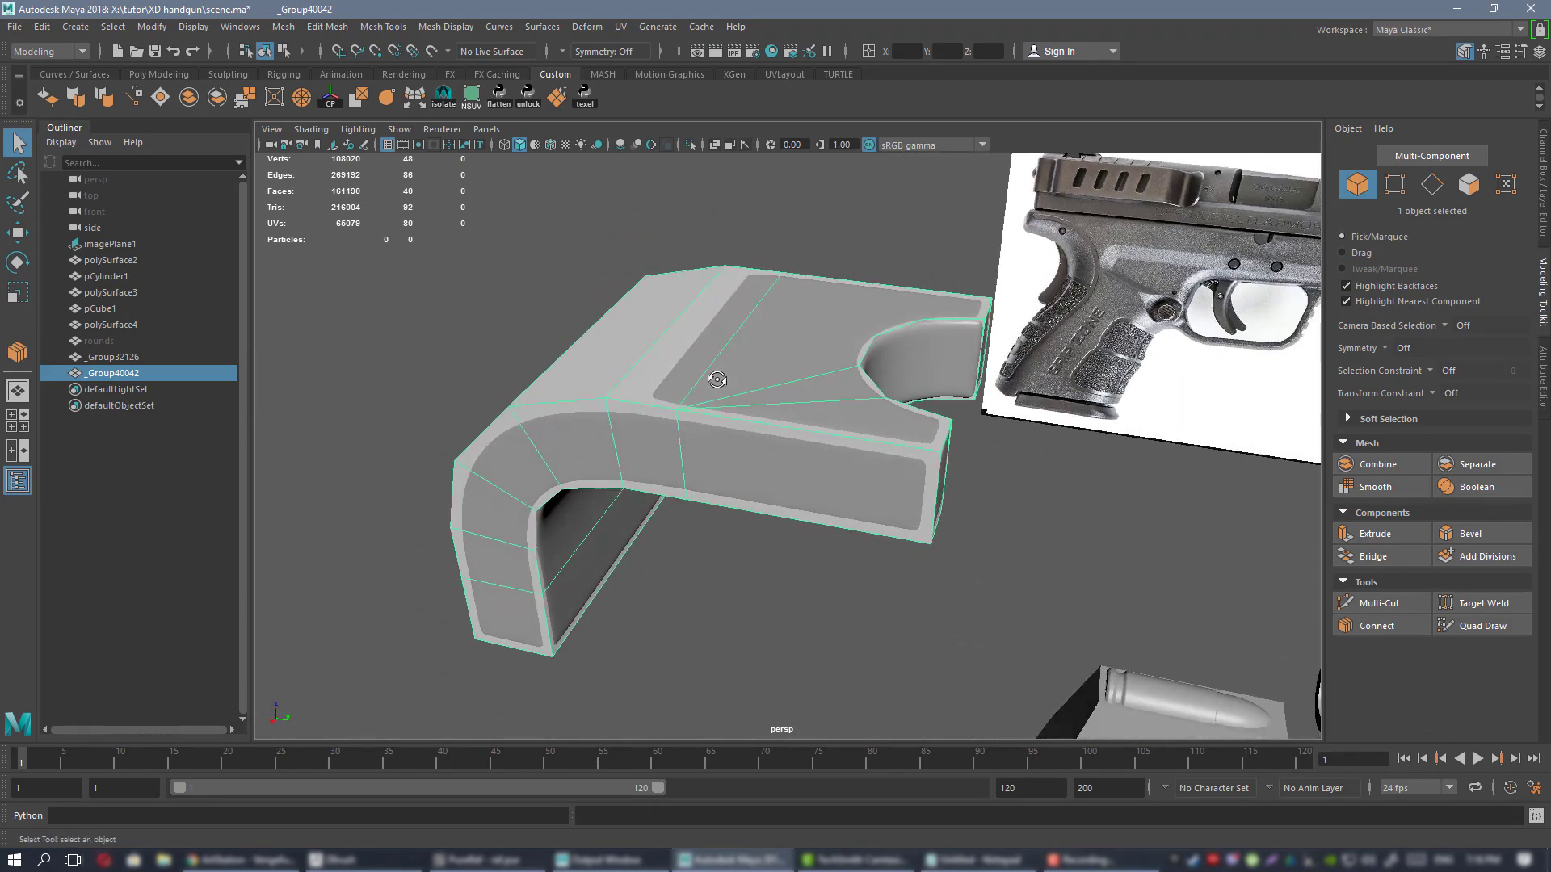
right_click_drag(705, 380, 736, 420, "alt")
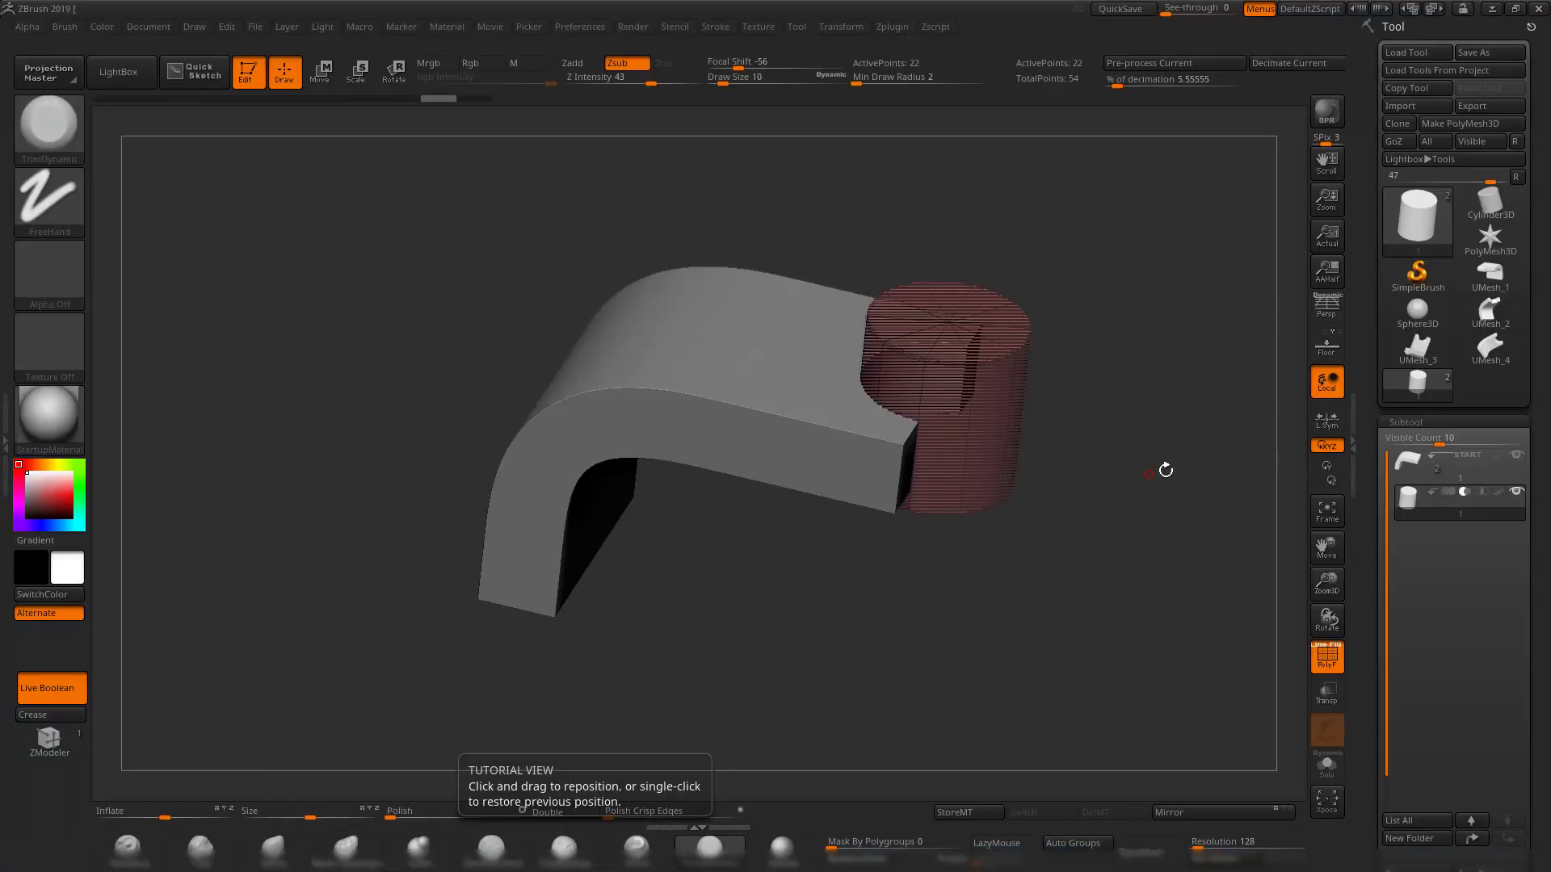
- Compare the live boolean bracket in ZBrush with the overlapping high-poly and low-poly brackets in Maya
left_click_drag(1163, 509, 1101, 520)
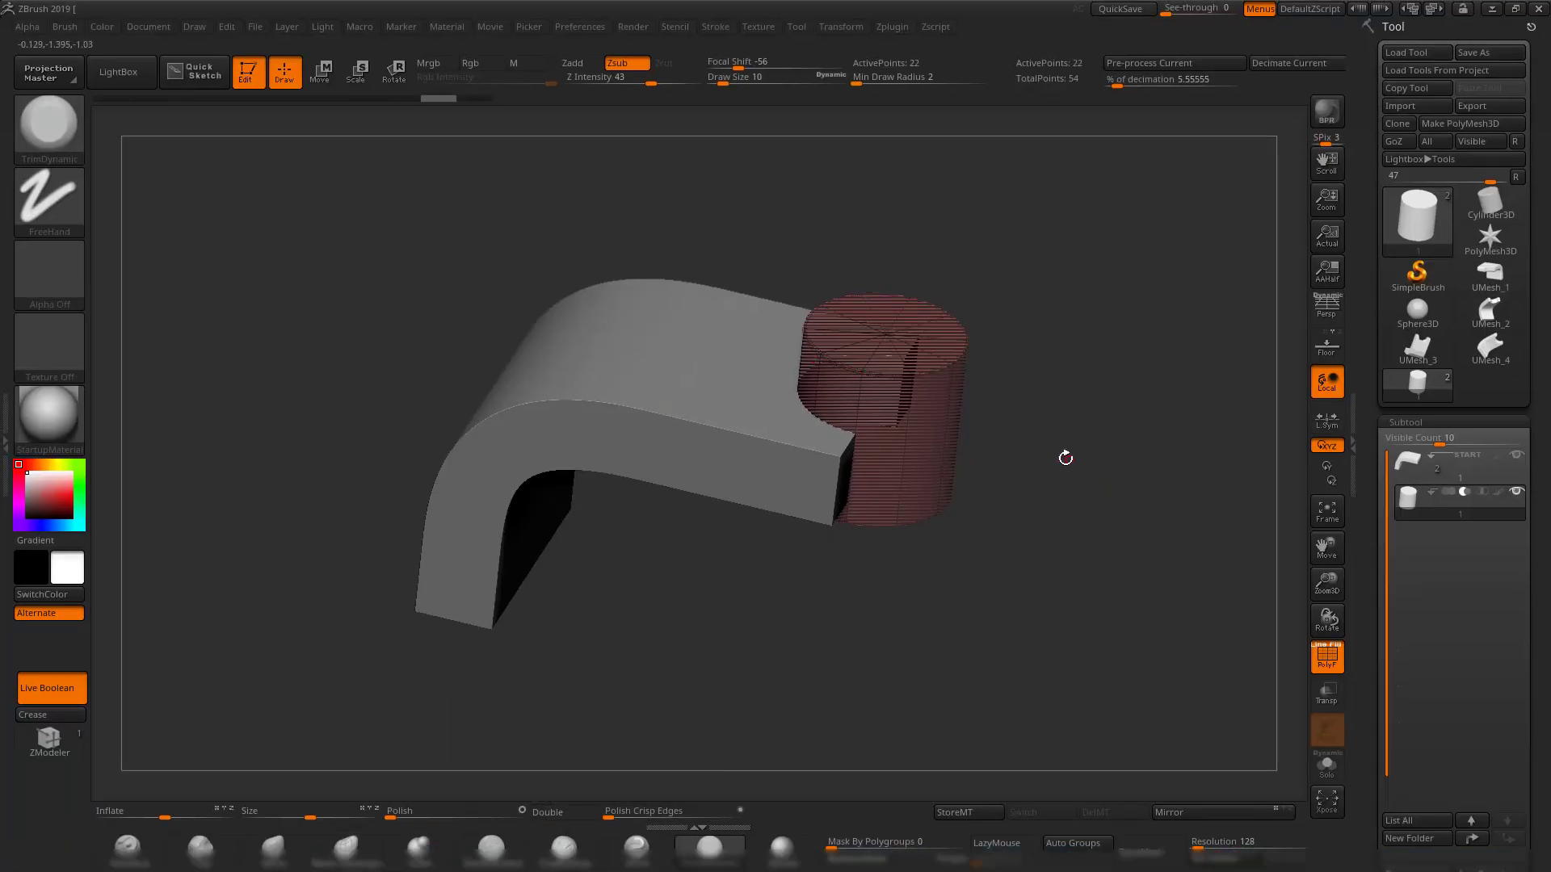
left_click_drag(1065, 458, 1290, 462)
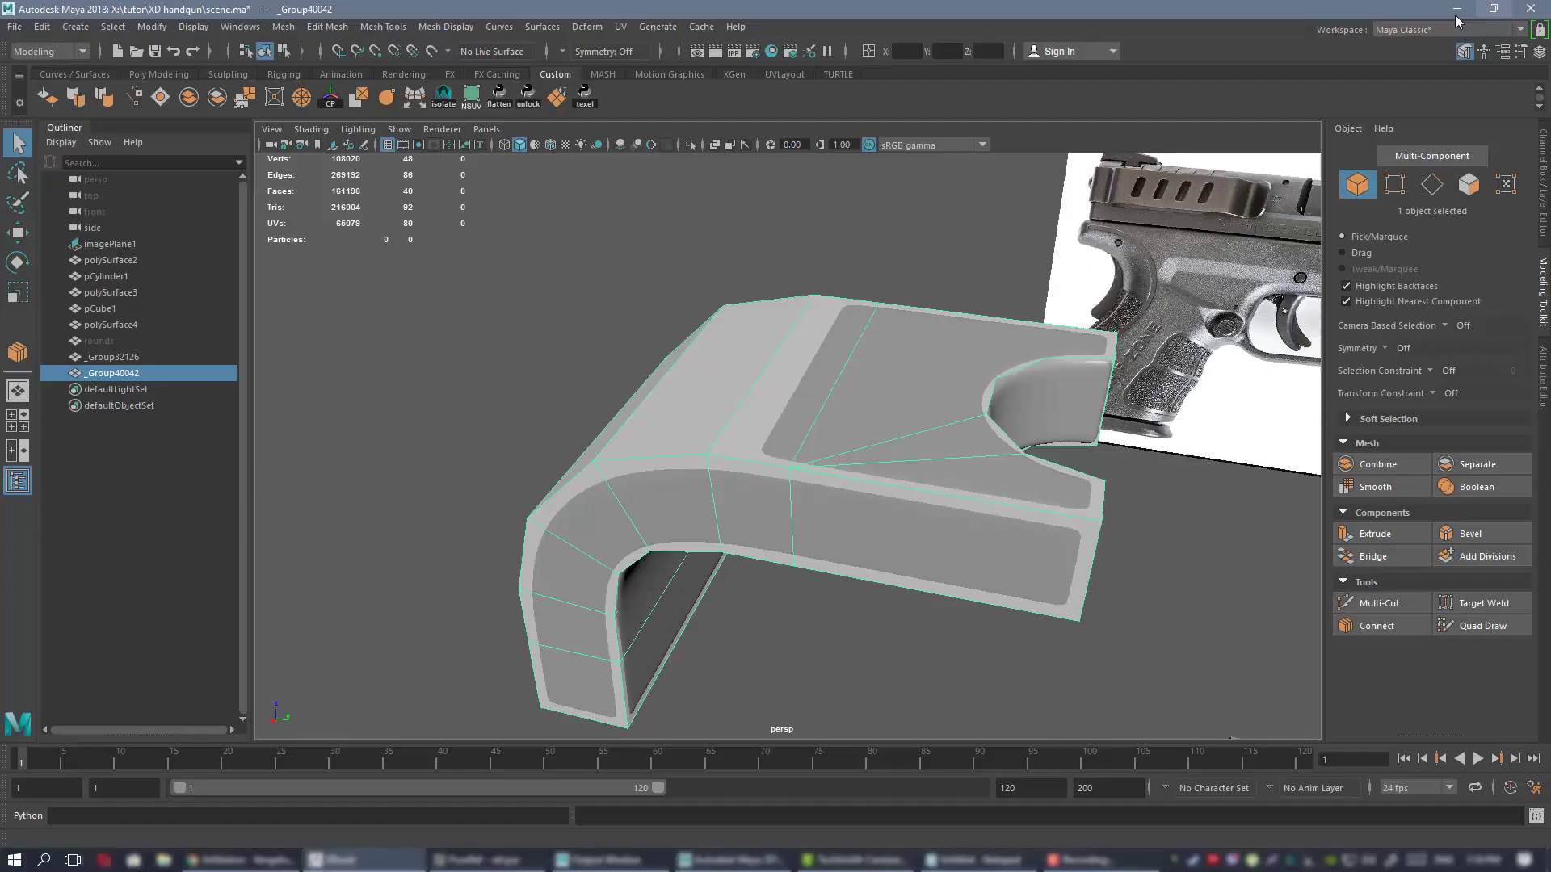
mouse_move(670, 420)
left_mouse_down("alt")
mouse_move(896, 468)
mouse_move(709, 443)
mouse_move(786, 409)
mouse_move(789, 349)
mouse_move(831, 391)
mouse_move(930, 416)
mouse_move(789, 423)
mouse_move(754, 391)
mouse_move(840, 414)
mouse_move(806, 374)
mouse_move(668, 415)
left_mouse_up("alt")
right_click_drag(668, 415, 753, 475, "alt")
left_click_drag(753, 474, 634, 437, "alt")
left_click_drag(734, 483, 767, 460, "alt")
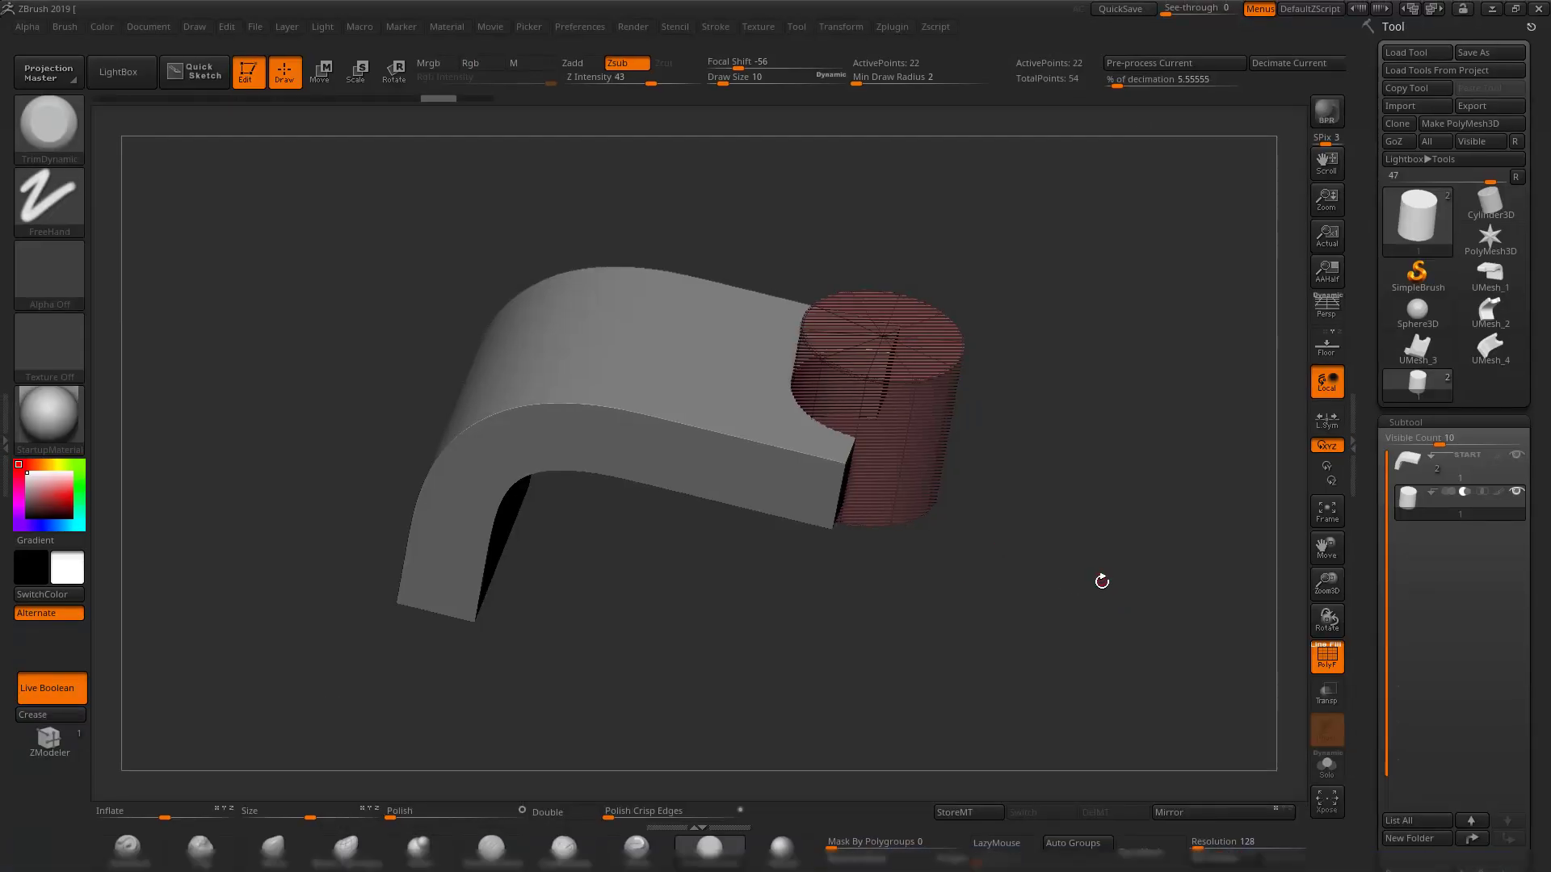
- Switch to ZBrush, select the bracket subtool and examine its base topology with the polyframe on
left_click_drag(1101, 582, 1059, 512)
mouse_move(1012, 566)
left_mouse_down()
mouse_move(1045, 494)
mouse_move(1024, 491)
mouse_move(1024, 505)
mouse_move(1049, 474)
left_mouse_up()
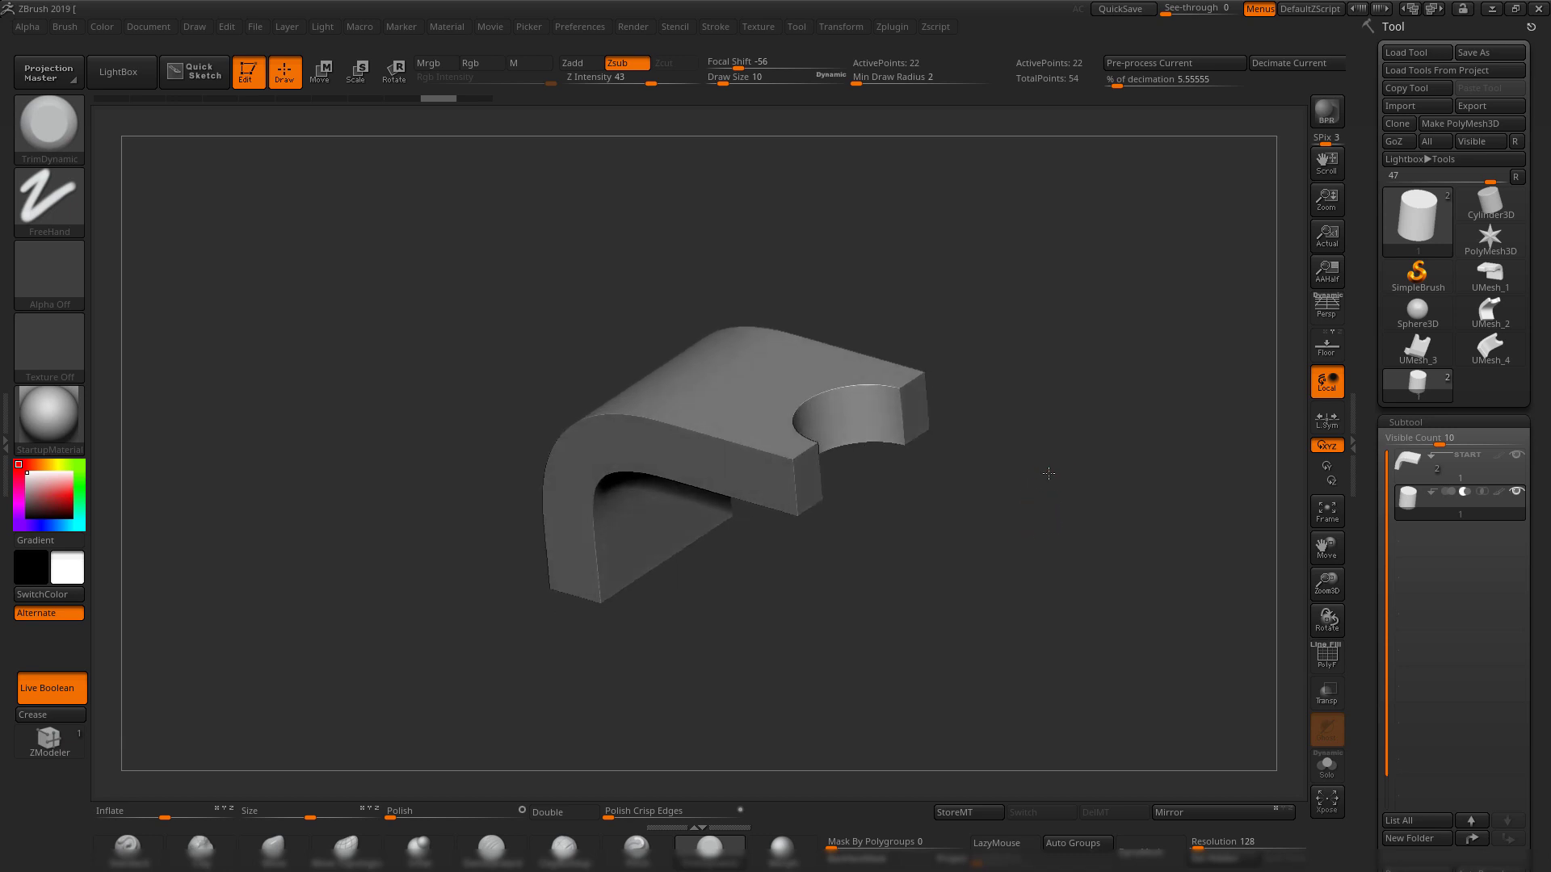
key("shift+f")
left_click(746, 484, "alt")
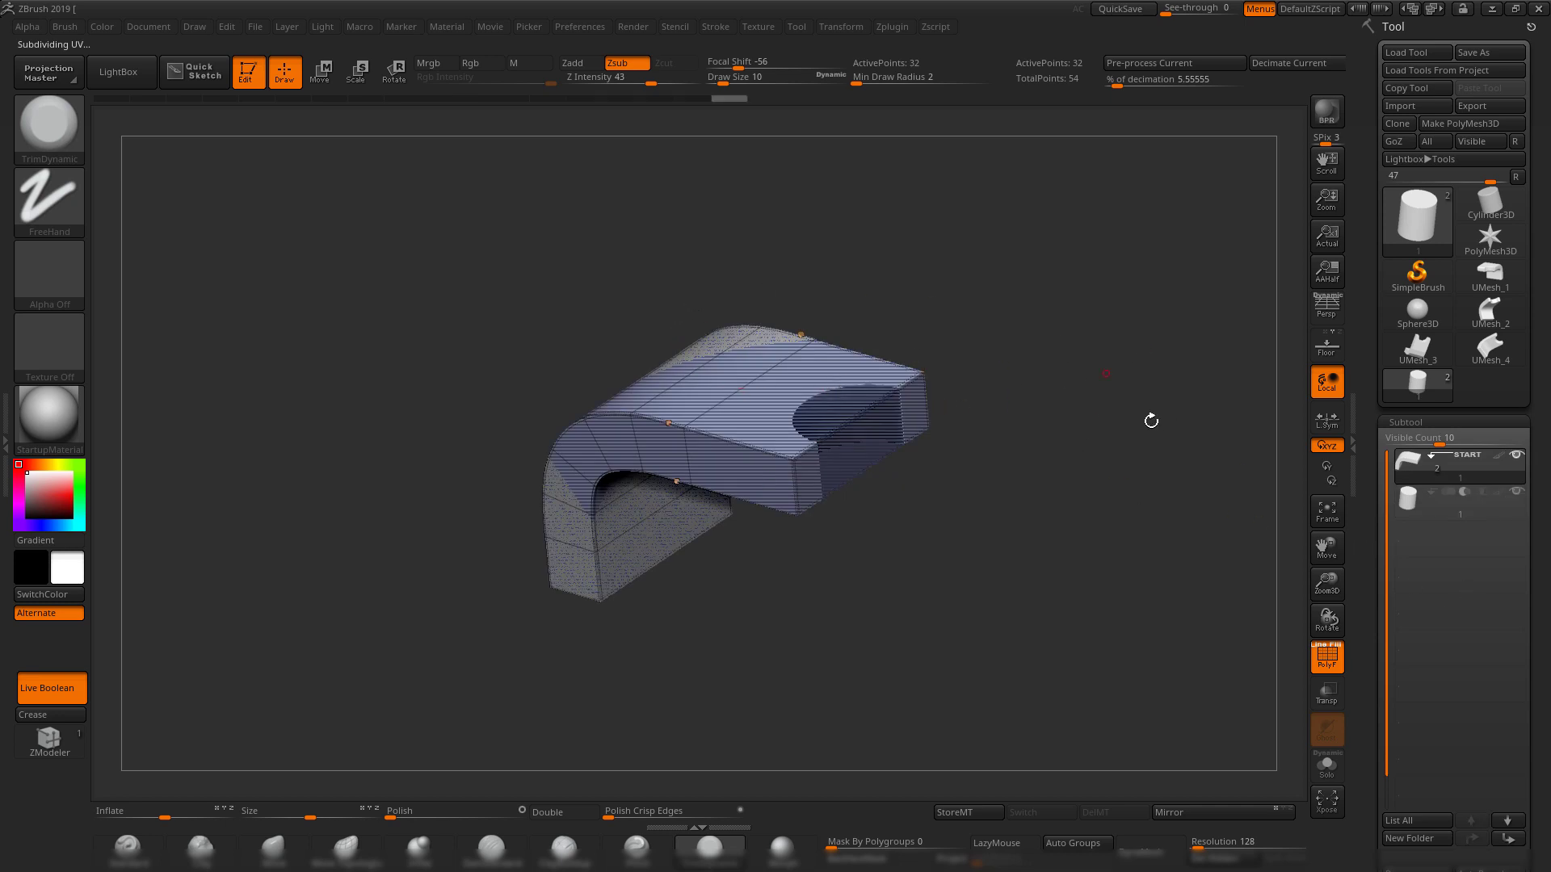
left_click_drag(1372, 547, 1374, 461)
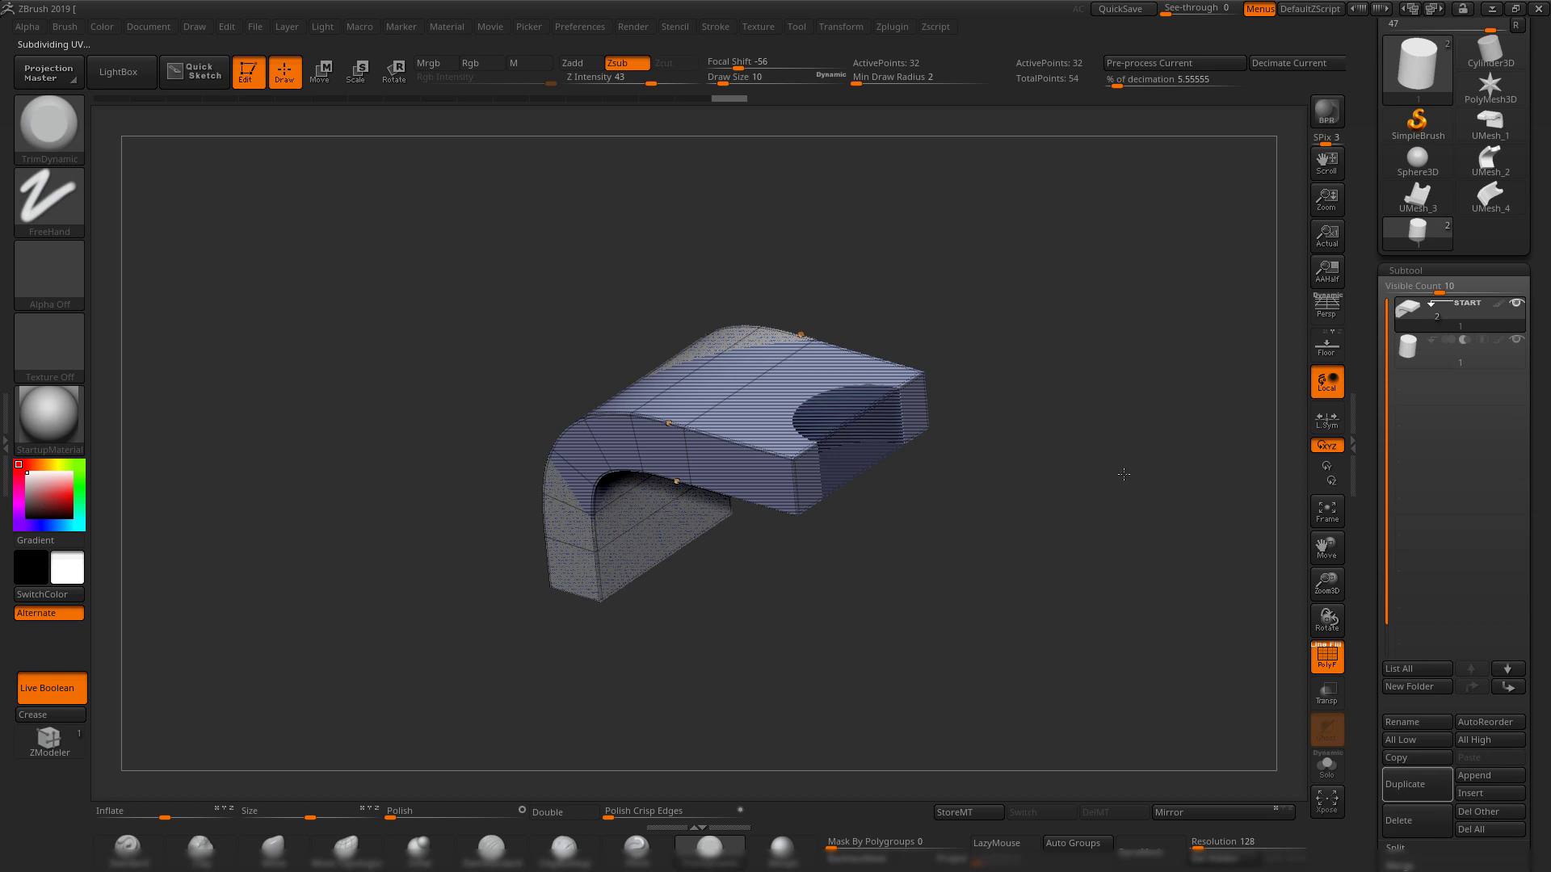
left_click_drag(1123, 474, 1087, 473)
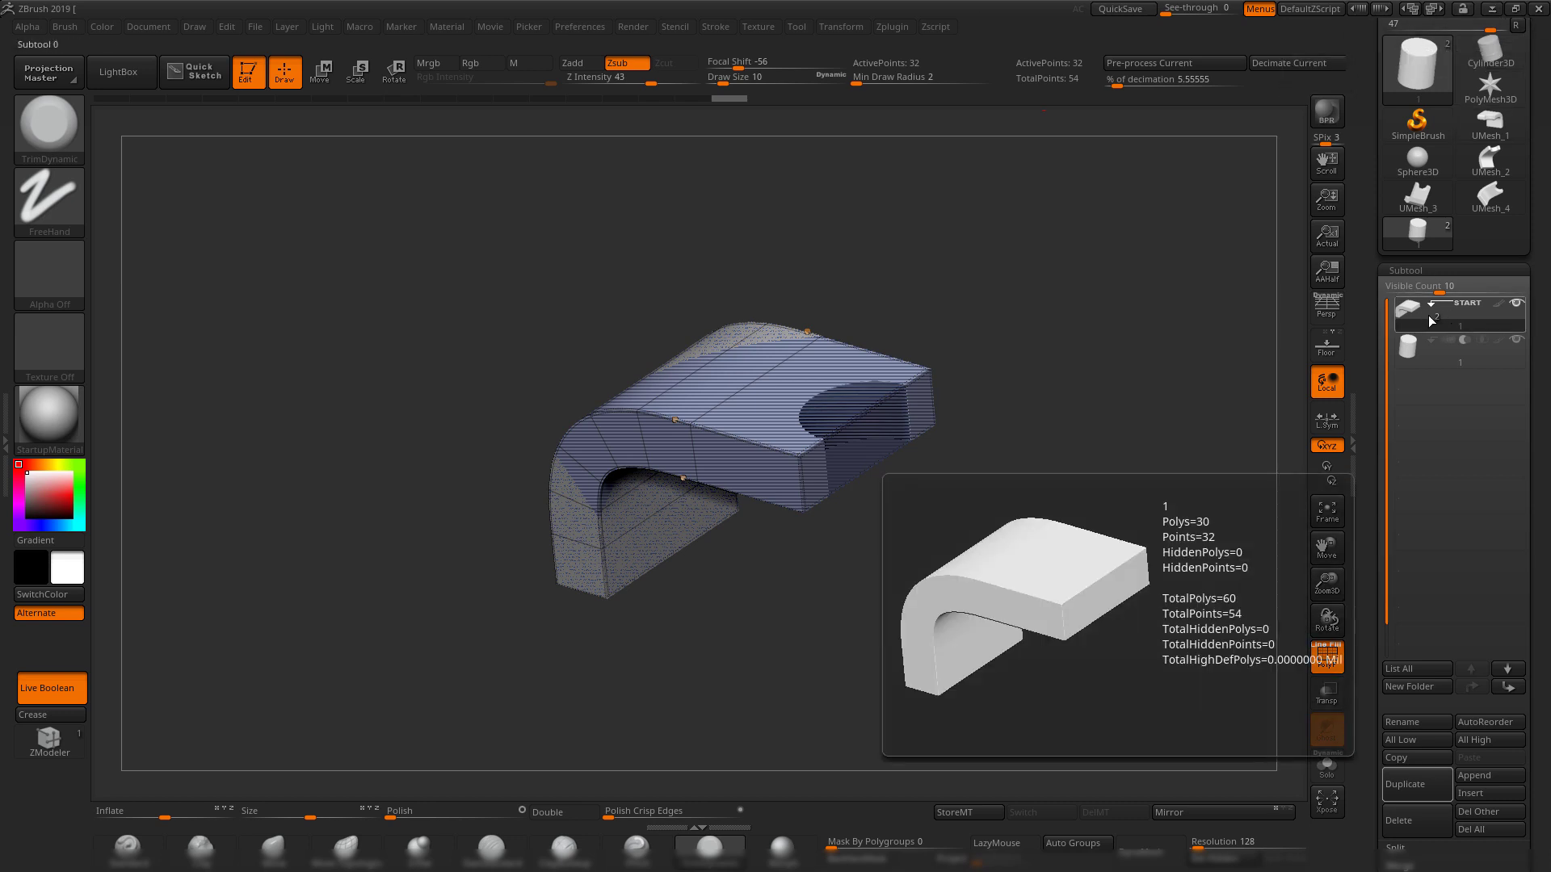
- Return to Maya and examine how the low-poly bracket fits the high-poly mesh around the cutout, end faces and underside
left_click(1492, 9)
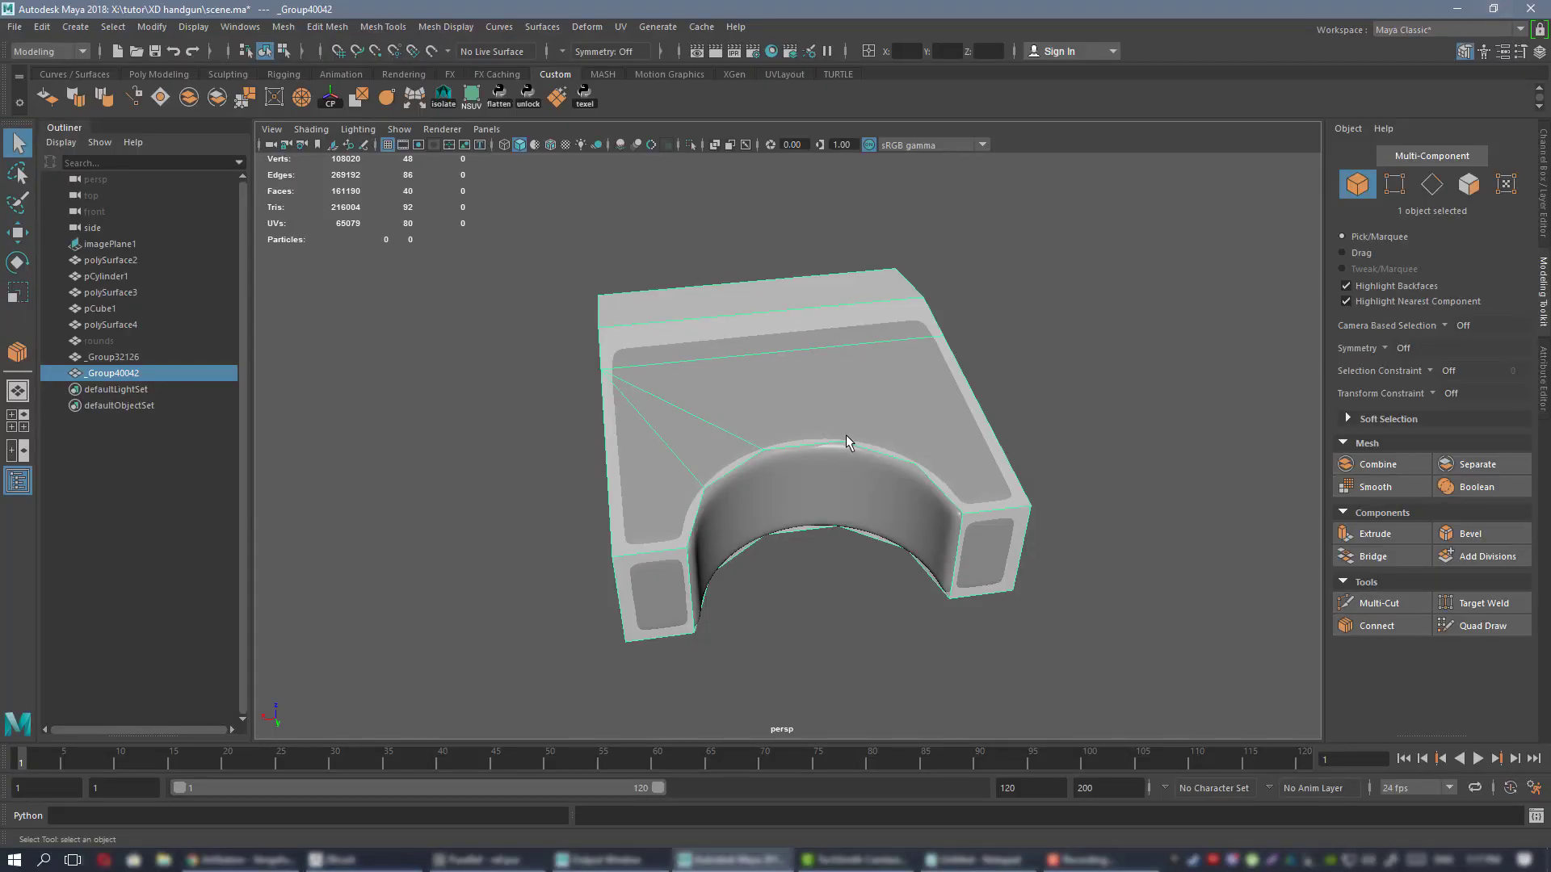
left_click_drag(756, 452, 828, 420, "alt")
left_click(997, 280)
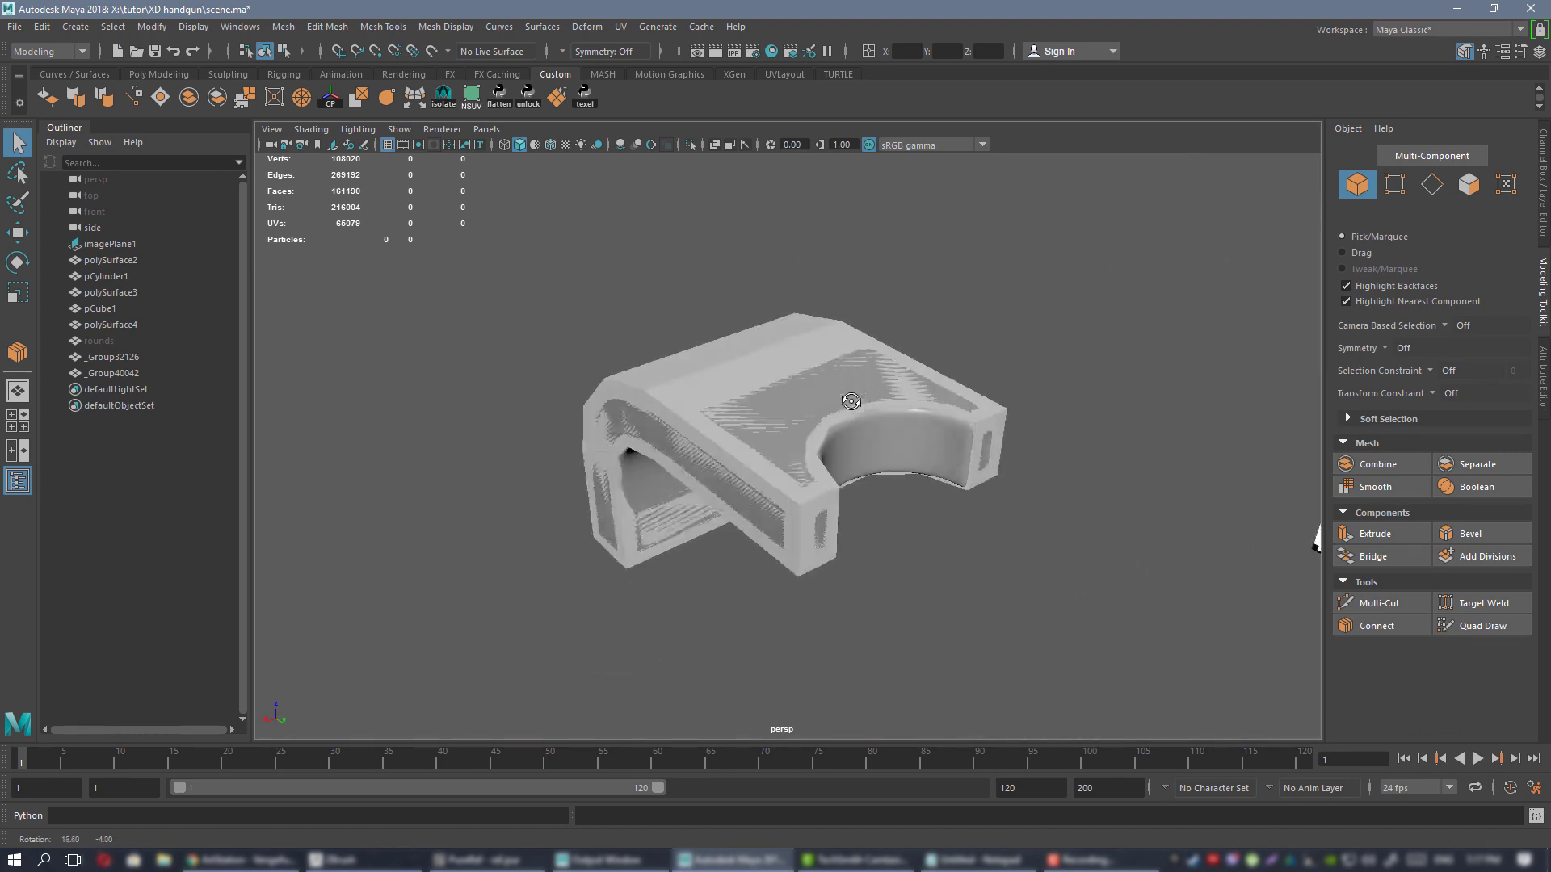
right_click_drag(743, 422, 793, 422, "alt")
left_click(724, 352)
left_click_drag(708, 385, 835, 461, "alt")
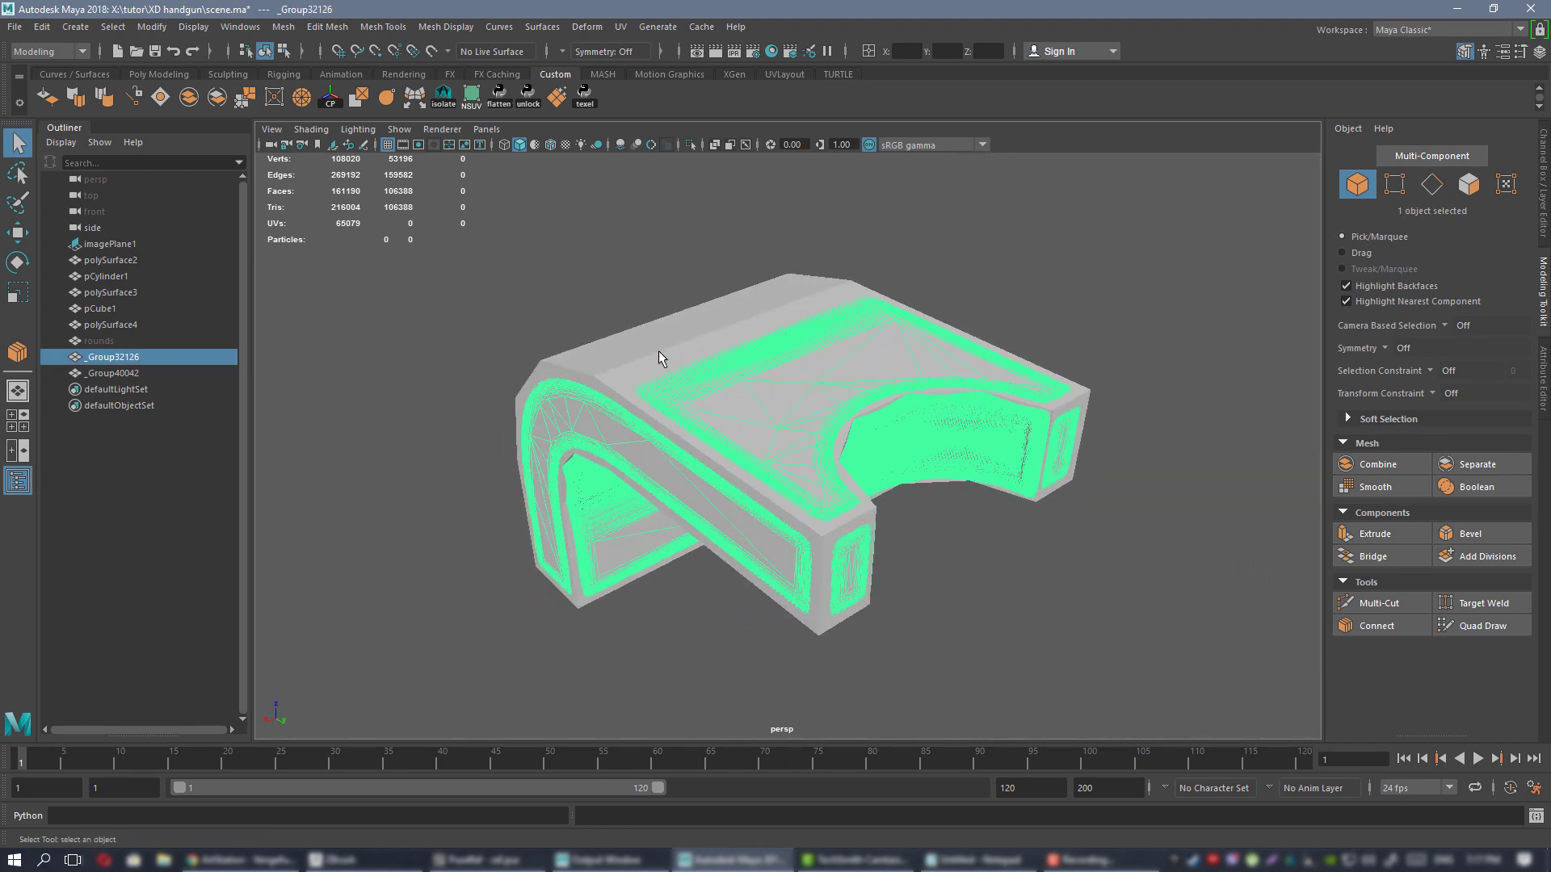
left_click(758, 367)
left_click_drag(757, 366, 1015, 392, "alt")
left_click_drag(903, 467, 691, 415, "alt")
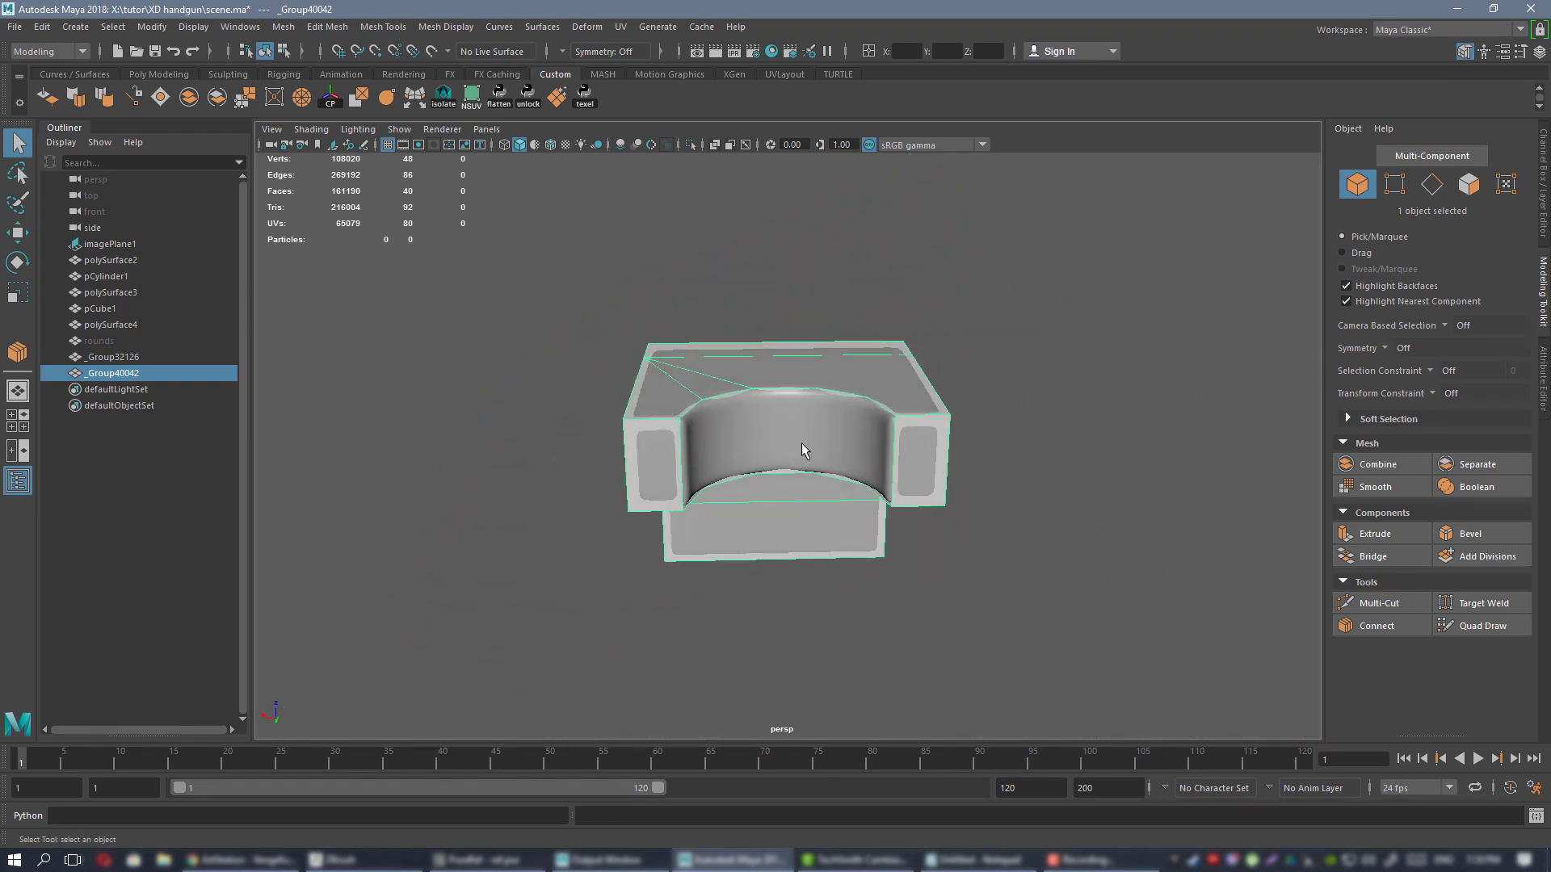
mouse_move(812, 425)
left_mouse_down("alt")
mouse_move(855, 394)
mouse_move(814, 399)
left_mouse_up("alt")
right_click_drag(831, 406, 854, 462, "alt")
left_click_drag(853, 462, 812, 449, "alt")
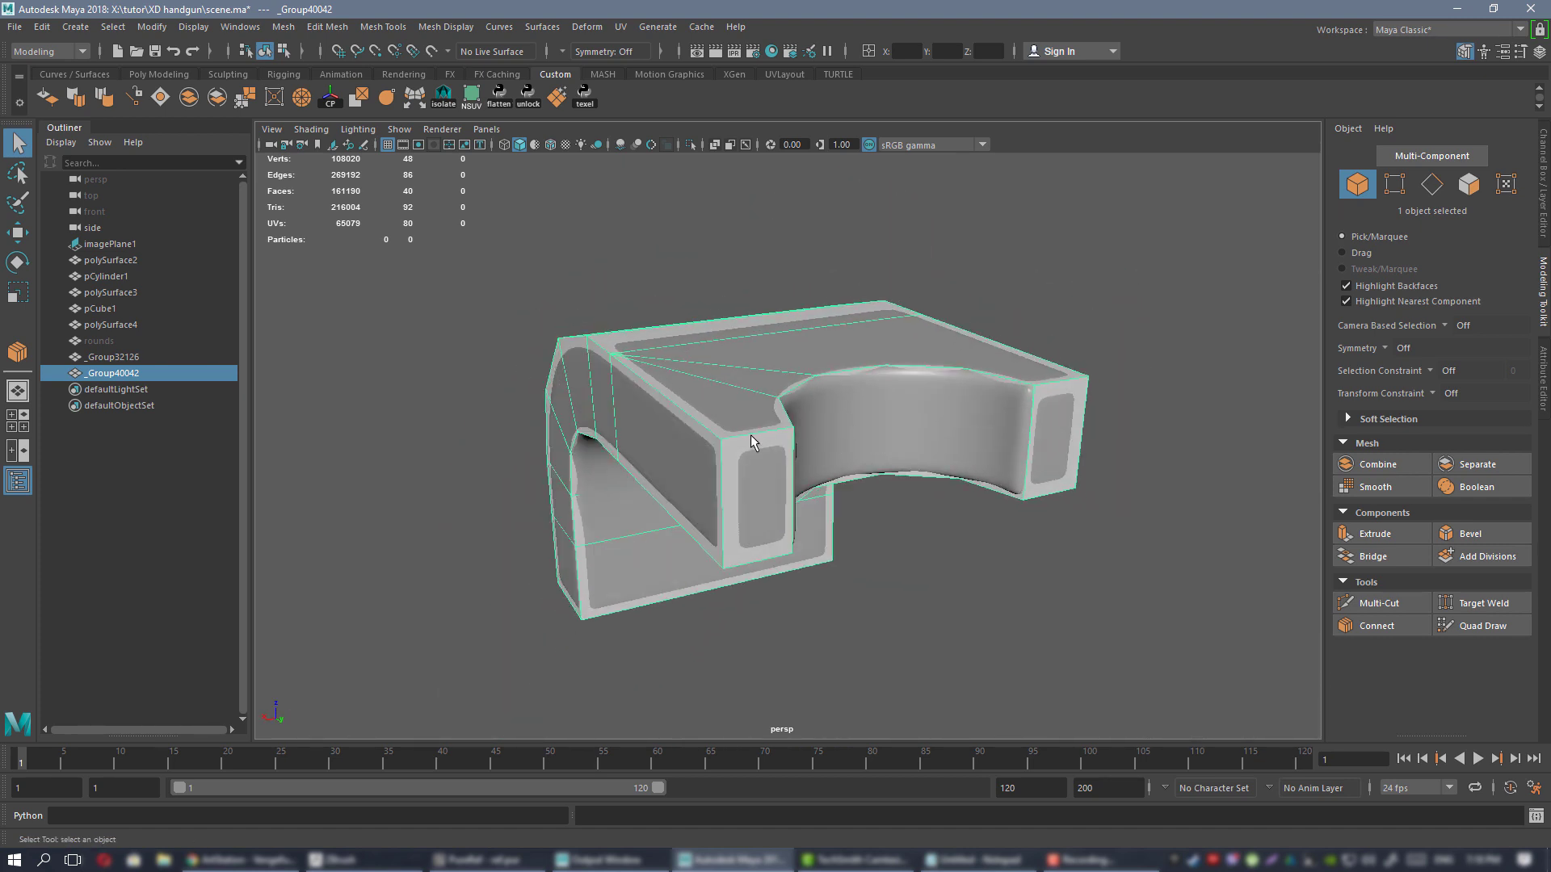
left_click_drag(956, 423, 848, 393, "alt")
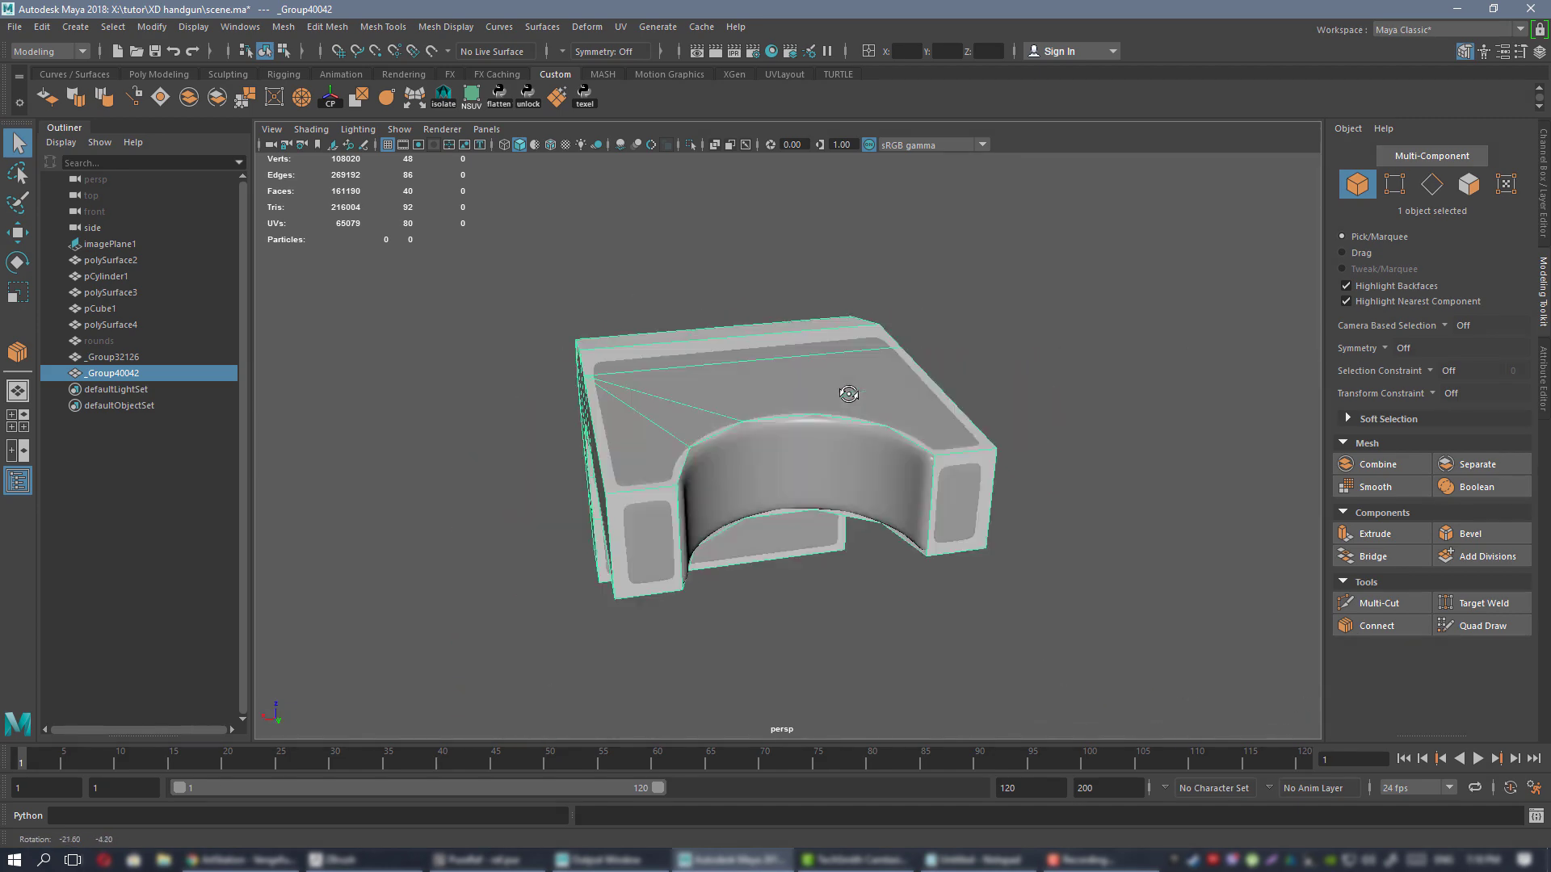
left_click_drag(1015, 419, 864, 443, "alt")
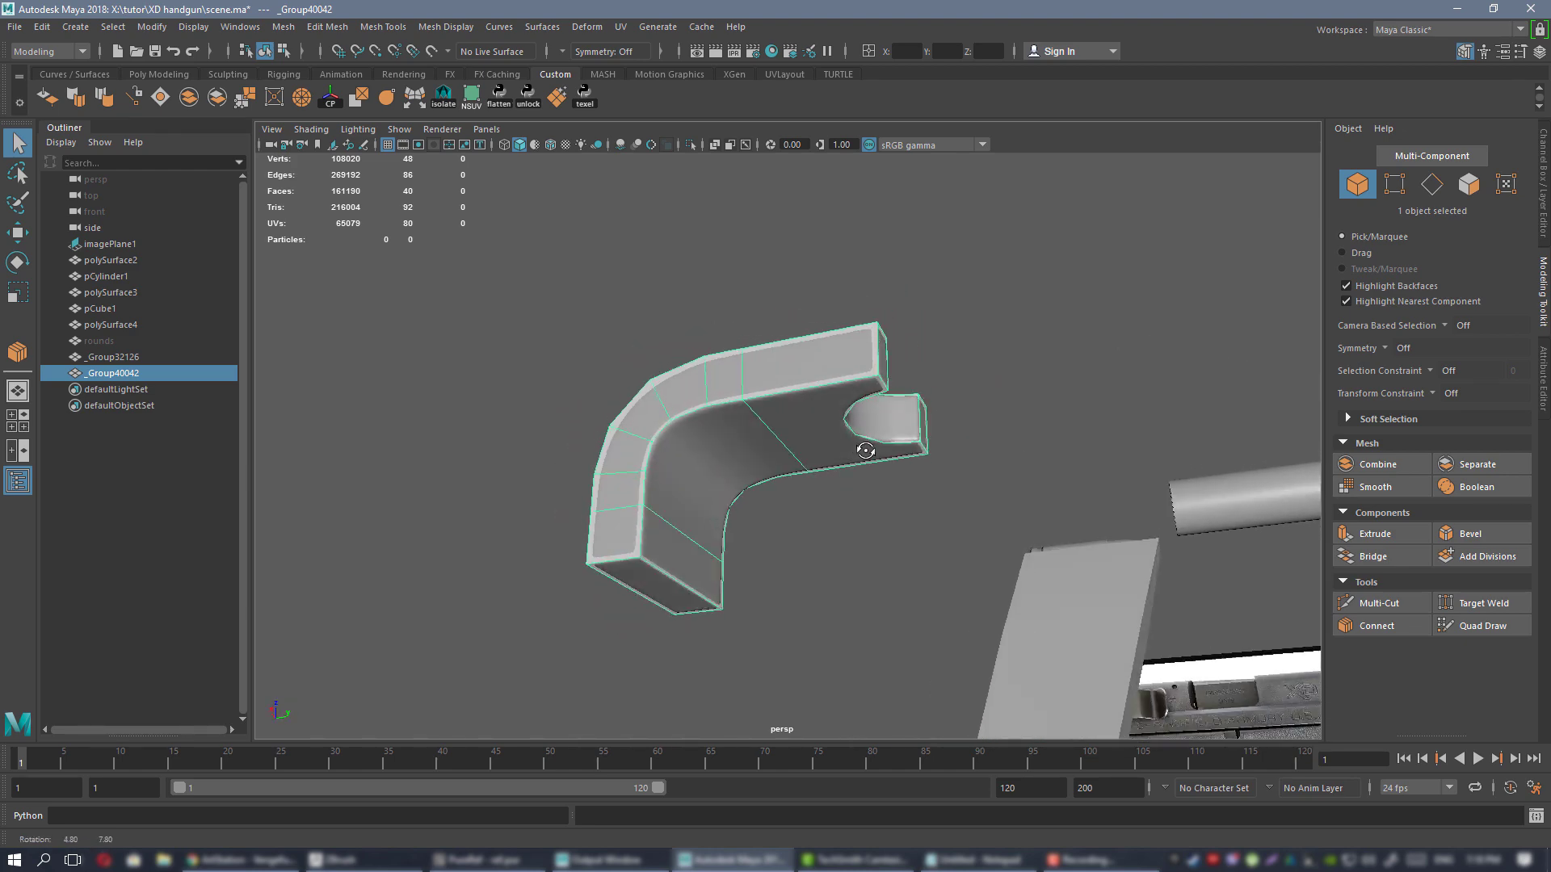
- Delete both the high-poly and low-poly bracket meshes from the scene and select the pCube1 magazine block
left_click_drag(688, 250, 964, 475, "shift")
left_click_drag(844, 404, 731, 380, "alt")
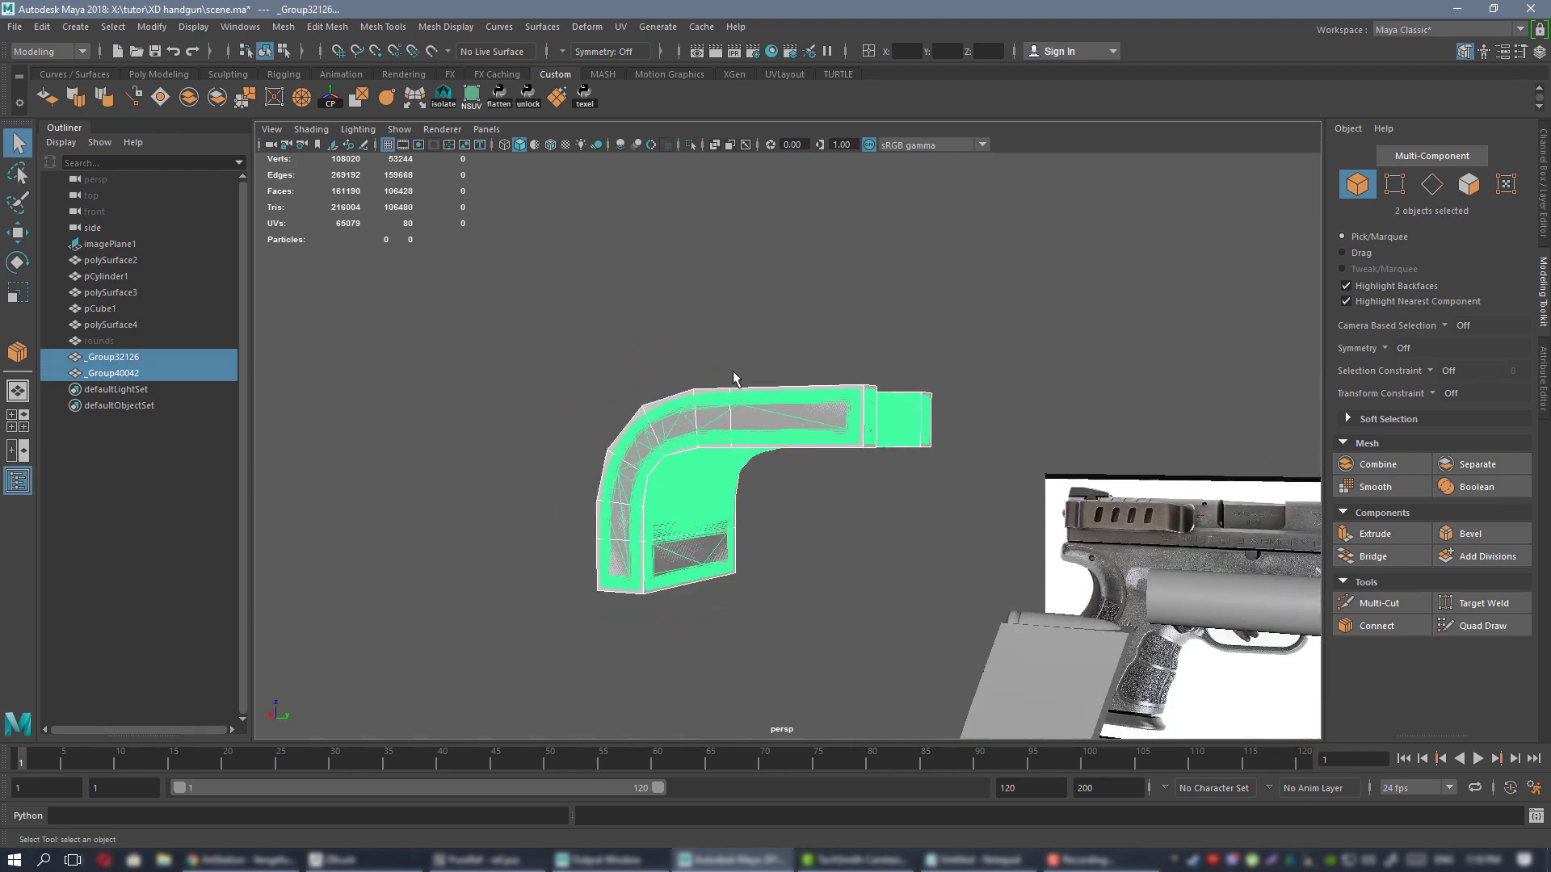
key("Delete")
left_click_drag(1059, 470, 859, 450, "alt")
left_click(923, 389)
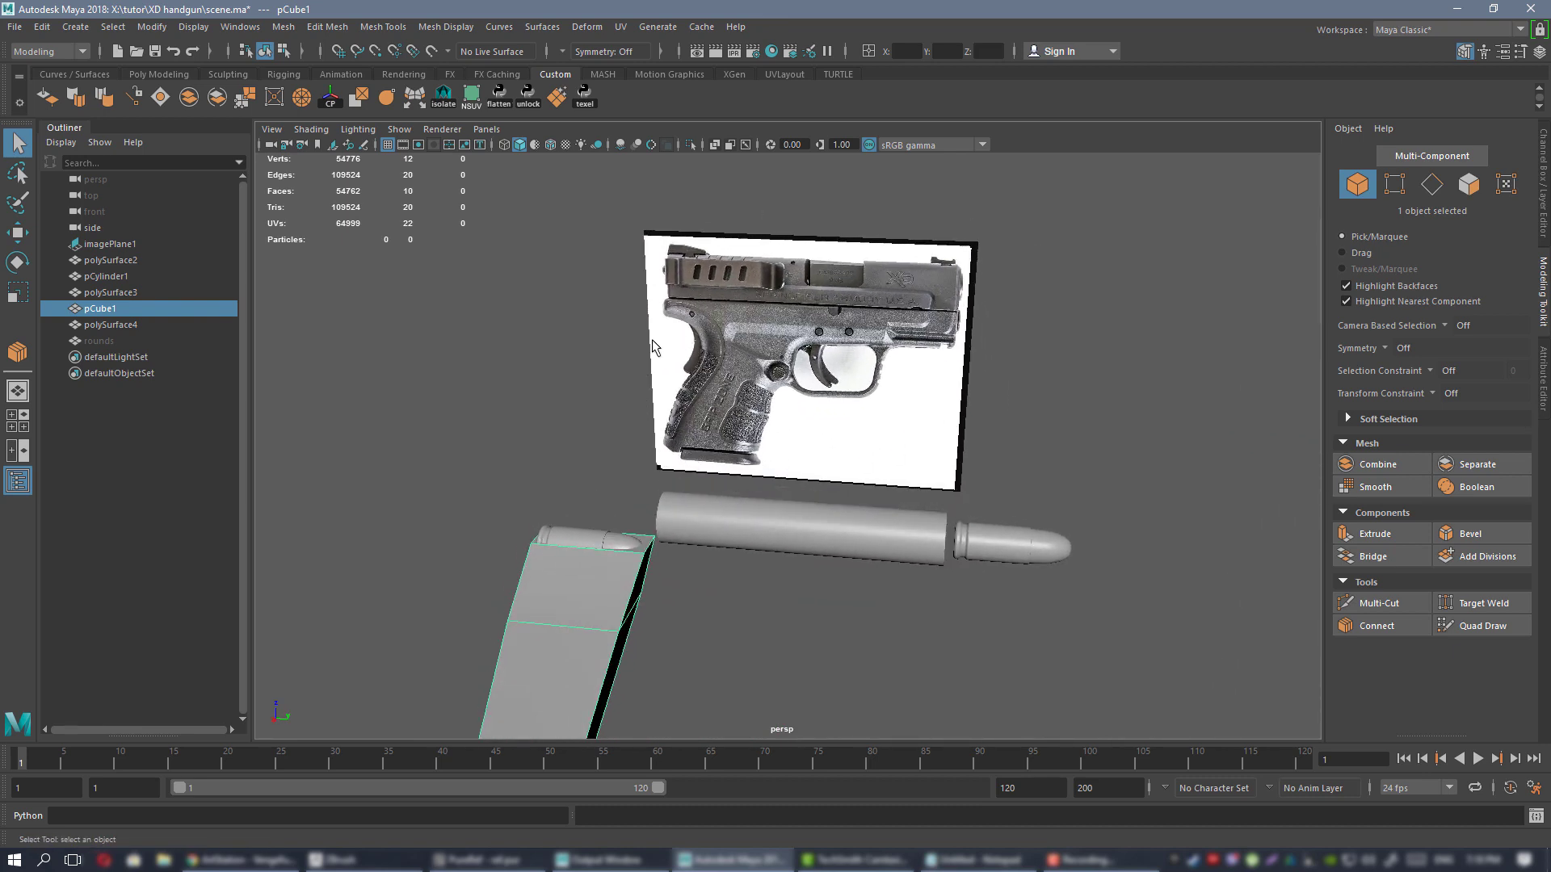
mouse_move(780, 420)
left_mouse_down("alt")
mouse_move(816, 422)
mouse_move(793, 423)
left_mouse_up("alt")
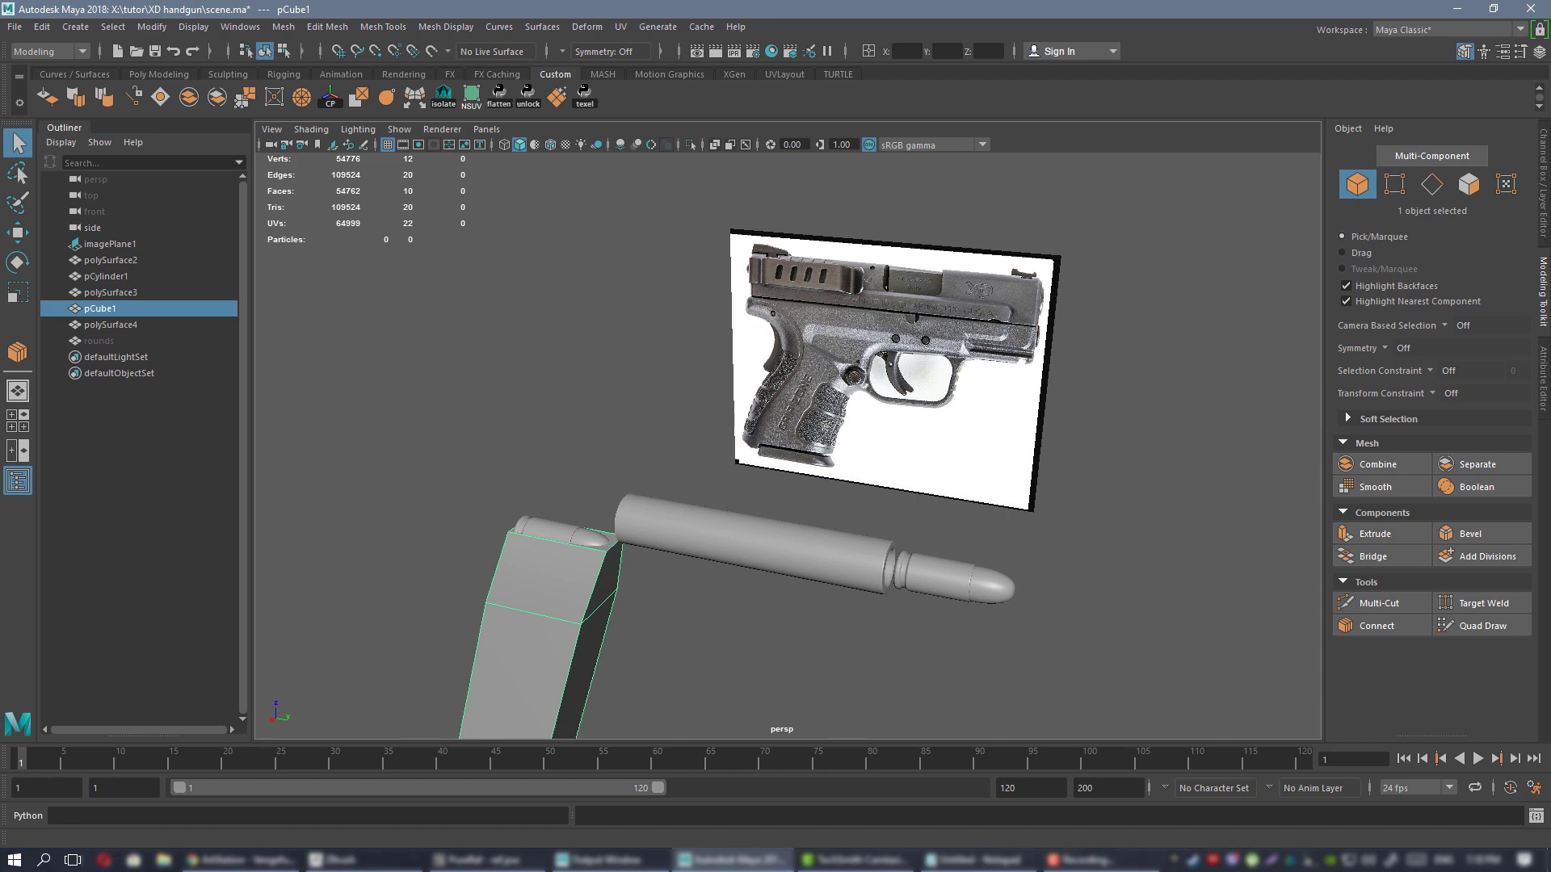
- Open the PureRef board and examine the XD-9 reference photo, focusing on the slide, frame, trigger guard and grip
right_click_drag(1549, 617, 976, 619)
scroll(929, 541, "down", 3)
scroll(833, 365, "up", 6)
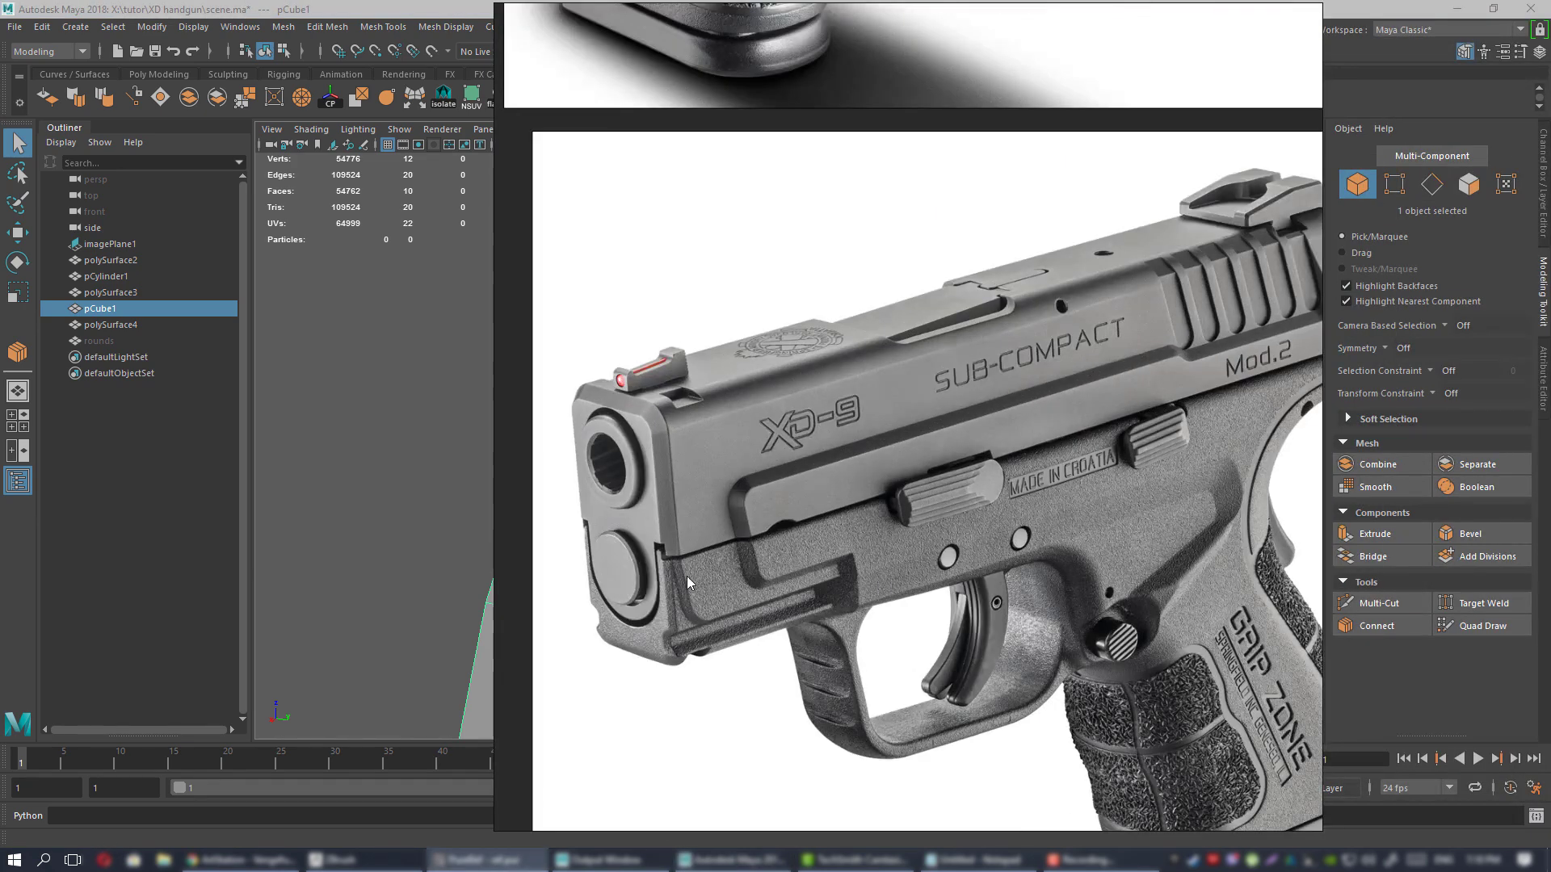
scroll(736, 397, "down", 5)
scroll(787, 428, "up", 5)
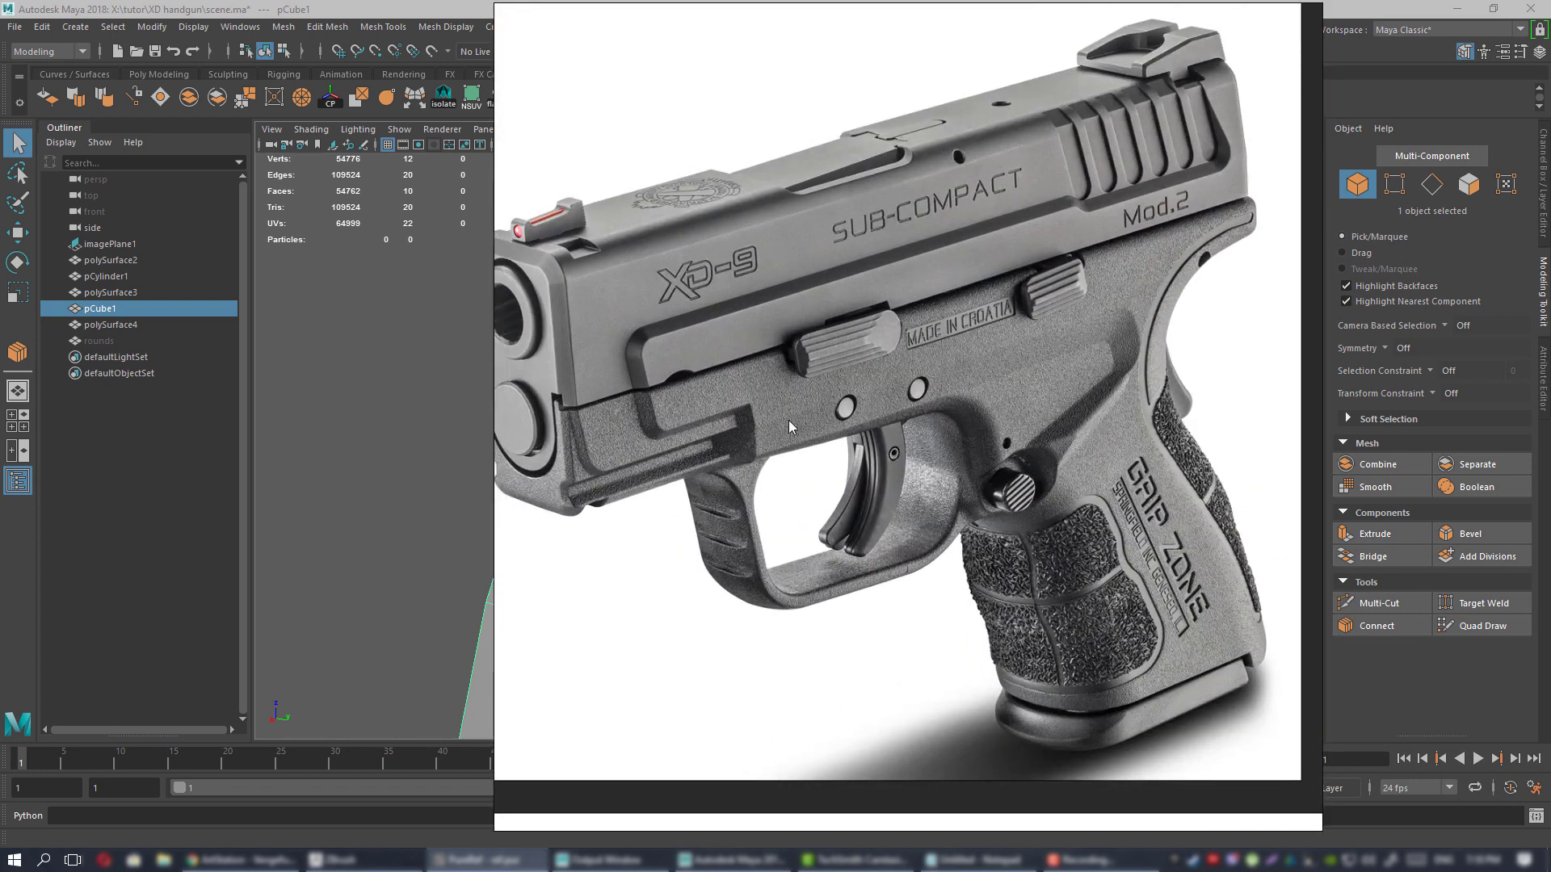
scroll(791, 432, "up", 2)
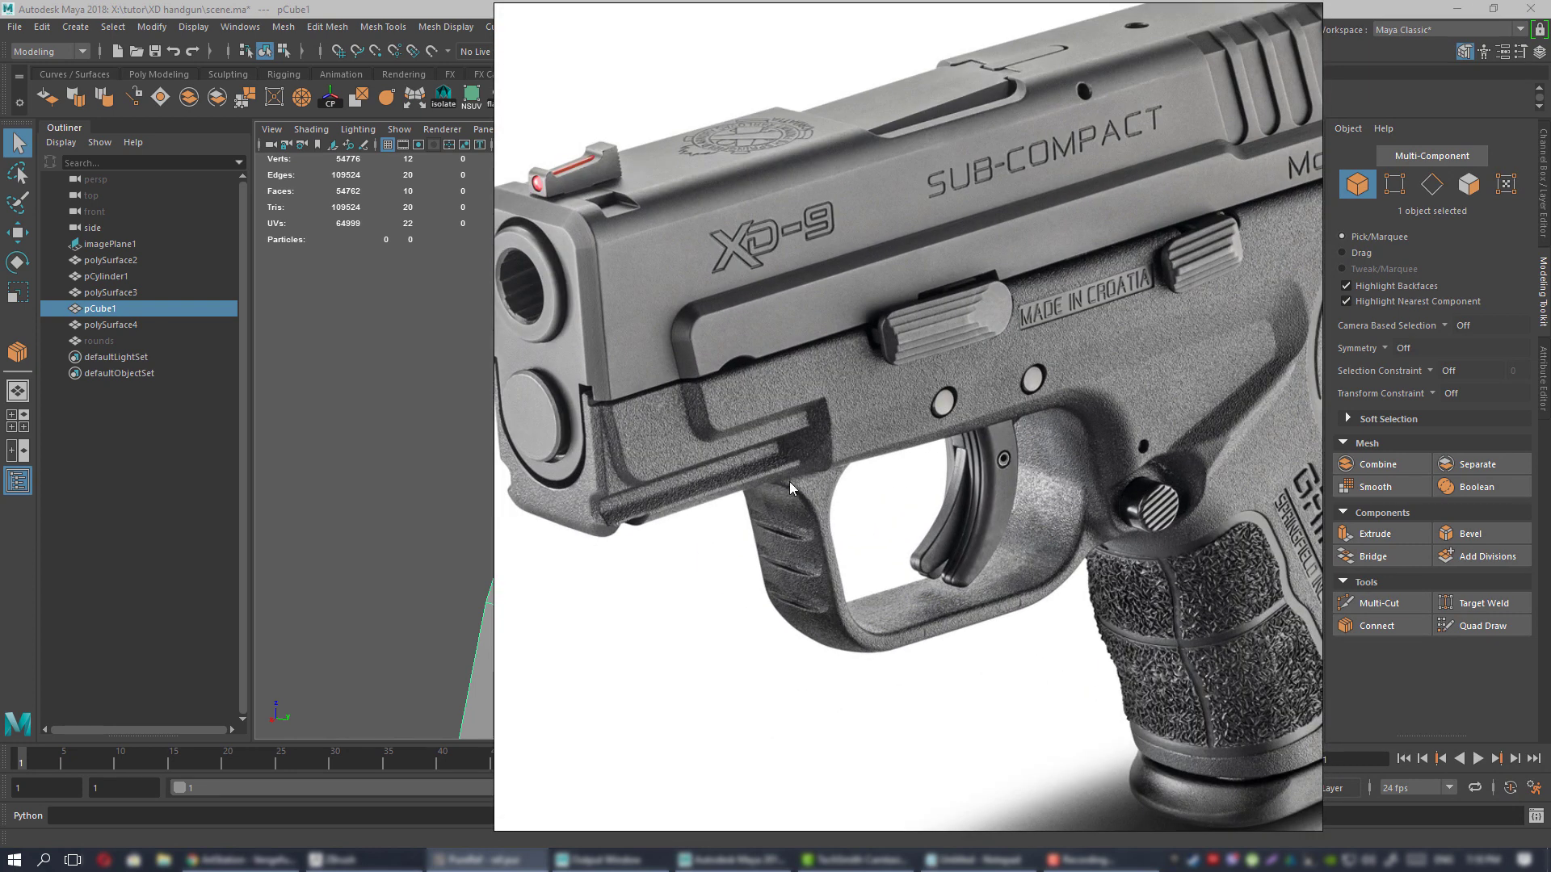
scroll(912, 537, "down", 3)
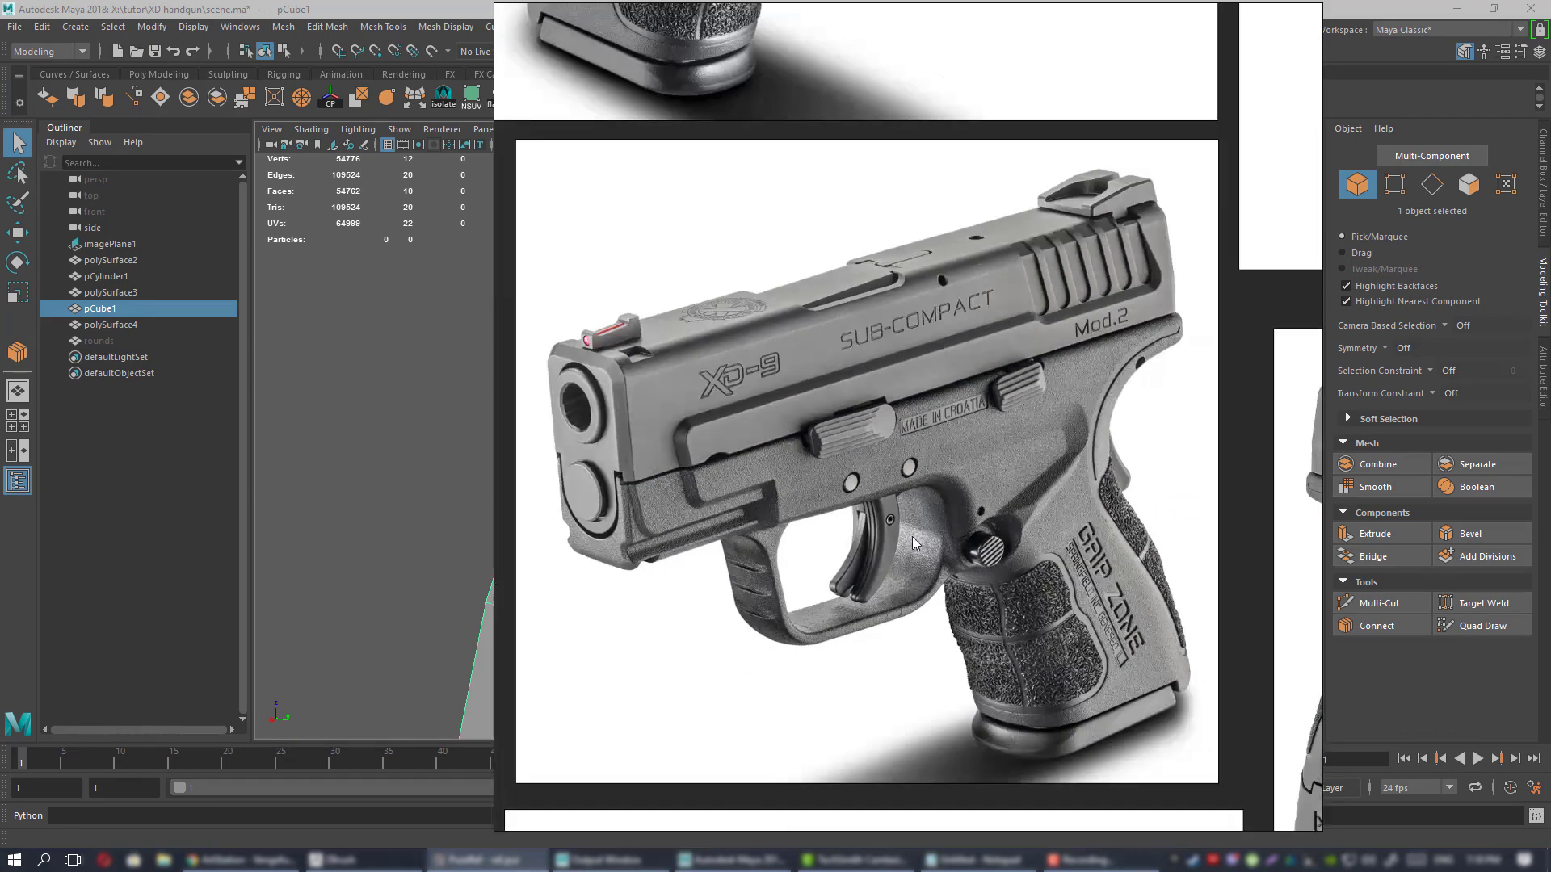
scroll(997, 453, "up", 4)
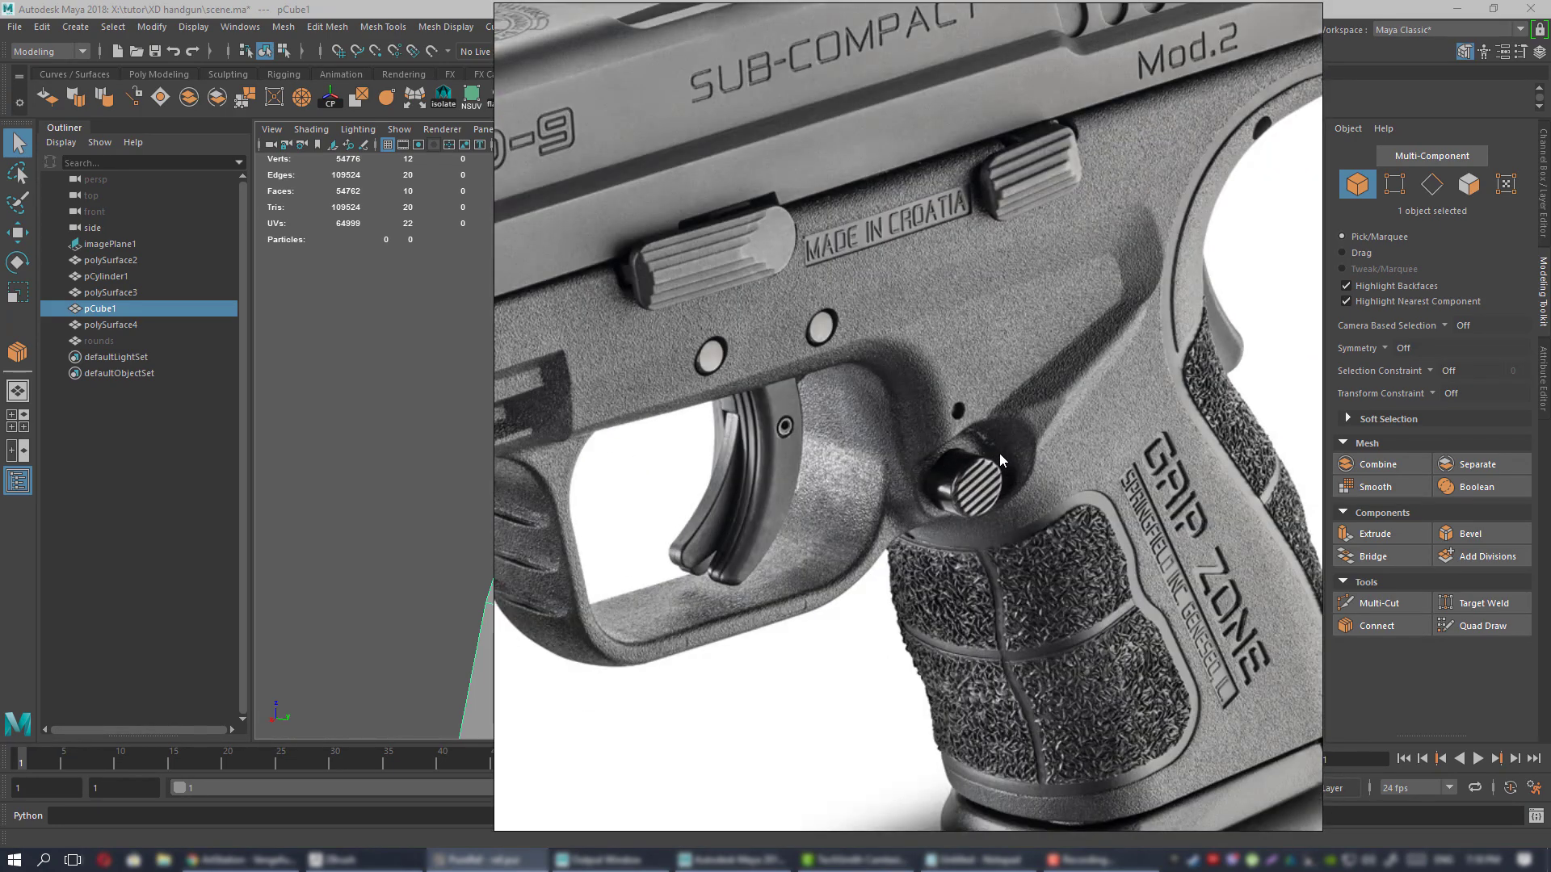
- Examine the whole XD-9 pistol and the neighbouring reference photos, and move the reference board aside to reveal Maya
scroll(1000, 453, "down", 5)
scroll(984, 457, "down", 2)
scroll(936, 451, "up", 4)
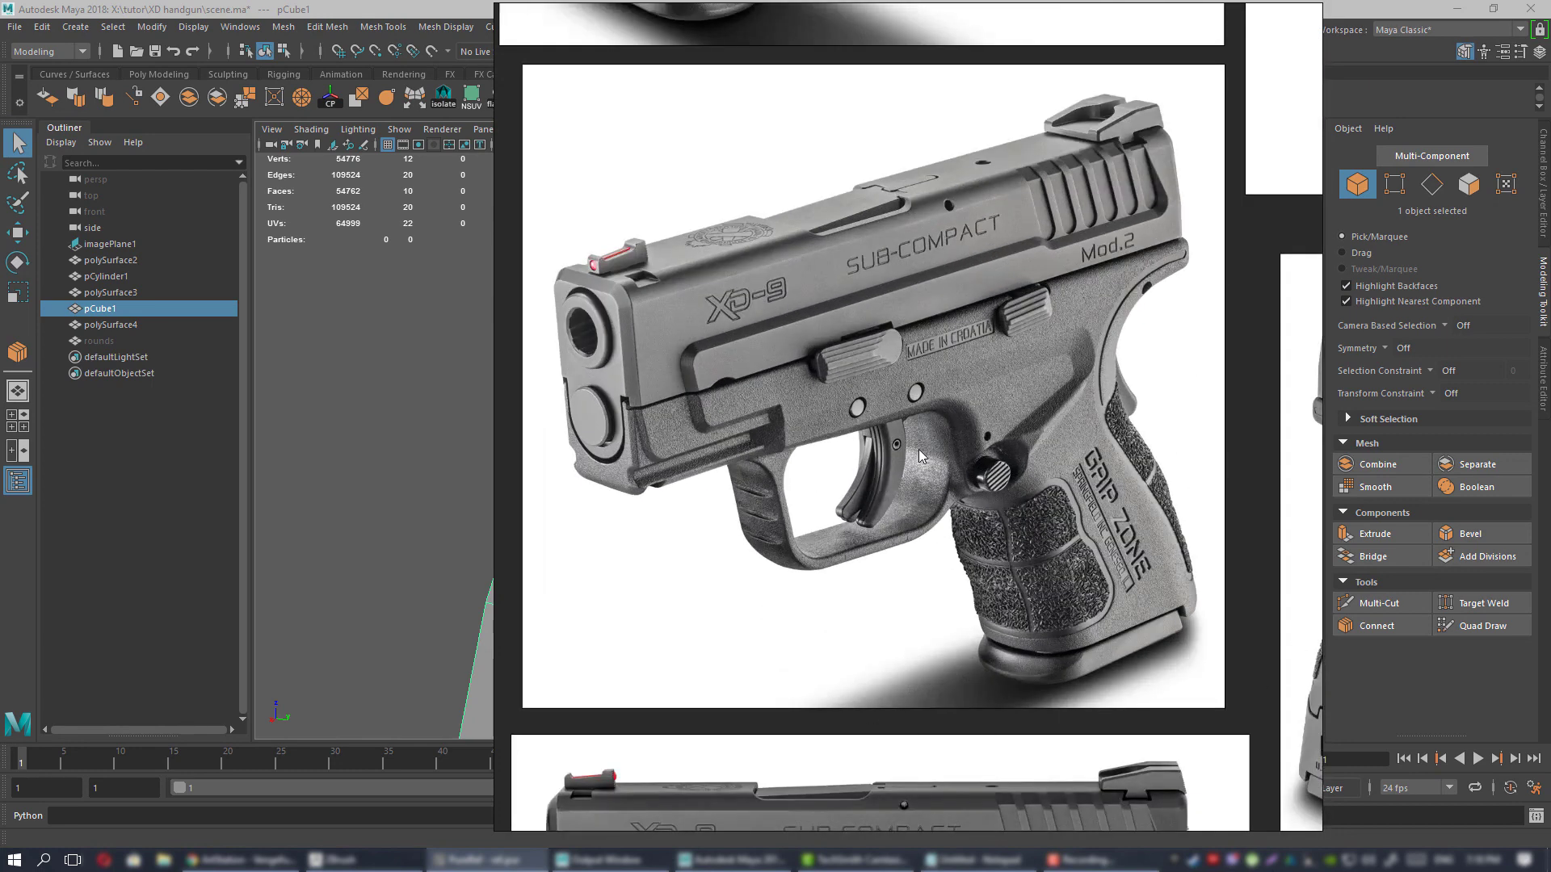
scroll(835, 515, "down", 2)
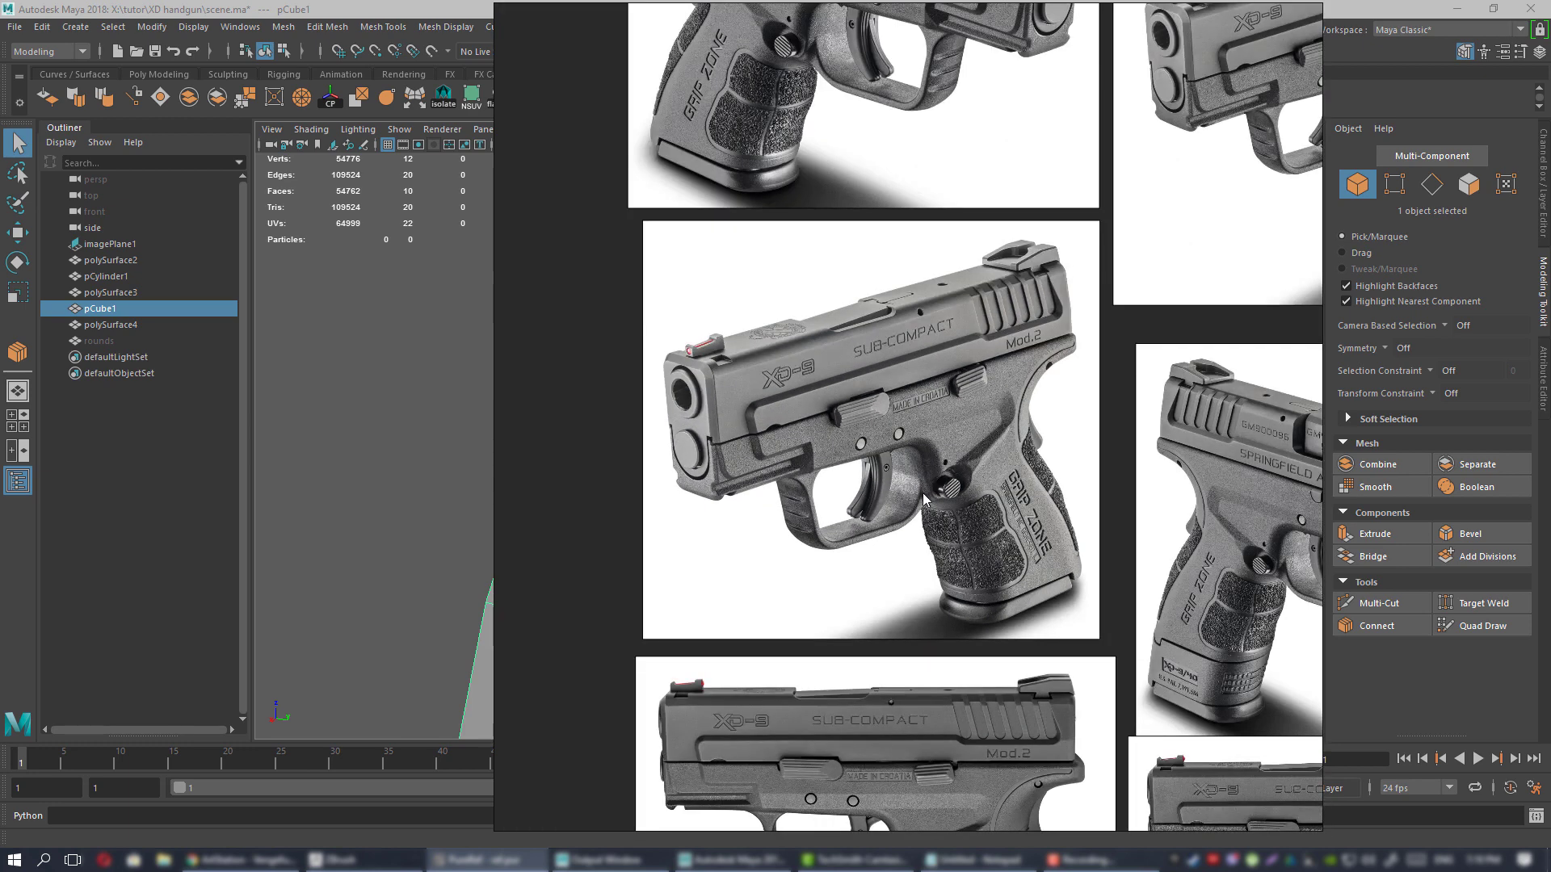
right_click_drag(782, 428, 1550, 428)
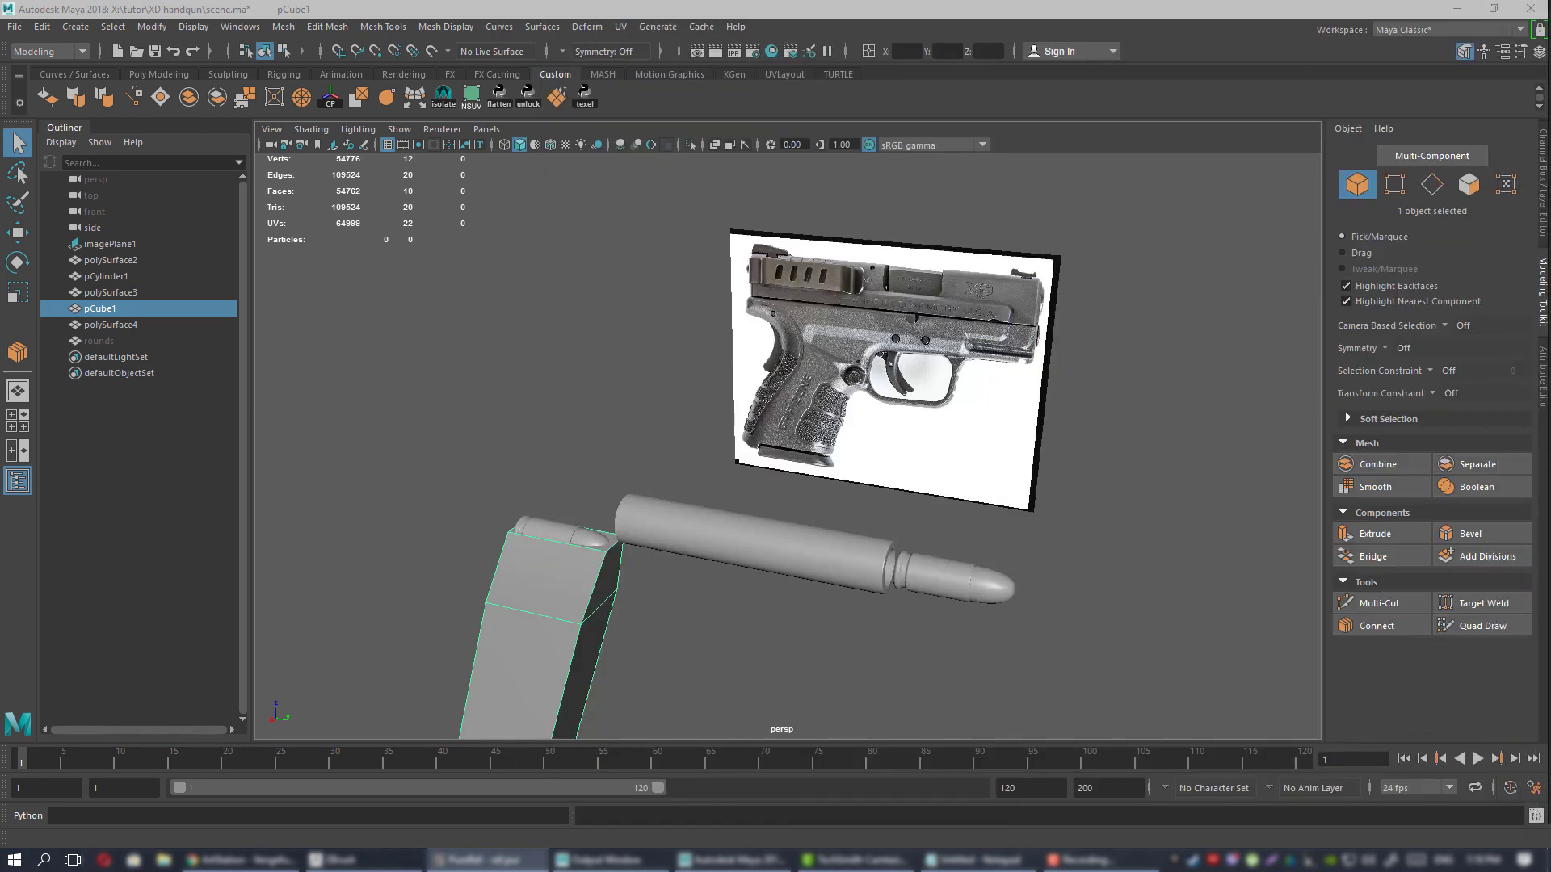
- Select the pCylinder1 barrel and examine its placement relative to the magazine block and the cartridge
mouse_move(825, 428)
left_mouse_down("alt")
mouse_move(817, 394)
mouse_move(848, 394)
mouse_move(827, 432)
left_mouse_up("alt")
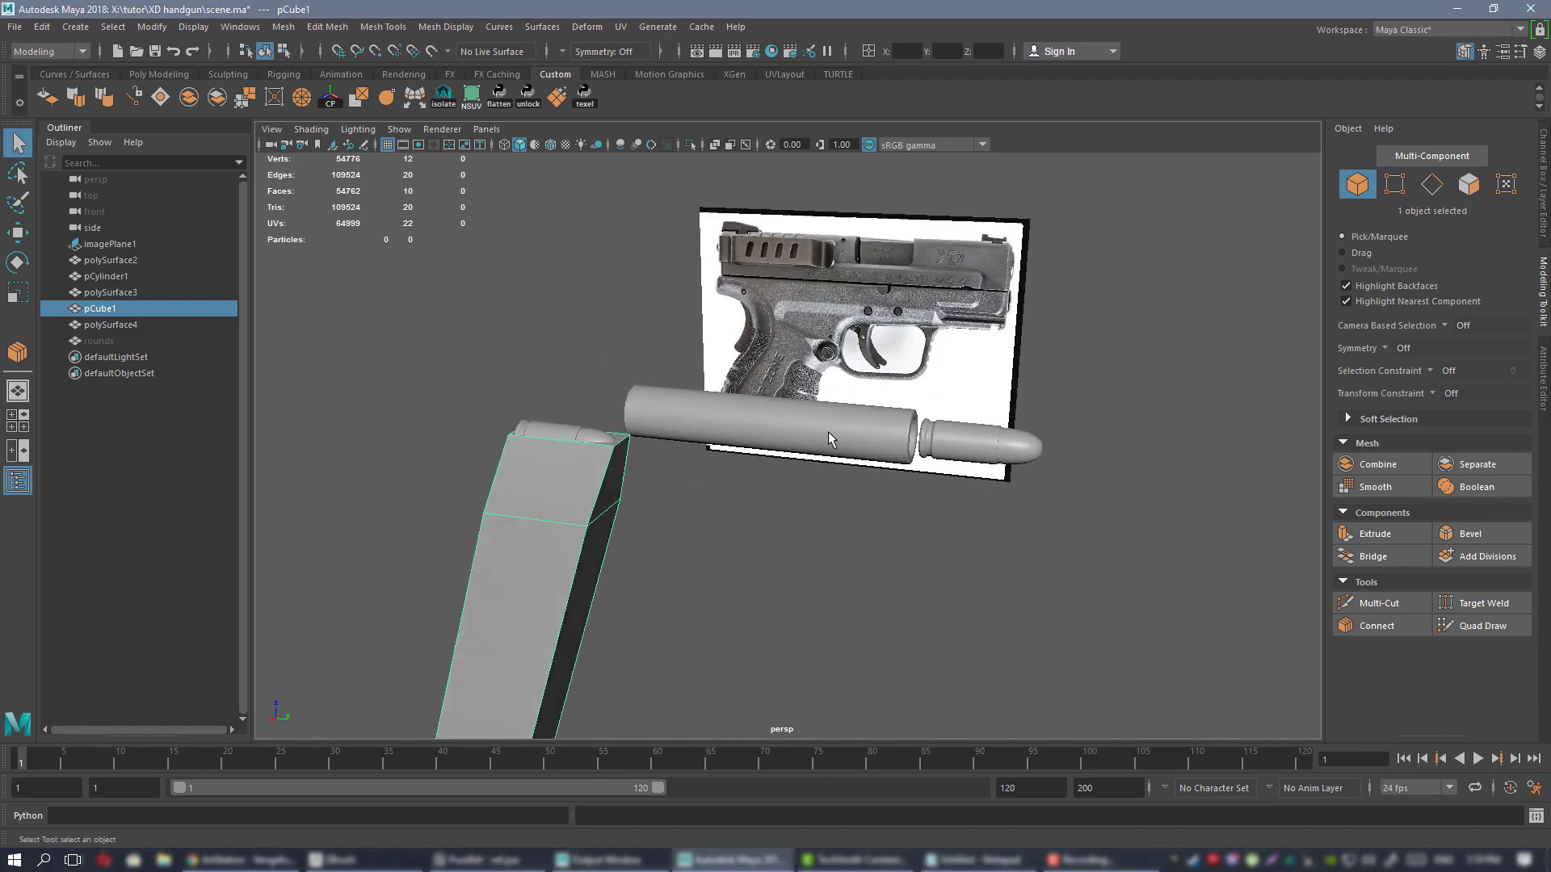
left_click(829, 433)
key("f")
scroll(932, 419, "down", 5)
left_click_drag(932, 420, 893, 417, "alt")
scroll(894, 417, "down", 4)
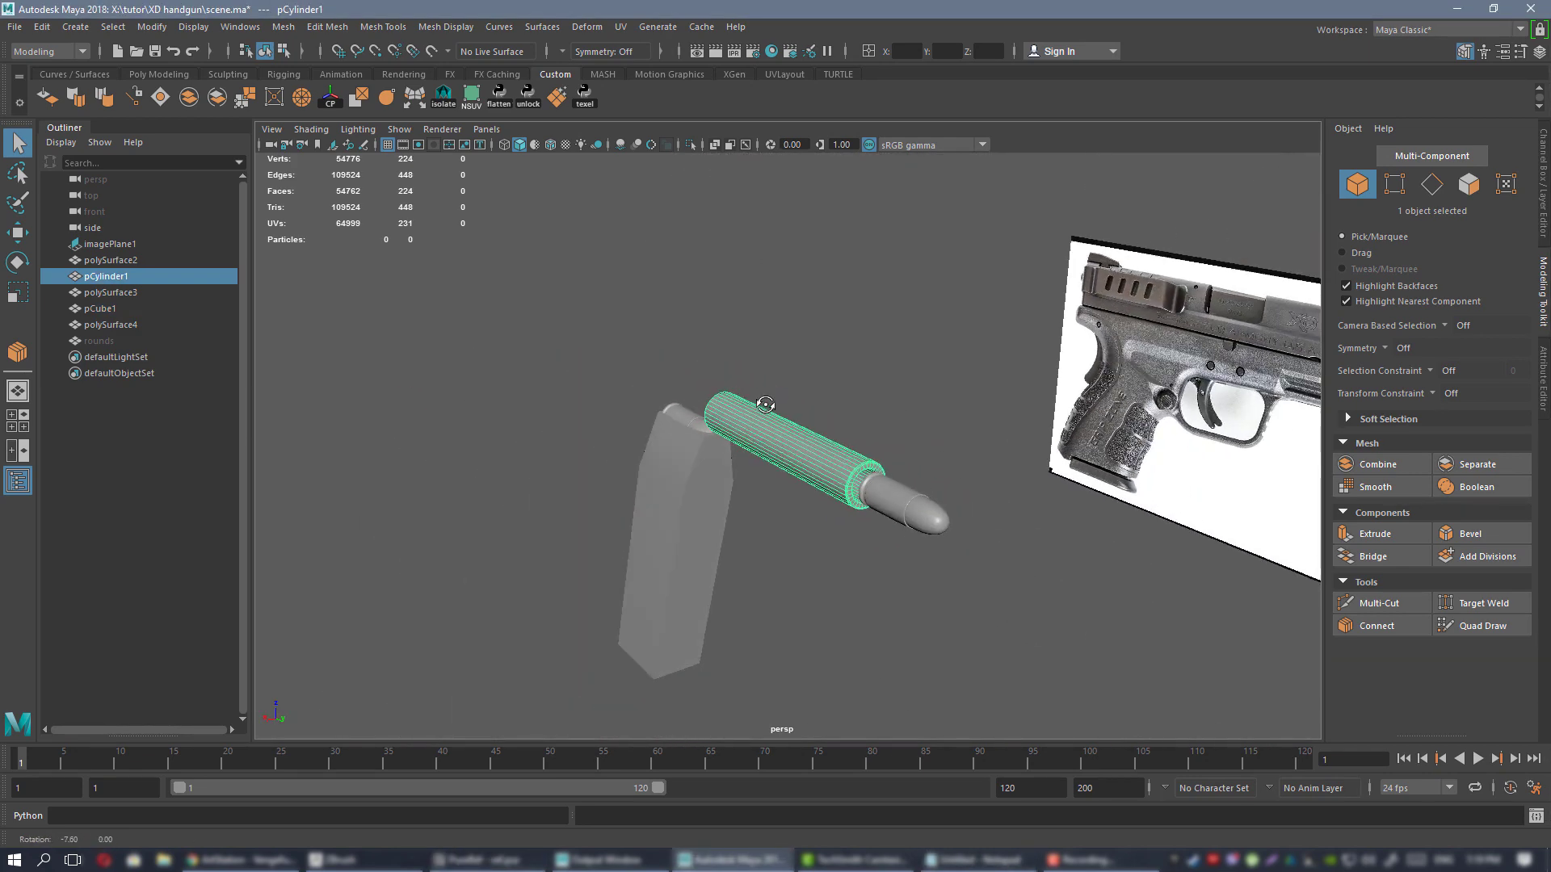
left_click_drag(768, 402, 872, 453, "alt")
- Select the polySurface2 cartridge and export it as an OBJ over 1.OBJ in the XD handgun exp folder
left_click(894, 489)
key("f")
scroll(1009, 548, "up", 5)
scroll(1009, 548, "down", 3)
left_click(831, 422, "shift")
left_click(840, 424)
scroll(942, 449, "down", 4)
left_click(16, 26)
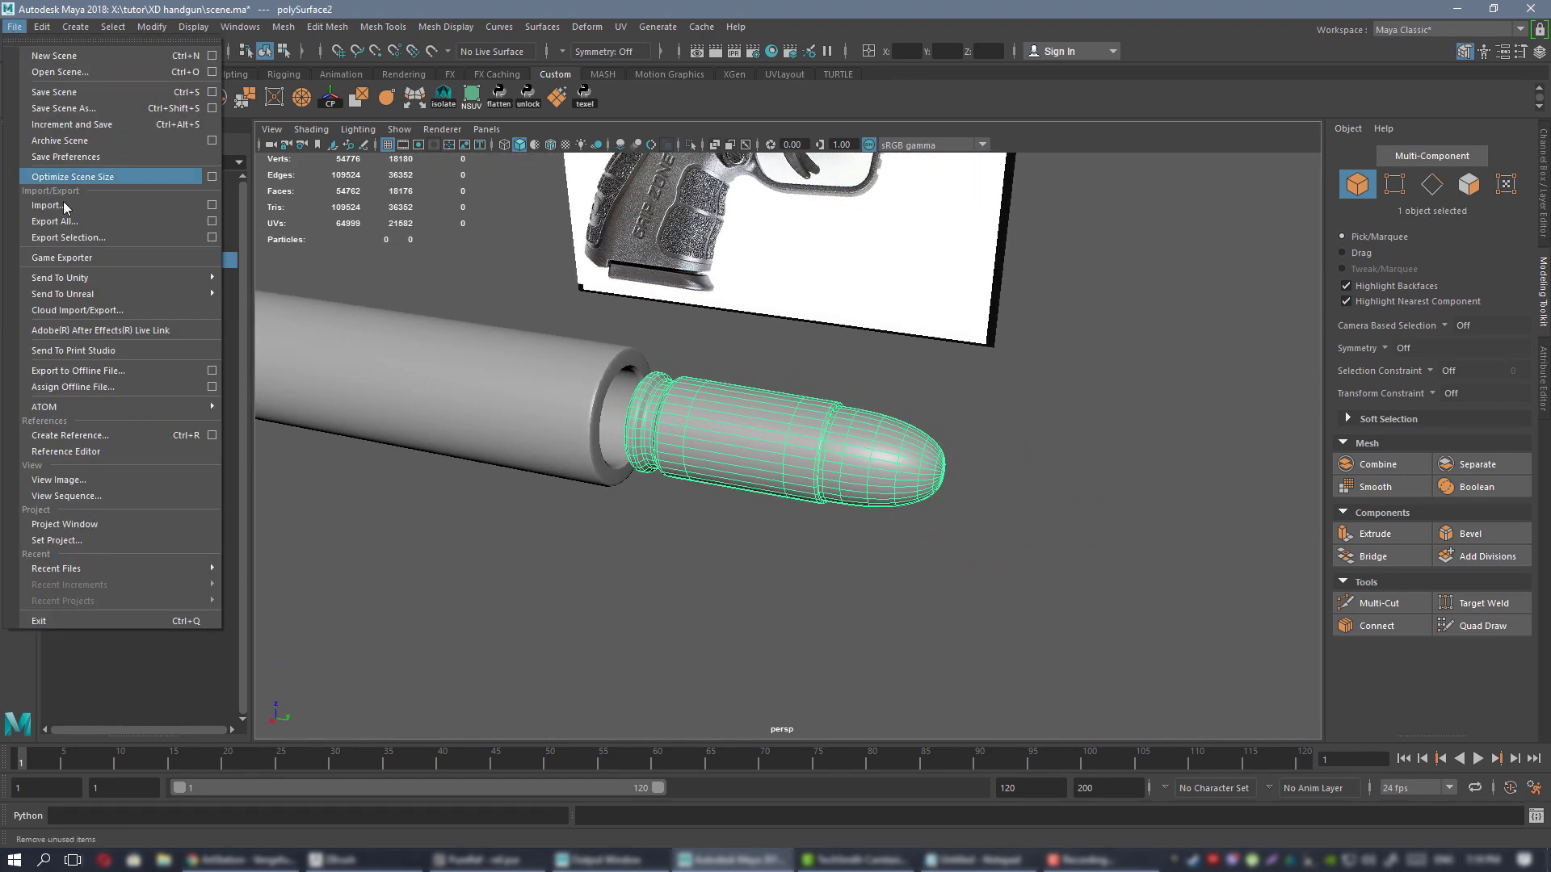
left_click(72, 238)
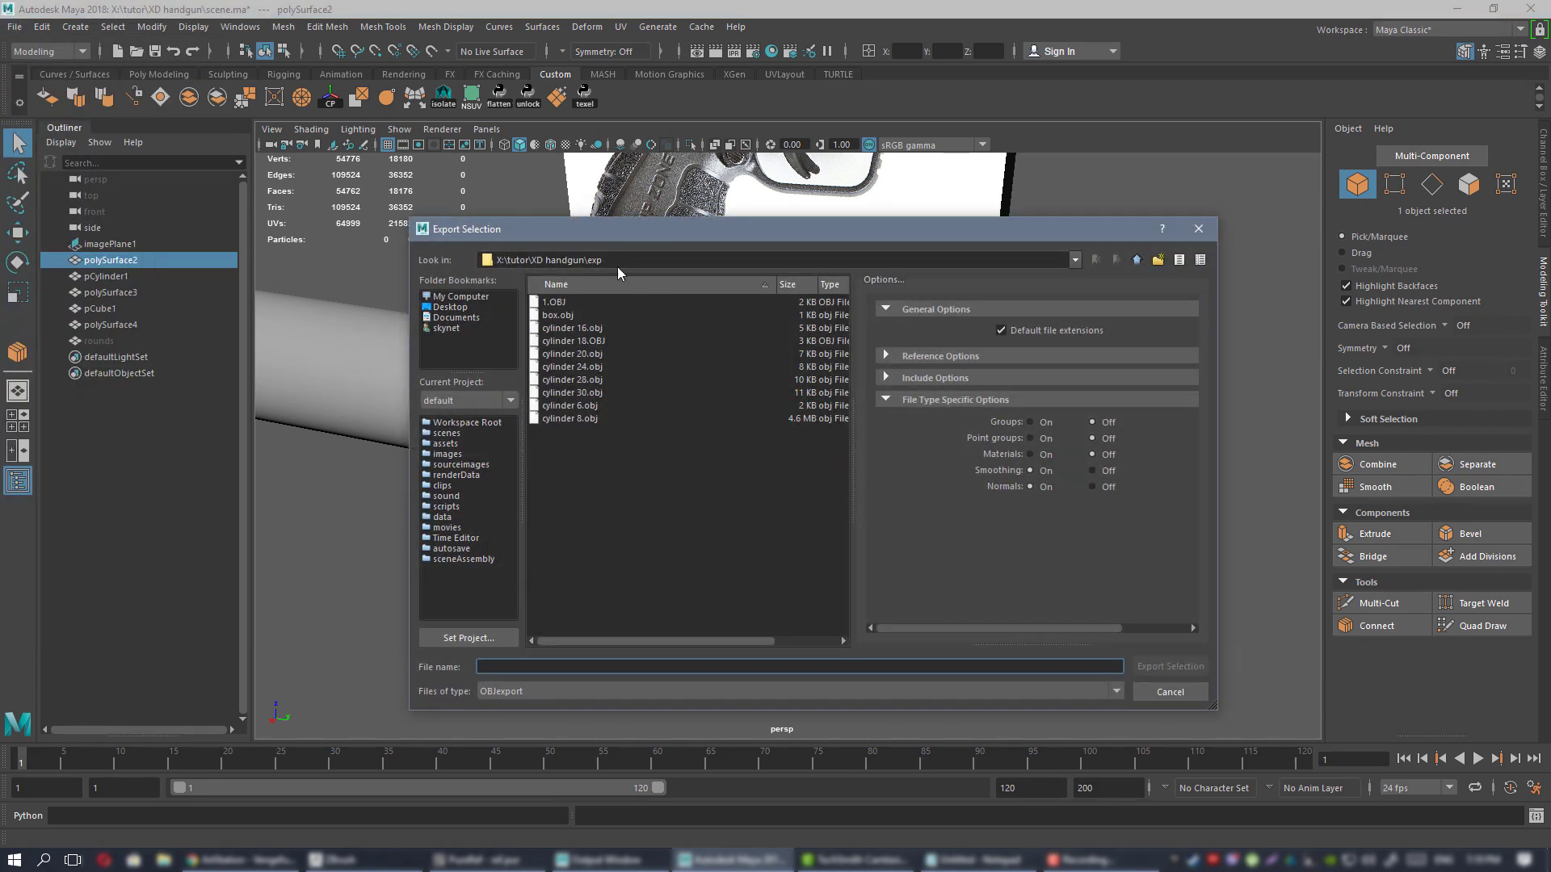
mouse_move(625, 230)
left_mouse_down()
mouse_move(925, 225)
mouse_move(609, 221)
mouse_move(644, 245)
left_mouse_up()
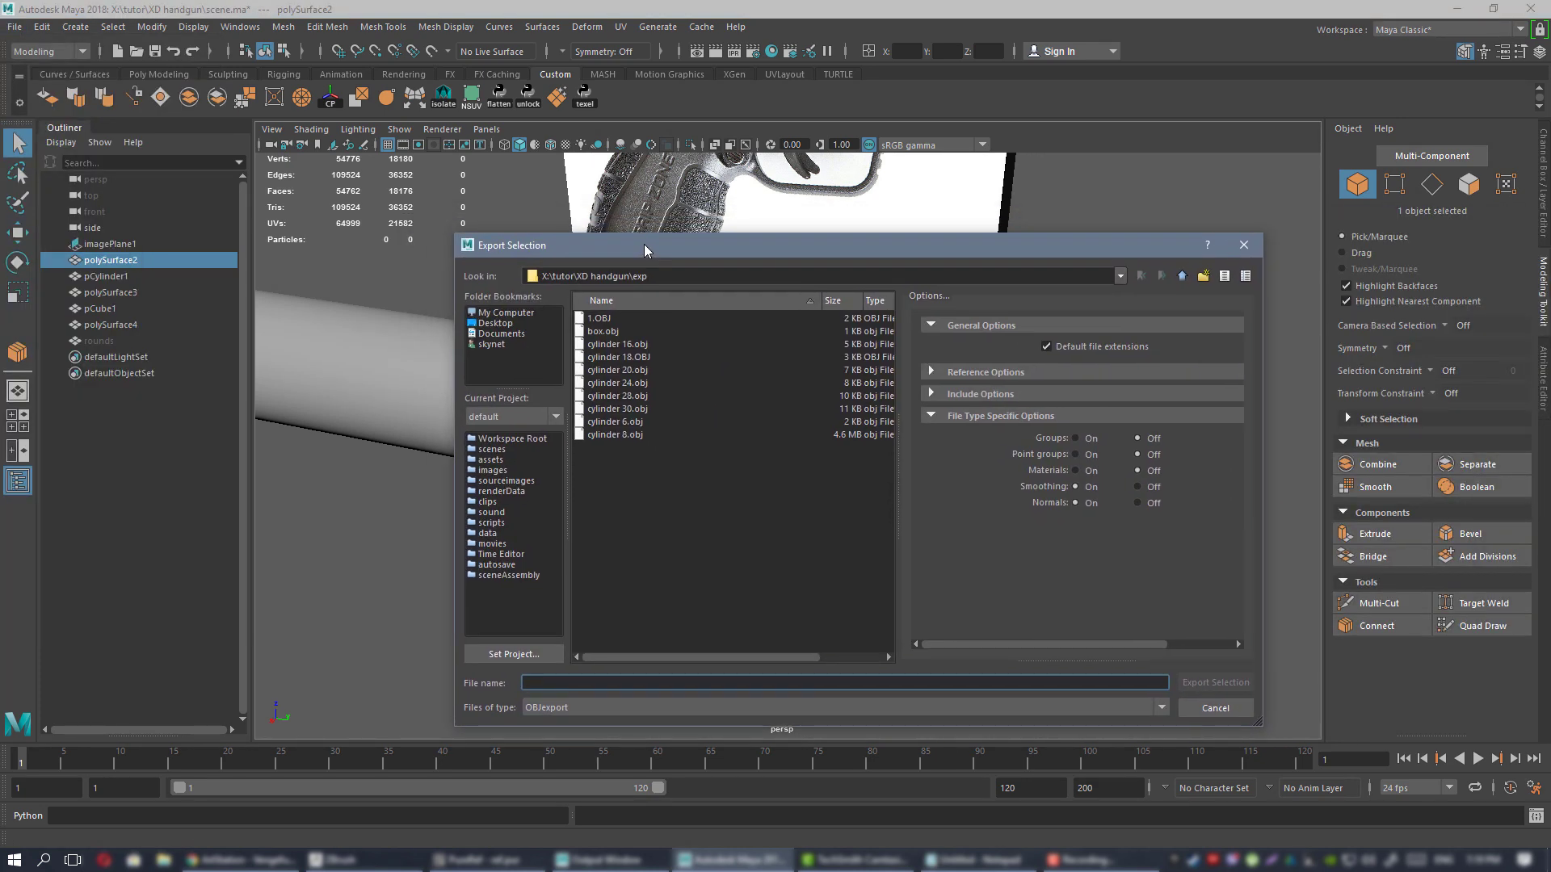
double_click(614, 321)
left_click(816, 502)
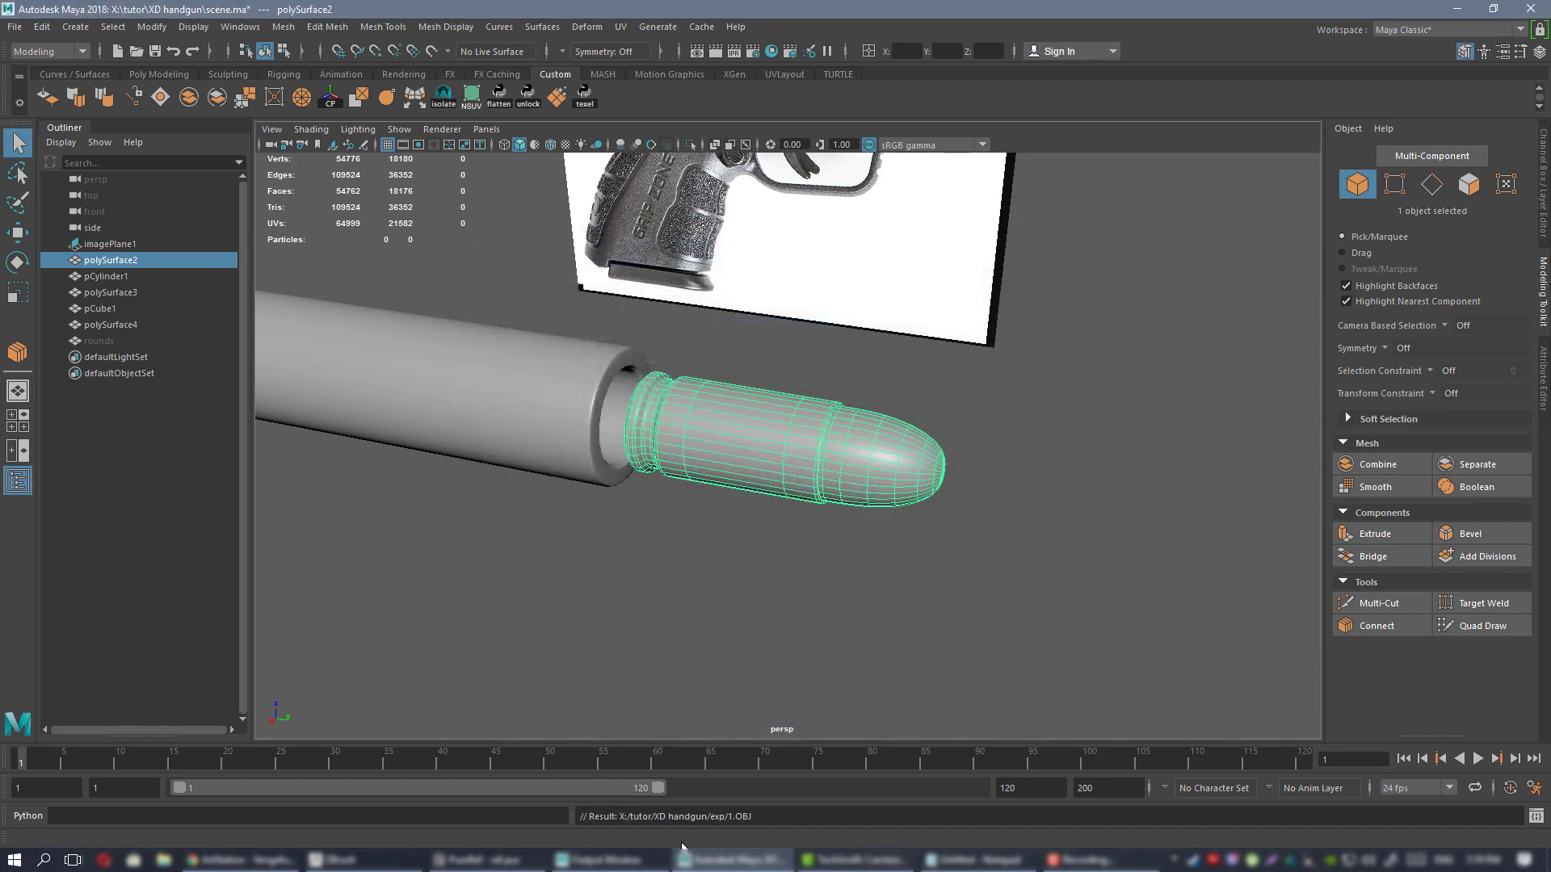
- Switch to ZBrush and delete all subtools of the bracket tool
left_click(376, 865)
left_click_drag(1057, 536, 1119, 521)
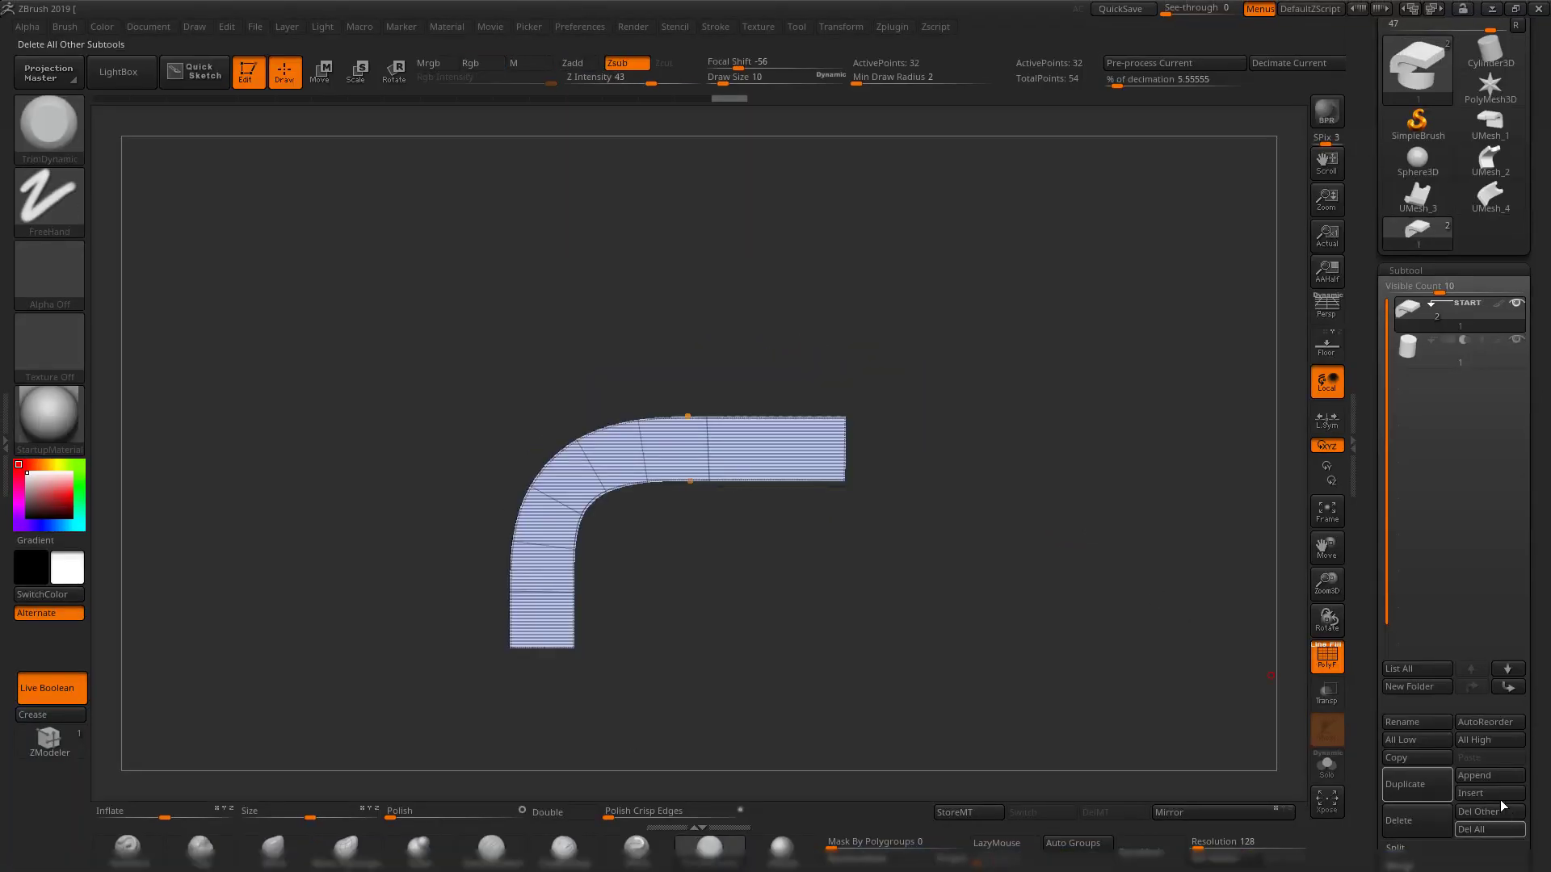
left_click(1464, 830)
left_click(1264, 852)
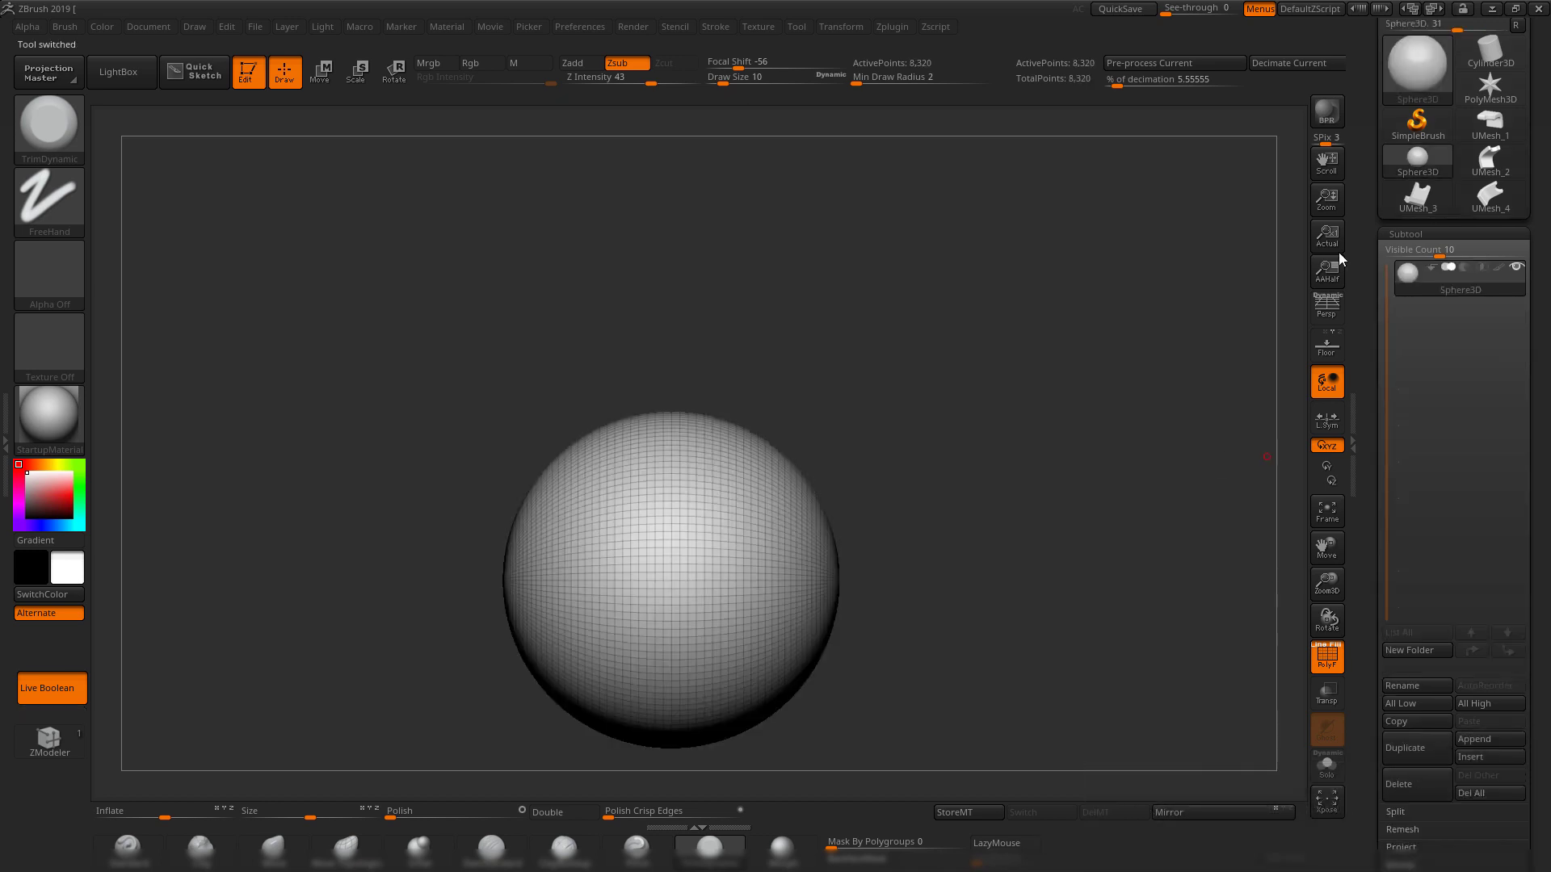
- Select the UMesh_4 tool, try to delete its subtool and dismiss the error dialogs
left_click(1494, 212)
left_click(1417, 783)
left_click(1263, 812)
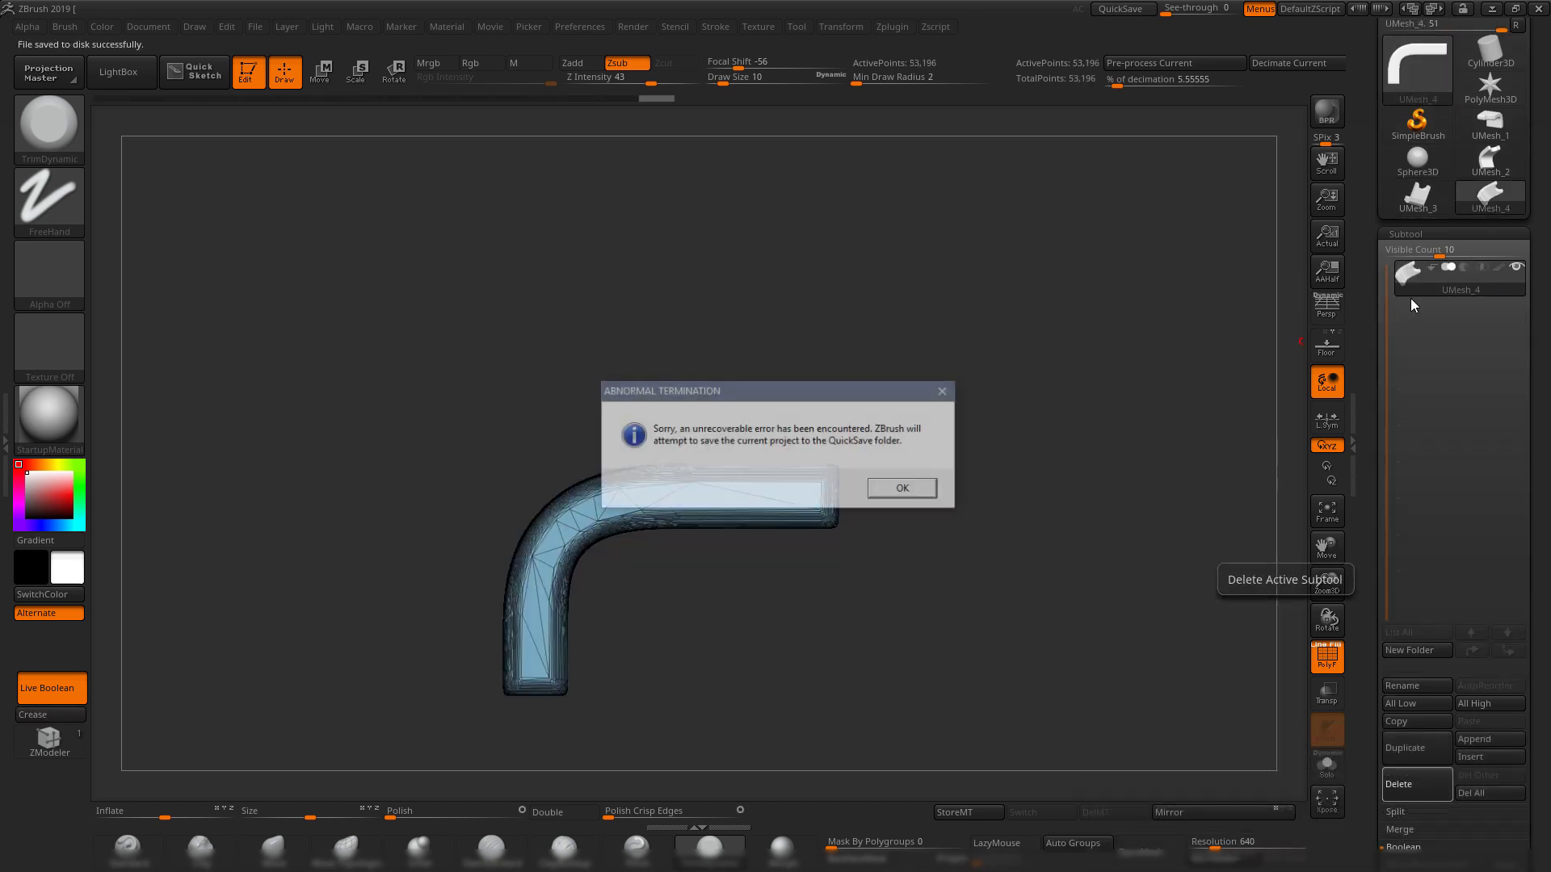
left_click(904, 490)
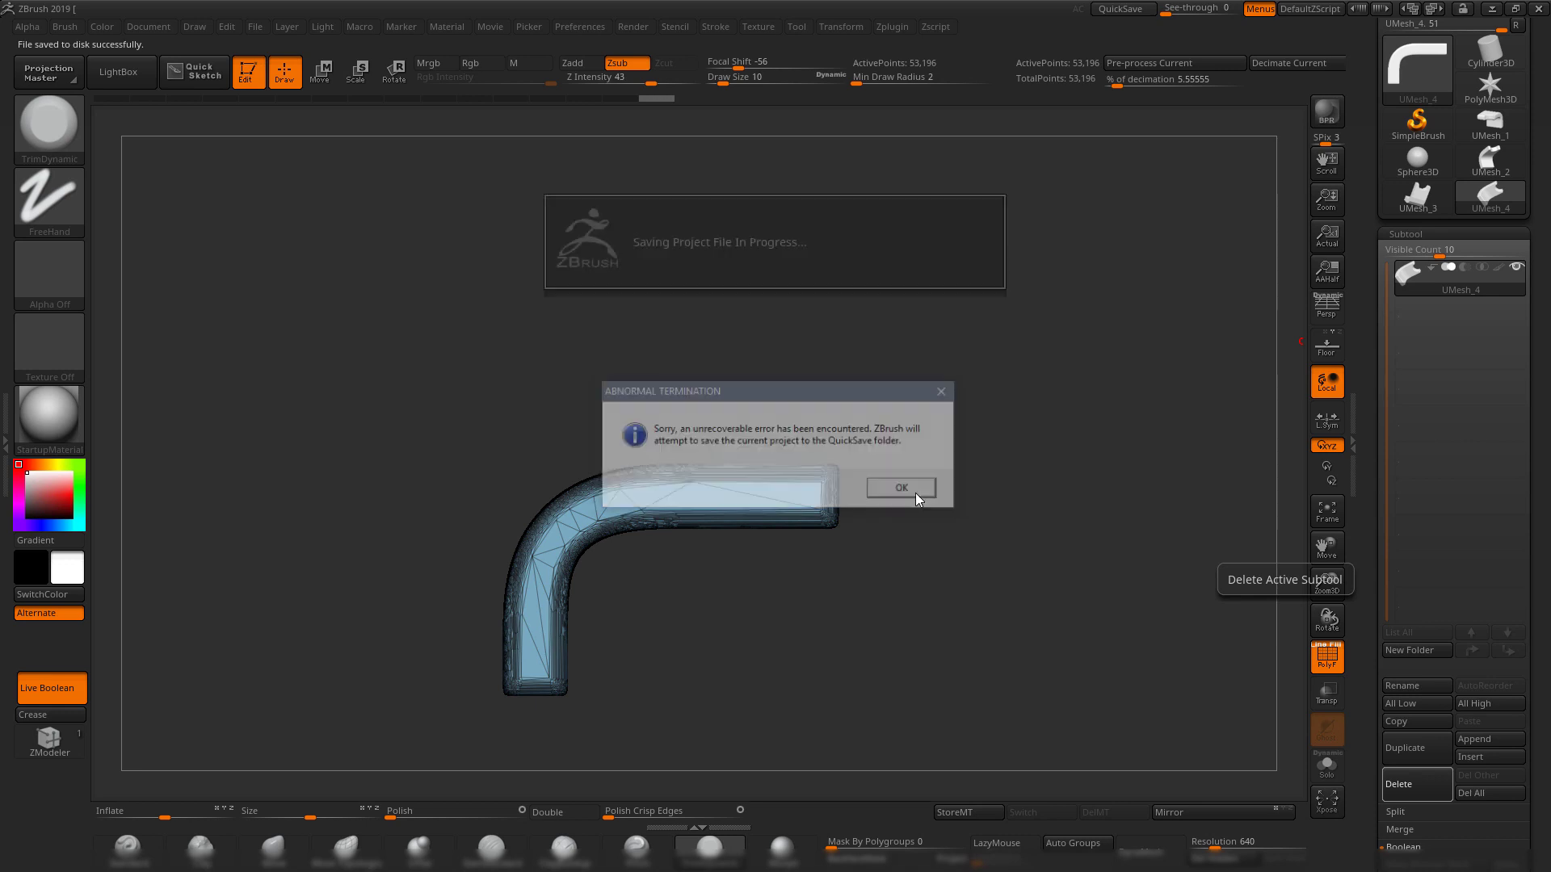
left_click(907, 489)
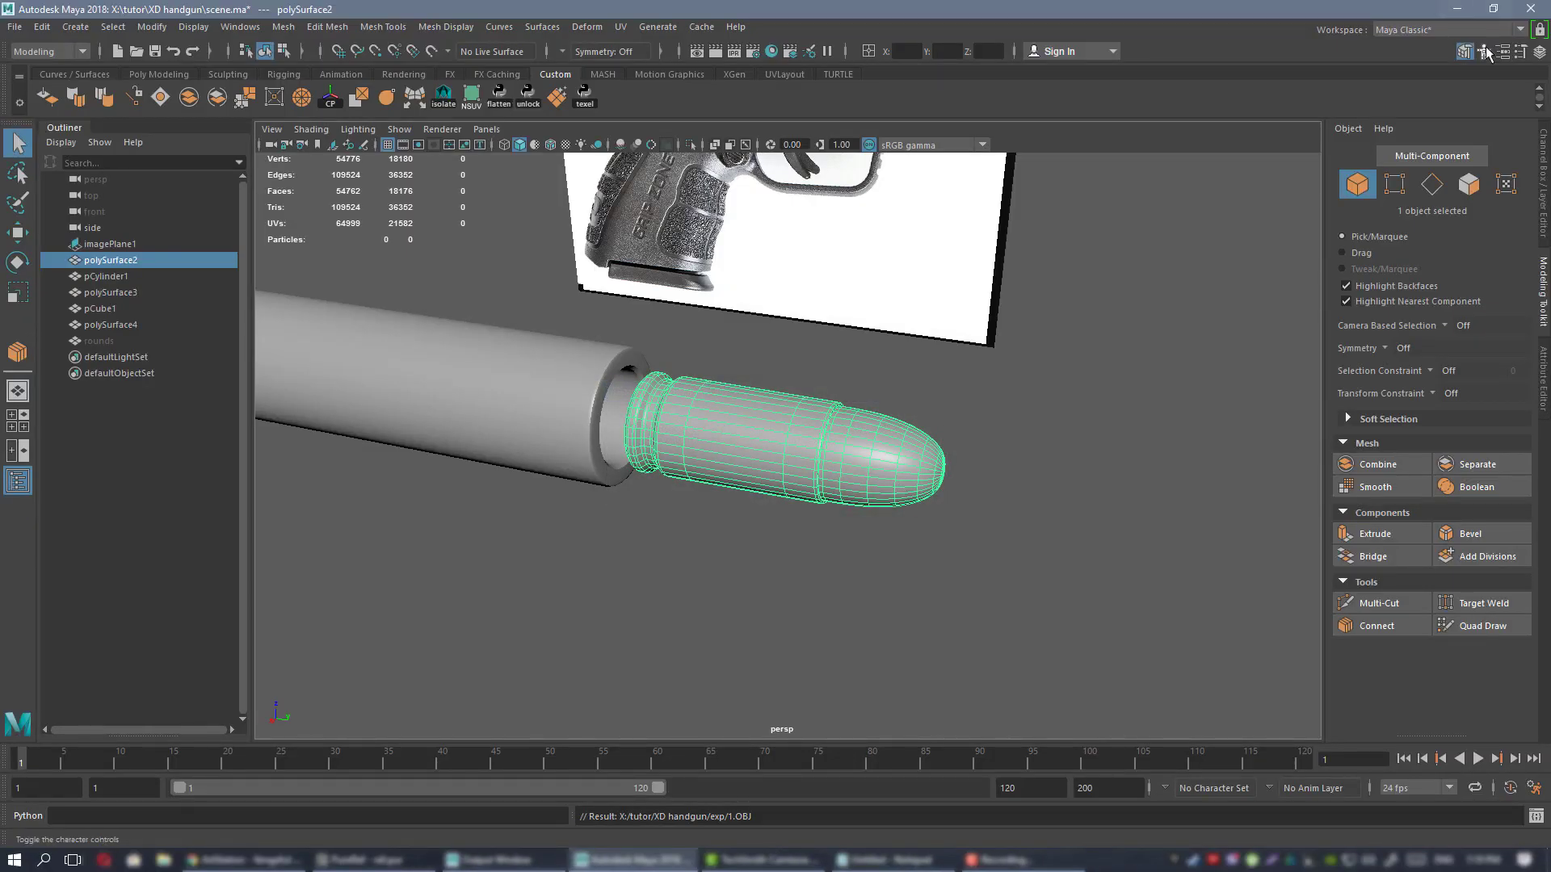
- Minimize Maya, relaunch ZBrush 2019 from the desktop, dismiss the startup note and hide LightBox
left_click(1456, 8)
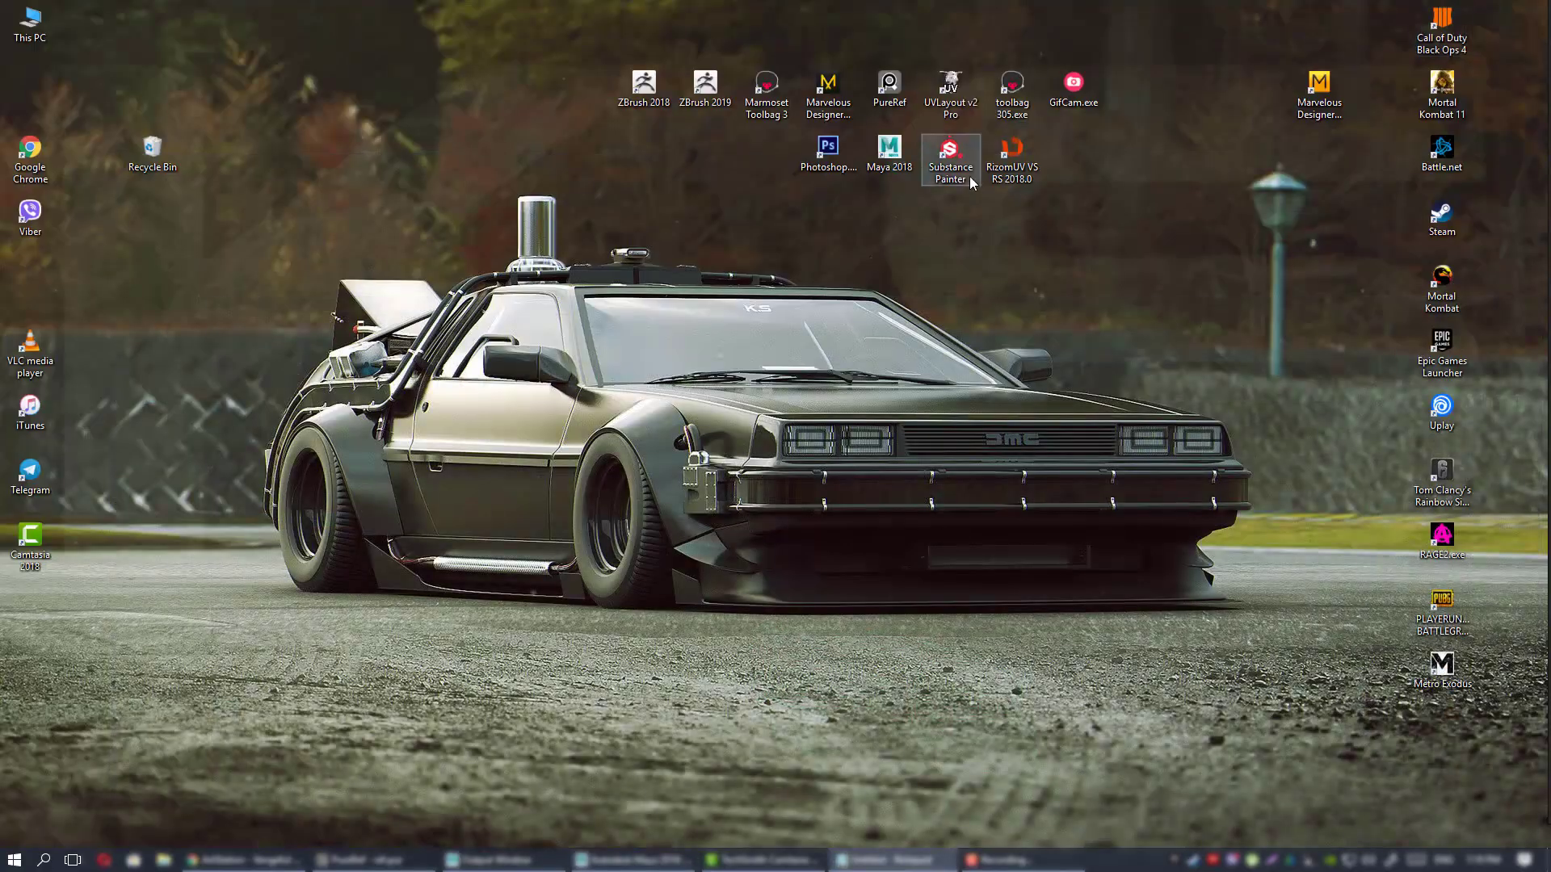
double_click(708, 79)
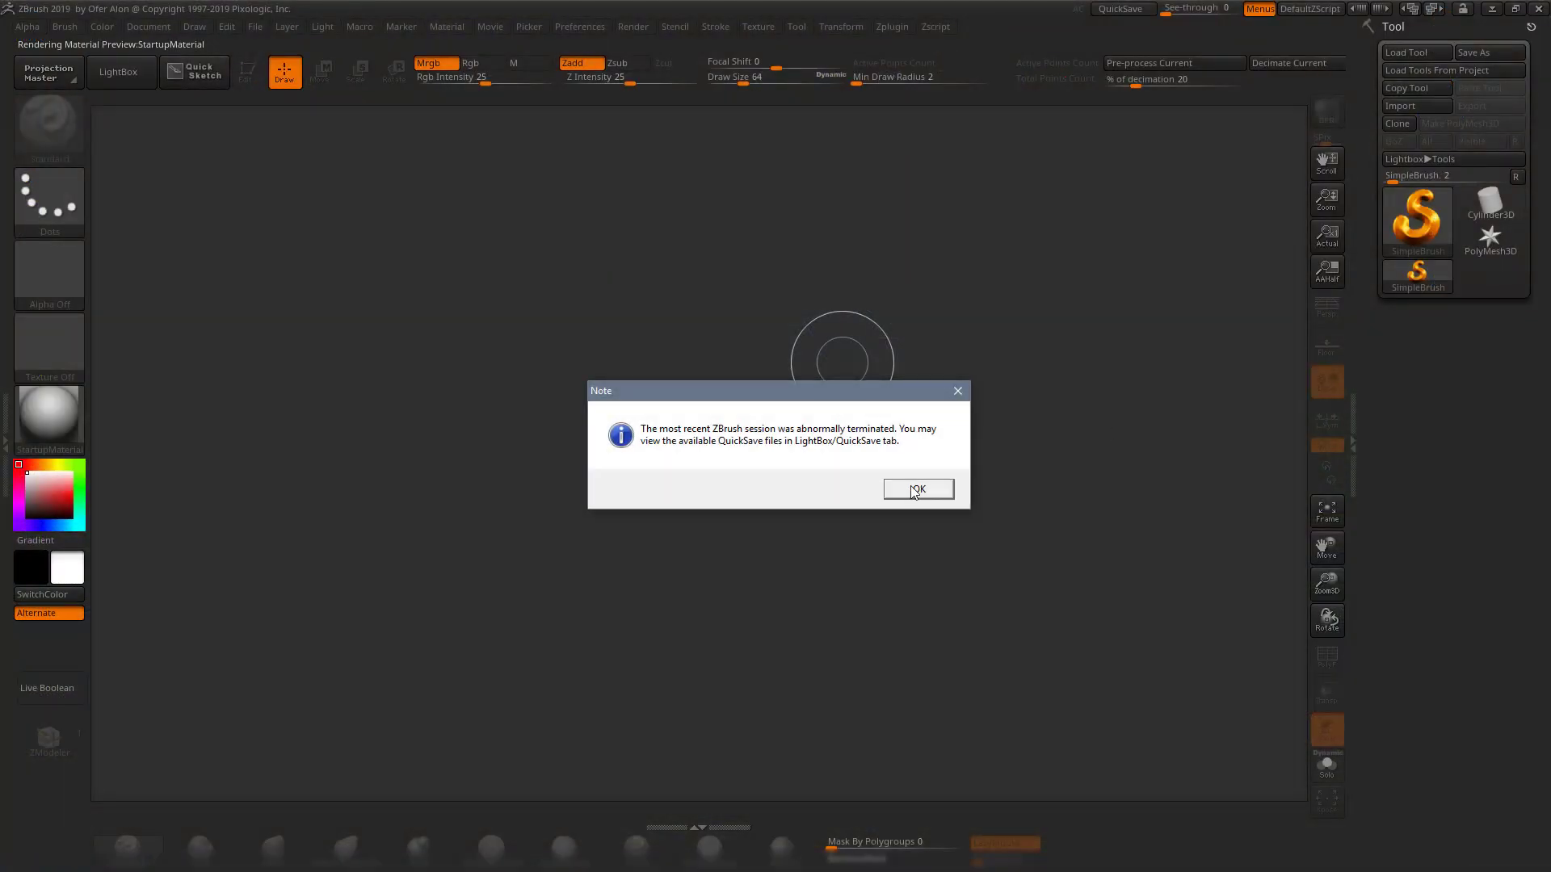
left_click(913, 492)
key("comma")
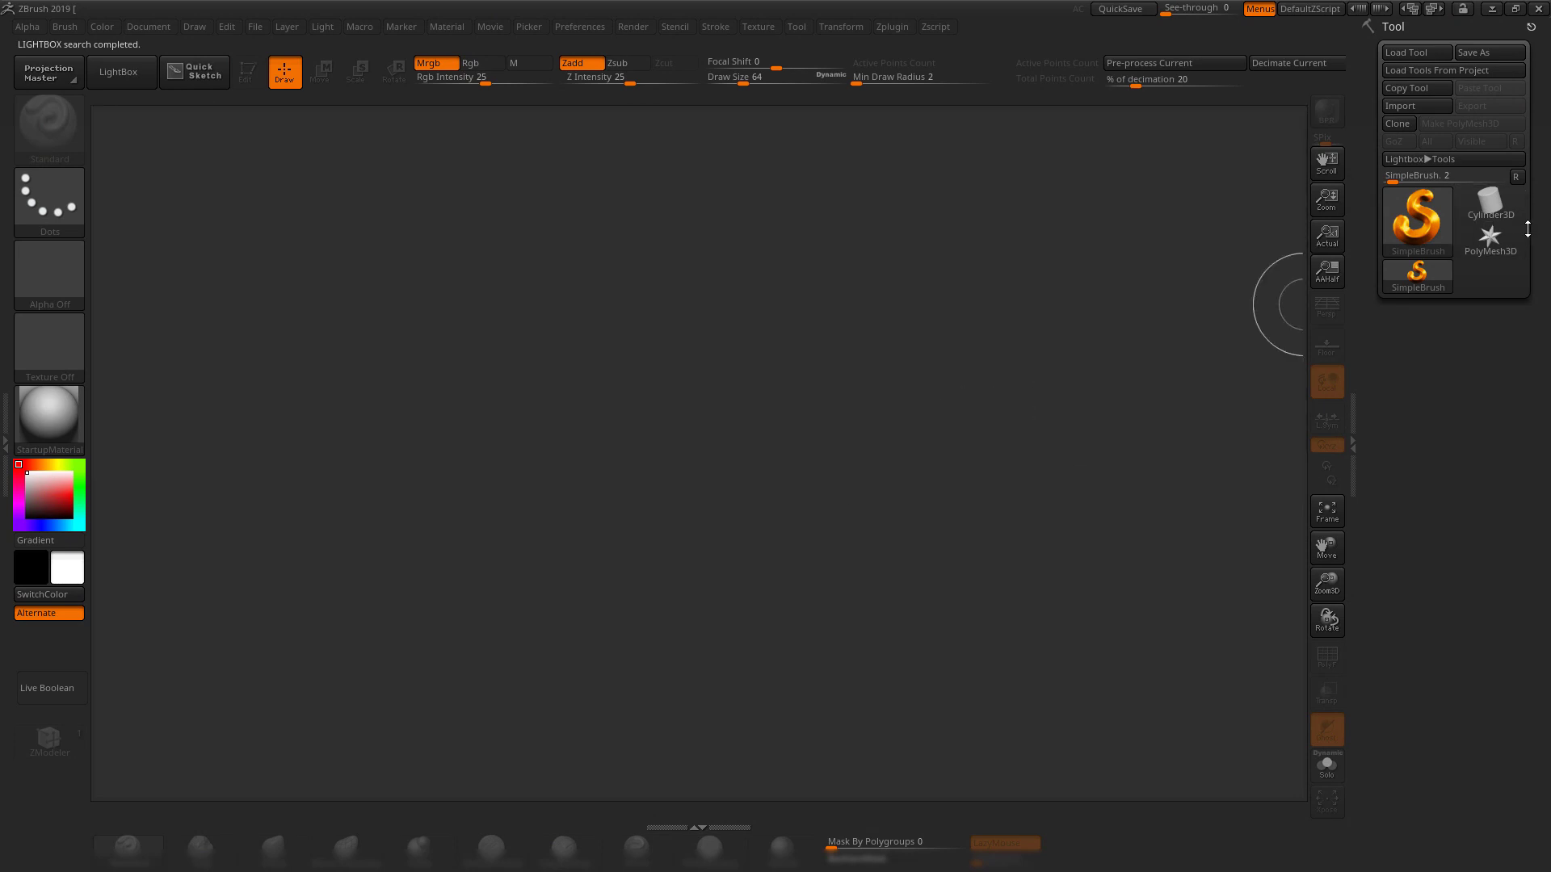
- Draw a PolyMesh3D star on the canvas, enter edit mode and snap it to a straight front view
left_click(1490, 236)
left_click_drag(826, 372, 858, 727)
key("t")
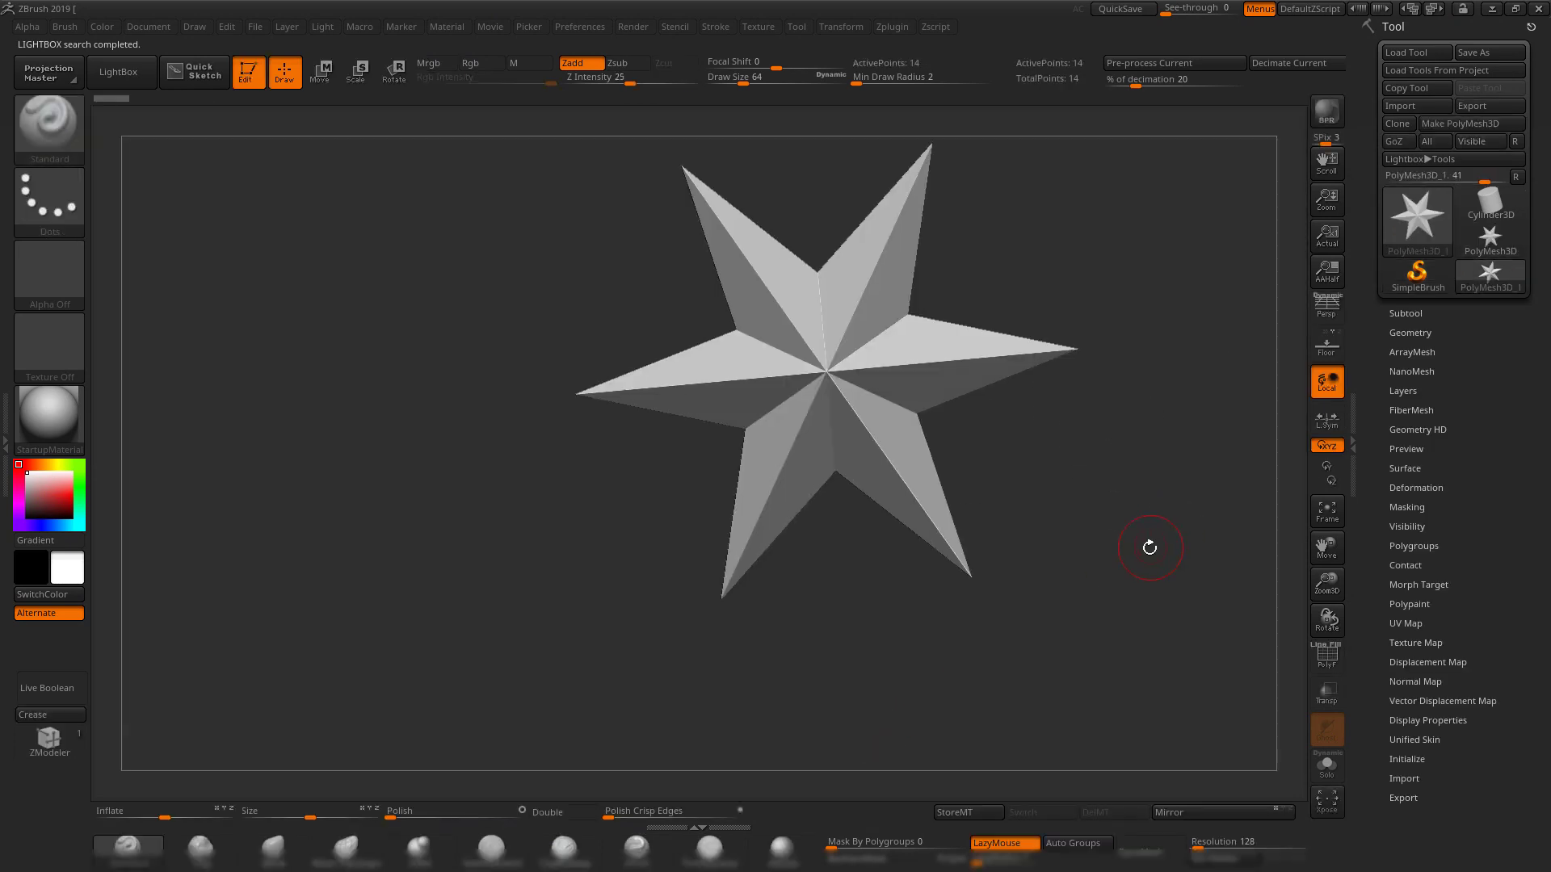
left_click_drag(1150, 548, 961, 566, "shift")
- Import the cartridge 1.OBJ from X:\tutor\XD handgun\exp, splitting its nonstandard polygons into symmetrical triangles only
left_click(1412, 105)
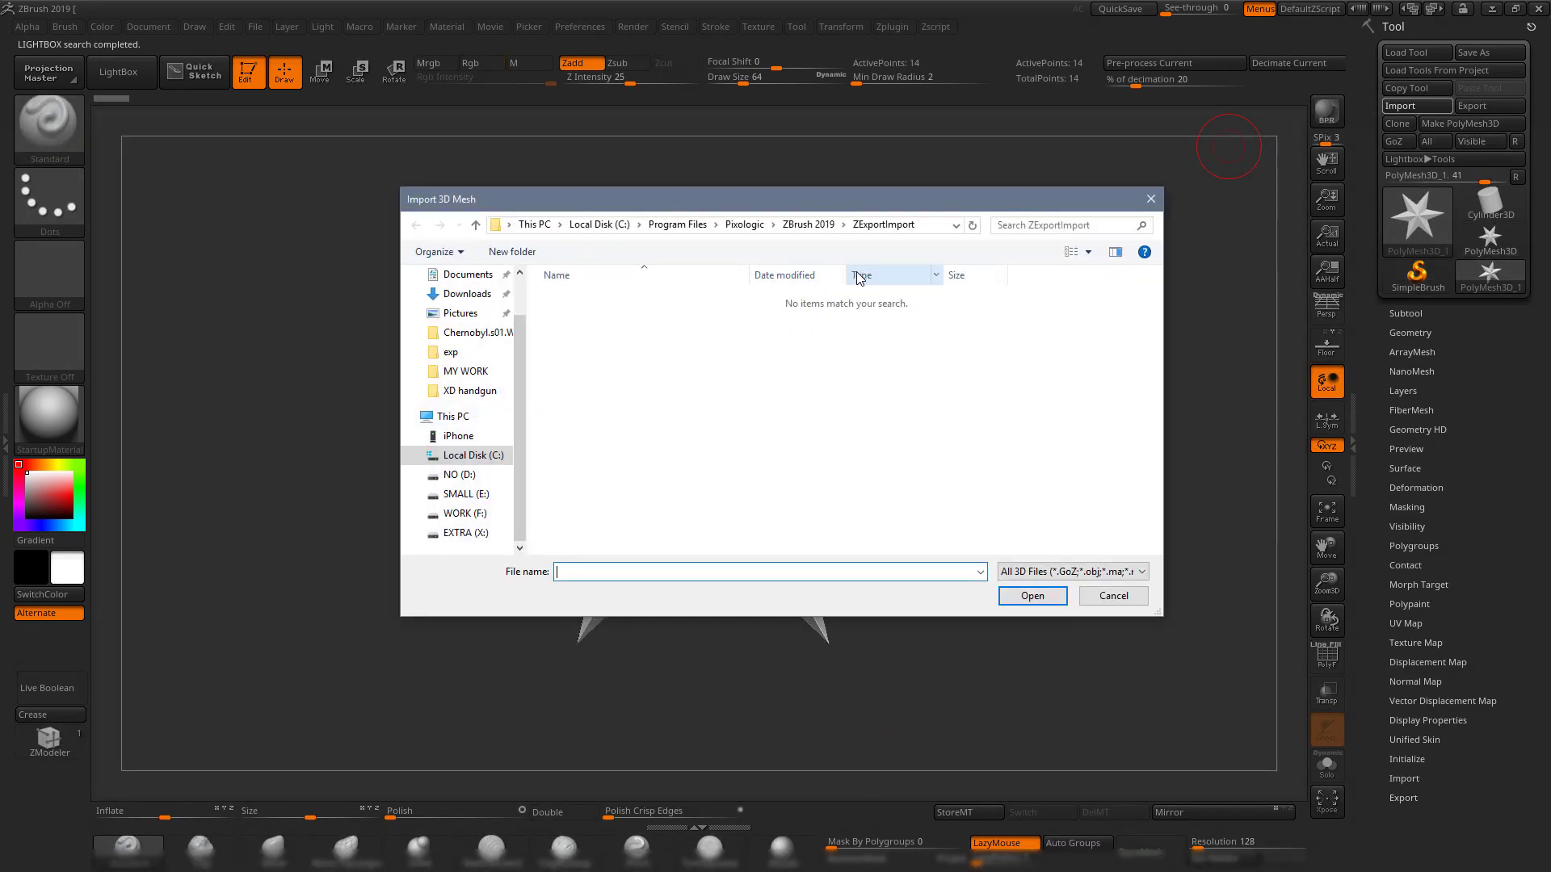
left_click(476, 532)
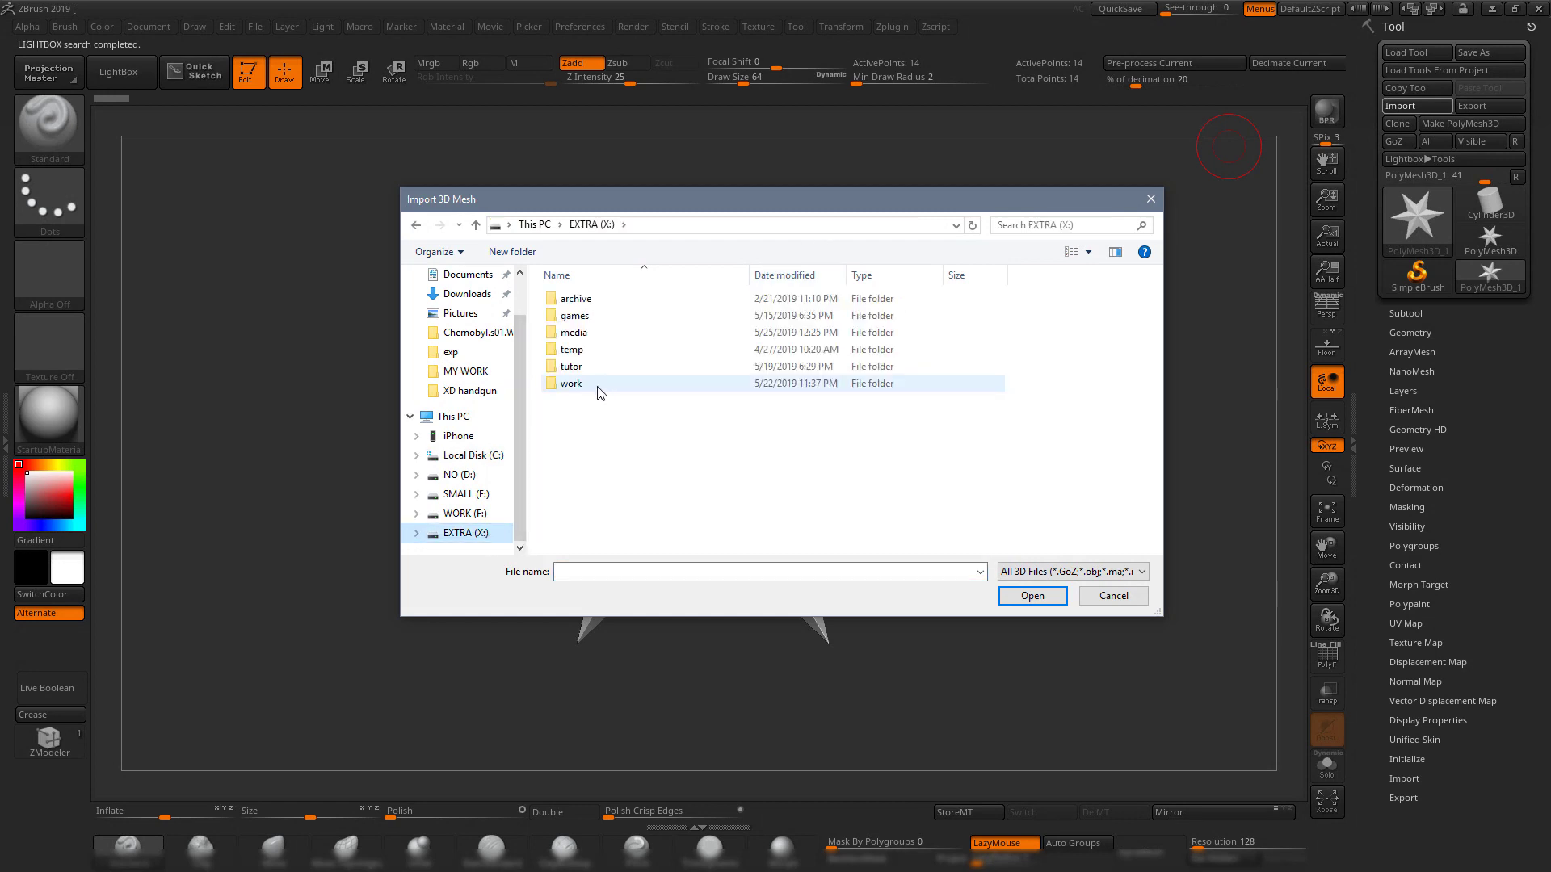
double_click(595, 370)
double_click(586, 332)
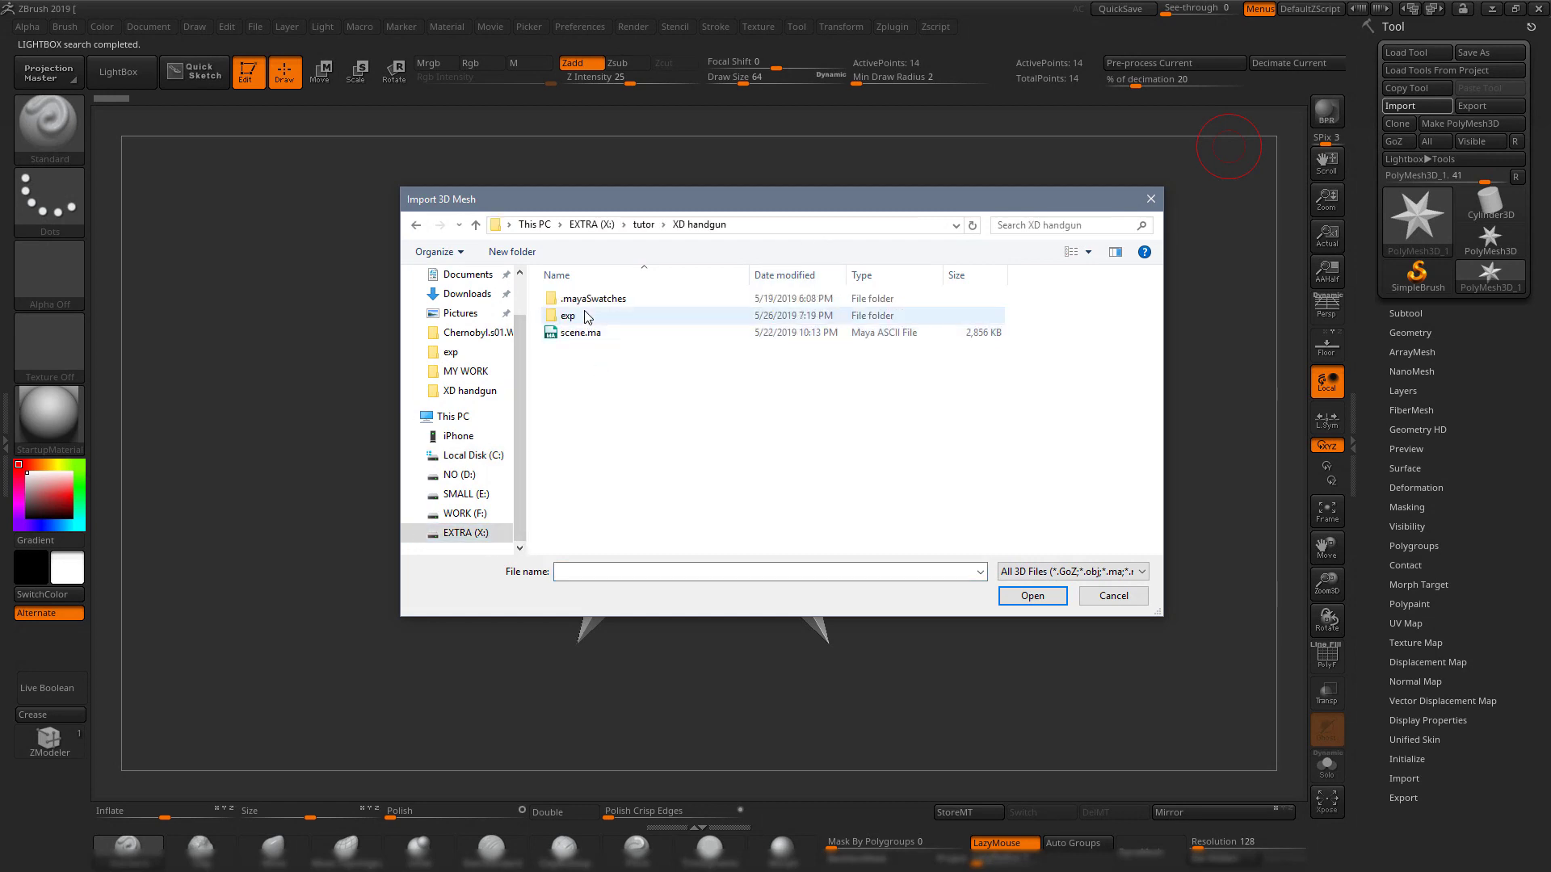
double_click(583, 315)
double_click(584, 302)
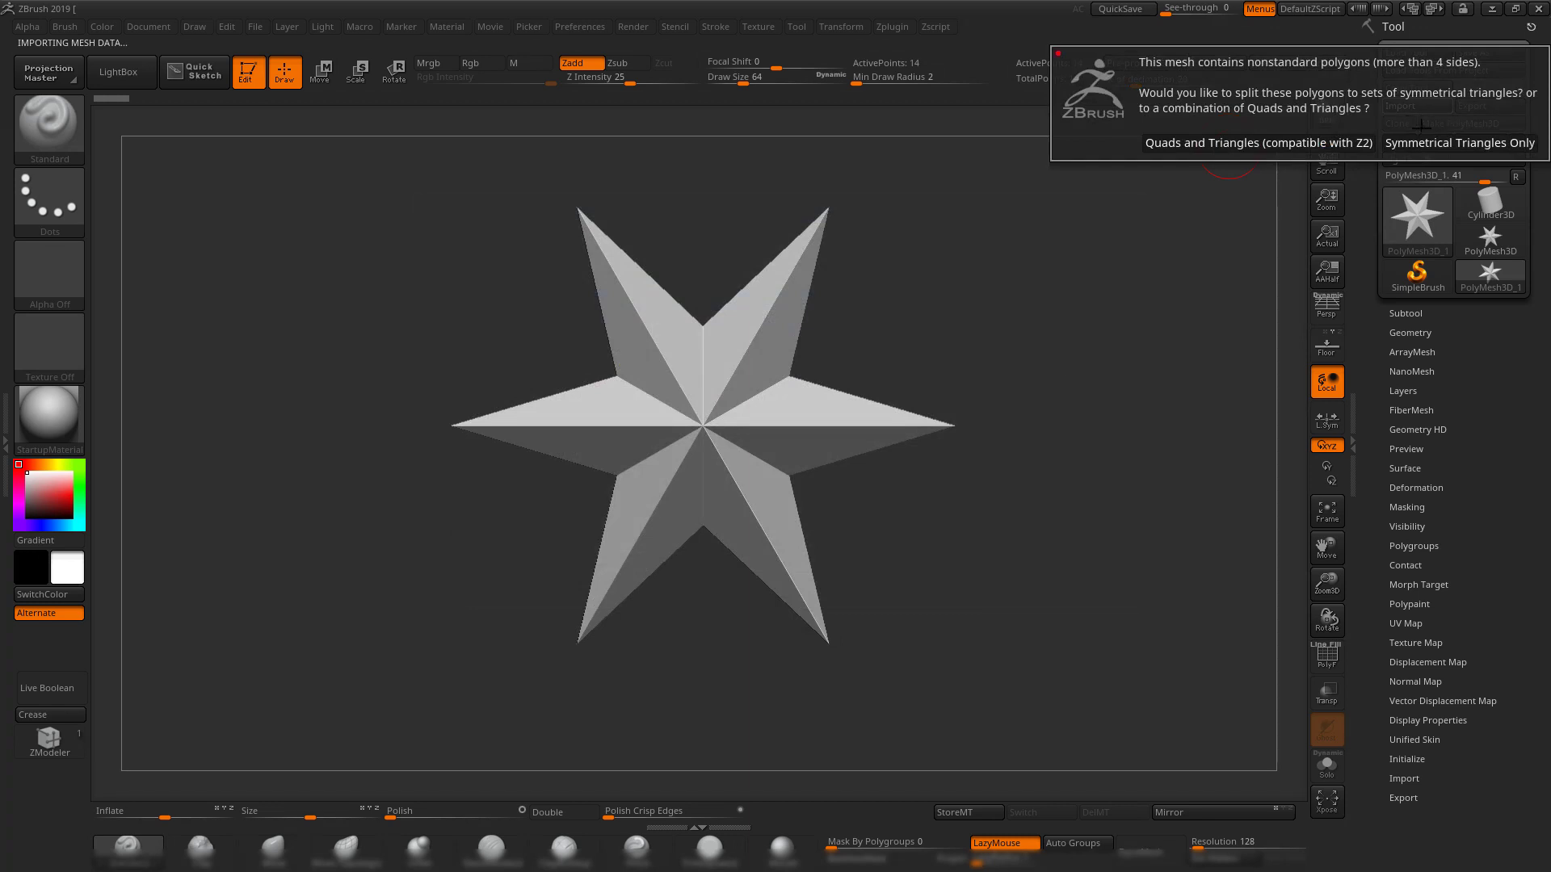
left_click(1418, 144)
mouse_move(1012, 347)
left_mouse_down()
mouse_move(988, 322)
mouse_move(981, 250)
mouse_move(1111, 391)
mouse_move(1059, 381)
left_mouse_up()
key("shift+f")
key("shift+f")
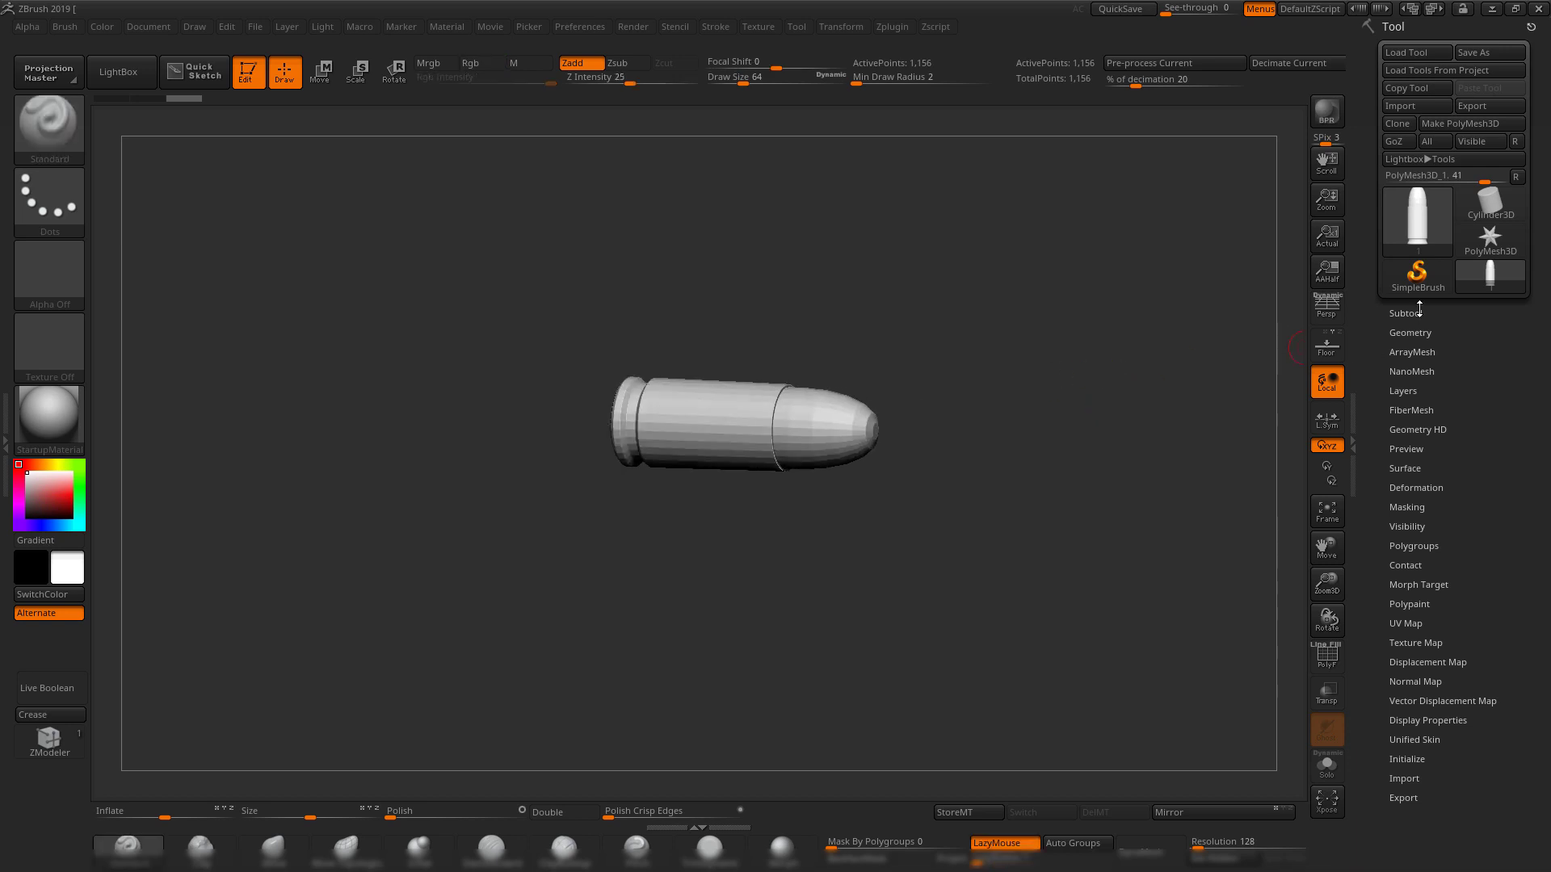
- Expand the subtool list and insert a Sphere3D as a second subtool
left_click(1418, 312)
scroll(1369, 697, "down", 2)
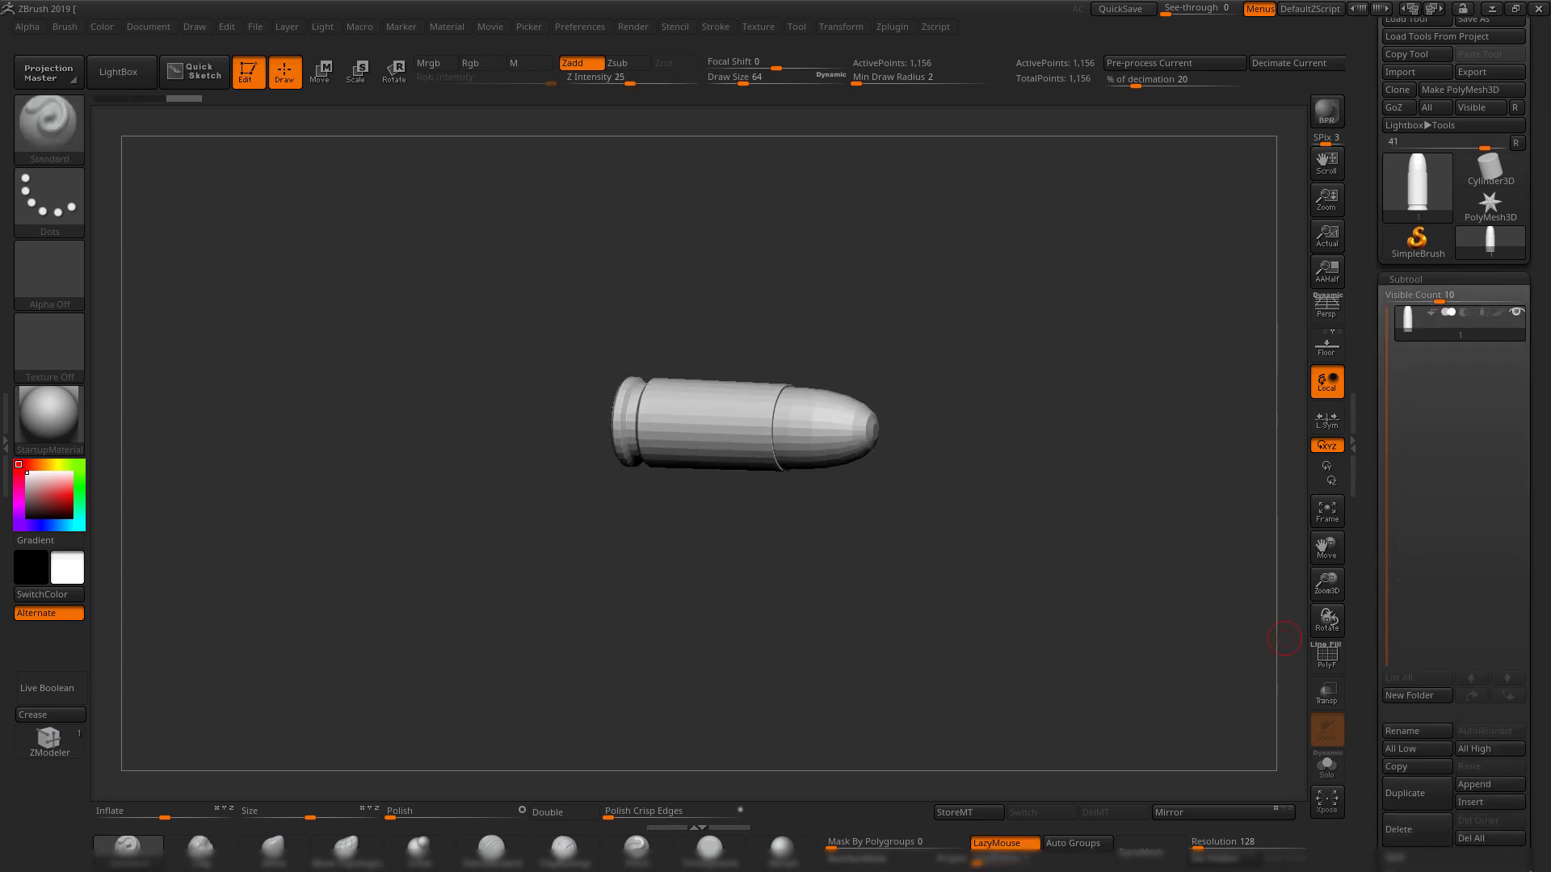
left_click(1484, 800)
left_click(1034, 583)
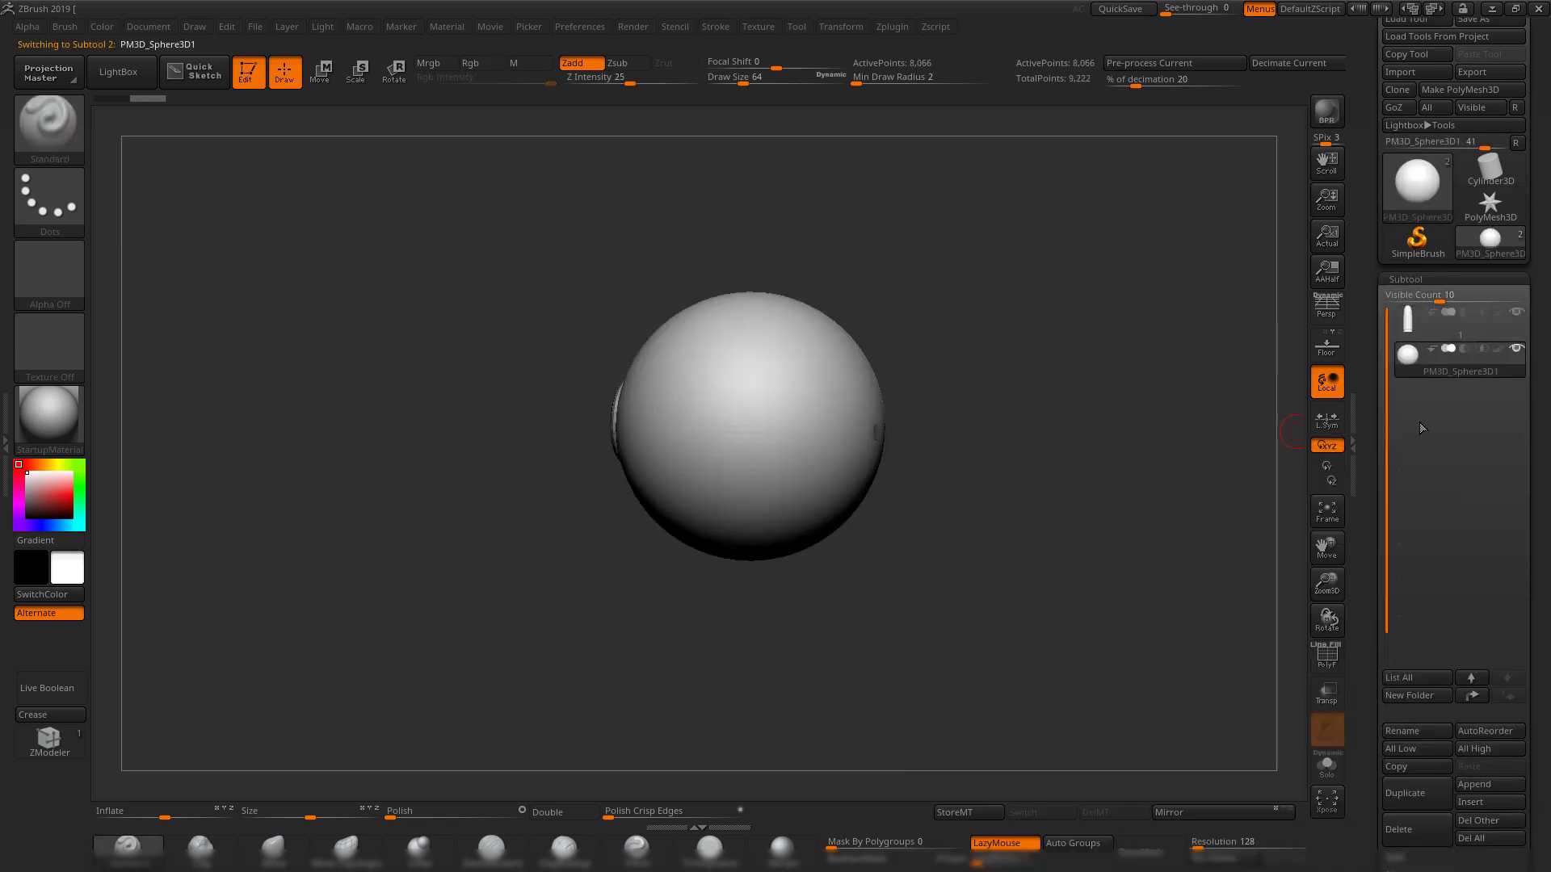
- Import 1.OBJ into the sphere subtool with symmetrical triangles only and inspect the cartridge's topology with the polyframe on
left_click(1400, 72)
double_click(575, 303)
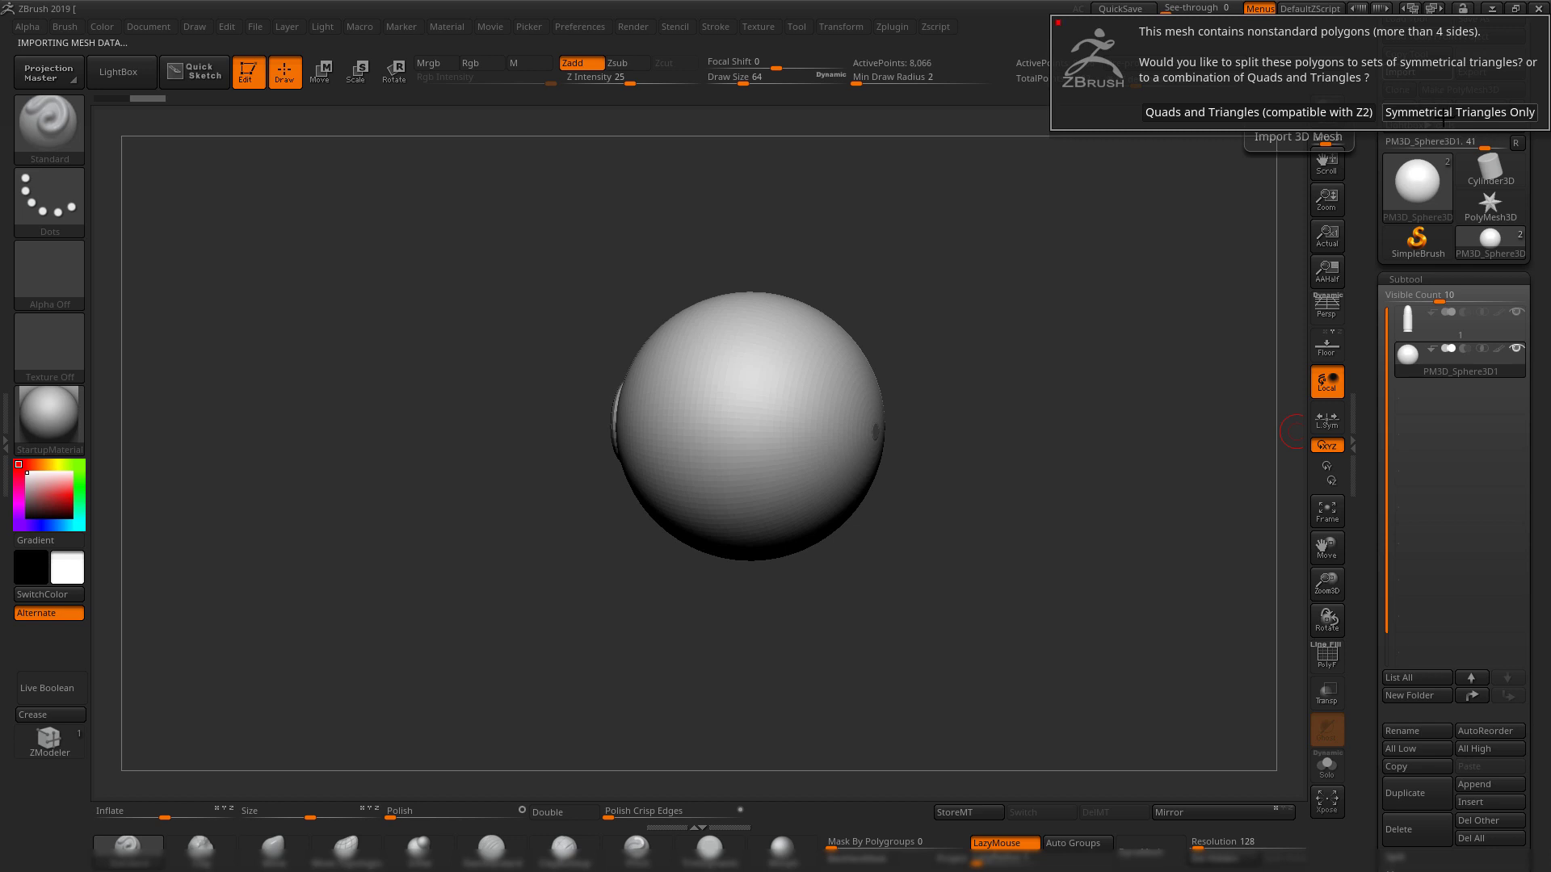
left_click(1443, 113)
left_click_drag(1055, 329, 1067, 544)
key("shift+f")
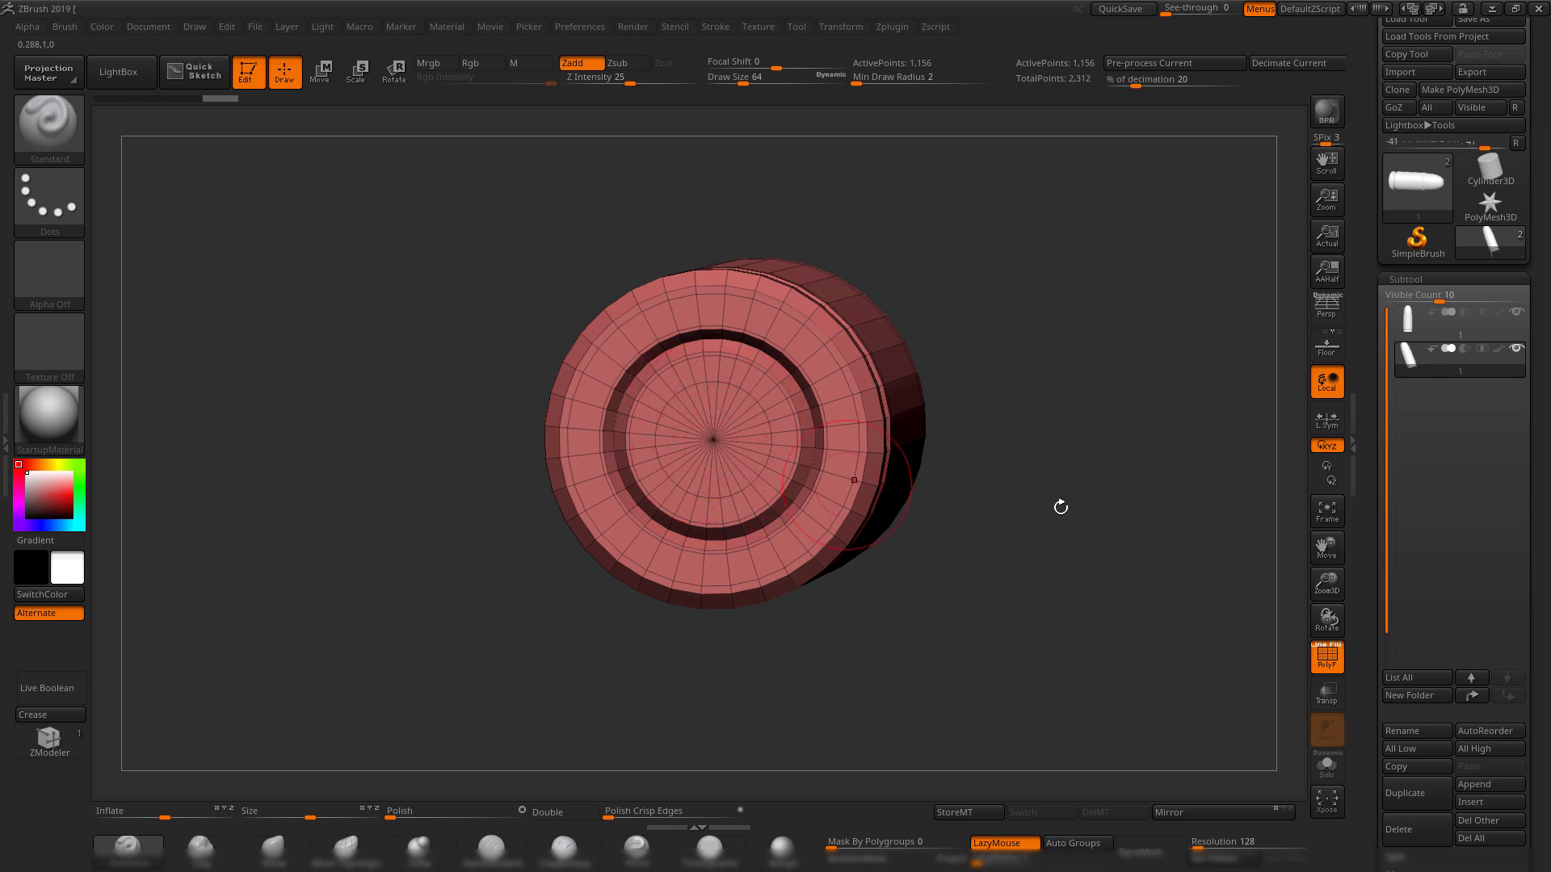
left_click_drag(1061, 507, 1080, 533)
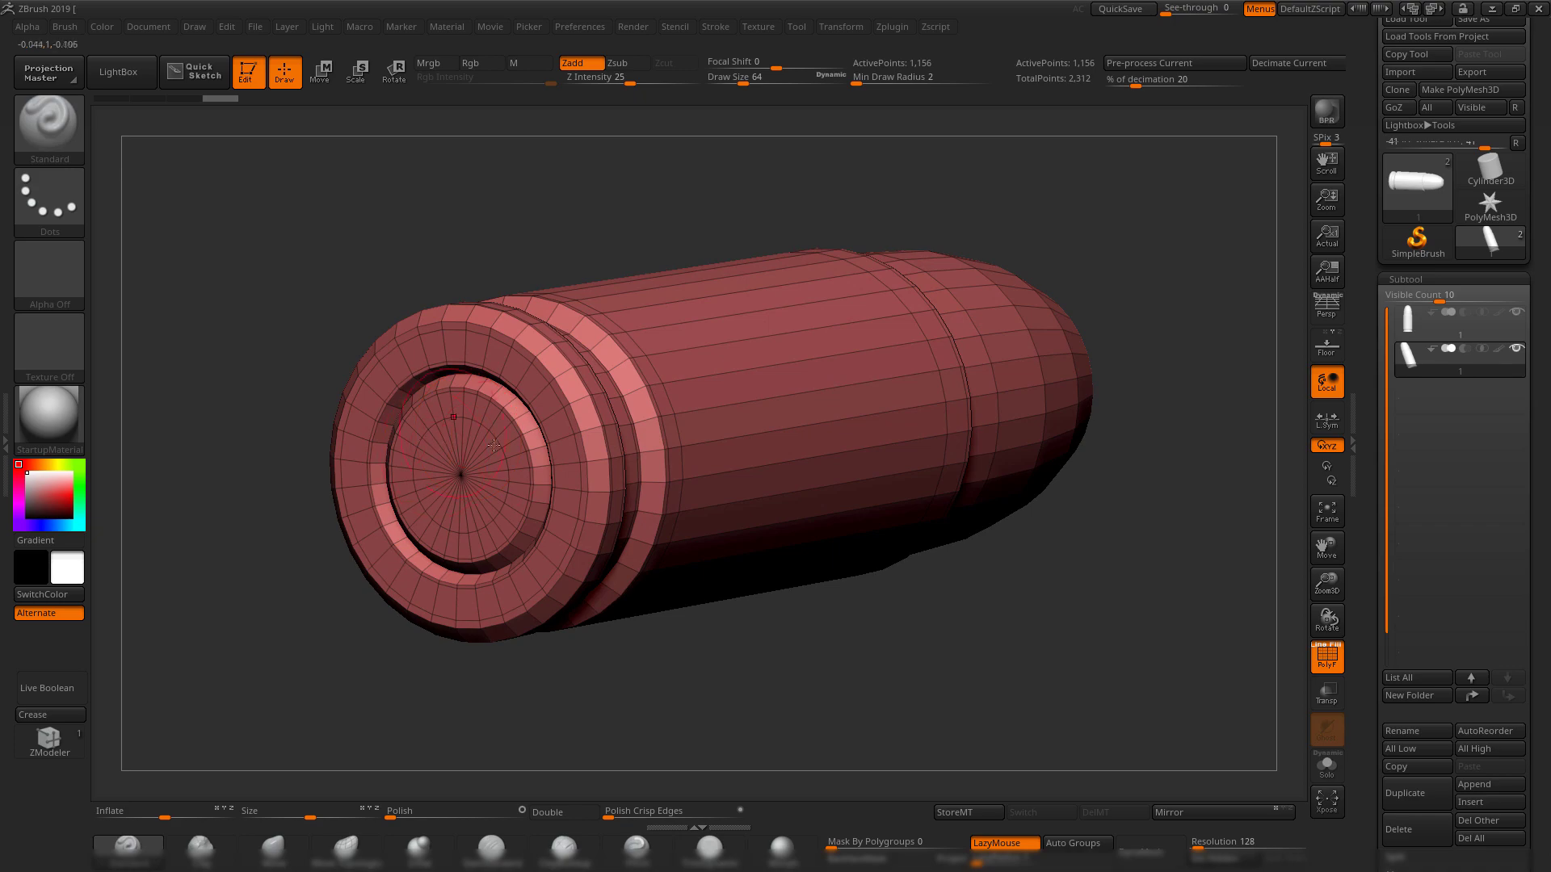
- Return to Maya, isolate the polySurface2 cartridge and turn off its smooth preview to inspect the base topology
key("alt+Tab")
key("Tab")
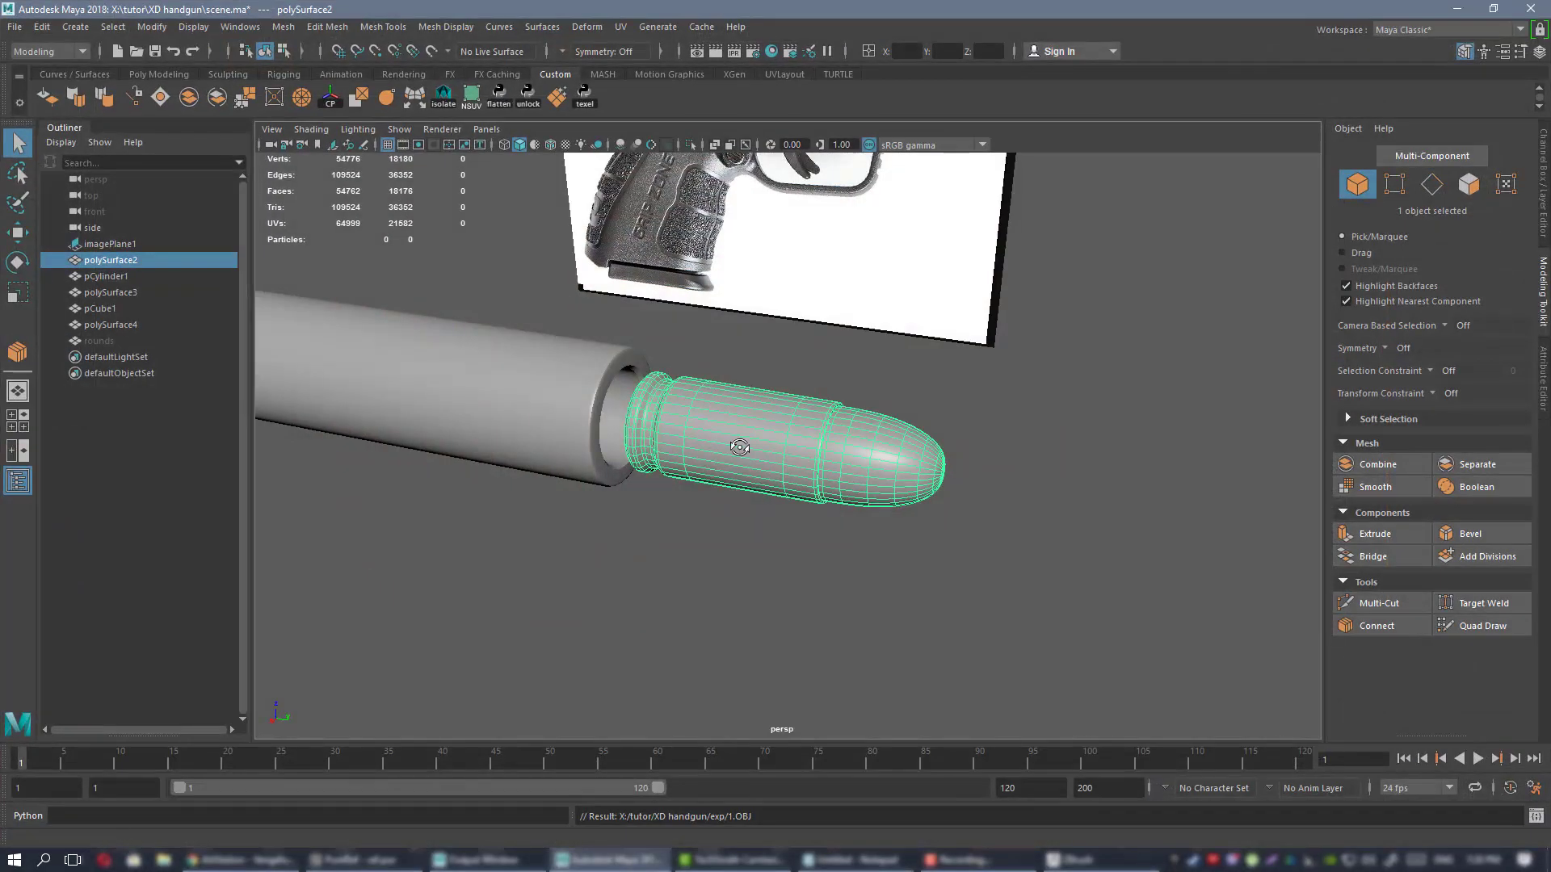
key("ctrl+1")
key("f")
left_click_drag(765, 446, 808, 428, "alt")
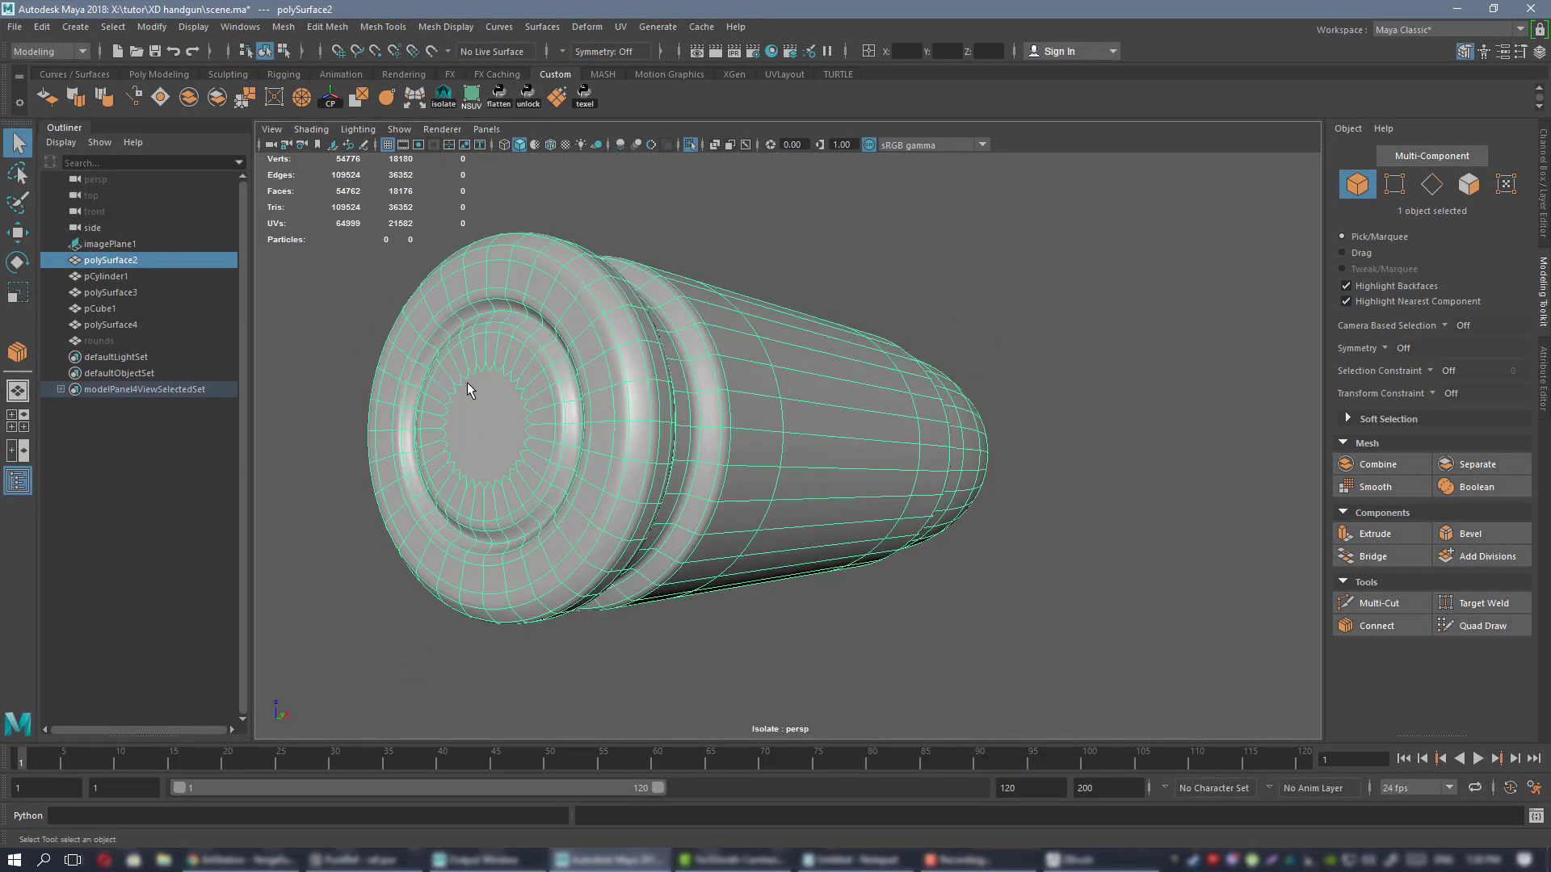
key("1")
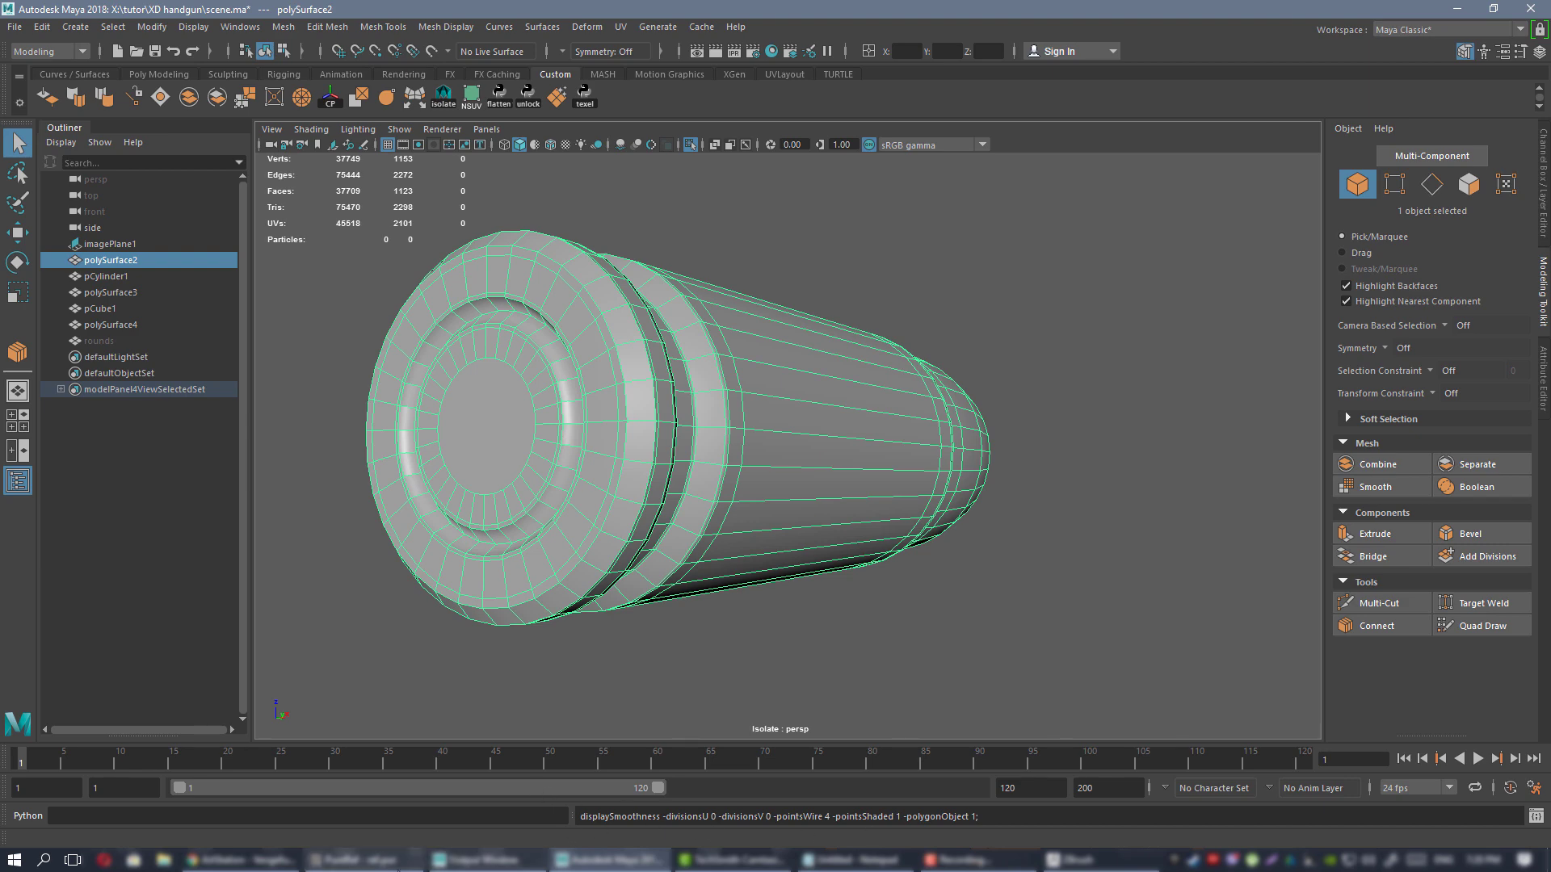
- Switch back to ZBrush, delete the second cartridge subtool and turn off the polyframe
left_click(1092, 862)
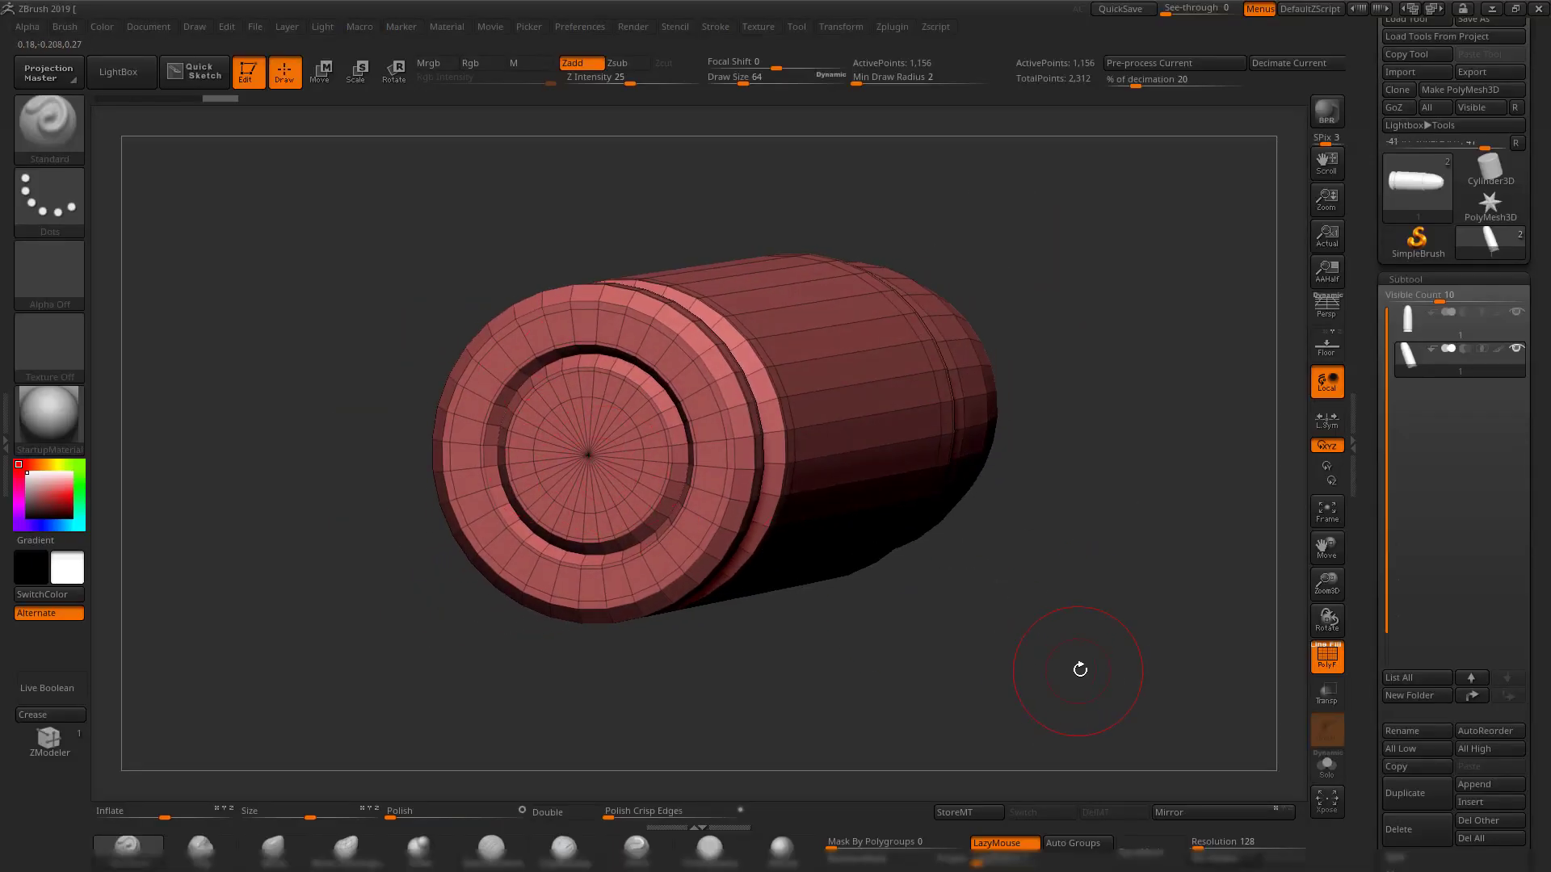
left_click_drag(1080, 670, 1014, 568)
left_click(1417, 826)
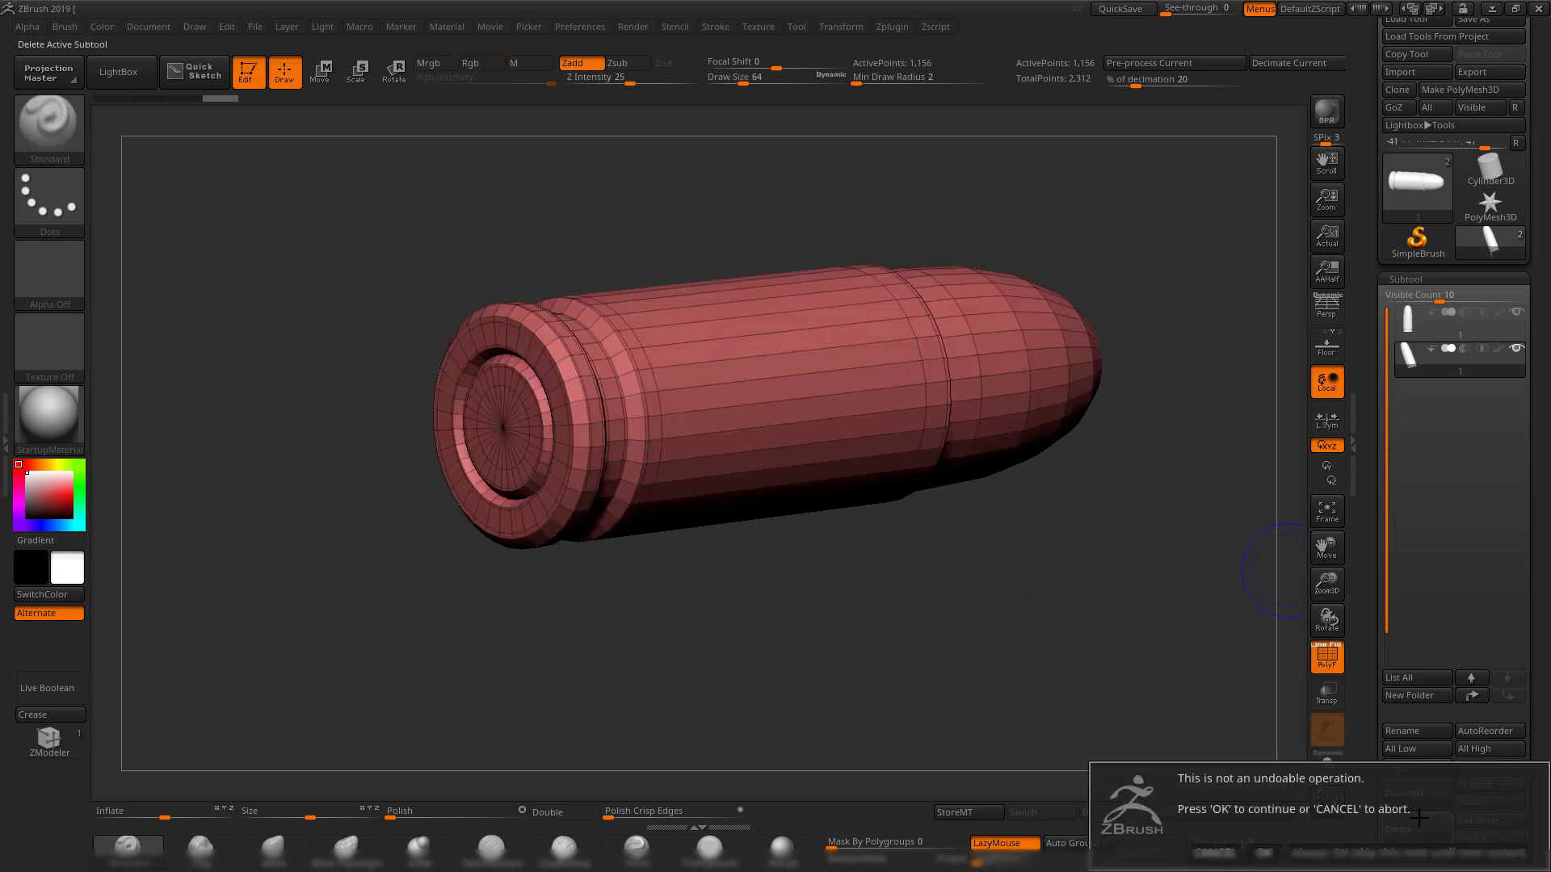
left_click(1260, 847)
left_click_drag(1169, 592, 986, 573)
key("shift+f")
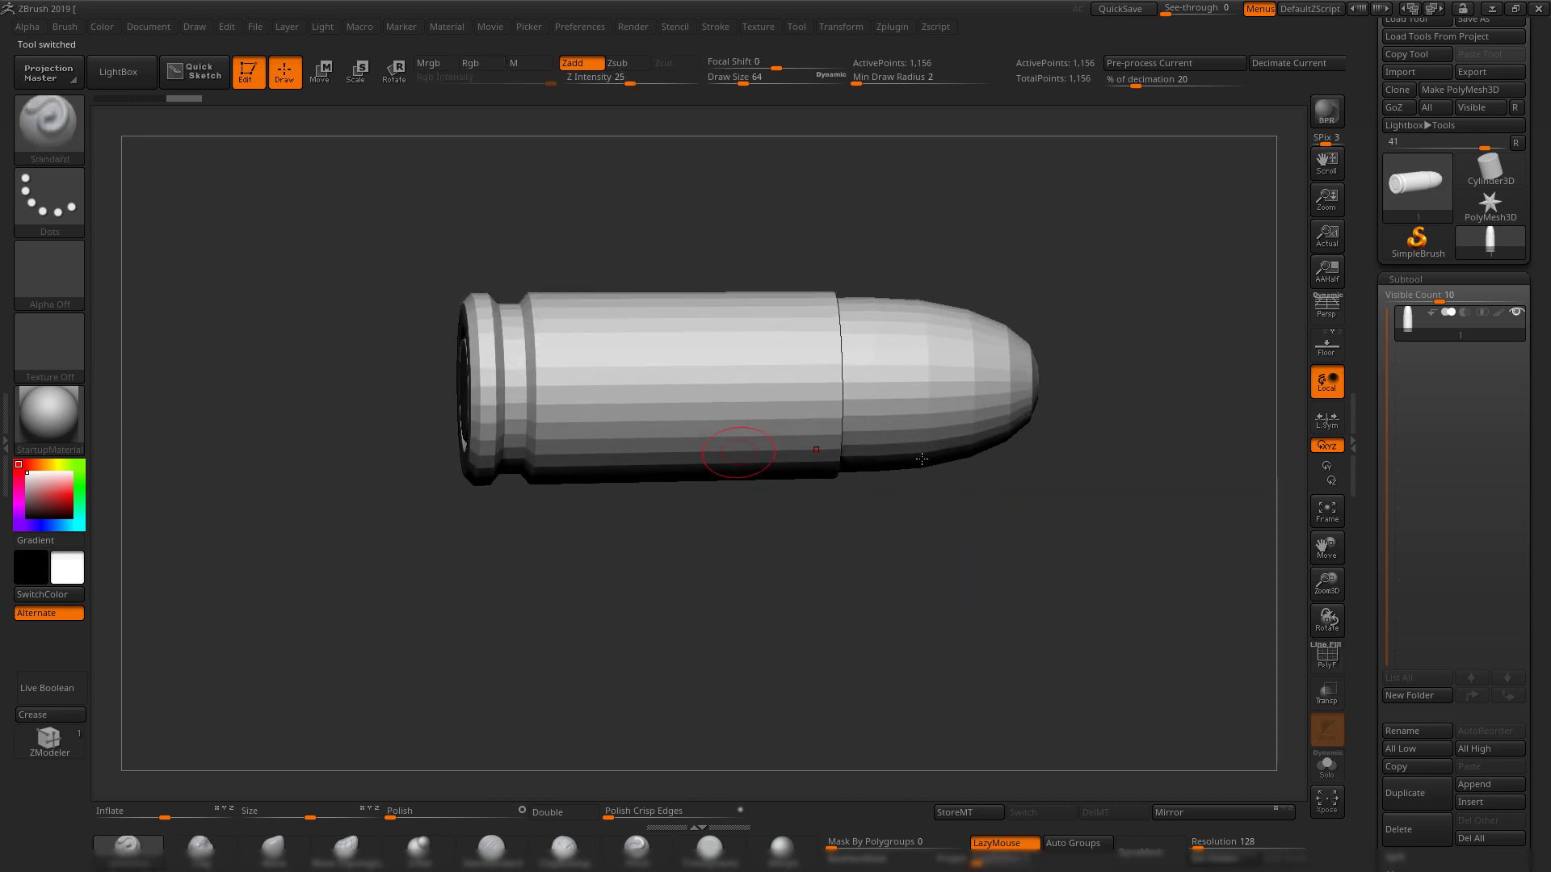
left_click_drag(1076, 590, 1062, 551)
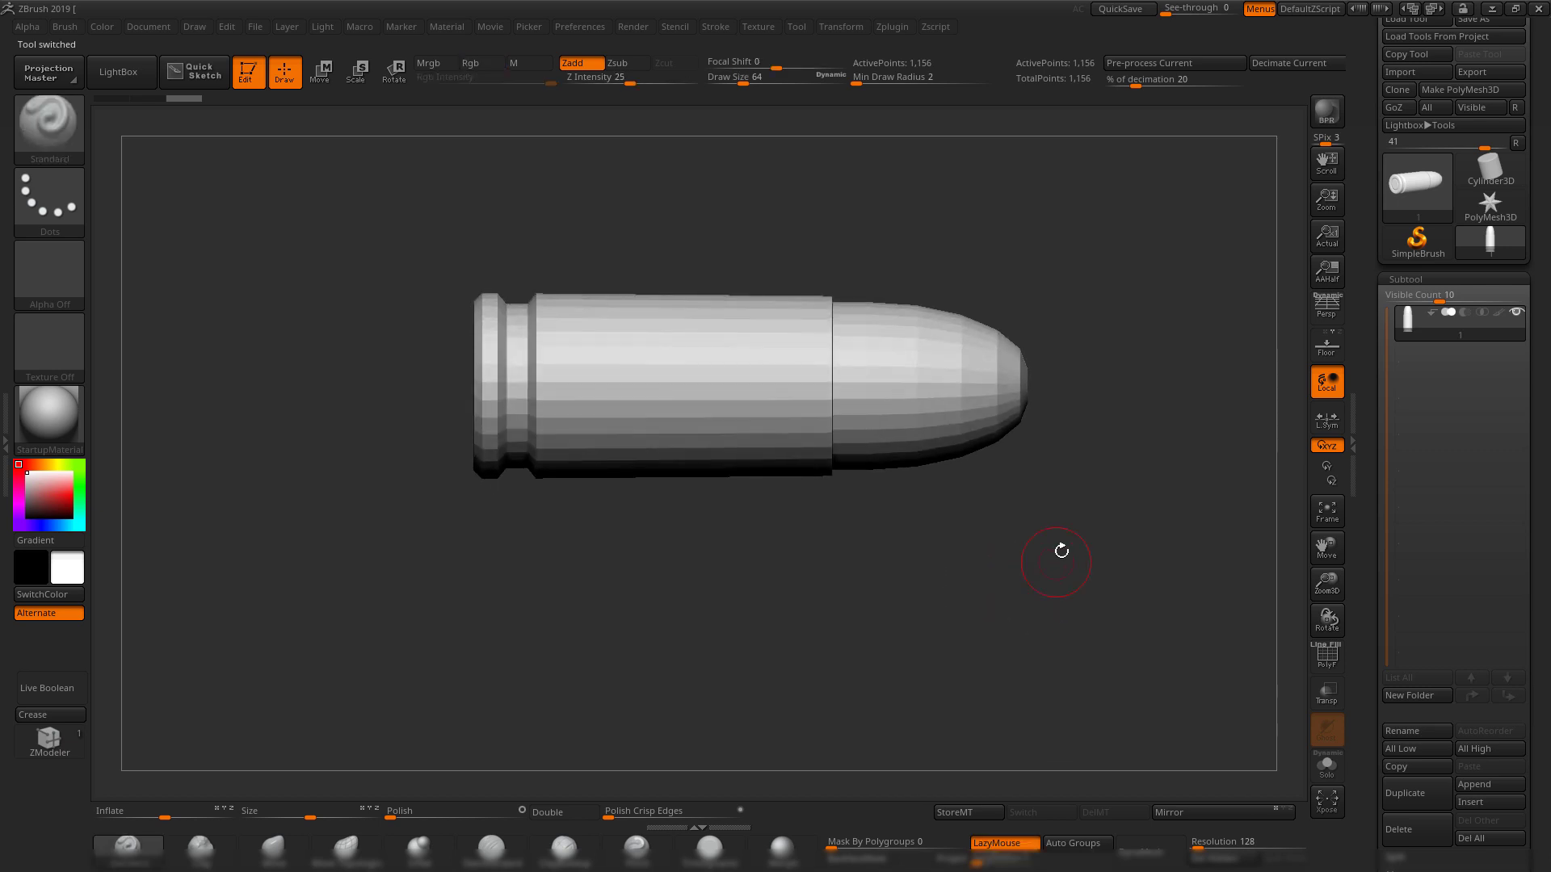
- Activate Dynamic Subdiv on the cartridge with the always-yes option, open the geometry settings and inspect the smoothed shape
key("d")
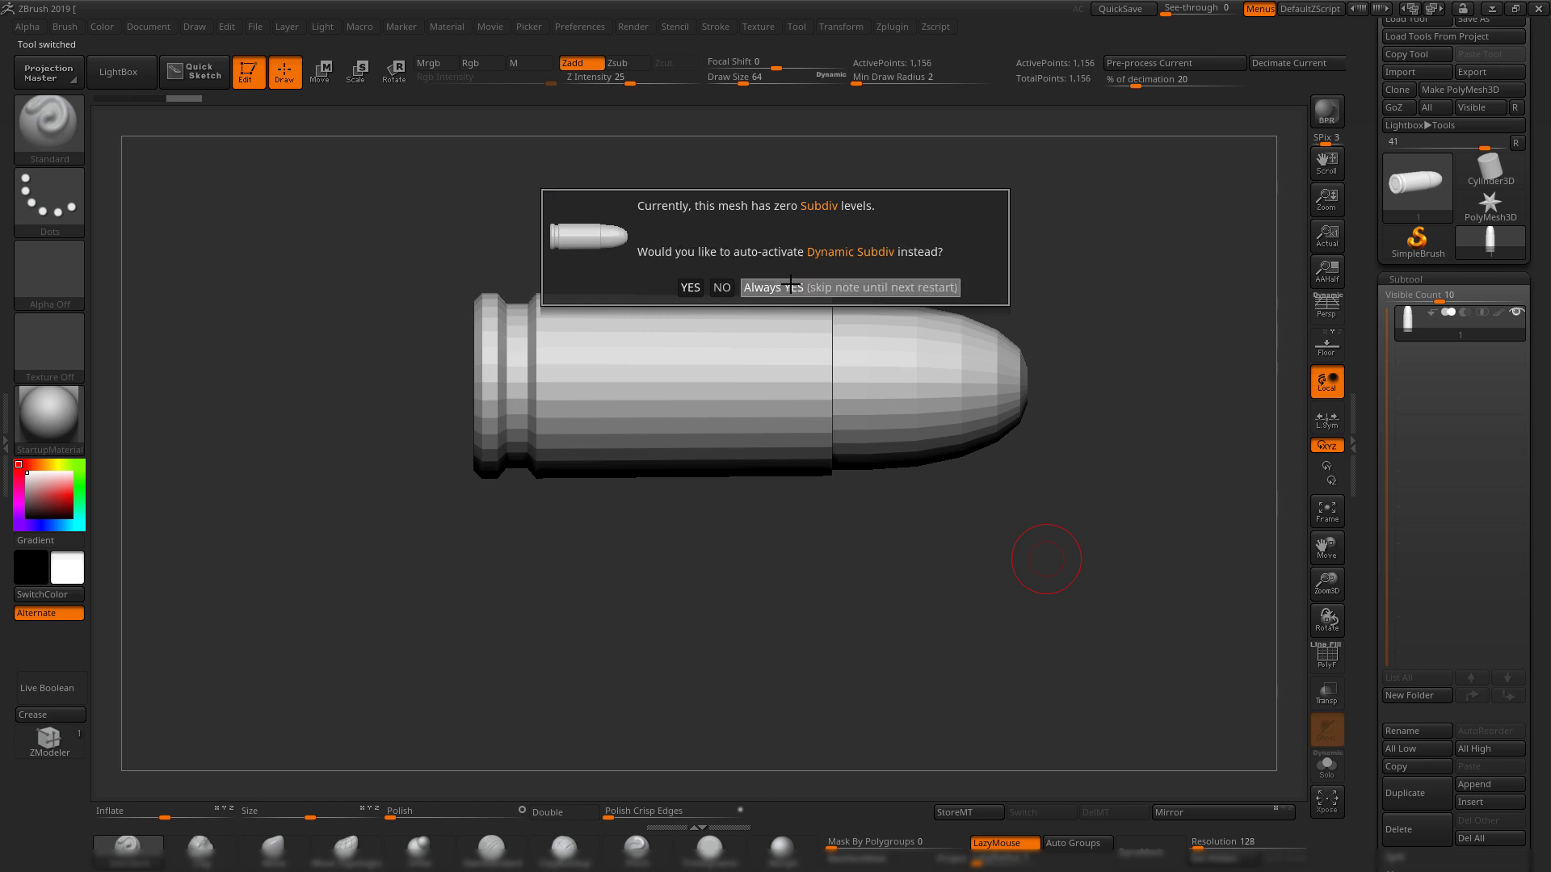
left_click(848, 287)
left_click_drag(1187, 453, 1134, 481)
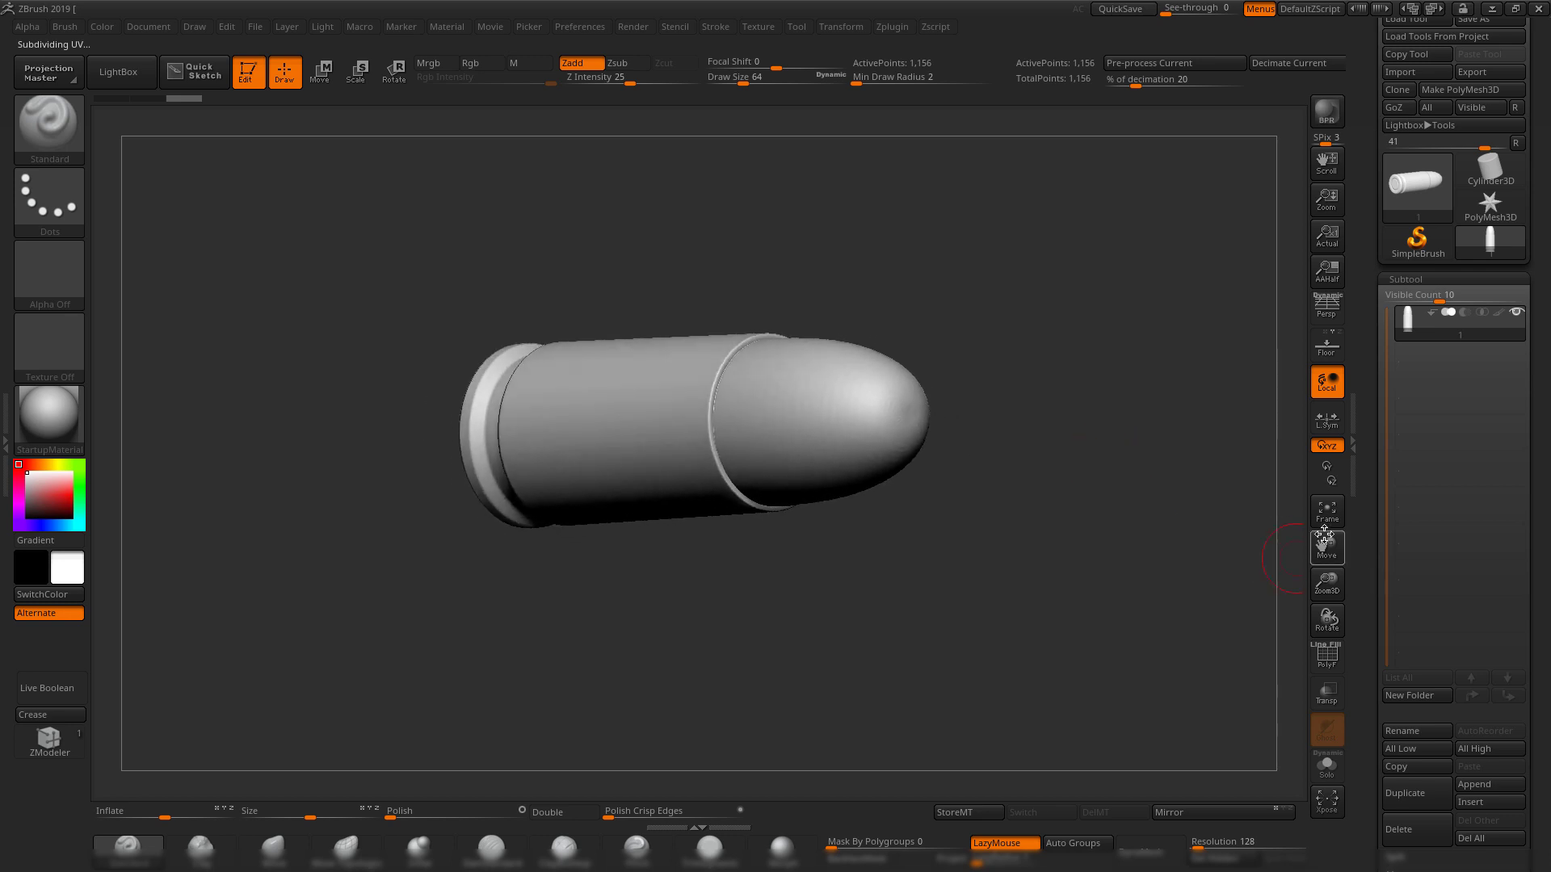
scroll(1389, 578, "down", 4)
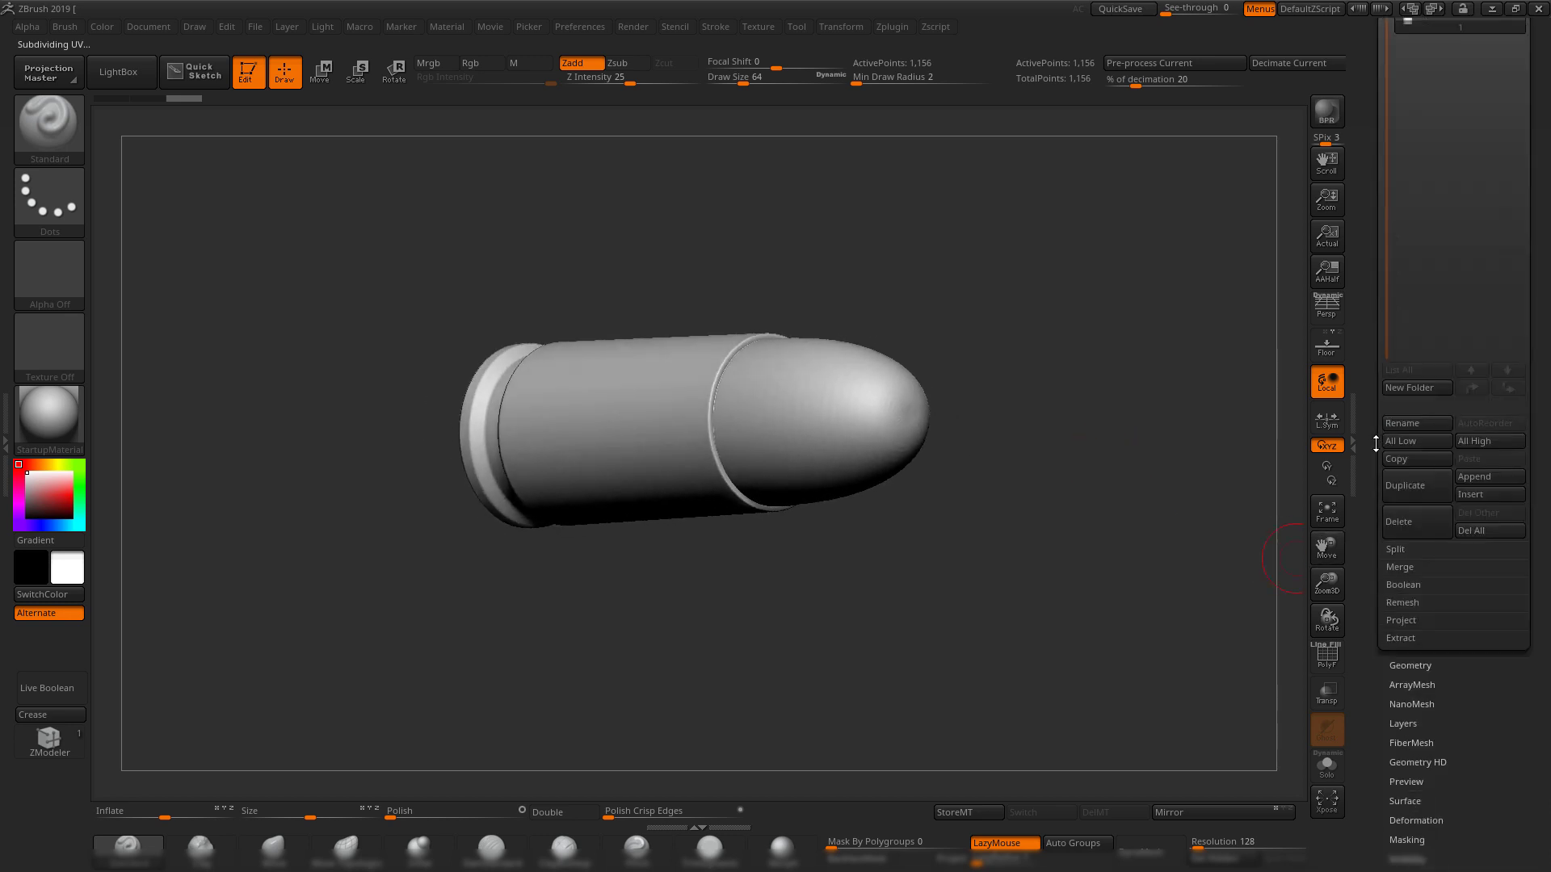
left_click(1414, 672)
left_click_drag(1365, 112, 1375, 202)
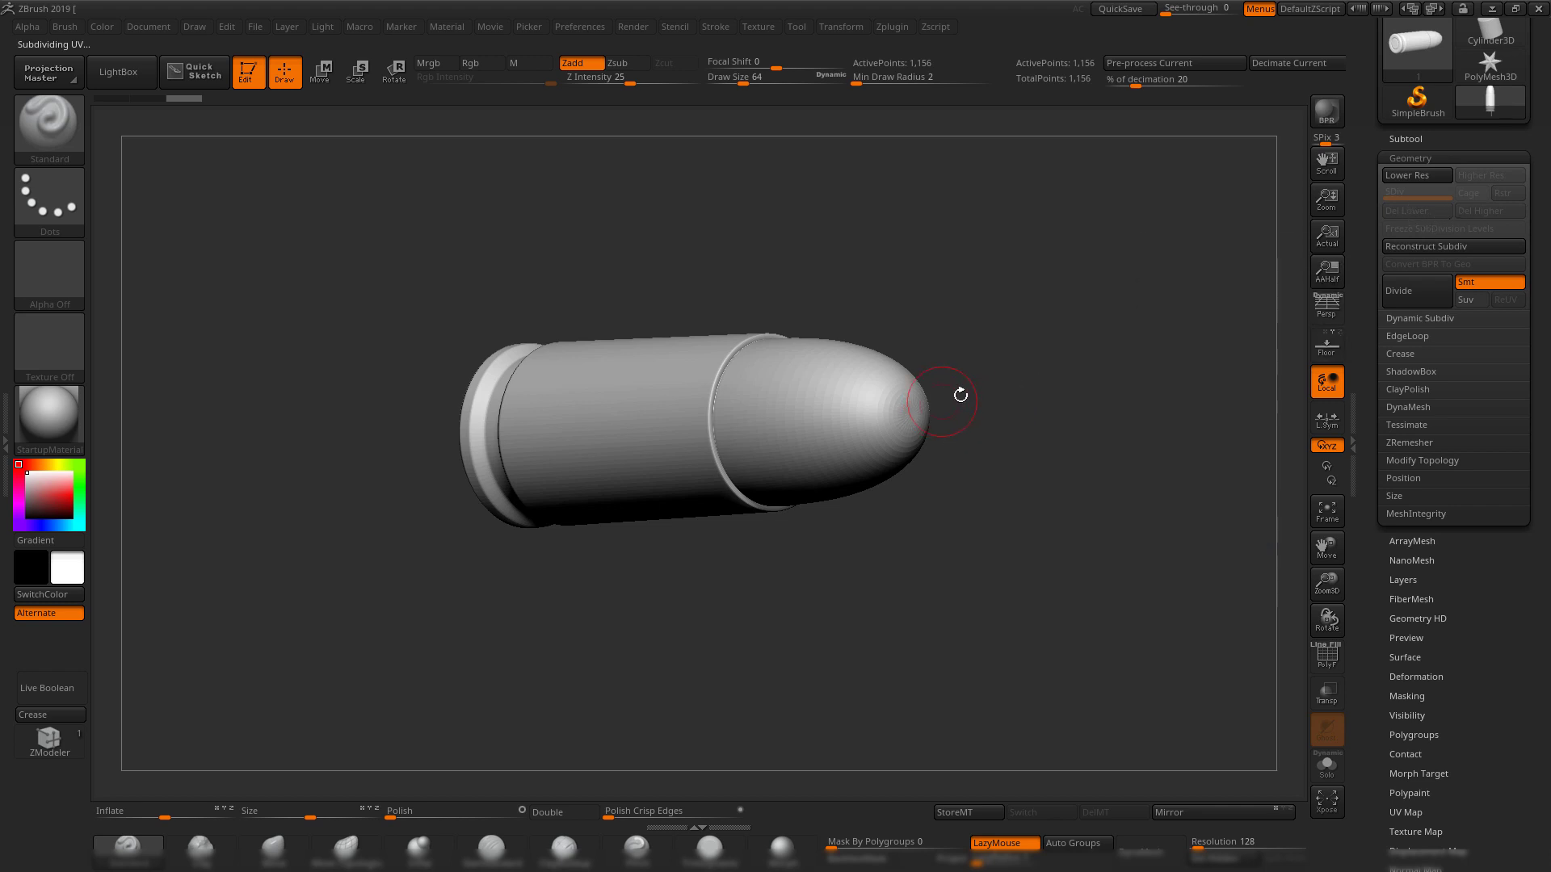
mouse_move(962, 395)
left_mouse_down("shift")
mouse_move(1092, 396)
mouse_move(1087, 357)
mouse_move(1059, 344)
left_mouse_up("shift")
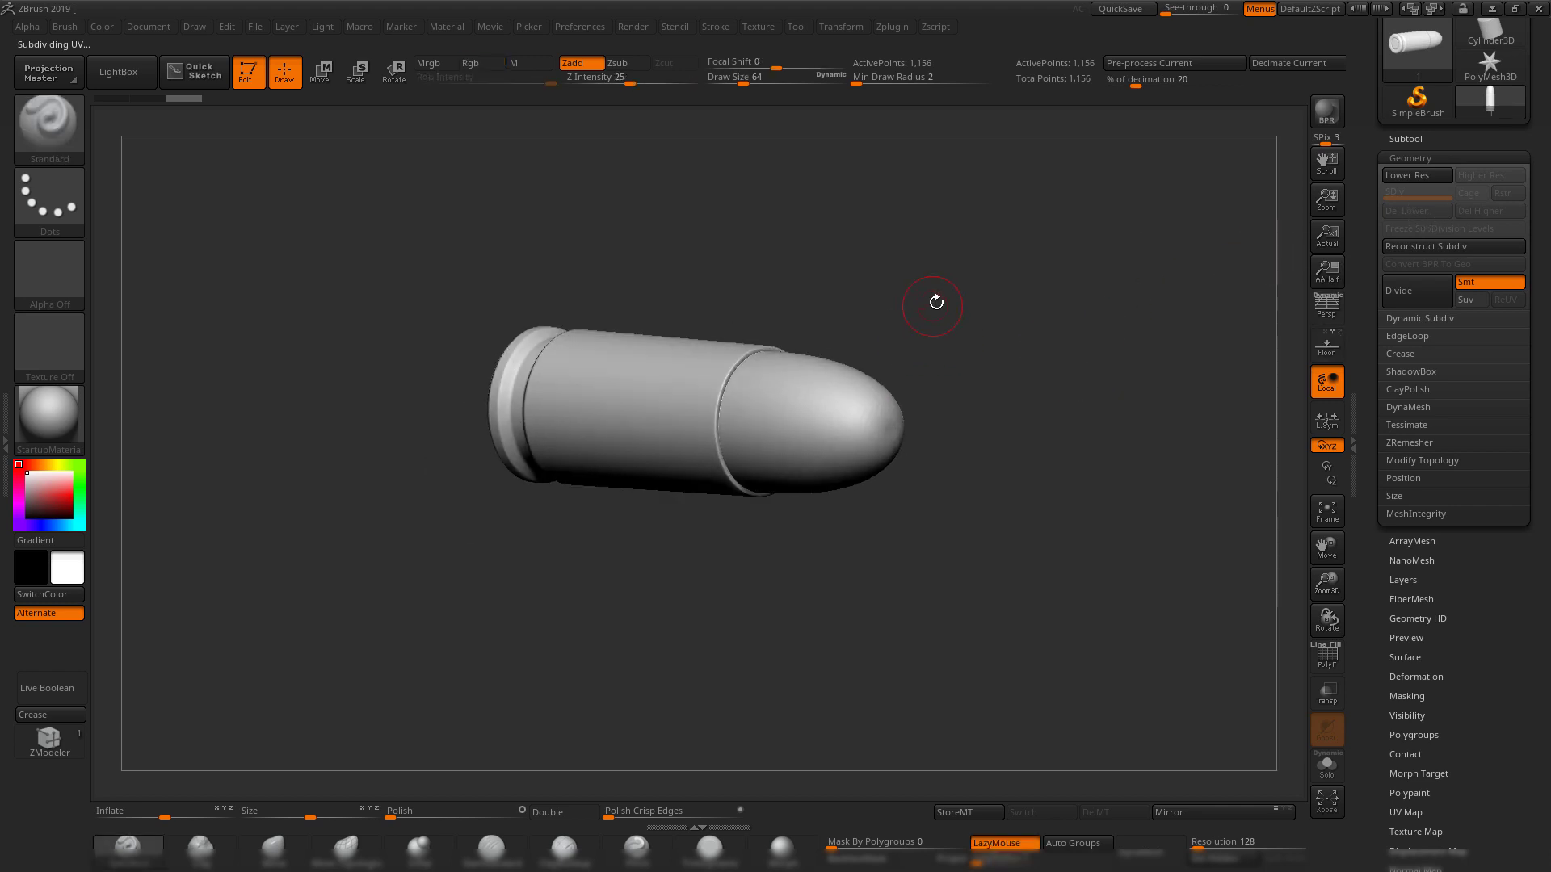
left_click_drag(936, 302, 1108, 307)
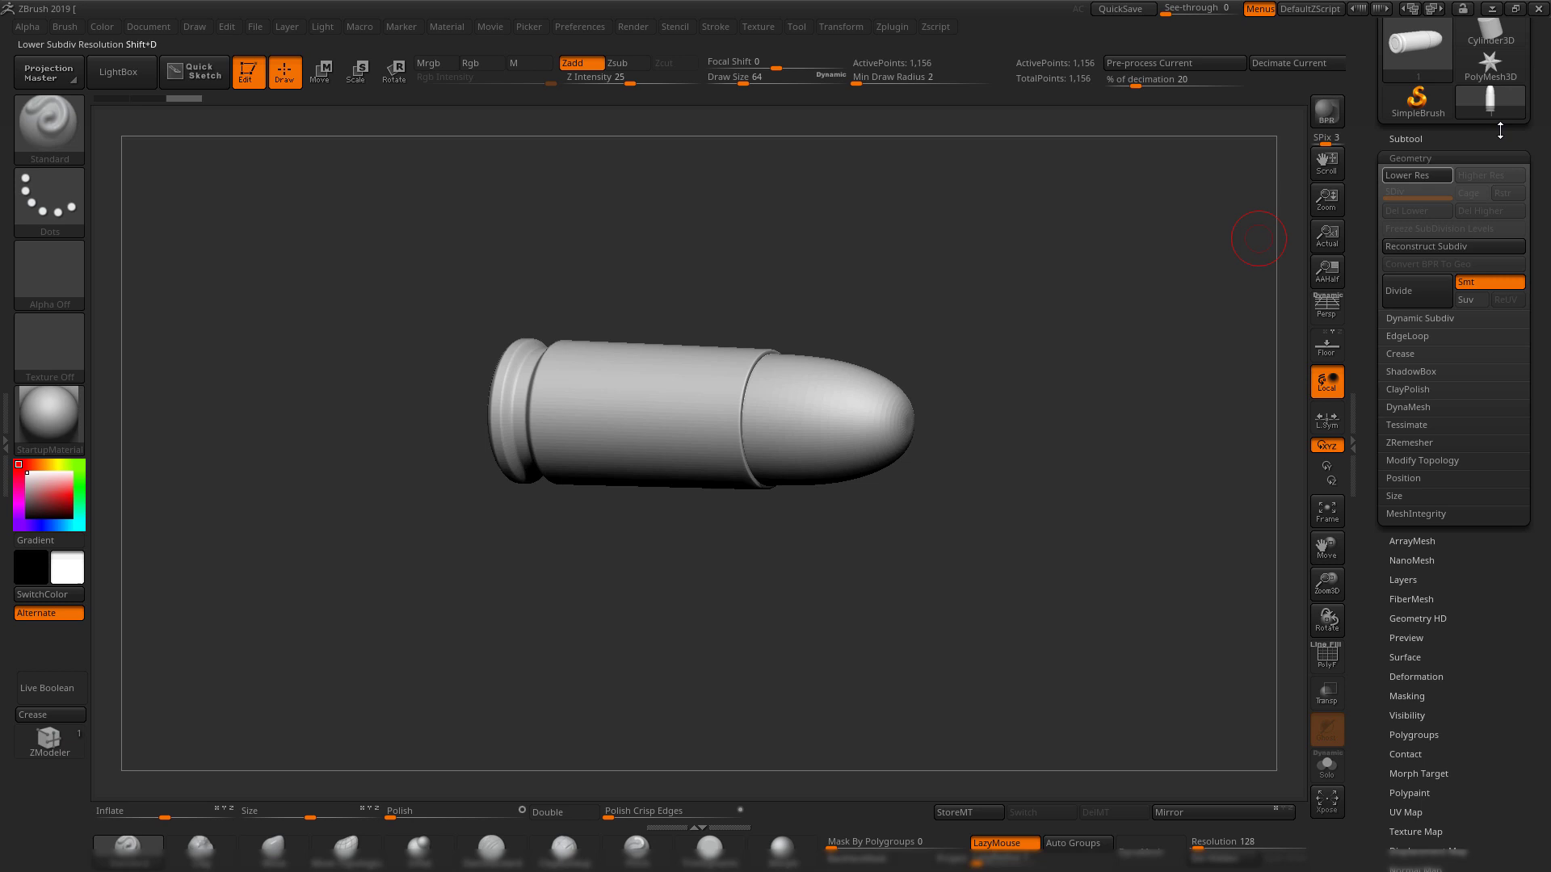
- Reopen the subtool list and put the cartridge into a new folder named cartridge
left_click(1430, 137)
left_click_drag(980, 357, 1091, 335)
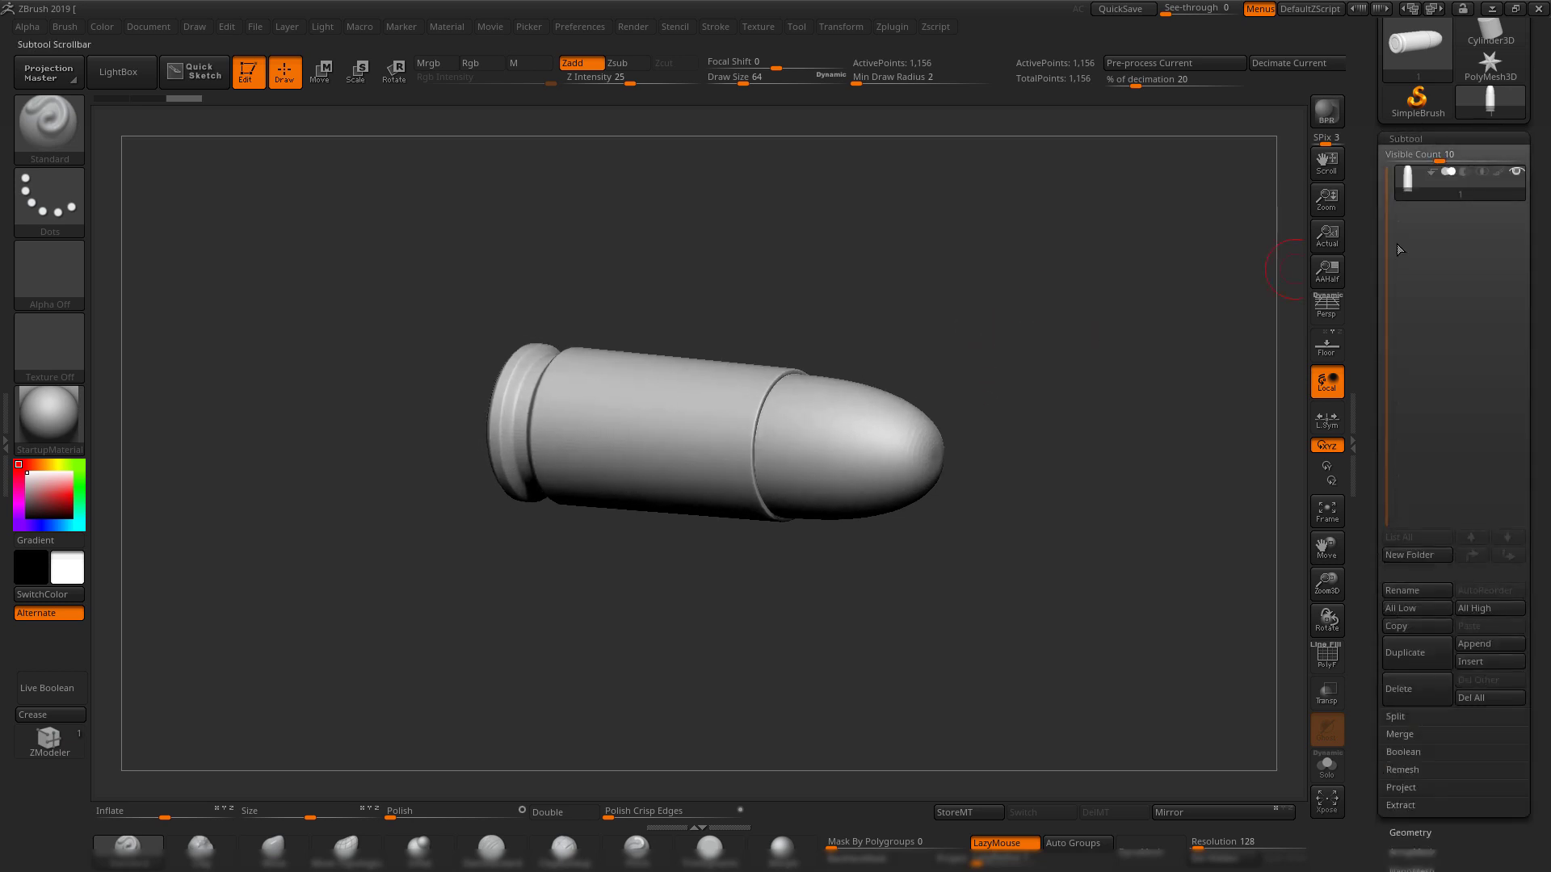
left_click_drag(1372, 211, 1365, 254)
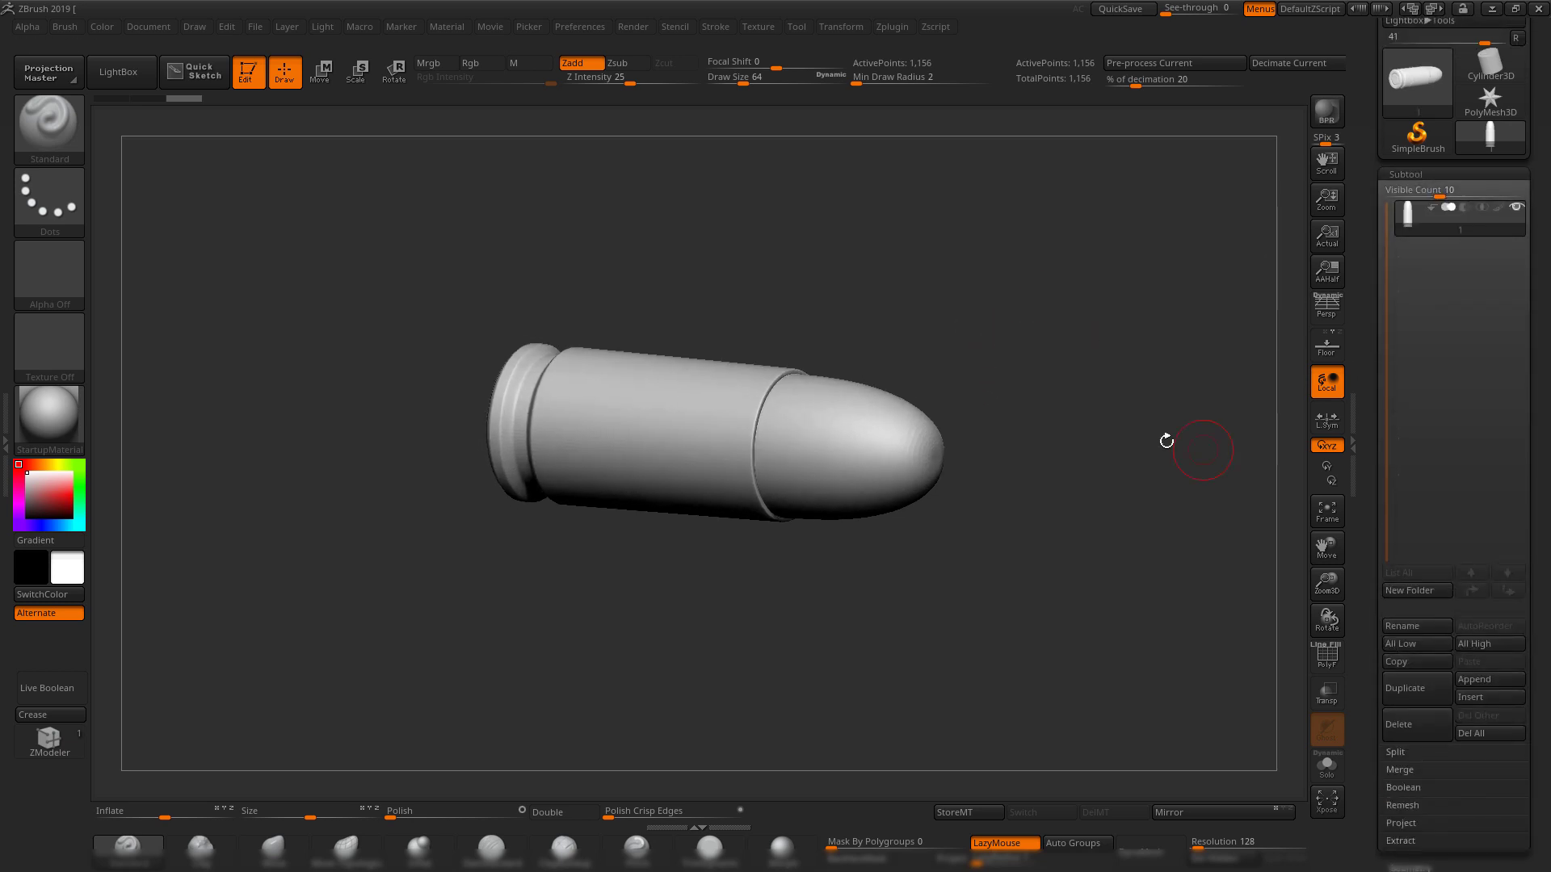
left_click_drag(1129, 390, 1127, 407)
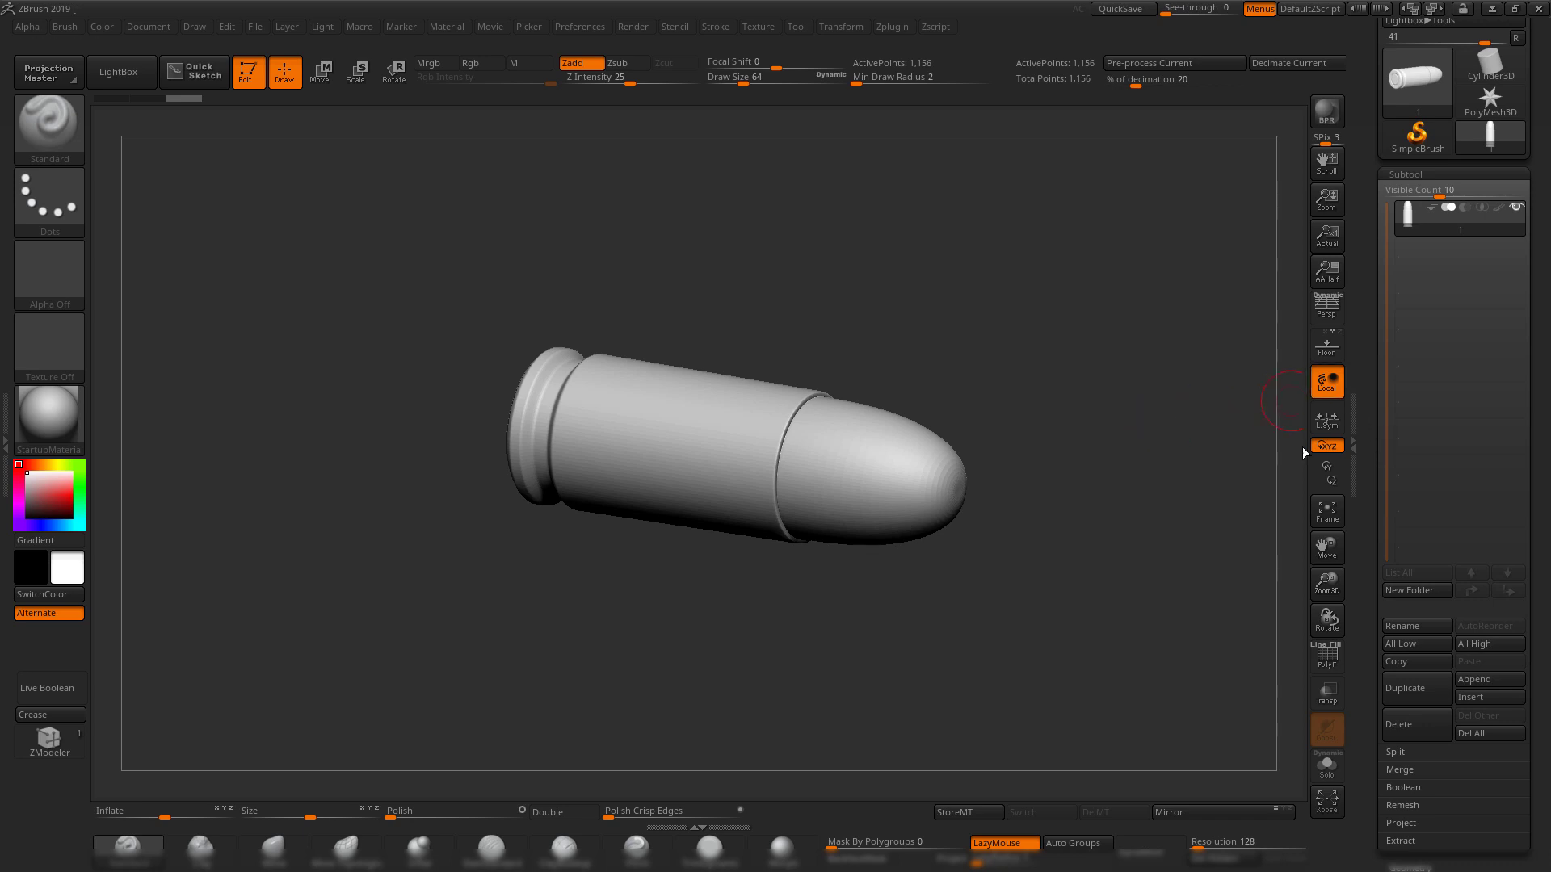
left_click_drag(1037, 310, 1028, 349)
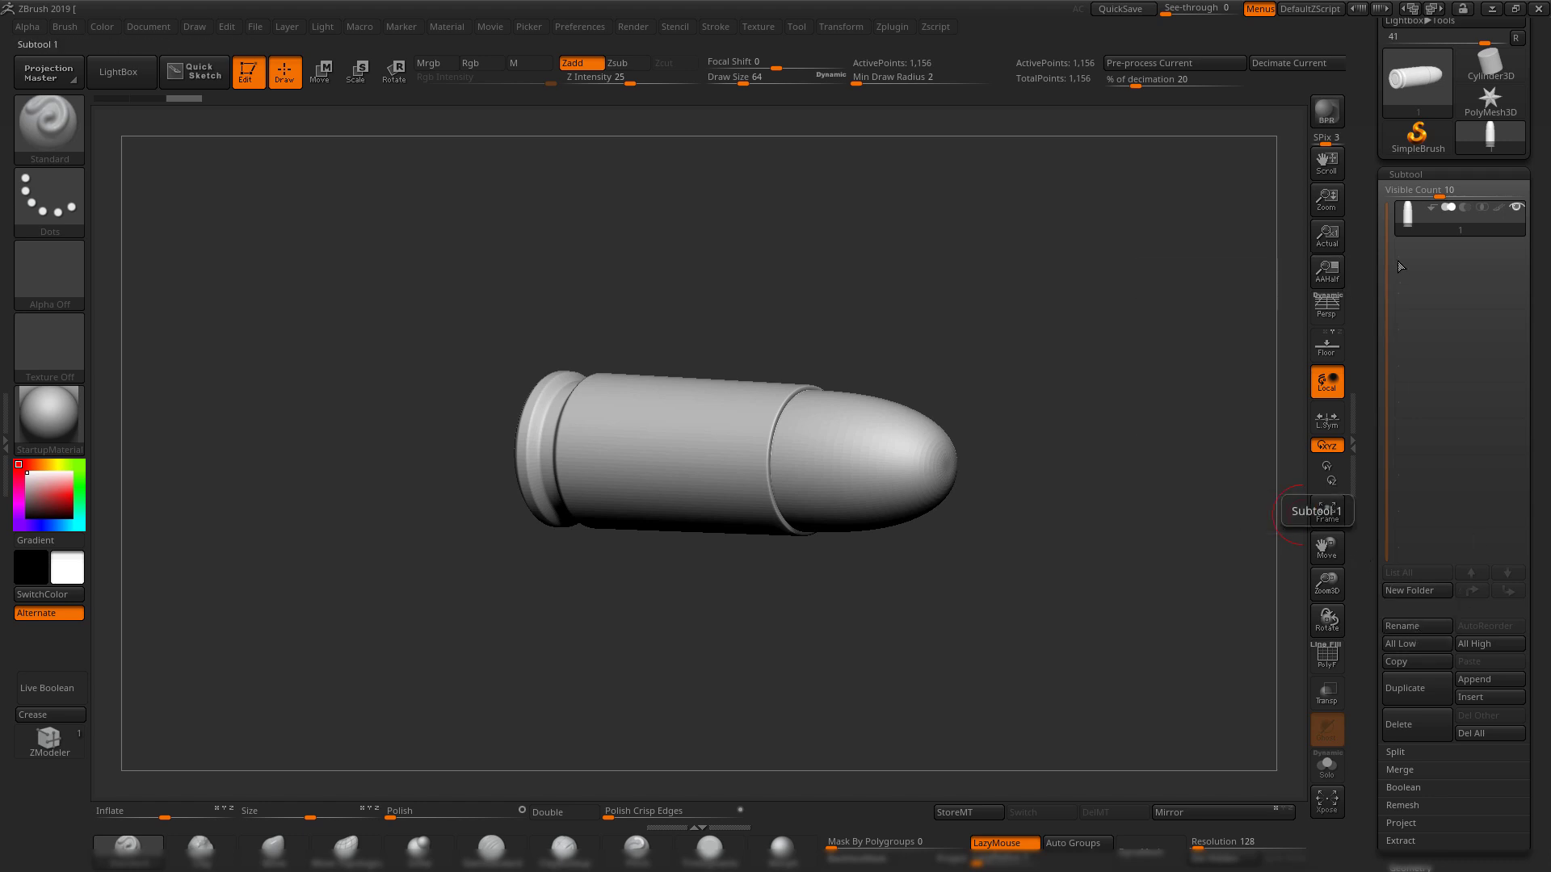
mouse_move(1401, 229)
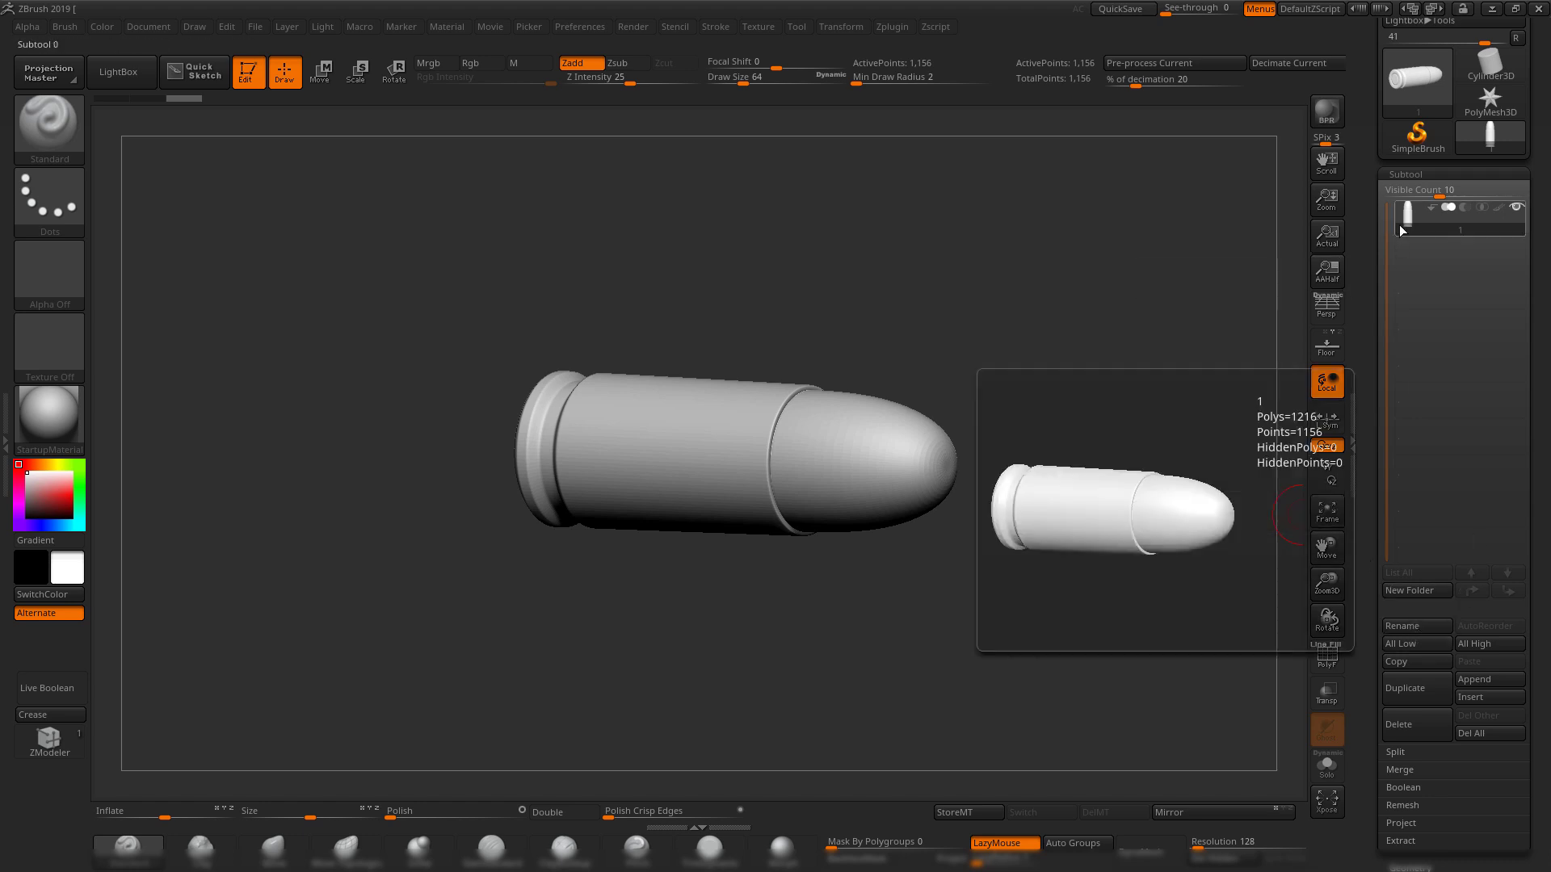
left_click(1423, 593)
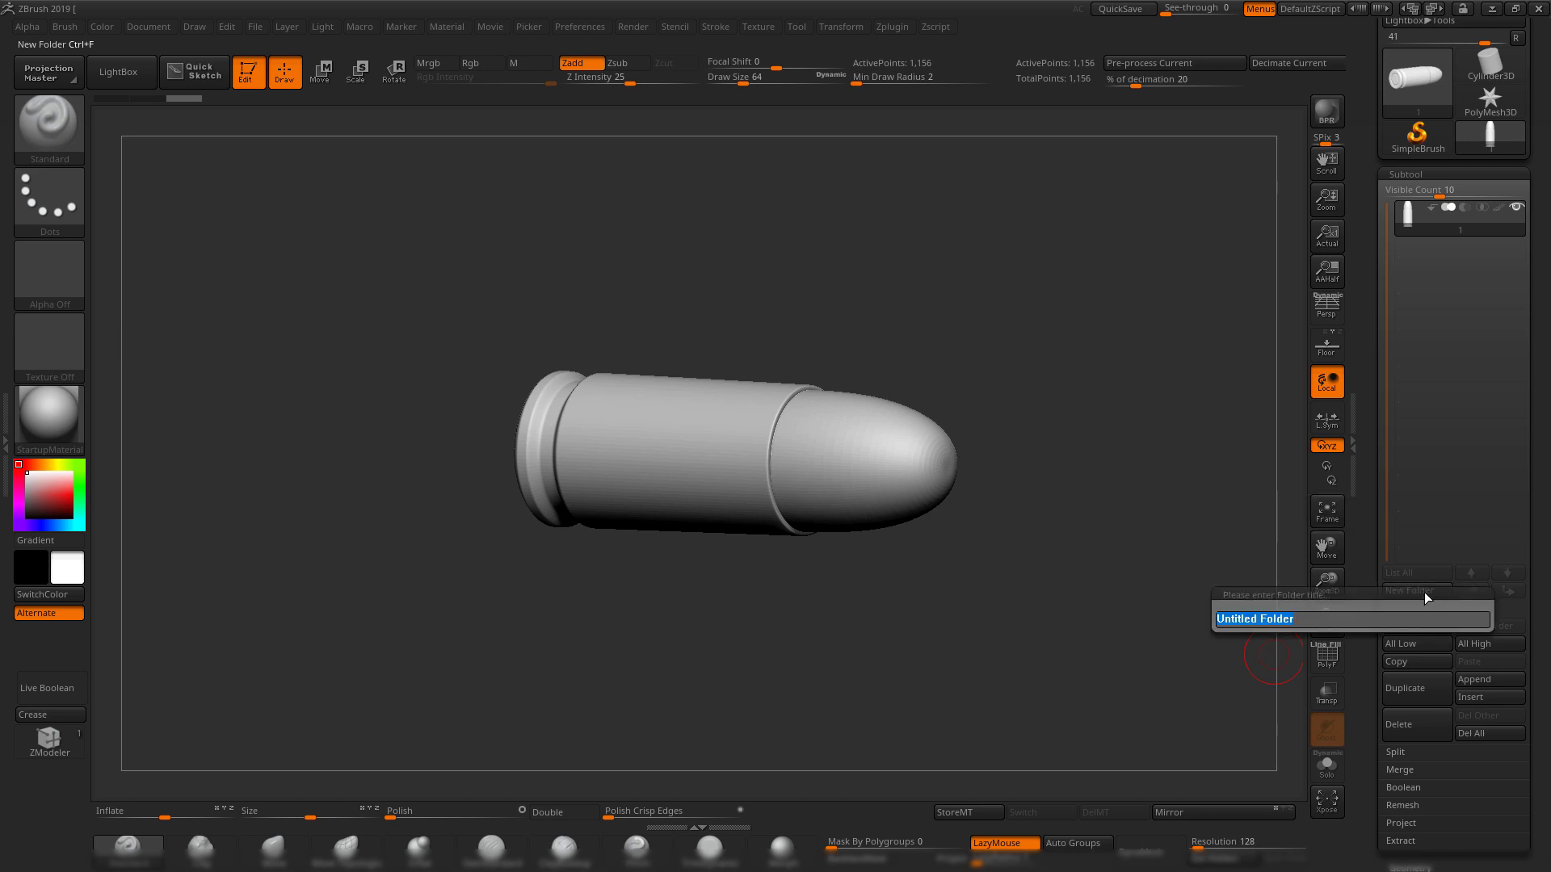
type("cartridge")
key("Return")
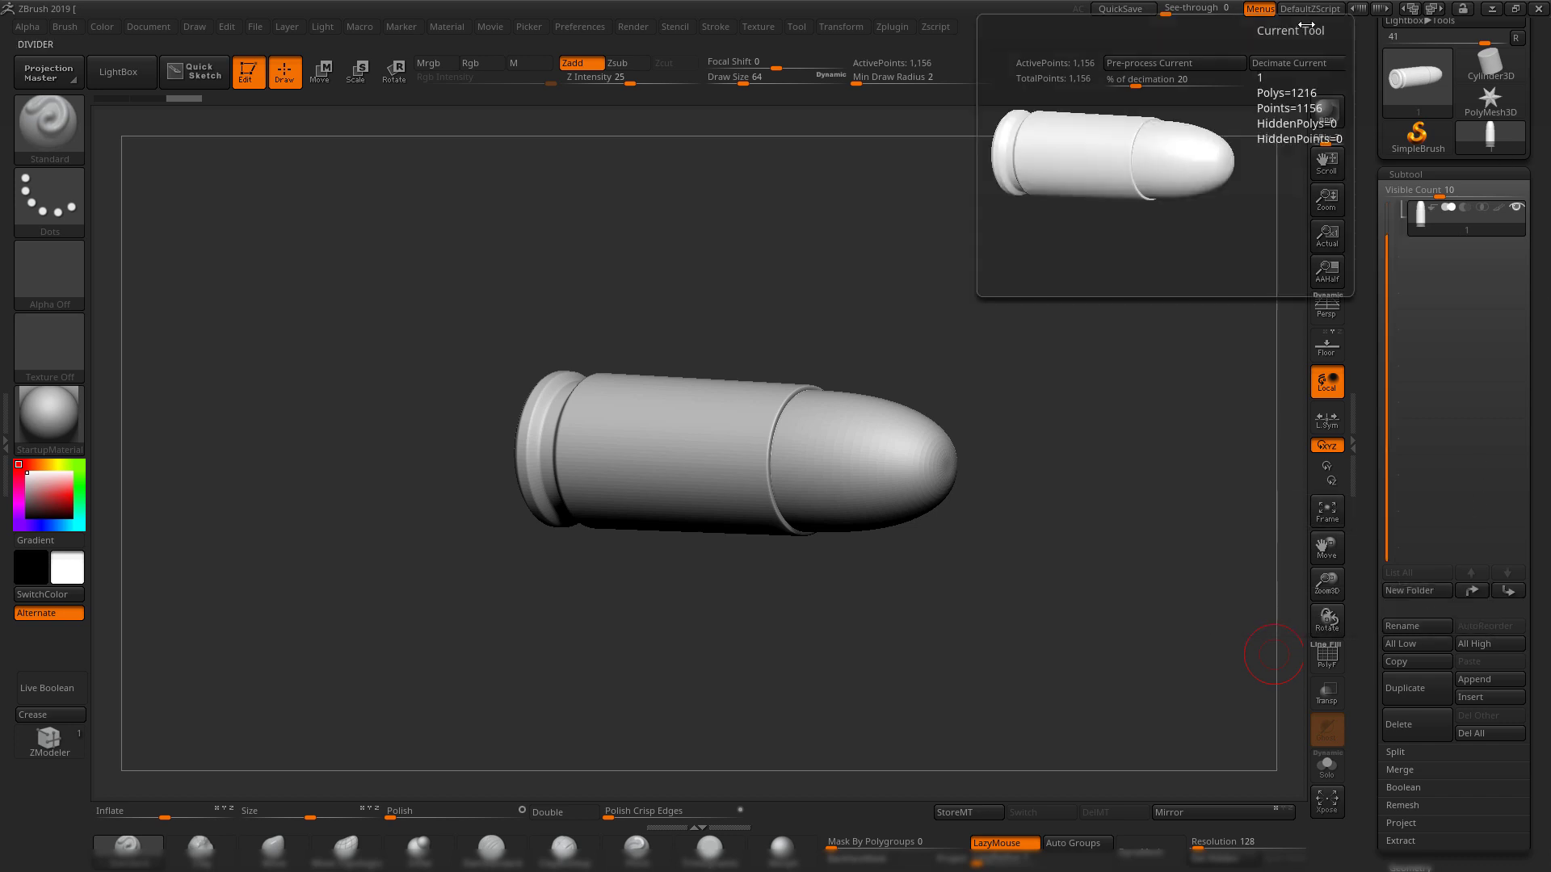
- Collapse the cartridge folder, expand it to check its content and collapse it again
left_click_drag(1048, 264, 1081, 323)
left_click(1406, 217)
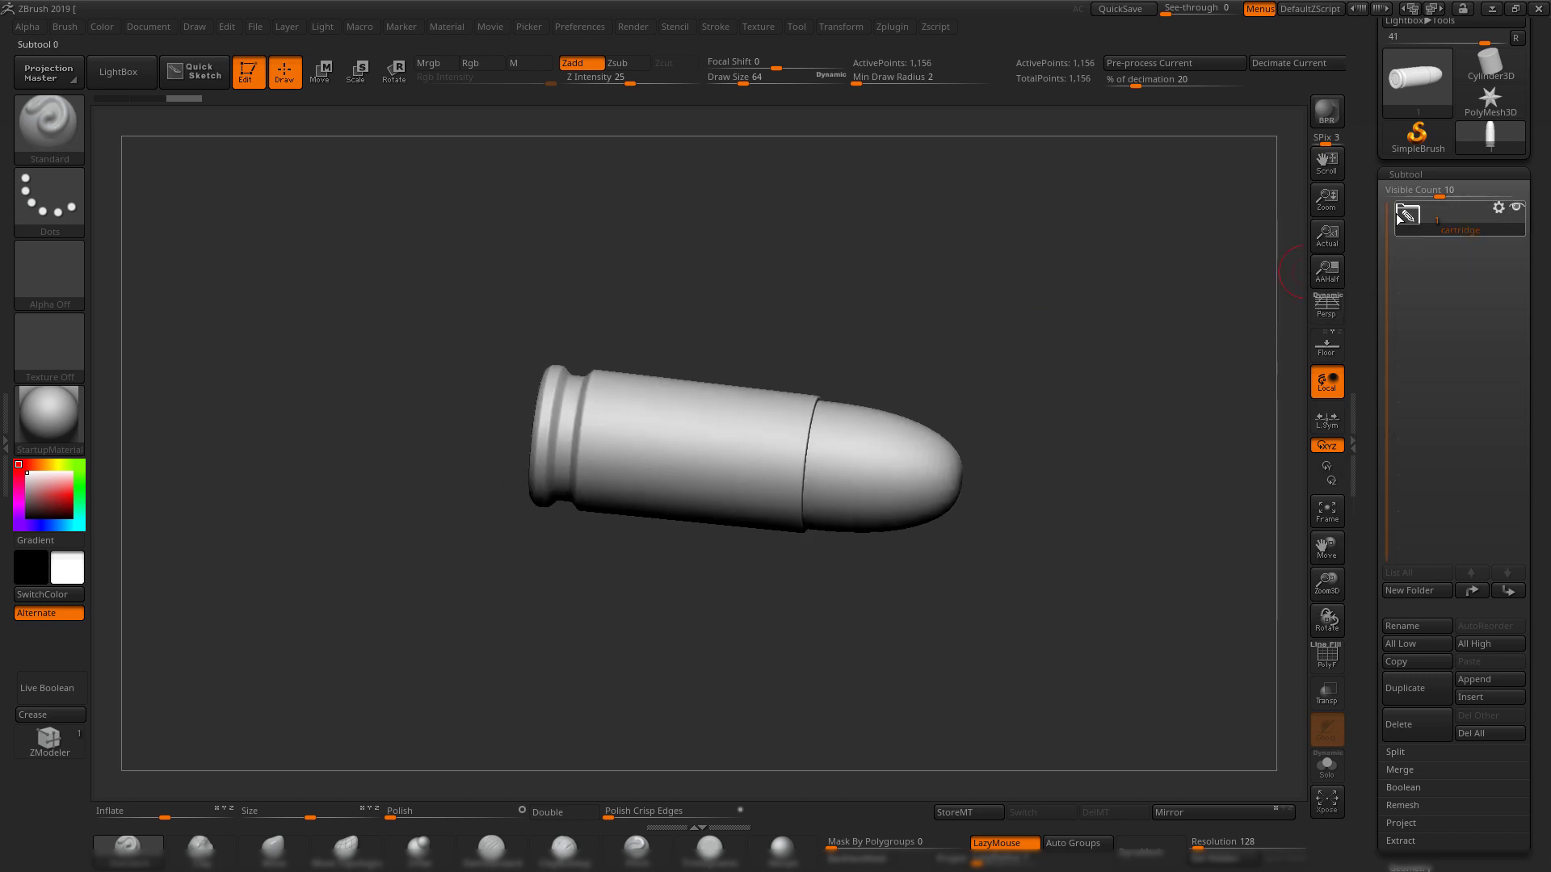
left_click(1410, 216)
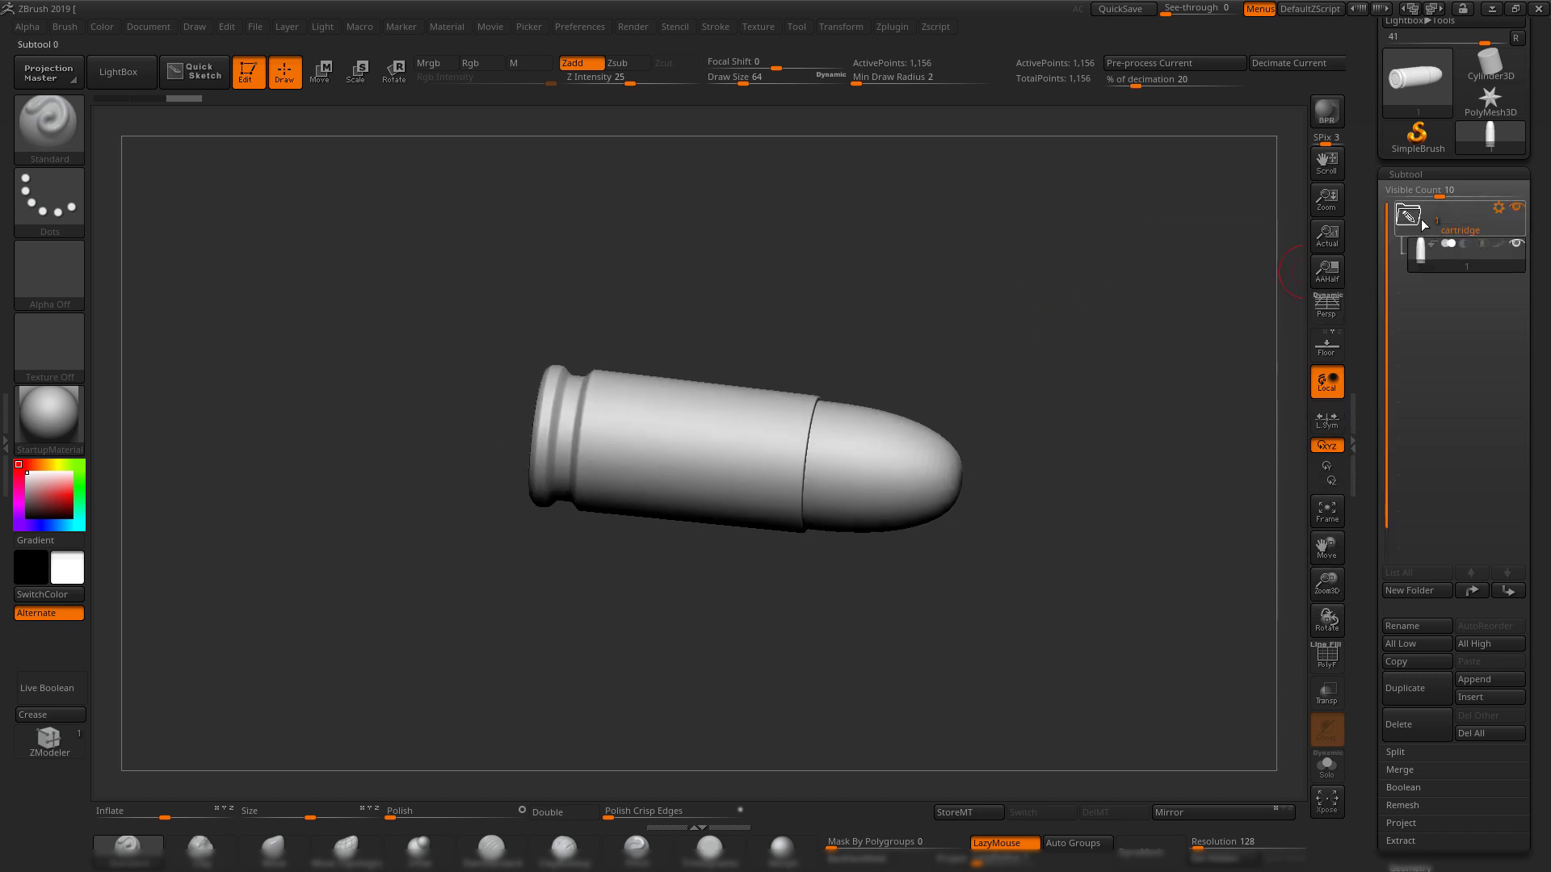
left_click(1407, 216)
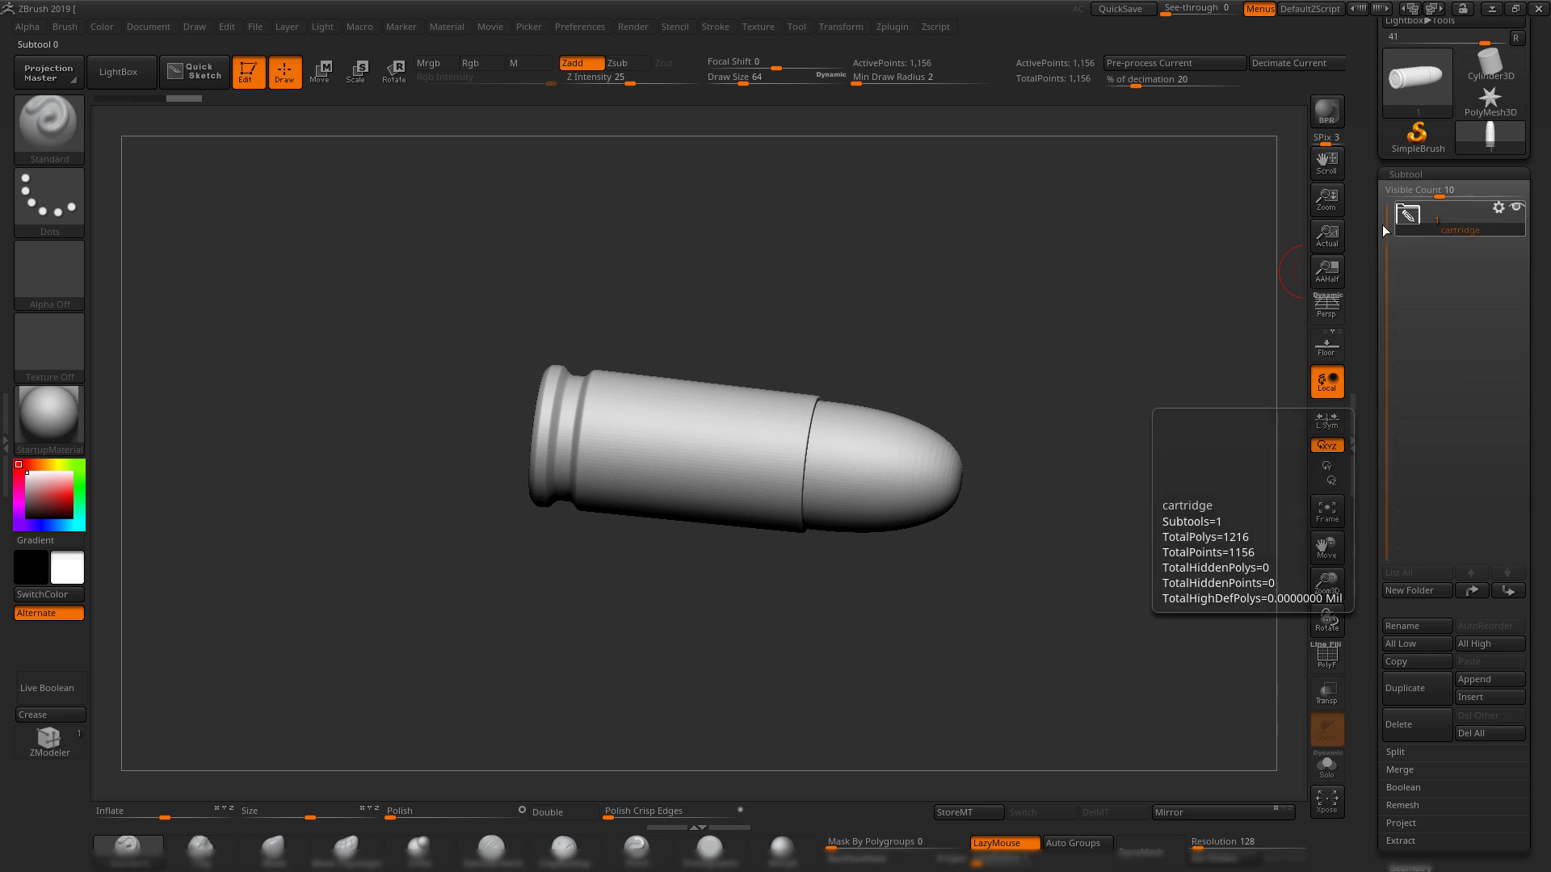
left_click_drag(1049, 343, 1278, 137, "shift")
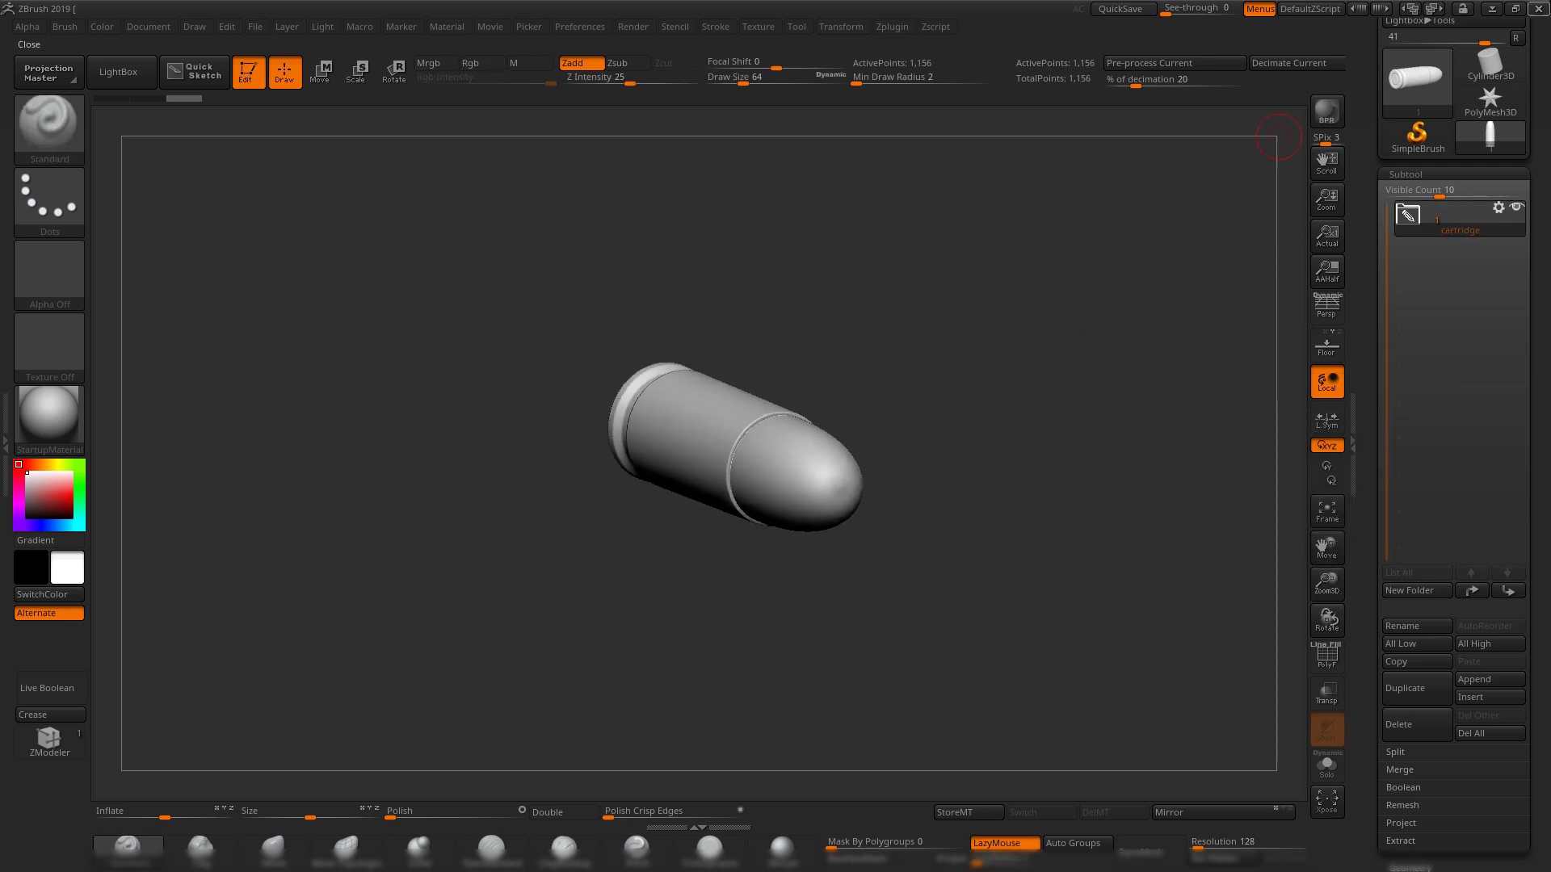
- Switch to Maya, end the isolation of the cartridge, select the long cylinder pCylinder1 and frame it
left_click(1497, 10)
left_click_drag(711, 374, 727, 374, "alt")
scroll(727, 374, "down", 6)
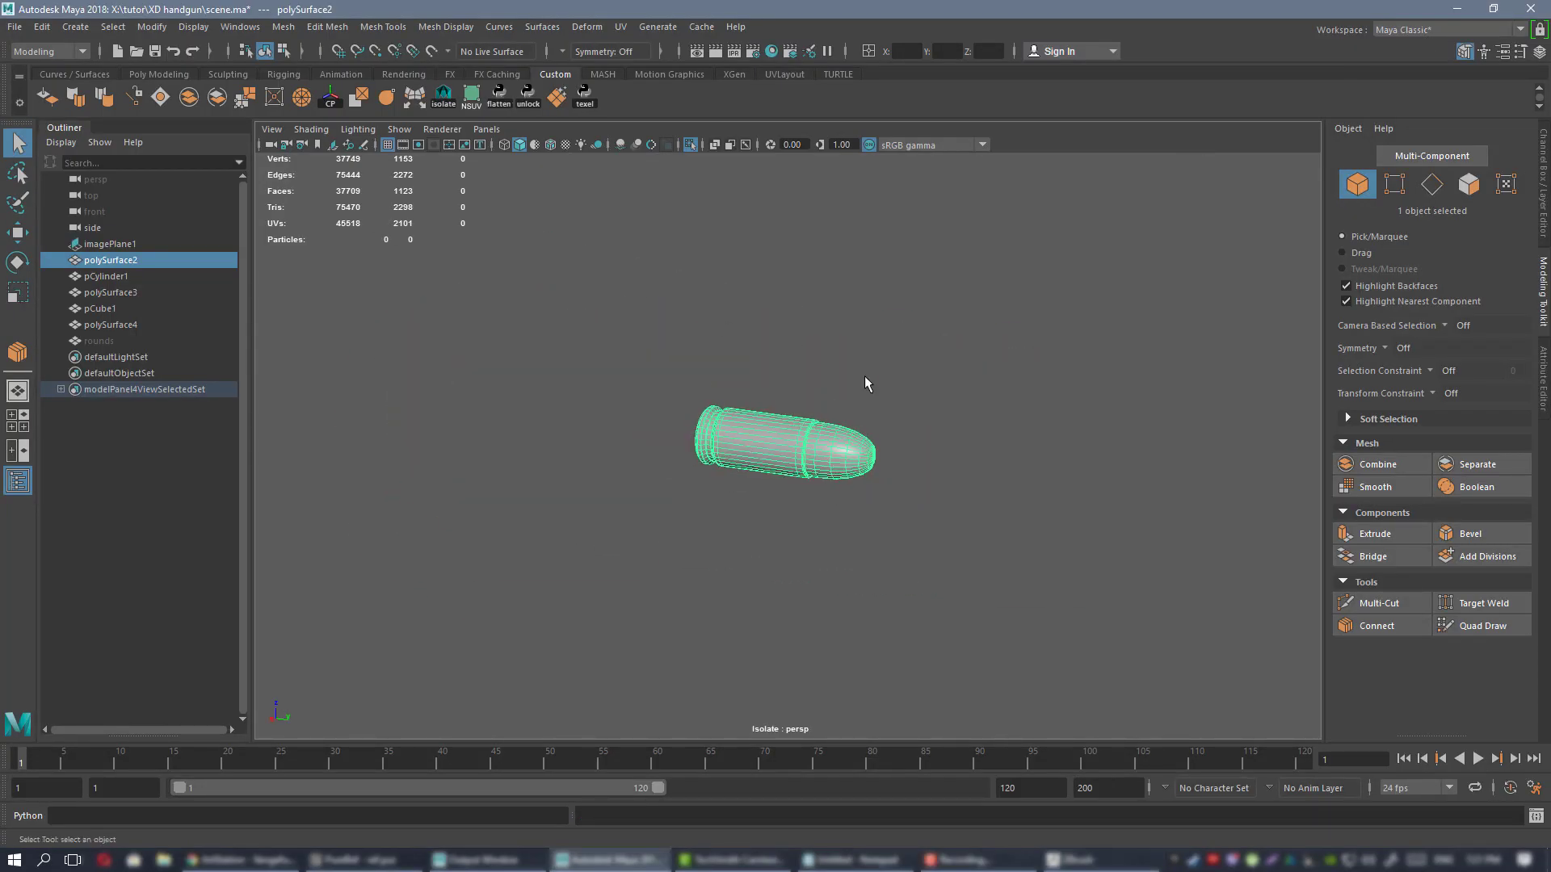
key("ctrl+1")
left_click(598, 395)
key("f")
right_click_drag(876, 443, 410, 249, "alt")
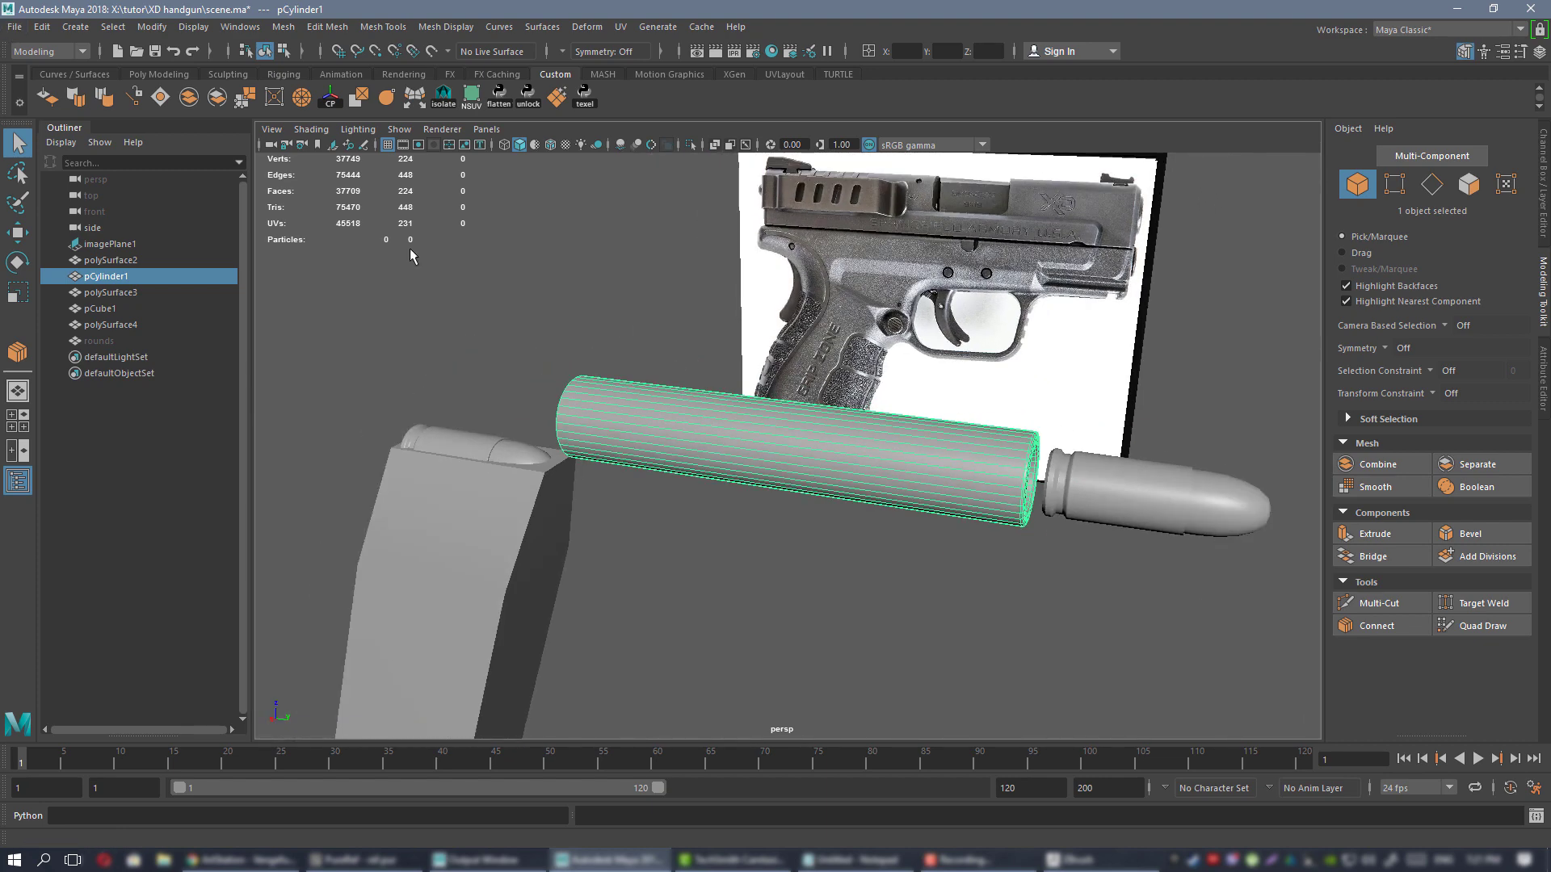
- Examine the topology of pCylinder1 from several angles, especially the bevelled rim and bore at its open end
left_click_drag(1000, 516, 853, 434, "alt")
left_click_drag(789, 475, 821, 450, "alt")
left_click_drag(650, 374, 735, 448, "alt")
scroll(813, 421, "up", 5)
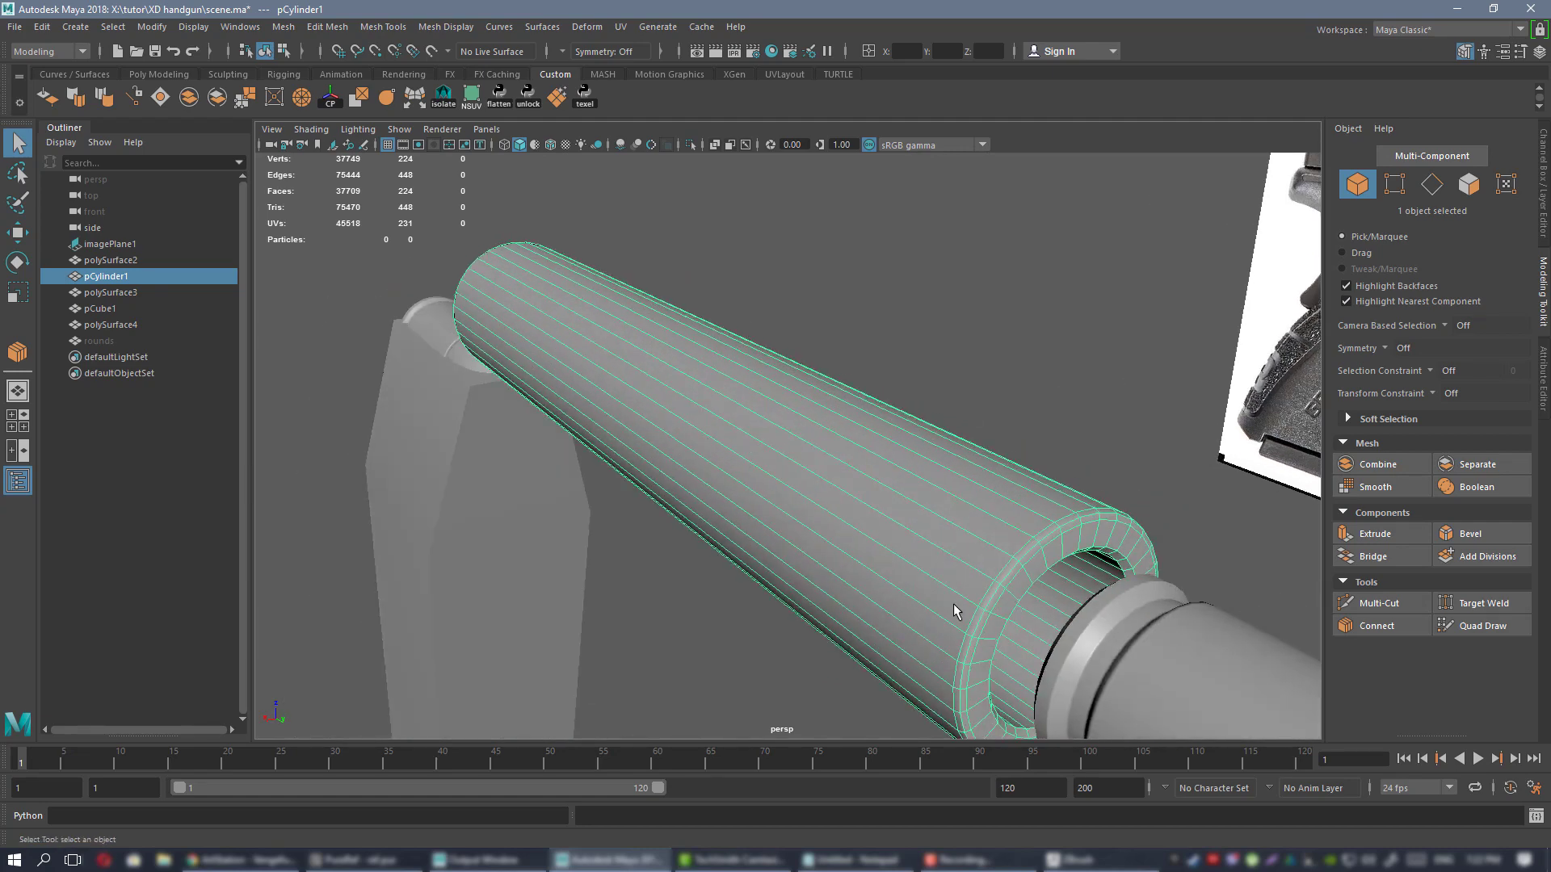
left_click_drag(860, 454, 698, 420, "alt")
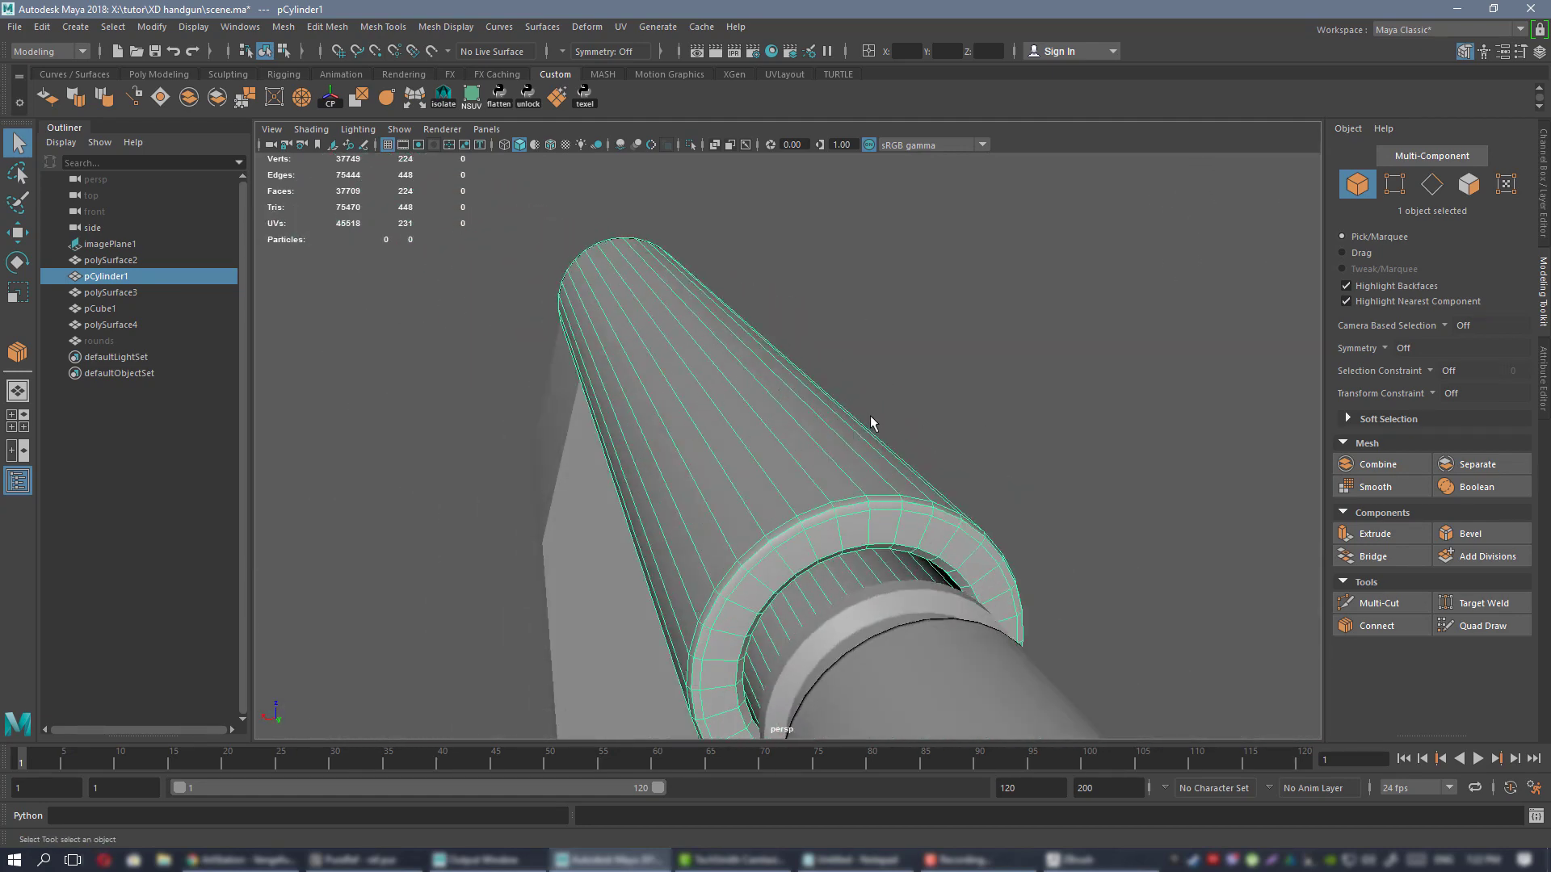
left_click_drag(647, 466, 920, 422, "alt")
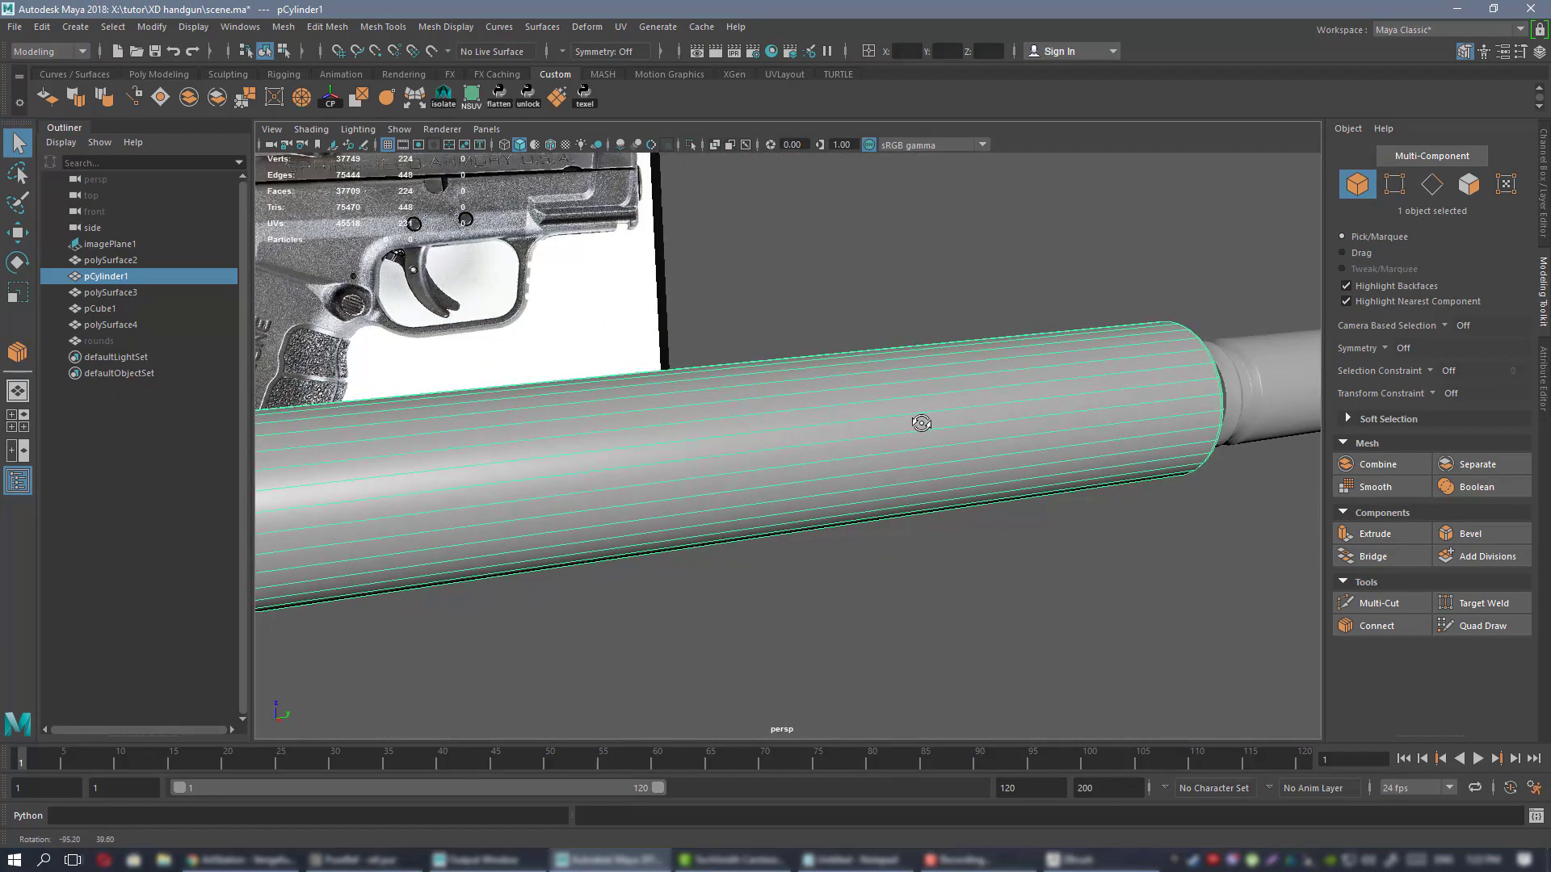
middle_click_drag(921, 423, 857, 483, "alt")
right_click_drag(858, 483, 886, 436, "alt")
left_click_drag(886, 436, 789, 429, "alt")
middle_click_drag(789, 429, 727, 371, "alt")
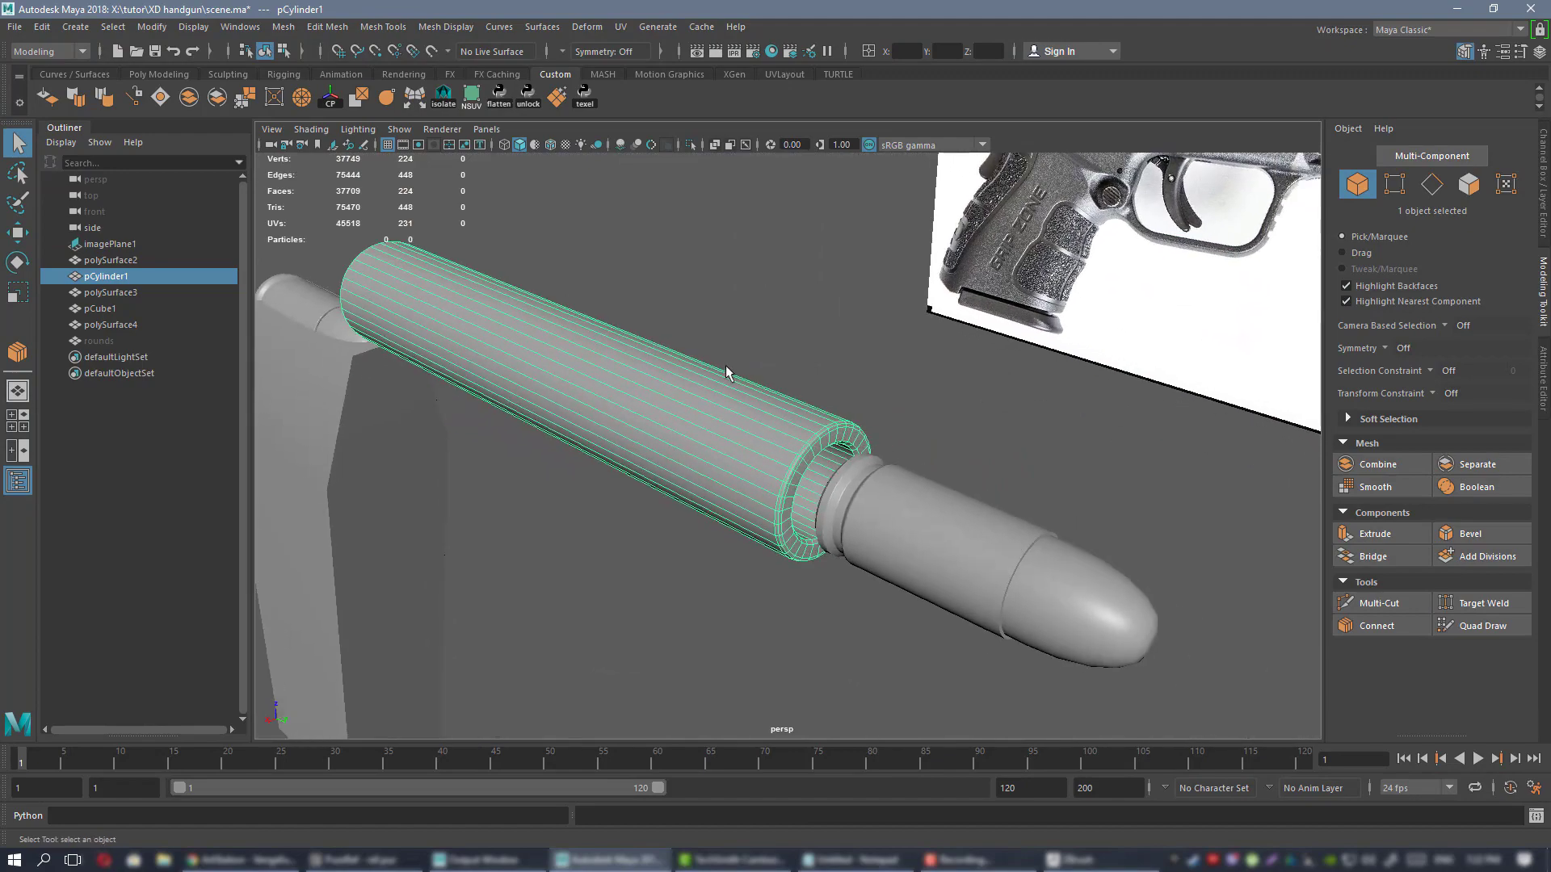
right_click_drag(727, 371, 759, 444, "alt")
left_click_drag(759, 444, 788, 443, "alt")
right_click_drag(788, 443, 633, 370, "alt")
left_click_drag(633, 371, 685, 390, "alt")
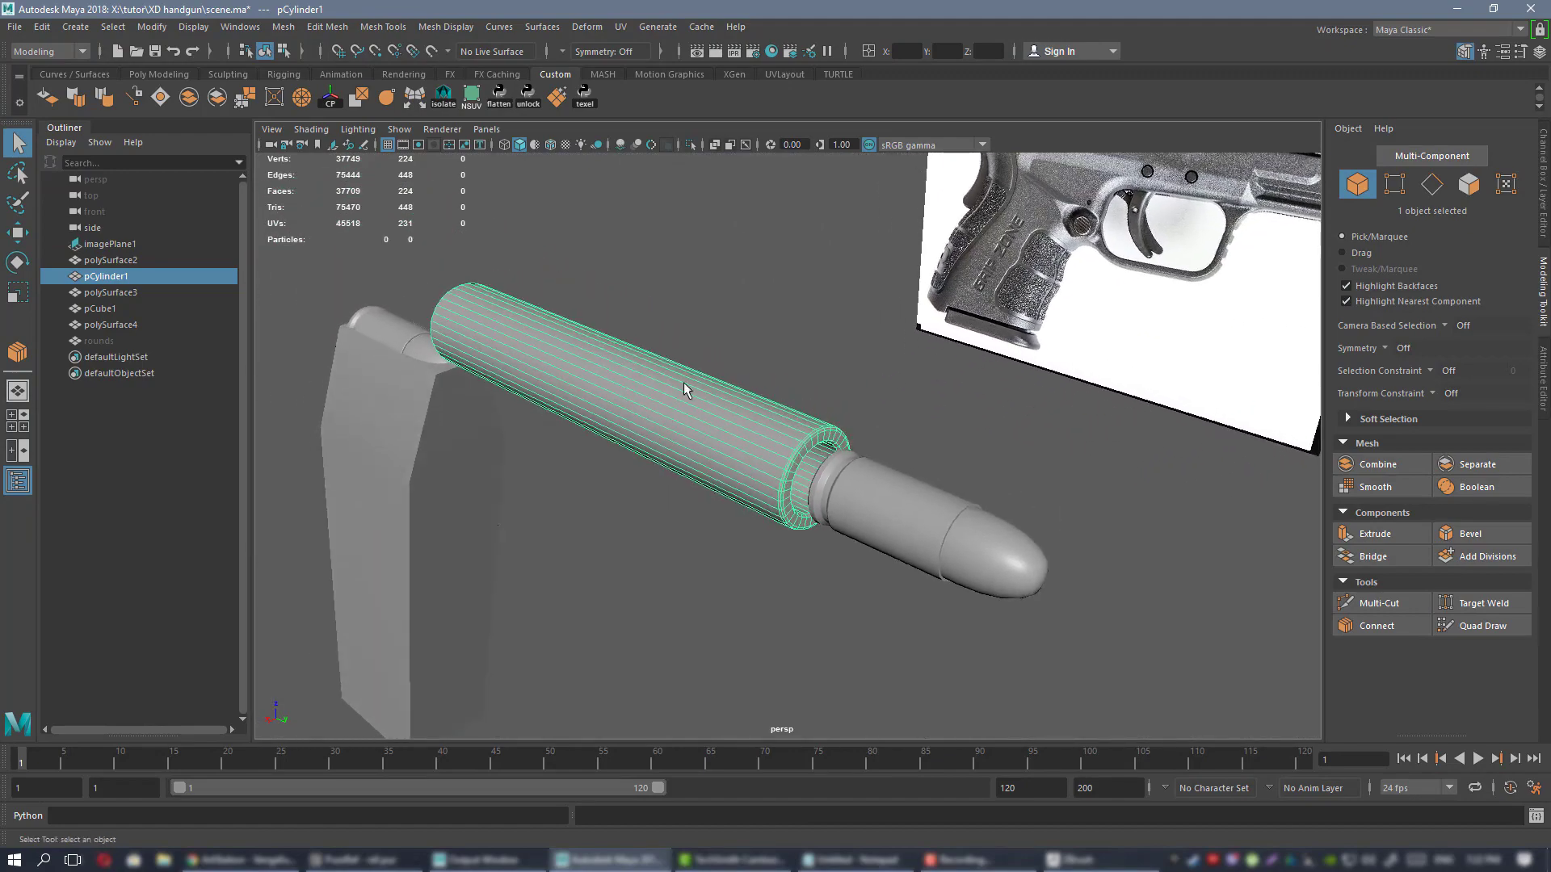
right_click_drag(712, 408, 907, 492, "alt")
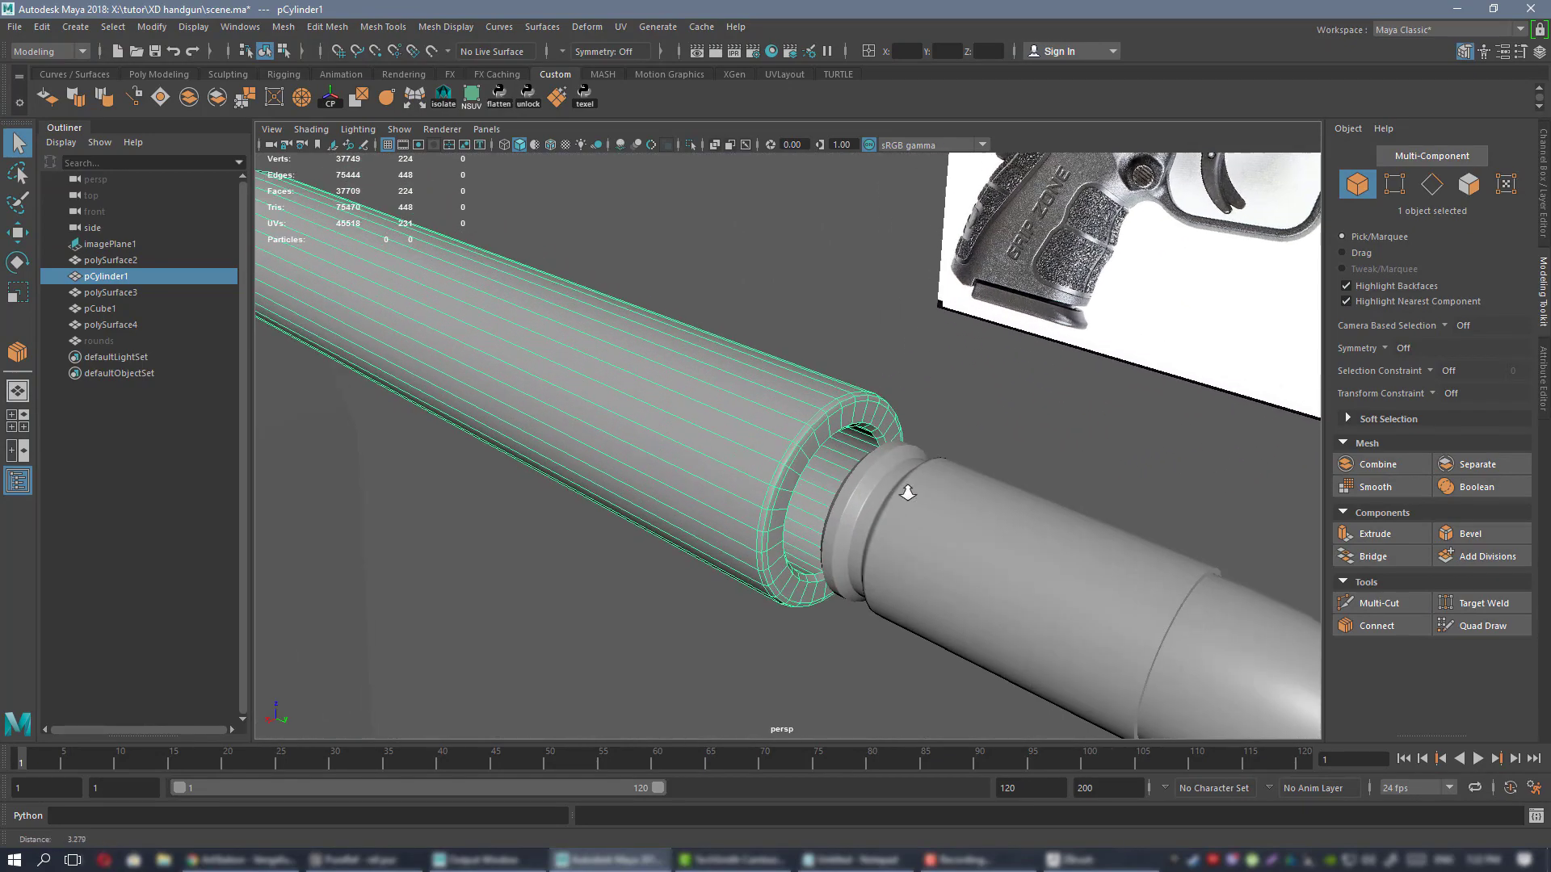
left_click_drag(907, 492, 883, 488, "alt")
right_click_drag(883, 488, 721, 420, "alt")
left_click_drag(720, 420, 794, 397, "alt")
right_click_drag(794, 398, 949, 493, "alt")
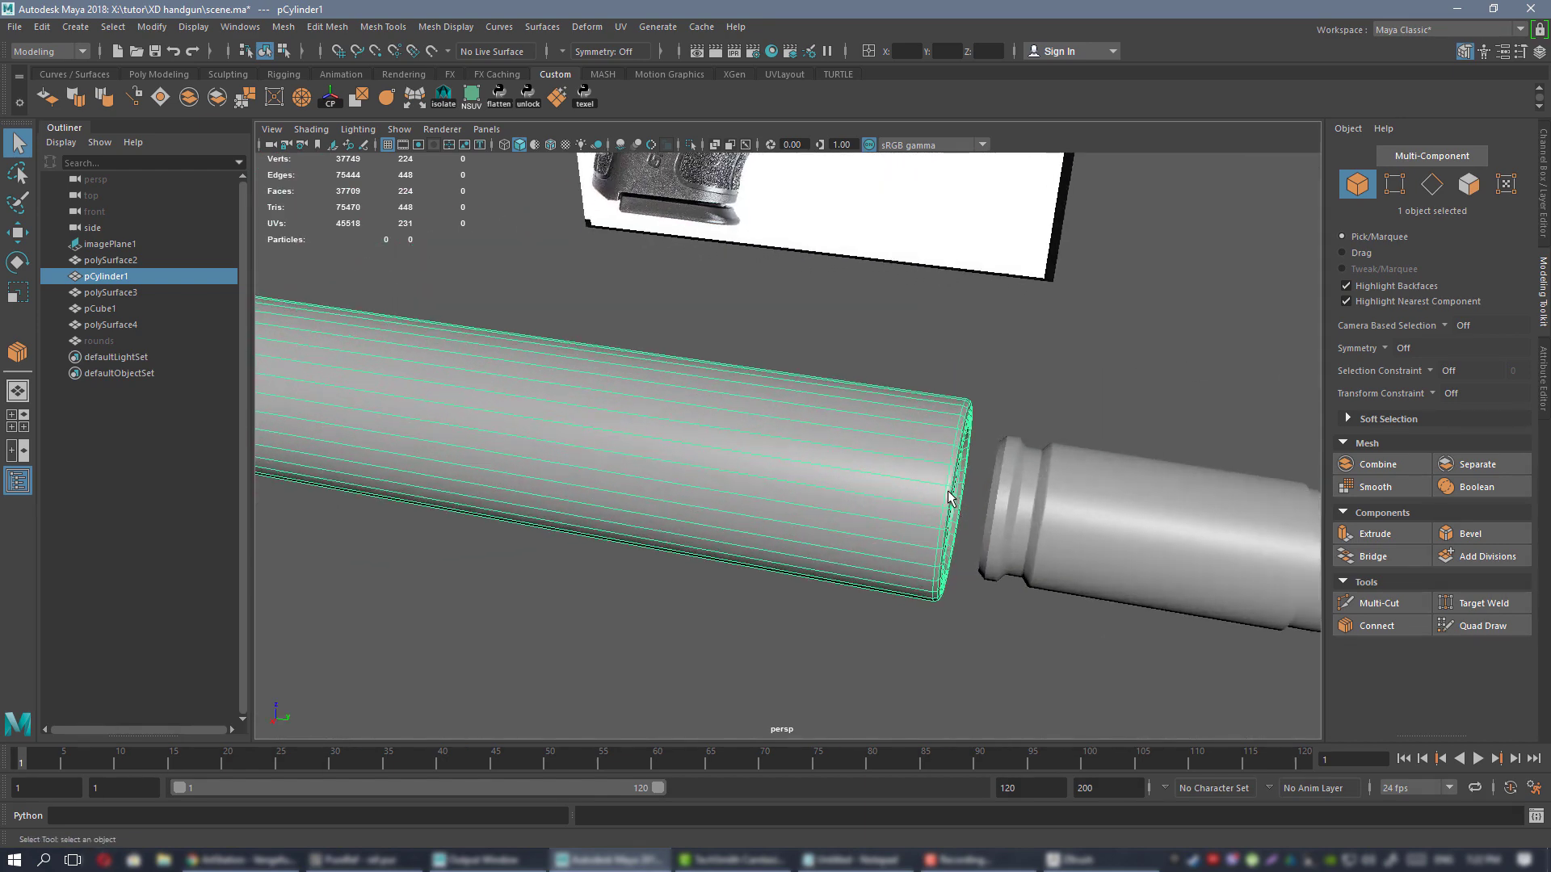
middle_click_drag(948, 493, 848, 465, "alt")
right_click_drag(848, 464, 800, 436, "alt")
left_click_drag(799, 436, 703, 457, "alt")
right_click_drag(740, 438, 831, 429, "alt")
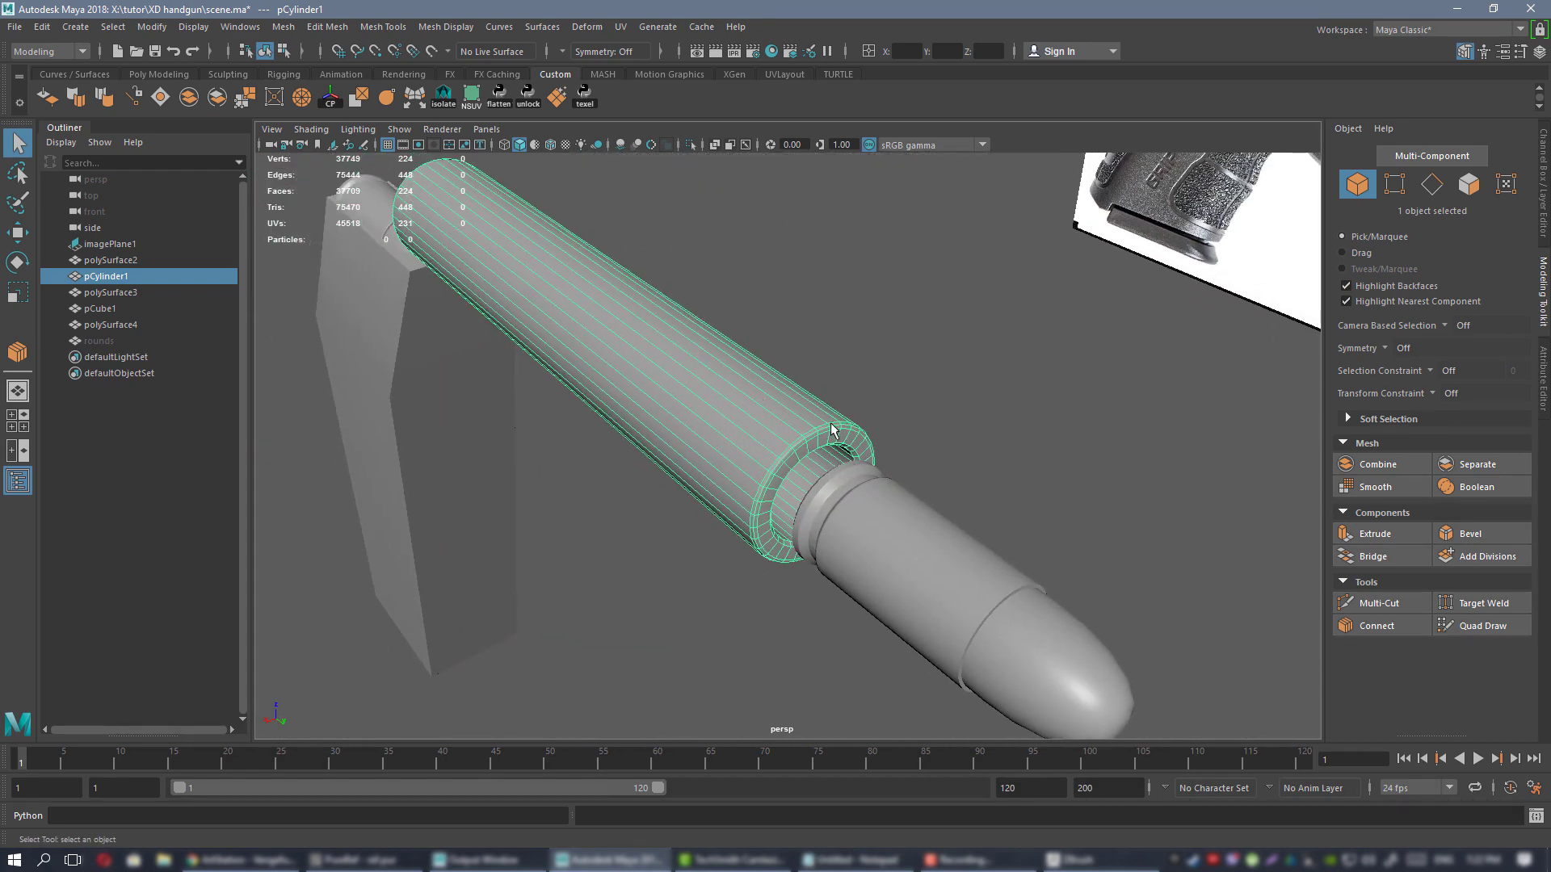
right_click_drag(693, 420, 795, 452, "alt")
left_click_drag(795, 452, 666, 428, "alt")
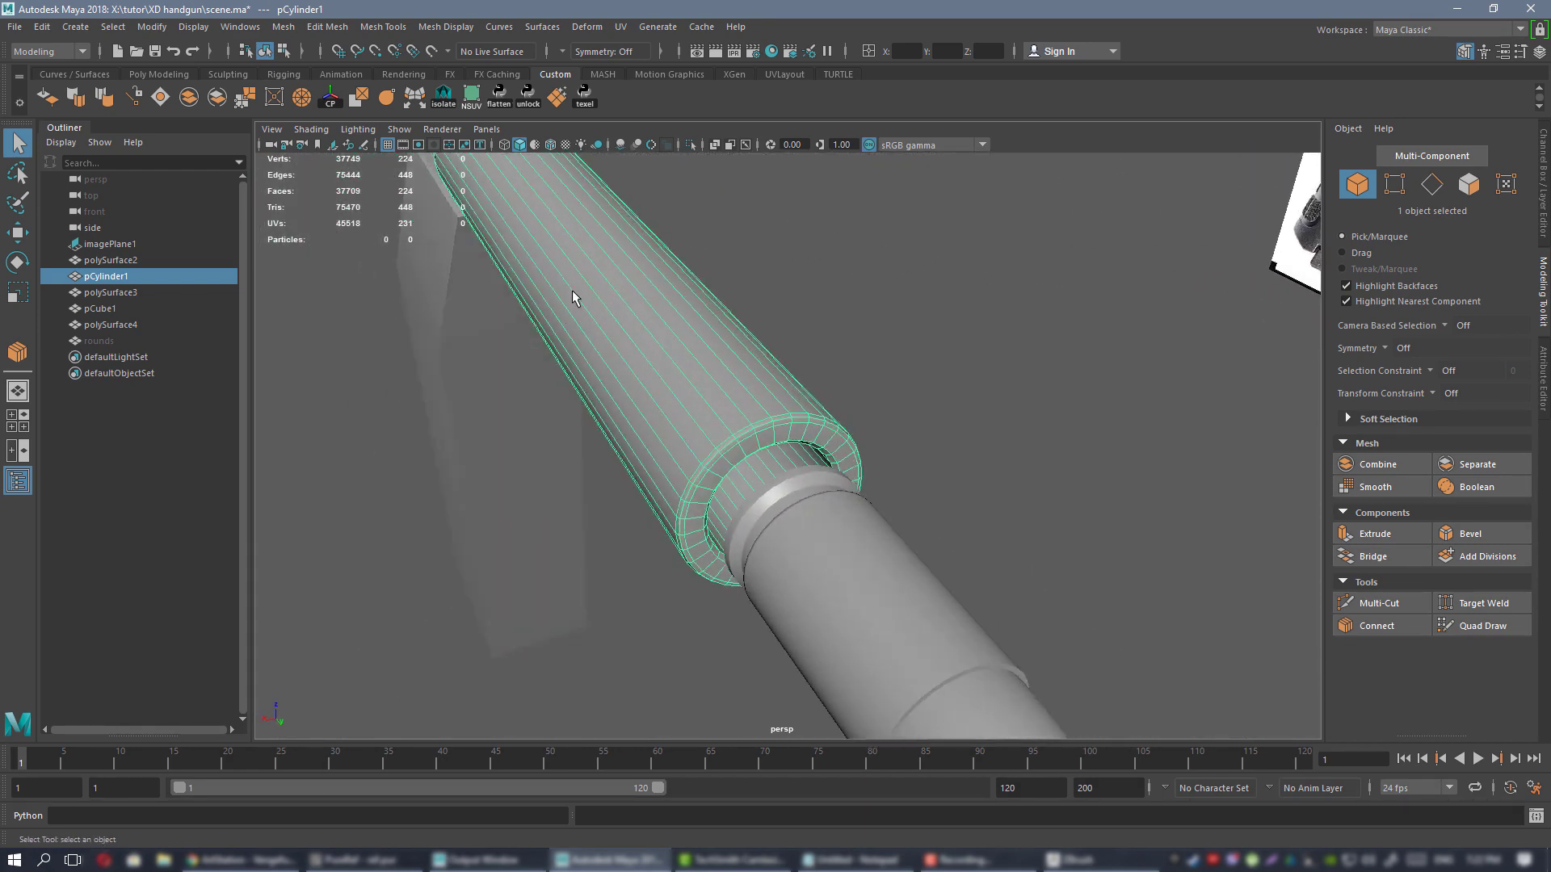
left_click_drag(728, 323, 731, 382, "alt")
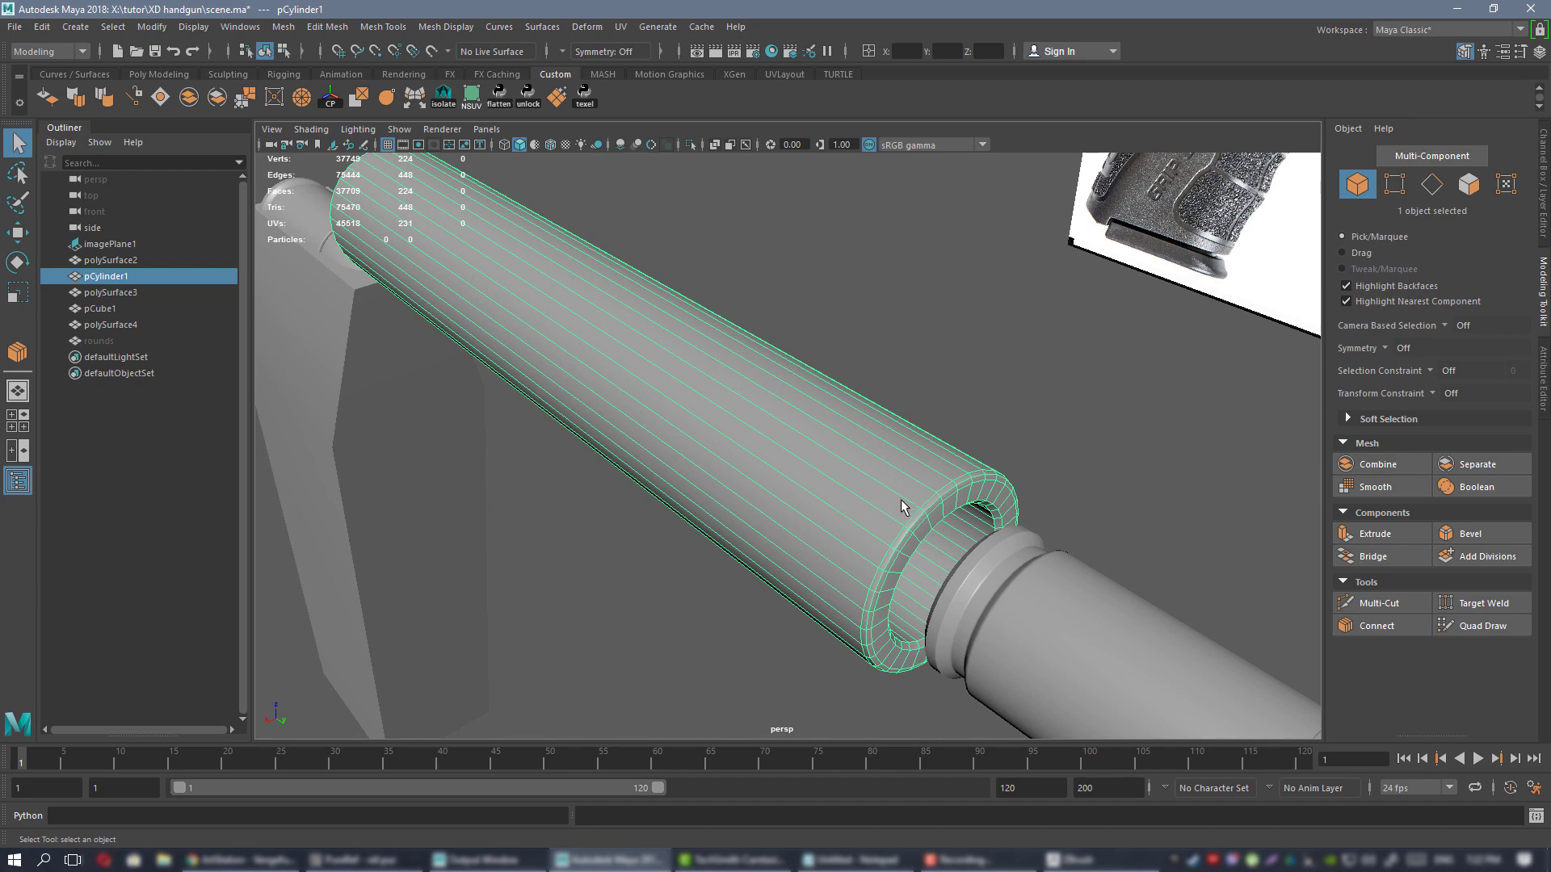
left_click_drag(902, 506, 771, 451, "alt")
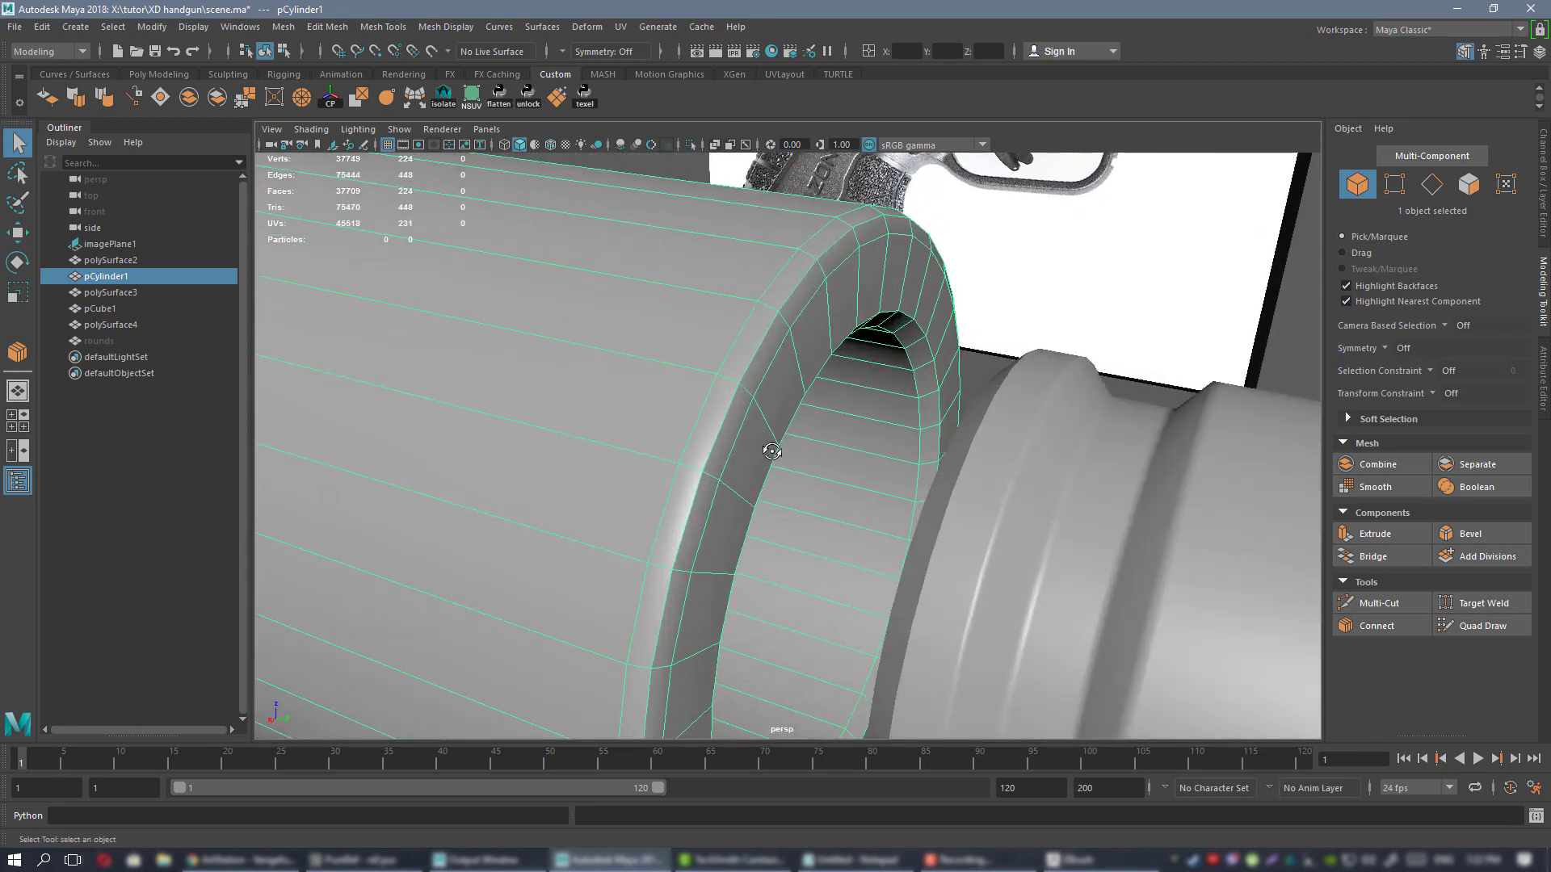
left_click_drag(767, 296, 778, 295, "alt")
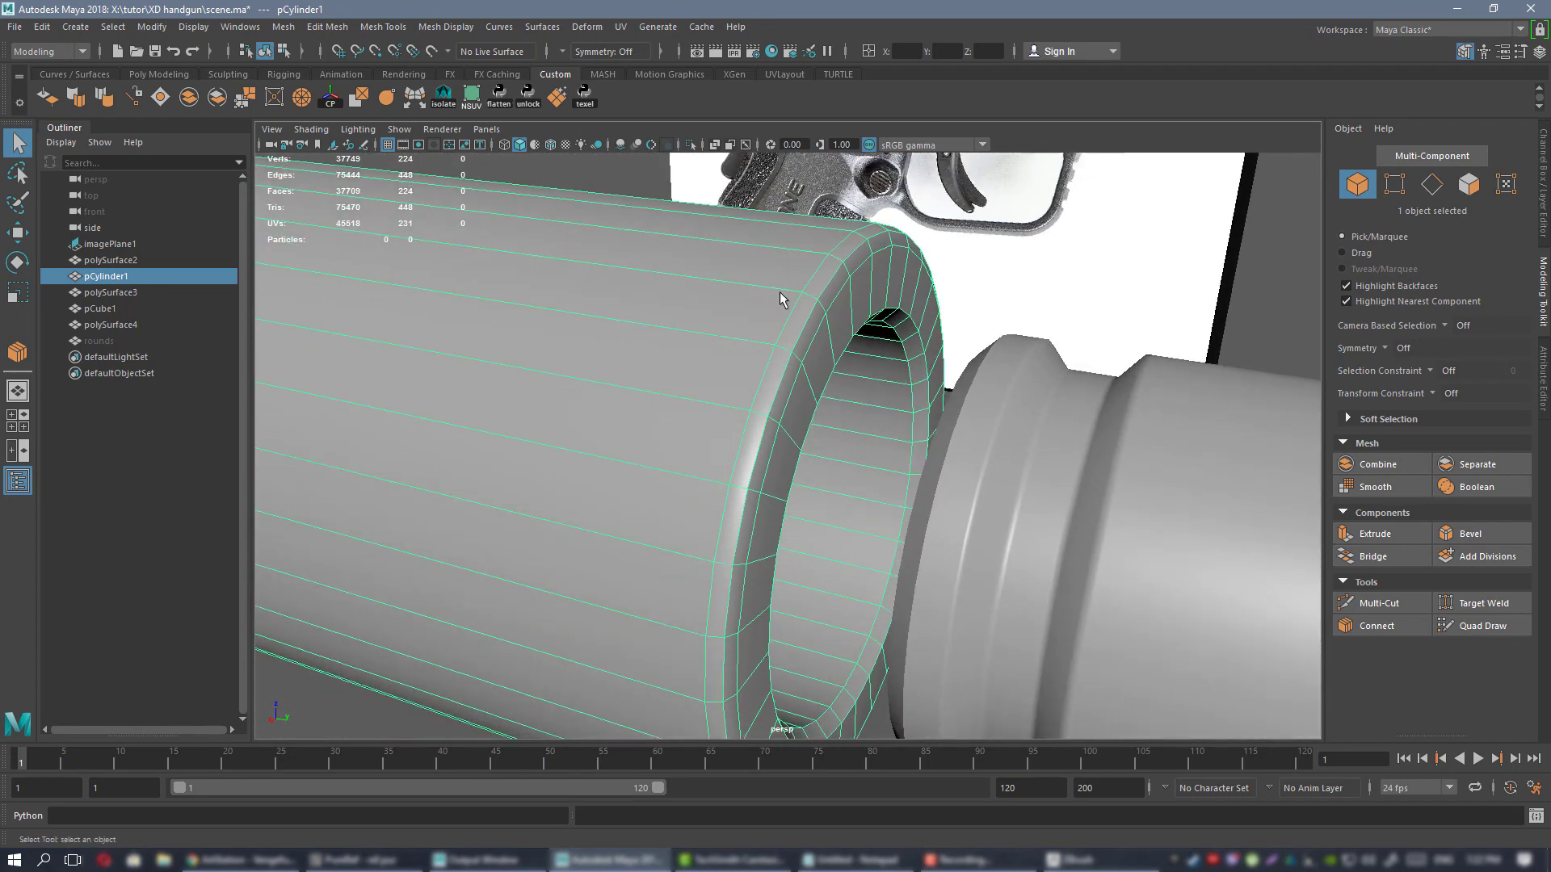
- Insert an edge loop around pCylinder1 just behind the rim of its open end with Multi-Cut, return to object mode and deselect it
key("ctrl+shift+x")
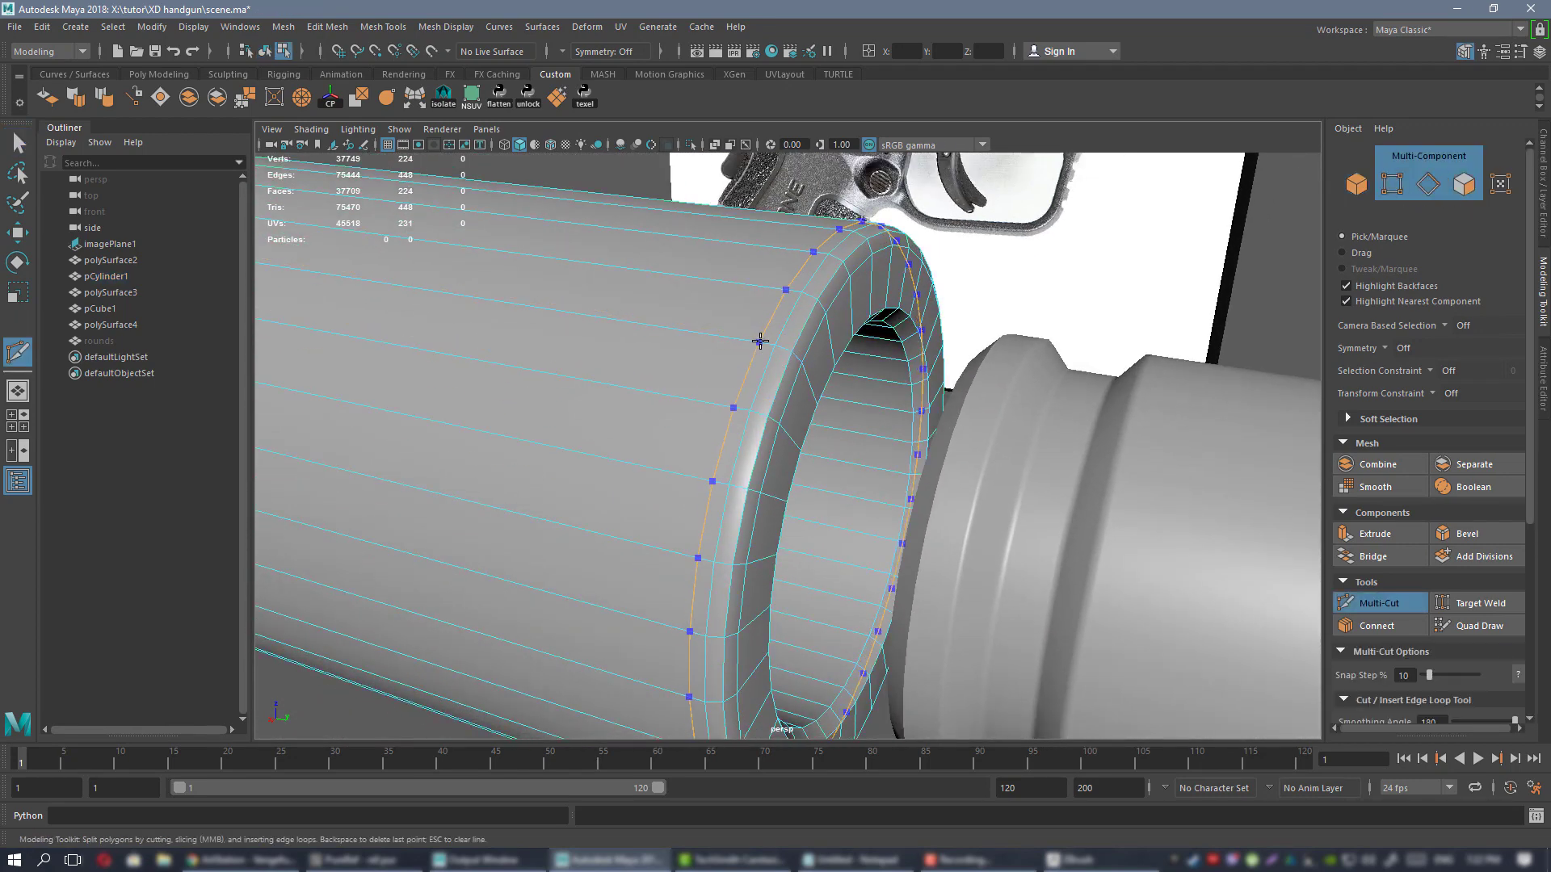
left_click(760, 341, "ctrl")
key("w")
right_click_drag(667, 320, 760, 296)
right_click_drag(828, 341, 741, 344, "alt")
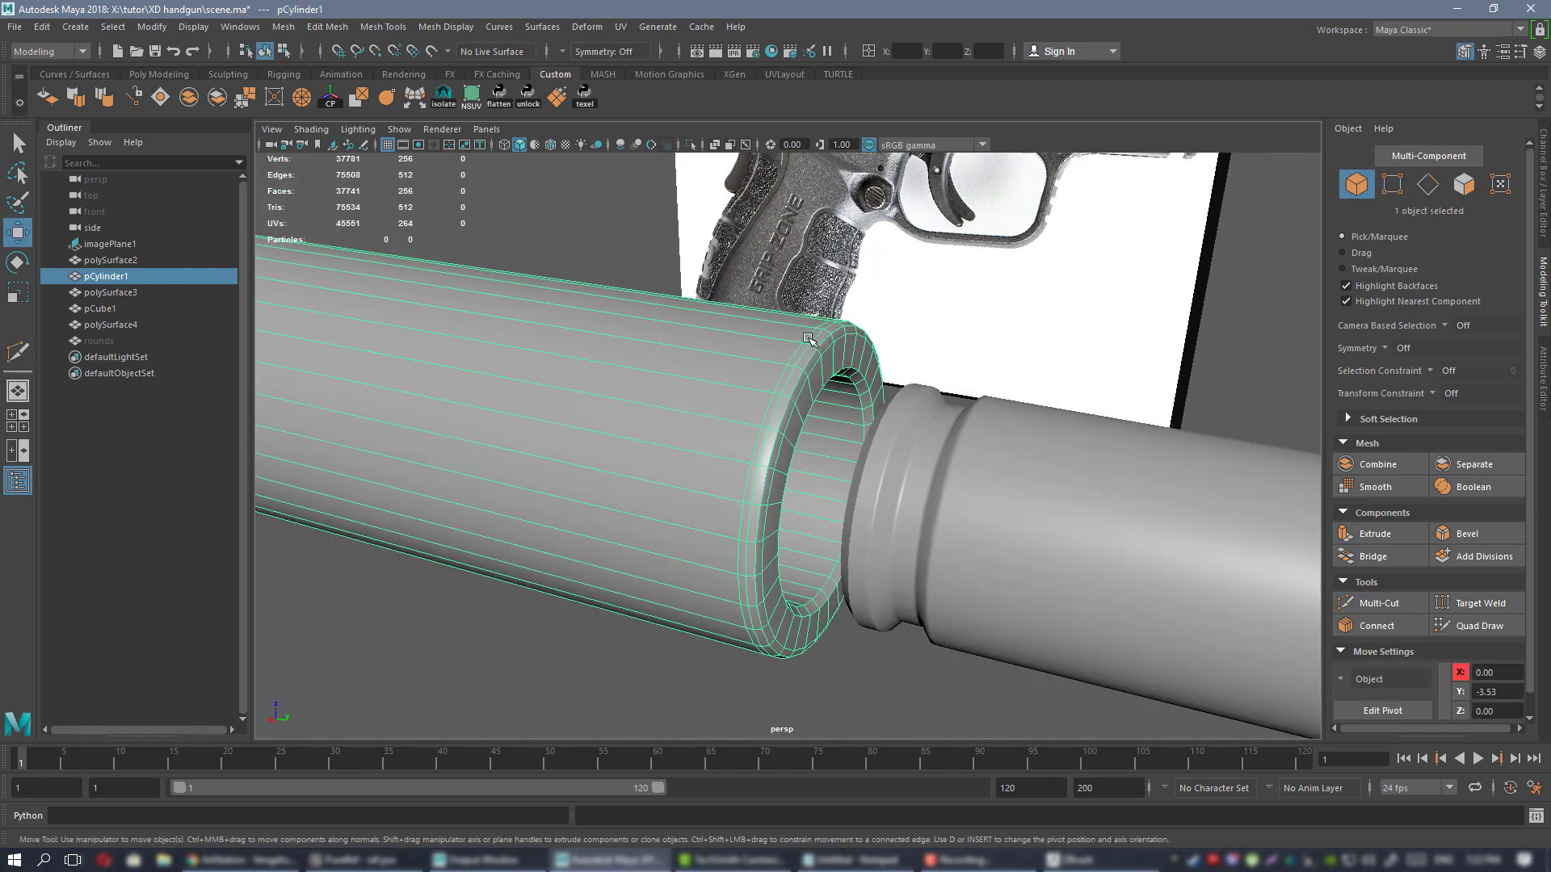
mouse_move(823, 363)
left_mouse_down("alt")
mouse_move(731, 358)
mouse_move(822, 363)
left_mouse_up("alt")
right_click_drag(823, 363, 675, 607, "alt")
left_click(568, 371)
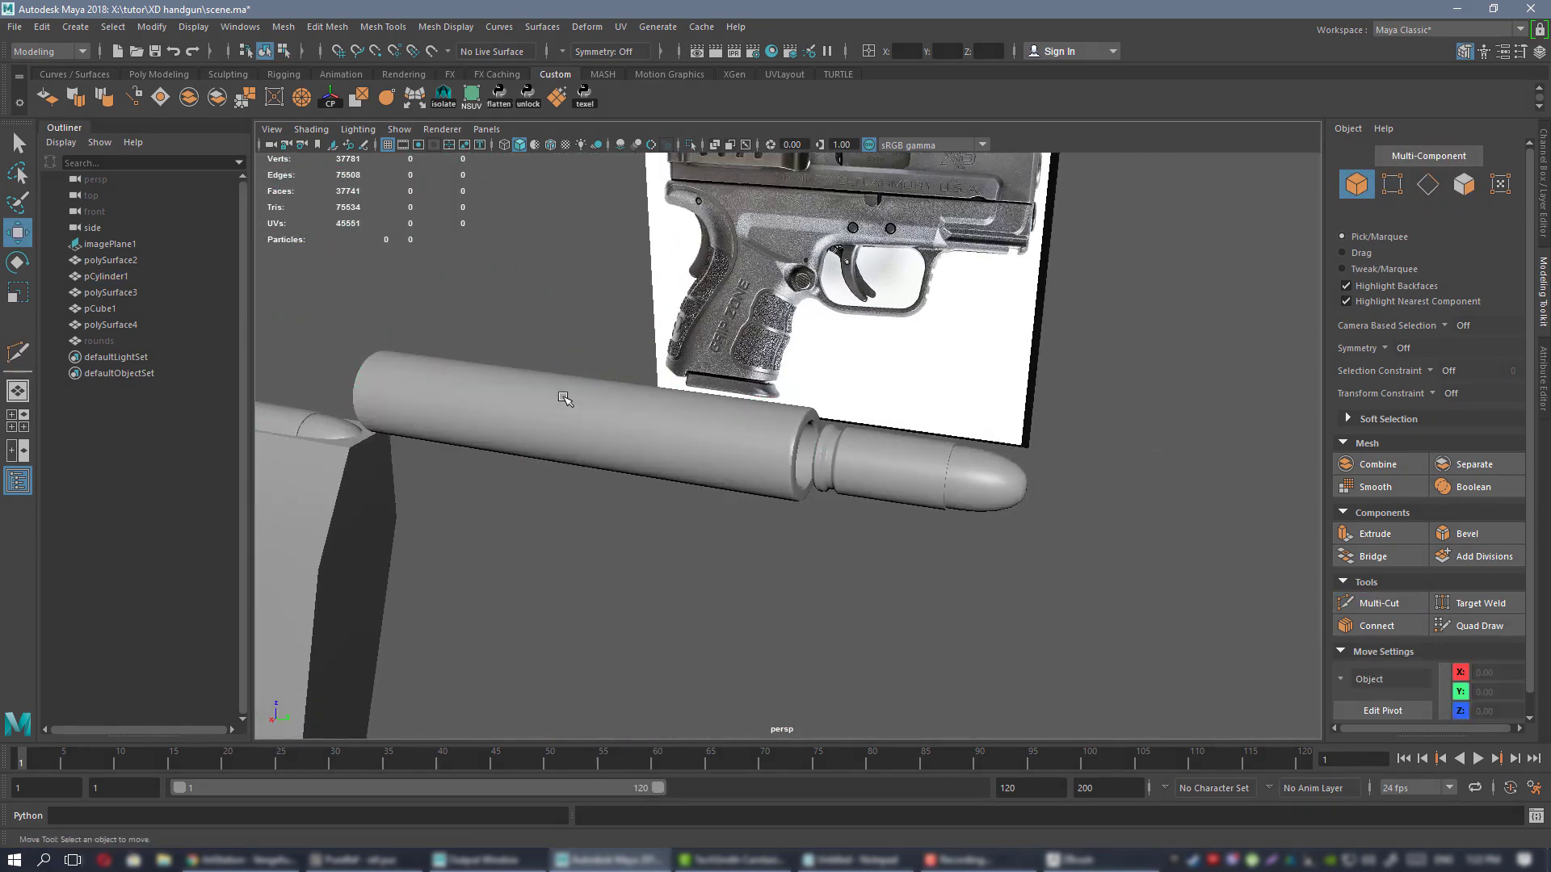
- Export only pCylinder1 as an OBJ, overwriting the existing 1.OBJ in the exp folder
left_click(564, 398)
left_click(10, 25)
key("Escape")
left_click(98, 244)
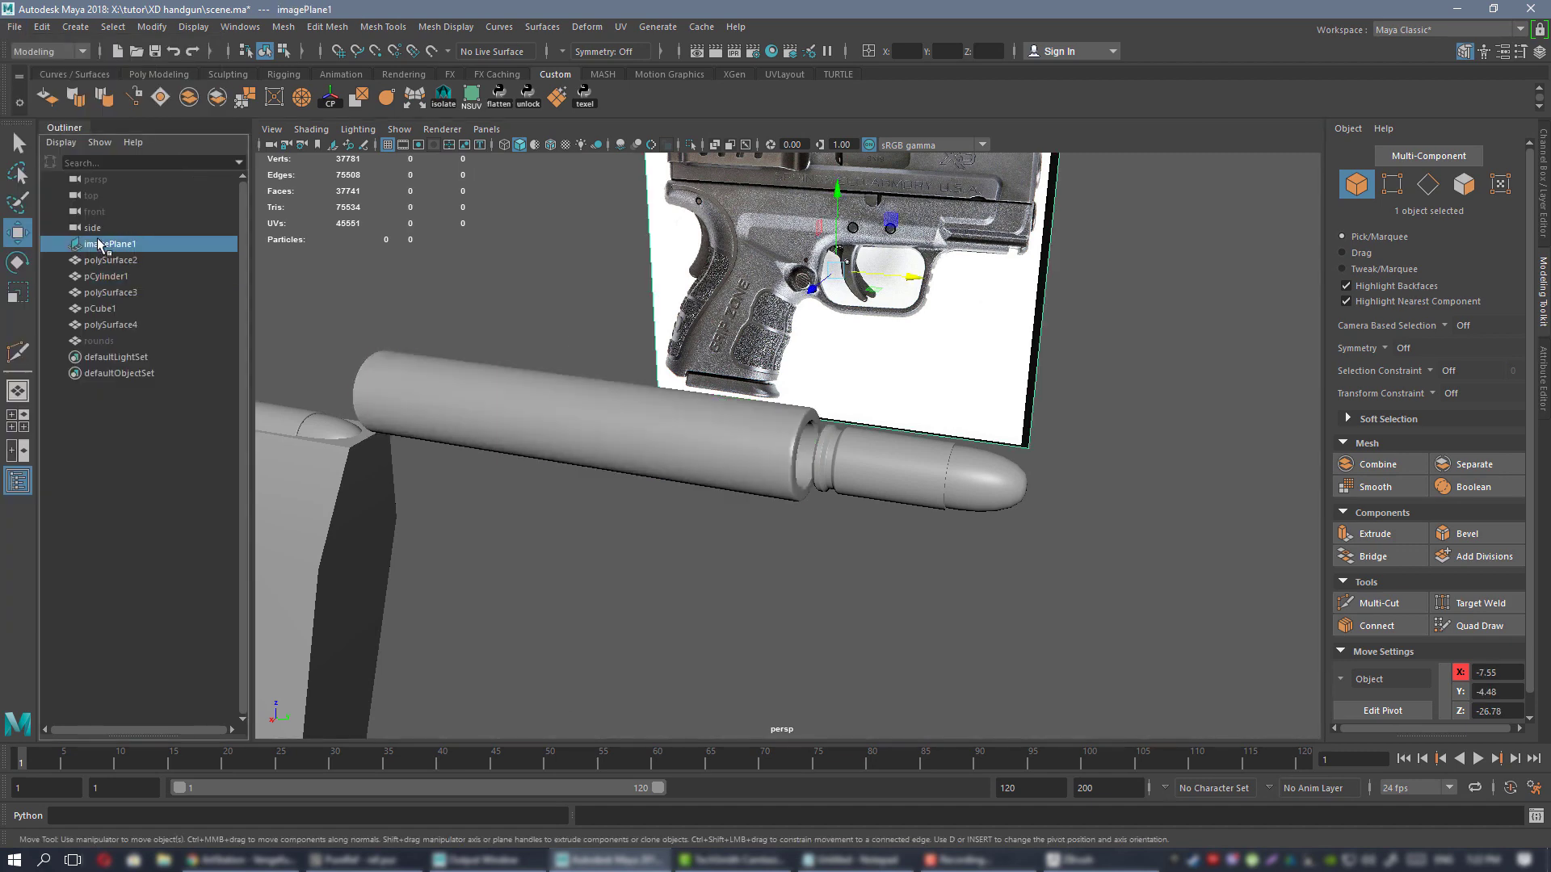
left_click(495, 415)
left_click(15, 26)
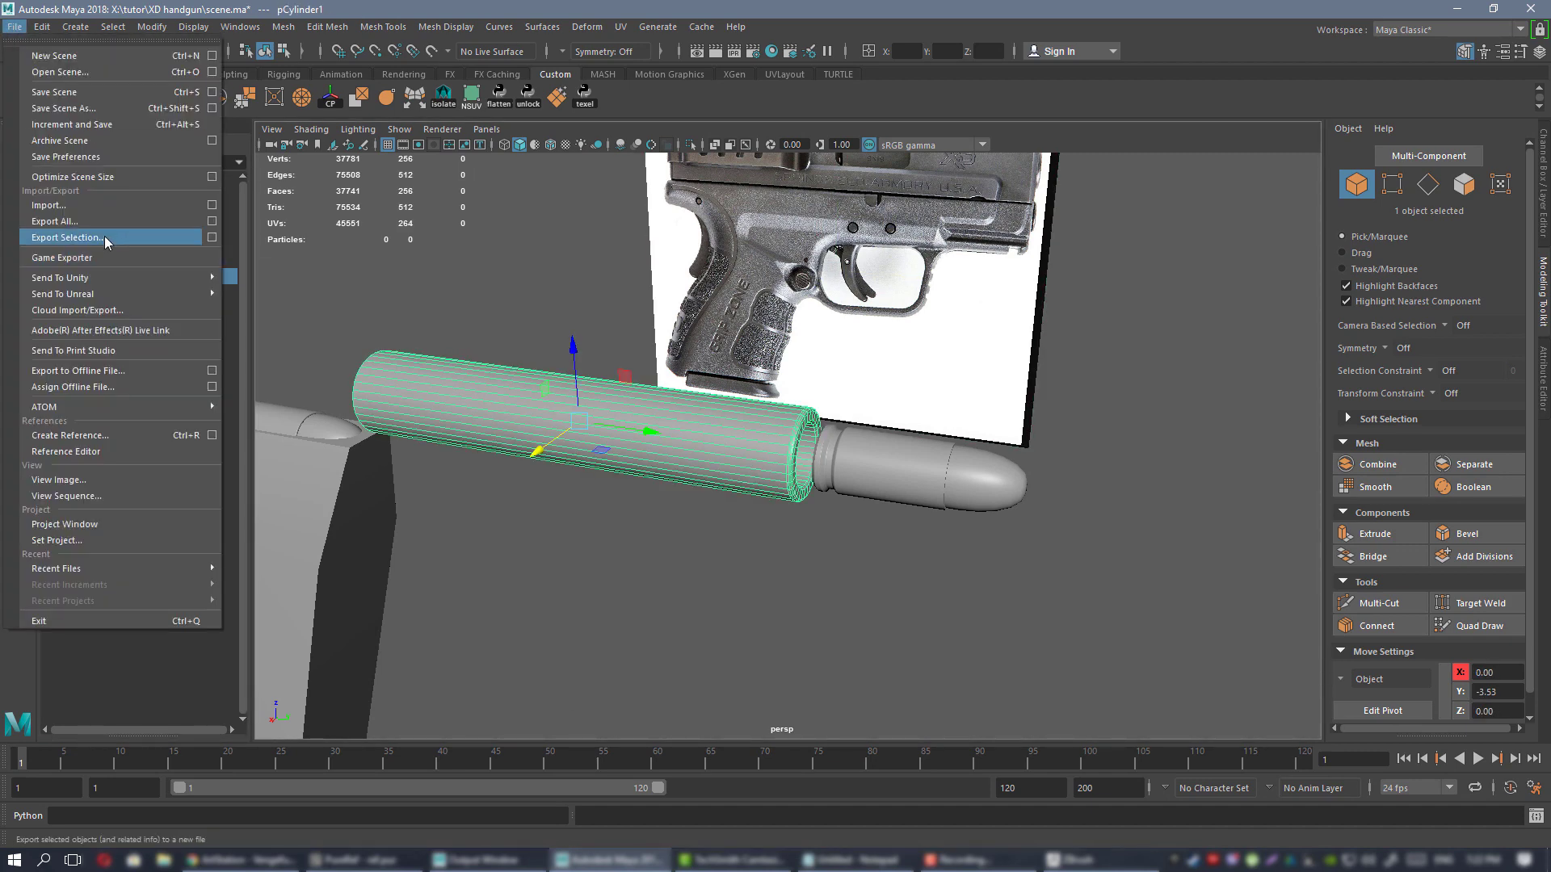
left_click(104, 236)
double_click(599, 318)
left_click(860, 509)
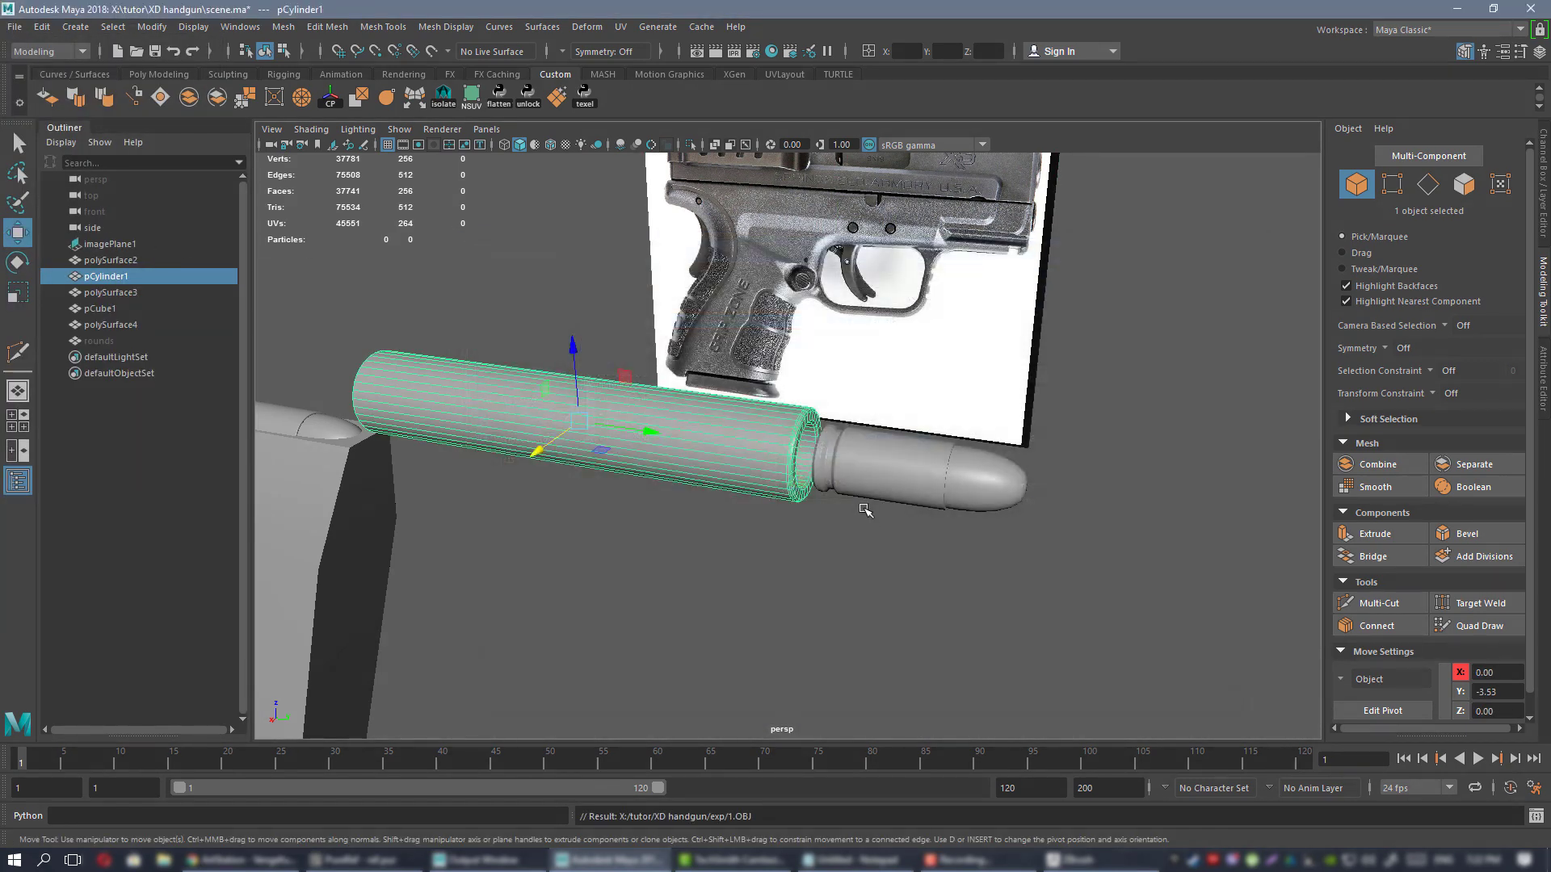
- Switch to ZBrush and insert a sphere as a new subtool below the cartridge folder
left_click(1076, 860)
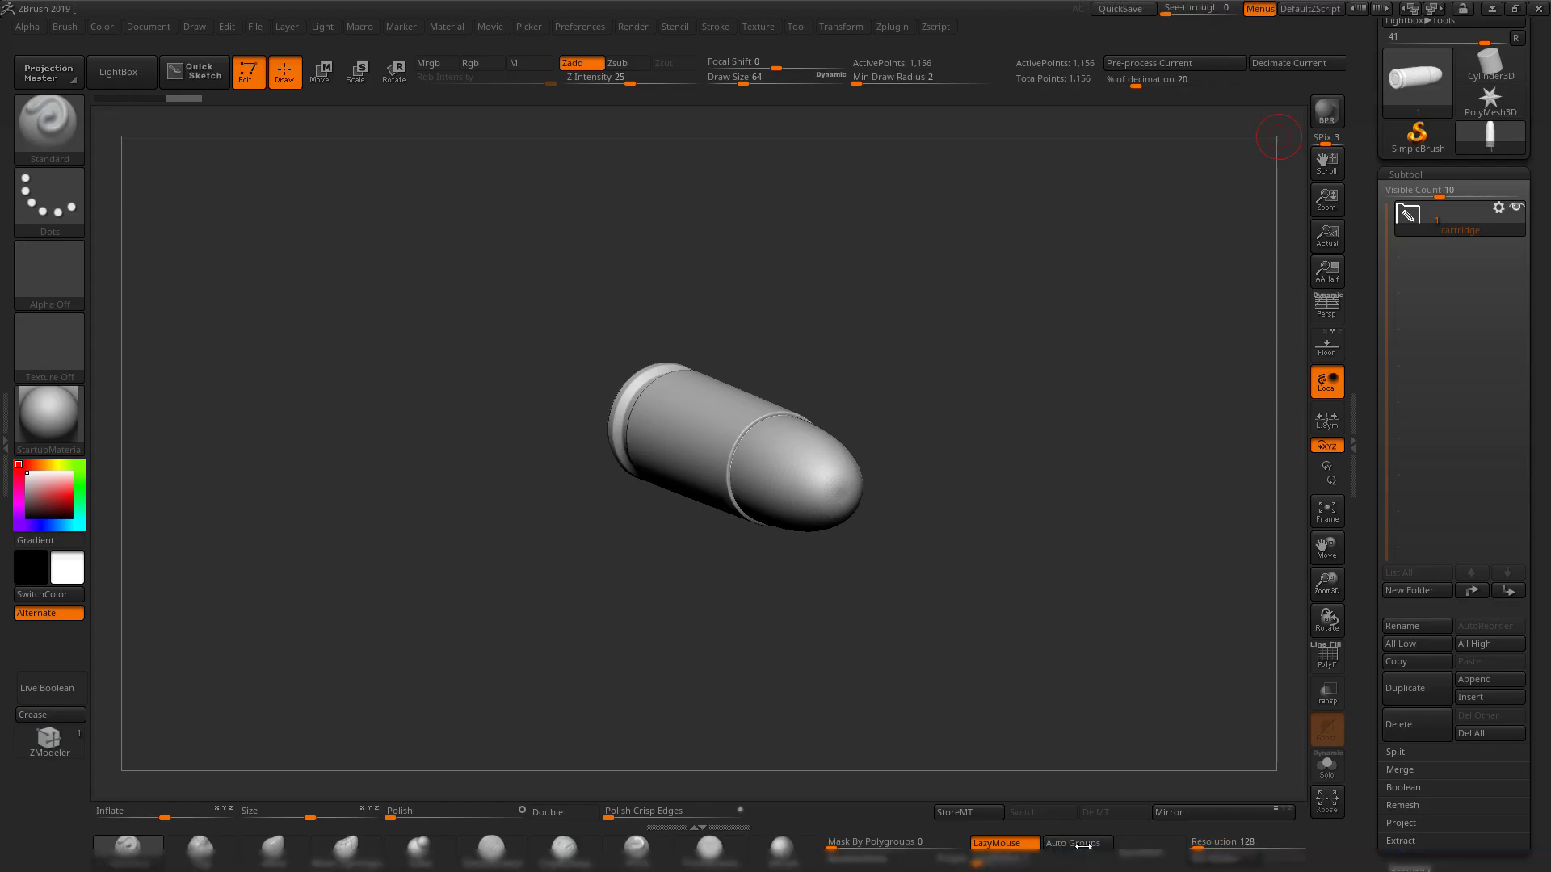
mouse_move(1038, 543)
left_mouse_down("alt")
mouse_move(980, 543)
mouse_move(1050, 565)
left_mouse_up("alt")
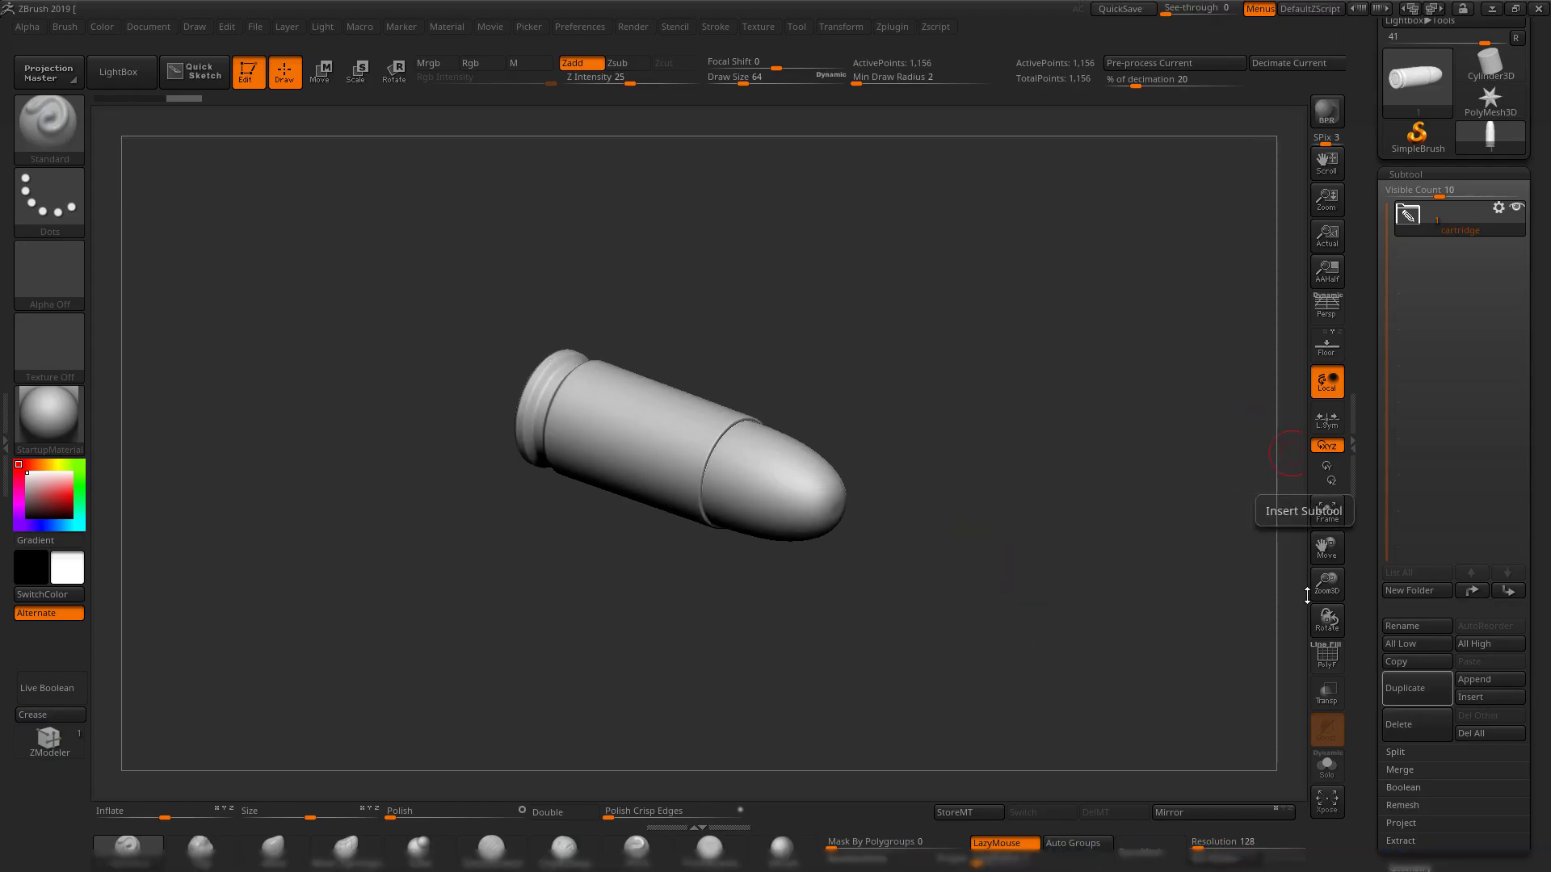
left_click_drag(1211, 517, 1034, 515)
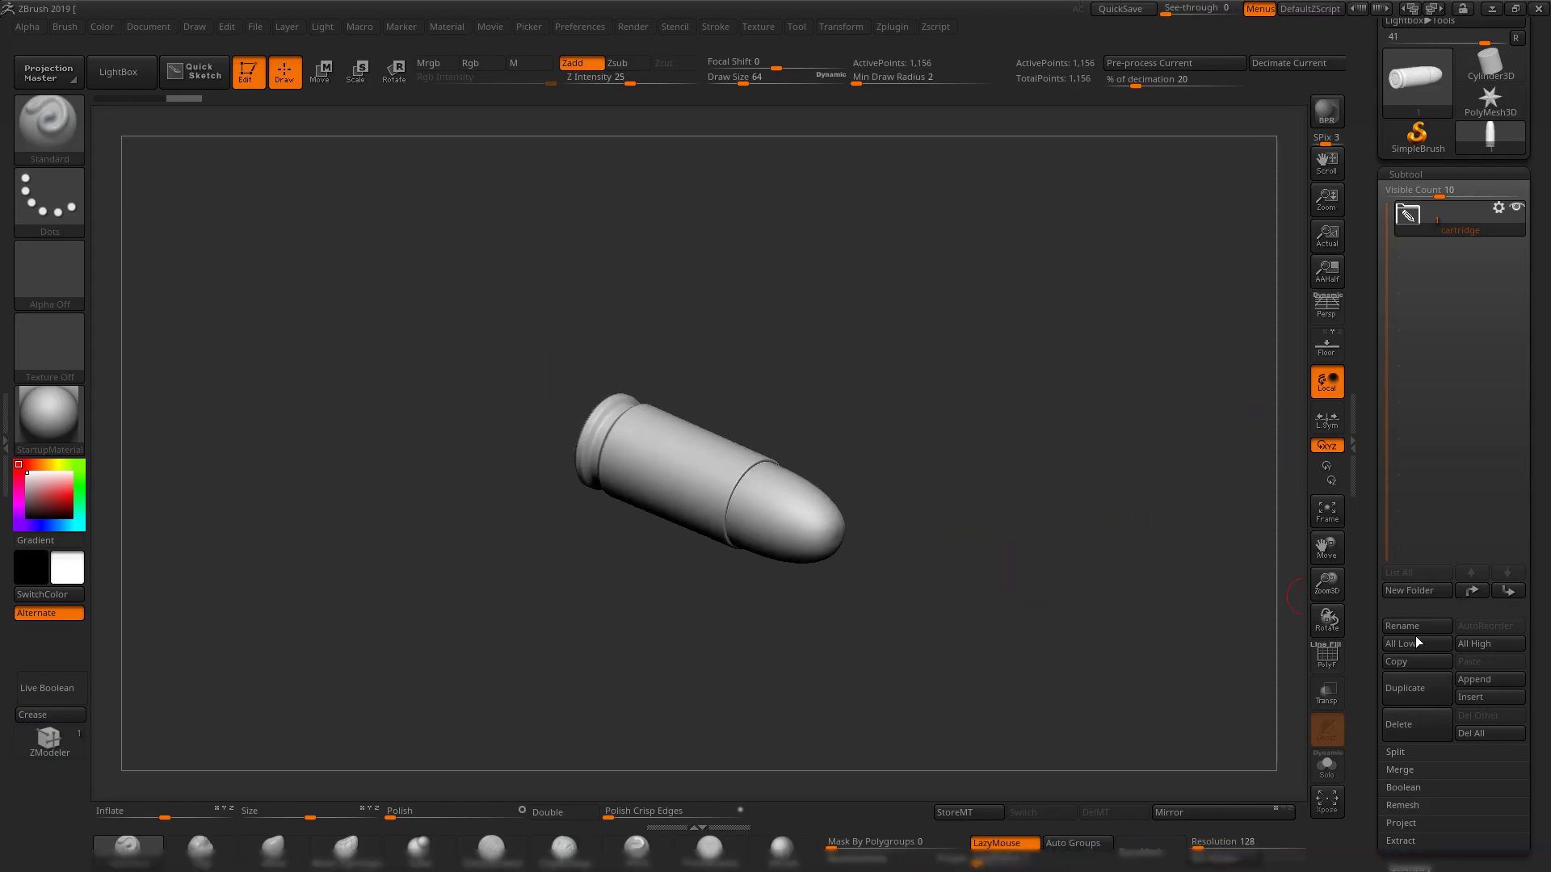
left_click(1489, 700)
left_click(961, 543)
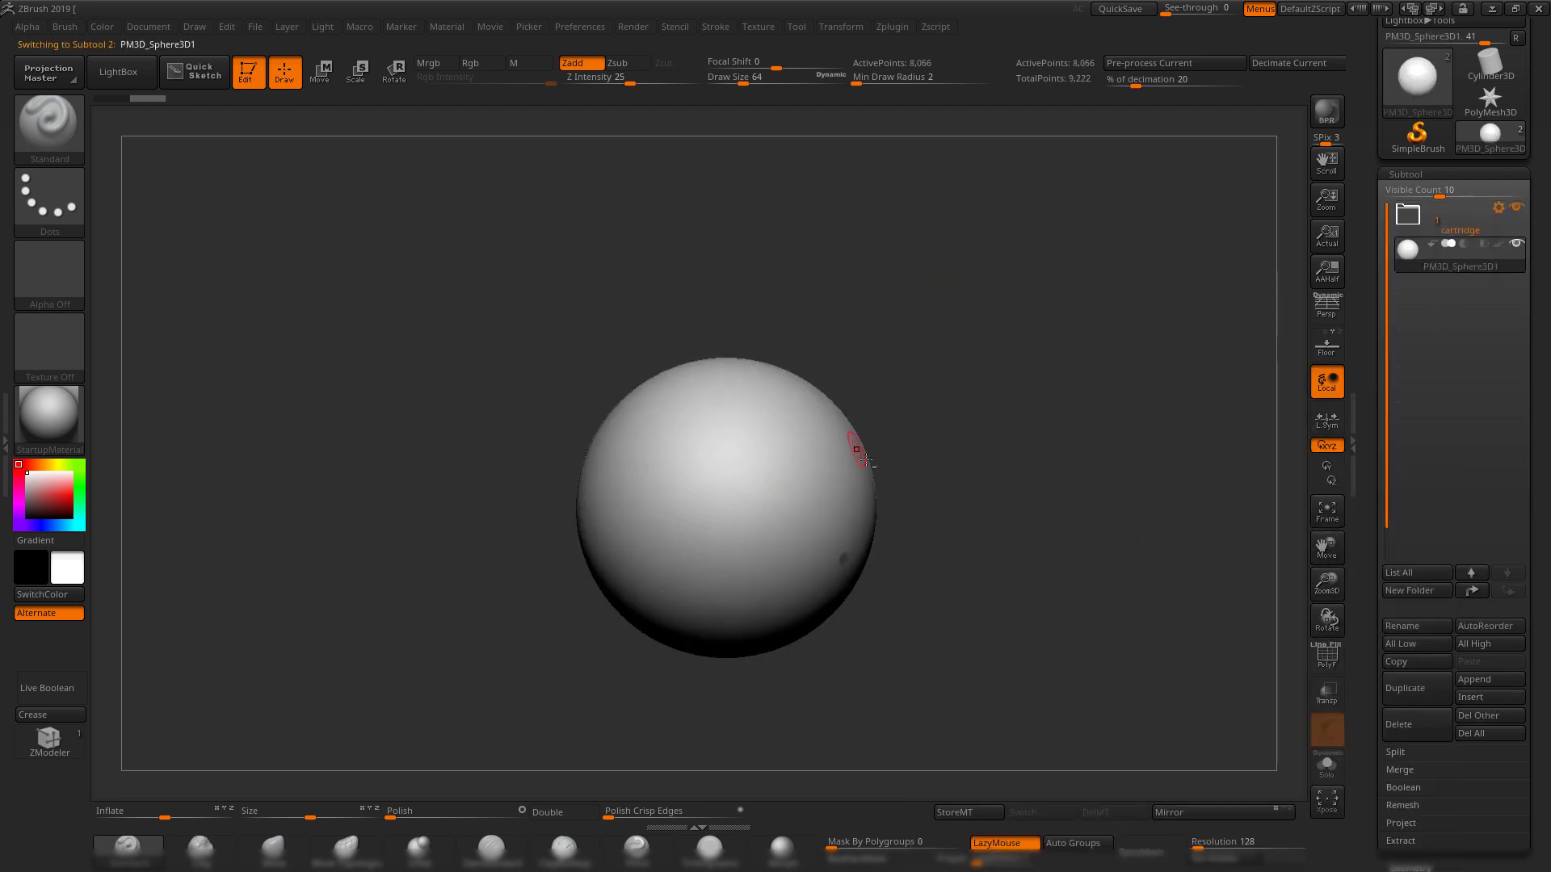
left_click_drag(1027, 410, 1037, 421)
left_click_drag(1365, 222, 1371, 287)
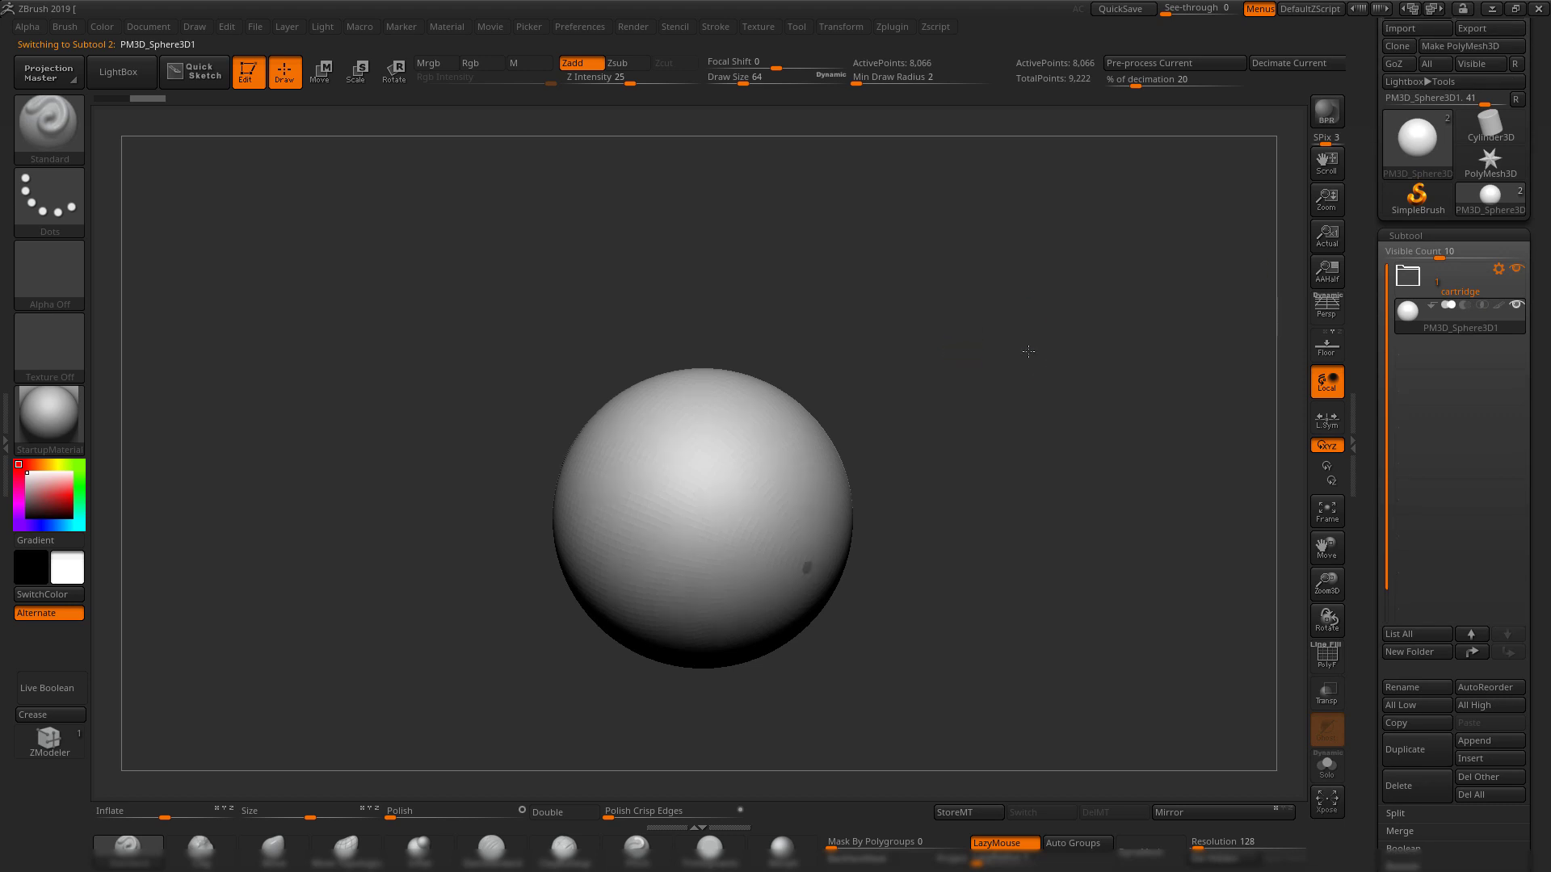
left_click_drag(1055, 348, 1004, 374)
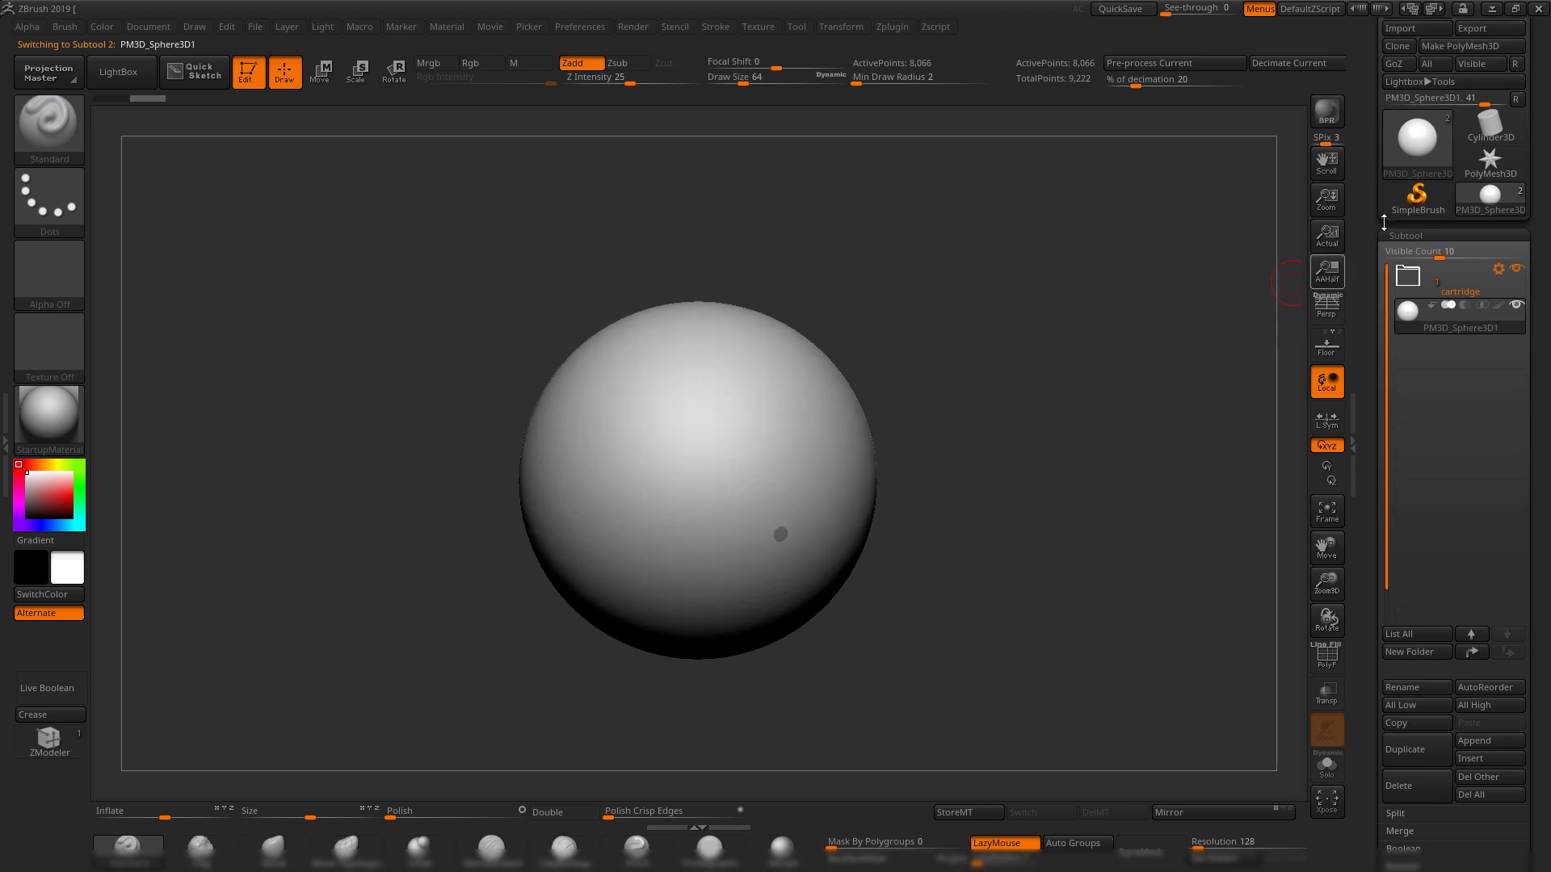
left_click_drag(1383, 222, 1383, 300)
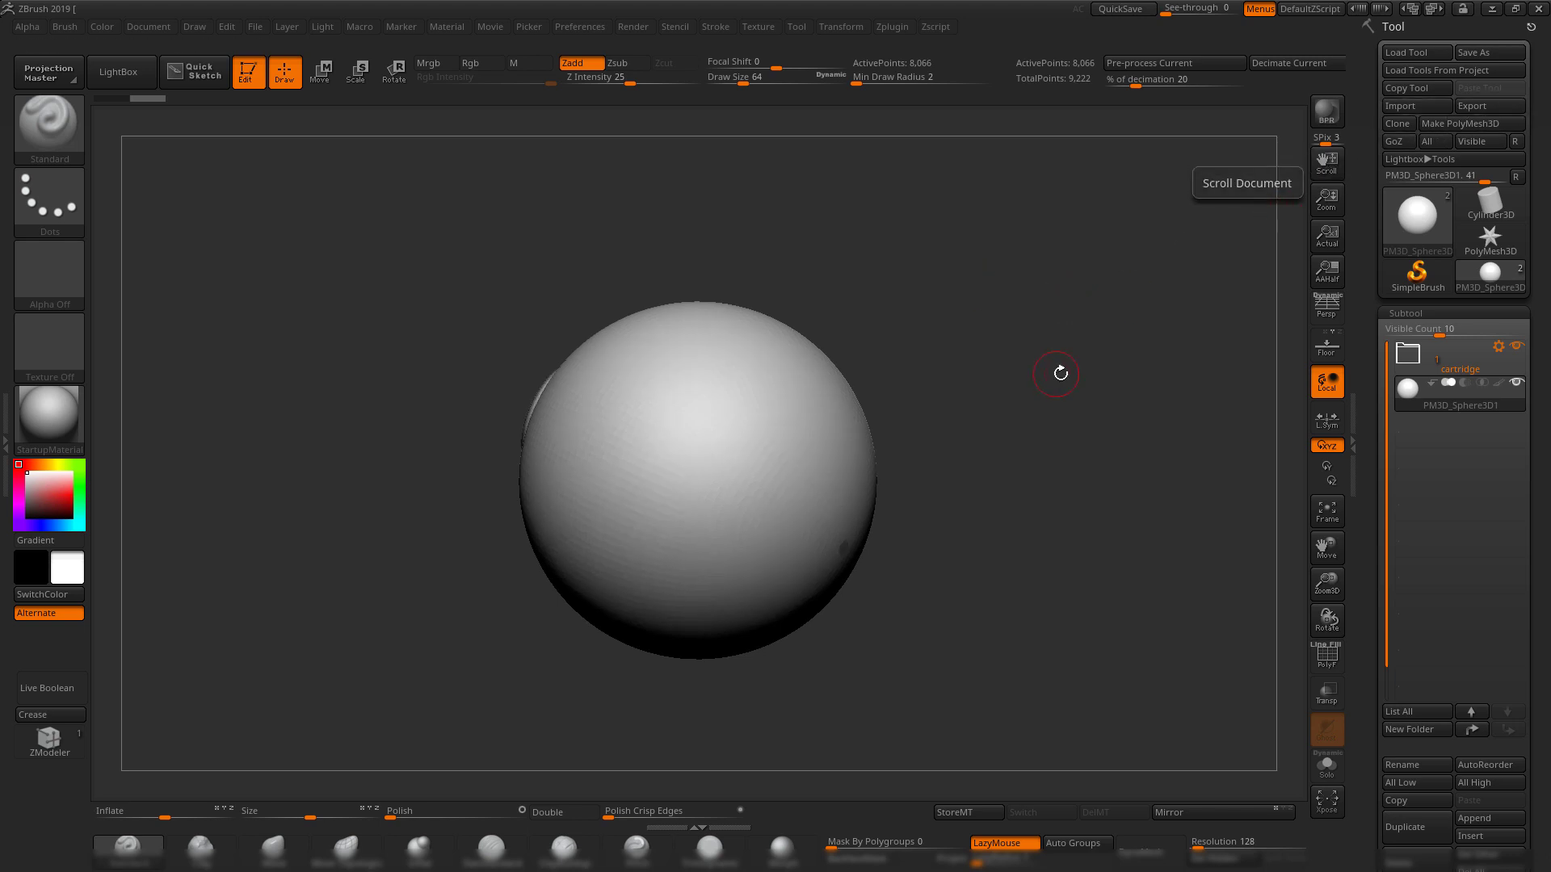
left_click_drag(1061, 374, 1098, 365, "alt")
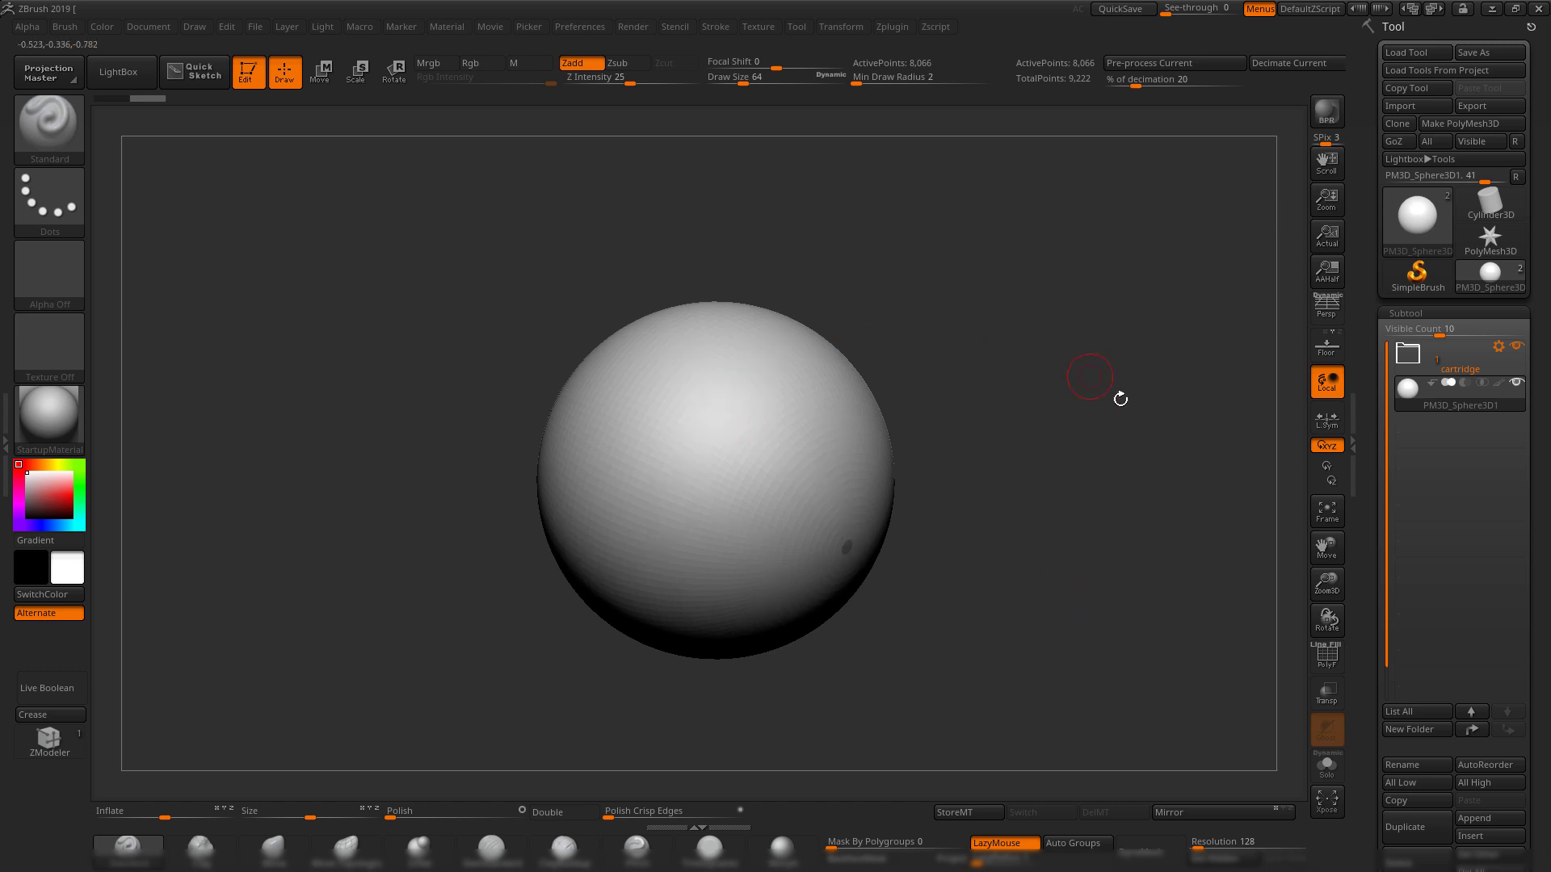
left_click_drag(1097, 494, 1101, 504, "alt")
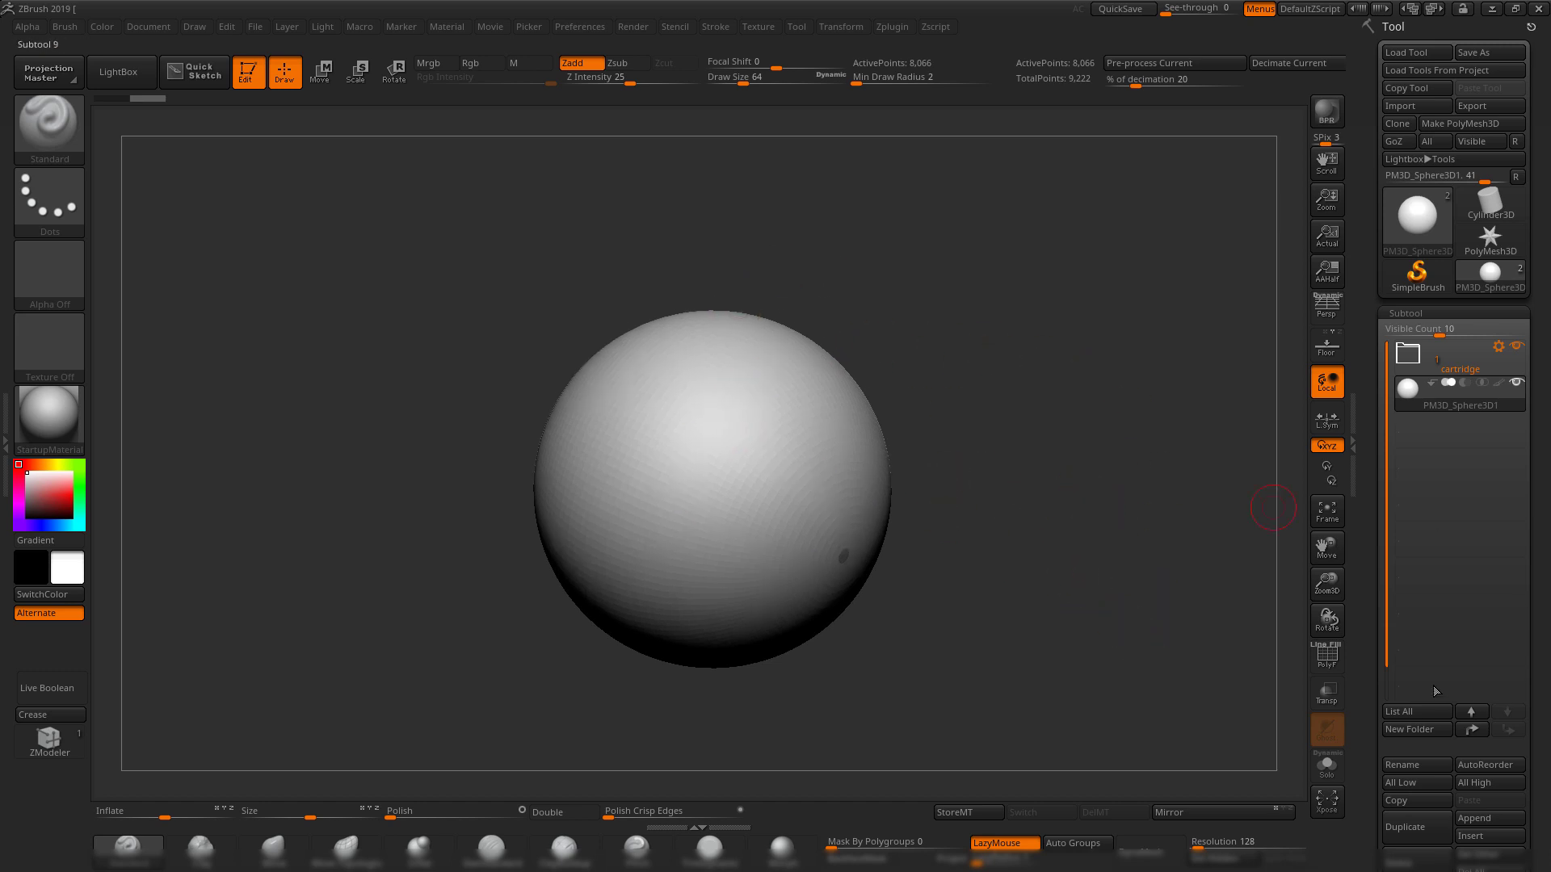
- Import 1.OBJ into the sphere subtool so the barrel mesh replaces it
left_click(1498, 836)
left_click(1493, 837)
left_click(1420, 108)
double_click(575, 298)
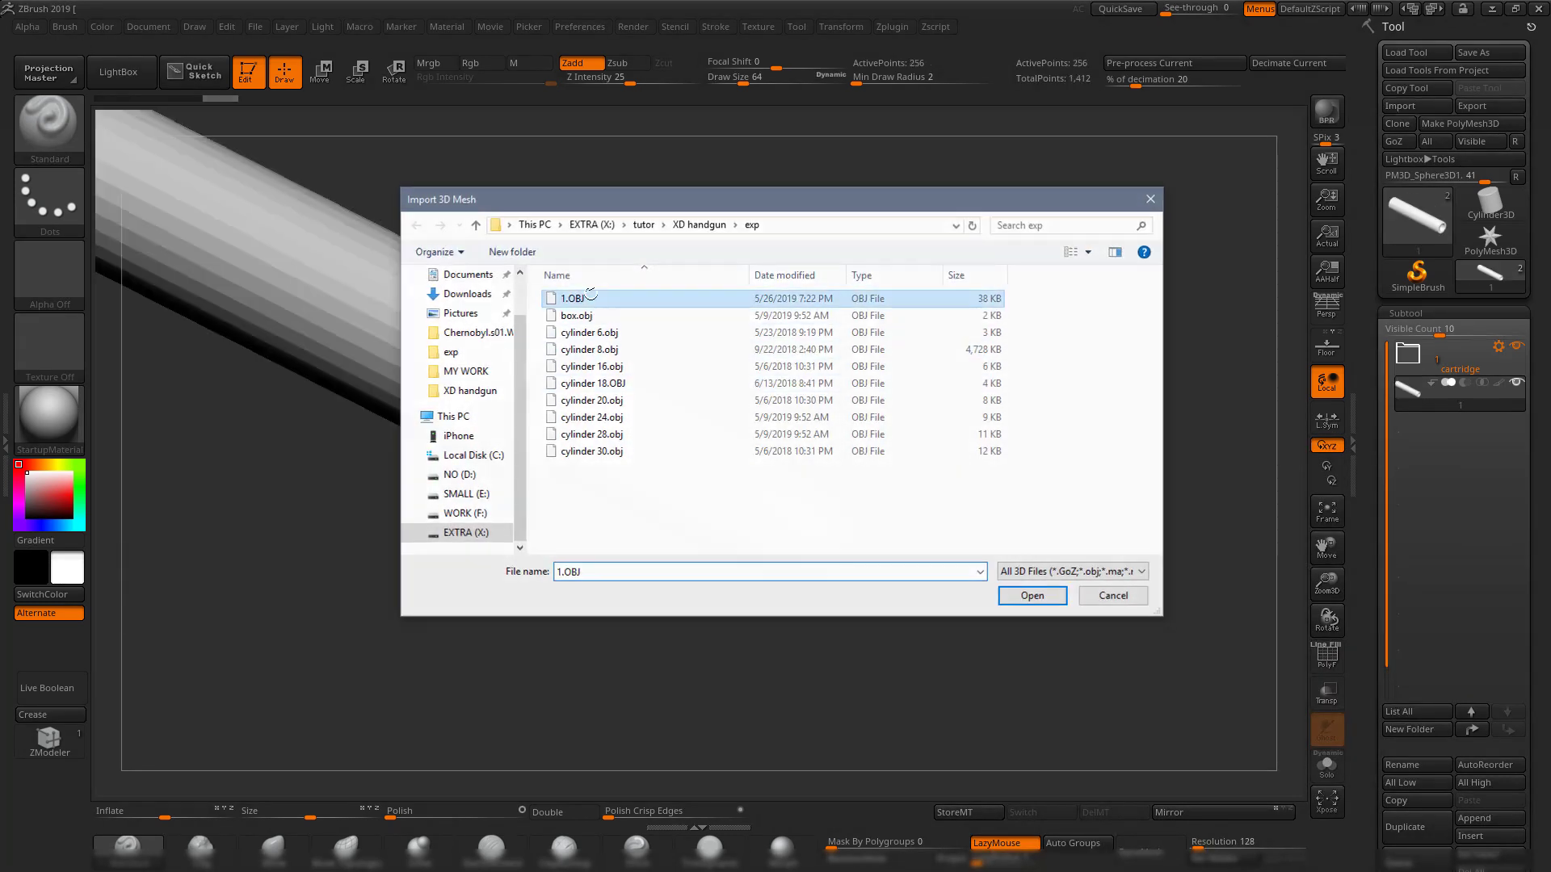
left_click_drag(983, 380, 1082, 283, "shift")
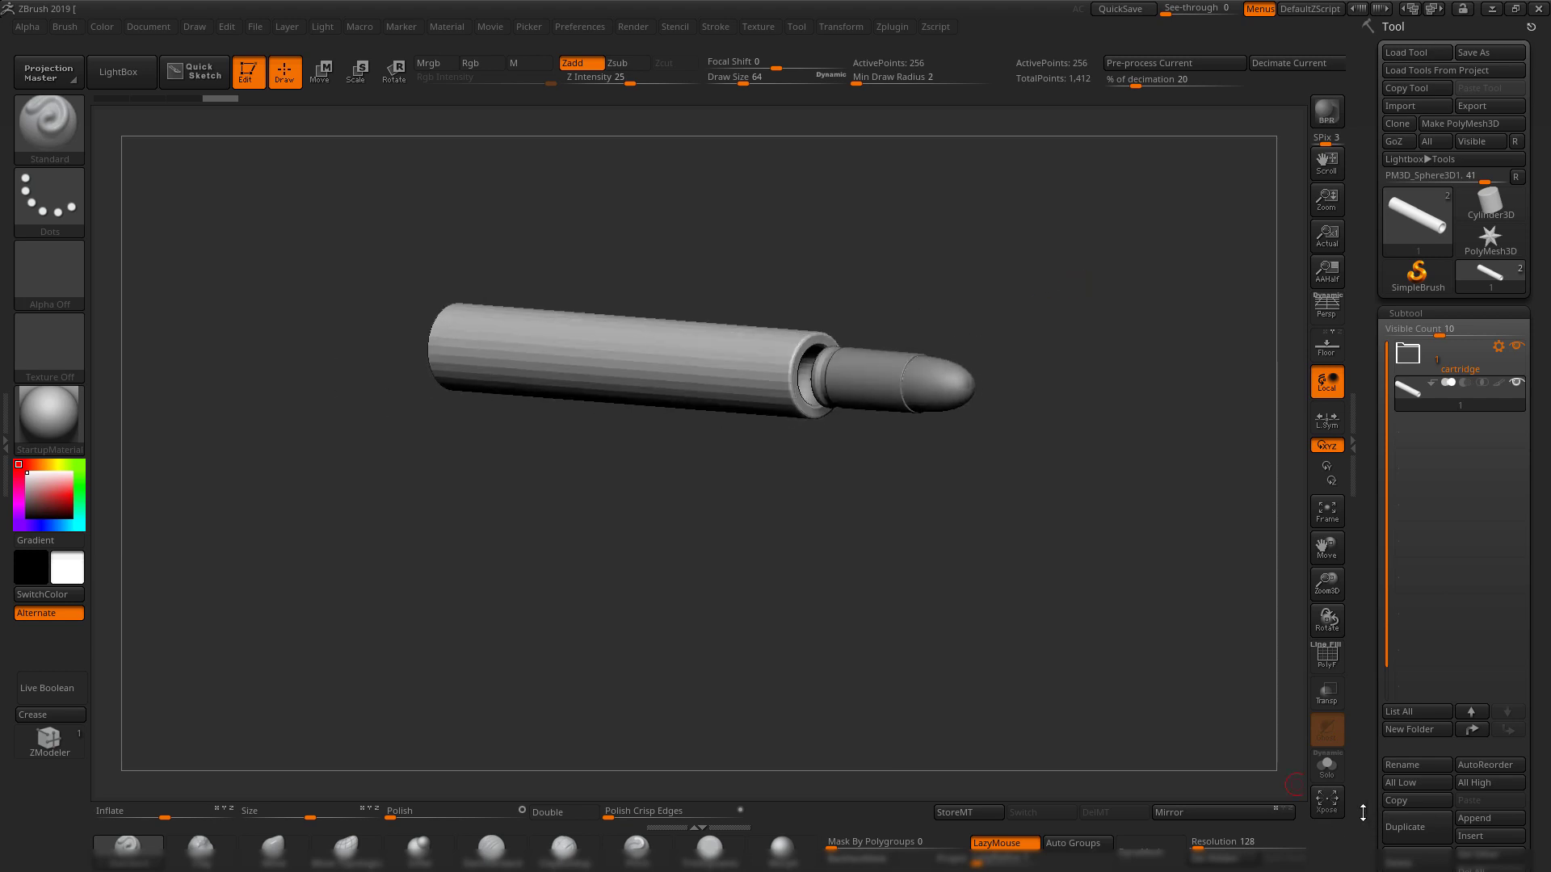
- Show only the barrel subtool in Solo mode, with its open end in close view
left_click(1316, 765)
left_click_drag(1001, 460, 1125, 522)
left_click_drag(1124, 522, 1196, 622)
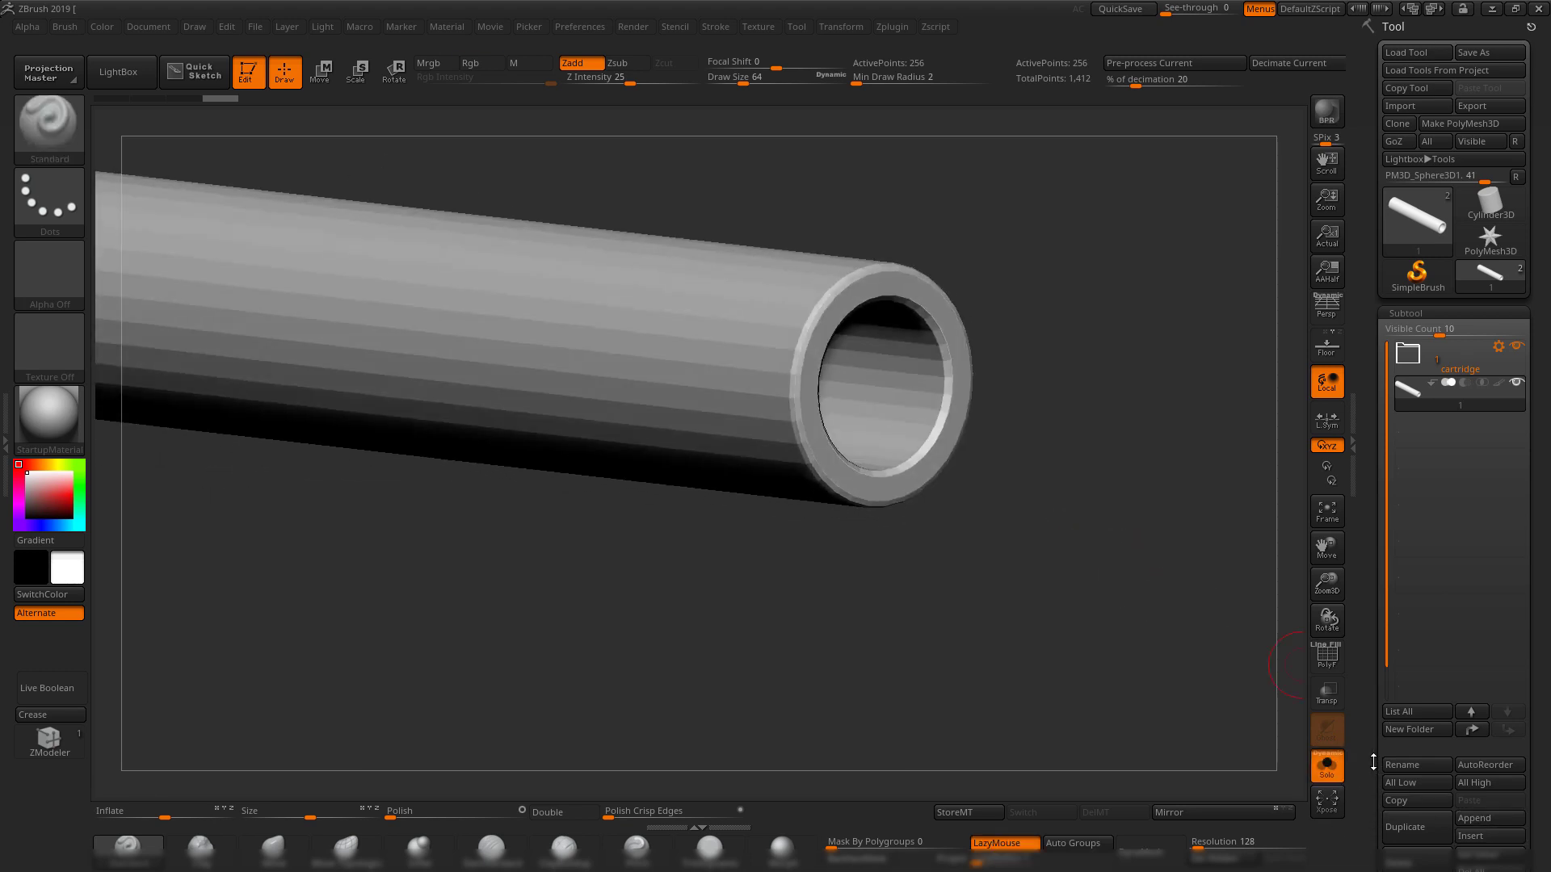
- Crease the barrel's edges with a crease tolerance of 45 and turn on its dynamic subdivision preview
left_click_drag(1373, 761, 1377, 653)
left_click(1414, 761)
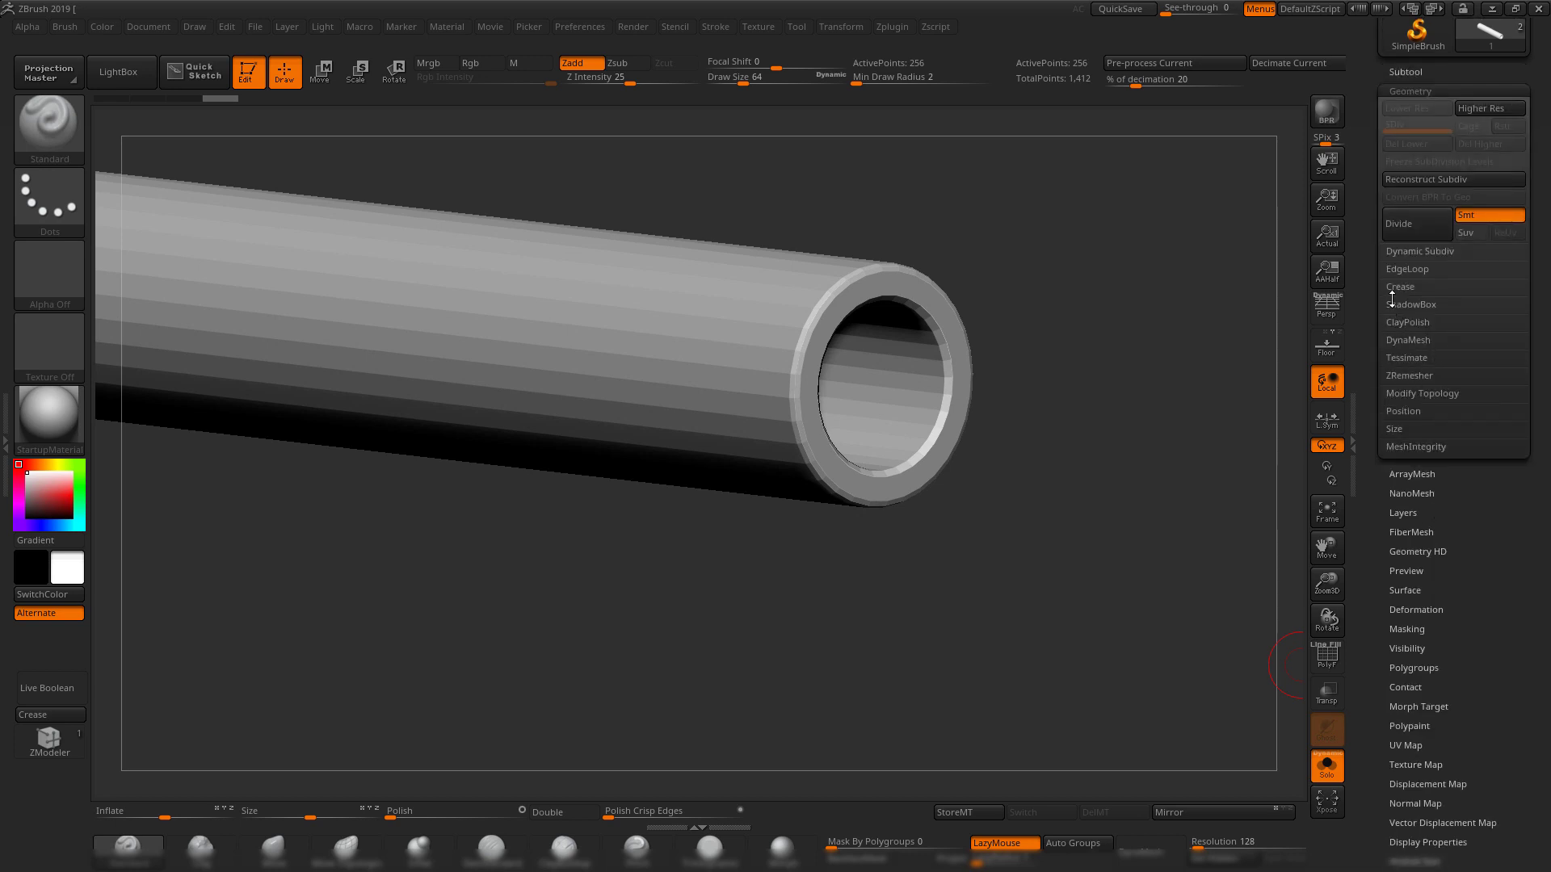
left_click(1392, 289)
left_click_drag(1224, 519, 1117, 424)
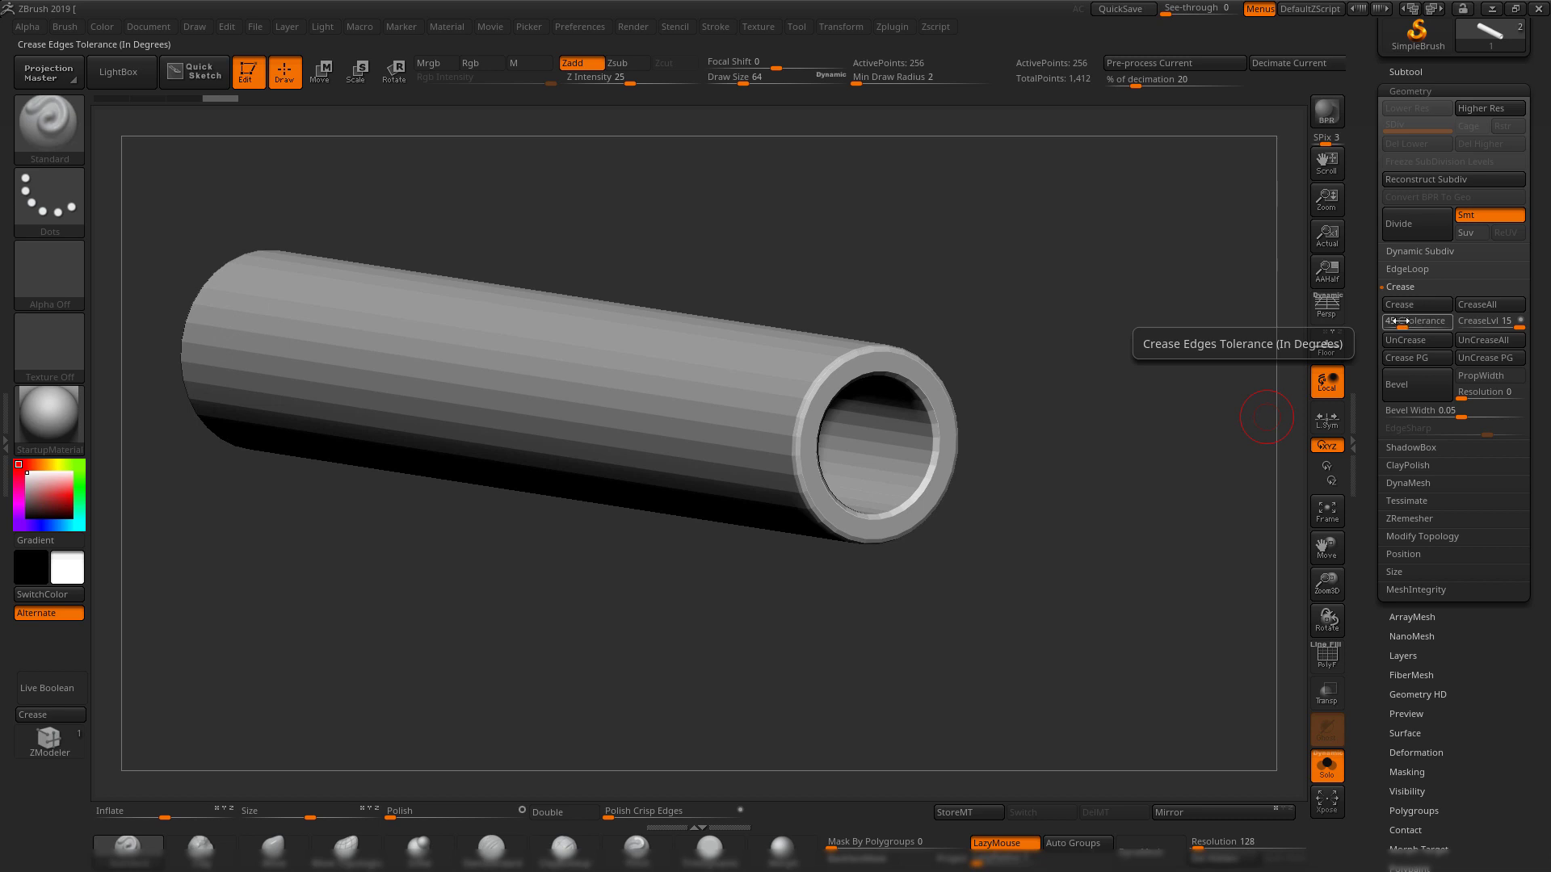
left_click_drag(1101, 420, 1131, 419)
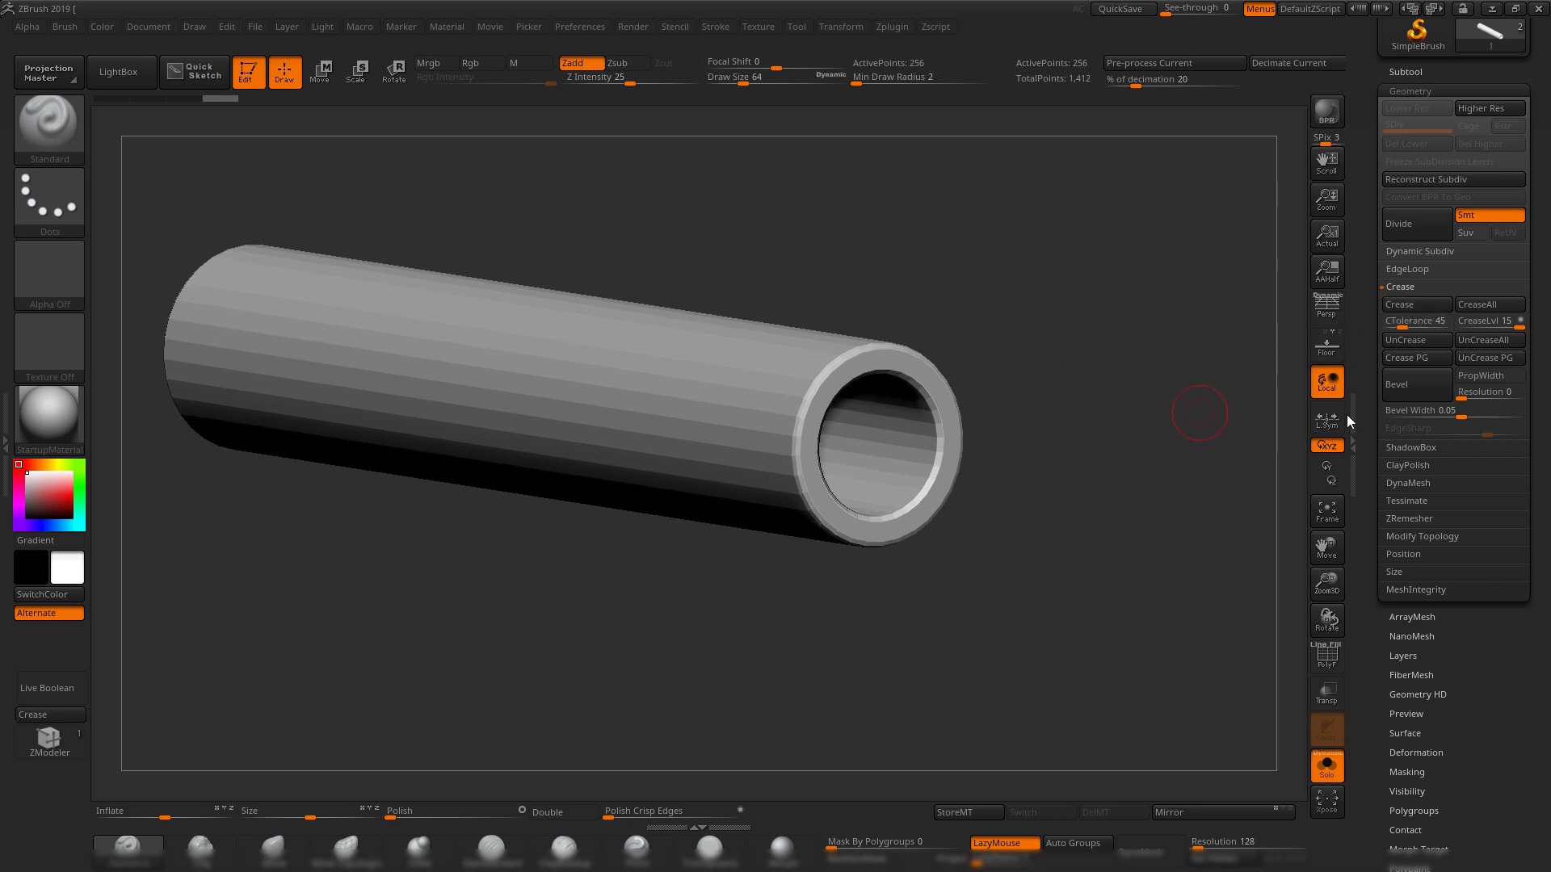
left_click(1408, 307)
key("d")
- Examine the smoothed barrel's open end and display its polyframe to check the edges and crease marks
left_click_drag(1042, 356, 1177, 139)
left_click_drag(694, 182, 96, 272)
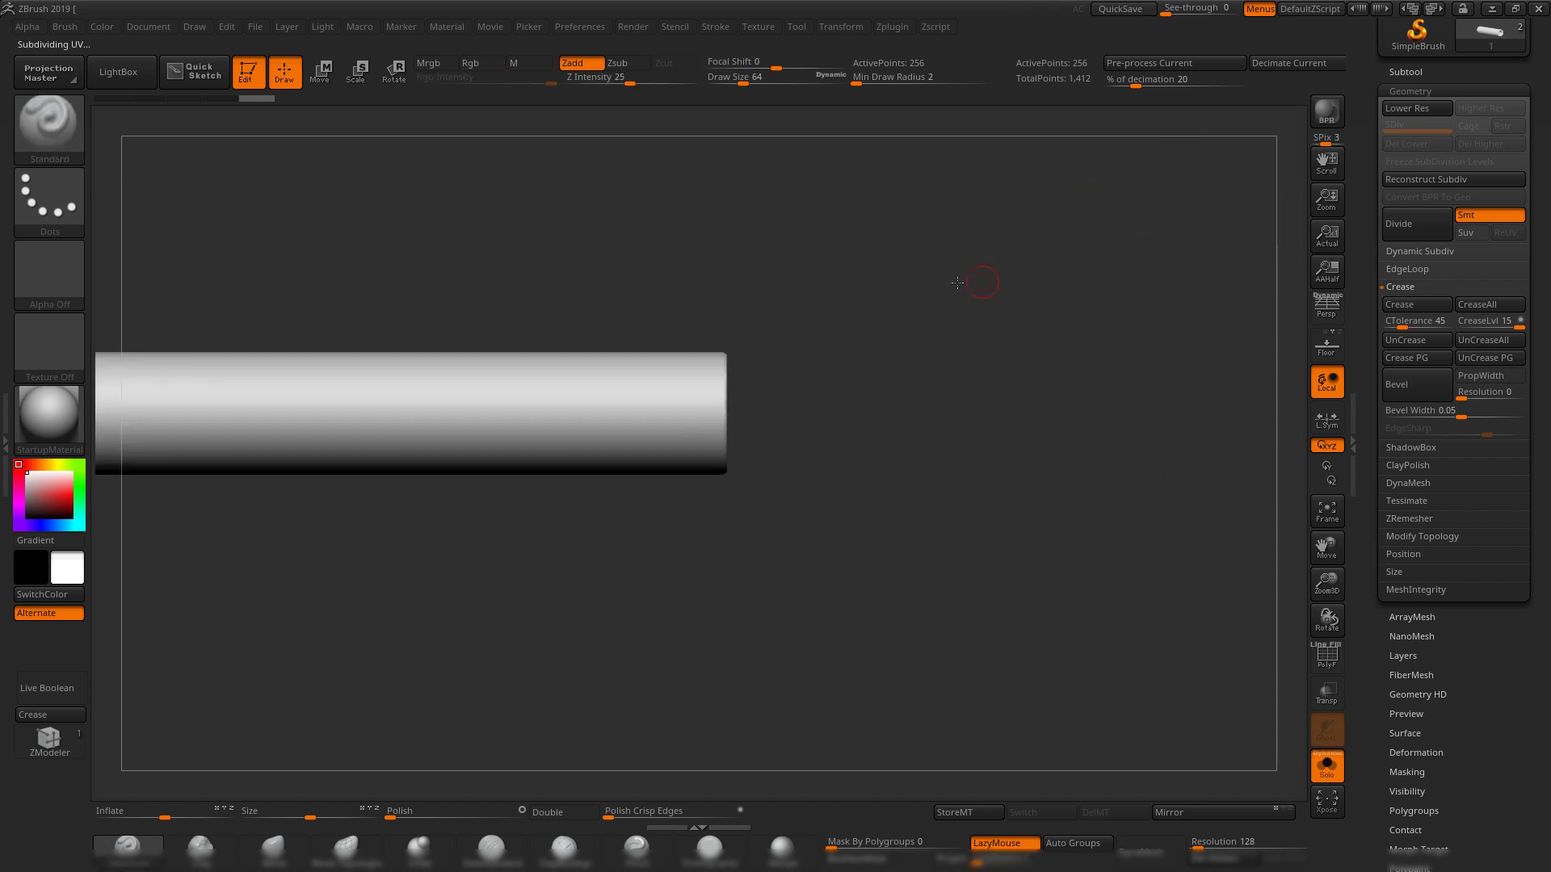
left_click_drag(957, 282, 1074, 436)
left_click_drag(1074, 436, 1006, 452)
key("shift+f")
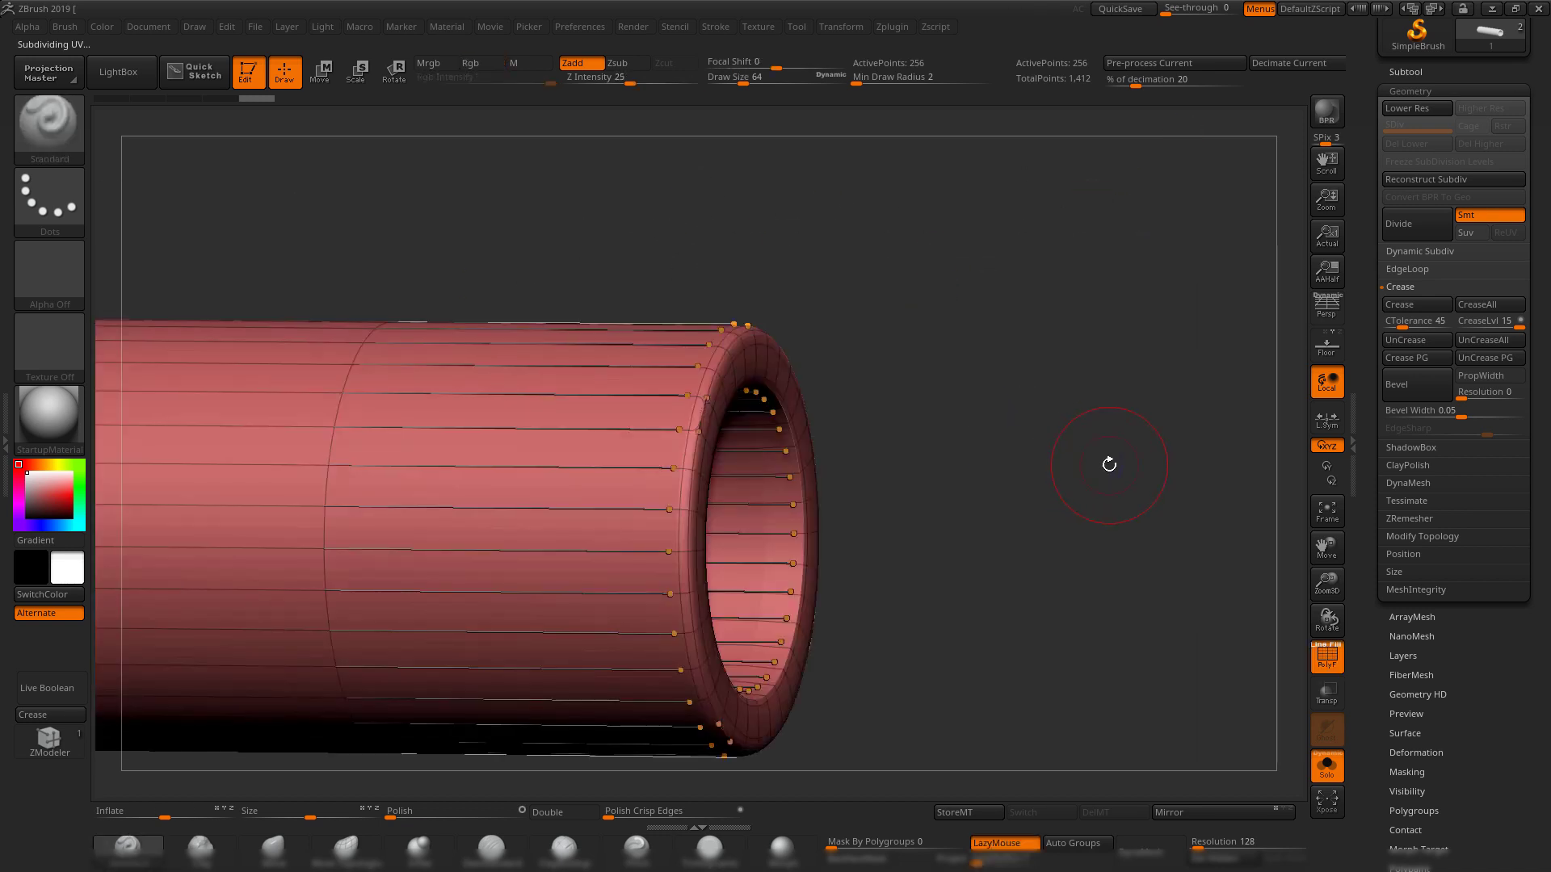
- Turn off dynamic subdivision, isolate parts of the barrel's end ring with a Circle selection stroke and unhide the whole mesh
mouse_move(1109, 464)
left_mouse_down("shift")
mouse_move(1083, 388)
mouse_move(1017, 332)
left_mouse_up("shift")
key("shift+d")
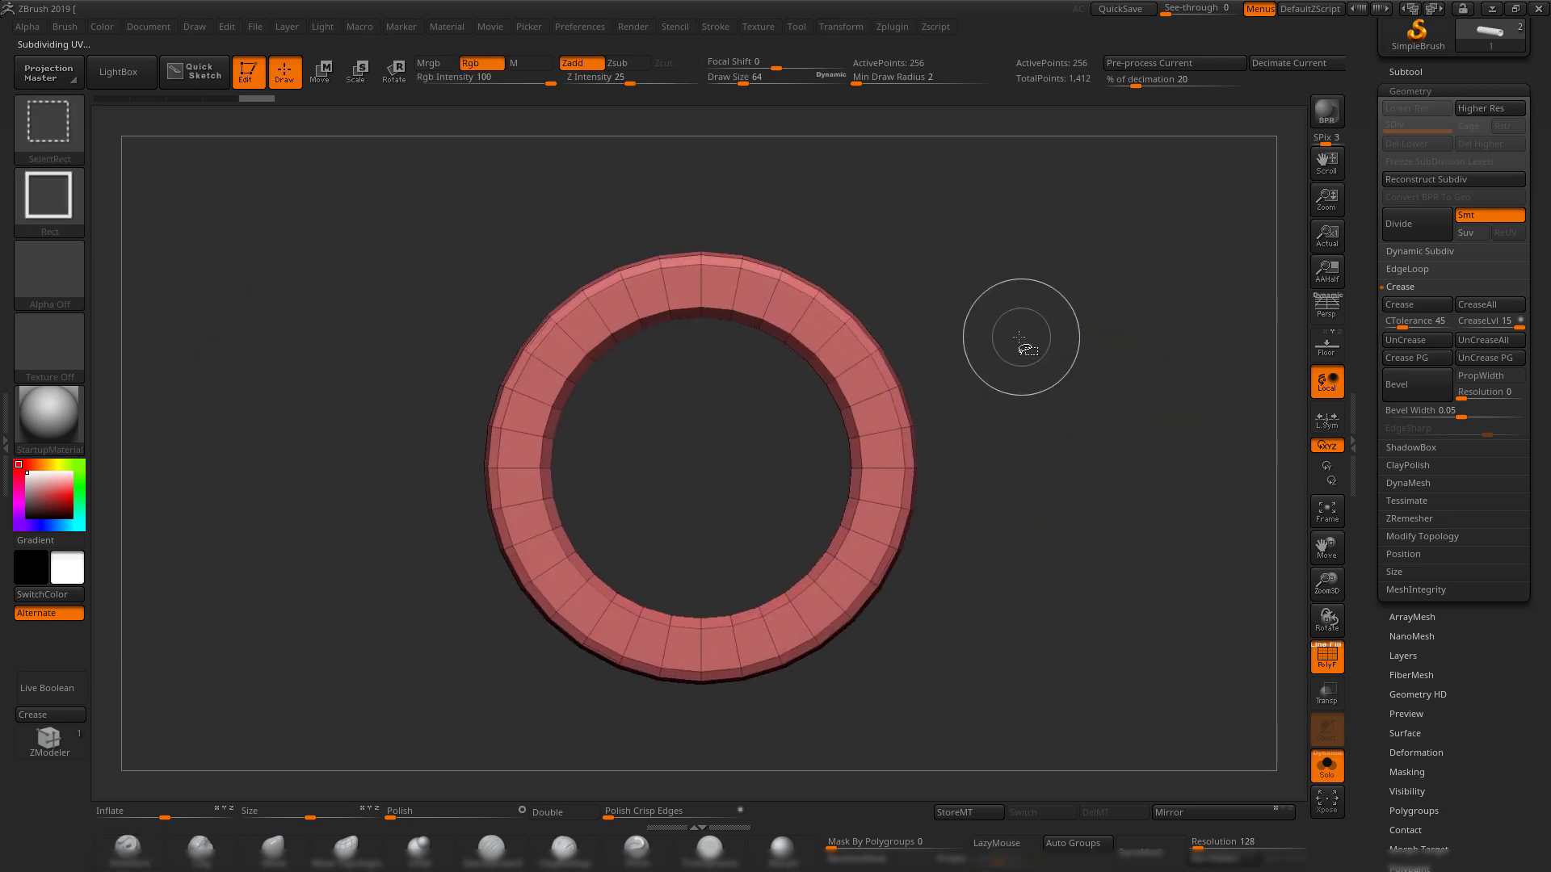
left_click(48, 195)
left_click(215, 214)
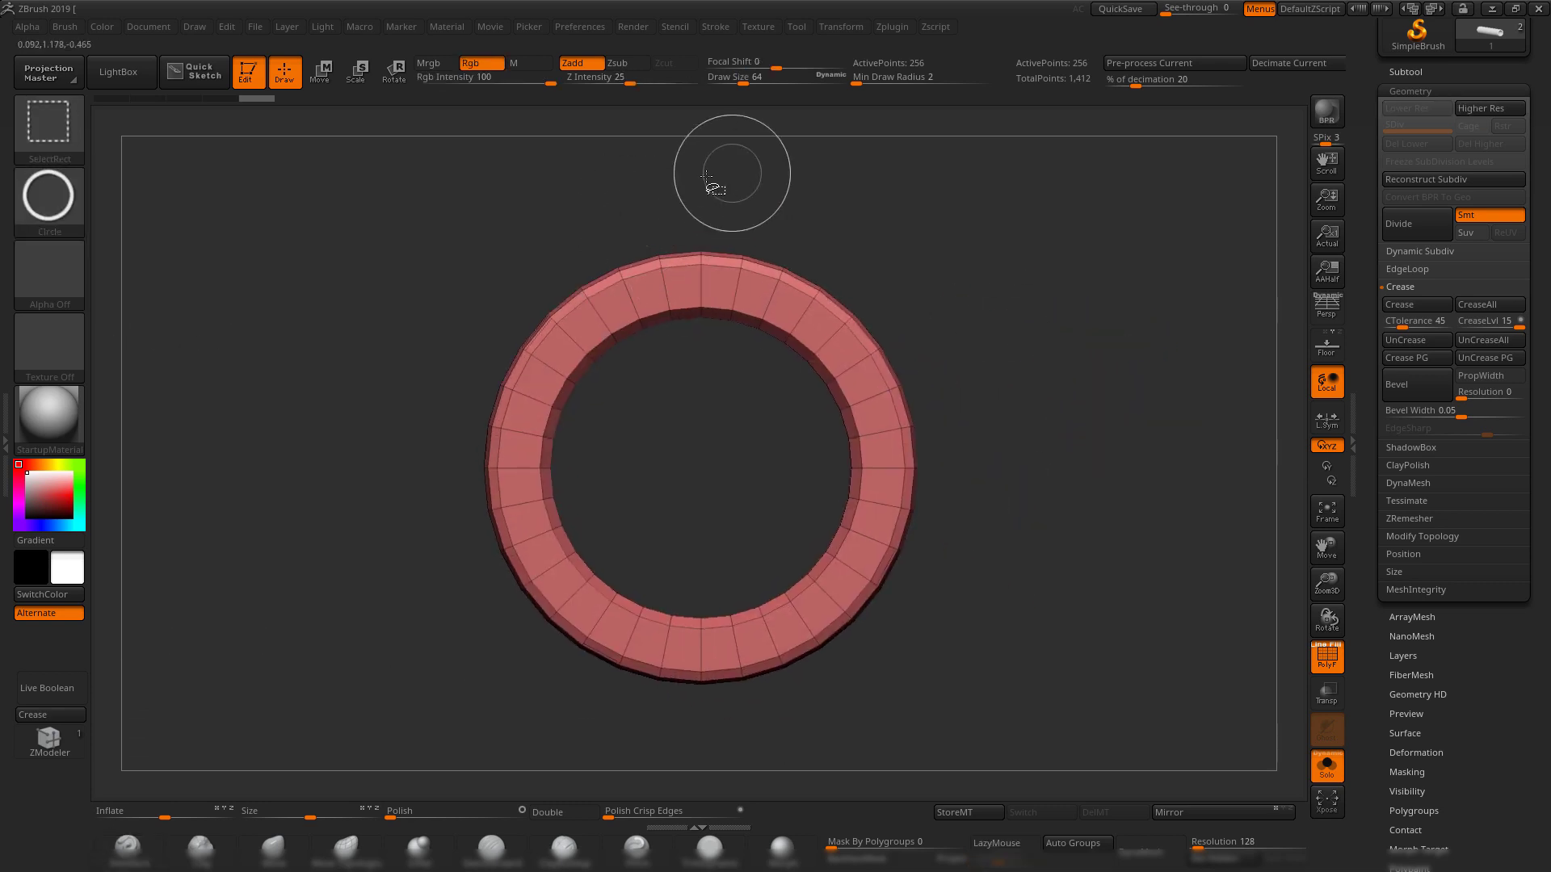
left_click_drag(711, 184, 878, 640, "ctrl+shift")
left_click_drag(1004, 595, 821, 566)
left_click_drag(250, 204, 703, 576, "ctrl+alt+shift")
mouse_move(929, 517)
left_mouse_down()
mouse_move(955, 512)
mouse_move(893, 633)
mouse_move(1072, 619)
mouse_move(982, 538)
mouse_move(897, 557)
mouse_move(876, 545)
mouse_move(1039, 623)
mouse_move(785, 526)
mouse_move(814, 527)
mouse_move(821, 509)
mouse_move(786, 519)
mouse_move(1090, 651)
left_mouse_up()
left_click(1072, 616, "ctrl+shift")
- Turn the barrel's subdivision preview back on and return to the shaded view of all subtools, without polyframe or Solo
key("ctrl+d")
key("shift+f")
left_click(1326, 776)
left_click_drag(1045, 426, 1282, 226)
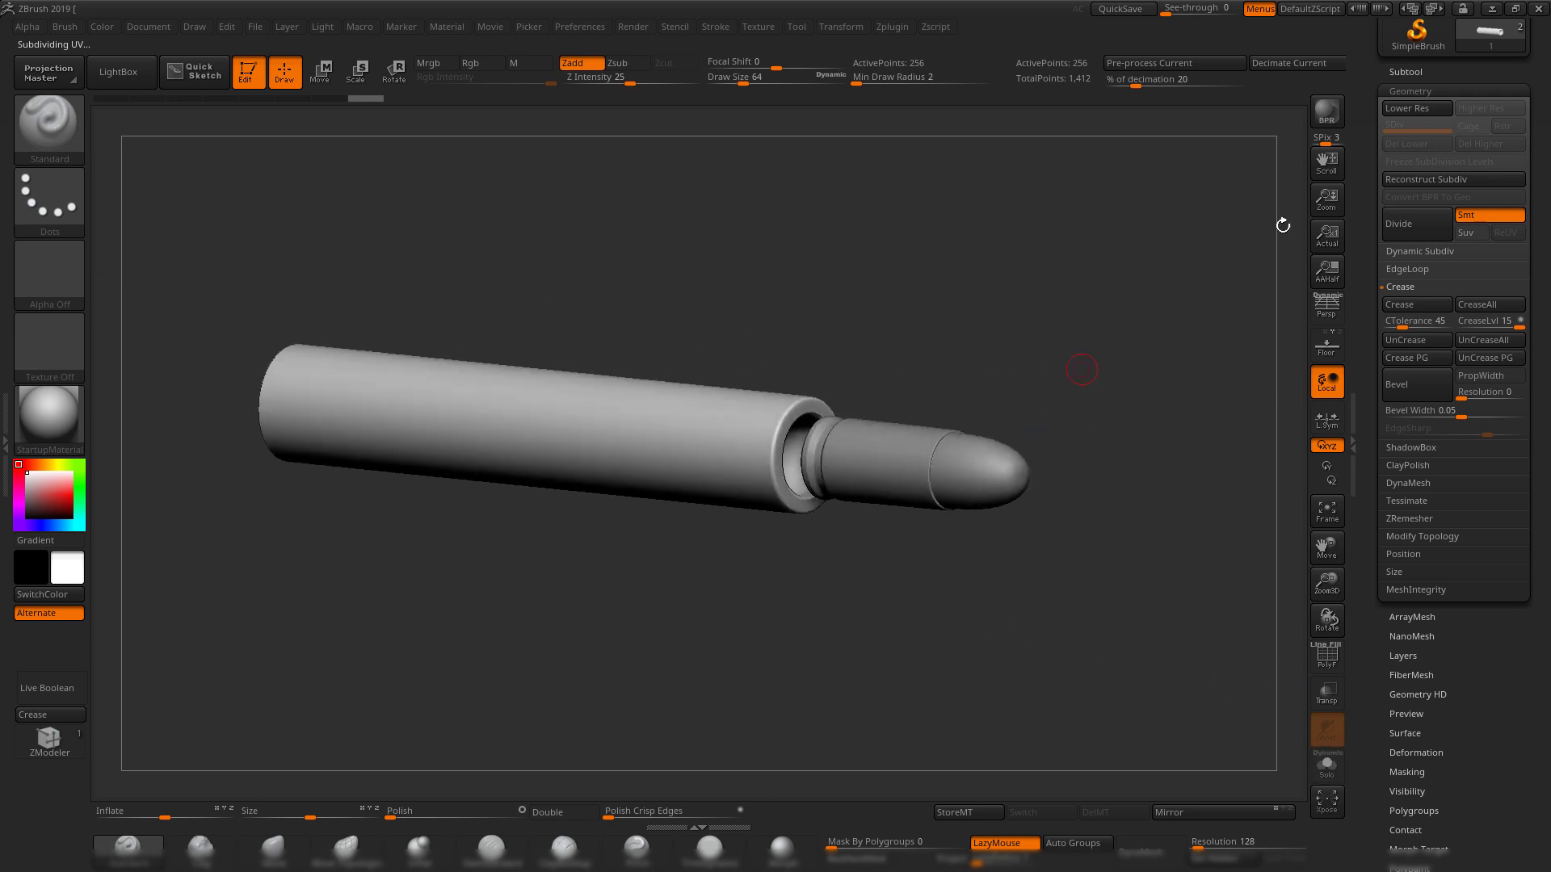
- Create a subtool folder named barrel for the imported barrel mesh
left_click(1433, 71)
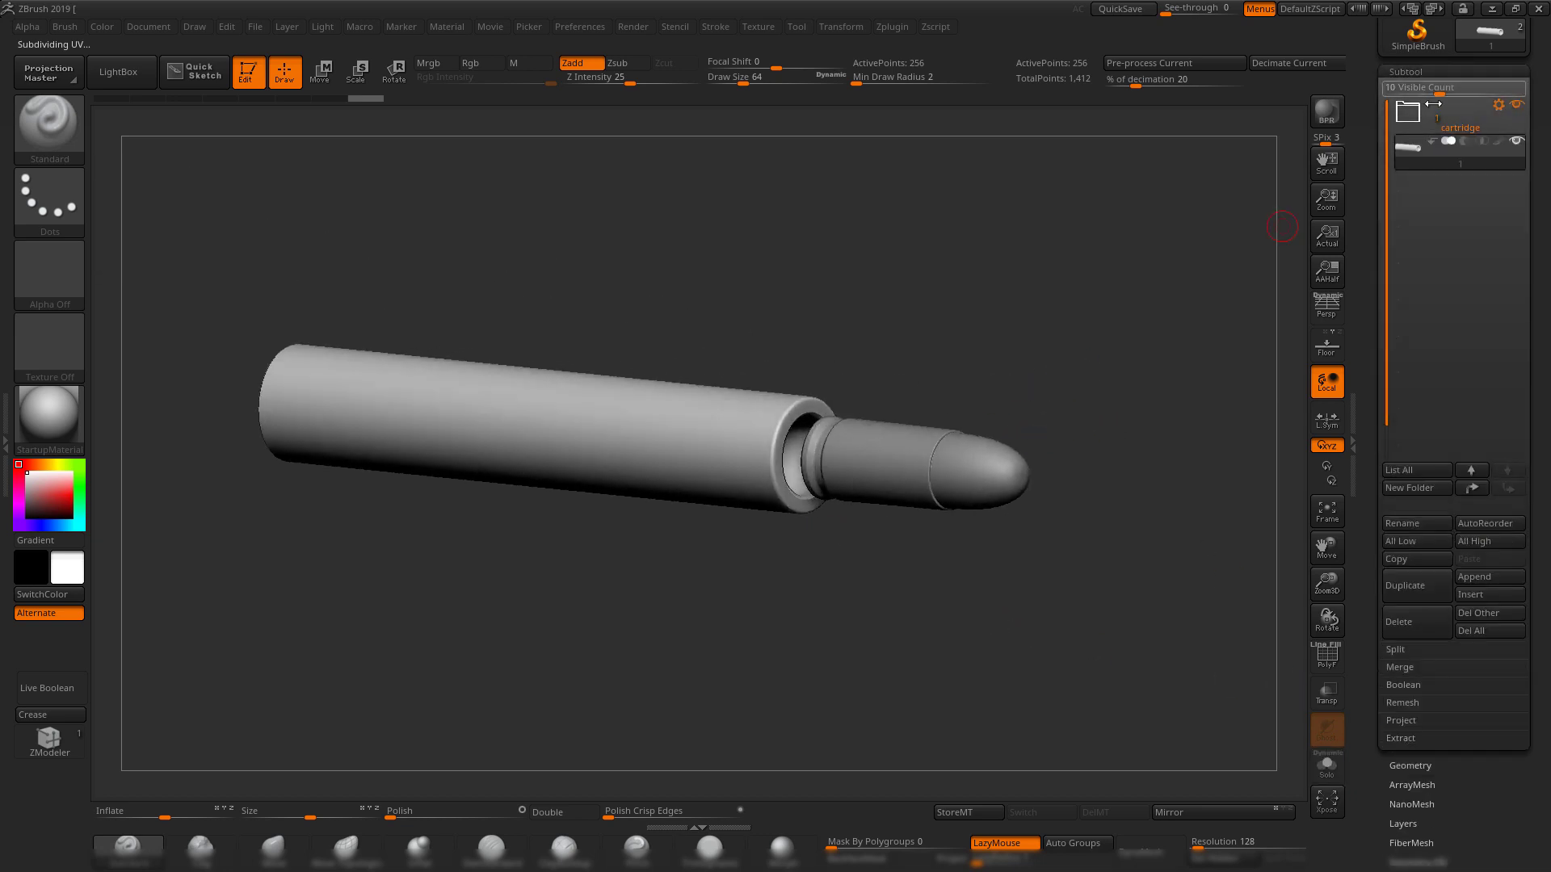
left_click(1417, 491)
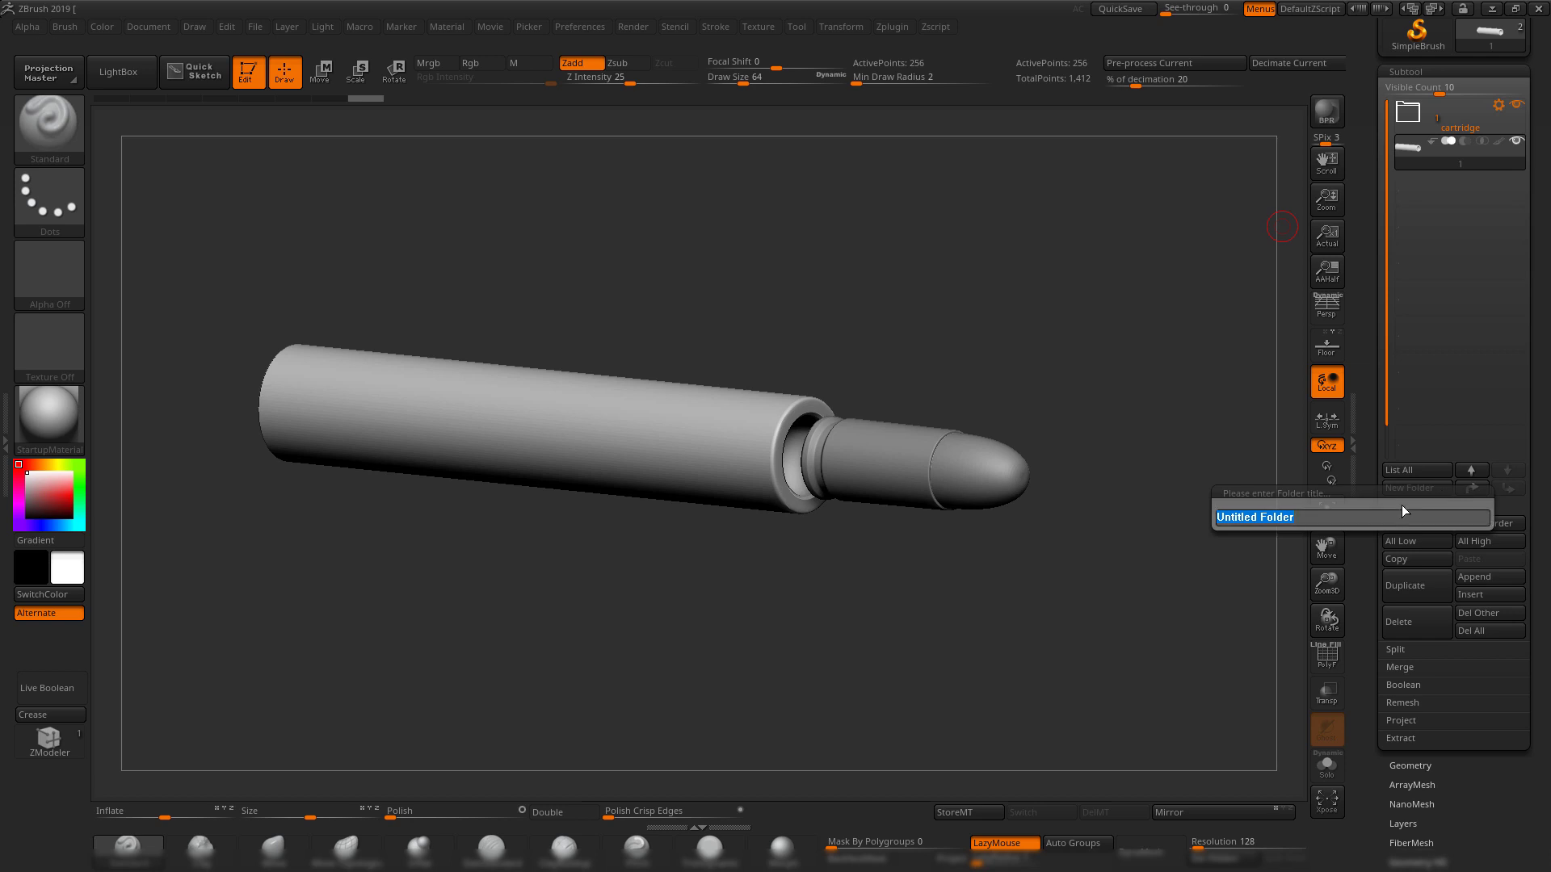
type("barrel")
key("Return")
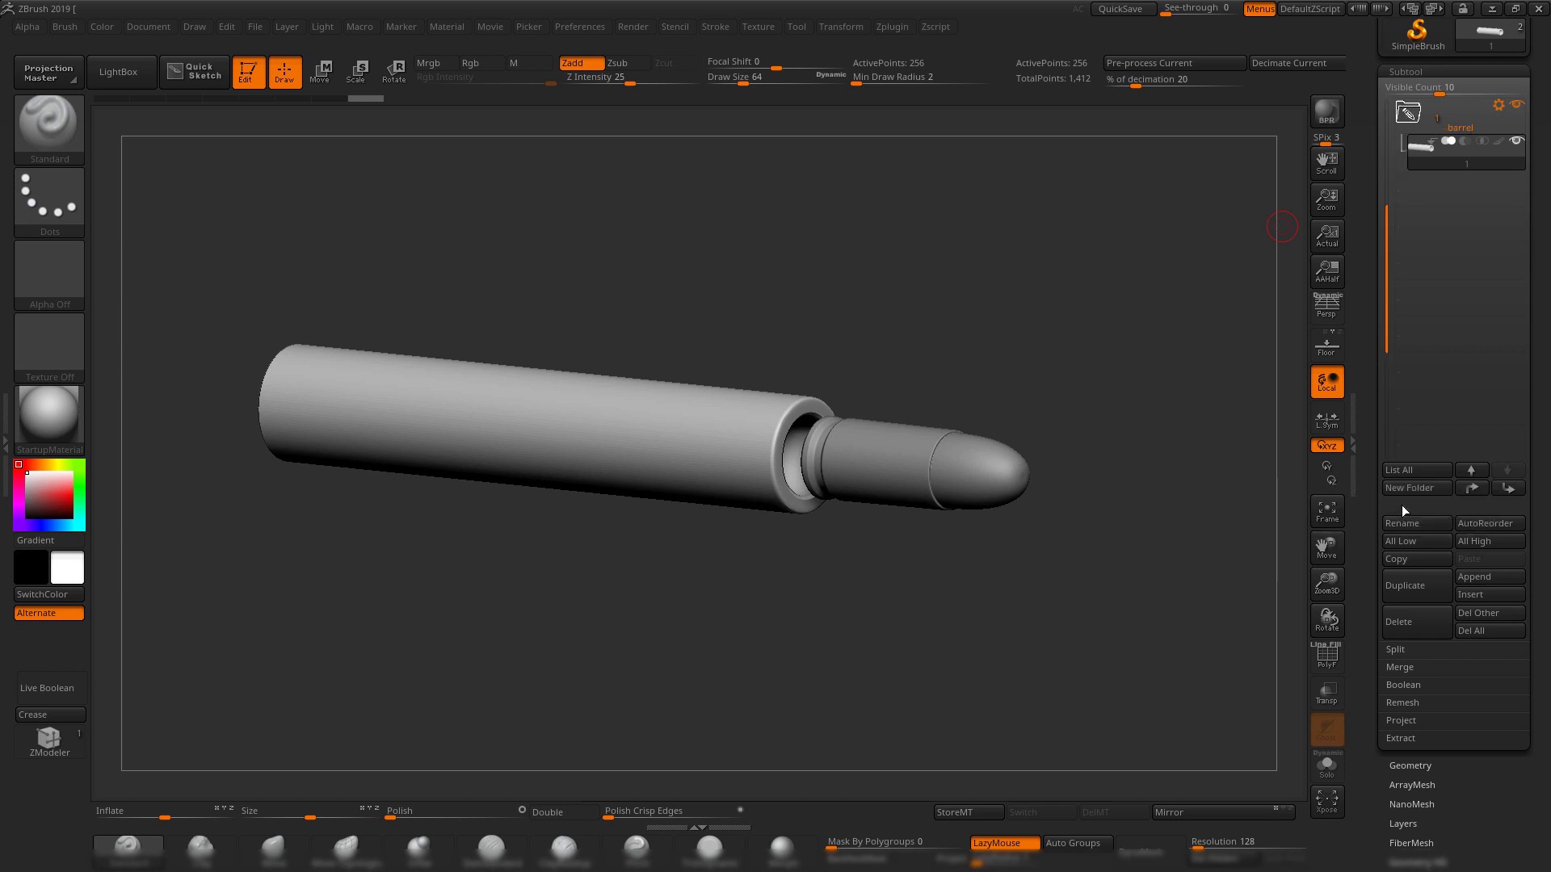
left_click_drag(1381, 203, 1381, 100)
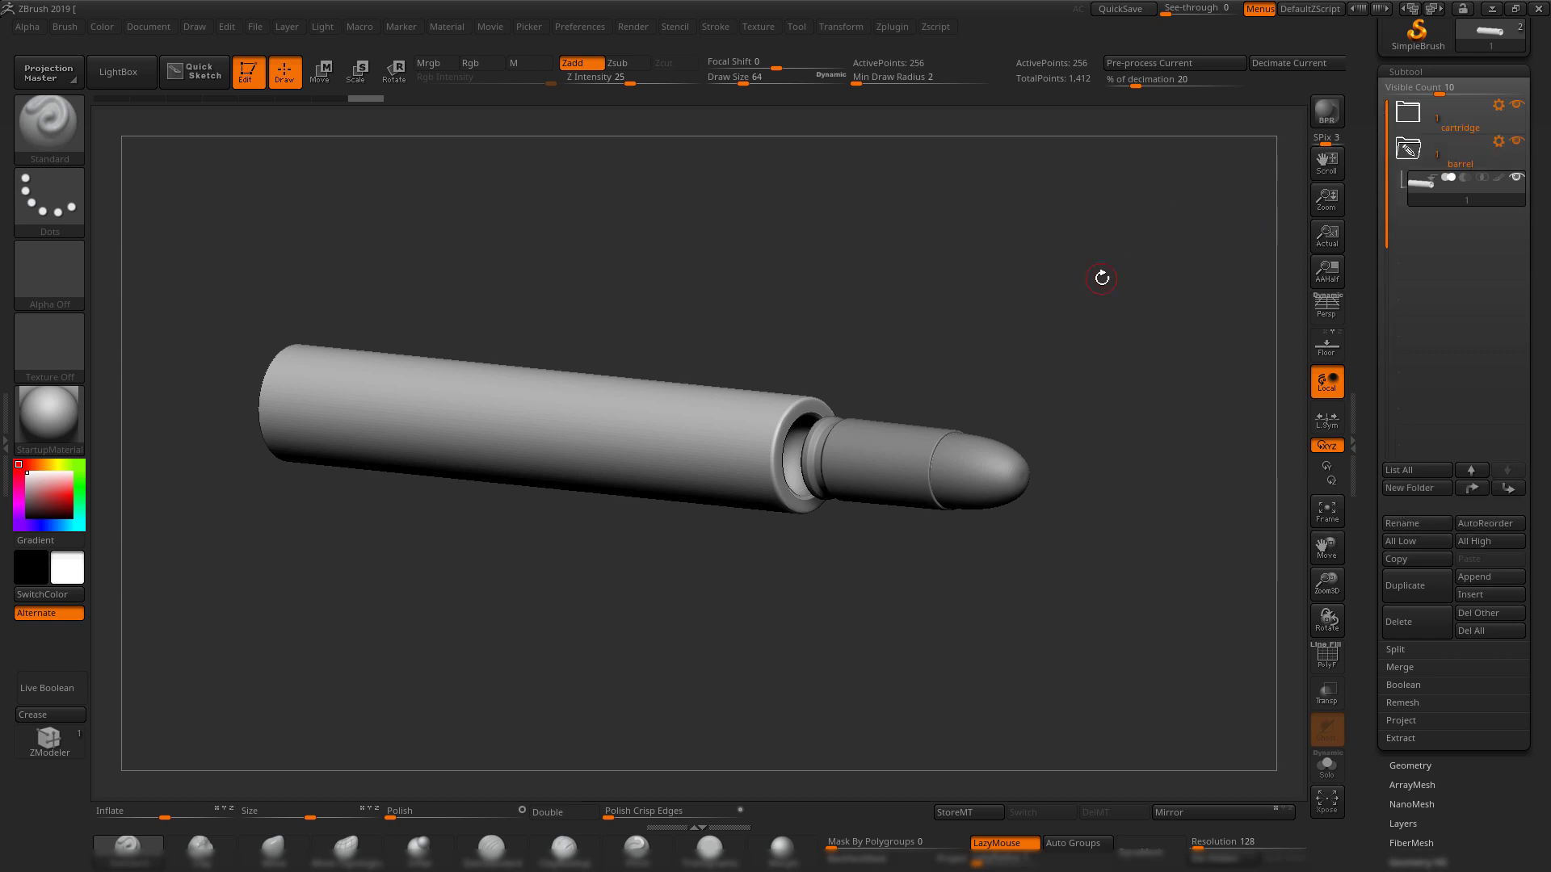
left_click_drag(1090, 313, 1093, 248)
- Switch back to Maya, select the slanted magazine block pCube1 and frame it
left_click(1491, 9)
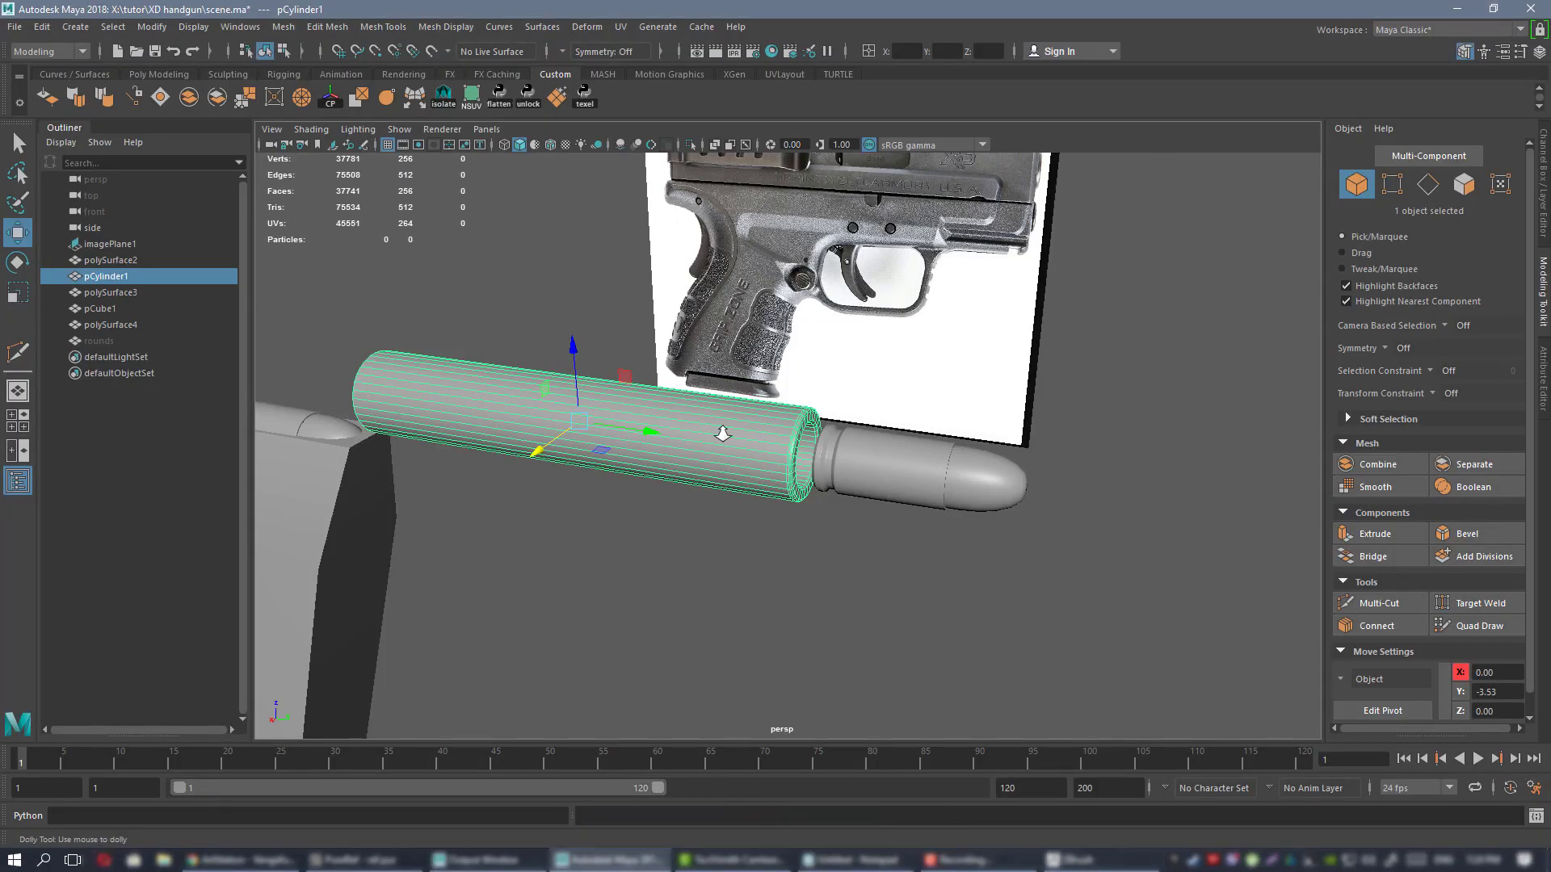
right_click_drag(720, 433, 571, 361, "alt")
middle_click_drag(572, 361, 689, 280, "alt")
left_click_drag(688, 281, 747, 323, "alt")
left_click(540, 454)
key("f")
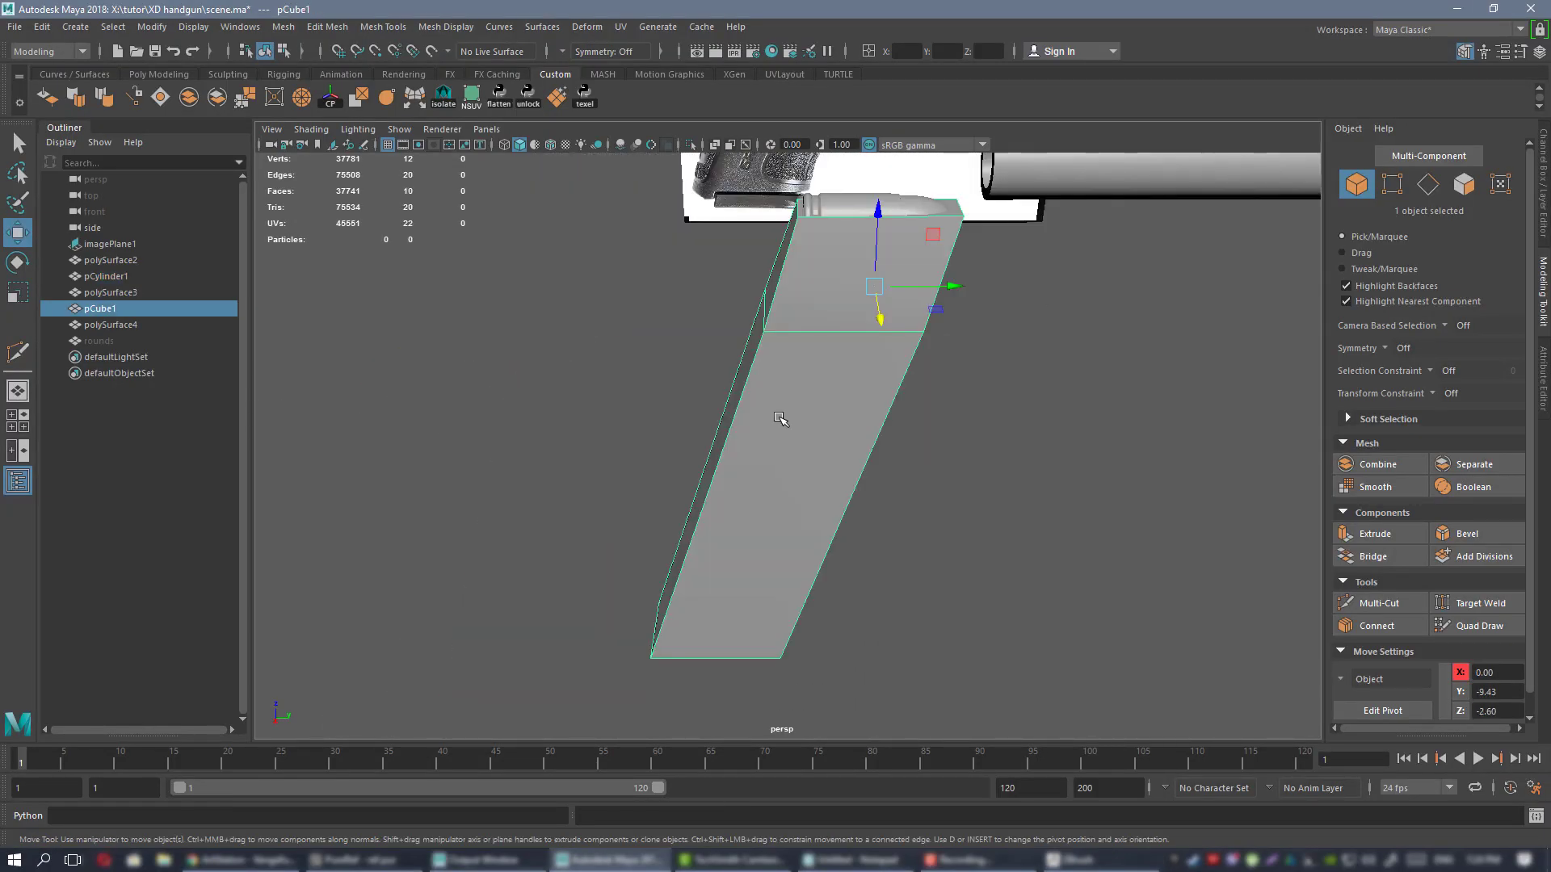
left_click_drag(789, 422, 984, 398, "alt")
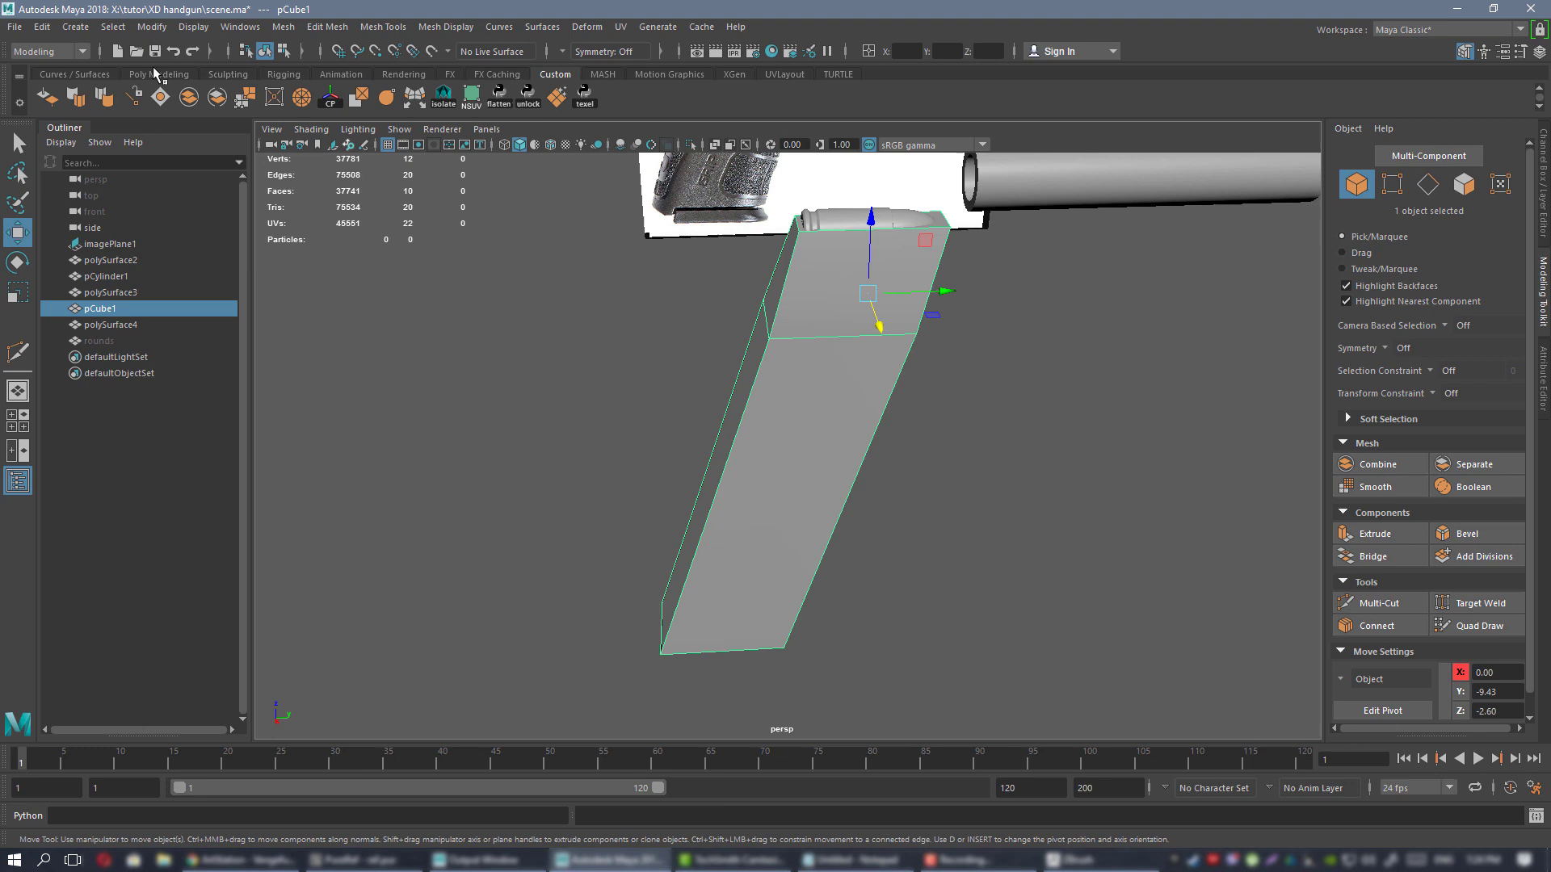
- Export the selected pCube1 as an OBJ, replacing 1.OBJ in the exp folder
left_click(15, 27)
left_click(111, 236)
double_click(601, 318)
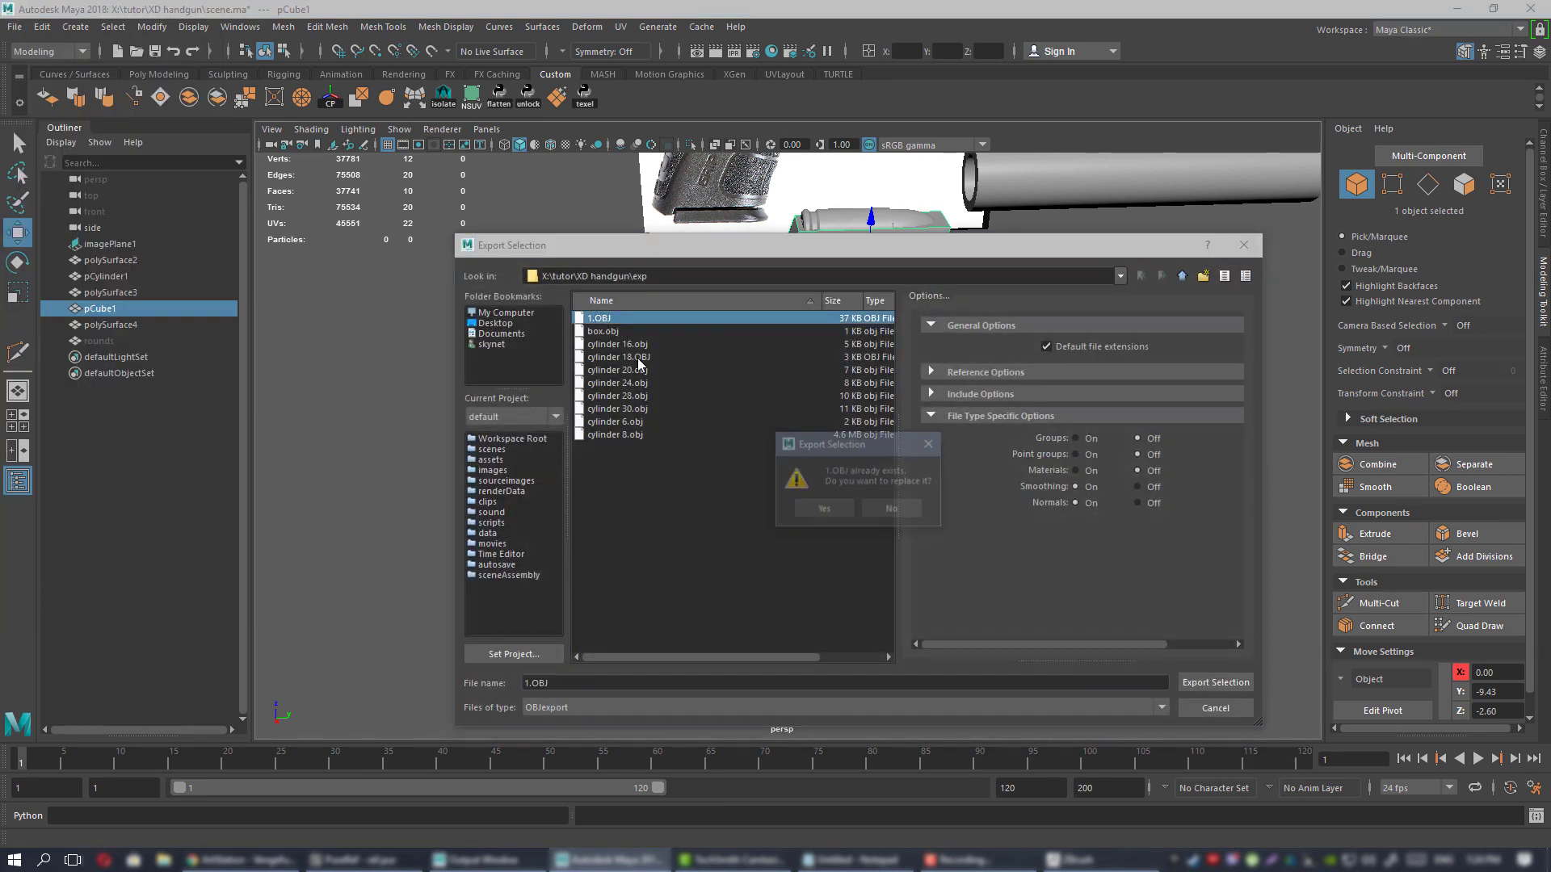
left_click(842, 511)
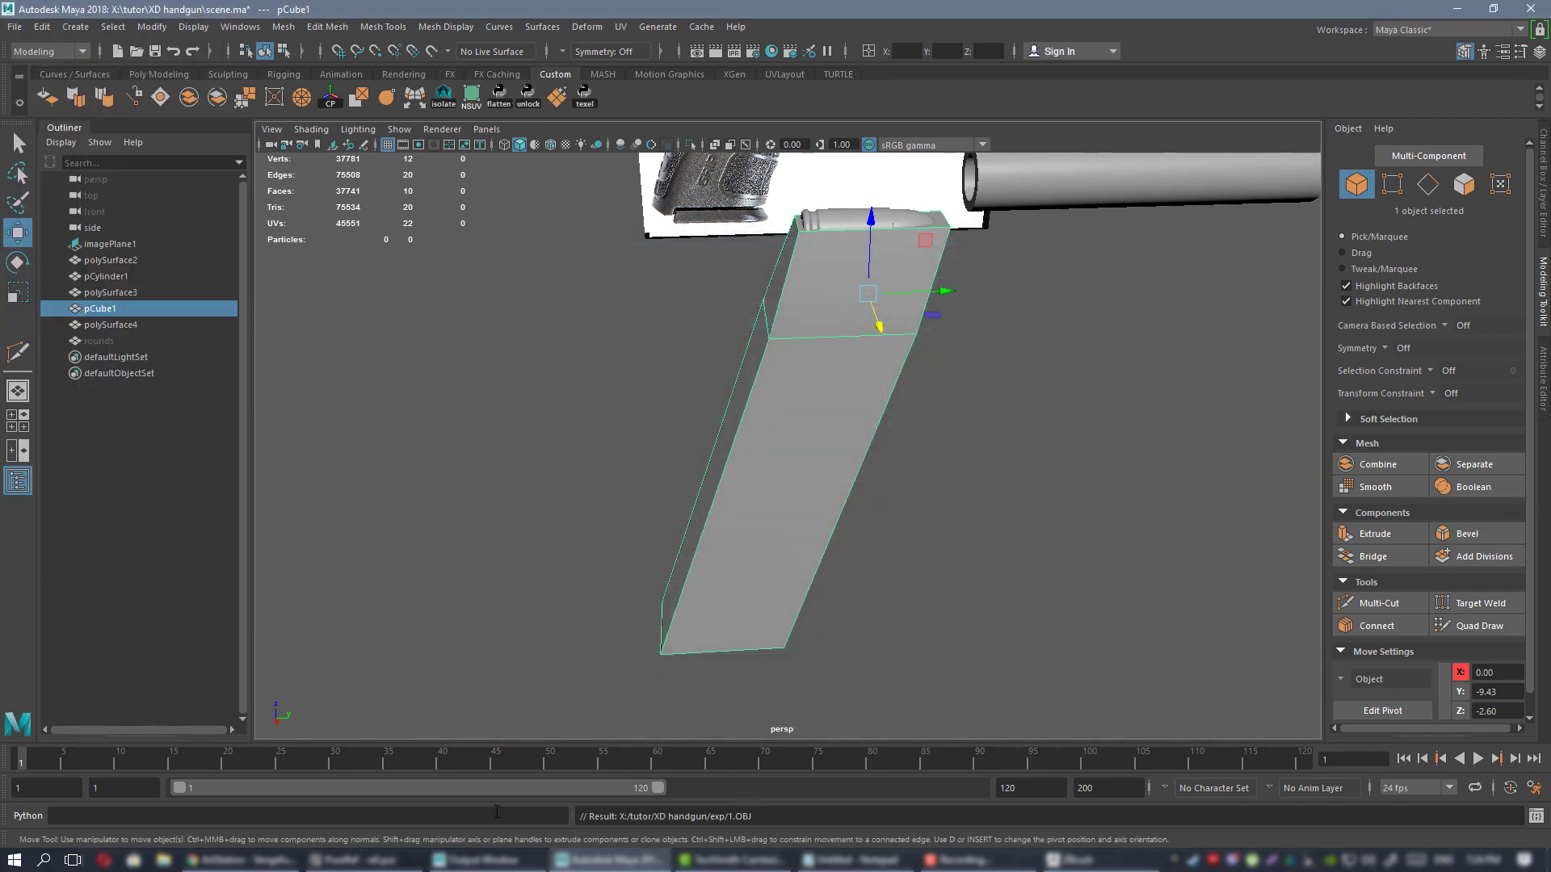
- Switch to ZBrush and duplicate the barrel subtool as a placeholder for the next part
left_click(1101, 859)
mouse_move(1011, 595)
left_mouse_down("shift")
mouse_move(1003, 615)
mouse_move(1028, 578)
left_mouse_up("shift")
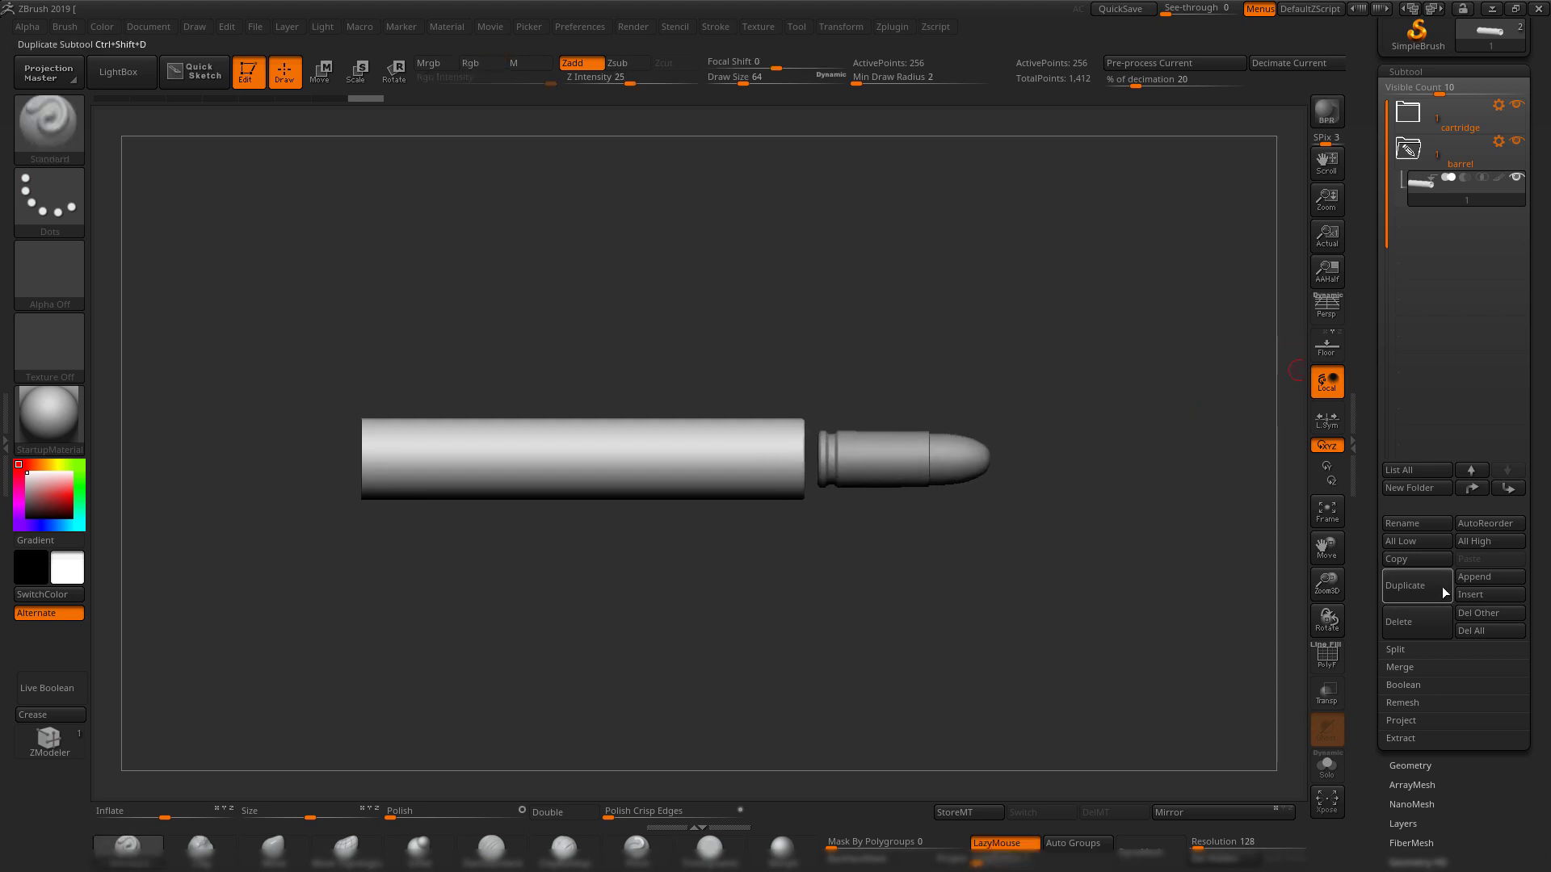
left_click(1433, 585)
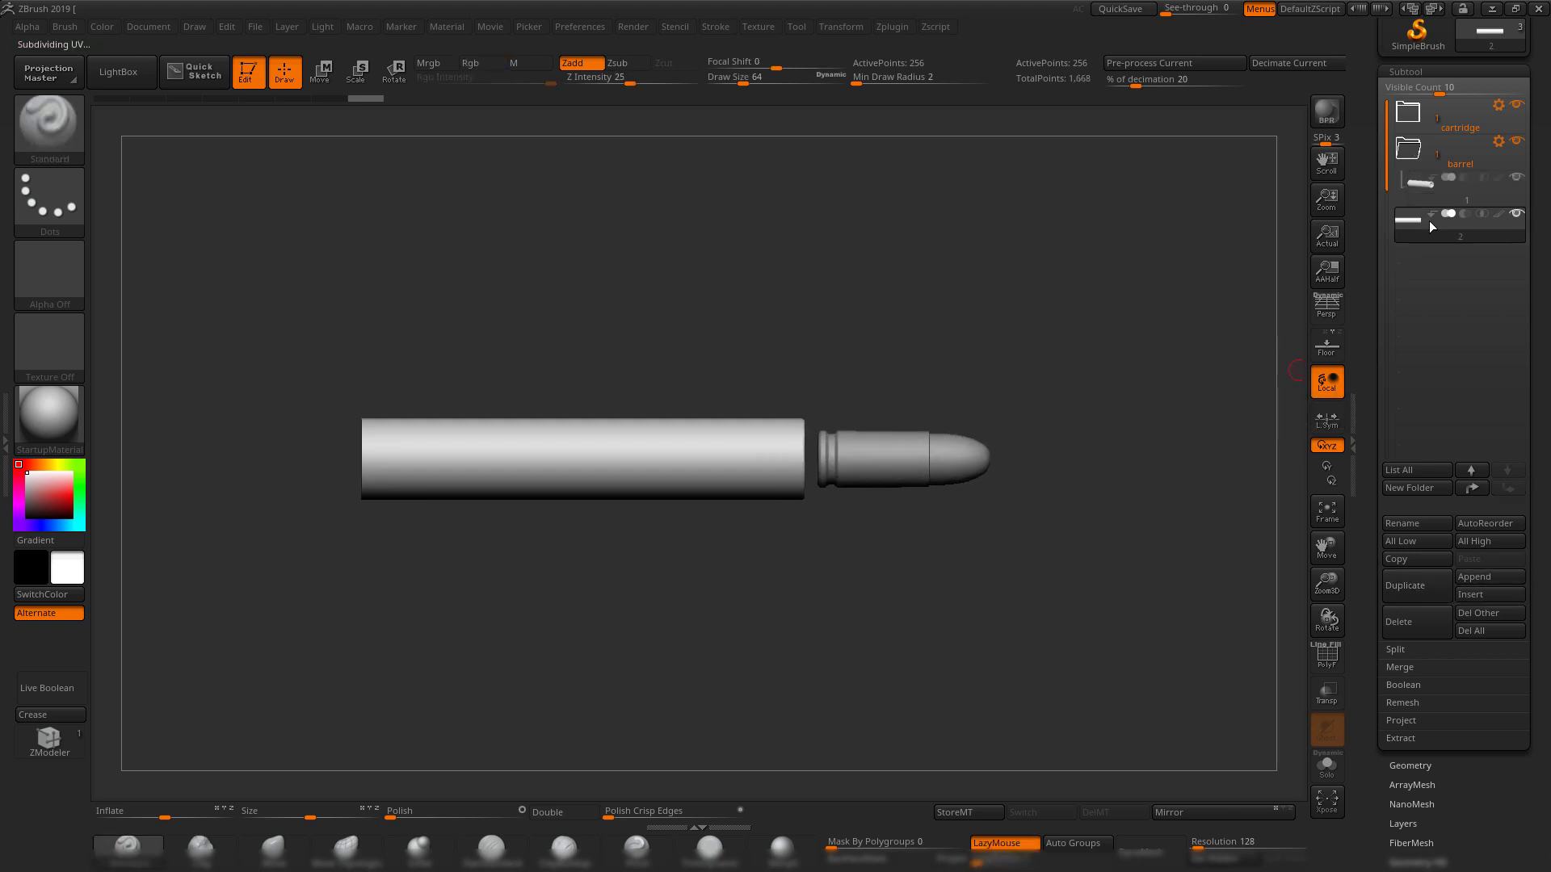
- Import 1.OBJ from the exp folder to replace the placeholder subtool with the magazine block
left_click_drag(1379, 183, 1394, 333)
left_click(1400, 107)
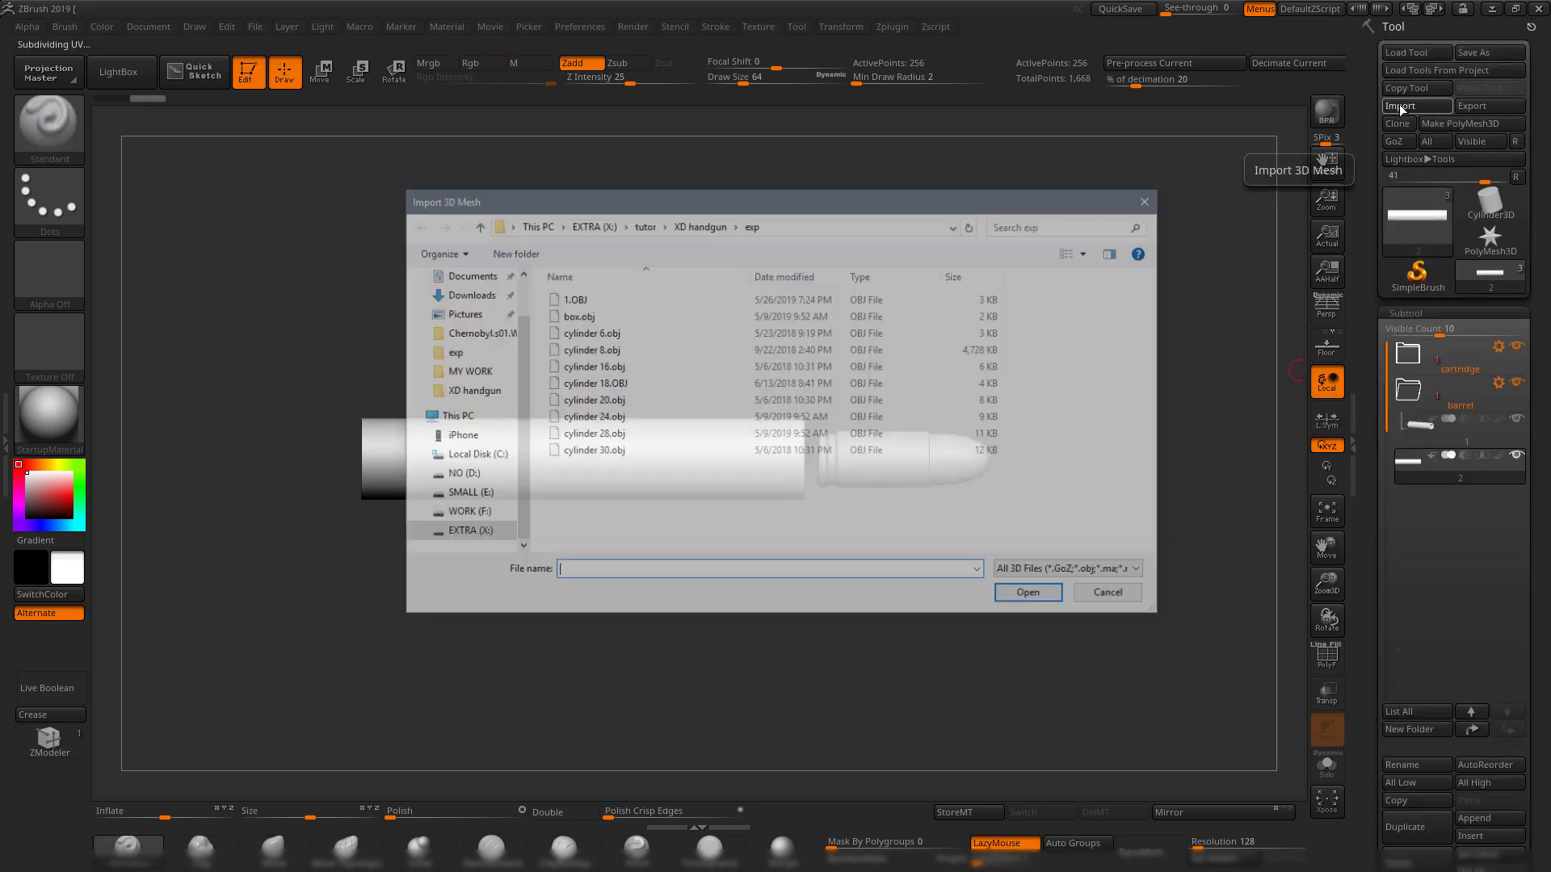
double_click(572, 300)
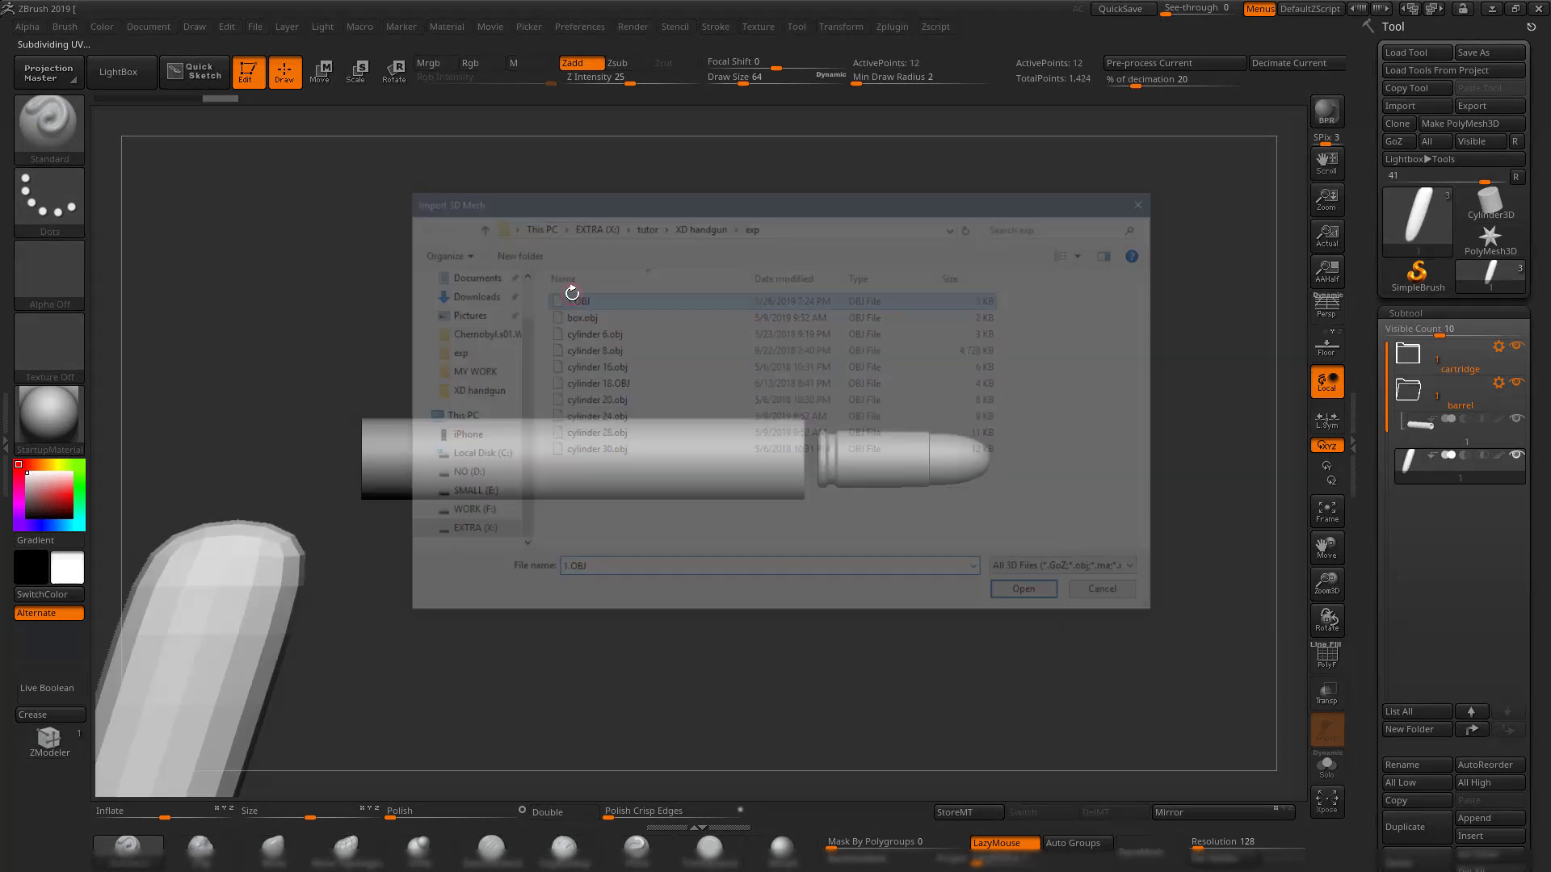
mouse_move(735, 507)
left_mouse_down("alt")
mouse_move(627, 481)
mouse_move(641, 298)
left_mouse_up("alt")
mouse_move(912, 375)
left_mouse_down()
mouse_move(855, 381)
mouse_move(867, 398)
mouse_move(848, 444)
left_mouse_up()
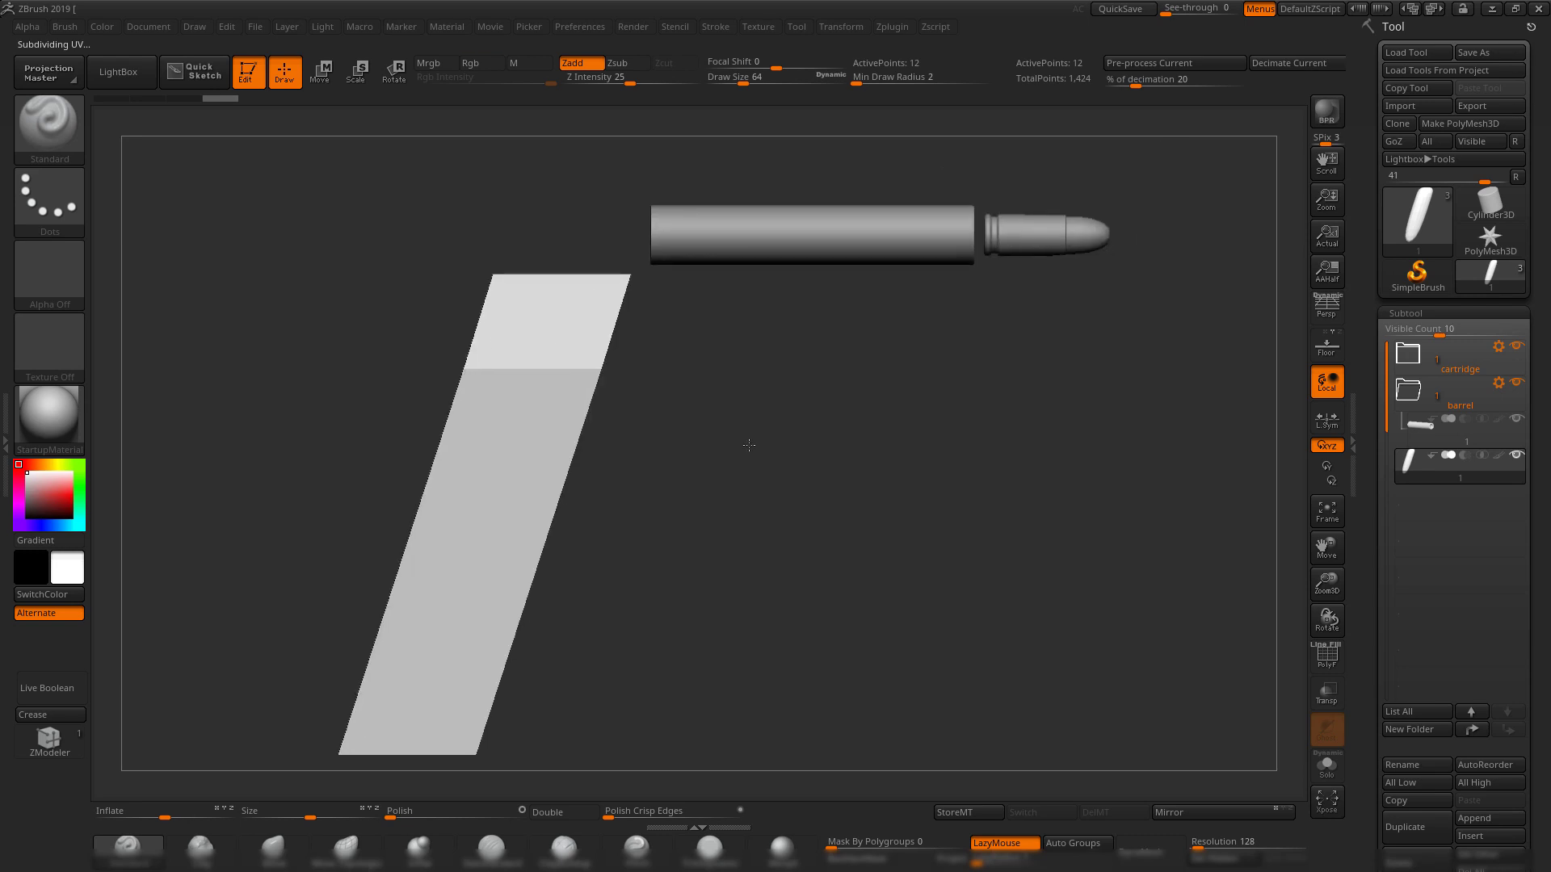
- Put the magazine block in a new subtool folder named mag, and collapse the mag and barrel folders
left_click(1414, 730)
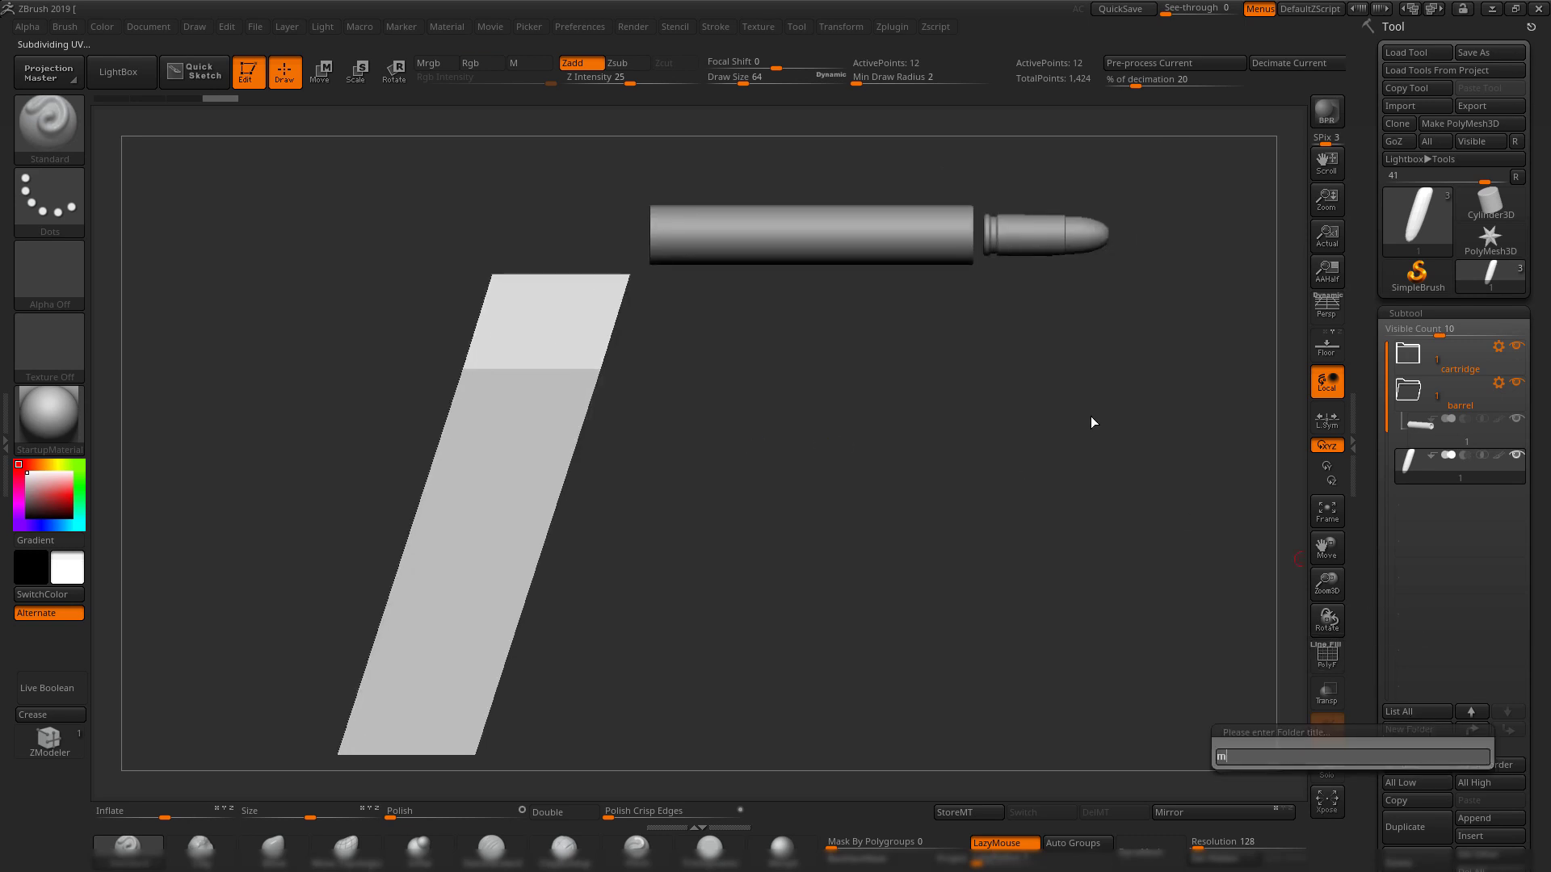
key("Return")
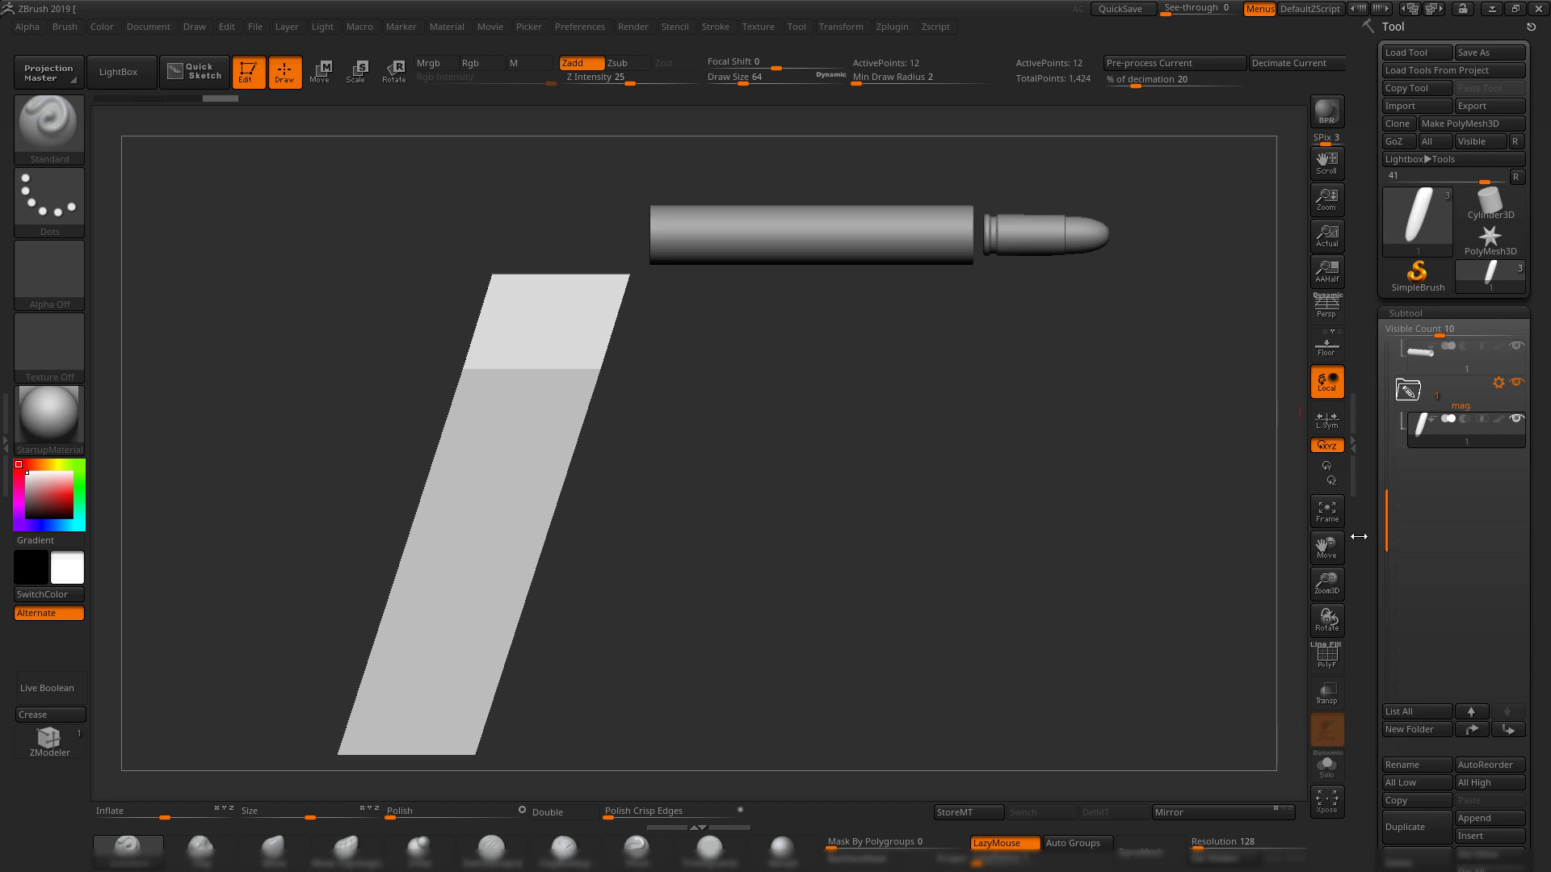
left_click_drag(1387, 510, 1376, 306)
left_click(1410, 463)
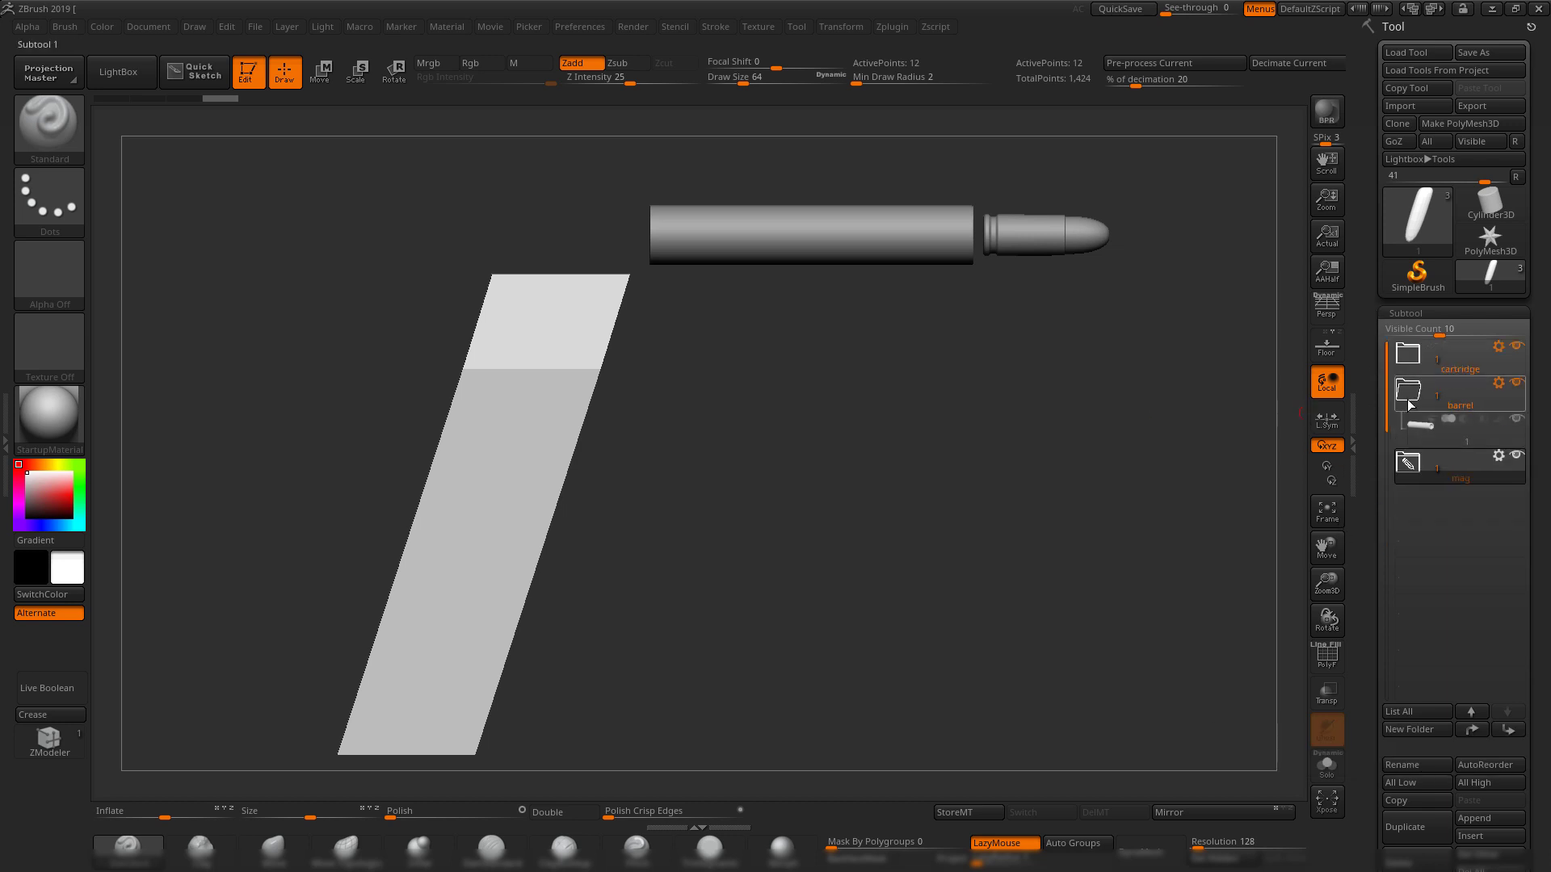
left_click(1409, 396)
left_click_drag(994, 580, 872, 484)
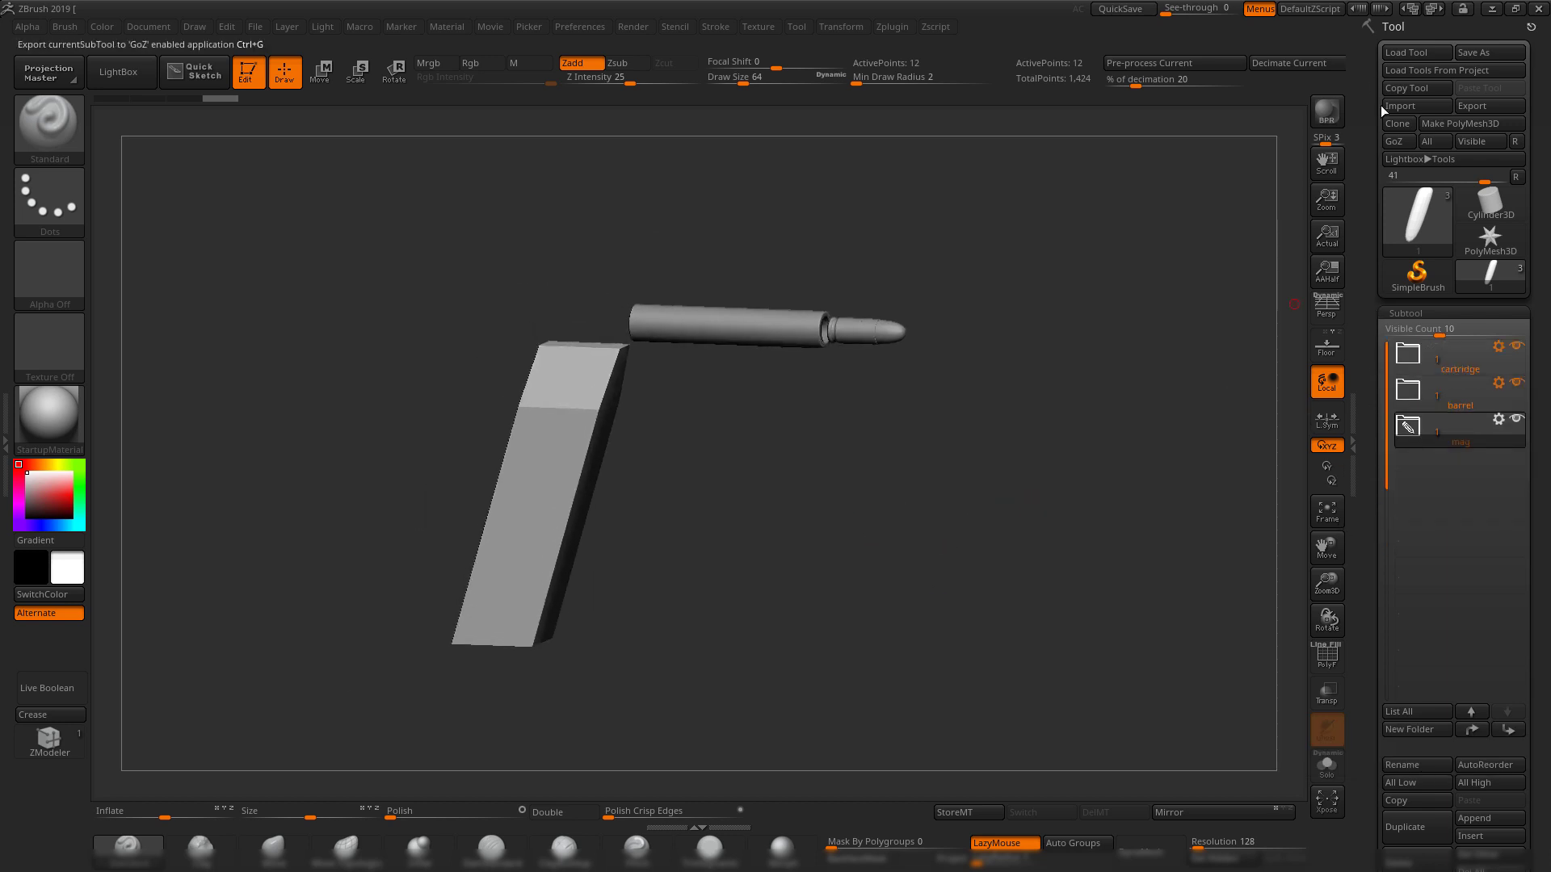
- Save the tool as a ZTool named handgun boolean in the XD handgun folder
left_click(1476, 56)
left_click(700, 224)
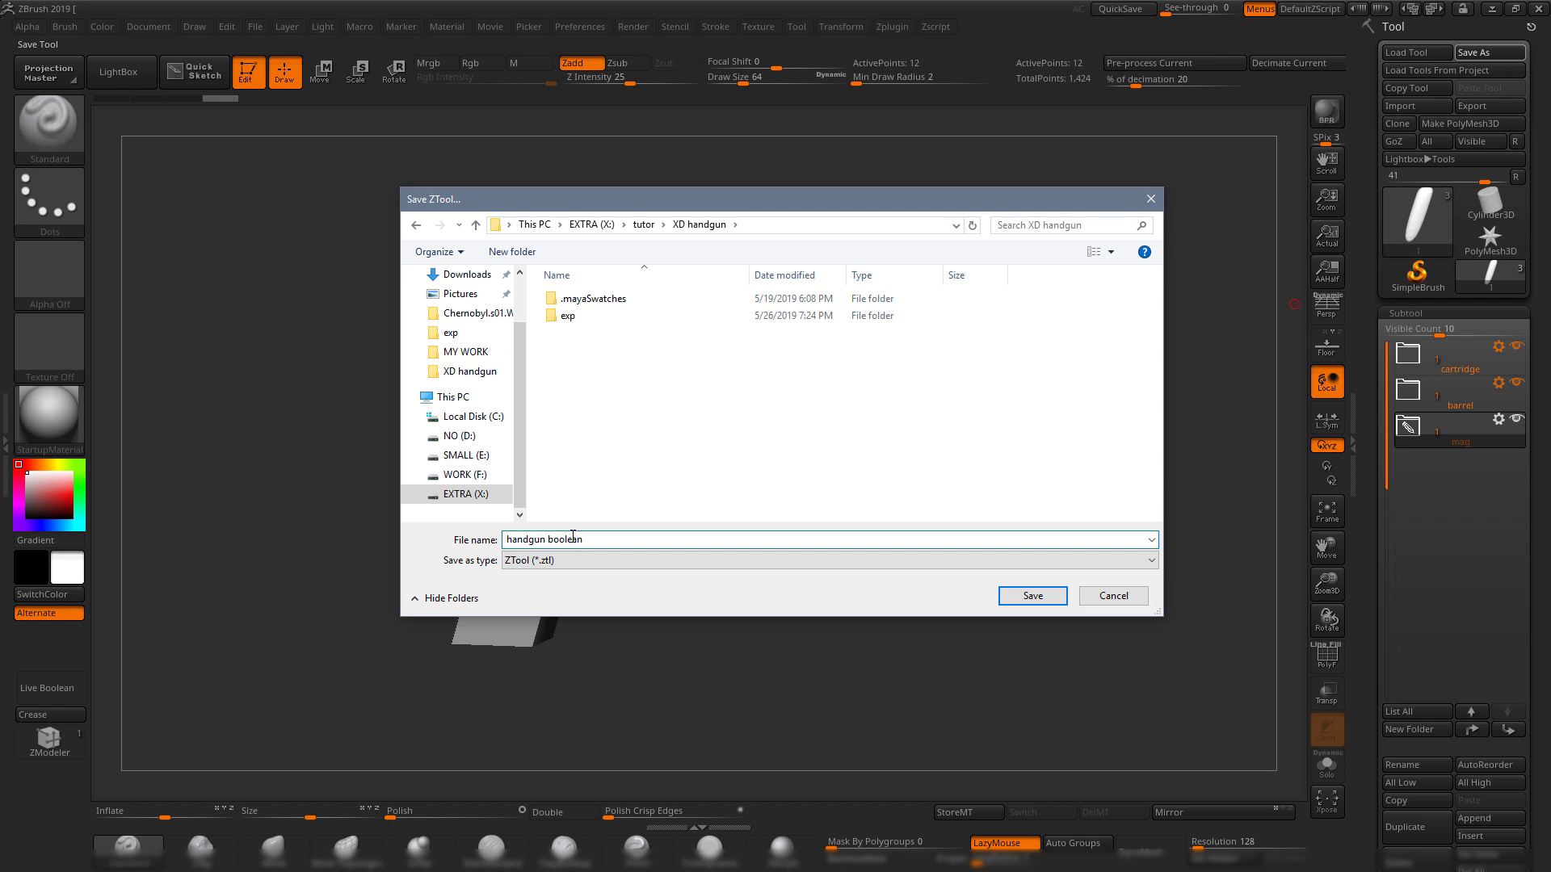
key("Return")
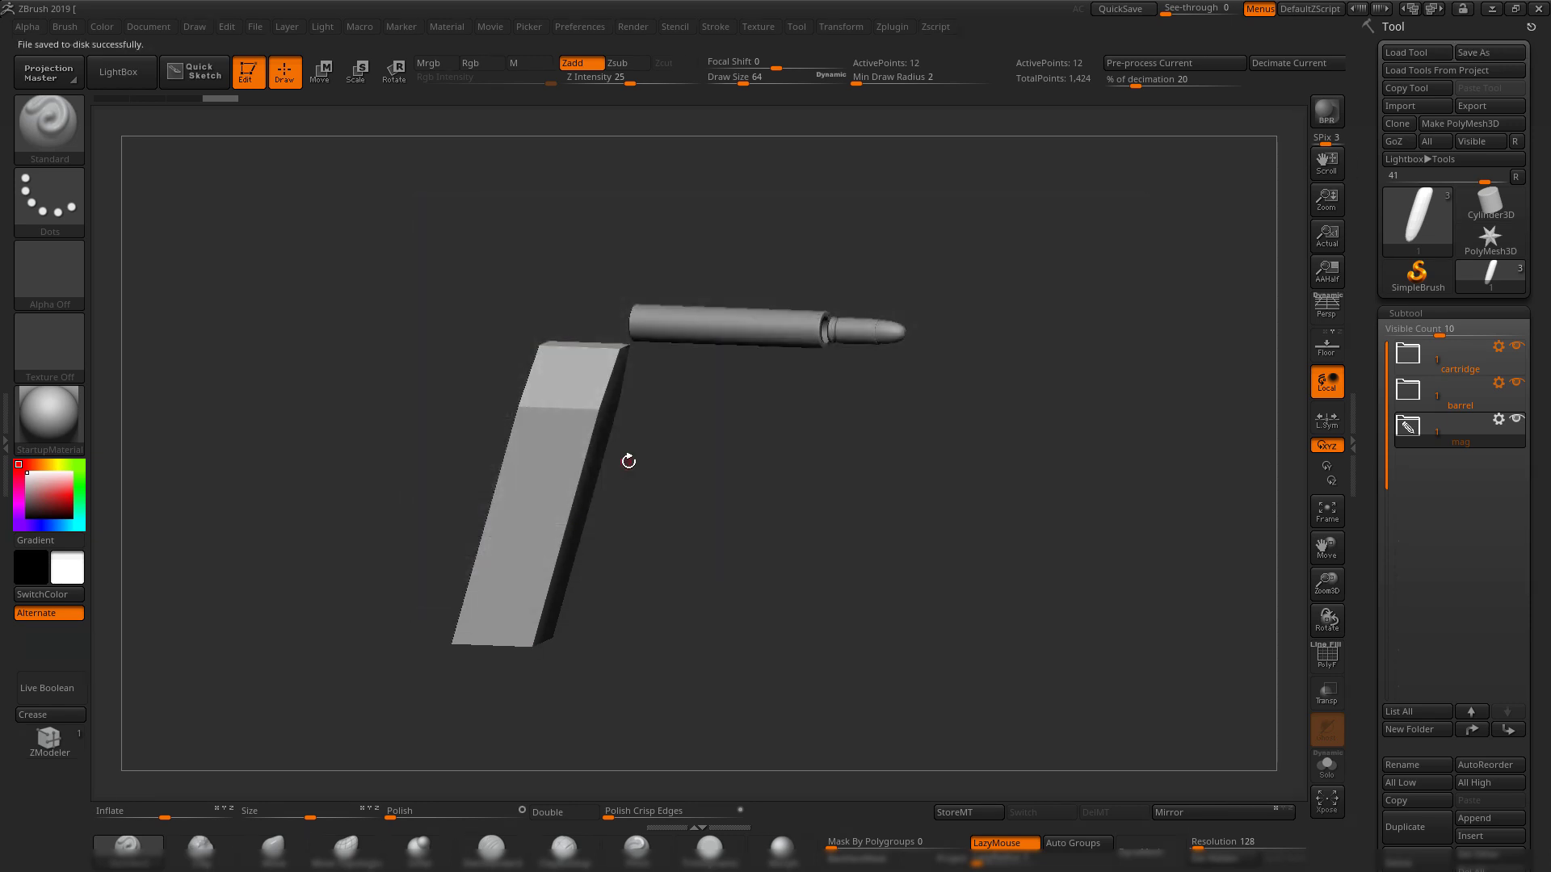
left_click_drag(869, 557, 912, 515)
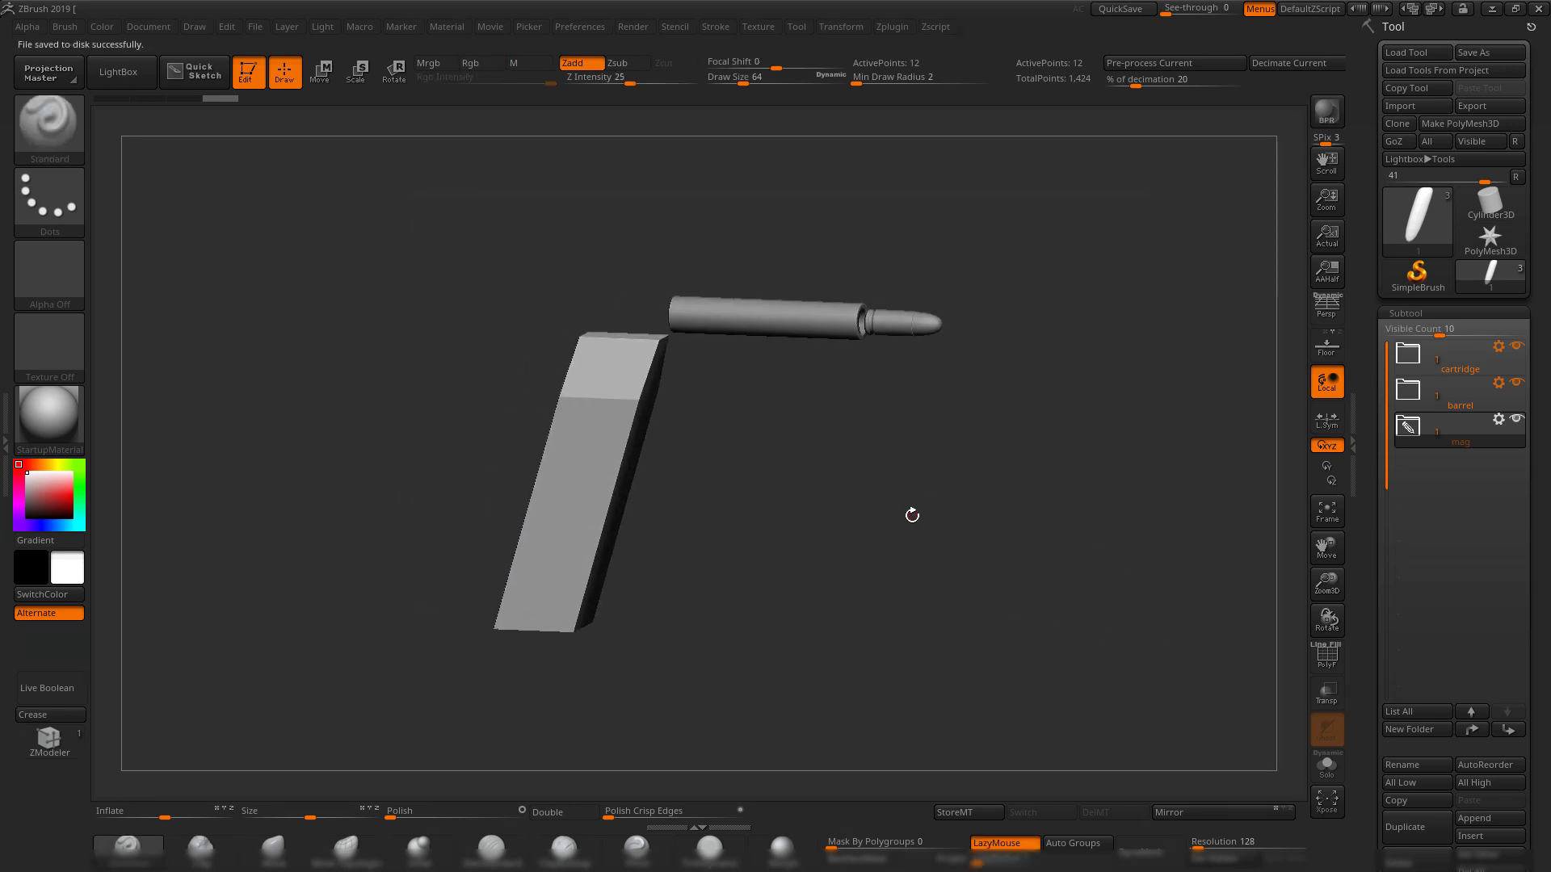
- Switch back to Maya and look up the handgun's grip width in the specs on the PureRef reference board
left_click(1491, 8)
scroll(702, 487, "down", 5)
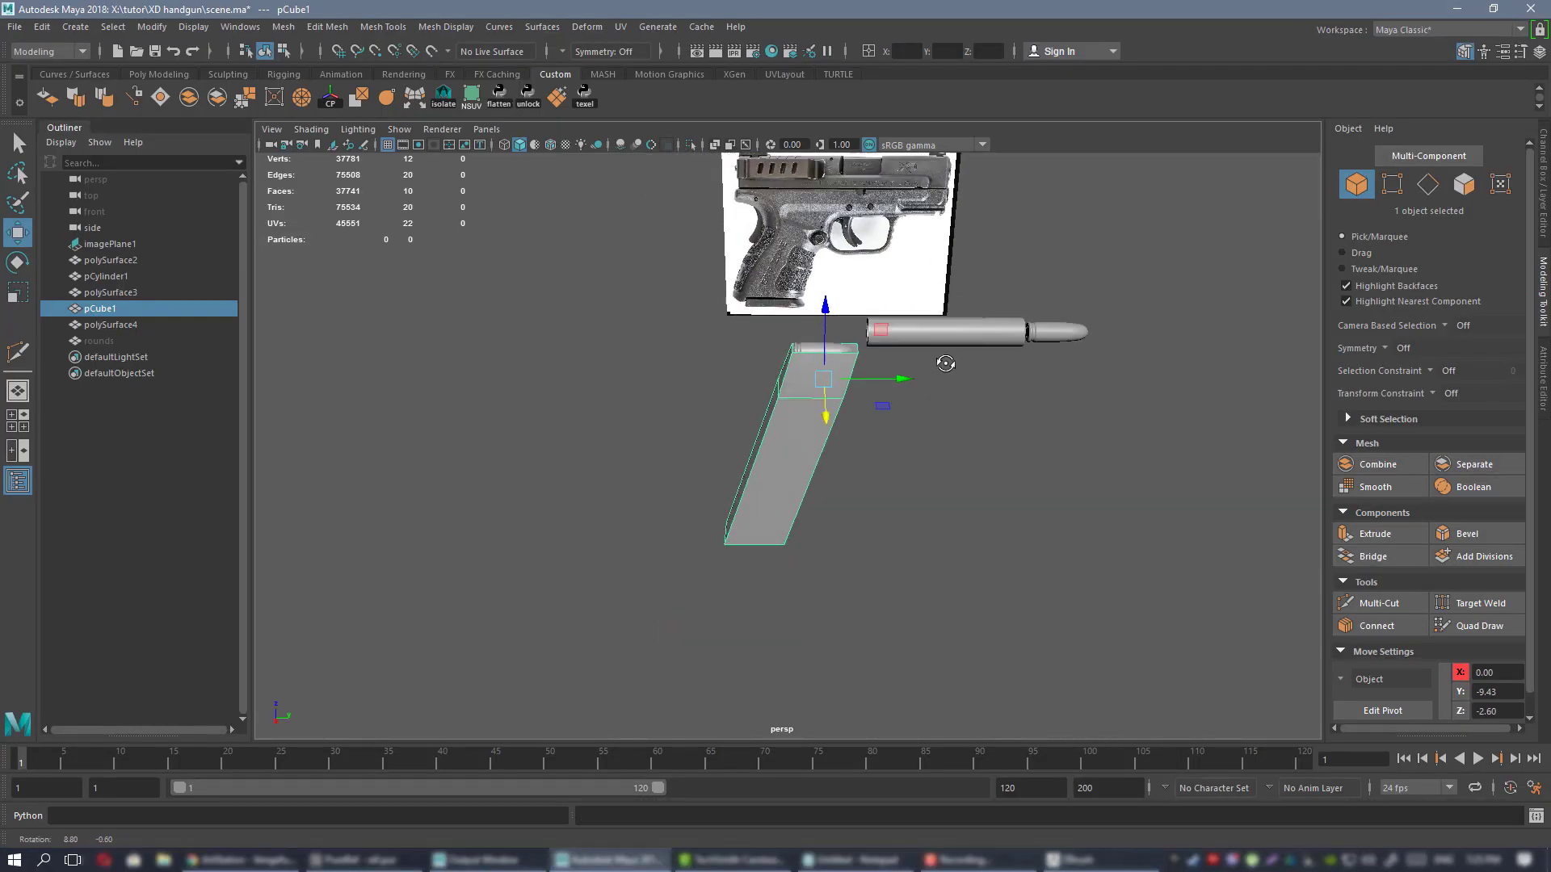
left_click_drag(945, 364, 1179, 363, "alt")
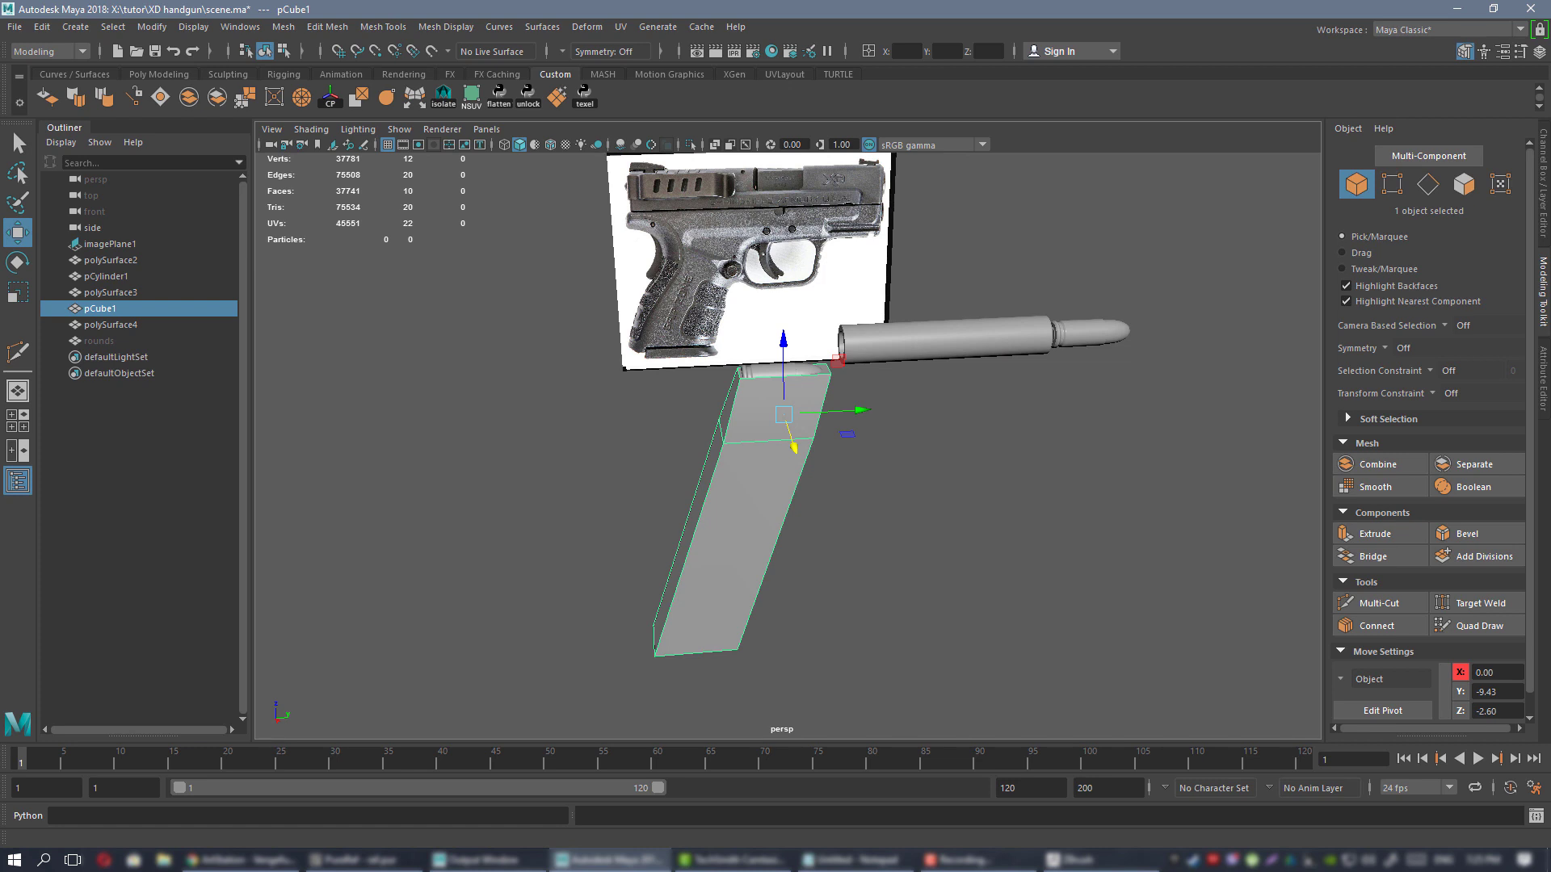
left_click_drag(845, 444, 832, 430, "alt")
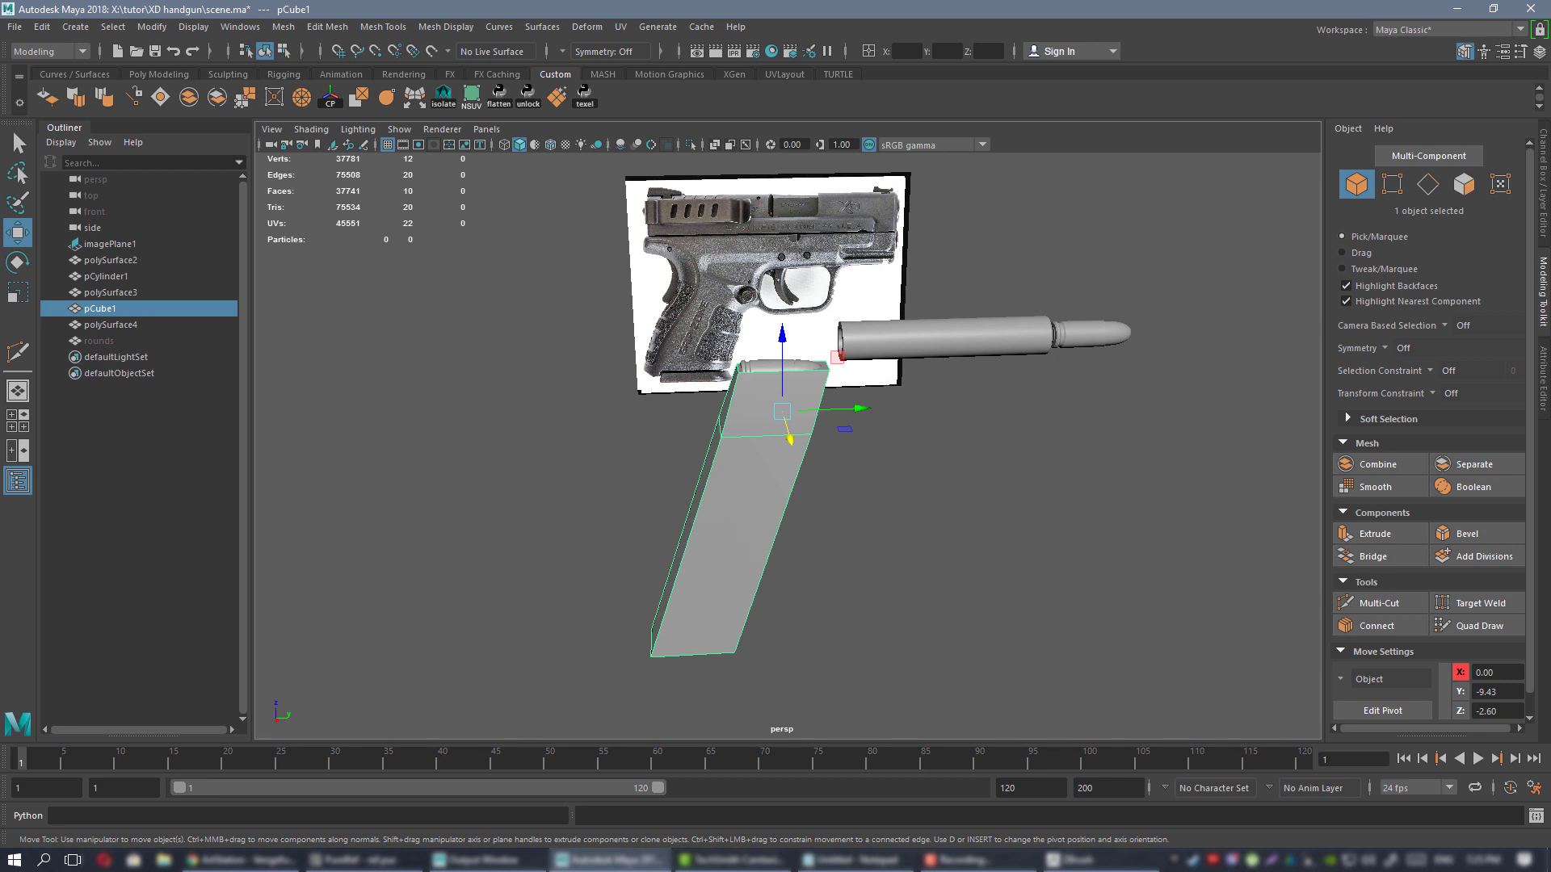
key("alt+Tab")
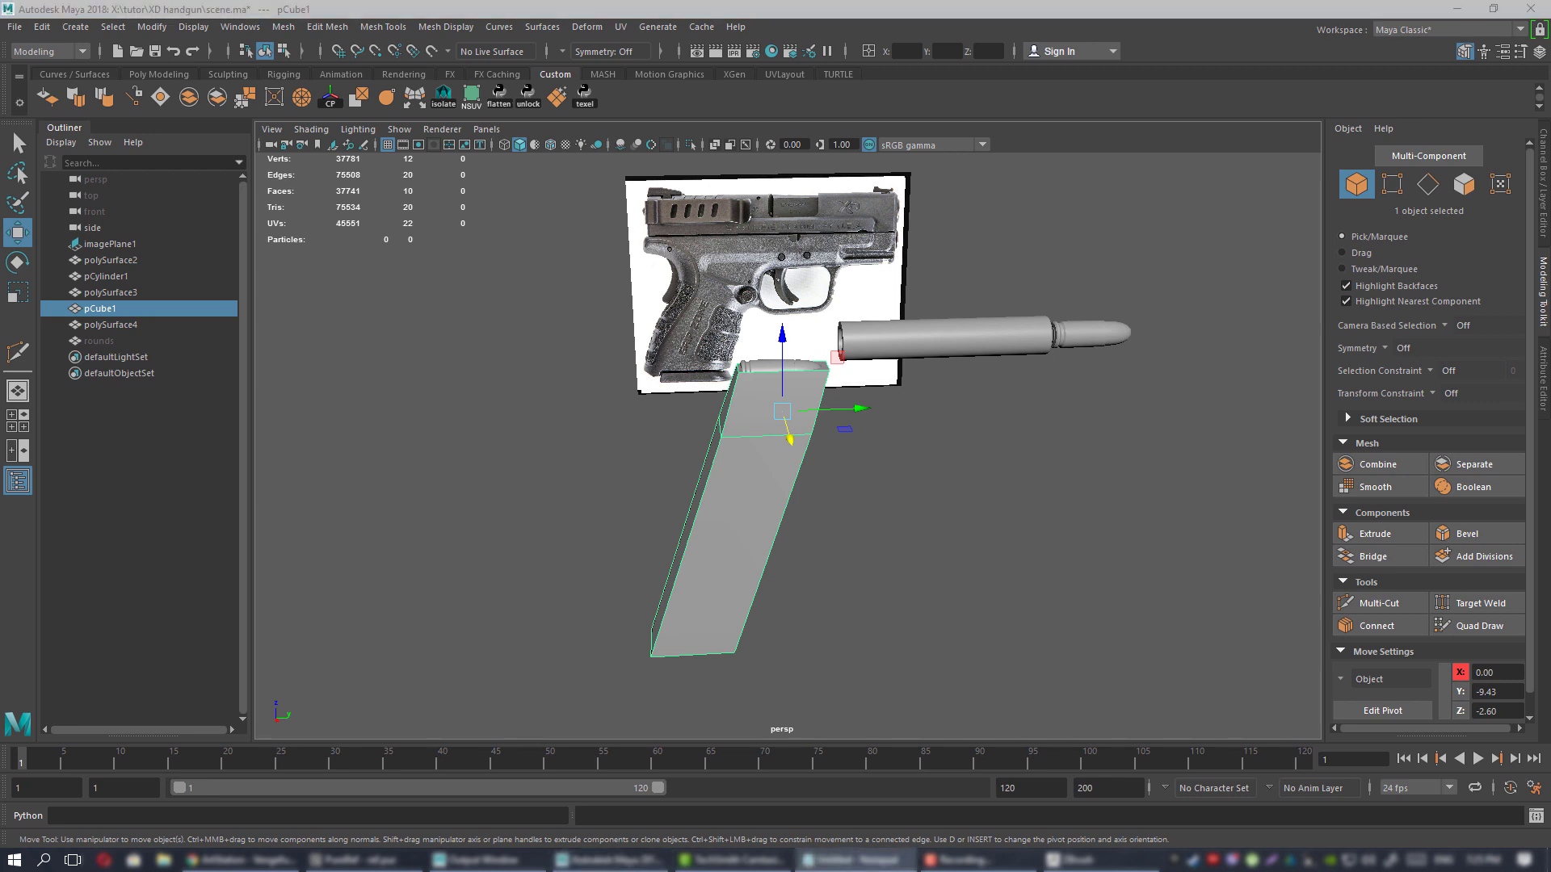
key("alt+F4")
key("alt+Tab")
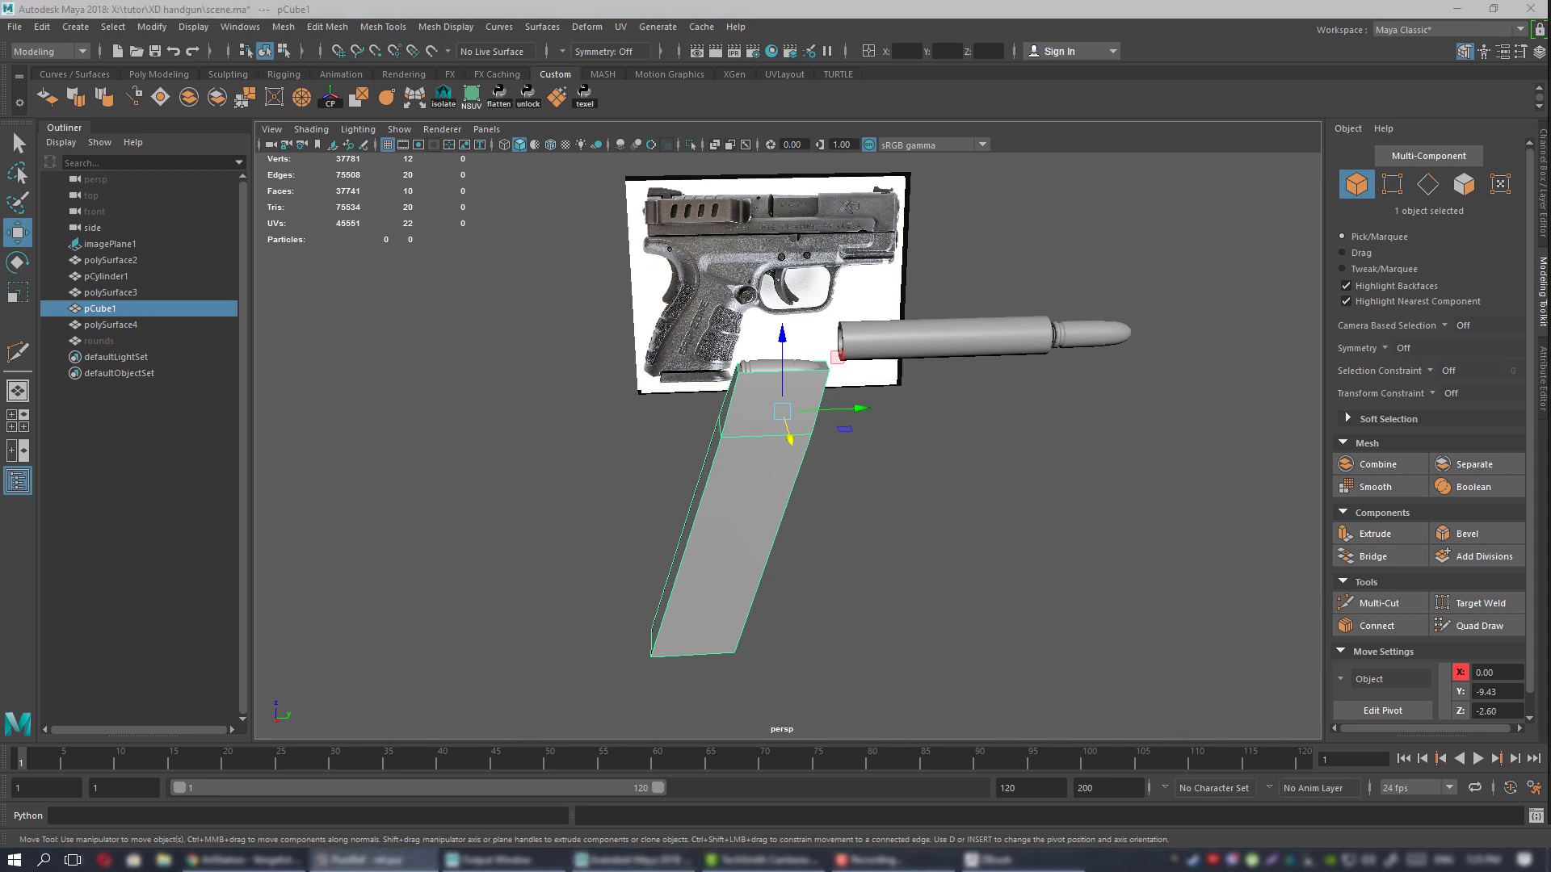
scroll(1267, 350, "down", 5)
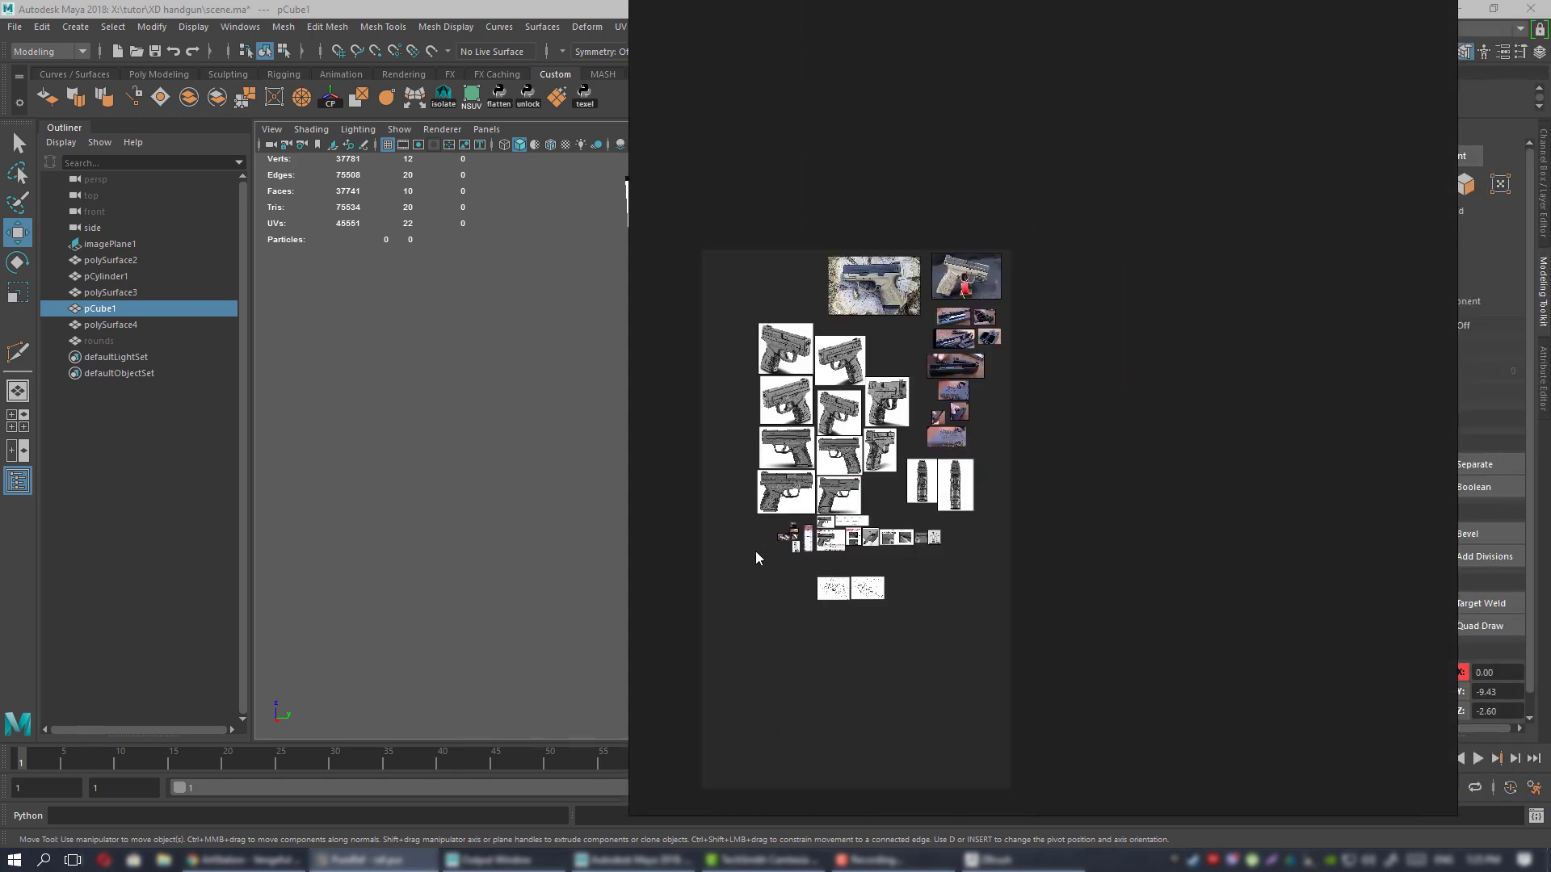
scroll(938, 544, "up", 6)
middle_click_drag(980, 375, 1093, 438)
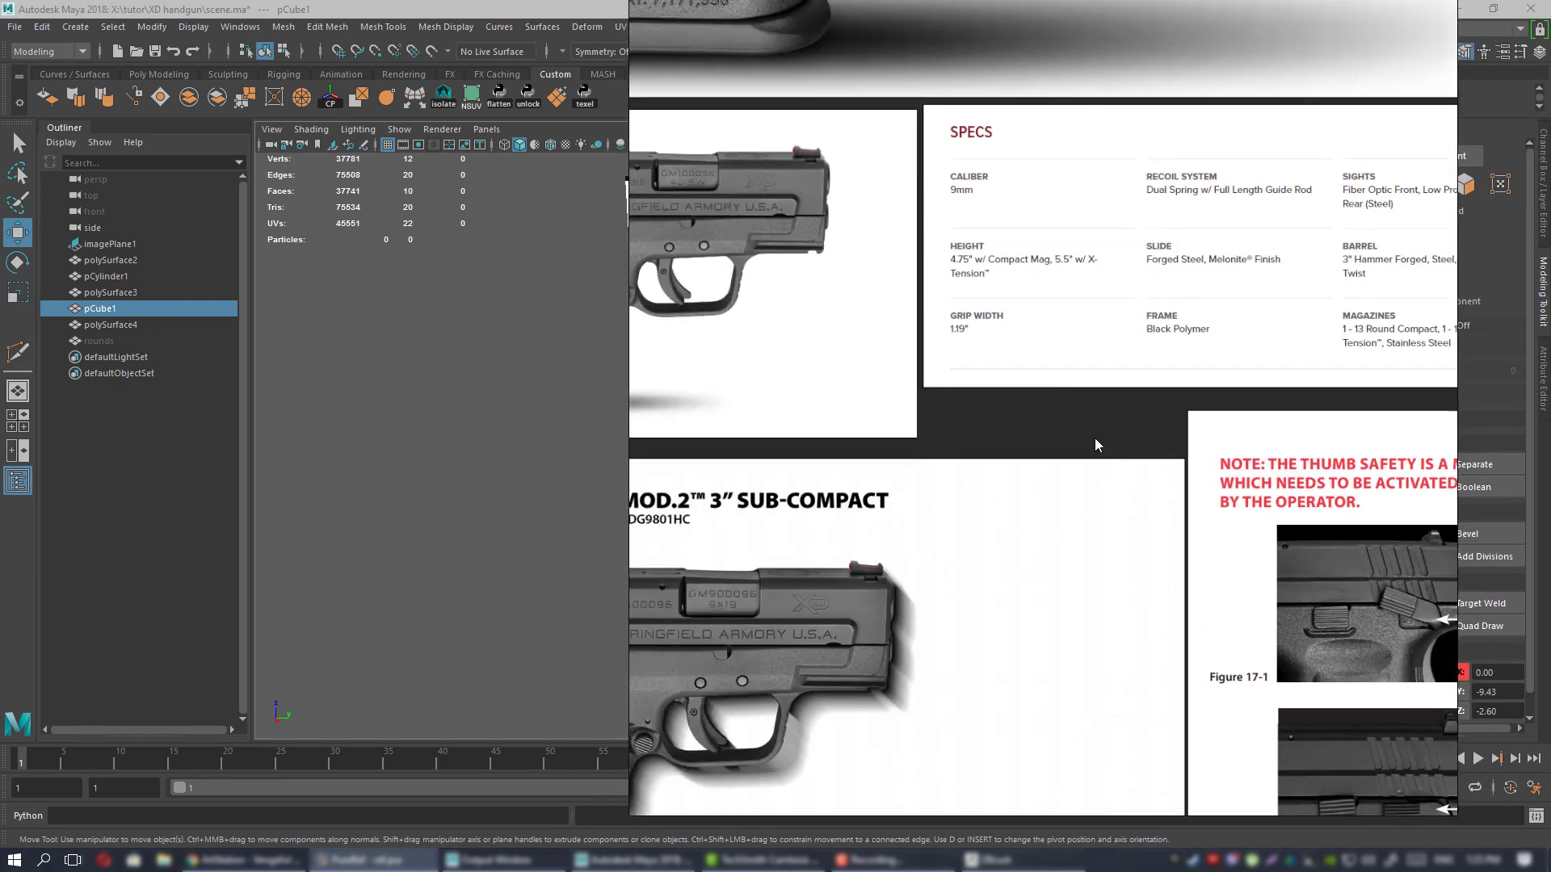
scroll(946, 327, "up", 5)
key("alt+Tab")
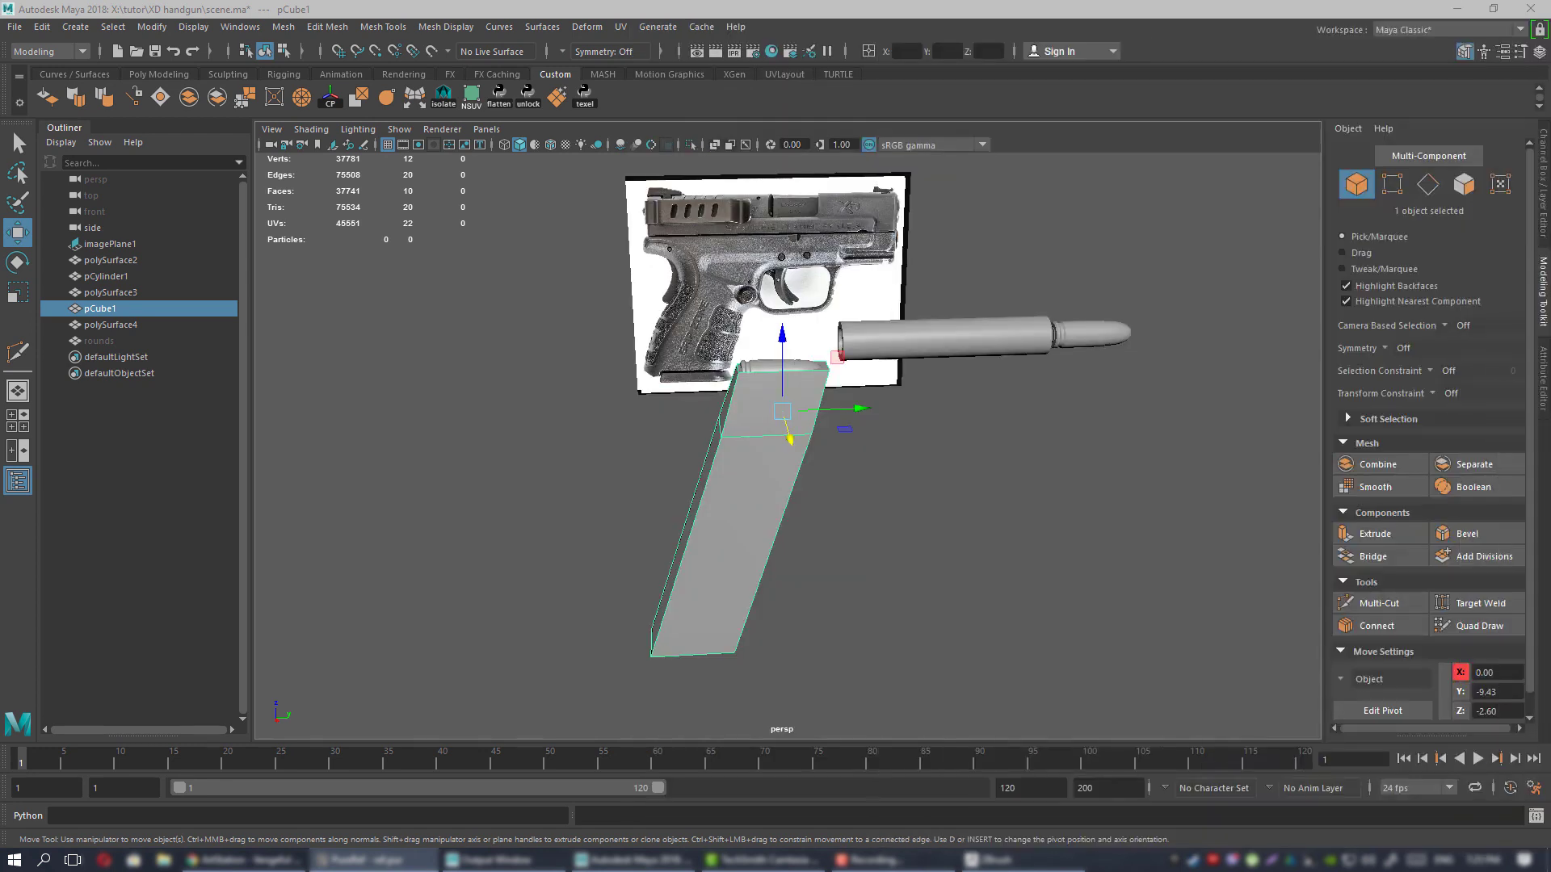
- Create a polygon cube in Maya and set its width to 1.19 to represent the grip width
left_click(158, 73)
left_click(75, 97)
scroll(967, 492, "down", 3)
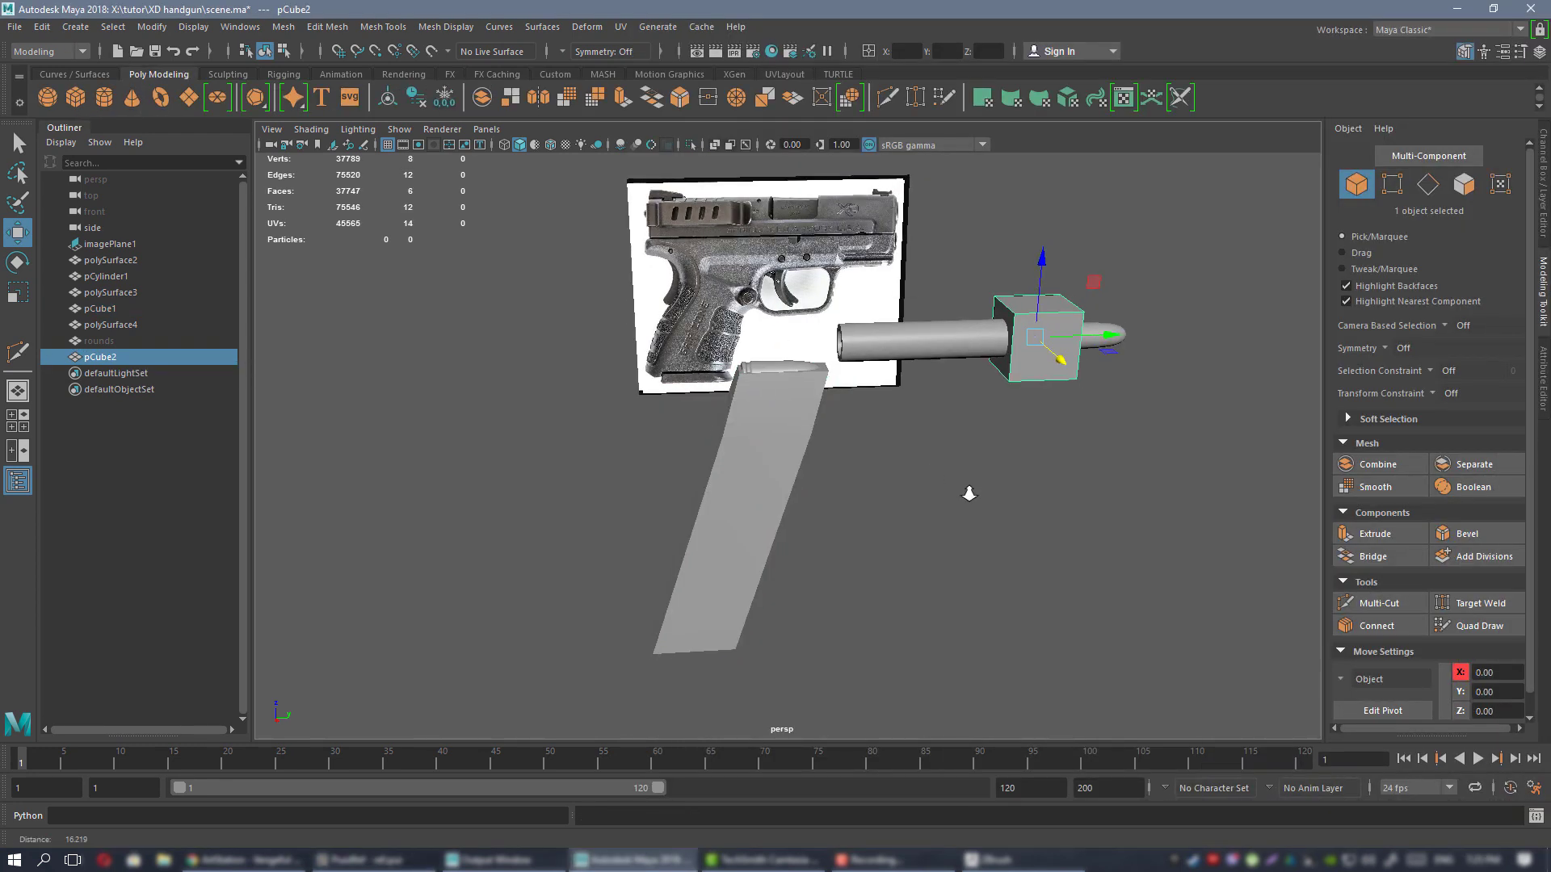
left_click_drag(994, 491, 1019, 498, "alt")
left_click(1542, 176)
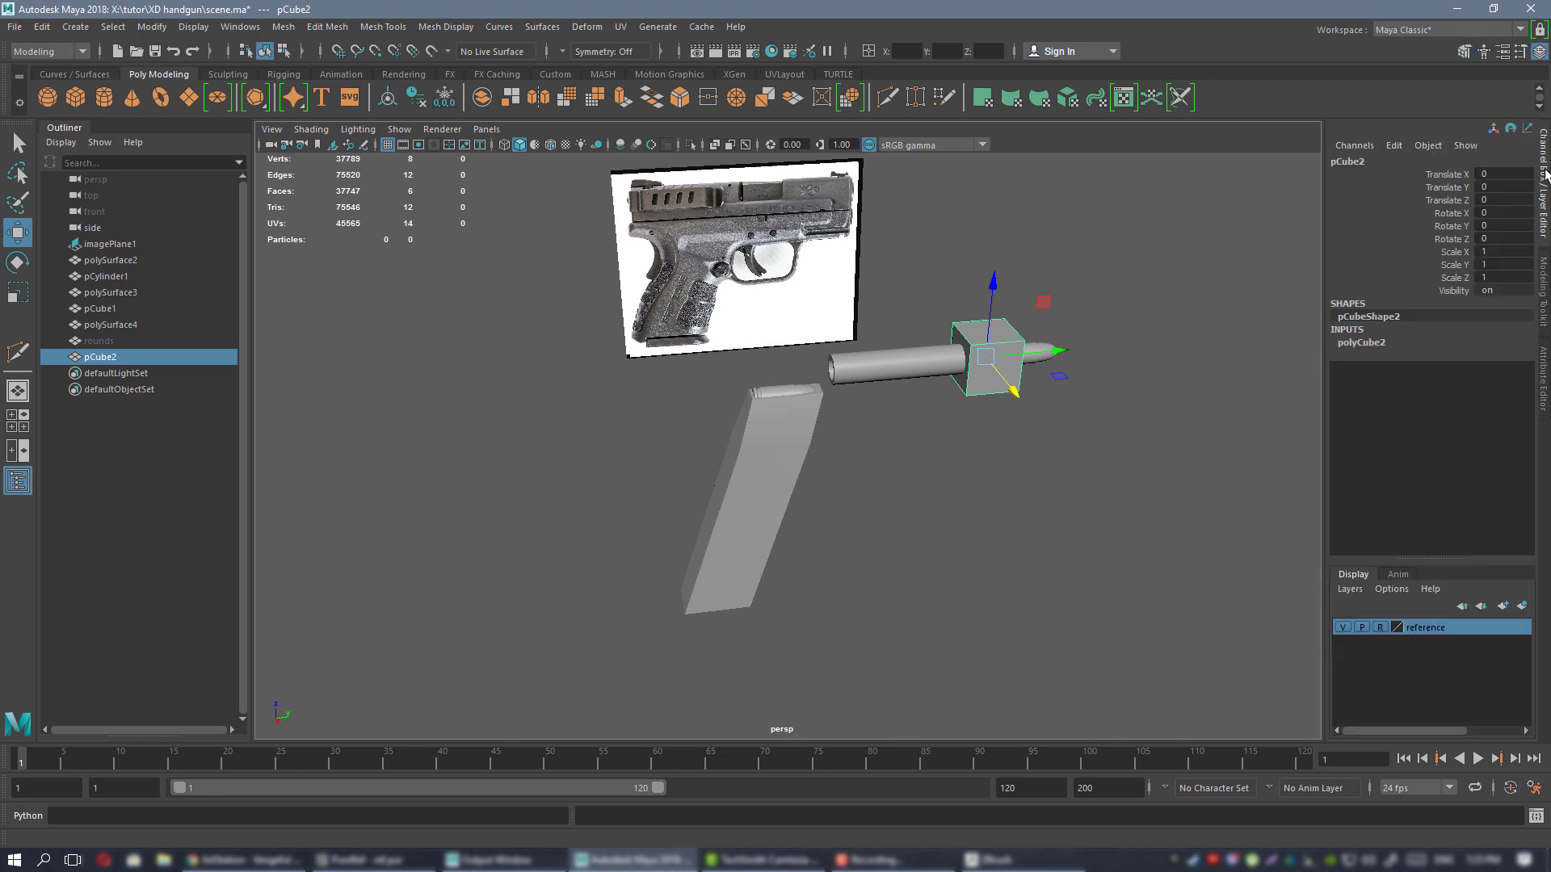
left_click(1381, 343)
left_click(1457, 355)
middle_click_drag(1171, 349, 1231, 378)
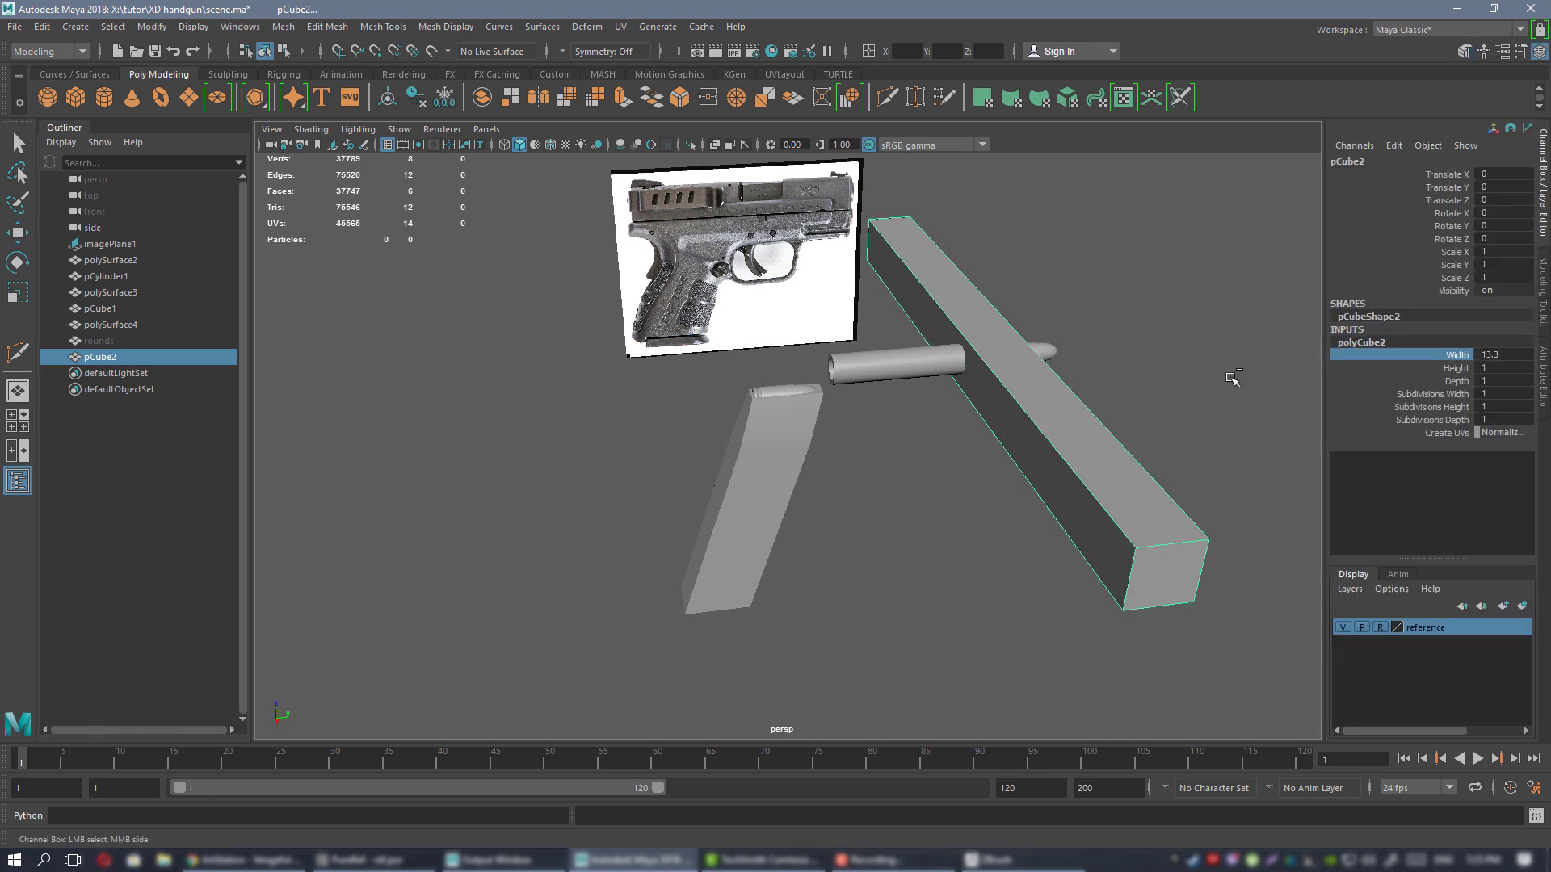
key("ctrl+z")
left_click(1499, 356)
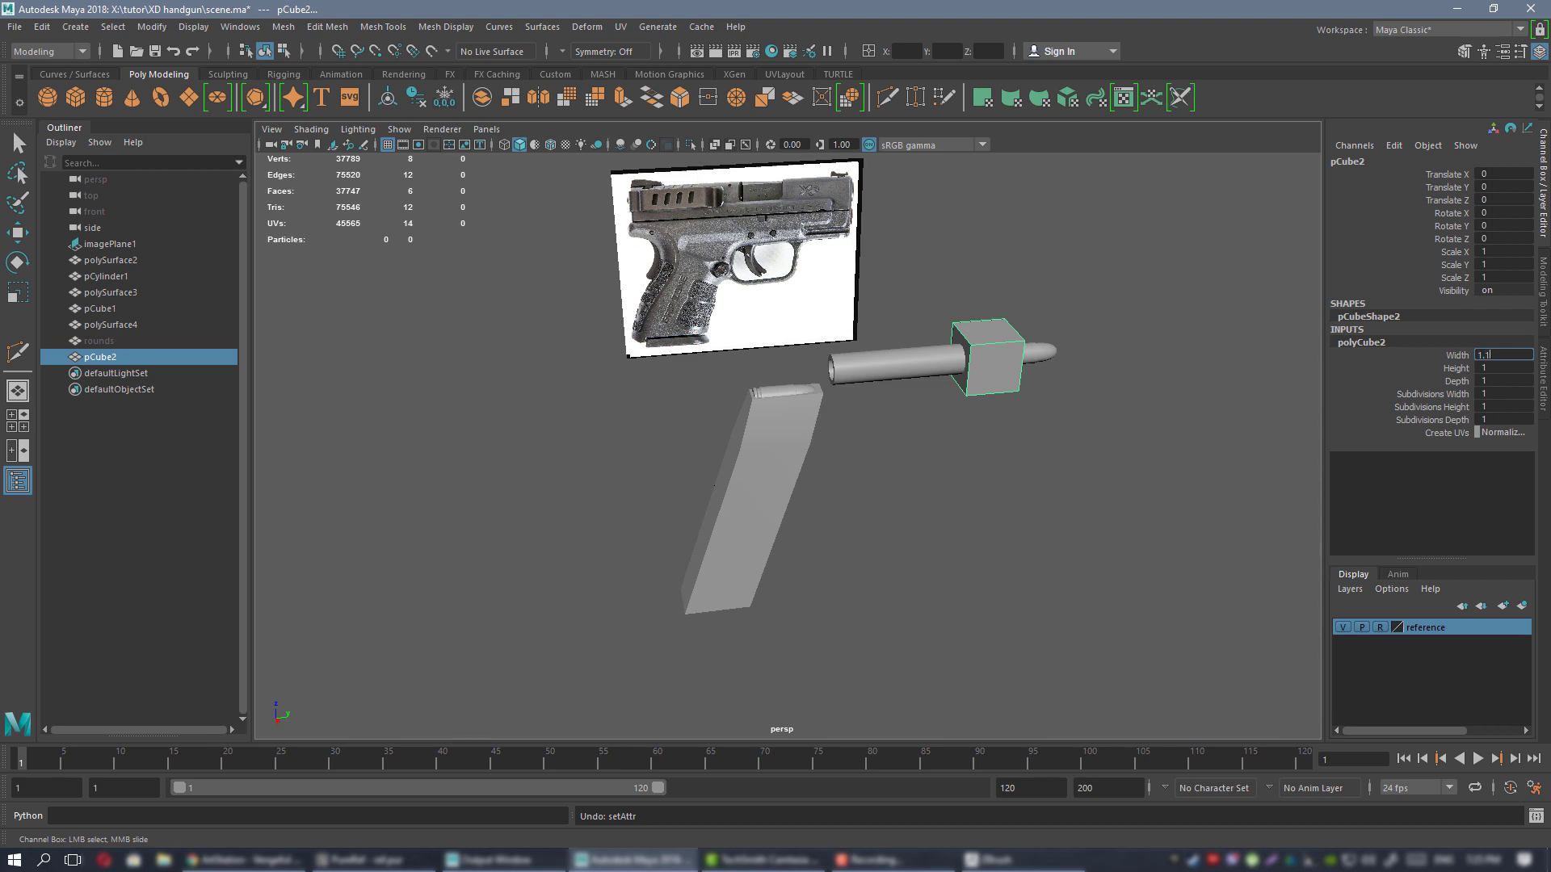
key("Return")
- Move the cube behind the magazine block, to about -8.087 in Translate Y and -1.275 in Translate Z
key("w")
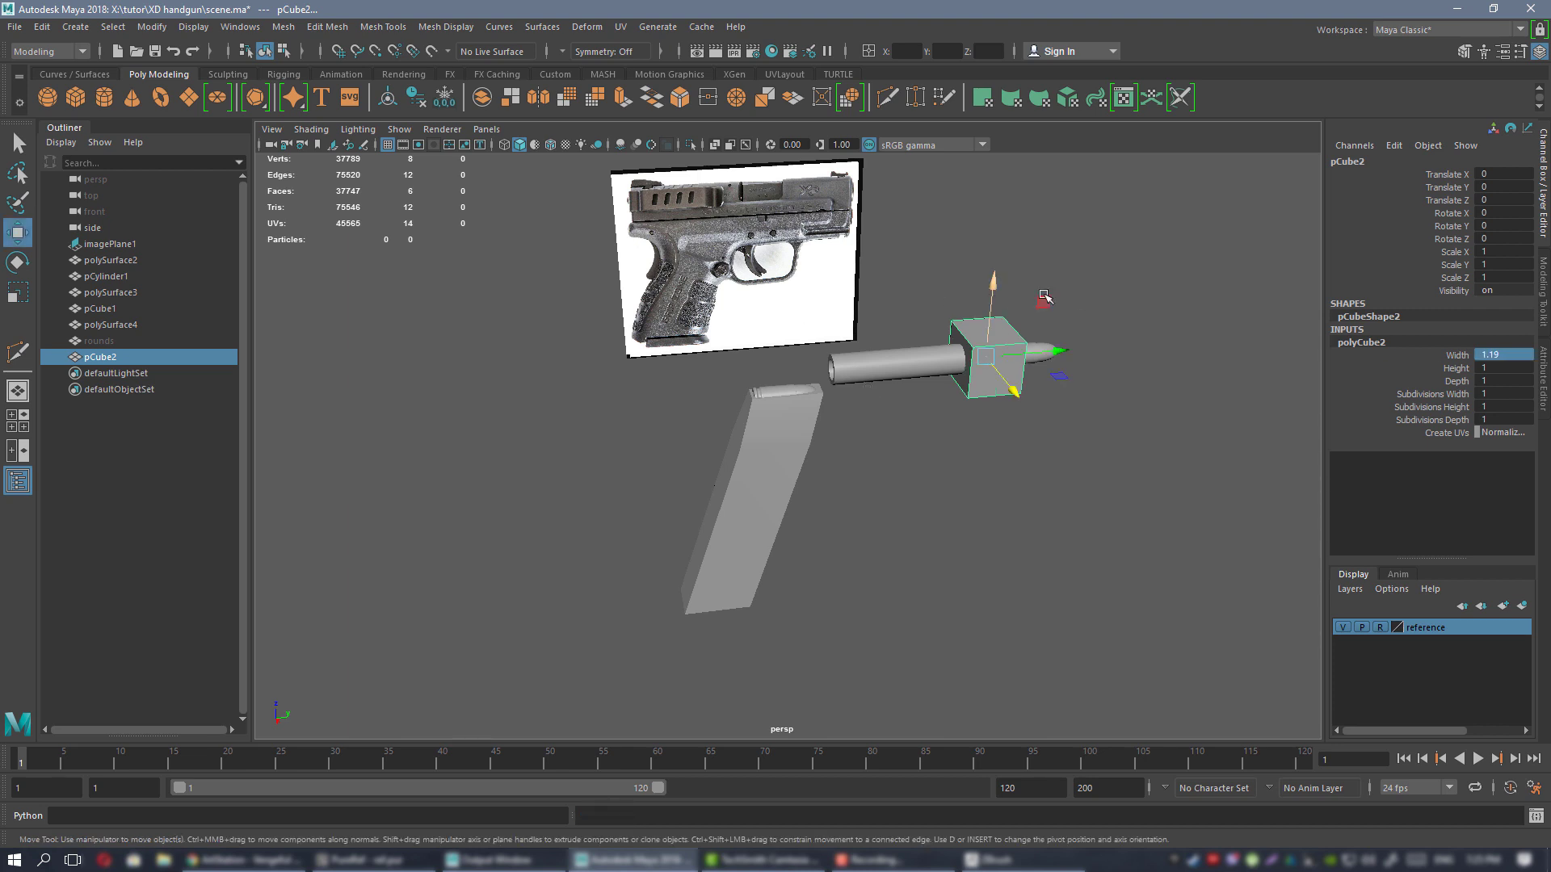
left_click_drag(1042, 297, 638, 378, "alt")
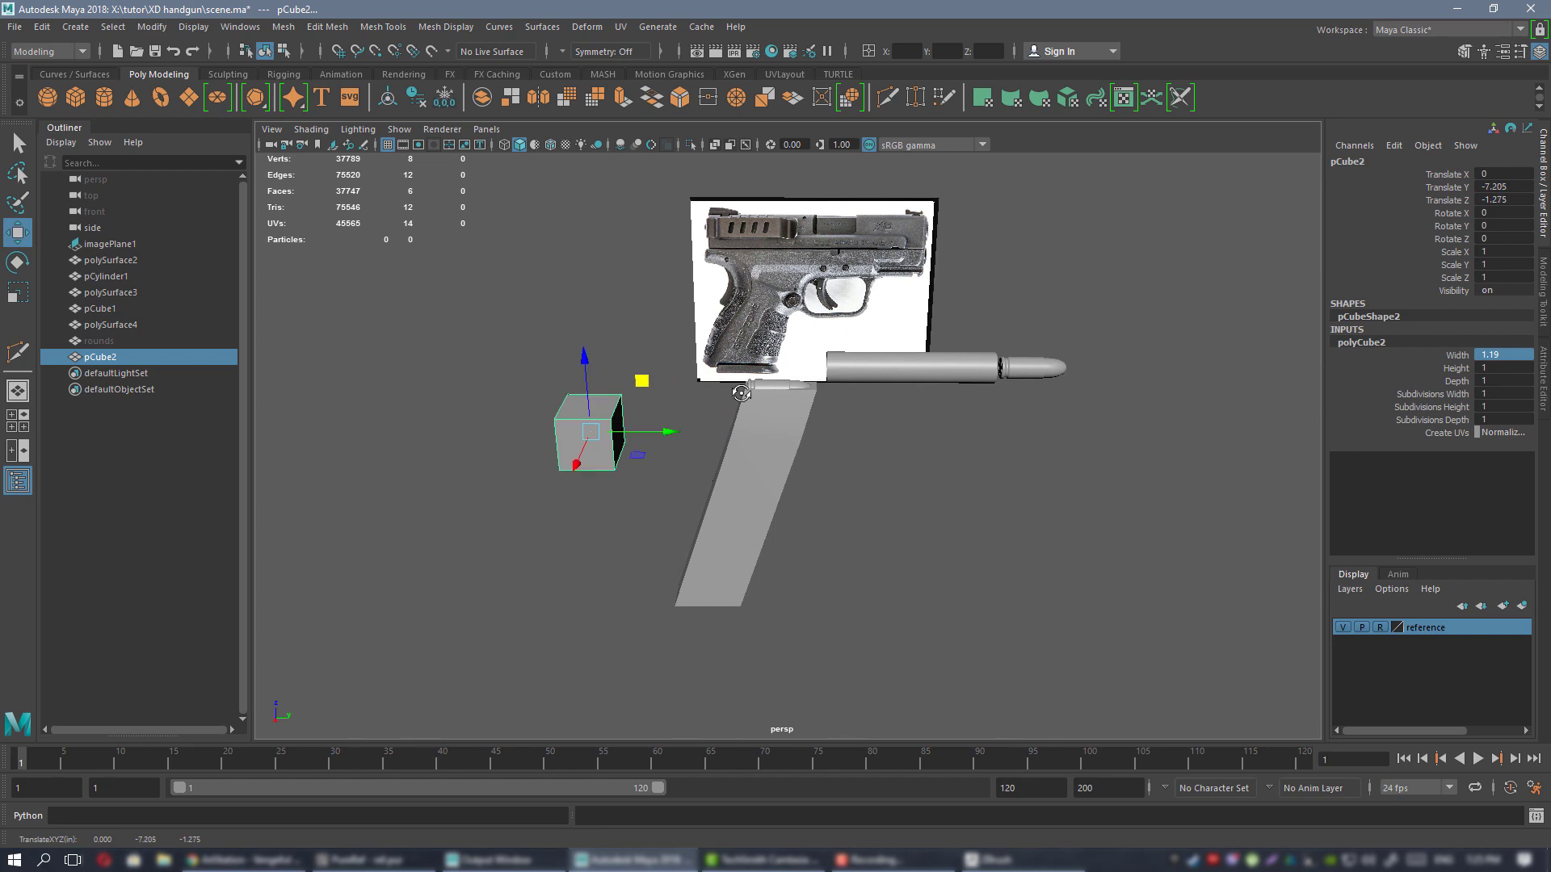
key("f")
left_click_drag(866, 459, 634, 419)
right_click_drag(634, 419, 517, 388, "alt")
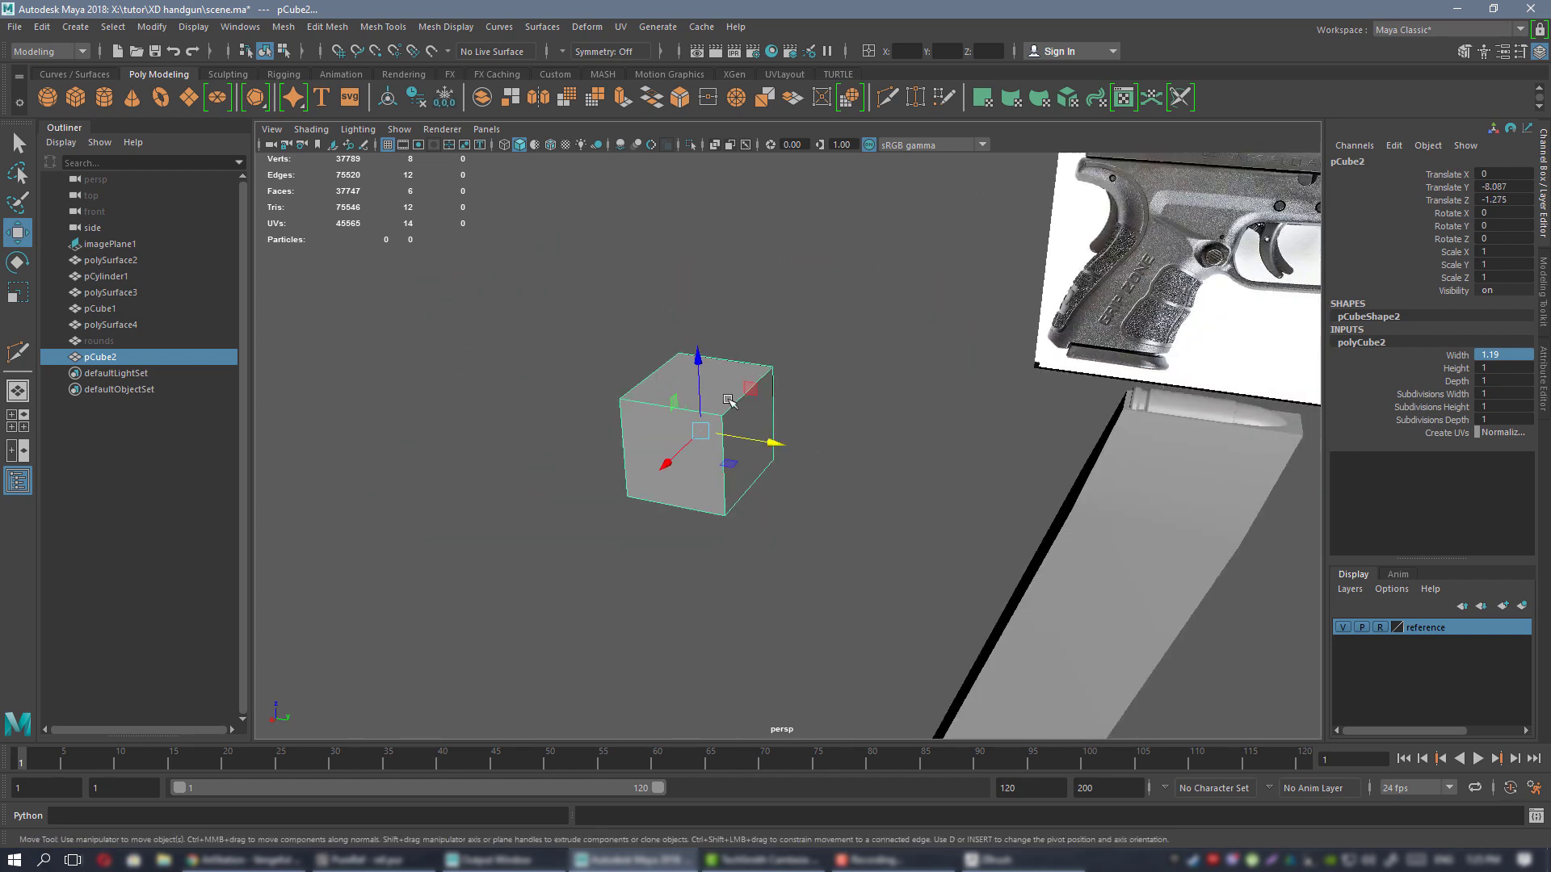
mouse_move(969, 412)
left_mouse_down("alt")
mouse_move(800, 416)
mouse_move(945, 408)
left_mouse_up("alt")
right_click_drag(768, 398, 722, 398, "alt")
left_click_drag(721, 397, 866, 381, "alt")
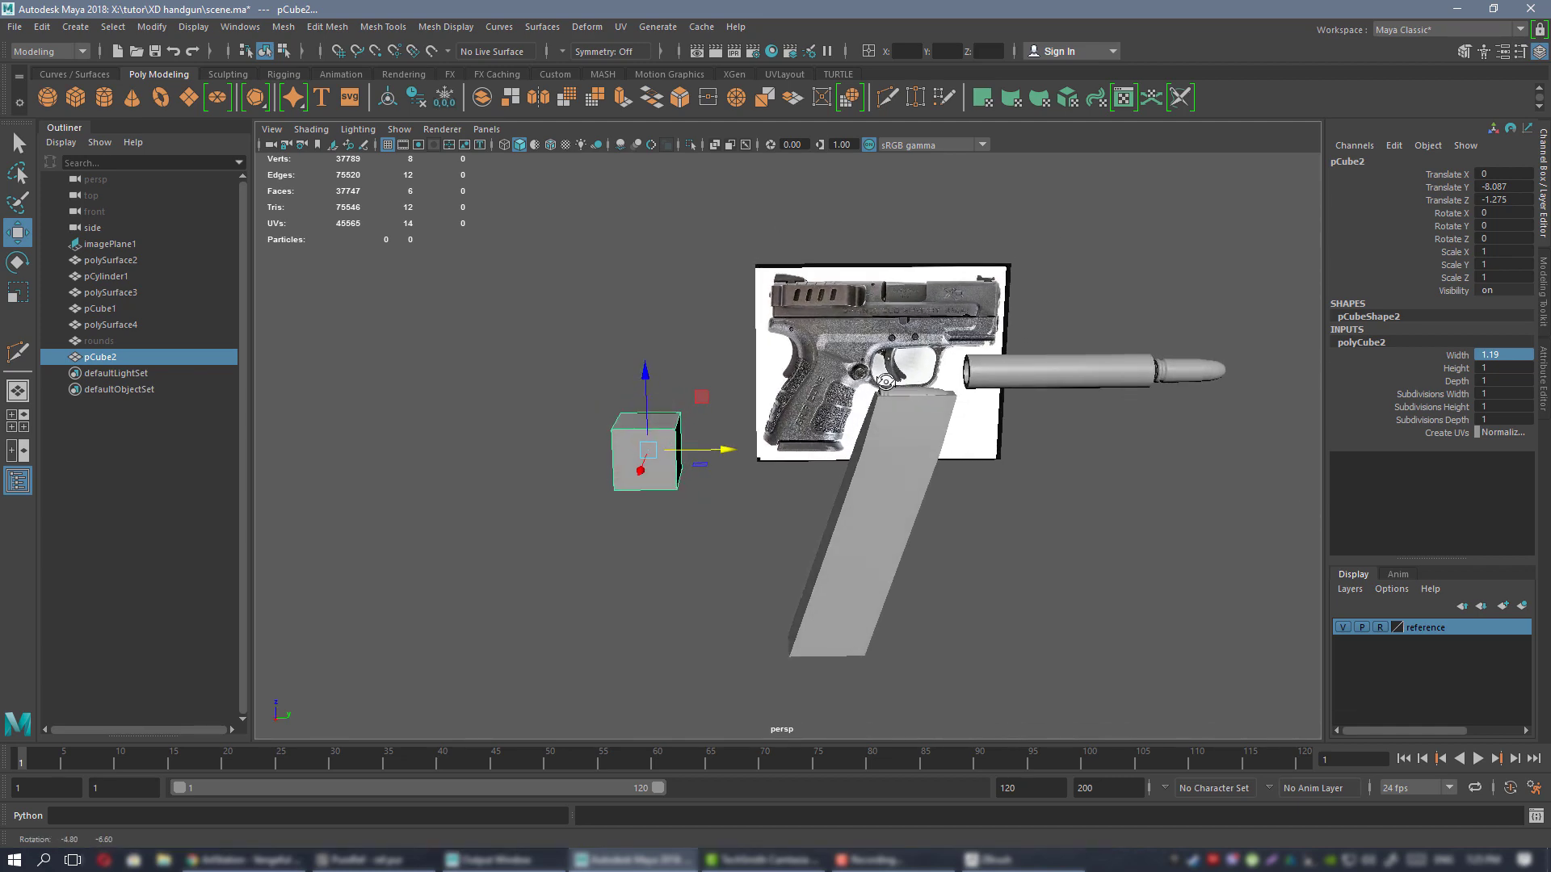
- Duplicate the cube in the side view and place the copy over the grip's upper rear, at about Translate Y -5.152 and Z -1.297
key("space")
key("space")
right_click_drag(1065, 558, 452, 267, "alt")
middle_click_drag(844, 403, 568, 221, "alt")
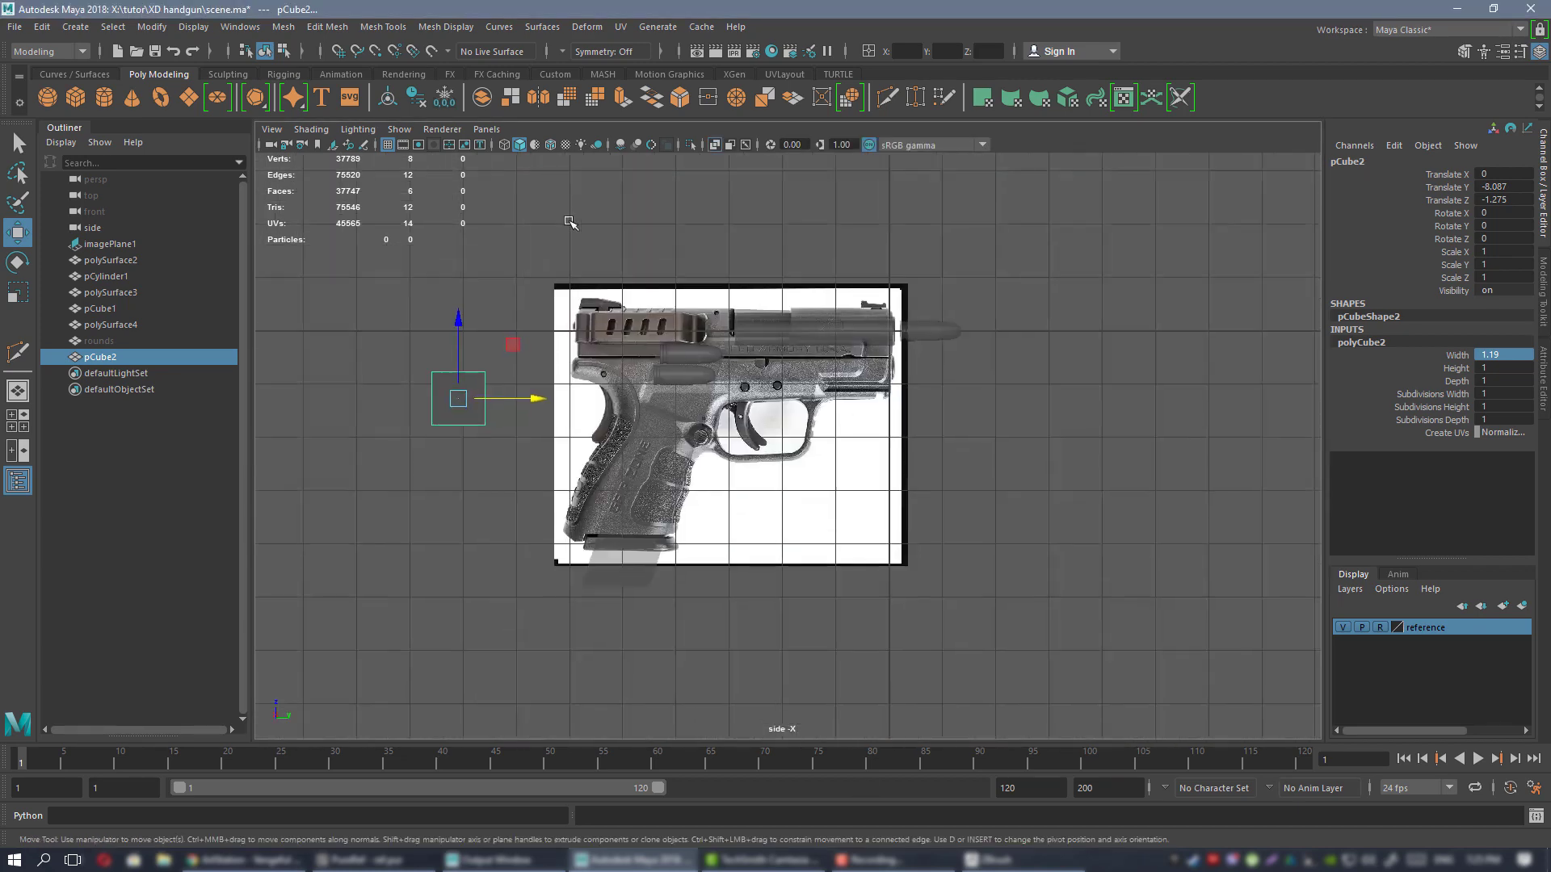
right_click_drag(568, 221, 840, 242, "alt")
middle_click_drag(457, 323, 677, 325, "alt")
right_click_drag(677, 324, 839, 332, "alt")
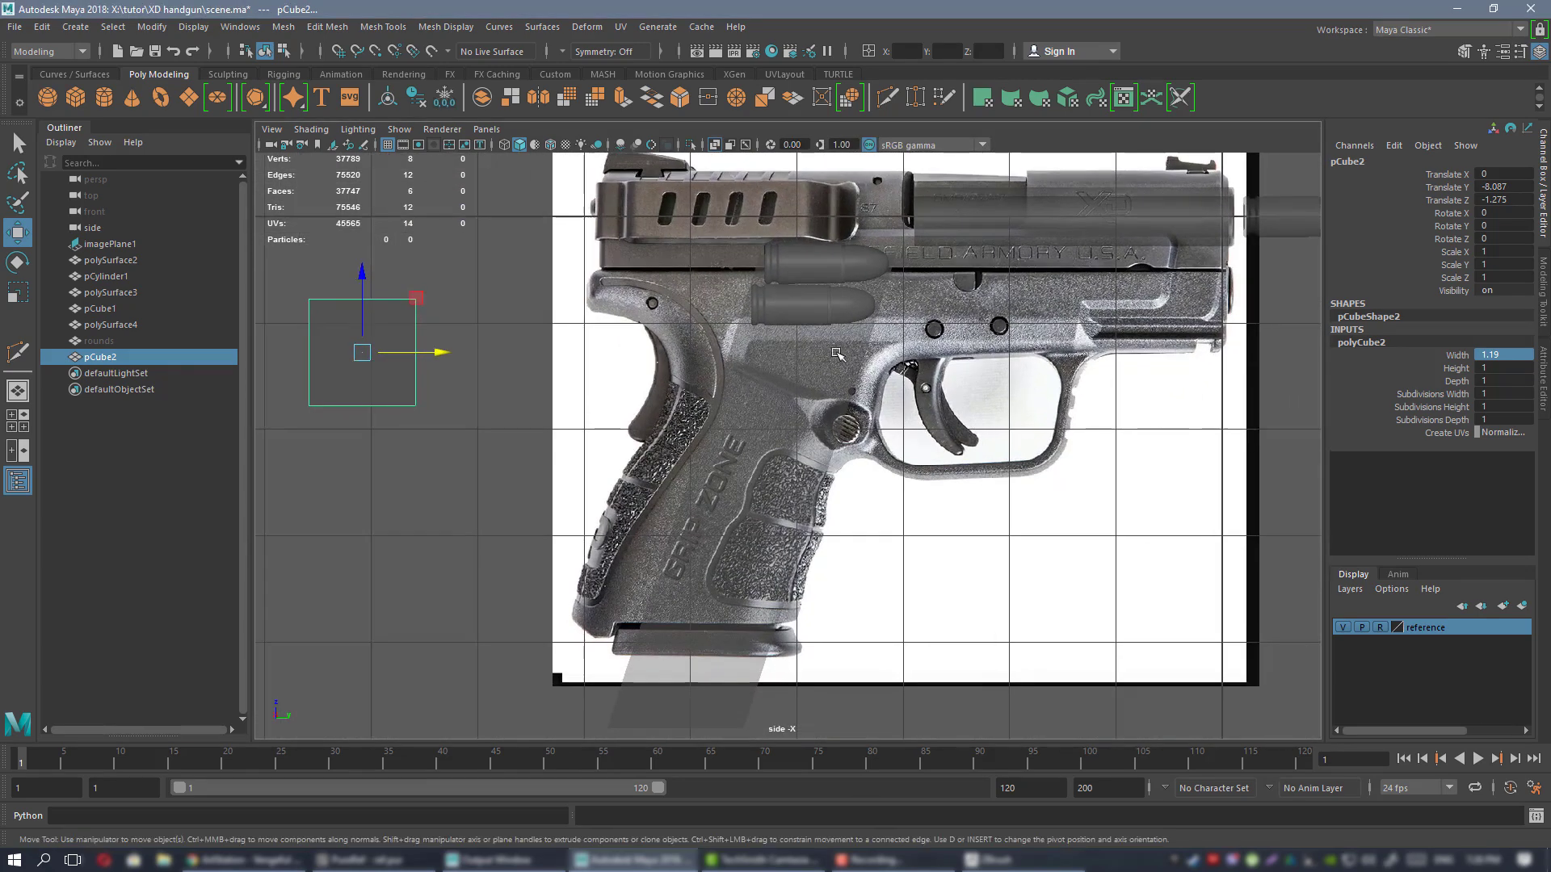
middle_click_drag(839, 332, 719, 350, "alt")
right_click_drag(720, 350, 722, 379, "alt")
middle_click_drag(722, 380, 738, 362, "alt")
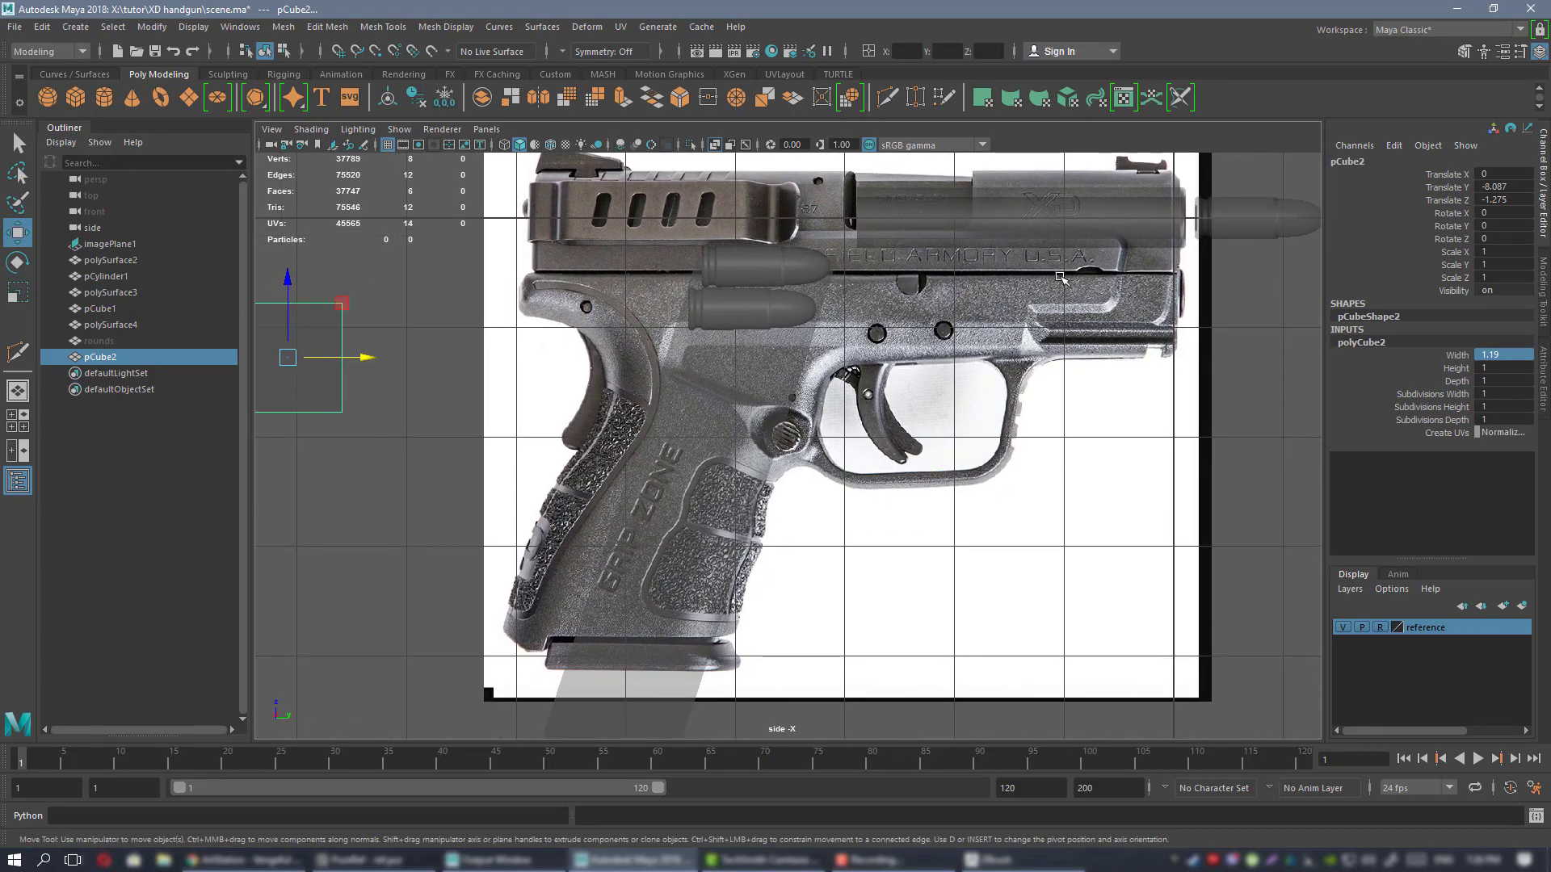
middle_click_drag(970, 417, 975, 417, "alt")
middle_click_drag(421, 293, 814, 344, "alt")
key("ctrl+d")
- Delete five faces of the duplicated cube in the perspective view, keeping only one side face parallel to the reference image
key("space")
key("space")
left_click_drag(1052, 250, 1014, 277, "alt")
right_click_drag(1014, 278, 1013, 323)
left_click_drag(1014, 323, 976, 339, "alt")
left_click_drag(623, 339, 841, 494)
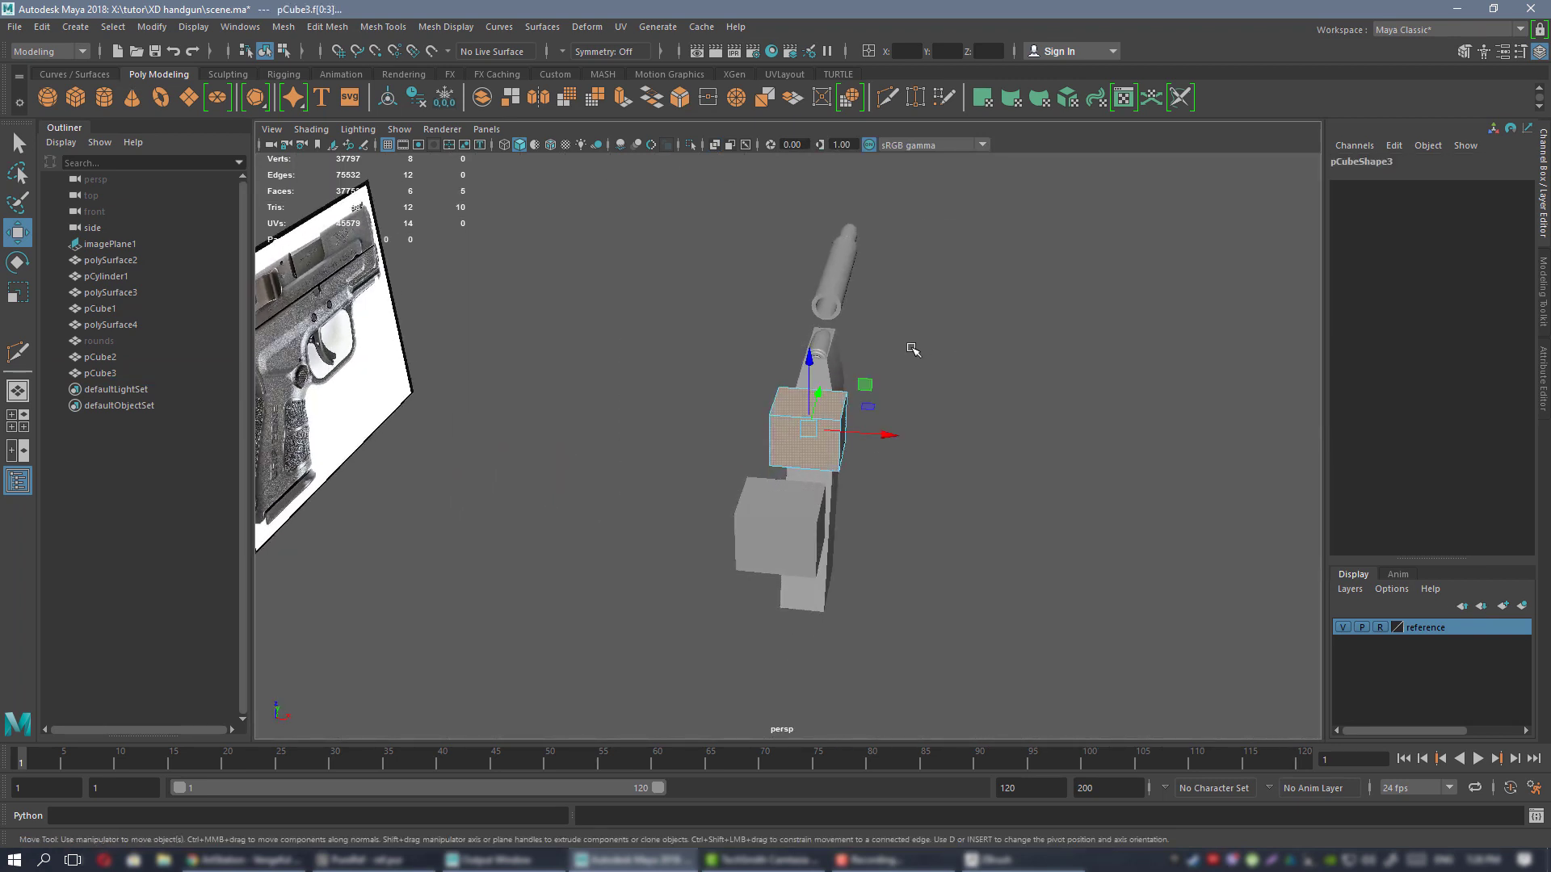
key("Delete")
right_click_drag(910, 327, 969, 301)
left_click_drag(981, 383, 811, 381, "alt")
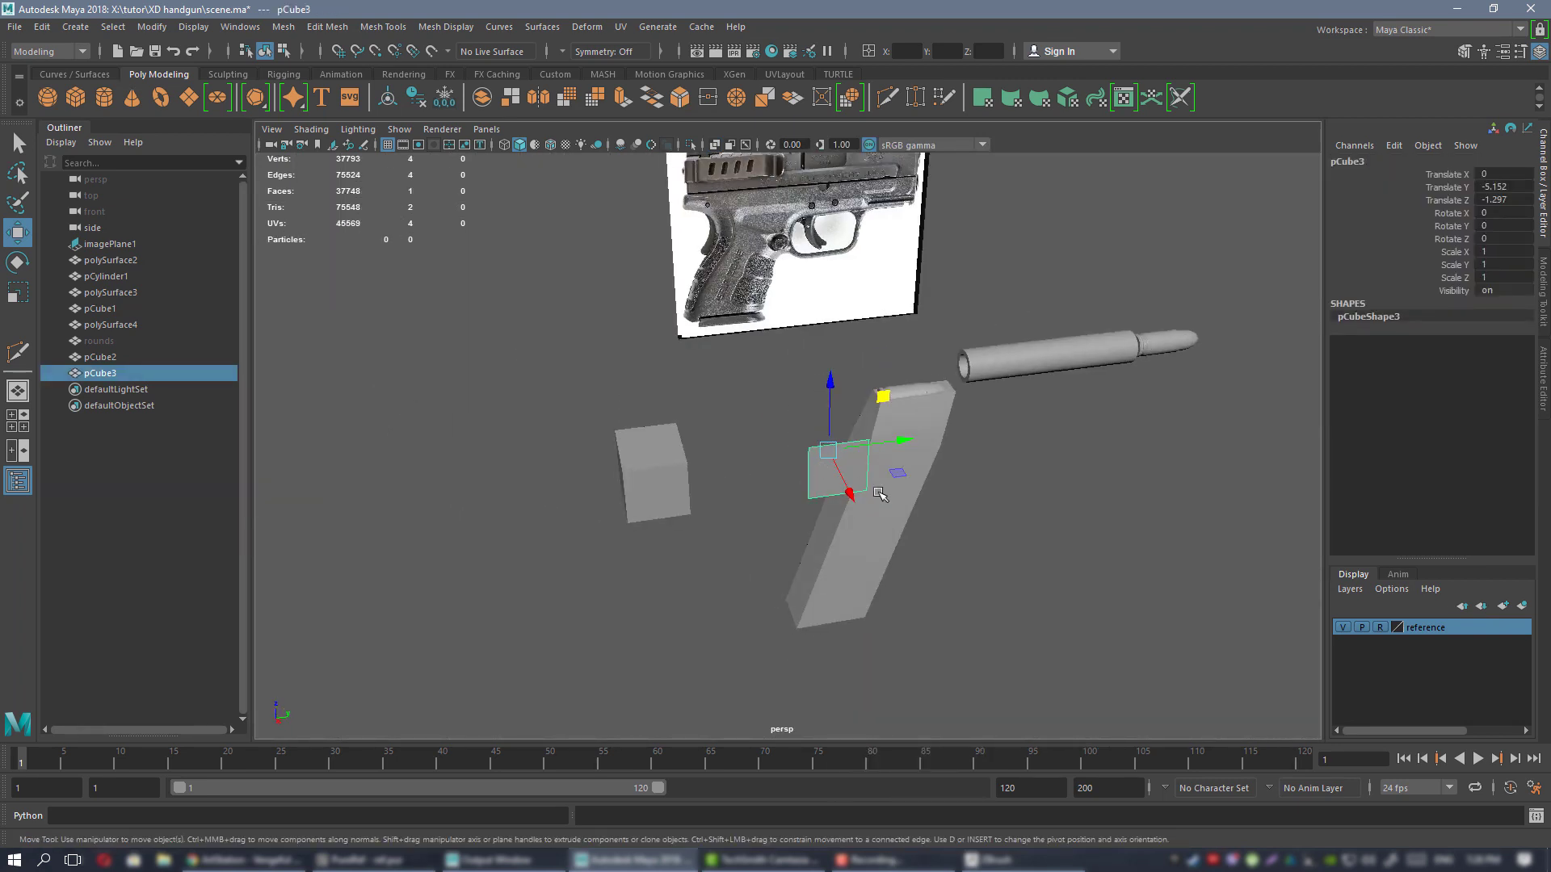
left_click_drag(878, 494, 844, 493, "alt")
- In the side view, move the plane's two lower vertices down to the rear base of the grip
key("space")
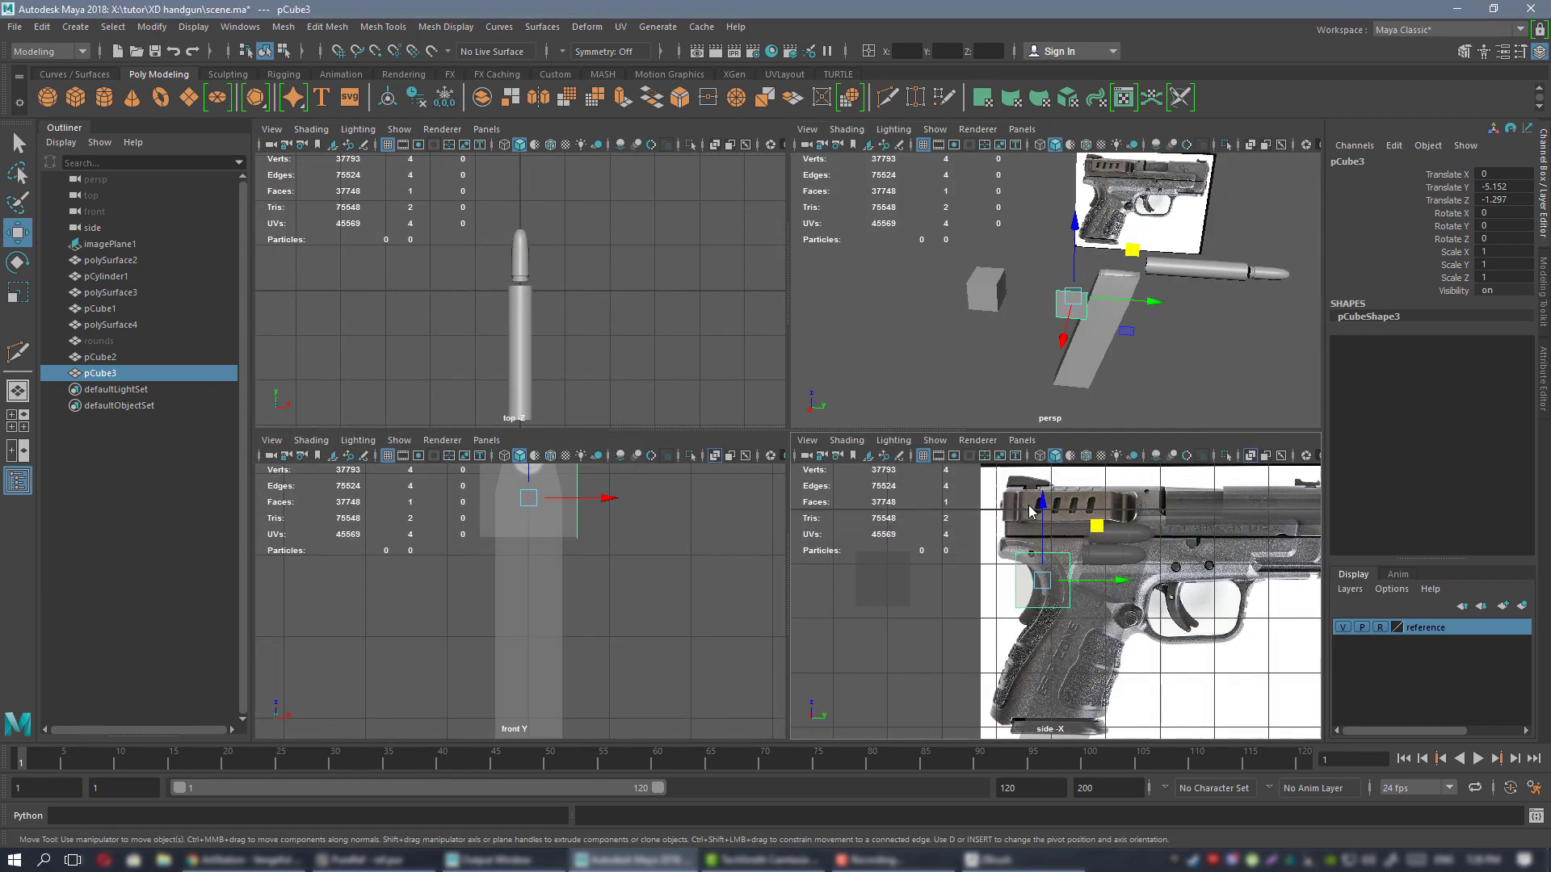
key("space")
scroll(419, 273, "up", 5)
right_click_drag(418, 273, 419, 243)
right_click_drag(691, 392, 590, 478)
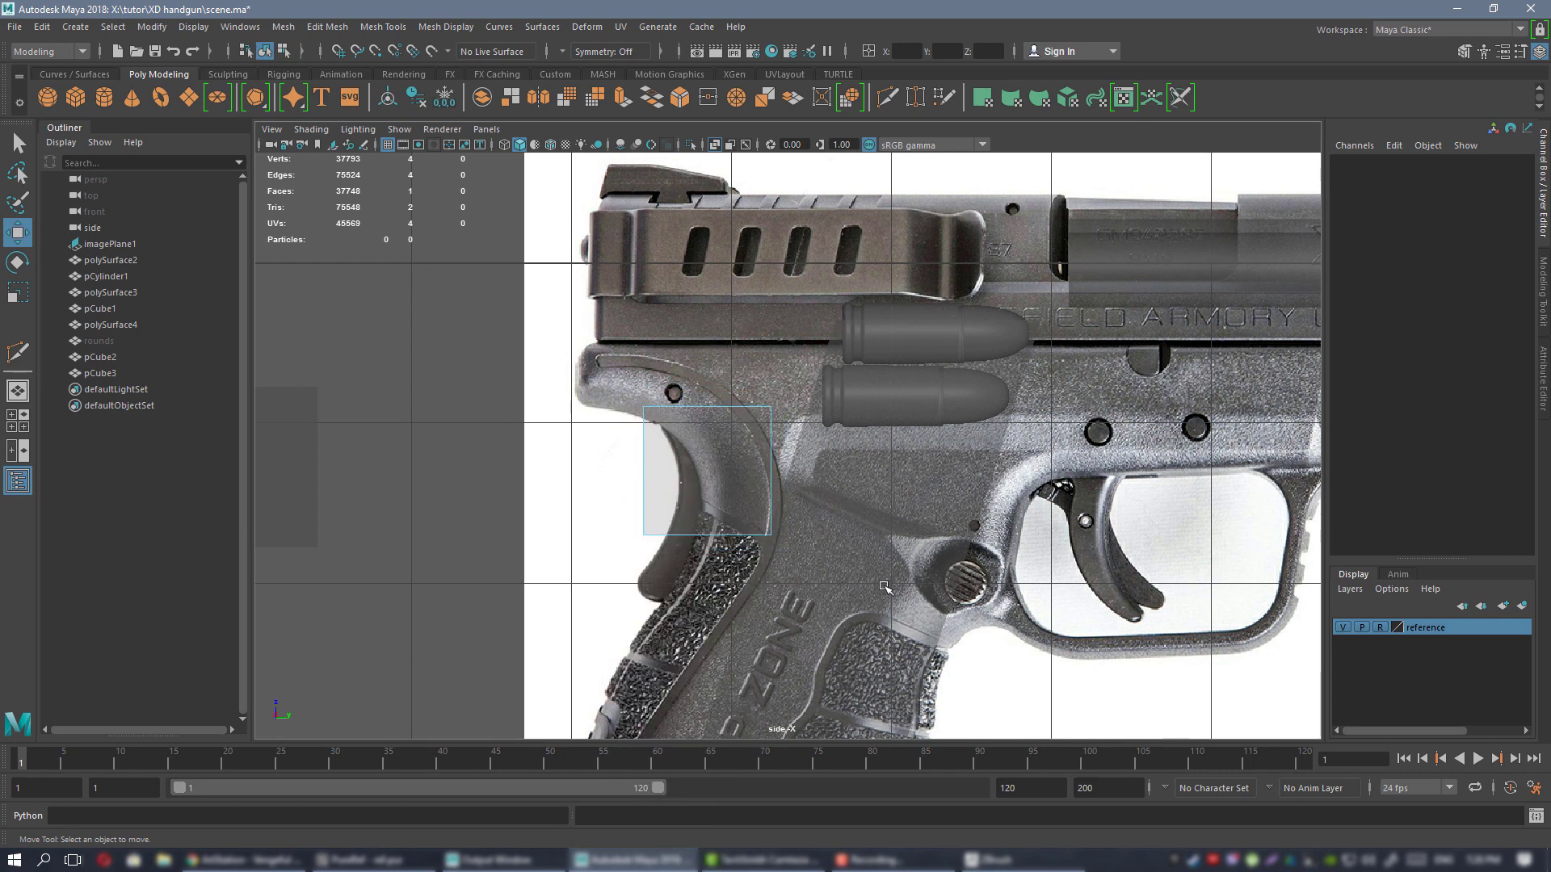
left_click(884, 587)
middle_click_drag(885, 587, 828, 369, "alt")
left_click(721, 295)
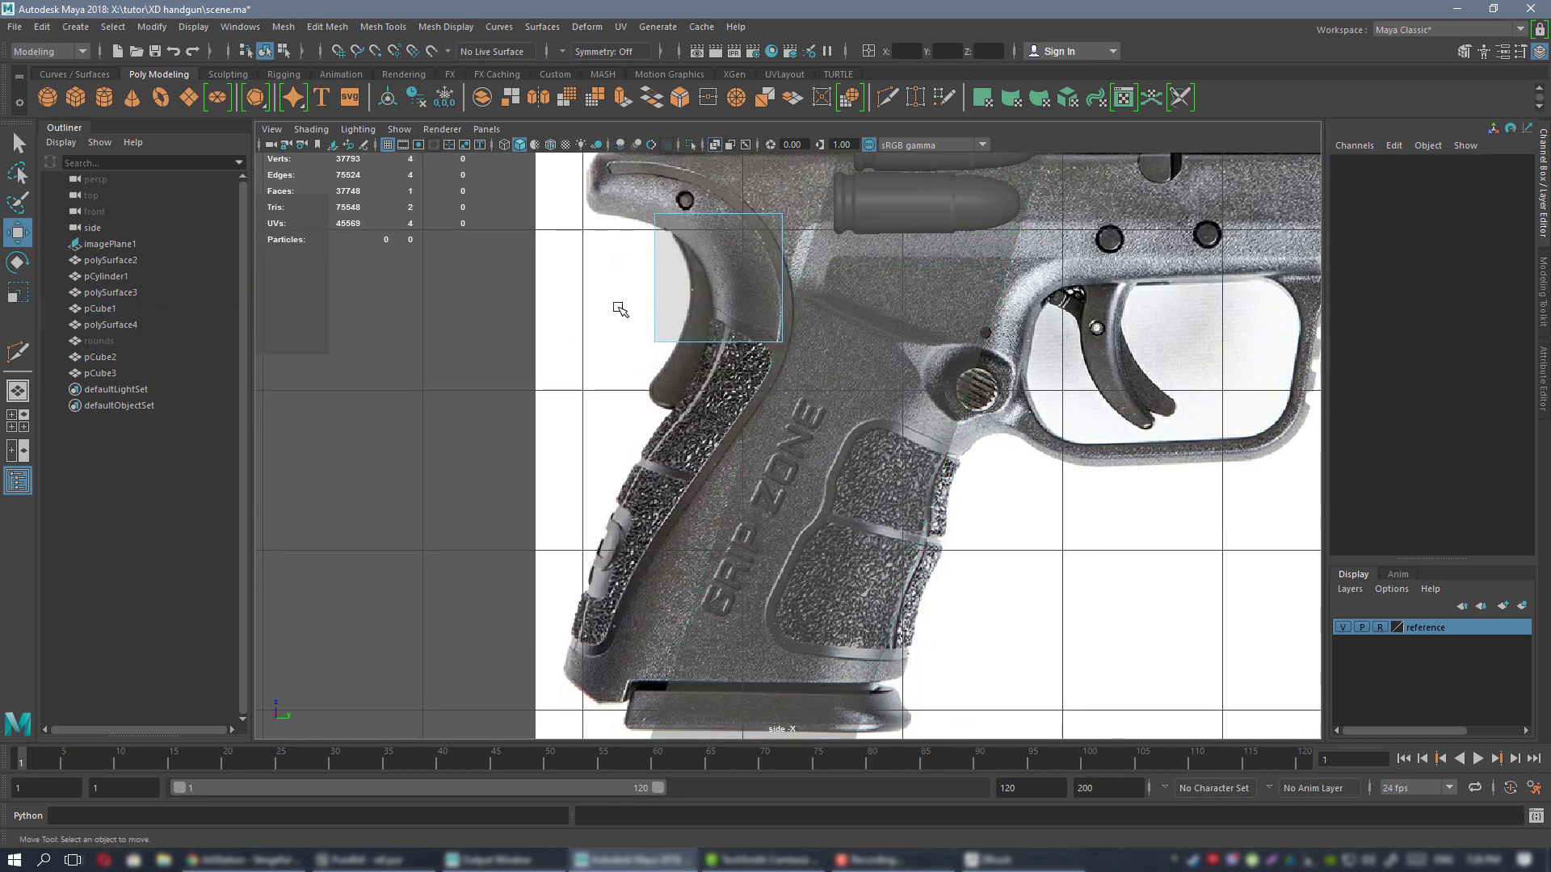
left_click_drag(484, 296, 865, 354)
right_click_drag(718, 255, 675, 257)
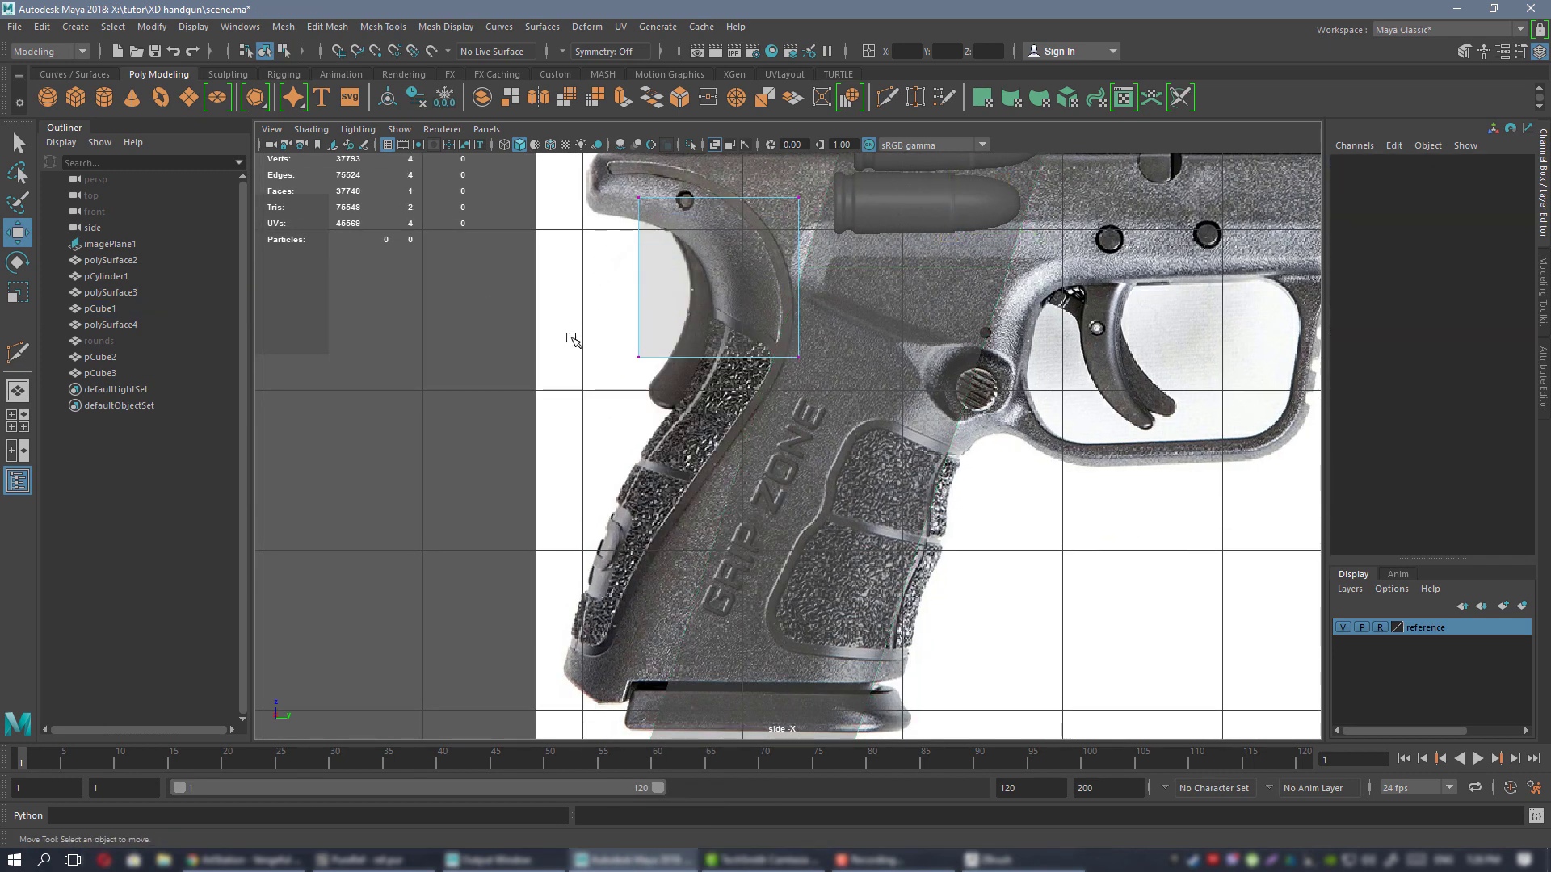
left_click_drag(571, 336, 970, 389)
left_click_drag(778, 302, 799, 583)
middle_click_drag(772, 557, 783, 391, "alt")
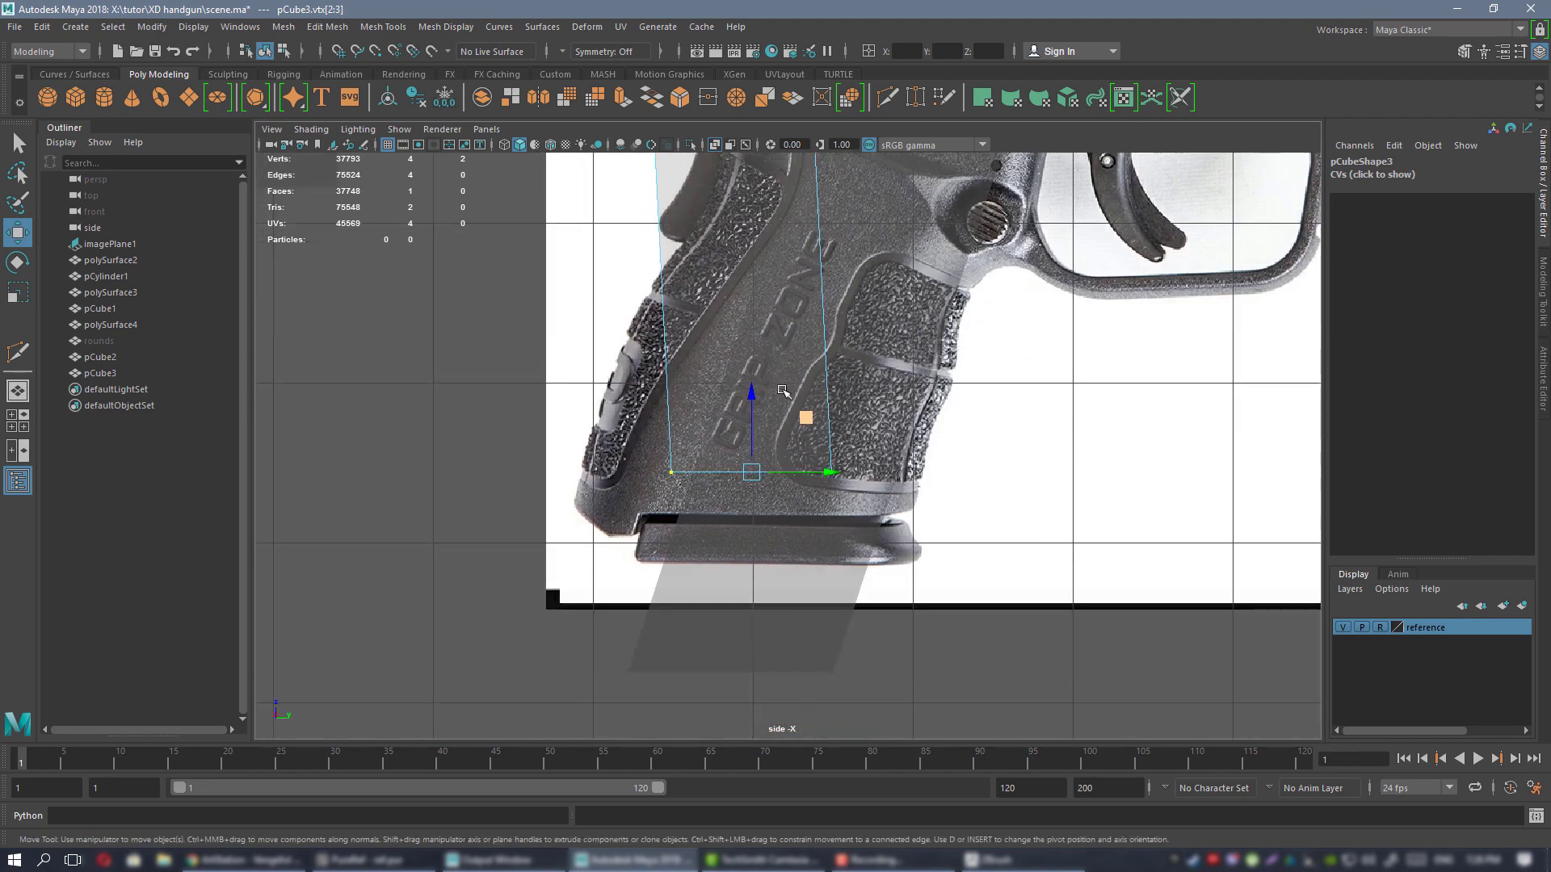
left_click_drag(806, 417, 748, 479)
- Lower the plane's two upper vertices and shift them forward to follow the slant of the grip
middle_click_drag(653, 166, 691, 488, "alt")
left_click_drag(642, 327, 866, 373)
left_click_drag(821, 298, 905, 491)
middle_click_drag(904, 490, 864, 283, "alt")
left_click_drag(911, 236, 911, 268)
middle_click_drag(905, 335, 803, 340, "alt")
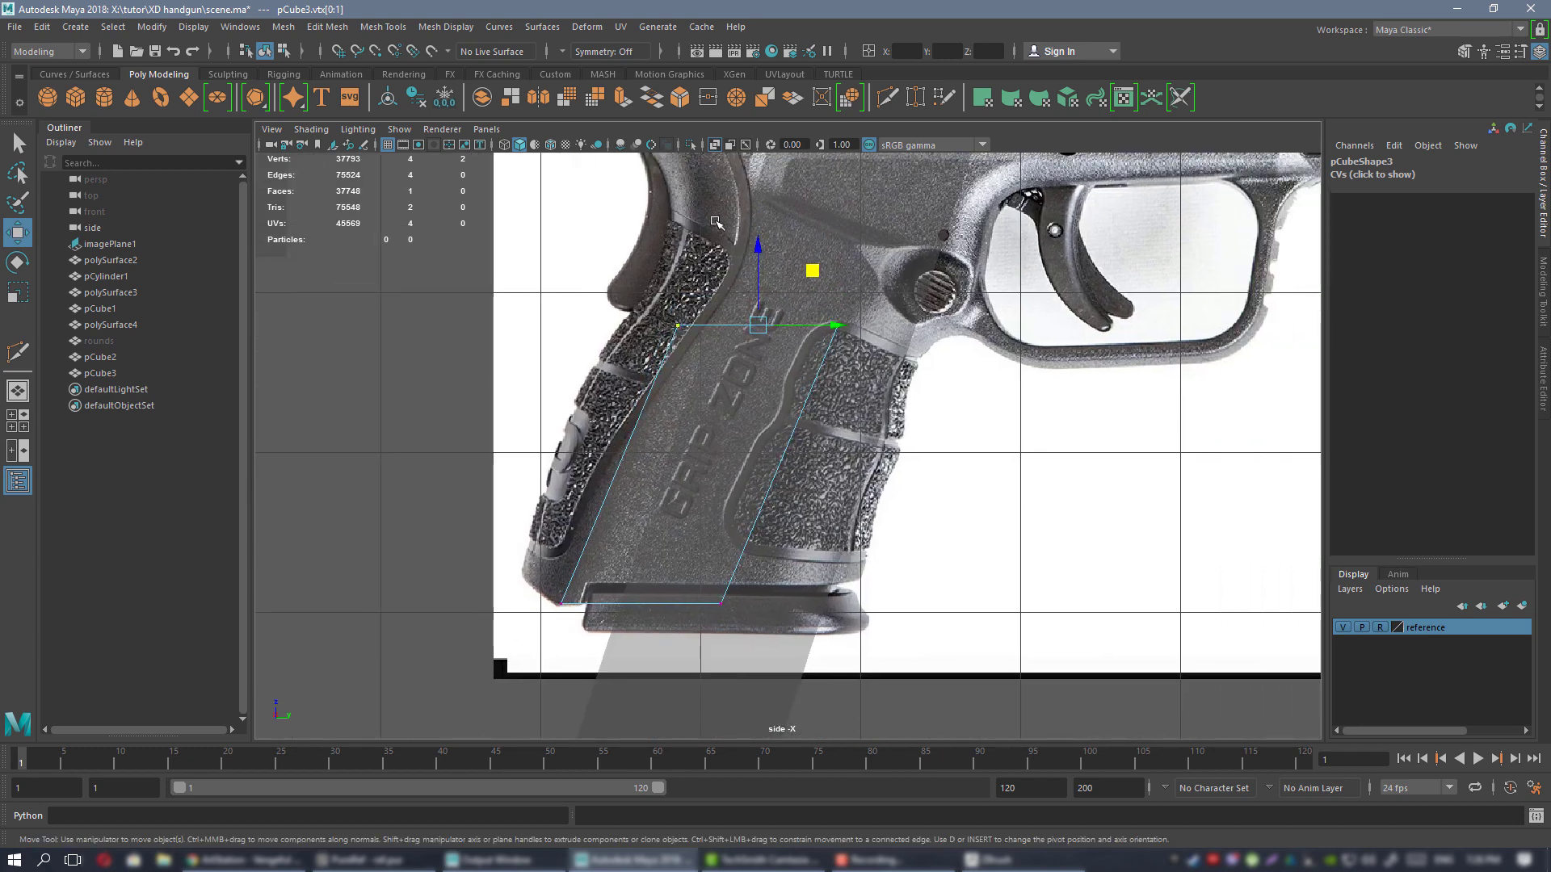
- Move the plane's two front vertices to the grip's front edge, placing the upper one just below the rear of the trigger guard
left_click_drag(716, 222, 974, 649)
left_click_drag(832, 456, 959, 453)
middle_click_drag(896, 459, 851, 536, "alt")
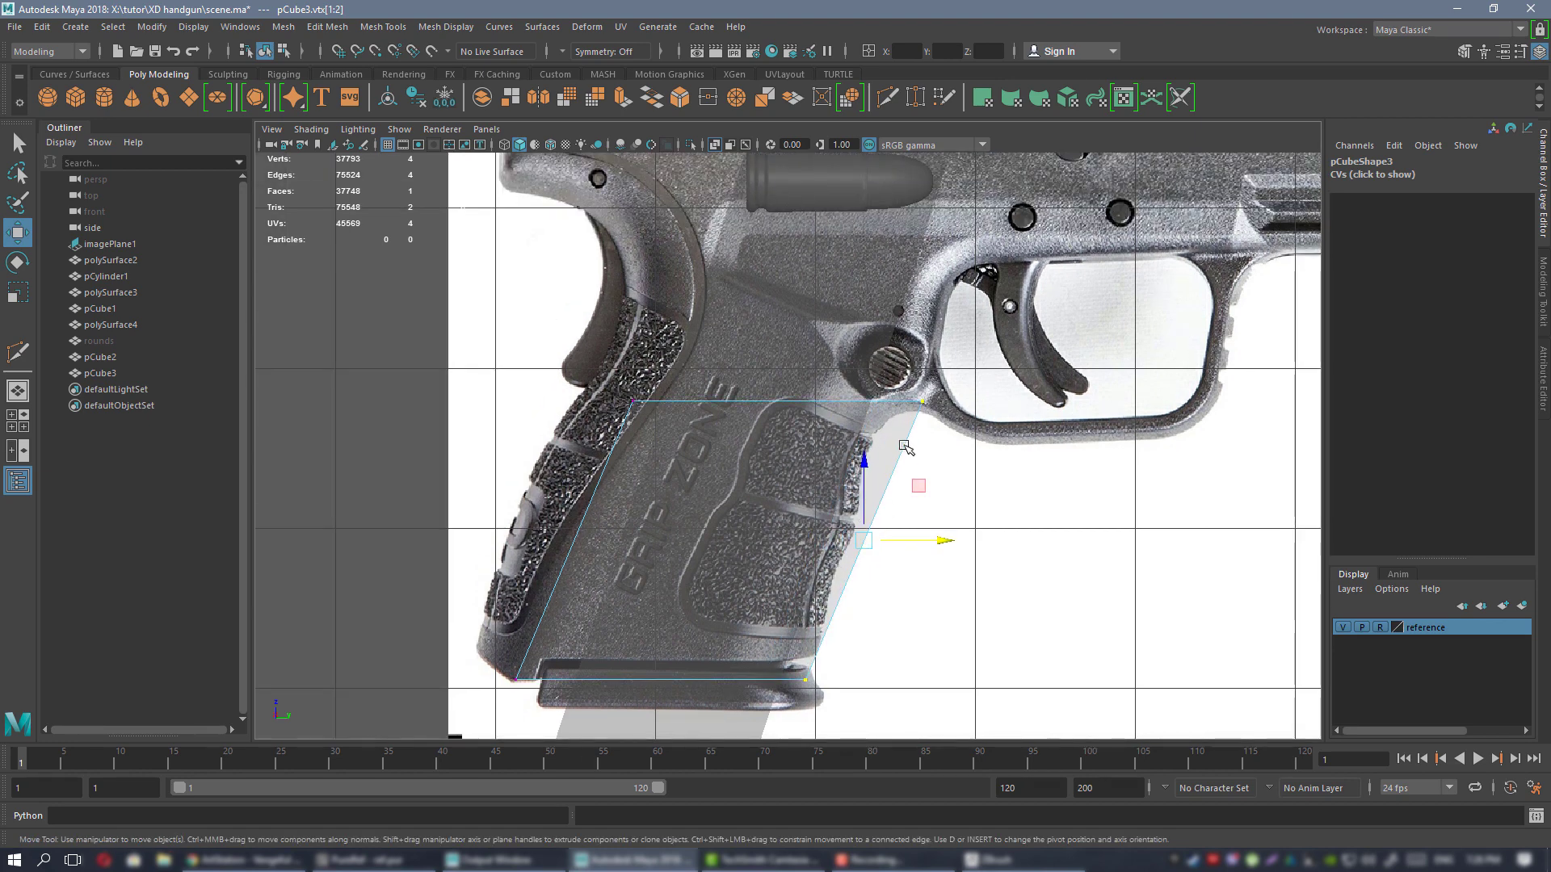
left_click(903, 407)
left_click_drag(980, 401, 933, 380)
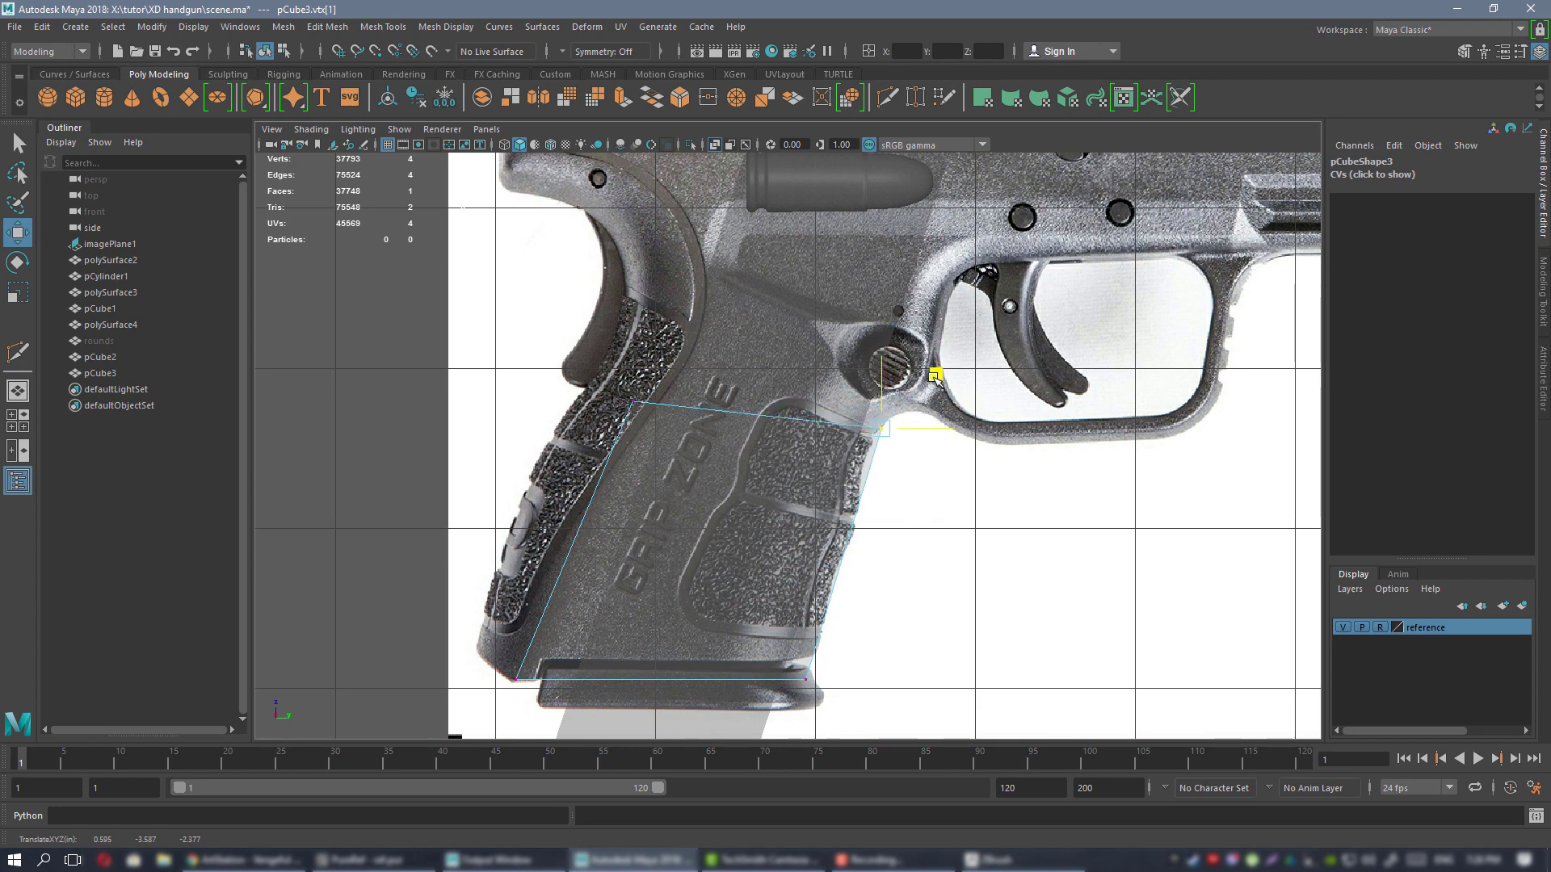
middle_click_drag(524, 368, 744, 249, "alt")
middle_click_drag(641, 349, 550, 424, "alt")
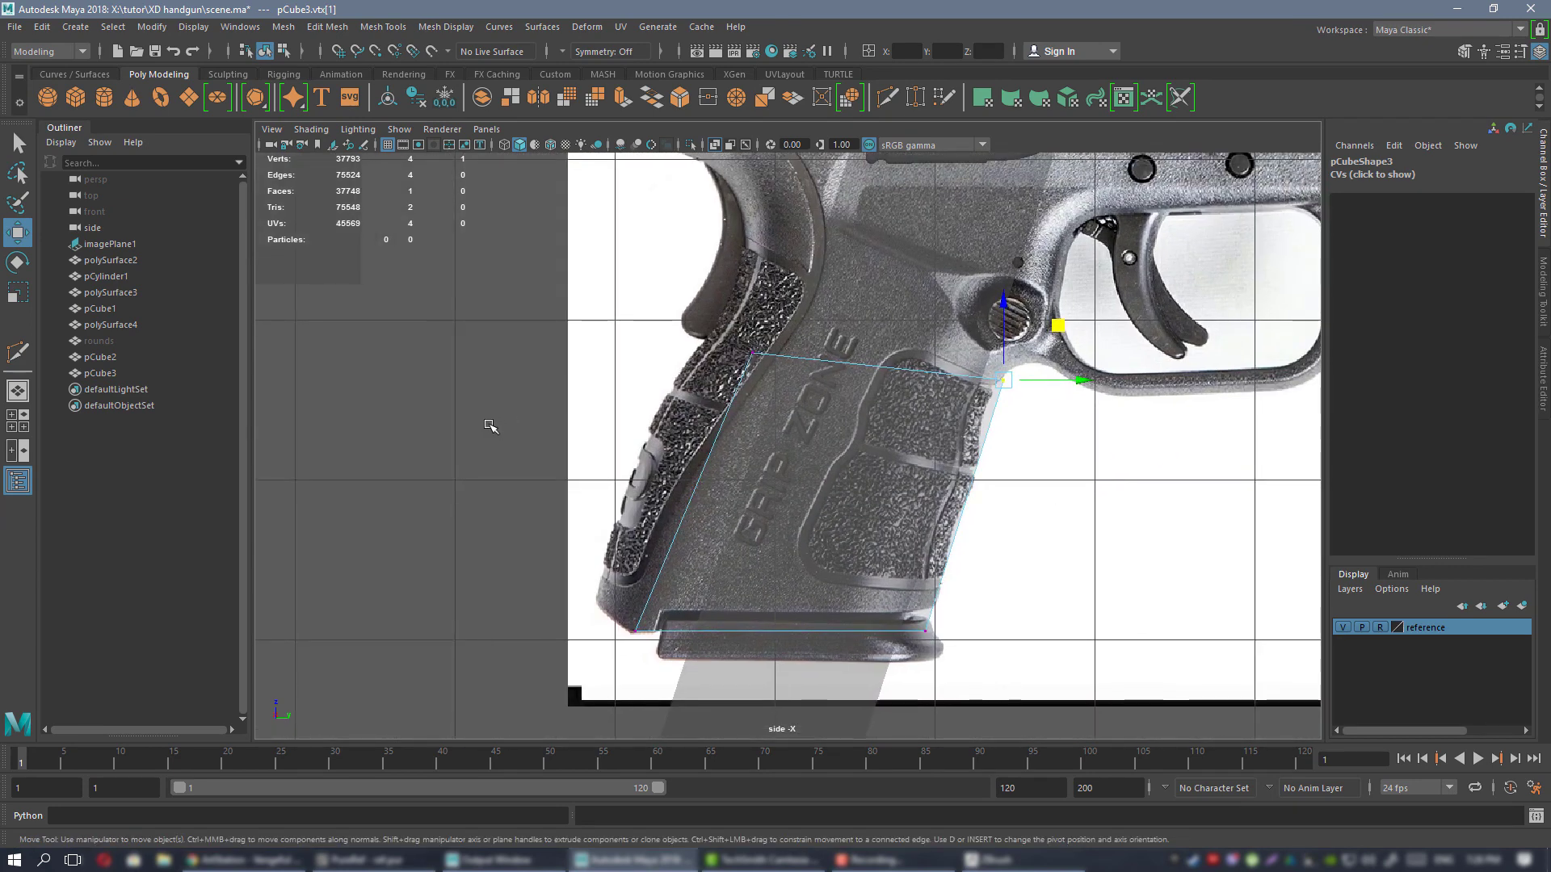
- Extrude the plane's rear edge backward to cover the textured backstrap of the grip
right_click_drag(485, 426, 485, 355)
left_click(716, 440)
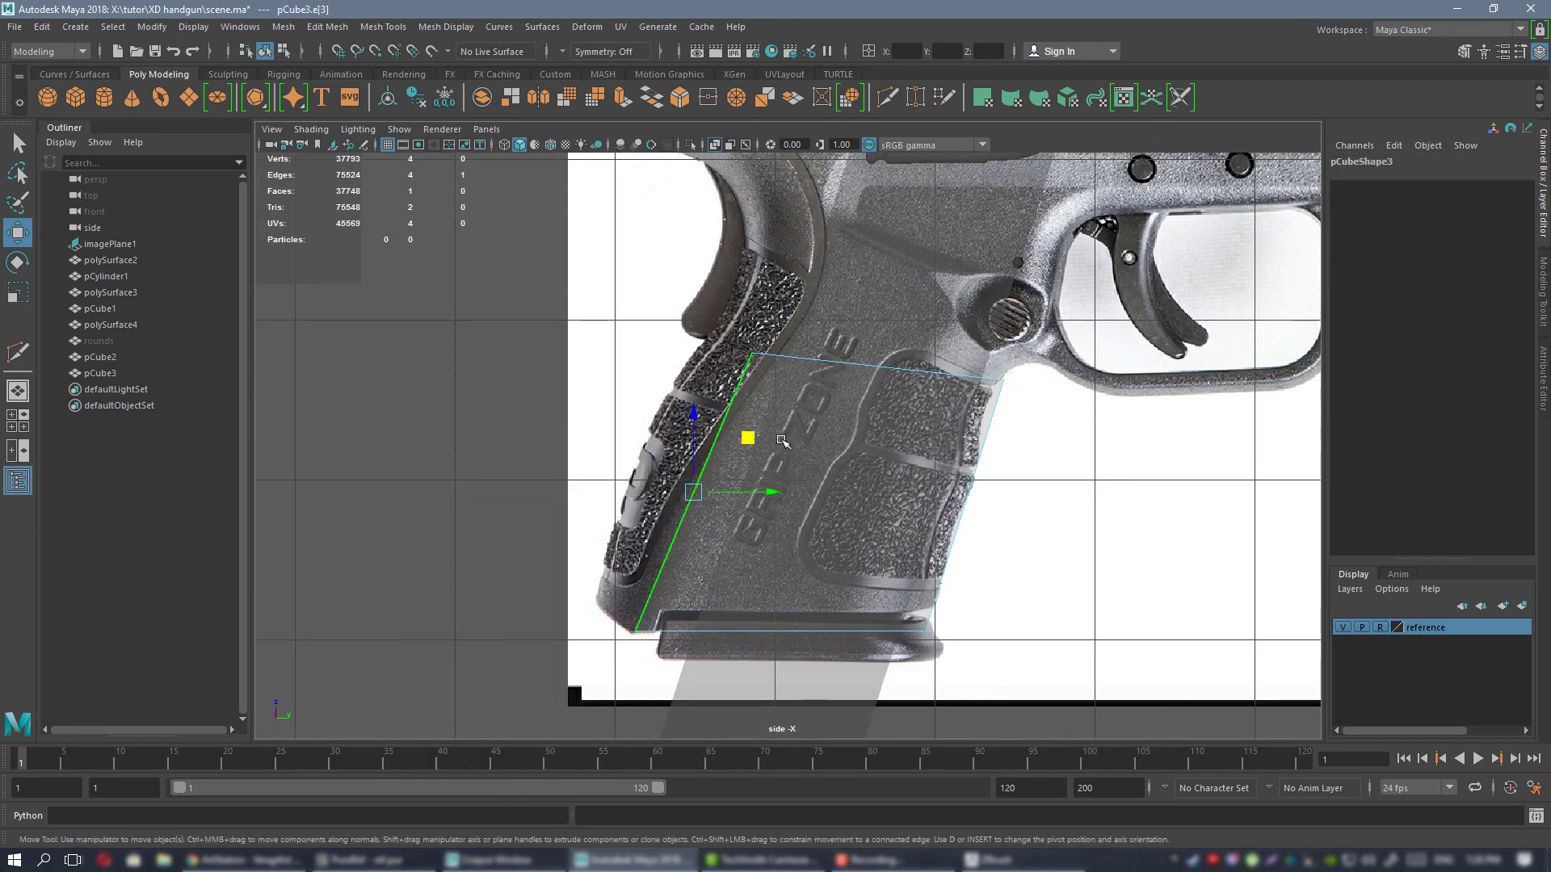
right_click_drag(736, 420, 815, 426, "alt")
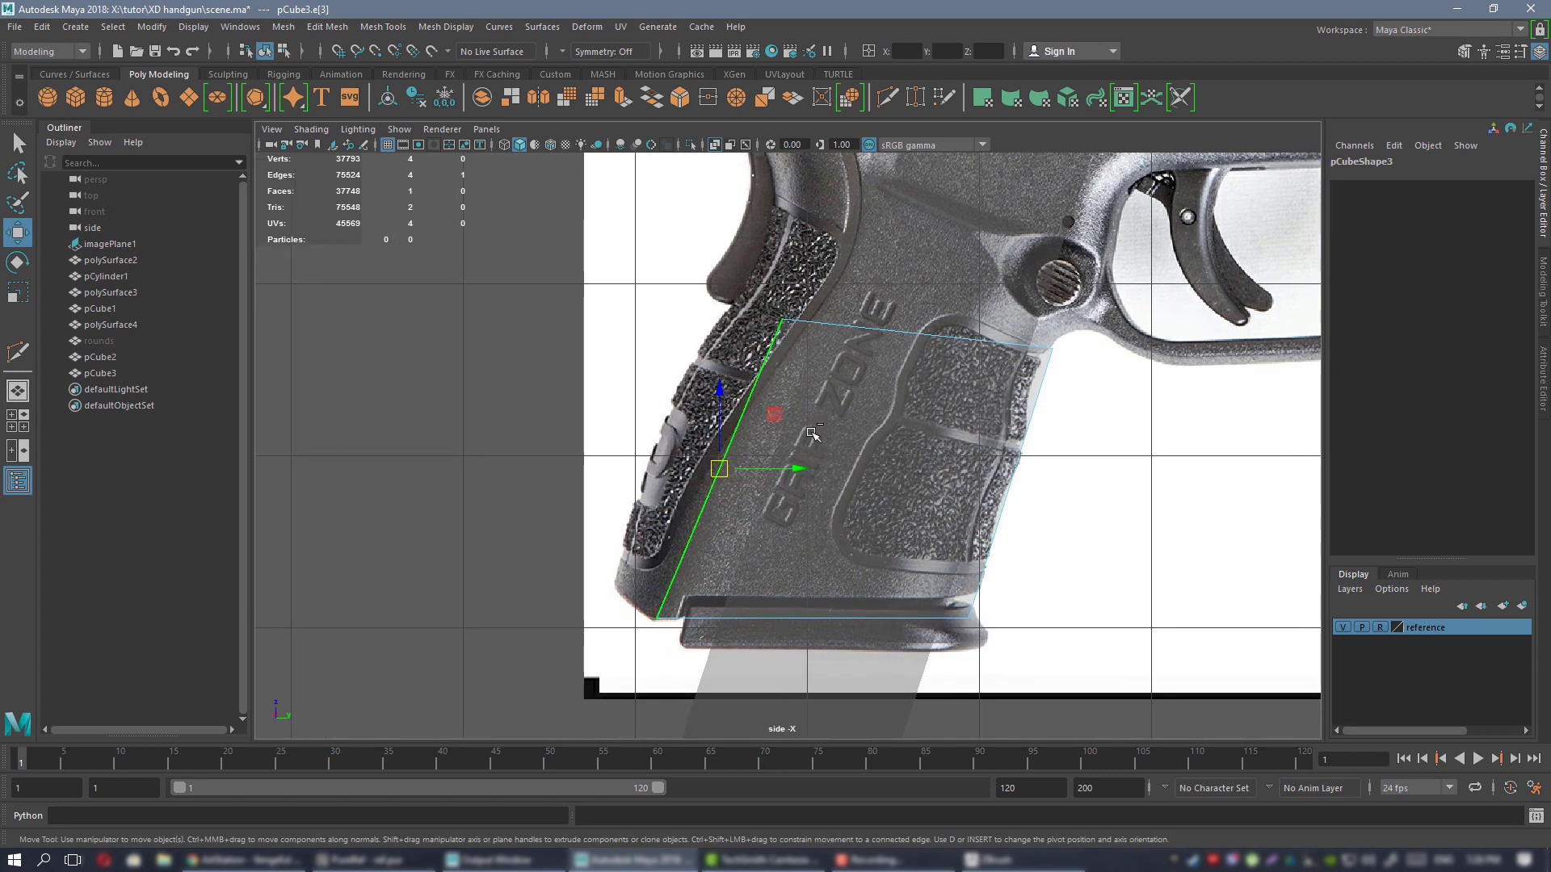
left_click_drag(772, 412, 717, 417, "shift")
middle_click_drag(717, 417, 726, 453, "alt")
mouse_move(658, 387)
middle_mouse_down("alt")
mouse_move(640, 439)
mouse_move(646, 384)
middle_mouse_up("alt")
middle_click_drag(713, 635, 632, 641, "alt")
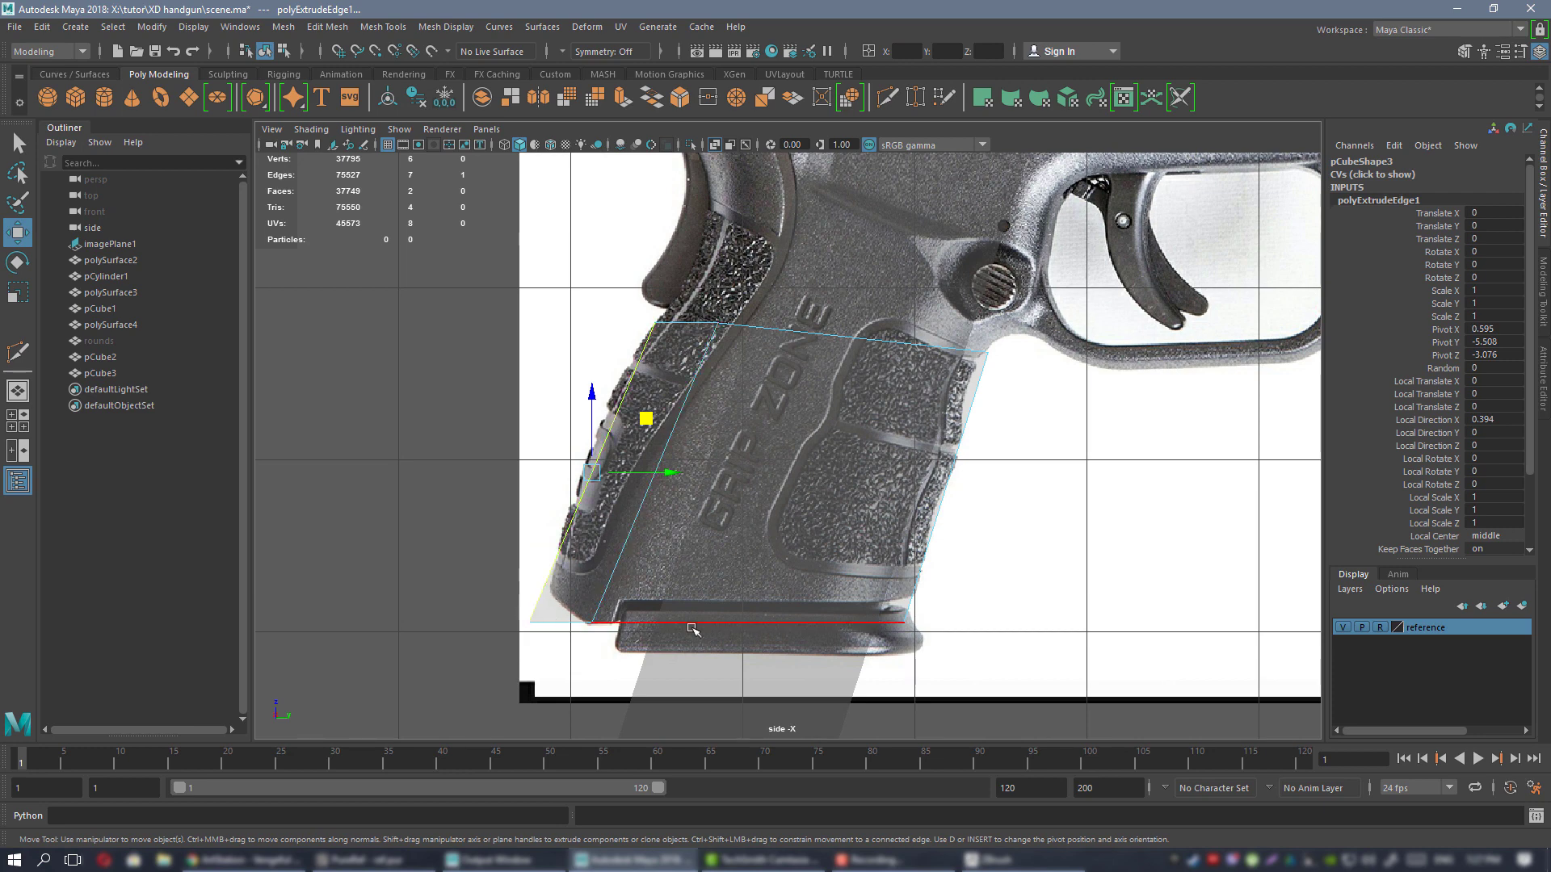
middle_click_drag(691, 629, 707, 665, "alt")
- Place the upper rear vertex of the backstrap face on the grip's rear outline
right_click_drag(400, 346, 319, 352)
middle_click_drag(661, 321, 662, 357, "alt")
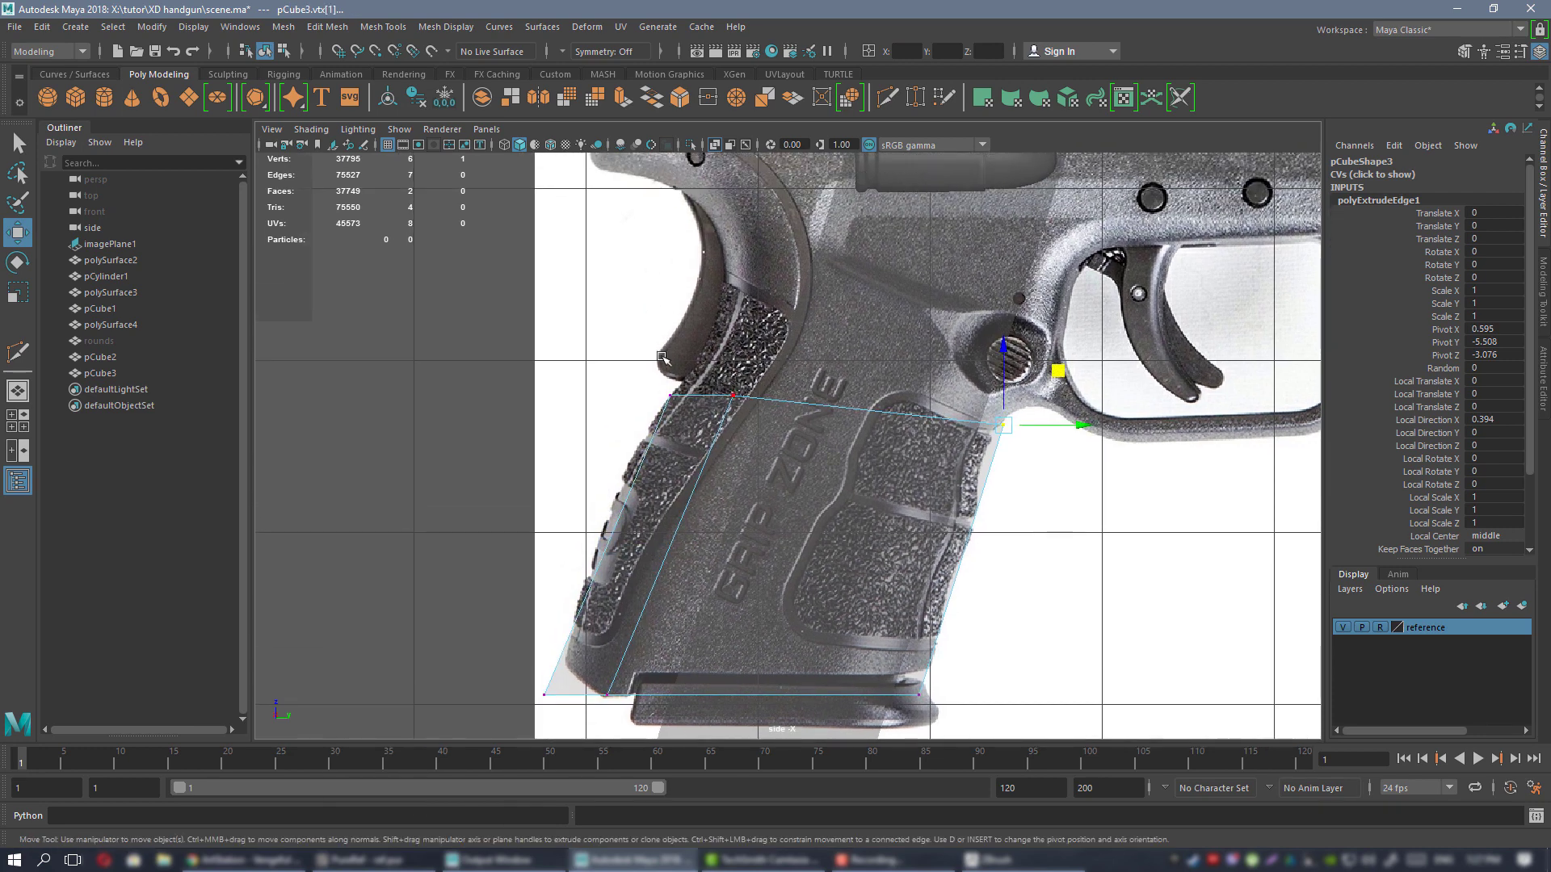
left_click_drag(703, 413, 716, 415)
- Examine the reference from the grip up to the beavertail, trigger guard and front of the frame
right_click_drag(792, 447, 661, 482, "alt")
mouse_move(661, 481)
middle_mouse_down("alt")
mouse_move(673, 550)
mouse_move(678, 459)
middle_mouse_up("alt")
middle_click_drag(731, 288, 764, 495, "alt")
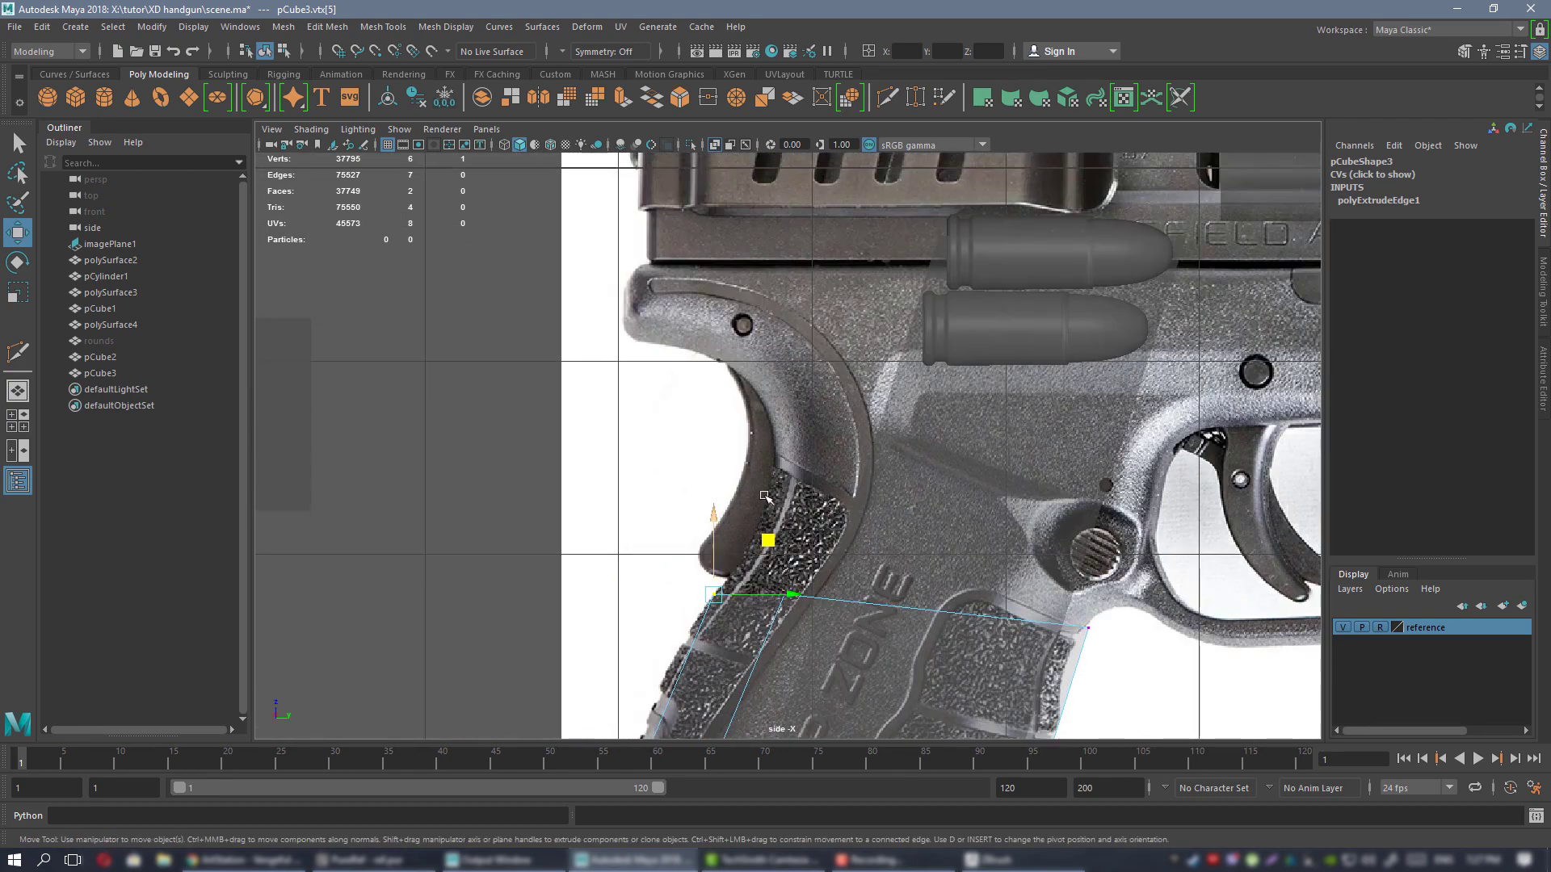
middle_click_drag(823, 352, 524, 411, "alt")
middle_click_drag(537, 466, 677, 397, "alt")
right_click_drag(678, 472, 586, 420, "alt")
middle_click_drag(686, 517, 650, 507, "alt")
middle_click_drag(883, 477, 782, 479, "alt")
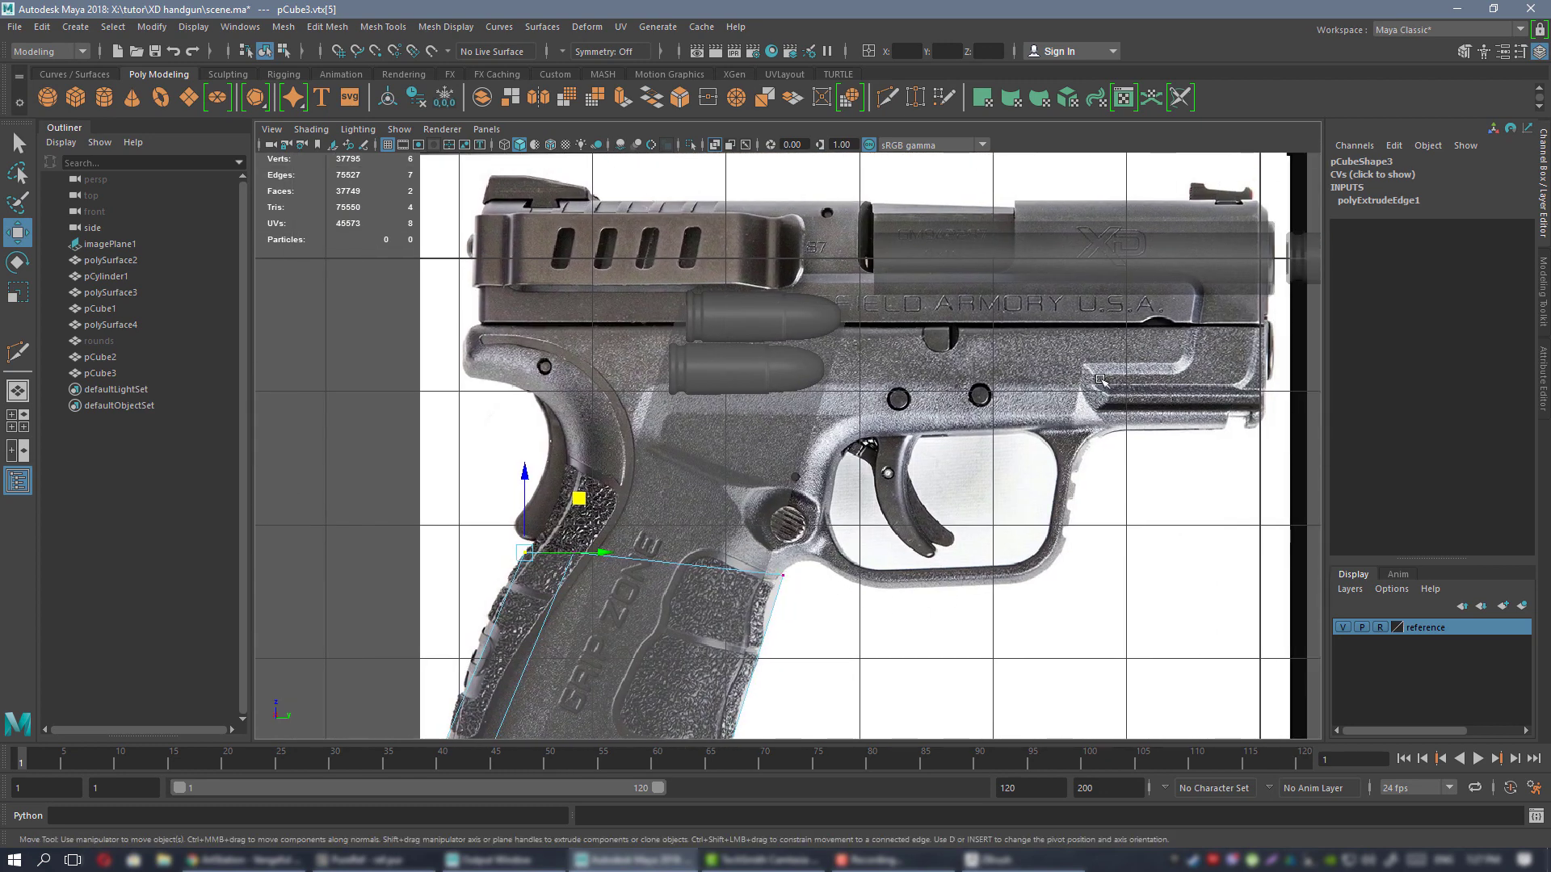
middle_click_drag(1100, 379, 1032, 382, "alt")
middle_click_drag(793, 512, 1088, 383, "alt")
scroll(1088, 383, "up", 2)
middle_click_drag(1041, 430, 1013, 440, "alt")
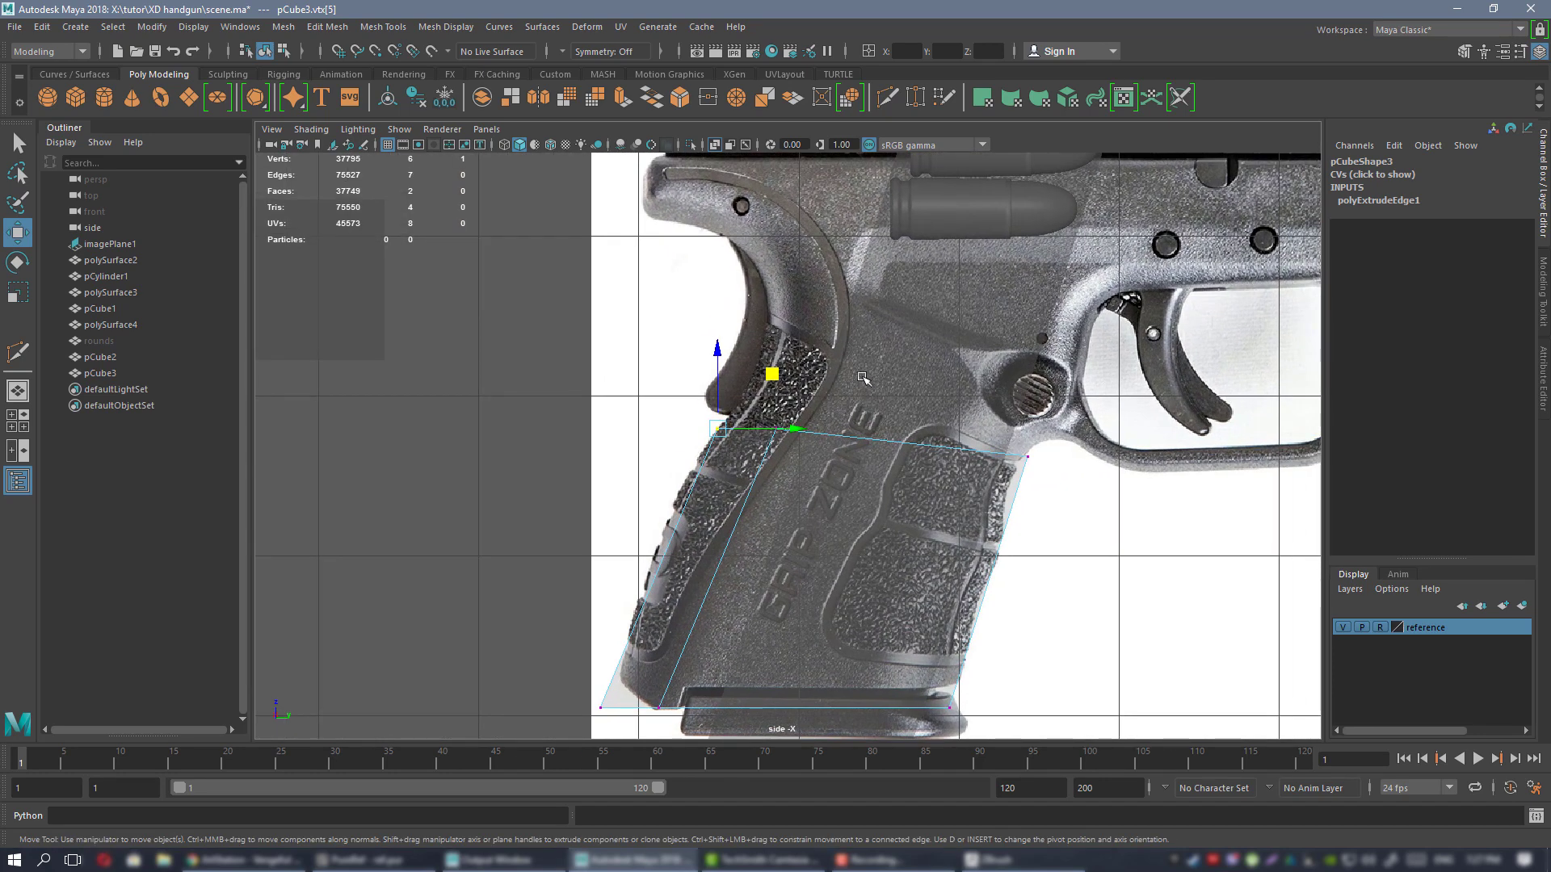
- Fine-tune the upper vertex shared by the main grip face and the backstrap face
left_click(774, 435)
scroll(831, 369, "up", 1)
left_click_drag(830, 374, 824, 375)
- Extrude the grip's two upper edges upward twice and fit their vertices to the frame's rear curve and the trigger guard
right_click_drag(489, 370, 488, 319)
left_click(748, 429)
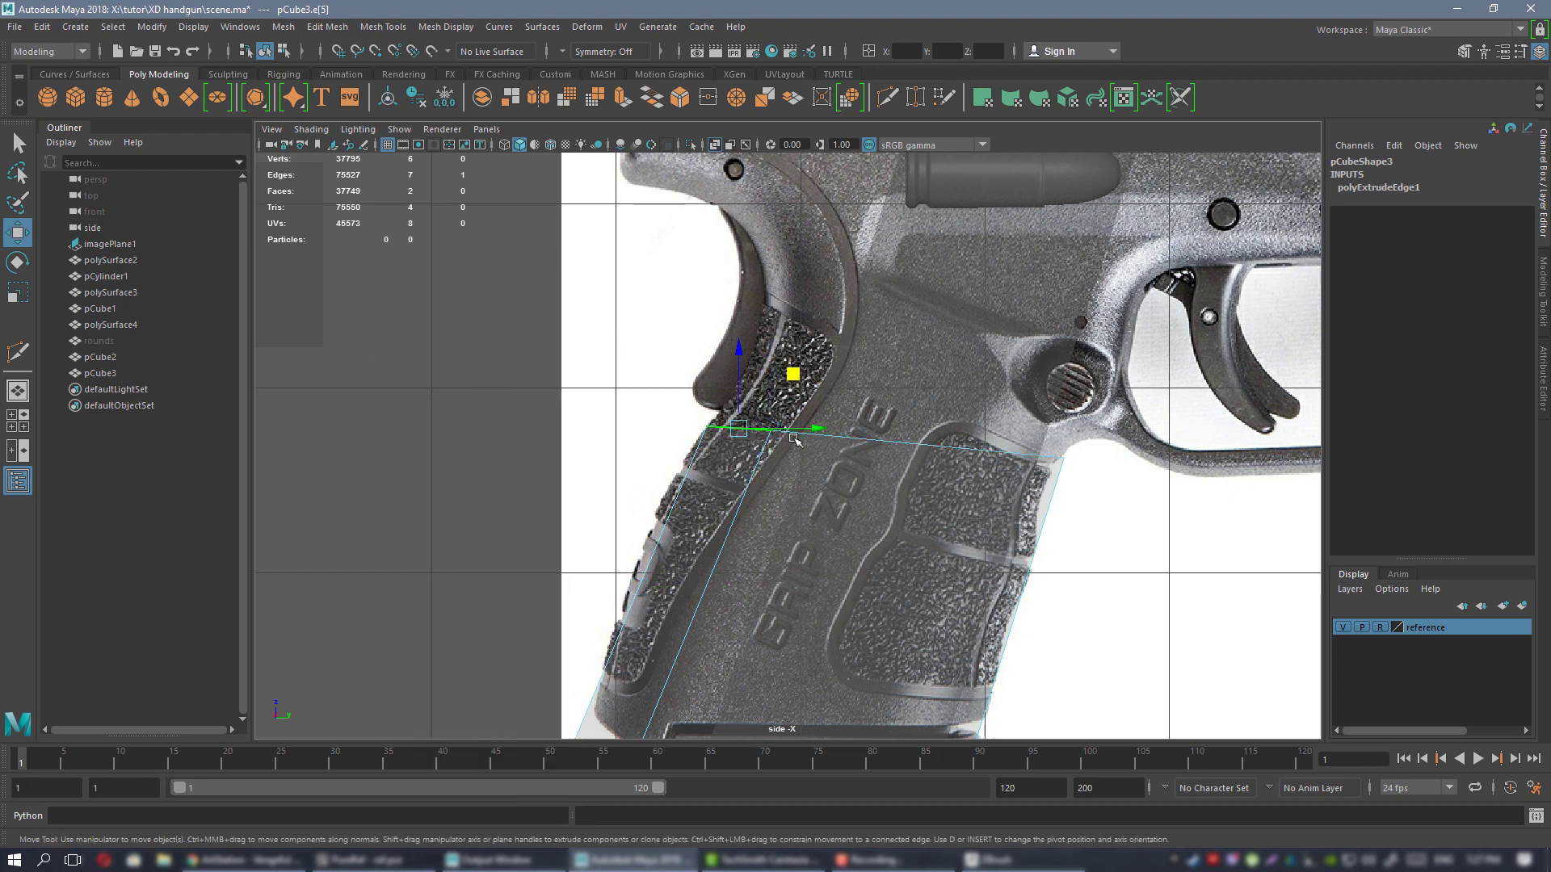
left_click(832, 437, "shift")
middle_click_drag(934, 402, 832, 356, "alt")
right_click_drag(337, 274, 295, 274)
left_click_drag(584, 353, 699, 413)
left_click_drag(678, 339, 686, 354)
- Extrude the upper rear edge in three sections along the beavertail, and move its last upper vertex to the tip's upper corner
right_click_drag(336, 335, 336, 292)
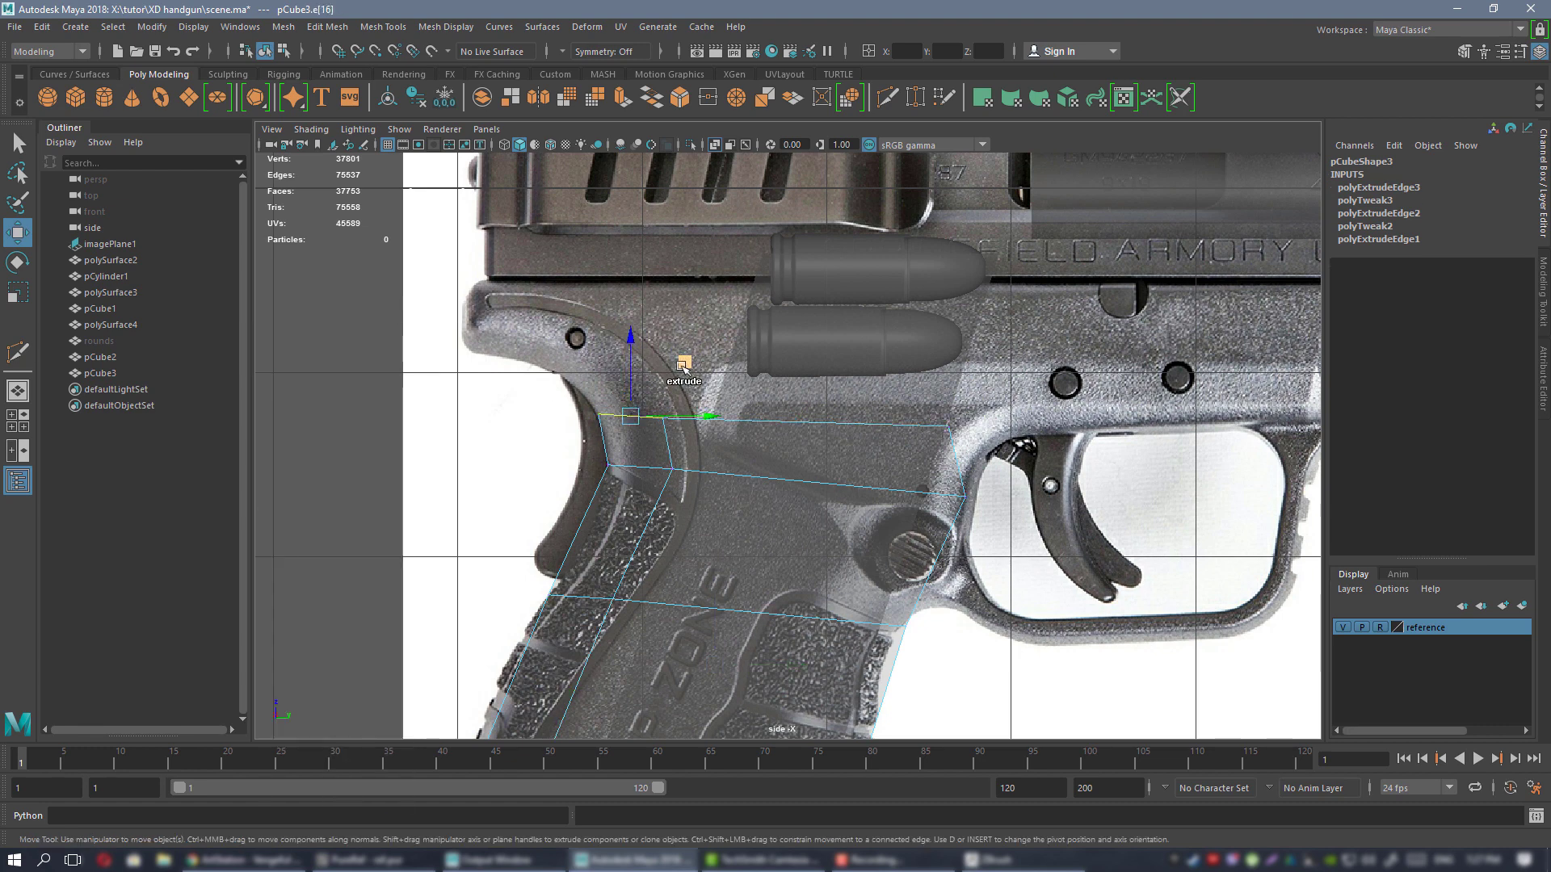
middle_click_drag(692, 356, 530, 277, "shift")
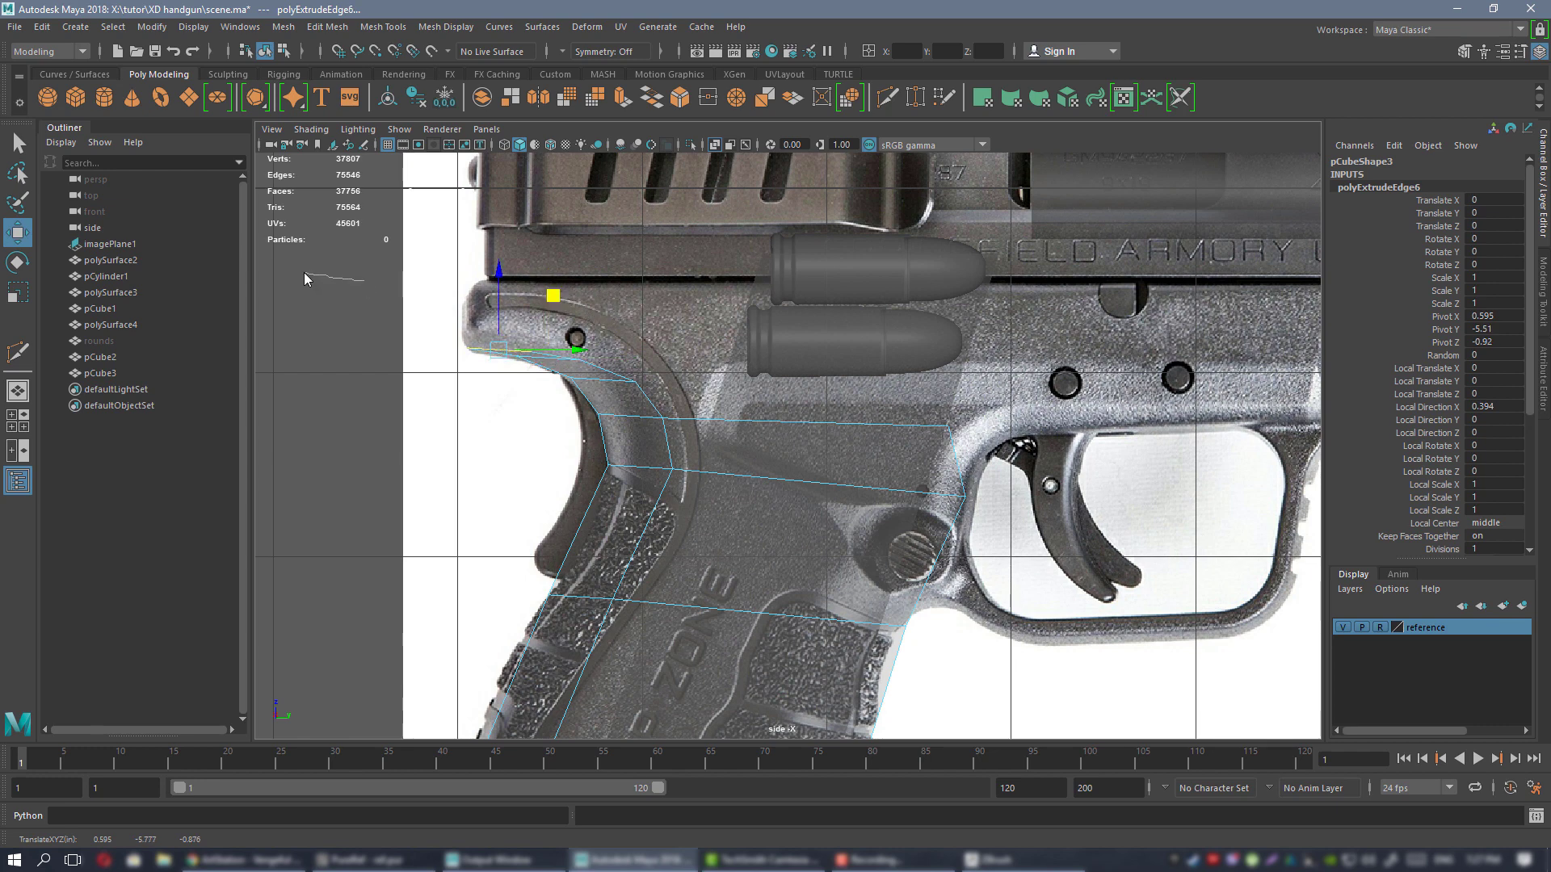
right_click_drag(306, 279, 307, 279)
left_click_drag(554, 343, 554, 356)
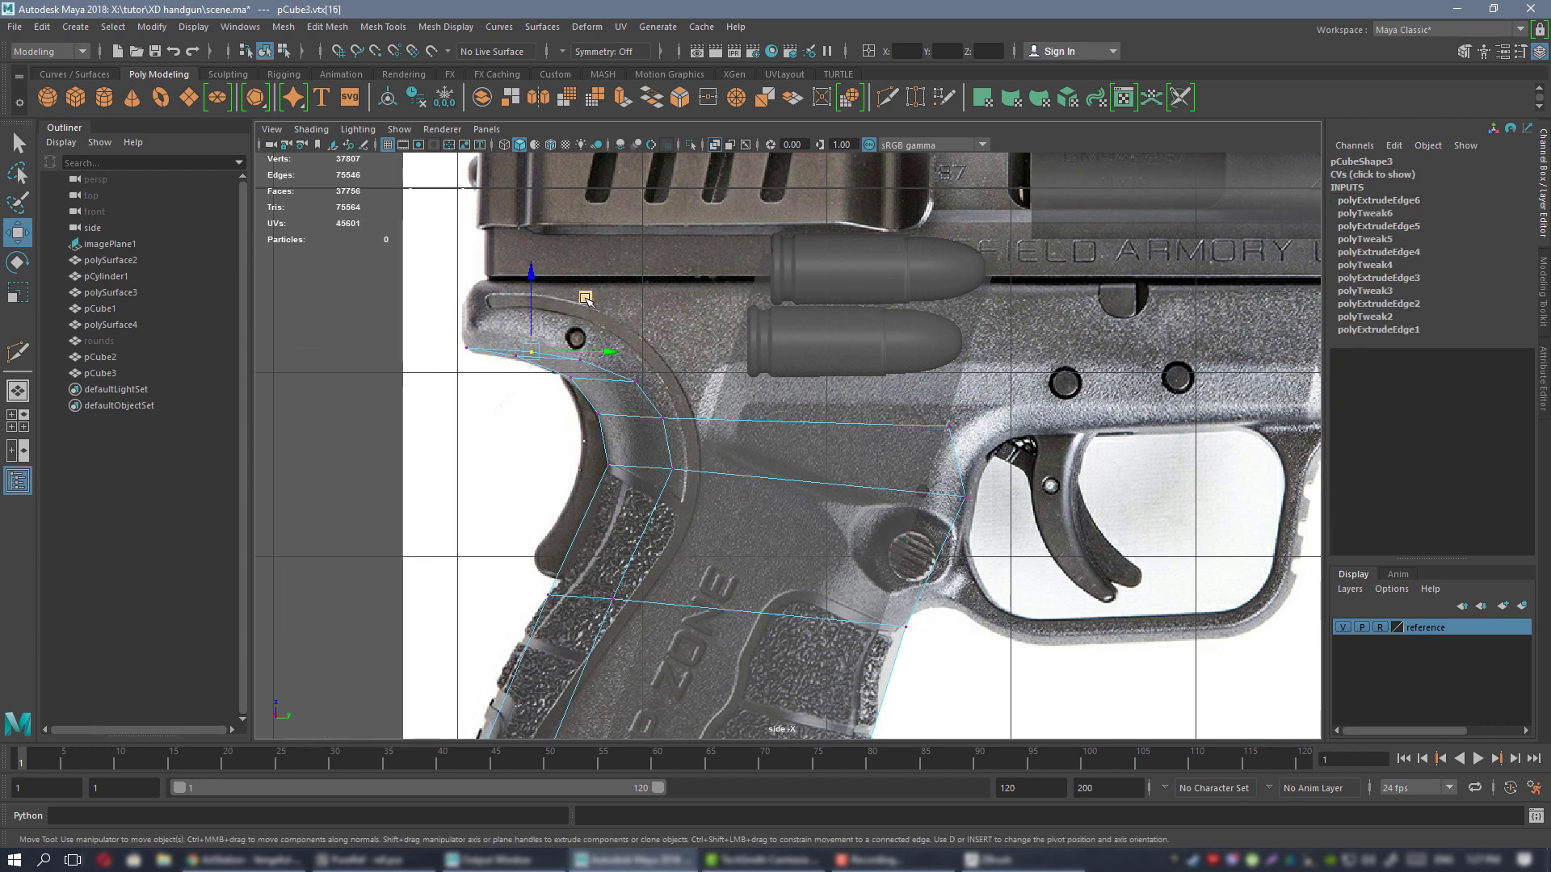
left_click_drag(586, 298, 524, 227)
- Move the remaining upper vertices of the beavertail sections onto the curved upper contour, rounding the bend into the grip
left_click_drag(598, 302, 566, 390)
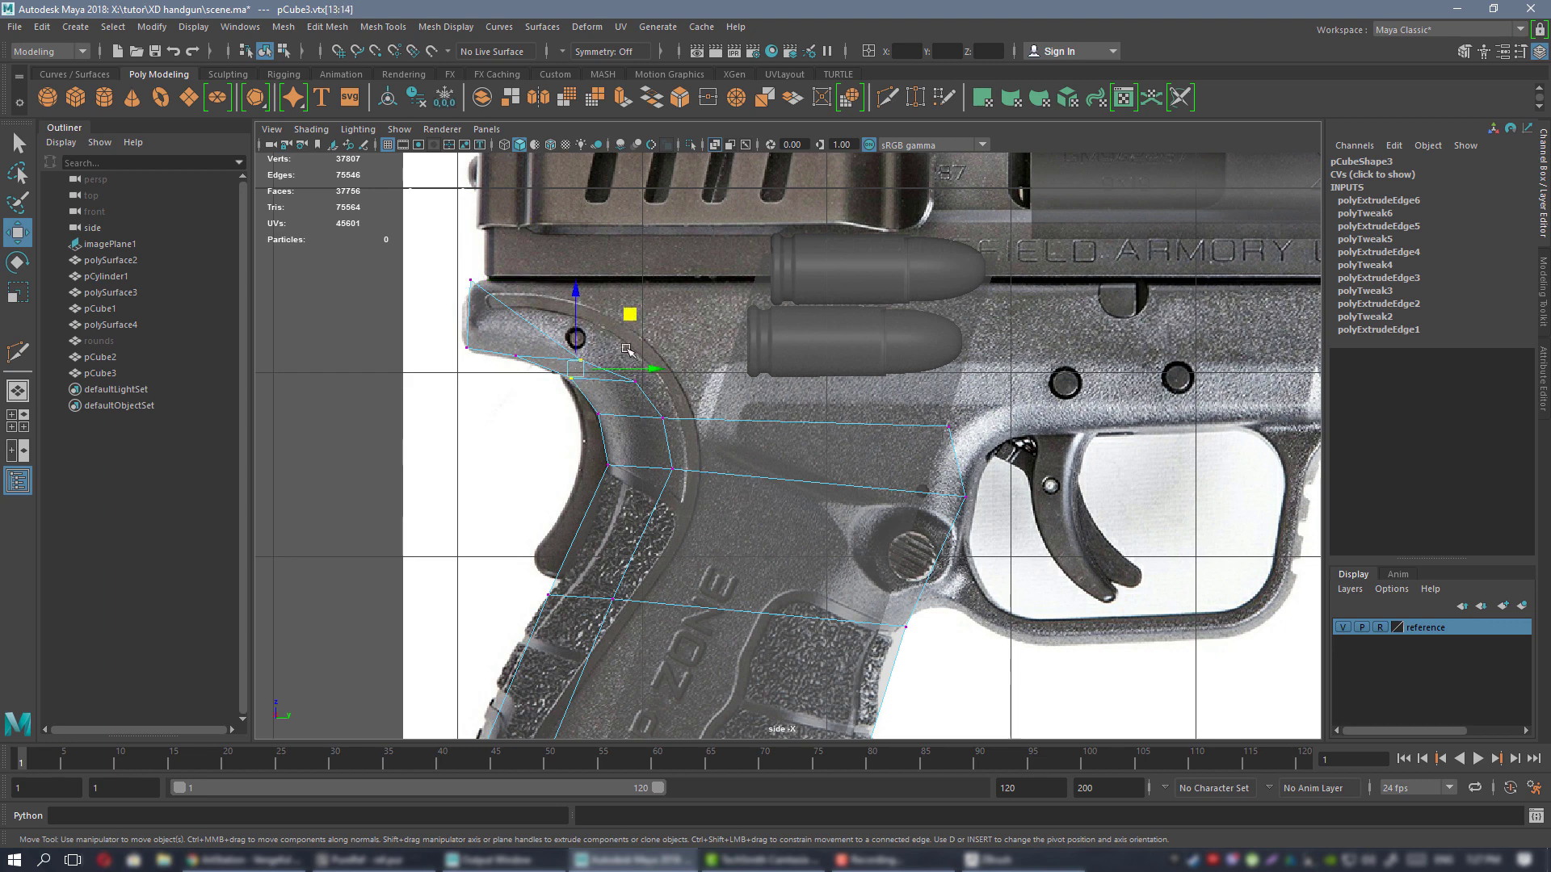
left_click(521, 445)
middle_click_drag(556, 313, 633, 348, "alt")
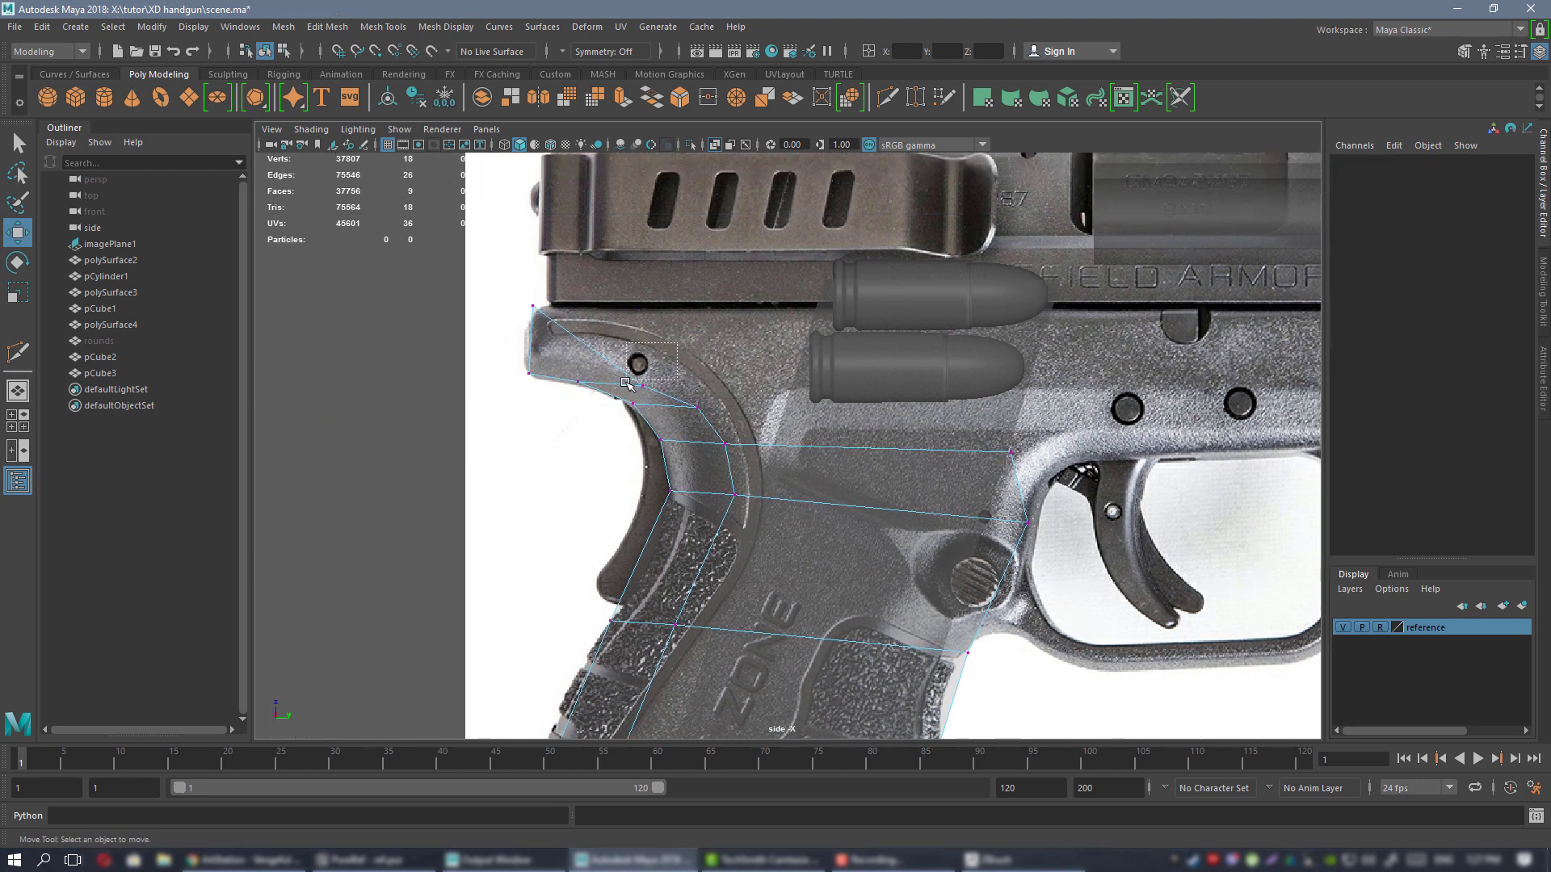
left_click_drag(627, 384, 629, 389)
middle_click_drag(692, 331, 652, 251)
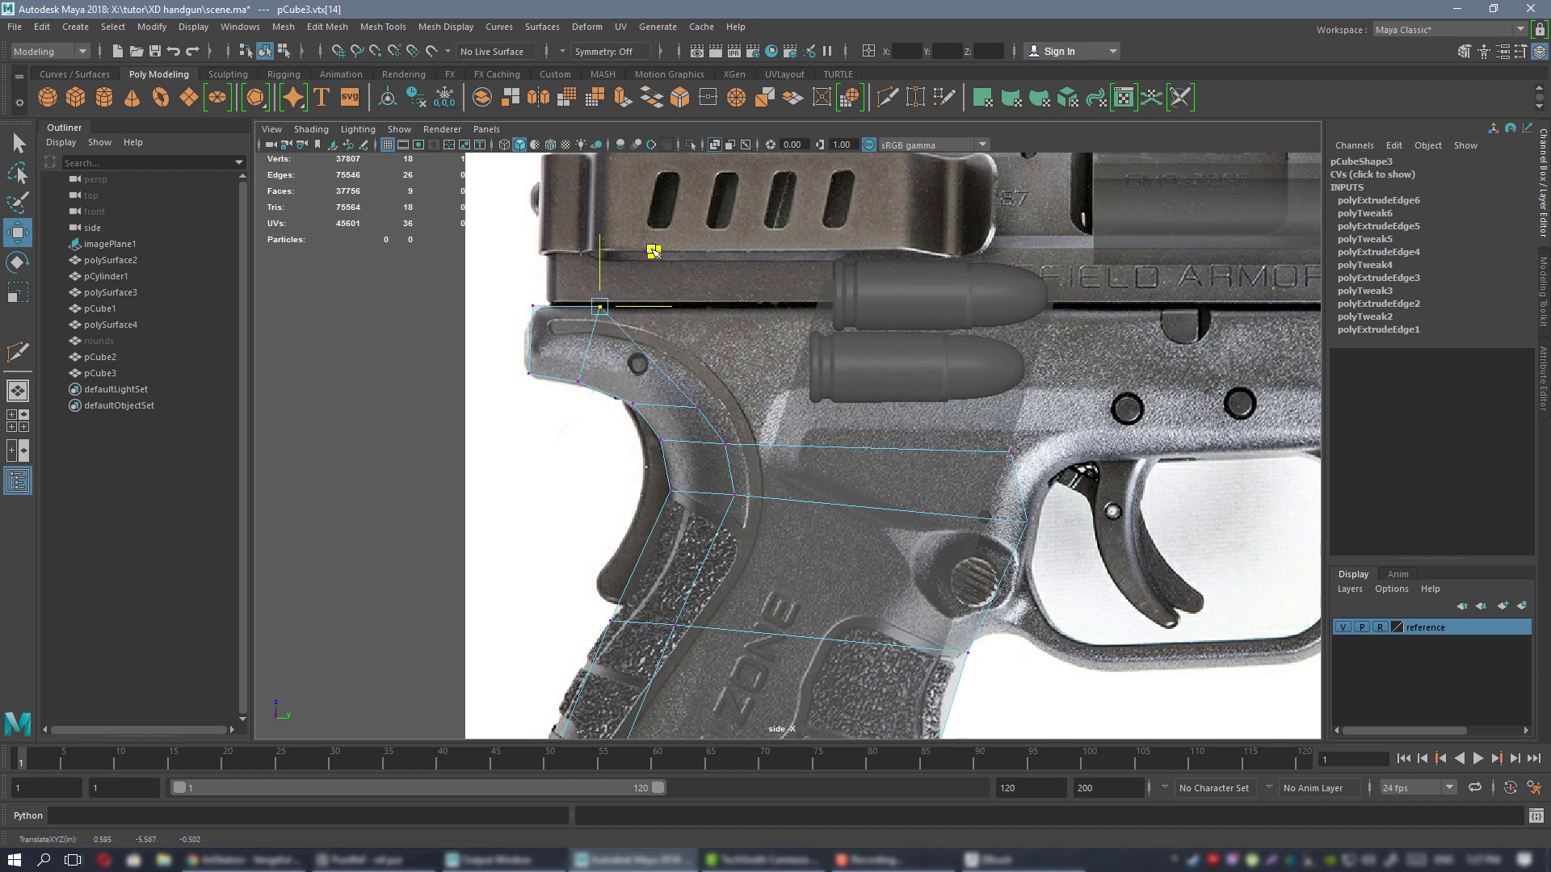
left_click_drag(766, 343, 688, 418)
middle_click_drag(754, 349, 751, 296)
left_click_drag(787, 418, 702, 468)
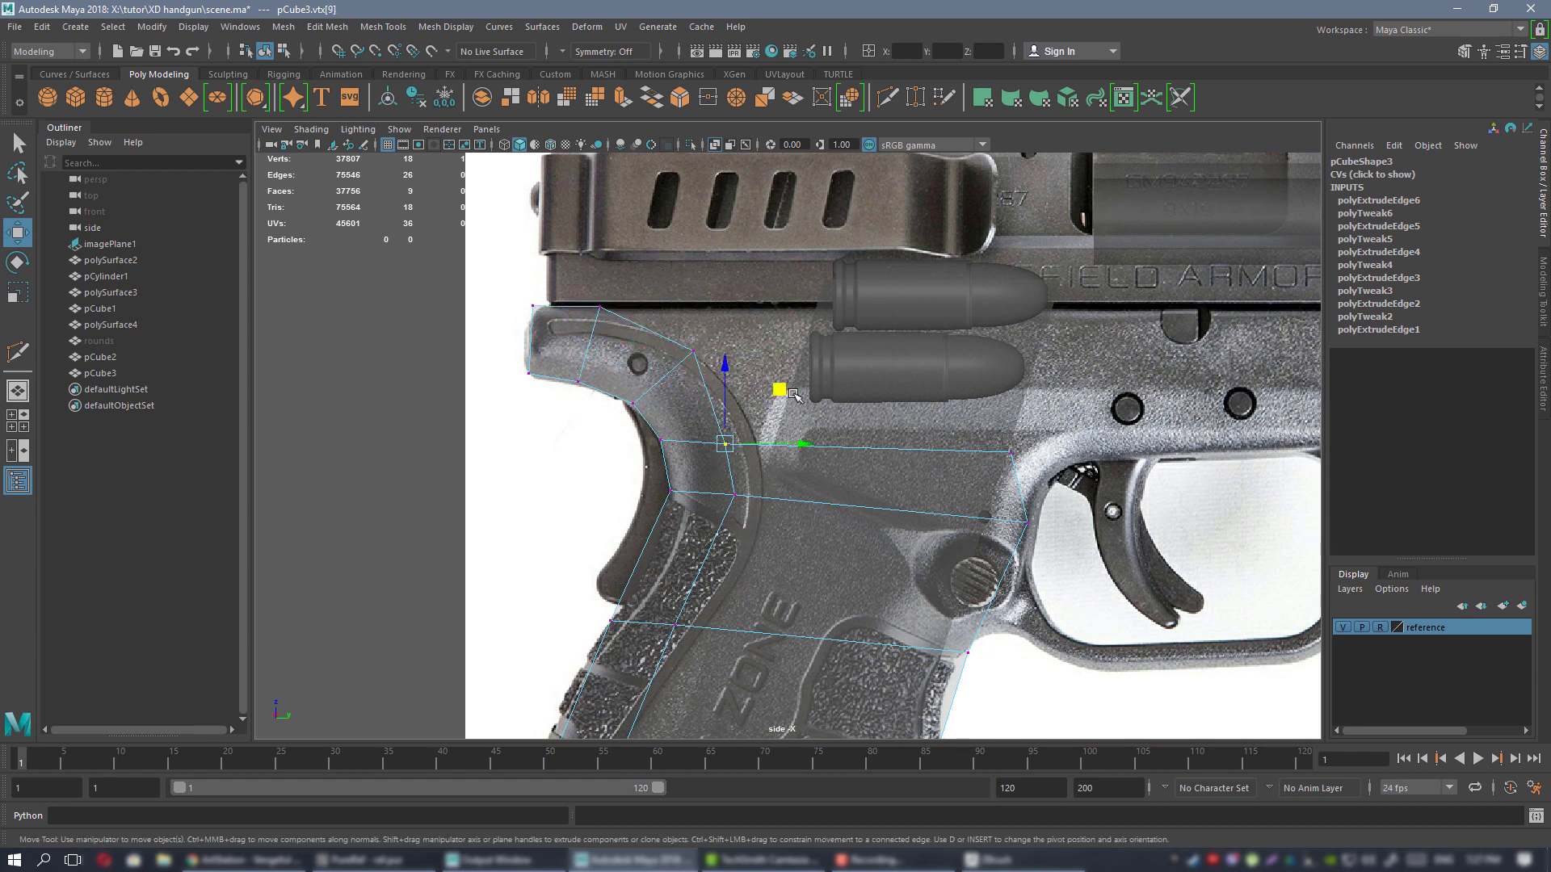
left_click_drag(778, 389, 785, 368)
- Adjust the front vertices above the trigger guard's rear corner and at the top of the grip's front strap
middle_click_drag(785, 369, 727, 343, "alt")
middle_click_drag(818, 445, 663, 461, "alt")
left_click_drag(844, 395, 771, 446)
left_click_drag(848, 363, 876, 347)
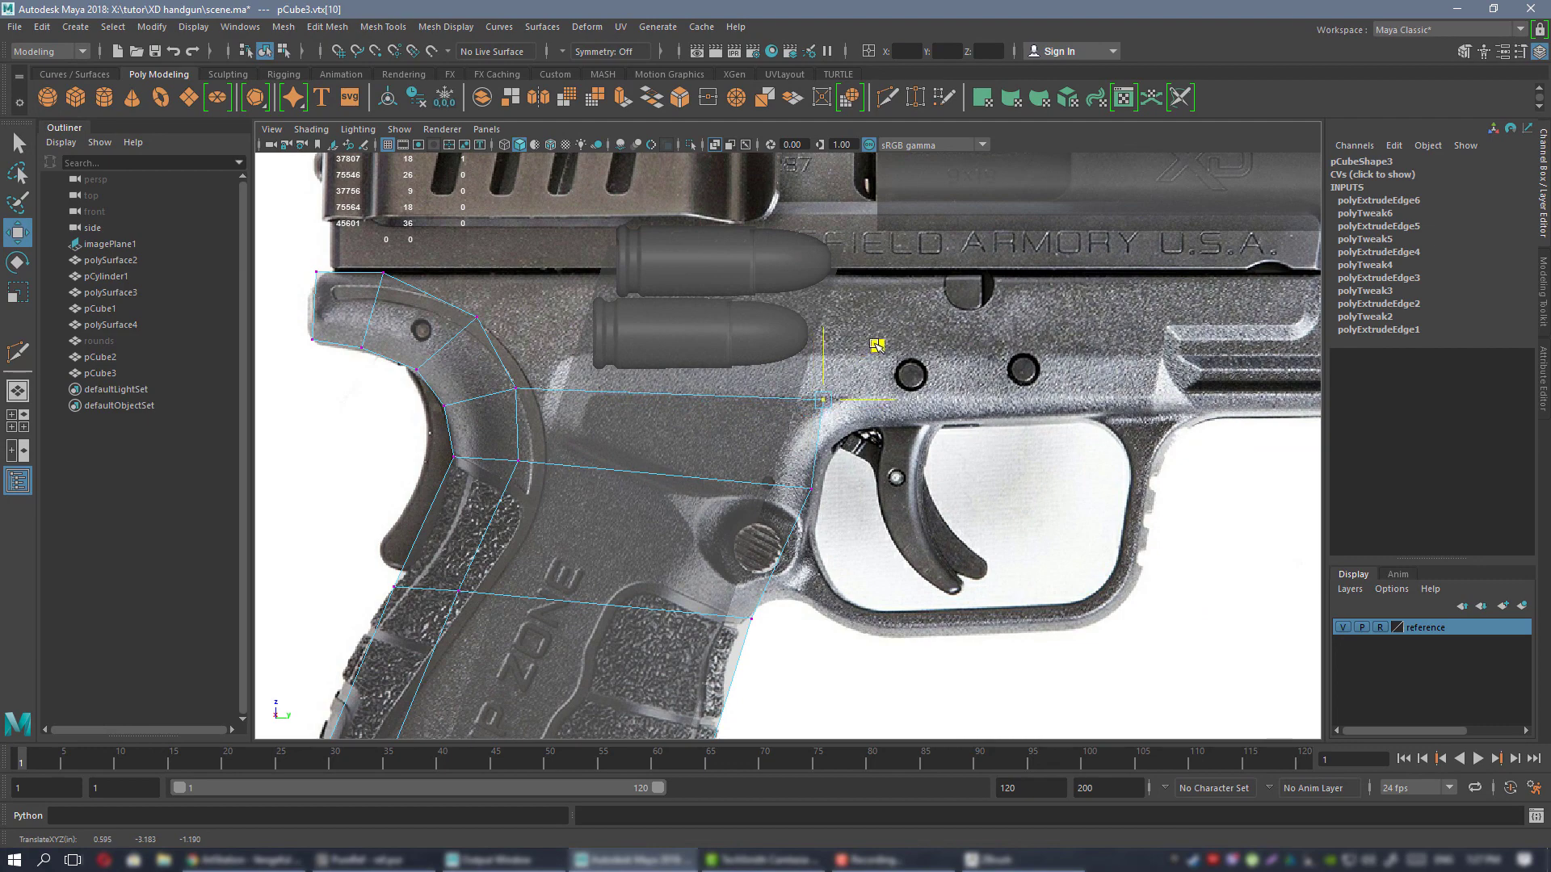
middle_click_drag(811, 522, 814, 334, "alt")
left_click(753, 428)
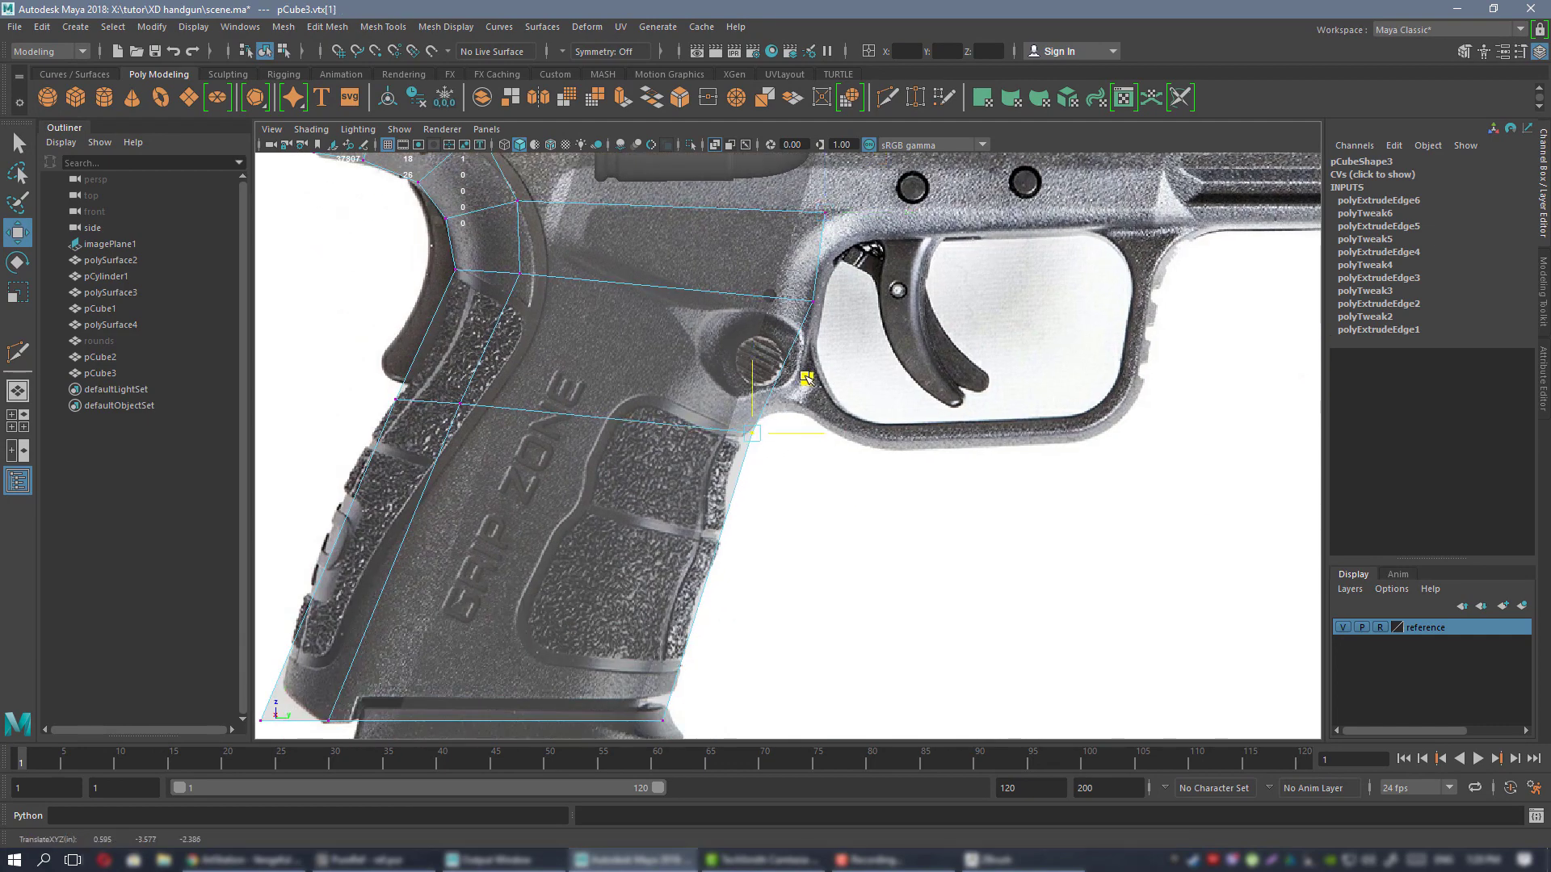
scroll(721, 402, "down", 2)
scroll(721, 401, "up", 4)
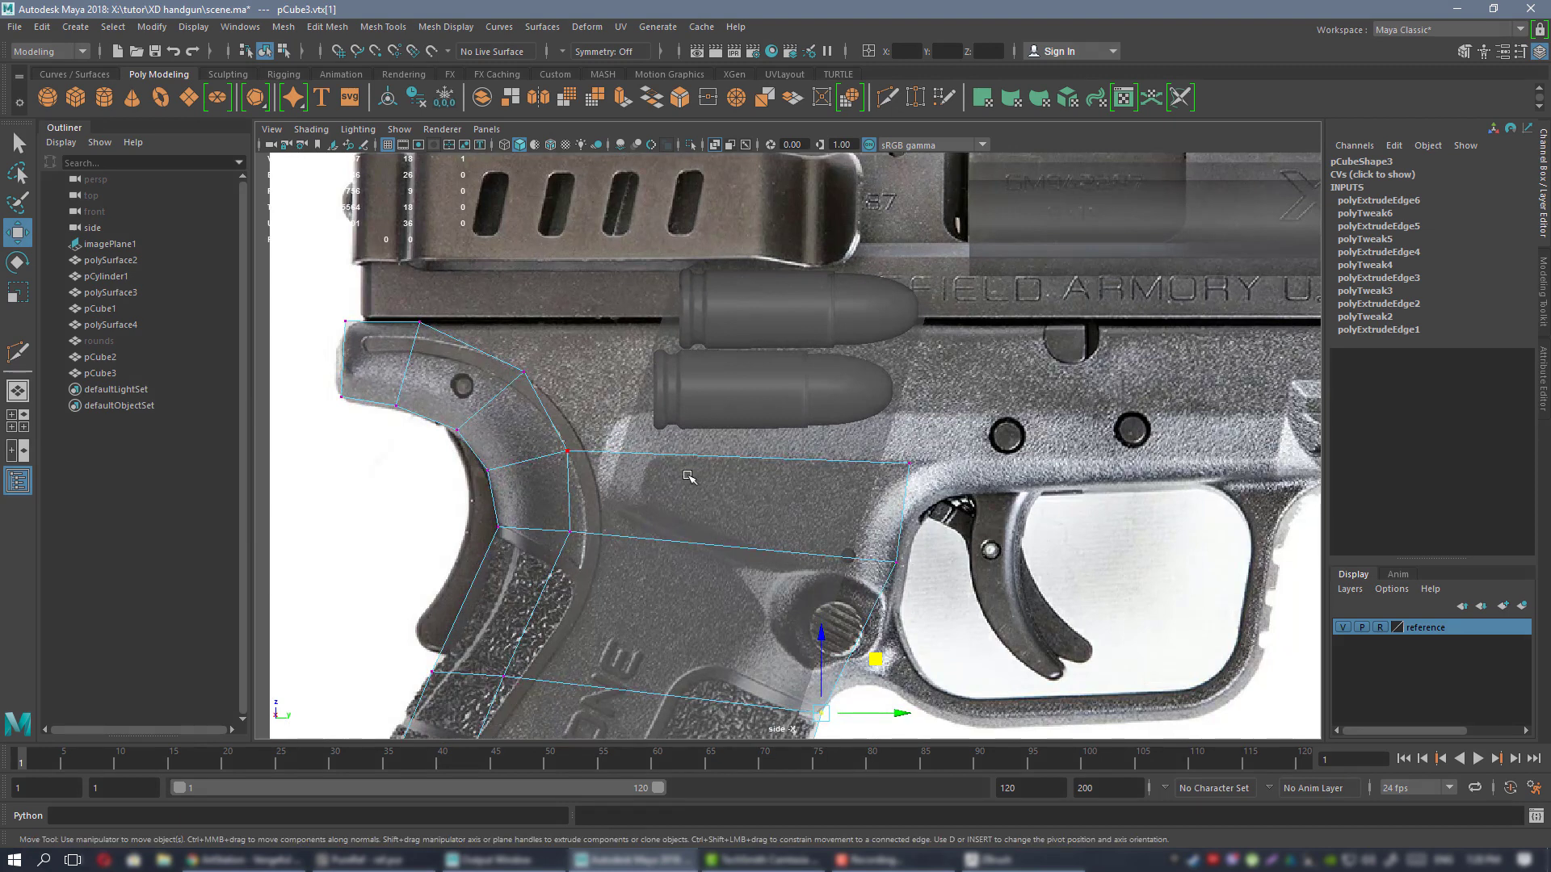
- Extrude the two upper edges along the beavertail's bend forward across the frame below the slide
right_click_drag(688, 476, 699, 349)
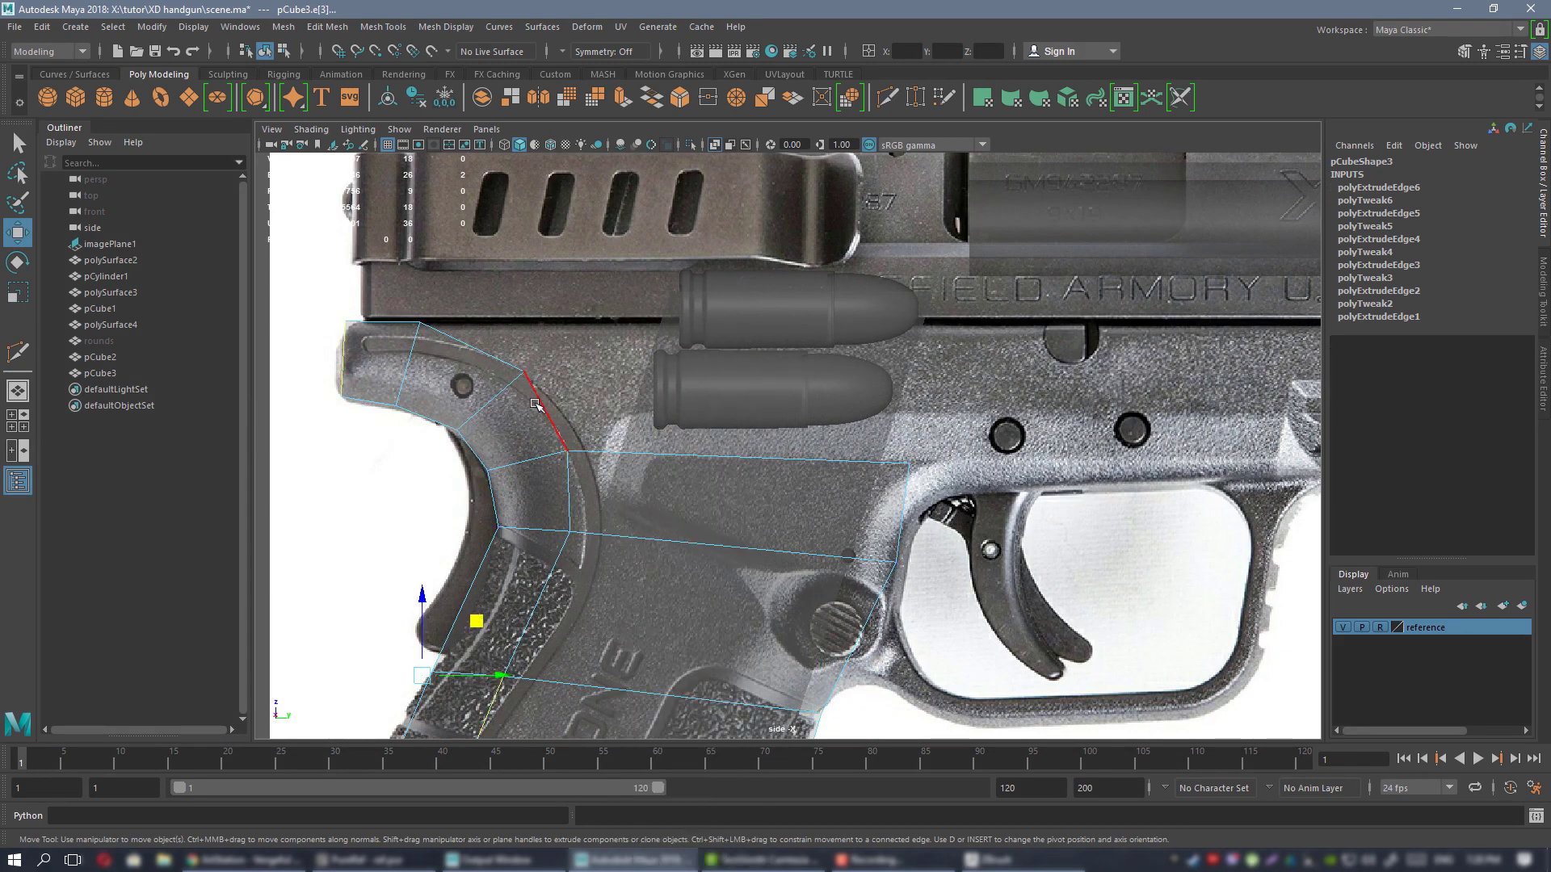
left_click(540, 407)
left_click(509, 358, "shift")
left_click_drag(575, 386, 776, 362, "shift")
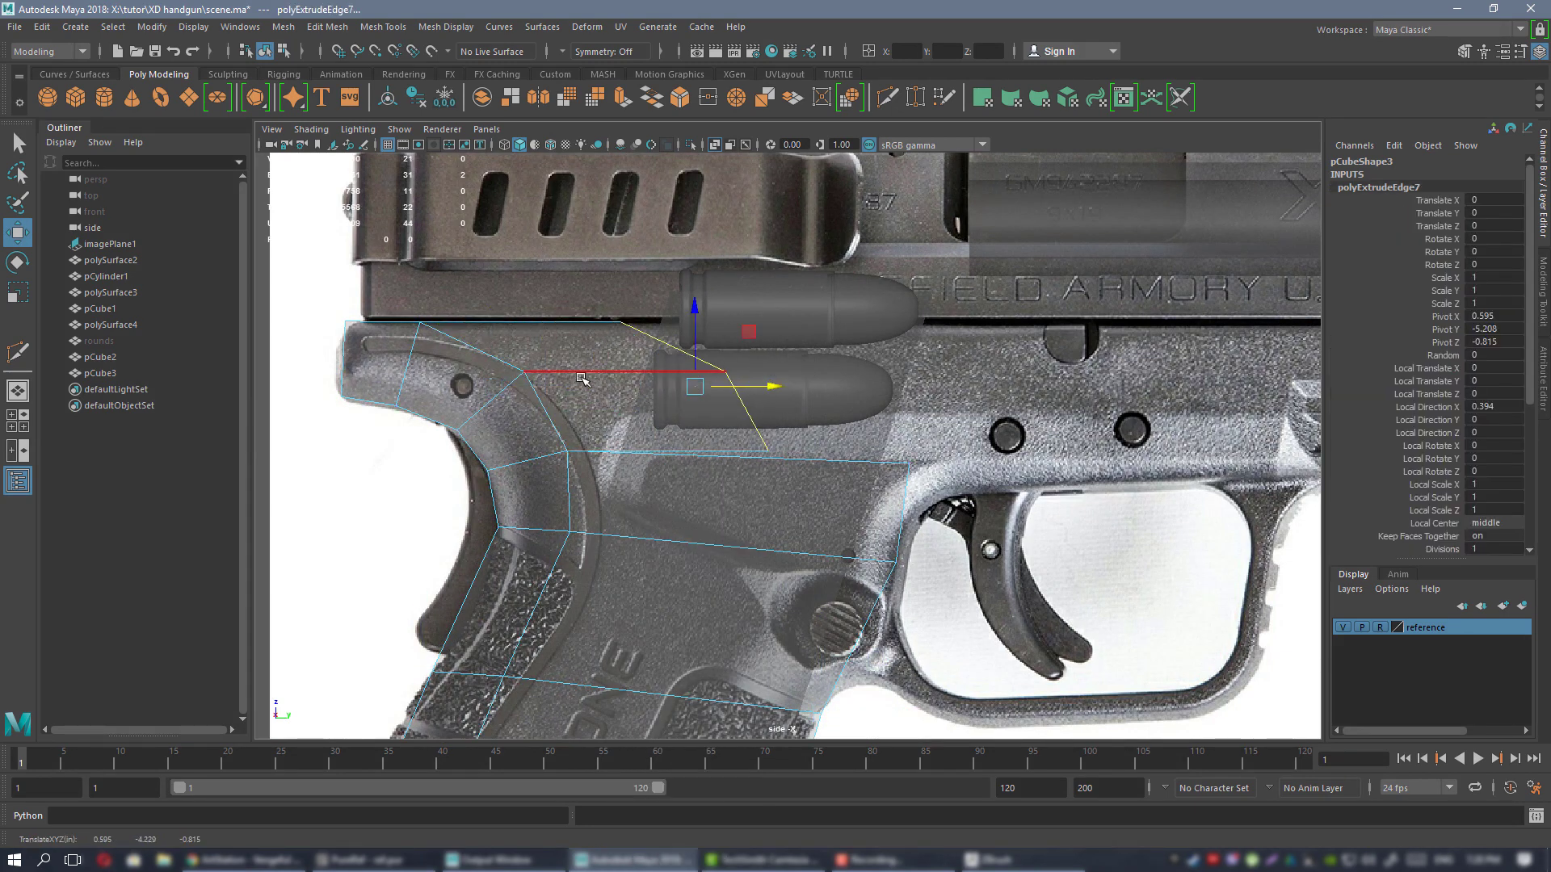
- Move the lower front vertex of the new strip forward and up, above the rear corner of the trigger guard
right_click_drag(581, 359, 543, 360)
scroll(729, 416, "up", 1)
middle_click_drag(731, 418, 666, 419, "alt")
left_click(700, 450)
right_click_drag(701, 450, 740, 467, "shift")
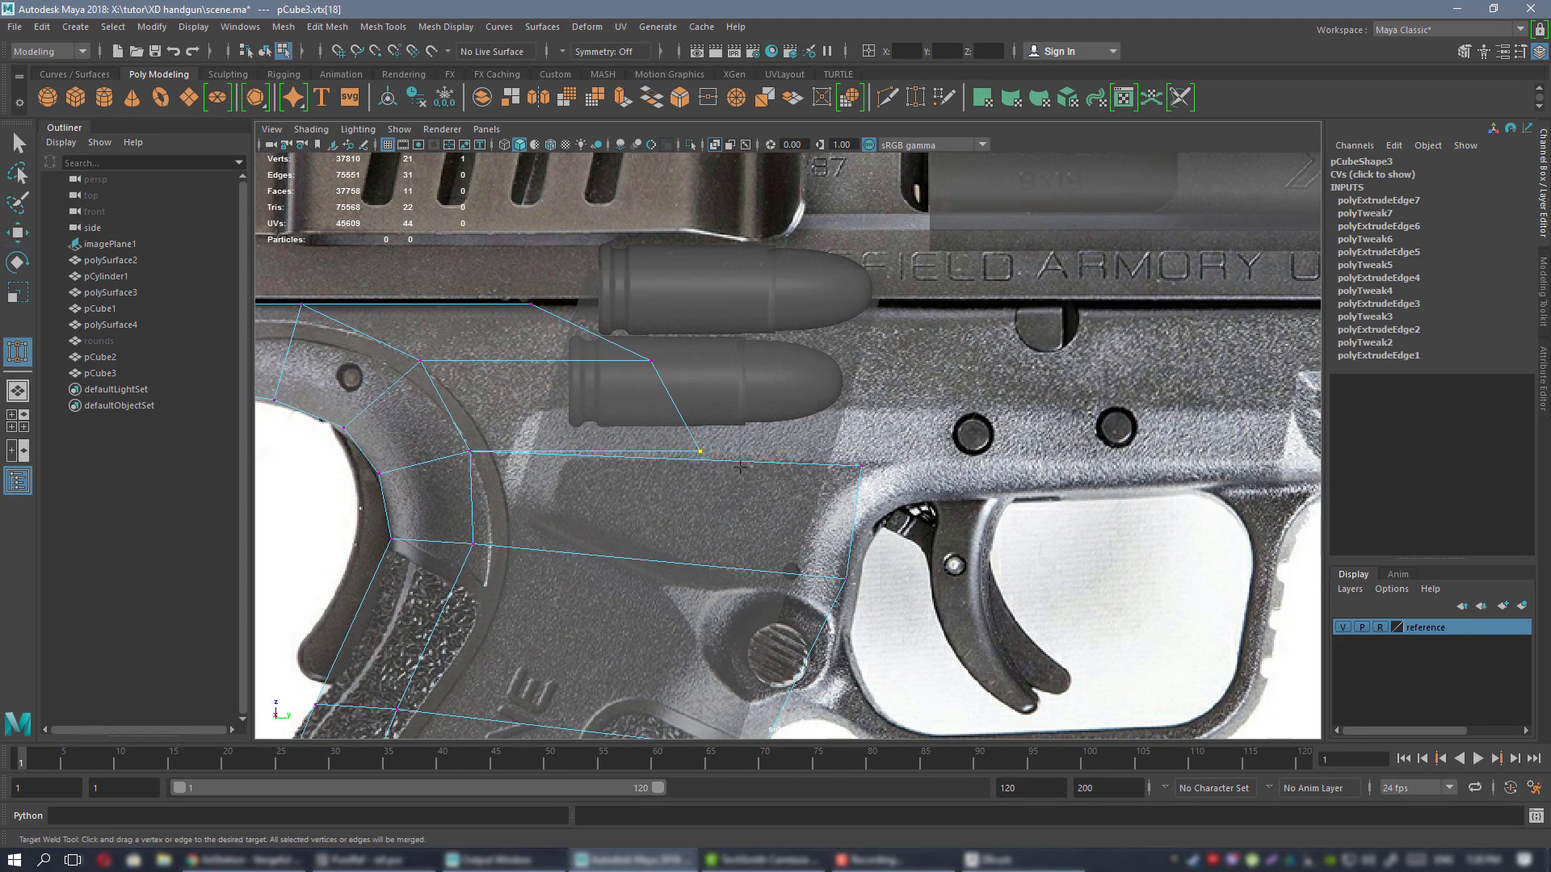
key("w")
middle_click_drag(744, 452, 721, 461, "alt")
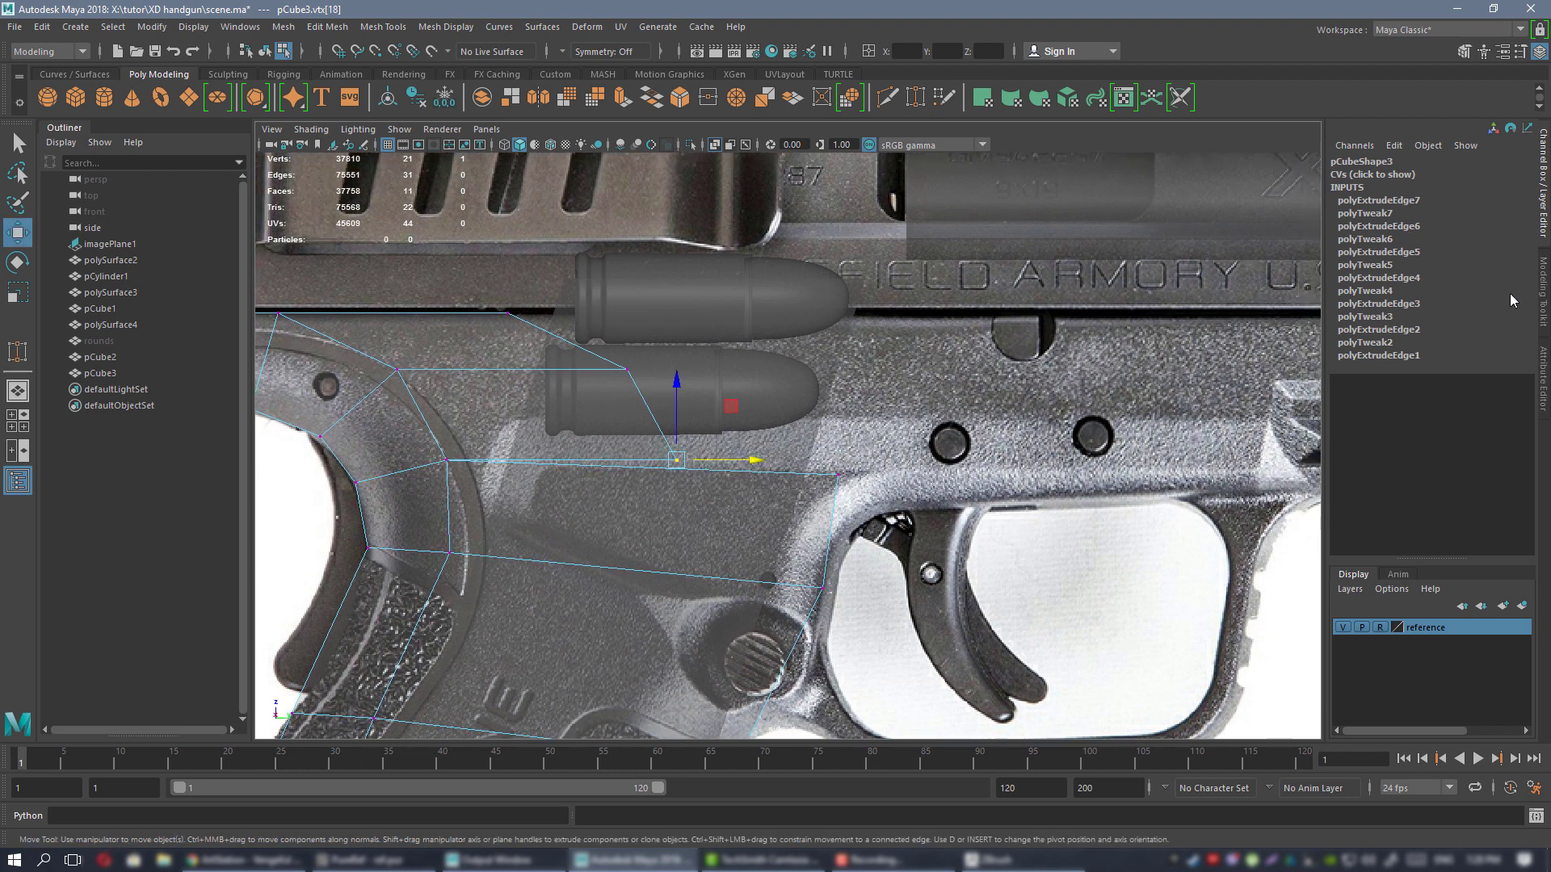
middle_click_drag(592, 368, 643, 335, "alt")
left_click_drag(781, 382, 855, 345)
middle_click_drag(856, 345, 840, 374, "alt")
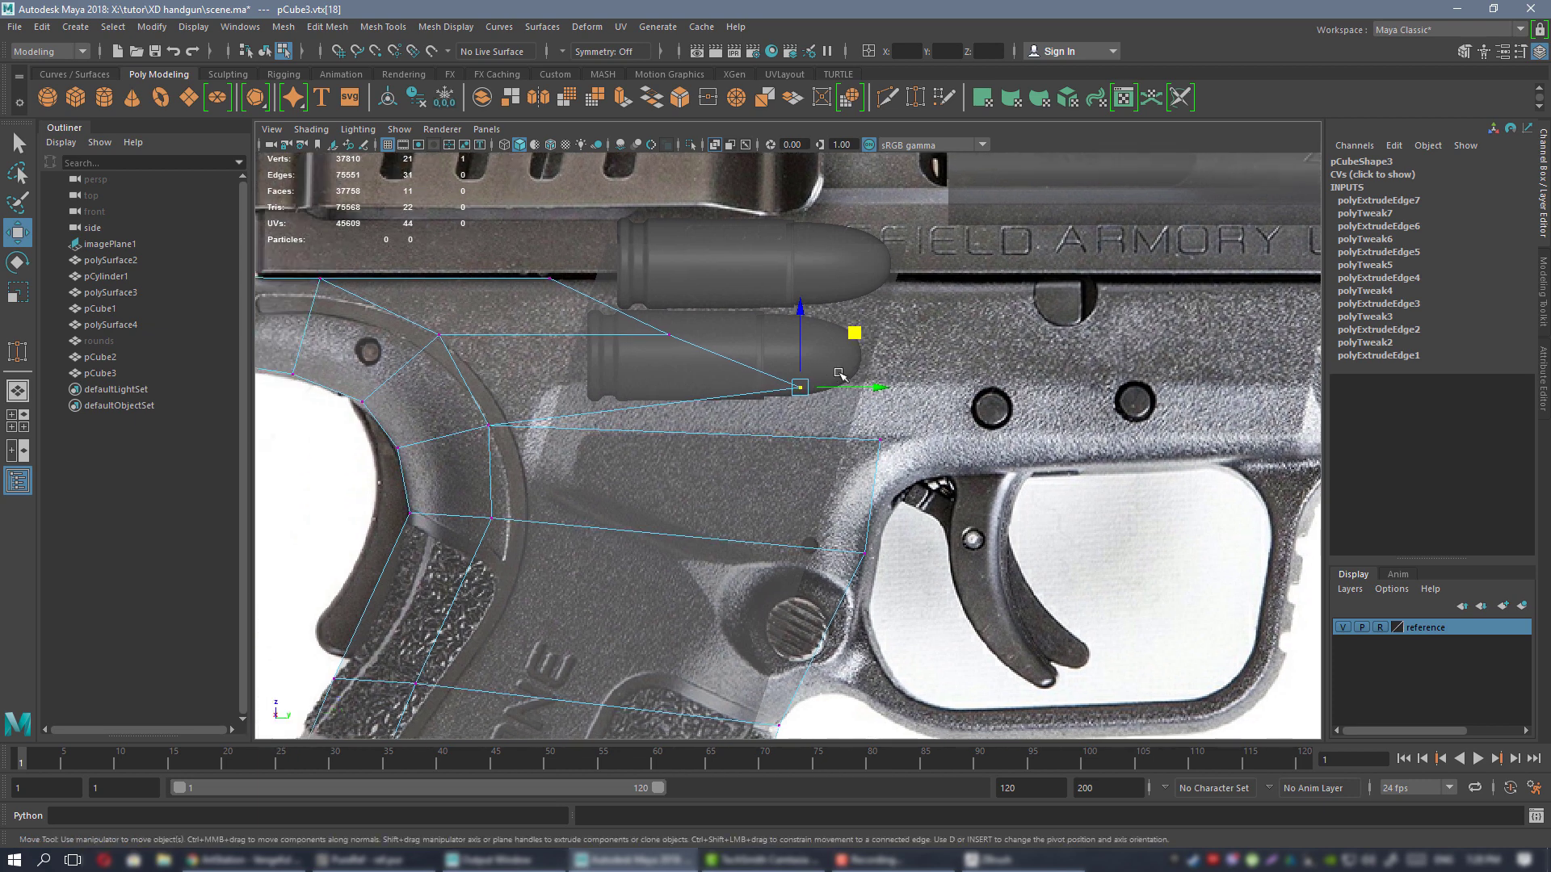
- Target-weld the new strip's lower front vertex onto the frame vertex at the trigger guard's rear corner
left_click(1542, 281)
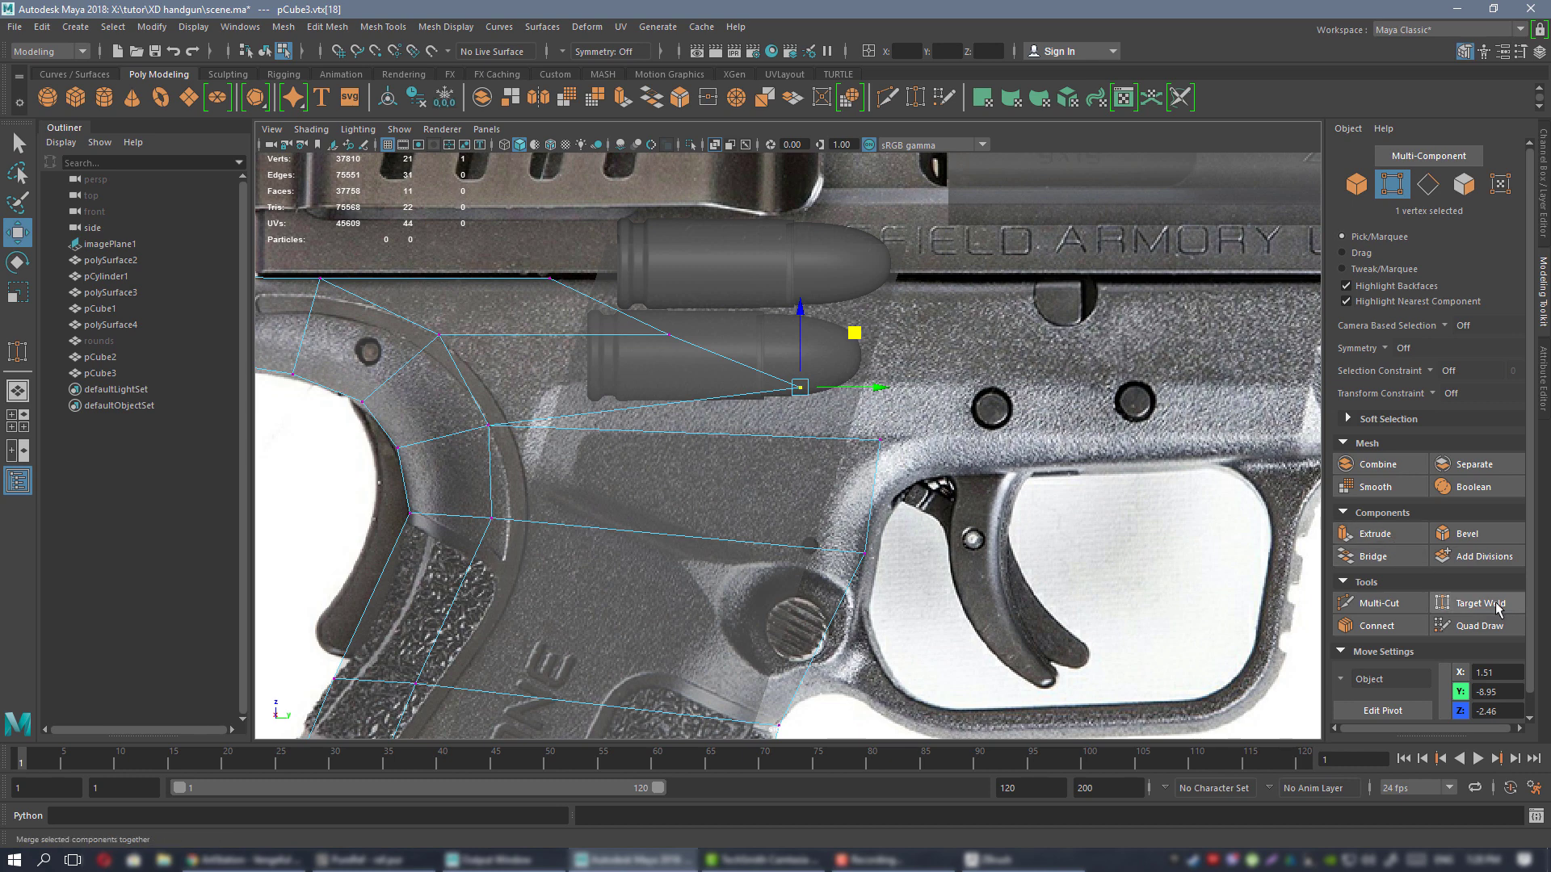
middle_click_drag(918, 476, 875, 493, "alt")
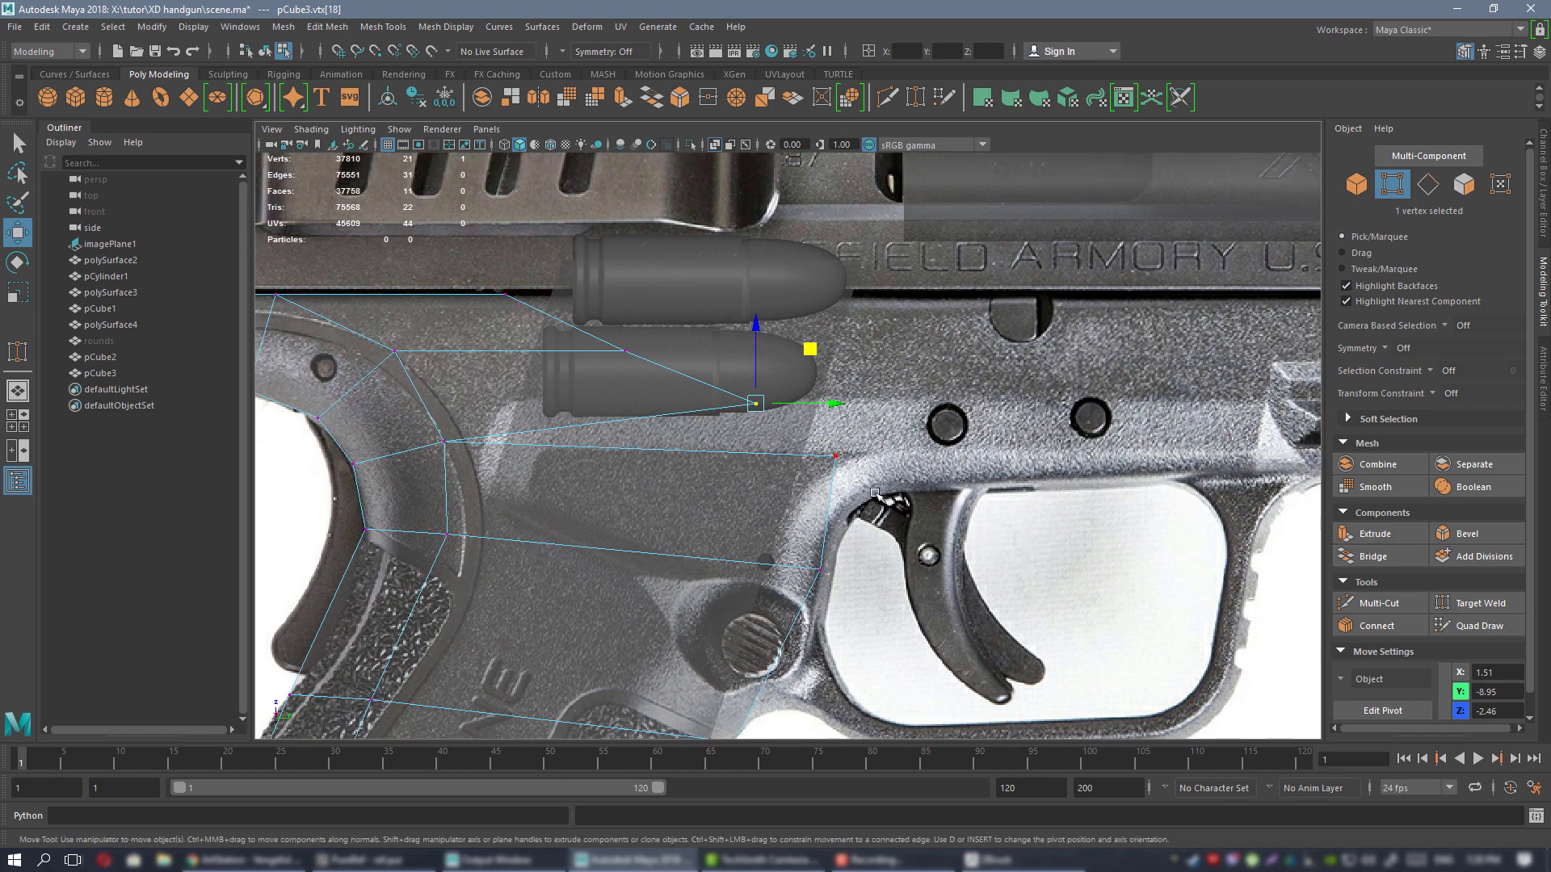
left_click(1478, 602)
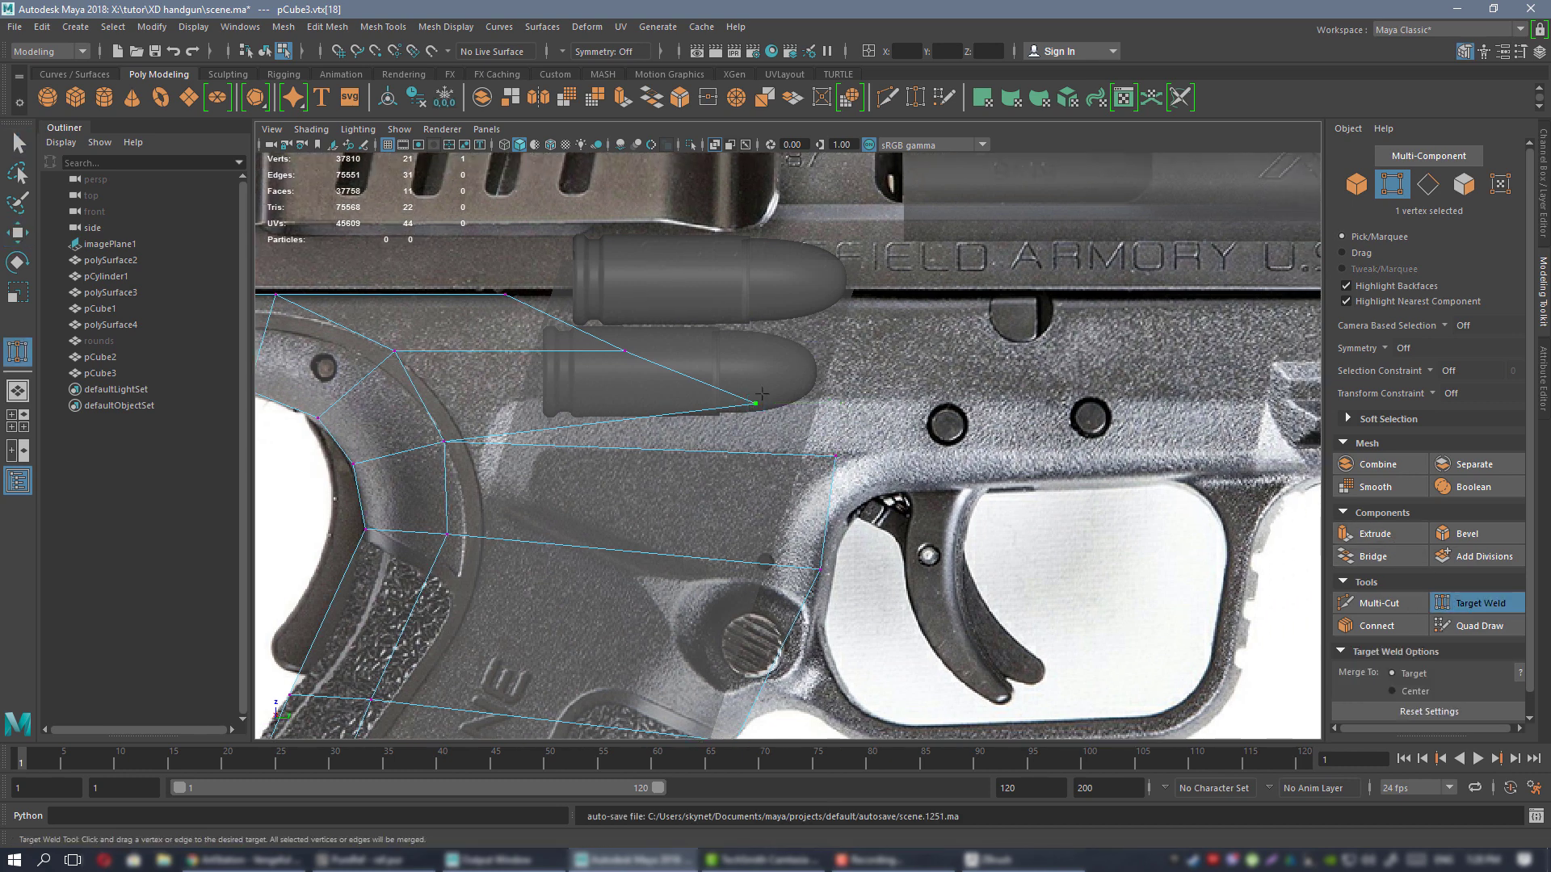
left_click_drag(752, 401, 842, 473)
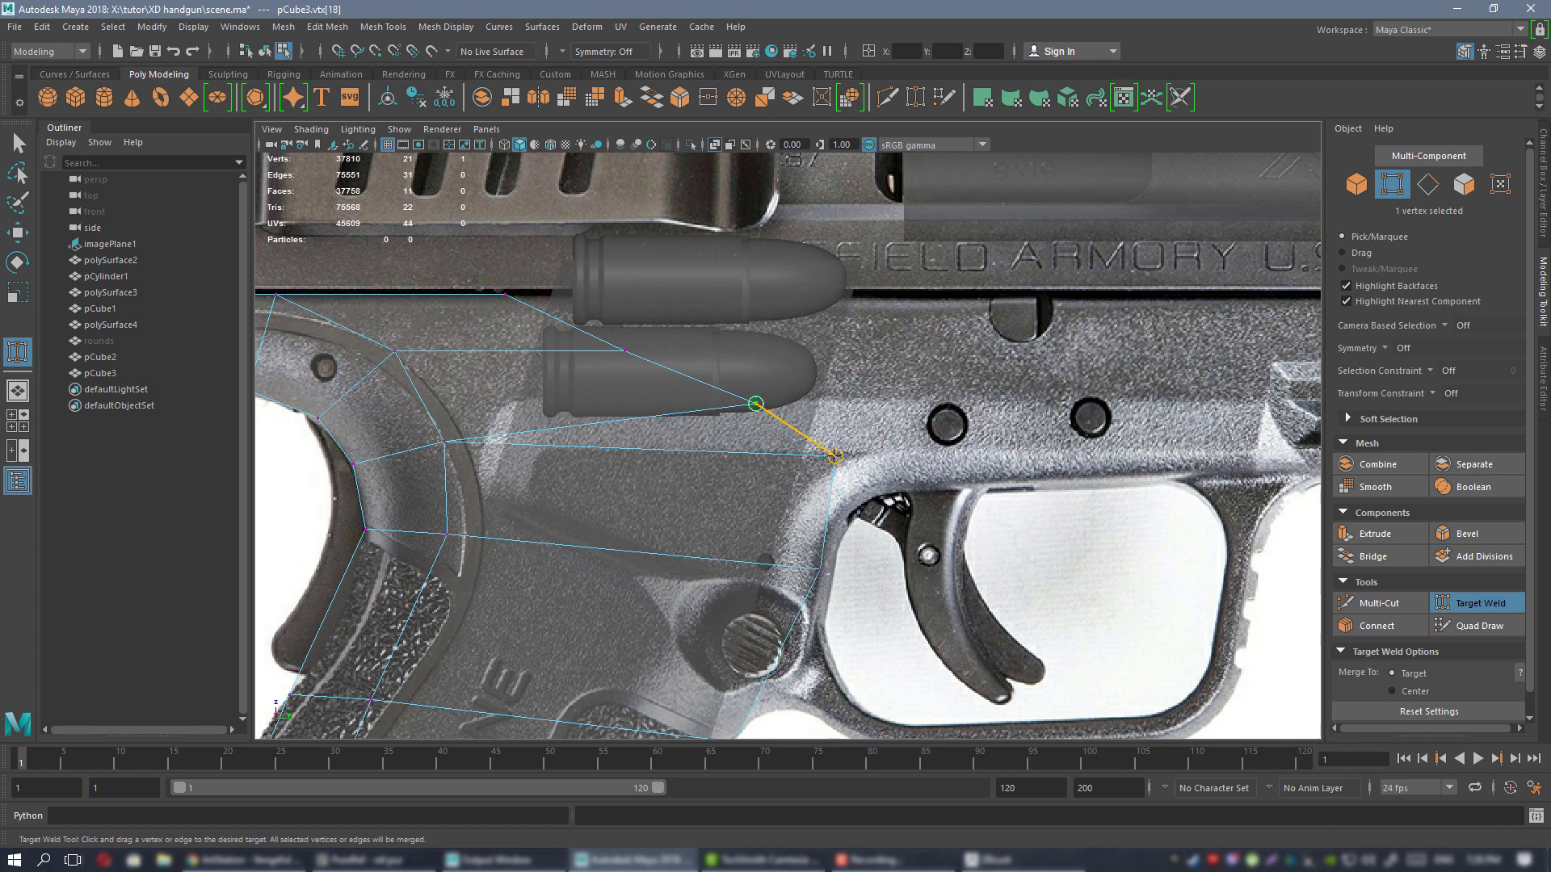
left_click_drag(835, 456, 835, 456)
- Move the strip's two remaining front vertices forward along the frame, above the trigger guard's rear corner
middle_click_drag(634, 342, 783, 367, "alt")
key("w")
left_click_drag(810, 353, 739, 391)
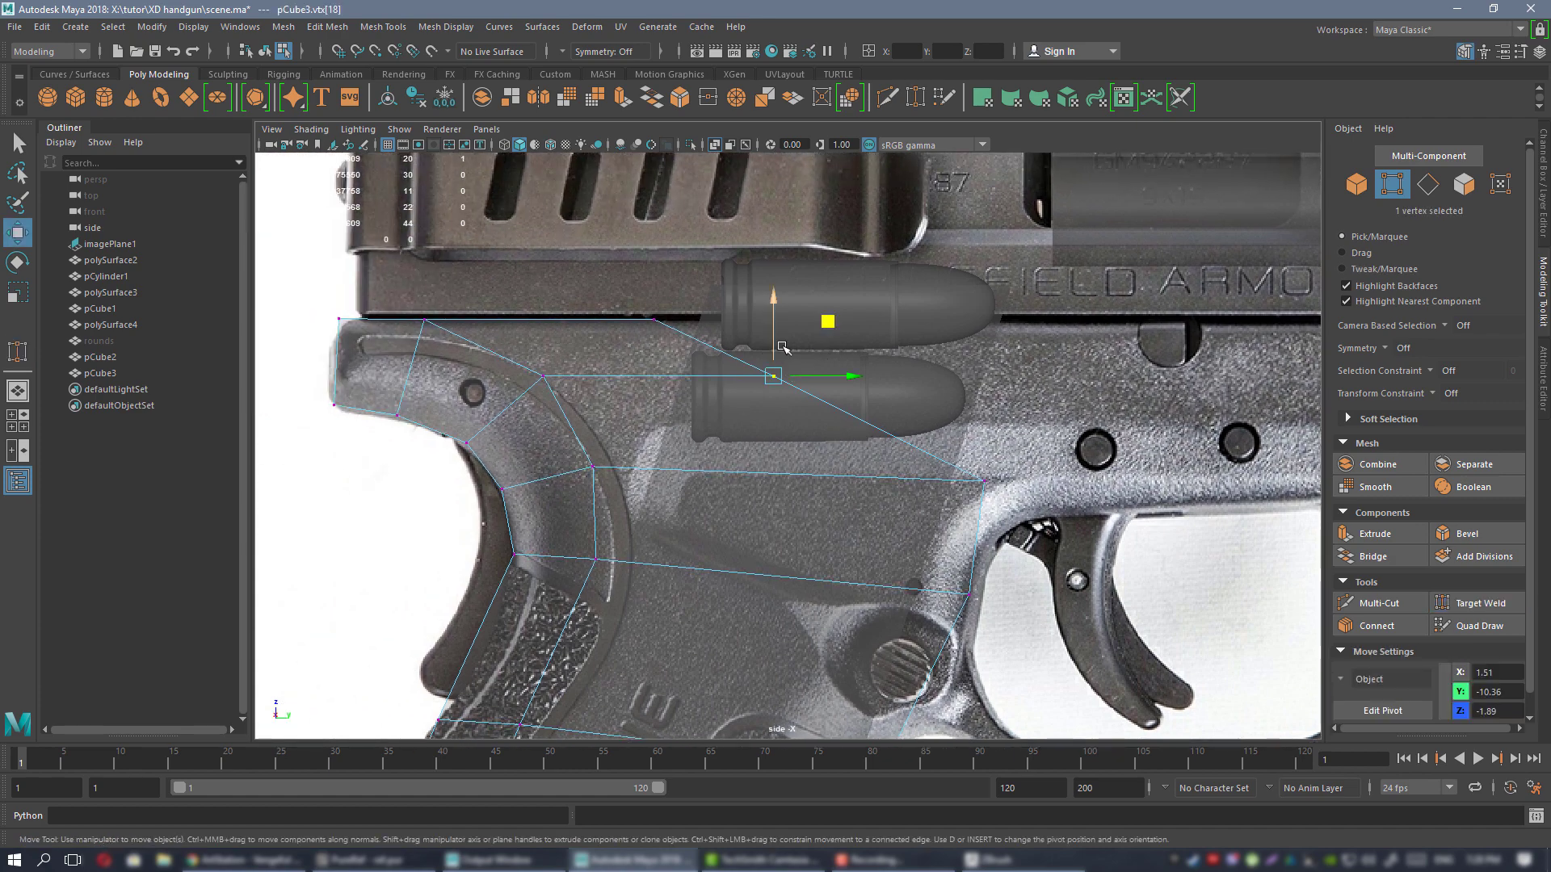
left_click_drag(828, 322, 1008, 326)
left_click_drag(725, 236, 576, 345)
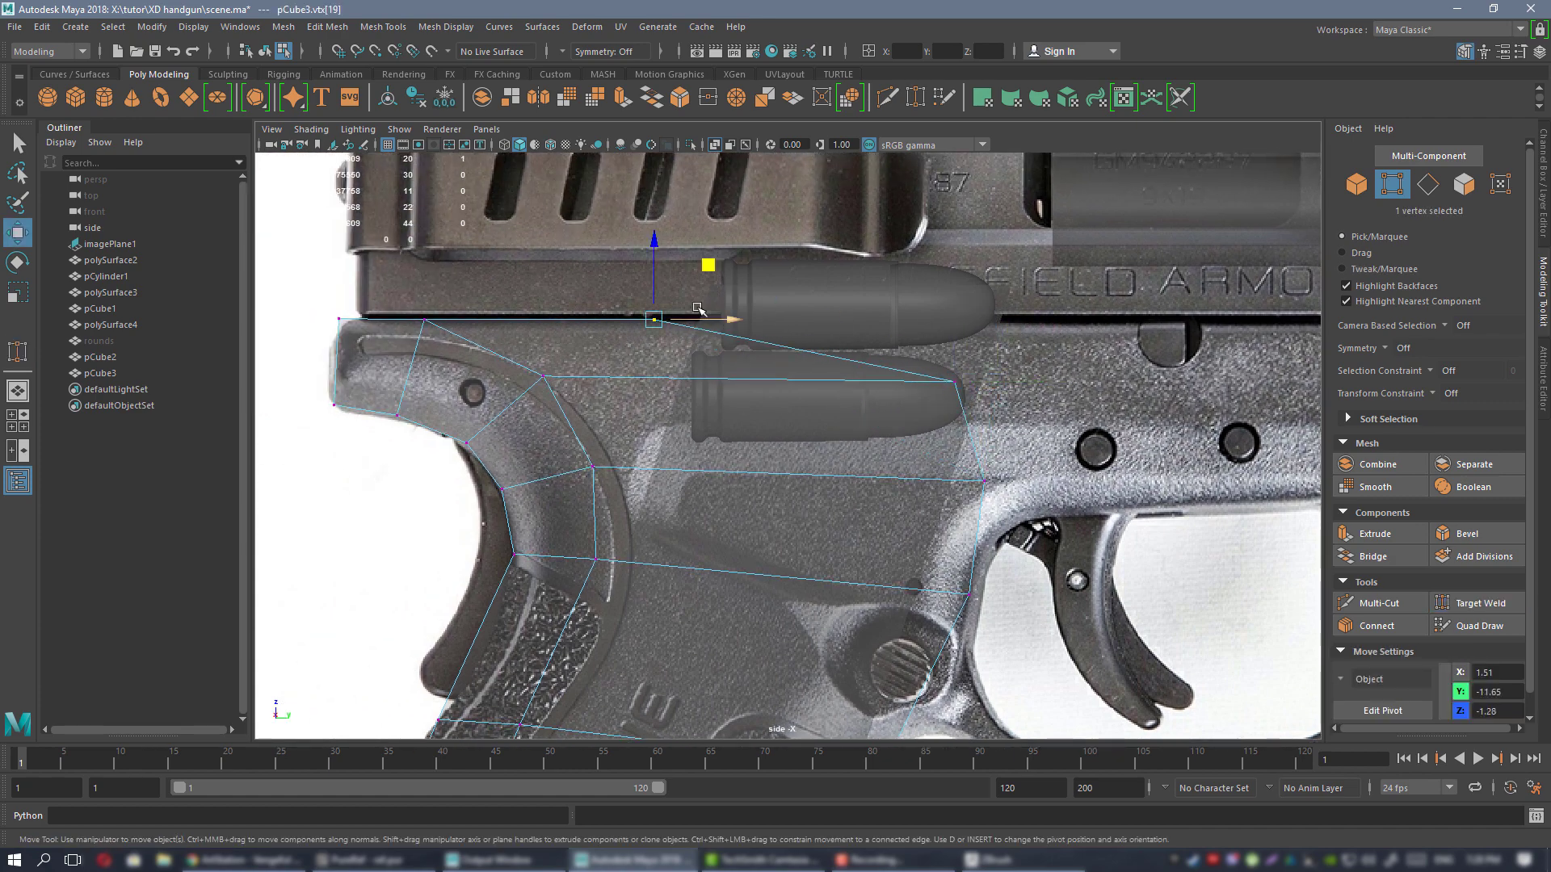
left_click_drag(707, 319, 993, 321)
scroll(986, 368, "down", 2)
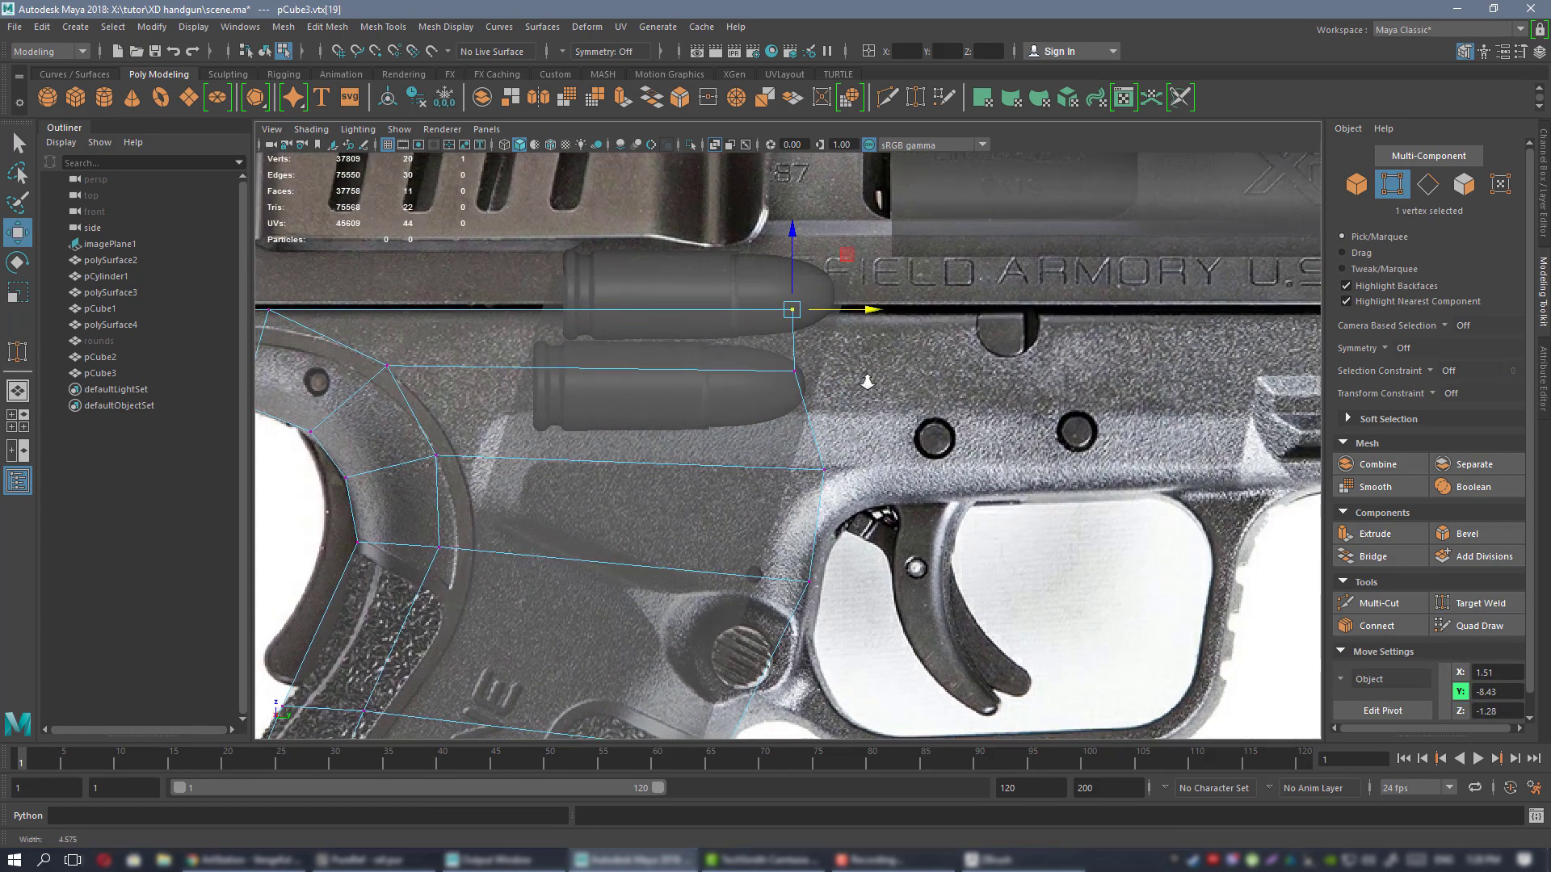
- Nudge the middle front vertex forward, and flatten the four front vertices into one vertical line by scaling them
middle_click_drag(986, 368, 837, 388, "alt")
left_click(839, 388)
left_click_drag(841, 389, 863, 389)
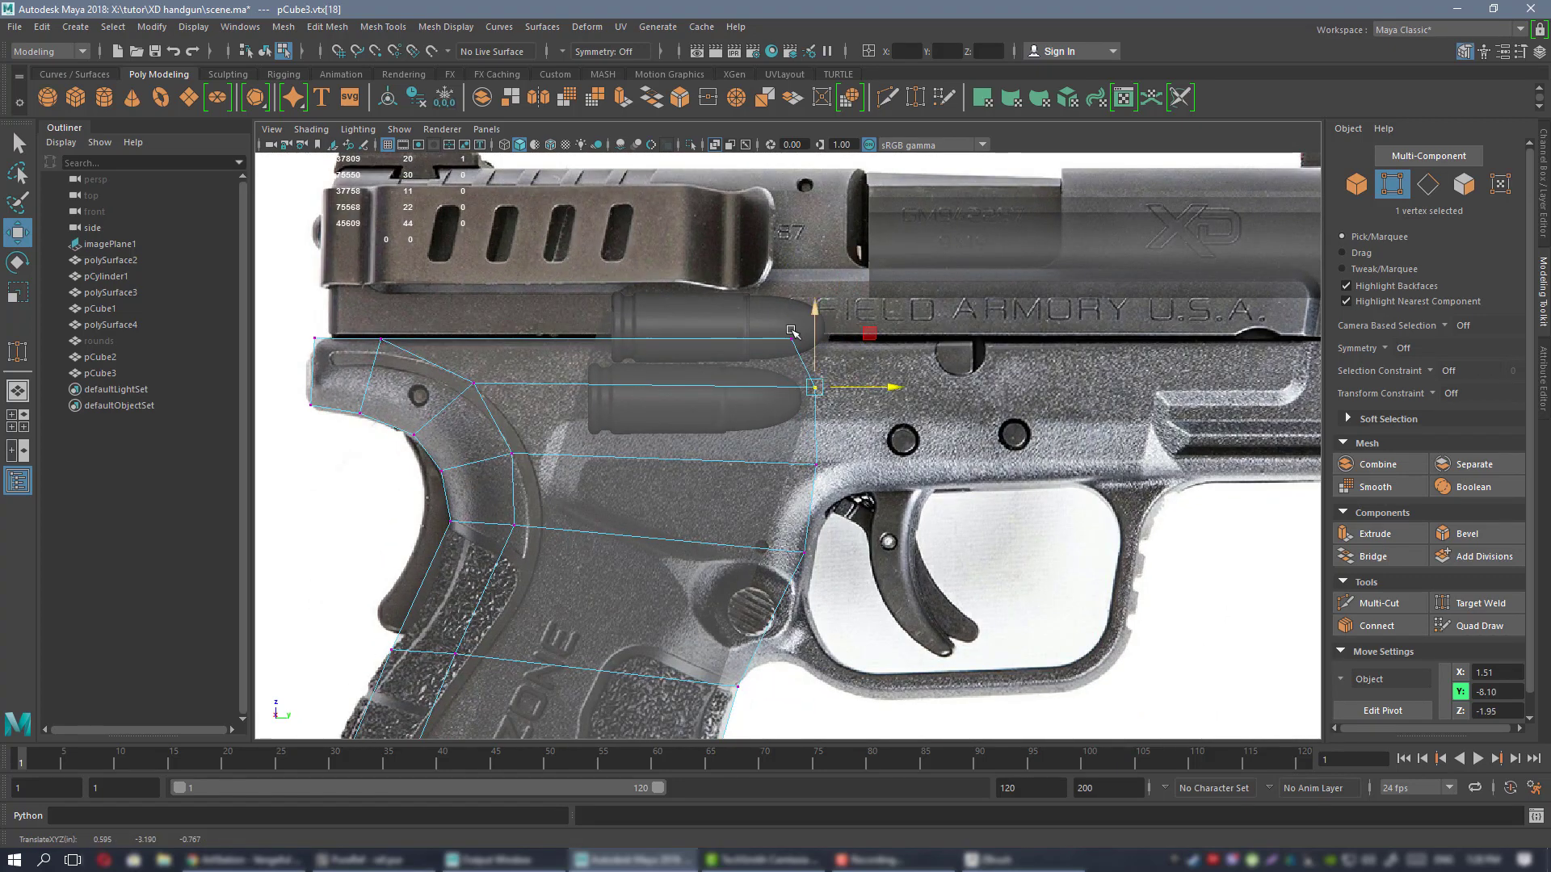
left_click_drag(714, 277, 1016, 575)
key("r")
left_click_drag(880, 449, 803, 447)
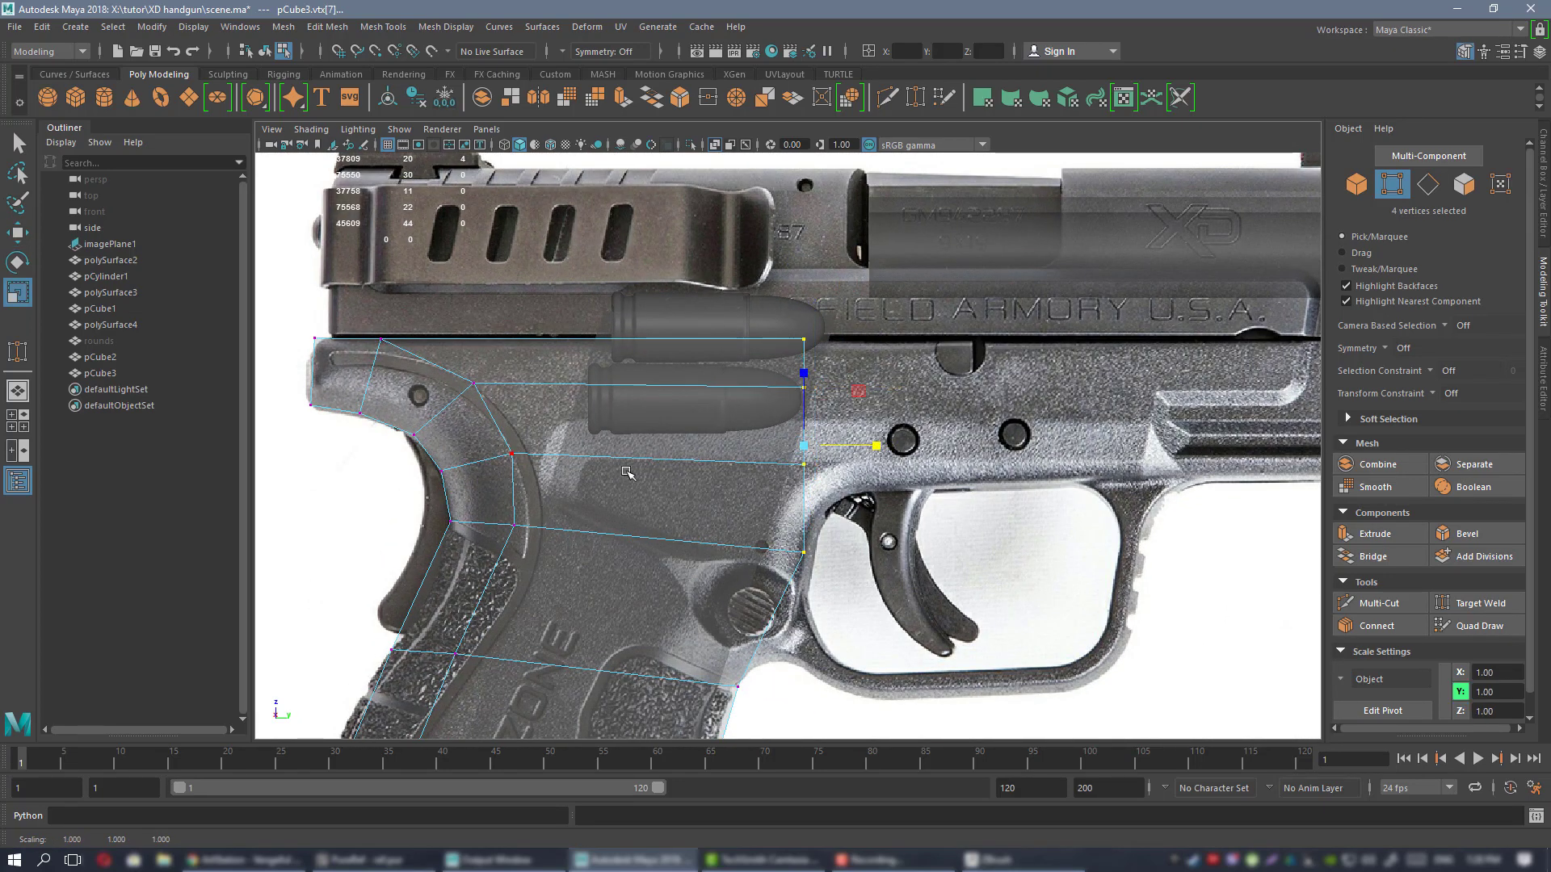
key("w")
- Extrude the edge behind the trigger guard forward in three sections along the guard's underside to its front corner
middle_click_drag(864, 525, 913, 331, "alt")
middle_click_drag(812, 358, 786, 414, "alt")
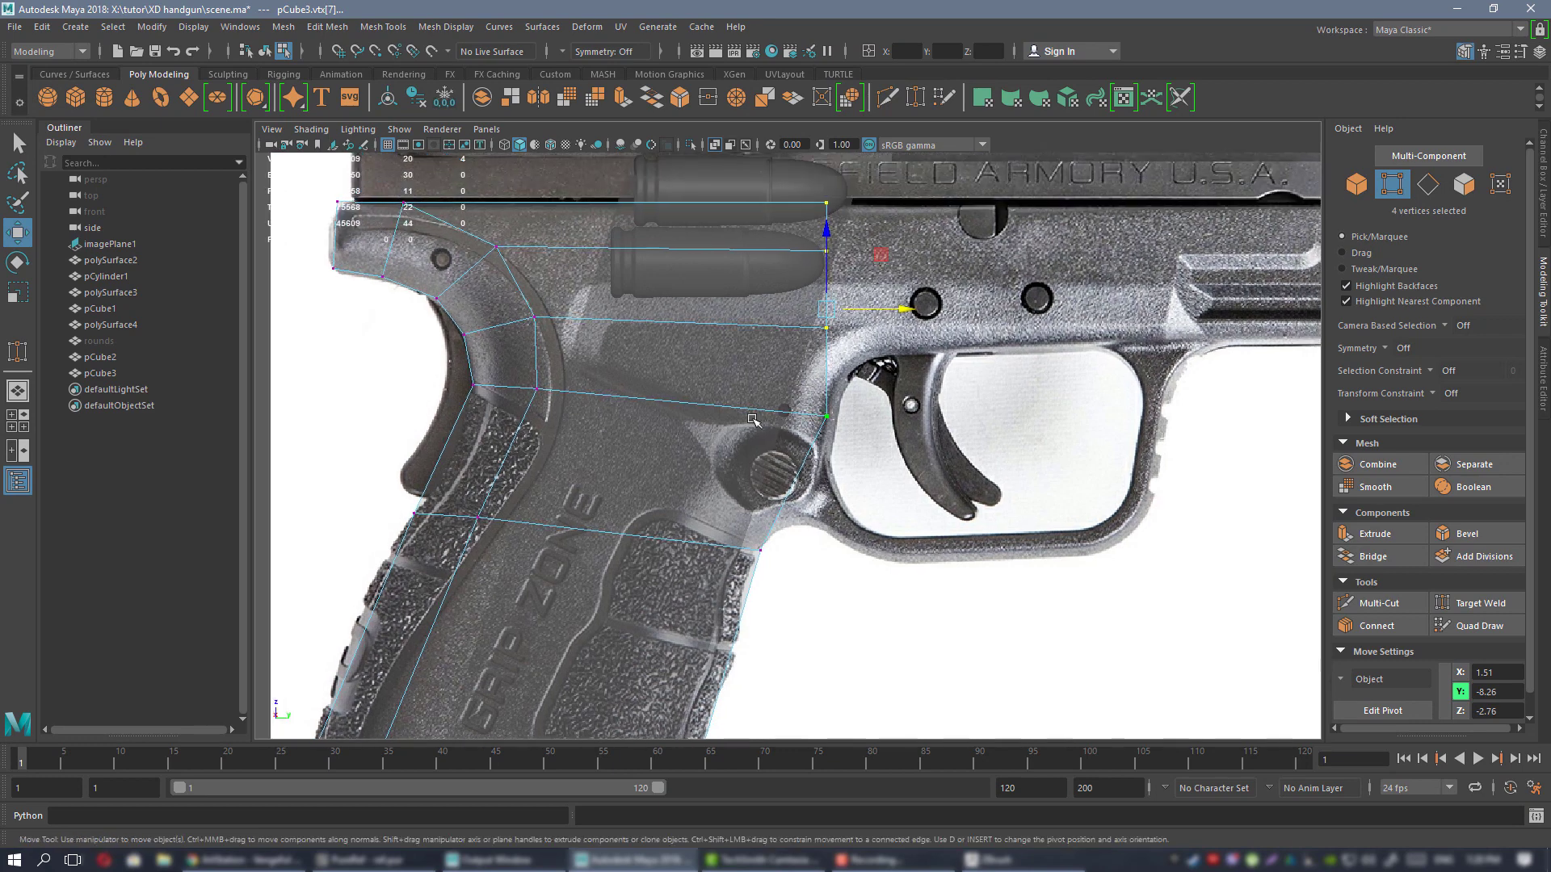
right_click_drag(747, 395, 744, 349)
left_click(832, 466)
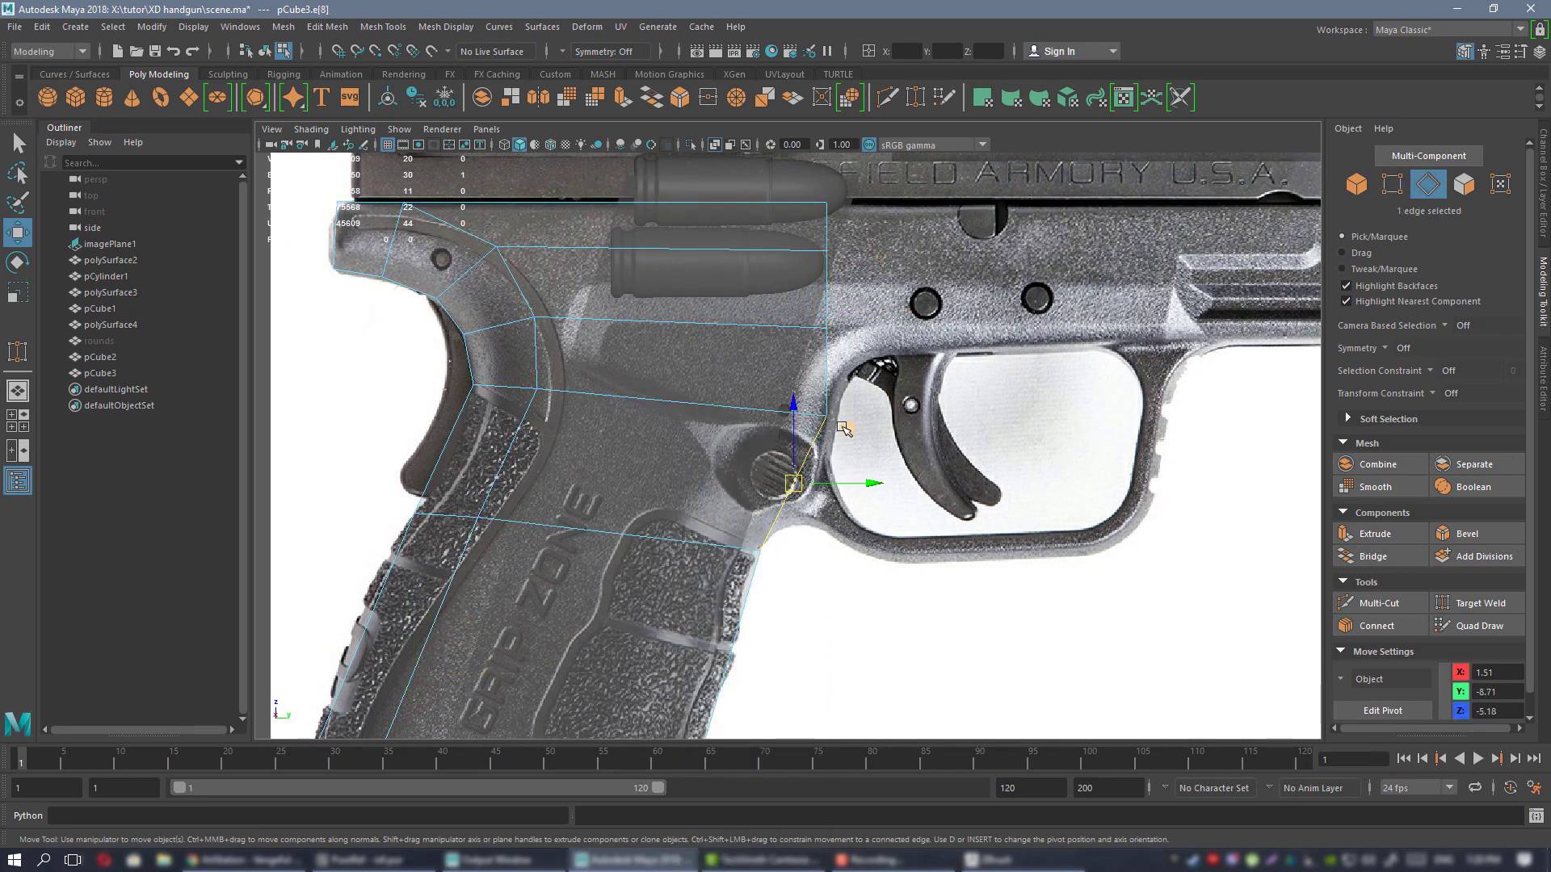
middle_click_drag(842, 428, 927, 419, "shift")
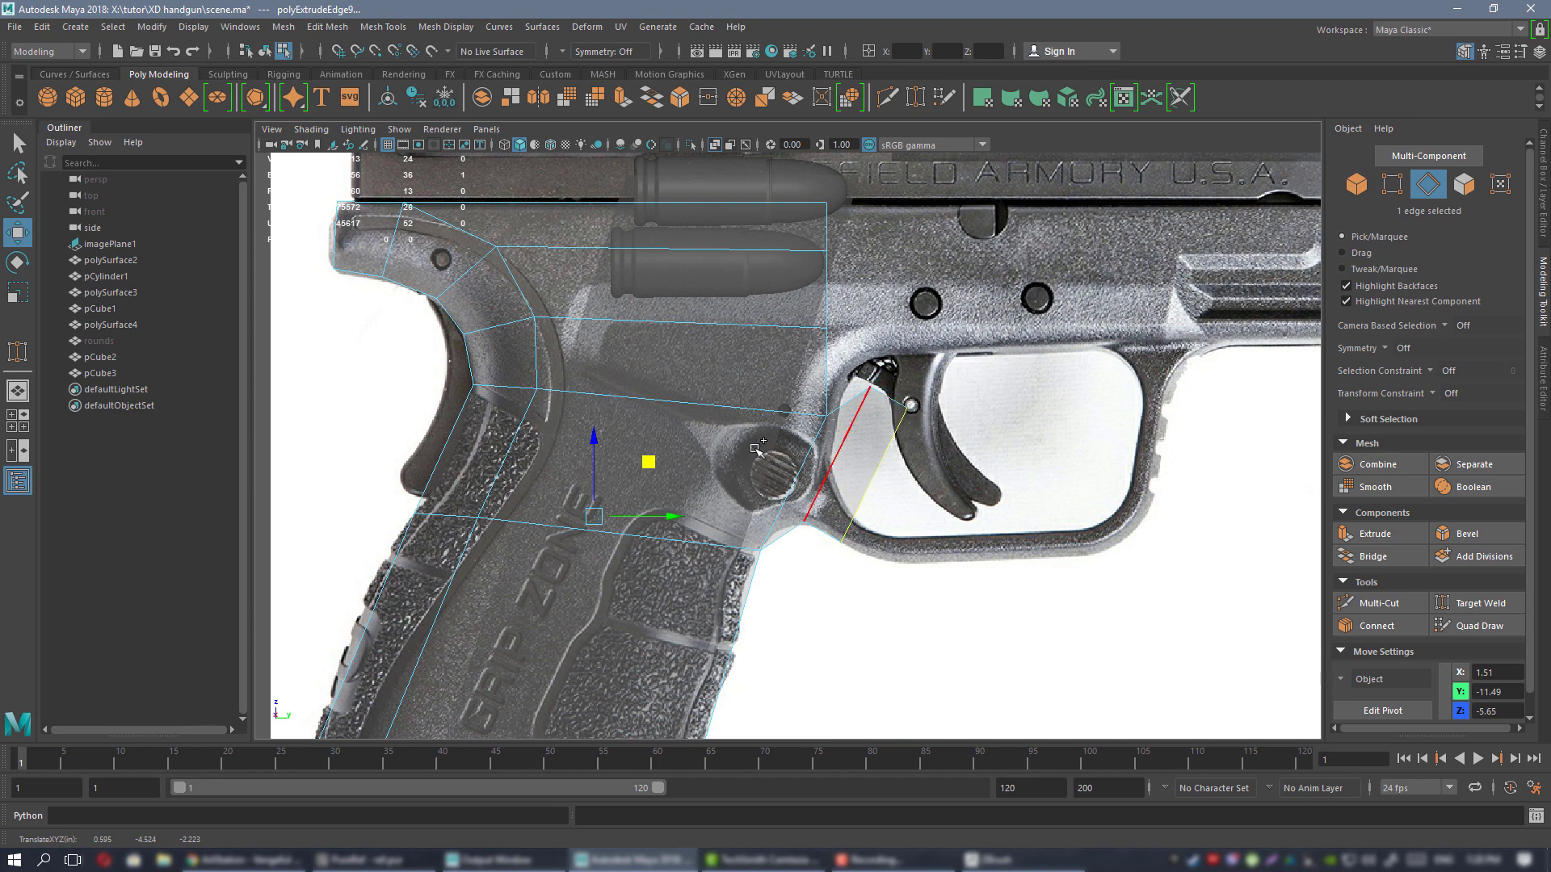
middle_click_drag(755, 448, 705, 486, "shift")
middle_click_drag(869, 443, 703, 441, "alt")
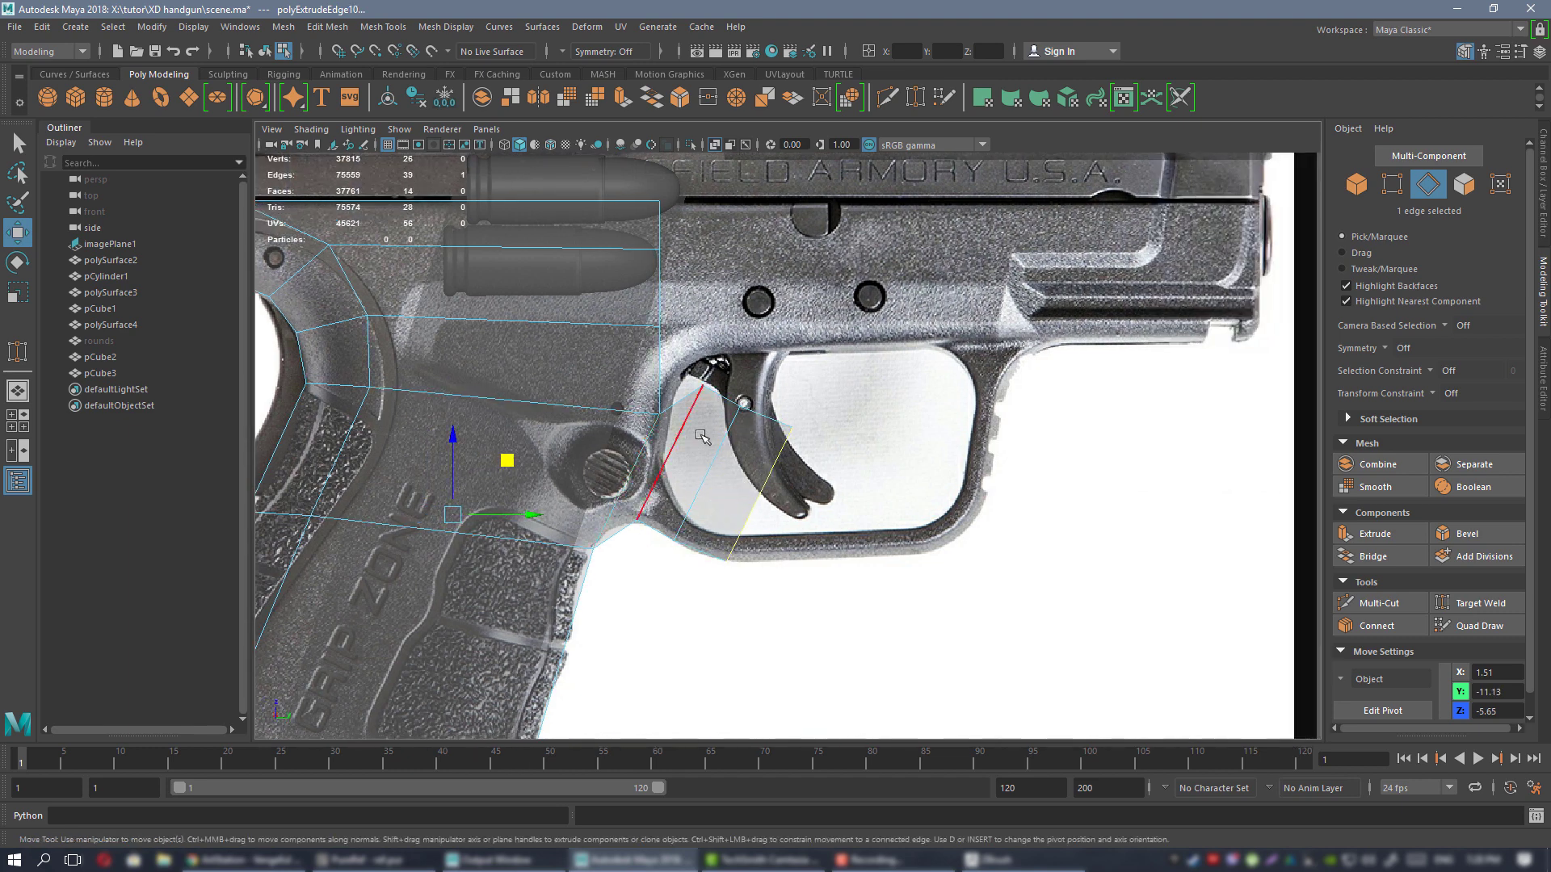
left_click(763, 488)
scroll(777, 464, "up", 1)
middle_click_drag(800, 443, 1023, 433, "shift")
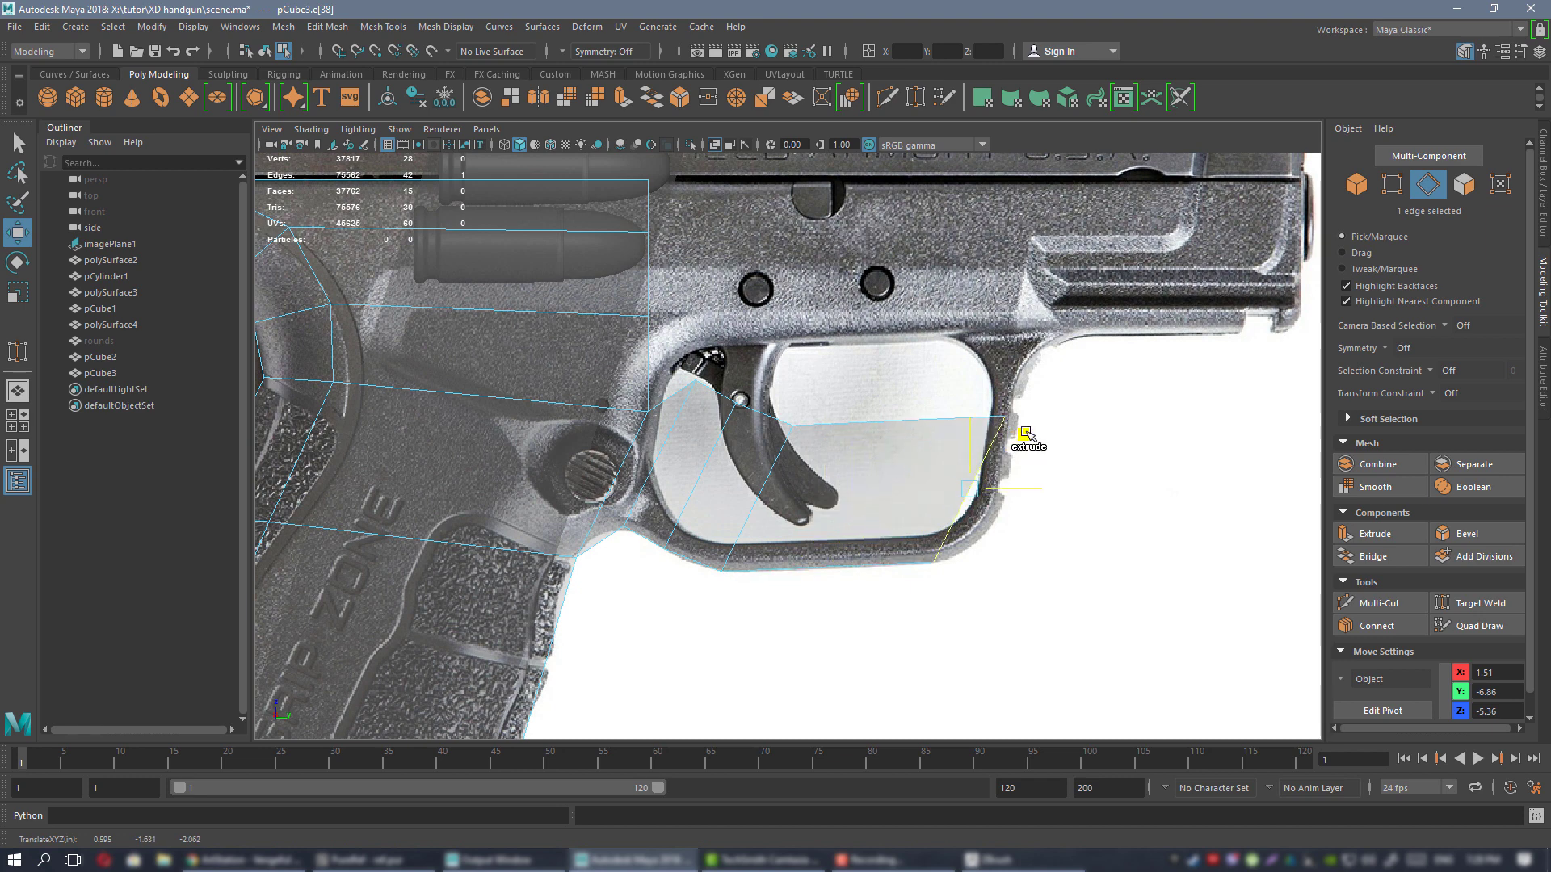
- Fit the vertices where the trigger guard meets the grip to the reference, including the upper one beside the magazine release
middle_click_drag(737, 409, 863, 385, "alt")
right_click_drag(863, 385, 789, 388)
scroll(811, 489, "up", 3)
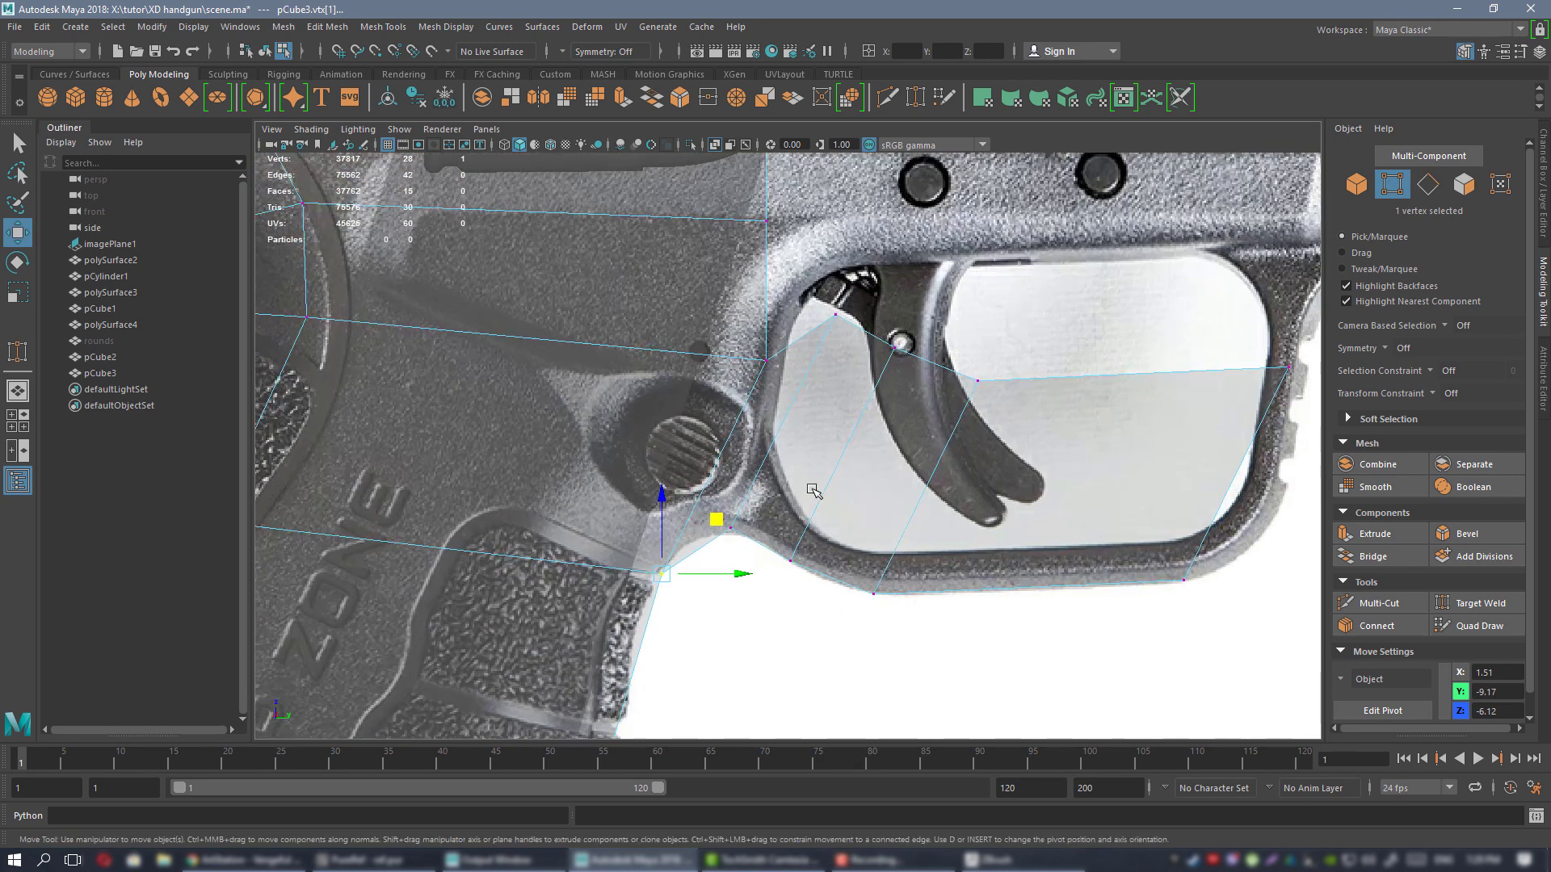
left_click(710, 537)
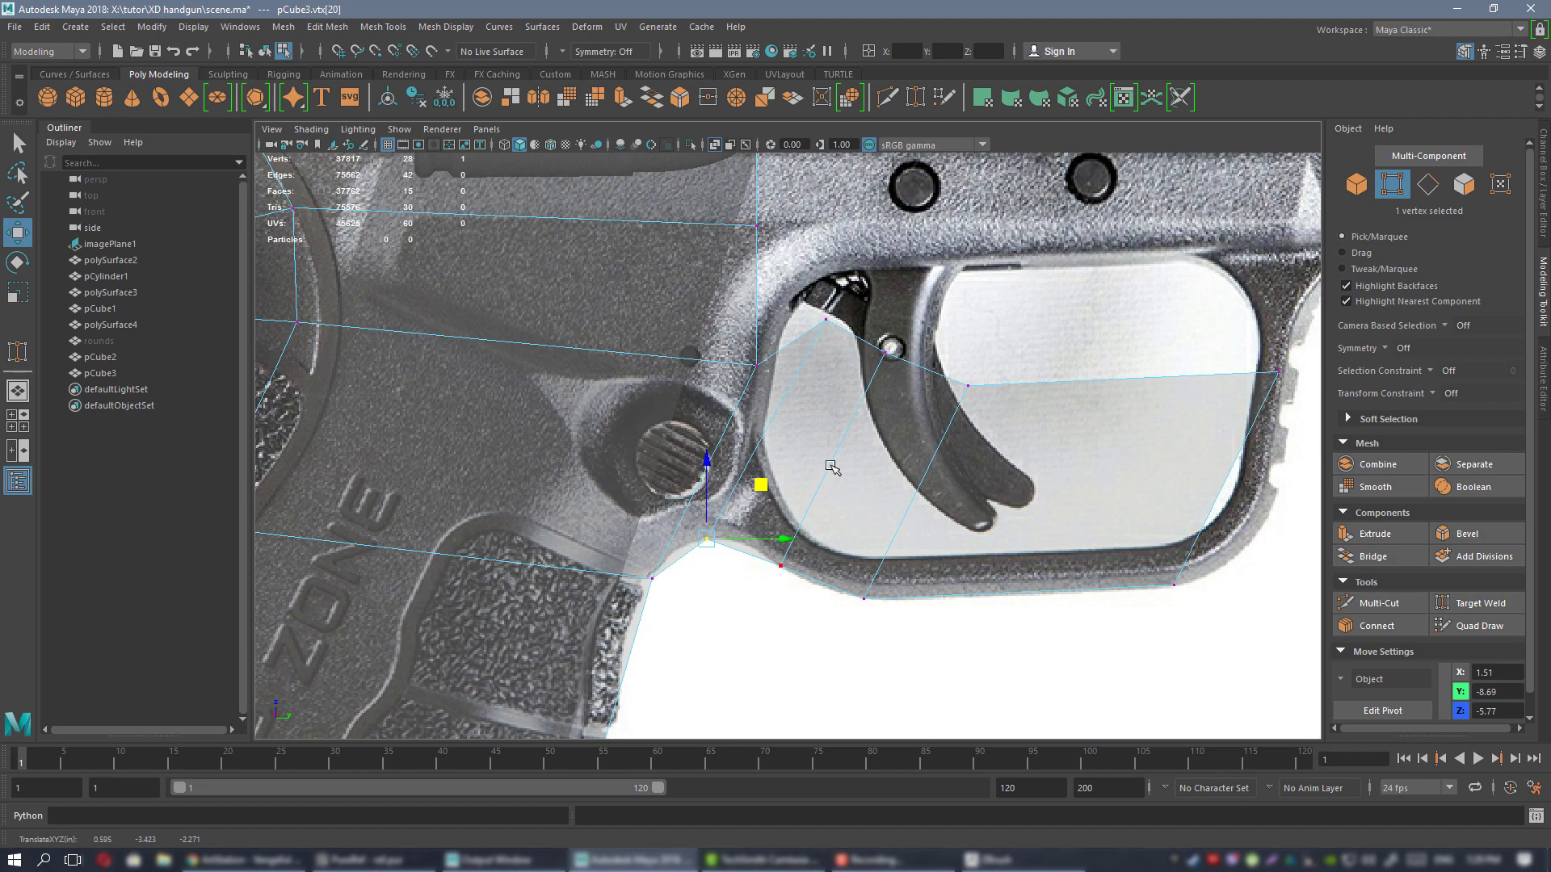
scroll(831, 467, "down", 2)
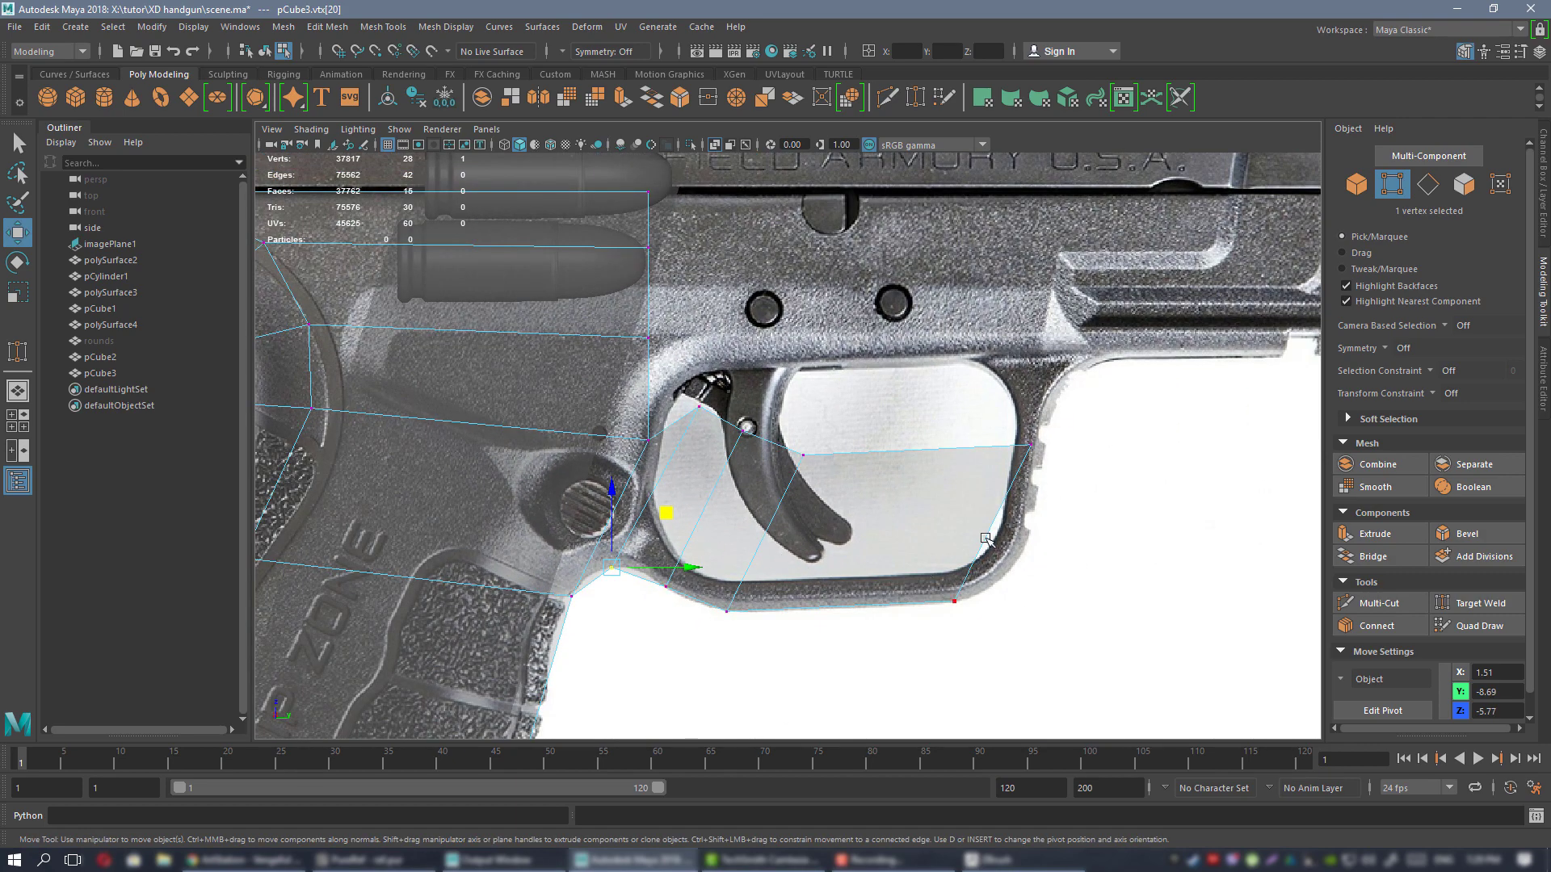
middle_click_drag(652, 419, 880, 404, "alt")
left_click_drag(850, 407, 888, 441)
left_click_drag(918, 369, 877, 352)
middle_click_drag(917, 462, 784, 460, "alt")
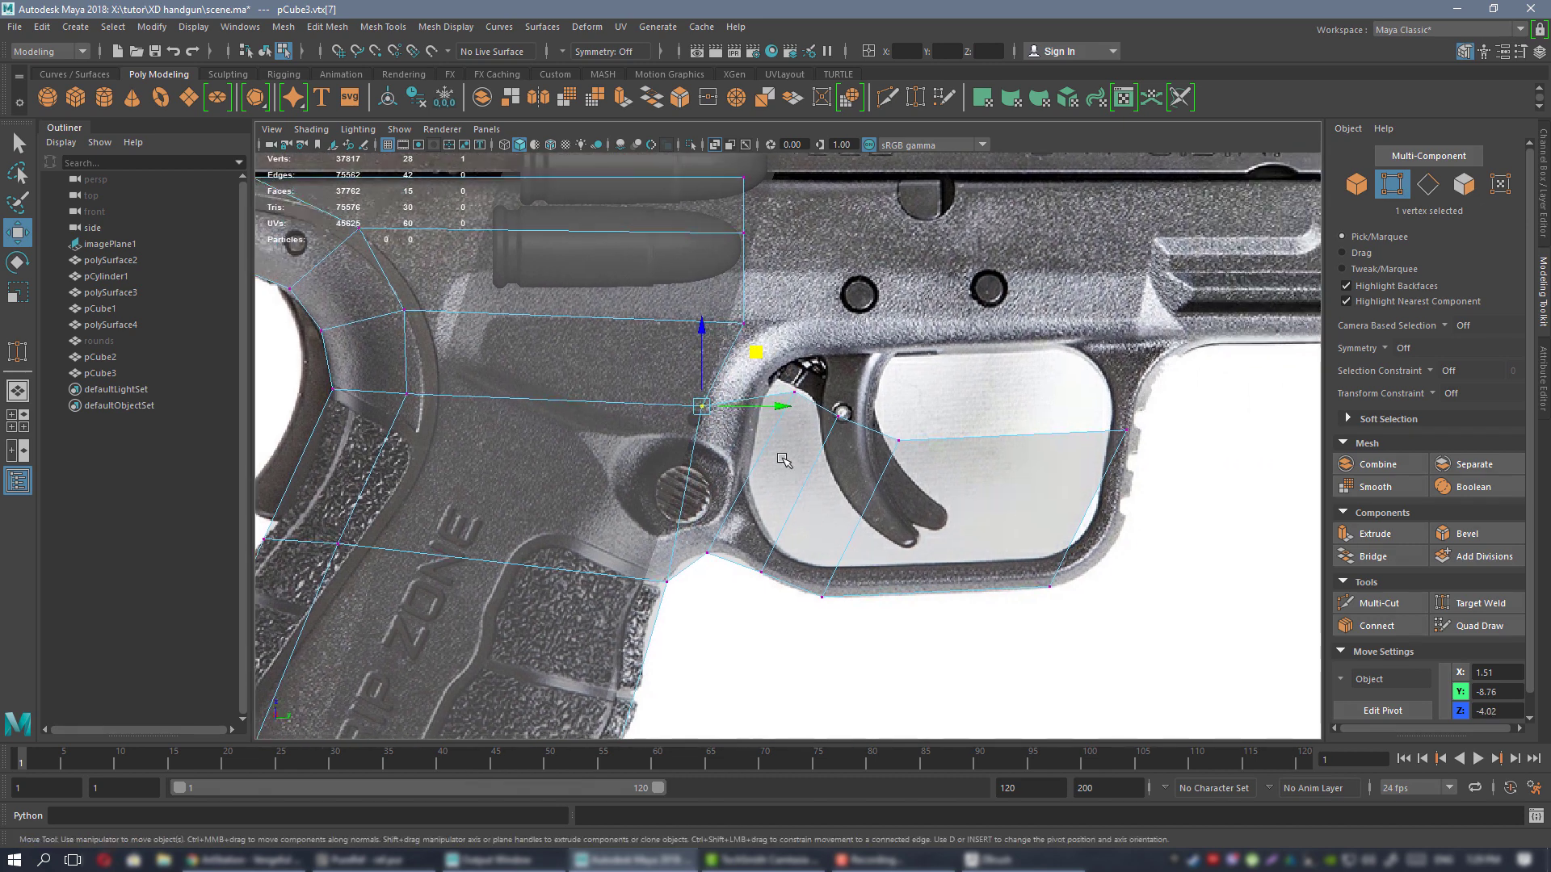
- Move the upper vertex of the strip's front end back until the end edge stands nearly upright
middle_click_drag(1013, 376, 869, 493, "alt")
middle_click_drag(907, 541, 787, 494, "alt")
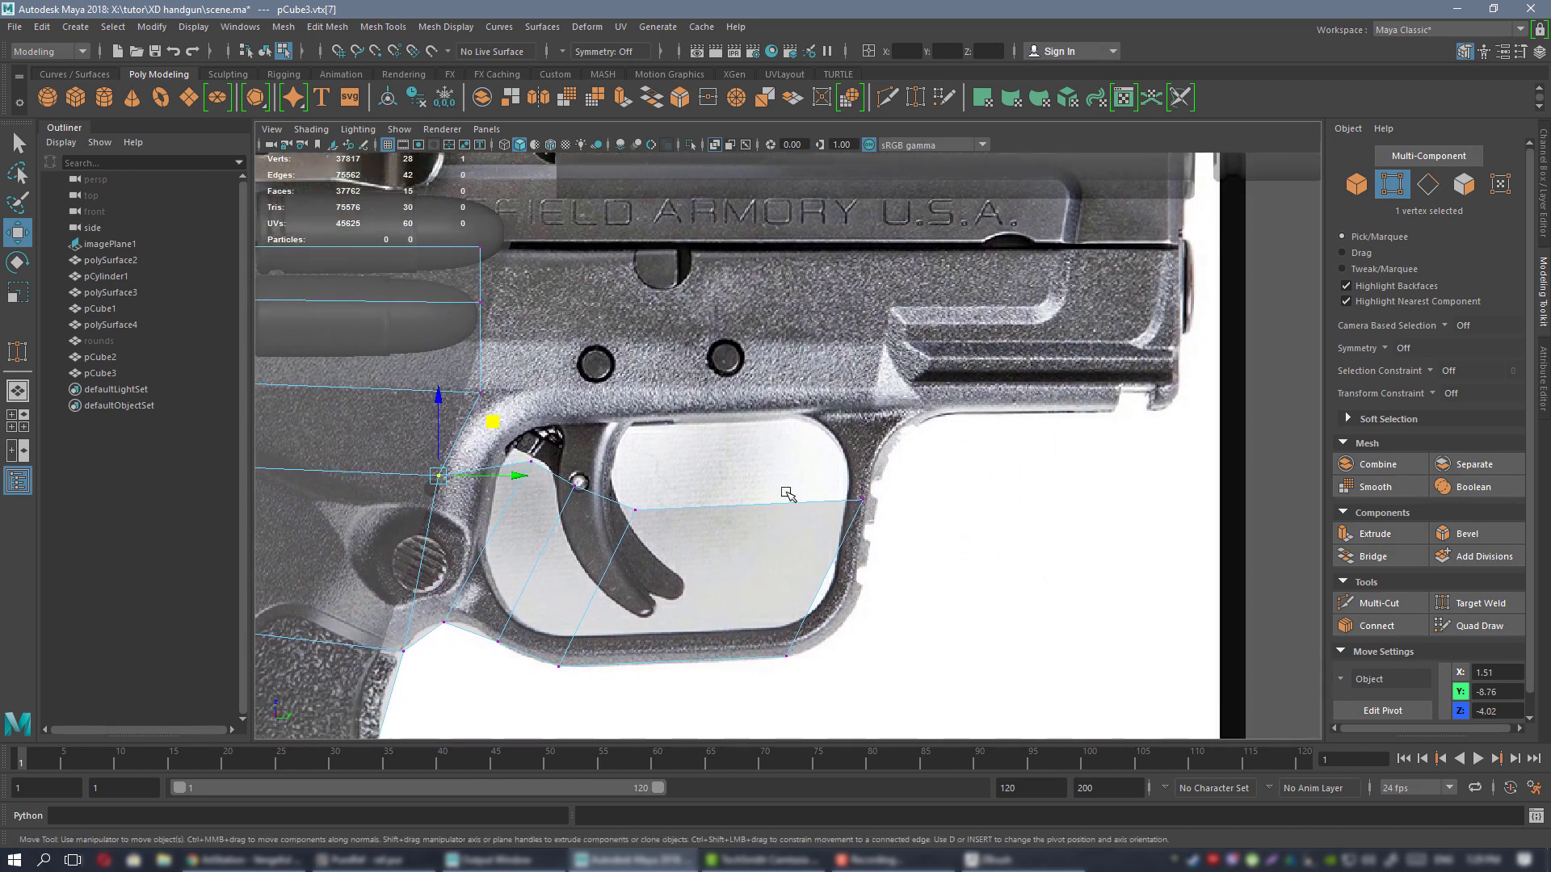
left_click(911, 463)
left_click_drag(919, 500, 789, 528)
right_click_drag(788, 527, 671, 517, "alt")
middle_click_drag(671, 516, 899, 432, "alt")
right_click_drag(862, 447, 958, 495, "alt")
middle_click_drag(693, 427, 717, 370, "alt")
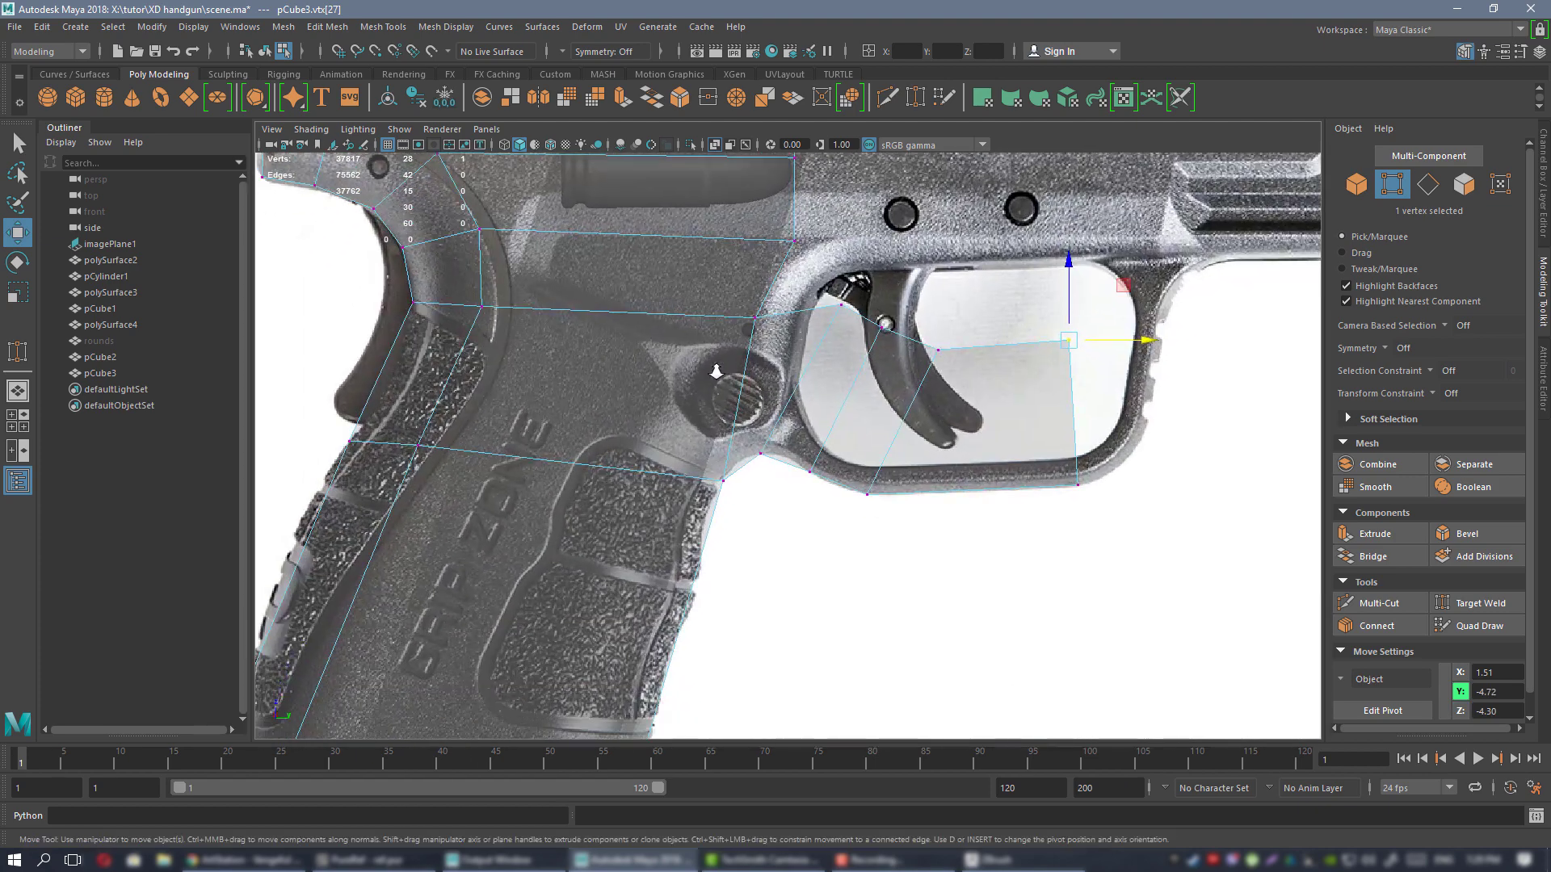
- Bevel the cross edge at the trigger guard's rear and reduce the bevel fraction
right_click_drag(716, 370, 881, 454, "alt")
middle_click_drag(759, 420, 755, 442, "alt")
right_click_drag(810, 393, 809, 349)
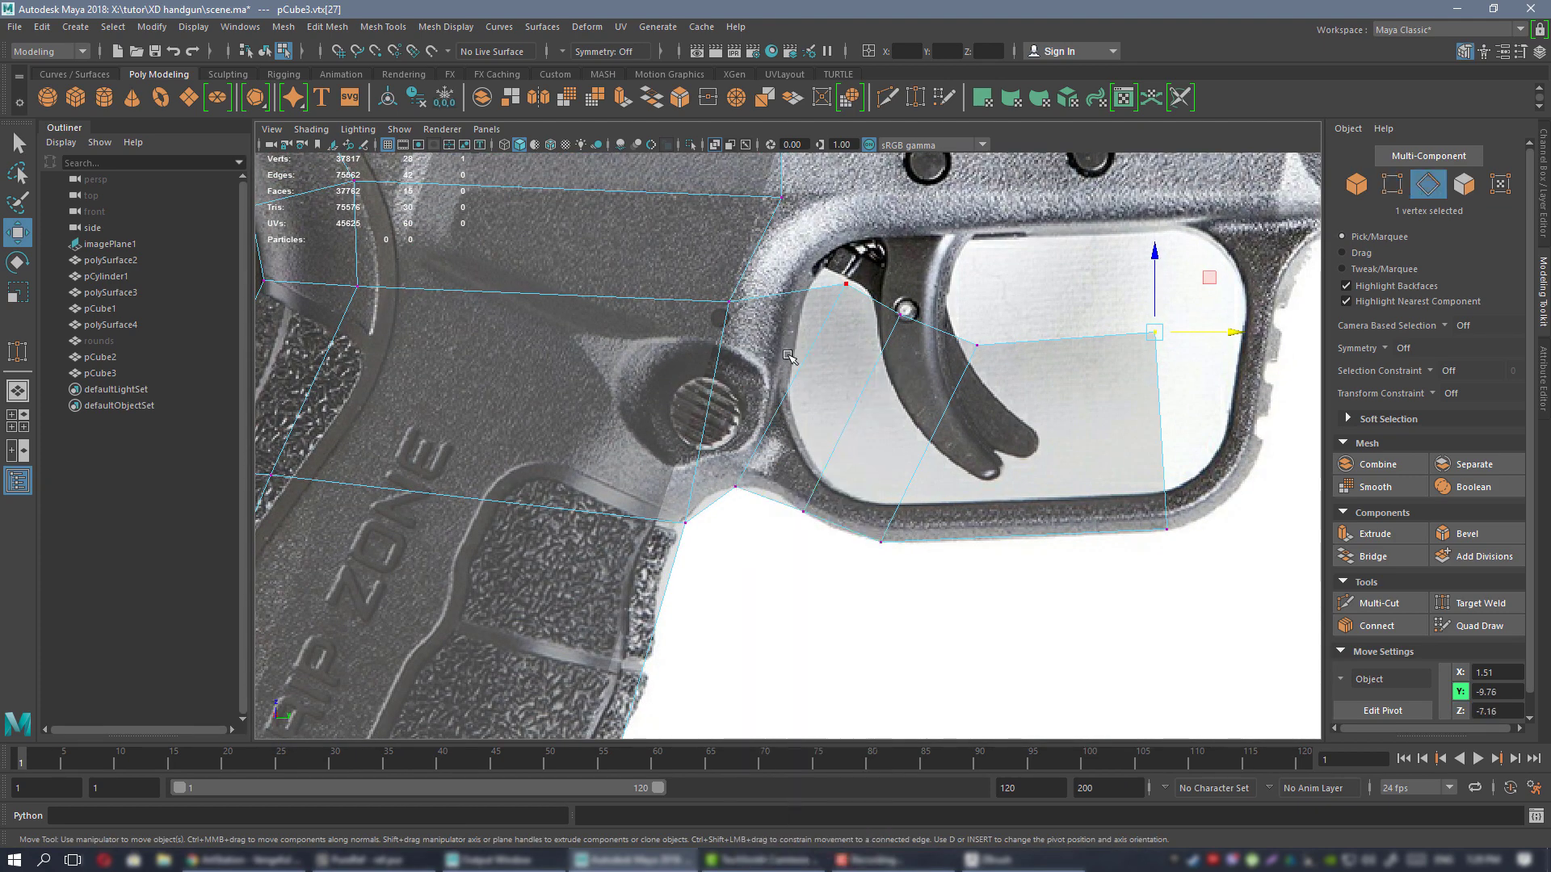
left_click(795, 376)
left_click(1477, 533)
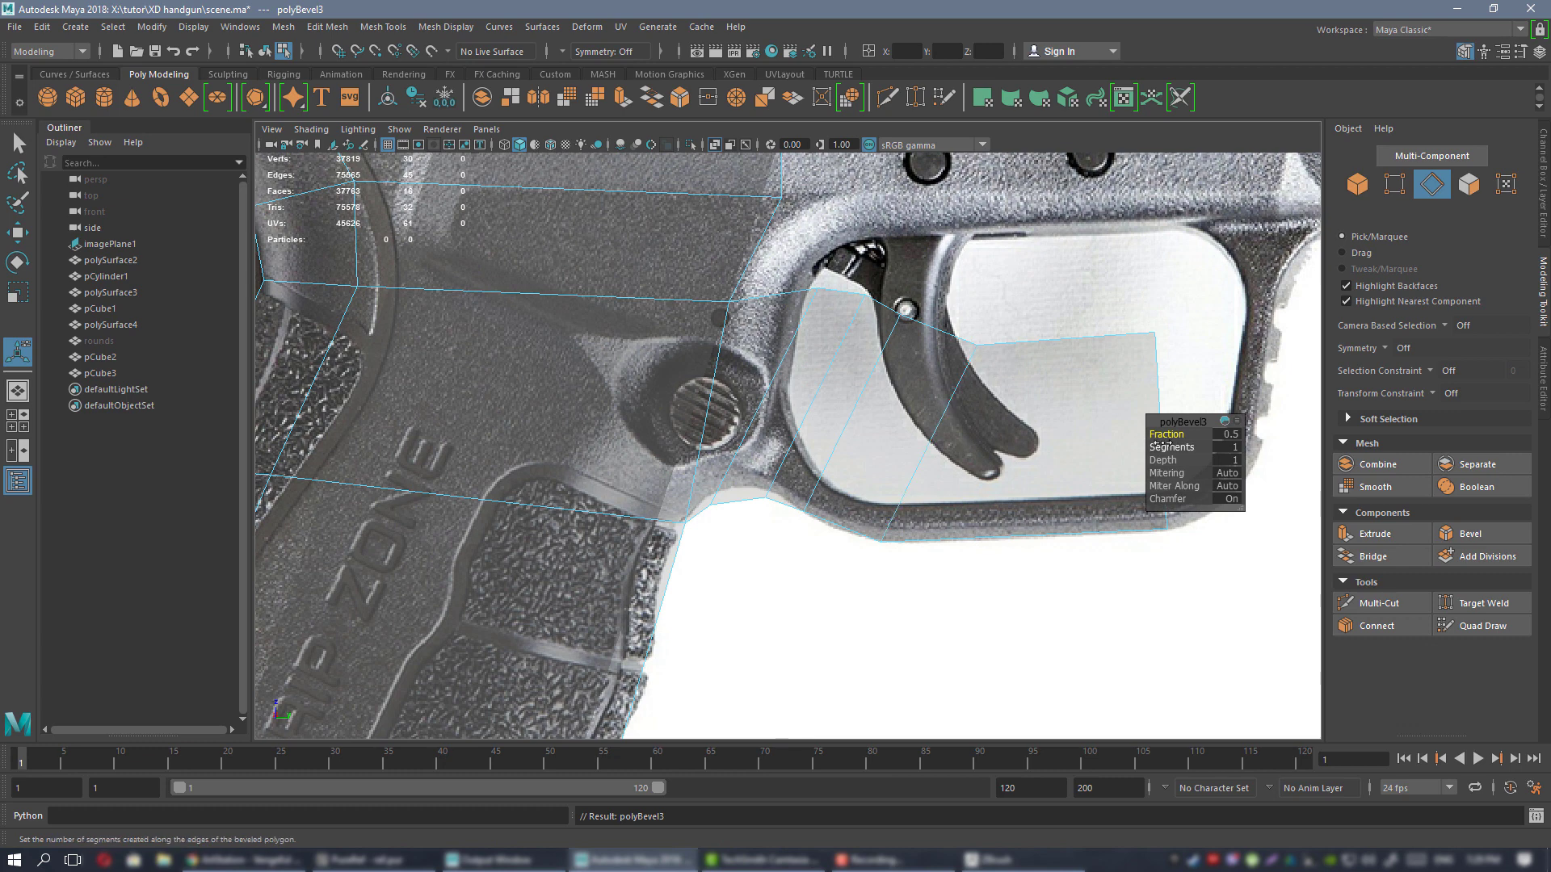
left_click_drag(1178, 435, 1160, 435)
- Adjust the lower vertices of the bevel to follow the curve between the grip and the trigger guard
right_click_drag(775, 380, 714, 367)
left_click(685, 524)
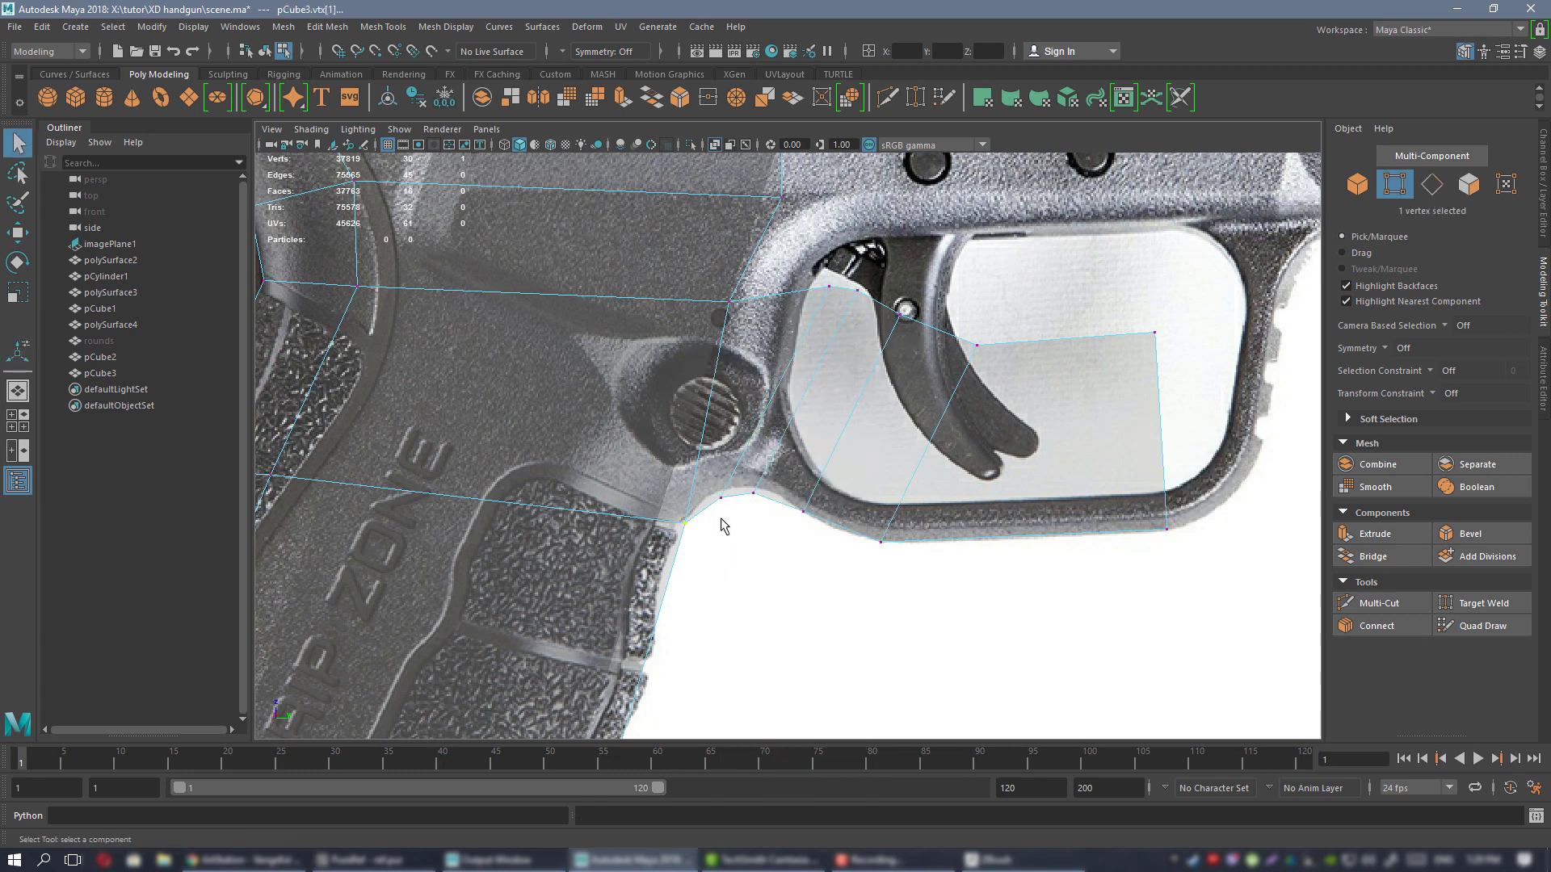
key("w")
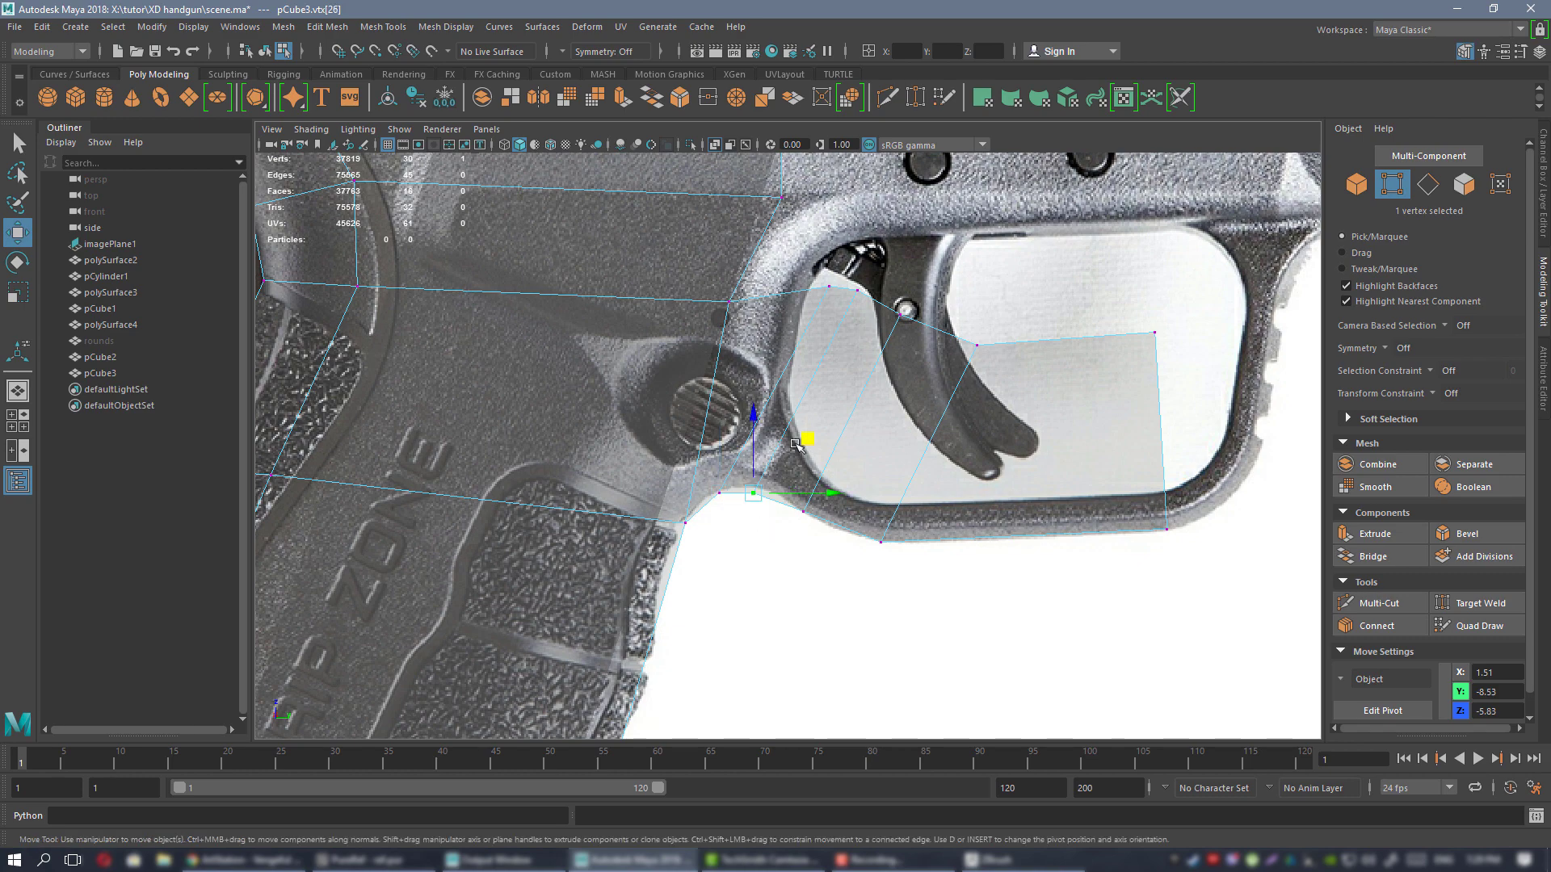
left_click_drag(796, 443, 802, 440)
scroll(750, 482, "up", 3)
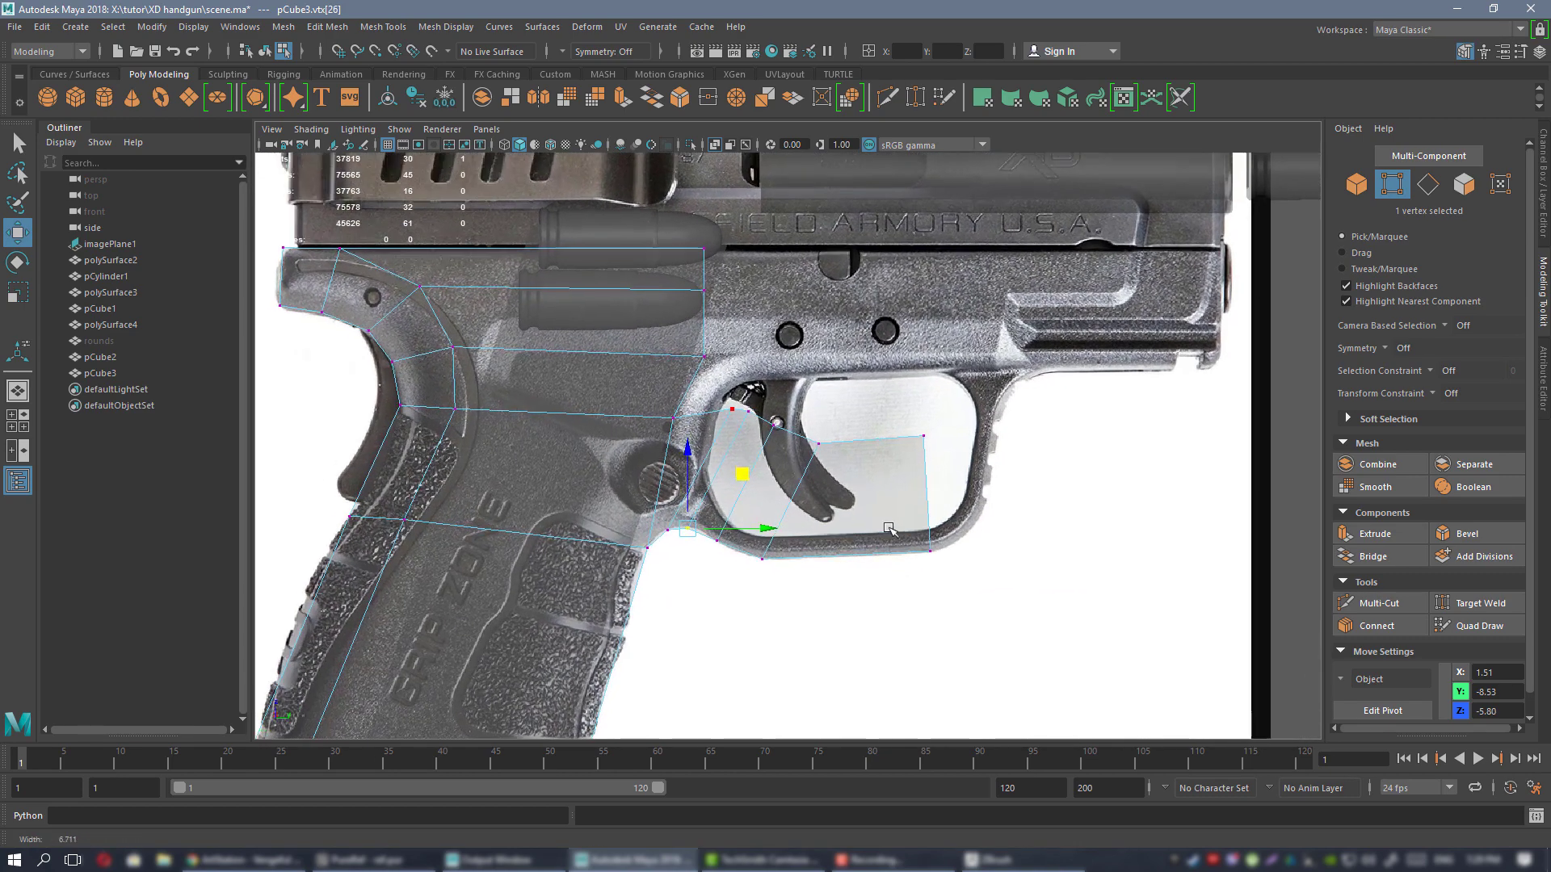
- Extrude the strip's front edge in two sections around the trigger guard's lower front corner
right_click_drag(755, 482, 848, 426)
scroll(760, 482, "up", 2)
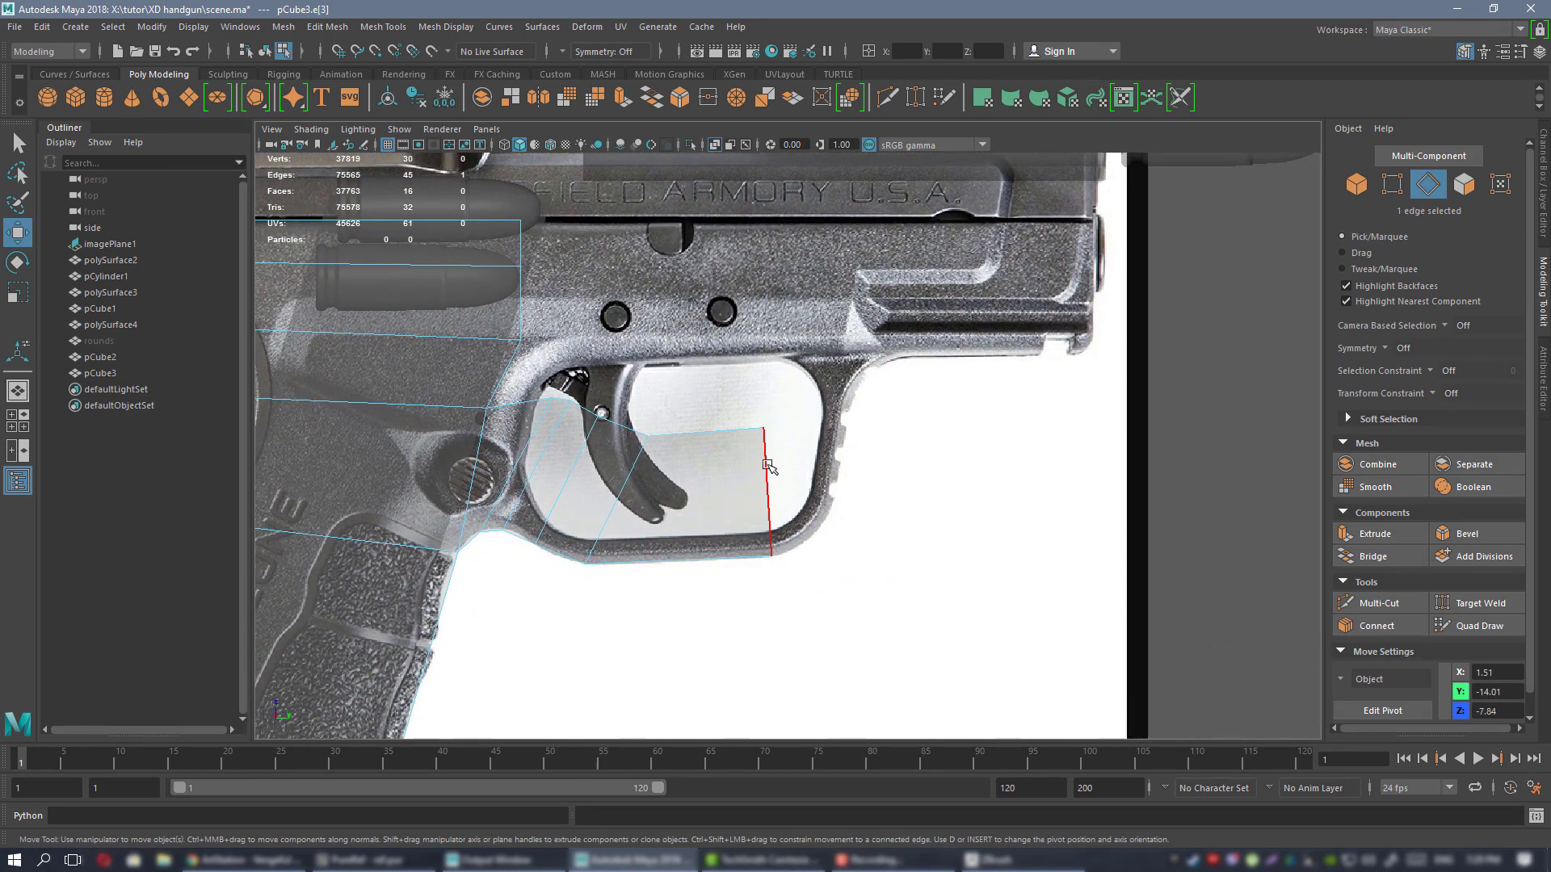
left_click_drag(840, 445, 858, 425, "shift")
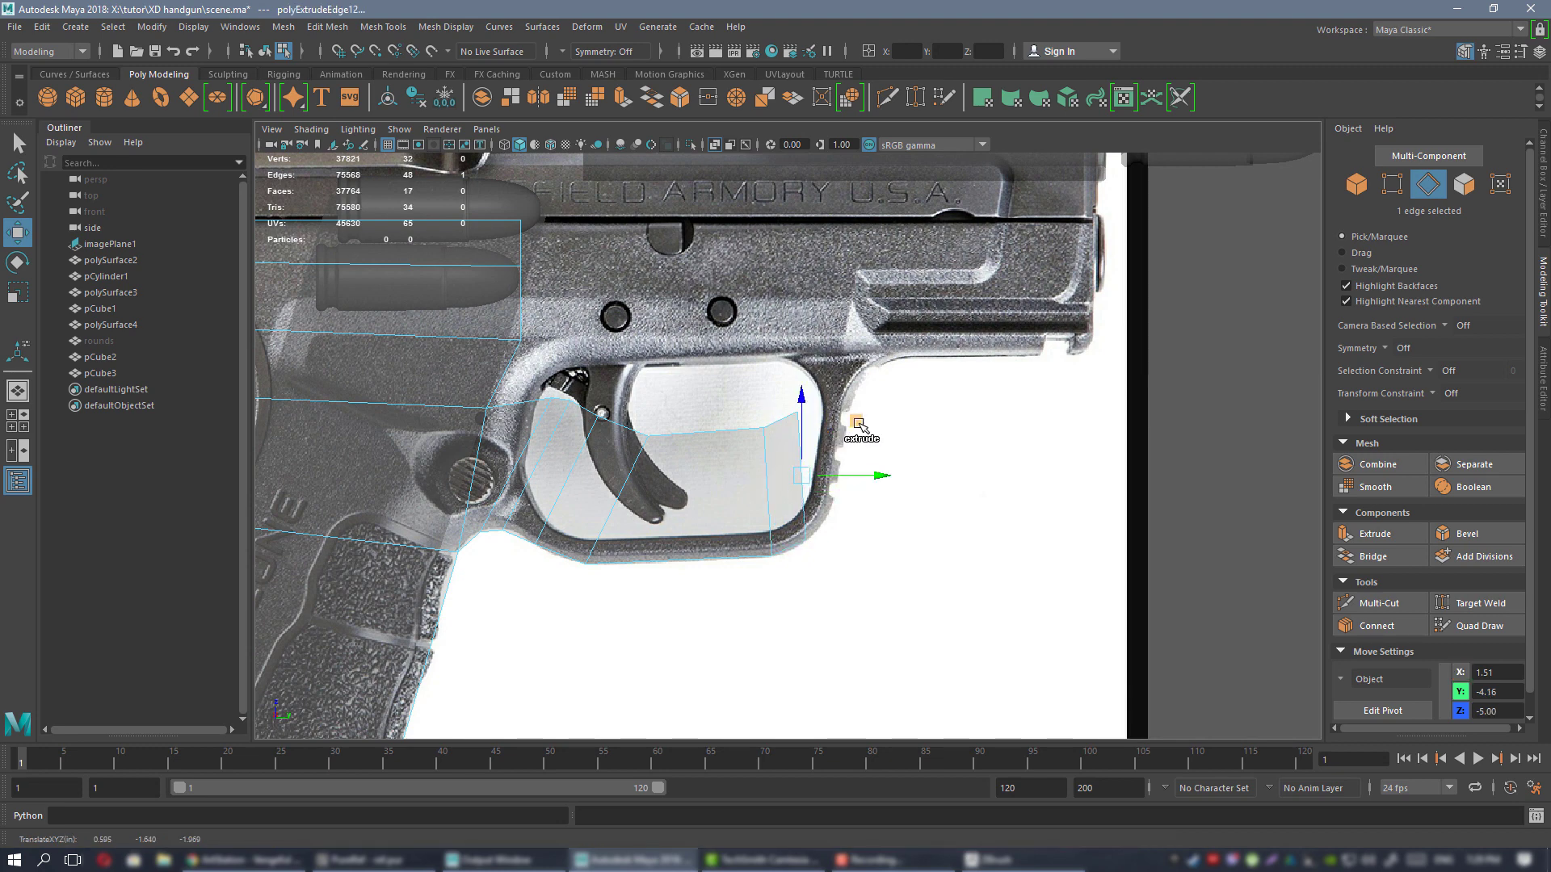
right_click_drag(877, 393, 878, 347)
scroll(924, 419, "up", 3)
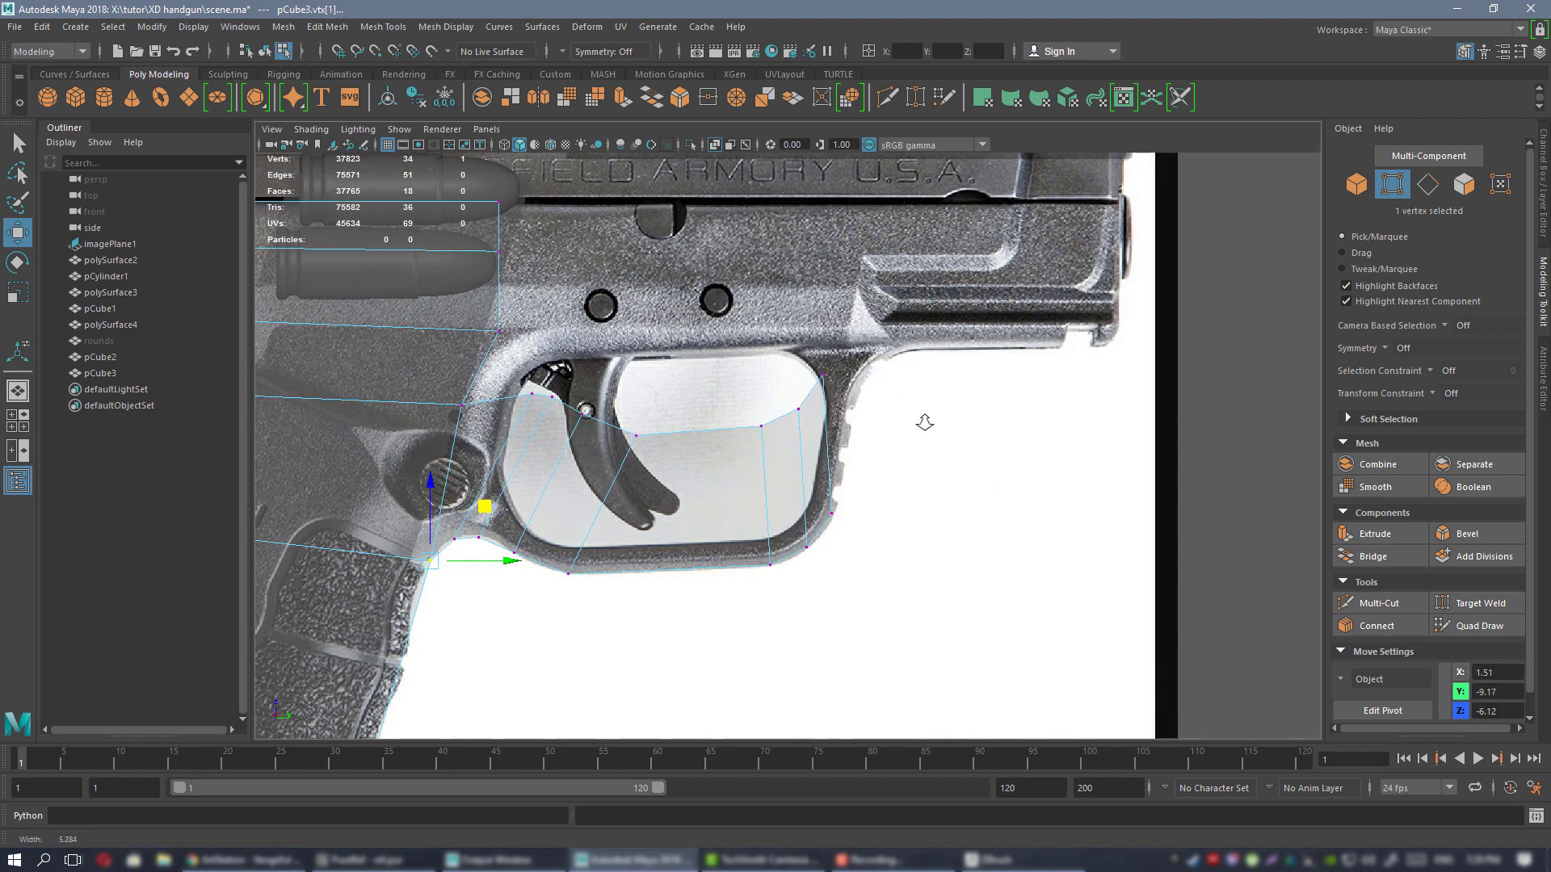
- Move the inner vertices of the front corner sections down and back inside the trigger guard to fan the edges evenly
left_click(834, 353)
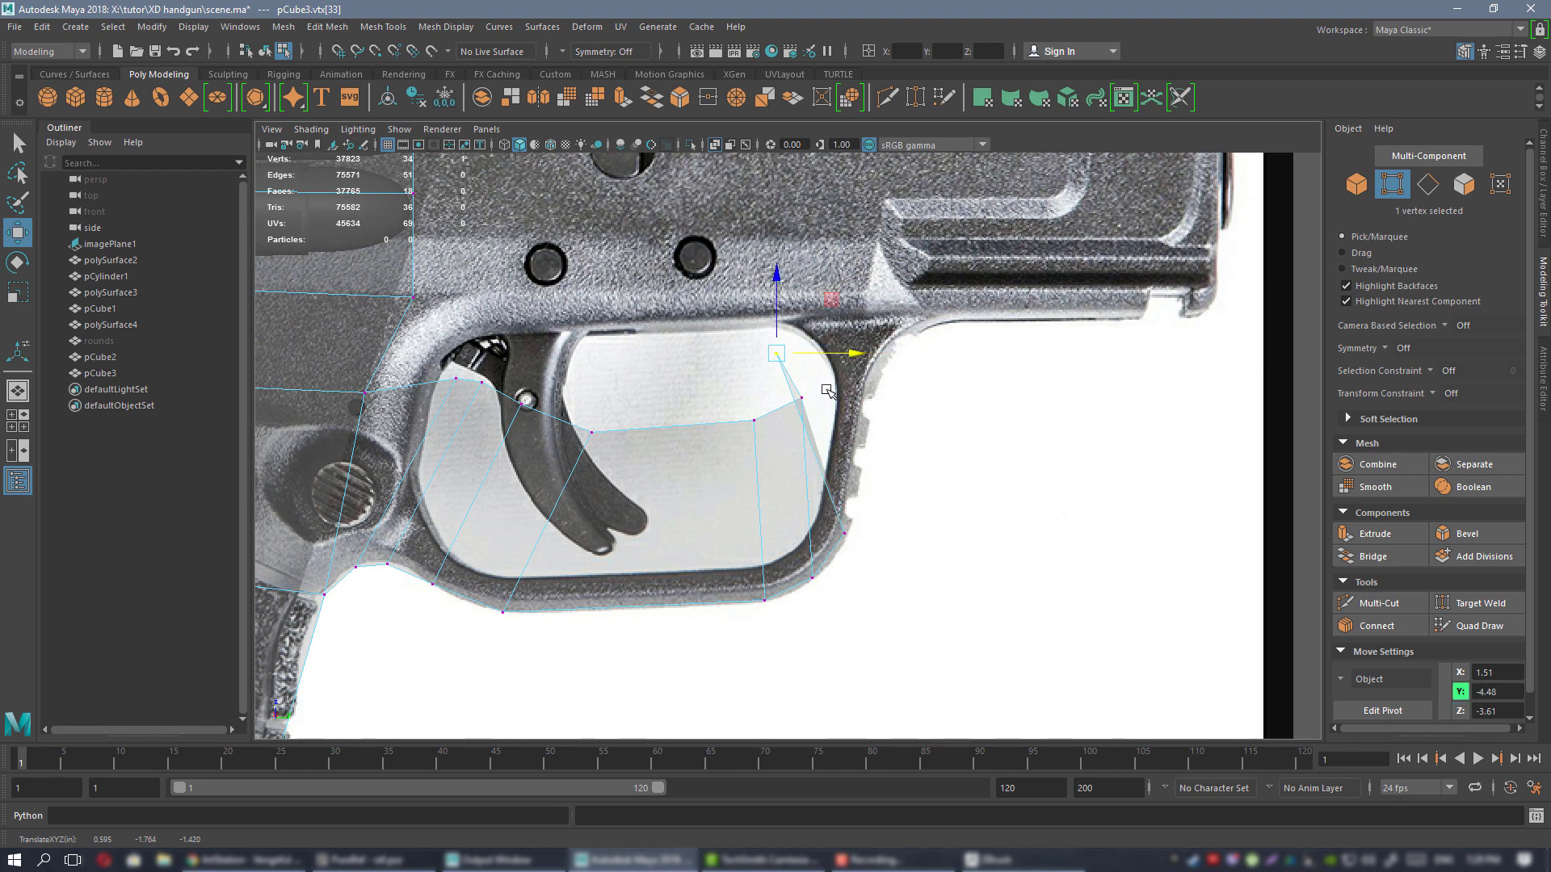
left_click(802, 397)
left_click_drag(841, 398, 803, 406)
left_click_drag(712, 345, 820, 432)
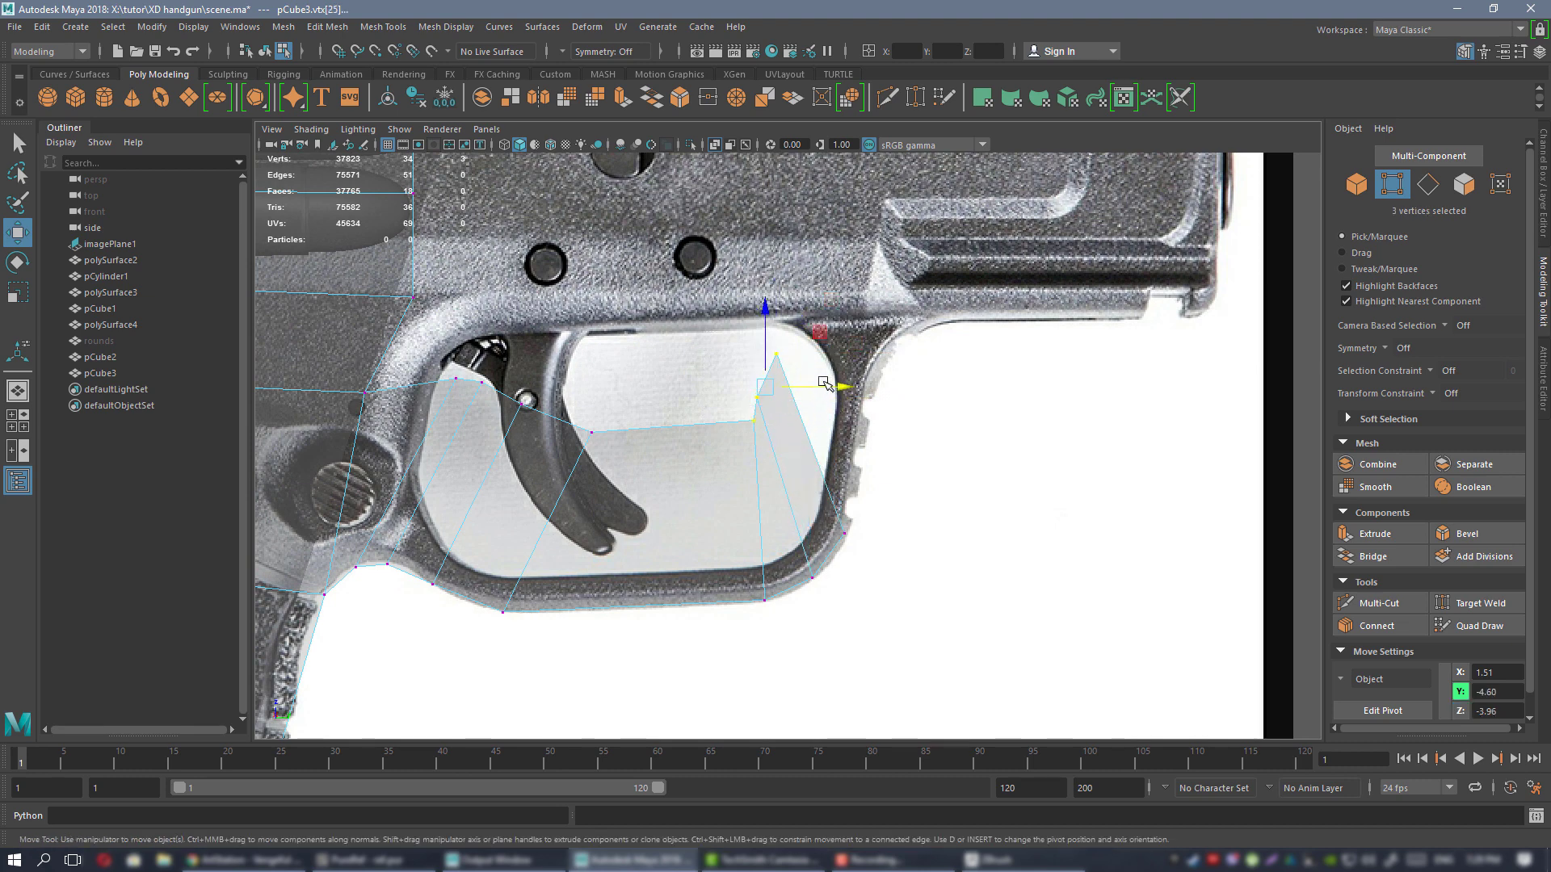
middle_click_drag(816, 334, 788, 405)
left_click(713, 486)
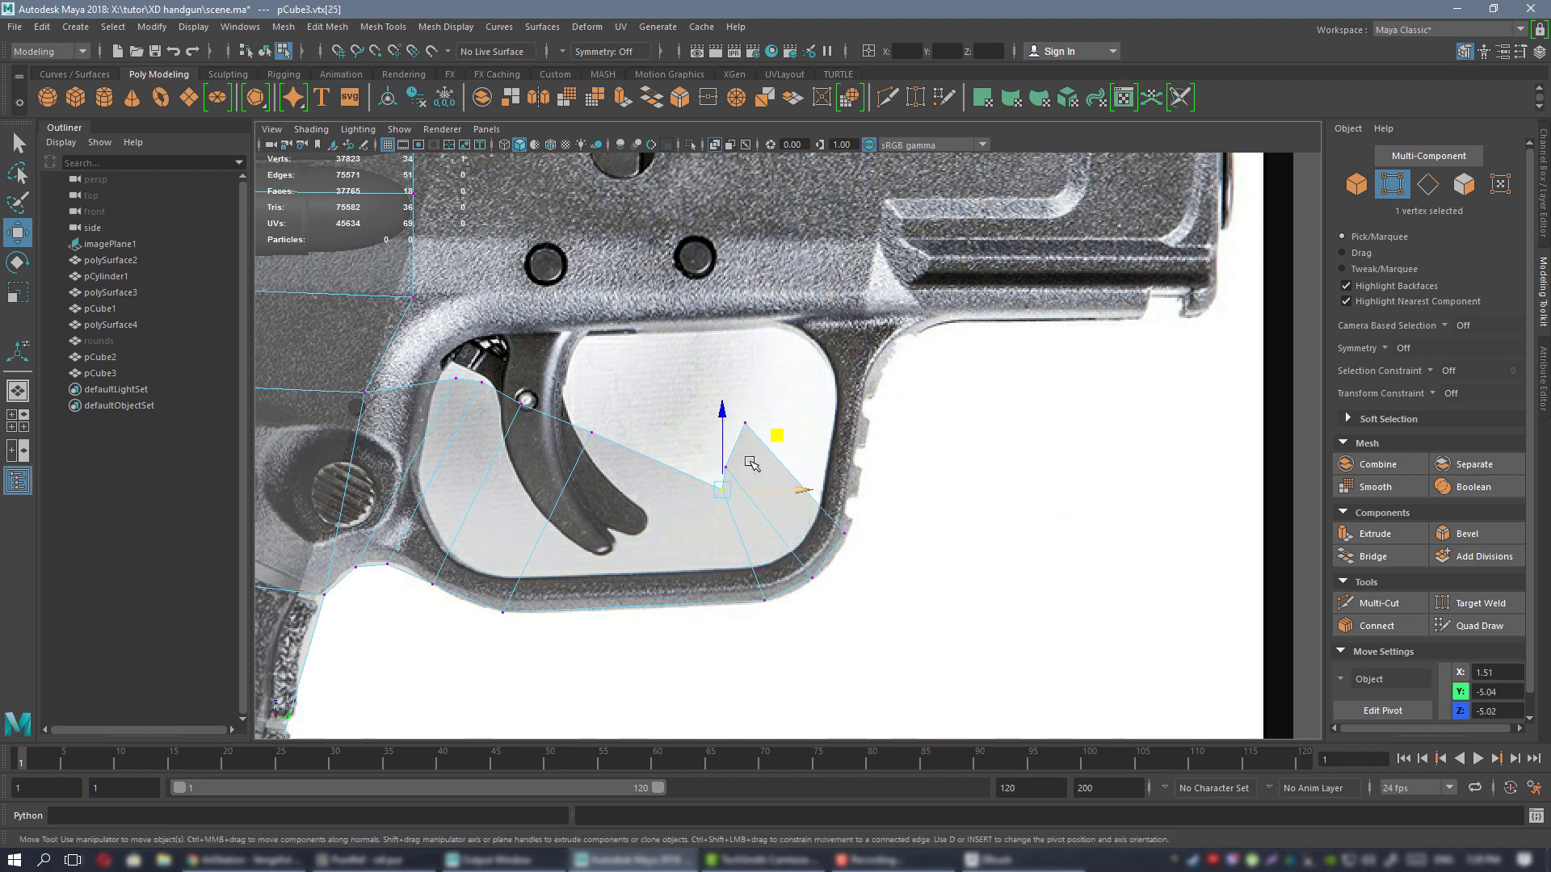
left_click_drag(780, 437, 744, 422)
- Extrude the end edge up along the trigger guard's front and adjust the new section's inner vertex
right_click_drag(775, 391, 776, 348)
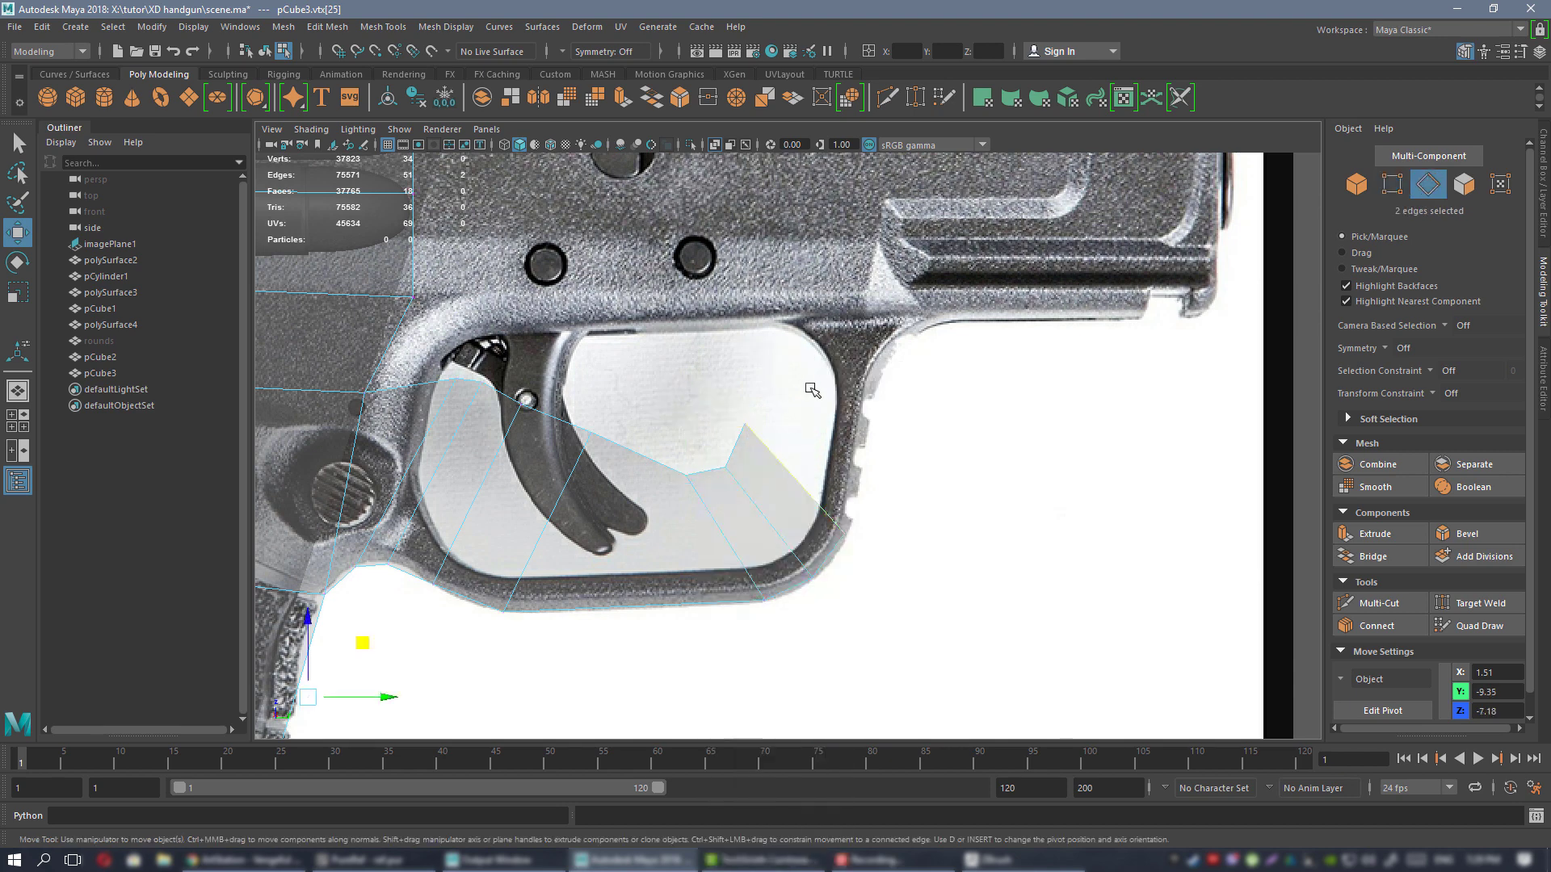
left_click(800, 483)
left_click_drag(846, 416, 878, 282, "shift")
middle_click_drag(878, 283, 866, 406, "alt")
right_click_drag(773, 390, 688, 392)
left_click(785, 402)
middle_click_drag(818, 349, 808, 424)
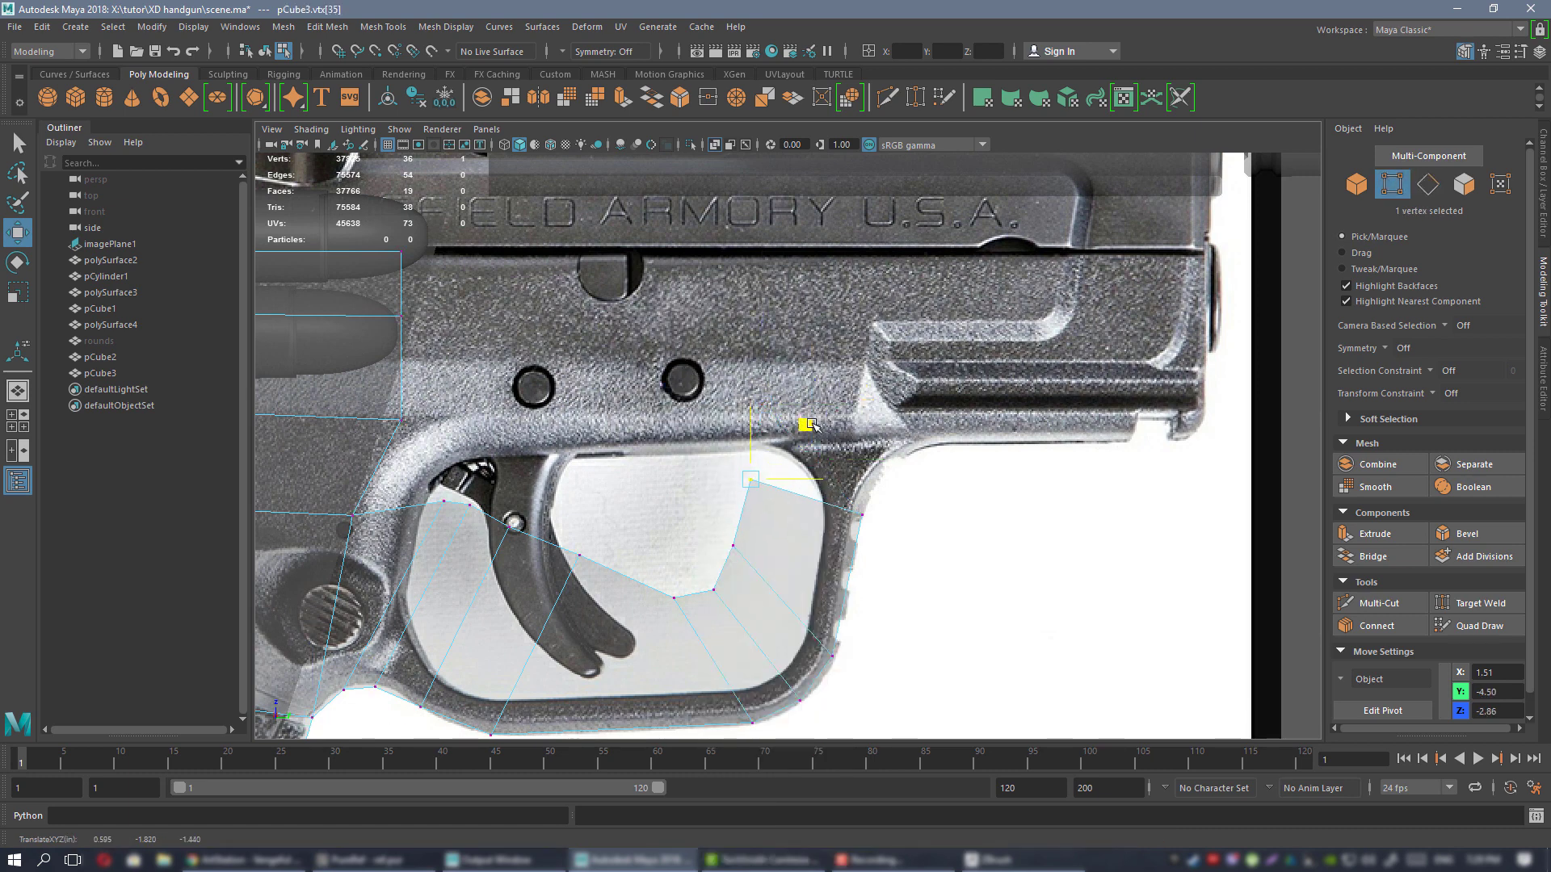
- Extrude the top edge of the guard's front in two sections up and forward into the underside of the frame
right_click_drag(810, 391, 810, 347)
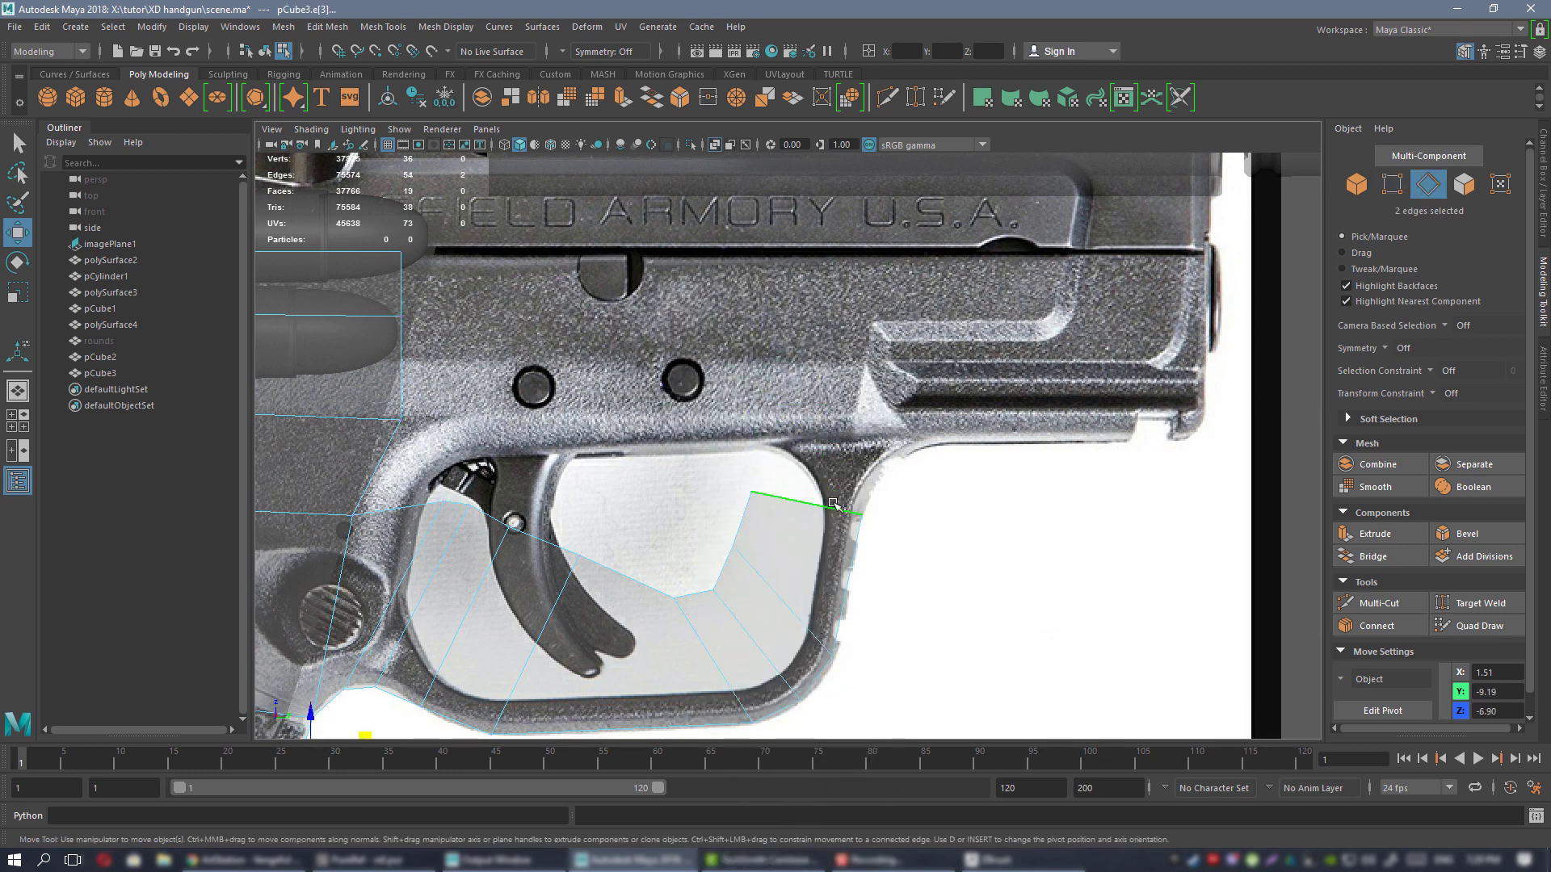
left_click(830, 506)
left_click_drag(864, 449, 966, 385, "shift")
middle_click_drag(966, 384, 863, 416, "alt")
right_click_drag(749, 477, 673, 391)
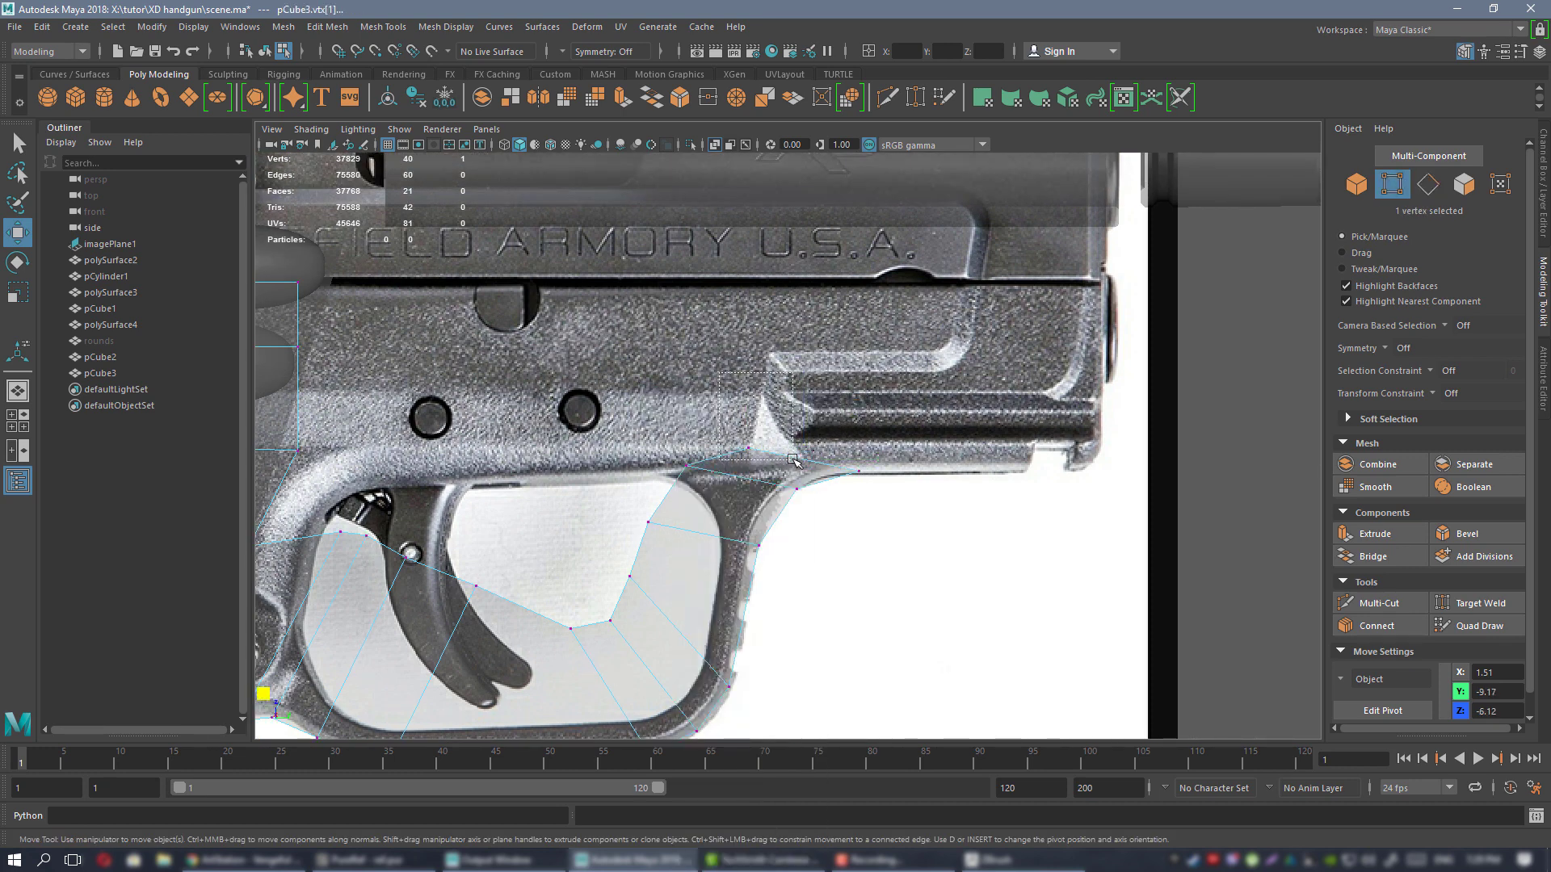
- Move the two inner vertices at the top of the trigger guard's front up into the frame to even out the sections
left_click_drag(792, 459, 794, 460)
left_click_drag(803, 394, 905, 353)
left_click_drag(663, 414, 711, 482)
left_click_drag(741, 411, 775, 368)
- Extrude the strip's front edge forward along the accessory rail to the front end of the frame
right_click_drag(823, 390, 823, 352)
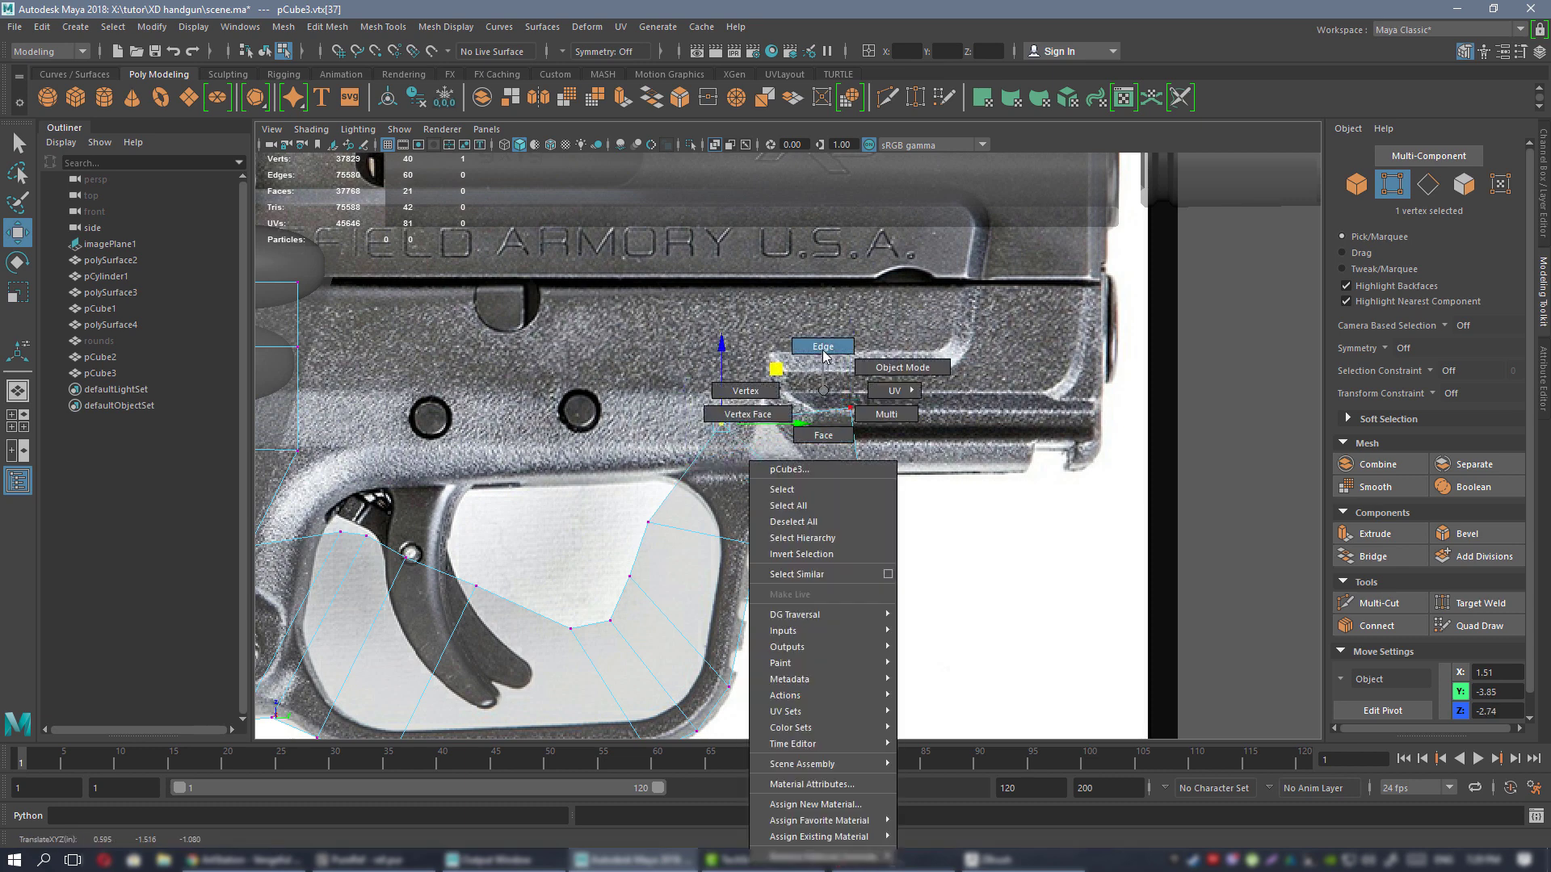
left_click_drag(920, 443, 1161, 439, "shift")
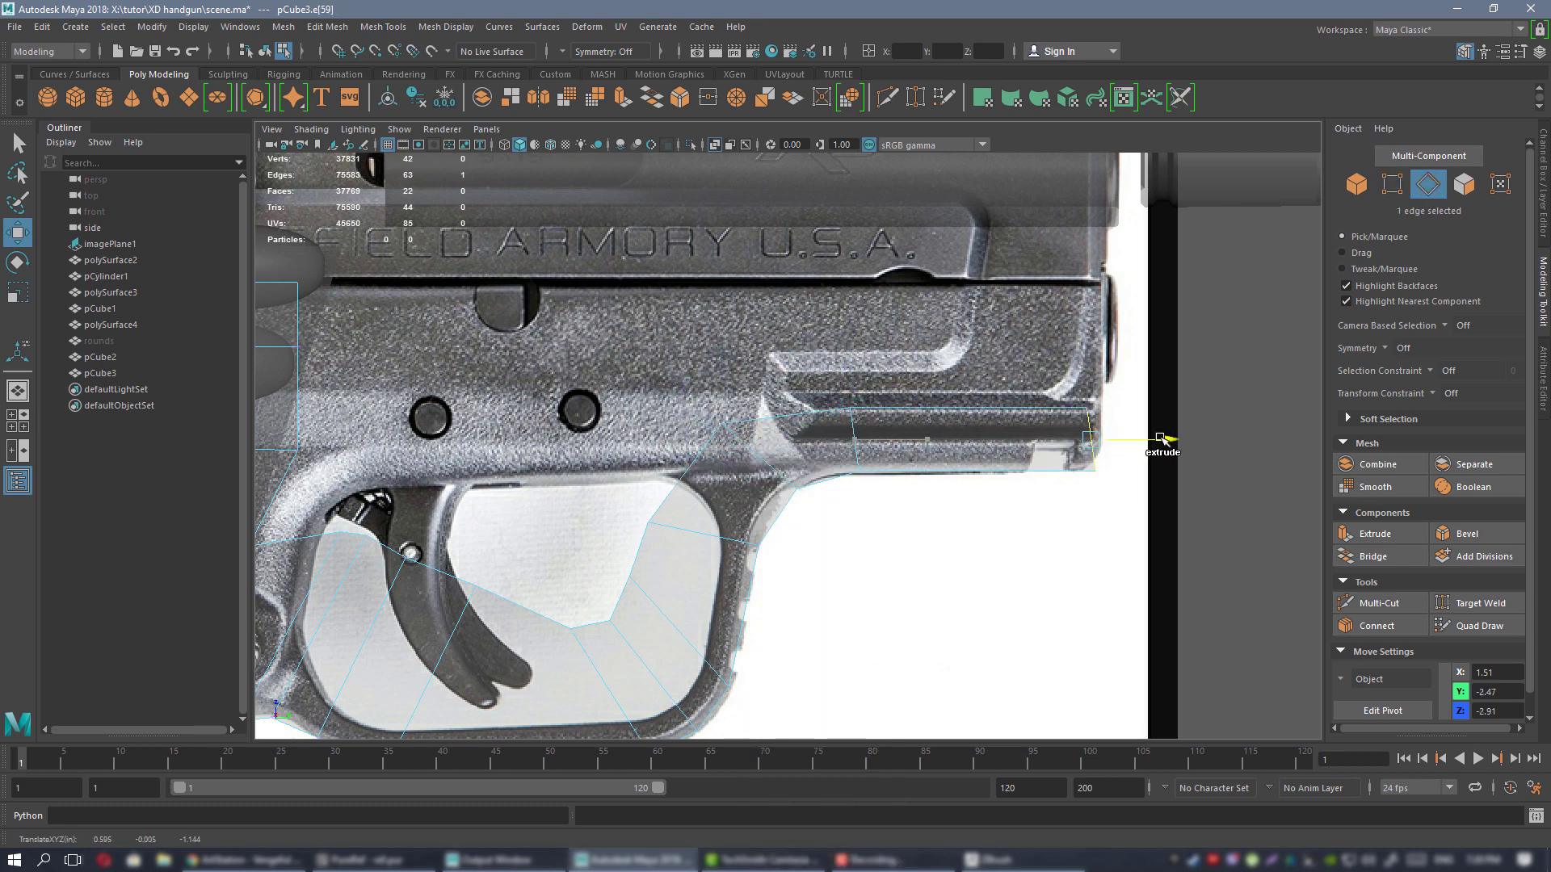
middle_click_drag(1052, 412, 806, 477, "alt")
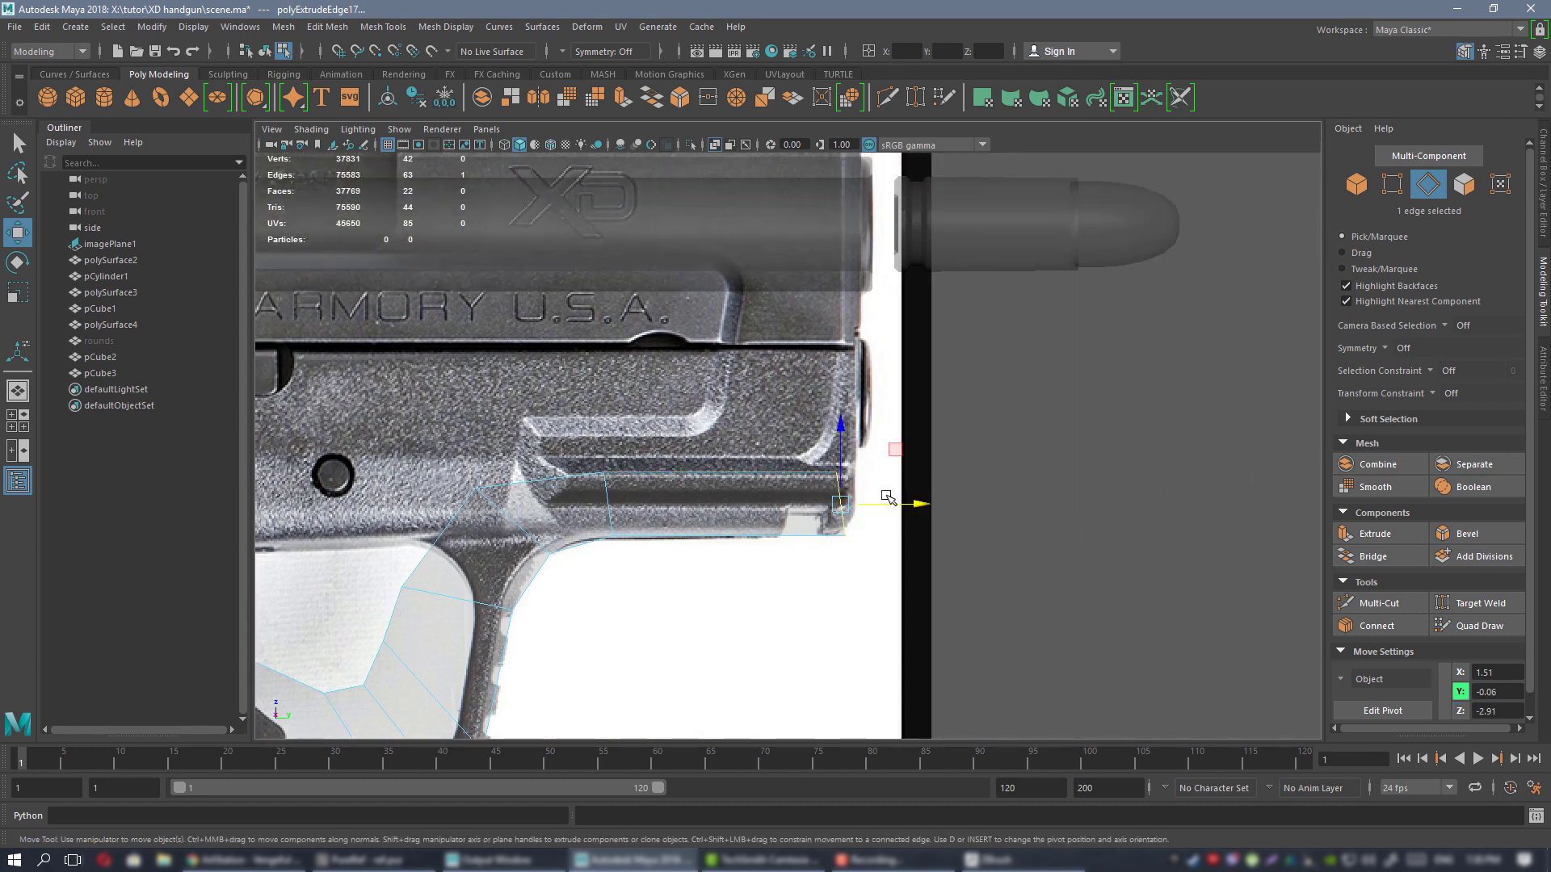
left_click_drag(891, 504, 902, 504)
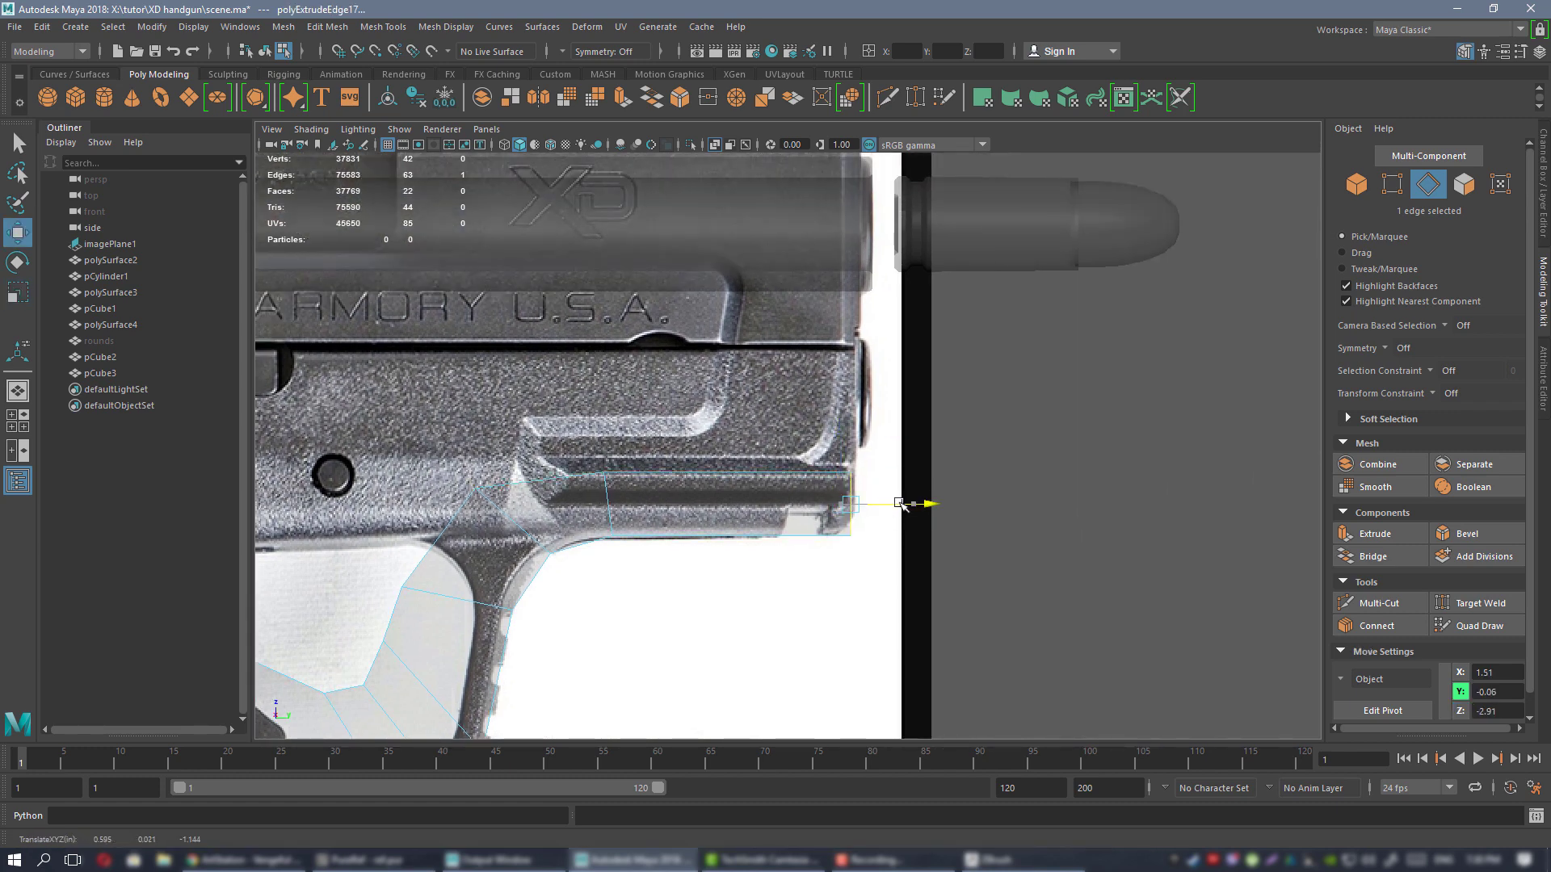
- Extrude the rail section's upper edge straight up to the line where the frame meets the slide
key("ctrl+shift+x")
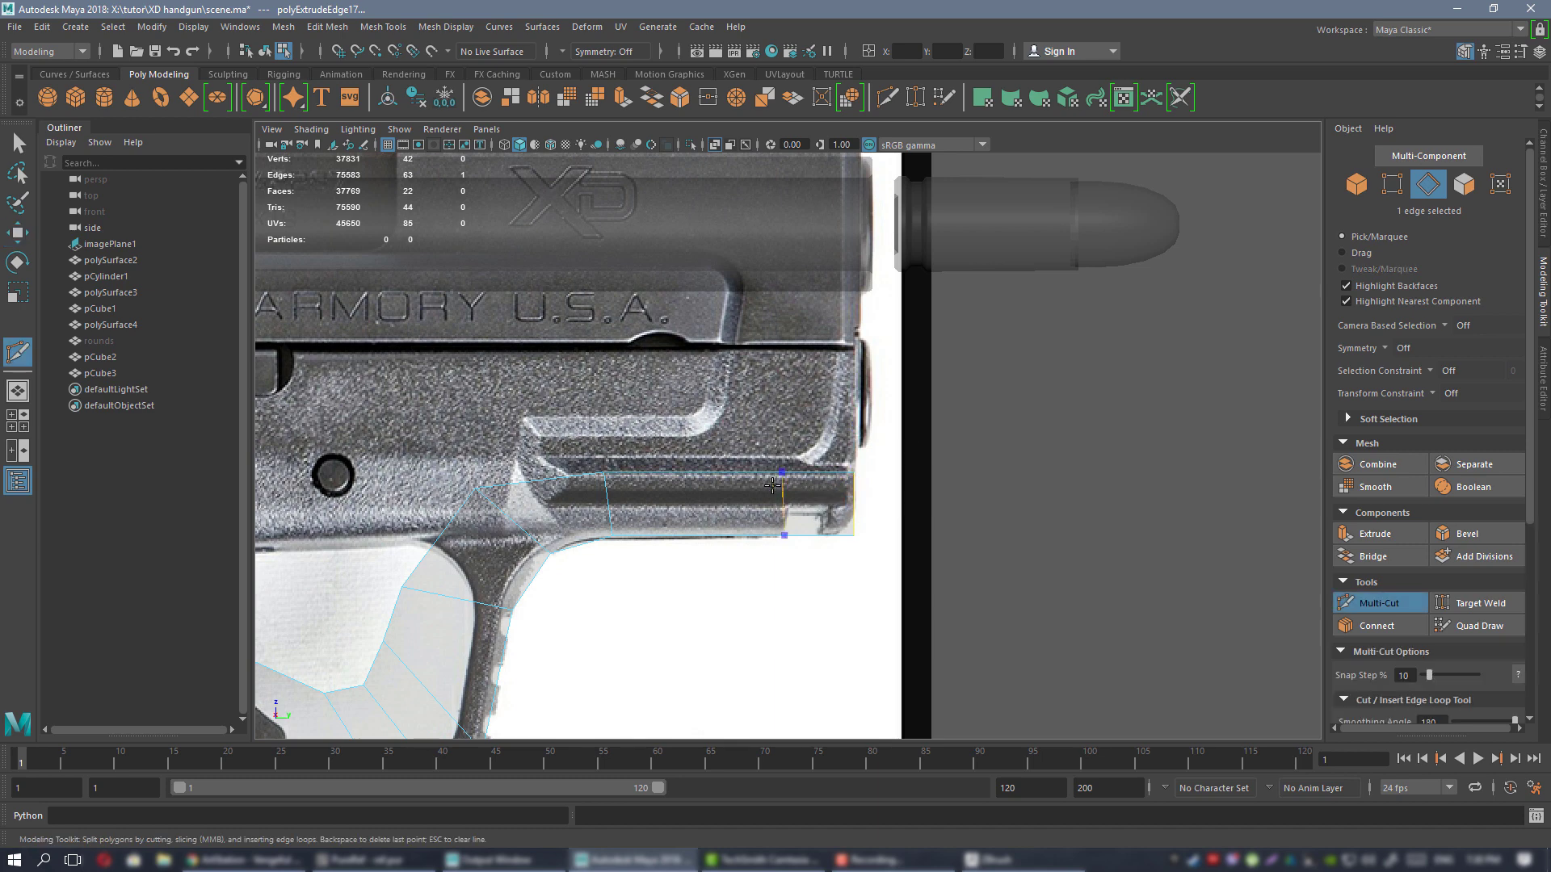
key("w")
right_click_drag(737, 487, 735, 355)
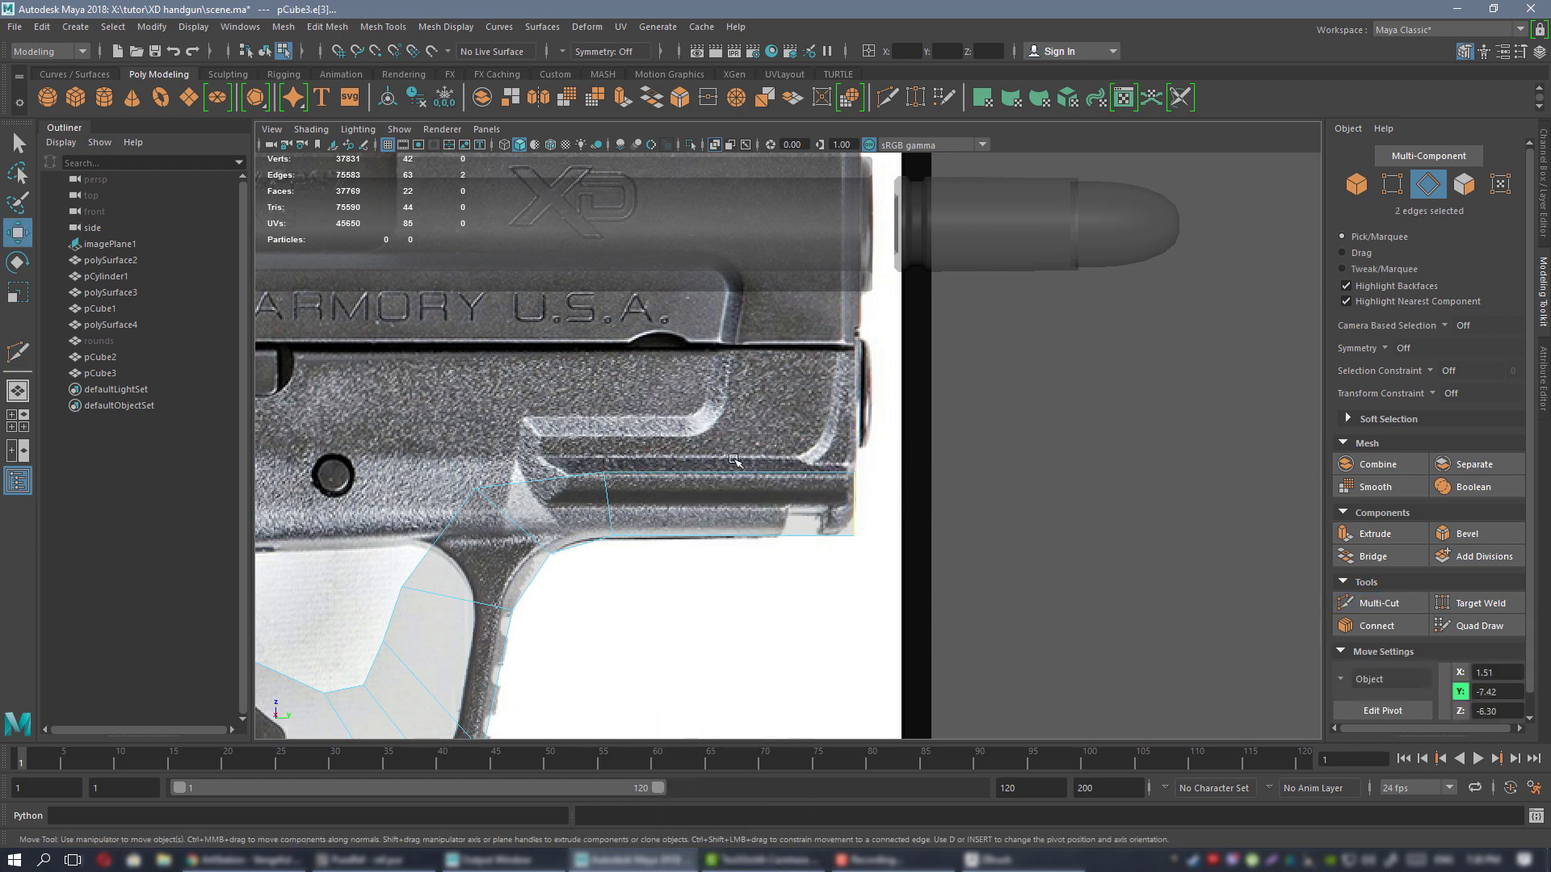
left_click(740, 454)
left_click_drag(737, 426, 758, 305, "shift")
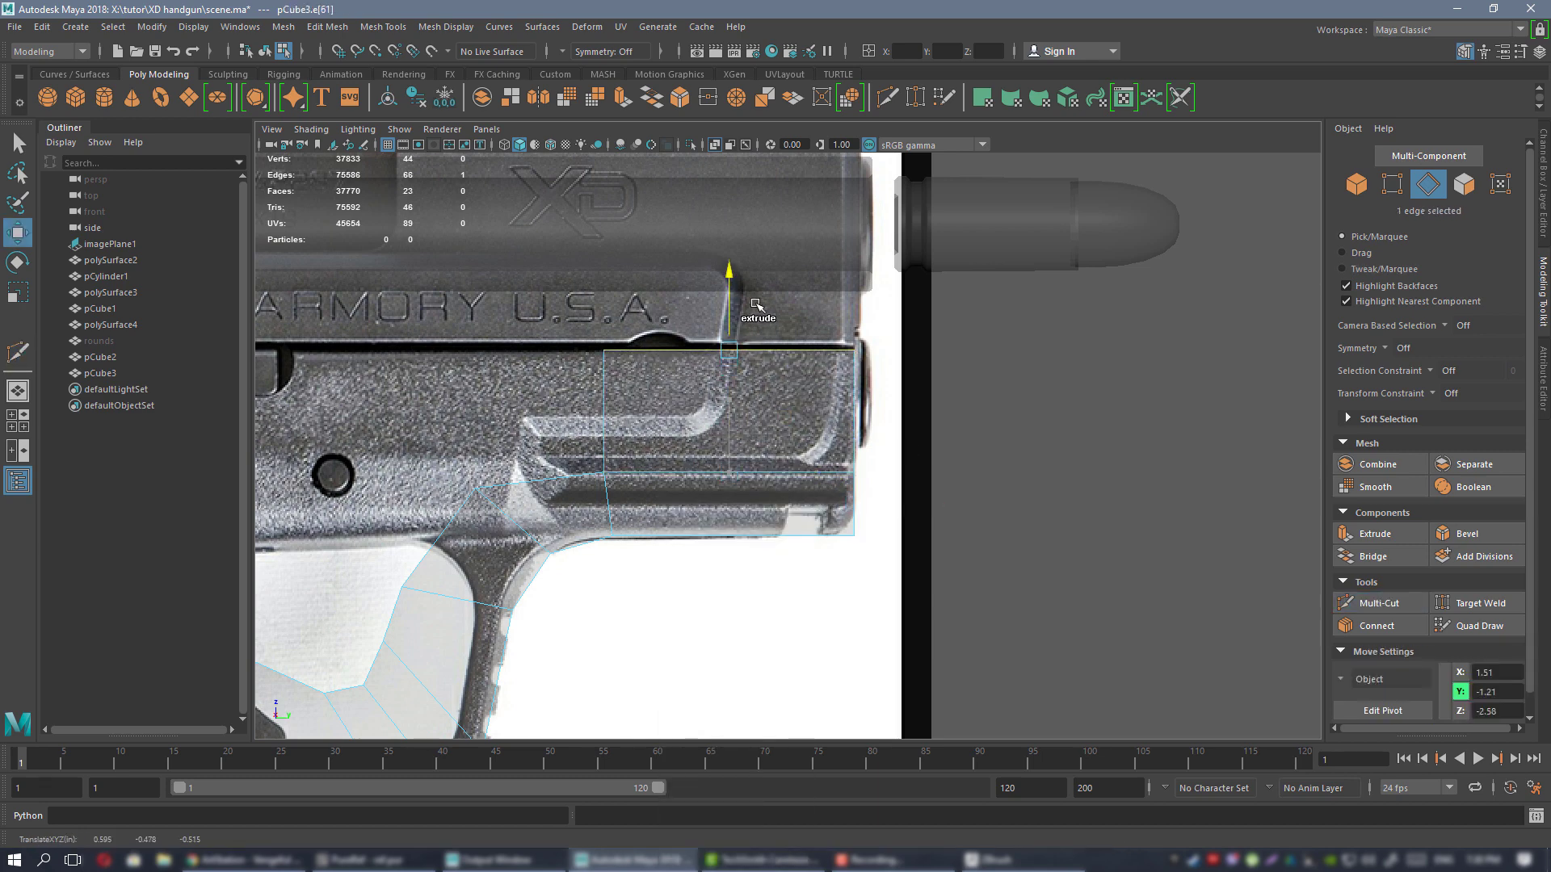
- Bridge the new front block's rear edge to the upper front edge of the grip section, across the area above the trigger guard
scroll(759, 304, "down", 5)
middle_click_drag(787, 511, 945, 494, "alt")
right_click_drag(945, 494, 1049, 493, "alt")
middle_click_drag(859, 436, 798, 441, "alt")
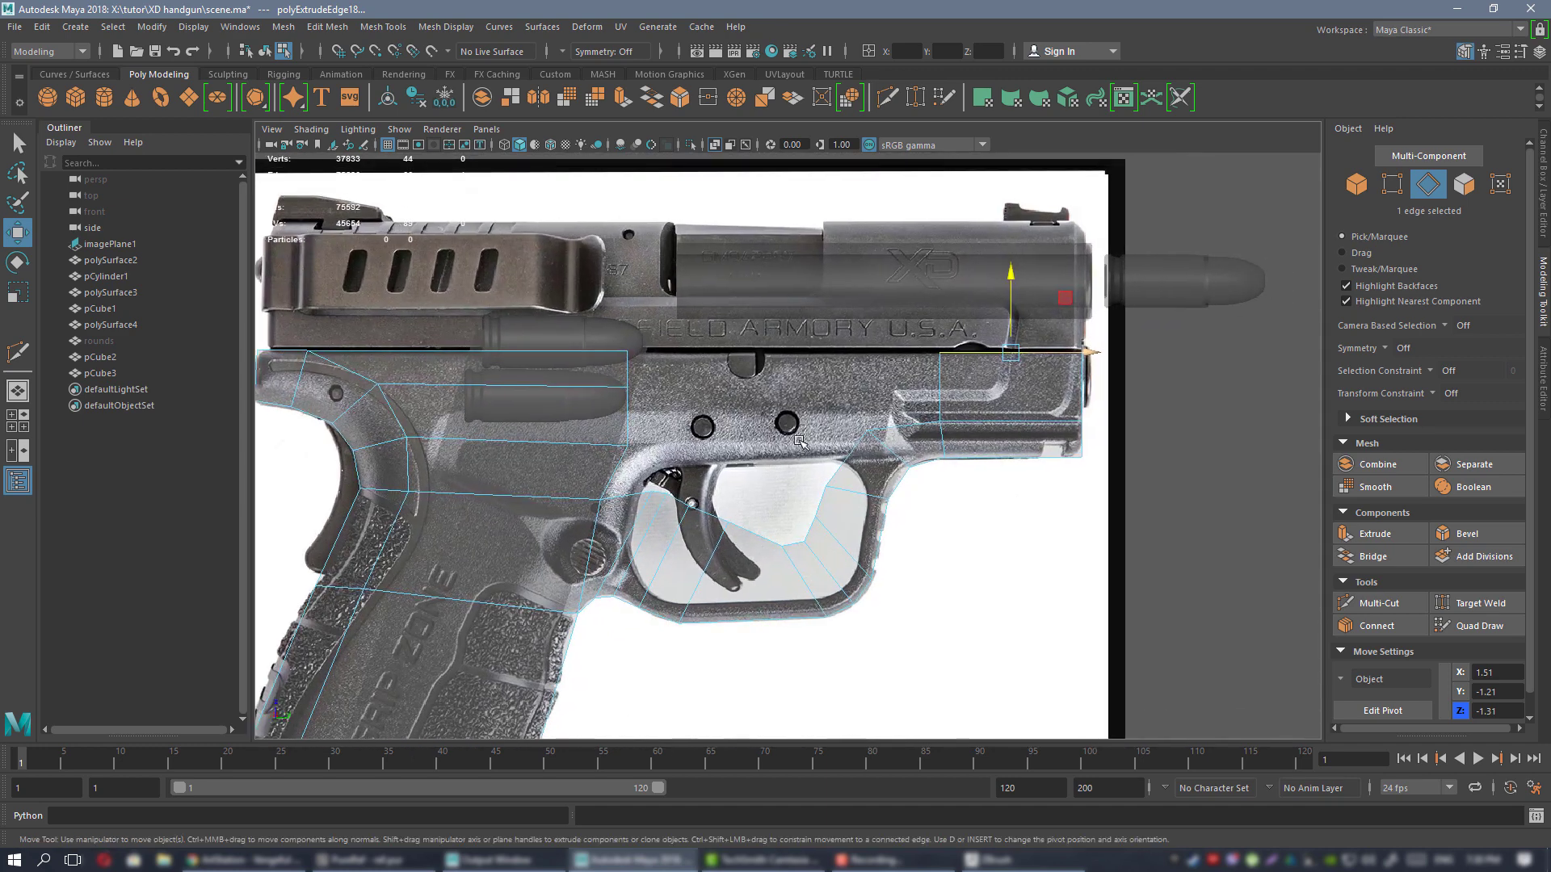
left_click(627, 379, "shift")
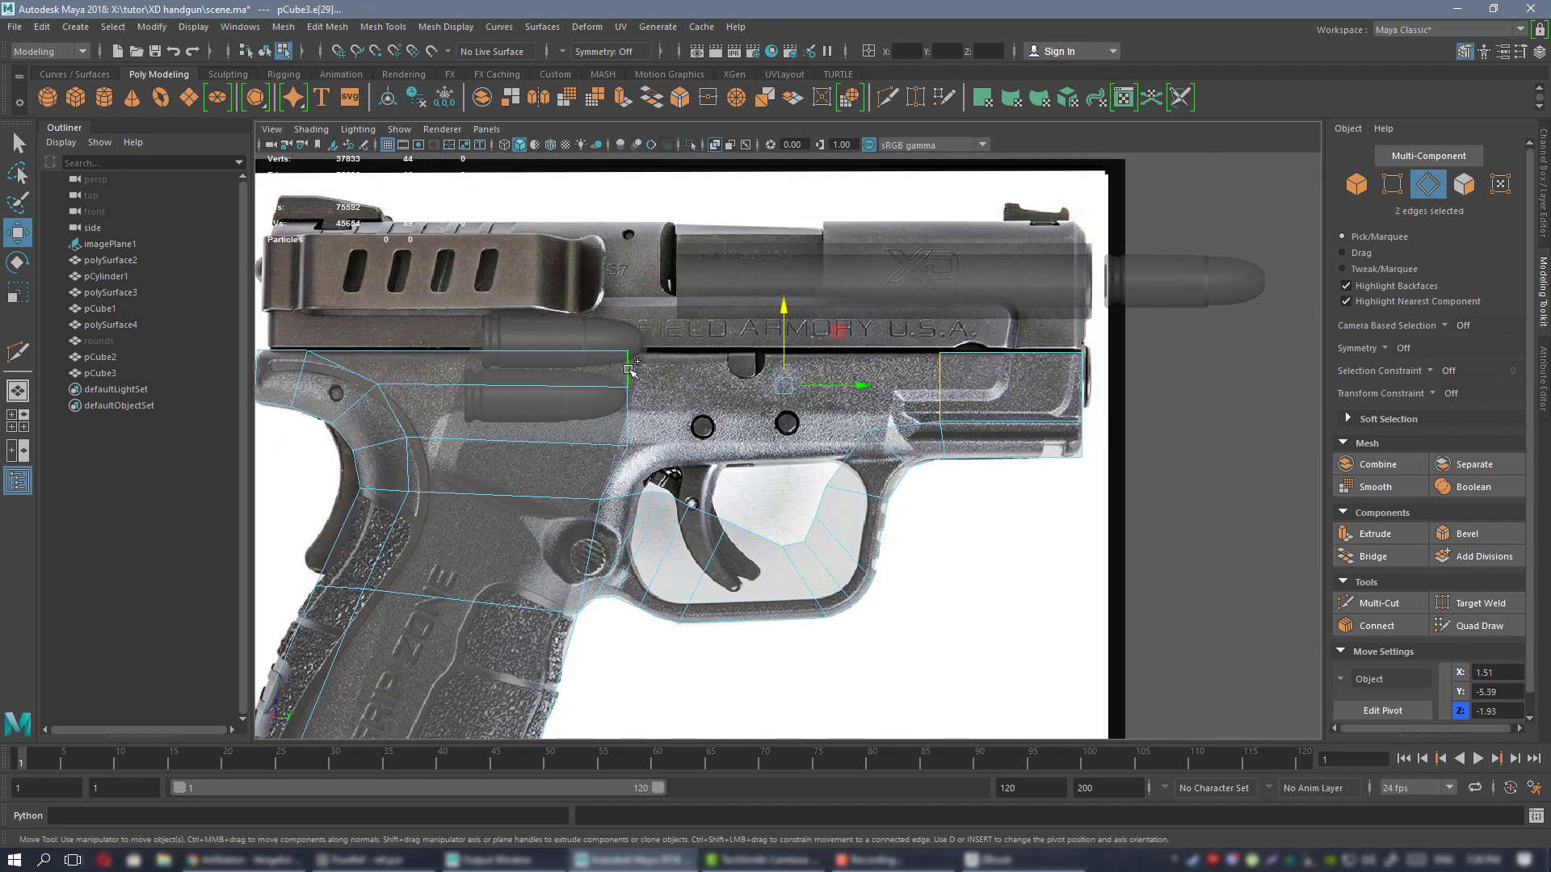
left_click(1366, 555)
middle_click_drag(602, 399, 695, 395, "alt")
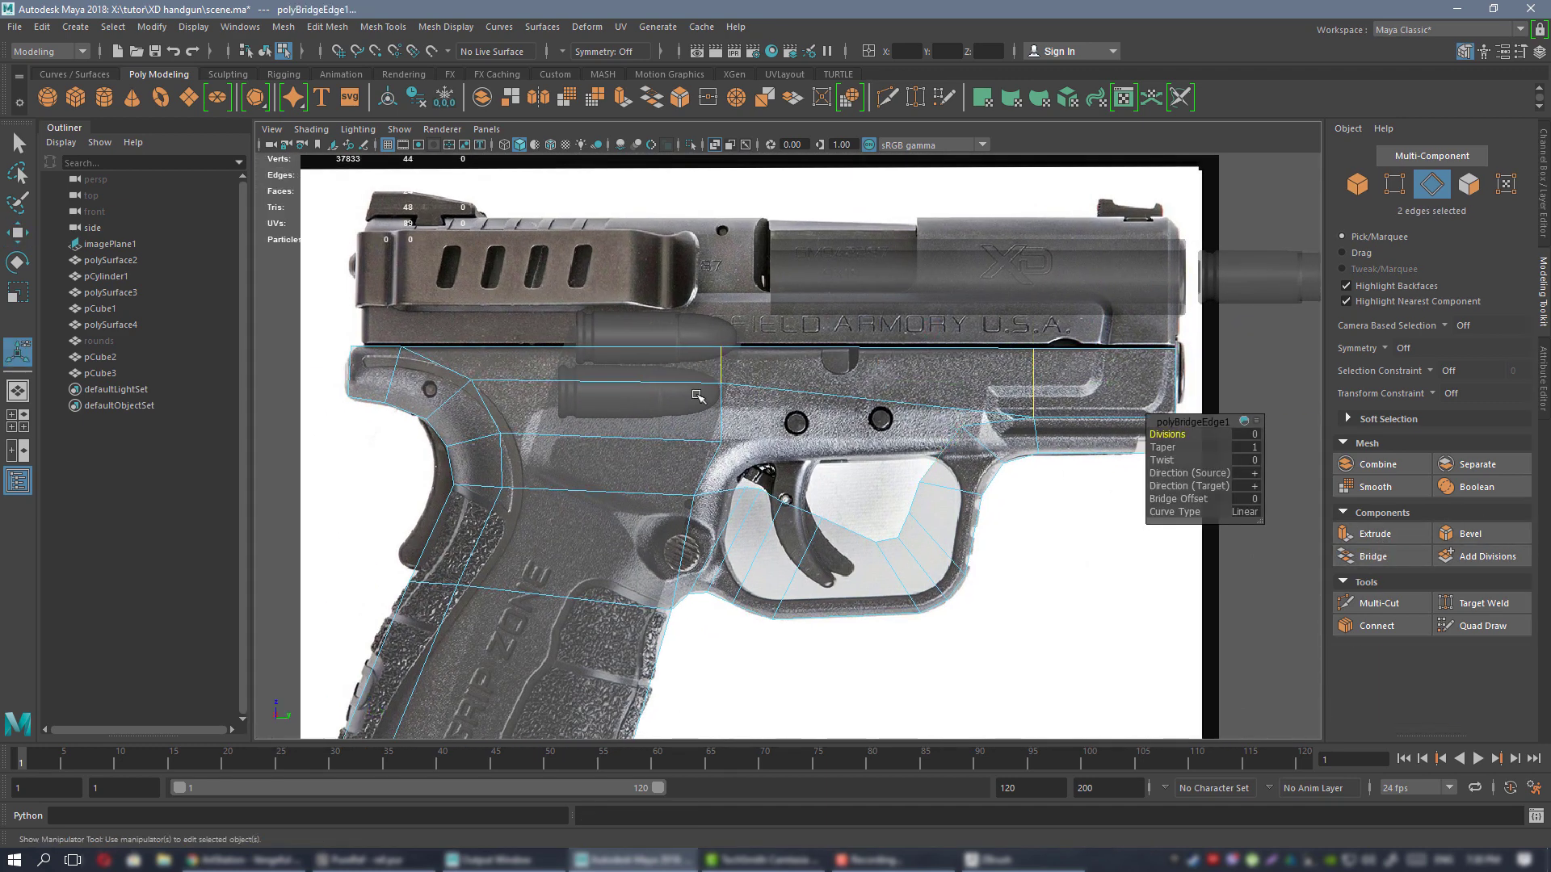
- Flatten the frame's whole upper row of edges by scaling it to 0 vertically and align it with the slide's lower line
double_click(668, 347)
left_click(381, 349)
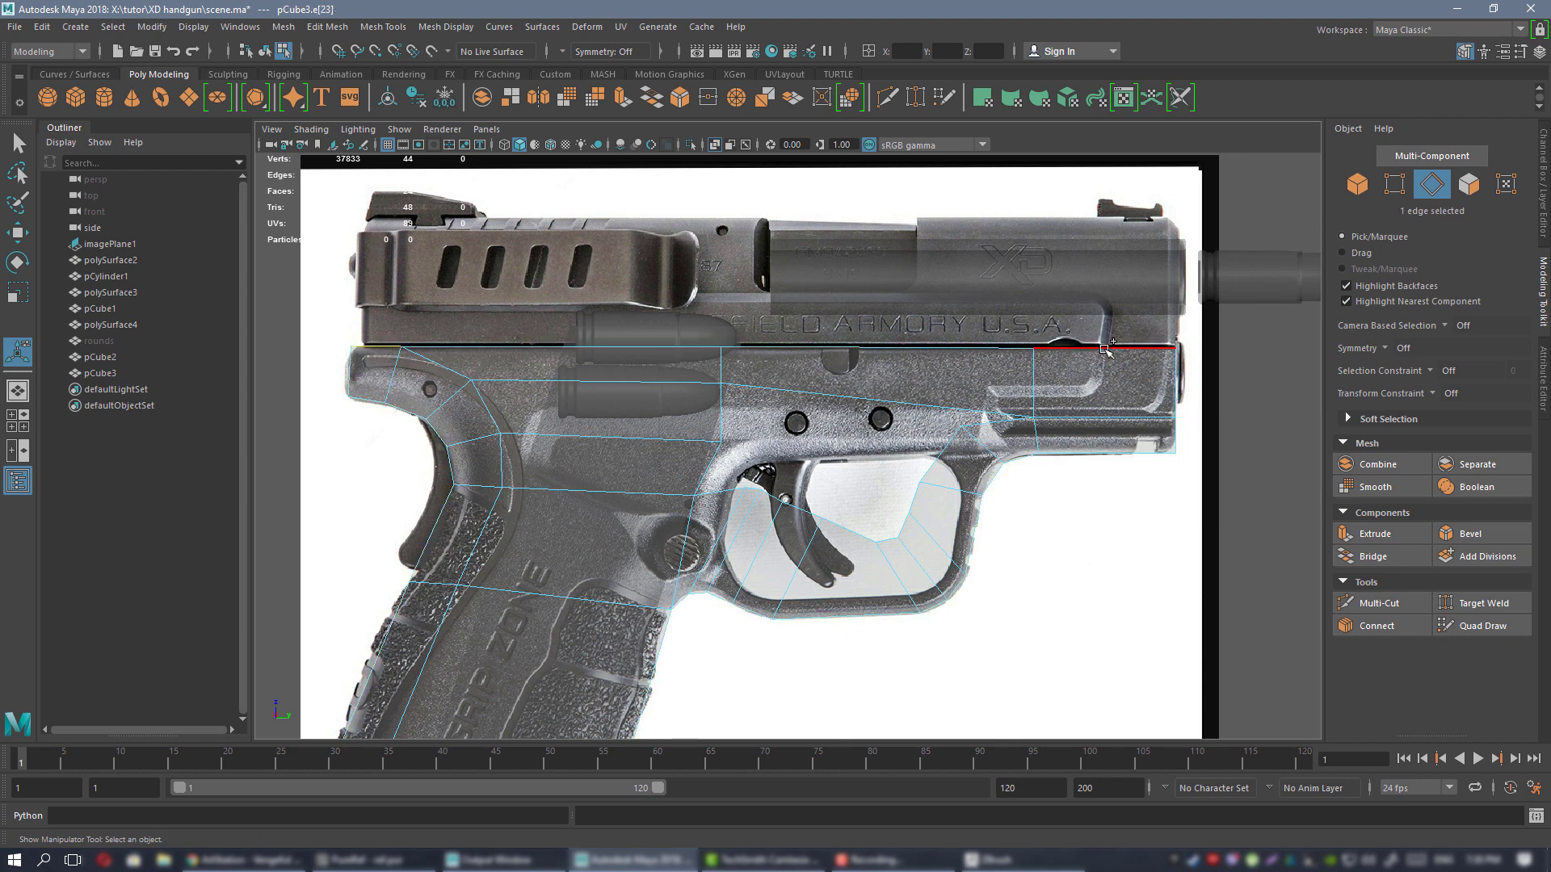
double_click(1100, 348, "shift")
key("r")
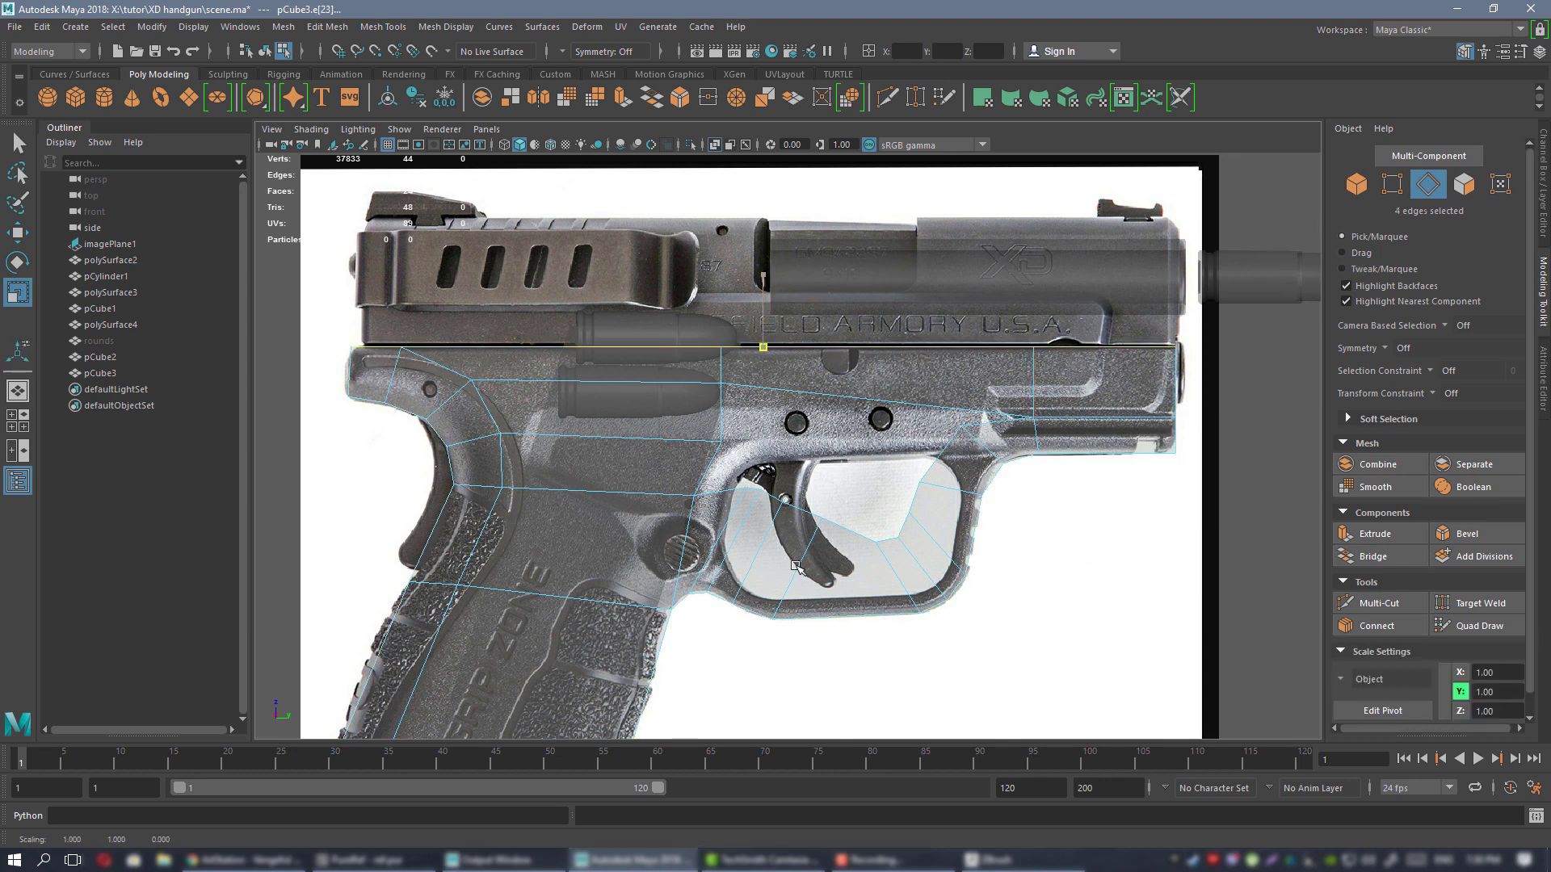
key("w")
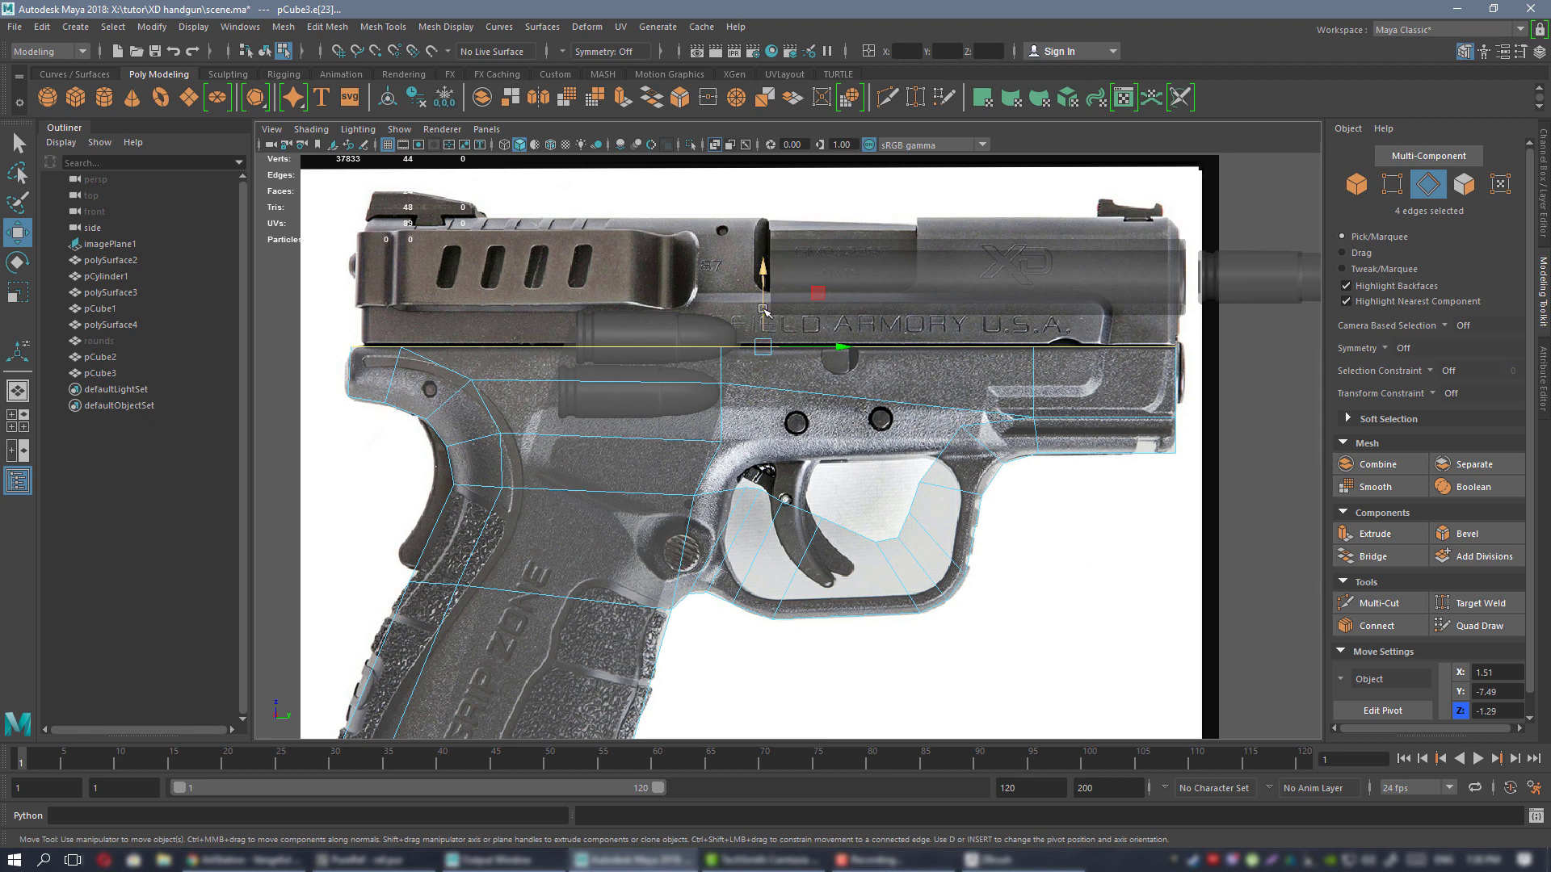
middle_click_drag(898, 353, 795, 353, "alt")
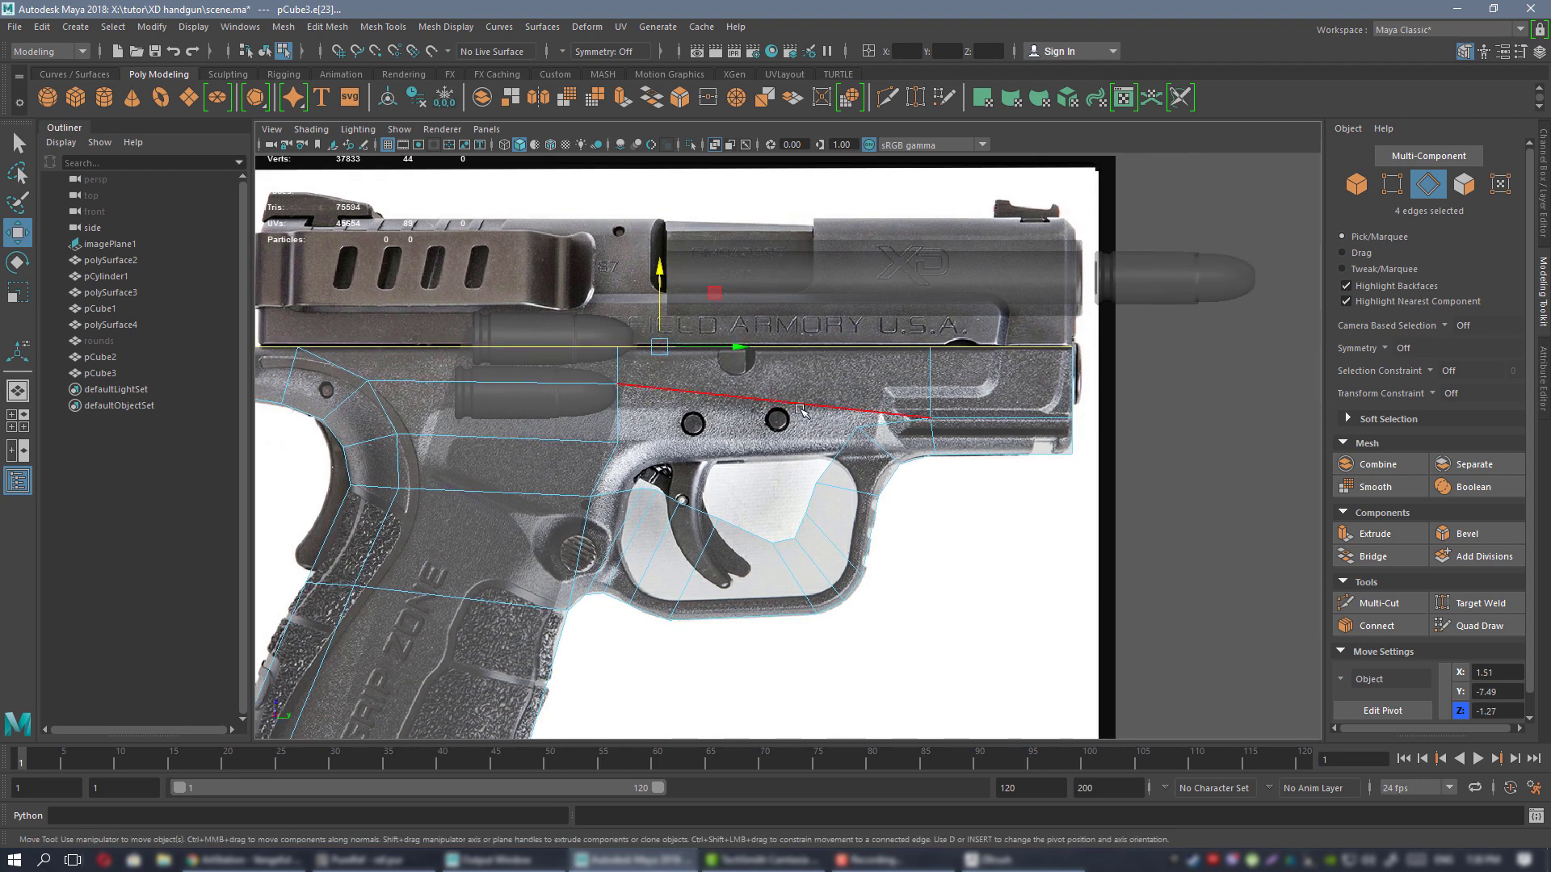
double_click(799, 410)
left_click(555, 74)
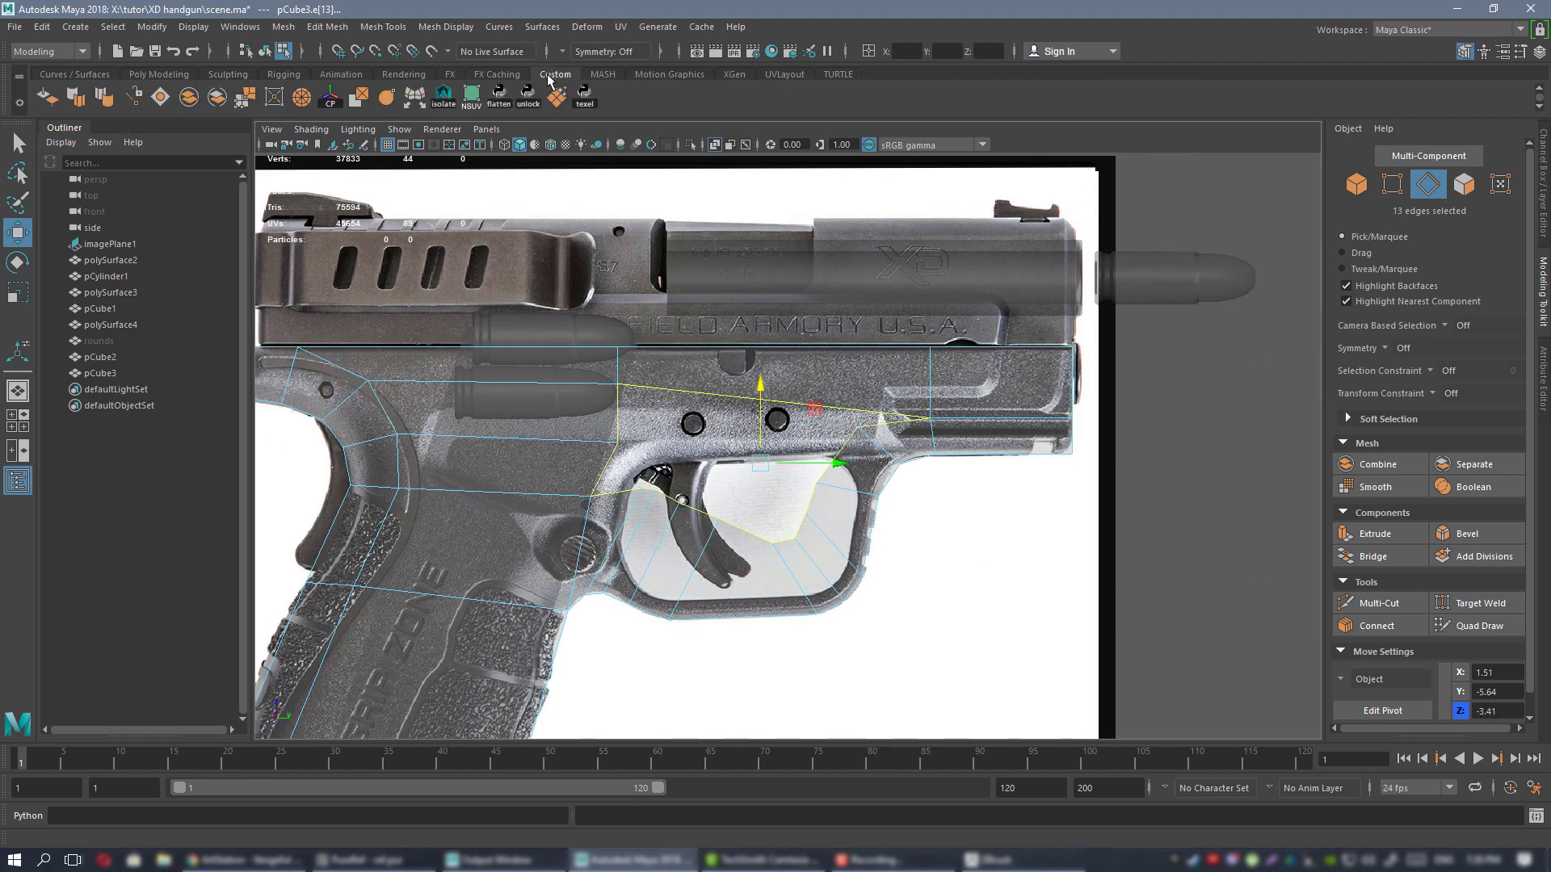
middle_click_drag(683, 403, 721, 339, "alt")
scroll(719, 339, "up", 2)
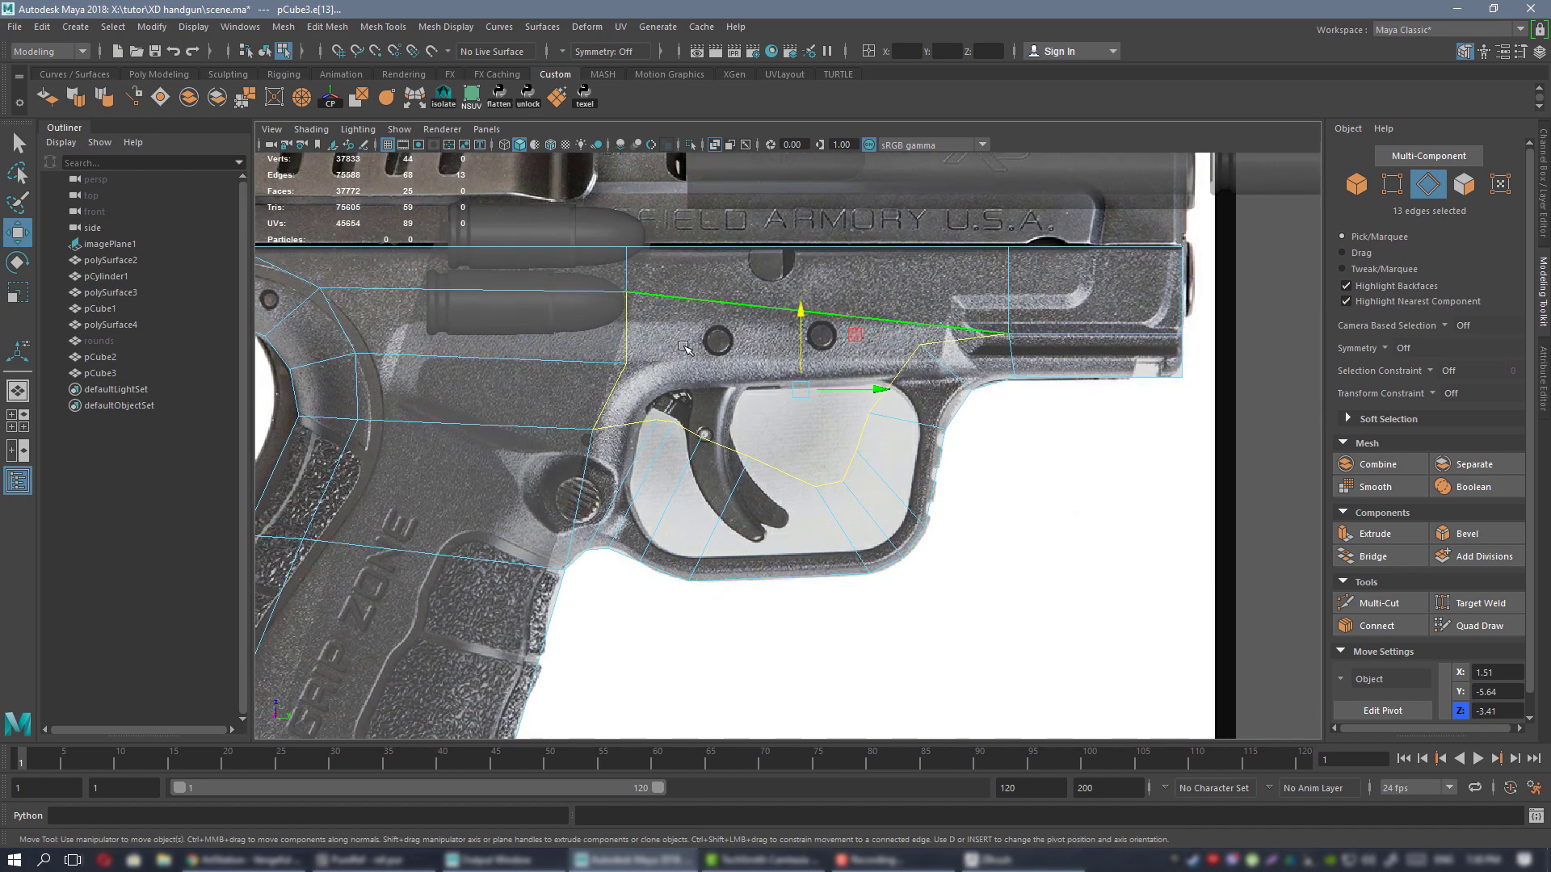
right_click_drag(685, 348, 627, 347)
scroll(741, 393, "up", 2)
- Examine the blocked-out frame mesh from several angles in the perspective view
key("space")
key("space")
key("f")
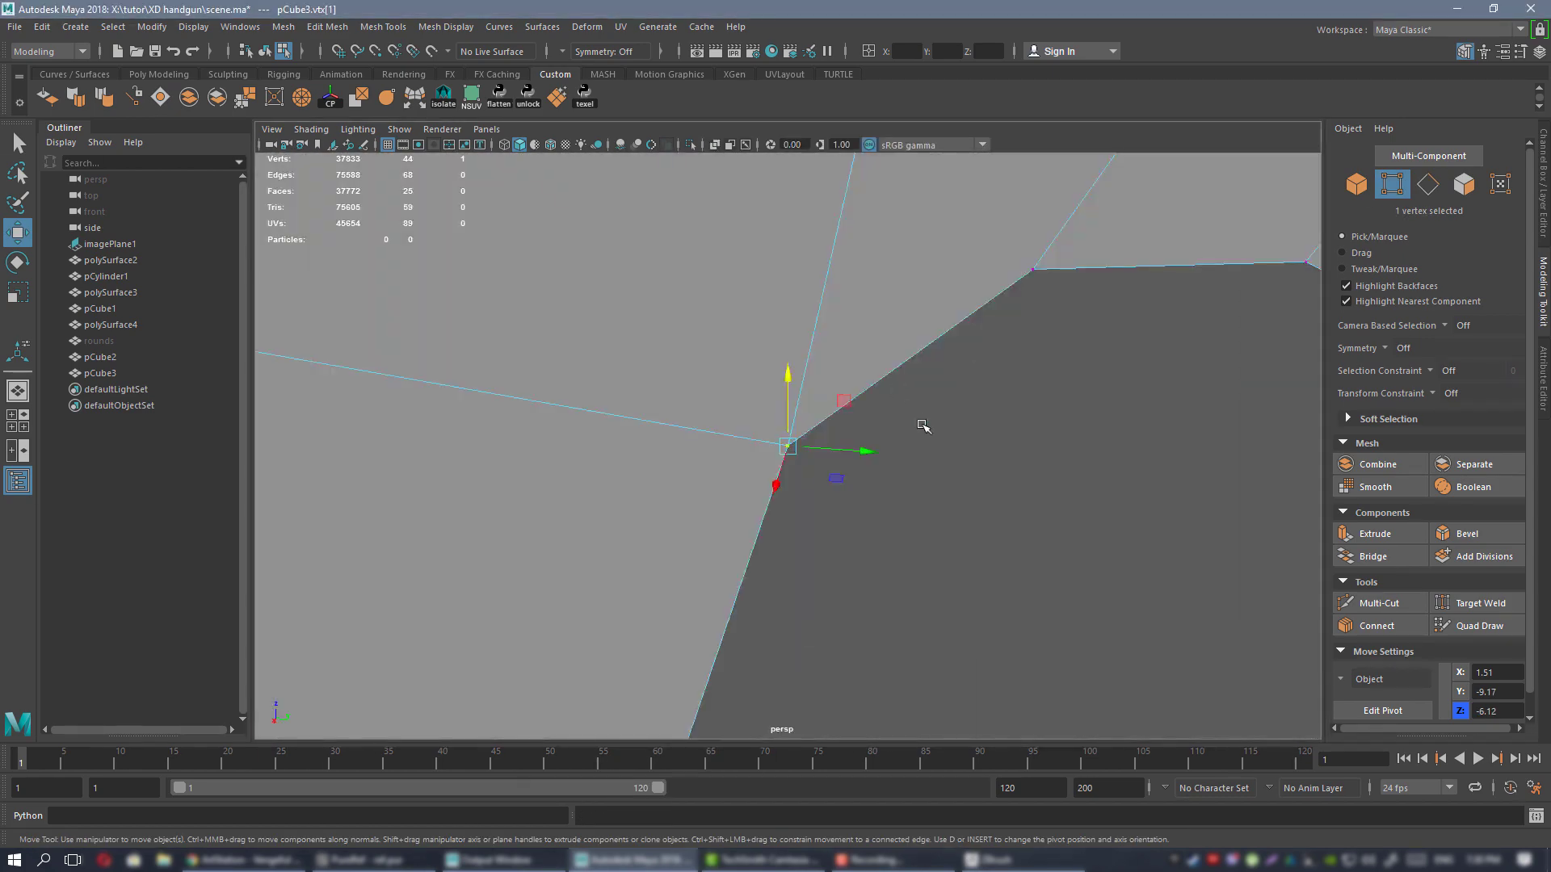
left_click_drag(570, 332, 457, 304, "alt")
scroll(457, 304, "down", 10)
left_click_drag(765, 347, 852, 363, "alt")
right_click_drag(871, 354, 936, 327)
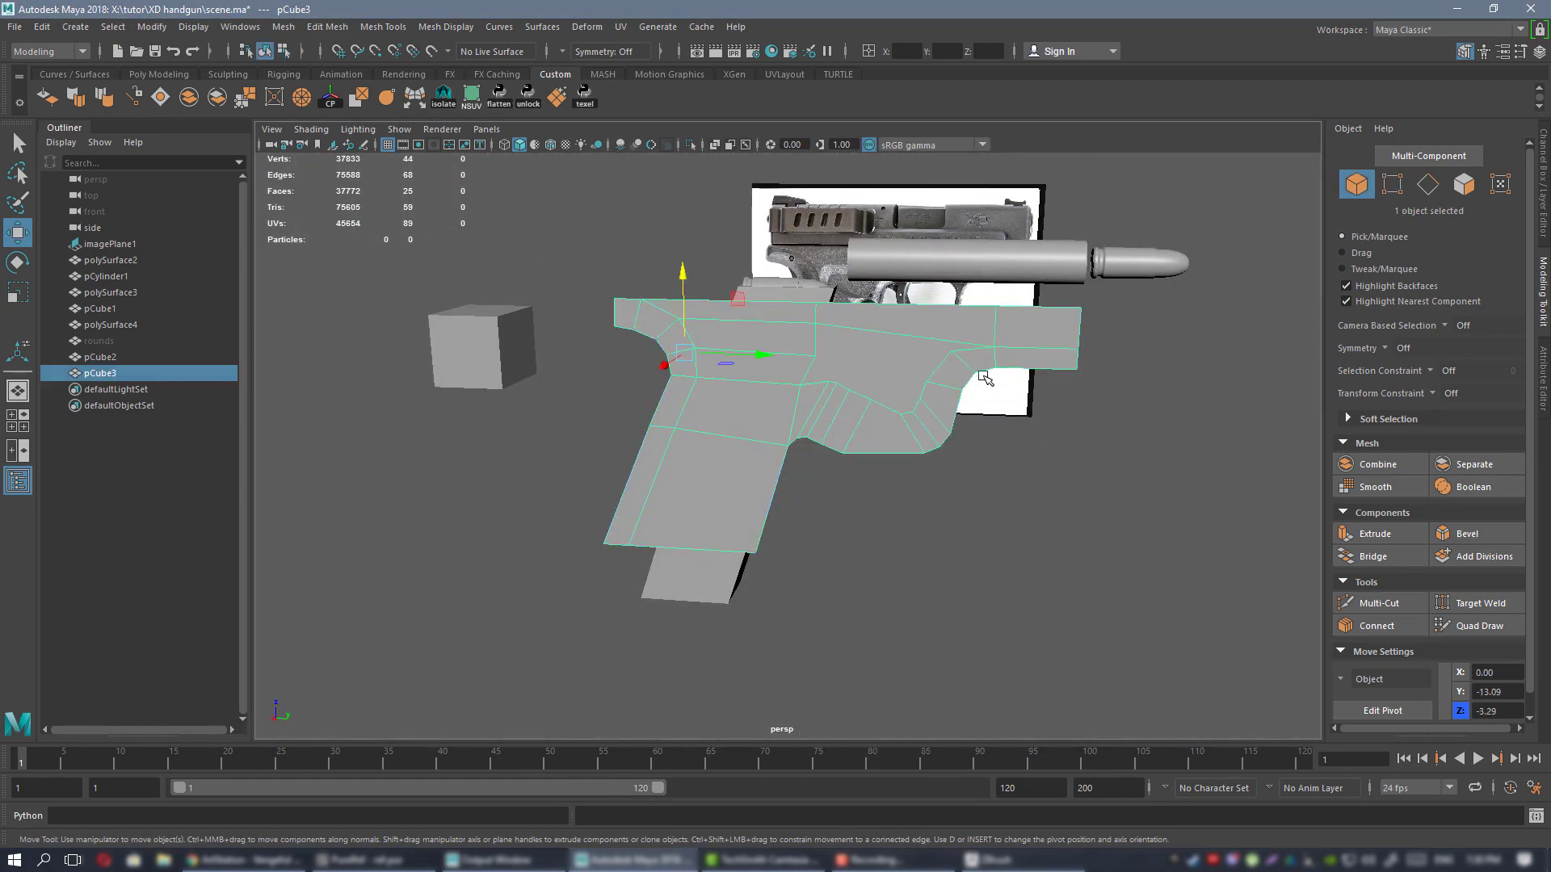
mouse_move(979, 373)
left_mouse_down("alt")
mouse_move(824, 375)
mouse_move(1039, 381)
mouse_move(1070, 419)
mouse_move(825, 345)
mouse_move(973, 426)
mouse_move(969, 391)
left_mouse_up("alt")
scroll(907, 377, "up", 5)
left_click_drag(842, 436, 875, 387, "alt")
key("space")
key("space")
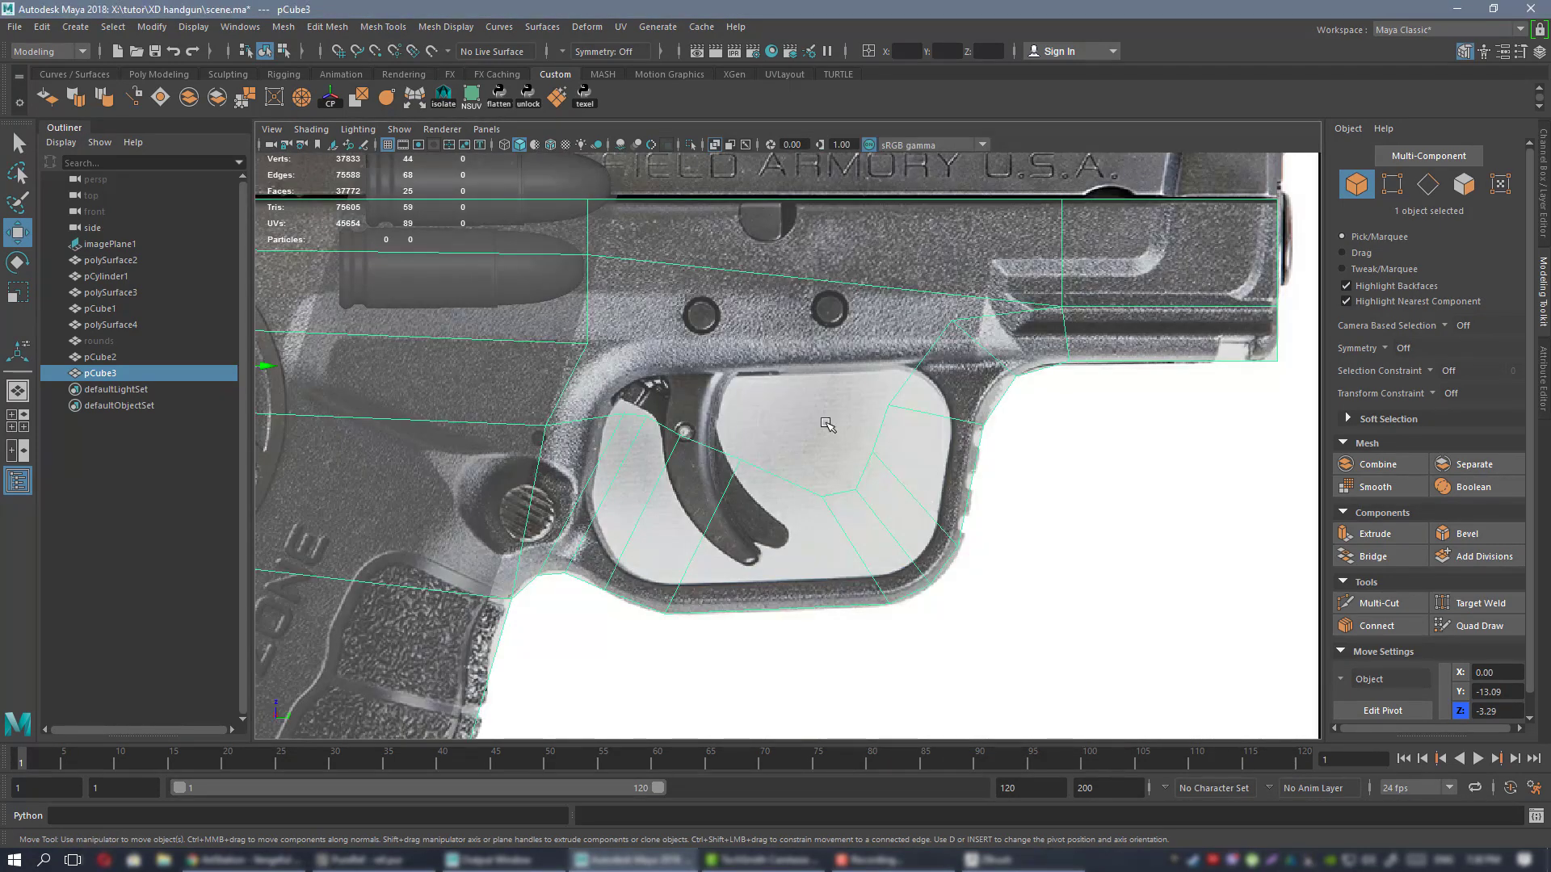
- Turn off X-ray display in the side view so the frame mesh is shaded solid
scroll(825, 422, "down", 3)
left_click(714, 144)
middle_click_drag(703, 311, 703, 360, "alt")
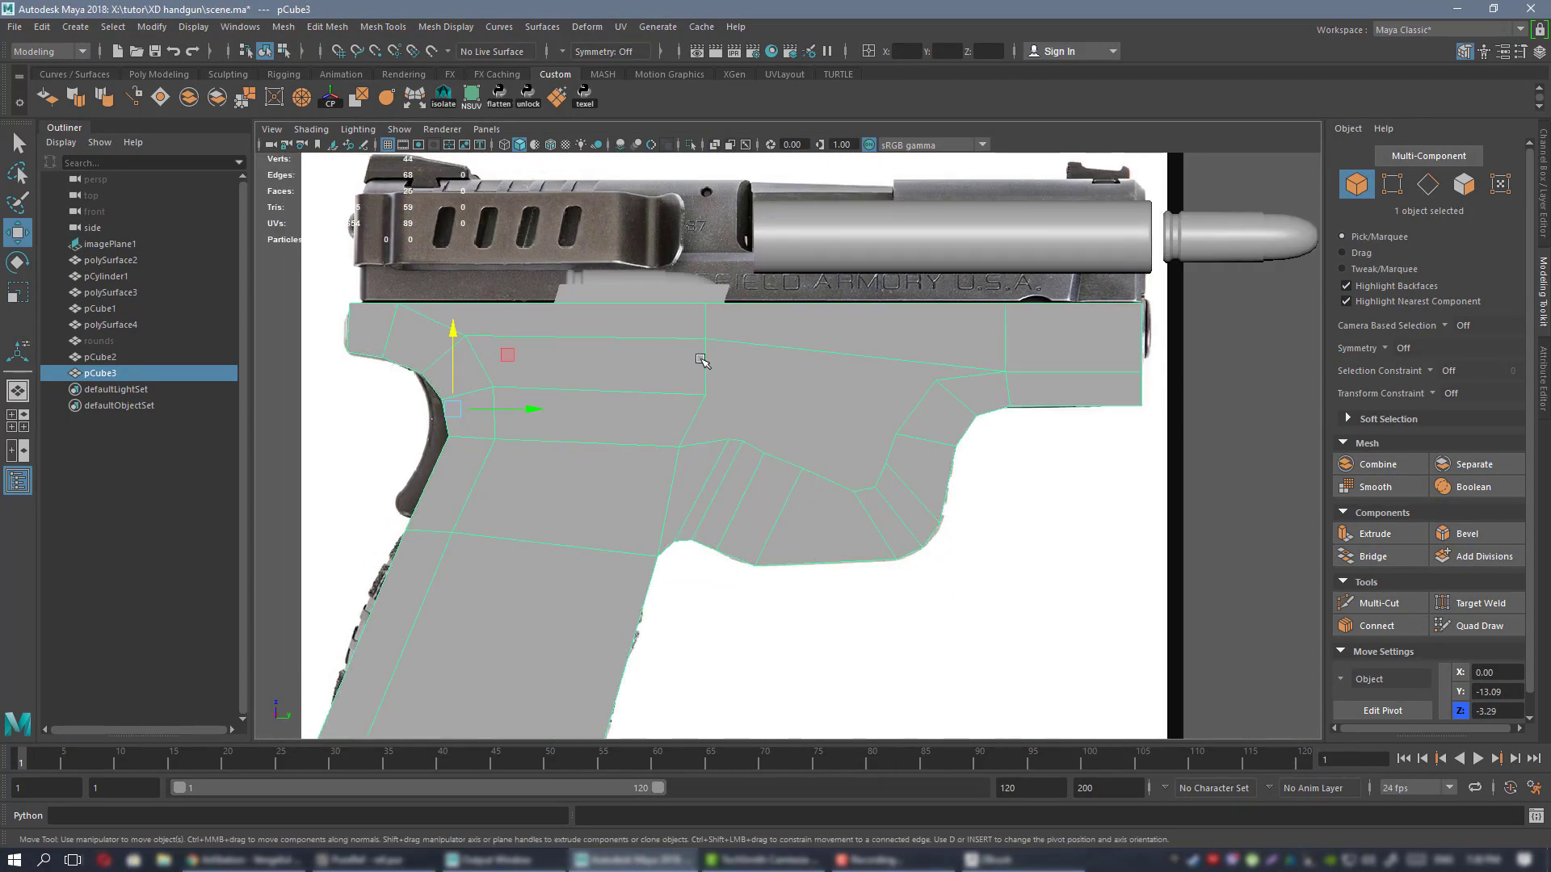
- Move the inner vertices along the rear and bottom of the trigger guard down and back to even out the strip's inner border
scroll(802, 374, "up", 5)
right_click_drag(751, 391, 658, 400)
left_click_drag(648, 410, 704, 457)
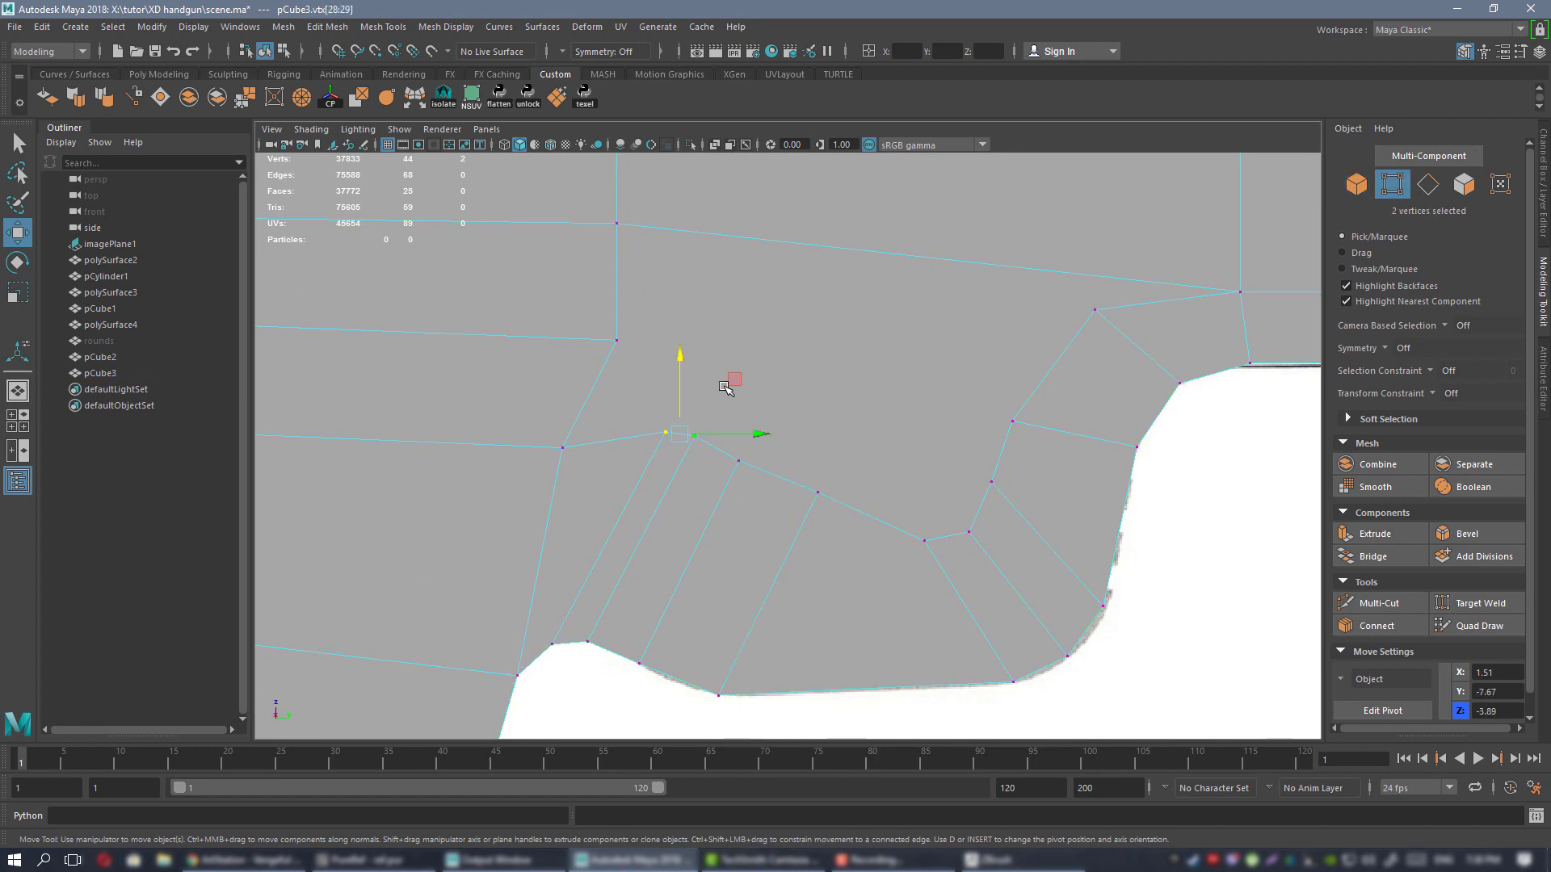
left_click_drag(730, 385, 666, 469)
left_click(729, 413)
left_click_drag(794, 409, 763, 460)
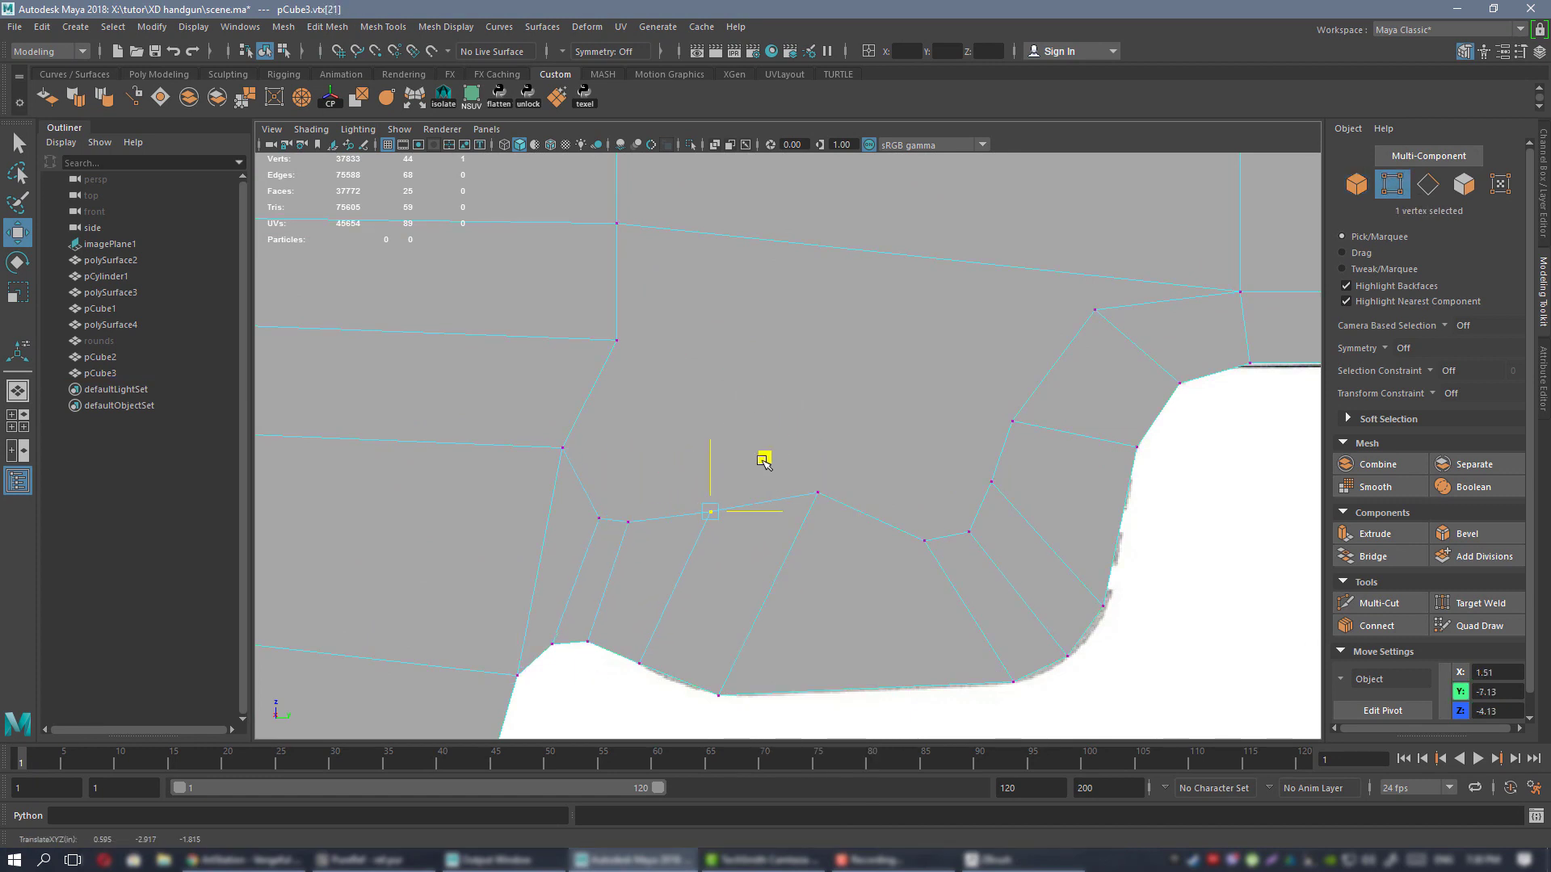
left_click(854, 467)
left_click_drag(874, 439, 831, 506)
left_click(691, 521)
left_click_drag(747, 467, 745, 483)
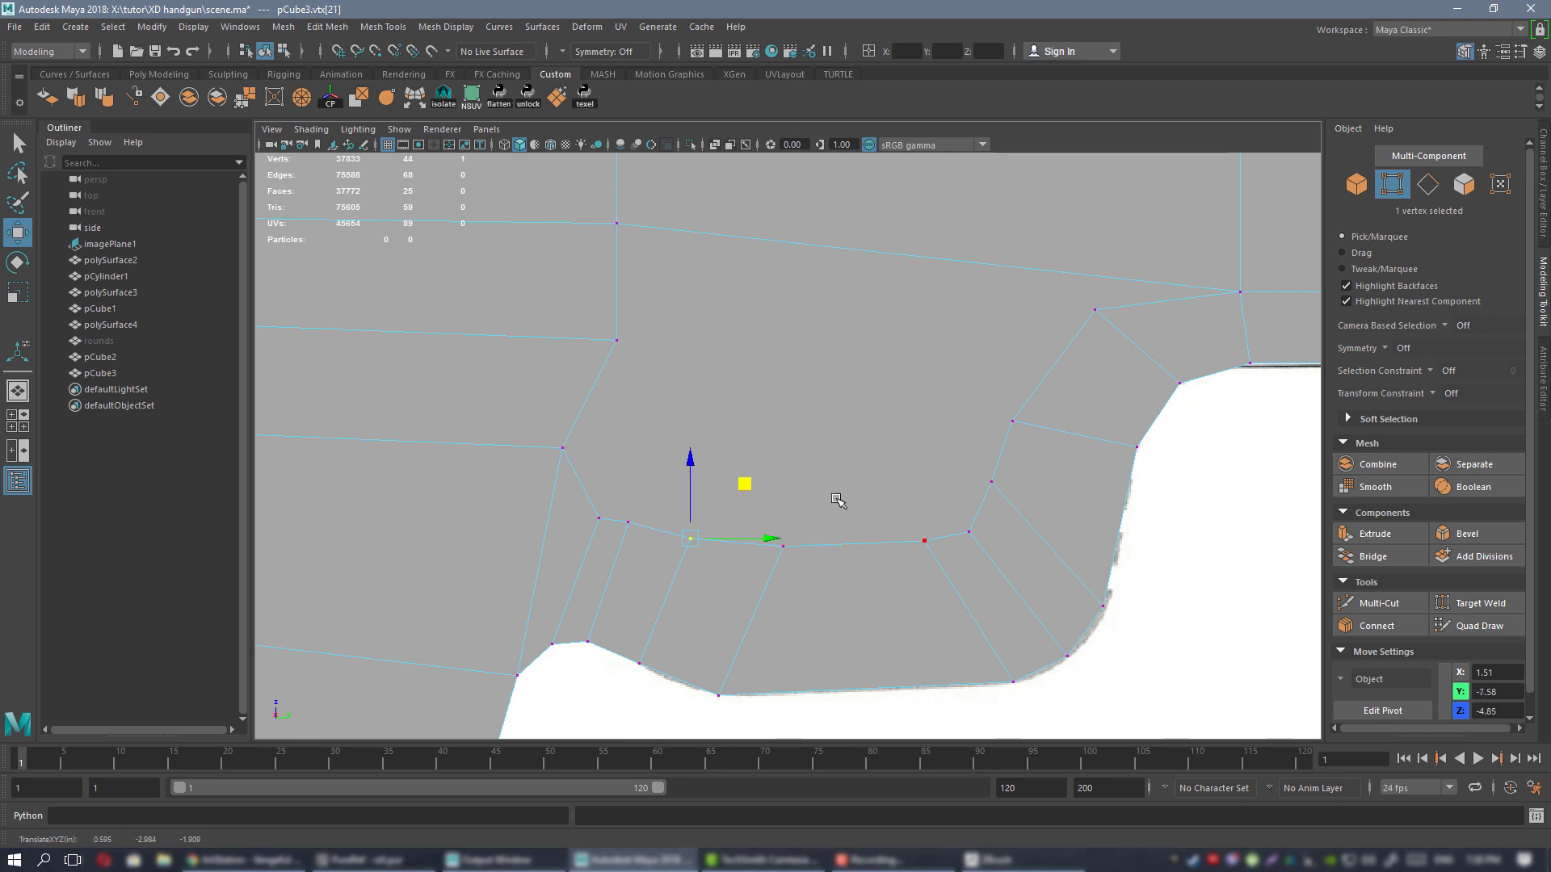
- Shift the middle vertex on the grip section's front border slightly backward to smooth the line into the trigger guard
middle_click_drag(719, 404, 799, 445, "alt")
left_click(645, 473)
left_click(696, 382)
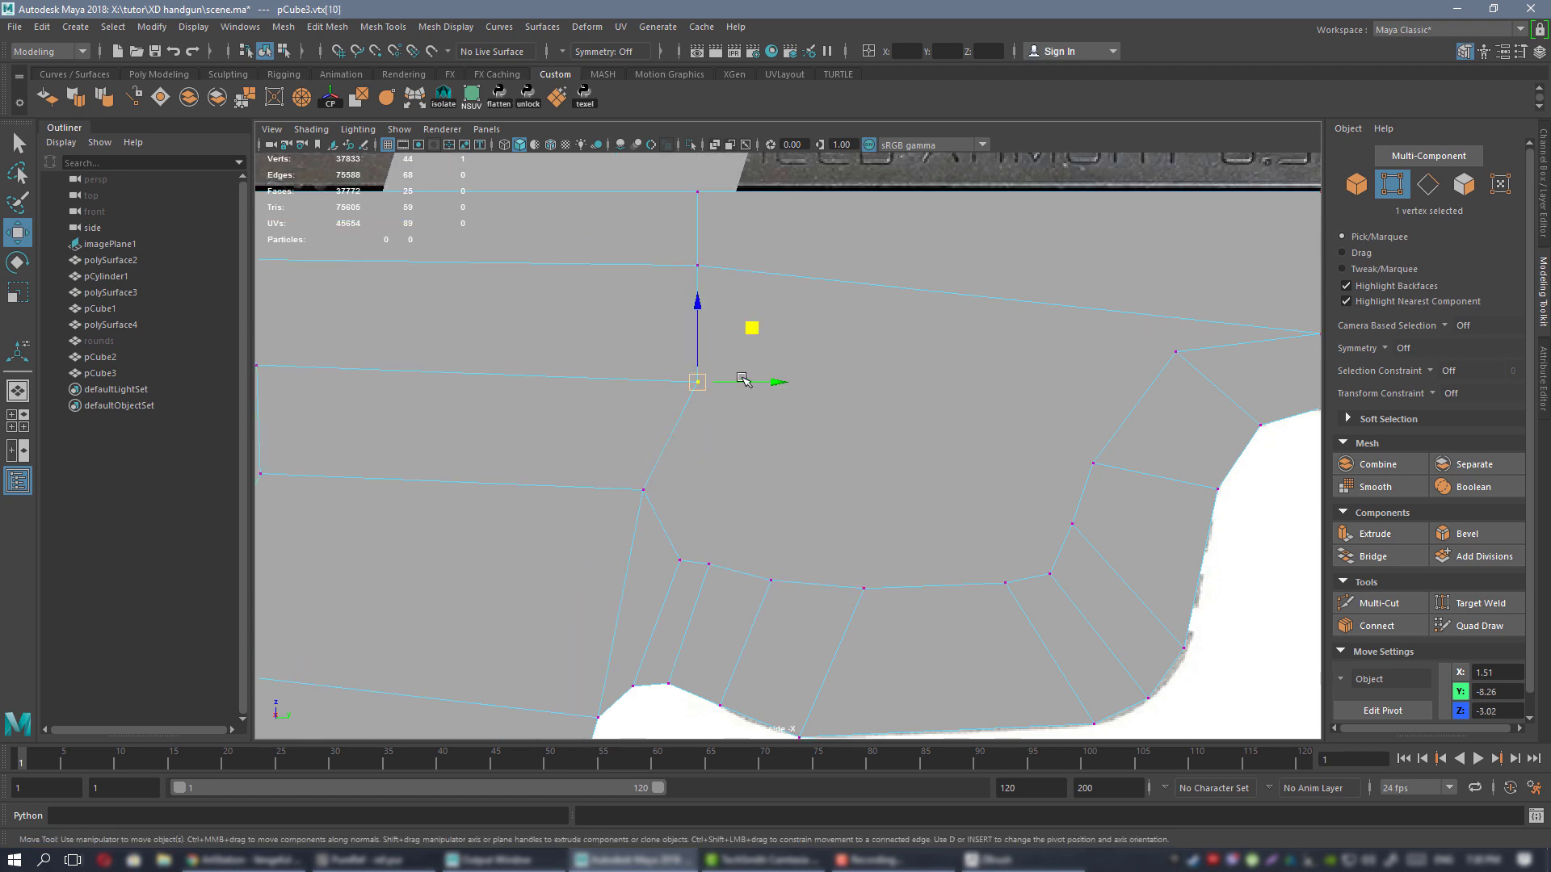
left_click_drag(743, 379, 721, 388)
- Connect three pairs of vertices across the area above the trigger guard, from the grip section's front border to the guard's front
middle_click_drag(1023, 469, 930, 487, "alt")
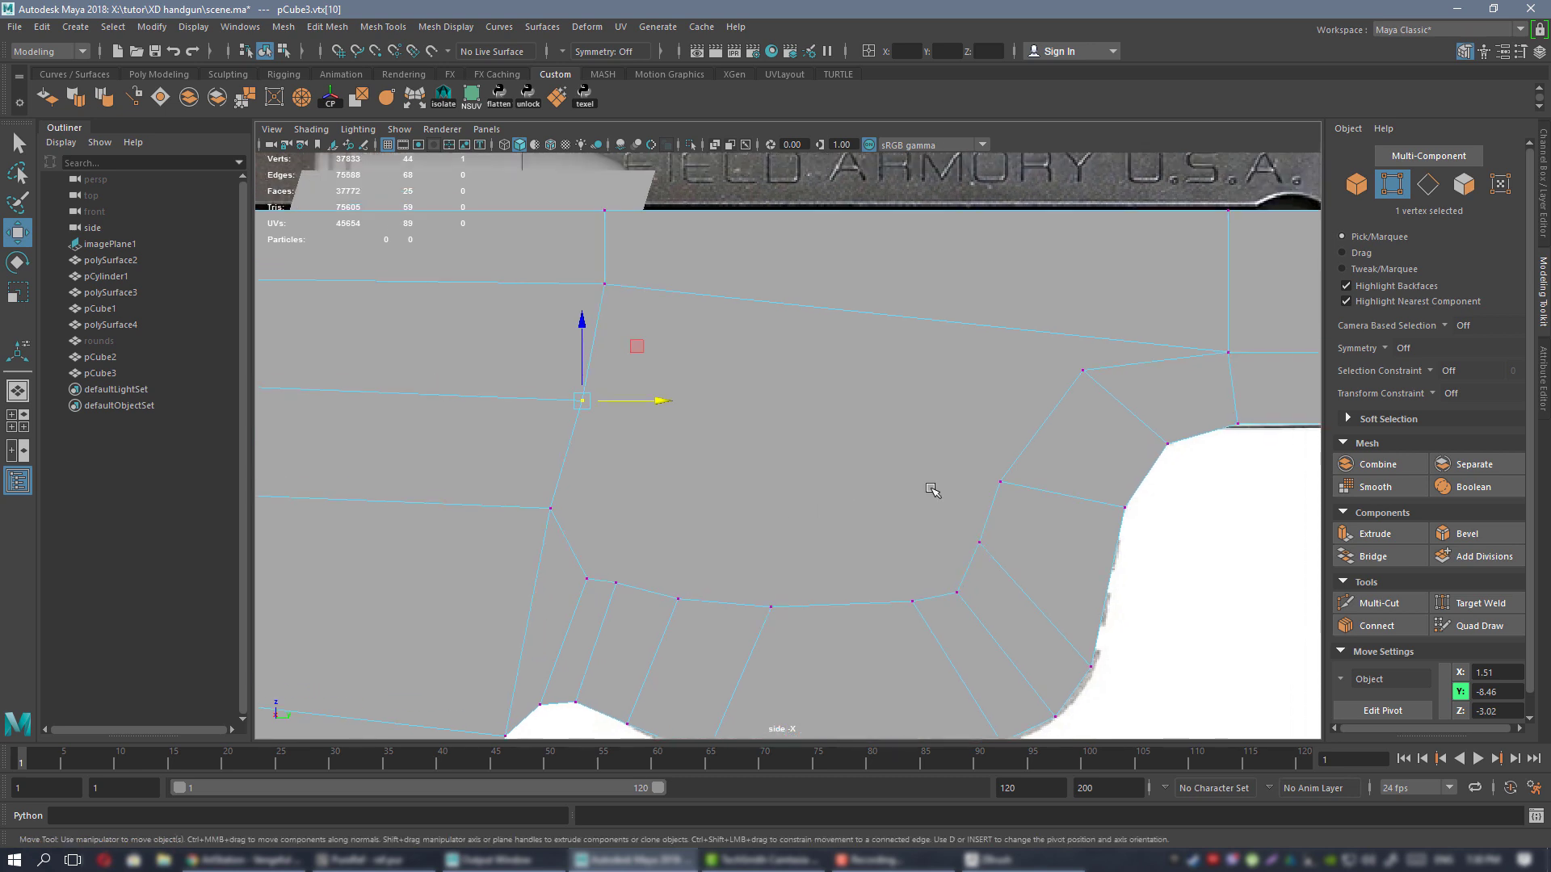
left_click(1047, 366)
left_click(634, 305, "shift")
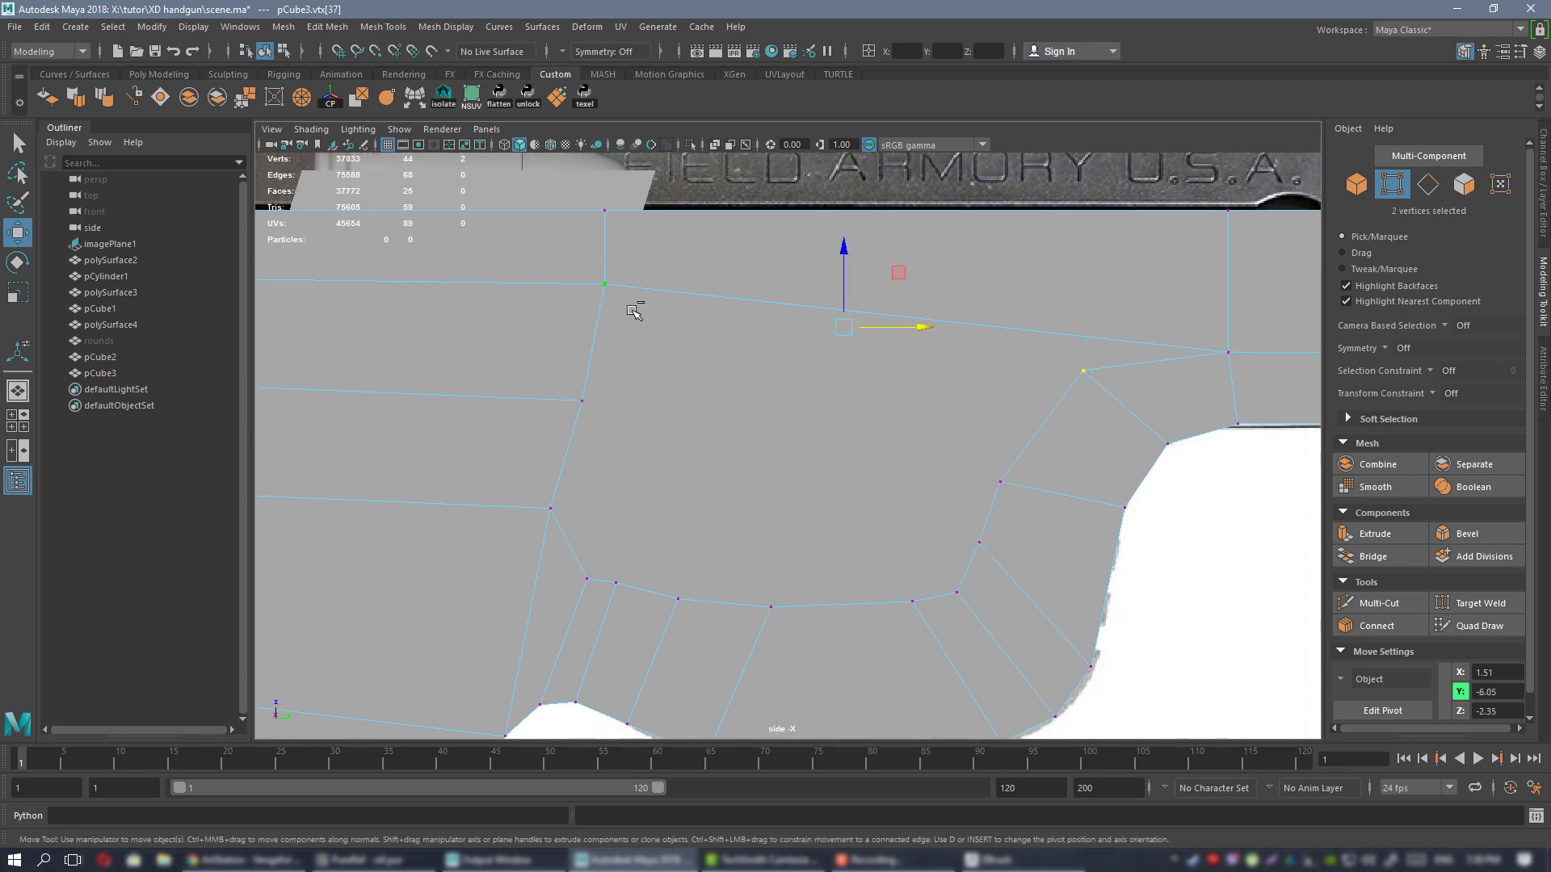
left_click(1374, 626)
left_click(1000, 482)
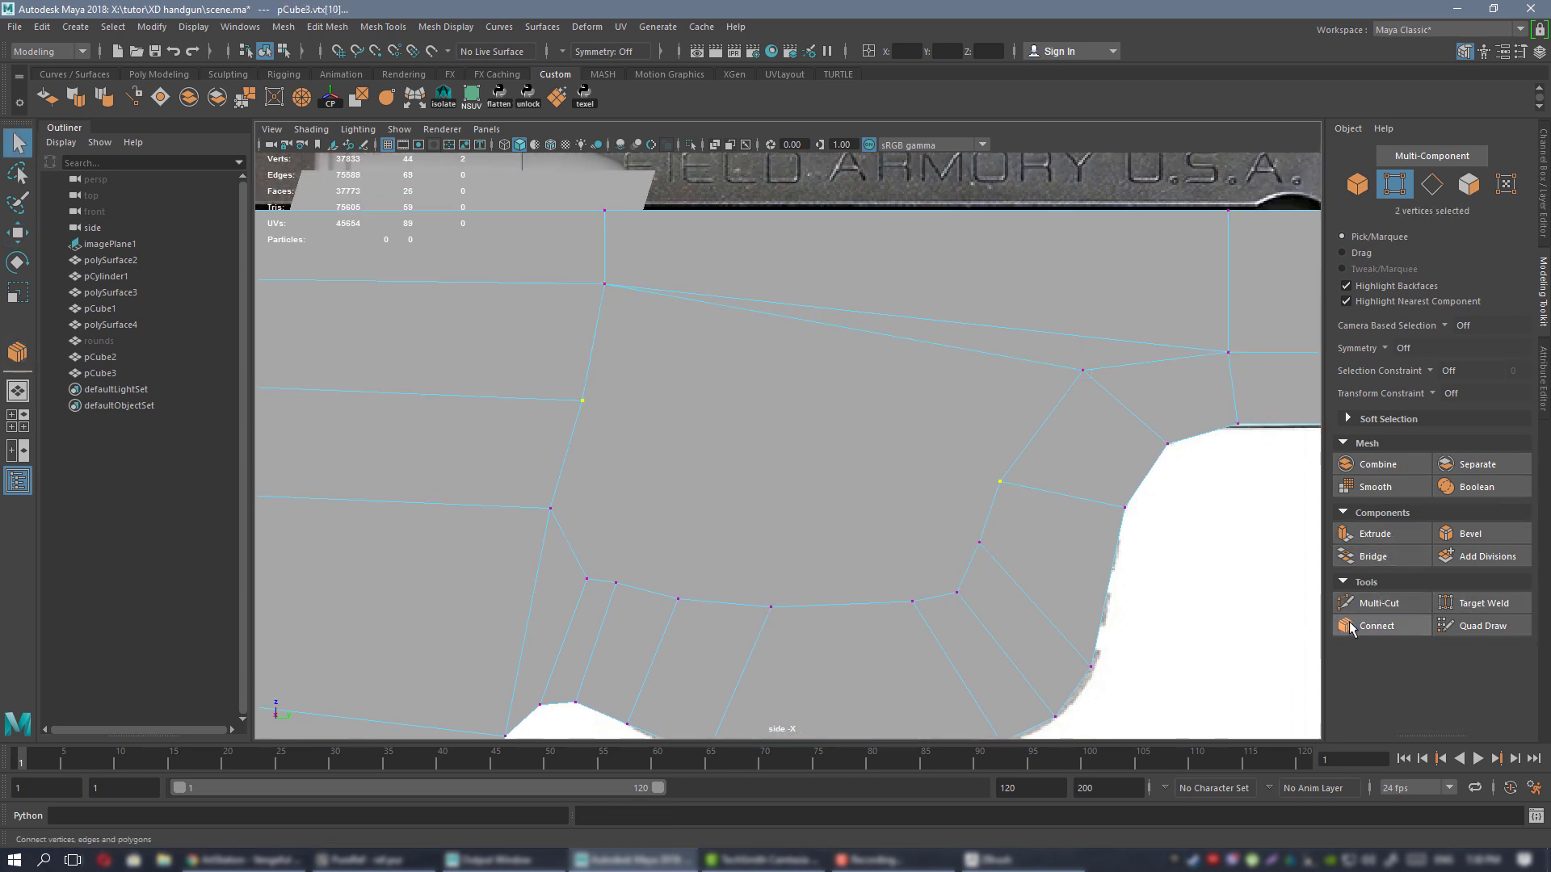
left_click(1375, 626)
left_click(979, 543)
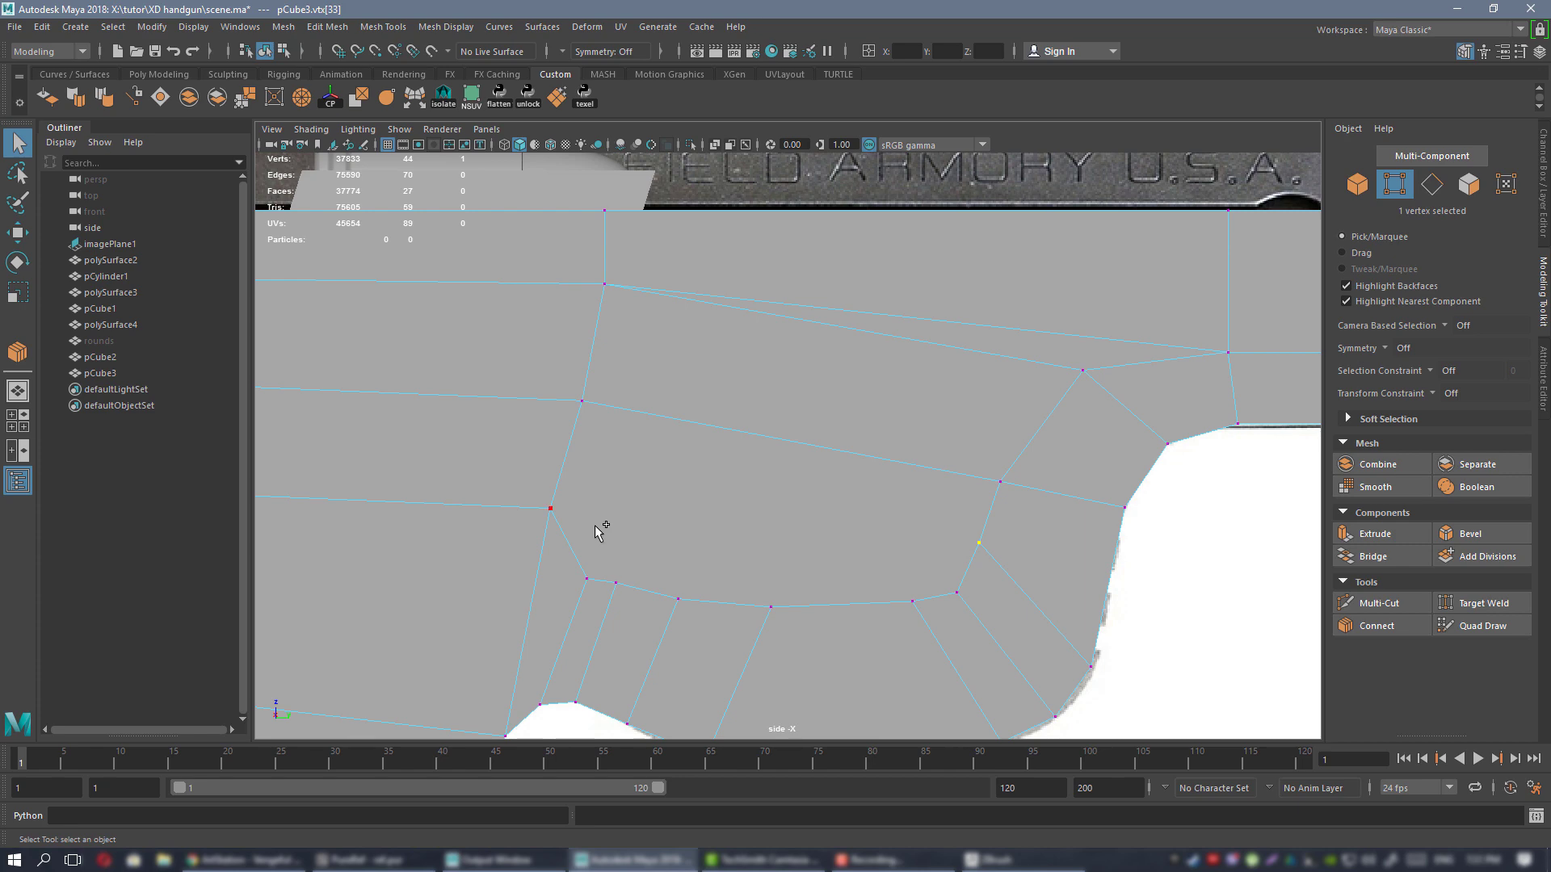
left_click(1377, 628)
- Examine the edge flow of the frame, grip and trigger guard in the side view
scroll(819, 588, "down", 5)
scroll(817, 560, "up", 5)
middle_click_drag(812, 514, 818, 417, "alt")
right_click_drag(818, 417, 761, 408, "alt")
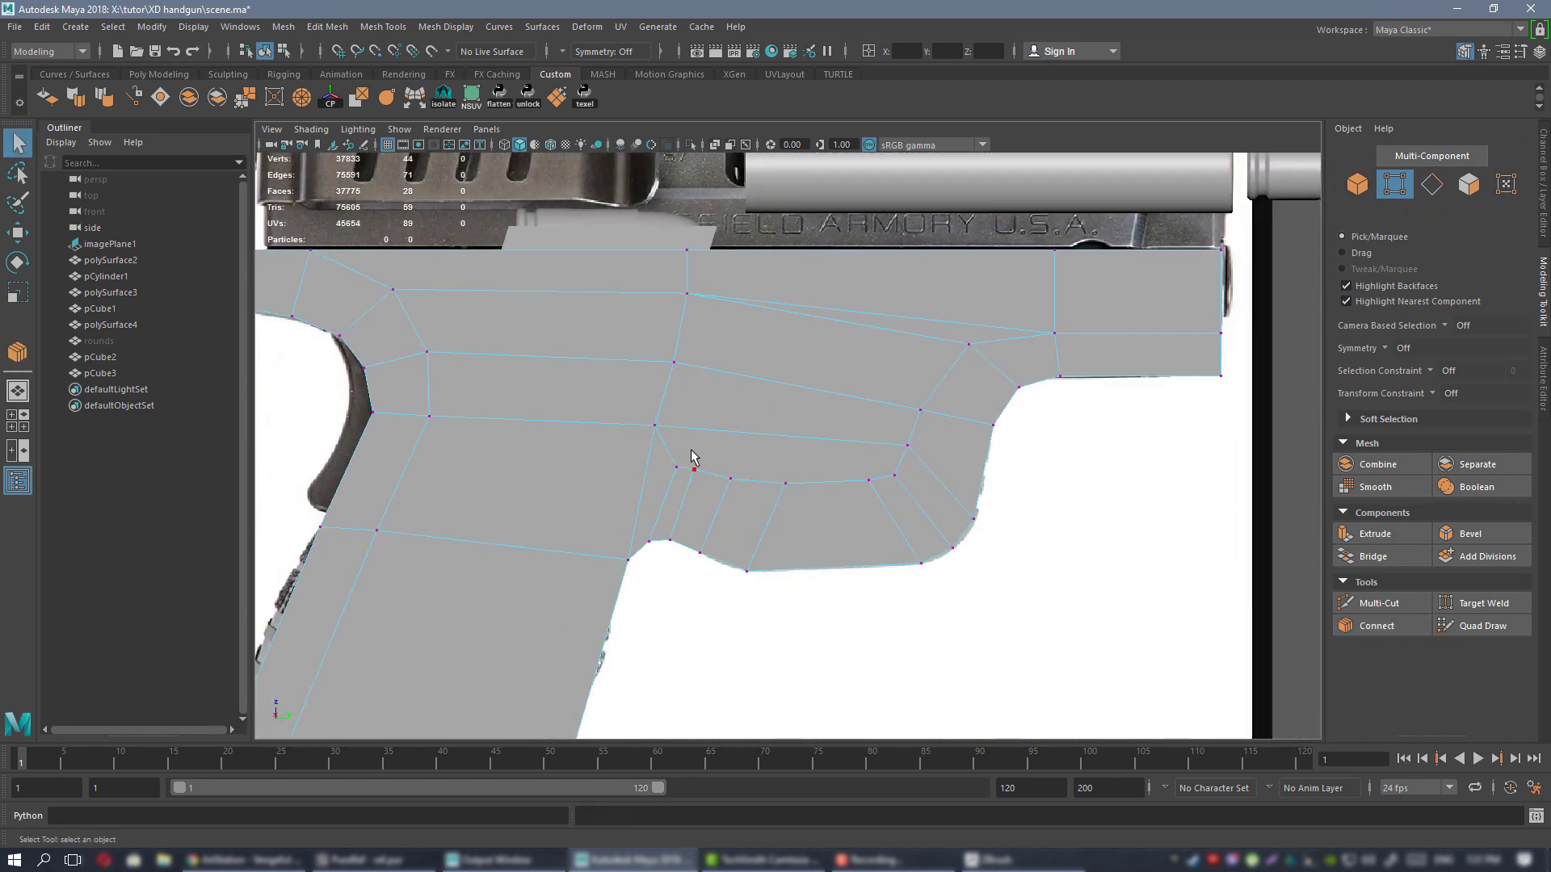
right_click_drag(697, 455, 1014, 366, "alt")
middle_click_drag(1014, 367, 732, 491, "alt")
middle_click_drag(939, 410, 751, 500, "alt")
right_click_drag(678, 405, 741, 472, "alt")
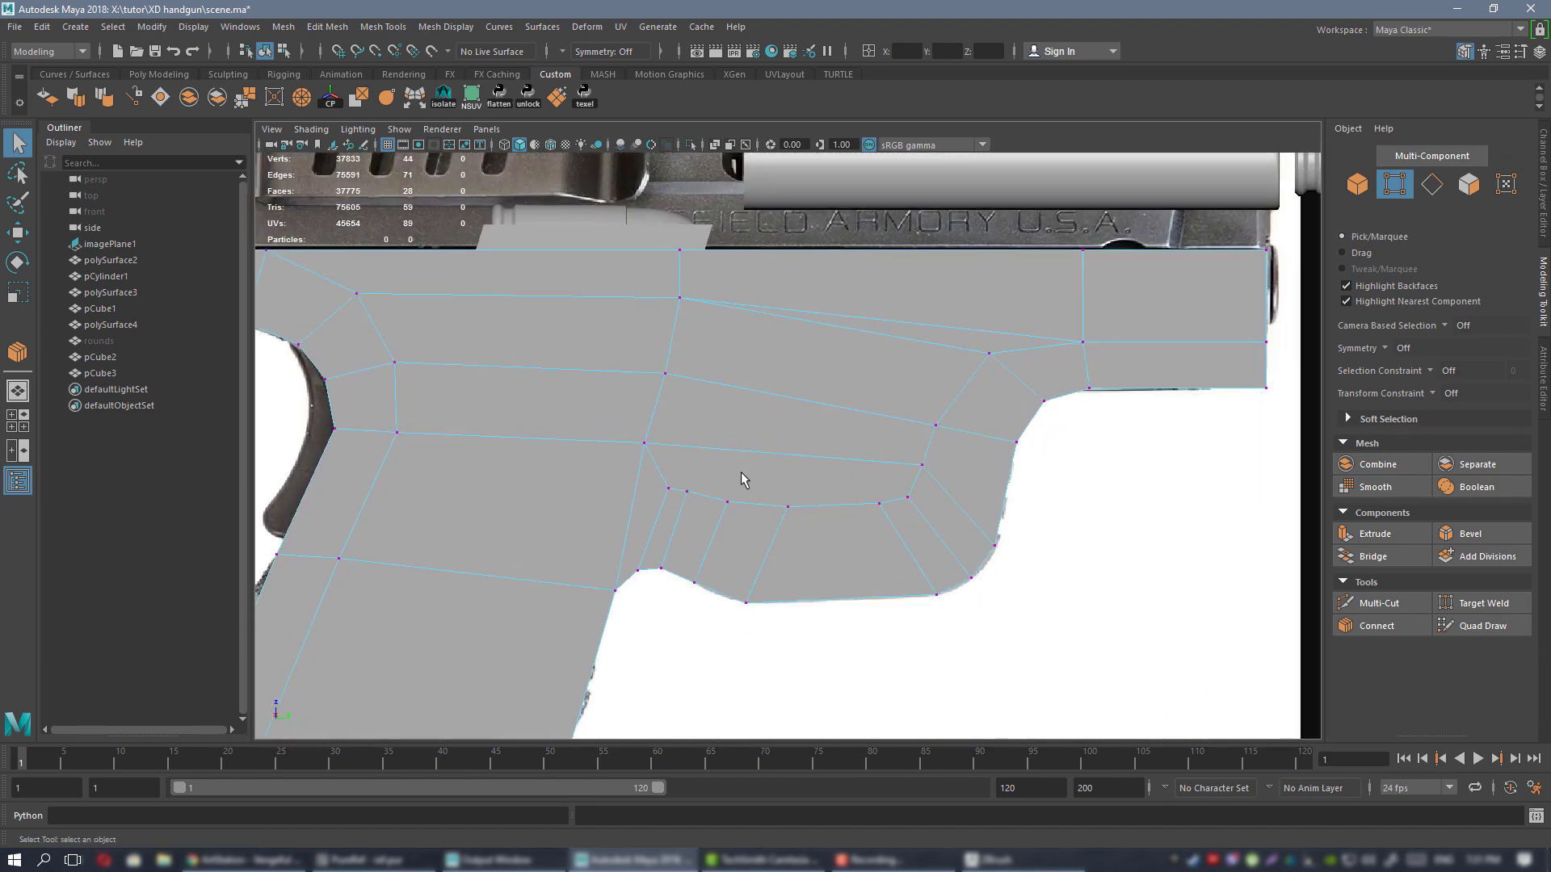
middle_click_drag(704, 473, 849, 412, "alt")
right_click_drag(859, 415, 977, 492, "alt")
mouse_move(906, 428)
middle_mouse_down("alt")
mouse_move(668, 510)
mouse_move(923, 404)
middle_mouse_up("alt")
right_click_drag(923, 404, 789, 336, "alt")
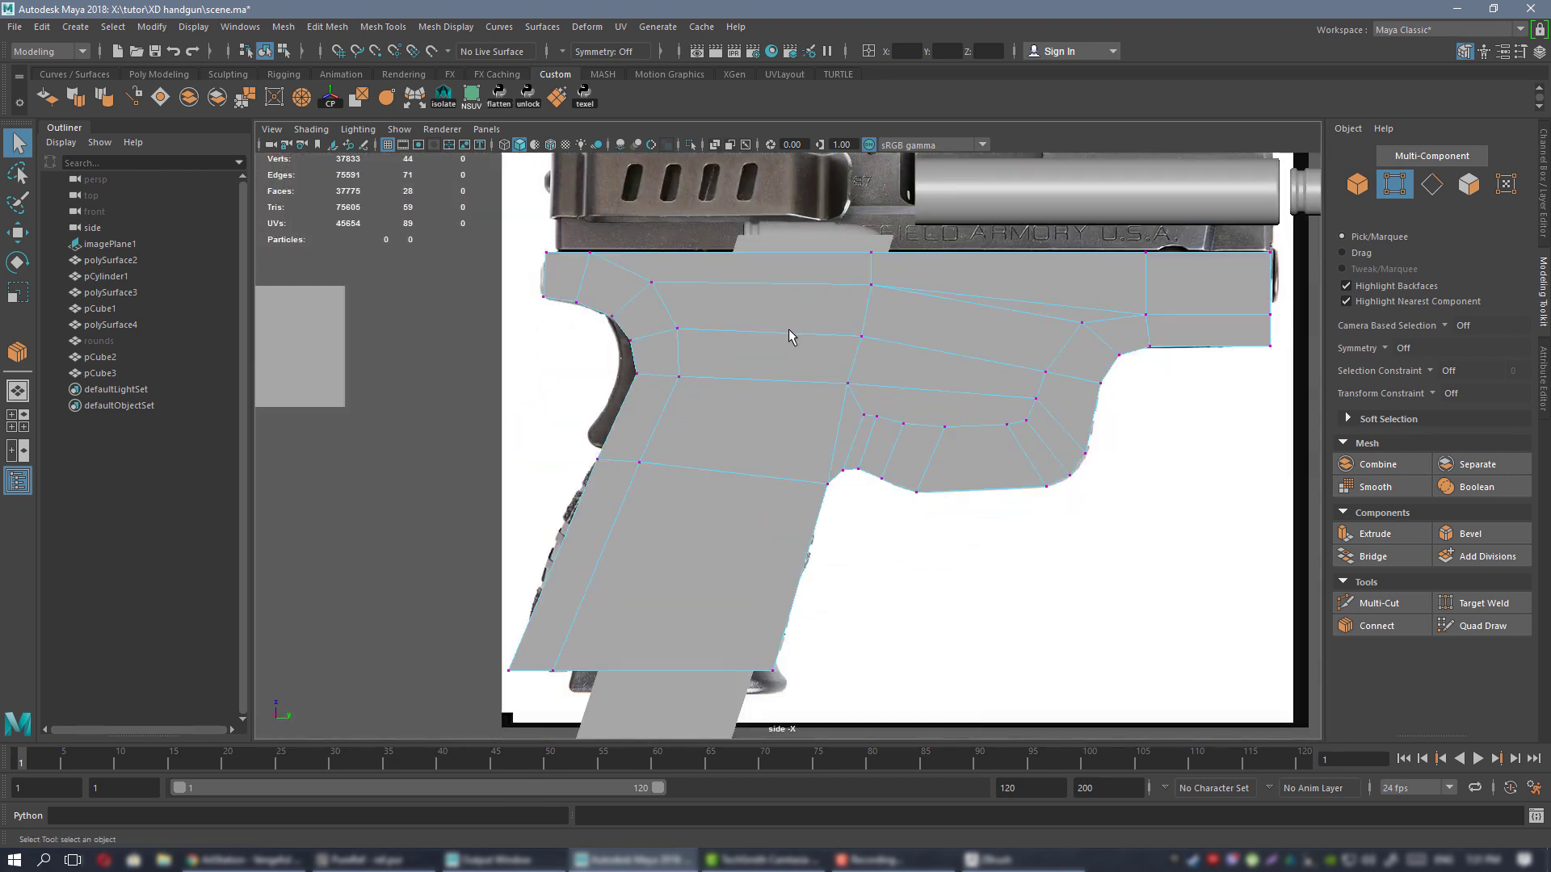
middle_click_drag(736, 334, 668, 304, "alt")
right_click_drag(668, 305, 946, 526, "alt")
middle_click_drag(830, 398, 865, 395, "alt")
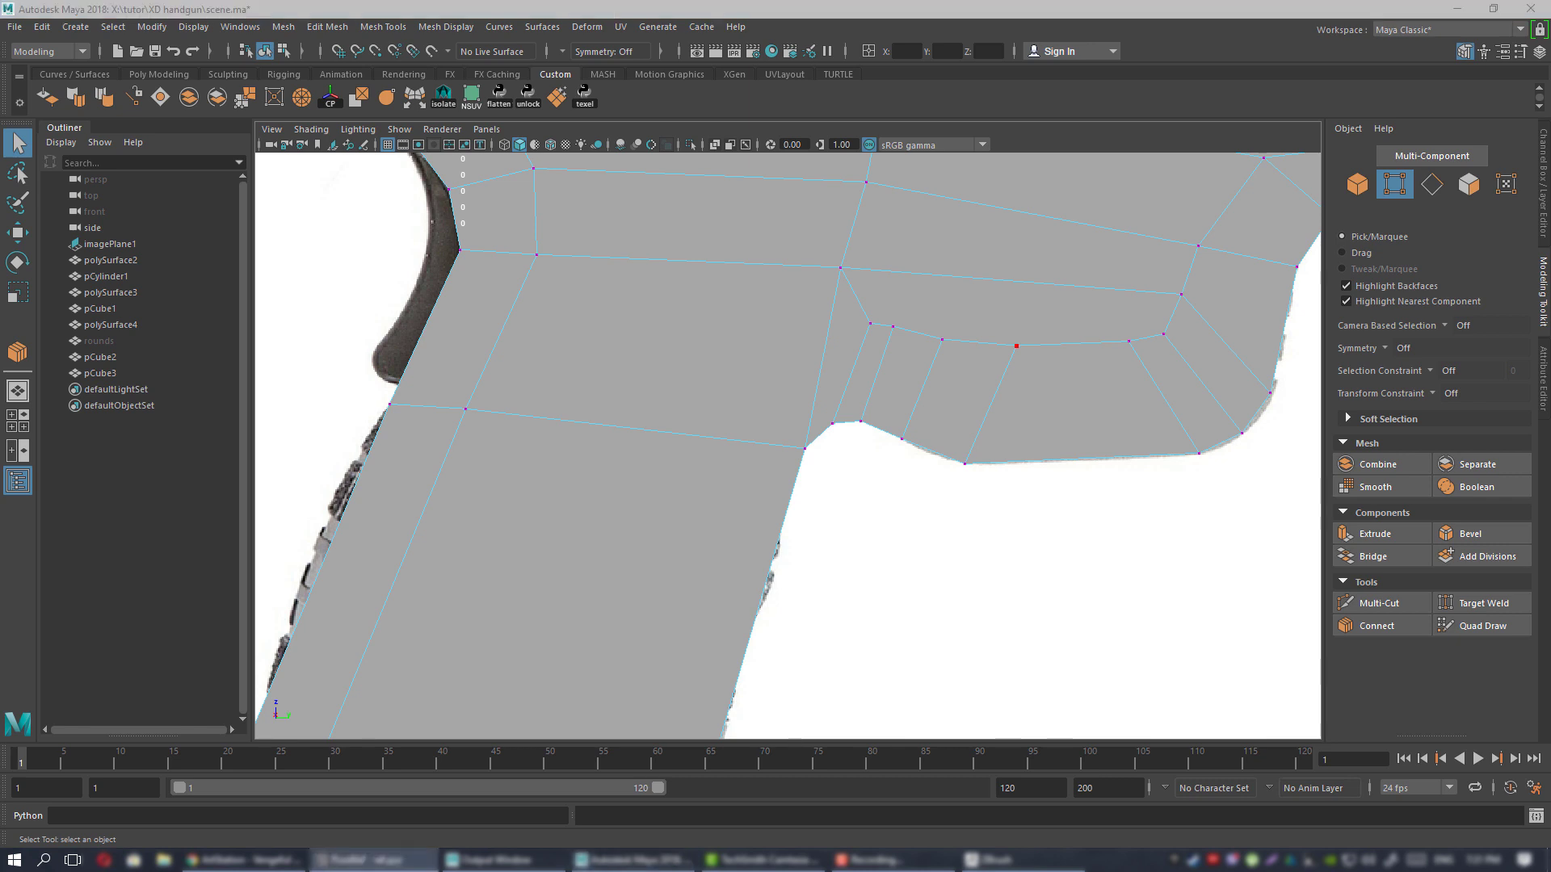
middle_click_drag(632, 483, 384, 576, "alt")
right_click_drag(566, 453, 633, 436, "alt")
middle_click_drag(634, 436, 879, 353, "alt")
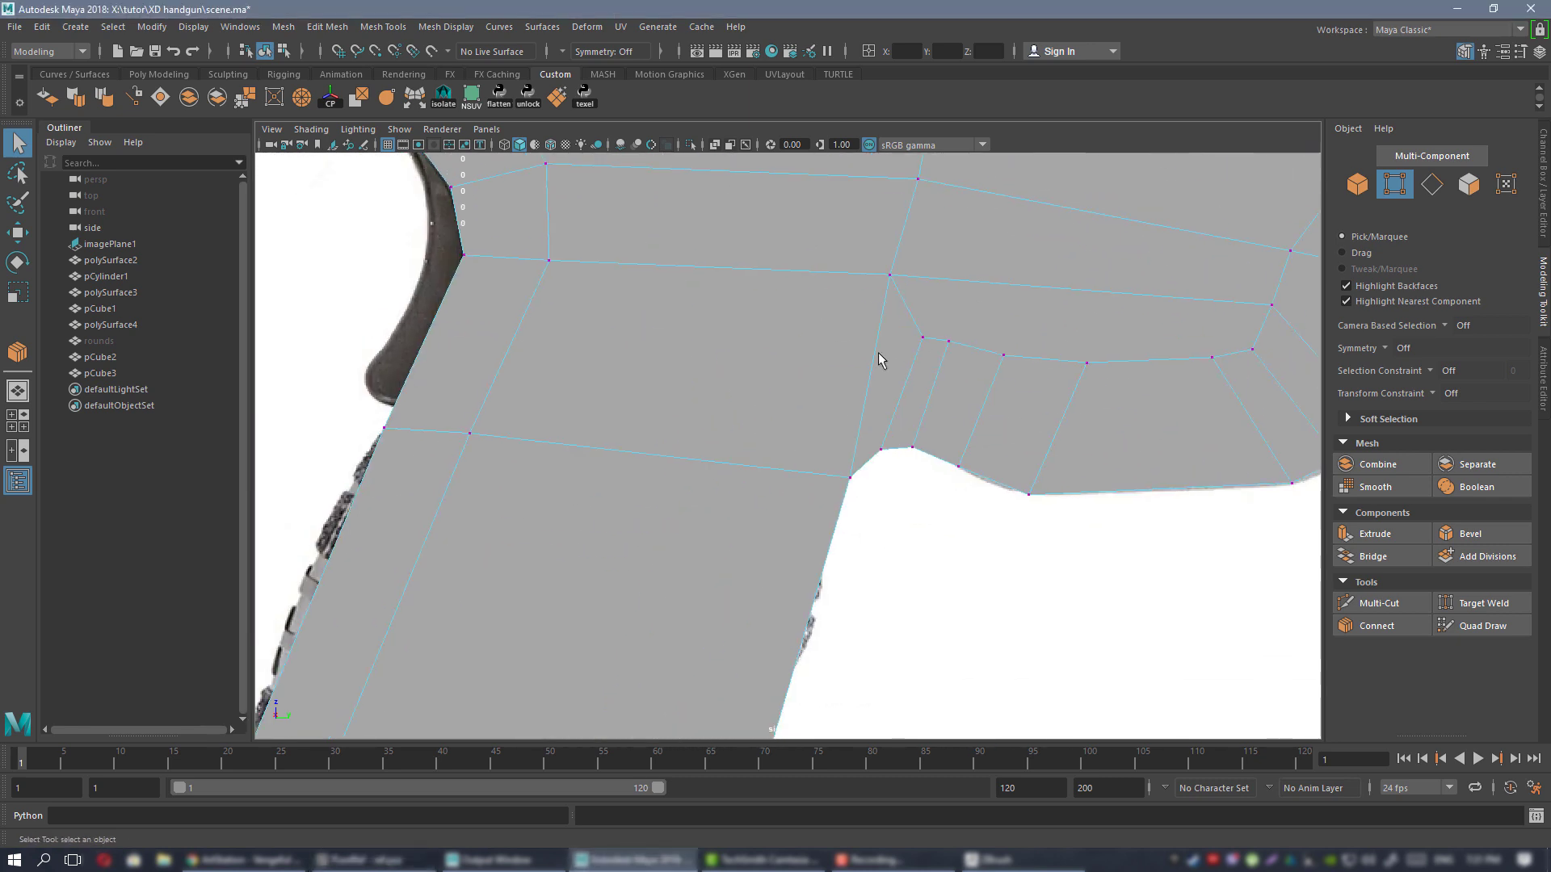
right_click_drag(925, 404, 758, 326, "alt")
middle_click_drag(861, 433, 768, 424, "alt")
right_click_drag(767, 424, 953, 477, "alt")
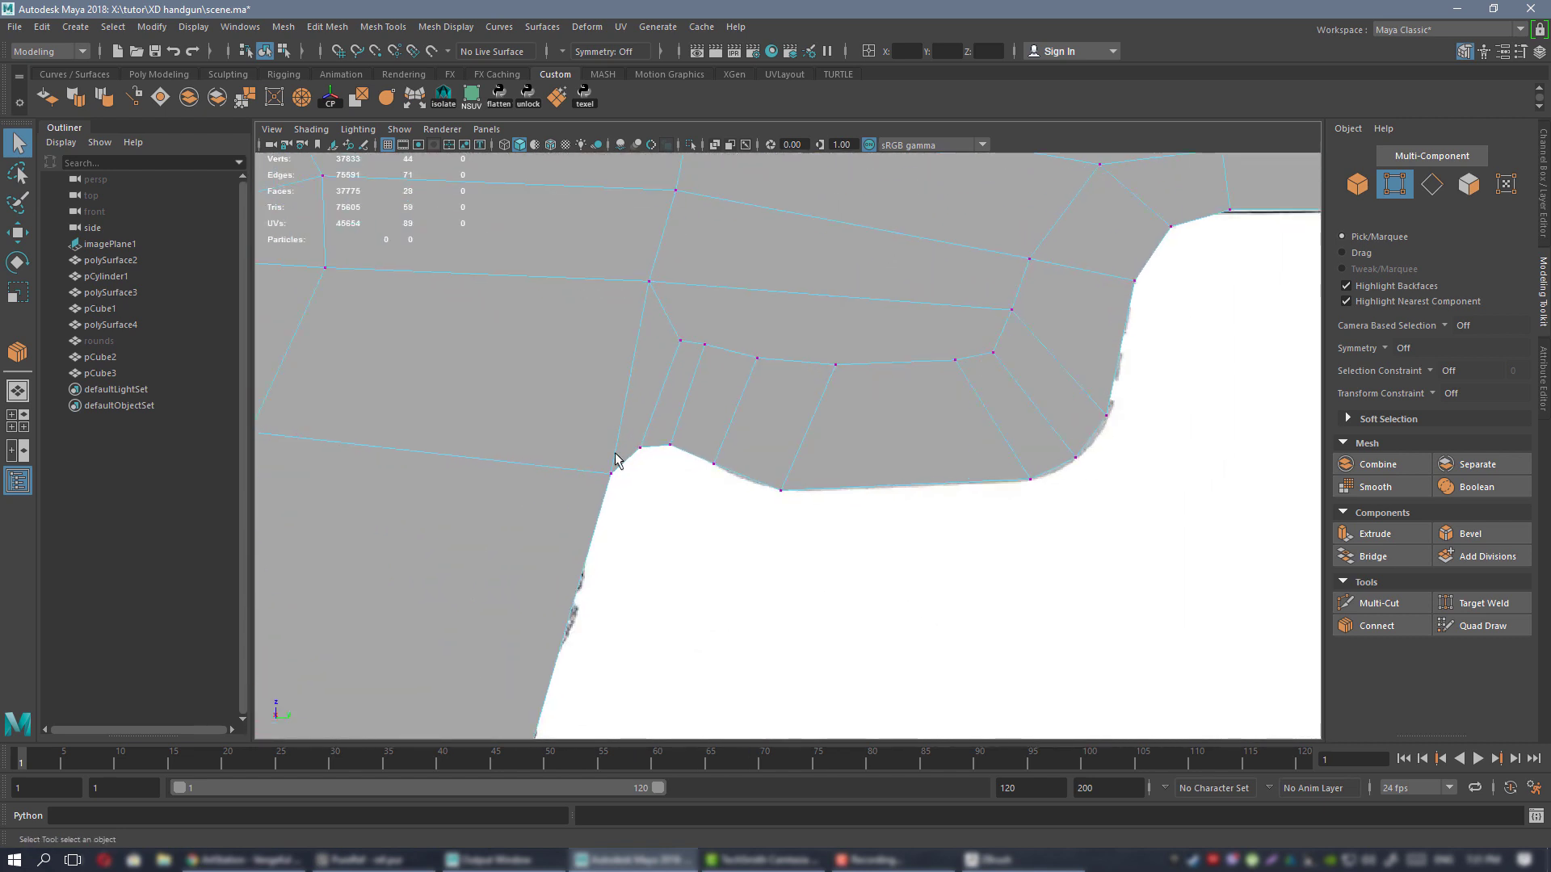
middle_click_drag(578, 656, 781, 411, "alt")
right_click_drag(781, 411, 720, 373, "alt")
middle_click_drag(730, 451, 720, 546, "alt")
middle_click_drag(794, 235, 748, 332, "alt")
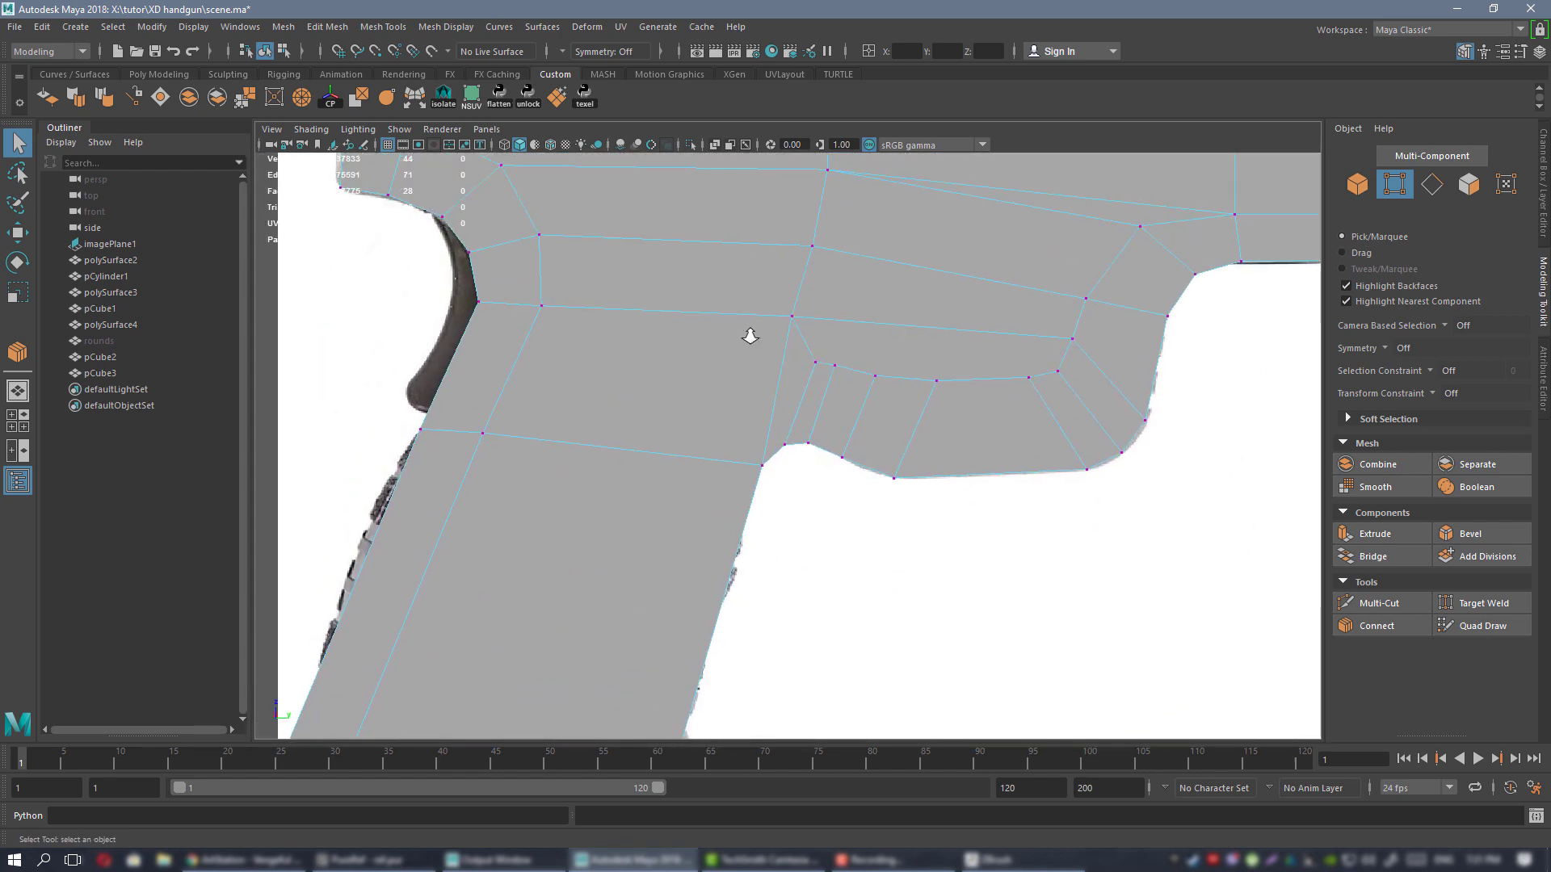
- Cut an edge from the middle vertex of the grip section's front border through a new interior point to the grip's rear inner vertex
right_click_drag(748, 331, 895, 473, "alt")
right_click_drag(809, 495, 804, 478, "alt")
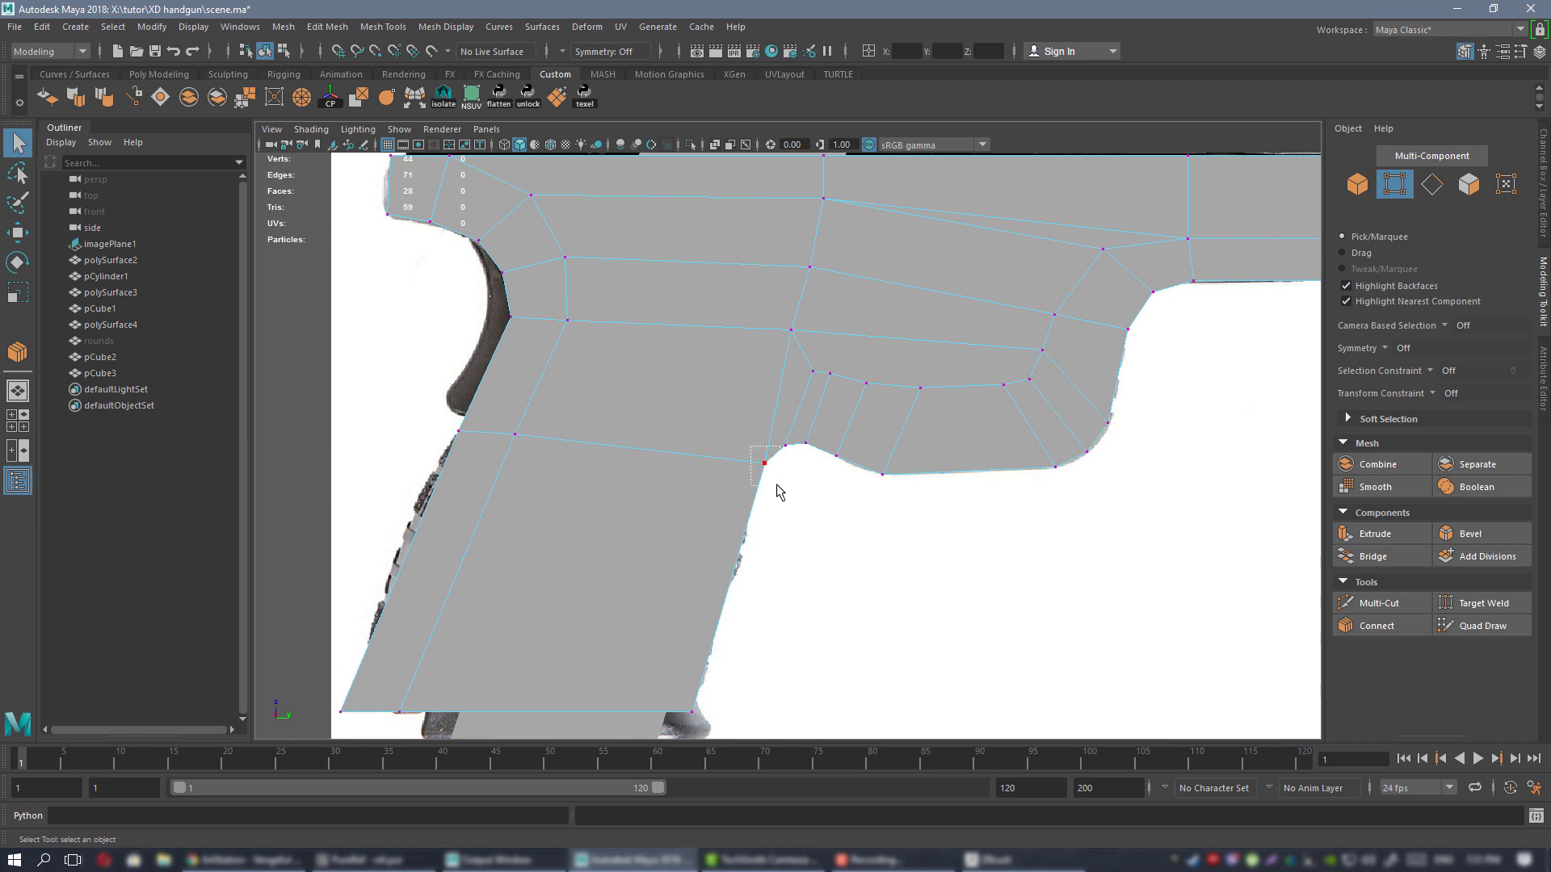
right_click_drag(713, 380, 898, 515, "alt")
middle_click_drag(778, 405, 817, 375, "alt")
right_click_drag(793, 430, 827, 453, "alt")
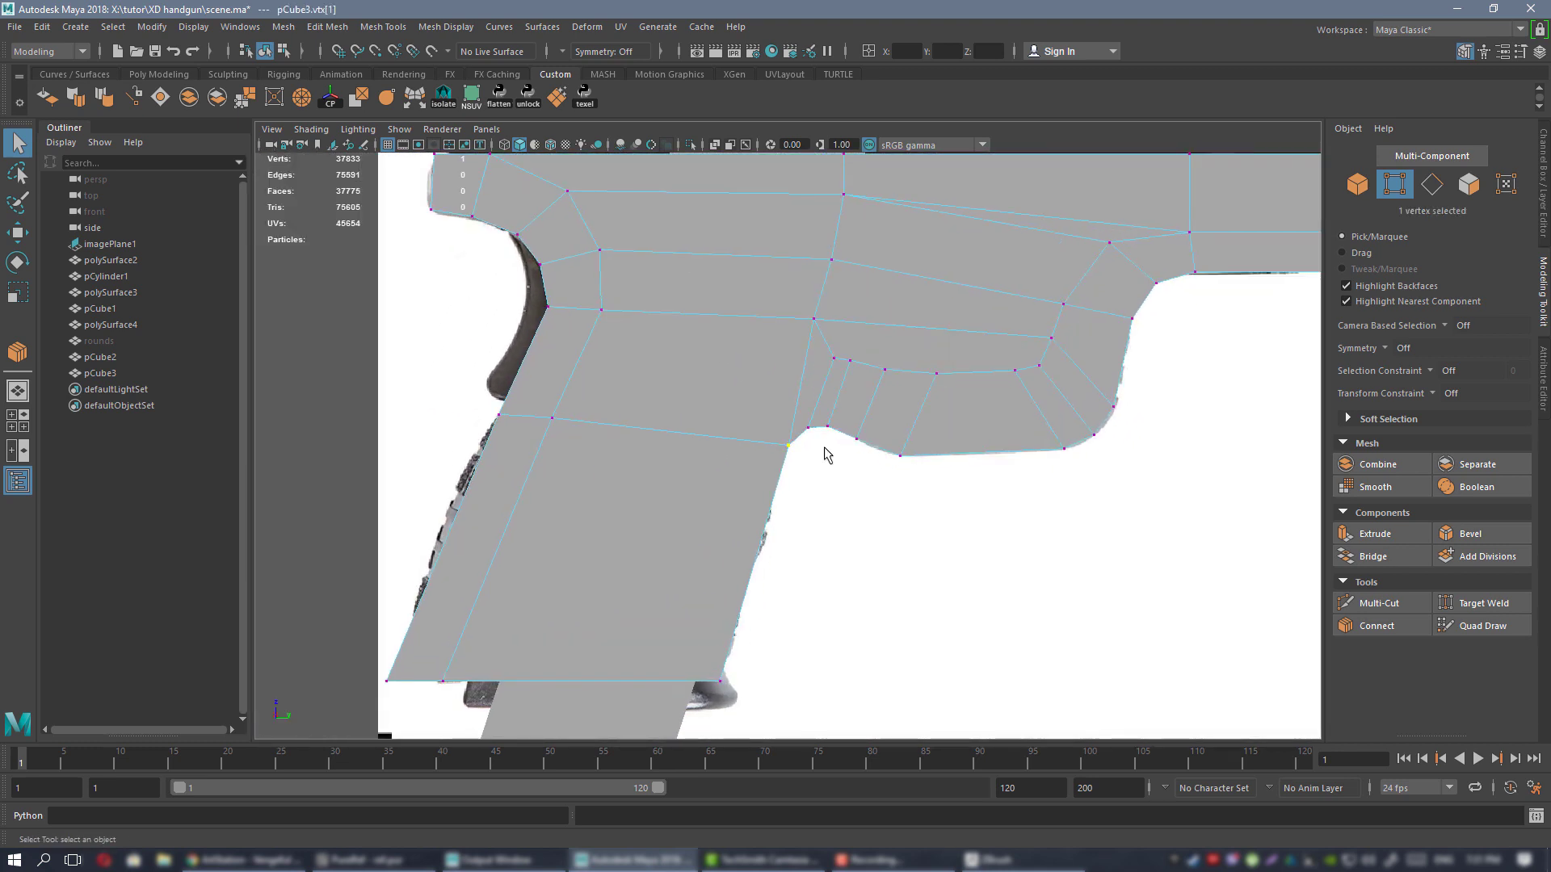
key("ctrl+shift+x")
left_click(788, 445)
left_click(813, 320)
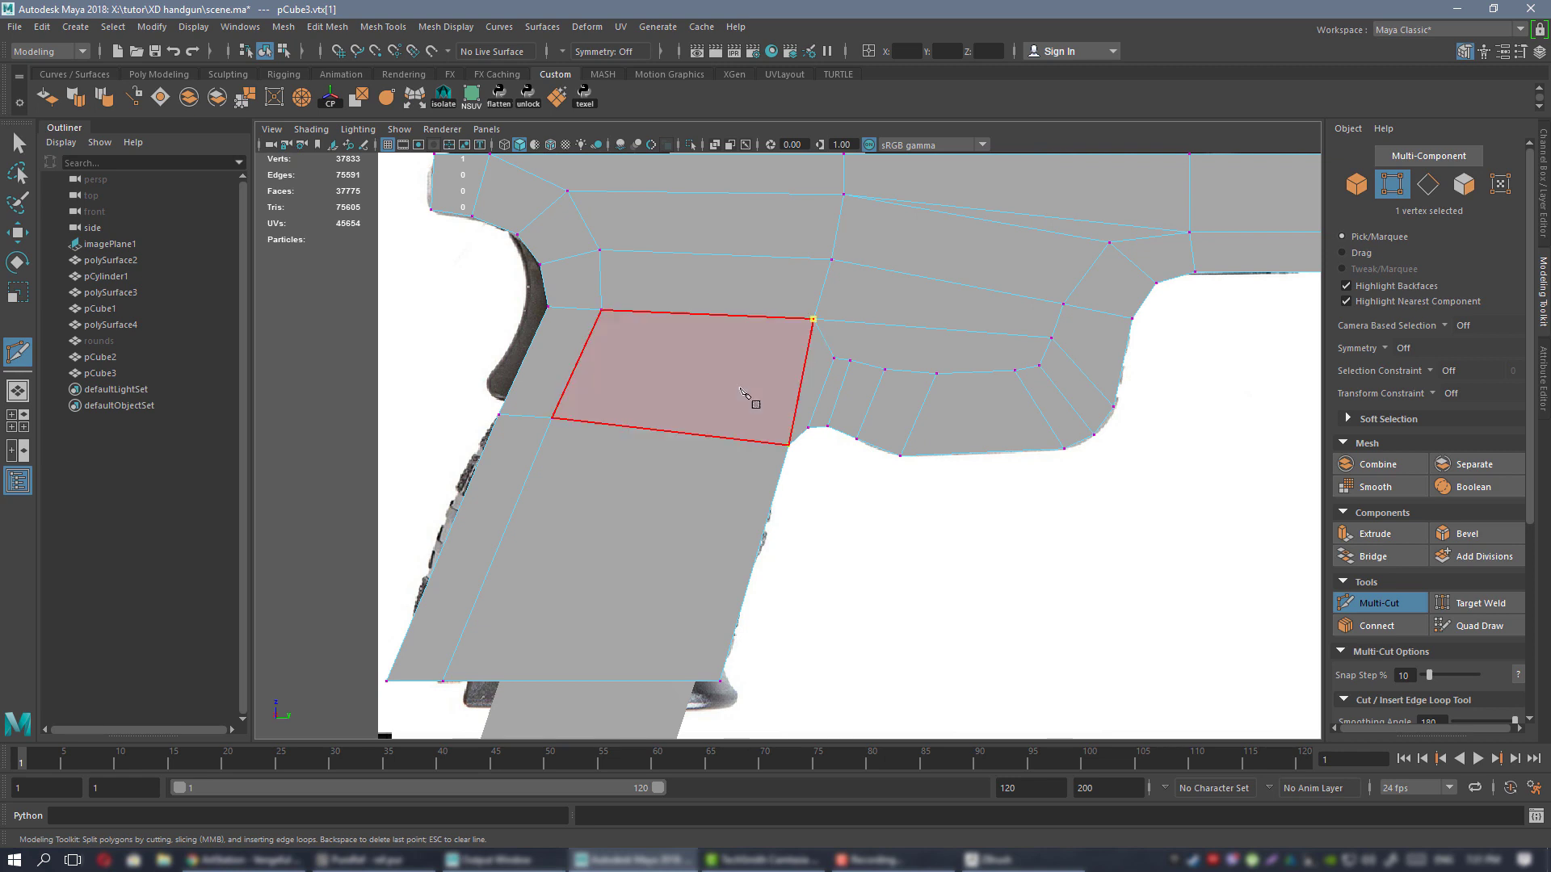
left_click(746, 381)
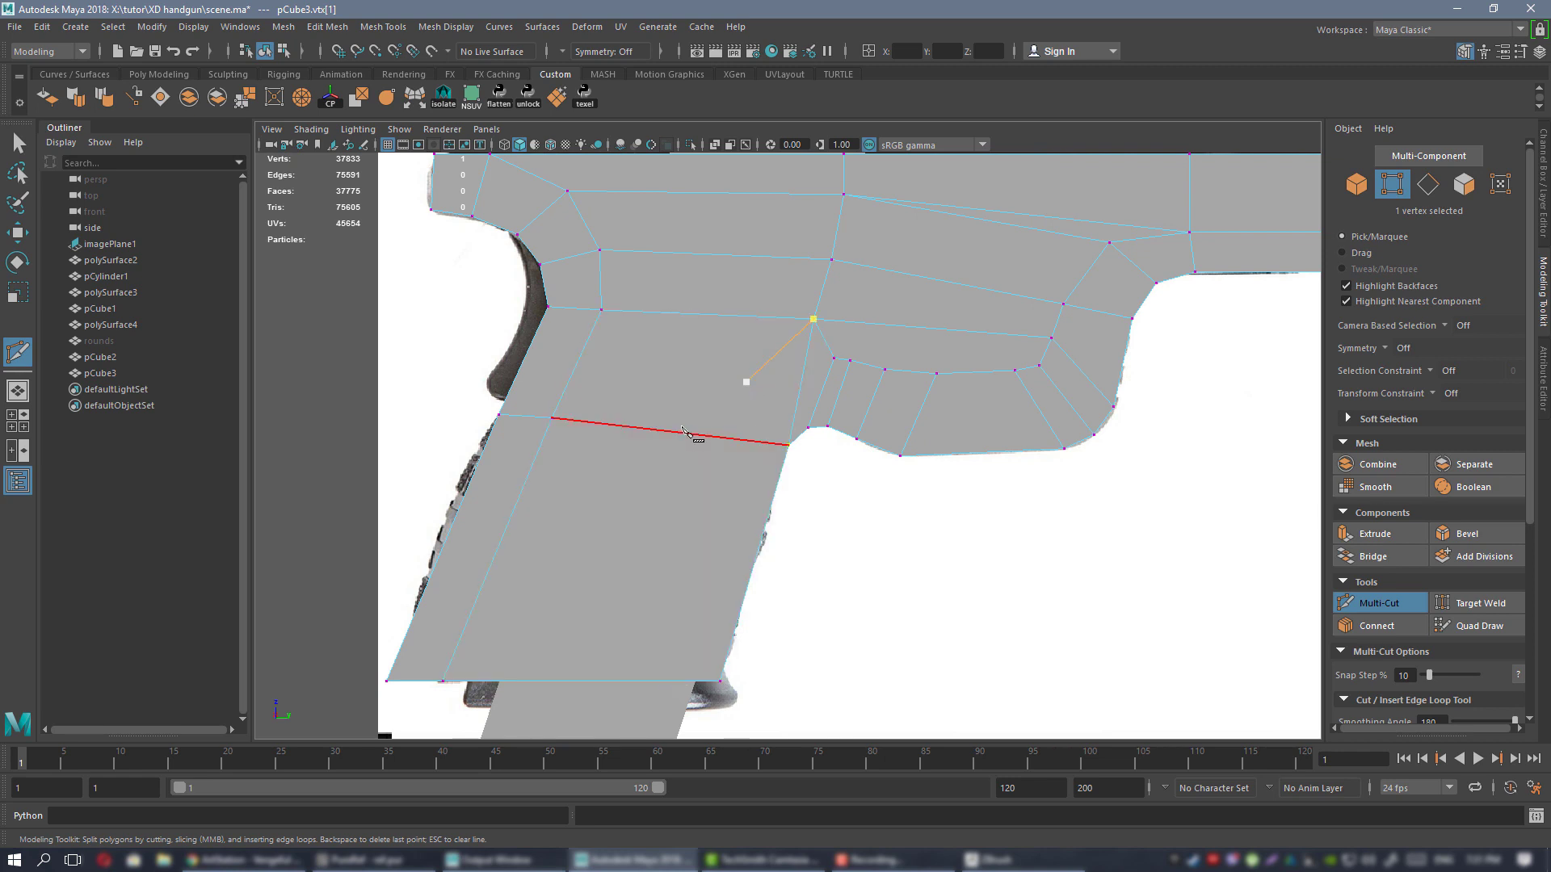
left_click(553, 418)
key("q")
scroll(801, 271, "up", 2)
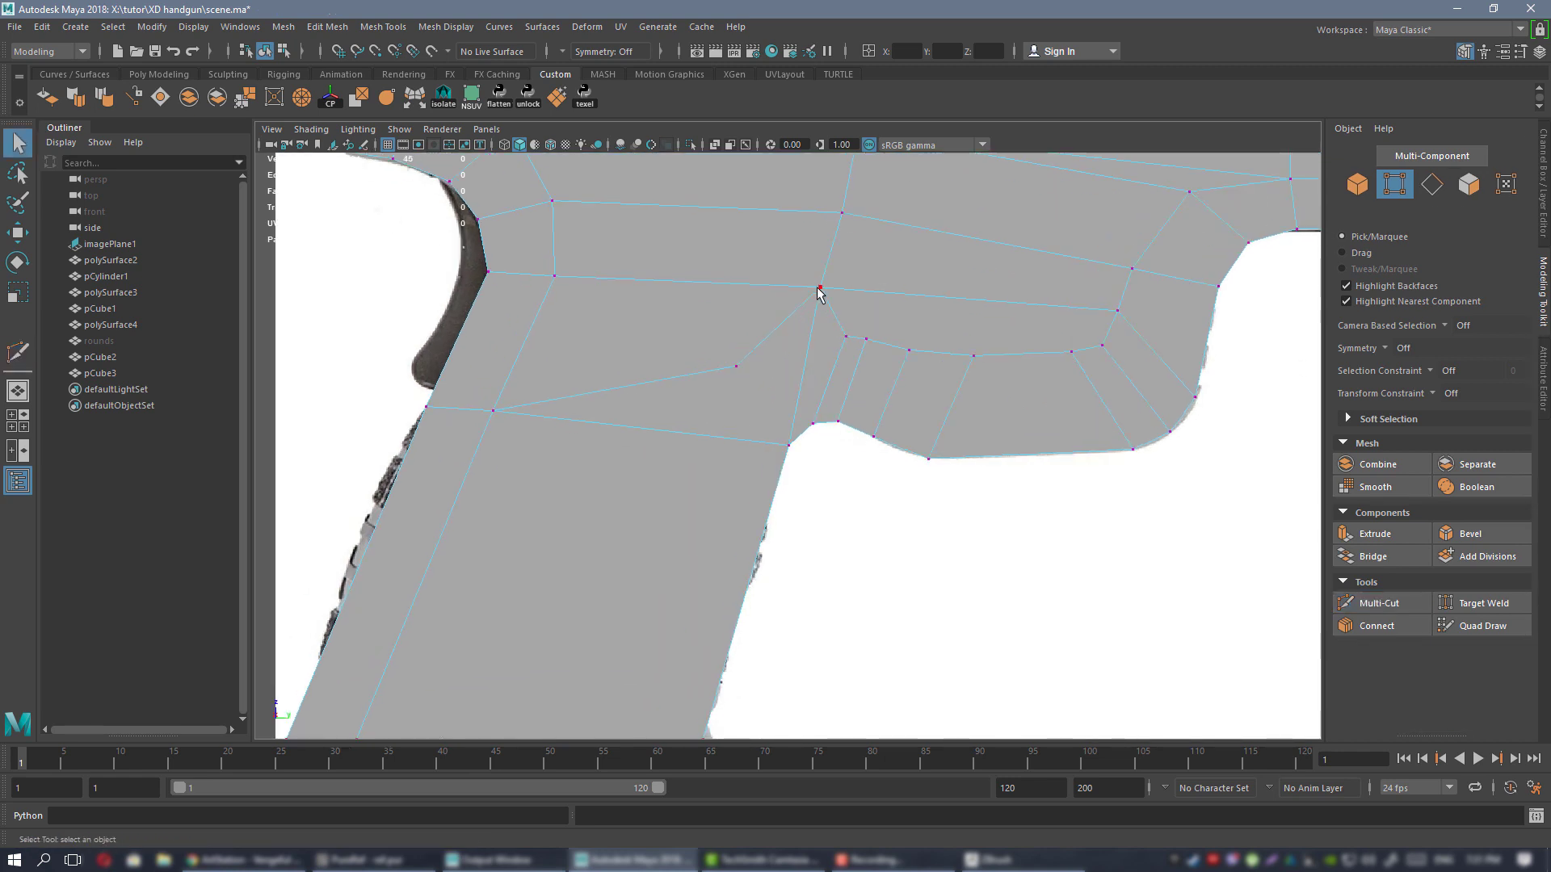
- Weld the front border's middle vertex onto the new interior point and move the trigger guard's rearmost inner vertex down and back
key("g")
left_click_drag(822, 288, 738, 361)
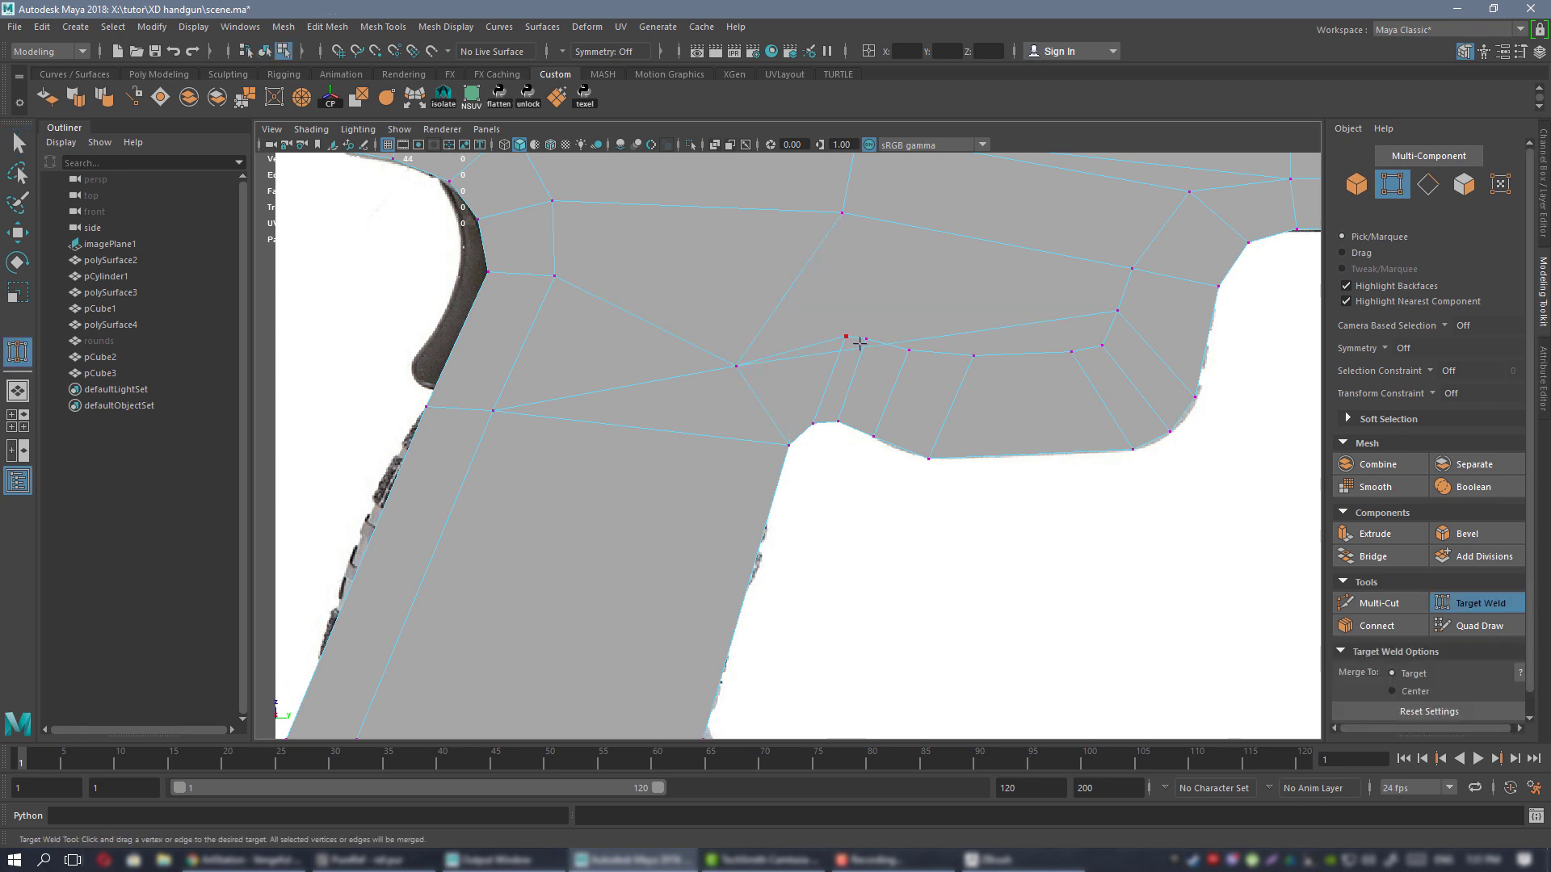
key("w")
left_click(846, 335)
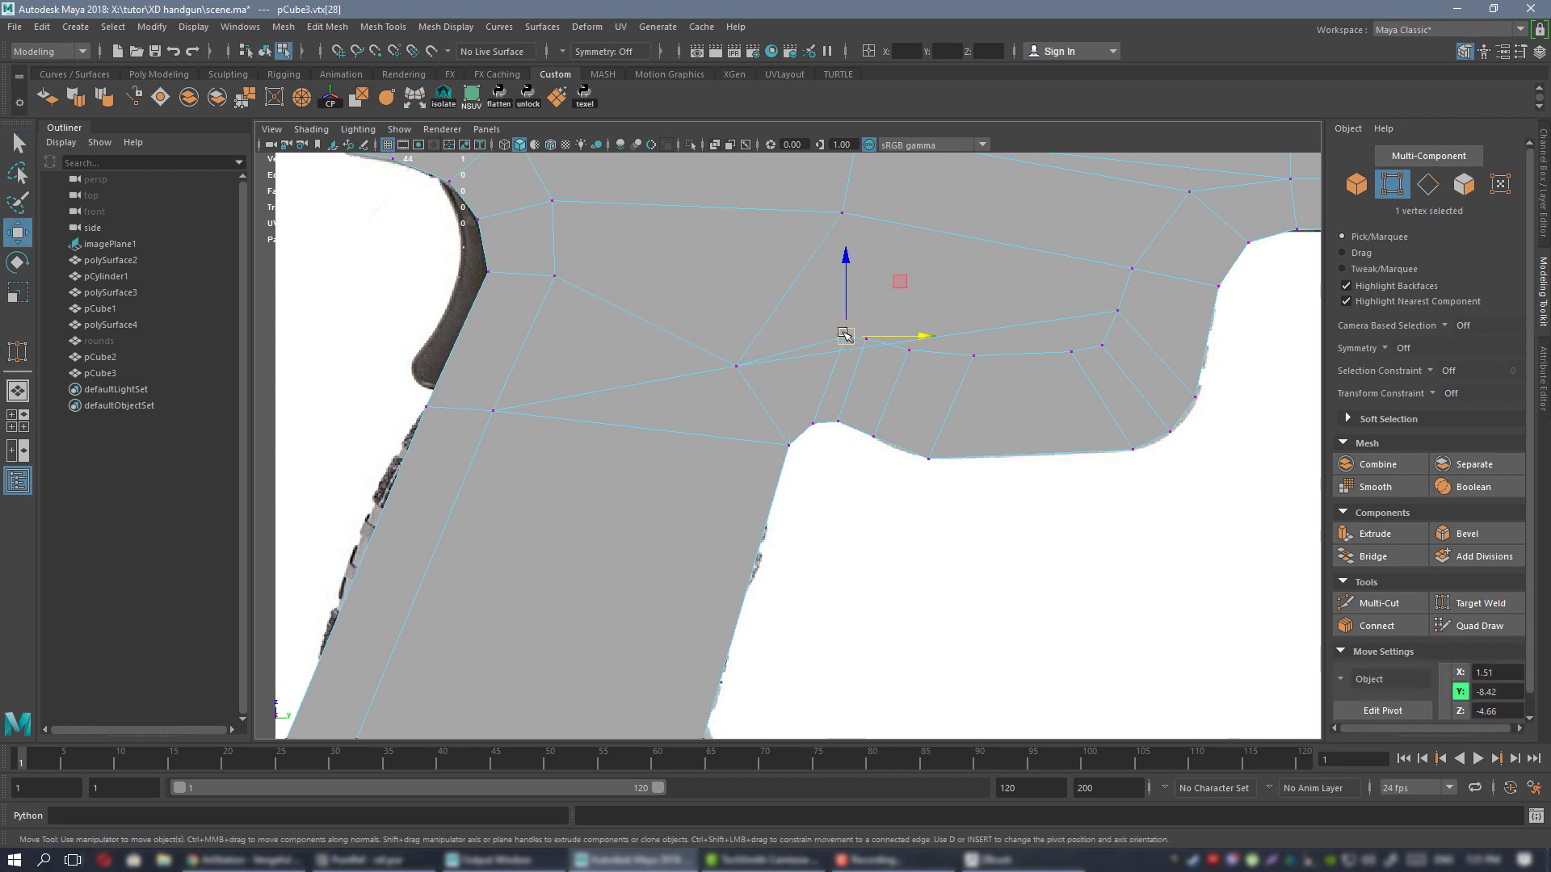
left_click_drag(846, 335, 835, 356)
middle_click_drag(647, 417, 676, 370, "alt")
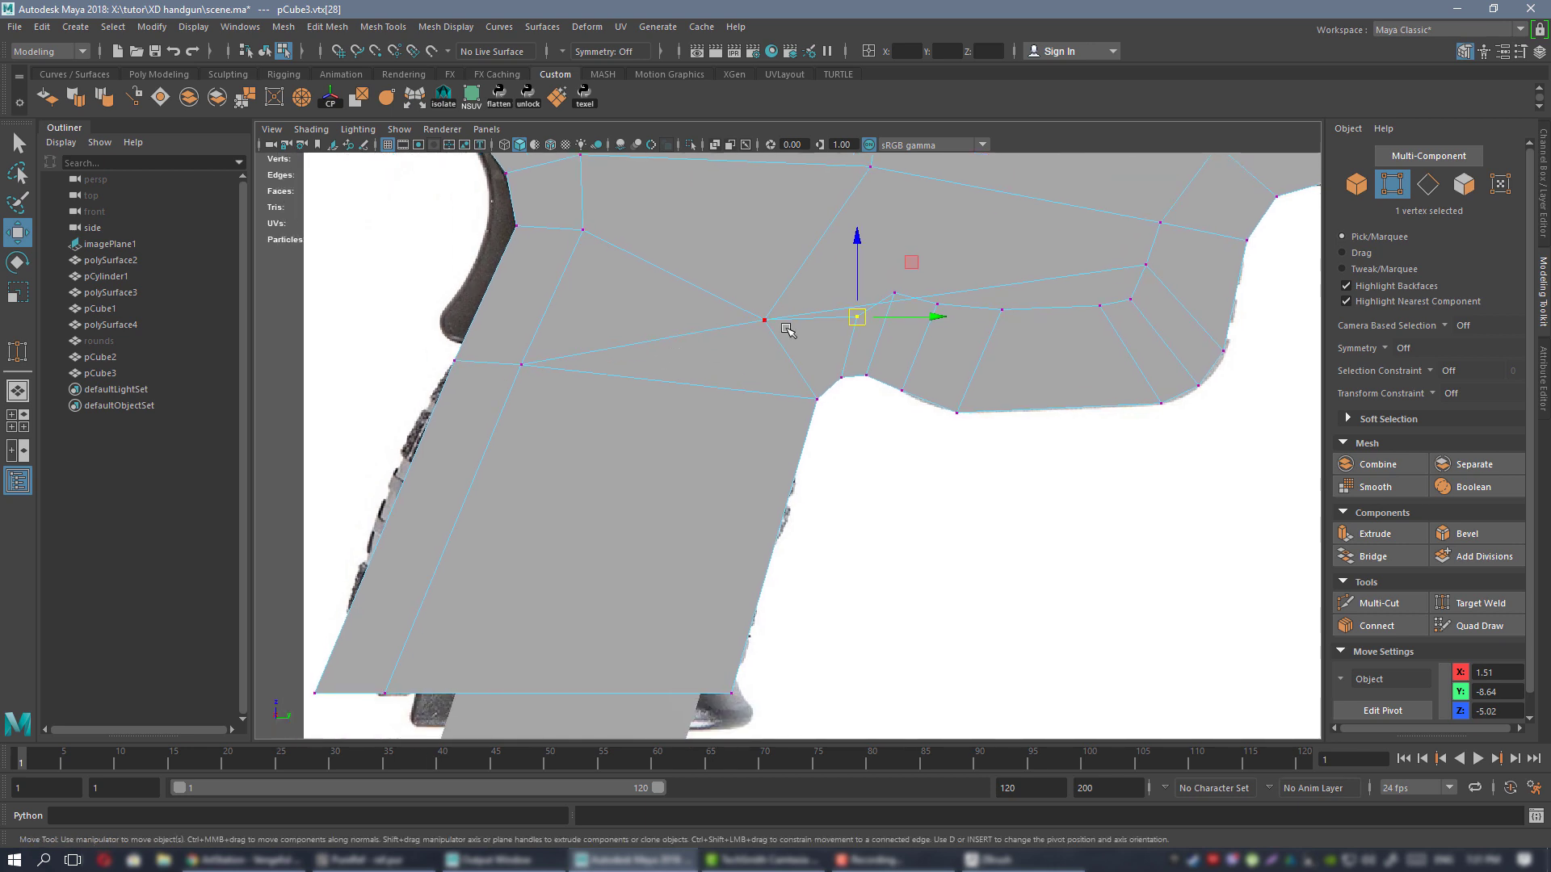
- Insert a lengthwise edge loop along the front of the grip and nudge its upper vertex slightly up and back
key("ctrl+shift+x")
middle_click_drag(670, 473, 728, 536, "alt")
left_click(664, 534)
key("q")
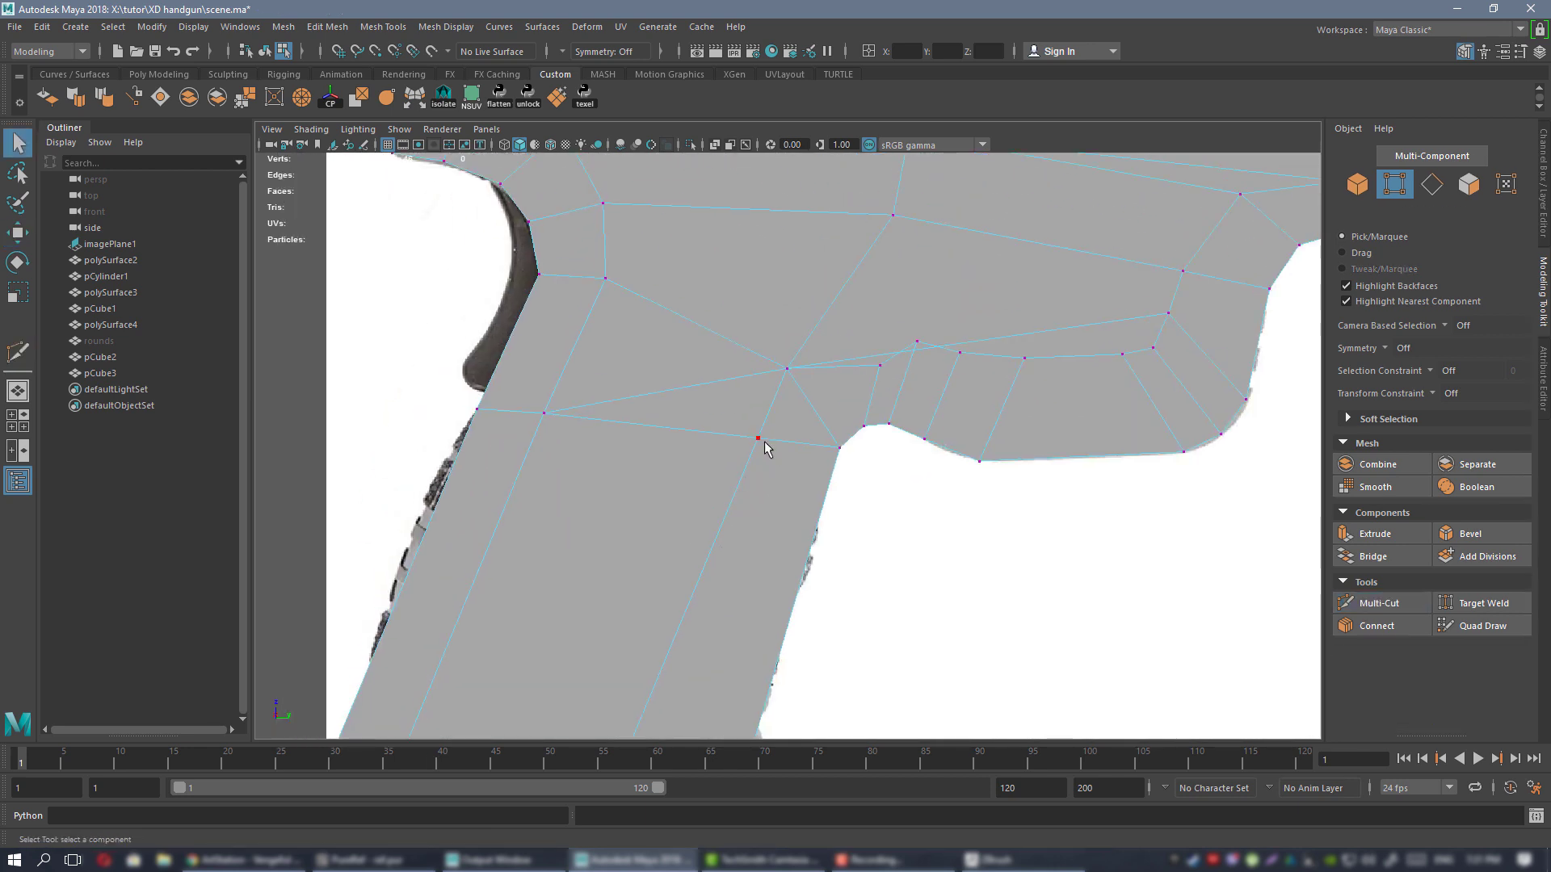
left_click(758, 439)
key("w")
left_click_drag(811, 385, 806, 378)
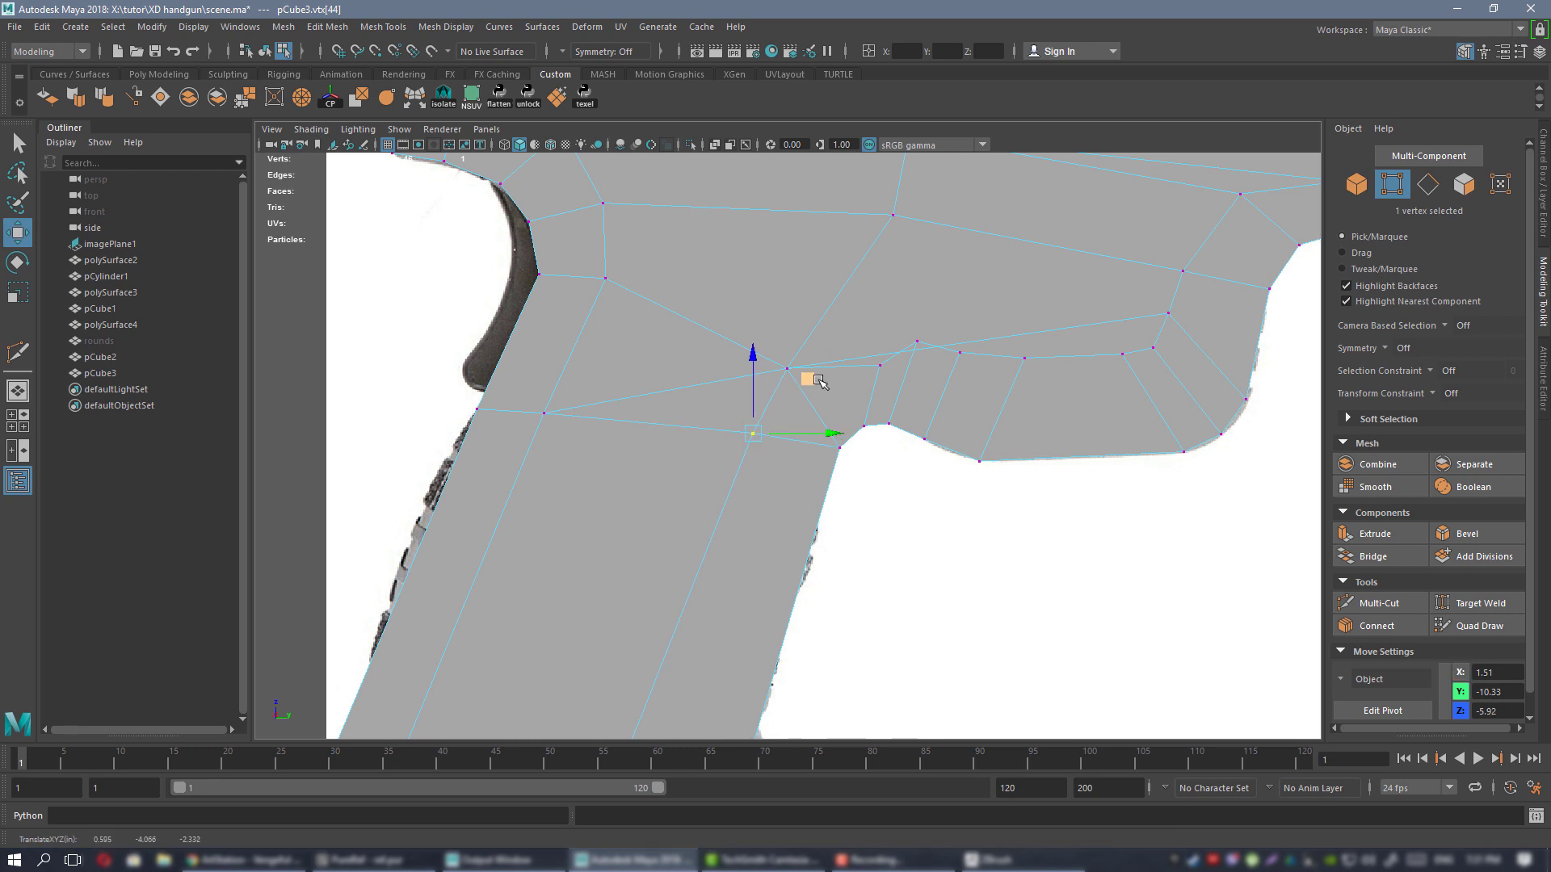
- Lower the second inner vertex at the rear of the trigger guard to smooth the strip's inner border
right_click_drag(814, 378, 862, 349, "alt")
middle_click_drag(822, 351, 776, 382, "alt")
left_click(870, 362)
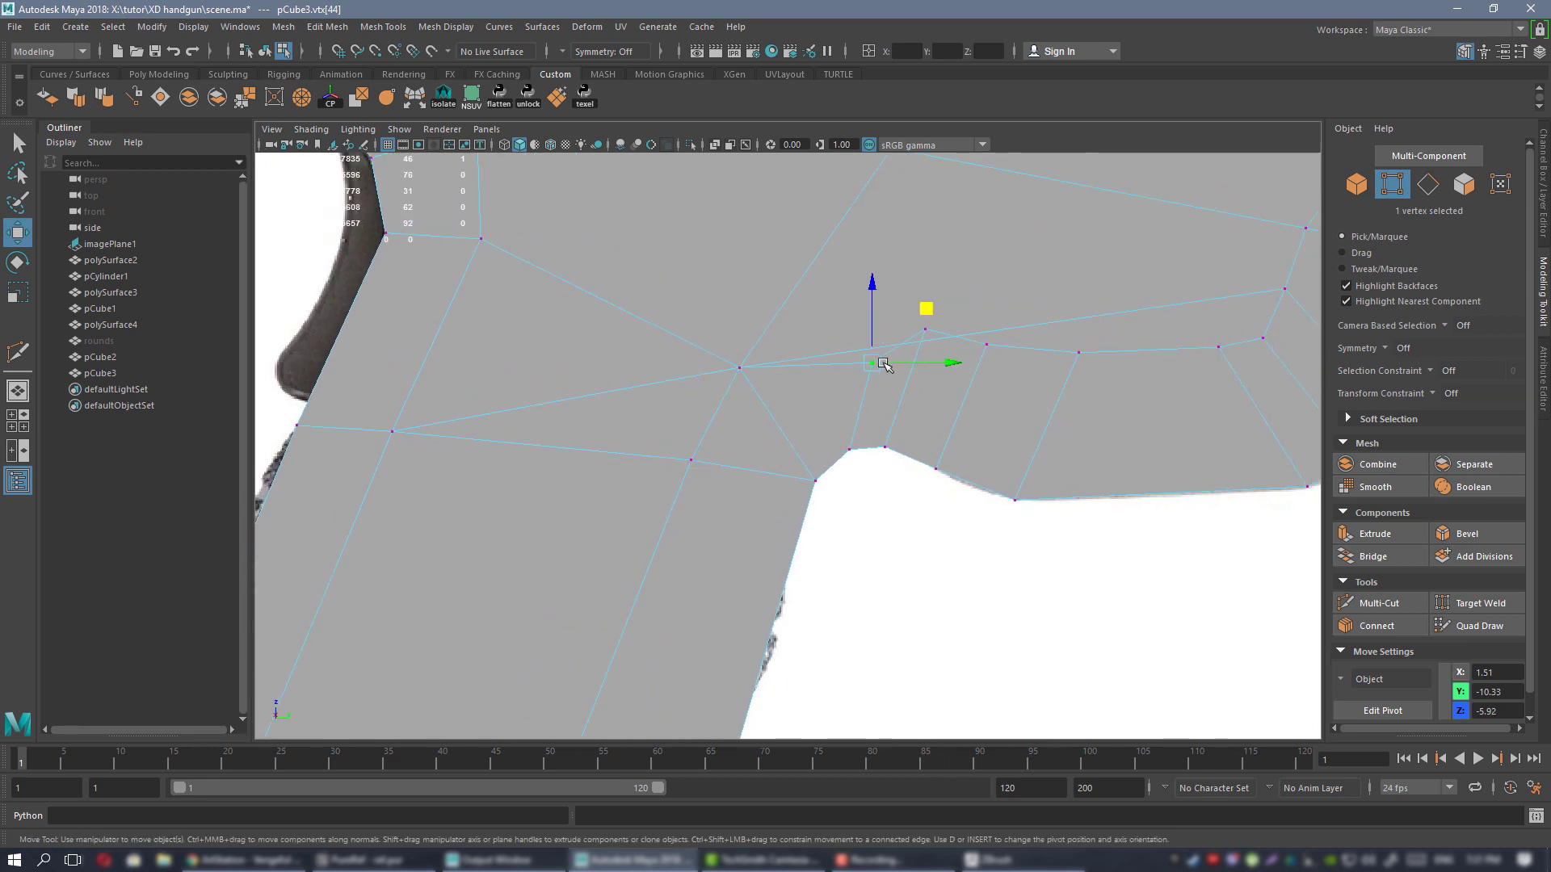
left_click(927, 328)
left_click_drag(979, 271, 981, 299)
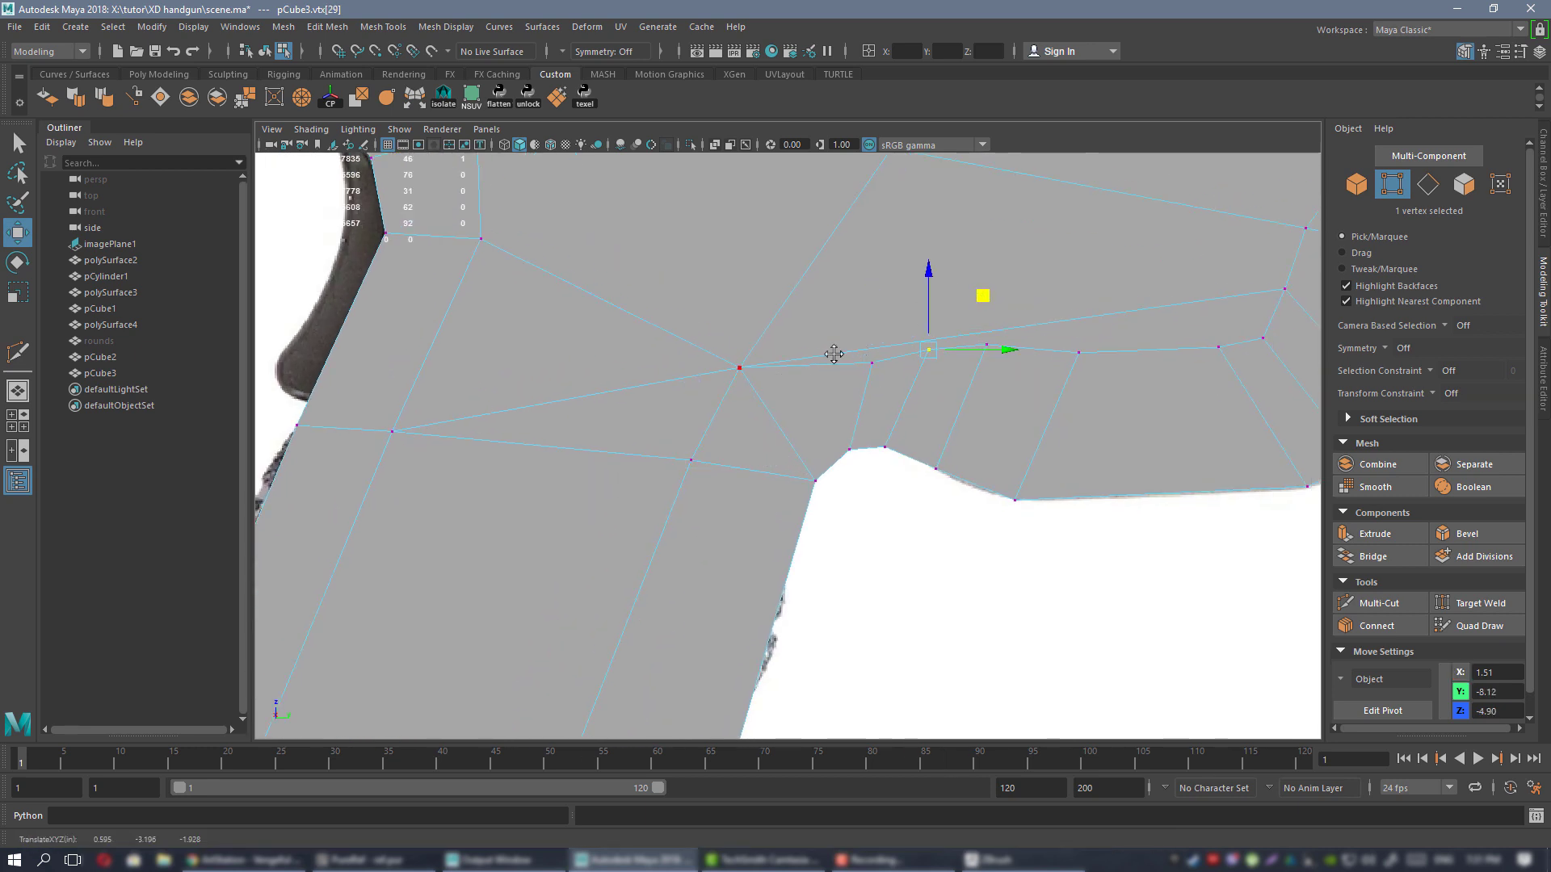
middle_click_drag(833, 354, 806, 370, "alt")
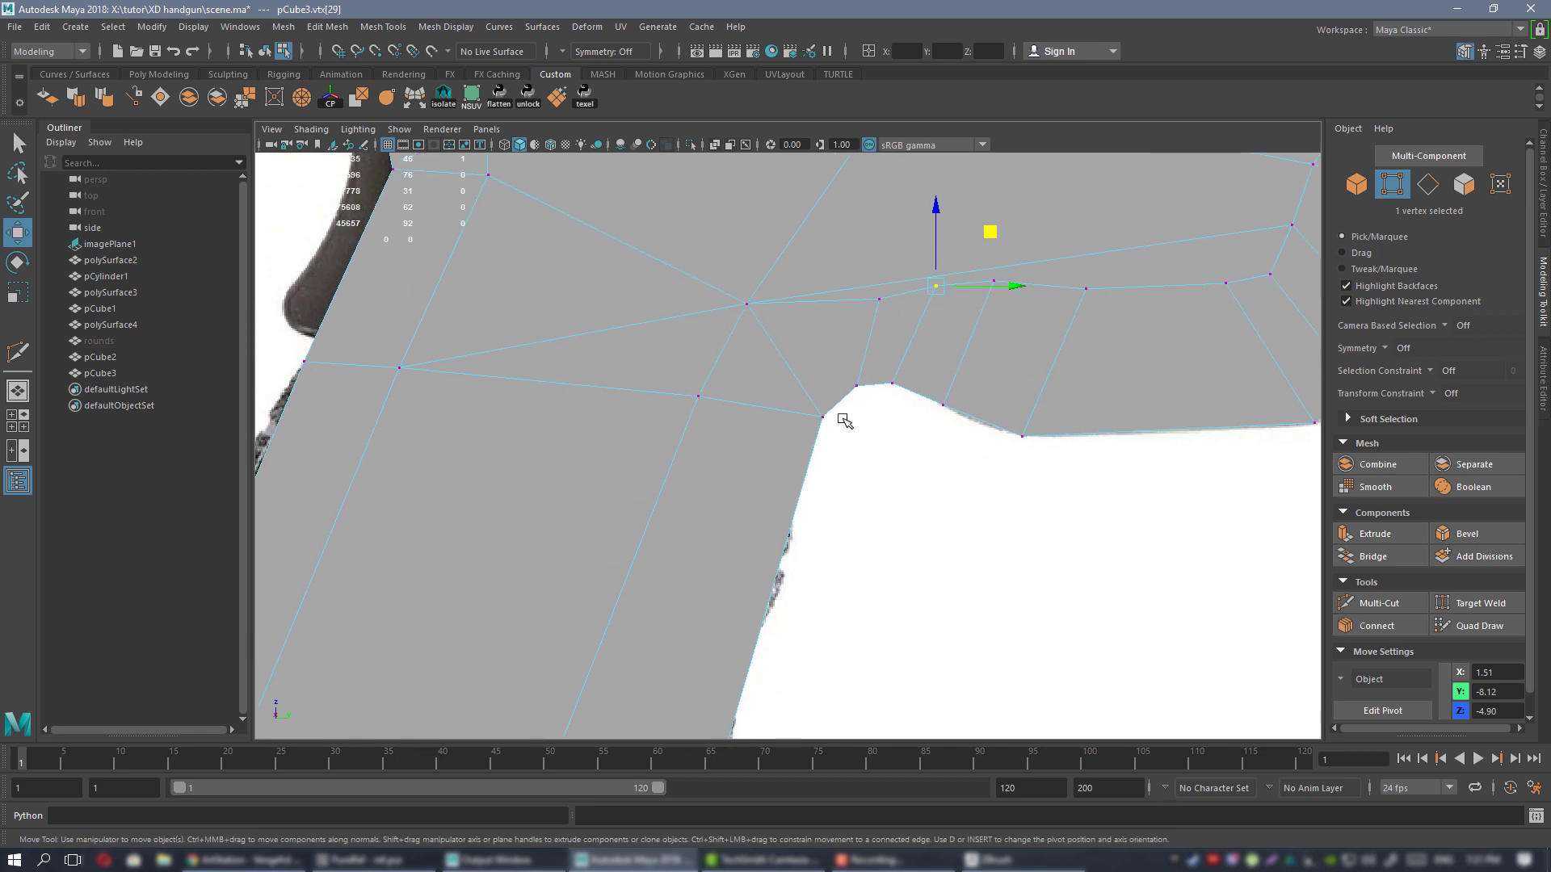
- Replace the diagonal edge at the grip's front corner with a cut from the welded junction to a new vertex on the rounded outline
right_click_drag(810, 346, 809, 292)
left_click(763, 331)
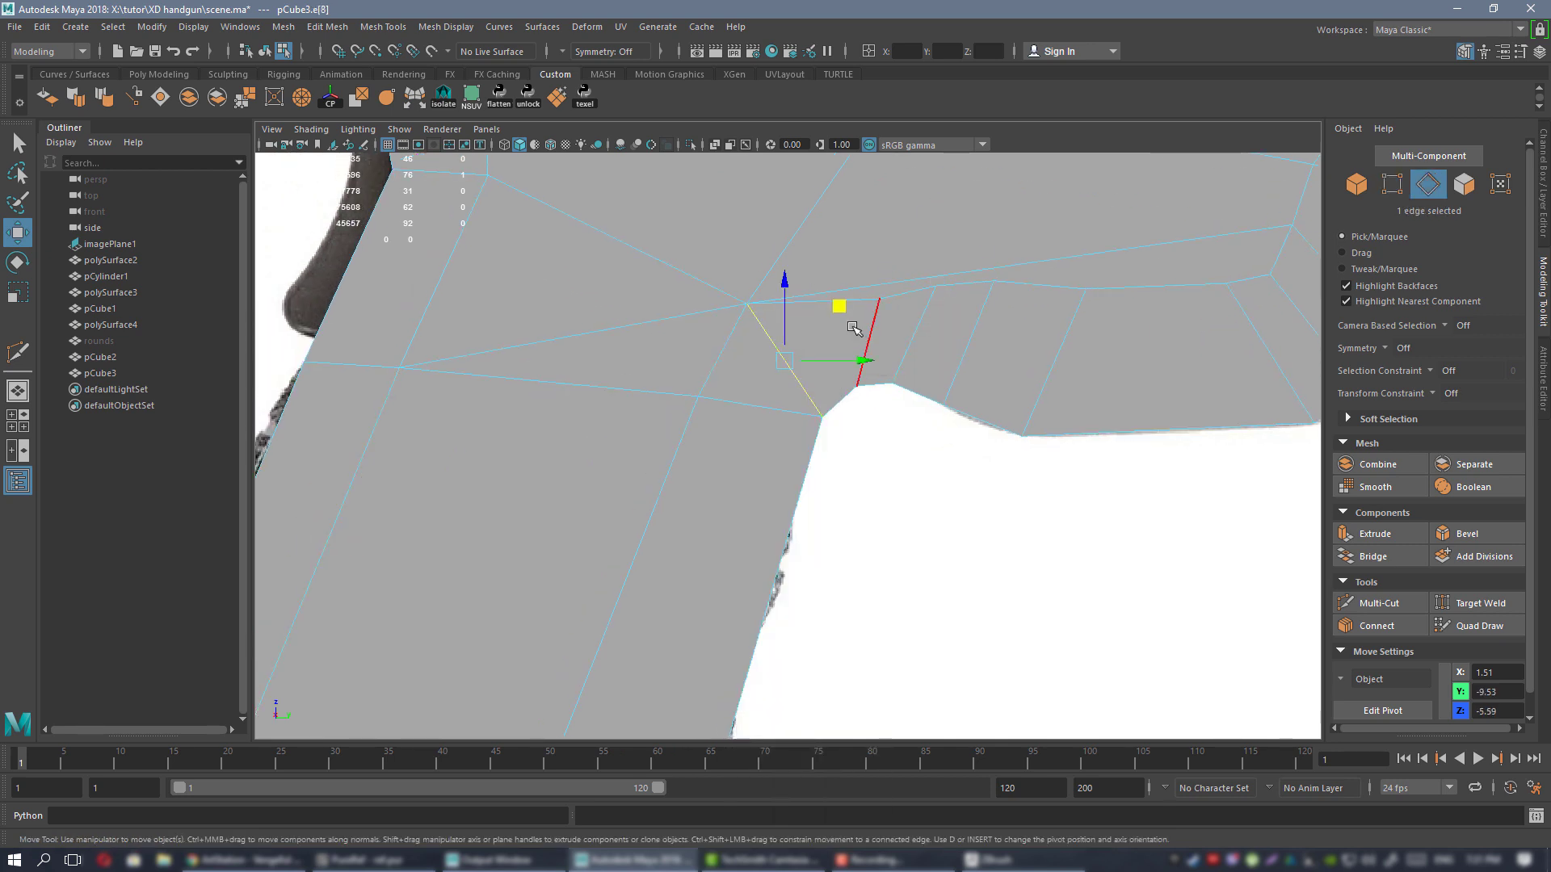
key("ctrl+Delete")
right_click_drag(820, 346, 747, 342)
key("y")
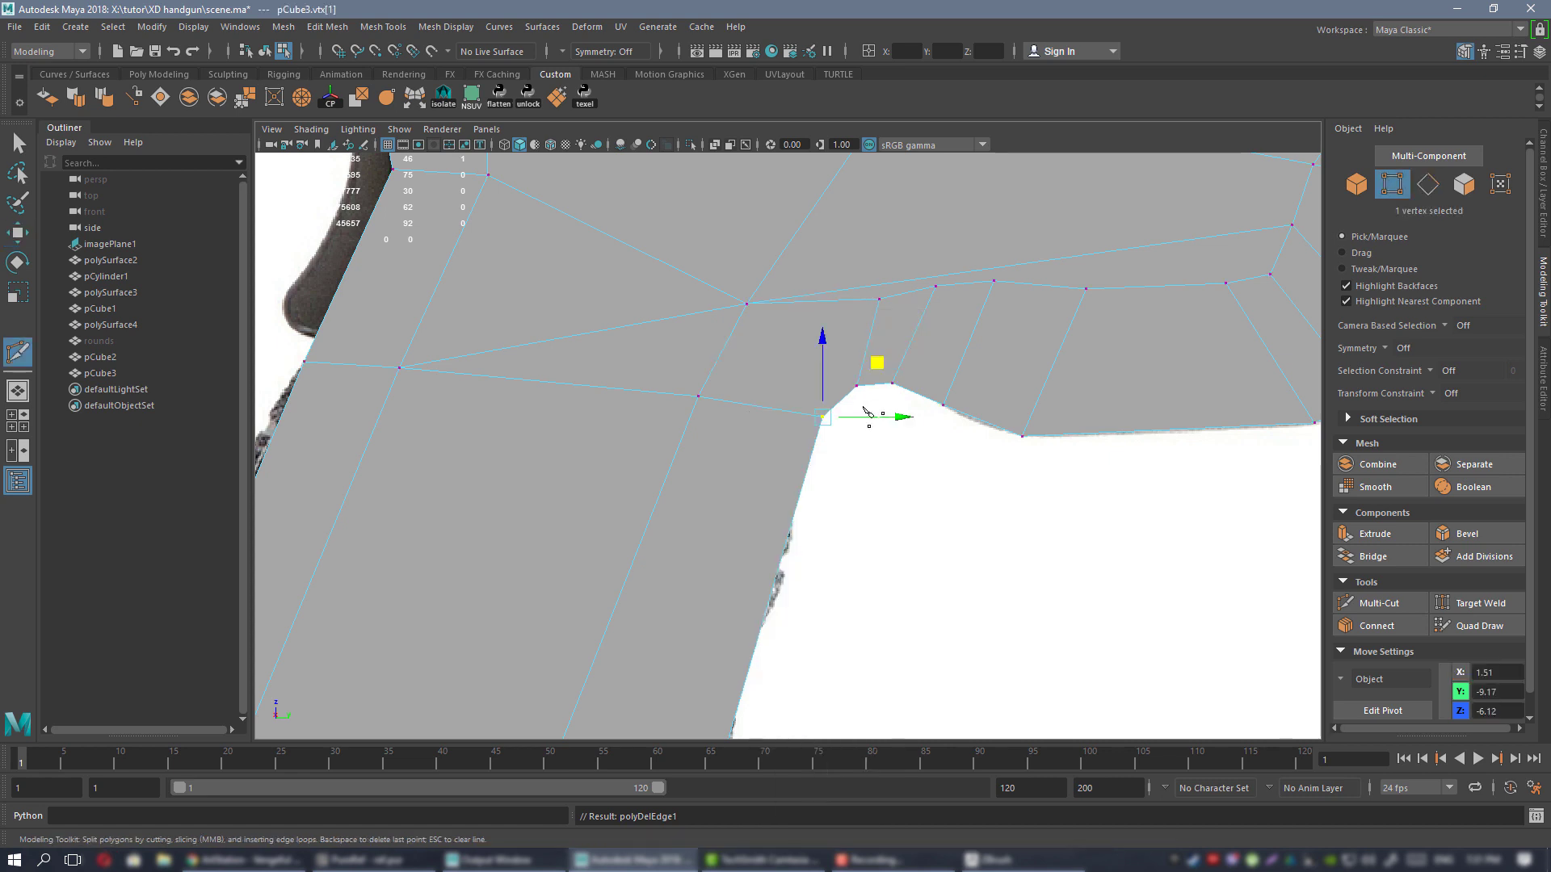
left_click(746, 304)
key("q")
key("w")
left_click(837, 399)
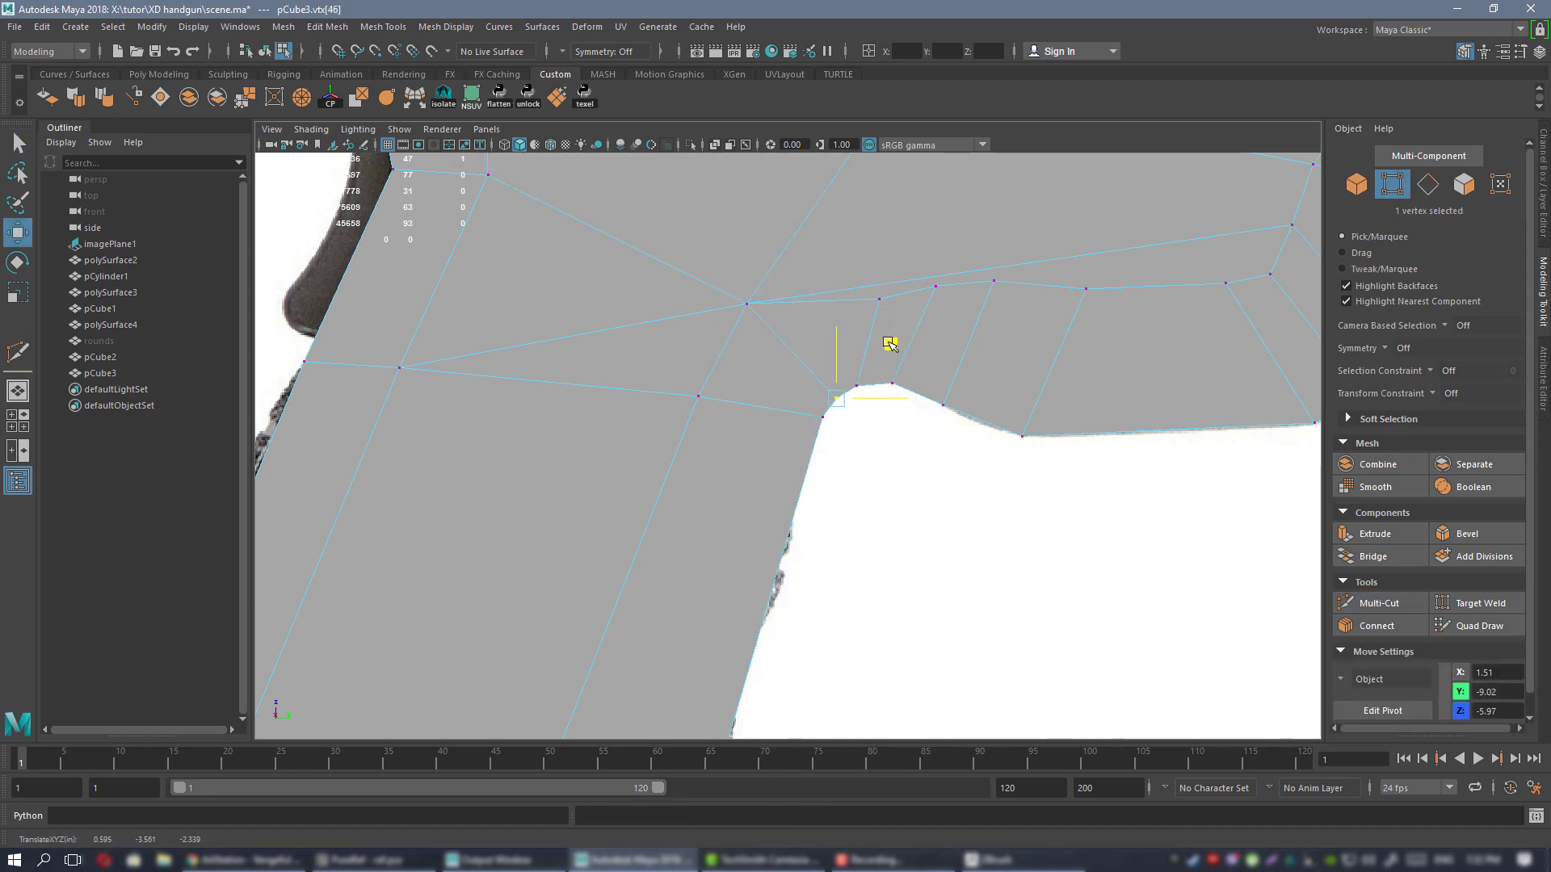
- Shift the welded junction vertex between the grip and trigger guard slightly up and back
scroll(862, 321, "down", 5)
middle_click_drag(861, 321, 810, 324, "alt")
scroll(799, 380, "up", 2)
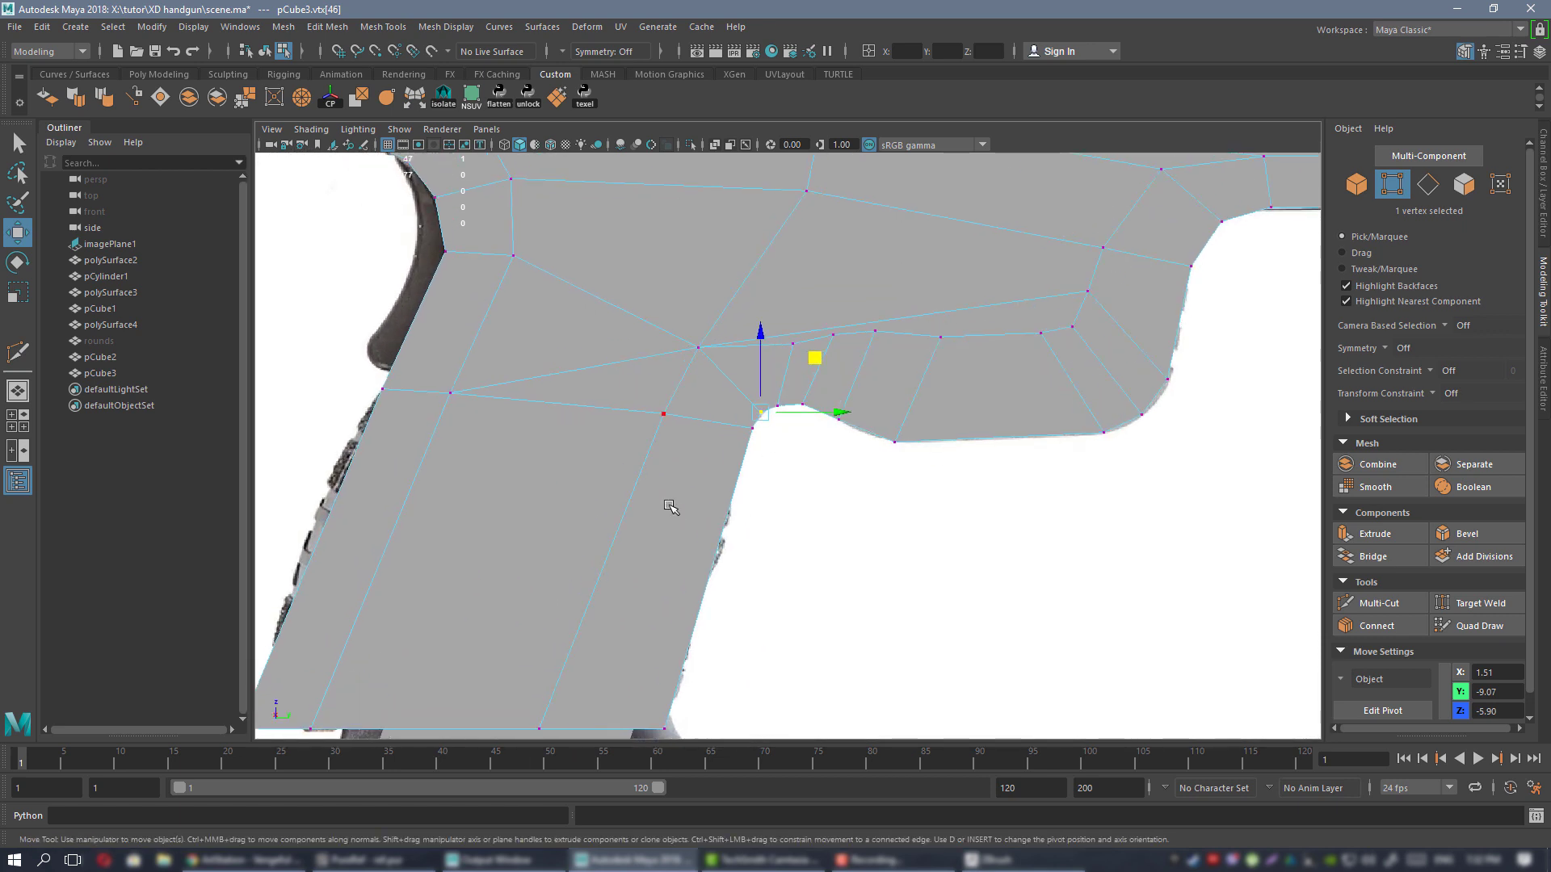
middle_click_drag(667, 505, 723, 361, "alt")
middle_click_drag(720, 413, 703, 537, "alt")
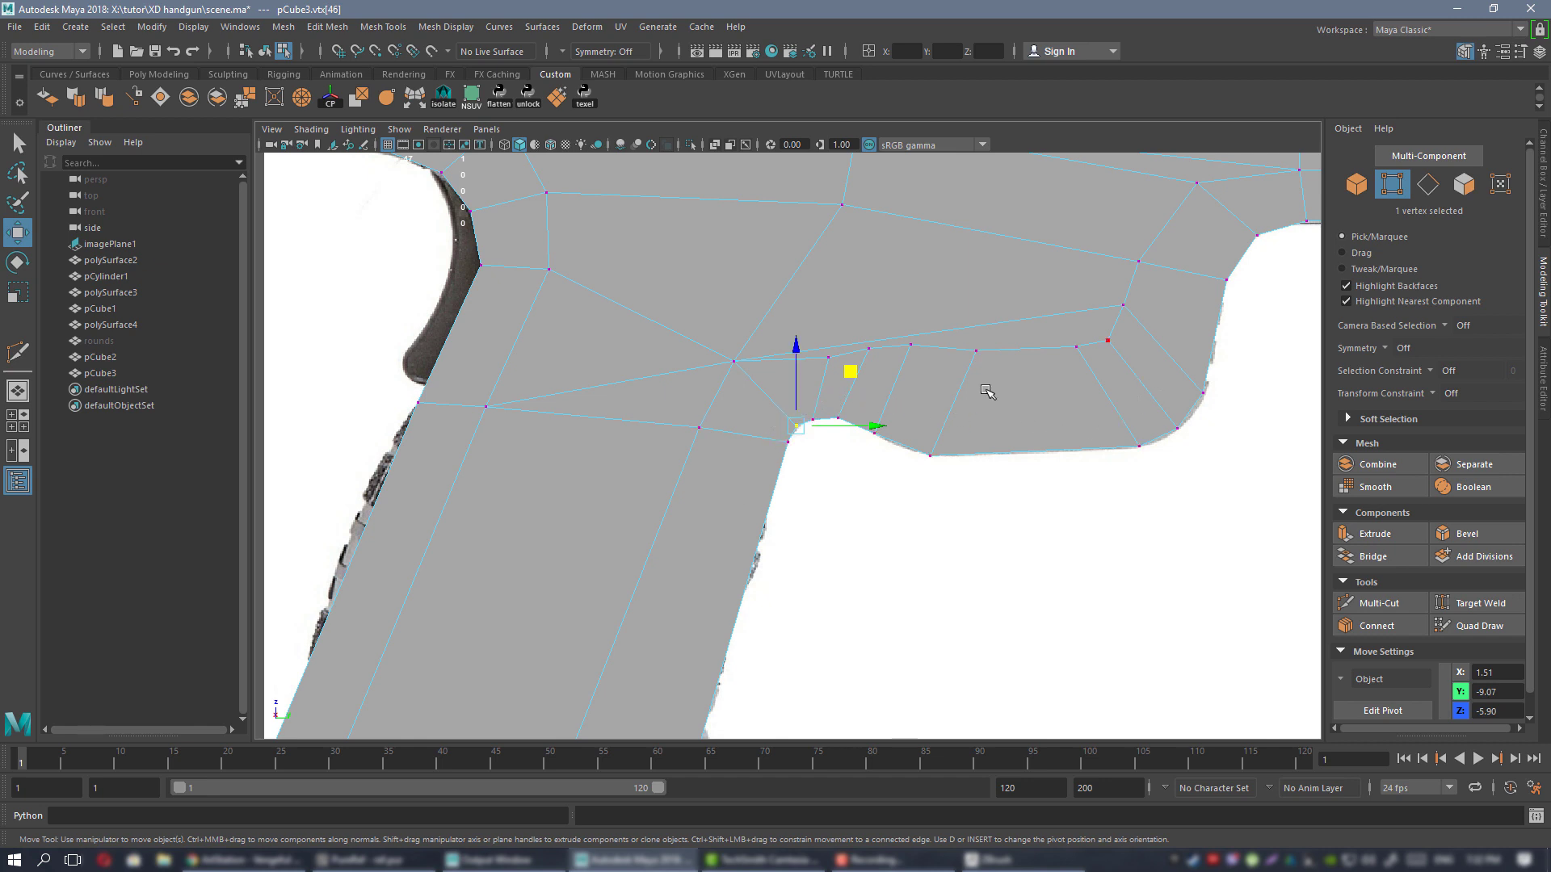
scroll(987, 391, "up", 2)
middle_click_drag(759, 307, 739, 402, "alt")
left_click(621, 411)
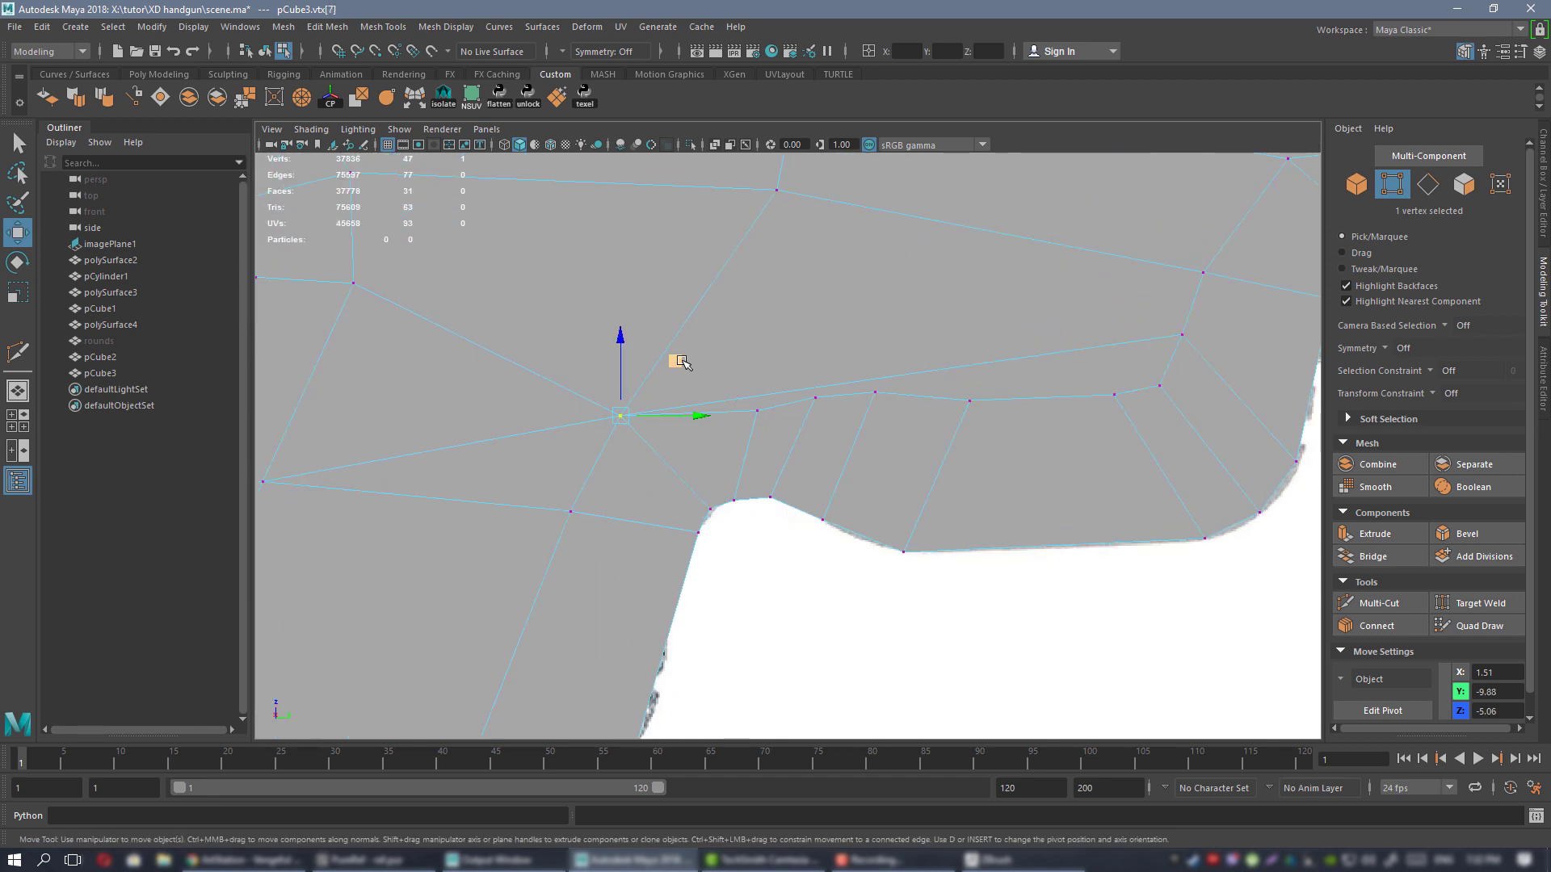
middle_click_drag(678, 357, 670, 345)
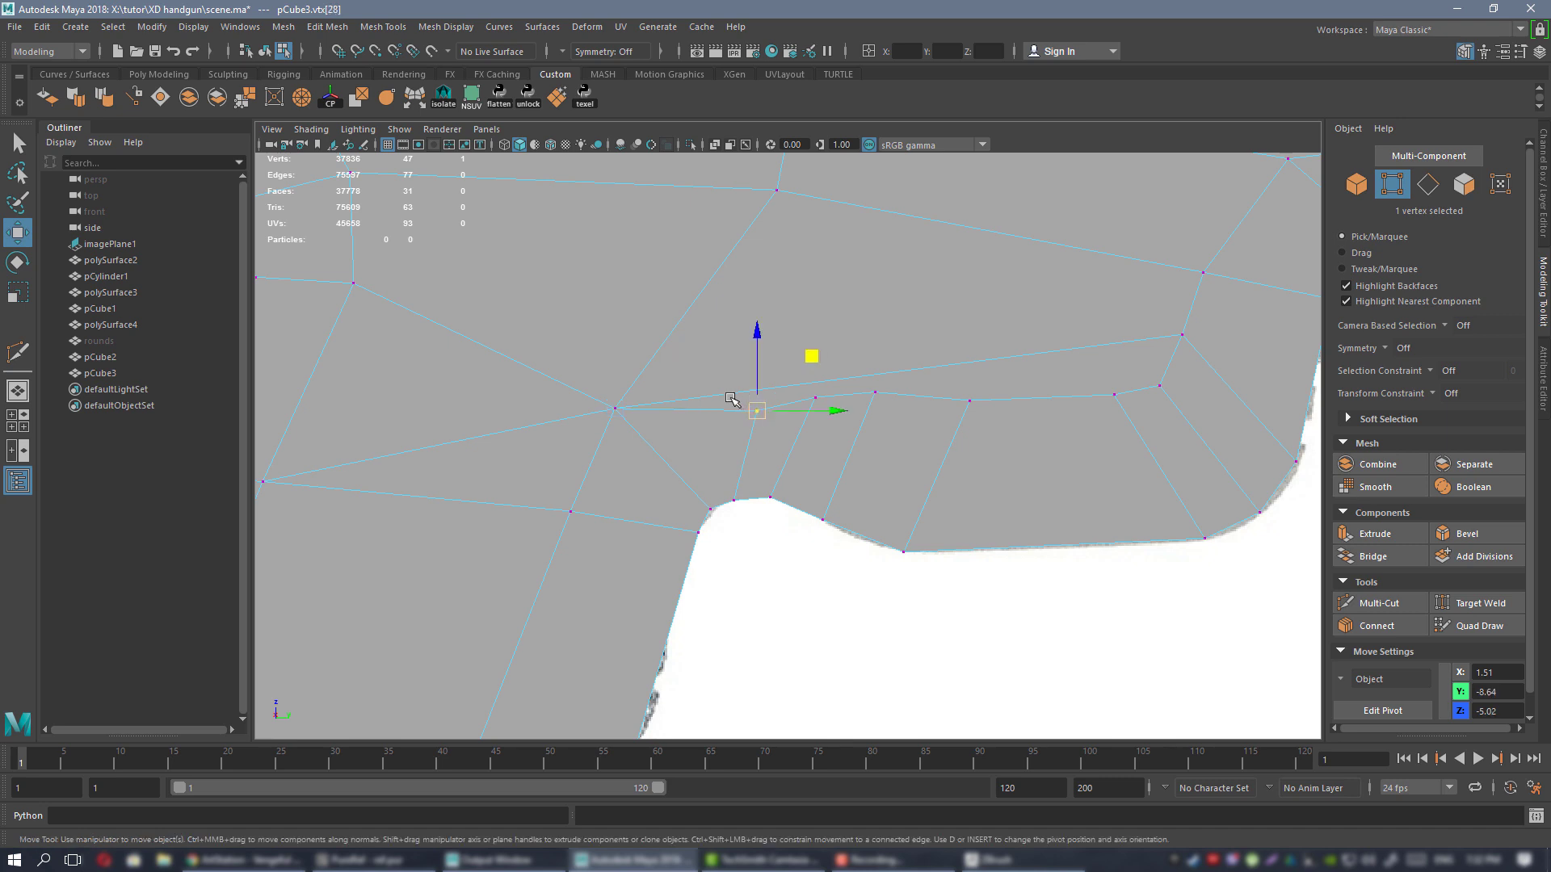
- Delete the long edge from the junction to the guard's front and the edge from the junction to the grip's rear inner vertex
middle_click_drag(747, 408, 848, 426, "alt")
right_click_drag(911, 274, 911, 233)
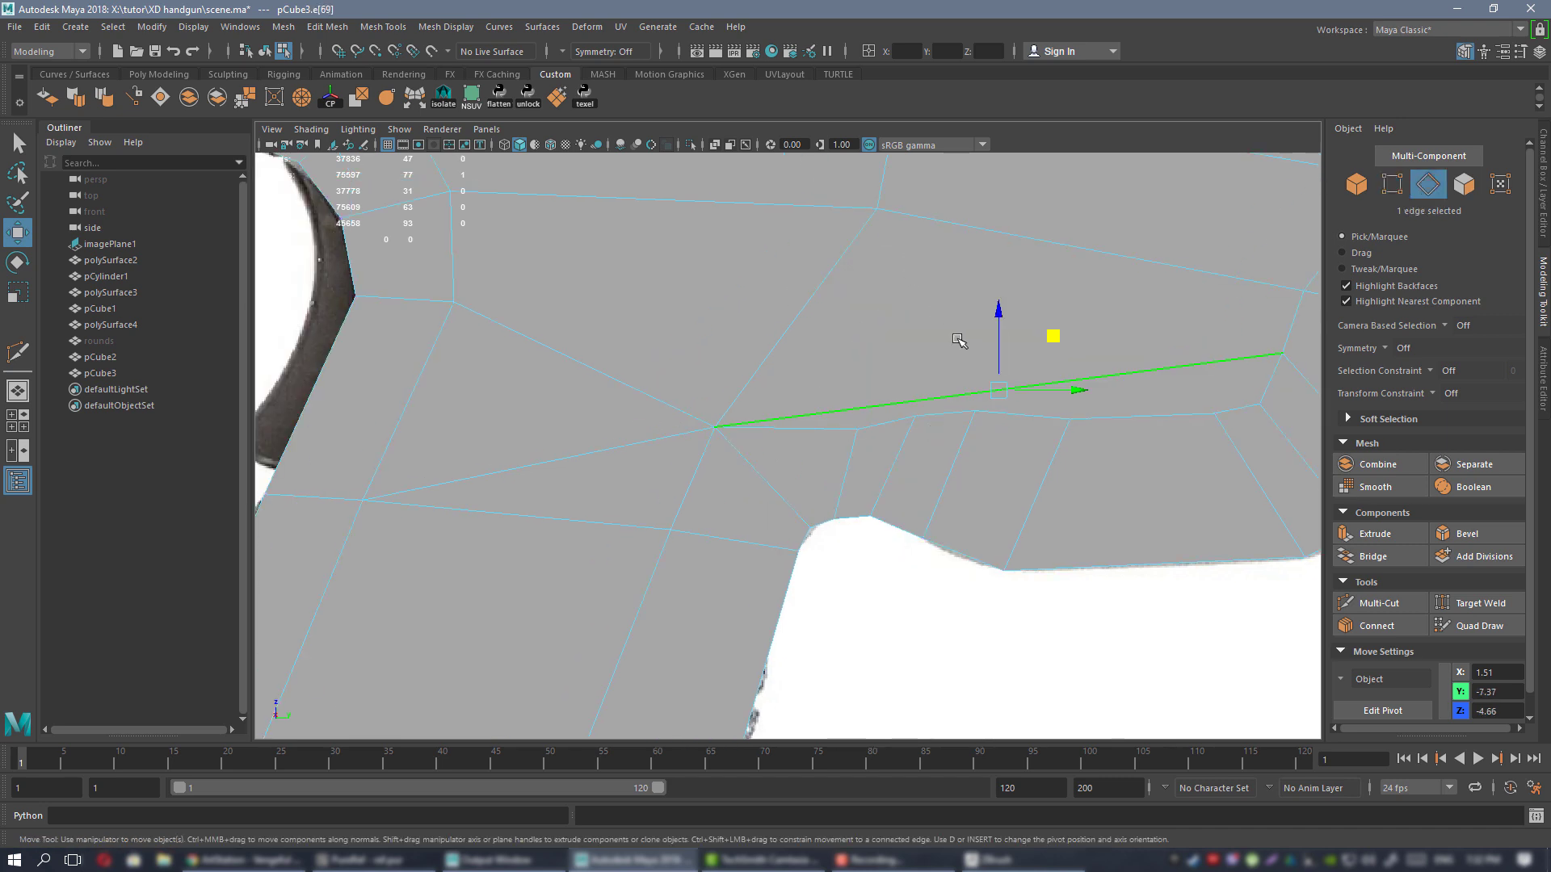
left_click(793, 338)
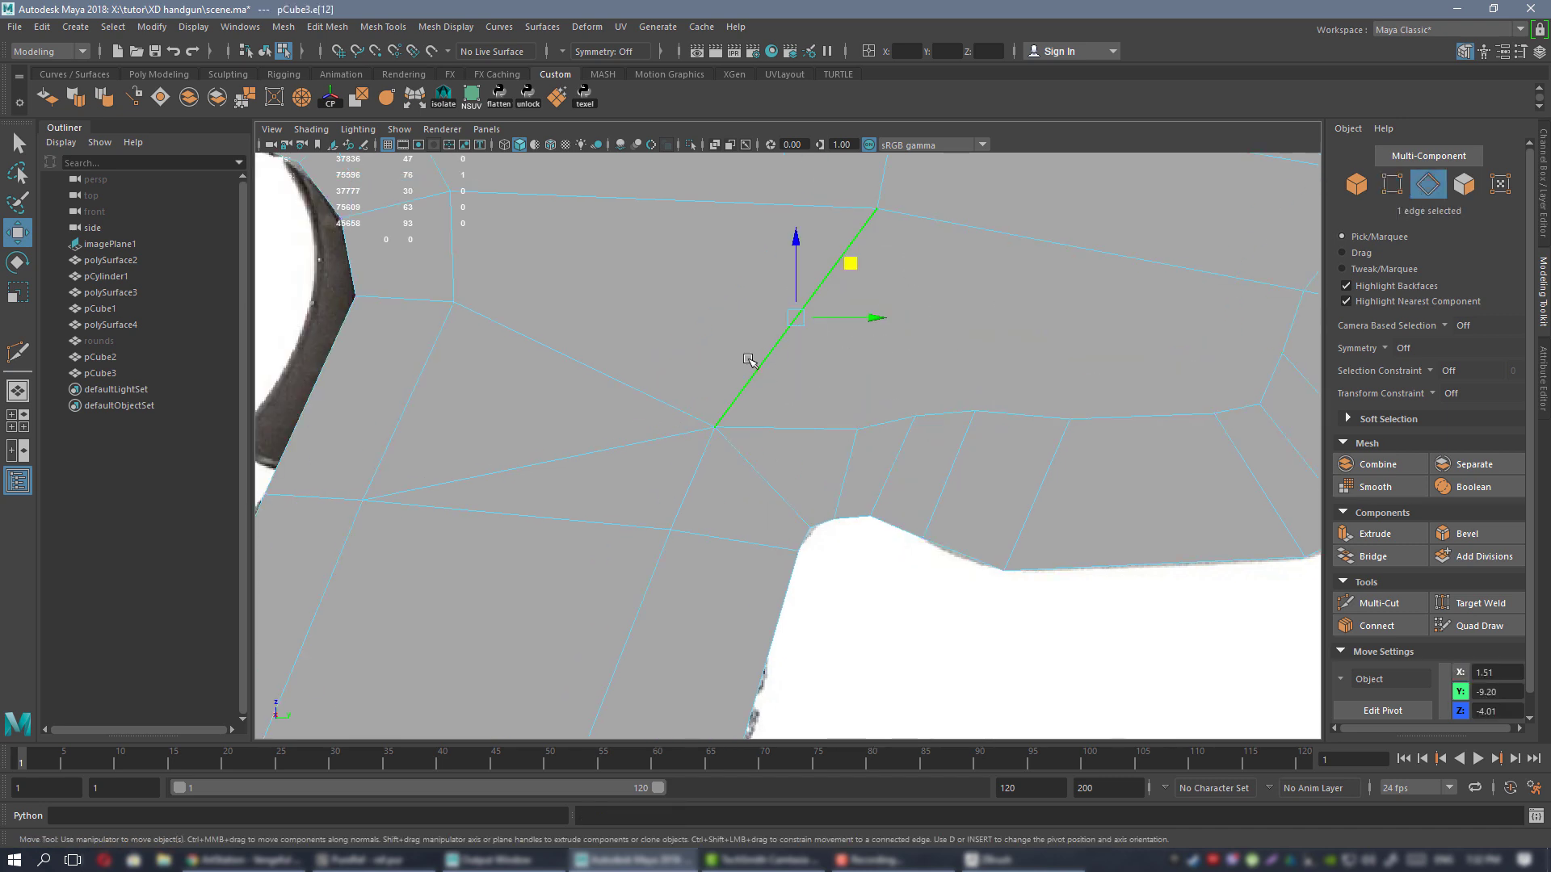
left_click(600, 454)
key("ctrl+Delete")
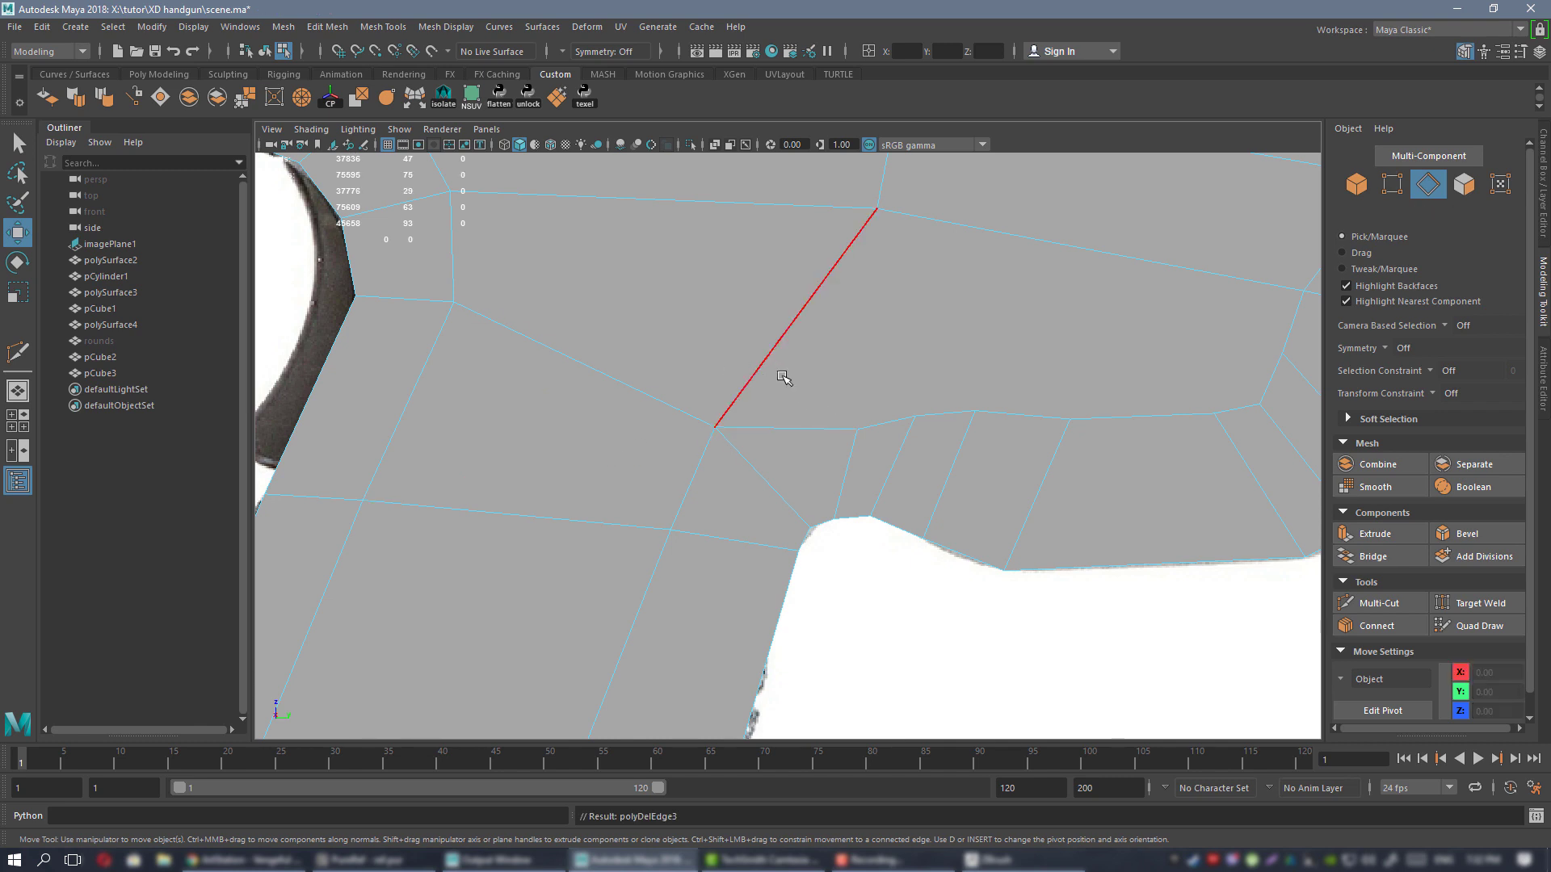
- Move the two middle frame vertices above the junction toward the rear to straighten the vertical edge line
mouse_move(803, 377)
right_mouse_down("alt")
mouse_move(767, 356)
mouse_move(806, 356)
right_mouse_up("alt")
middle_click_drag(781, 389, 676, 422, "alt")
right_click_drag(676, 422, 747, 374, "alt")
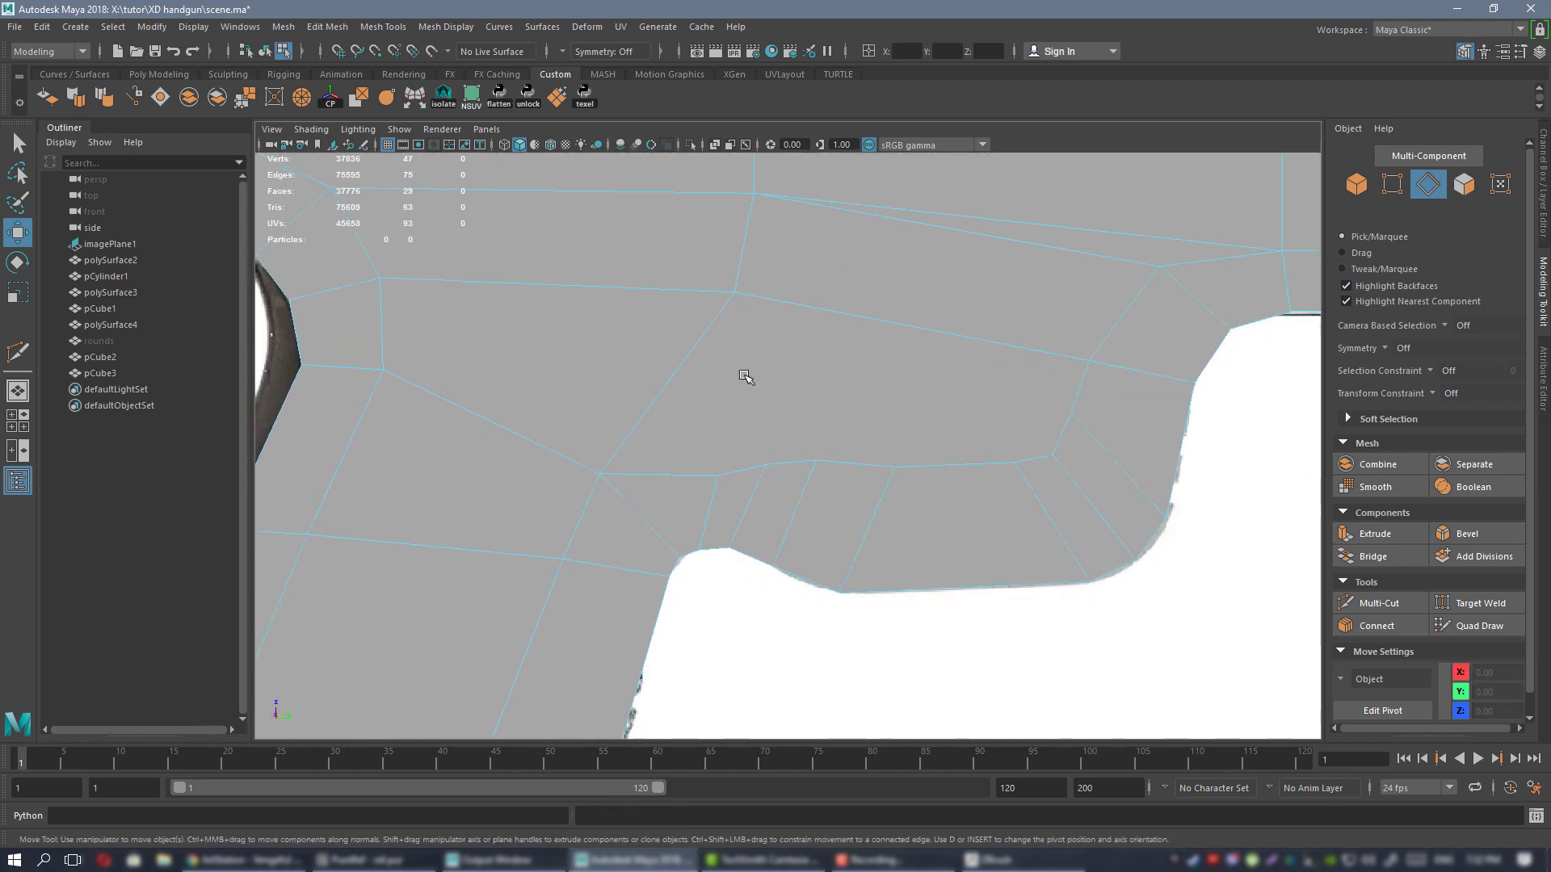
right_click_drag(741, 294, 654, 294)
middle_click_drag(716, 312, 759, 452, "alt")
left_click(757, 413)
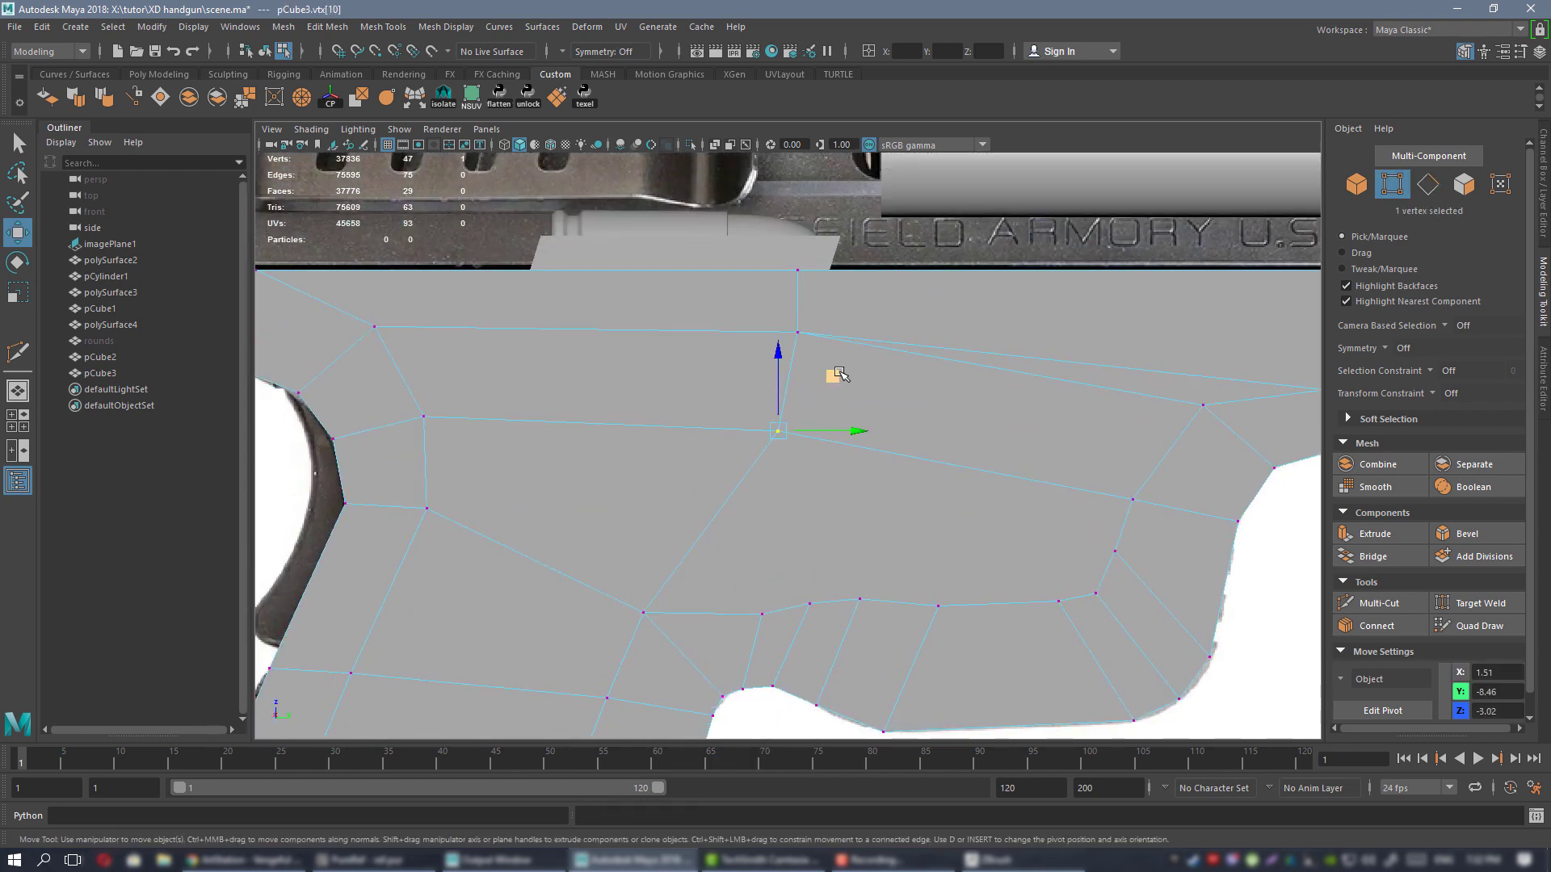
left_click_drag(839, 374, 797, 376)
left_click(798, 332)
left_click_drag(869, 332, 828, 332)
middle_click_drag(850, 501, 772, 320, "alt")
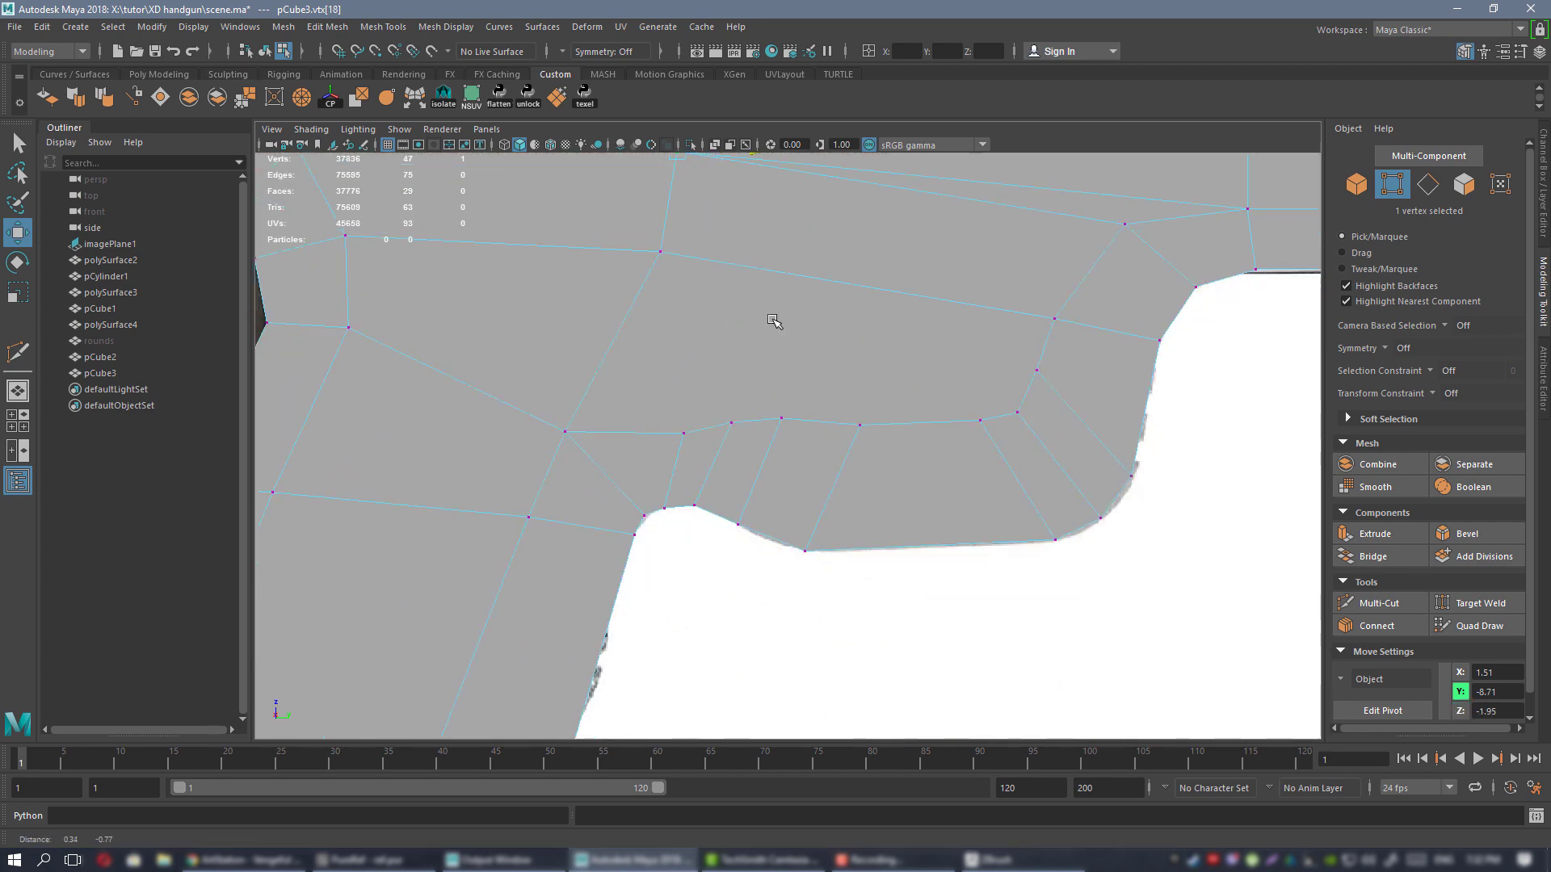
- Raise the two rearmost inner vertices of the trigger guard strip to widen it above the rounded corner
middle_click_drag(739, 378, 784, 353)
left_click(727, 356)
left_click(783, 417)
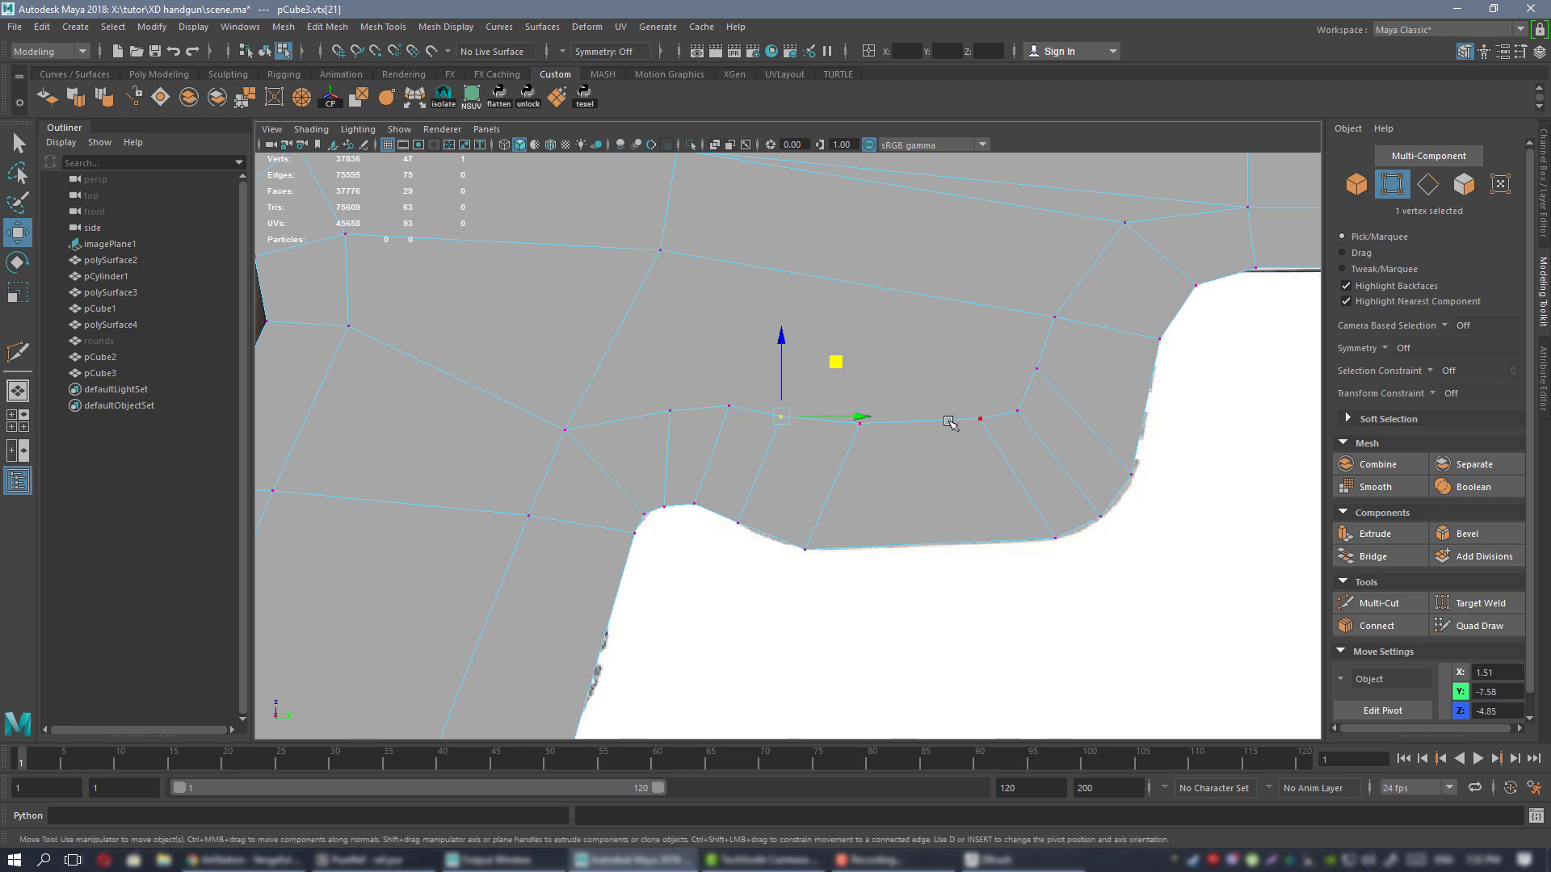
- Raise the inner vertex of the frame ahead of the trigger guard and the matching vertex on the frame's front edge
middle_click_drag(1028, 401, 644, 624, "alt")
left_click(873, 426)
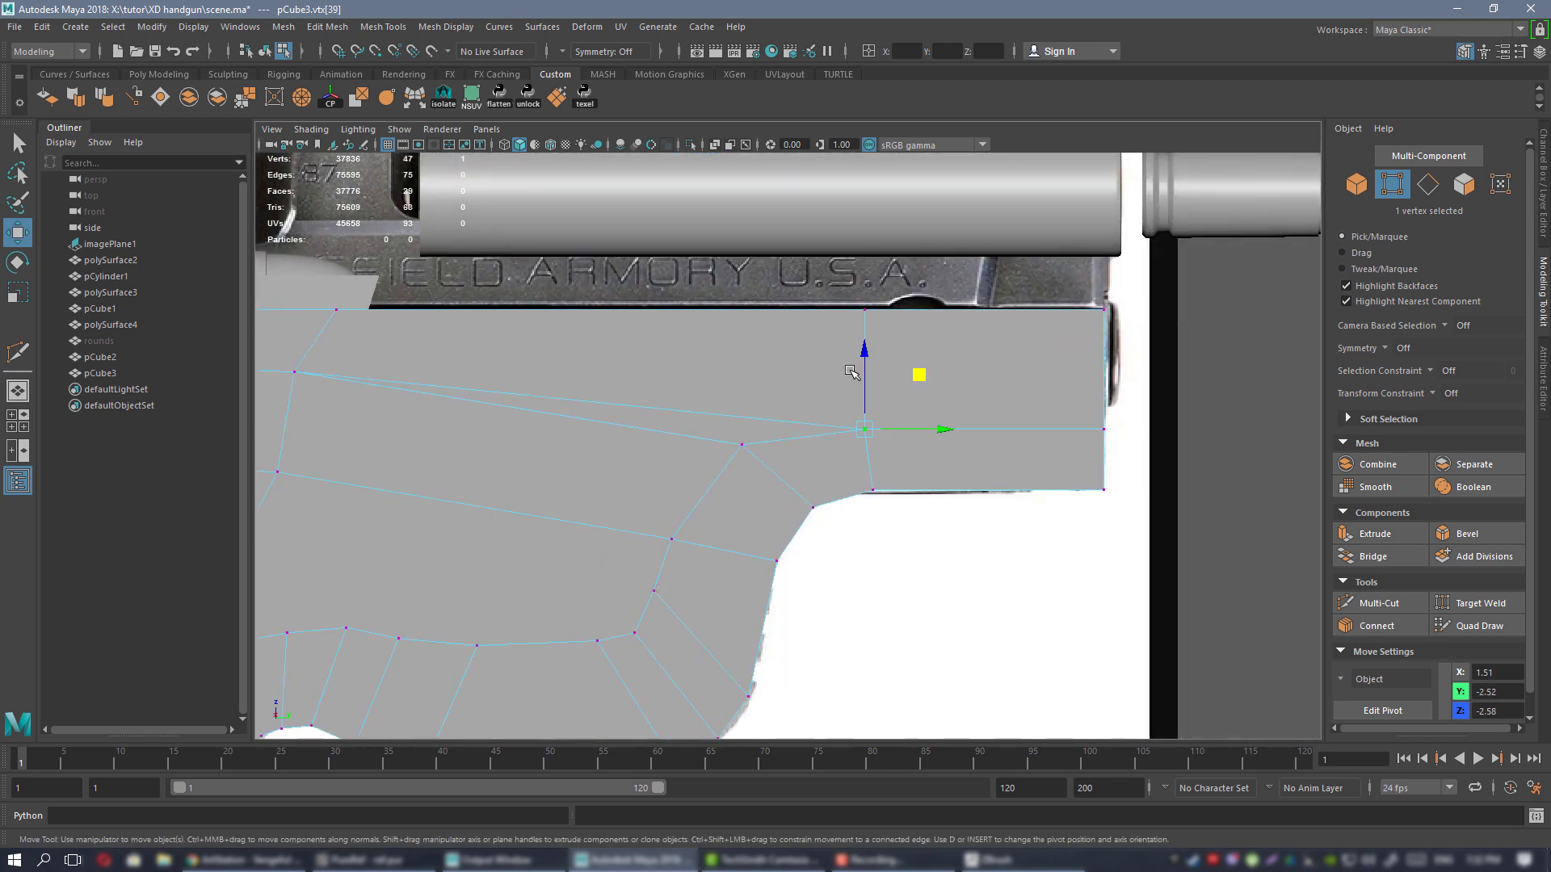
middle_click_drag(871, 363, 870, 360)
left_click(1104, 429)
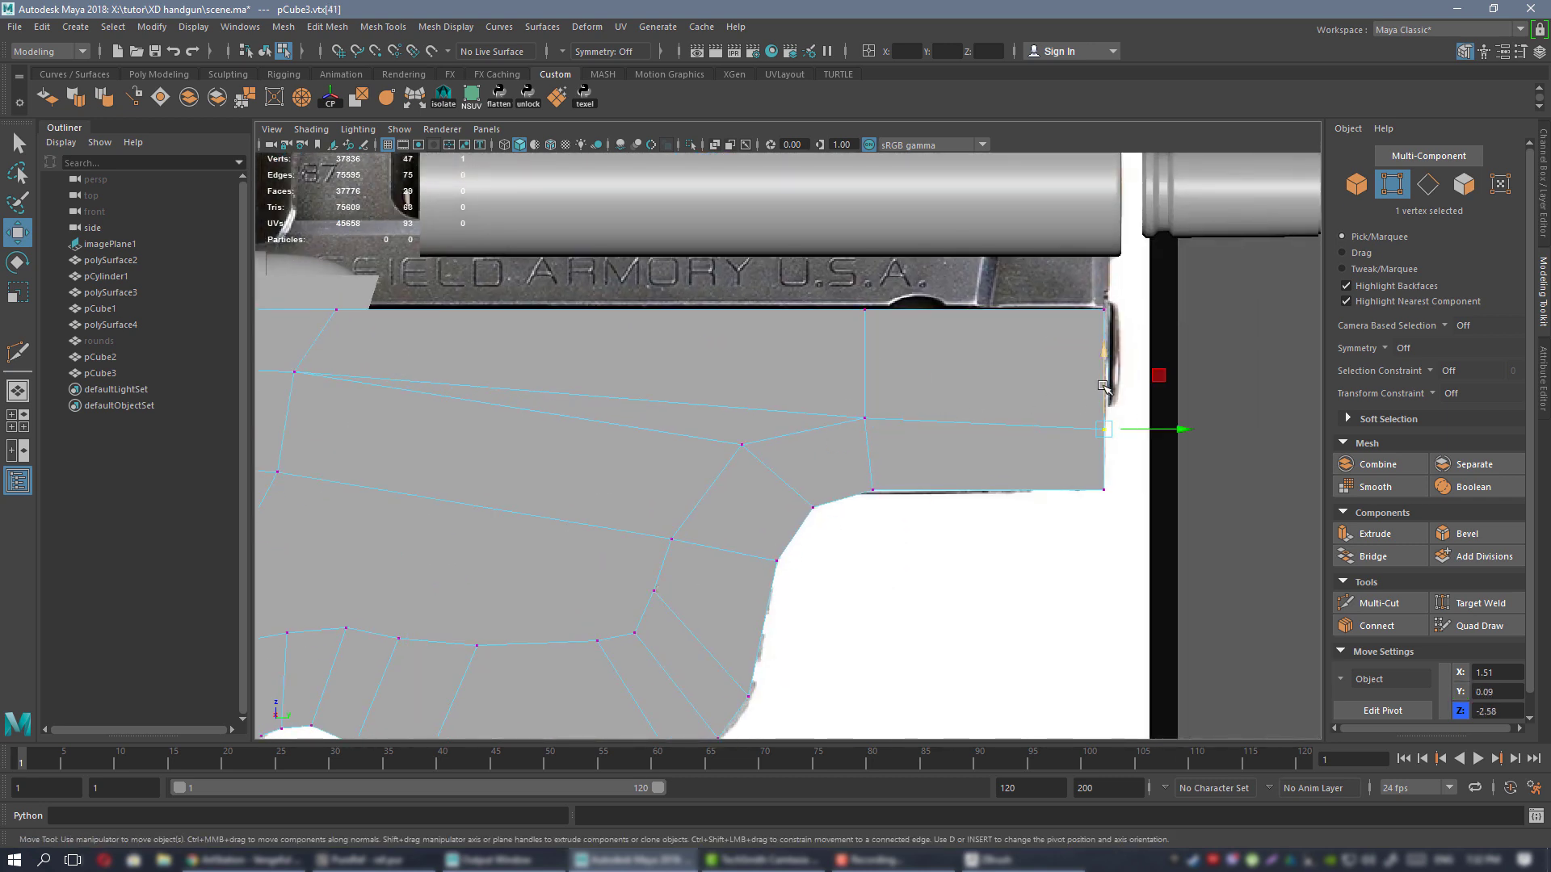
middle_click_drag(1103, 382, 1102, 368)
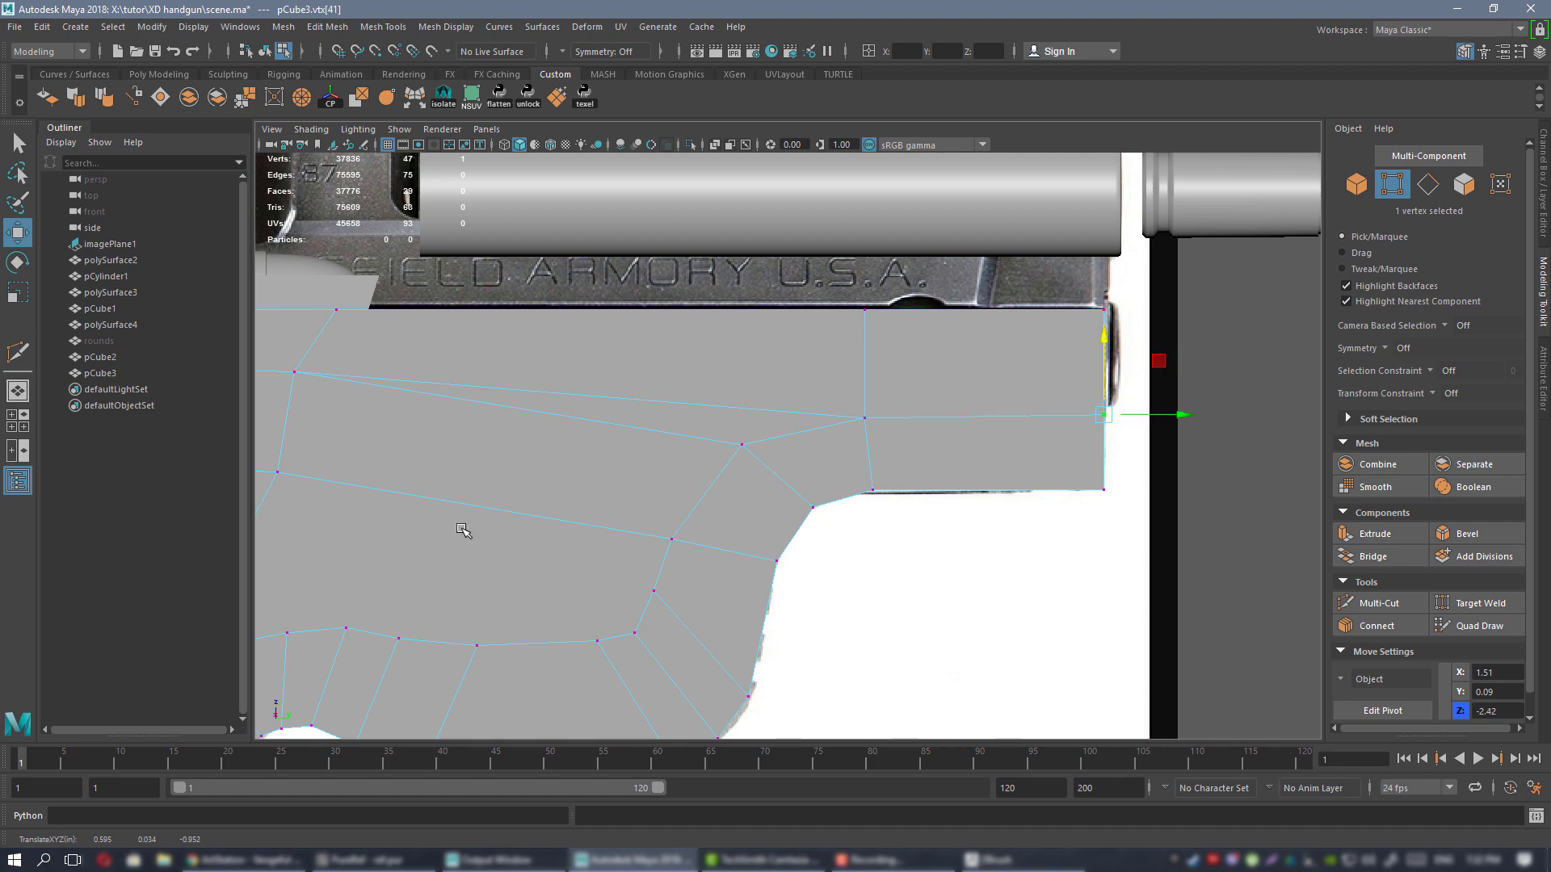
- Examine the revised topology from the rear of the frame down to the grip's base against the reference image
middle_click_drag(462, 529, 1010, 467, "alt")
middle_click_drag(780, 289, 785, 314, "alt")
scroll(788, 428, "down", 4)
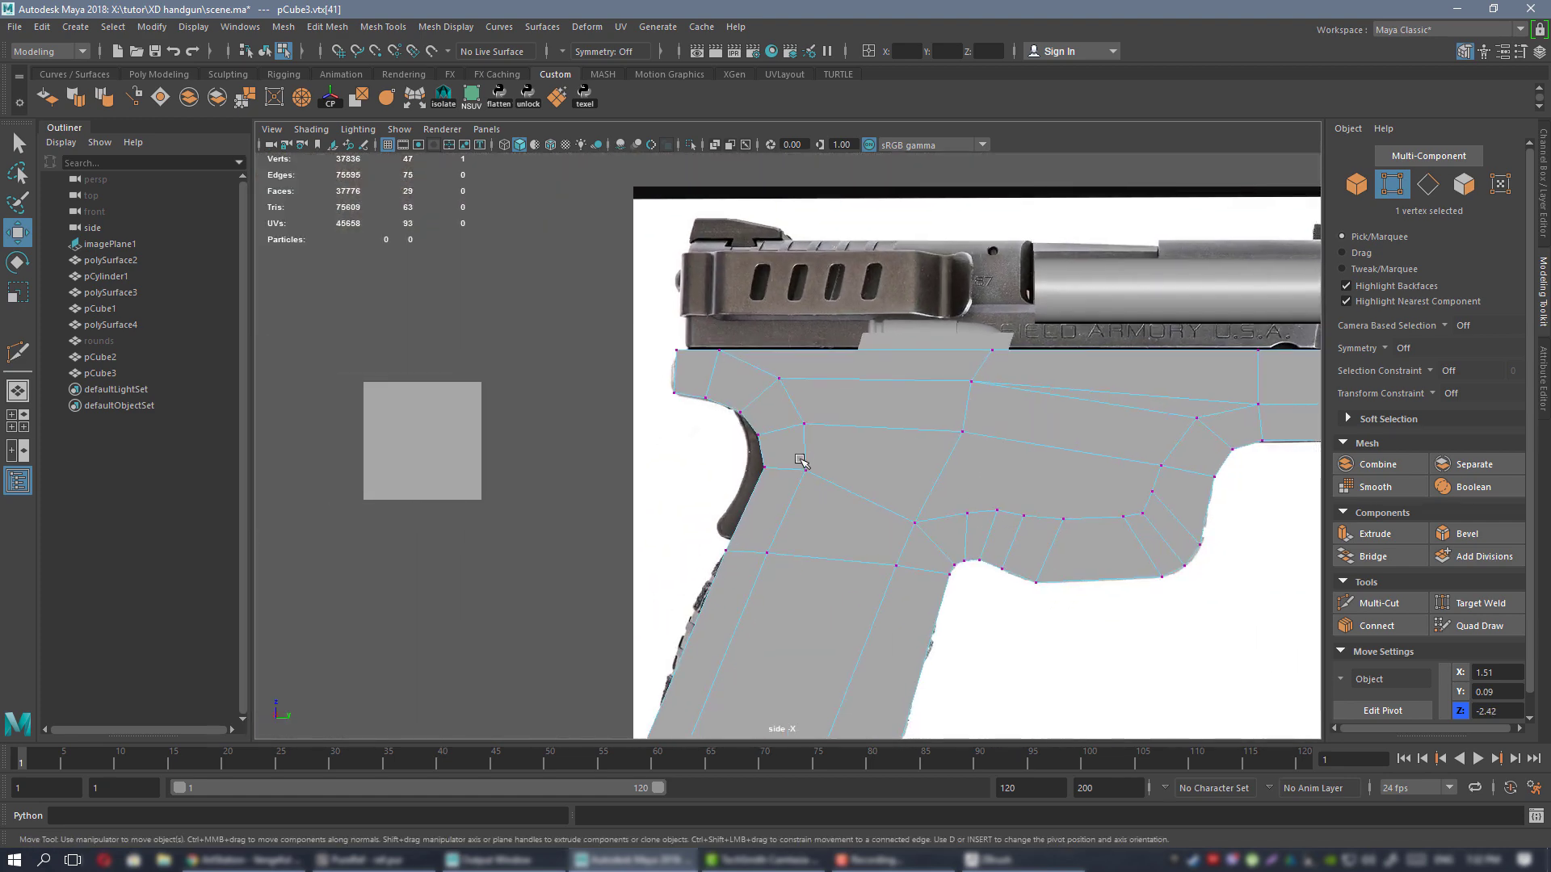
middle_click_drag(799, 458, 798, 412, "alt")
right_click_drag(798, 412, 830, 408, "alt")
middle_click_drag(851, 447, 852, 293, "alt")
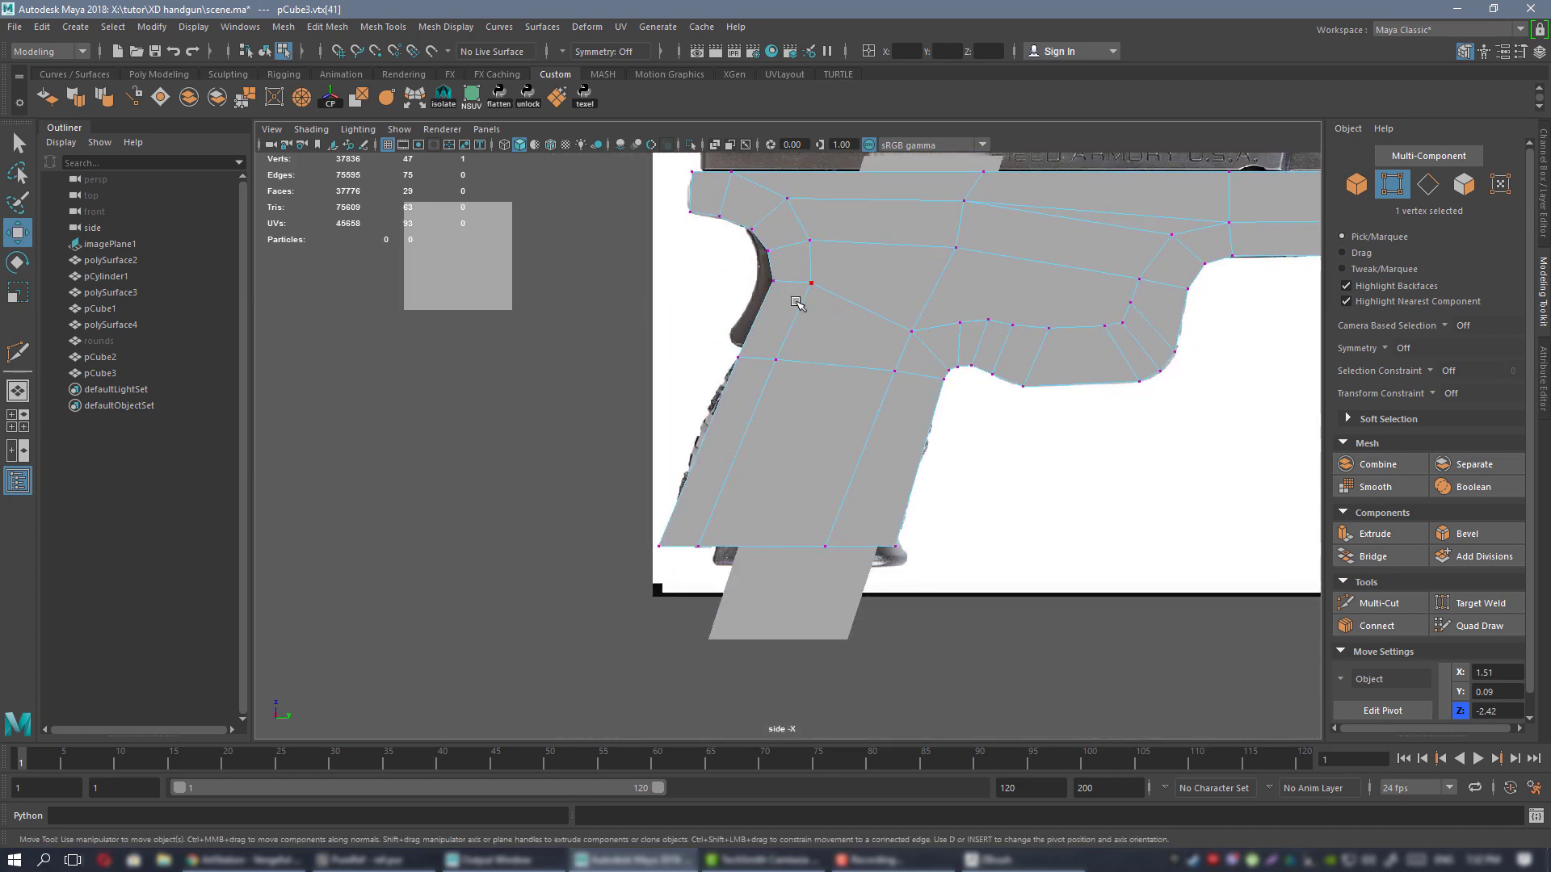
right_click_drag(797, 302, 819, 490, "alt")
middle_click_drag(757, 526, 711, 533, "alt")
middle_click_drag(819, 405, 758, 495, "alt")
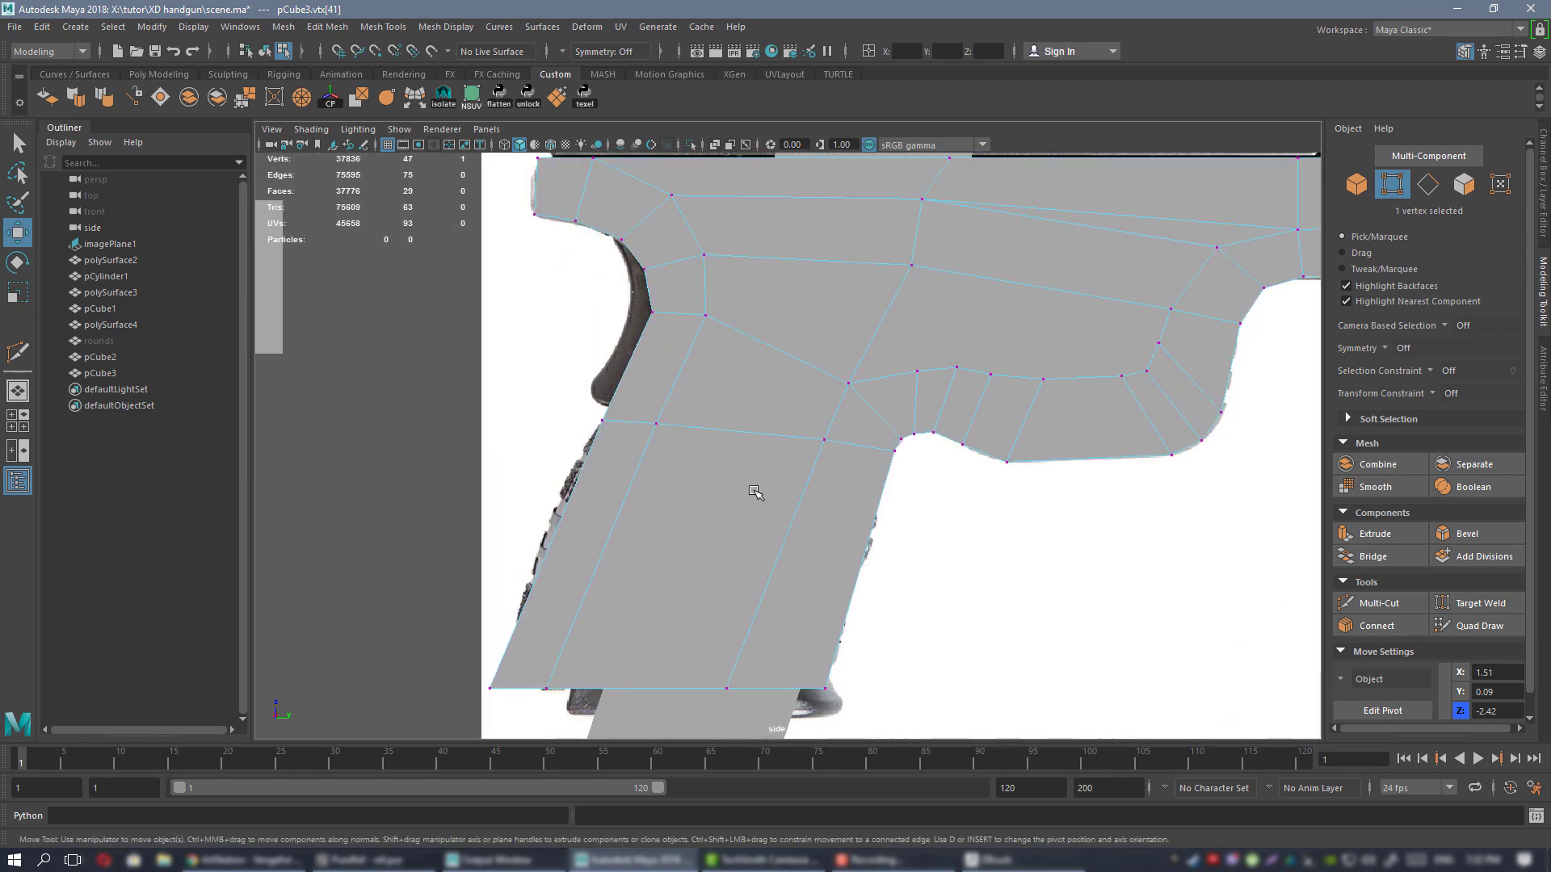
- Insert an edge loop across the lower half of the grip and move its two rear vertices backward toward the reference outline
middle_click_drag(641, 468, 706, 395, "alt")
key("ctrl+shift+x")
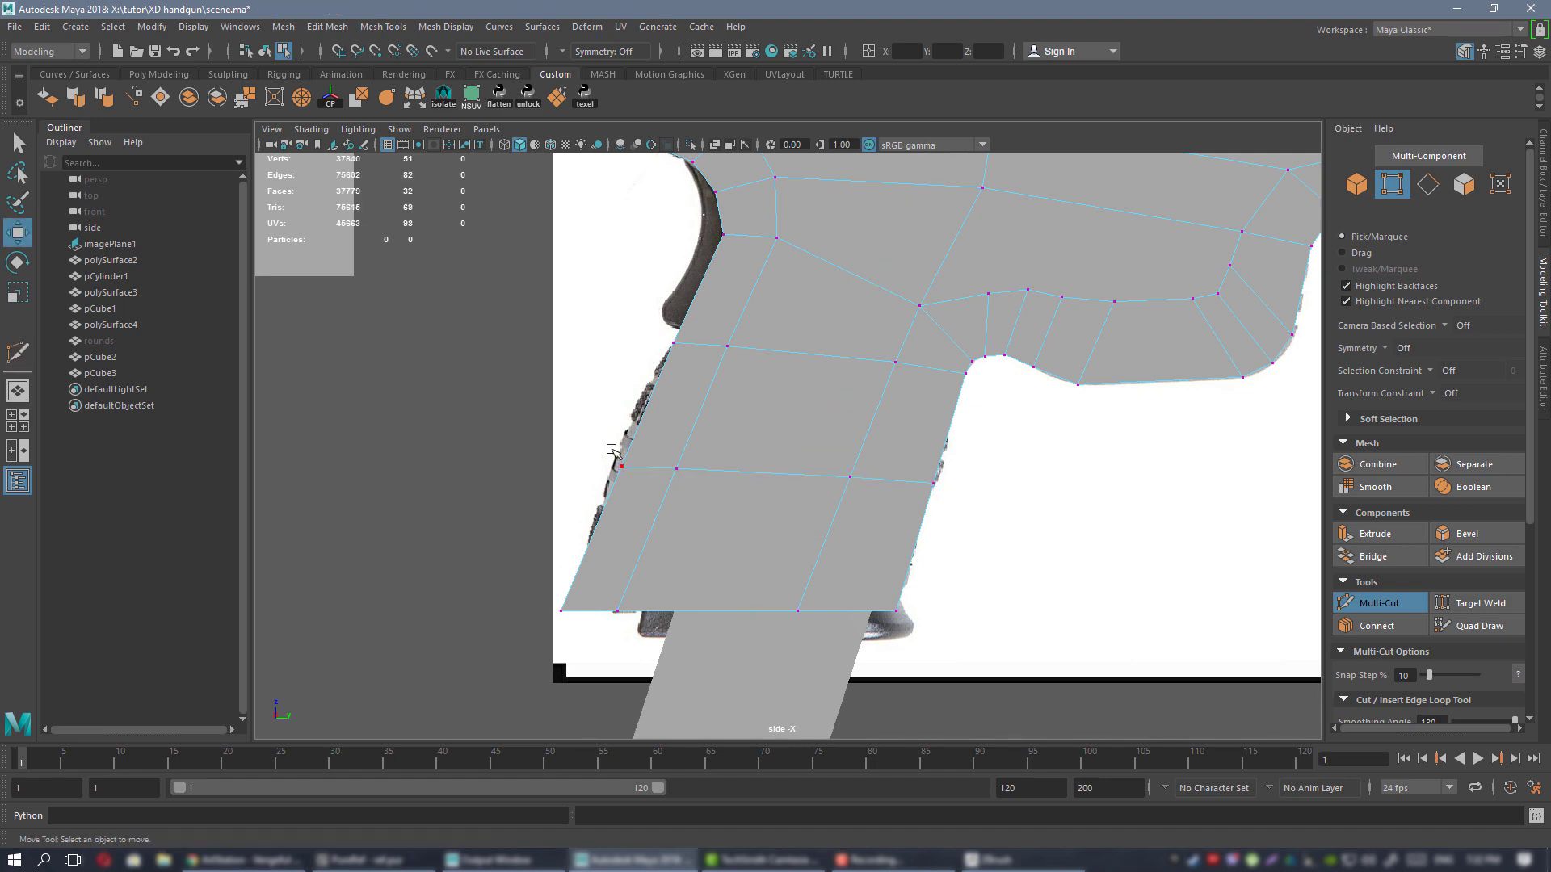
key("w")
left_click_drag(611, 449, 686, 469)
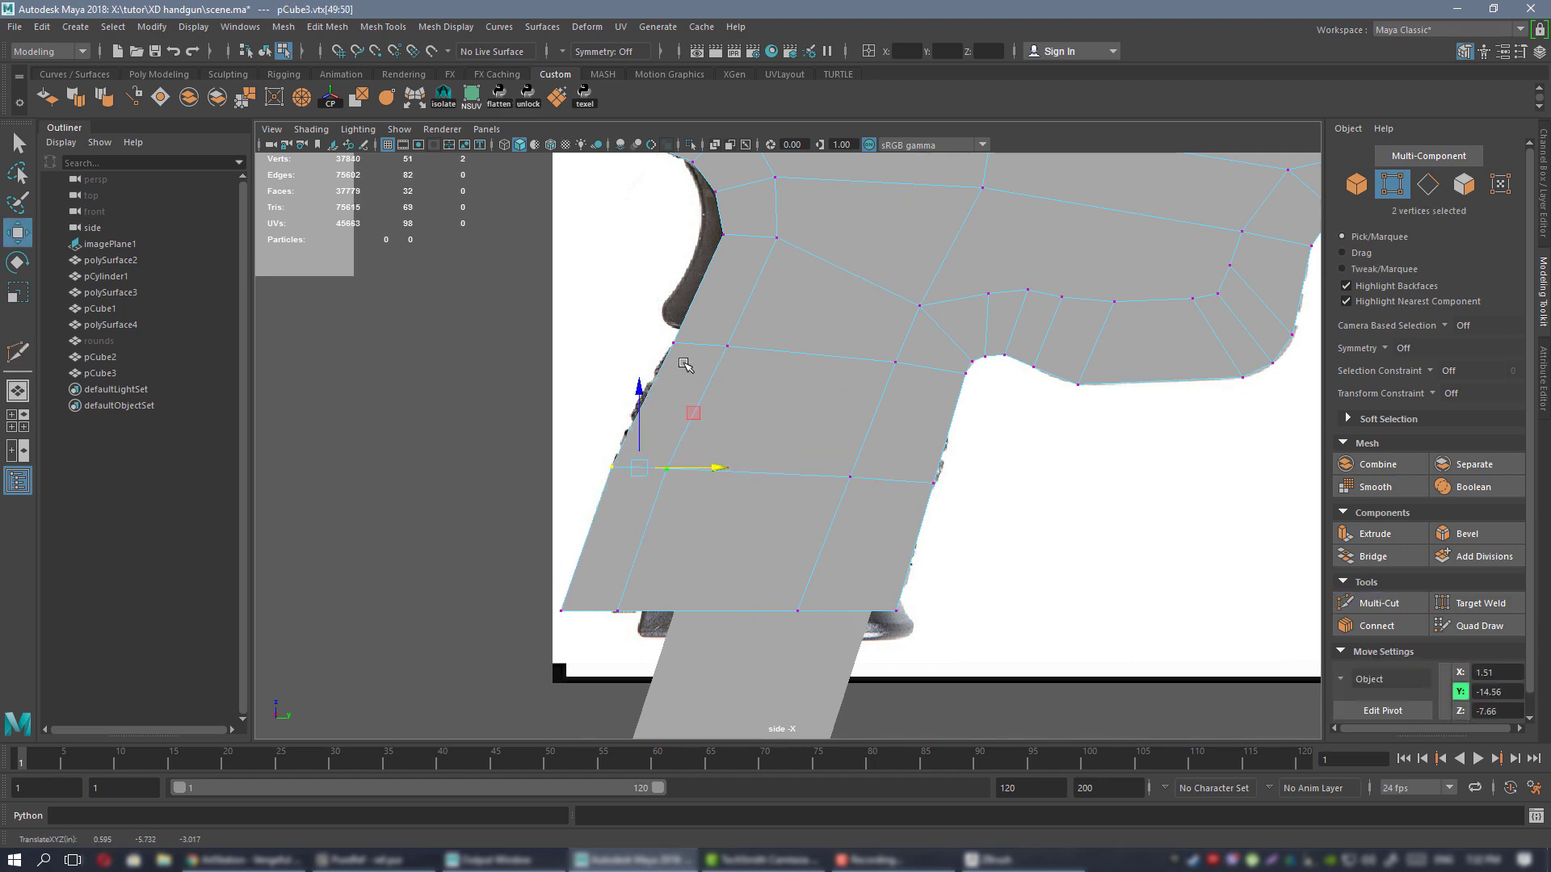
- Show the mesh see-through over the reference image and adjust the rear vertex pairs of the grip's two existing loops to the backstrap outline
left_click(714, 144)
scroll(689, 419, "up", 2)
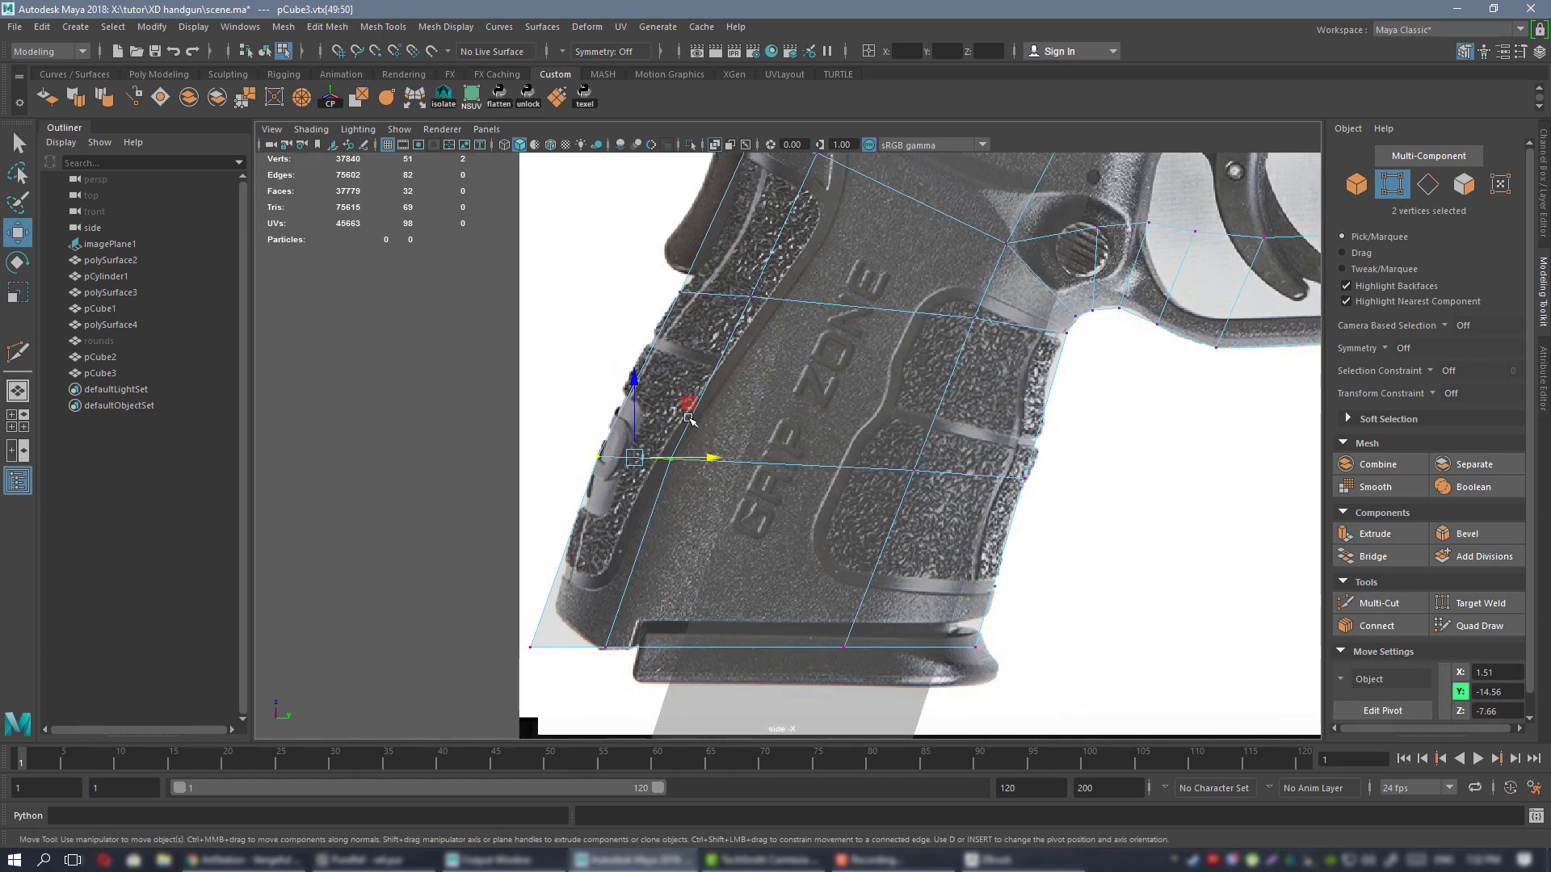
left_click_drag(692, 457, 689, 457)
middle_click_drag(801, 329, 808, 437, "alt")
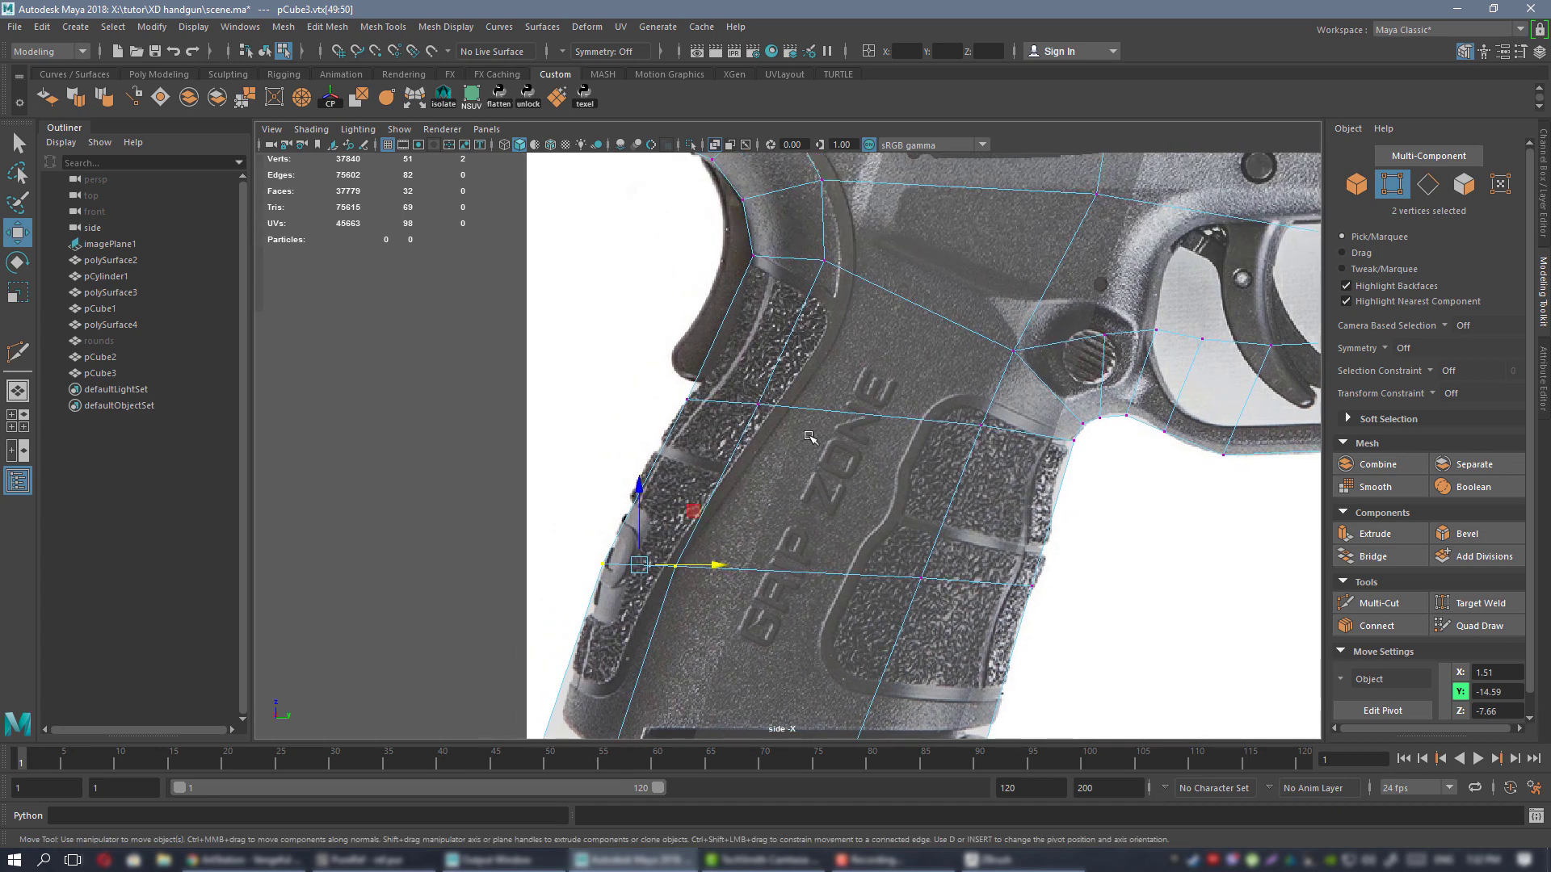
left_click_drag(781, 404, 783, 404)
middle_click_drag(767, 317, 745, 405, "alt")
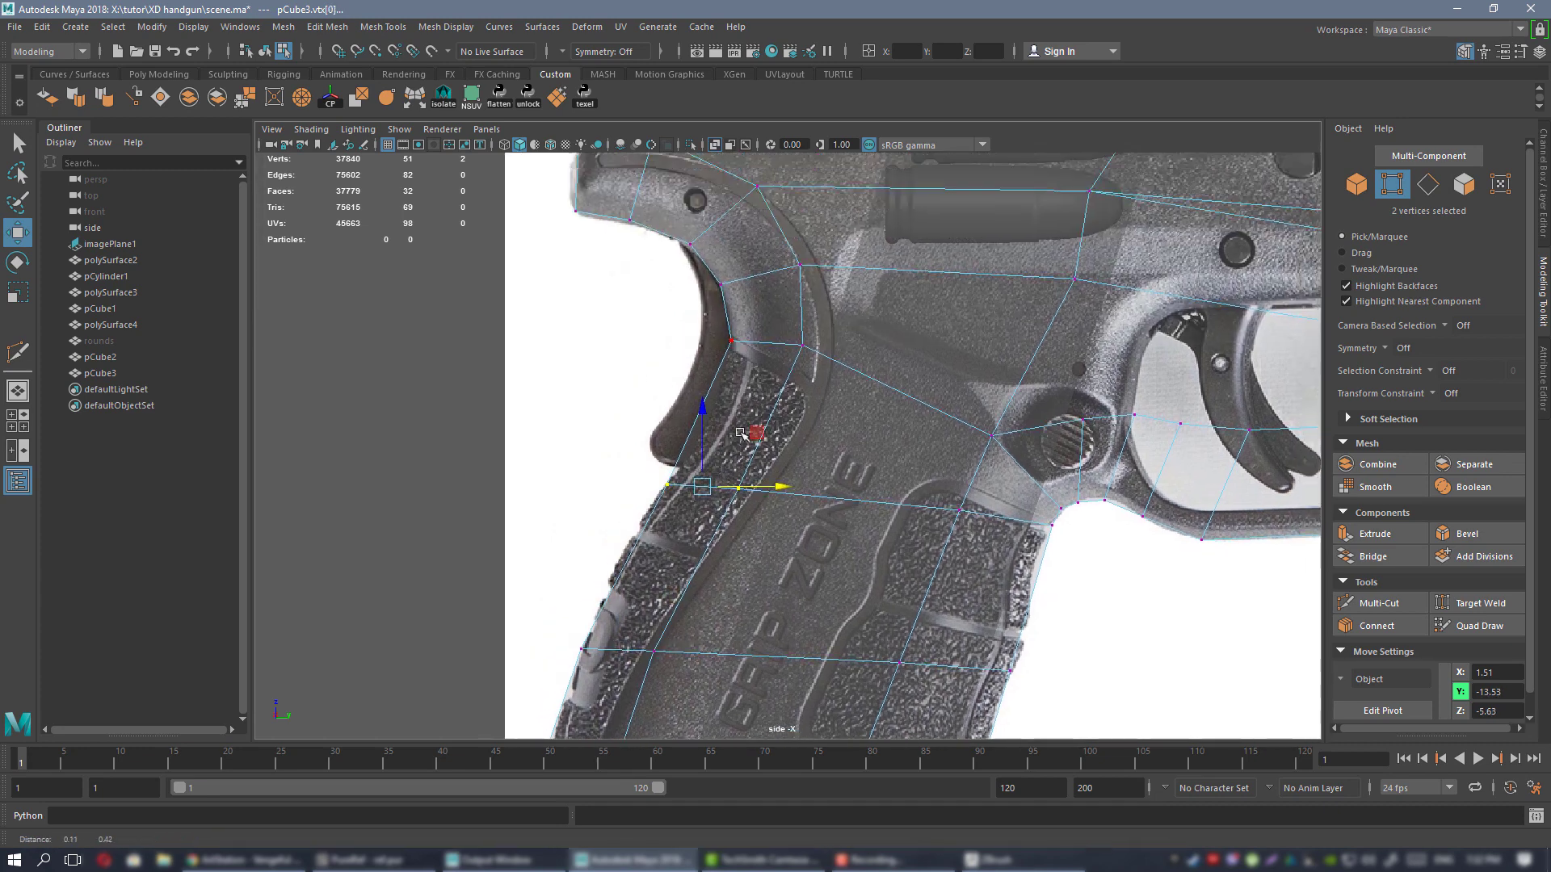
- Insert an edge loop across the upper grip below the beavertail and shift its two rear vertices to the backstrap outline
key("ctrl+shift+x")
left_click(766, 422, "ctrl")
key("w")
left_click_drag(664, 401, 791, 423)
scroll(800, 422, "down", 3)
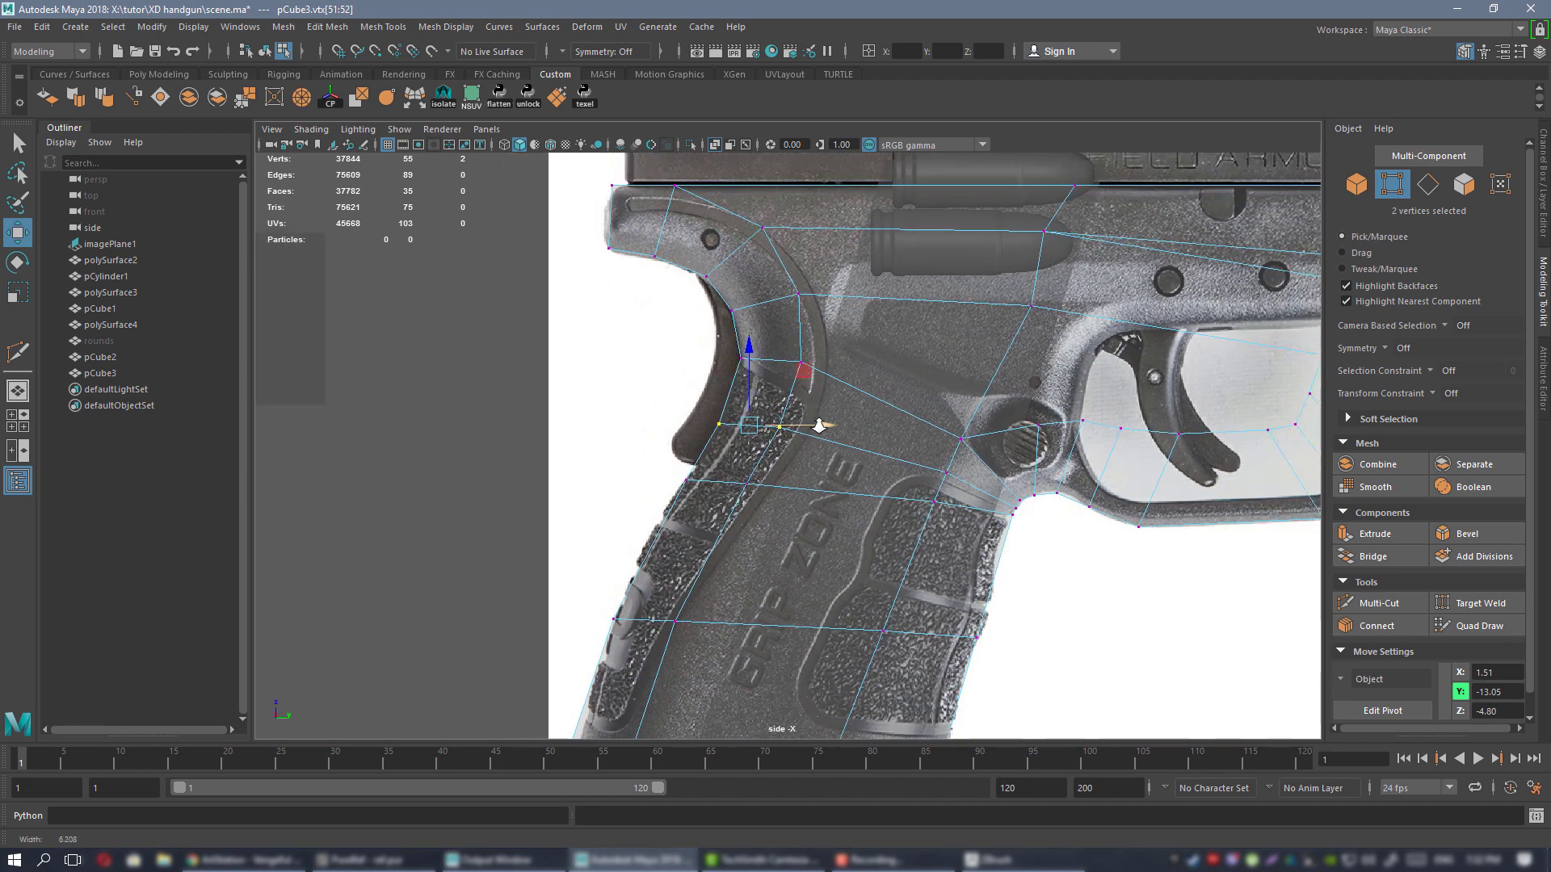
- Insert an edge loop across the middle of the grip and fit its rear vertices and the next lower loop's to the backstrap curve
middle_click_drag(814, 424, 816, 306, "alt")
scroll(737, 429, "up", 2)
key("ctrl+shift+x")
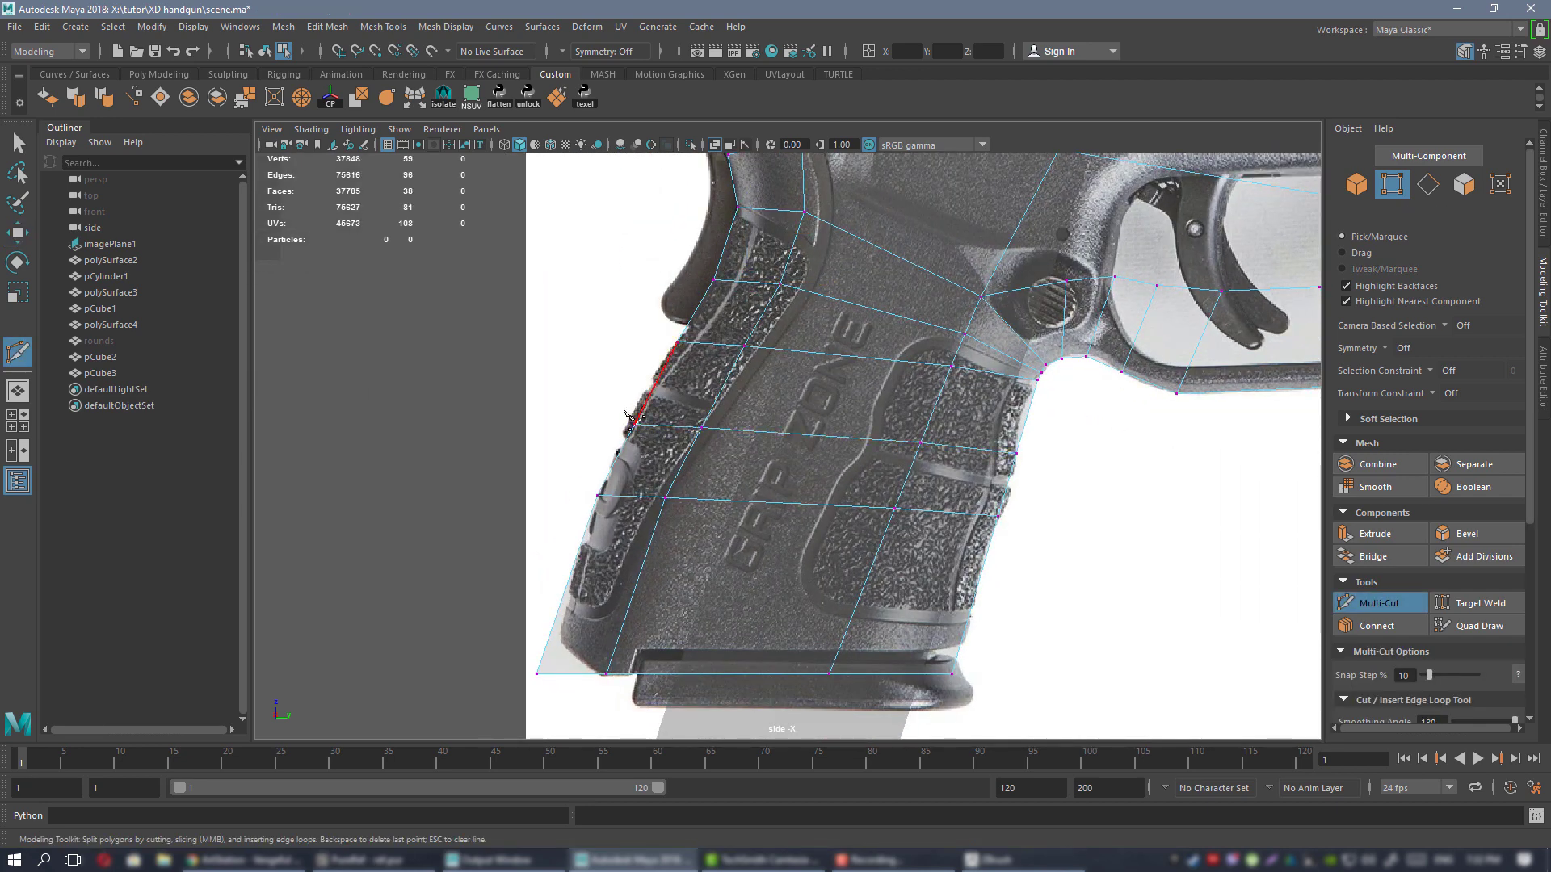
left_click(630, 416, "ctrl")
key("w")
left_click_drag(622, 408, 723, 444)
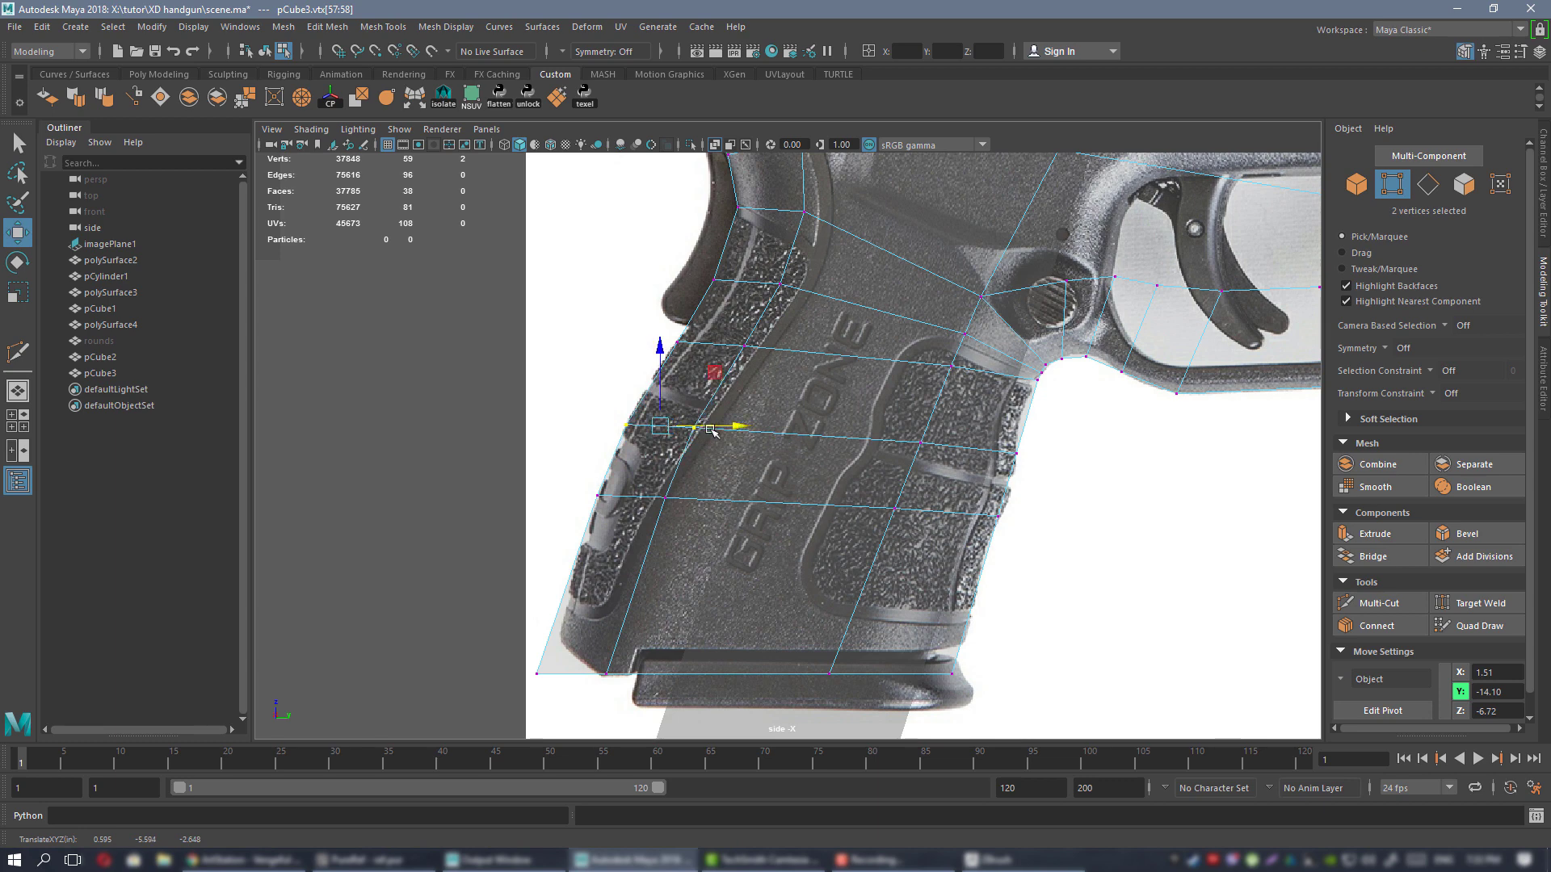
middle_click_drag(555, 481, 617, 439, "alt")
left_click_drag(750, 403, 753, 408)
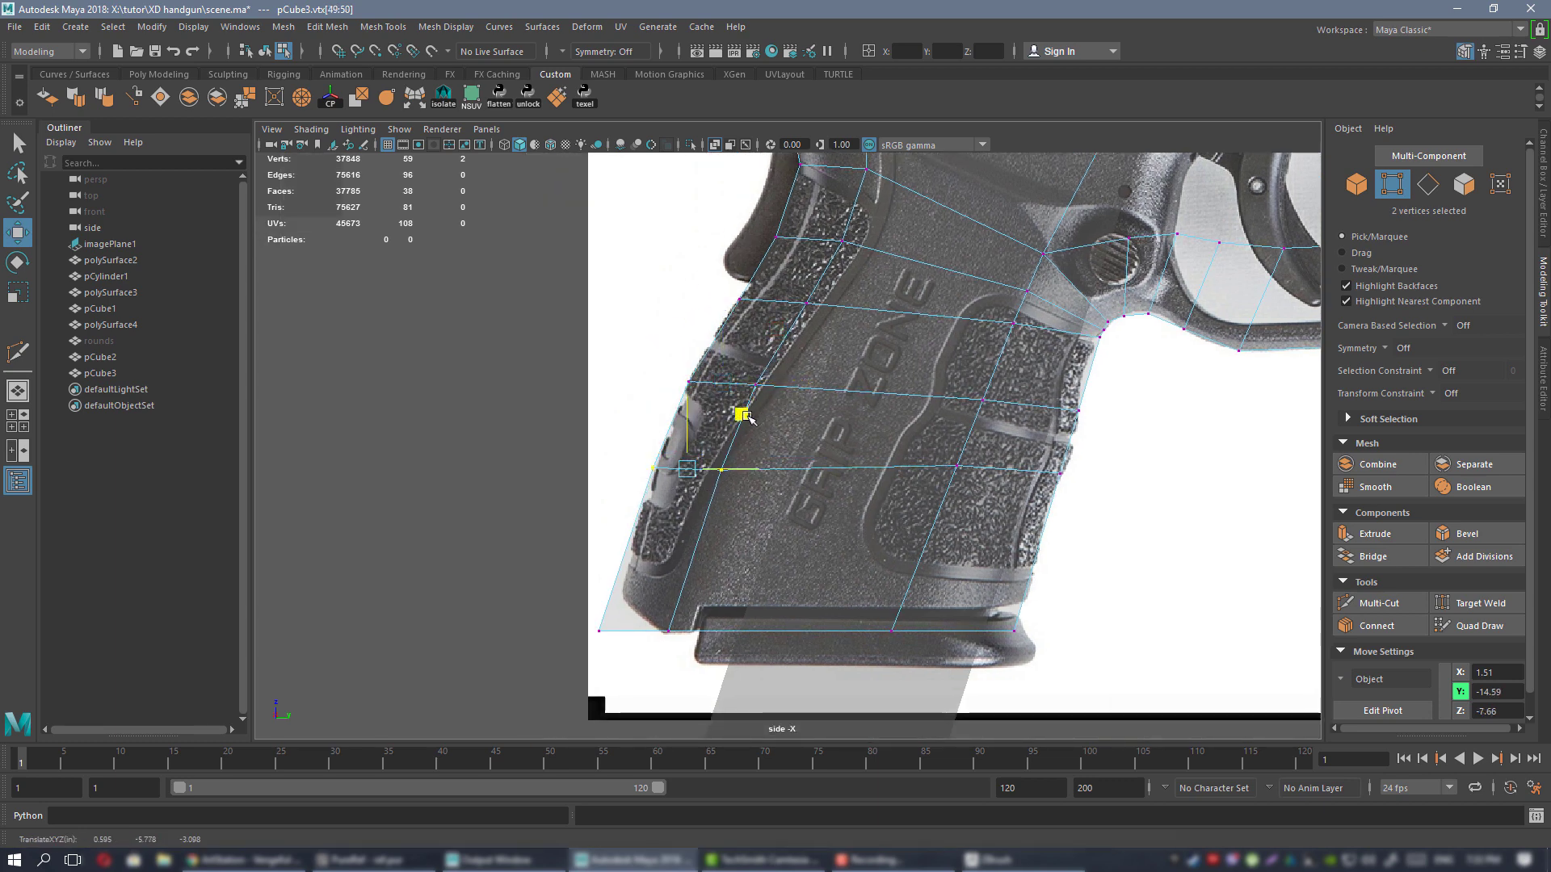
- Reposition the front grip vertices below the trigger guard and the neighbouring inner vertex to follow the front strap's contour
middle_click_drag(746, 416, 540, 449, "alt")
right_click_drag(922, 419, 1128, 611, "alt")
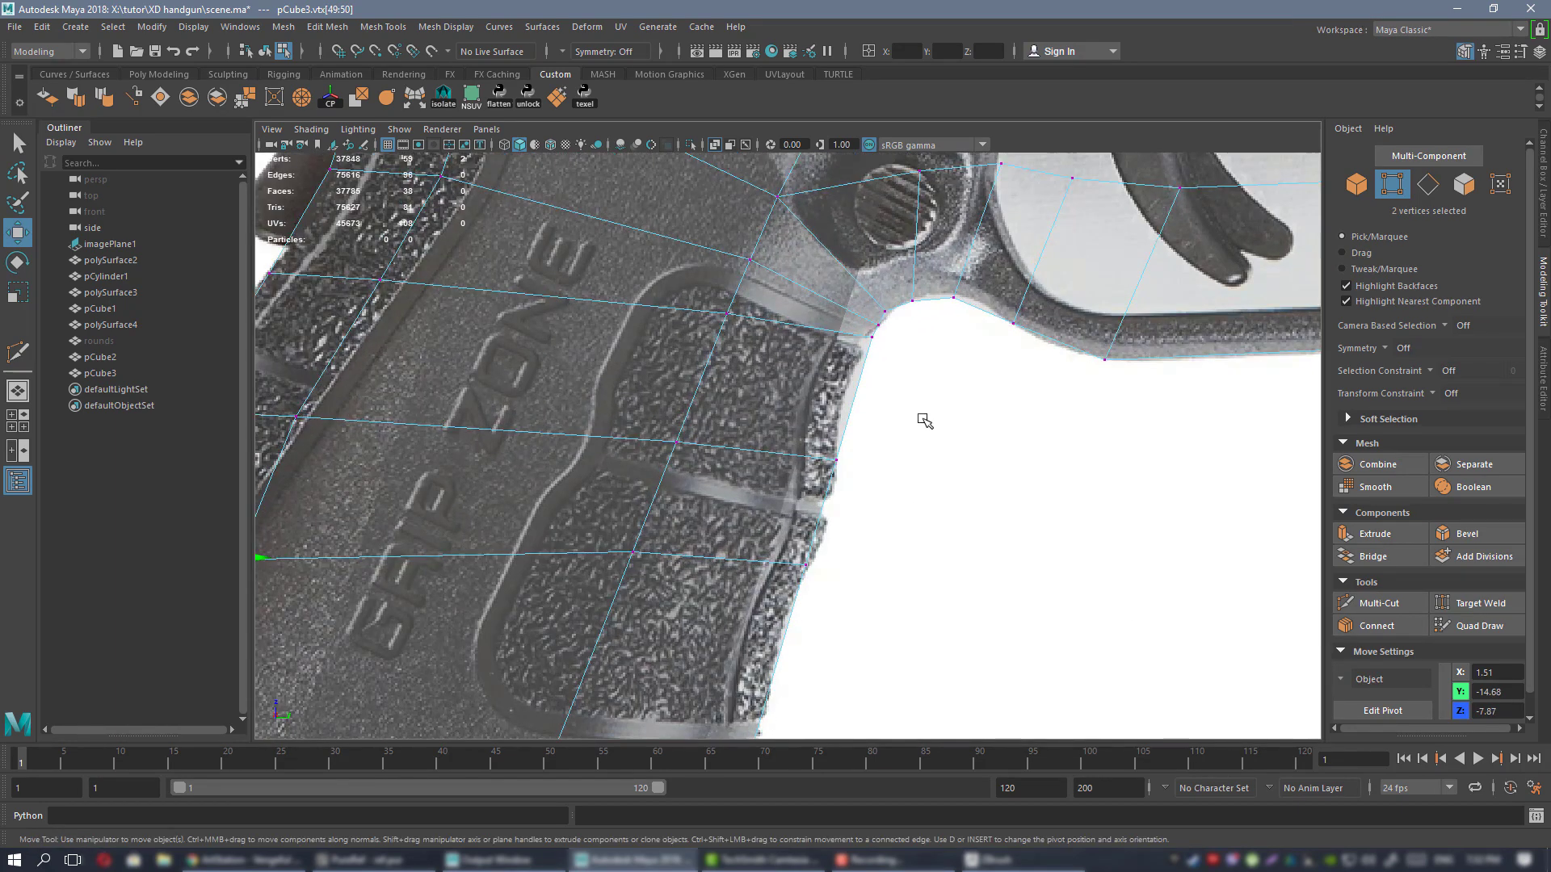
middle_click_drag(921, 288, 921, 337)
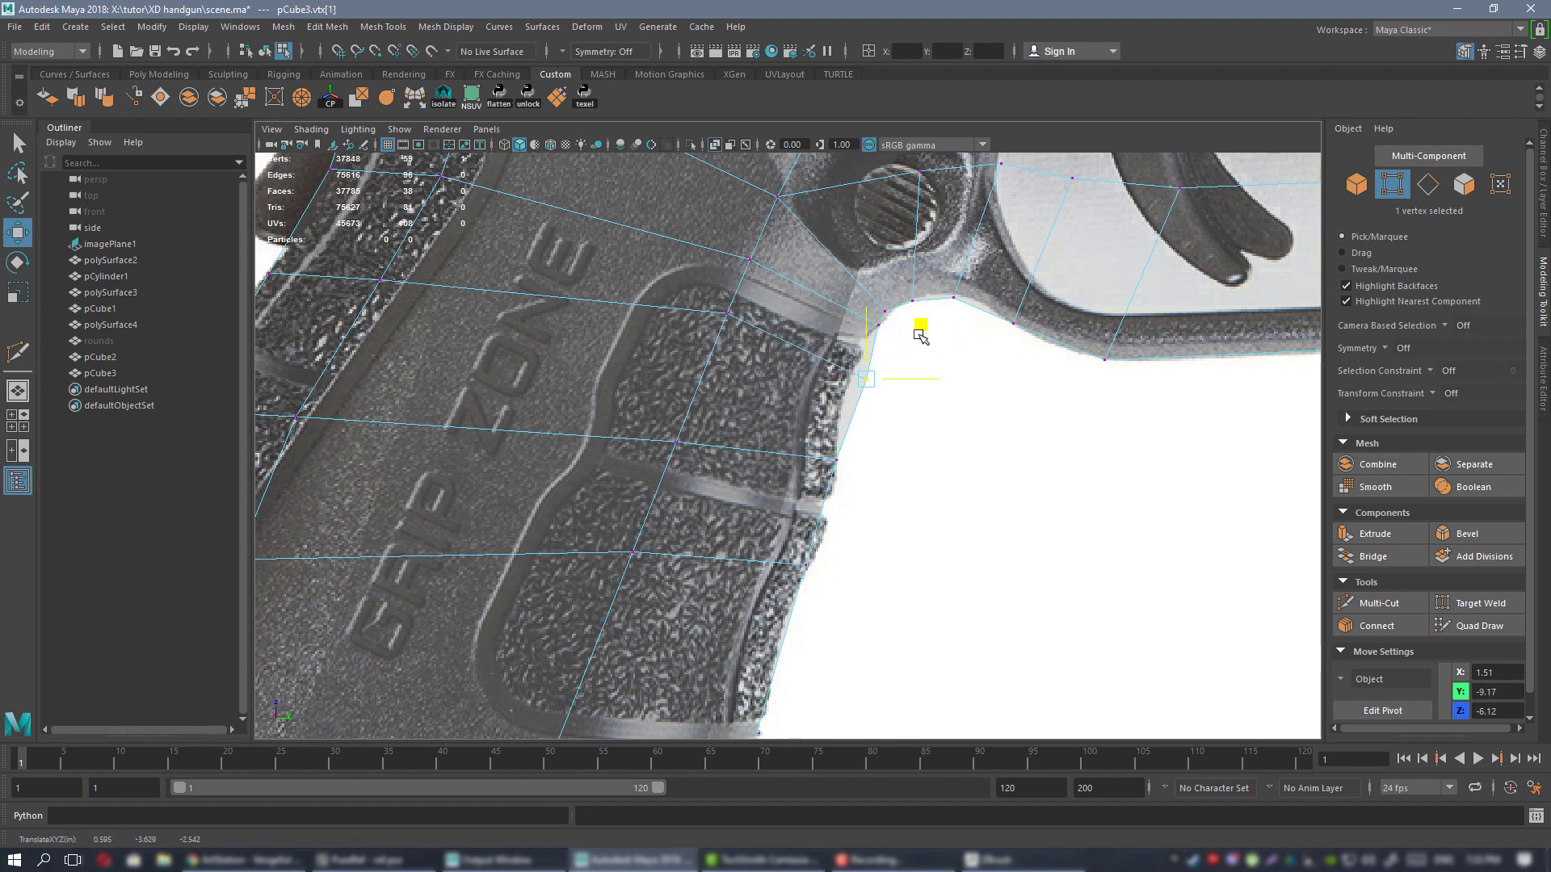
left_click(729, 312)
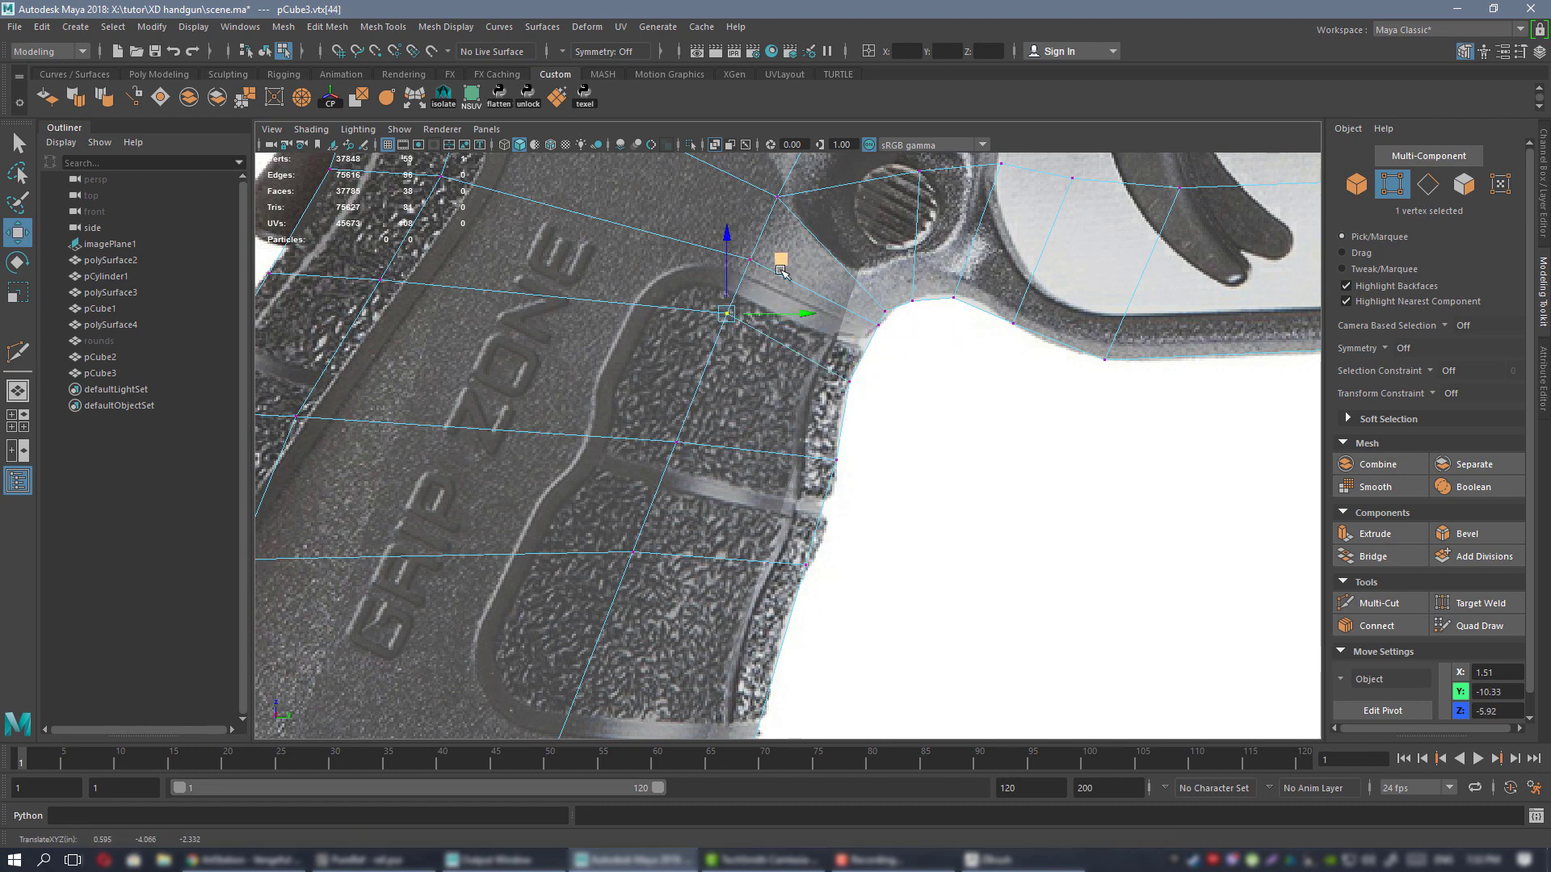
middle_click_drag(777, 533, 803, 483, "alt")
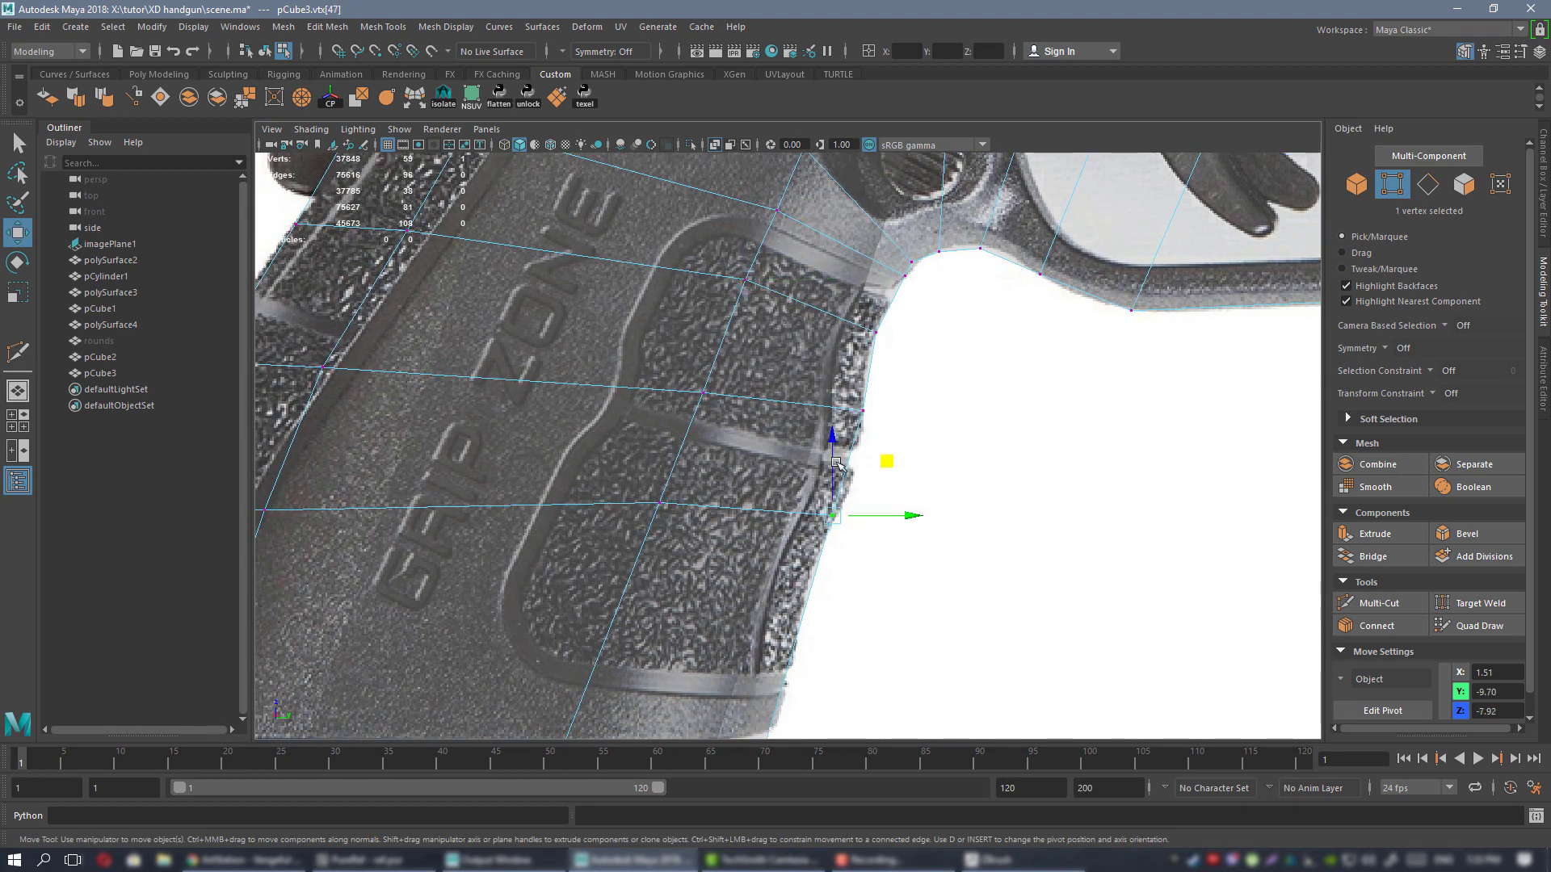
middle_click_drag(890, 459, 899, 443)
- Insert an edge loop across the grip above its base and align its front vertex and the bottom front corner with the reference outline
middle_click_drag(773, 569, 841, 374, "alt")
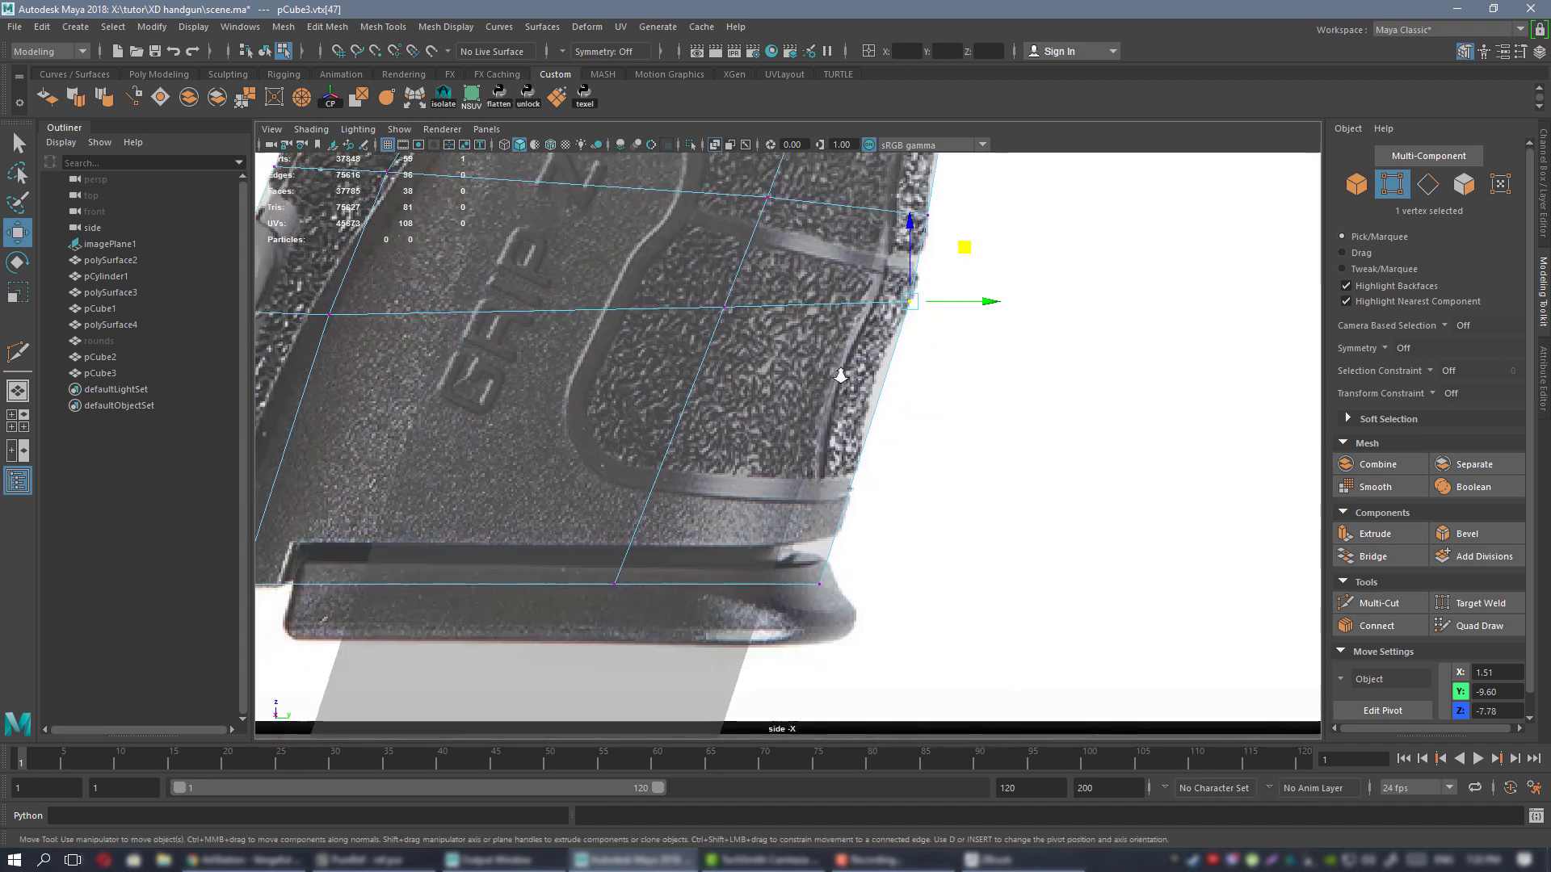
scroll(840, 374, "down", 2)
middle_click_drag(734, 432, 788, 441, "alt")
key("ctrl+shift+x")
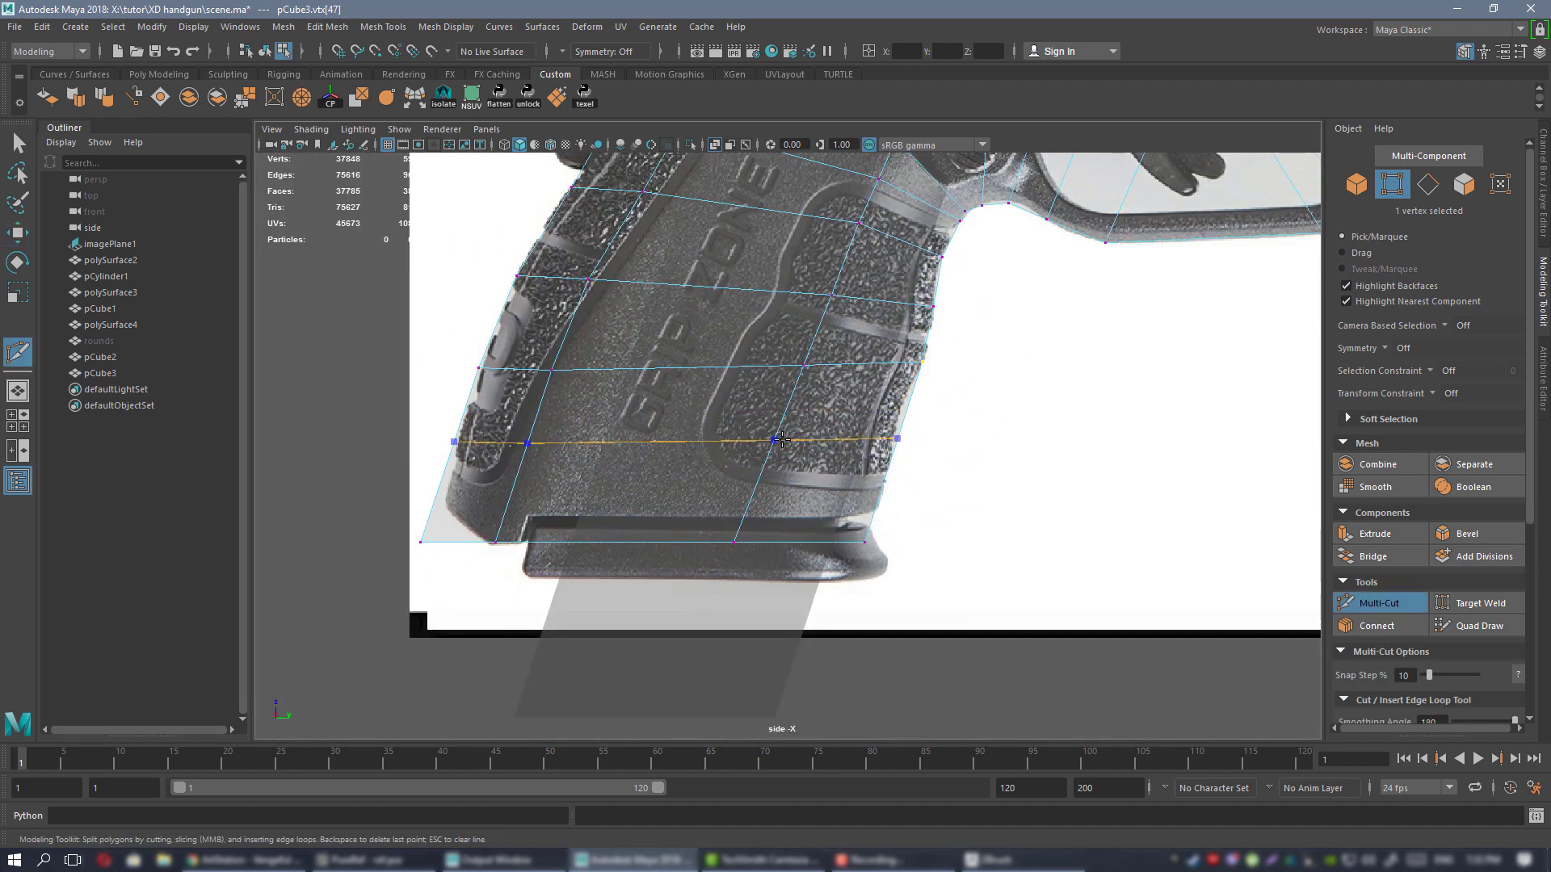
key("w")
left_click(898, 434)
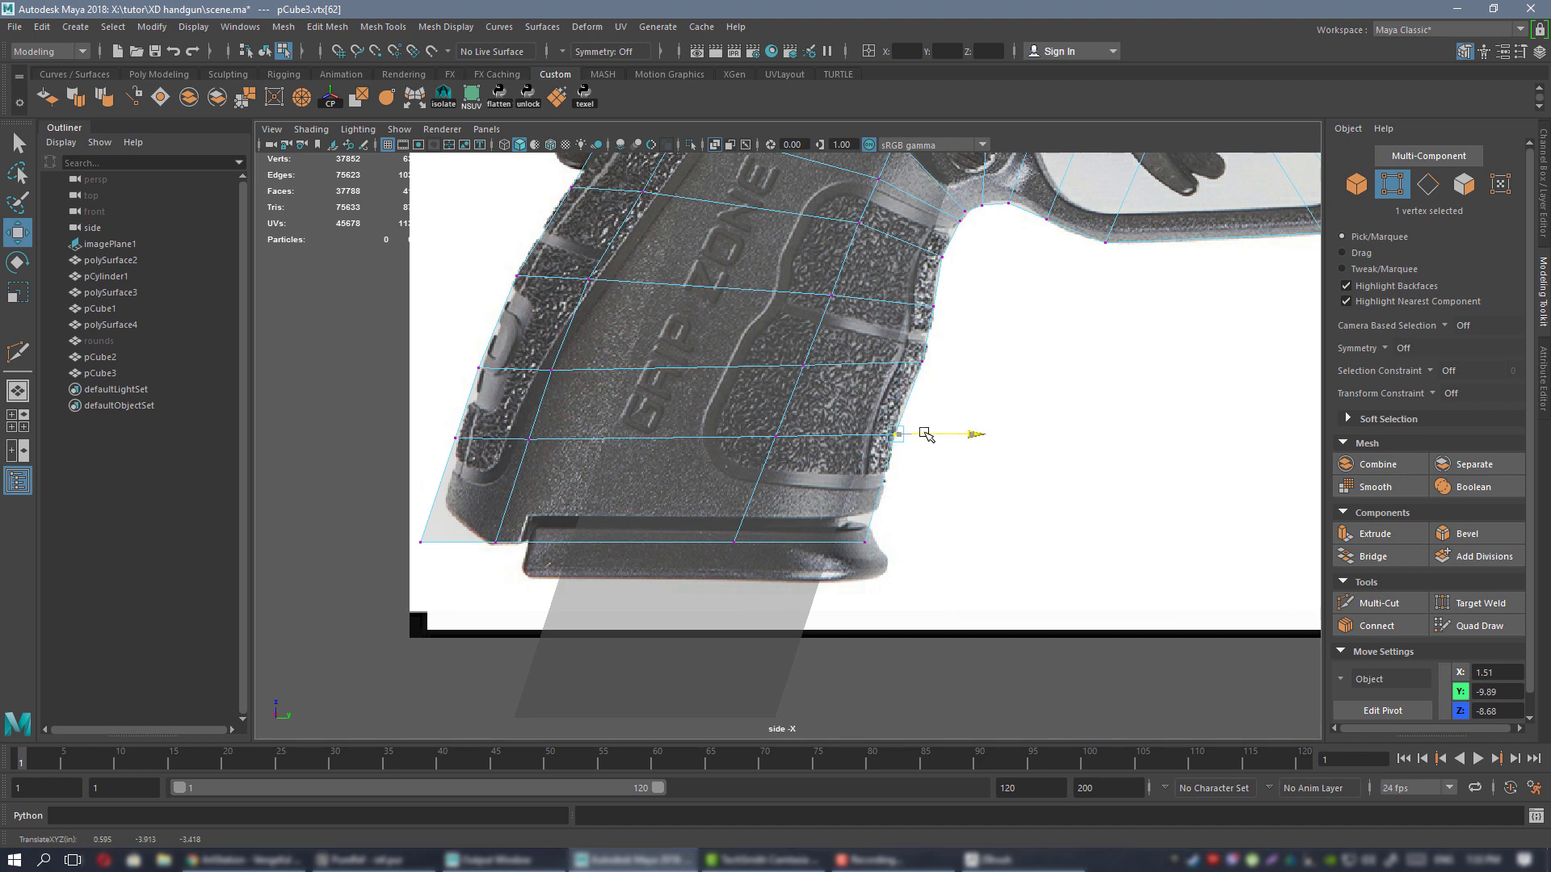
left_click(896, 544)
scroll(904, 546, "down", 5)
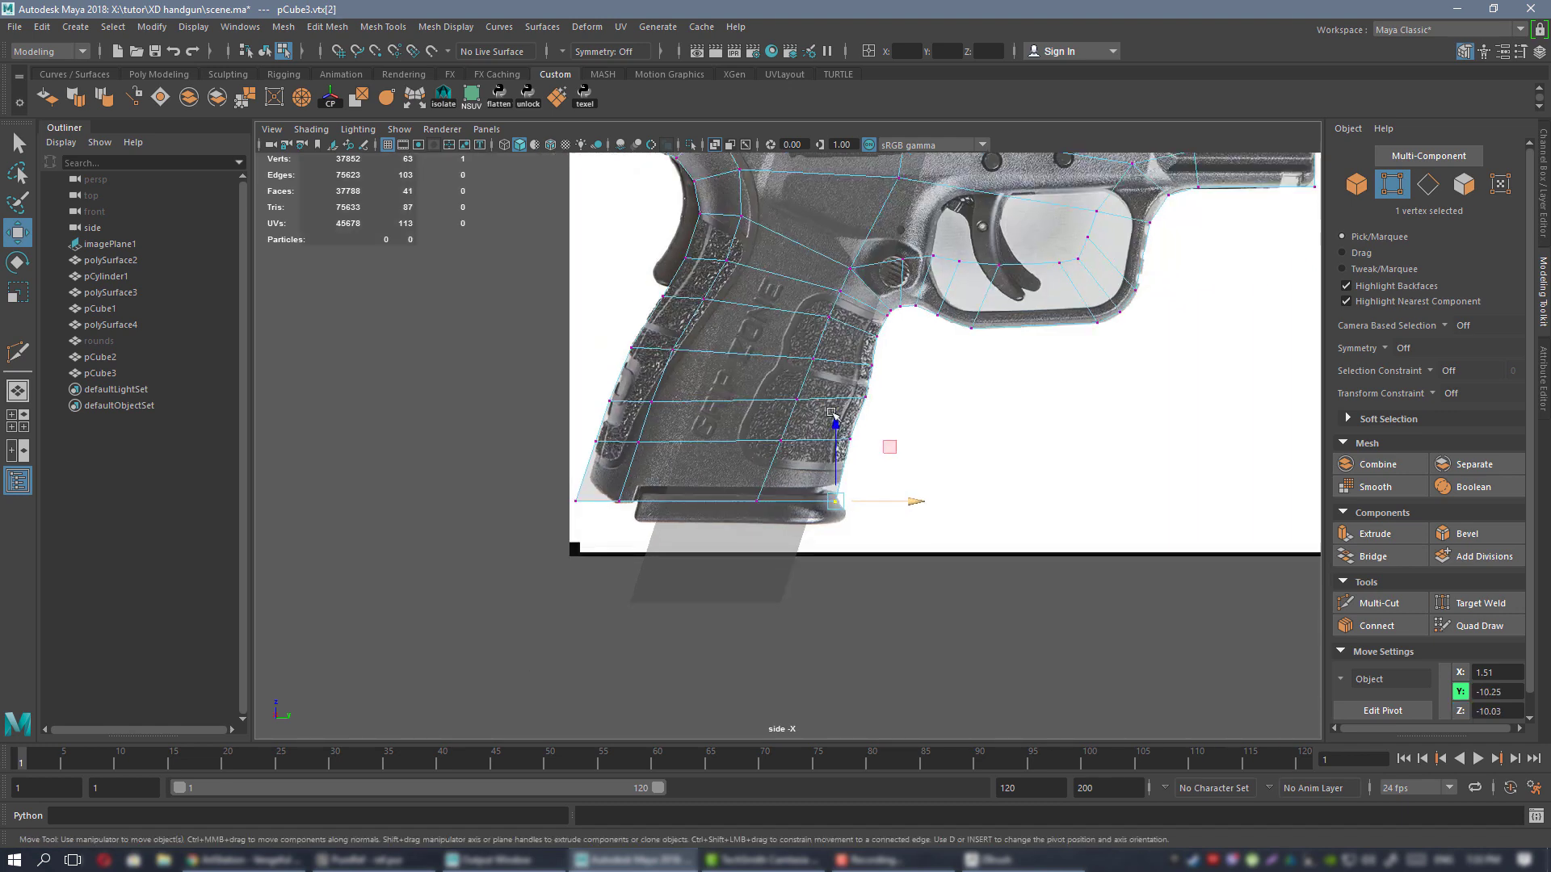
- Select the outer border edges of the frame and grip mesh in the perspective view and extrude them sideways along X to give it thickness
key("F8")
key("space")
key("space")
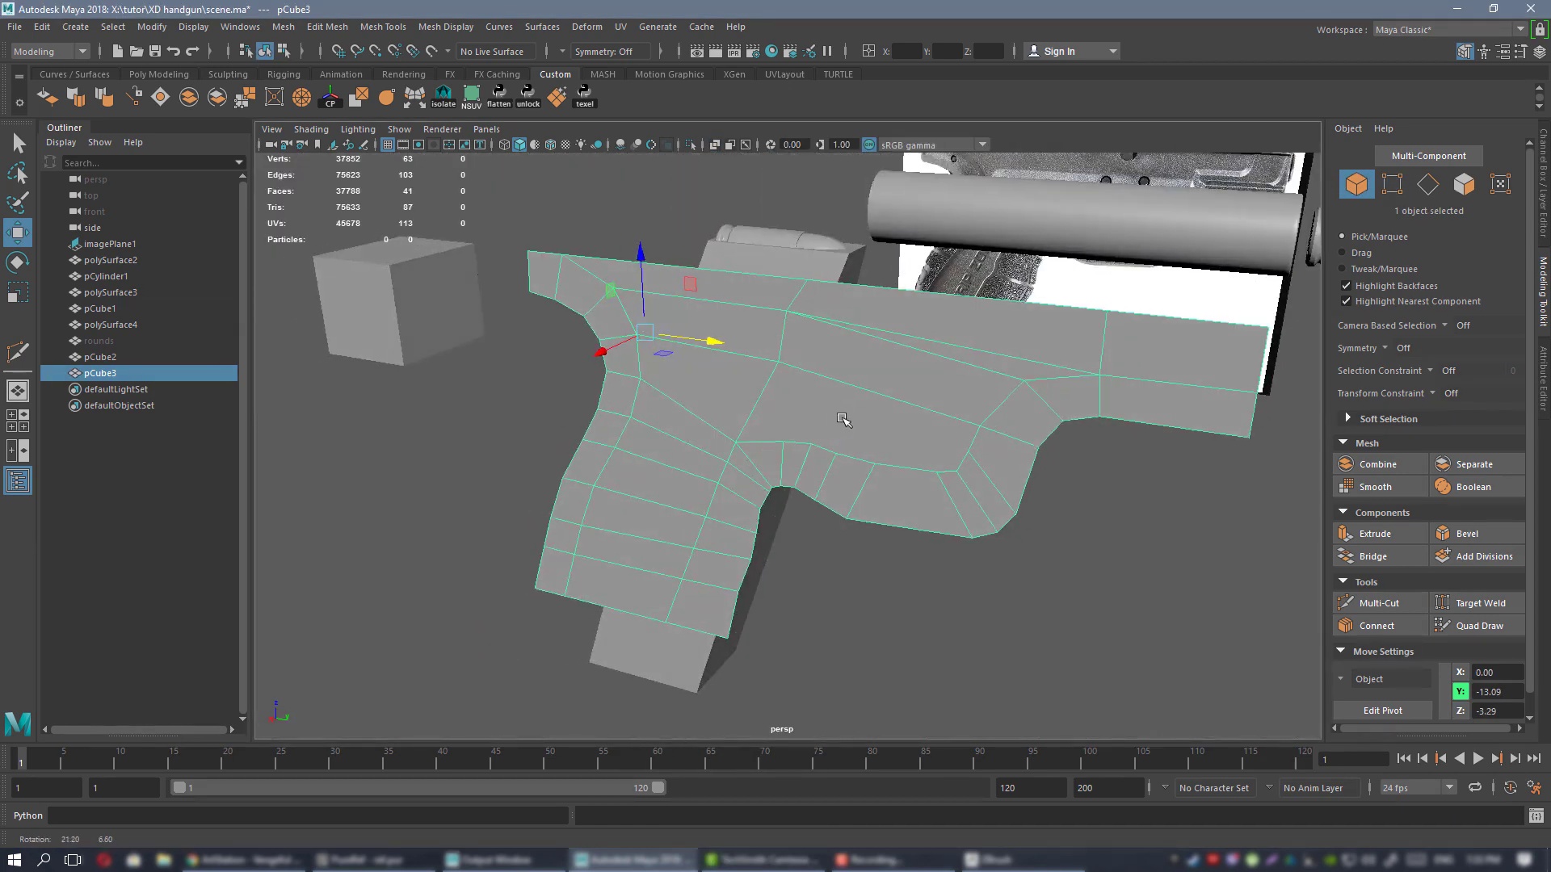
mouse_move(840, 420)
left_mouse_down("alt")
mouse_move(856, 355)
mouse_move(827, 268)
mouse_move(834, 444)
mouse_move(942, 342)
mouse_move(794, 363)
mouse_move(813, 368)
mouse_move(846, 440)
left_mouse_up("alt")
right_click_drag(847, 440, 848, 356)
double_click(852, 404)
left_click_drag(851, 403, 852, 472, "alt")
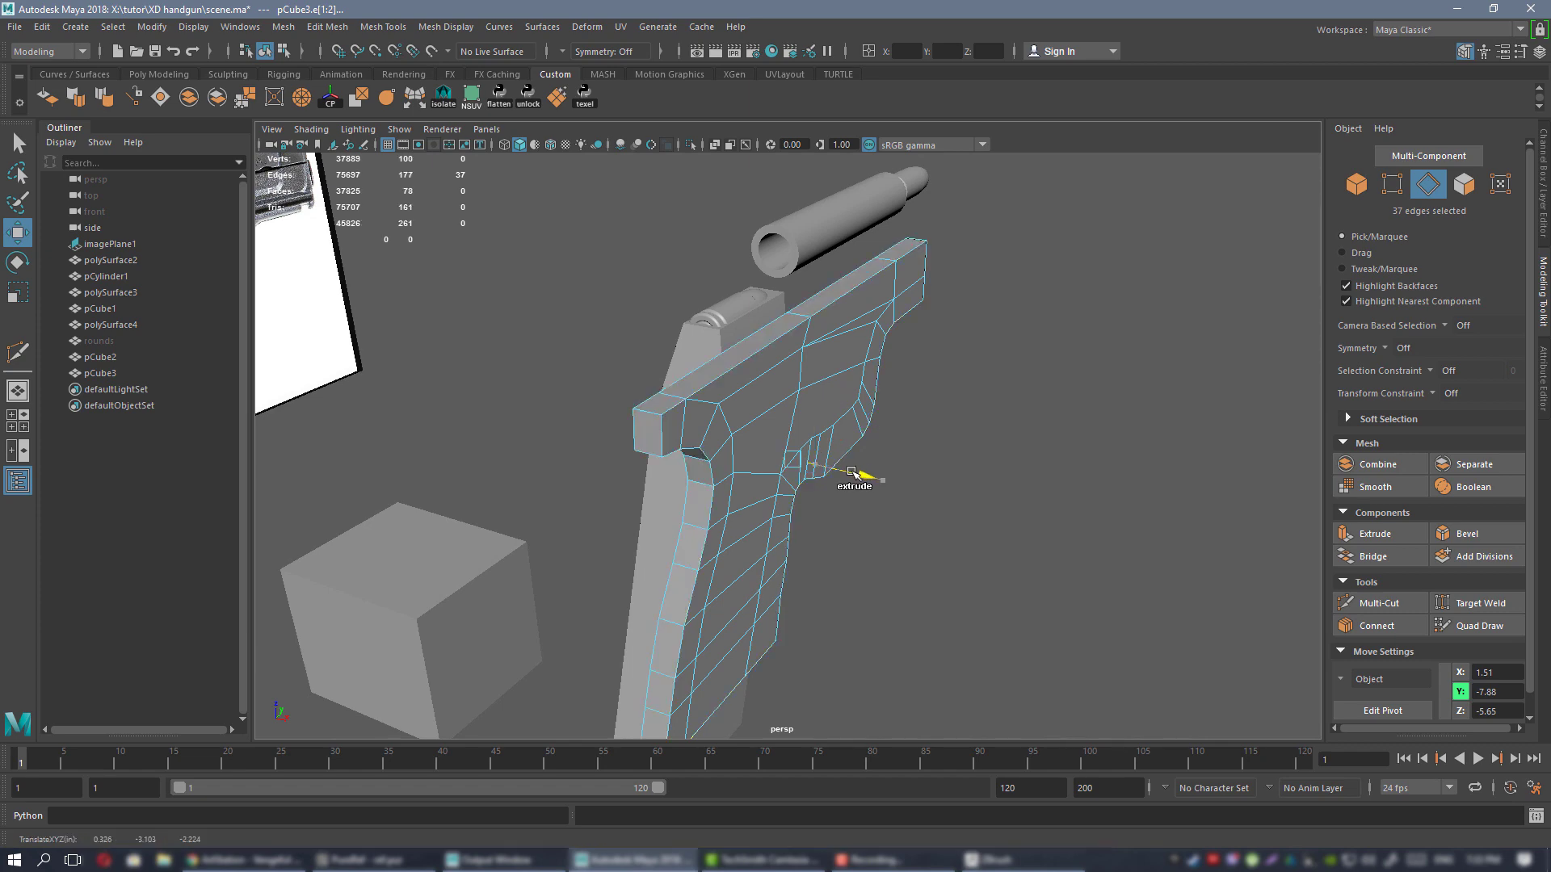
left_click_drag(863, 381, 663, 347, "alt")
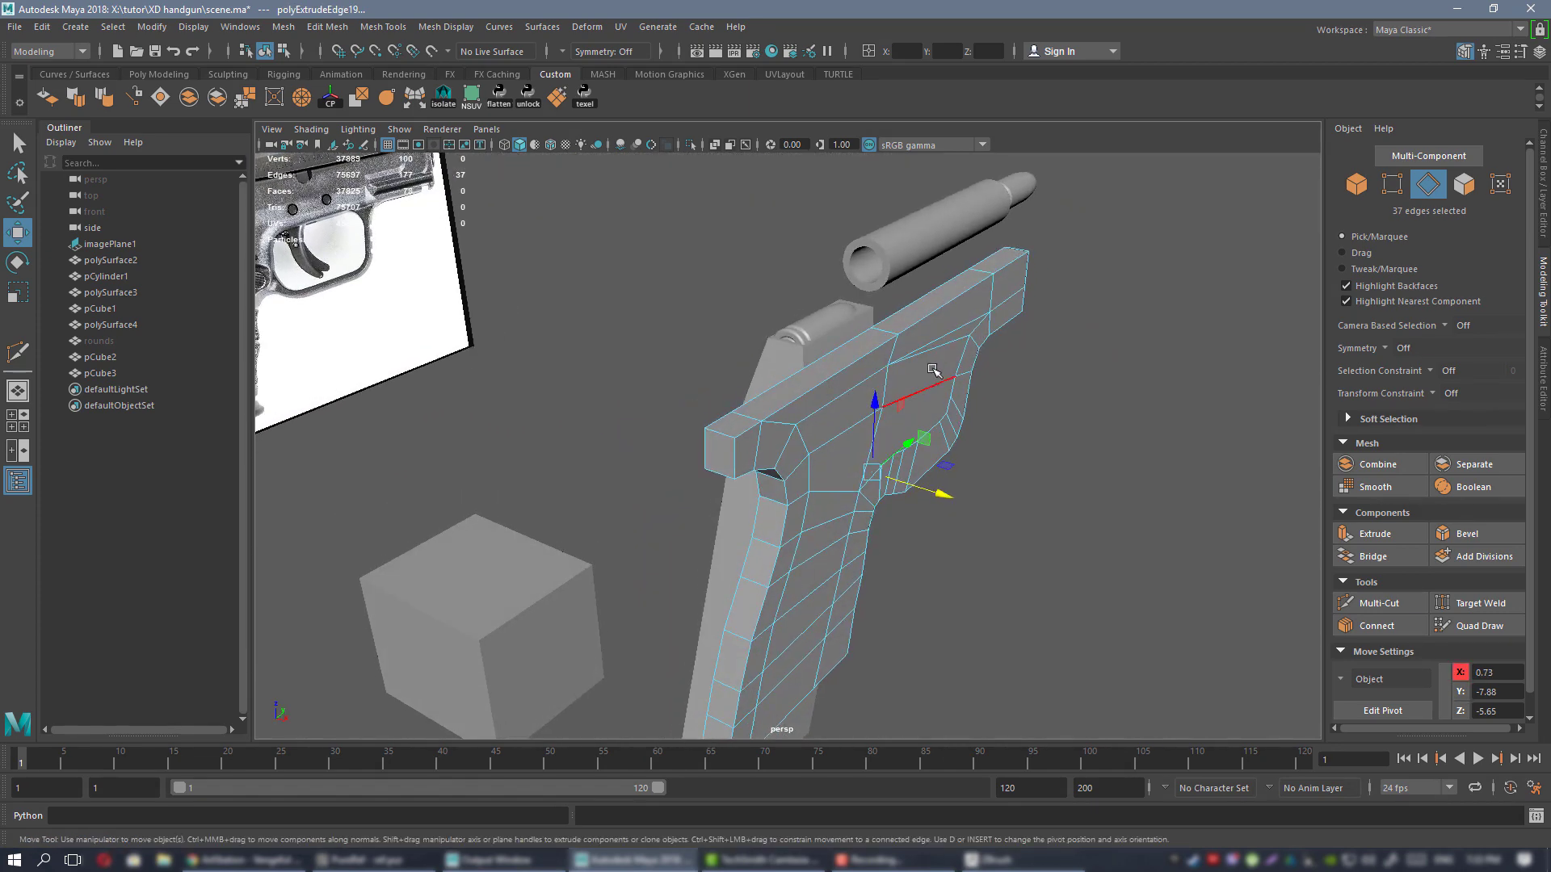
- Turn on grid snapping in the top view for aligning the extruded border edges
key("space")
key("space")
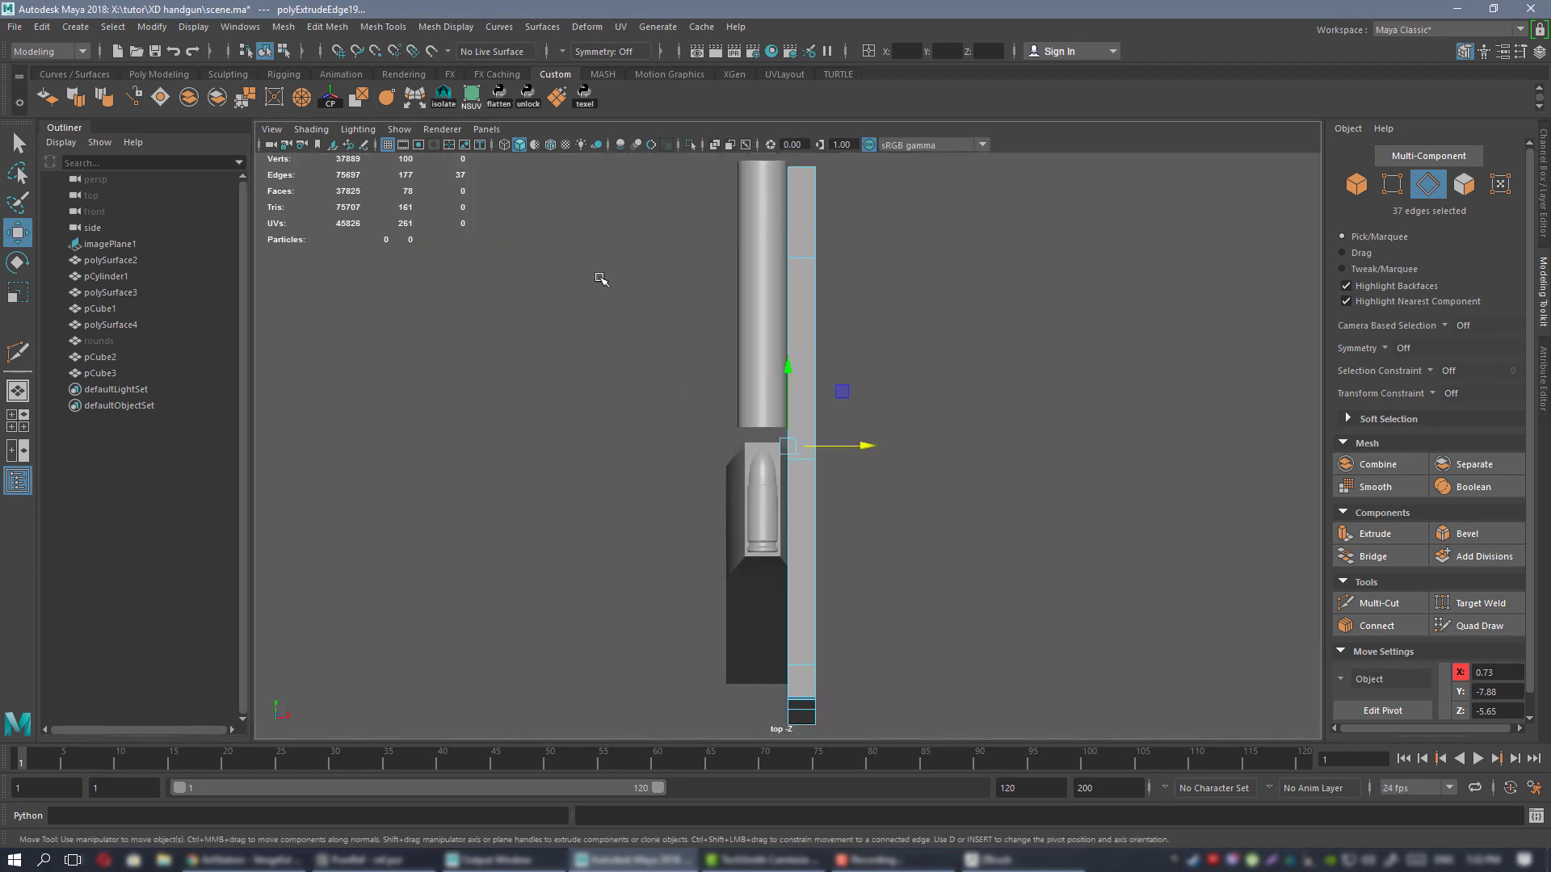
left_click(339, 52)
scroll(868, 380, "up", 2)
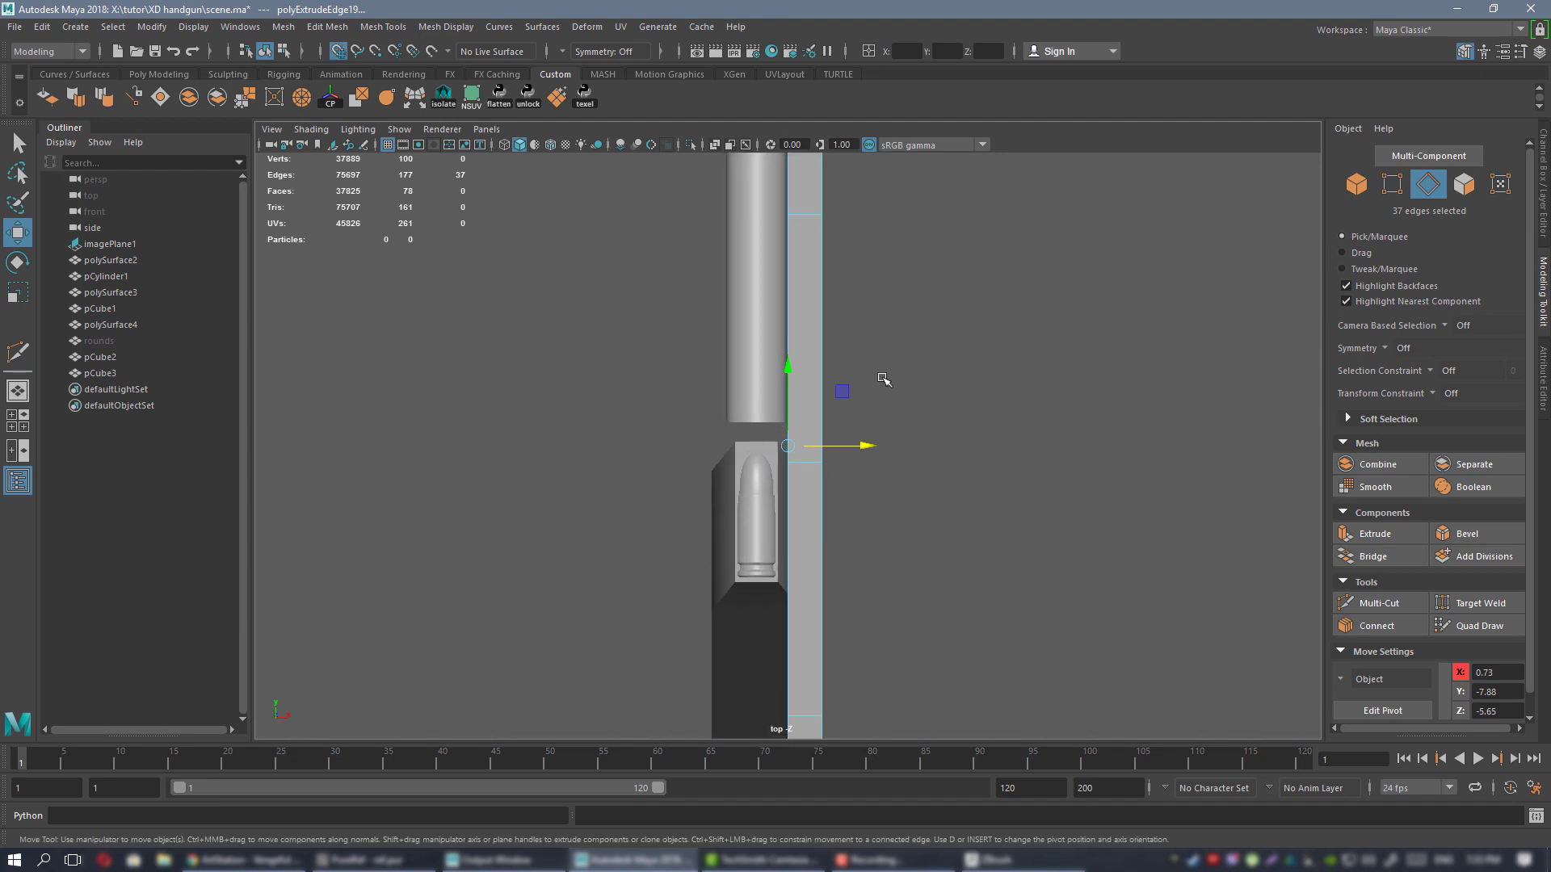
- Snap the half-frame's extruded border edges along X onto the centre line at 0
scroll(880, 384, "up", 4)
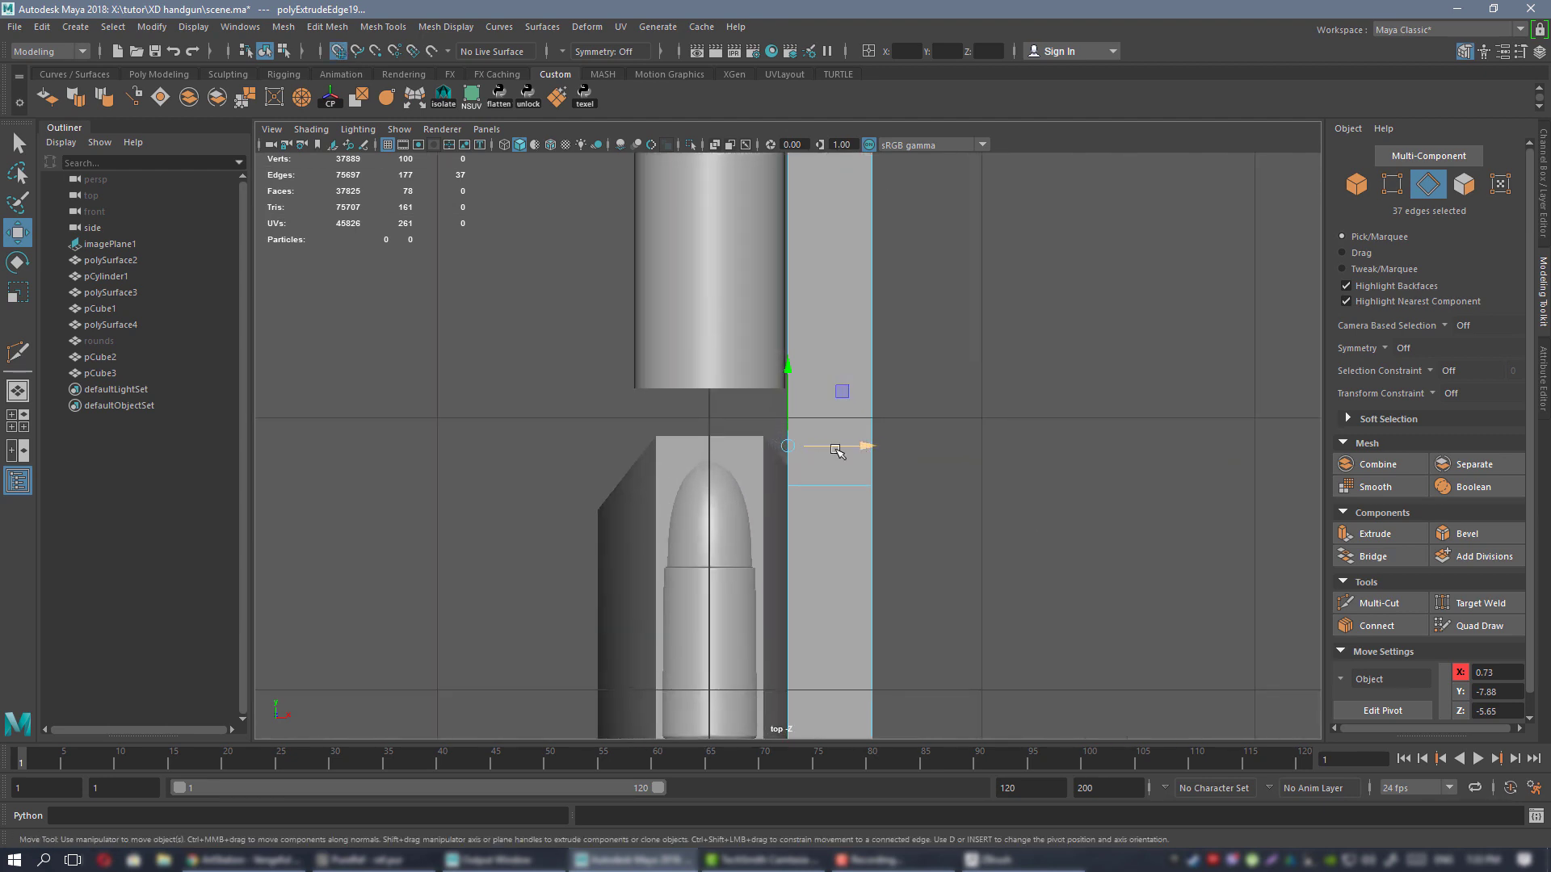
left_click_drag(836, 450, 809, 449)
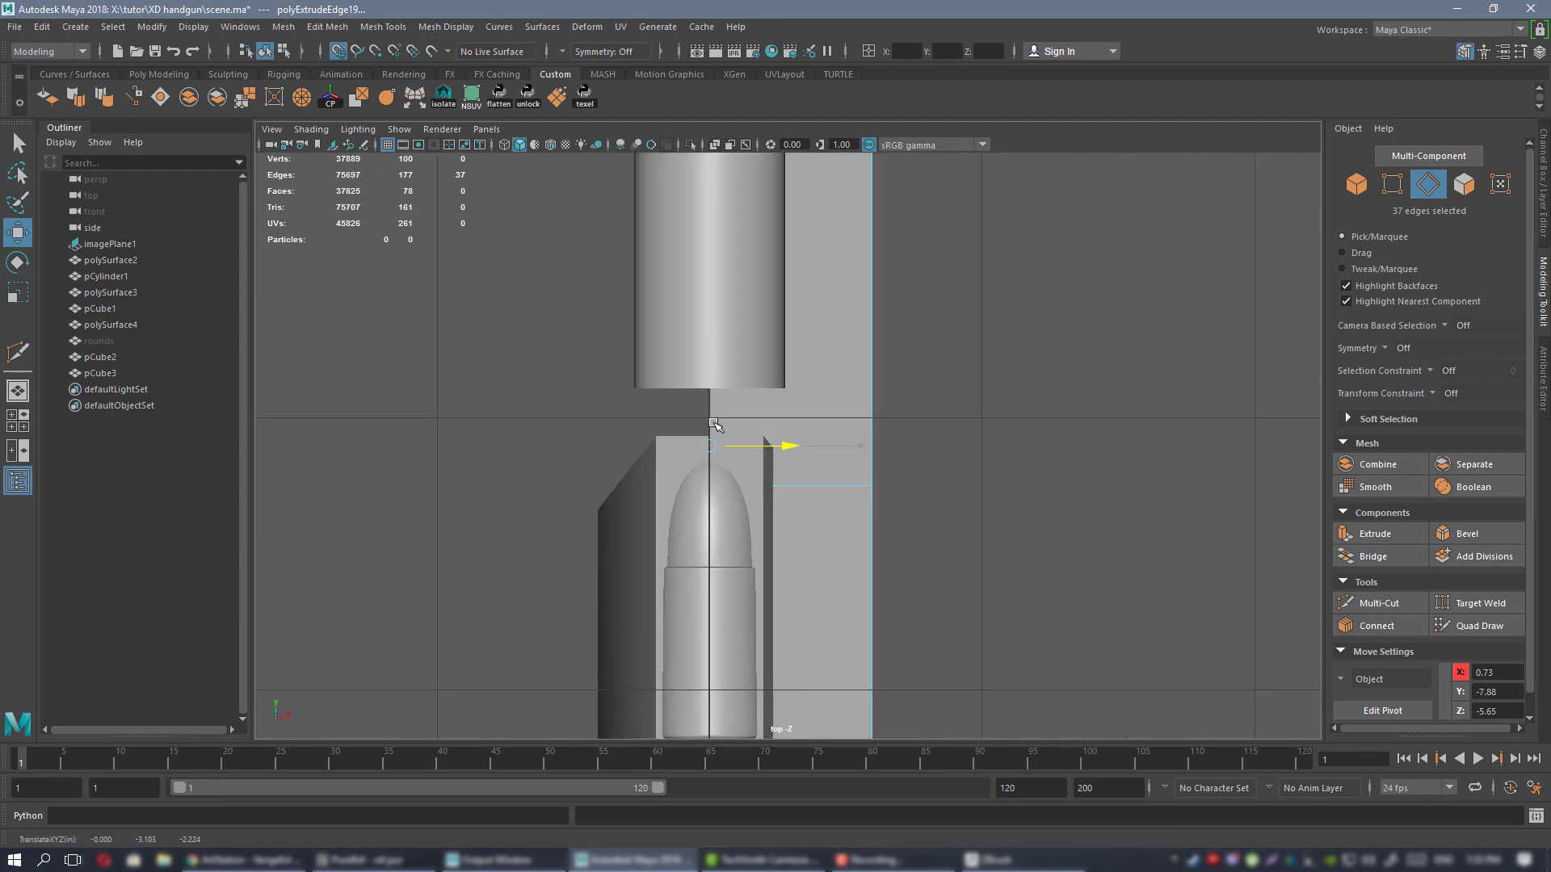
left_click_drag(714, 428, 714, 428)
key("space")
key("space")
left_click_drag(996, 374, 1050, 367, "alt")
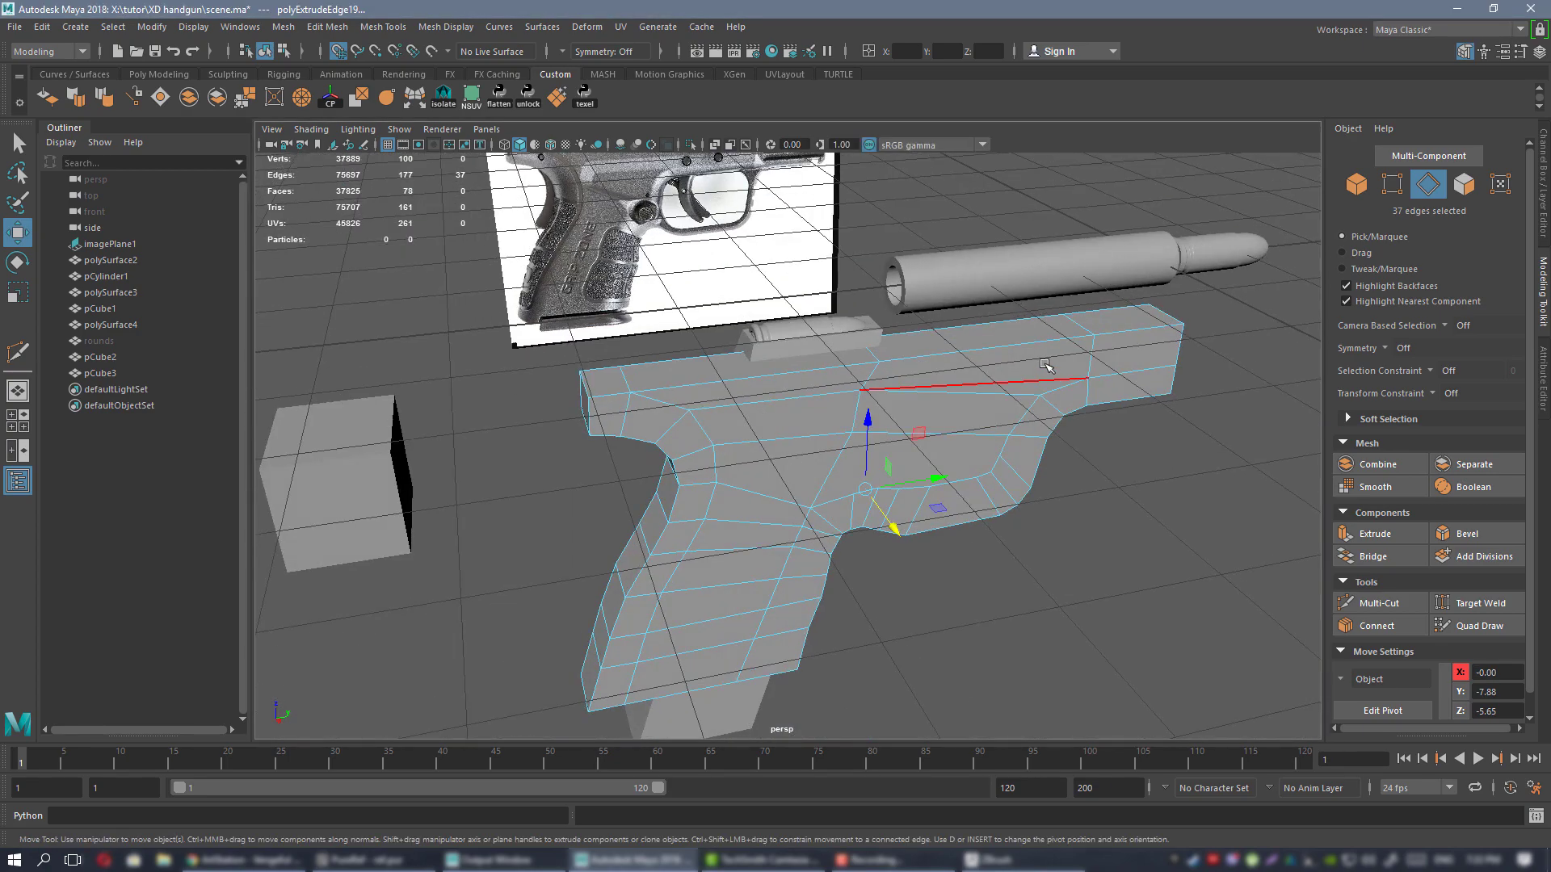
- Duplicate the half-frame as an object and mirror the copy with a Scale X of -1
right_click_drag(1045, 369, 1128, 373)
left_click_drag(1127, 373, 924, 450, "alt")
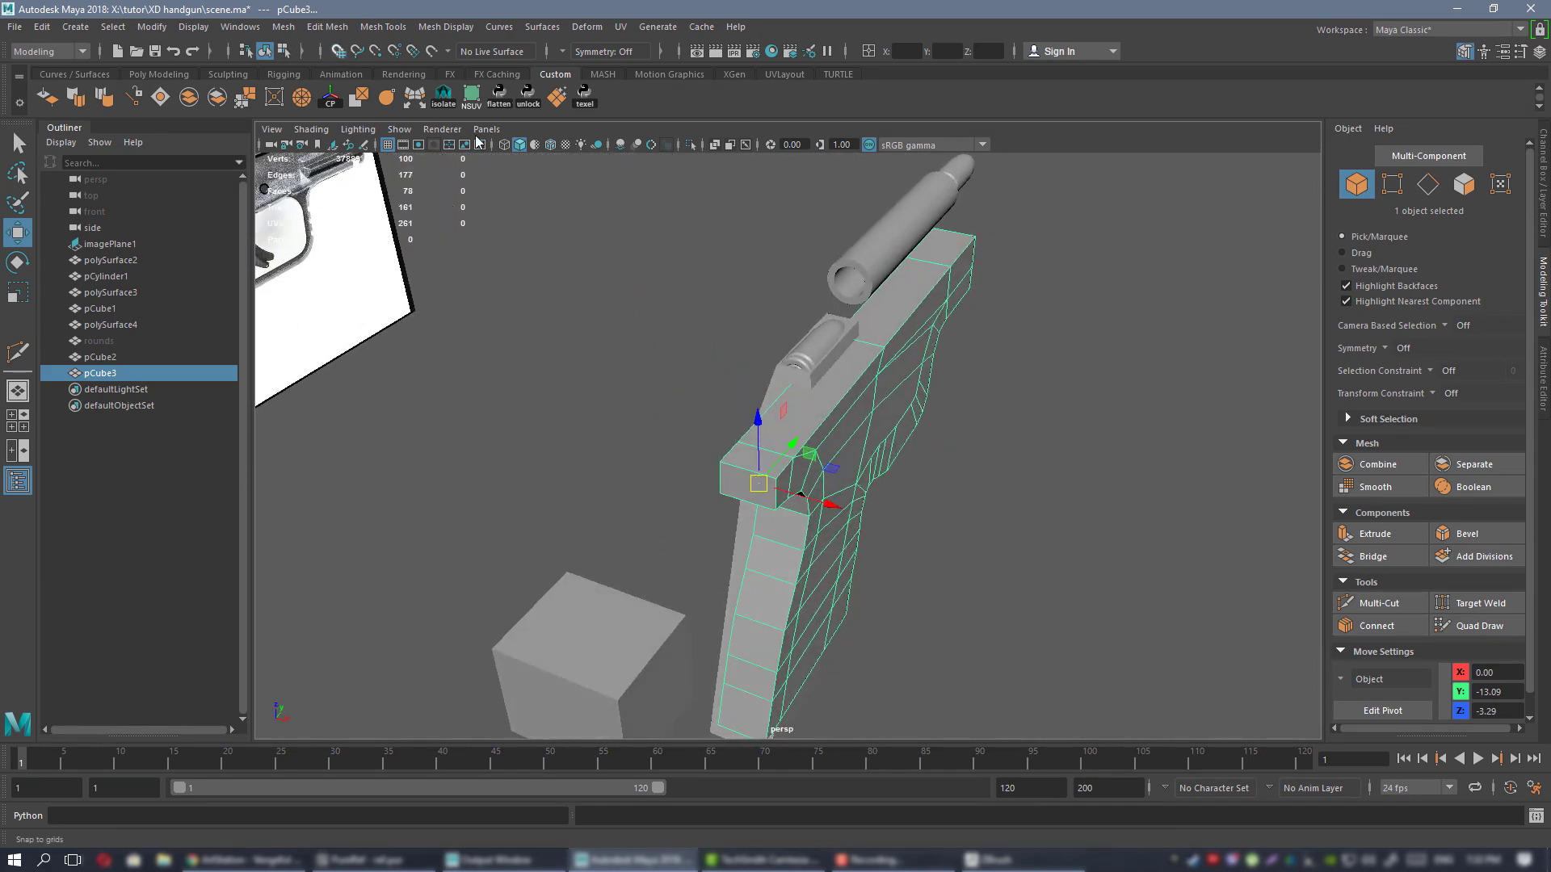
left_click_drag(969, 339, 918, 405, "alt")
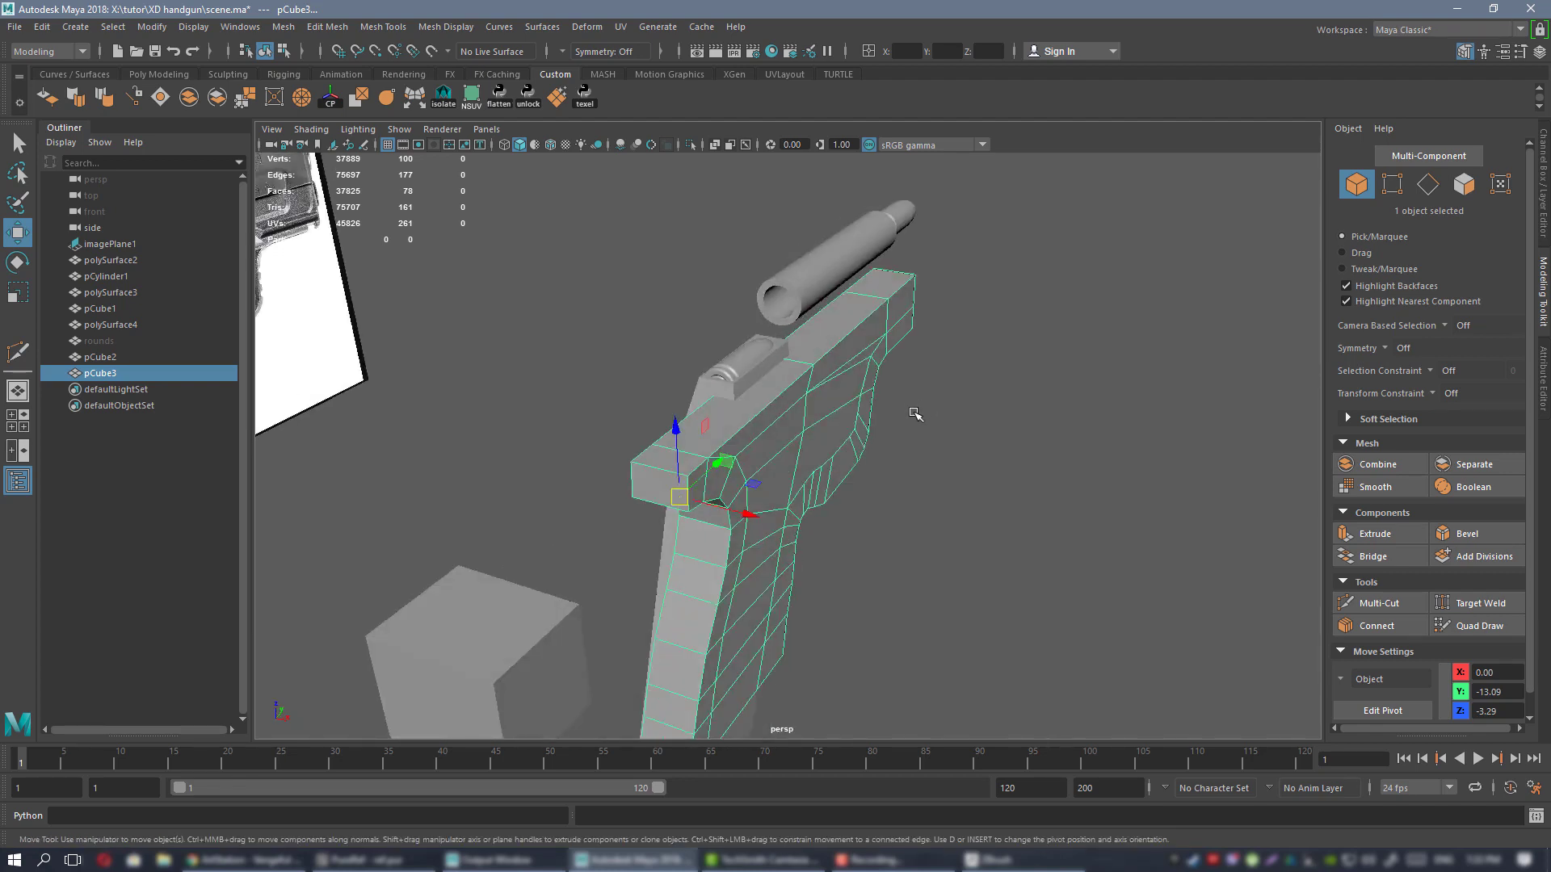
key("ctrl+d")
left_click(1544, 178)
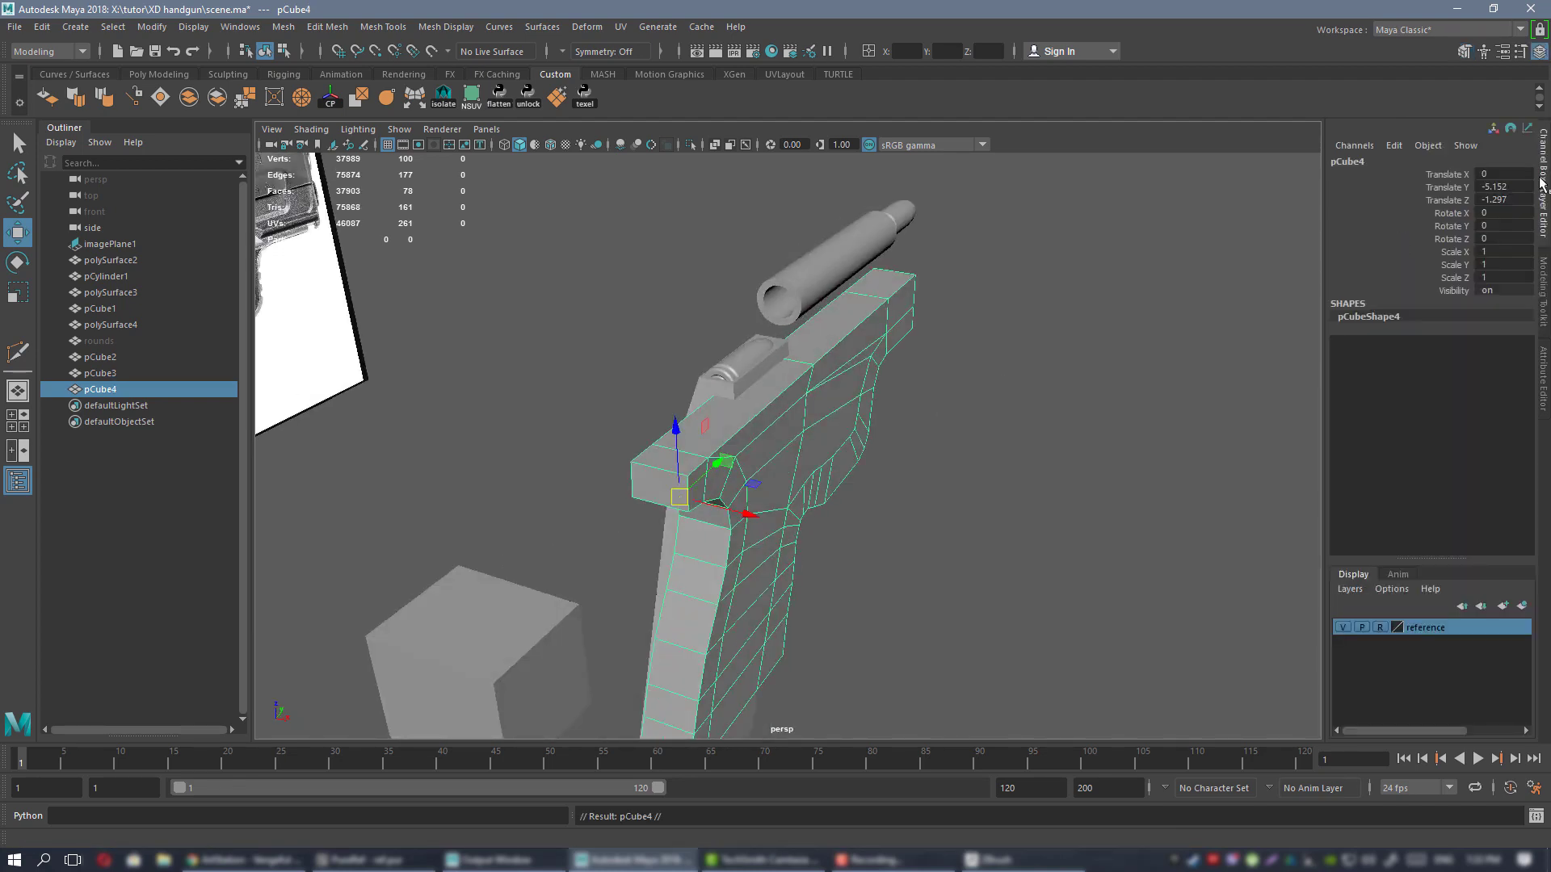
left_click(1498, 252)
type("-1")
key("Return")
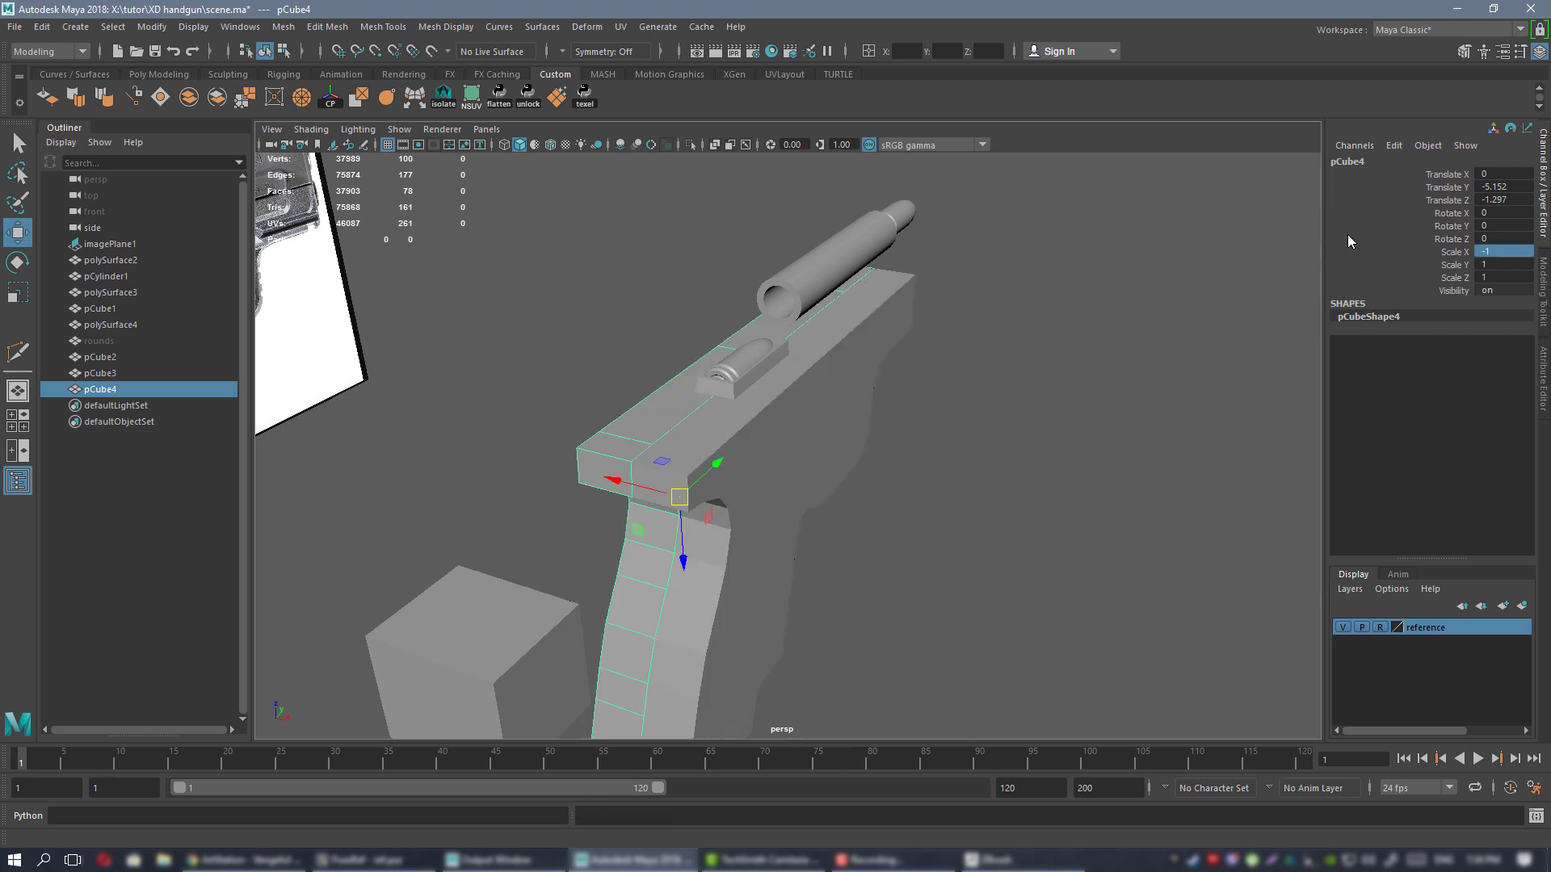
- Combine the original half-frame and its mirrored copy into one mesh
left_click_drag(775, 251, 750, 488, "alt")
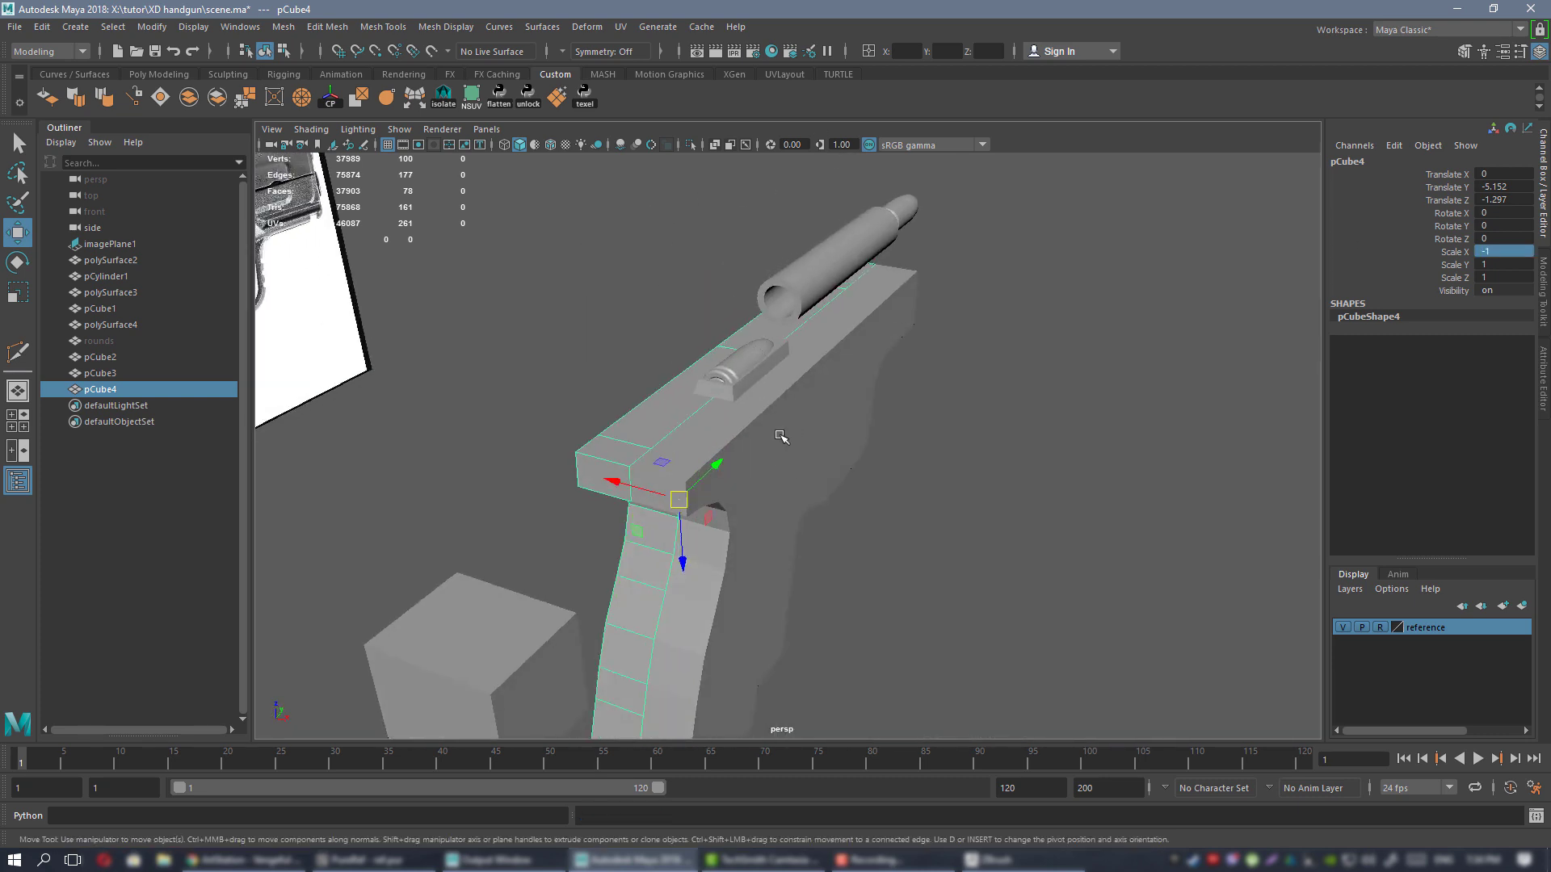
left_click(689, 429)
left_click_drag(744, 429, 661, 414, "alt")
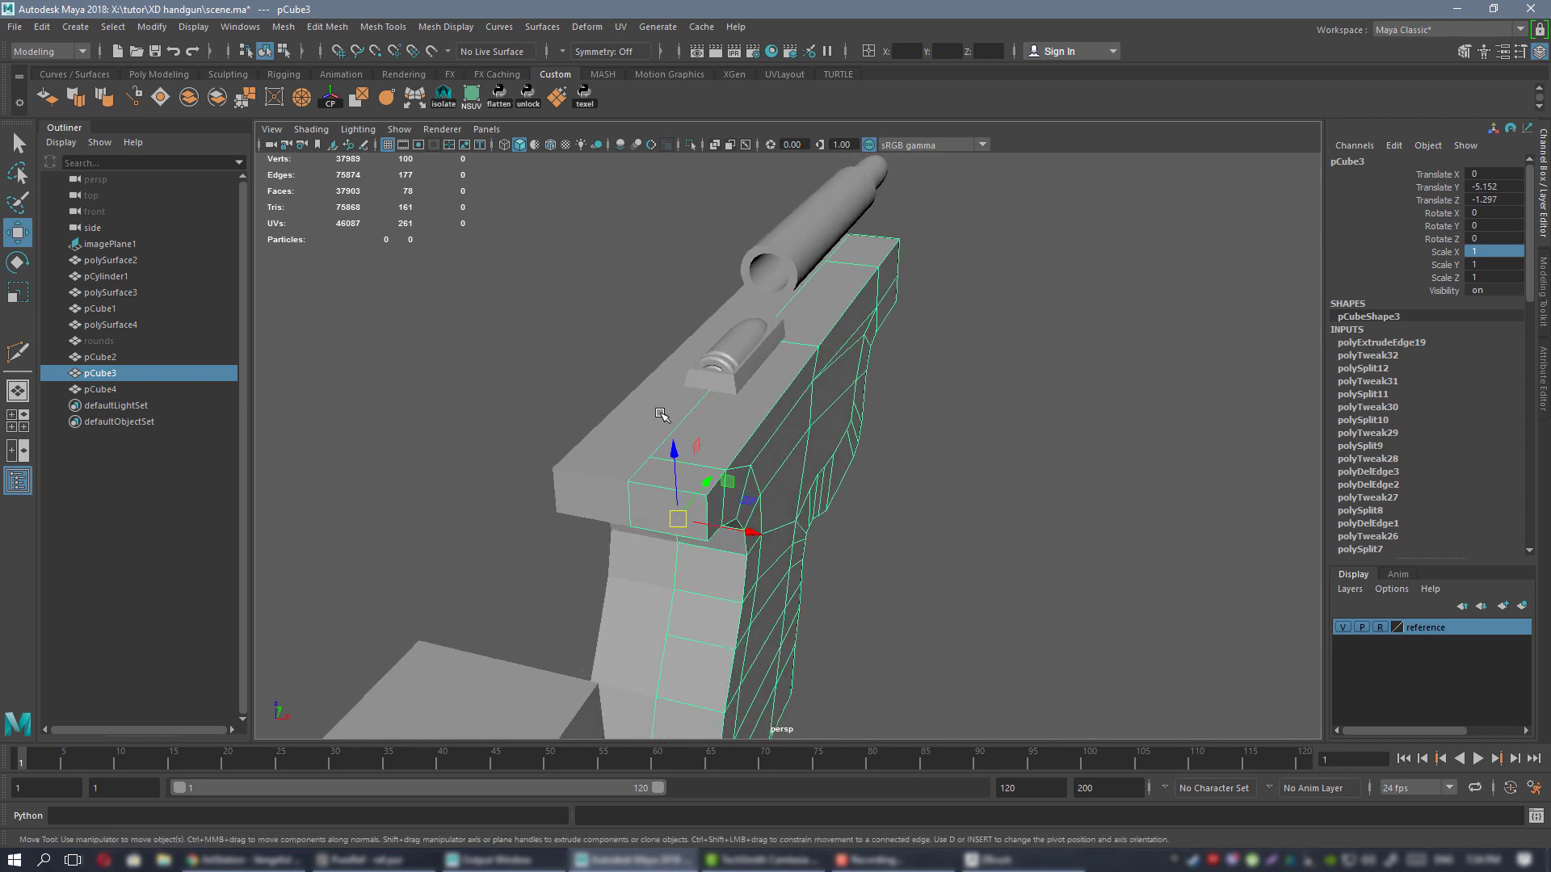
left_click_drag(825, 439, 680, 397, "alt")
left_click(654, 396, "shift")
left_click(188, 97)
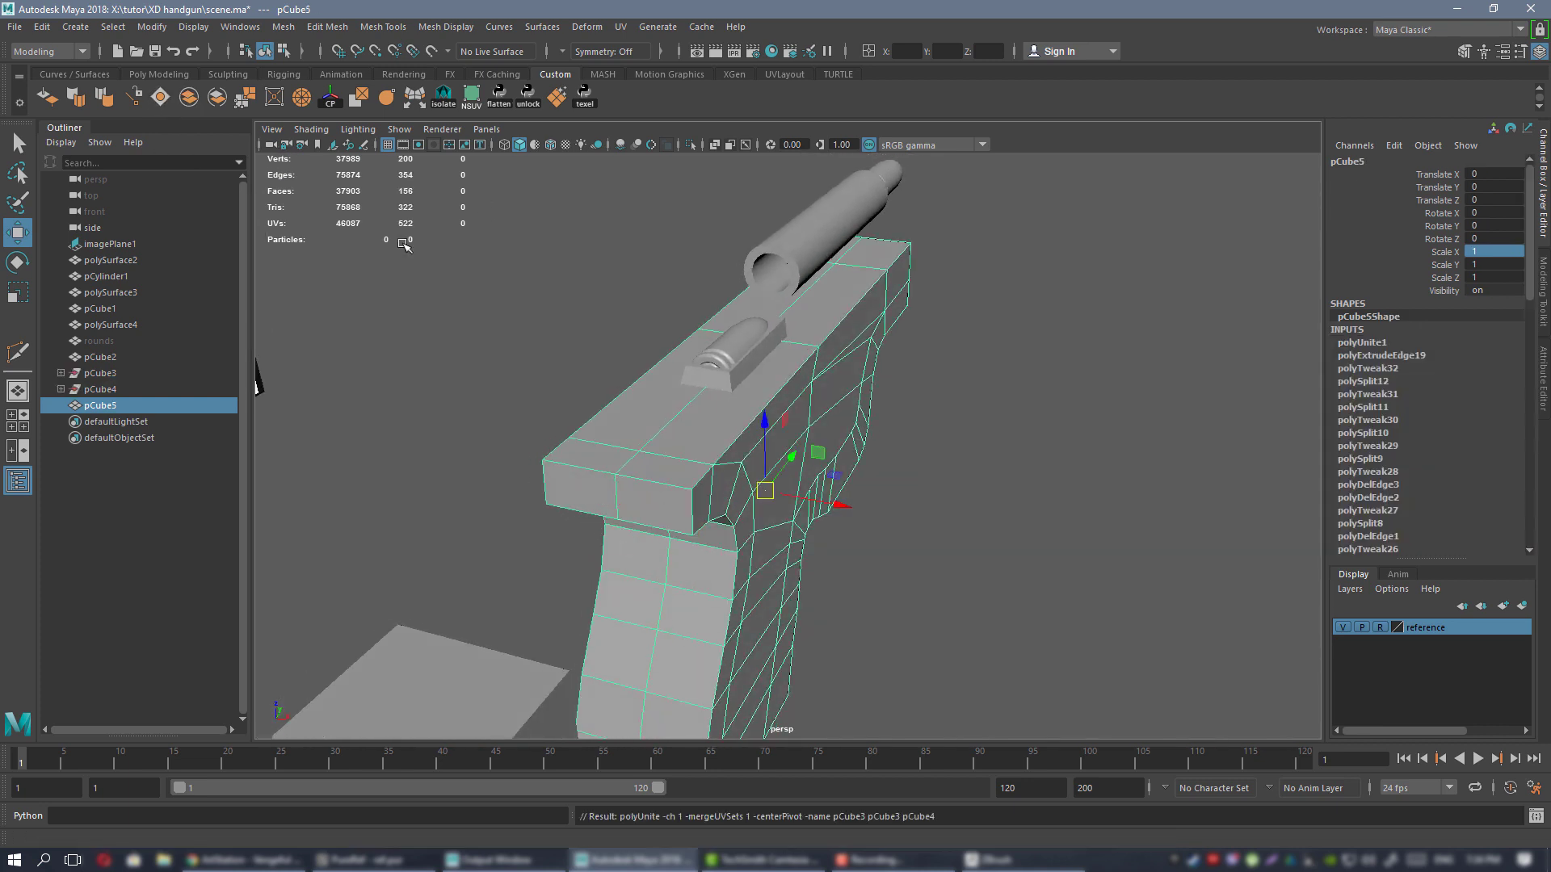
left_click_drag(856, 404, 803, 396, "alt")
- Merge the vertices along the combined frame's centre seam with a 0.01 distance threshold and return to object mode
right_click(803, 390)
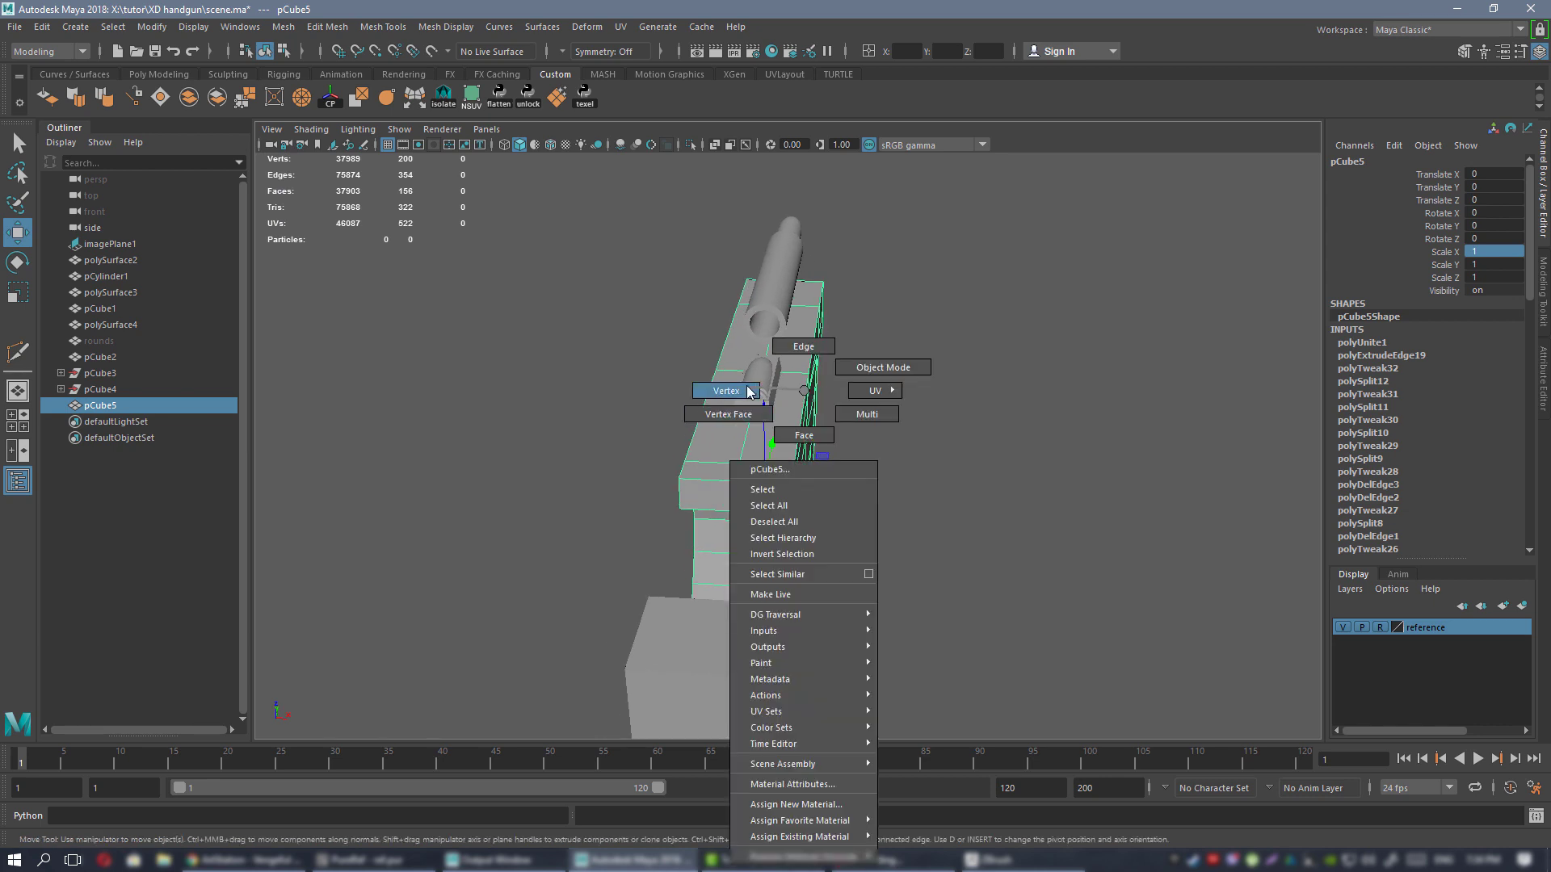
right_click_drag(750, 392, 739, 391)
left_click_drag(739, 392, 785, 442, "alt")
right_click_drag(785, 442, 720, 395, "alt")
left_click_drag(720, 395, 726, 397, "alt")
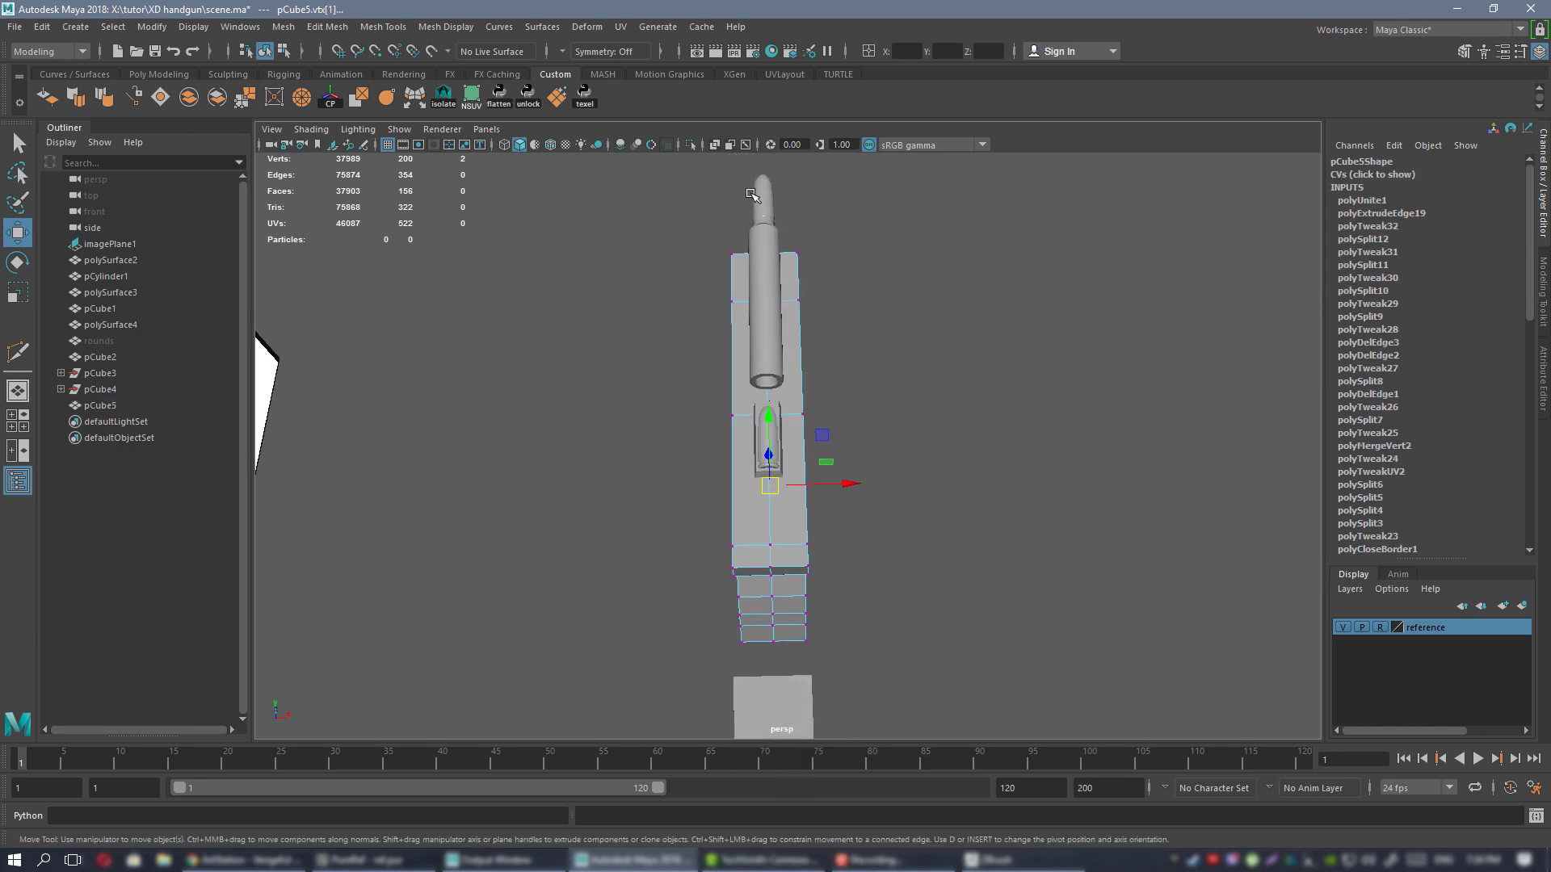
left_click_drag(786, 670, 787, 672)
left_click_drag(787, 672, 807, 583, "alt")
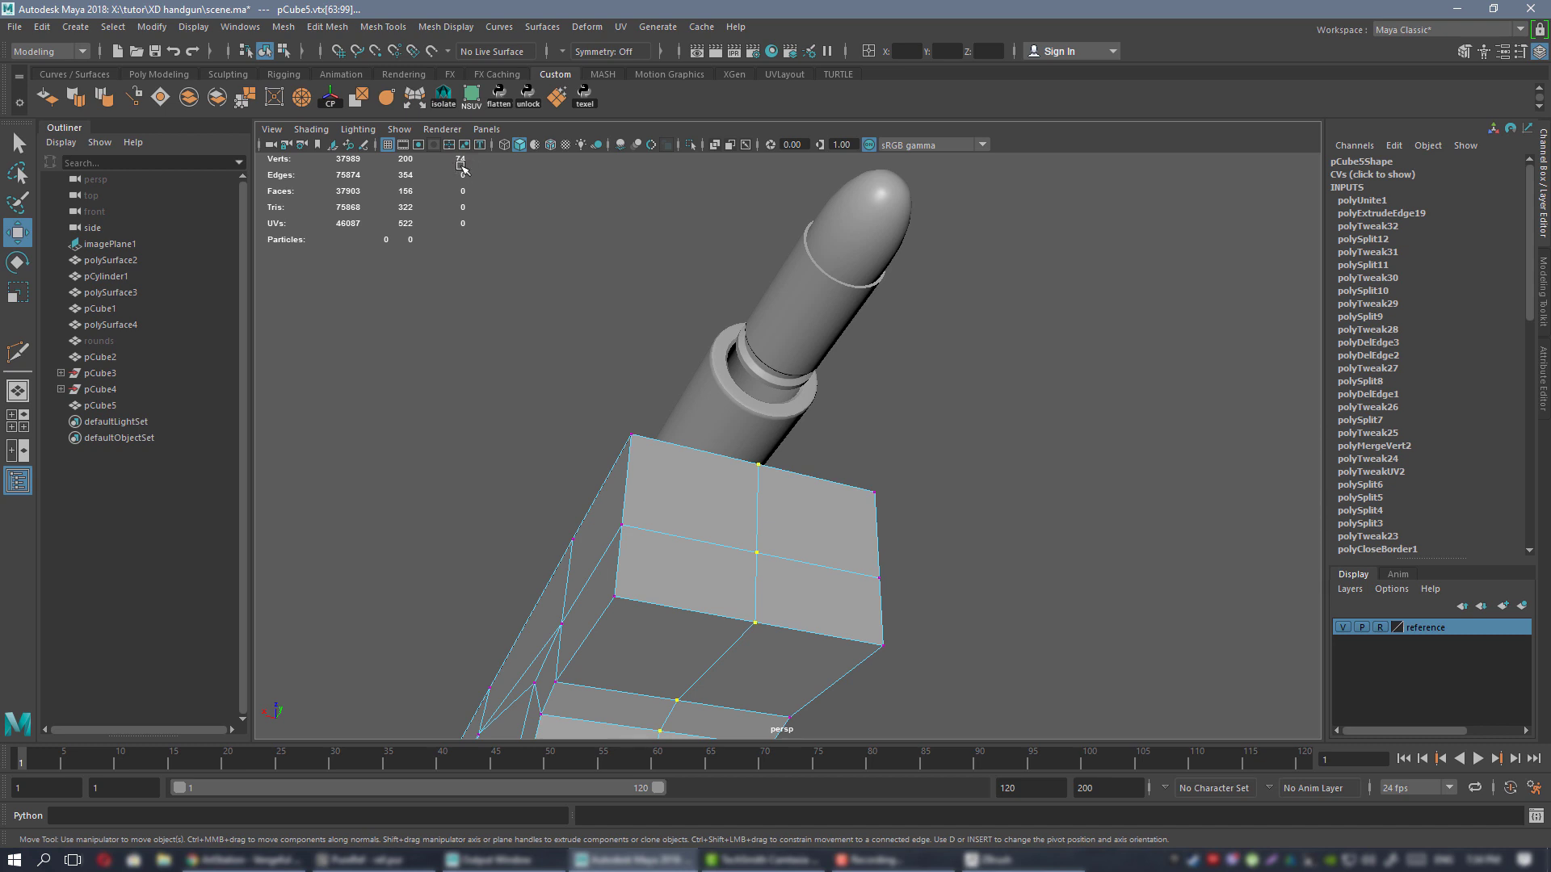
left_click(245, 98)
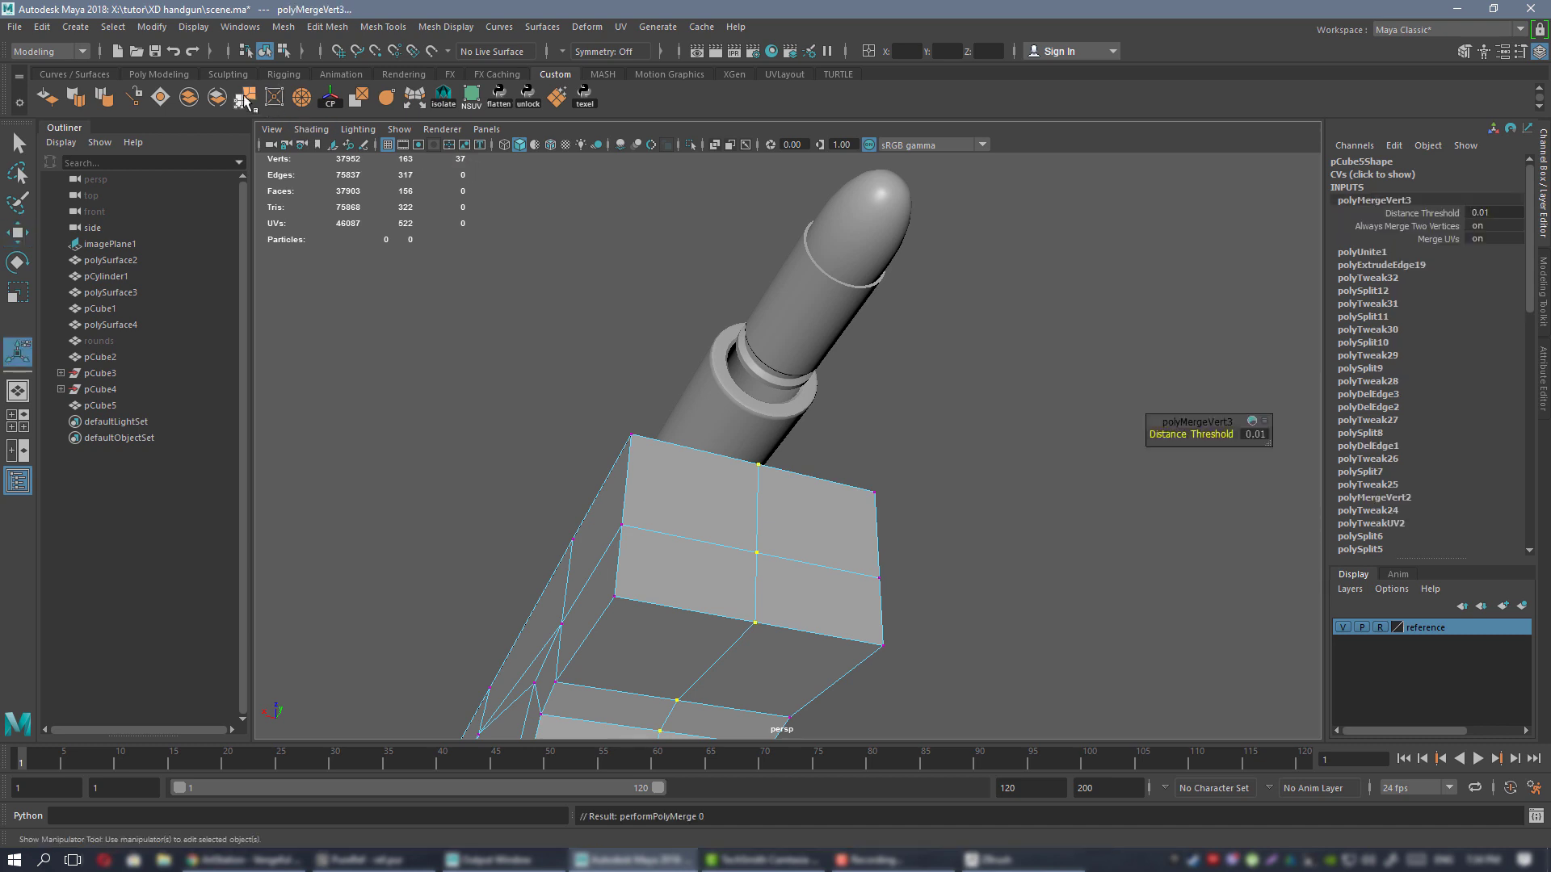
right_click_drag(888, 515, 713, 245, "alt")
left_click_drag(713, 245, 762, 315, "alt")
right_click_drag(758, 315, 810, 287)
key("q")
- Examine the merged frame from several sides against the pistol reference and in smooth preview
left_click(897, 347)
left_click_drag(787, 392, 853, 451, "alt")
left_click(815, 405)
key("f")
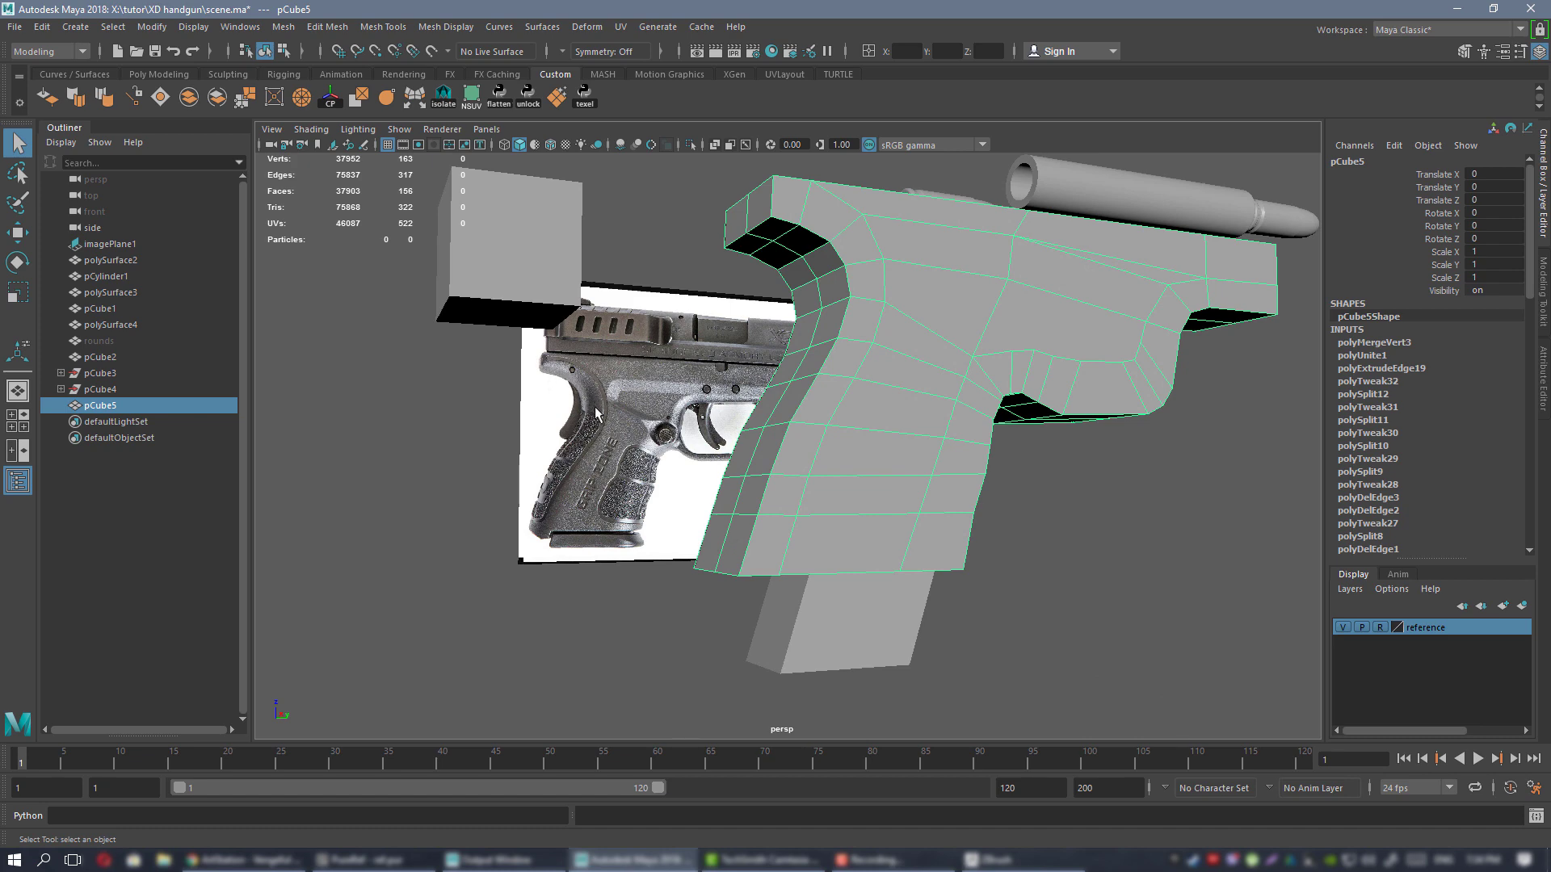
left_click_drag(695, 462, 874, 467, "alt")
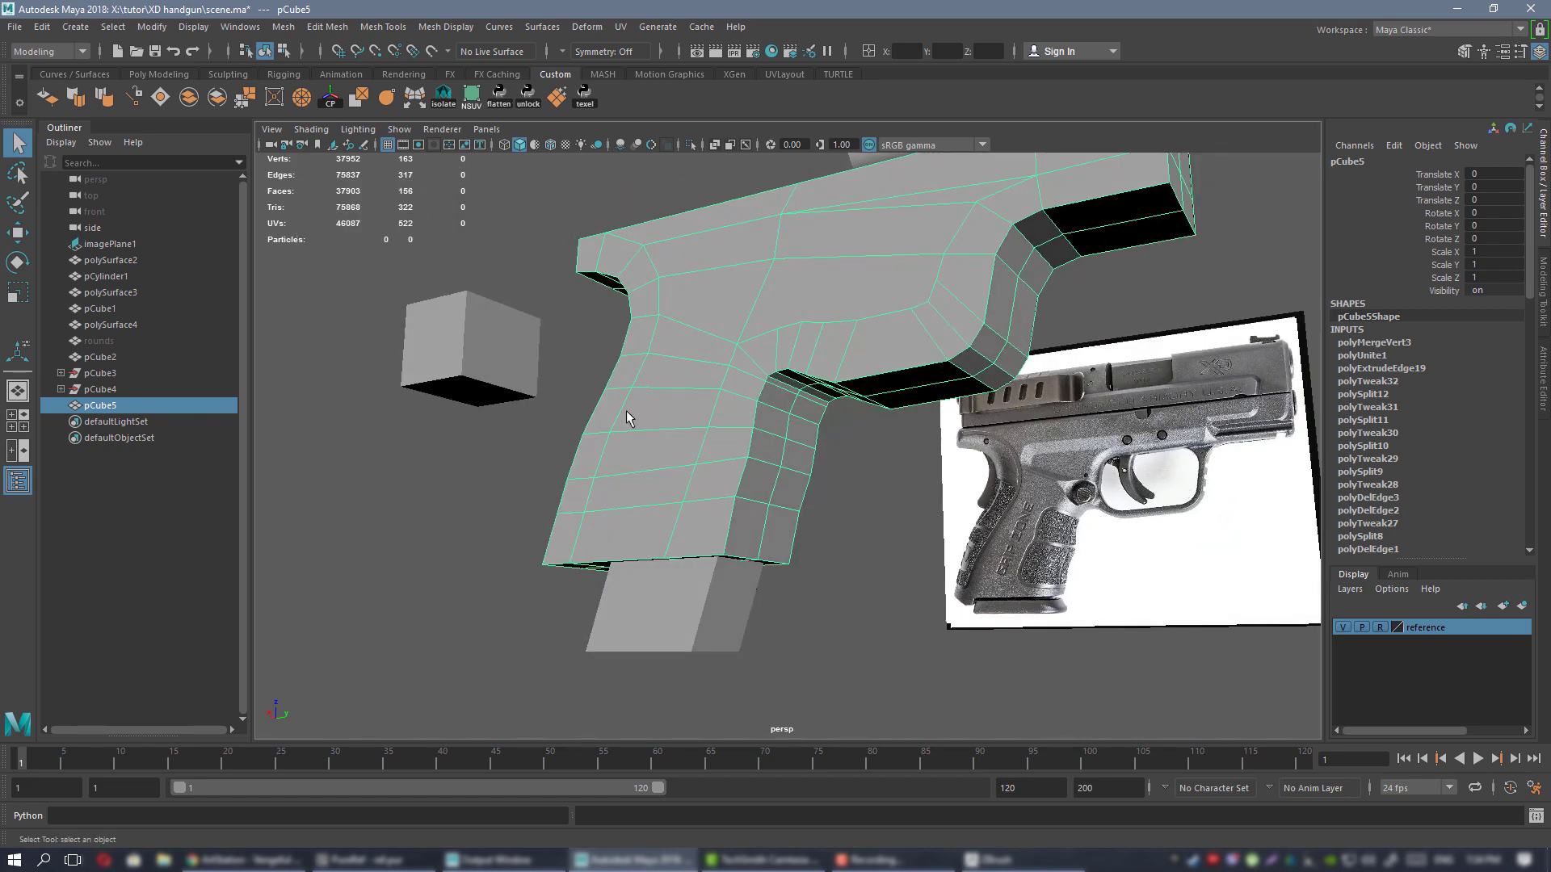
left_click_drag(627, 417, 813, 329, "alt")
key("3")
left_click(1161, 532)
left_click_drag(875, 476, 850, 412, "alt")
left_click(806, 345)
scroll(772, 387, "up", 2)
scroll(808, 381, "down", 2)
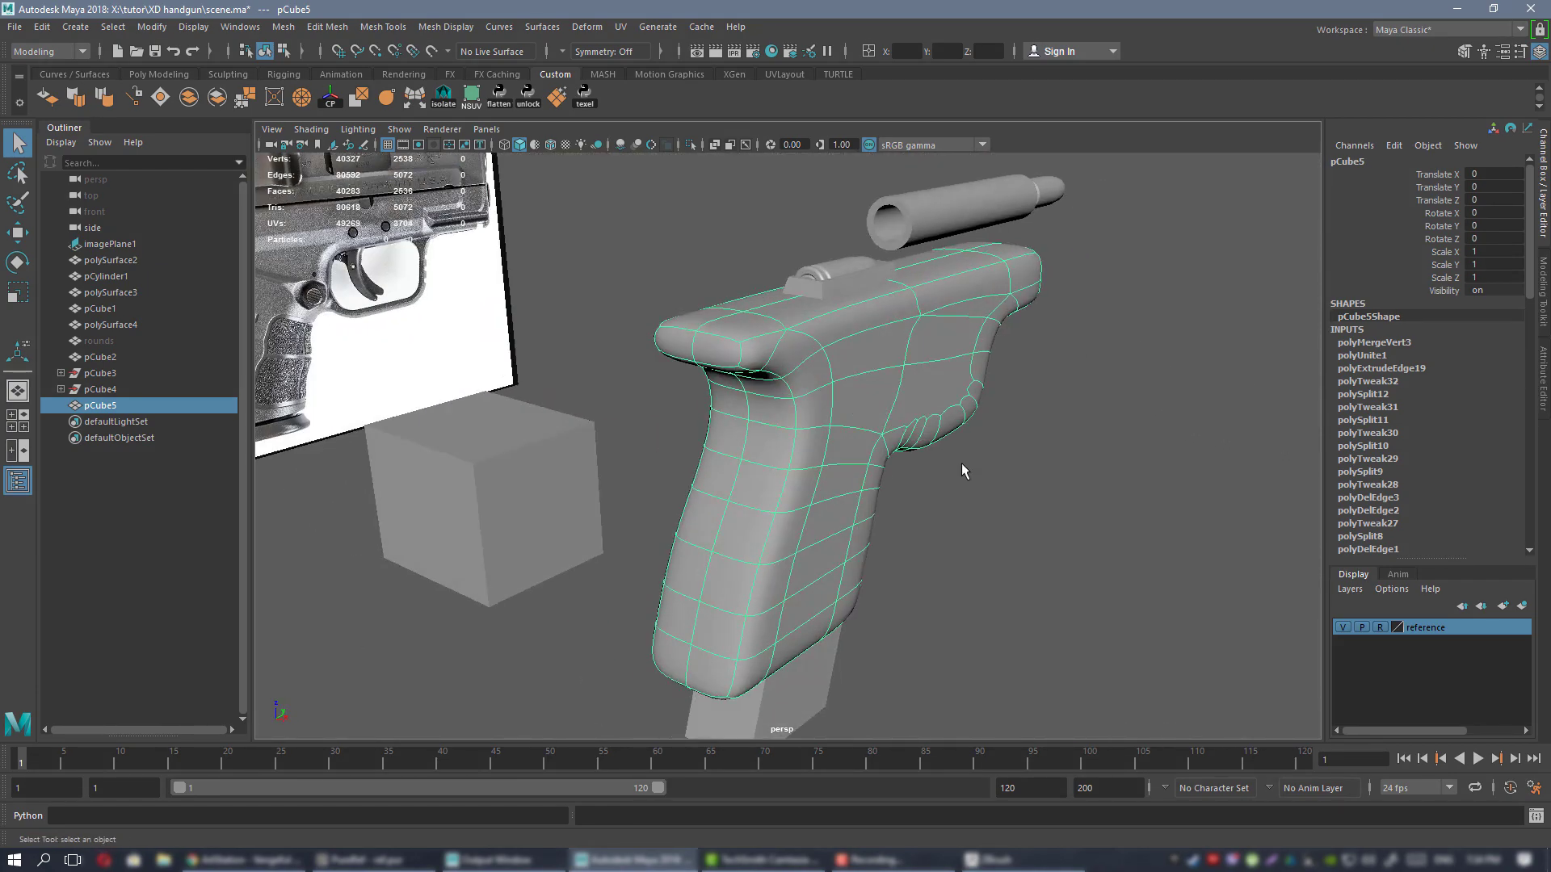
left_click_drag(962, 471, 831, 331, "alt")
- Assign the existing blinn1 material to the pistol frame
right_click(830, 331)
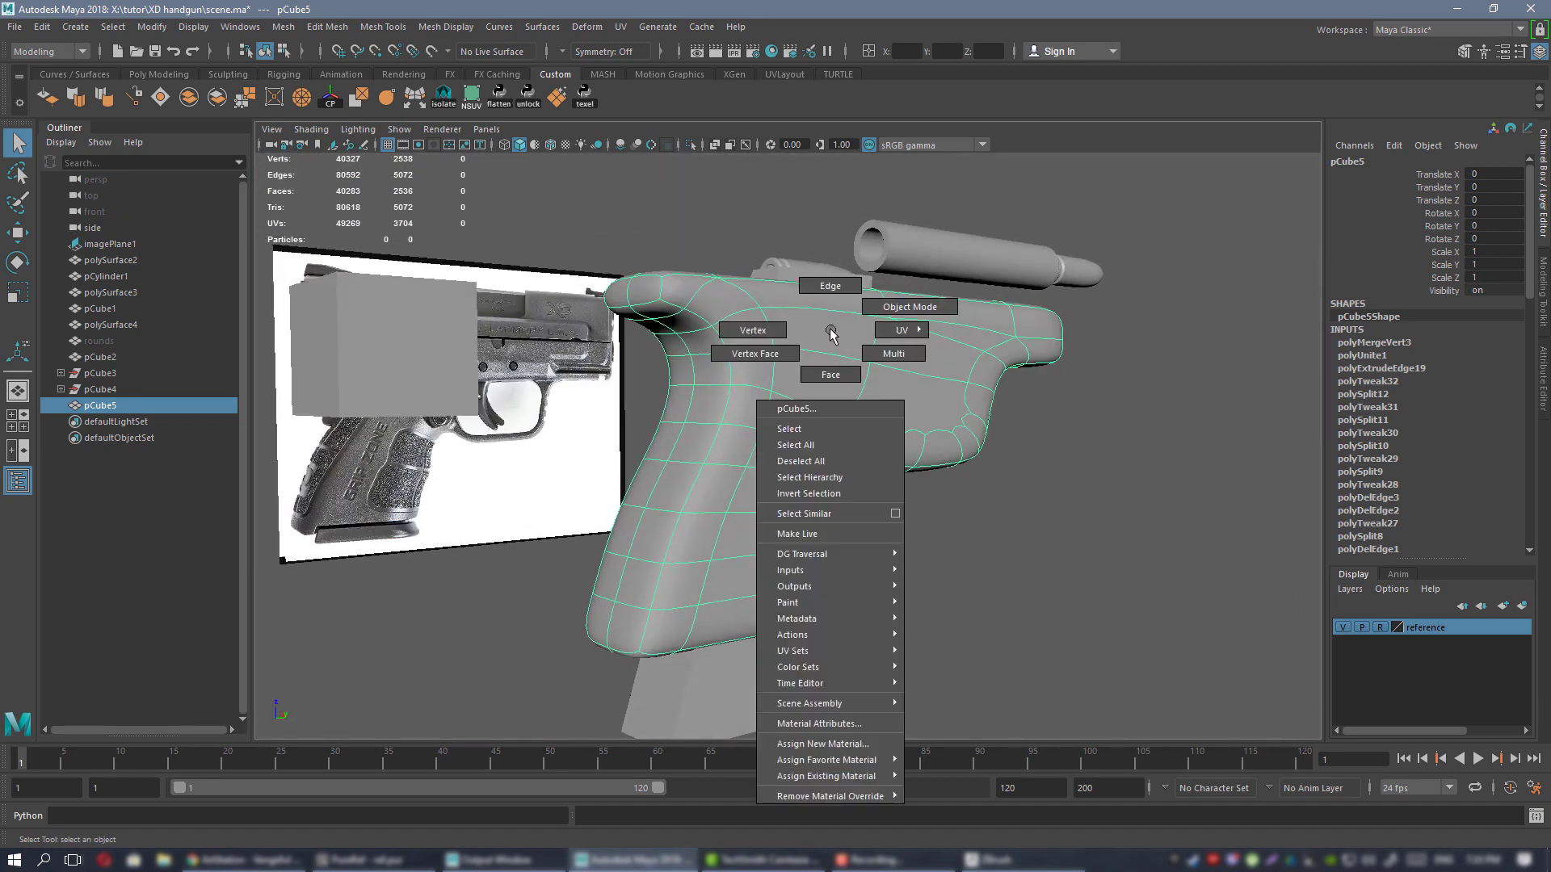
mouse_move(885, 779)
left_click(942, 772)
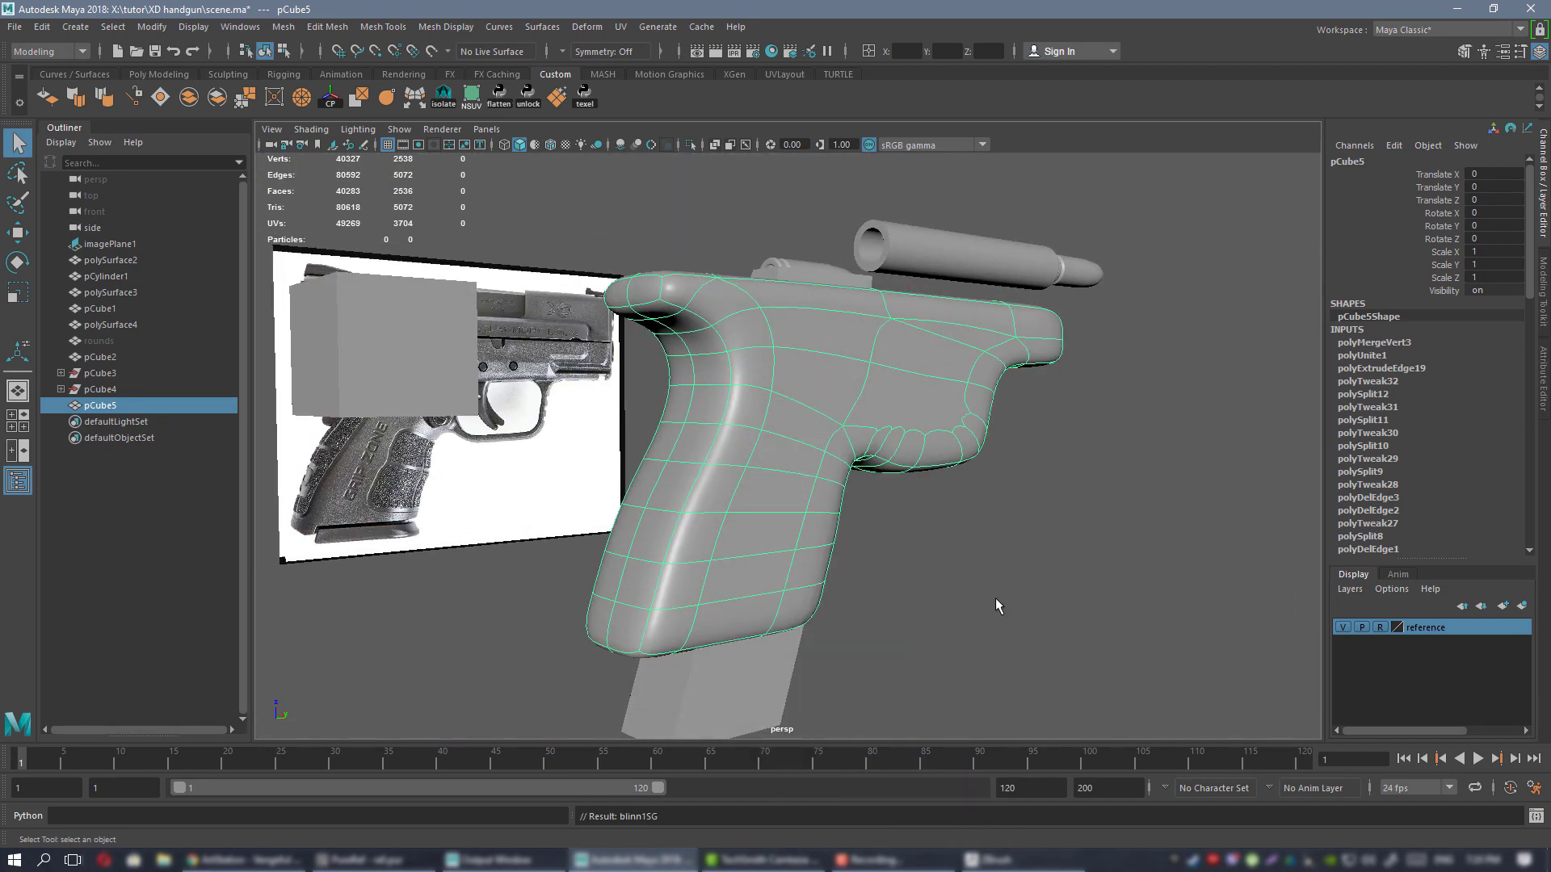
left_click(995, 599)
- Compare the frame's unsmoothed and smoothed shapes, checking the grip's rear contour against the pistol reference image
left_click_drag(876, 580, 790, 307, "alt")
left_click(845, 421)
key("1")
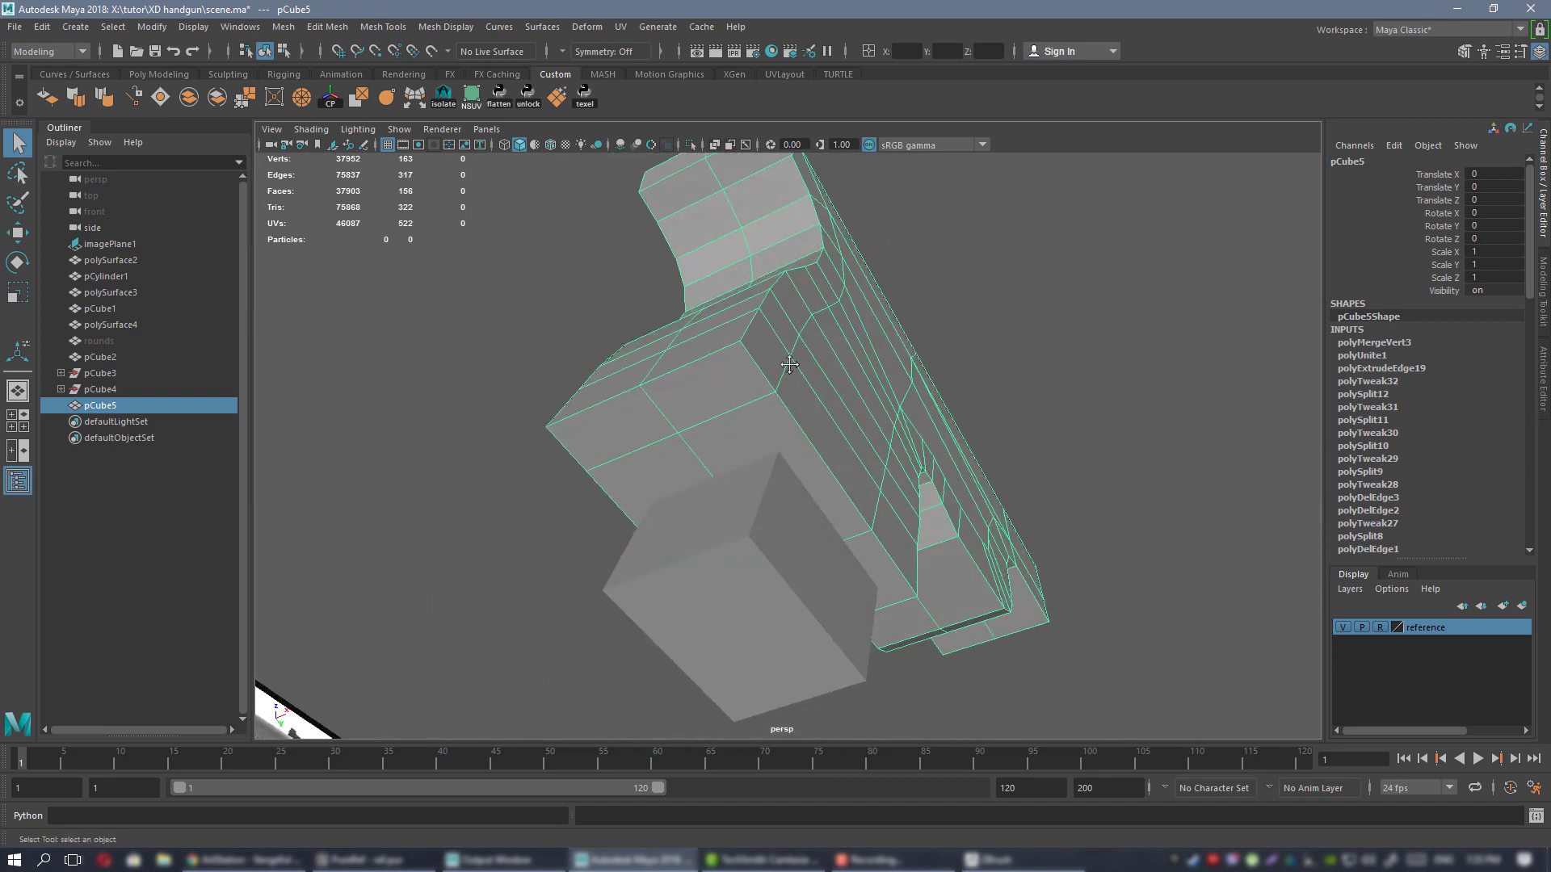
left_click_drag(789, 364, 792, 380, "alt")
key("3")
left_click(953, 598)
left_click_drag(952, 598, 896, 388, "alt")
left_click(840, 436)
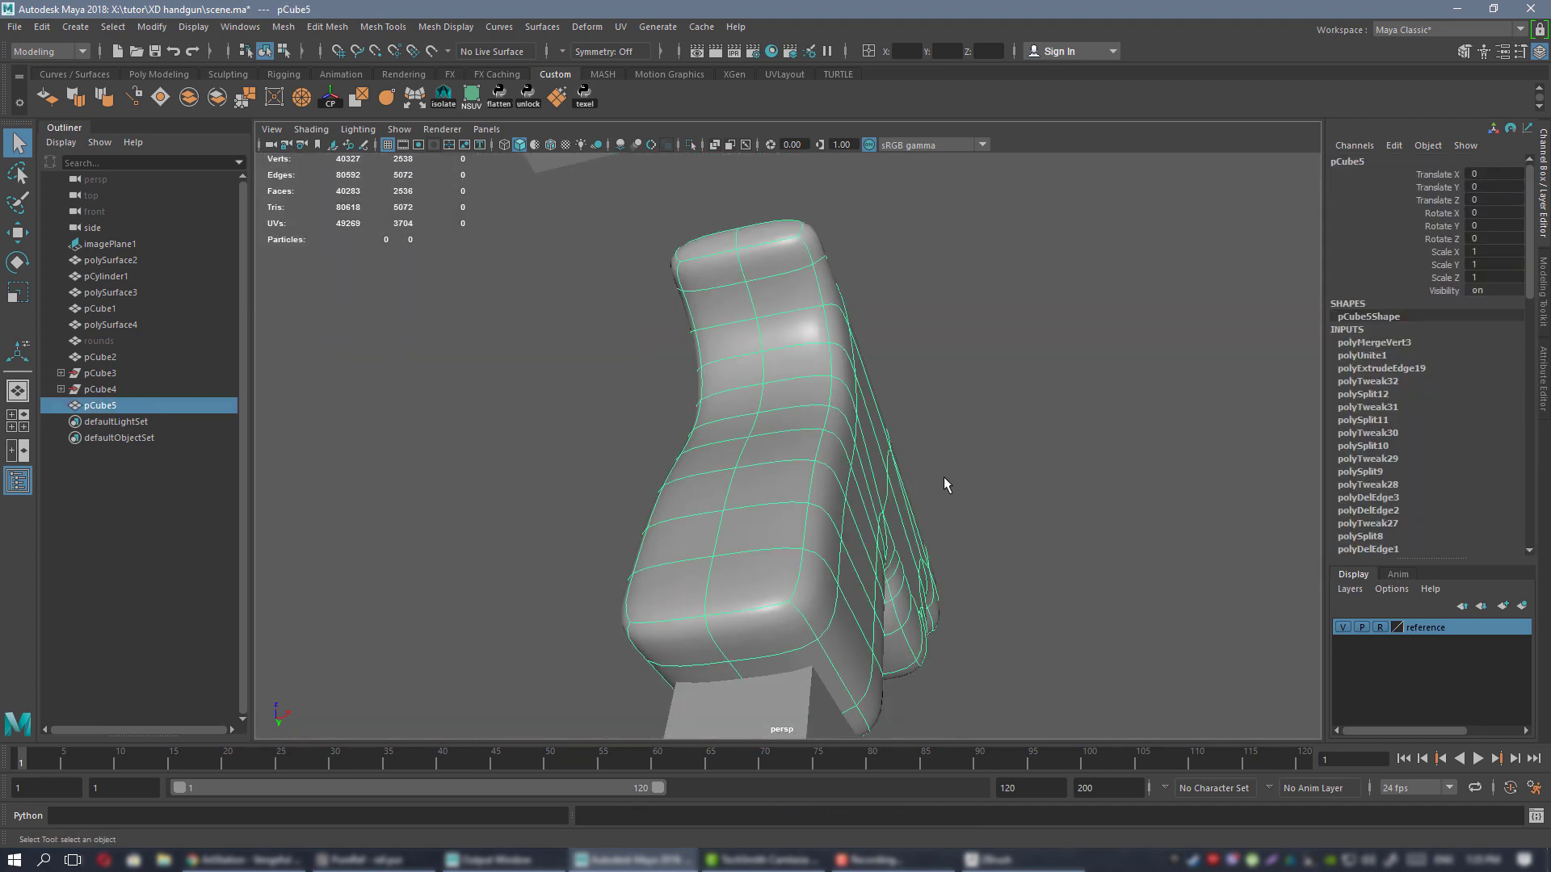
key("1")
left_click_drag(946, 485, 796, 444, "alt")
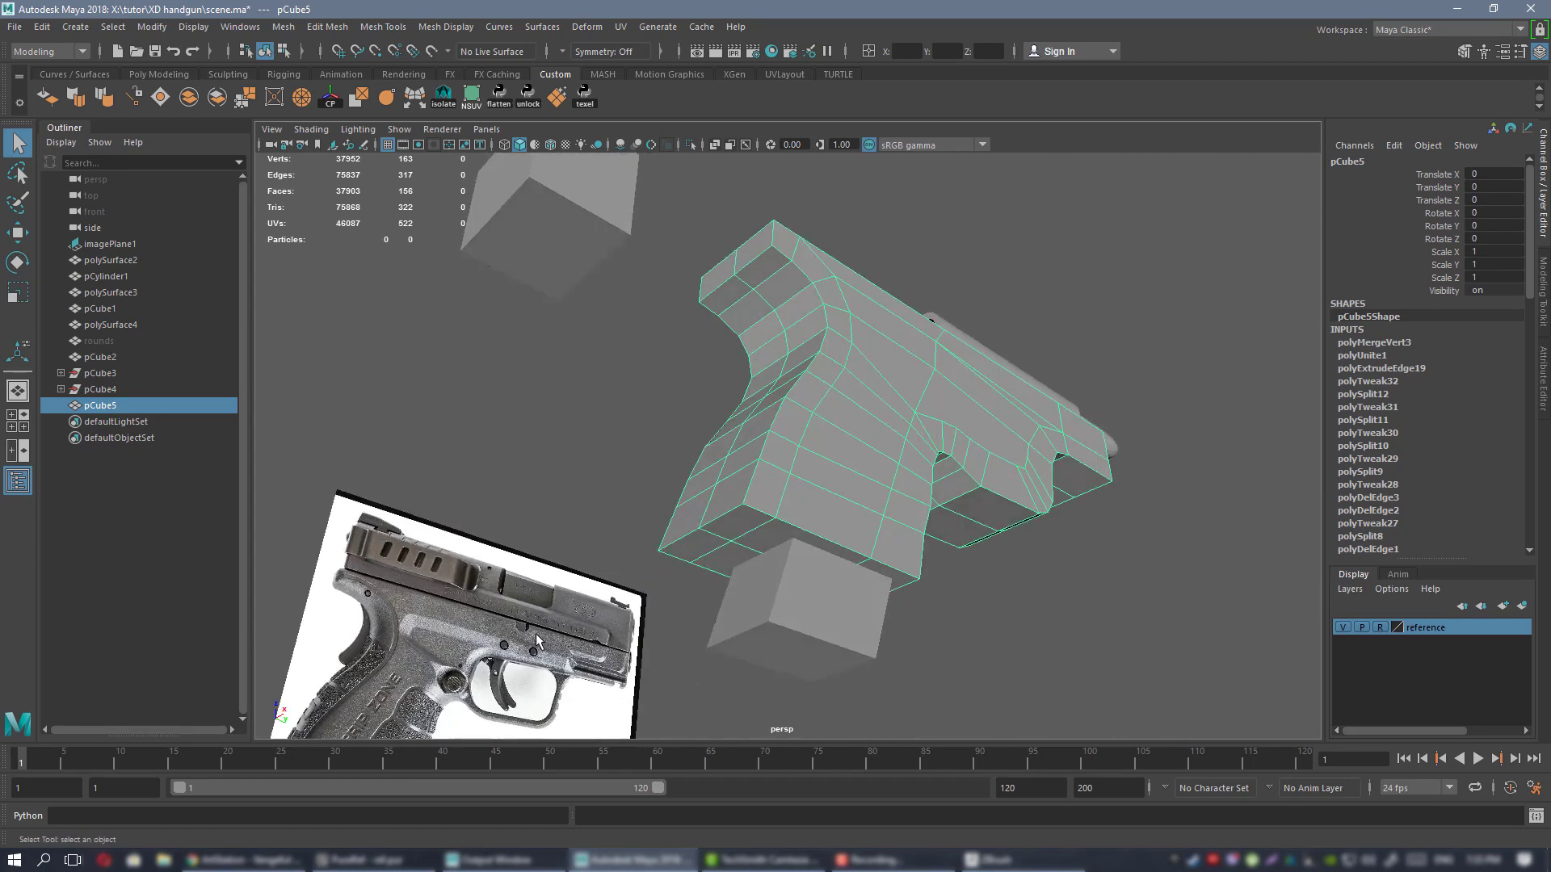
mouse_move(796, 363)
left_mouse_down("alt")
mouse_move(897, 404)
mouse_move(883, 420)
mouse_move(773, 351)
left_mouse_up("alt")
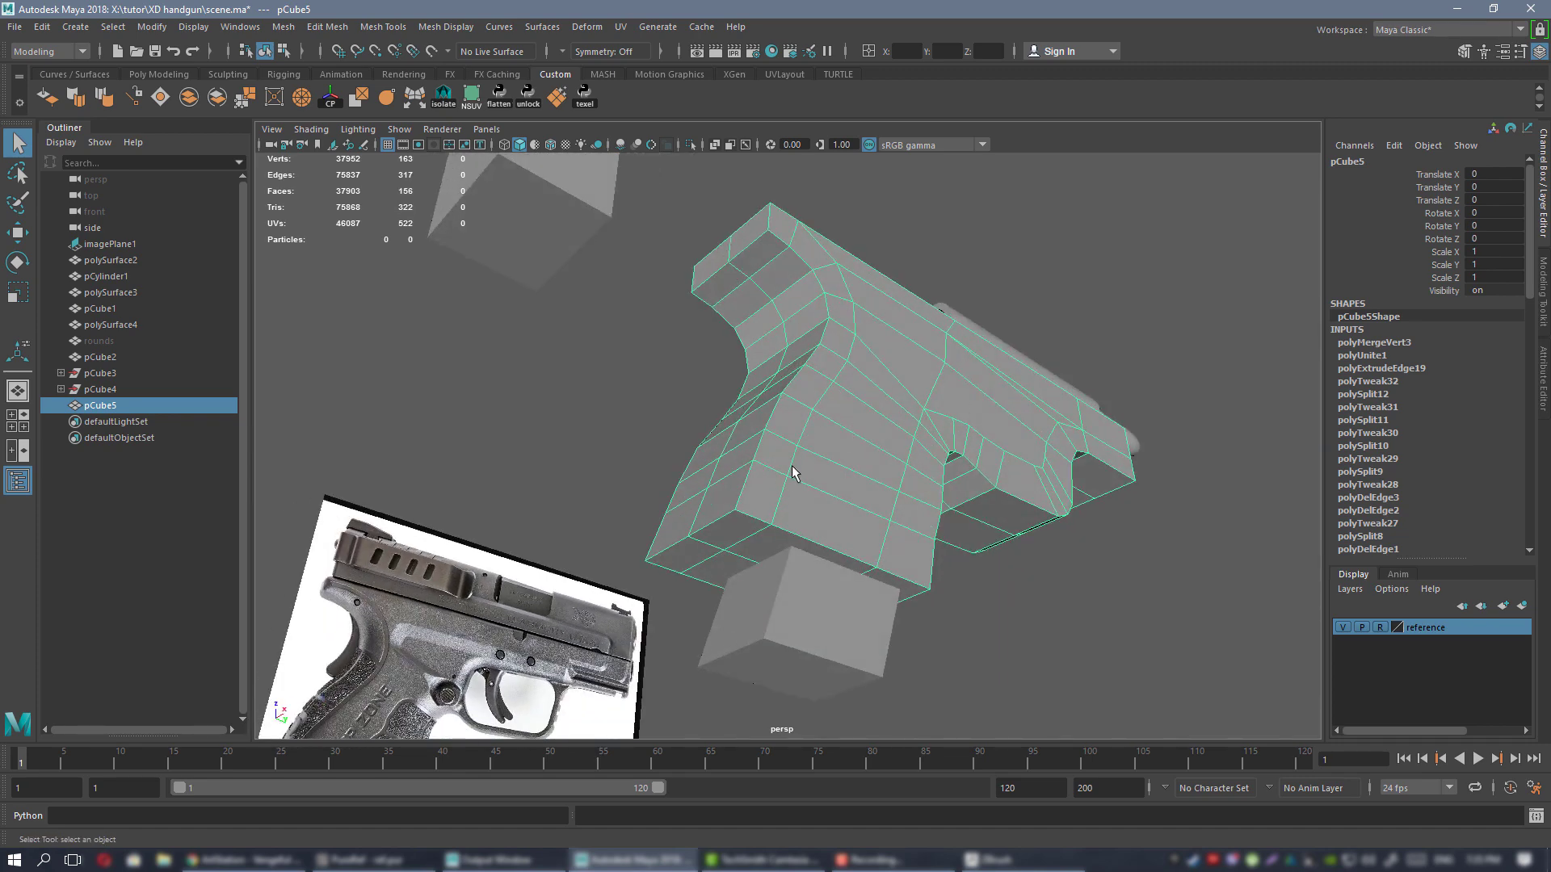
left_click_drag(729, 440, 723, 526, "alt")
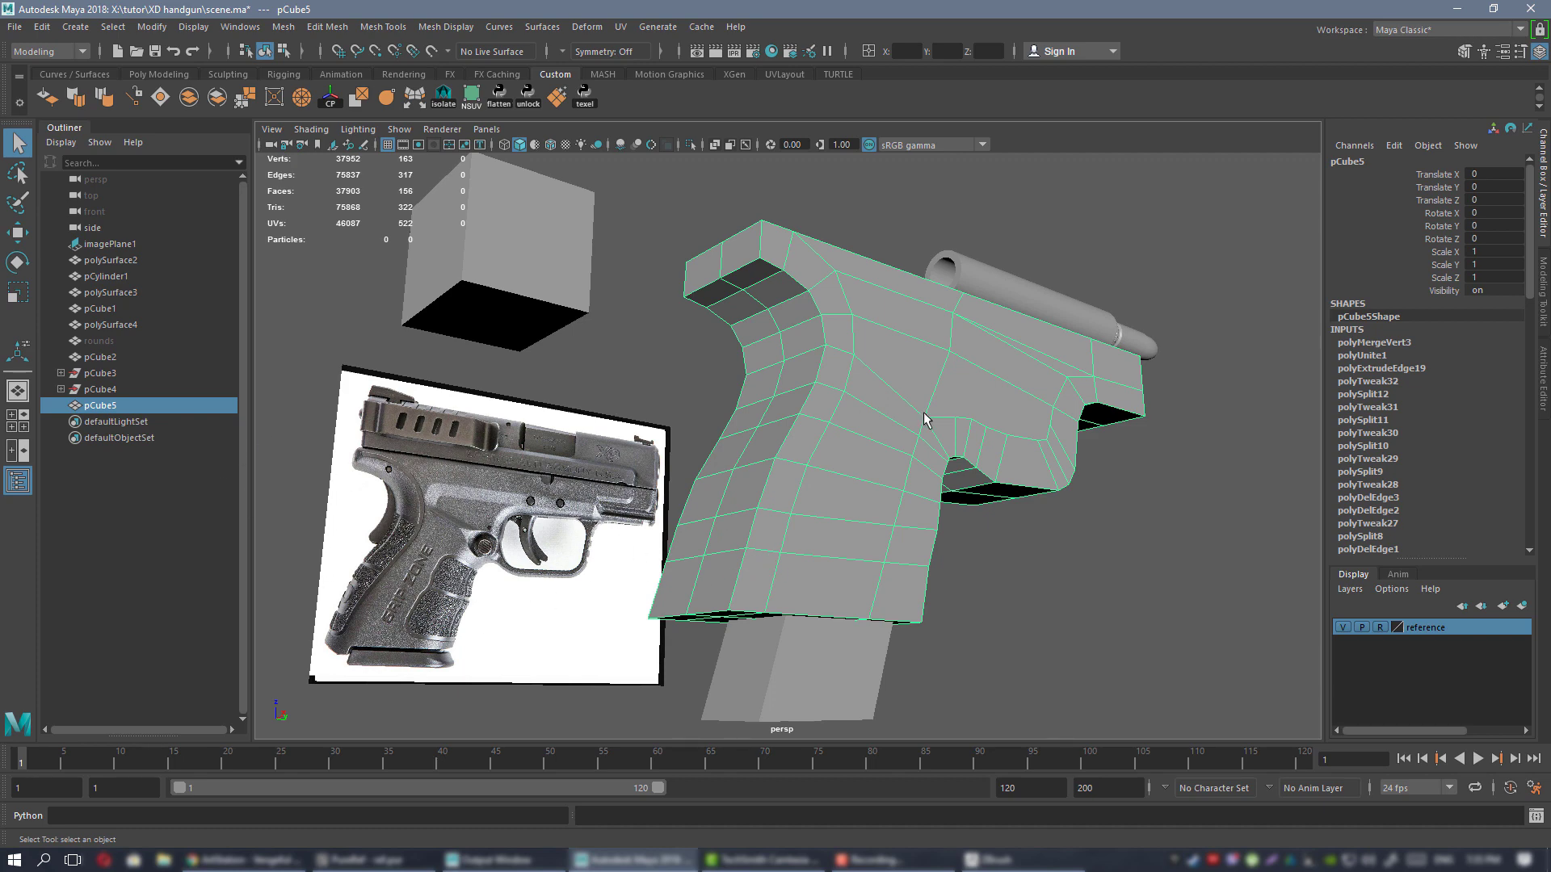
left_click_drag(859, 421, 879, 380, "alt")
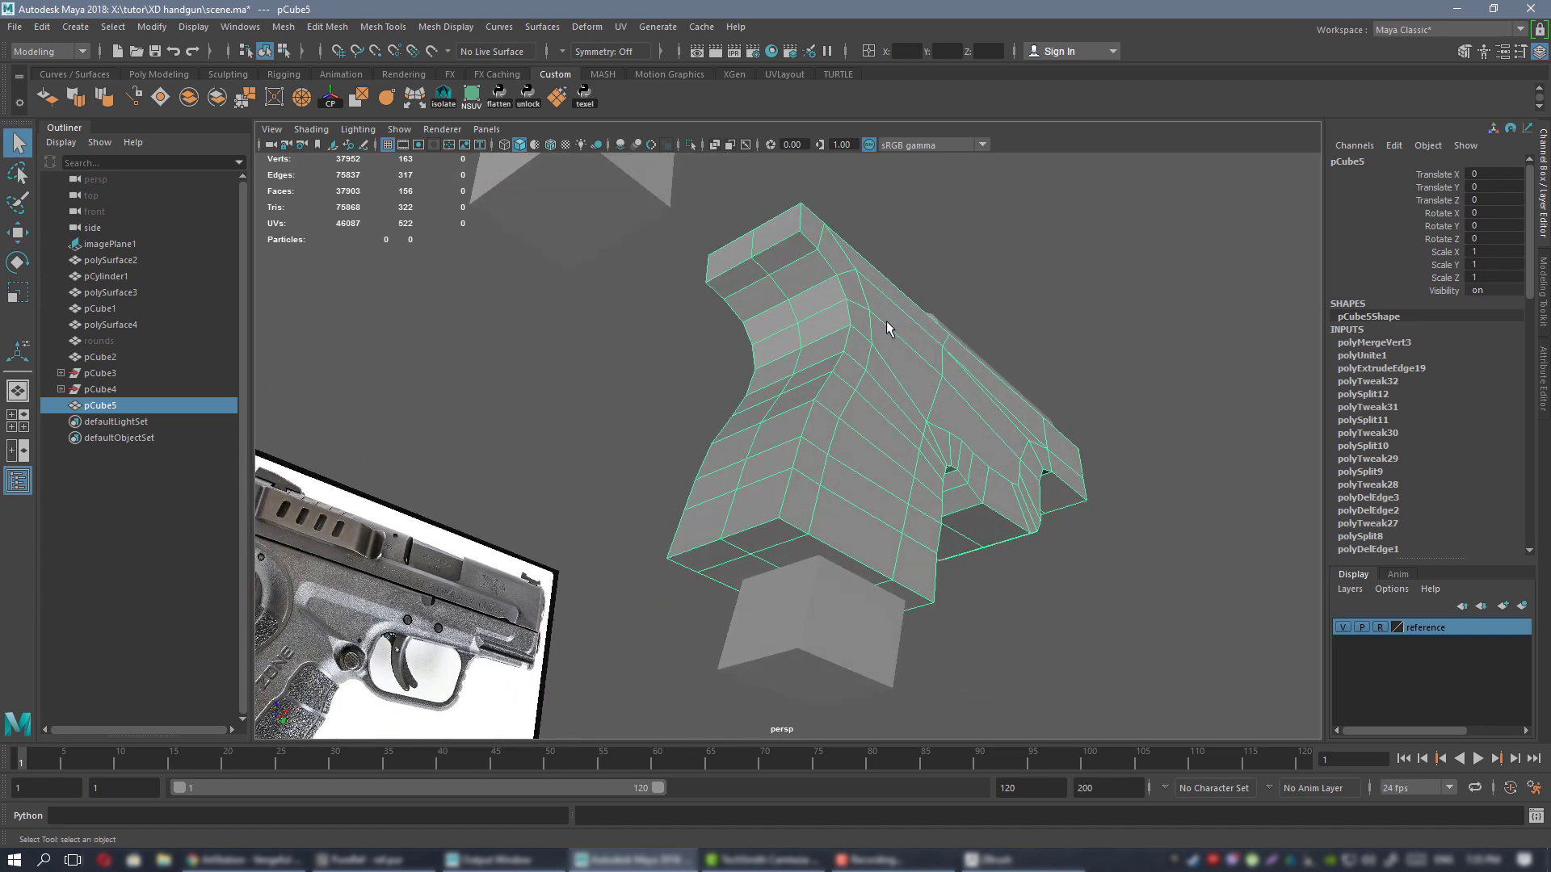
left_click_drag(858, 437, 820, 256, "alt")
mouse_move(750, 532)
left_mouse_down("alt")
mouse_move(767, 521)
mouse_move(746, 554)
left_mouse_up("alt")
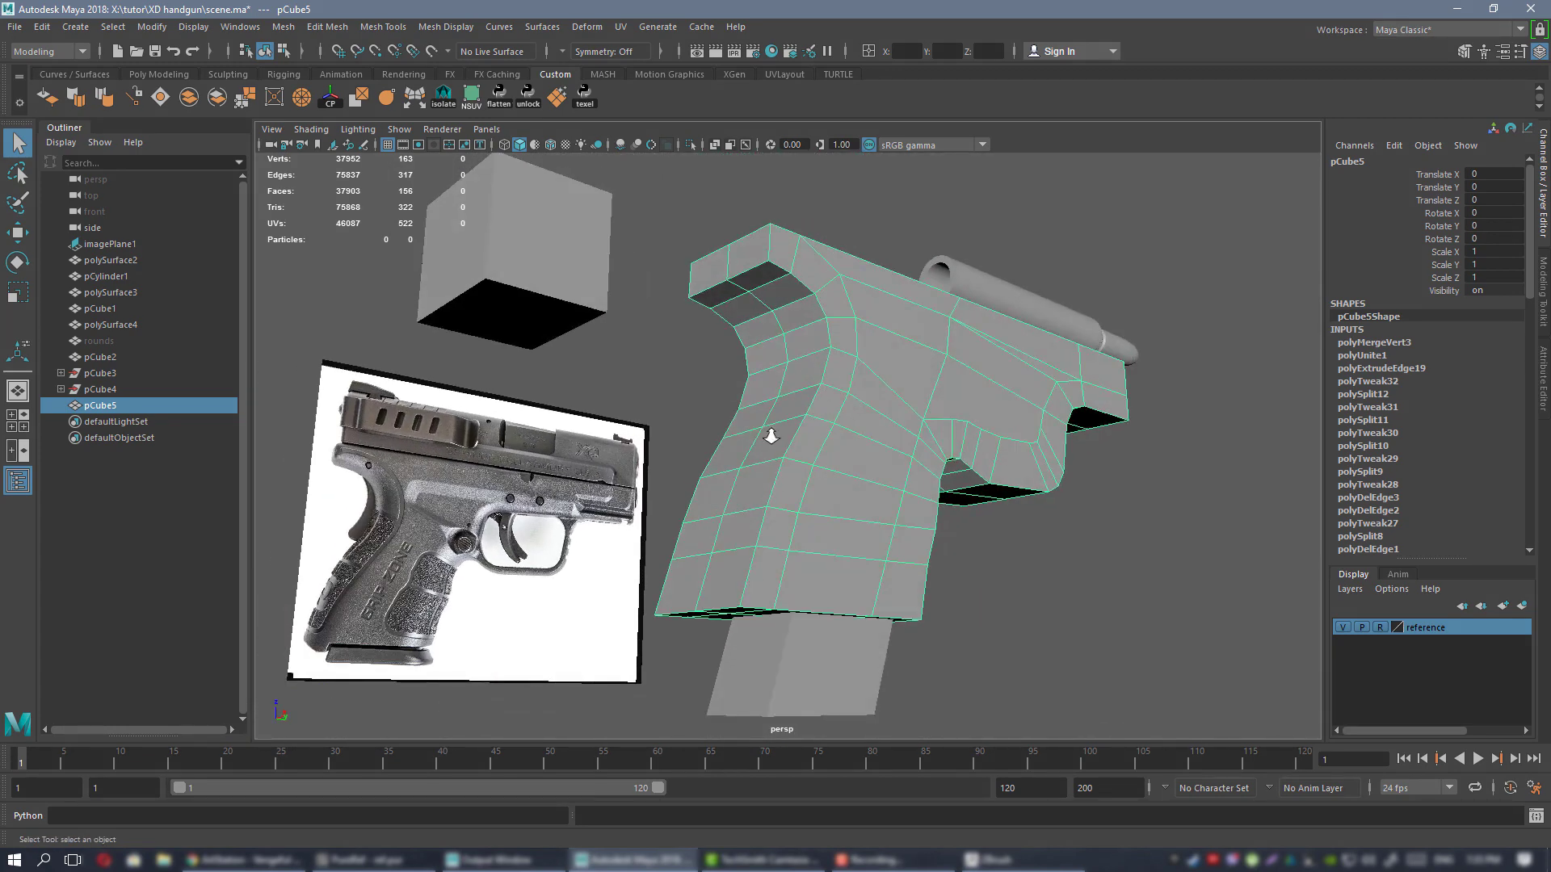
- Bevel the edge loops along both sides of the grip's rear and adjust the bevel fraction
right_click_drag(771, 436, 894, 463, "alt")
right_click_drag(834, 391, 841, 347)
left_click_drag(858, 517, 870, 460, "alt")
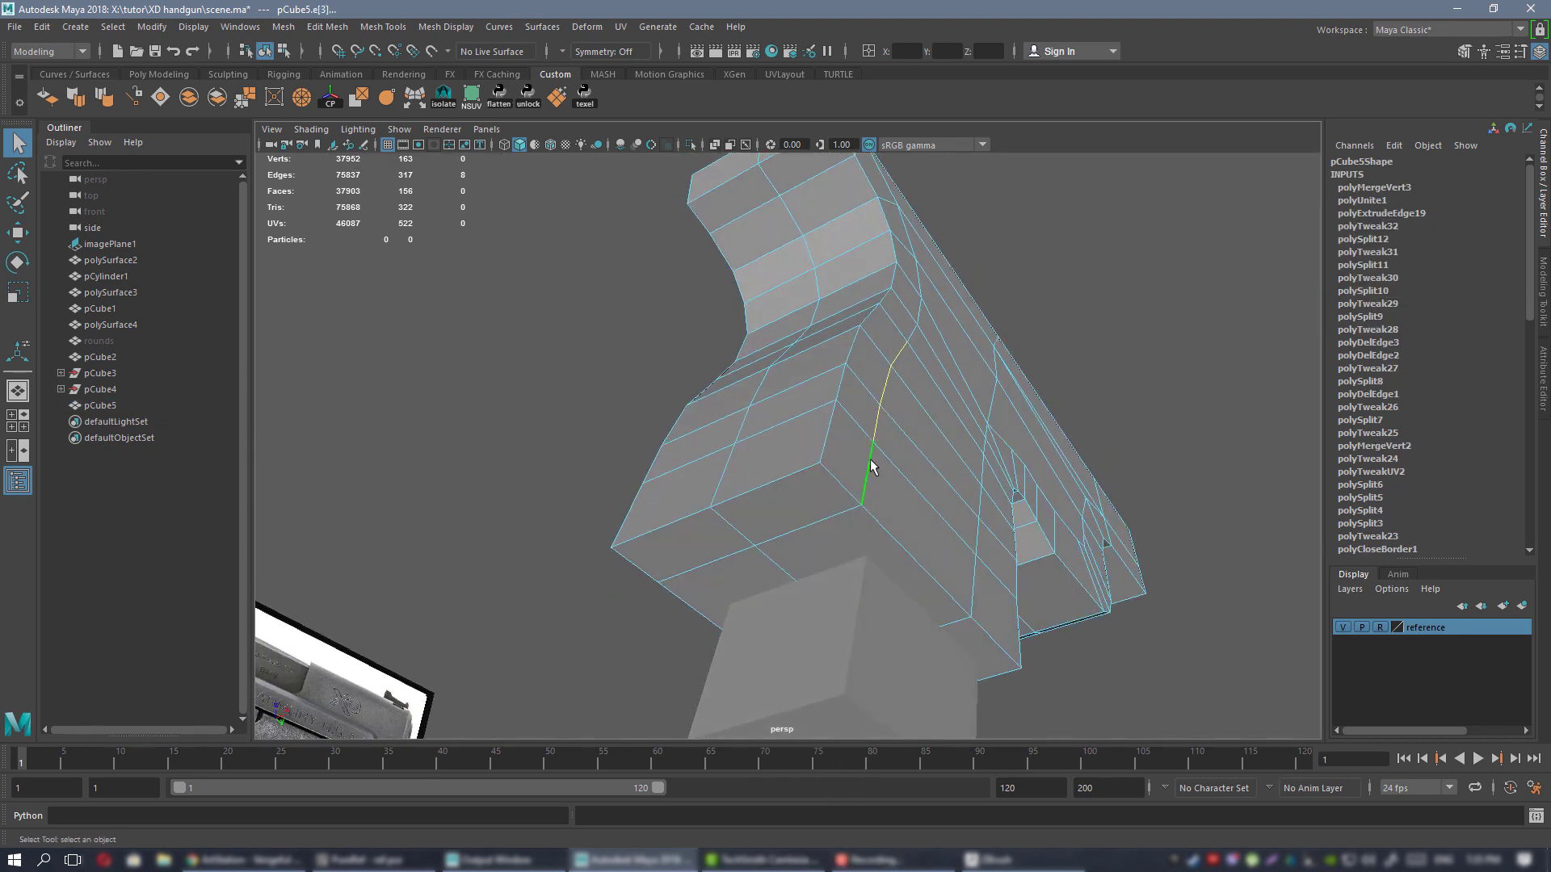
left_click_drag(837, 401, 1002, 457, "alt")
double_click(806, 443)
left_click_drag(832, 444, 875, 387, "alt")
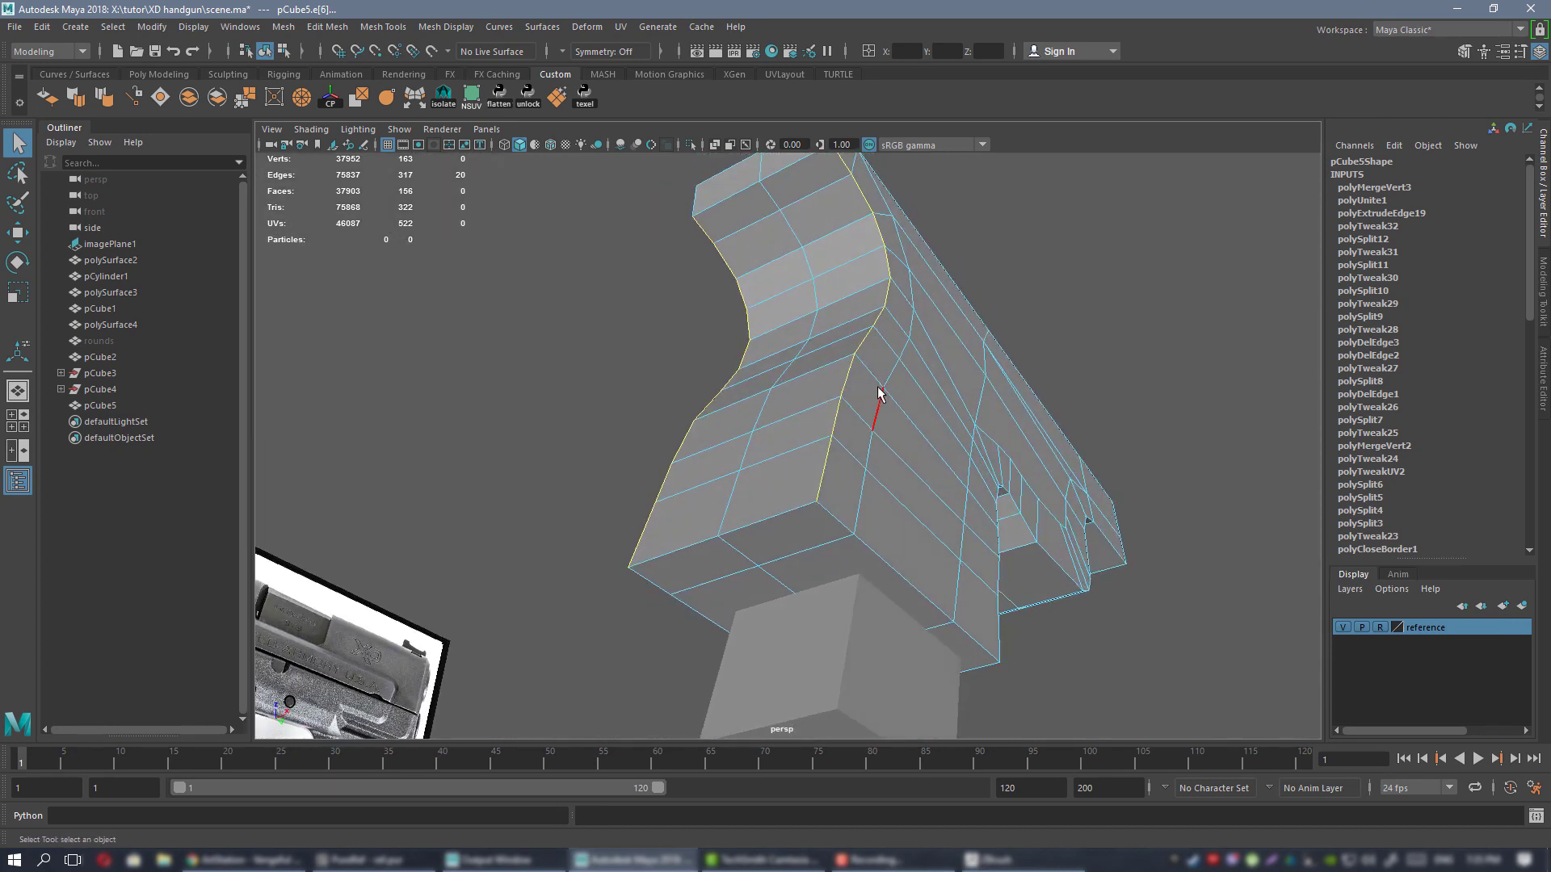
key("ctrl+Delete")
key("ctrl+z")
left_click(1542, 266)
left_click(1480, 535)
left_click_drag(814, 342, 917, 323, "alt")
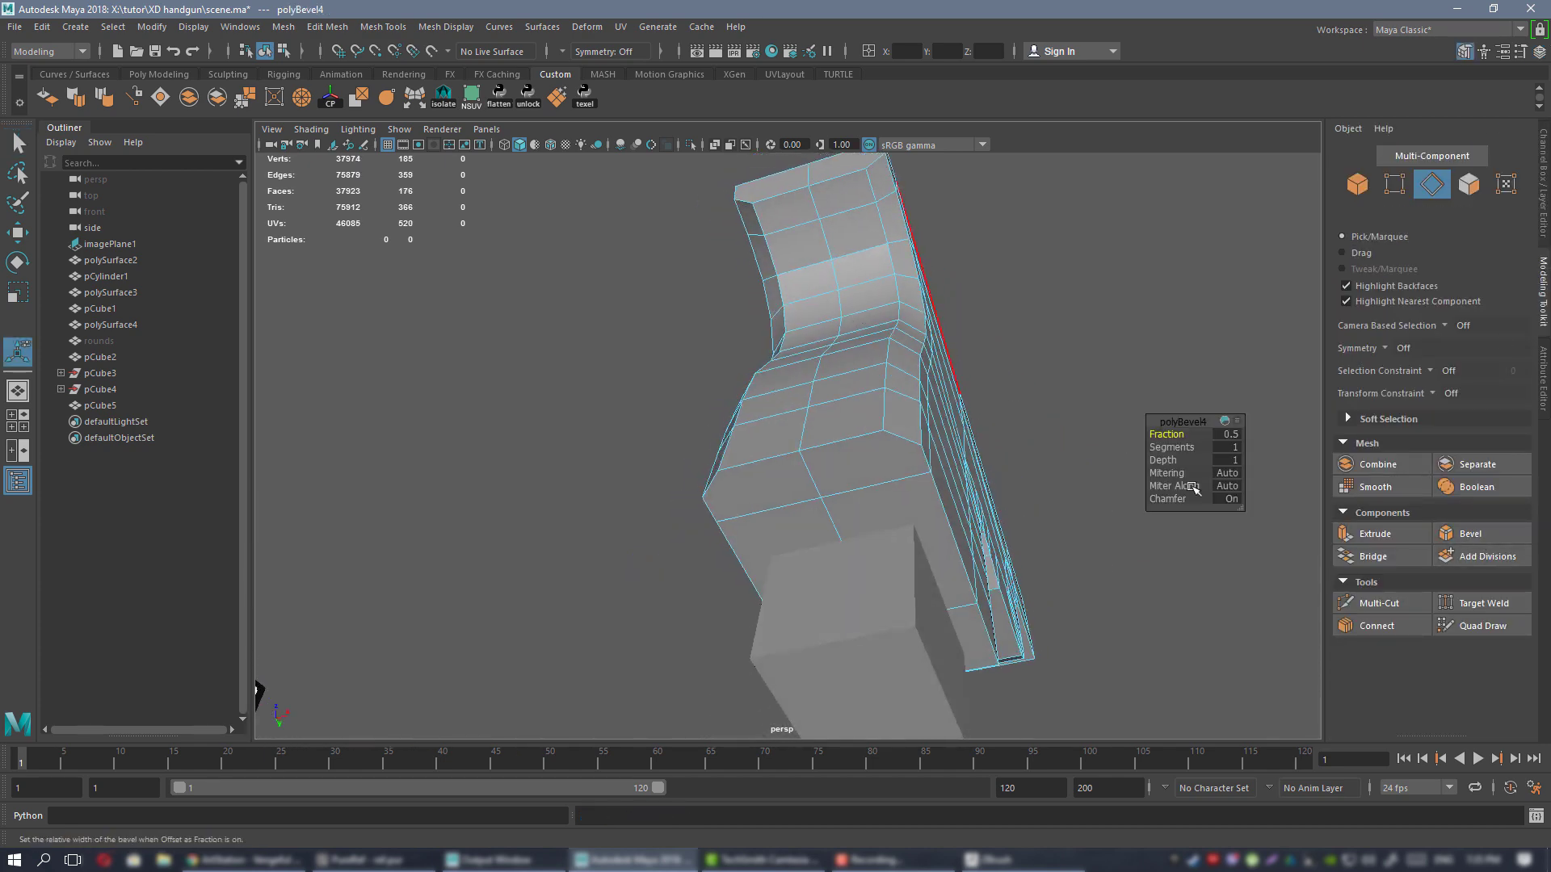
left_click_drag(1173, 440, 1177, 434)
left_click_drag(1067, 389, 735, 343, "alt")
- Switch the frame to vertex editing, select a vertex near the grip's rear edge and enable Object X symmetry
right_click_drag(819, 351, 754, 351)
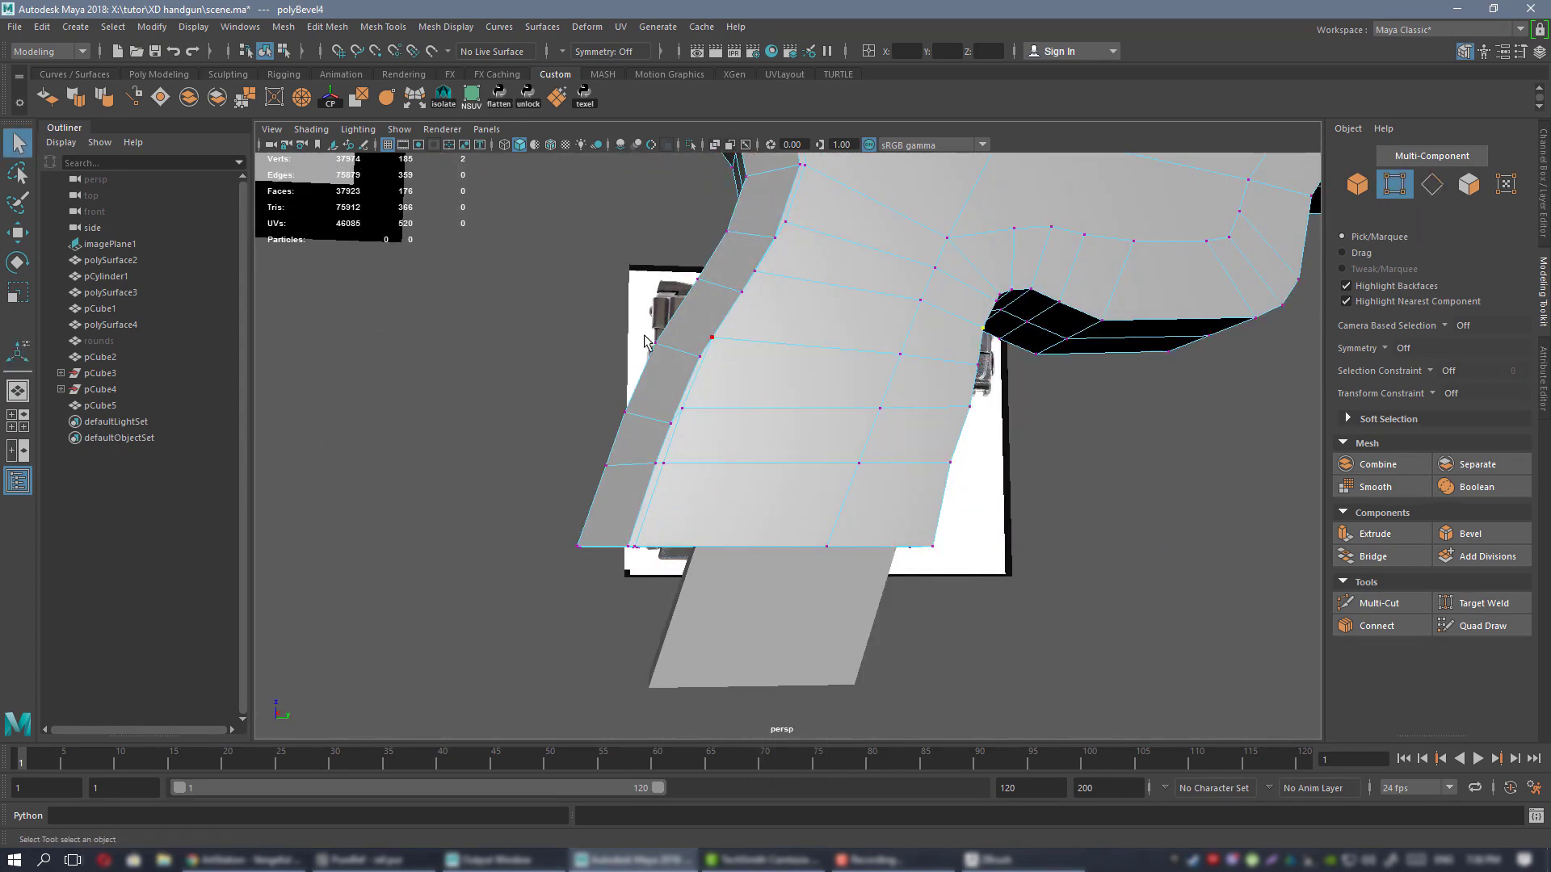
left_click_drag(719, 501, 811, 461, "alt")
left_click(912, 357)
left_click_drag(913, 357, 878, 386, "alt")
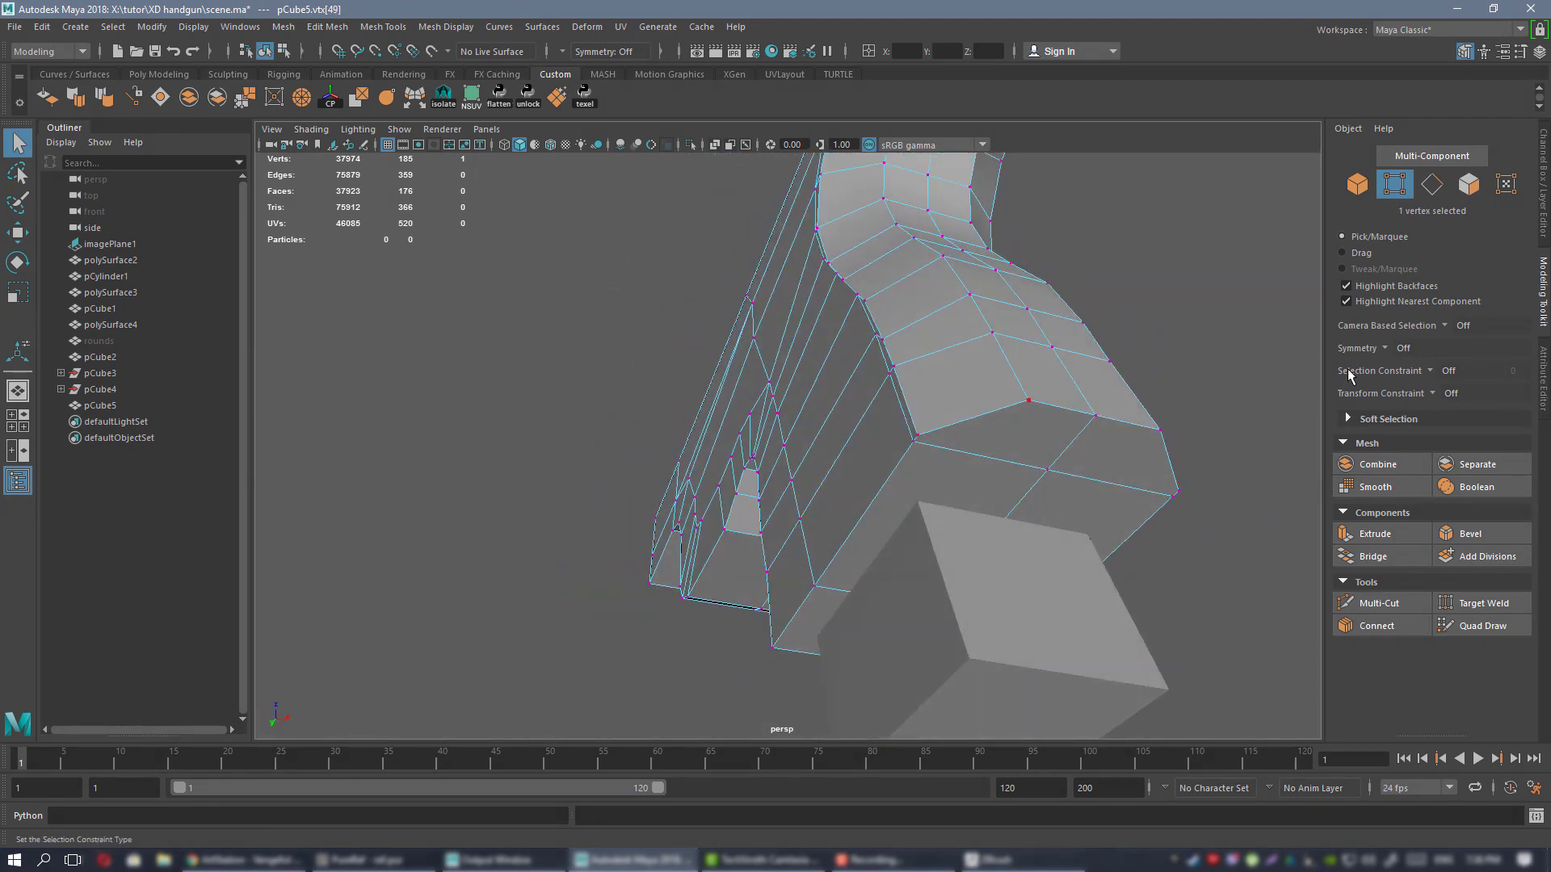
left_click(1403, 350)
left_click(1446, 381)
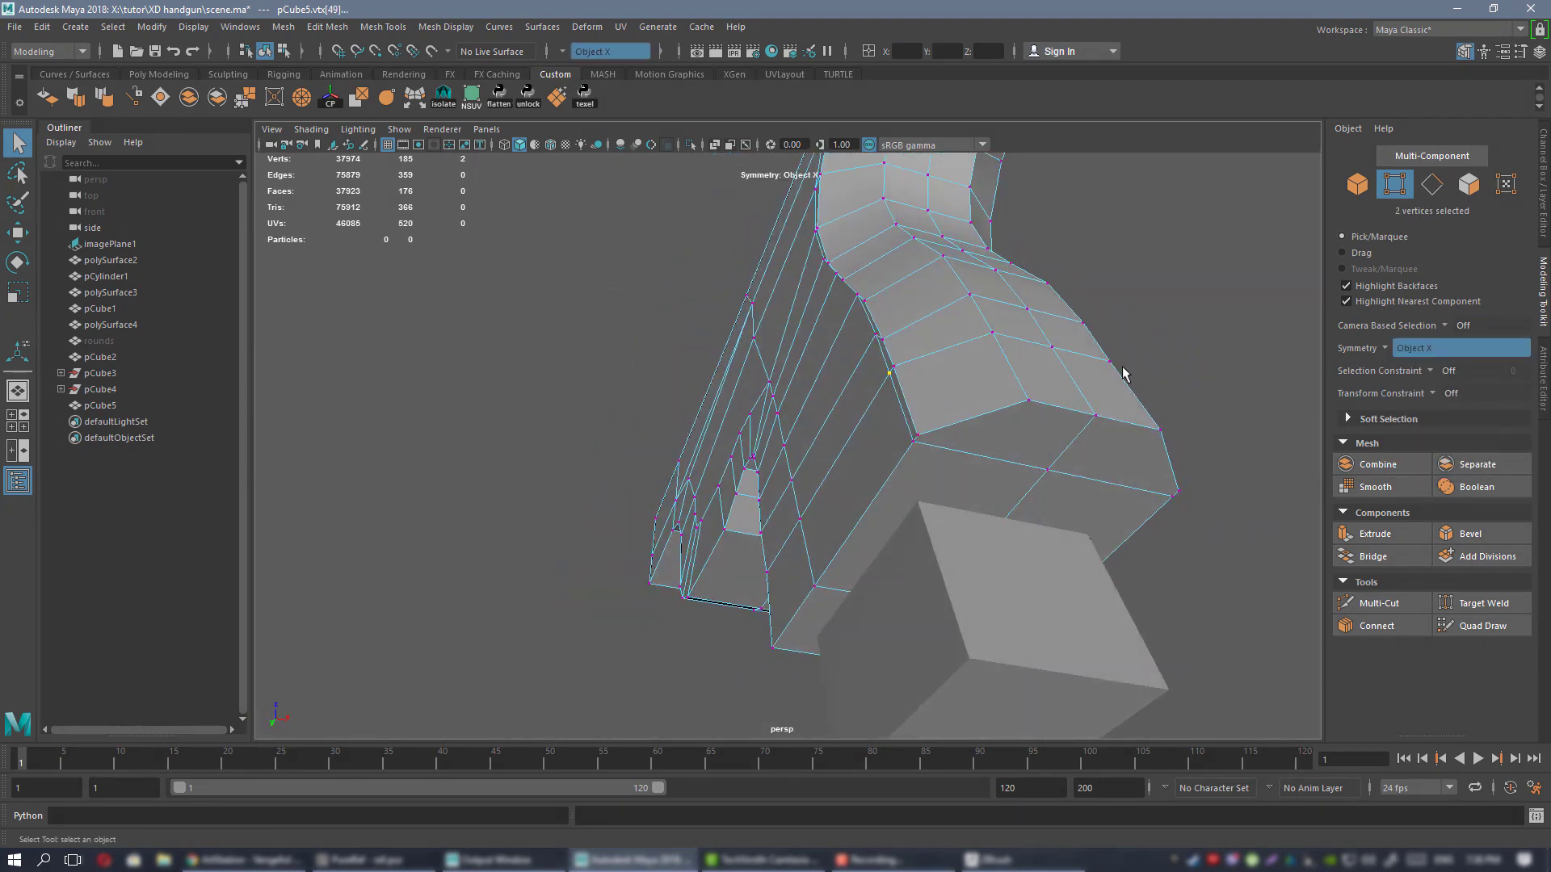
- Move the side vertices beside the grip's rear edge forward, widening the backstrap band symmetrically
left_click_drag(1122, 374, 719, 322, "alt")
middle_click_drag(720, 322, 755, 481, "alt")
key("w")
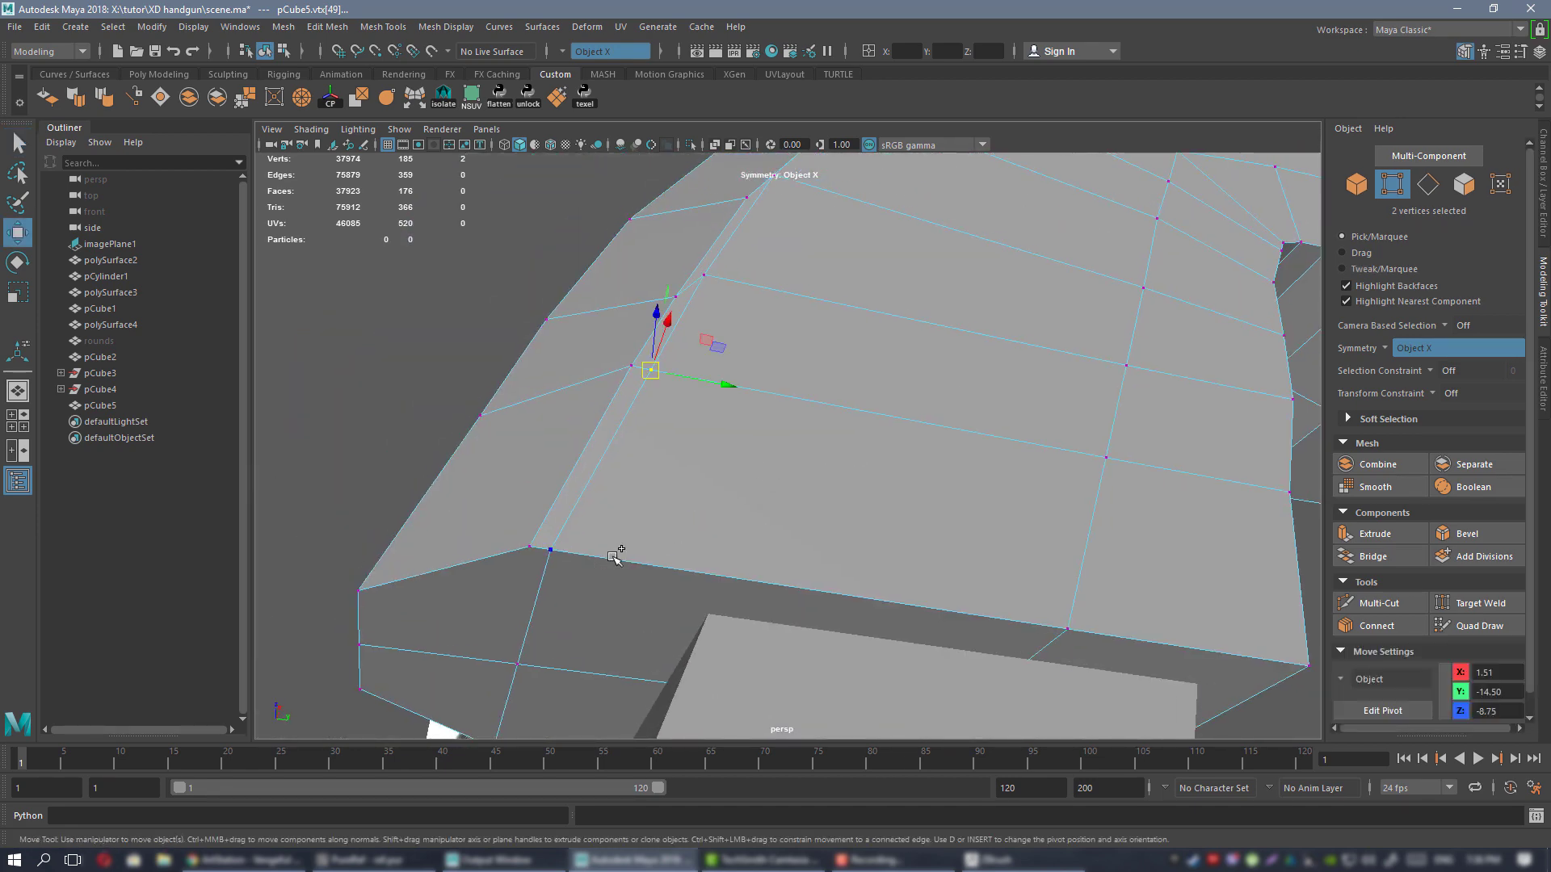
left_click_drag(670, 470, 707, 474)
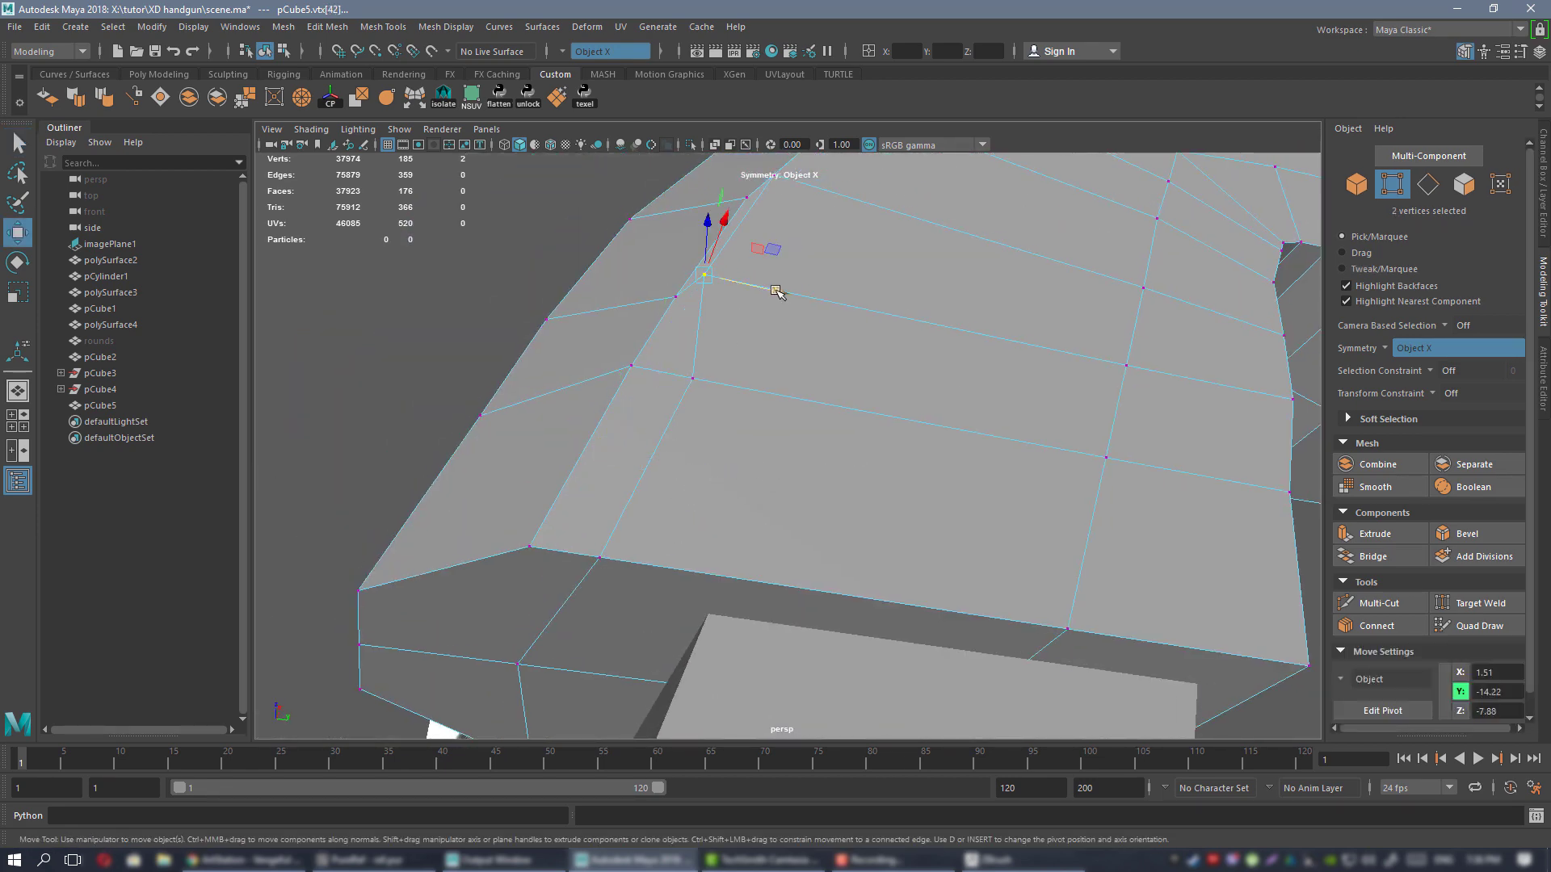
left_click_drag(775, 290, 771, 385)
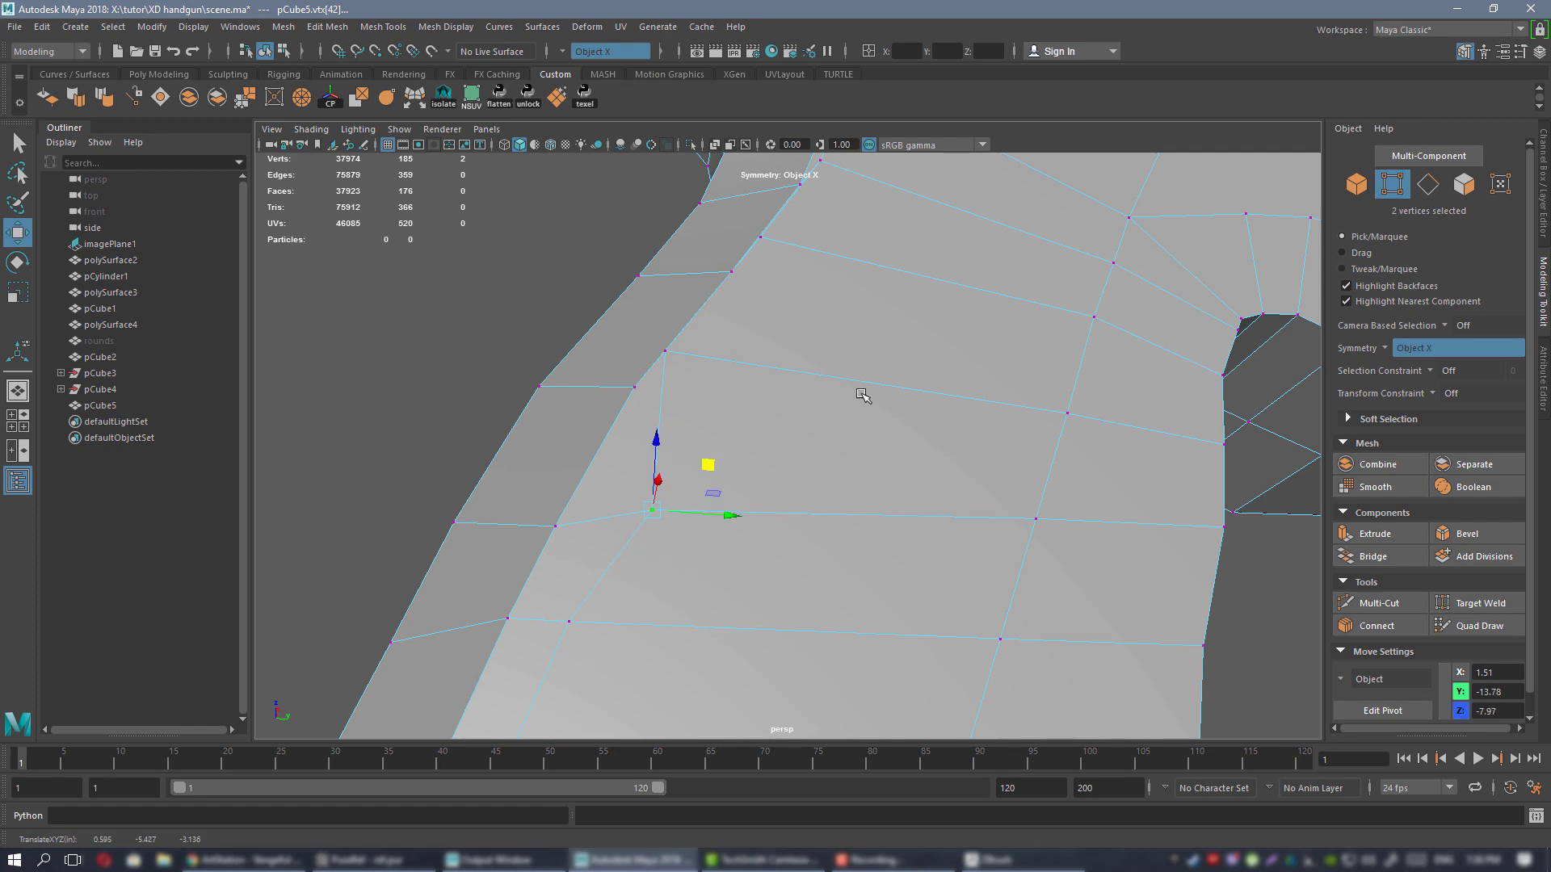
- In the side view, reposition the mid-grip side vertices to follow the textured backstrap's front contour in the reference photo
key("space")
key("space")
scroll(854, 459, "up", 8)
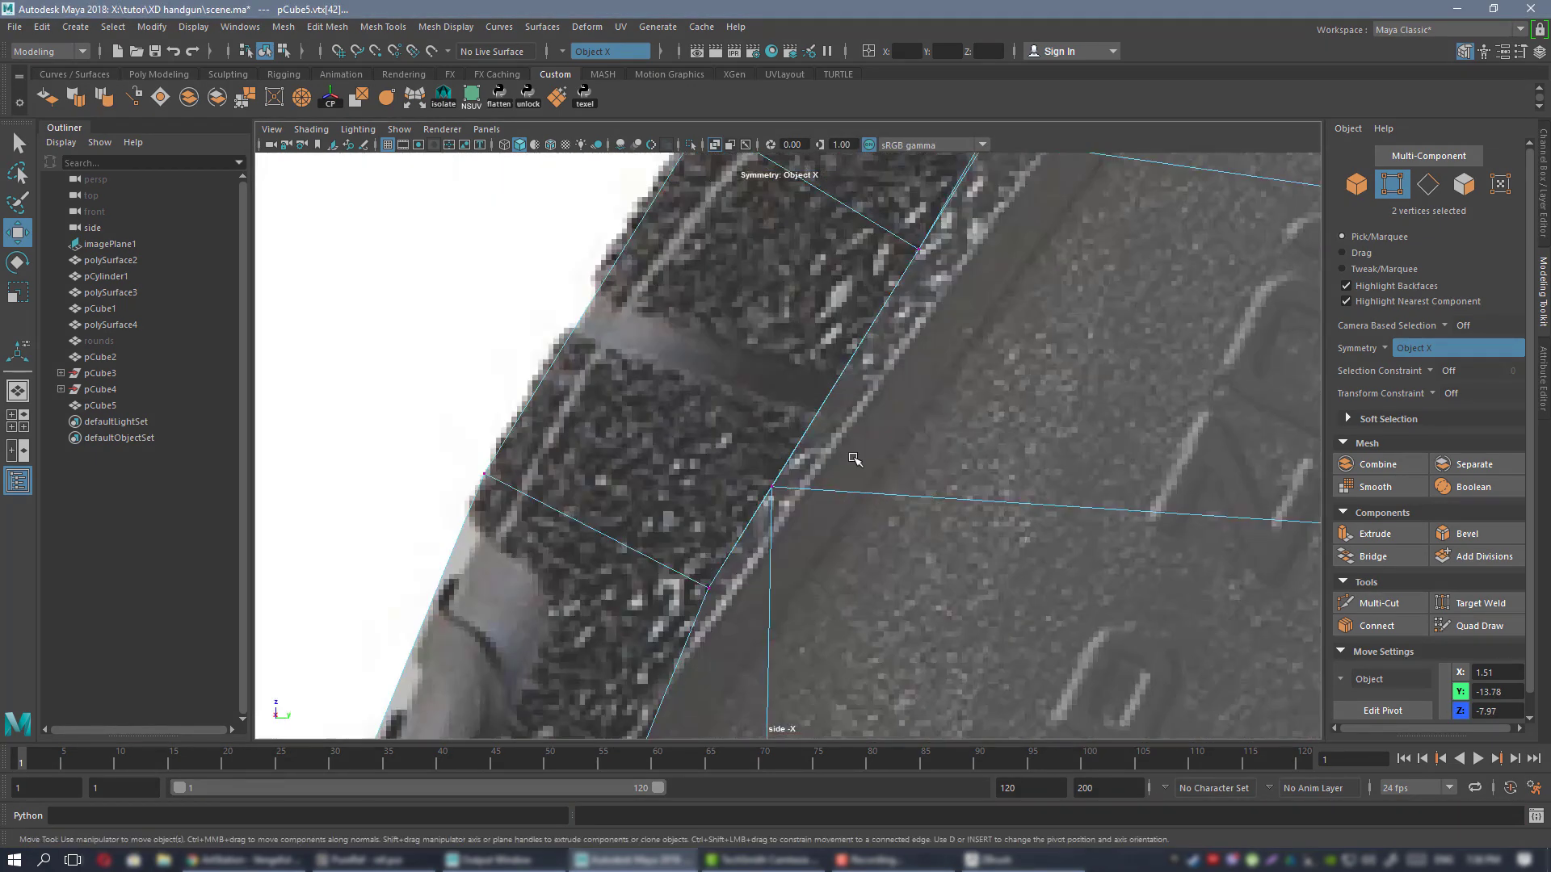
scroll(885, 462, "down", 6)
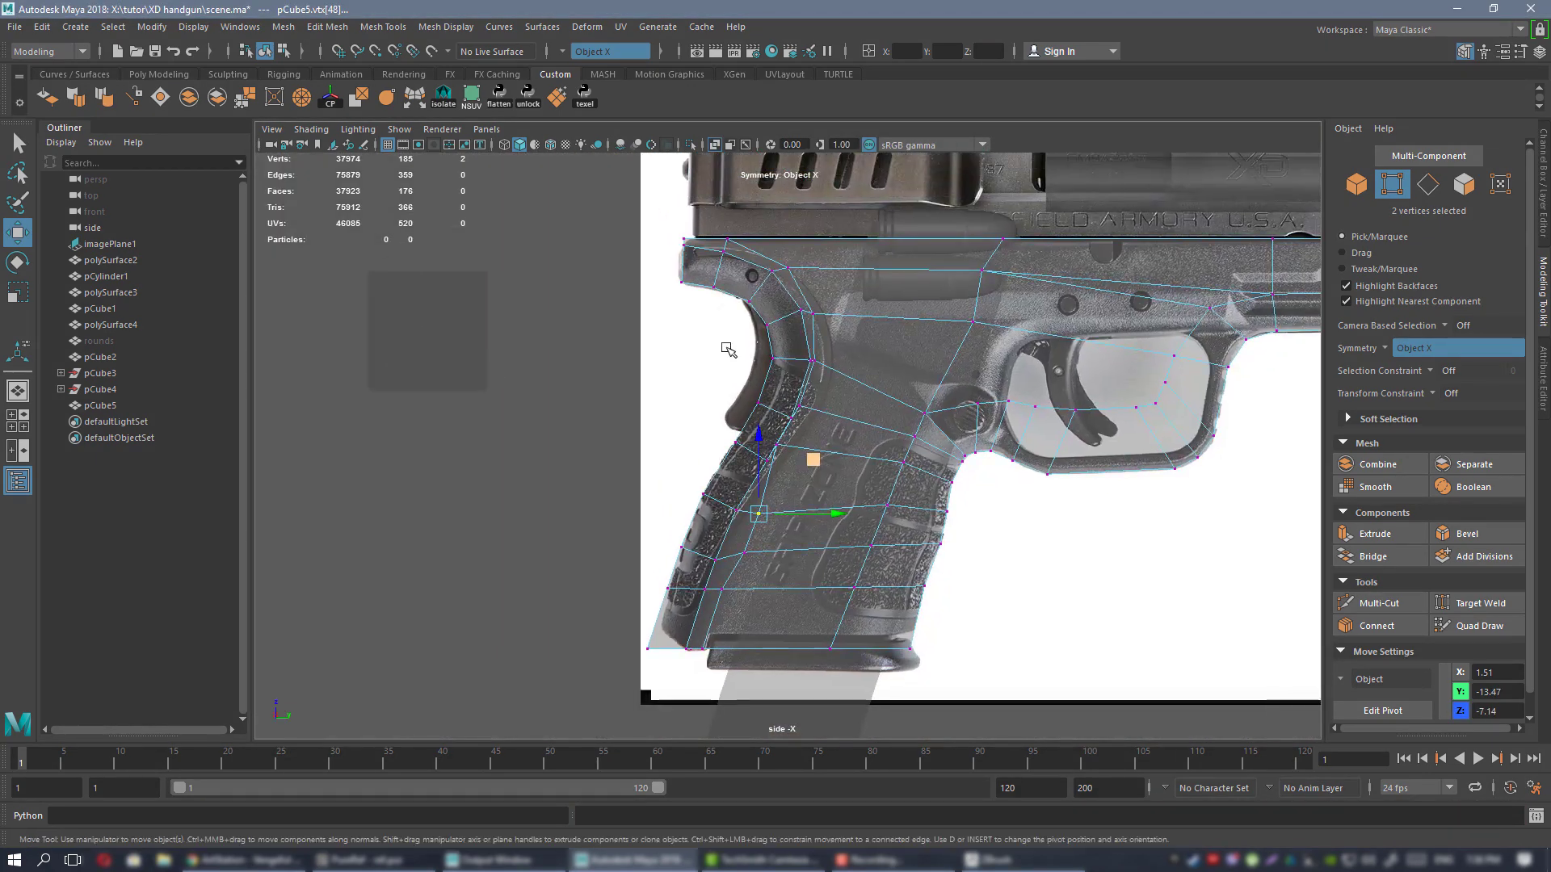
scroll(819, 477, "up", 3)
left_click_drag(825, 391, 840, 445)
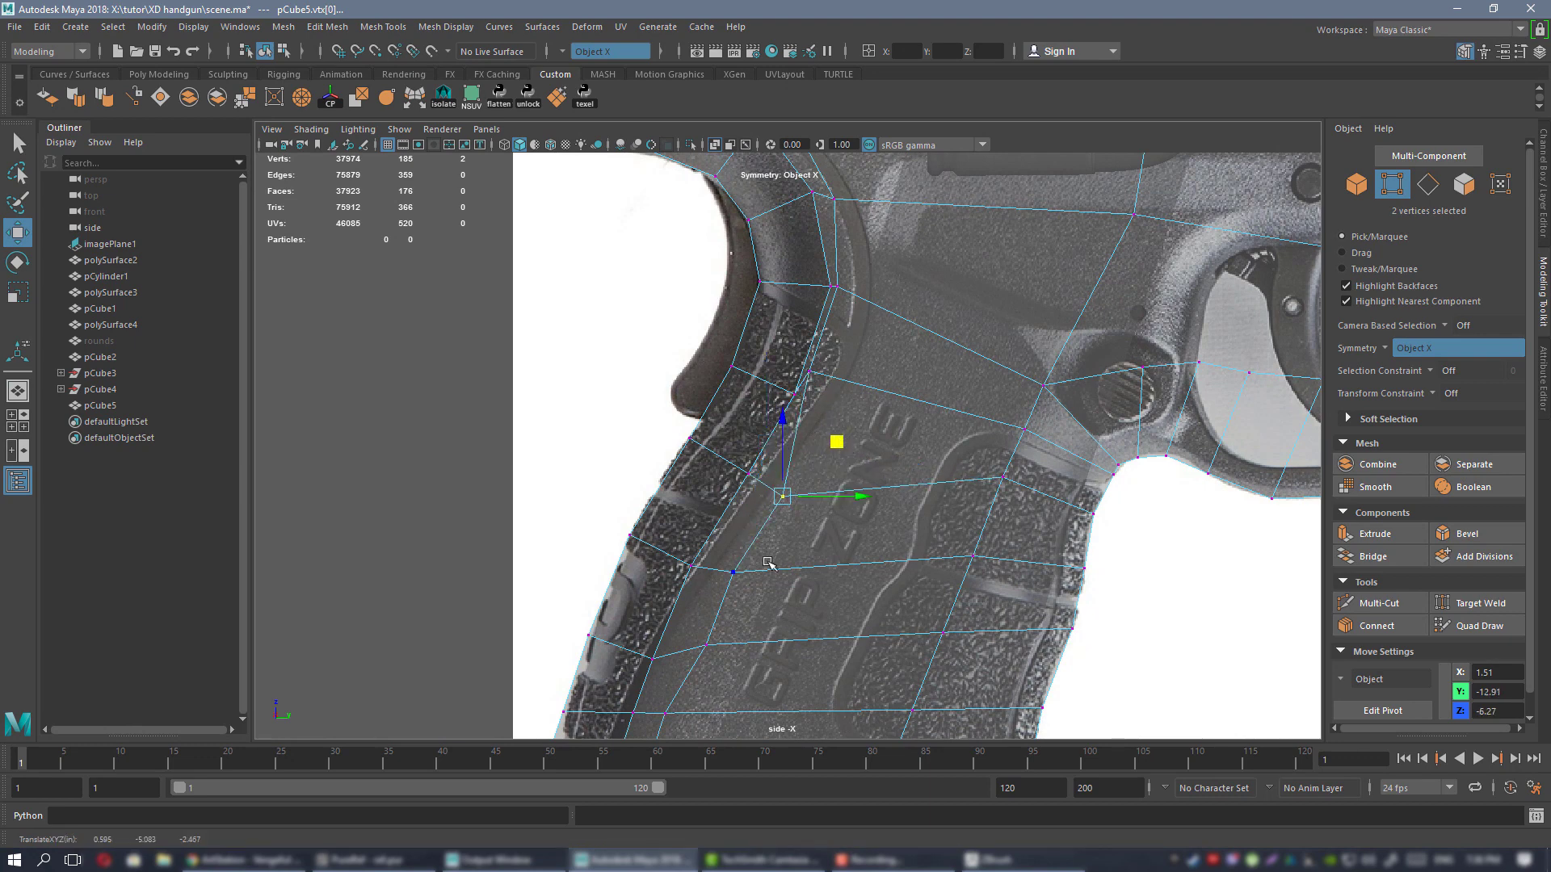
- Reposition the side vertices along the lower and upper grip to continue the loop parallel to the backstrap texture
middle_click_drag(749, 606, 873, 334, "alt")
scroll(828, 480, "up", 2)
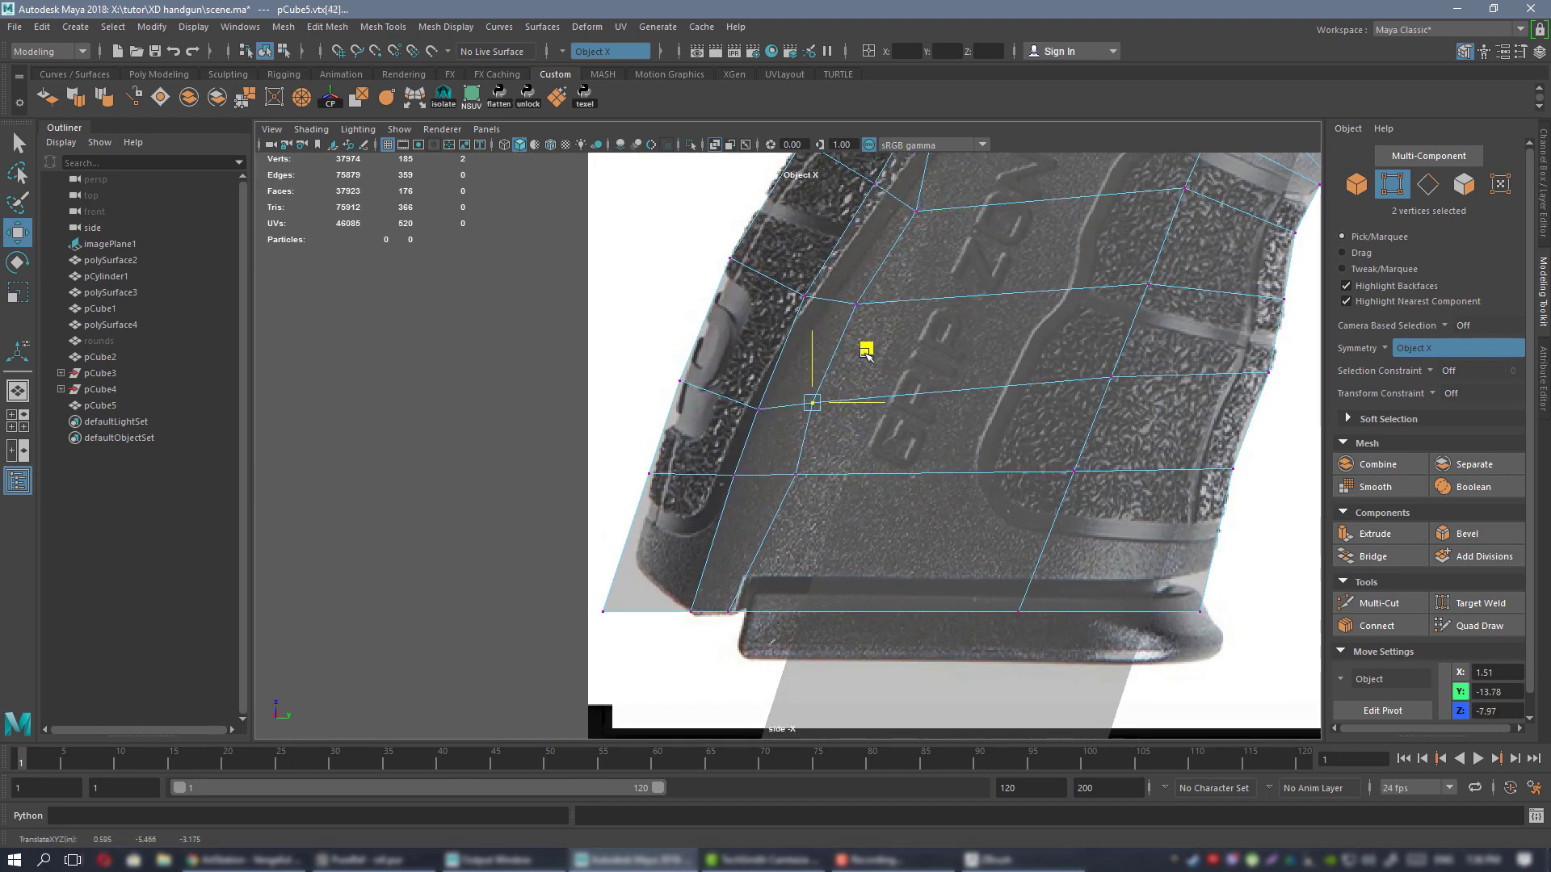
middle_click_drag(866, 353, 778, 575, "alt")
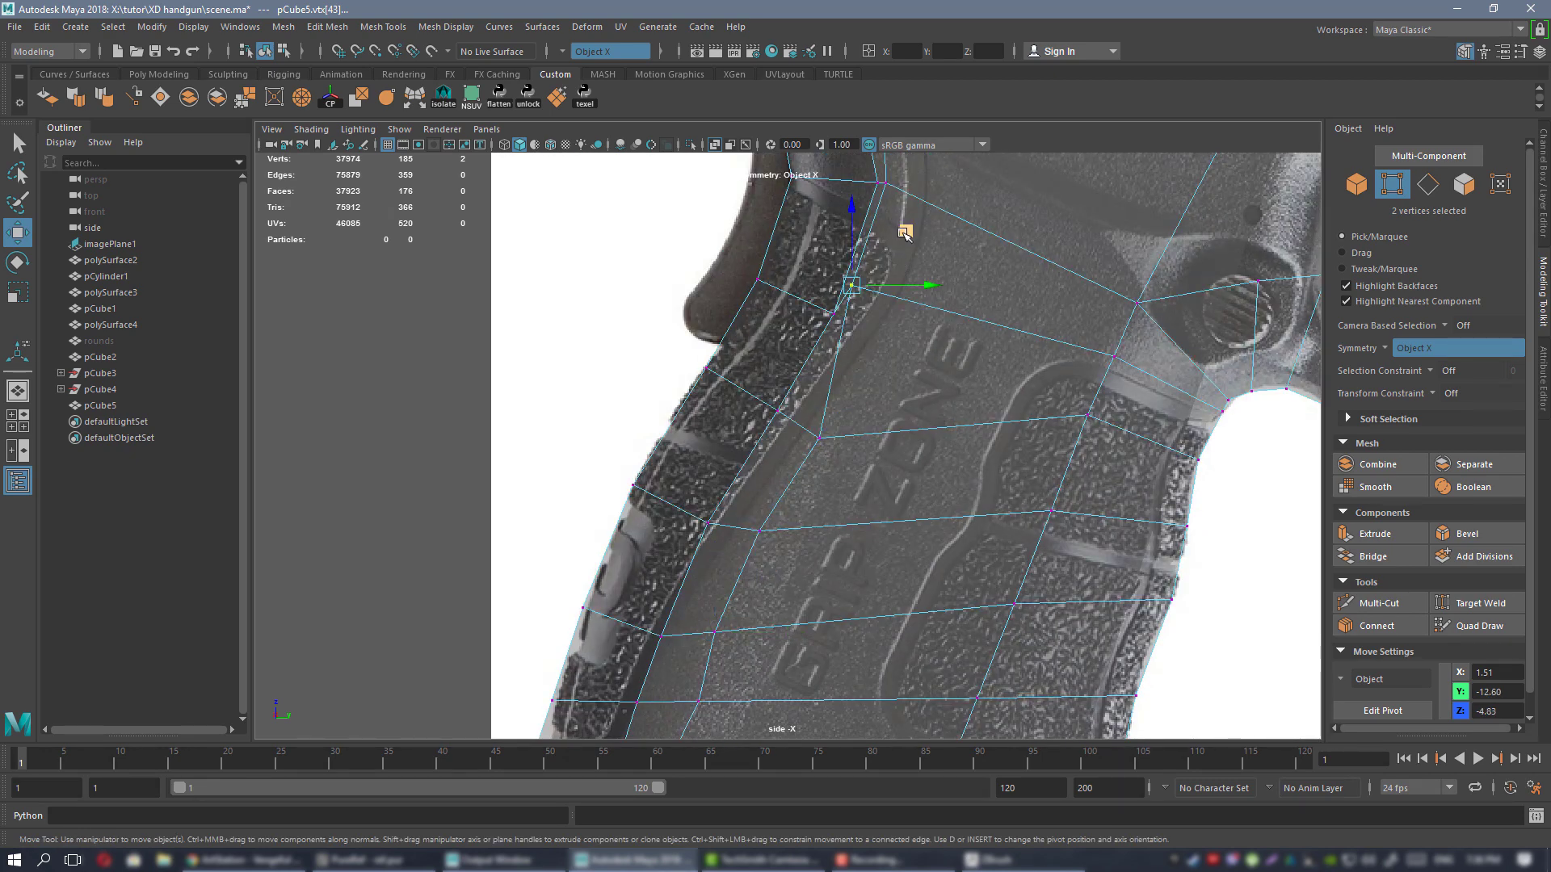
middle_click_drag(904, 233, 880, 357)
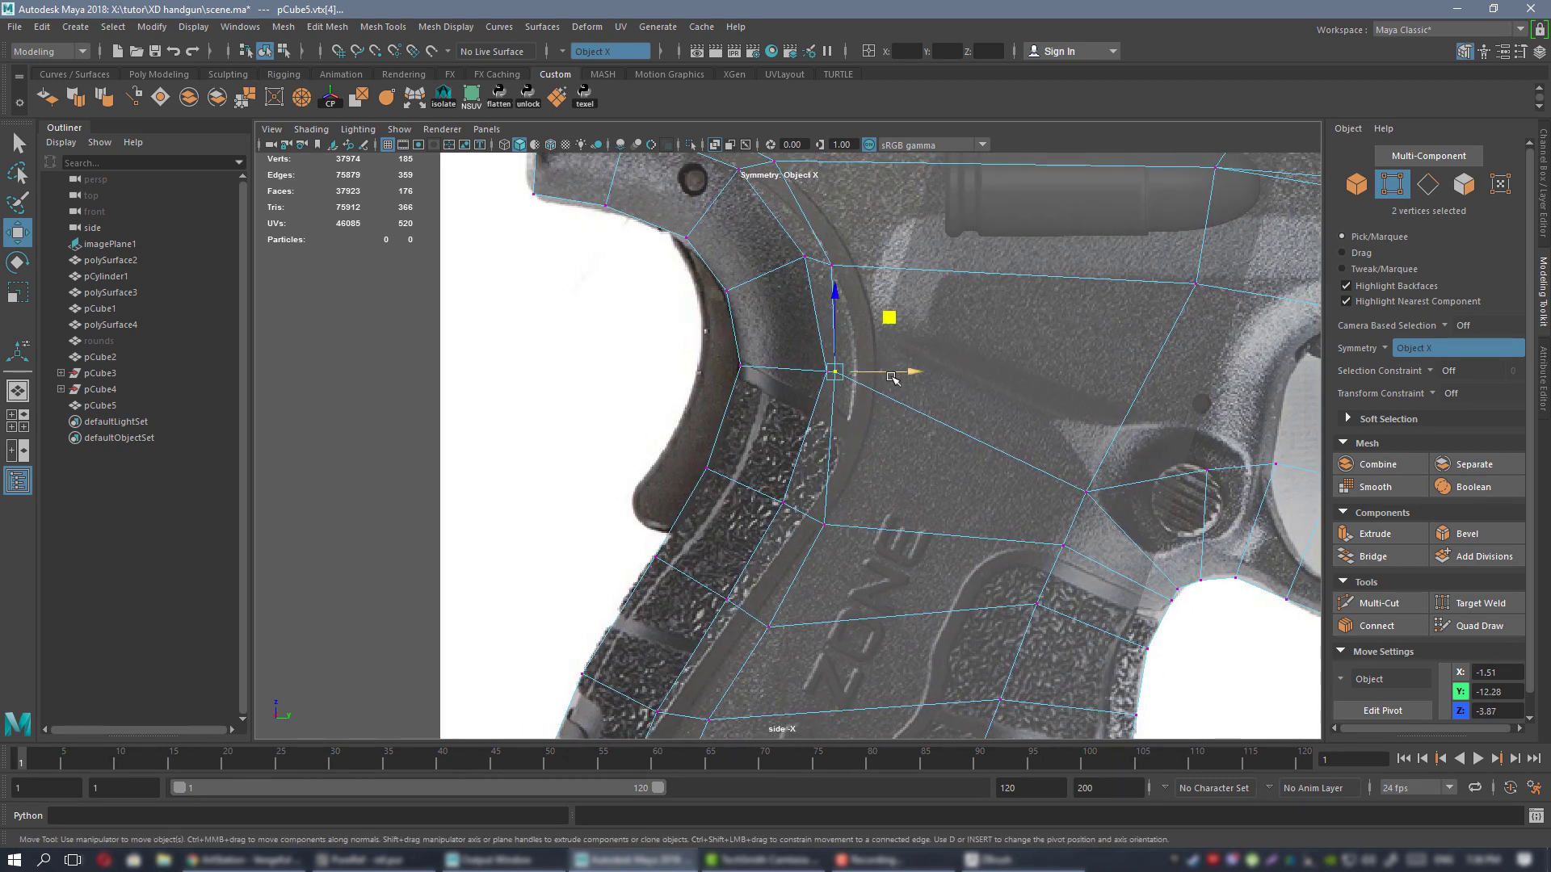
- Move the side vertices around the beavertail curve outward to follow the curved raised line in the reference photo
middle_click_drag(860, 244, 858, 359, "alt")
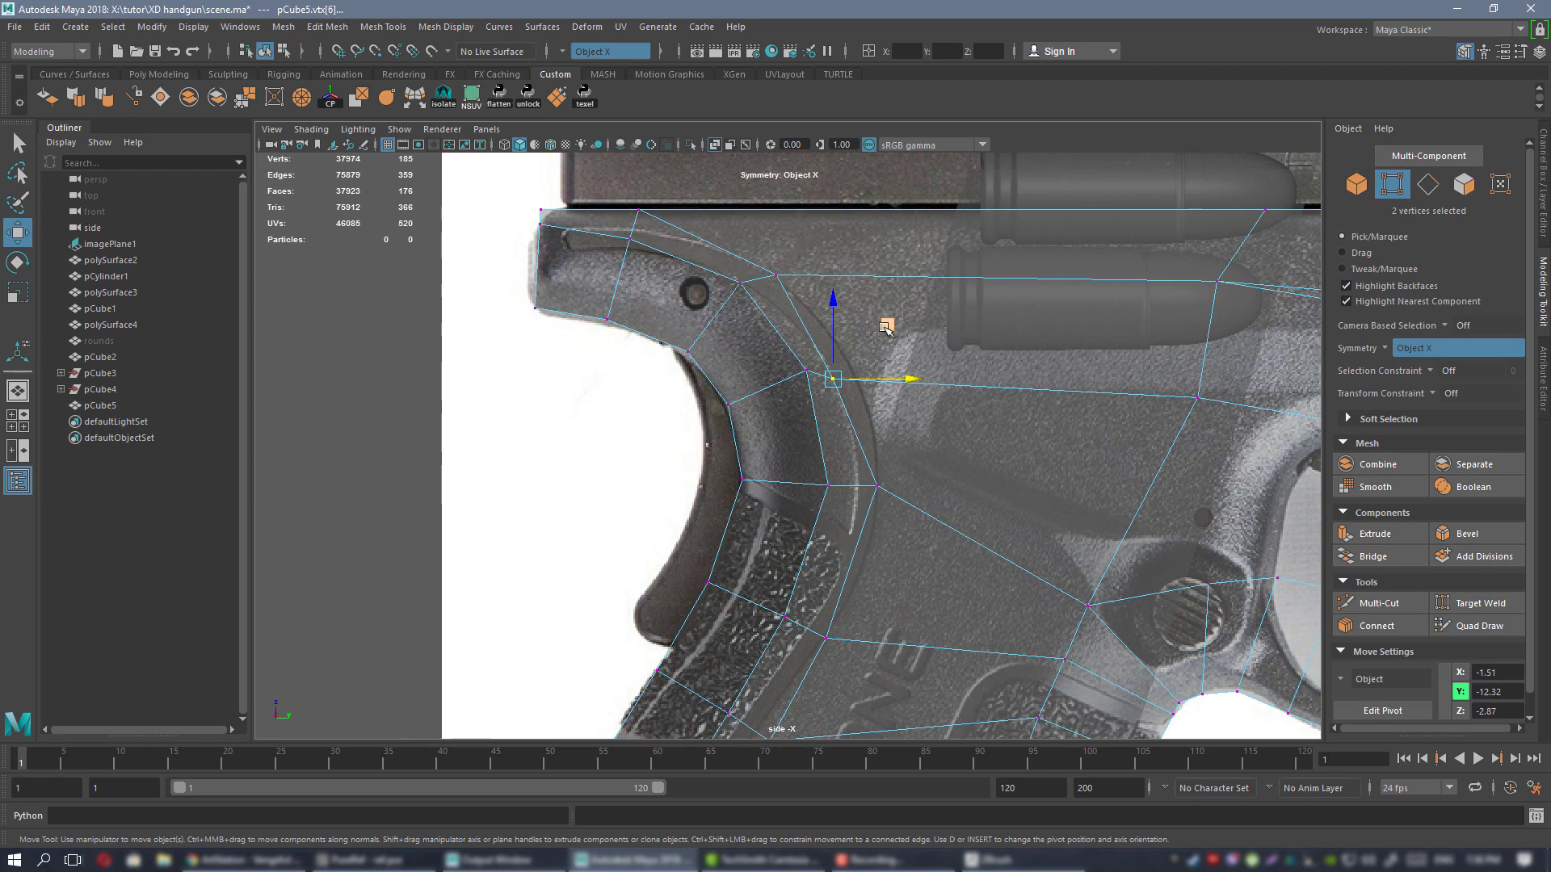
left_click_drag(831, 223, 840, 208)
middle_click_drag(789, 317, 983, 460, "alt")
right_click_drag(983, 460, 900, 436, "alt")
middle_click_drag(929, 436, 761, 402, "alt")
- Examine the reshaped grip and beavertail in the perspective view from the side, rear and below
key("space")
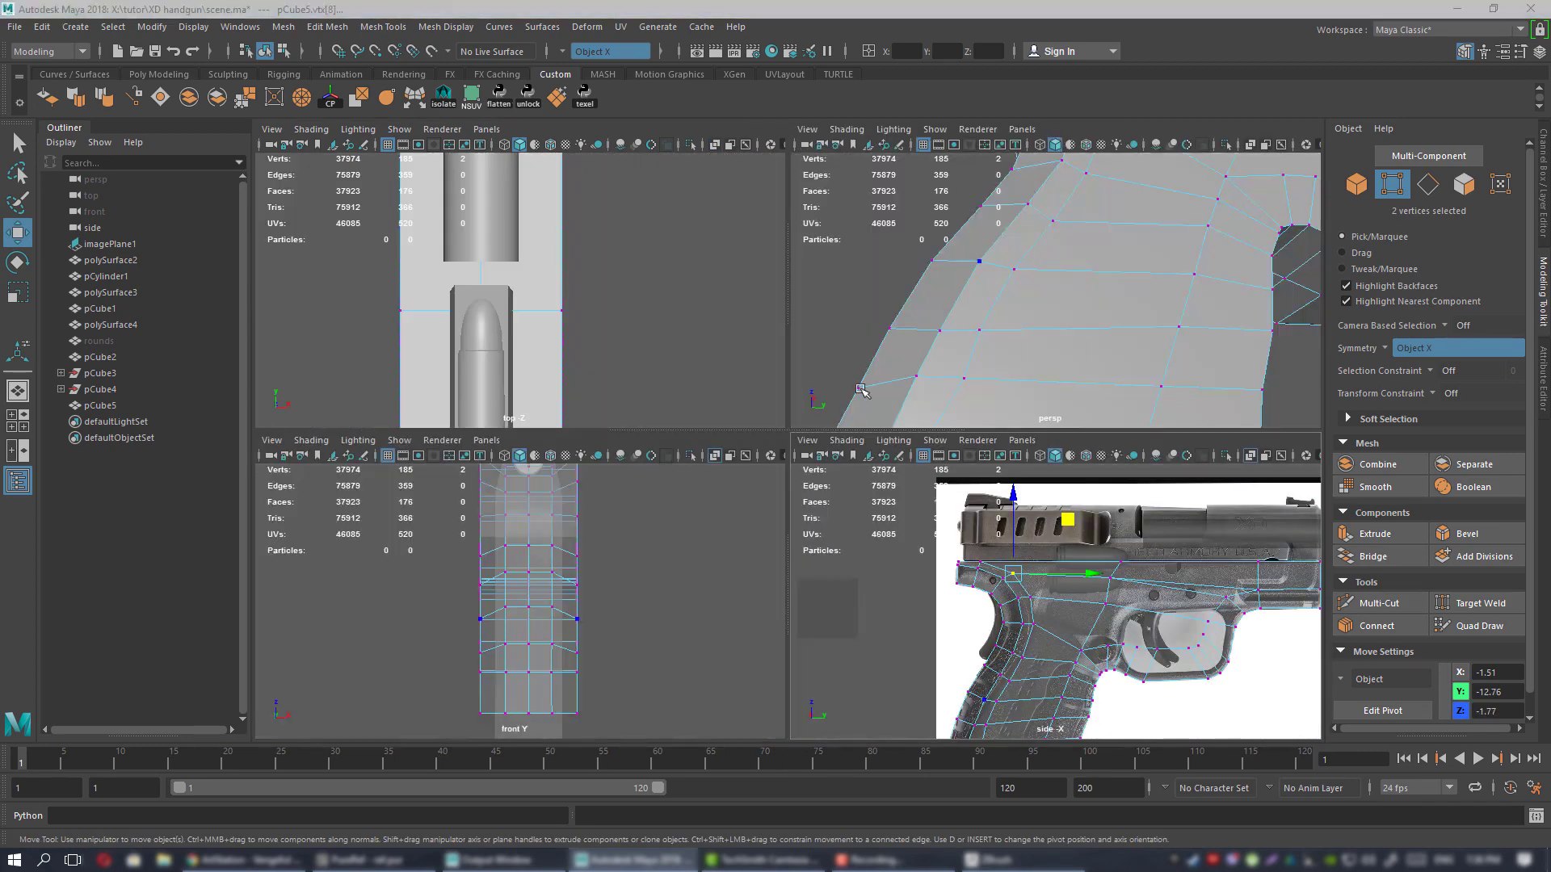
key("space")
left_click_drag(928, 388, 872, 443, "alt")
right_click_drag(873, 444, 754, 412, "alt")
middle_click_drag(754, 412, 755, 441, "alt")
left_click_drag(756, 441, 764, 335, "alt")
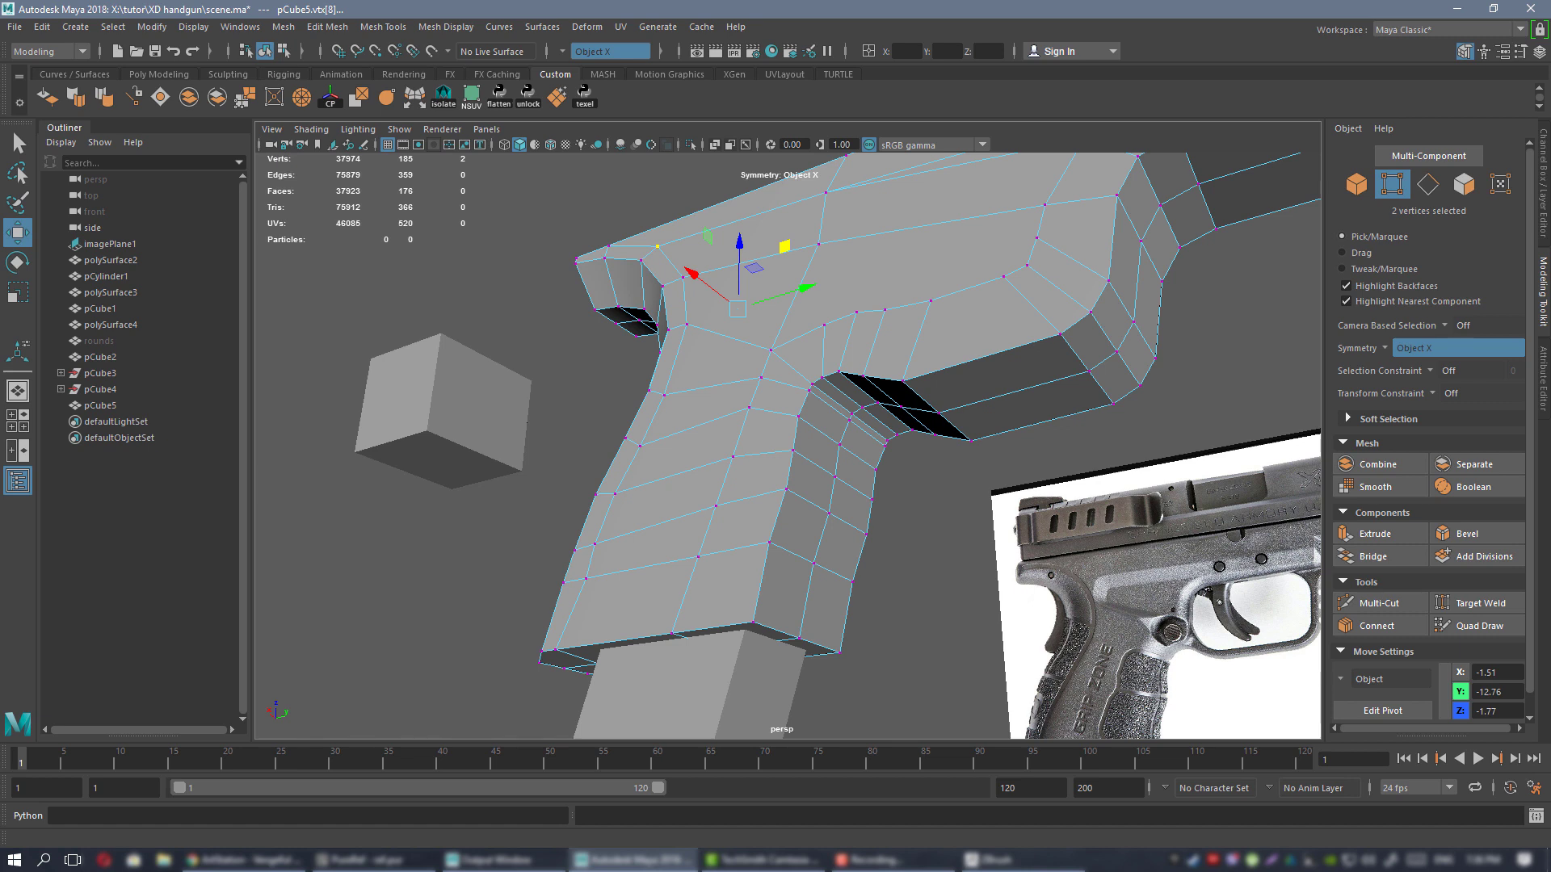
key("alt+Tab")
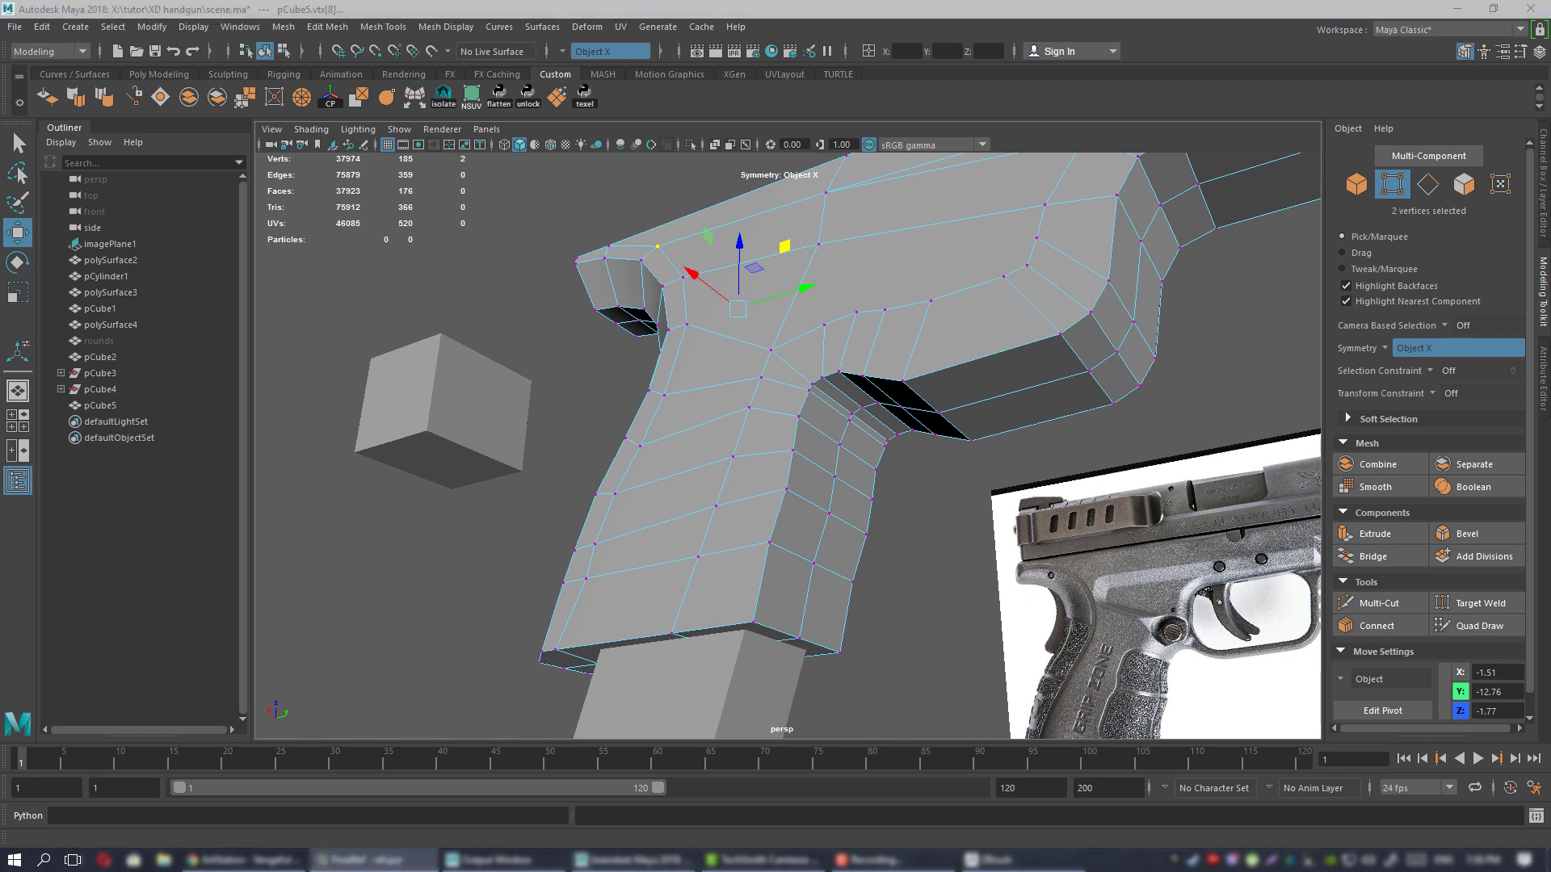
left_click_drag(780, 434, 909, 509, "alt")
right_click_drag(909, 509, 969, 509, "alt")
left_click_drag(969, 509, 939, 458, "alt")
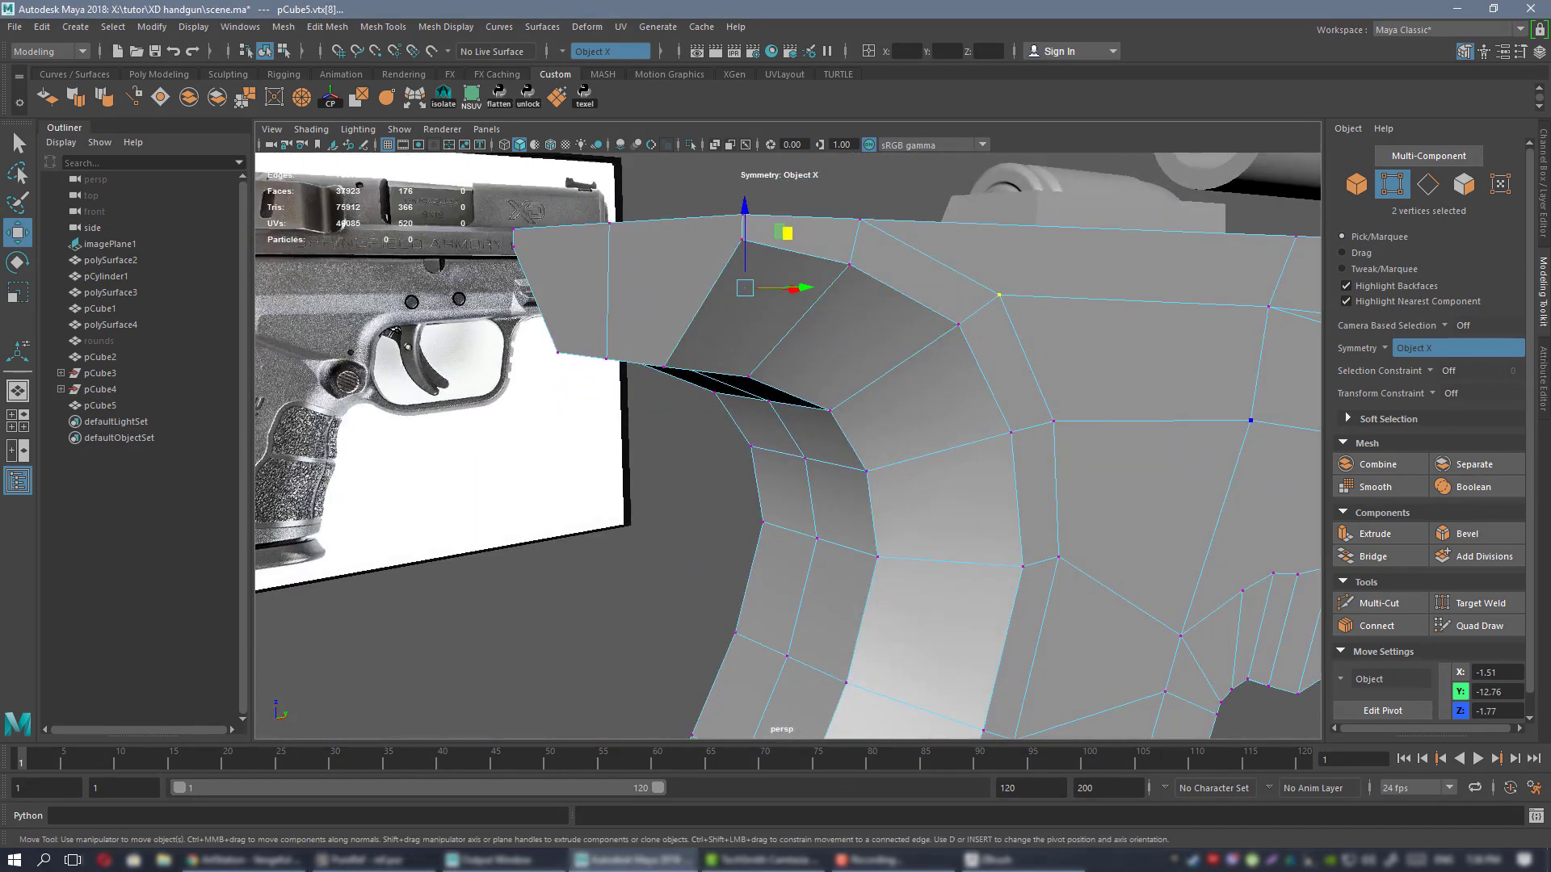
key("alt+Tab")
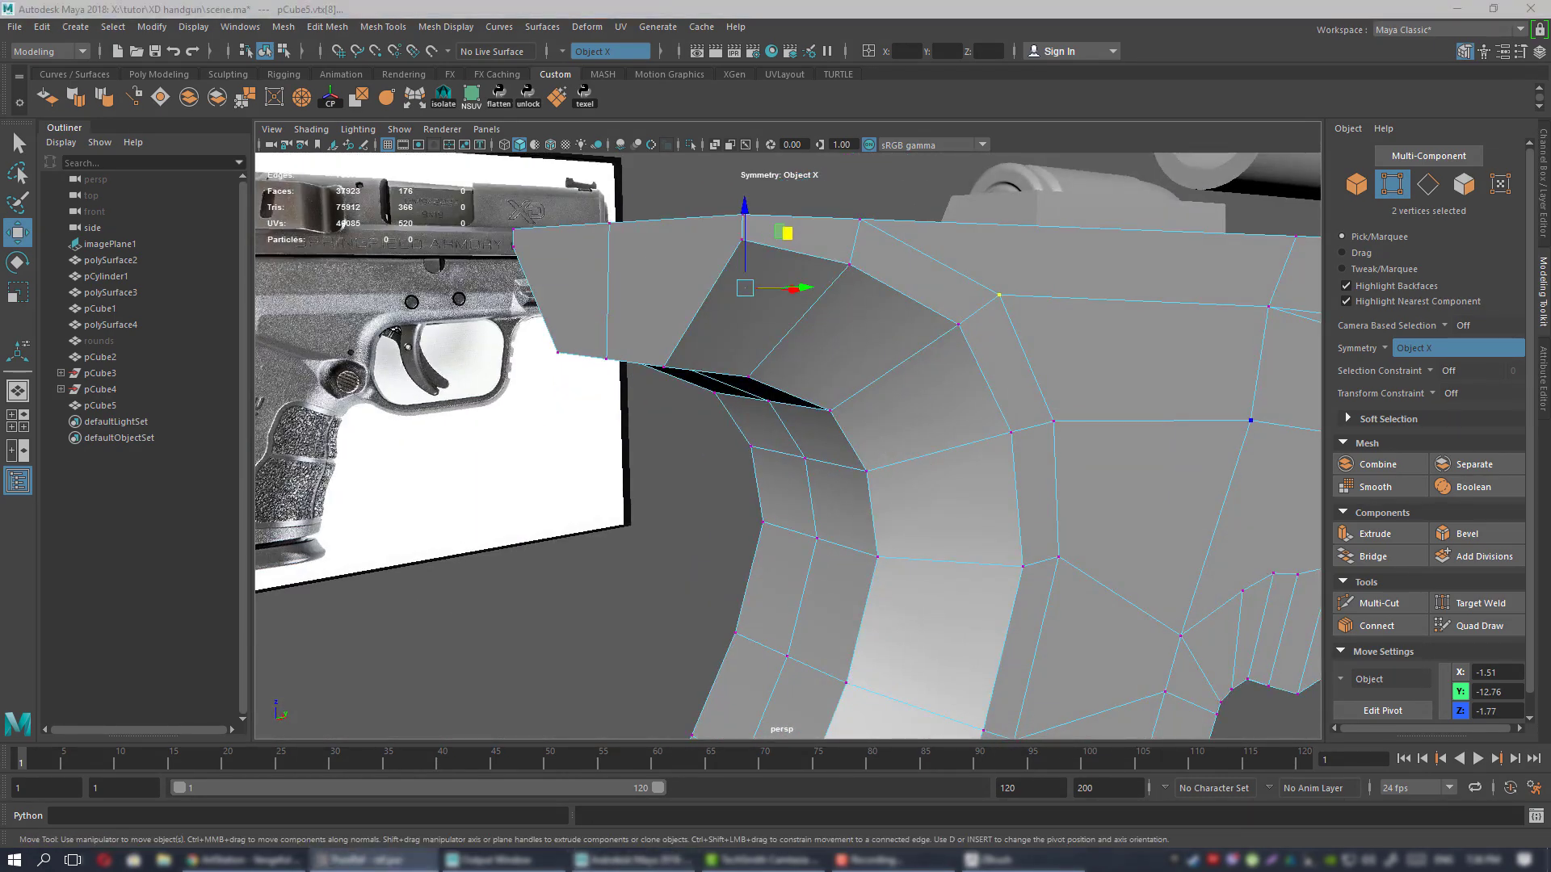
left_click_drag(842, 418, 888, 323, "alt")
right_click_drag(888, 322, 925, 302)
left_click_drag(947, 302, 769, 270, "alt")
left_click(1016, 262)
left_click(1006, 315)
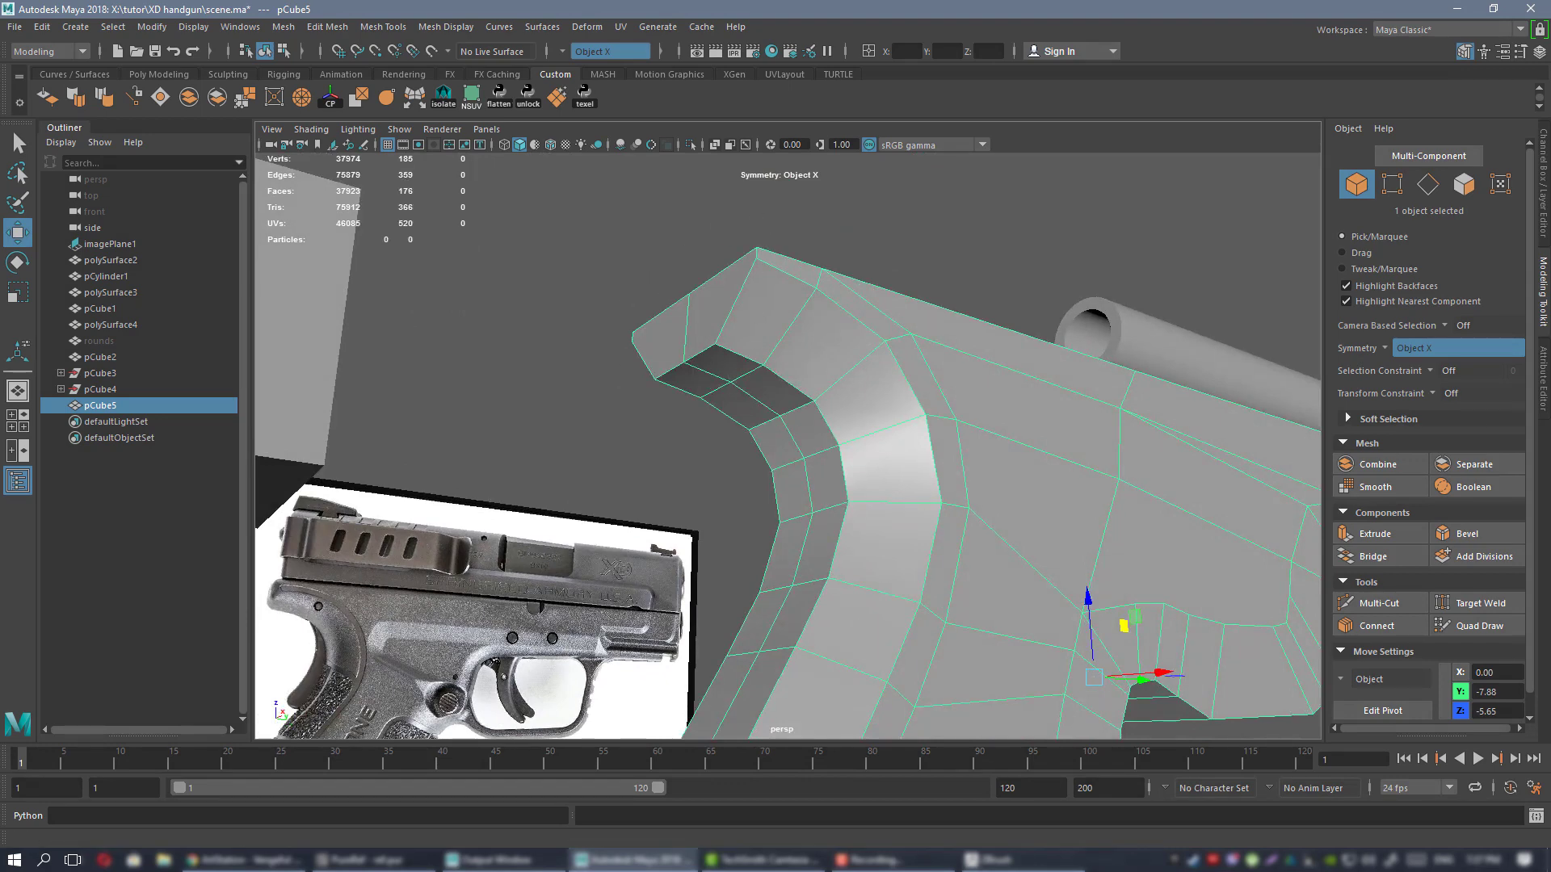
- Switch to the PureRef board and examine the beavertail in the rear three-quarter pistol photo before returning to Maya
key("alt+Tab")
right_click_drag(1228, 398, 1179, 399)
scroll(1179, 399, "down", 4)
middle_click_drag(1175, 407, 918, 433)
scroll(919, 433, "up", 5)
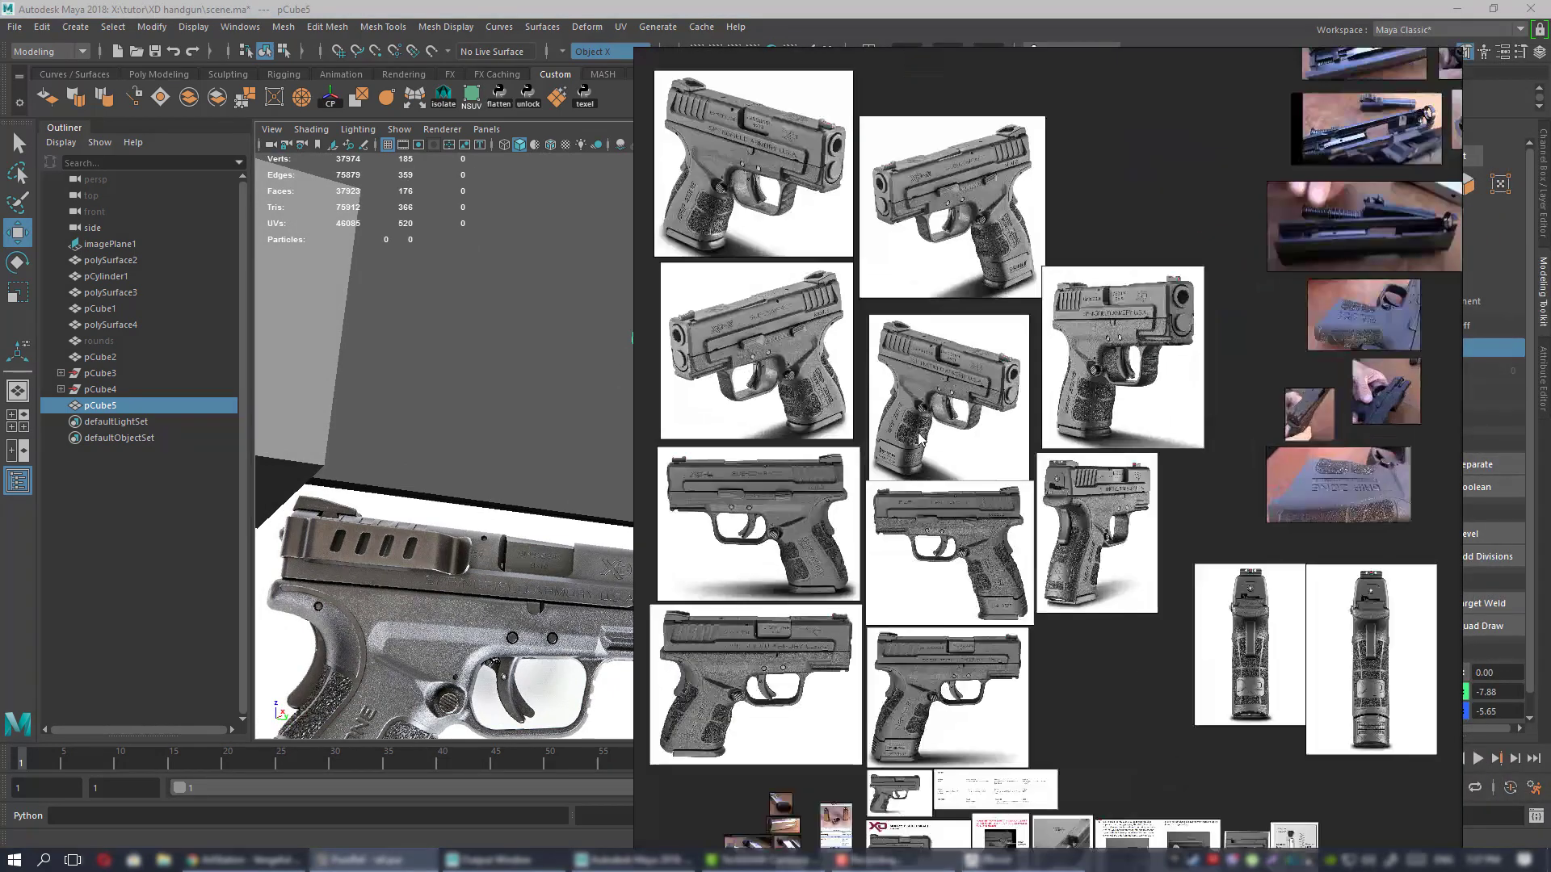
scroll(1087, 489, "up", 10)
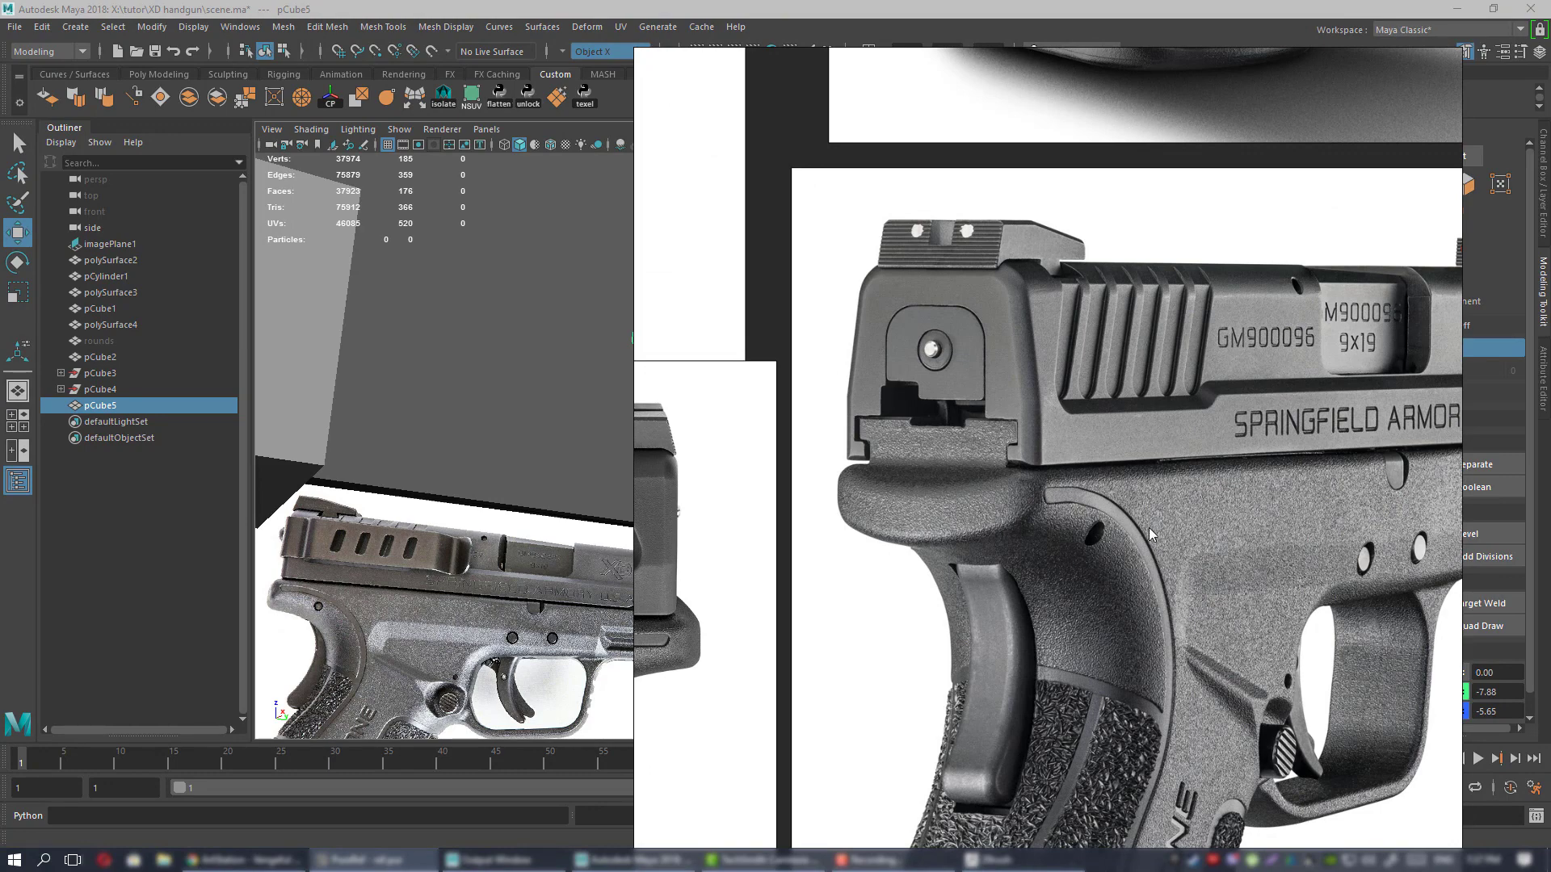
key("alt+Tab")
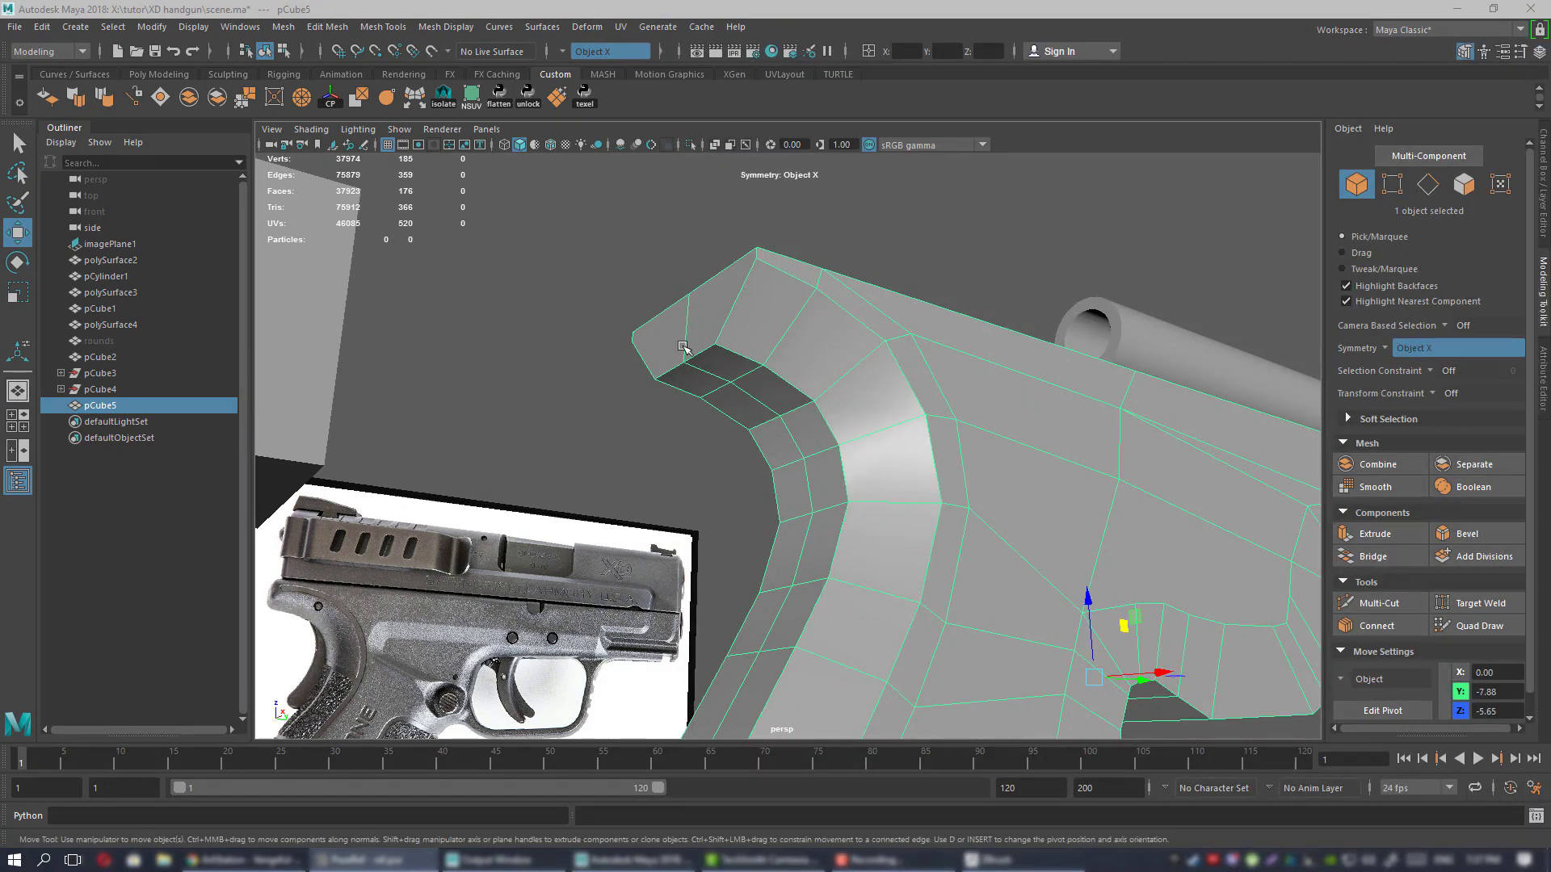
- Switch the frame to vertex editing and lower the side vertices at the beavertail's rear corners
left_click_drag(682, 347, 725, 323, "alt")
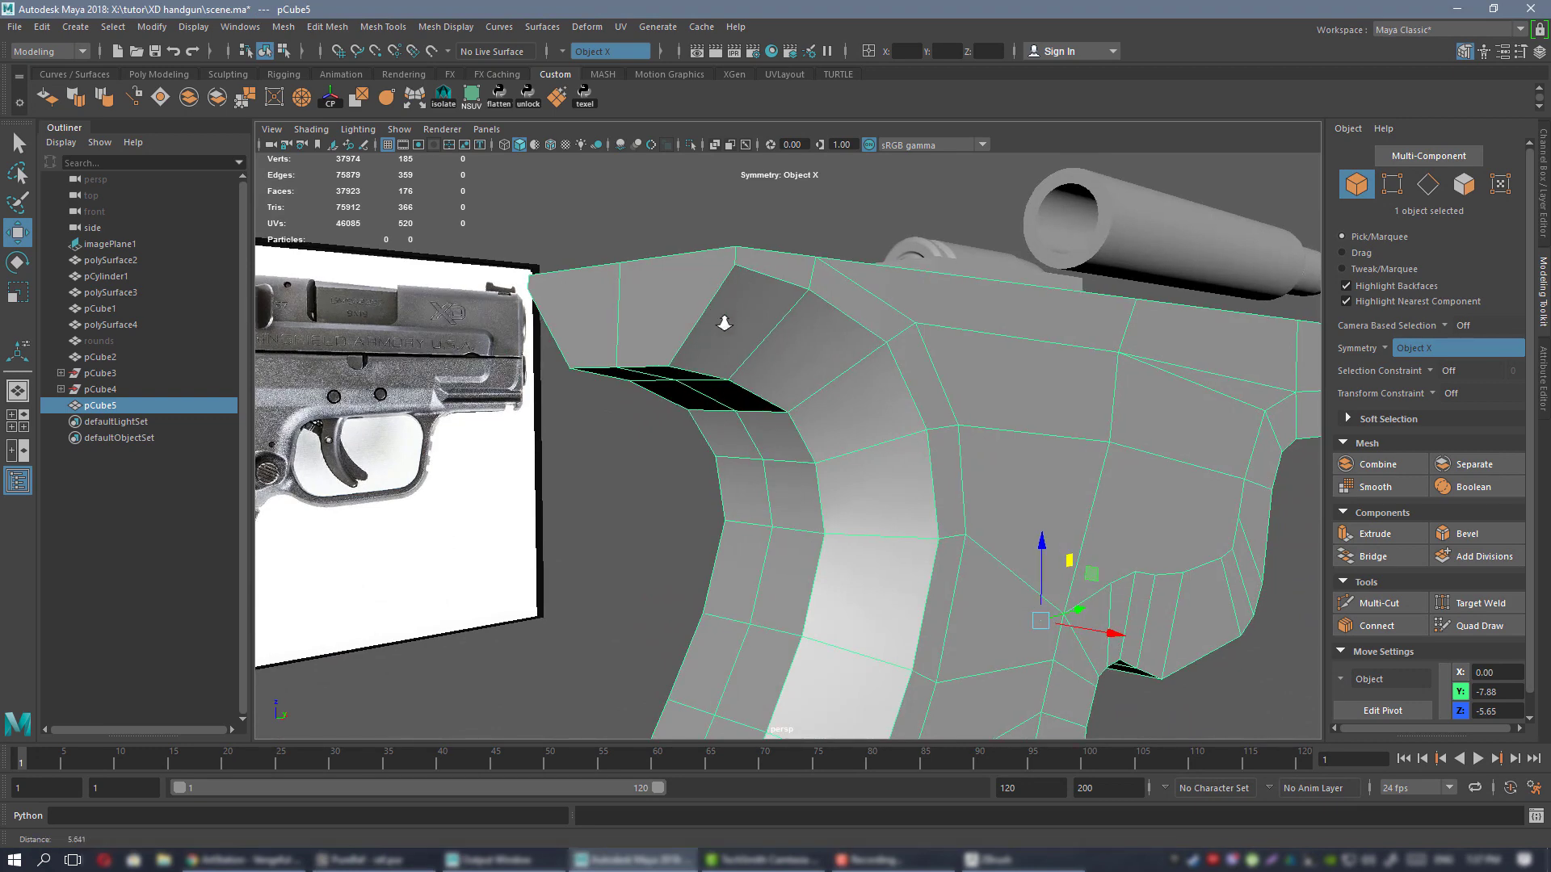
right_click_drag(724, 323, 709, 331, "alt")
left_click_drag(709, 332, 736, 334, "alt")
right_click_drag(669, 282, 636, 291)
left_click_drag(637, 290, 708, 309, "alt")
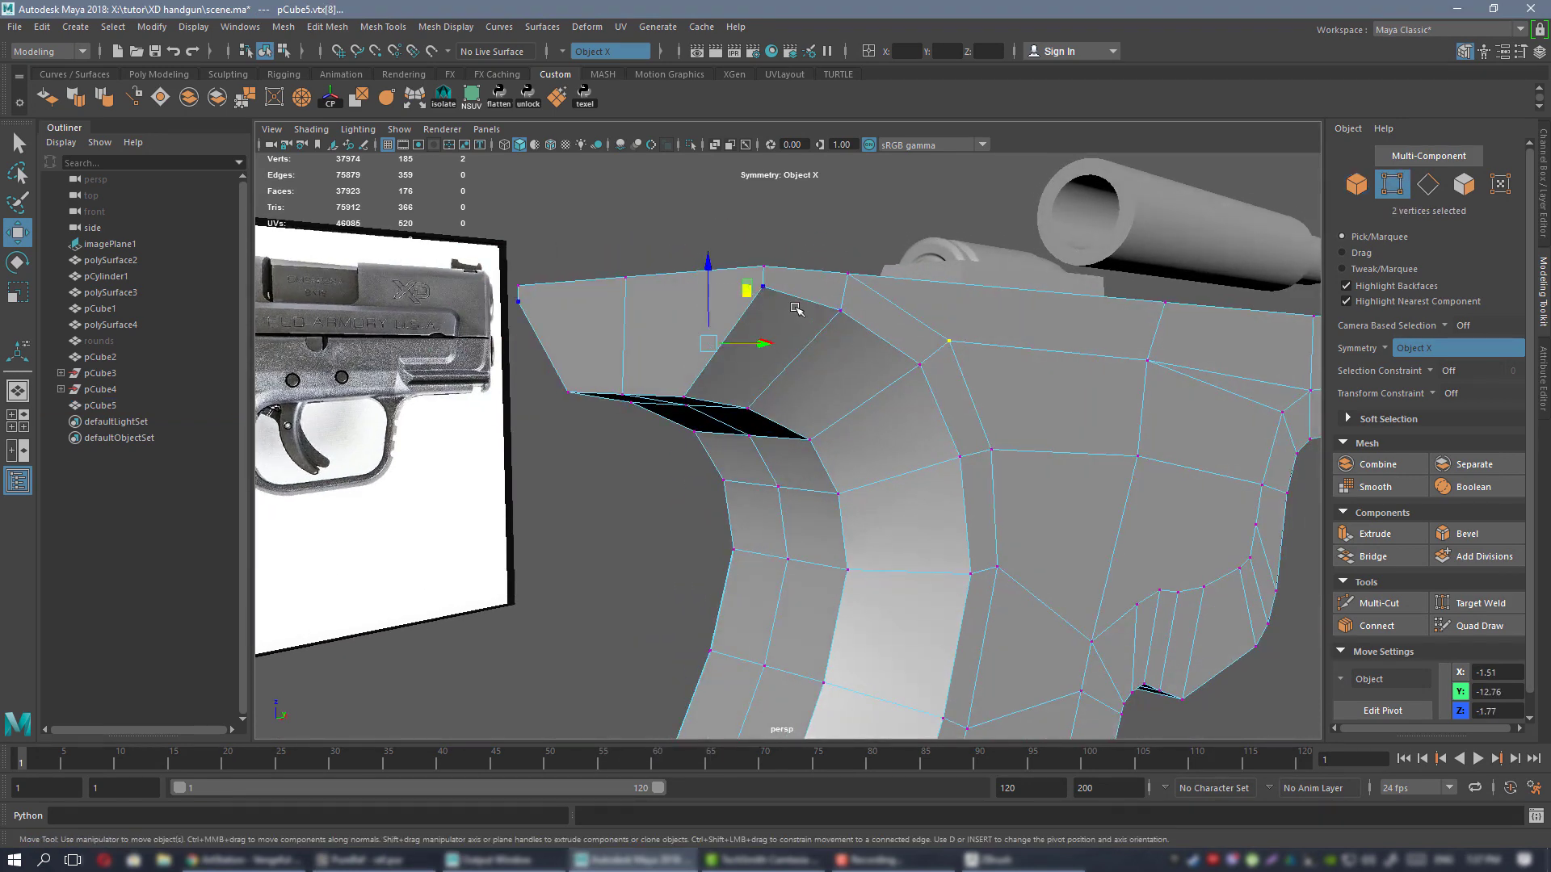
left_click_drag(760, 246, 766, 298)
left_click_drag(699, 374, 731, 289, "alt")
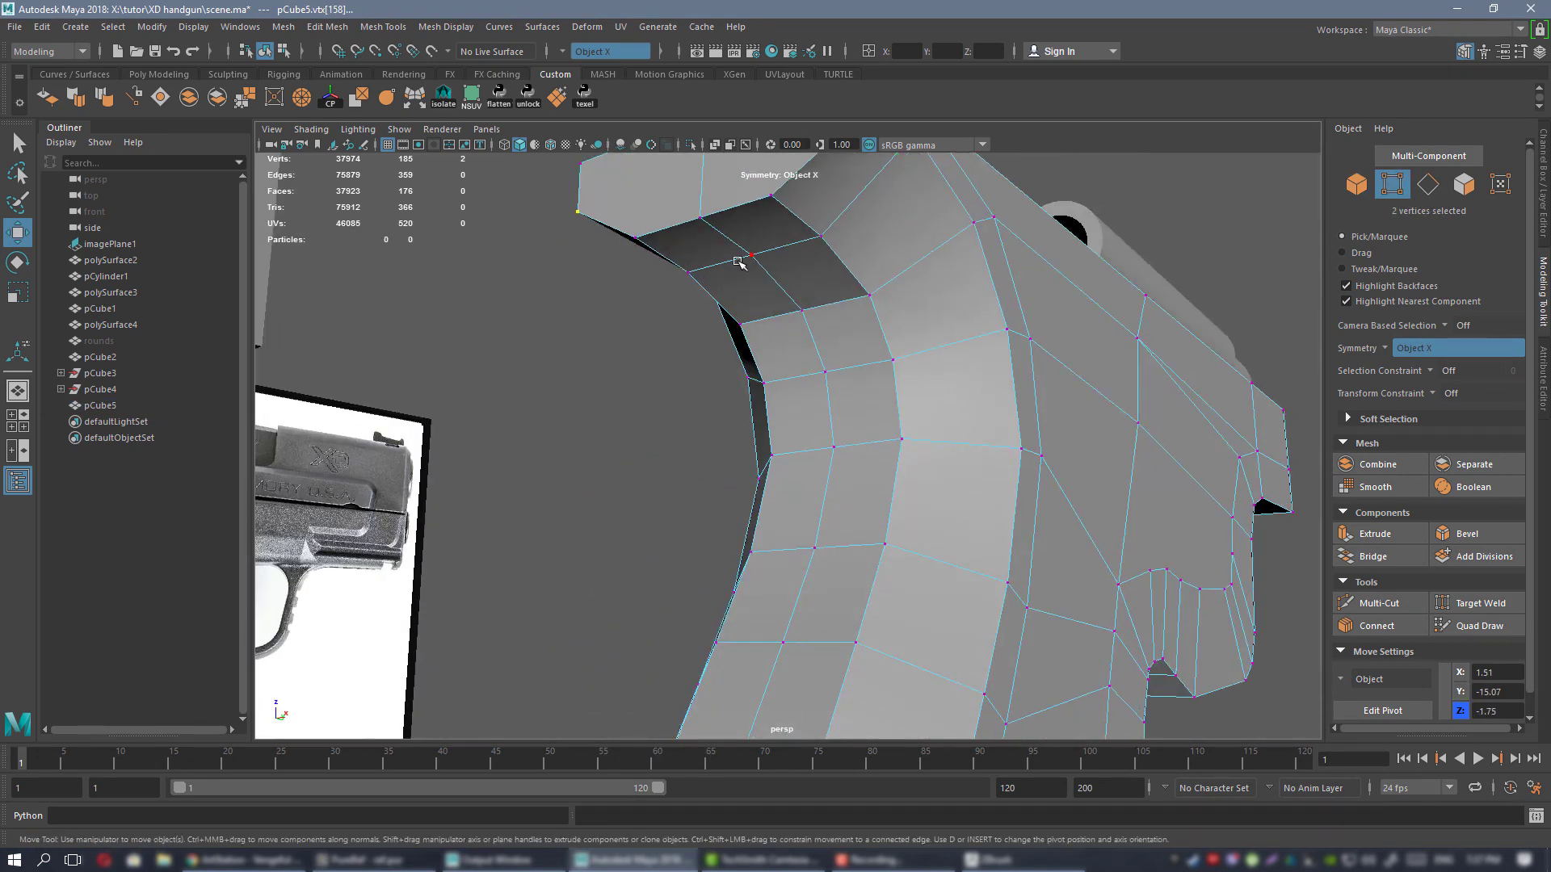
middle_click_drag(736, 260, 732, 371, "alt")
left_click_drag(764, 385, 711, 386, "alt")
- In the side view, reposition the beavertail's rear corner and side vertices to match the tang profile in the reference photo
key("space")
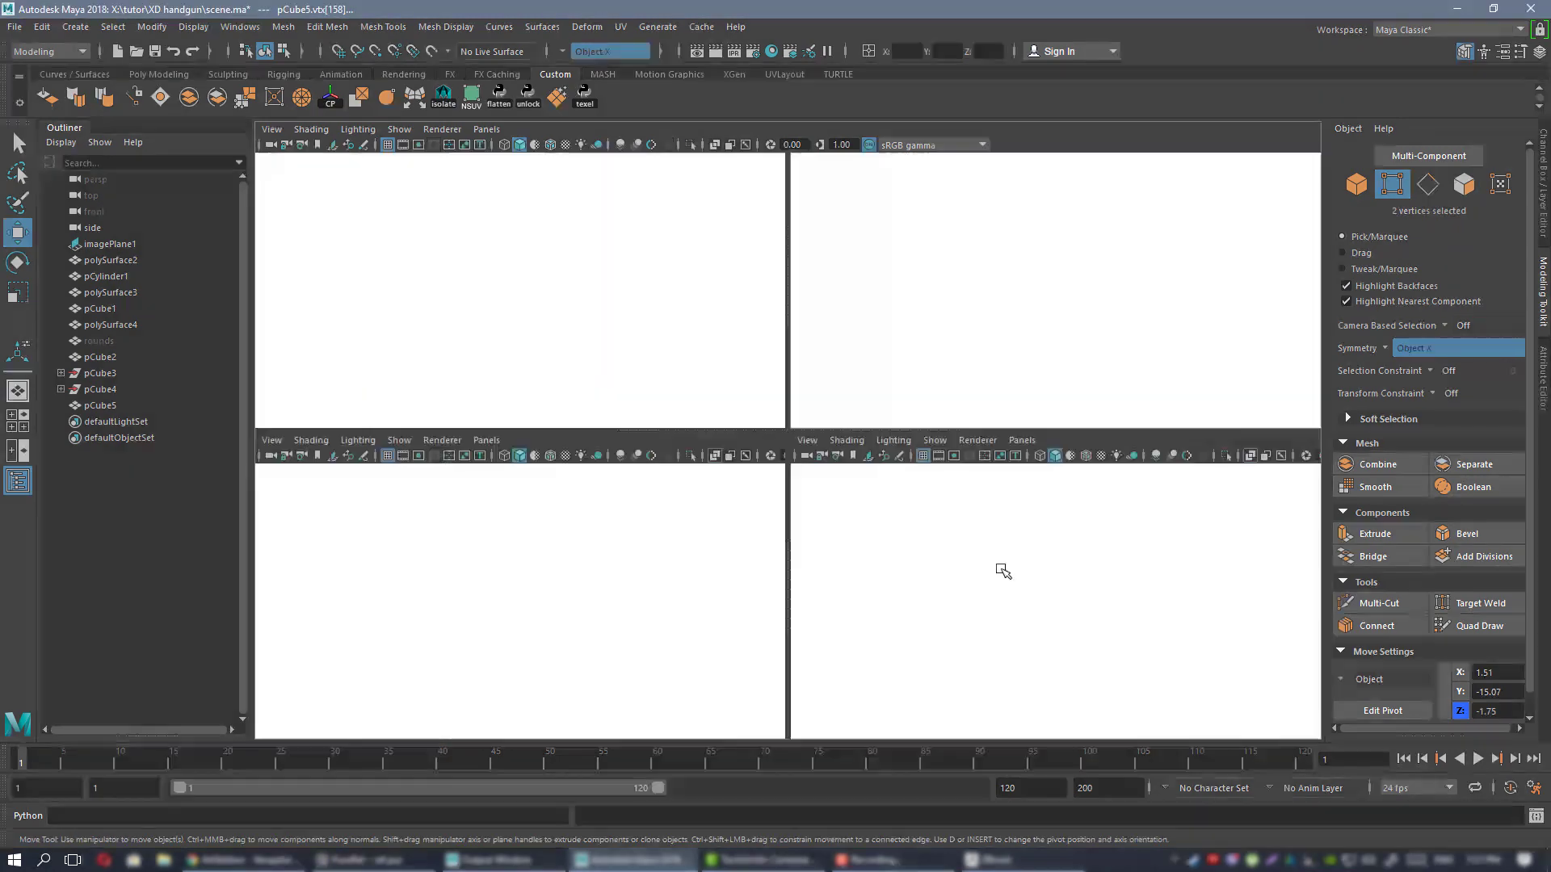
key("space")
right_click_drag(869, 530, 994, 525, "alt")
middle_click_drag(565, 372, 921, 477, "alt")
right_click_drag(775, 436, 953, 405, "alt")
middle_click_drag(910, 392, 904, 409)
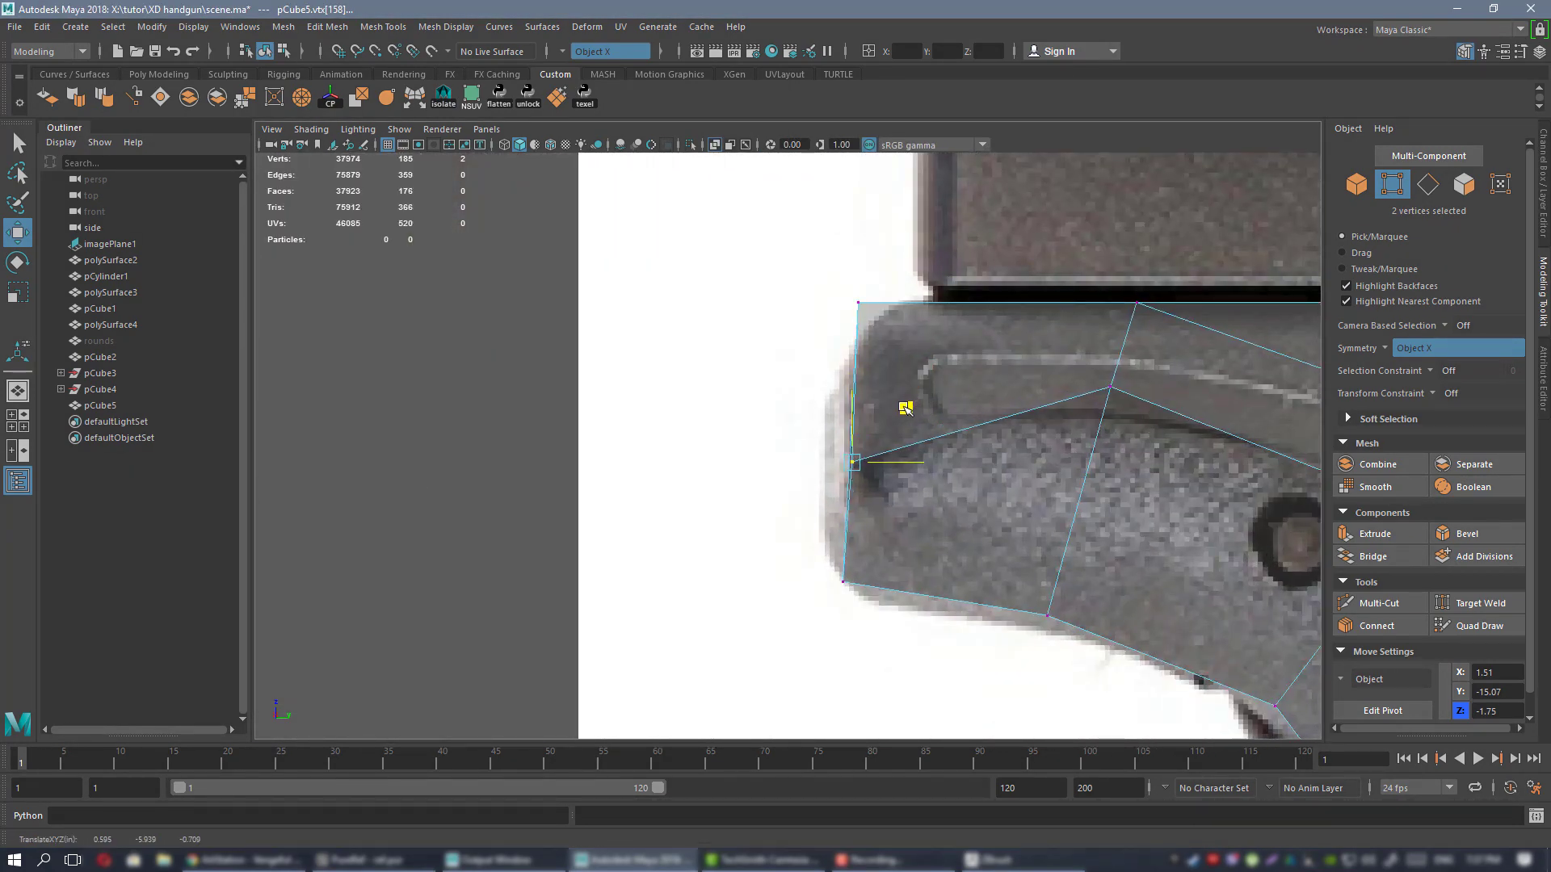
left_click_drag(902, 409, 907, 410)
middle_click_drag(908, 409, 716, 426, "alt")
middle_click_drag(960, 369, 959, 449)
scroll(1021, 454, "down", 5)
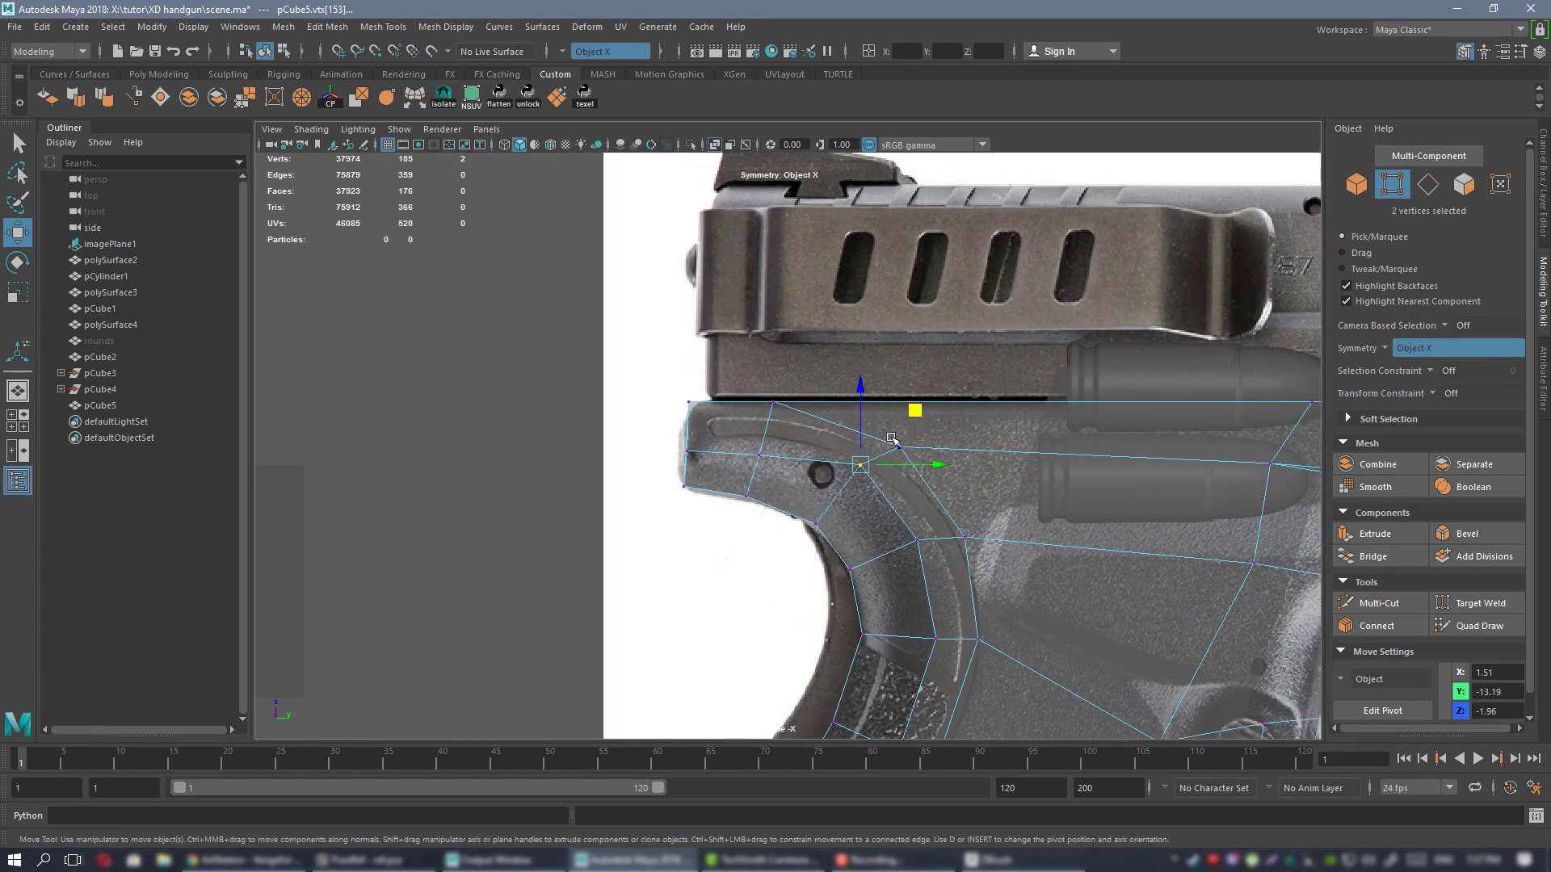
left_click_drag(911, 424, 910, 427)
- Shift the vertices on the beavertail's underside sideways symmetrically to shape its lower rear edge
key("space")
key("space")
left_click_drag(795, 376, 929, 372, "alt")
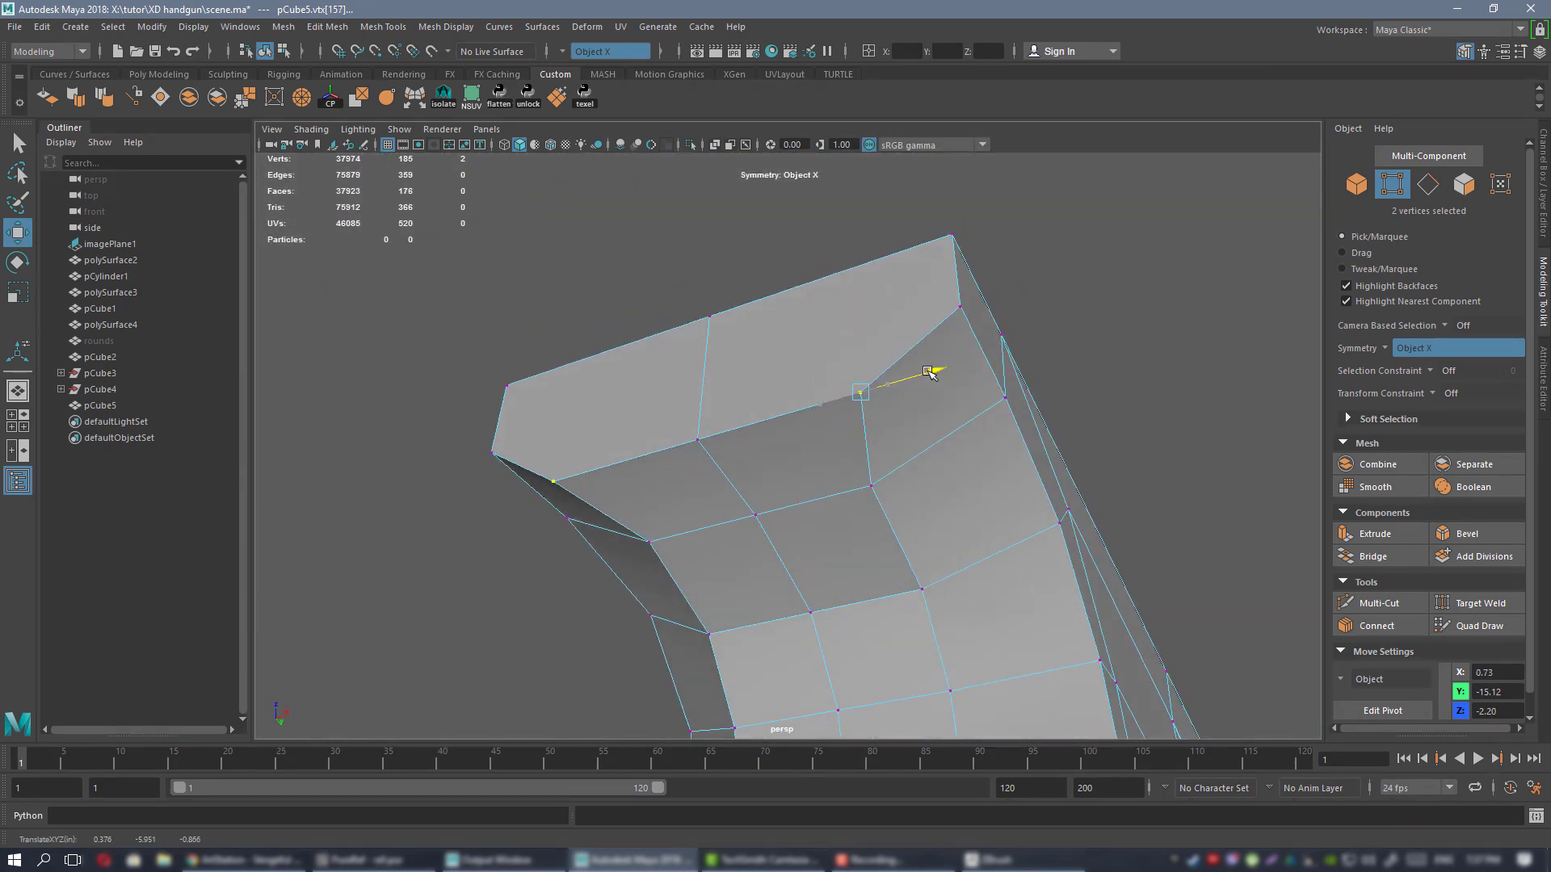
left_click_drag(943, 471, 895, 373)
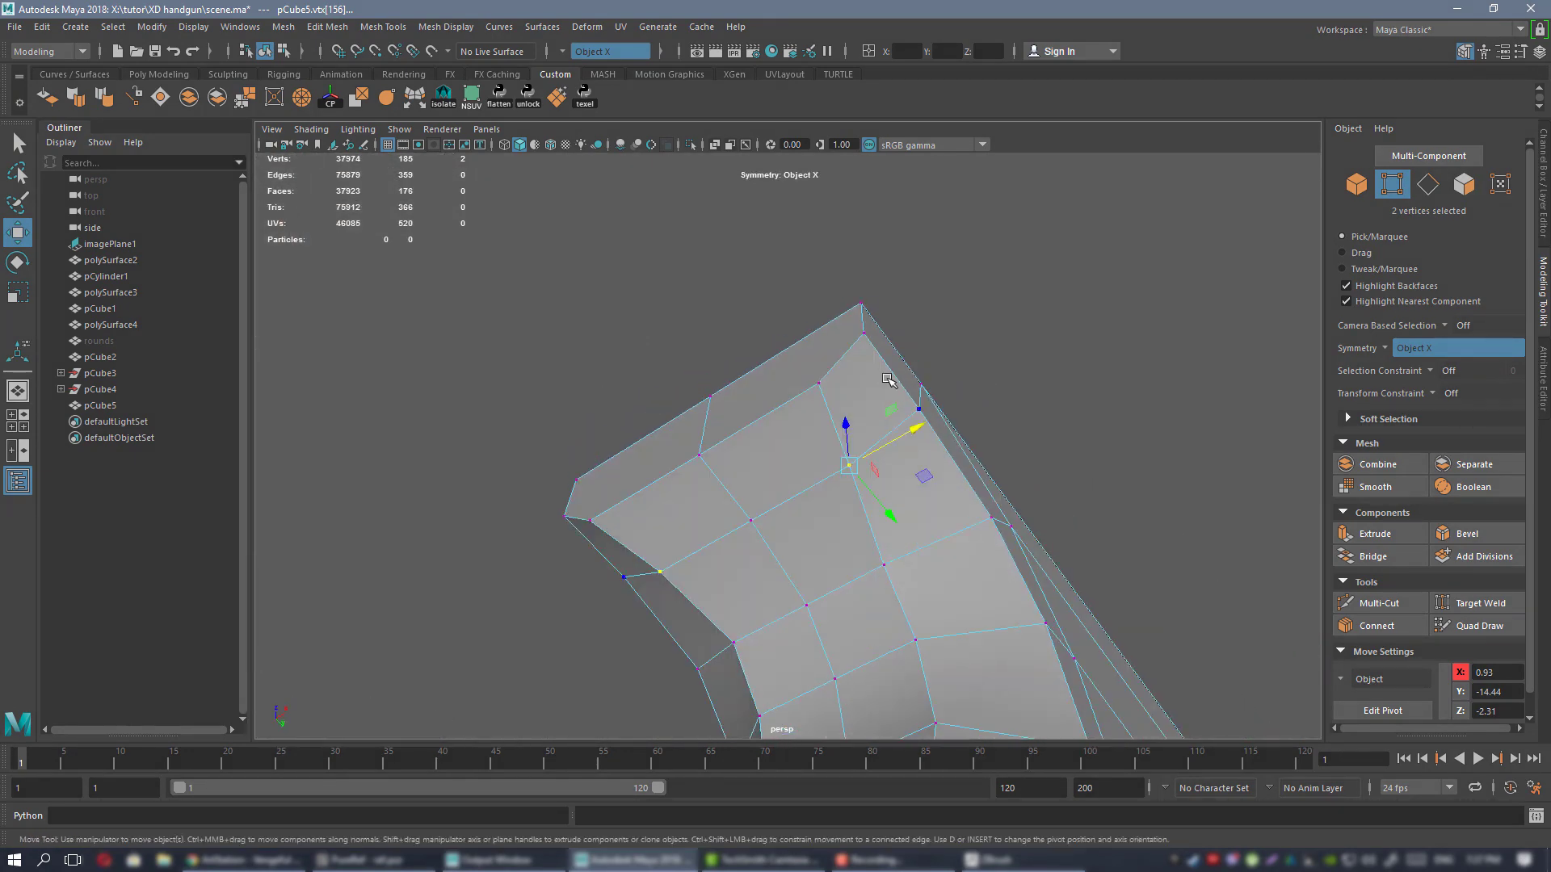
- Bevel the six edges along the sides and bottom of the beavertail's rear face and adjust the bevel fraction
right_click_drag(883, 375, 885, 316)
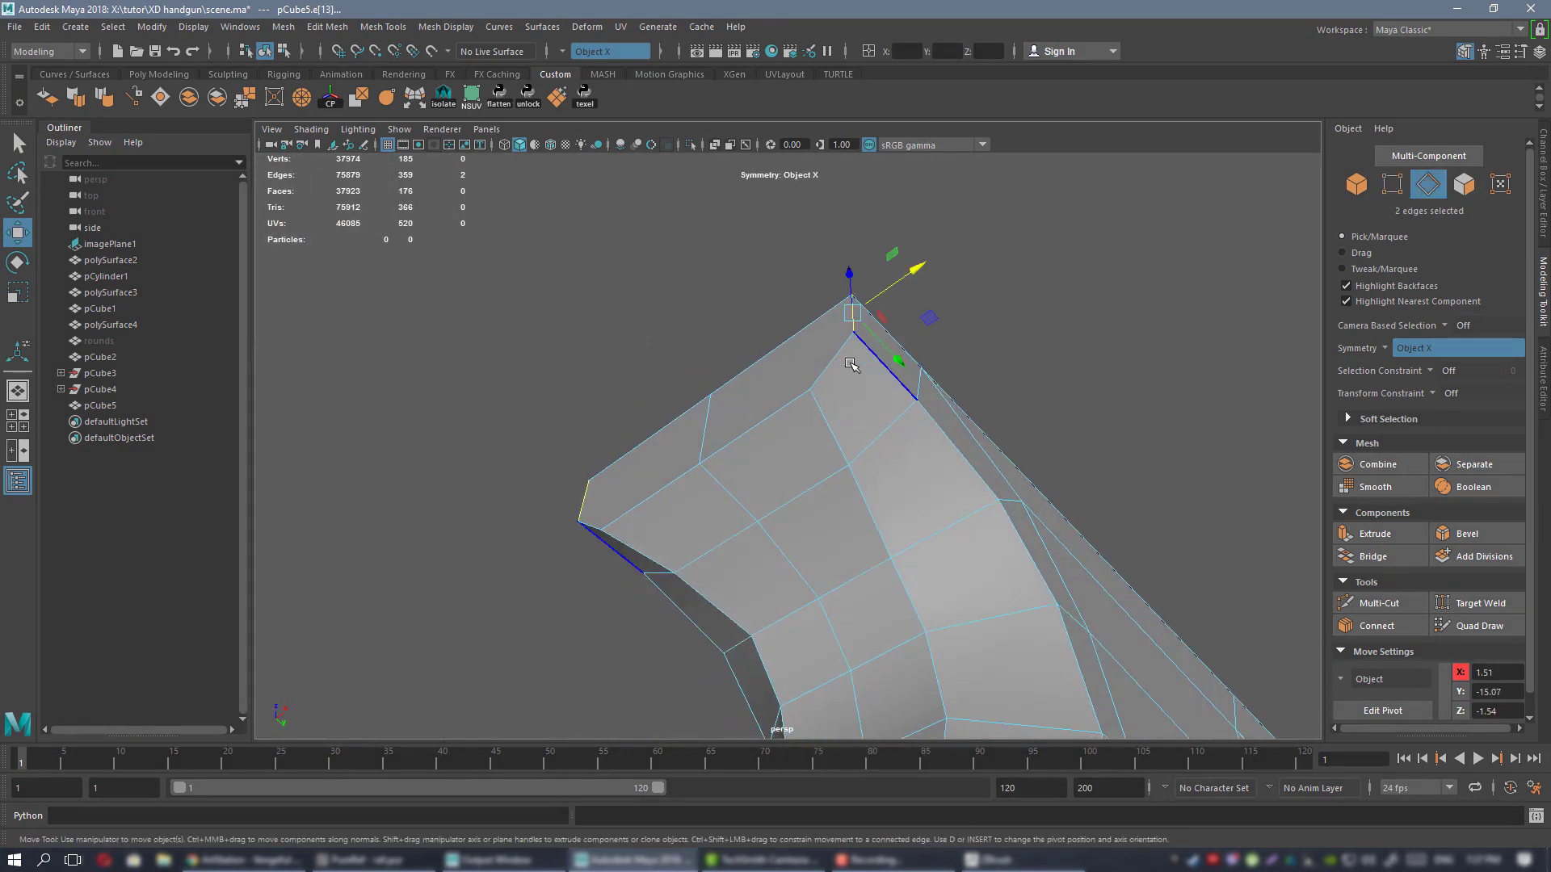
left_click_drag(774, 416, 977, 444, "alt")
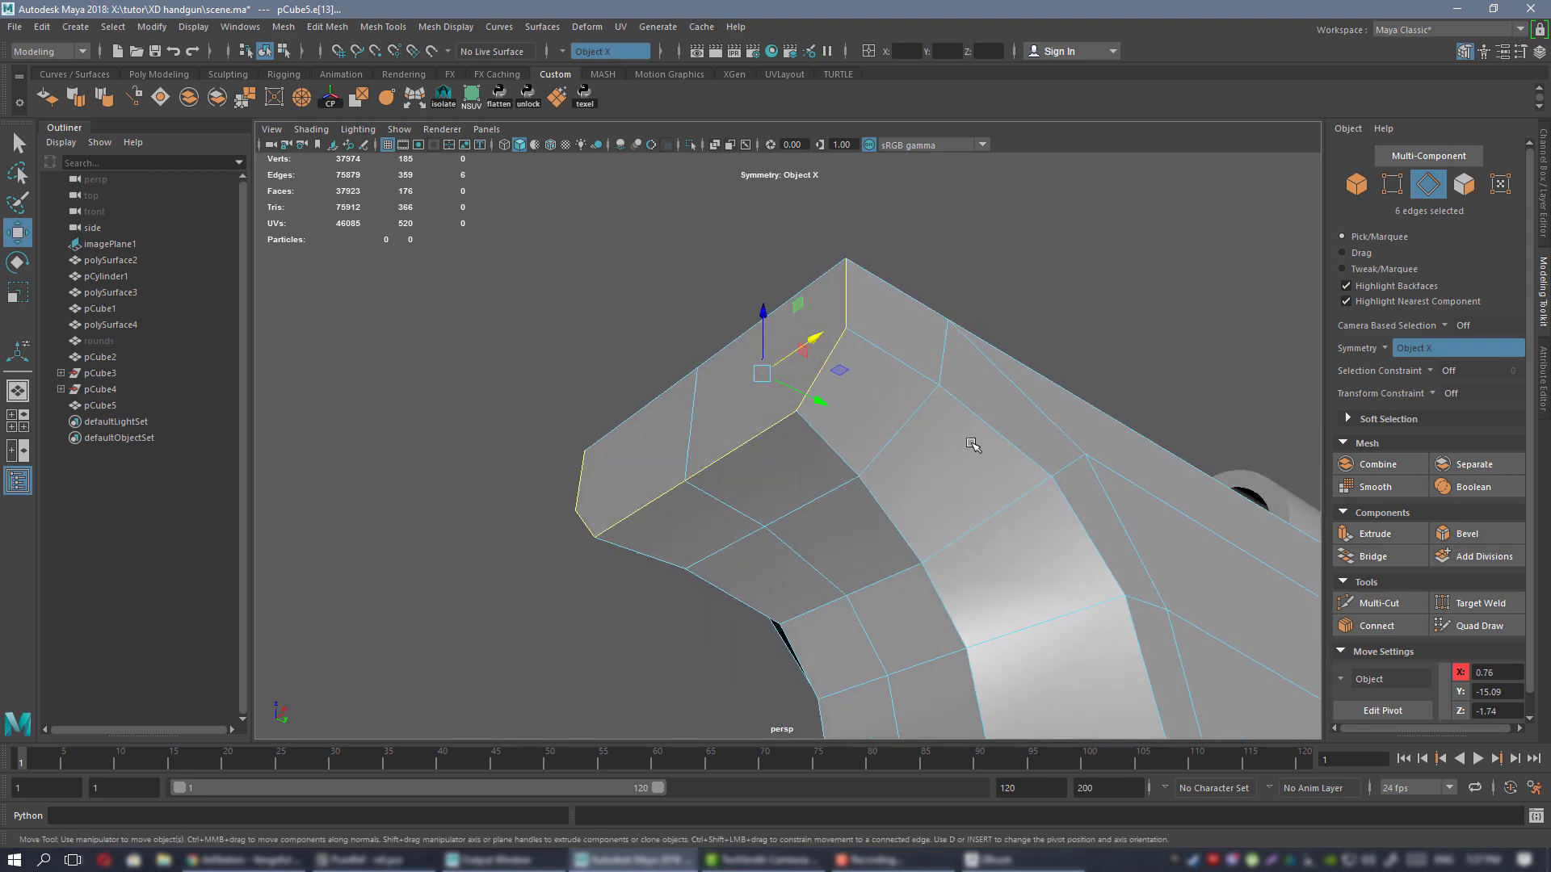
left_click(1467, 533)
left_click_drag(858, 334, 1190, 485, "alt")
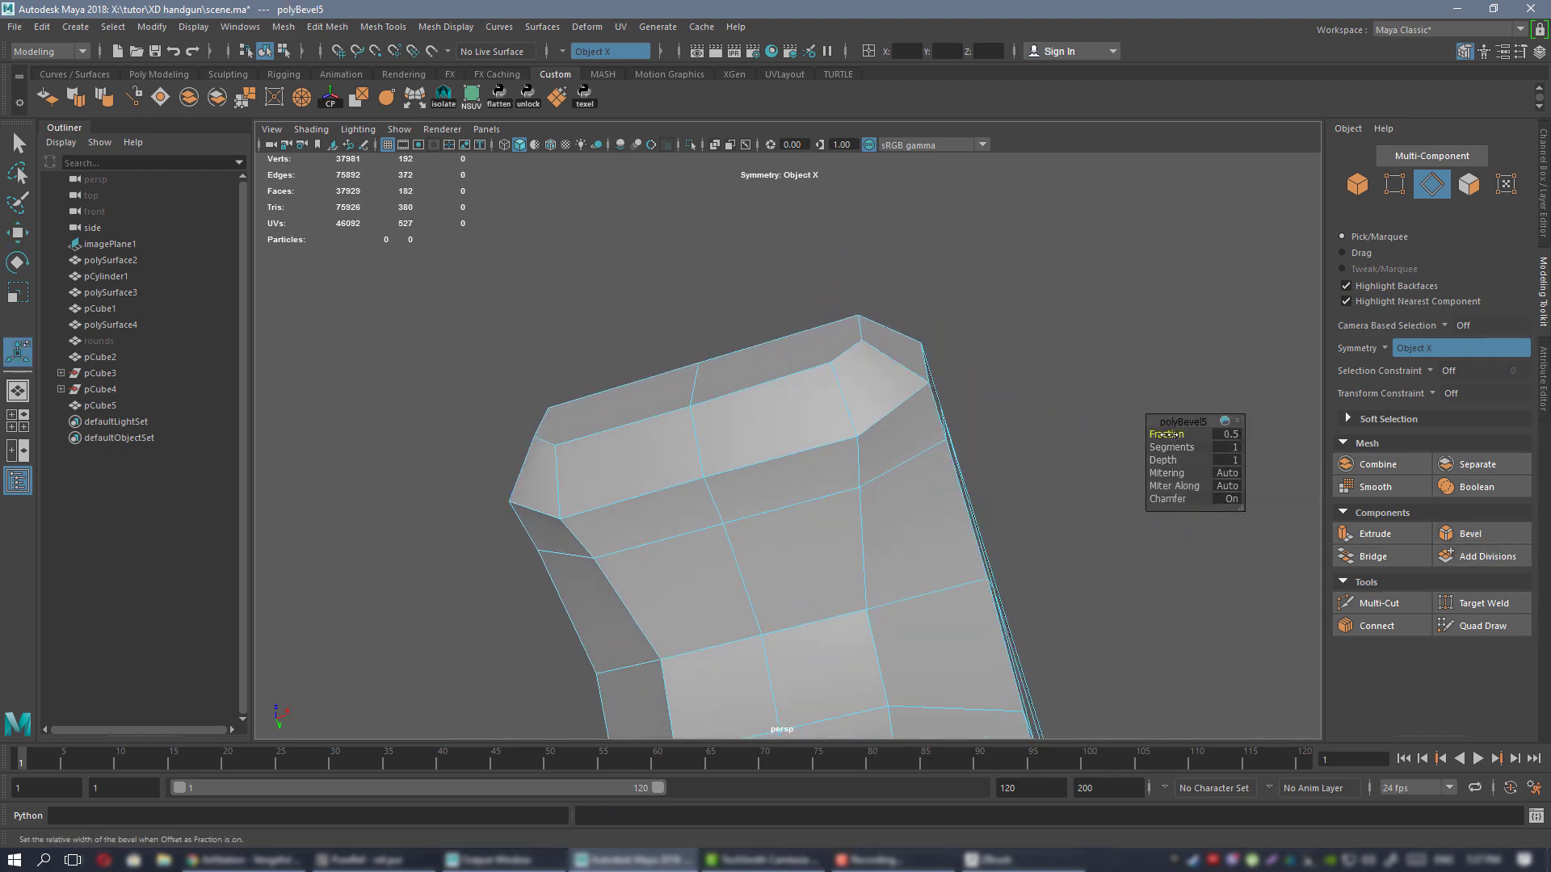
left_click_drag(1166, 434, 769, 391)
- Select three vertices on the underside of the beavertail's tip and adjust their height
right_click_drag(769, 391, 695, 391)
left_click_drag(695, 391, 772, 402, "alt")
left_click(677, 488)
left_click(701, 559, "shift")
key("w")
right_click_drag(740, 390, 883, 470, "alt")
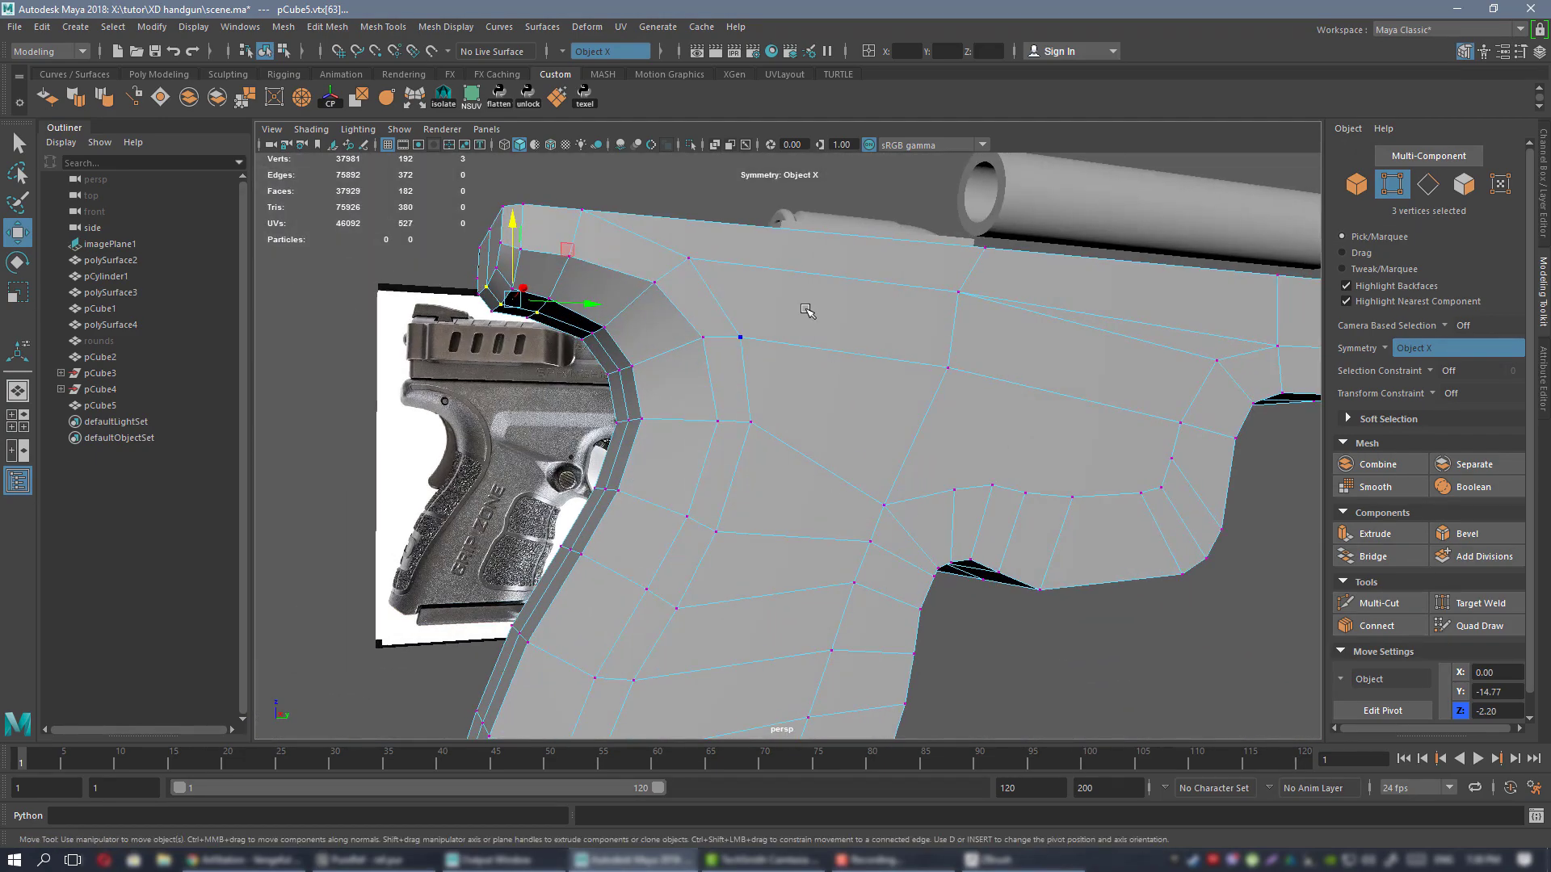
- Preview the frame smoothed in object mode and examine the grip and beavertail from the rear and sides
right_click_drag(805, 307, 821, 394)
left_click(1027, 602)
mouse_move(792, 415)
left_mouse_down("alt")
mouse_move(661, 391)
mouse_move(789, 384)
mouse_move(858, 328)
mouse_move(790, 395)
left_mouse_up("alt")
left_click(787, 398)
key("3")
left_click(897, 284)
mouse_move(888, 343)
left_mouse_down("alt")
mouse_move(969, 360)
mouse_move(899, 364)
left_mouse_up("alt")
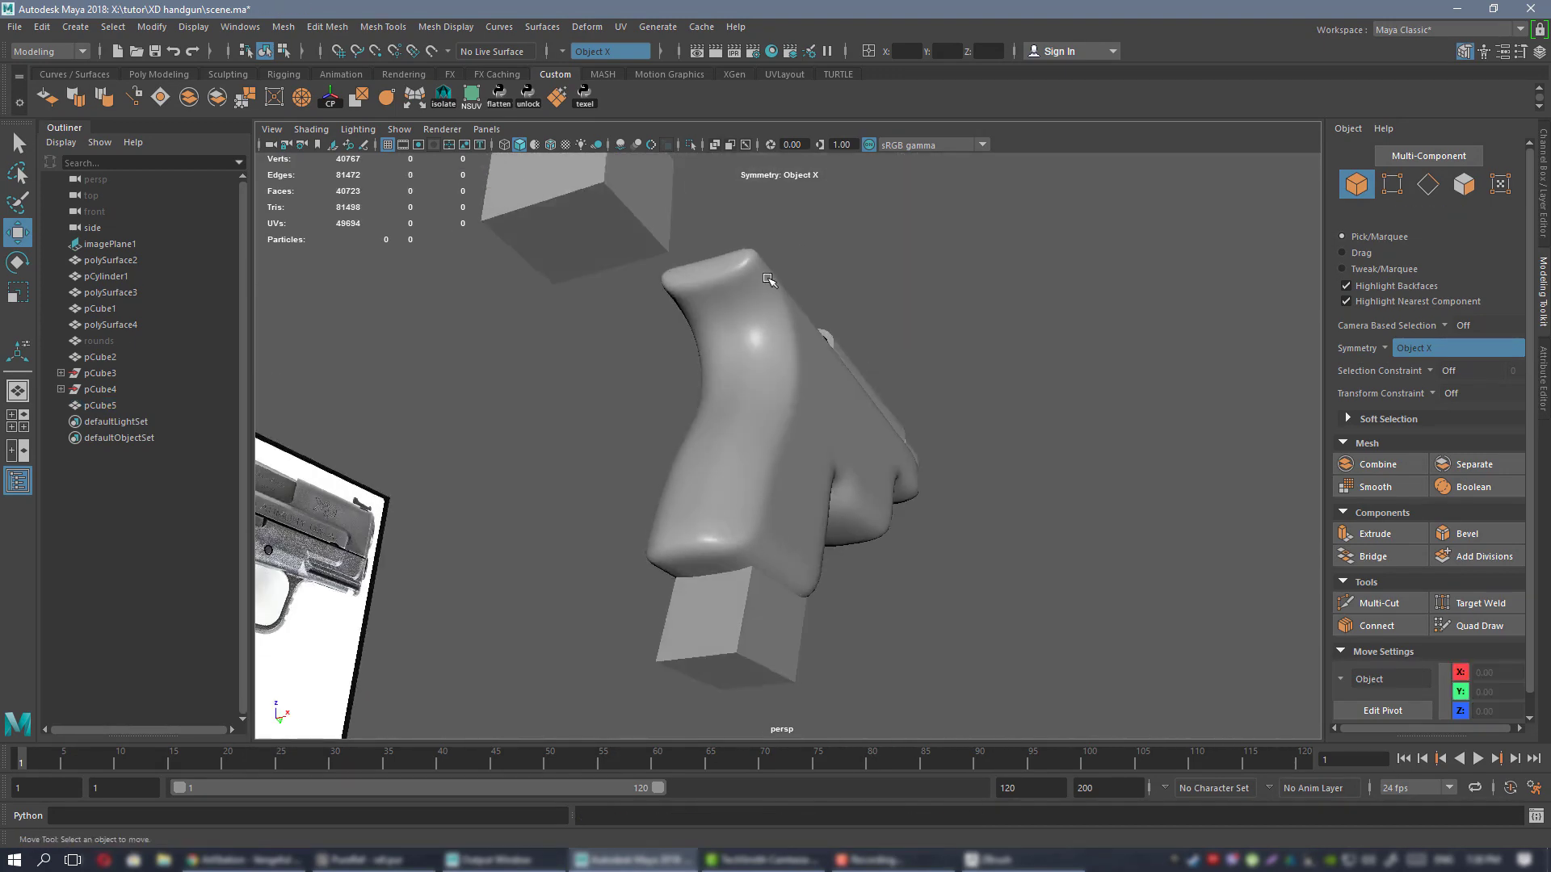
right_click_drag(694, 370, 766, 370, "alt")
middle_click_drag(766, 369, 770, 455, "alt")
left_click_drag(770, 455, 813, 380, "alt")
left_click(766, 420)
left_click(482, 429)
left_click_drag(811, 453, 803, 419, "alt")
- Return the frame to its unsmoothed vertex display and move the vertices beside the grip's rear centre line outward symmetrically
left_click(789, 336)
key("1")
right_click_drag(809, 348, 734, 346)
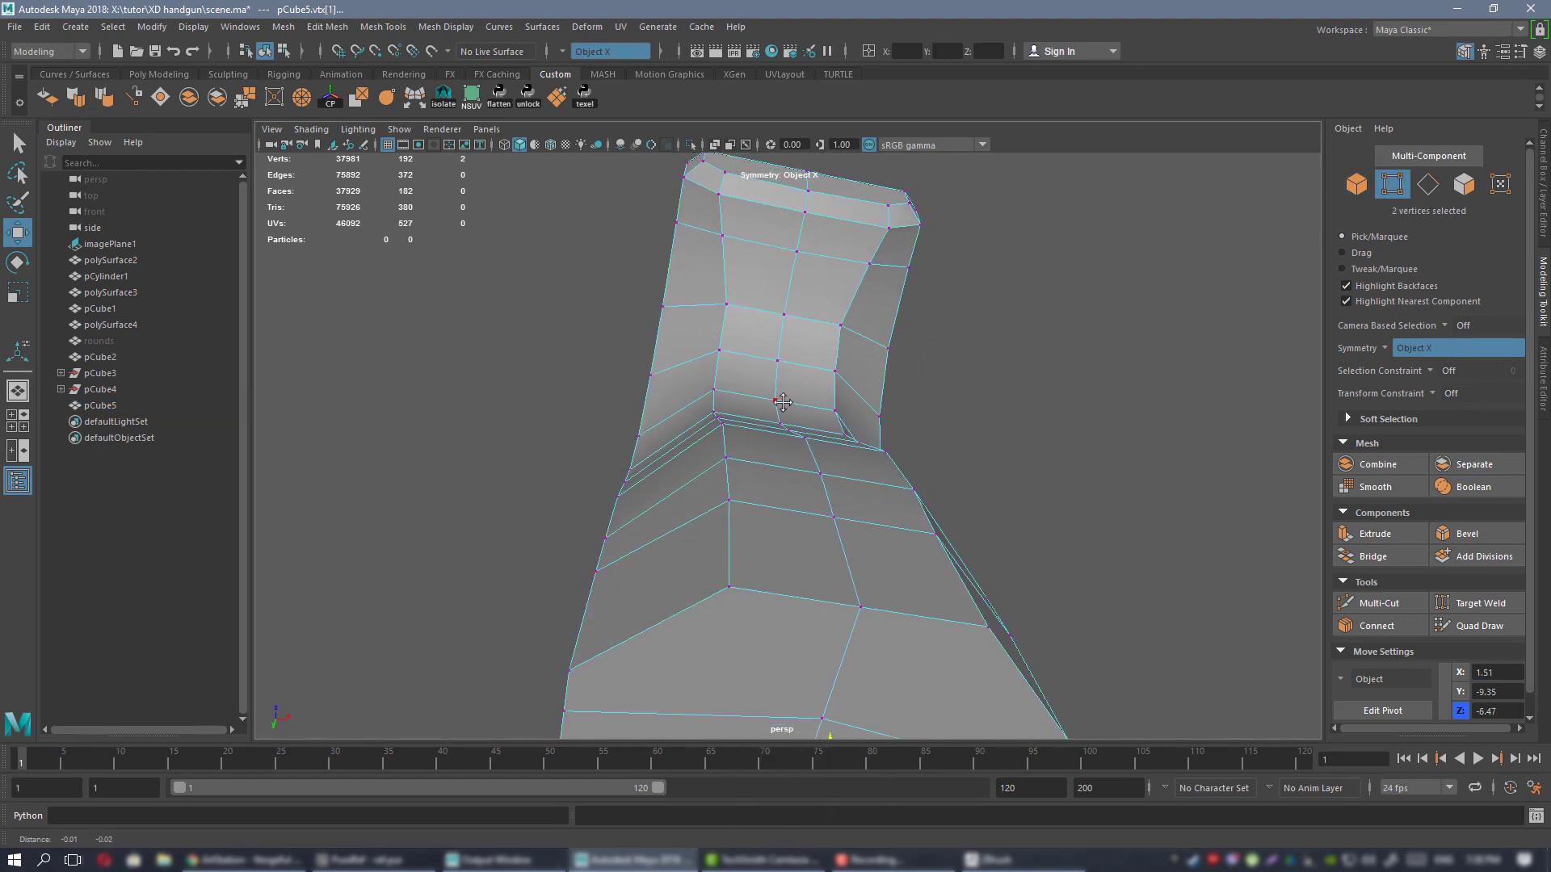
left_click_drag(786, 405, 773, 509, "alt")
left_click(779, 353)
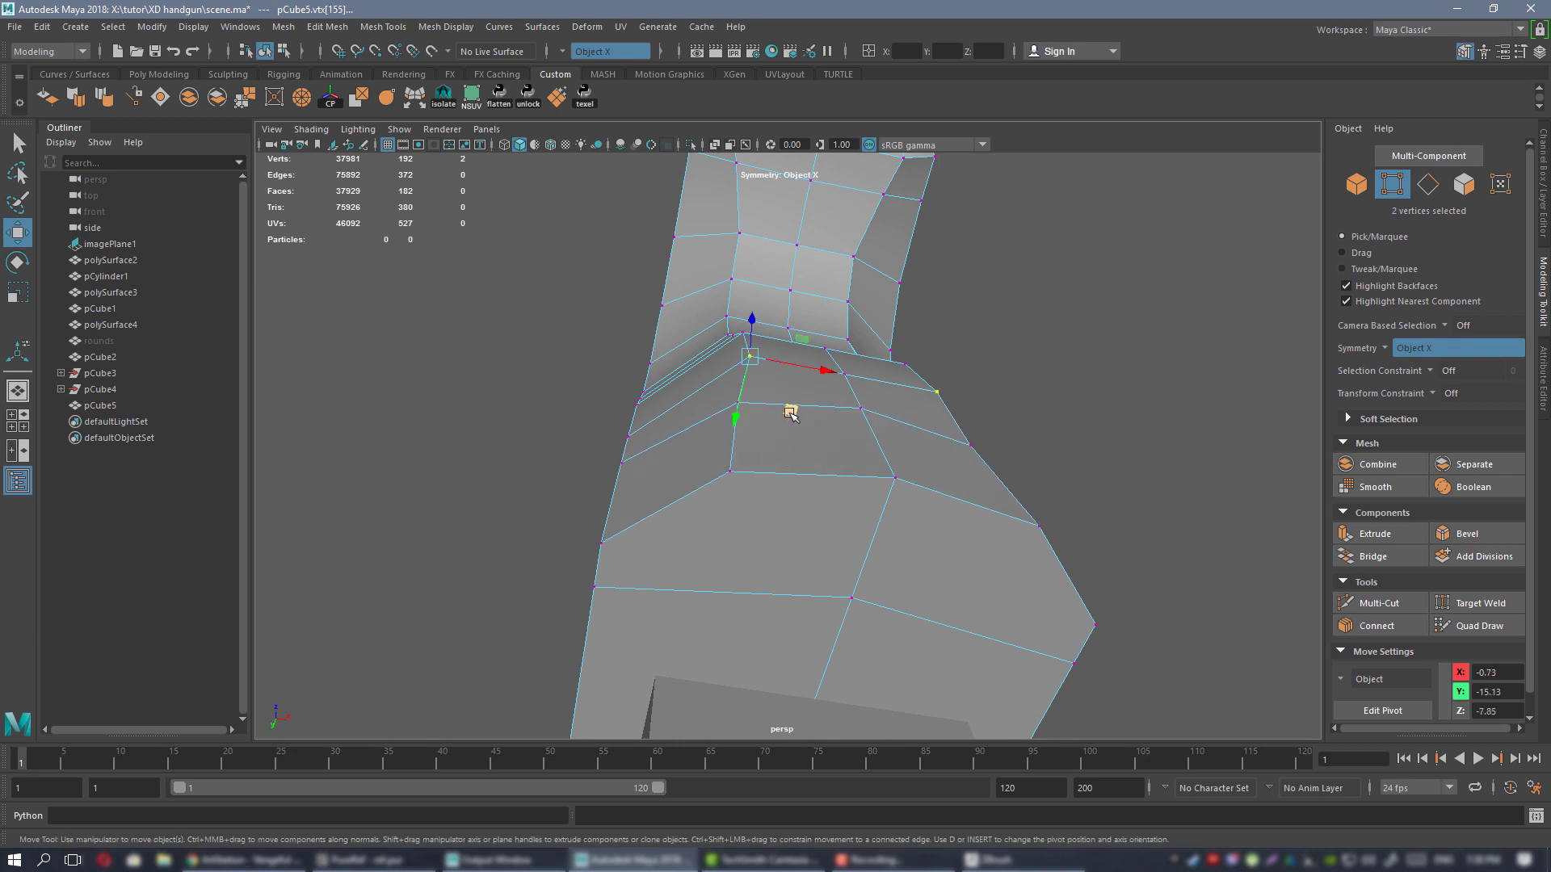
left_click_drag(783, 422, 786, 455, "alt")
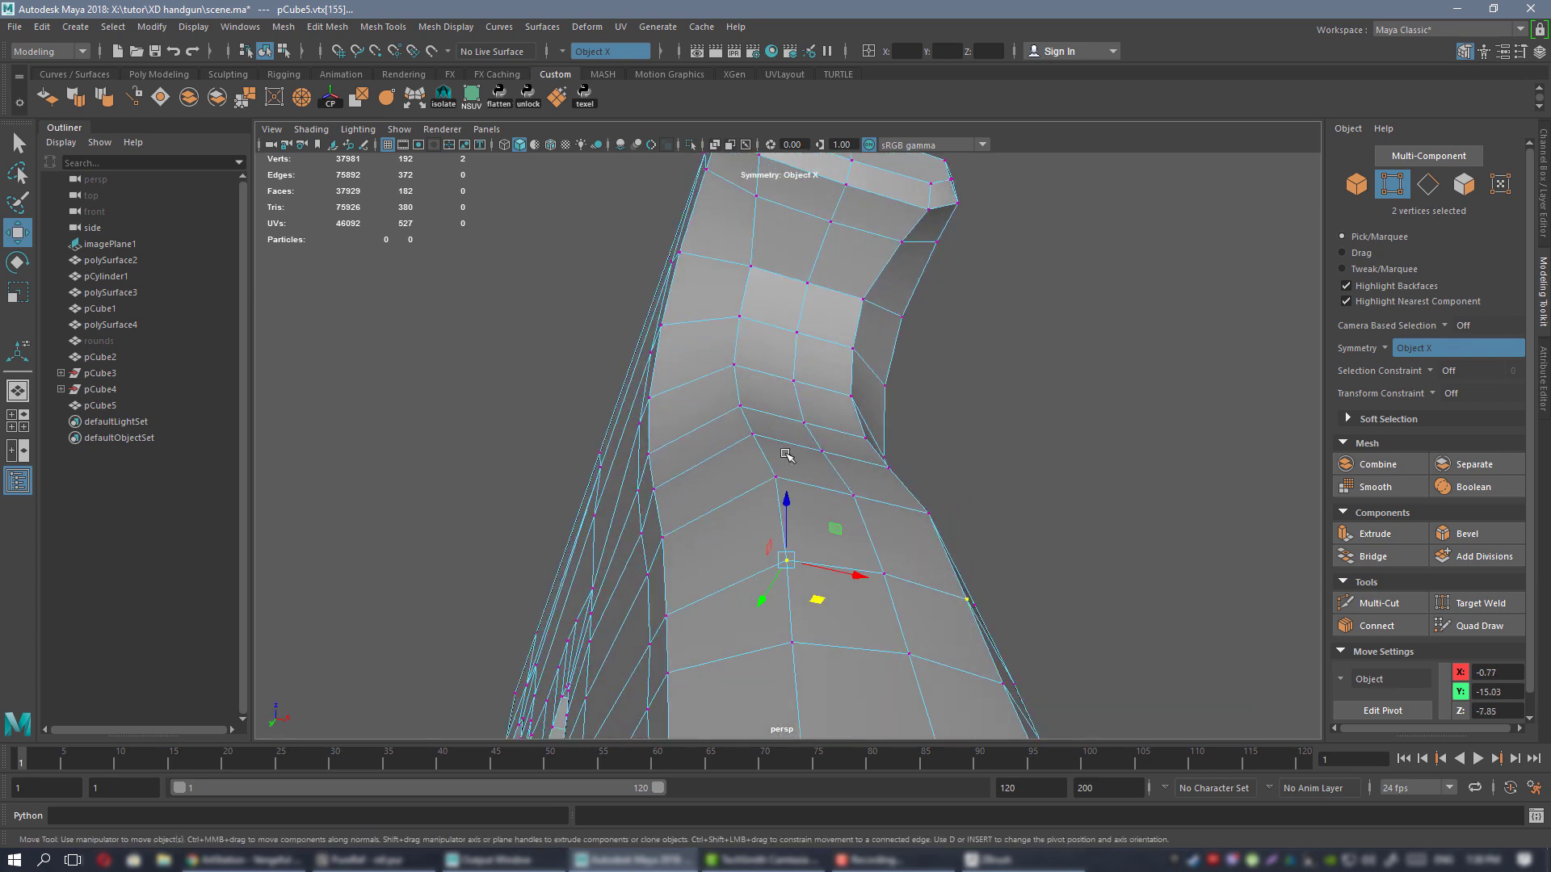
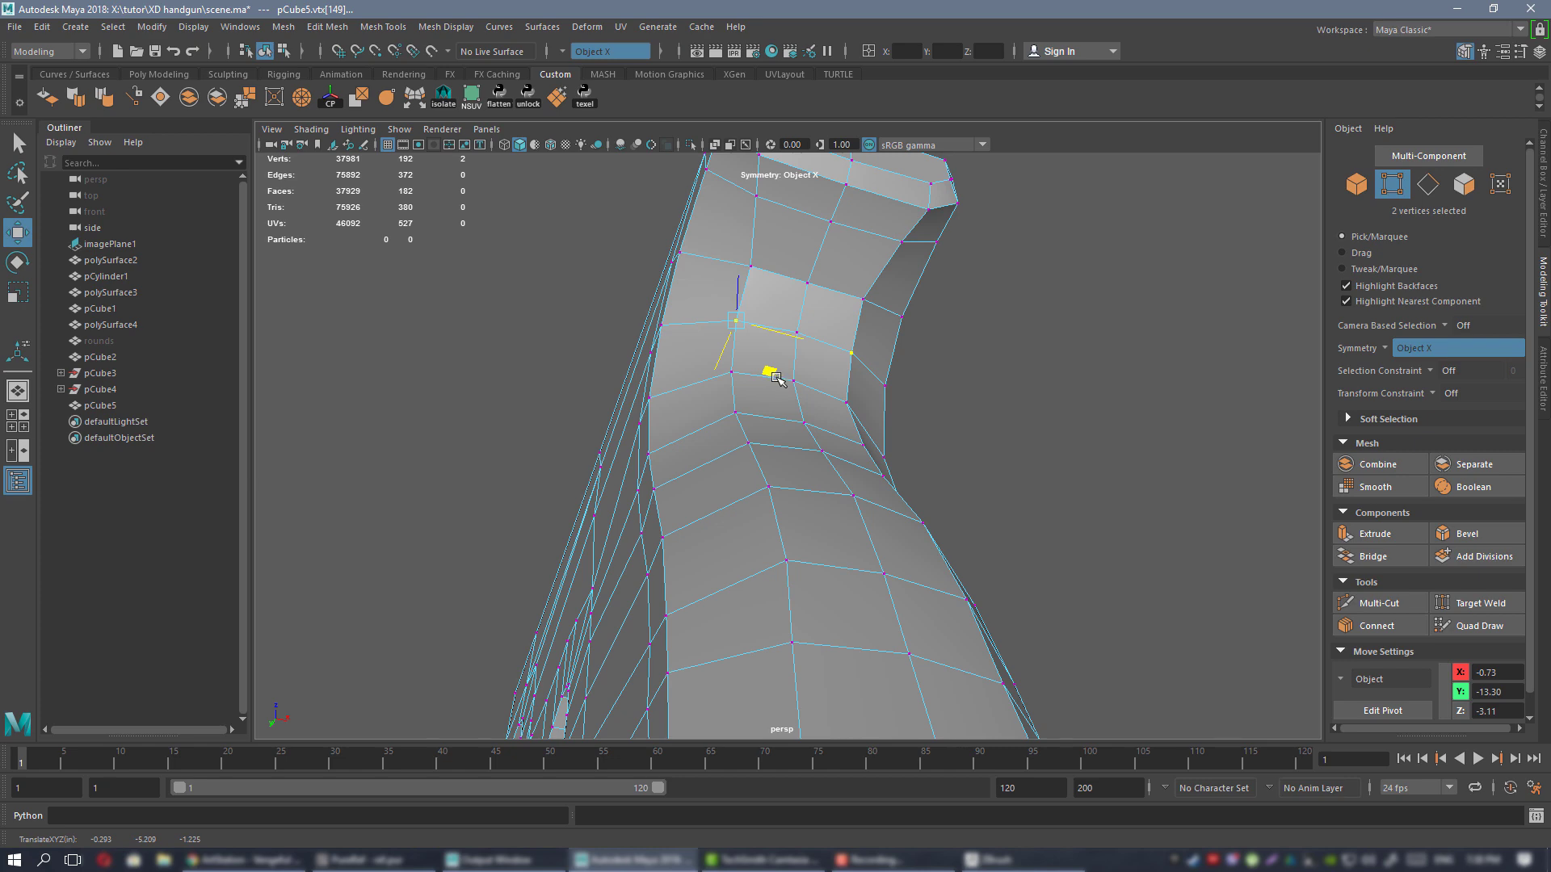
- Reposition the symmetric vertex pairs on the backstrap beneath the beavertail to smooth the curve into the grip
left_click_drag(776, 377, 864, 335, "alt")
middle_click_drag(786, 187, 754, 371, "alt")
left_click_drag(754, 371, 678, 379, "alt")
left_click(787, 425)
left_click_drag(798, 419, 741, 378, "alt")
left_click_drag(851, 419, 837, 376, "alt")
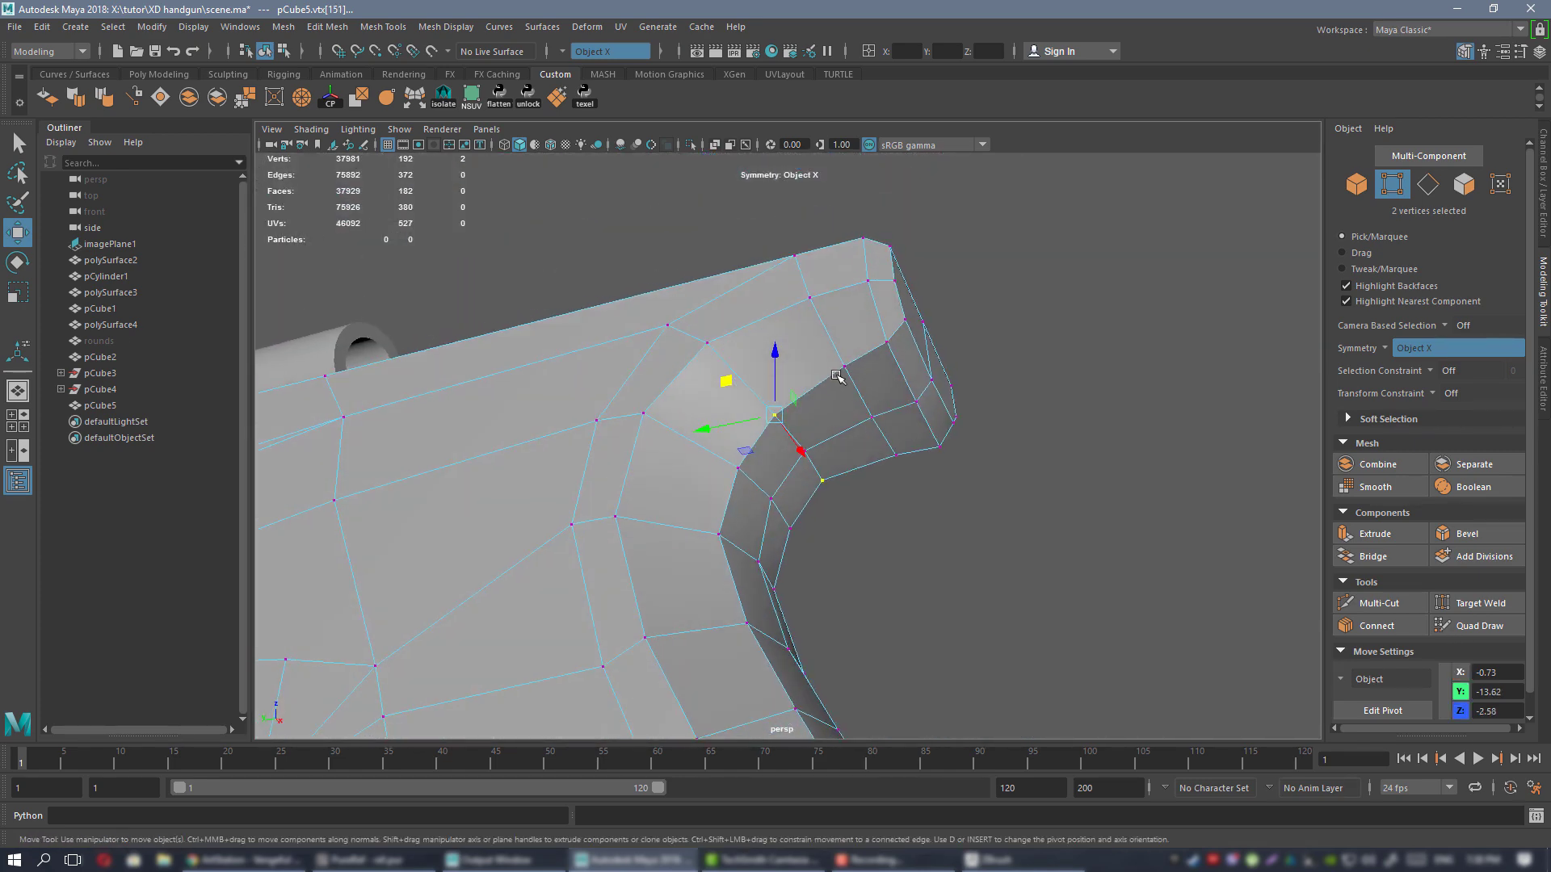
left_click_drag(937, 457, 574, 512, "alt")
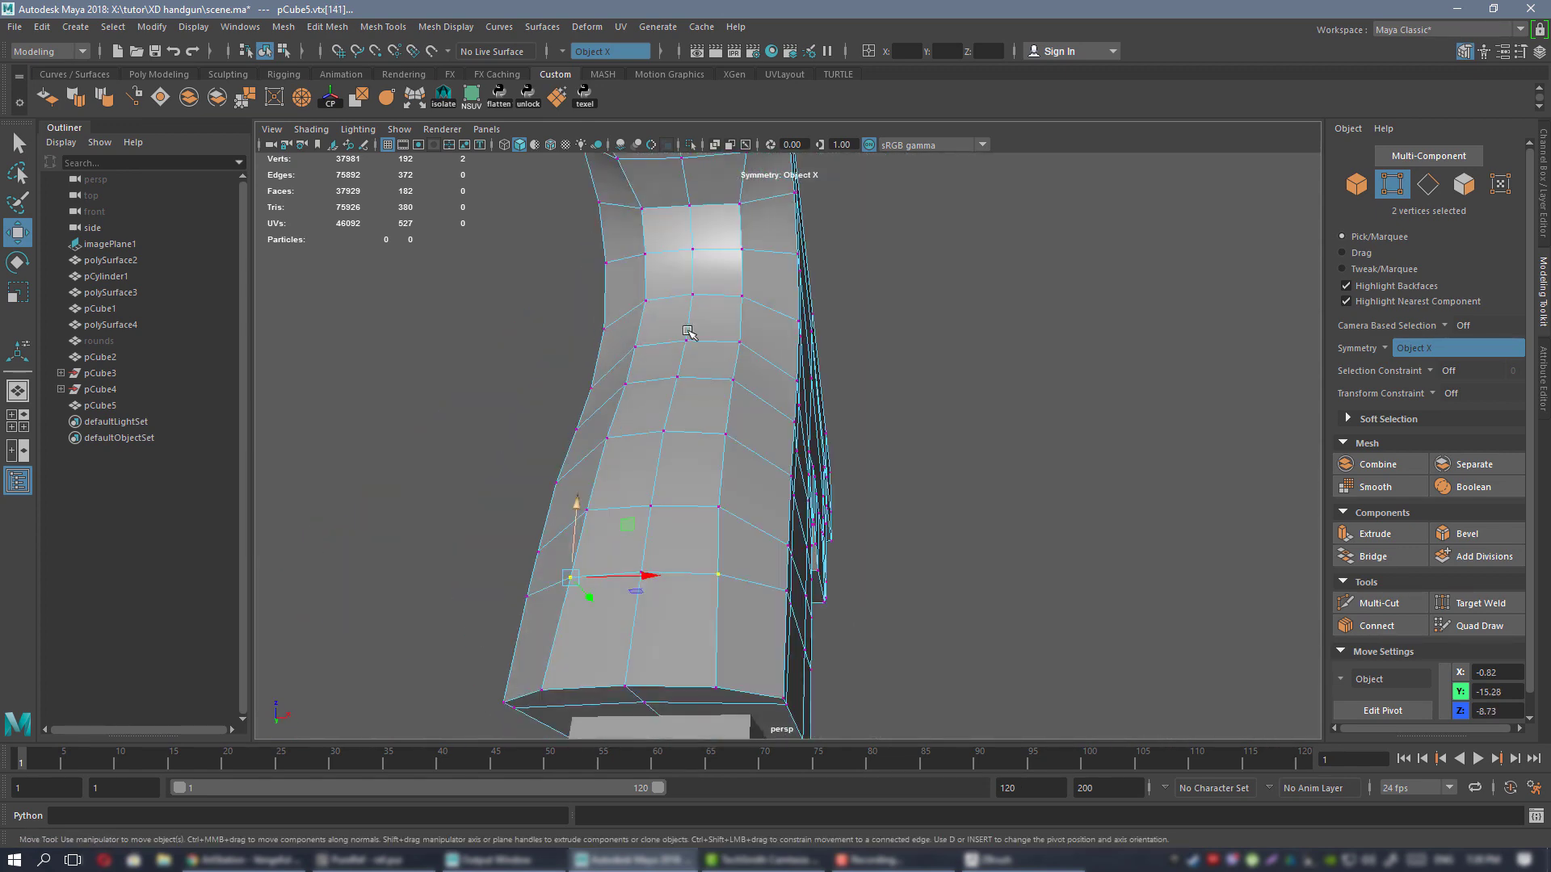
- Preview the frame smoothed in object mode and compare the backstrap with the rear-angle photo in PureRef
right_click_drag(668, 305, 700, 284)
left_click_drag(699, 284, 730, 385, "alt")
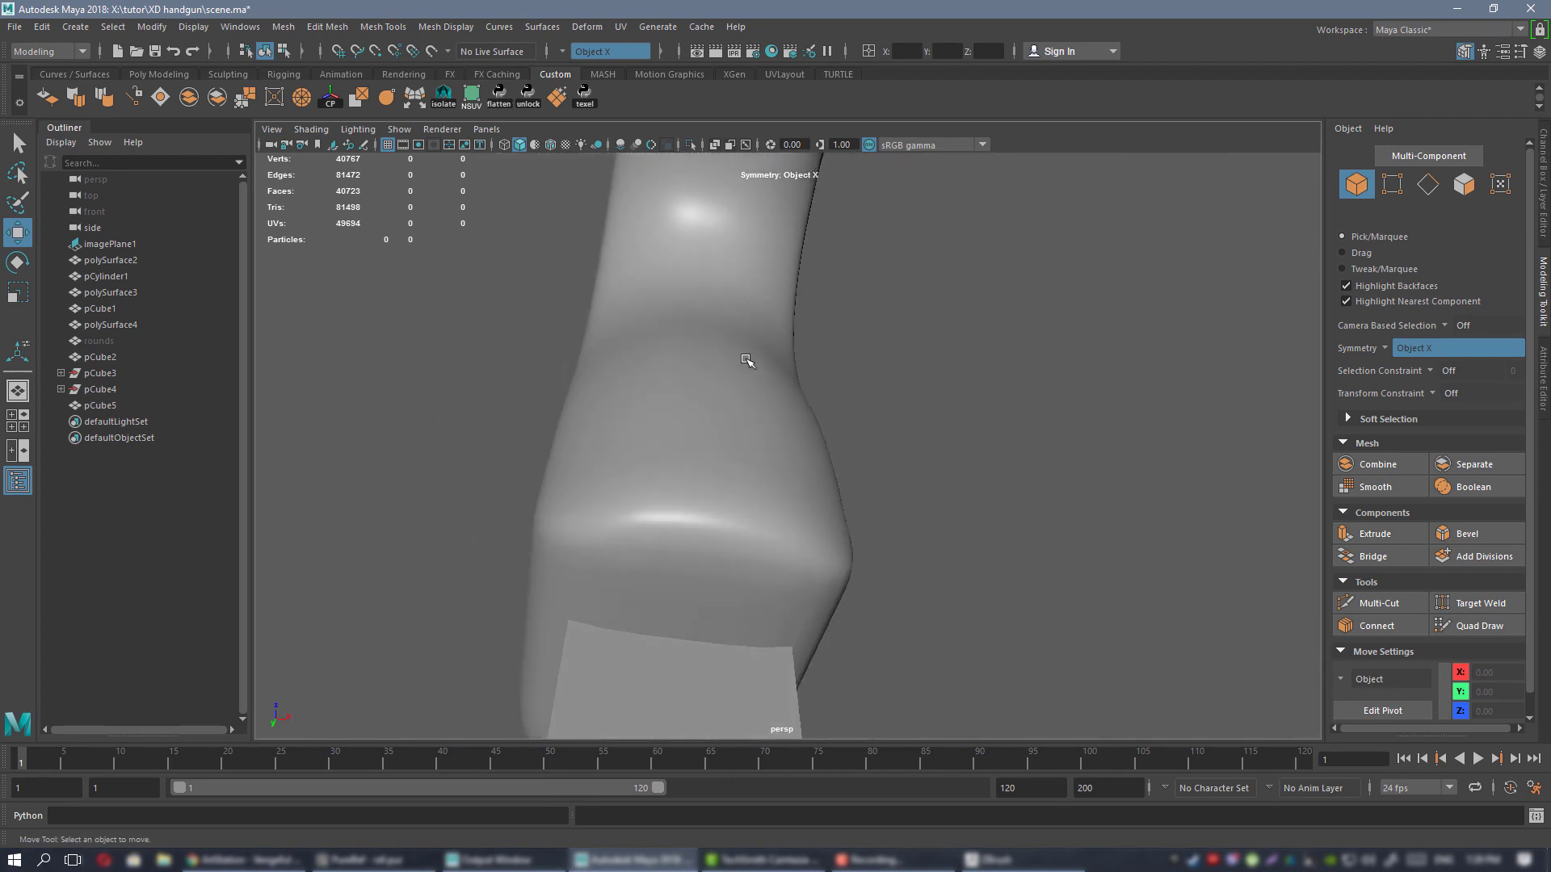
left_click_drag(600, 368, 869, 478, "alt")
left_click(709, 339)
key("alt+Tab")
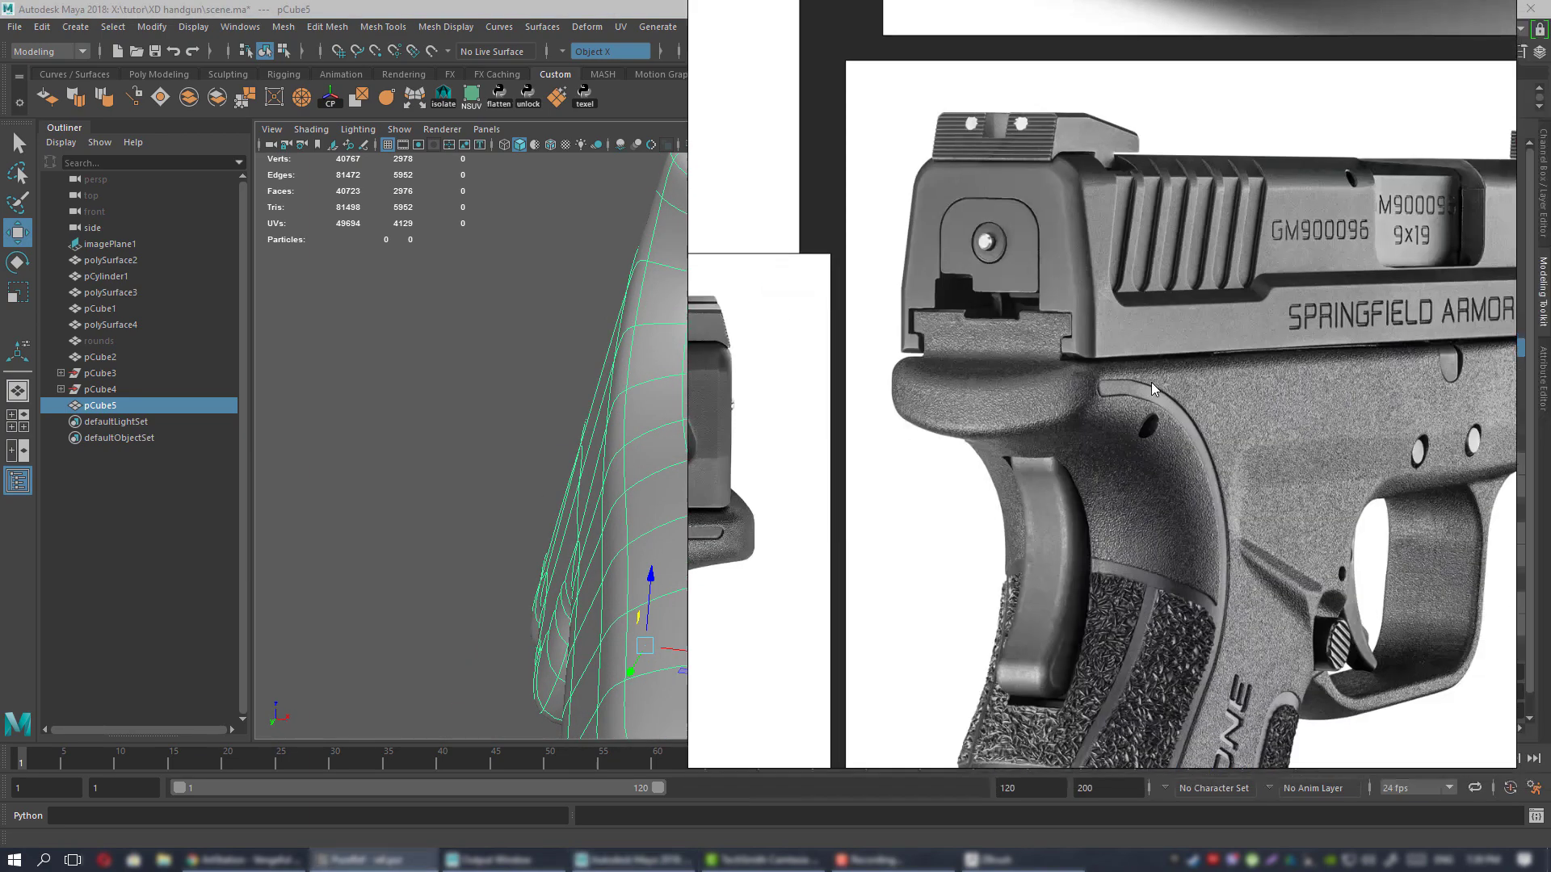
scroll(1242, 339, "down", 3)
scroll(1090, 646, "up", 2)
key("alt+Tab")
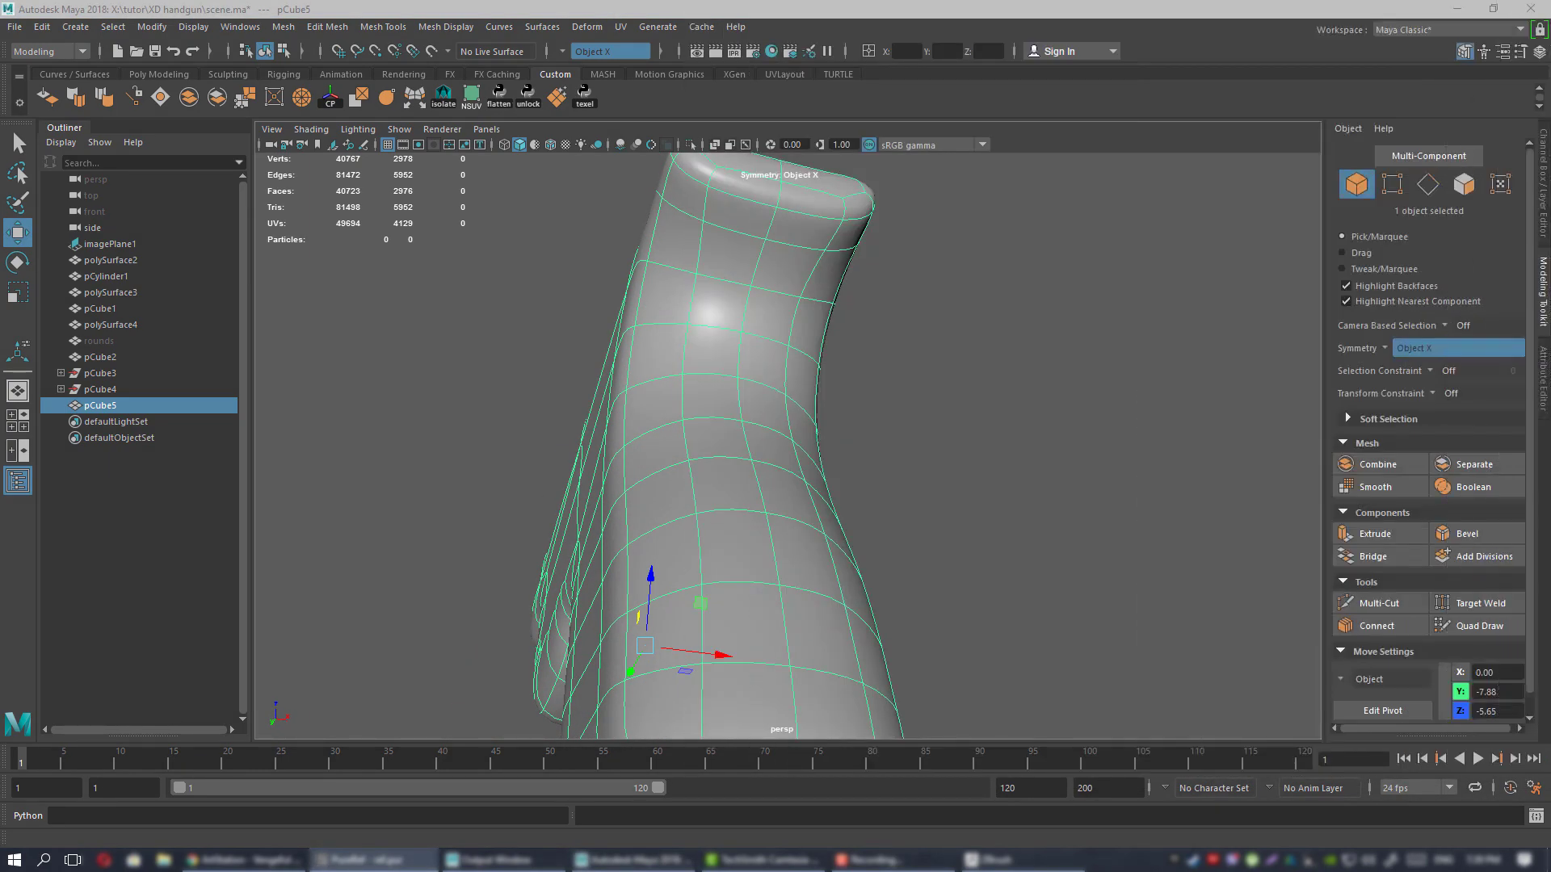
- Return the frame to unsmoothed vertex editing and move the vertex pair on the backstrap's lower bulge outward to X -0.80
left_click_drag(905, 484, 945, 449, "alt")
key("1")
scroll(755, 391, "up", 2)
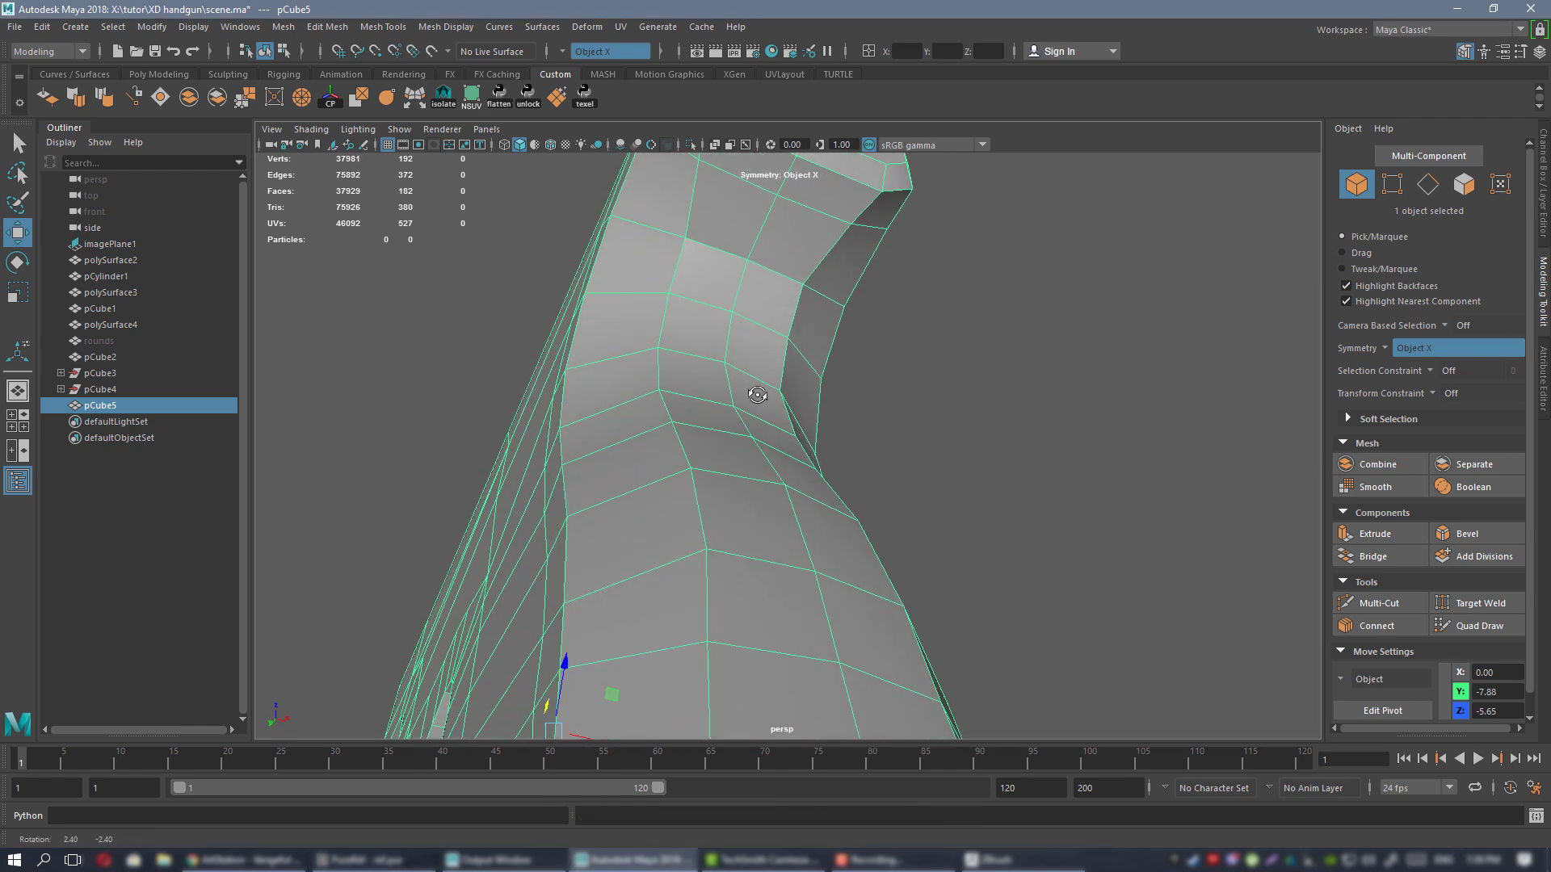
left_click_drag(754, 436, 760, 409, "alt")
middle_click_drag(760, 409, 816, 410, "alt")
left_click_drag(815, 409, 802, 415, "alt")
right_click_drag(801, 392, 731, 415)
left_click_drag(792, 457, 797, 411, "alt")
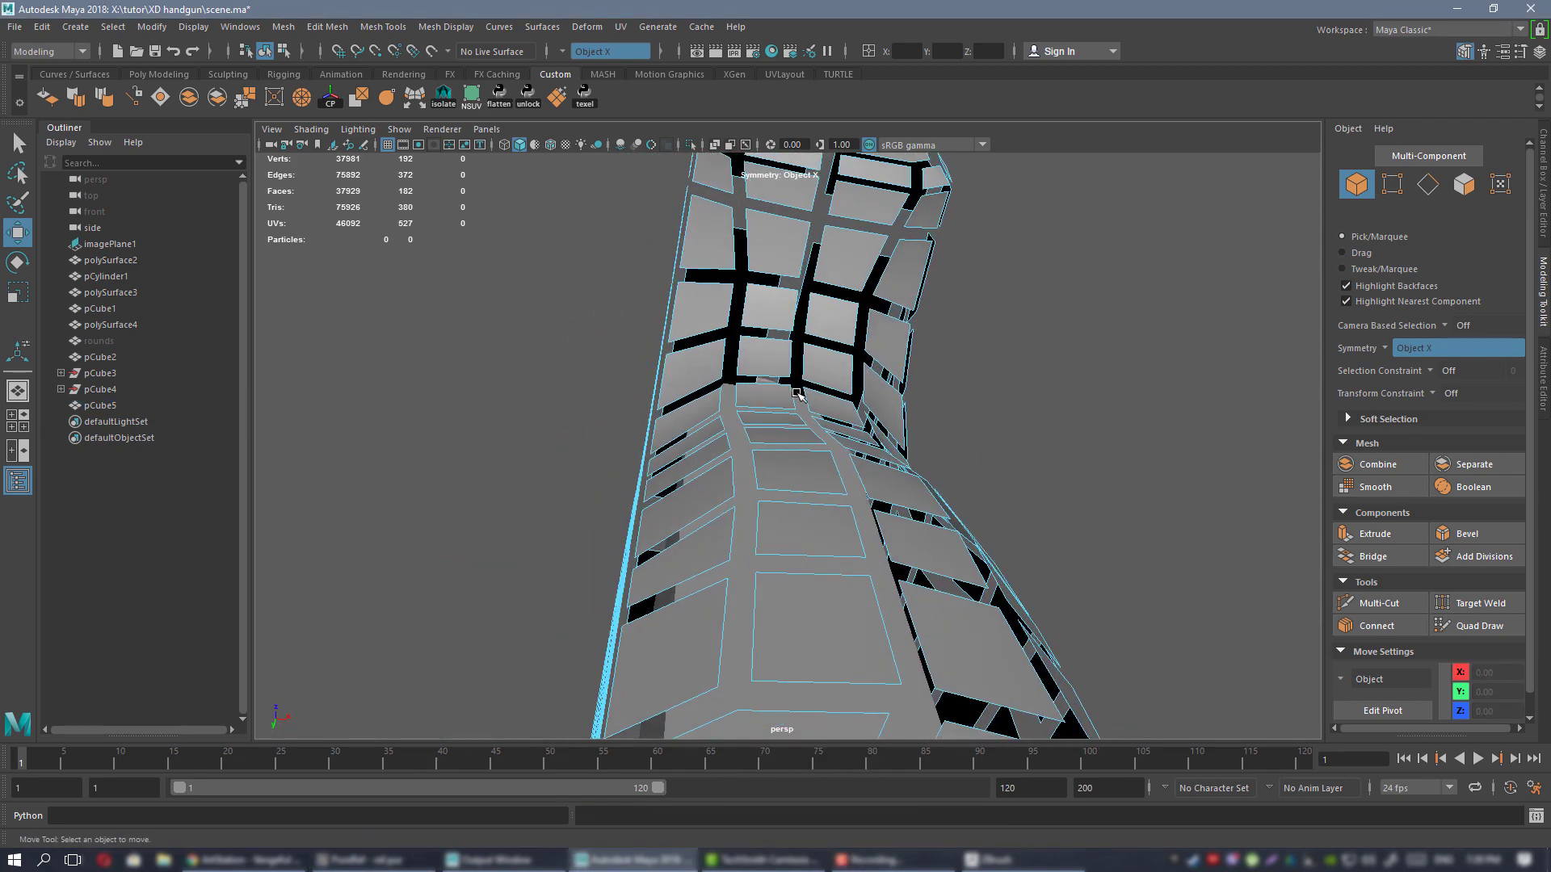
right_click_drag(795, 373, 736, 373)
left_click(749, 403)
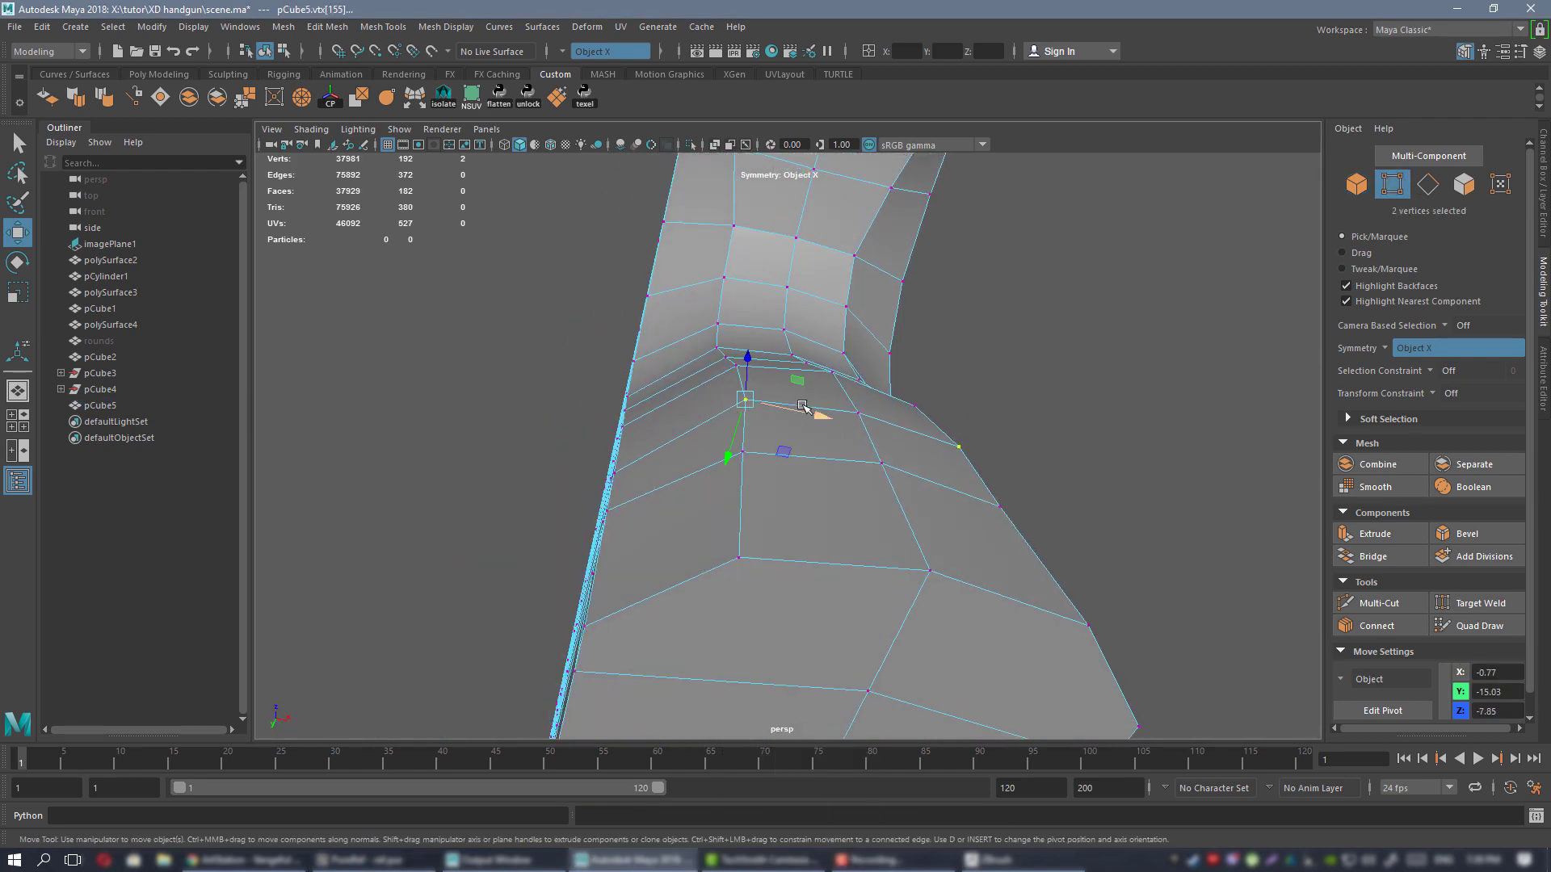
left_click_drag(777, 458, 737, 433, "alt")
- Adjust the height of the three vertices along the lower edge of the beavertail's rear face and refine the neighbouring vertices
scroll(703, 316, "up", 8)
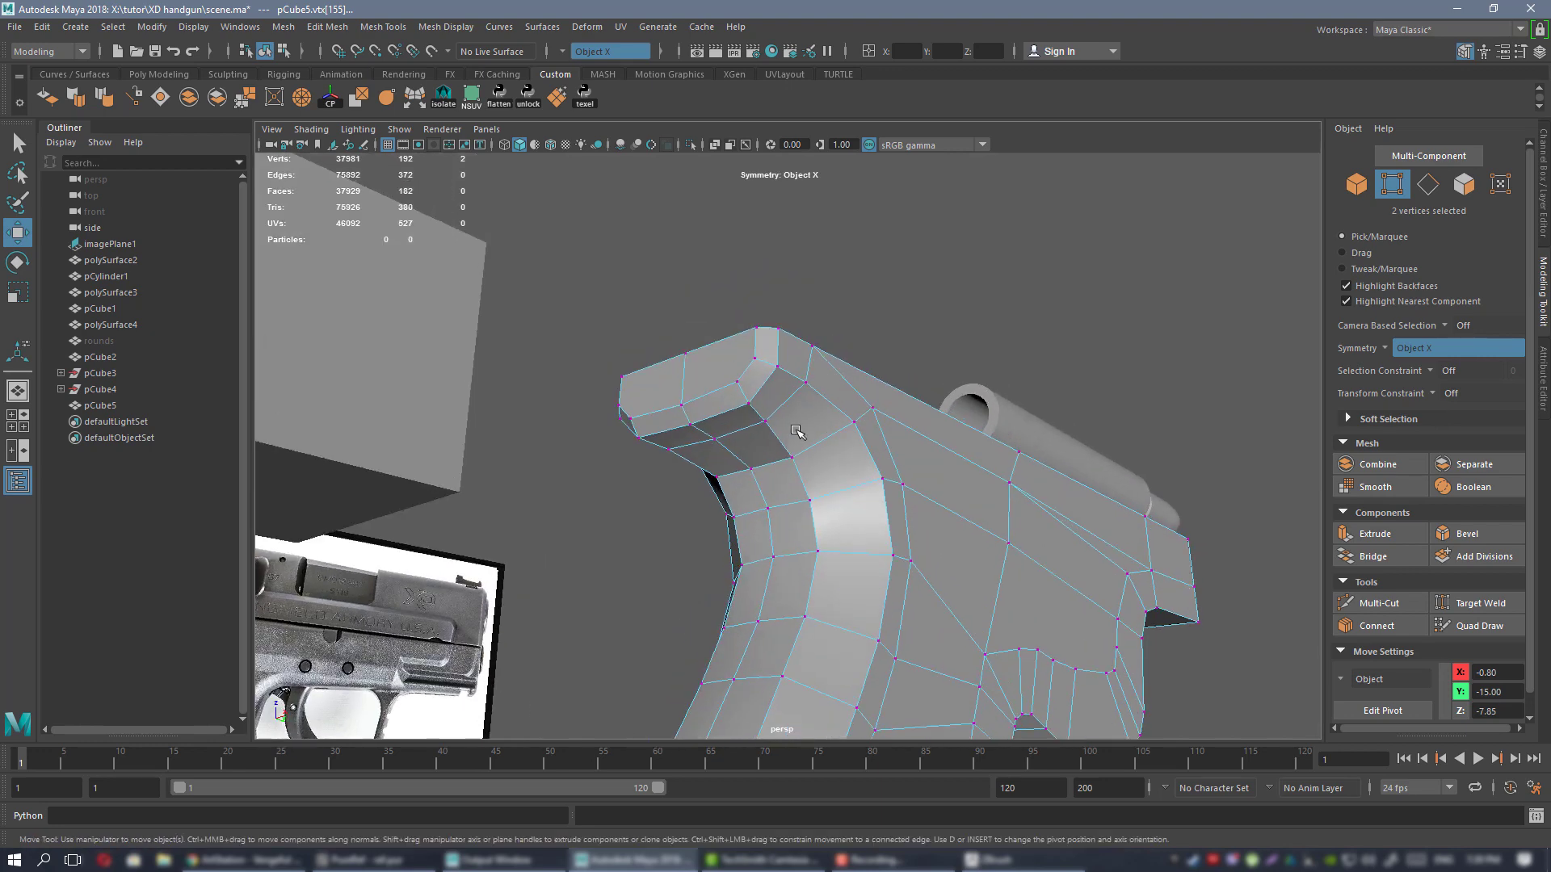
right_click_drag(710, 290, 669, 295)
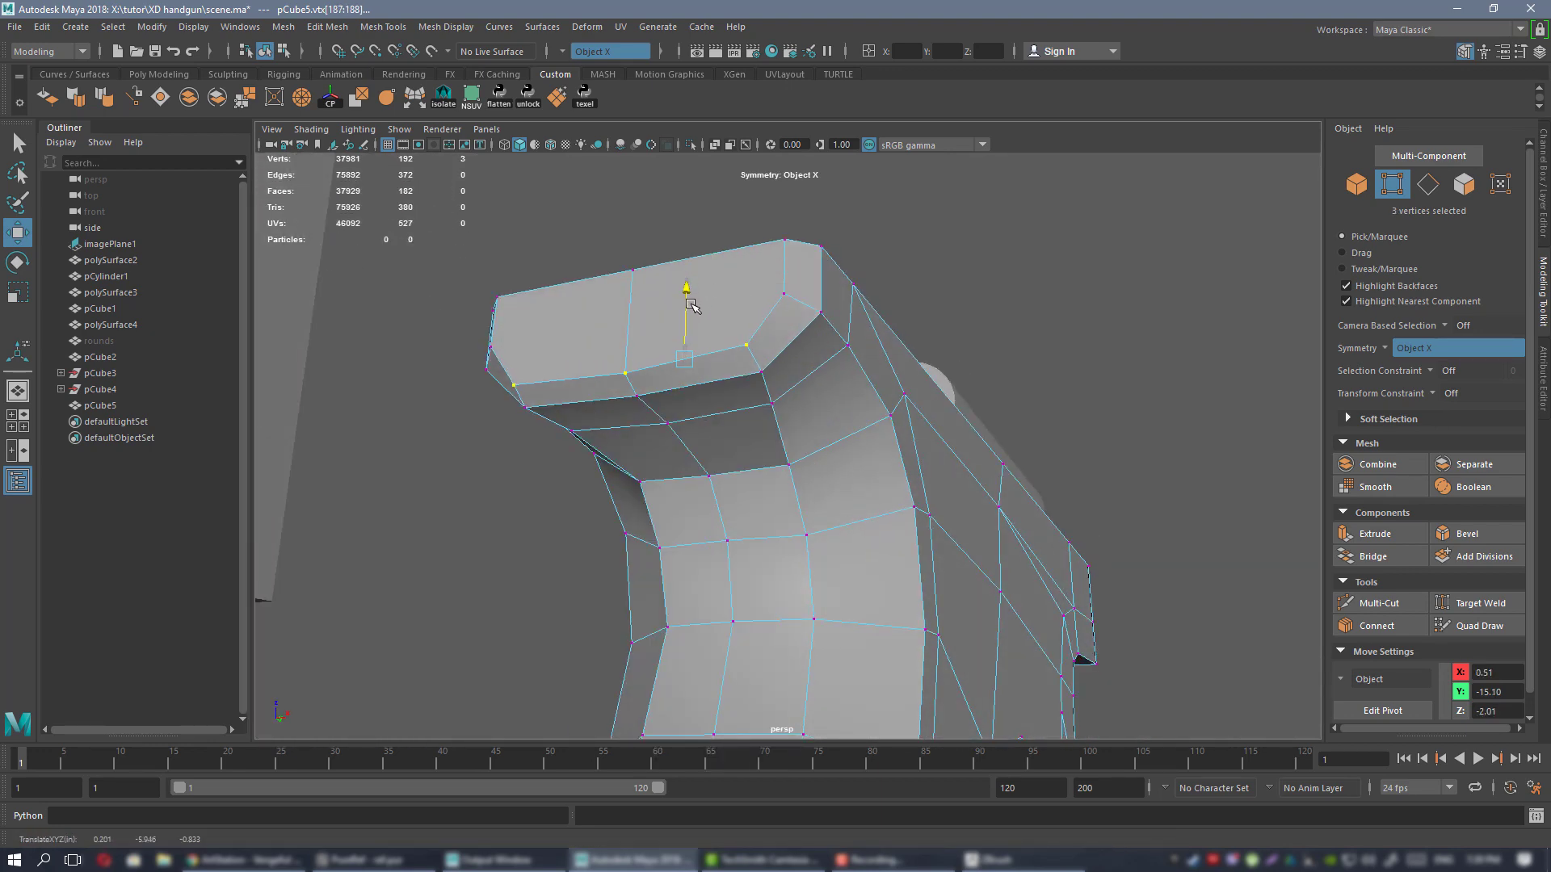
left_click_drag(691, 305, 777, 373, "alt")
left_click(761, 311)
left_click_drag(763, 310, 874, 286, "alt")
left_click_drag(874, 286, 856, 390, "alt")
left_click(859, 307)
- Preview the frame smoothed in object mode and check the beavertail's underside against the reference photos
right_click_drag(715, 371, 775, 345)
key("3")
left_click(581, 225)
left_click_drag(619, 381, 842, 323, "alt")
key("alt+Tab")
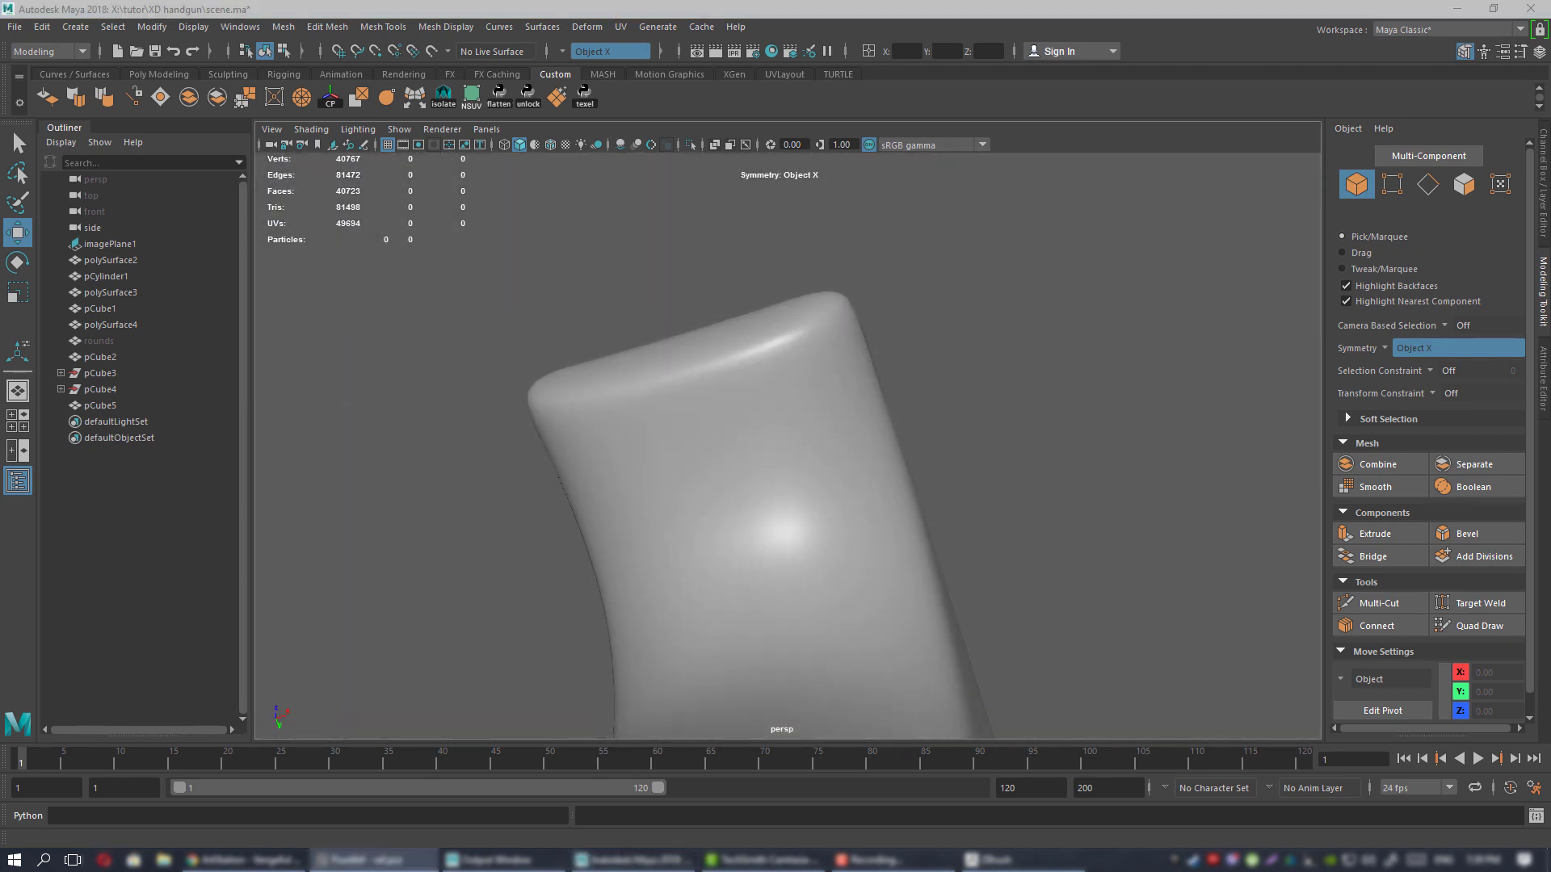
left_click_drag(719, 339, 789, 421, "alt")
- Return the frame to its unsmoothed display and cut two symmetric vertical edges up the beavertail's rear face with Multi-Cut
left_click(843, 352)
key("1")
key("ctrl+shift+x")
left_click(791, 511)
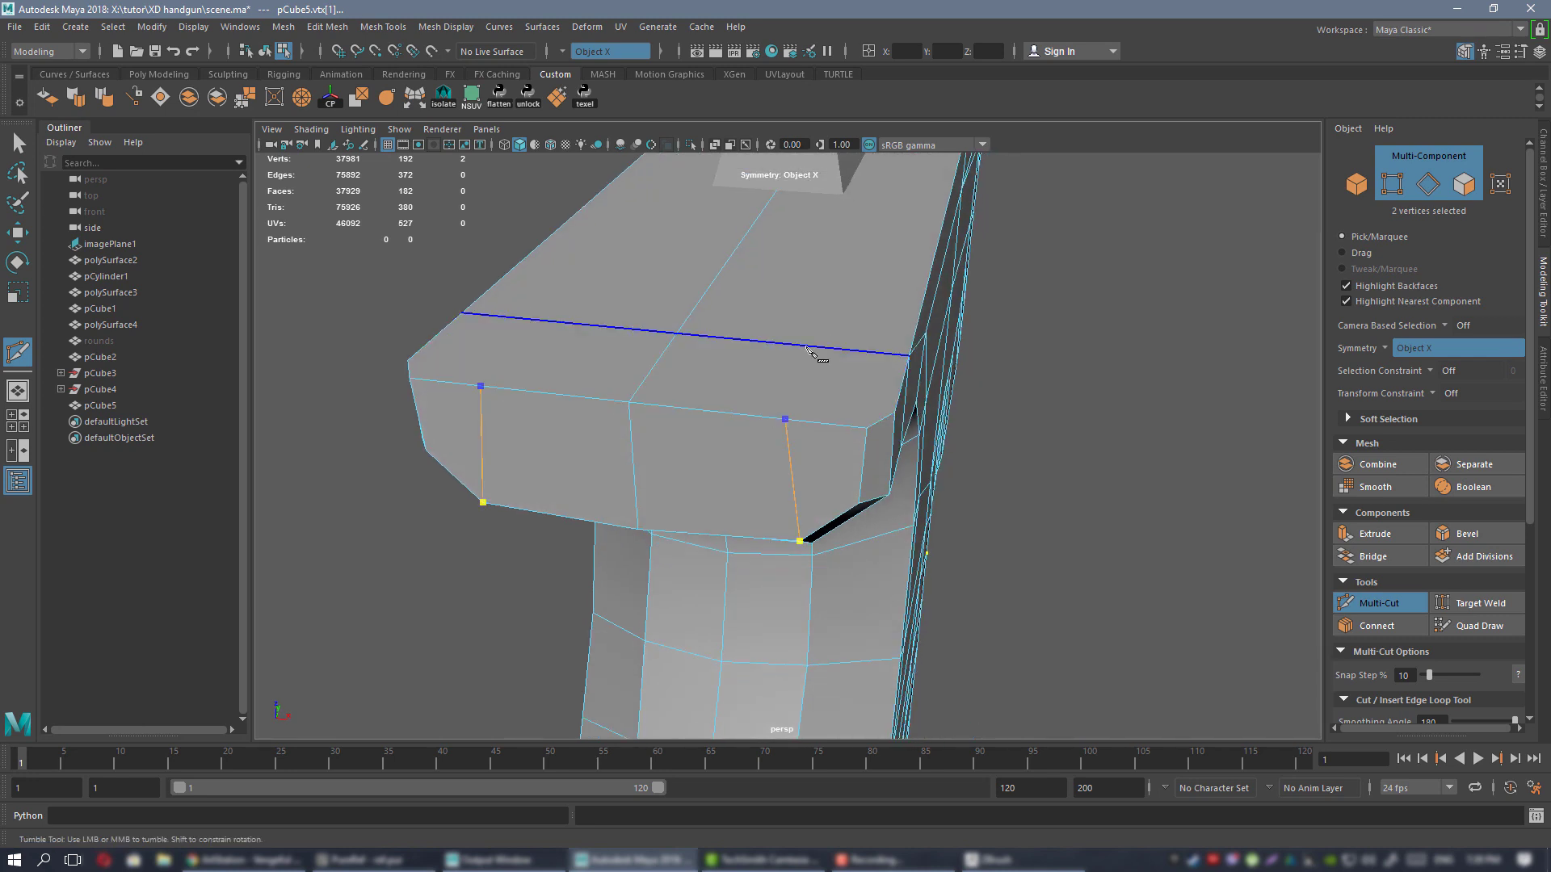
key("q")
- Select the six vertices along the two new cuts on the beavertail and scale them closer together in width
mouse_move(808, 349)
left_mouse_down("alt")
mouse_move(821, 426)
mouse_move(831, 315)
mouse_move(816, 375)
left_mouse_up("alt")
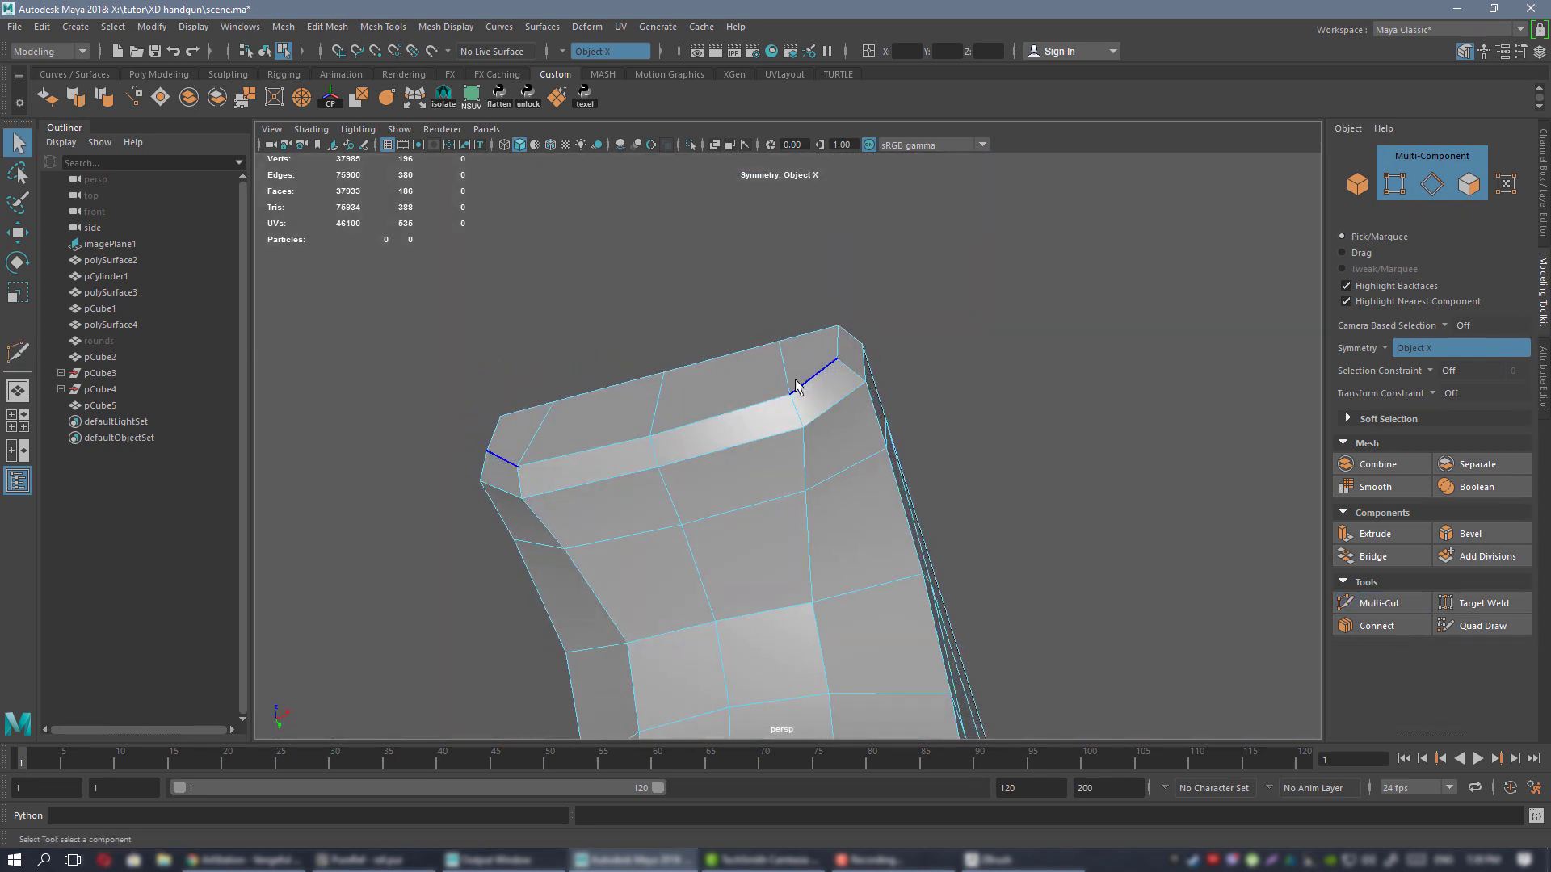
right_click_drag(796, 386, 716, 379)
left_click_drag(809, 291, 828, 409)
key("w")
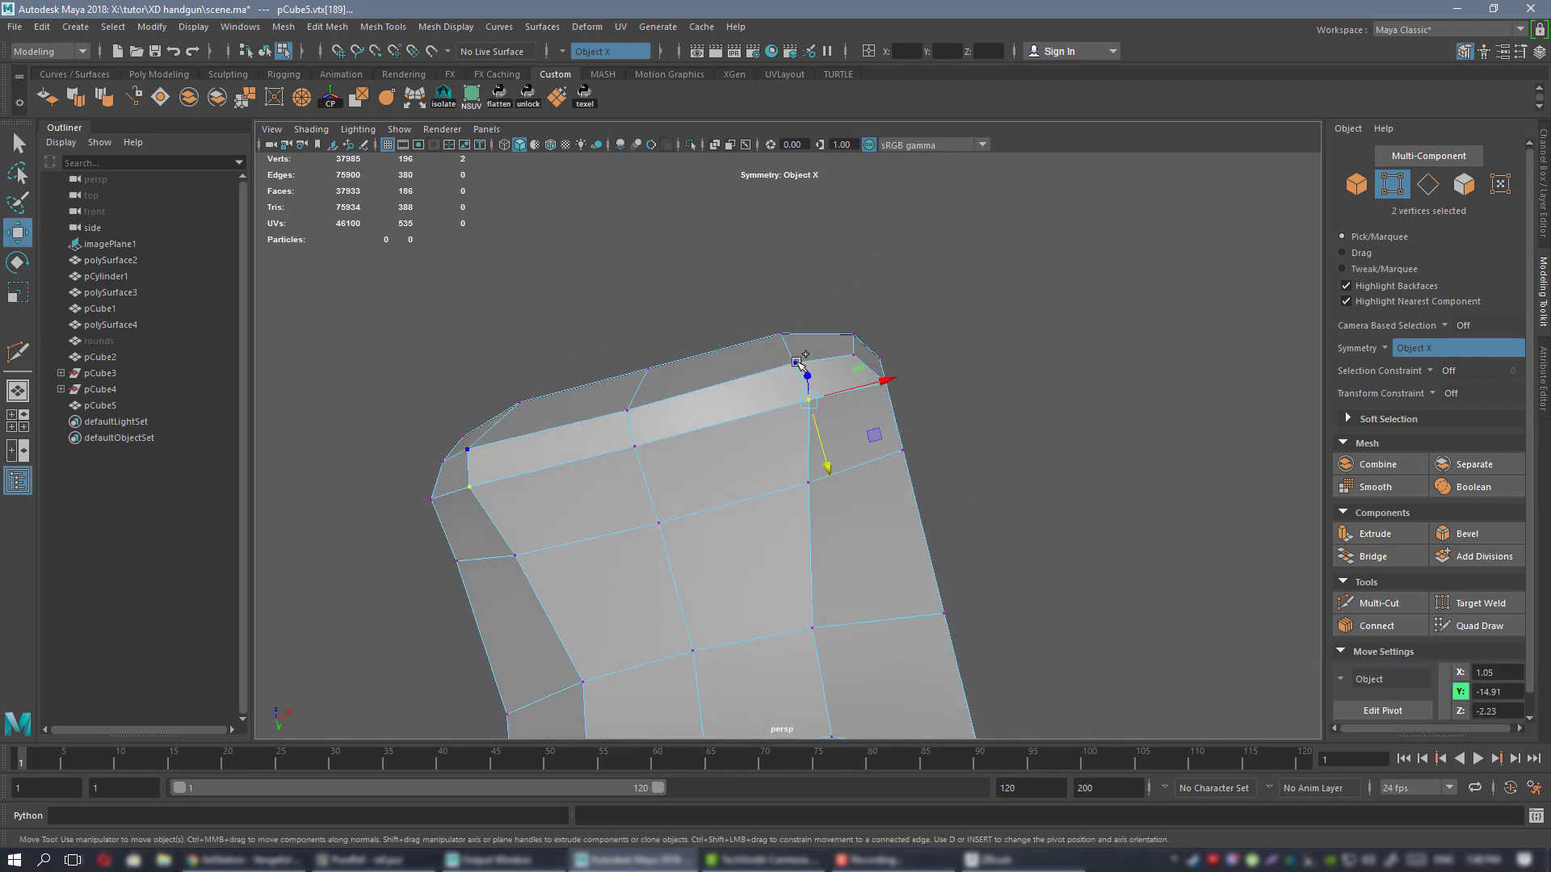
left_click(777, 335, "shift")
key("r")
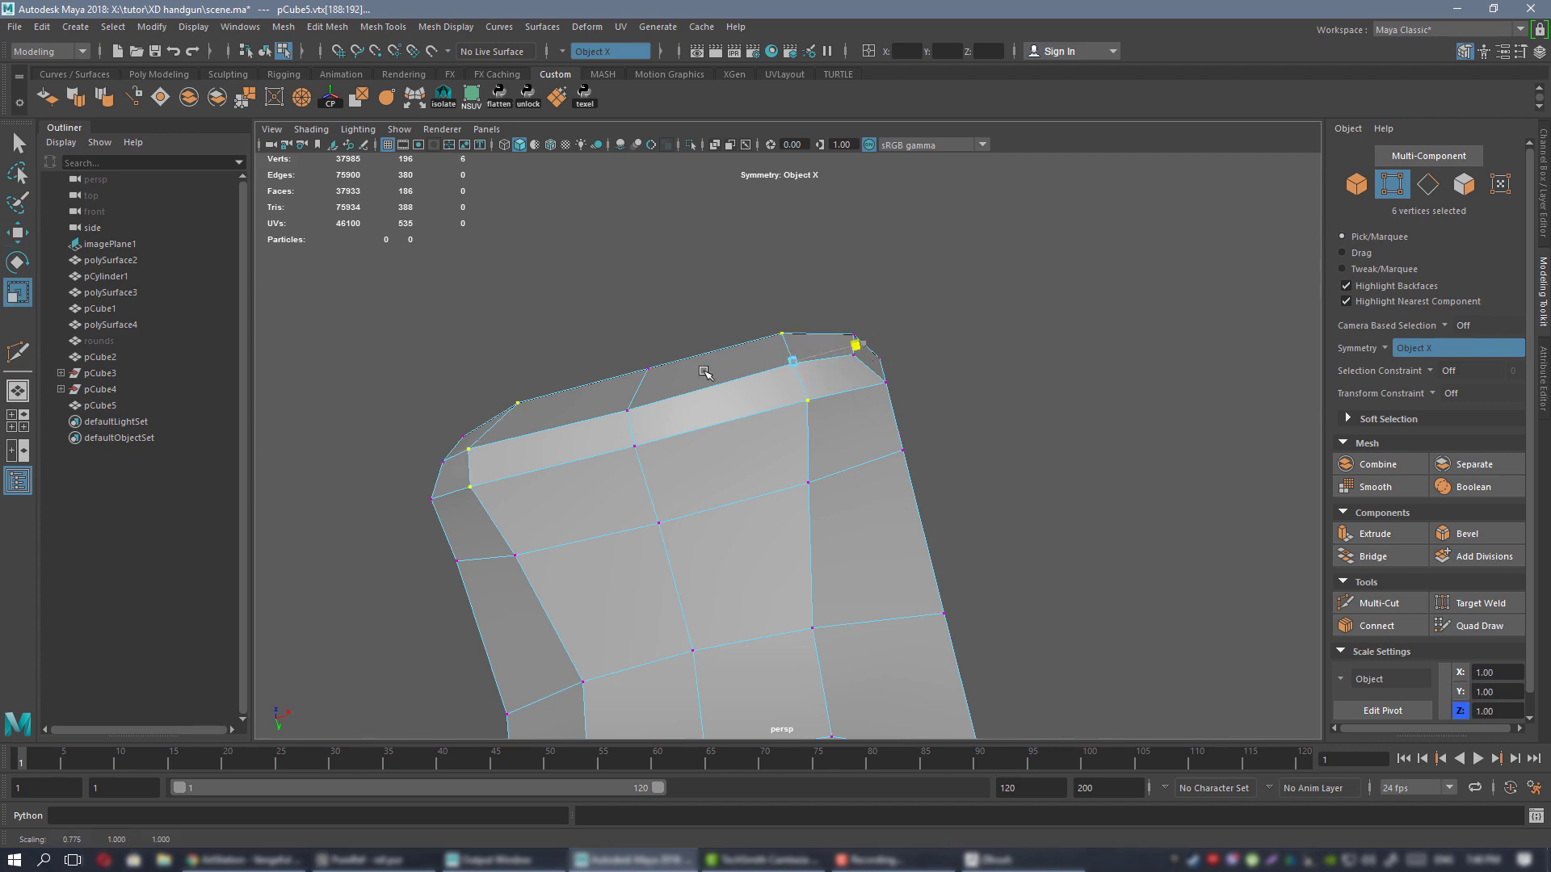
left_click_drag(888, 343, 818, 472, "alt")
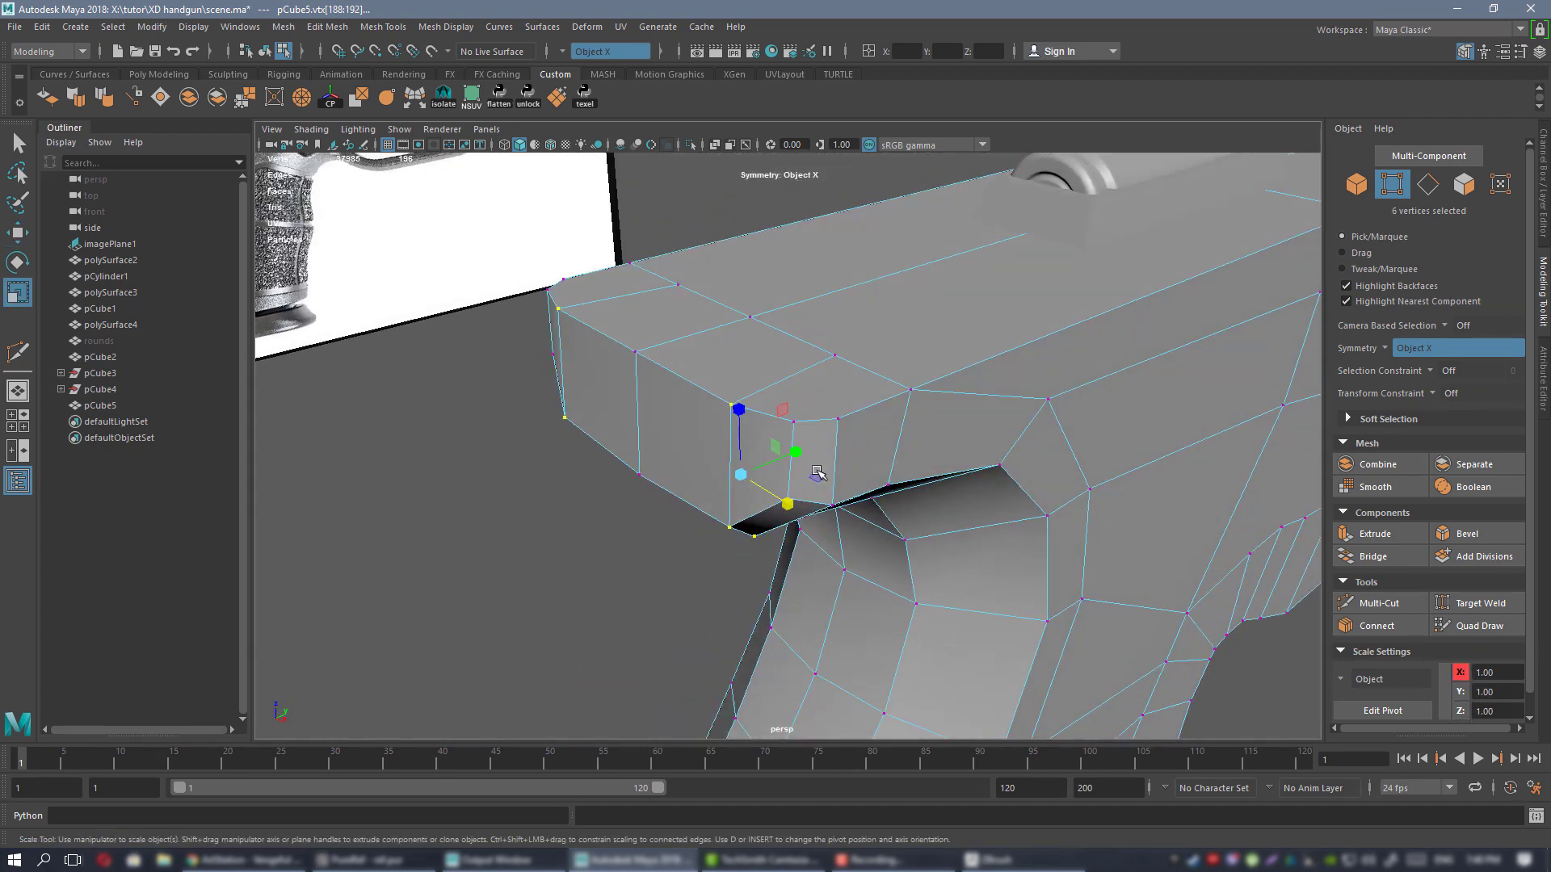
- Move the six cut vertices symmetrically inward to X 0.90 and adjust the adjoining vertex pair on the beavertail's underside
key("w")
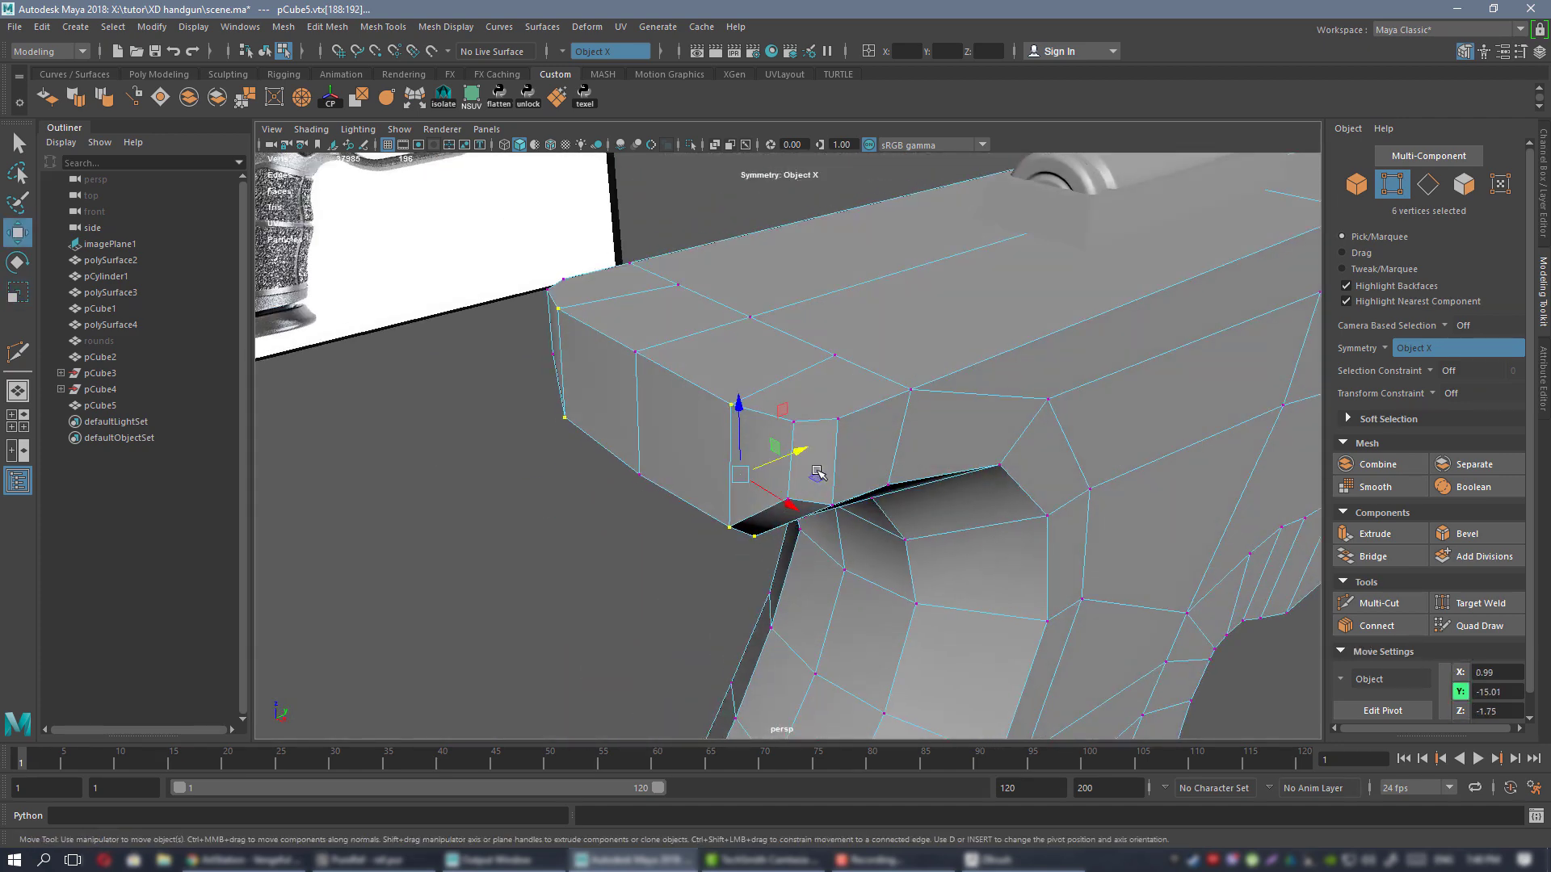
left_click_drag(800, 389, 833, 352, "alt")
left_click_drag(833, 352, 836, 406, "alt")
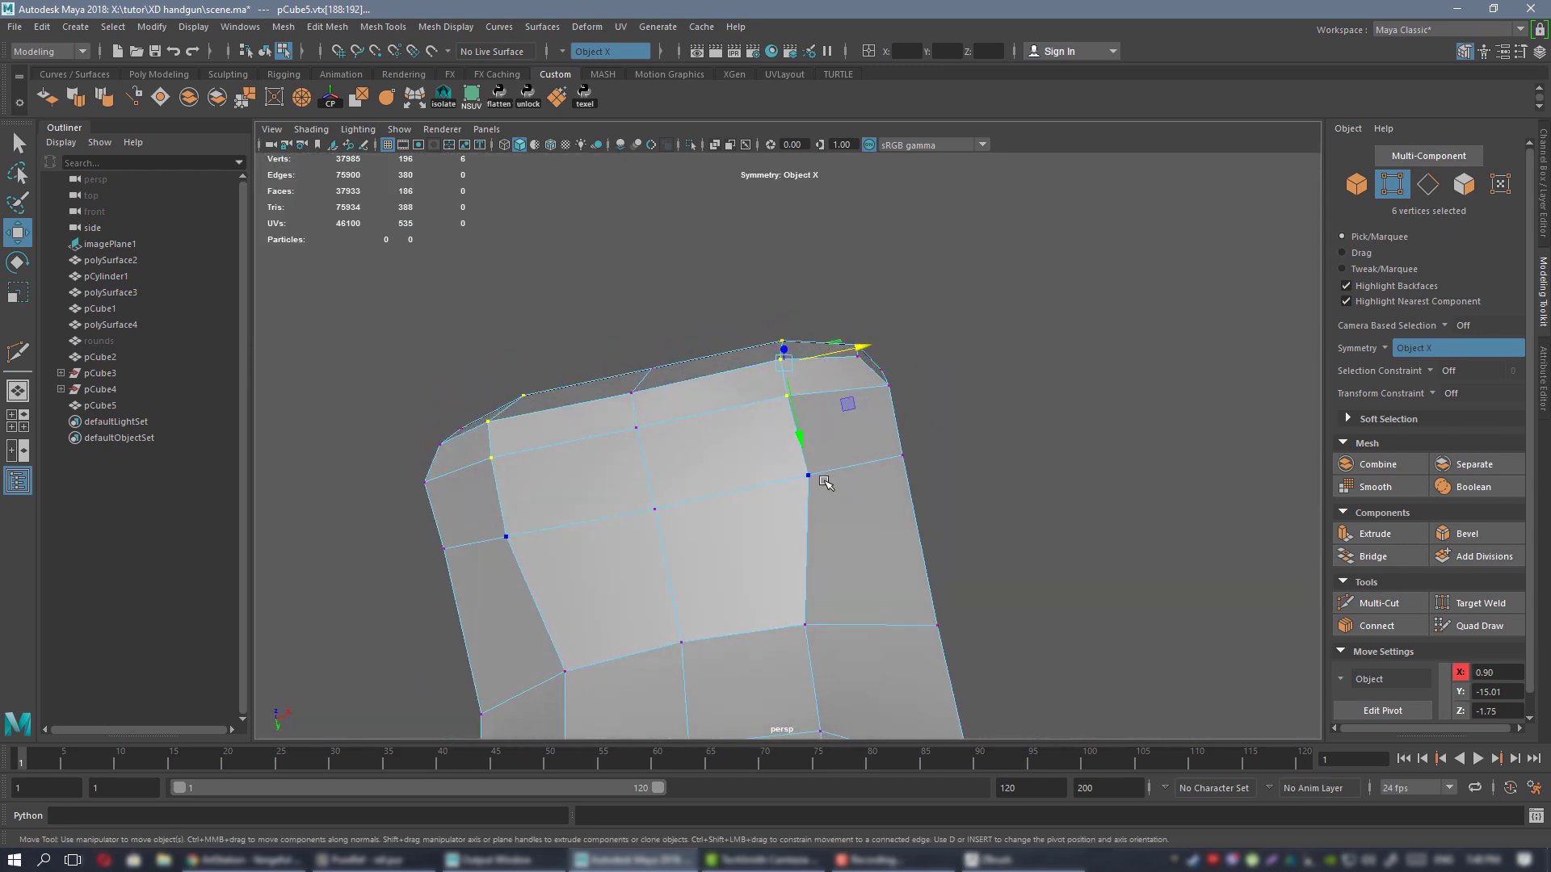
left_click_drag(855, 476, 841, 469)
- Lower the centre vertex and the pair beside it on the top edge of the beavertail's rear face
left_click_drag(841, 441, 864, 537, "alt")
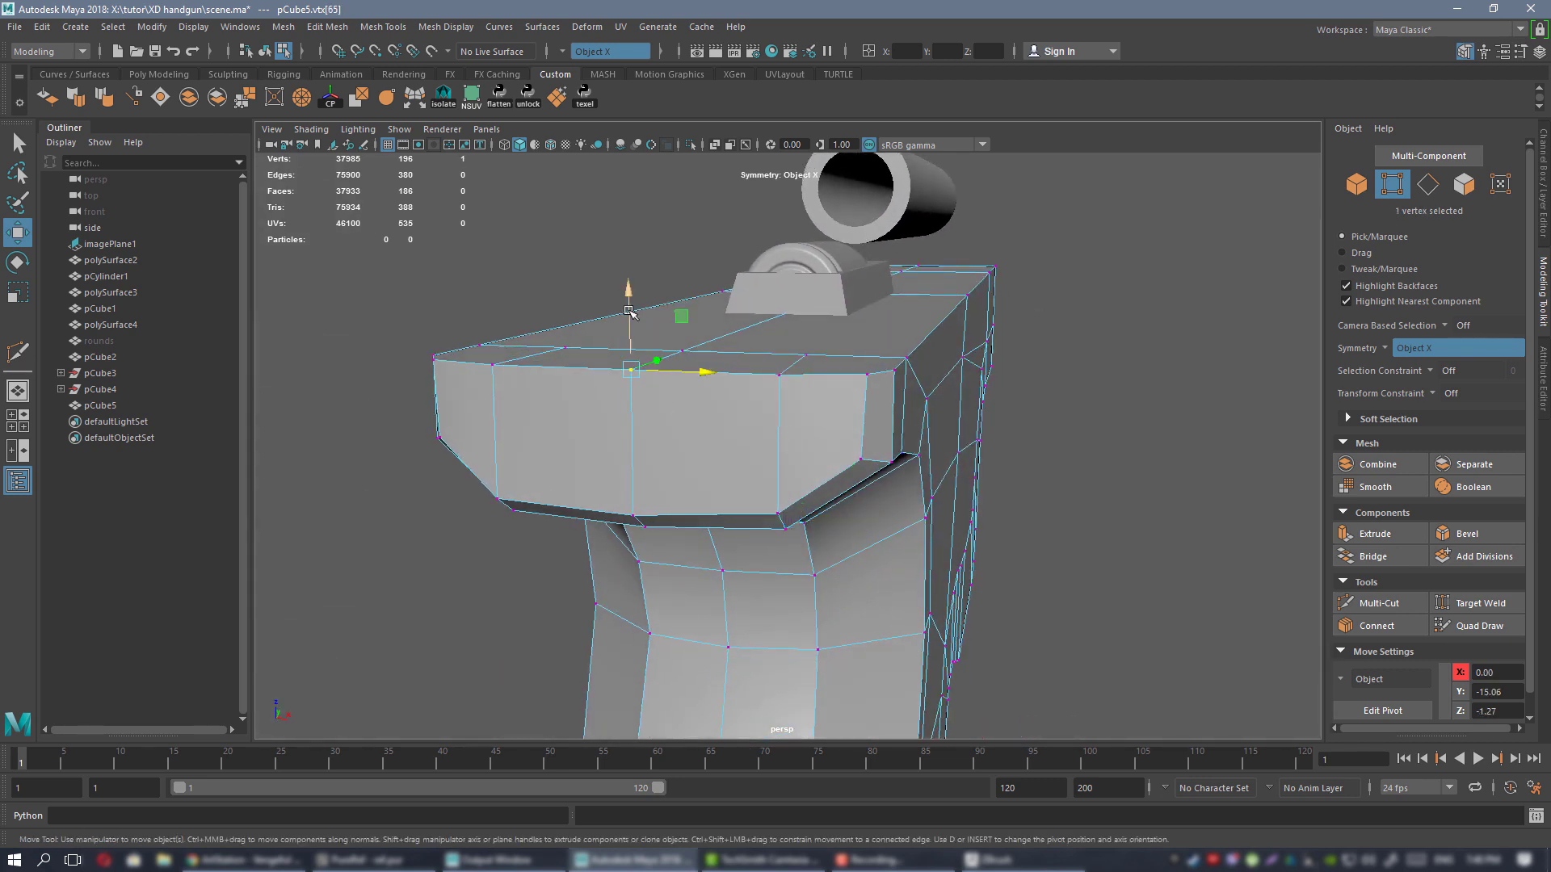
left_click_drag(630, 312, 630, 330)
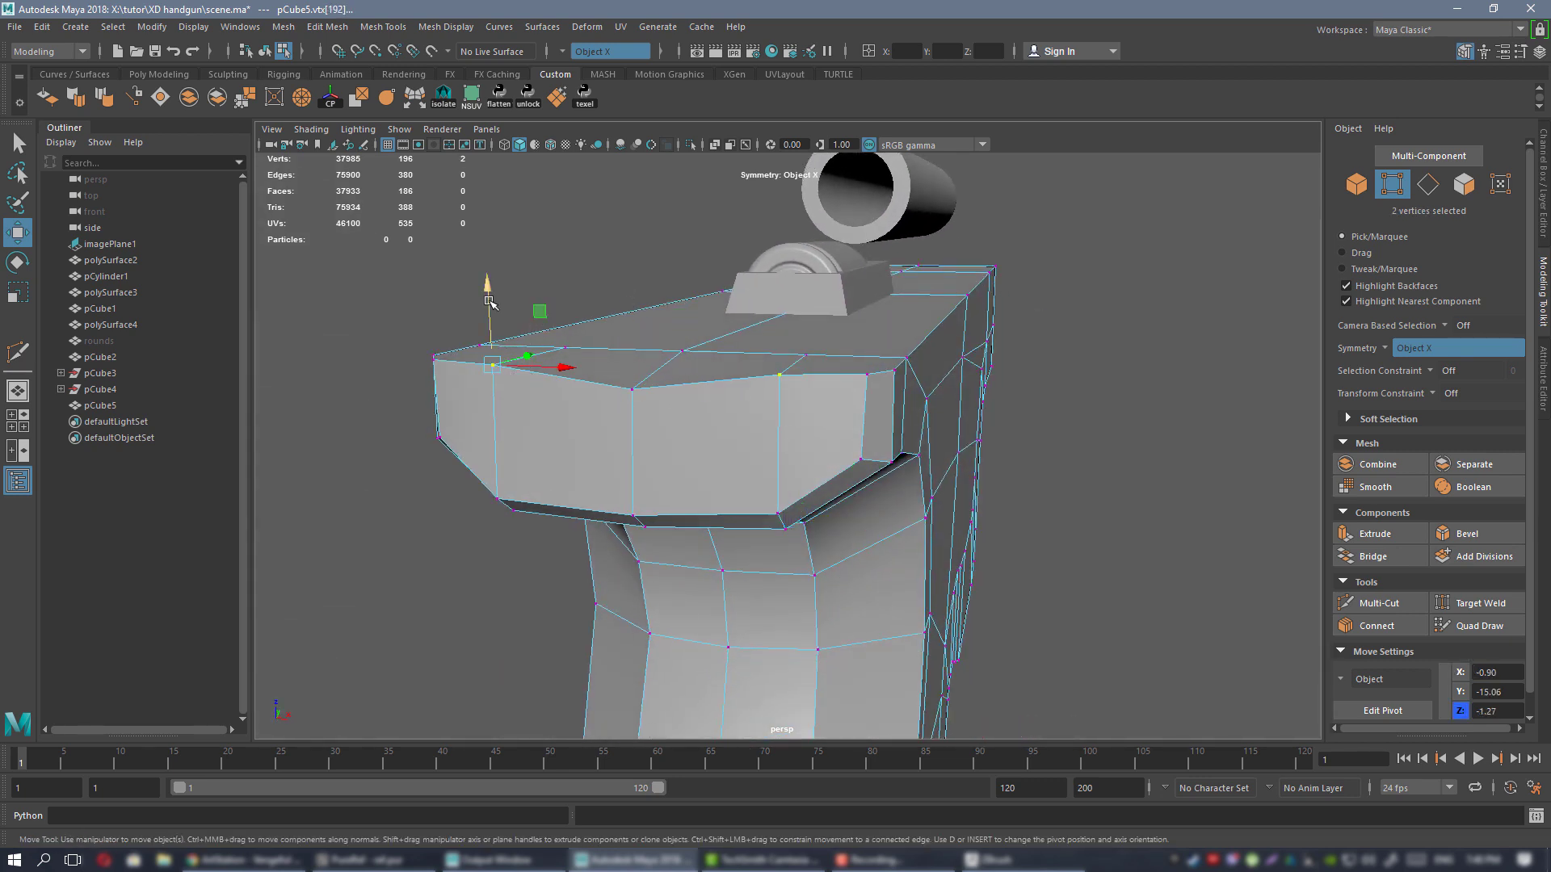
left_click_drag(488, 301, 490, 316)
- Preview the frame smoothed in object mode and examine the beavertail's rounded rear end
left_click_drag(811, 427, 827, 388, "alt")
right_click_drag(841, 345, 926, 320)
key("3")
left_click(1236, 463)
right_click_drag(1127, 533, 1106, 540, "alt")
left_click_drag(1105, 540, 909, 403, "alt")
- Return the frame to its unsmoothed display and insert an edge loop across the beavertail's top near its rear edge
left_click(816, 387)
key("1")
right_click_drag(740, 342, 889, 463, "alt")
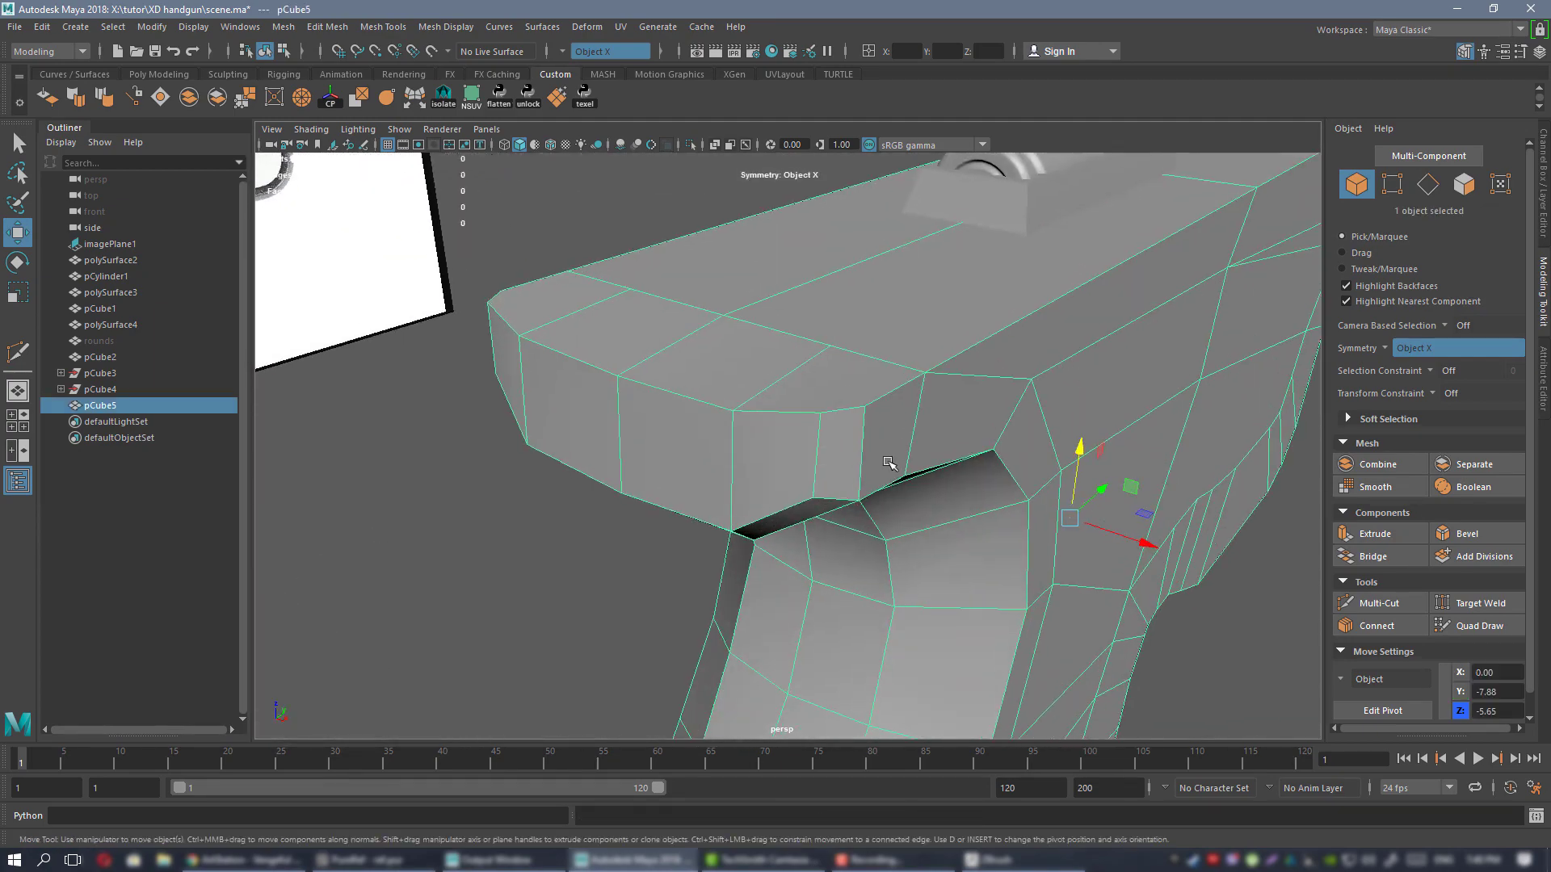
mouse_move(889, 463)
left_mouse_down("alt")
mouse_move(979, 447)
mouse_move(886, 457)
left_mouse_up("alt")
left_click_drag(782, 355, 810, 442, "alt")
key("ctrl+shift+x")
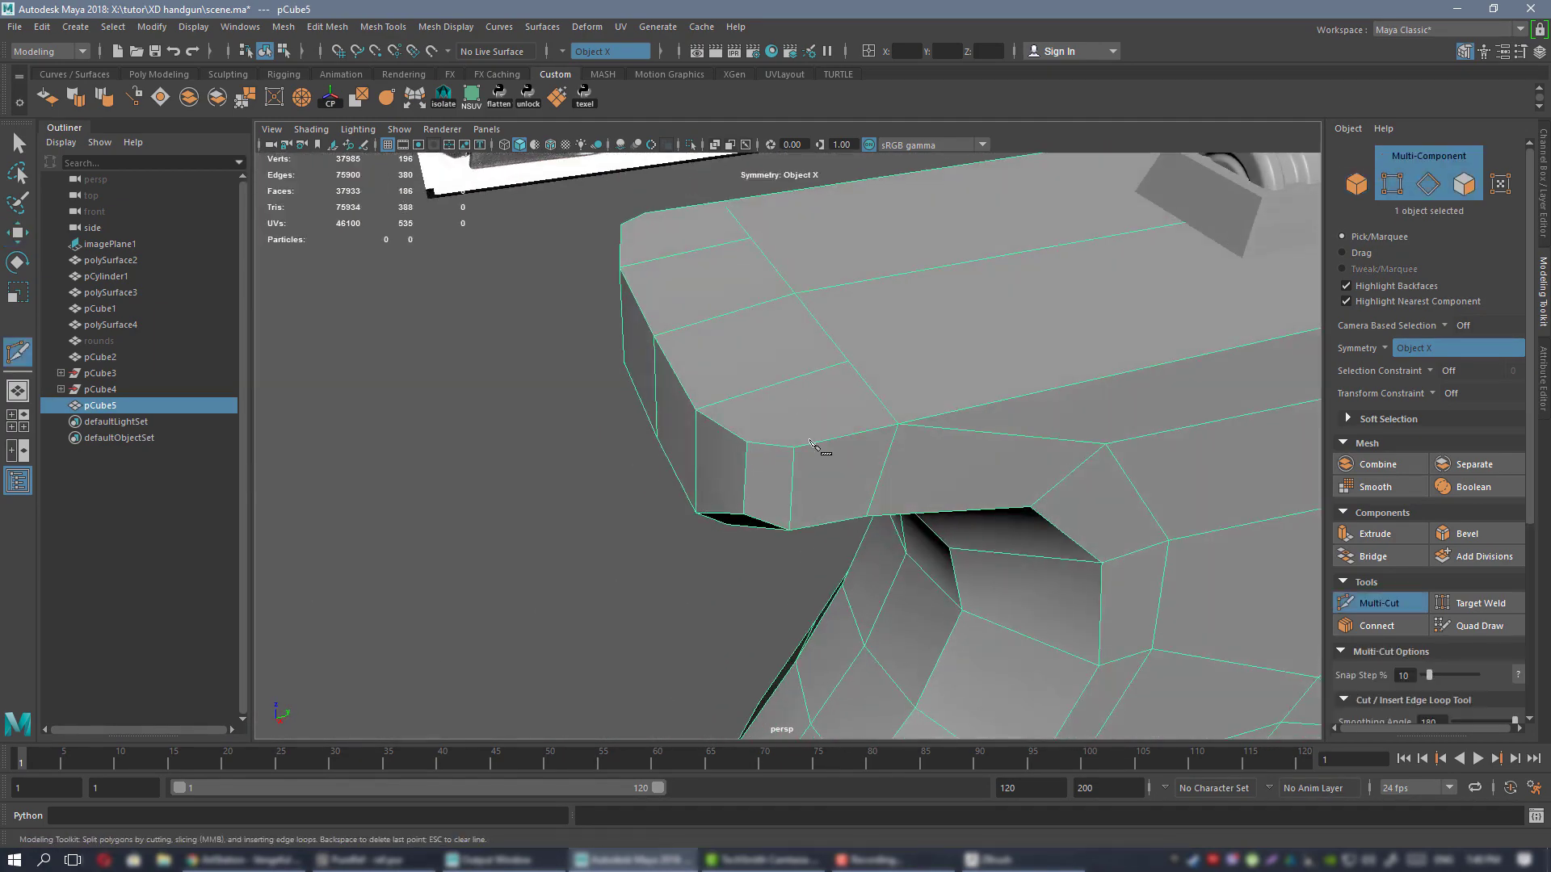
left_click(680, 328, "ctrl")
key("q")
- Preview the frame smoothed and inspect how the added edge loop sharpens the beavertail's upper rear edge
left_click_drag(744, 391, 782, 298, "alt")
right_click_drag(783, 298, 824, 273)
key("3")
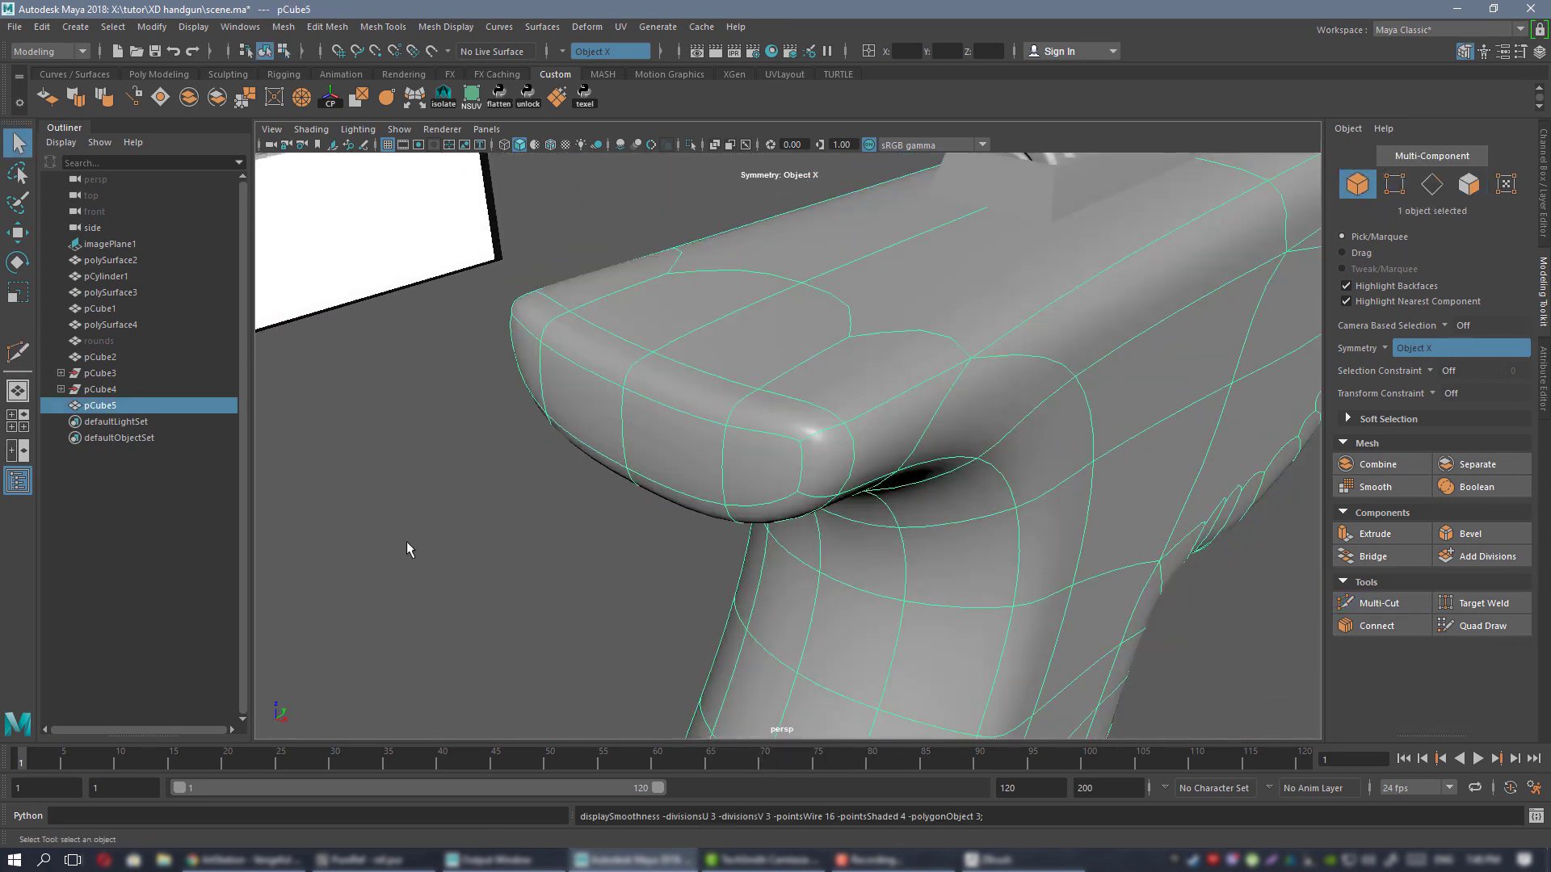
left_click(406, 541)
scroll(738, 384, "down", 3)
left_click_drag(738, 392, 772, 381, "alt")
- Turn smoothing off, select the ten vertices along the beavertail's upper rear edge and its new loop, and reposition them together
left_click(701, 353)
key("1")
right_click_drag(770, 378, 696, 371)
left_click_drag(696, 372, 669, 322, "alt")
left_click_drag(773, 391, 774, 394)
left_click_drag(773, 393, 671, 295, "alt")
key("w")
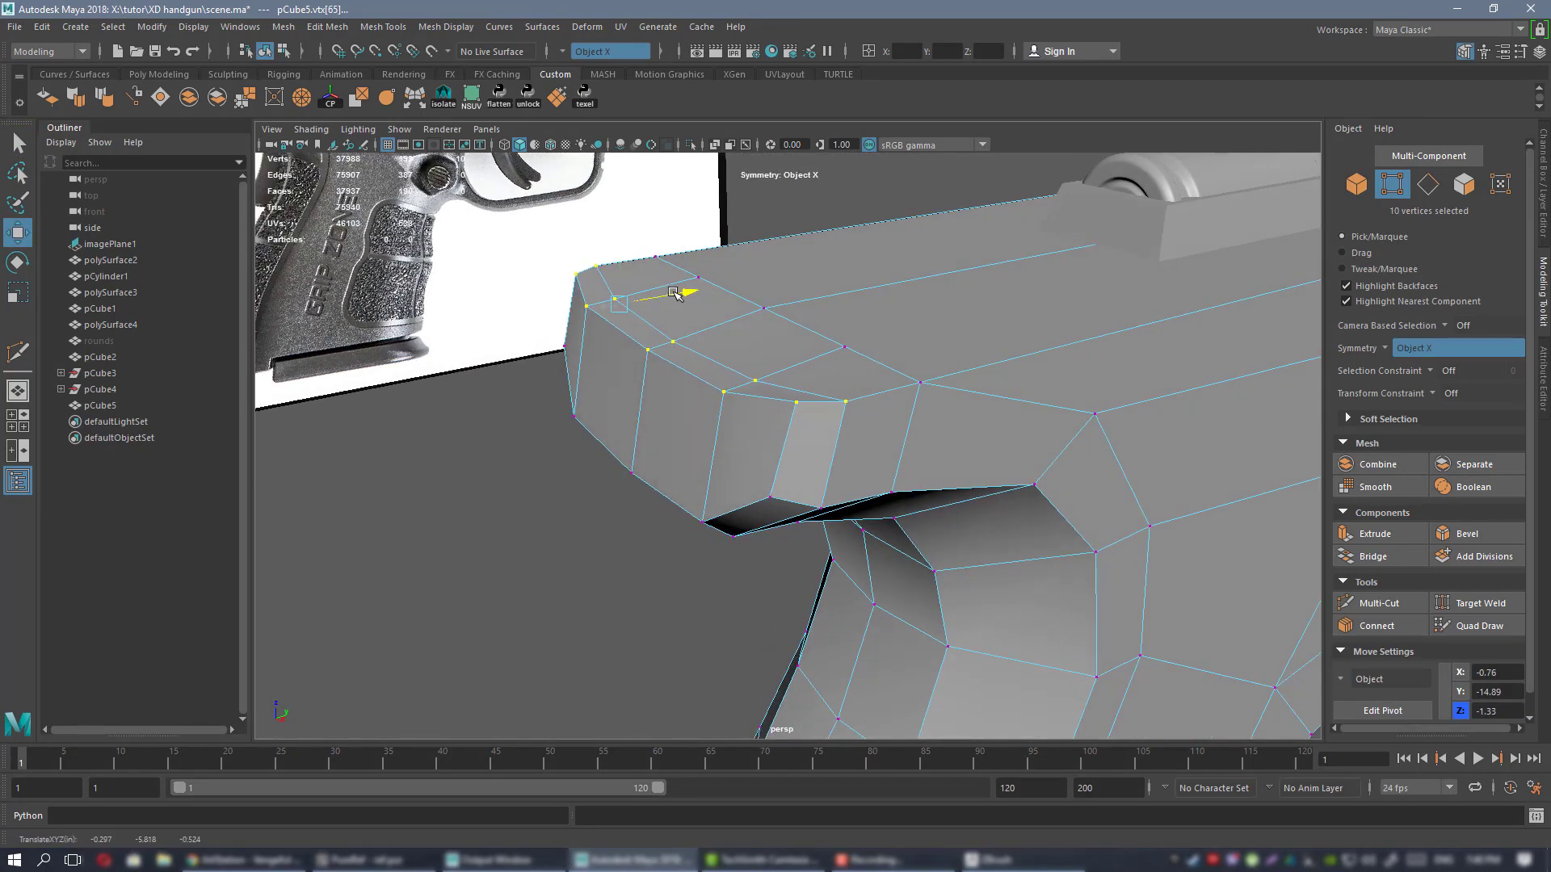
- Preview the frame smoothed in object mode and examine the beavertail's rear end from above and behind
right_click_drag(761, 345, 840, 319)
key("3")
left_click(614, 476)
left_click_drag(670, 460, 907, 458, "alt")
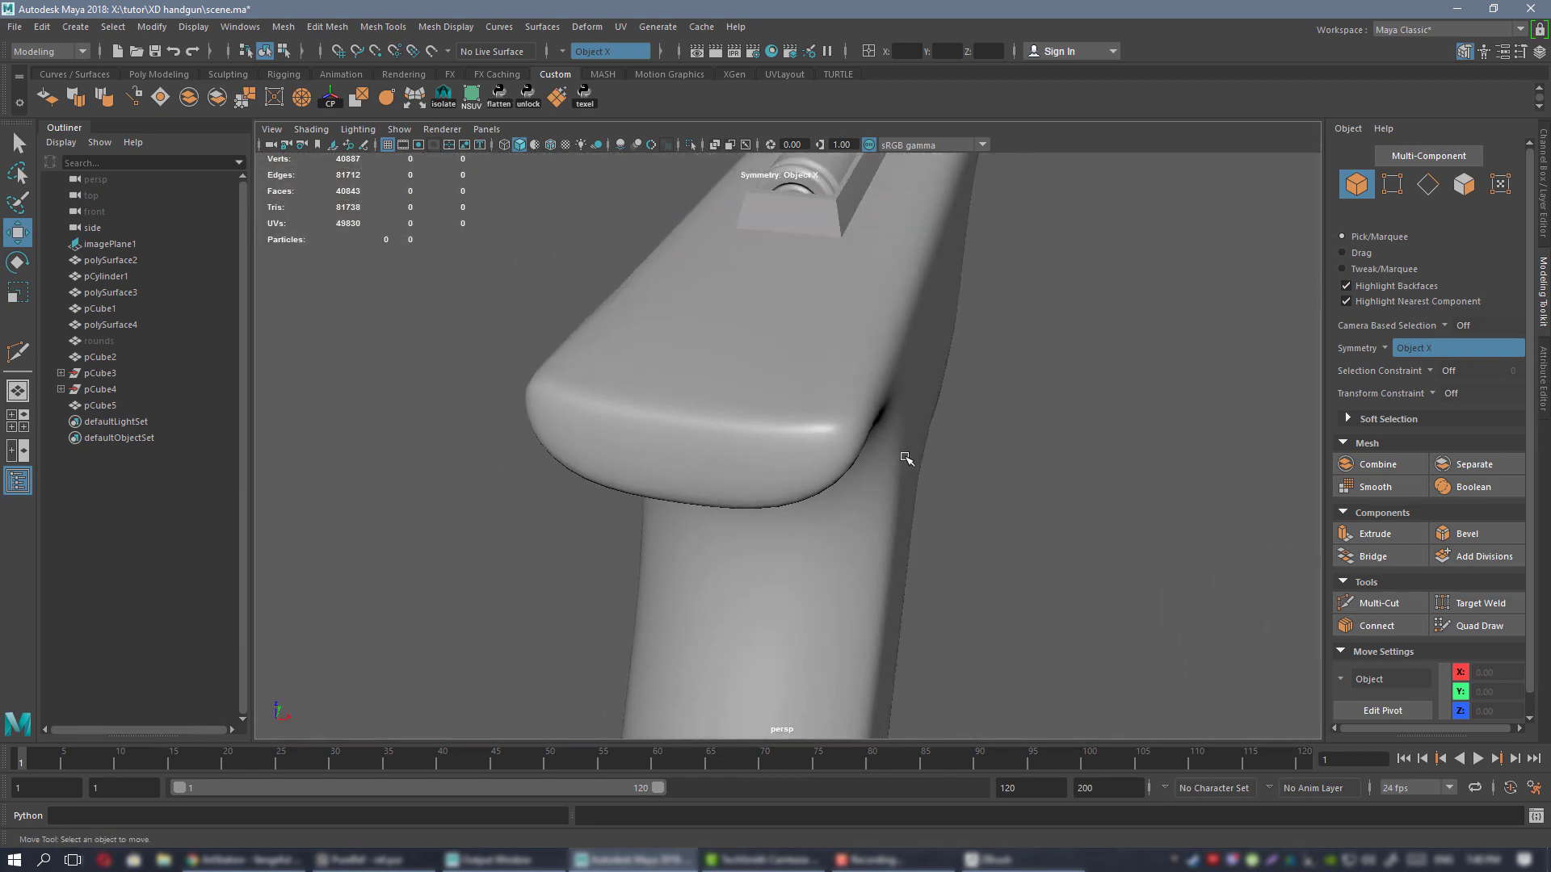
left_click_drag(811, 453, 796, 422, "alt")
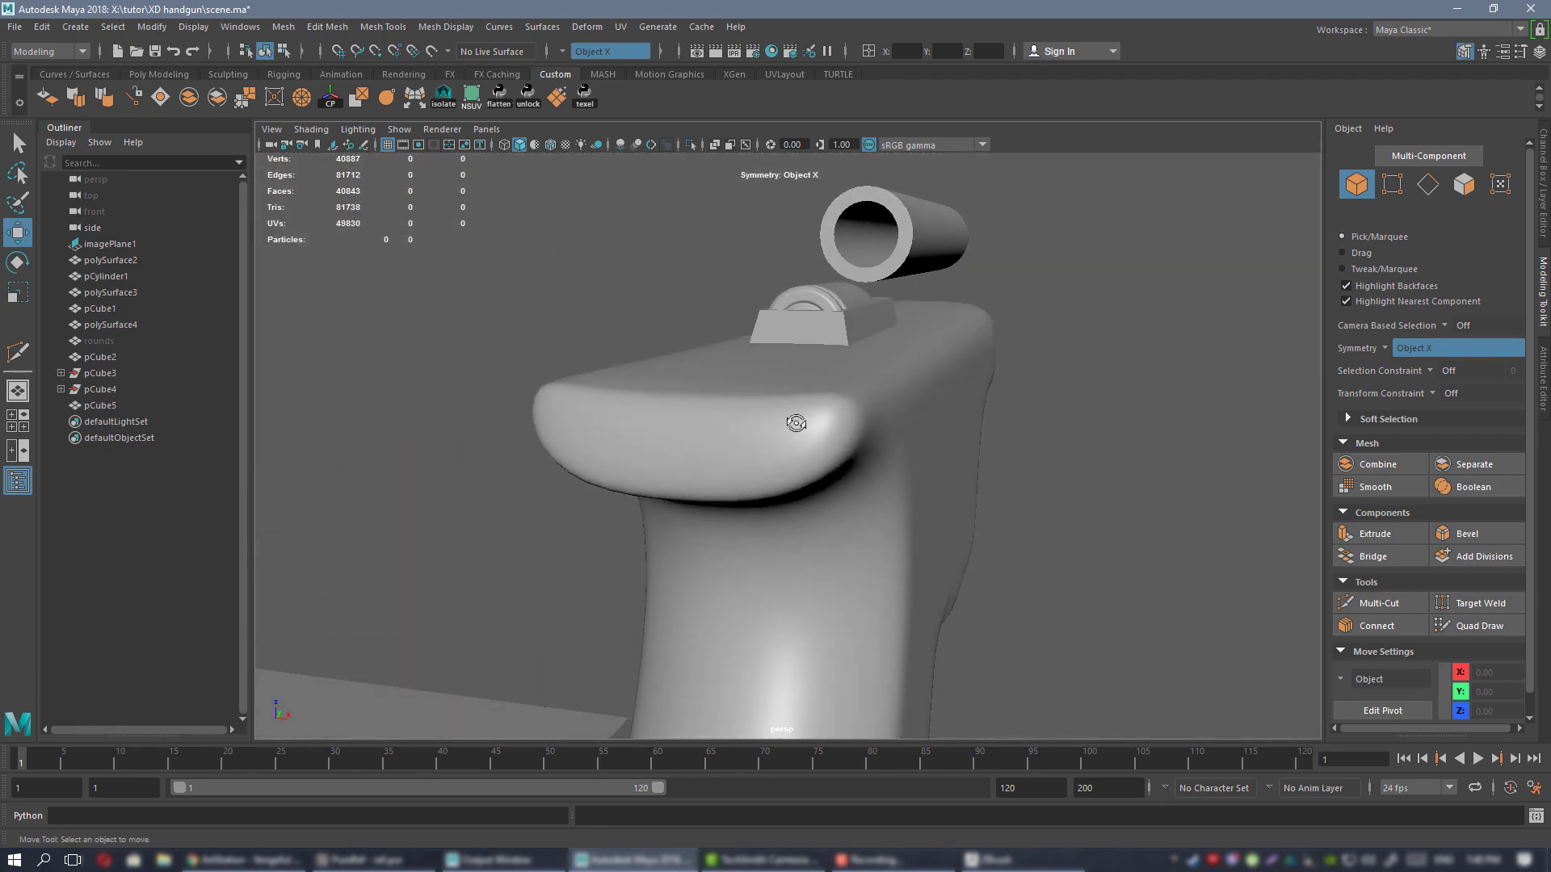
left_click(918, 426)
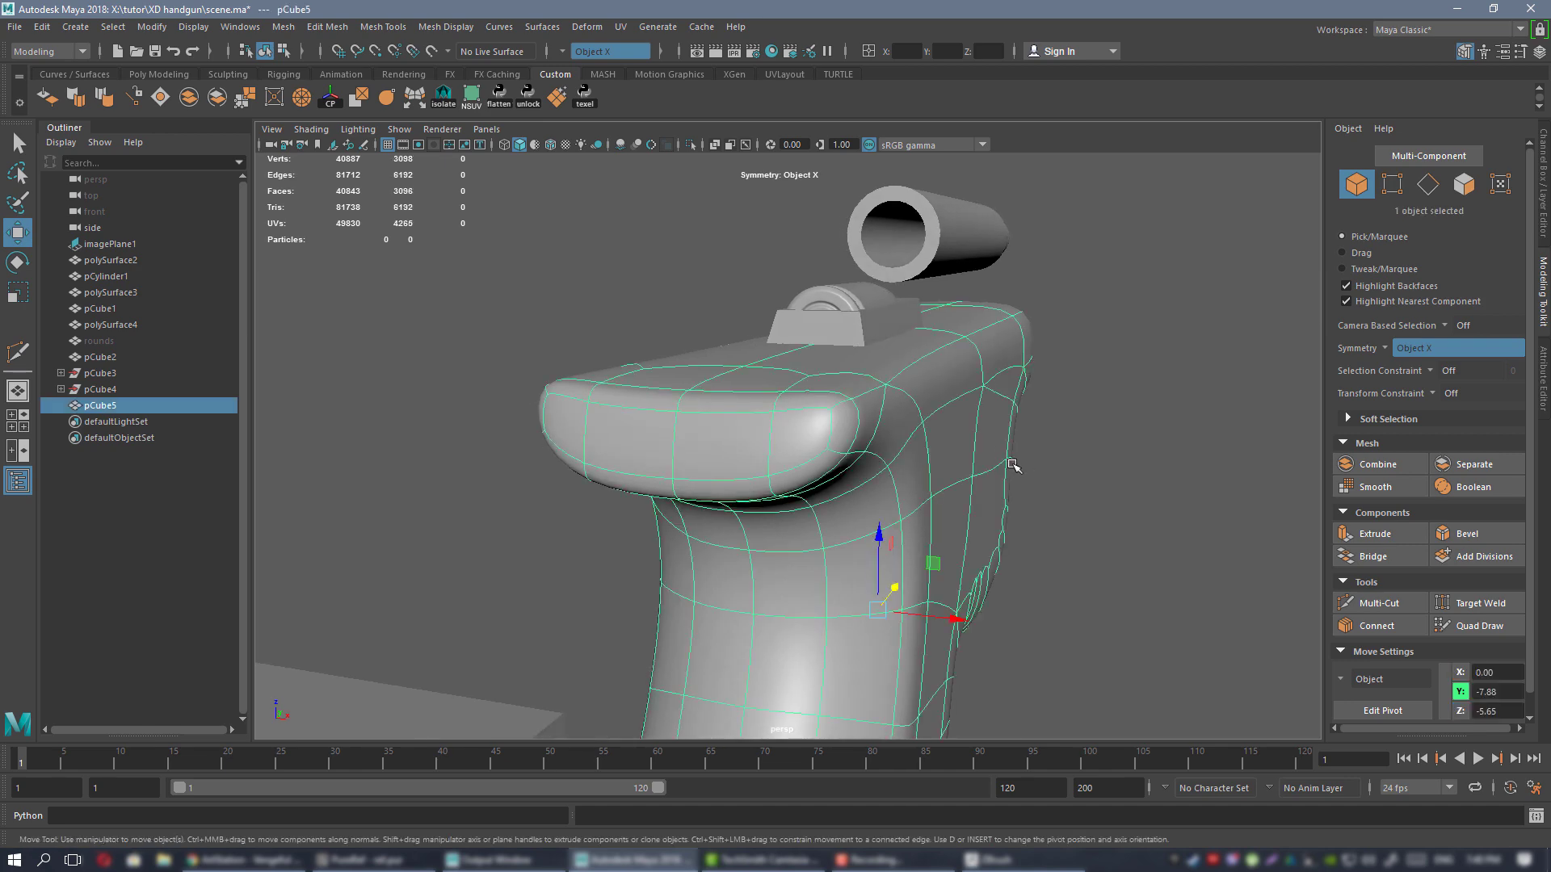
left_click_drag(918, 426, 698, 421, "alt")
- Switch to PureRef and examine the beavertail and its transition into the grip in the rear-angle photo
key("alt+Tab")
right_click_drag(1274, 394, 1091, 399)
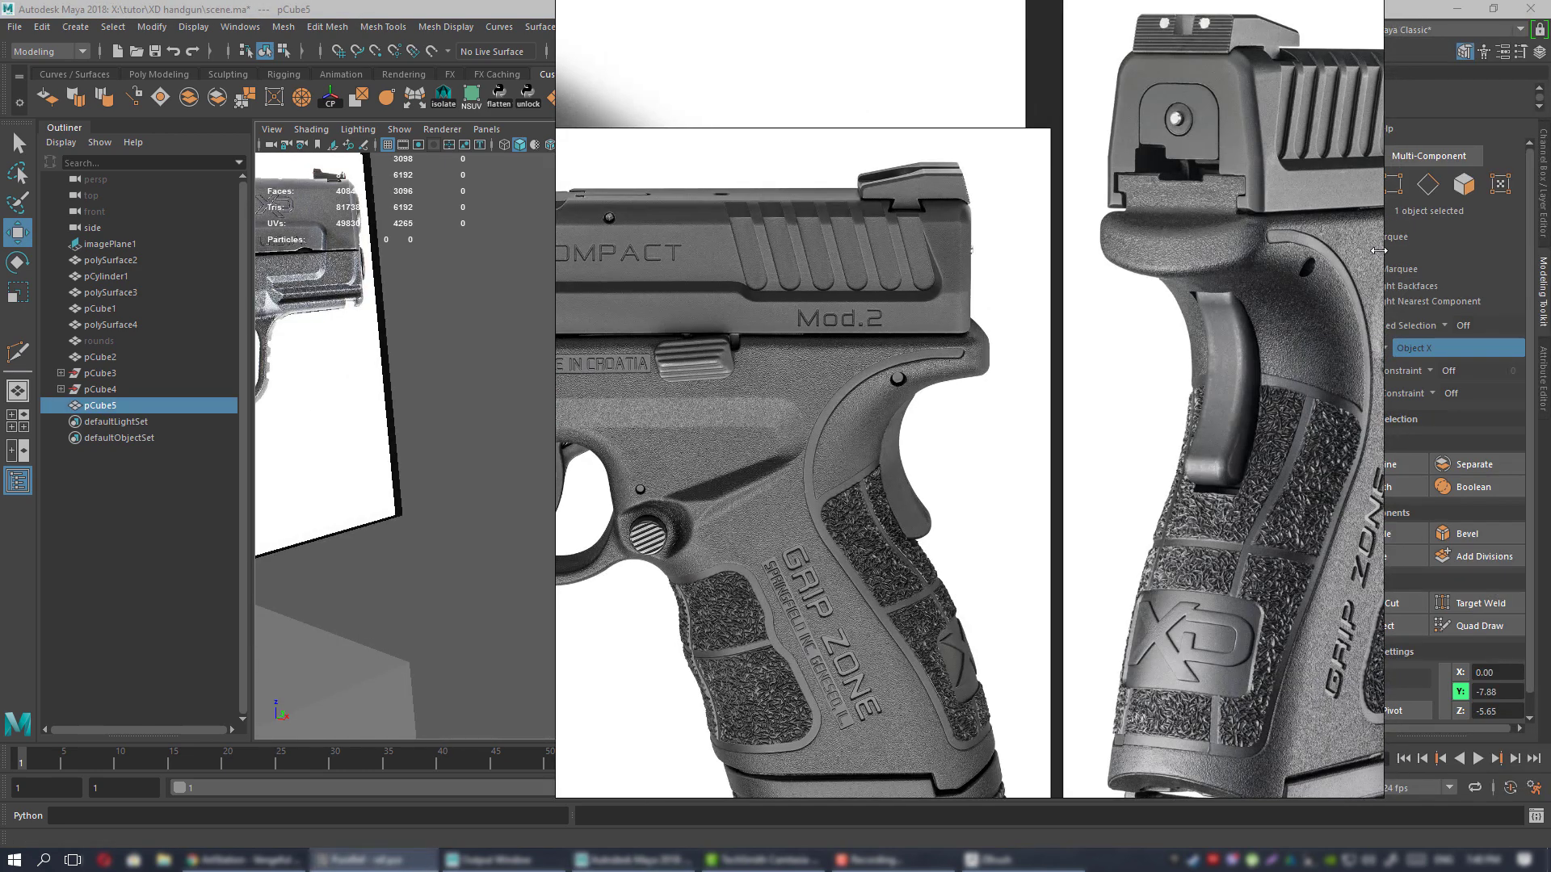
scroll(1318, 252, "down", 3)
middle_click_drag(1219, 266, 1046, 301)
scroll(1045, 300, "up", 6)
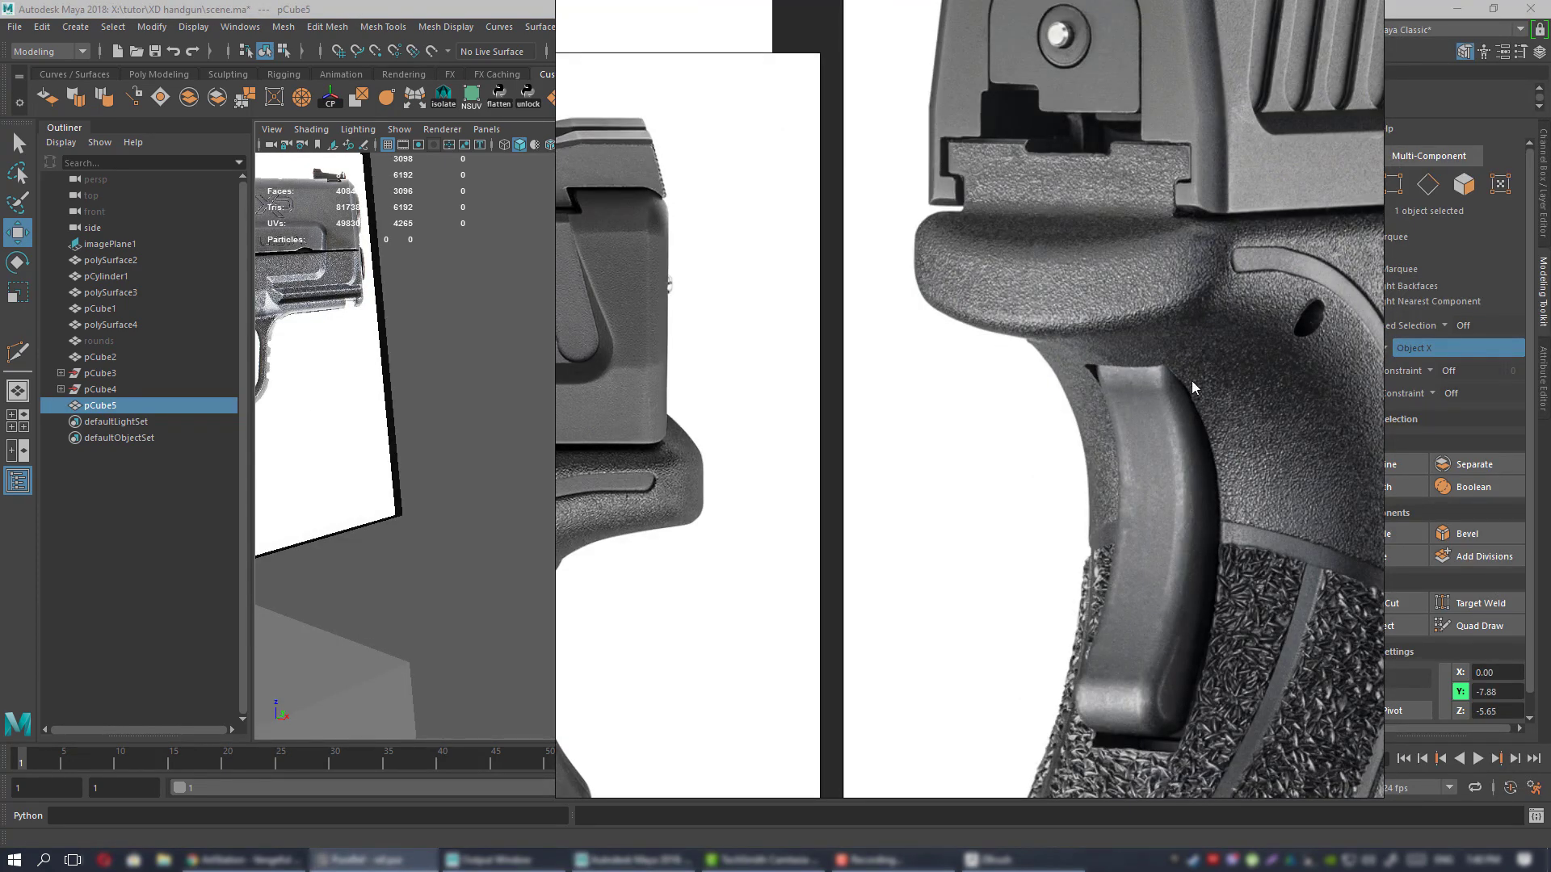
key("alt+Tab")
- Return the frame to unsmoothed vertex editing and lower the outer corner vertex pair on the beavertail's upper rear edge
key("1")
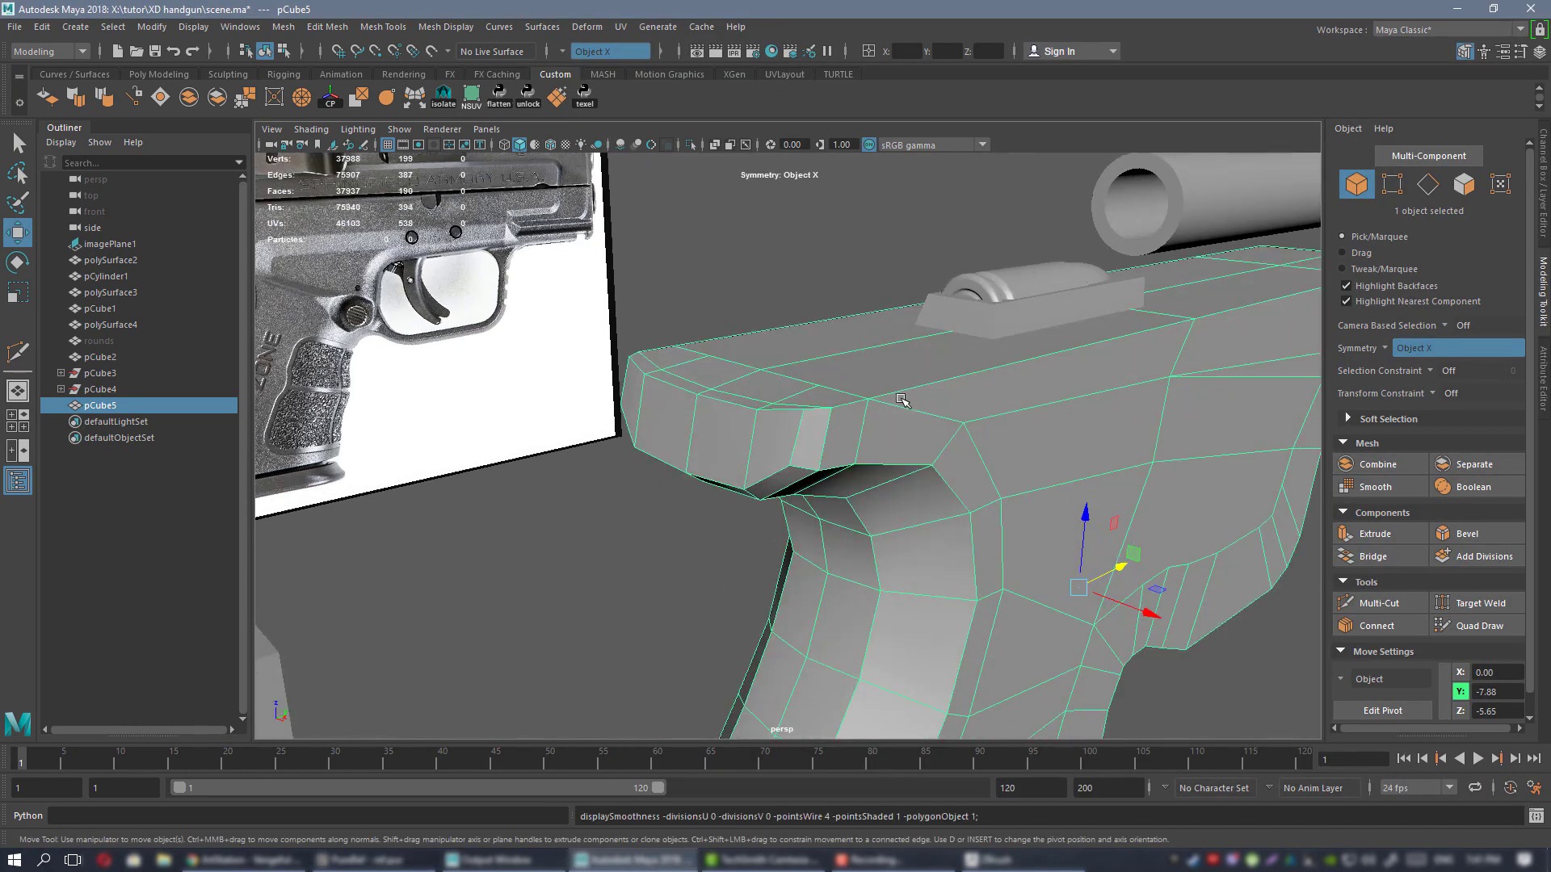
left_click_drag(599, 383, 818, 331, "alt")
right_click_drag(818, 330, 741, 331)
left_click_drag(743, 333, 832, 426, "alt")
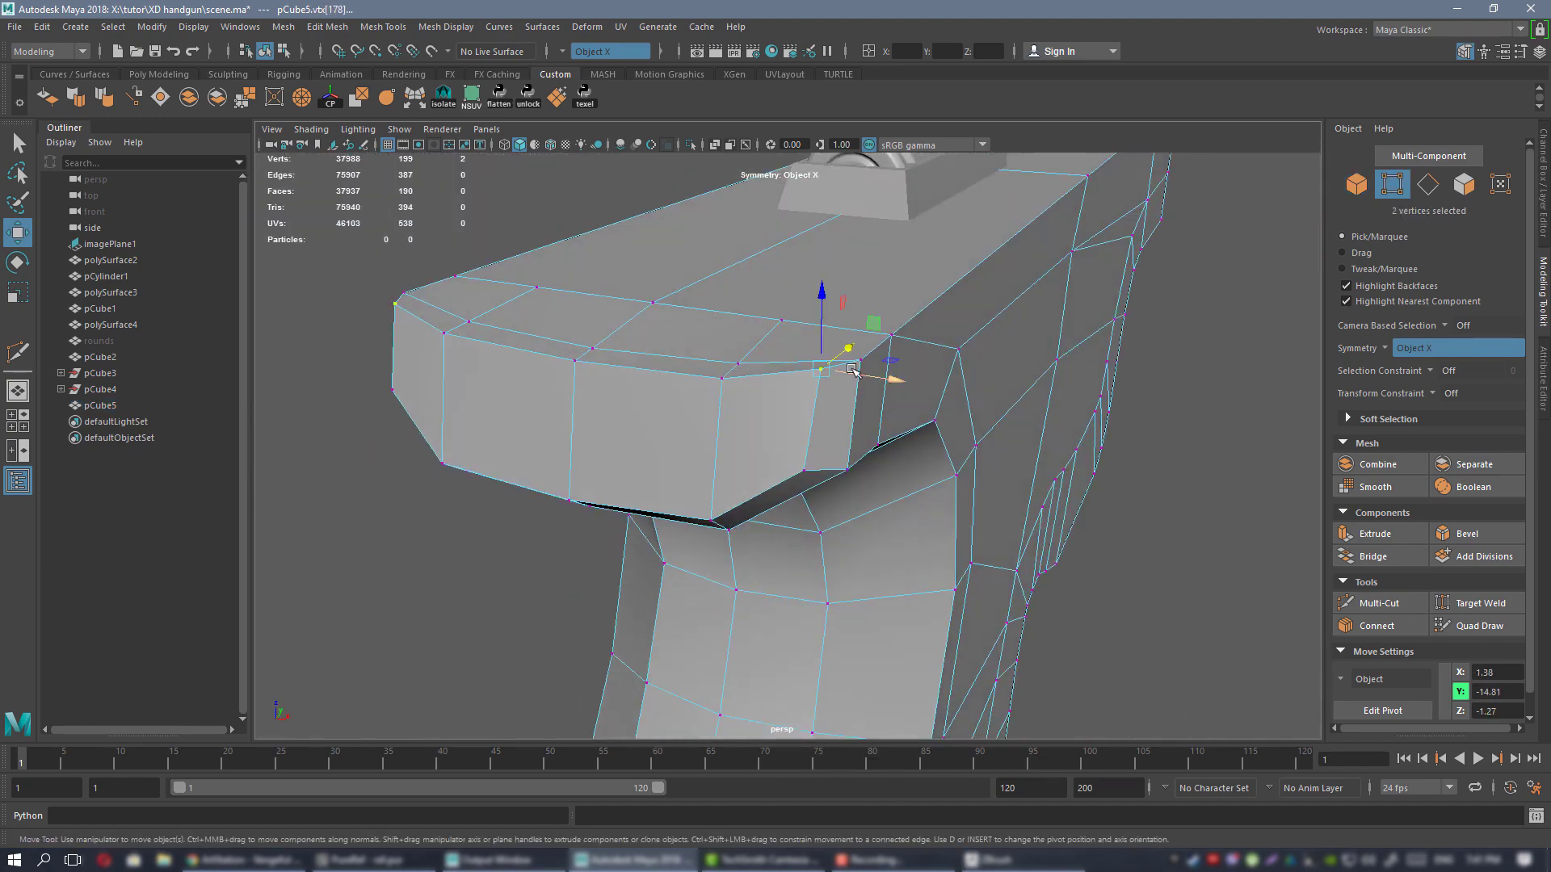
left_click_drag(824, 313, 821, 322)
- Move the four vertices at the lower corners of the beavertail's rear face symmetrically inward to X -0.87
left_click_drag(820, 321, 842, 442, "alt")
left_click_drag(843, 442, 807, 527, "alt")
left_click_drag(807, 527, 720, 473, "alt")
middle_click_drag(719, 473, 806, 425, "alt")
left_click_drag(806, 425, 711, 396, "alt")
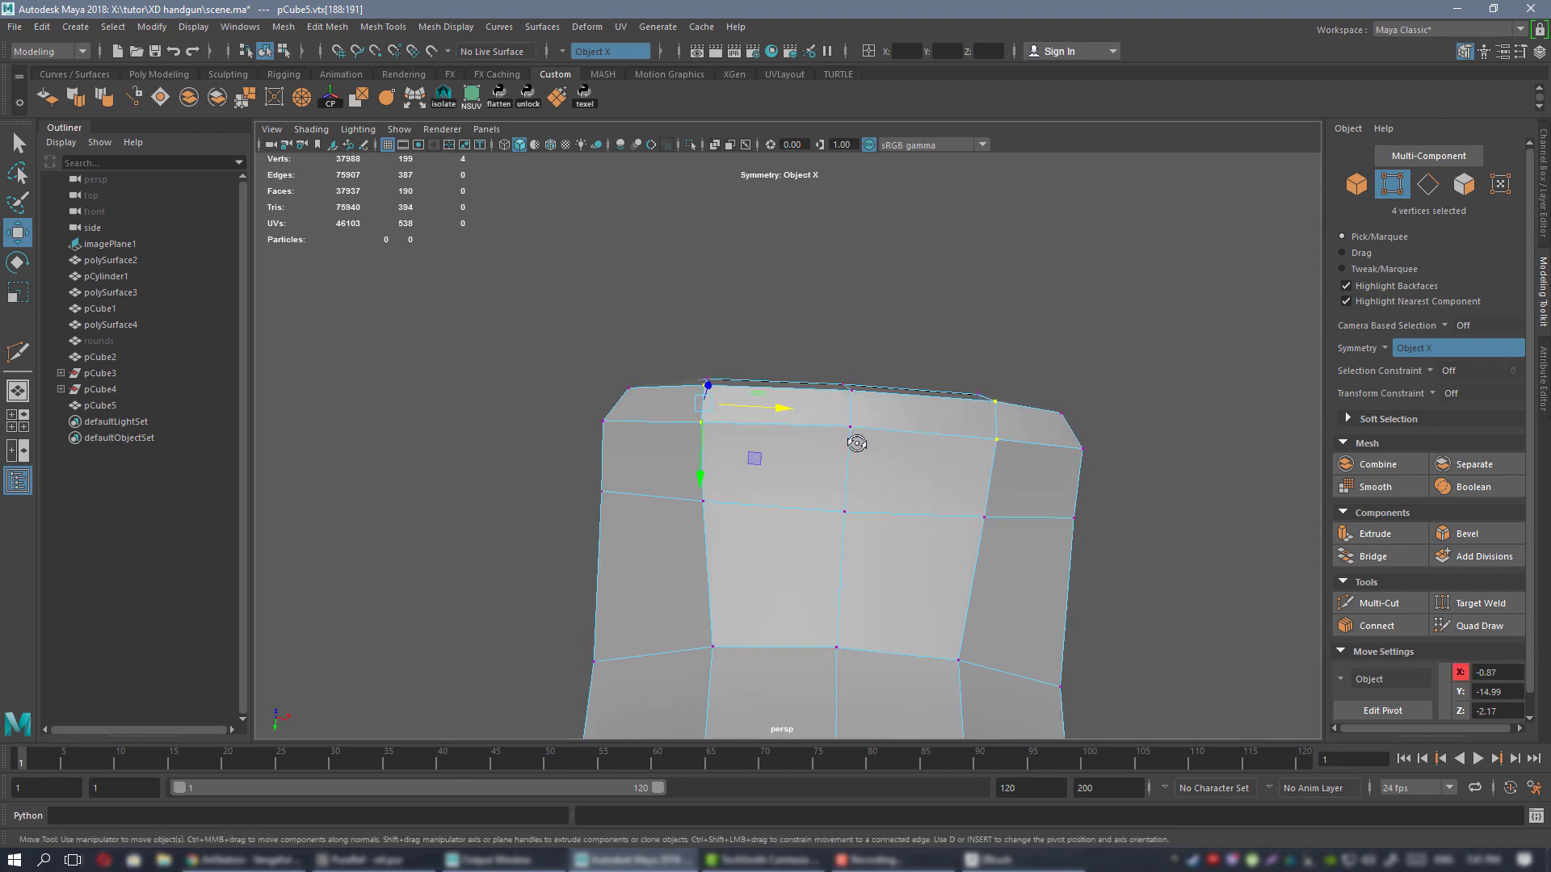
- Return to object mode and examine the beavertail and backstrap from the side with the frame deselected
left_click_drag(854, 439, 889, 360, "alt")
key("F8")
left_click_drag(827, 286, 759, 288, "alt")
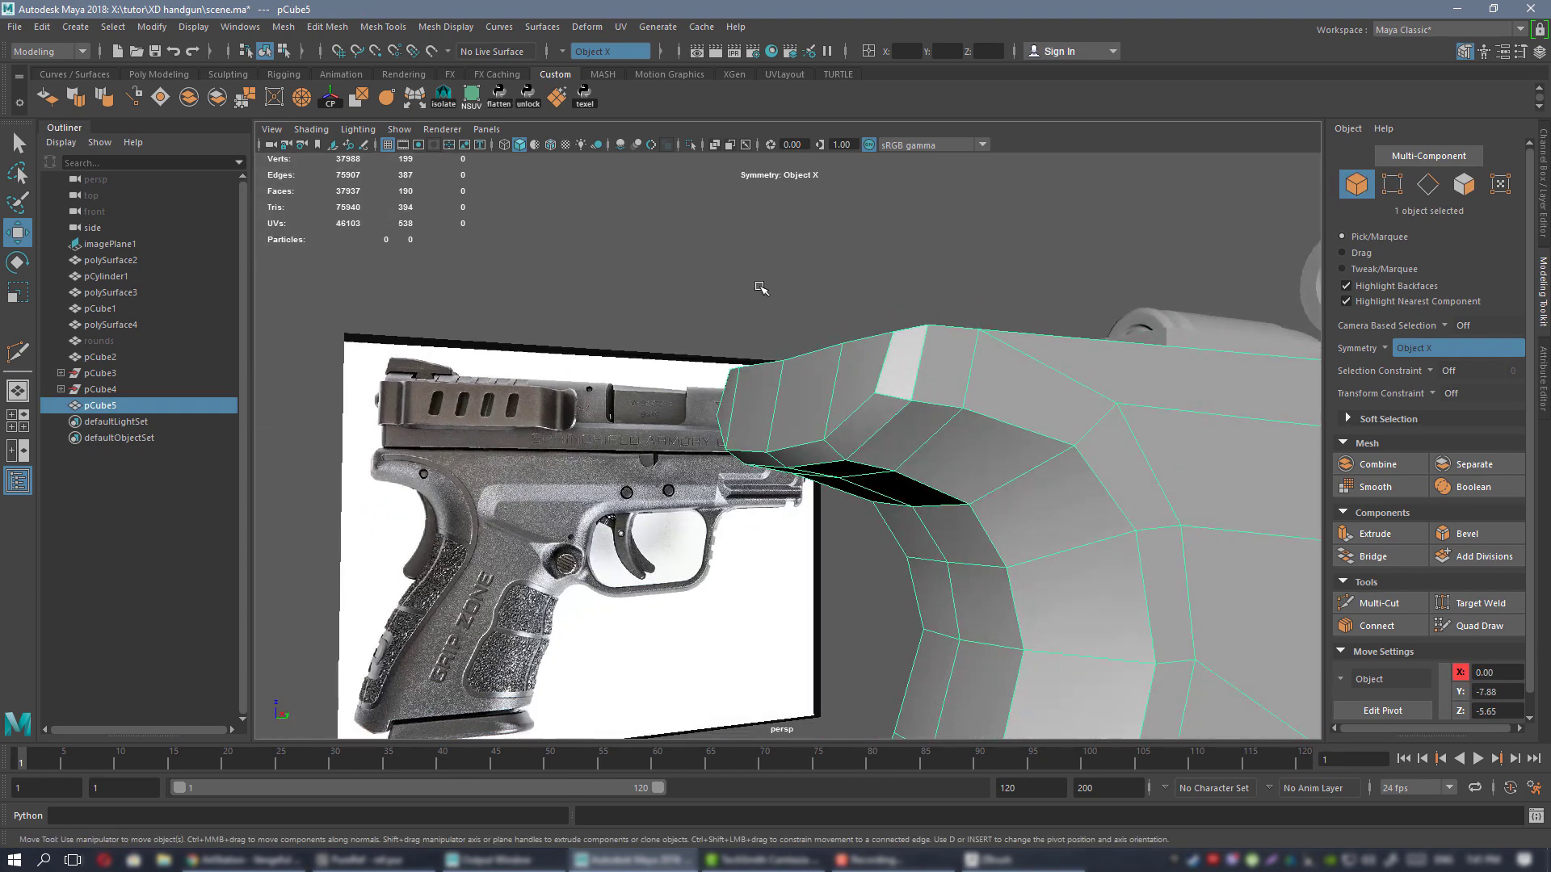
left_click(759, 288)
scroll(759, 288, "down", 3)
left_click_drag(787, 355, 807, 277, "alt")
- Enter vertex editing on the frame and adjust the vertex pair on the rear part of the grip's side face
left_click(844, 417)
right_click_drag(819, 269, 759, 268)
left_click_drag(820, 384, 870, 377, "alt")
left_click(744, 284)
key("f")
scroll(755, 263, "down", 3)
left_click(823, 407)
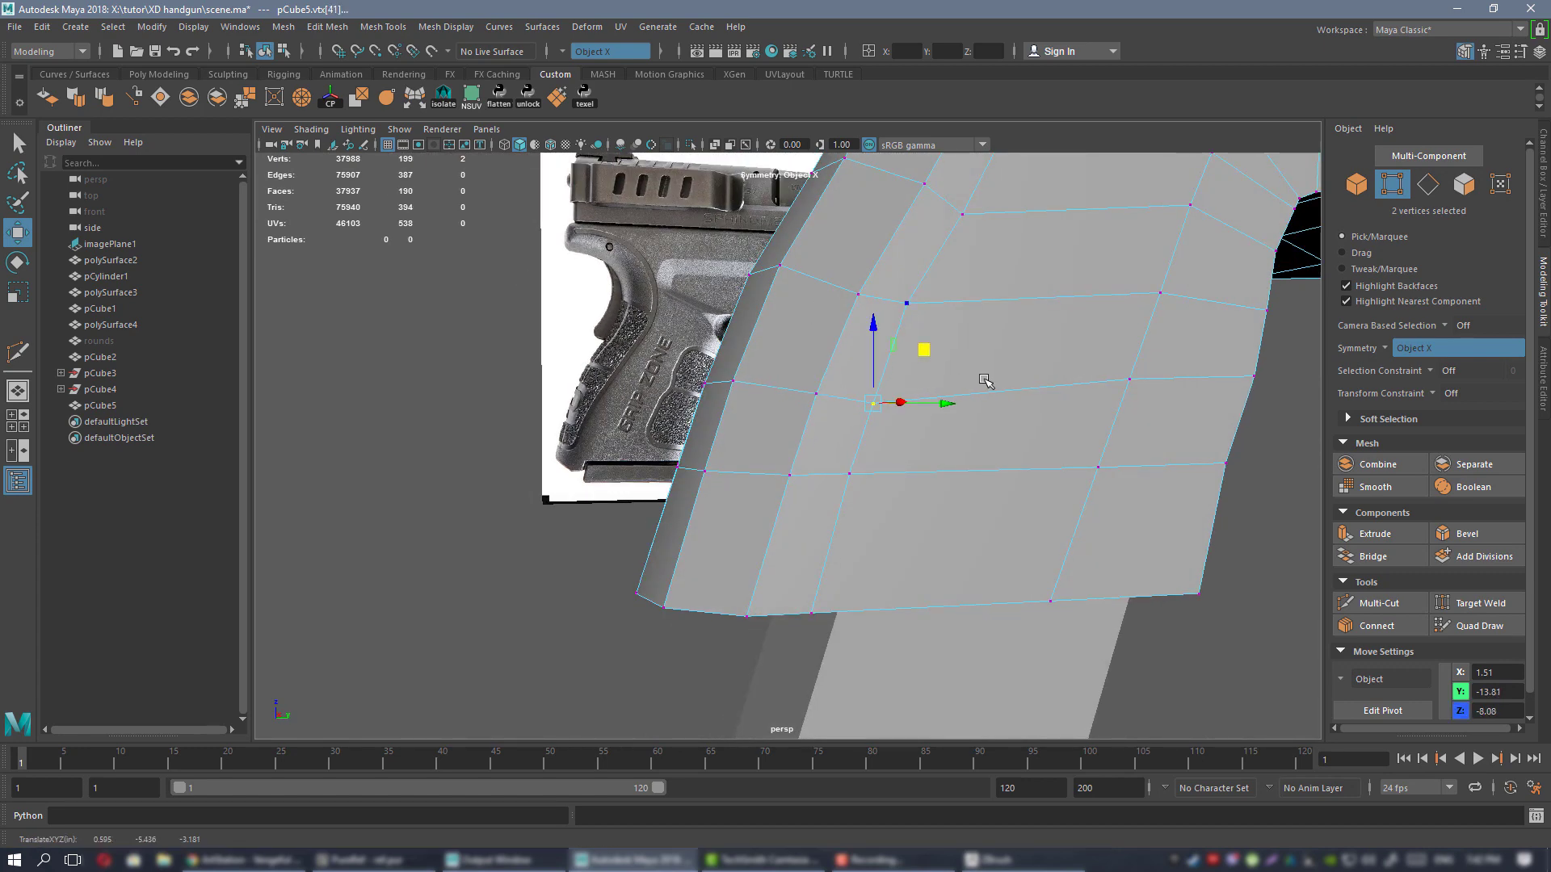
left_click_drag(985, 380, 815, 467, "alt")
left_click_drag(934, 443, 996, 426, "alt")
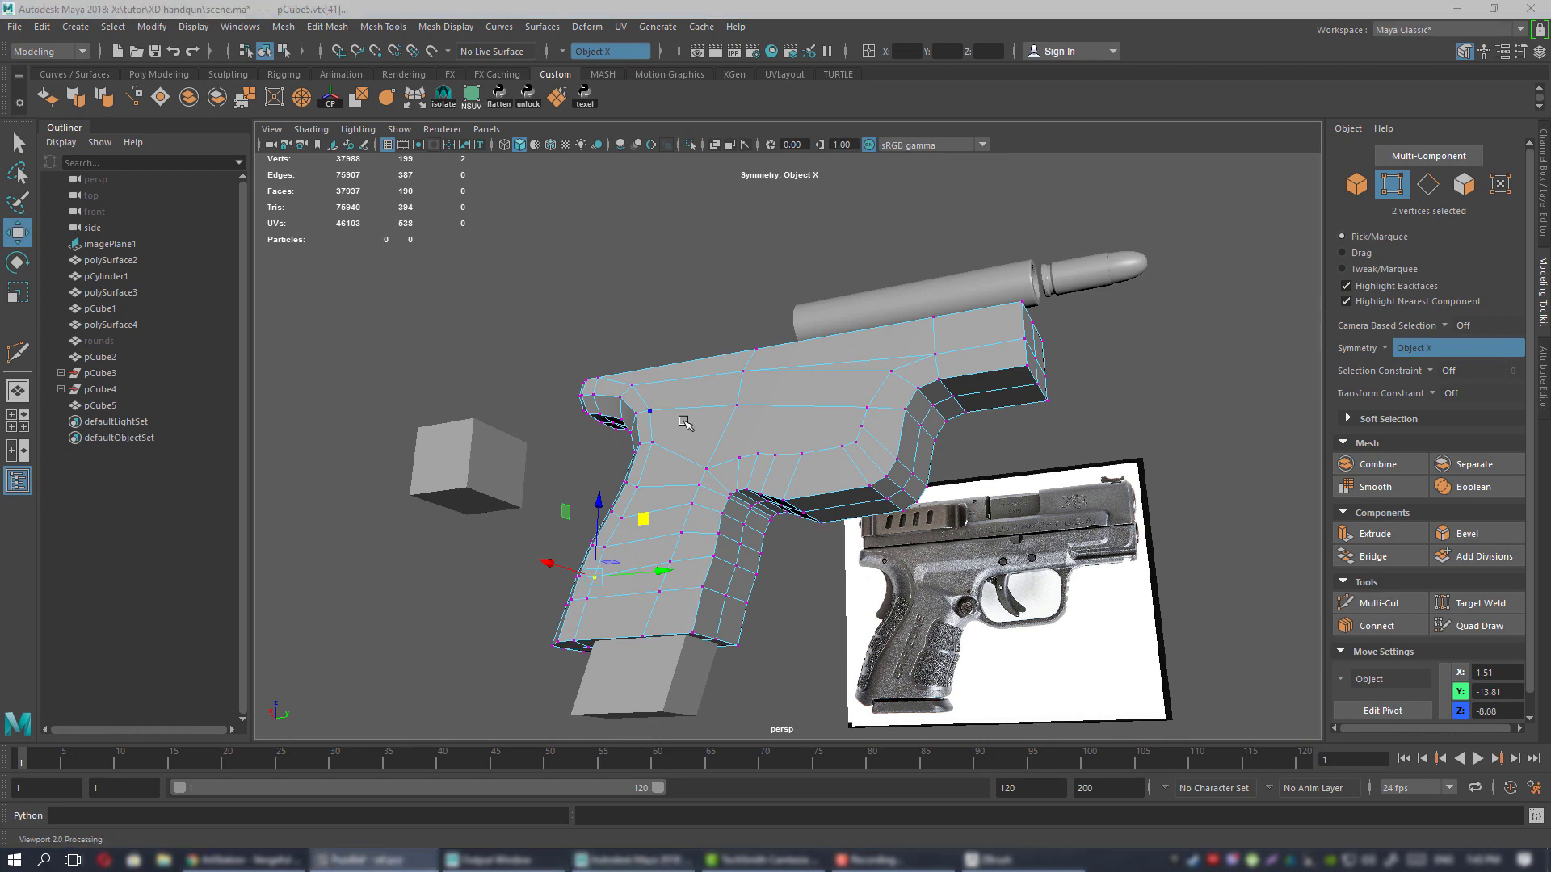
- Bevel the outer edge loops running along the grip's front, trigger guard and lower frame with a fraction of 0.5
left_click_drag(685, 423, 702, 374, "alt")
right_click_drag(702, 374, 810, 429, "alt")
middle_click_drag(810, 429, 861, 477, "alt")
mouse_move(795, 452)
right_mouse_down("alt")
mouse_move(769, 445)
mouse_move(791, 444)
right_mouse_up("alt")
mouse_move(792, 444)
left_mouse_down("alt")
mouse_move(807, 412)
mouse_move(787, 443)
left_mouse_up("alt")
right_click_drag(751, 412, 751, 362)
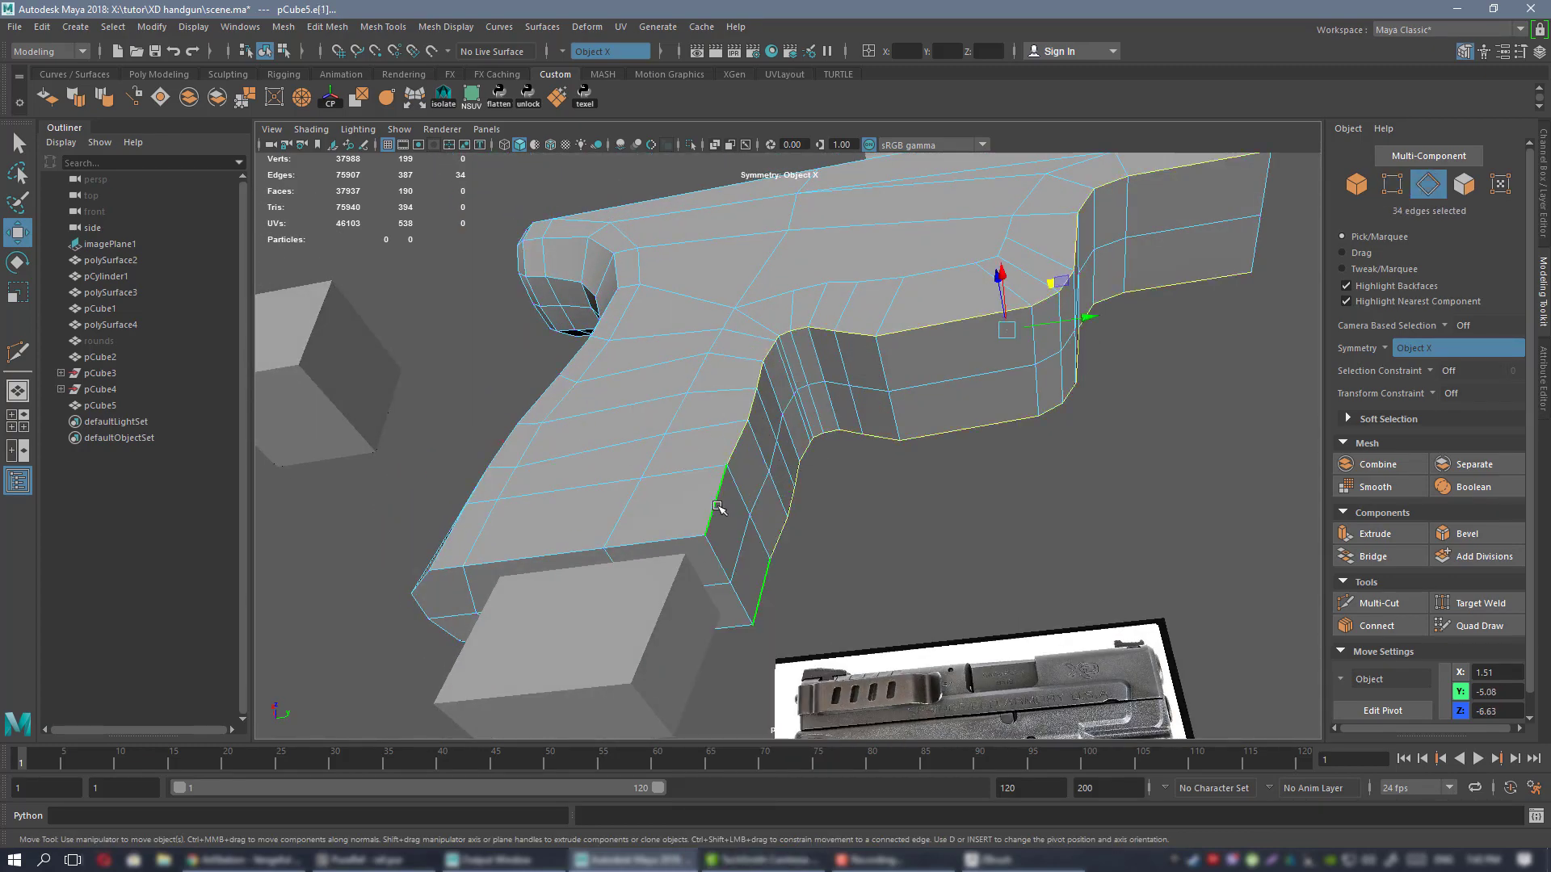
left_click_drag(718, 507, 1212, 422, "alt")
left_click(1467, 534)
left_click_drag(888, 403, 943, 398, "alt")
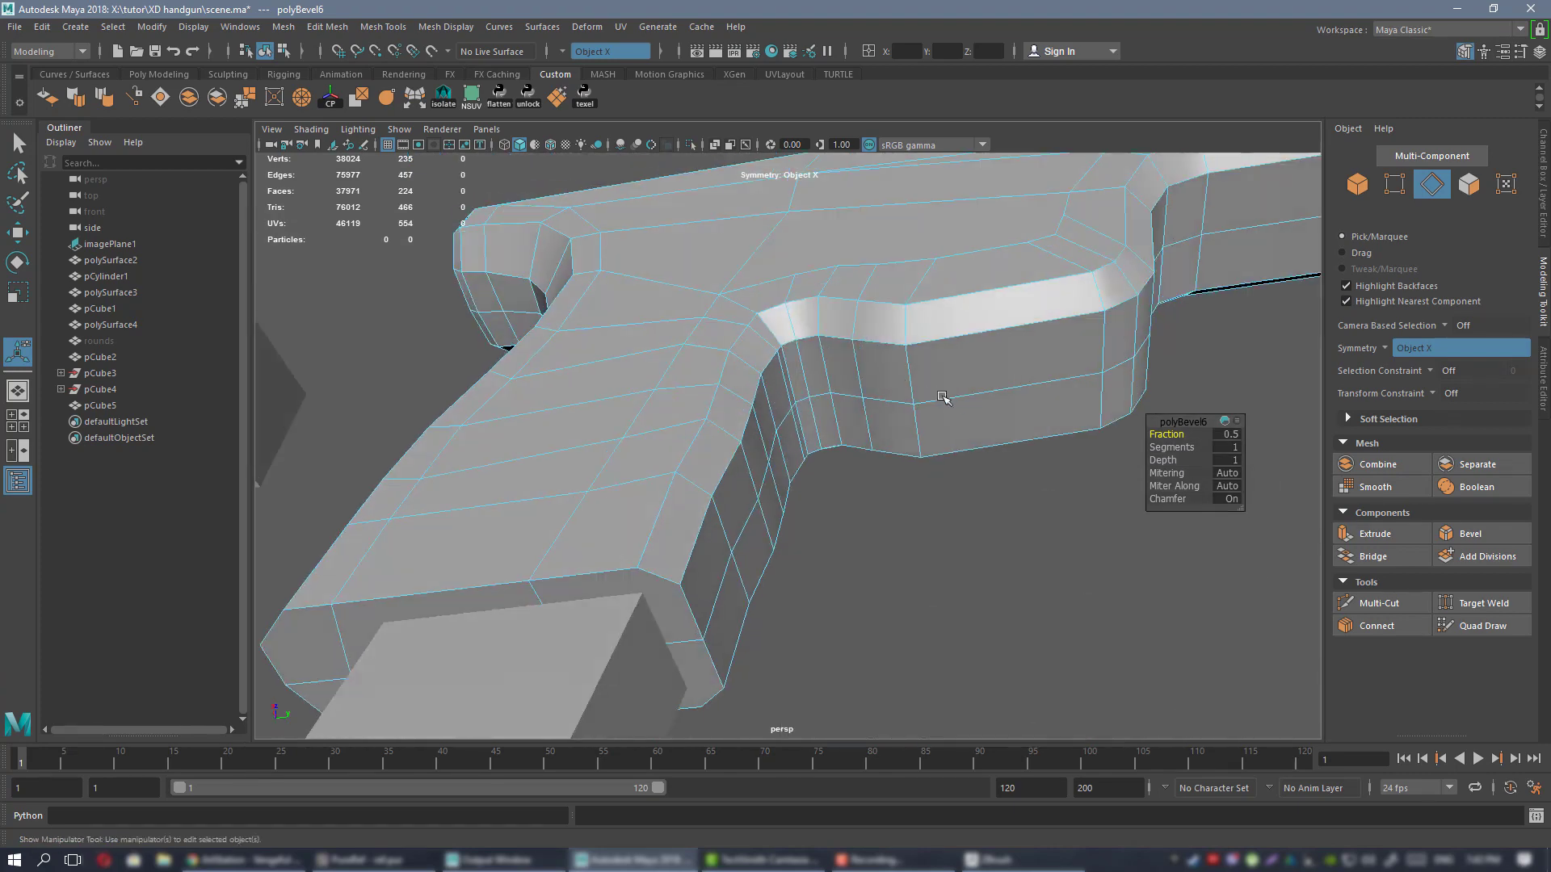
scroll(943, 398, "down", 3)
mouse_move(1163, 434)
left_mouse_down()
mouse_move(1188, 434)
mouse_move(1166, 434)
left_mouse_up()
middle_click_drag(912, 453, 981, 384, "alt")
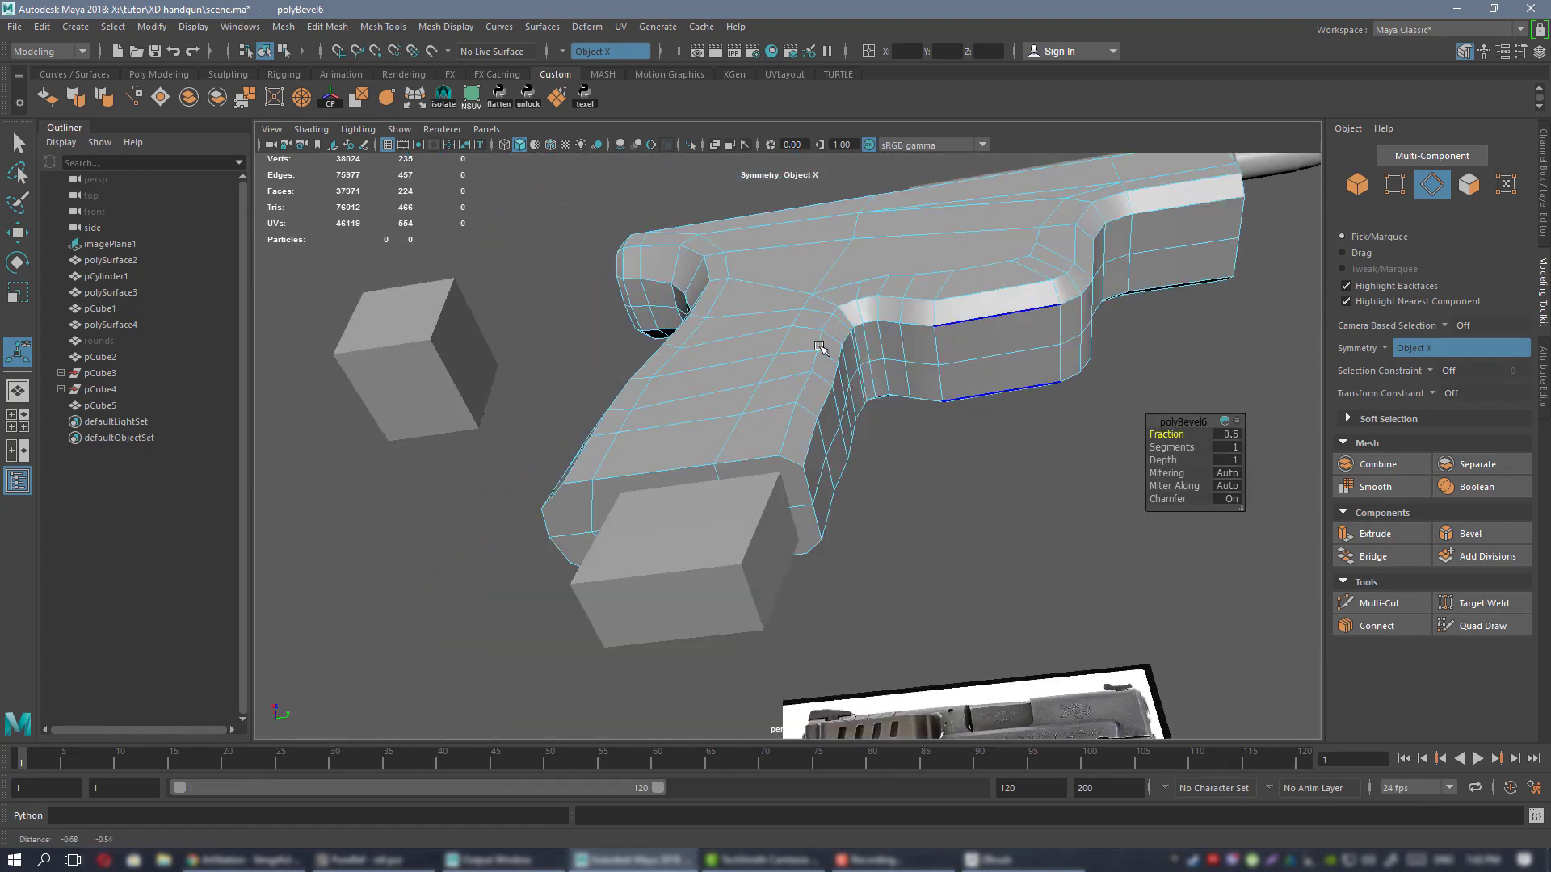
- Return to vertex editing and move the inner bevel vertex pair at the grip's bottom front corner inward to X 0.81, Y -10.37
left_click_drag(982, 384, 743, 386, "alt")
left_click(776, 380)
scroll(796, 360, "up", 3)
right_click_drag(796, 360, 733, 355)
key("q")
scroll(767, 349, "up", 3)
left_click(779, 332)
left_click_drag(779, 339, 818, 319, "alt")
key("w")
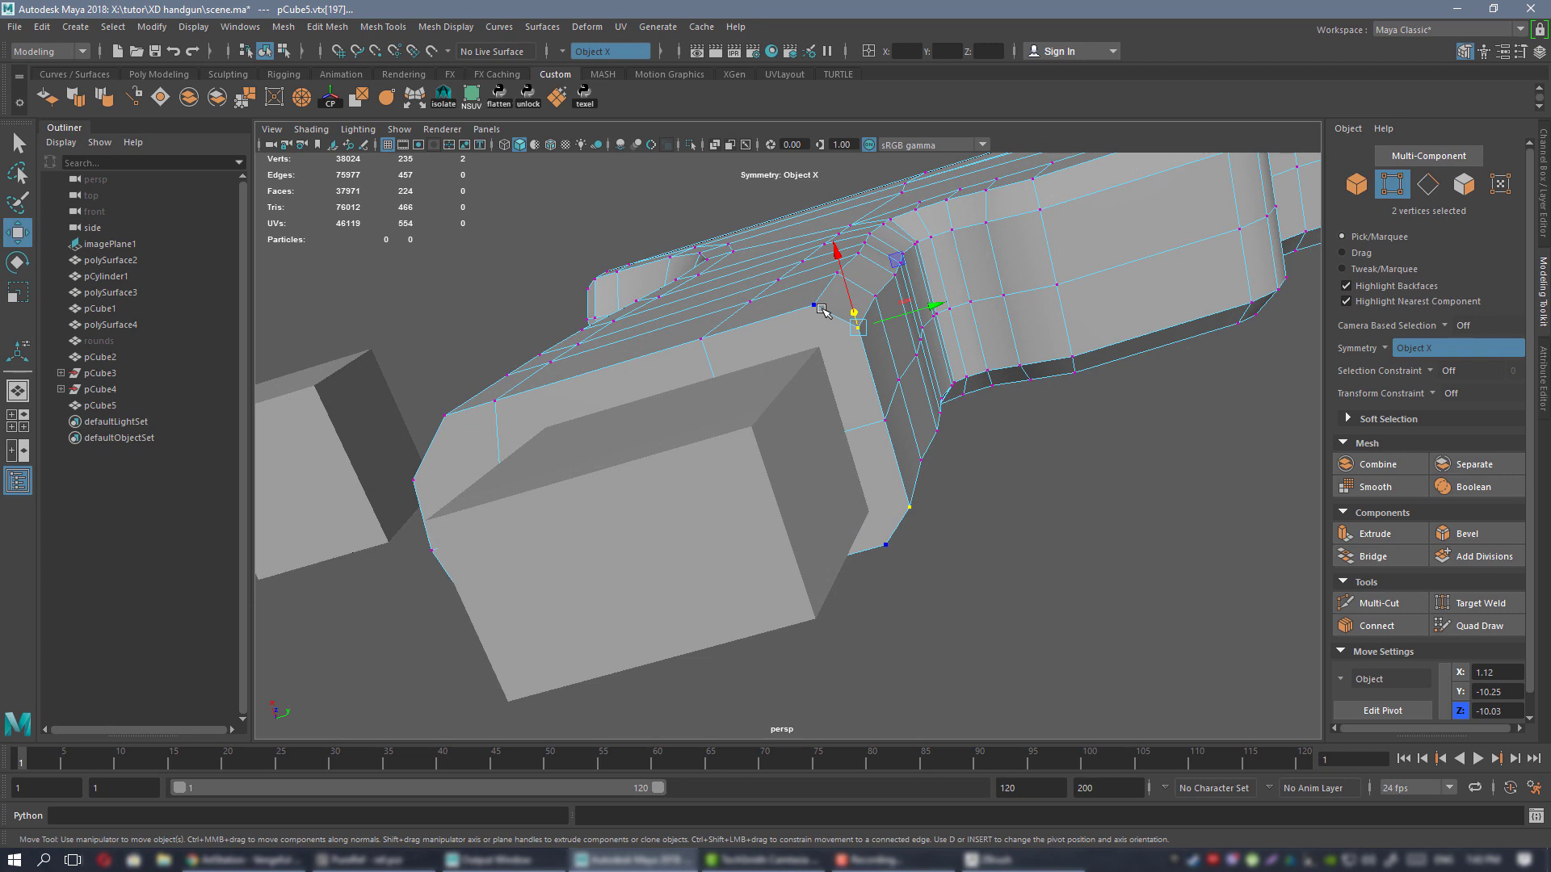
left_click_drag(969, 281, 927, 247, "alt")
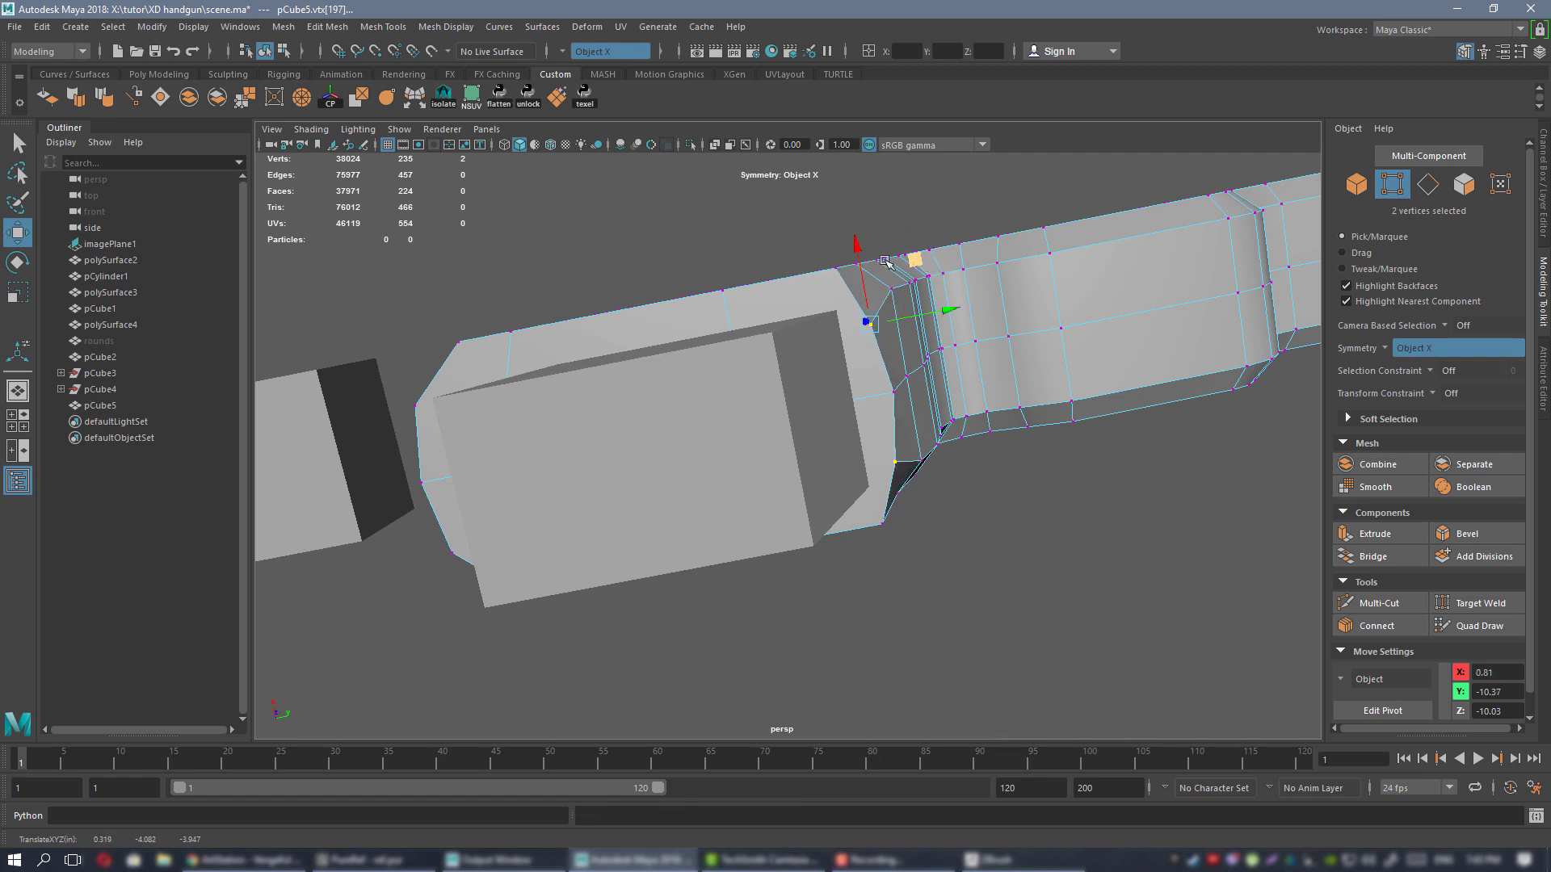
- Move the outer bottom-corner pair at the grip's front to Y -10.65 and the inner bevel pair one row up to X 0.92, Y -10.09
left_click_drag(885, 262, 835, 339, "alt")
middle_click_drag(909, 303, 878, 309)
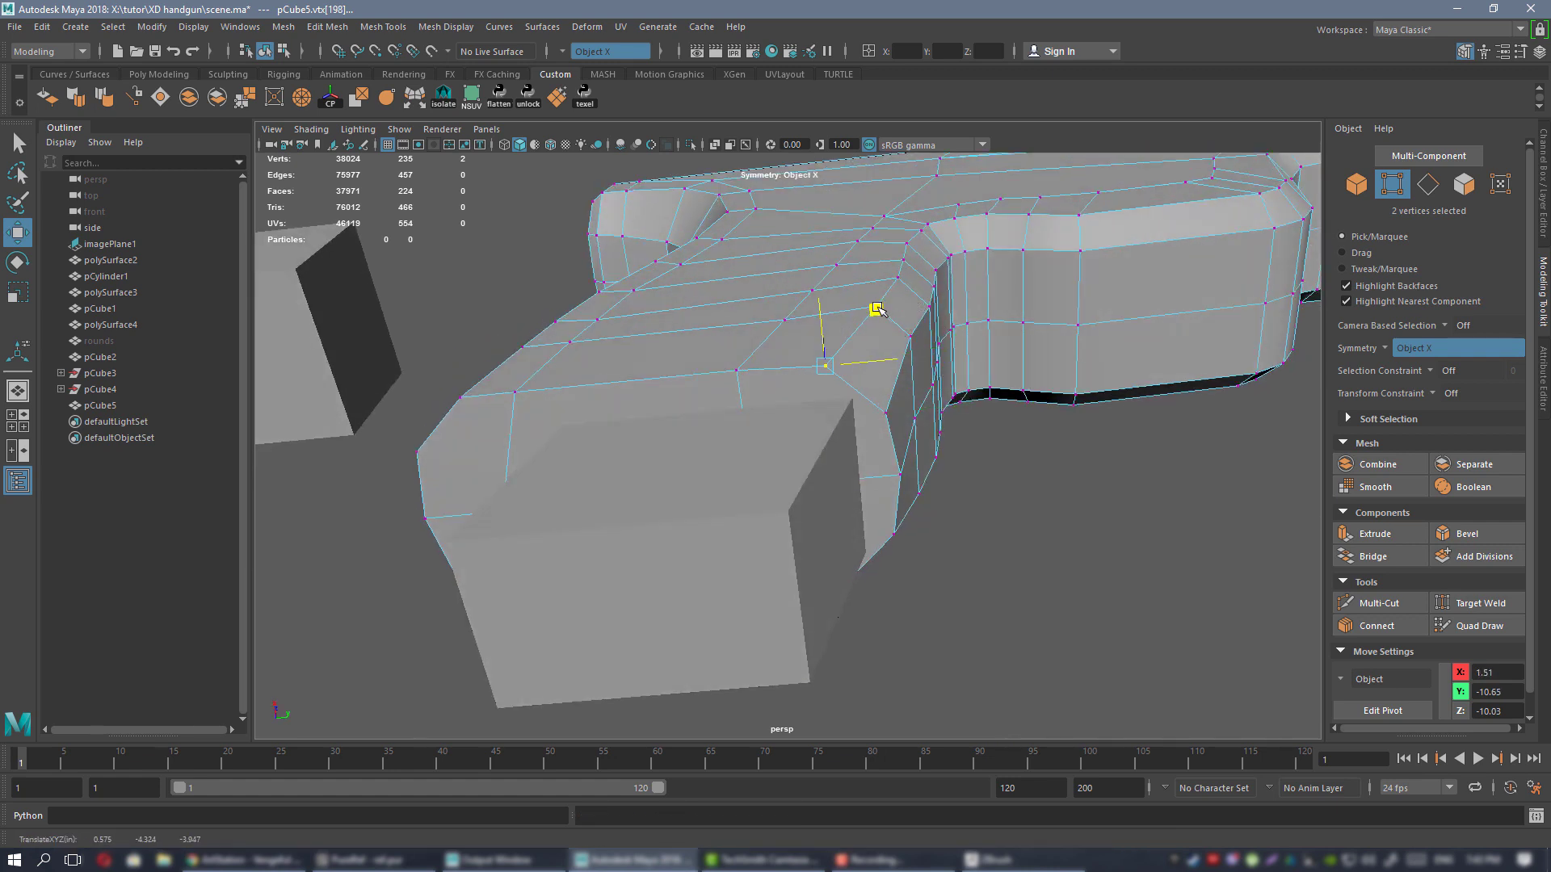
left_click_drag(874, 273, 924, 242, "alt")
left_click(869, 370)
middle_click_drag(921, 232, 954, 275)
left_click(933, 303)
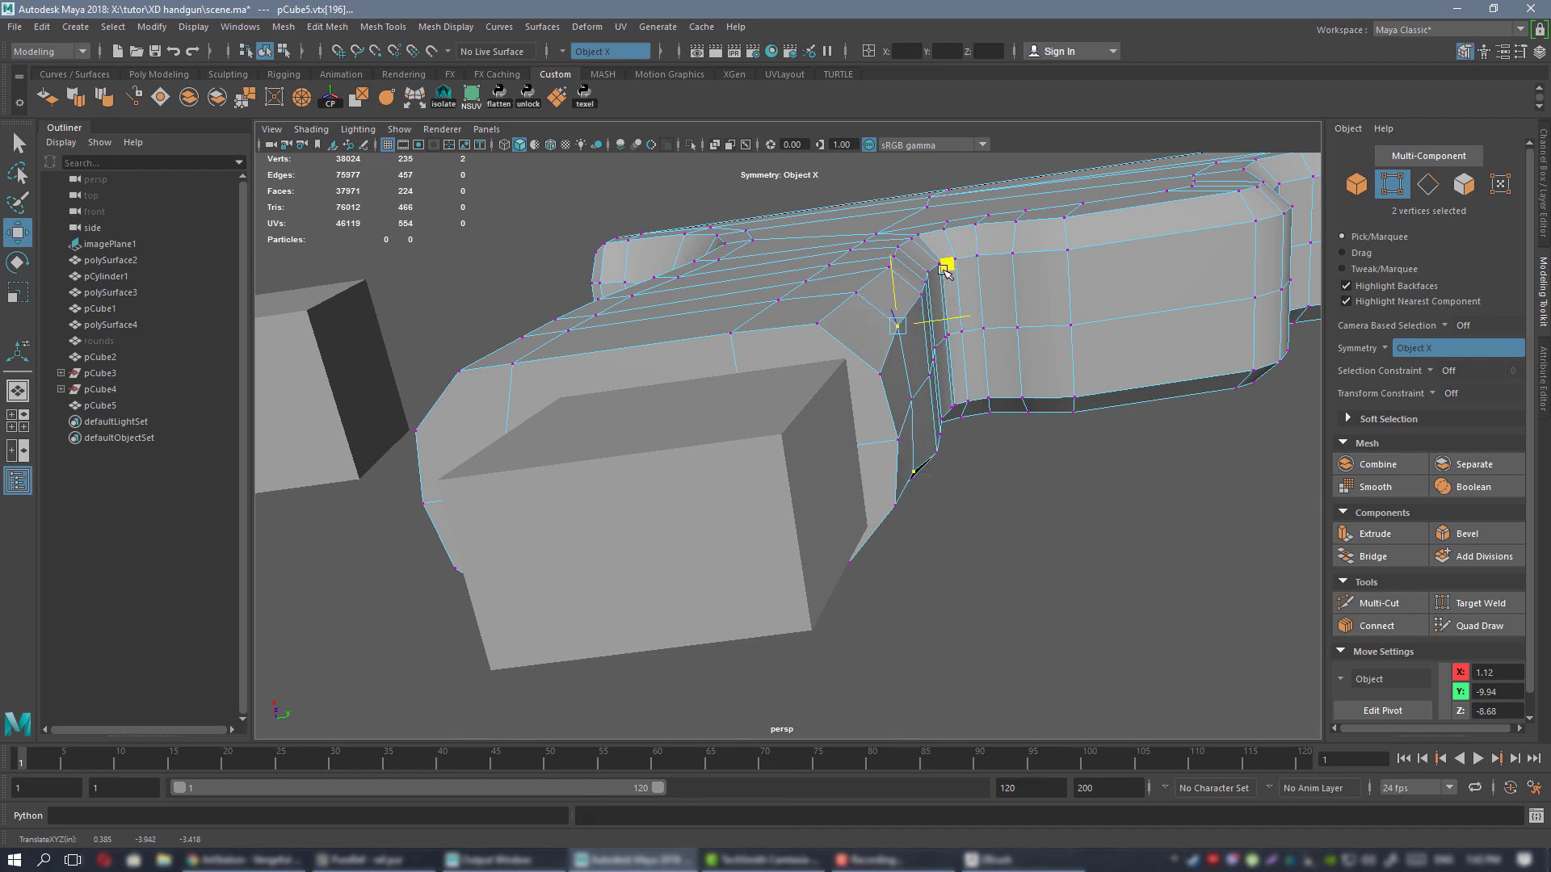
- Select the three inner bevel vertex pairs higher on the grip's front and move them symmetrically inward to X 0.78
left_click_drag(980, 283, 924, 526, "alt")
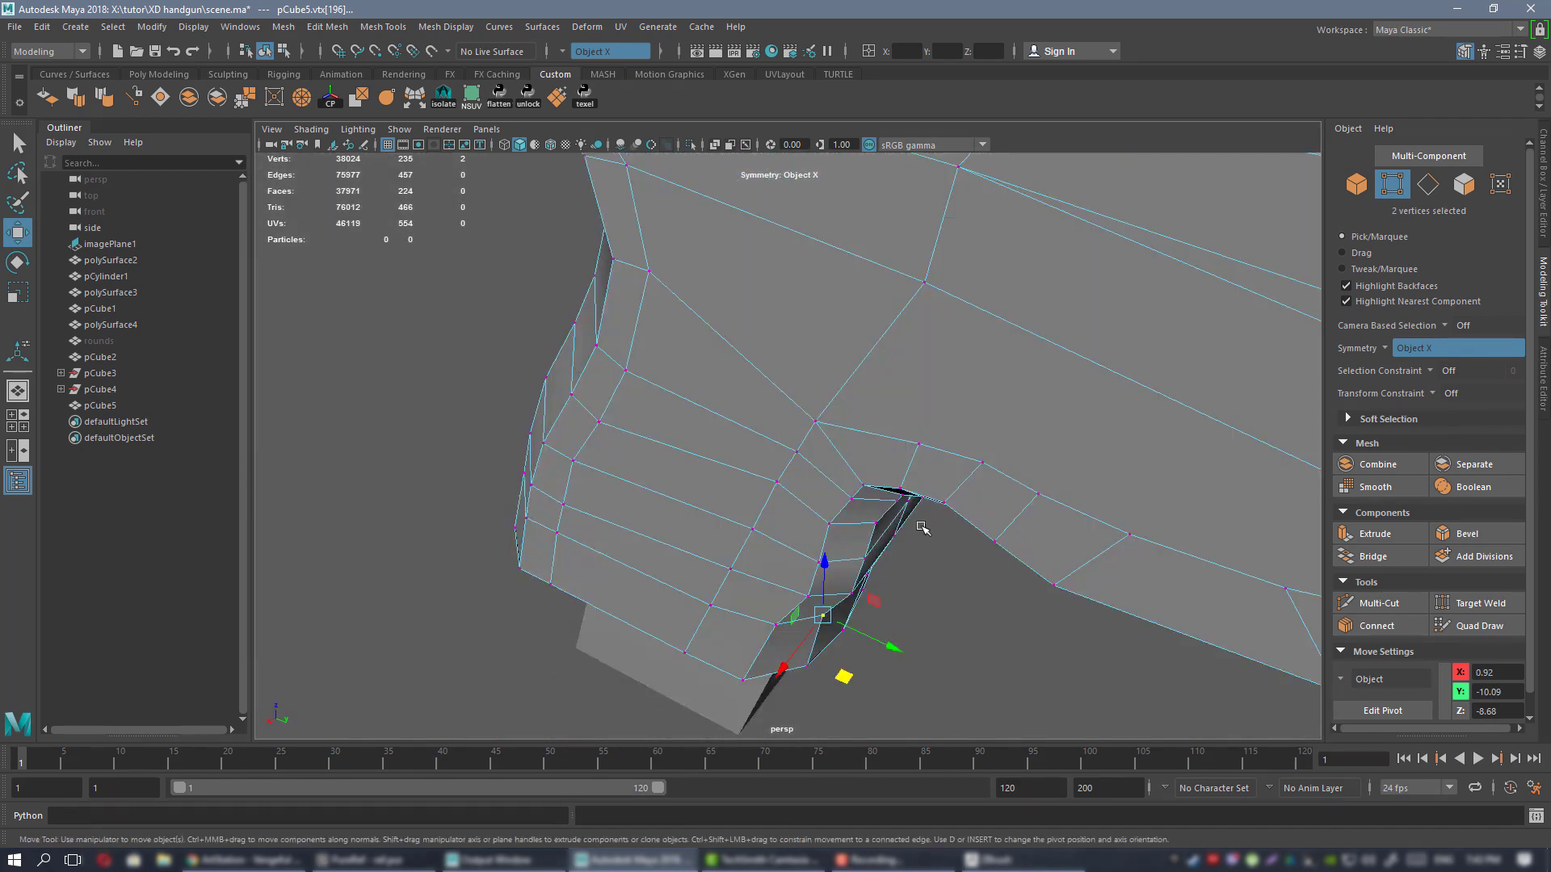
middle_click_drag(924, 526, 817, 385, "alt")
left_click_drag(817, 385, 888, 315, "alt")
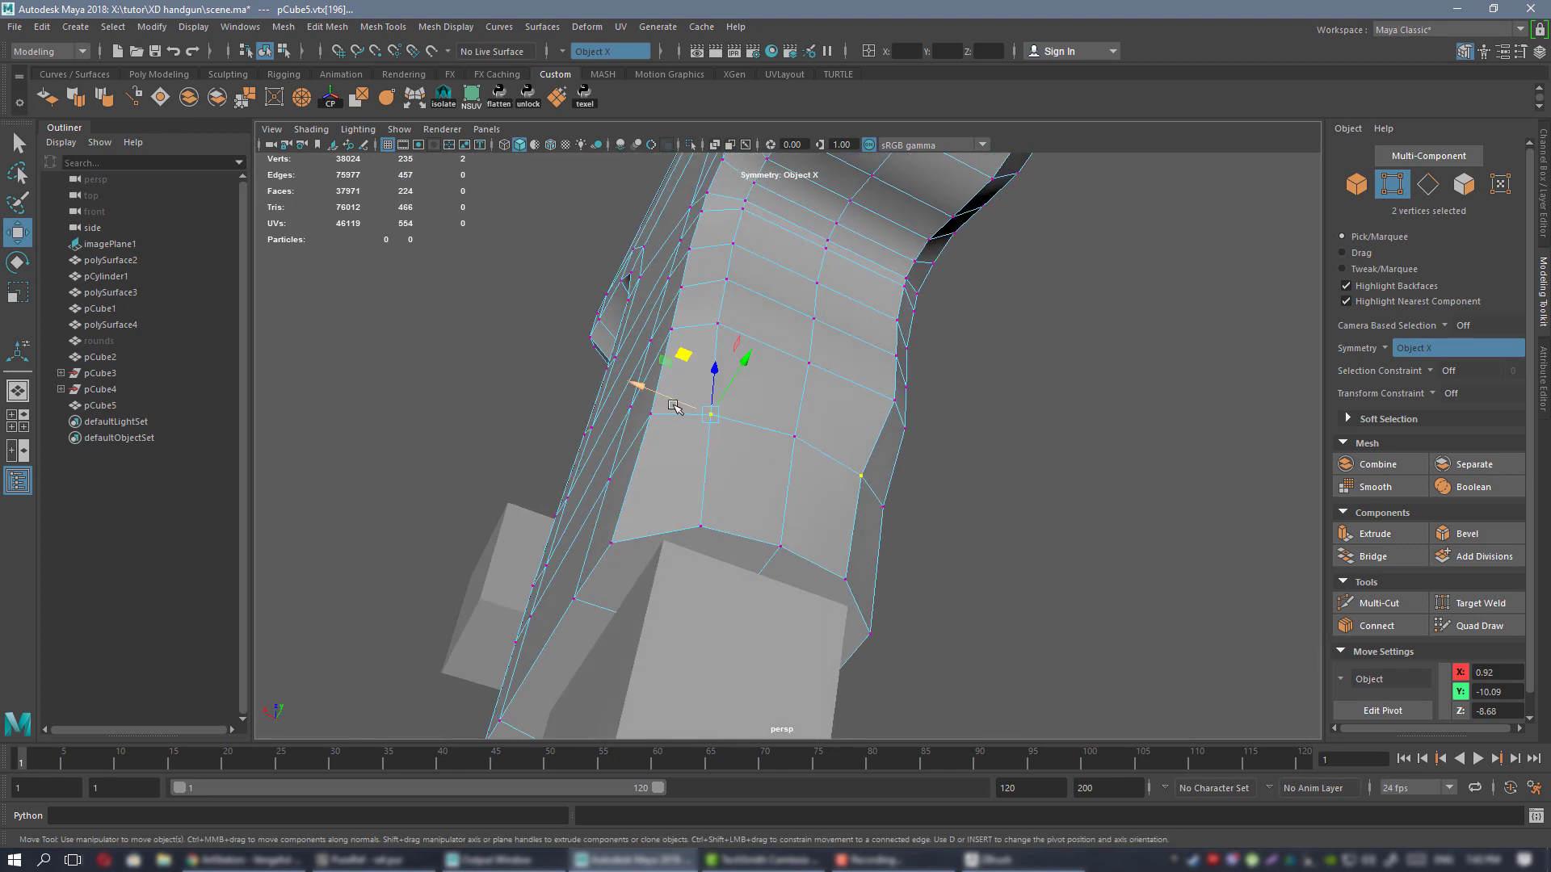
left_click_drag(672, 399, 710, 298)
left_click(771, 200, "shift")
left_click_drag(661, 356, 751, 363)
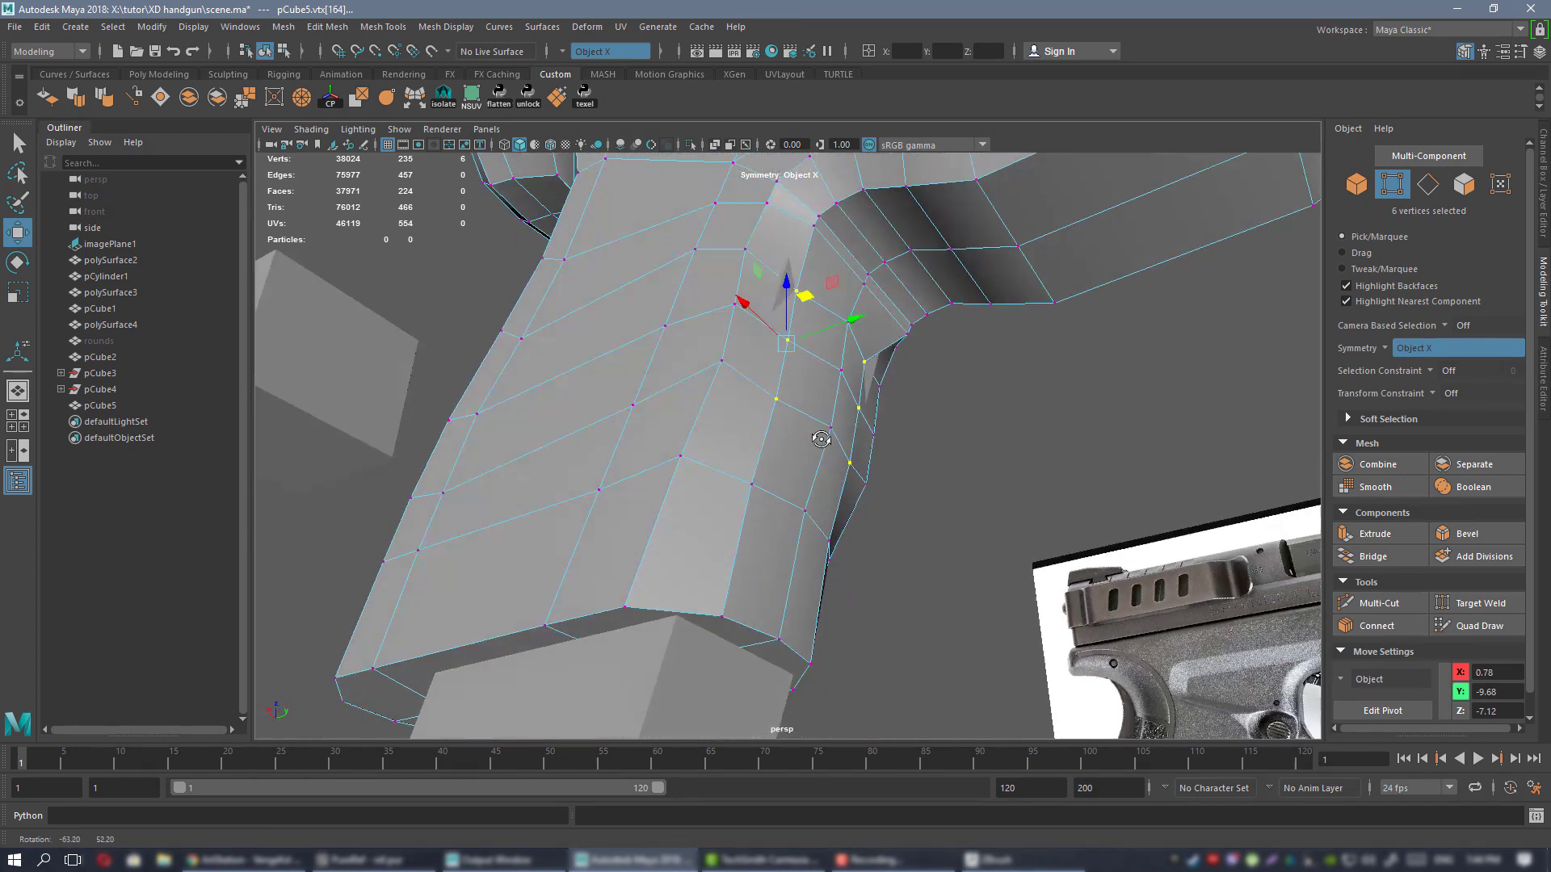
- Hide the block below the grip and move the six outer bevel vertices on the grip's front to Y -10.15, Z -6.99
scroll(751, 363, "down", 5)
right_click(787, 357)
left_click(787, 352)
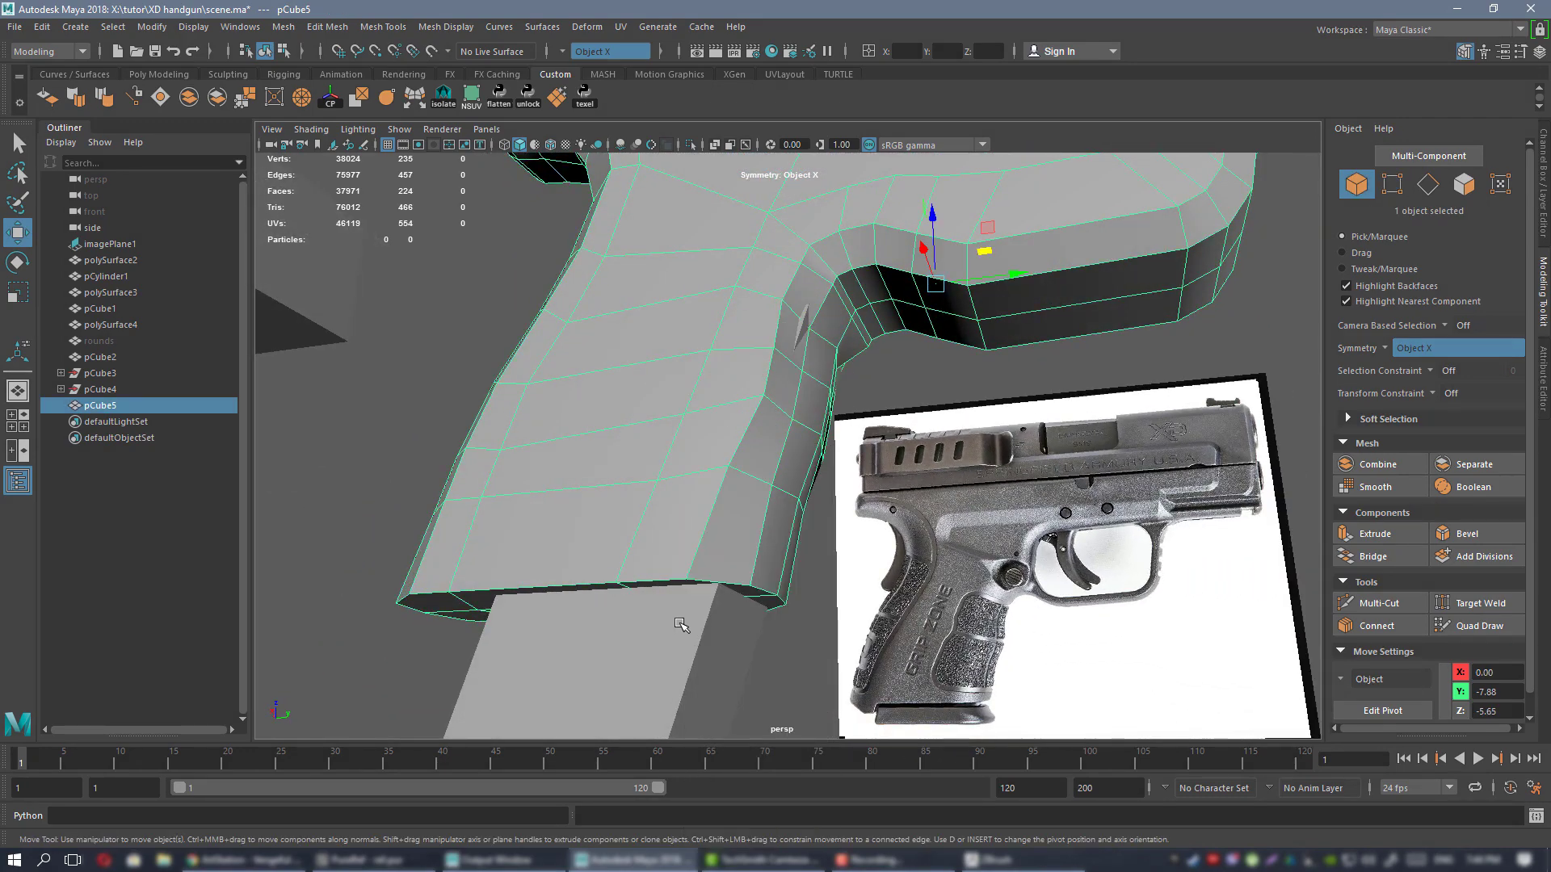
scroll(718, 312, "up", 3)
left_click_drag(644, 336, 807, 287, "alt")
key("F9")
left_click(744, 300)
scroll(759, 323, "up", 3)
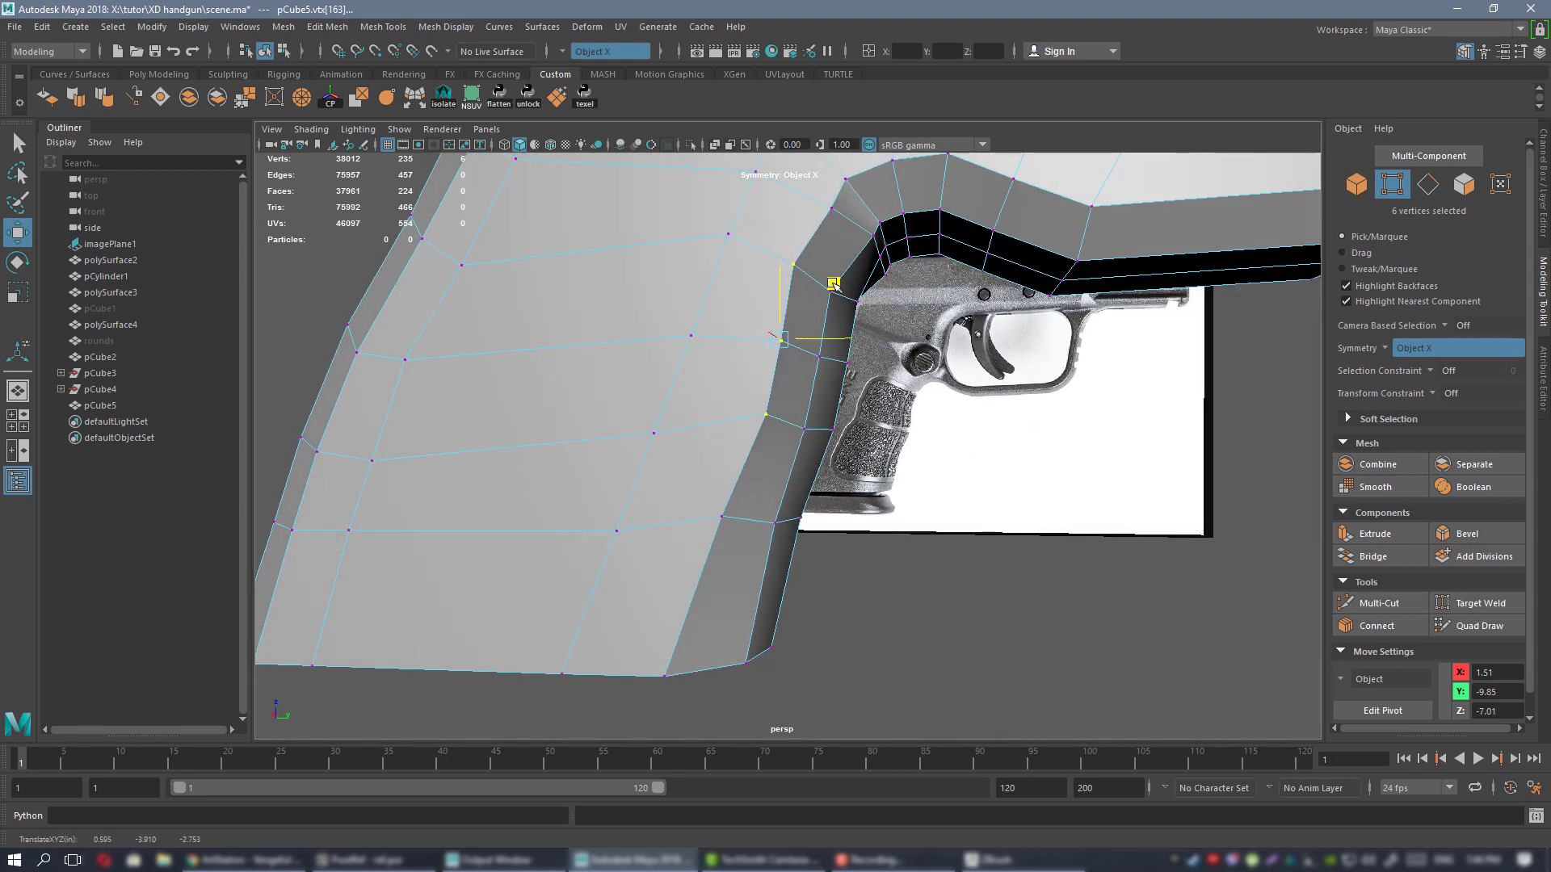
scroll(831, 322, "down", 4)
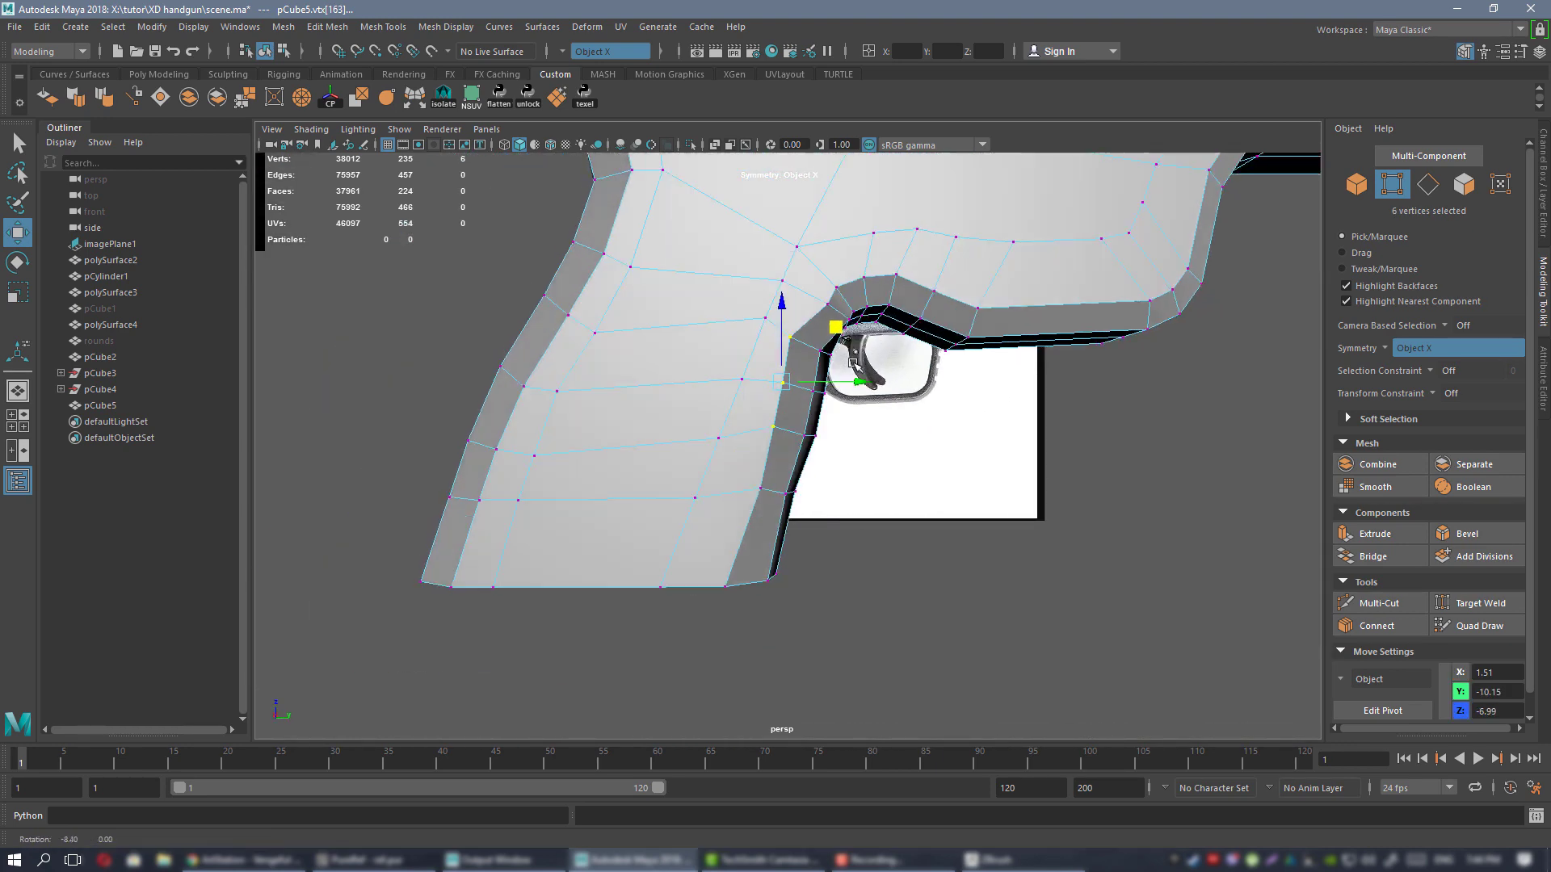
- In the side view over the reference photo, move the outer bevel vertex pair on the grip's lower front rearward to straighten the bevel
key("space")
key("space")
middle_click_drag(1016, 563, 903, 406, "alt")
scroll(873, 487, "up", 4)
middle_click_drag(870, 660, 880, 422, "alt")
left_click(713, 145)
scroll(966, 457, "down", 3)
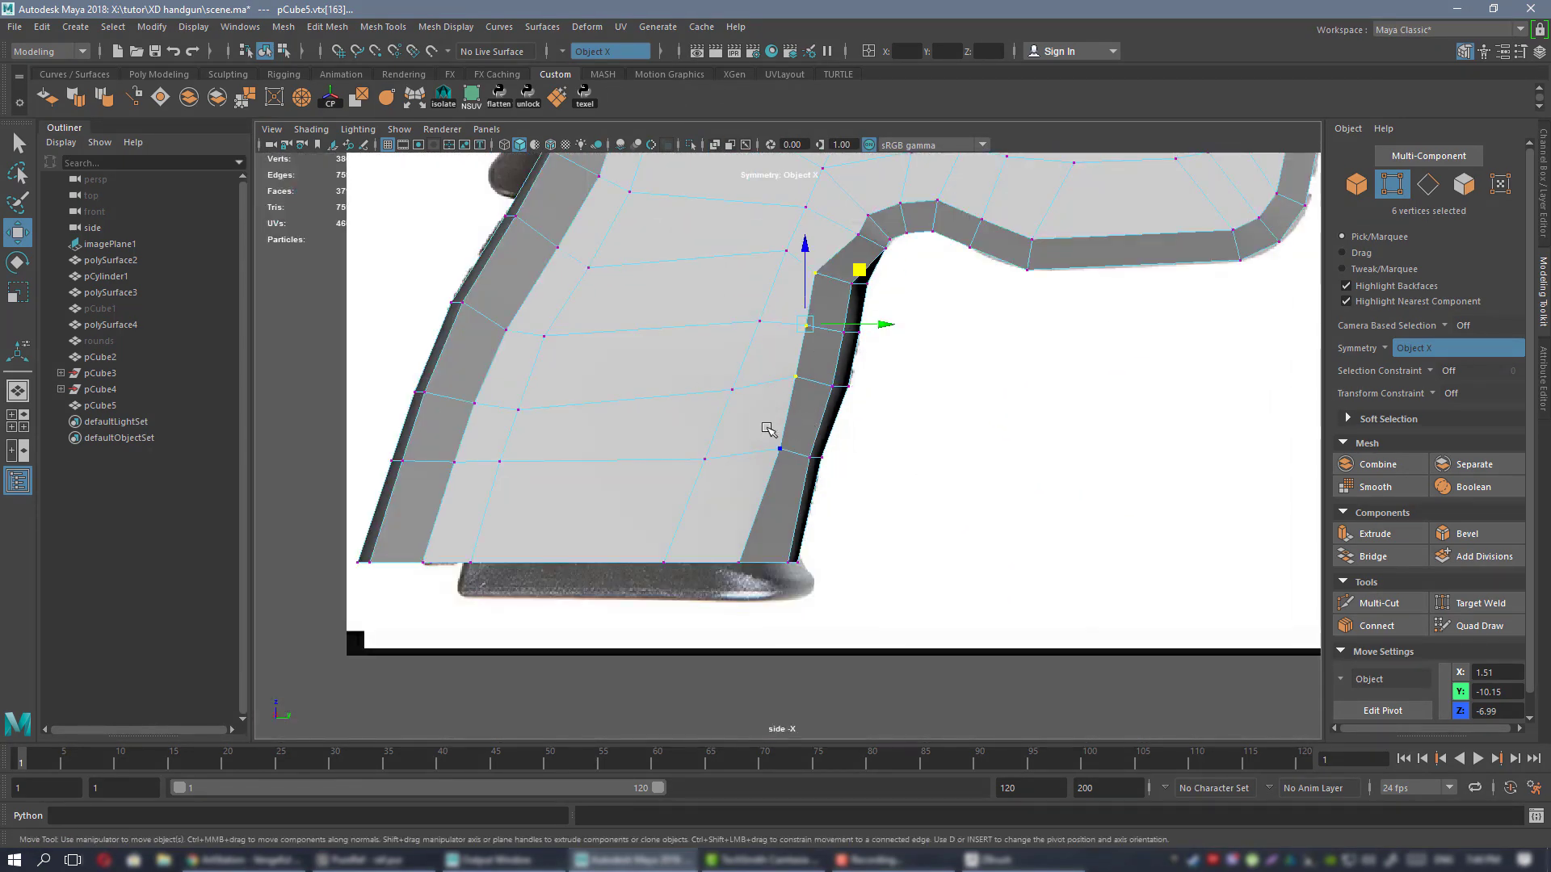
left_click(796, 380)
left_click_drag(784, 462, 794, 470)
right_click_drag(799, 472, 918, 496, "alt")
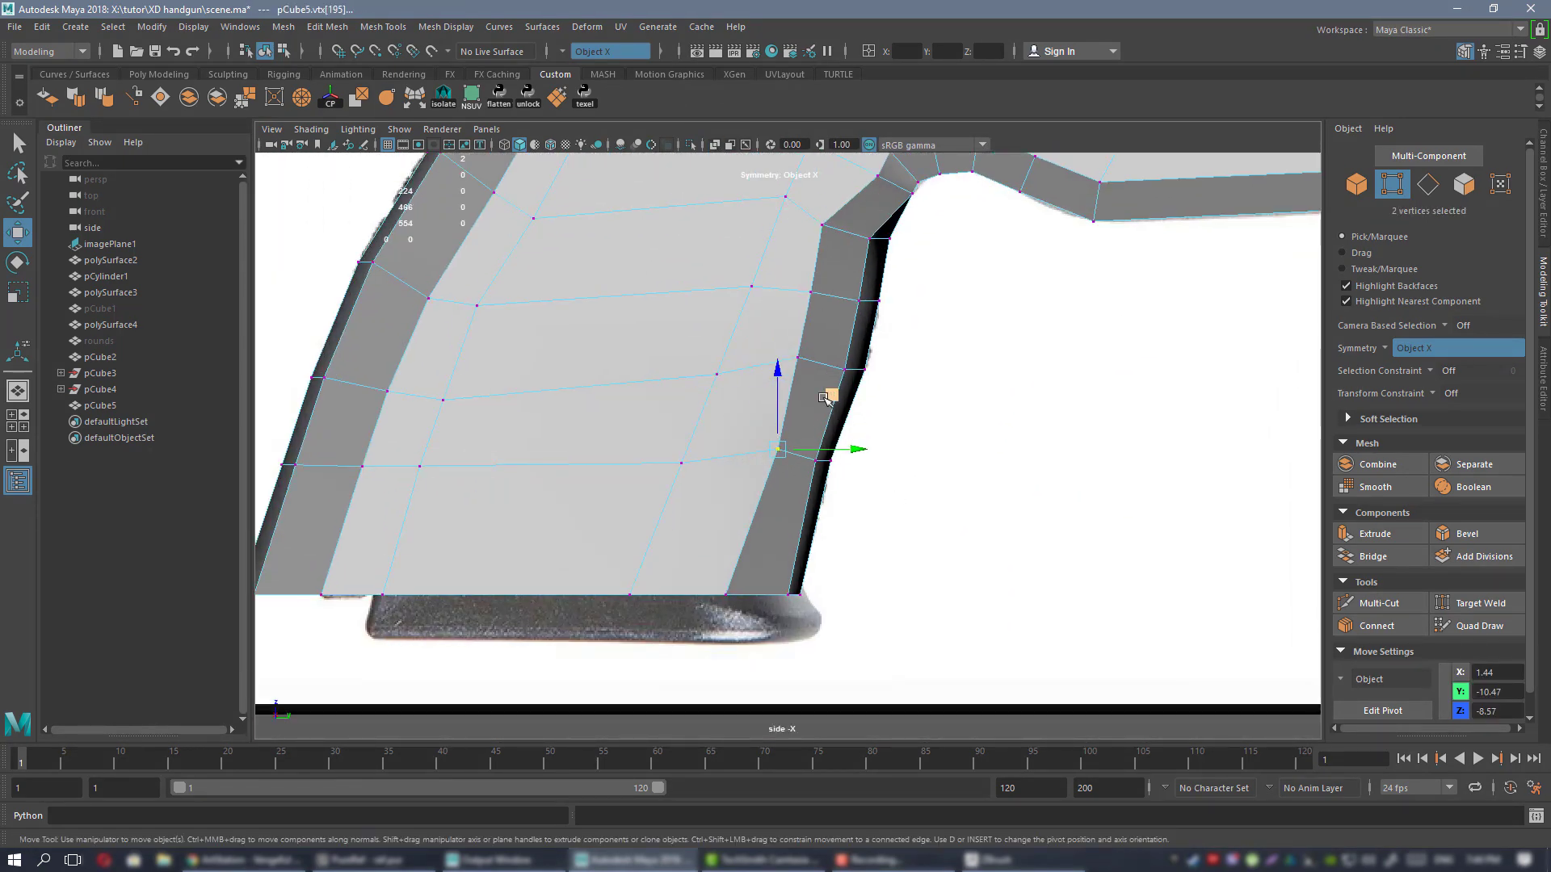
left_click_drag(830, 396, 884, 727)
- Flatten the five-vertex row across the grip's front bevel vertically with the Scale tool
key("r")
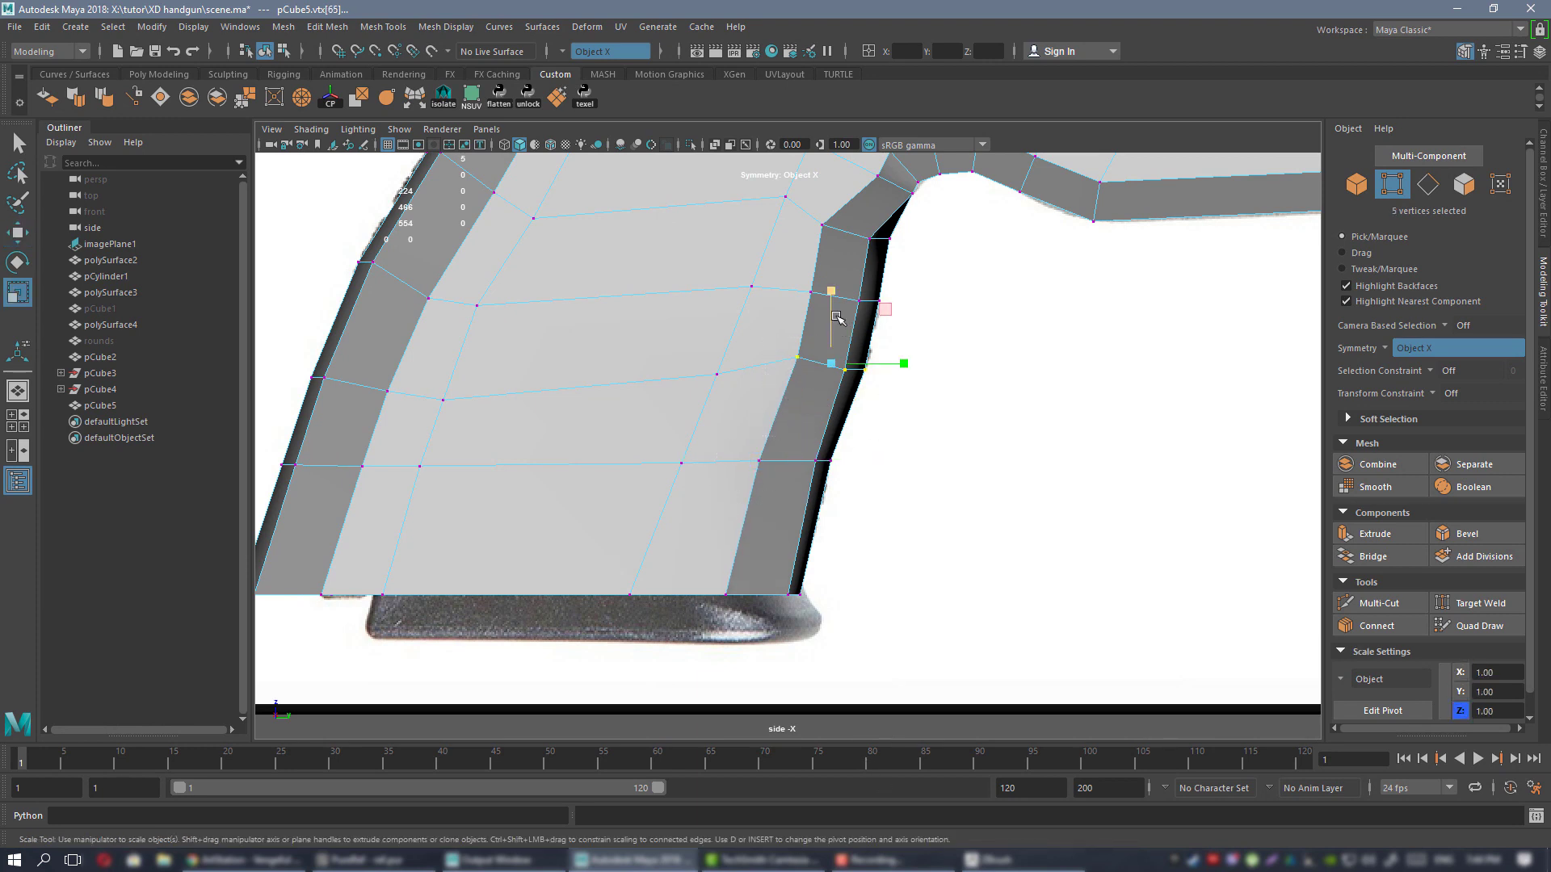
left_click_drag(837, 317, 881, 643)
right_click_drag(832, 341, 917, 361, "alt")
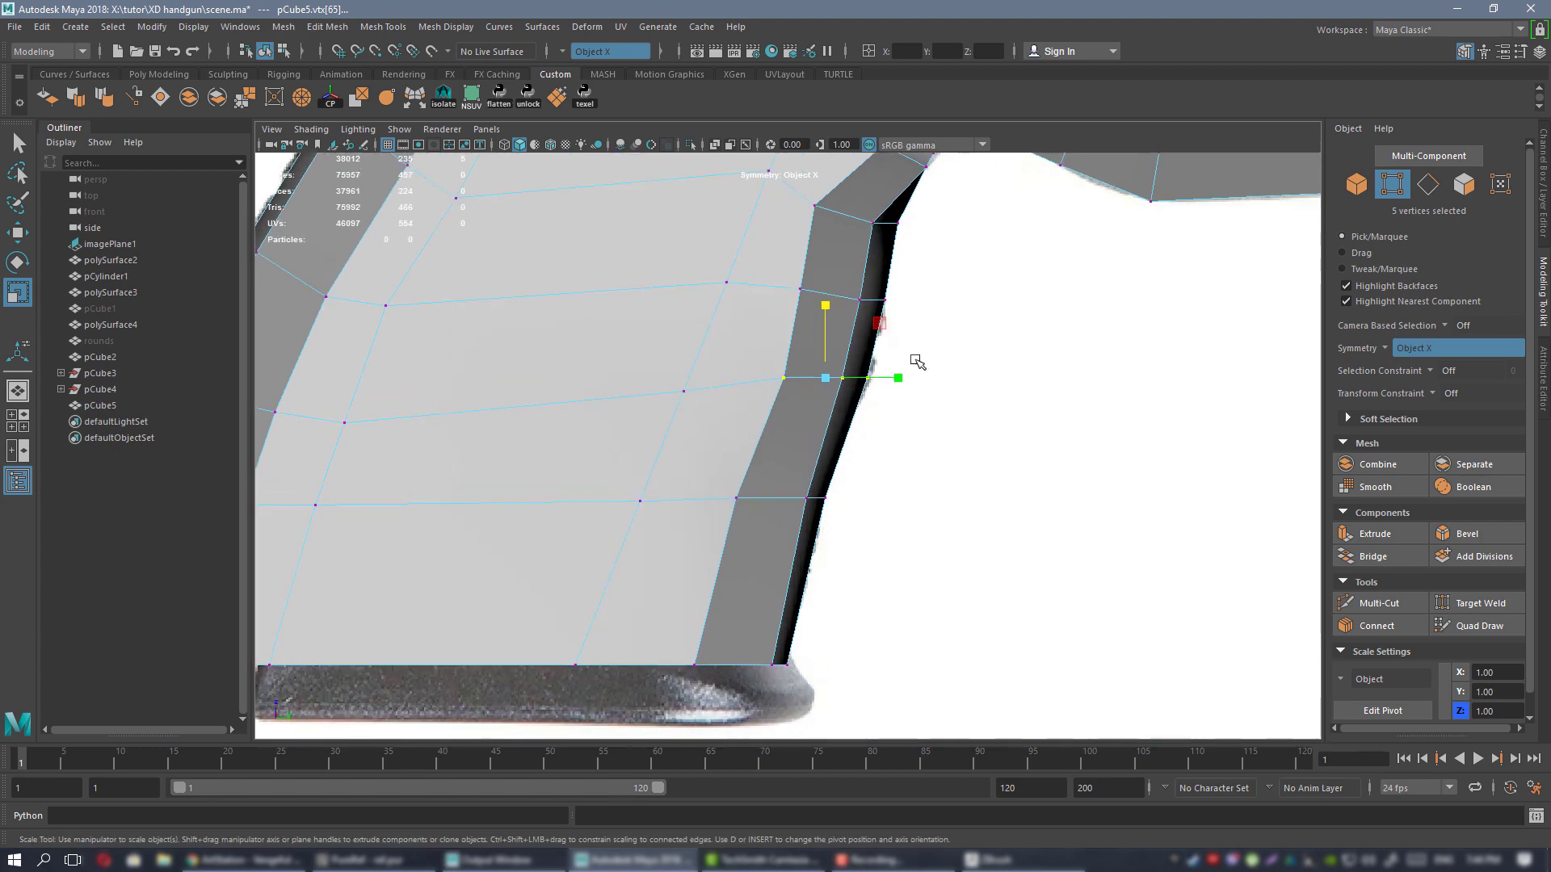
left_click_drag(804, 418, 843, 438)
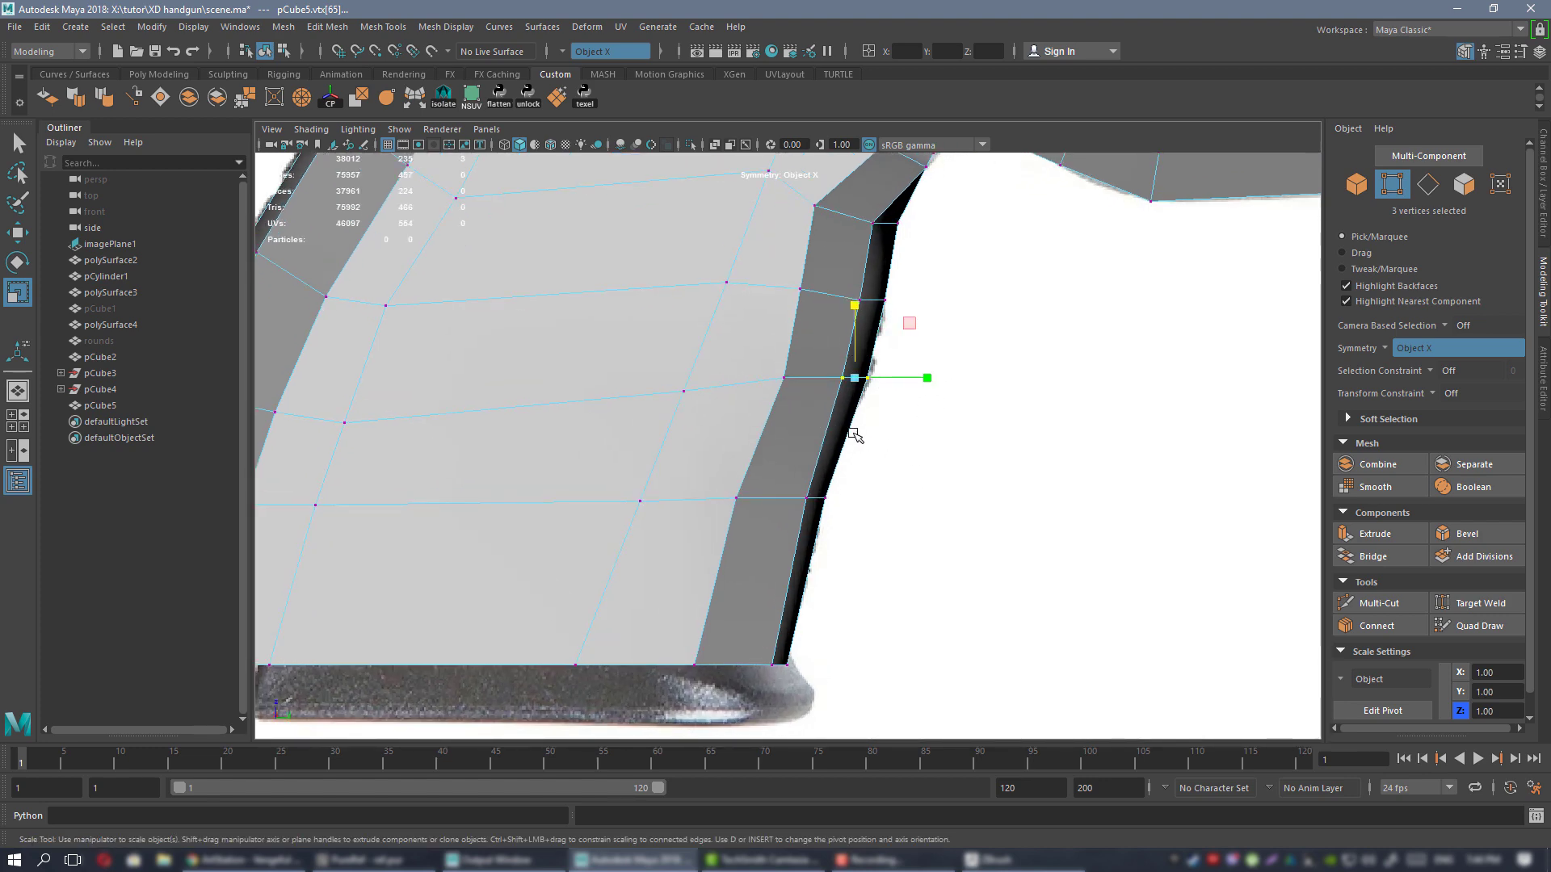
- Review the grip outline in object mode, then shift the three front vertices of the lower grip row to Y -10.00
right_click_drag(793, 288, 869, 264)
mouse_move(877, 397)
right_mouse_down("alt")
mouse_move(804, 365)
mouse_move(847, 392)
right_mouse_up("alt")
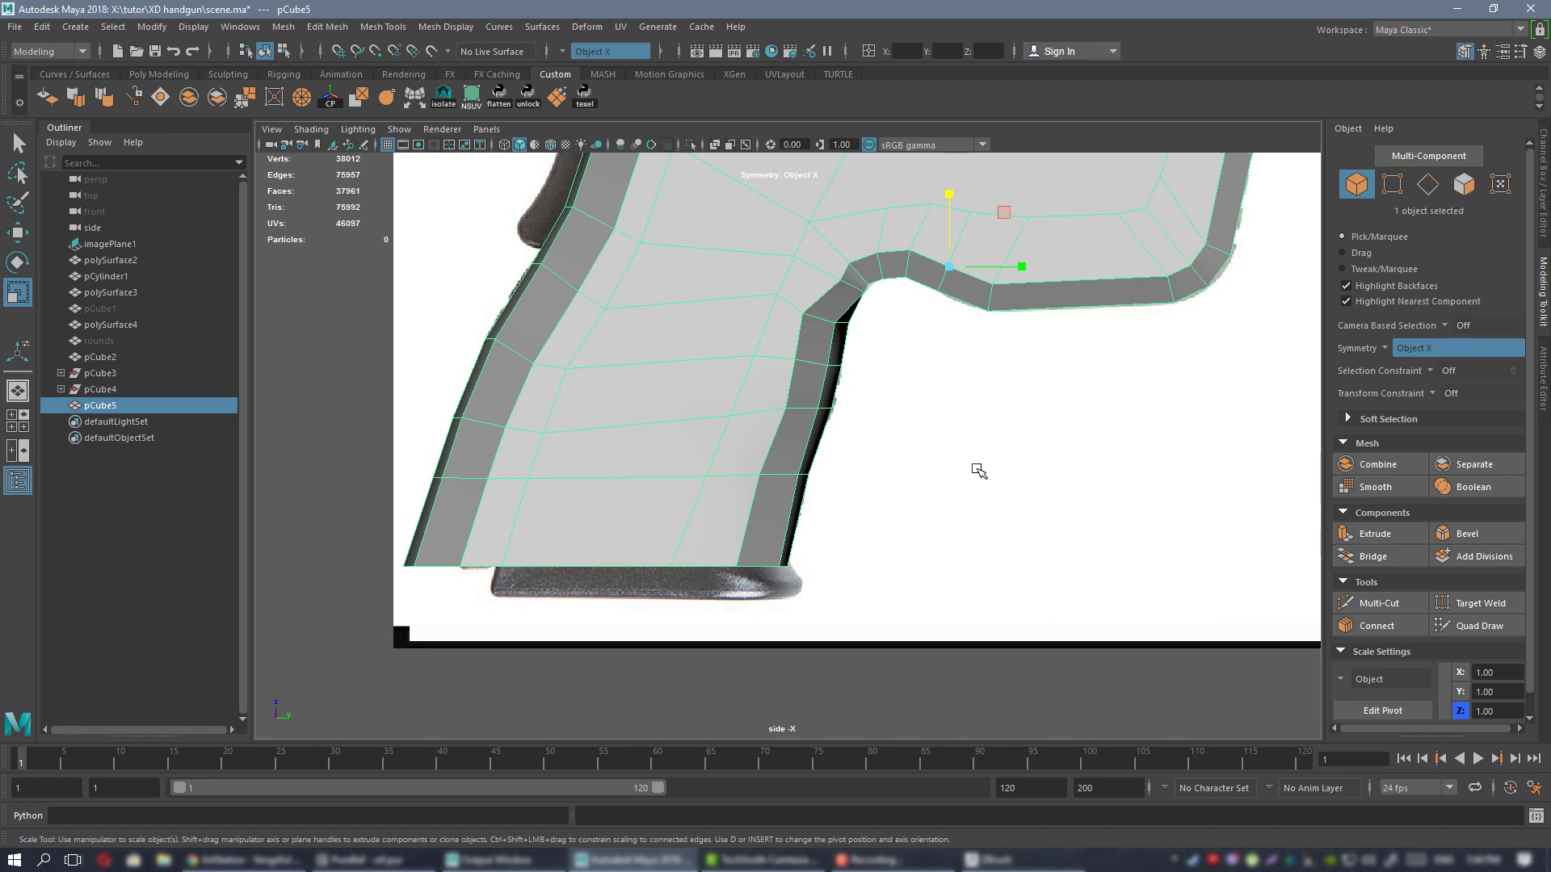
right_click_drag(824, 405, 941, 578, "alt")
right_click_drag(744, 350, 665, 351)
right_click_drag(856, 492, 922, 554, "alt")
left_click_drag(901, 572, 902, 573)
key("w")
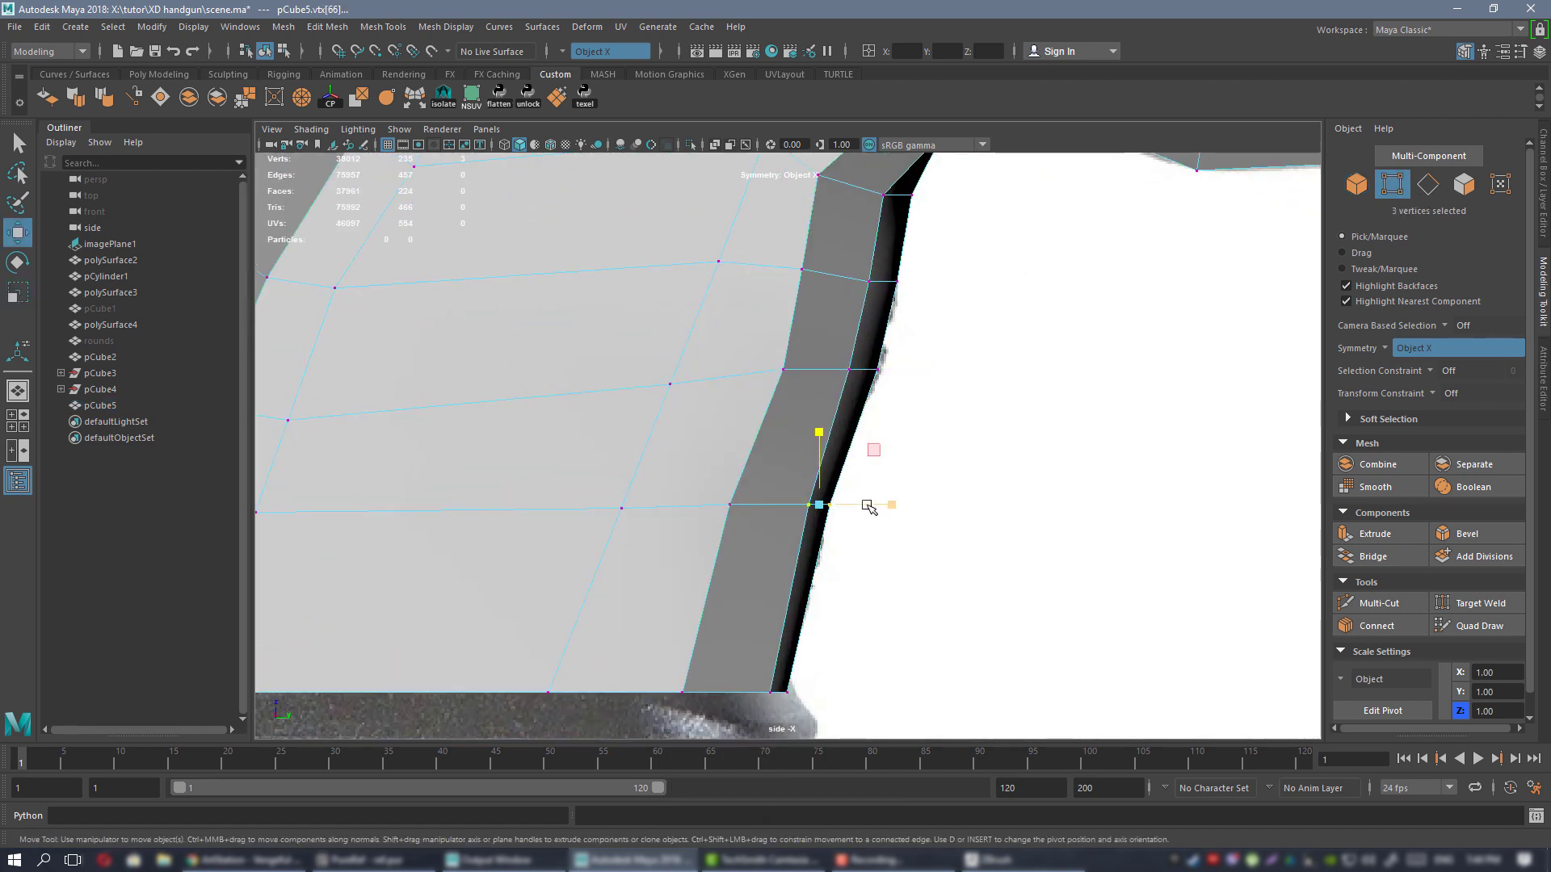
mouse_move(867, 506)
left_mouse_down()
mouse_move(819, 505)
mouse_move(869, 505)
left_mouse_up()
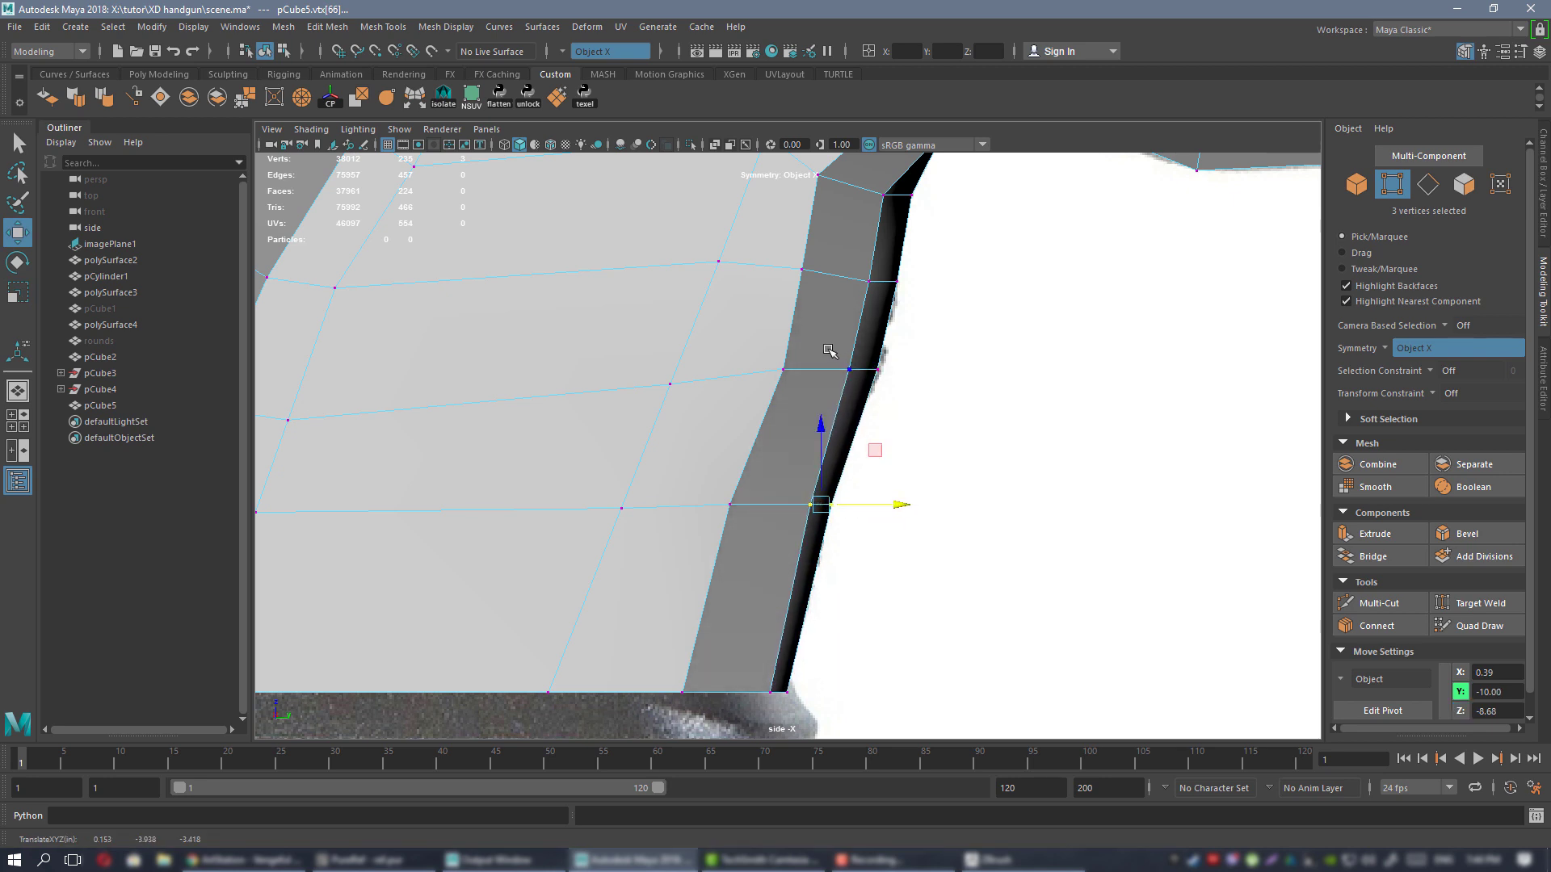
- Adjust two inner bevel vertex pairs on the grip's front, placing the lower at Y -9.75, Z -7.70 and the upper at Y -9.62, Z -7.08
left_click_drag(828, 350, 869, 389)
left_click_drag(898, 317, 903, 318)
middle_click_drag(872, 332, 862, 451, "alt")
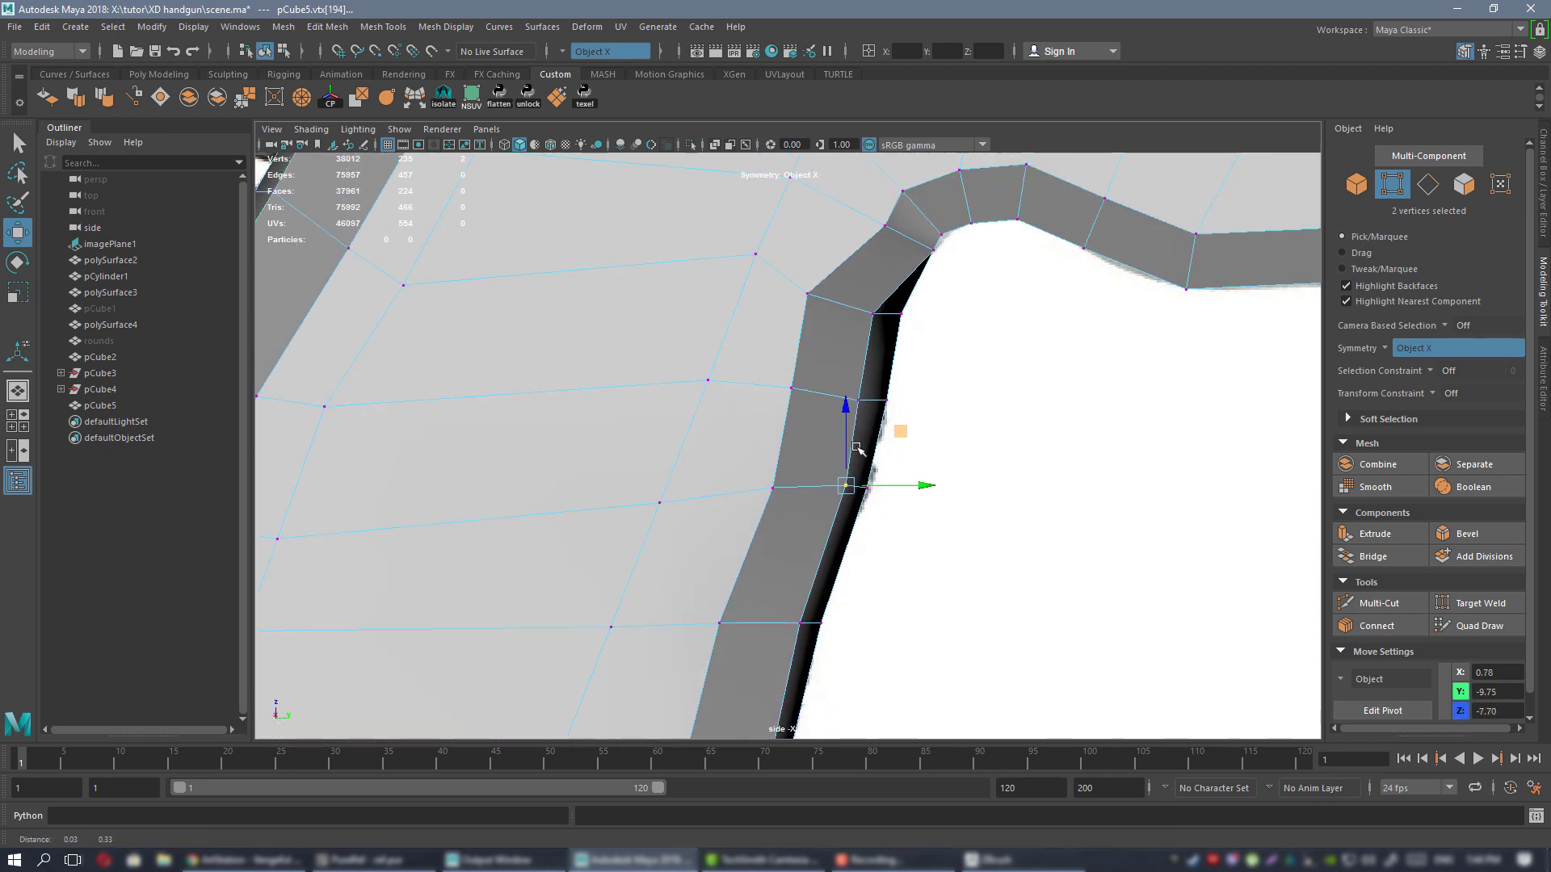
left_click_drag(846, 374, 885, 438)
left_click_drag(907, 346, 913, 344)
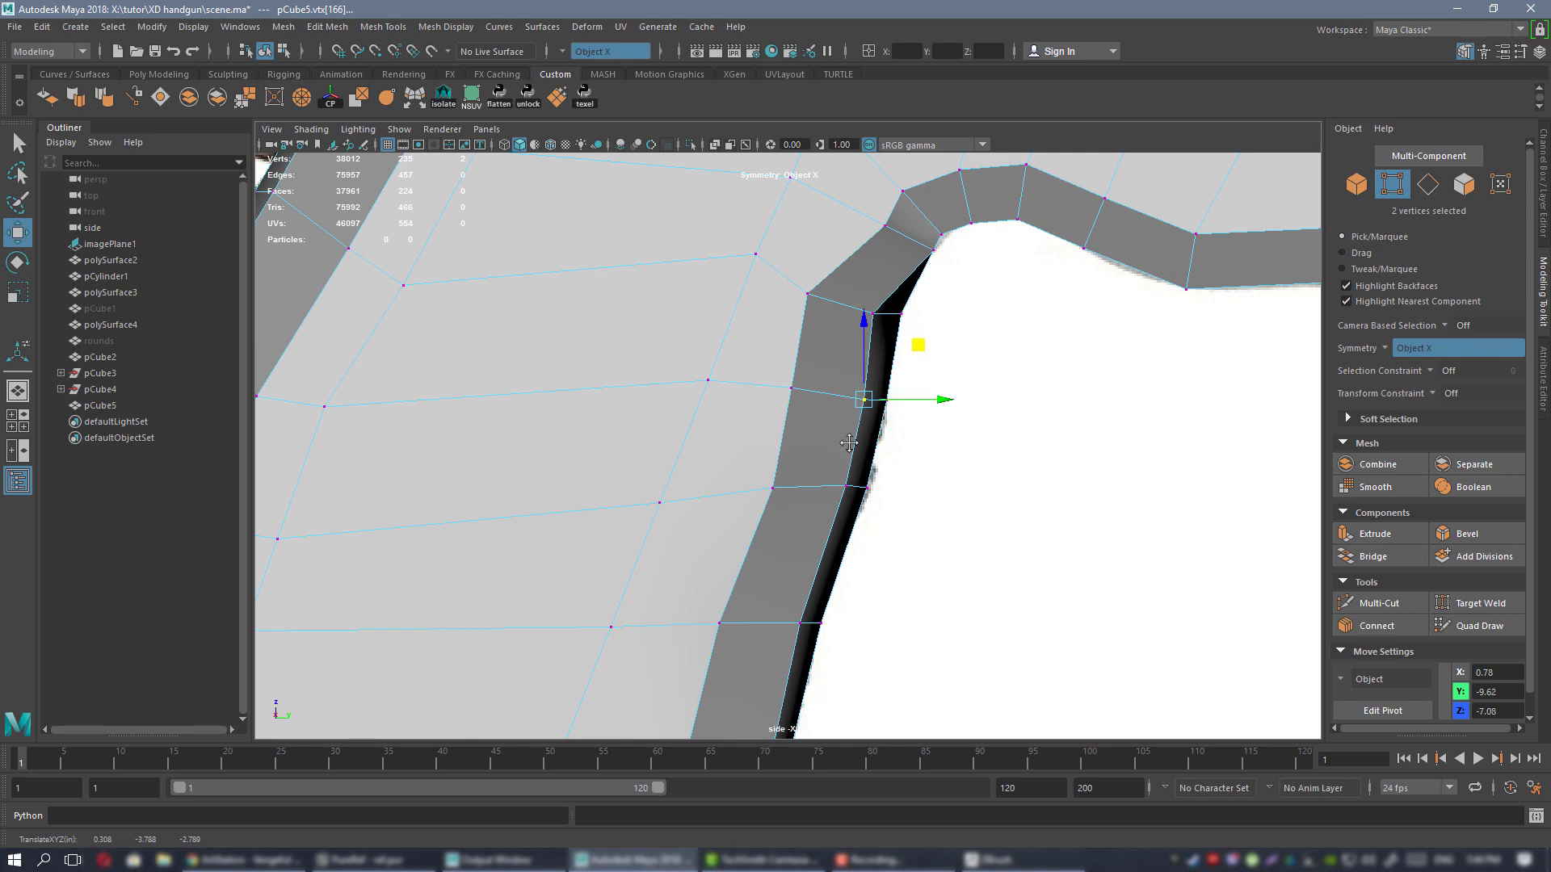
- Raise the inner bevel pair where the grip meets the trigger guard and move the adjacent outer pair to Y -9.66, Z -5.74
middle_click_drag(848, 443, 791, 586, "alt")
scroll(907, 453, "up", 1)
left_click(887, 387)
mouse_move(943, 333)
left_mouse_down()
mouse_move(933, 323)
mouse_move(952, 307)
left_mouse_up()
left_click(897, 369)
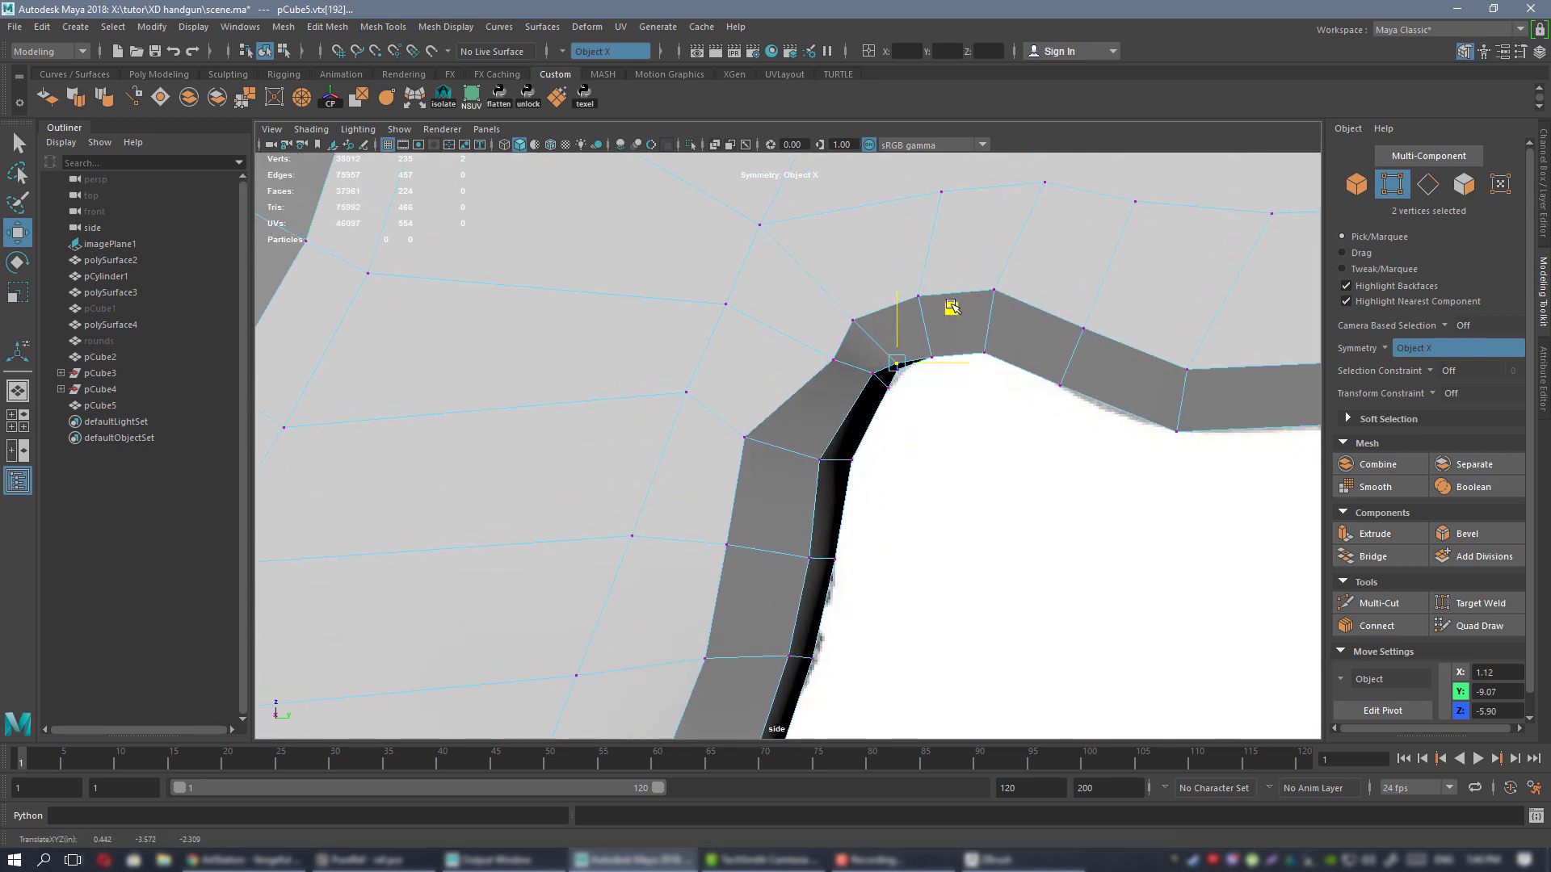
left_click(836, 358)
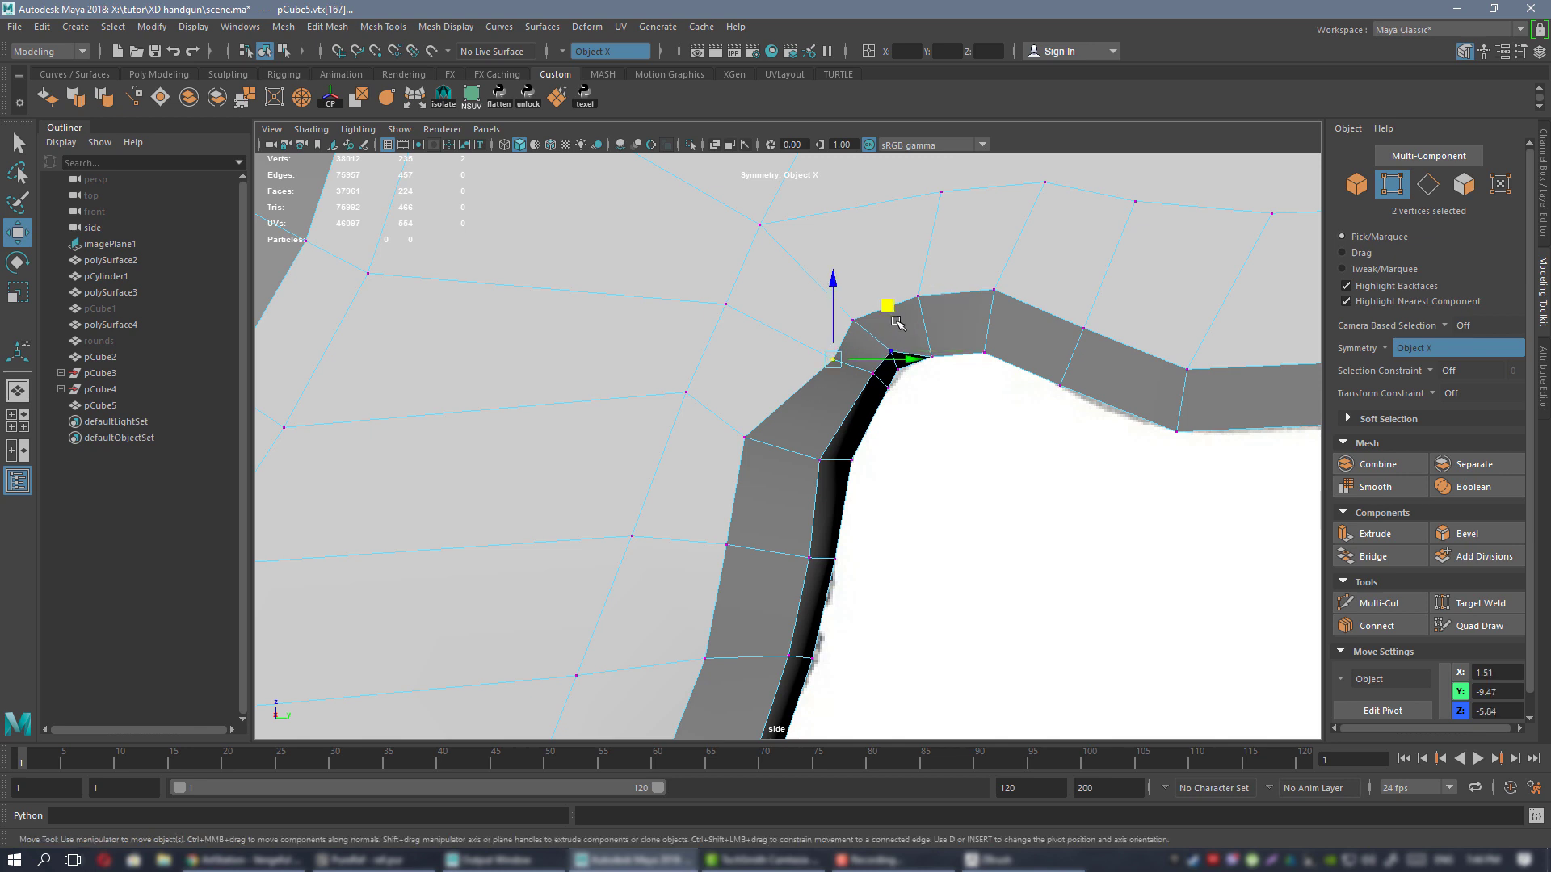
left_click_drag(883, 301, 861, 295)
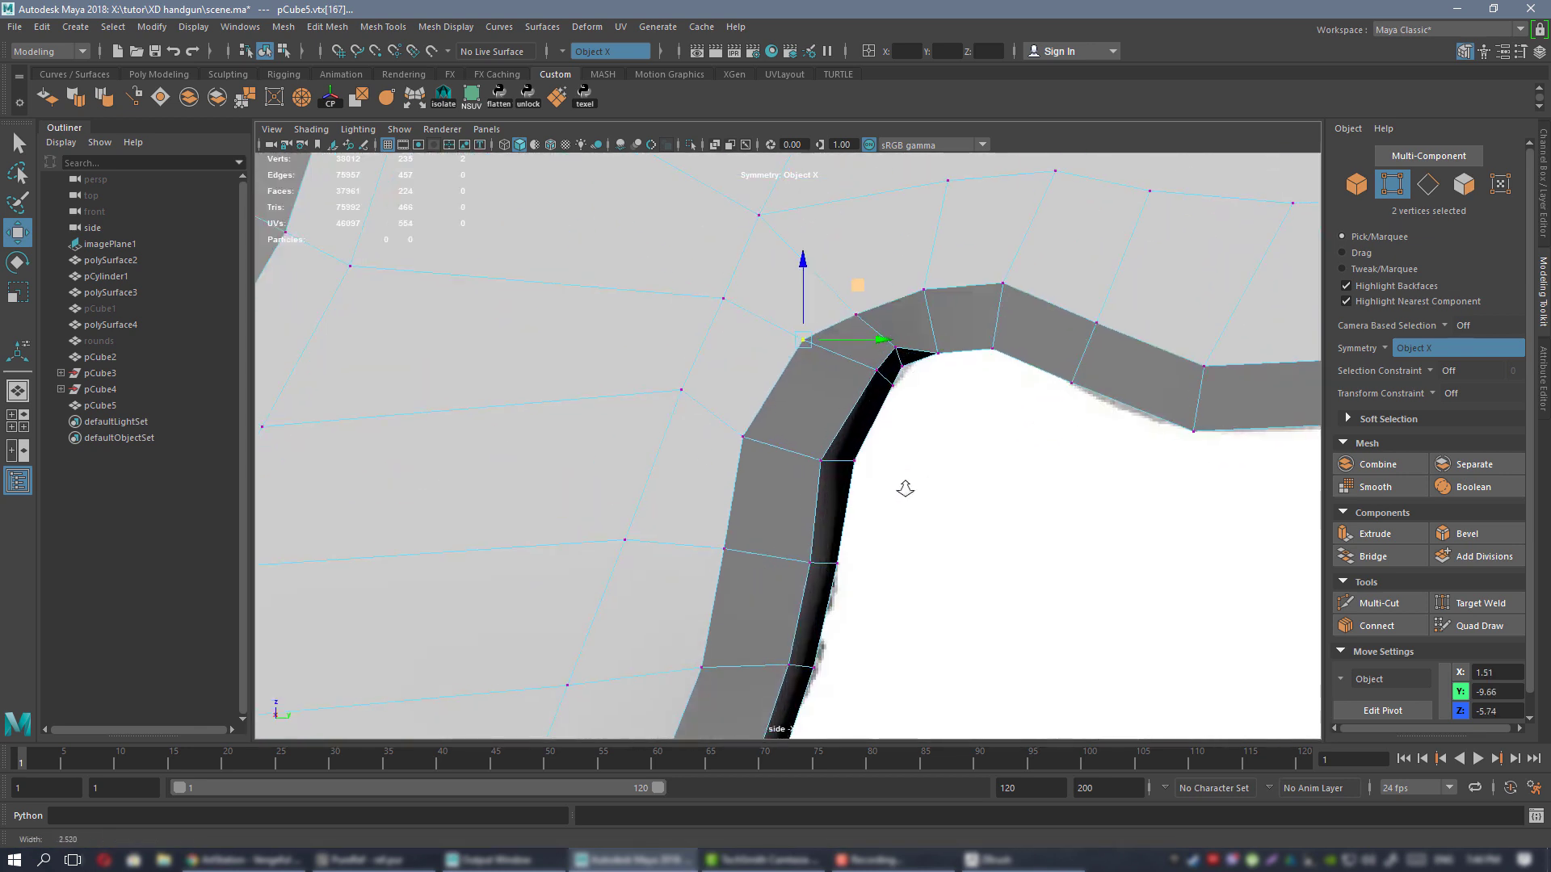
- Raise two outer bevel pairs along the arch behind the trigger guard and move the inner pair at its top to Y -8.85, Z -5.83
left_click(850, 317)
middle_click_drag(910, 256, 901, 358, "alt")
left_click_drag(899, 356, 968, 317)
left_click(940, 376)
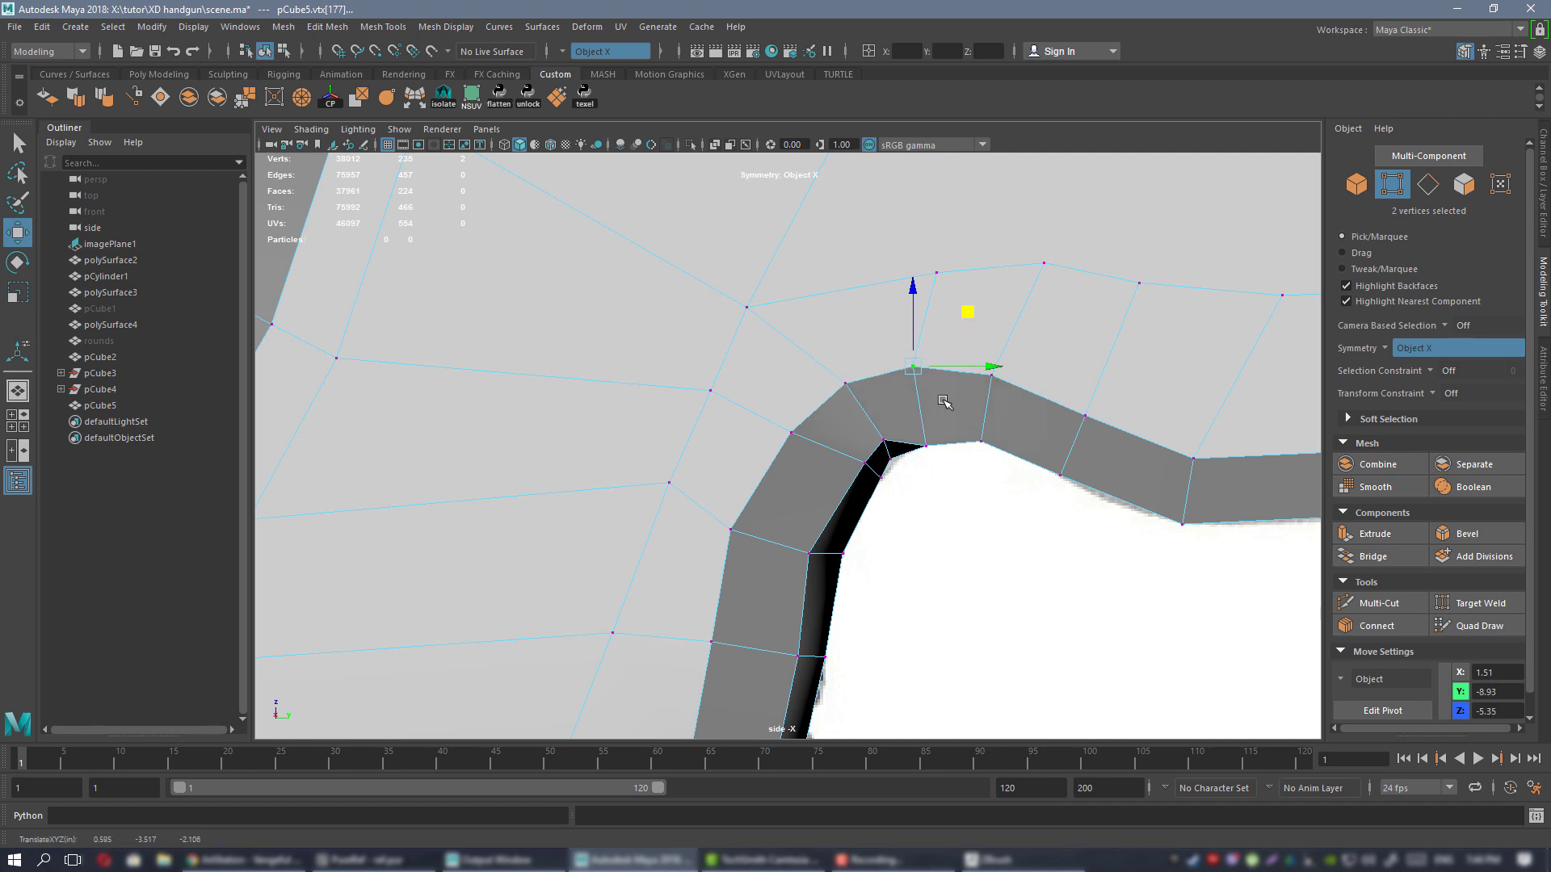
left_click(925, 444)
left_click_drag(980, 387, 979, 377)
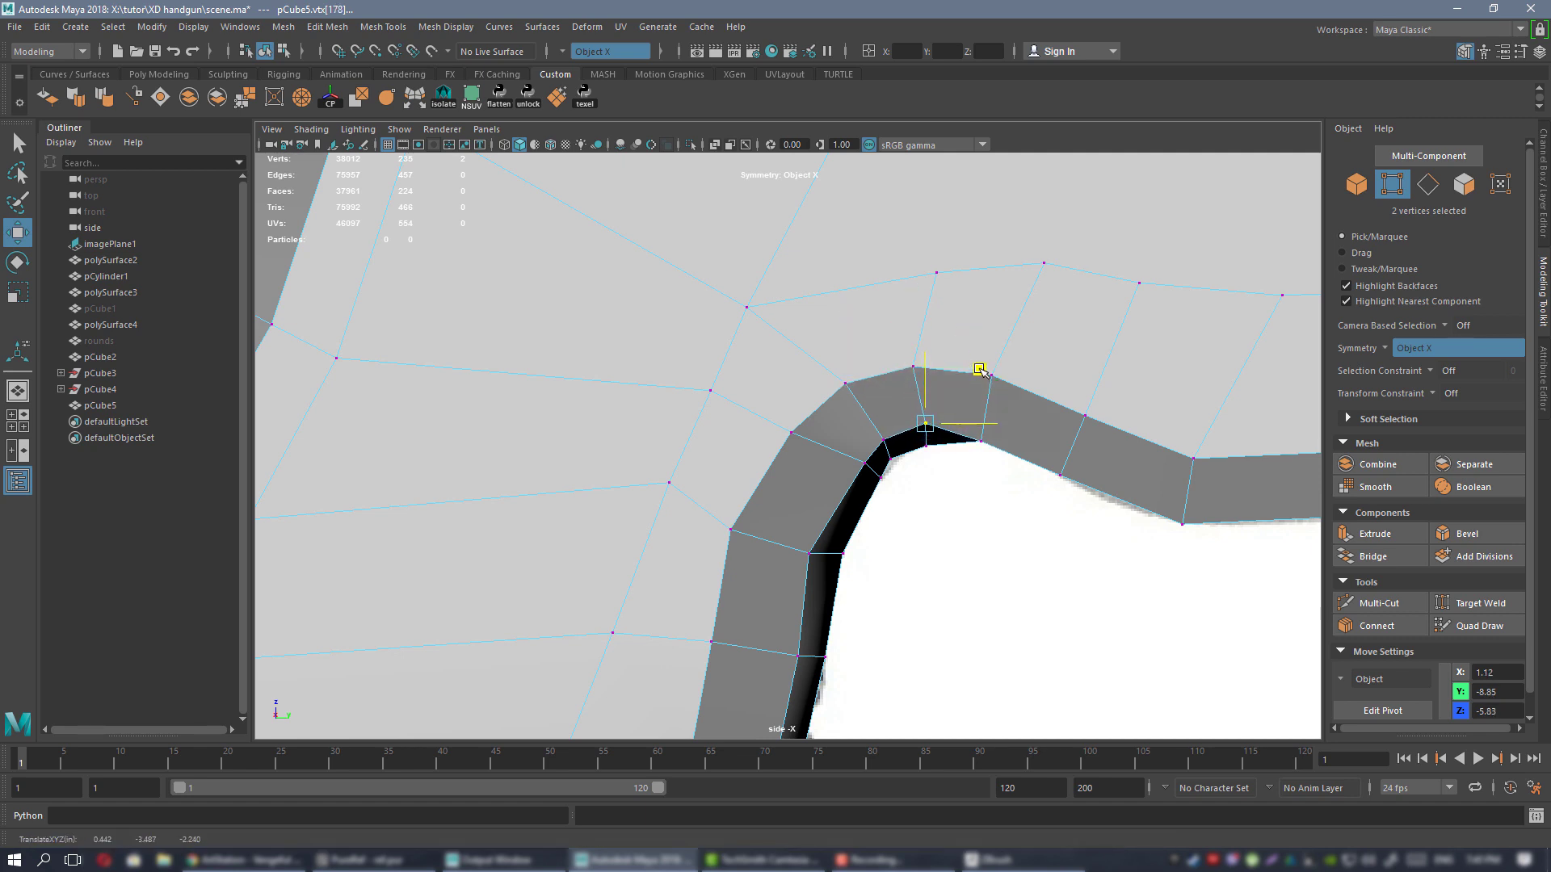
- Raise the outer bevel pair at the arch's forward end and move its inner counterpart to Y -8.50, Z -5.65
left_click(991, 375)
left_click_drag(1049, 323, 1055, 319)
left_click(981, 441)
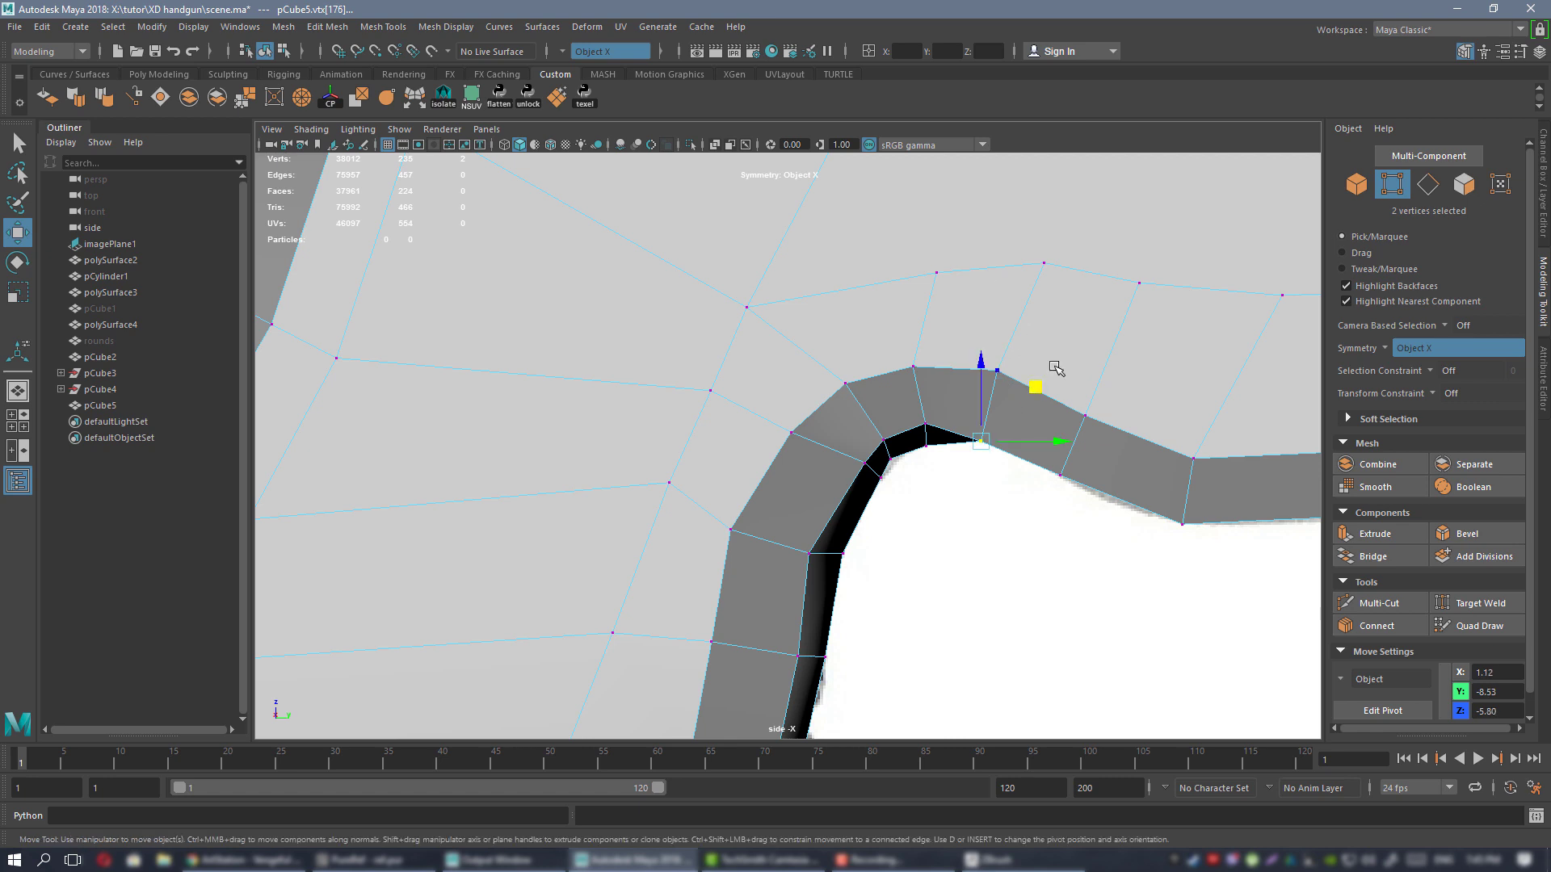
left_click_drag(1034, 395, 1038, 372)
- Select the two inner bevel pairs on the slope down to the trigger guard's underside and raise them together to about Y -7.68, Z -6.15
middle_click_drag(1139, 423, 870, 408, "alt")
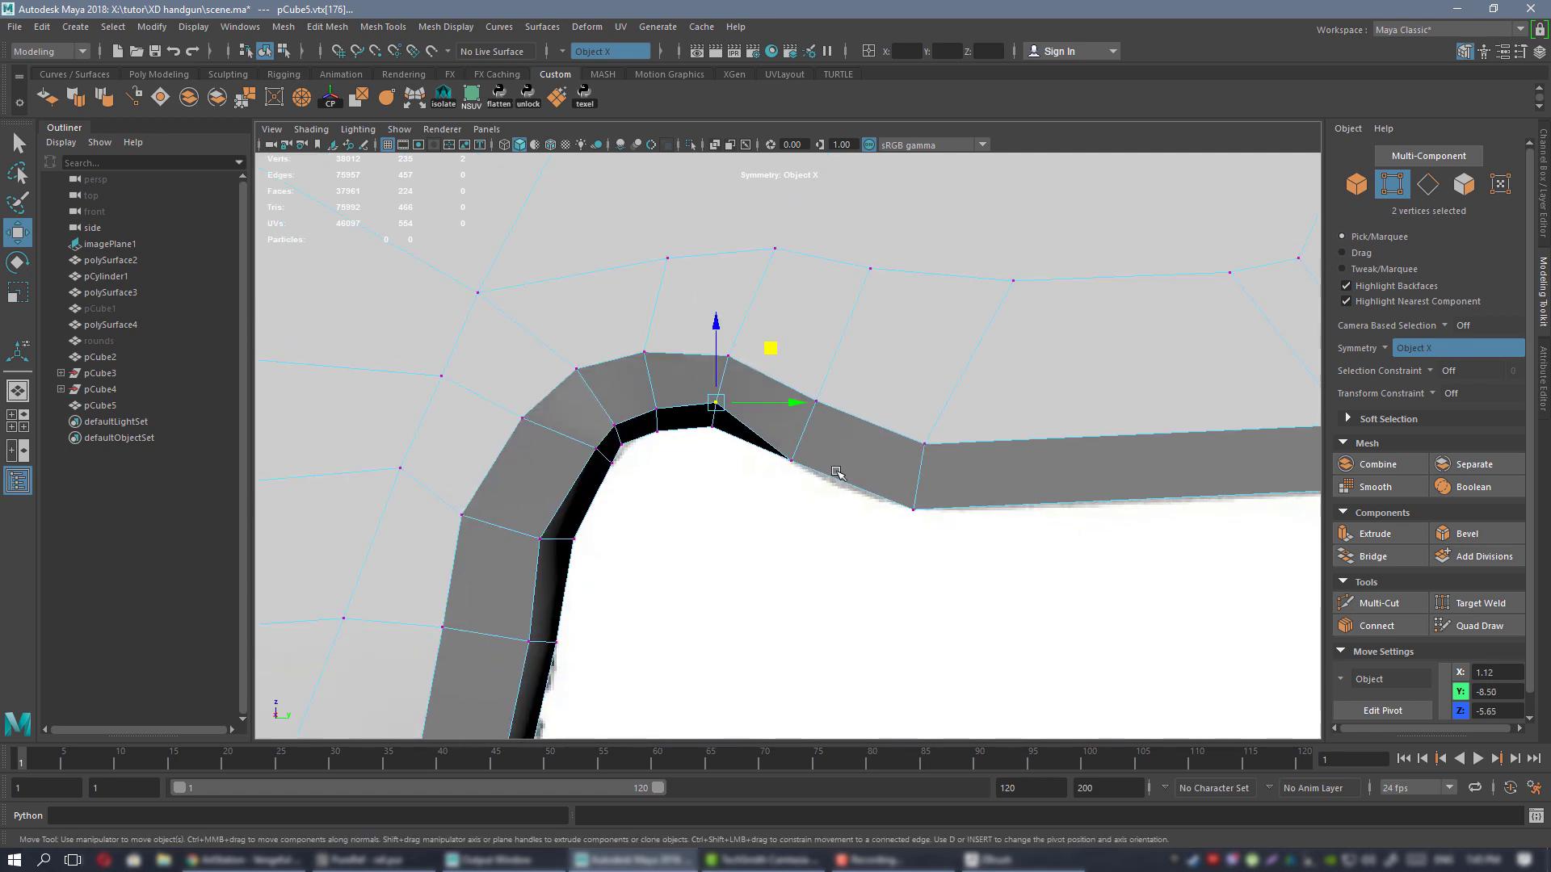
left_click(792, 461)
left_click(924, 447, "shift")
left_click(927, 426, "ctrl")
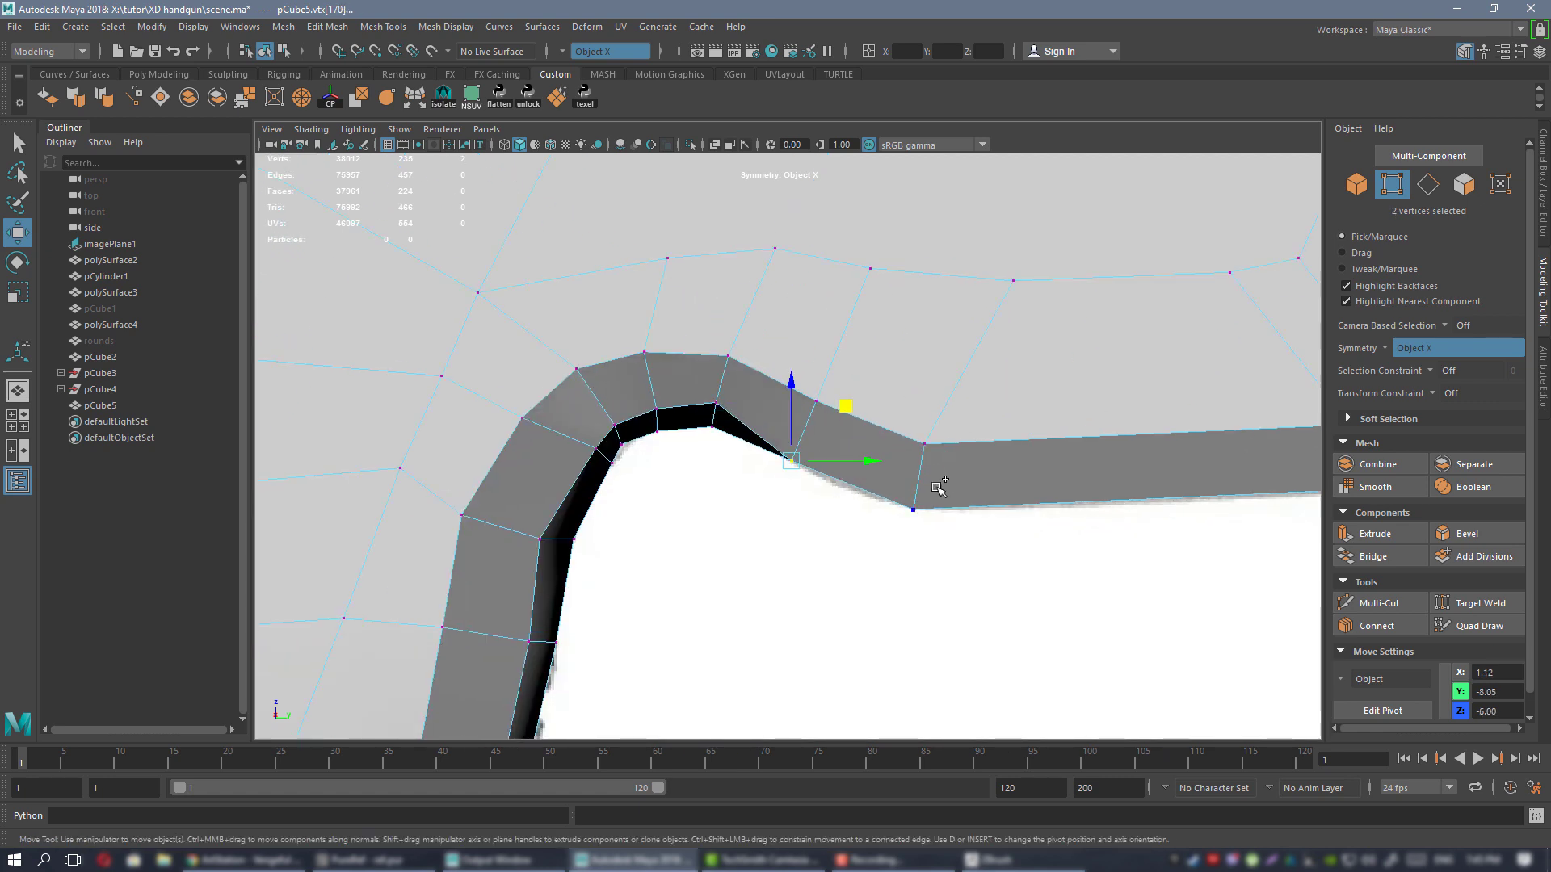
middle_click_drag(911, 486, 664, 505, "alt")
middle_click_drag(659, 449, 670, 422)
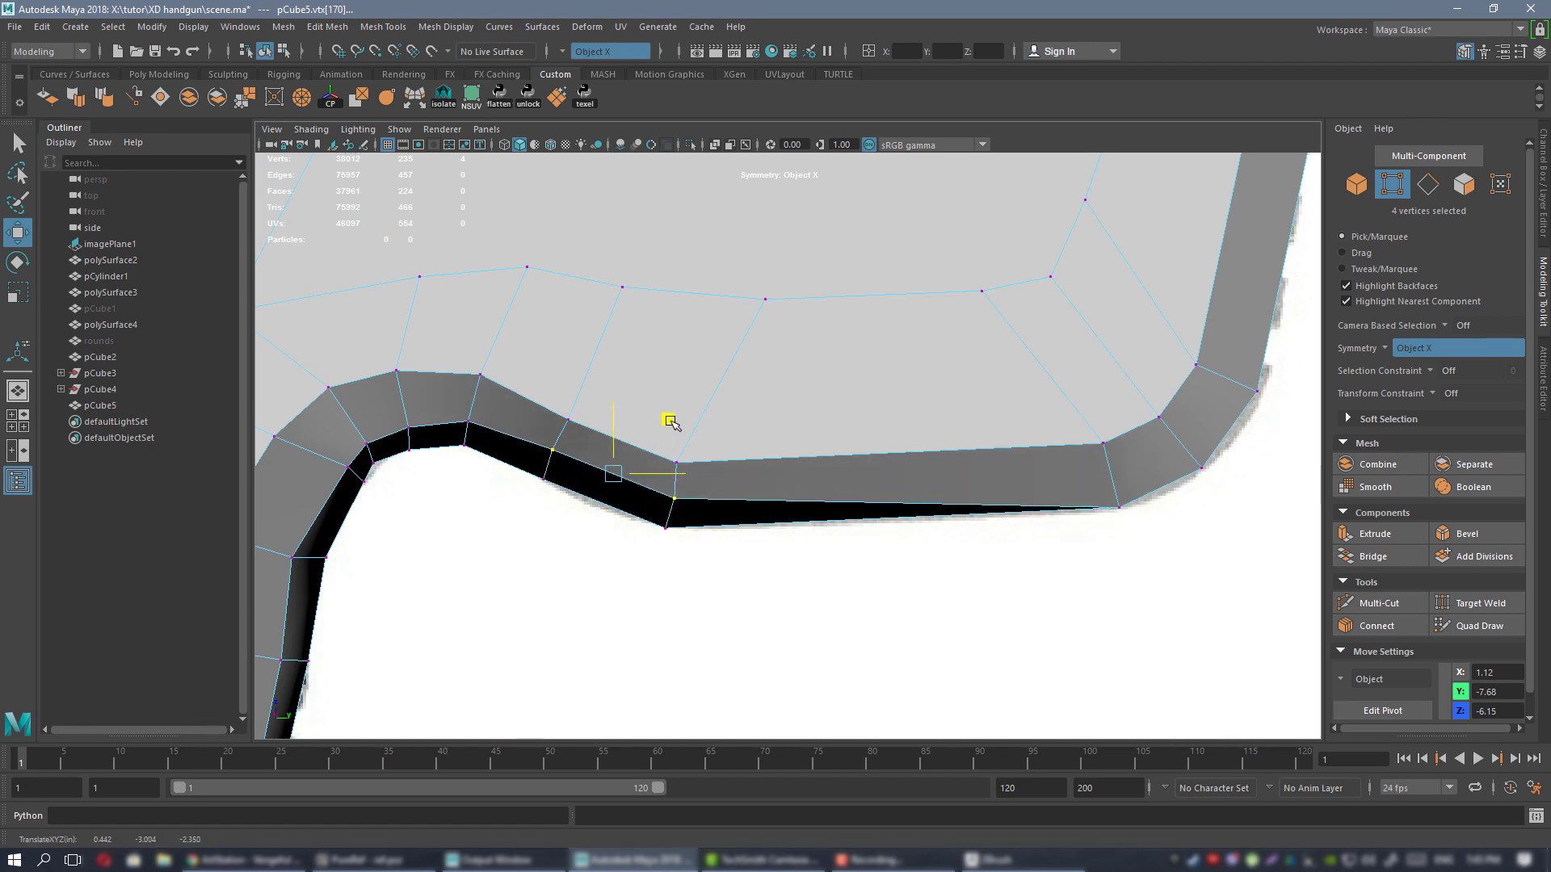
- Select the five inner bevel pairs around the trigger guard's front corner and rise, and move them together to Y -3.84, Z -4.80
left_click(1117, 505)
left_click(1200, 465, "shift")
left_click(1252, 388, "shift")
middle_click_drag(1157, 366, 785, 666, "alt")
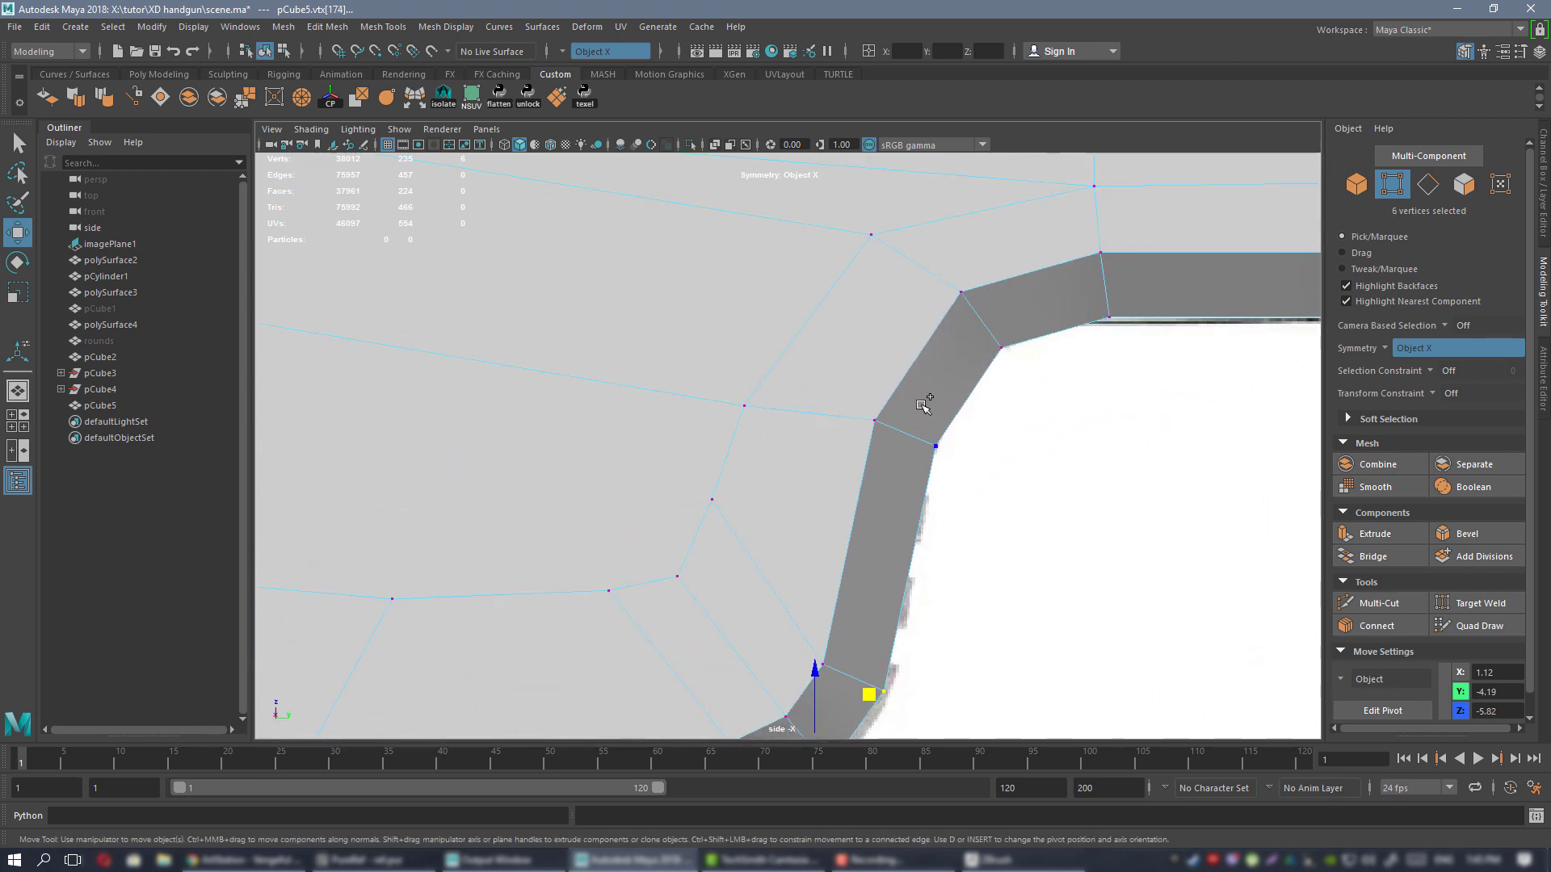
left_click(991, 348, "shift")
right_click_drag(990, 429, 848, 476, "alt")
middle_click_drag(862, 477, 924, 375, "alt")
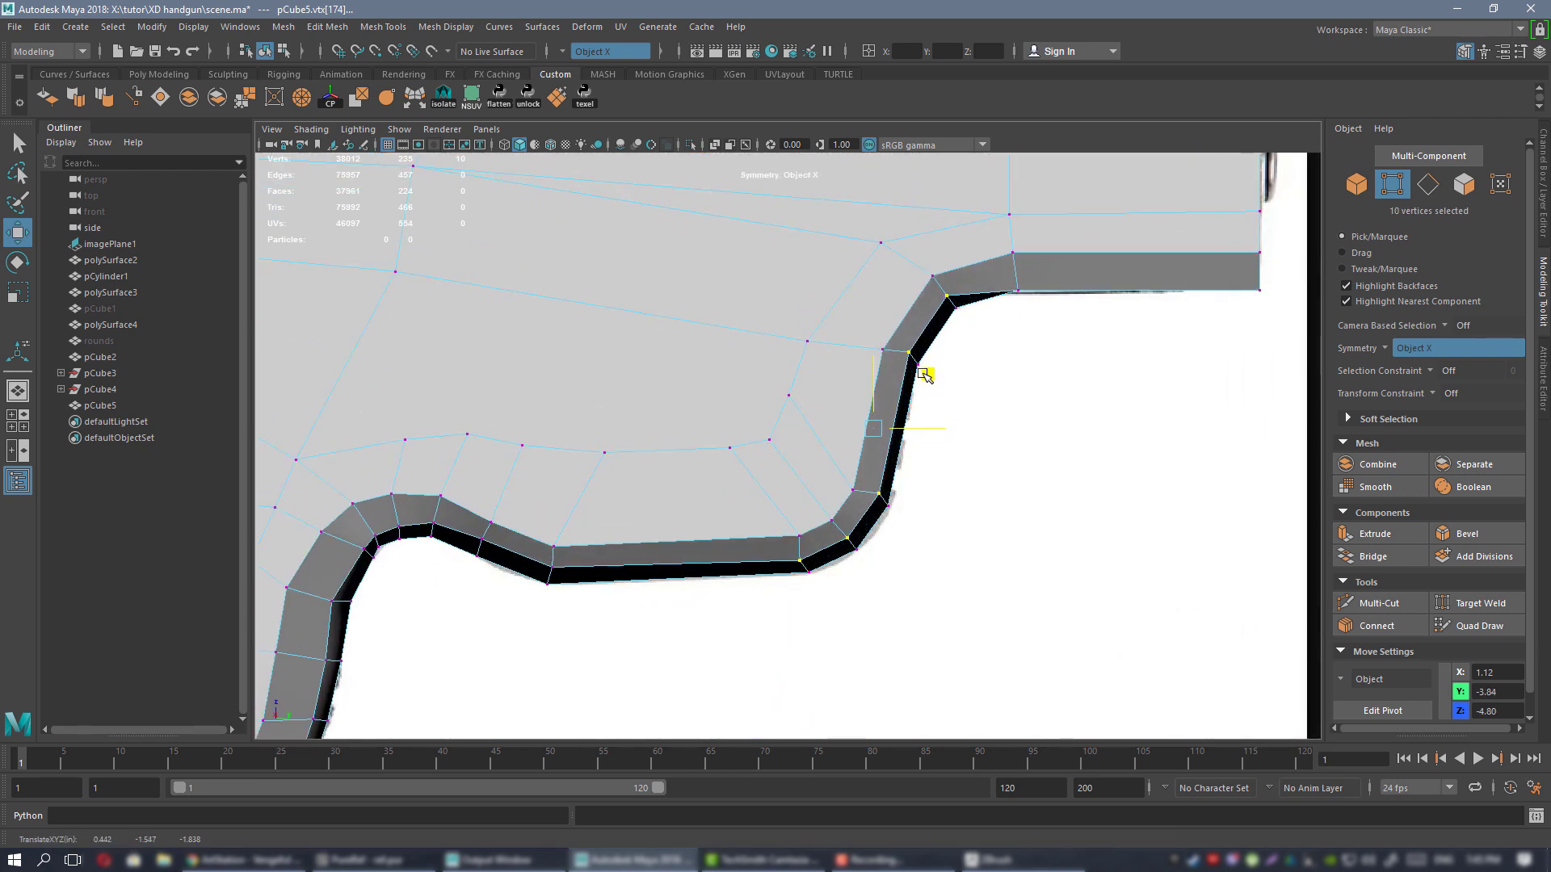
- Select the two inner bevel pairs along the underside of the frame's forward end and raise them slightly
middle_click_drag(789, 474, 611, 593, "alt")
left_click(838, 406)
left_click(1079, 406, "shift")
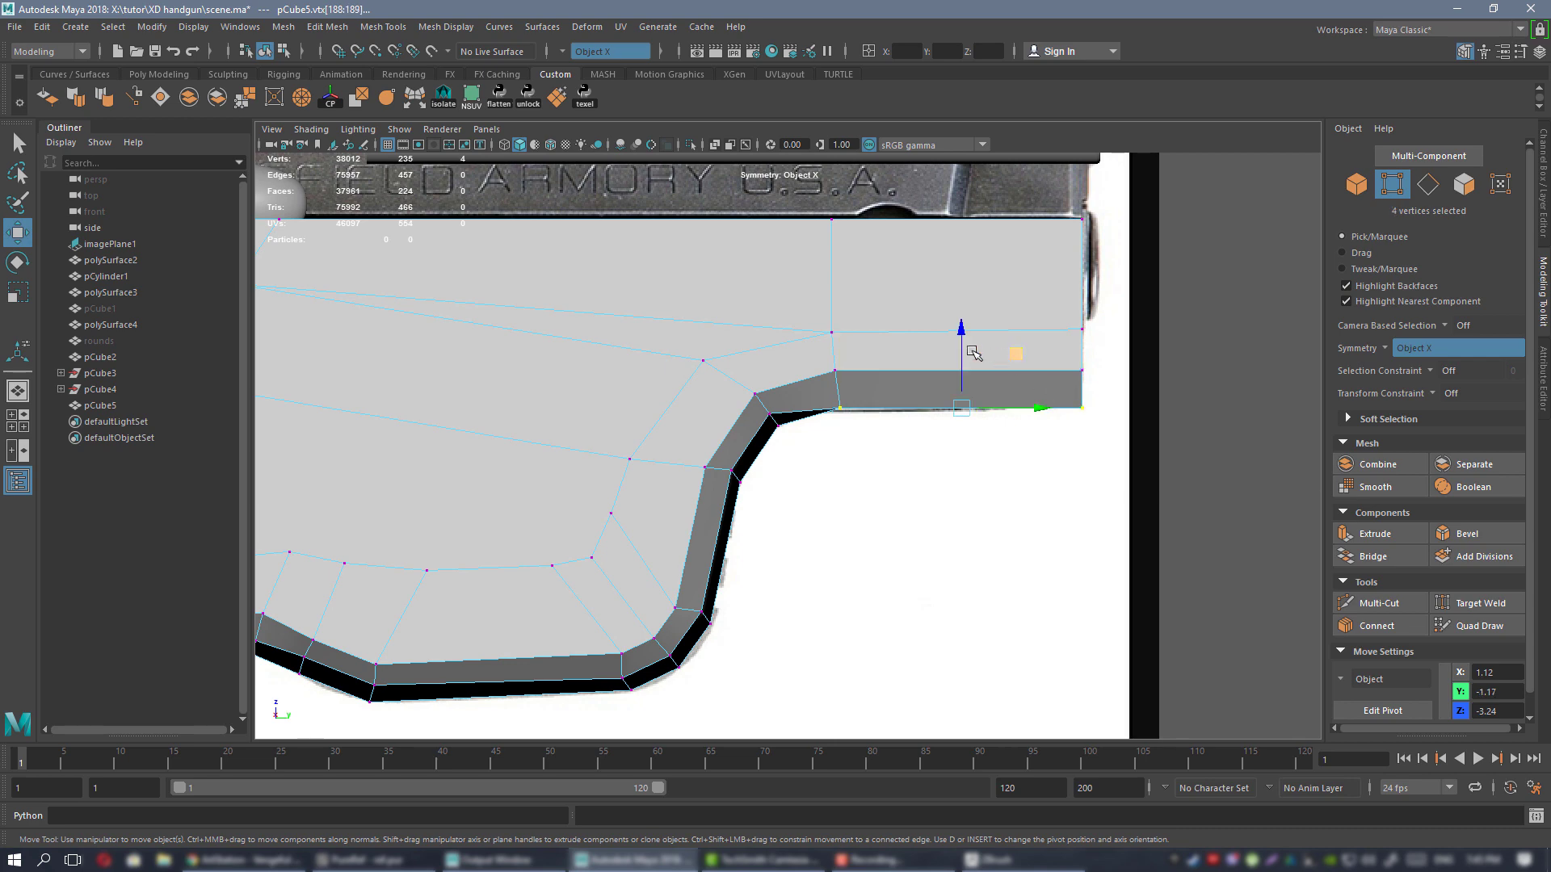
left_click_drag(960, 349, 958, 336)
- Select the four lower outer bevel pairs along the grip's front edge and move them back together to Y -10.56, Z -8.51
right_click_drag(923, 486, 691, 371, "alt")
middle_click_drag(691, 371, 1137, 172, "alt")
right_click_drag(969, 448, 1038, 508, "alt")
middle_click_drag(883, 457, 761, 433, "alt")
right_click_drag(762, 433, 733, 501, "alt")
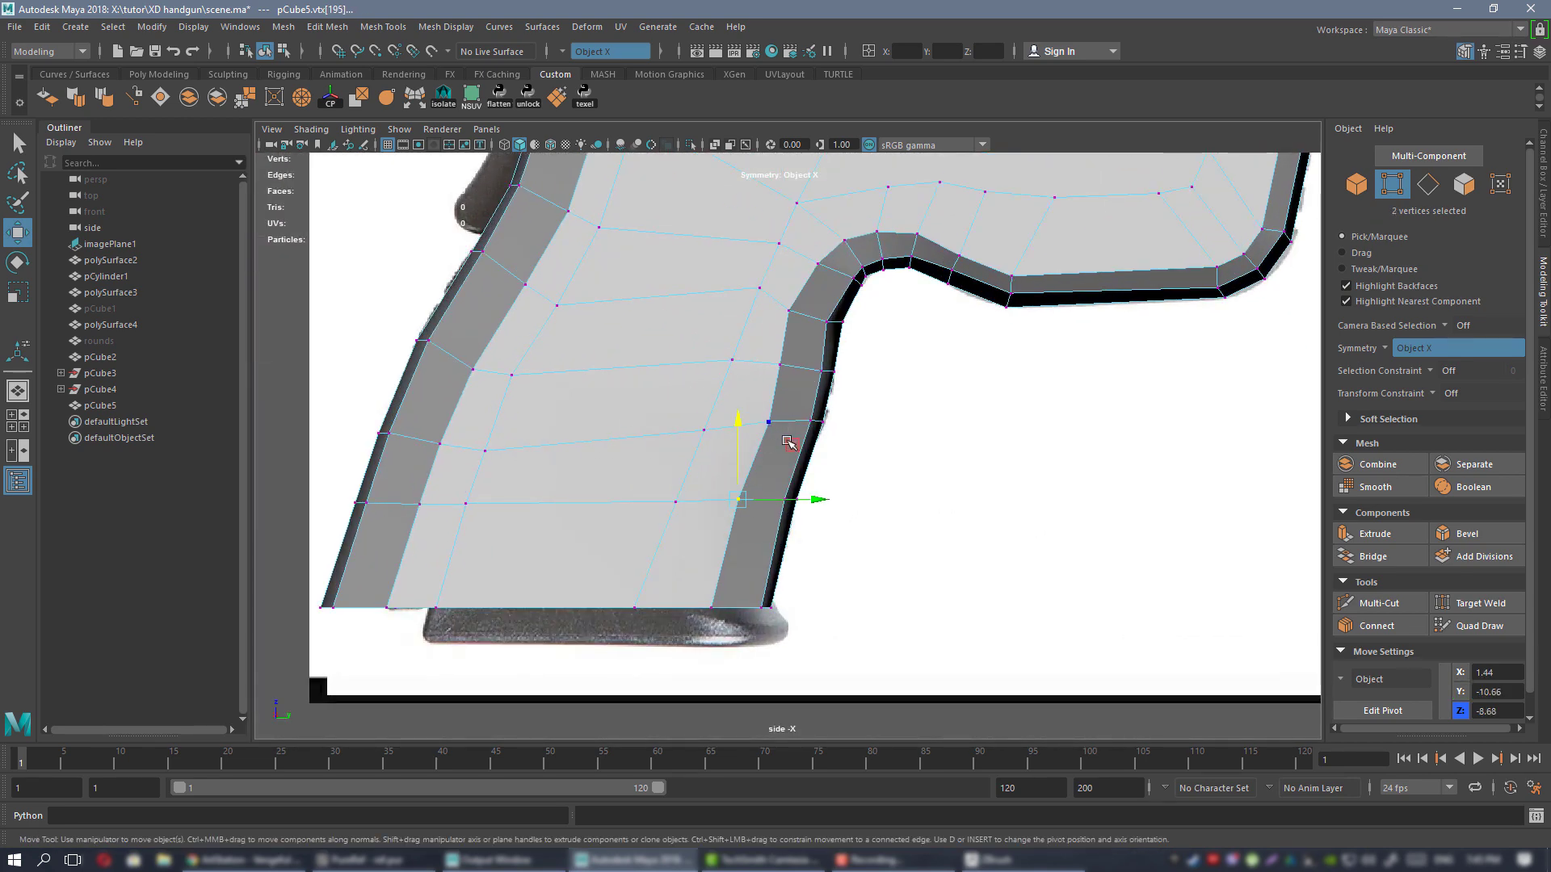
left_click_drag(787, 442, 790, 486)
key("ctrl+z")
left_click(711, 607, "shift")
left_click(772, 420, "shift")
left_click(780, 365, "shift")
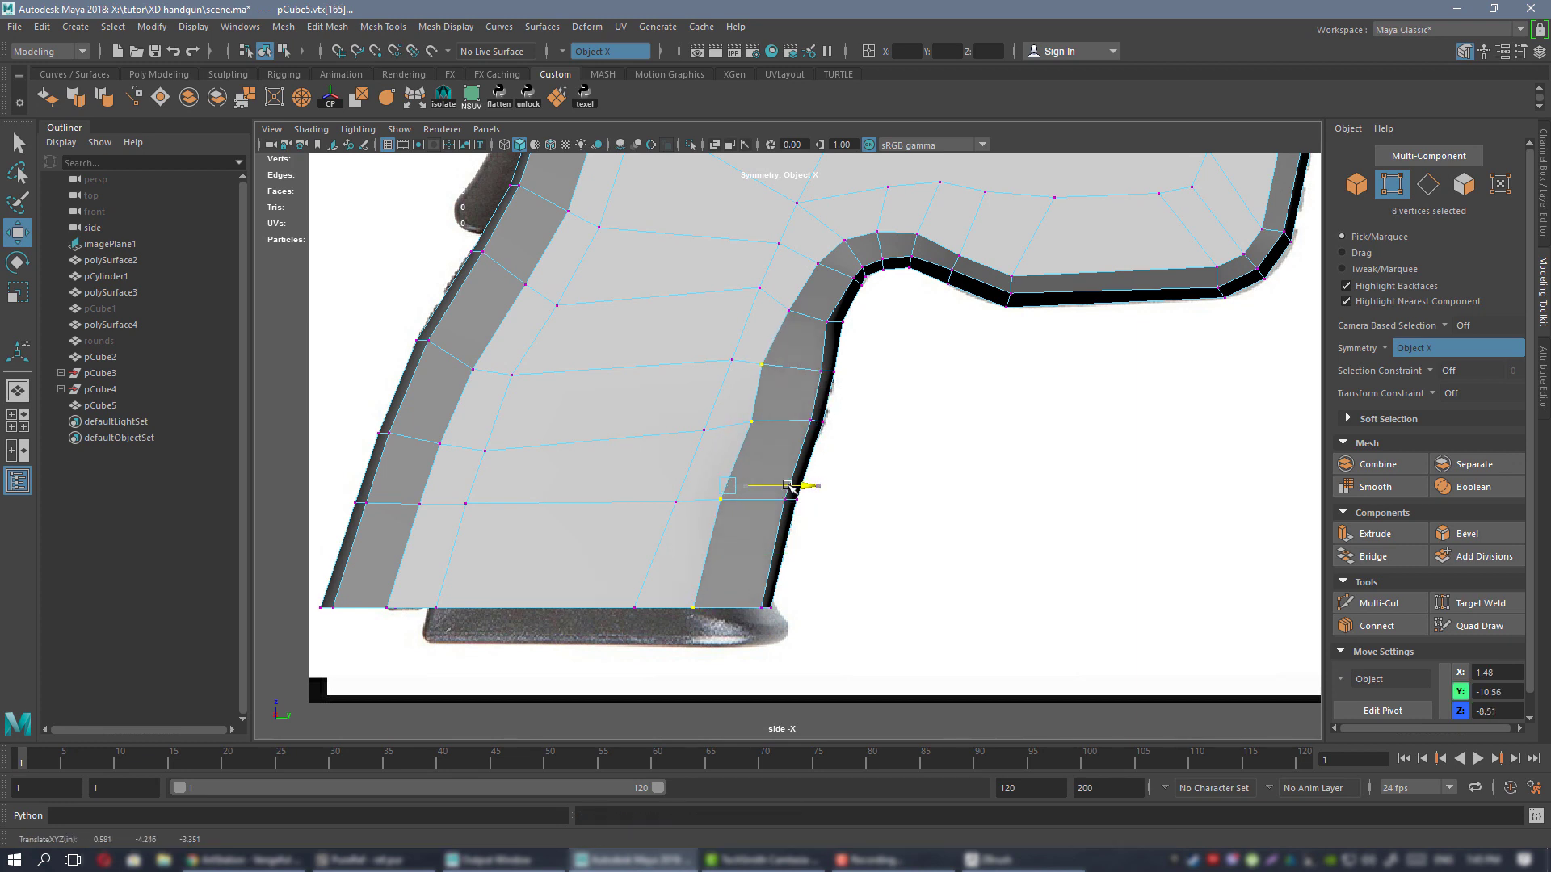
- Move the outer bevel pair midway up the grip's front to Y -10.57, Z -7.71 and the pair above it to Y -10.37, Z -7.00
left_click(754, 421)
left_click_drag(817, 423, 811, 423)
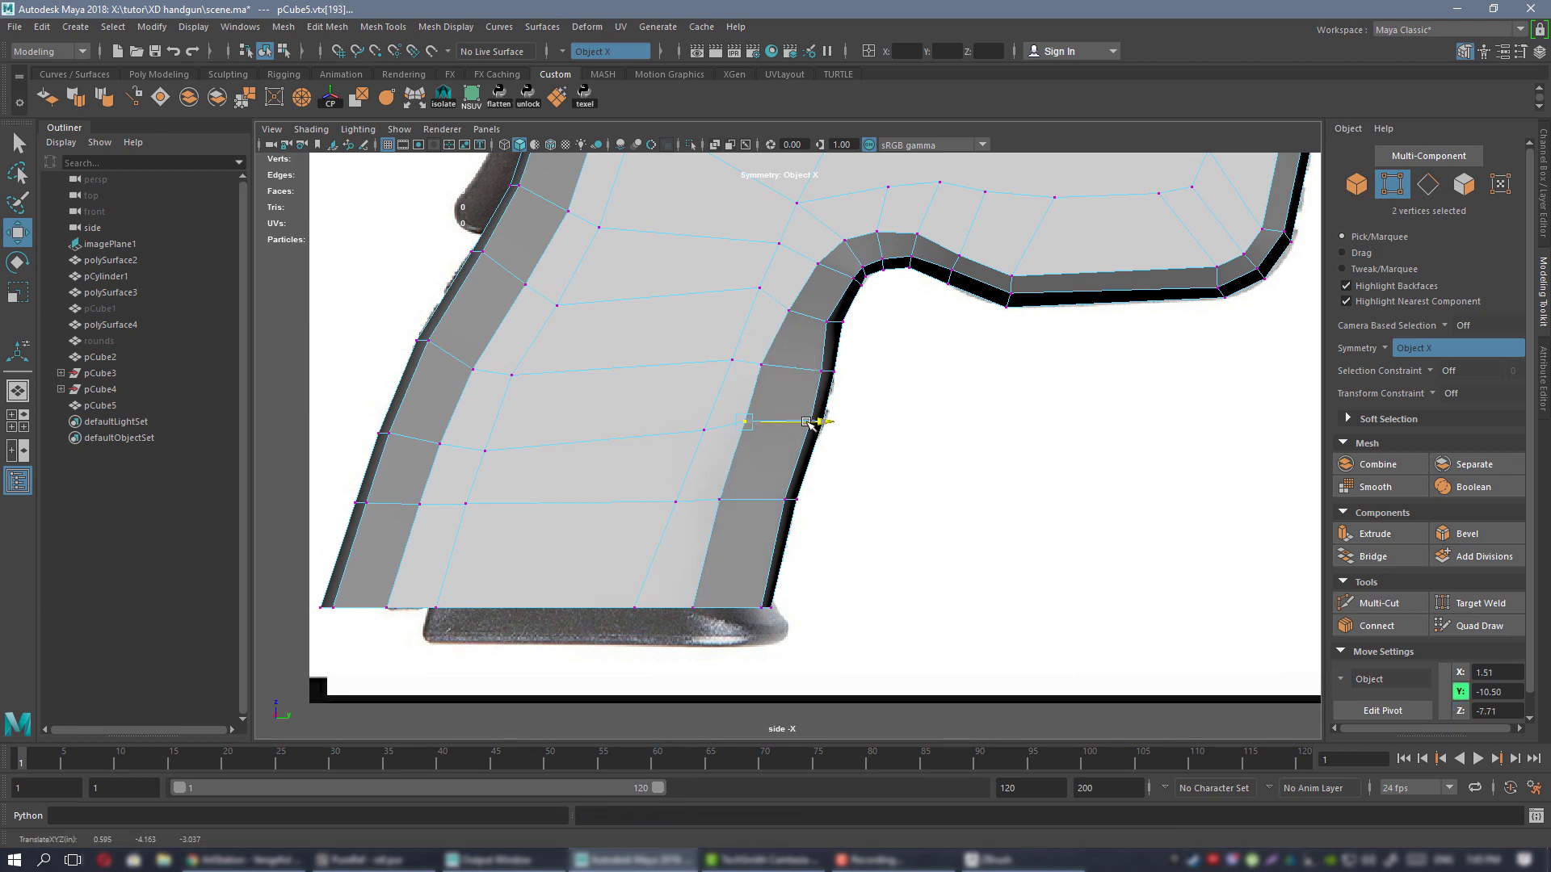
scroll(778, 383, "up", 2)
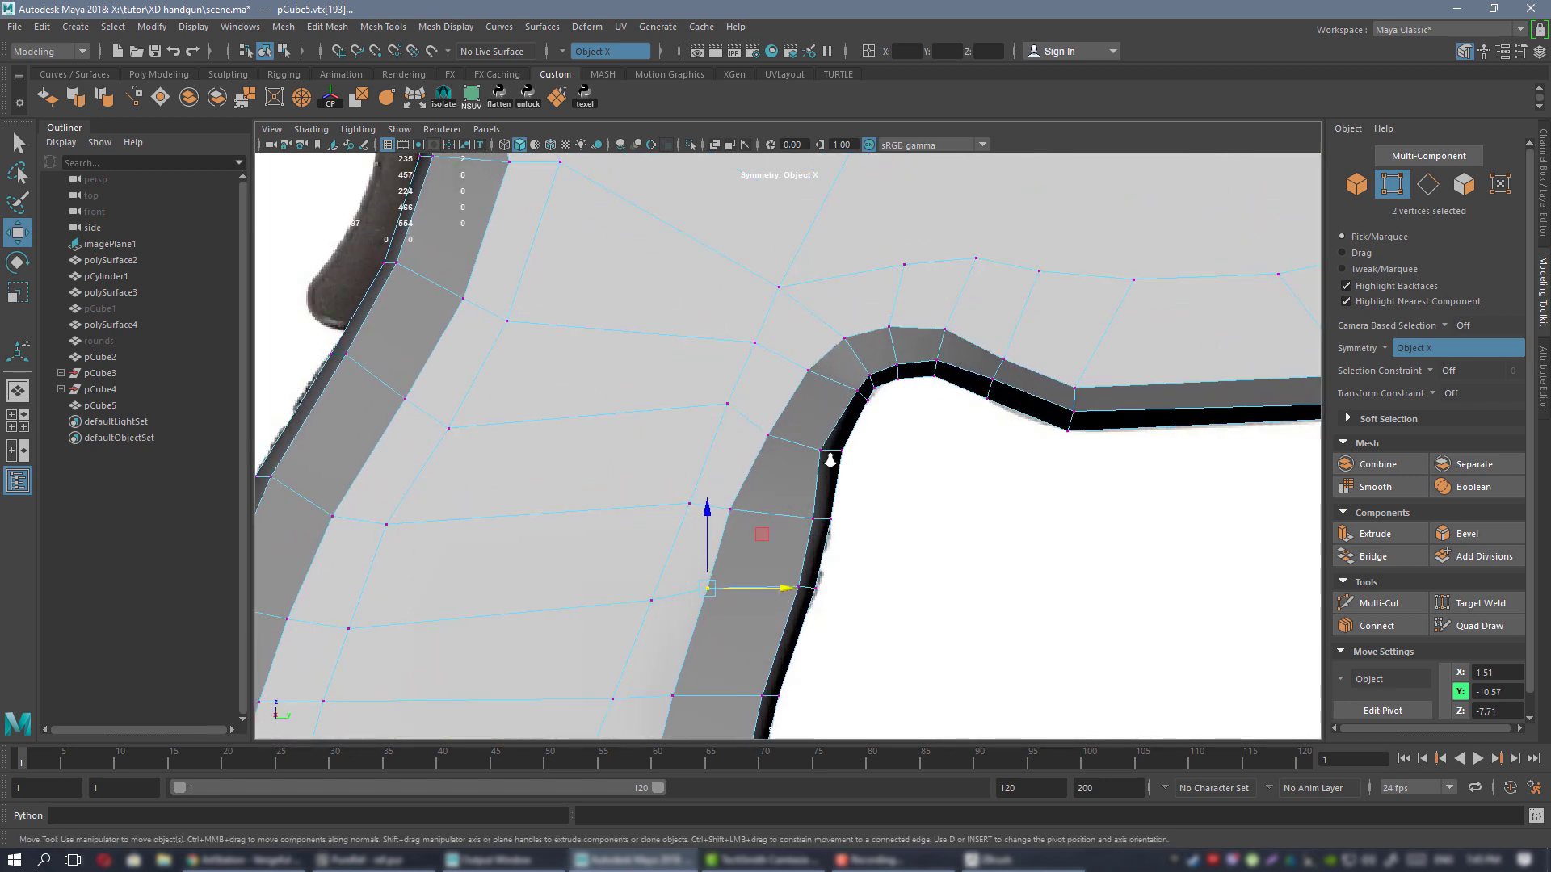
scroll(830, 460, "down", 4)
scroll(768, 294, "up", 4)
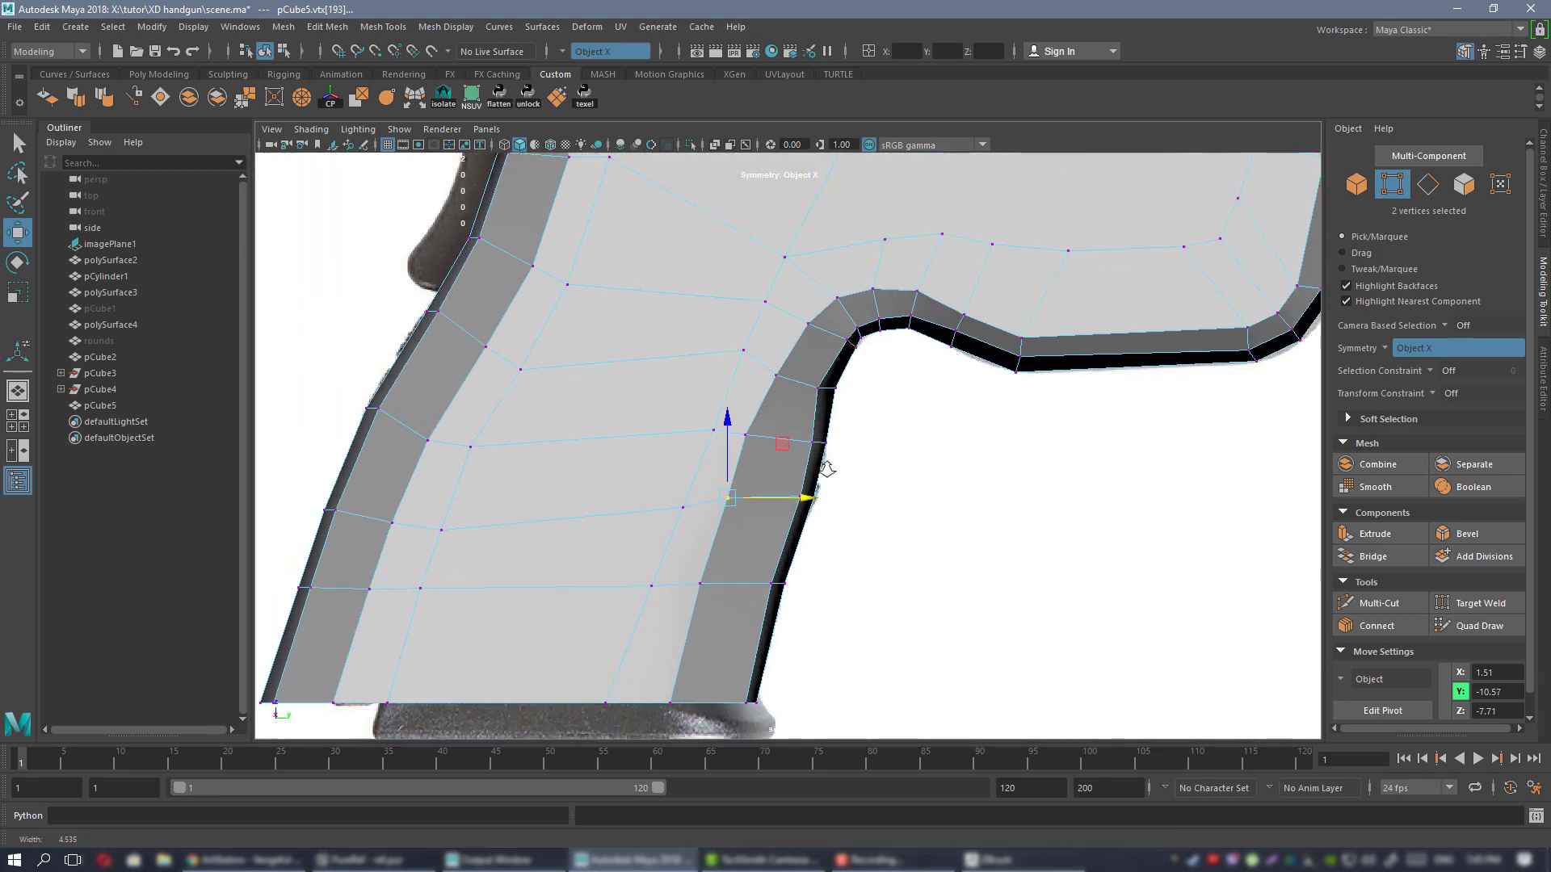
scroll(825, 467, "up", 1)
middle_click_drag(709, 440, 722, 421, "alt")
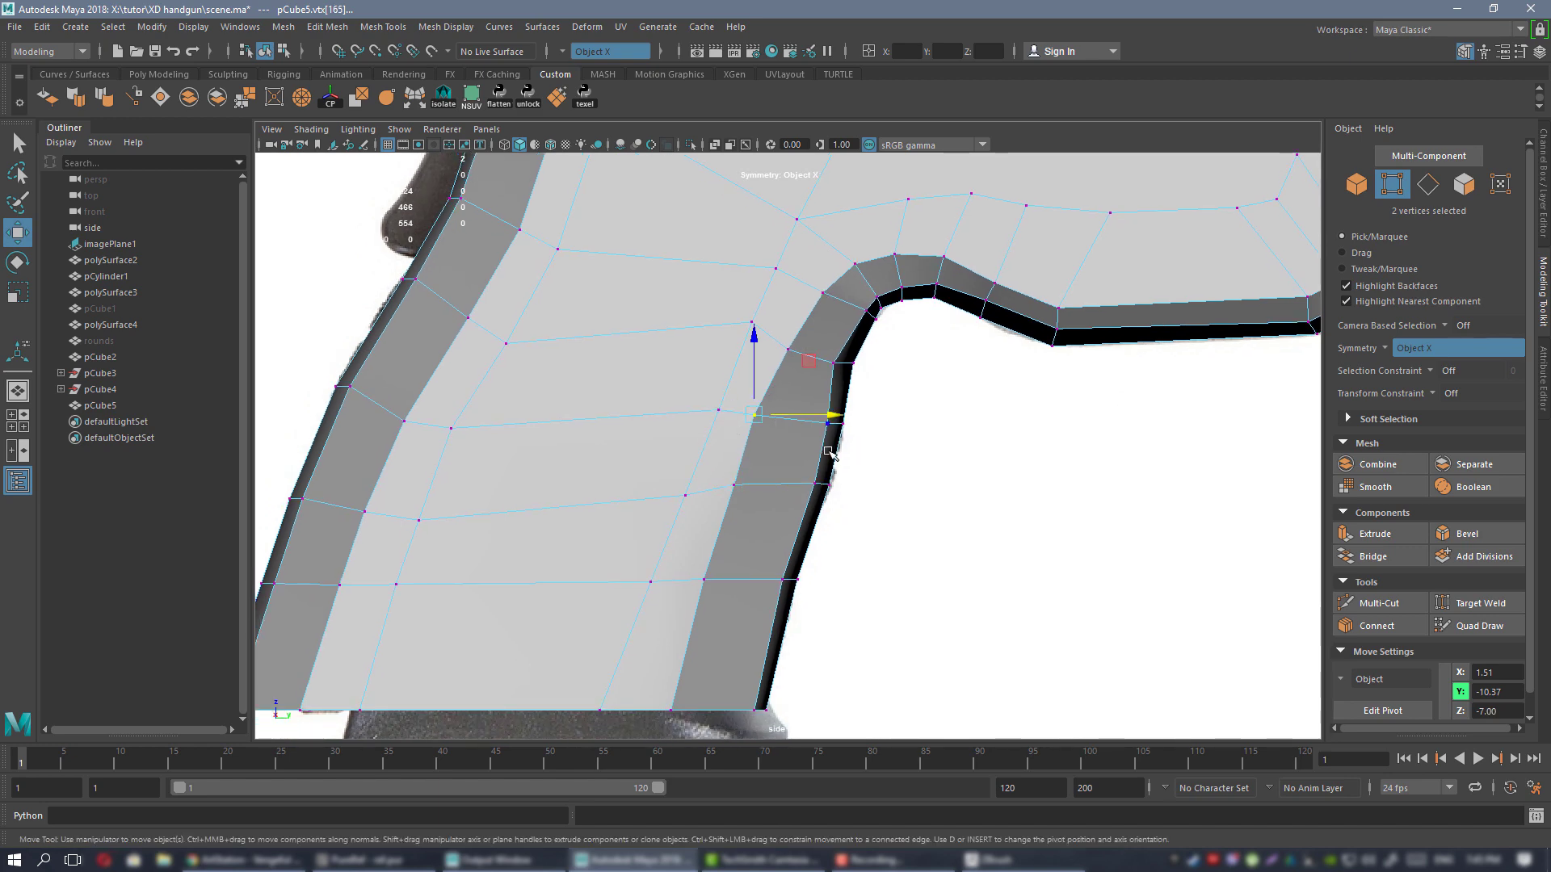
- Check the grip bevel in perspective and move the two outer pairs where the grip curves into the trigger guard arch up and back
key("space")
key("space")
left_click_drag(748, 386, 1070, 379, "alt")
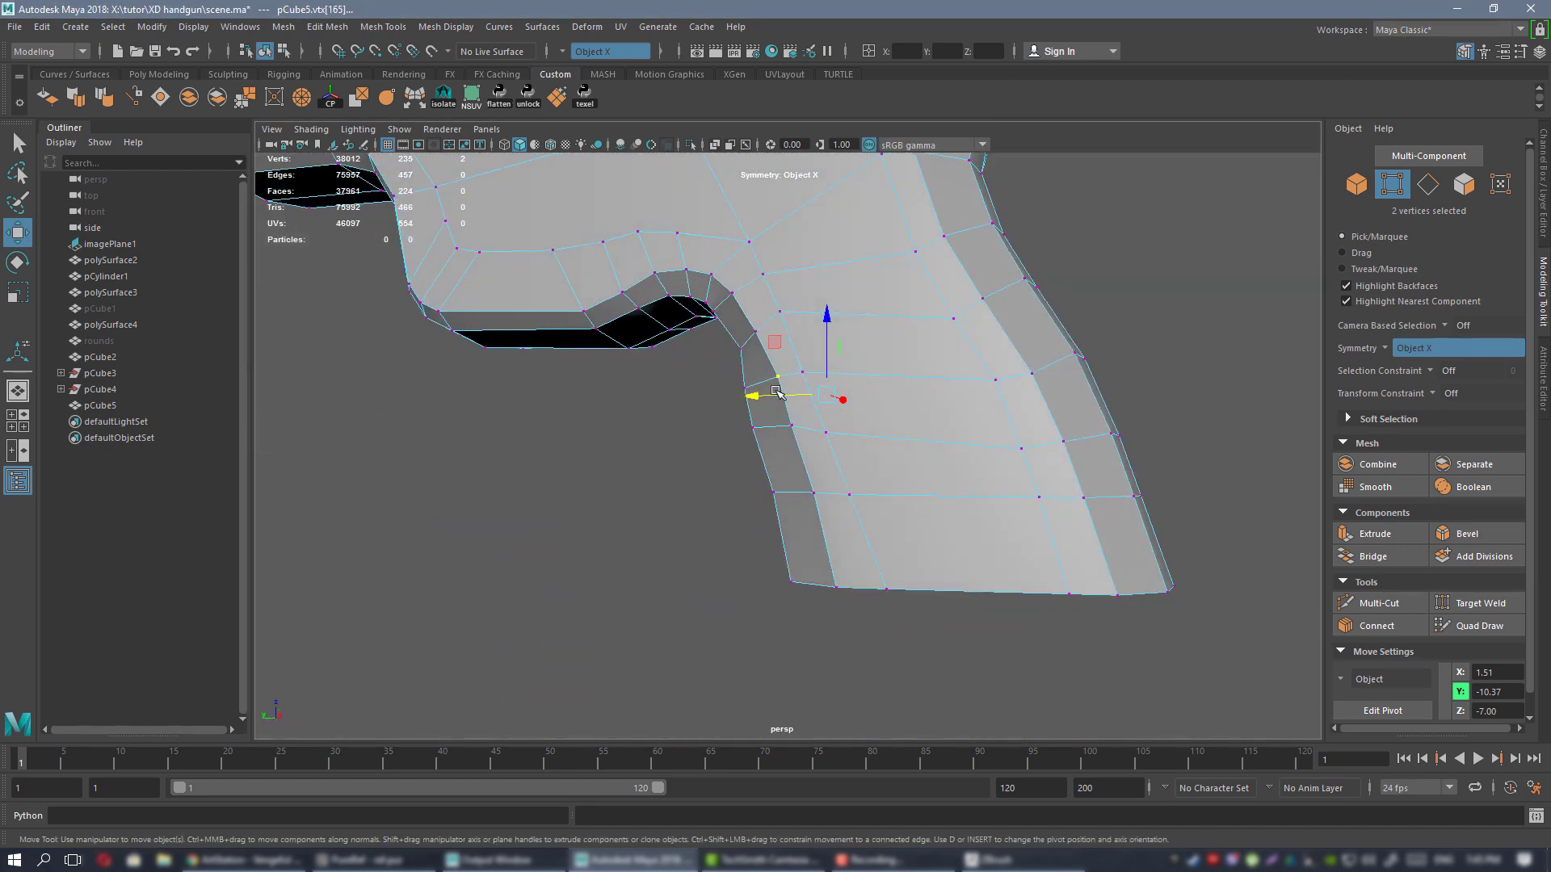
left_click_drag(957, 385, 986, 536, "alt")
key("space")
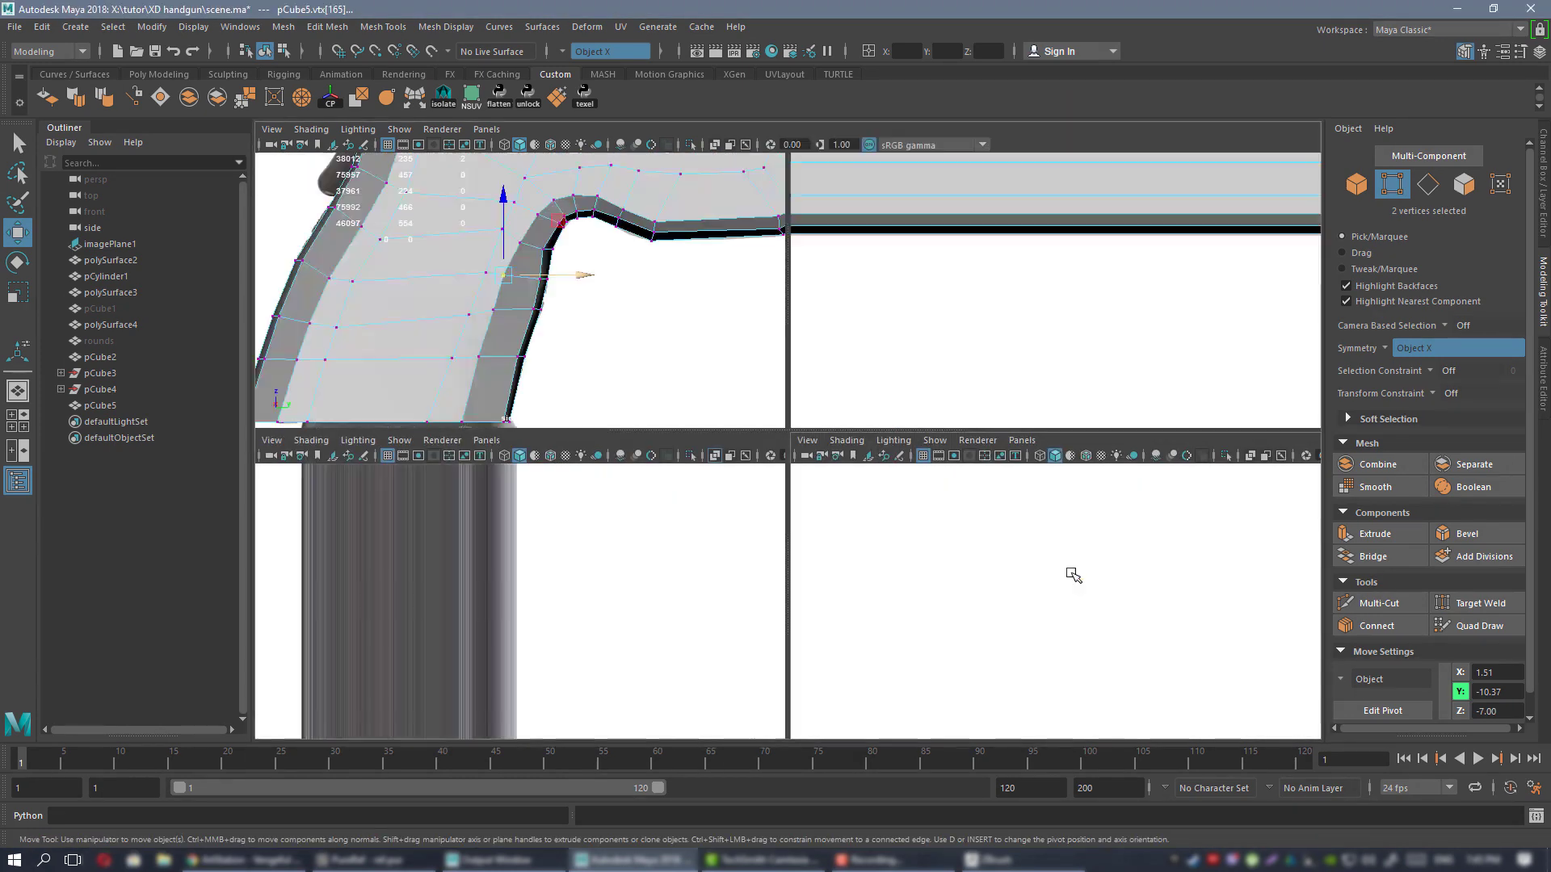
key("space")
middle_click_drag(752, 254, 752, 395, "alt")
right_click_drag(752, 395, 801, 449, "alt")
left_click(788, 490)
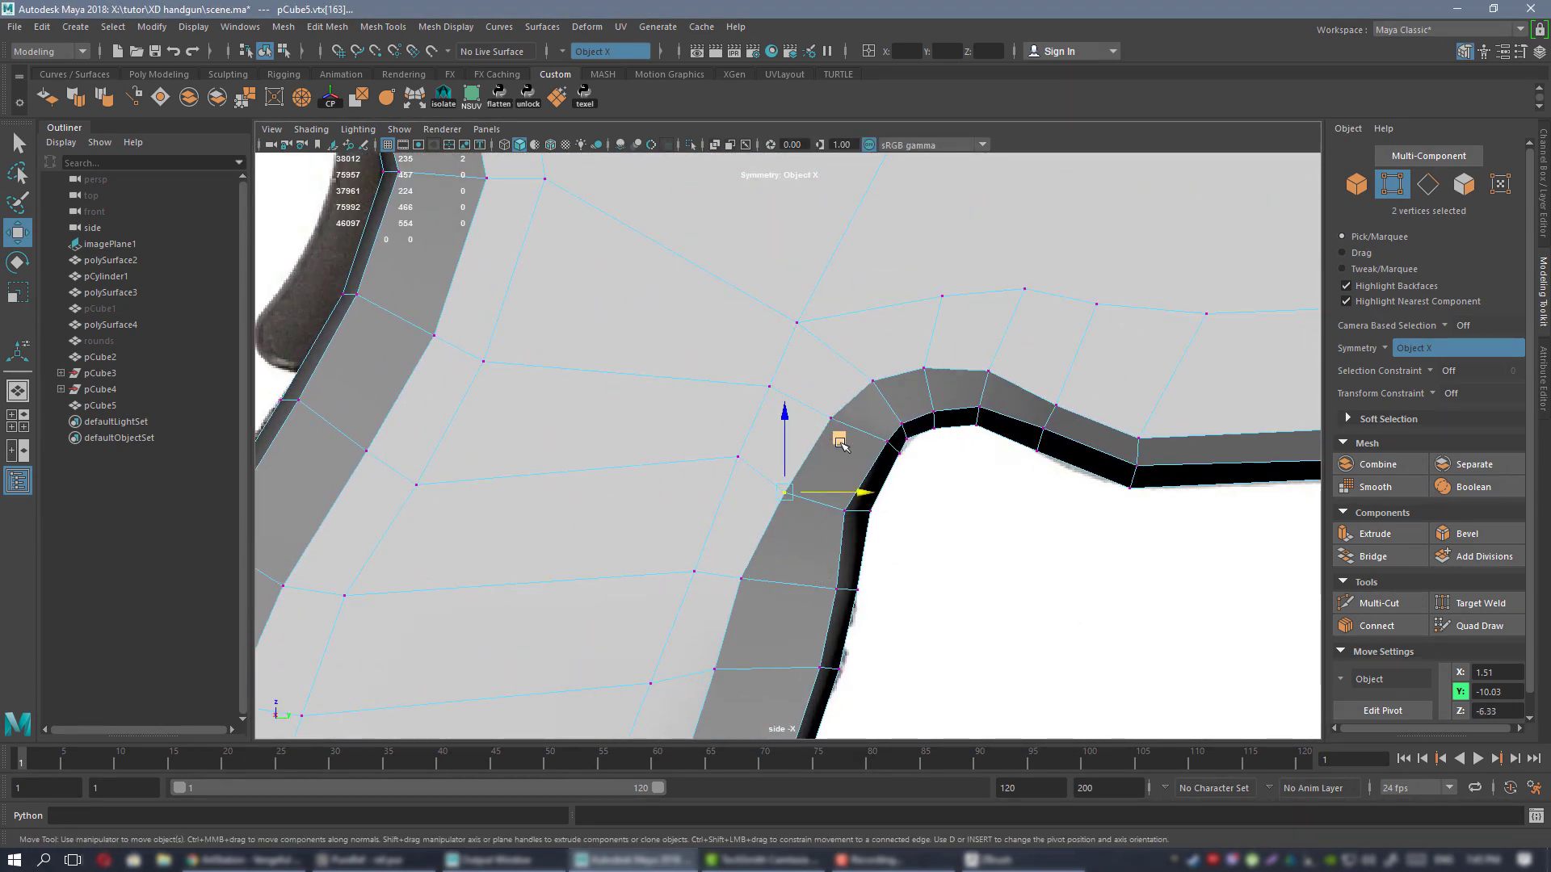
left_click_drag(838, 440, 826, 424)
left_click(835, 376)
left_click(830, 418)
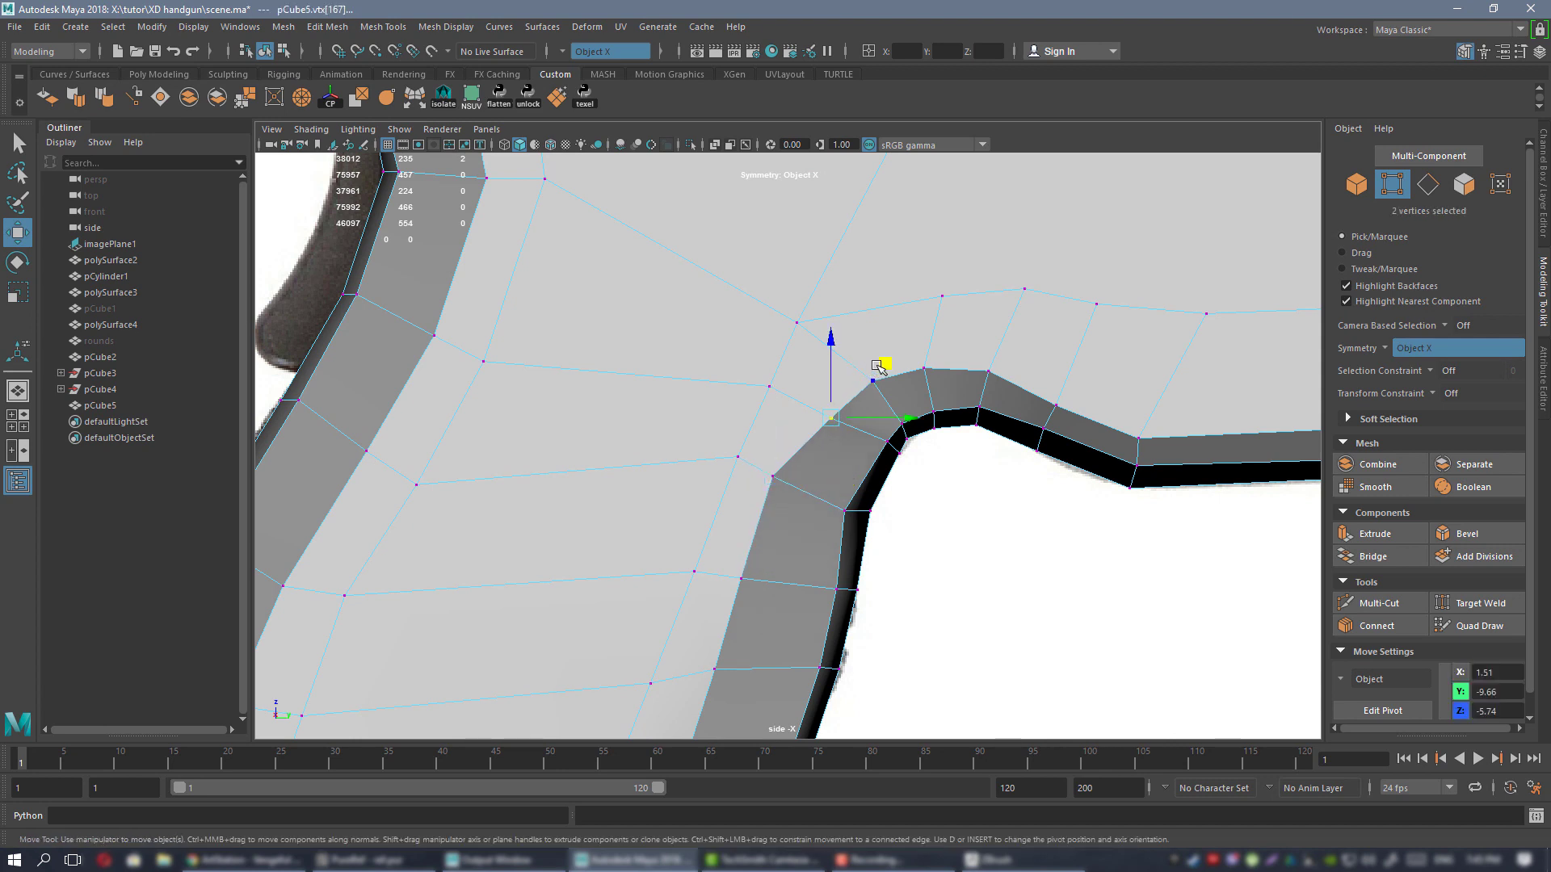
left_click_drag(880, 364, 1048, 302)
- Raise the outer pairs on top of the arch, the forward one to Y -8.37, Z -5.20, and the next slope pair to Y -7.83, Z -5.43
left_click(921, 366)
left_click(1009, 369)
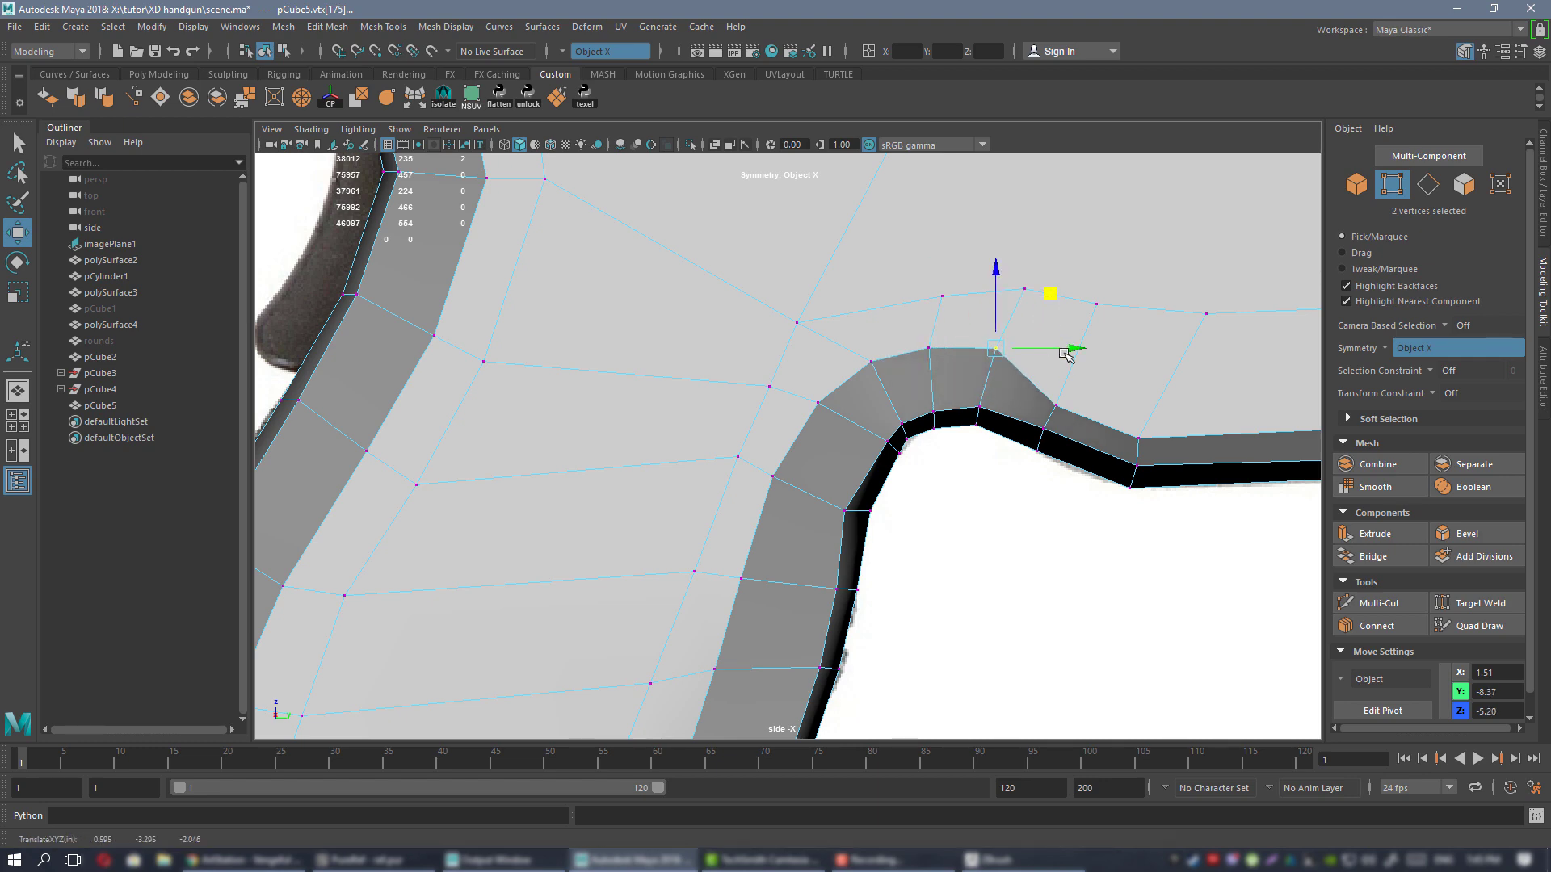
left_click(1055, 404)
left_click_drag(1109, 349, 1123, 326)
scroll(1117, 324, "down", 5)
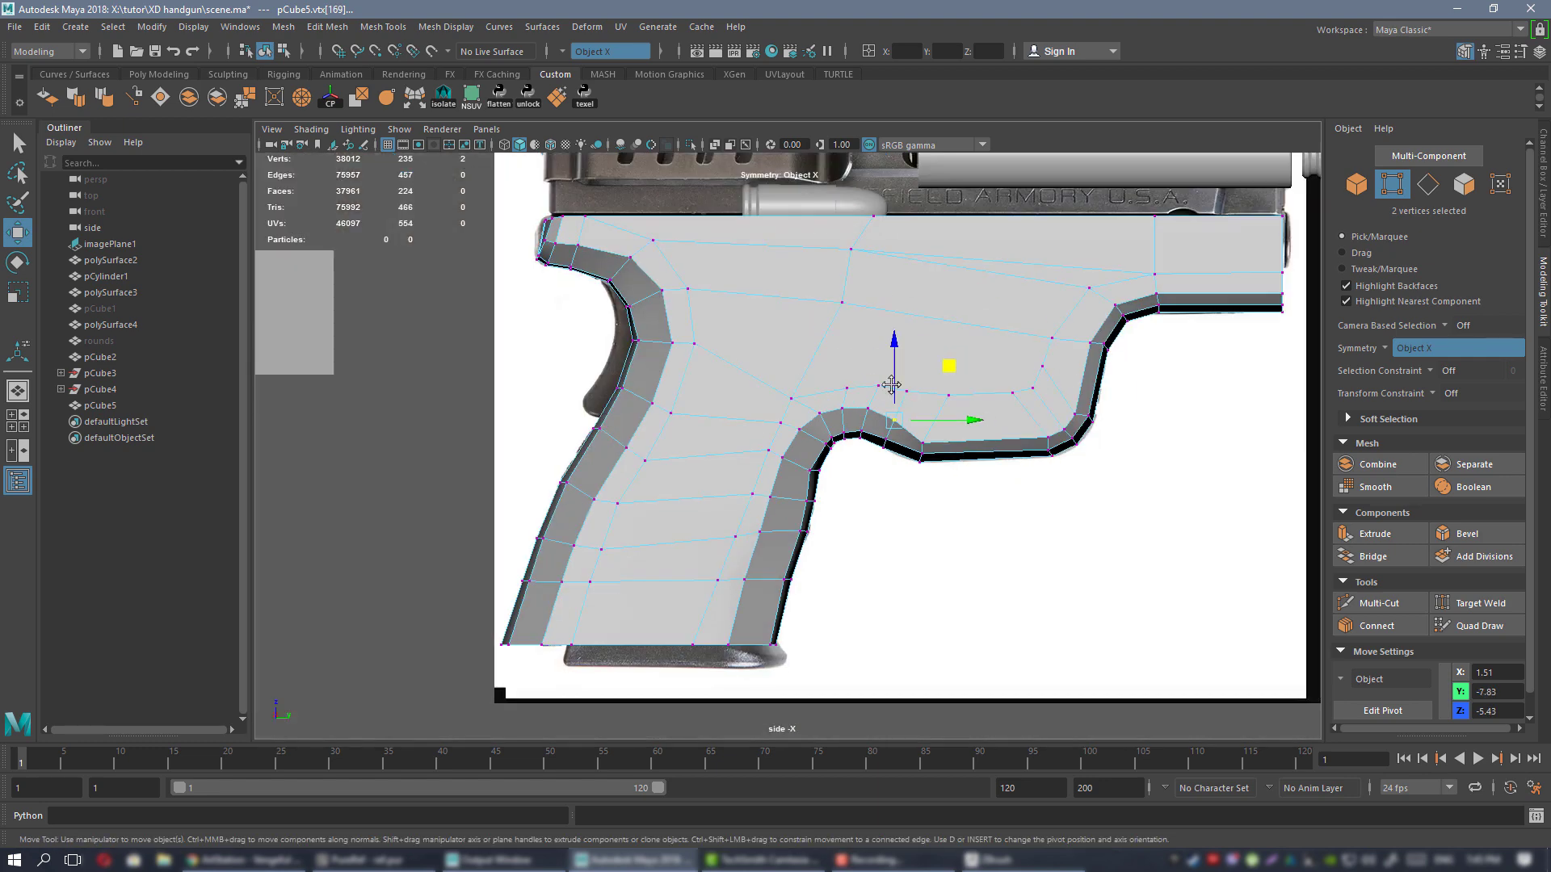
- Raise the two outer pairs along the trigger guard's underside to Y -5.99, Z -5.57 and move its two front corner pairs to Y -4.36, Z -5.22
scroll(802, 506, "up", 5)
left_click(727, 452)
left_click(911, 437, "shift")
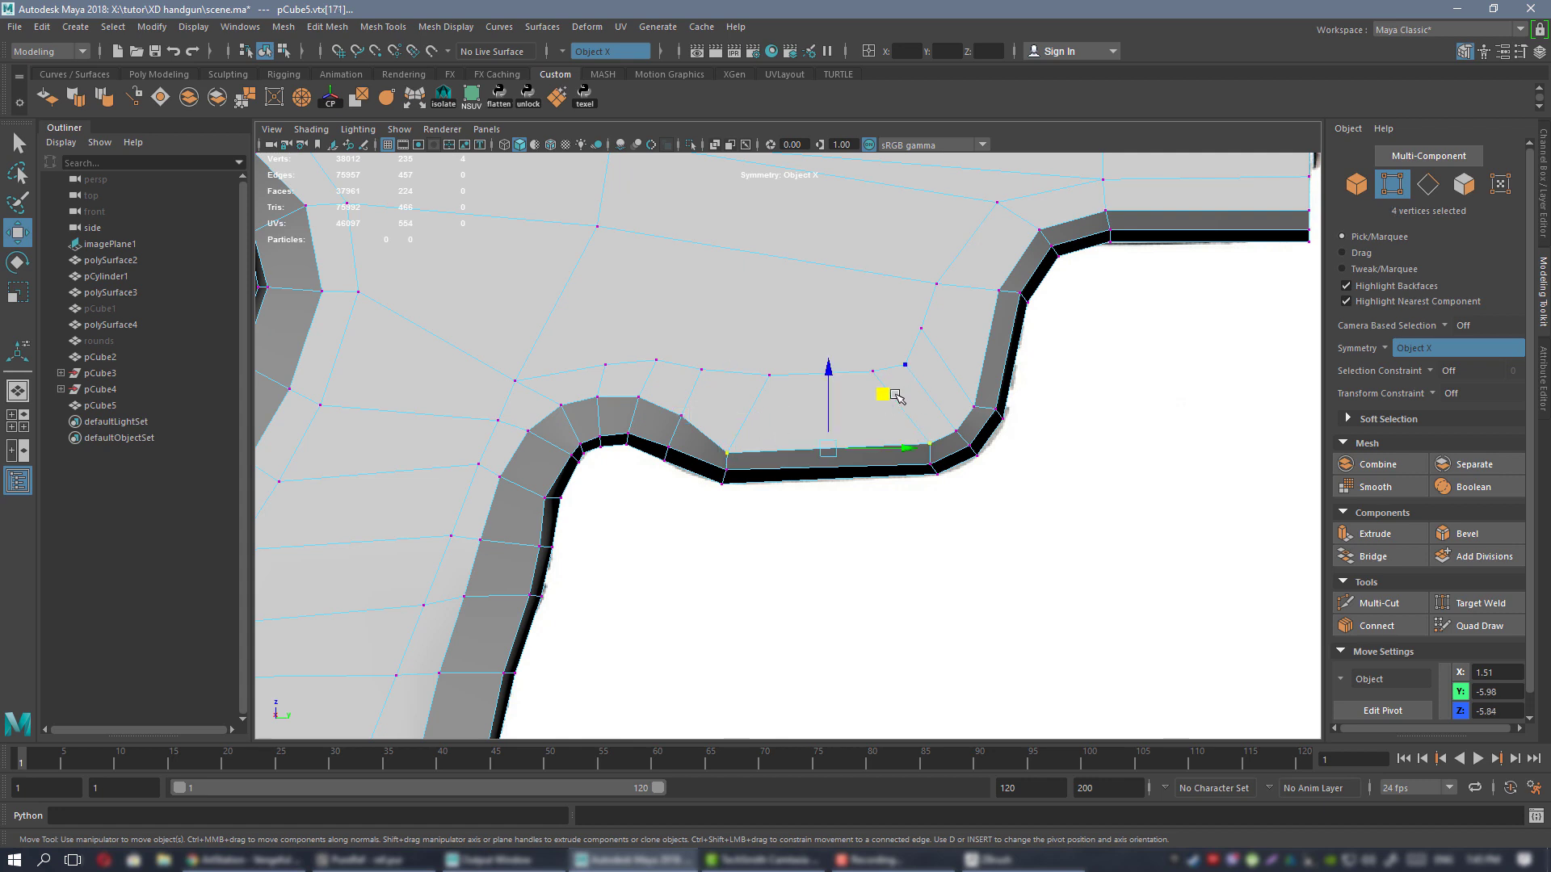
left_click_drag(886, 390, 887, 370)
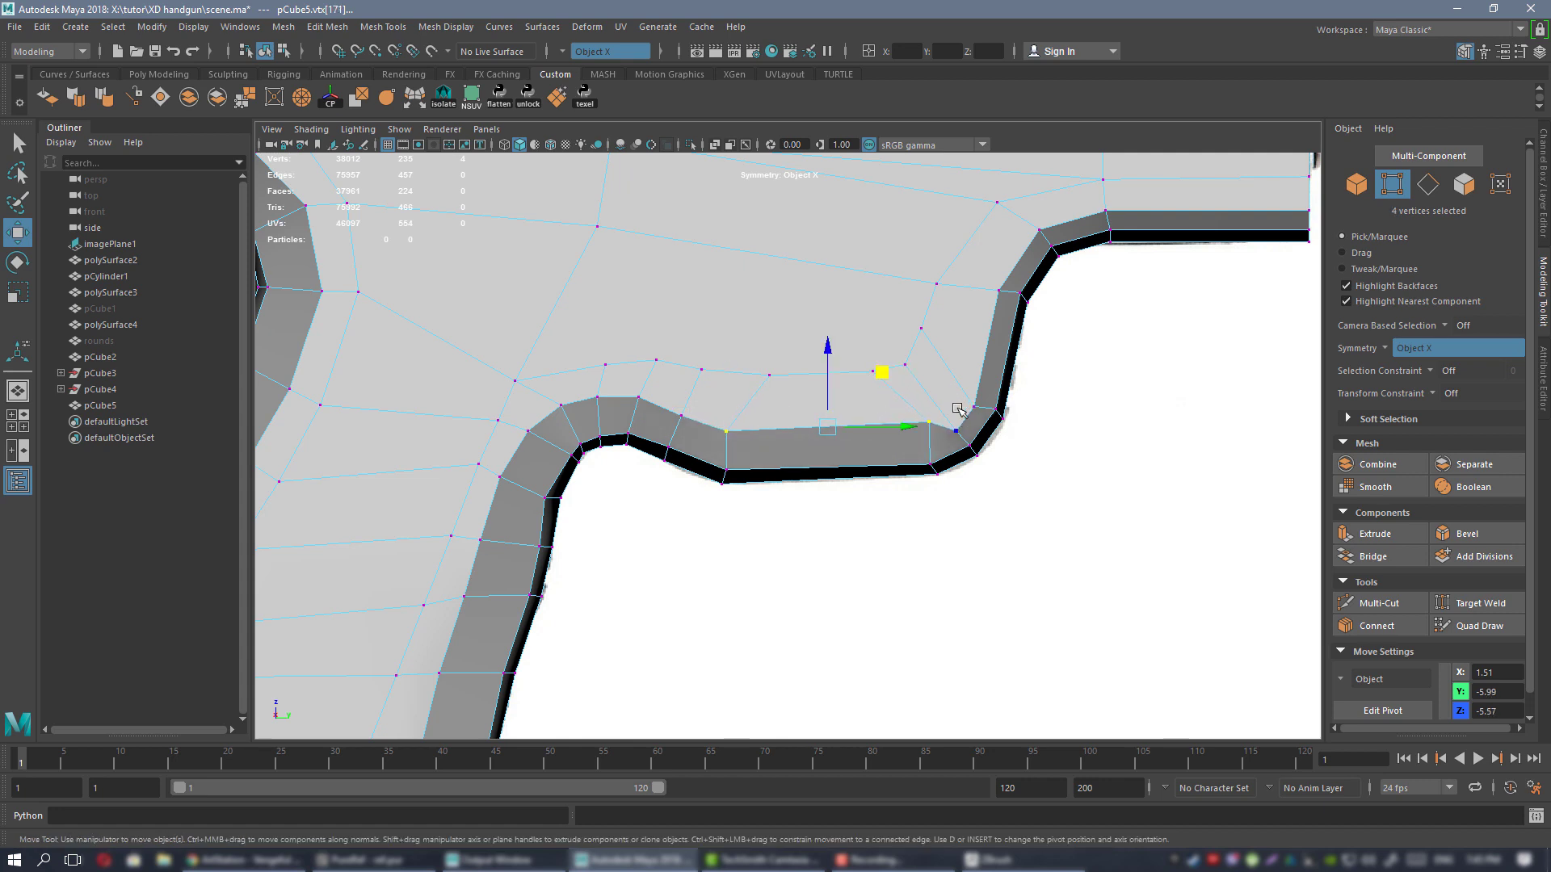
left_click(973, 382, "shift")
left_click_drag(1012, 361, 1006, 351)
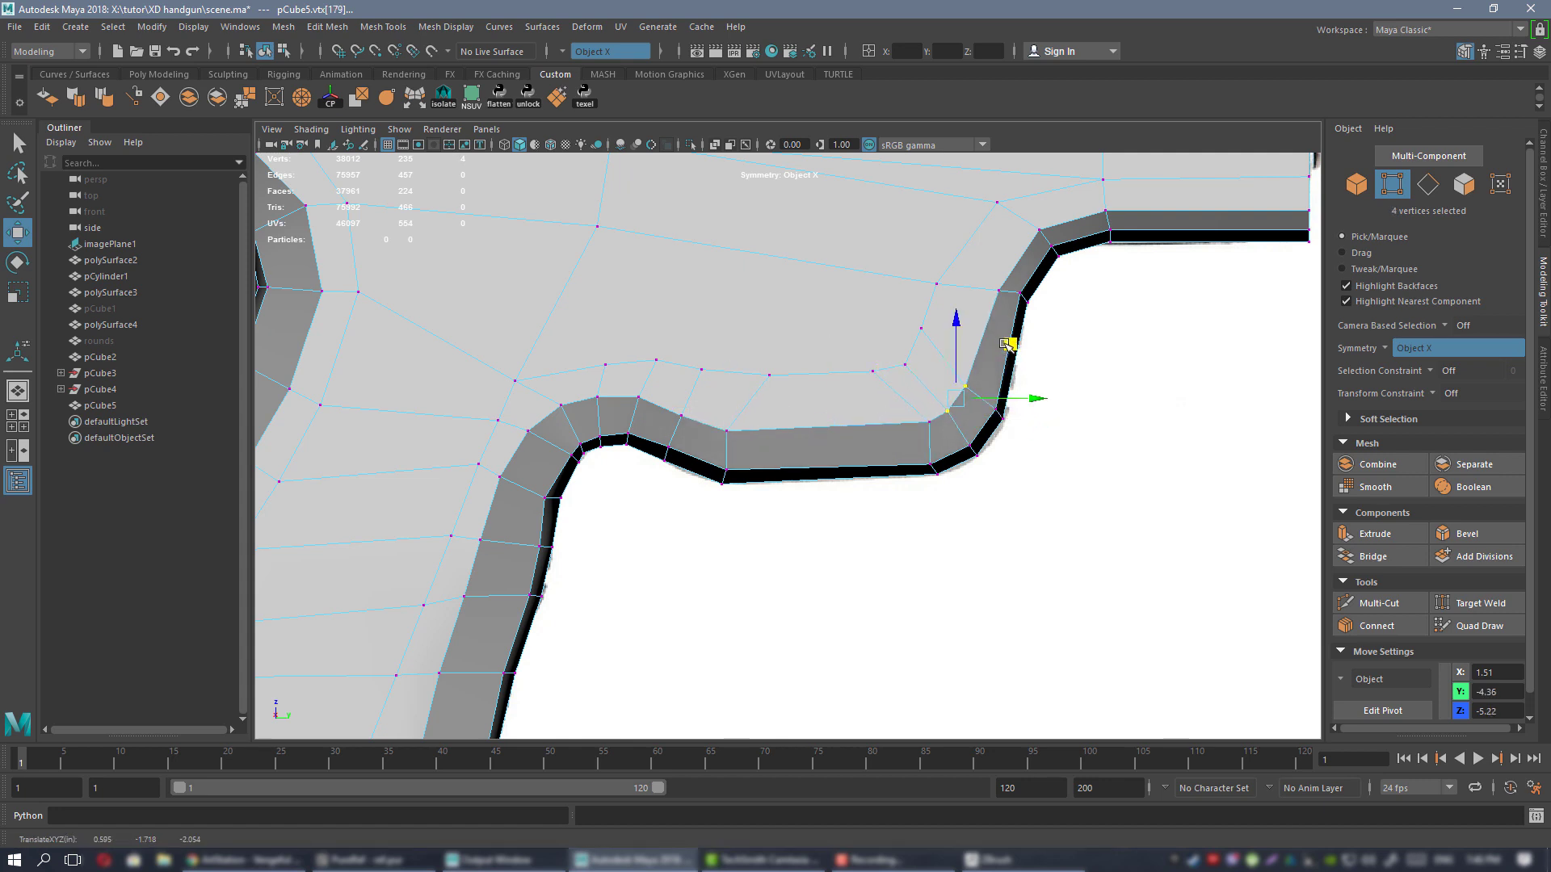
- Move the outer bevel pair atop the trigger guard's front rise to Y -3.83, Z -3.85 and the following pair to Y -3.32, Z -3.08
middle_click_drag(830, 441, 701, 605, "alt")
left_click(870, 451)
left_click_drag(922, 398, 915, 396)
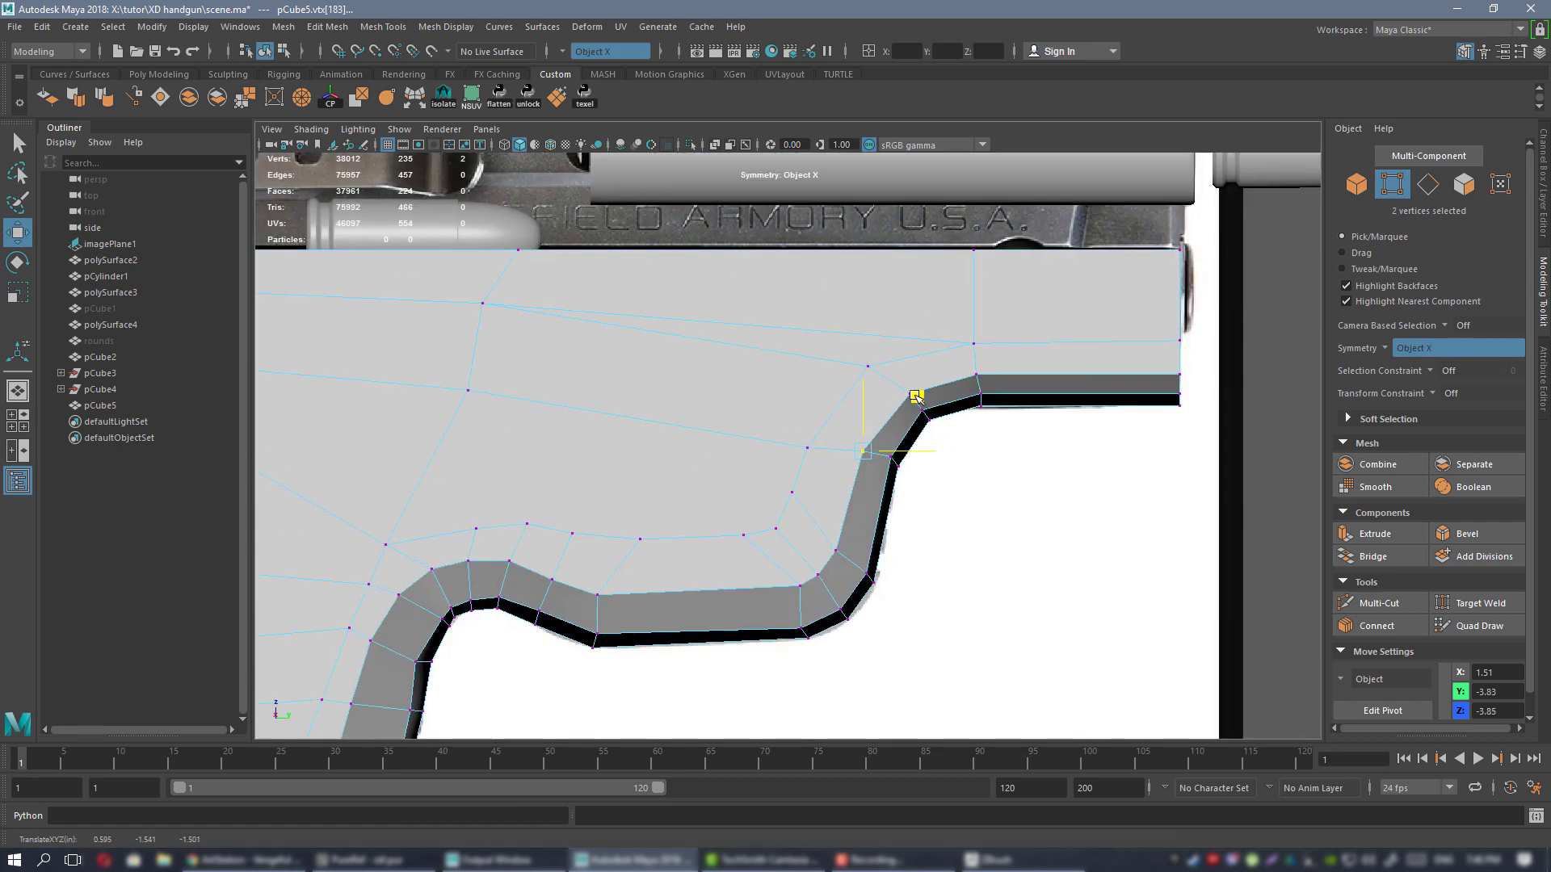
left_click(910, 389)
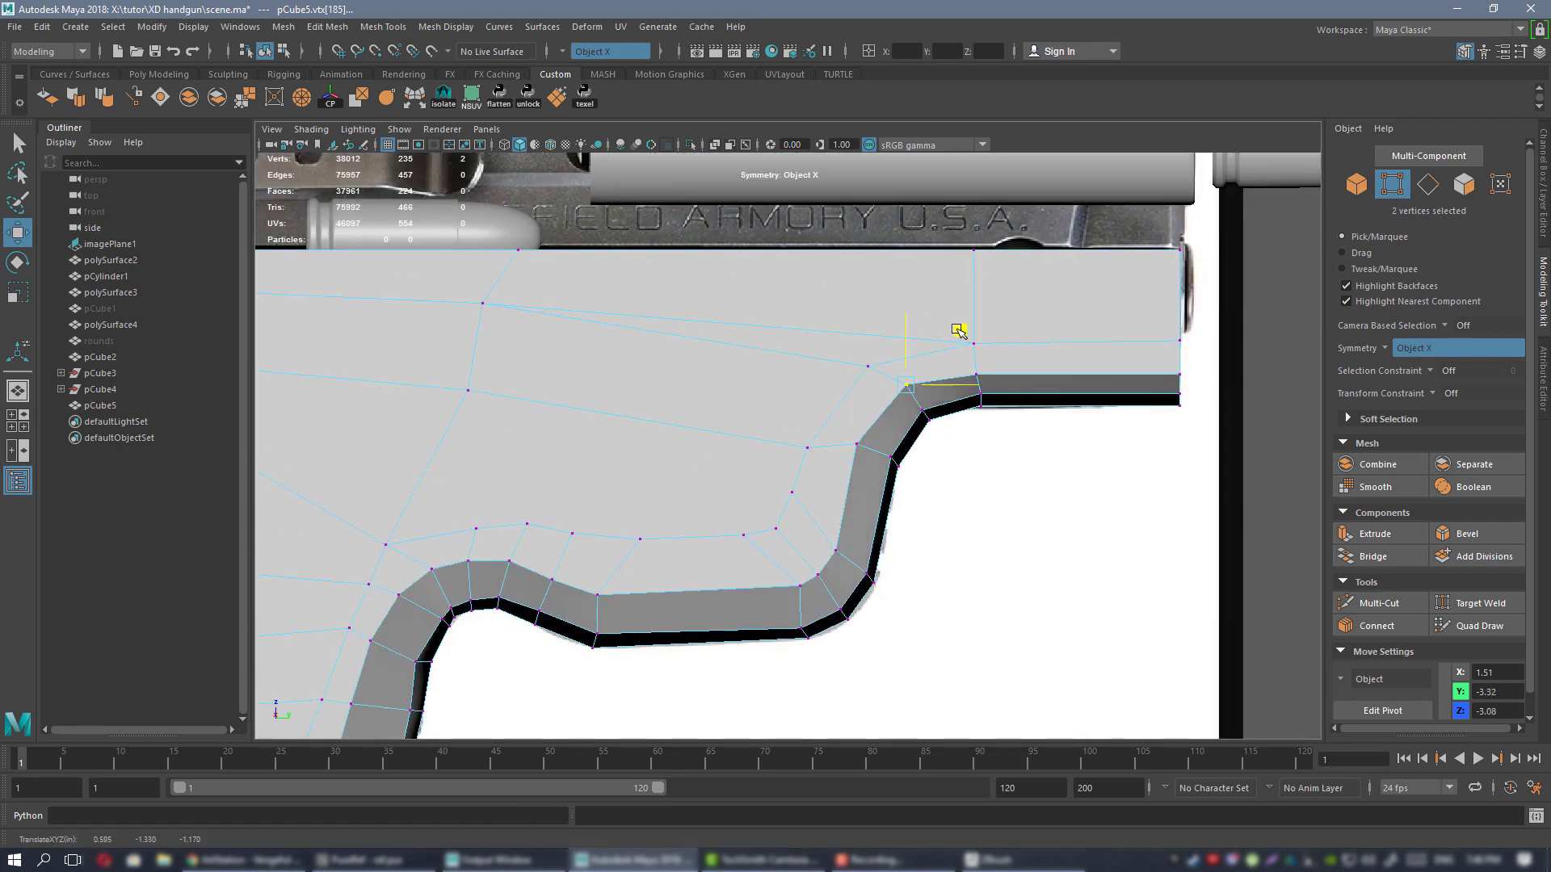
- Select the two outer bevel pairs along the underside of the frame's forward end and raise them to Z -2.71
left_click(976, 376)
left_click(1178, 374, "shift")
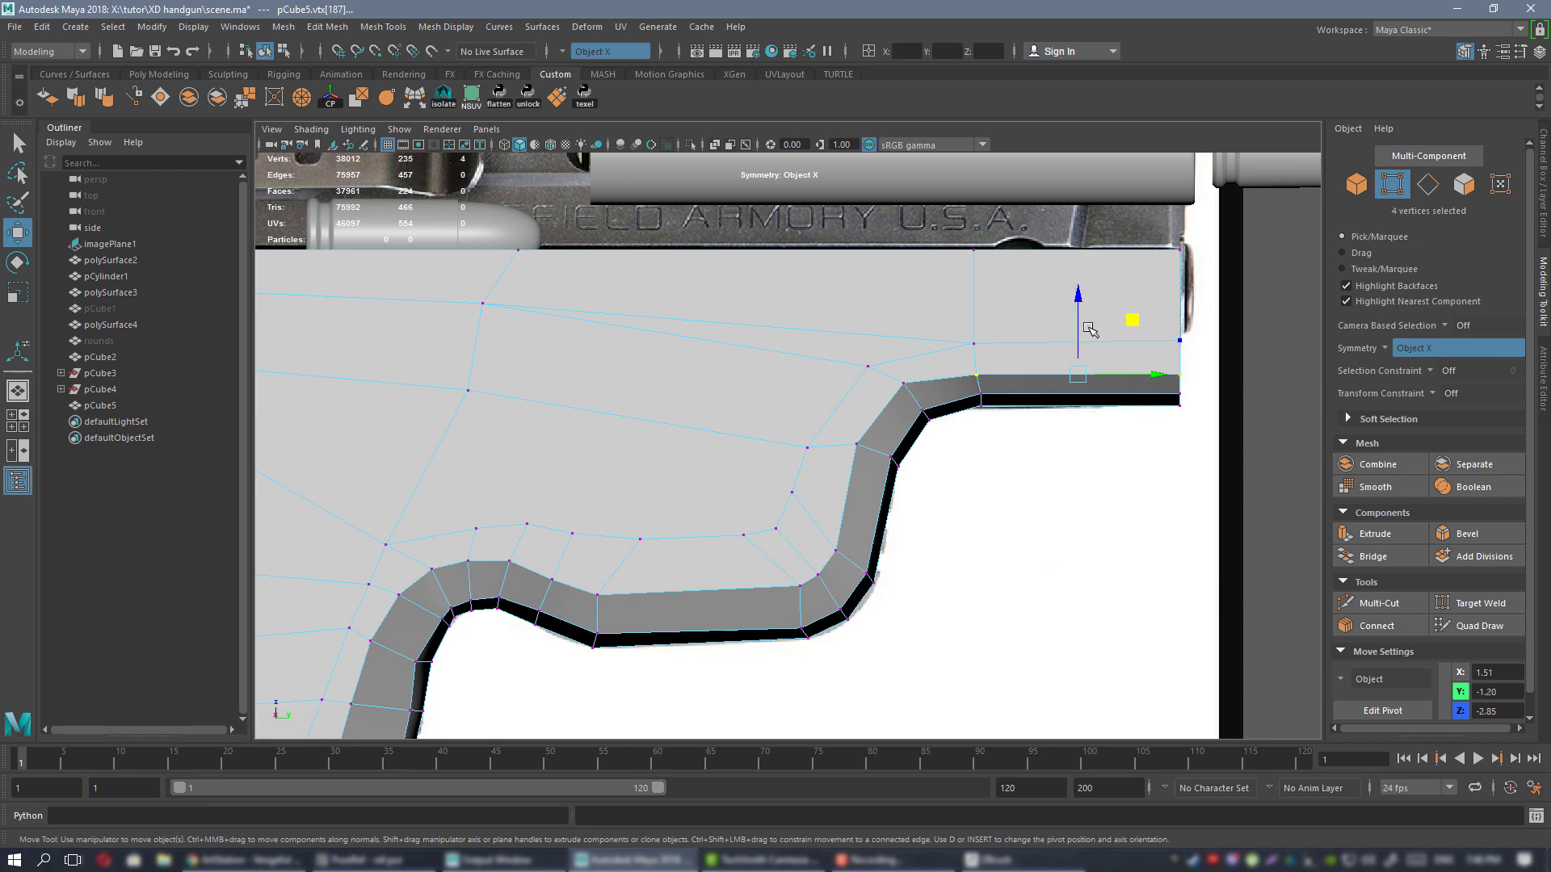
left_click_drag(1077, 327, 1076, 319)
right_click_drag(1070, 358, 758, 384, "alt")
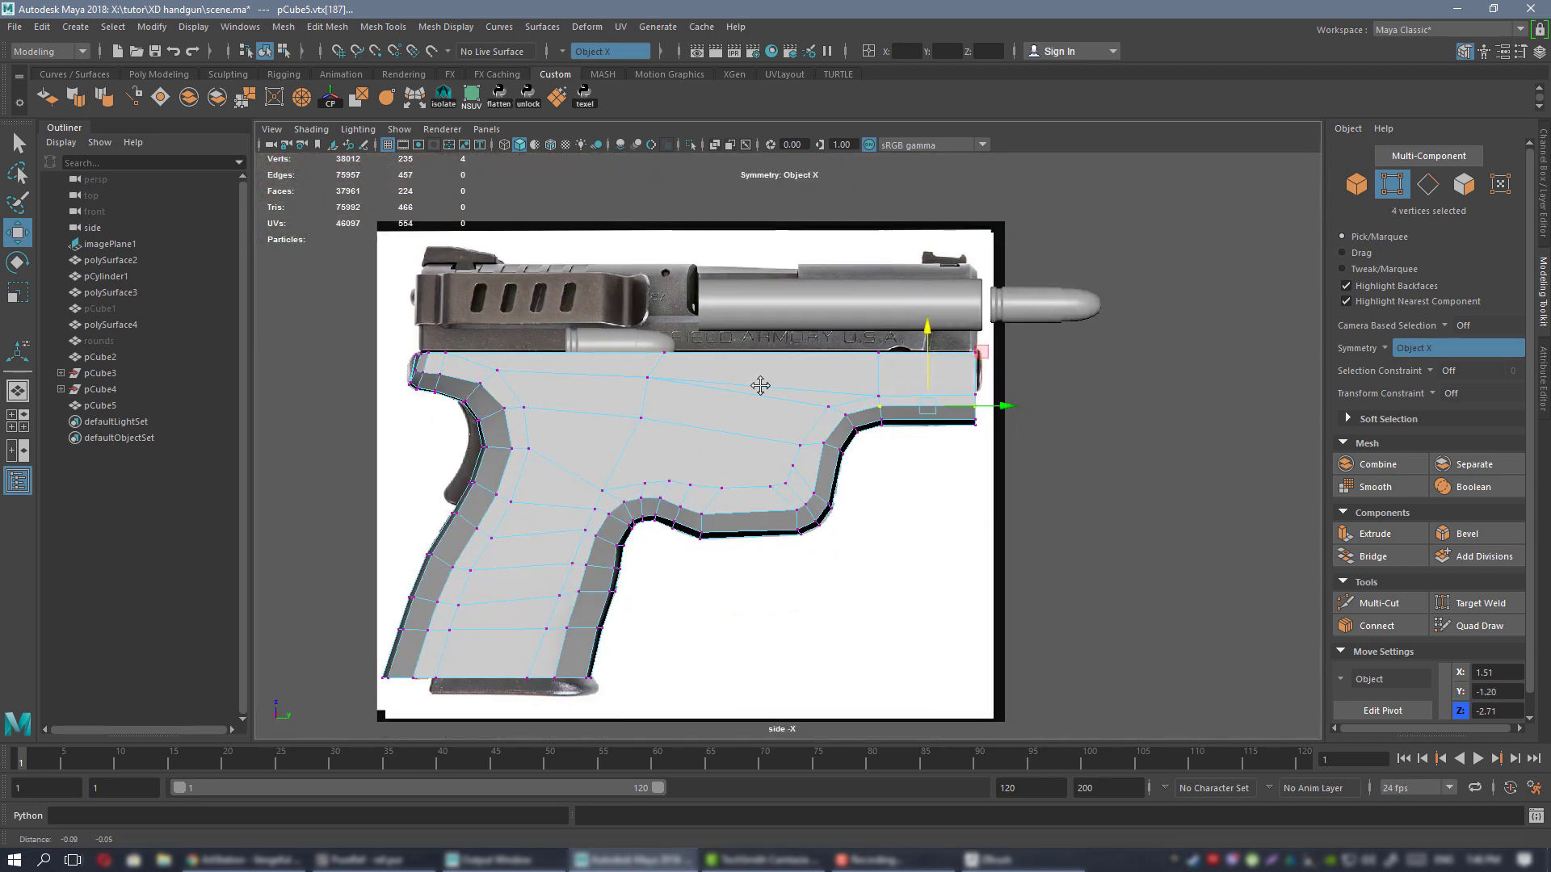
middle_click_drag(759, 384, 821, 332, "alt")
- Select the inner bevel edges running up both sides of the grip's front face and scale them along X
right_click_drag(818, 339, 896, 311)
key("space")
key("space")
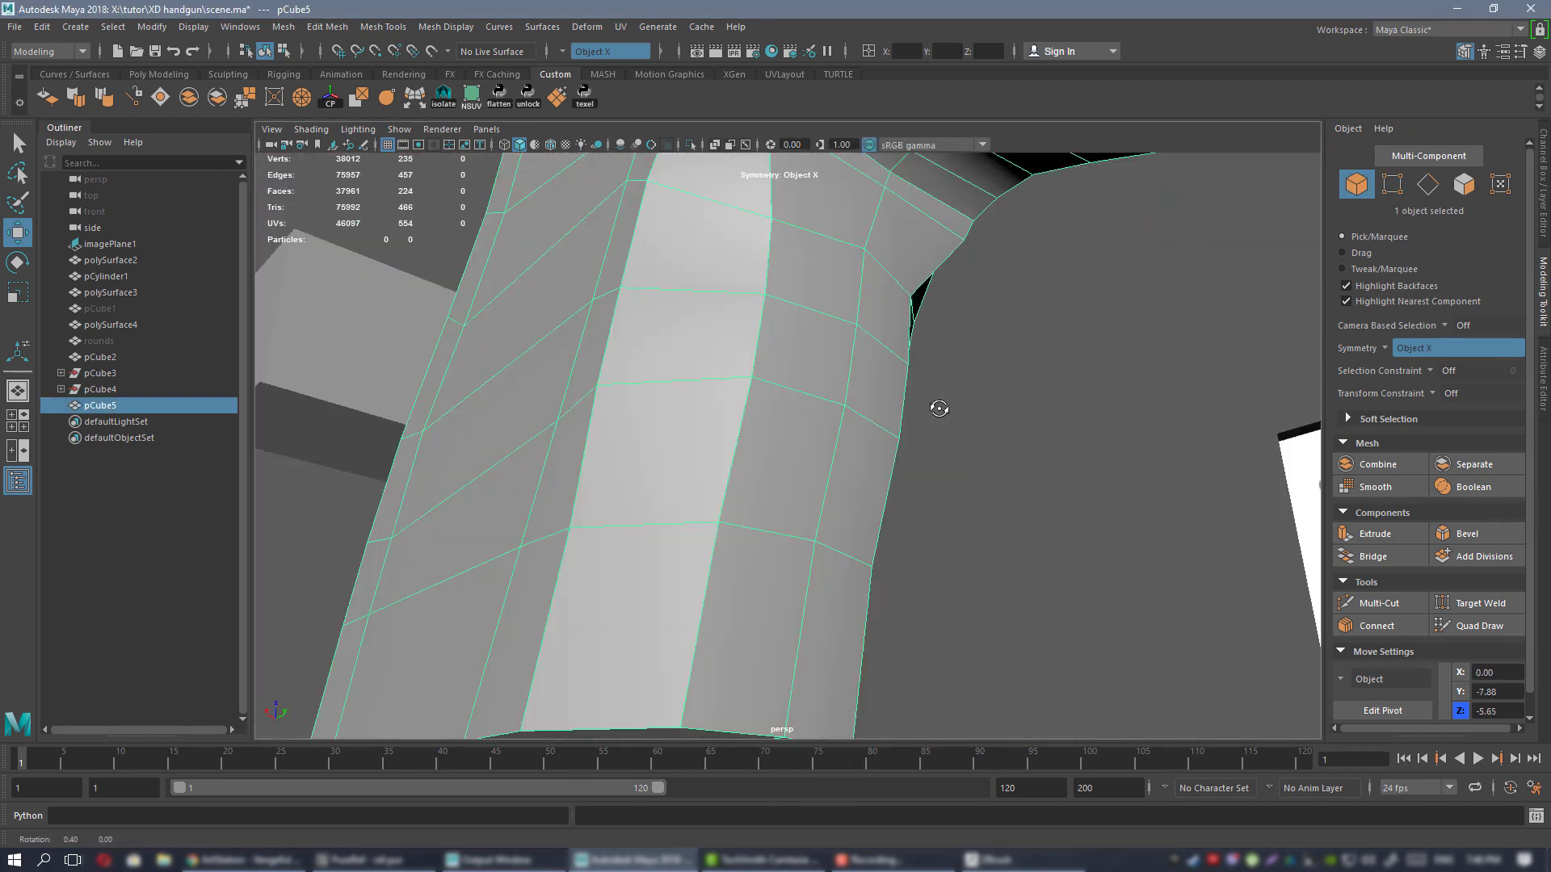
right_click_drag(938, 409, 838, 380, "alt")
left_click_drag(781, 376, 650, 379, "alt")
right_click_drag(651, 379, 869, 469, "alt")
left_click_drag(869, 469, 828, 379, "alt")
right_click_drag(790, 388, 791, 346)
left_click(726, 503)
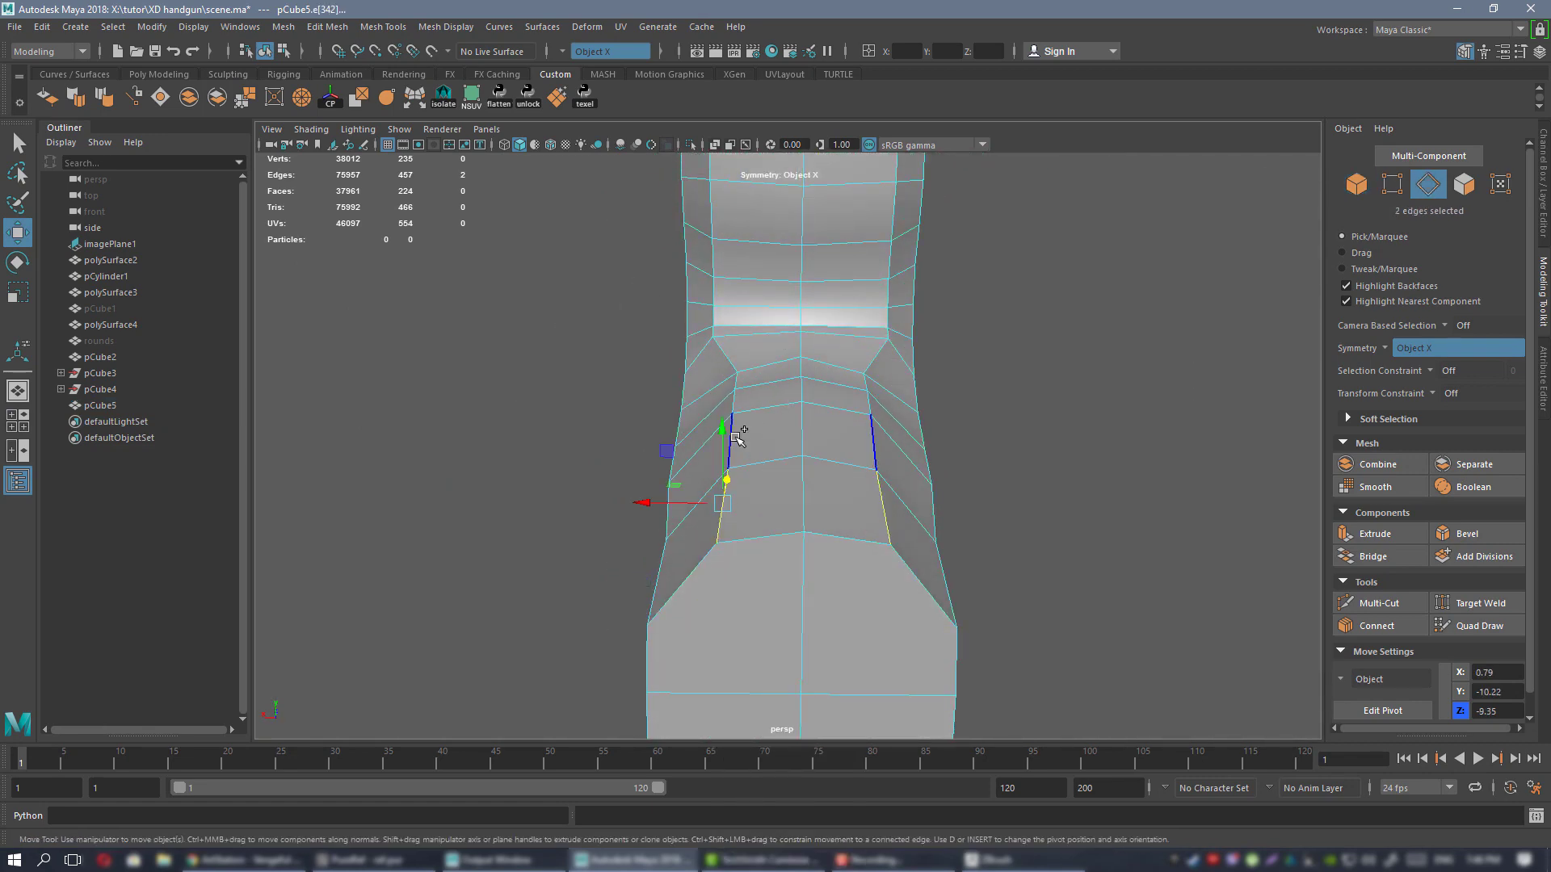
left_click(733, 438, "shift")
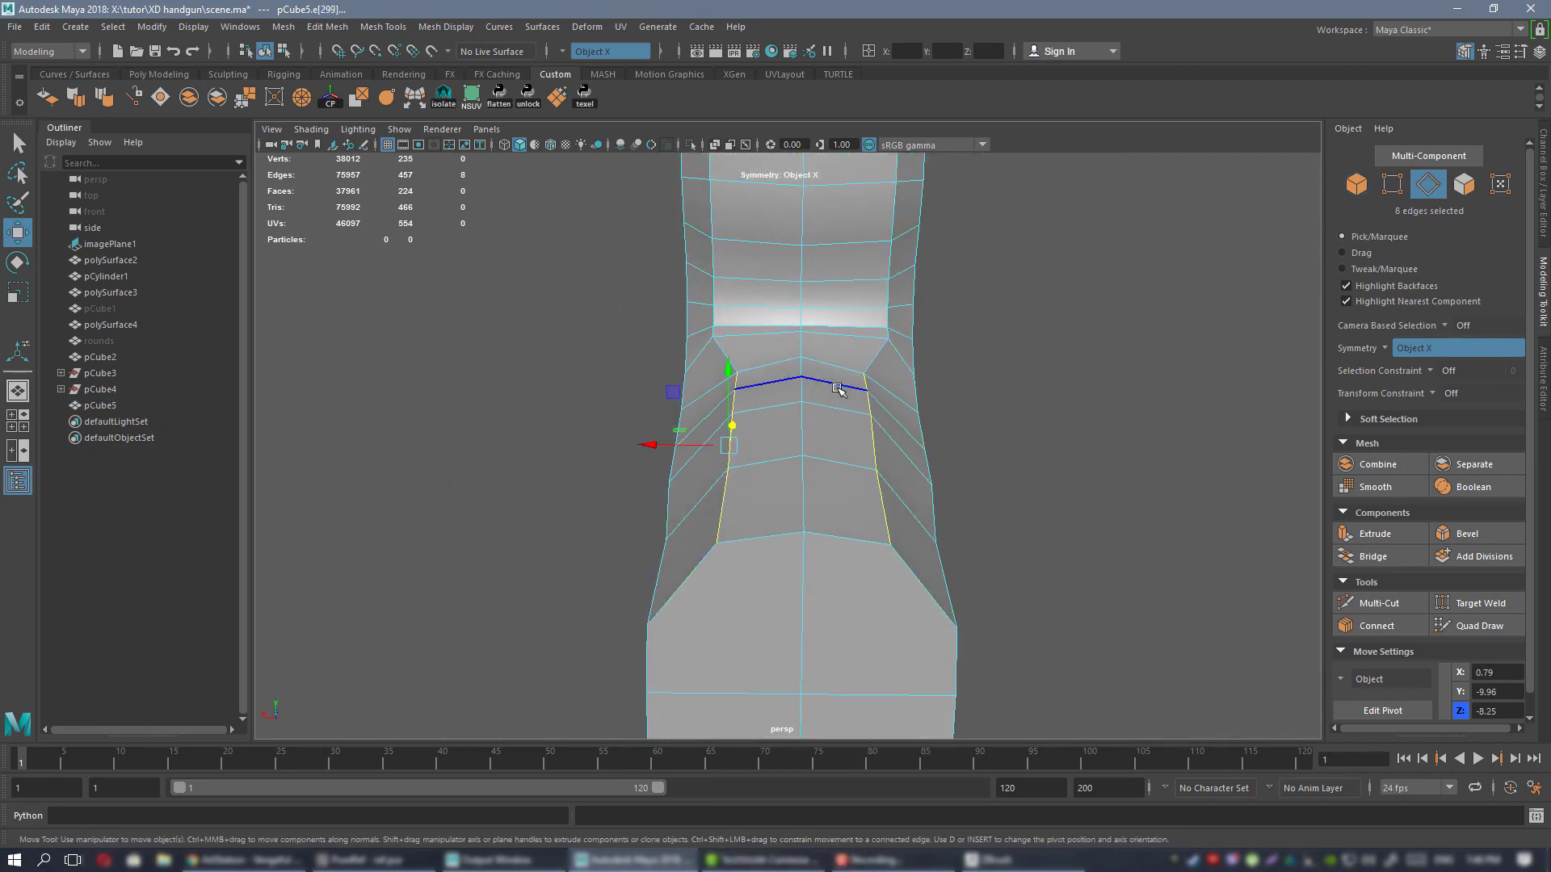
key("r")
left_click_drag(671, 445, 702, 433, "alt")
middle_click_drag(747, 295, 744, 477, "alt")
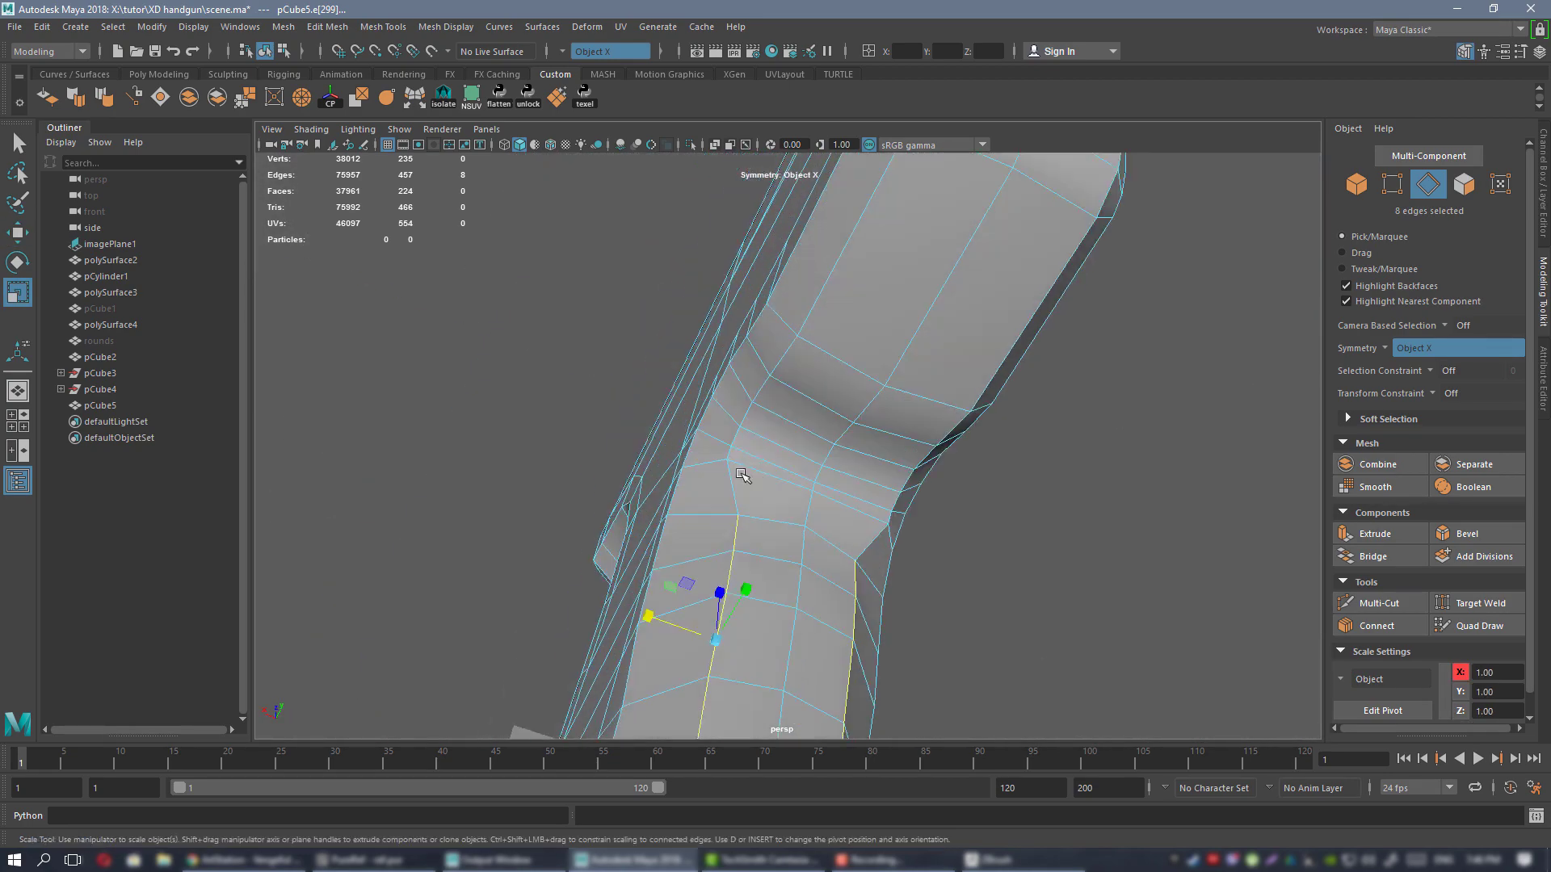
- Preview the frame smoothed, examine the grip and trigger guard shape, and return to the unsmoothed mesh
left_click_drag(744, 477, 893, 454, "alt")
right_click_drag(893, 453, 753, 416, "alt")
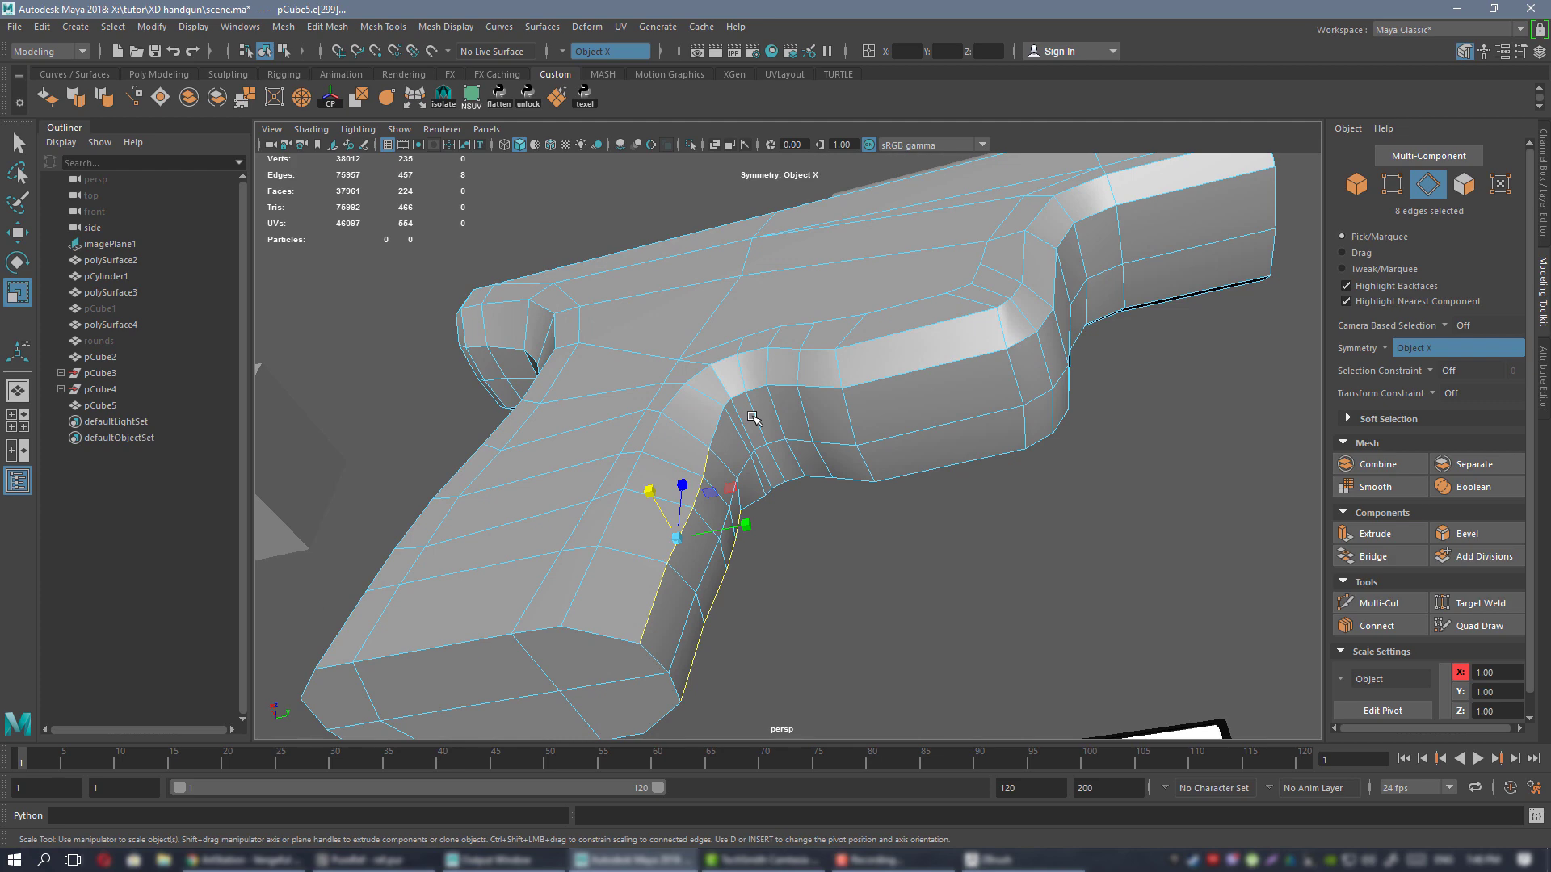
right_click_drag(811, 259, 890, 235)
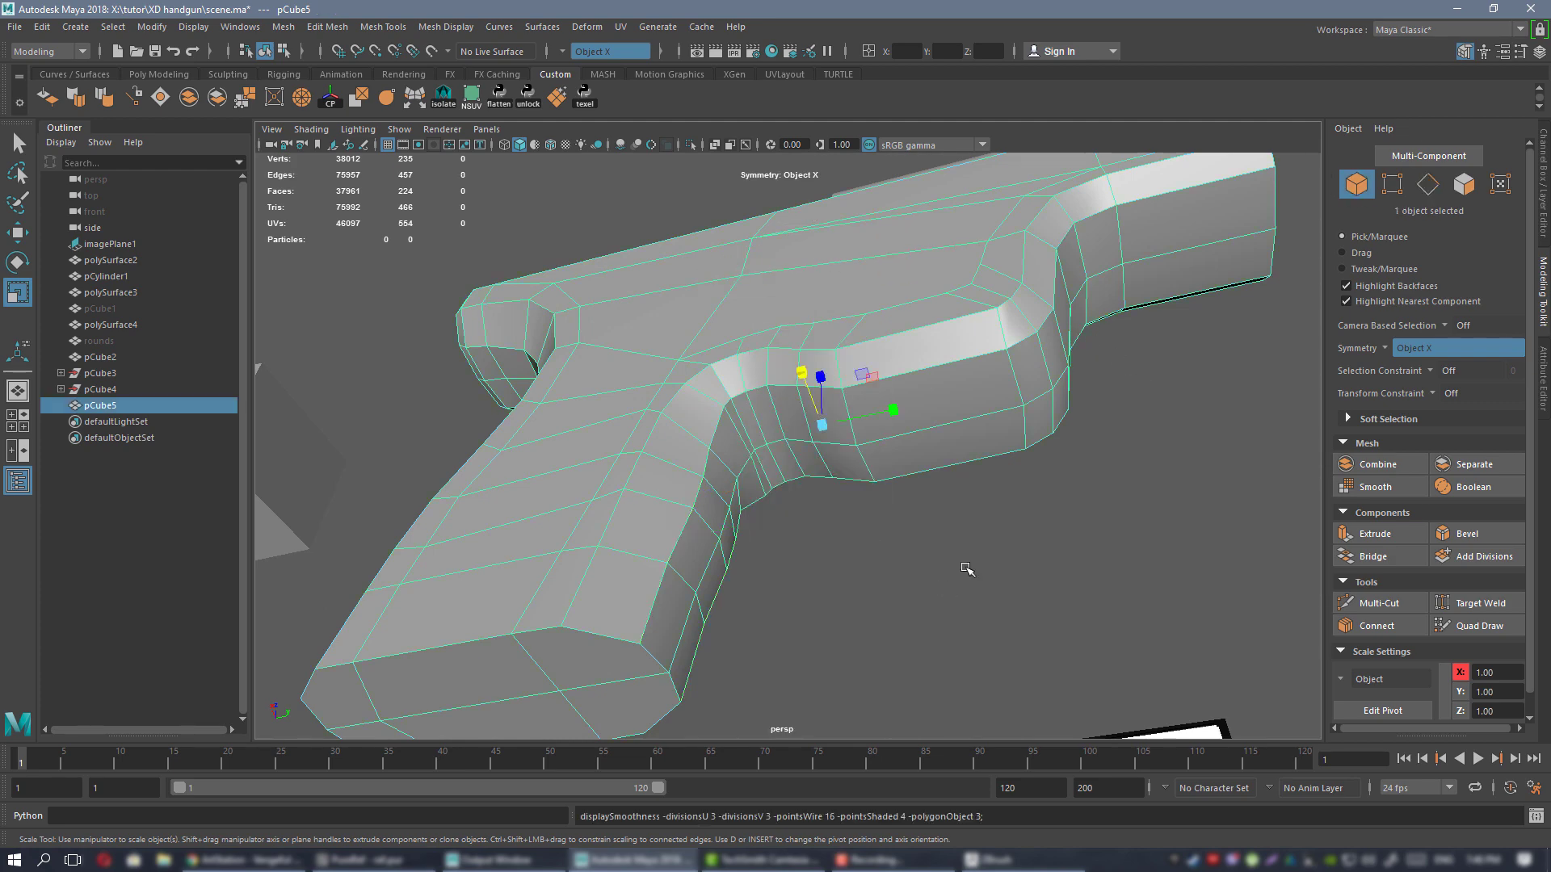
key("3")
left_click(966, 568)
left_click_drag(760, 519, 689, 450, "alt")
middle_click_drag(689, 450, 830, 433, "alt")
right_click_drag(830, 433, 888, 471, "alt")
left_click(781, 436)
key("1")
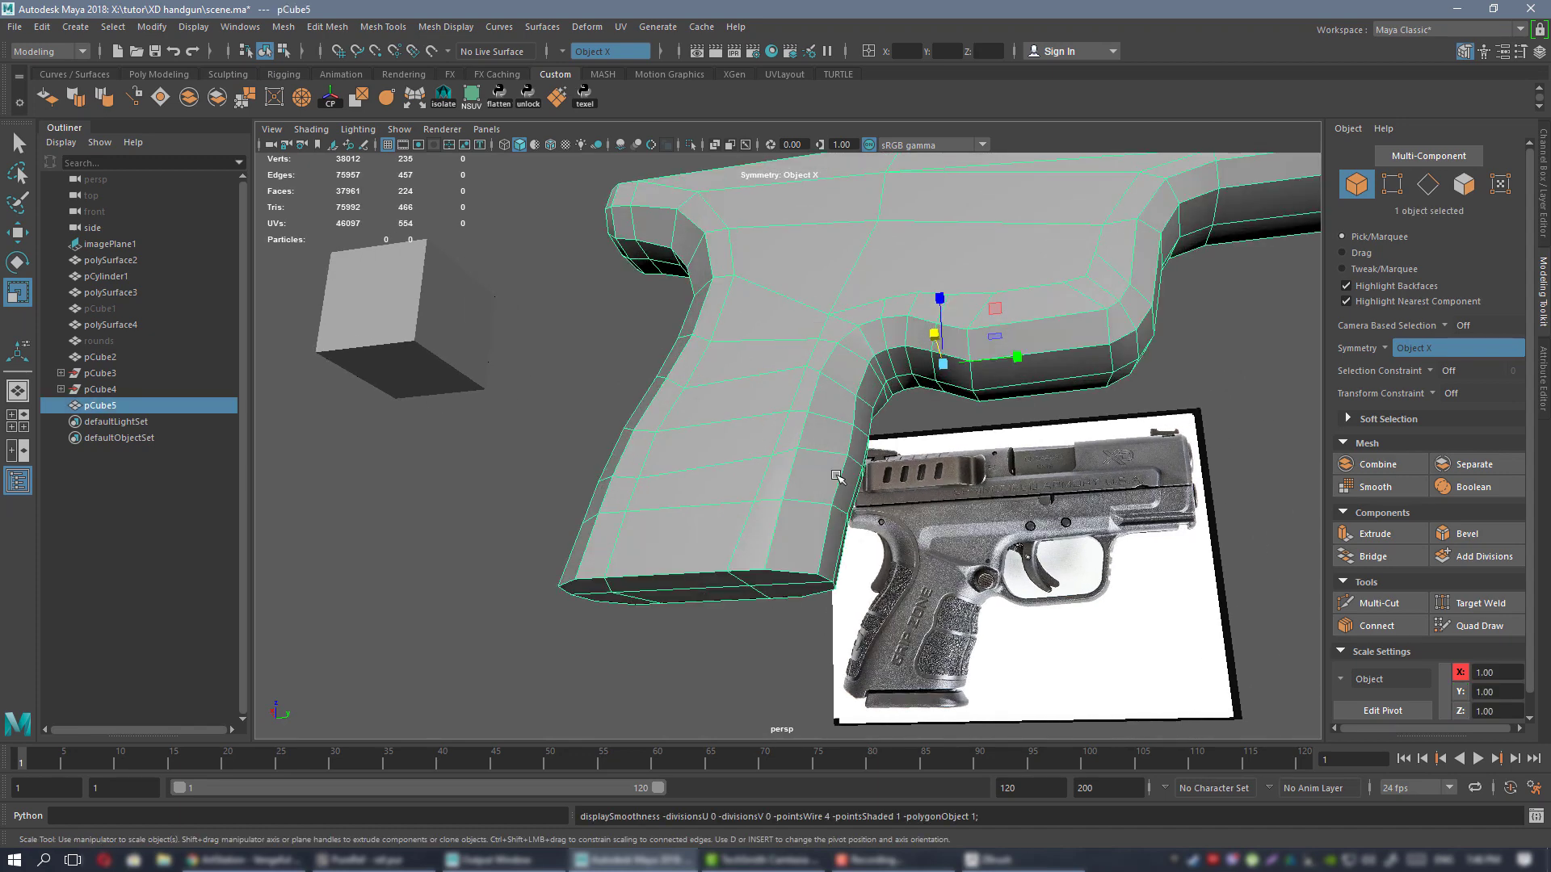
- Select the six vertex pairs of the forward column on the grip's side faces and move them back to Y -10.68, Z -6.85
left_click_drag(825, 457, 809, 391, "alt")
right_click_drag(809, 391, 731, 391)
left_click_drag(796, 509, 787, 420, "alt")
left_click(748, 483)
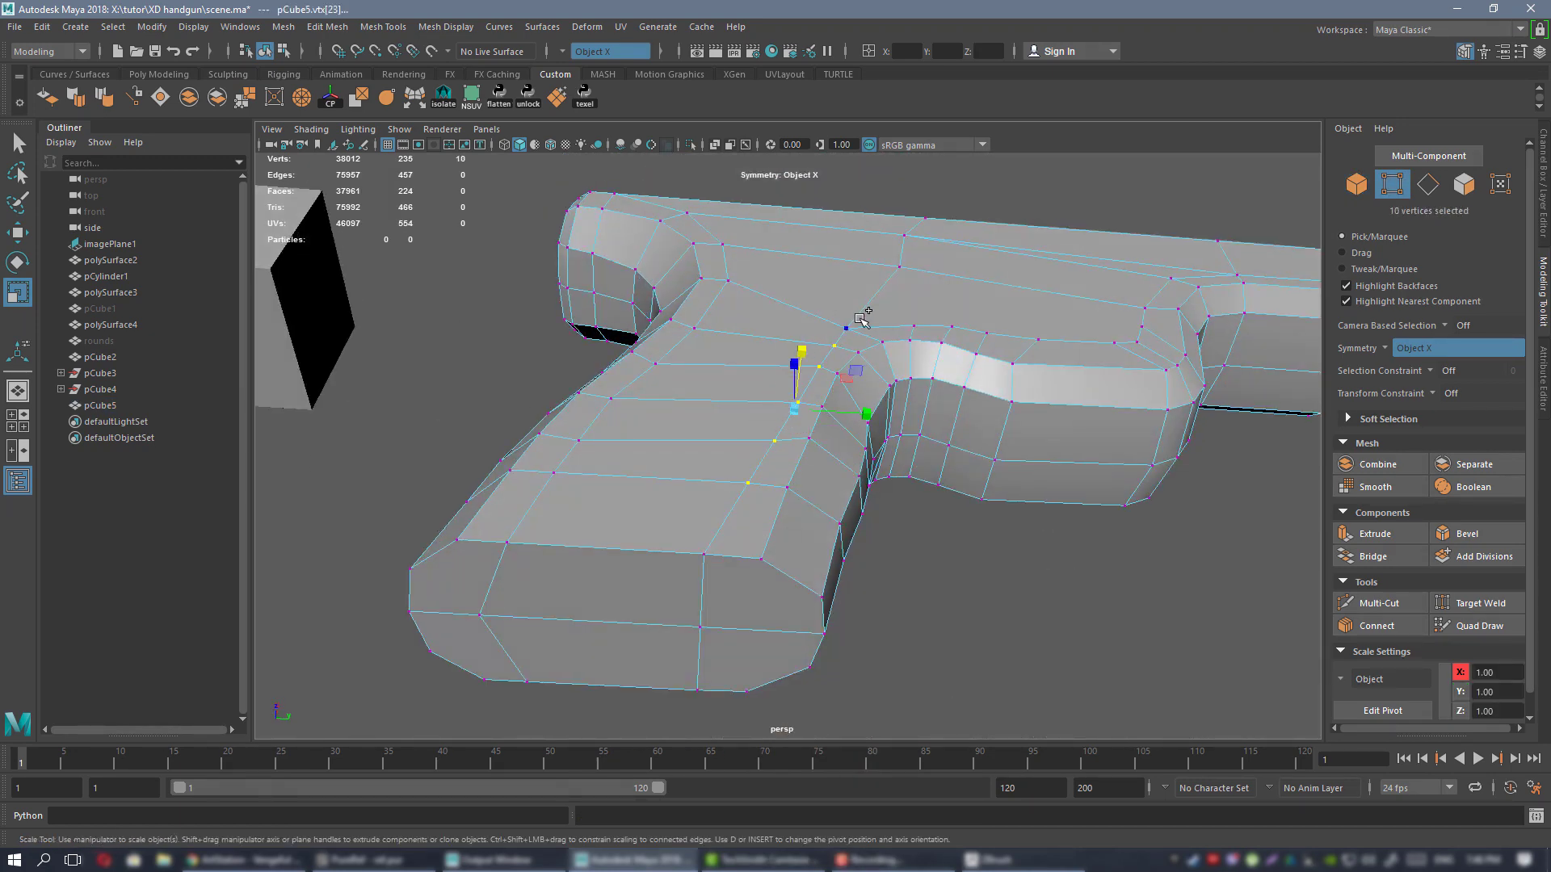
key("w")
left_click_drag(850, 394, 787, 392)
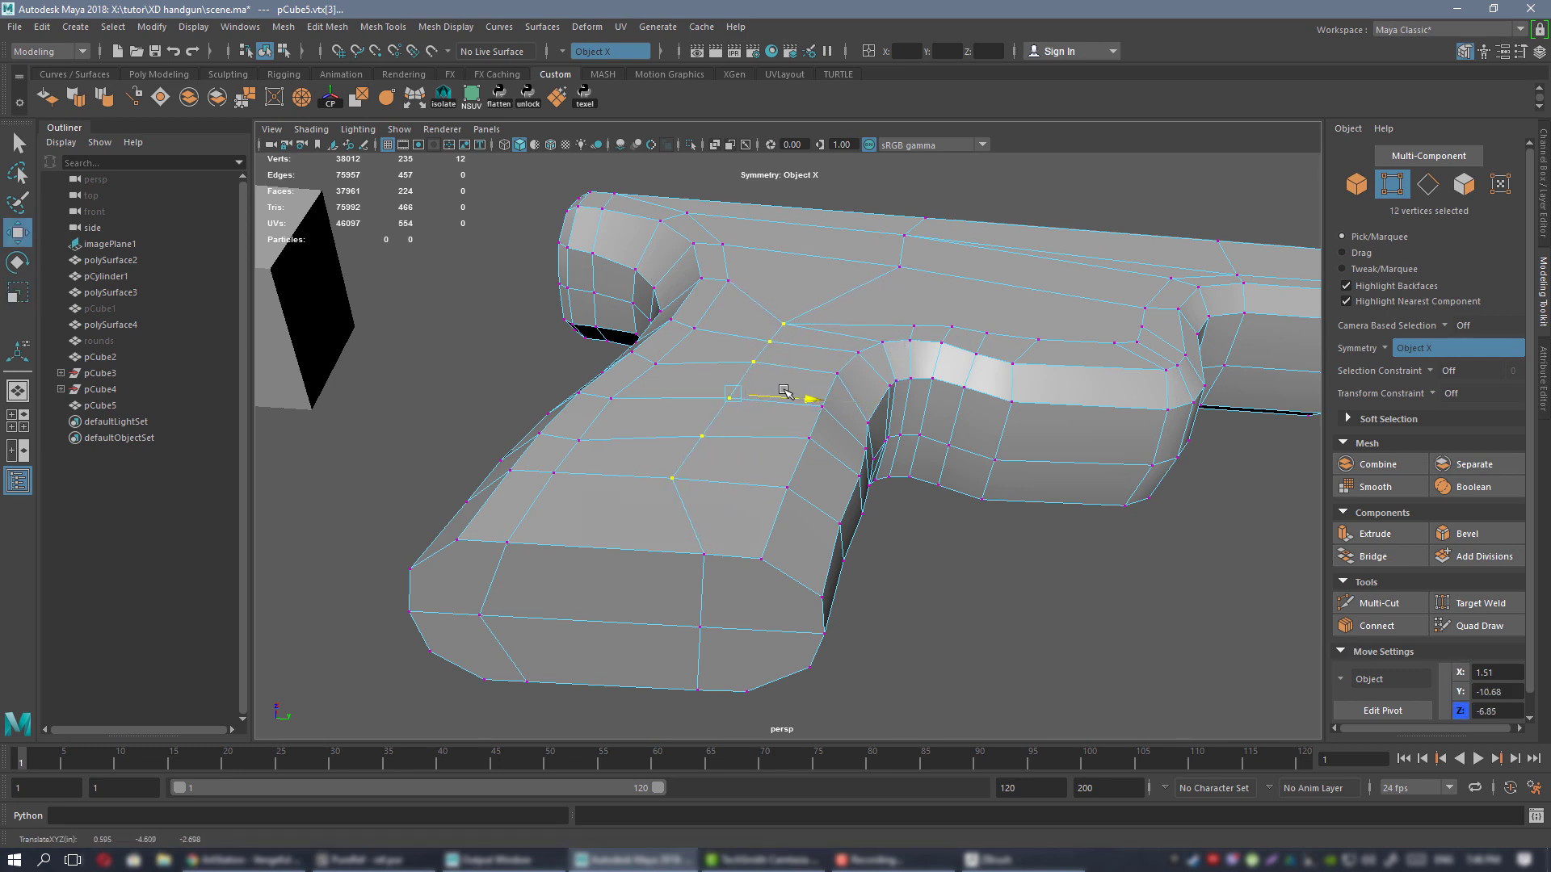
- Move that column's bottom vertex pair back to Y -11.95, Z -10.03 and shift the matching centre vertex of the grip's base back
left_click(701, 550)
left_click_drag(737, 554, 691, 538)
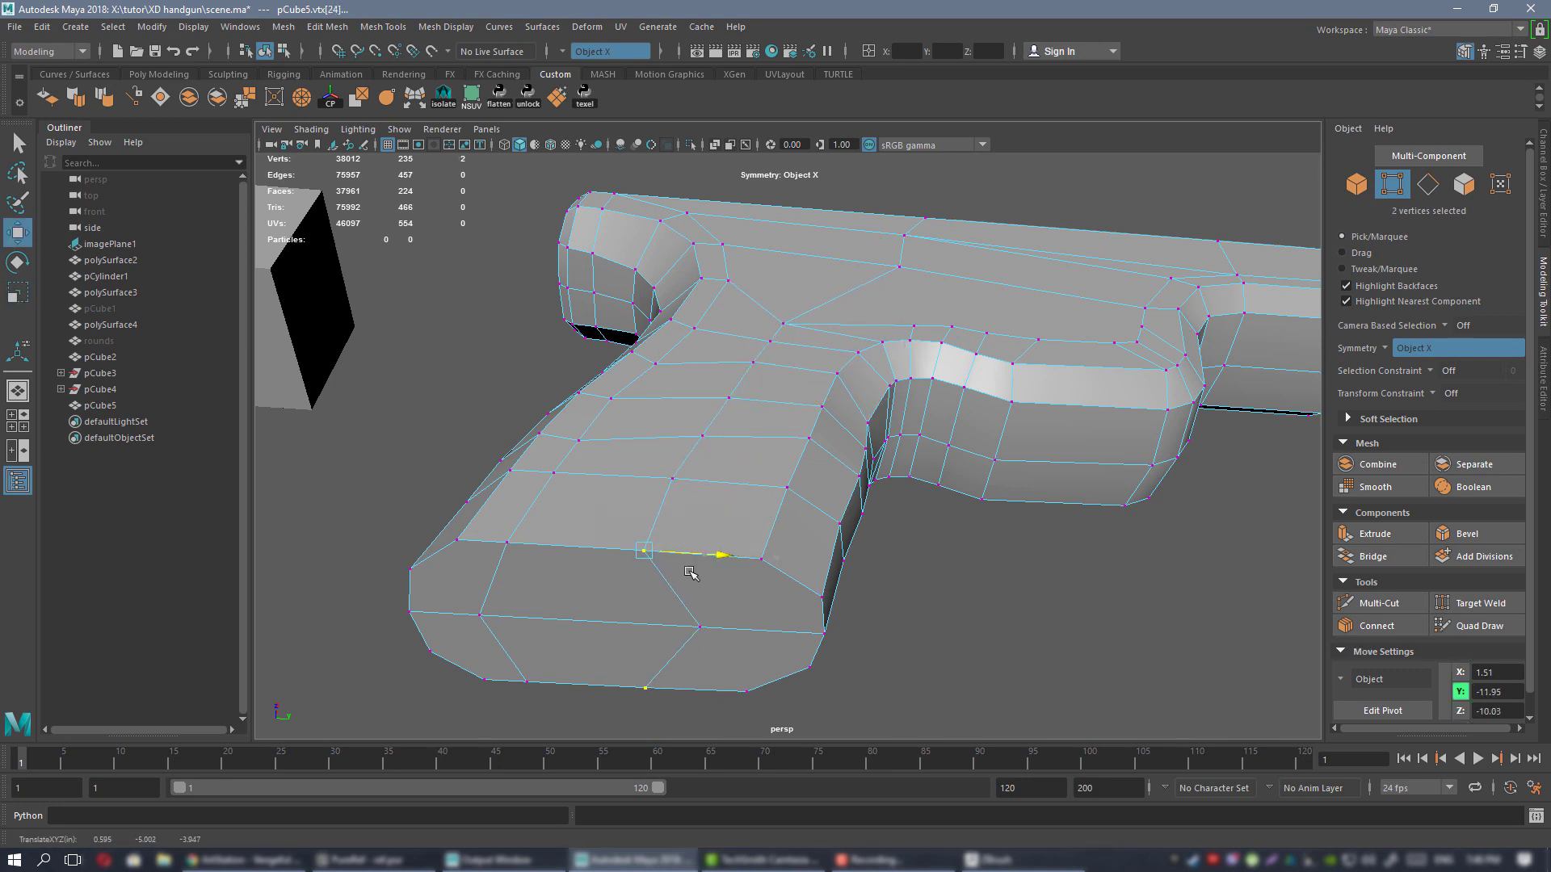
left_click(700, 628)
left_click_drag(738, 631, 719, 630)
- Move a side vertex pair near the top of the grip to Y -11.42, Z -6.05 and nudge the pair below it down and back
left_click_drag(727, 525, 782, 319, "alt")
left_click(783, 317)
left_click_drag(839, 271, 791, 300)
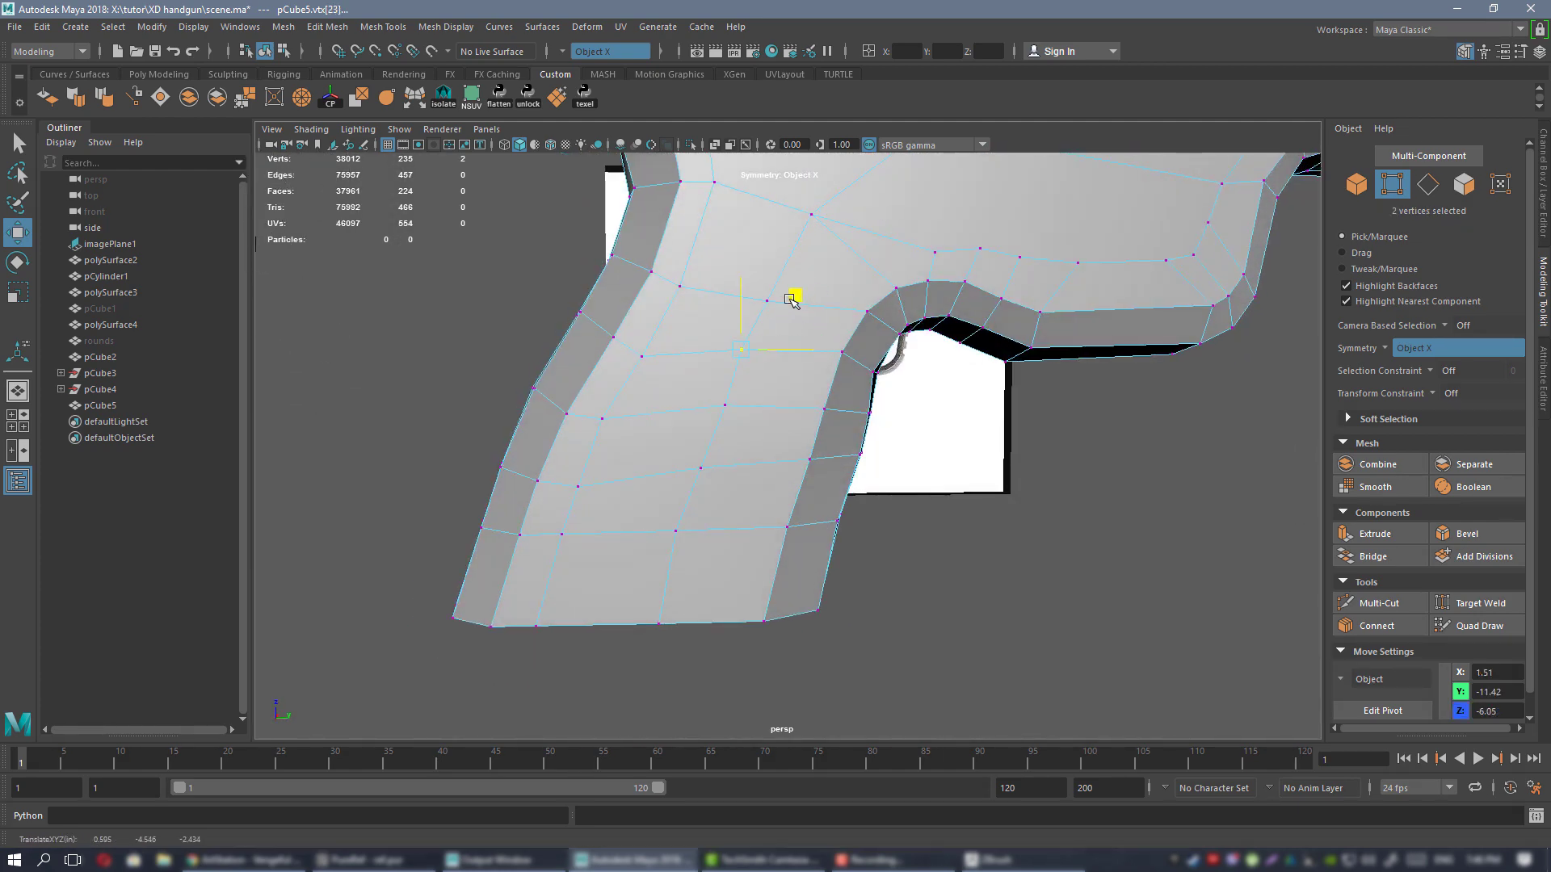
left_click(769, 363)
left_click(726, 405)
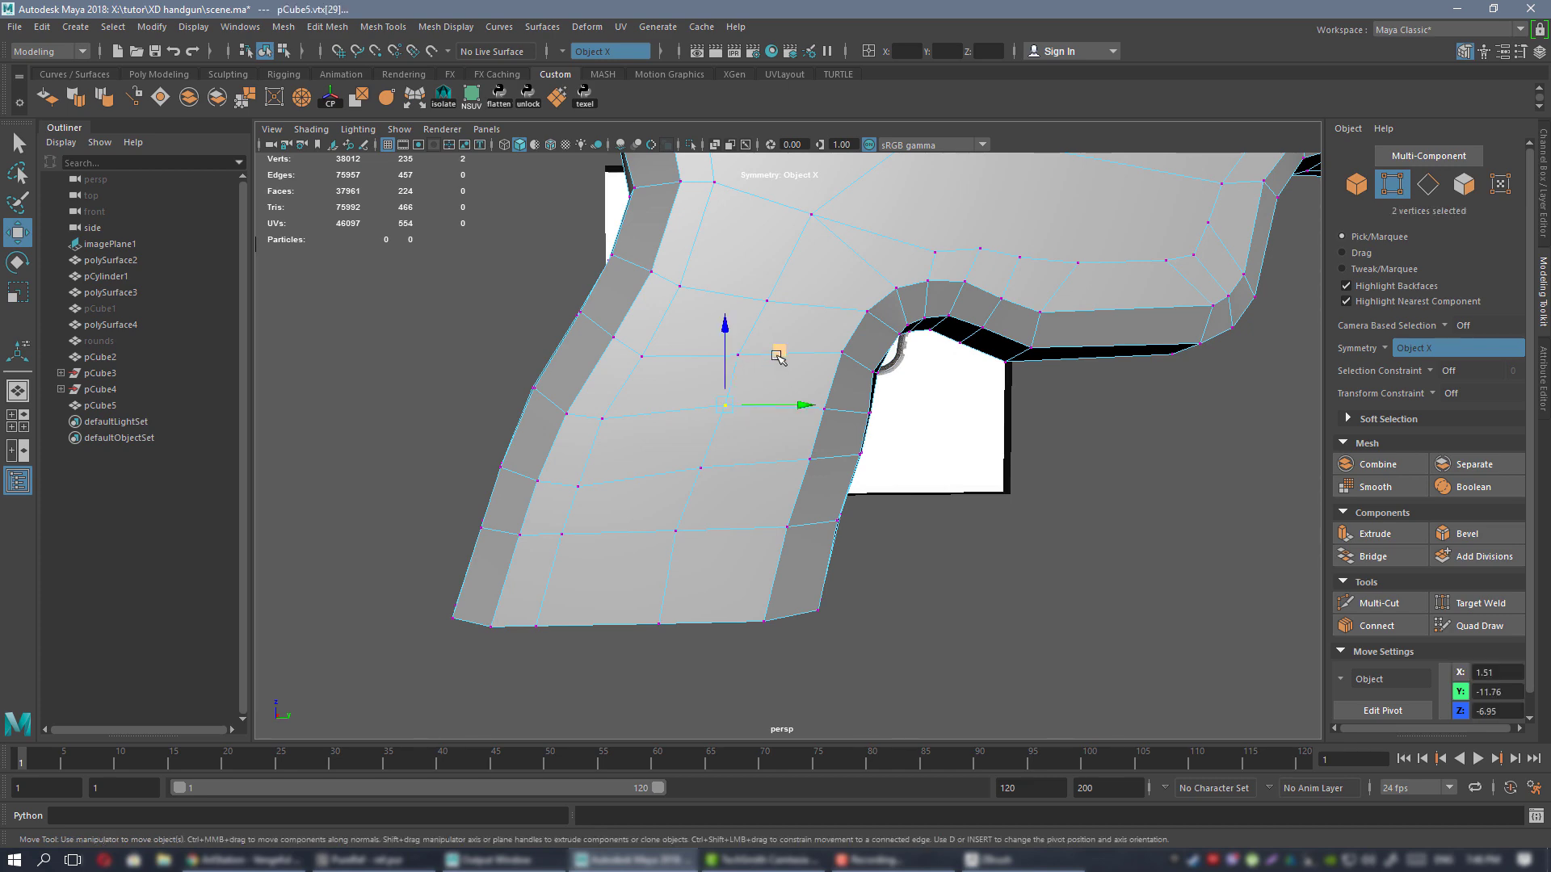
left_click_drag(779, 356, 774, 361)
- Check the reshaped grip sides in smoothed preview from several angles and switch the frame back to unsmoothed display
right_click_drag(798, 320, 874, 296)
key("3")
left_click(988, 501)
right_click_drag(988, 501, 824, 440, "alt")
left_click_drag(824, 441, 903, 409, "alt")
right_click_drag(903, 408, 953, 412, "alt")
left_click_drag(759, 331, 788, 364, "alt")
left_click(759, 348)
key("1")
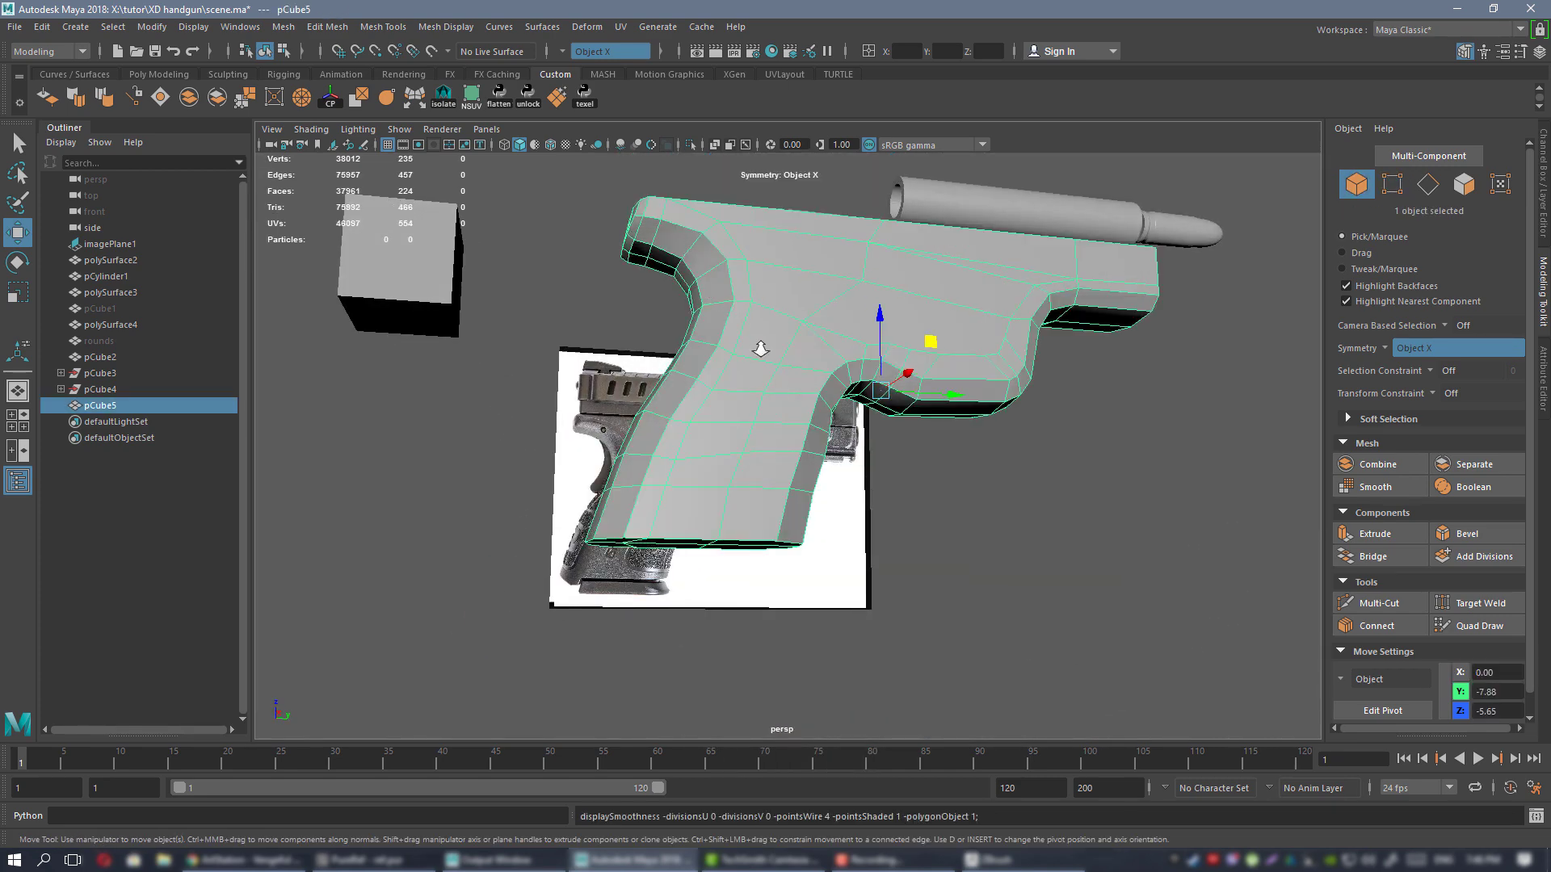
- Select the six vertex pairs of the rear column on the grip's side faces and move them forward along Y
right_click_drag(759, 348, 774, 400, "alt")
middle_click_drag(774, 400, 854, 450, "alt")
left_click_drag(854, 450, 880, 484, "alt")
right_click_drag(796, 280, 725, 277)
left_click_drag(875, 367, 821, 398, "alt")
left_click(781, 391)
left_click(816, 327, "shift")
left_click(742, 451, "shift")
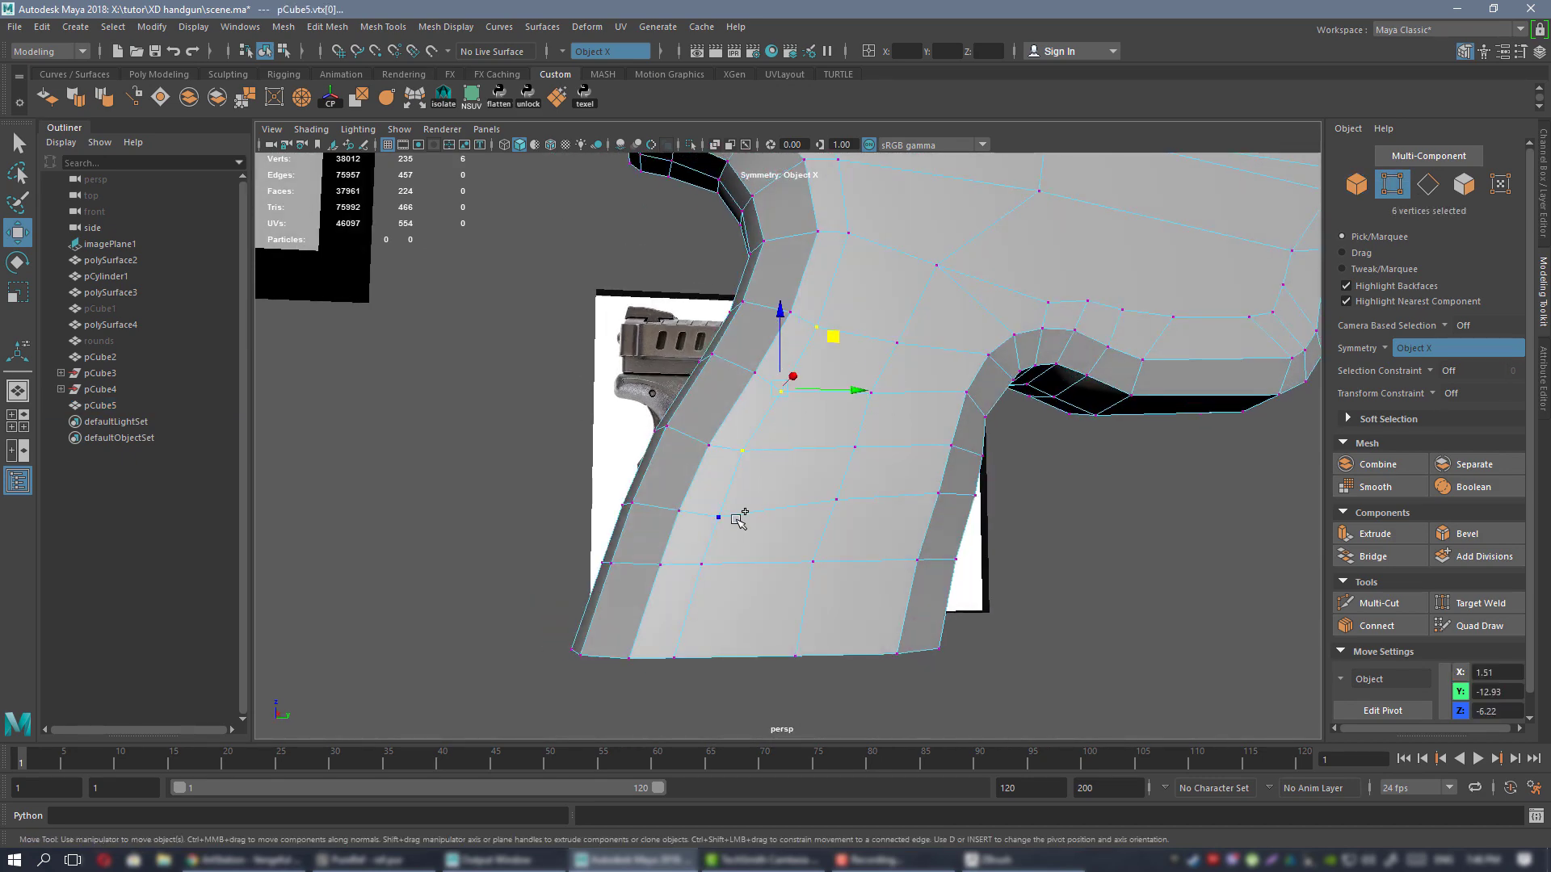
left_click(718, 517, "shift")
left_click(701, 563, "shift")
left_click(673, 657, "shift")
left_click_drag(754, 623, 777, 483, "alt")
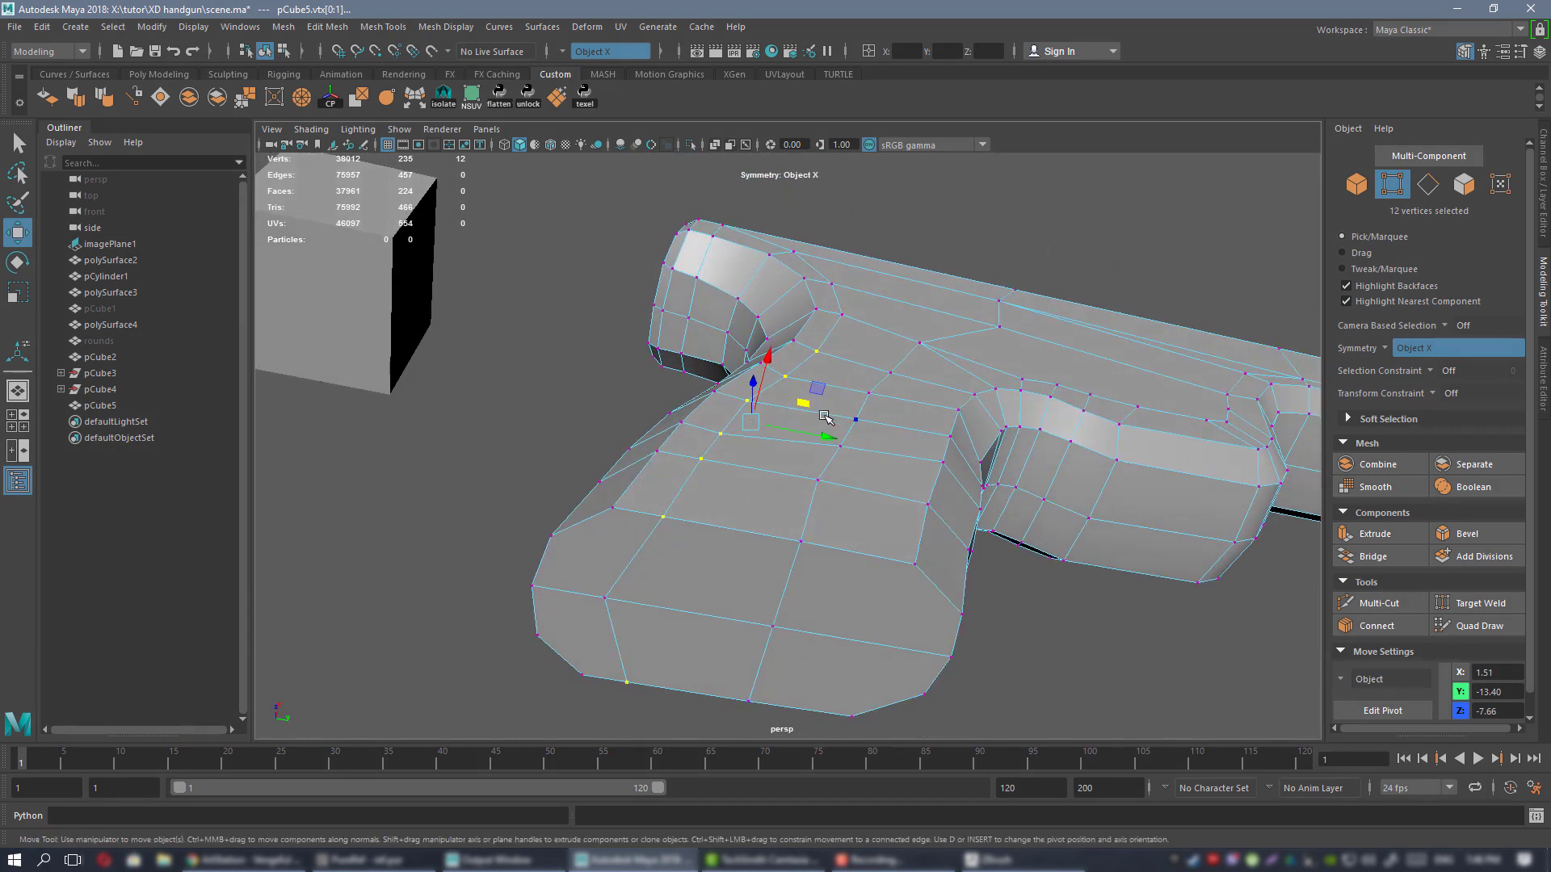
left_click(817, 440)
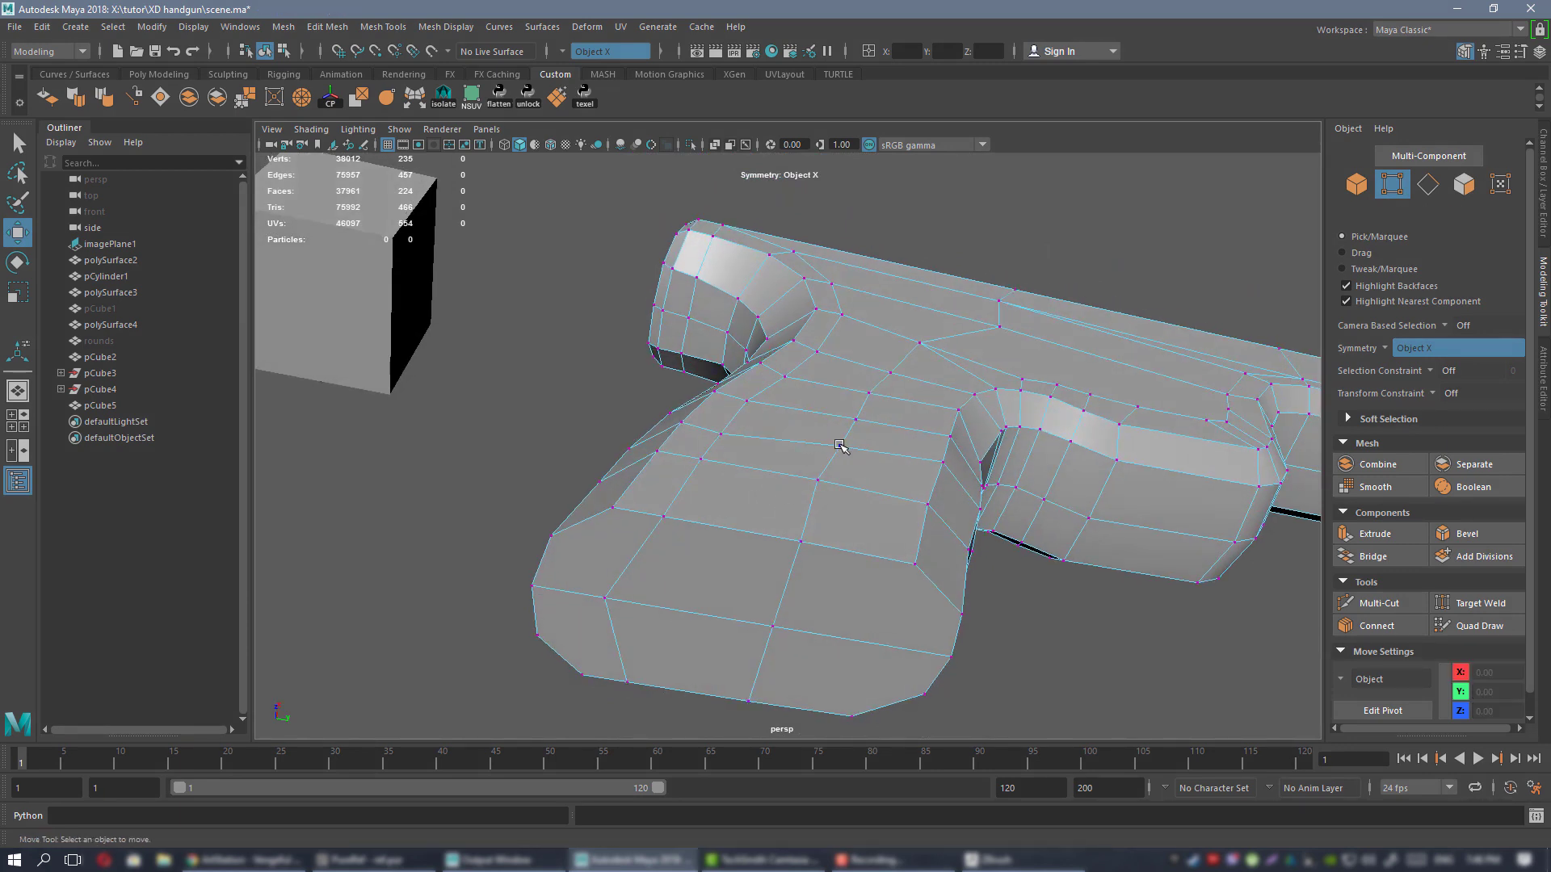
key("ctrl+z")
left_click_drag(799, 434, 836, 437)
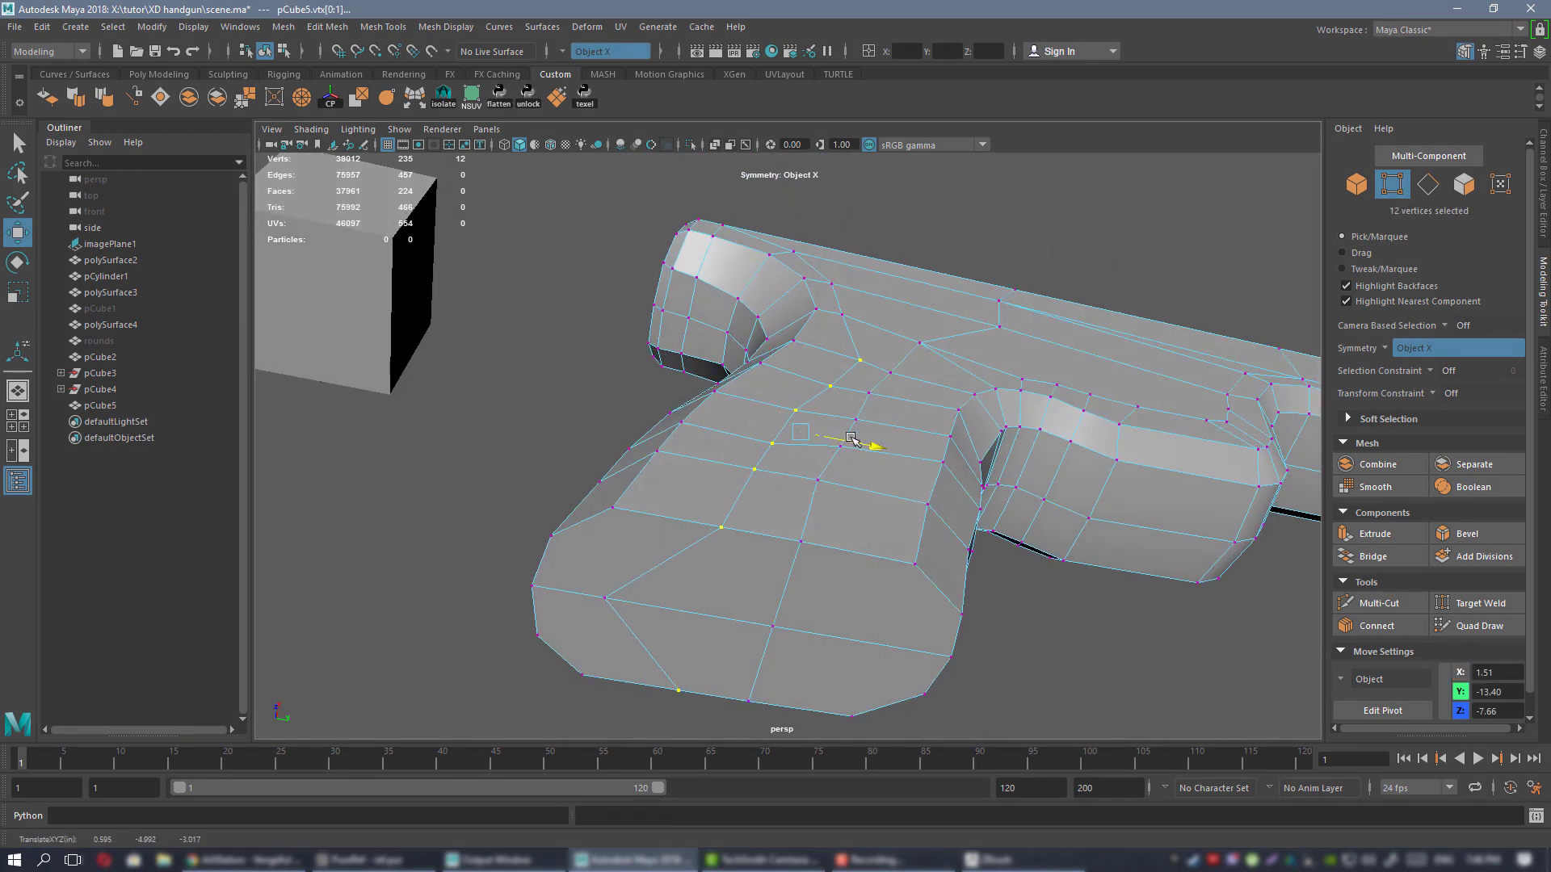
- Shift the matching centre vertex of the grip's base forward and move the column's next four vertex pairs slightly back
left_click(578, 596)
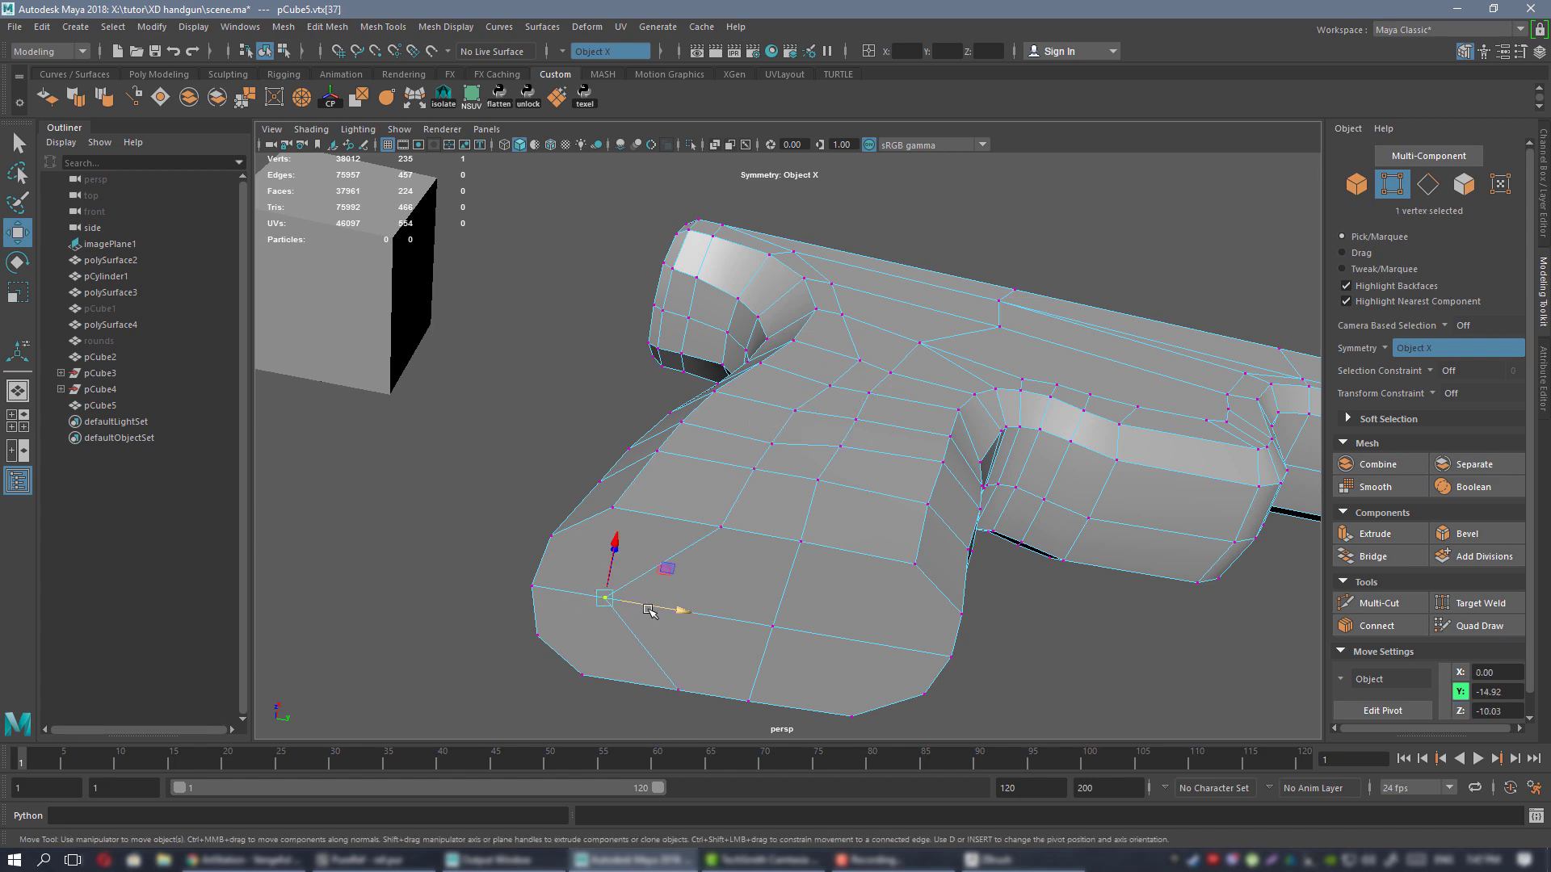
left_click_drag(727, 589, 768, 582, "alt")
left_click(784, 523)
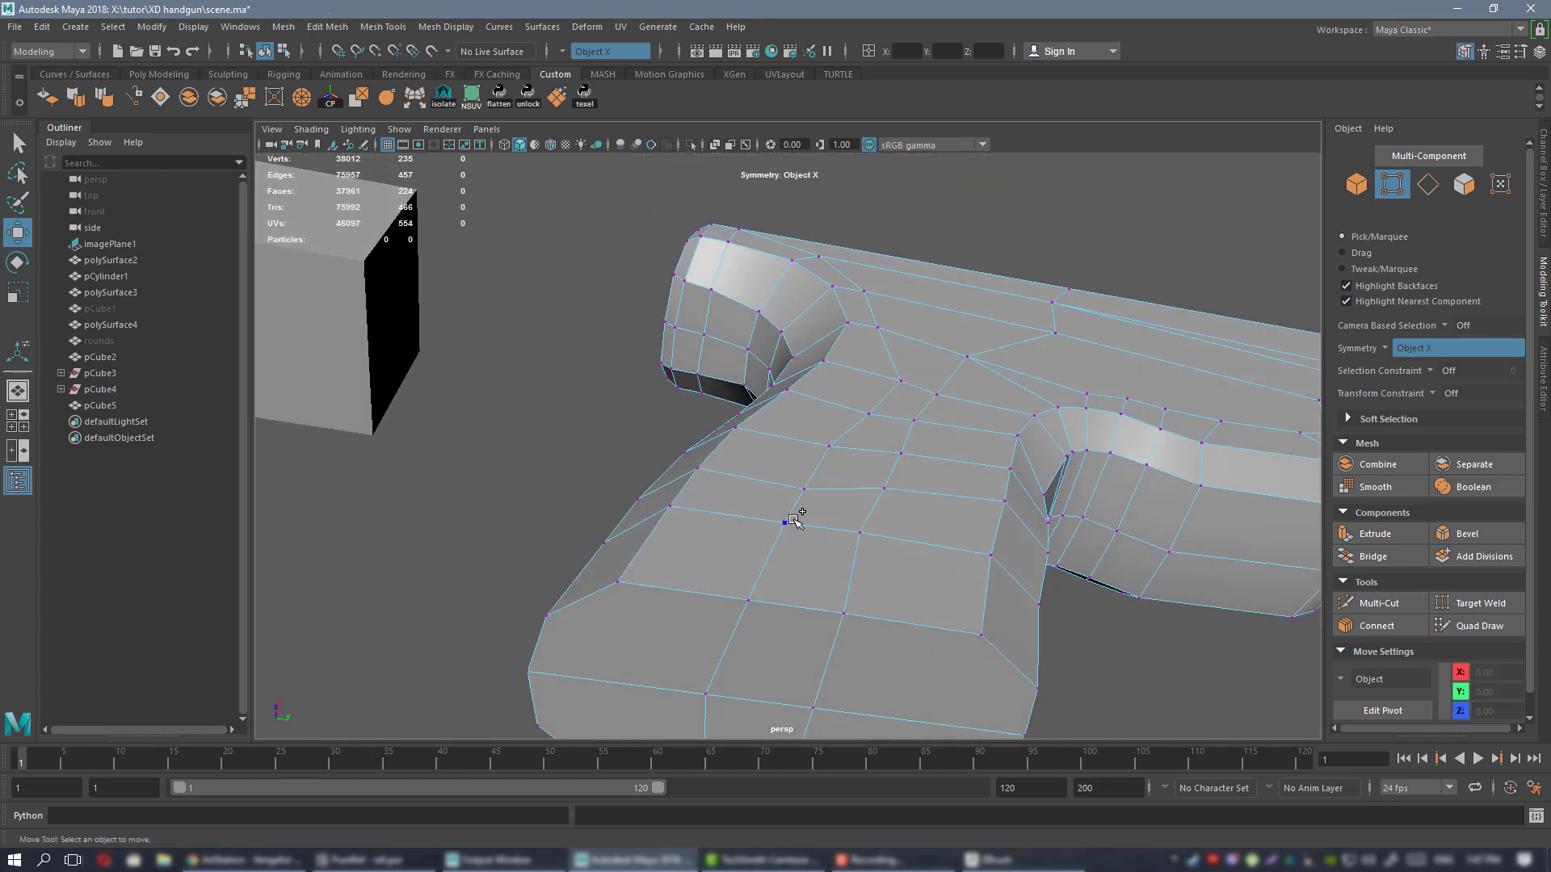
left_click(803, 489, "shift")
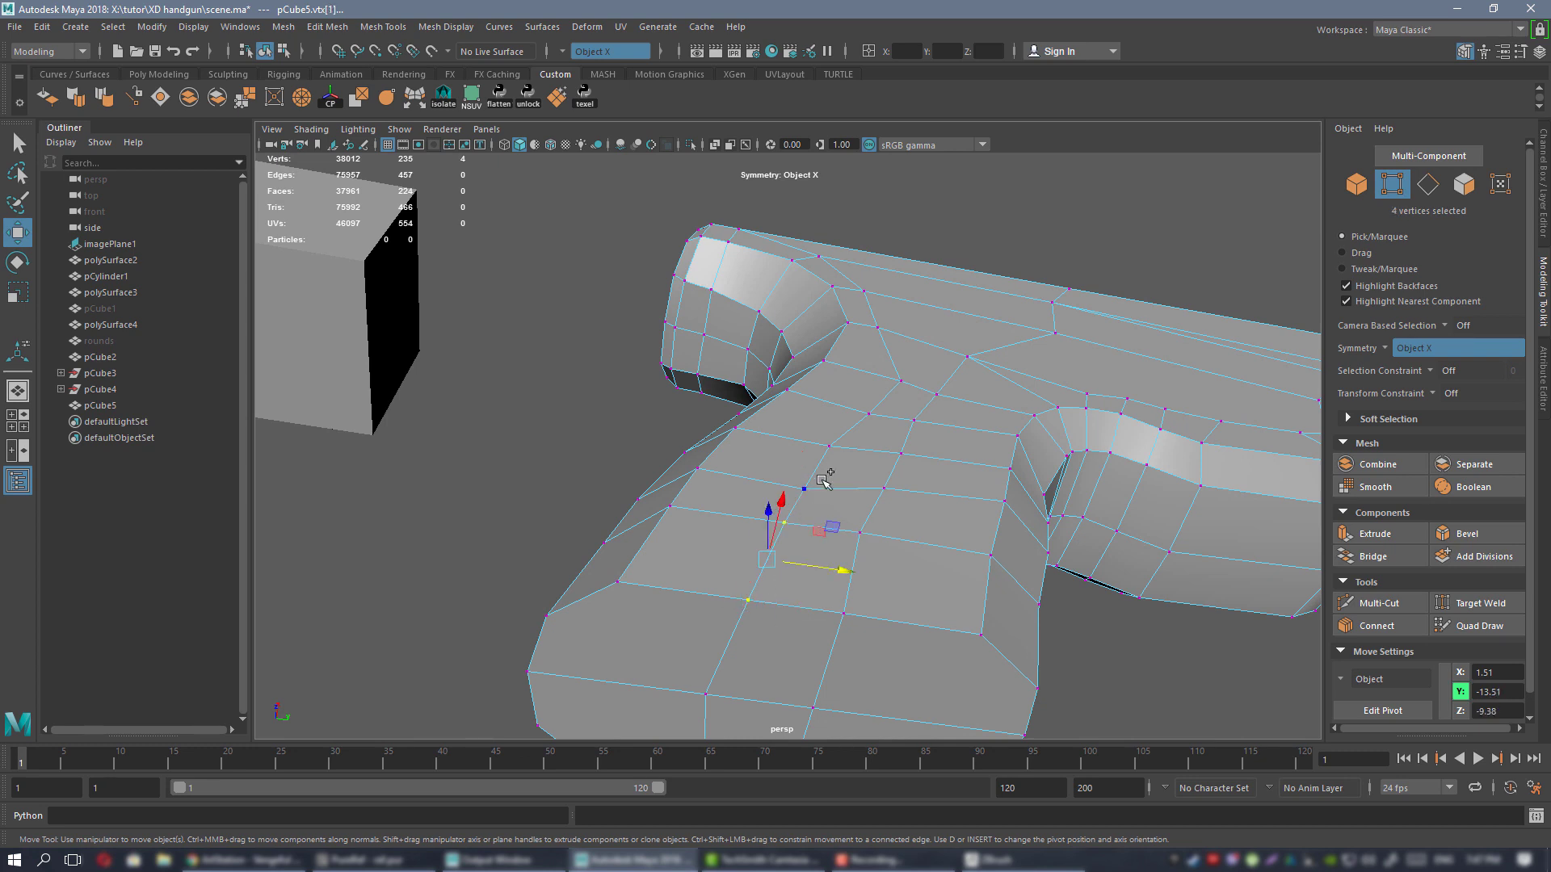
left_click(829, 447, "shift")
left_click(884, 488, "shift")
left_click_drag(844, 526, 832, 526)
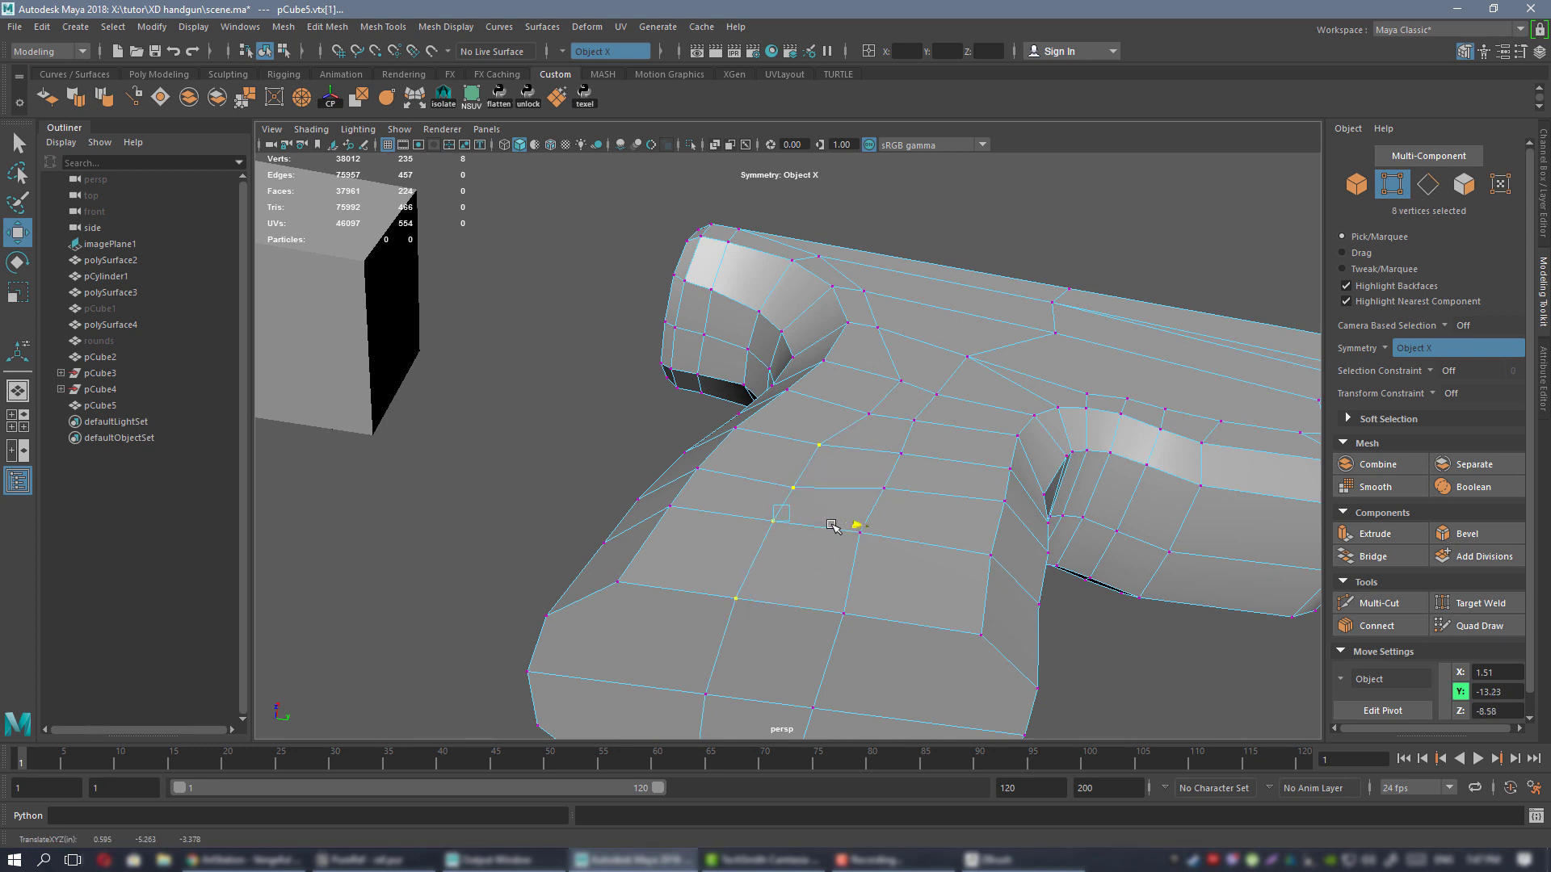
- Reposition individual side vertex pairs at the top of the grip to even out the spacing between the two columns
left_click(868, 414)
left_click_drag(871, 414, 910, 412, "alt")
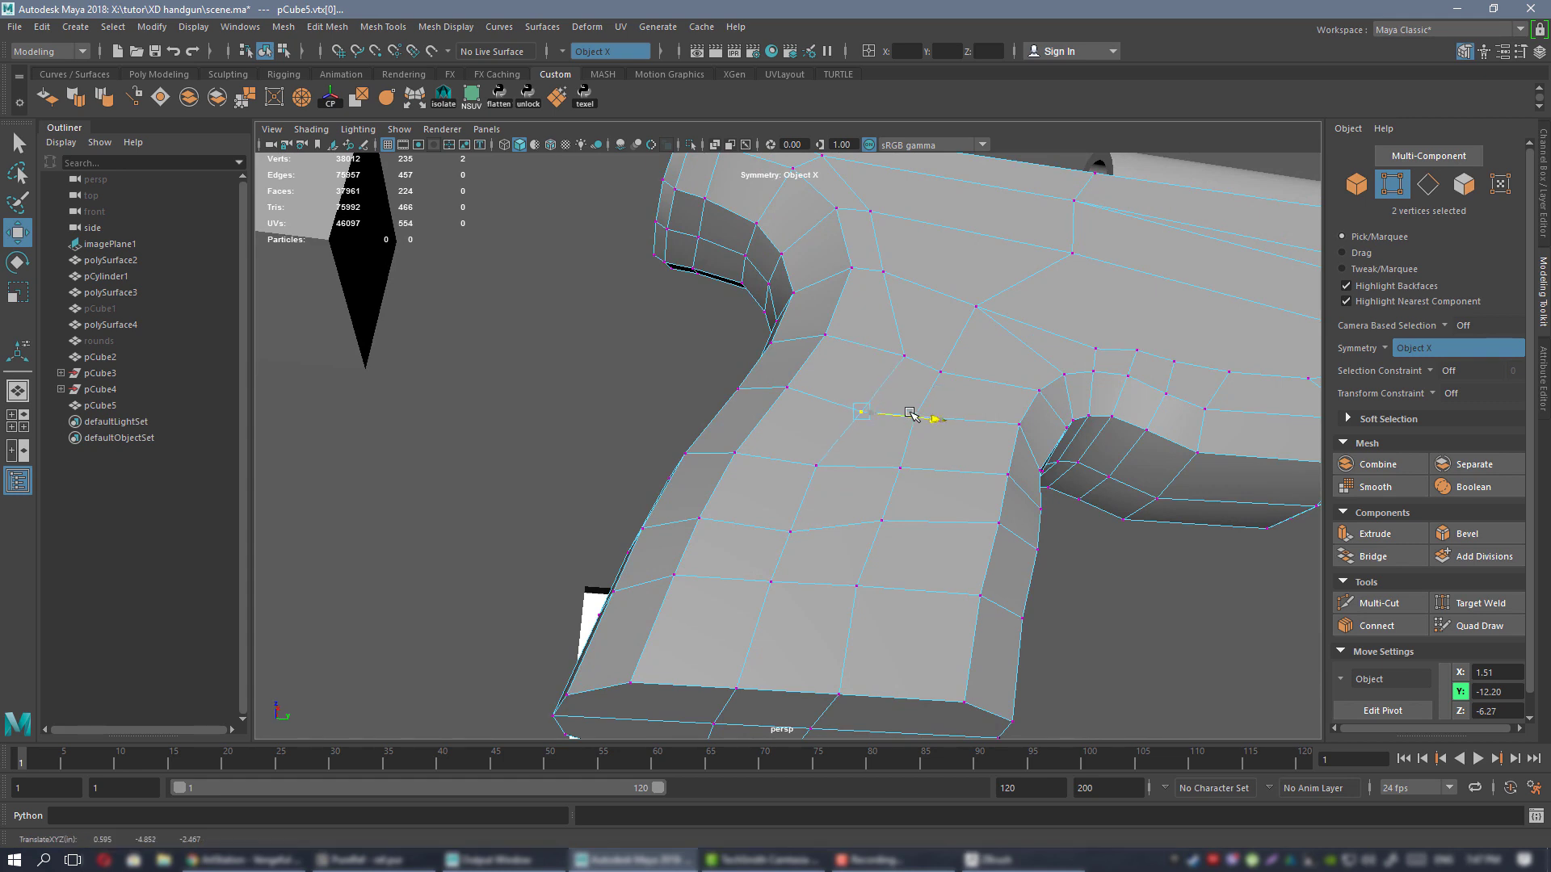
left_click(790, 521)
left_click_drag(840, 473, 844, 425, "alt")
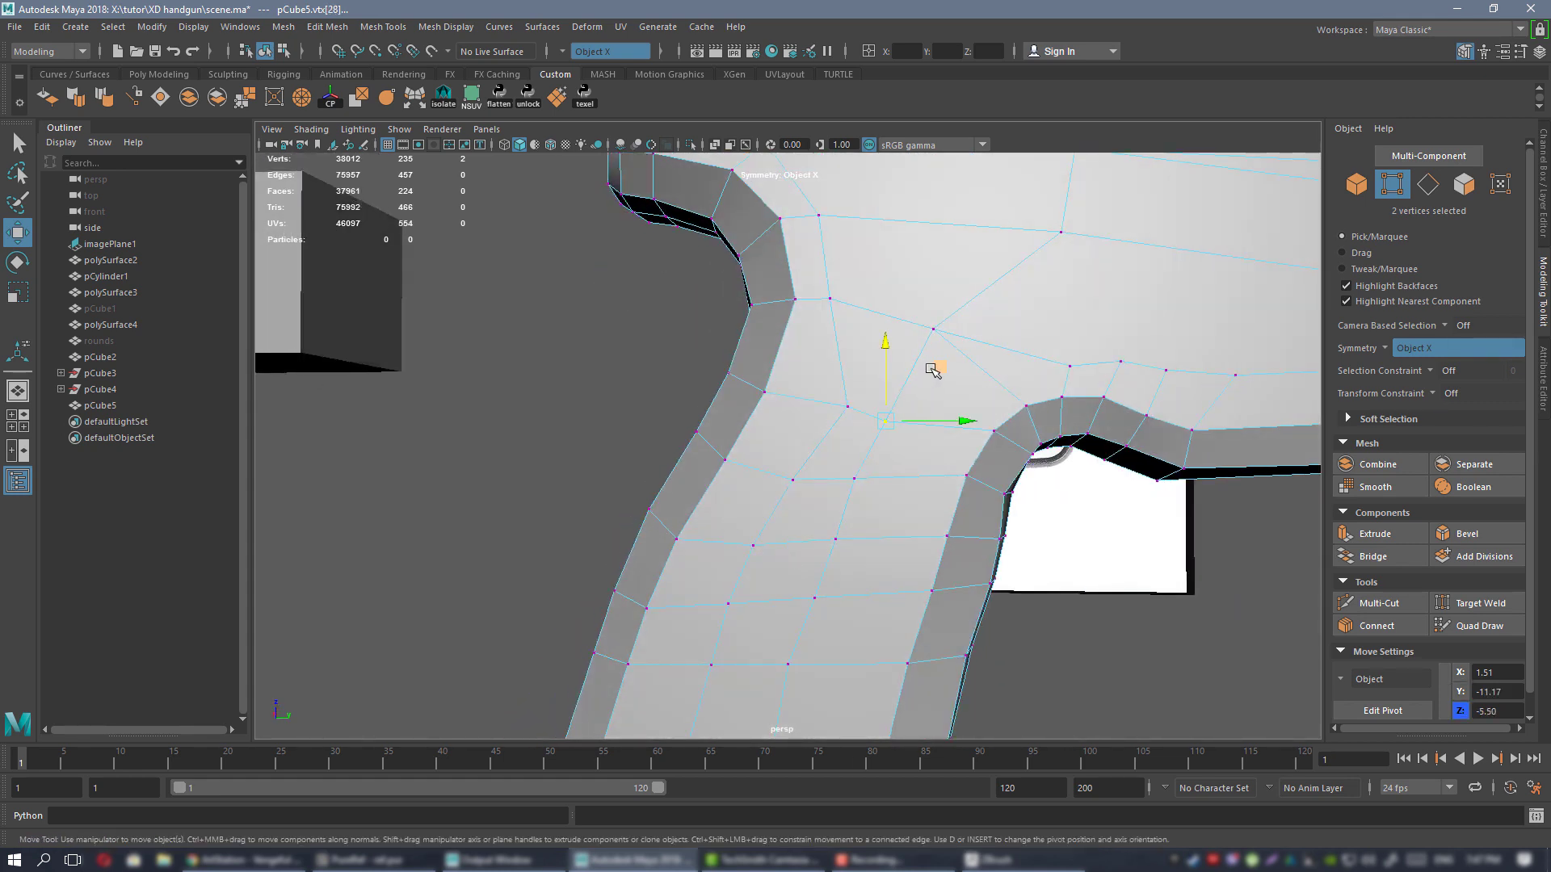
left_click_drag(935, 368, 887, 345)
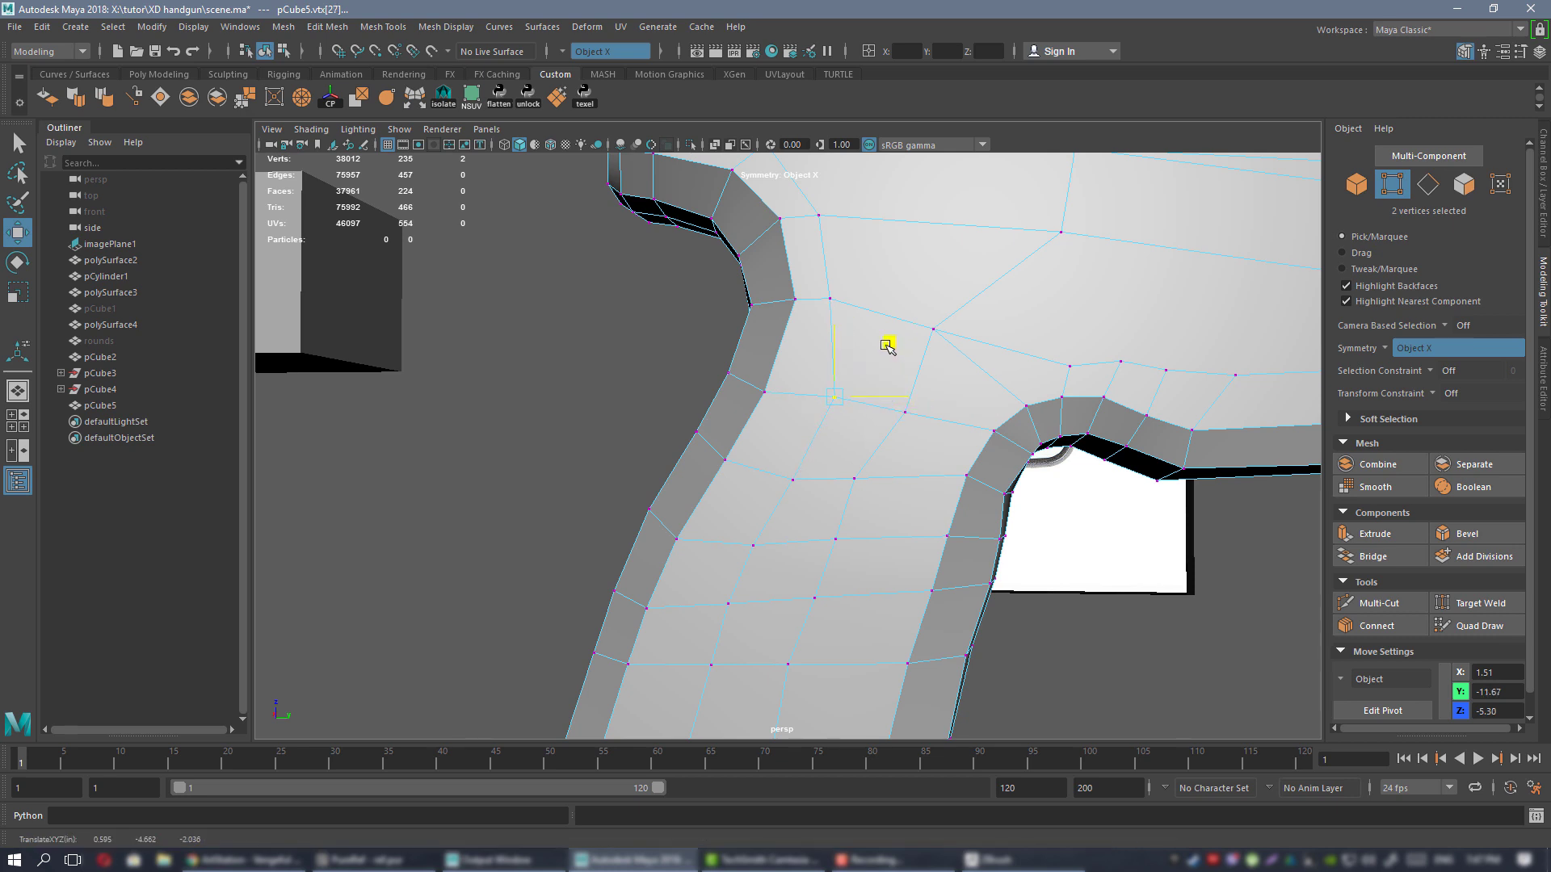
left_click(856, 479)
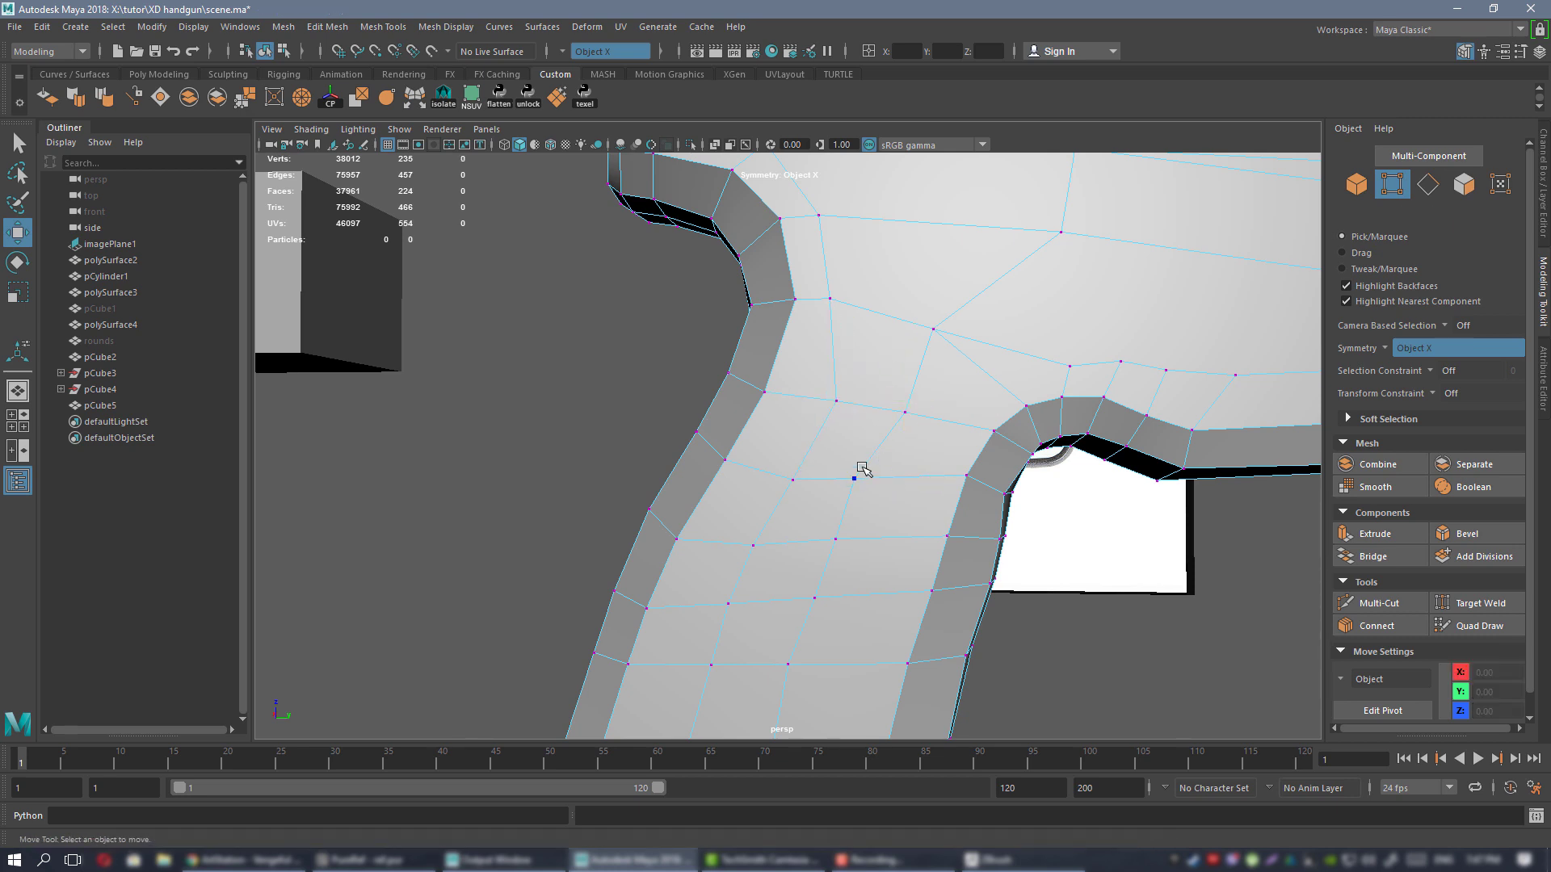
left_click_drag(914, 479, 921, 480)
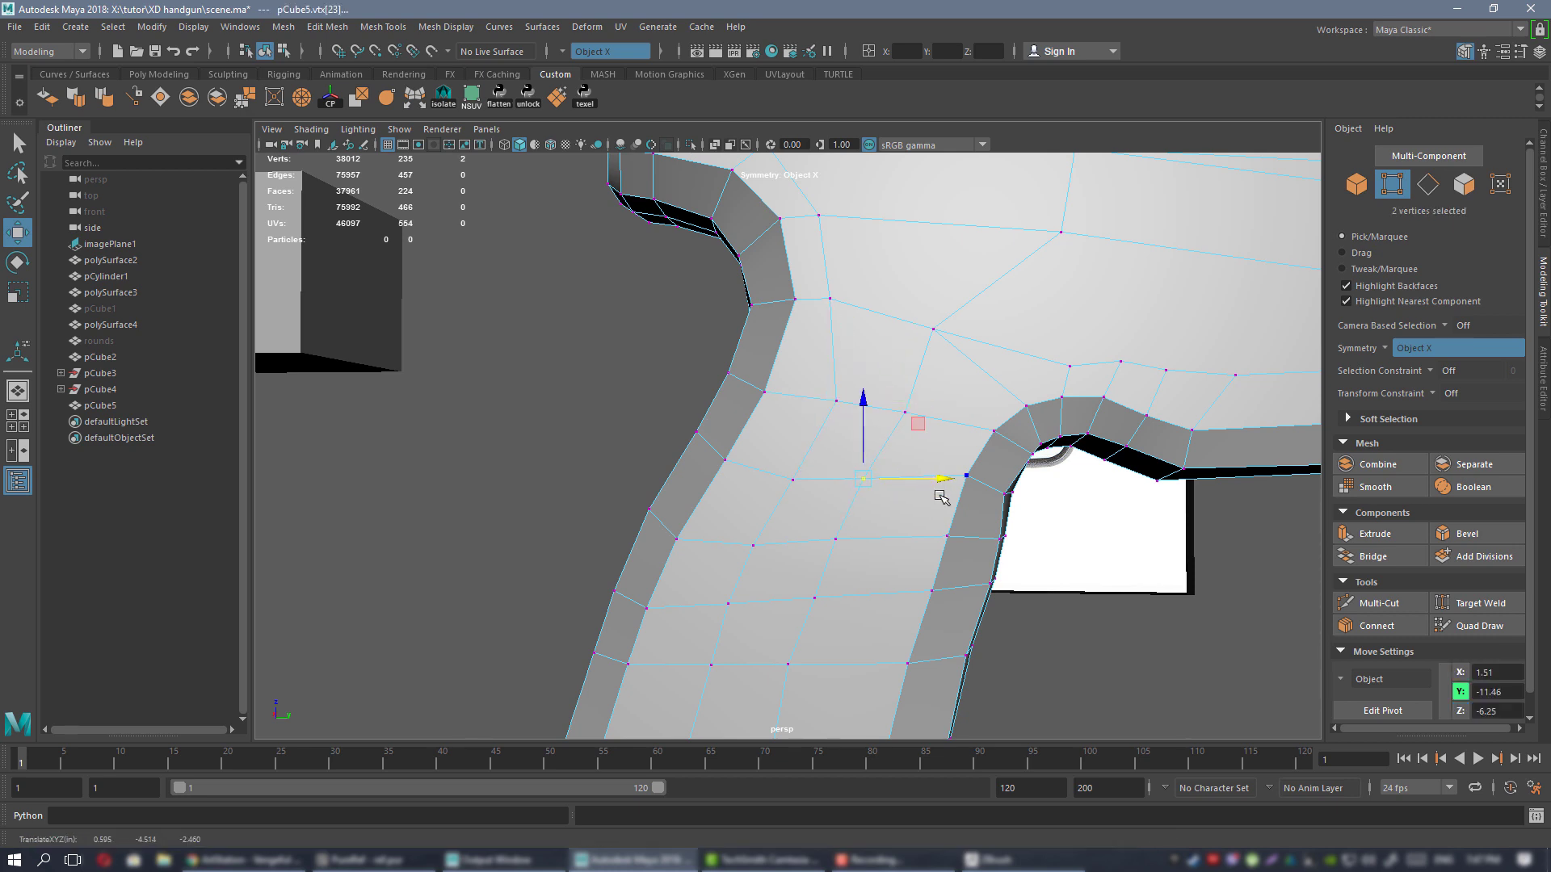
- Check the reshaped grip in smoothed preview from below and from the side, and switch the frame back to unsmoothed display
right_click_drag(941, 495, 946, 294, "alt")
left_click_drag(946, 294, 952, 395, "alt")
right_click_drag(952, 395, 1019, 364)
key("3")
left_click(789, 239)
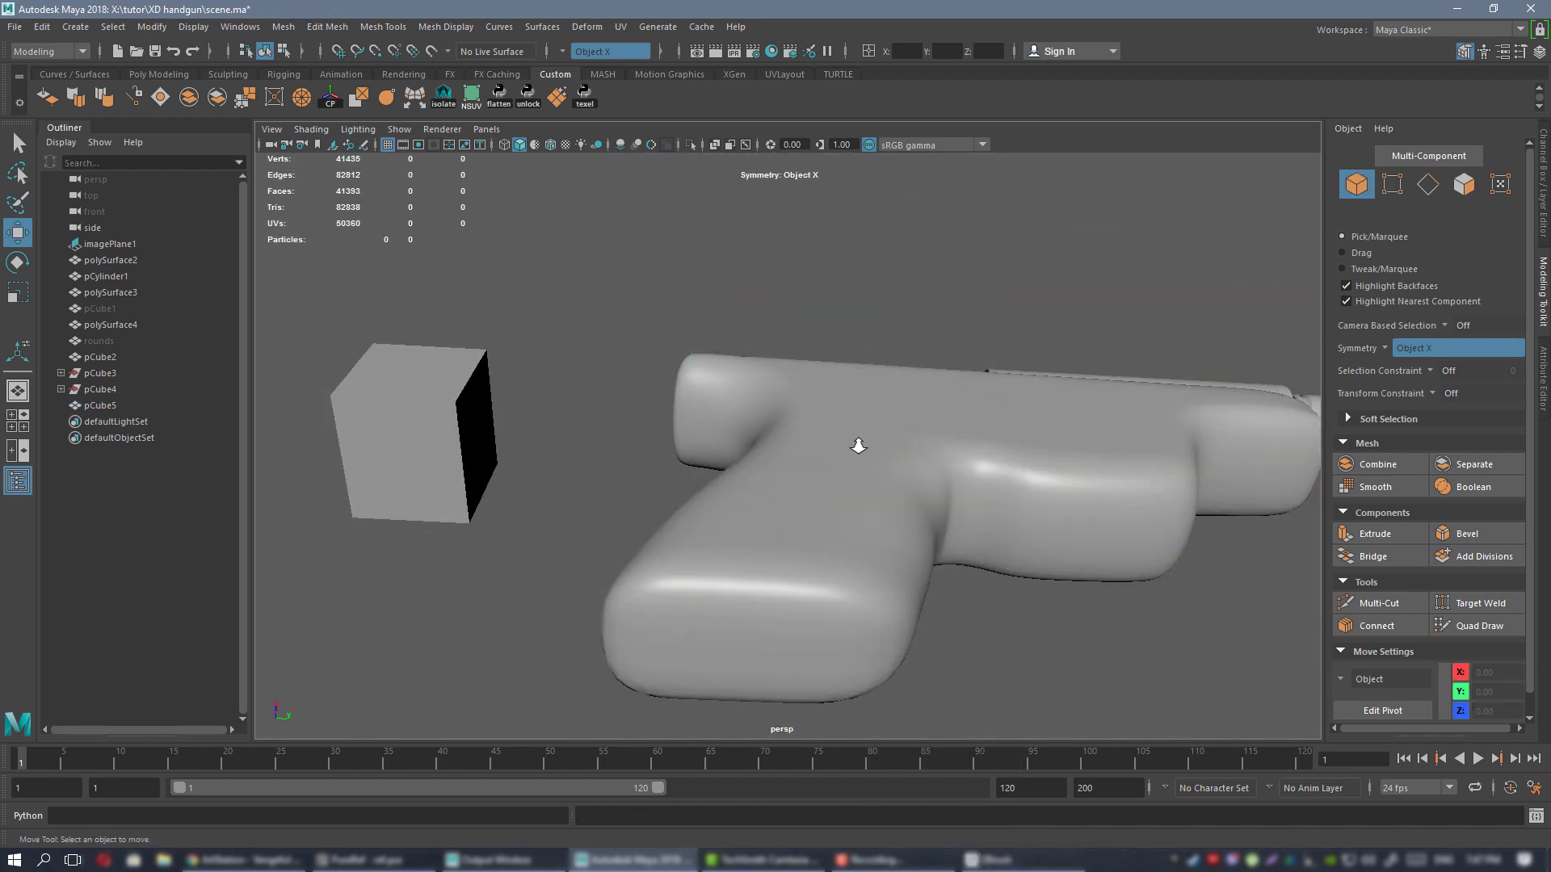
left_click_drag(857, 445, 842, 316, "alt")
left_click(768, 519)
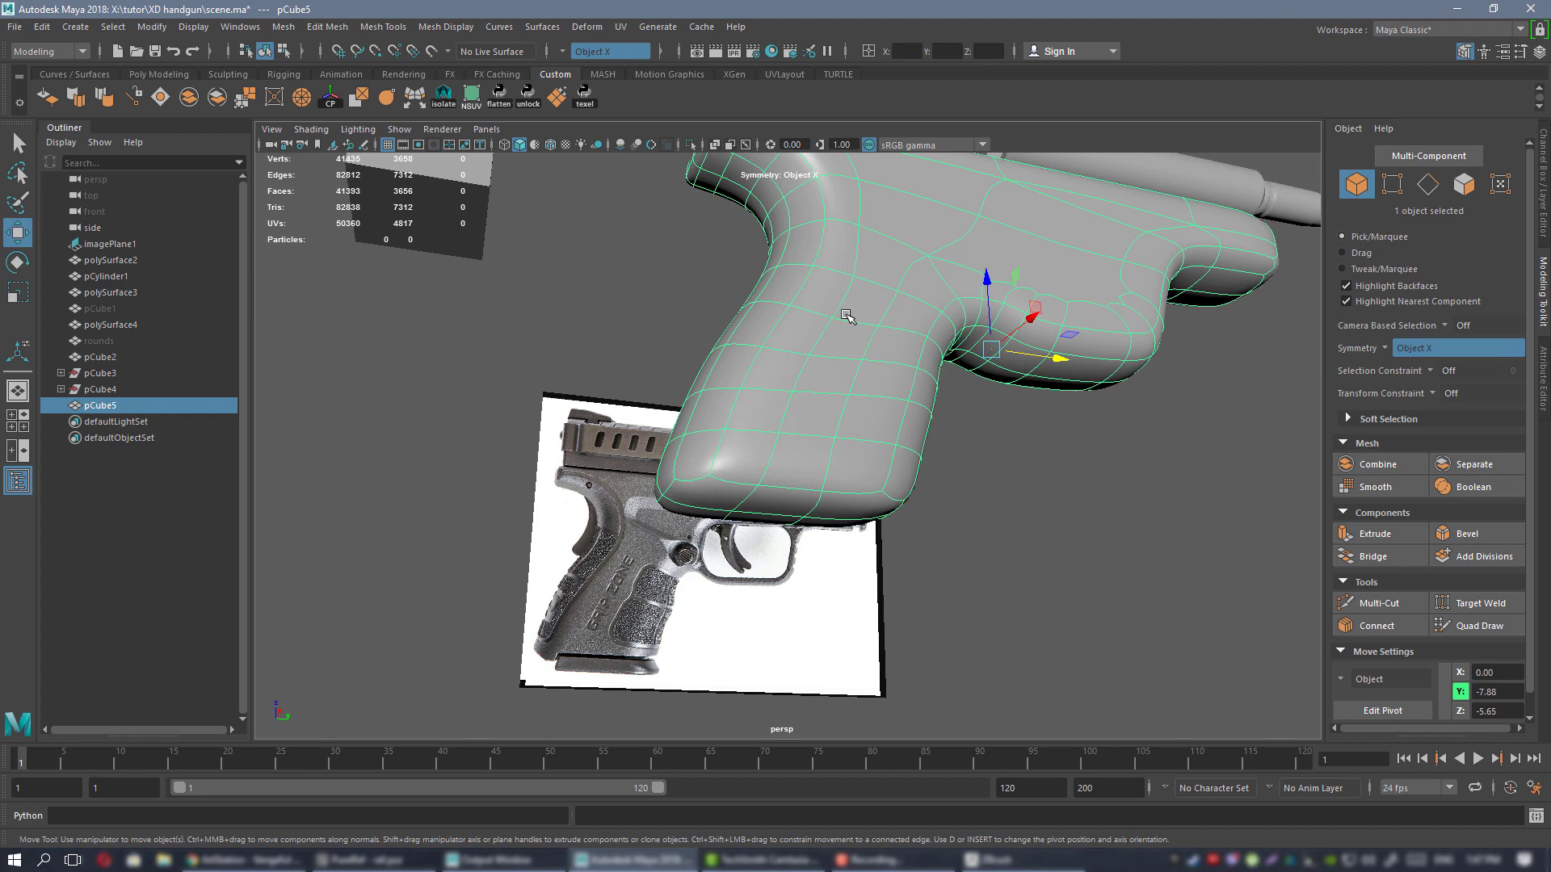
key("1")
- Insert two supporting edge loops close to the grip's base with Multi-Cut and preview the frame smoothed
left_click_drag(835, 314, 754, 504, "alt")
key("ctrl+shift+x")
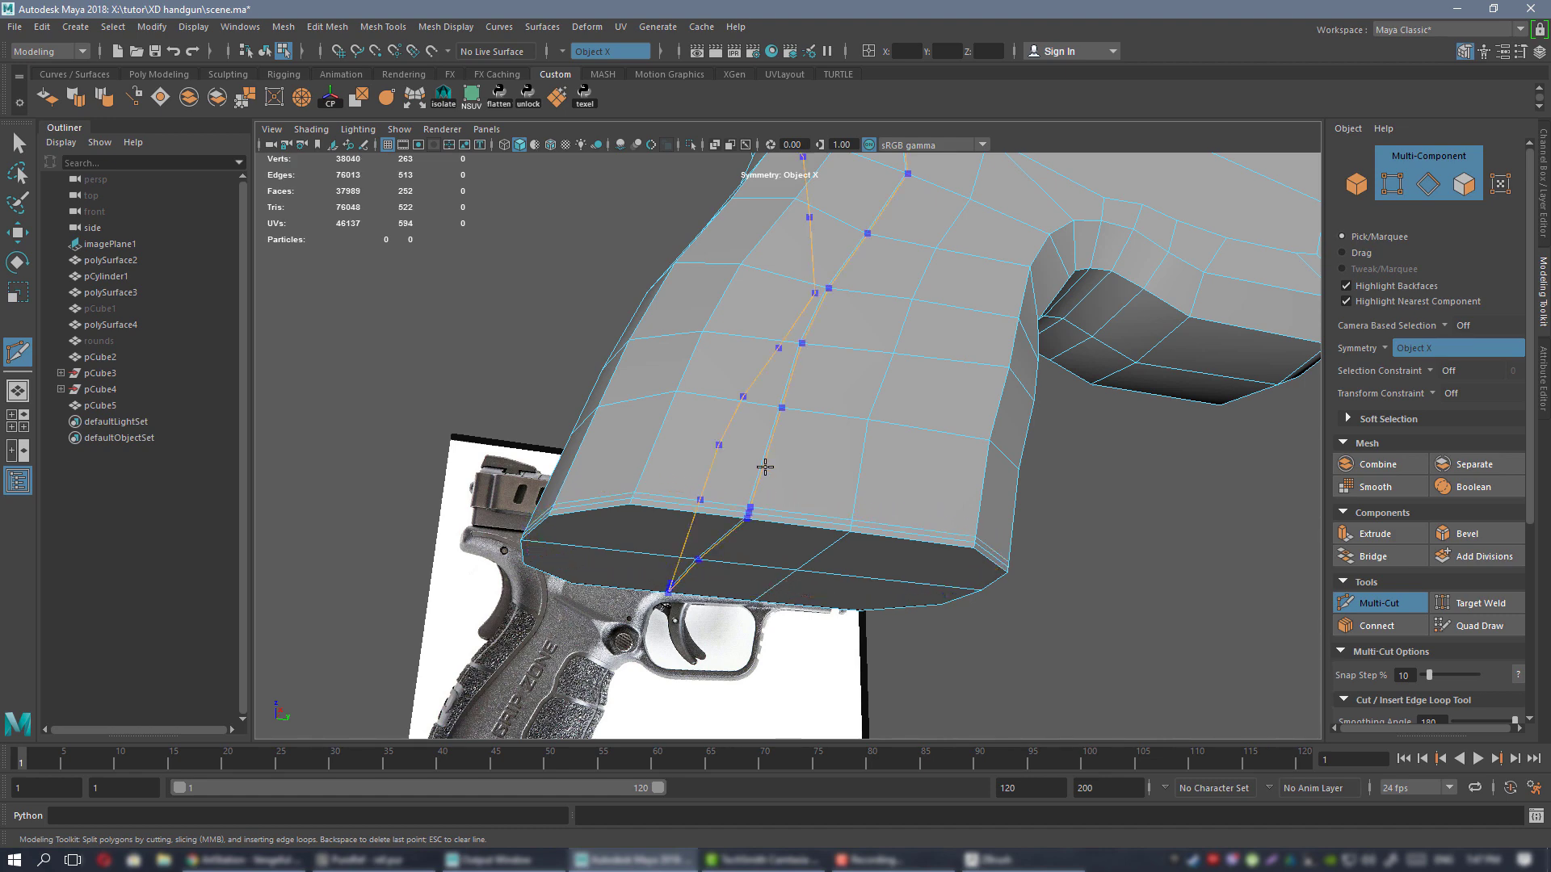
key("w")
right_click_drag(775, 391, 825, 367)
key("3")
left_click(1156, 557)
right_click_drag(1155, 557, 770, 353, "alt")
left_click_drag(770, 354, 789, 423, "alt")
right_click_drag(789, 422, 728, 389, "alt")
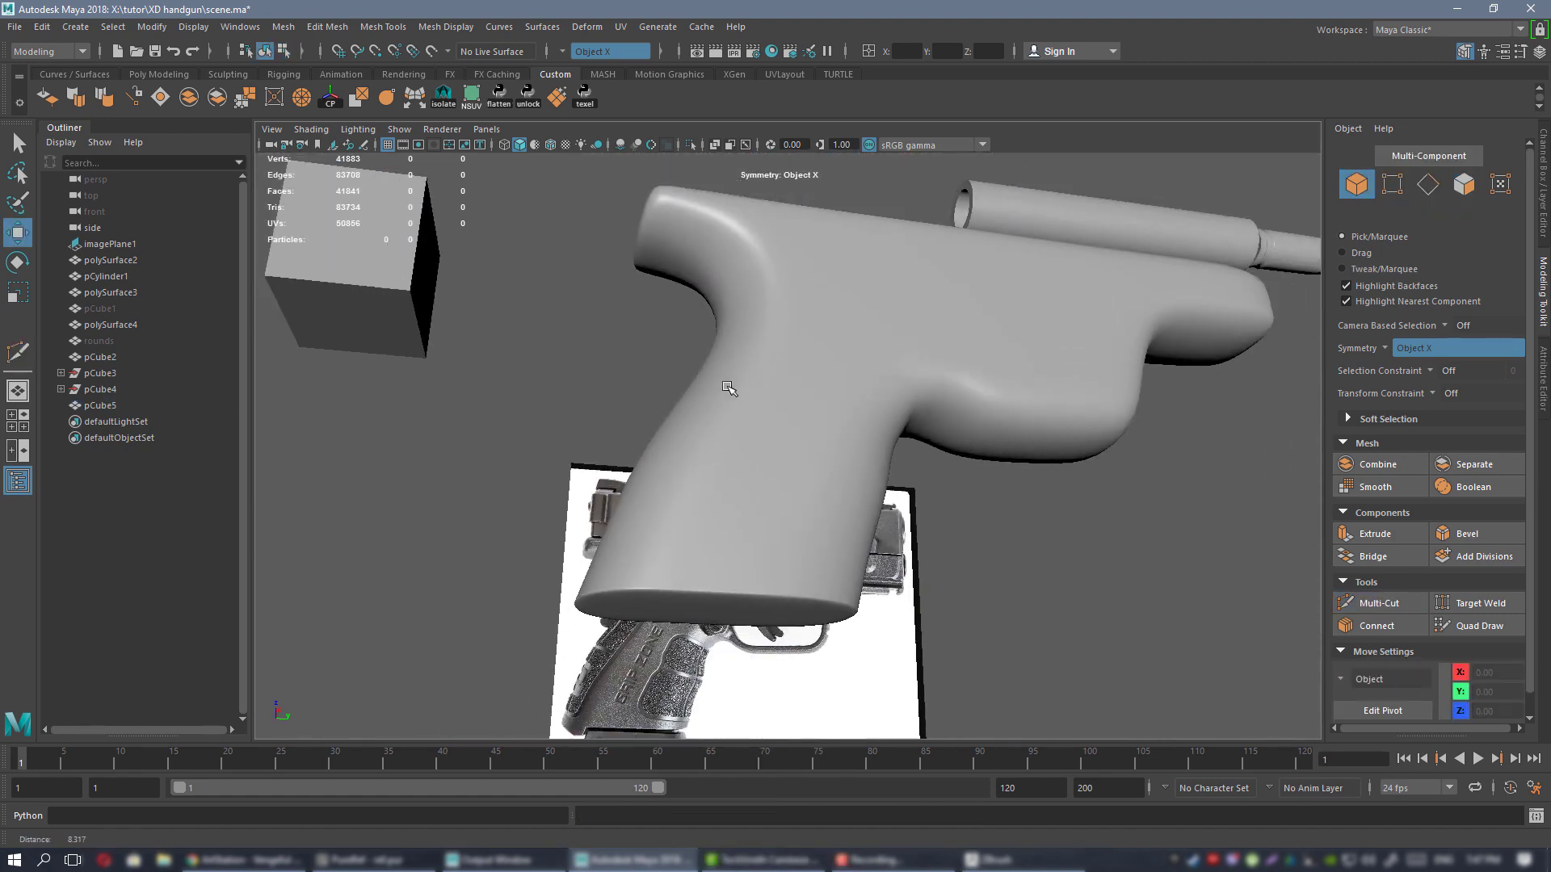
- Insert two supporting edge loops close to the frame's front end with Multi-Cut and preview the frame smoothed
left_click_drag(781, 448, 896, 379, "alt")
left_click(901, 378)
middle_click_drag(865, 276, 678, 363, "alt")
right_click_drag(678, 363, 841, 512, "alt")
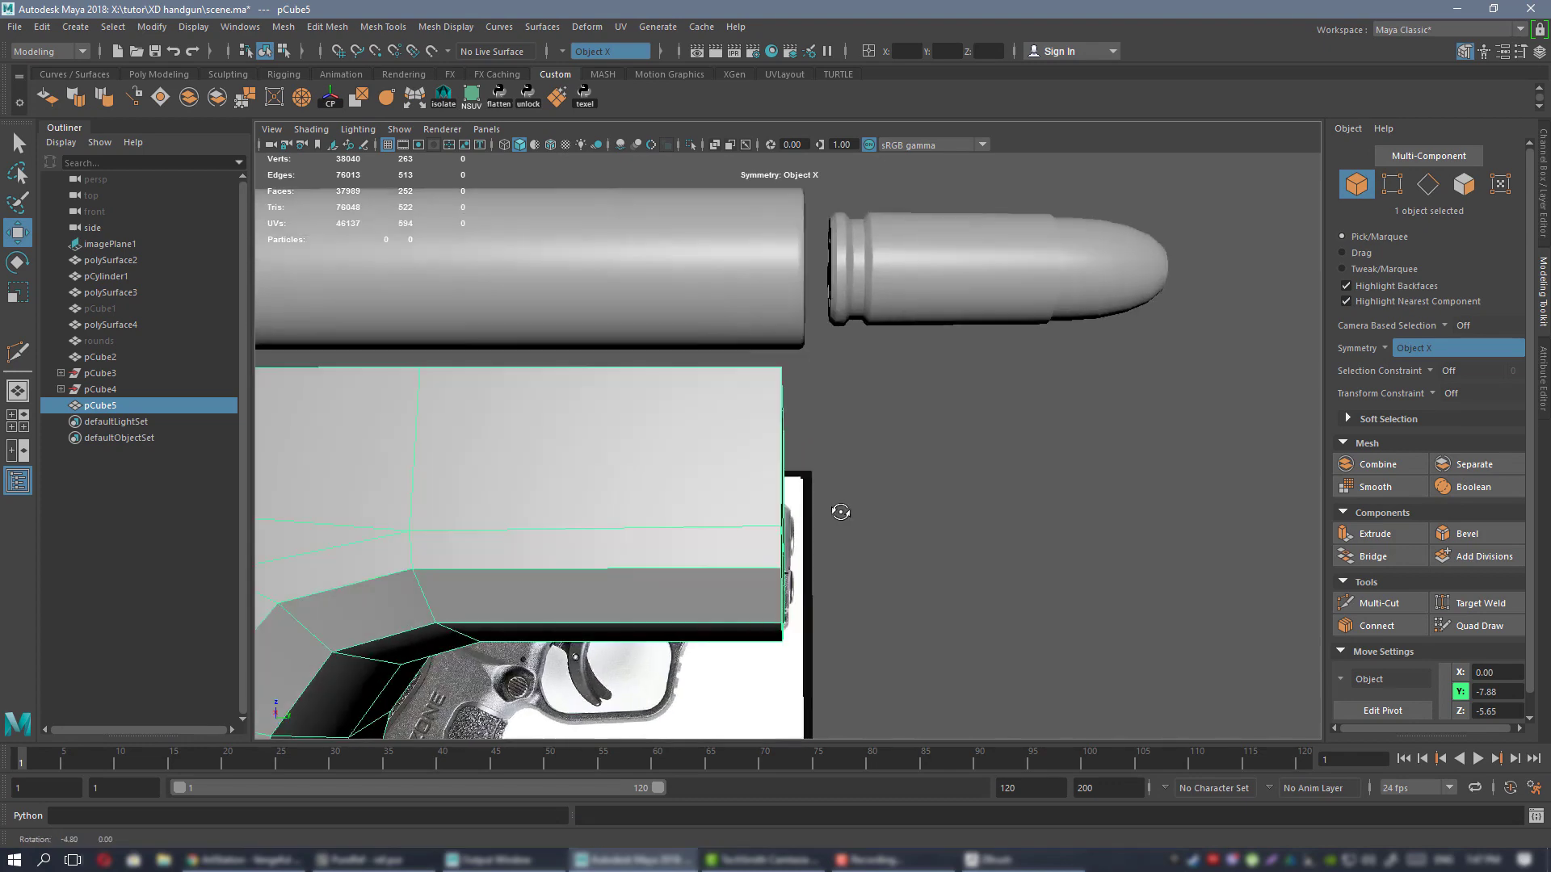
middle_click_drag(756, 551, 824, 485, "alt")
left_click_drag(824, 484, 799, 471, "alt")
key("ctrl+shift+x")
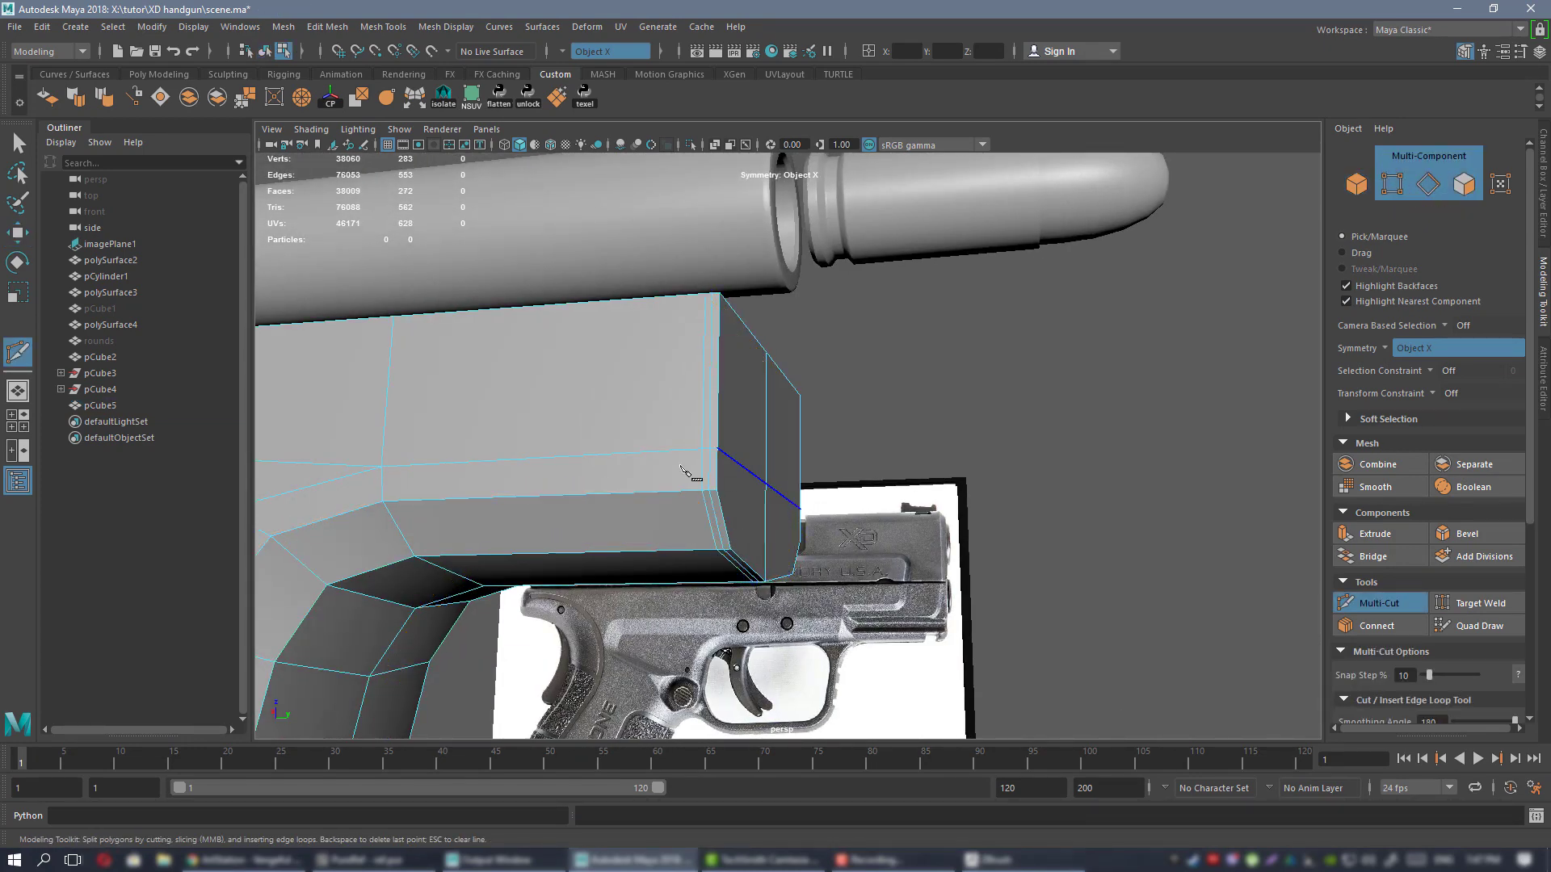
key("w")
key("3")
key("F8")
key("F9")
- Inspect the smoothed frame's front end, rear and sides, consult the reference images, and return the frame to unsmoothed display
right_click_drag(1058, 550, 937, 384, "alt")
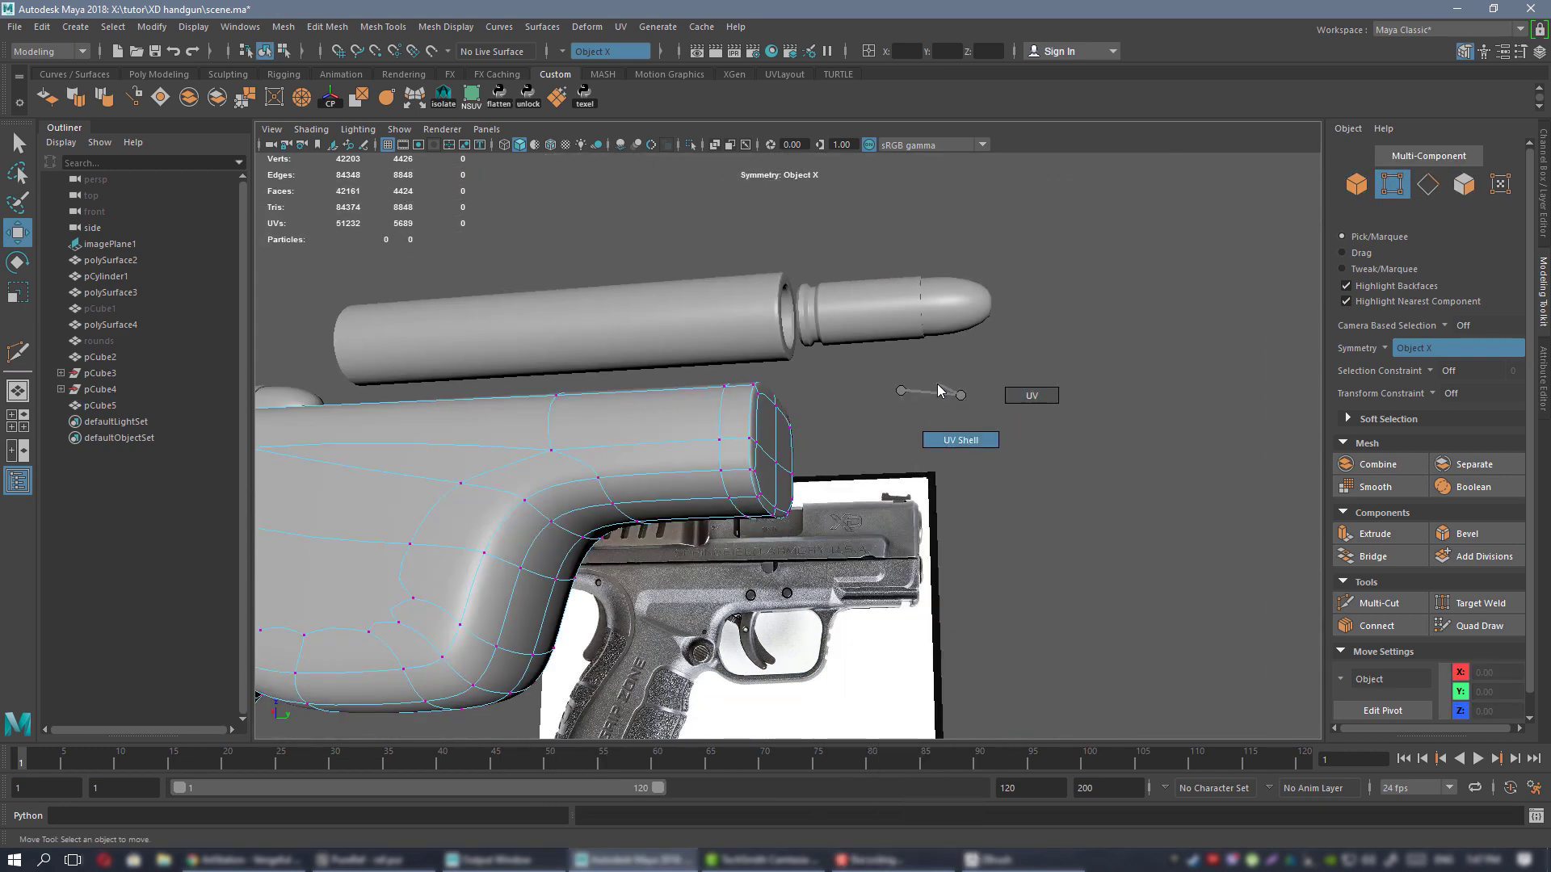
left_click(753, 430)
right_click(760, 432)
right_click_drag(752, 390, 831, 368)
left_click(885, 415)
right_click_drag(885, 415, 512, 436, "alt")
left_click_drag(512, 436, 1042, 368, "alt")
left_click(827, 422)
key("f")
key("alt+Tab")
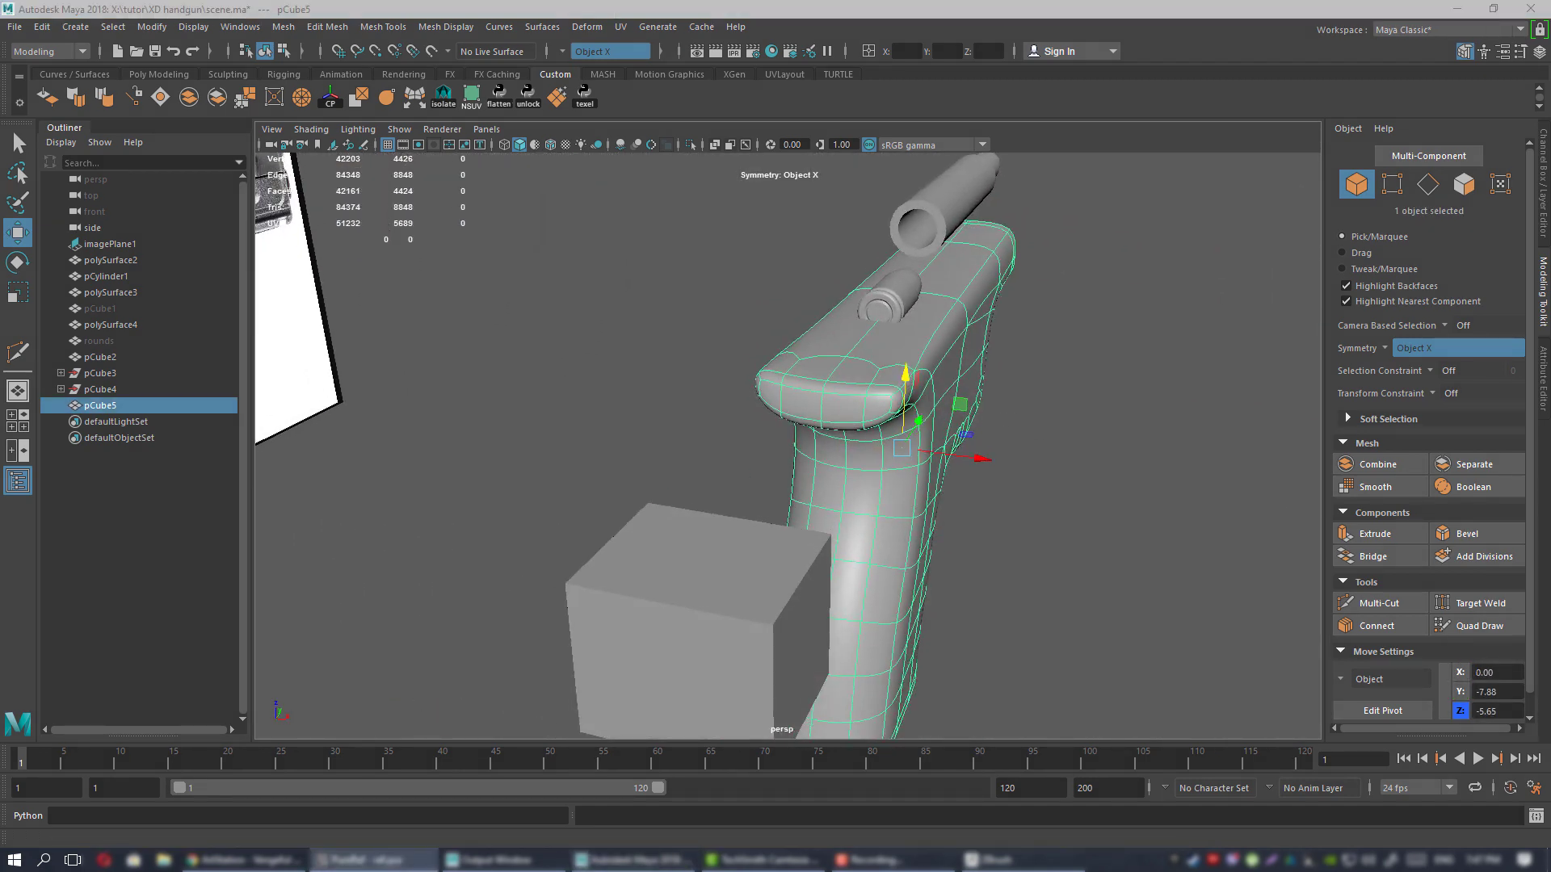
left_click_drag(1219, 452, 1011, 391, "alt")
middle_click_drag(1195, 504, 917, 508, "alt")
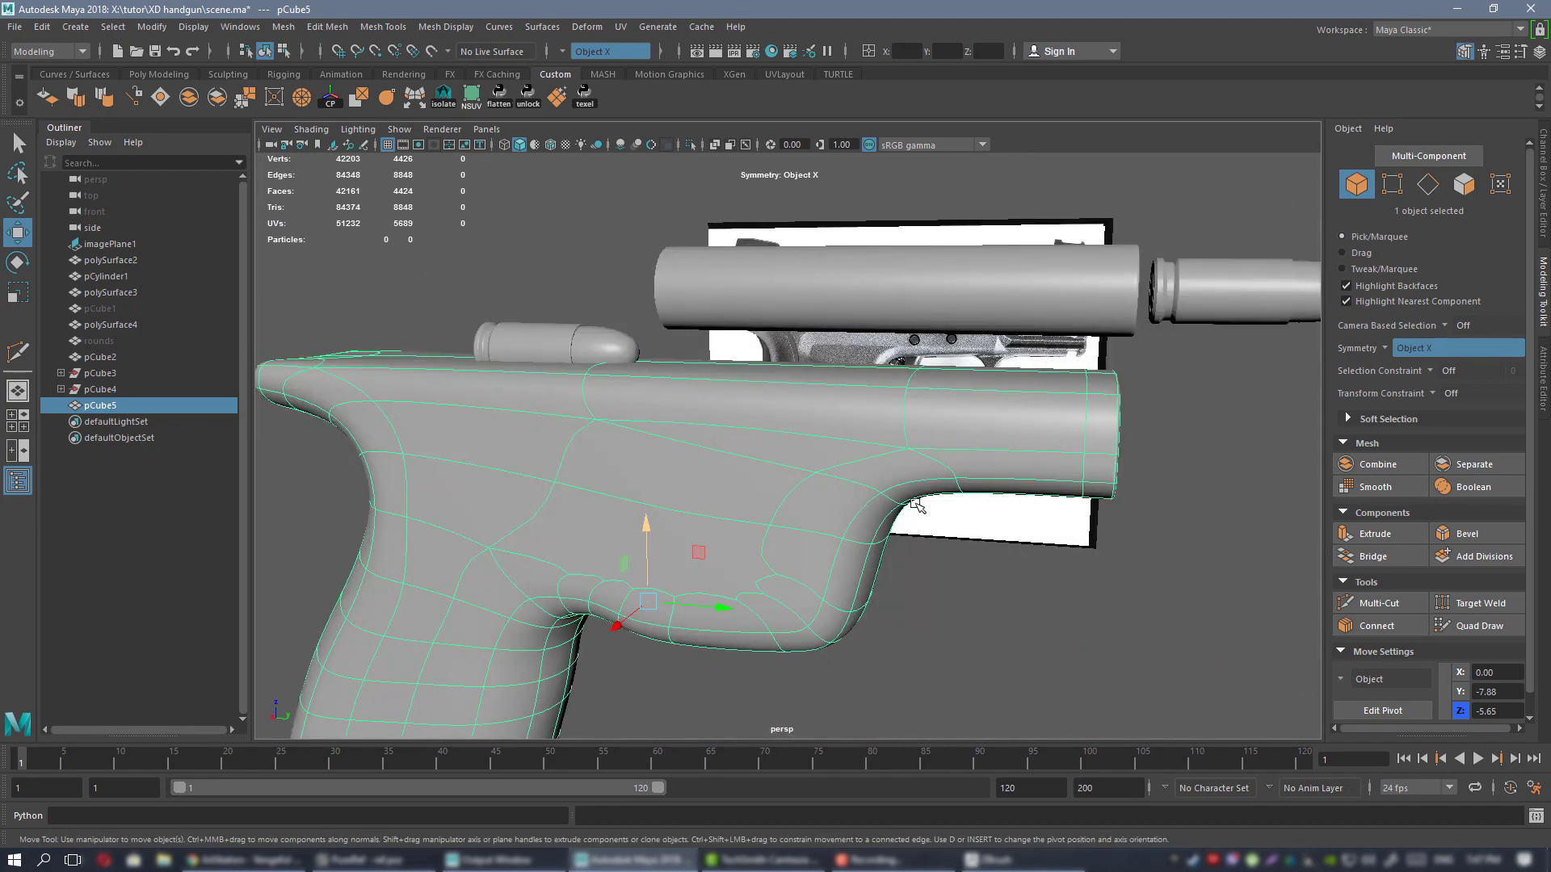
left_click_drag(917, 509, 902, 442, "alt")
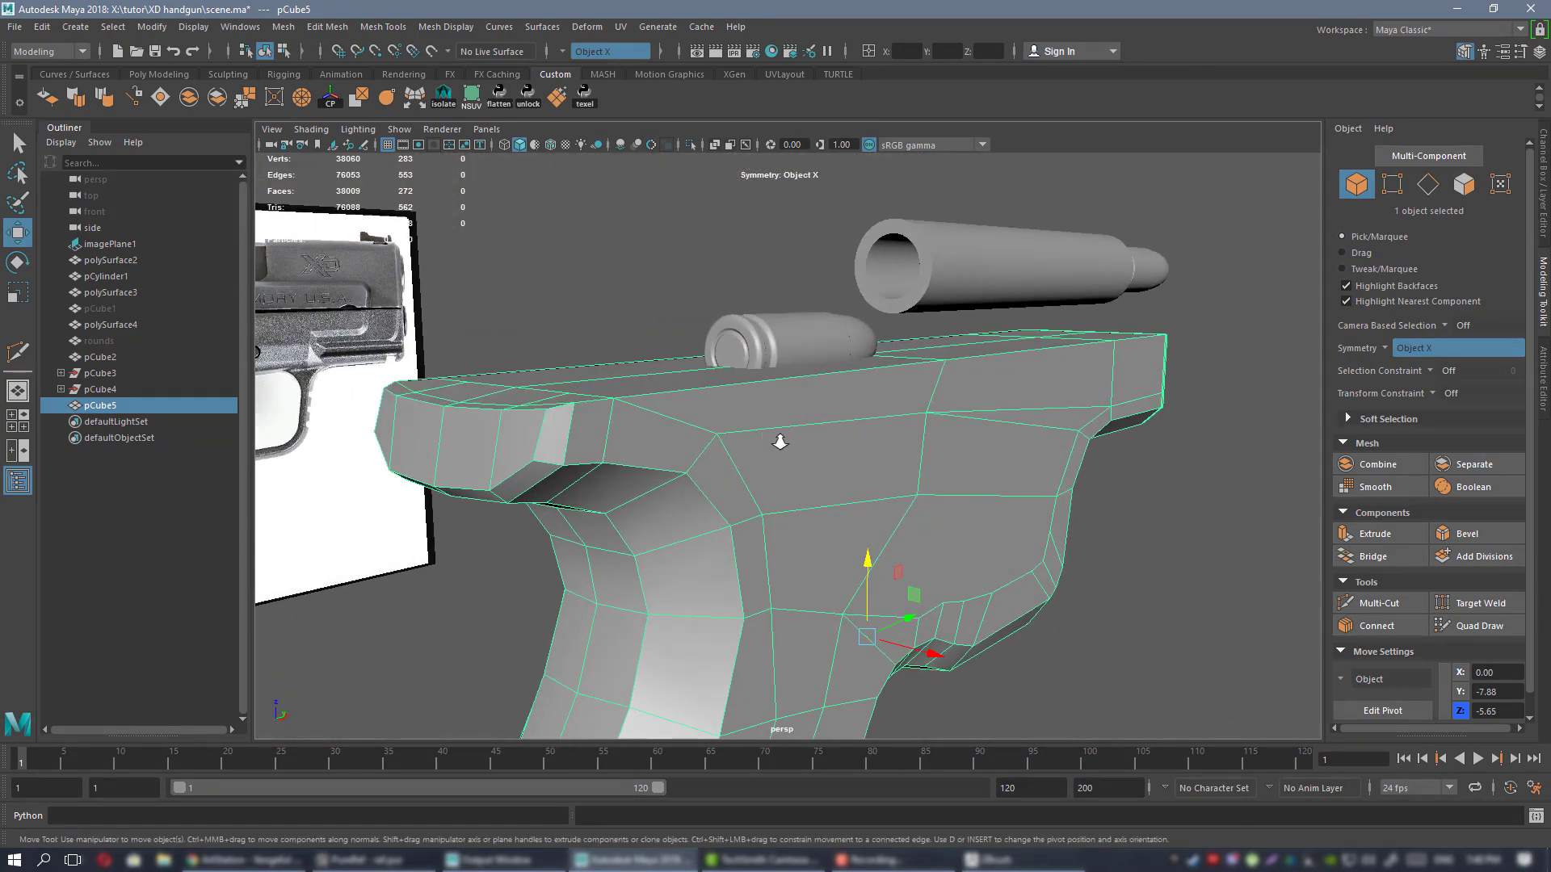
- Adjust the height of the side vertex pair near the frame's upper rear to Z -1.67
left_click_drag(779, 442, 751, 420, "alt")
right_click_drag(723, 390, 664, 391)
middle_click_drag(756, 452, 959, 426, "alt")
left_click_drag(905, 437, 627, 415, "alt")
left_click(552, 405)
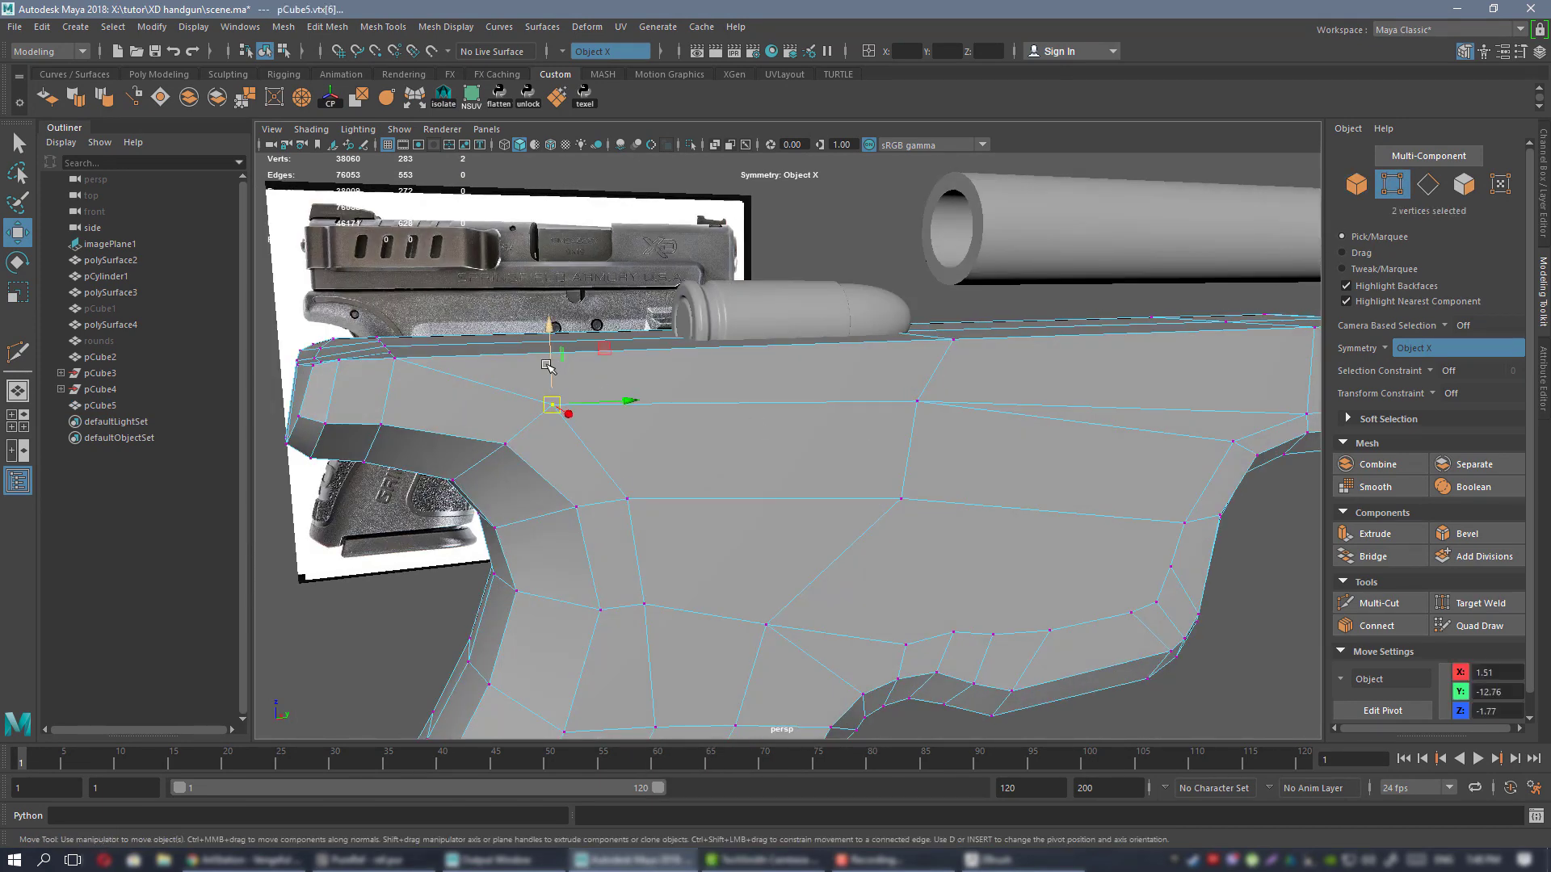
left_click_drag(546, 323, 546, 322)
mouse_move(639, 408)
left_mouse_down("alt")
mouse_move(744, 404)
mouse_move(622, 412)
left_mouse_up("alt")
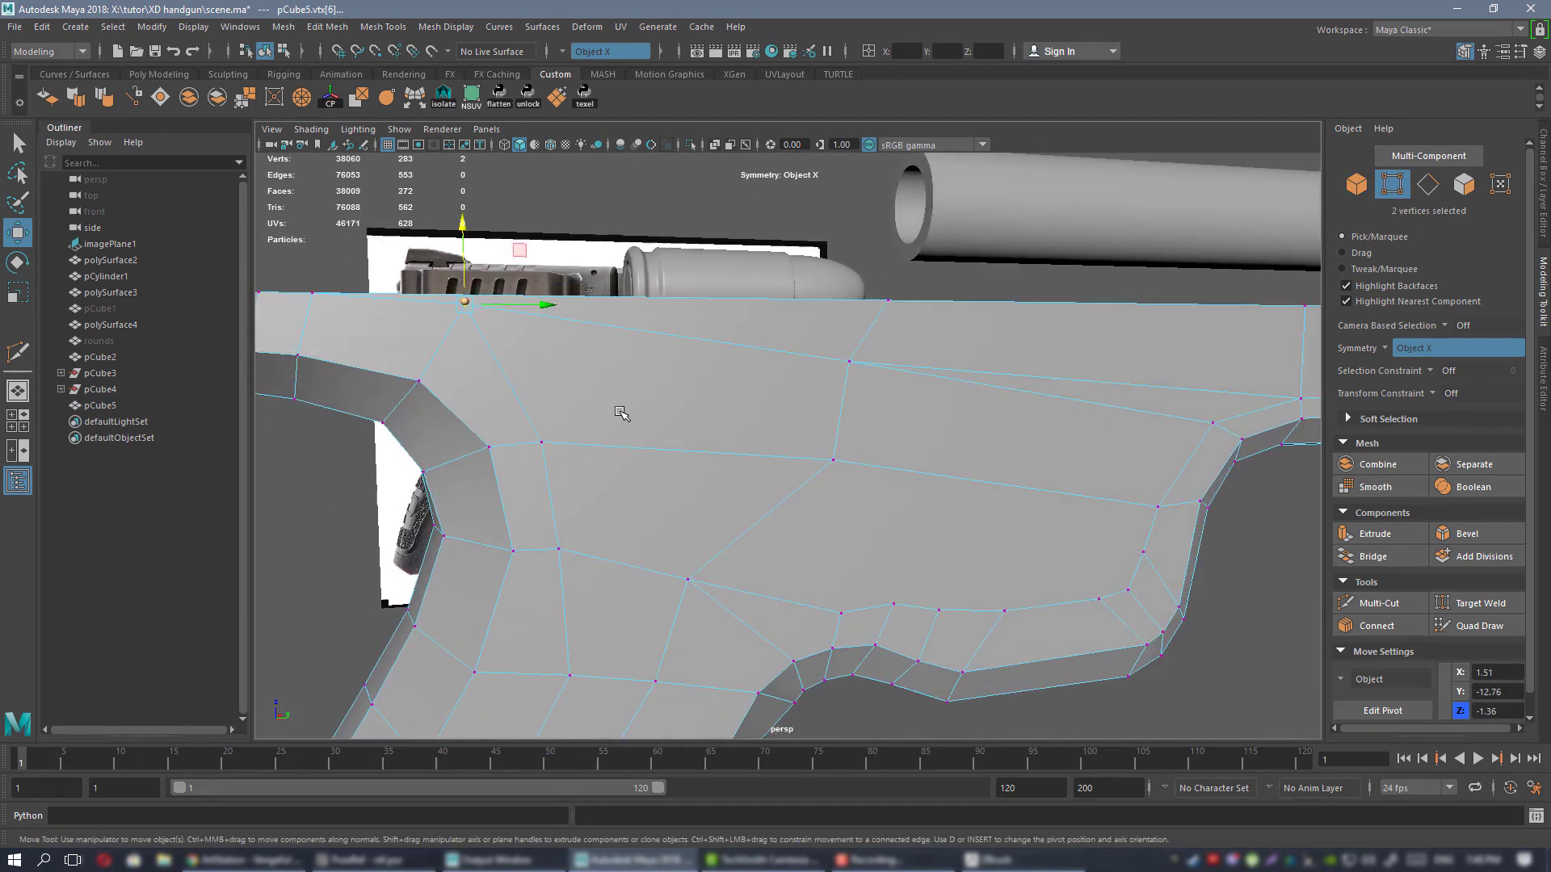
middle_click_drag(623, 412, 773, 444, "alt")
mouse_move(773, 444)
left_mouse_down("alt")
mouse_move(802, 440)
mouse_move(743, 441)
mouse_move(840, 444)
mouse_move(751, 440)
left_mouse_up("alt")
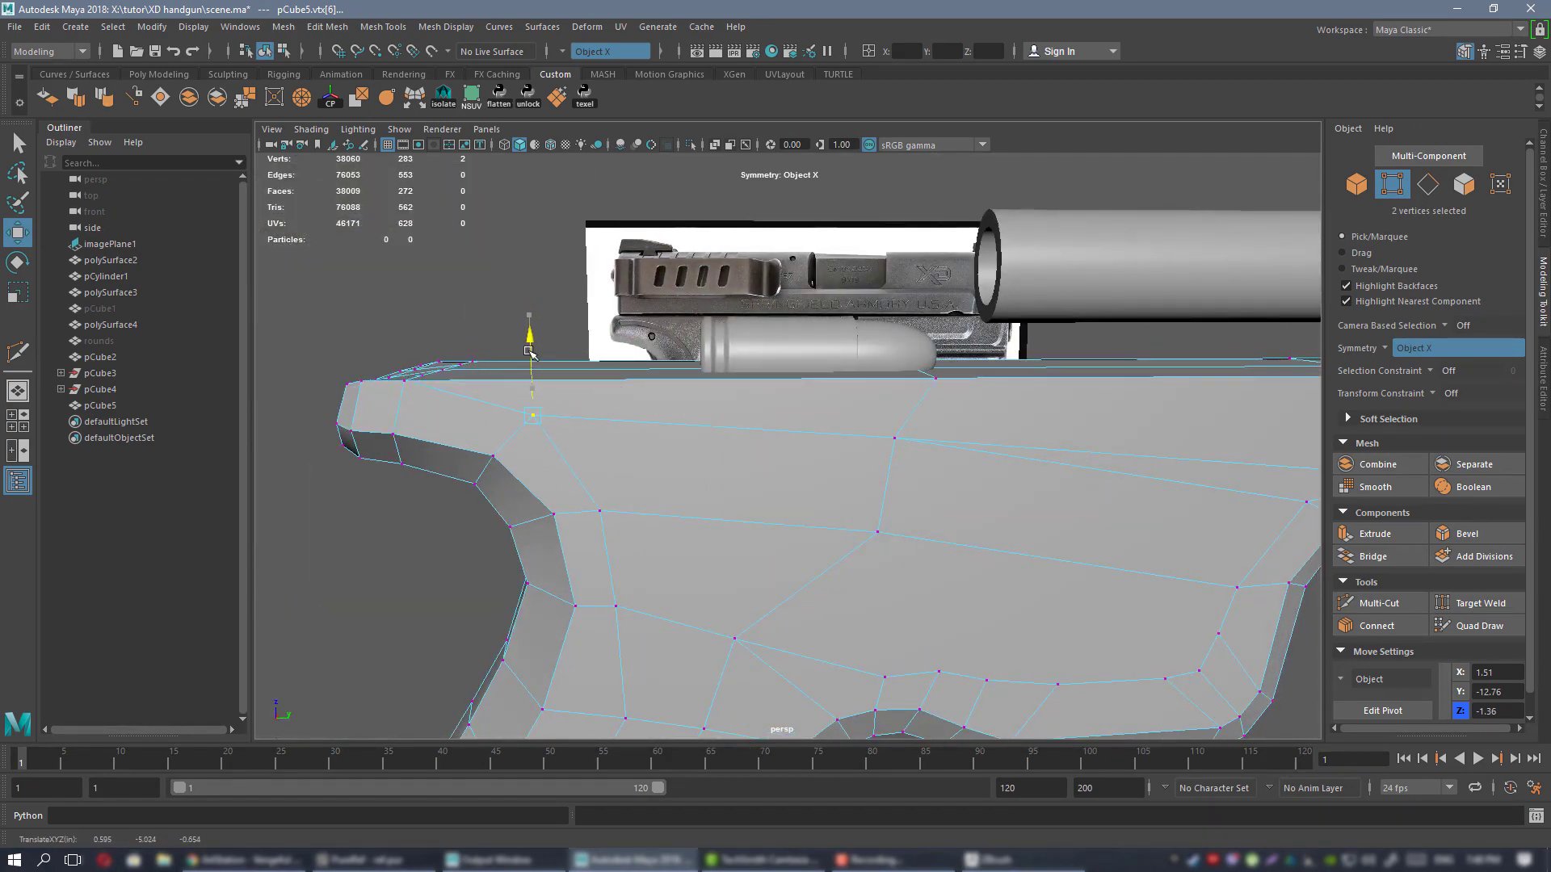
left_click_drag(529, 351, 529, 353)
- Select the four narrow bevel faces along the rear tang's top edge and align a custom pivot to their slope
key("f")
right_click_drag(779, 426, 658, 363, "alt")
left_click_drag(658, 364, 703, 349, "alt")
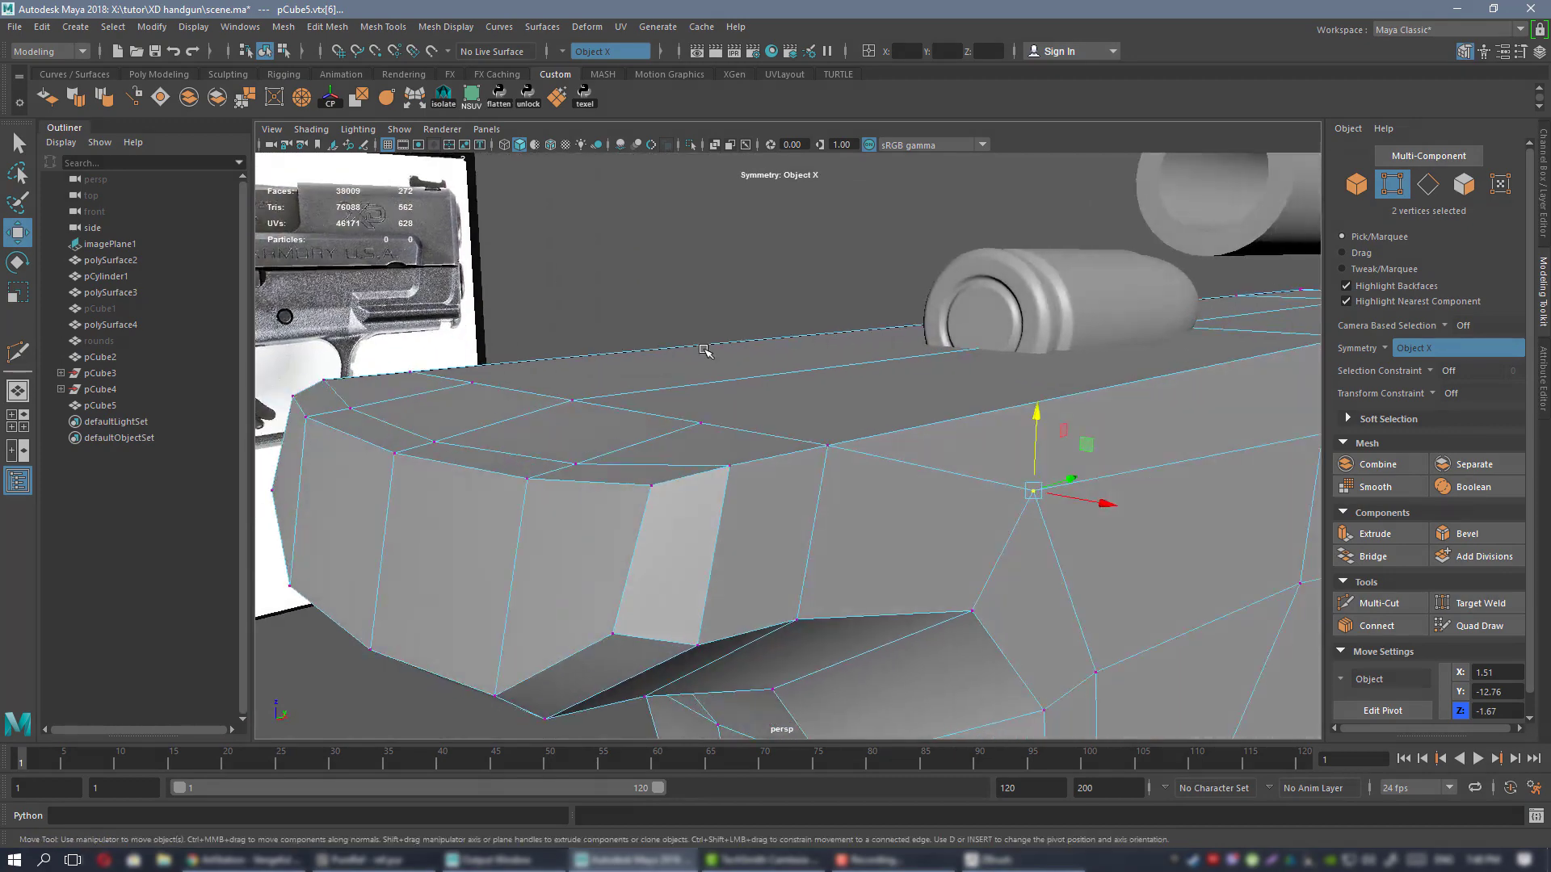
left_click(727, 459)
left_click_drag(728, 459, 812, 441, "alt")
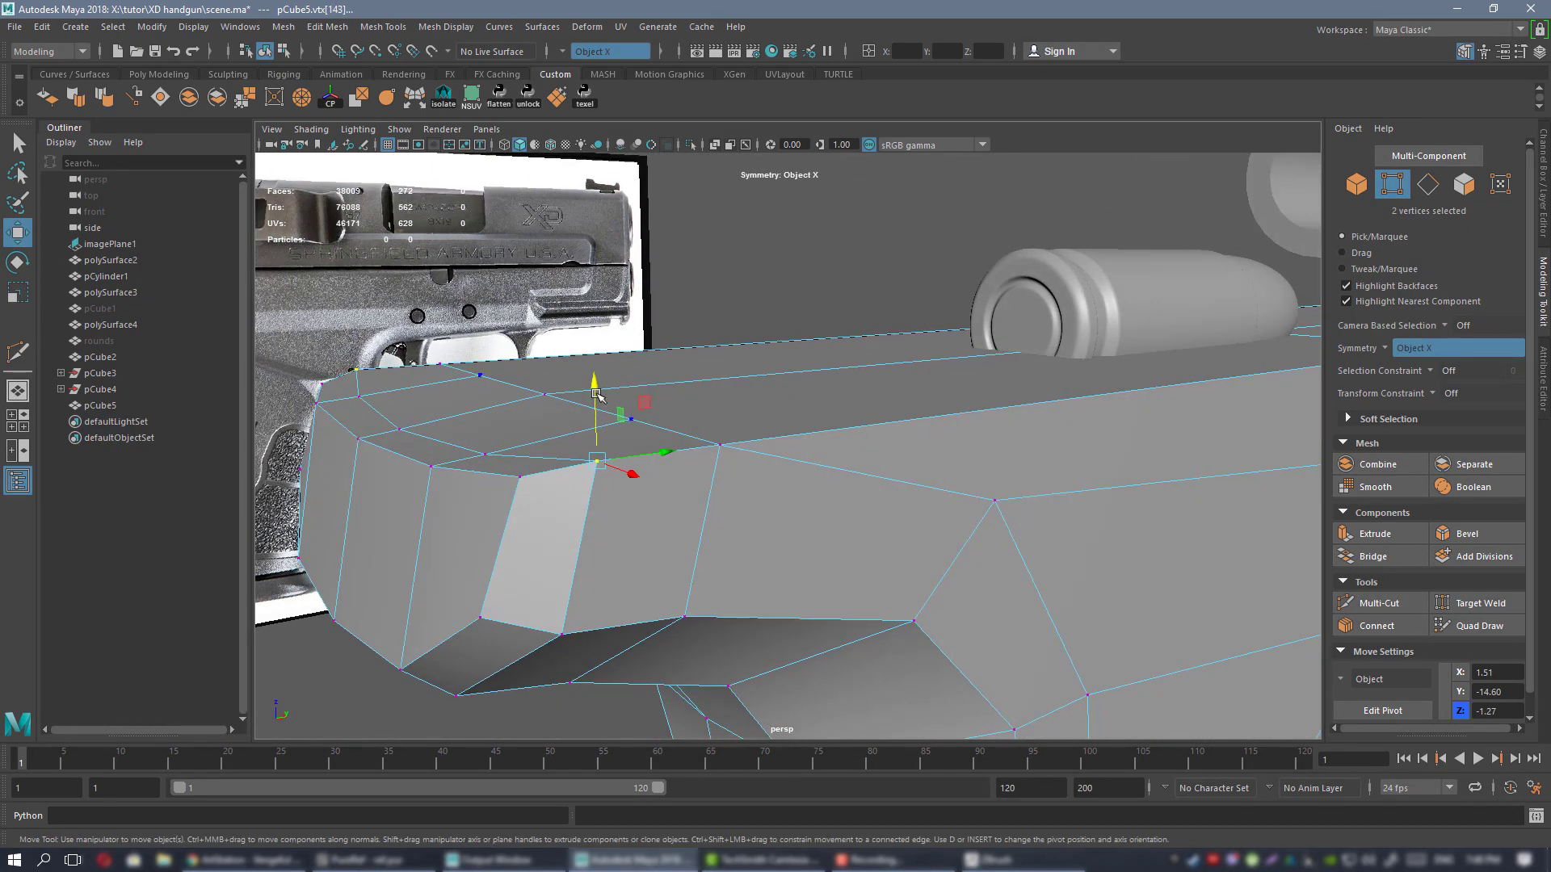
left_click_drag(597, 390, 732, 406, "alt")
right_click_drag(730, 391, 732, 433)
left_click(645, 395)
left_click(646, 505, "shift")
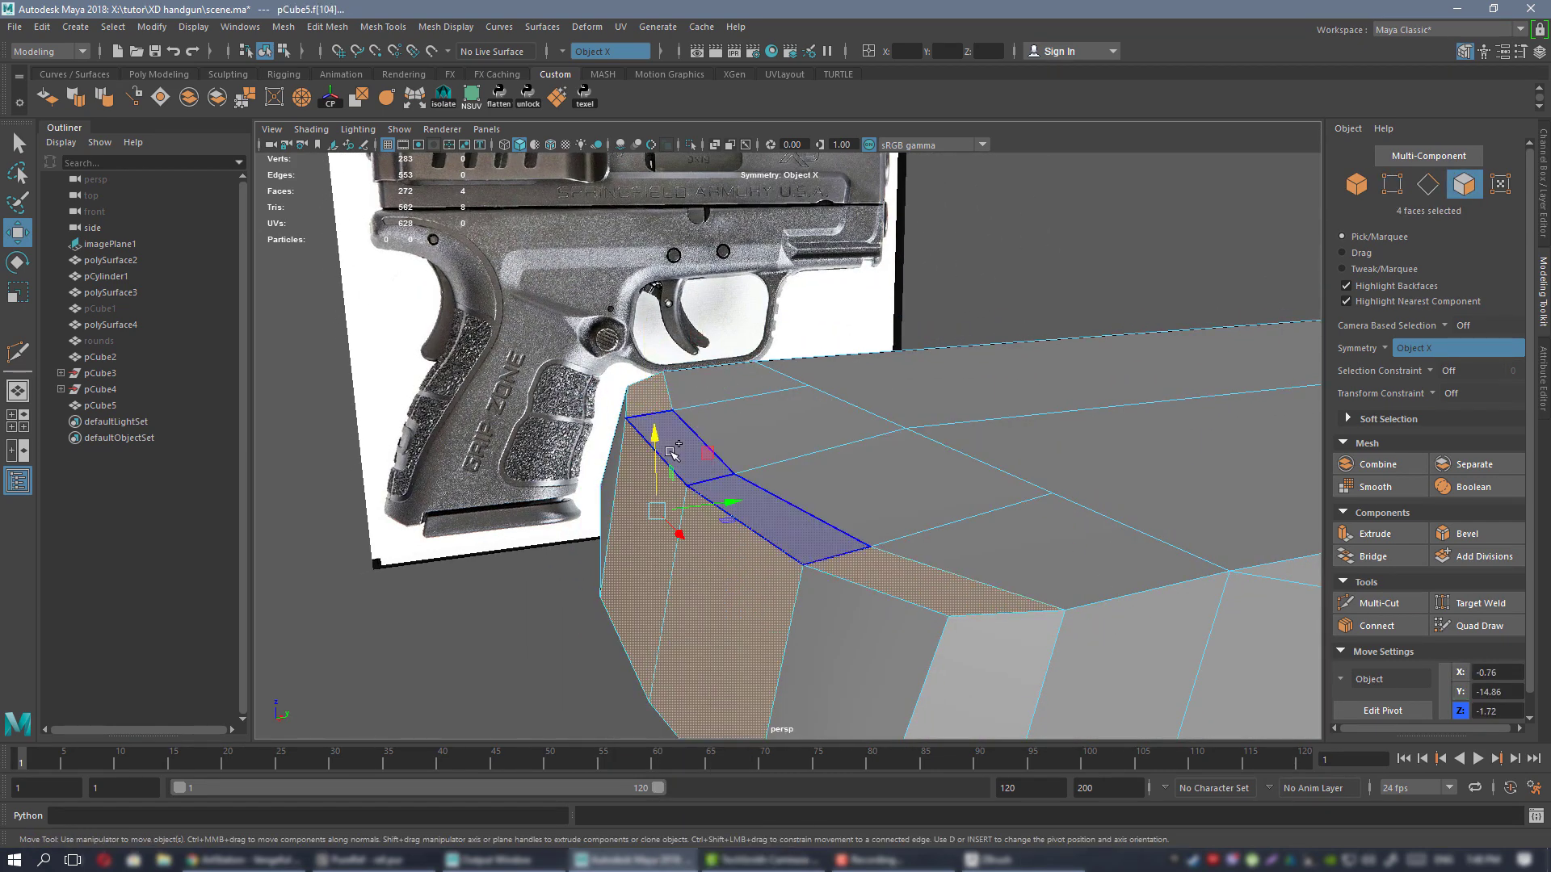
left_click(673, 428)
left_click(657, 402, "shift")
left_click_drag(791, 490, 802, 452, "alt")
key("d")
left_click(693, 439)
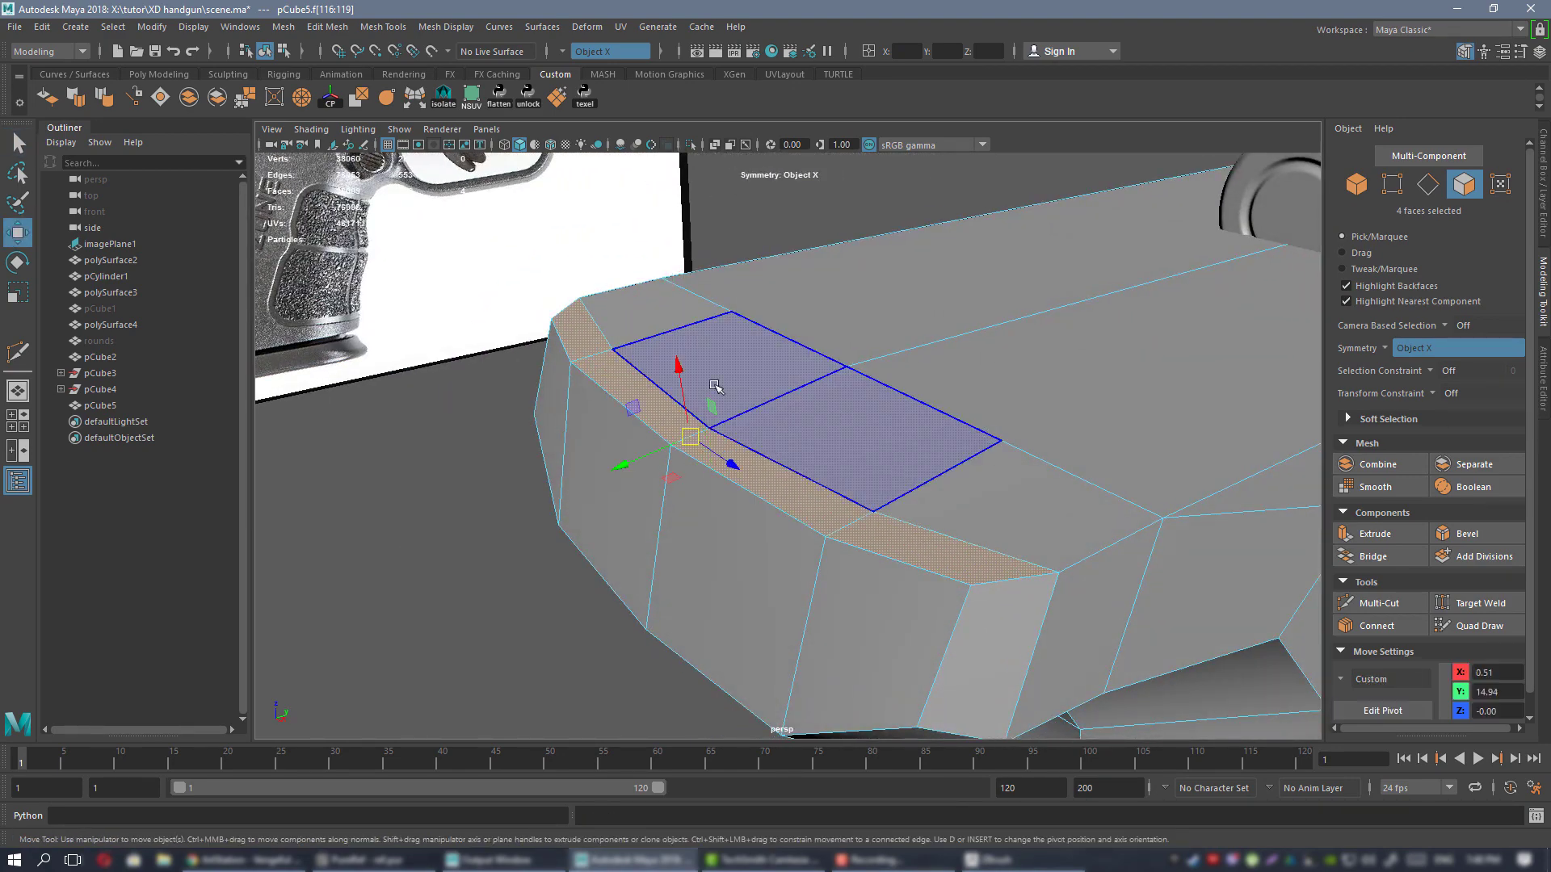
- Select the four wider top faces beside the tang's bevel, align the scale pivot to them and try scaling them flat along X
left_click_drag(802, 616, 708, 385, "alt")
mouse_move(780, 433)
left_mouse_down("alt")
mouse_move(810, 419)
mouse_move(803, 447)
mouse_move(779, 415)
left_mouse_up("alt")
scroll(778, 415, "up", 4)
scroll(784, 417, "down", 4)
left_click_drag(908, 437, 725, 386, "alt")
left_click(725, 386)
left_click(807, 424, "shift")
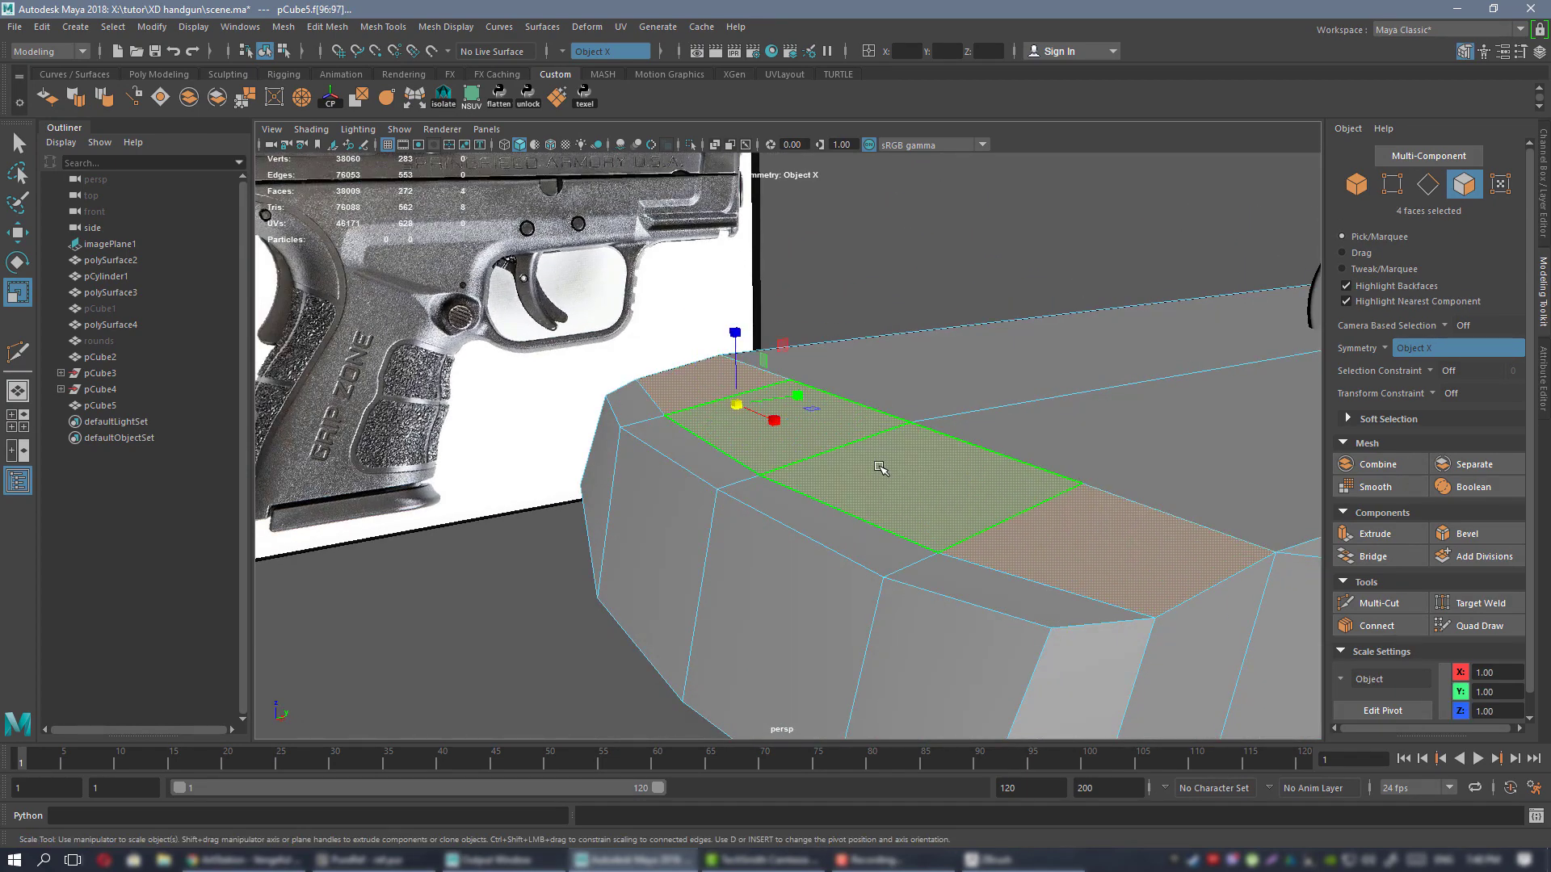
left_click_drag(885, 448, 841, 453, "alt")
key("d")
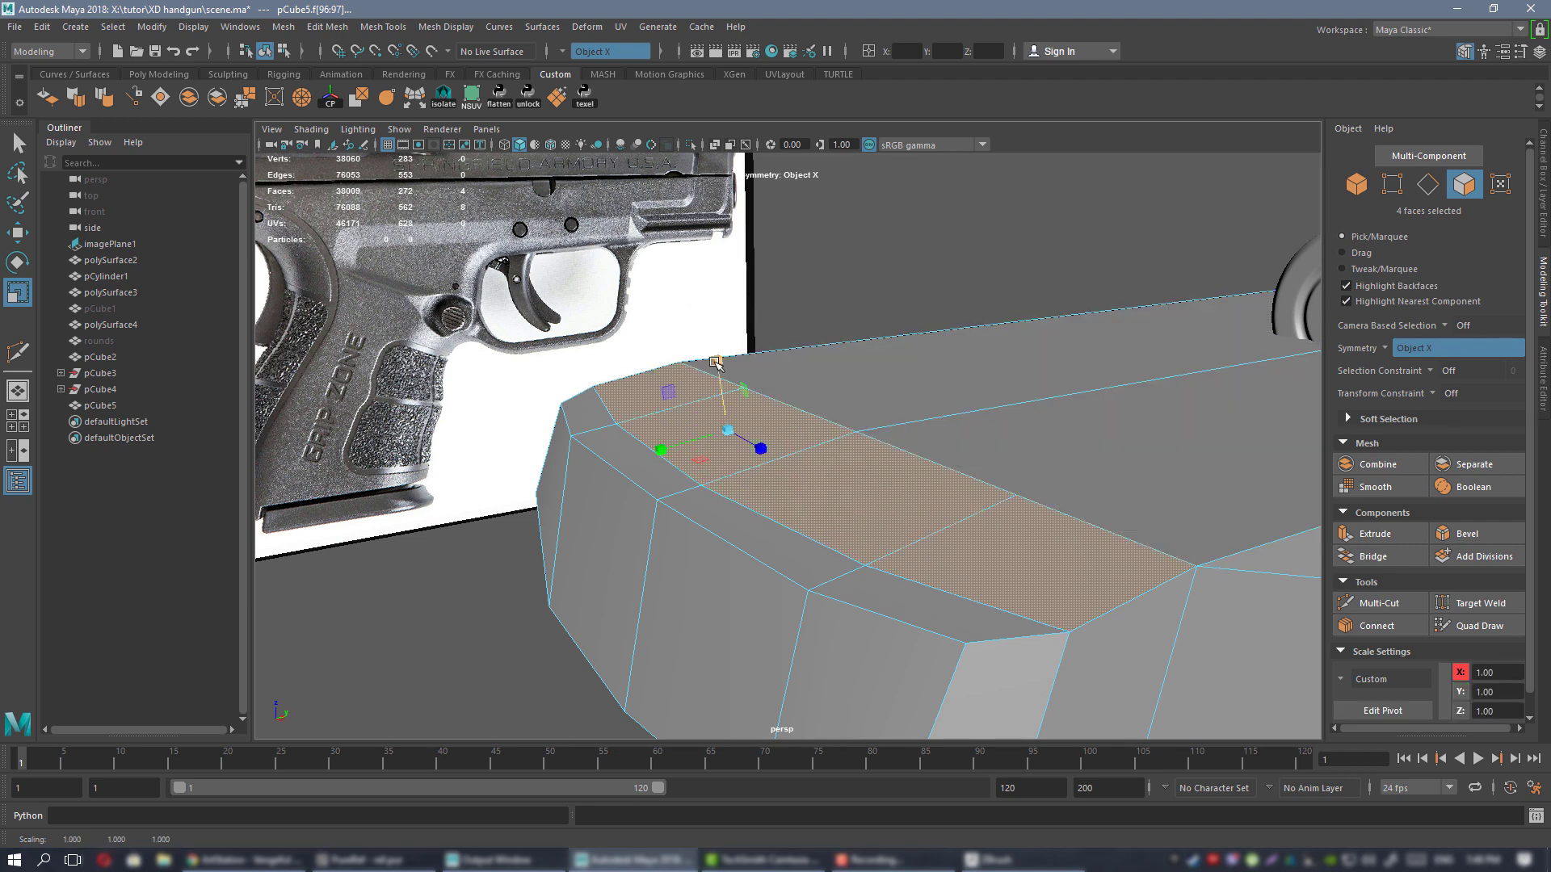
left_click_drag(670, 380, 724, 387, "alt")
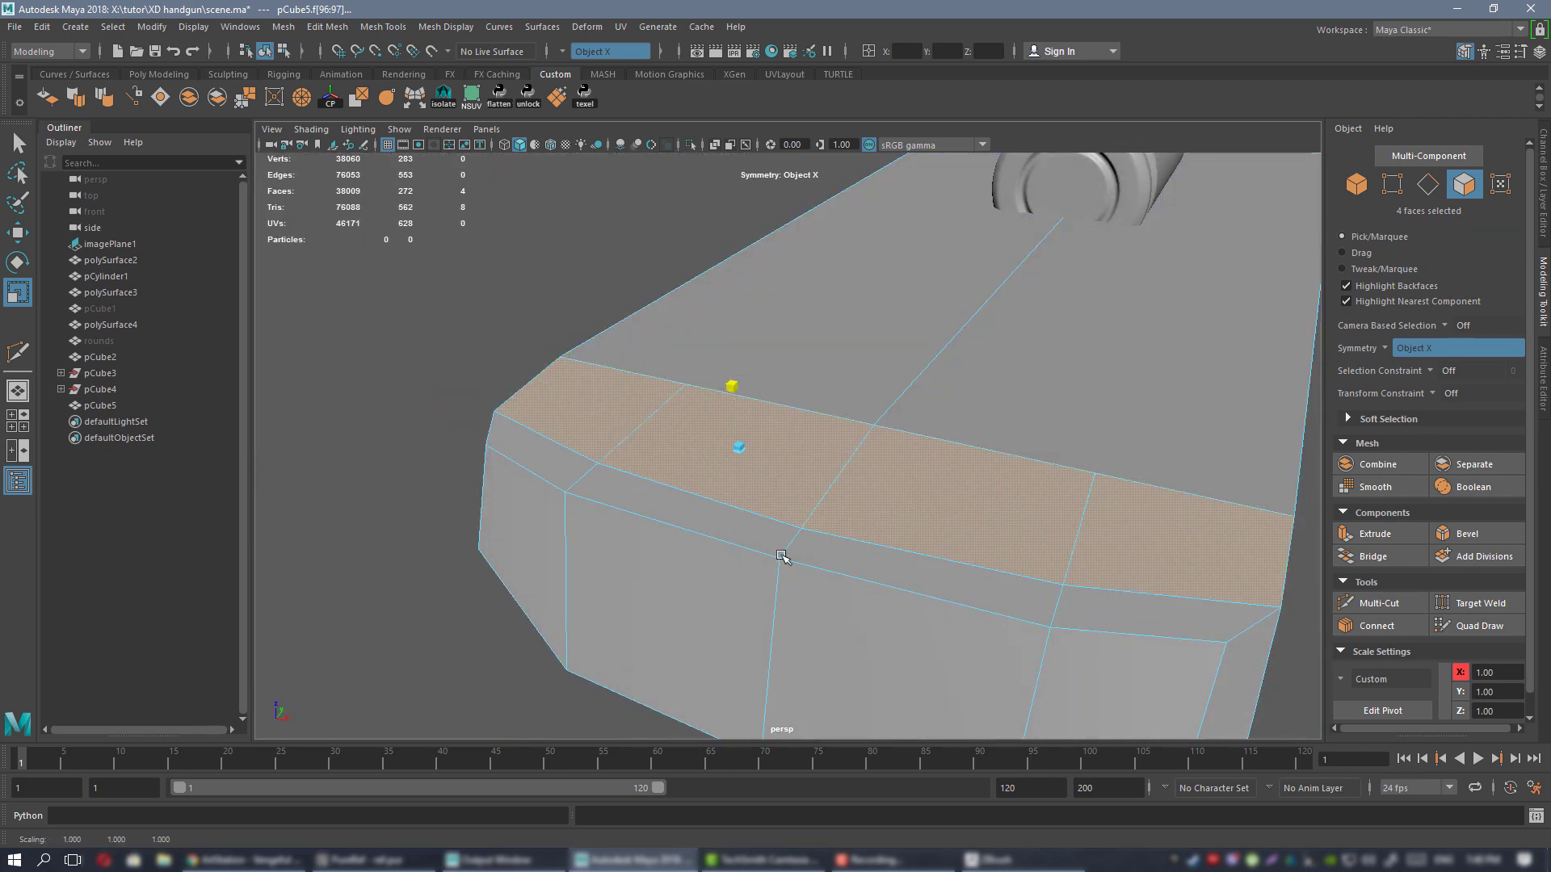
left_click_drag(781, 556, 919, 417, "alt")
- Check the tang in smoothed preview and switch the frame back to unsmoothed display
scroll(789, 374, "down", 4)
right_click_drag(913, 391, 989, 367)
key("3")
left_click(1137, 495)
scroll(1137, 495, "down", 4)
left_click_drag(1137, 496, 818, 376, "alt")
left_click(818, 376)
key("1")
- Cut a horizontal edge line with Multi-Cut across the tang's rear face and around both sides
scroll(896, 419, "up", 3)
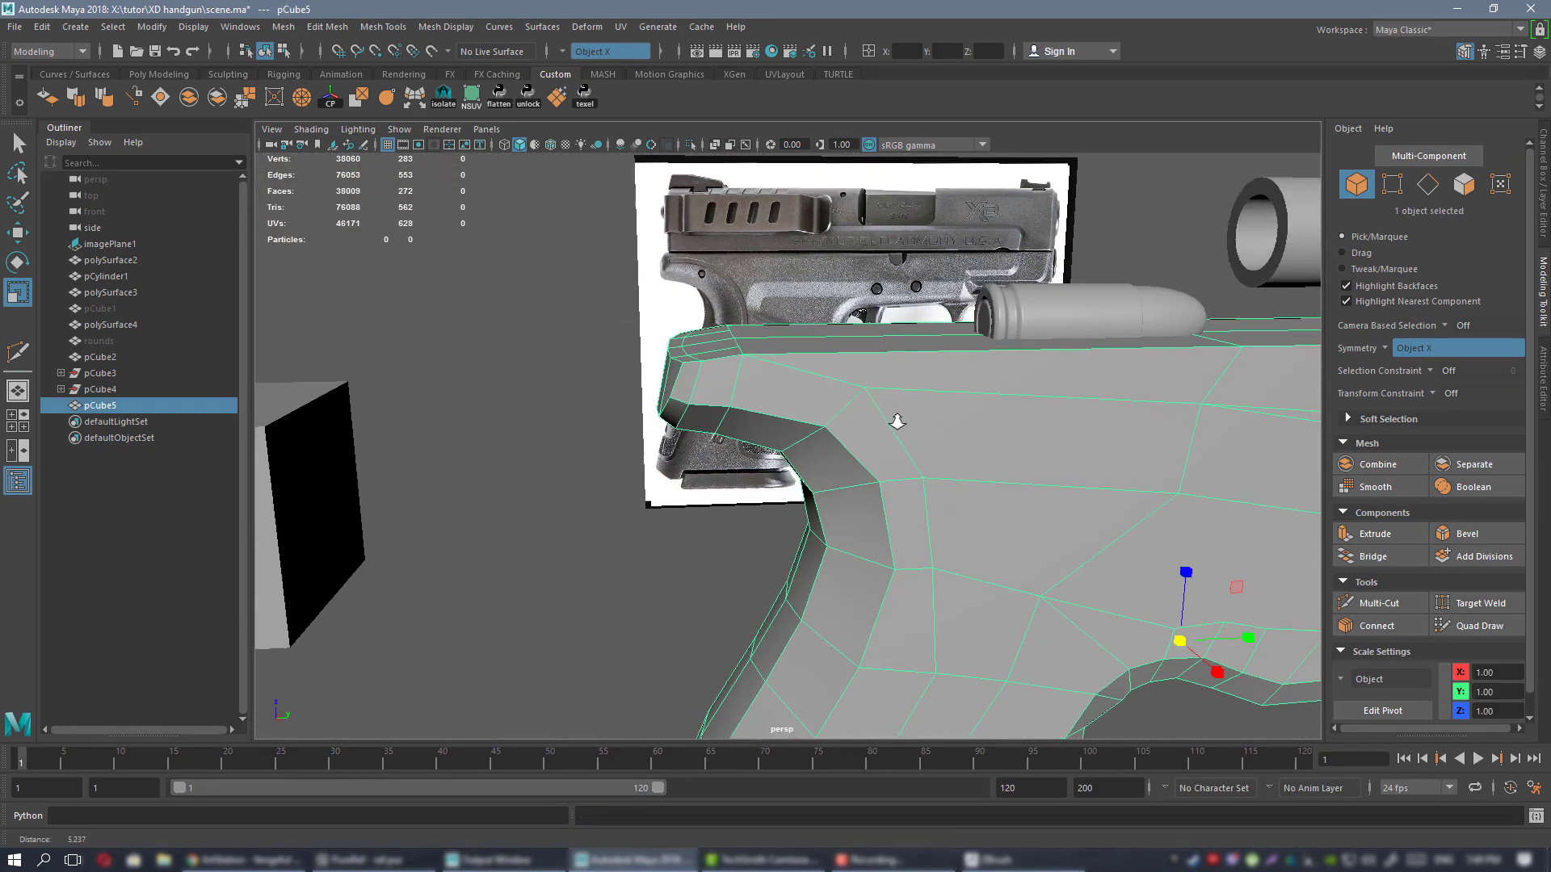
left_click_drag(897, 419, 831, 416, "alt")
key("ctrl+shift+x")
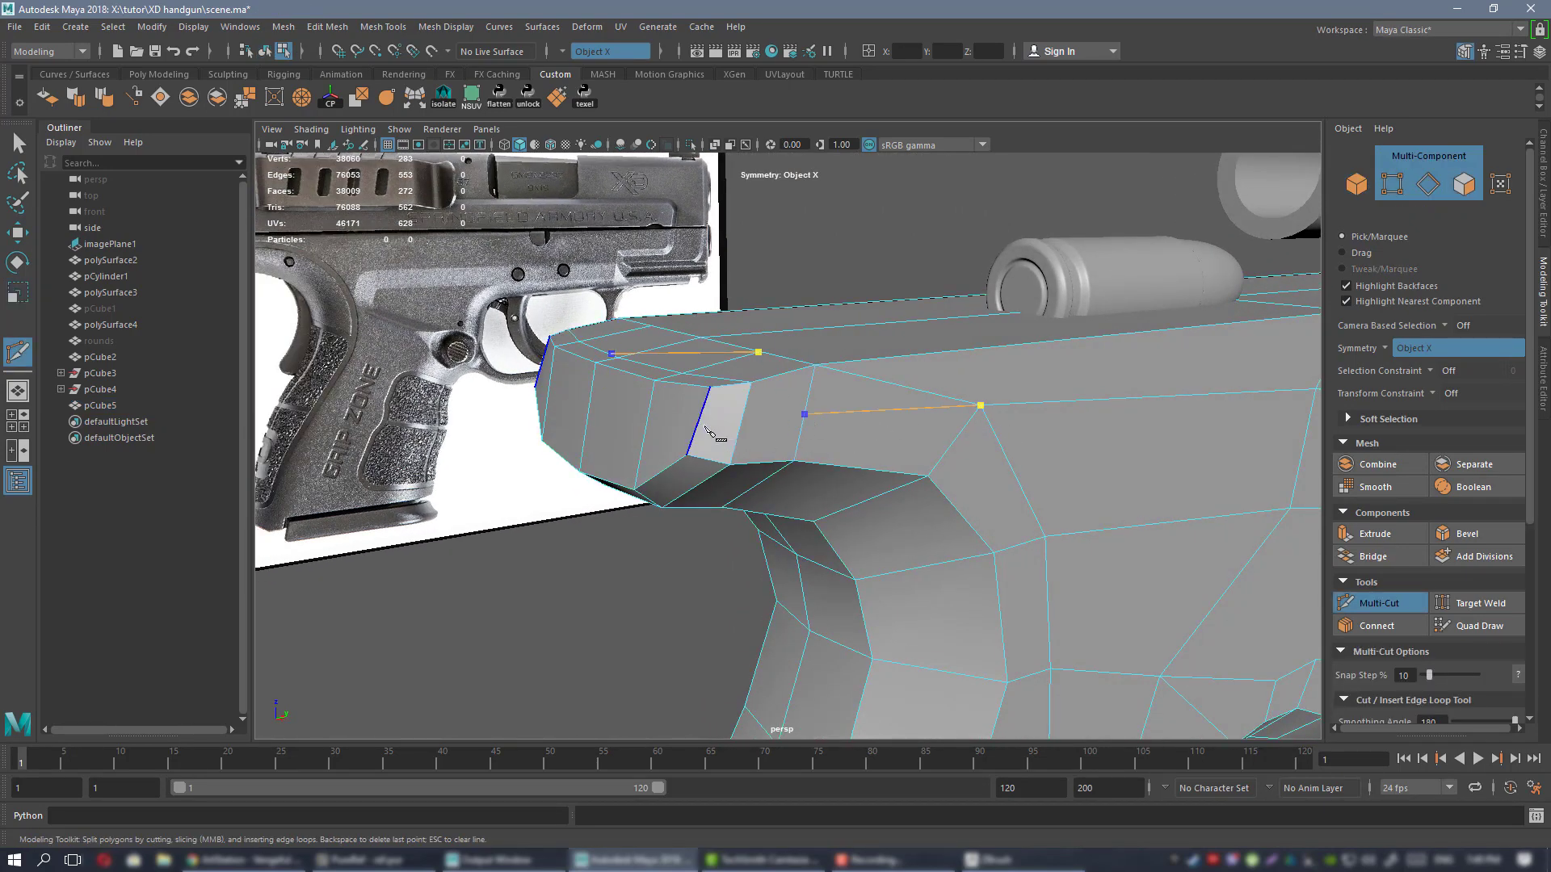
mouse_move(705, 426)
left_mouse_down("alt")
mouse_move(755, 429)
mouse_move(681, 436)
left_mouse_up("alt")
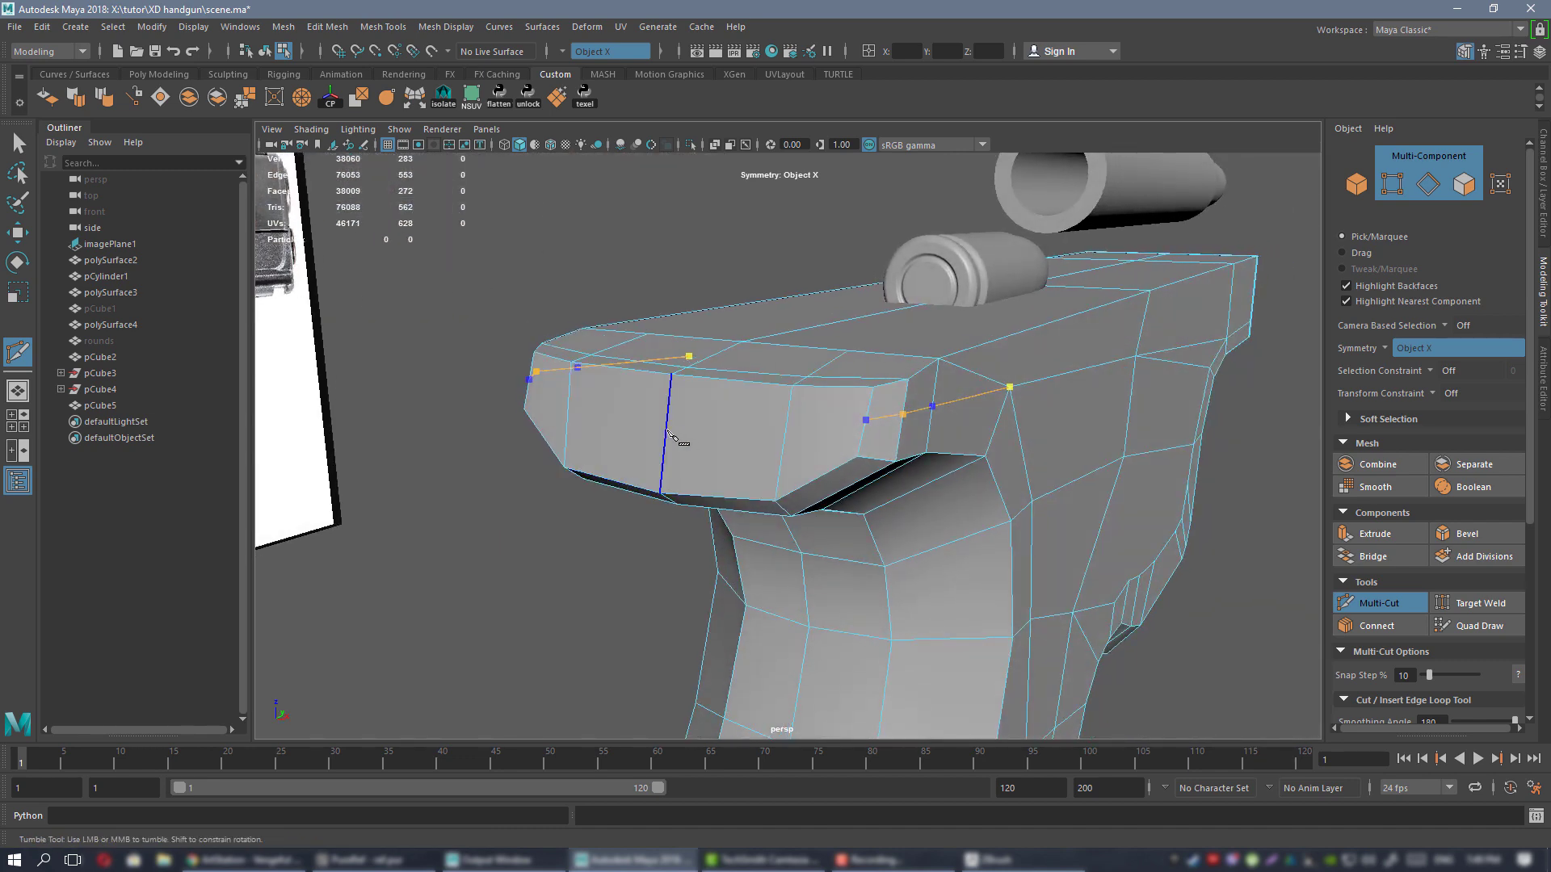
key("q")
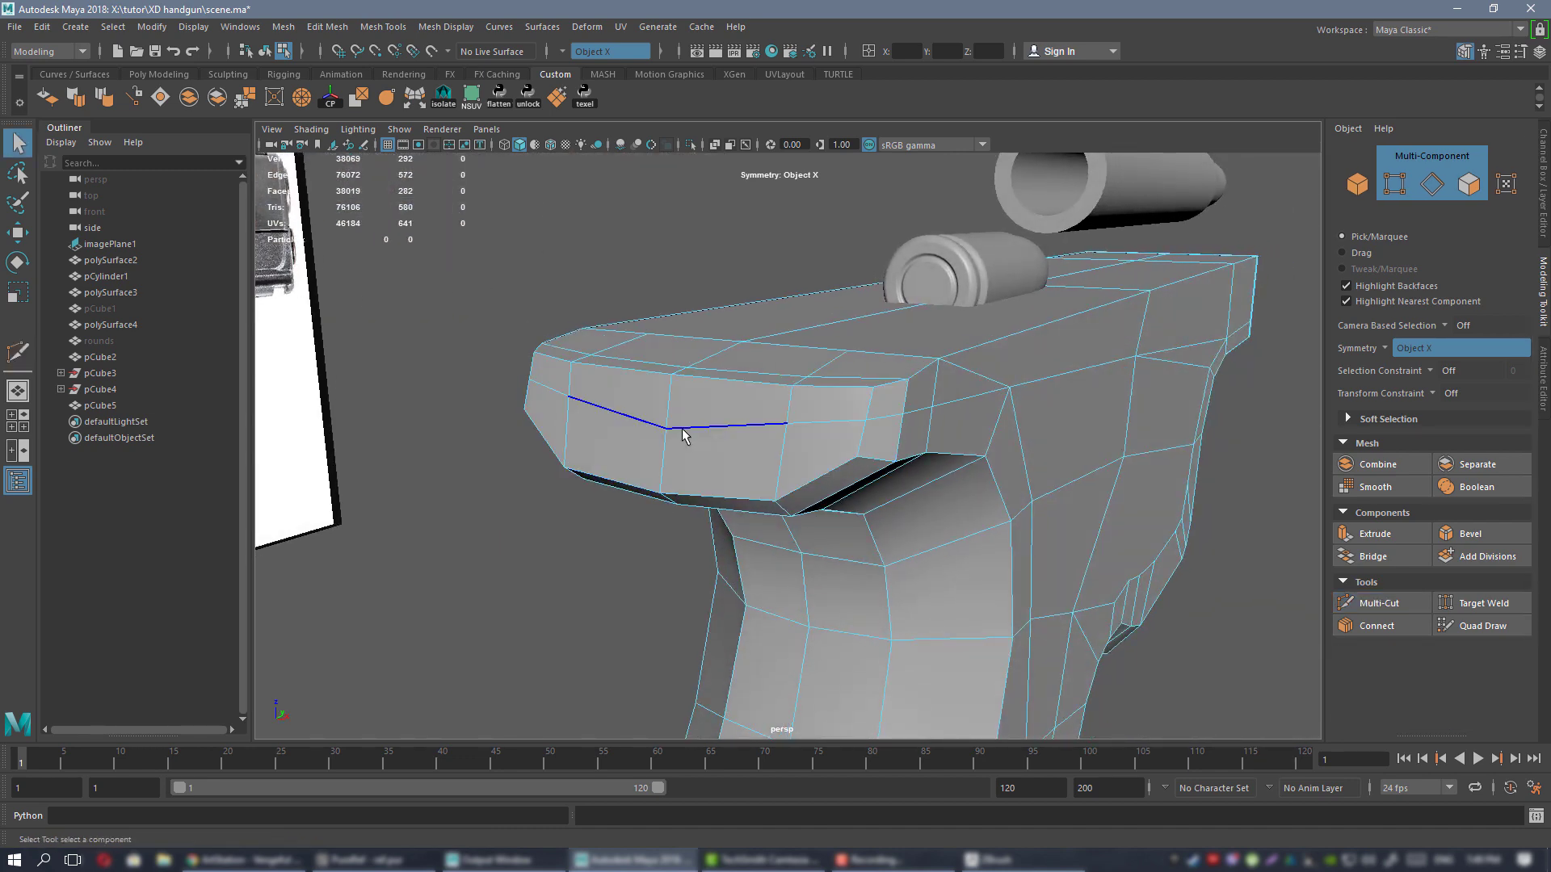
- Set the transform constraint to Edge Slide and slide the centre vertex of the tang's new rear line to Z -1.62
left_click(682, 428)
key("w")
right_click_drag(661, 391, 599, 392)
left_click(675, 428)
left_click_drag(788, 432, 719, 405, "alt")
left_click(1428, 397)
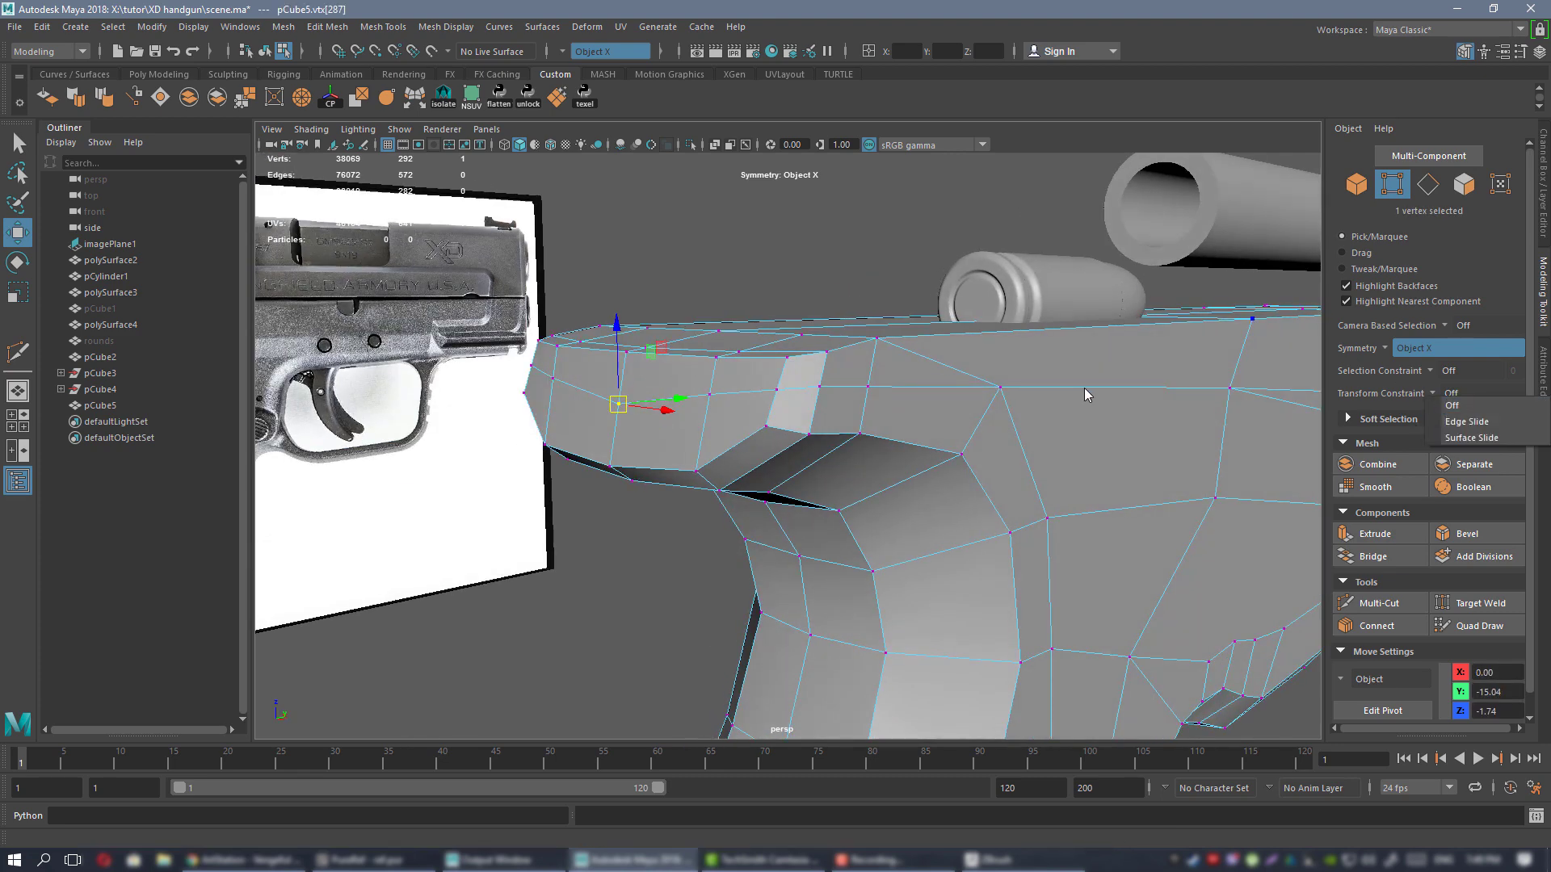
middle_click_drag(1087, 395, 1057, 428, "alt")
left_click(1435, 395)
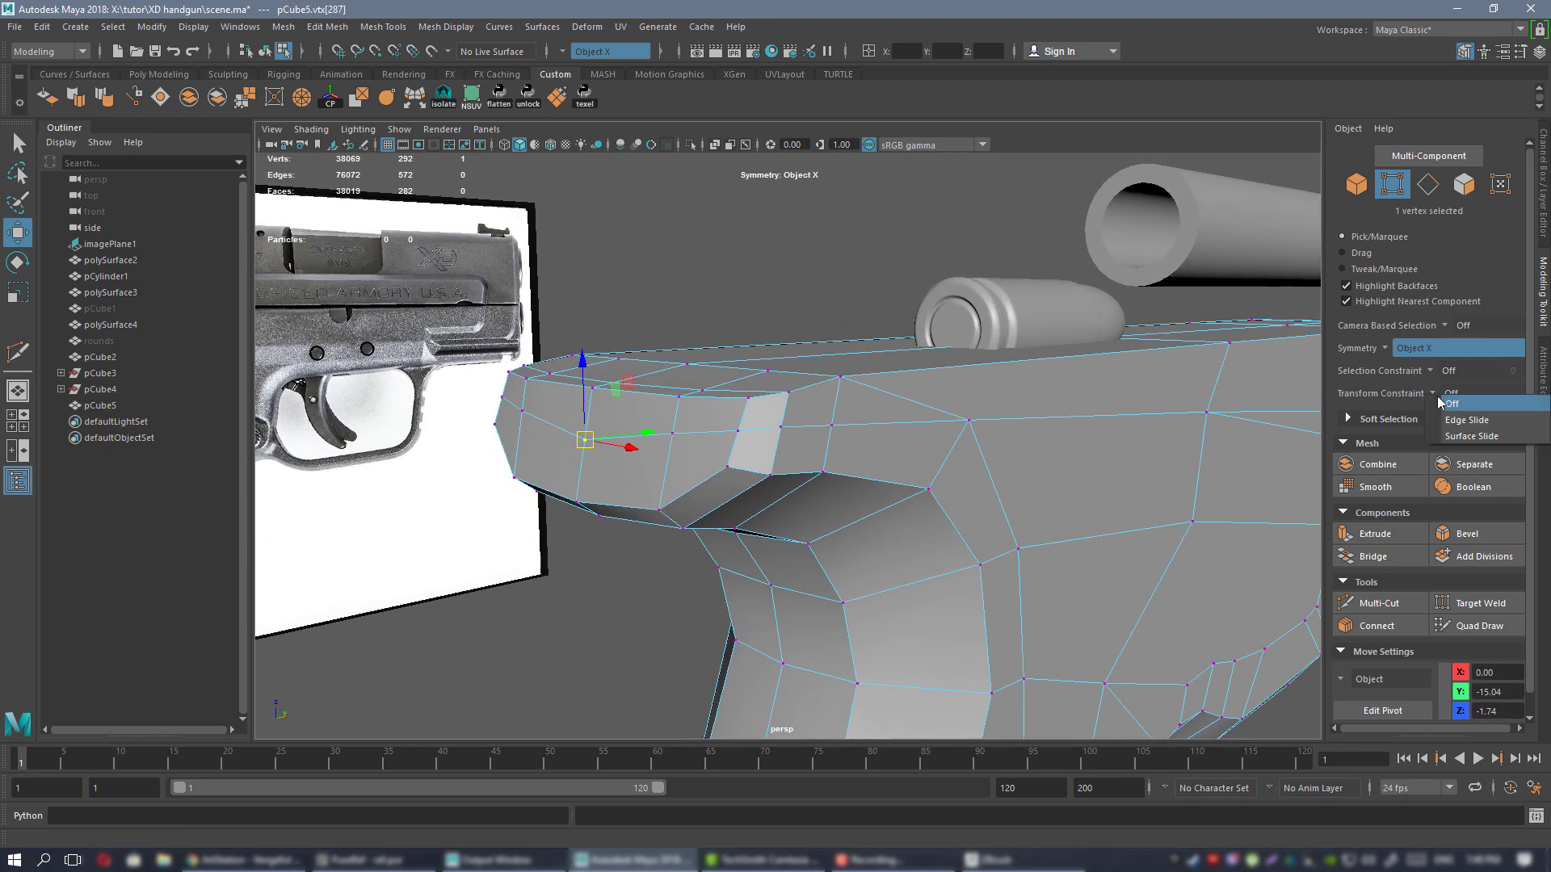
left_click(1499, 419)
left_click_drag(686, 428, 664, 359, "alt")
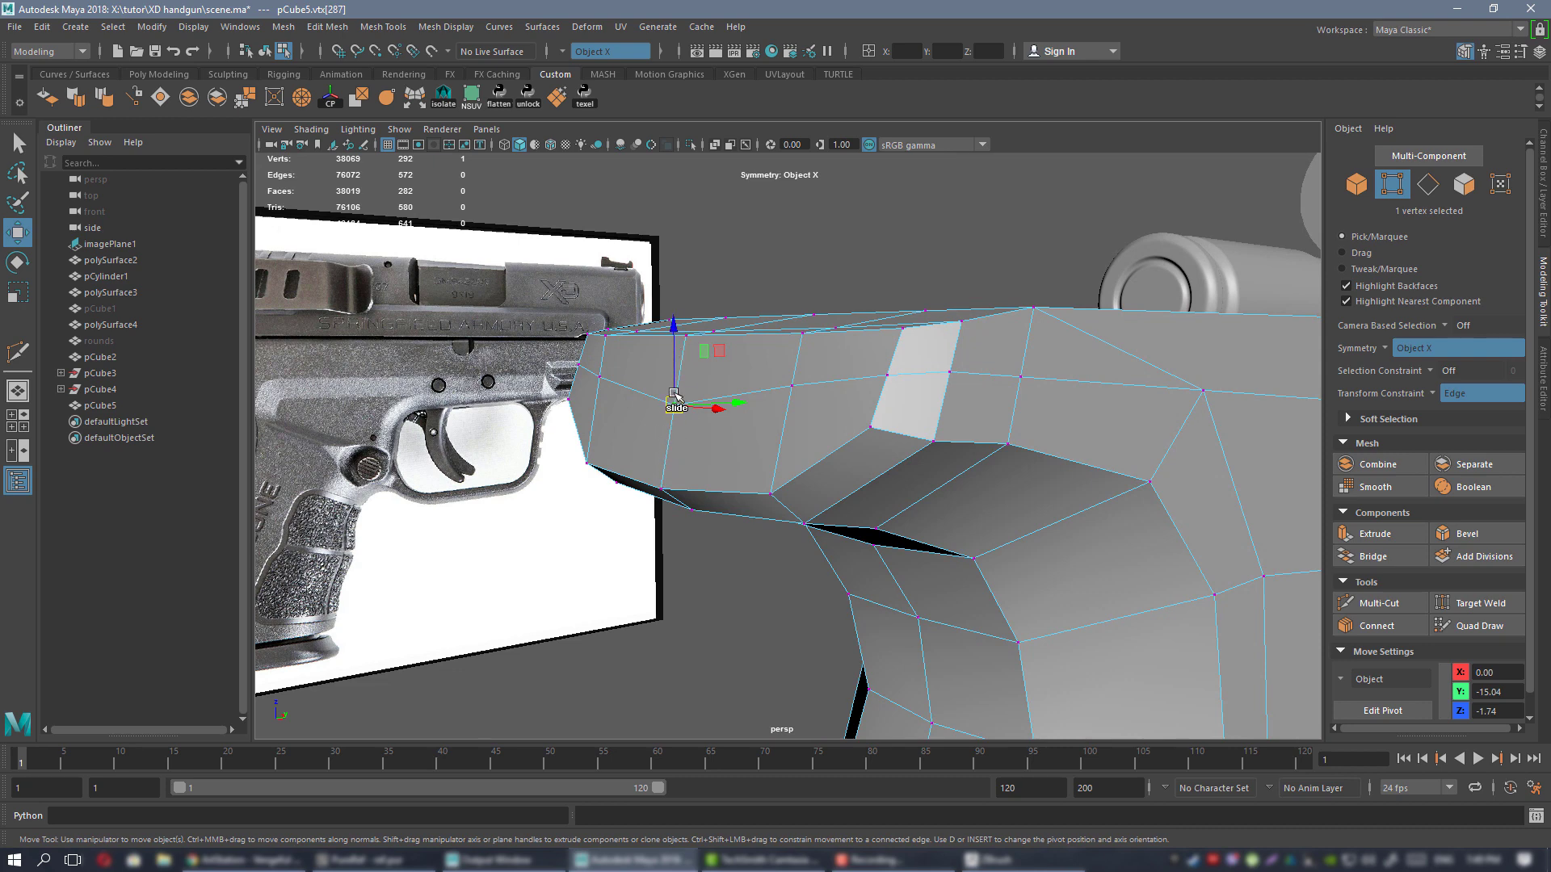
left_click_drag(675, 365, 745, 382)
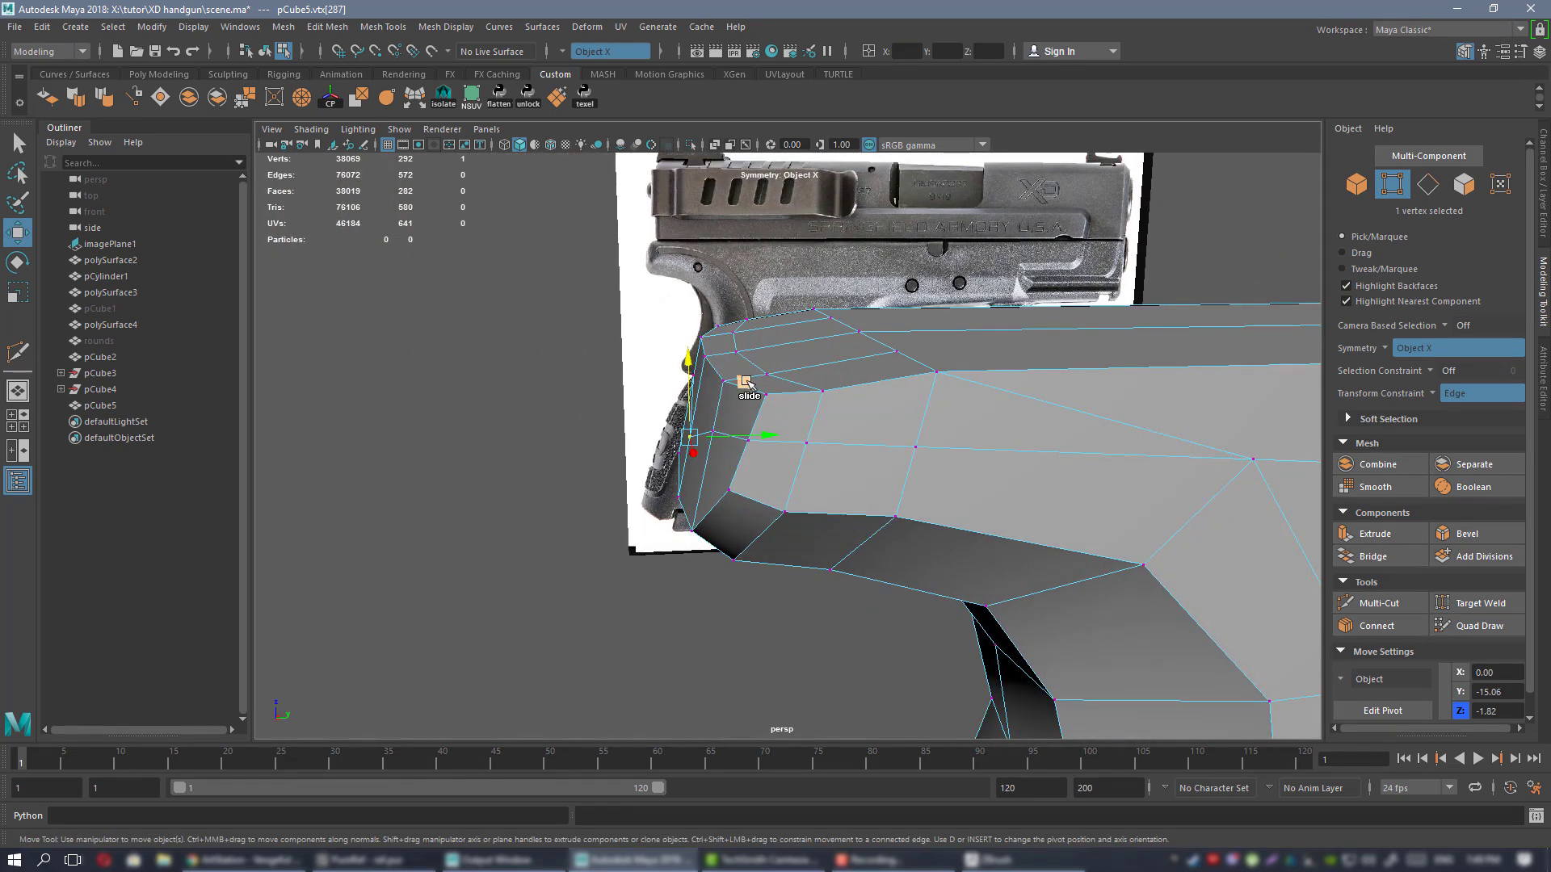
middle_click_drag(744, 382, 675, 342)
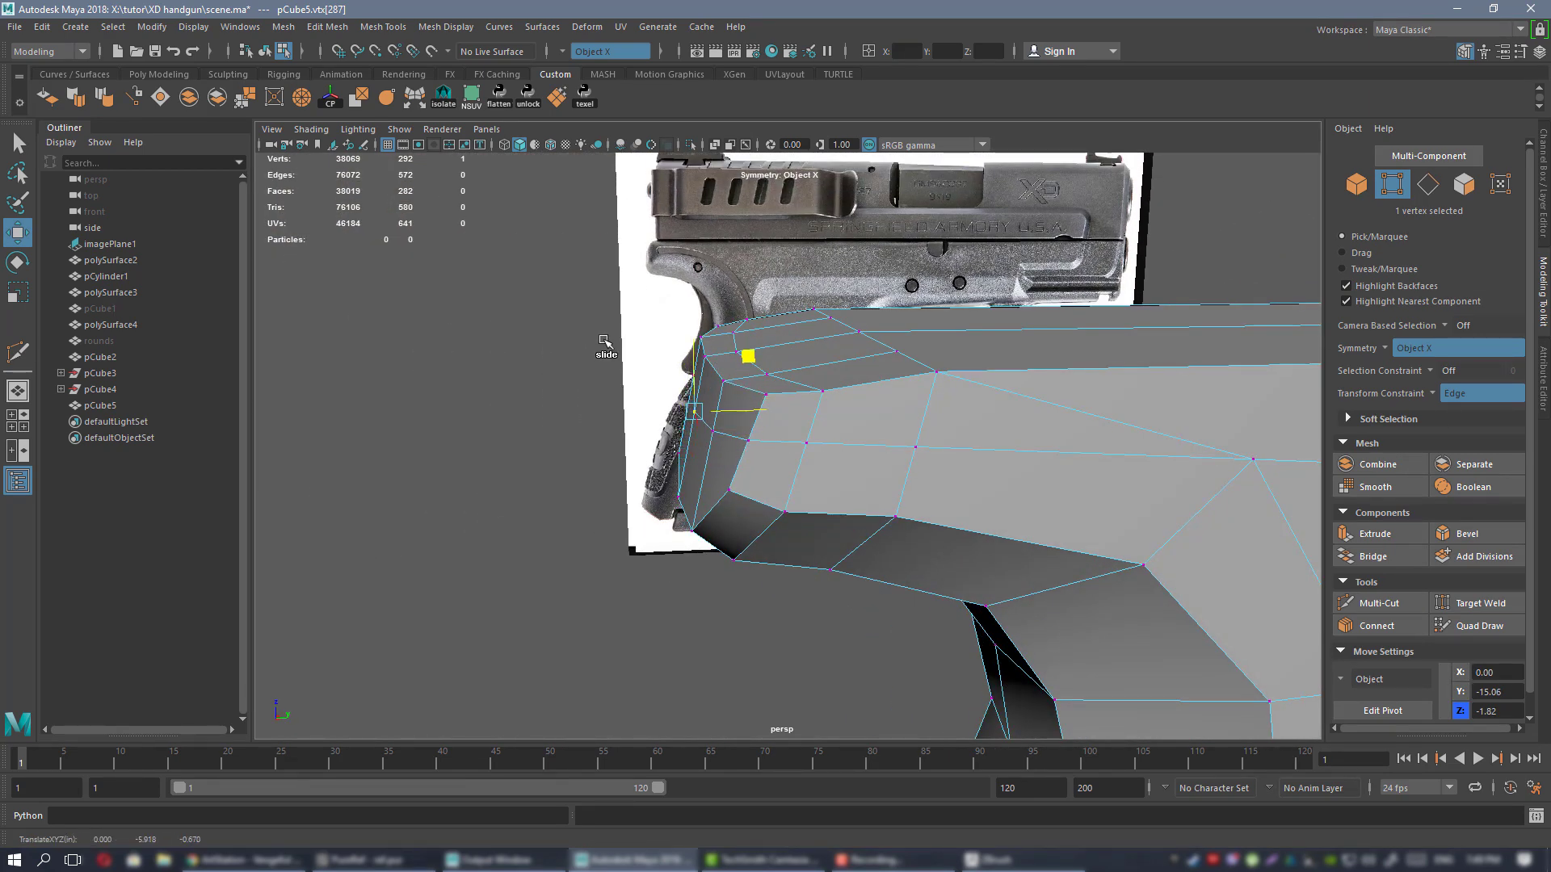
left_click_drag(662, 337, 798, 376, "alt")
middle_click_drag(798, 376, 789, 376)
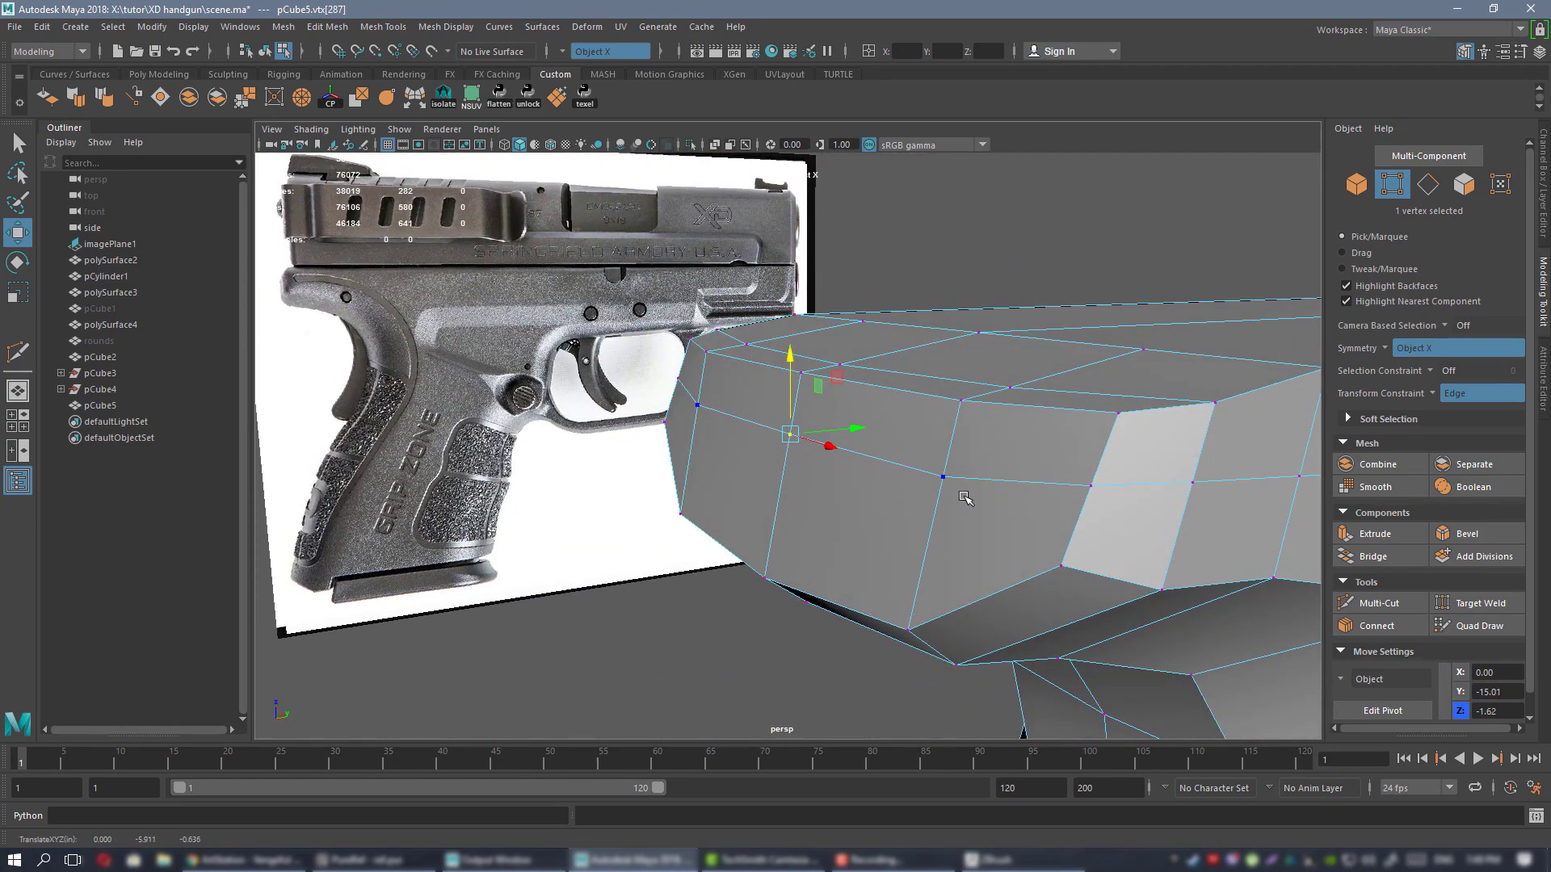
- Slide the vertex pair beside the centre on the tang's rear line to Z -1.59
left_click_drag(945, 422, 881, 442)
left_click_drag(1013, 476, 945, 436, "alt")
middle_click_drag(945, 436, 831, 457, "alt")
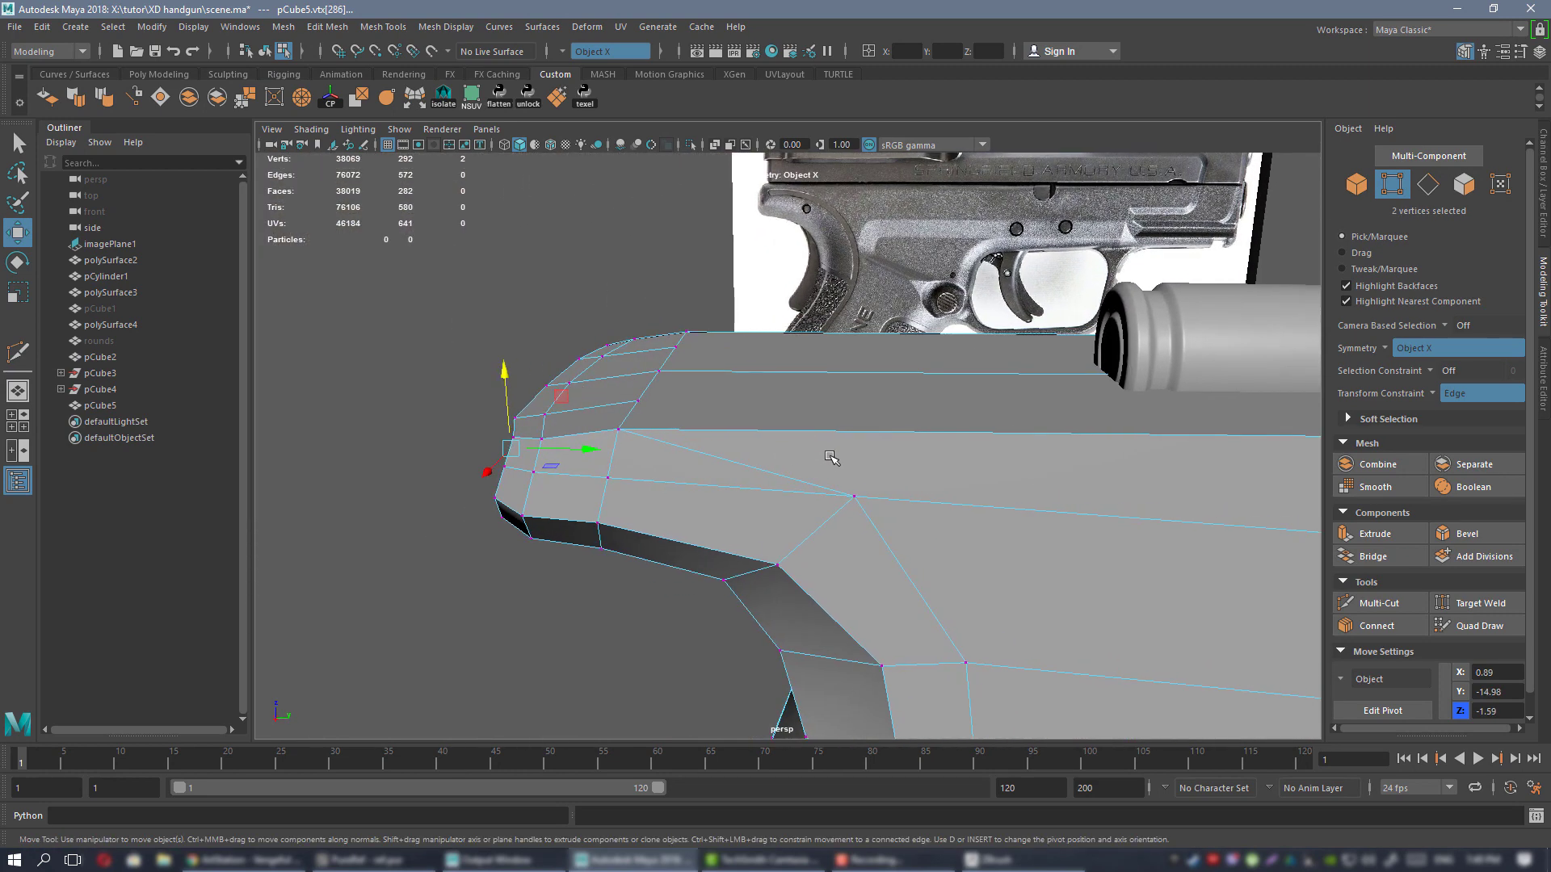
- Cut an edge line from the upper side vertex across the frame's top ahead of the tang and delete the old diagonal side edges
key("y")
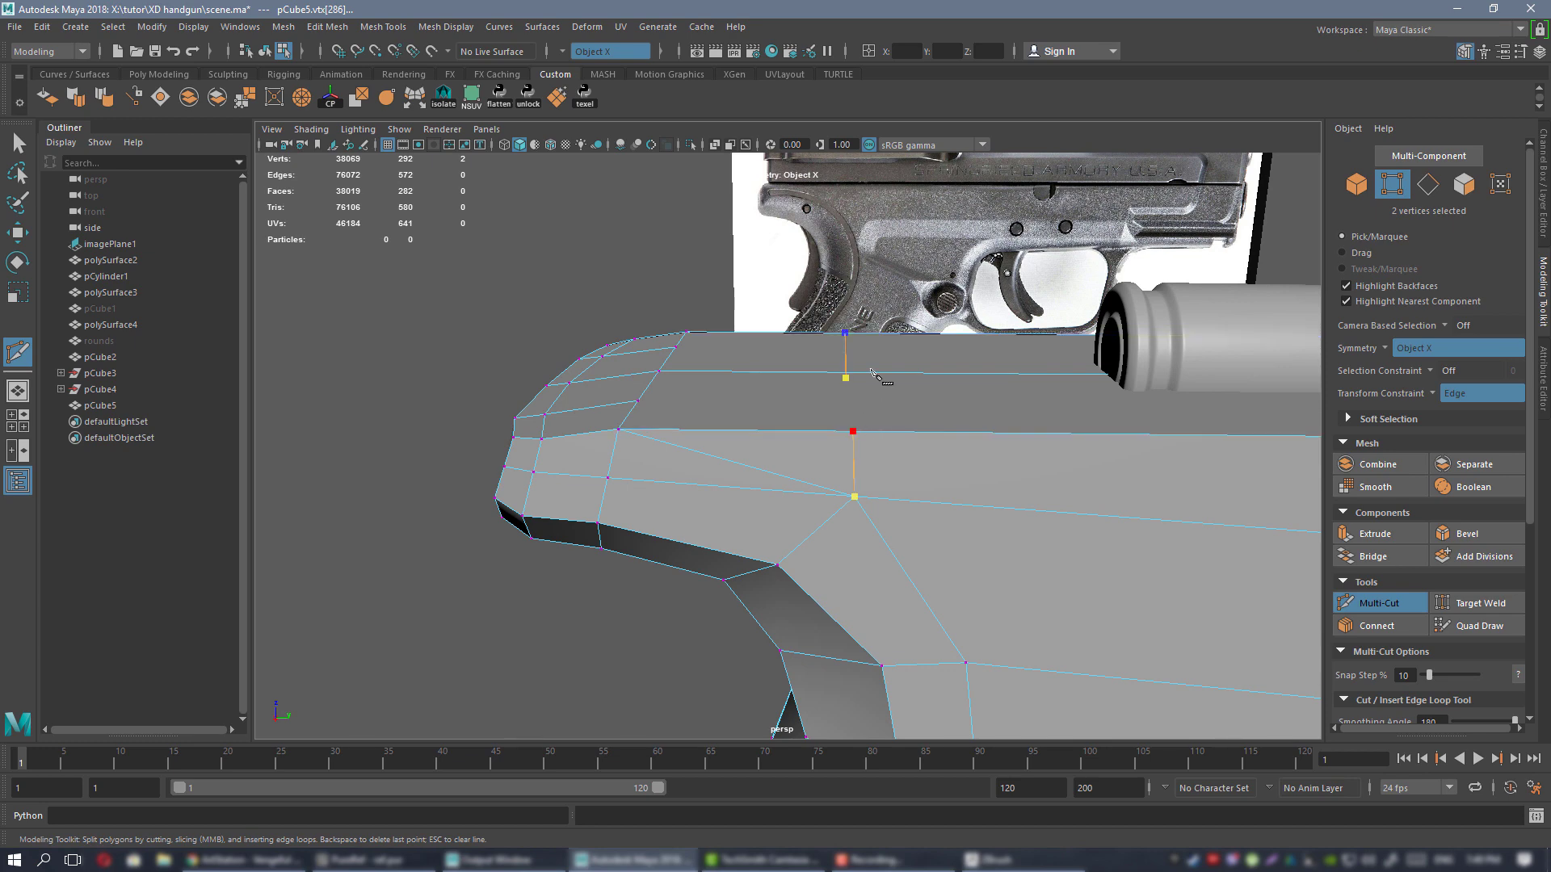
left_click(854, 373)
key("q")
left_click_drag(807, 422, 774, 442, "alt")
right_click_drag(775, 392, 775, 352)
left_click(770, 455)
right_click_drag(792, 417, 869, 405)
left_click_drag(869, 405, 693, 422, "alt")
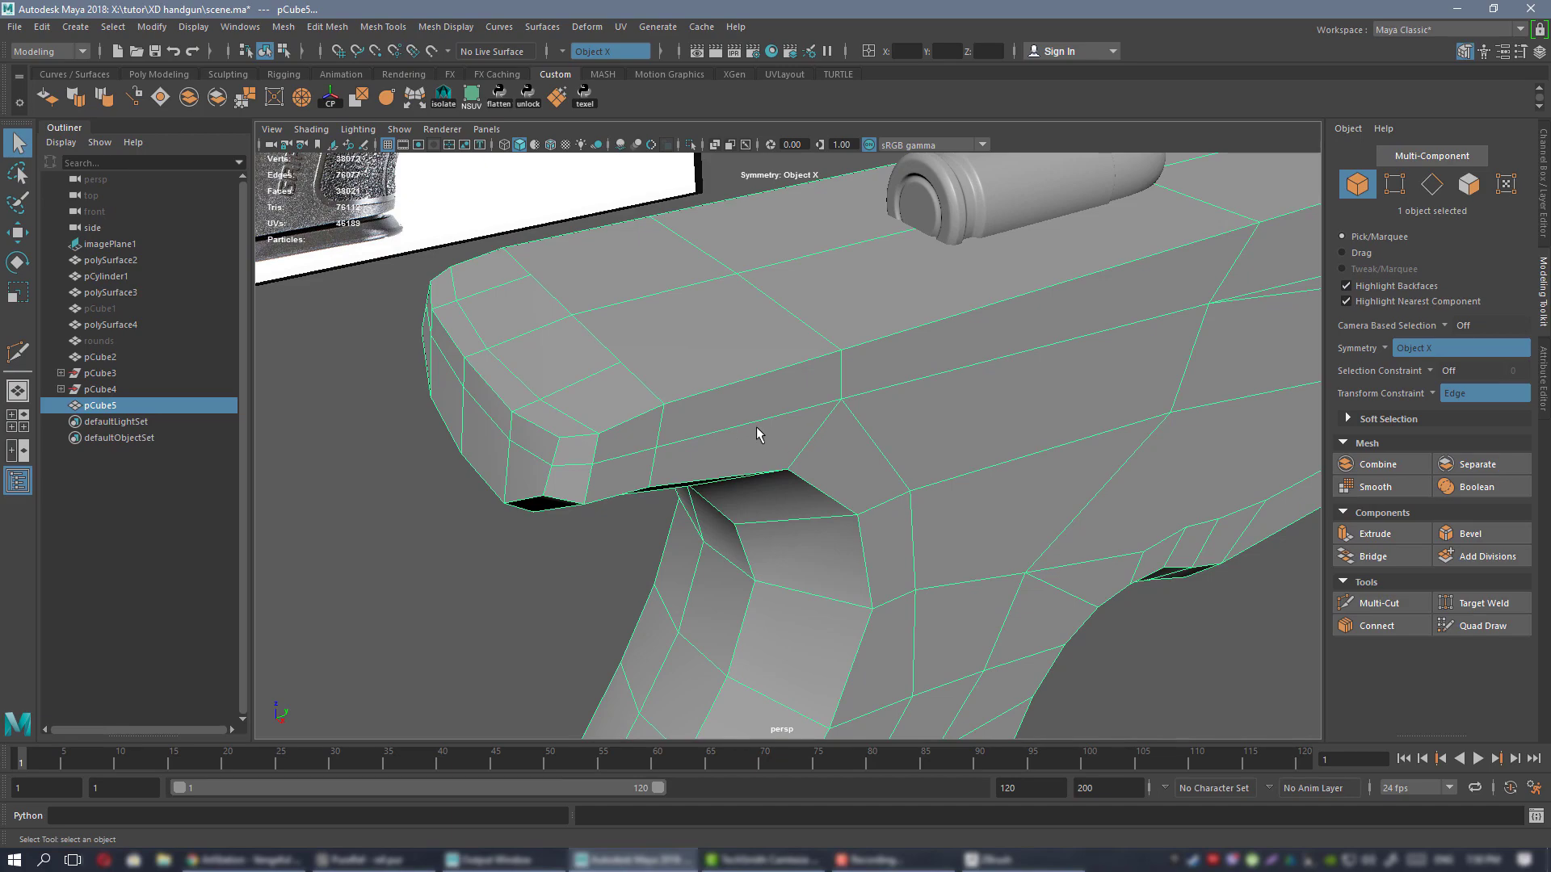
- Inspect the tang, upper side and grip transition in smoothed preview from several angles
left_click_drag(848, 377, 800, 365, "alt")
right_click_drag(800, 365, 840, 332)
key("3")
left_click(1113, 585)
left_click_drag(973, 494, 789, 464, "alt")
left_click(772, 406)
right_click_drag(789, 463, 934, 466, "alt")
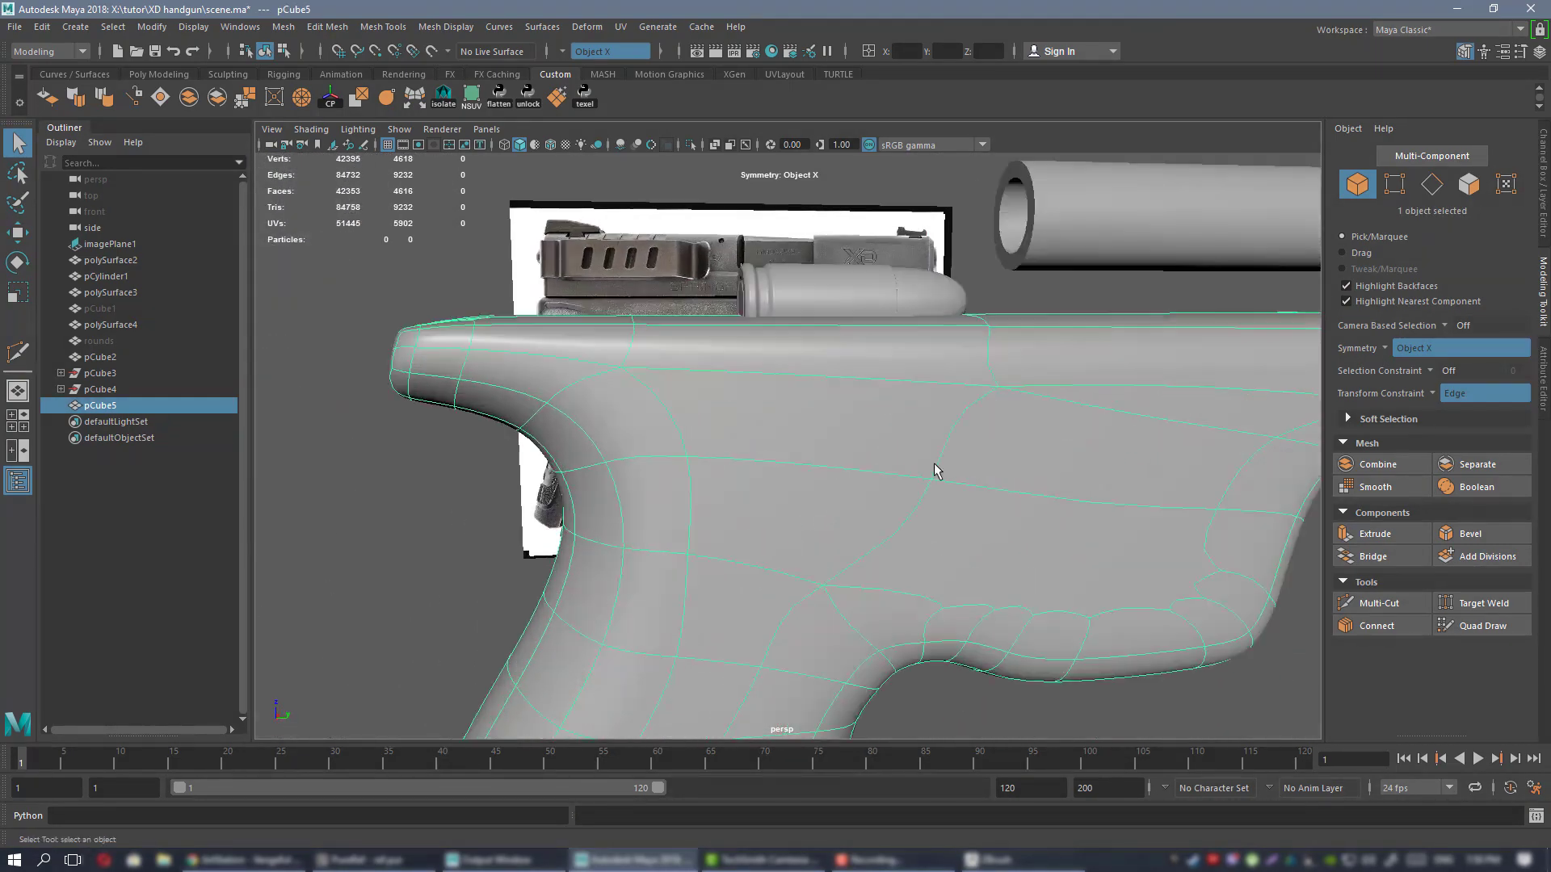
middle_click_drag(759, 372, 766, 407, "alt")
left_click_drag(767, 408, 847, 417, "alt")
right_click_drag(729, 414, 692, 426, "alt")
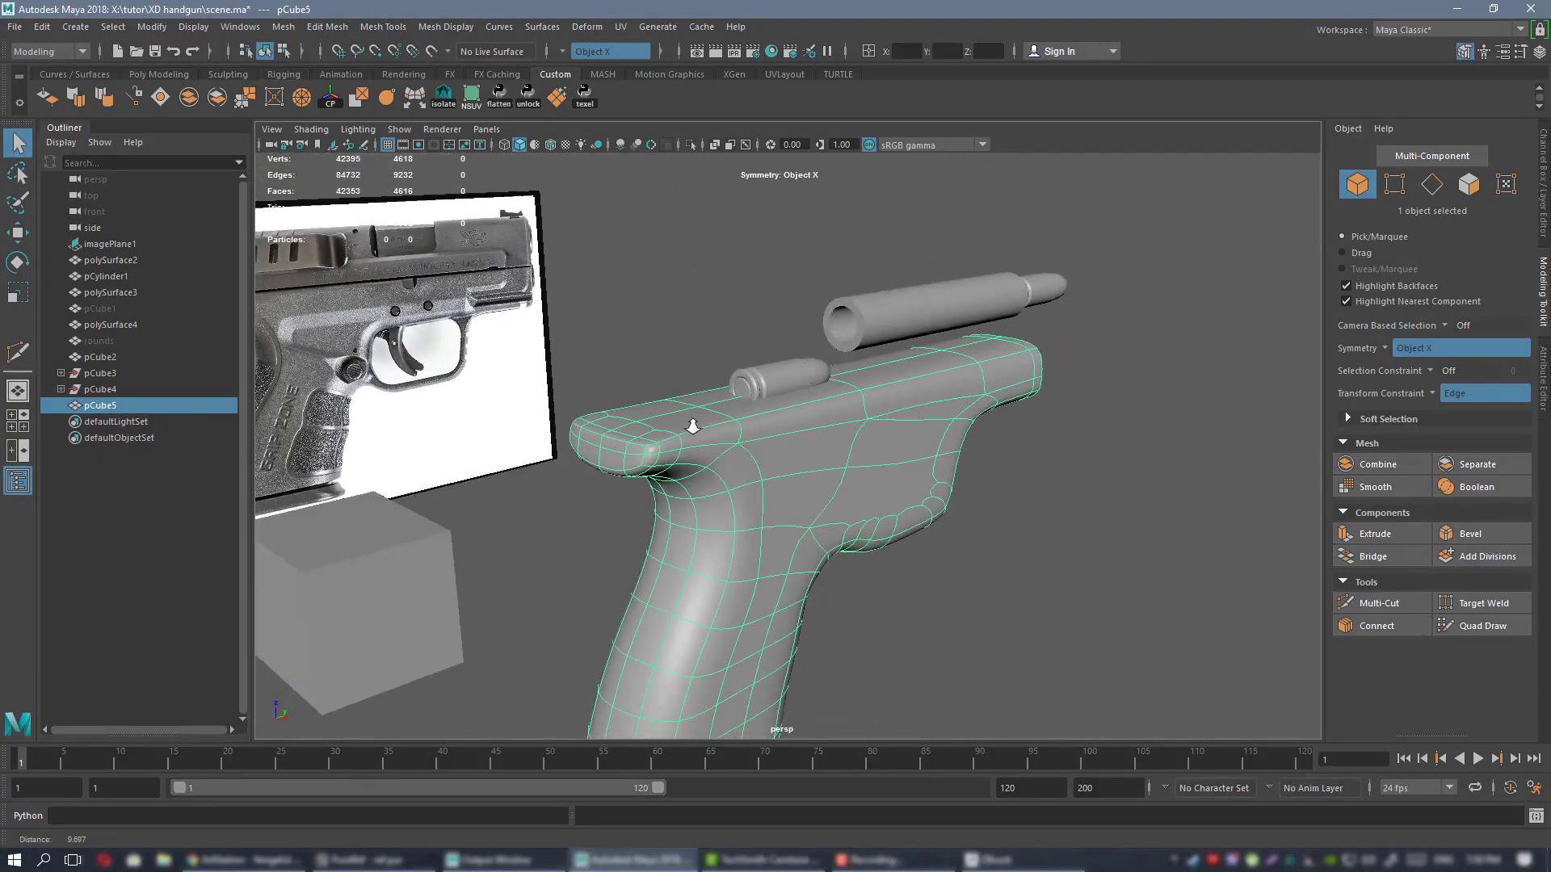
left_click_drag(692, 425, 780, 456, "alt")
mouse_move(831, 557)
left_mouse_down("alt")
mouse_move(861, 519)
mouse_move(831, 533)
left_mouse_up("alt")
right_click_drag(767, 392, 928, 505, "alt")
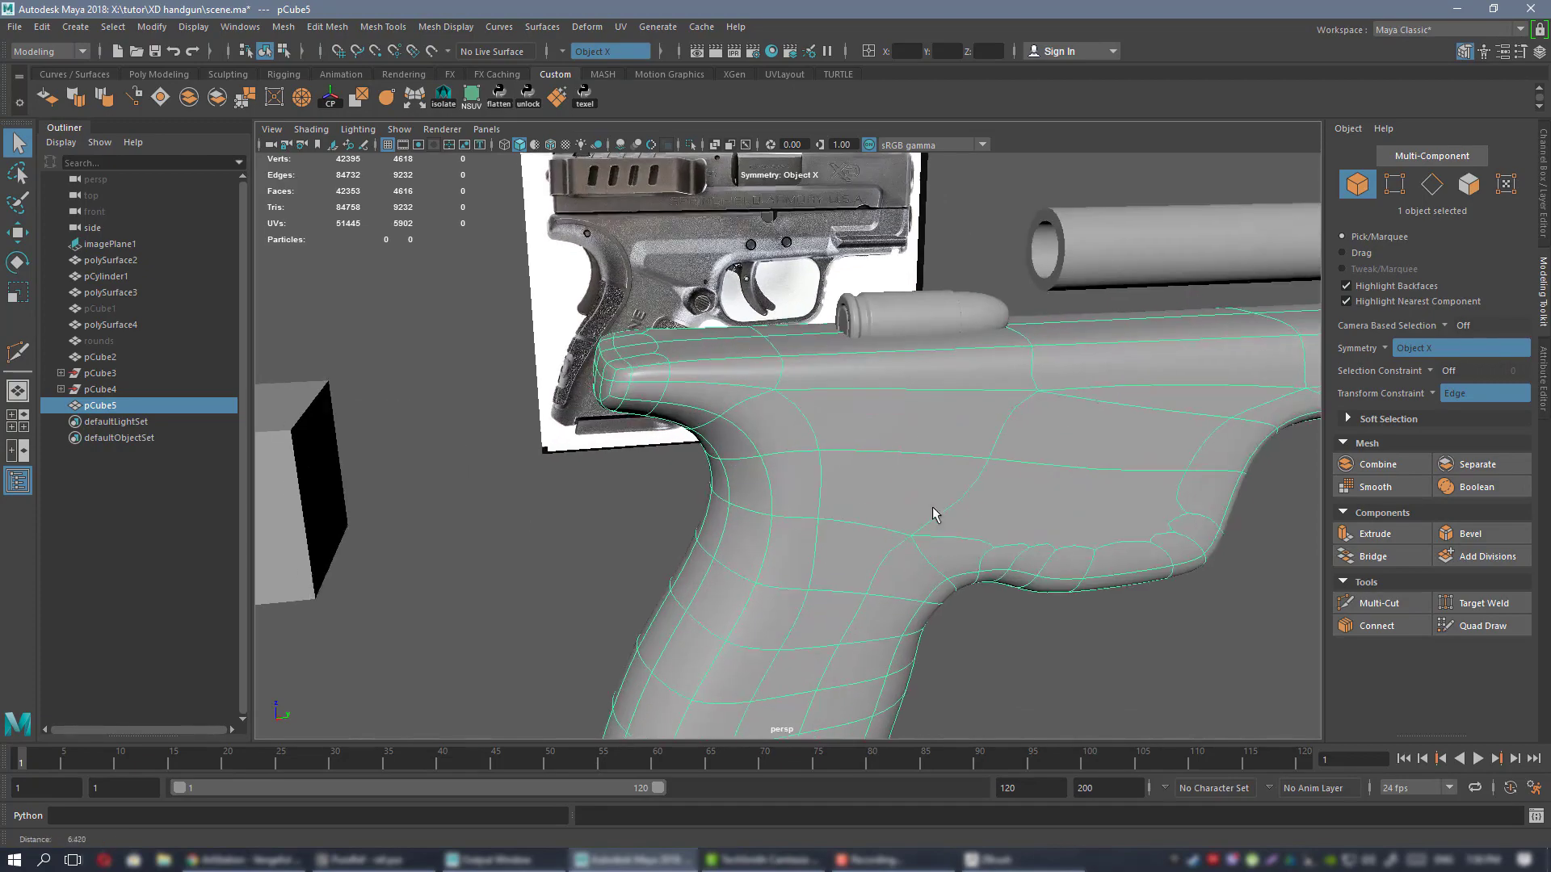
left_click_drag(773, 374, 928, 436, "alt")
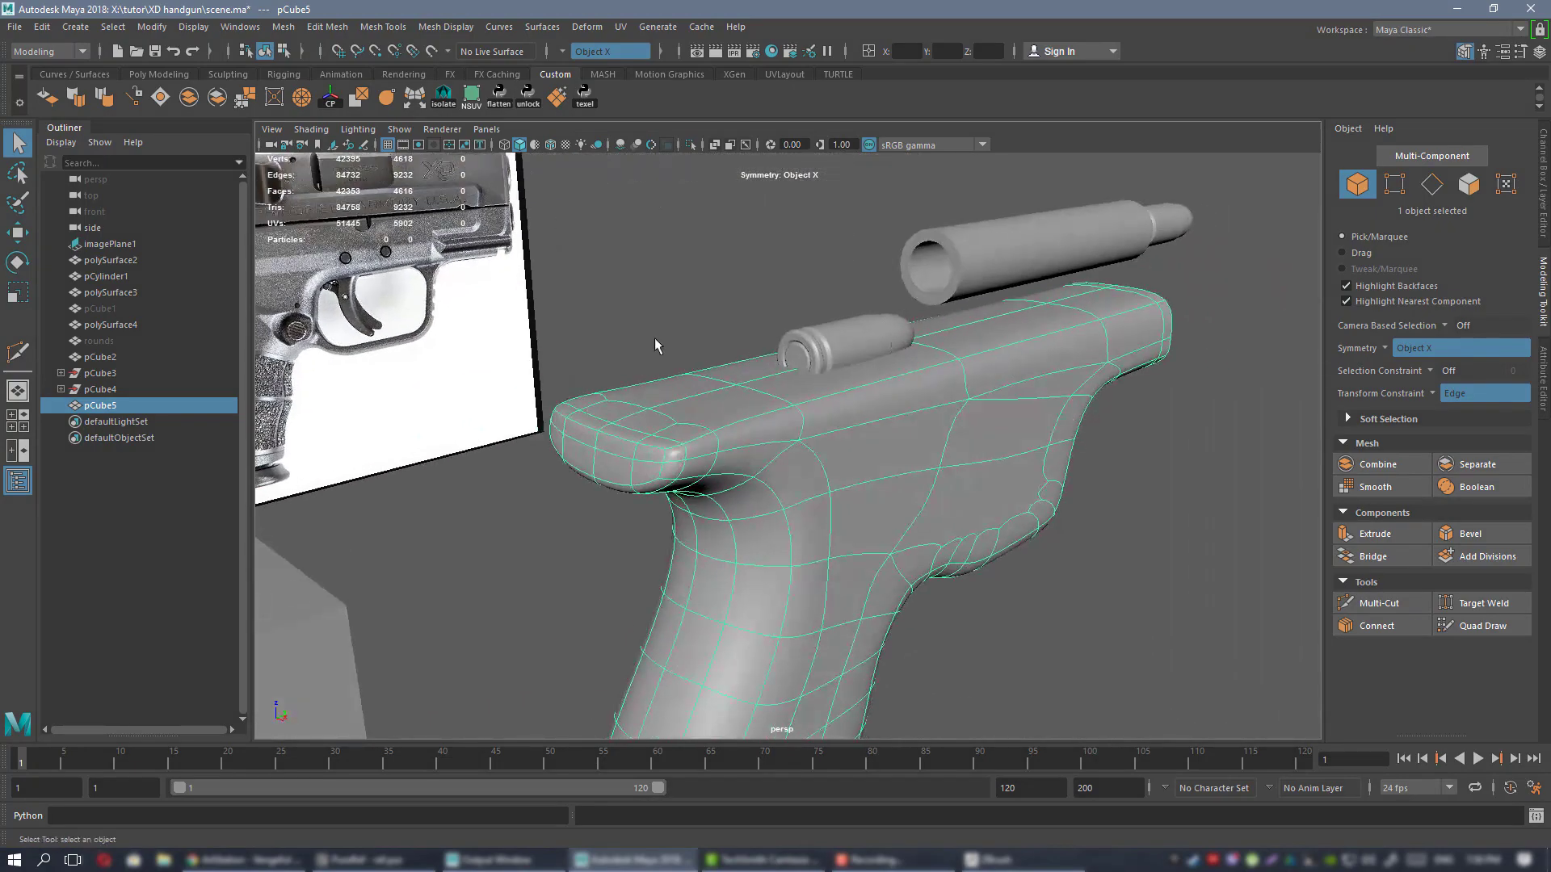
right_click_drag(654, 337, 783, 453, "alt")
- Compare the tang in unsmoothed display with its smoothed preview, viewing the frame deselected
key("1")
middle_click_drag(758, 411, 809, 422, "alt")
left_click_drag(809, 421, 767, 427, "alt")
key("ctrl+shift+x")
key("w")
right_click_drag(732, 357, 787, 334)
key("3")
left_click(457, 540)
scroll(953, 508, "down", 4)
left_click_drag(952, 509, 658, 491, "alt")
left_click(986, 511)
scroll(744, 444, "up", 2)
- Select the crosswise edges along the frame's top and connect them with a lengthwise edge line on each half
right_click_drag(647, 391, 646, 346)
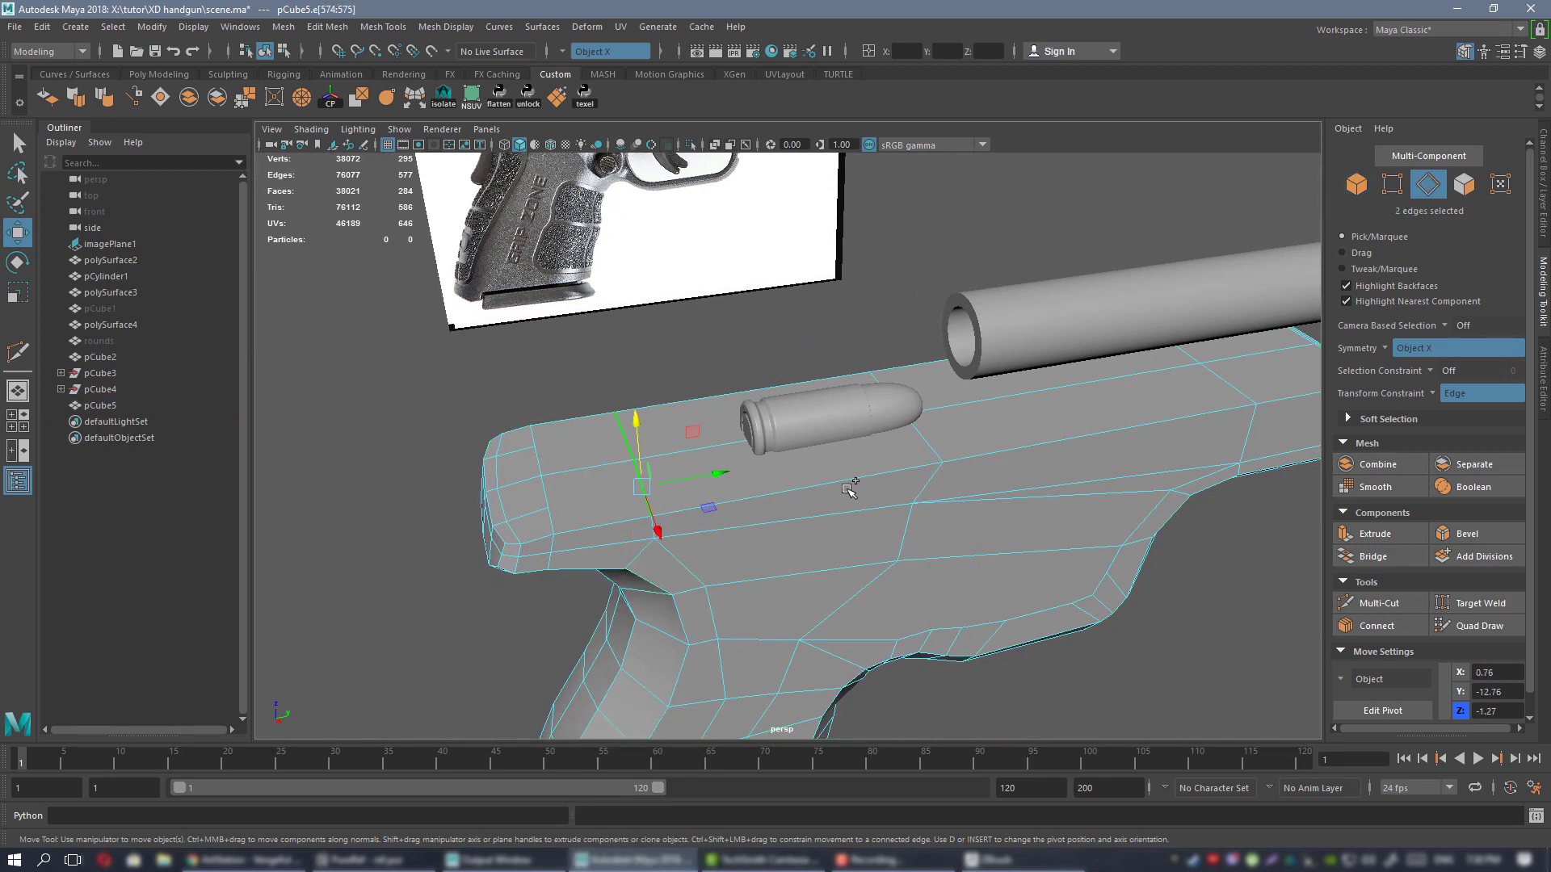
left_click_drag(1161, 421, 1072, 449, "alt")
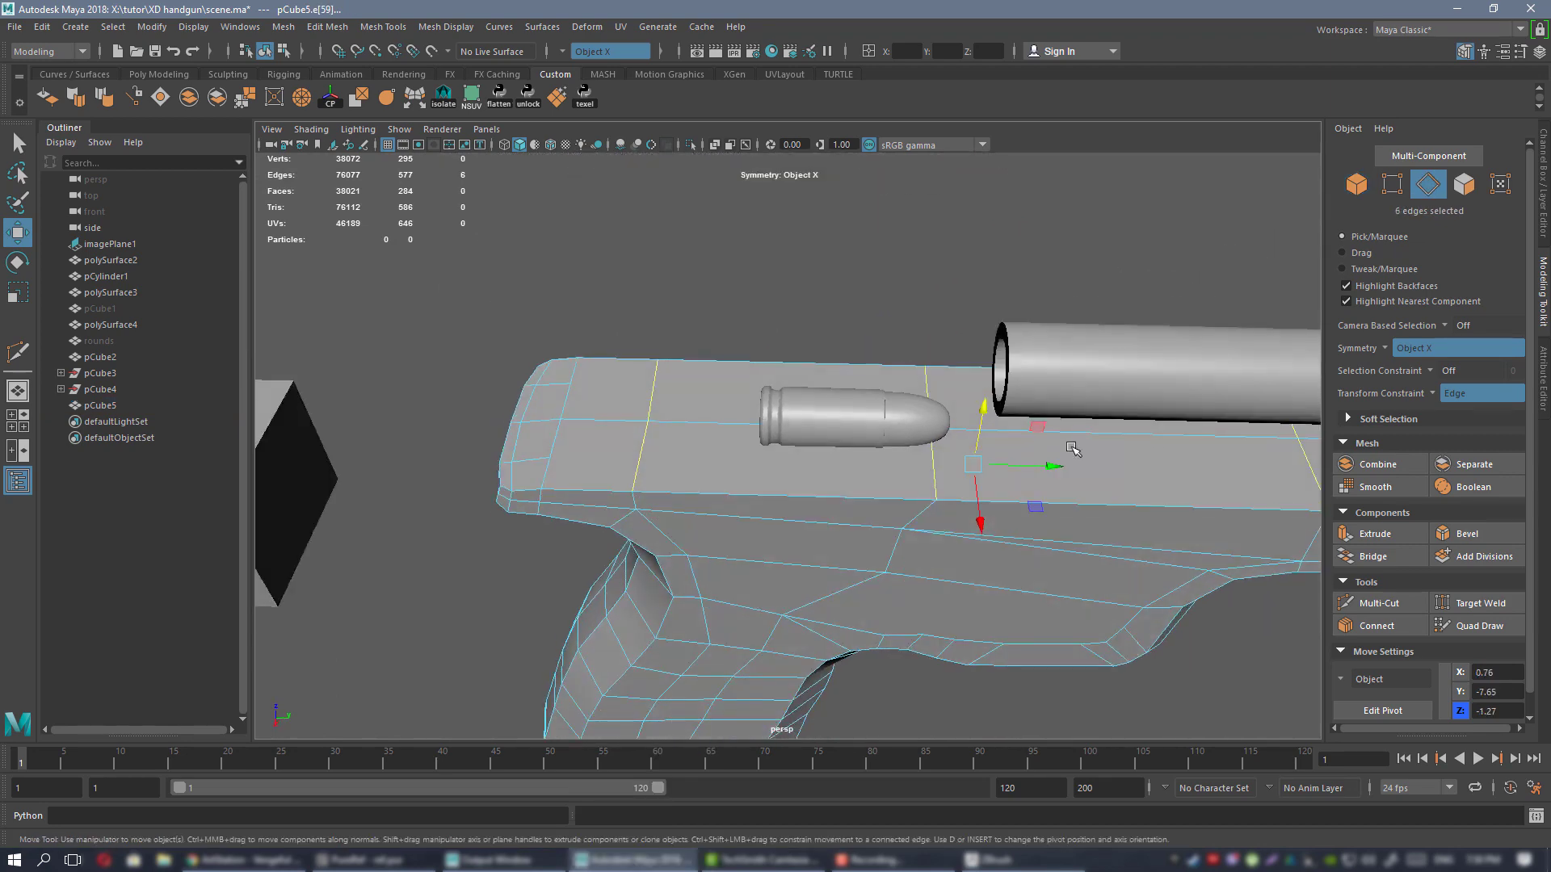
left_click_drag(607, 458, 905, 553, "alt")
middle_click_drag(957, 580, 838, 447, "alt")
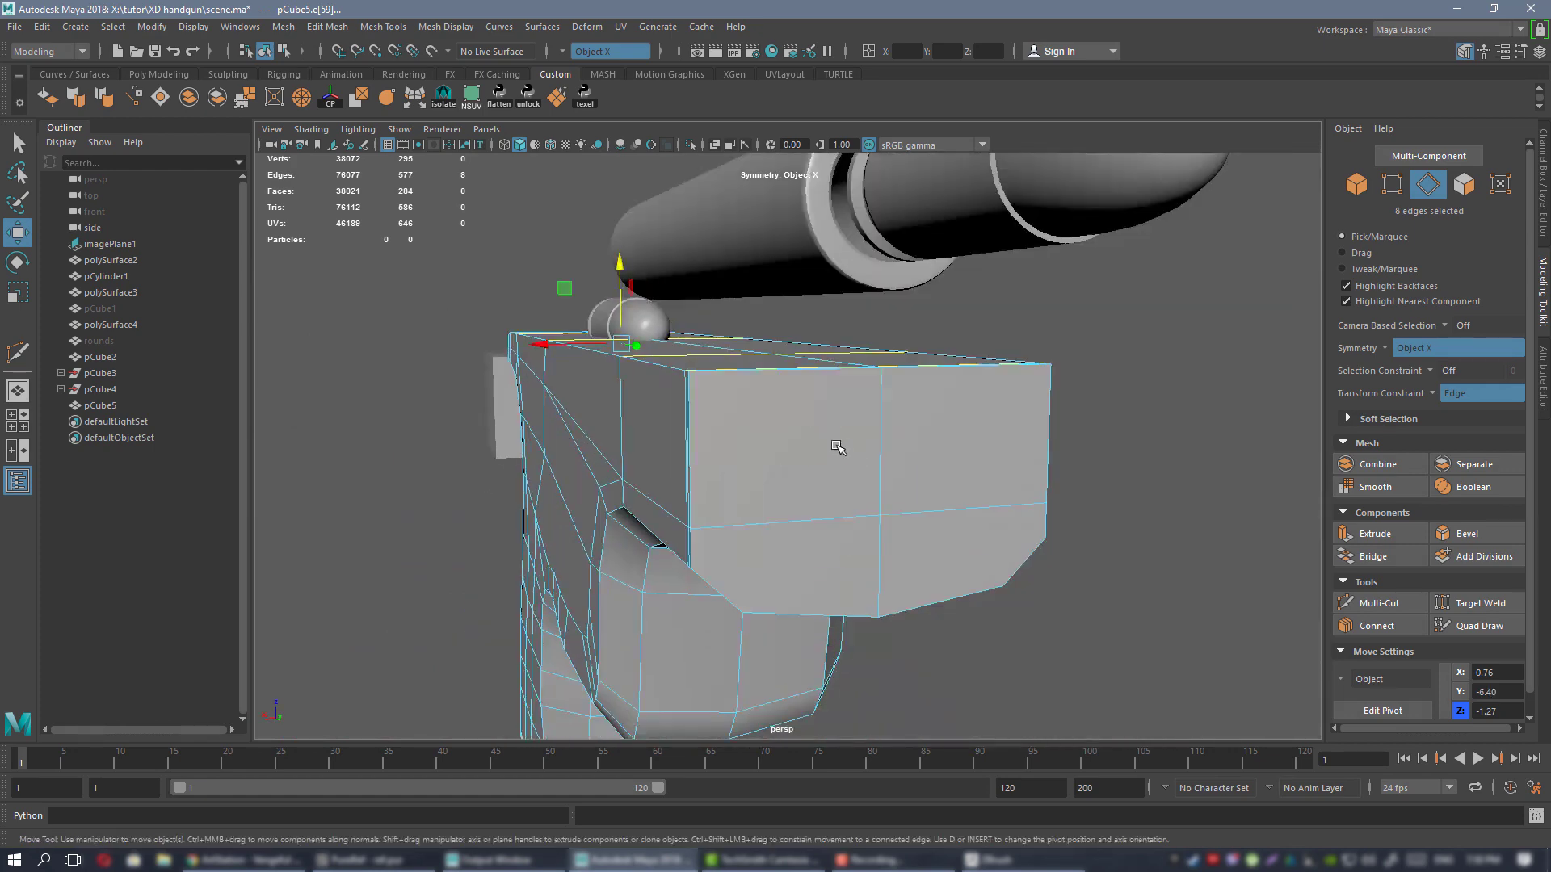
left_click_drag(838, 447, 961, 505, "alt")
left_click(1380, 624)
key("Return")
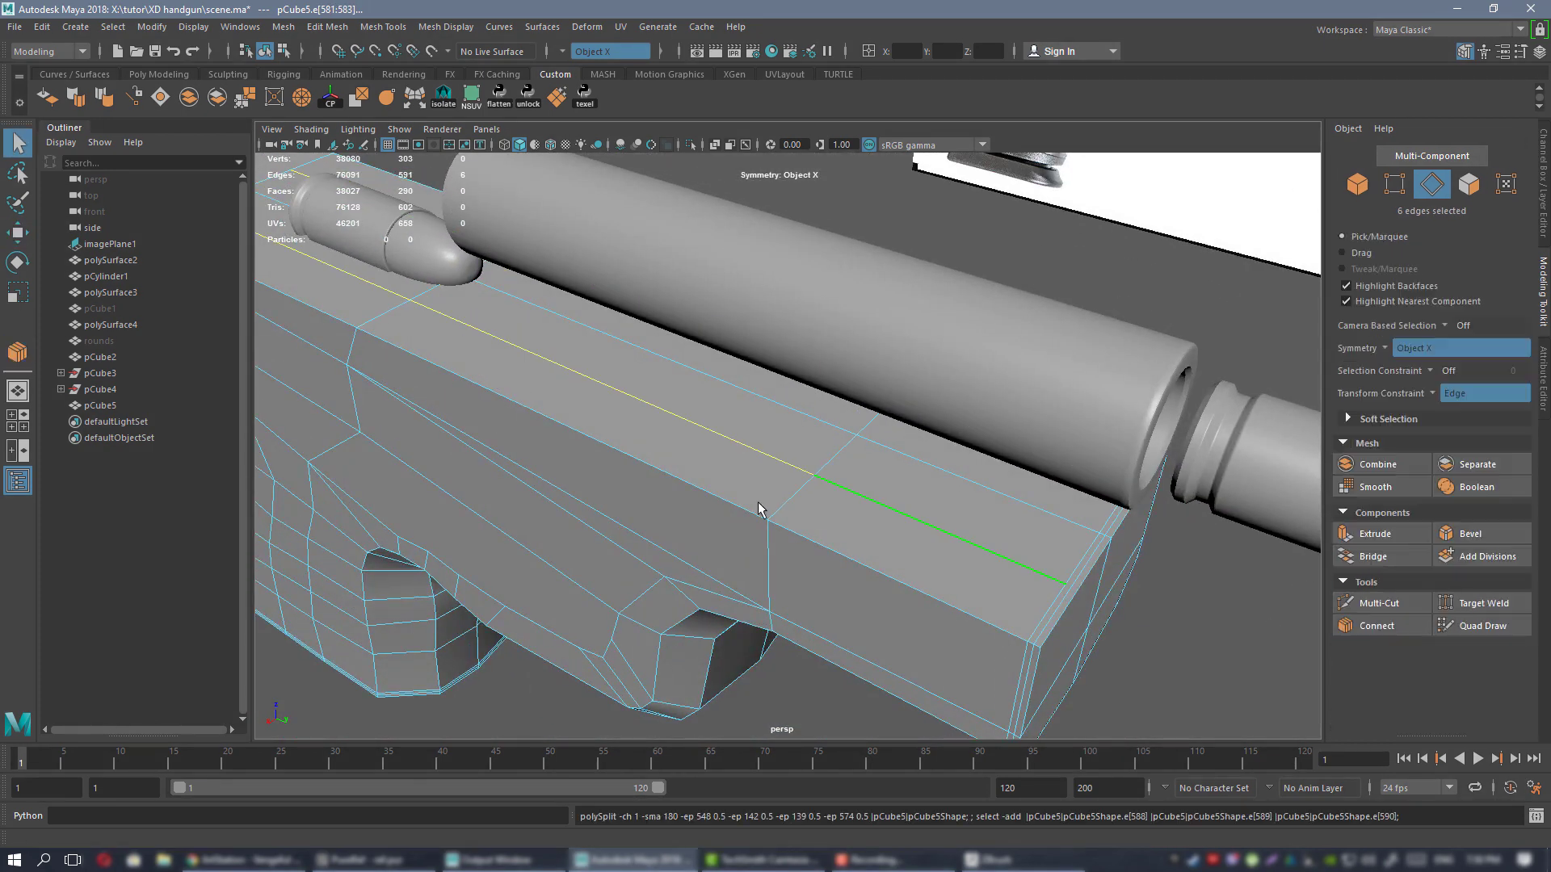
- Select the four line-end vertices between the tang and the frame's top and connect each pair with an edge
left_click_drag(761, 512, 947, 278, "alt")
middle_click_drag(946, 273, 1046, 207, "alt")
right_click_drag(872, 366, 796, 367)
scroll(937, 464, "up", 4)
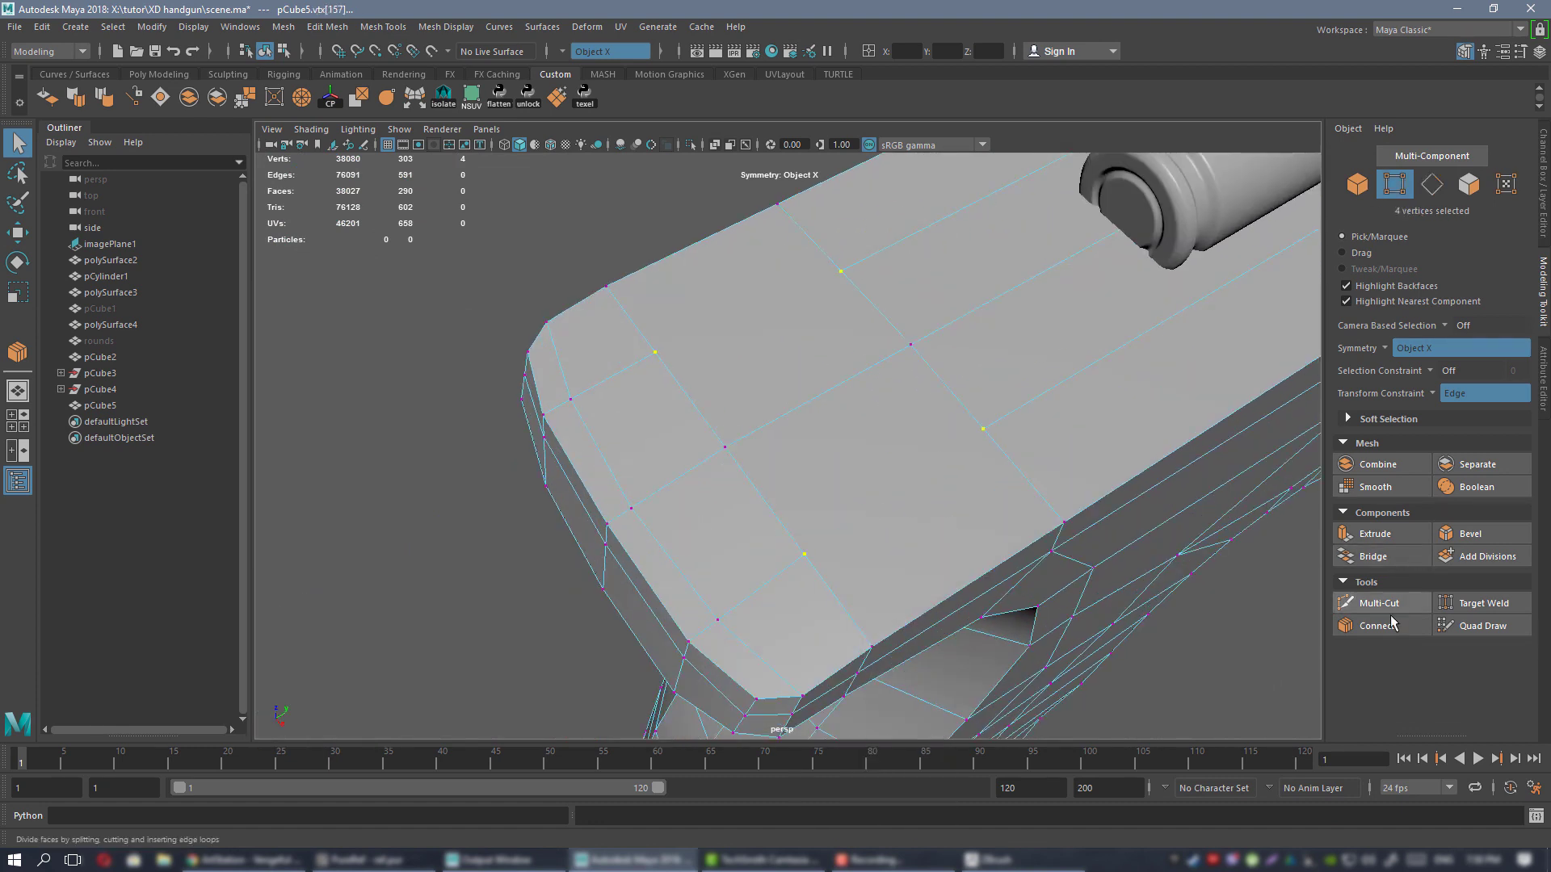
- Check the tang and whole frame in smoothed preview from several angles against the reference images
right_click_drag(889, 278, 962, 262)
key("3")
left_click(433, 399)
scroll(918, 303, "down", 4)
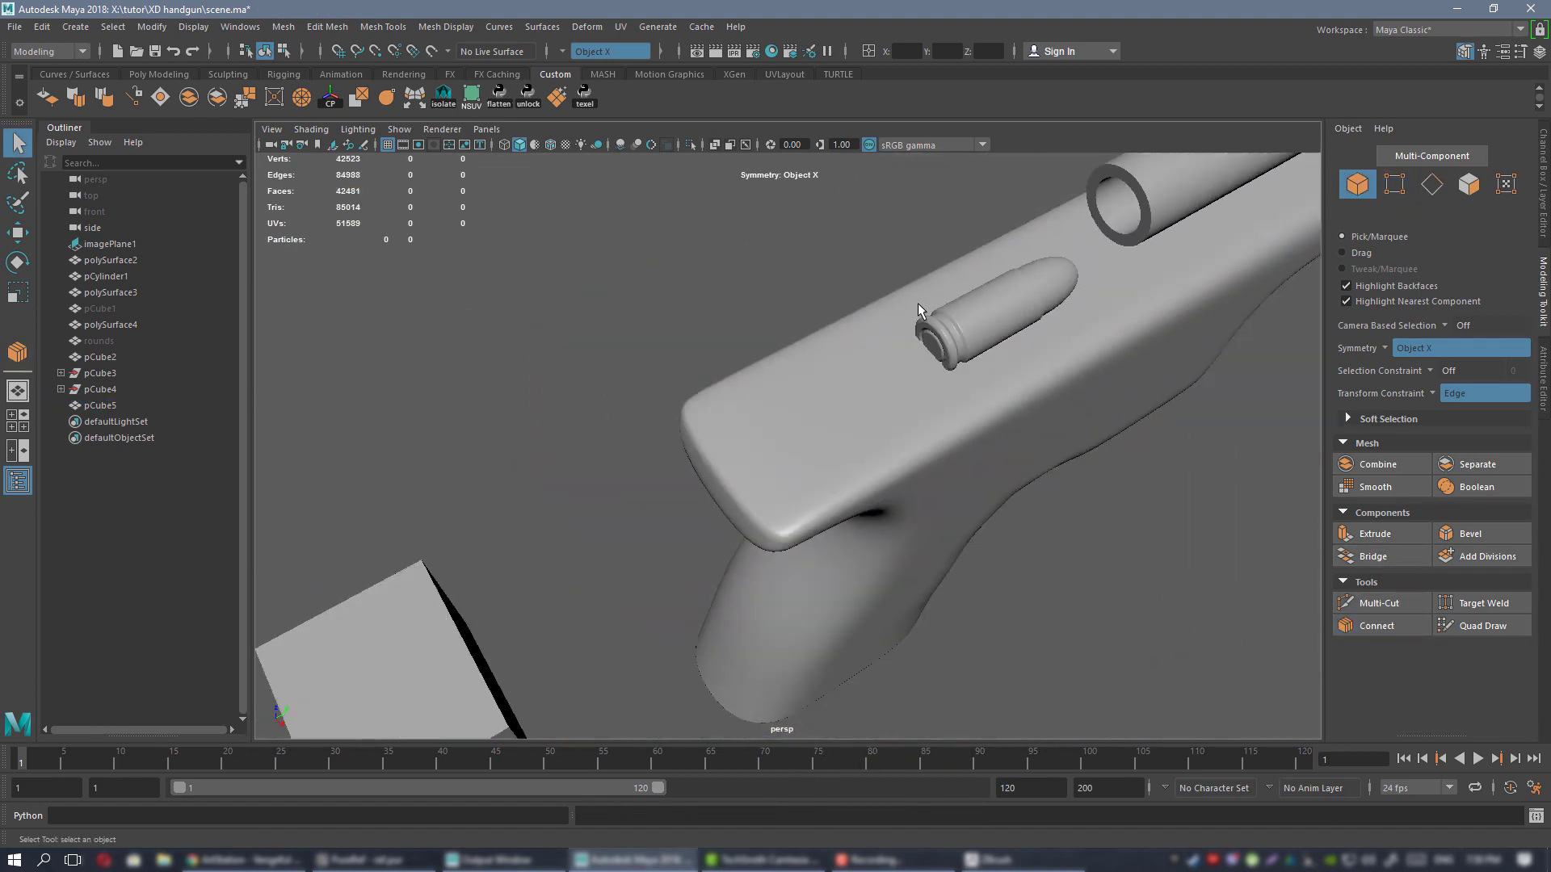
left_click_drag(918, 303, 893, 463, "alt")
left_click_drag(1035, 291, 898, 443, "alt")
key("alt+Tab")
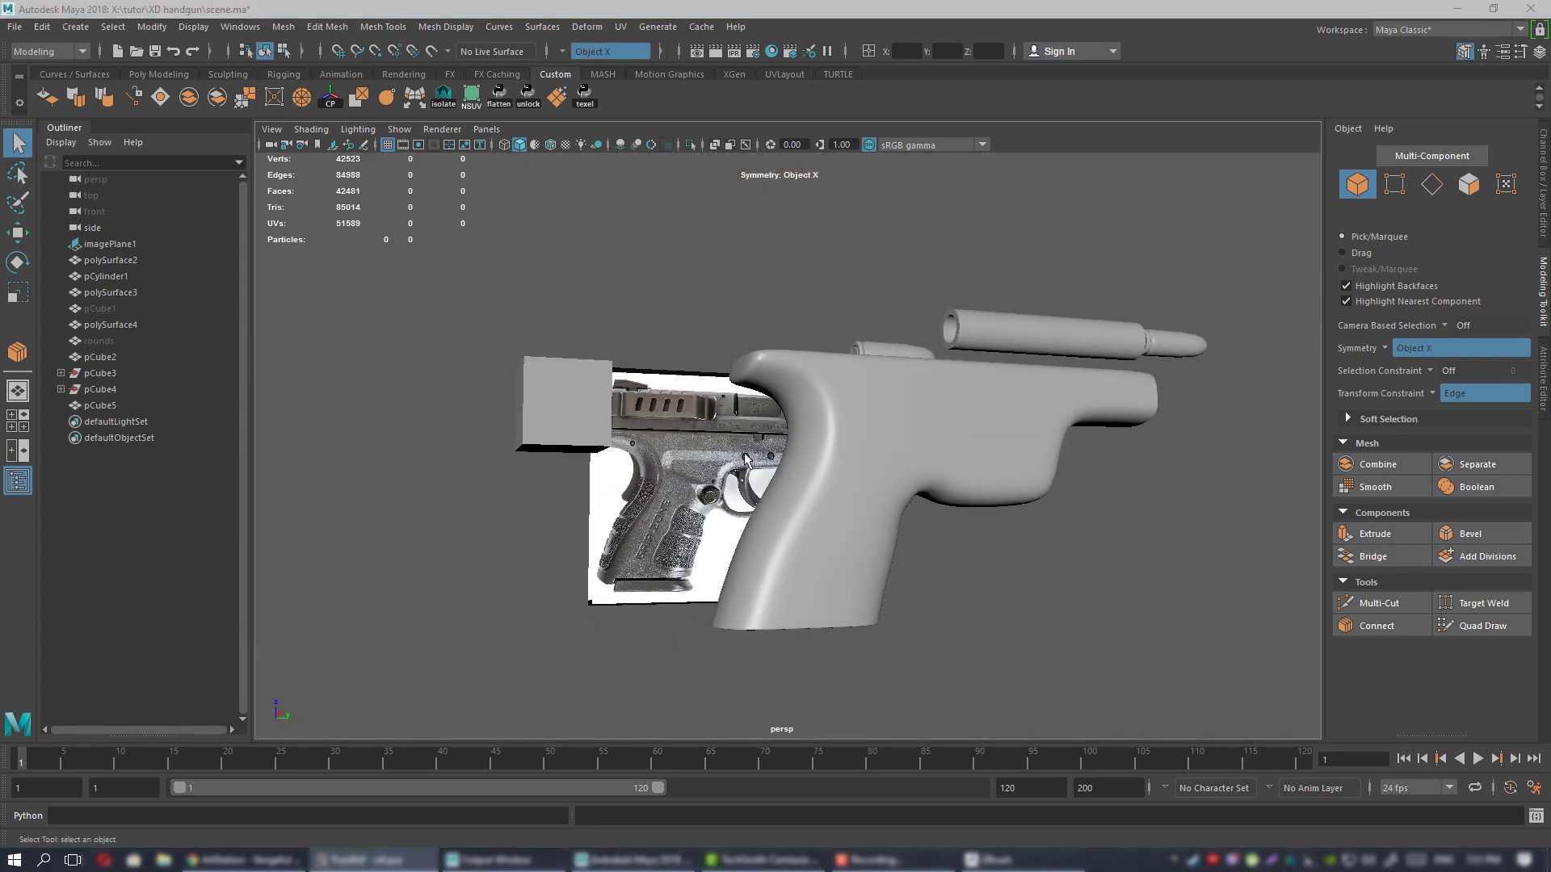
left_click_drag(745, 459, 840, 449, "alt")
left_click(825, 349)
right_click_drag(825, 349, 789, 516, "alt")
left_click_drag(789, 516, 854, 462, "alt")
- In unsmoothed display, adjust the height of the centre-line vertices on the tang's rear and turn the transform constraint off
key("1")
right_click_drag(891, 377, 845, 379)
scroll(846, 420, "up", 3)
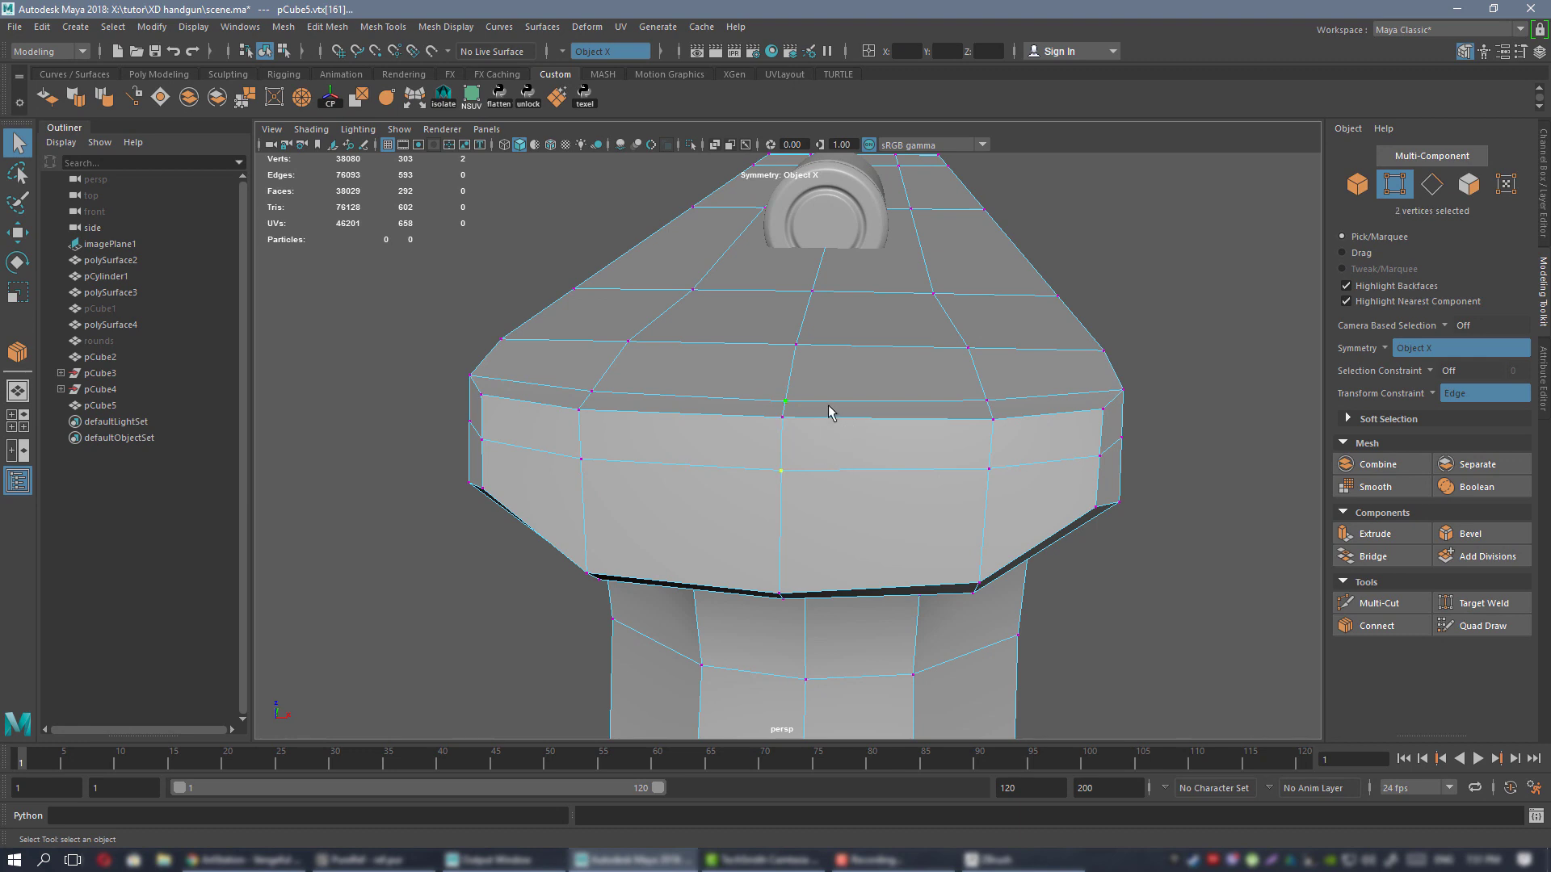
left_click(781, 416, "shift")
key("w")
left_click(827, 425)
left_click_drag(782, 378, 686, 345)
left_click(1427, 394)
left_click(1457, 378)
- Check the adjusted tang centre in smoothed preview and switch the frame back to unsmoothed display
right_click_drag(965, 391, 1034, 366)
key("3")
left_click(758, 263)
left_click_drag(759, 267, 847, 401, "alt")
left_click(763, 419)
key("1")
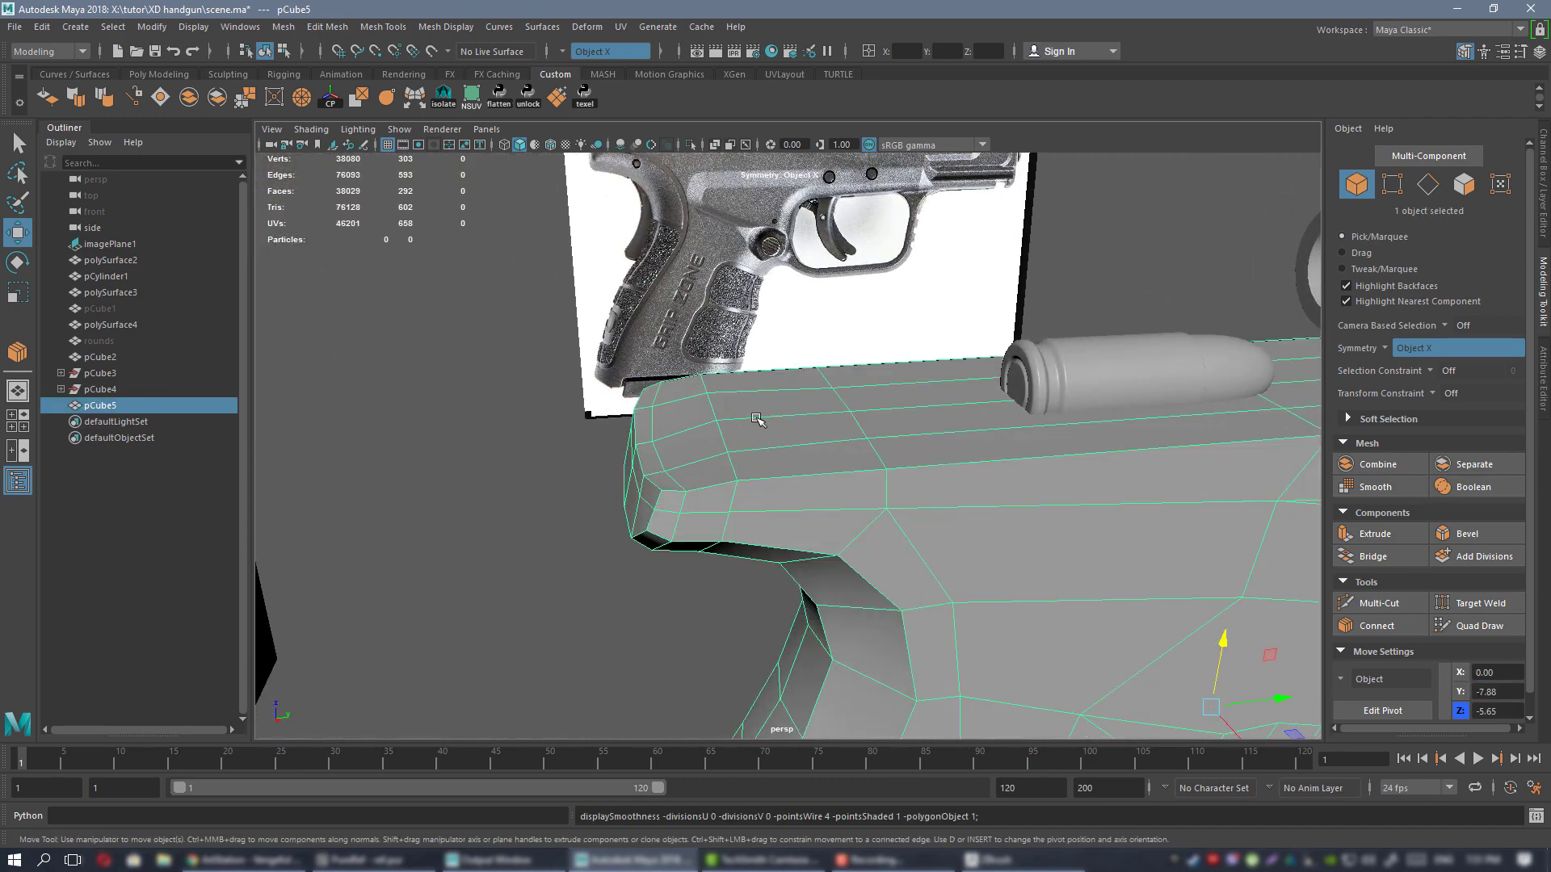
- Adjust the height of the inner vertex pair along the tang's upper rear edge to Z -1.40
right_click_drag(761, 421, 782, 439, "alt")
left_click_drag(783, 440, 688, 400, "alt")
right_click_drag(688, 400, 605, 389)
right_click_drag(590, 452, 616, 478, "alt")
left_click(606, 475)
key("f")
right_click_drag(865, 443, 861, 415, "alt")
left_click_drag(861, 416, 1025, 415, "alt")
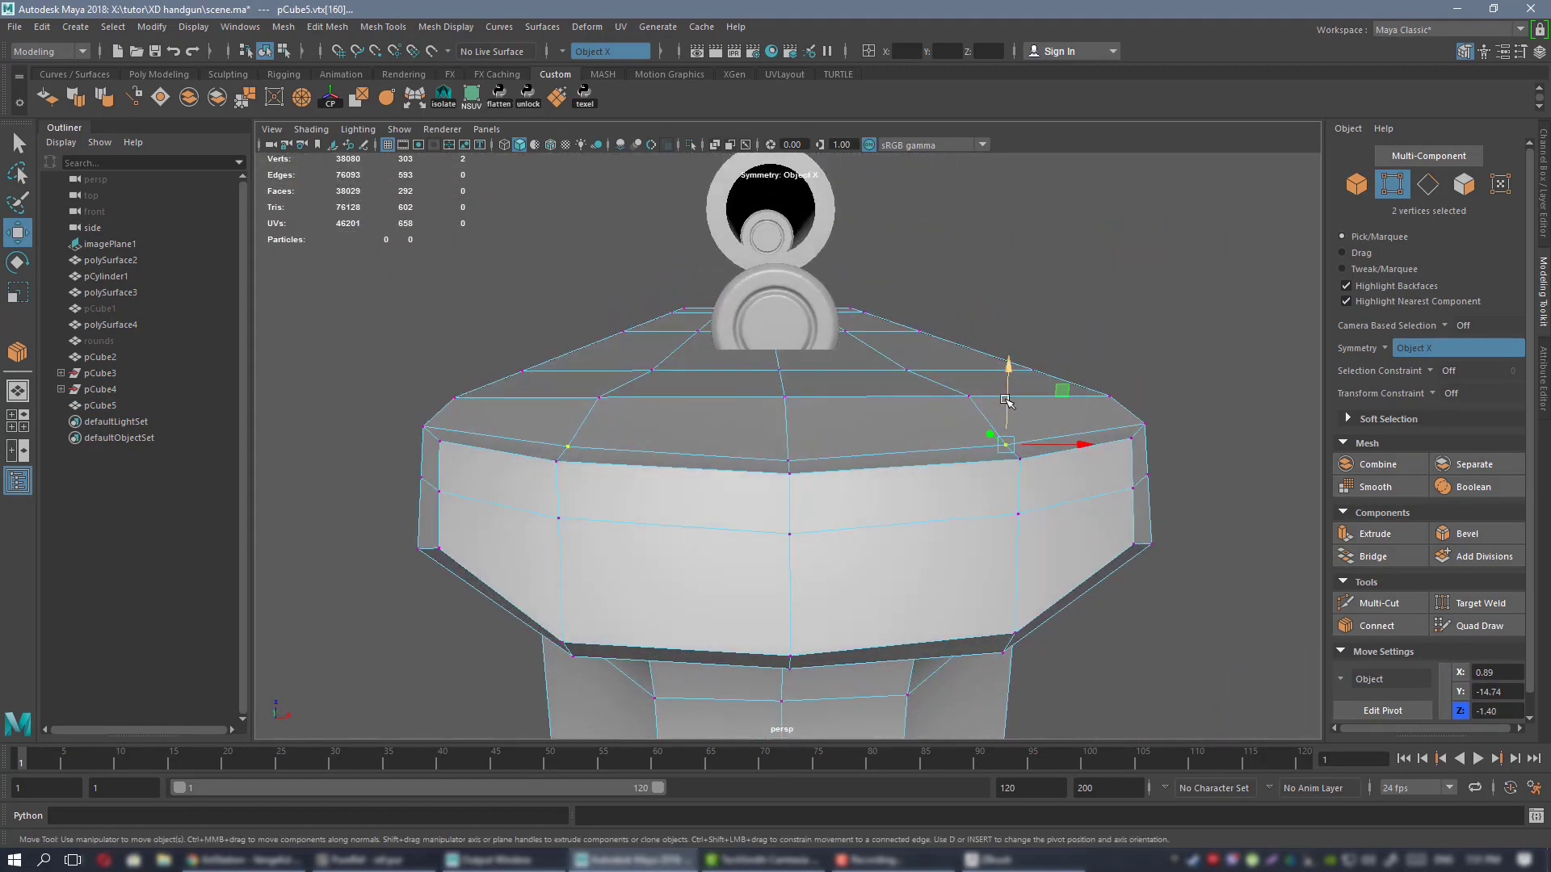
- Adjust the heights of the centre vertex and the outer vertex pair along the tang's upper rear edge
left_click(789, 460)
left_click_drag(789, 396, 921, 432)
left_click(696, 458)
scroll(702, 428, "up", 1)
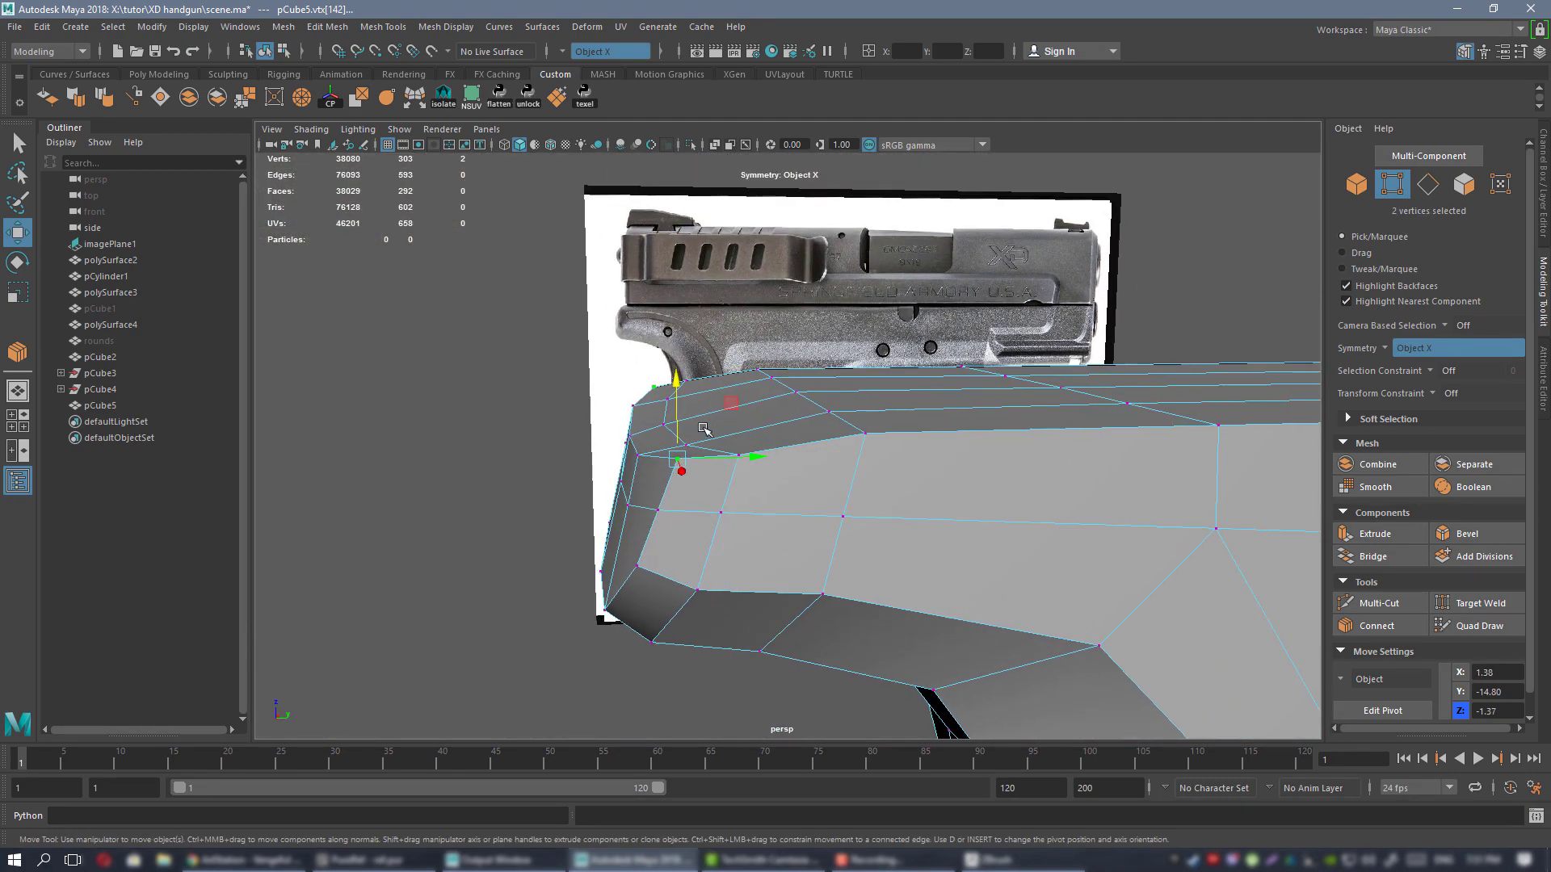
left_click_drag(677, 407, 824, 462)
left_click(727, 532)
- Insert a support edge loop around the tang just ahead of its existing crosswise loop
key("ctrl+shift+x")
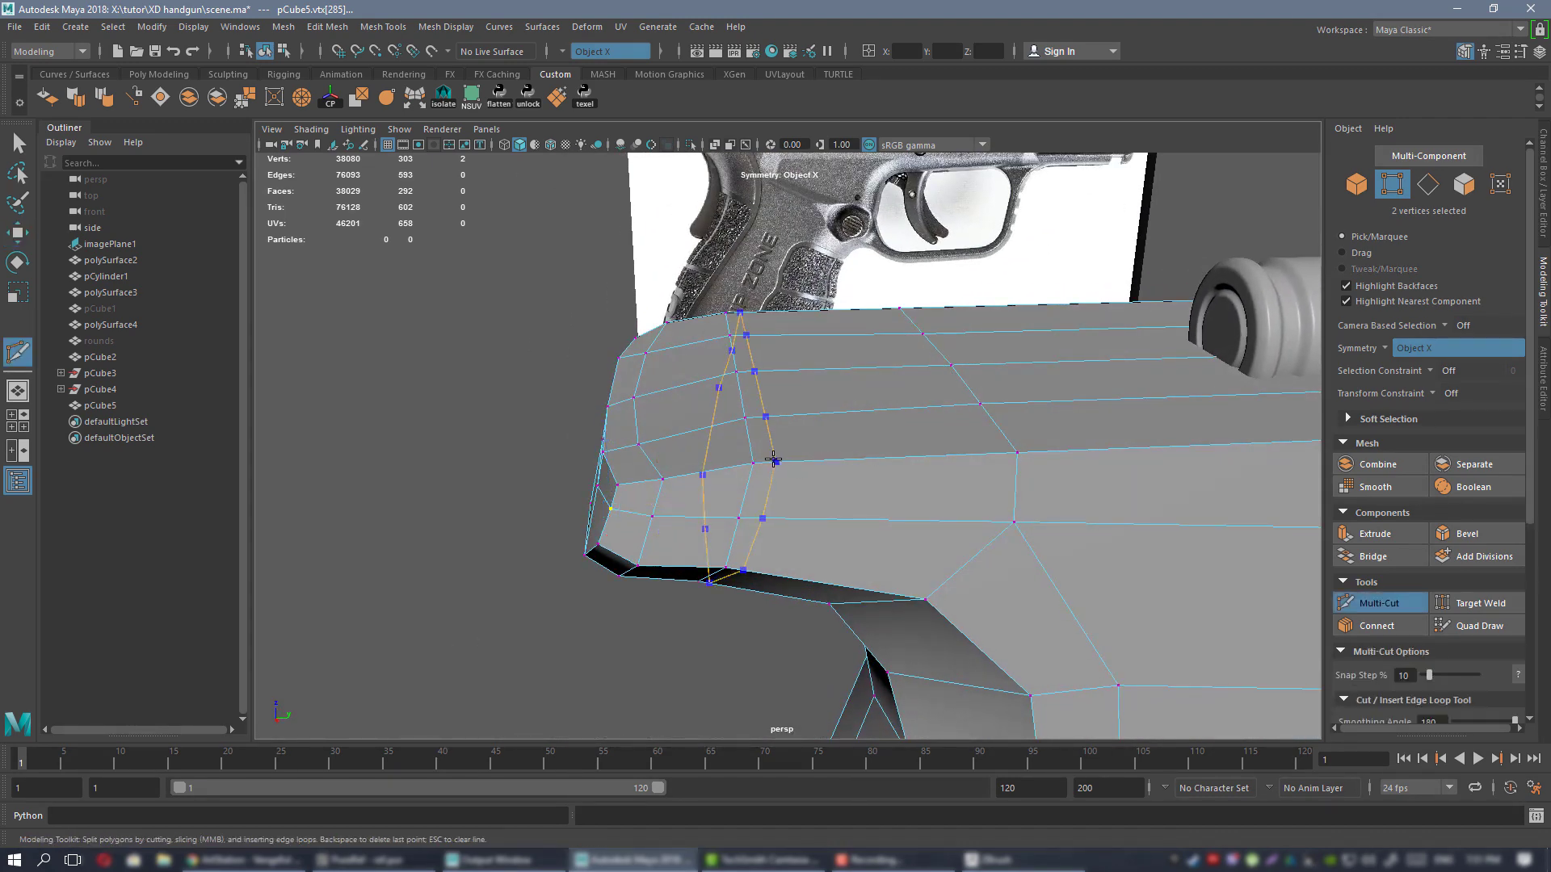
left_click(773, 459, "ctrl")
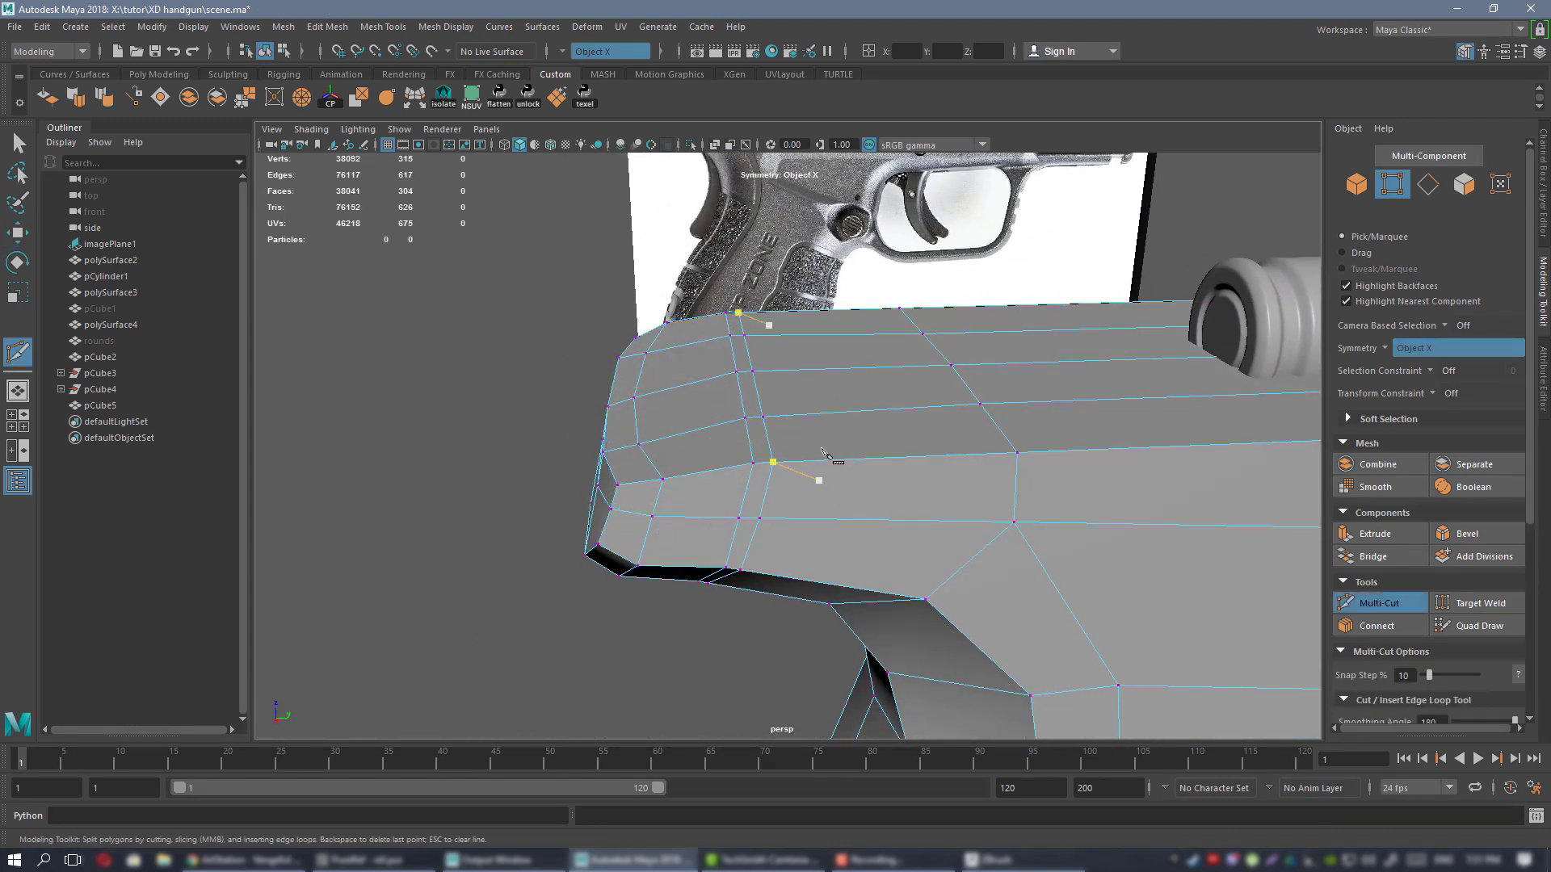
left_click_drag(843, 444, 840, 374, "alt")
- Examine the tang with its new support loop in smoothed preview and return to unsmoothed display
key("w")
right_click_drag(840, 374, 886, 354)
left_click_drag(882, 356, 934, 487, "alt")
key("3")
left_click(789, 457)
left_click_drag(770, 428, 699, 395, "alt")
left_click_drag(842, 369, 637, 336, "alt")
left_click_drag(980, 355, 885, 404, "alt")
left_click(886, 404)
key("1")
- Set the transform constraint to Edge and slide the new loop's side vertex pair forward to Y -13.54
left_click_drag(773, 318, 824, 421, "alt")
right_click_drag(815, 361, 749, 363)
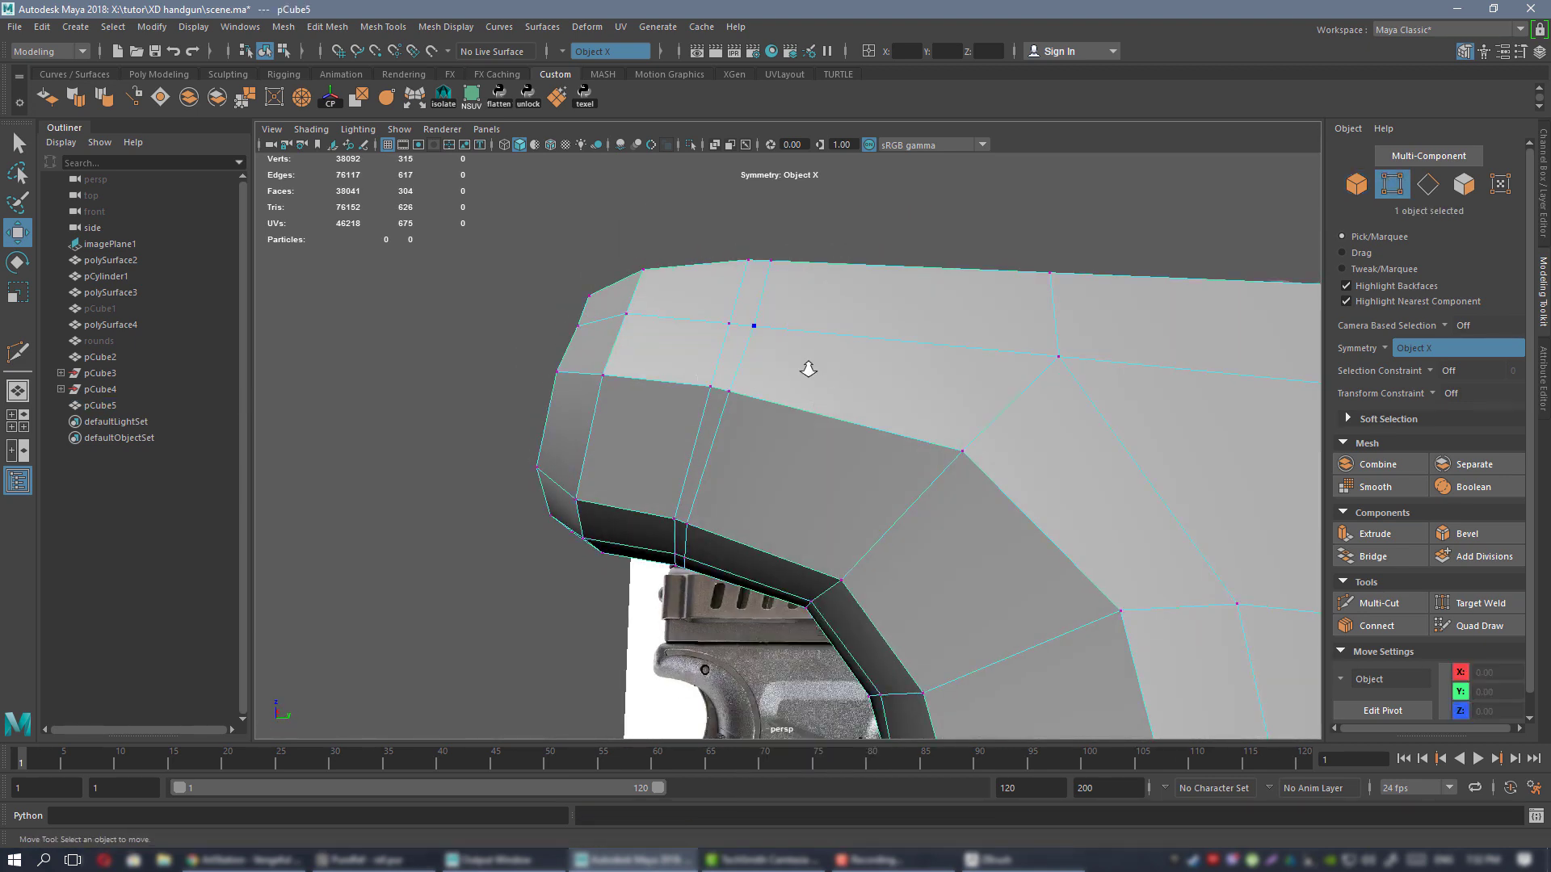
left_click_drag(806, 365, 798, 403, "alt")
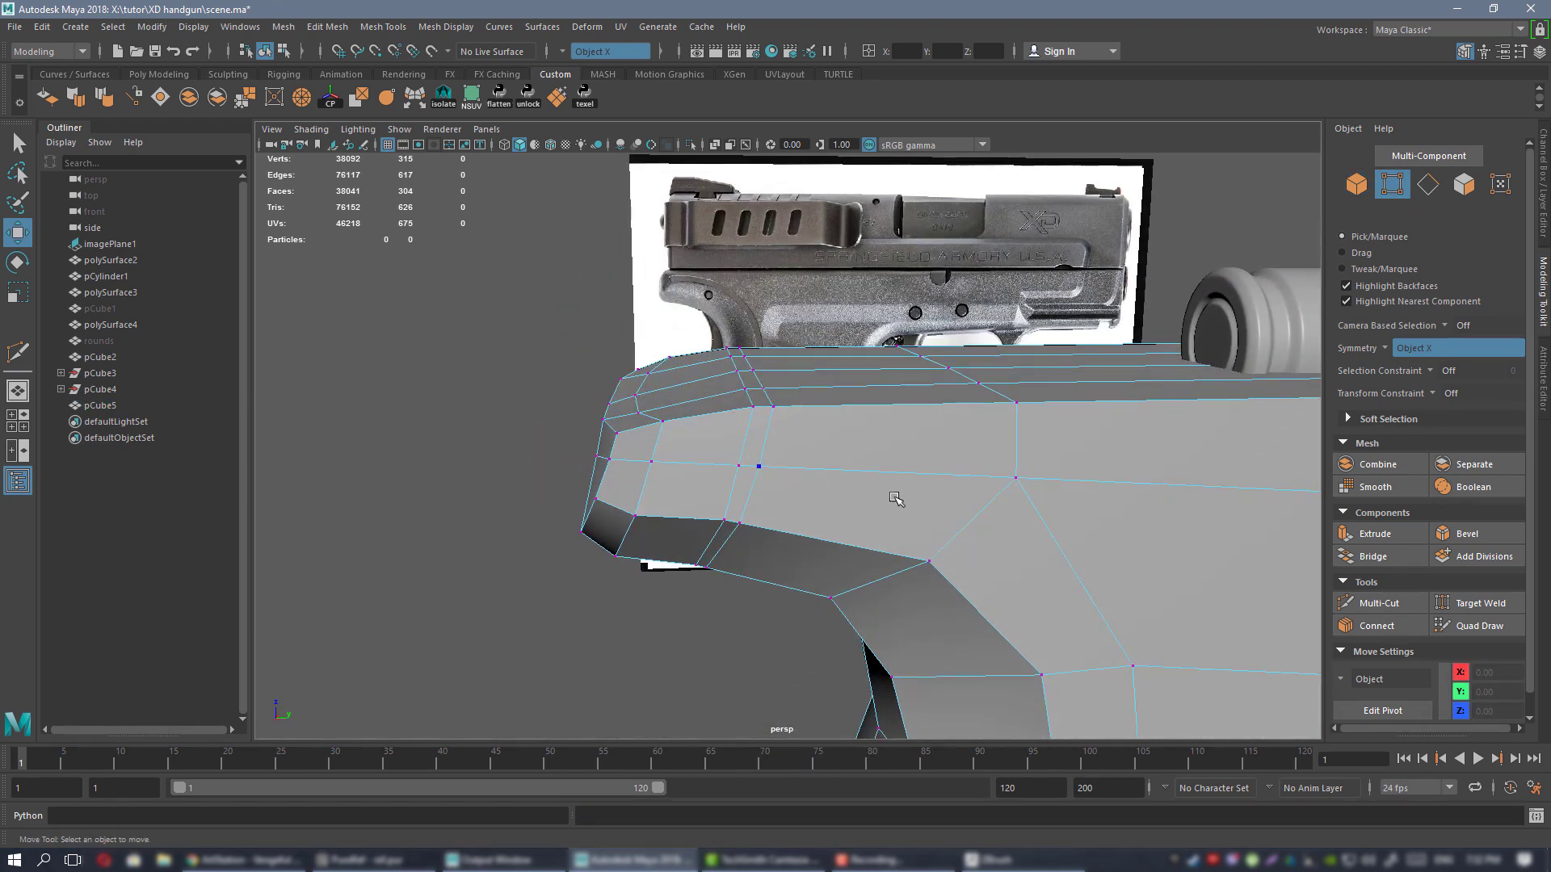
left_click(1452, 394)
left_click(1453, 410)
left_click(759, 465)
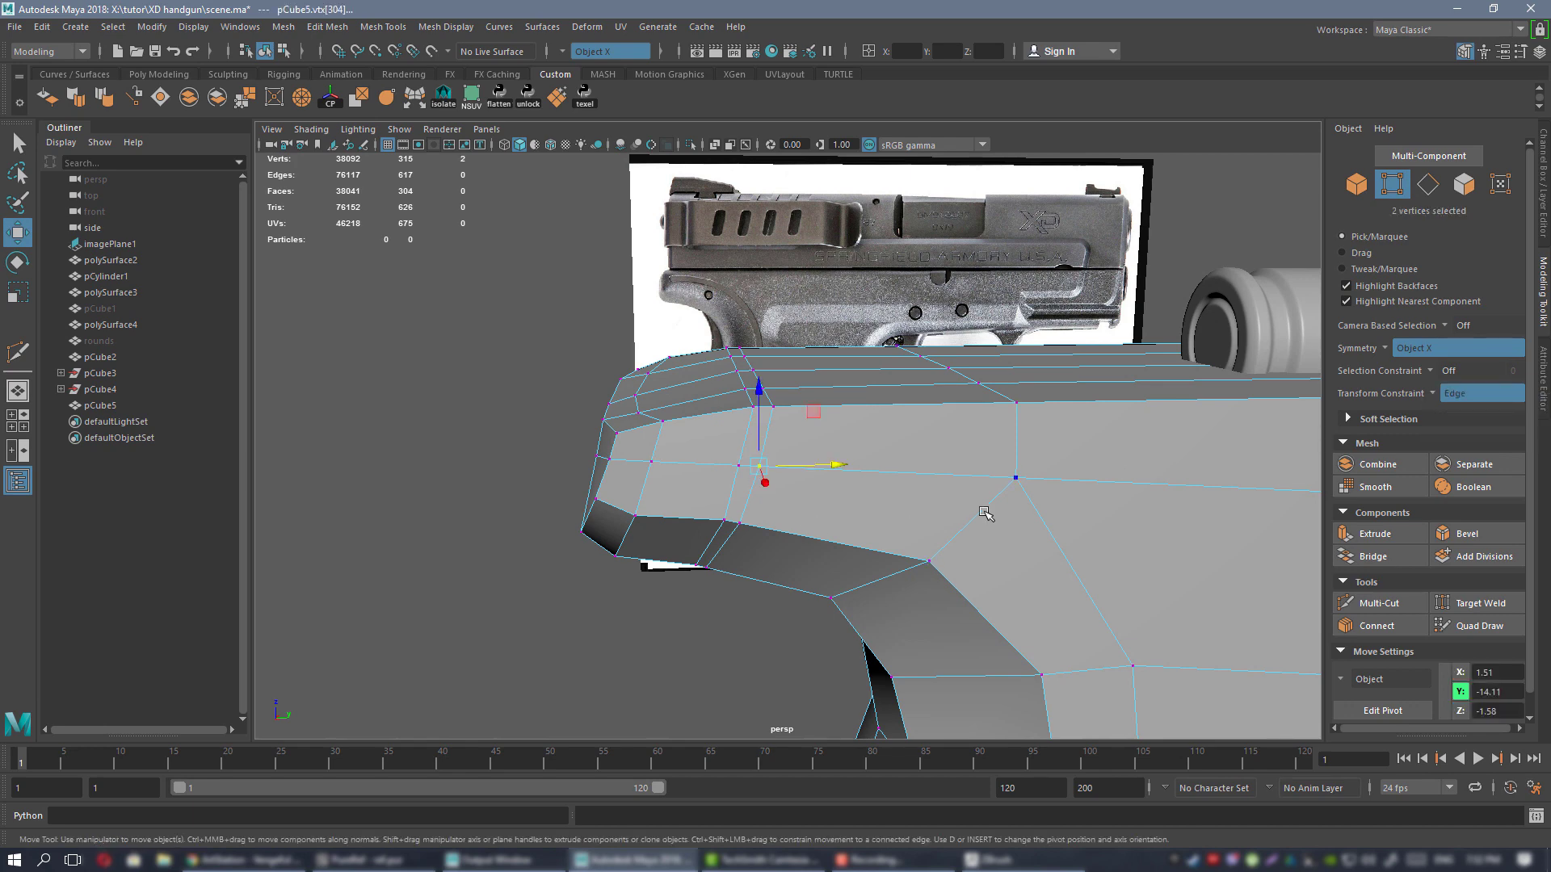
left_click_drag(767, 428, 821, 485, "alt")
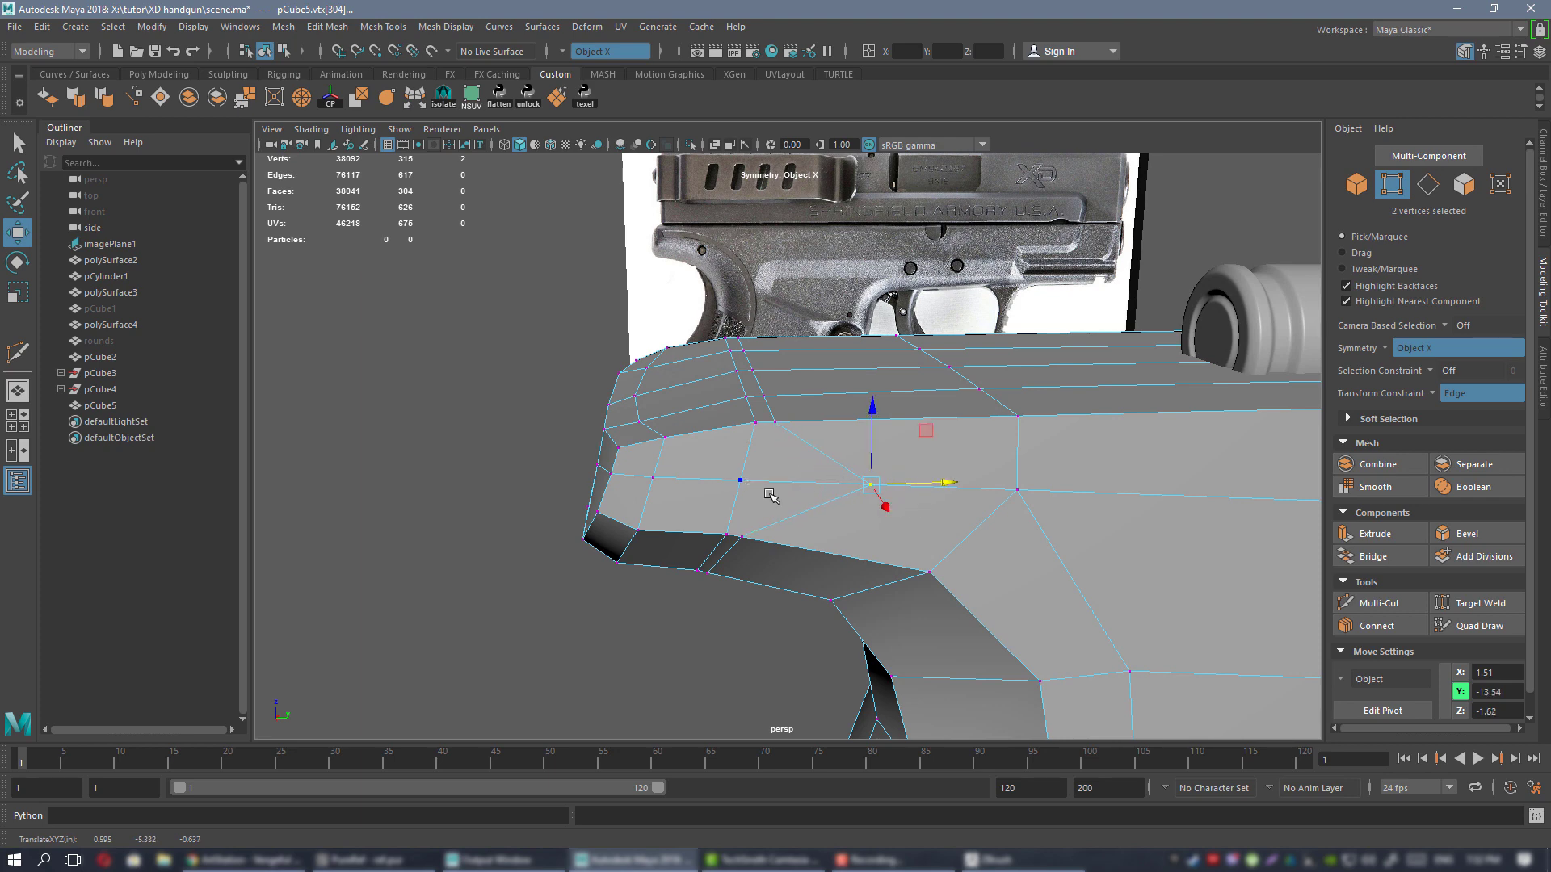
left_click_drag(771, 496, 762, 343, "alt")
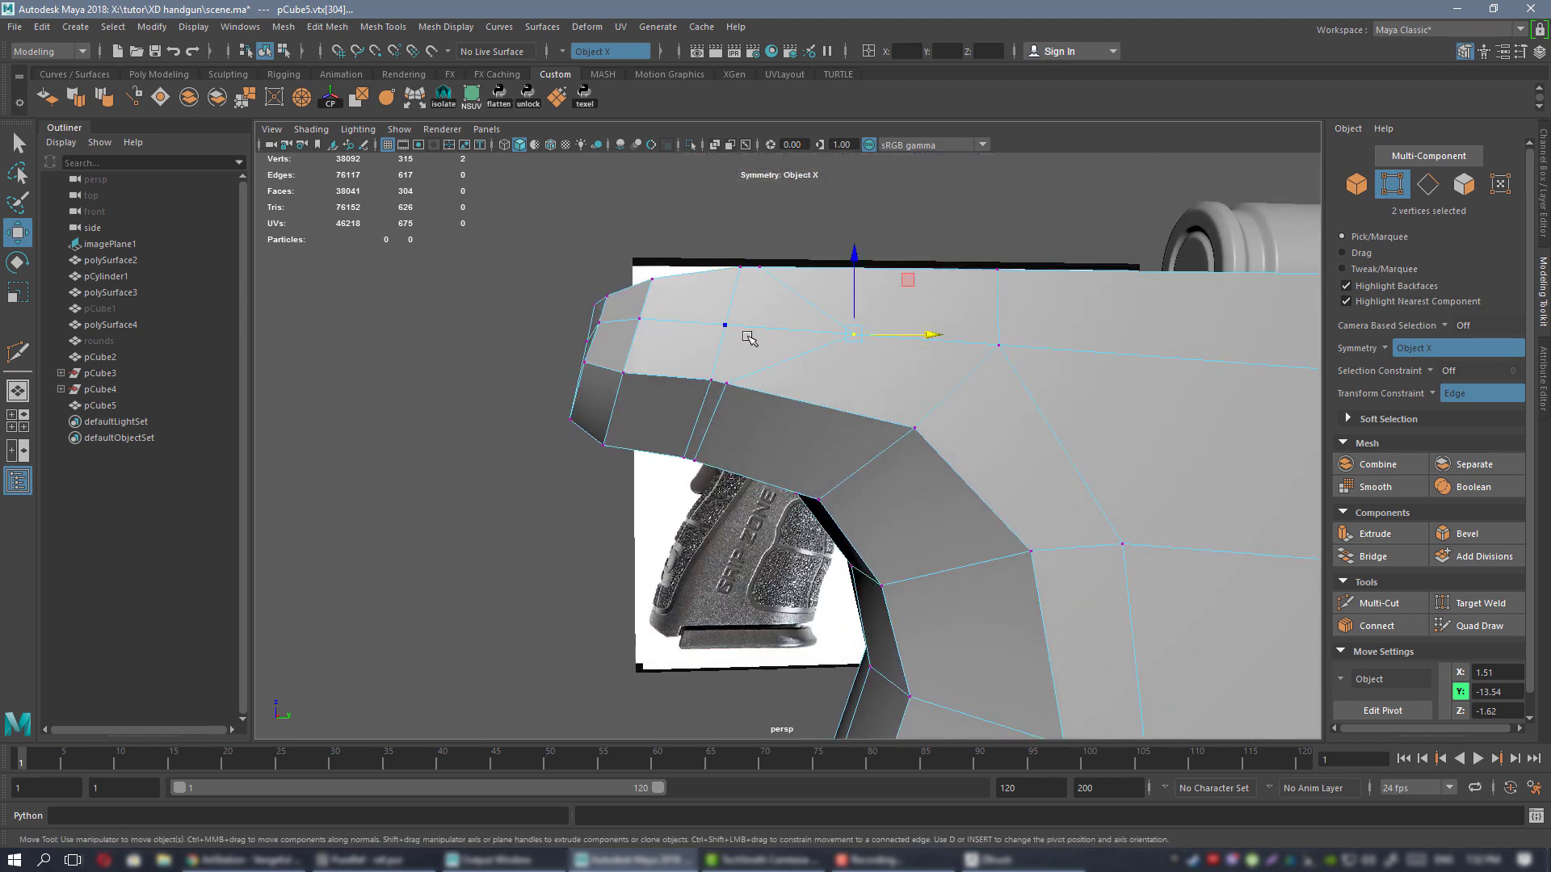
- Slide the new loop's lower side and underside vertex pairs forward along their edges on the tang
left_click_drag(773, 384, 851, 404)
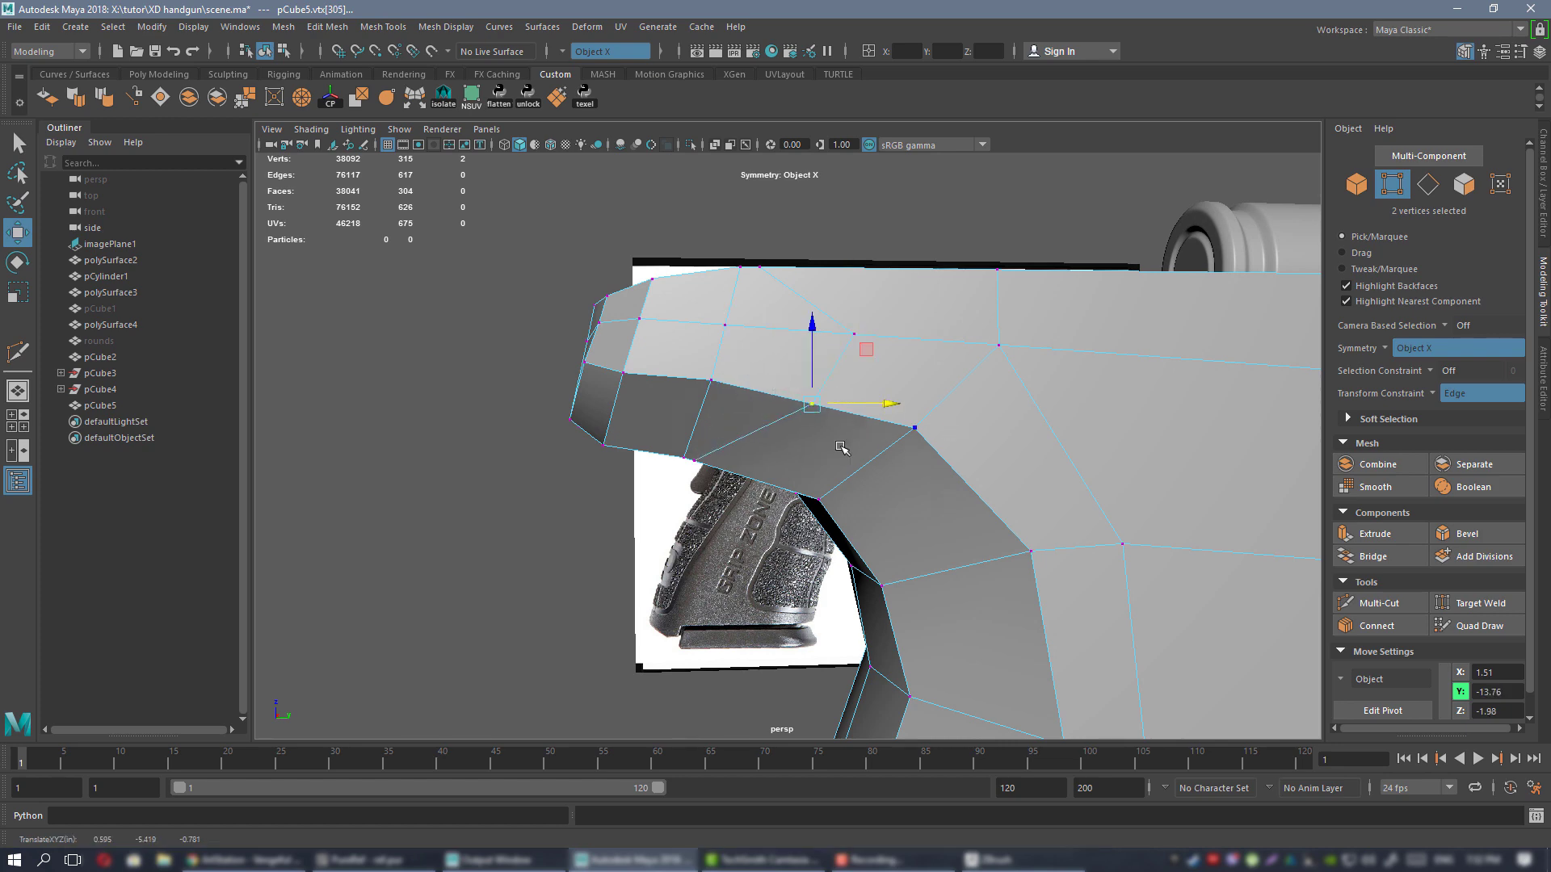
left_click_drag(785, 441, 808, 410, "alt")
left_click(778, 406)
left_click(757, 389)
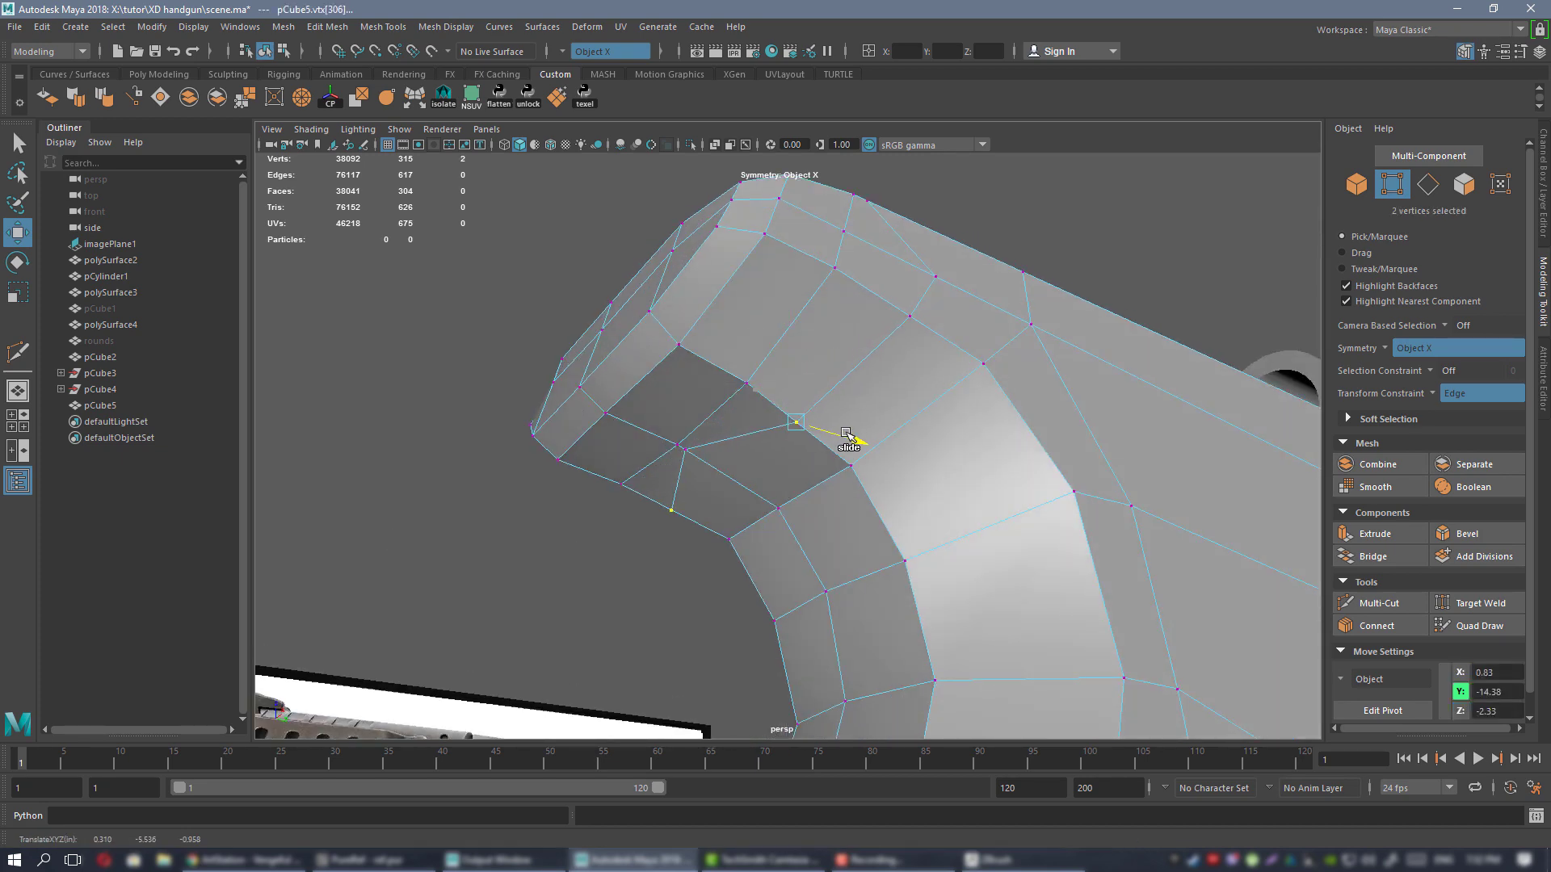
left_click(685, 449)
left_click_drag(710, 461, 763, 470)
- Slide the adjoining vertex pairs along the tang's underside curve to even out the edge spacing
left_click_drag(832, 471, 903, 483, "alt")
left_click(852, 463)
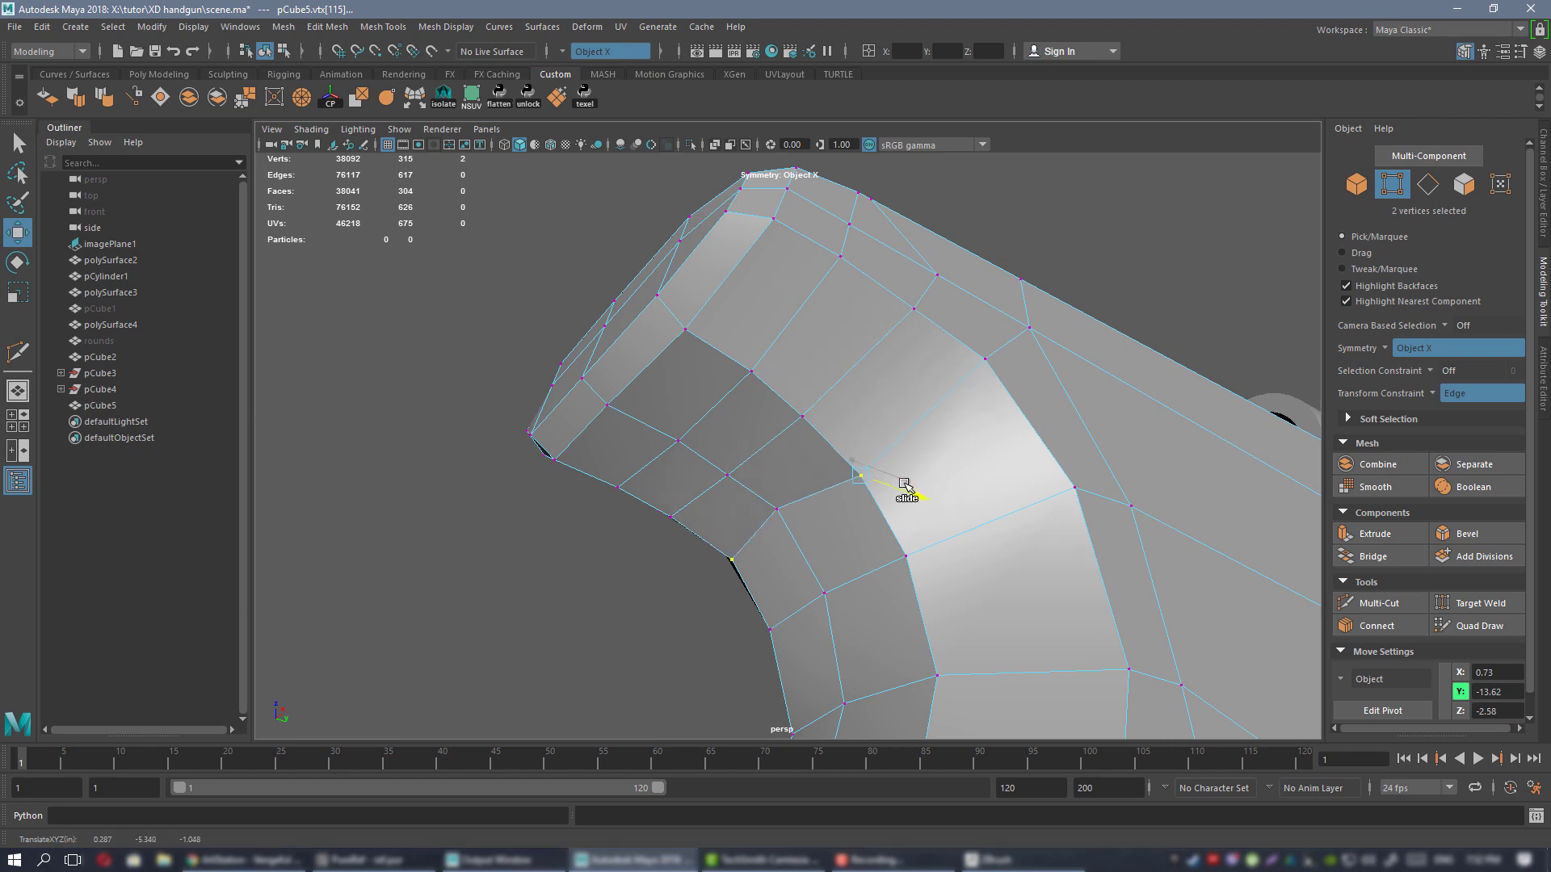
left_click(777, 510)
left_click_drag(822, 522, 740, 506)
left_click(772, 486)
mouse_move(728, 449)
left_mouse_down()
mouse_move(773, 447)
mouse_move(731, 472)
left_mouse_up()
- Examine the smoothed tang in perspective, compare the frame with the side reference image, and return to unsmoothed display
right_click_drag(866, 388, 565, 379)
key("3")
left_click(955, 280)
left_click_drag(848, 470, 836, 390, "alt")
key("space")
key("space")
middle_click_drag(768, 391, 835, 555, "alt")
right_click_drag(835, 556, 989, 477, "alt")
middle_click_drag(664, 367, 732, 429, "alt")
right_click_drag(806, 429, 743, 408, "alt")
middle_click_drag(862, 475, 825, 235, "alt")
middle_click_drag(868, 445, 859, 267, "alt")
middle_click_drag(798, 368, 782, 565, "alt")
middle_click_drag(831, 428, 907, 725, "alt")
right_click_drag(751, 375, 789, 536, "alt")
left_click(789, 536)
middle_click_drag(807, 512, 845, 373, "alt")
key("1")
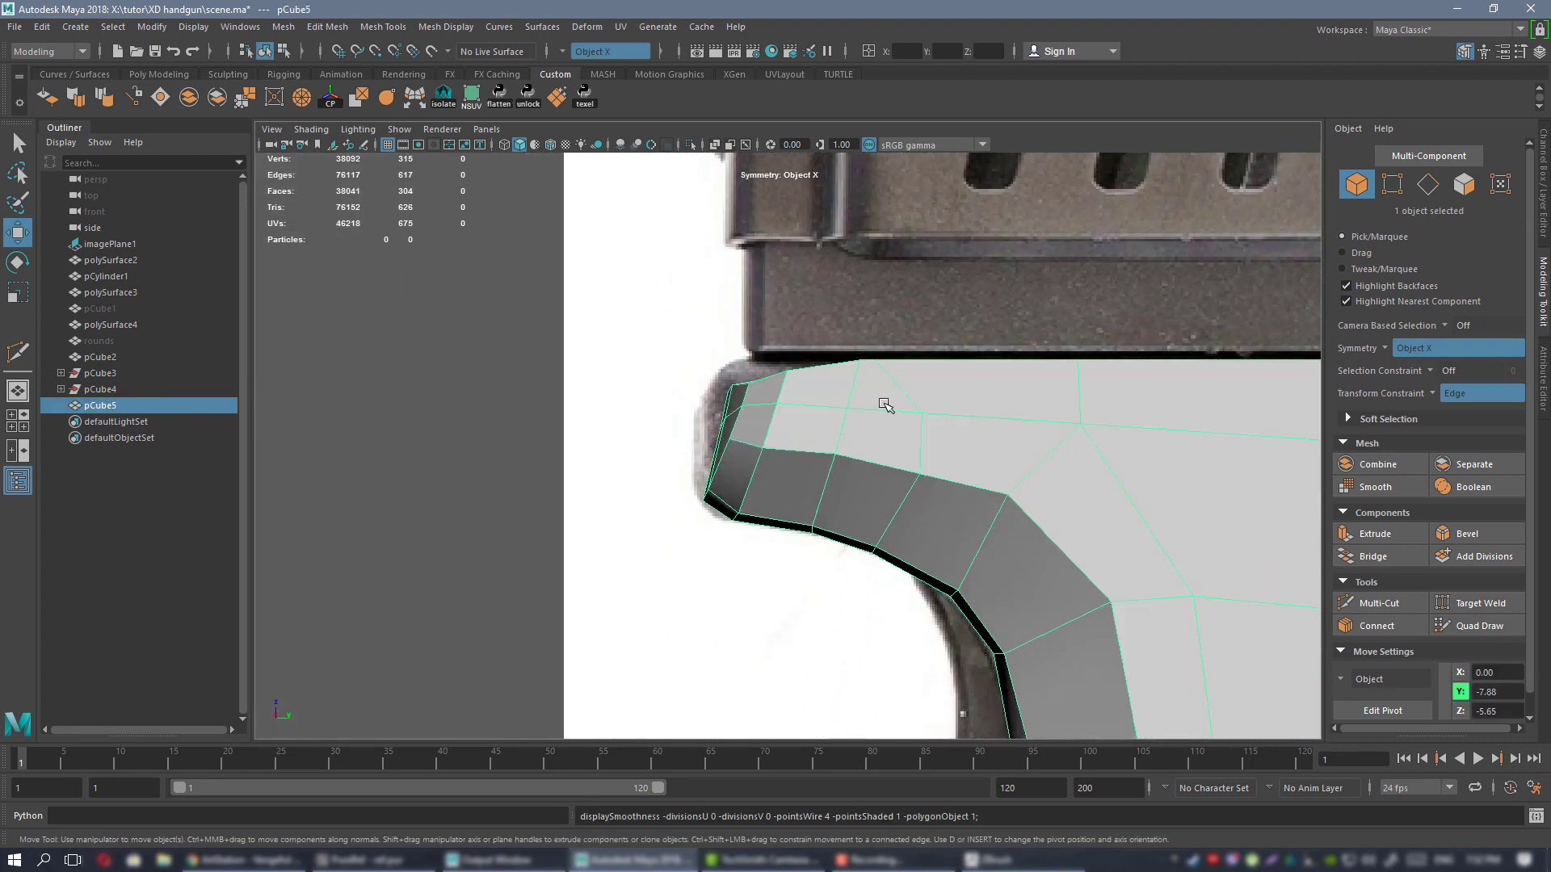
- With the transform constraint off, raise the tang's upper rear vertices toward the reference outline in the side view
right_click_drag(883, 391, 803, 392)
right_click_drag(727, 347, 782, 340, "alt")
middle_click_drag(748, 340, 754, 415, "alt")
right_click_drag(646, 364, 704, 378, "alt")
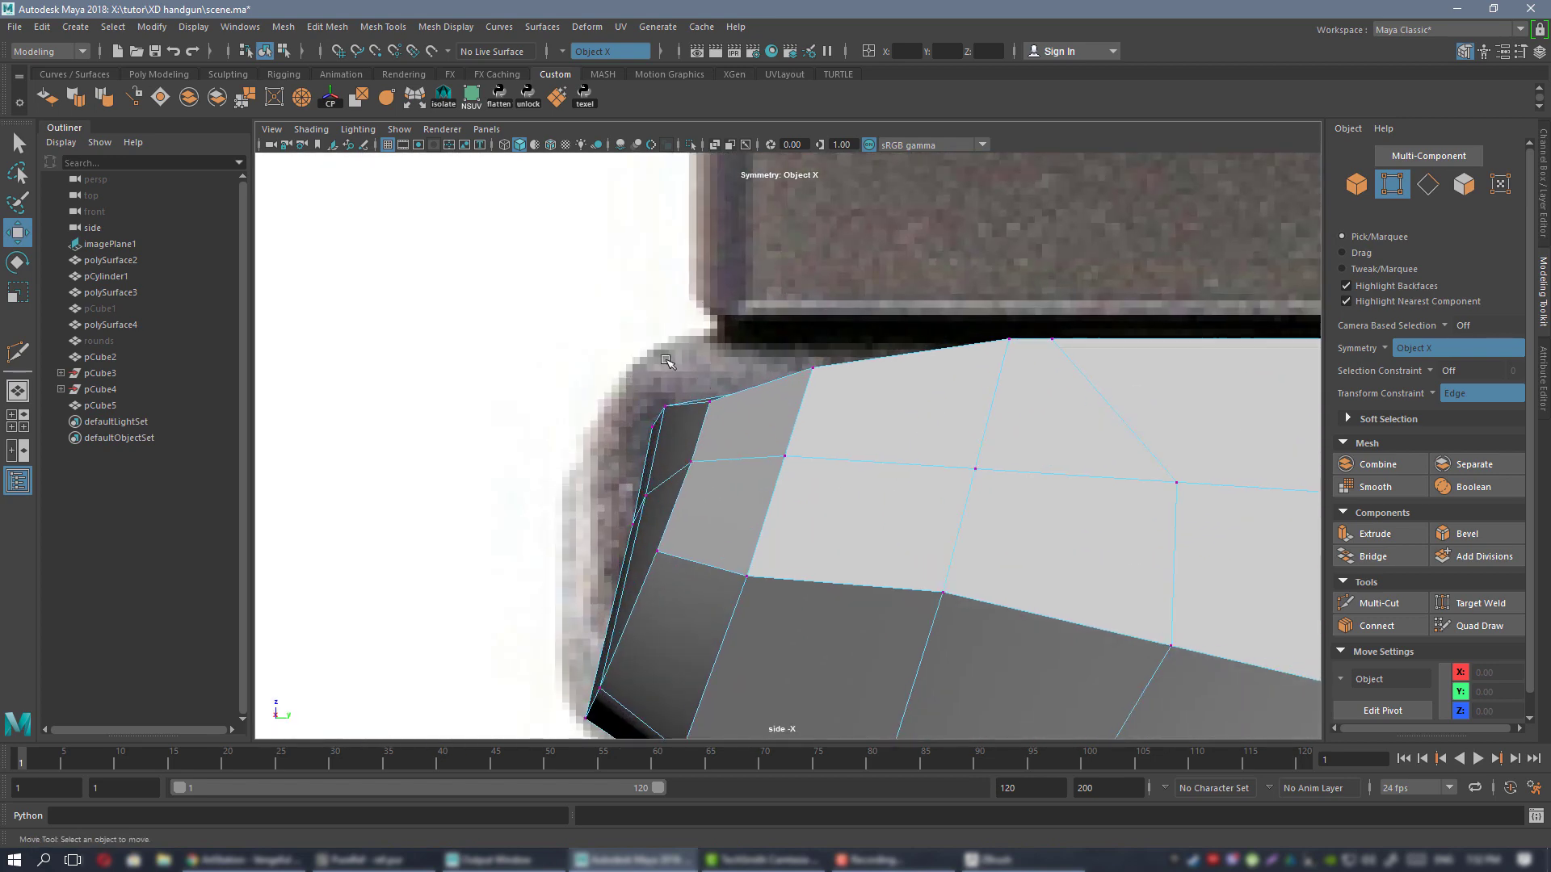
left_click_drag(646, 373, 682, 438)
left_click(584, 310)
left_click_drag(686, 399, 668, 367)
middle_click_drag(669, 374, 746, 373, "alt")
scroll(704, 376, "up", 2)
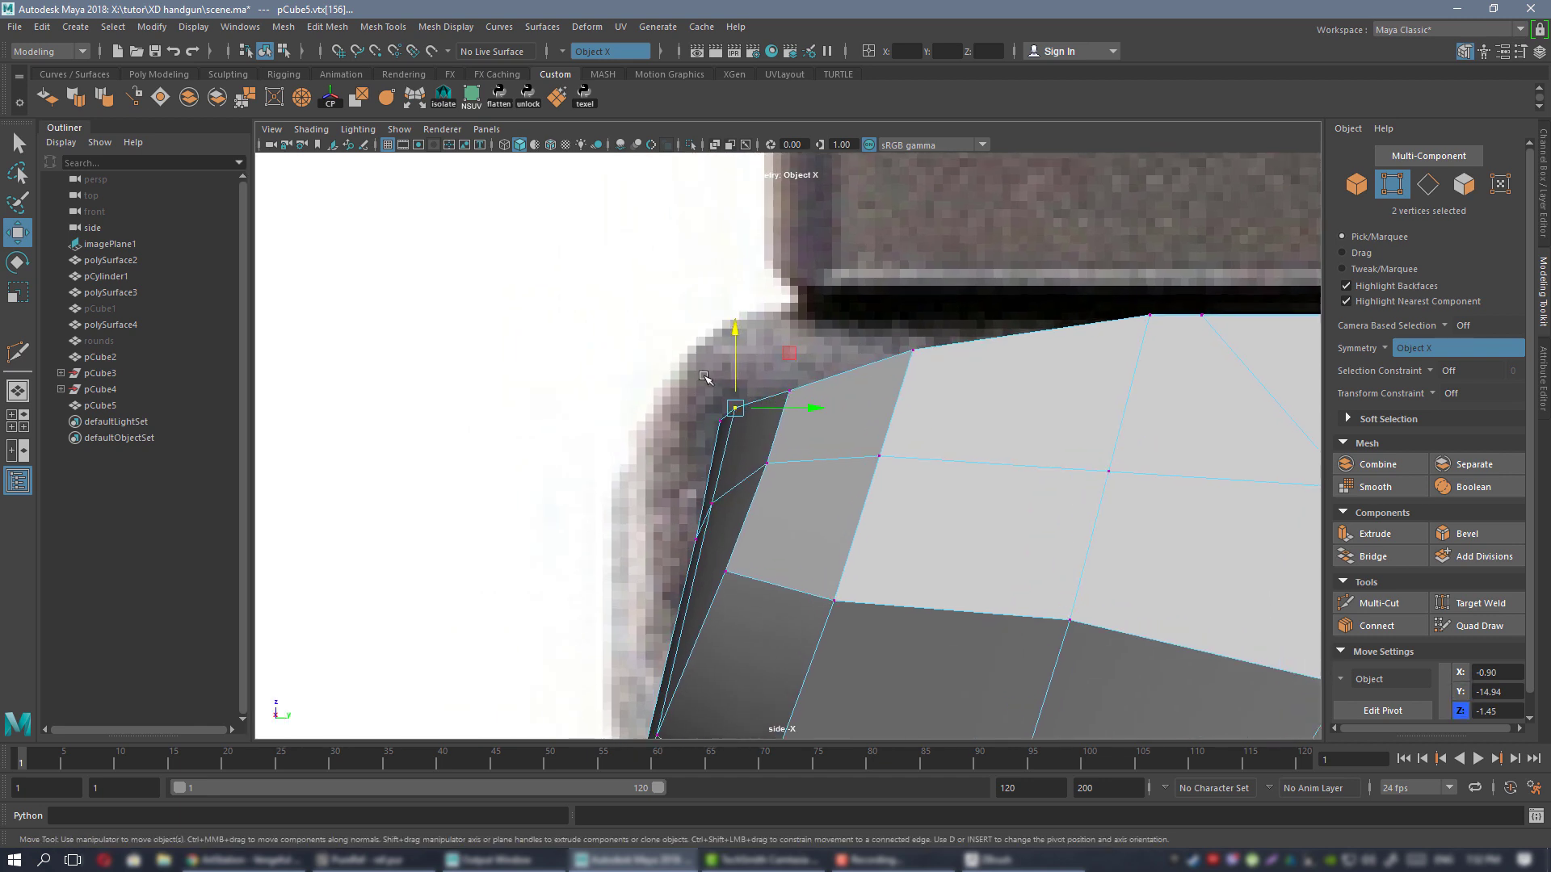
left_click_drag(813, 397, 813, 399, "shift")
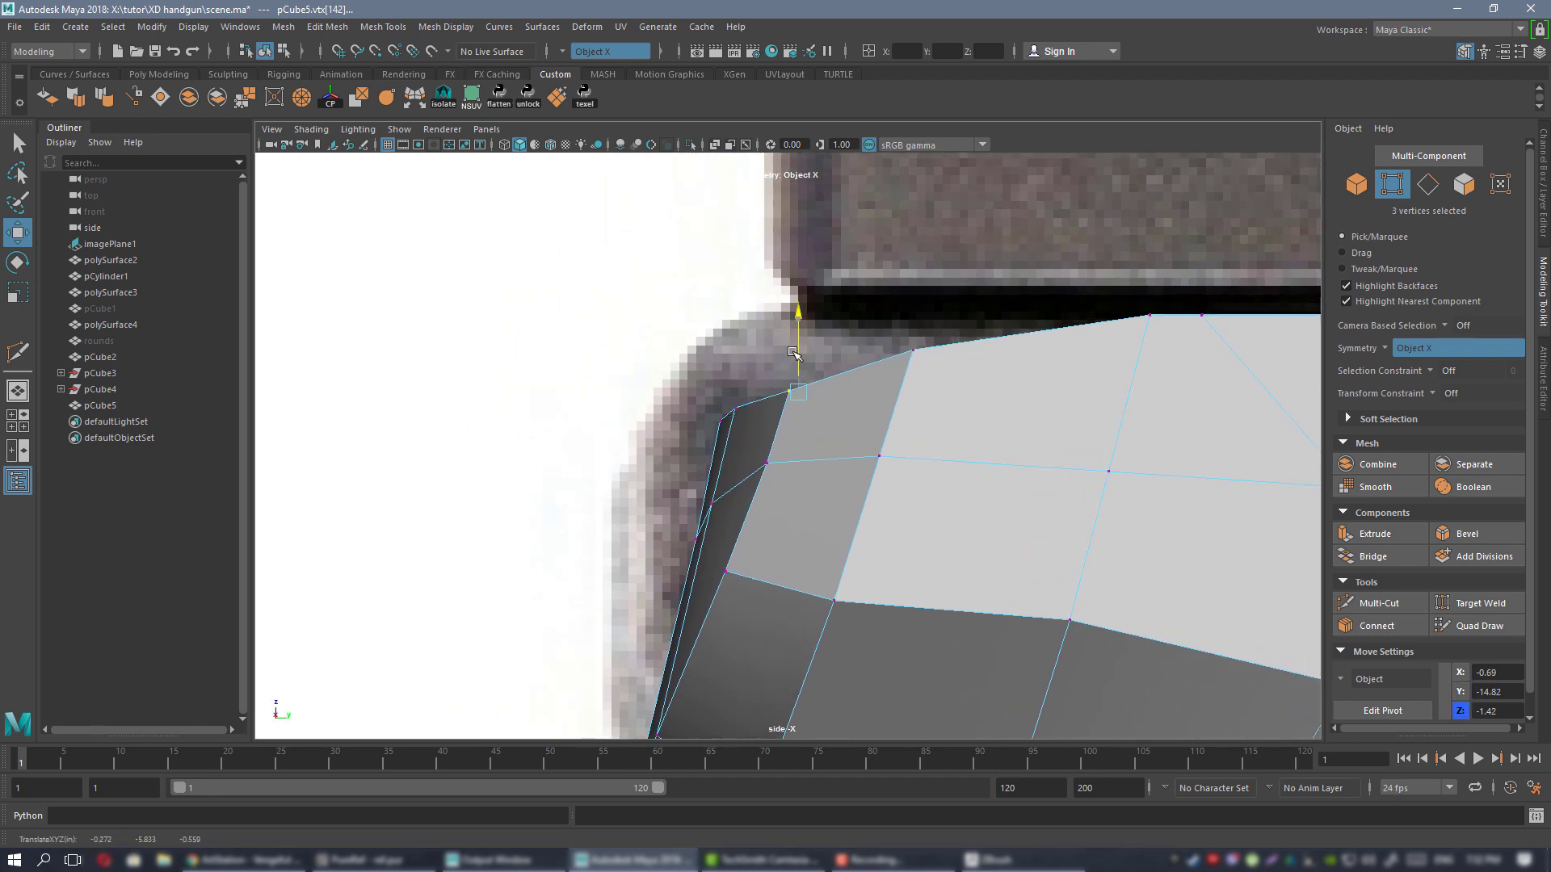
left_click_drag(793, 348, 793, 346)
- Adjust the vertex pairs on the tang's rear side in the side view to round its profile
middle_click_drag(767, 452, 825, 445, "alt")
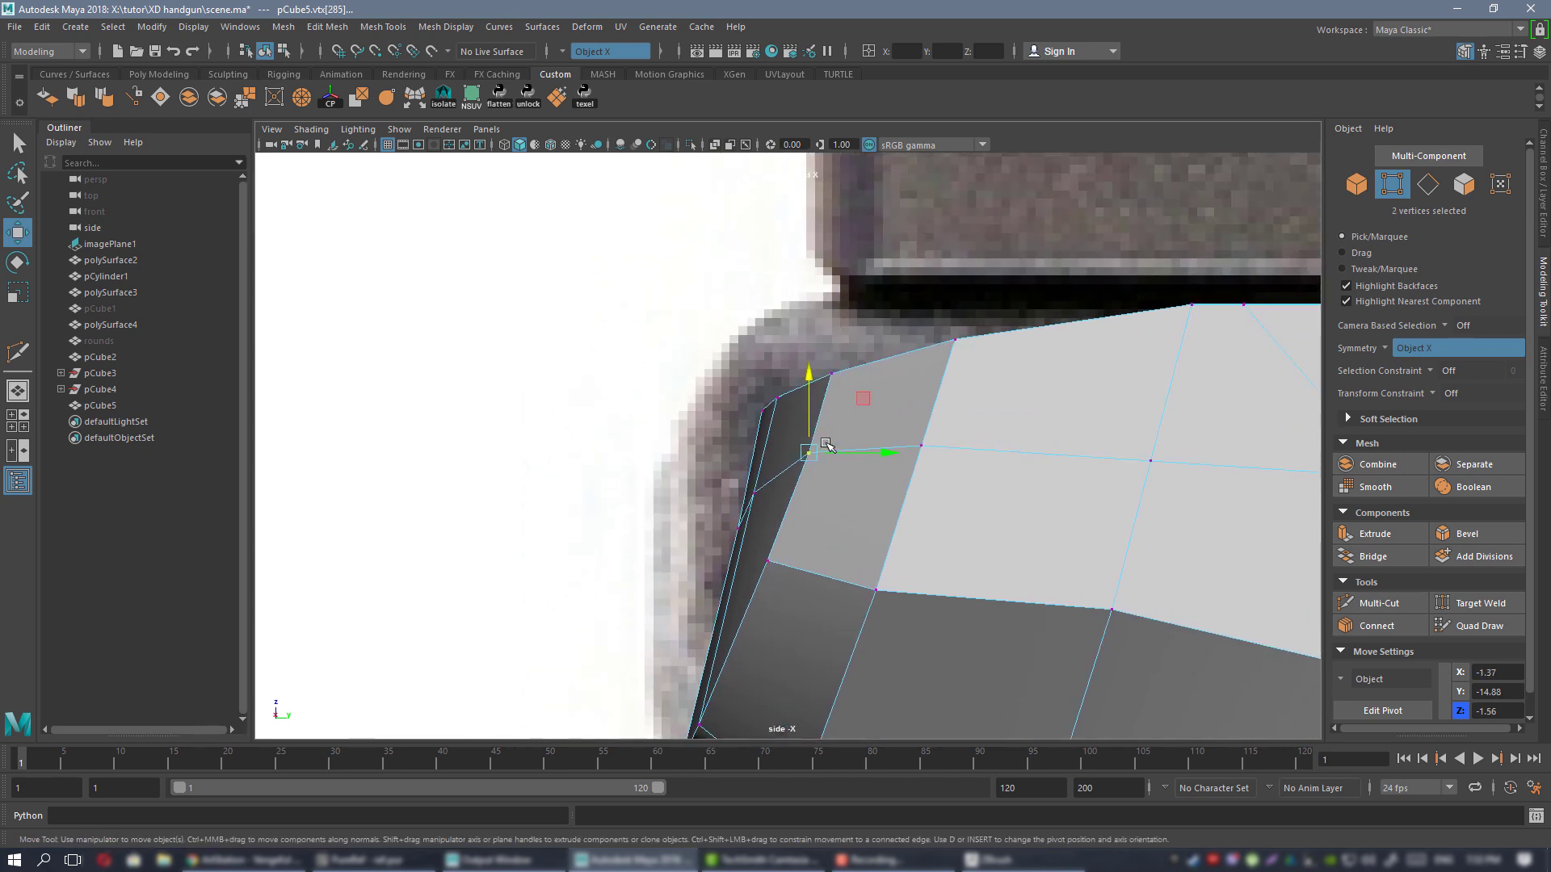
left_click(764, 559)
middle_click_drag(820, 507, 823, 506)
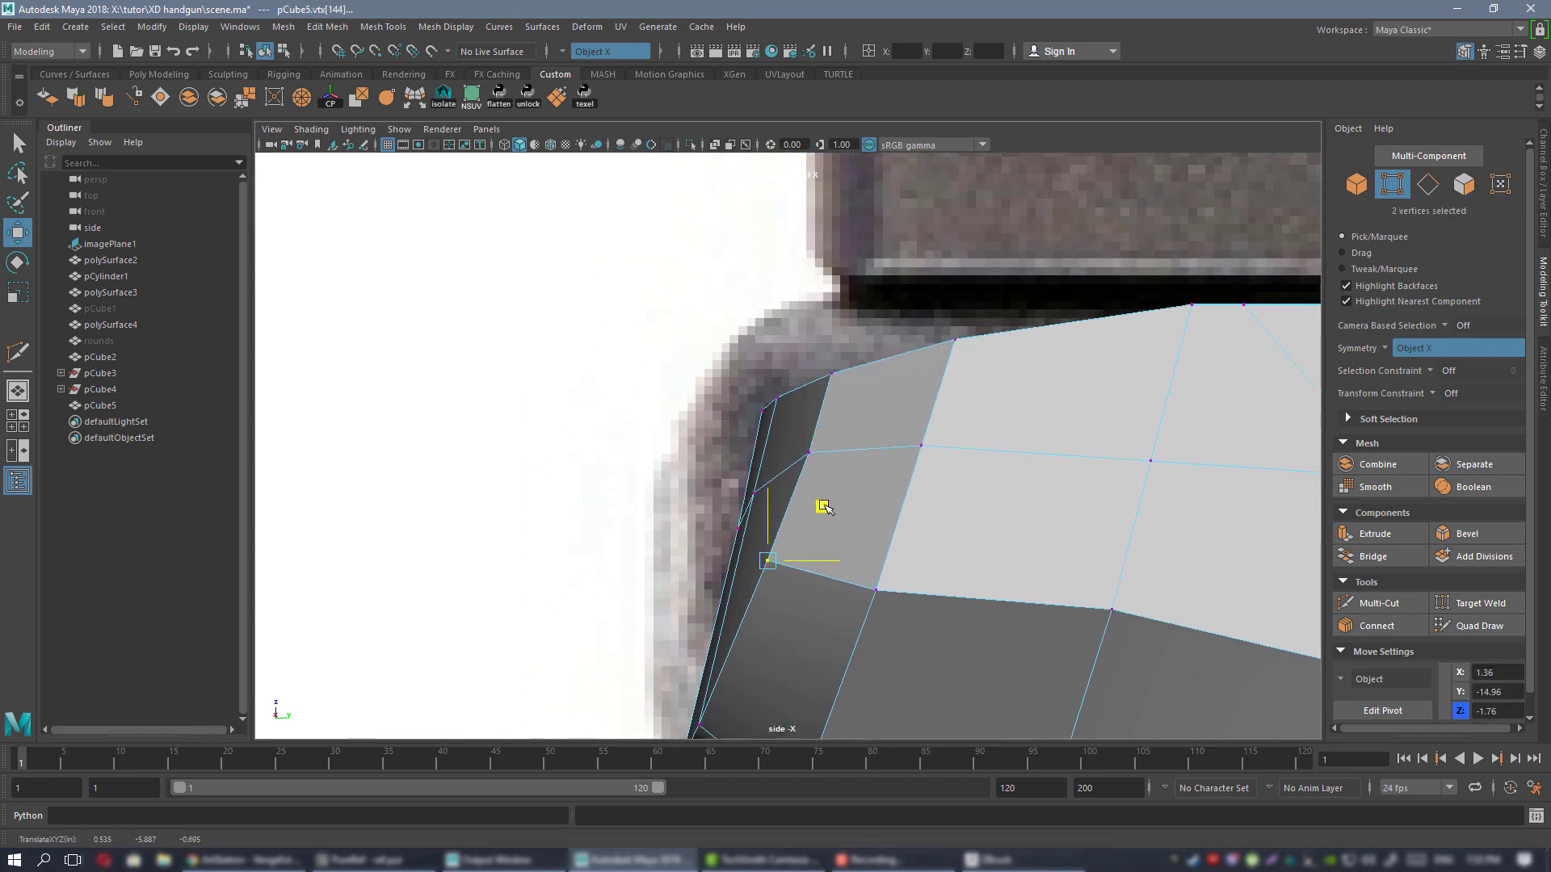
left_click_drag(834, 514, 835, 515)
middle_click_drag(856, 449, 873, 430, "alt")
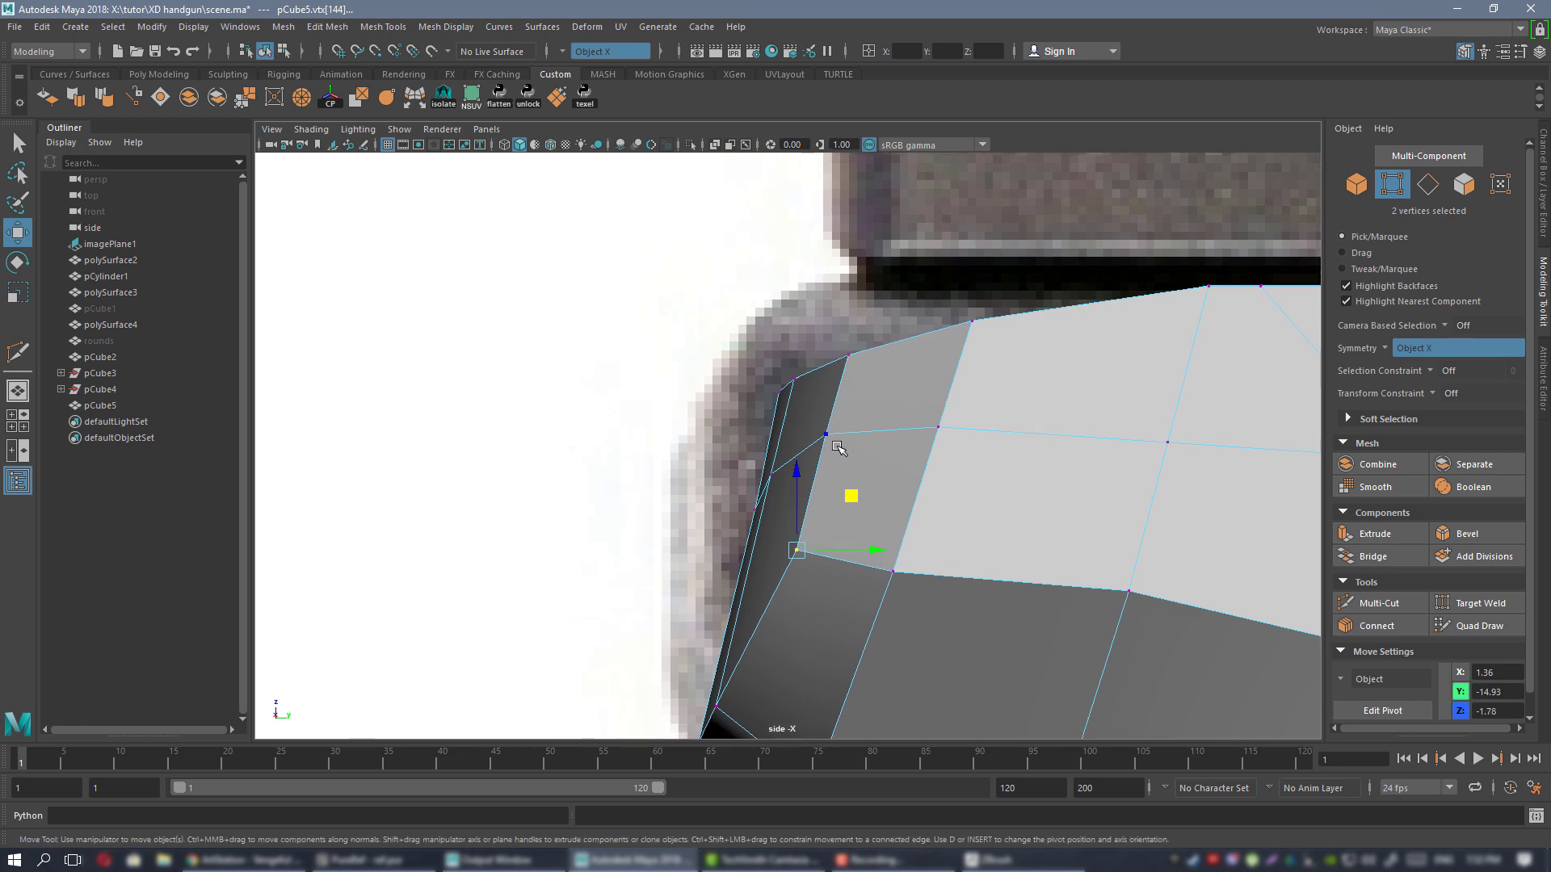
left_click_drag(880, 380, 883, 380)
middle_click_drag(882, 380, 951, 328, "alt")
left_click(840, 423)
left_click_drag(895, 372, 896, 373)
right_click_drag(896, 373, 701, 407, "alt")
- Move the tang's upper rear vertex group up and back to fit the rounded corner in the reference image
middle_click_drag(701, 408, 600, 407, "alt")
right_click_drag(600, 407, 778, 444, "alt")
middle_click_drag(778, 444, 775, 516, "alt")
middle_click_drag(786, 367, 994, 428, "alt")
middle_click_drag(811, 421, 748, 347, "alt")
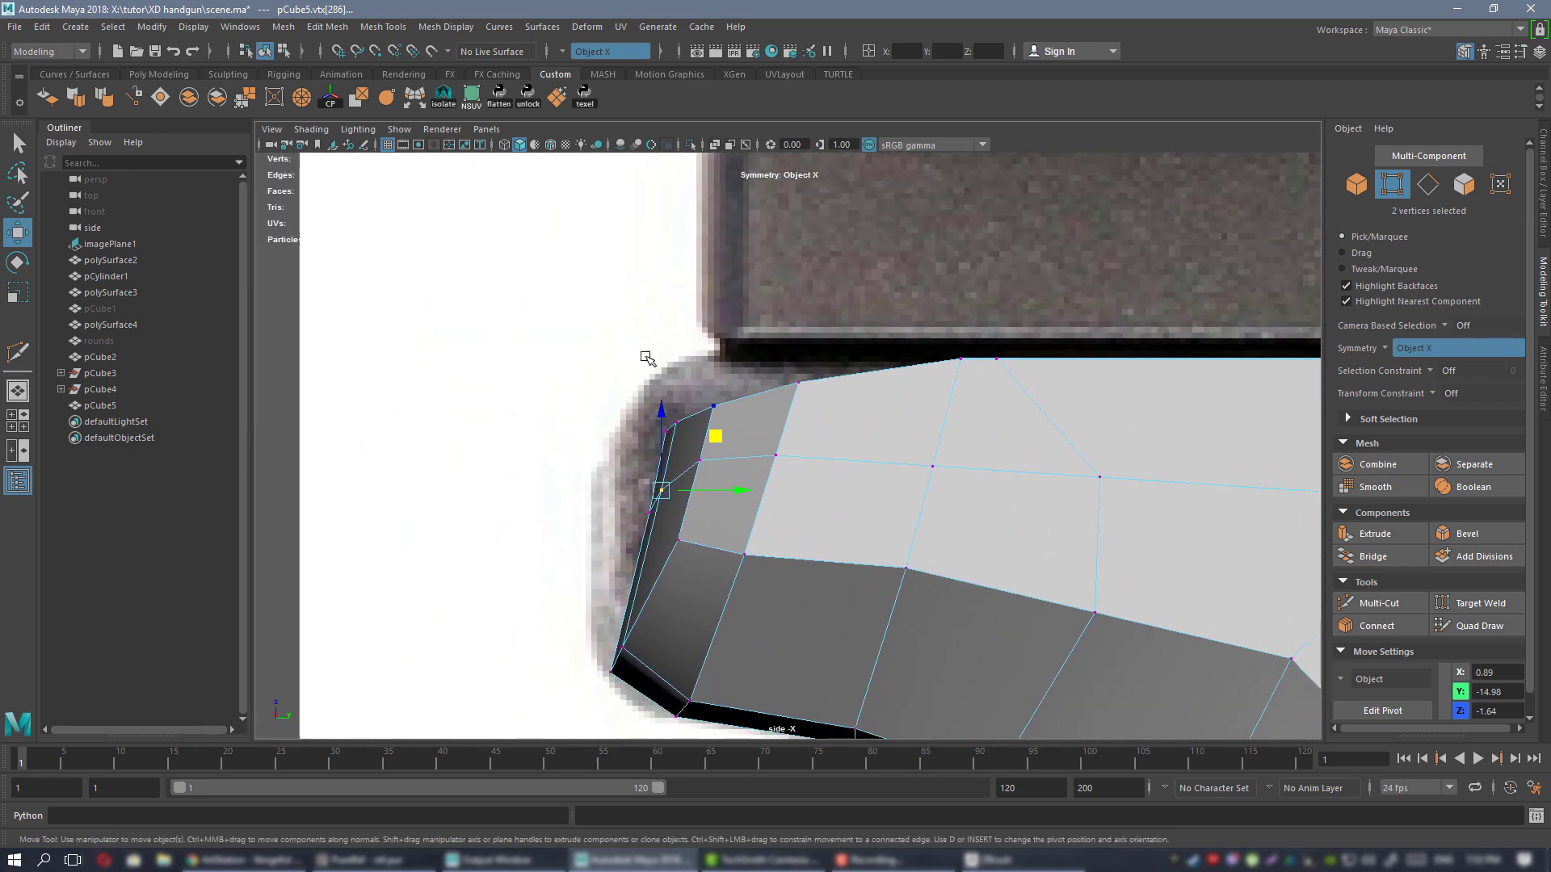
left_click_drag(888, 420, 890, 425)
right_click_drag(890, 426, 732, 333, "alt")
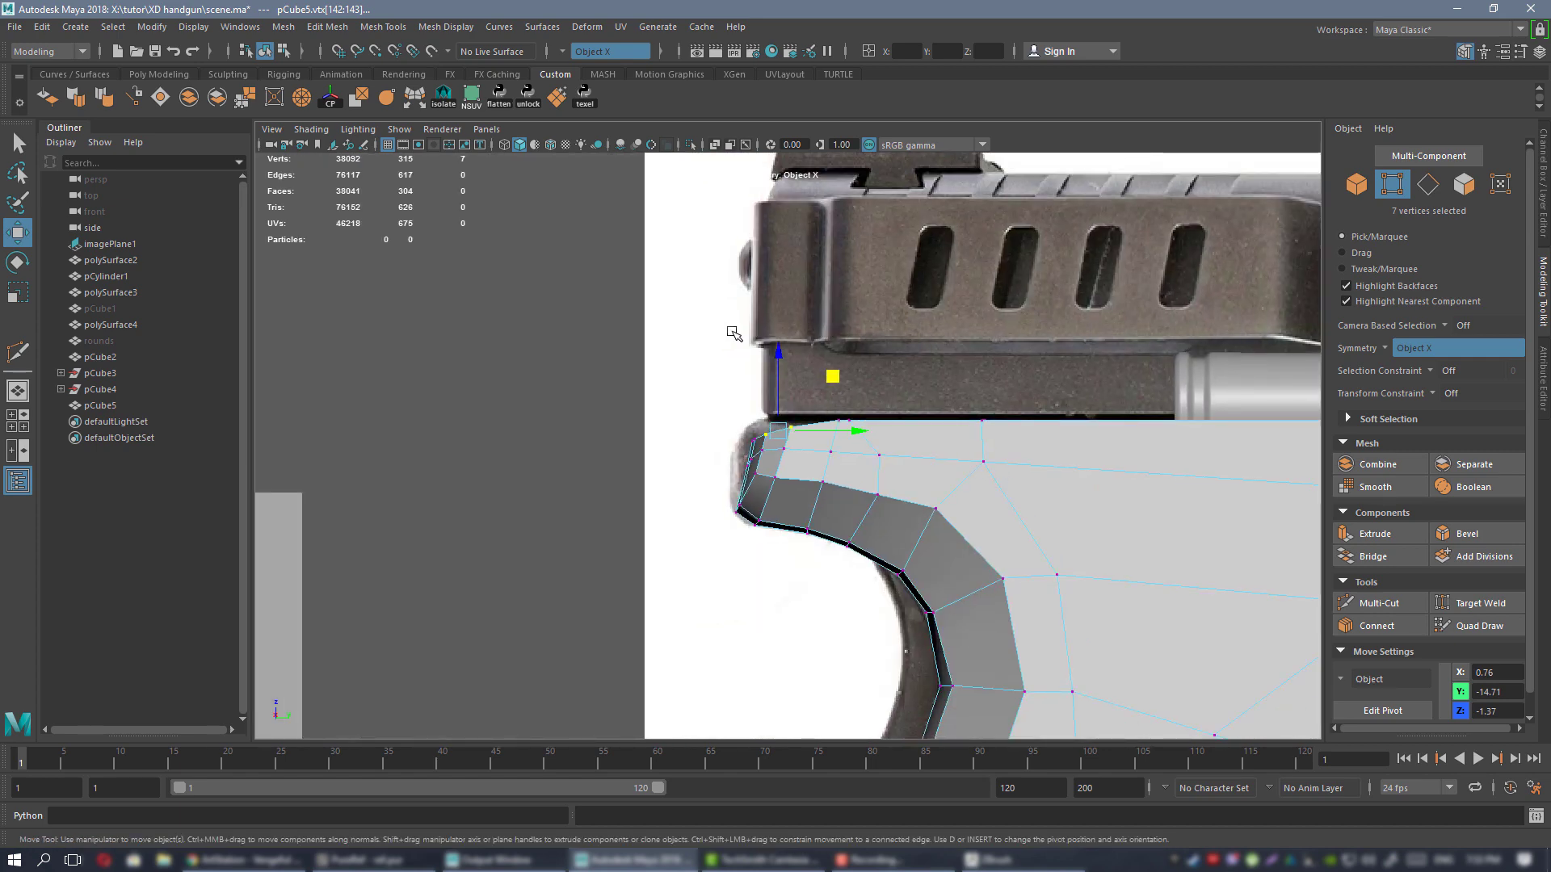
scroll(836, 378, "up", 5)
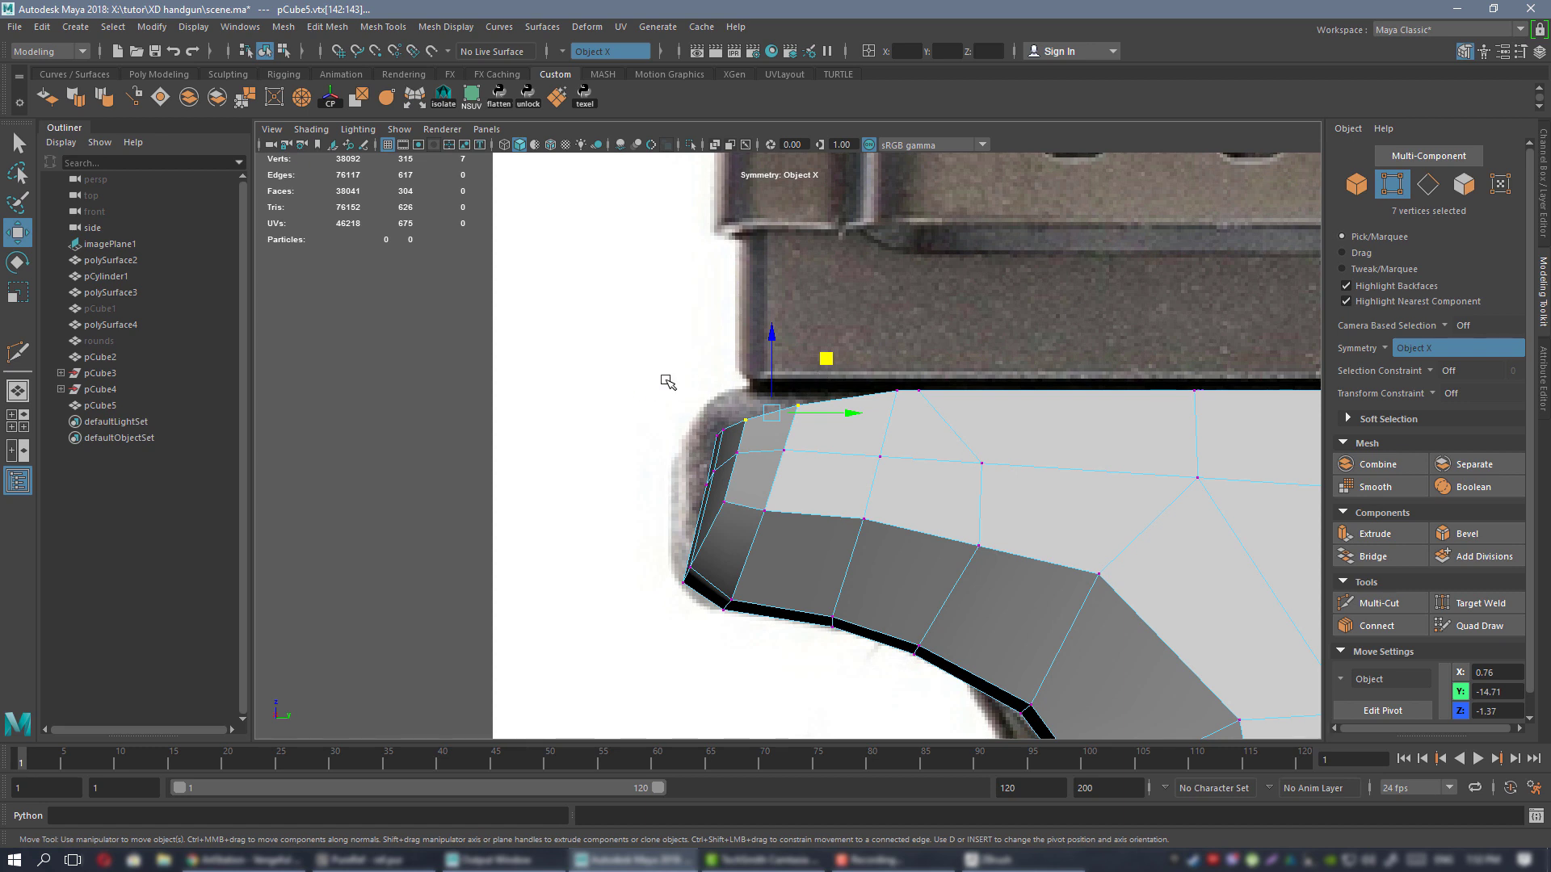
left_click_drag(640, 359, 849, 492)
middle_click_drag(804, 389, 788, 368)
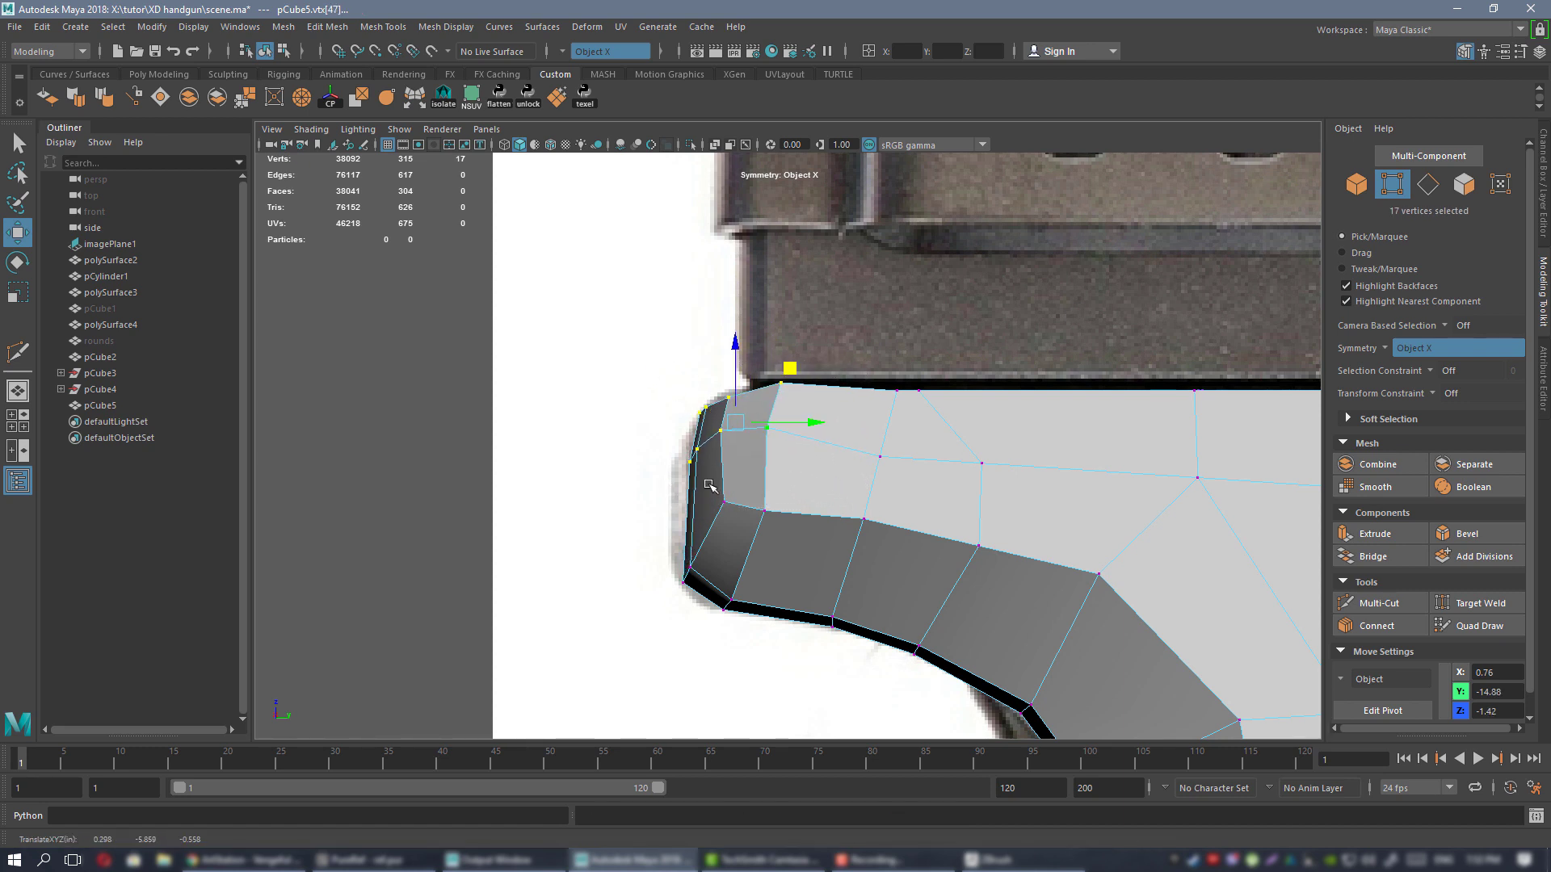
- Shift the tang's lower rear vertices along Y and move its upper rear row up and forward to the reference outline
middle_click_drag(852, 436, 768, 457, "alt")
left_click_drag(643, 517, 756, 575)
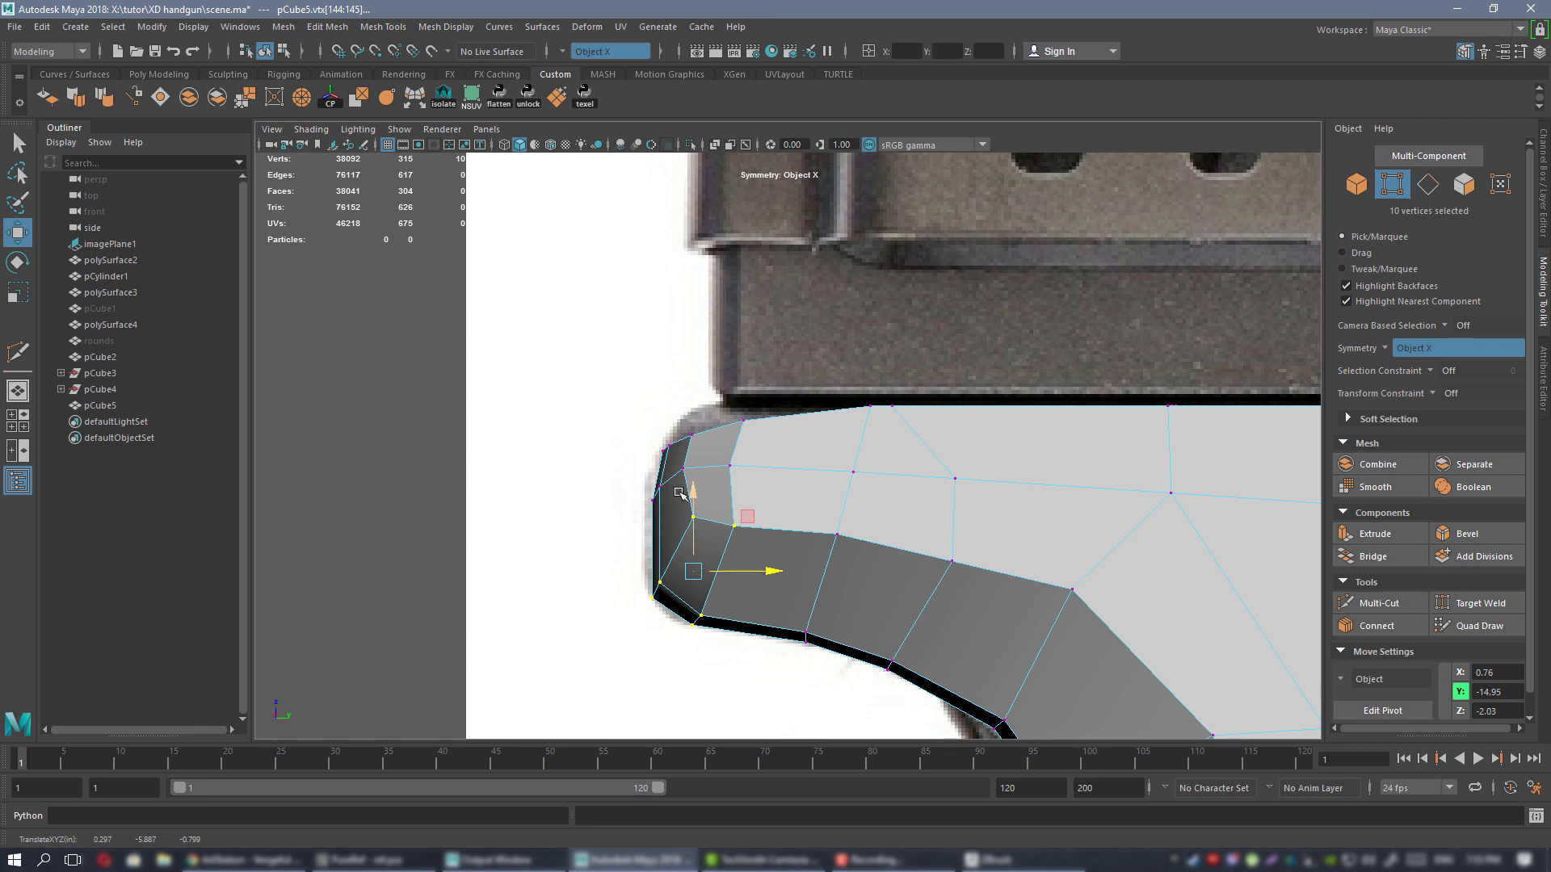
middle_click_drag(617, 408, 665, 426, "alt")
scroll(665, 426, "up", 3)
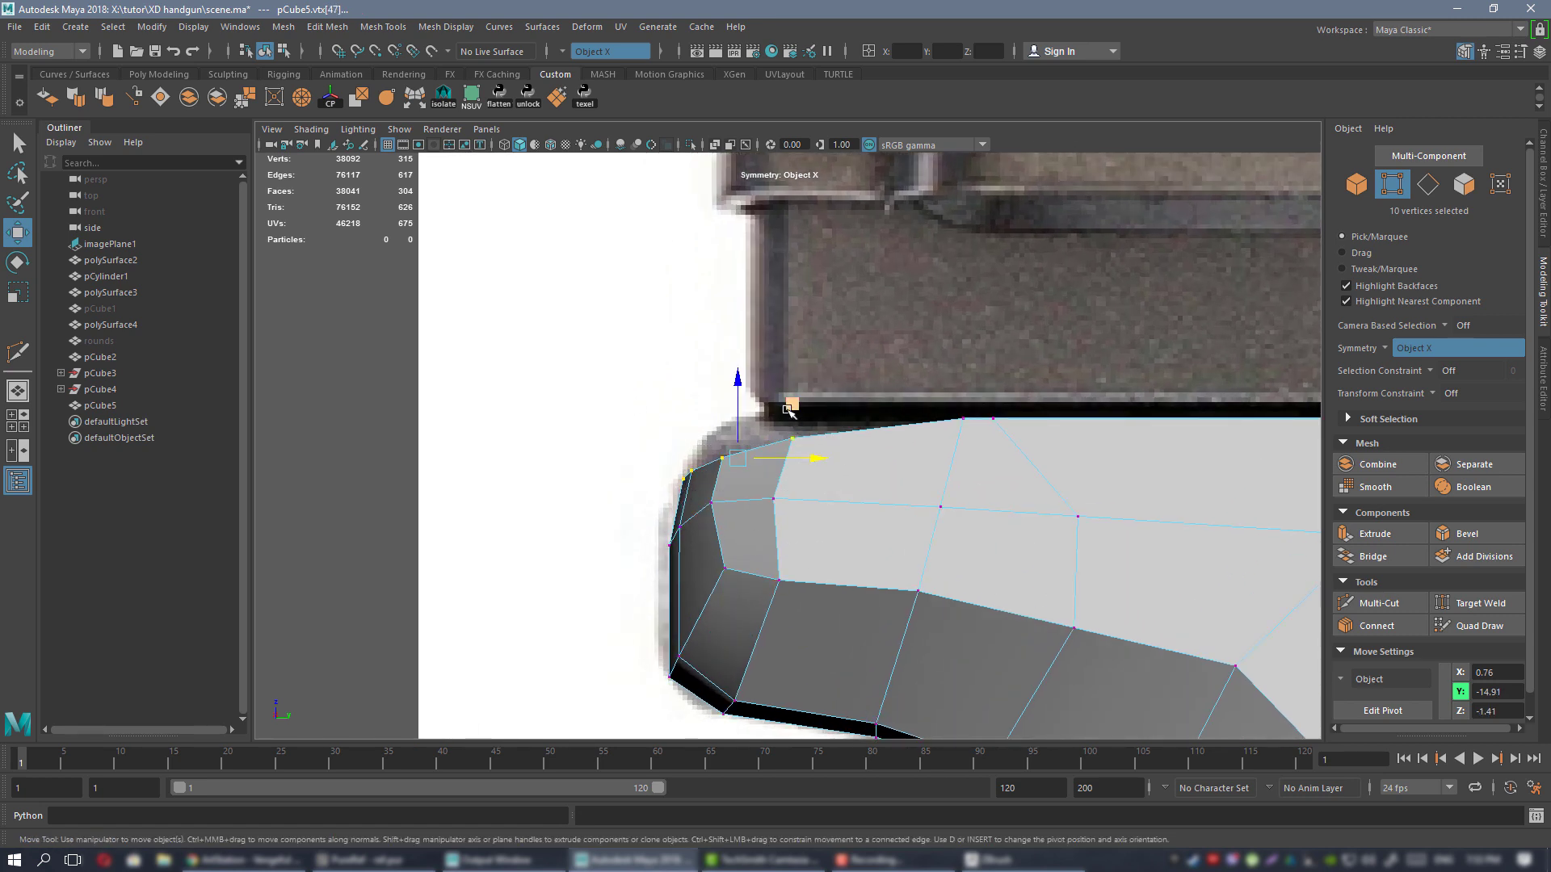
middle_click_drag(789, 410, 799, 392)
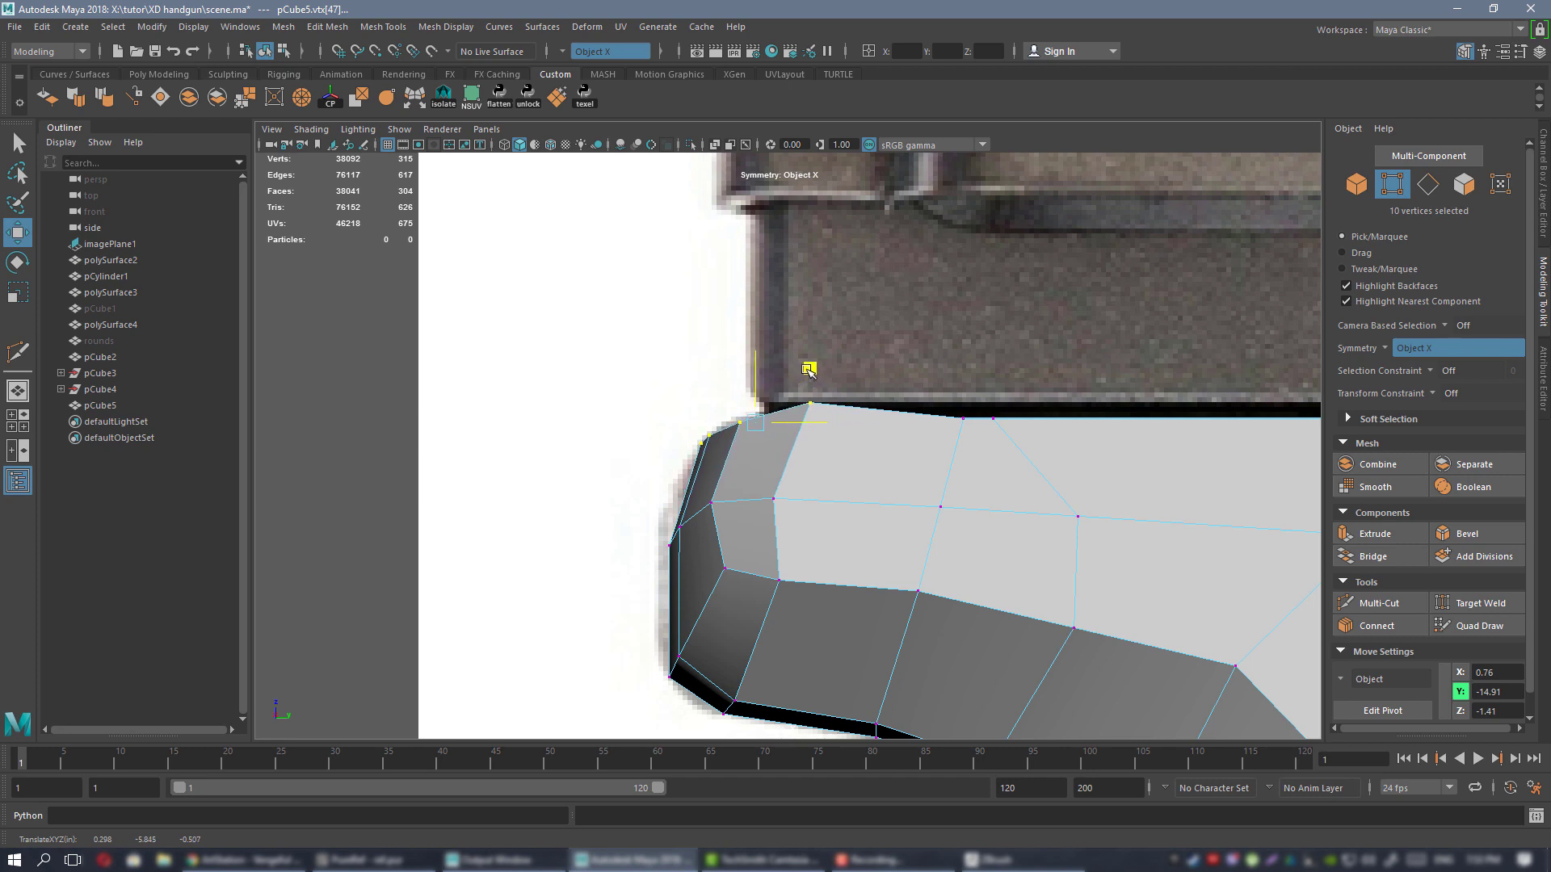
- Lower the tang's front upper vertex pair level with the frame's top edge and adjust the side pair below it along Y
left_click_drag(791, 323, 856, 418)
left_click_drag(813, 350, 818, 376)
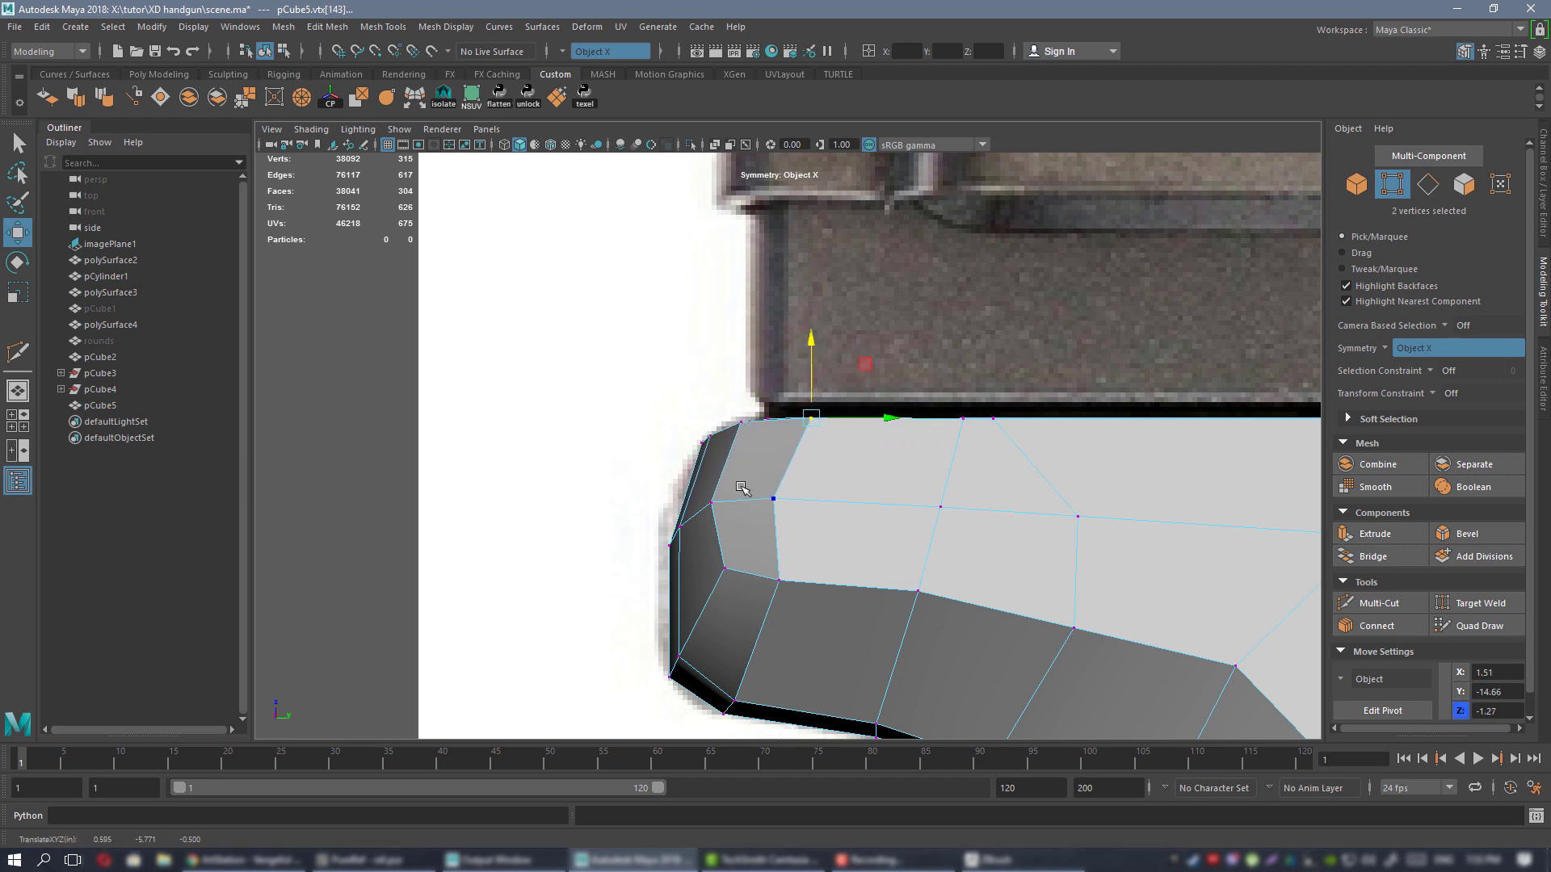
left_click_drag(740, 487, 819, 498)
- Examine the reshaped tang from several angles in smoothed preview in the perspective view
key("space")
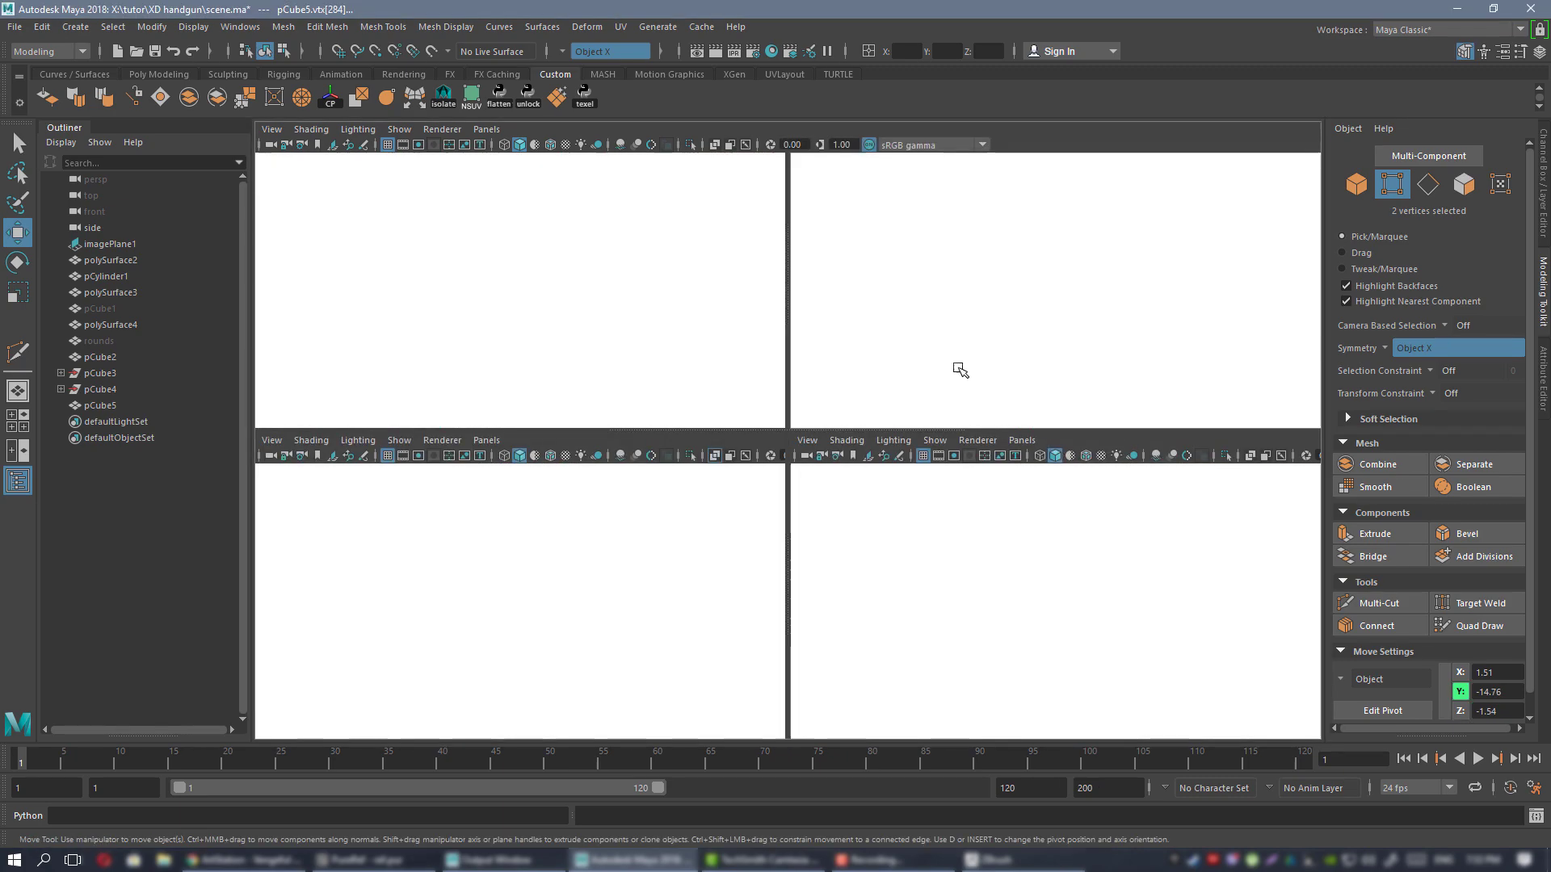
key("space")
left_click_drag(896, 428, 942, 446, "alt")
scroll(942, 446, "up", 5)
left_click_drag(706, 415, 703, 466, "alt")
right_click_drag(729, 390, 776, 394)
right_click_drag(767, 391, 808, 368)
key("3")
left_click(488, 395)
left_click_drag(815, 533, 811, 439, "alt")
right_click_drag(812, 439, 889, 456, "alt")
left_click_drag(889, 456, 848, 453, "alt")
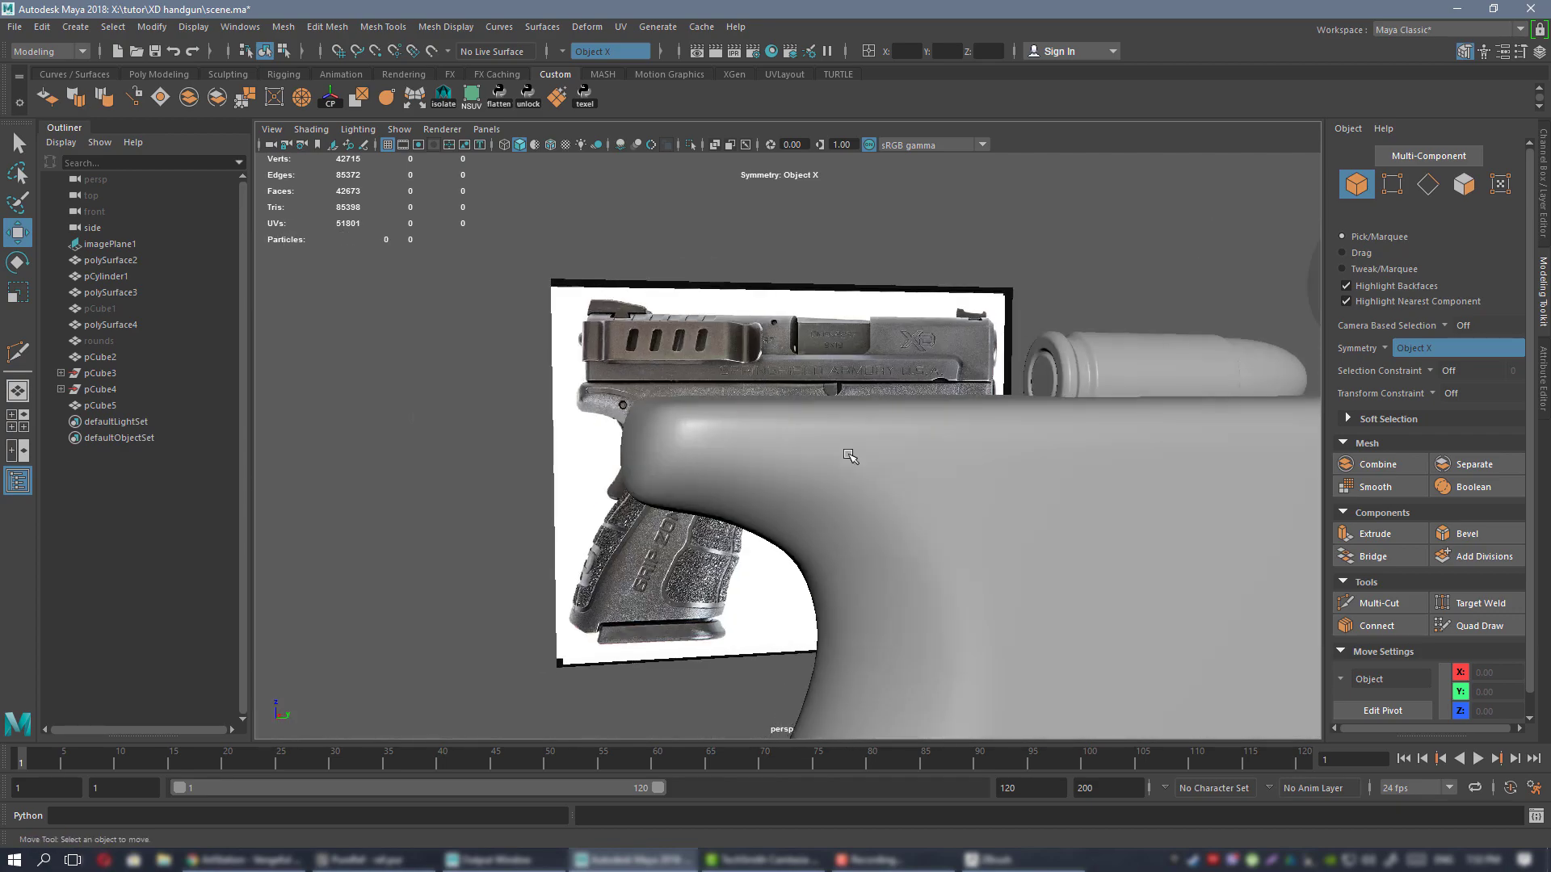
- Inspect the whole smoothed frame from the grip to the front end and return to unsmoothed display
left_click(896, 476)
right_click_drag(989, 501, 938, 498, "alt")
left_click_drag(938, 498, 894, 477, "alt")
middle_click_drag(933, 538, 816, 417, "alt")
right_click_drag(816, 417, 738, 417, "alt")
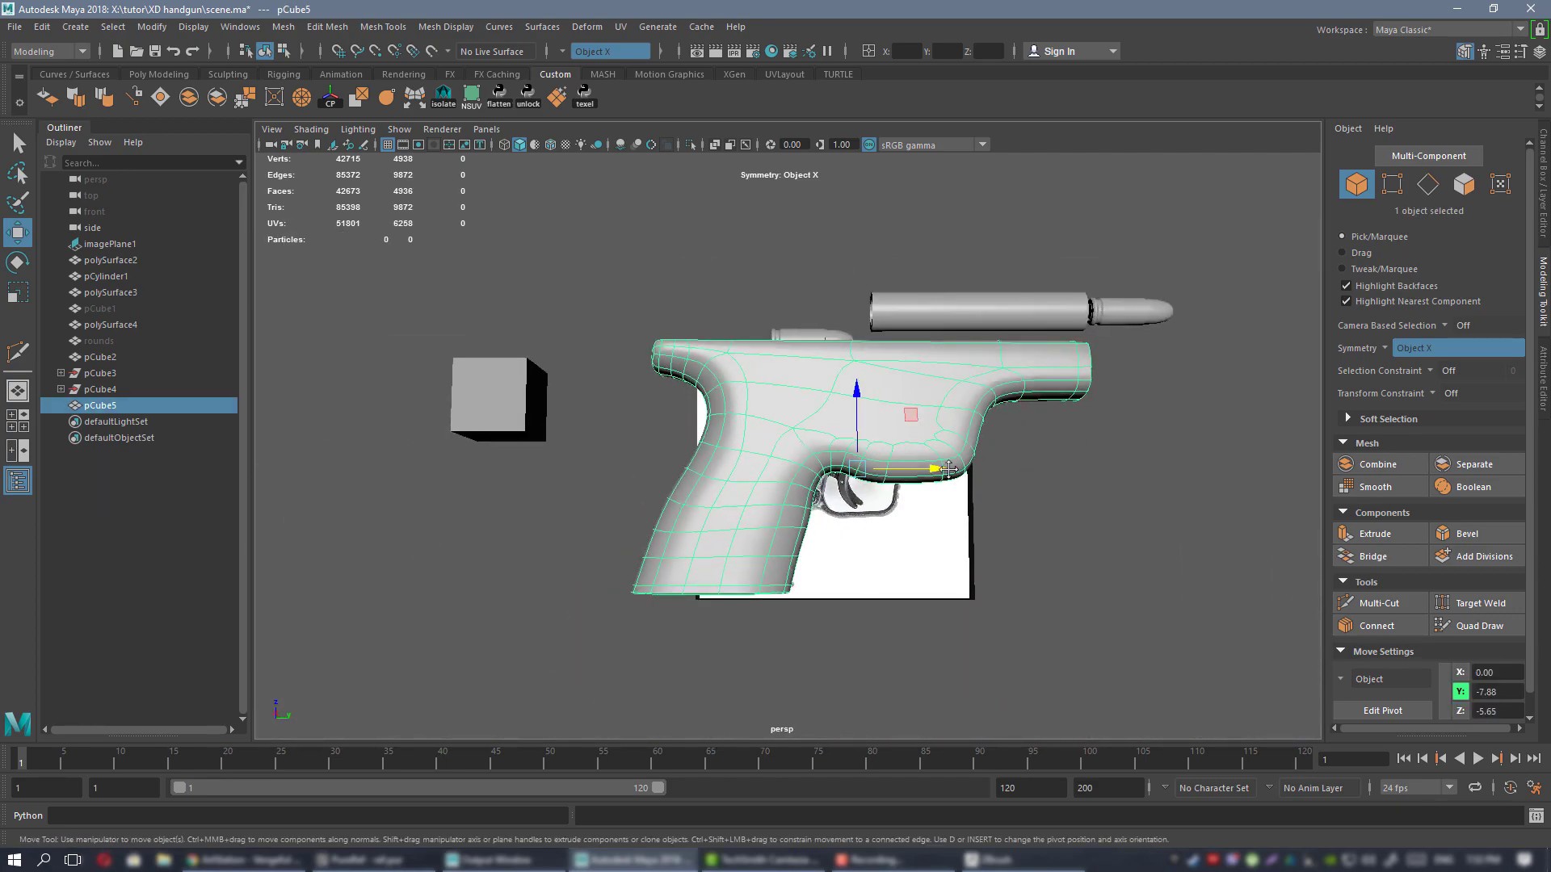
middle_click_drag(912, 420, 806, 466, "alt")
mouse_move(937, 465)
left_mouse_down("alt")
mouse_move(824, 492)
mouse_move(955, 474)
left_mouse_up("alt")
middle_click_drag(955, 475, 1007, 397, "alt")
right_click_drag(739, 379, 816, 379, "alt")
left_click_drag(775, 517, 727, 429, "alt")
middle_click_drag(727, 428, 871, 454, "alt")
key("1")
left_click_drag(872, 454, 773, 341, "alt")
left_click_drag(785, 349, 907, 374, "alt")
- Compare the grip's front contour with the side reference image by temporarily smoothing and hiding the frame
key("space")
key("space")
right_click_drag(1101, 585, 914, 491, "alt")
middle_click_drag(992, 601, 735, 346, "alt")
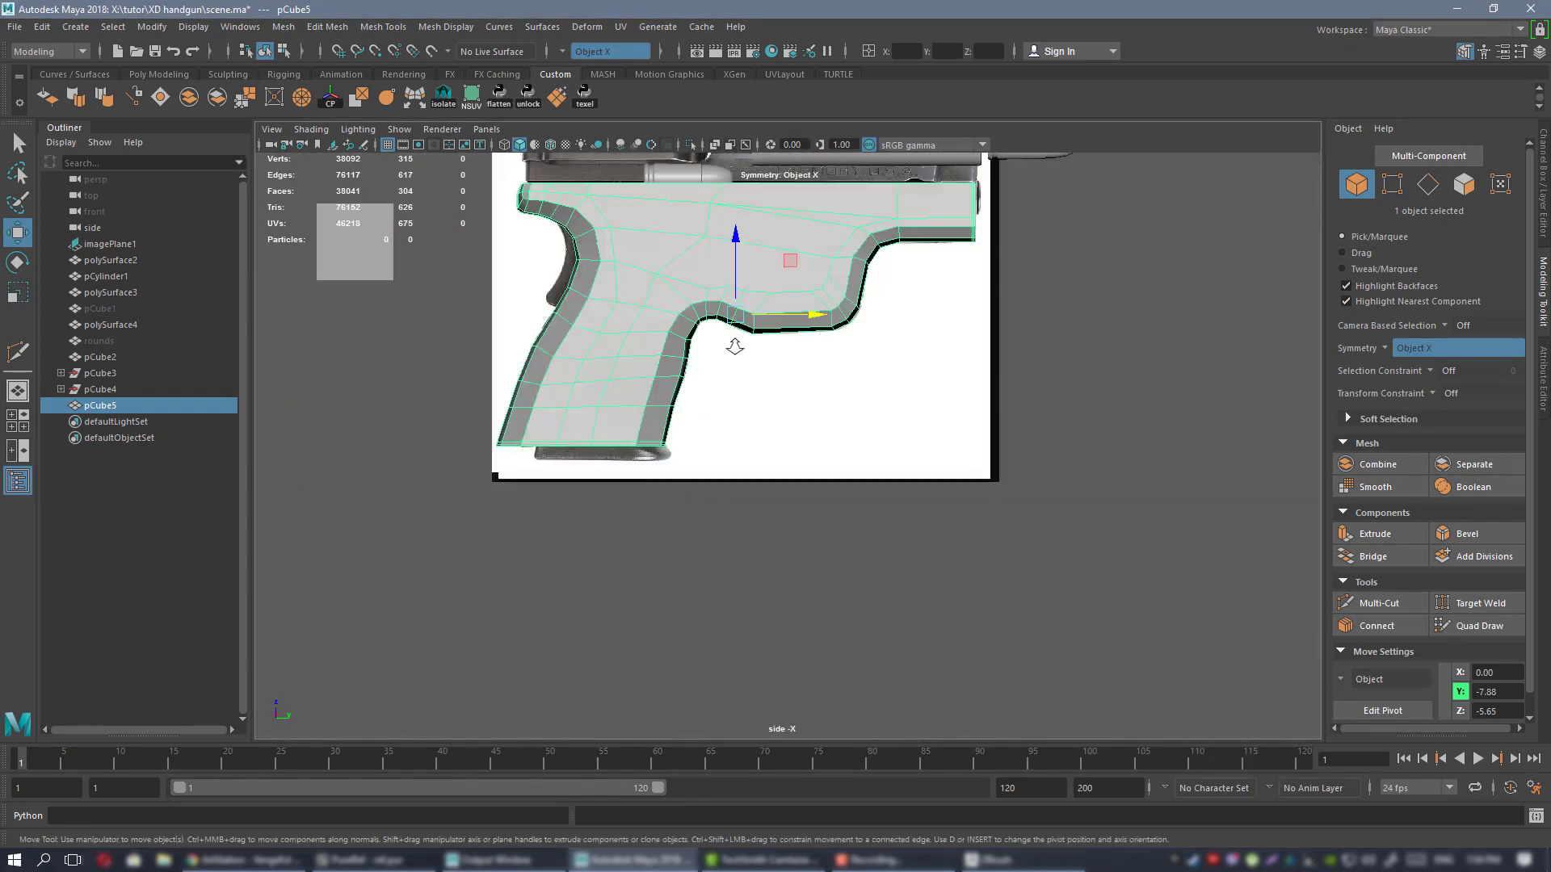
right_click_drag(734, 346, 953, 477, "alt")
key("3")
middle_click_drag(495, 201, 702, 357, "alt")
right_click_drag(703, 356, 911, 482, "alt")
key("ctrl+h")
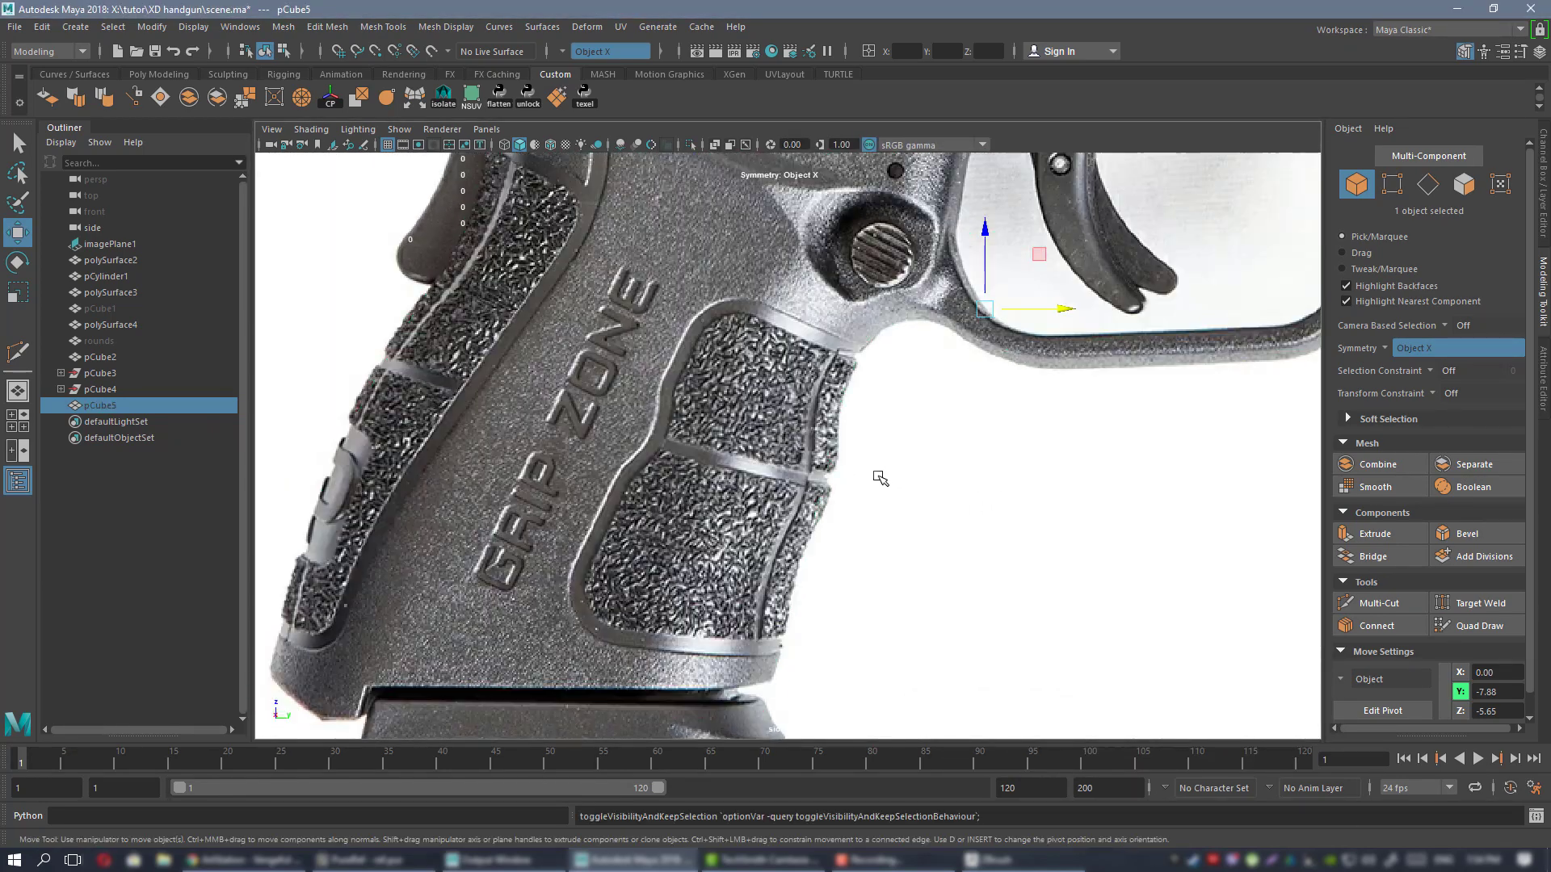
key("ctrl+h")
key("1")
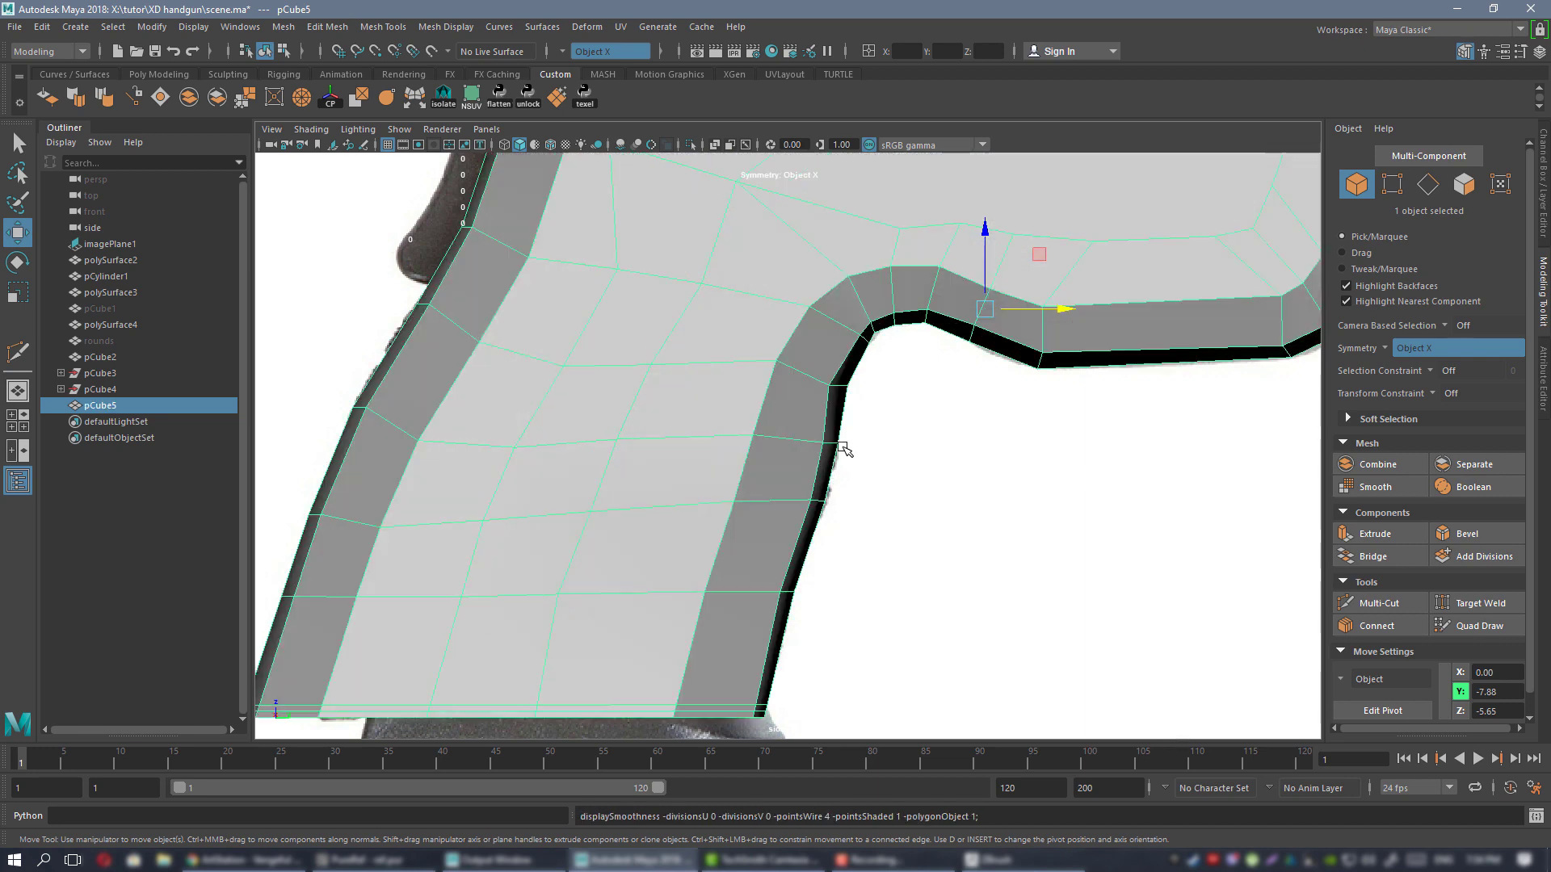
right_click_drag(736, 395, 831, 454, "alt")
left_click(831, 455, "alt")
middle_click_drag(846, 431, 889, 443, "alt")
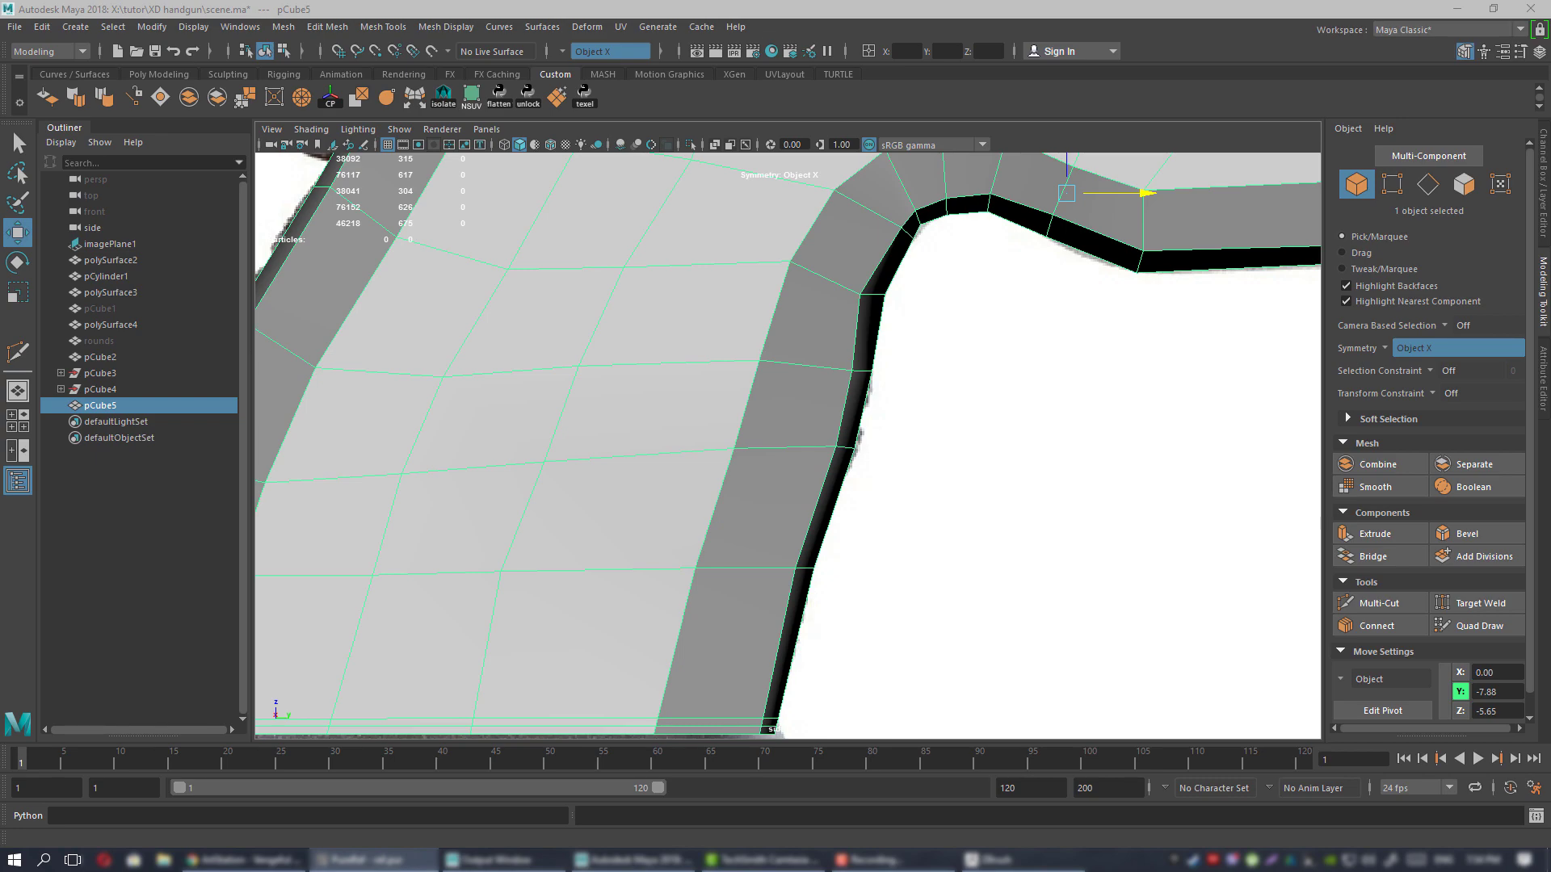
- Switch to the PureRef board and examine the grip's front contour in the side-view reference photo
scroll(962, 565, "down", 2)
scroll(913, 613, "up", 8)
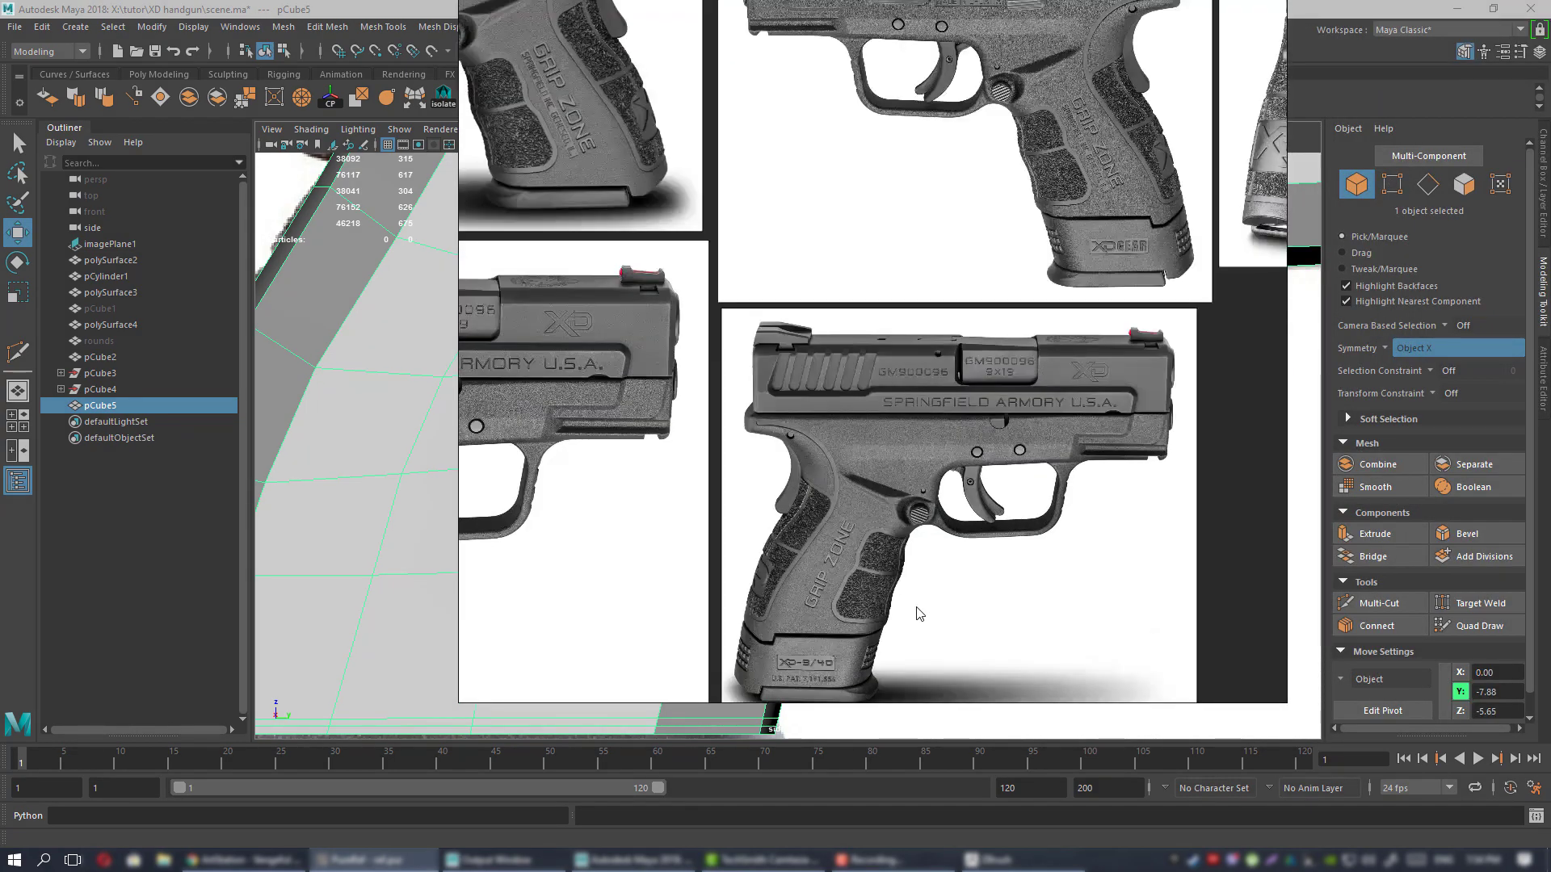
middle_click_drag(951, 460, 978, 415)
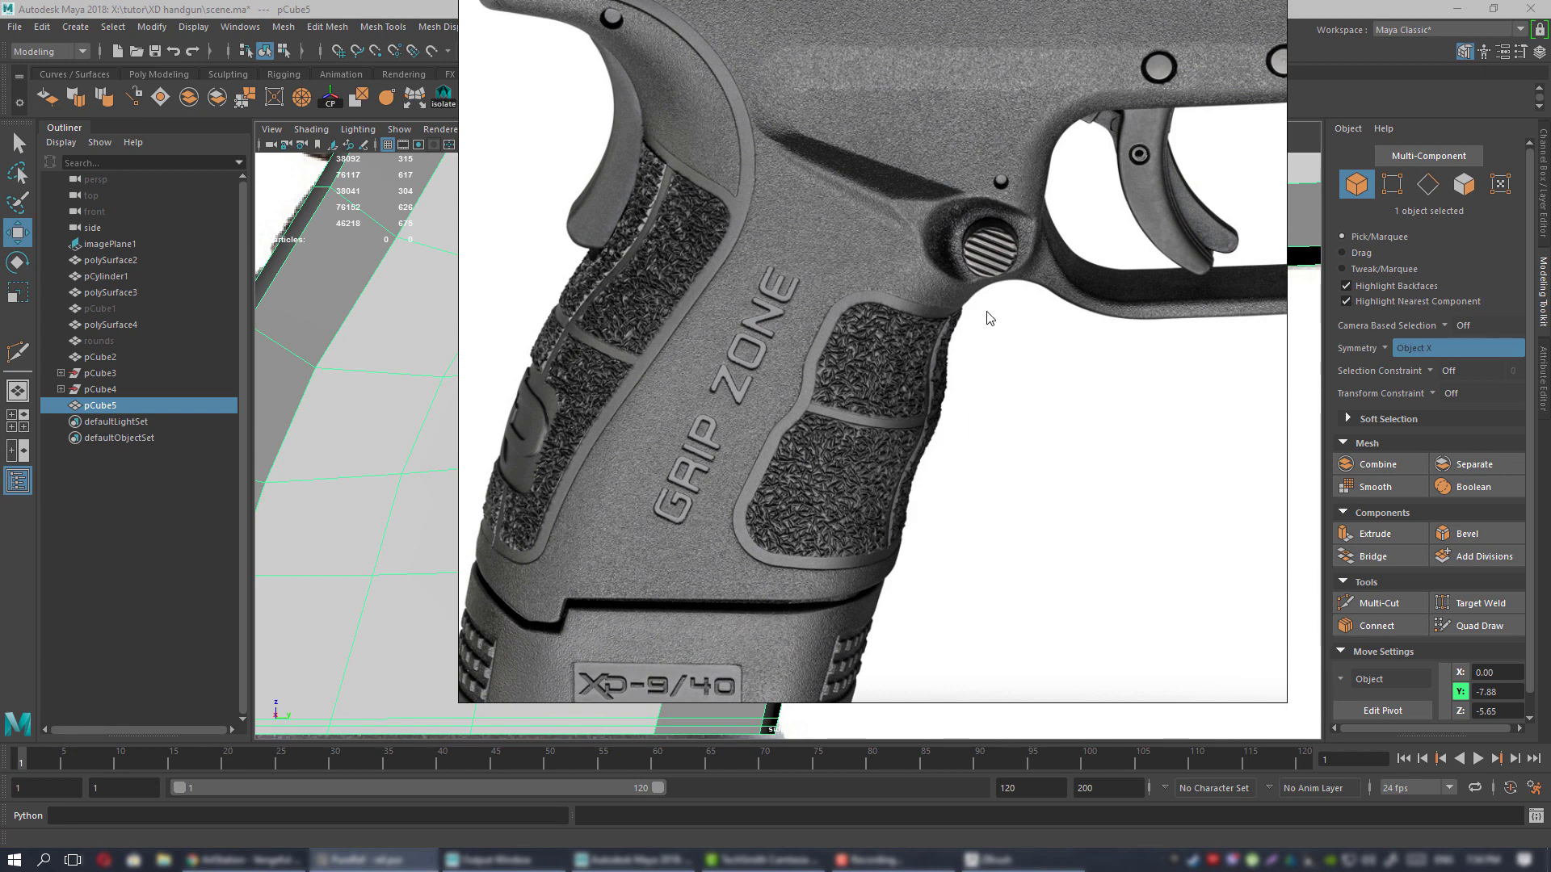
right_click_drag(804, 468, 1550, 484)
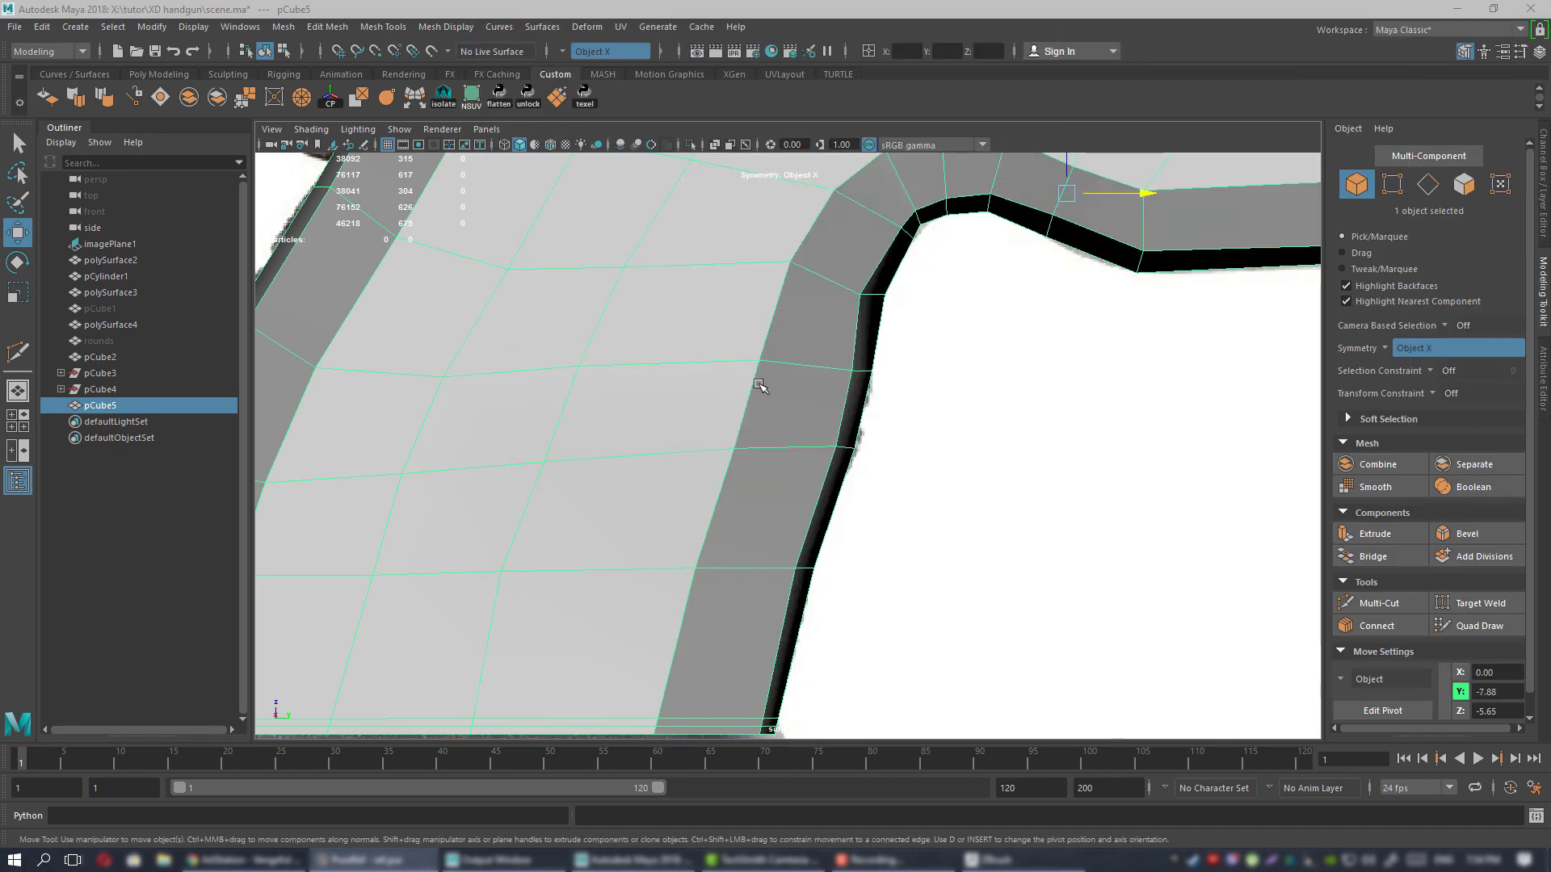
- Lower the vertex row at the middle of the grip's front and shift it with the row below to follow the reference bulge
middle_click_drag(780, 397, 735, 409, "alt")
key("3")
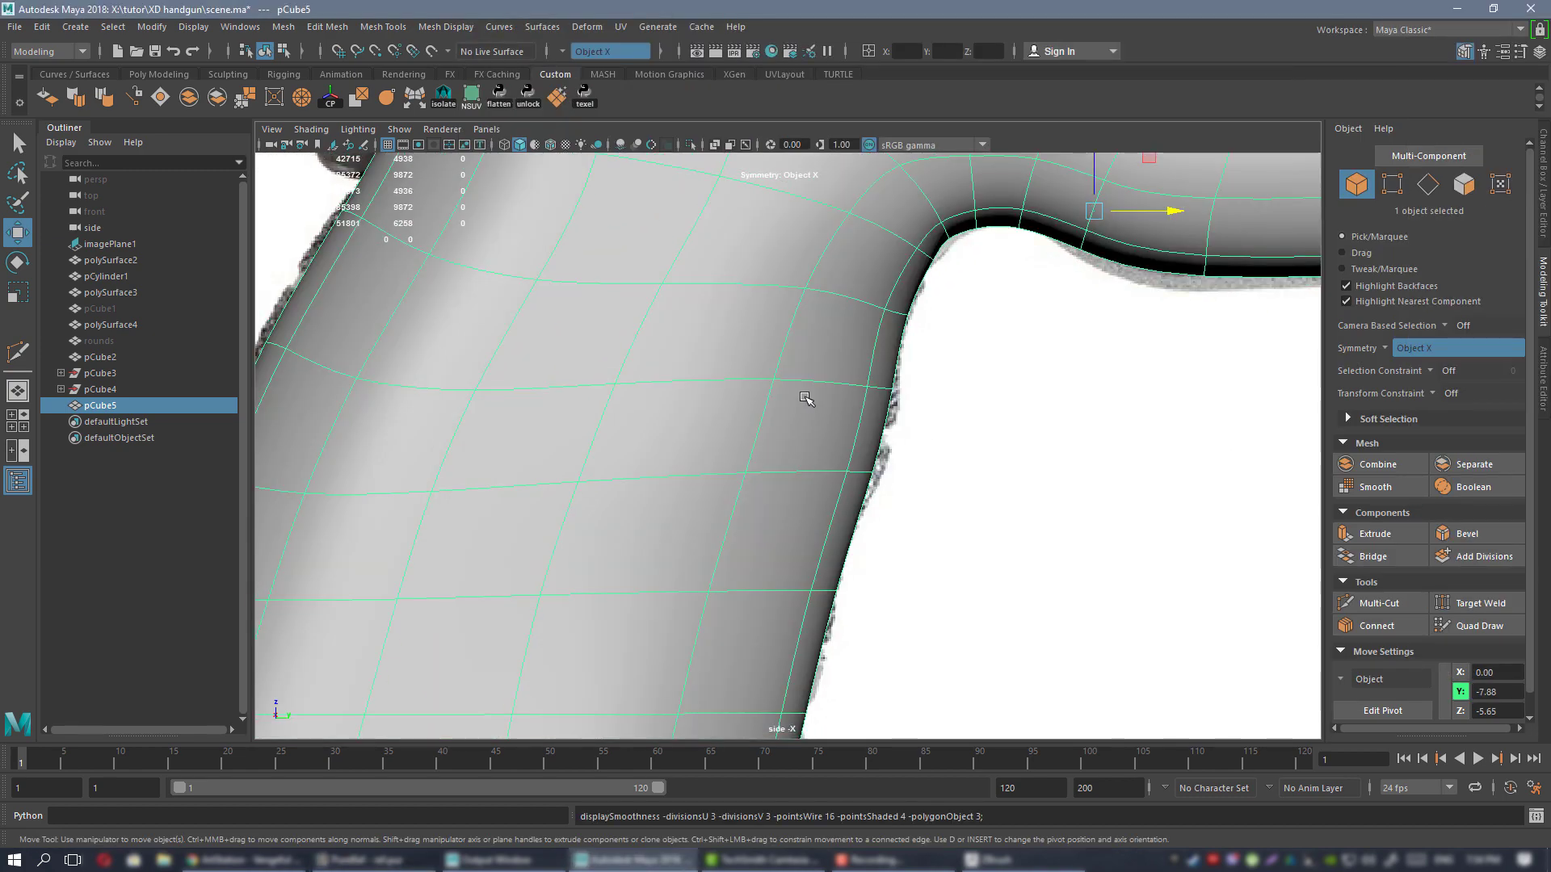
key("1")
middle_click_drag(817, 411, 778, 421, "alt")
right_click_drag(817, 406, 706, 388)
left_click_drag(876, 397, 876, 404)
left_click_drag(860, 343, 716, 509)
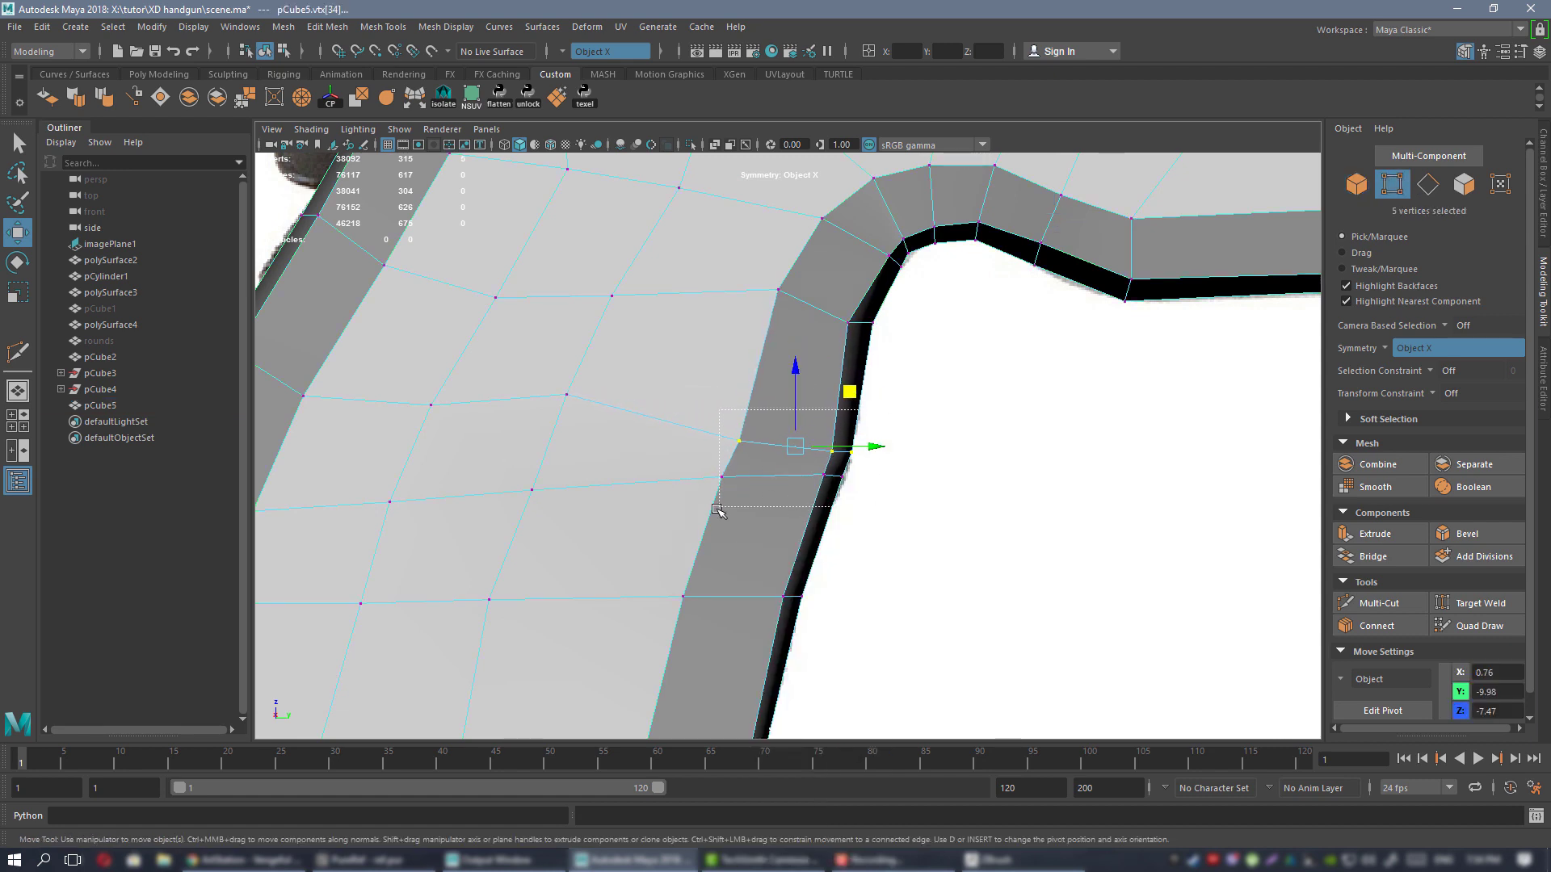
left_click_drag(850, 411, 852, 398)
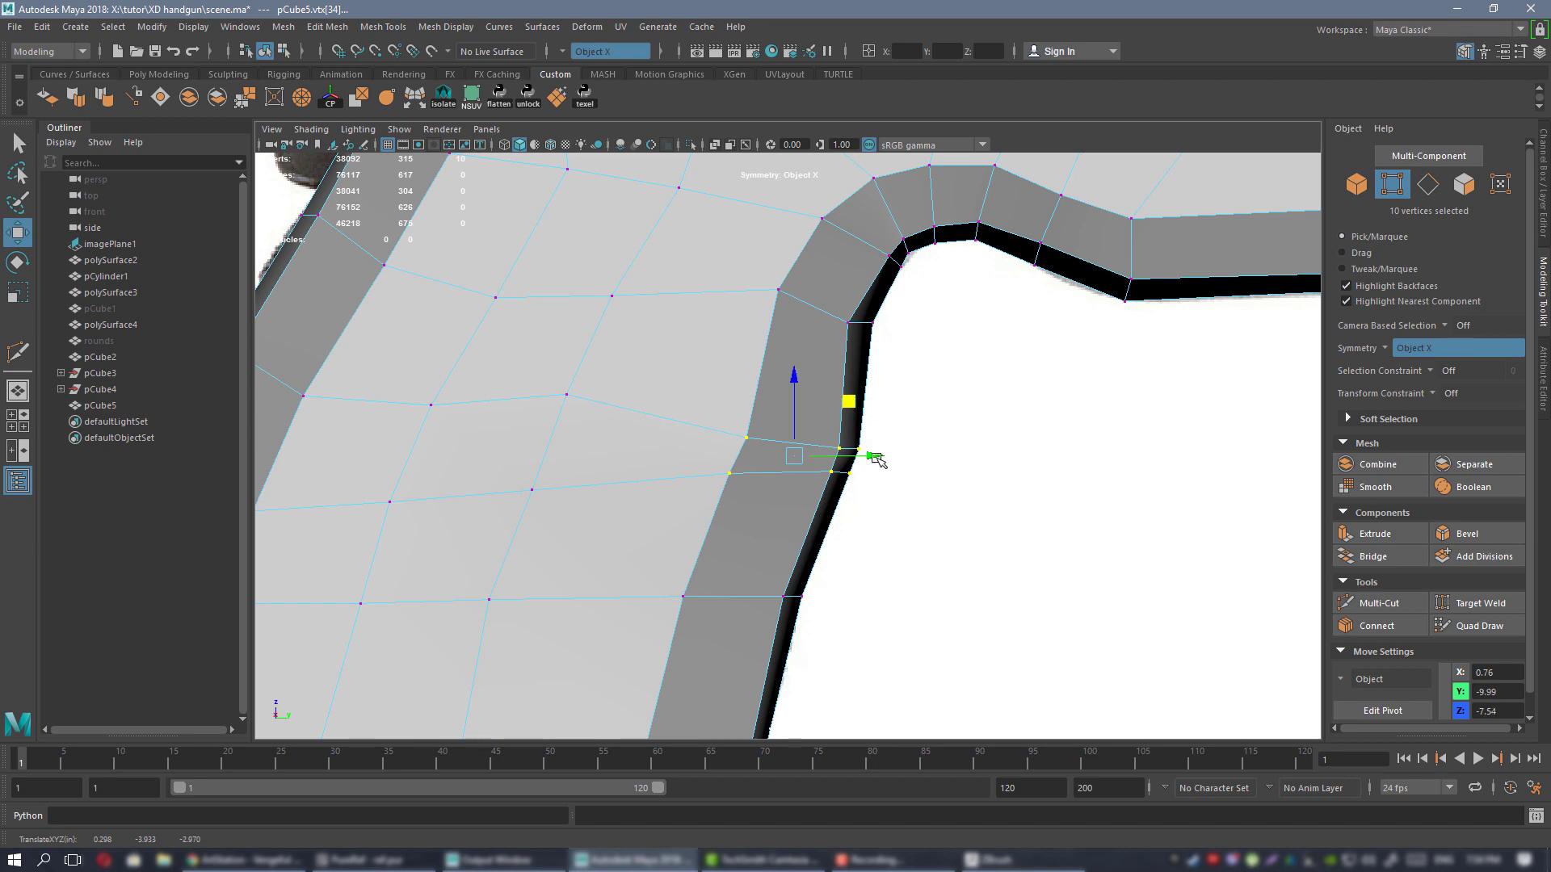
- Hide and show the frame to compare the grip's adjusted front edge with the reference image
scroll(878, 460, "down", 4)
scroll(883, 437, "up", 3)
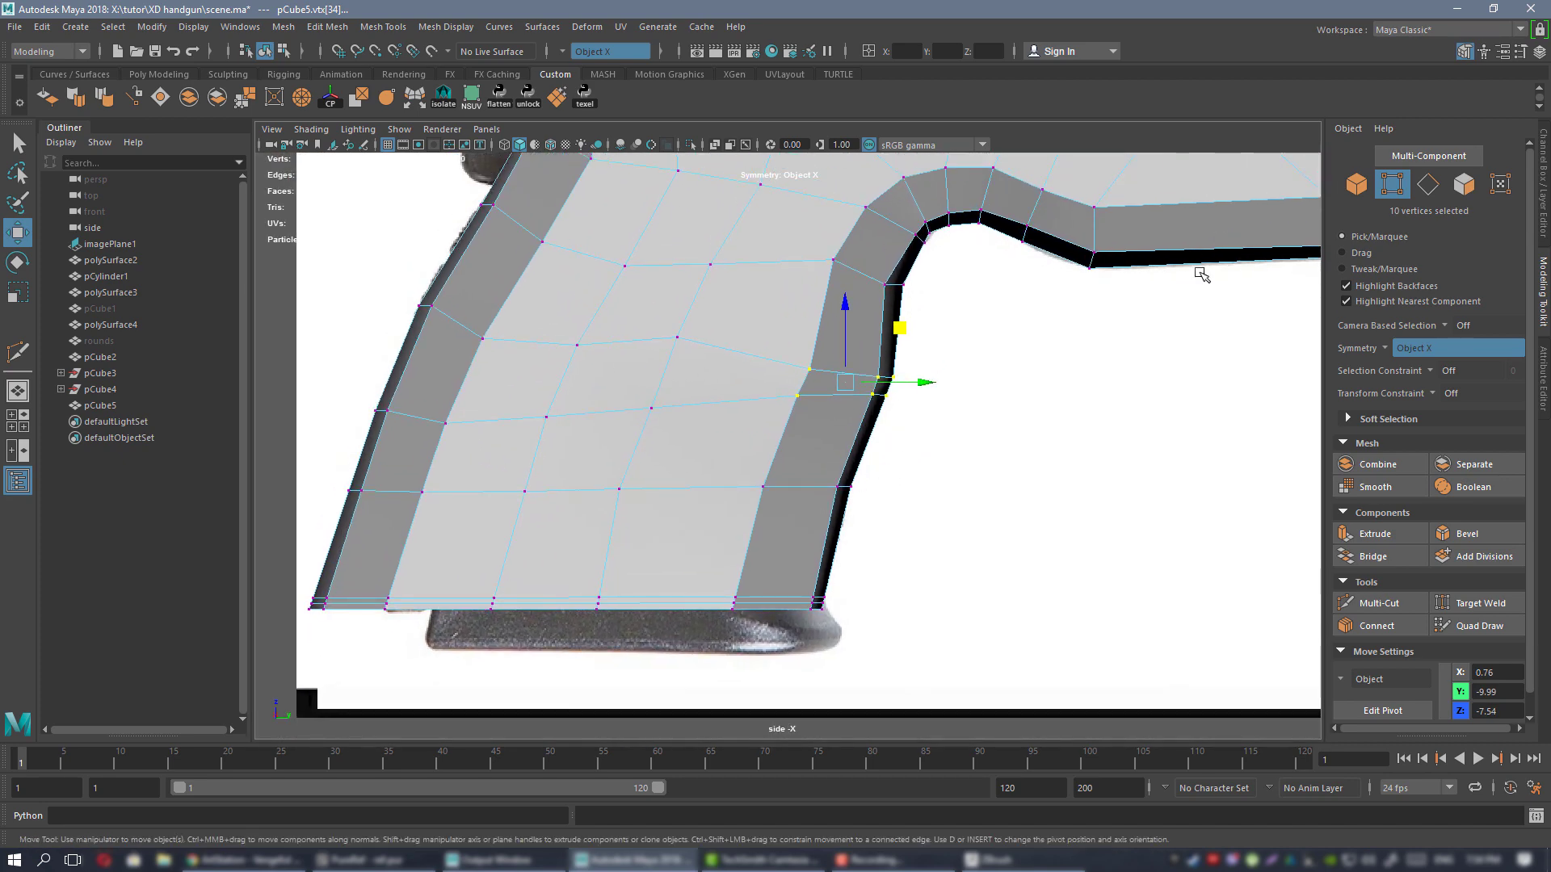
key("F8")
key("h")
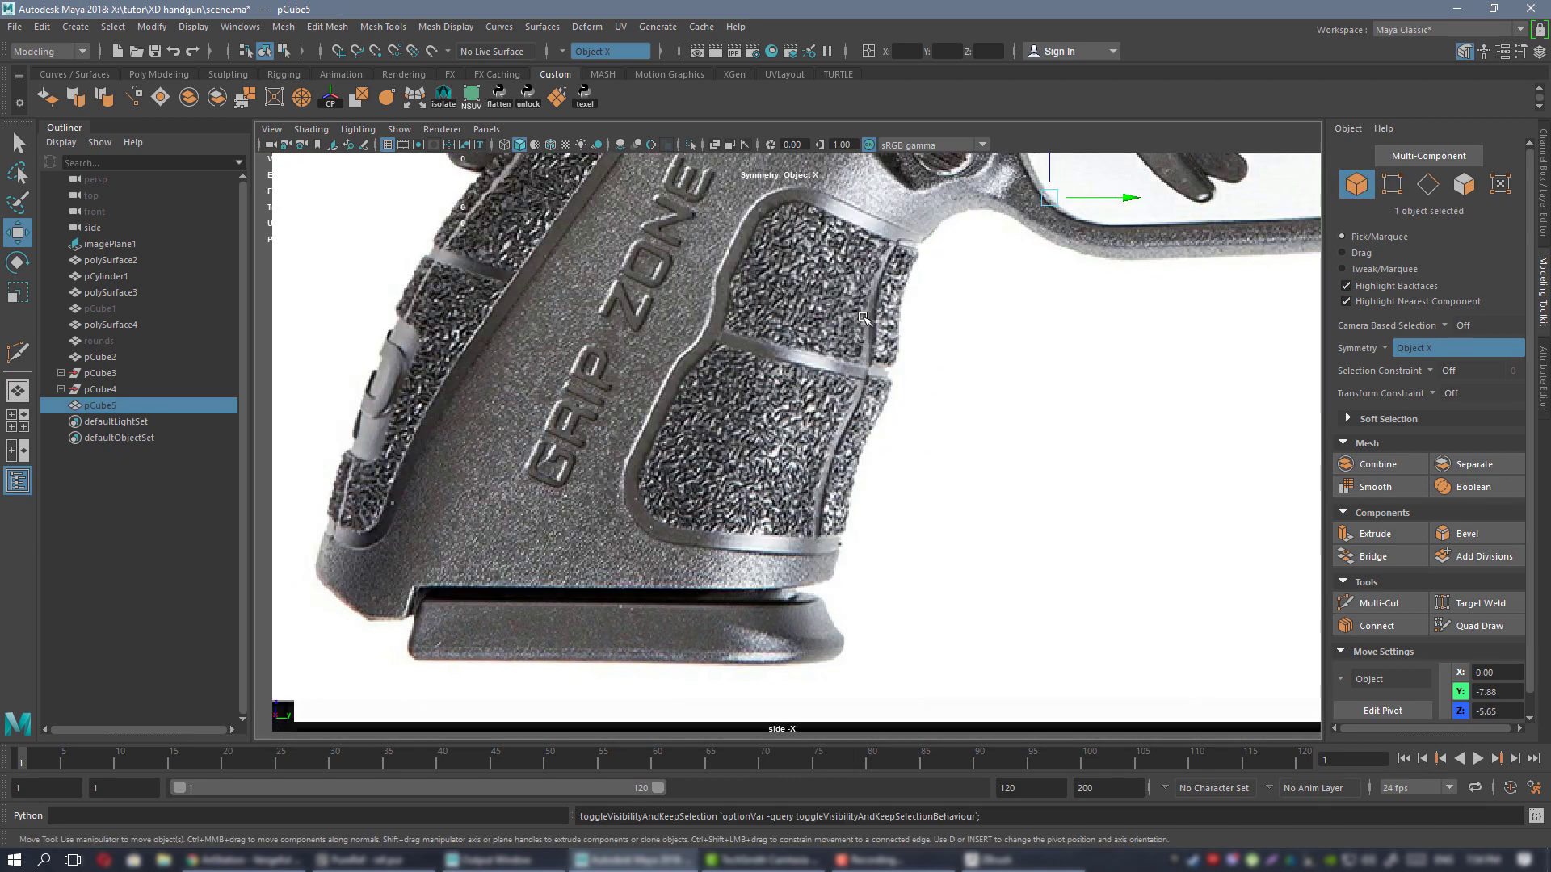
key("h")
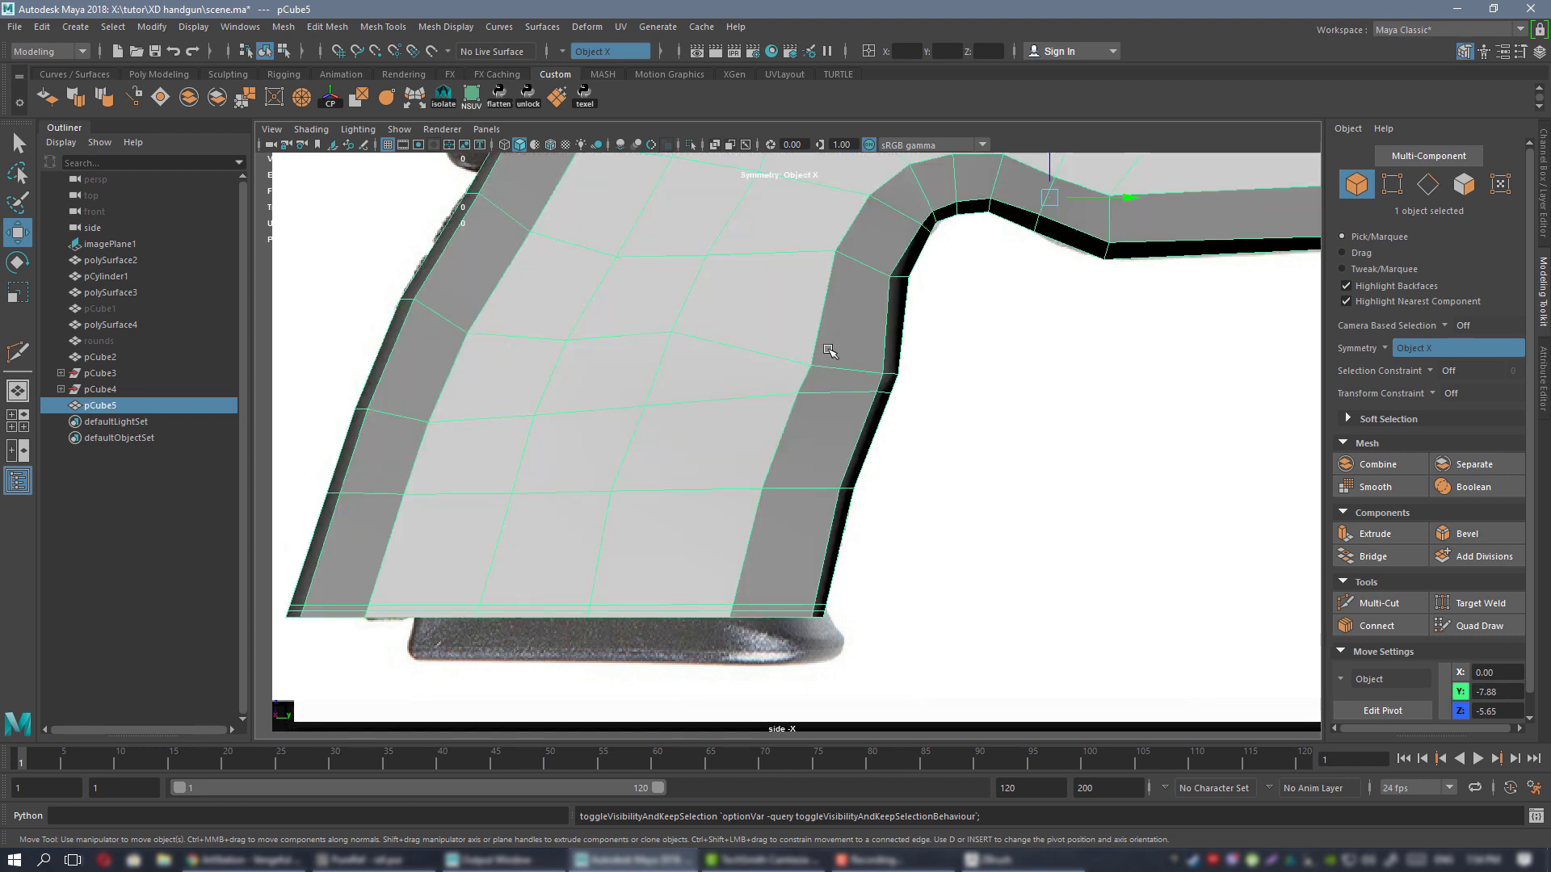
middle_click_drag(895, 473, 905, 420, "alt")
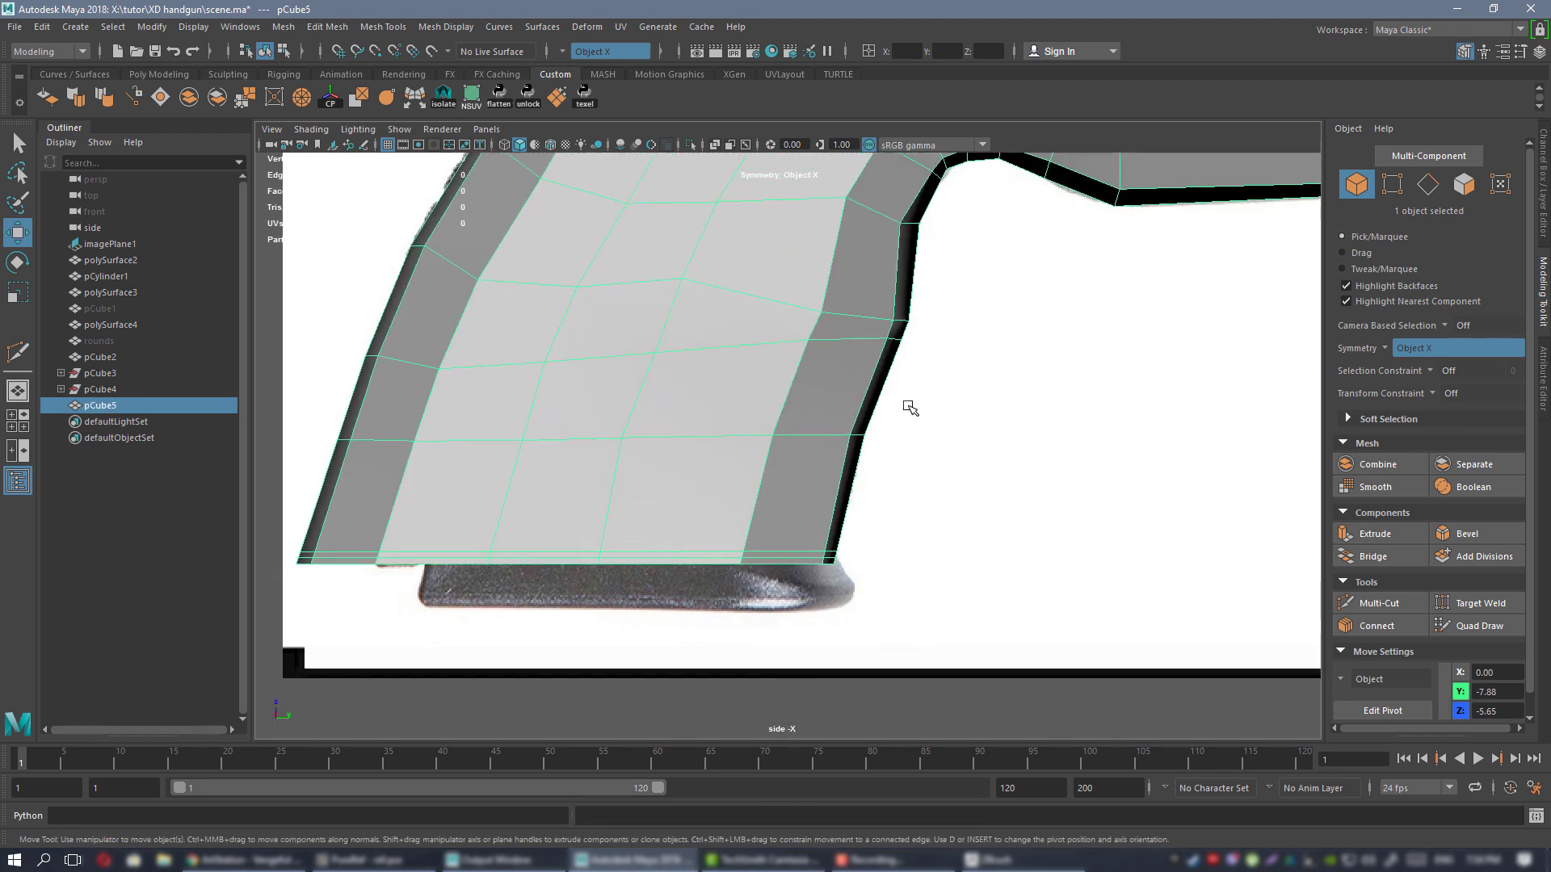
- Shift the vertices on the lower front of the grip slightly backward to follow the side reference
key("F8")
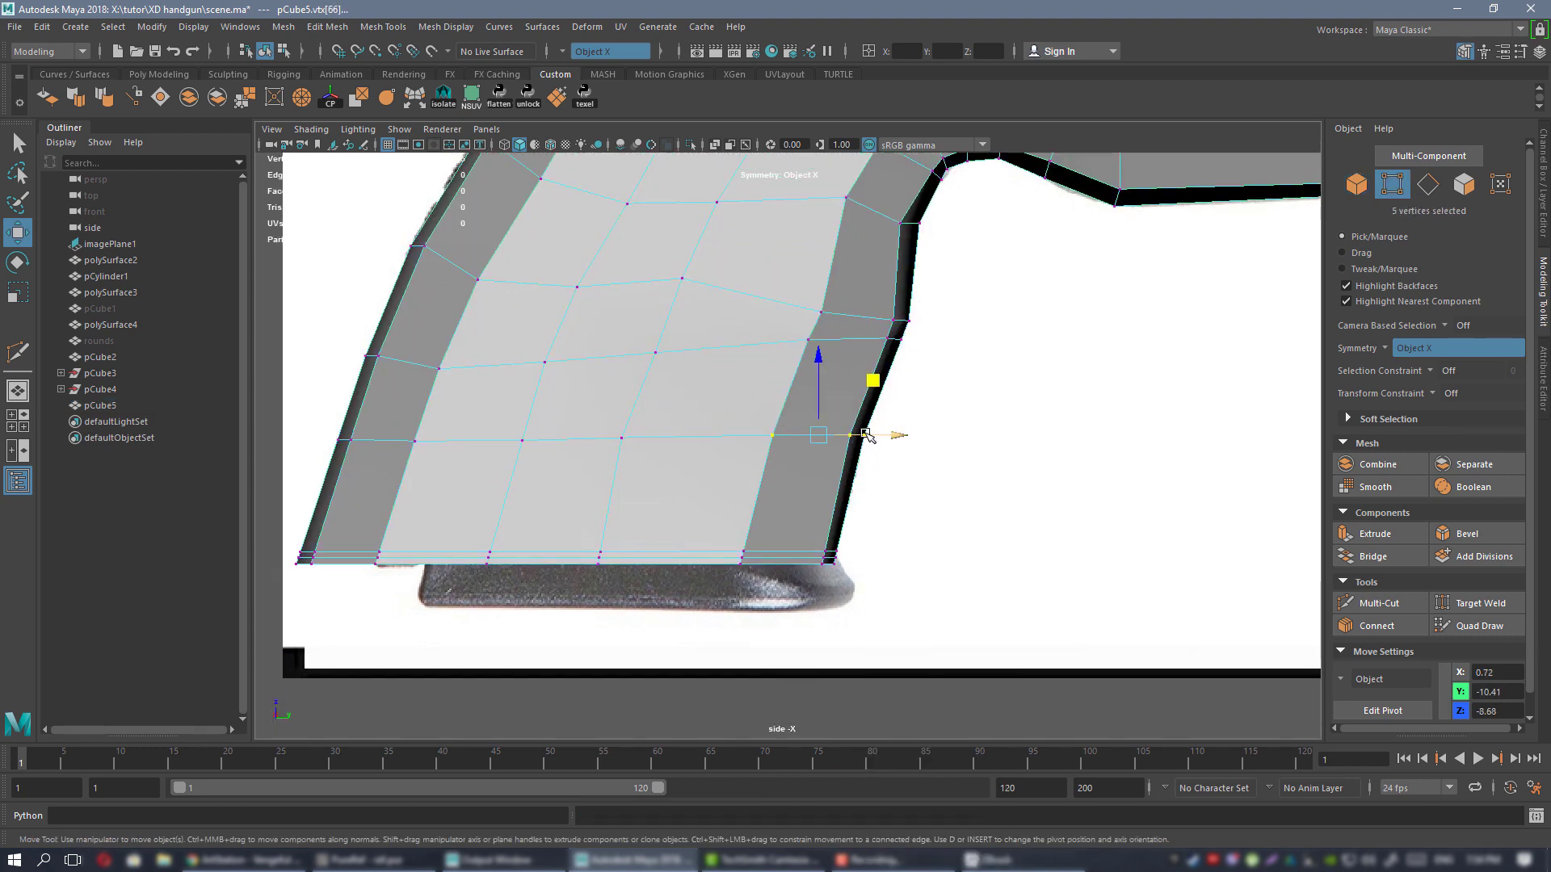
left_click_drag(867, 434, 859, 434)
middle_click_drag(848, 415, 820, 539, "alt")
- Preview the frame smoothed and examine the transition between the grip and the trigger area in perspective
right_click_drag(810, 391, 896, 367)
key("3")
left_click(1038, 471)
right_click_drag(1038, 471, 779, 379, "alt")
key("space")
key("space")
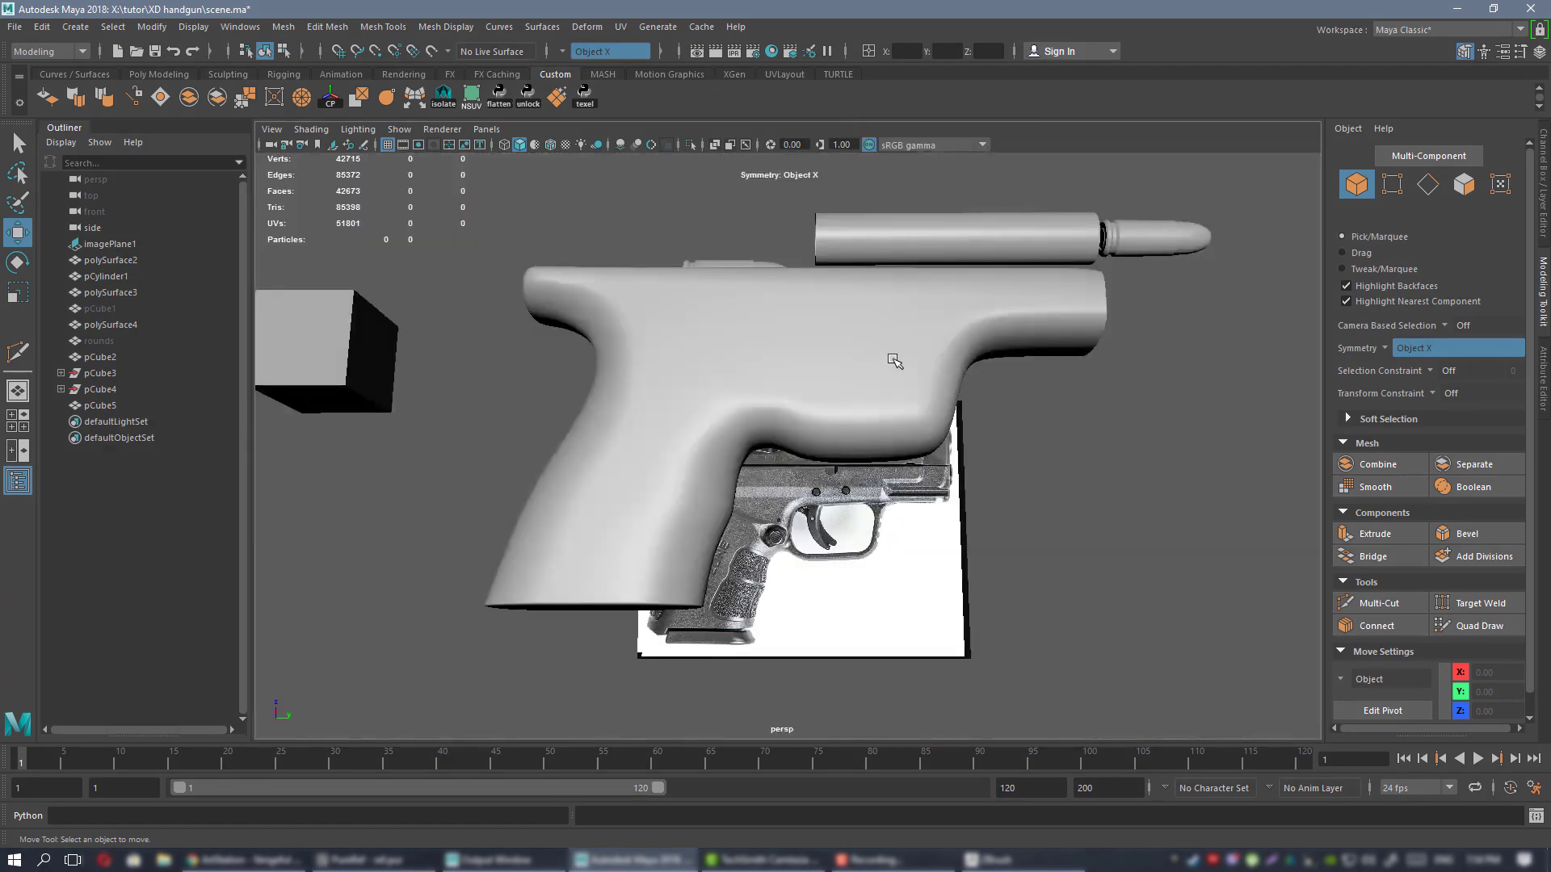
left_click_drag(893, 356, 757, 413, "alt")
right_click_drag(757, 413, 792, 526, "alt")
left_click_drag(792, 526, 781, 489, "alt")
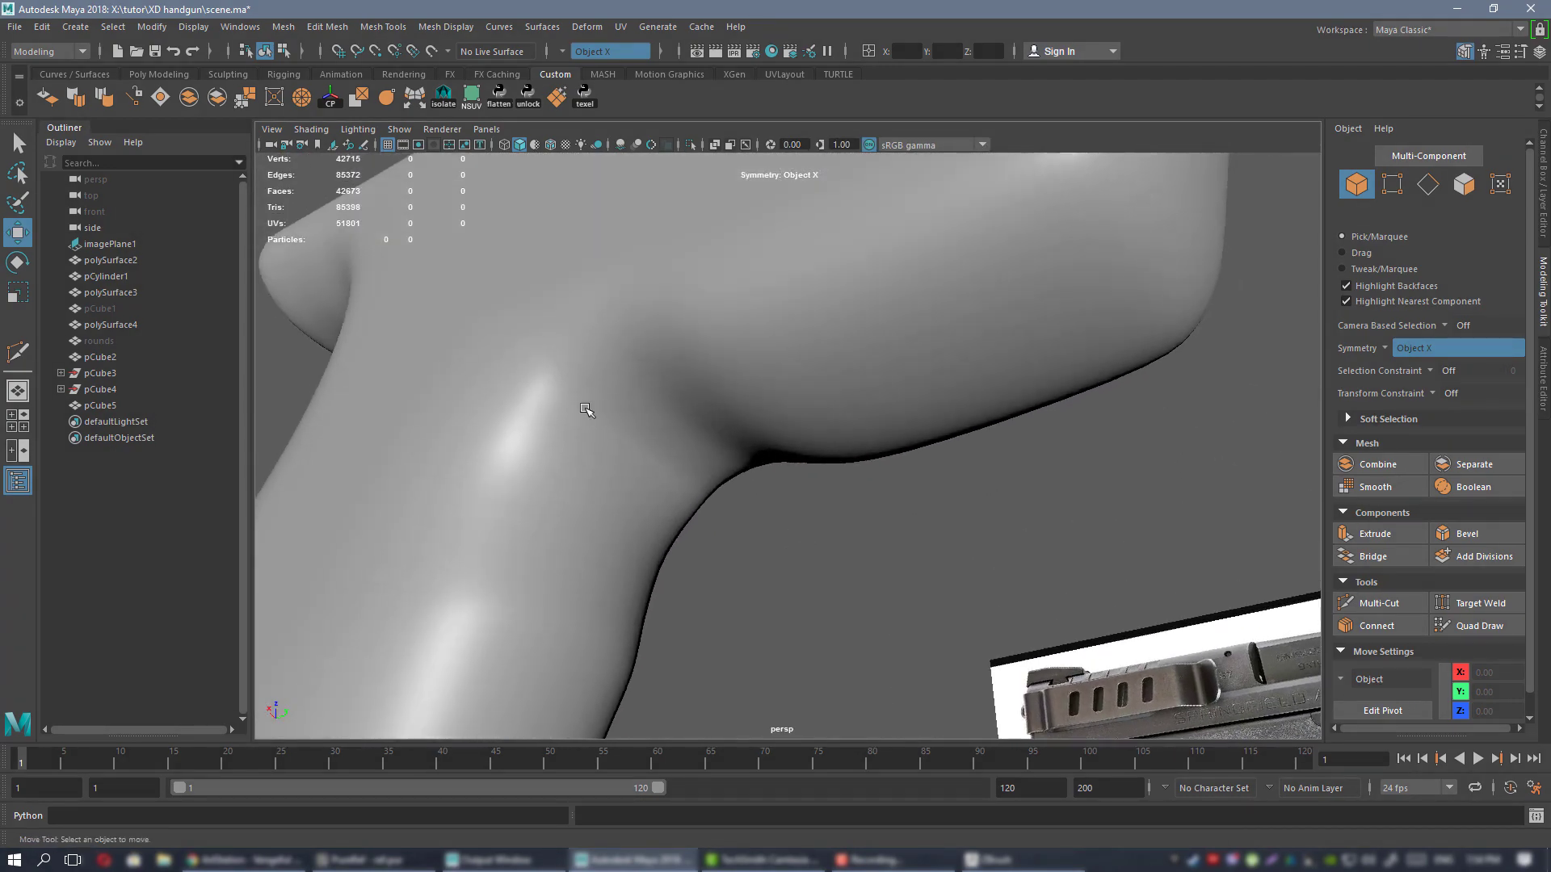
- Turn off the frame's smooth preview and pick the grip-to-trigger corner vertices for editing in the side view
left_click(638, 450)
key("1")
left_click_drag(675, 428, 661, 395, "alt")
right_click_drag(660, 395, 583, 390)
left_click_drag(583, 389, 817, 404, "alt")
left_click(600, 425)
left_click(633, 421)
key("space")
key("space")
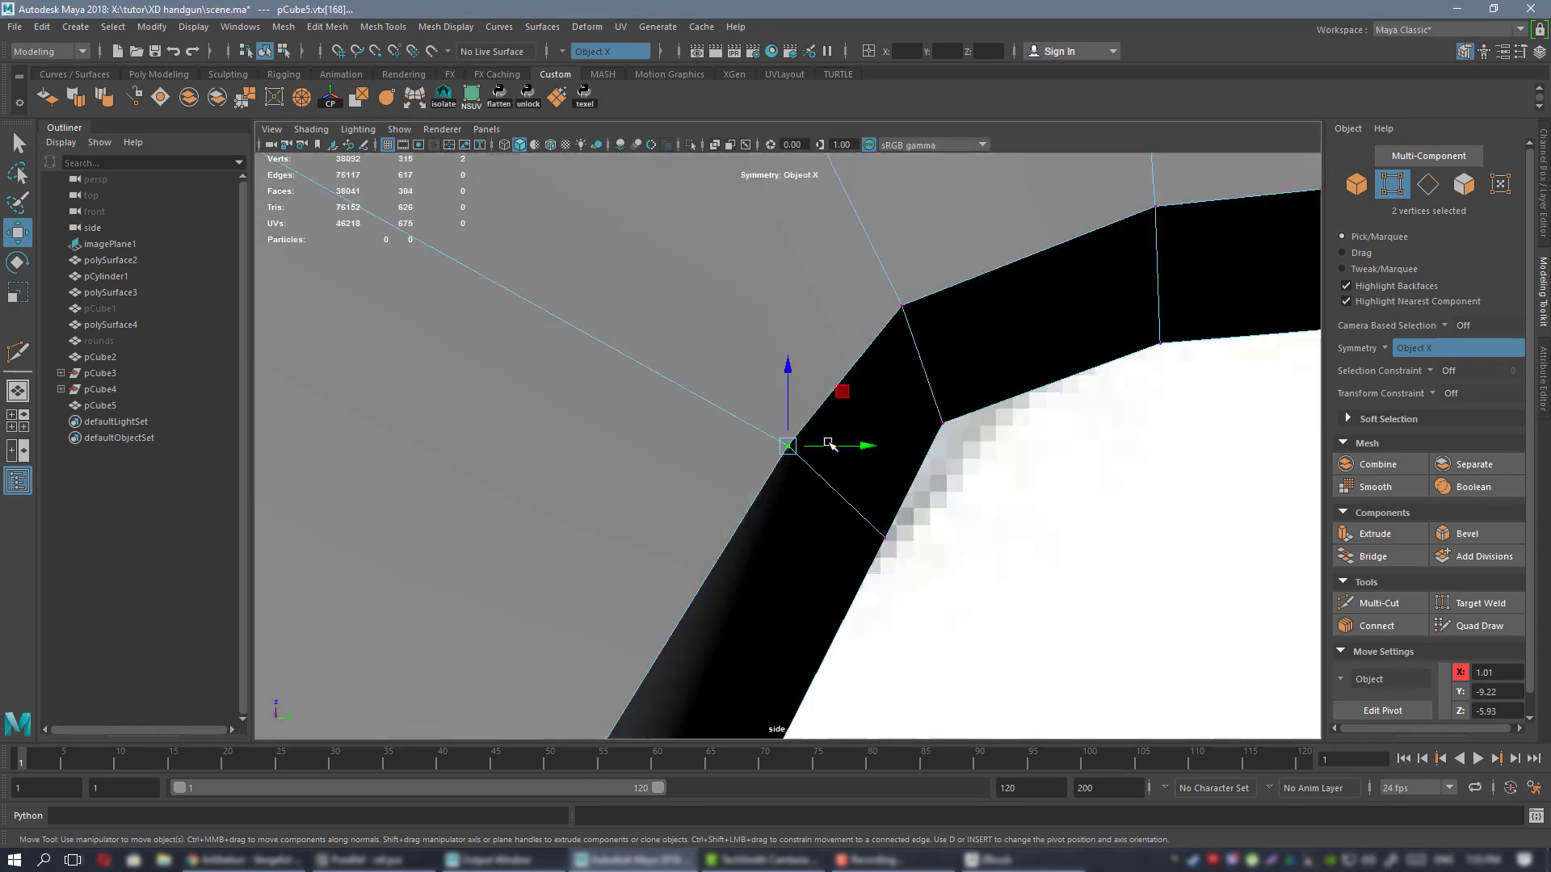
- Move the corner vertices where the grip meets the trigger area down and backward along the reference curve
scroll(903, 483, "down", 4)
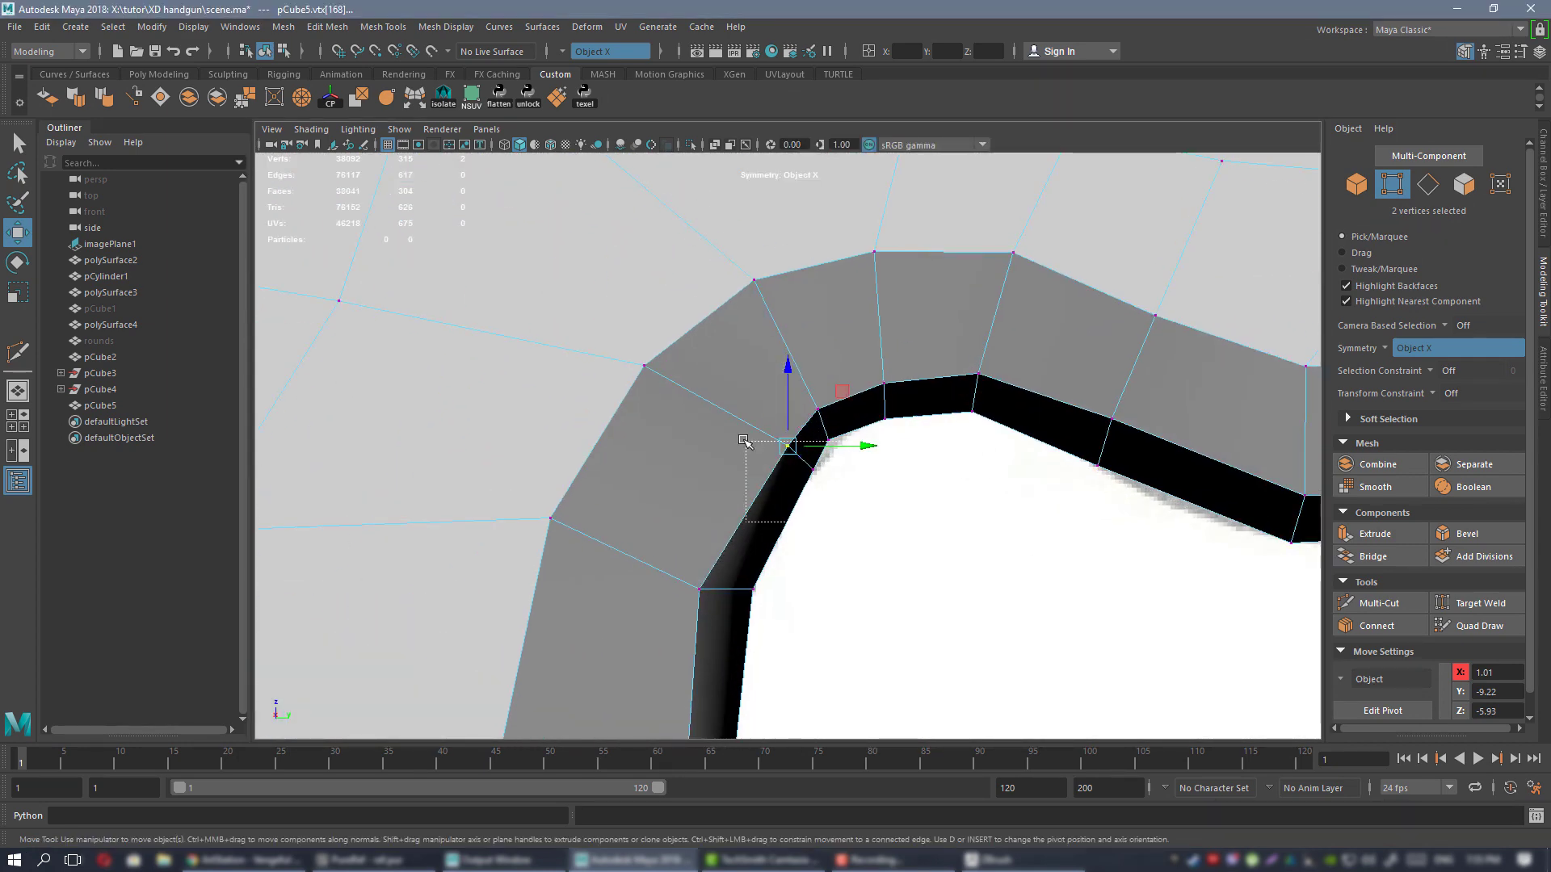
left_click_drag(808, 388, 835, 423)
key("ctrl+z")
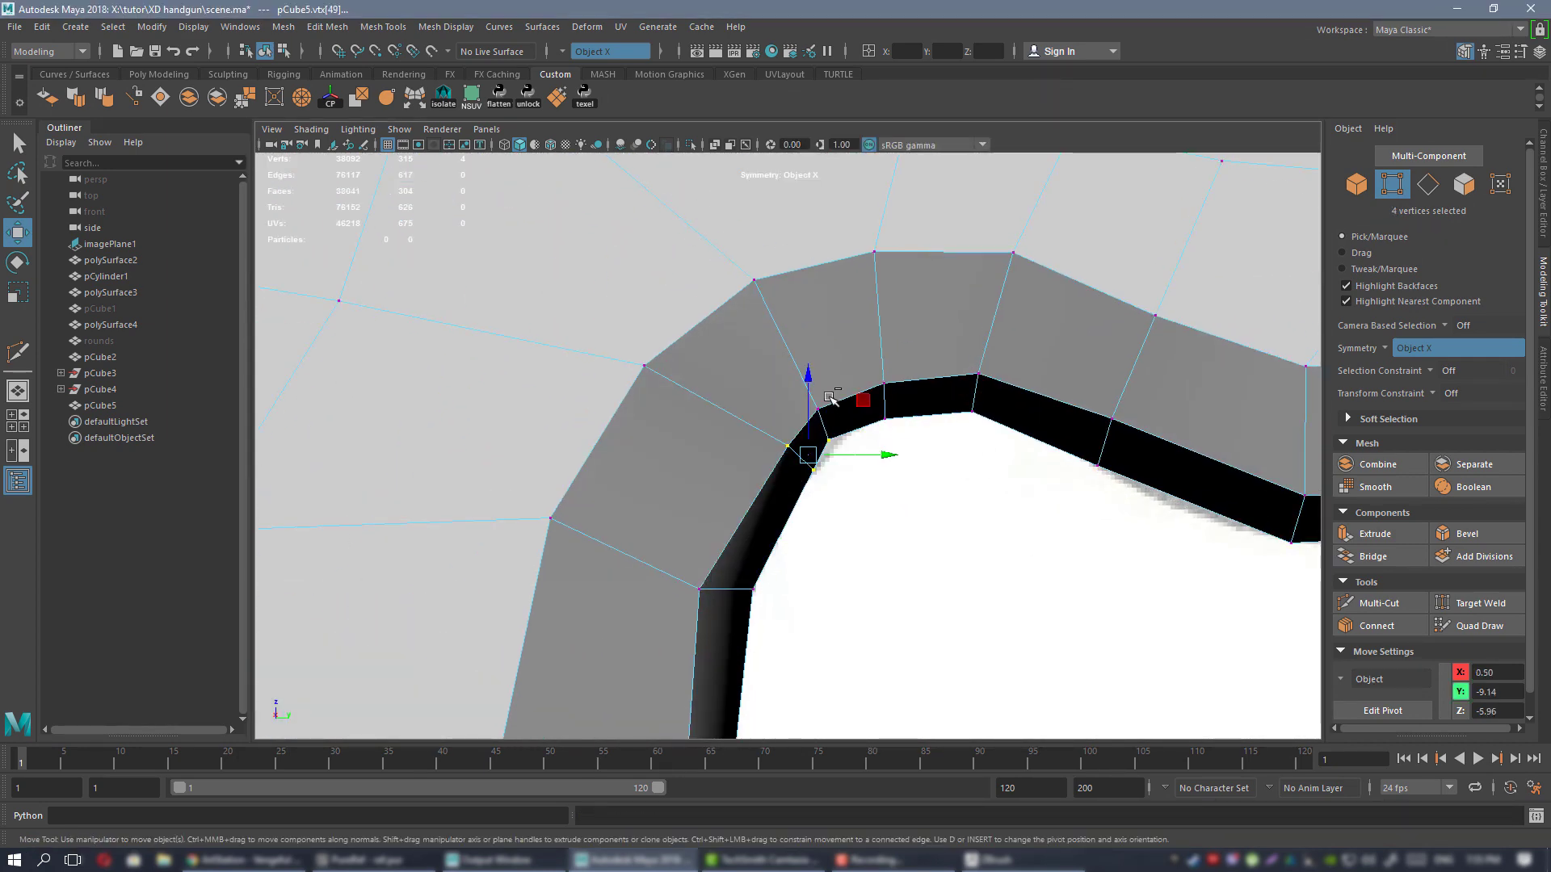
middle_click_drag(849, 402, 824, 426)
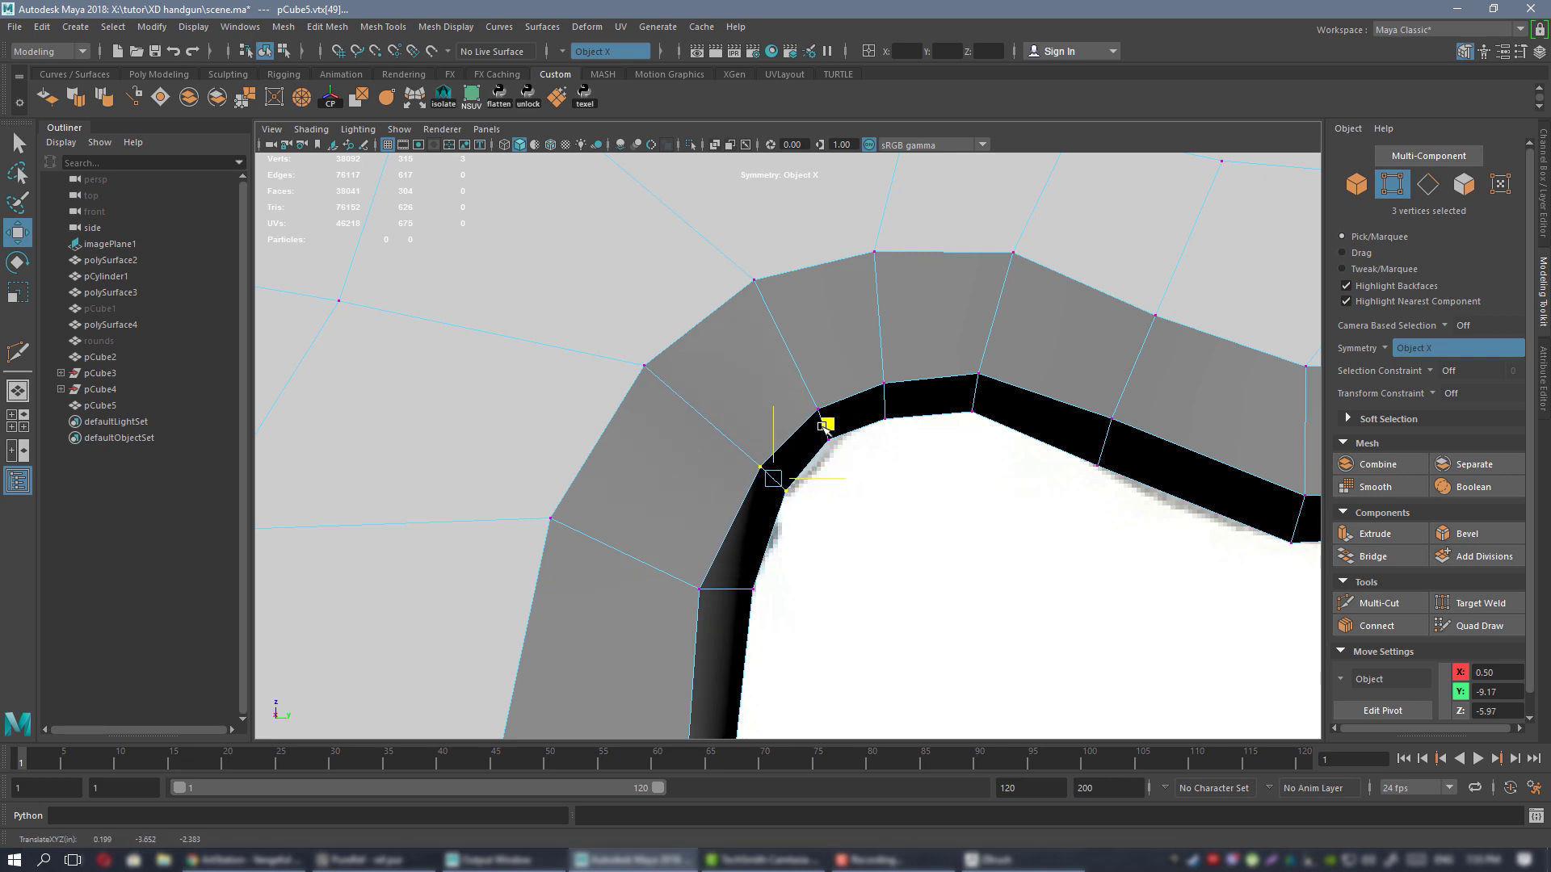
left_click_drag(818, 428, 818, 430)
middle_click_drag(794, 441, 783, 477, "alt")
left_click_drag(813, 466, 807, 462)
- Reposition the neighbouring vertices along the top and lower end of the grip-to-trigger curve to even out its contour
middle_click_drag(730, 460, 769, 502, "alt")
scroll(861, 458, "down", 5)
middle_click_drag(897, 443, 788, 424, "alt")
right_click_drag(709, 394, 907, 585, "alt")
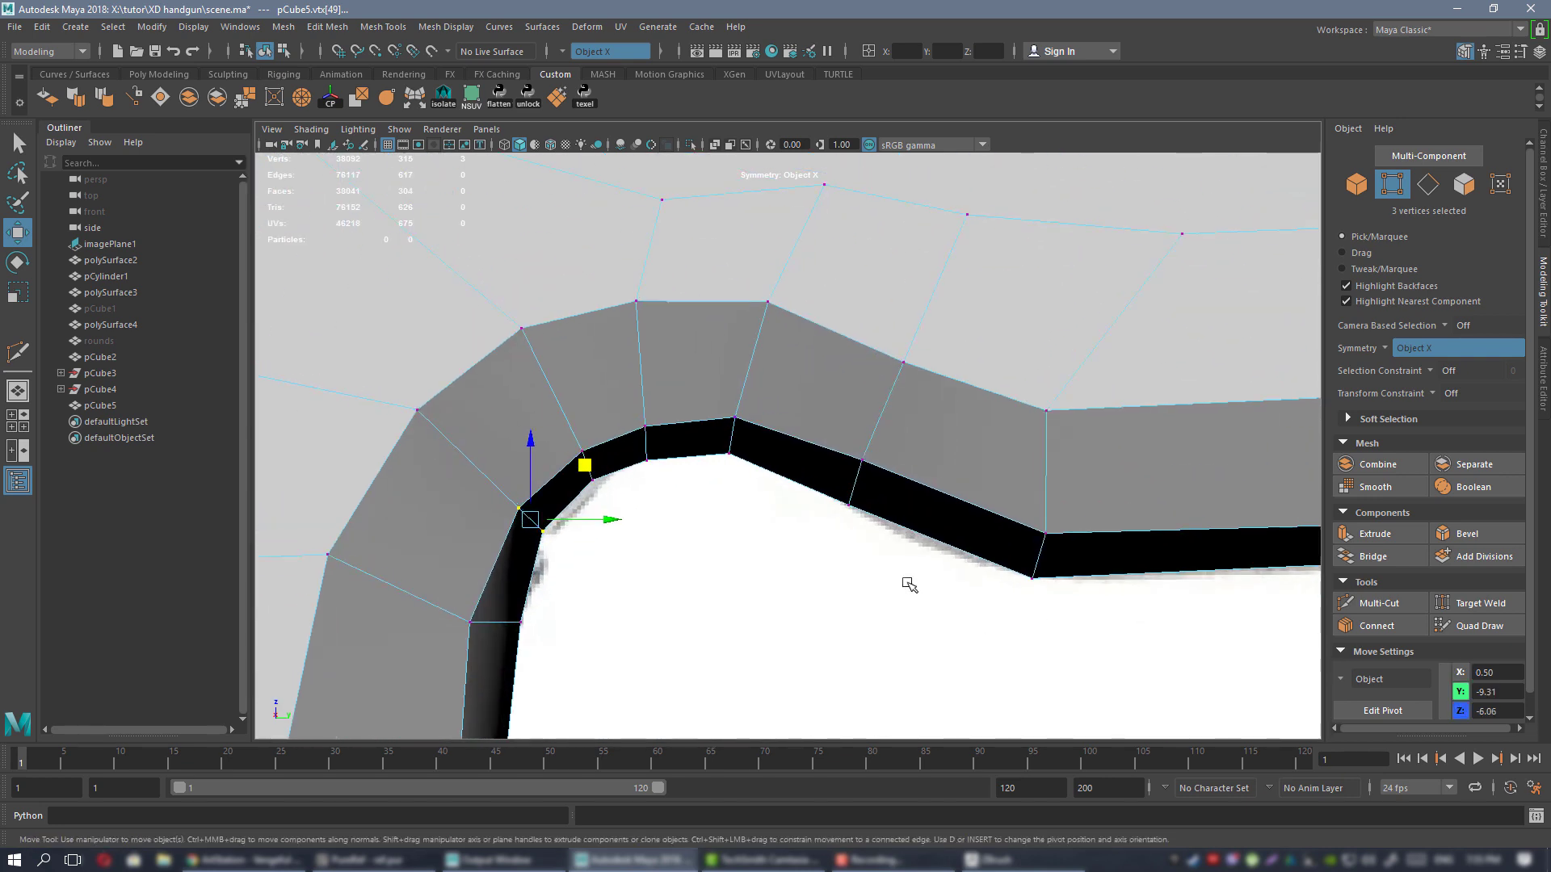
middle_click_drag(642, 382, 876, 403, "alt")
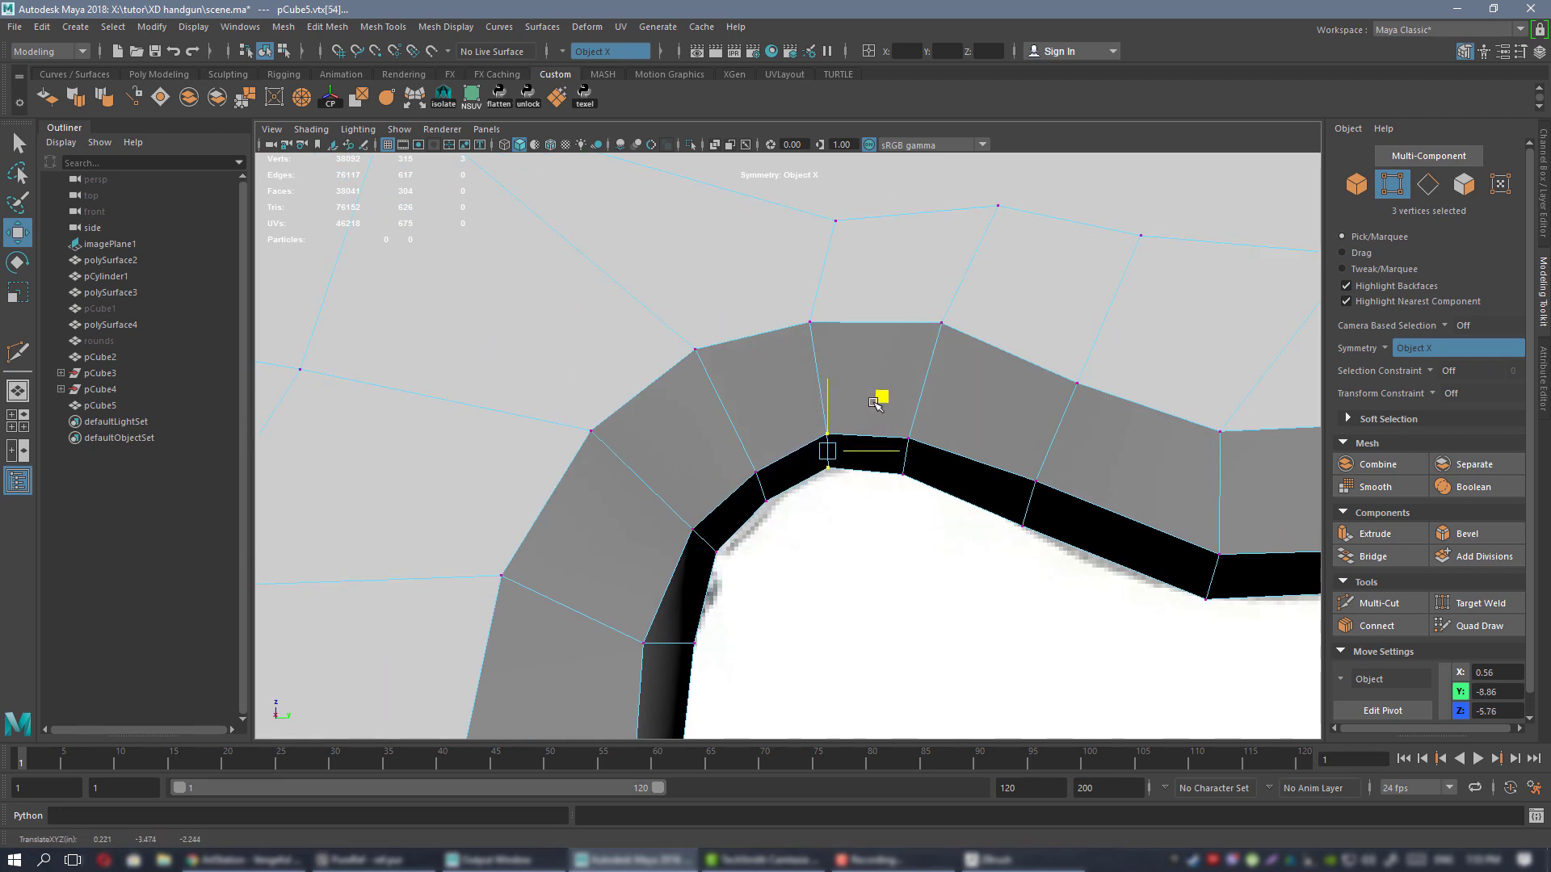
middle_click_drag(782, 512, 827, 504, "alt")
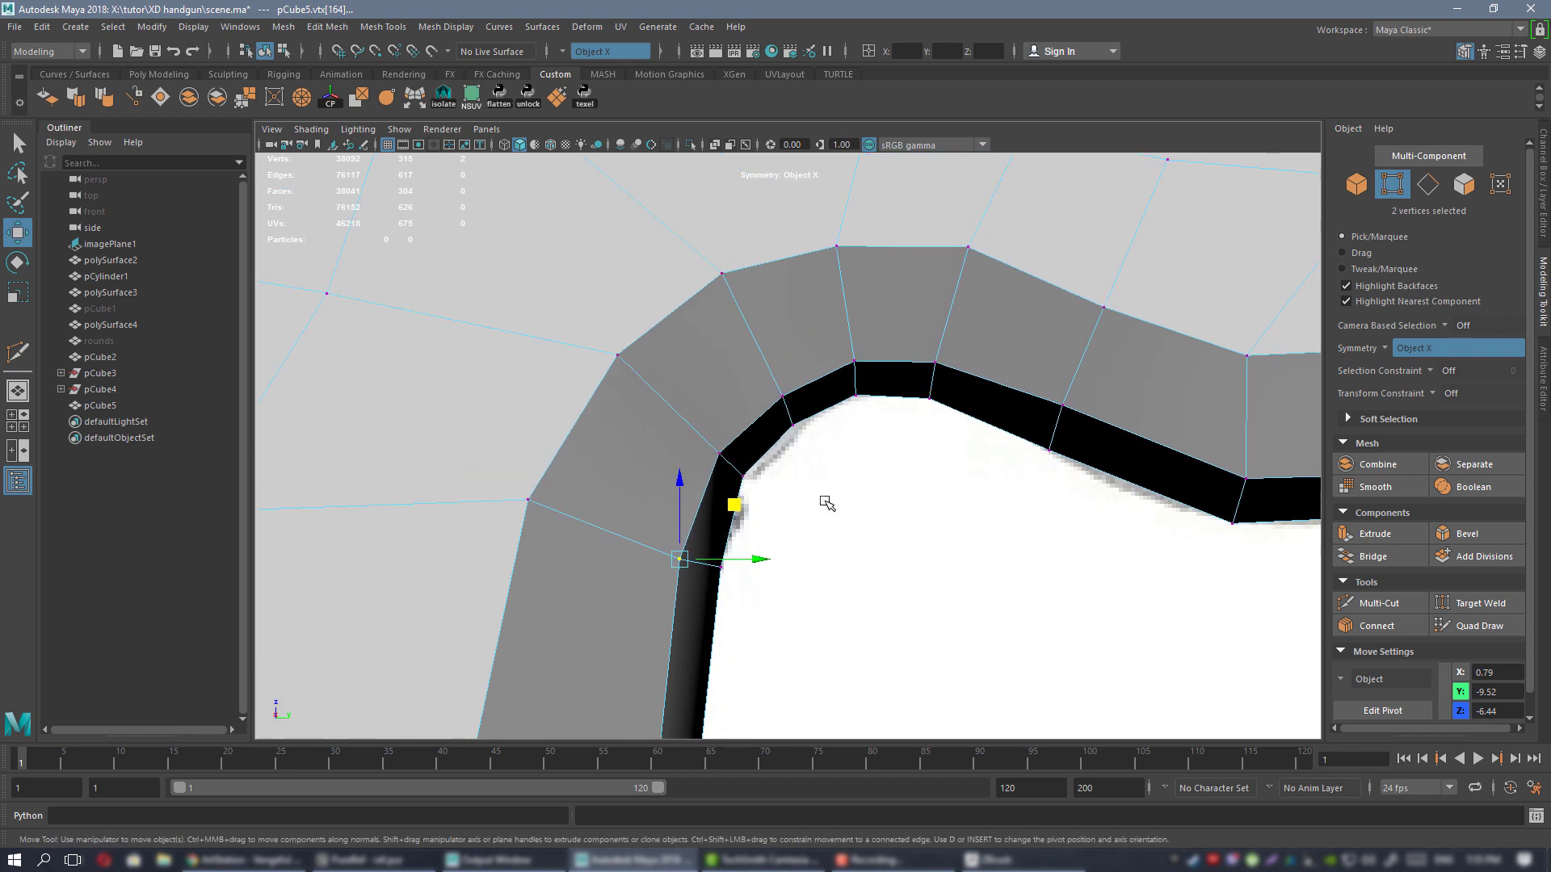
mouse_move(985, 341)
middle_mouse_down()
mouse_move(1007, 323)
mouse_move(996, 291)
mouse_move(999, 324)
middle_mouse_up()
left_click_drag(836, 330, 893, 429)
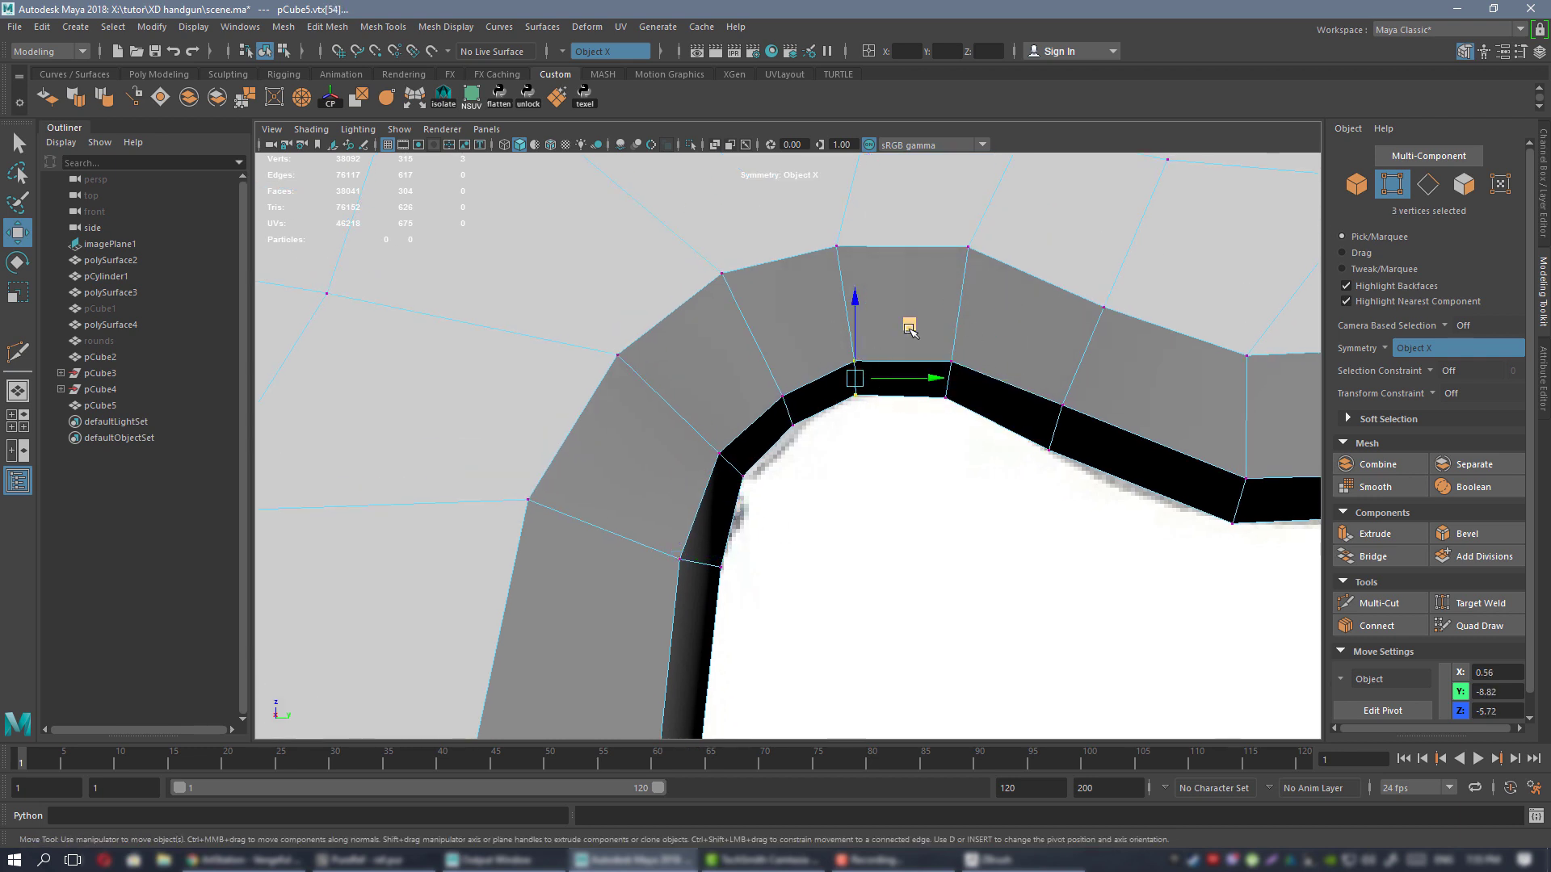
middle_click_drag(909, 329, 922, 322)
- Preview the frame smoothed in perspective and examine the shading of the trigger curve and the rear of the grip
right_click_drag(922, 288, 1002, 264)
key("space")
key("space")
left_click_drag(907, 423, 845, 416, "alt")
key("4")
left_click(1037, 592)
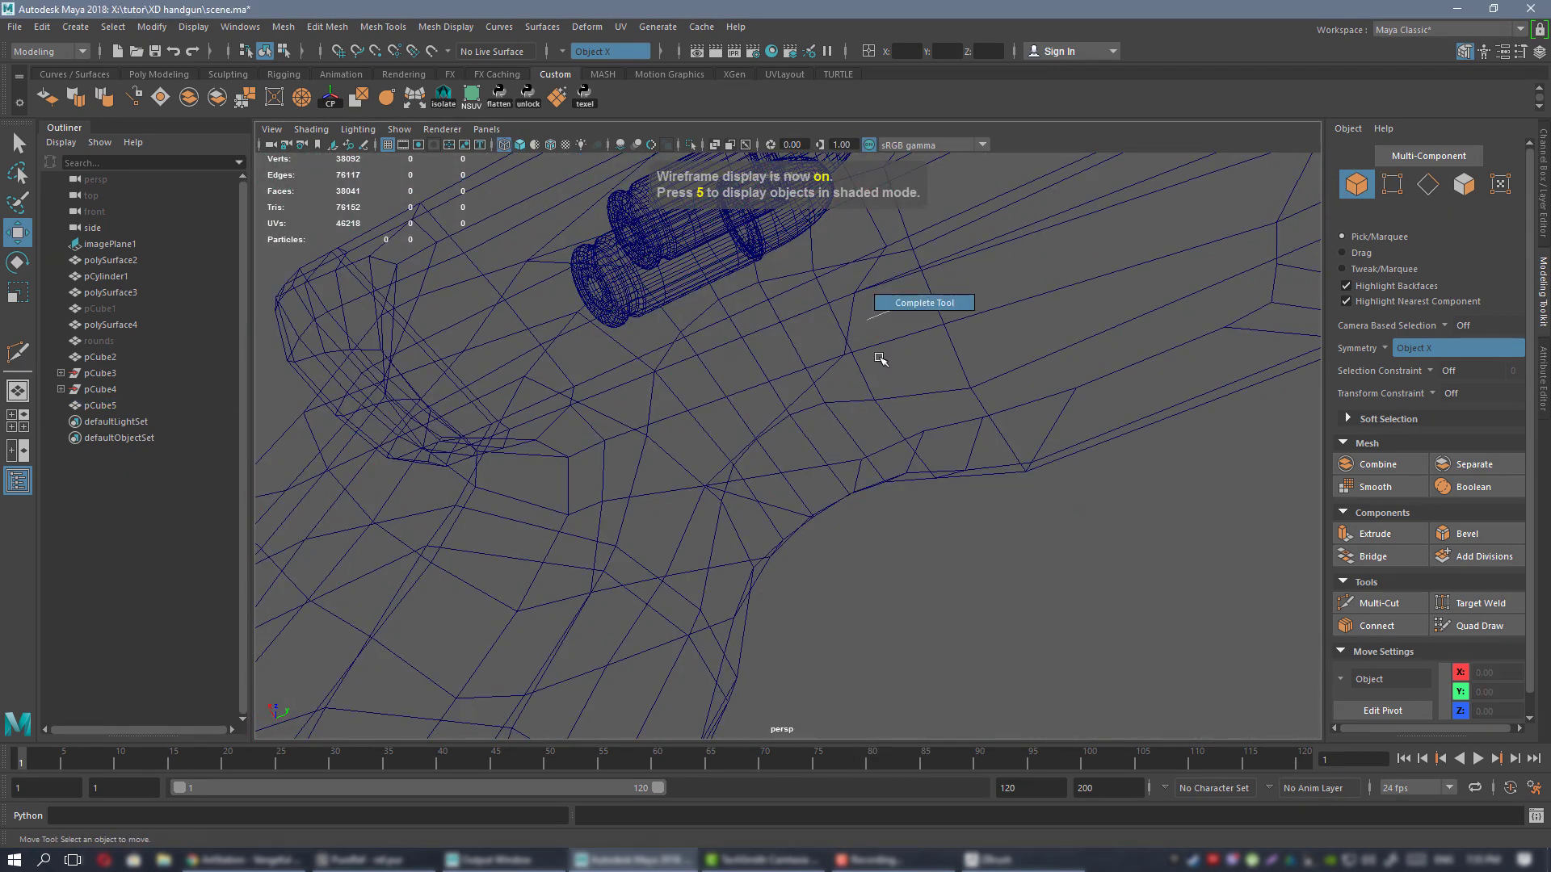
mouse_move(841, 336)
right_mouse_down()
mouse_move(845, 307)
mouse_move(841, 335)
right_mouse_up()
key("5")
left_click(831, 329)
key("3")
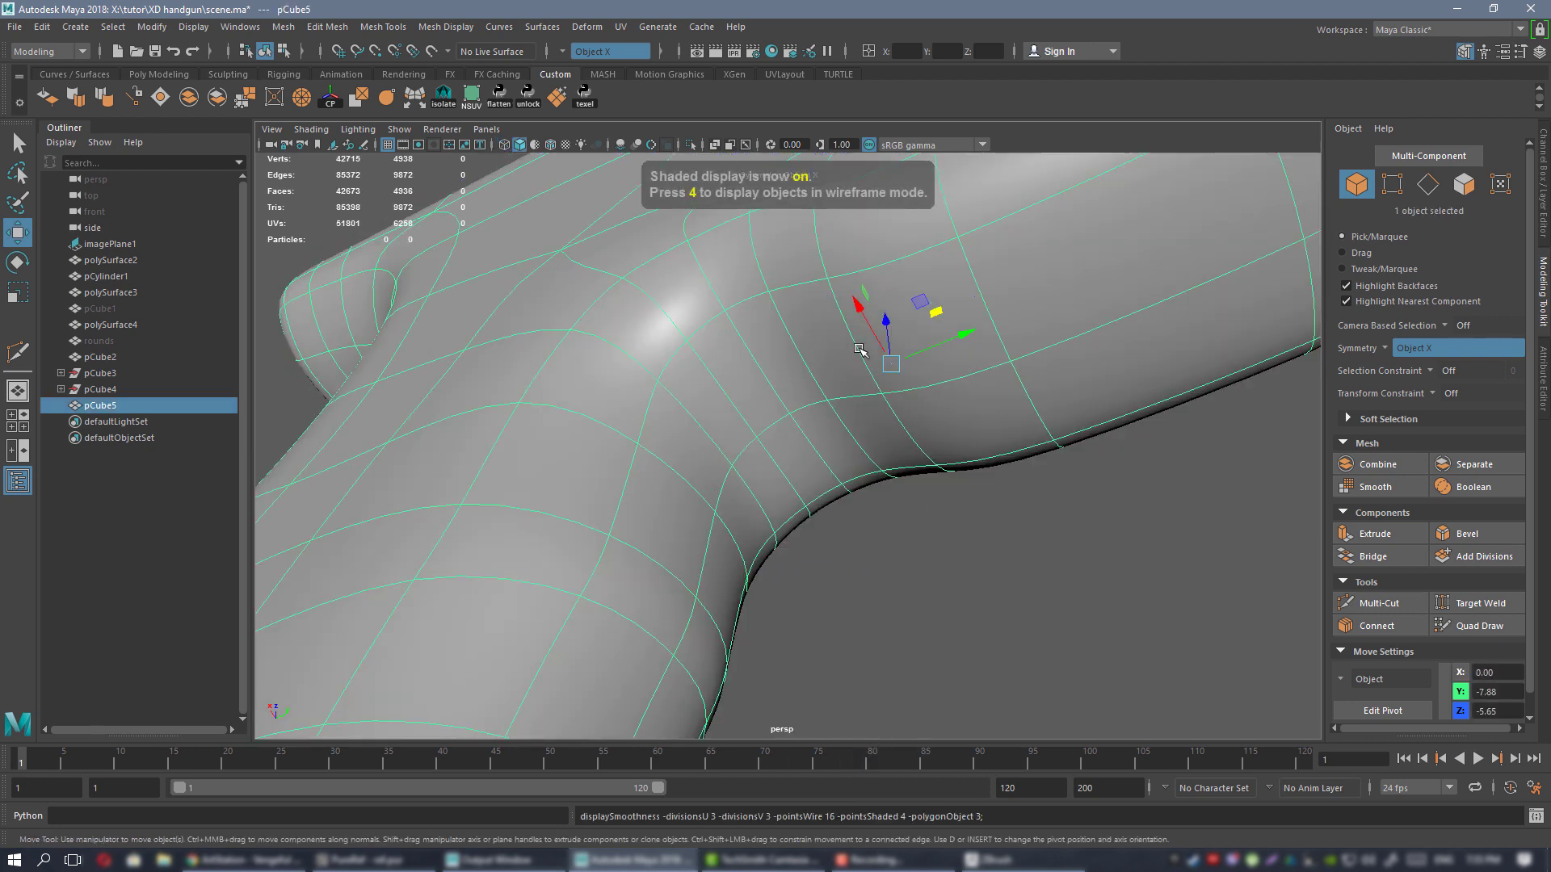
left_click(1063, 712)
left_click_drag(881, 426, 819, 476, "alt")
left_click_drag(785, 325, 826, 363, "alt")
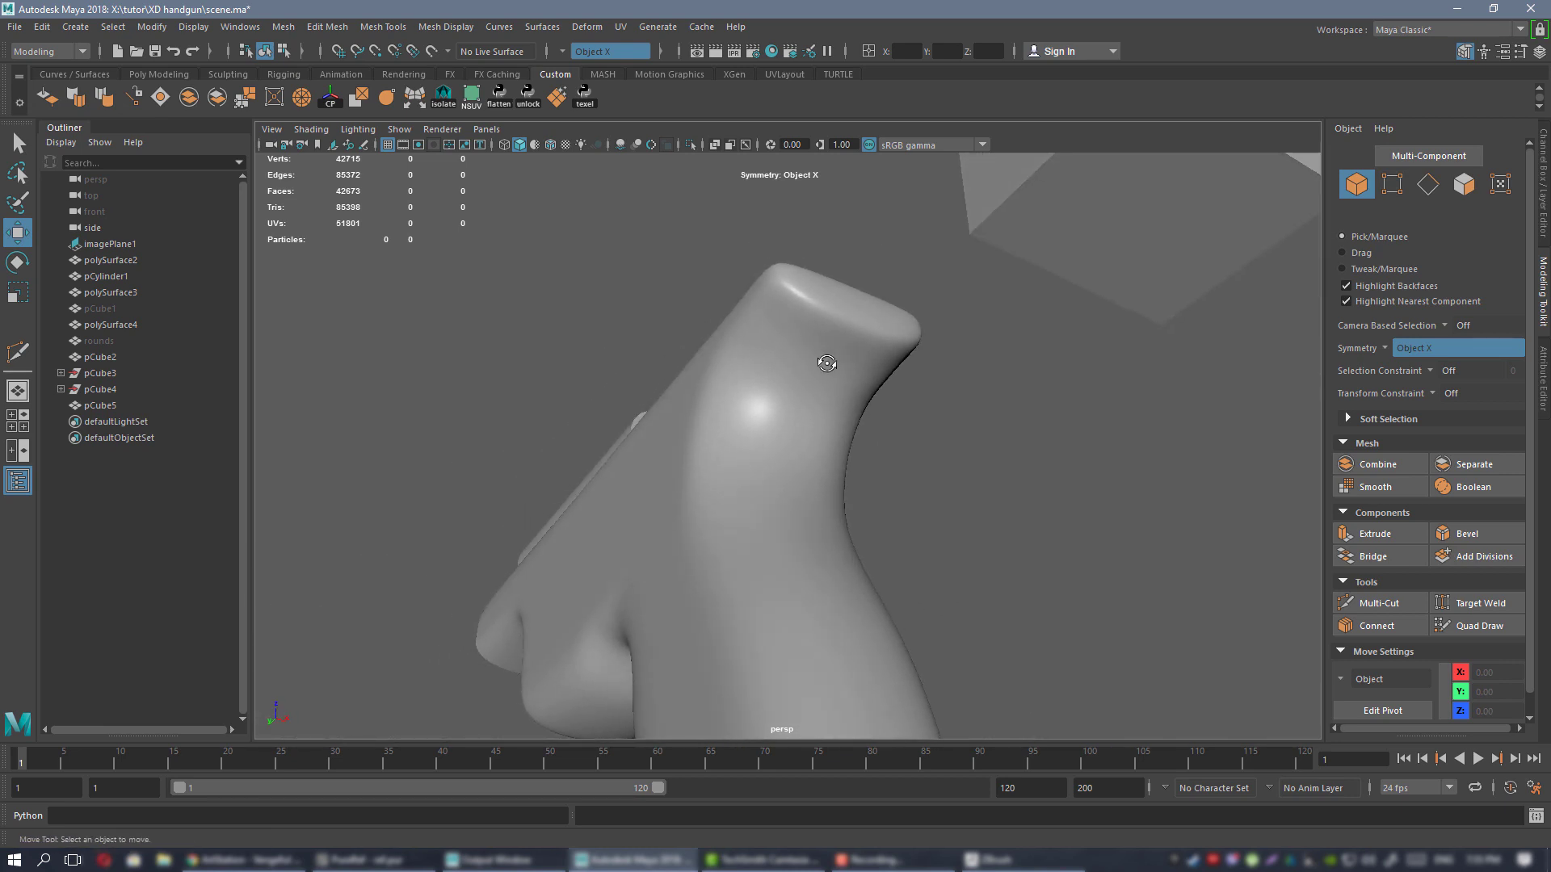
- Open Hypershade, select the blinn1 material, and move and narrow the window so the model's rear grip stays in view
left_click(772, 50)
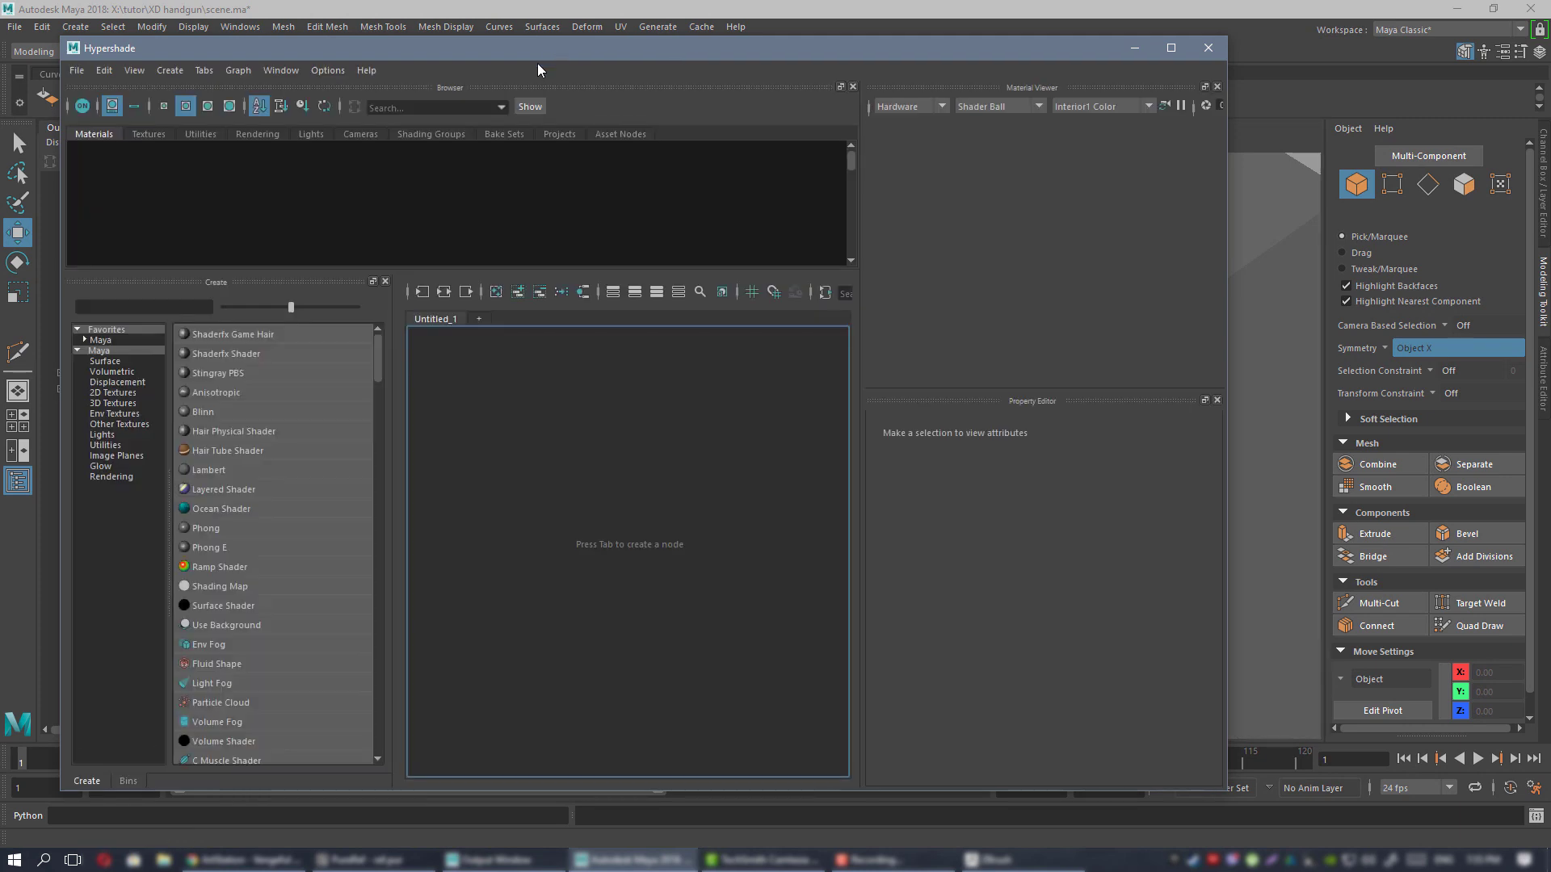
left_click(214, 173)
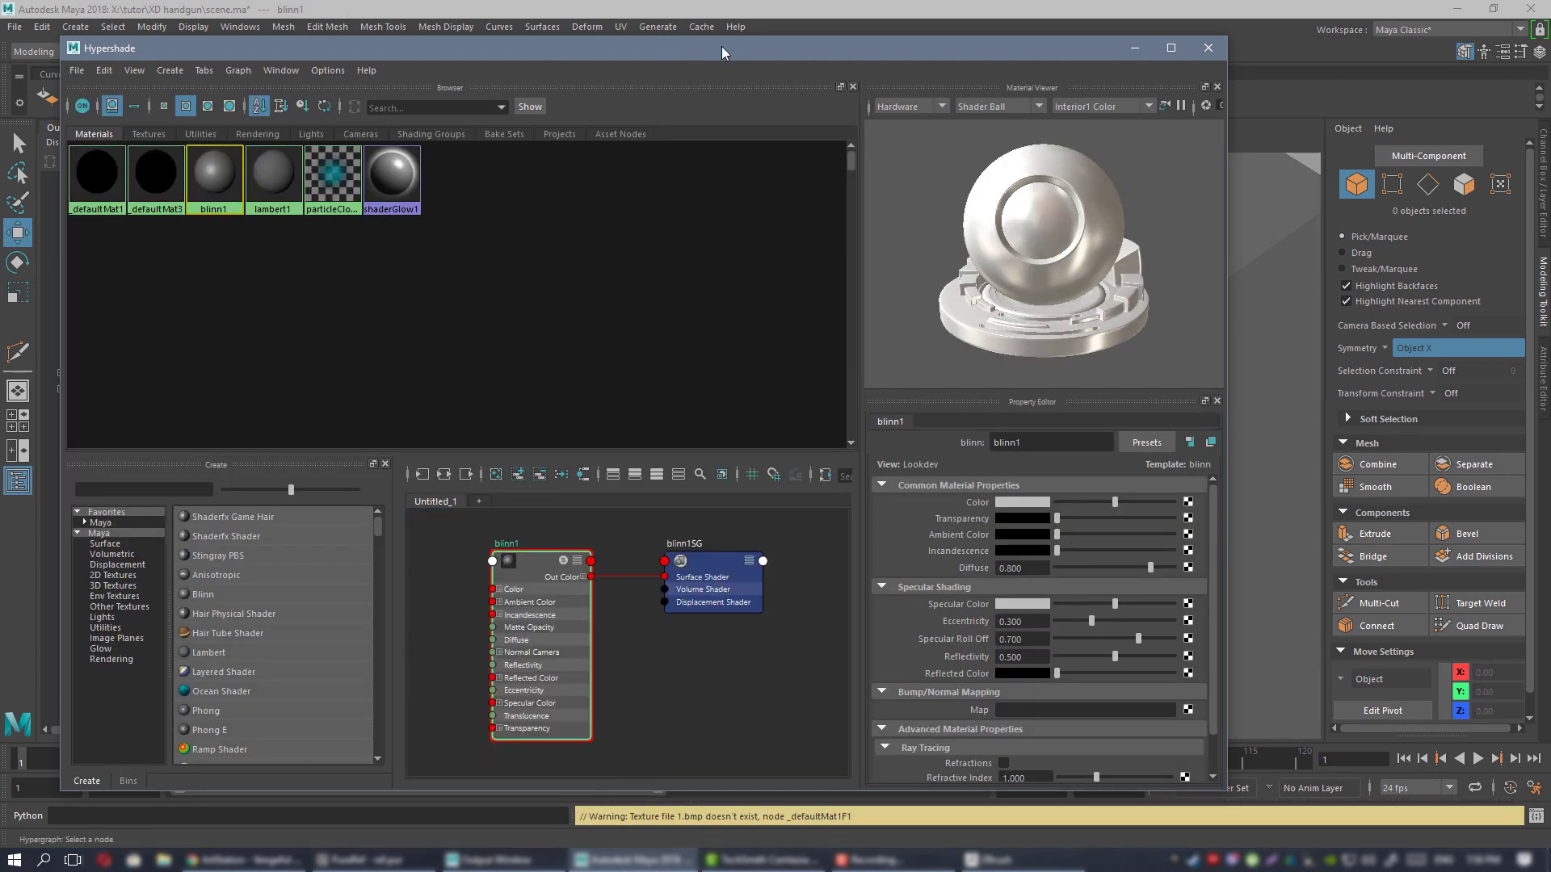
left_click_drag(721, 52, 987, 63)
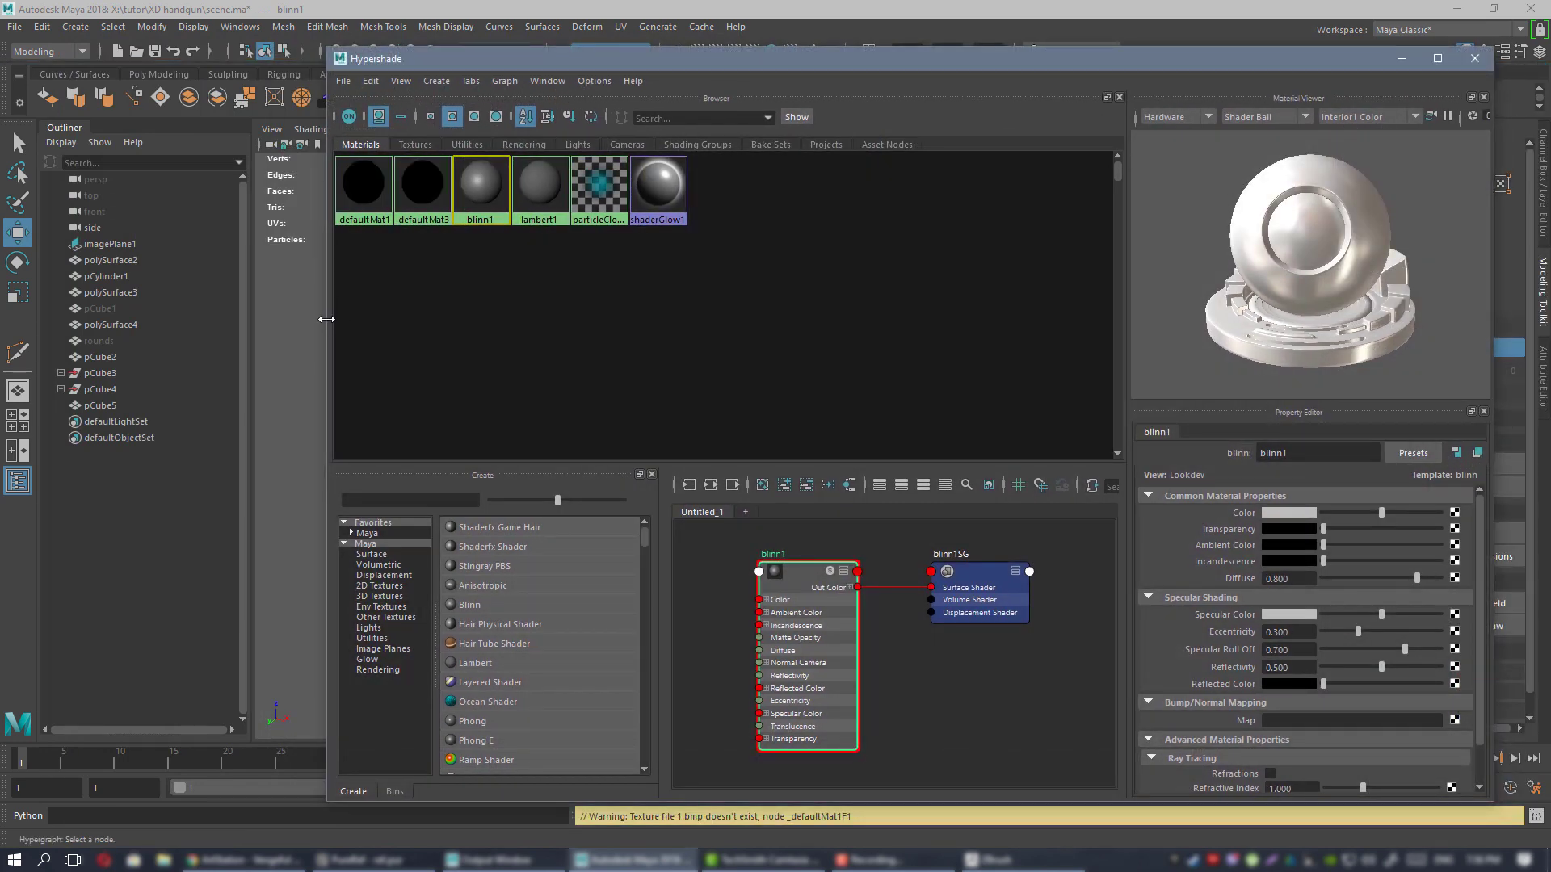
left_click_drag(326, 319, 852, 320)
left_click_drag(746, 348, 464, 339, "alt")
middle_click_drag(463, 339, 651, 379, "alt")
right_click_drag(650, 379, 657, 380, "alt")
left_click_drag(658, 380, 615, 383, "alt")
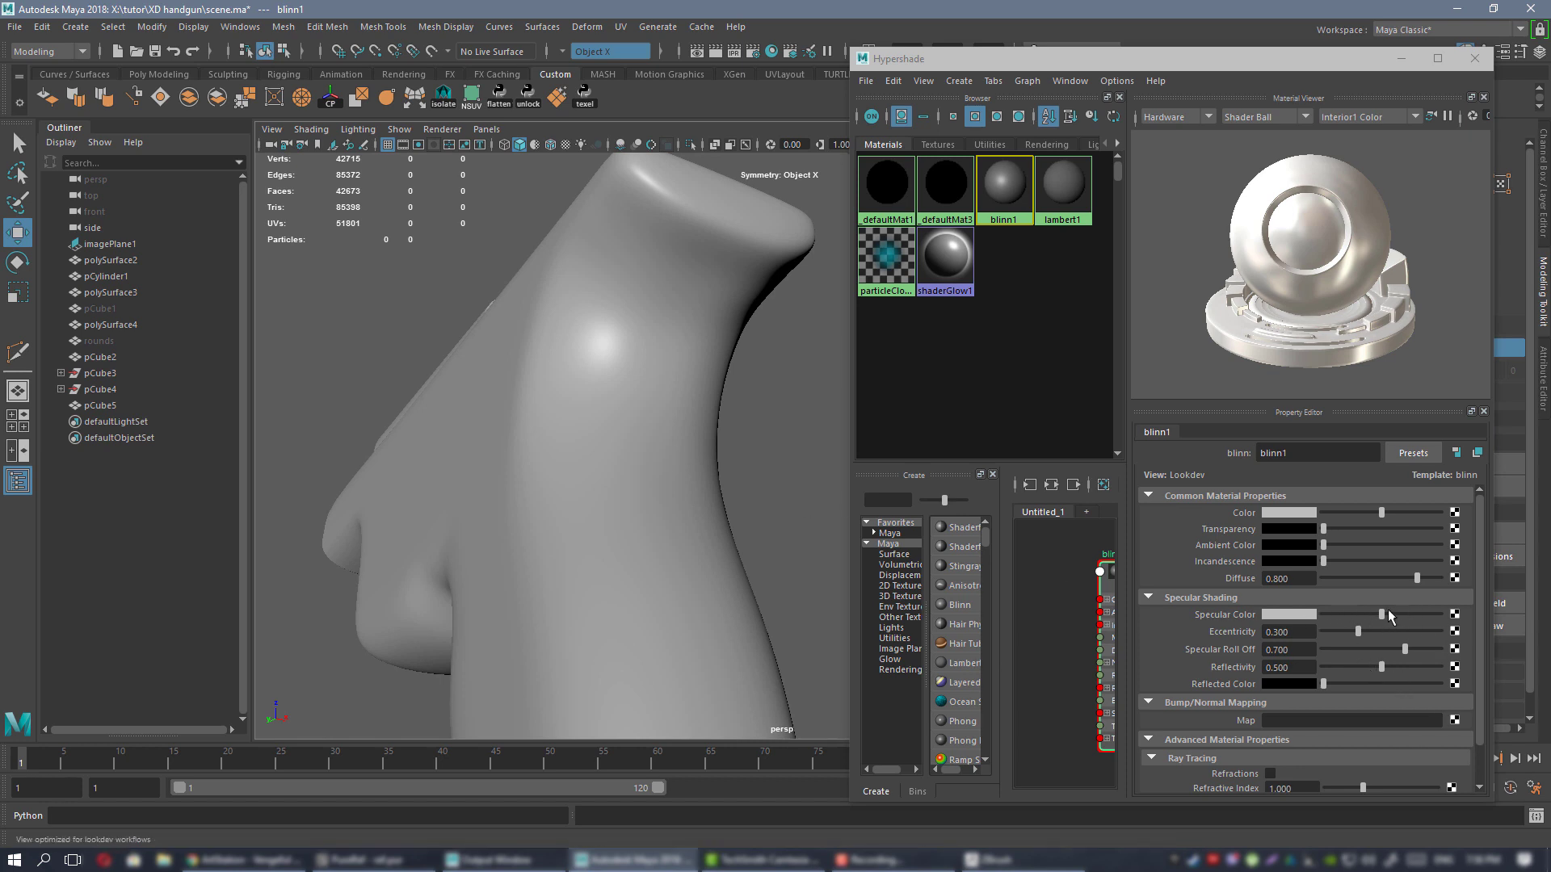
- Brighten blinn1's specular color, set Eccentricity to 0.636, Specular Roll Off to 0.545 and Reflectivity to 0.692, and close Hypershade
left_click_drag(1384, 614, 1422, 617)
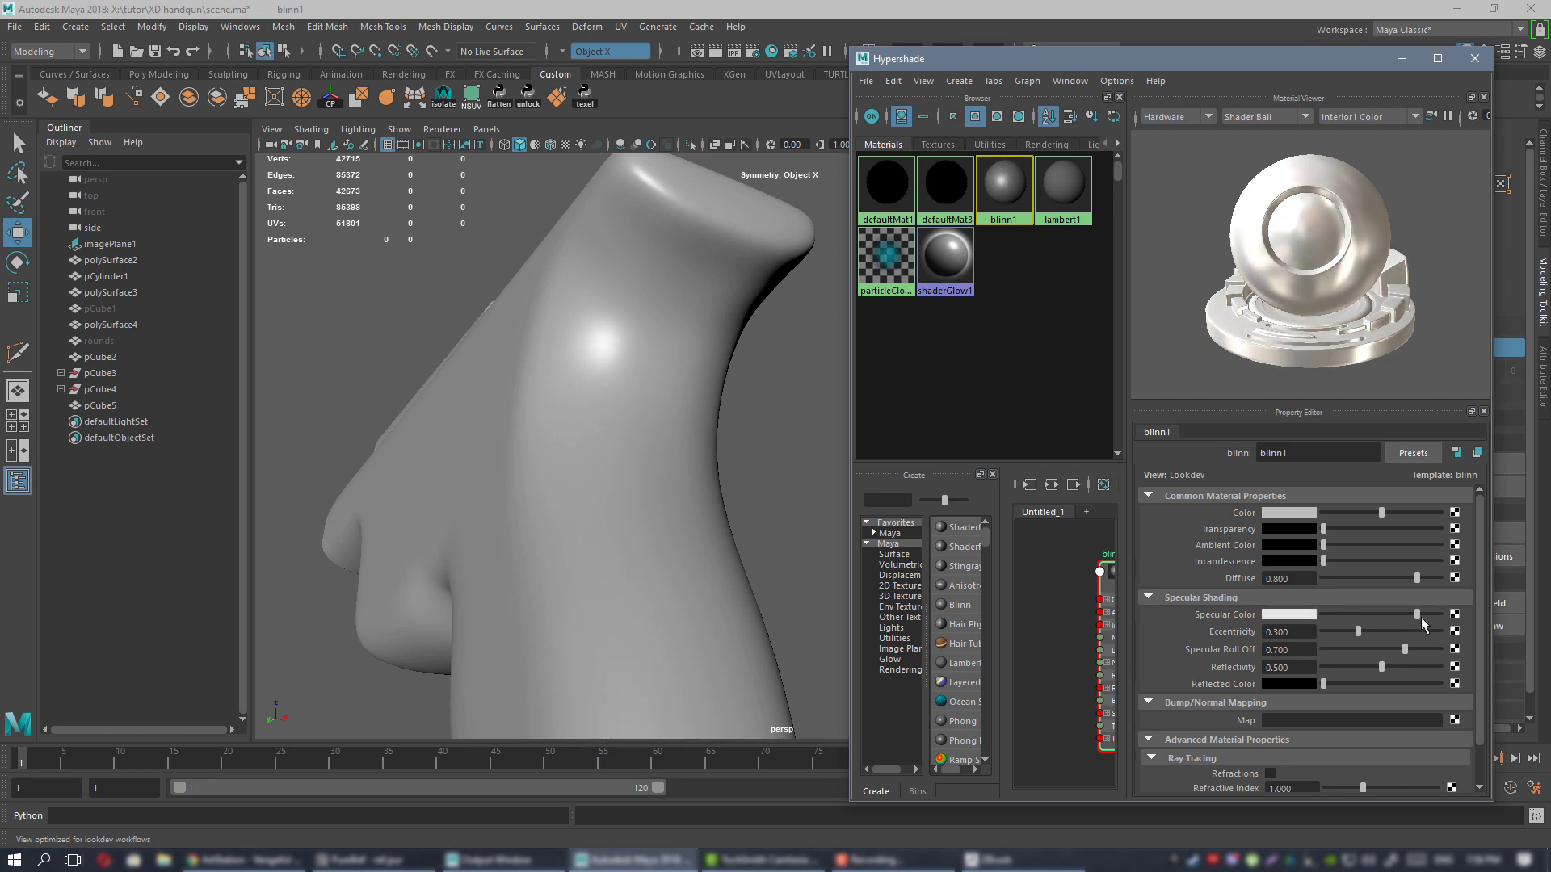
mouse_move(692, 450)
left_mouse_down("alt")
mouse_move(648, 425)
mouse_move(676, 408)
mouse_move(684, 455)
mouse_move(682, 426)
left_mouse_up("alt")
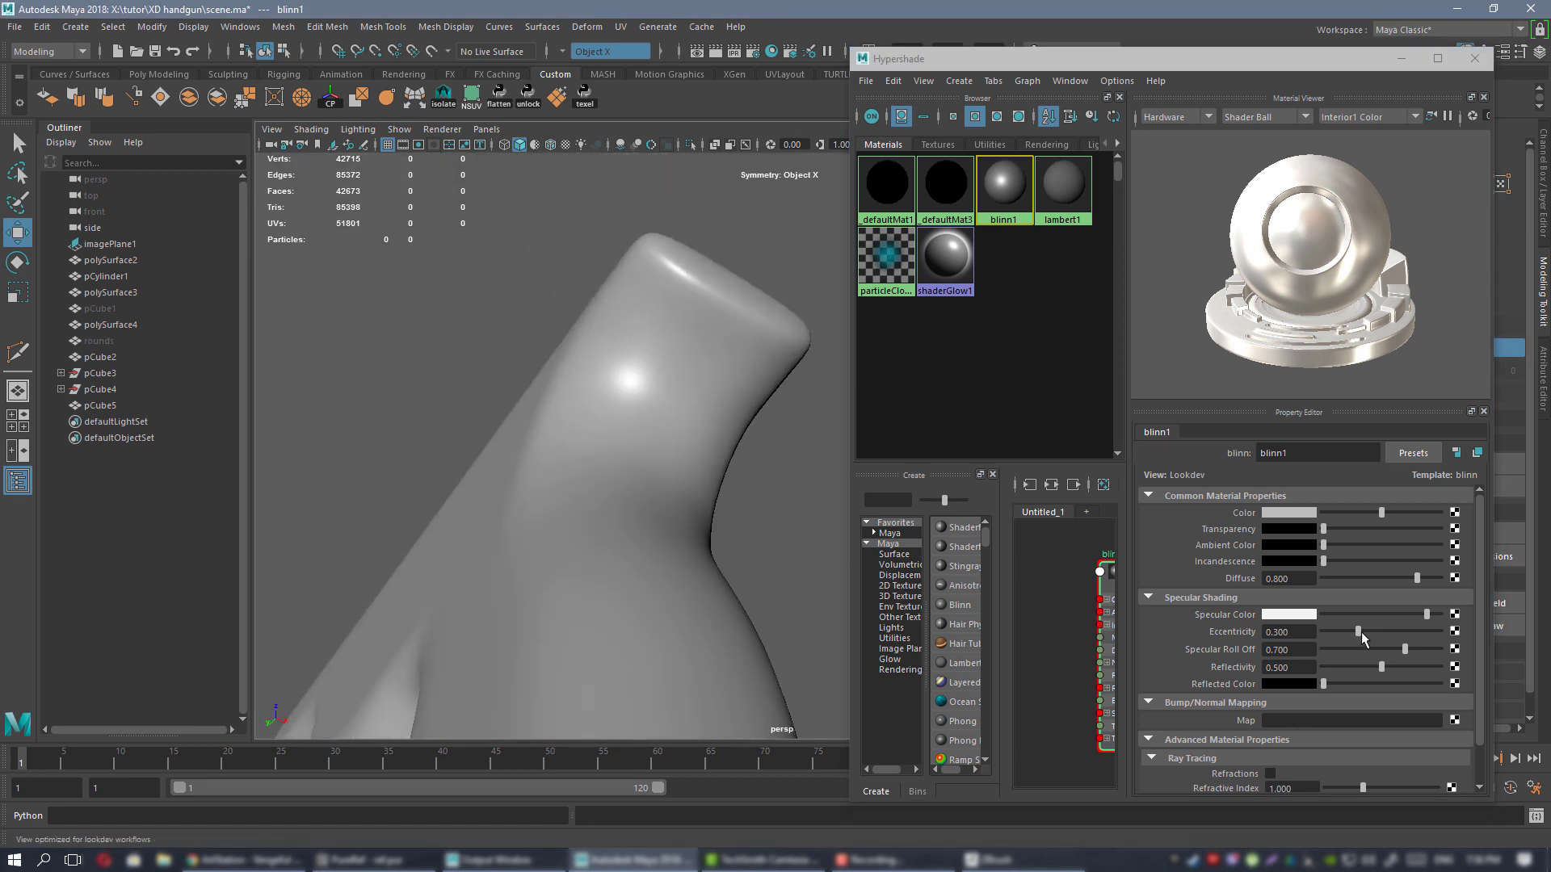
left_click_drag(1358, 631, 1398, 625)
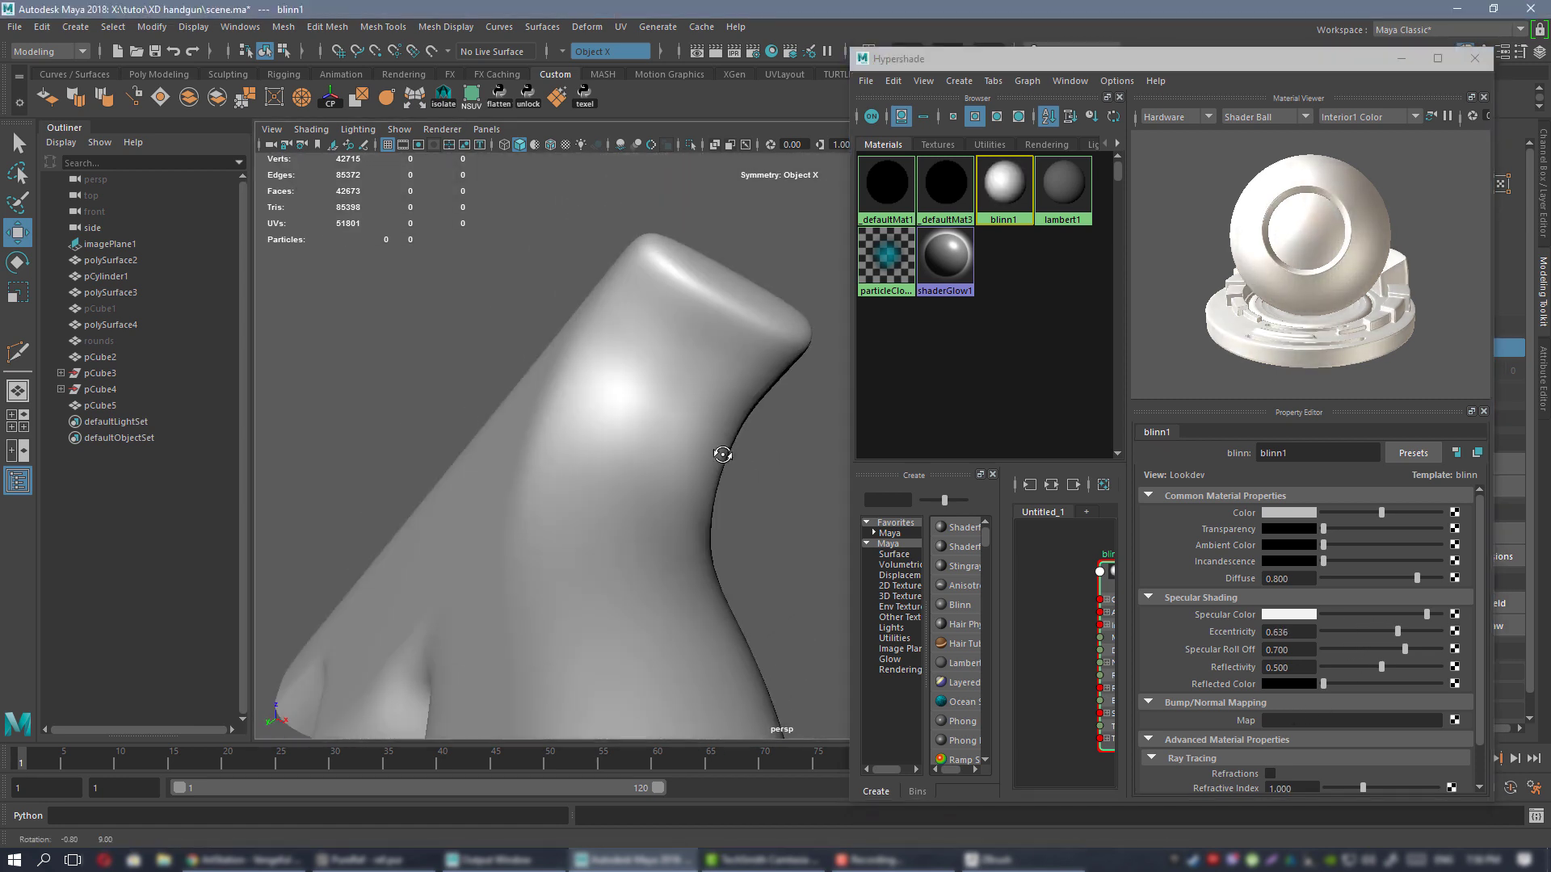
mouse_move(722, 454)
left_mouse_down("alt")
mouse_move(726, 442)
mouse_move(725, 465)
left_mouse_up("alt")
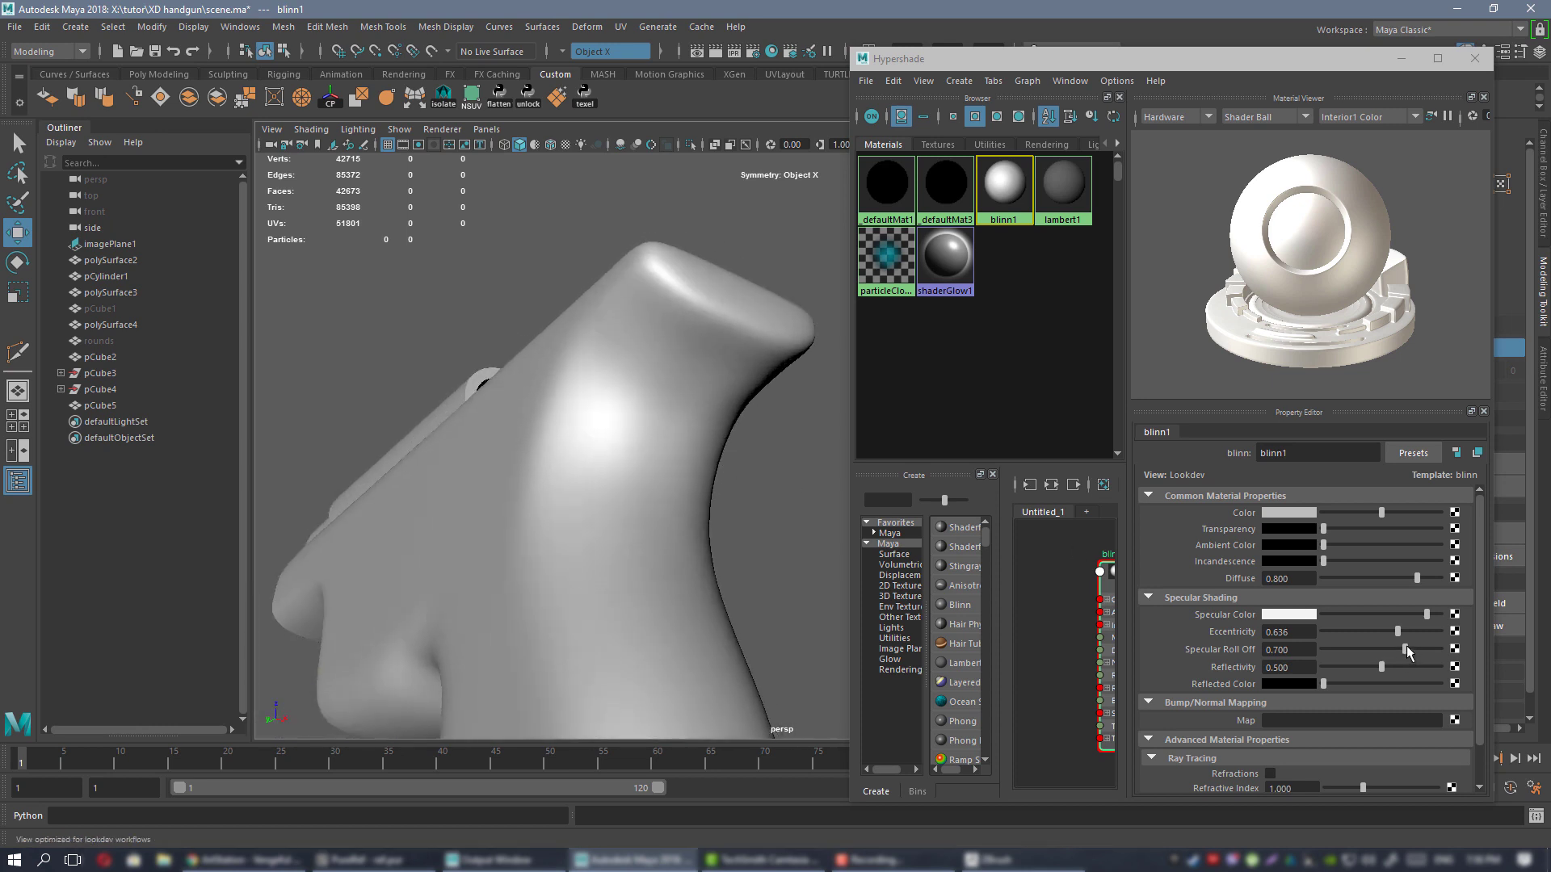
left_click_drag(1405, 648, 1386, 649)
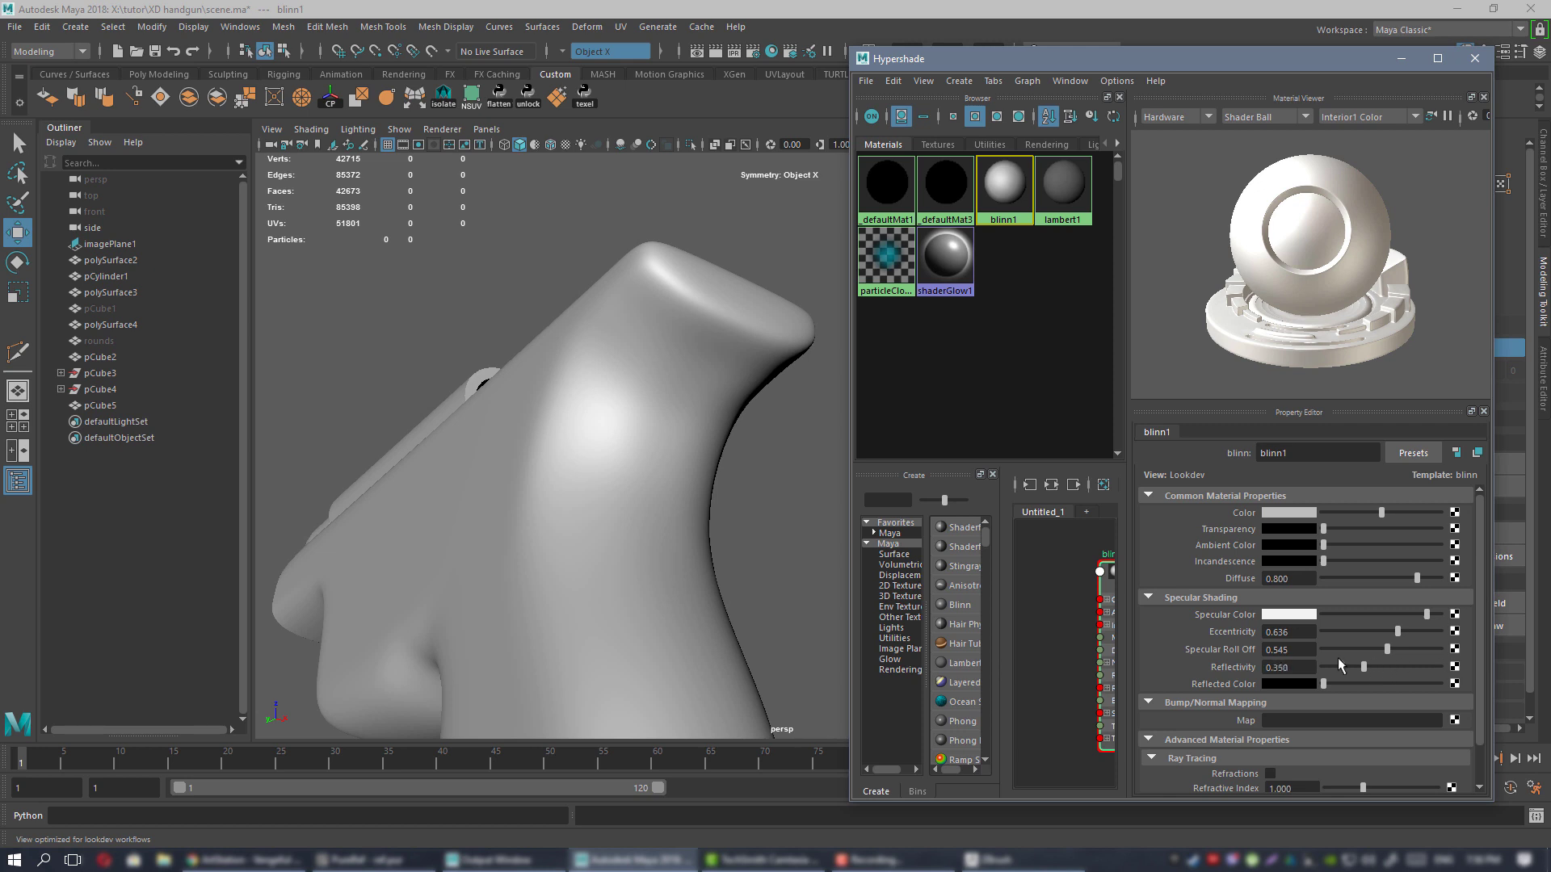
left_click_drag(1324, 686, 1283, 686)
left_click_drag(662, 461, 669, 352, "alt")
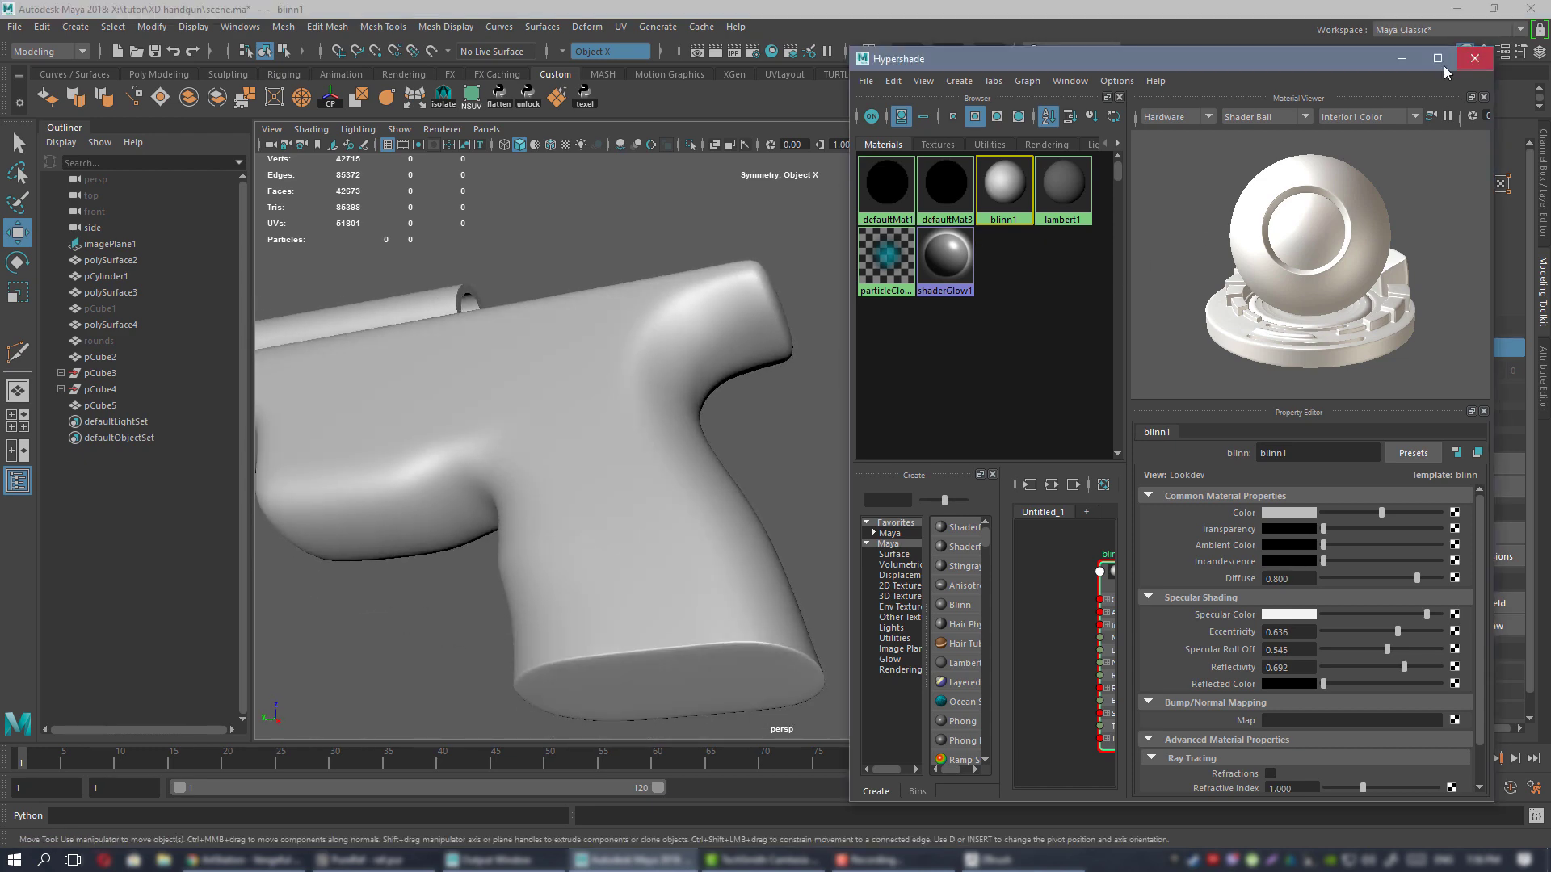
left_click(1474, 59)
- Examine the frame's highlights from several angles and turn off its smooth preview
left_click_drag(792, 420, 689, 350, "alt")
left_click(789, 450)
key("f")
right_click_drag(689, 350, 770, 355, "alt")
middle_click_drag(770, 354, 869, 540, "alt")
left_click_drag(870, 540, 921, 485, "alt")
right_click_drag(724, 457, 646, 457, "alt")
left_click_drag(857, 449, 819, 539, "alt")
key("1")
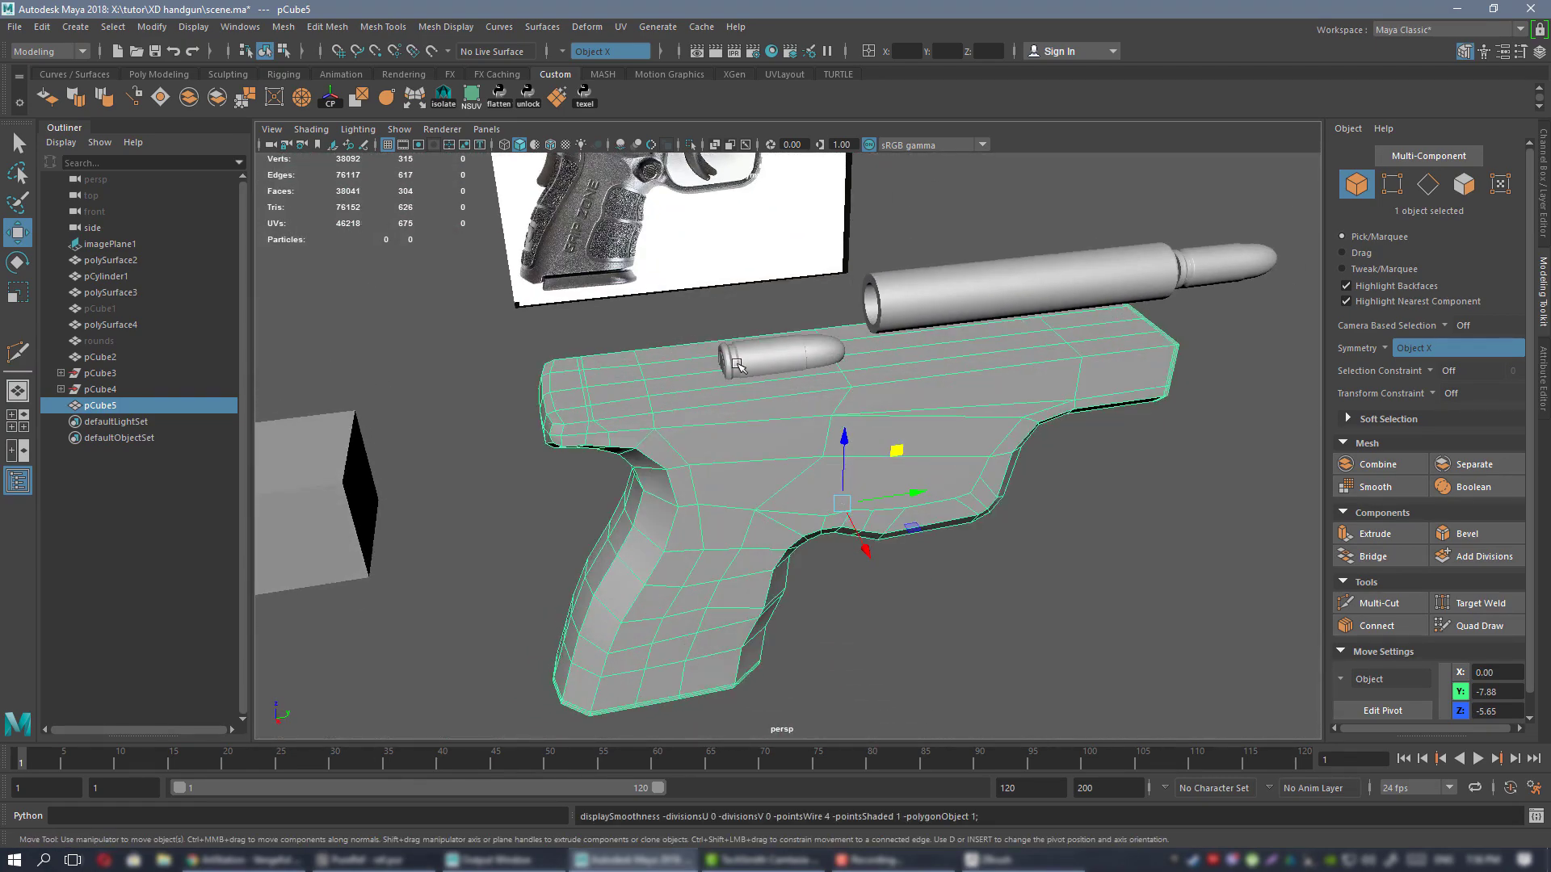
- Insert an edge loop around the frame's sides just below its top edge with Multi-Cut
right_click_drag(747, 521, 821, 516, "alt")
left_click_drag(849, 527, 837, 444, "alt")
right_click_drag(837, 444, 1019, 440, "alt")
left_click_drag(1019, 440, 813, 416, "alt")
key("ctrl+shift+x")
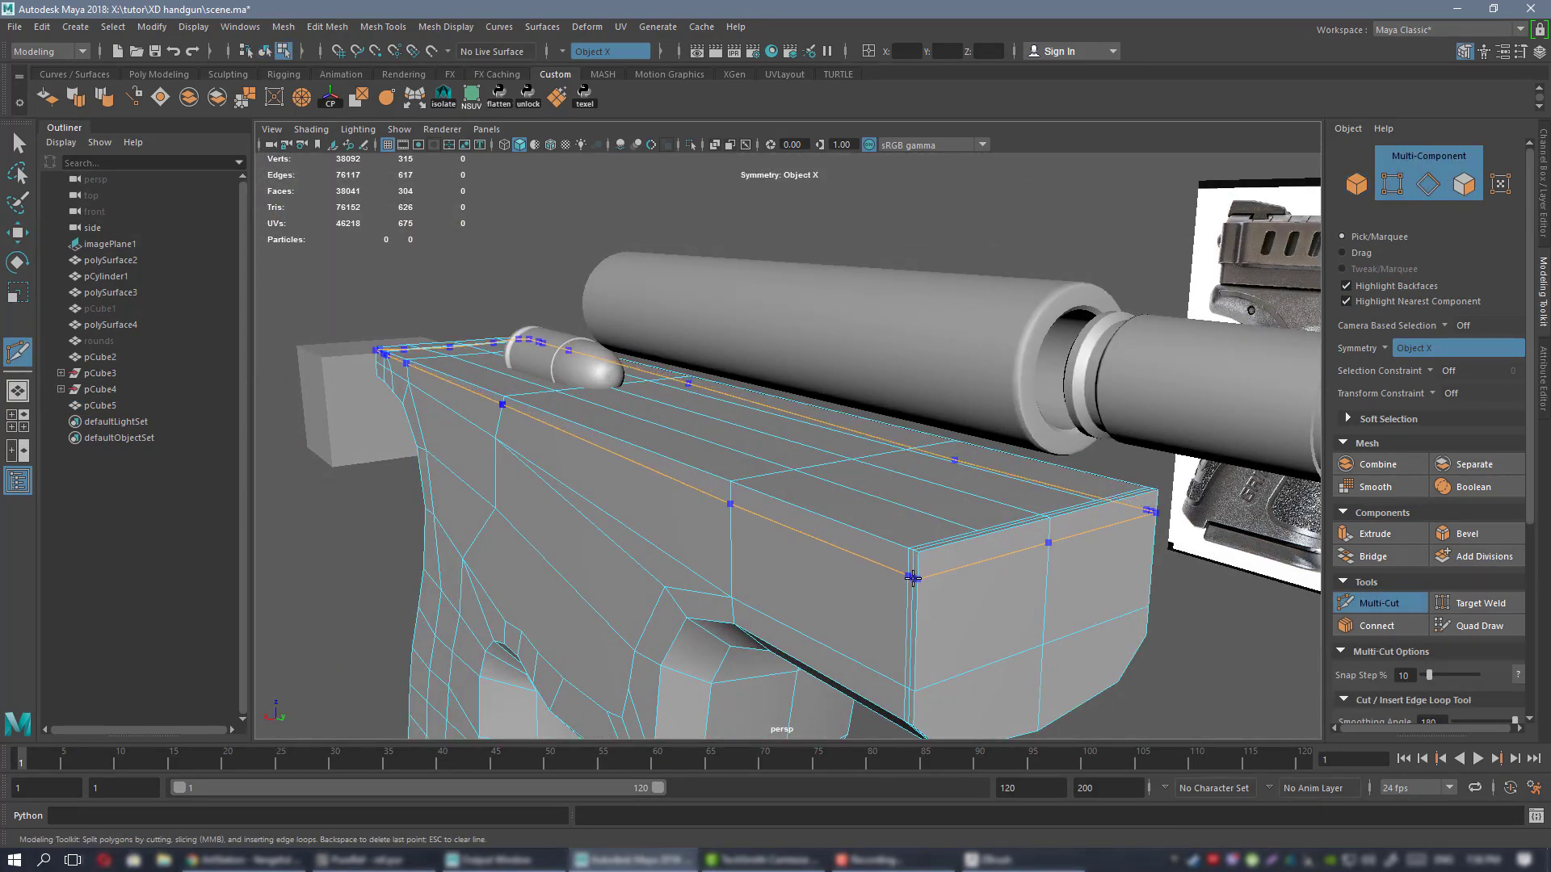
left_click(912, 579)
key("w")
- Select the entire new edge loop below the frame's top edge for scaling
right_click_drag(787, 390, 788, 537)
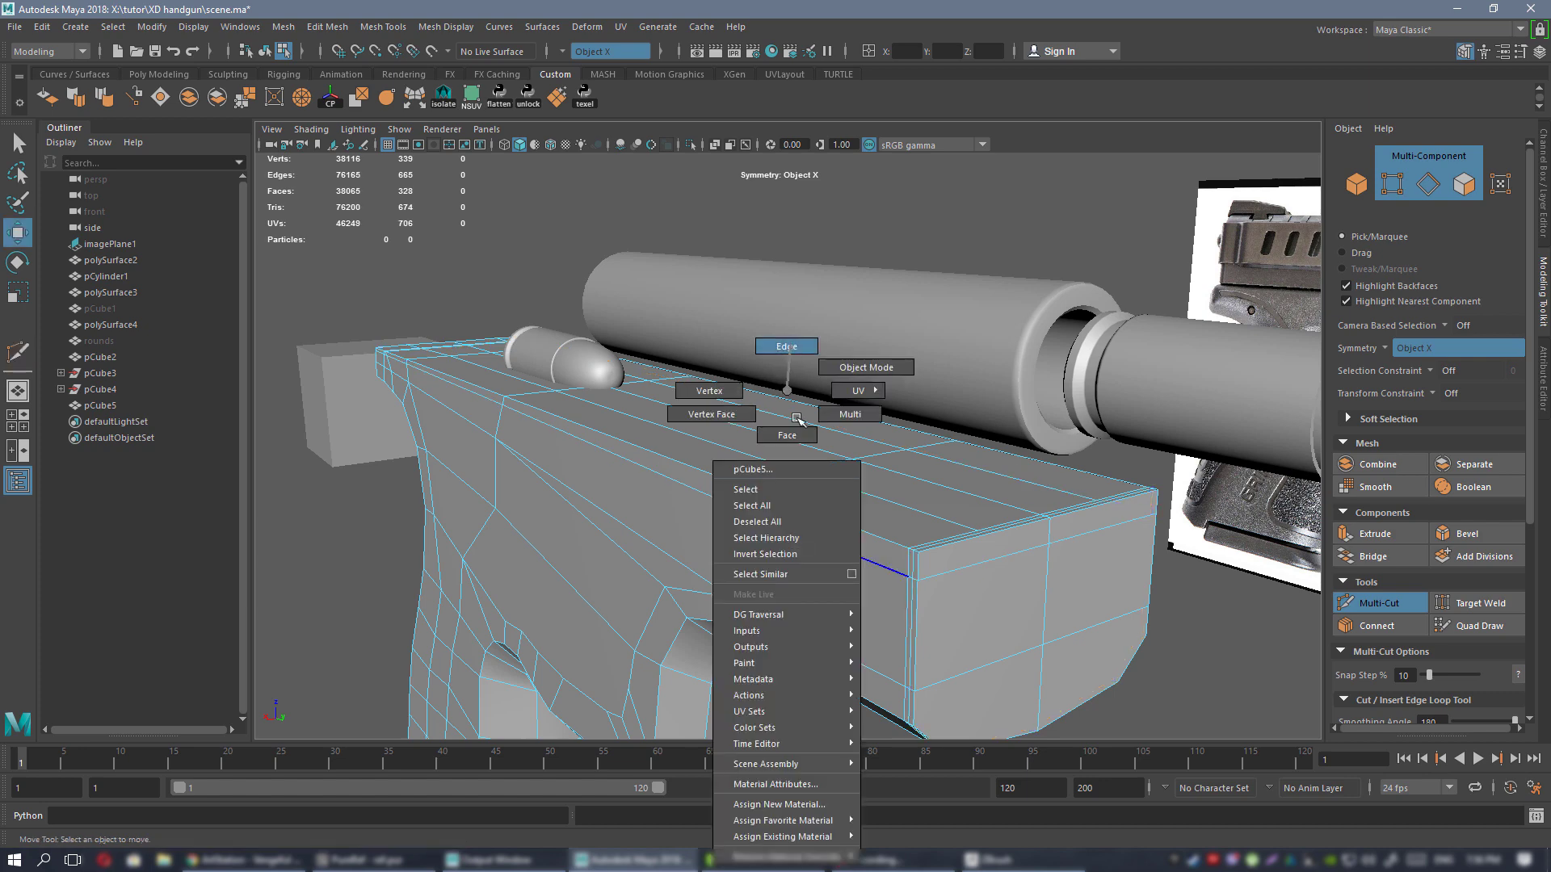
right_click_drag(797, 419, 787, 347)
double_click(823, 539)
key("r")
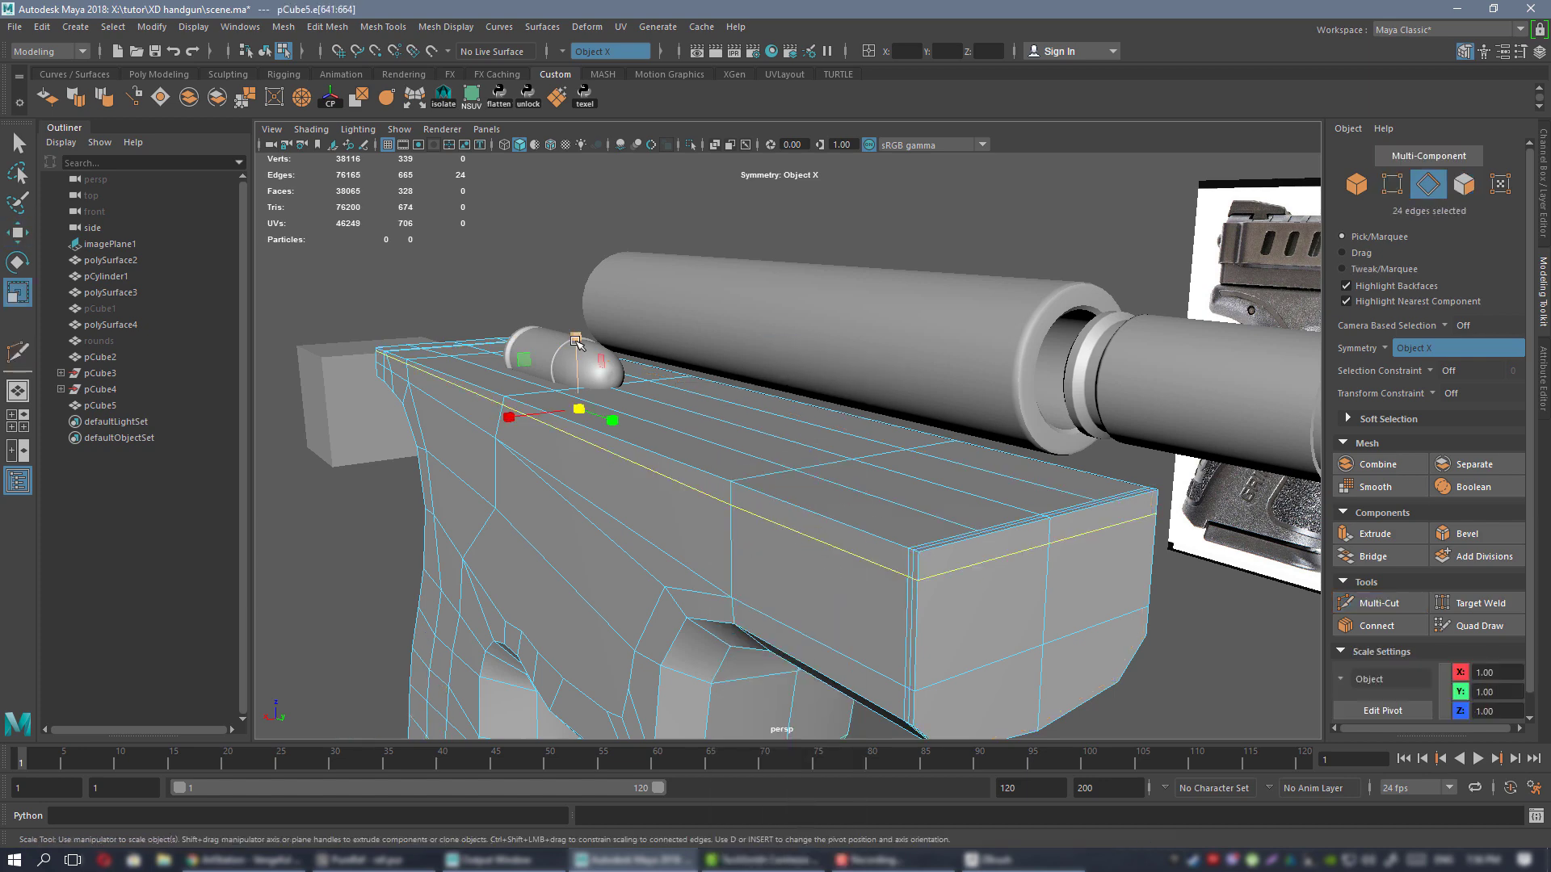
- Try to flatten the selected edge loop vertically by scaling it without a transform constraint
left_click_drag(575, 340, 622, 565)
left_click_drag(610, 459, 848, 367, "alt")
key("ctrl+z")
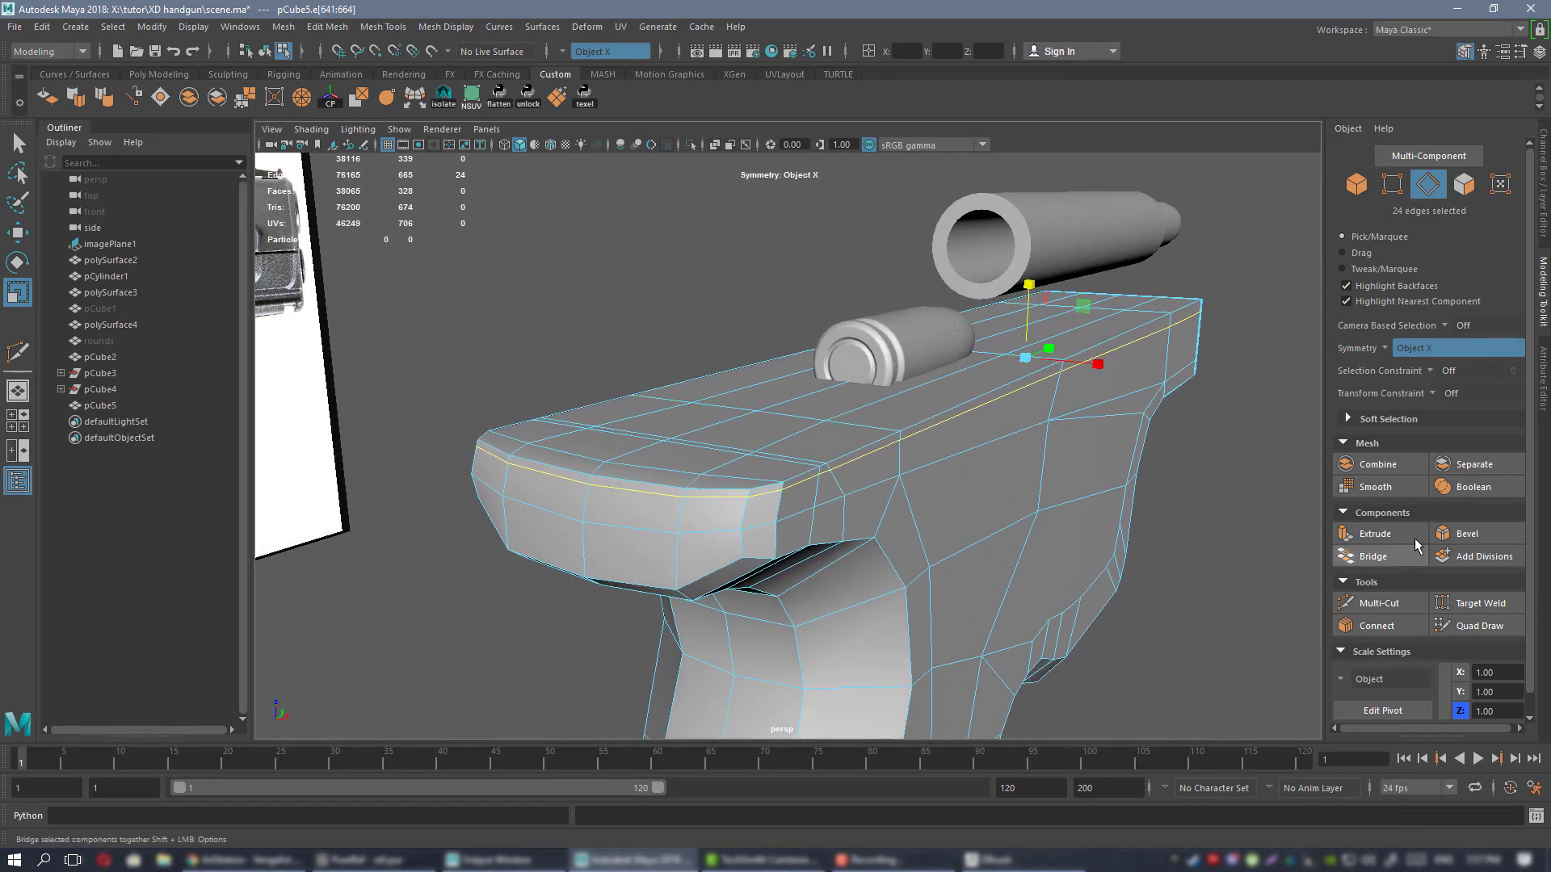
- Scale the edge loop flat in height with Transform Constraint set to Edge, and return the constraint to Off
left_click(1433, 394)
left_click(1454, 410)
left_click_drag(1031, 289, 1016, 476)
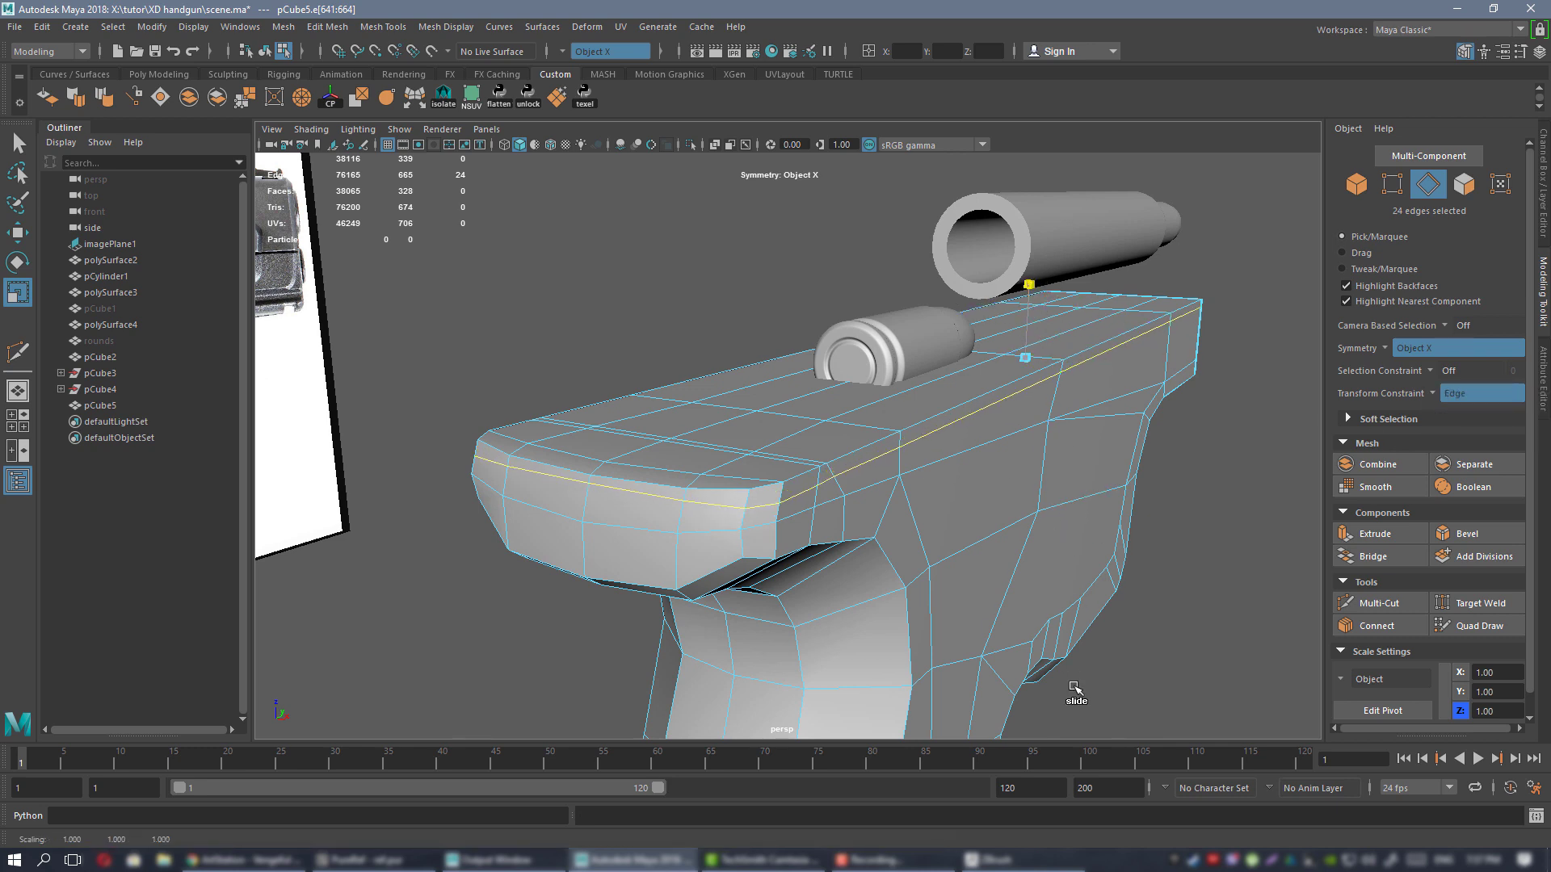
left_click_drag(1060, 556, 825, 417, "alt")
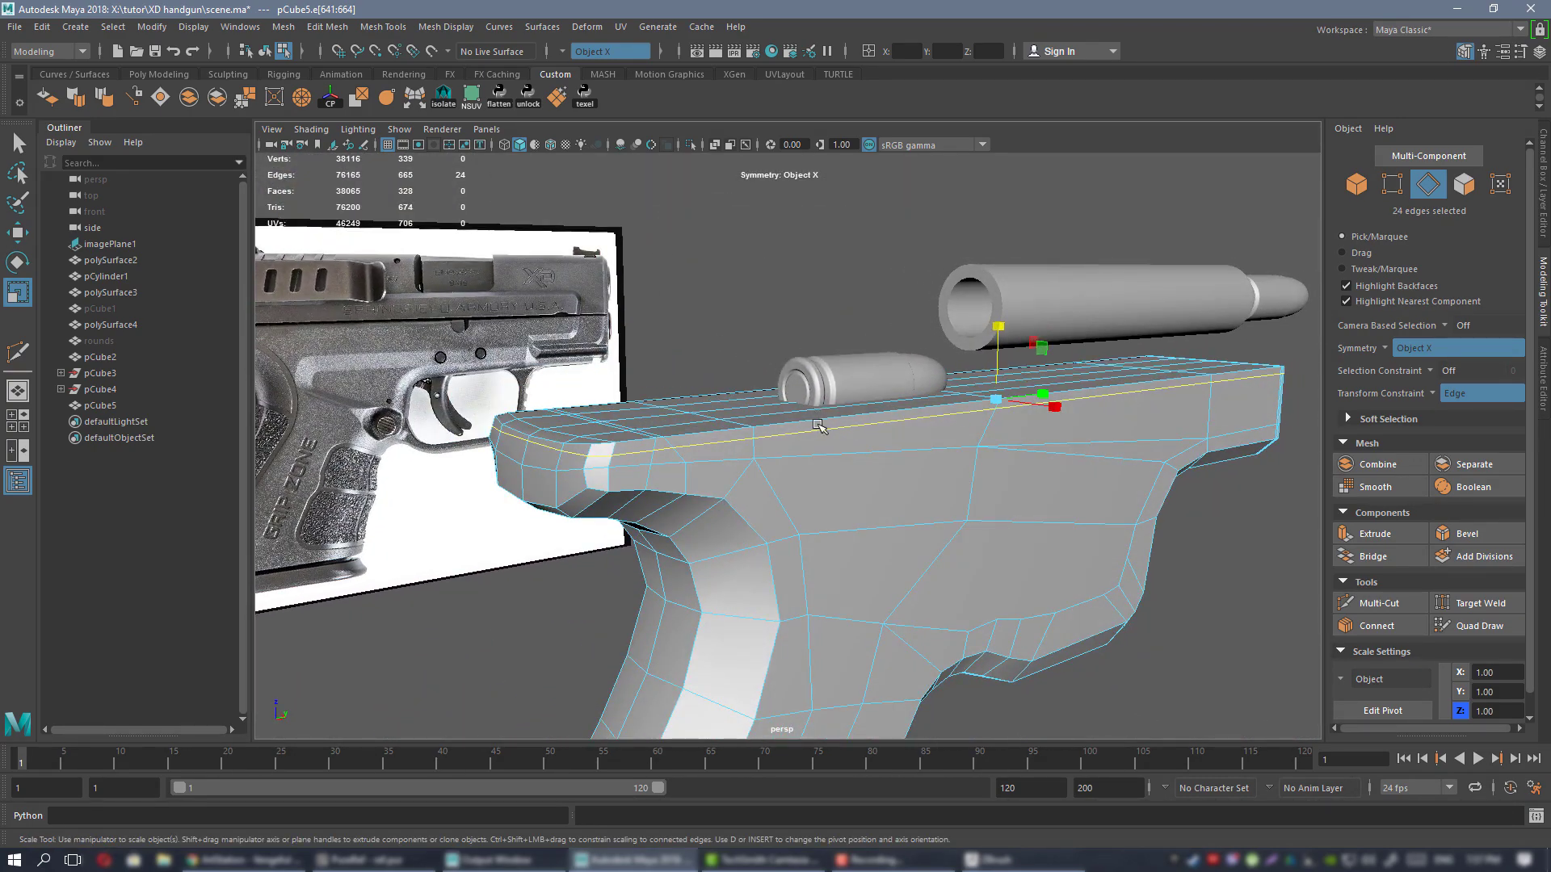
right_click_drag(818, 426, 901, 480, "alt")
middle_click_drag(780, 467, 852, 470, "alt")
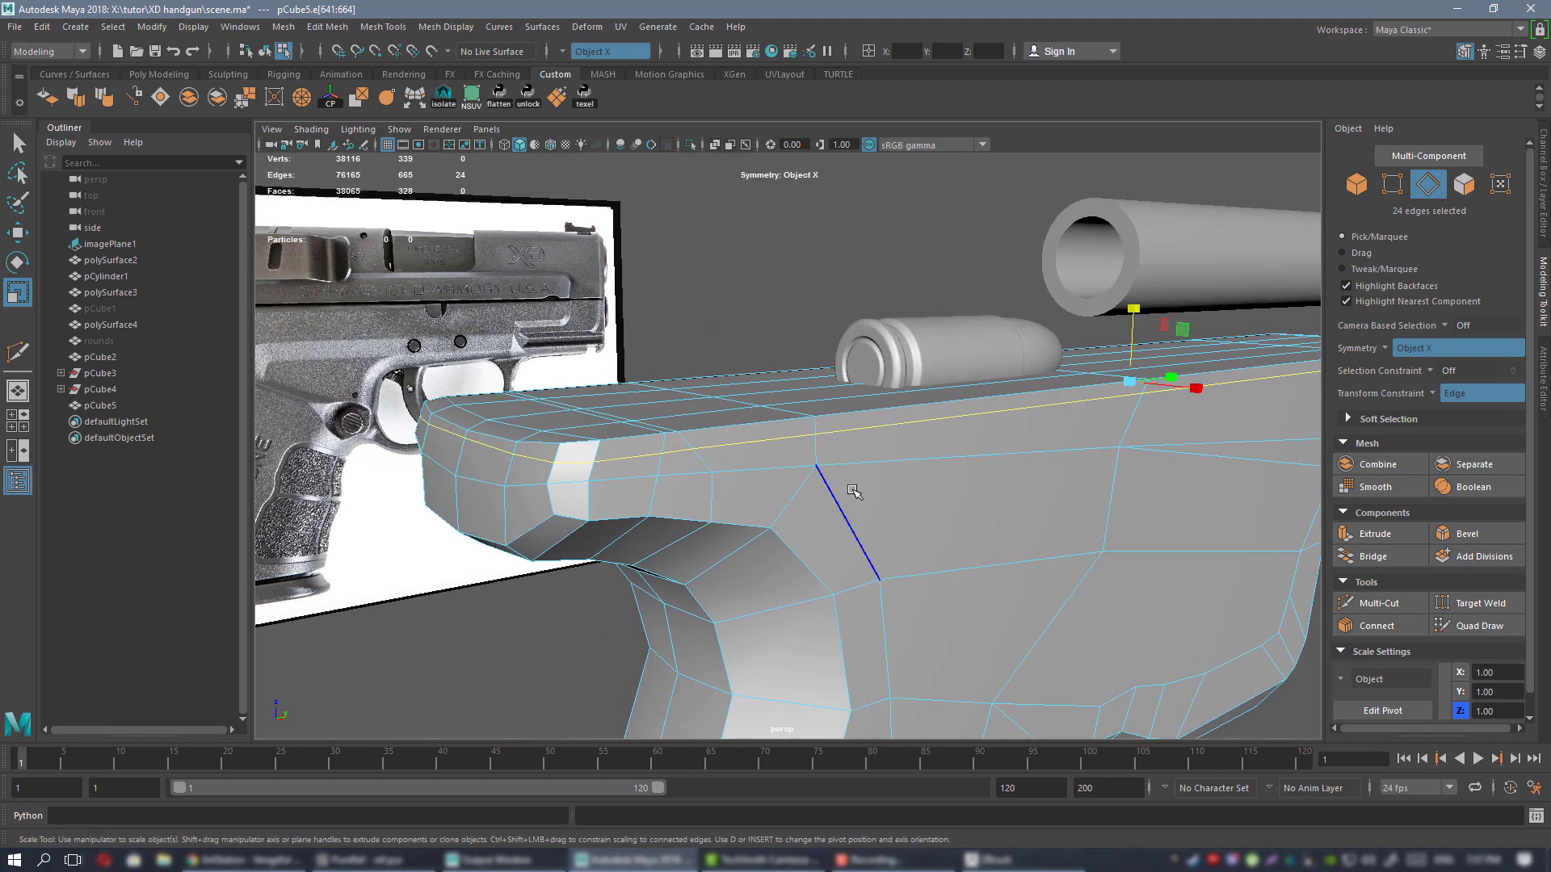
left_click(1482, 393)
left_click(1453, 399)
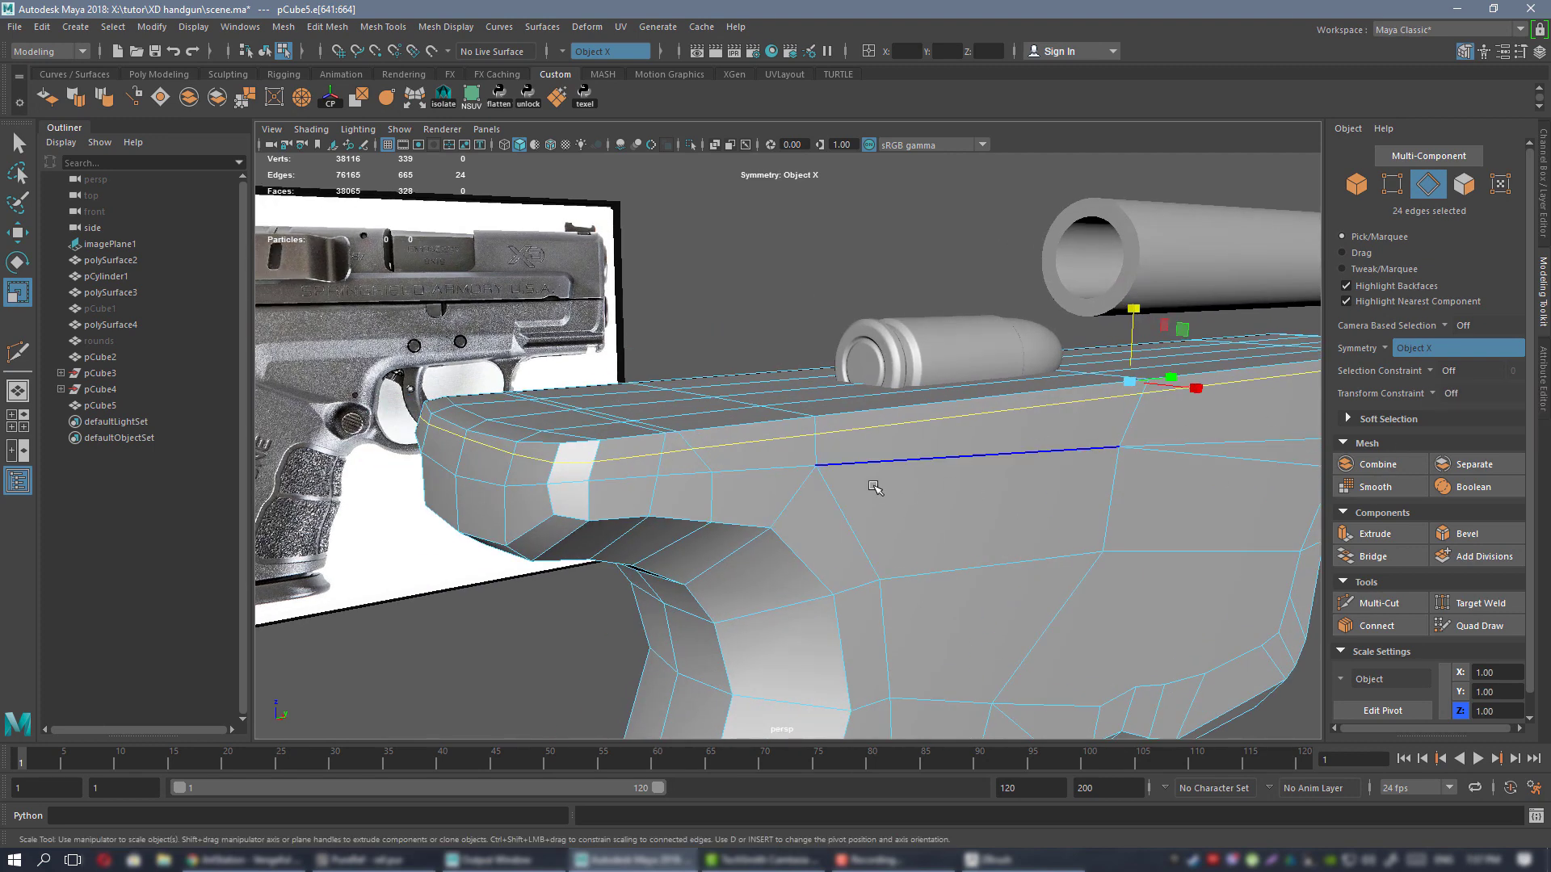
- Preview the frame smoothed and inspect its sharpened top edge and side surface from several angles
right_click_drag(873, 390, 953, 367)
left_click_drag(1001, 485, 919, 512, "alt")
scroll(889, 484, "down", 5)
scroll(868, 485, "up", 3)
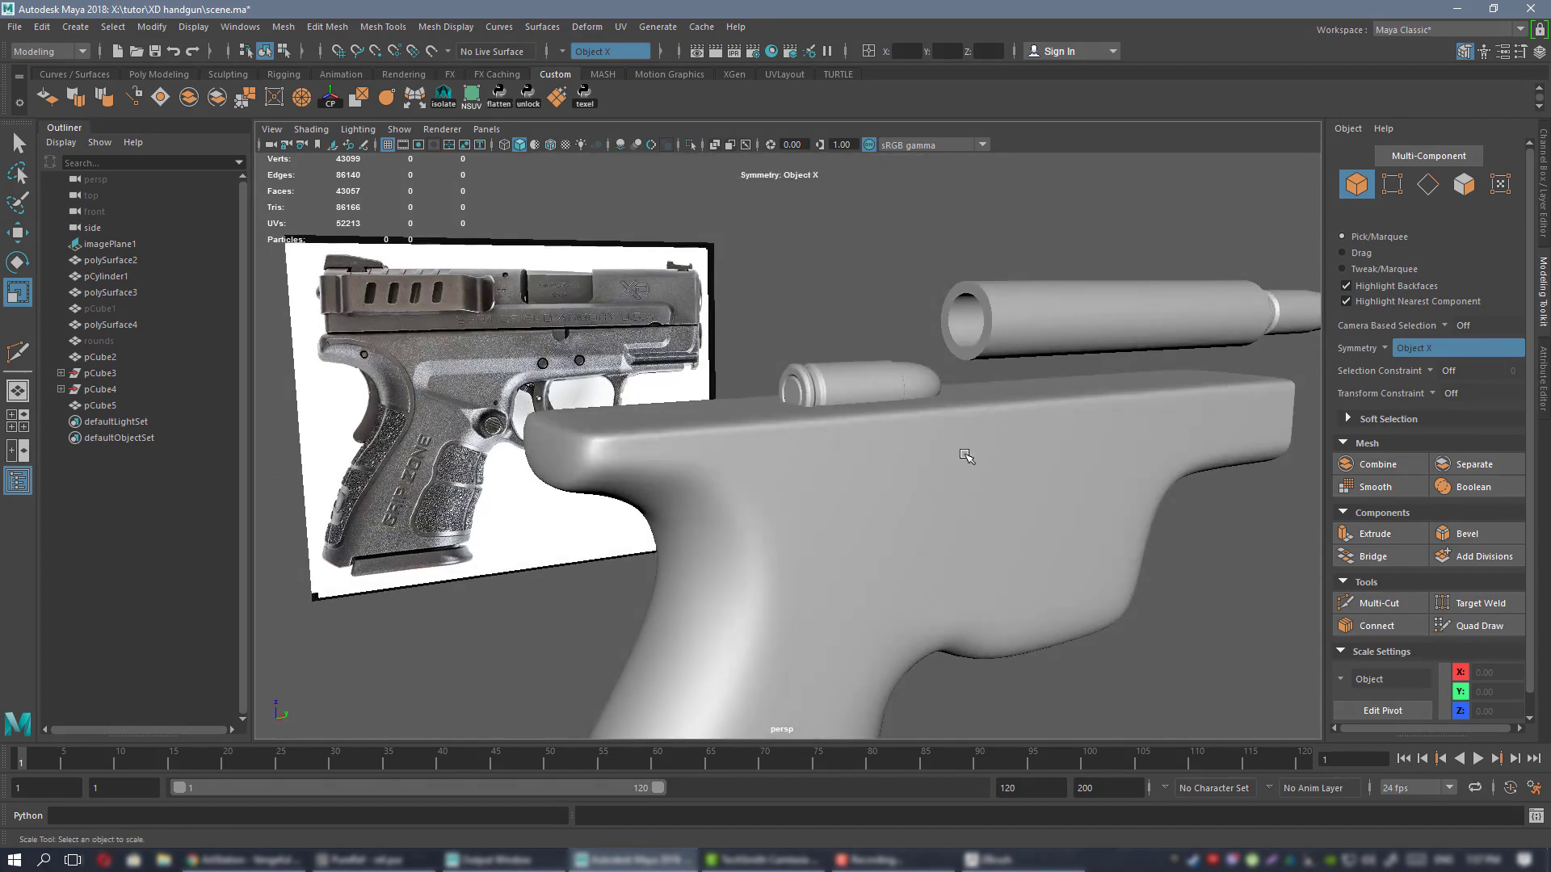
left_click_drag(966, 453, 914, 509, "alt")
middle_click_drag(914, 509, 868, 376, "alt")
right_click_drag(889, 436, 836, 453, "alt")
left_click(800, 414)
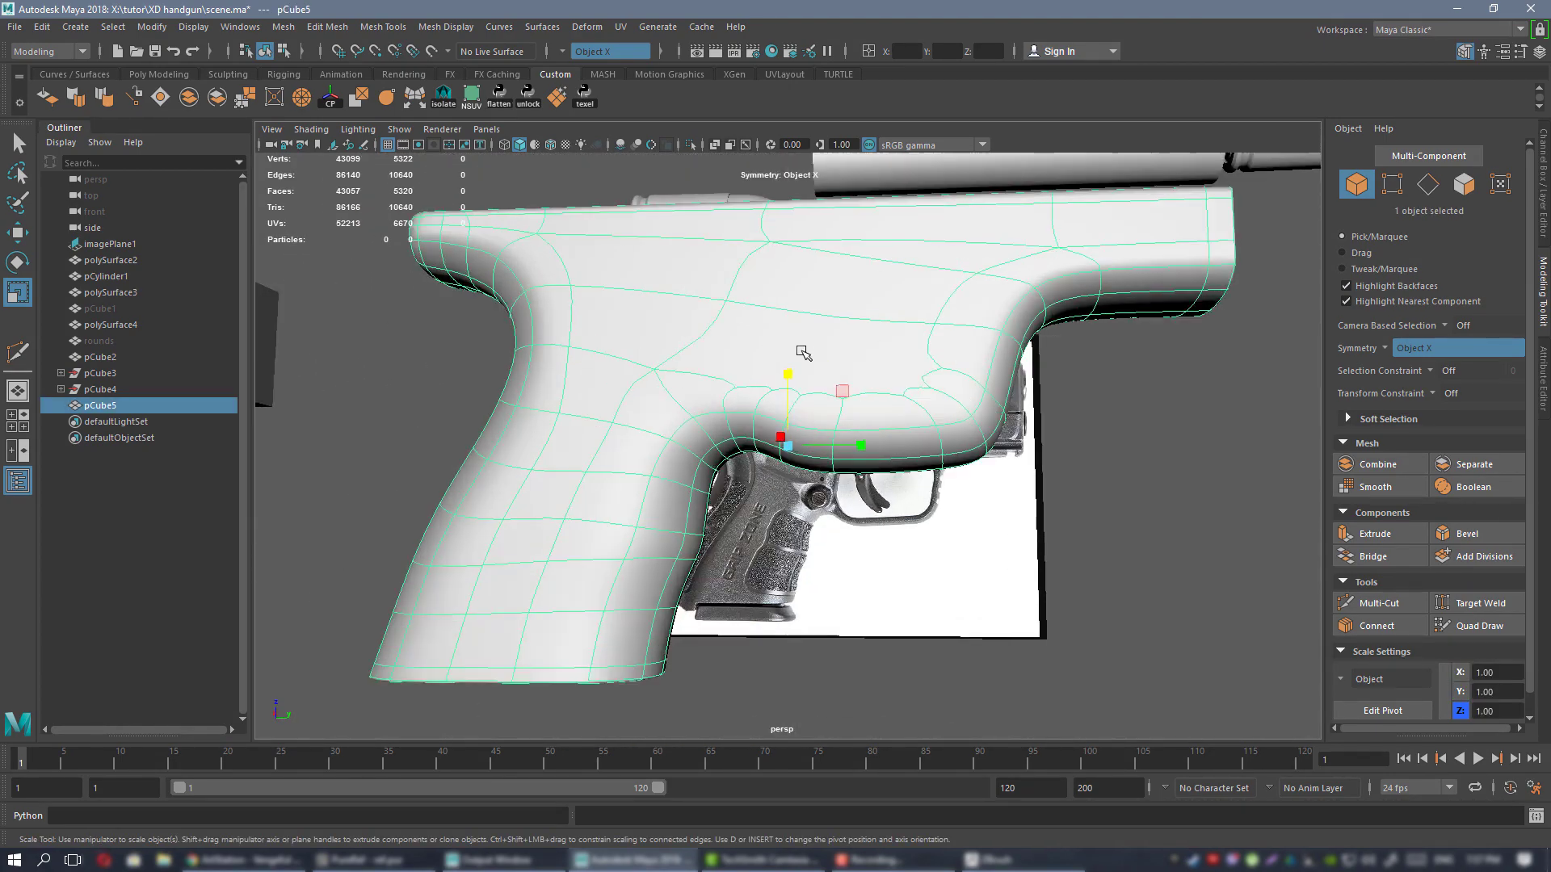
- Compare the smoothed frame's lower contour around the trigger area with the side reference
left_click_drag(800, 413, 848, 339, "alt")
left_click(1128, 478)
left_click(804, 462)
left_click(1024, 546)
left_click_drag(1025, 547, 953, 558, "alt")
right_click_drag(953, 557, 848, 516, "alt")
key("space")
key("space")
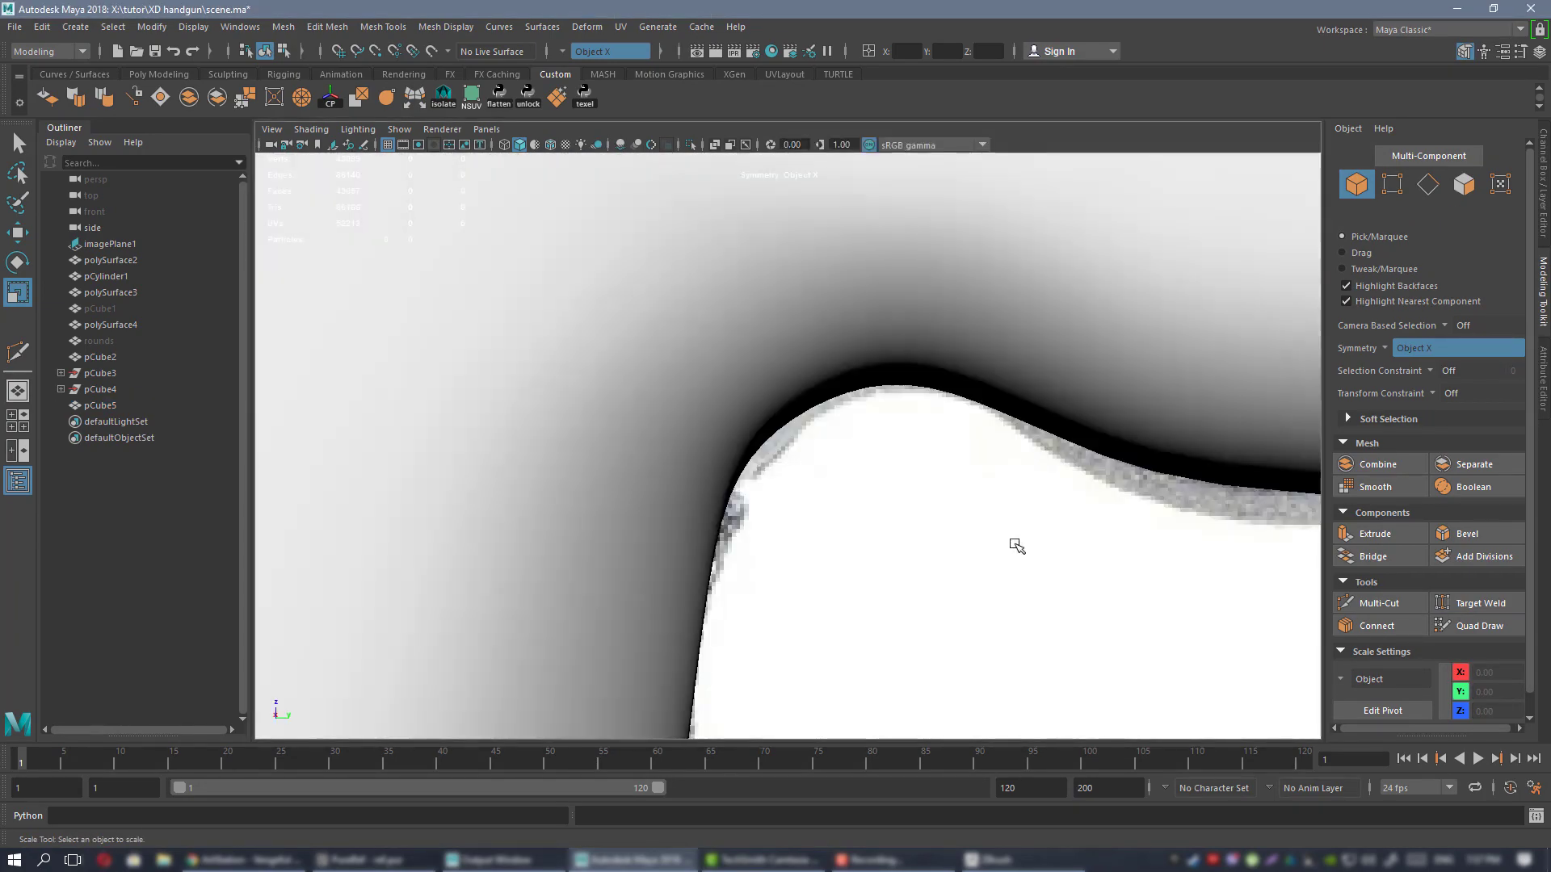
right_click_drag(1014, 544, 797, 422, "alt")
left_click(797, 422)
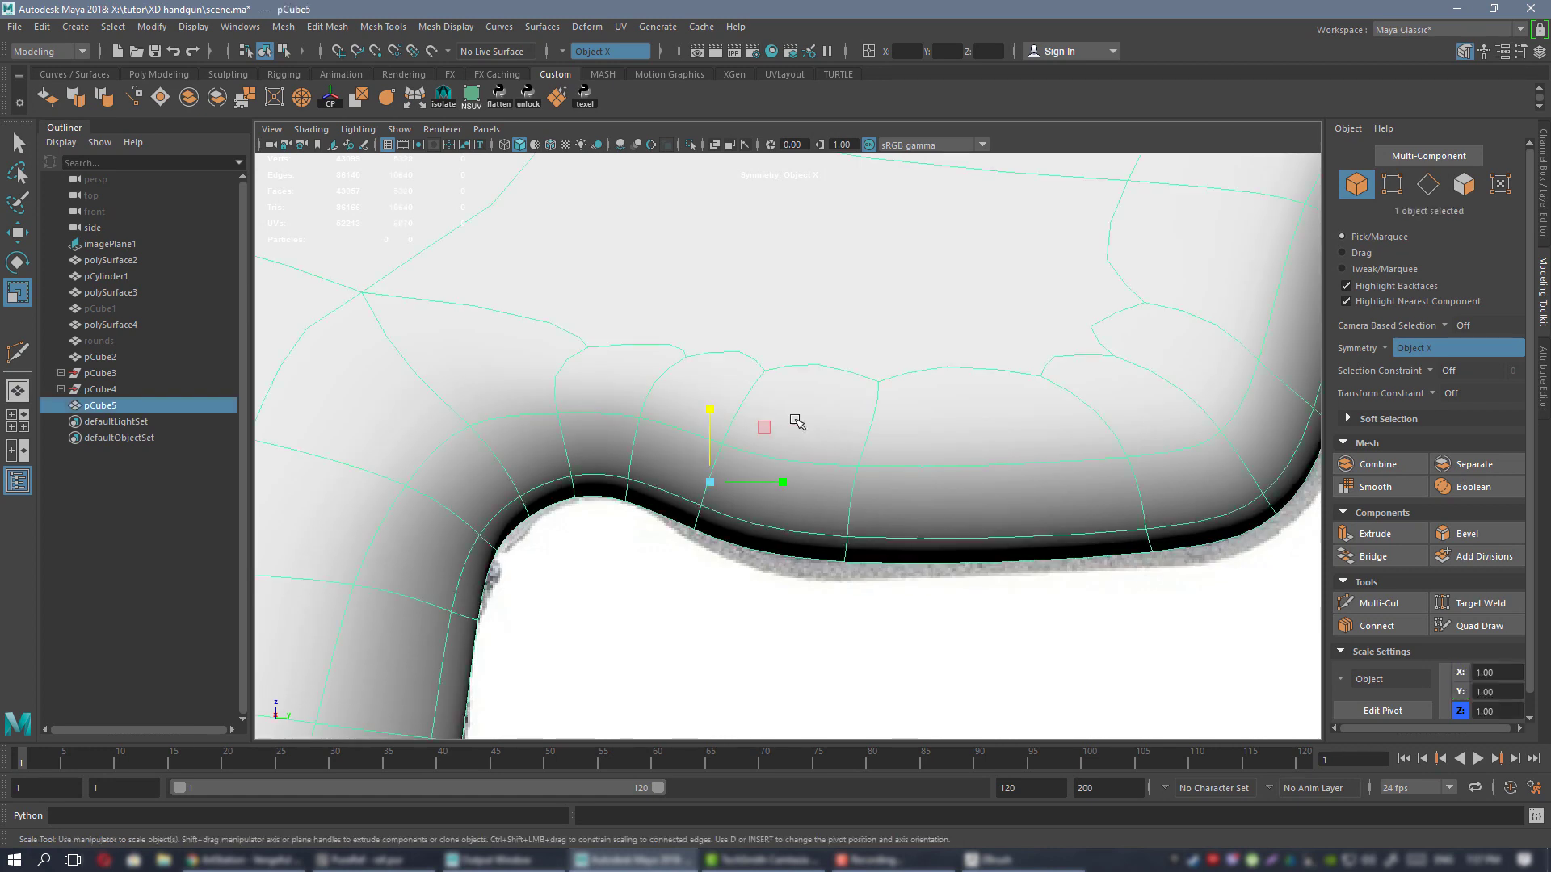
- Move the two vertex columns behind the trigger area's flat underside down to the reference outline, with the smooth preview on
key("F9")
key("1")
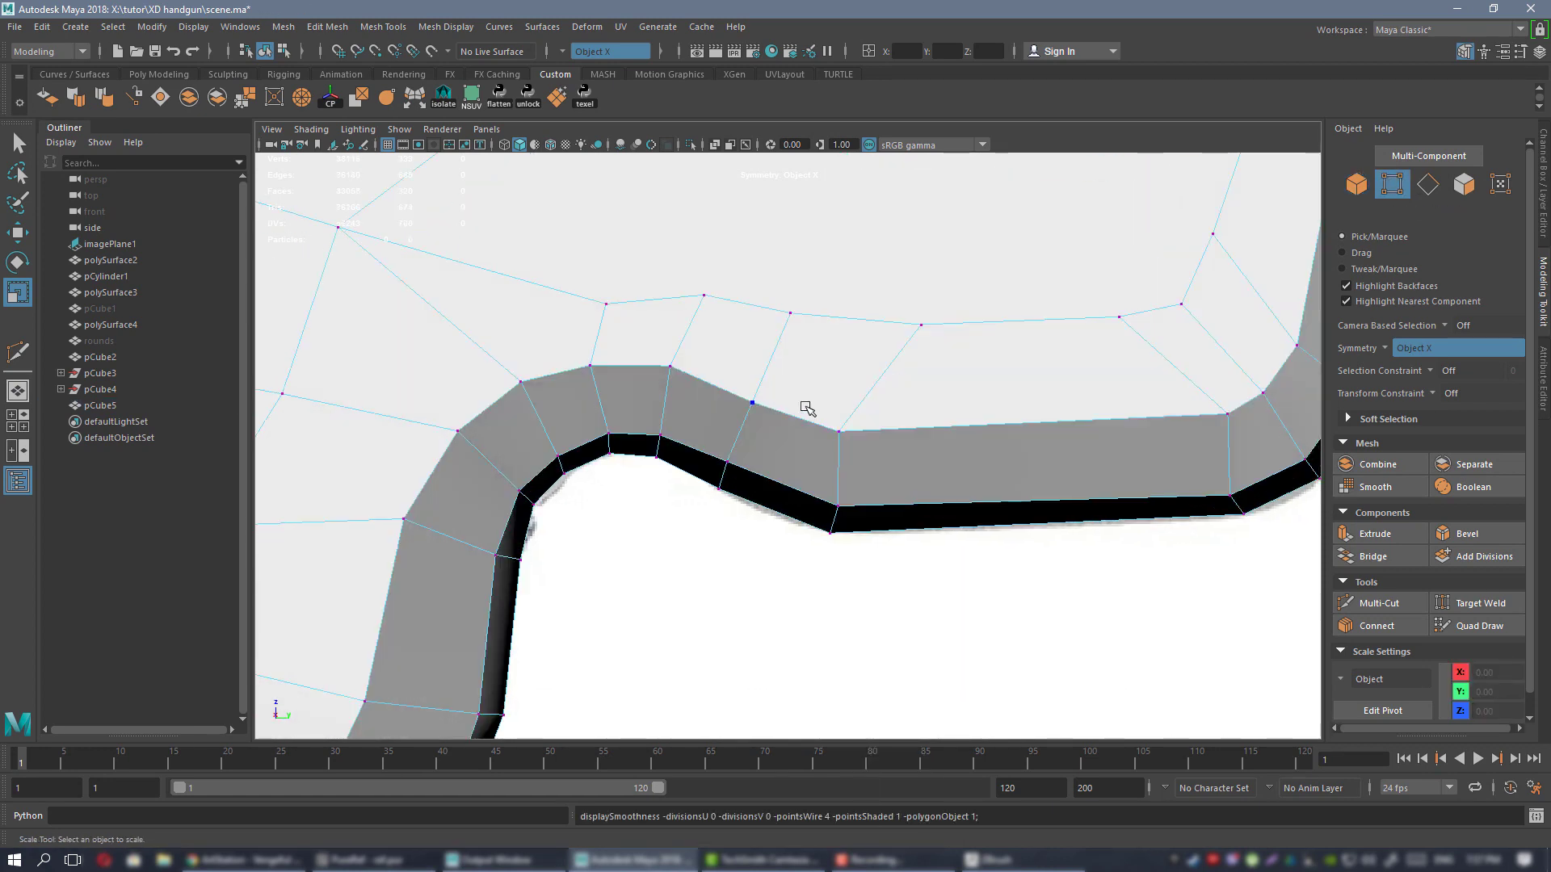
left_click_drag(945, 624, 945, 624)
key("3")
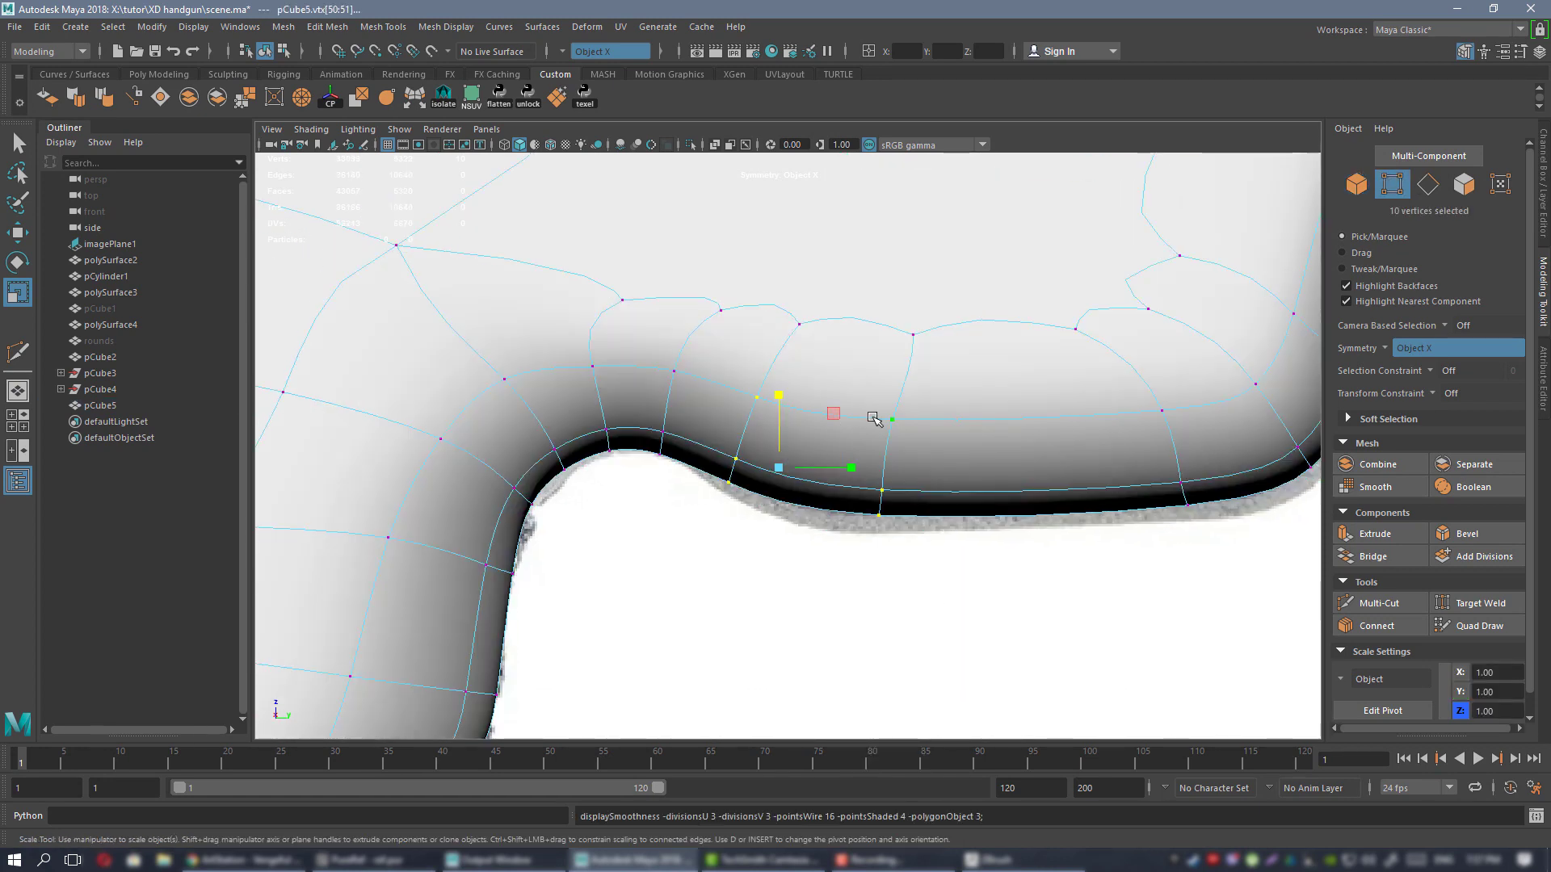
key("w")
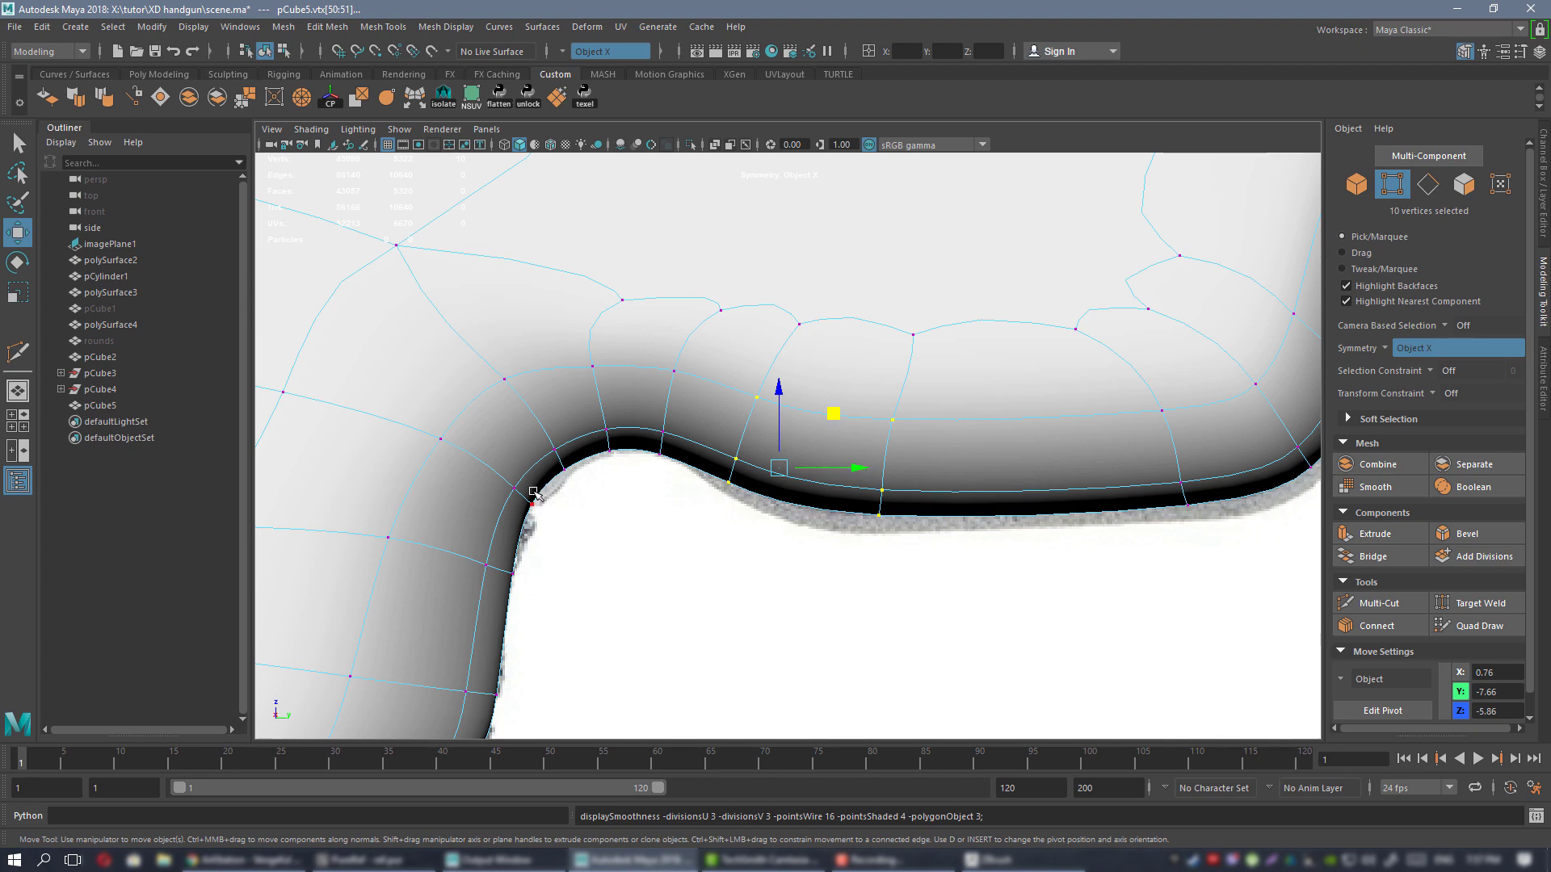
middle_click_drag(1037, 511, 753, 521, "alt")
middle_click_drag(501, 442, 800, 429, "alt")
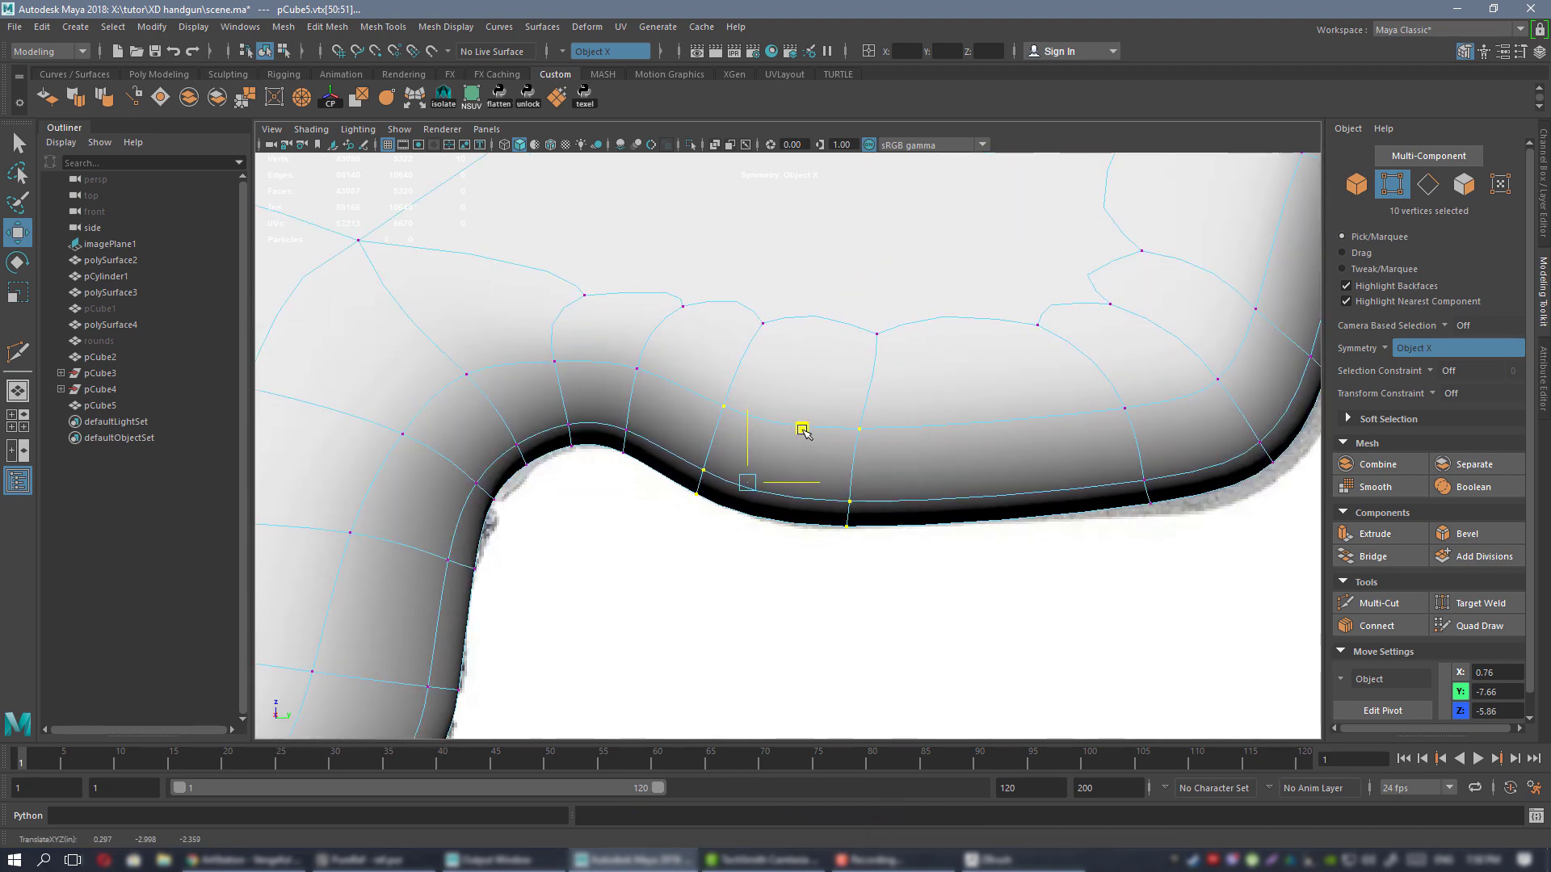
- Move the vertices around the trigger area's lower front corner outward and down to match the reference outline
middle_click_drag(1119, 436, 868, 485, "alt")
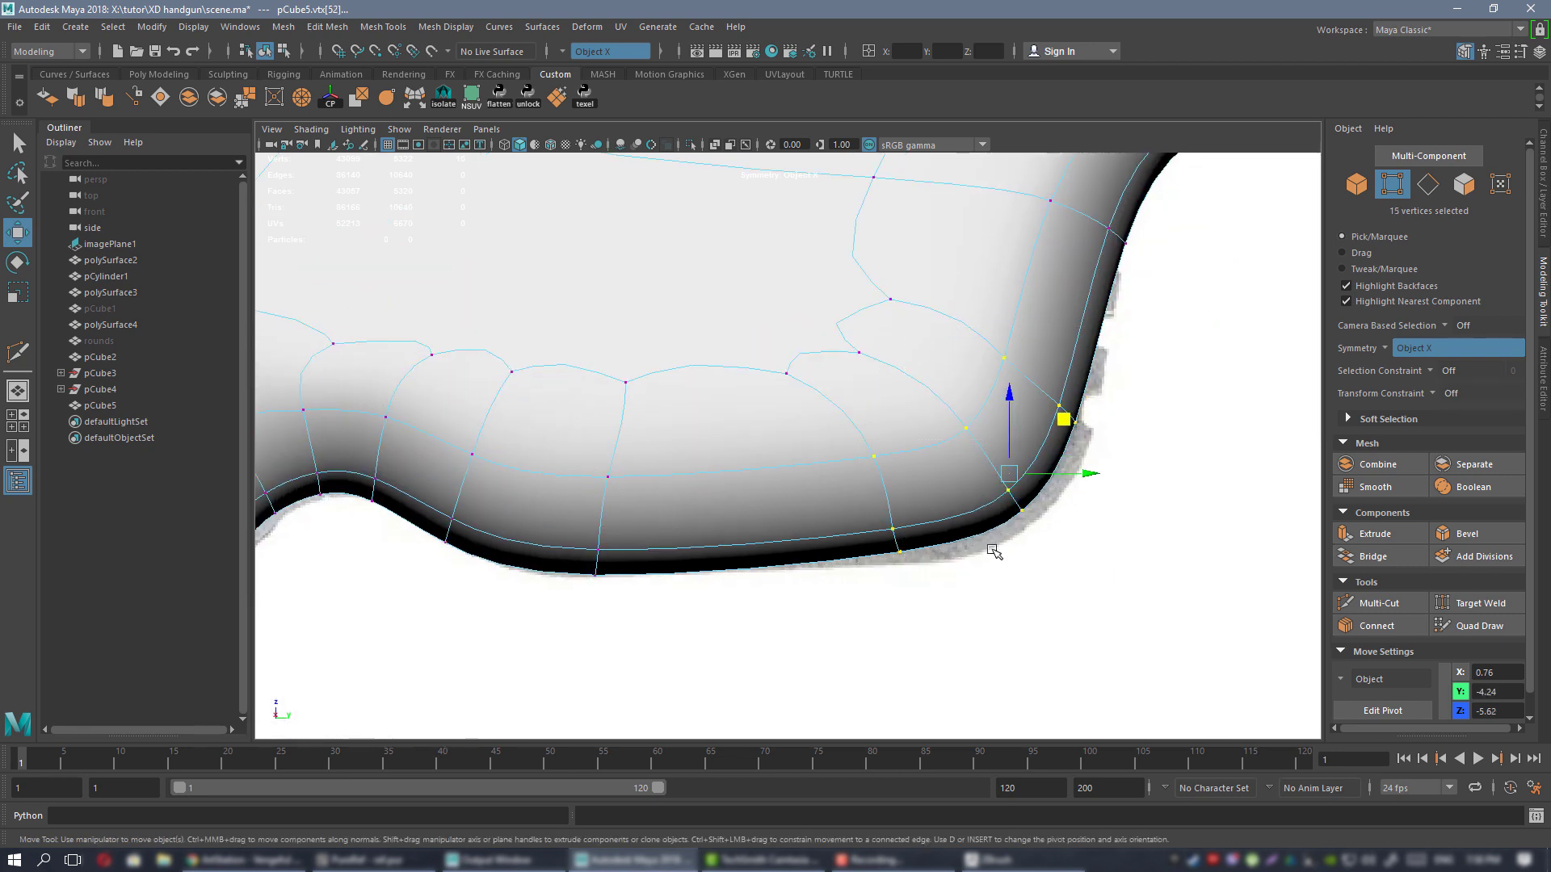
middle_click_drag(1063, 422, 1077, 436)
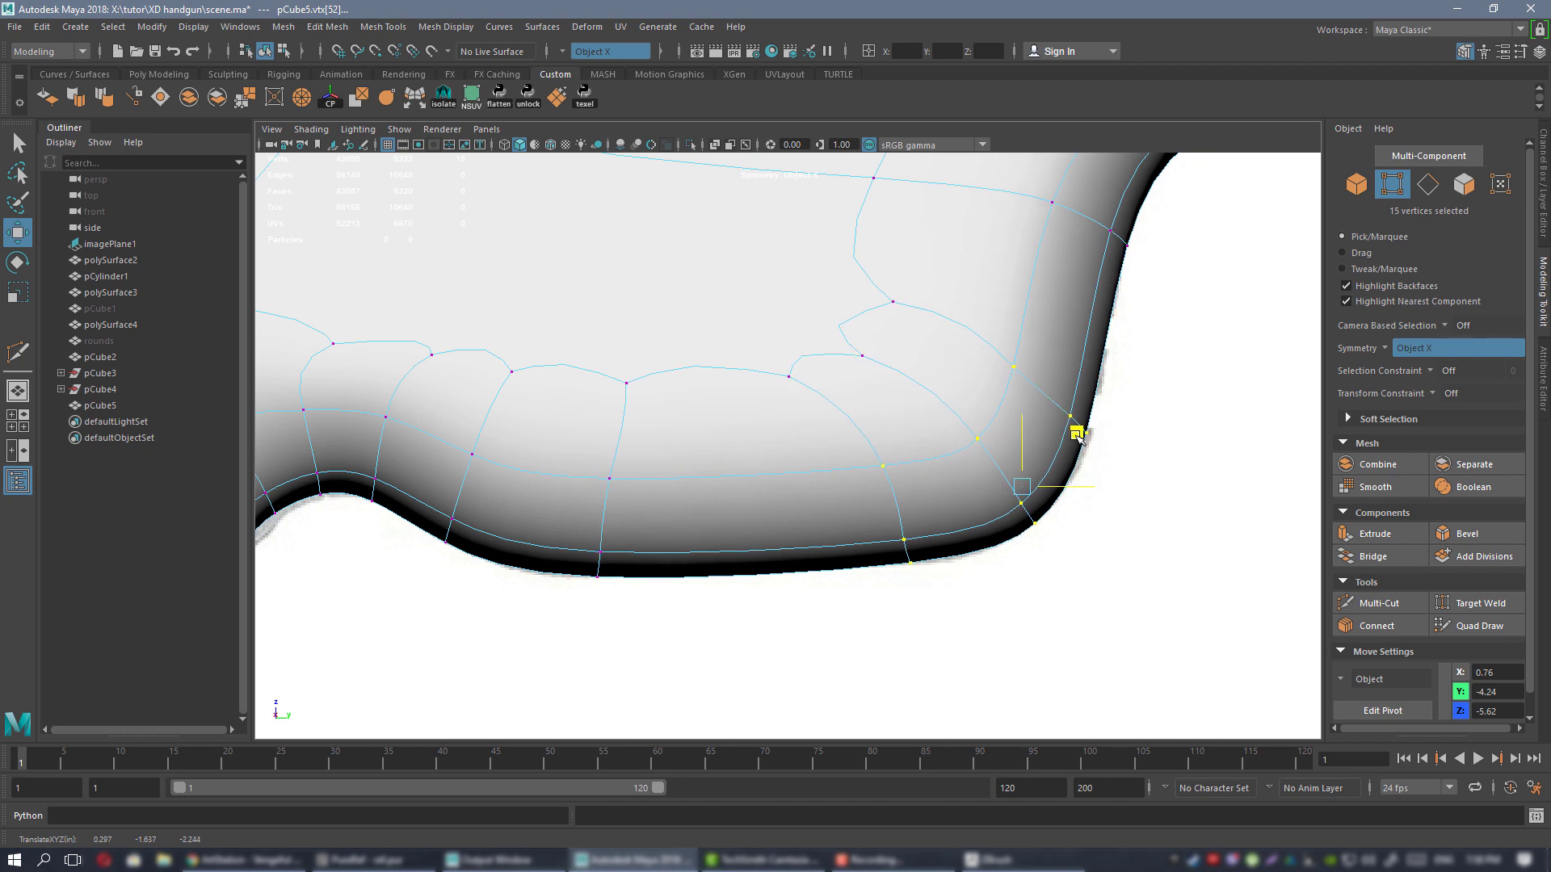
middle_click_drag(1074, 350, 862, 620, "alt")
middle_click_drag(926, 544, 789, 507, "alt")
middle_click_drag(802, 436, 789, 424)
middle_click_drag(614, 554, 855, 465, "alt")
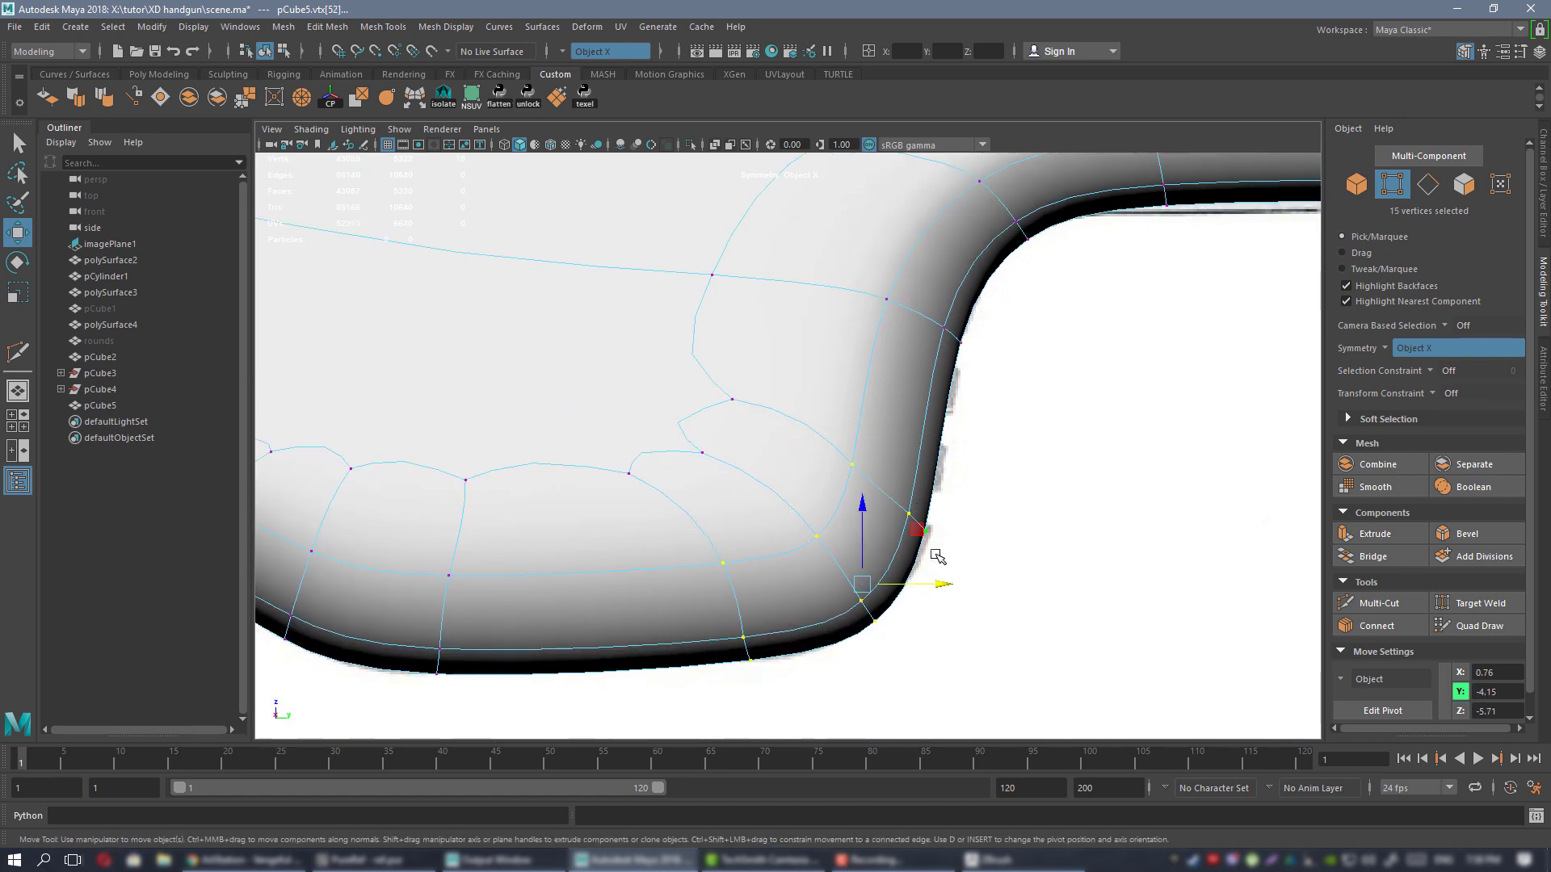
left_click_drag(933, 585, 942, 585)
- Adjust the vertices on the trigger area's front wall and the frame's forward underside to follow the reference
middle_click_drag(923, 347, 805, 499, "alt")
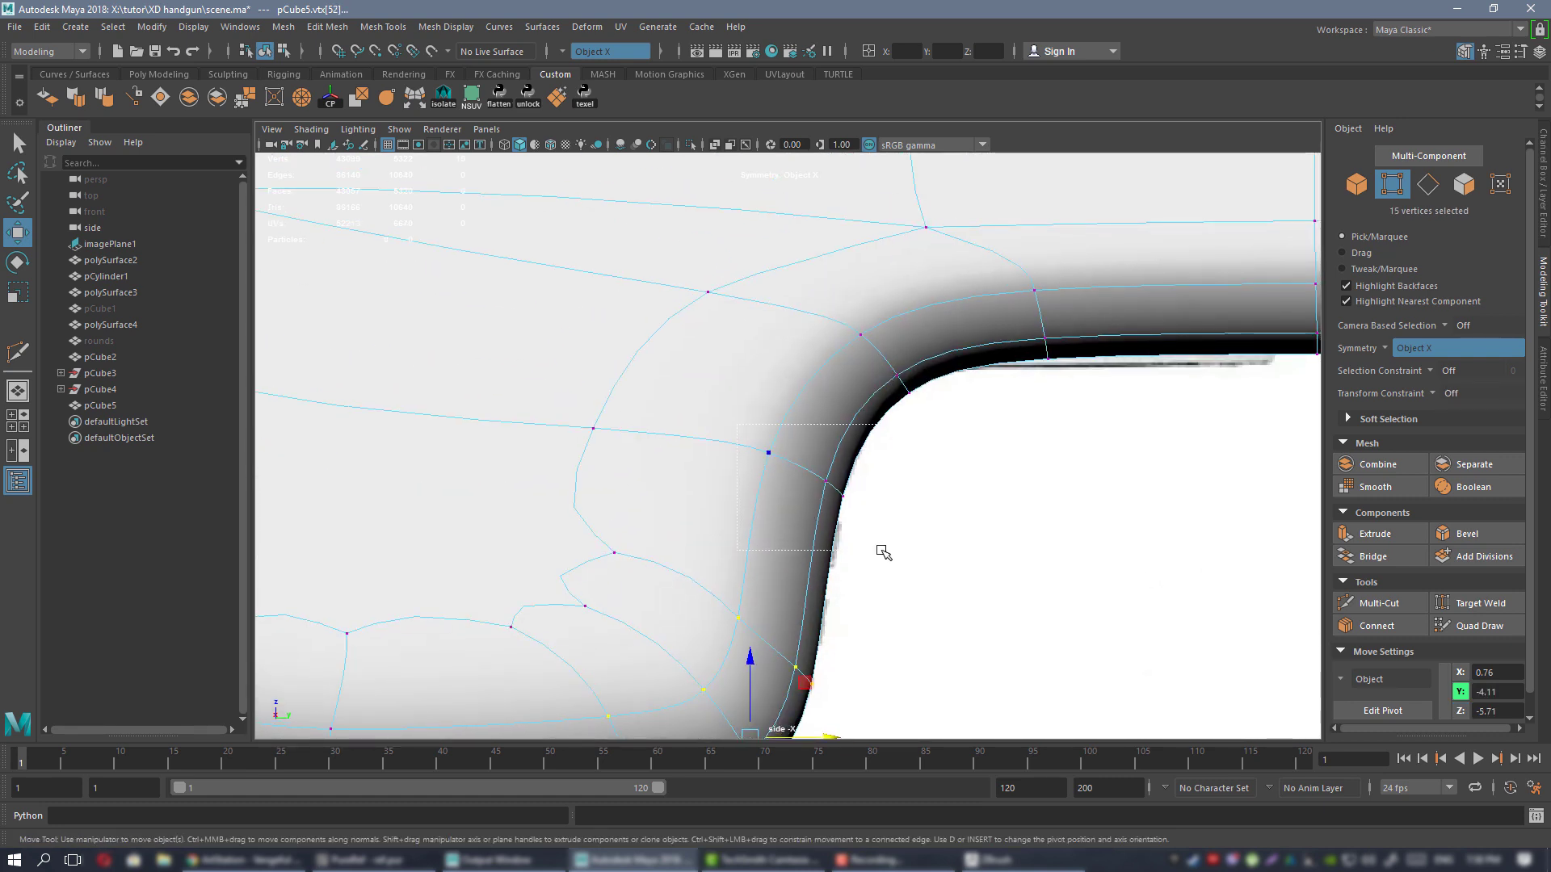
left_click_drag(872, 466, 875, 466)
middle_click_drag(874, 466, 742, 504, "alt")
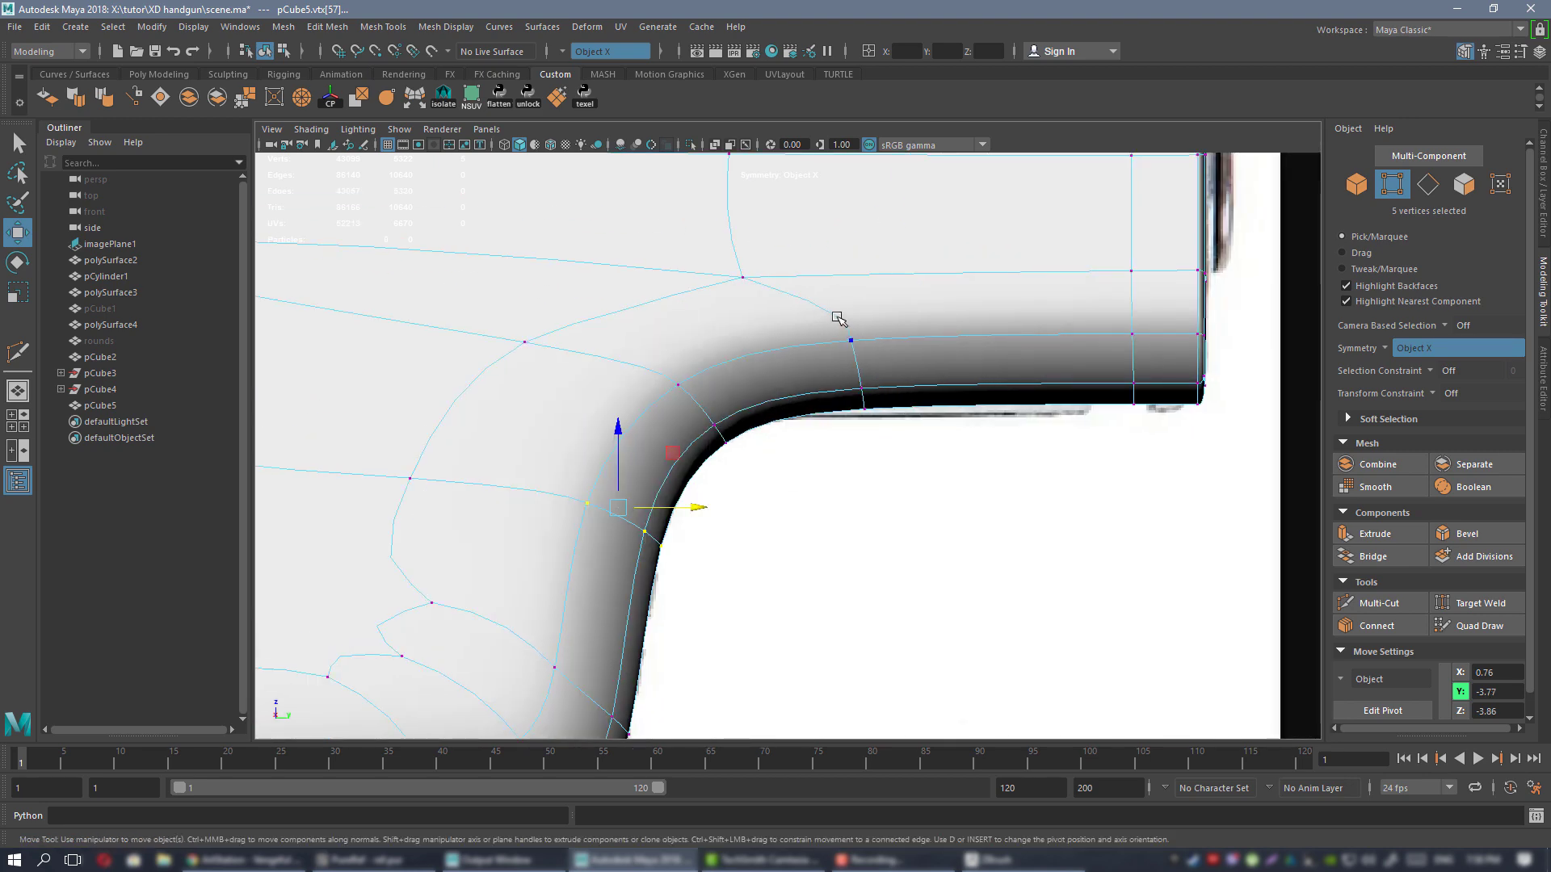
mouse_move(1013, 333)
left_mouse_down()
mouse_move(1015, 277)
mouse_move(1031, 350)
left_mouse_up()
- Shift the upper backstrap vertex rows below the beavertail to line up with the grip's rear outline in the reference
right_click_drag(1031, 349, 1070, 546, "alt")
right_click_drag(800, 321, 822, 454, "alt")
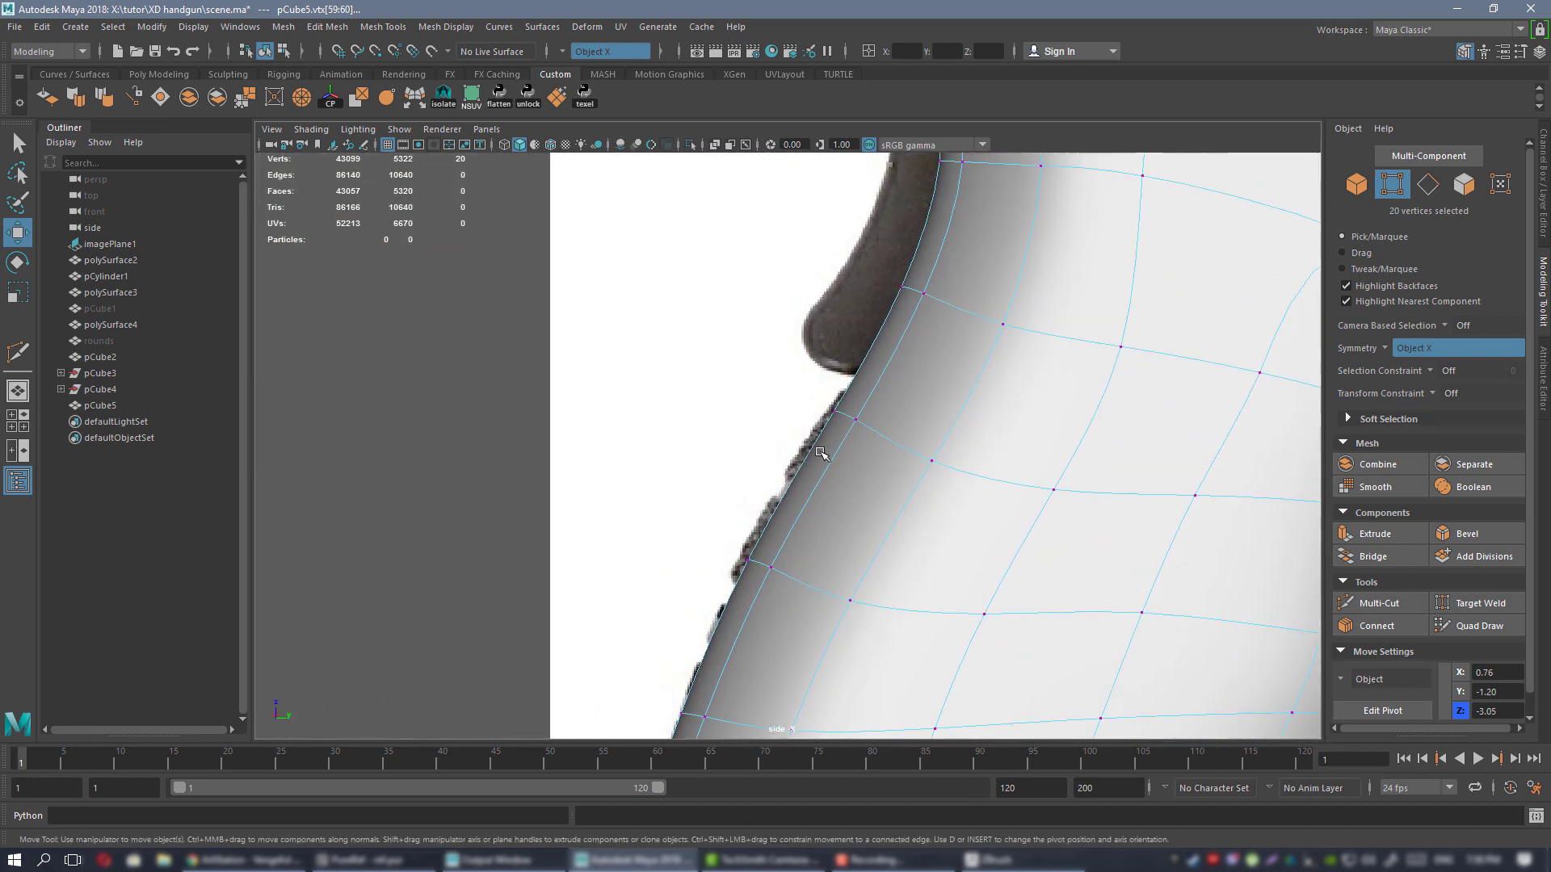
left_click_drag(840, 528, 832, 524)
left_click_drag(933, 379, 931, 379)
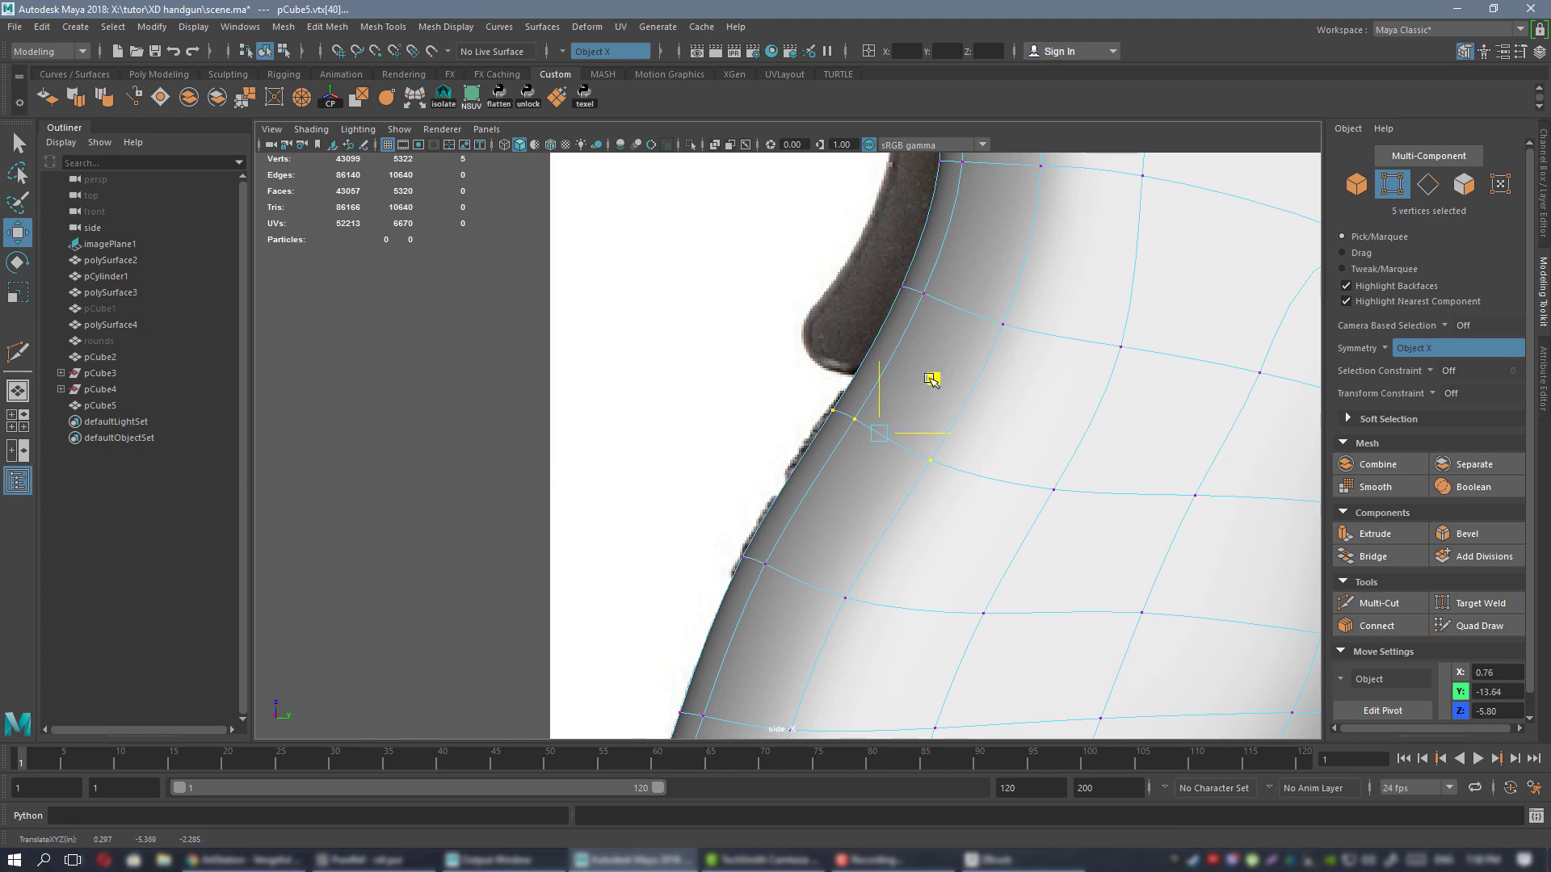
- Align the lower backstrap vertex rows and the grip's bottom rear corner with the reference outline
right_click_drag(935, 498, 802, 545, "alt")
middle_click_drag(802, 544, 837, 377, "alt")
right_click_drag(838, 377, 863, 436, "alt")
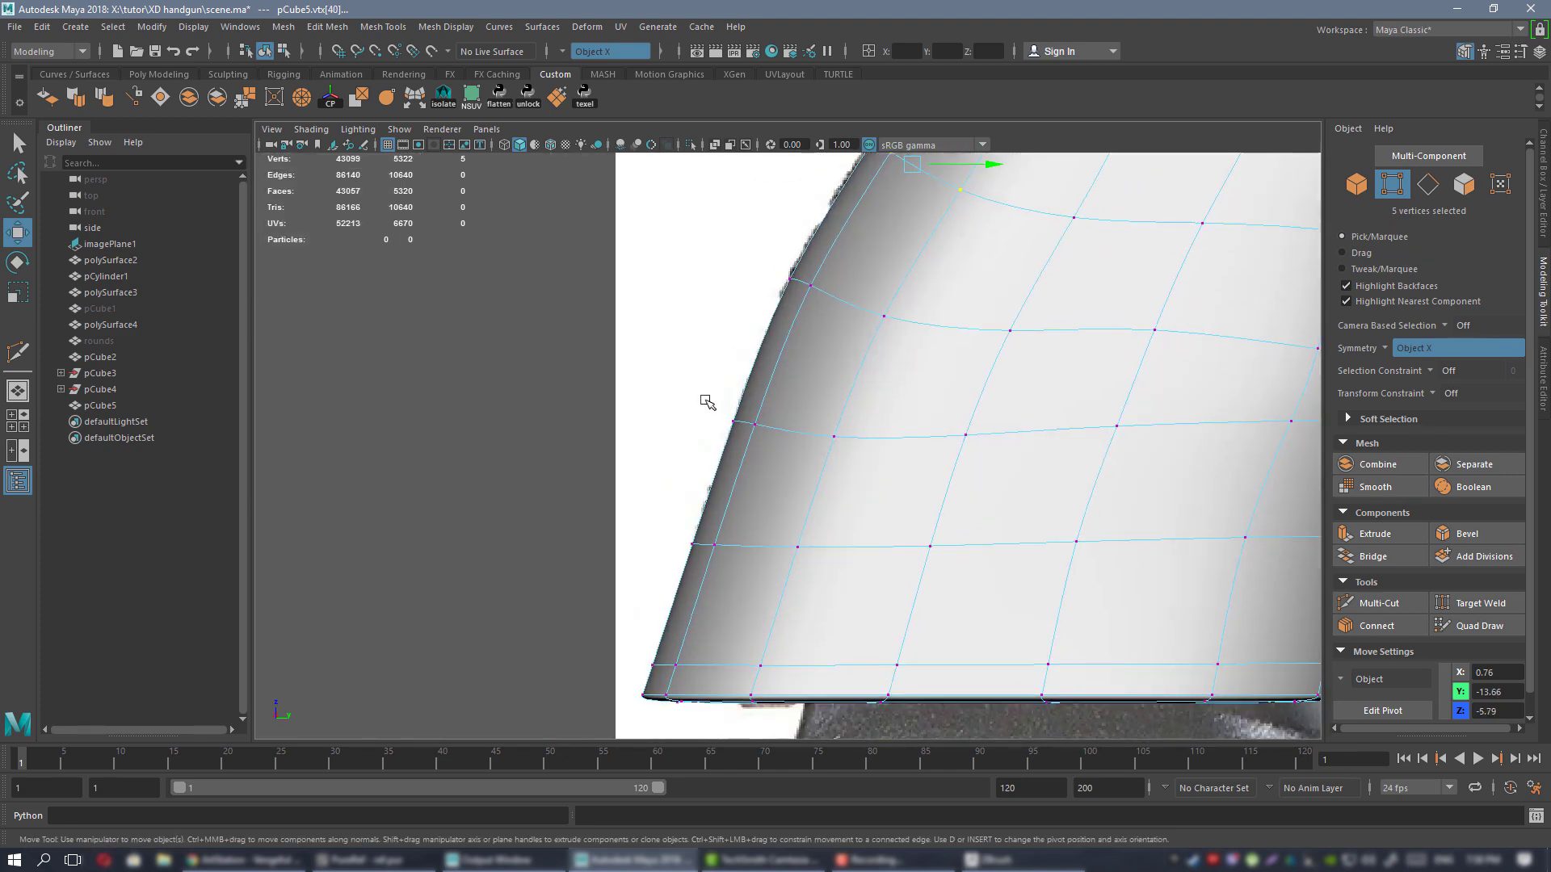
left_click_drag(837, 436, 833, 435)
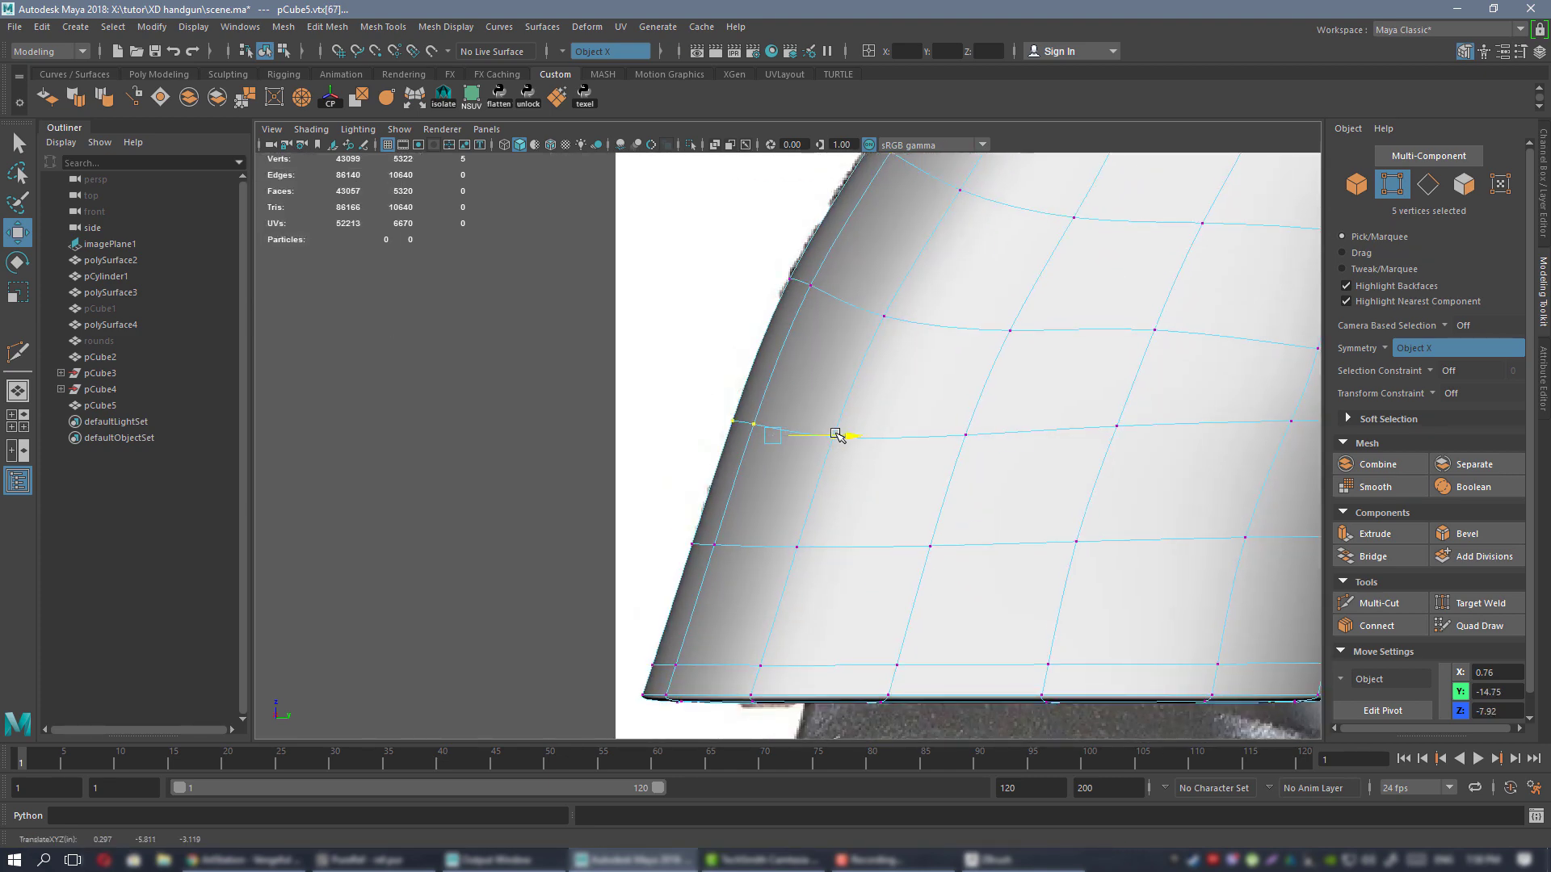
left_click_drag(684, 509, 816, 538)
middle_click_drag(624, 659, 617, 581, "alt")
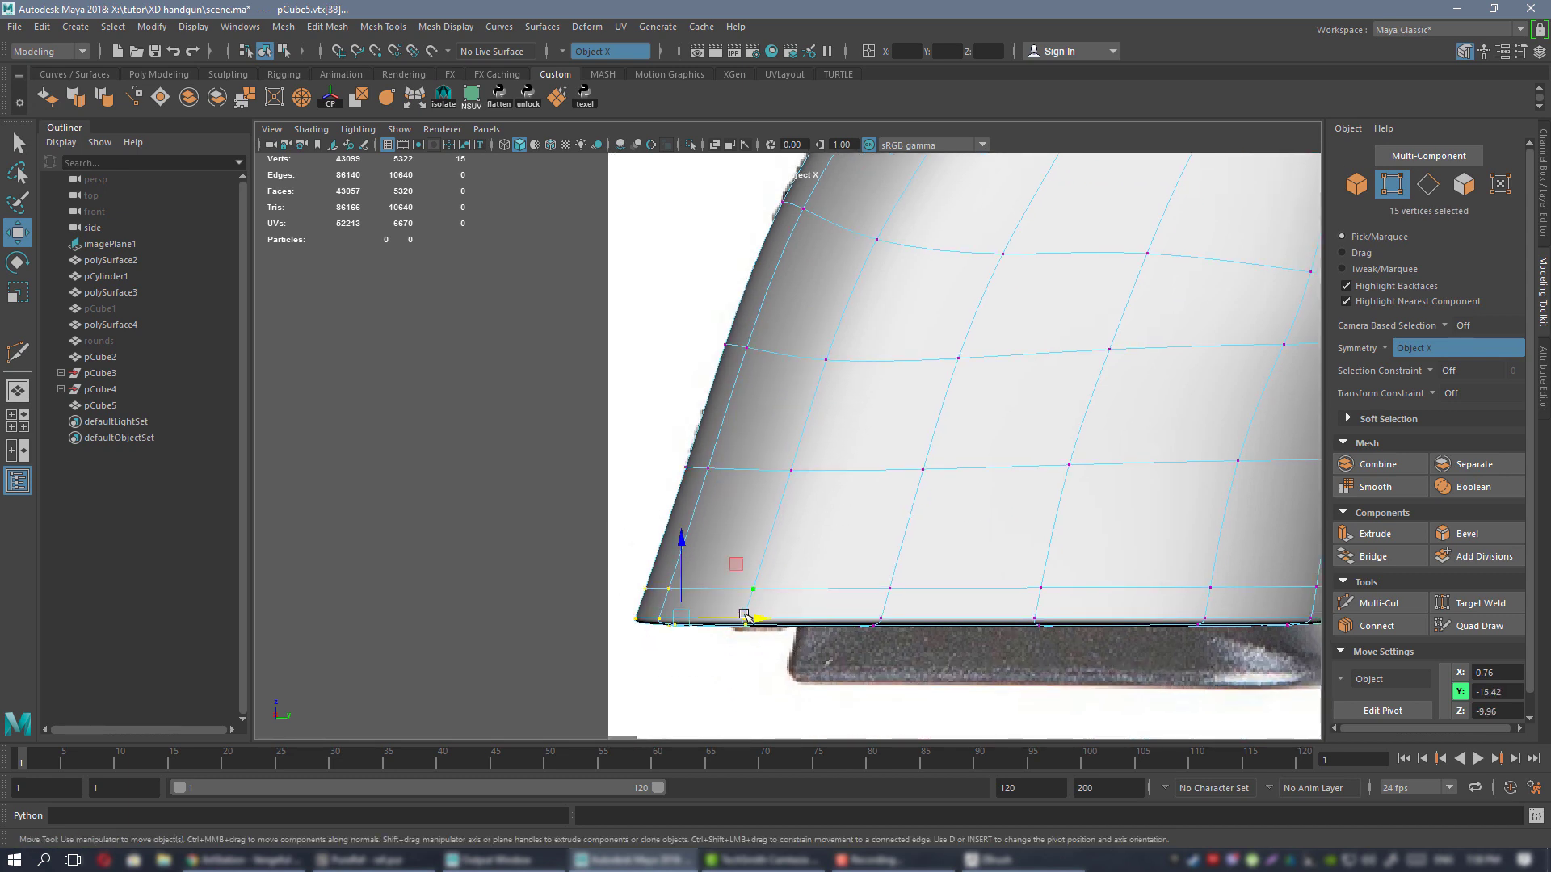
mouse_move(743, 616)
left_mouse_down()
mouse_move(800, 619)
mouse_move(767, 618)
left_mouse_up()
- Move the grip's bottom front corner vertices and the row above them horizontally to match the reference's front strap
scroll(760, 617, "down", 3)
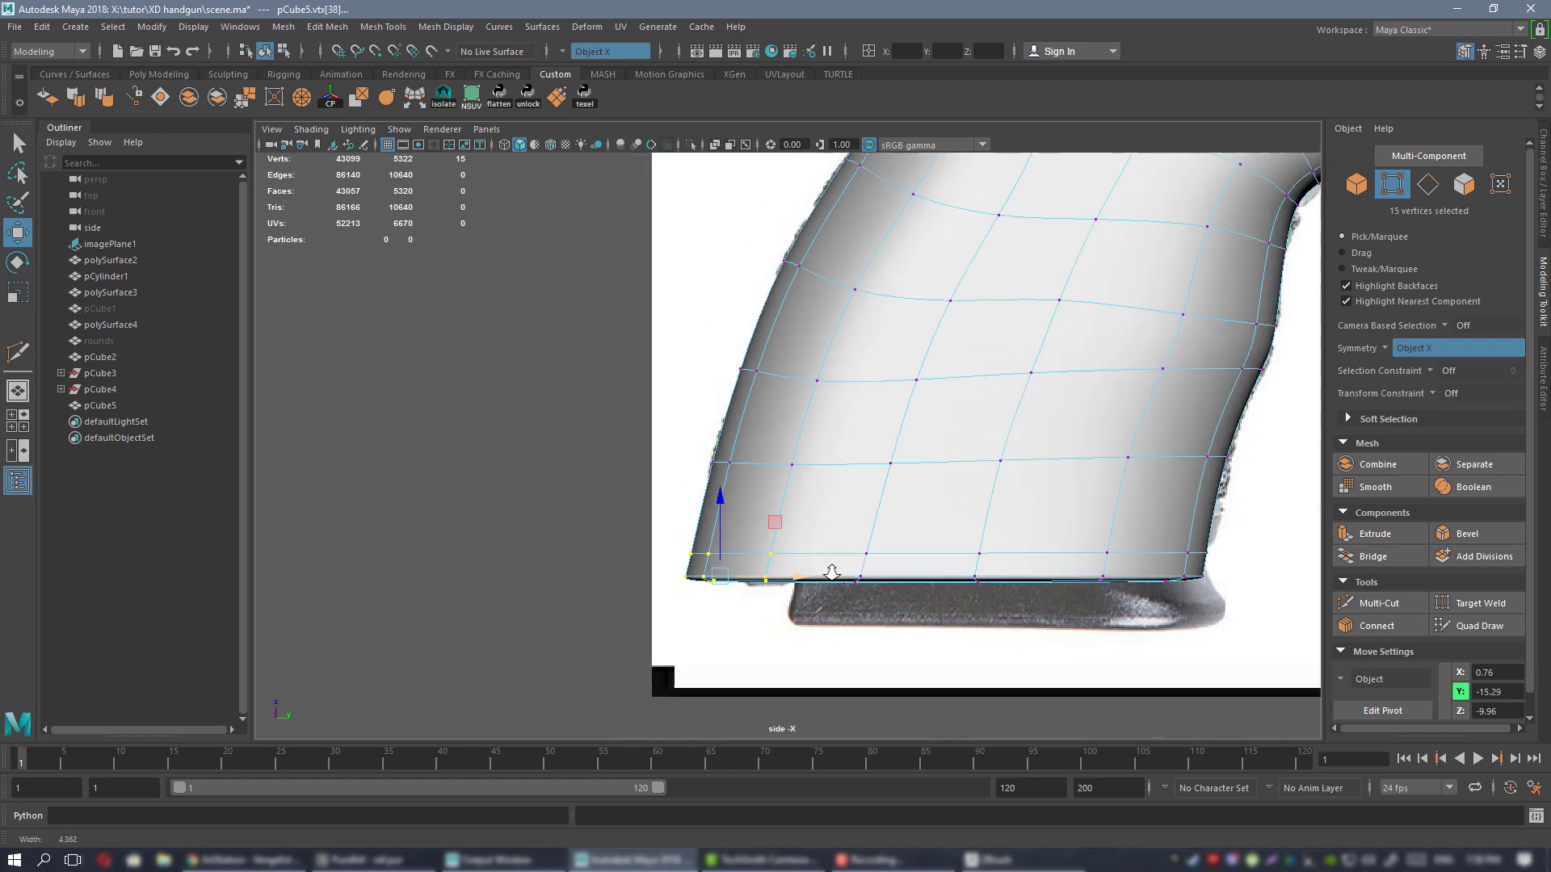
scroll(828, 536, "up", 5)
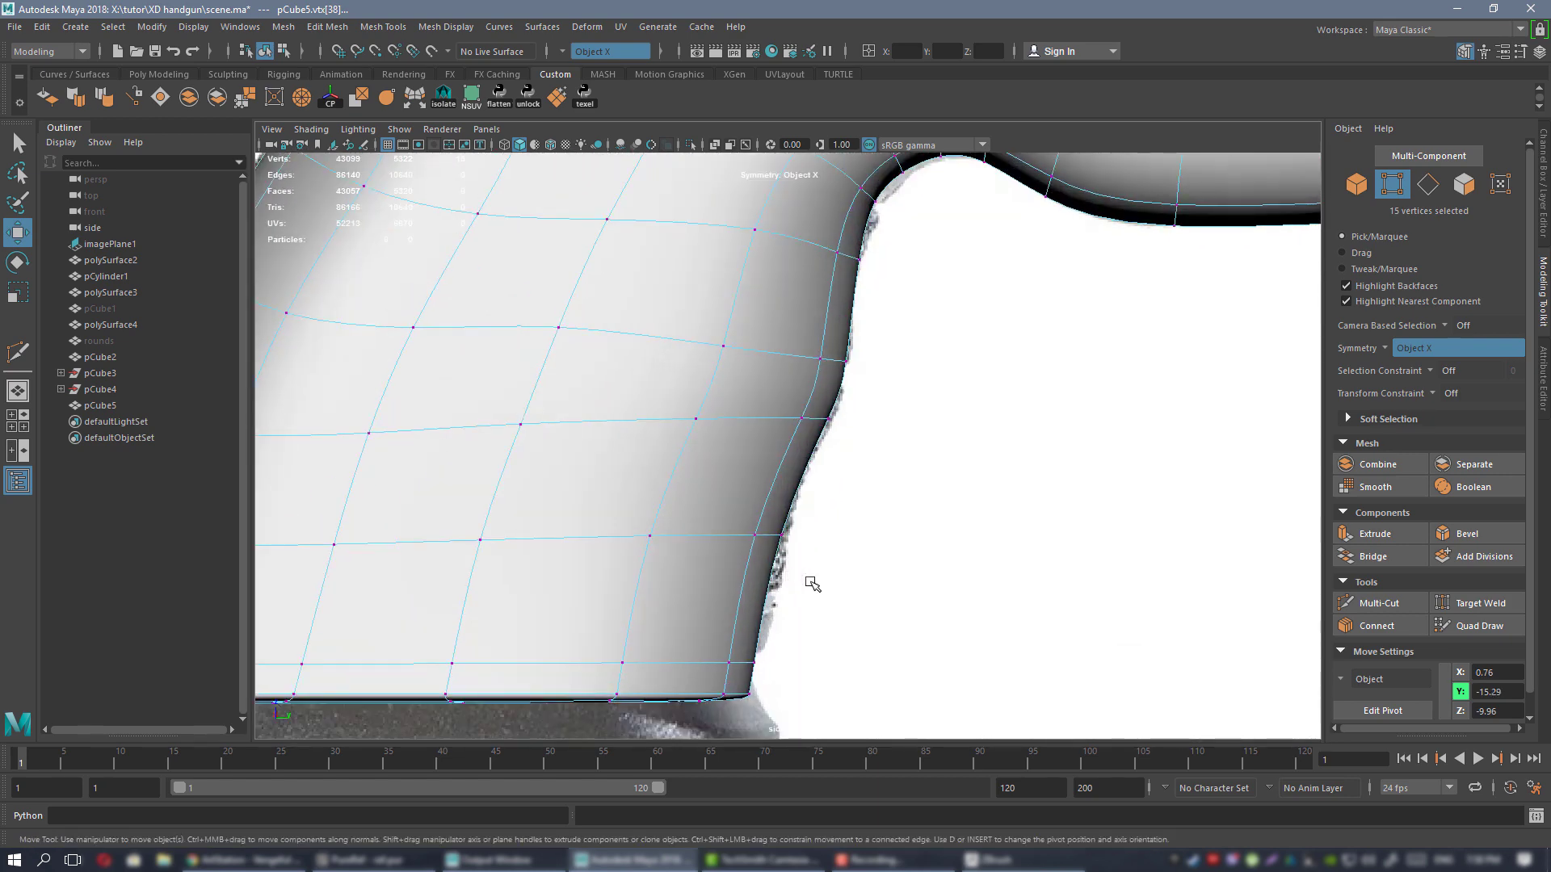
left_click_drag(856, 634, 864, 636)
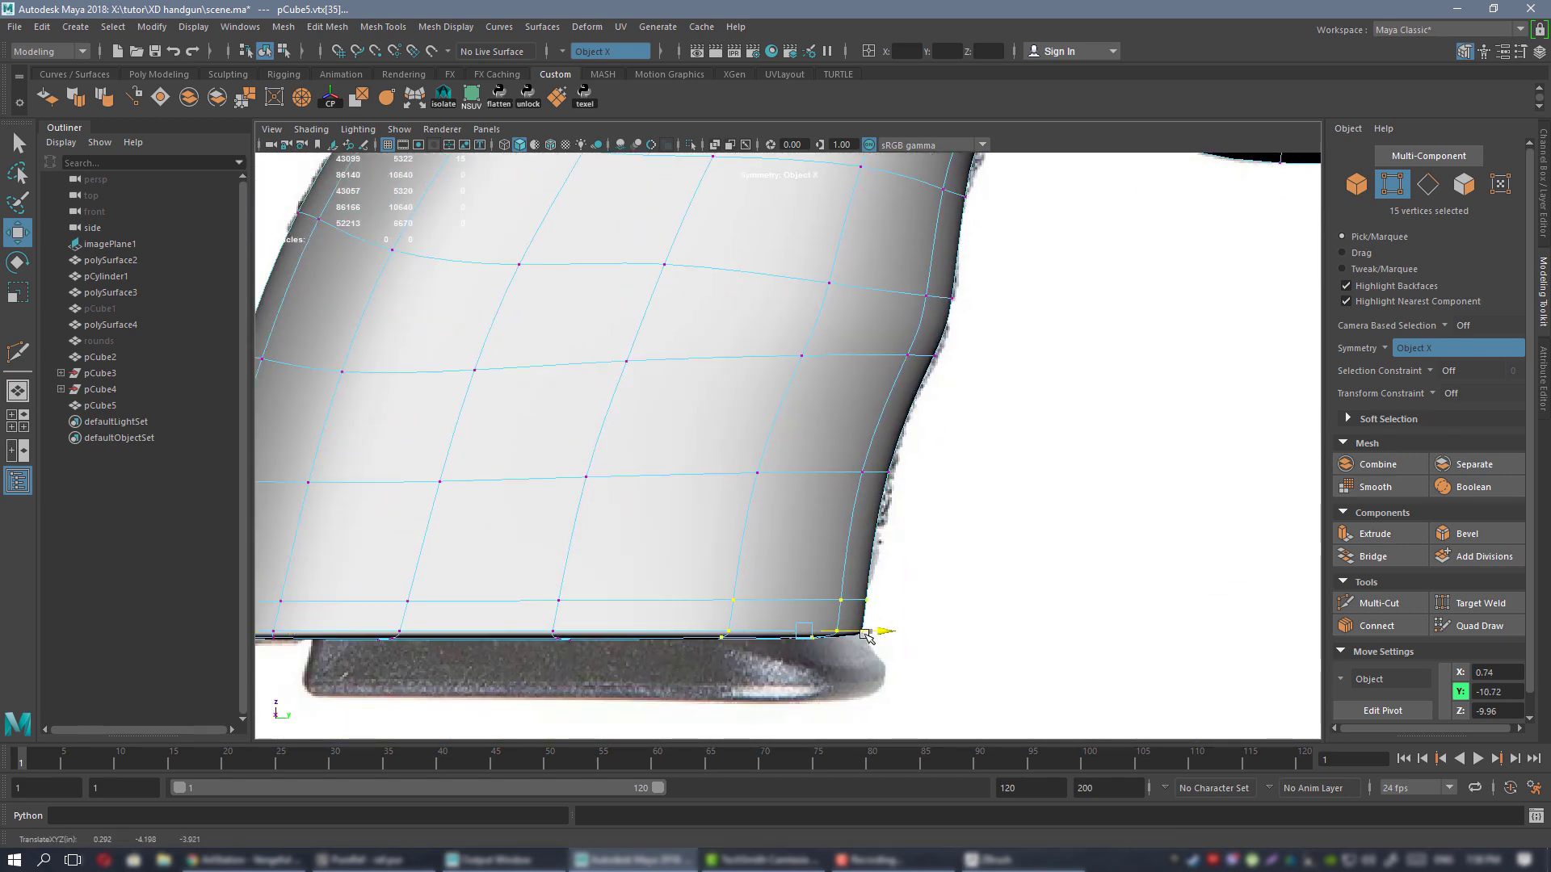
left_click_drag(723, 441, 899, 471)
- Reposition the vertices along the curve where the front strap meets the trigger area to follow the reference
middle_click_drag(918, 408, 868, 610, "alt")
middle_click_drag(915, 437, 810, 568, "alt")
right_click_drag(827, 464, 1045, 595, "alt")
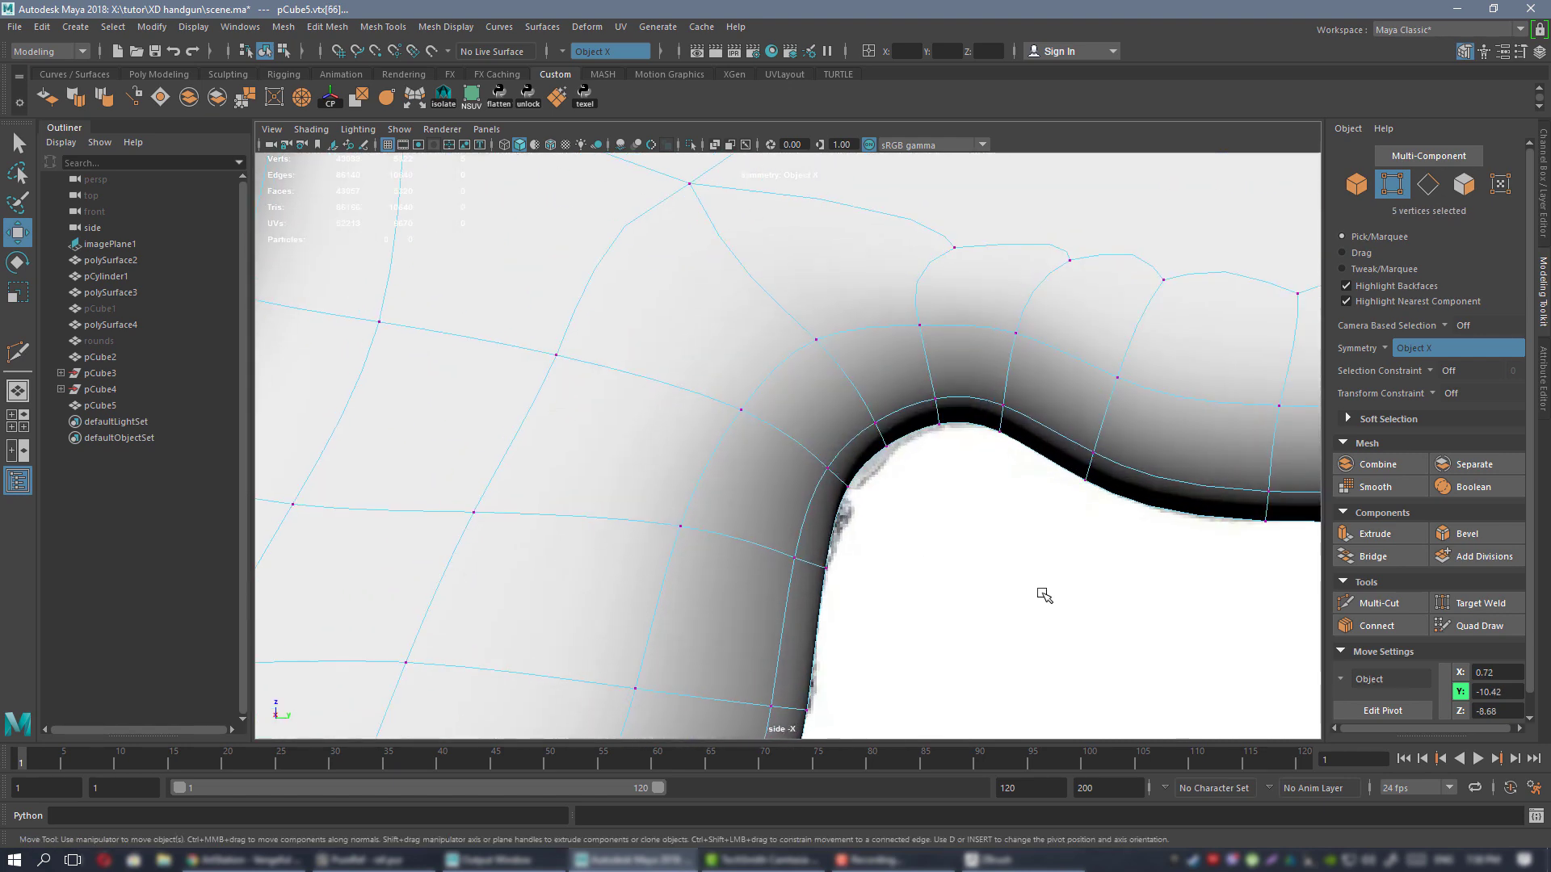
right_click_drag(920, 508, 953, 525, "alt")
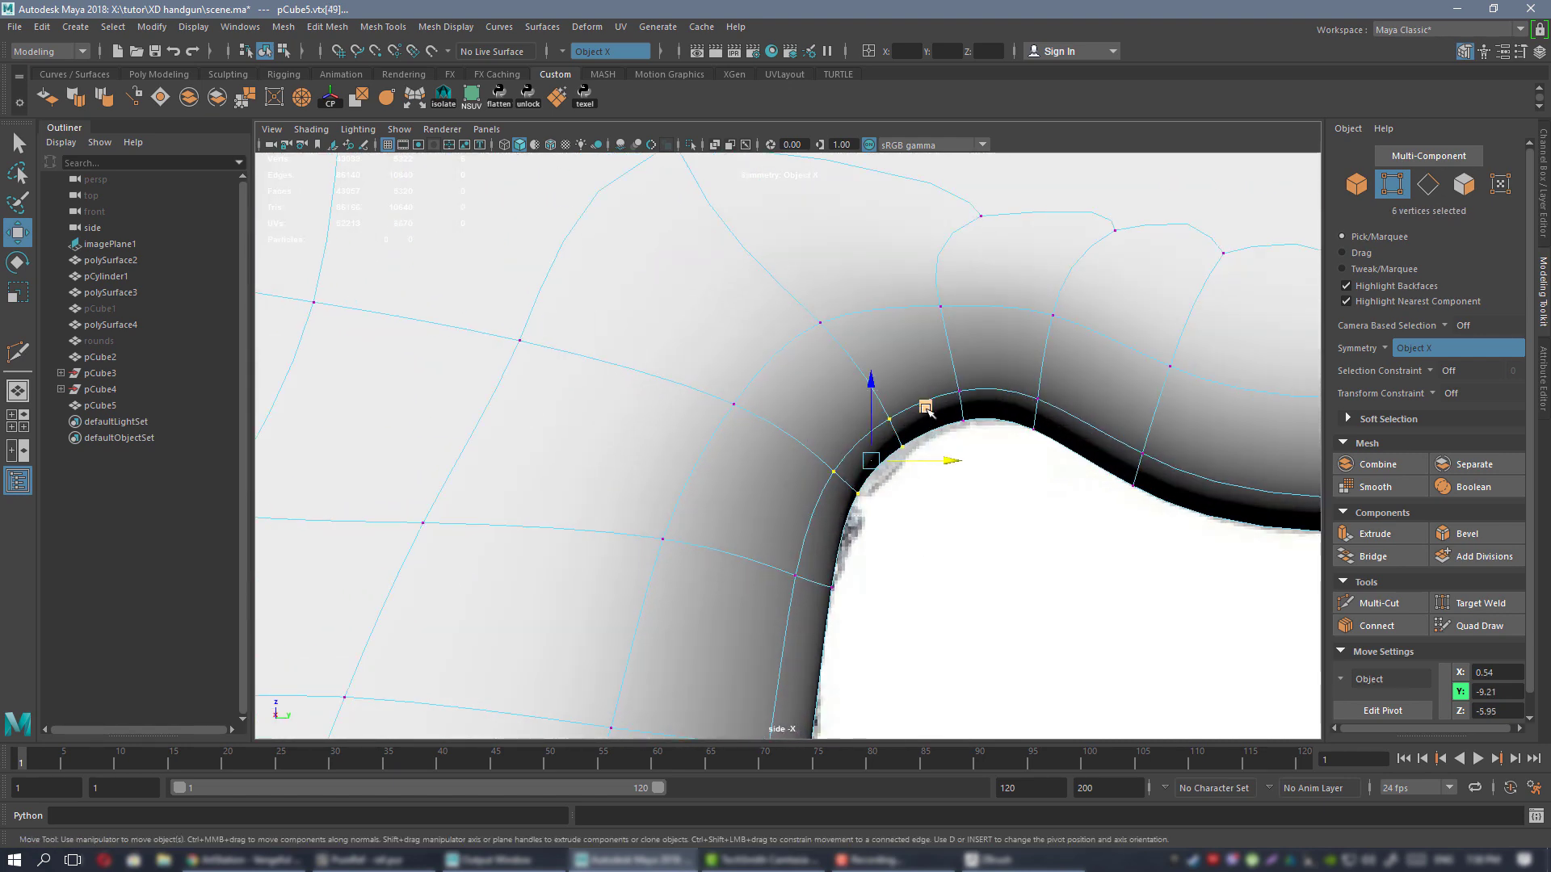
left_click_drag(926, 410, 1054, 437)
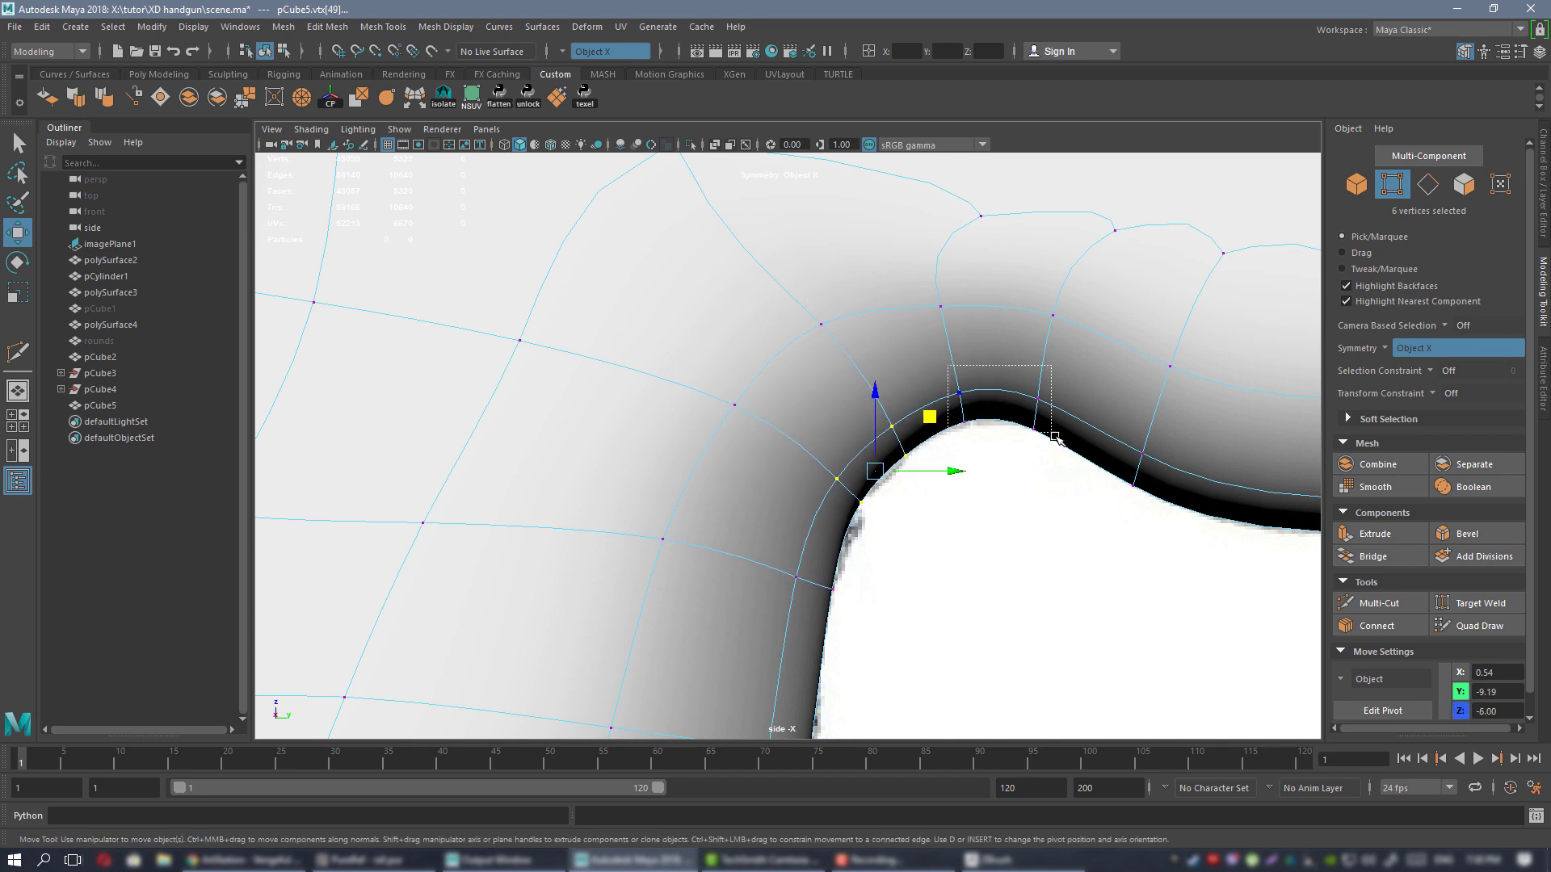
left_click_drag(1046, 360, 1047, 369)
left_click_drag(1070, 496, 1010, 392)
left_click_drag(1091, 366, 996, 368)
left_click(963, 398)
middle_click_drag(953, 396, 948, 388)
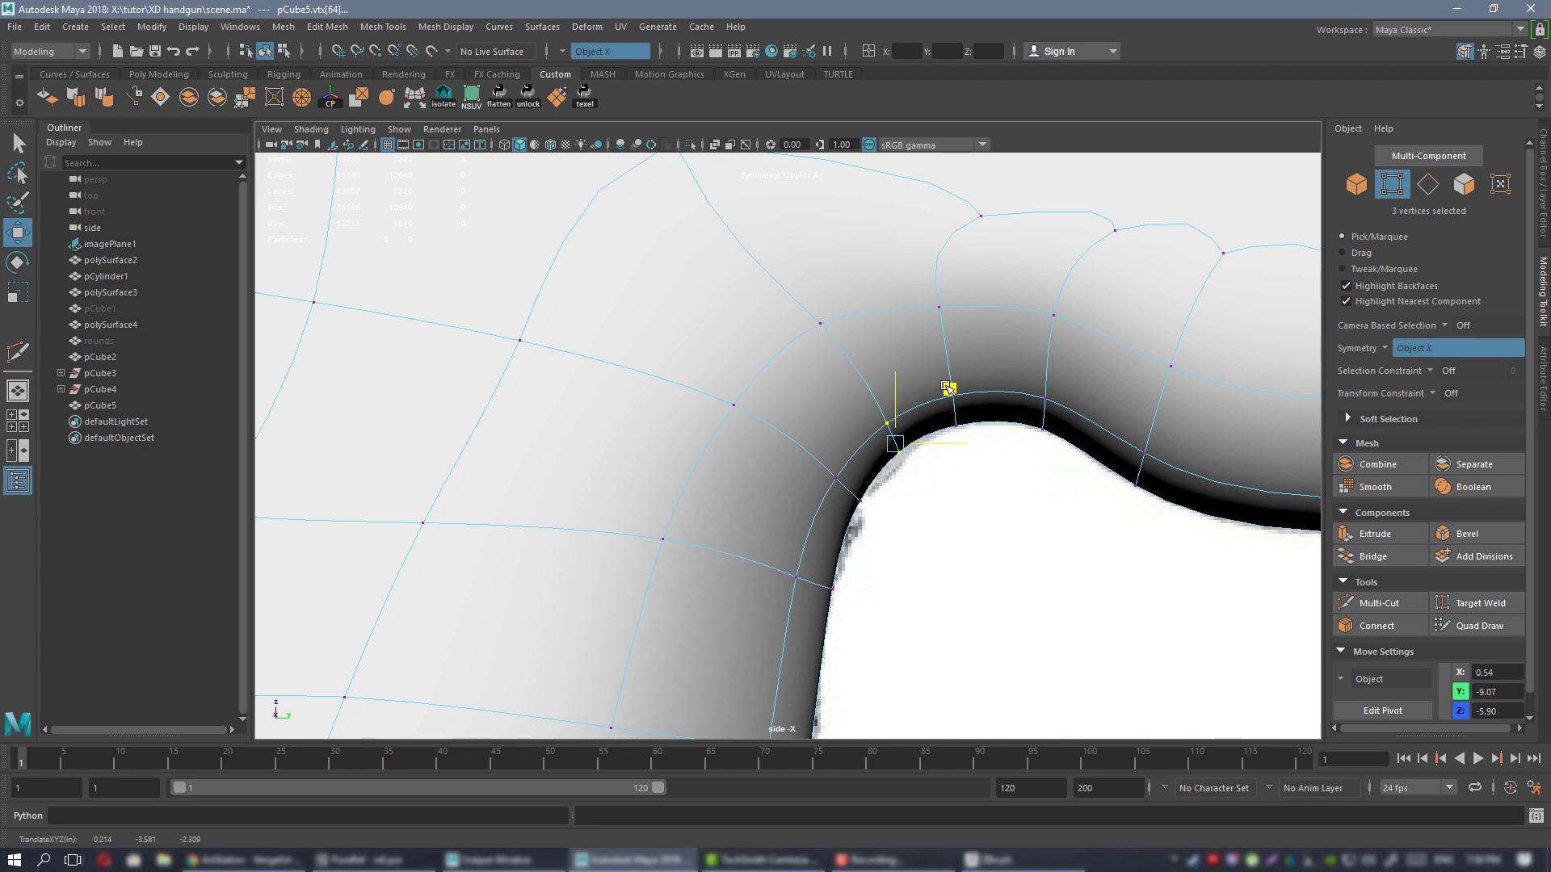
- Return to object mode and check the smoothed frame's overall shape in the perspective view
scroll(892, 390, "down", 8)
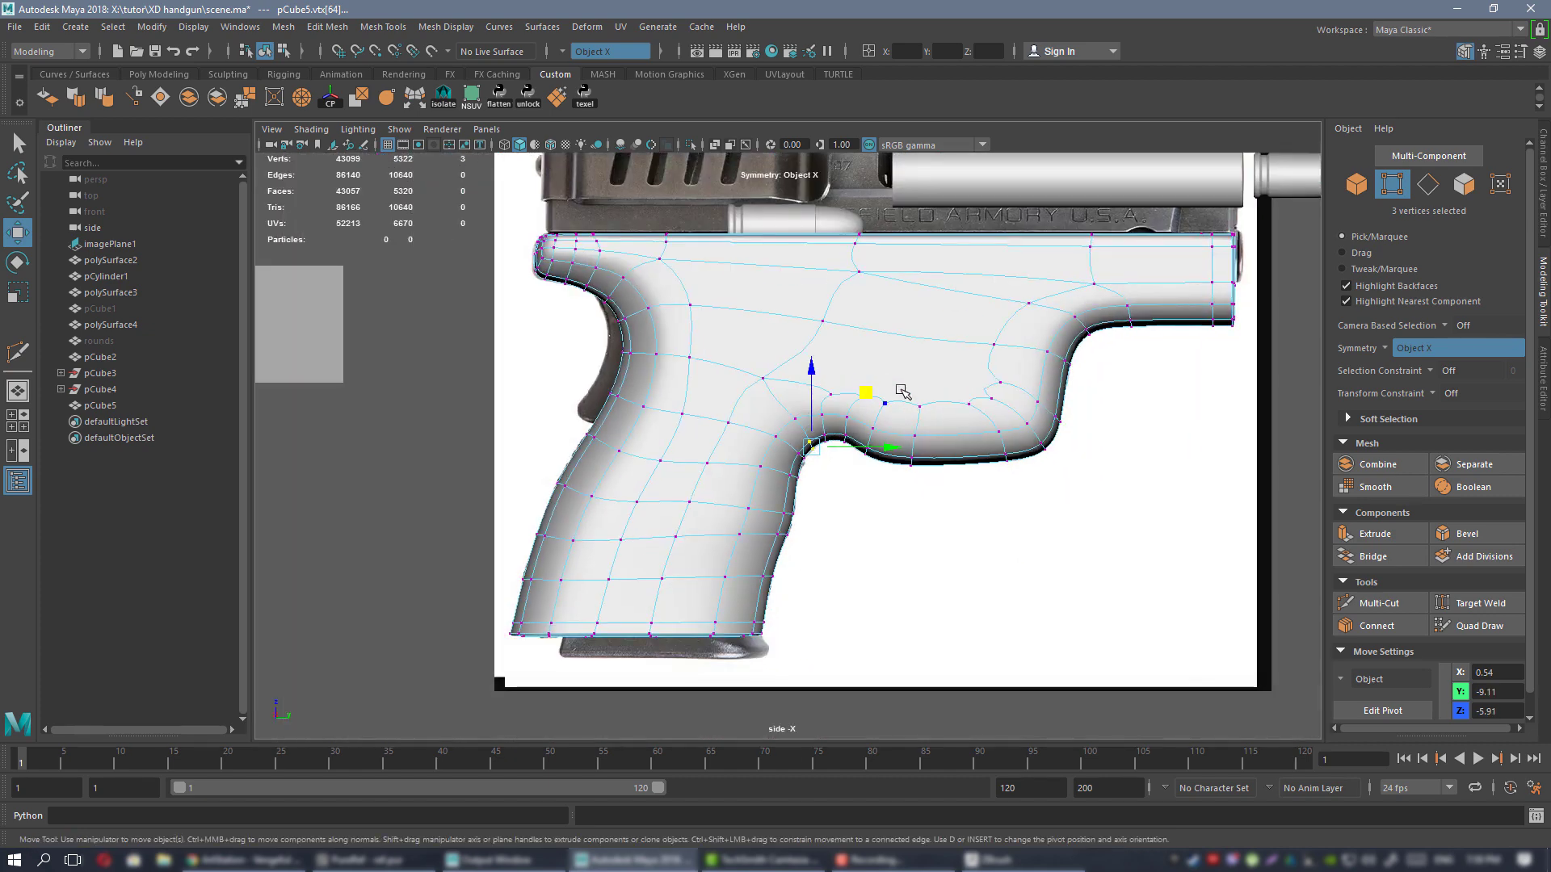
right_click_drag(893, 389, 986, 367)
key("space")
key("space")
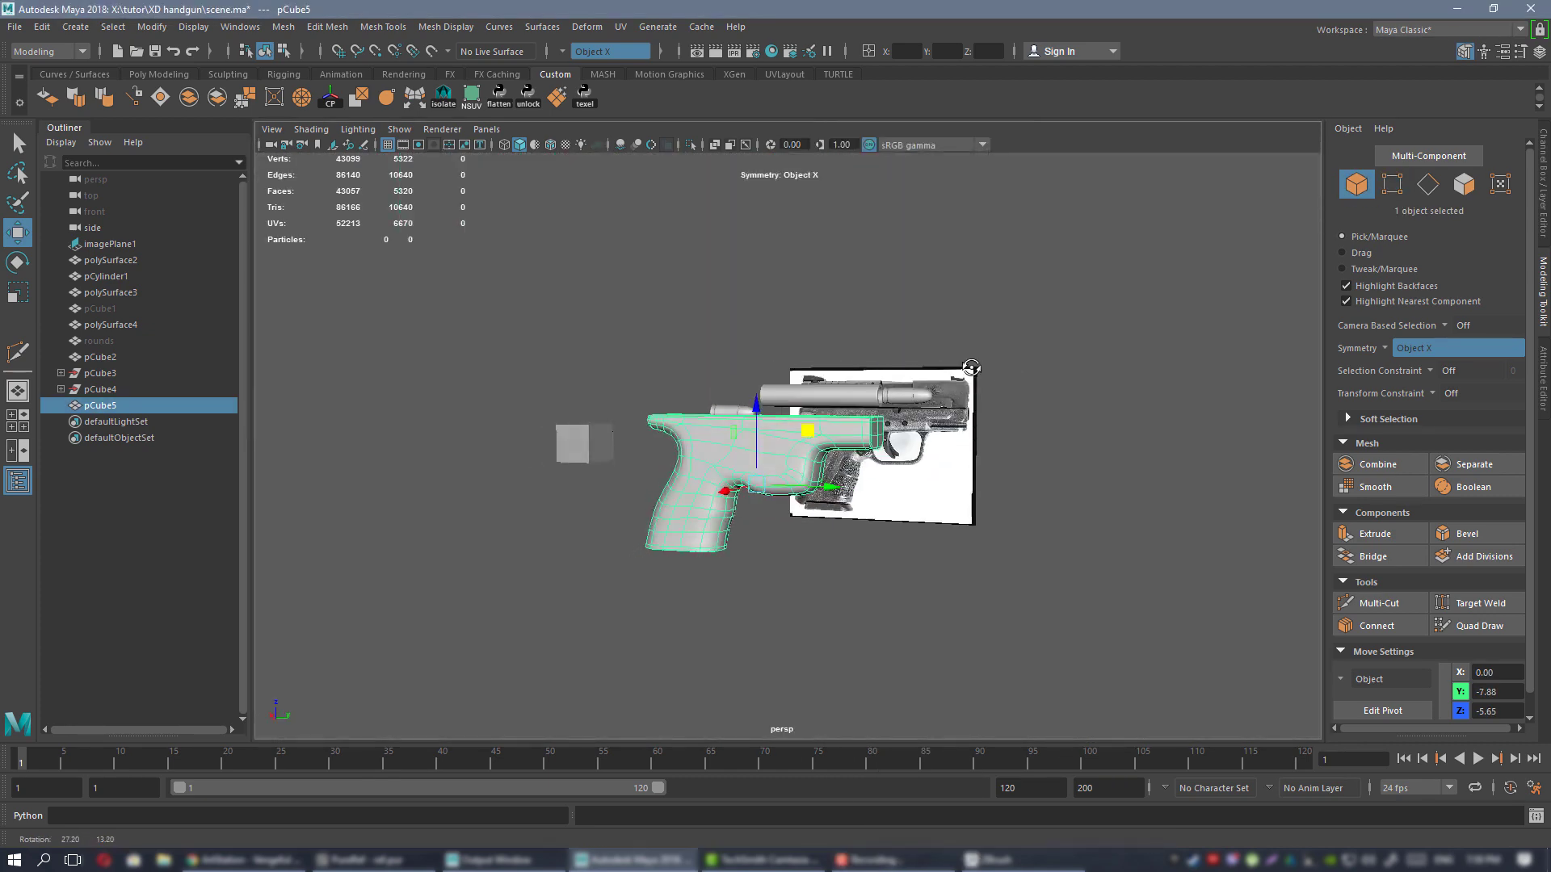
left_click_drag(904, 452, 917, 476, "alt")
key("f")
left_click_drag(945, 614, 1010, 516, "alt")
left_click(894, 540)
right_click_drag(1010, 516, 792, 428, "alt")
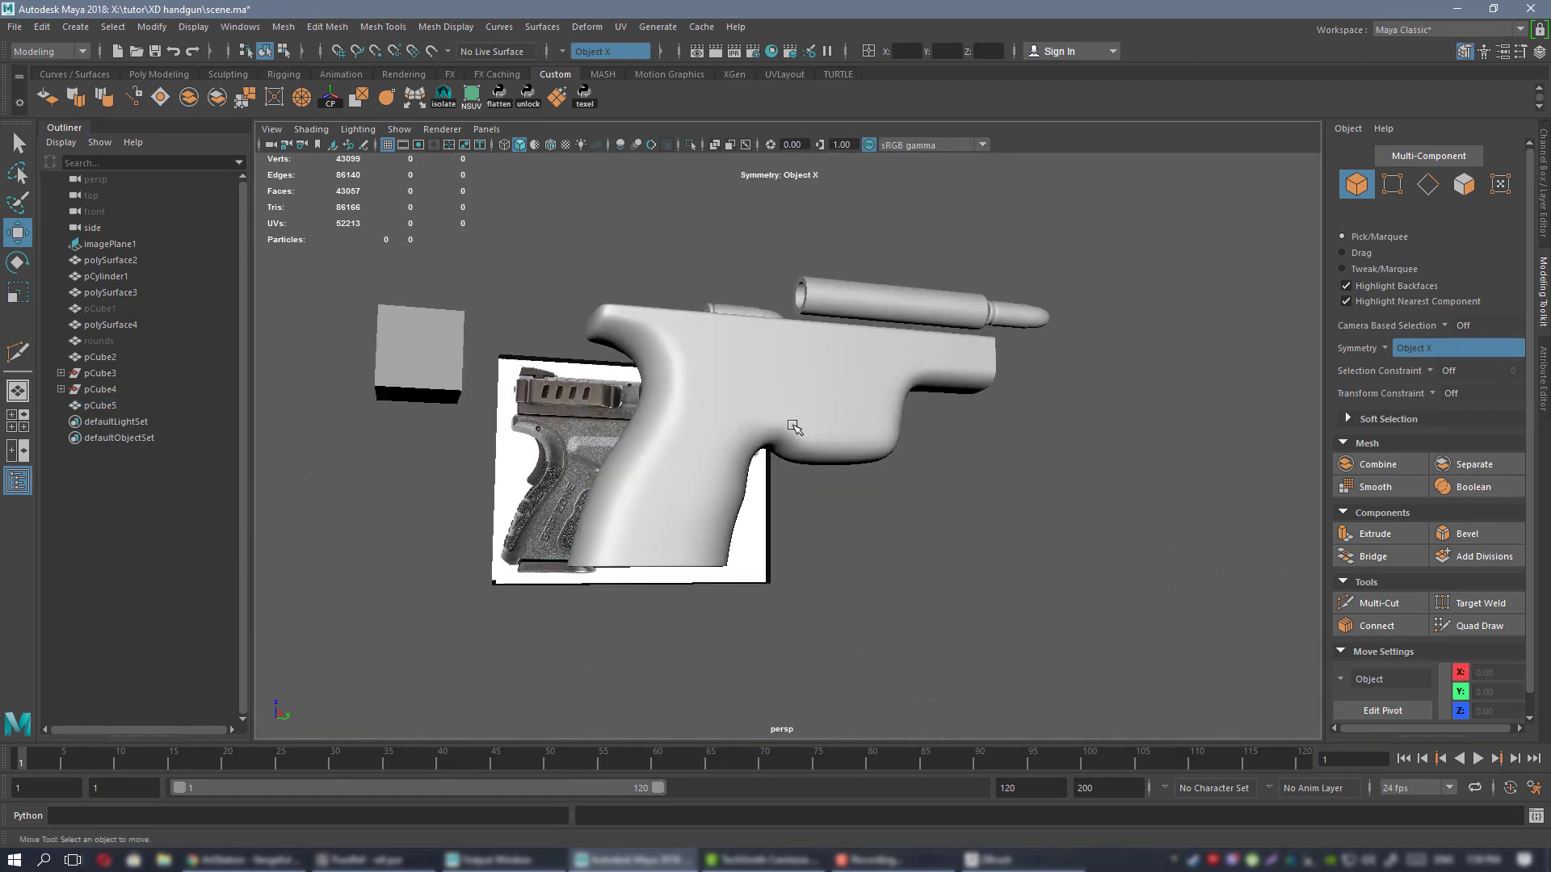
mouse_move(793, 429)
left_mouse_down("alt")
mouse_move(886, 439)
mouse_move(710, 381)
mouse_move(826, 430)
mouse_move(824, 450)
mouse_move(821, 425)
left_mouse_up("alt")
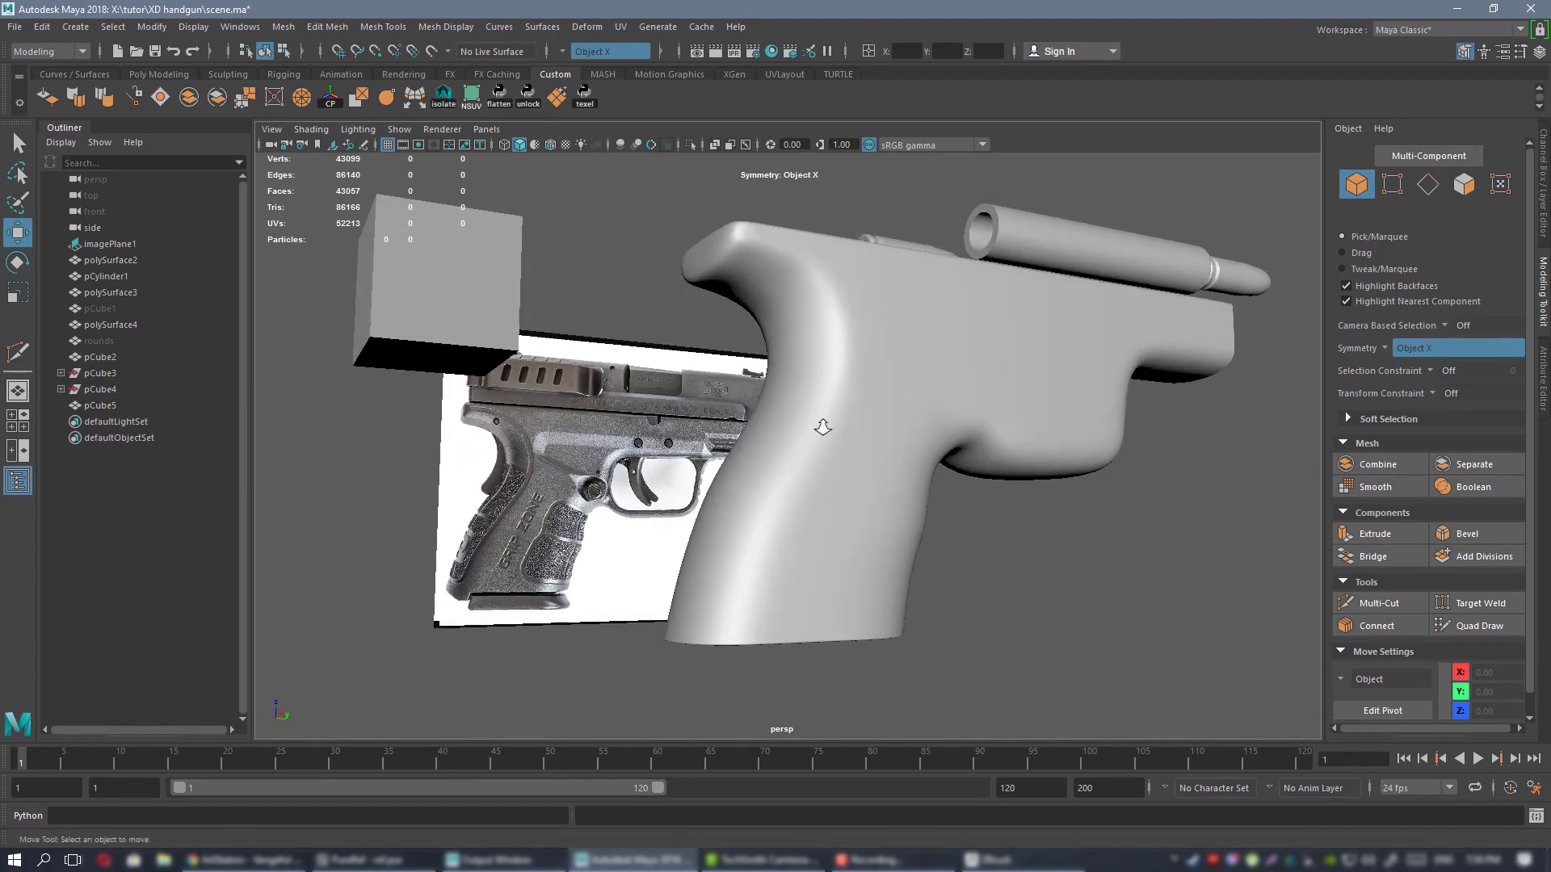
right_click_drag(821, 425, 859, 468, "alt")
left_click(831, 393)
left_click_drag(831, 393, 875, 475, "alt")
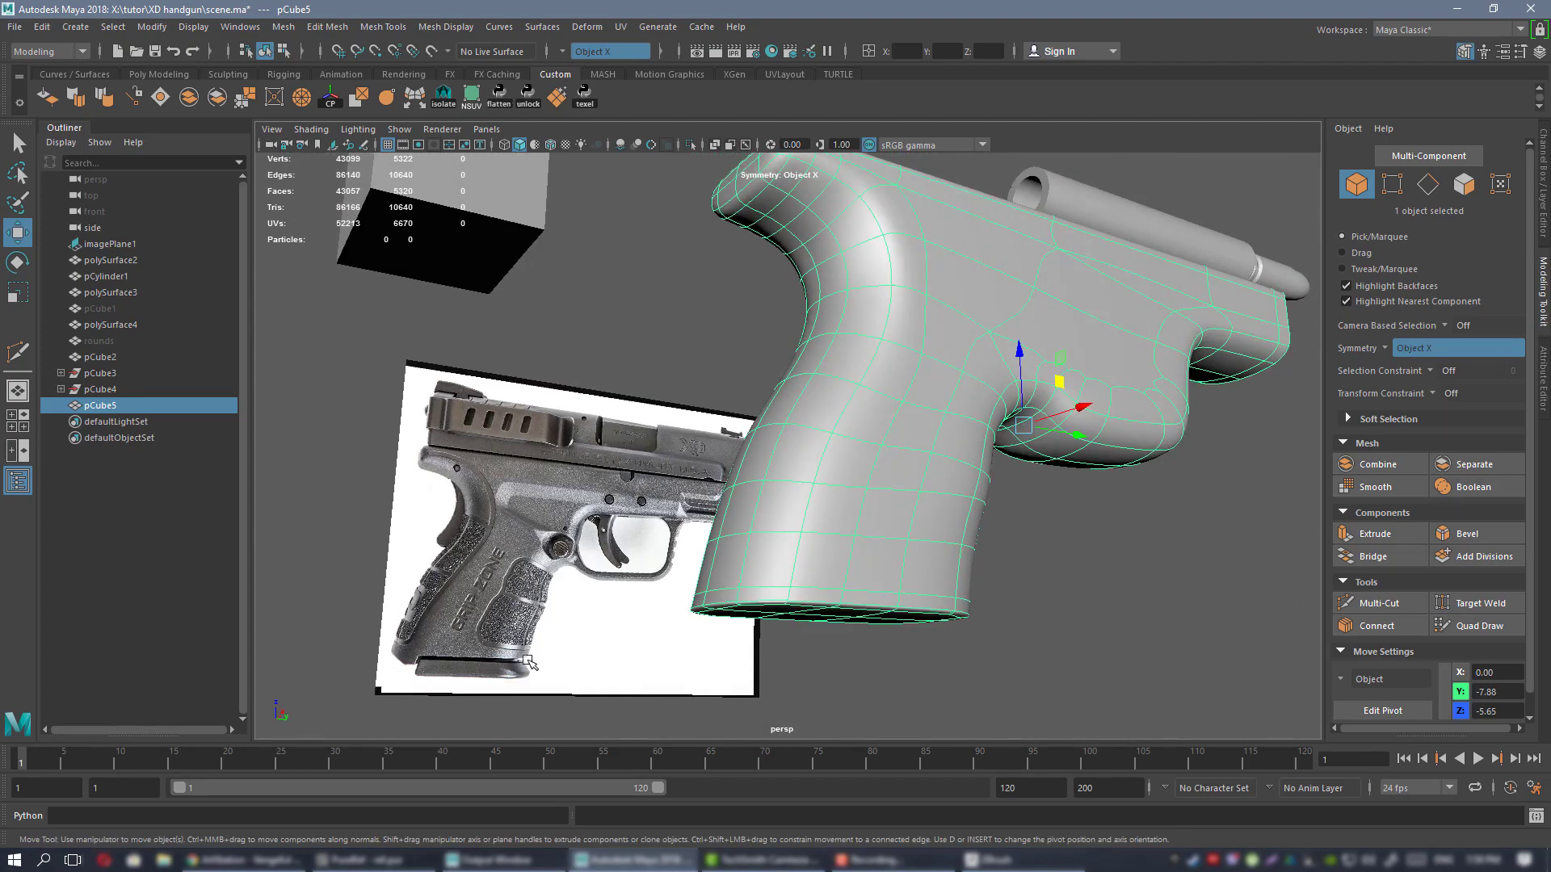
- Examine the frame's grip, underside and front from several angles, comparing the smoothed and unsmoothed mesh
left_click_drag(933, 428, 585, 452, "alt")
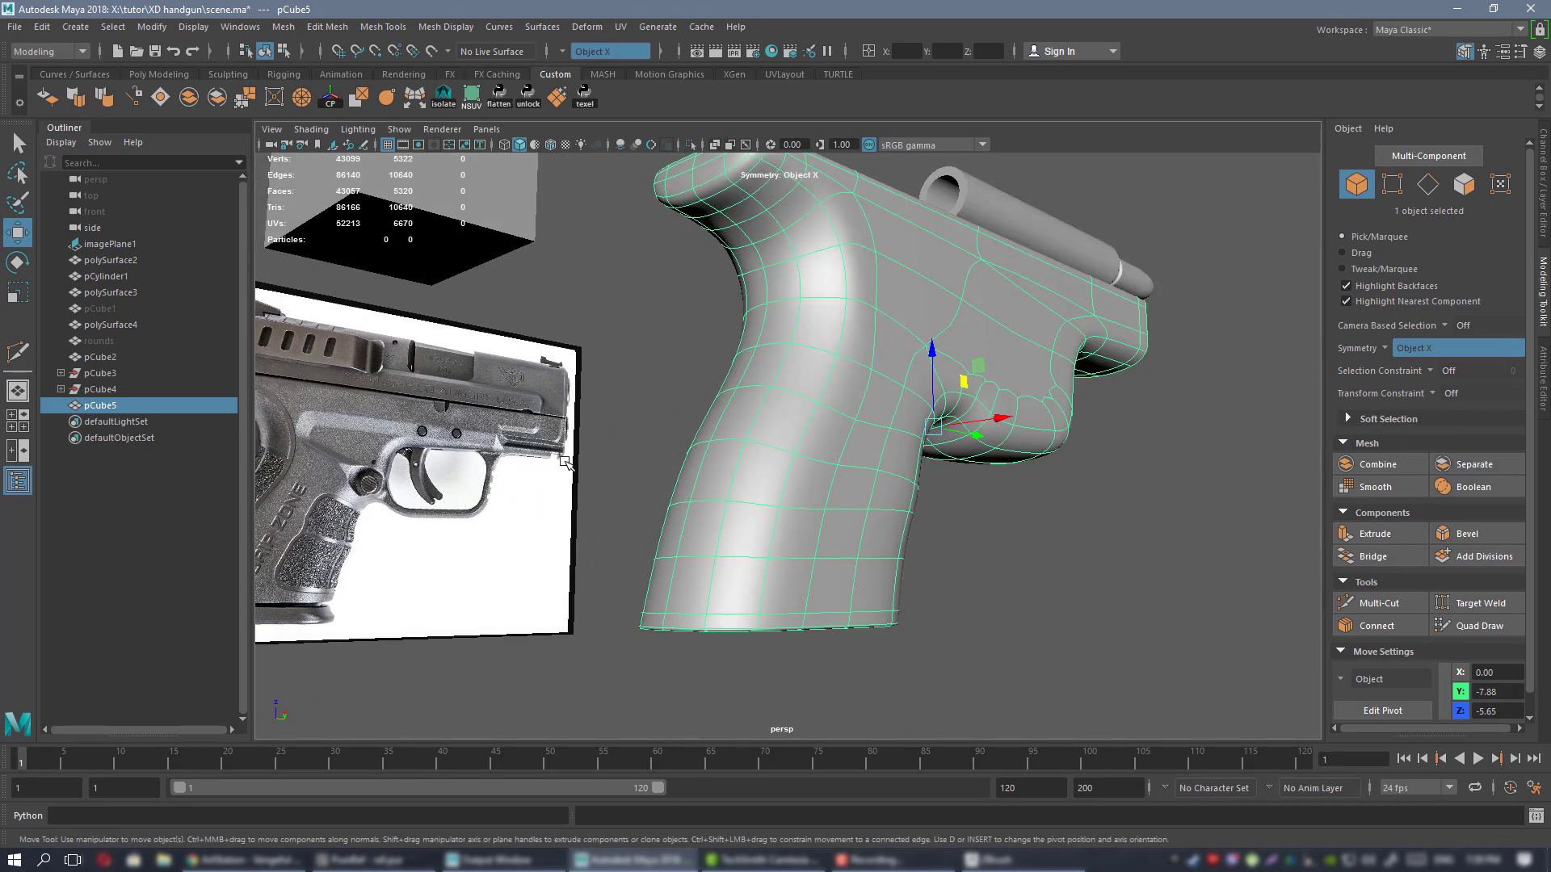
left_click_drag(1108, 373, 962, 477, "alt")
left_click(1032, 549)
left_click_drag(1032, 549, 893, 360, "alt")
left_click(823, 317)
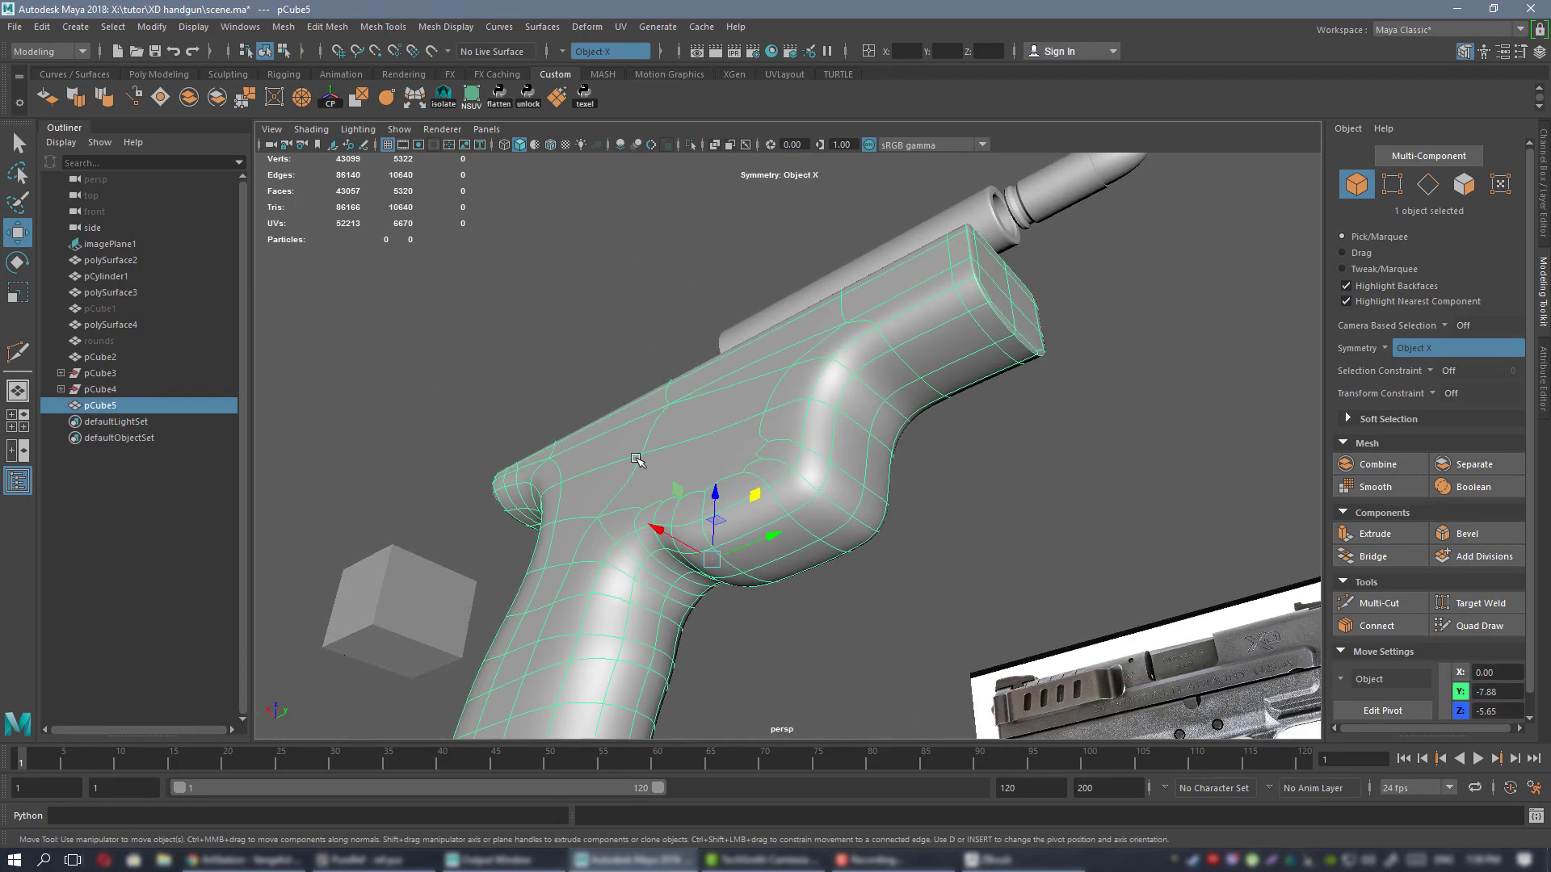
left_click_drag(637, 460, 533, 449, "alt")
left_click_drag(572, 374, 841, 358, "alt")
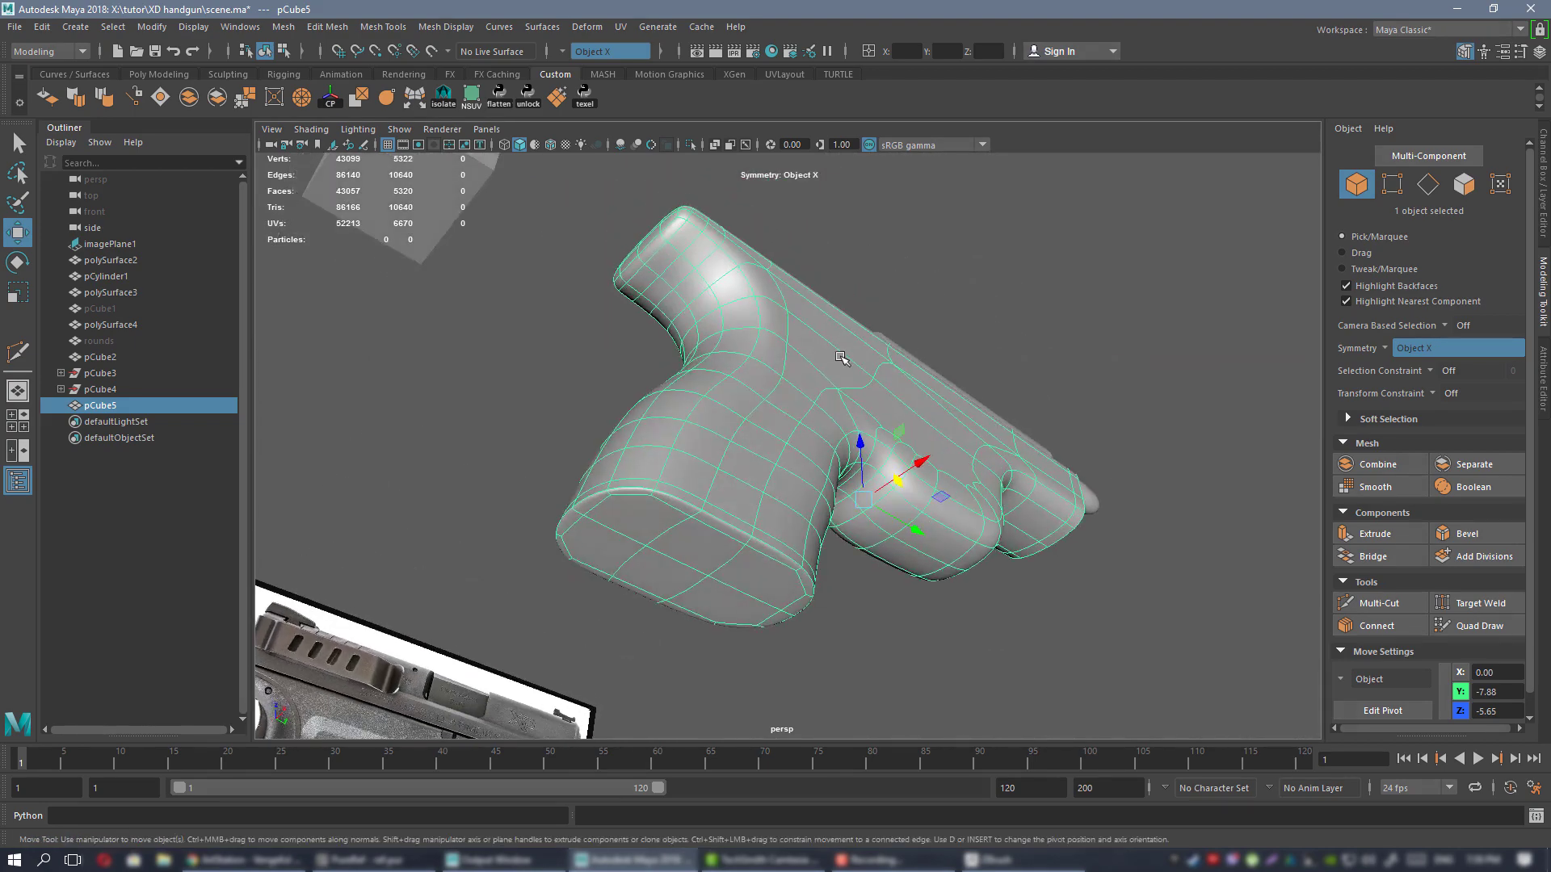
left_click_drag(725, 389, 869, 386, "alt")
key("1")
key("3")
left_click(800, 284)
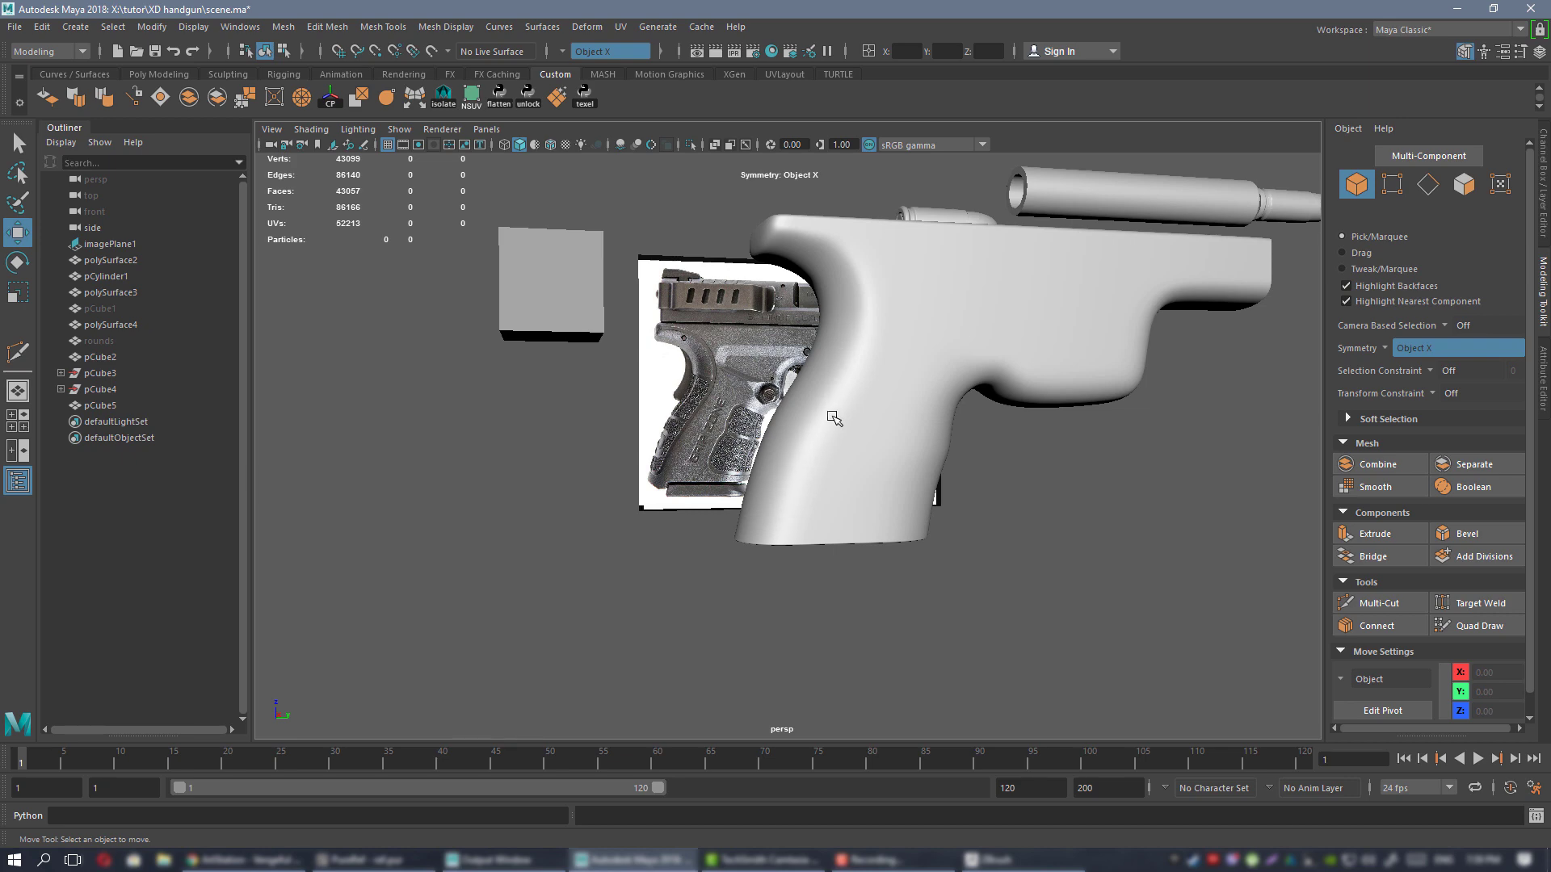
- Display the frame's unsmoothed mesh and switch it to edge selection for work on the back of the grip
right_click_drag(816, 462, 886, 509, "alt")
left_click_drag(886, 509, 886, 405, "alt")
left_click(885, 404)
key("1")
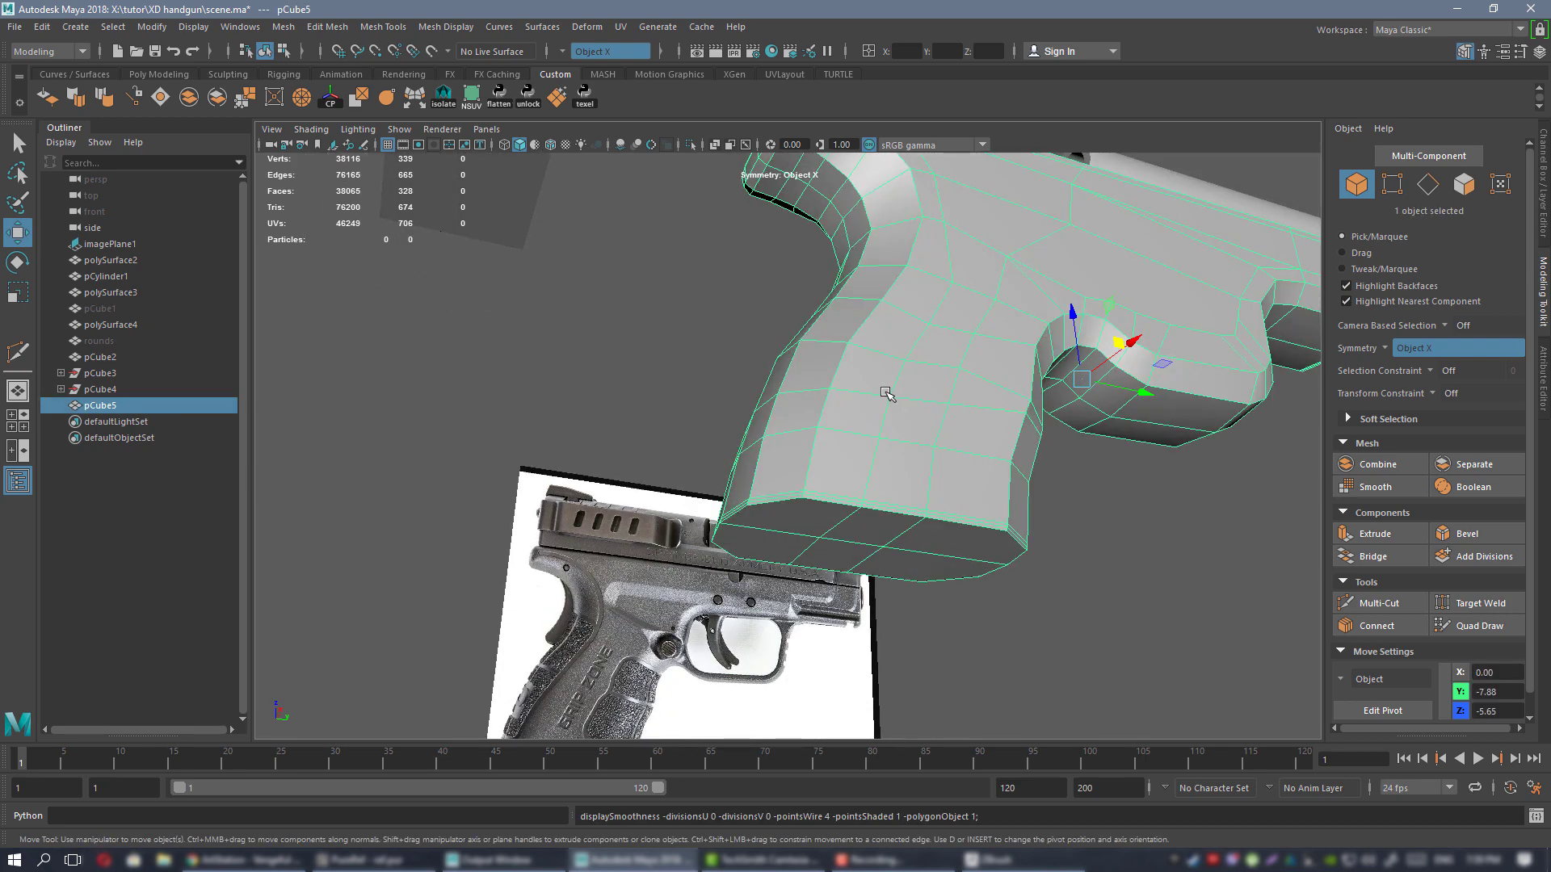
left_click_drag(893, 468, 935, 436, "alt")
right_click_drag(934, 393, 936, 347)
scroll(969, 485, "up", 3)
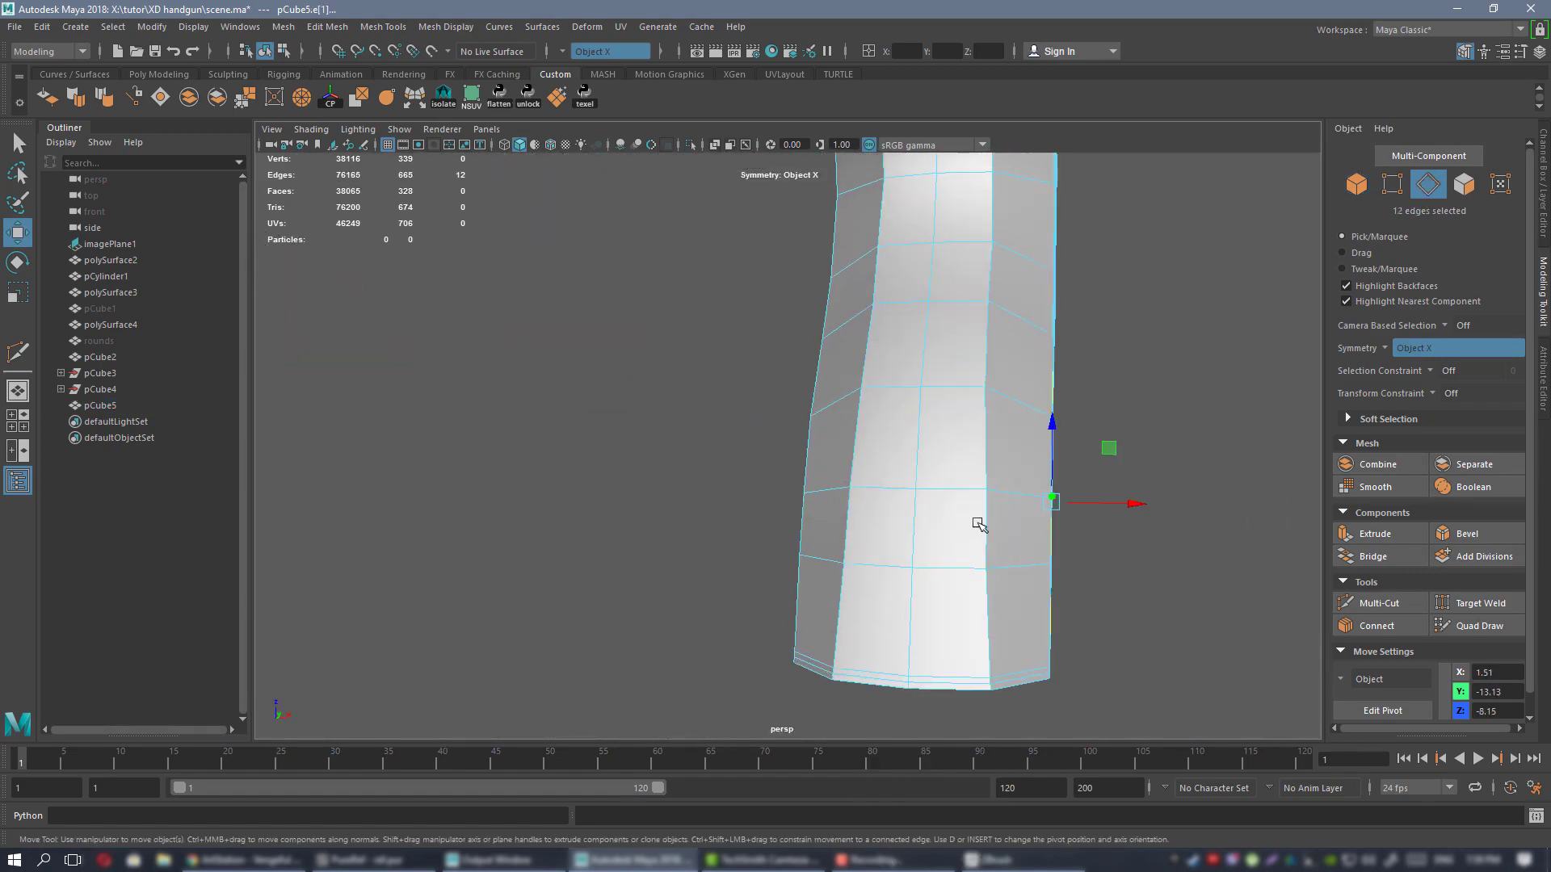
- Slide the lengthwise edge loops on the grip's backstrap apart by scaling them in X with the transform constraint set to Edge
double_click(982, 526)
left_click_drag(982, 527, 1171, 450, "alt")
key("r")
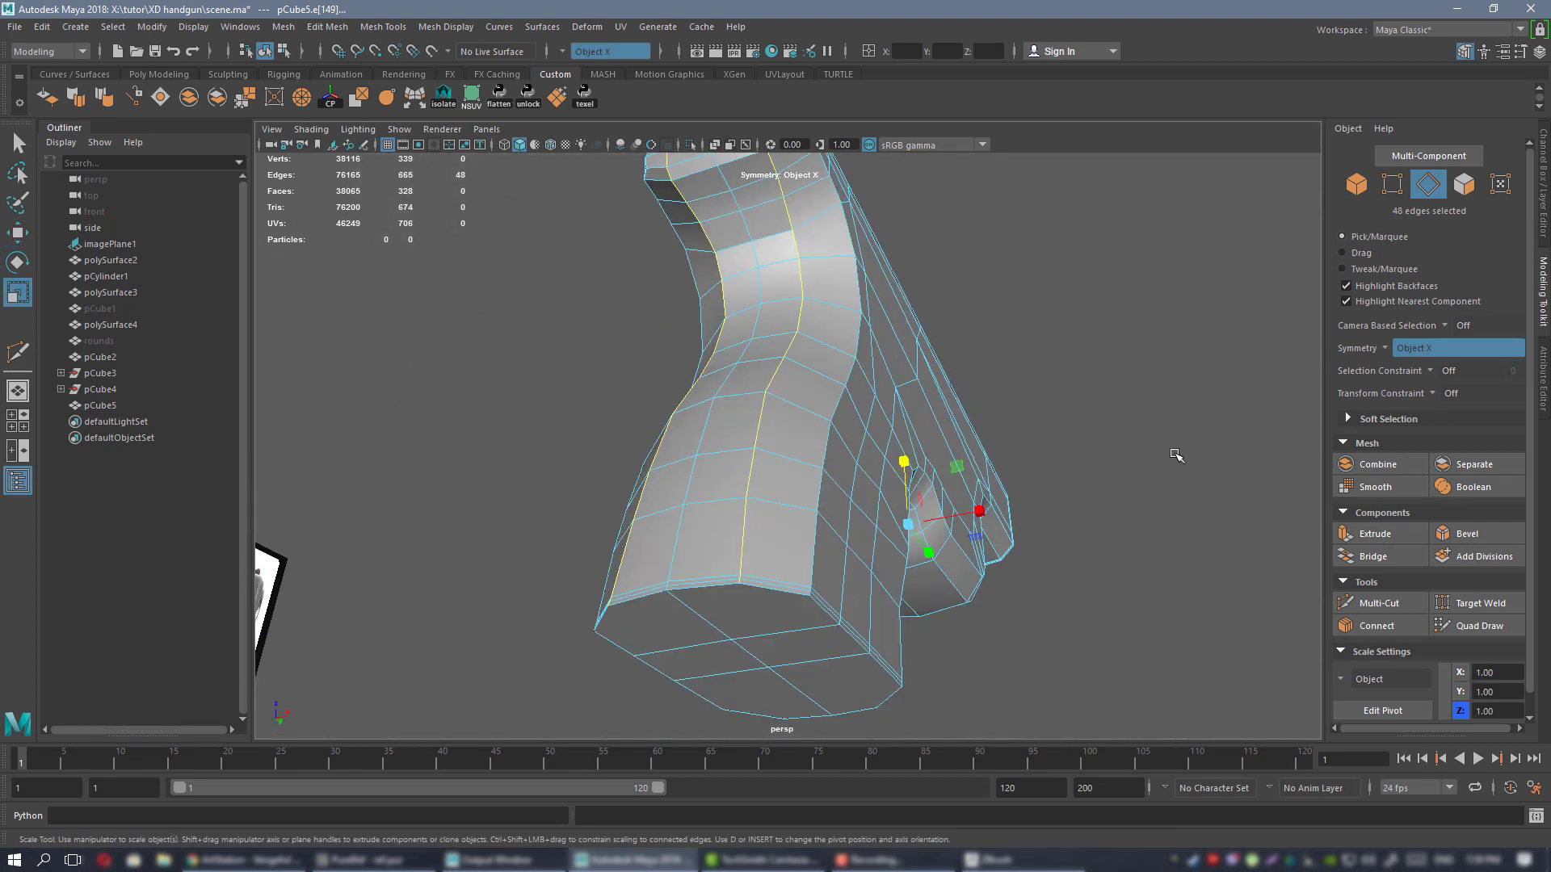
left_click(1449, 393)
left_click(1469, 419)
left_click_drag(968, 511, 899, 521)
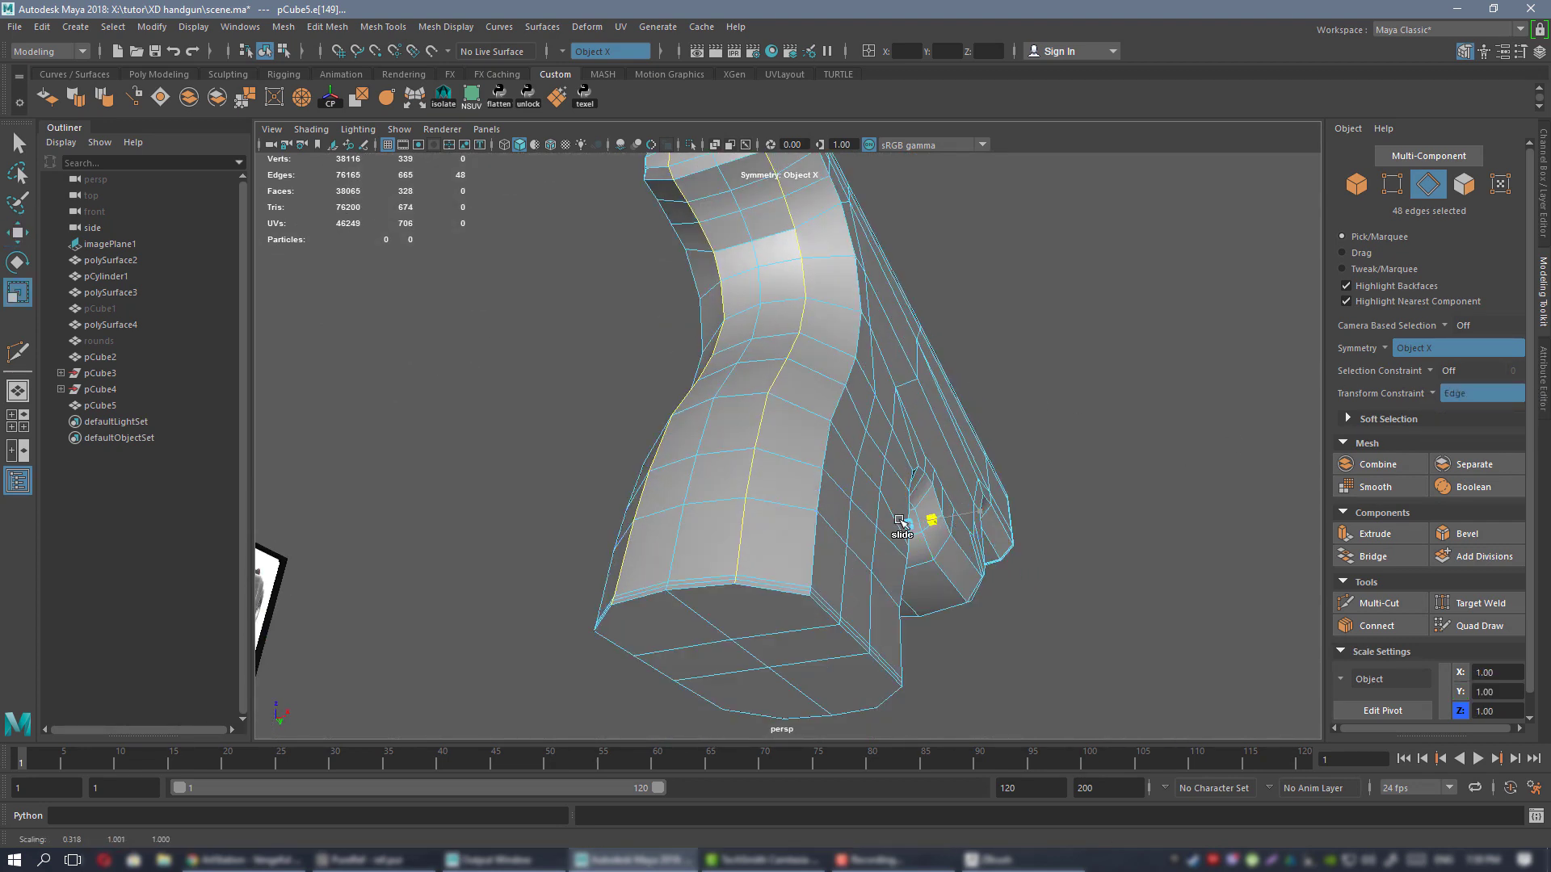
mouse_move(675, 546)
left_mouse_down("alt")
mouse_move(682, 404)
mouse_move(698, 541)
left_mouse_up("alt")
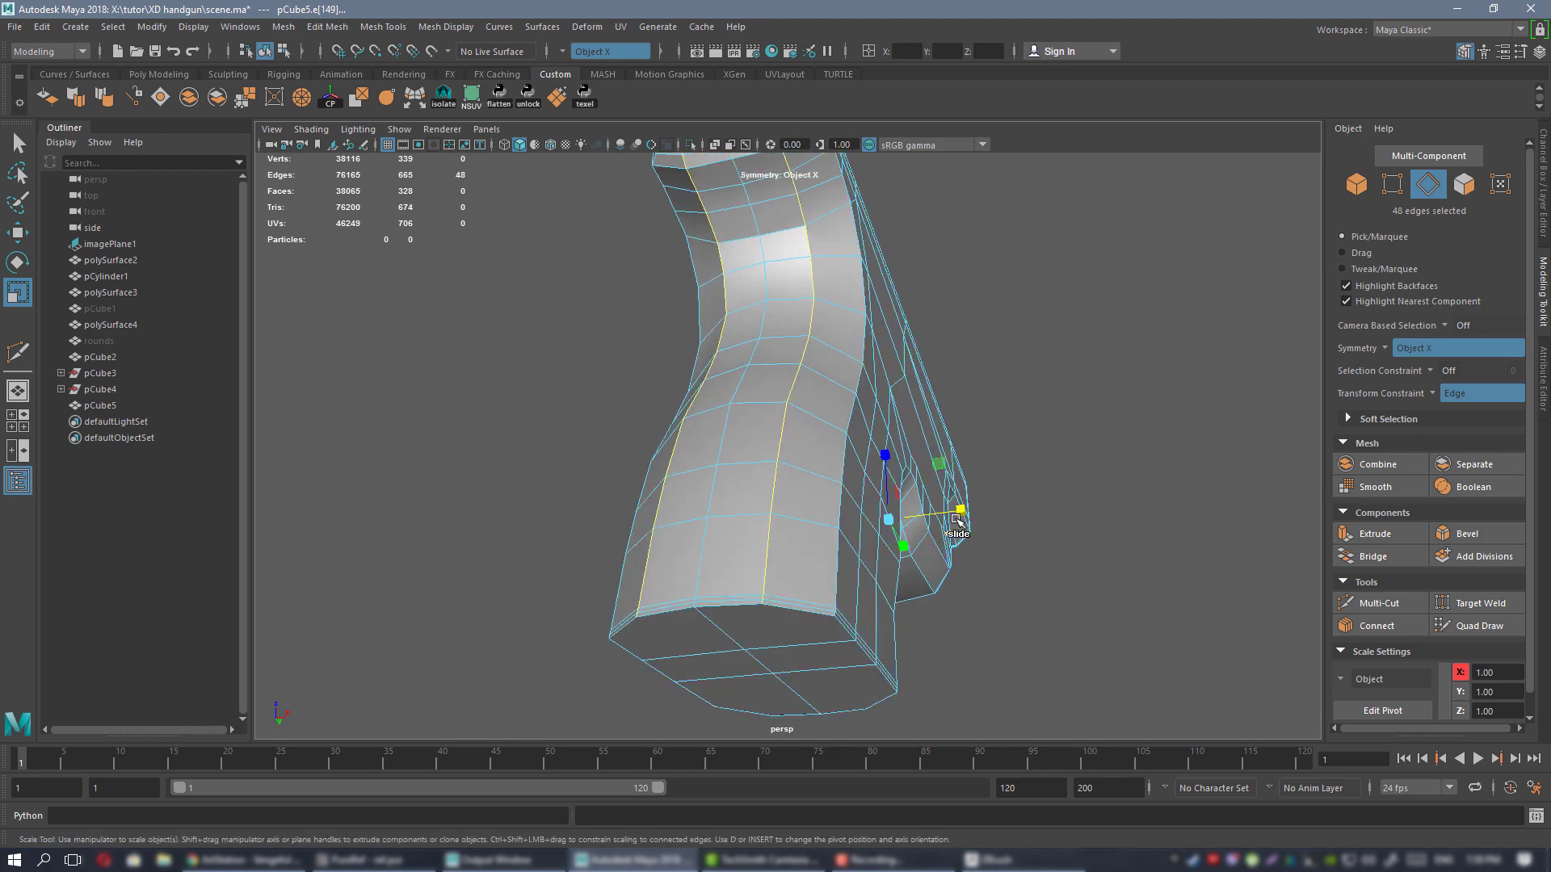
left_click_drag(958, 512, 1056, 440)
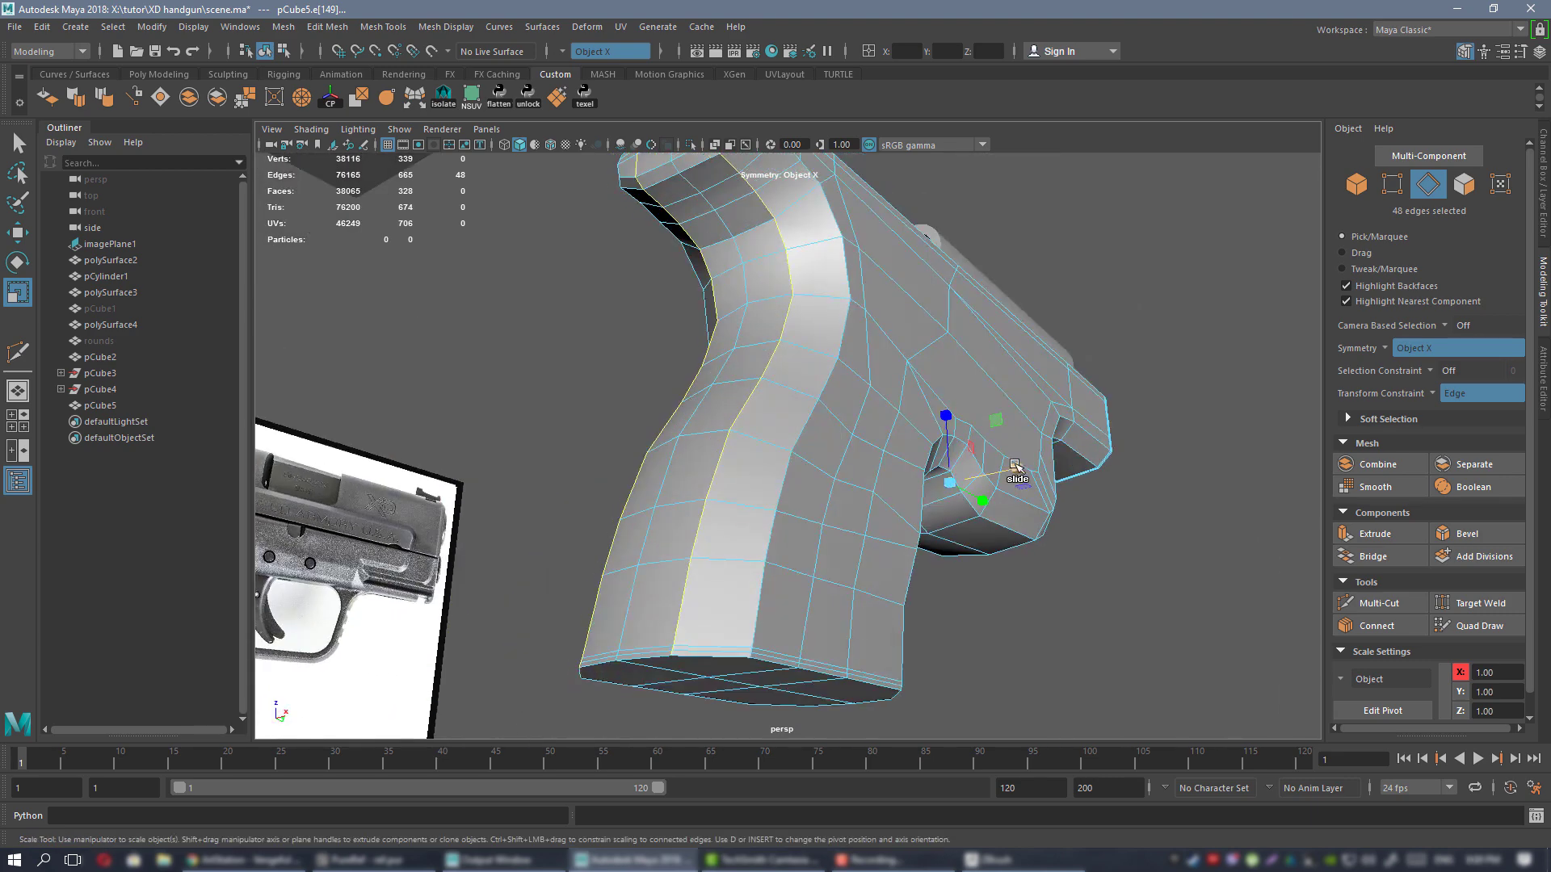
left_click_drag(1038, 521, 935, 372, "alt")
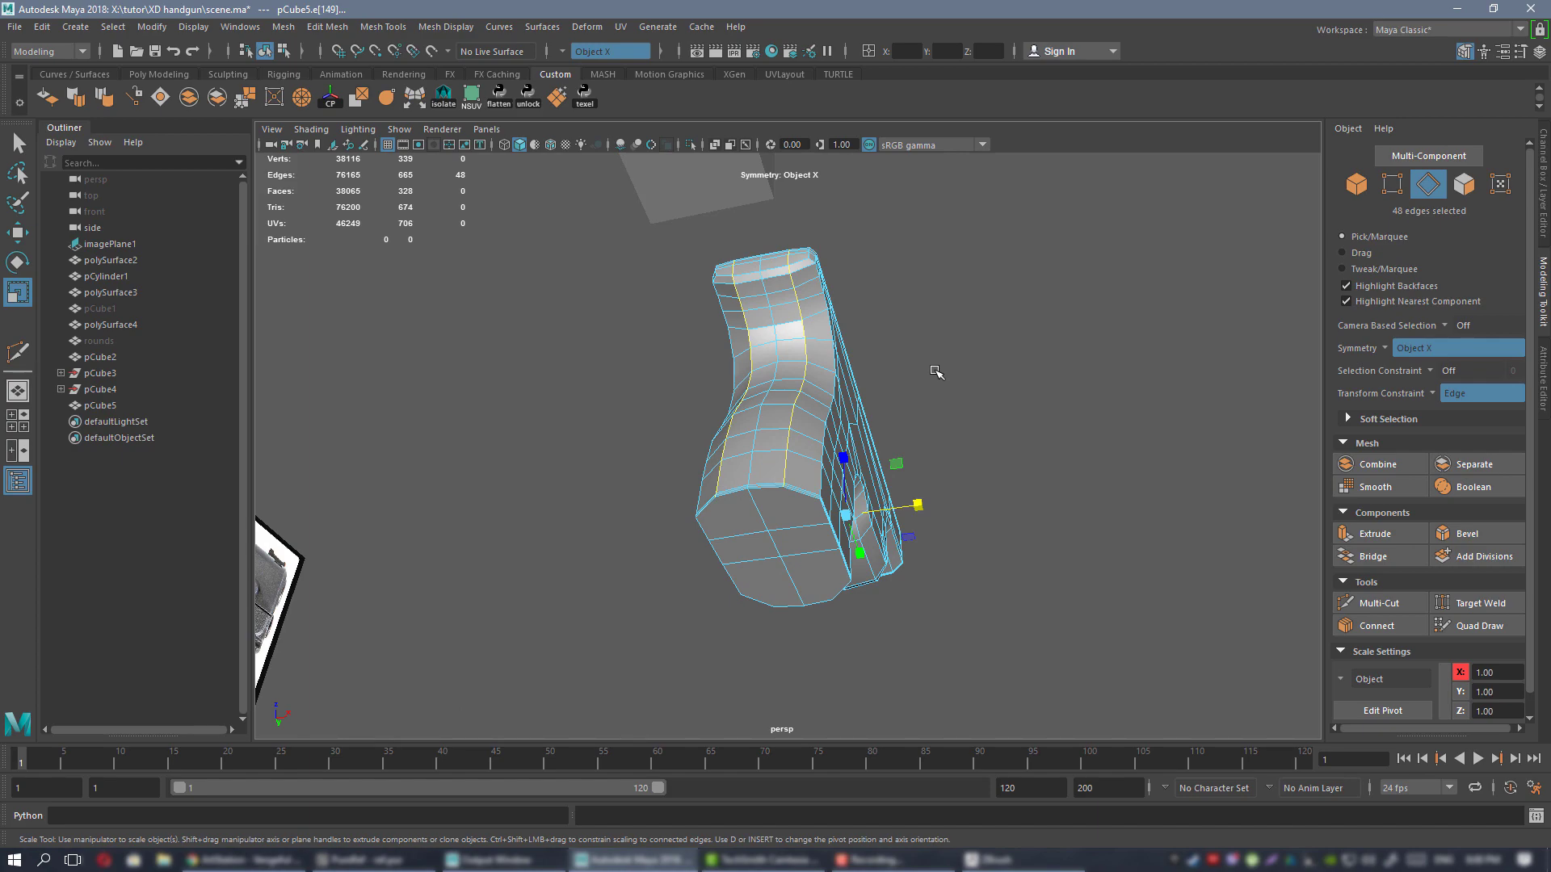
- Select the vertices at the grip's bottom rear corners and turn the transform constraint off
left_click_drag(1034, 397, 882, 437, "alt")
key("F8")
right_click_drag(880, 391, 803, 392)
left_click_drag(806, 428, 829, 442, "alt")
left_click_drag(779, 531, 804, 553)
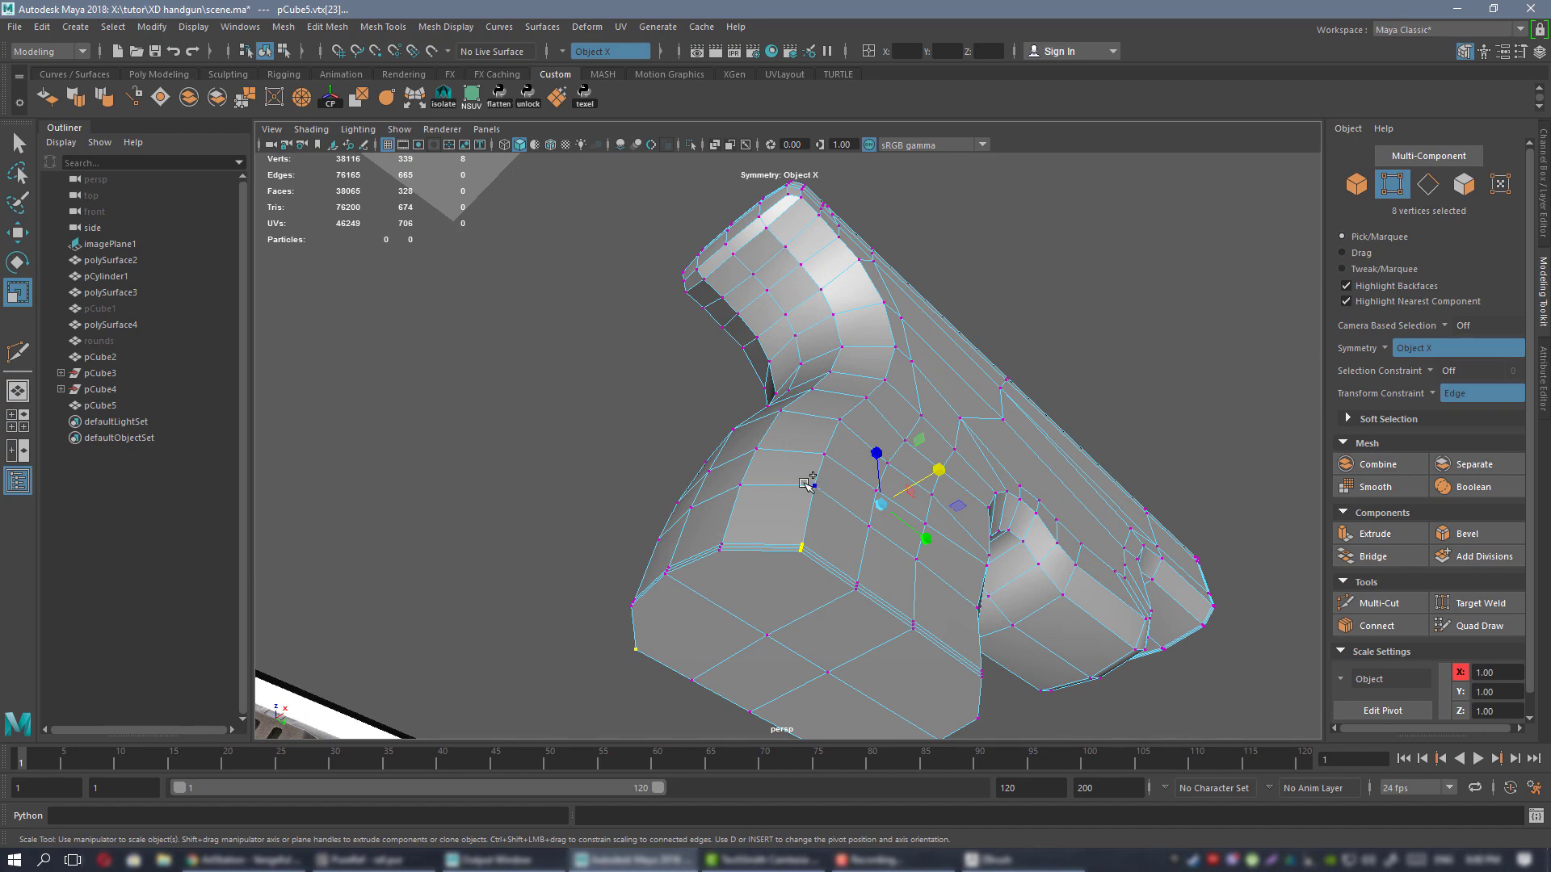
left_click_drag(861, 398, 634, 410, "alt")
left_click_drag(861, 524, 952, 353, "alt")
key("w")
left_click(1454, 394)
left_click(1454, 397)
mouse_move(953, 352)
left_mouse_down("alt")
mouse_move(980, 363)
mouse_move(937, 385)
mouse_move(934, 329)
left_mouse_up("alt")
- Return the frame to smoothed object display and examine the grip's backstrap and side from several angles
right_click_drag(929, 307, 1009, 283)
key("3")
left_click(1074, 194)
scroll(762, 401, "down", 6)
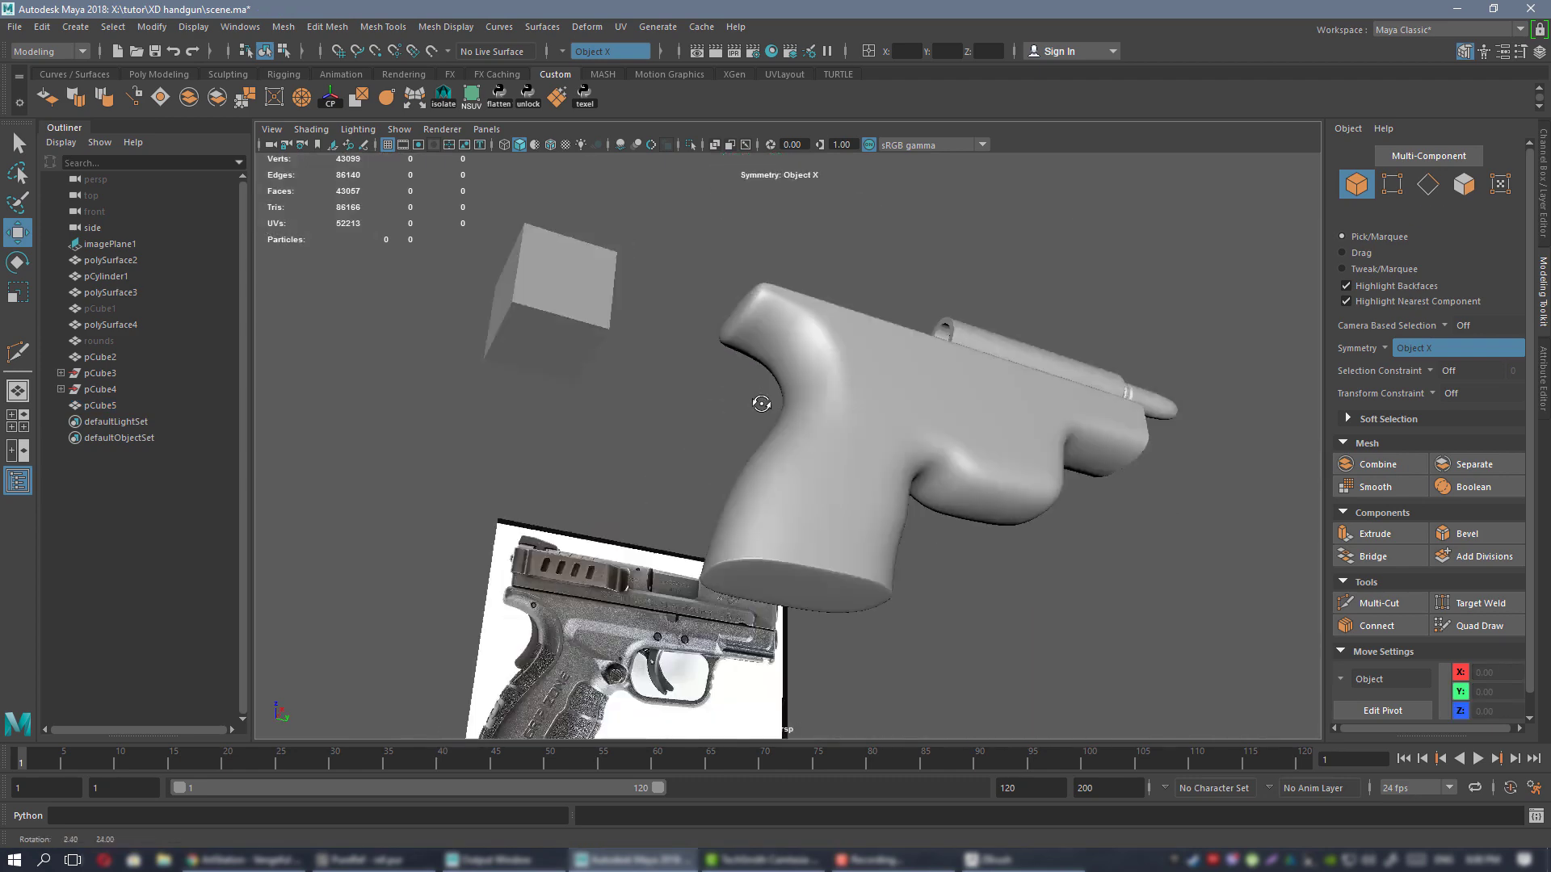
left_click_drag(761, 401, 832, 355, "alt")
scroll(831, 482, "up", 2)
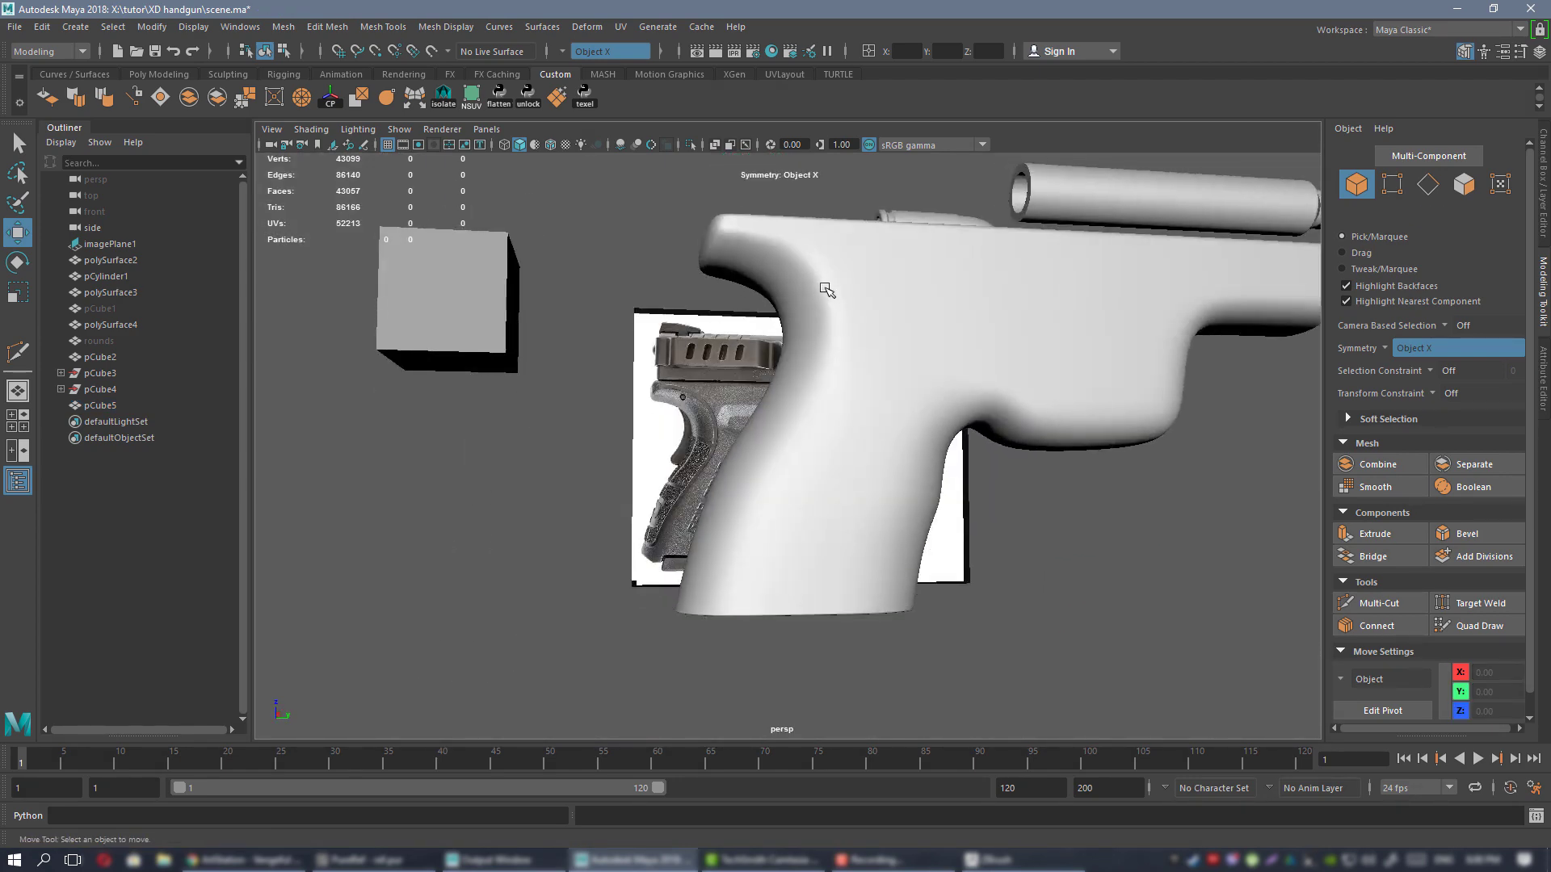
mouse_move(825, 290)
left_mouse_down("alt")
mouse_move(803, 252)
mouse_move(817, 272)
left_mouse_up("alt")
left_click_drag(835, 337, 855, 340, "alt")
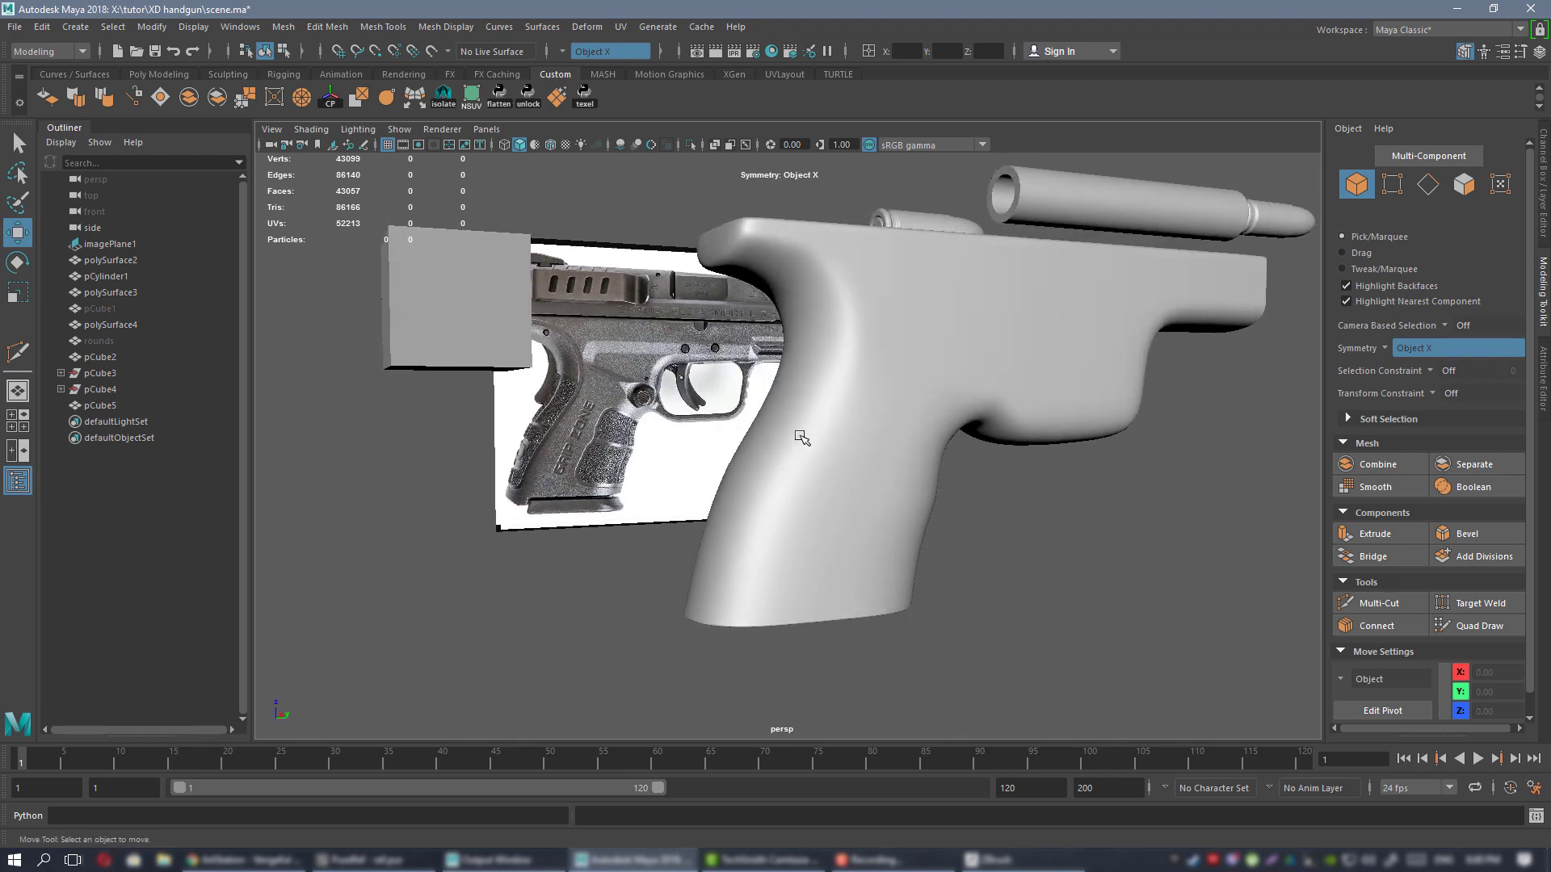
left_click_drag(758, 574, 753, 524, "alt")
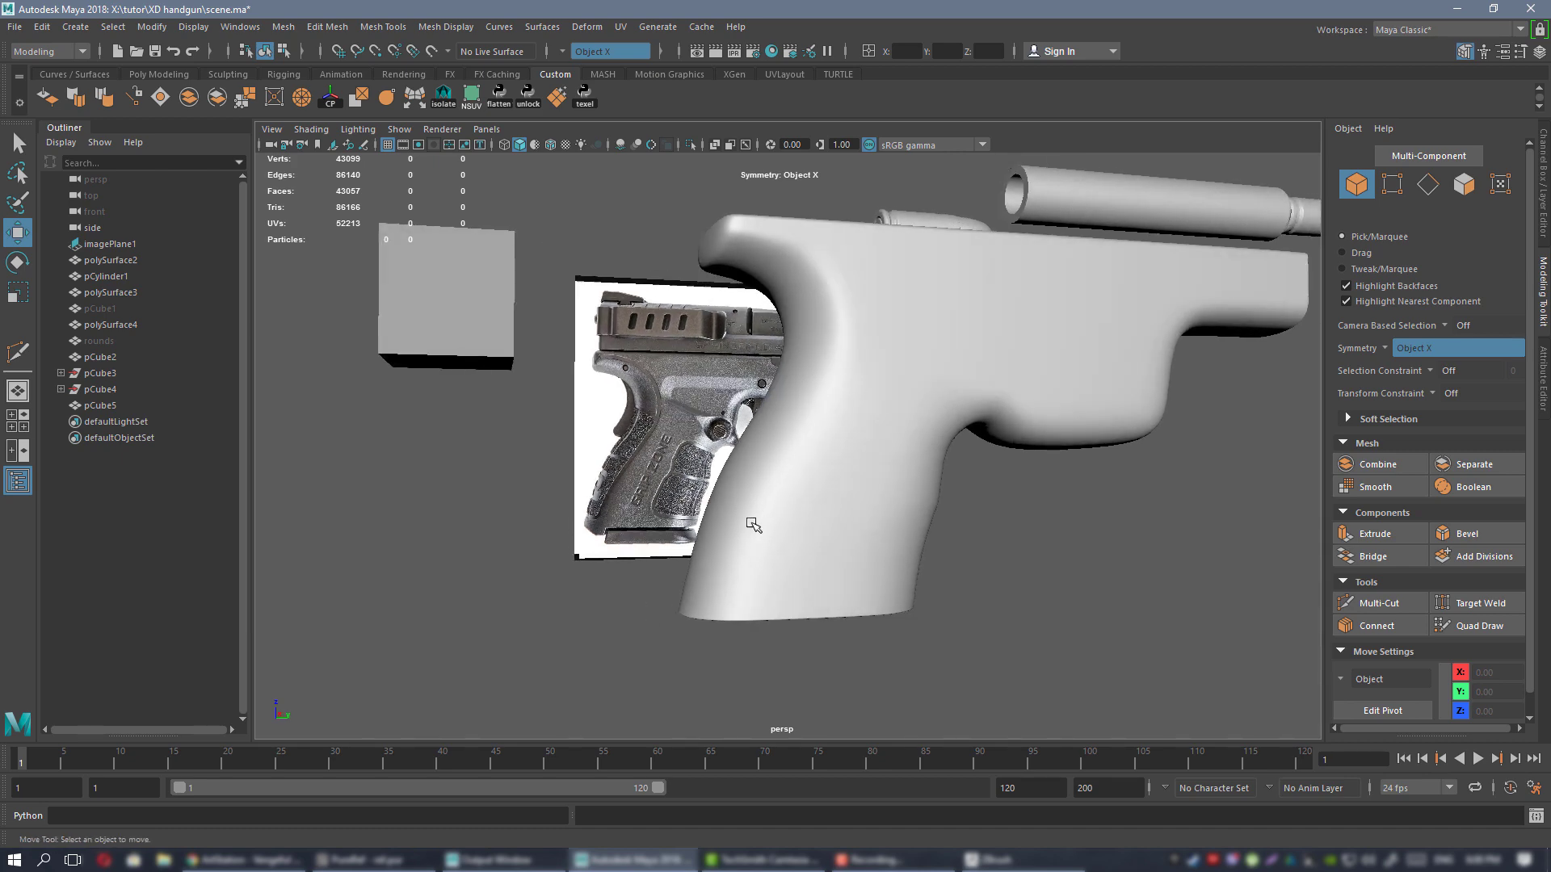
left_click_drag(801, 423, 984, 555, "alt")
left_click(855, 446)
left_click_drag(950, 504, 859, 405, "alt")
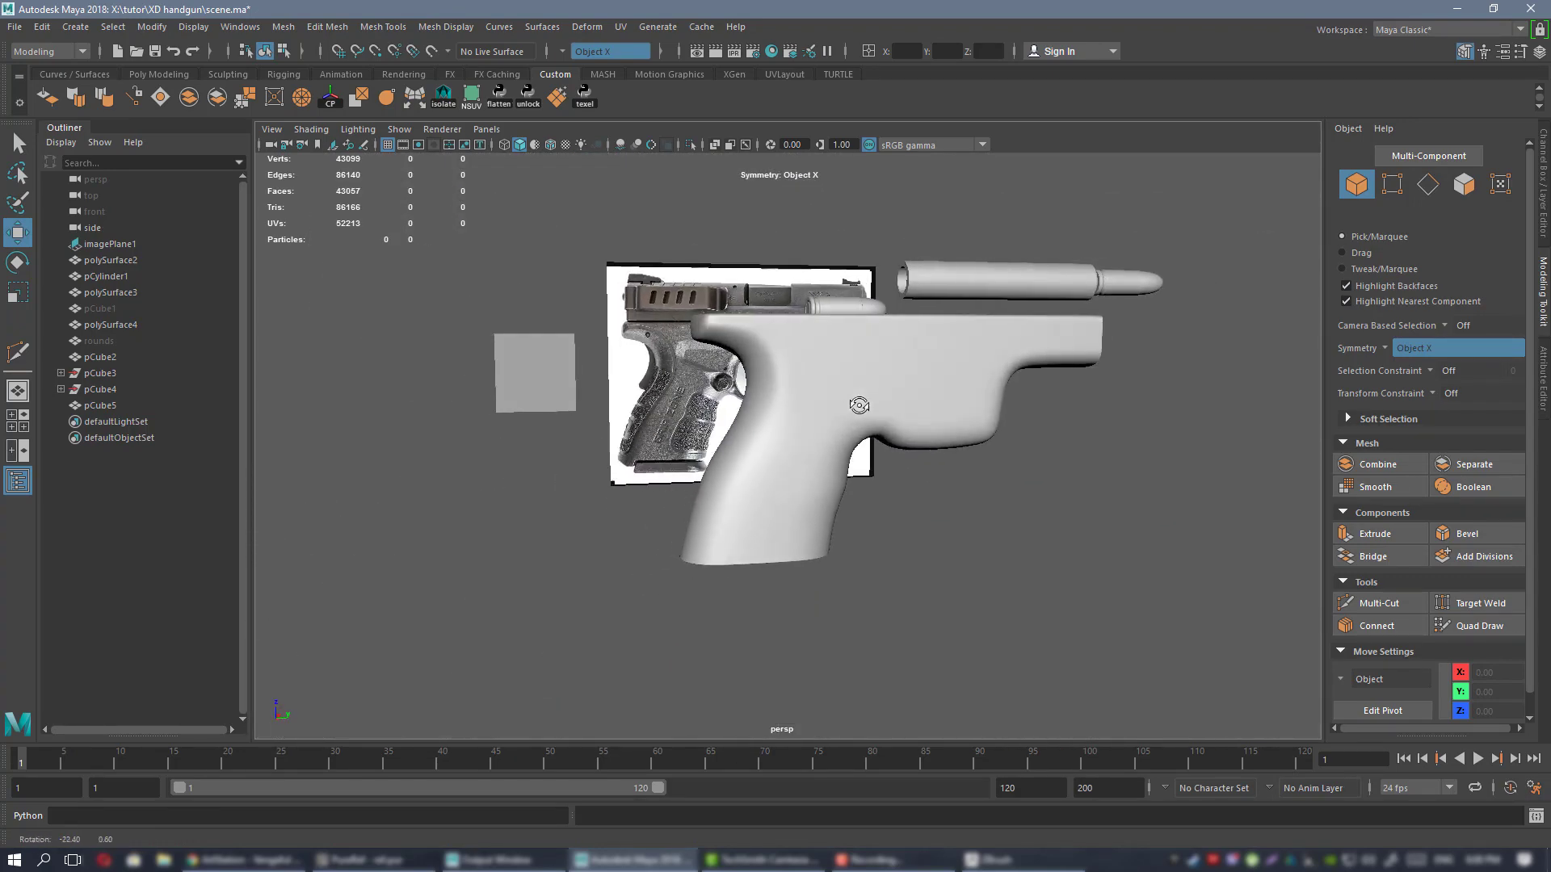
- Reposition the side vertices where the grip meets the upper frame symmetrically, and return to the smoothed object display
left_click_drag(755, 280, 841, 391, "alt")
scroll(854, 403, "up", 5)
key("1")
right_click_drag(841, 391, 771, 395)
left_click_drag(840, 448, 855, 489, "alt")
left_click(852, 543)
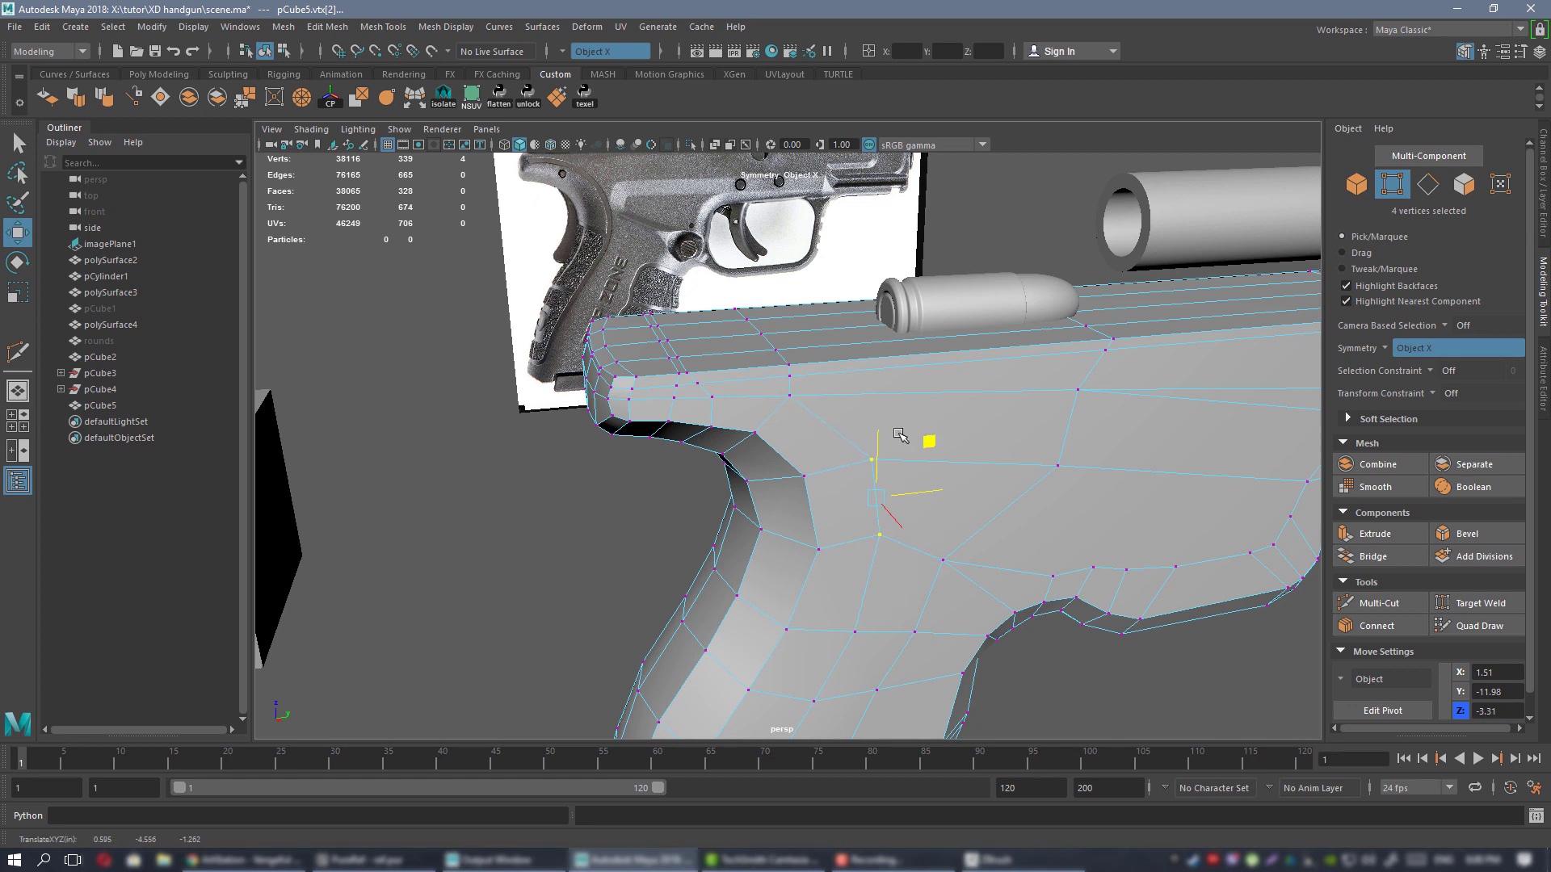
right_click_drag(899, 435, 911, 365)
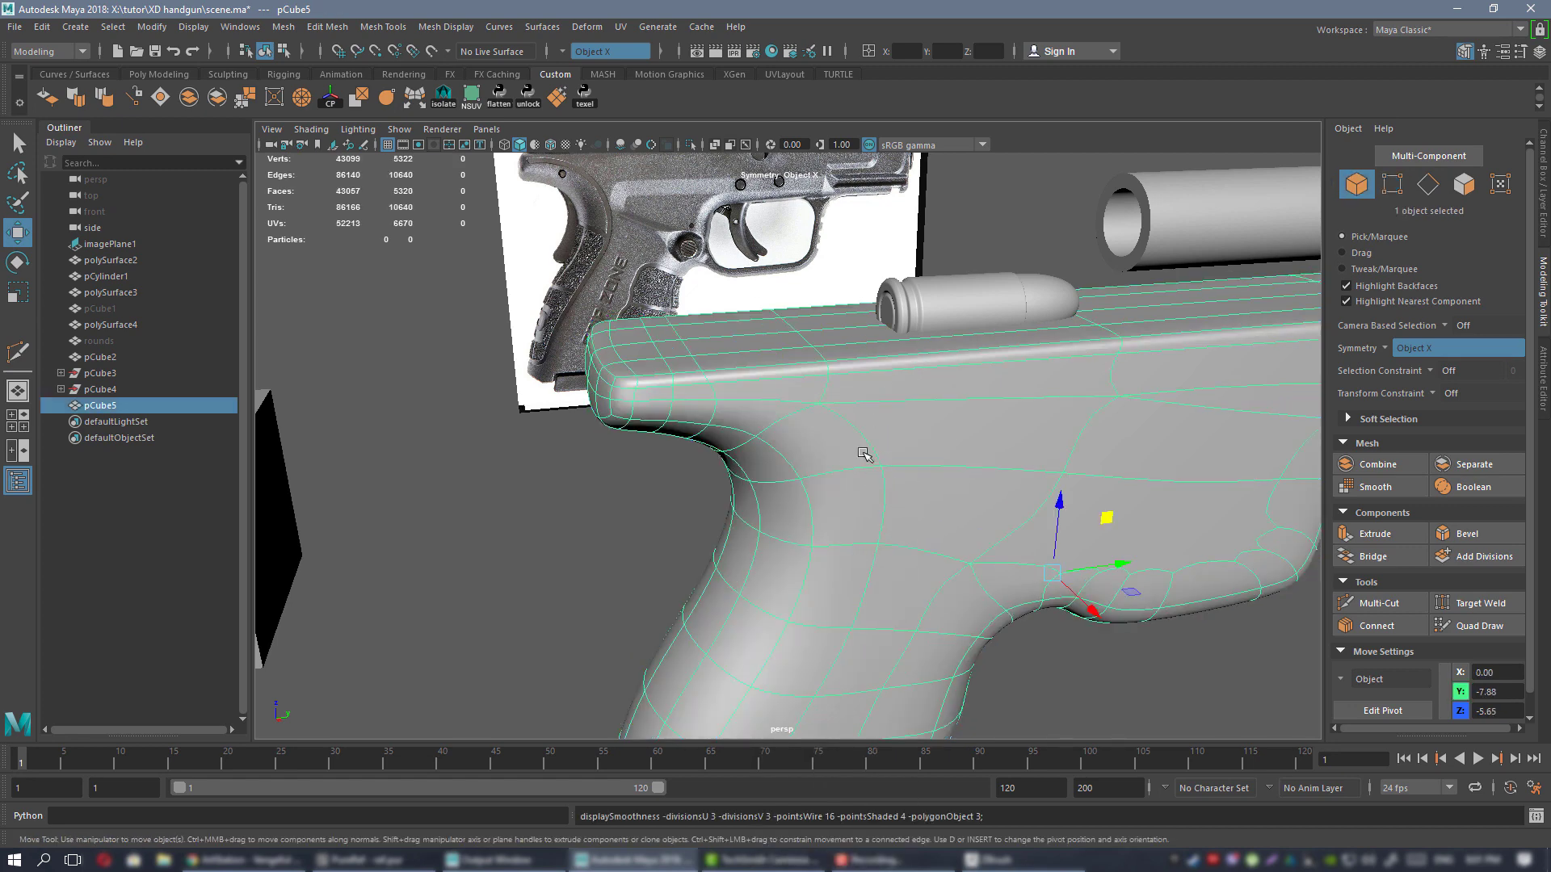
left_click_drag(854, 525, 867, 444, "alt")
scroll(810, 484, "down", 3)
left_click(878, 247)
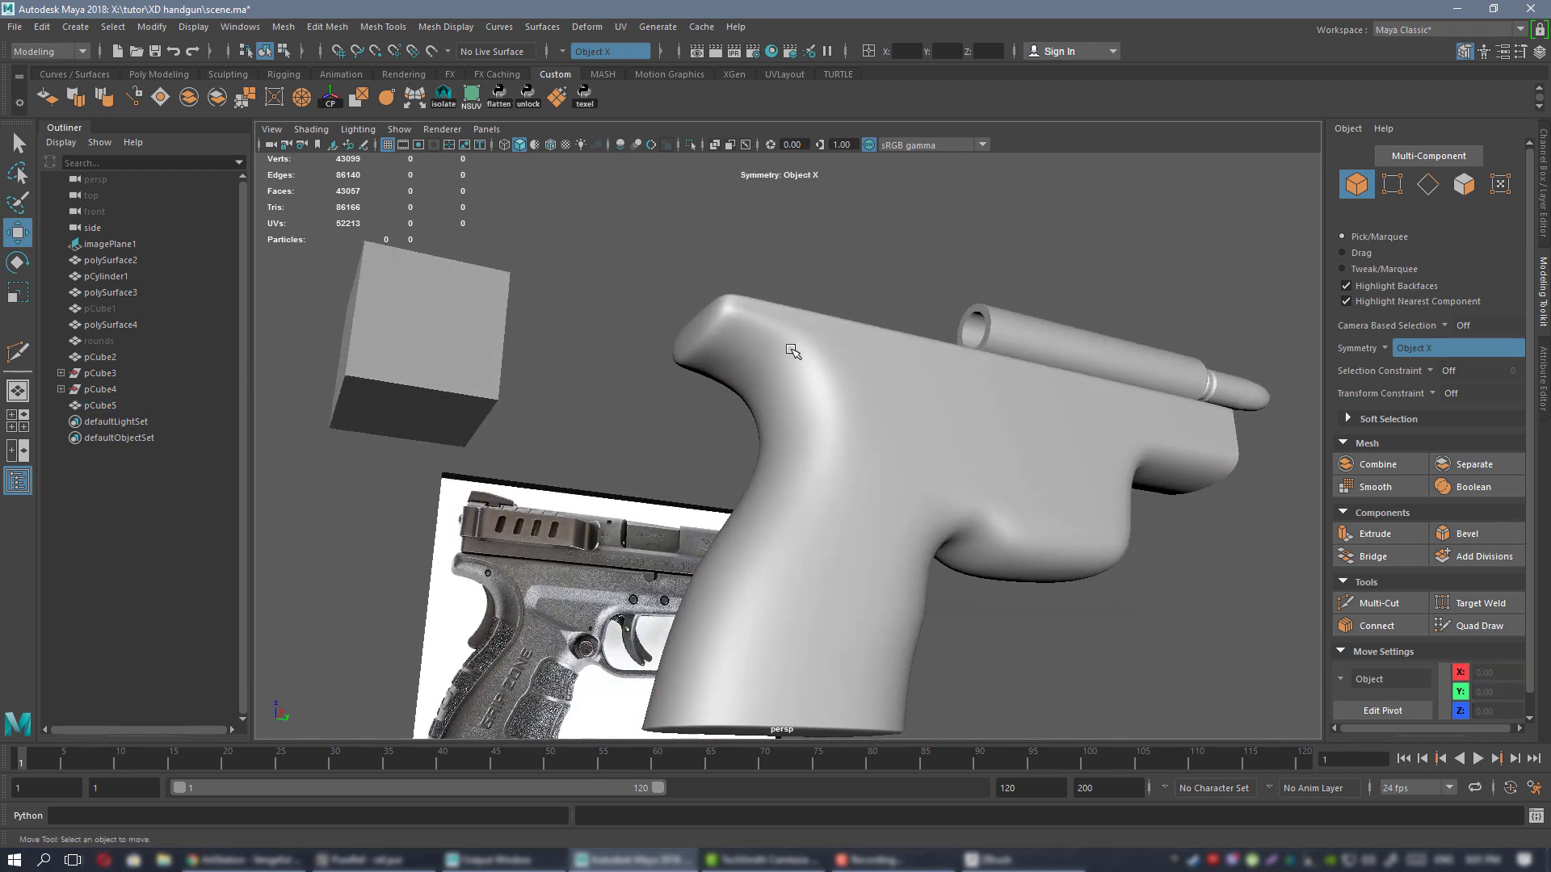
- Examine the smoothed frame's beavertail, grip and trigger area from the rear, side and underside against the reference image
left_click_drag(792, 349, 885, 426, "alt")
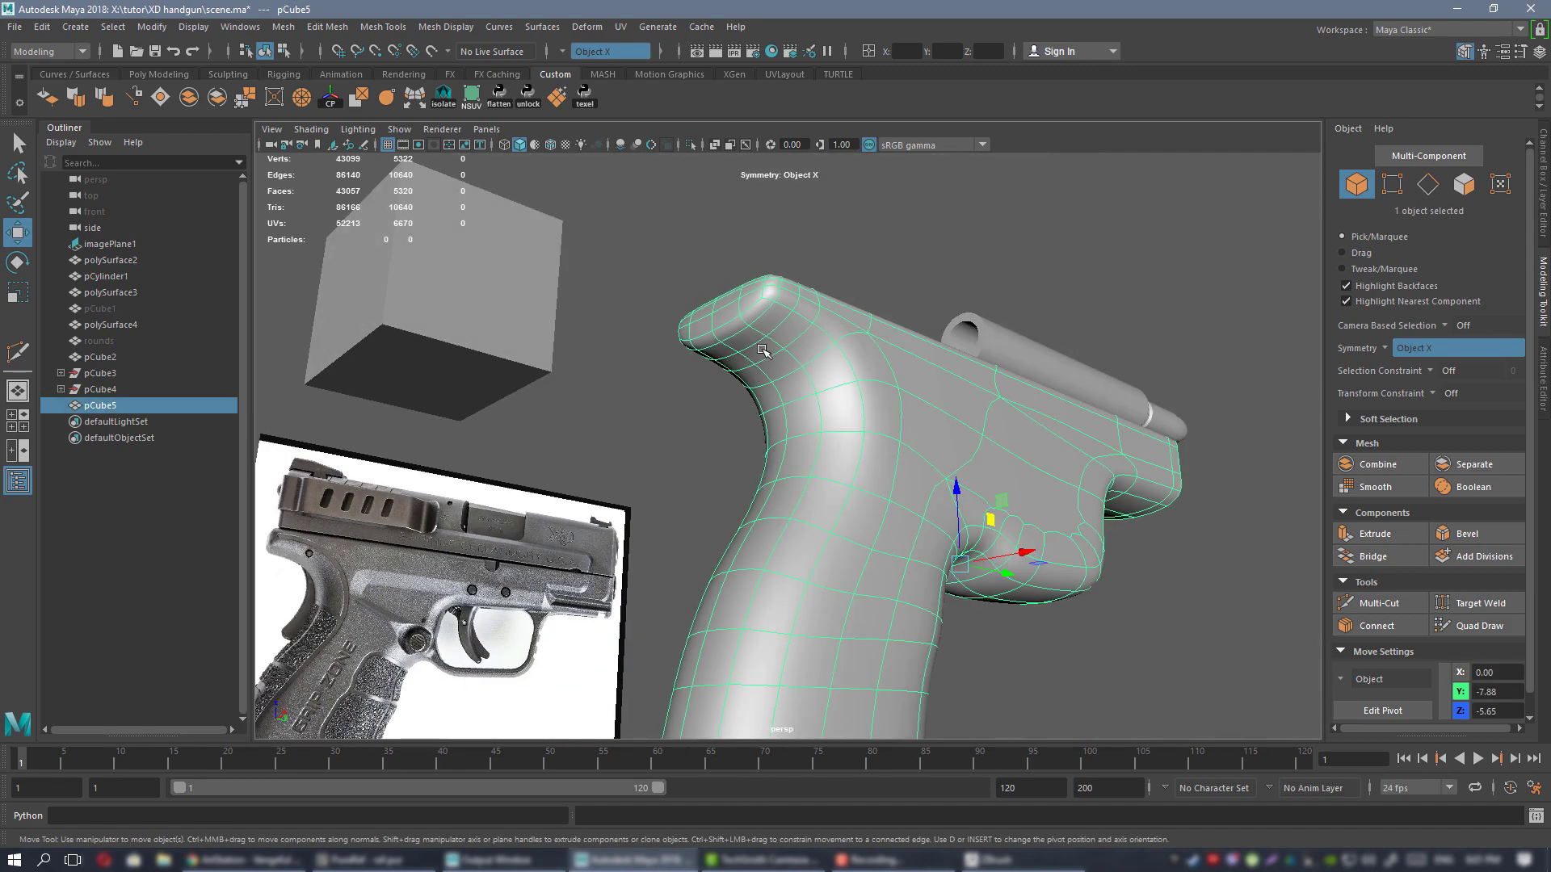
left_click_drag(762, 350, 1003, 483, "alt")
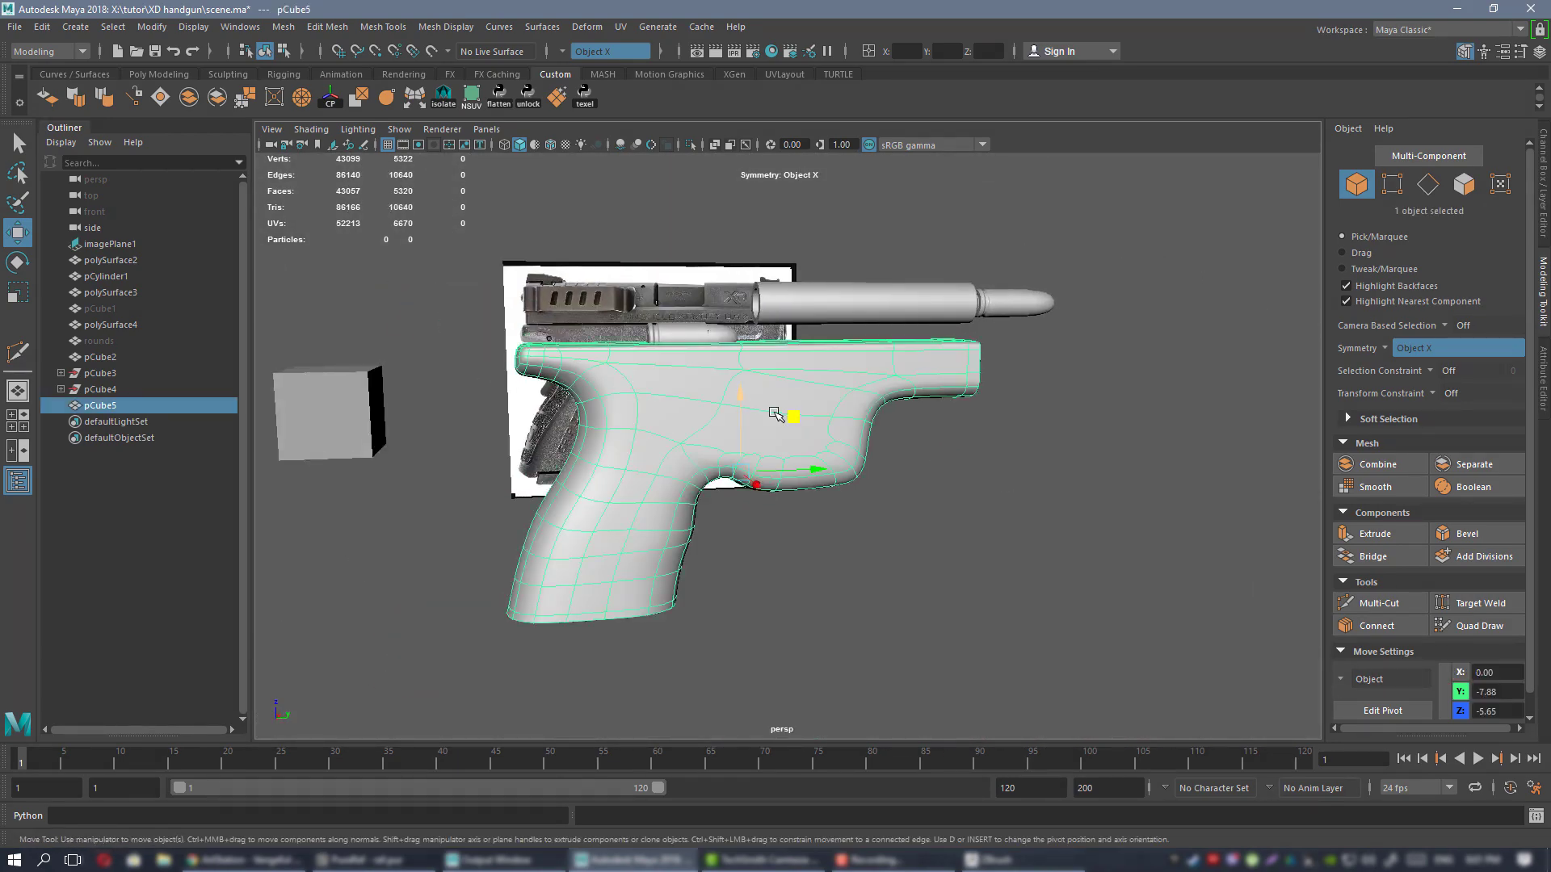
left_click_drag(775, 415, 826, 356, "alt")
left_click_drag(740, 379, 872, 414, "alt")
right_click_drag(811, 359, 862, 398, "alt")
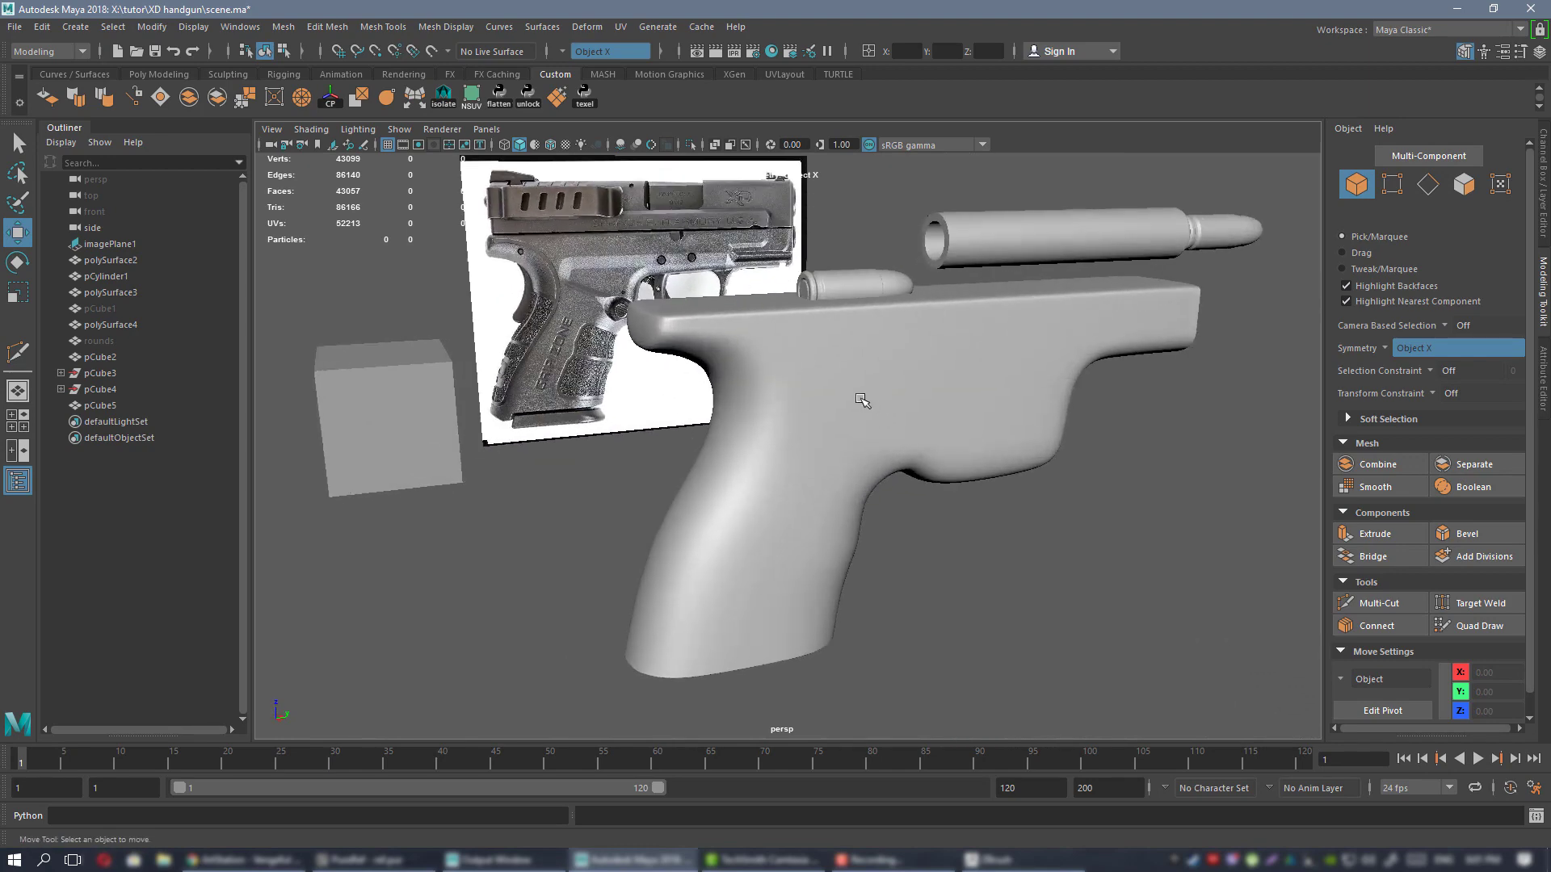
left_click_drag(862, 399, 845, 388, "alt")
left_click(844, 388)
right_click_drag(845, 388, 890, 412, "alt")
left_click_drag(891, 413, 838, 412, "alt")
right_click_drag(839, 412, 810, 445, "alt")
left_click_drag(810, 445, 905, 433, "alt")
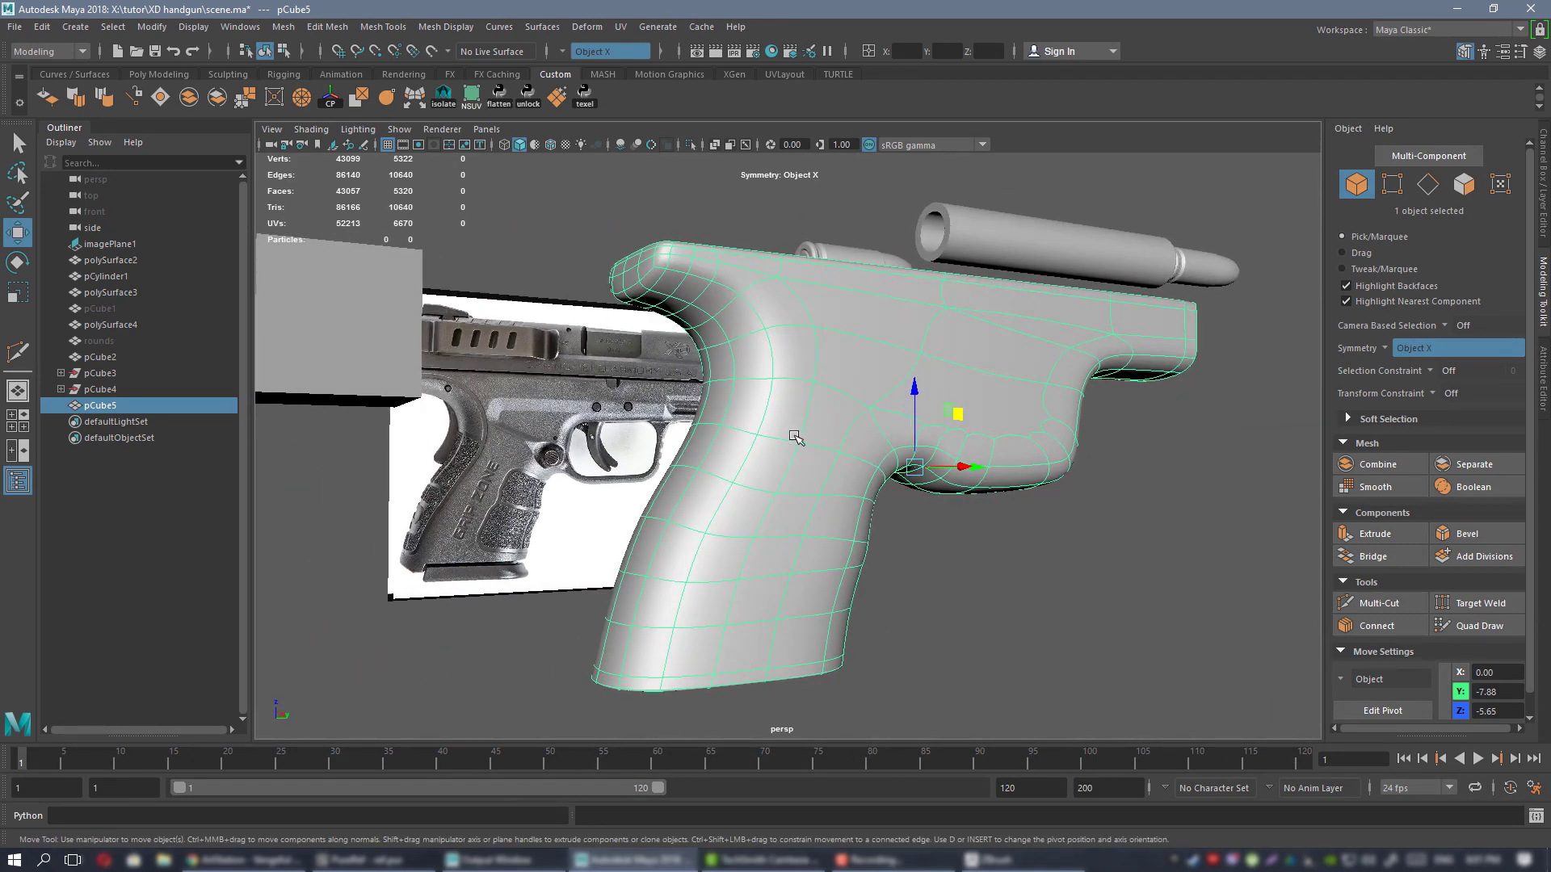
left_click_drag(796, 437, 917, 533, "alt")
middle_click_drag(1068, 604, 995, 644, "alt")
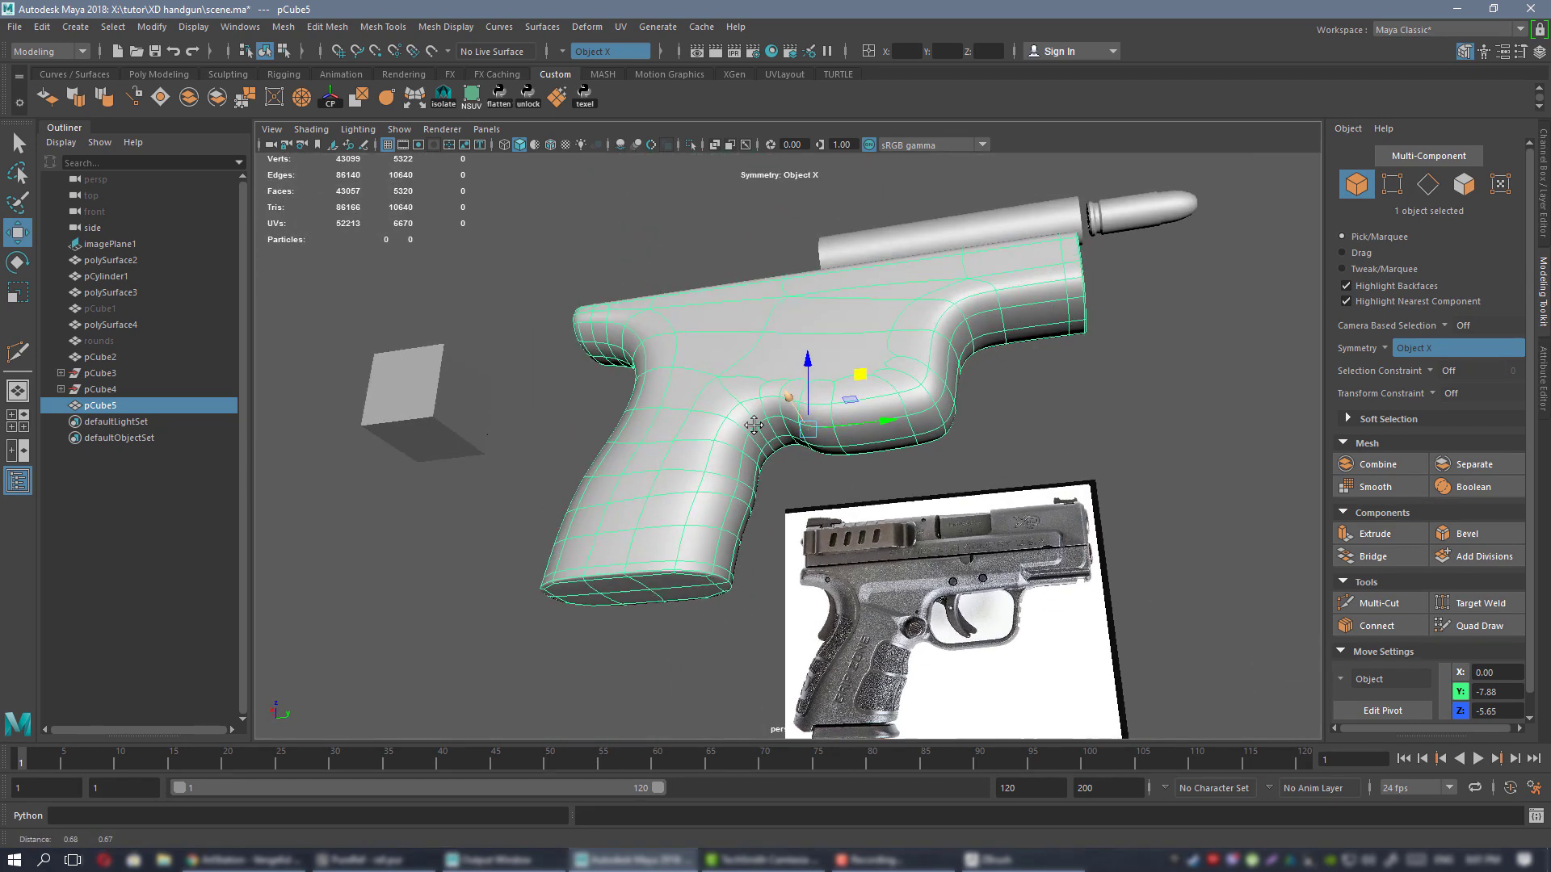